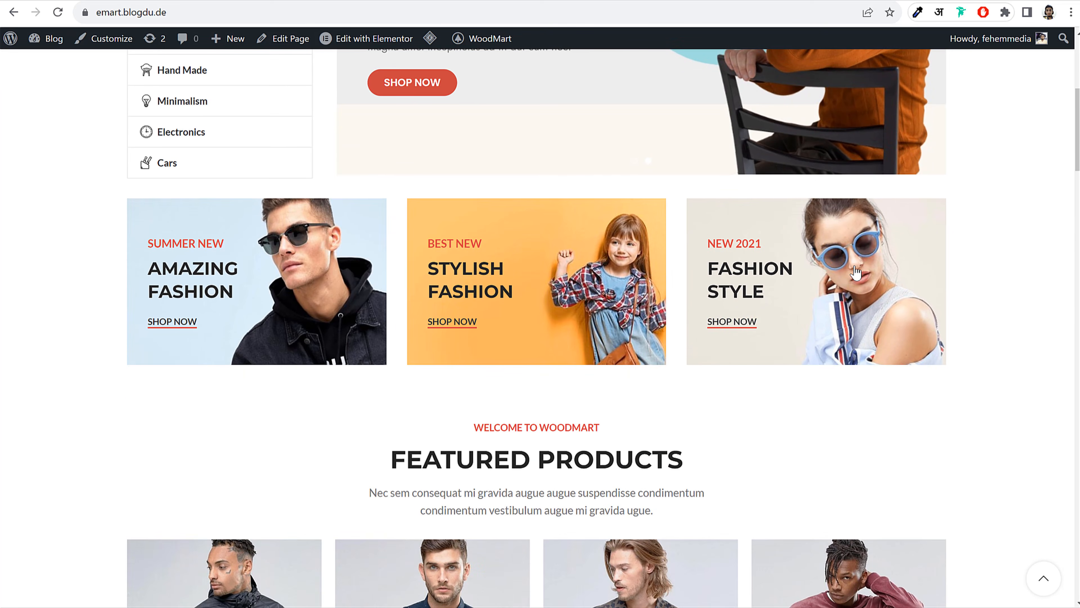
Add the Augue adipiscing euismod jacket to the wishlist and cart, then close the cart panel
left_click_drag(390, 306, 654, 307)
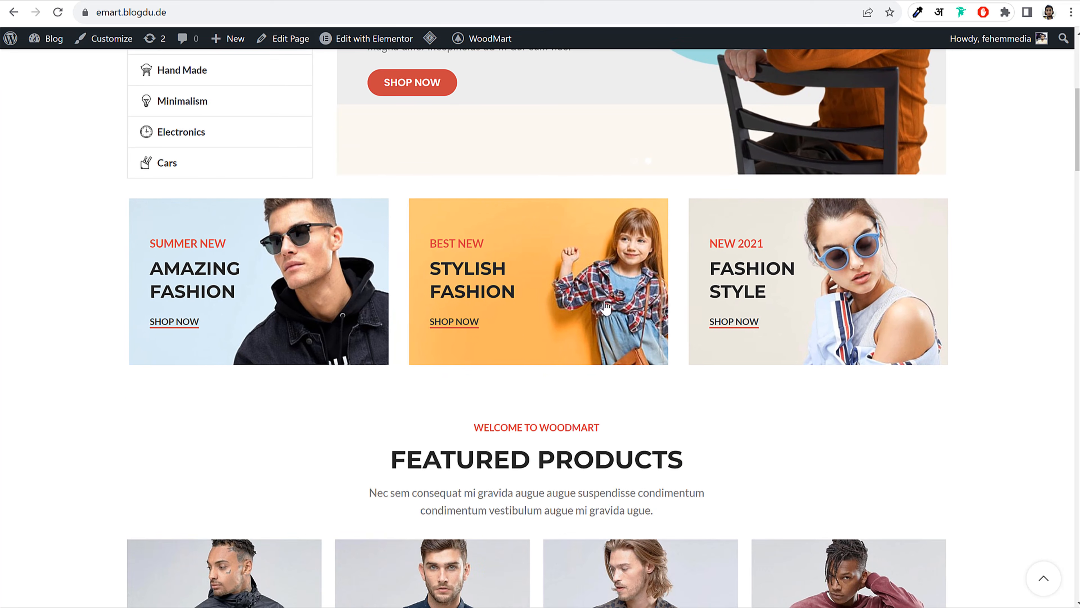
left_click_drag(1078, 123, 1079, 181)
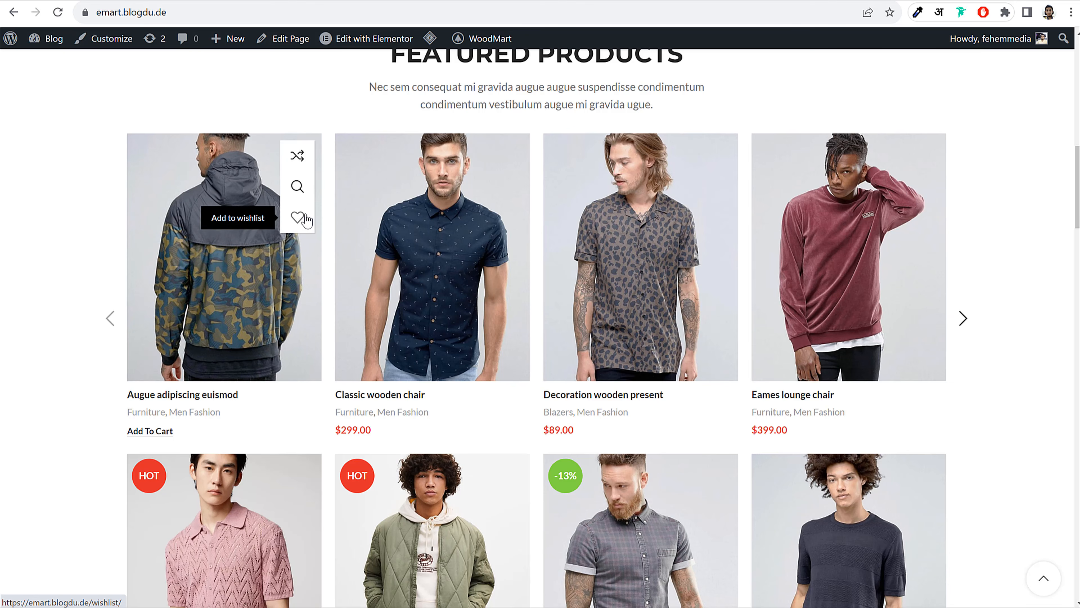
left_click(297, 217)
left_click(151, 432)
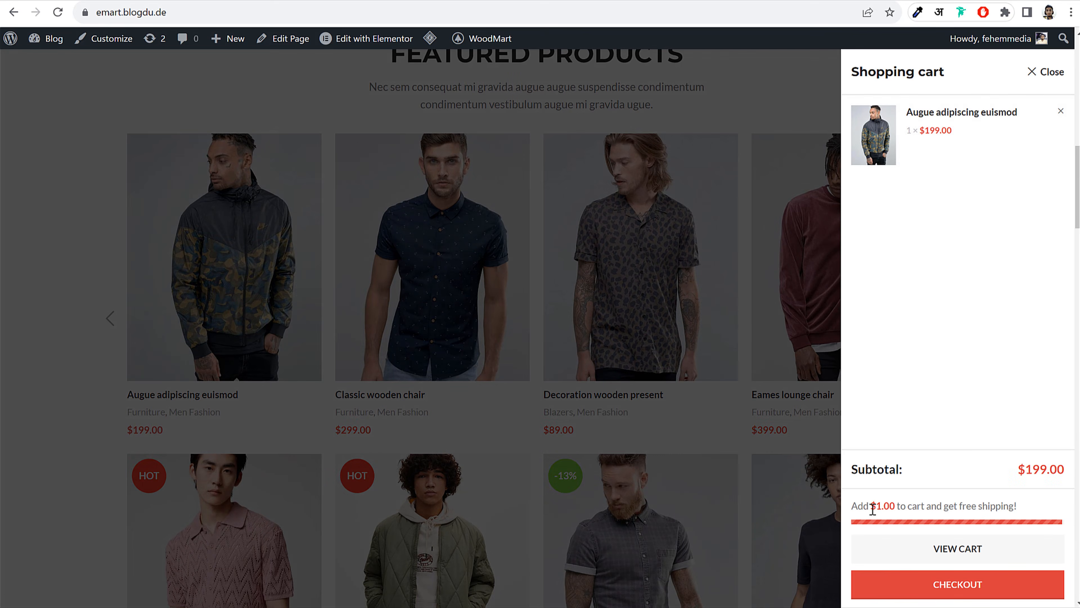
left_click(1055, 72)
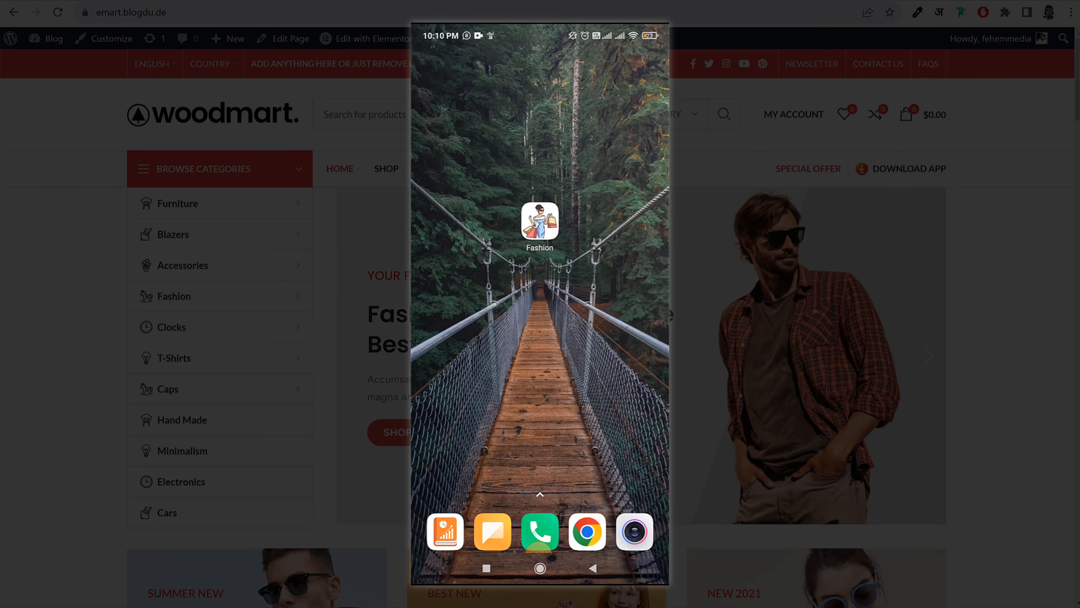
Launch the Fashion app and browse the store's side menu, including its Categories list
left_click(540, 222)
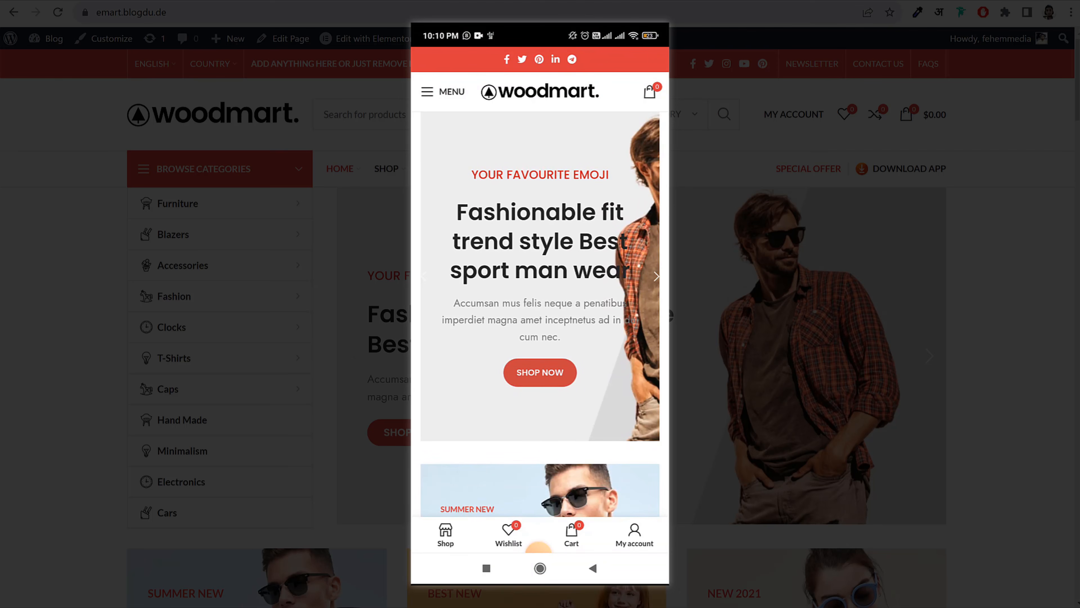
scroll(540, 298, "down", 6)
scroll(540, 297, "up", 6)
left_click(443, 91)
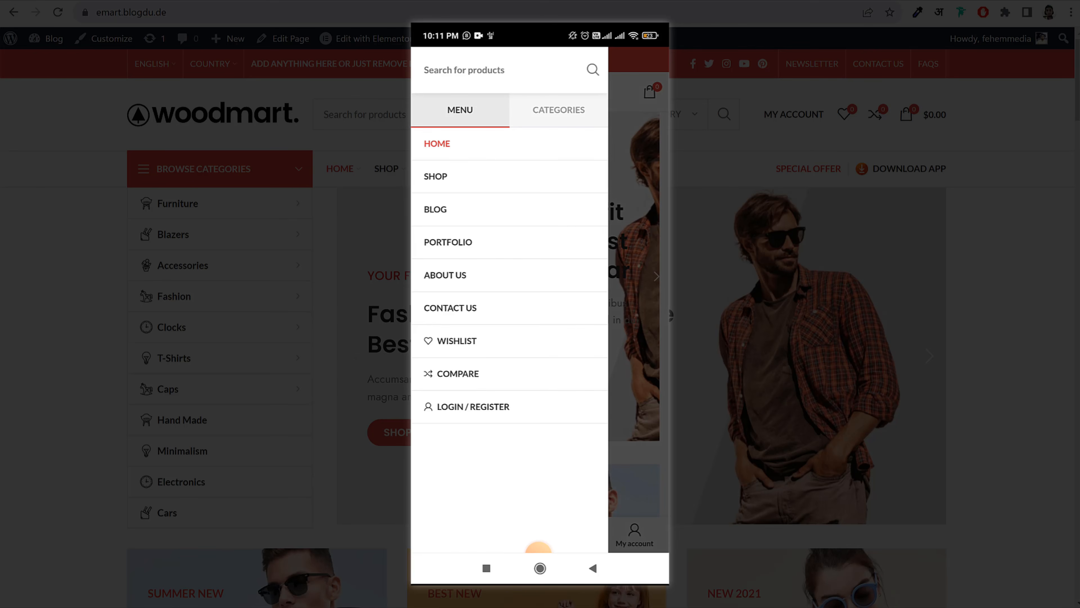
left_click(559, 110)
left_click(460, 109)
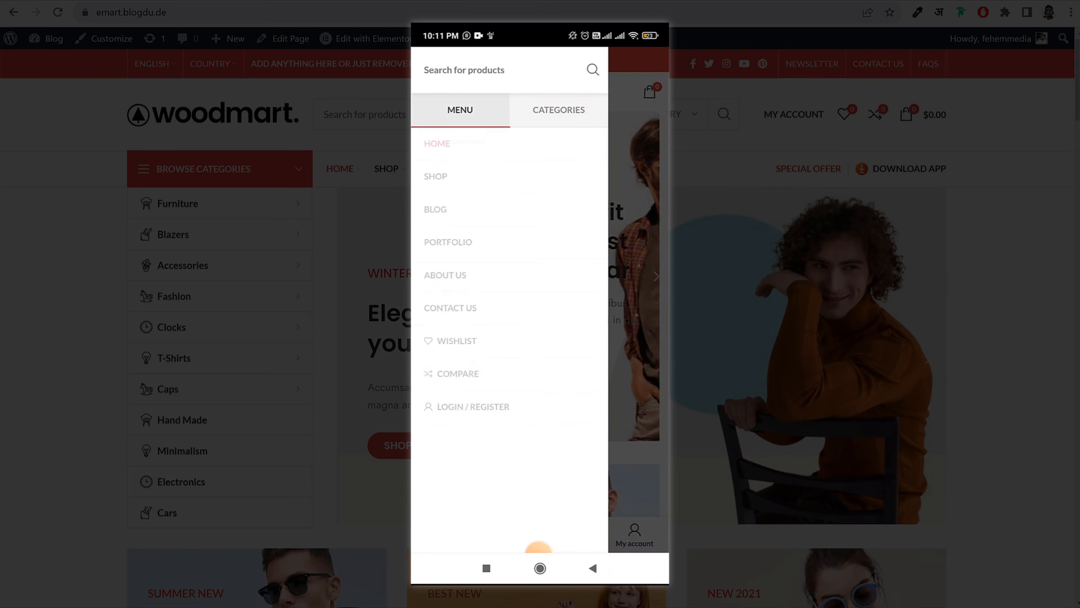
left_click(639, 298)
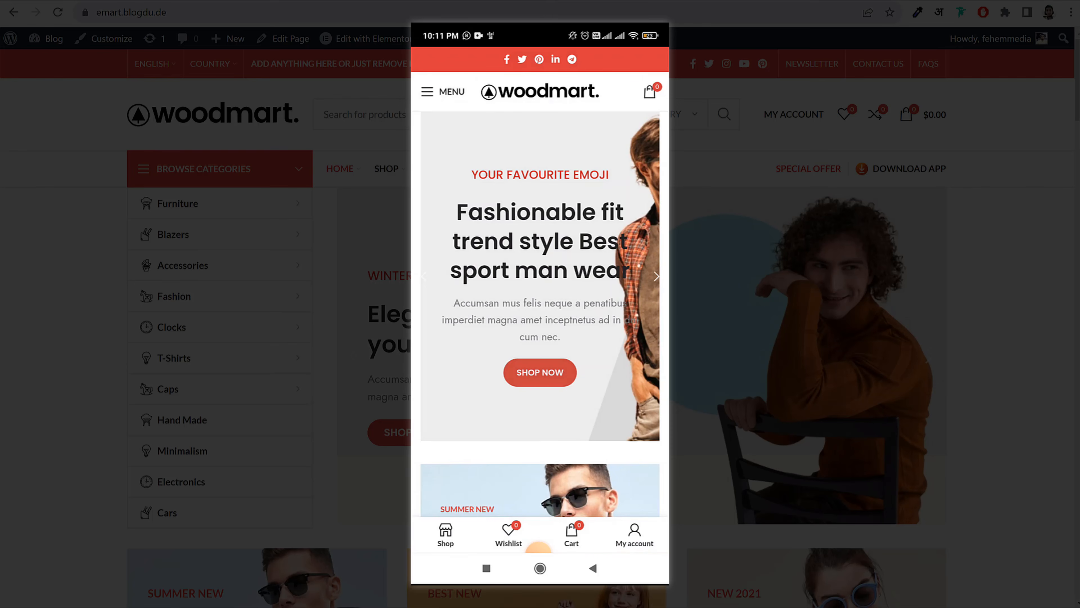
left_click(443, 91)
left_click(639, 297)
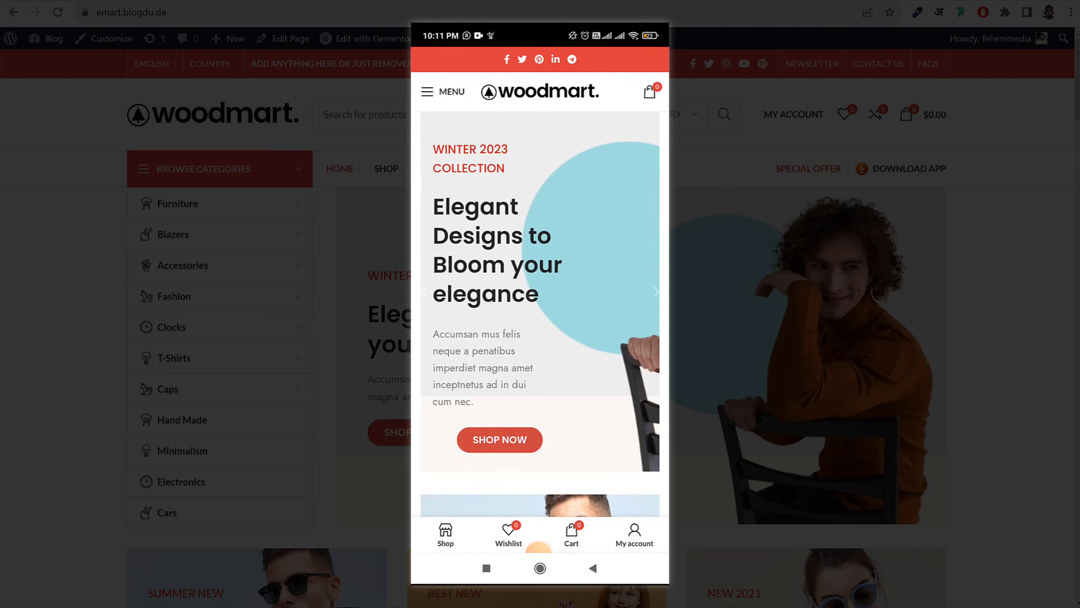
Check the empty shopping cart, then page through the featured products
left_click(650, 91)
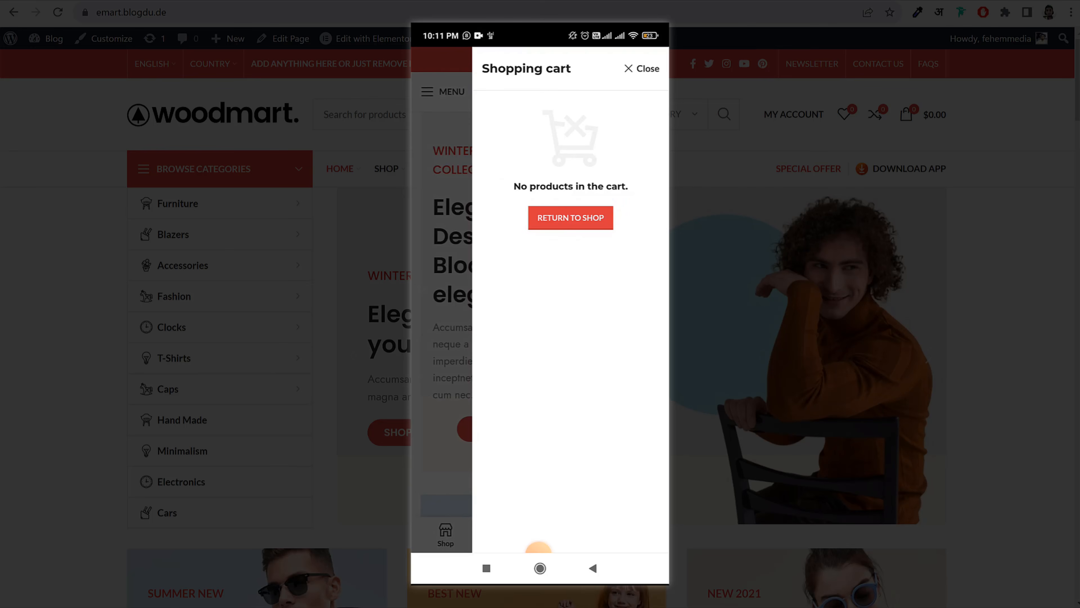
left_click(641, 69)
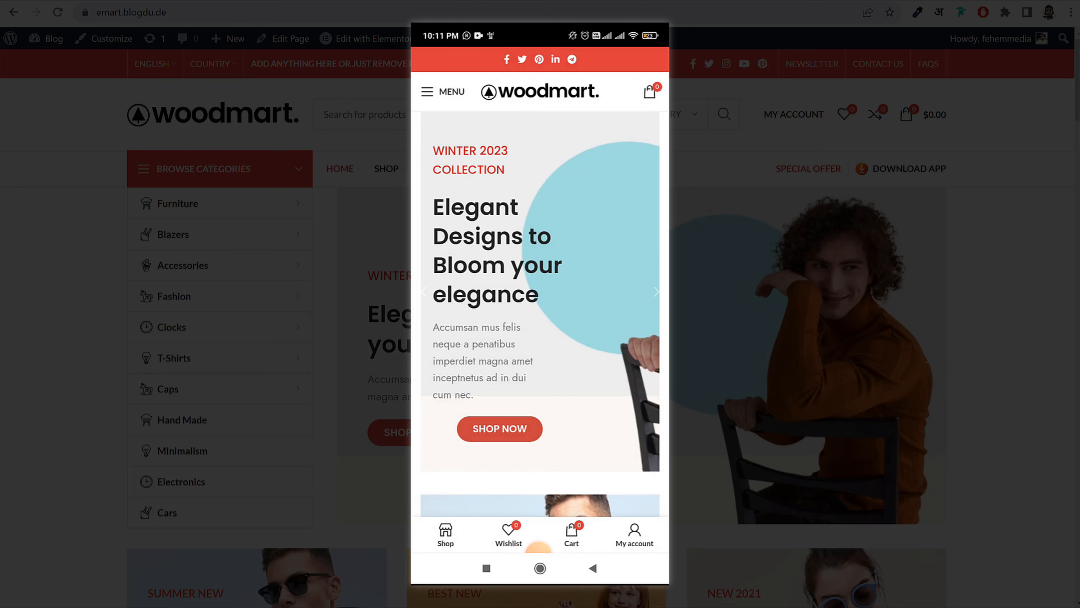
scroll(540, 281, "down", 5)
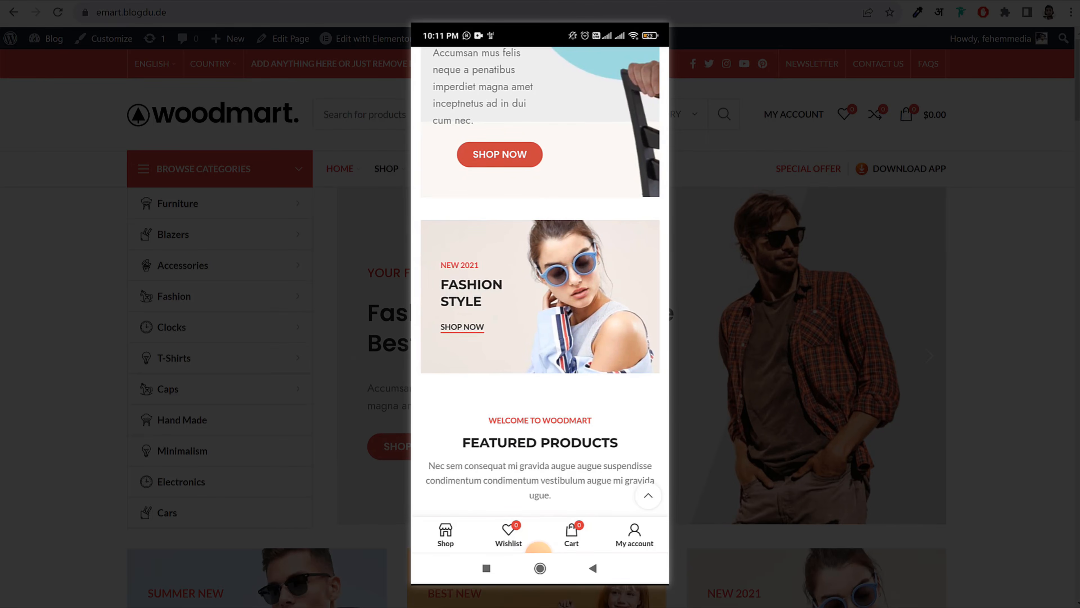
scroll(540, 280, "down", 6)
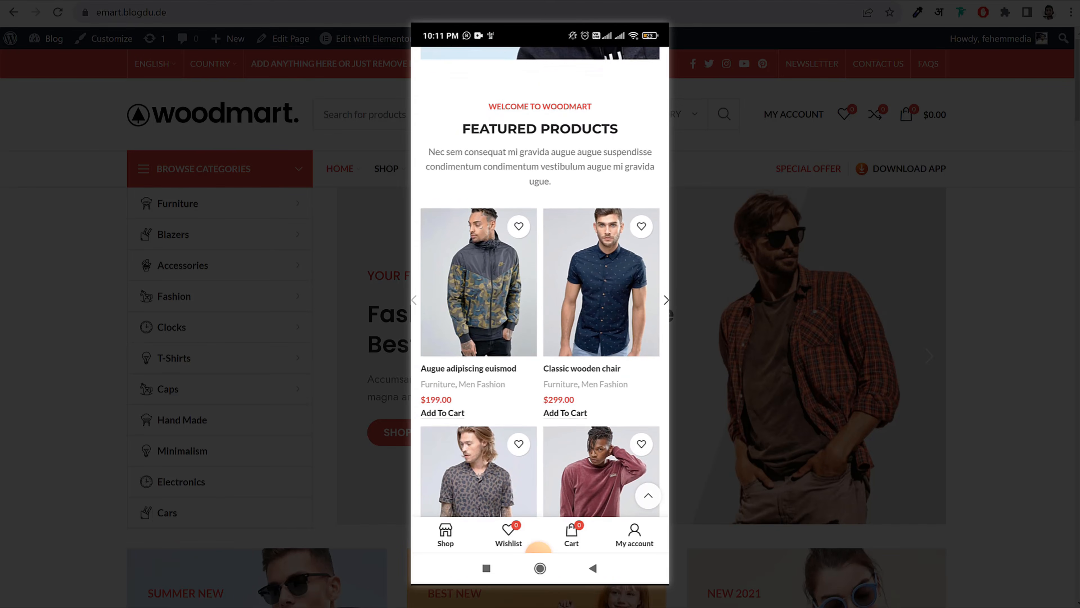
left_click(666, 300)
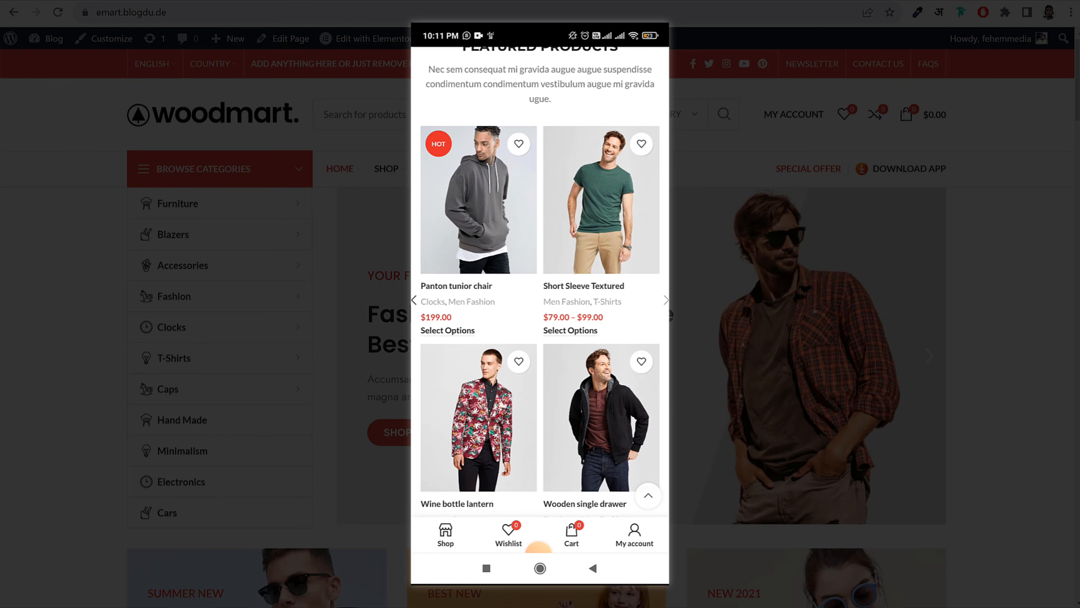
Scroll down the home page to the Our Bestsellers carousel
scroll(540, 280, "down", 10)
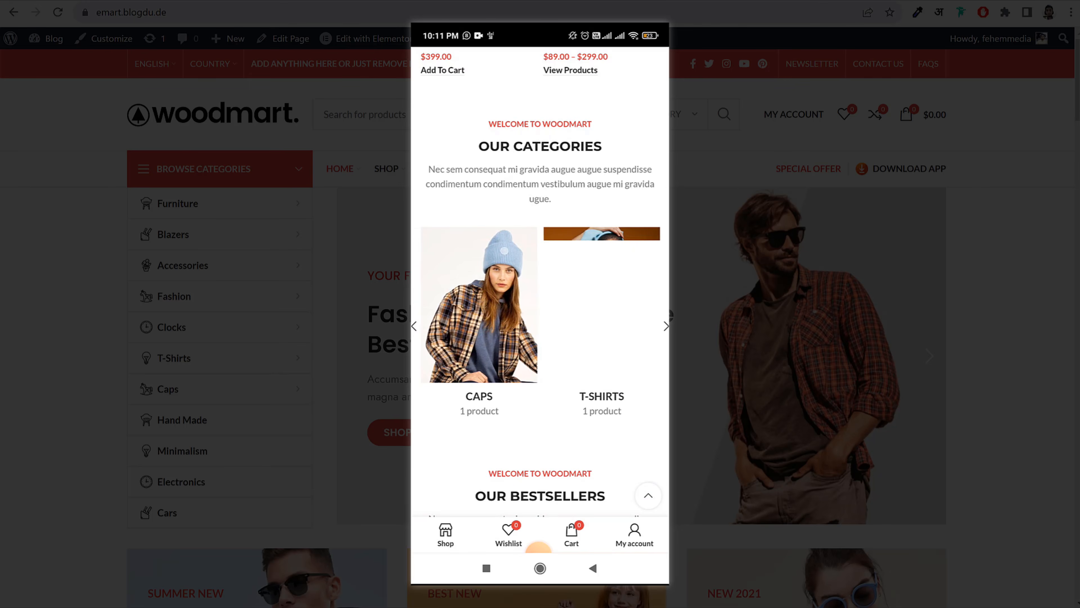
scroll(540, 281, "down", 7)
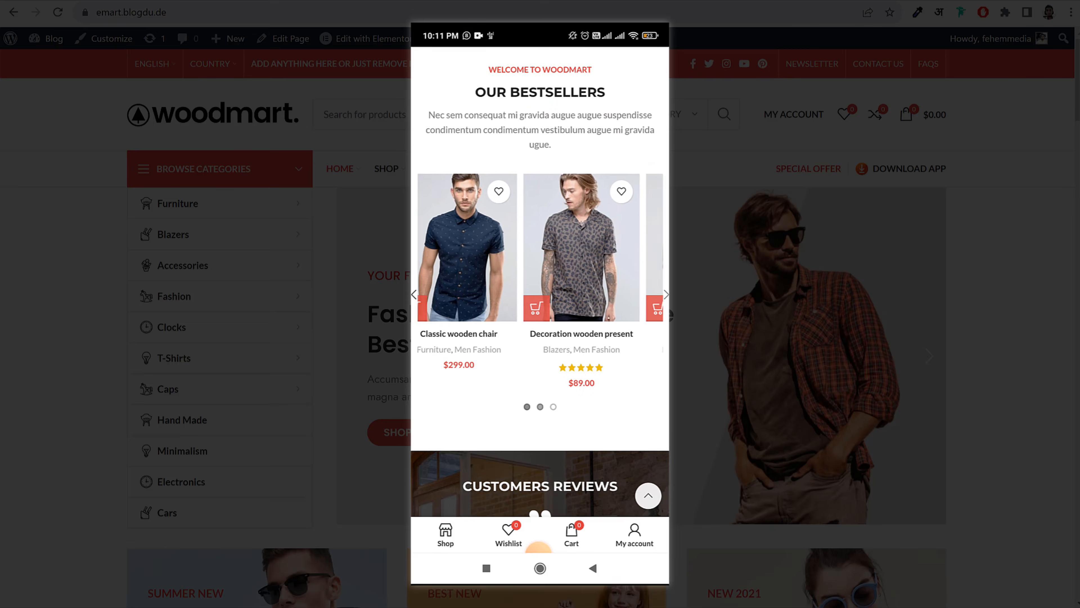
scroll(541, 281, "down", 6)
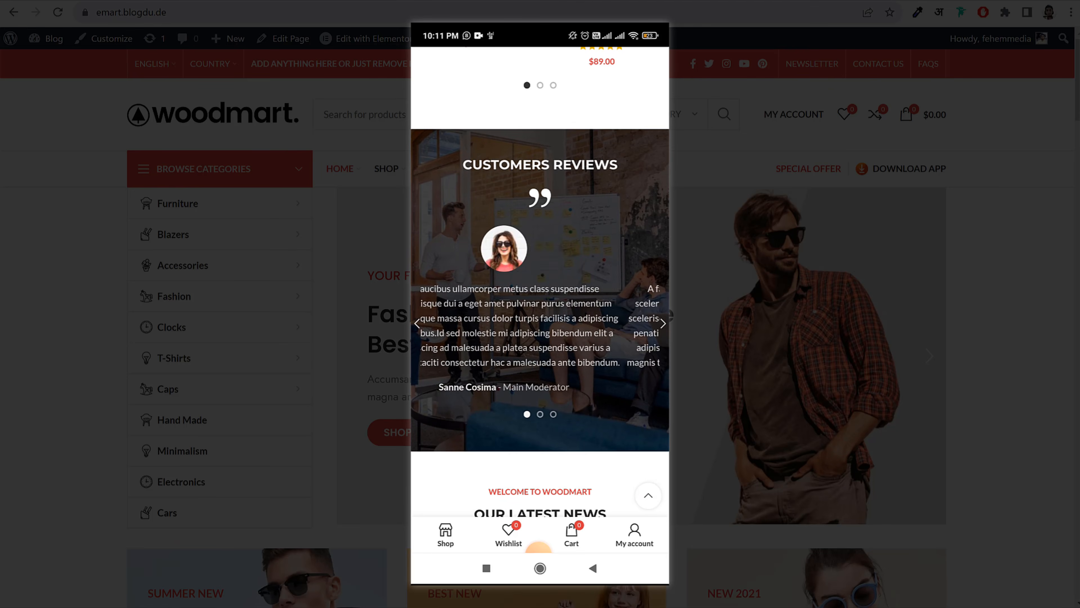
scroll(540, 281, "down", 8)
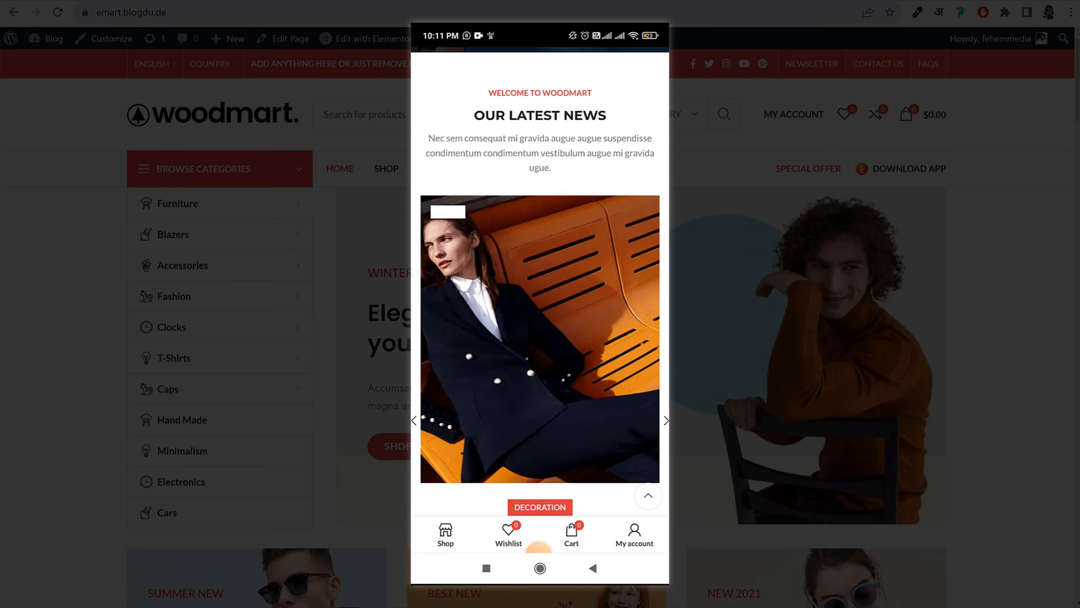
scroll(540, 281, "down", 10)
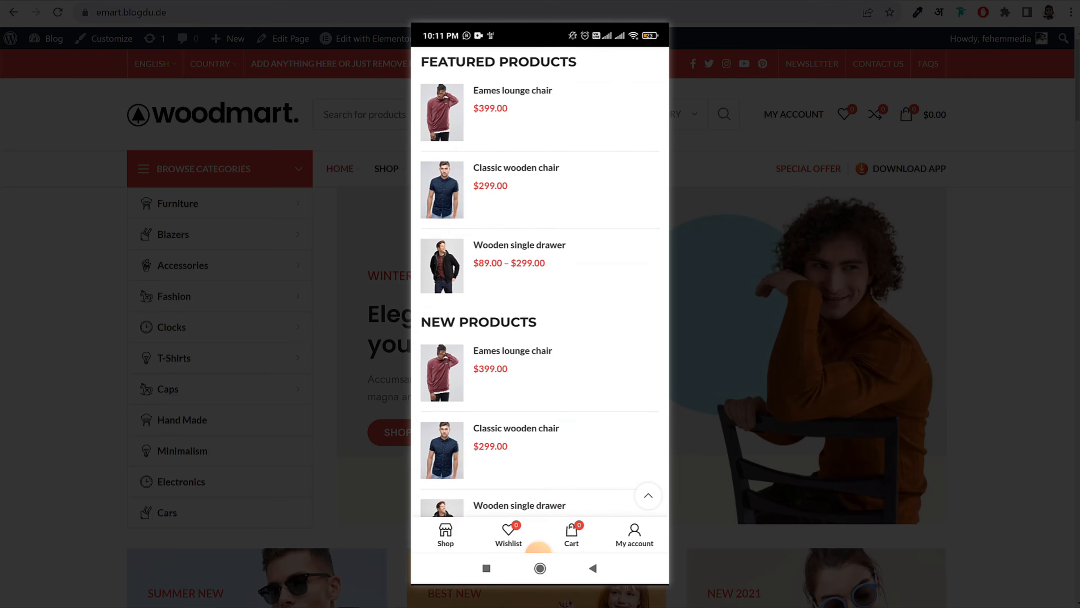
scroll(540, 280, "down", 10)
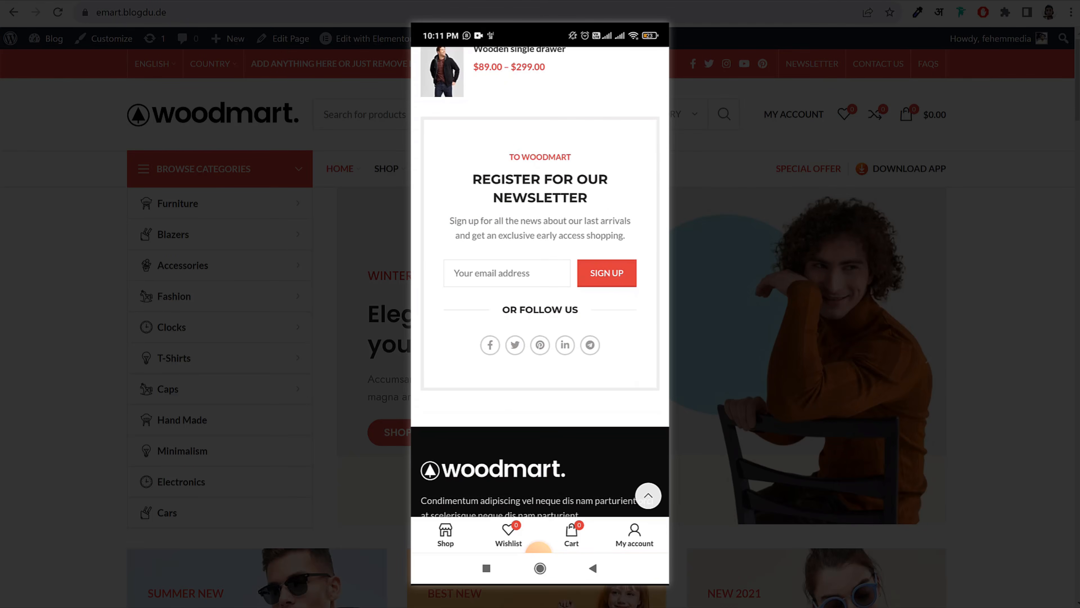
scroll(540, 281, "down", 3)
scroll(540, 281, "up", 15)
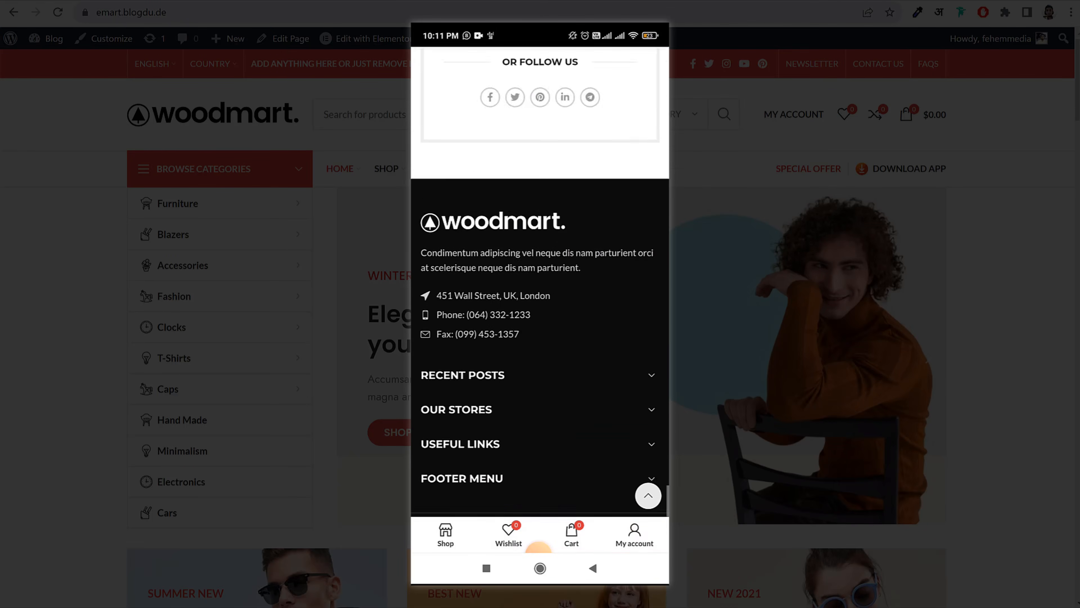
scroll(540, 281, "up", 10)
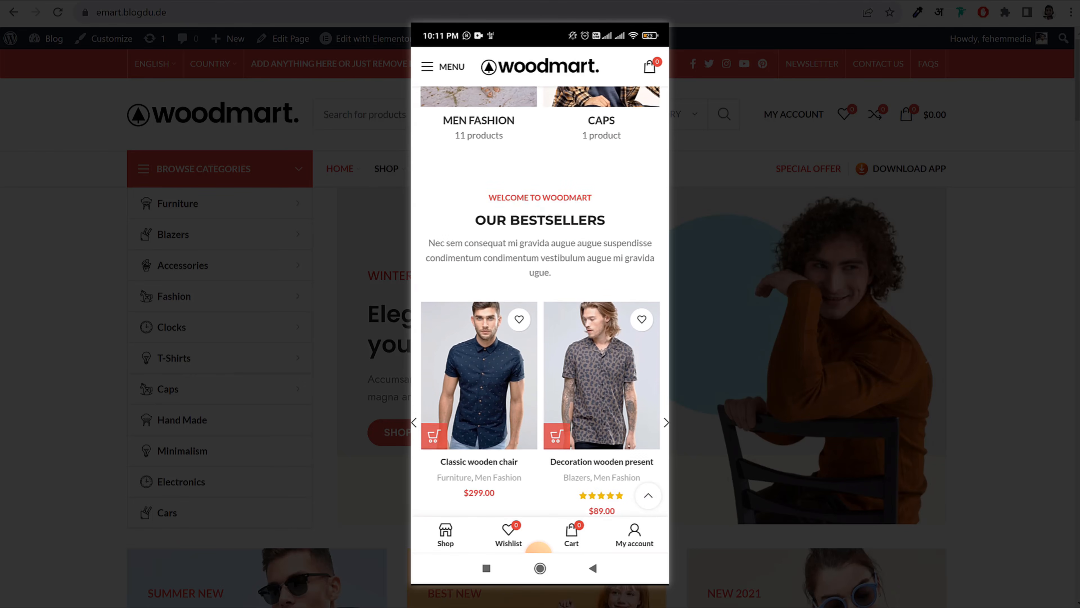
scroll(540, 280, "down", 1)
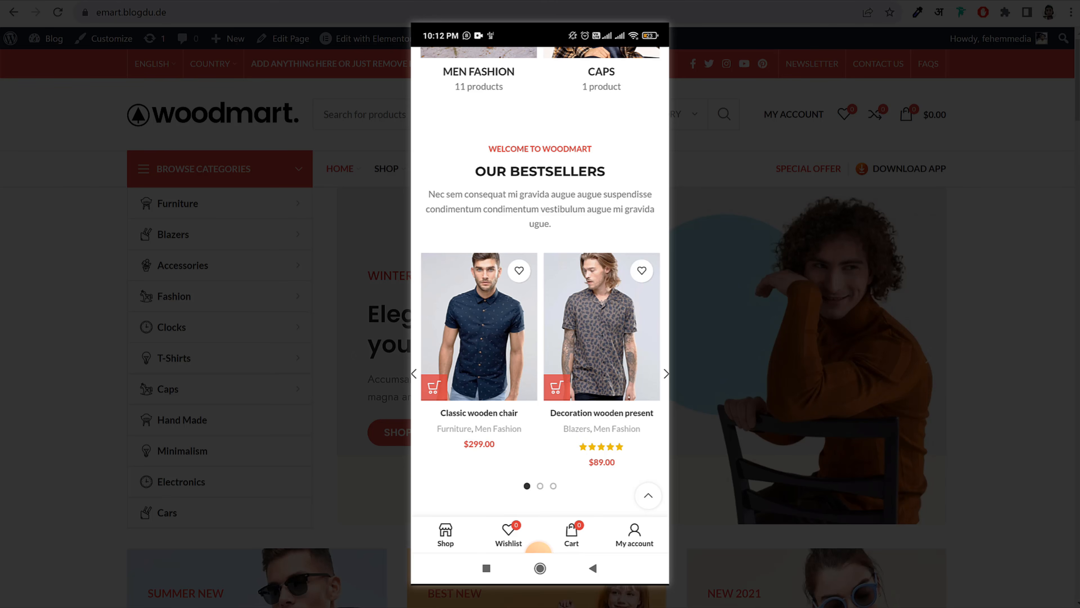
Open the Classic wooden chair page and browse its product photos full-screen
left_click(478, 327)
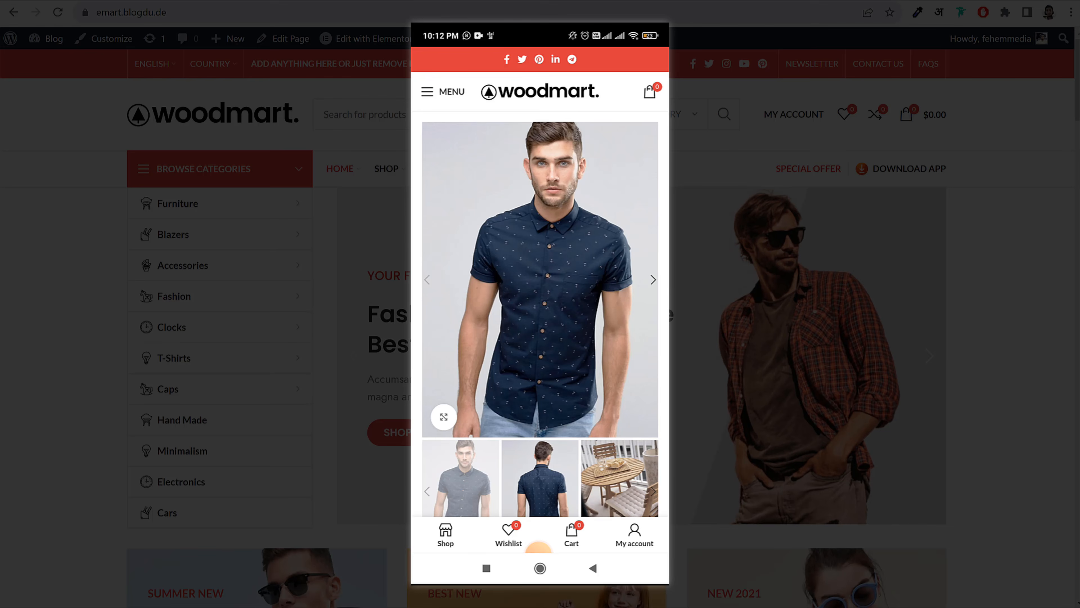
left_click(562, 297)
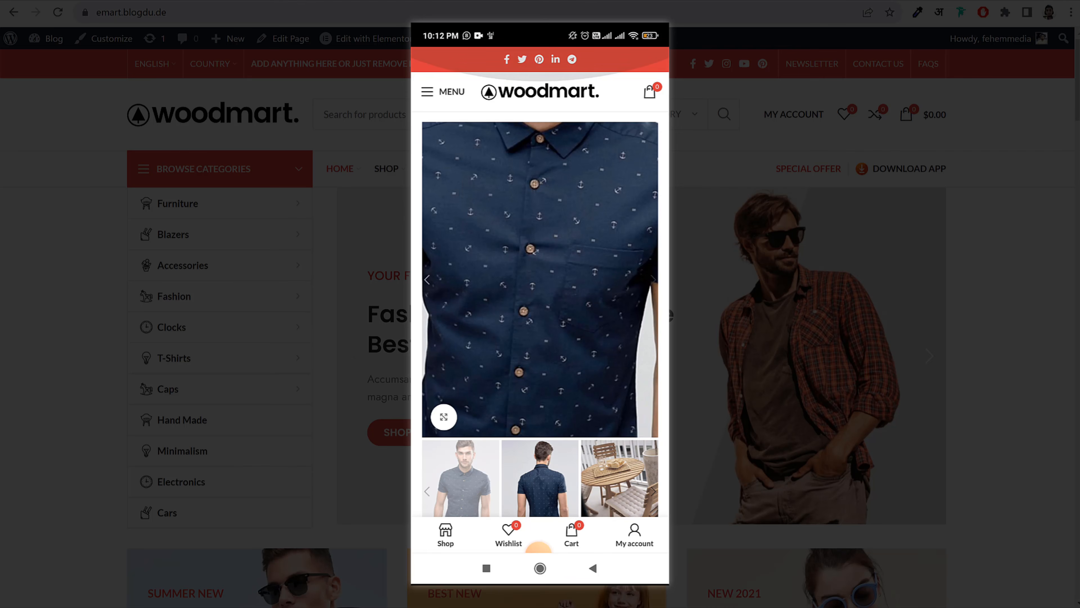
left_click(443, 416)
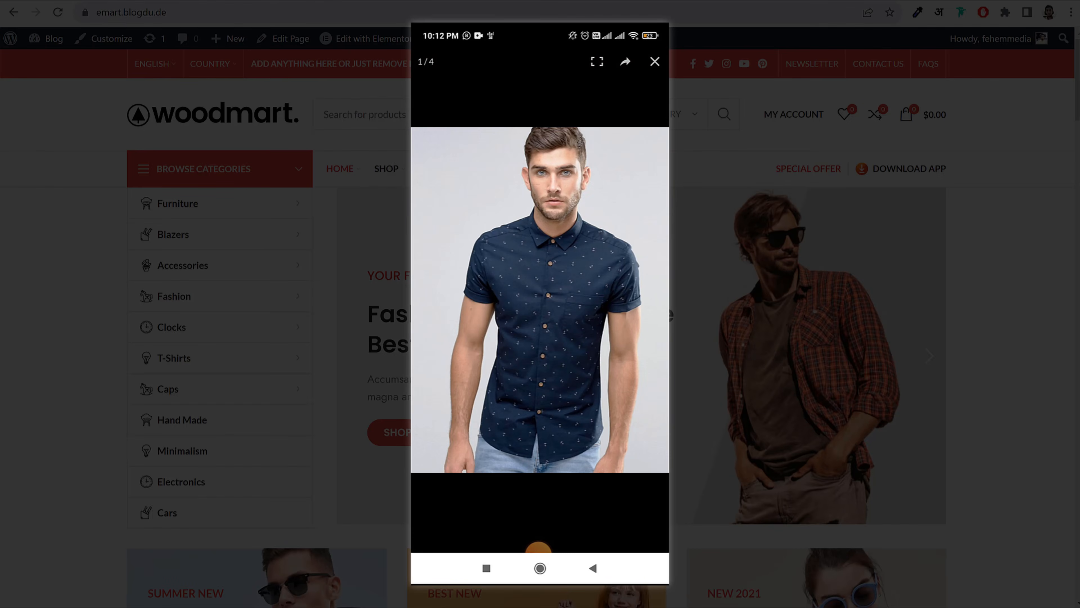
left_click_drag(604, 300, 453, 300)
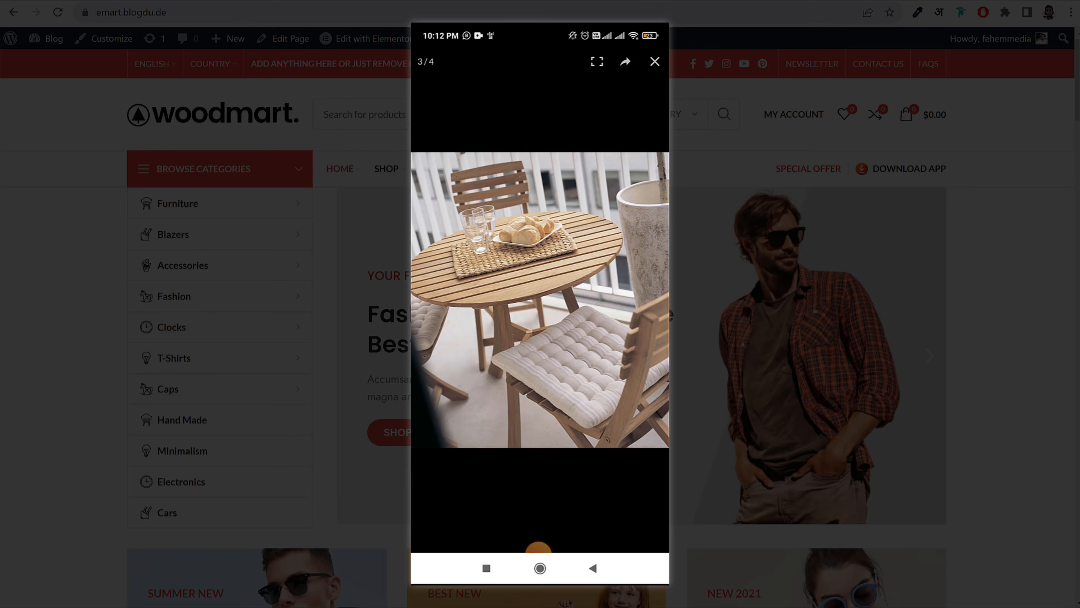
left_click(655, 61)
scroll(540, 276, "down", 10)
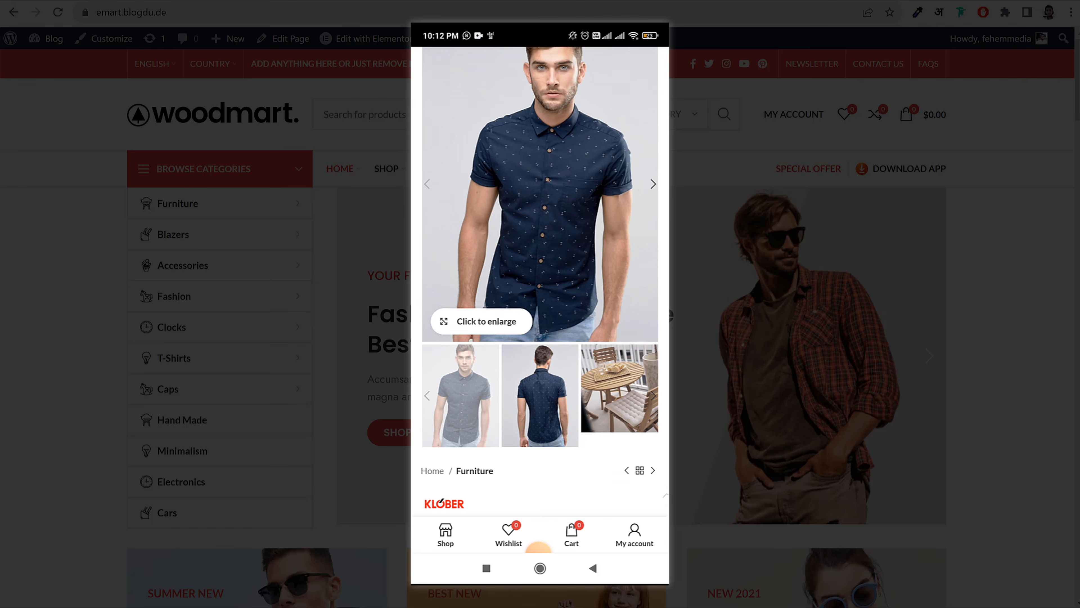
scroll(540, 277, "down", 2)
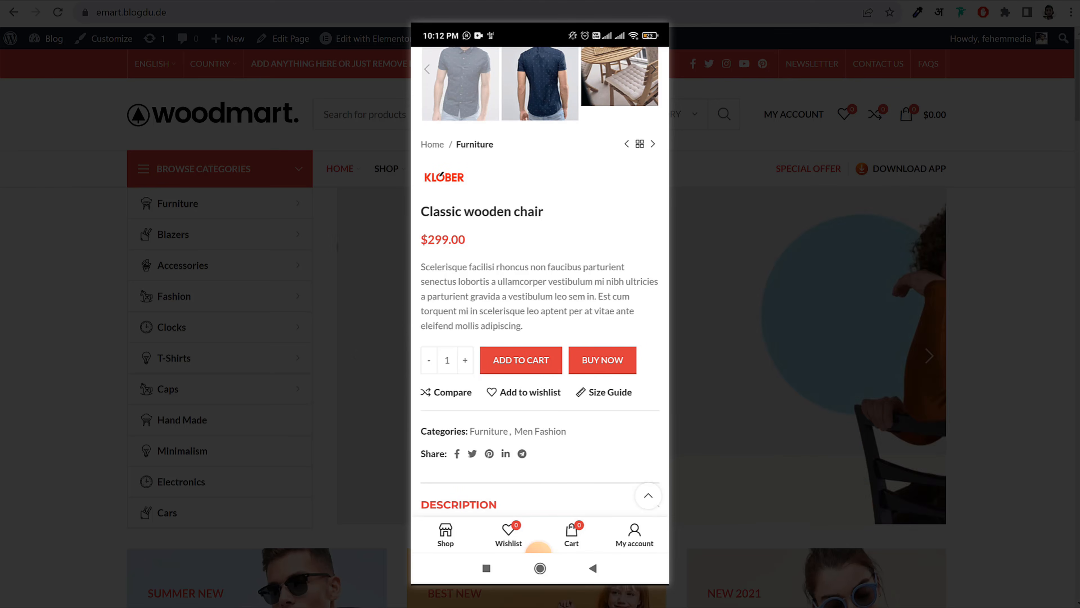
Leave the quantity at 1 and read through the size and packaging guidelines popup
left_click(465, 360)
left_click(428, 360)
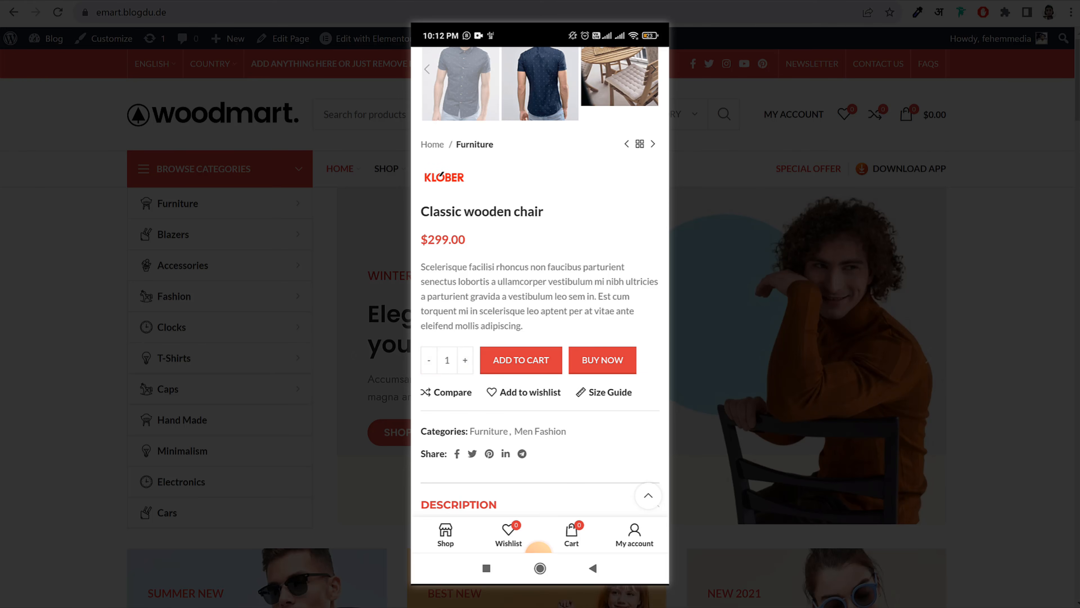
scroll(540, 276, "down", 2)
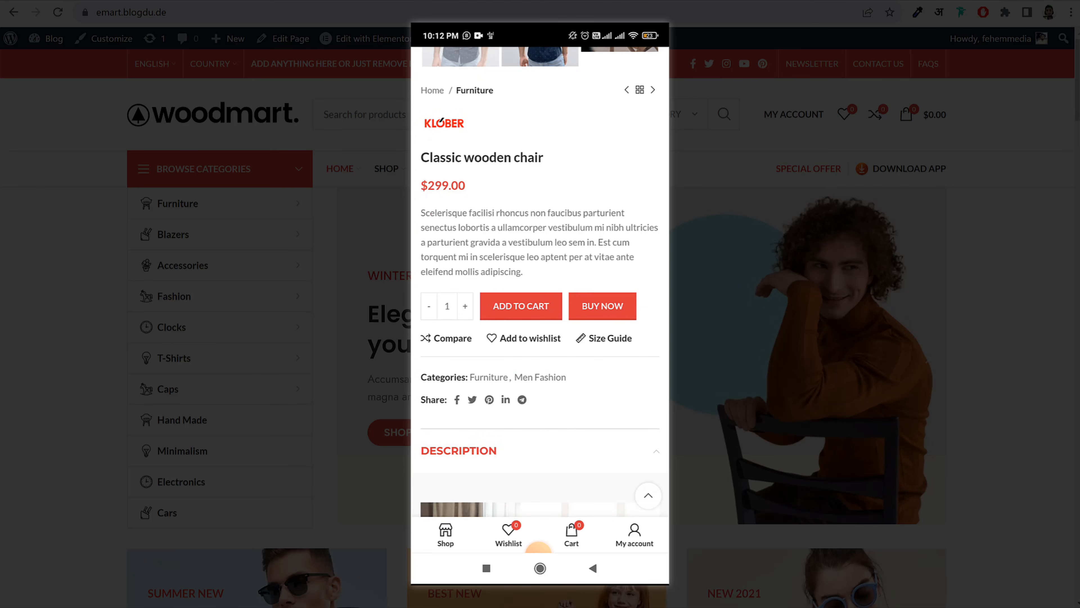
left_click(605, 338)
scroll(540, 298, "down", 5)
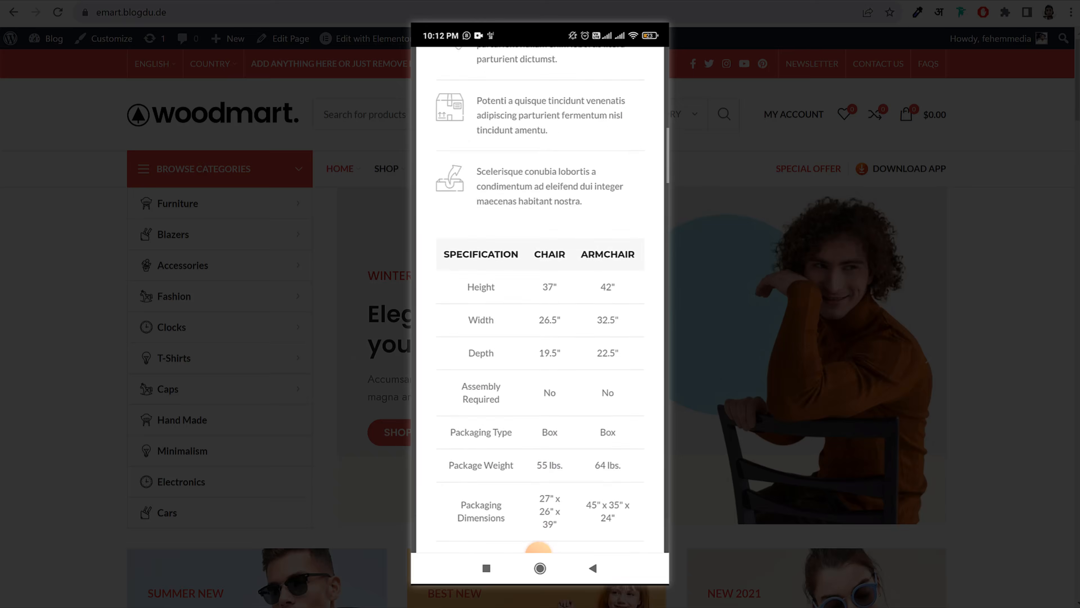
scroll(540, 297, "up", 6)
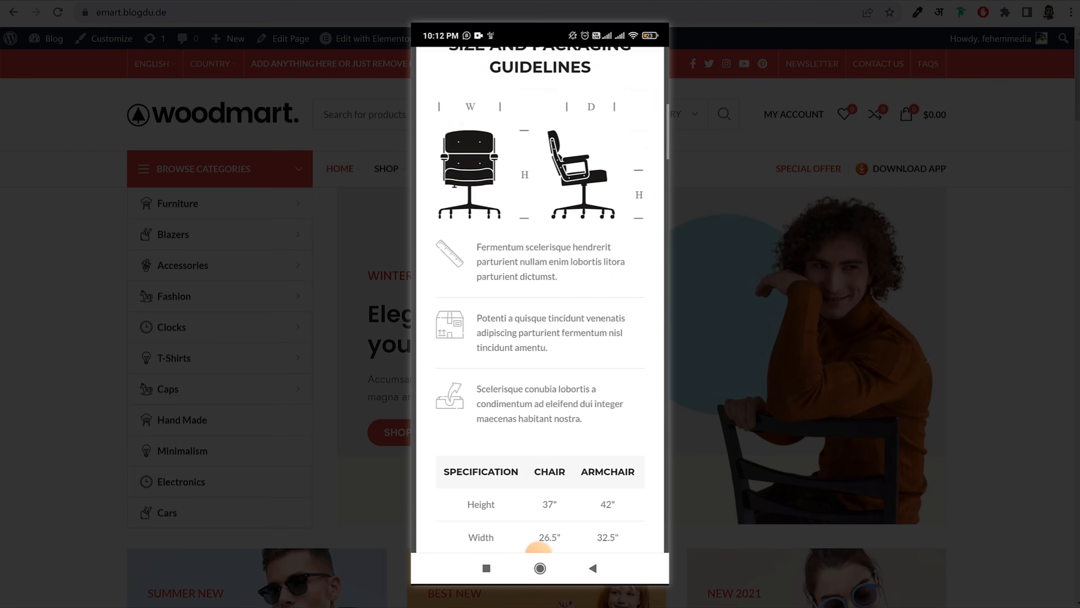
left_click(653, 63)
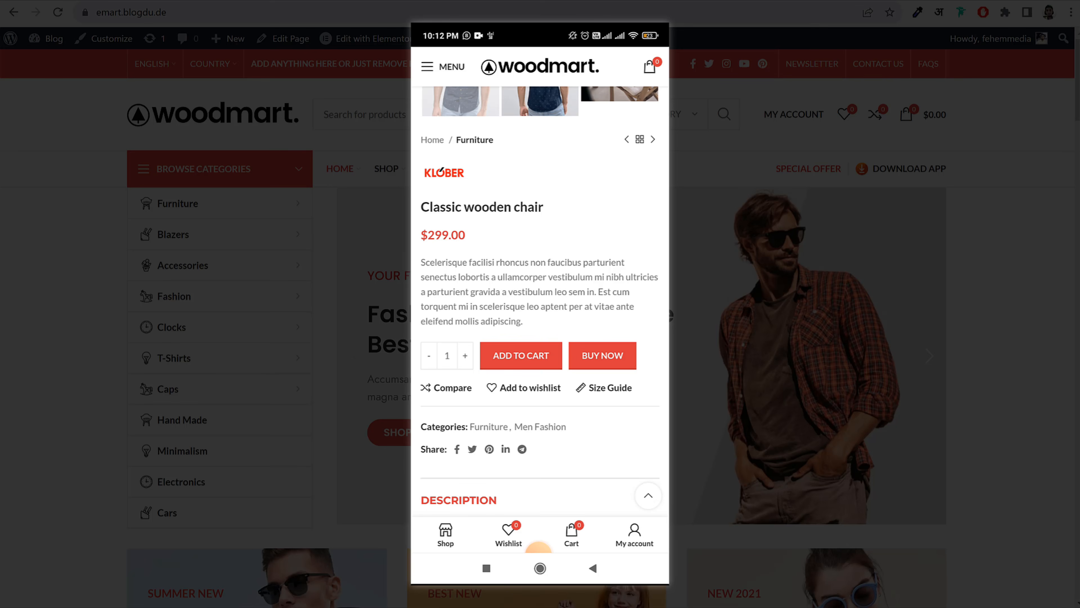
Wishlist the Classic wooden chair and add one to the cart for $299.00
left_click(524, 387)
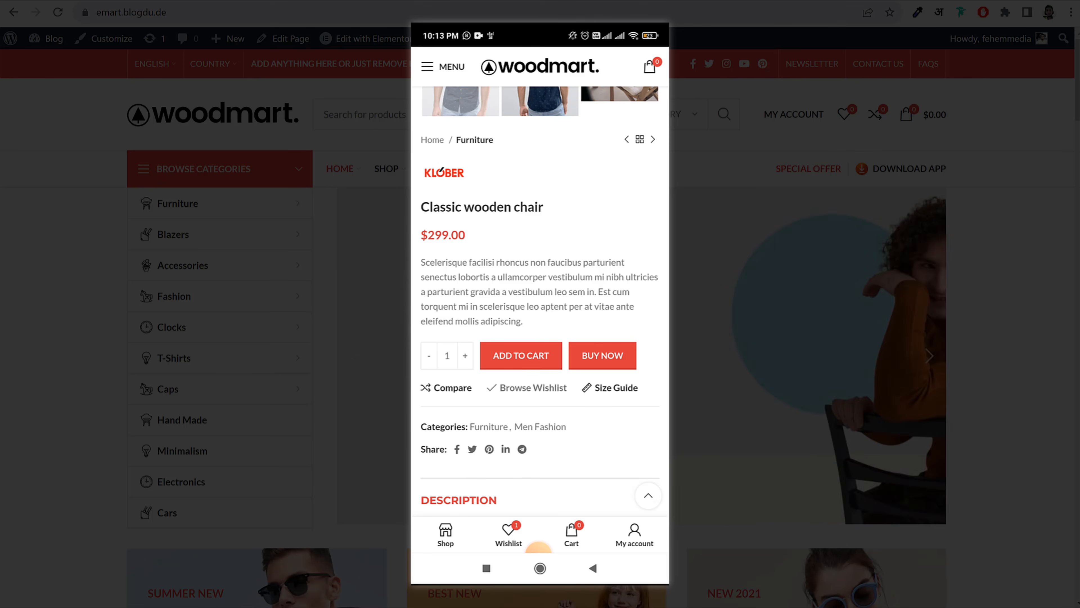
left_click(520, 356)
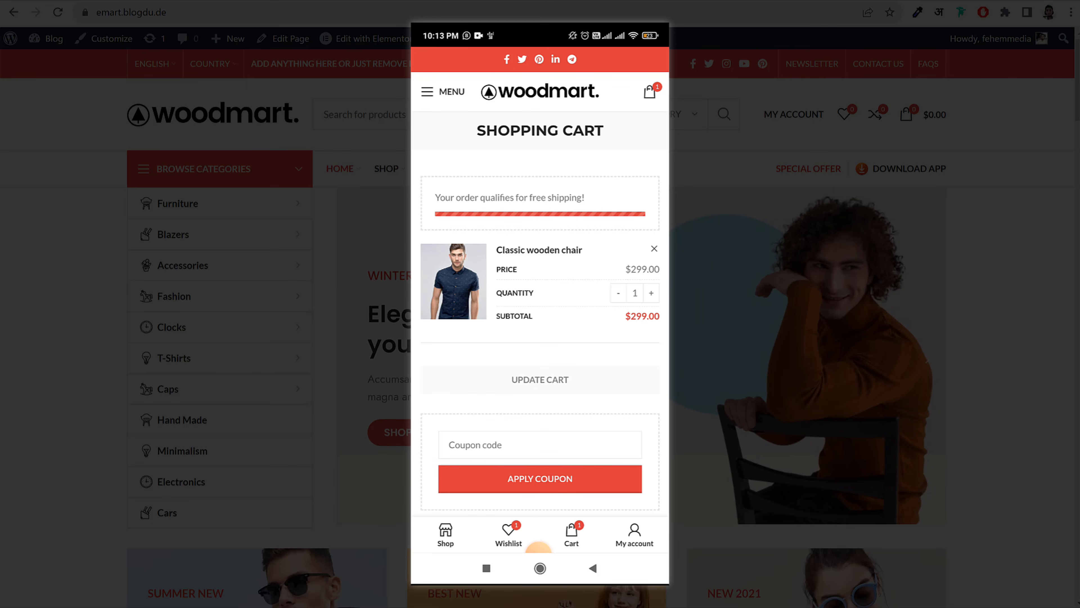
Scroll through the cart and checkout page down to the payment methods
scroll(540, 280, "down", 5)
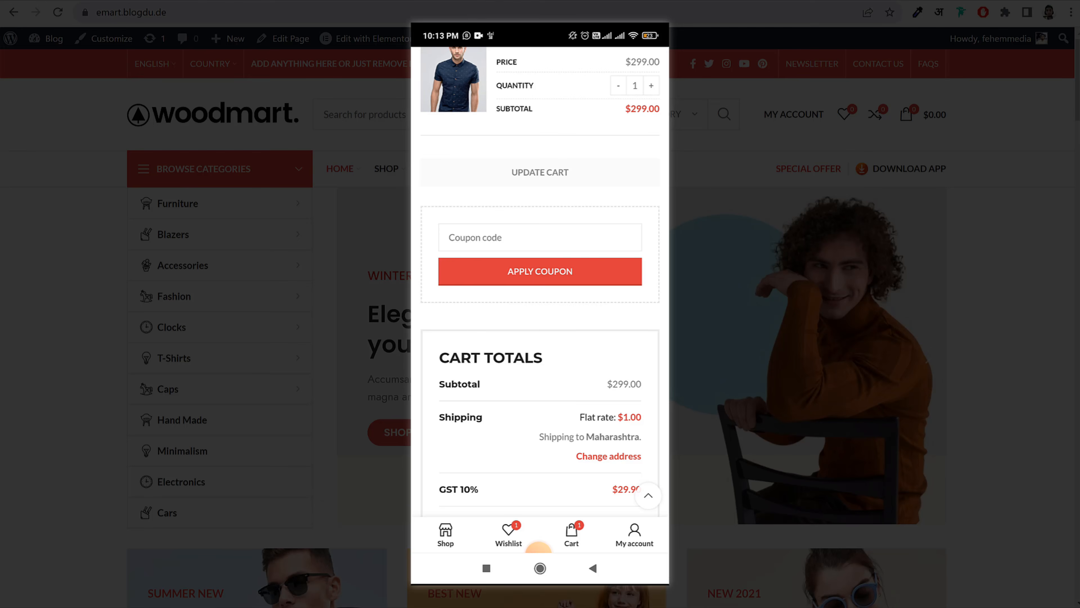
scroll(539, 298, "down", 3)
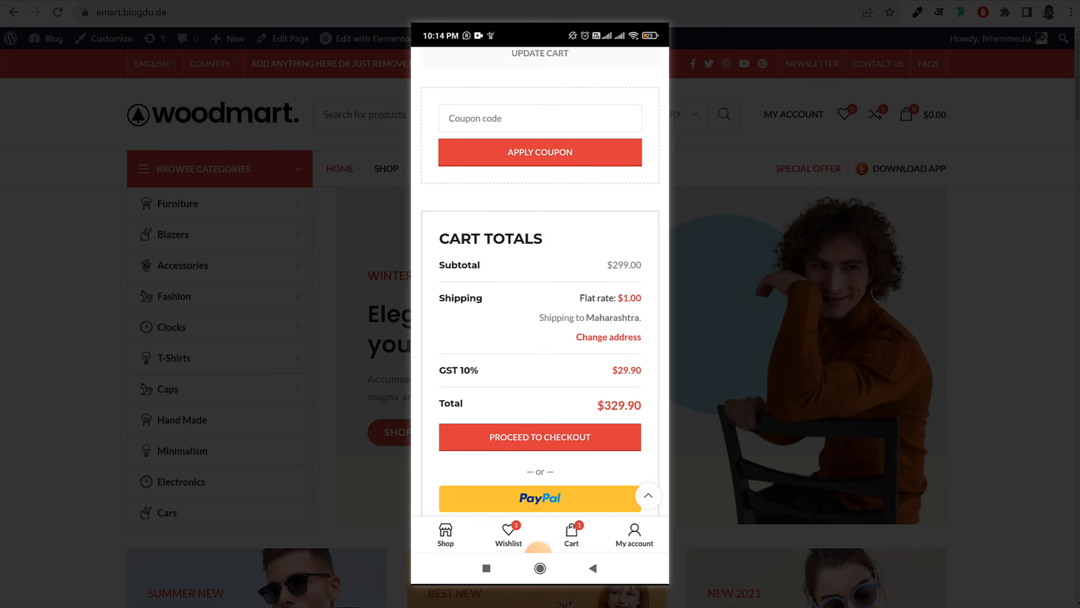
scroll(539, 298, "down", 2)
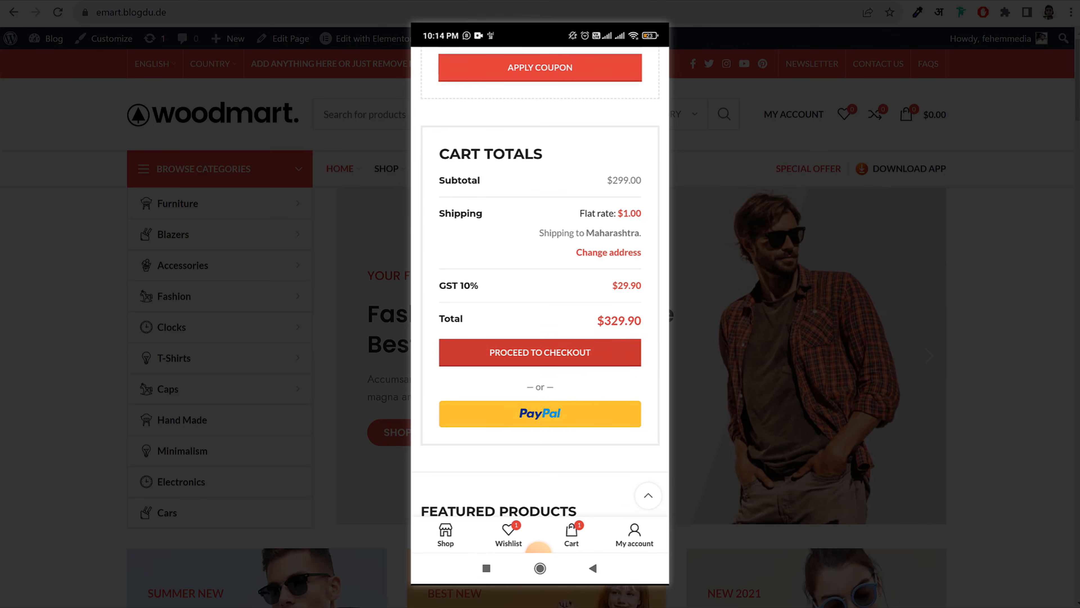
scroll(540, 298, "down", 2)
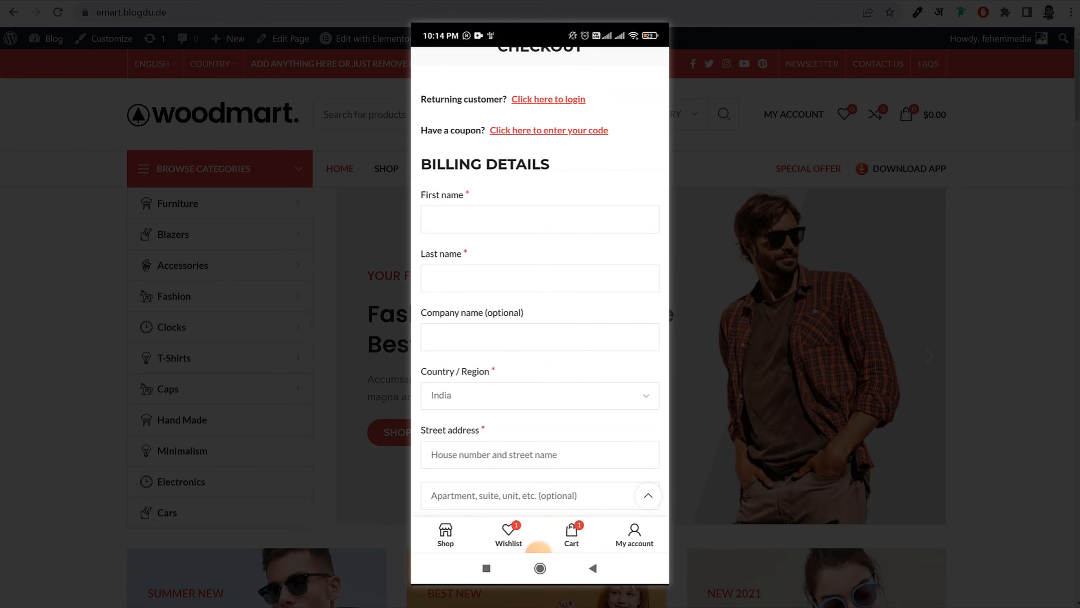
scroll(539, 298, "down", 12)
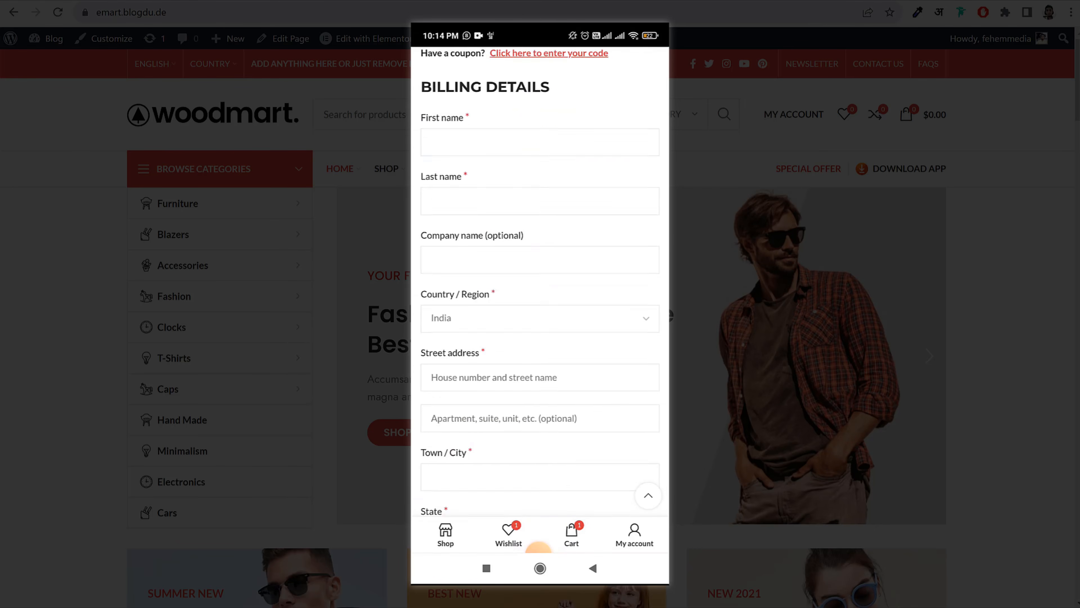
scroll(540, 298, "down", 12)
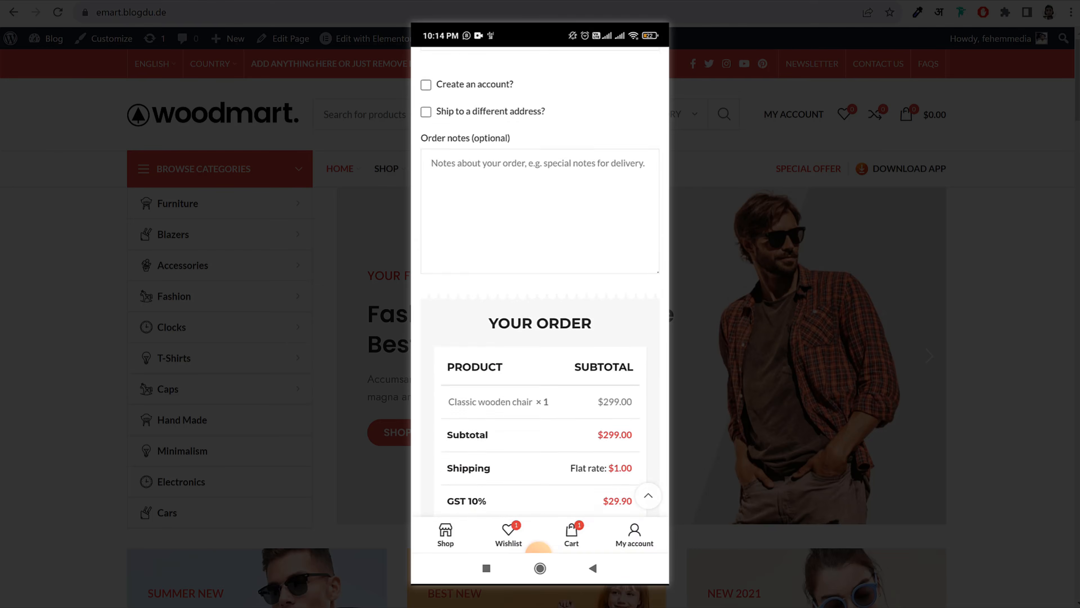
scroll(539, 298, "down", 1)
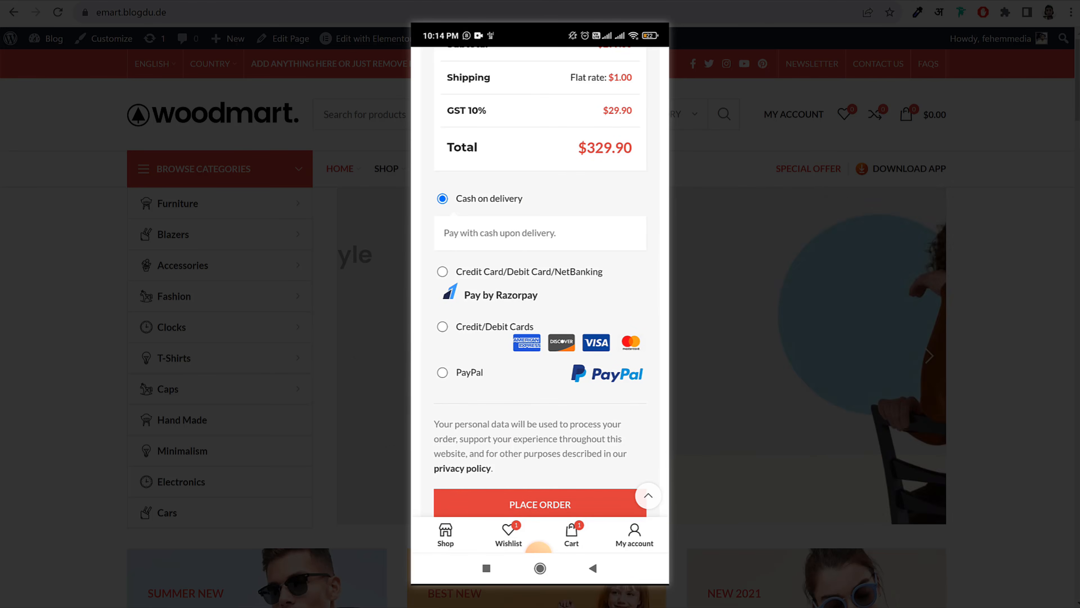
Try Razorpay and Credit/Debit Cards, then settle on PayPal as the payment method
left_click(443, 272)
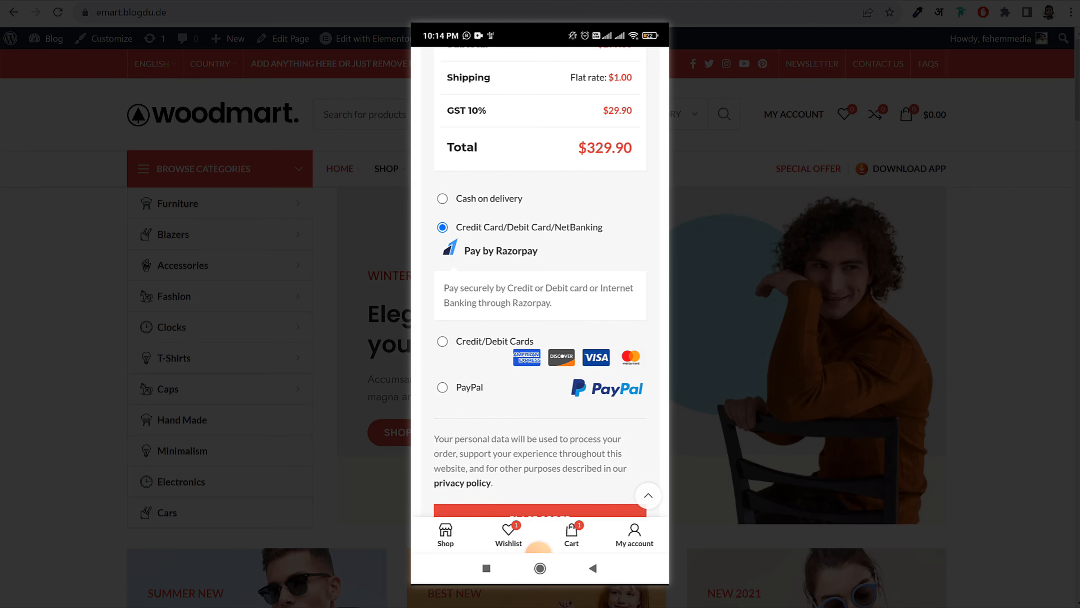
left_click(442, 341)
scroll(540, 280, "down", 2)
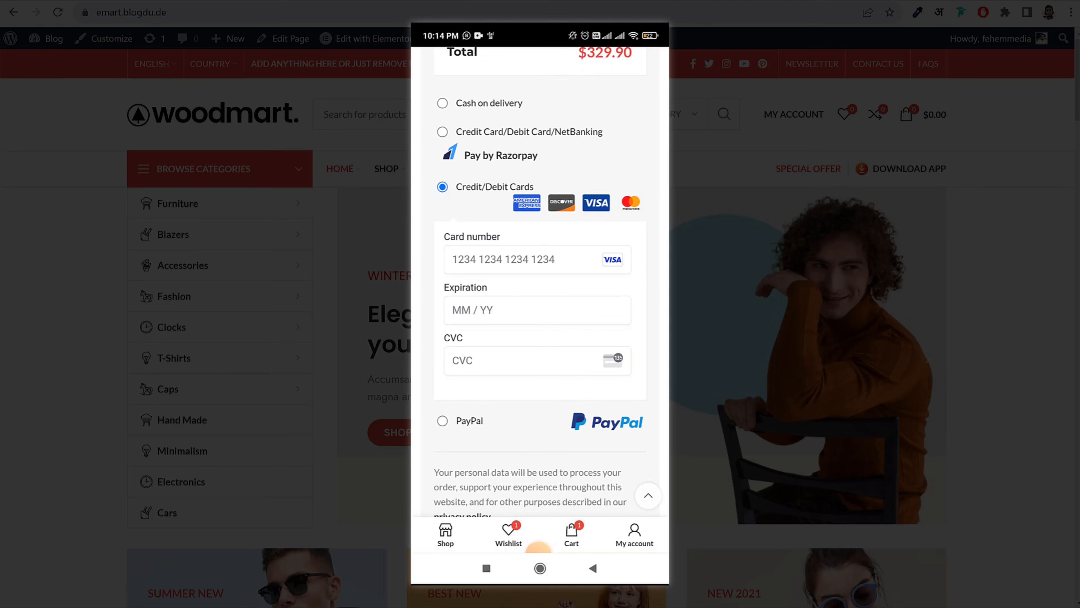
left_click(442, 420)
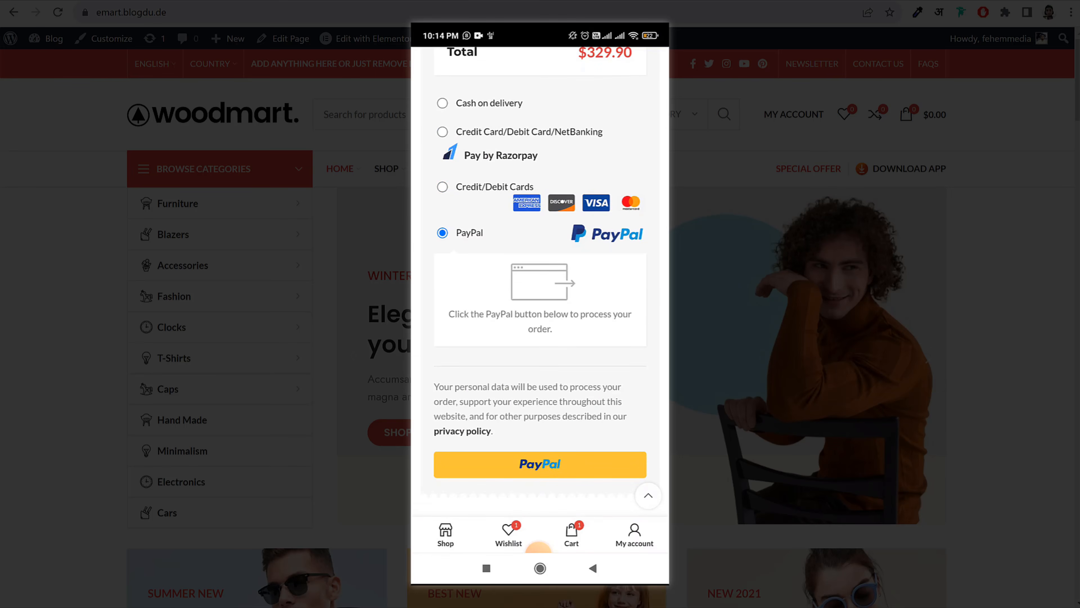
scroll(540, 281, "down", 4)
scroll(540, 281, "up", 10)
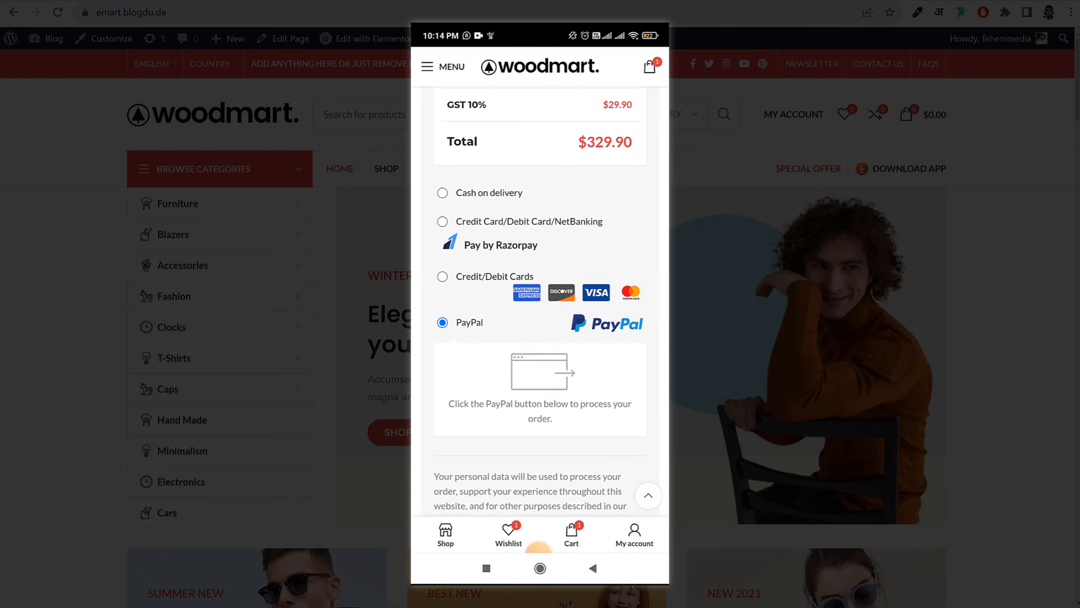
scroll(540, 281, "up", 10)
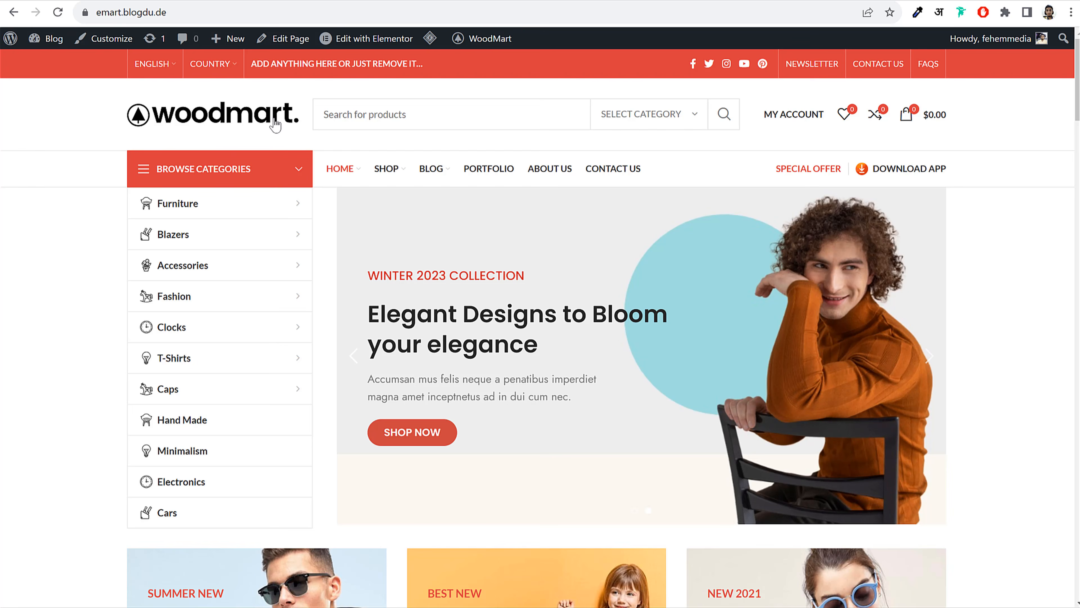
left_click(454, 113)
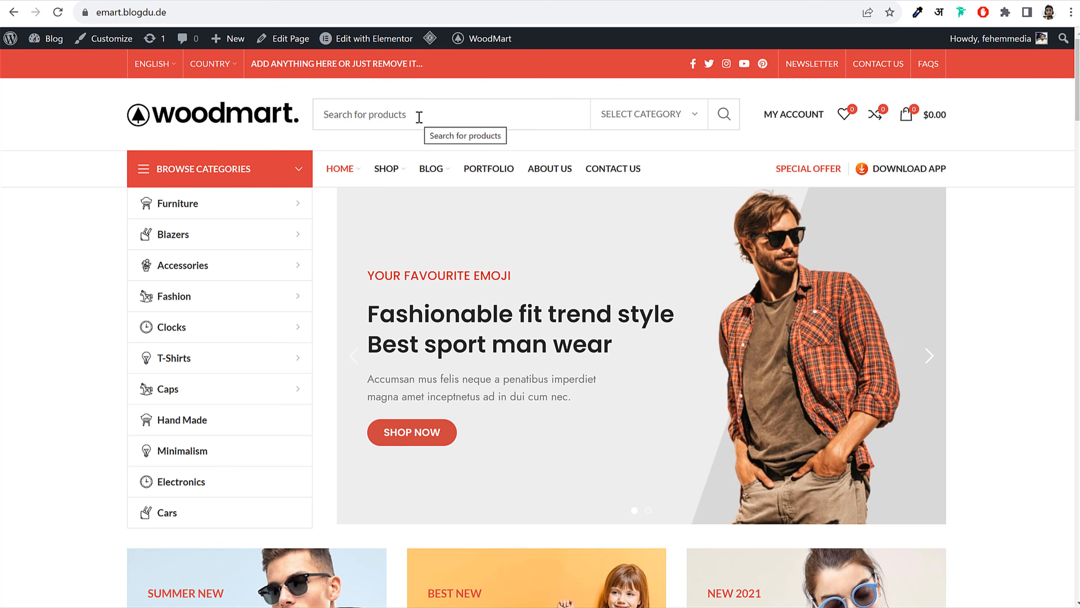
type("sg")
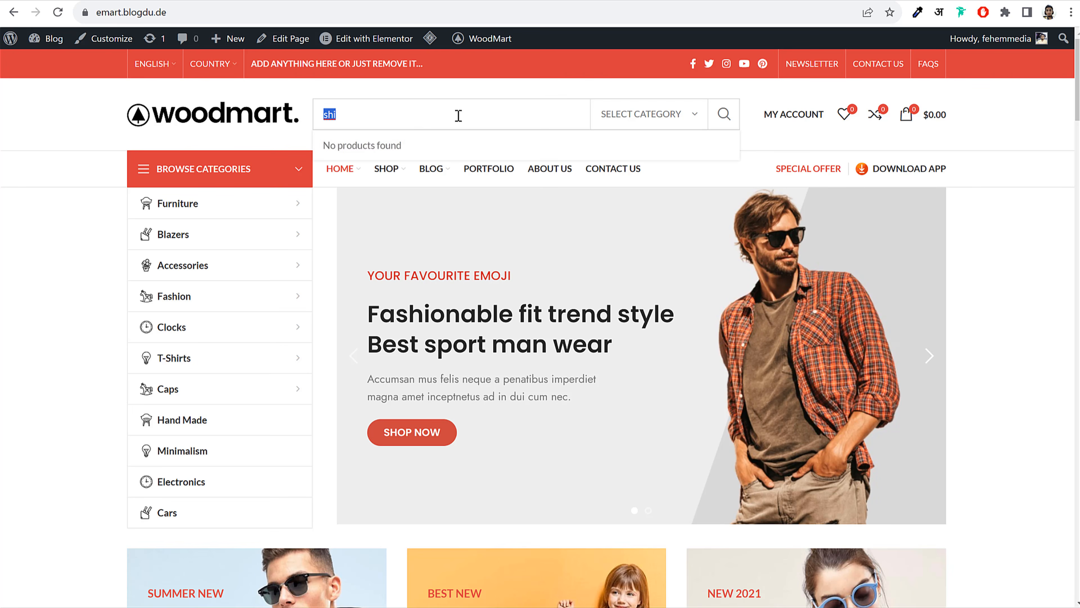
key("BackSpace")
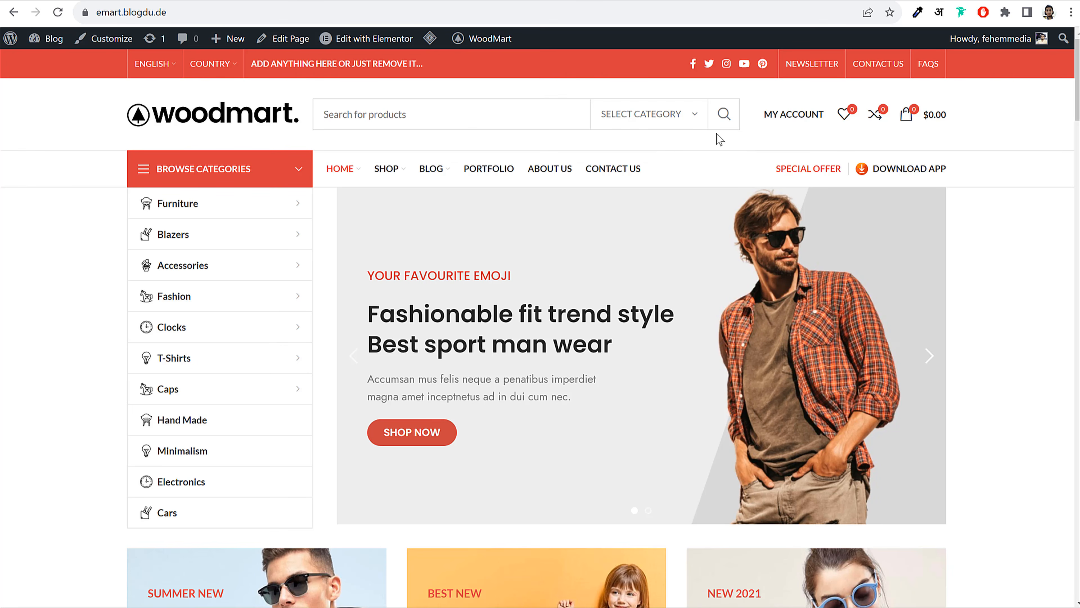
left_click(696, 113)
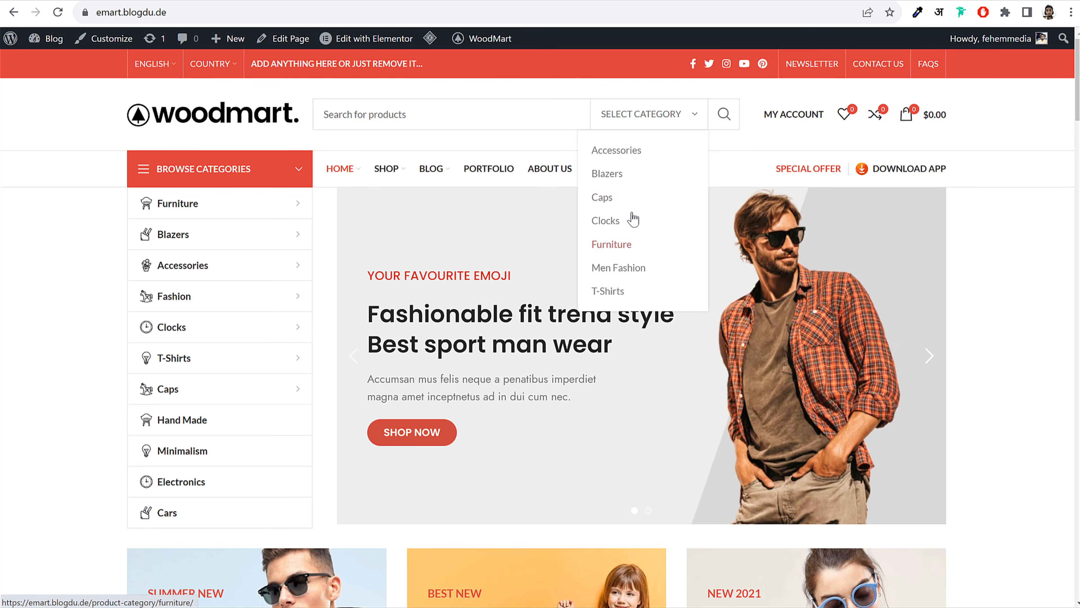
left_click(470, 119)
left_click(647, 114)
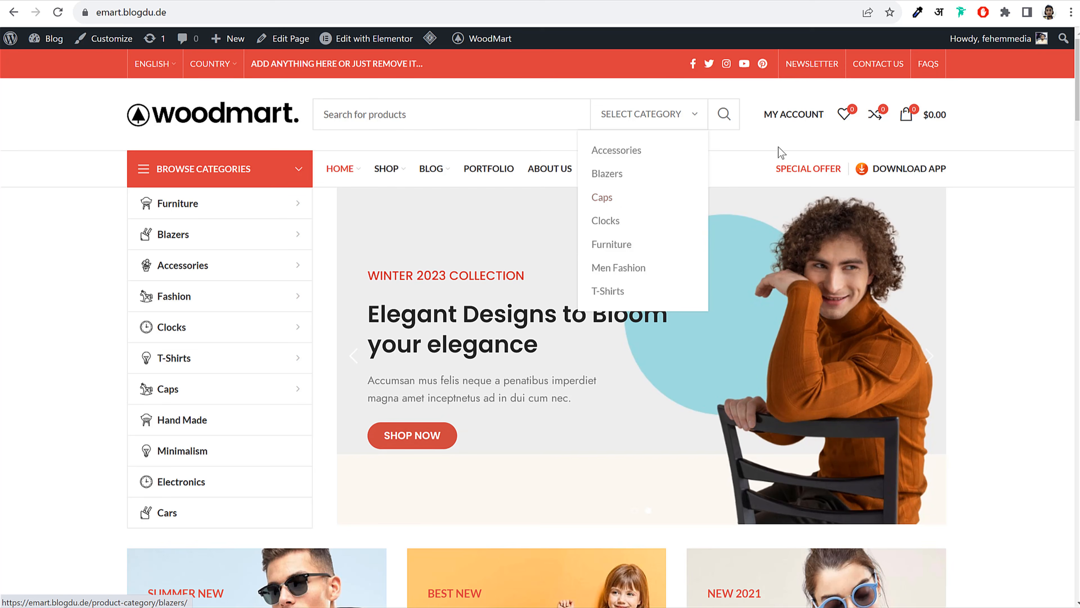
mouse_move(783, 148)
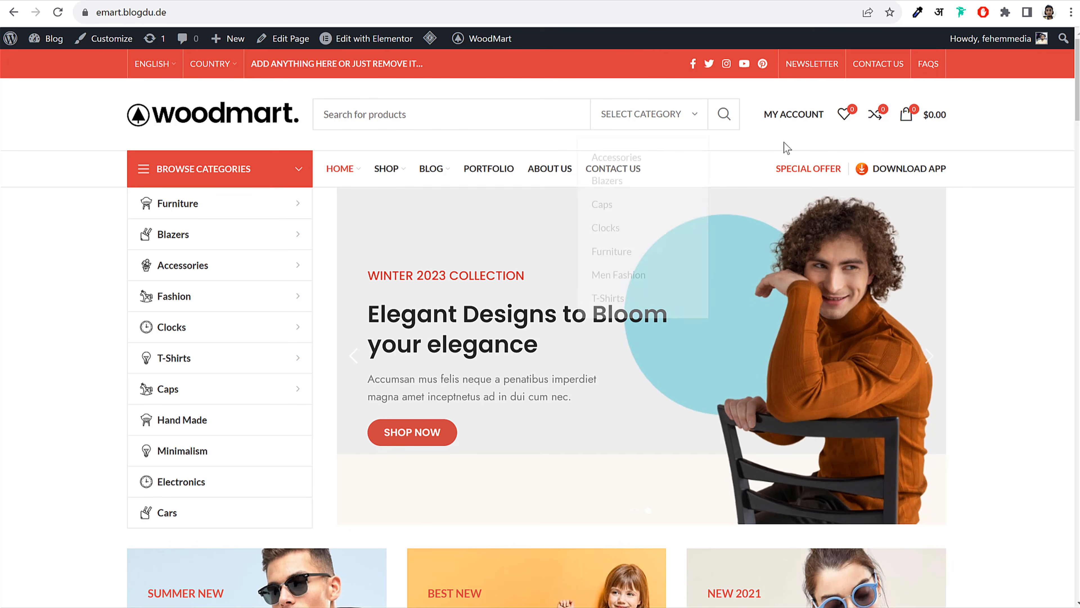
View My Account and its empty Orders list, then go to the Wishlist page
left_click(795, 117)
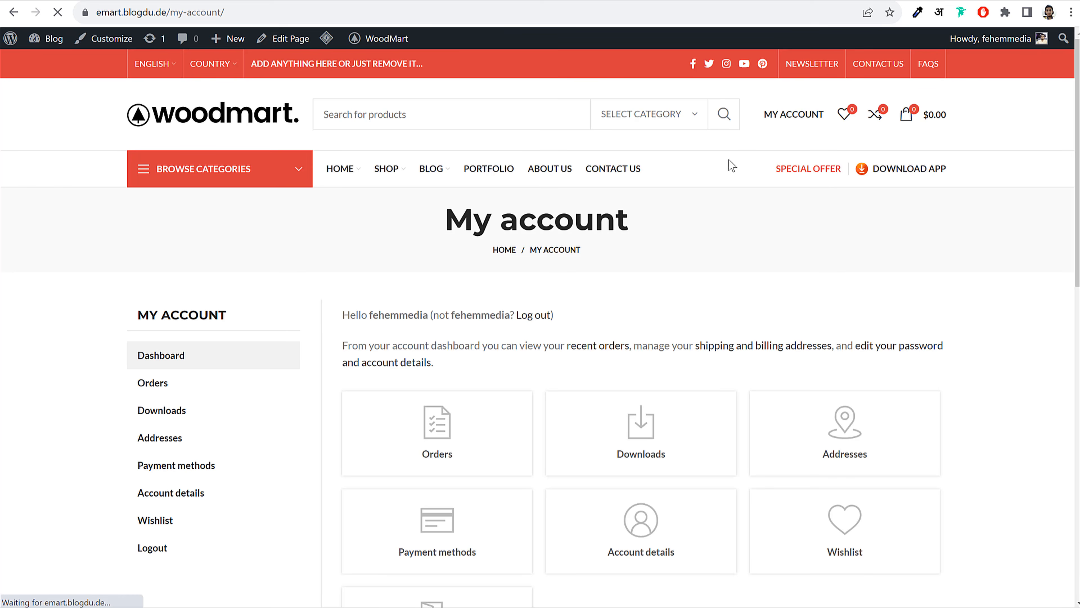
scroll(966, 264, "down", 5)
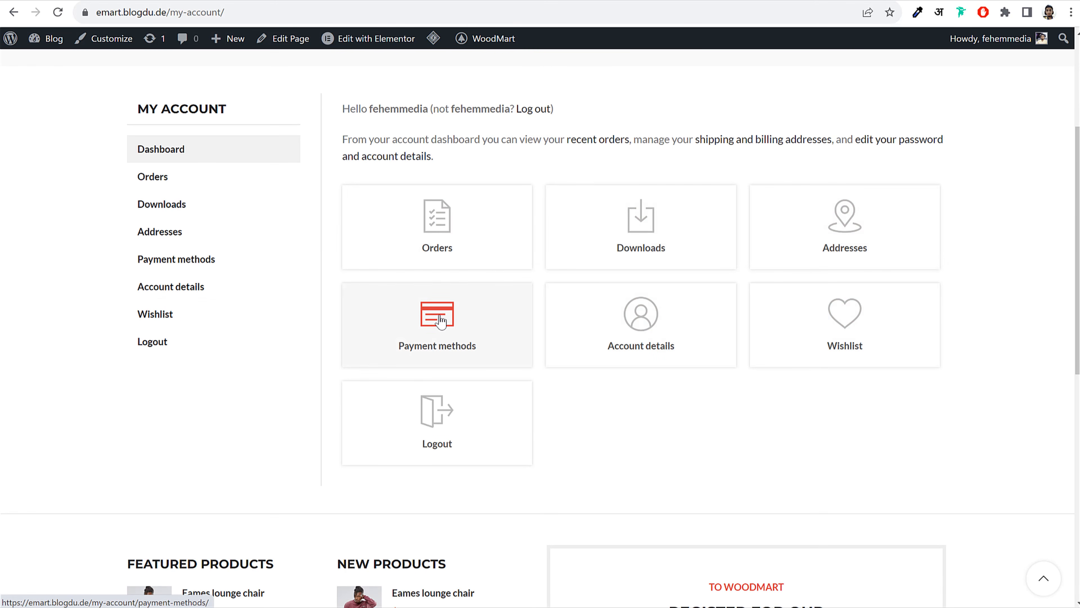
left_click(451, 227)
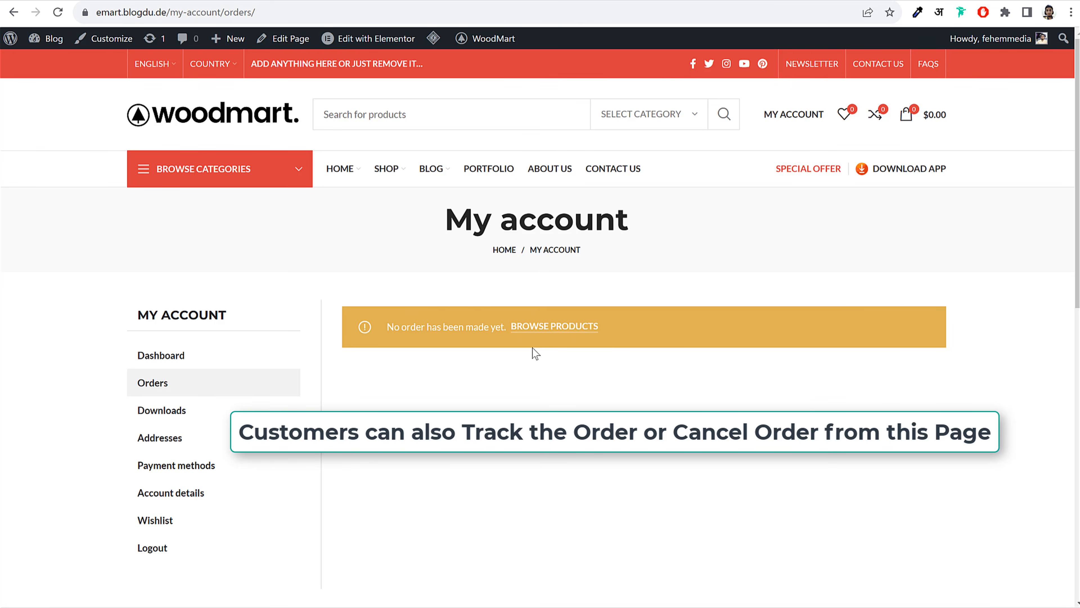
left_click_drag(396, 326, 487, 327)
left_click(484, 328)
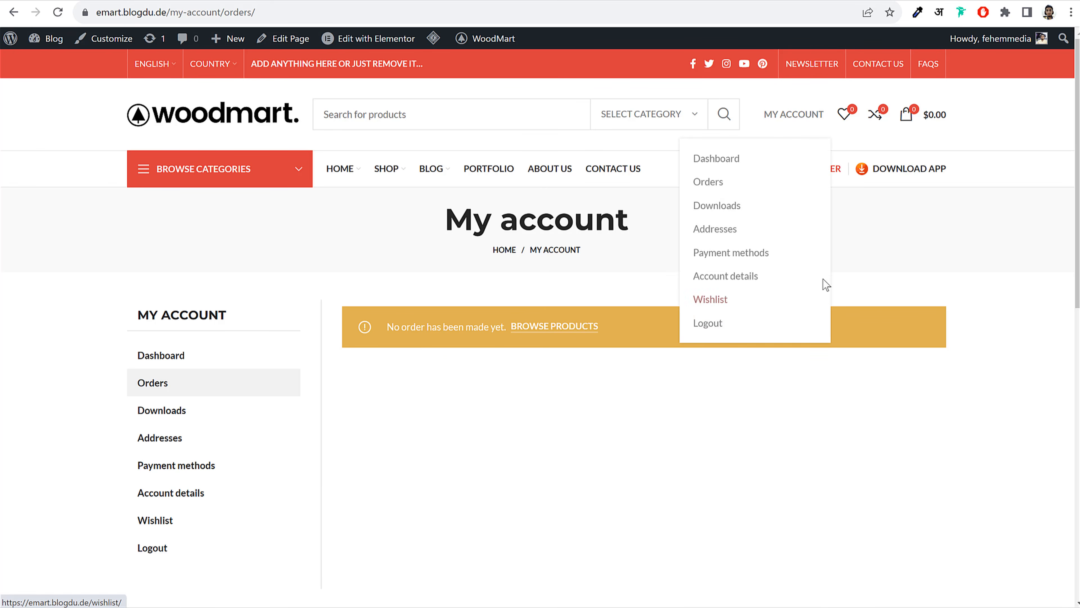
left_click(845, 119)
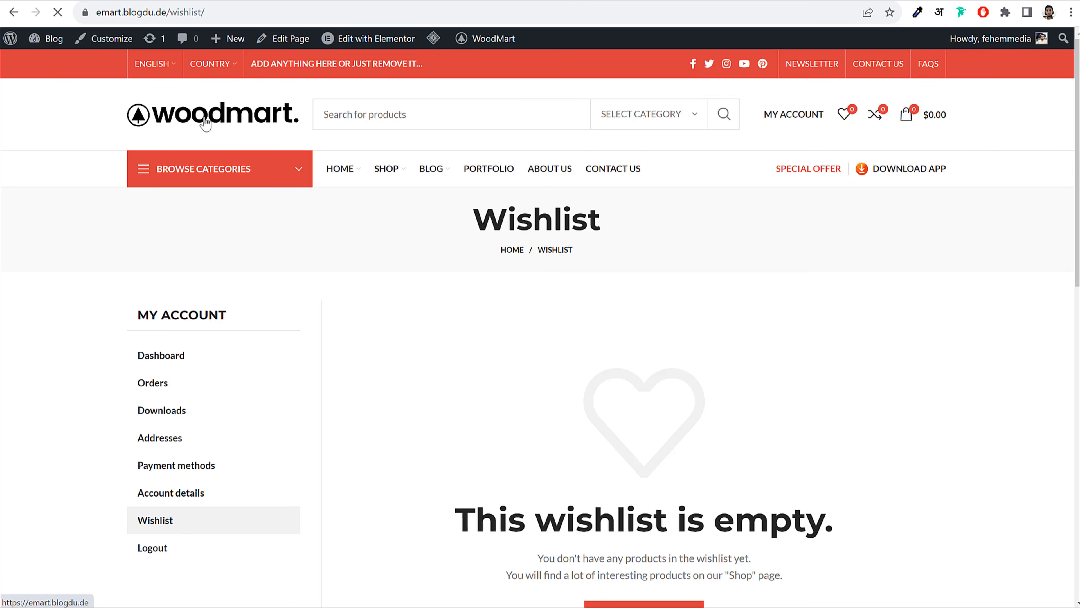
Return home and preview the Shop Pages, Features and Furniture mega menus
left_click(204, 122)
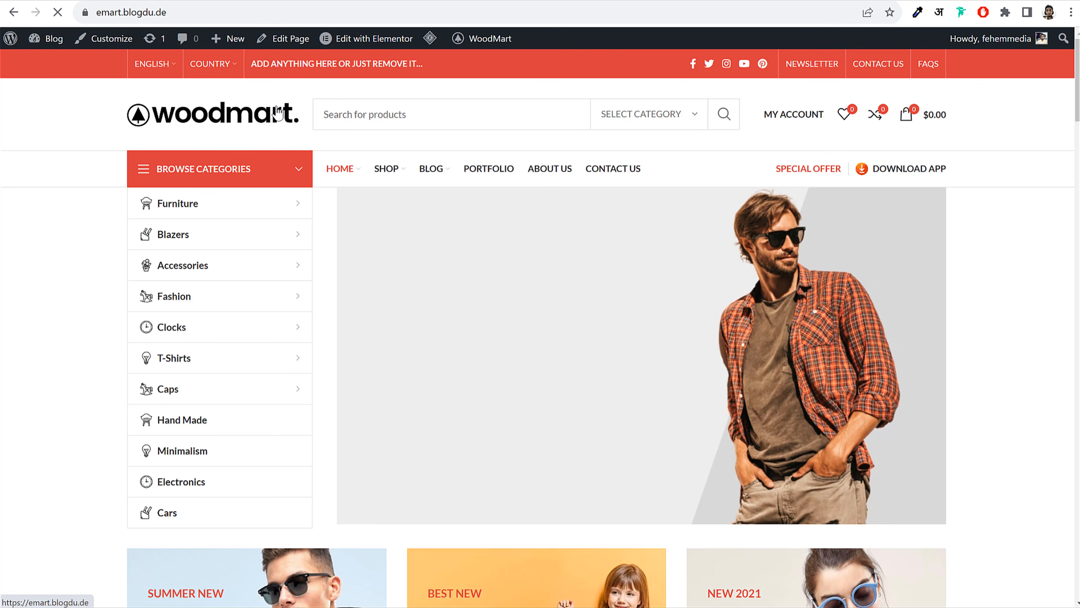
mouse_move(829, 124)
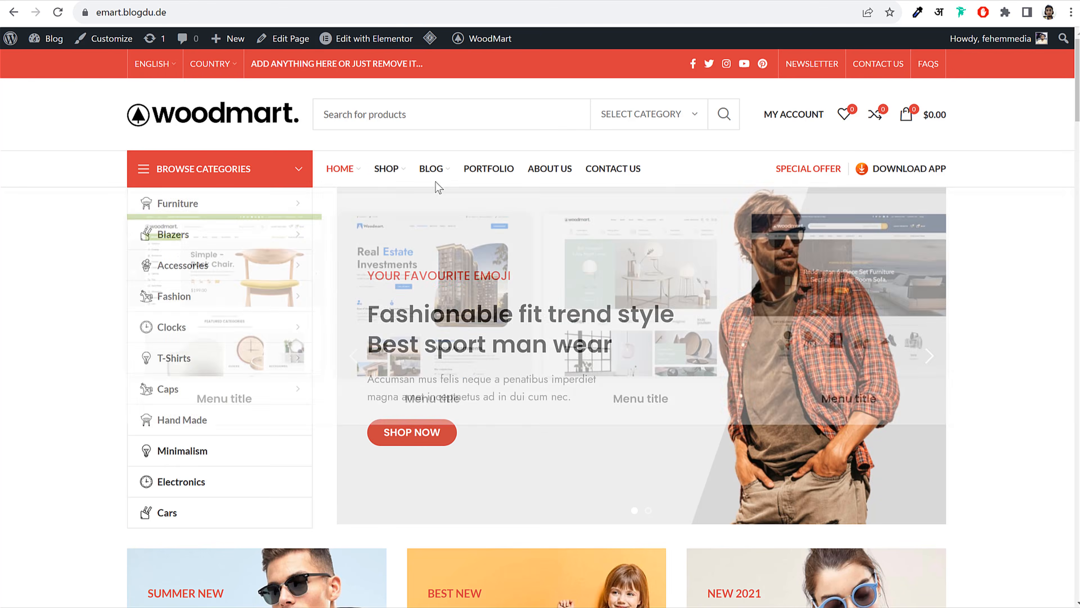
mouse_move(379, 180)
mouse_move(225, 256)
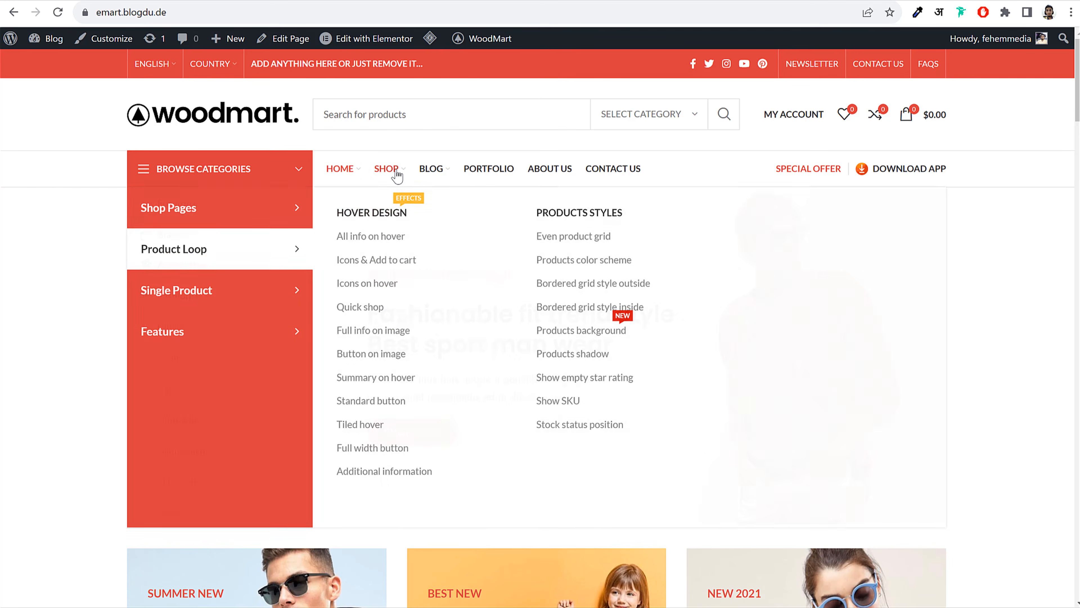
mouse_move(205, 341)
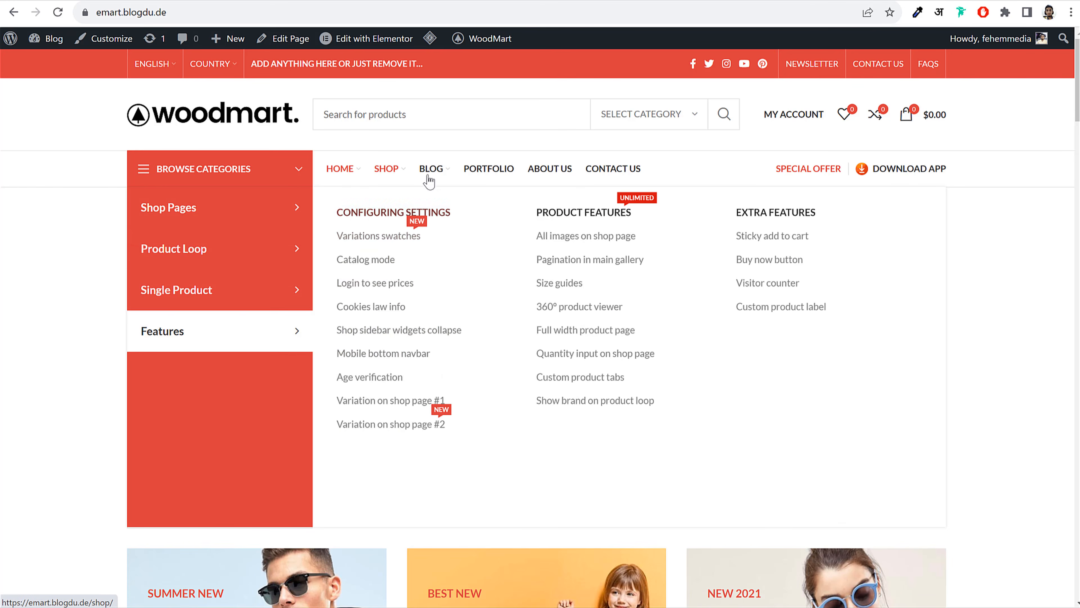
mouse_move(431, 175)
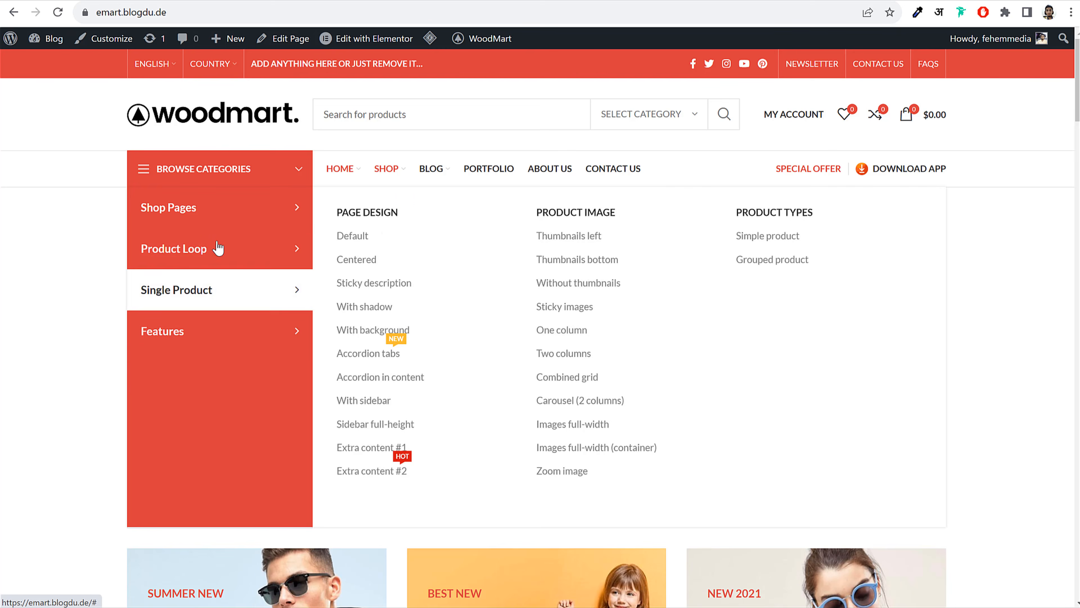
mouse_move(258, 330)
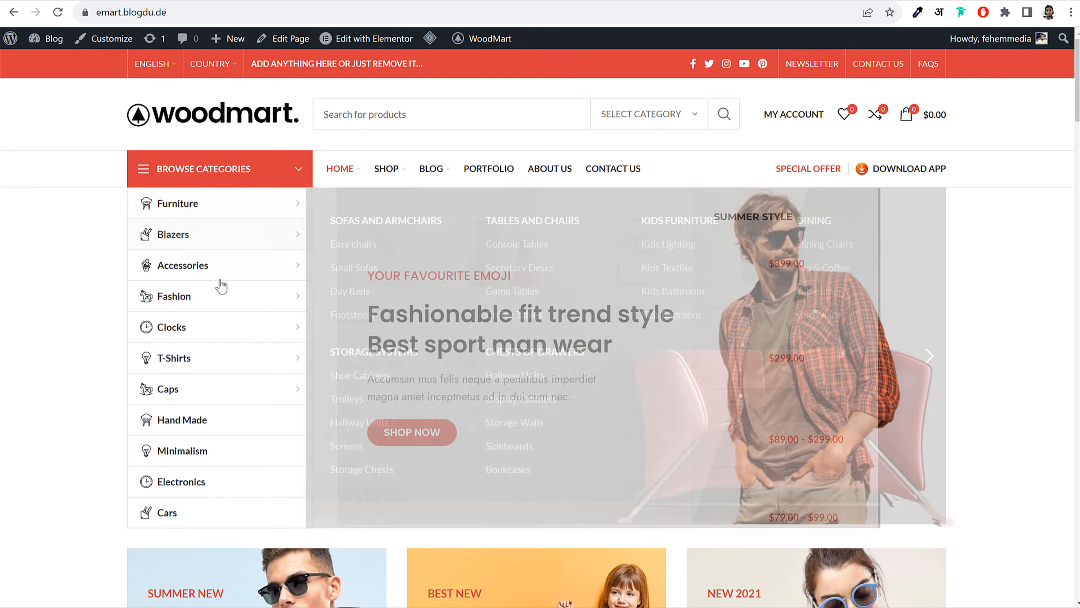
mouse_move(221, 291)
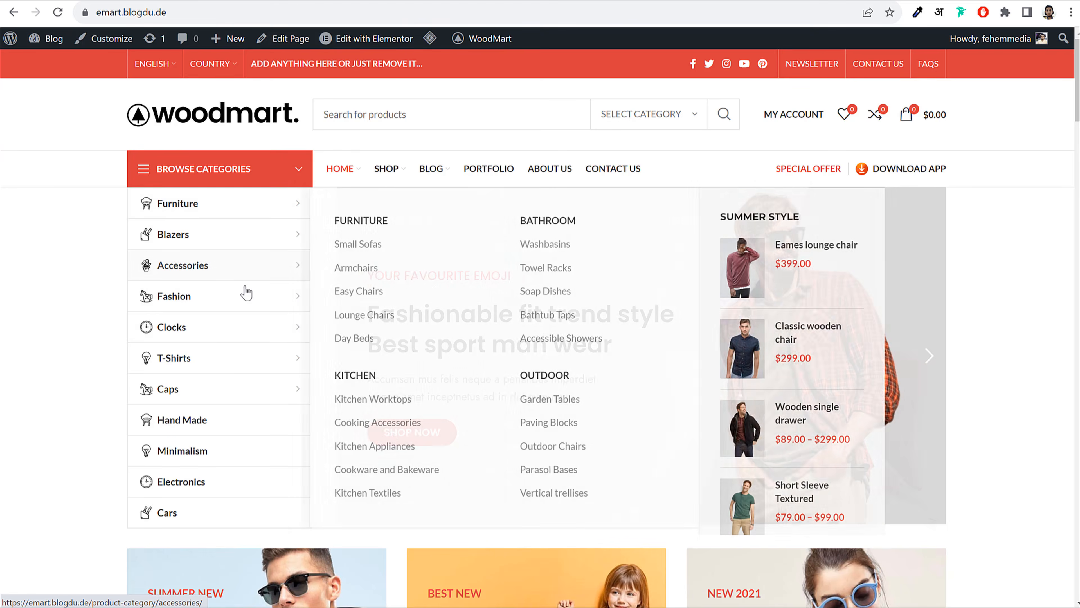
mouse_move(241, 209)
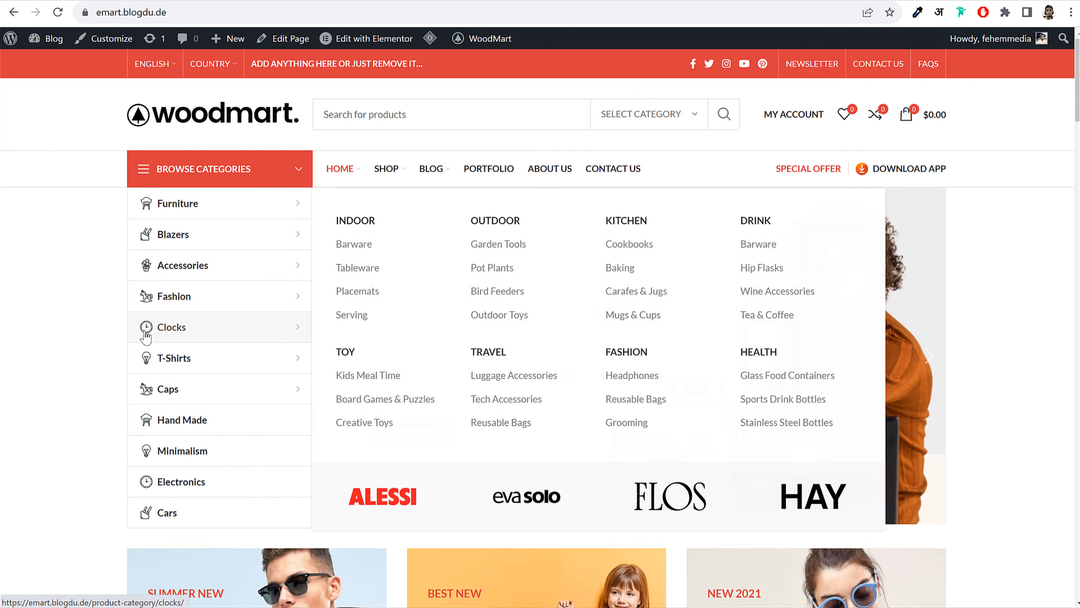
mouse_move(151, 386)
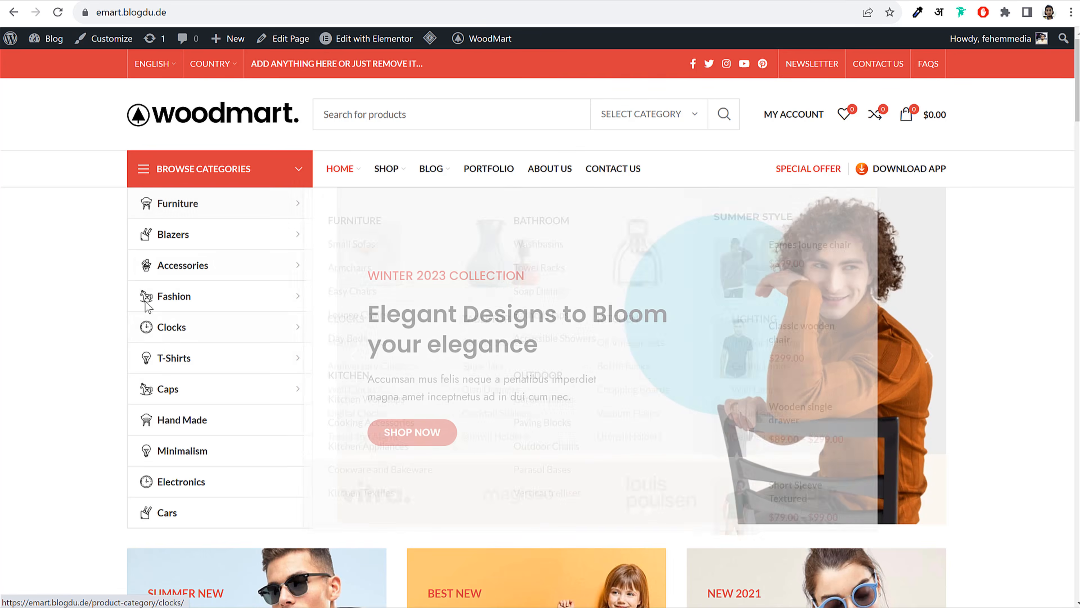
mouse_move(154, 288)
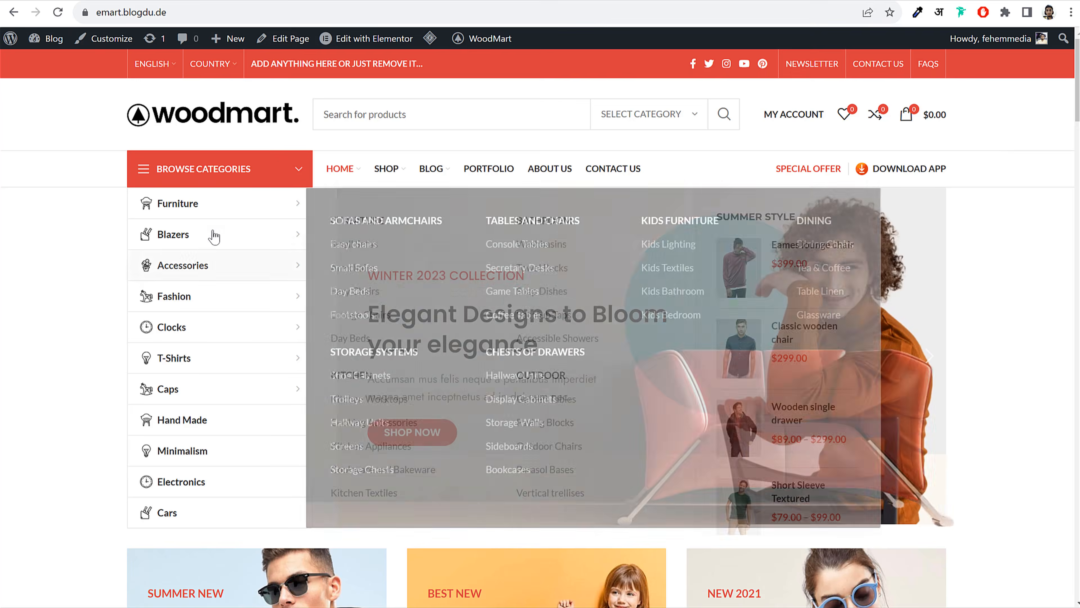
mouse_move(223, 204)
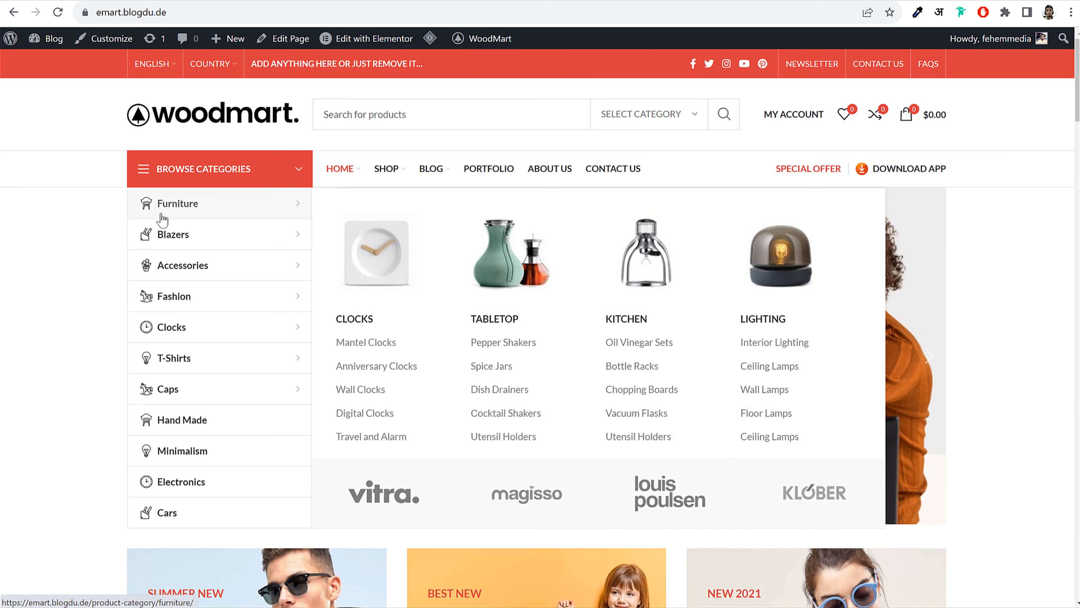
mouse_move(174, 239)
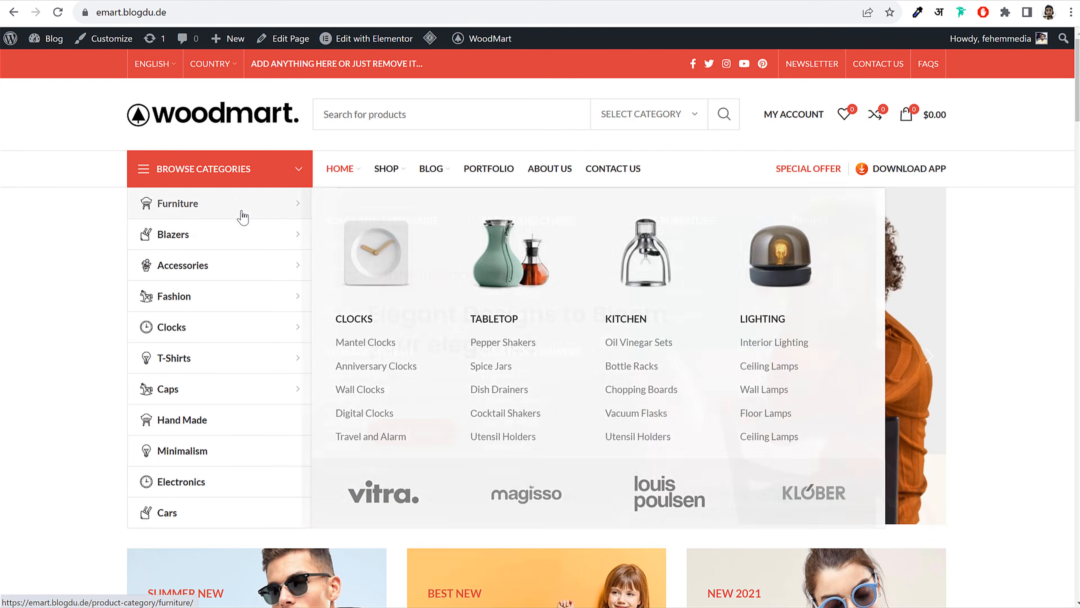
mouse_move(256, 265)
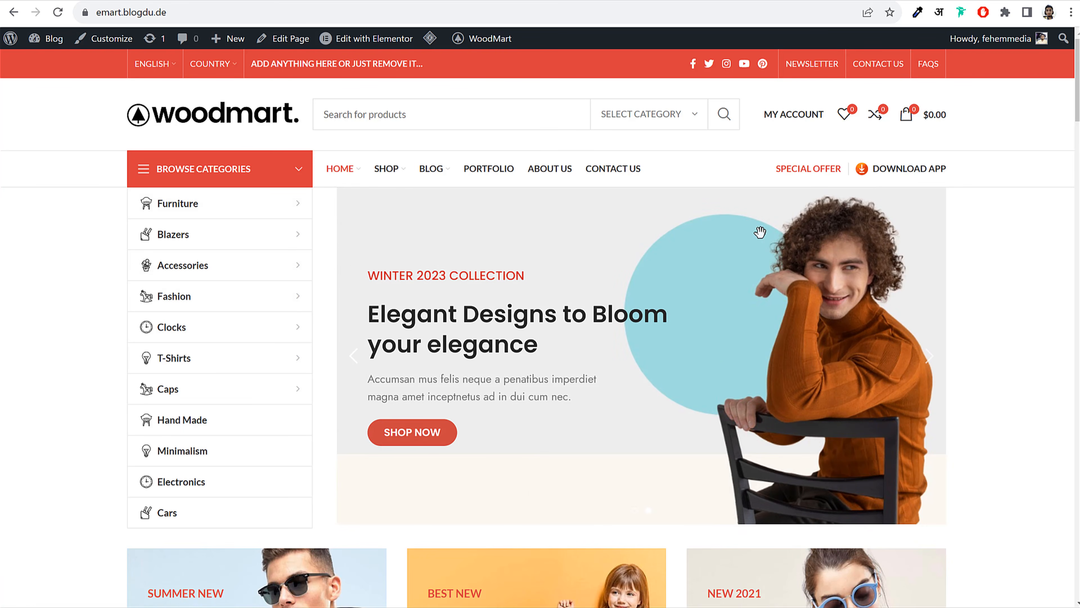
Cycle the hero slider past Elegant Designs to Bloom, ending on Fashionable fit trend style
left_click(350, 360)
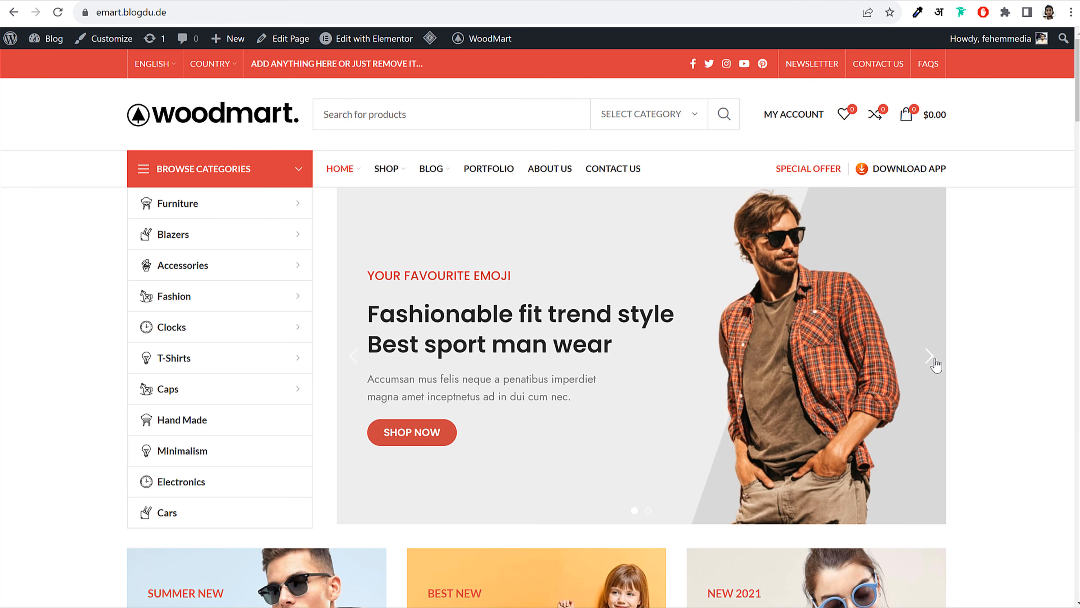
left_click(931, 358)
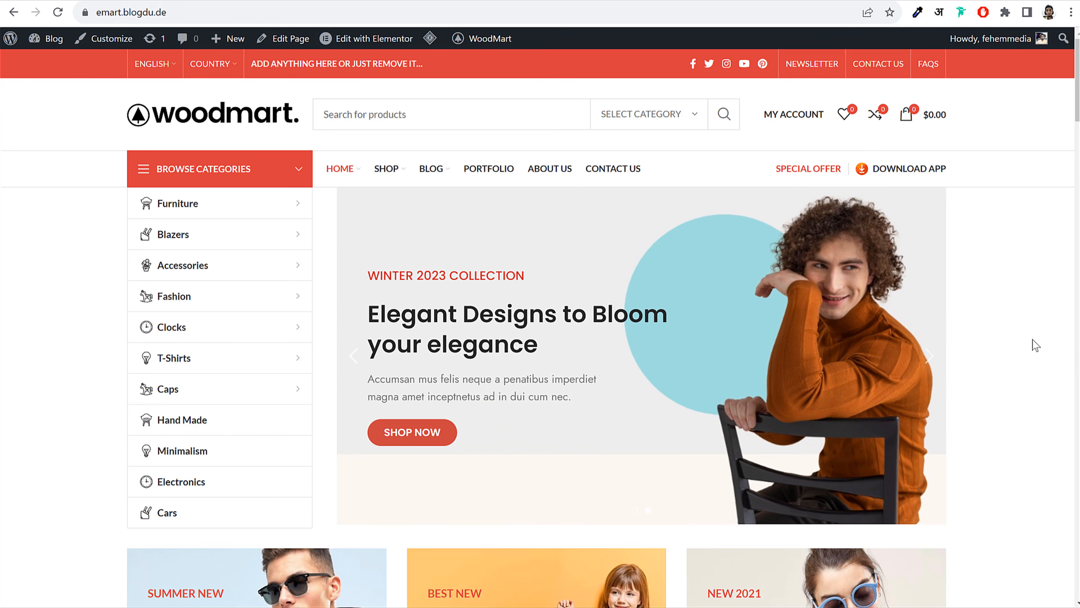
left_click(350, 361)
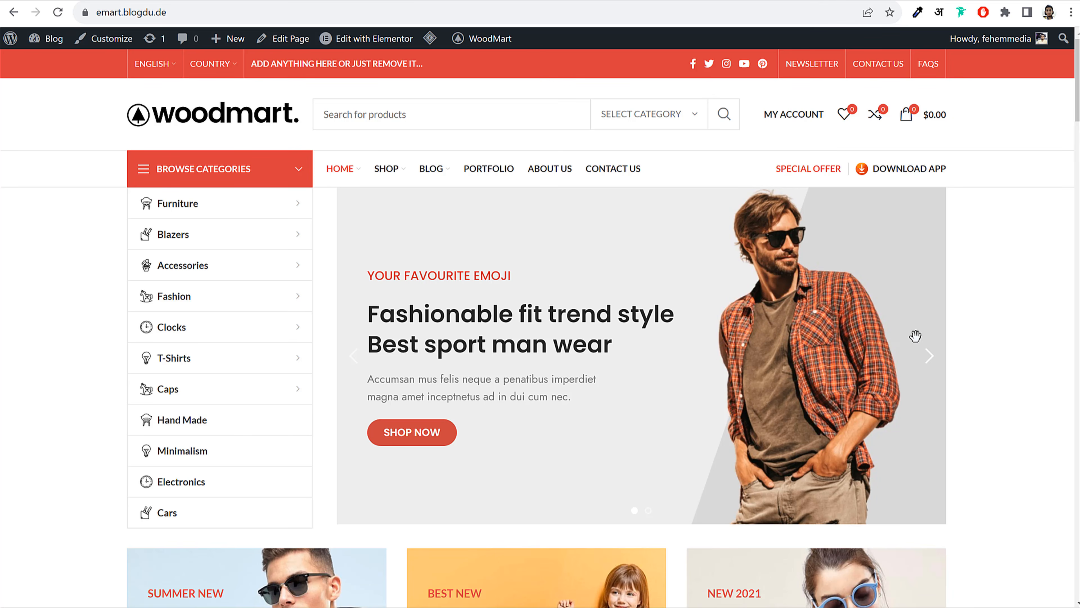
scroll(1008, 366, "down", 7)
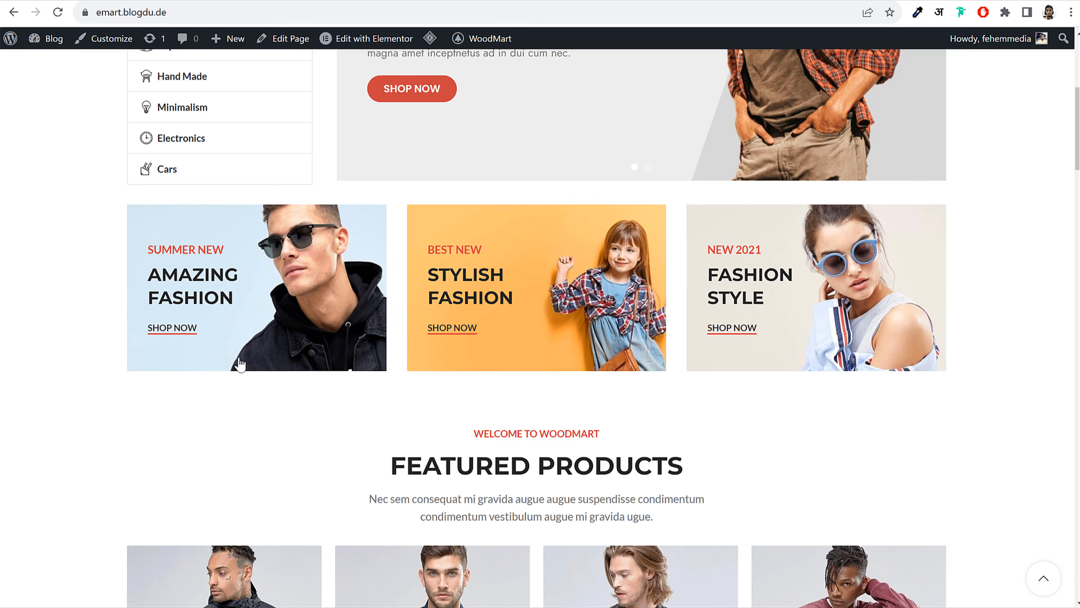
scroll(214, 399, "up", 5)
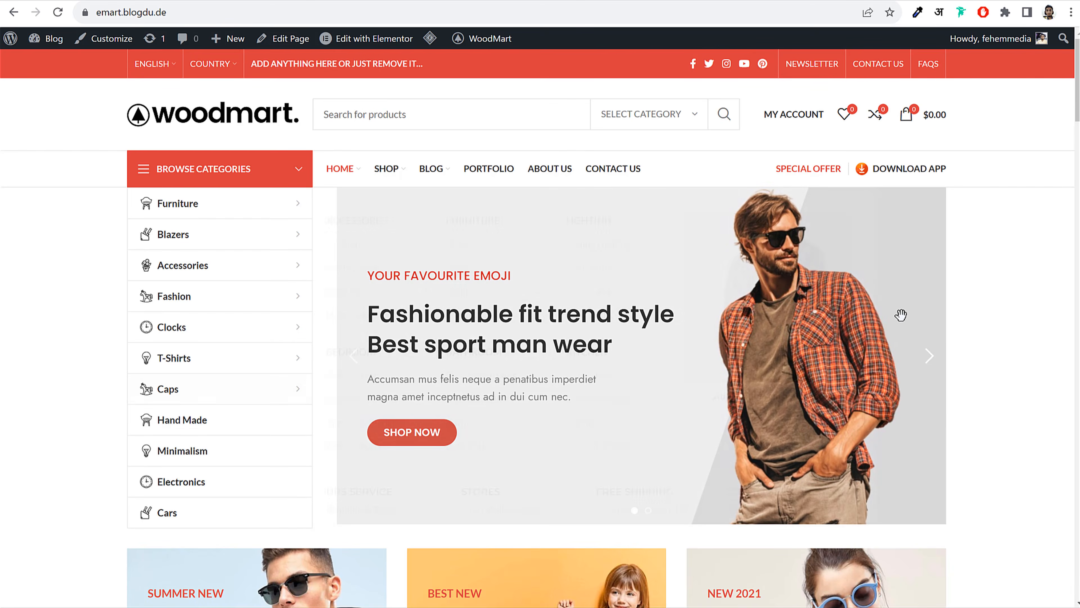
left_click(929, 356)
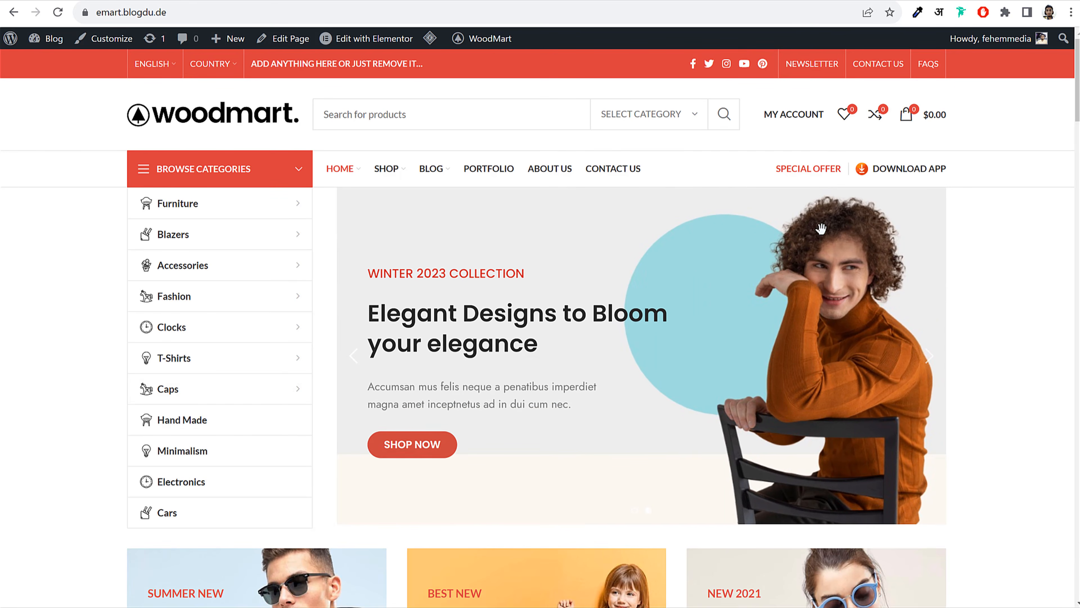
left_click(356, 357)
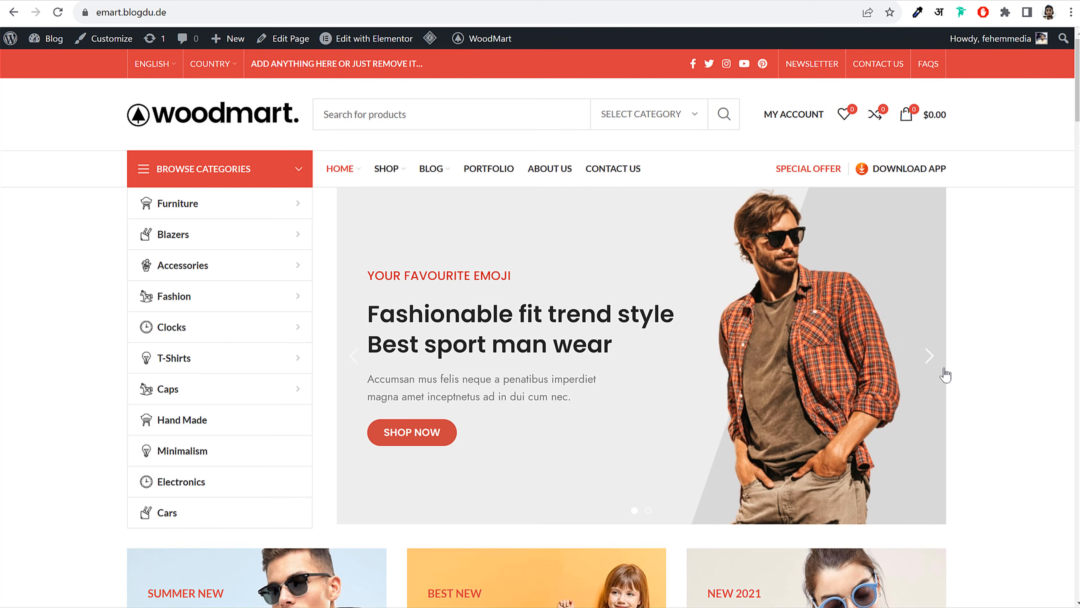
left_click(937, 355)
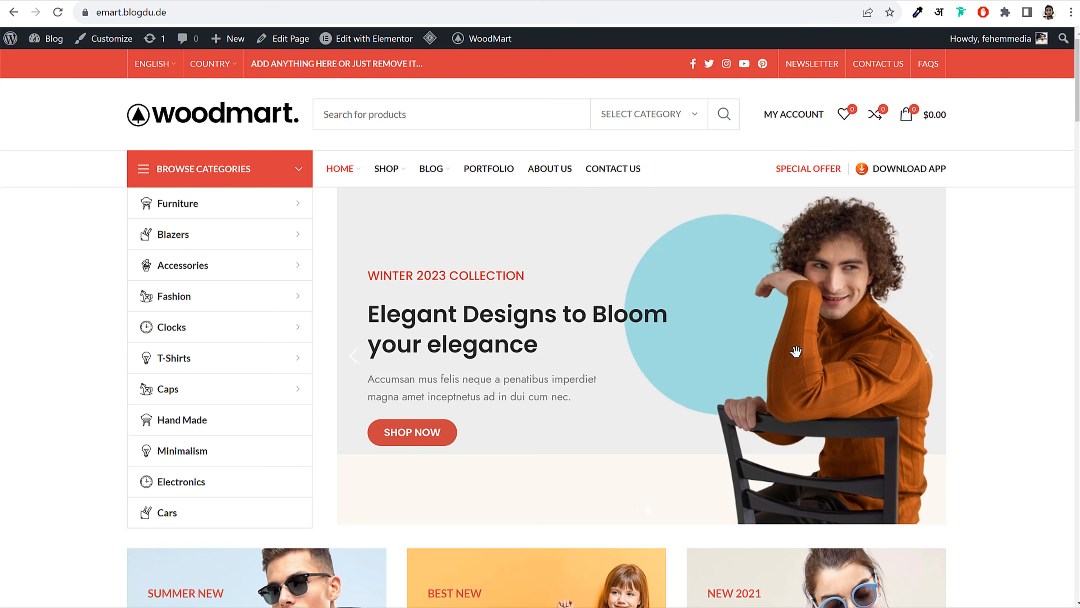
left_click(345, 362)
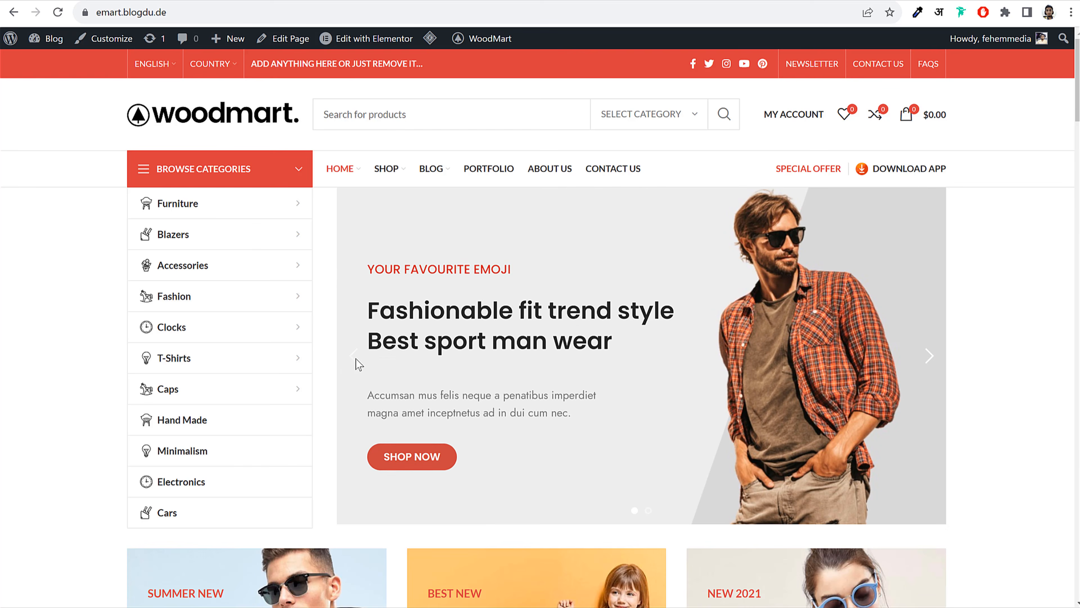
Add Classic wooden chair and Decoration wooden present to the comparison from Featured Products
scroll(991, 377, "down", 10)
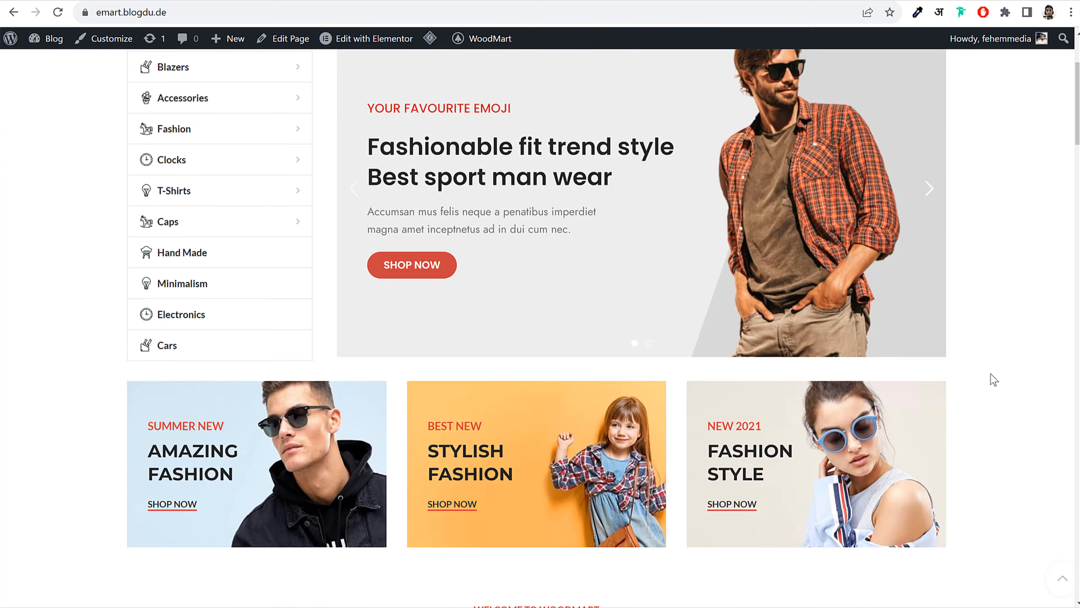
scroll(991, 378, "down", 5)
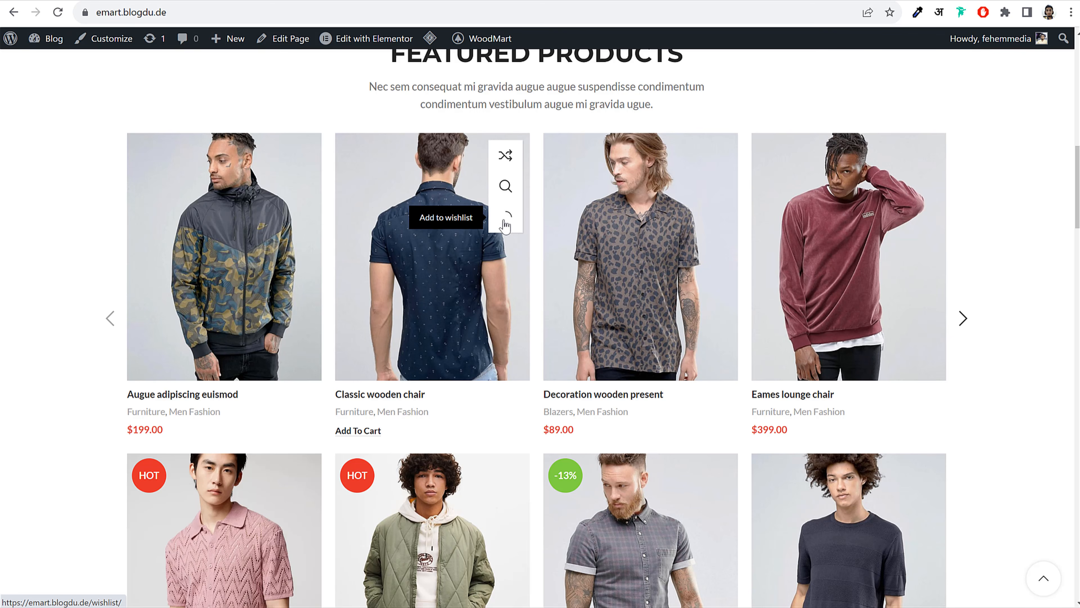
left_click(512, 162)
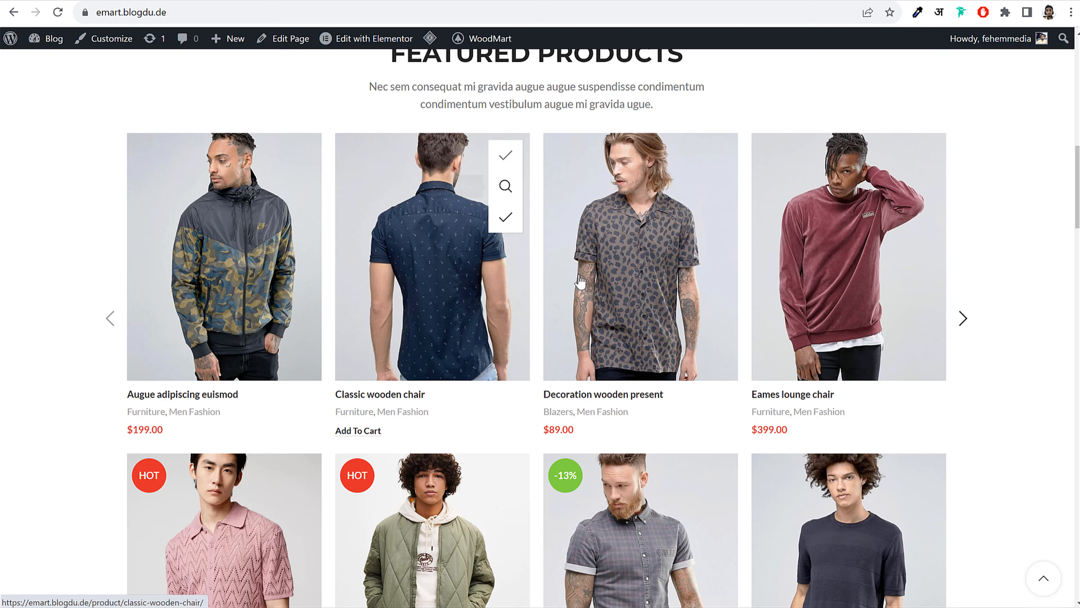
left_click(713, 156)
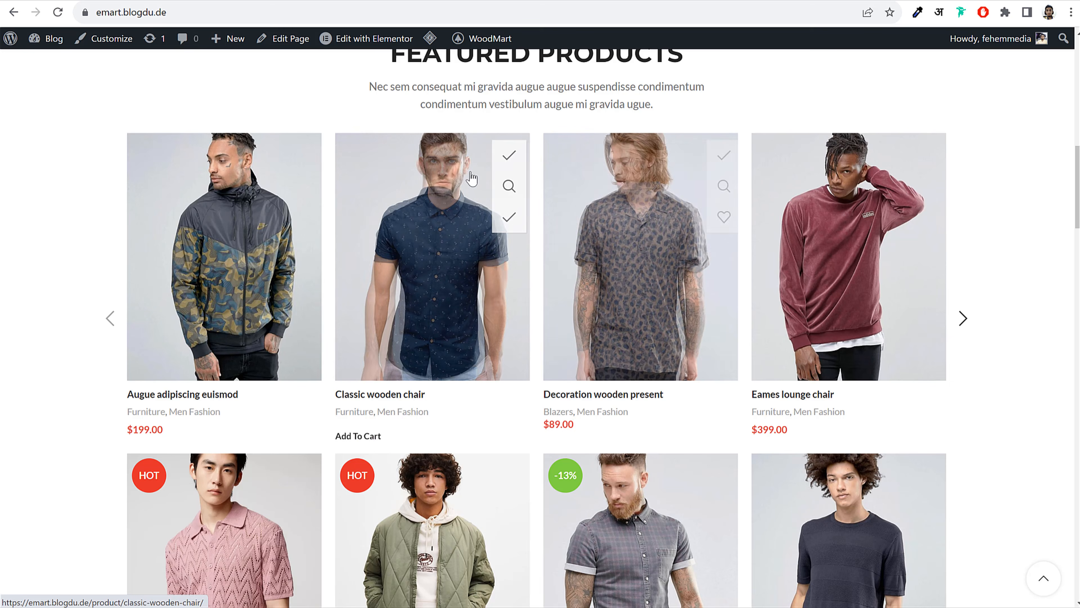
Review both products on the Compare page, then return to the home page
scroll(721, 242, "up", 10)
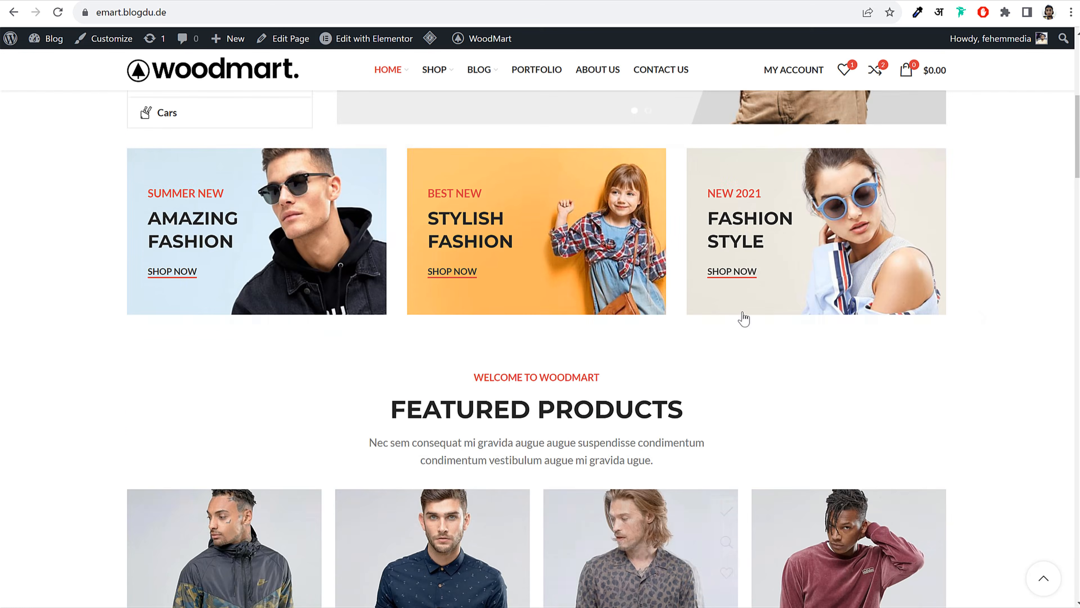
left_click(875, 117)
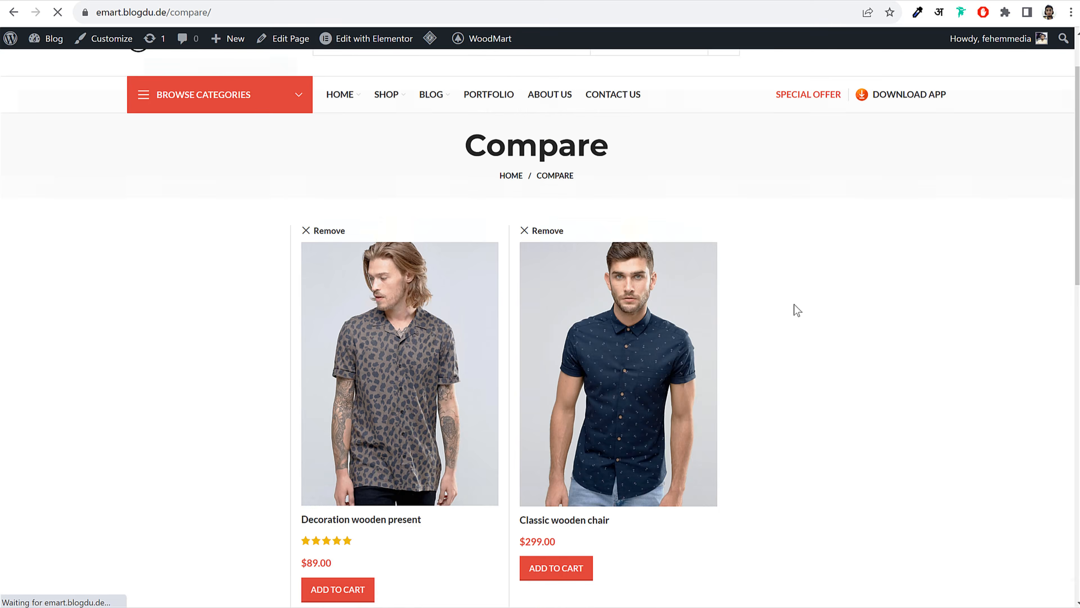
scroll(794, 303, "down", 2)
scroll(315, 466, "up", 1)
scroll(553, 434, "down", 2)
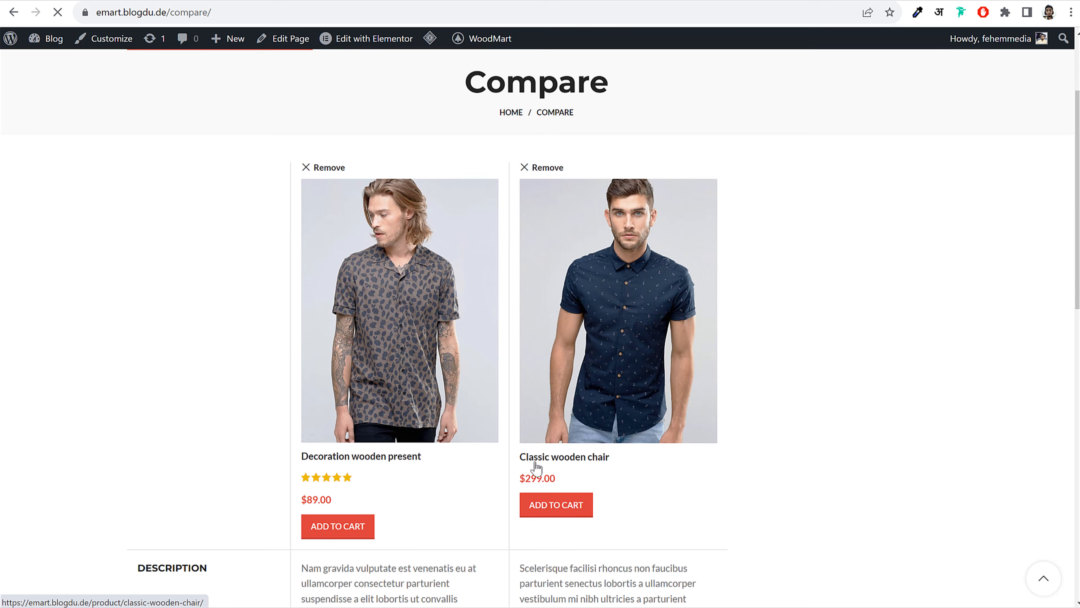
scroll(398, 559, "down", 5)
scroll(612, 332, "up", 5)
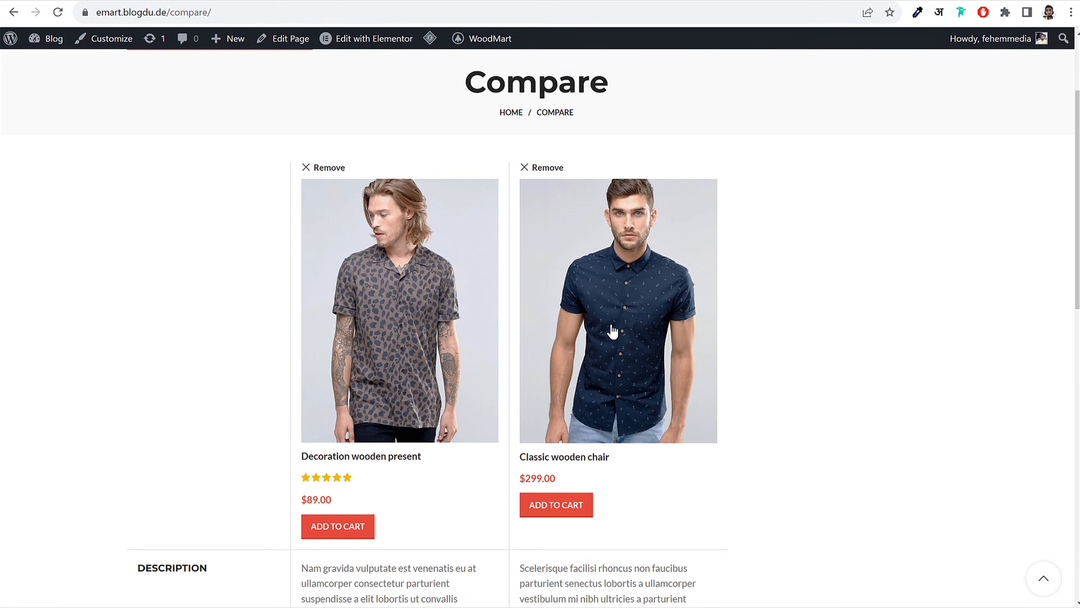
scroll(611, 327, "up", 3)
key("alt+Left")
scroll(812, 340, "down", 6)
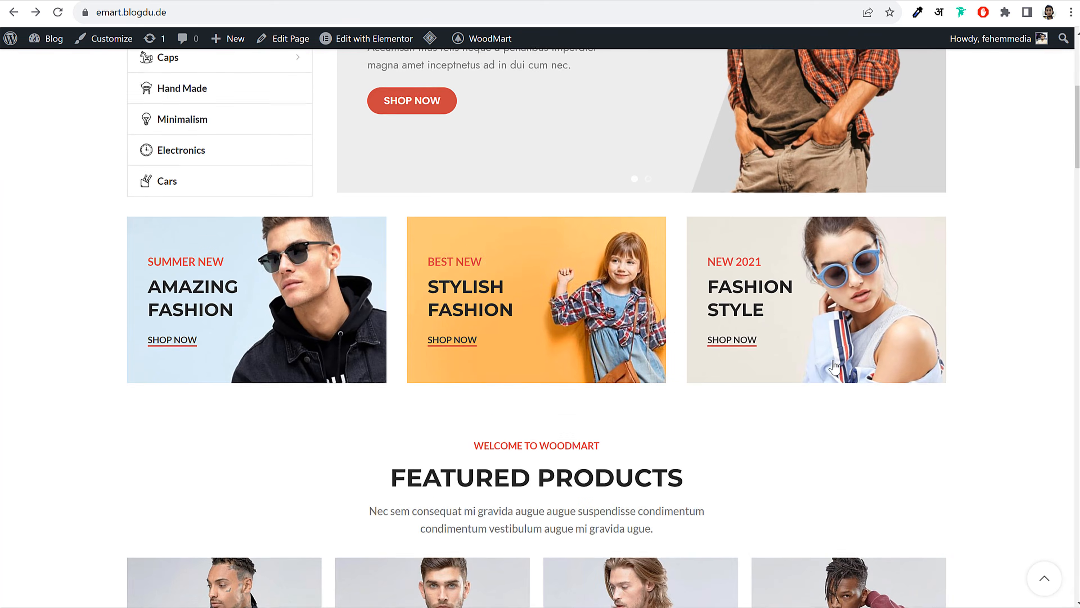
scroll(834, 365, "down", 7)
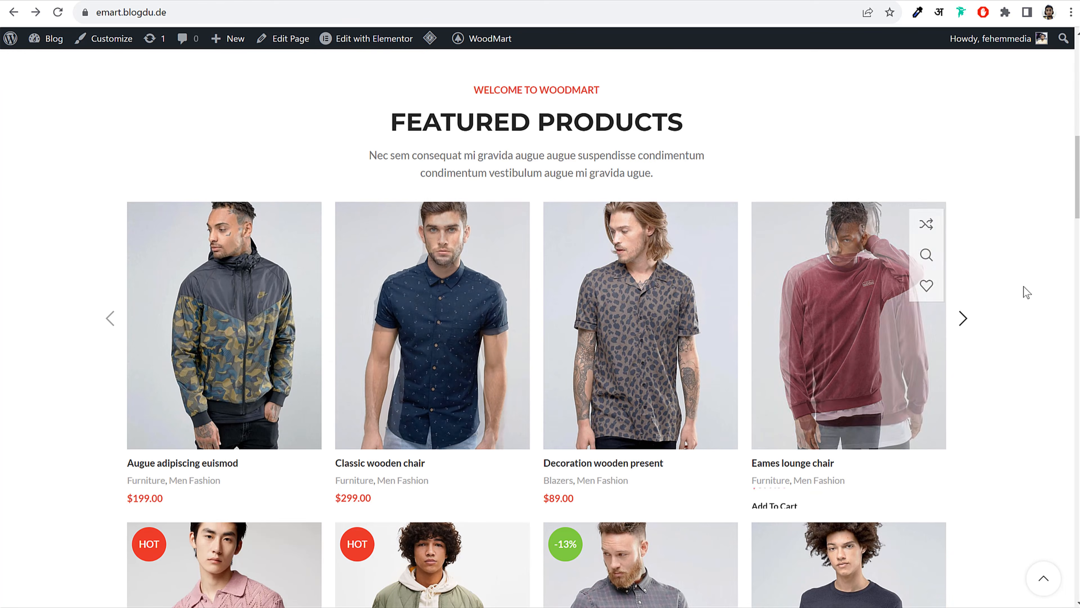
scroll(1024, 324, "down", 5)
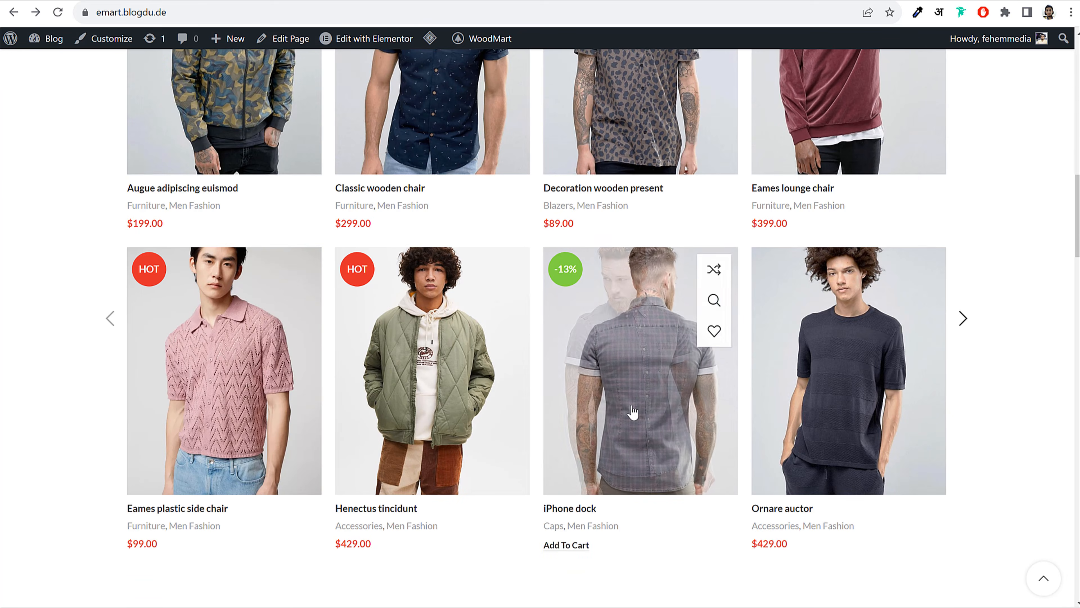
Open the iPhone dock page and inspect its photos, -13% badge, title and price
left_click(633, 411)
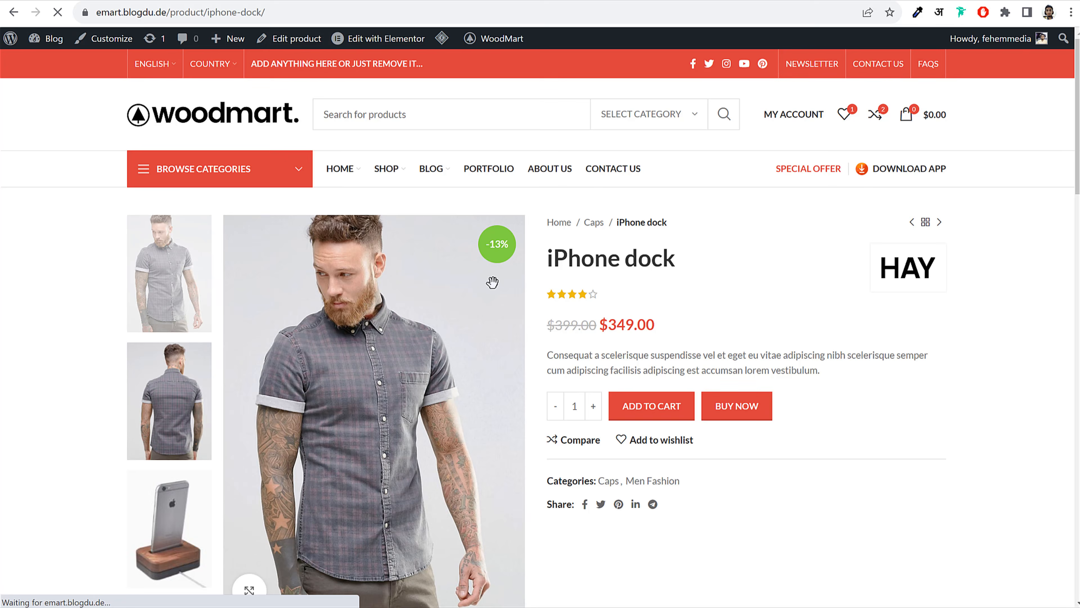
left_click(171, 348)
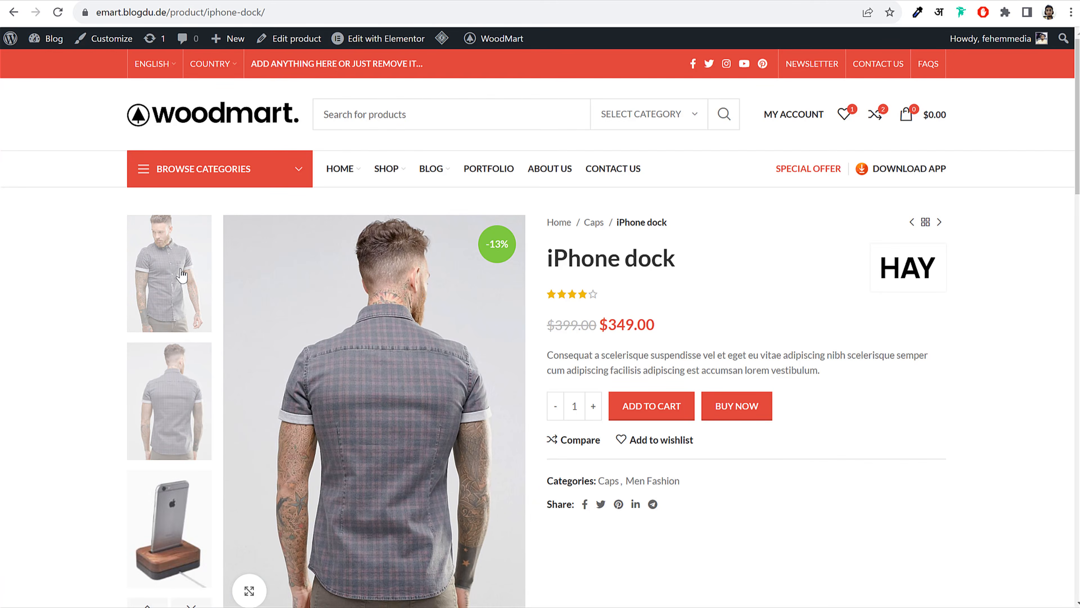
left_click(182, 275)
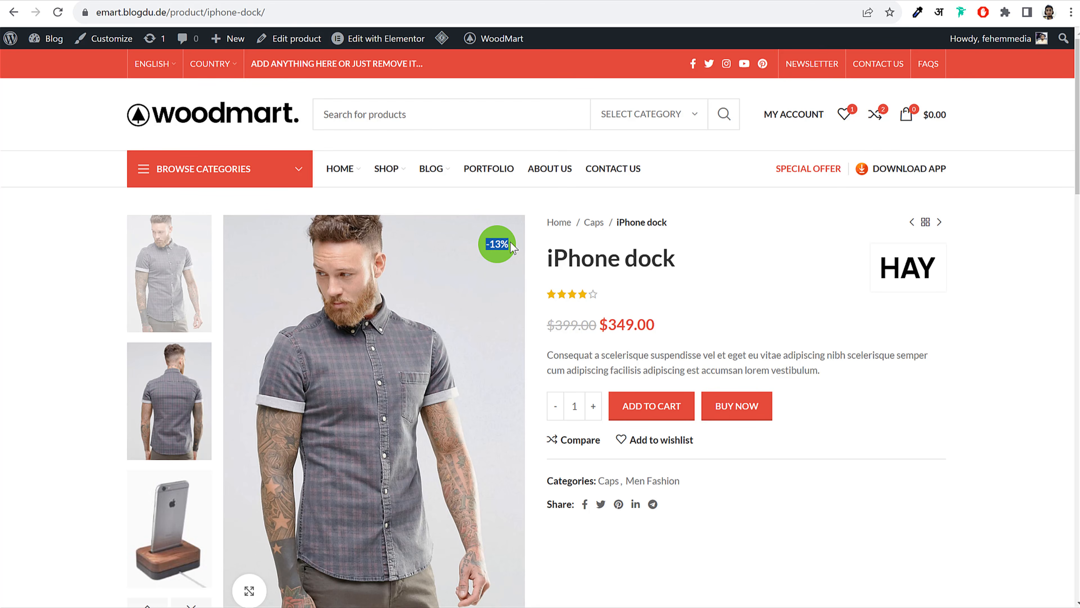
left_click(503, 240)
double_click(487, 245)
left_click_drag(549, 264, 687, 258)
left_click(687, 259)
left_click_drag(614, 317, 678, 318)
left_click_drag(577, 354, 742, 362)
left_click(742, 362)
Add 2 iPhone docks to the cart for $698.00 and close the cart panel
left_click(594, 405)
left_click(652, 404)
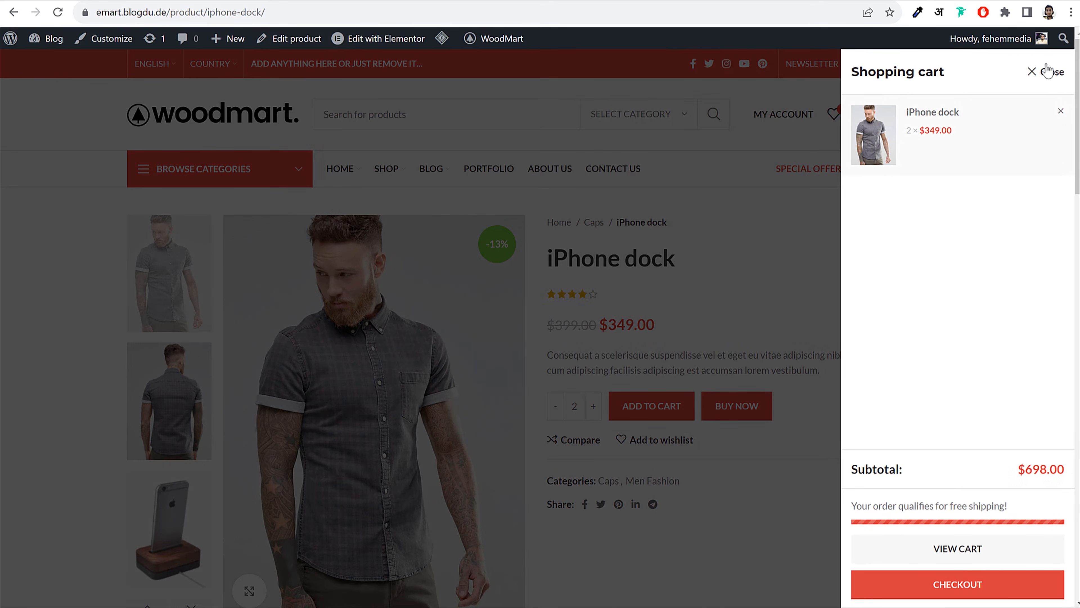
left_click(1047, 71)
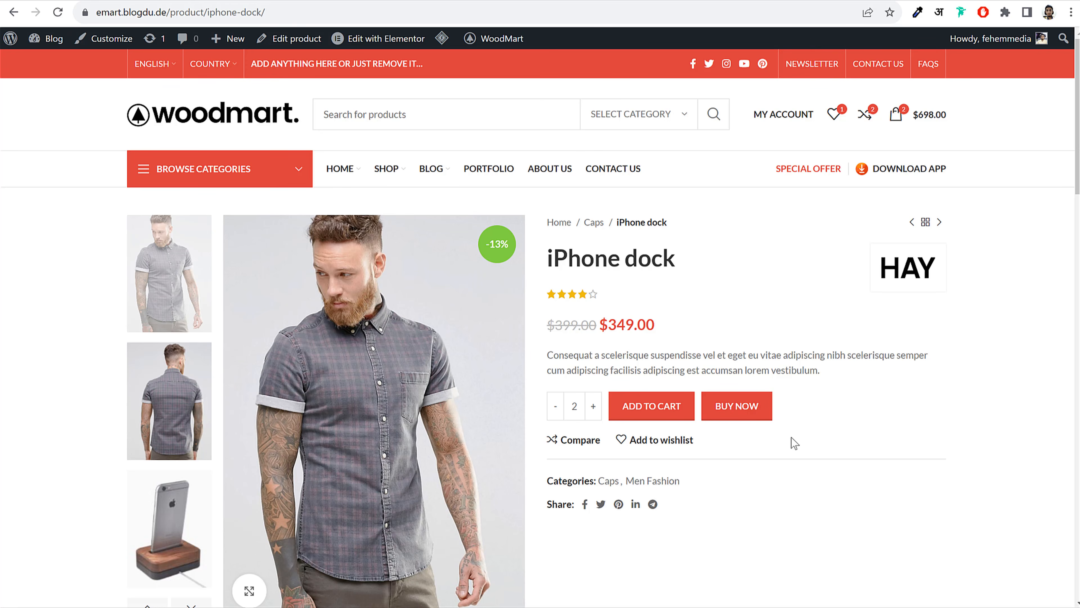
Buy two more iPhone docks straight to checkout and review the billing and order summary
left_click(723, 421)
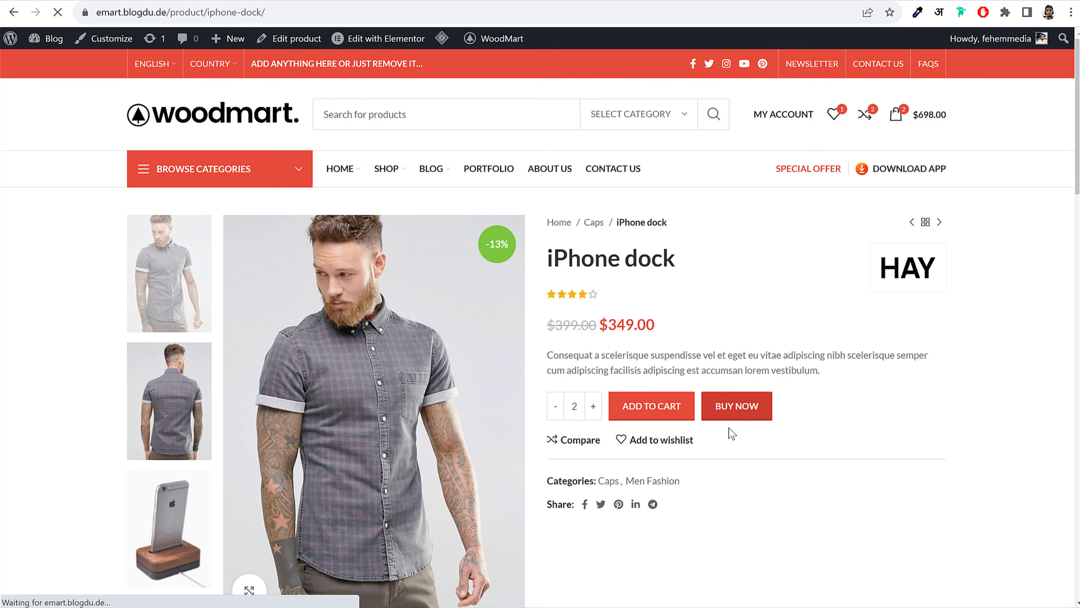
scroll(948, 435, "down", 10)
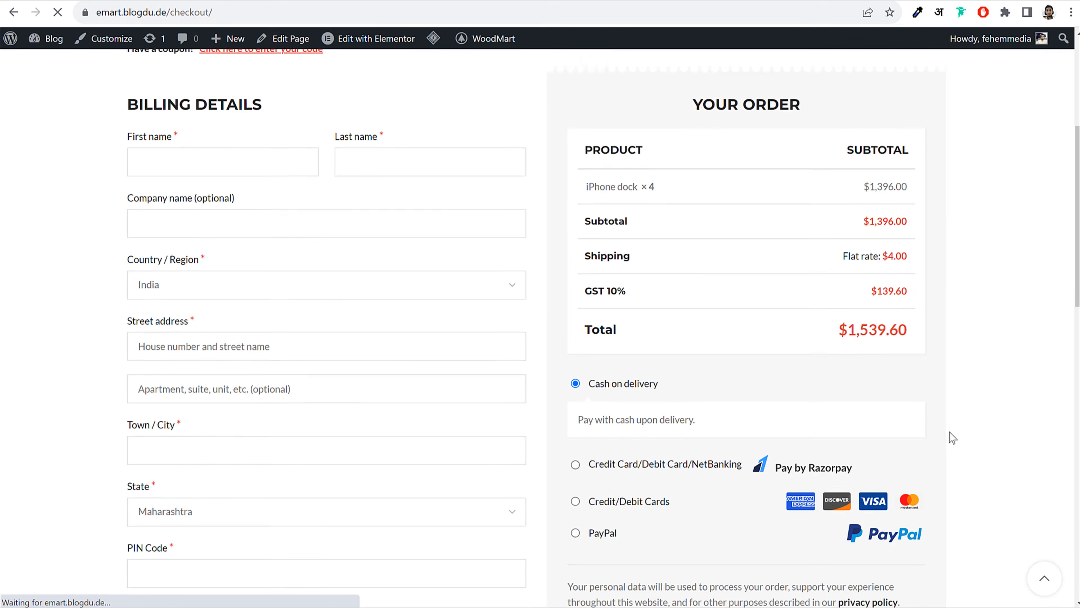
scroll(949, 432, "up", 1)
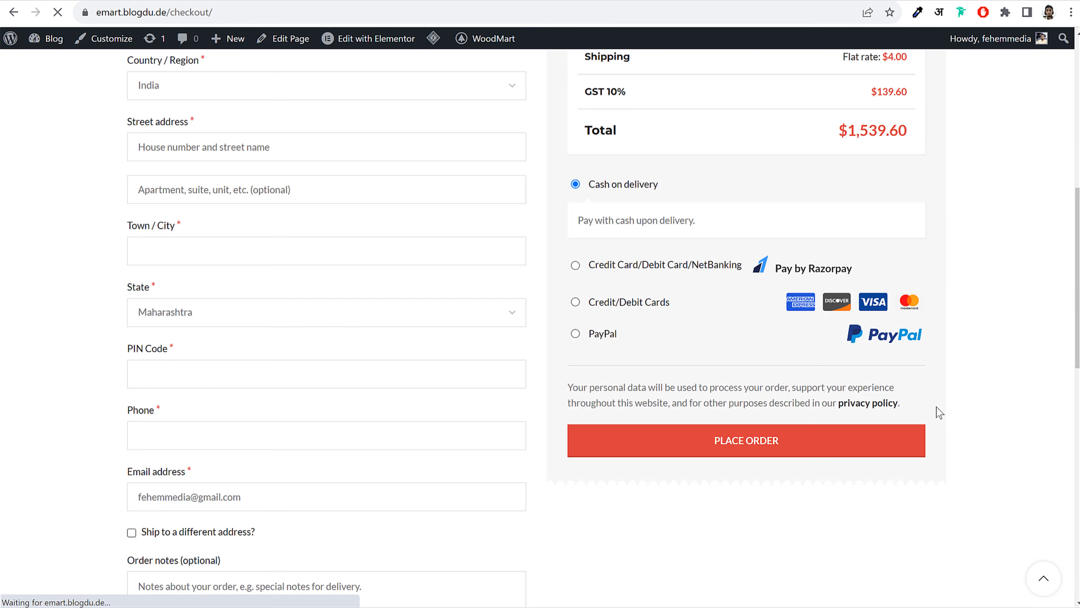
scroll(752, 301, "up", 3)
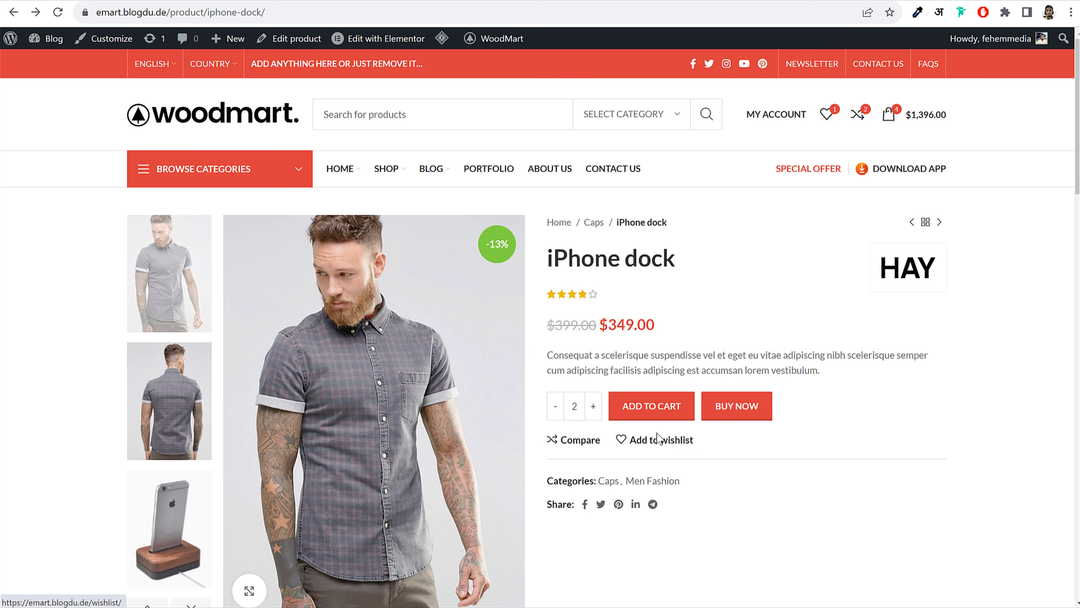
Add the iPhone dock to the wishlist and scroll down to its information tabs
left_click(670, 442)
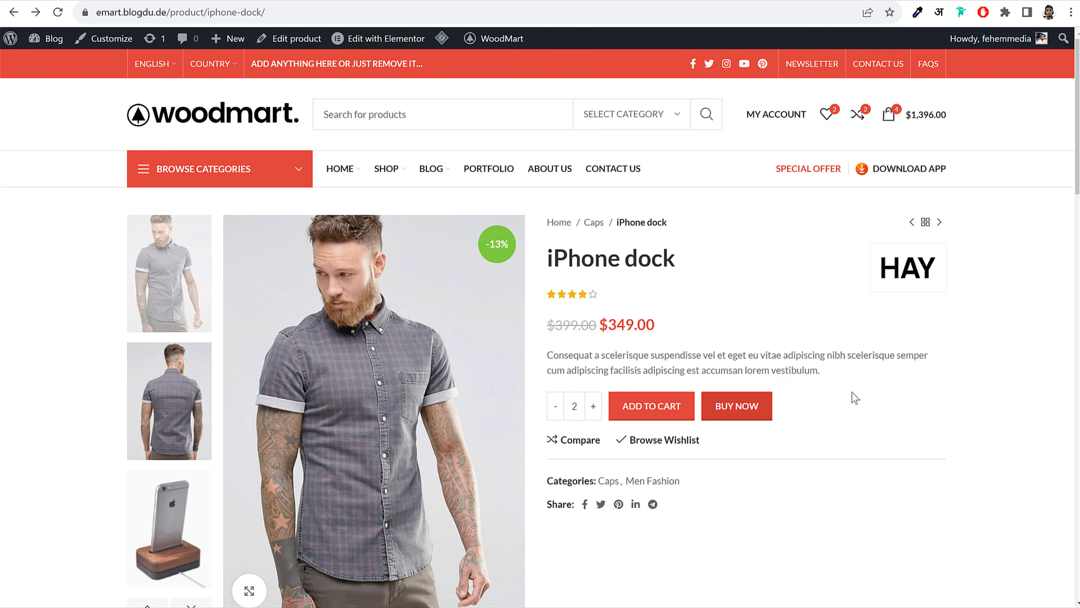
scroll(889, 410, "down", 8)
scroll(888, 410, "down", 2)
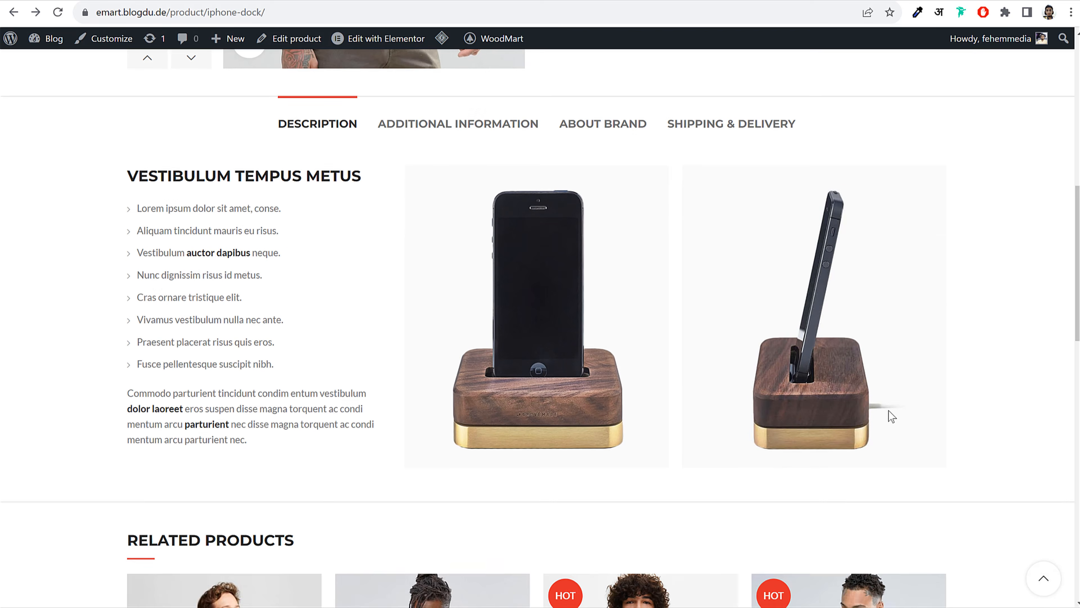
scroll(888, 410, "up", 2)
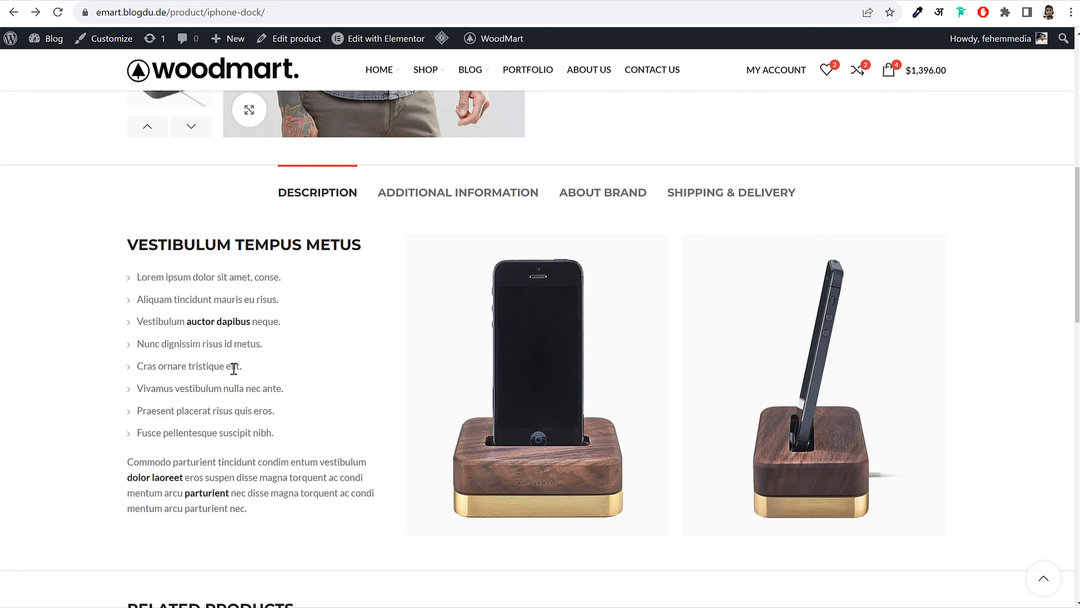
Read the dock's Additional Information, About Brand and Shipping & Delivery tabs
left_click(452, 193)
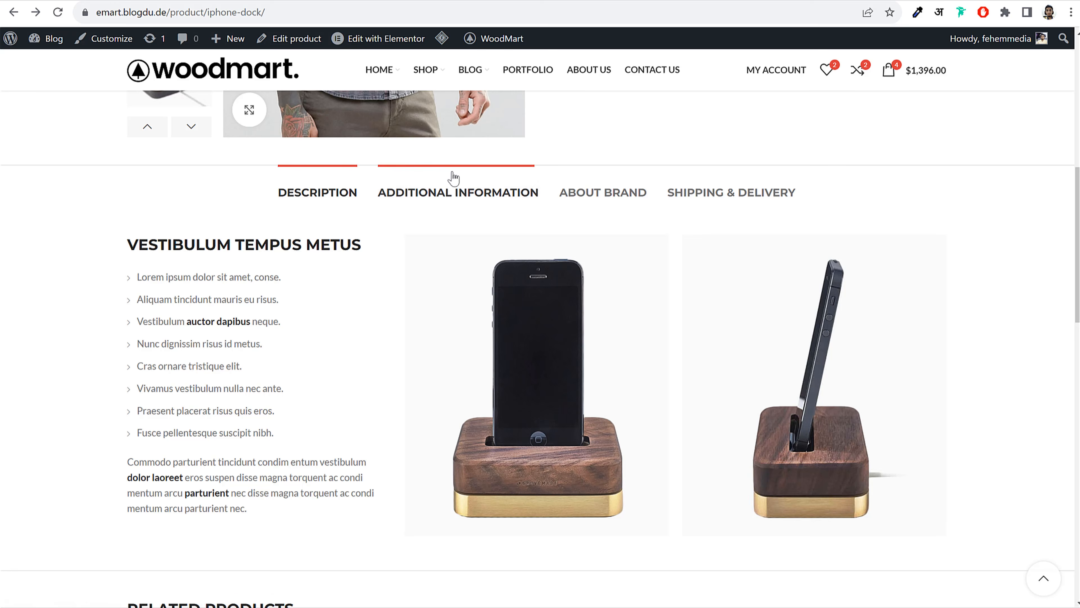
left_click(607, 202)
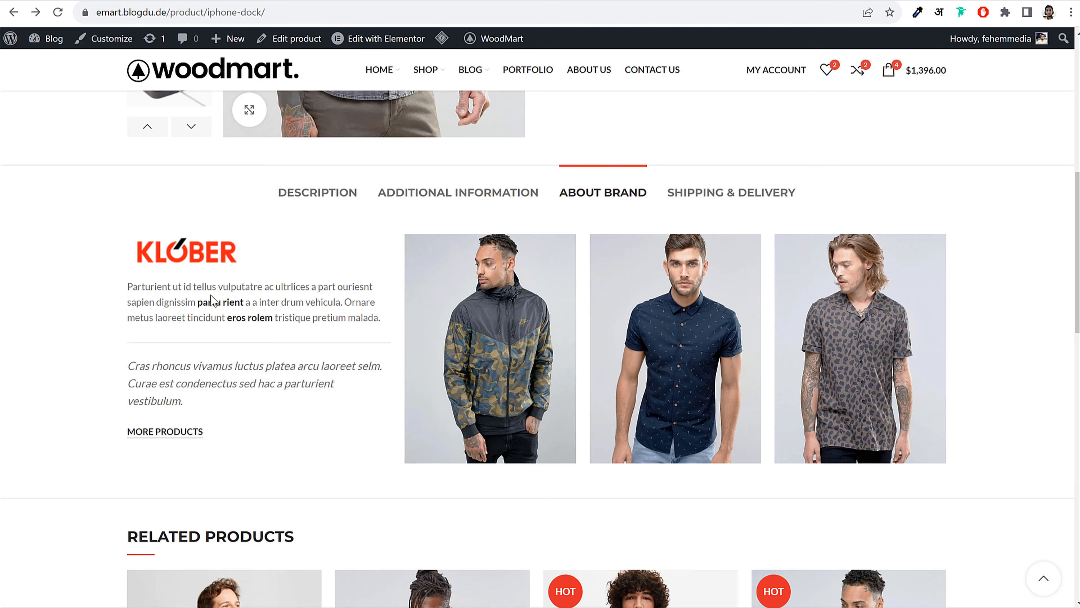
triple_click(221, 310)
left_click(280, 401)
scroll(821, 329, "up", 10)
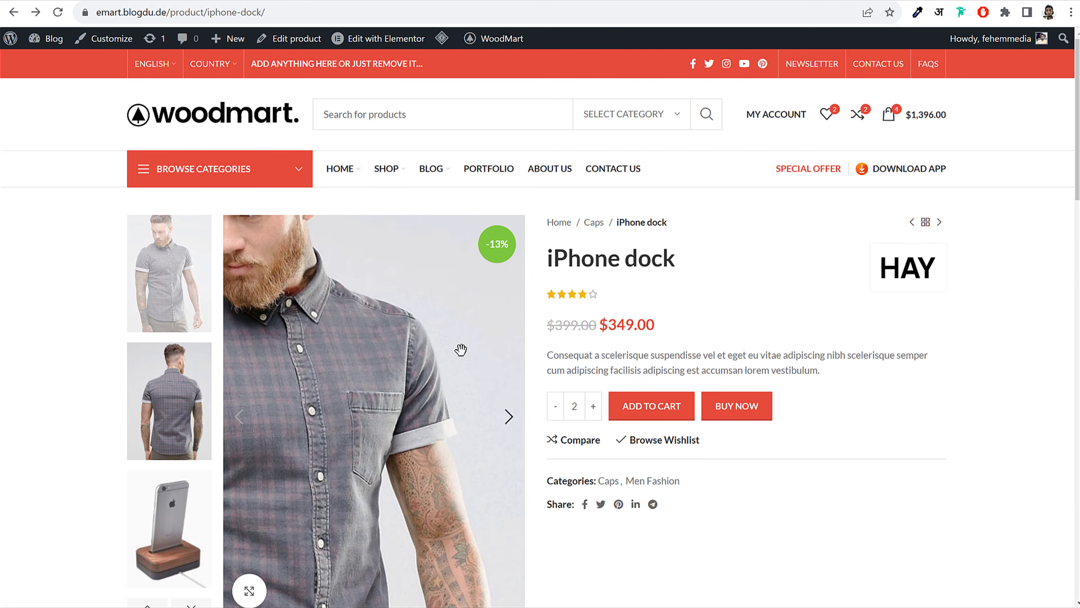
scroll(499, 355, "down", 10)
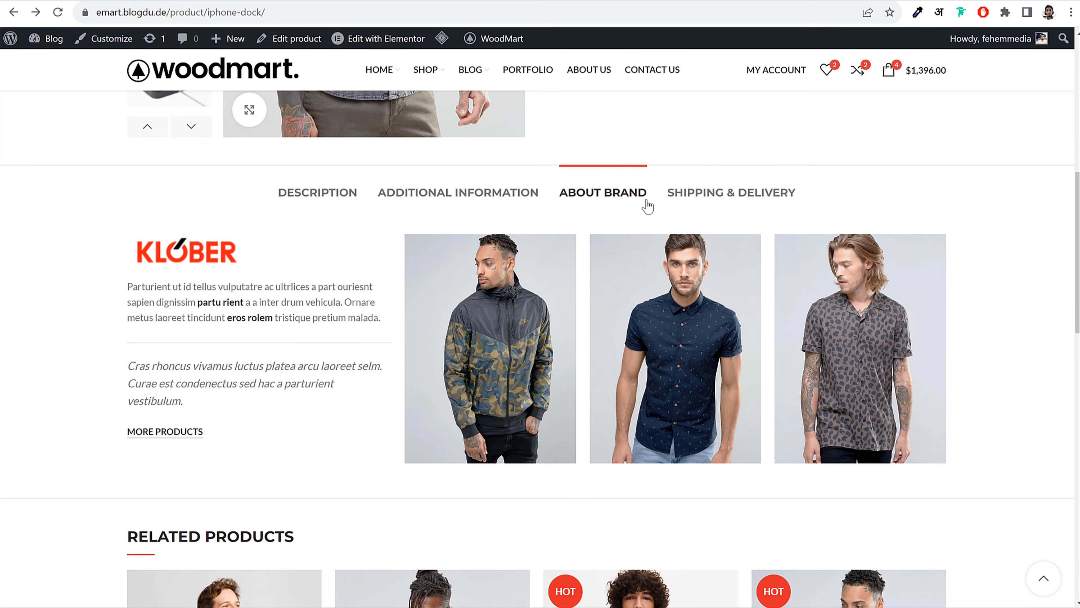
left_click(716, 192)
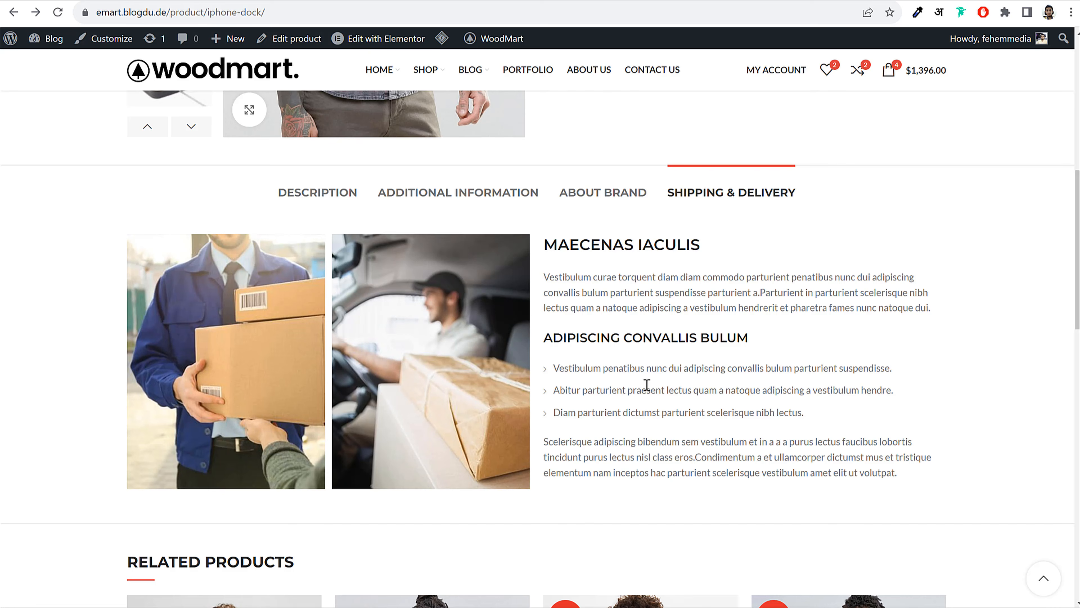
Open Short Sleeve Textured from the Related Products list
scroll(796, 353, "down", 7)
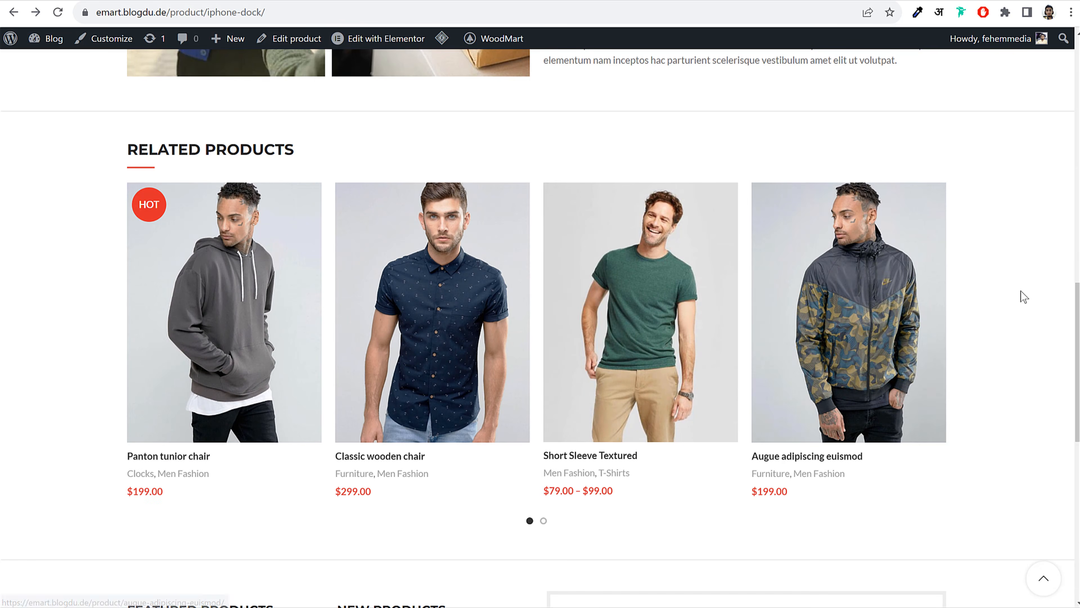
scroll(834, 389, "up", 8)
scroll(821, 398, "up", 5)
scroll(820, 402, "down", 10)
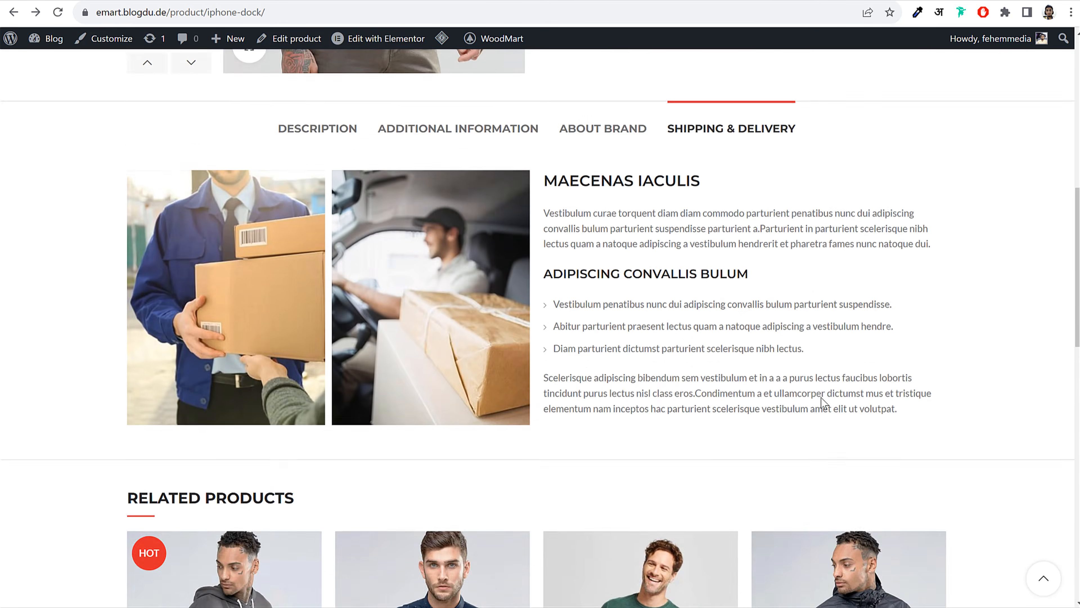
left_click(611, 369)
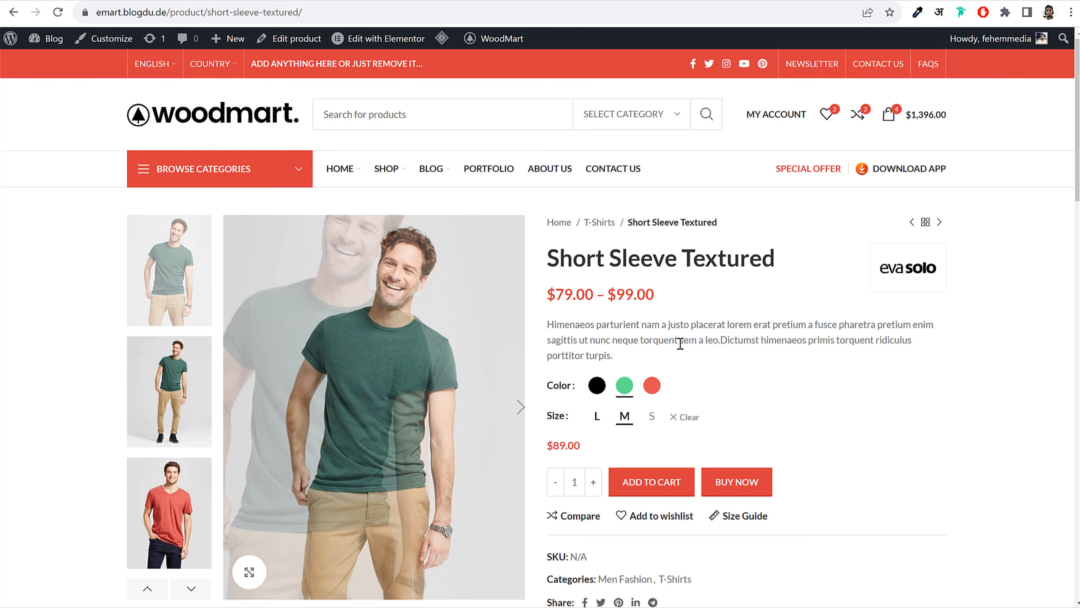
scroll(760, 348, "down", 2)
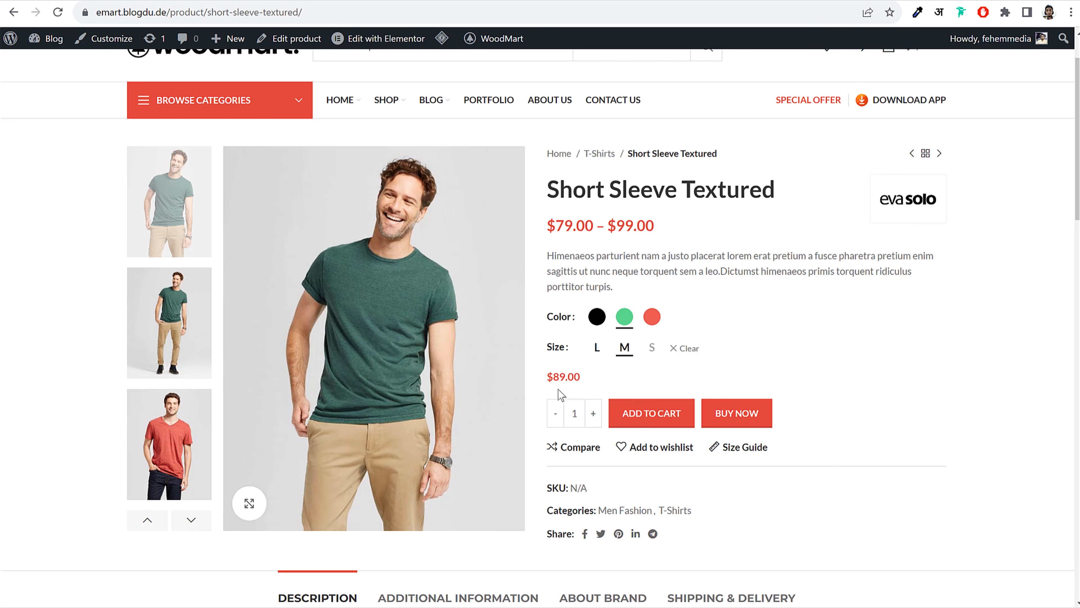
left_click_drag(552, 376, 547, 377)
left_click(562, 378)
left_click(595, 319)
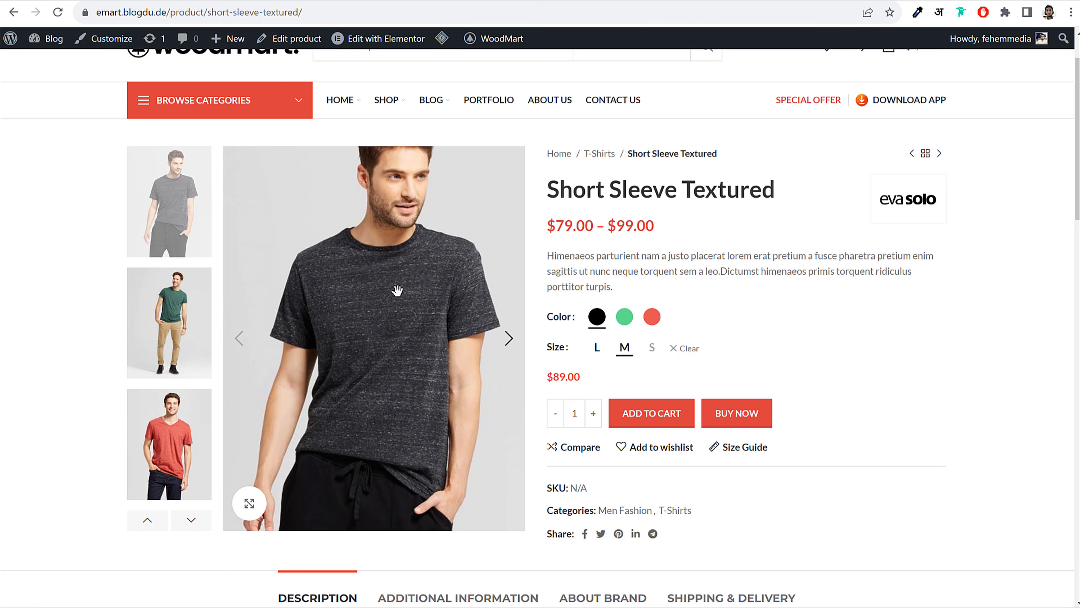
left_click_drag(596, 377, 546, 379)
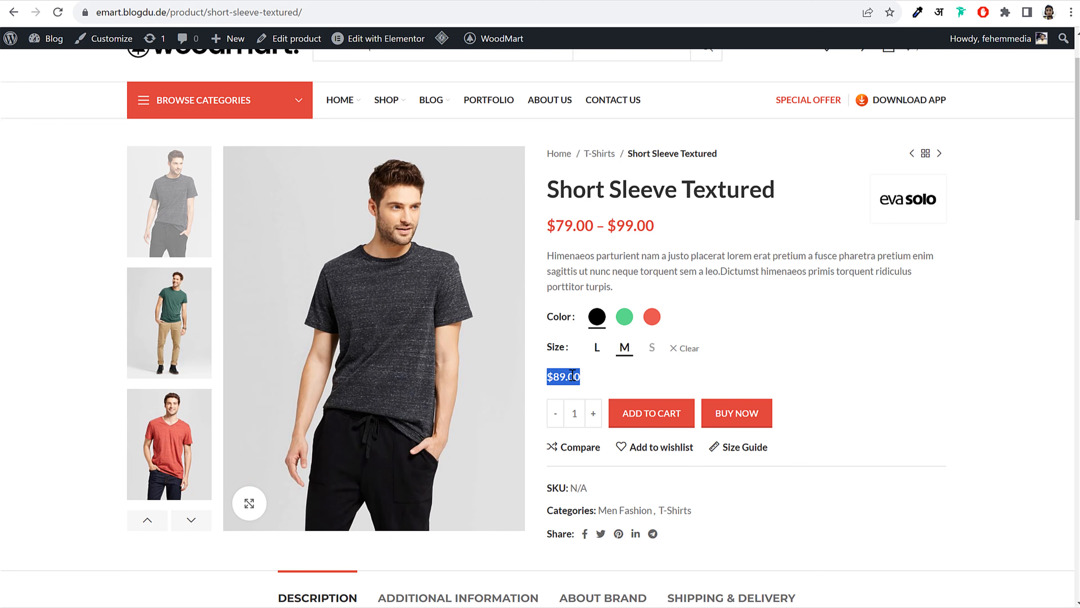
left_click(602, 378)
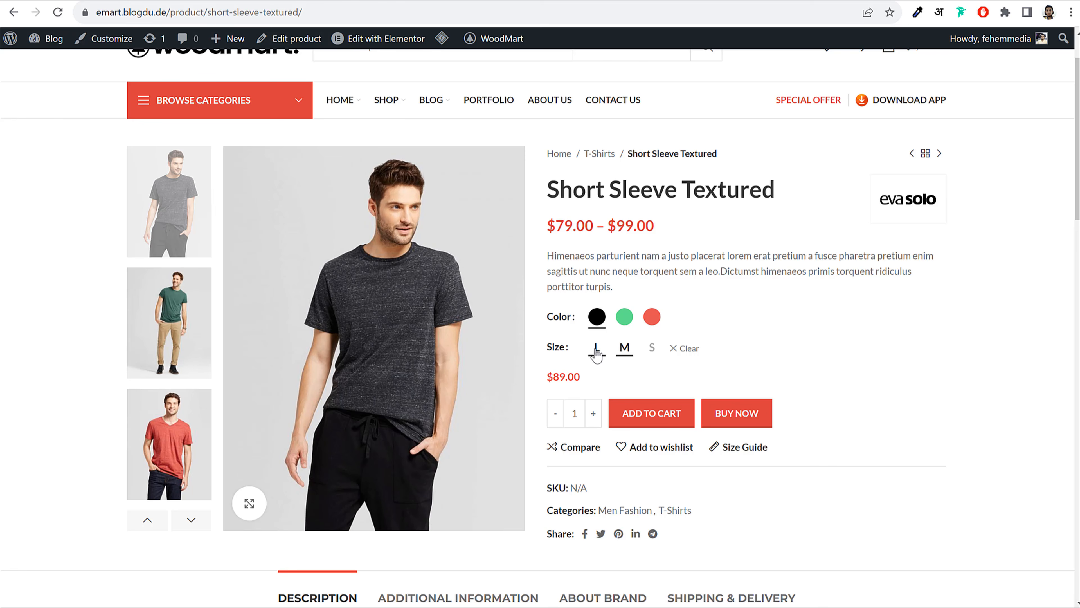
mouse_move(570, 378)
left_mouse_down()
mouse_move(537, 377)
mouse_move(563, 374)
left_mouse_up()
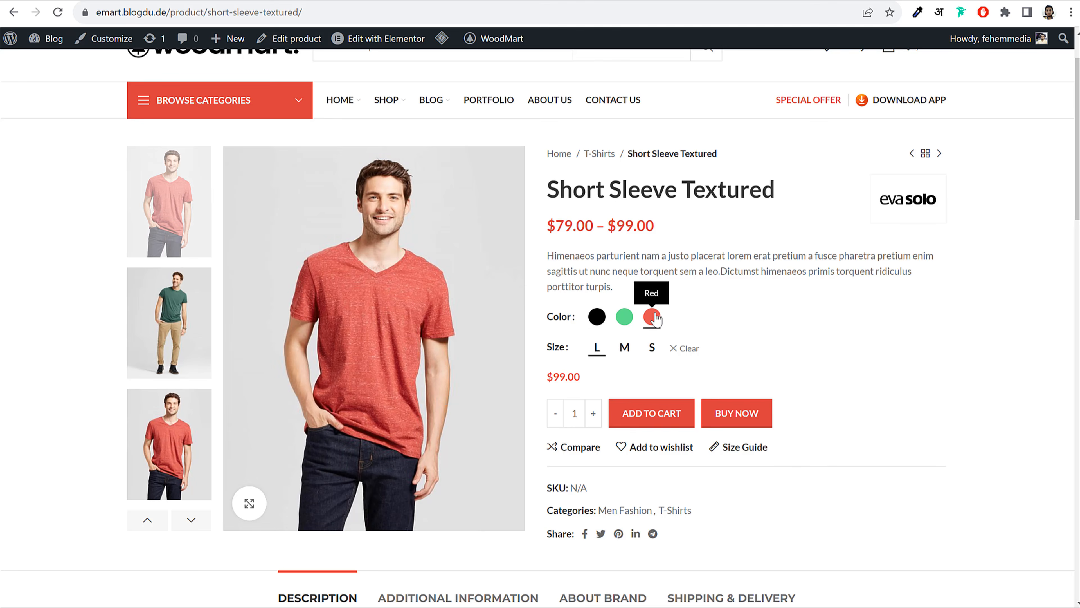
left_click(624, 316)
left_click(624, 347)
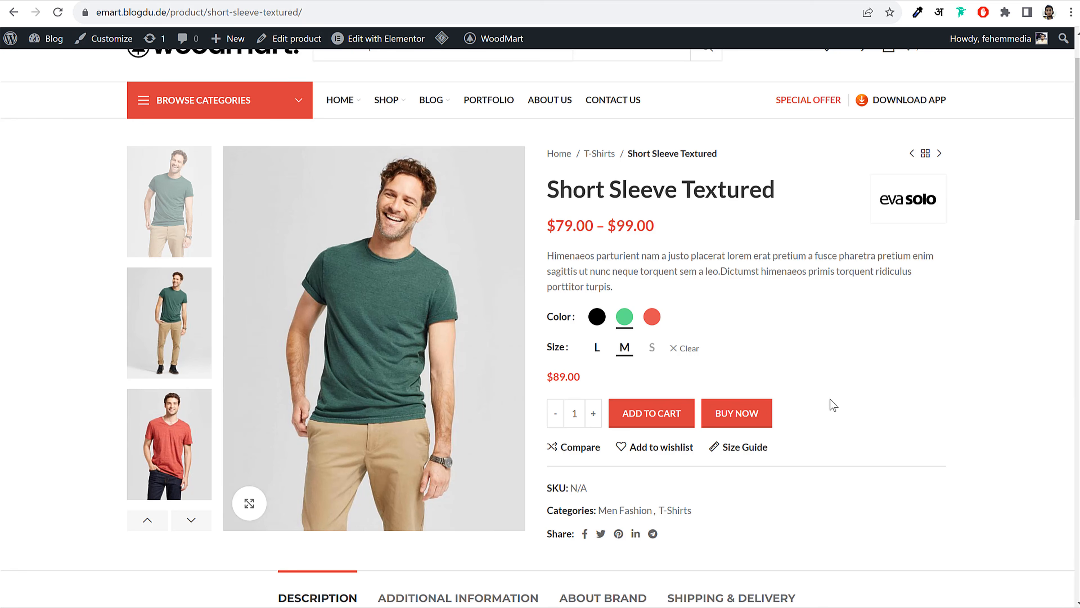
left_click(736, 445)
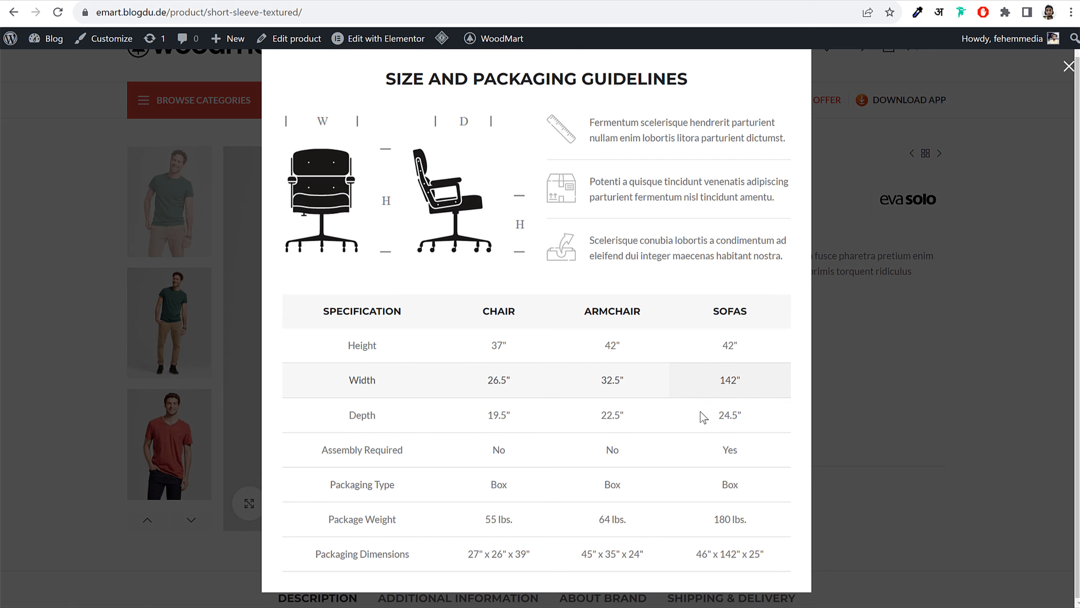
left_click(969, 179)
scroll(955, 368, "down", 10)
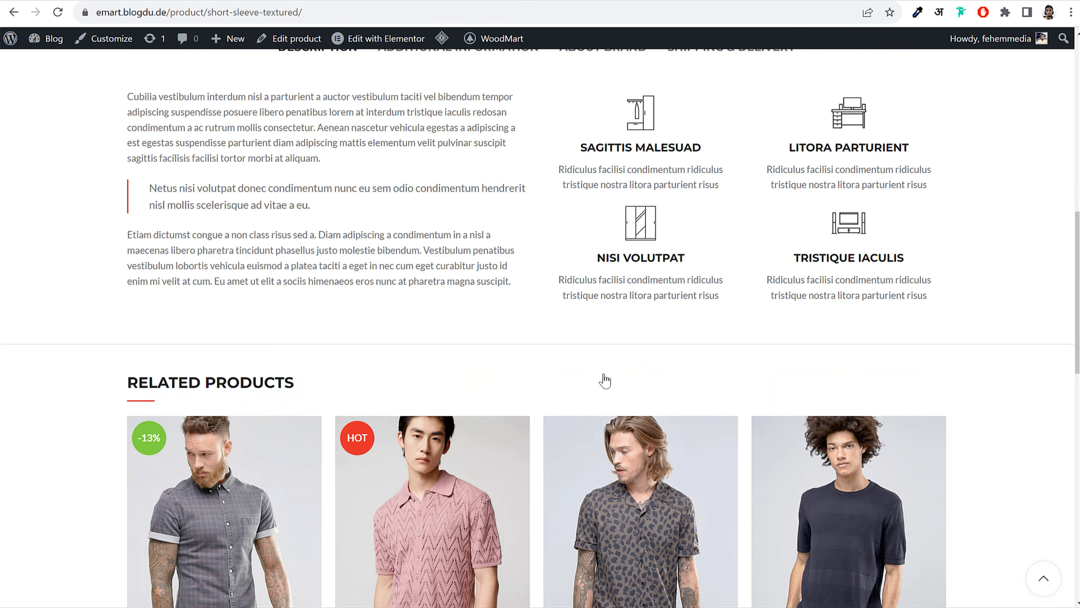
scroll(605, 381, "down", 5)
left_click_drag(605, 288, 310, 302)
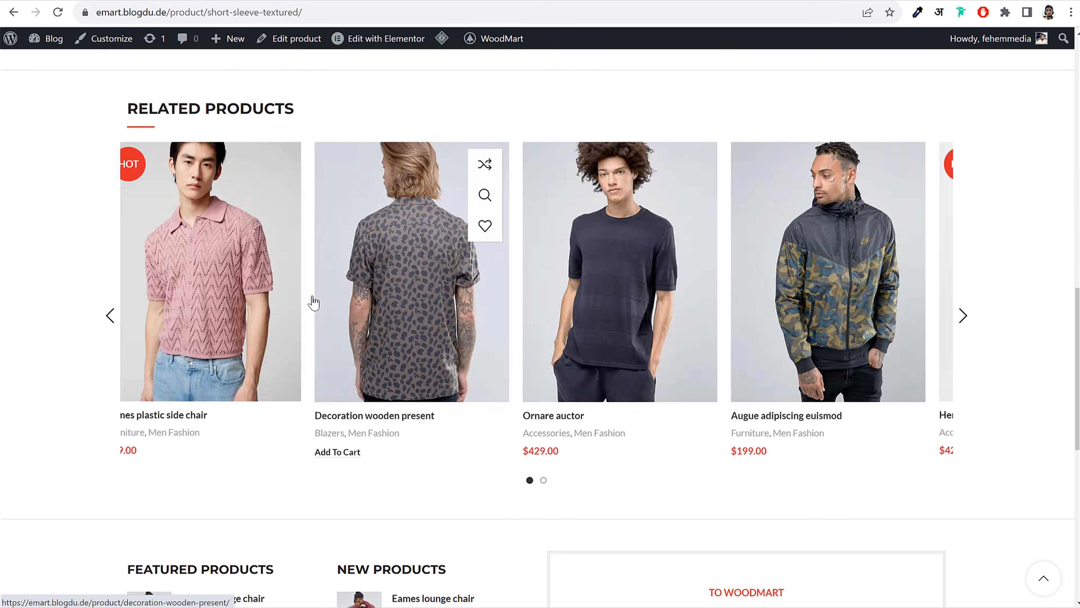
scroll(737, 342, "down", 6)
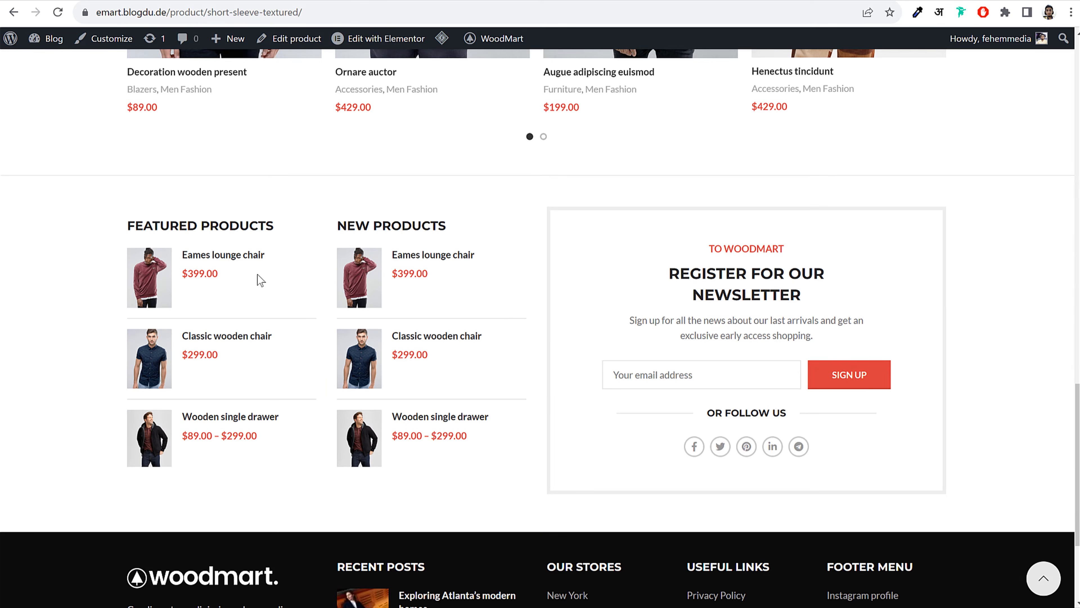
scroll(810, 367, "down", 4)
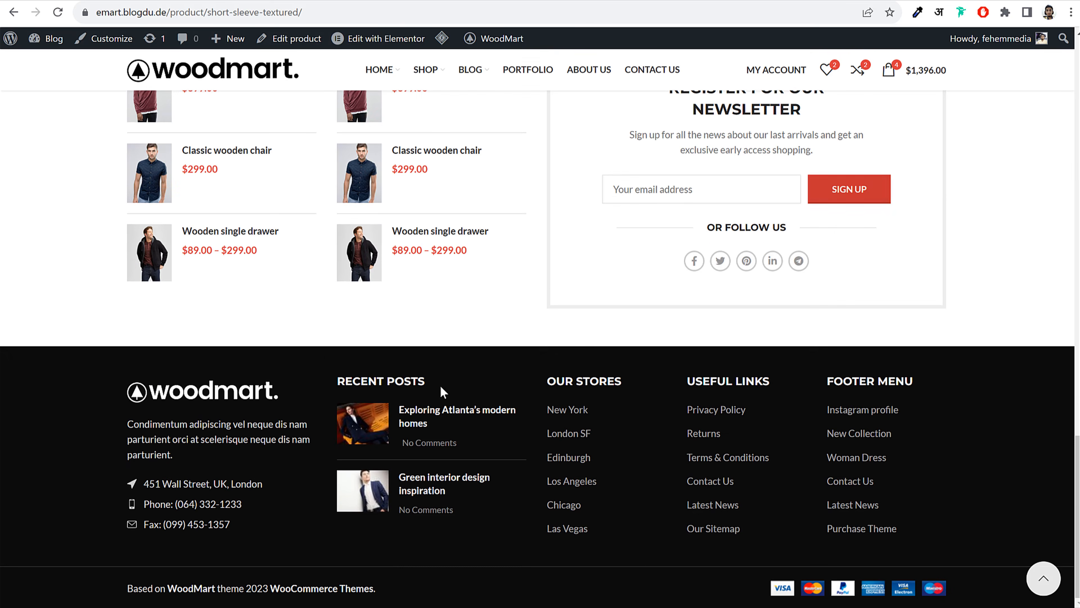
left_click(1044, 589)
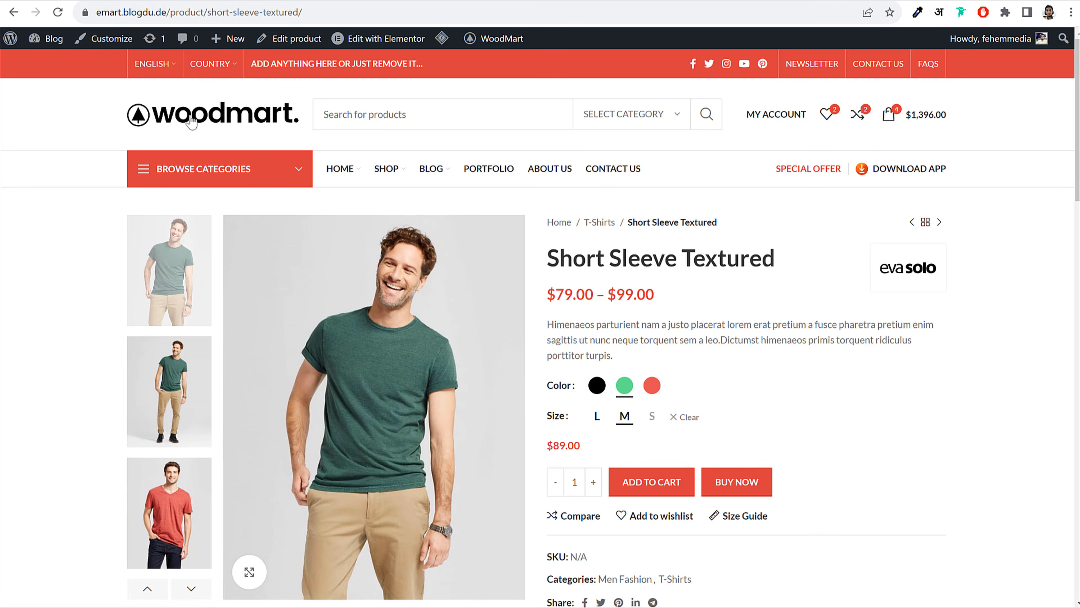
left_click(192, 122)
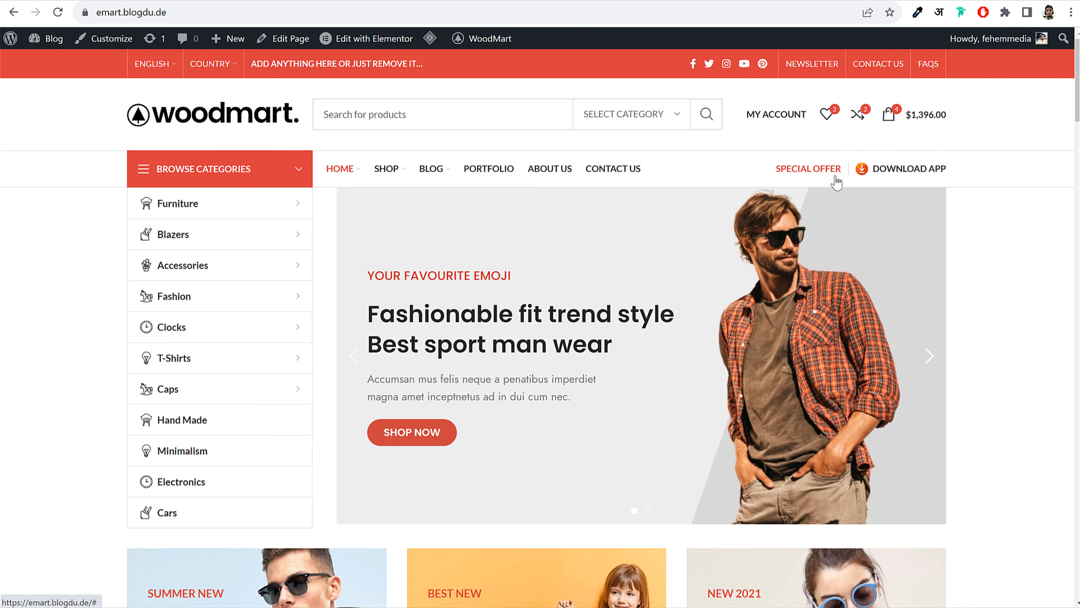
scroll(1031, 200, "down", 15)
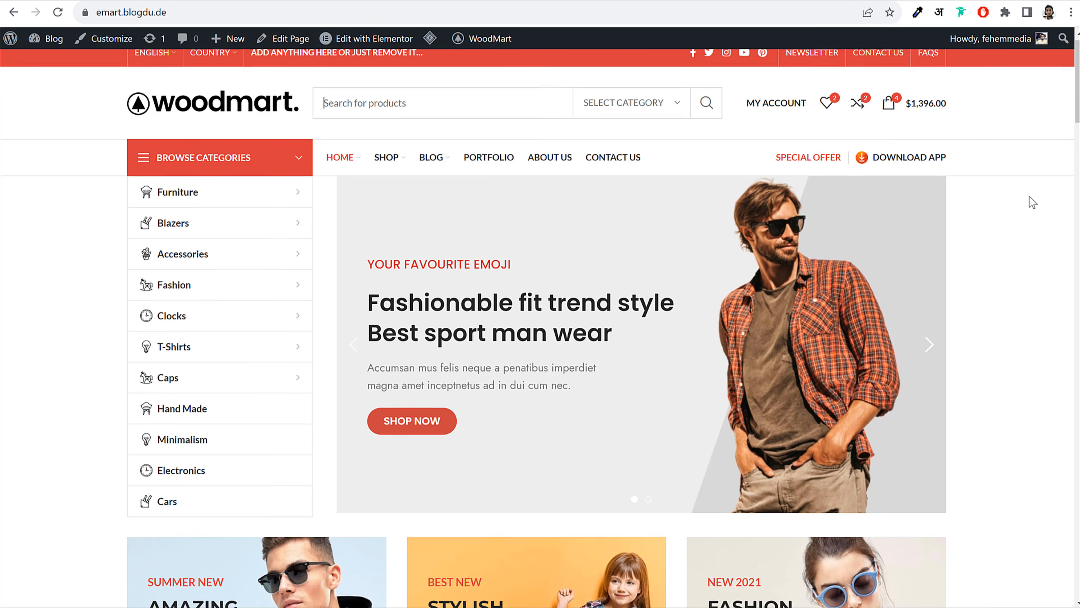
scroll(1031, 203, "down", 3)
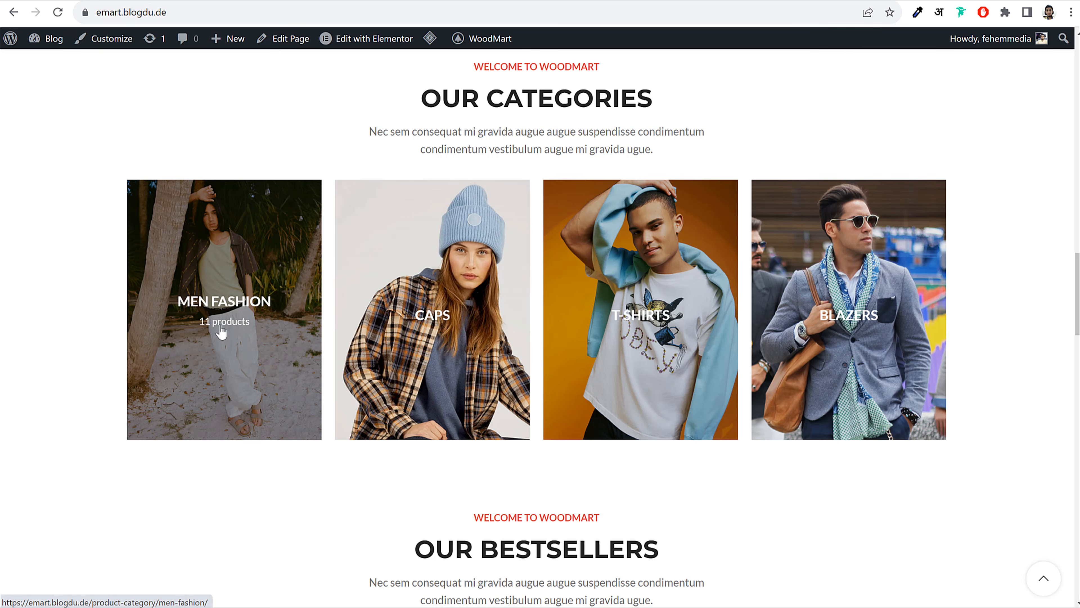
scroll(1051, 326, "down", 5)
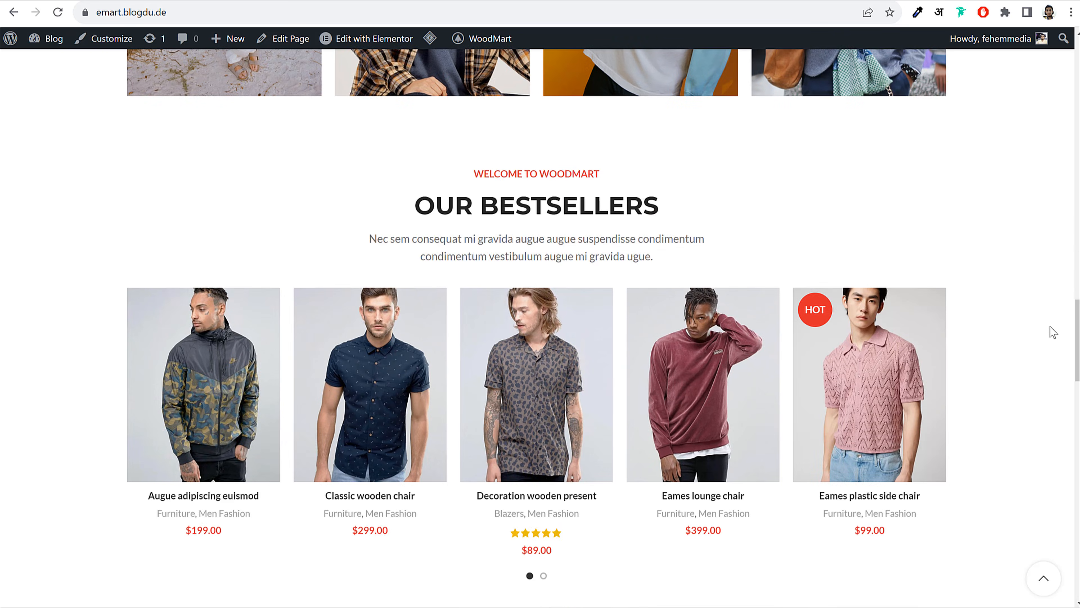
scroll(1050, 326, "down", 3)
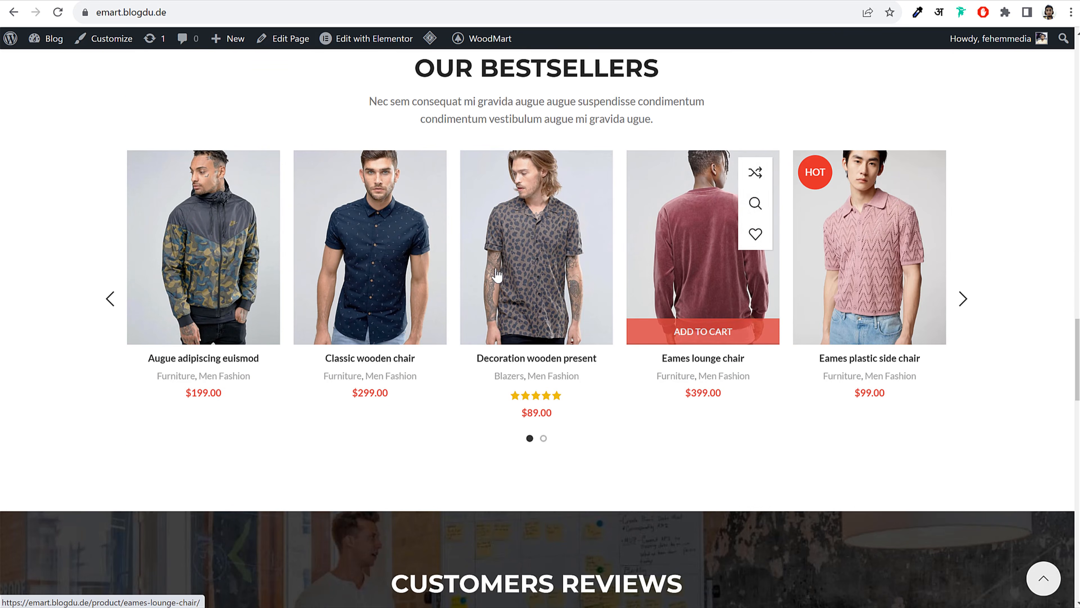
scroll(1029, 253, "up", 2)
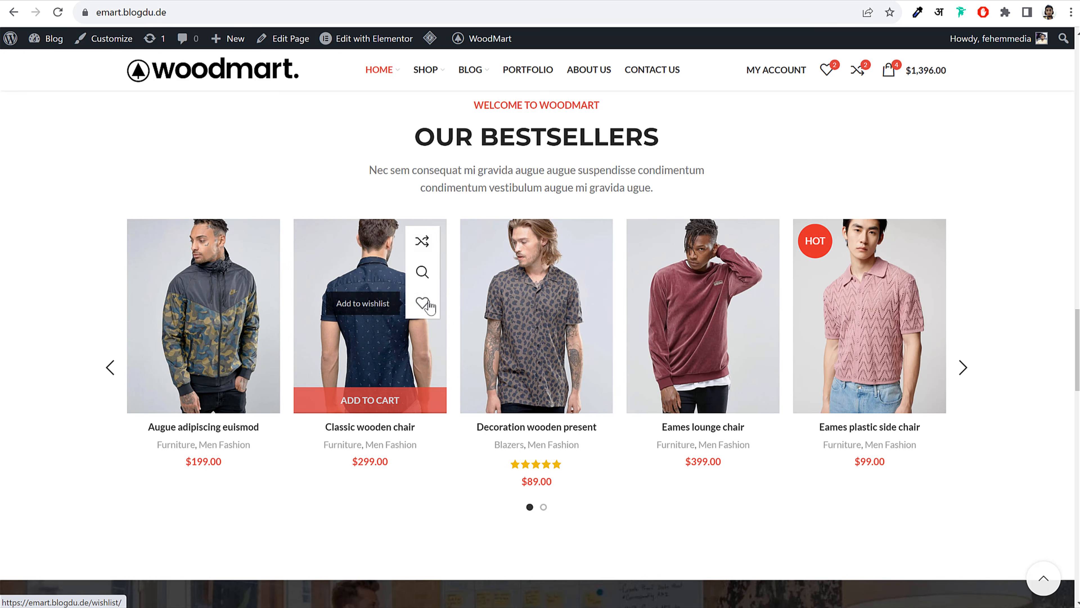
scroll(430, 305, "up", 8)
scroll(451, 383, "down", 6)
scroll(463, 456, "up", 15)
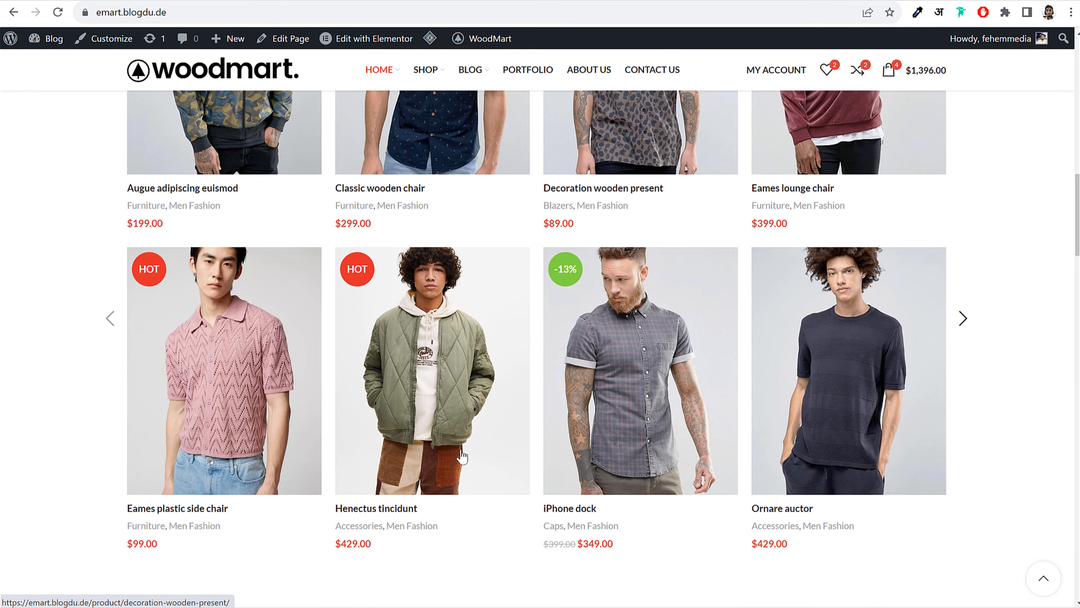
scroll(465, 447, "up", 1)
scroll(433, 420, "down", 2)
scroll(430, 419, "up", 1)
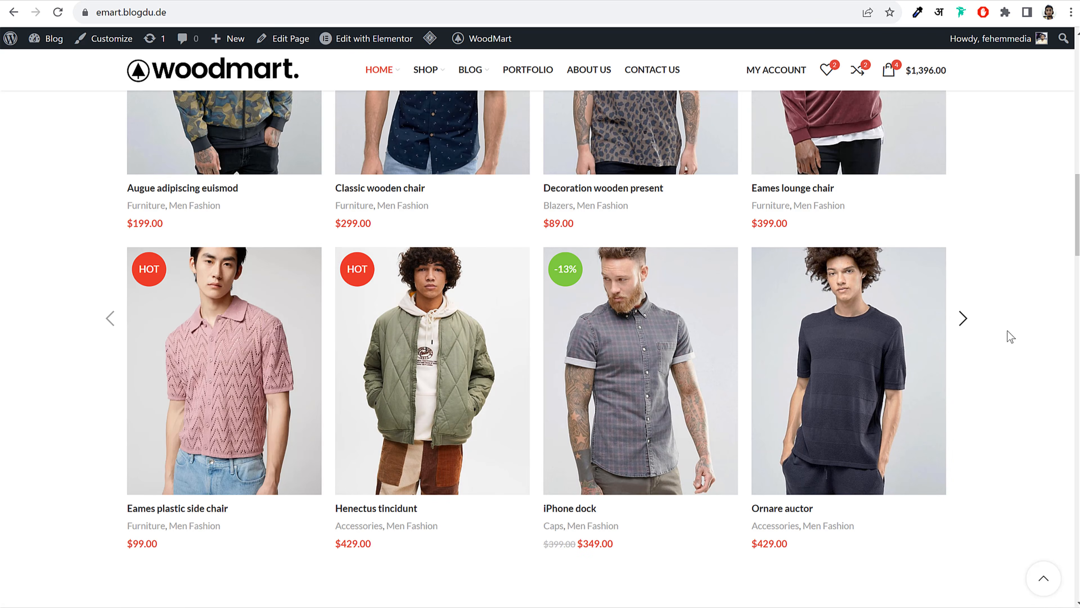
scroll(904, 294, "down", 8)
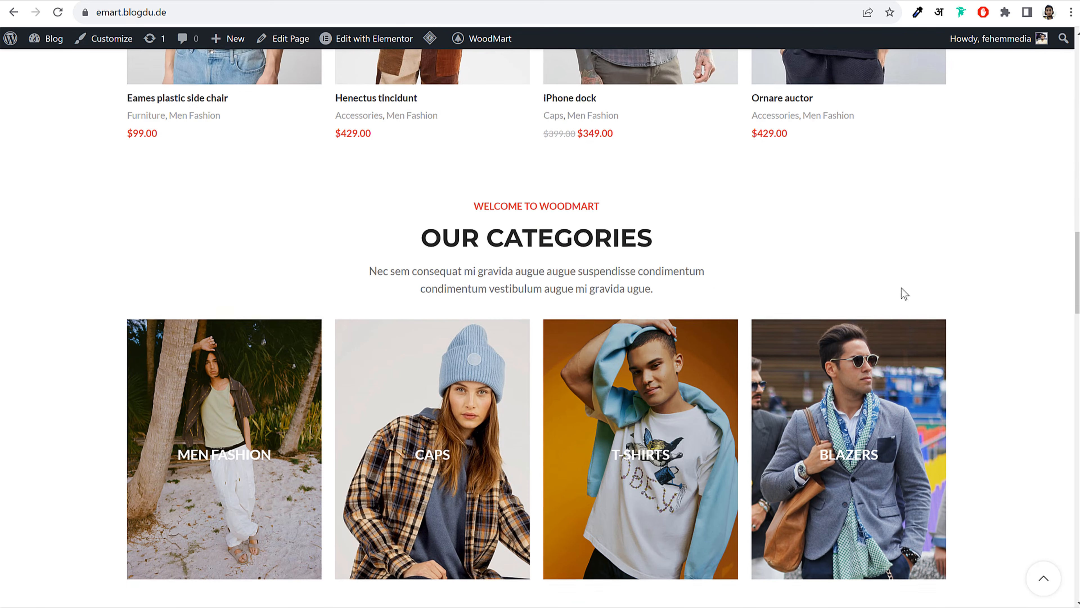
scroll(716, 292, "down", 11)
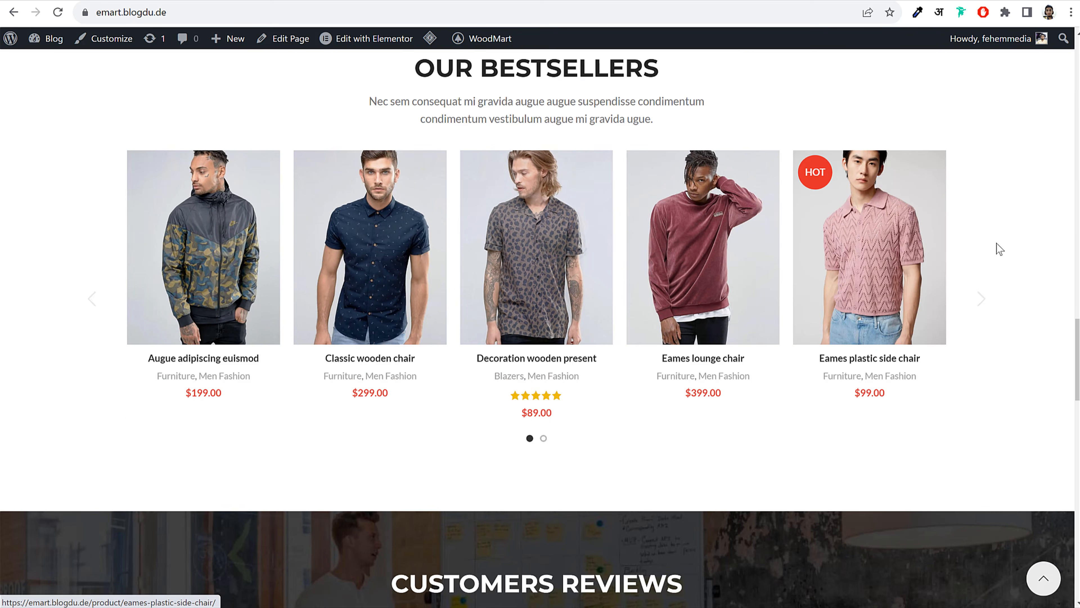
scroll(991, 297, "down", 7)
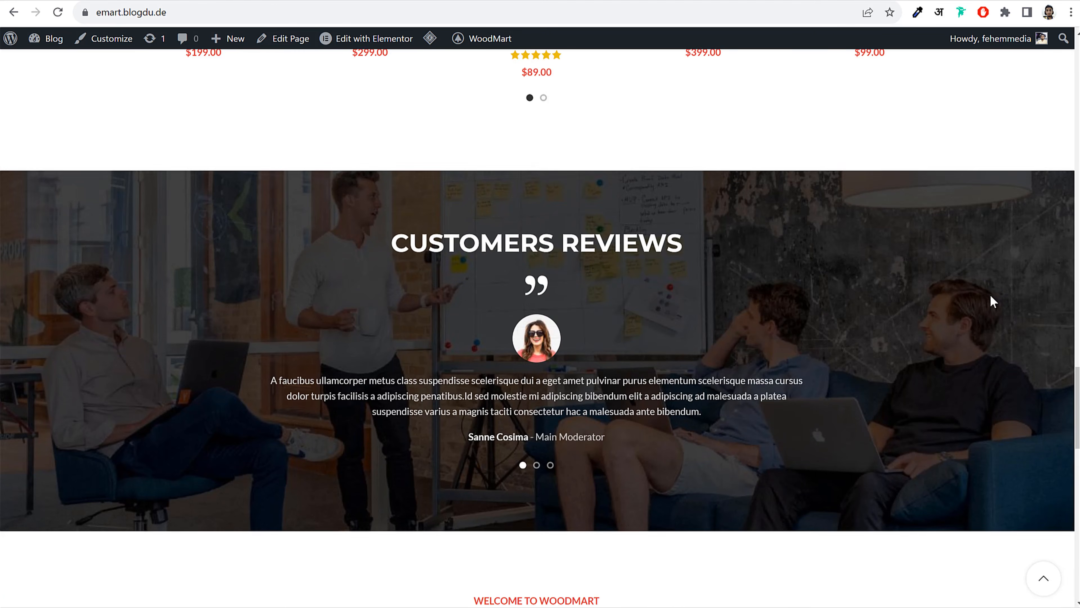
scroll(992, 296, "up", 2)
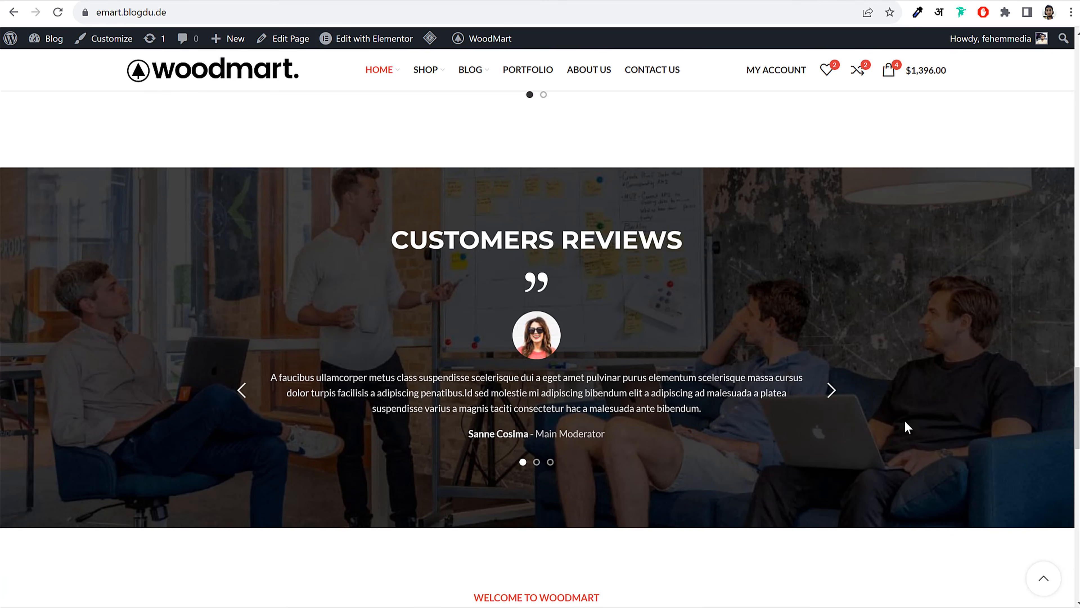
left_click(829, 391)
left_click(834, 393)
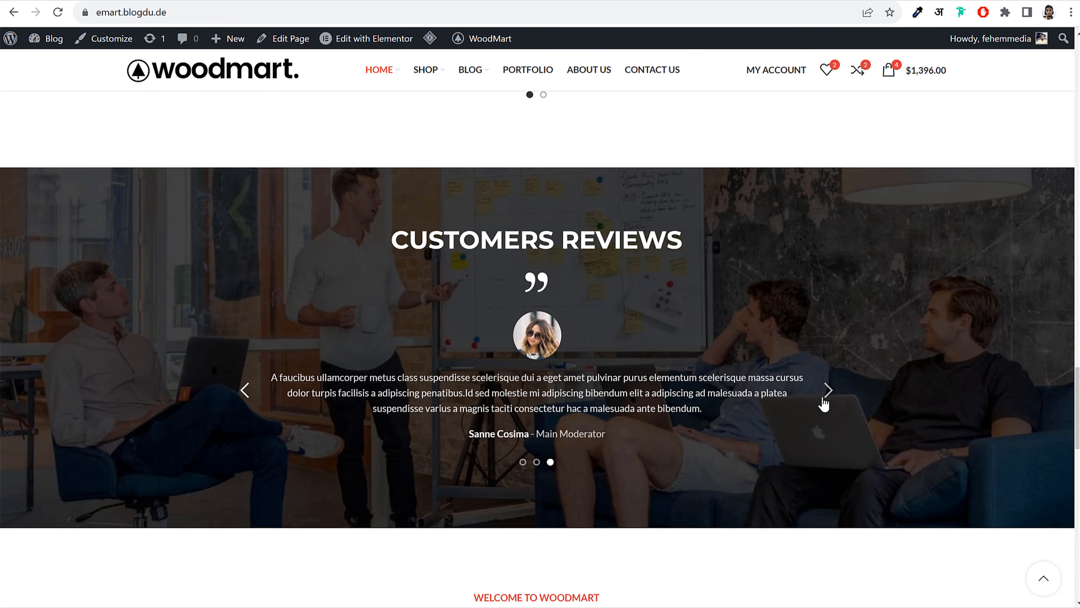
scroll(825, 401, "down", 8)
scroll(820, 401, "down", 1)
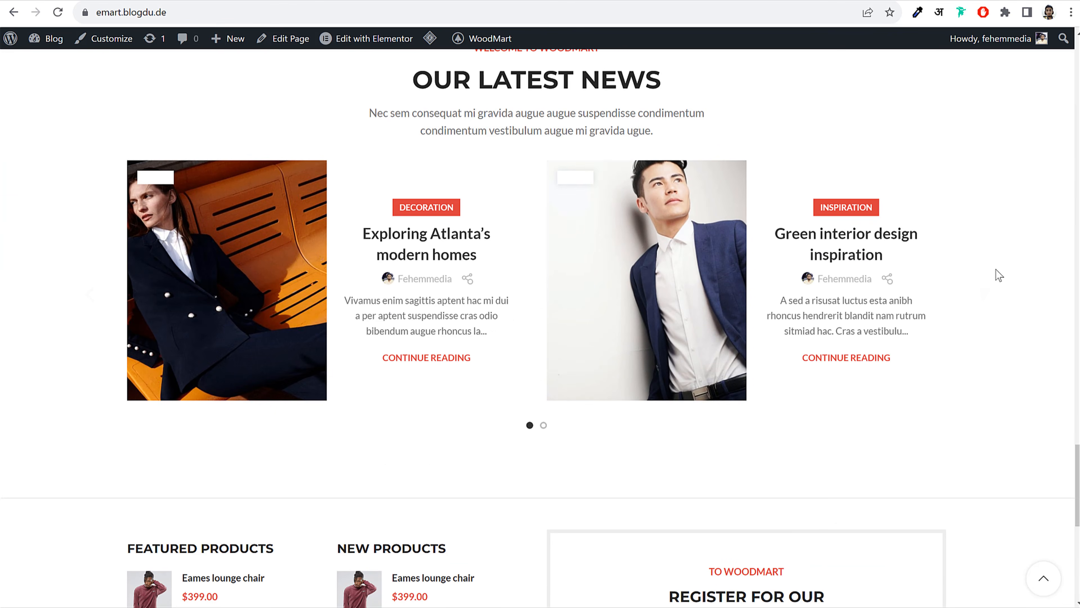
scroll(959, 333, "down", 7)
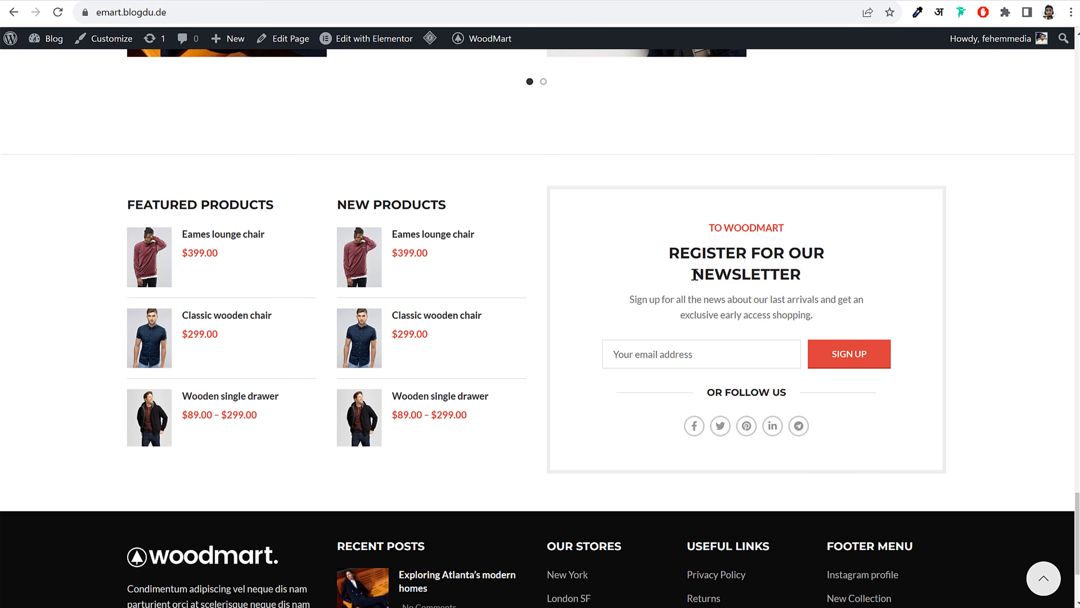
scroll(718, 378, "down", 3)
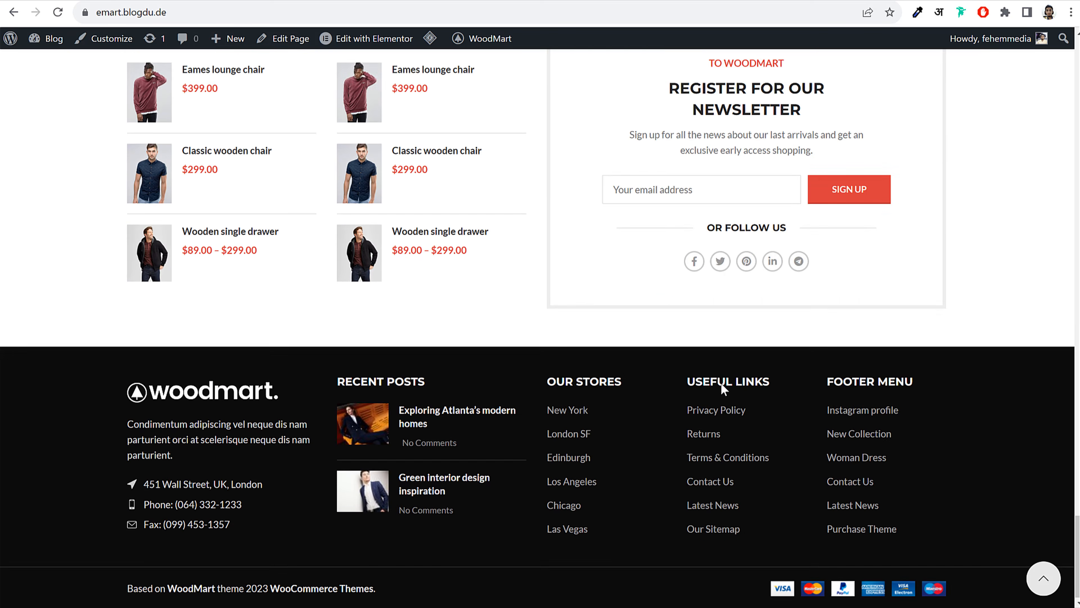
left_click(1045, 577)
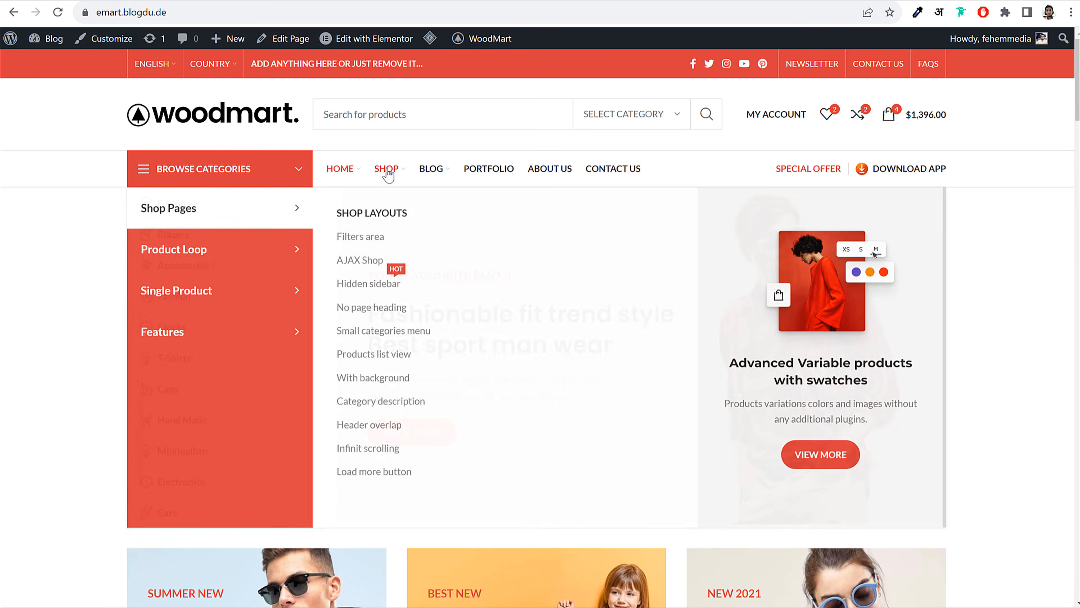
On the Shop page, apply a $70–$150 price filter
left_click(388, 173)
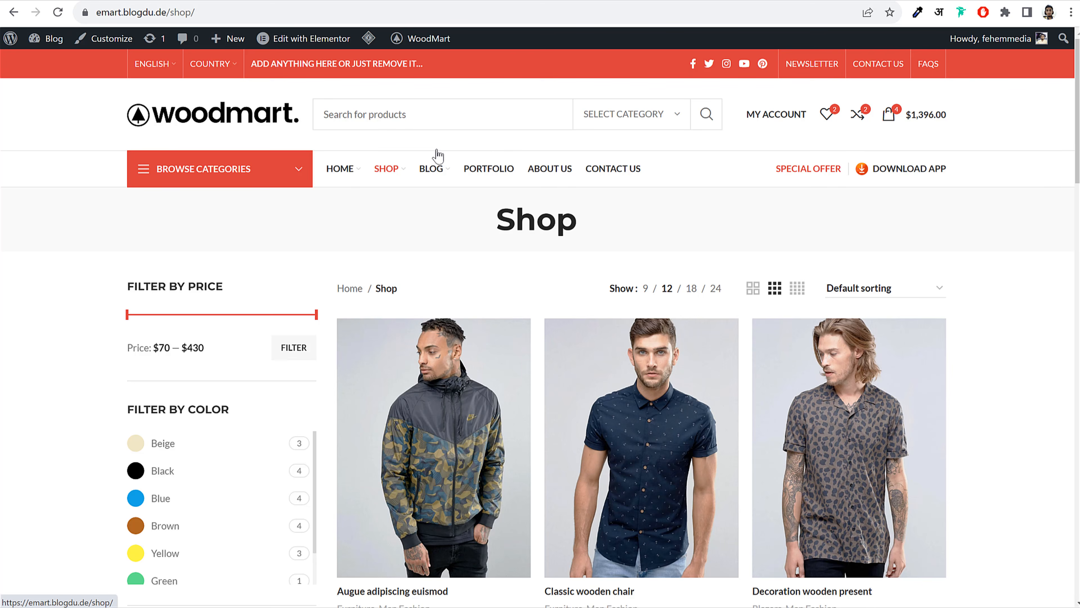
scroll(1028, 277, "down", 5)
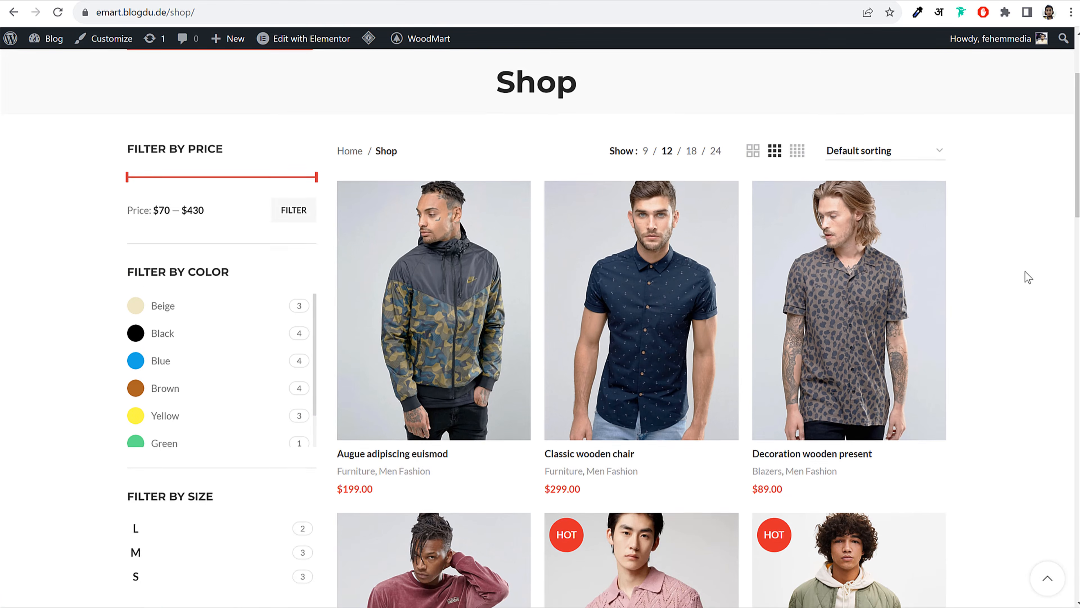
scroll(506, 301, "up", 3)
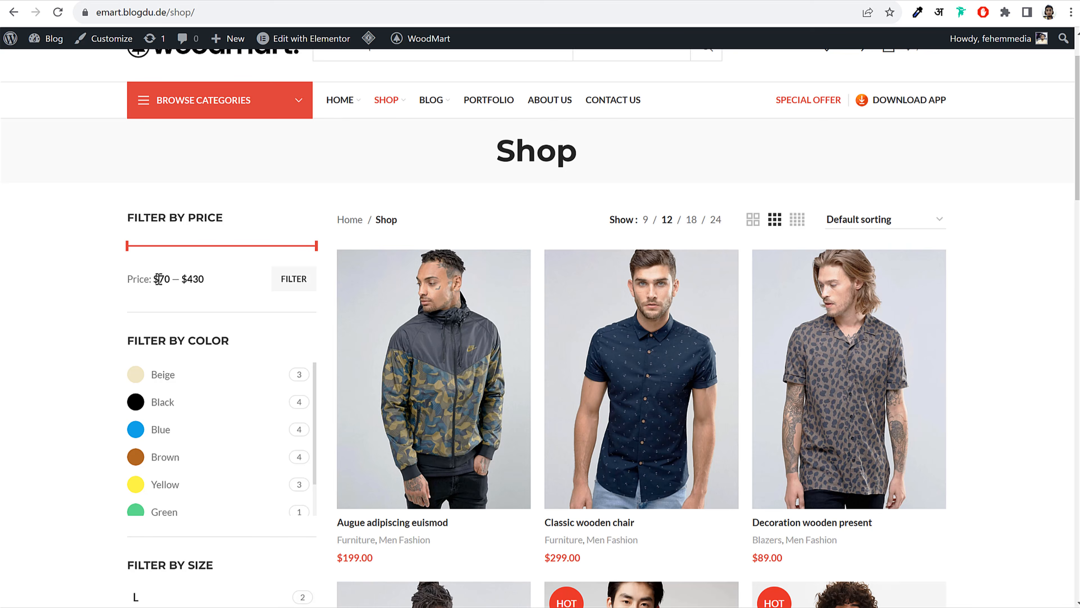
left_click_drag(156, 279, 189, 280)
left_click(171, 279)
left_click(158, 279)
left_click_drag(317, 245, 206, 281)
left_click(207, 281)
left_click(290, 292)
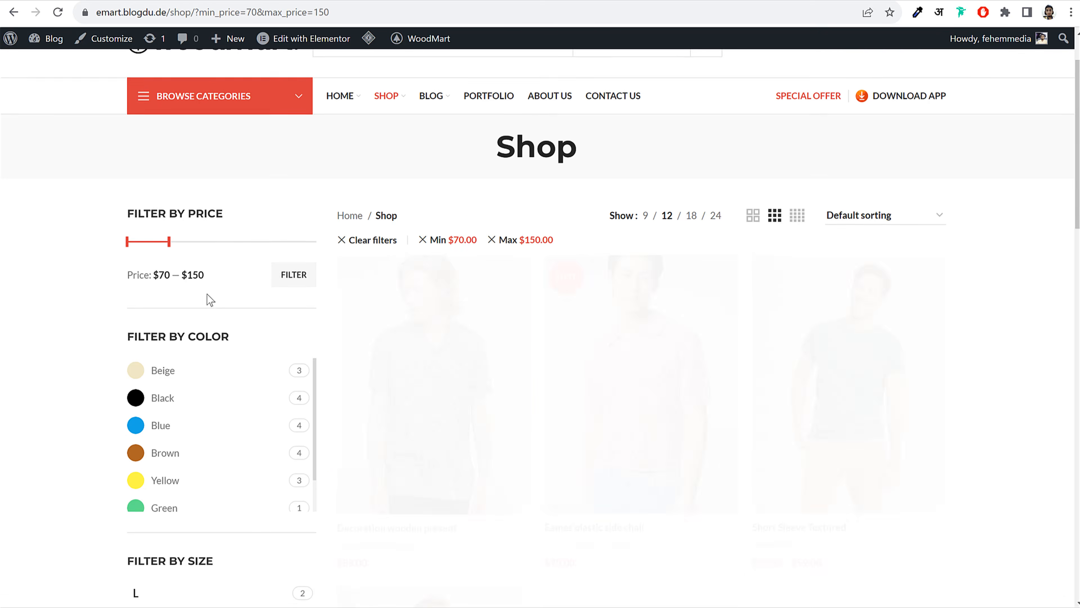
Filter by the Green colour, leaving only Short Sleeve Textured at $79.00–$99.00
scroll(800, 315, "down", 5)
scroll(489, 341, "down", 2)
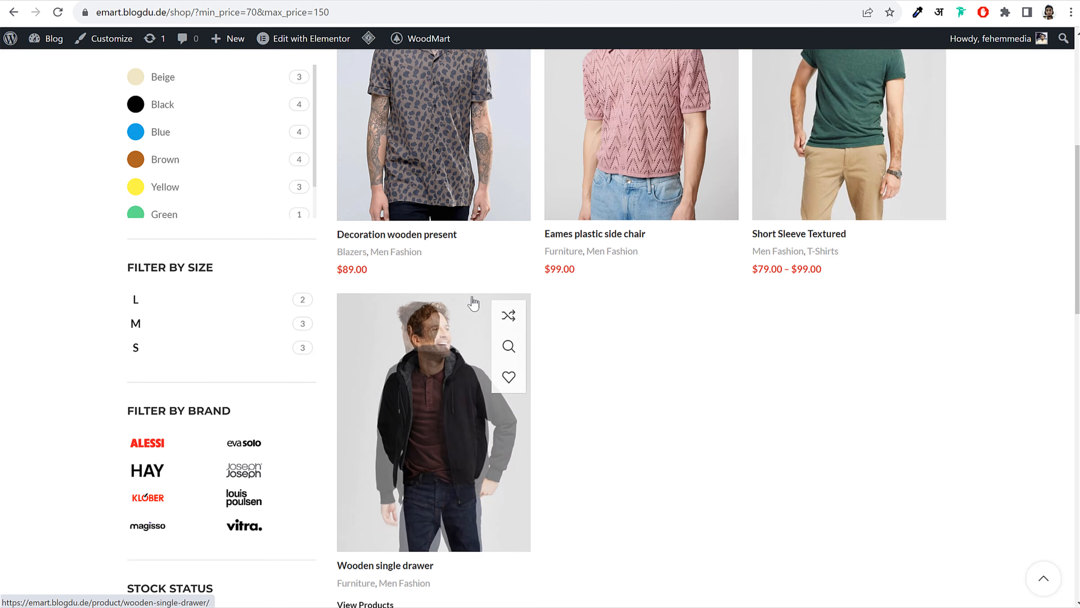
scroll(621, 268, "up", 5)
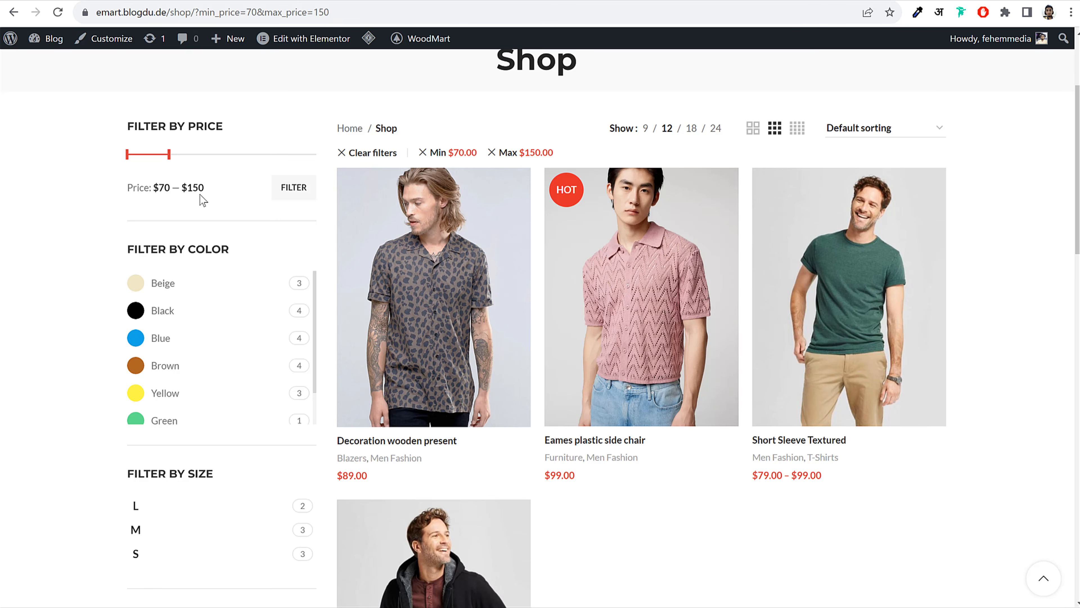
left_click_drag(207, 188, 181, 188)
left_click(206, 182)
left_click(204, 190)
scroll(176, 374, "down", 1)
left_click(158, 383)
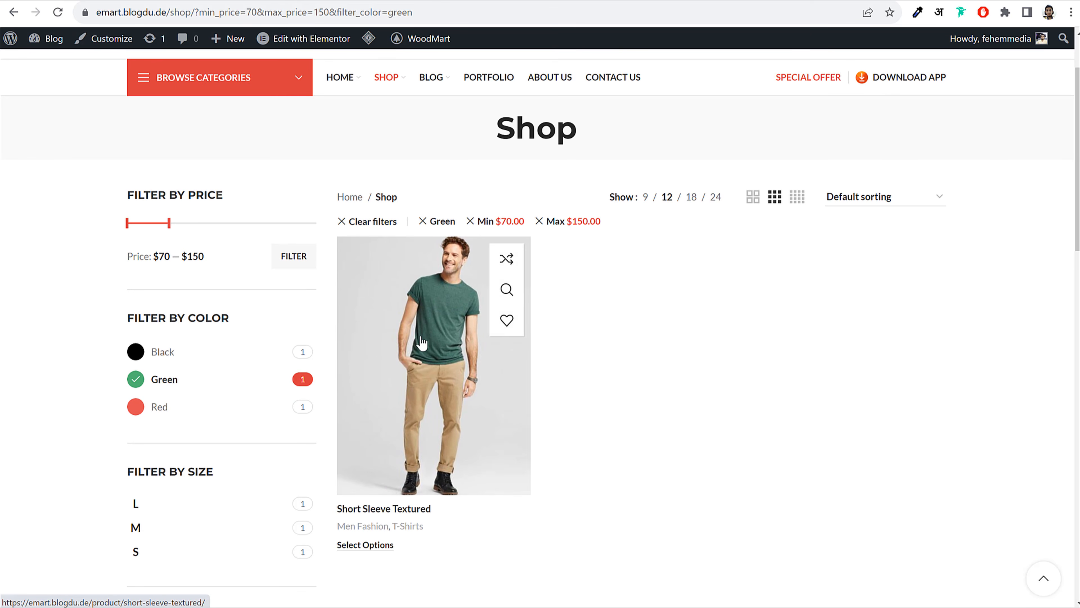
scroll(812, 338, "down", 3)
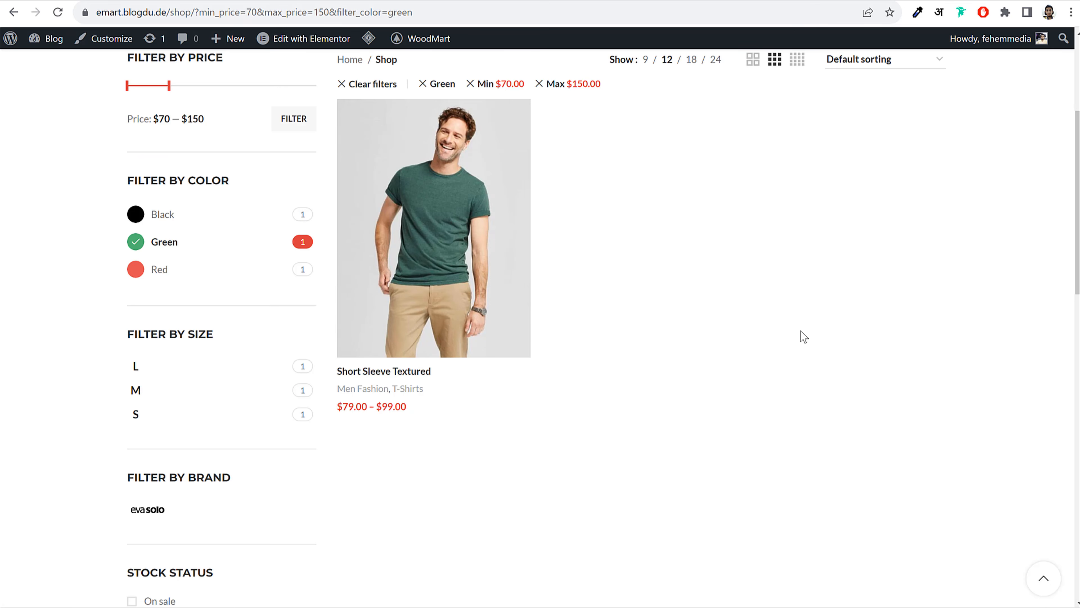
scroll(787, 306, "down", 5)
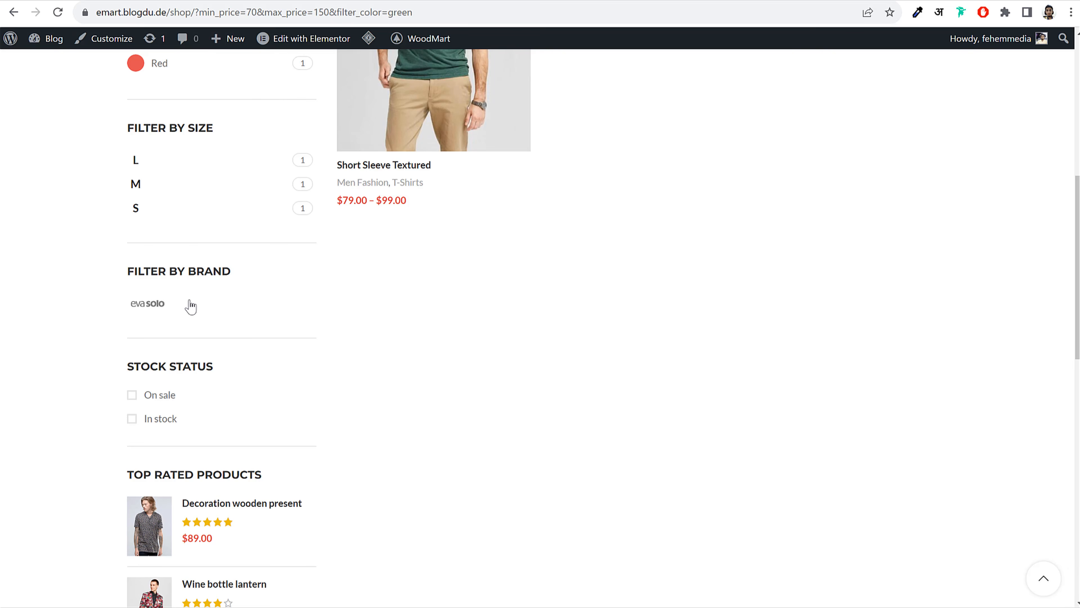
scroll(367, 343, "down", 5)
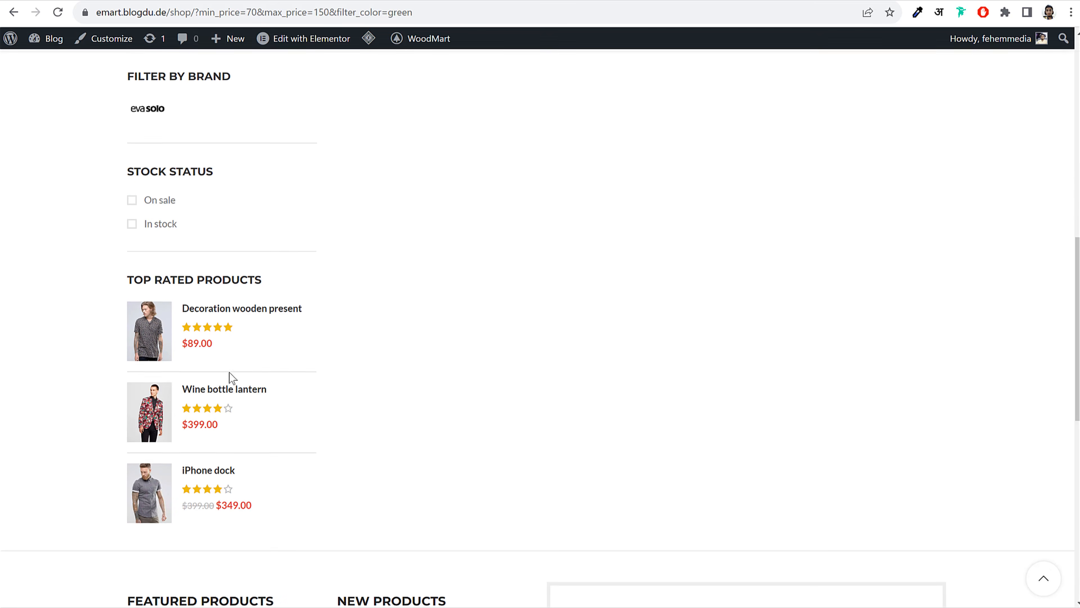
scroll(230, 380, "up", 15)
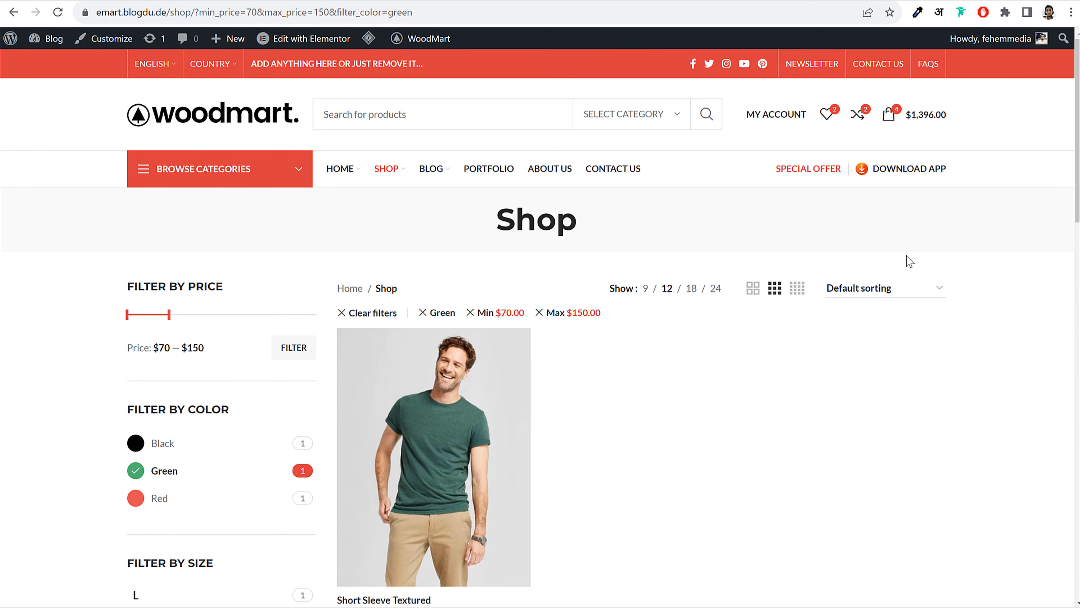
Open the store's Blog page and glance through it
left_click(430, 168)
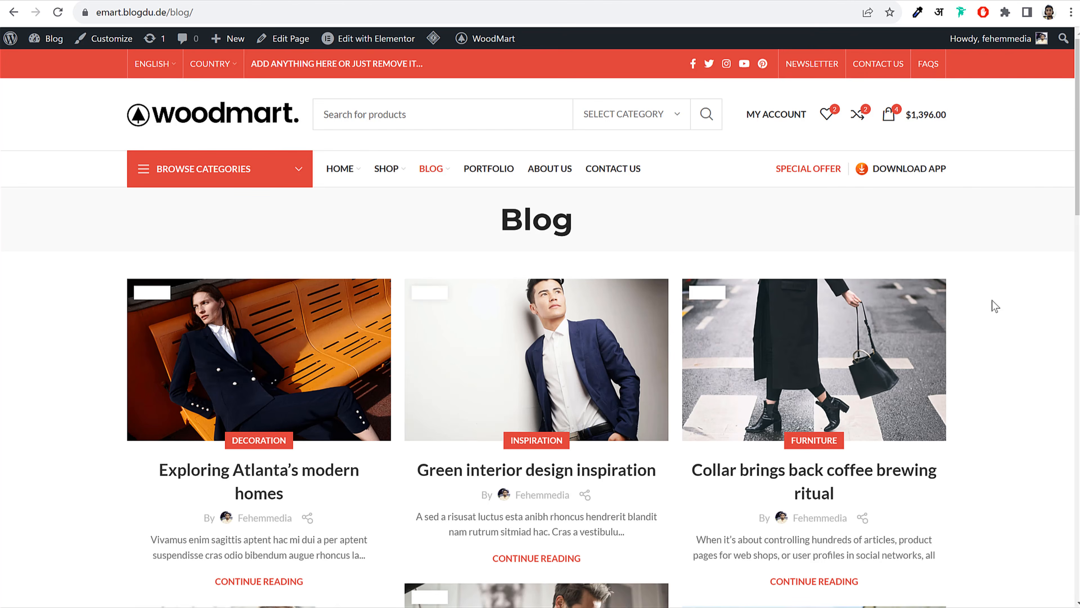
scroll(993, 305, "down", 15)
scroll(994, 305, "up", 7)
scroll(995, 305, "up", 8)
Scroll the Contact Us page to its footer and jump back up to the London map
left_click(618, 179)
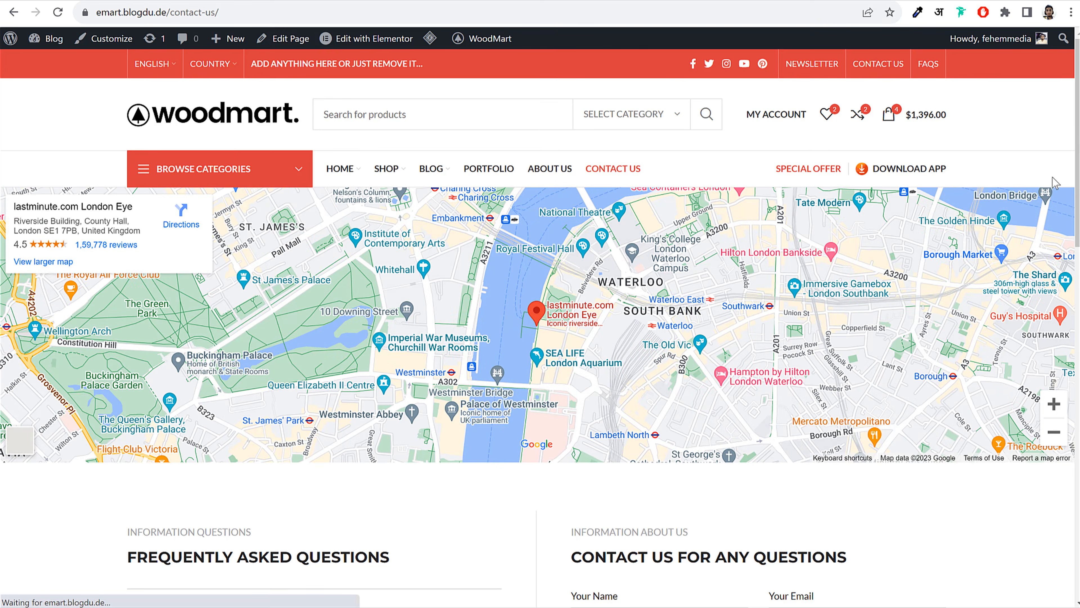
scroll(1053, 191, "down", 6)
scroll(1046, 217, "down", 1)
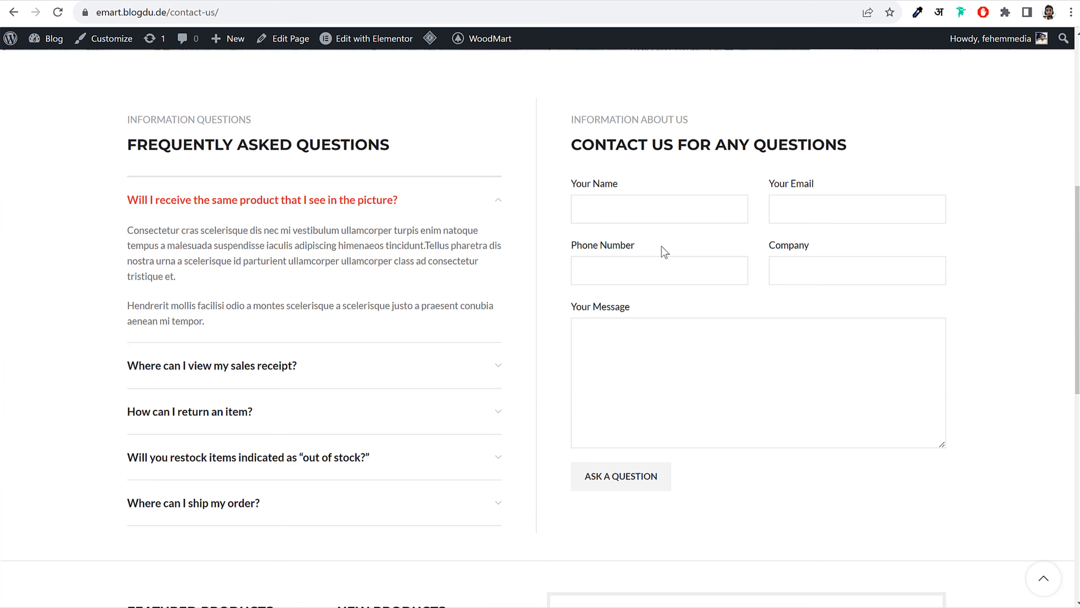
scroll(768, 244, "down", 4)
scroll(768, 244, "up", 10)
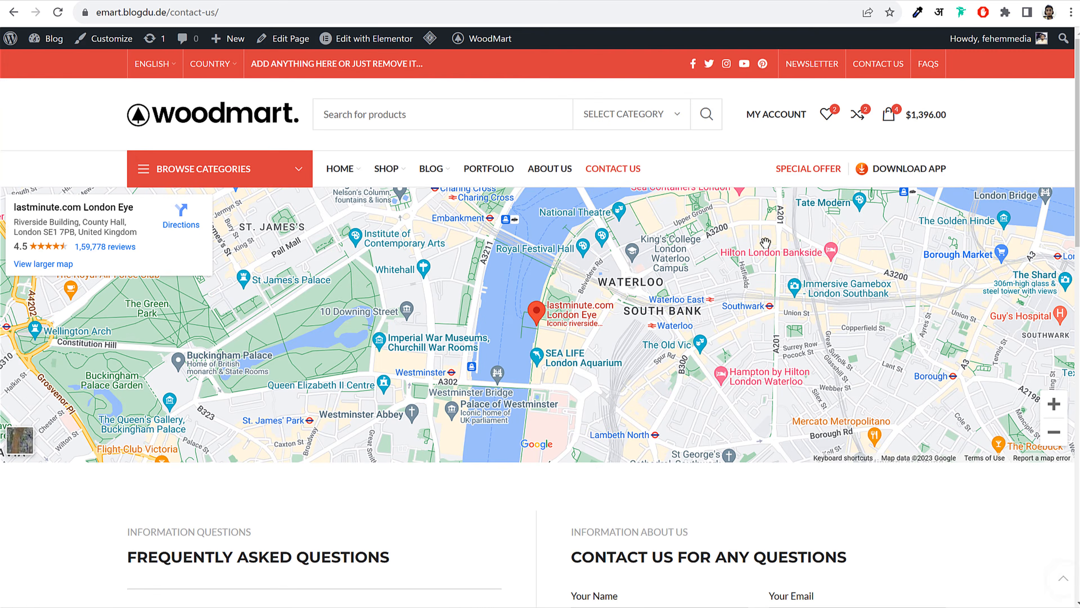
scroll(268, 307, "down", 10)
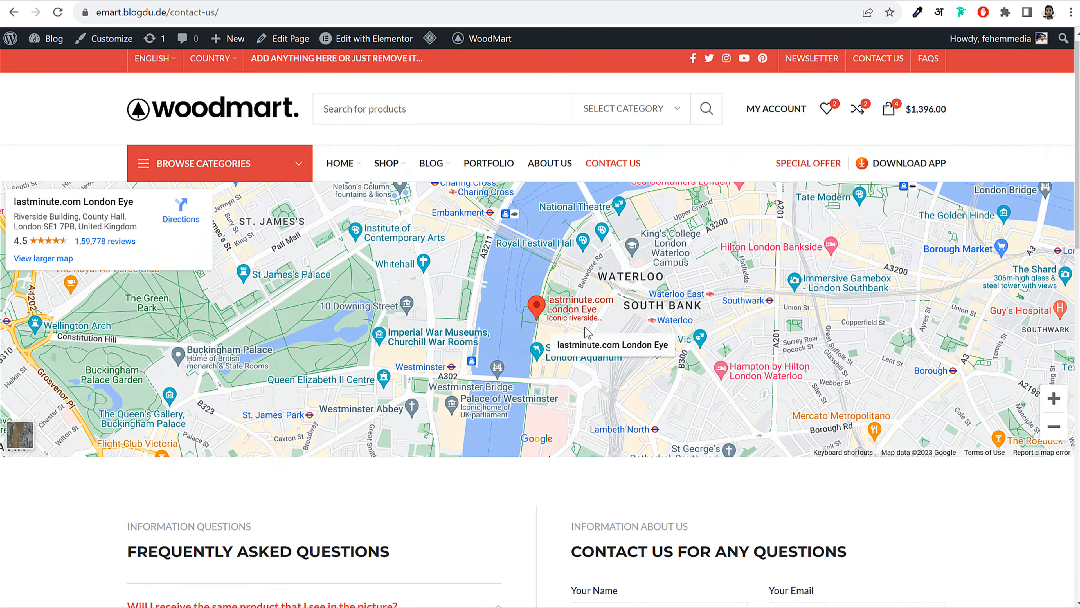
scroll(586, 334, "up", 5)
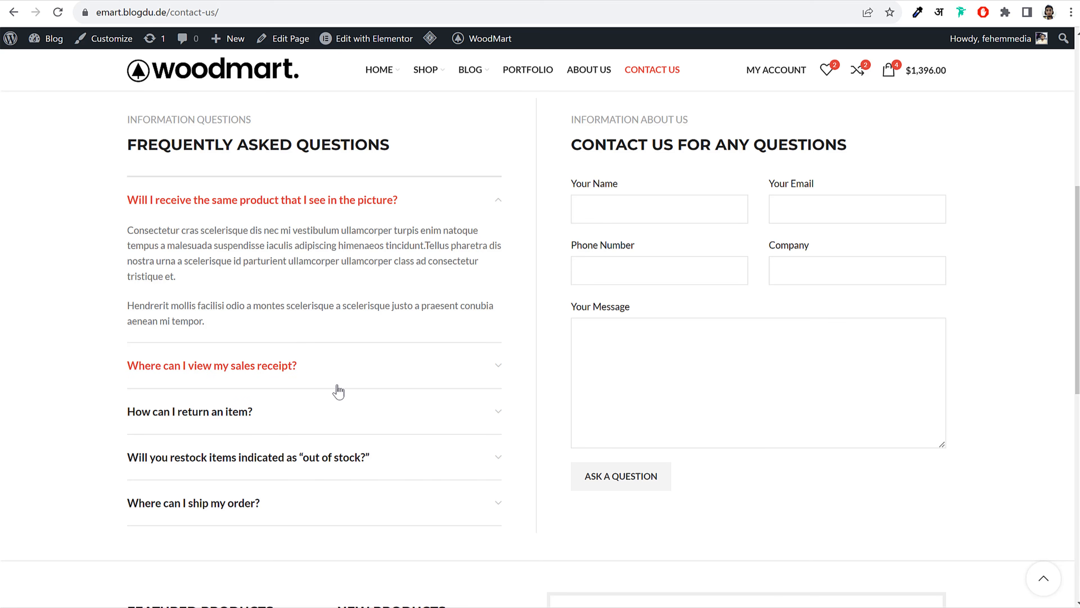
scroll(303, 386, "down", 6)
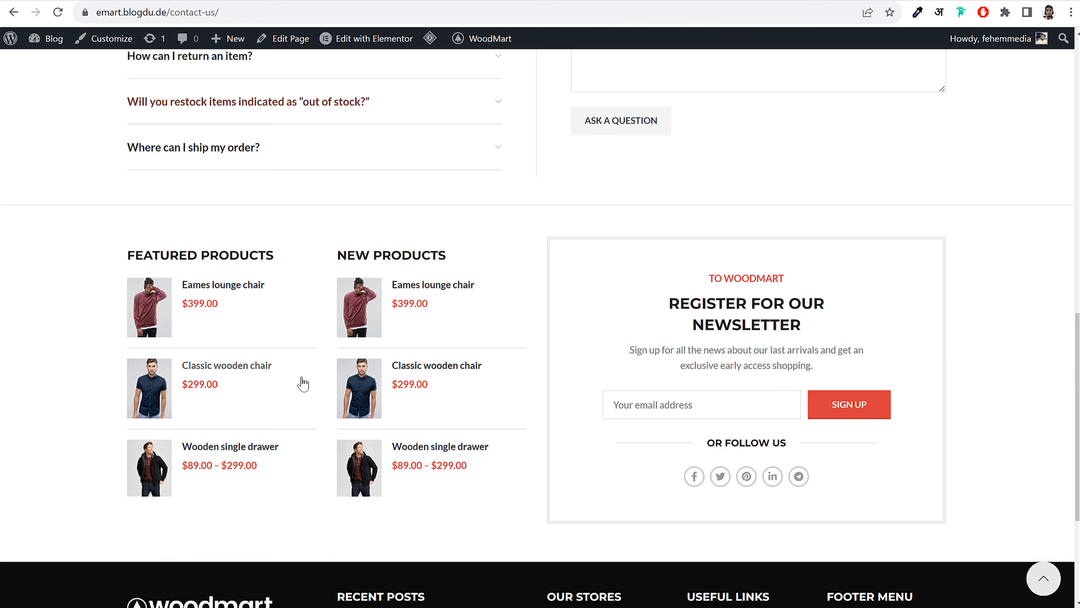
scroll(304, 386, "down", 5)
left_click(1042, 575)
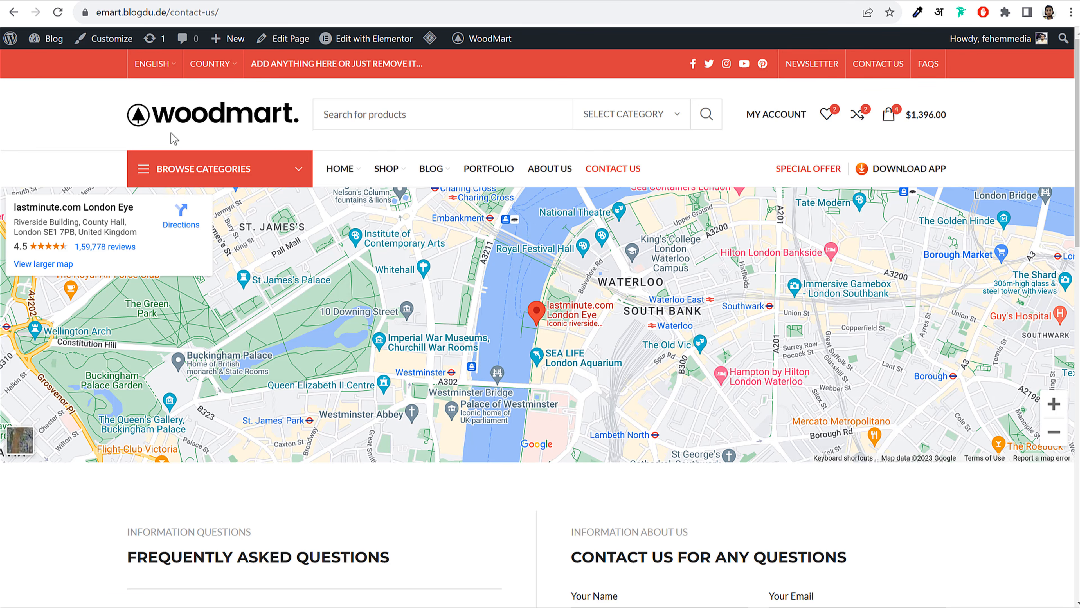
Return to the WoodMart home page, scroll its sections, then jump back to the top
left_click(199, 119)
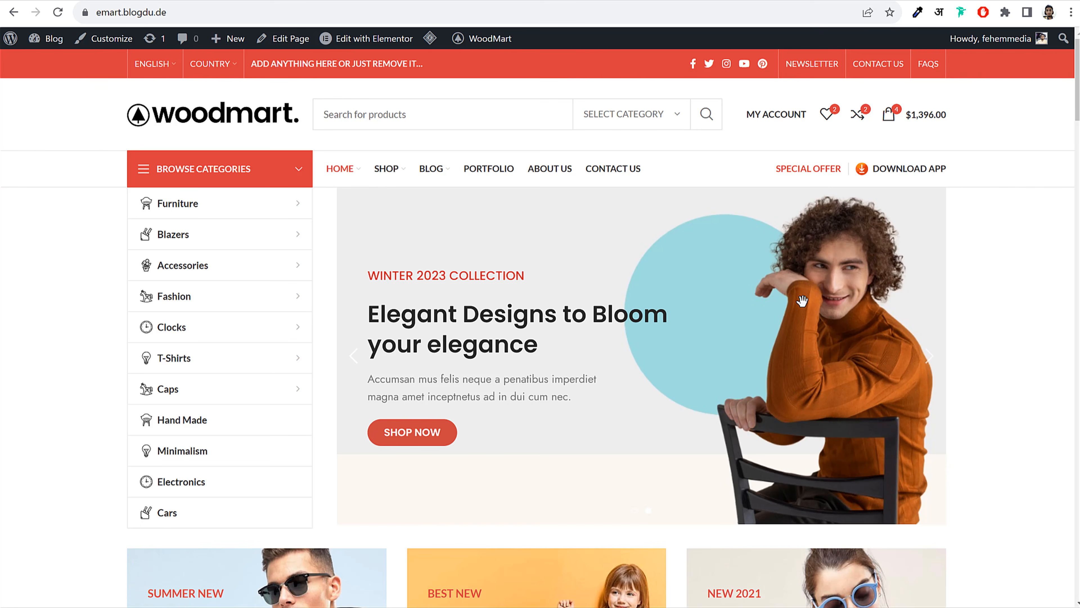
scroll(935, 311, "down", 15)
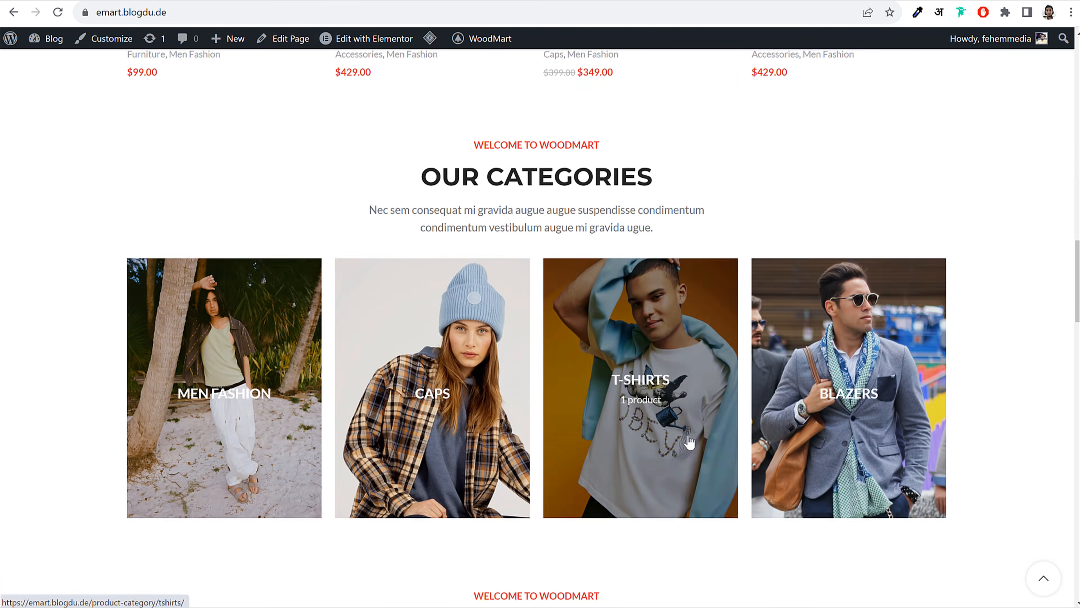
scroll(689, 443, "down", 12)
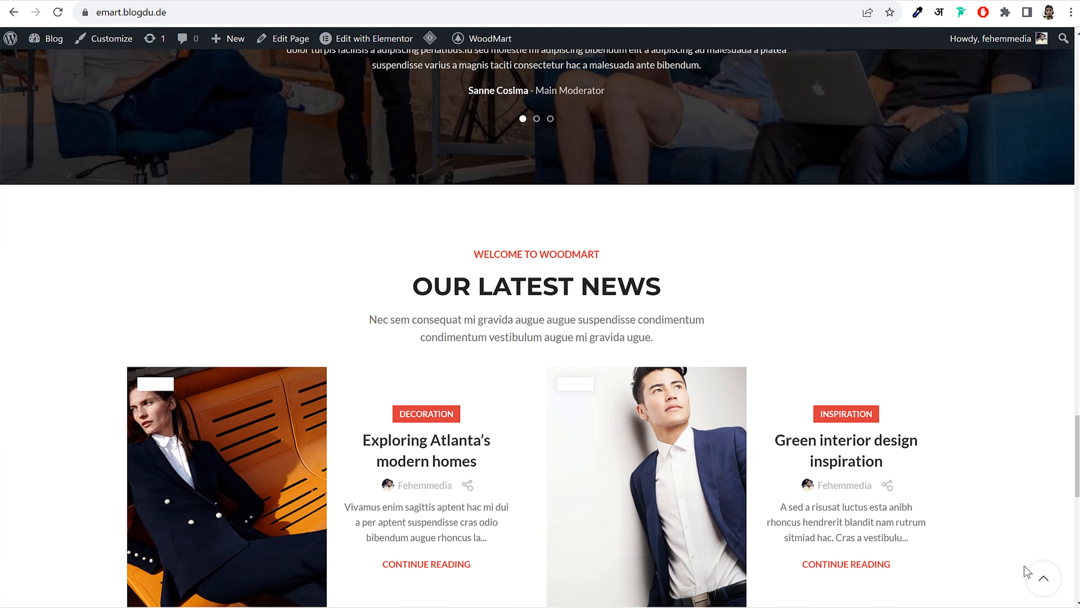
left_click(1042, 577)
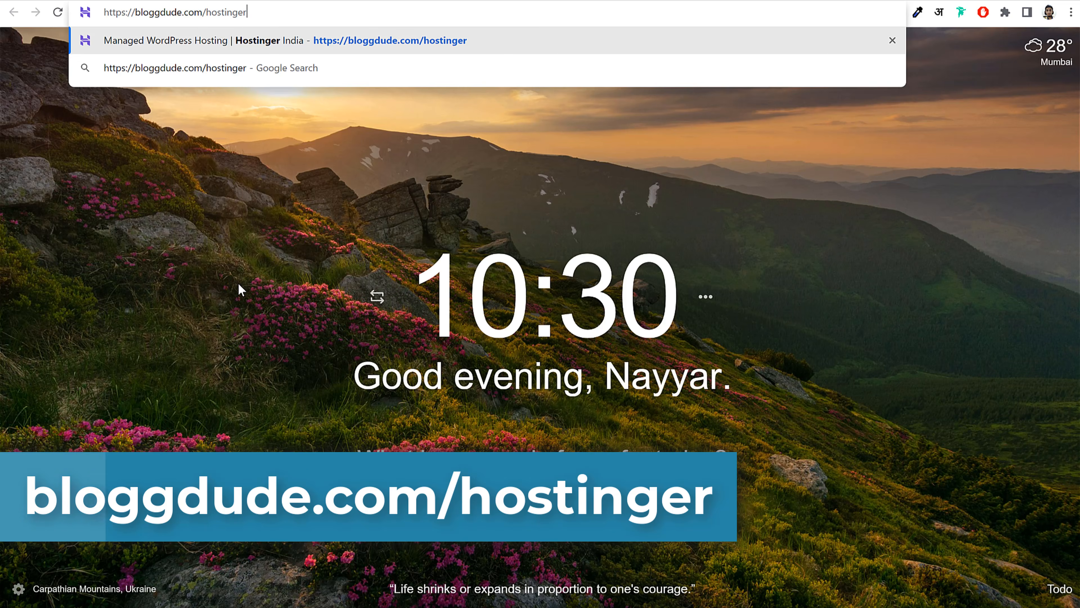
Load the Hostinger link and highlight the Managed WordPress Hosting heading
key("Return")
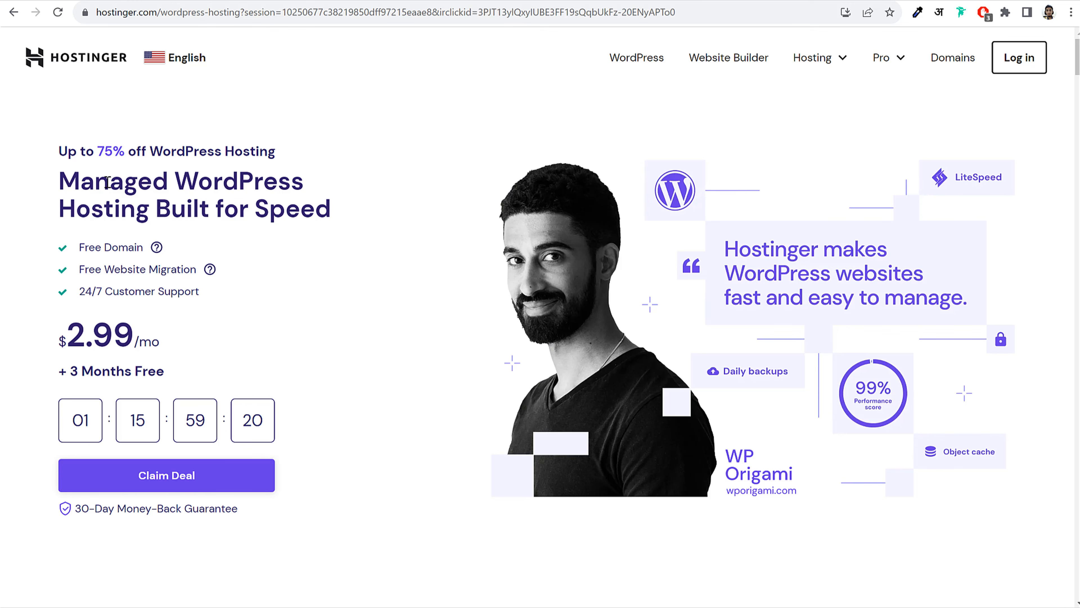
left_click_drag(60, 181, 148, 208)
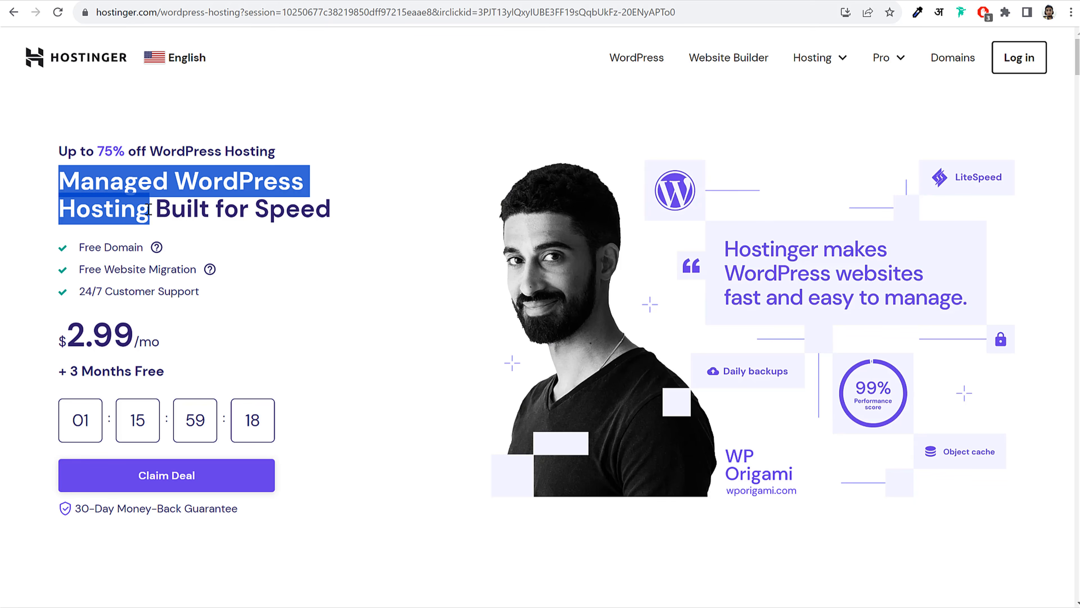
left_click(148, 208)
left_click_drag(59, 181, 145, 214)
left_click_drag(145, 214, 68, 180)
left_click(63, 186)
left_click(196, 186)
double_click(207, 181)
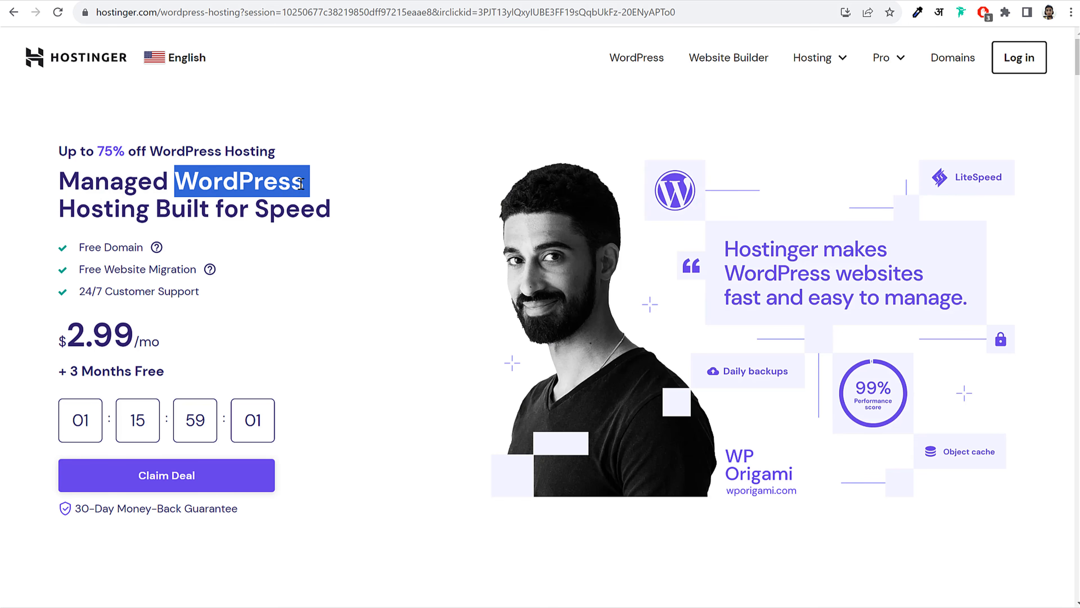
left_click(144, 191)
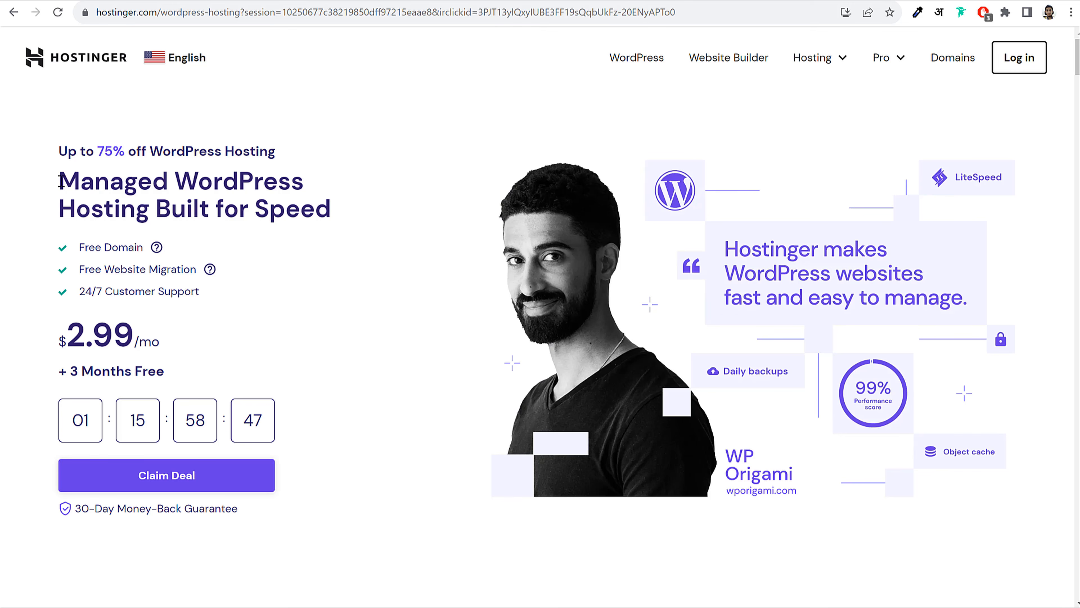
left_click_drag(60, 177, 134, 215)
left_click(223, 212)
Highlight the Premium plan name and its $2.99 price on the plan cards
scroll(658, 293, "down", 10)
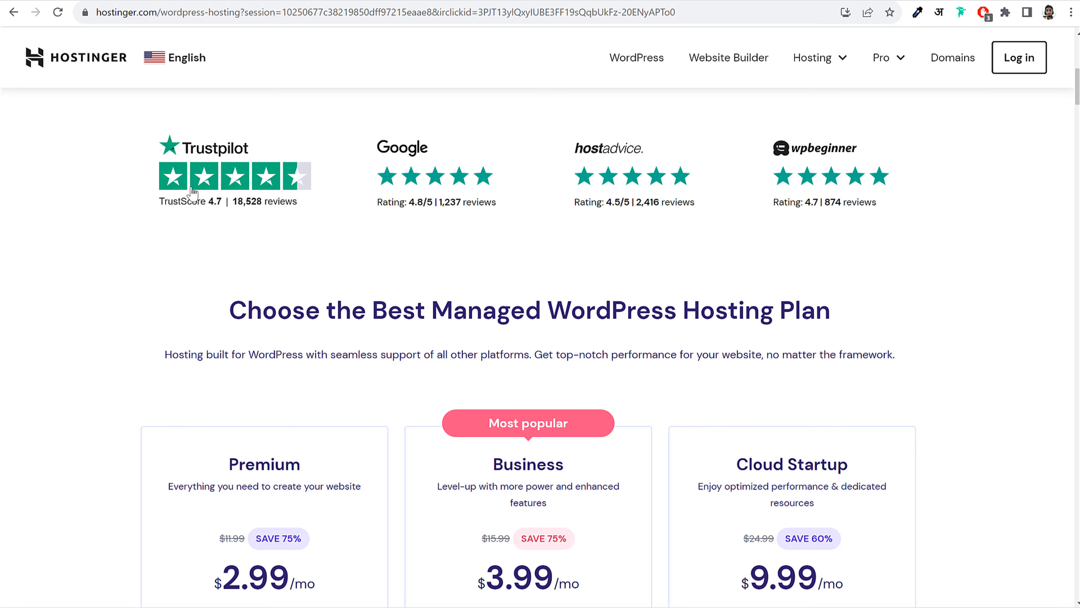
scroll(910, 268, "down", 8)
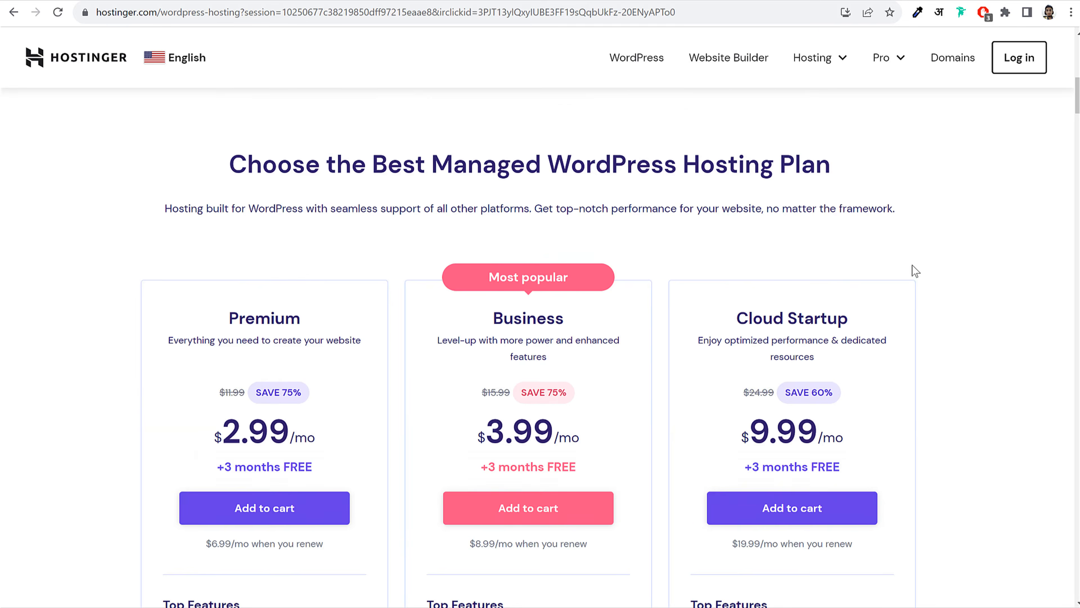
scroll(936, 238, "up", 3)
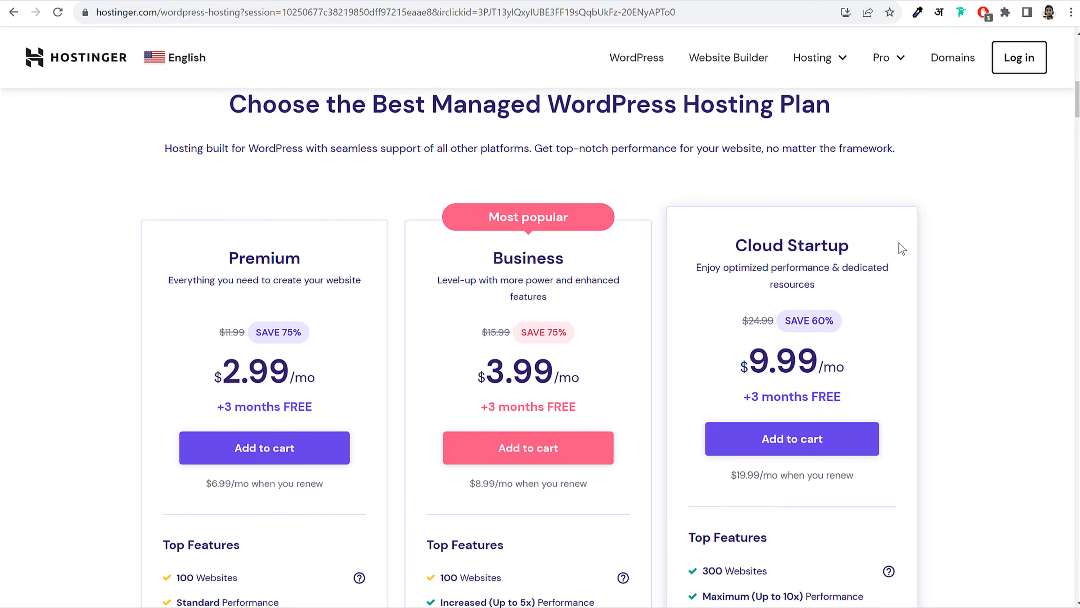
scroll(899, 242, "down", 3)
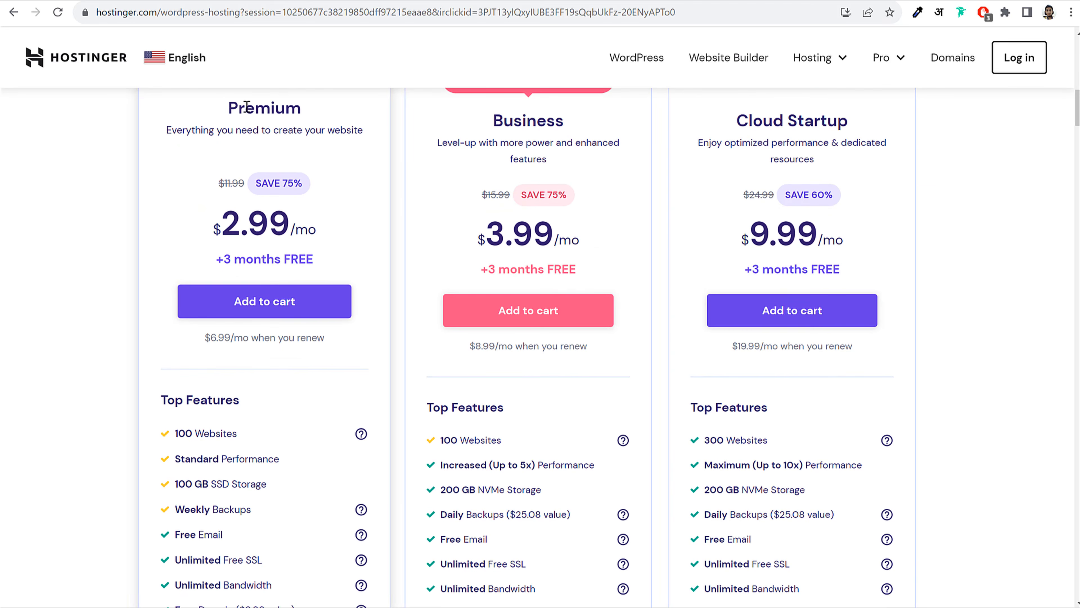
left_click_drag(230, 108, 307, 113)
left_click(307, 114)
scroll(339, 251, "down", 3)
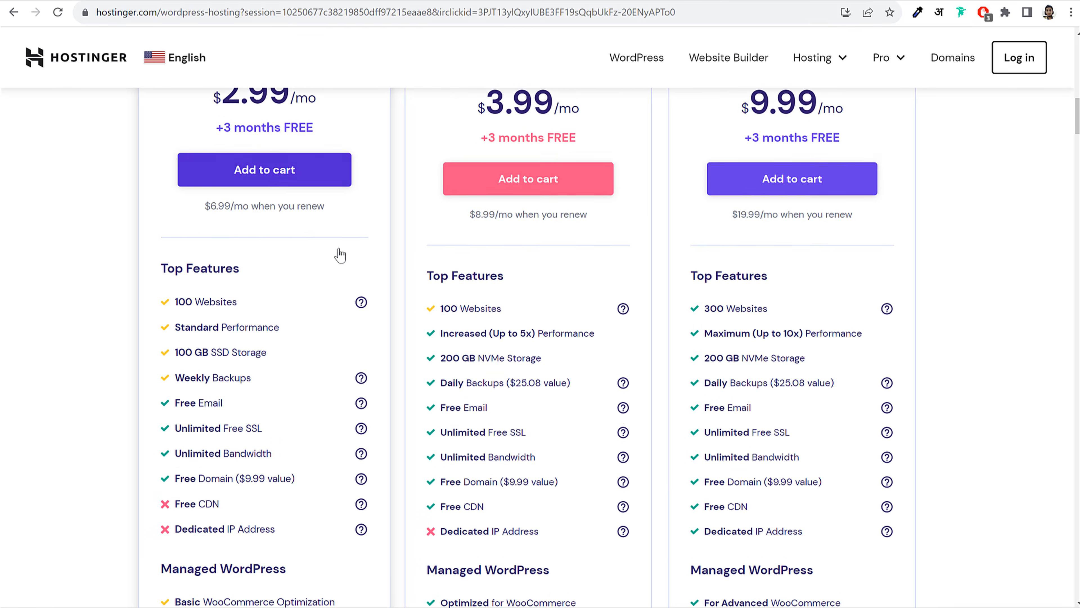
scroll(340, 251, "up", 3)
left_click_drag(221, 216, 283, 215)
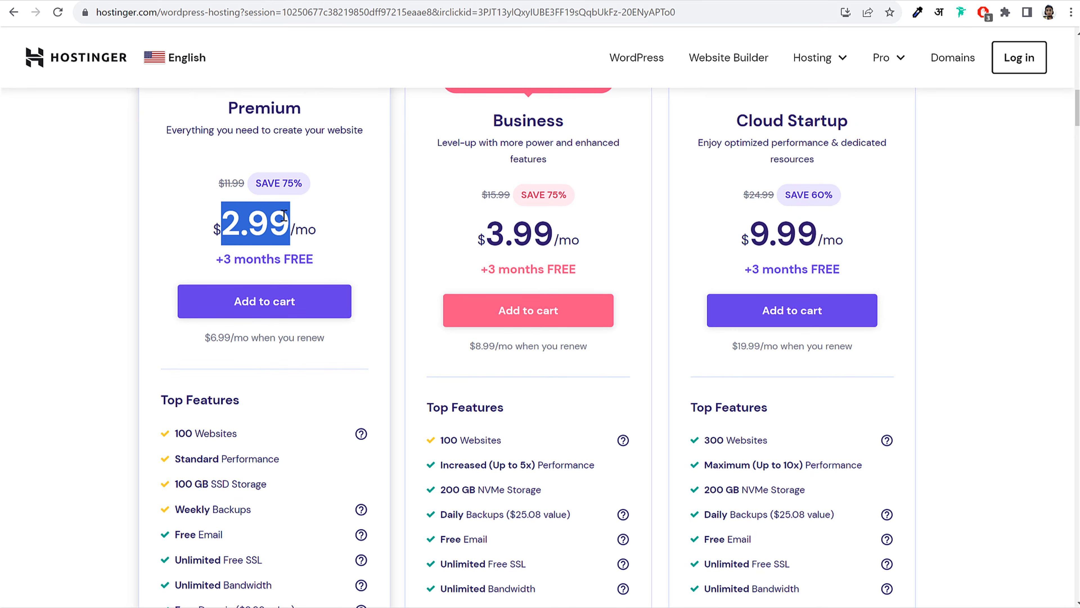
Highlight Premium's 100 Websites and 100 GB SSD Storage feature lines
scroll(373, 283, "down", 5)
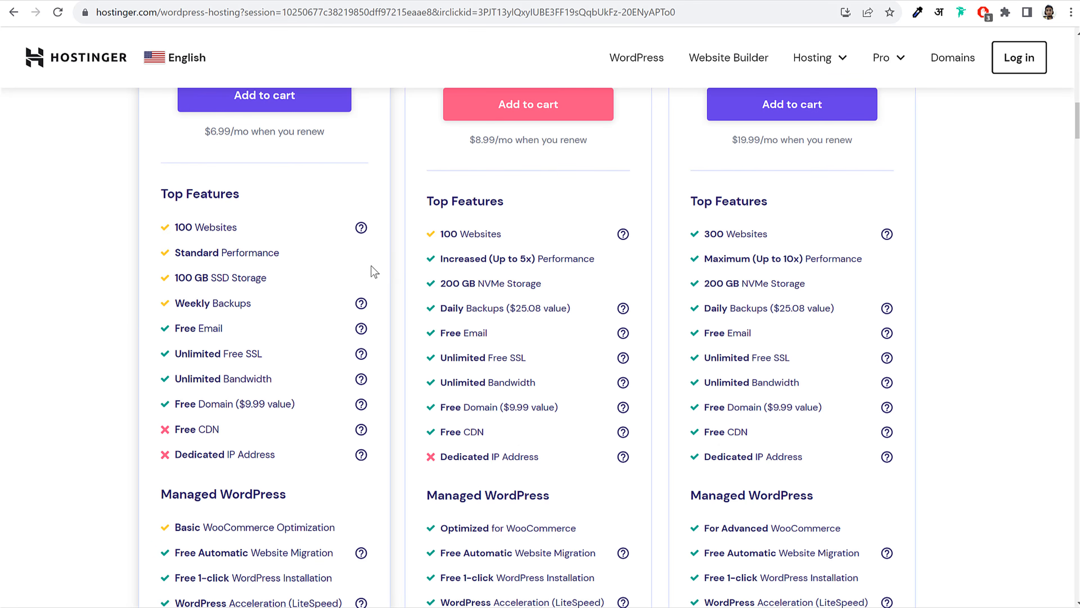
scroll(299, 333, "down", 8)
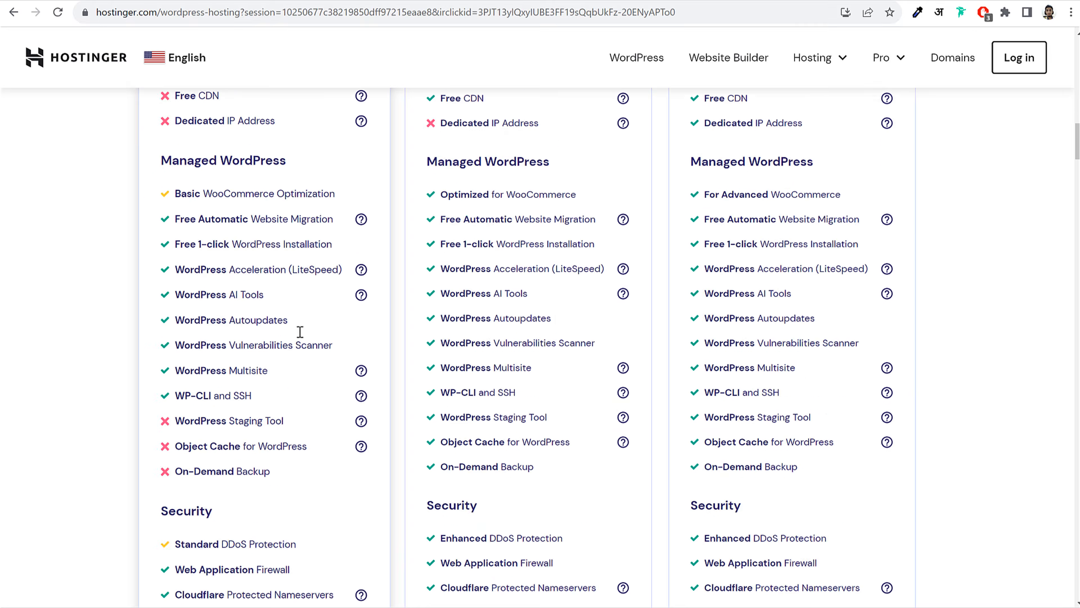
scroll(294, 321, "up", 9)
scroll(297, 316, "up", 6)
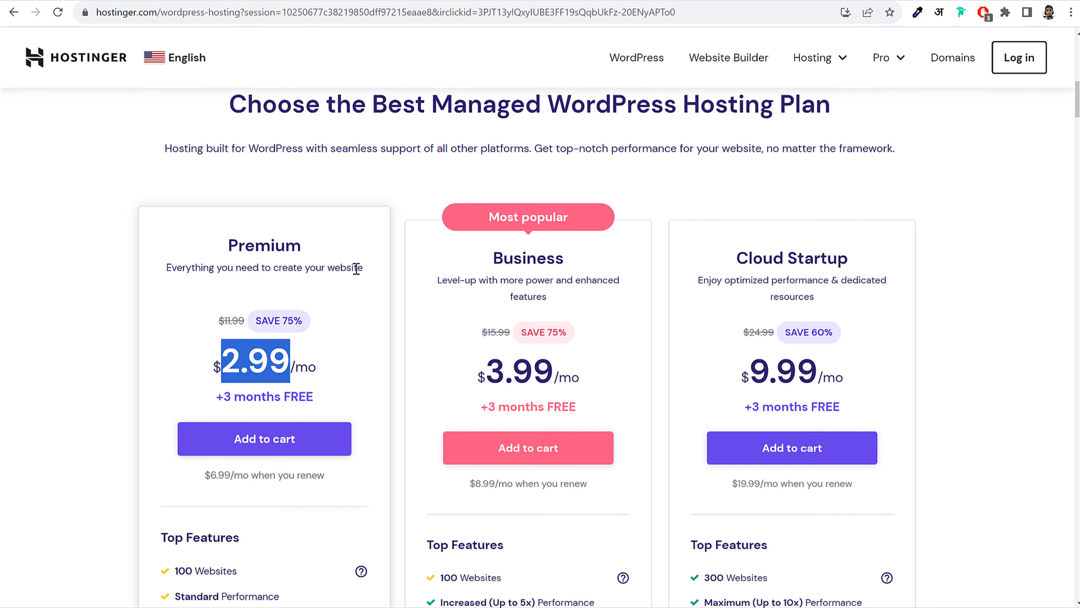
scroll(356, 270, "down", 3)
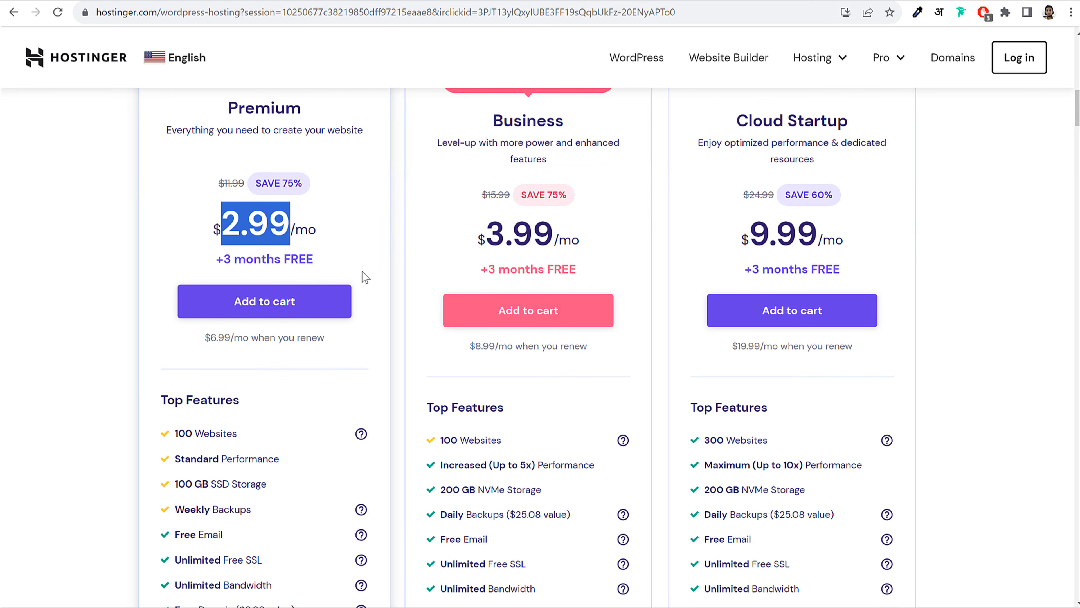
scroll(289, 437, "down", 3)
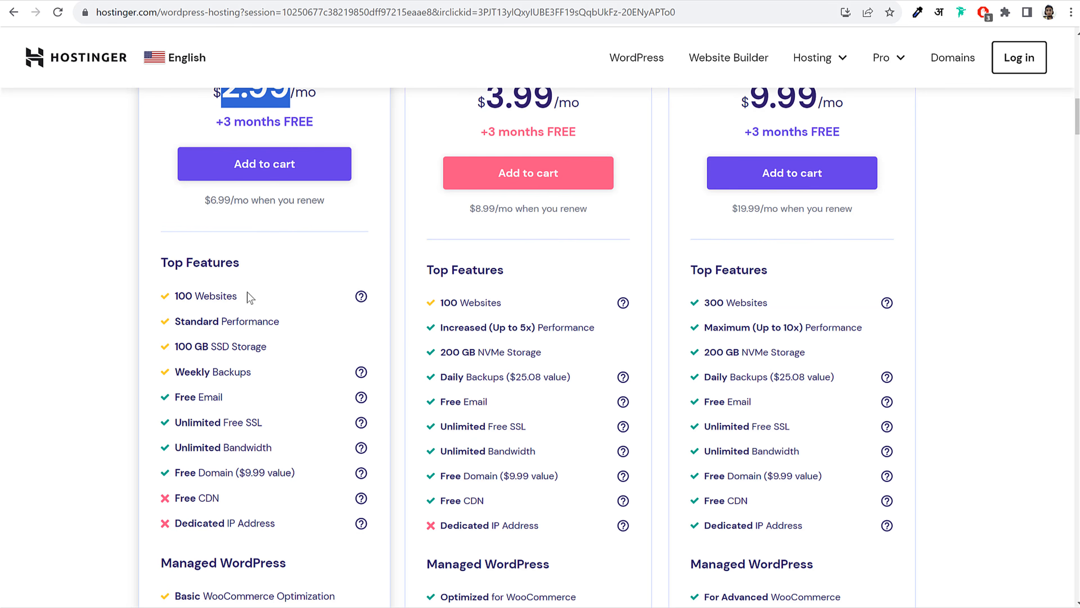
left_click_drag(250, 297, 172, 300)
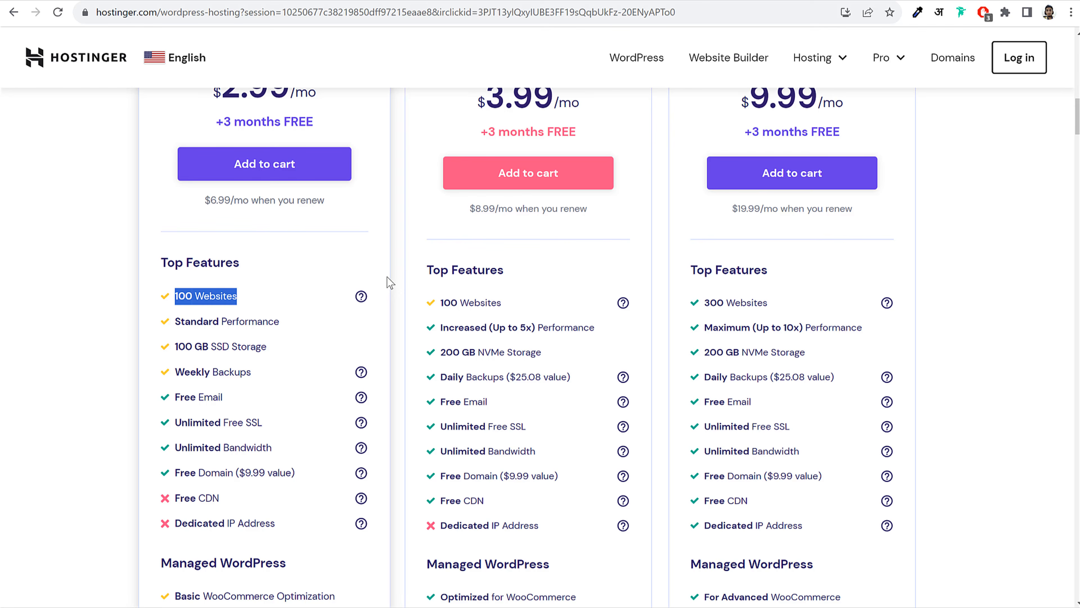
scroll(390, 283, "up", 5)
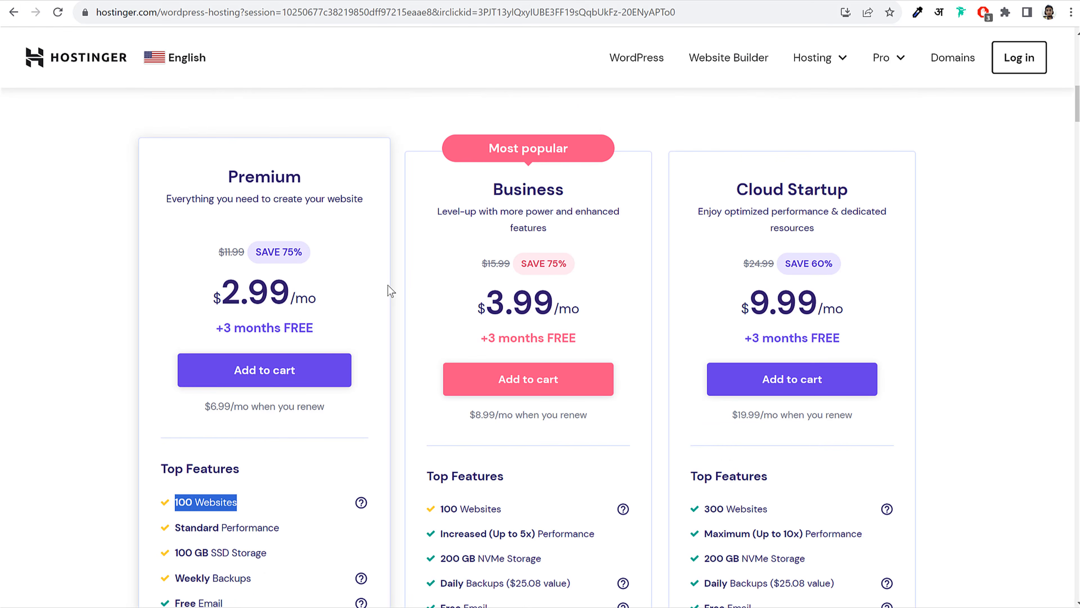
scroll(385, 296, "down", 3)
left_click_drag(255, 368, 181, 363)
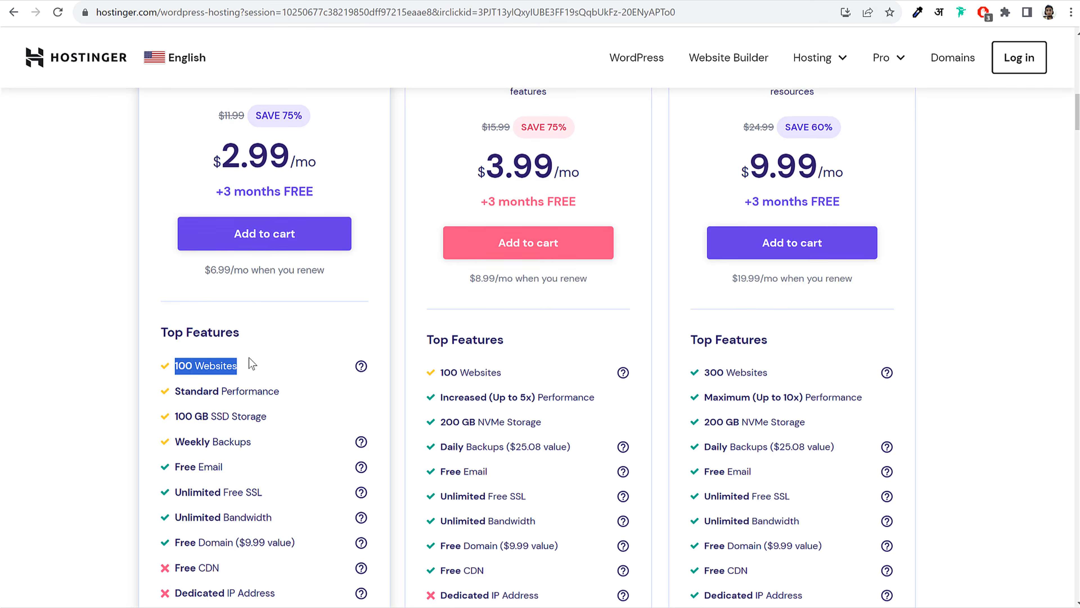
scroll(249, 357, "up", 5)
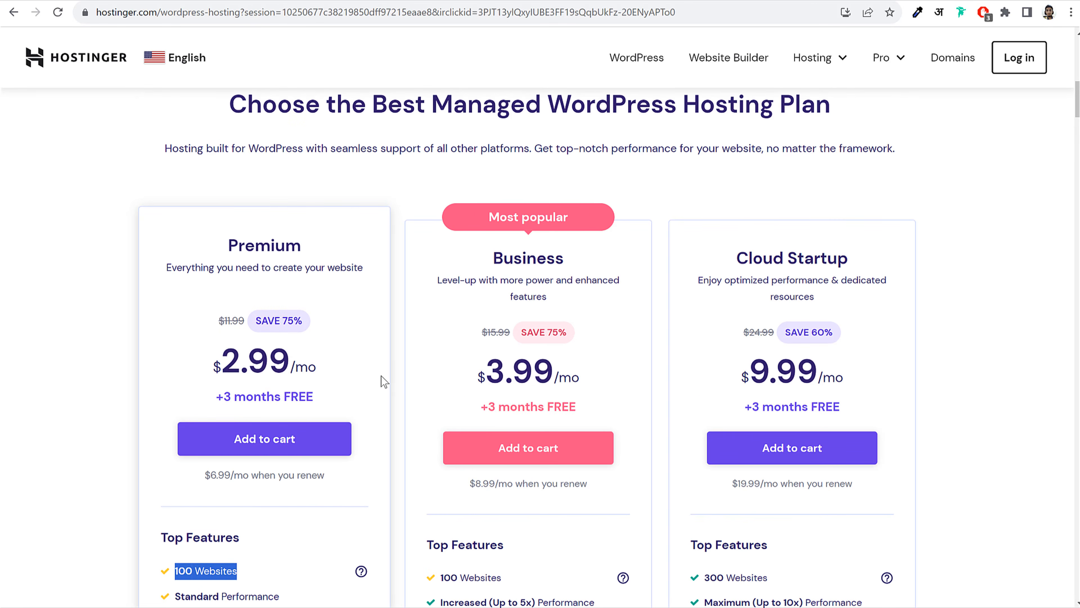
scroll(376, 383, "down", 3)
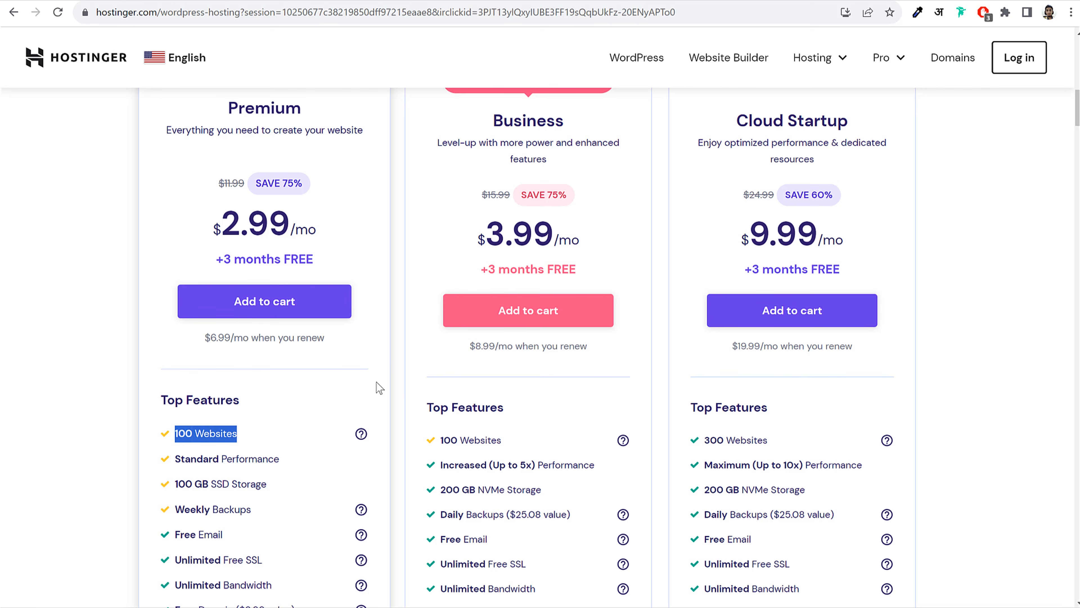
scroll(314, 407, "down", 5)
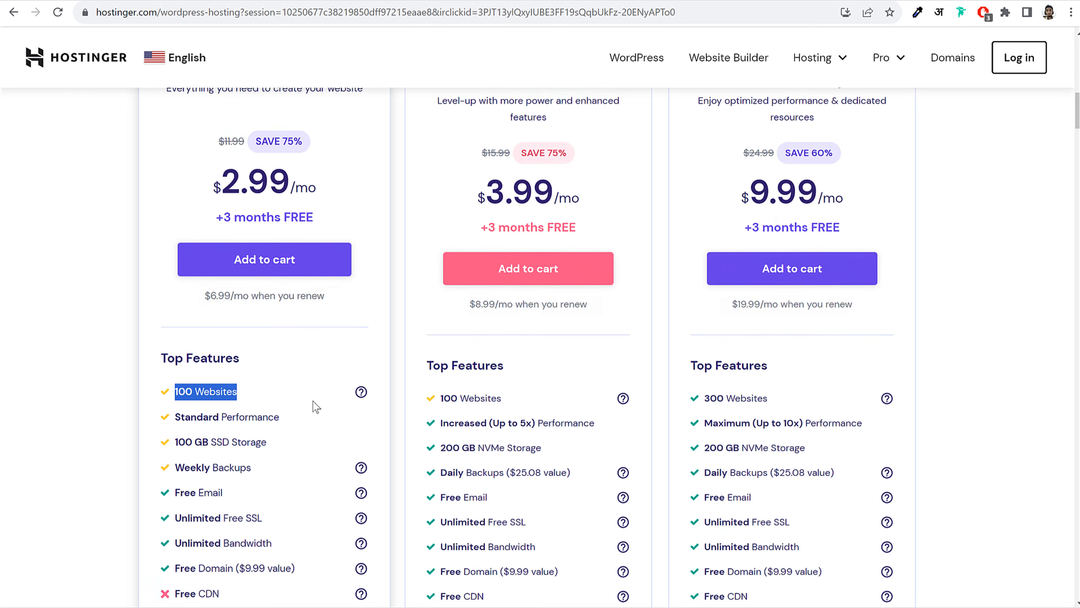
left_click_drag(175, 277, 265, 277)
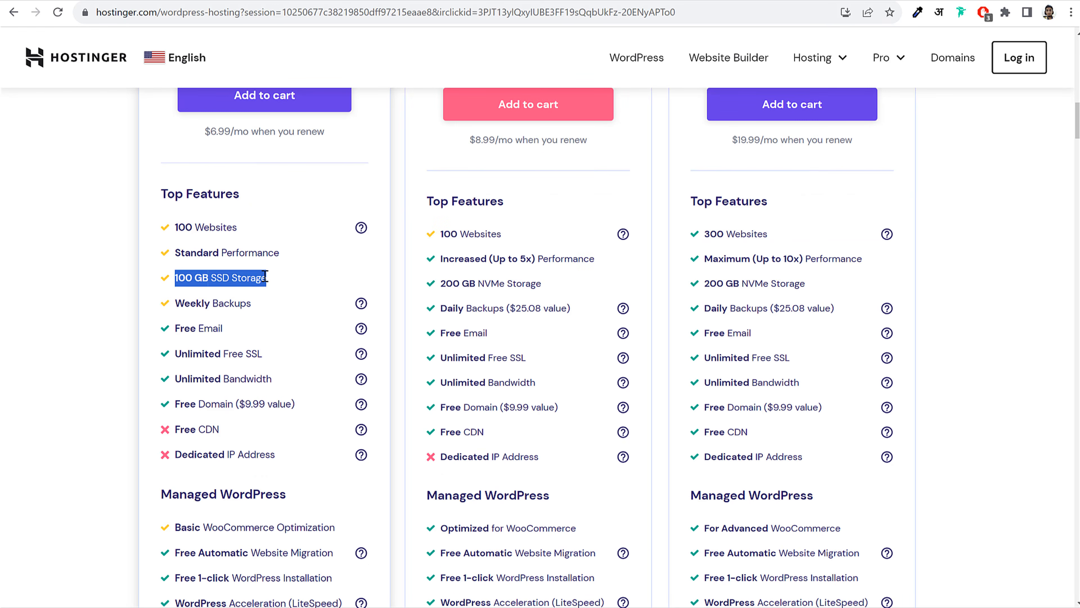
left_click(265, 277)
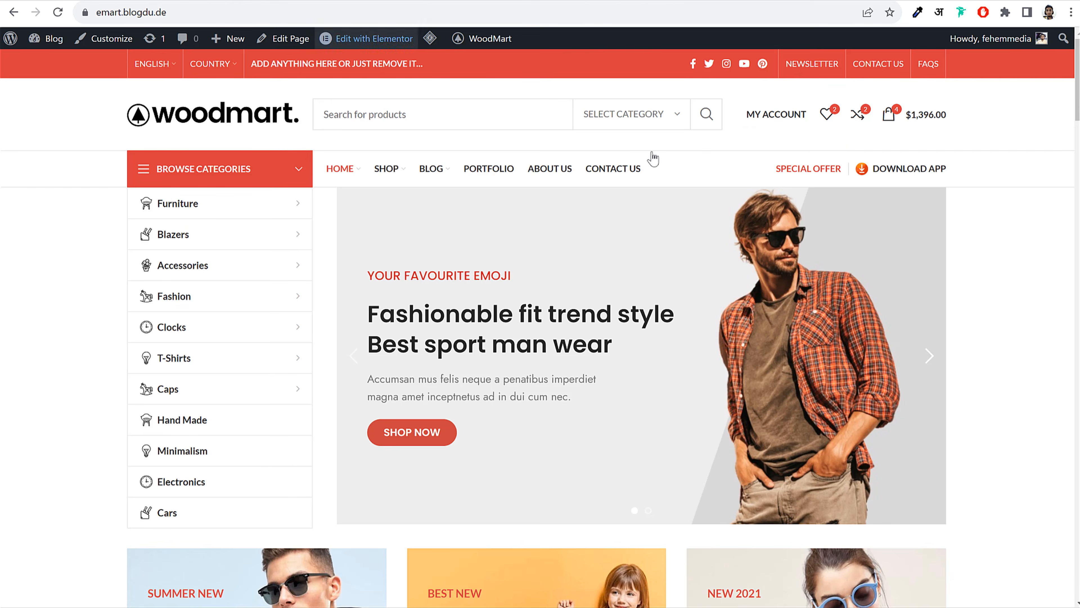
Scroll the Top Features lists and highlight Premium's 100 GB SSD Storage line again
scroll(1007, 345, "down", 10)
scroll(1000, 347, "down", 7)
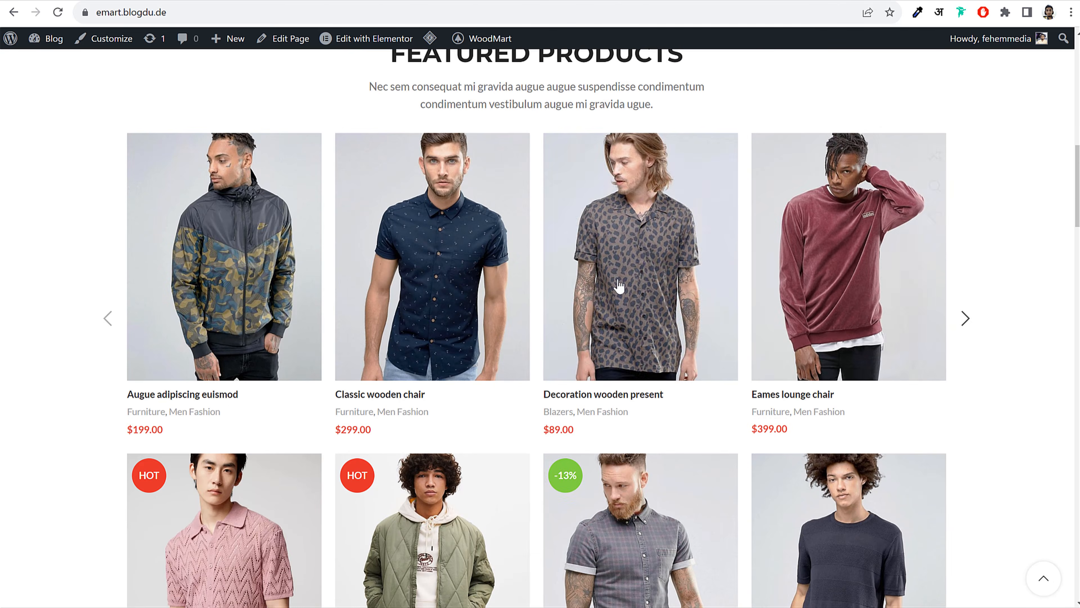
scroll(864, 309, "down", 15)
scroll(929, 360, "up", 20)
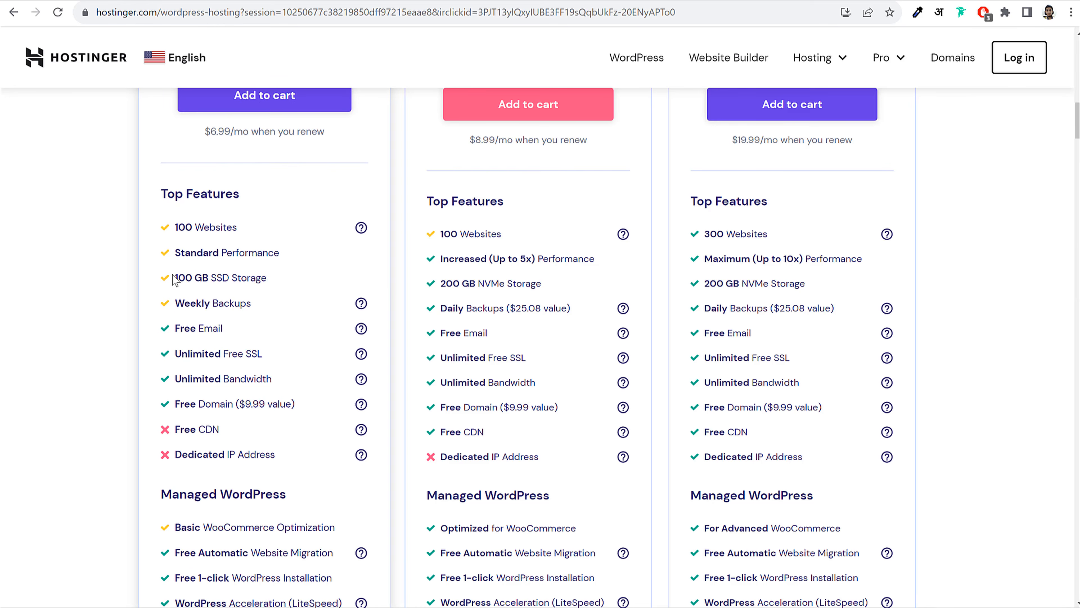
left_click_drag(174, 280, 268, 277)
left_click(268, 277)
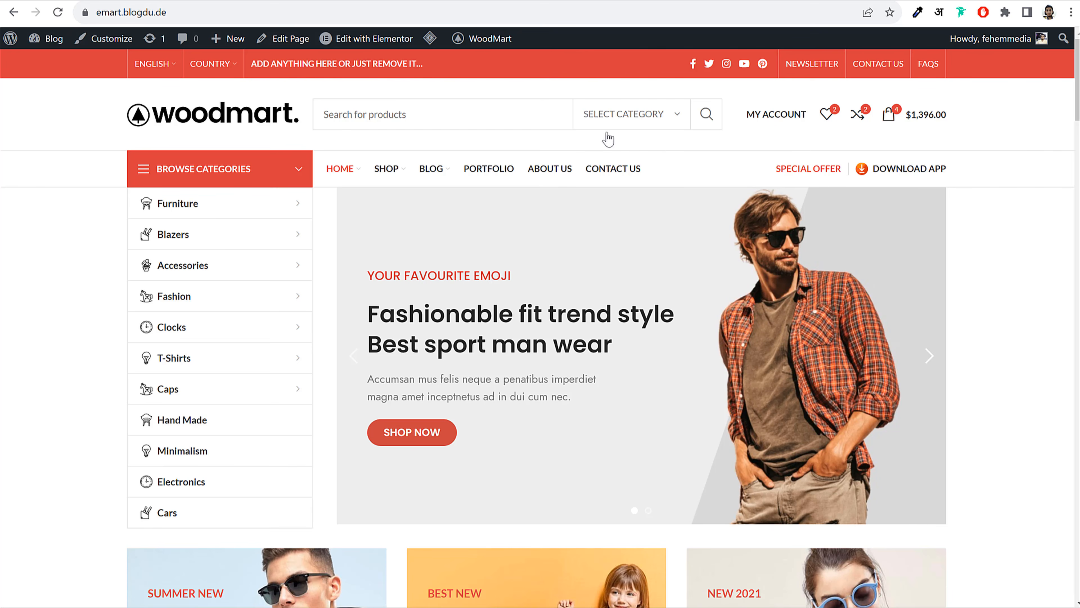
scroll(986, 333, "down", 1)
scroll(987, 333, "down", 15)
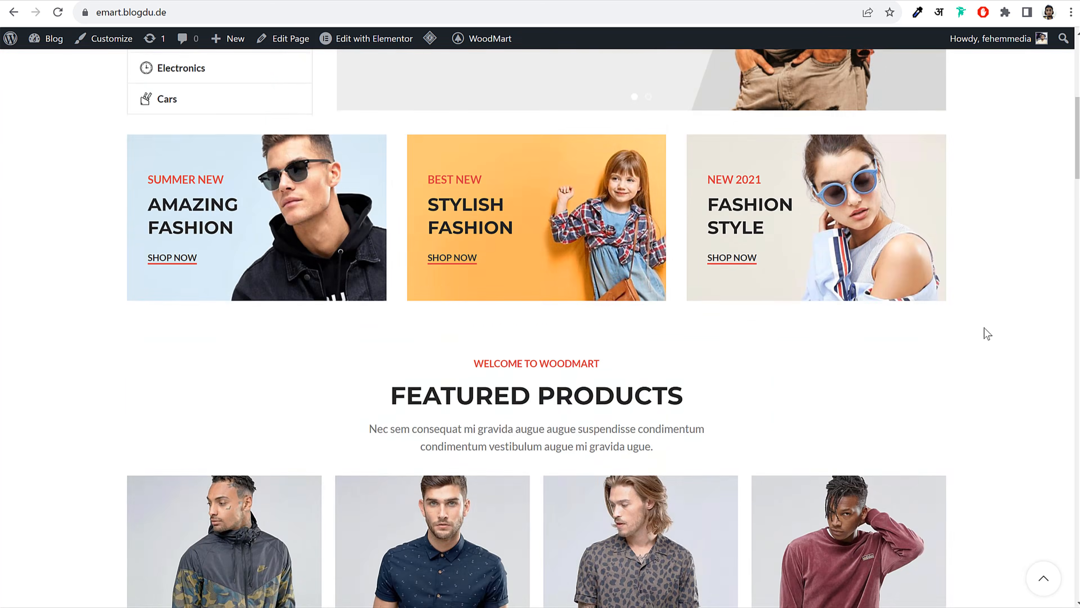
scroll(985, 333, "up", 16)
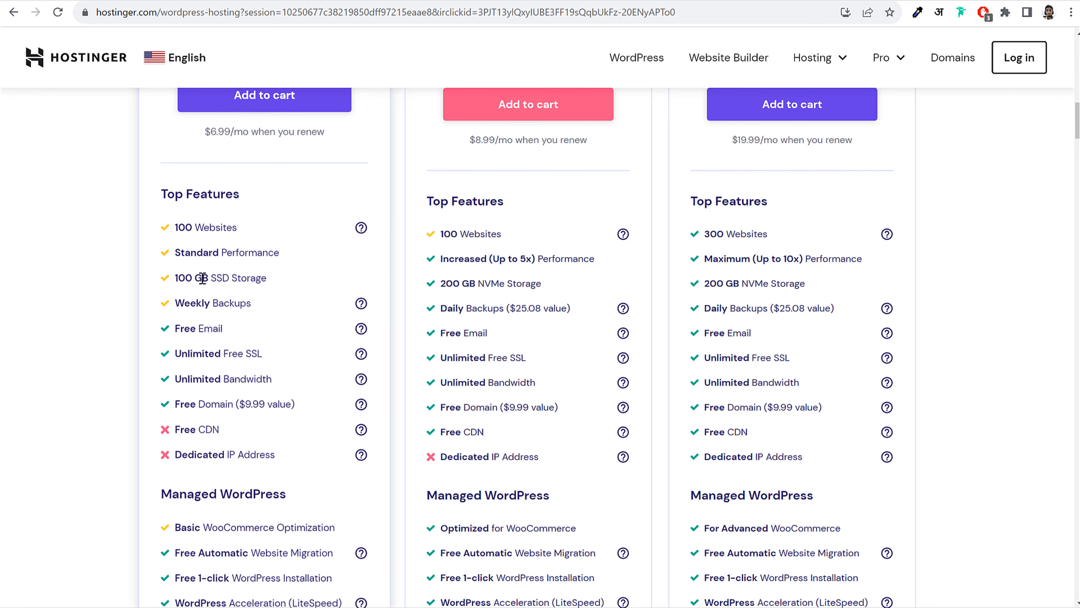
Highlight Premium's 100 GB SSD Storage, Free Email and Unlimited Free SSL features
left_click_drag(209, 277, 174, 277)
left_click(175, 277)
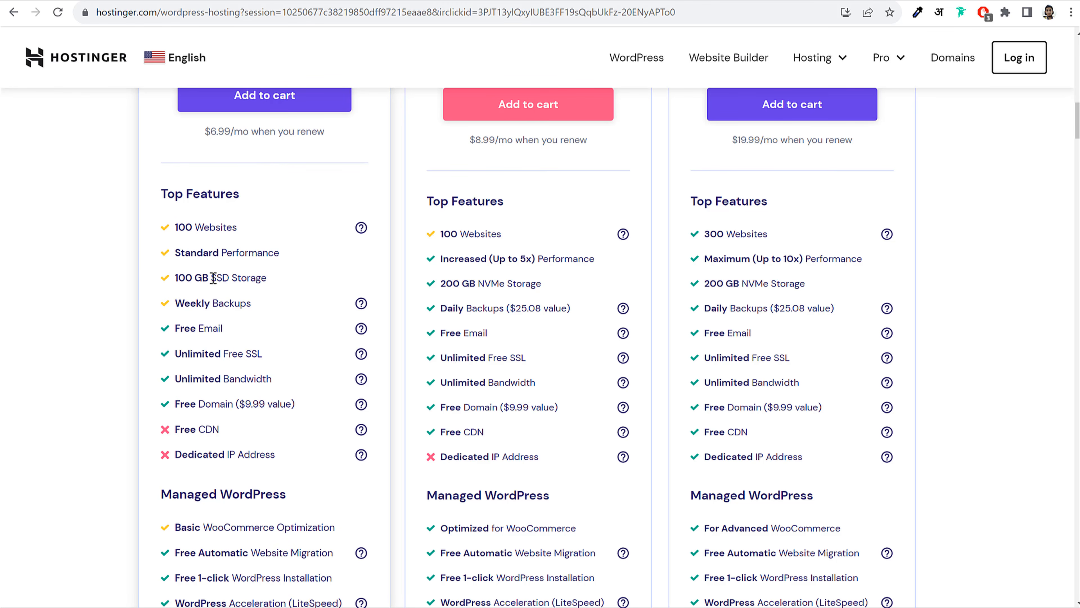
left_click_drag(213, 277, 272, 280)
left_click(272, 281)
left_click_drag(212, 277, 286, 277)
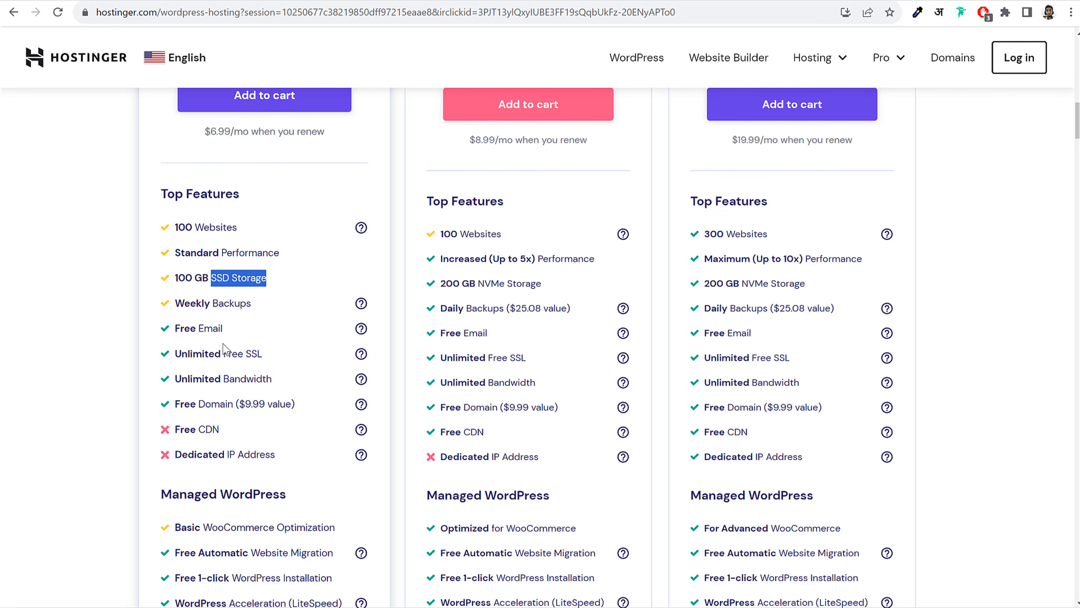
left_click_drag(175, 329, 239, 333)
left_click(243, 333)
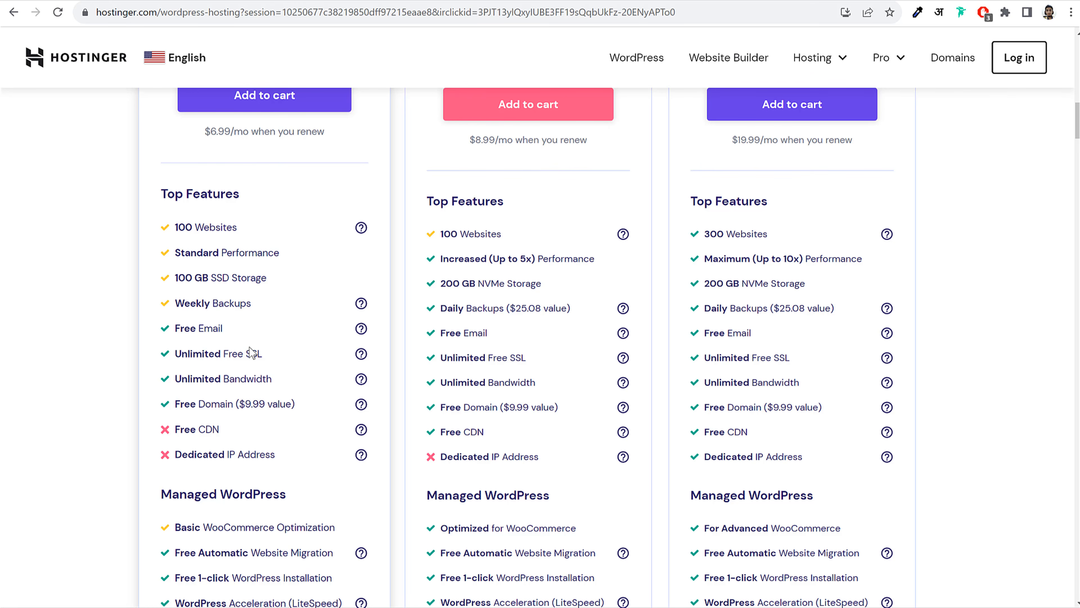
left_click_drag(180, 353, 281, 357)
left_click(282, 357)
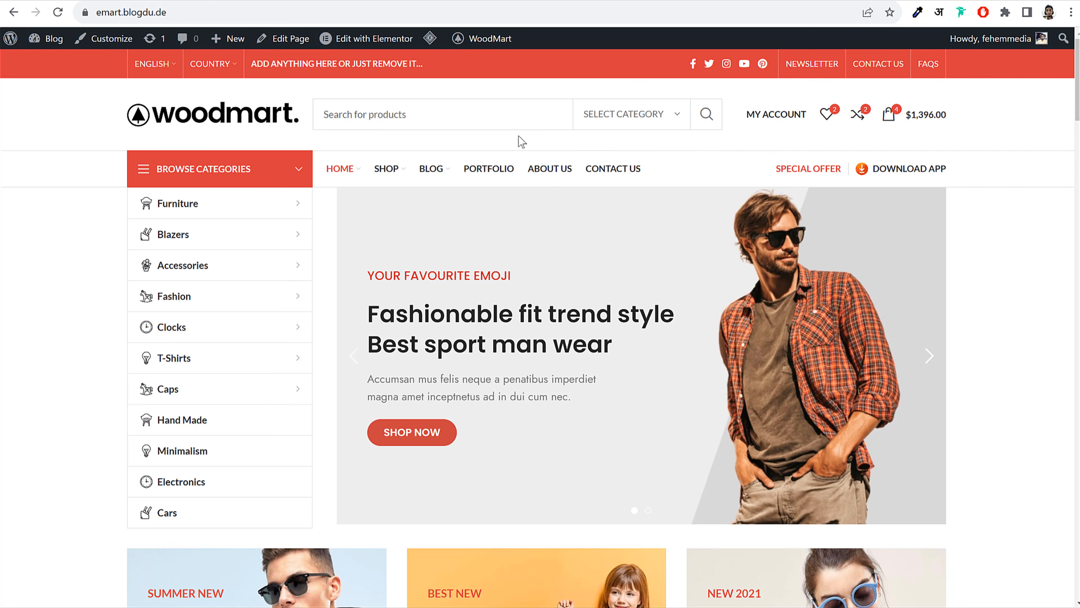
Check that the WoodMart site's connection is secure and its certificate valid, then close the details
left_click(85, 12)
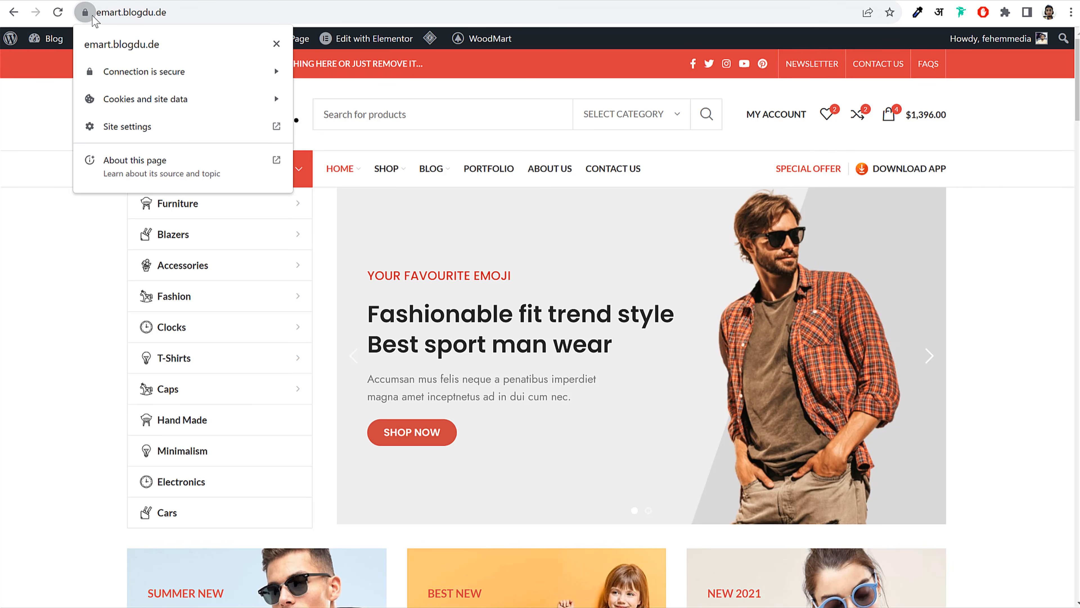
left_click(155, 74)
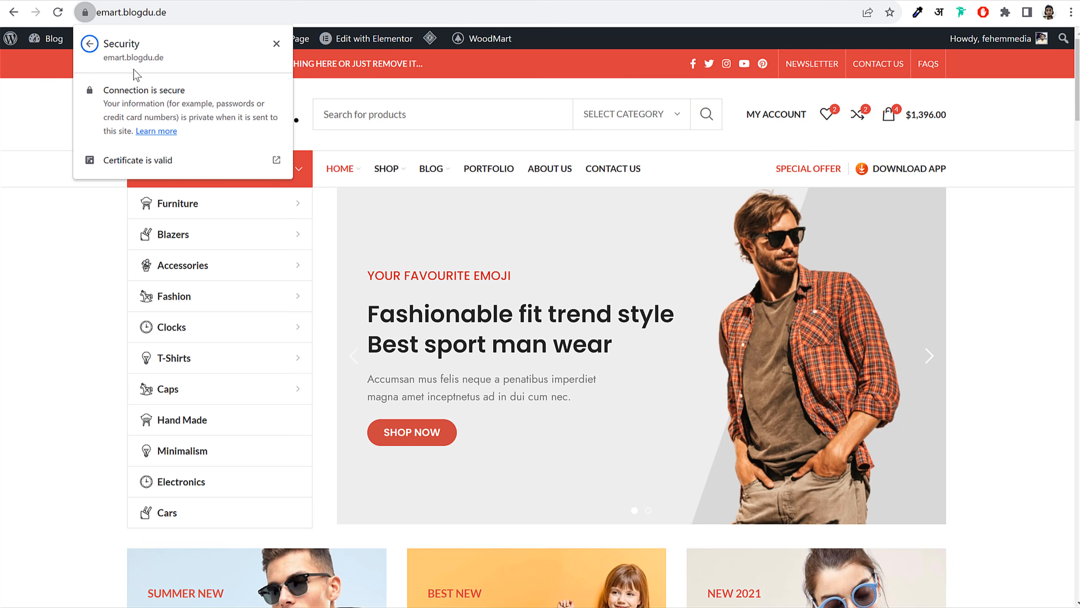
left_click(277, 43)
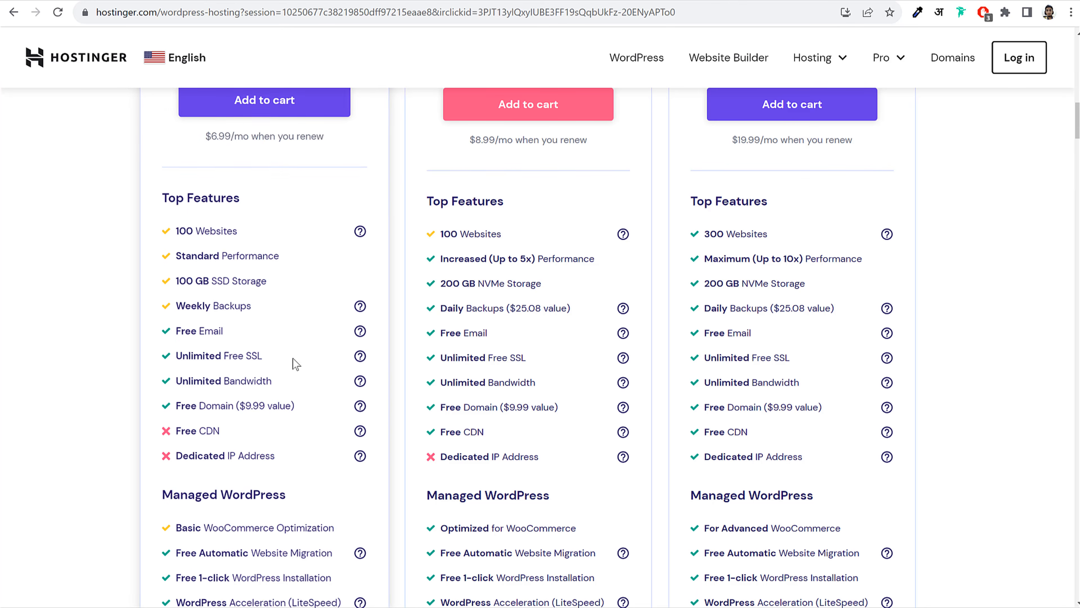
left_click_drag(200, 376, 174, 402)
left_click(193, 400)
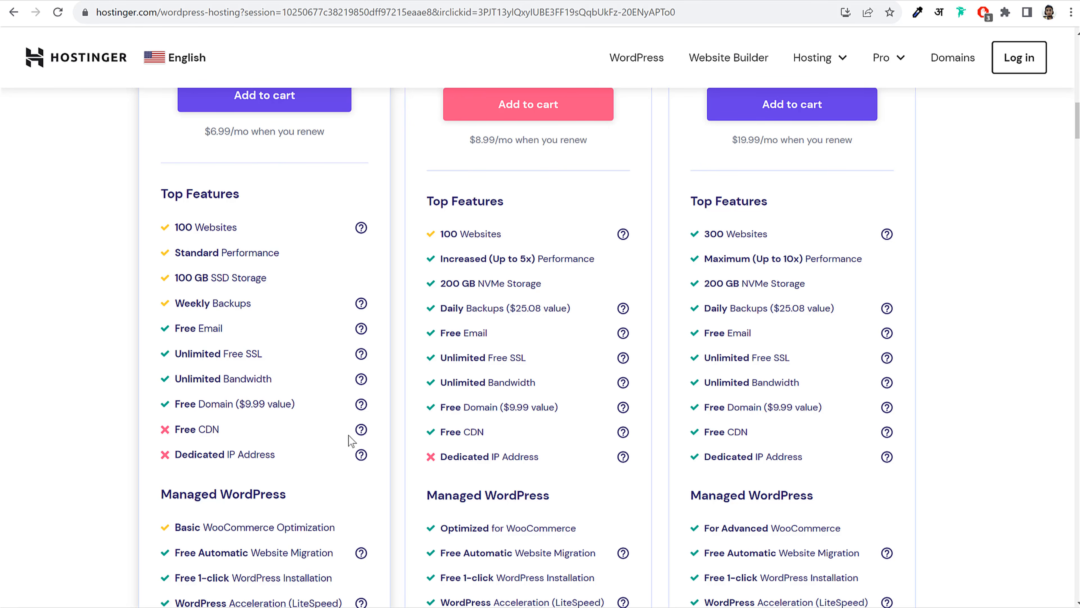
scroll(374, 451, "down", 6)
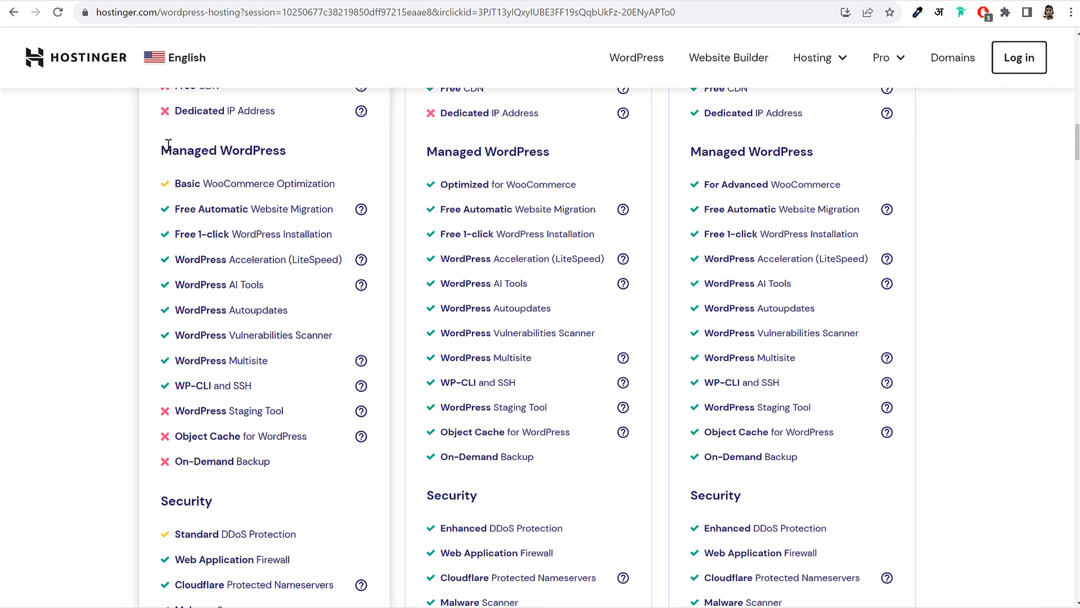
left_click_drag(169, 145, 285, 150)
left_click(286, 149)
left_click_drag(175, 262, 345, 255)
left_click(354, 258)
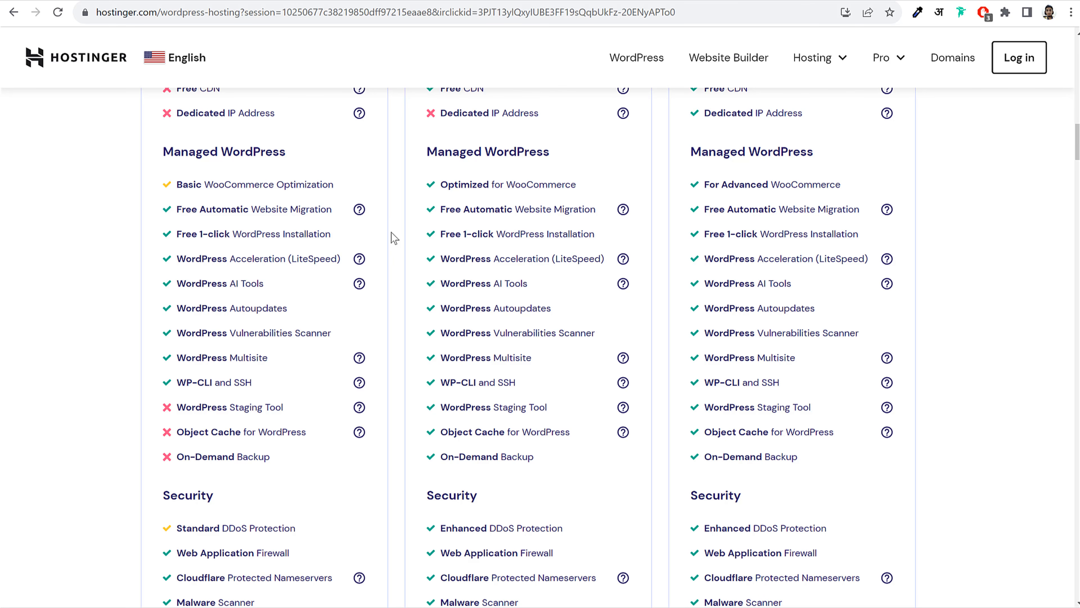
scroll(298, 332, "down", 4)
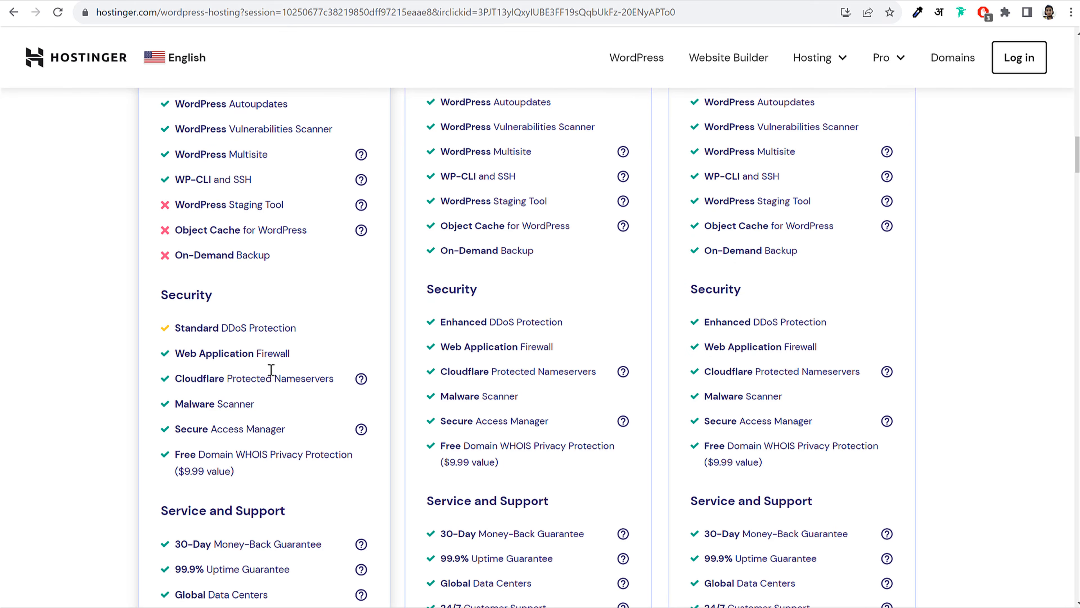
left_click_drag(167, 298, 218, 293)
left_click(222, 298)
scroll(260, 419, "down", 2)
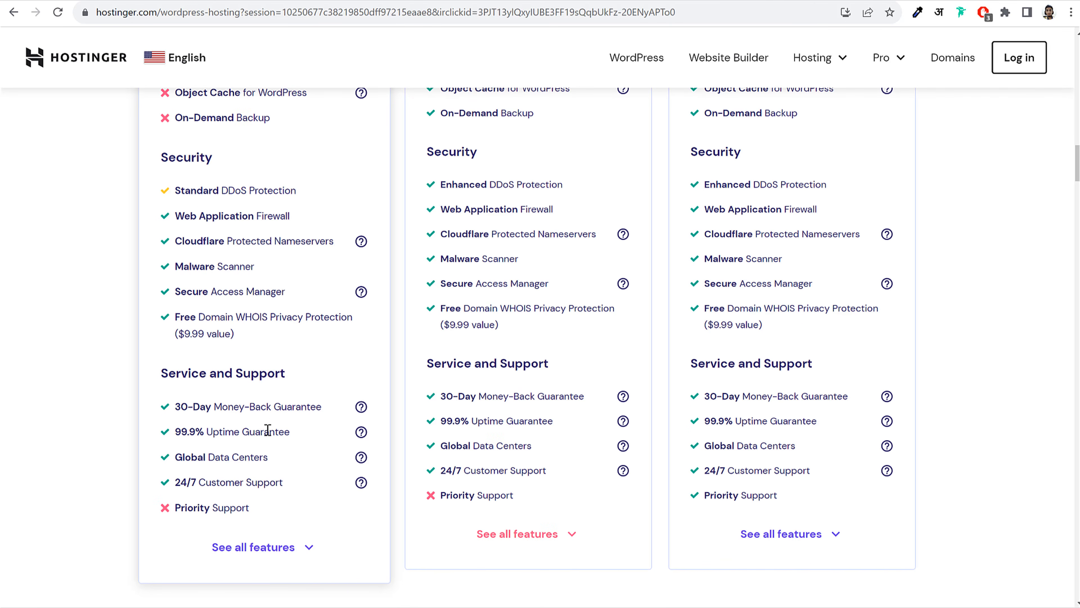
scroll(268, 429, "up", 5)
scroll(276, 442, "up", 12)
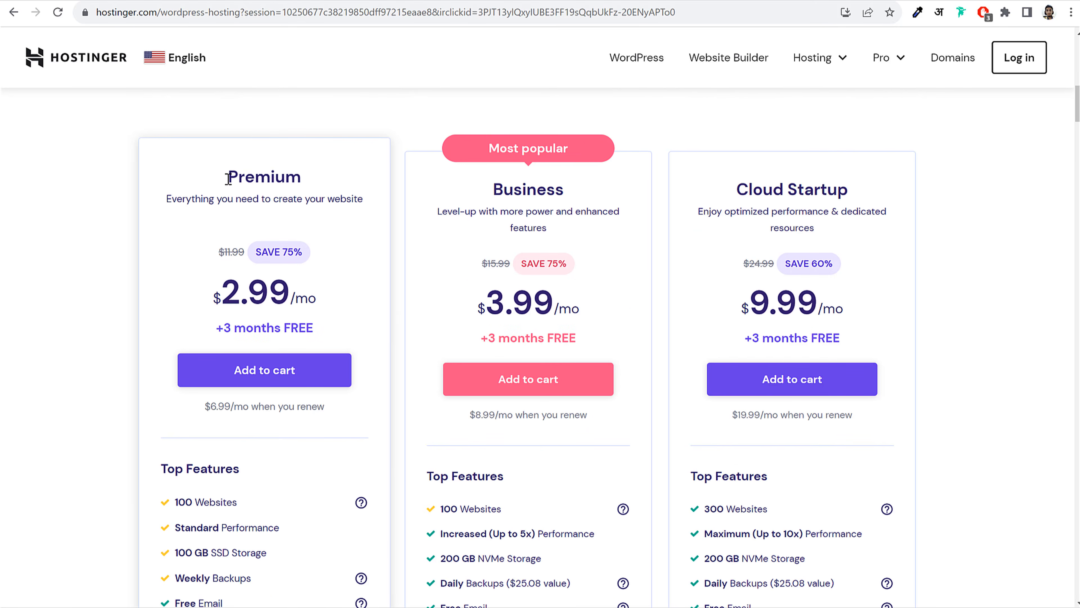
Compare the Premium and Business plan names, then add Premium to the cart
left_click_drag(229, 178, 314, 181)
left_click(316, 182)
left_click_drag(492, 178, 564, 177)
left_click(563, 177)
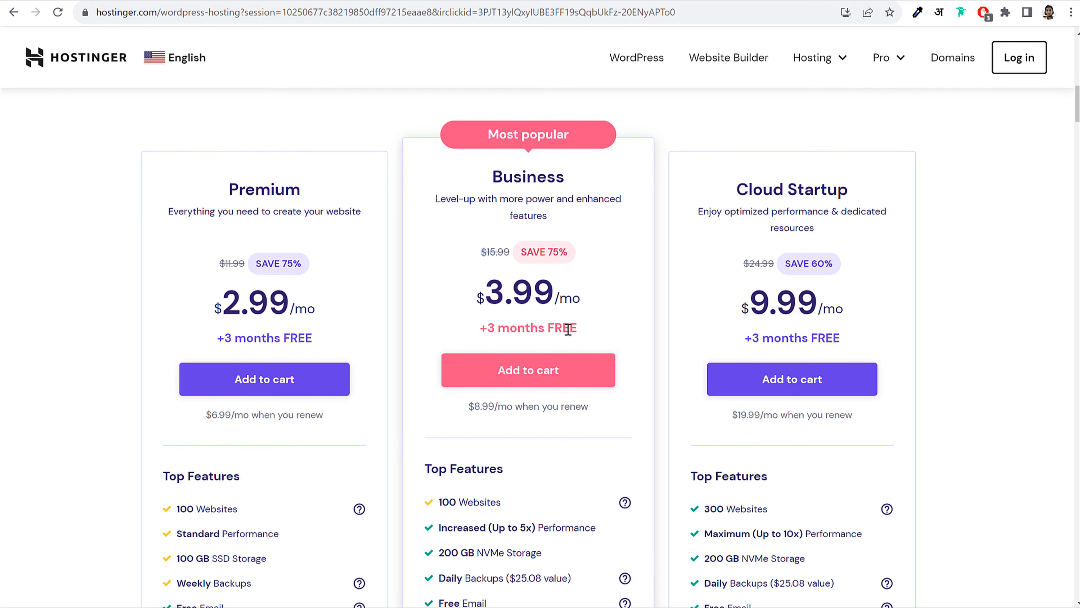
left_click_drag(493, 175, 586, 176)
left_click(588, 178)
left_click_drag(228, 175, 308, 179)
left_click(278, 173)
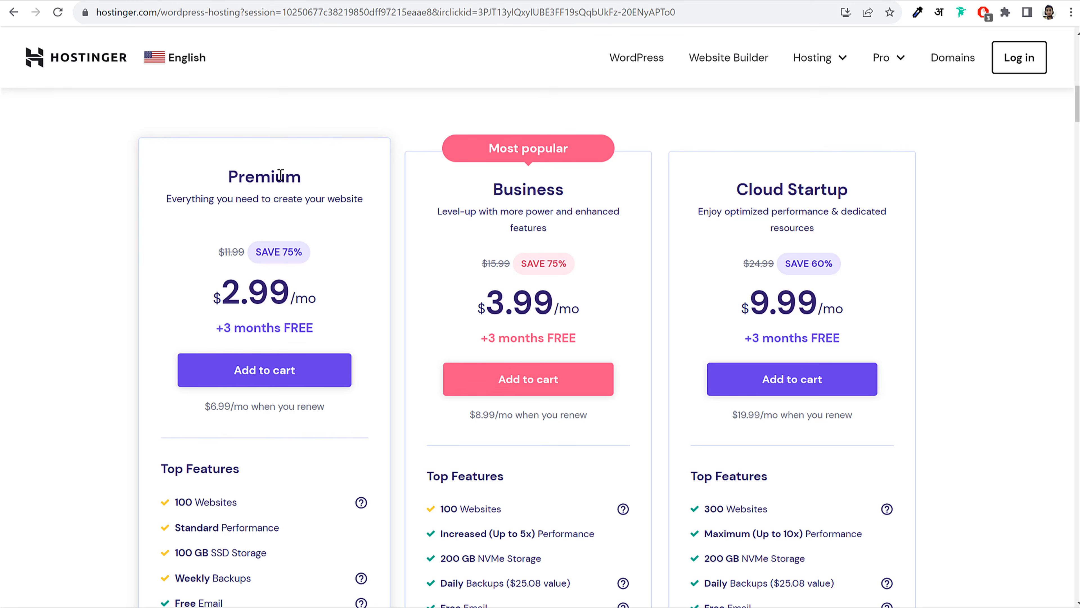
left_click(273, 370)
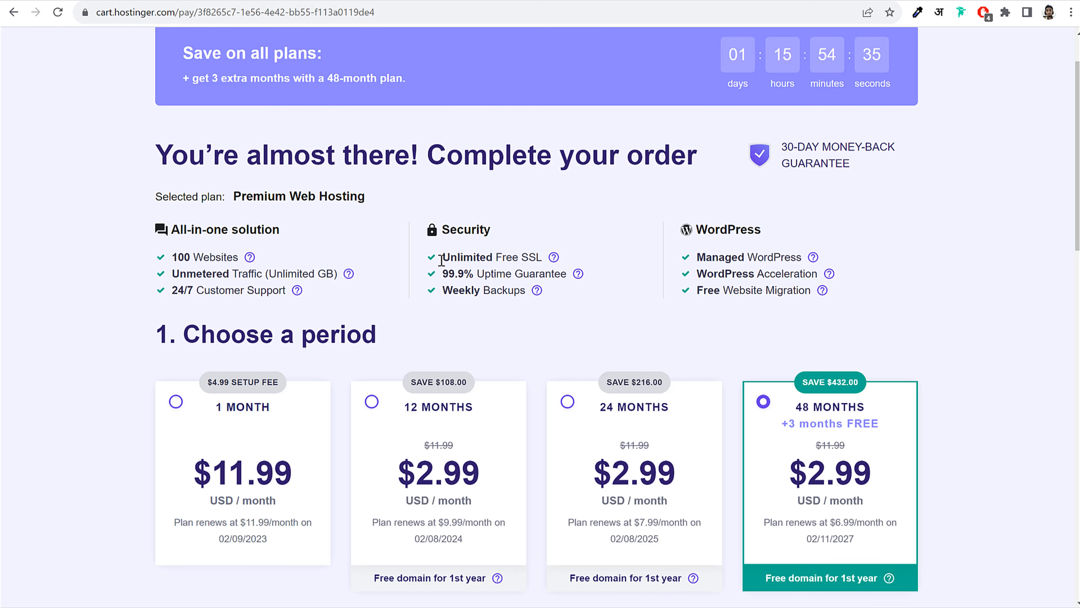
Compare the 1-month and 12-month billing periods for Premium Web Hosting
left_click_drag(235, 196, 468, 189)
left_click(452, 188)
scroll(772, 233, "down", 4)
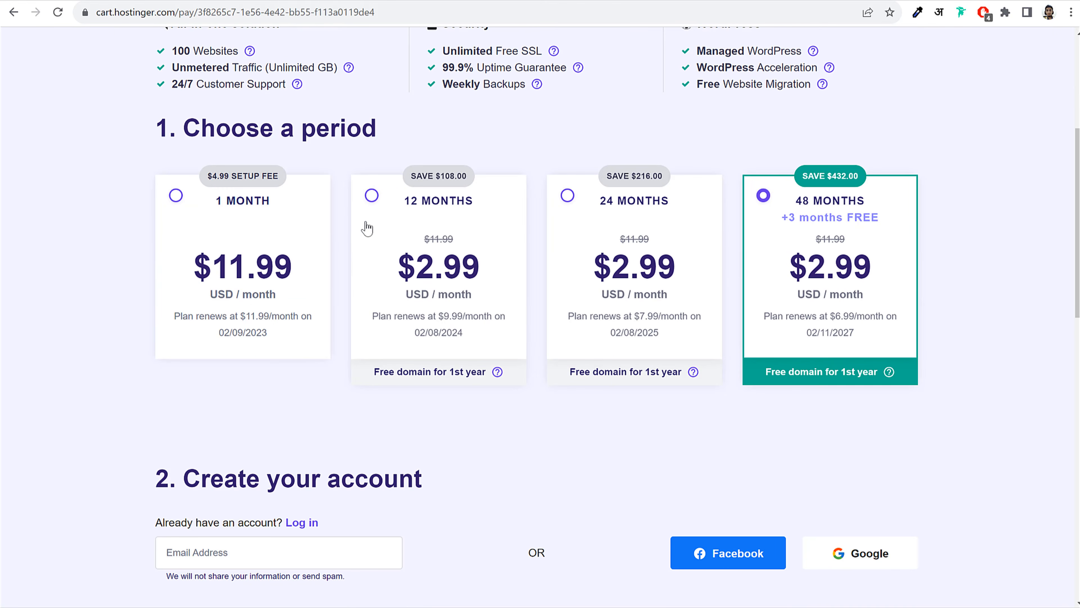
left_click(419, 217)
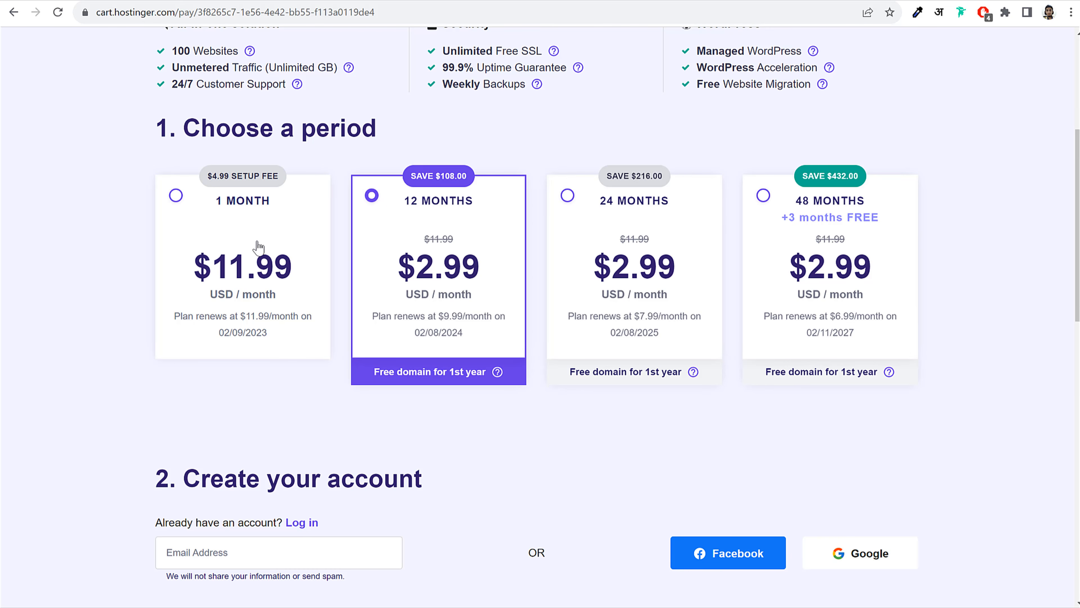
left_click(255, 224)
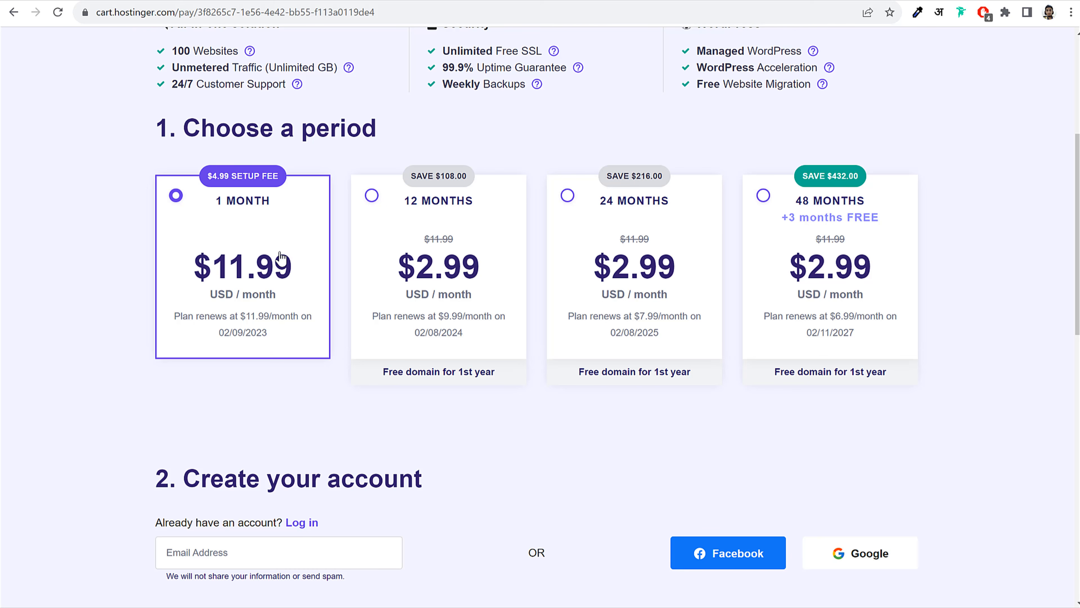
left_click(433, 224)
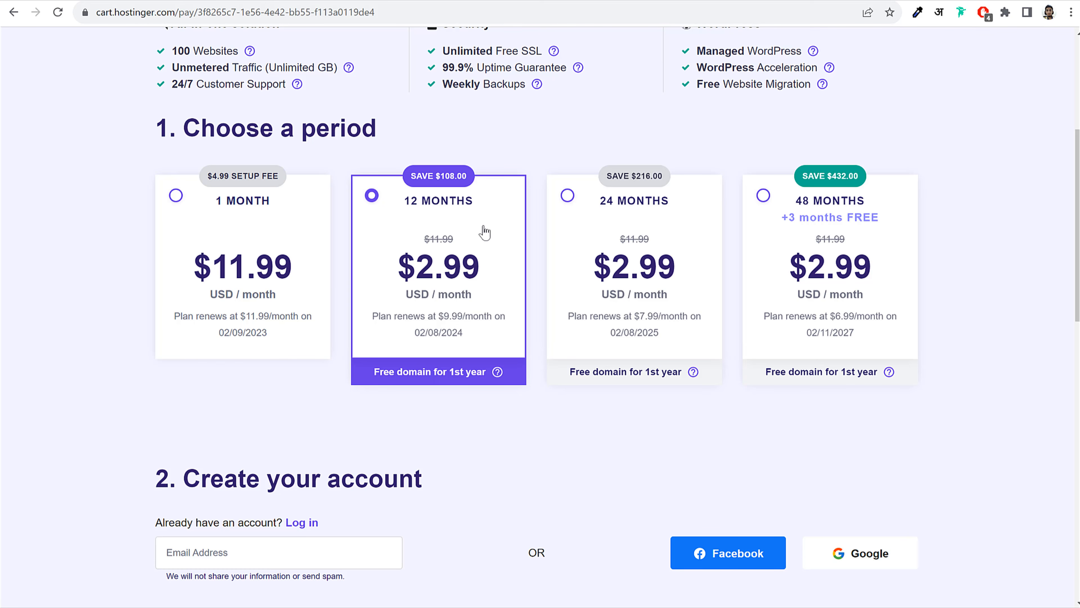
Check the 12-month $2.99 price and $9.99 renewal against the 1-month $11.99 price
triple_click(419, 204)
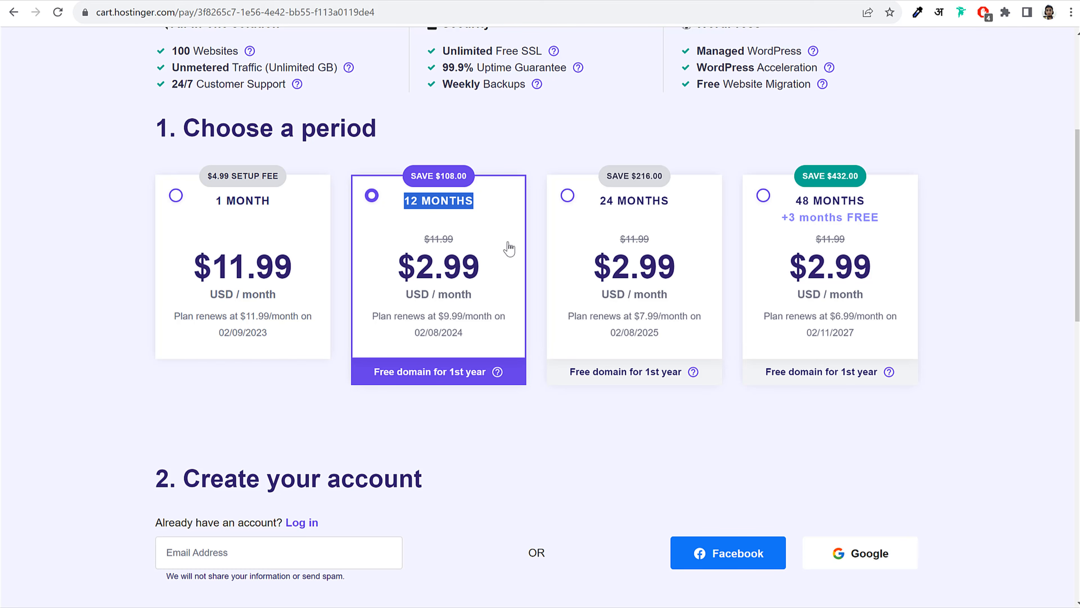
double_click(468, 275)
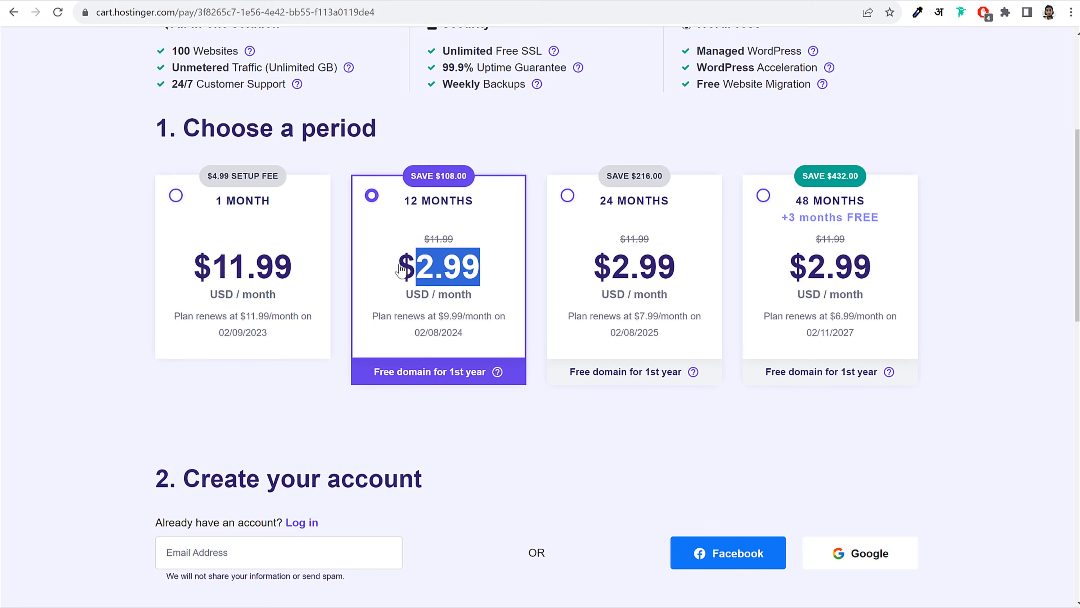
left_click_drag(281, 277, 199, 273)
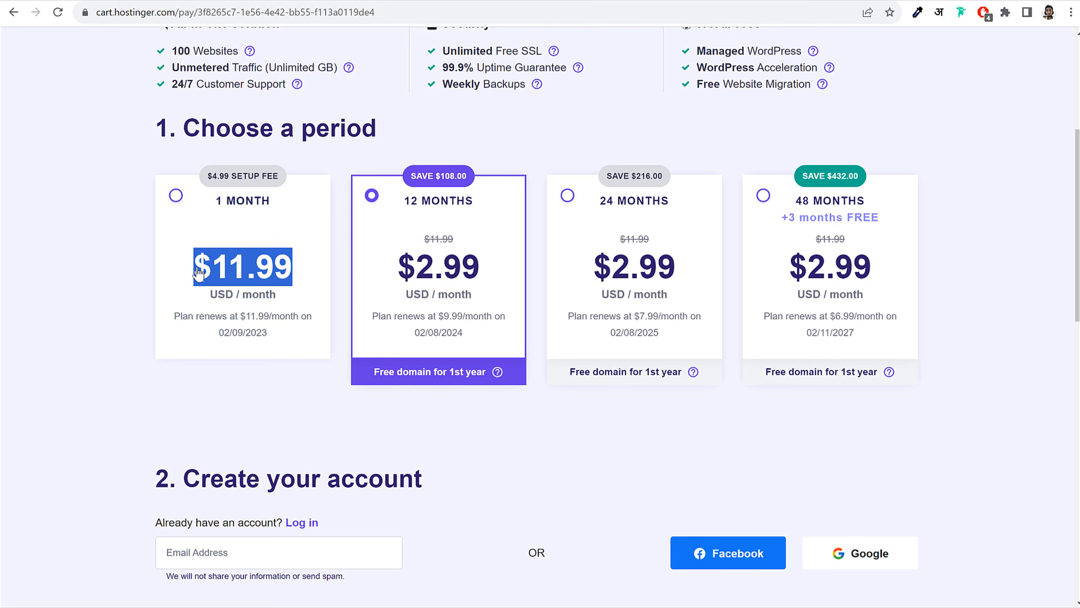
left_click(199, 272)
left_click_drag(439, 318, 471, 347)
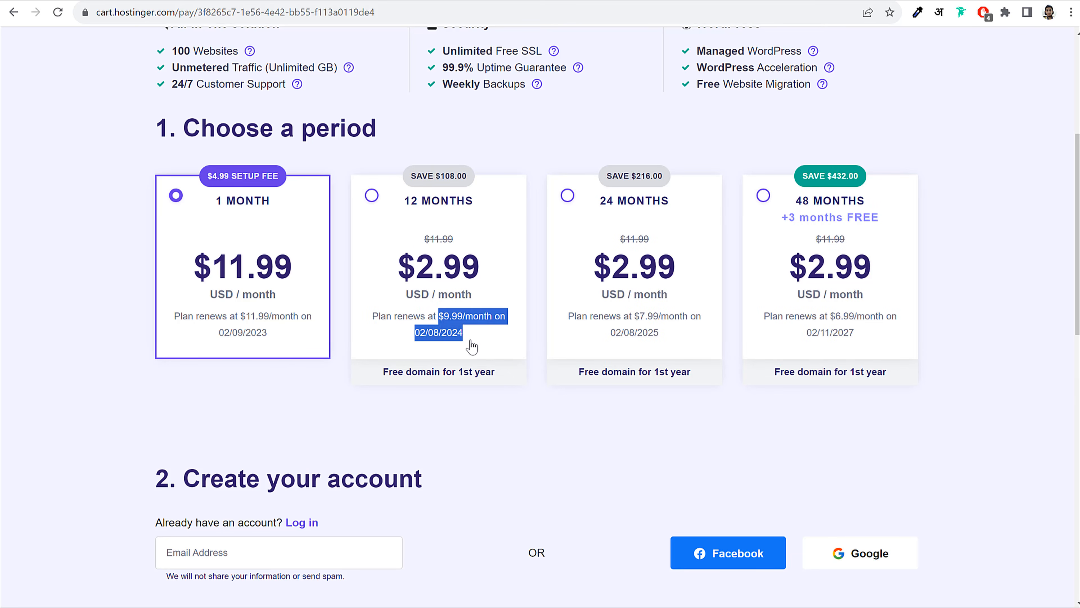
left_click(472, 341)
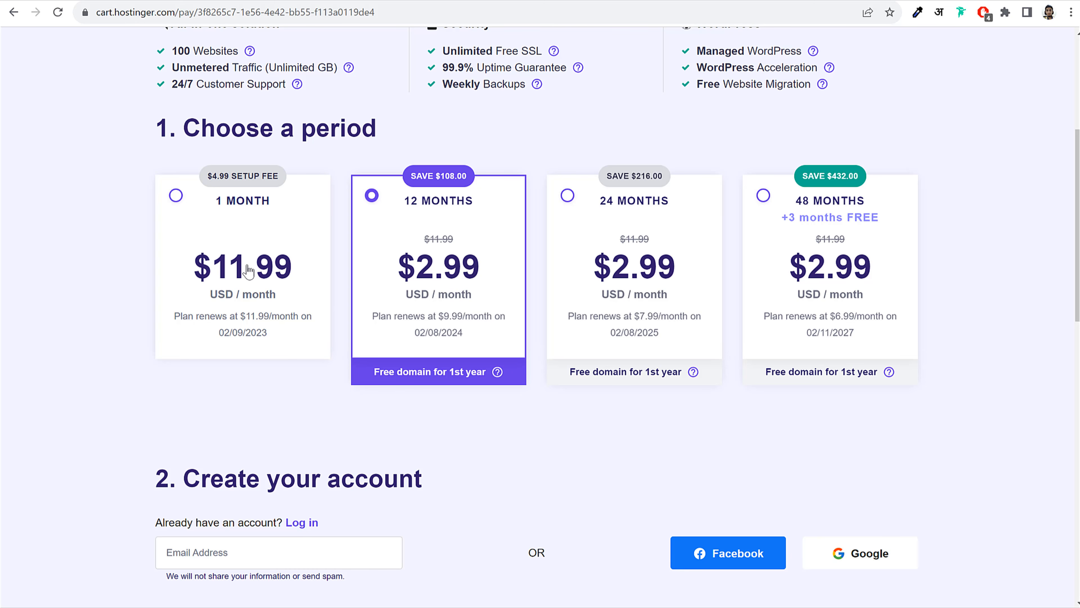
left_click(317, 288)
left_click_drag(294, 273, 217, 272)
left_click(421, 300)
left_click_drag(463, 316, 438, 316)
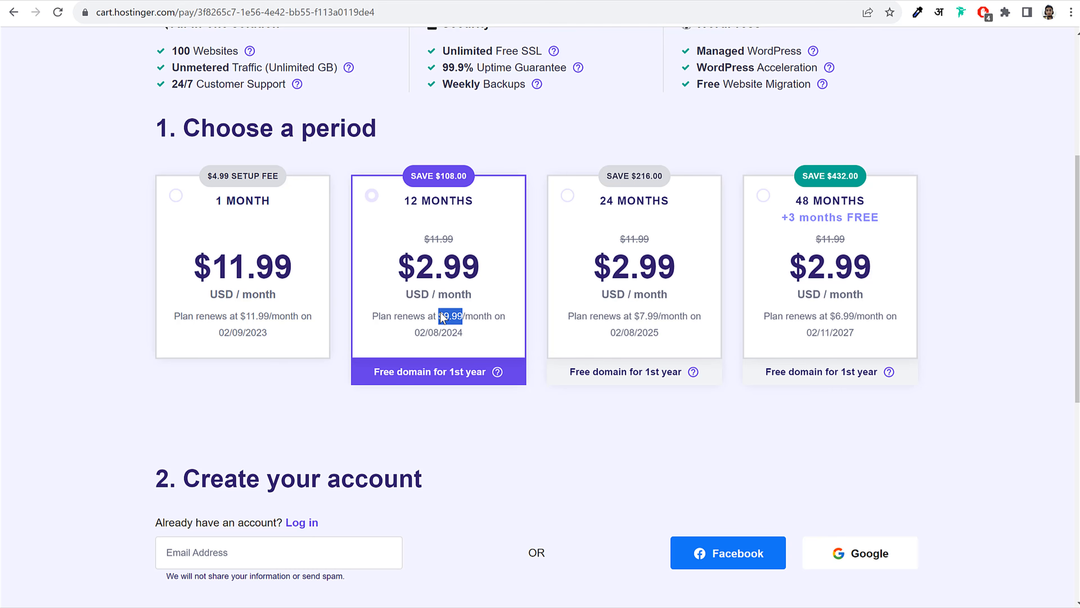
left_click(476, 326)
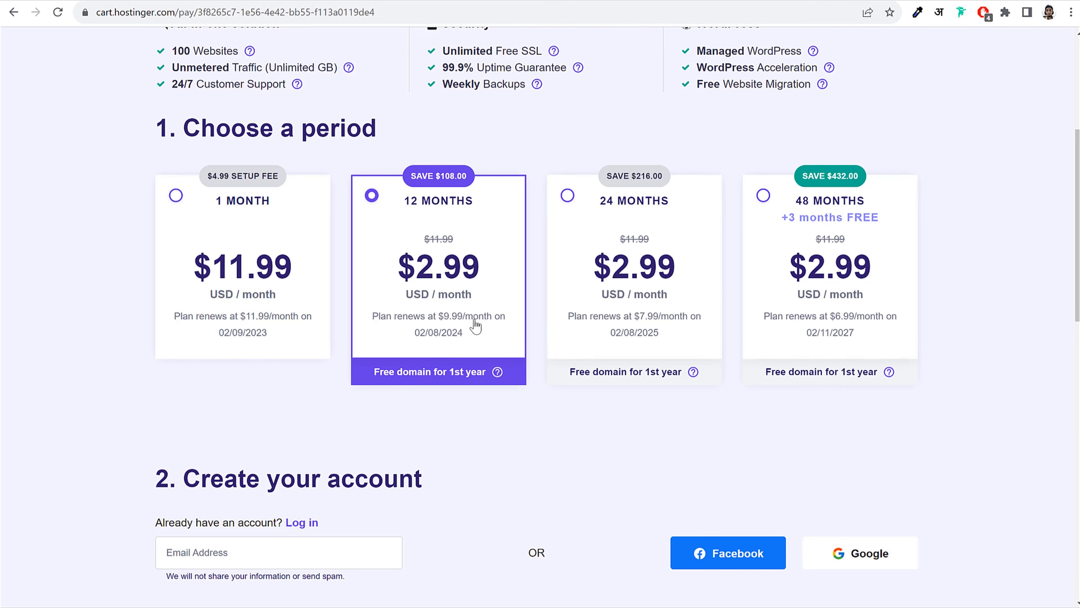
Compare the 24-month and 48-month periods, then settle on the 12-month period
left_click(625, 205)
left_click(851, 200)
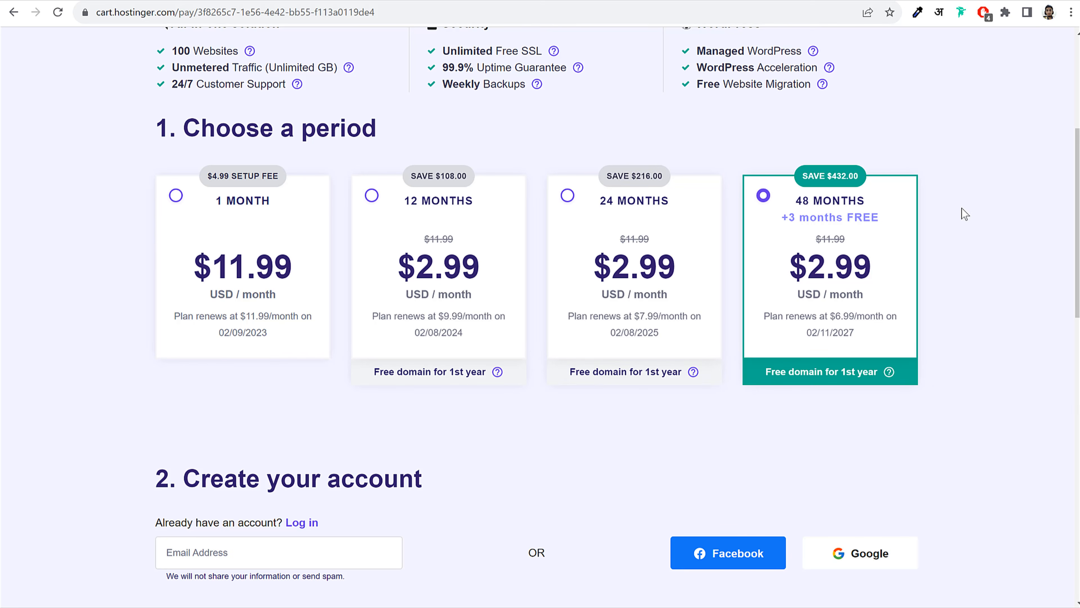
left_click(656, 206)
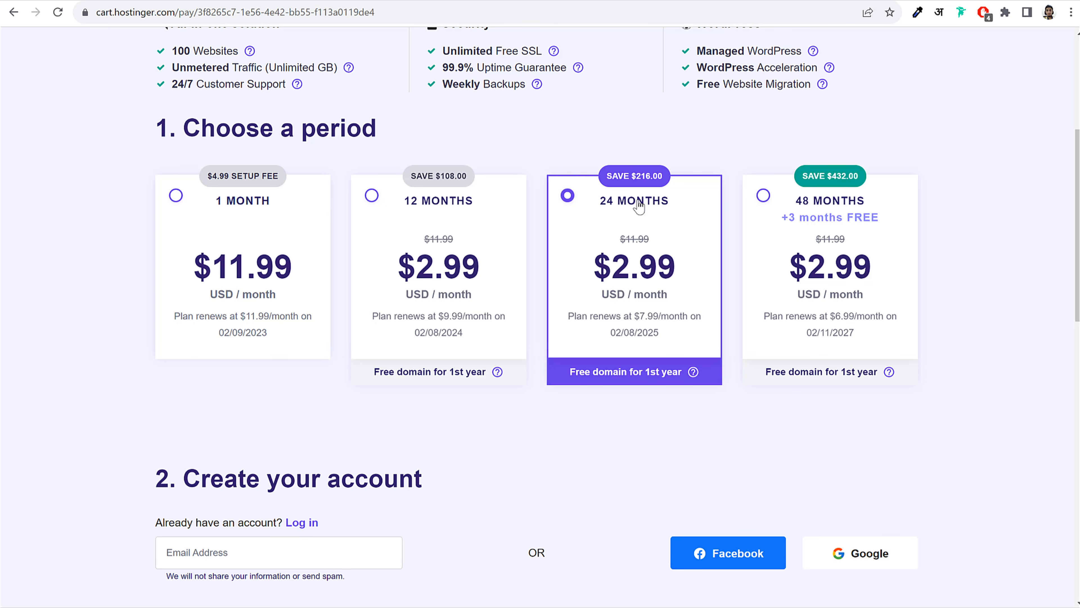
left_click_drag(687, 206, 600, 208)
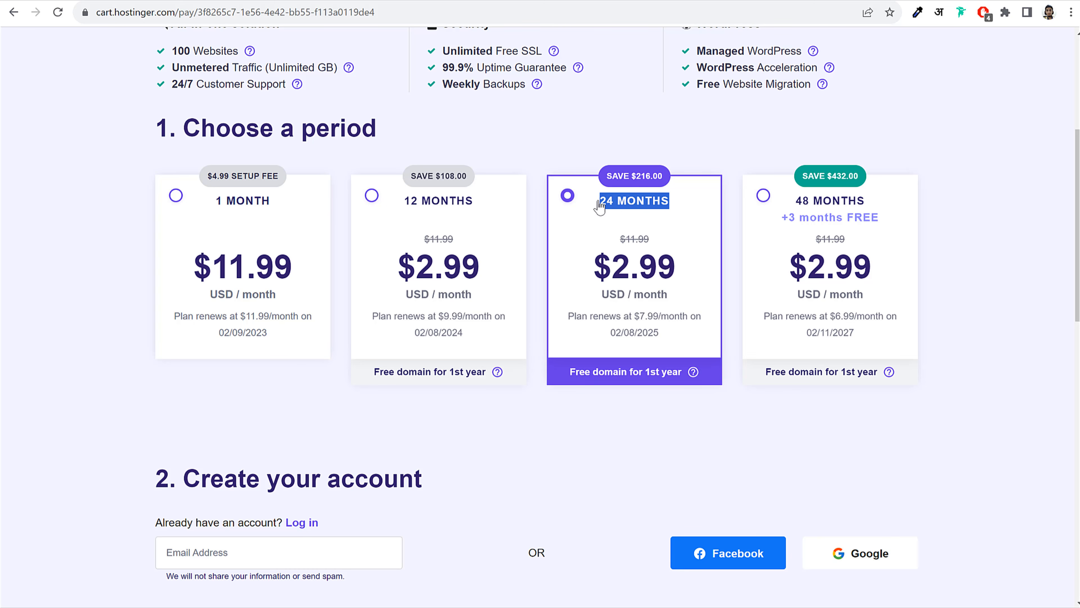
left_click_drag(658, 269, 596, 276)
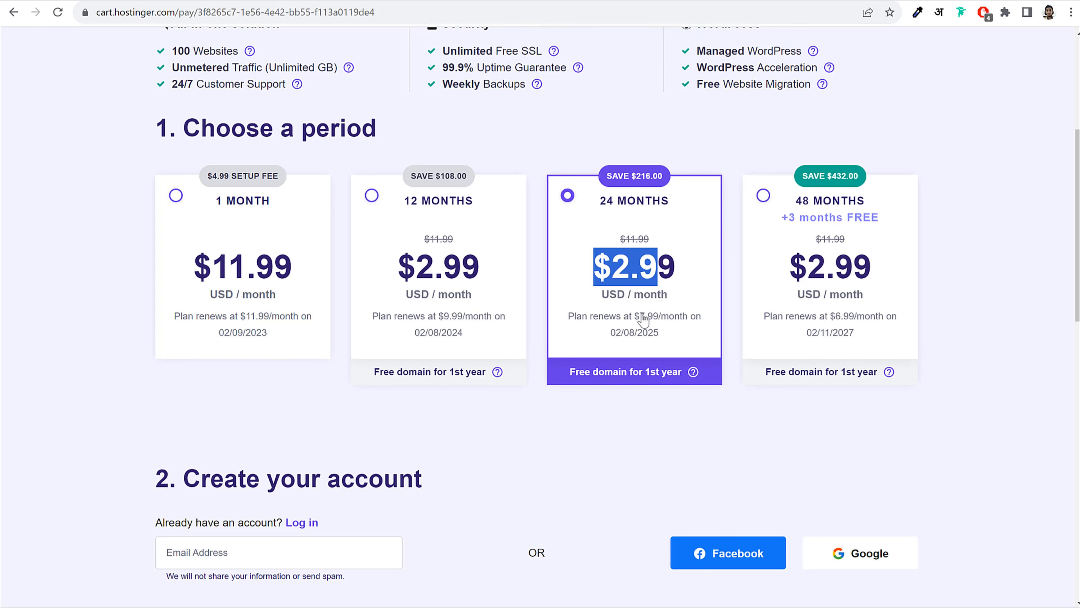
left_click(280, 283)
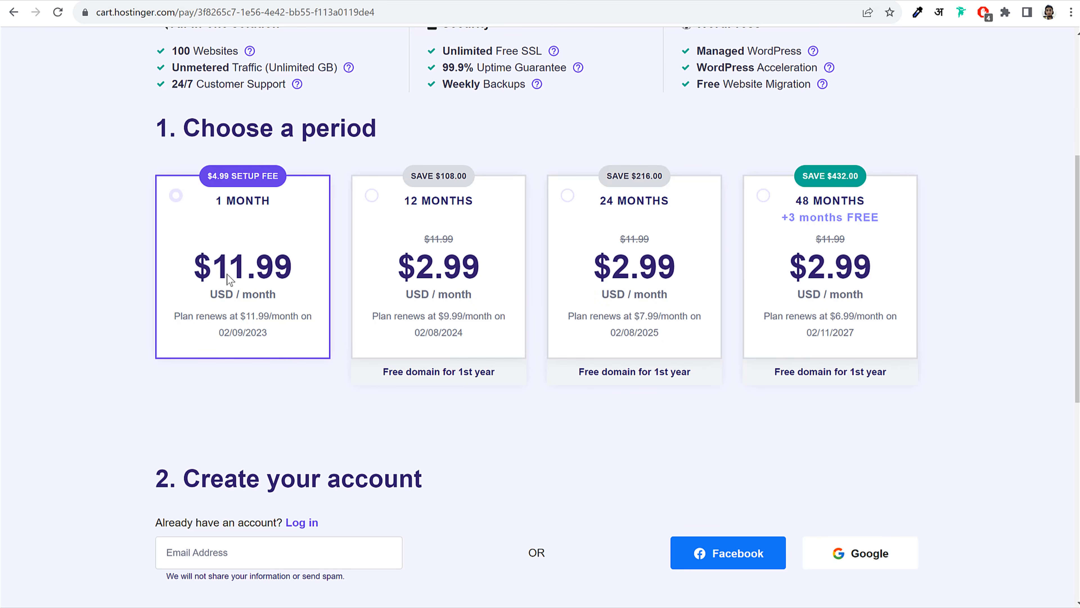
left_click(637, 318)
left_click_drag(635, 315, 666, 332)
left_click(891, 205)
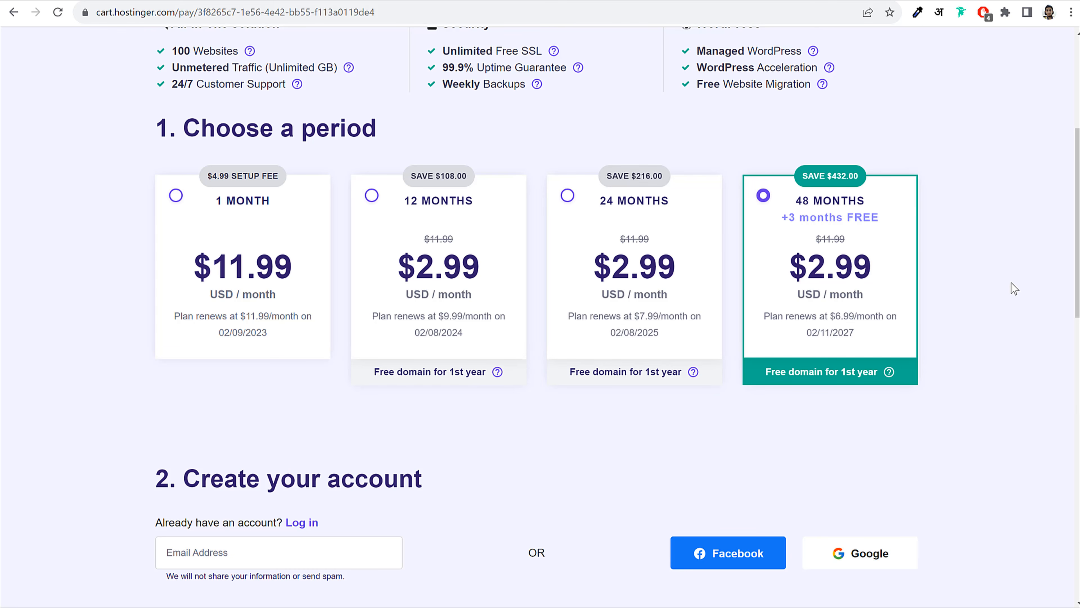
left_click(648, 211)
left_click(846, 204)
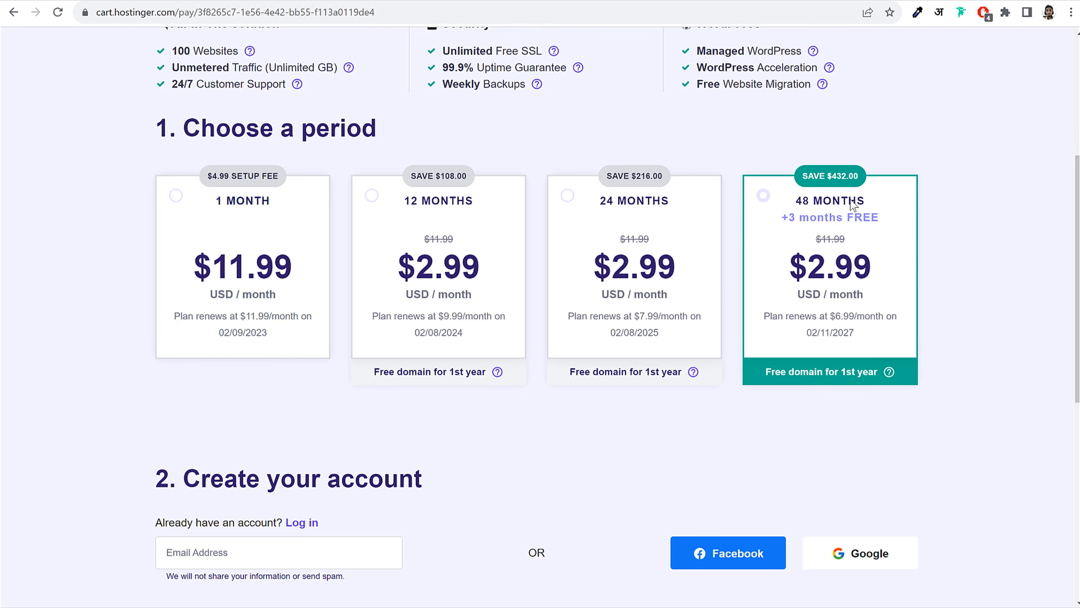
left_click(457, 233)
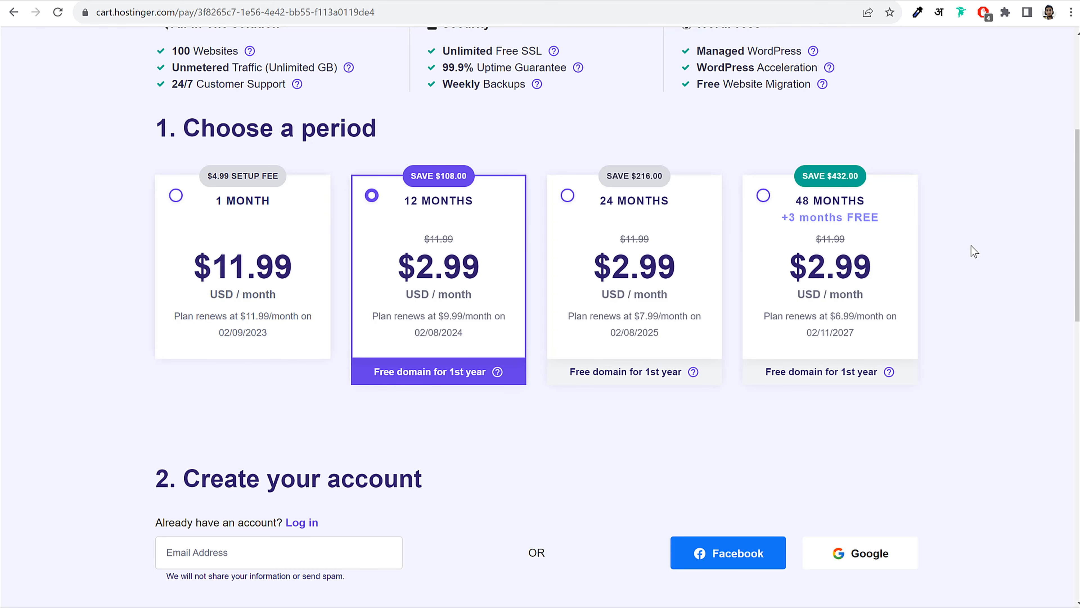
Note the $42.34 order total, then switch the plan to the 24-month period
scroll(967, 263, "down", 6)
scroll(969, 270, "down", 7)
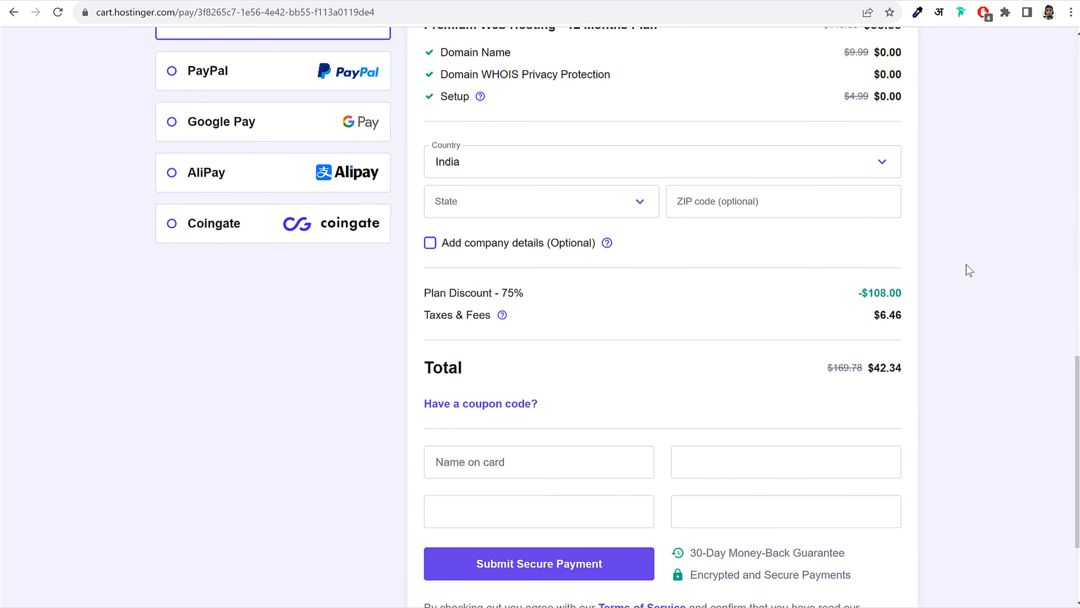
left_click_drag(901, 300, 867, 300)
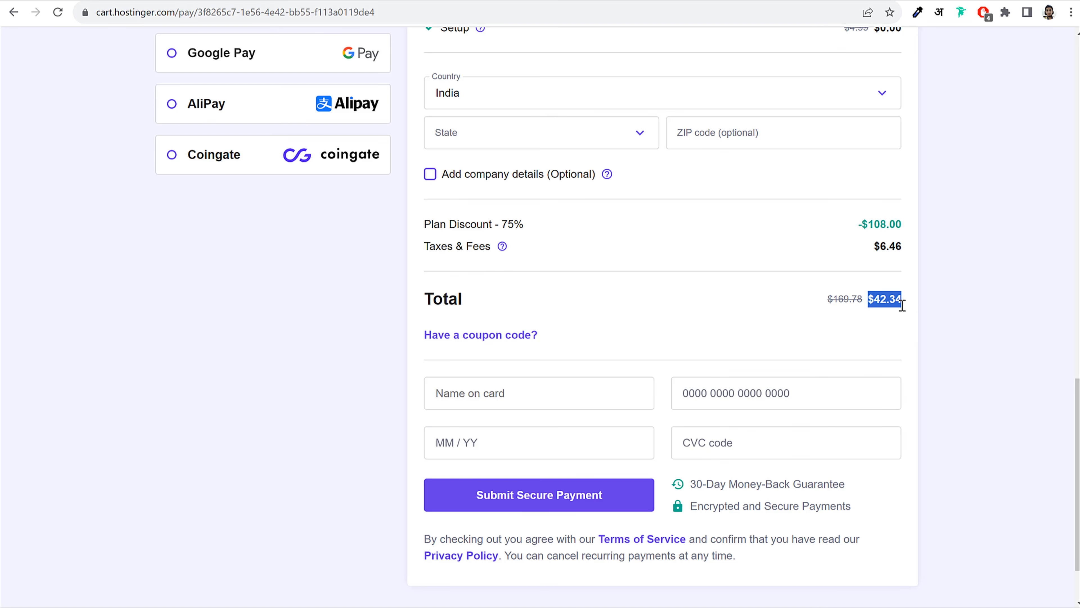
scroll(970, 334, "up", 13)
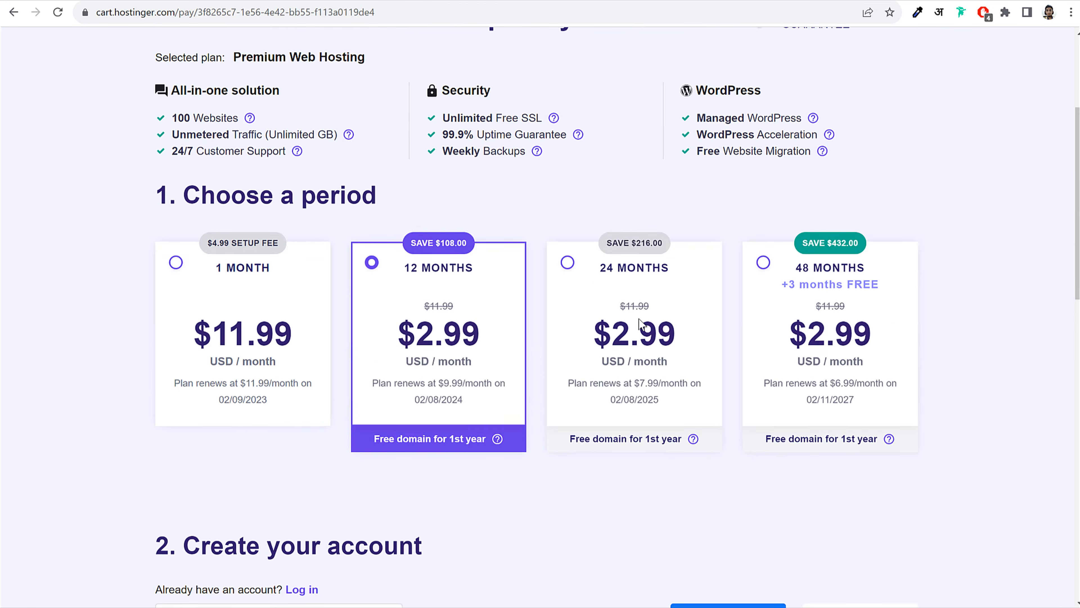
left_click(714, 351)
scroll(716, 341, "down", 13)
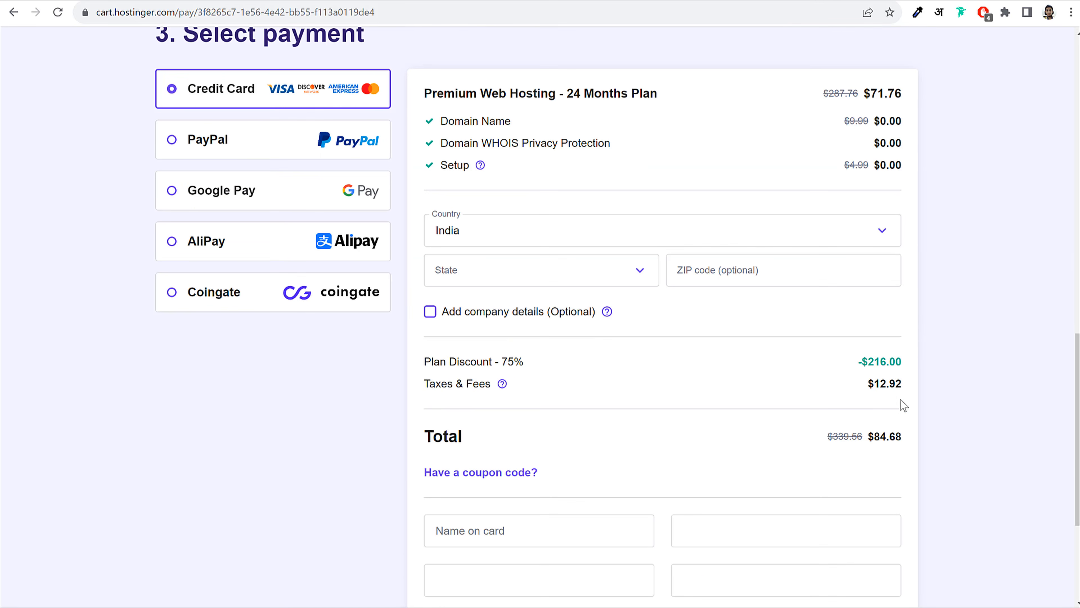
scroll(936, 434, "up", 13)
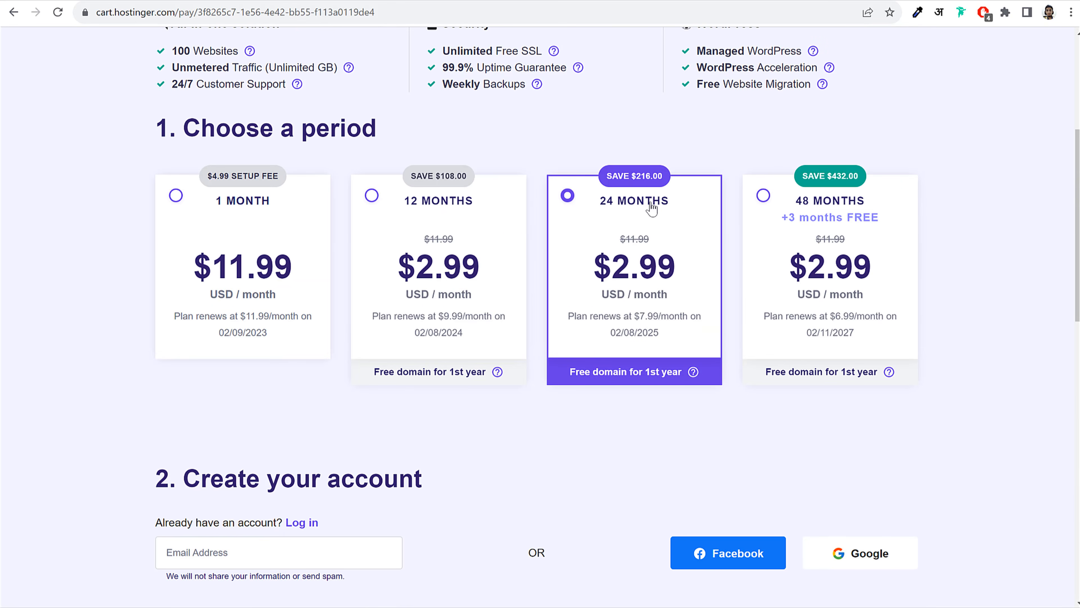
scroll(643, 248, "down", 10)
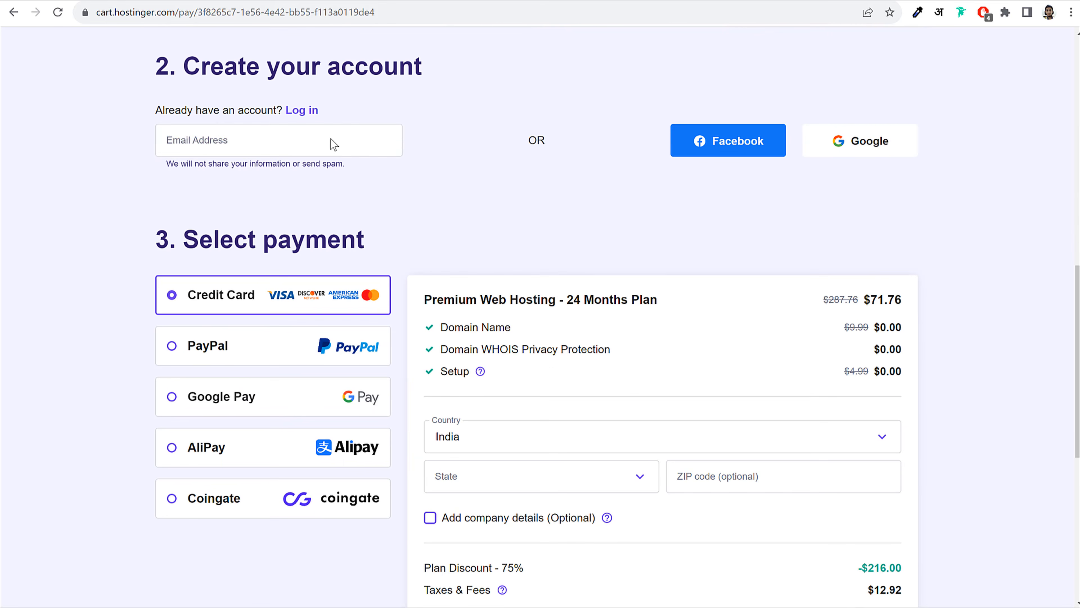
Try PayPal, Google Pay, AliPay and Coingate payment options, then return to Credit Card
left_click(272, 145)
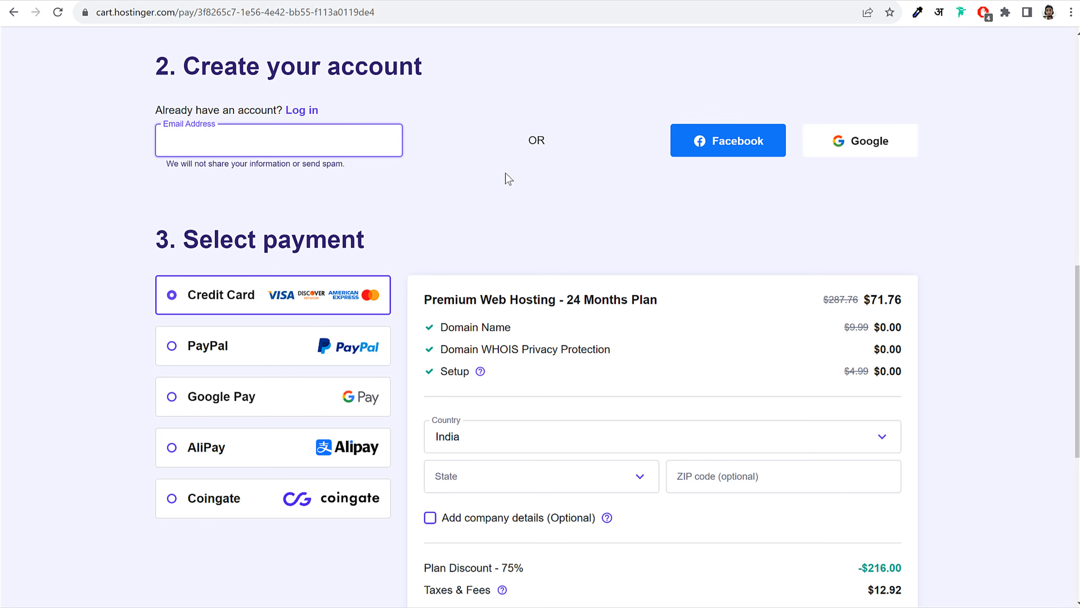
scroll(502, 173, "down", 1)
scroll(516, 192, "down", 4)
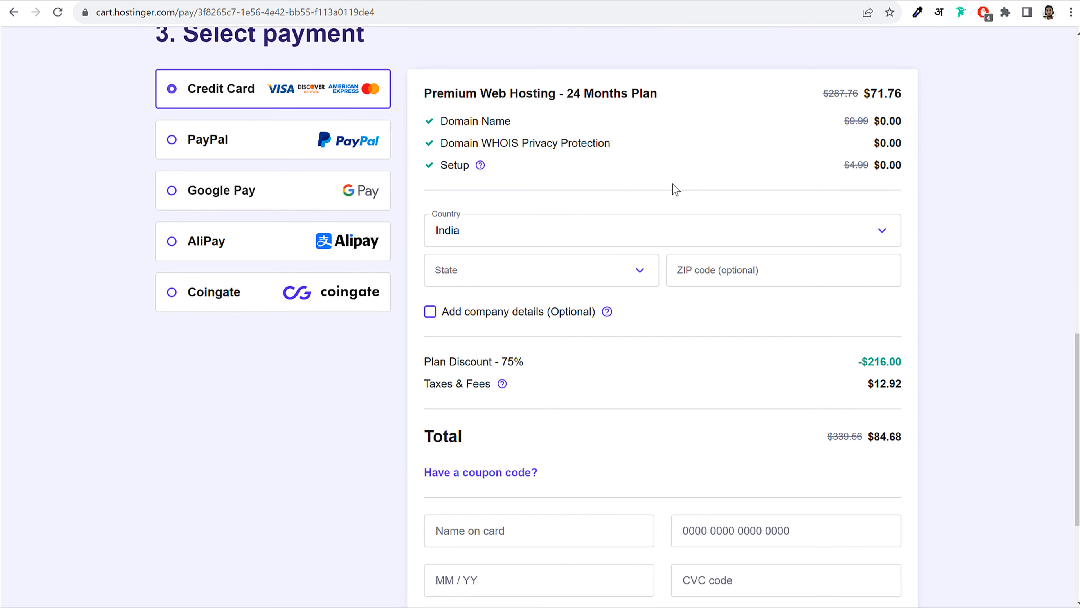
triple_click(194, 93)
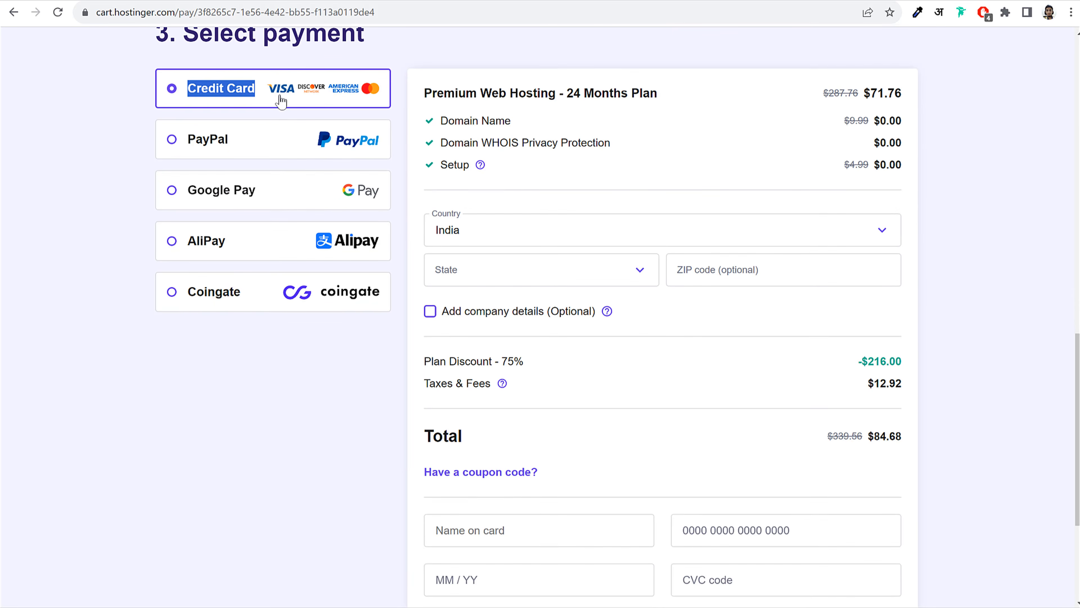
scroll(280, 98, "down", 1)
left_click(237, 107)
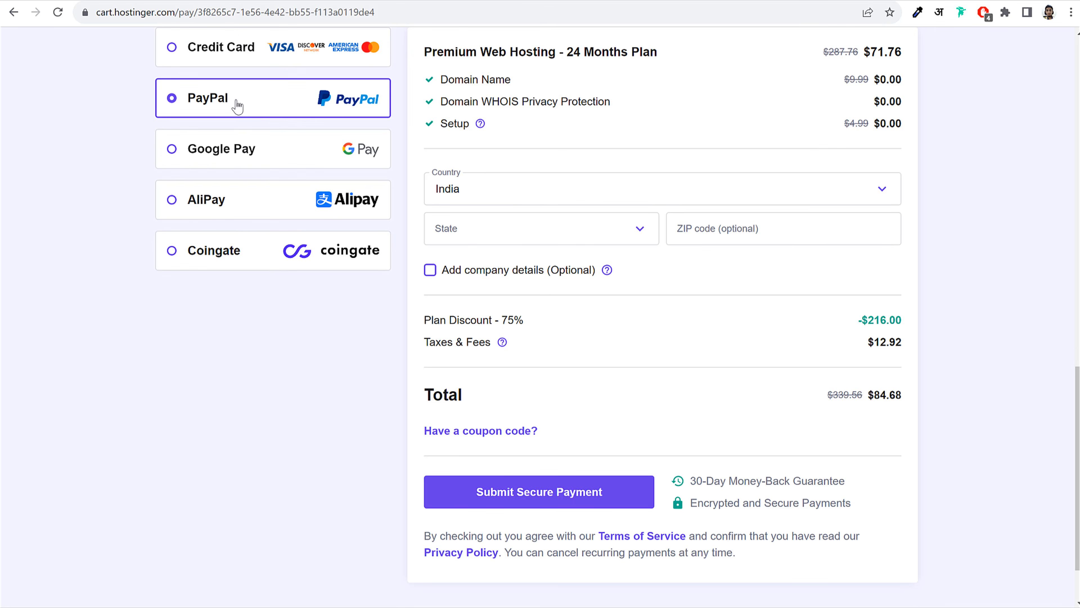
left_click(242, 148)
left_click(228, 202)
left_click(217, 252)
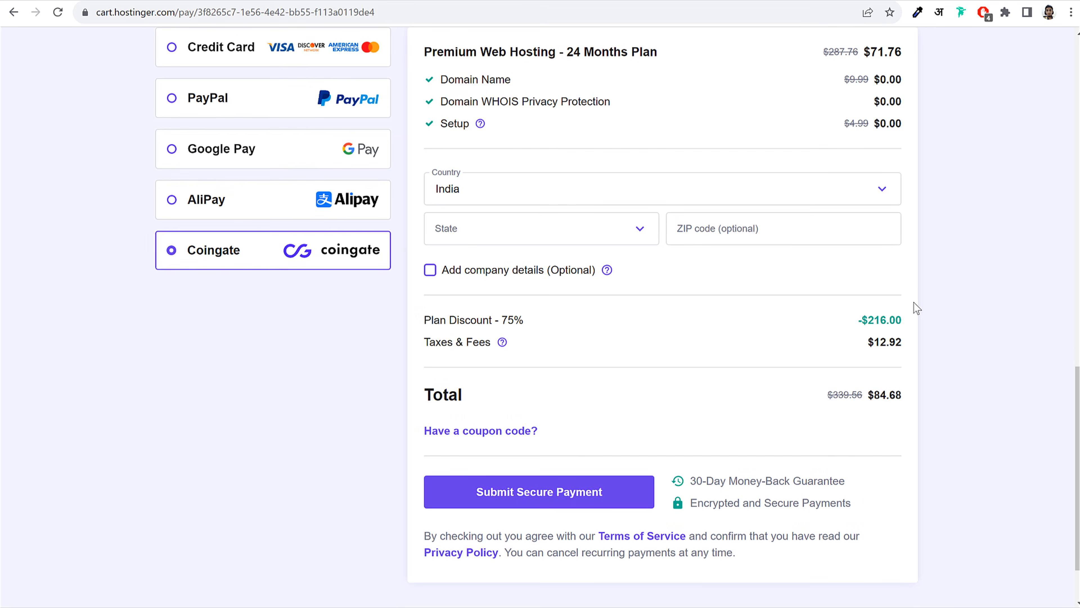
scroll(1013, 343, "up", 3)
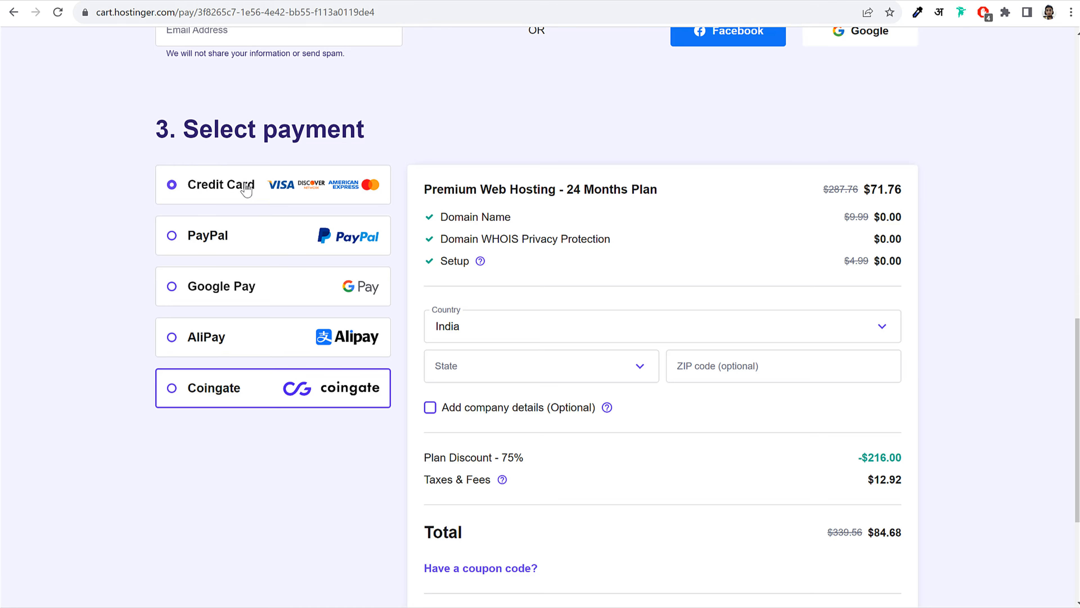
left_click(245, 186)
scroll(927, 213, "down", 3)
scroll(944, 235, "up", 3)
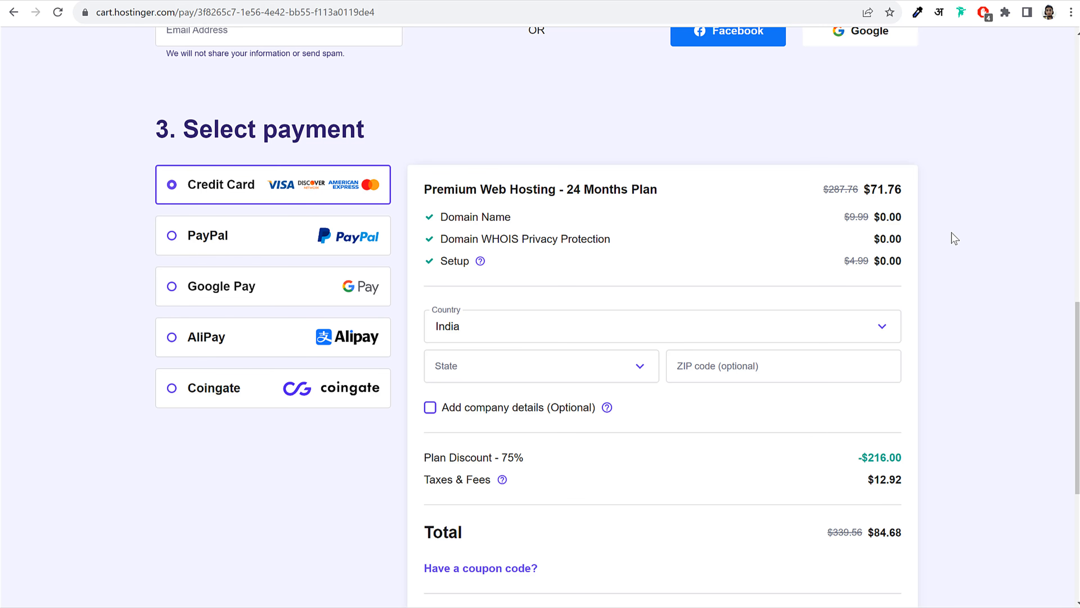
scroll(950, 242, "down", 4)
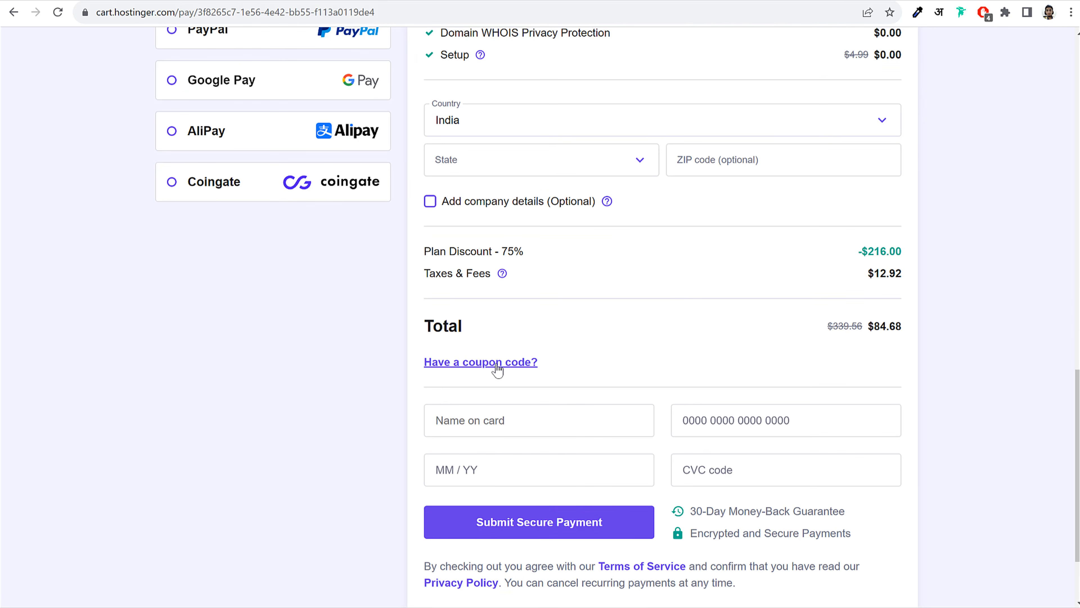
Enter and apply the discount coupon code, bringing the 24-month total down to $76.20
left_click(485, 366)
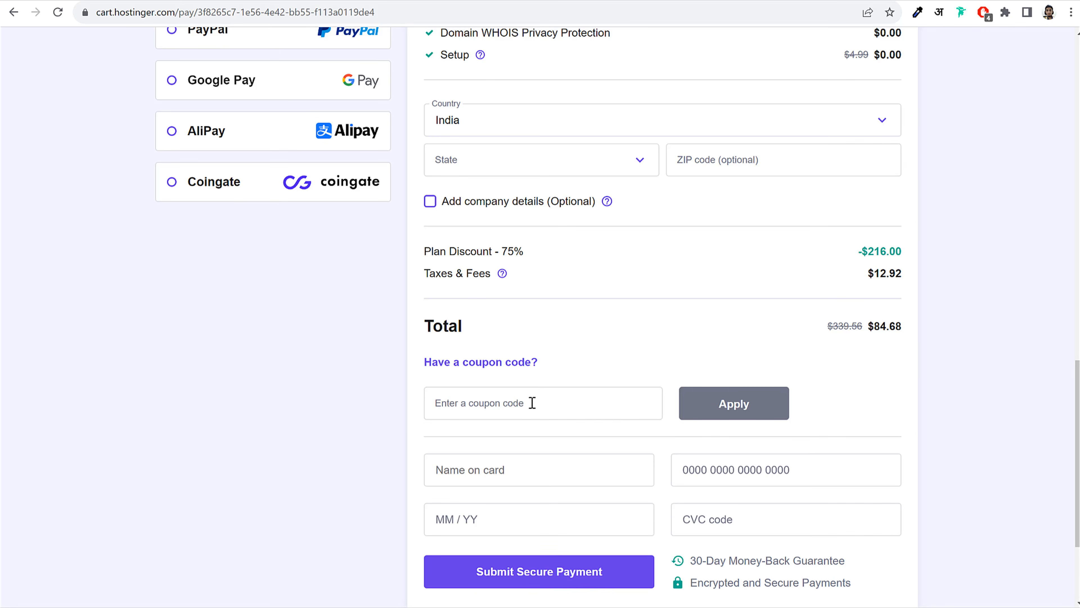
left_click(531, 402)
type("NAYYAR")
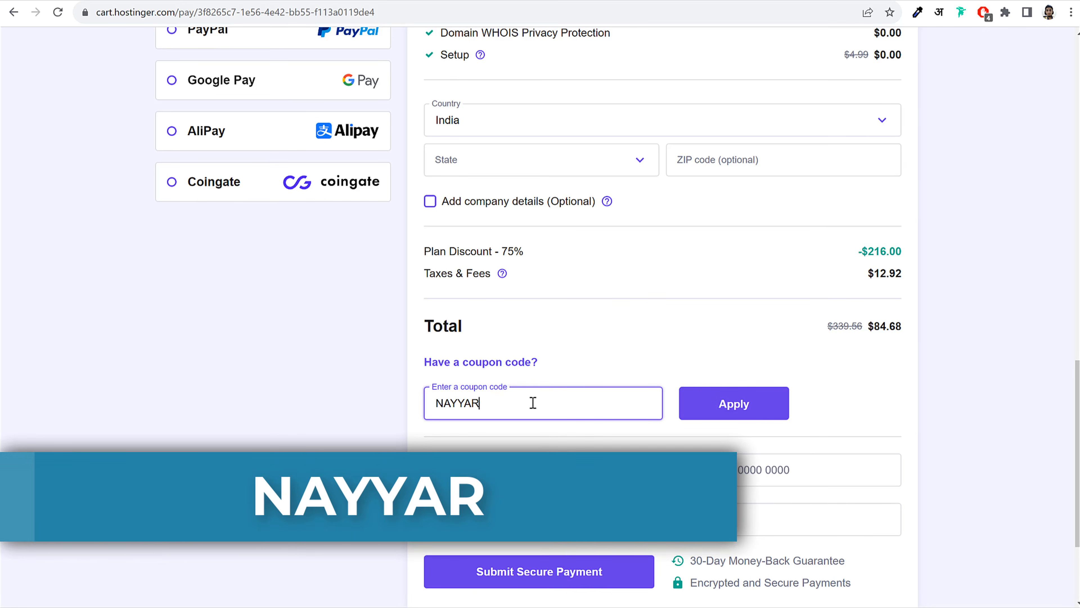
left_click(748, 404)
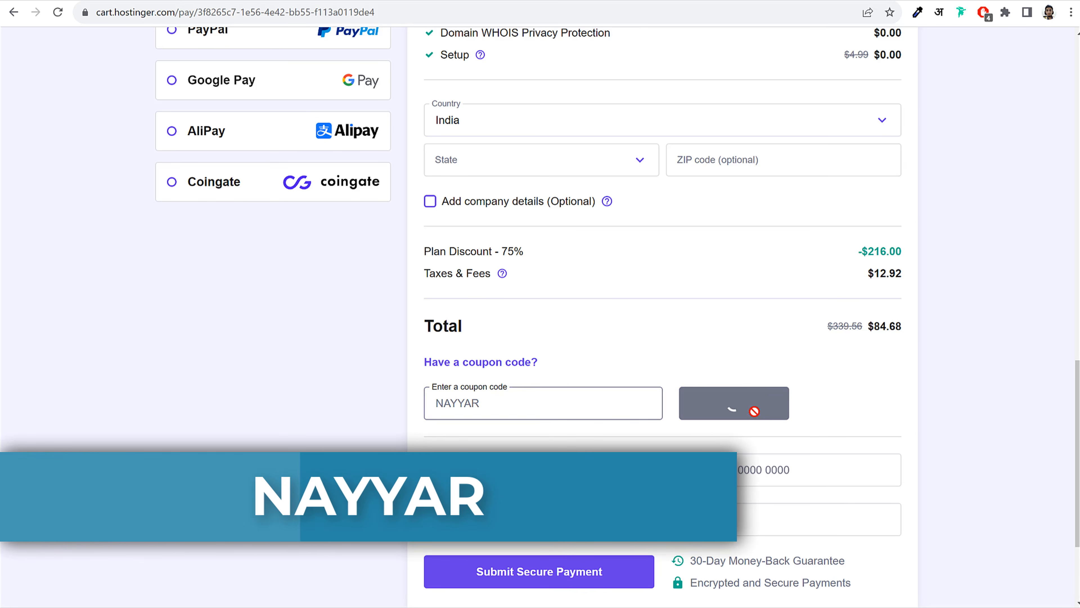
mouse_move(904, 331)
left_mouse_down()
mouse_move(875, 330)
mouse_move(892, 329)
left_mouse_up()
left_click(892, 330)
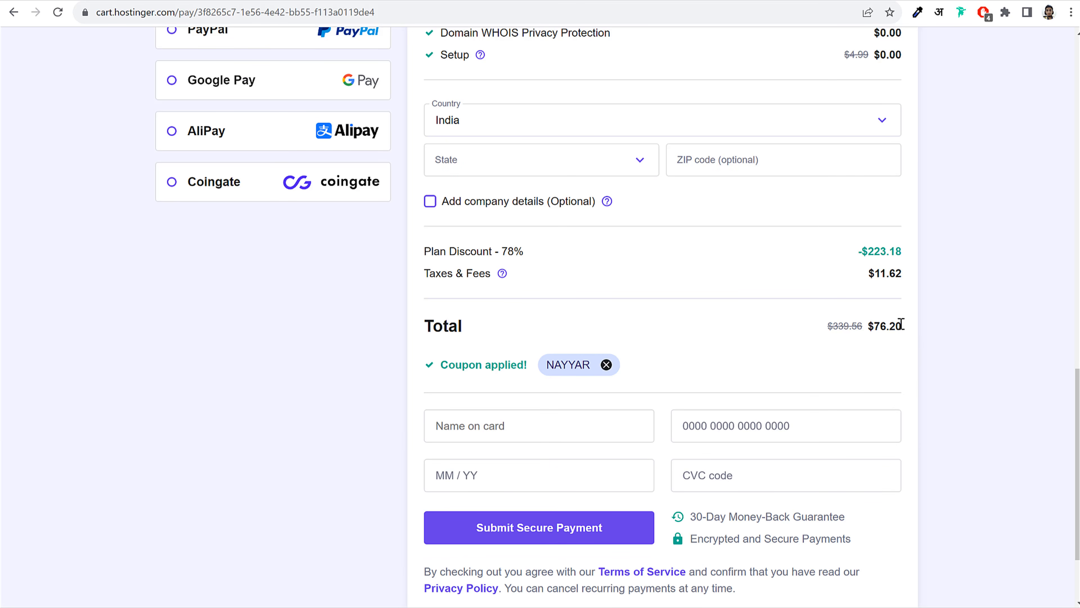
left_click_drag(872, 327, 908, 325)
left_click(964, 328)
scroll(940, 352, "up", 10)
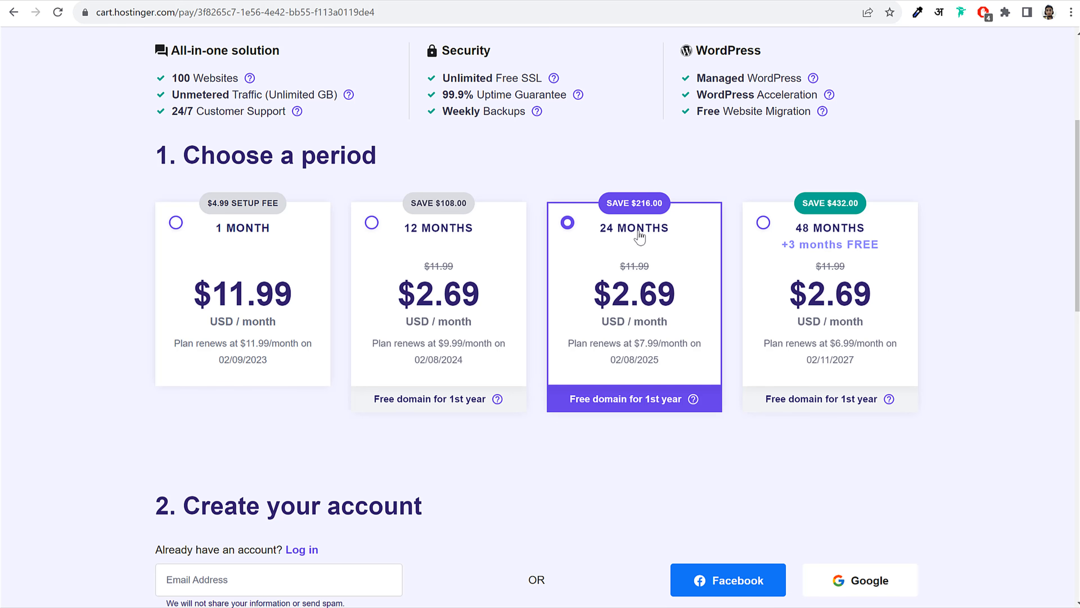
Enter the new account password in both fields and confirm it
scroll(931, 340, "down", 15)
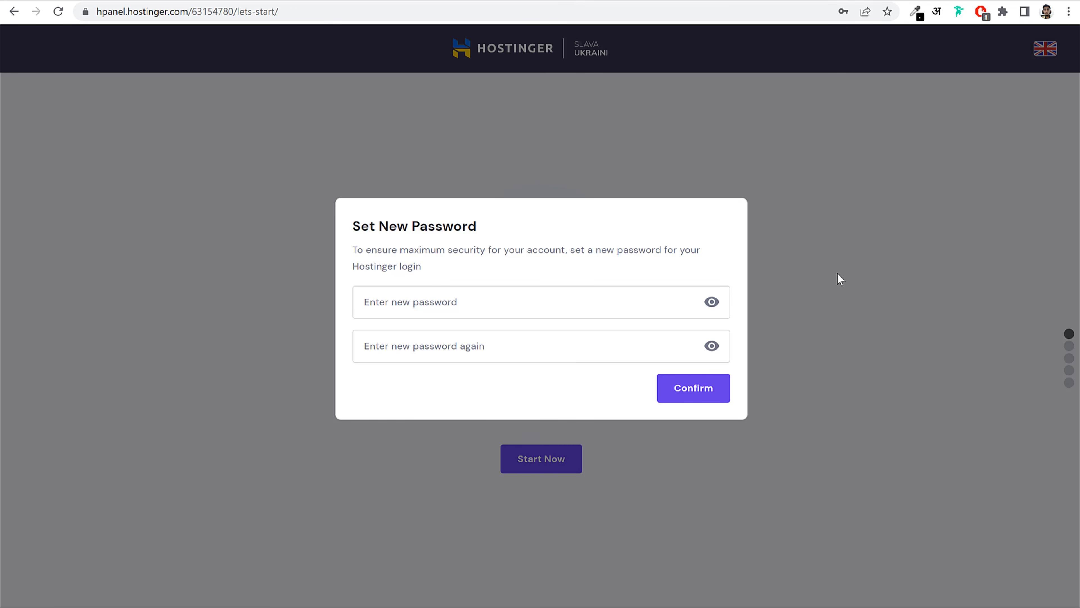
left_click(510, 382)
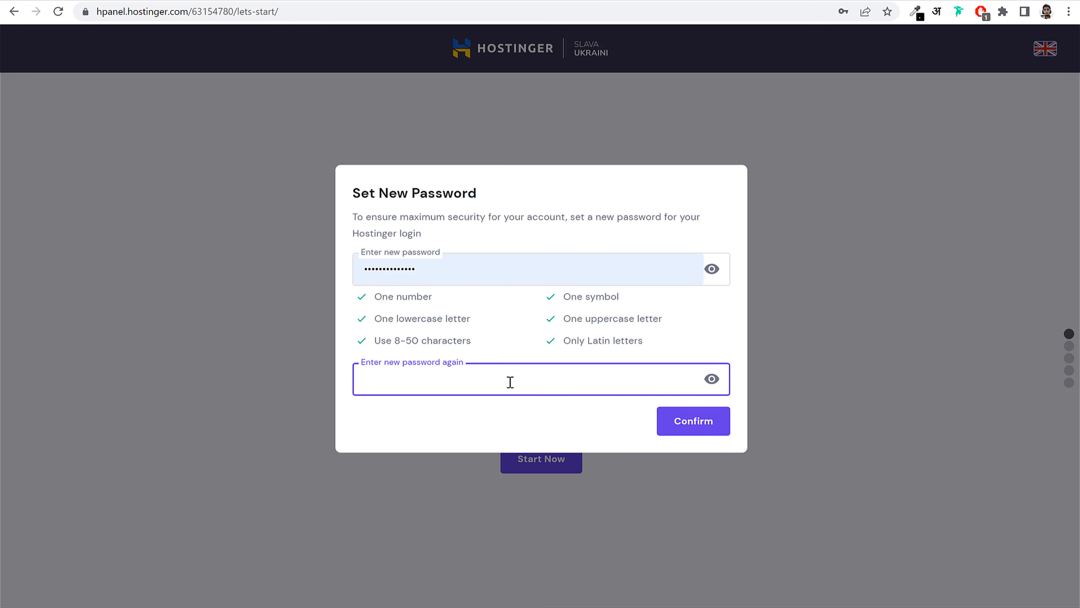
type("•••")
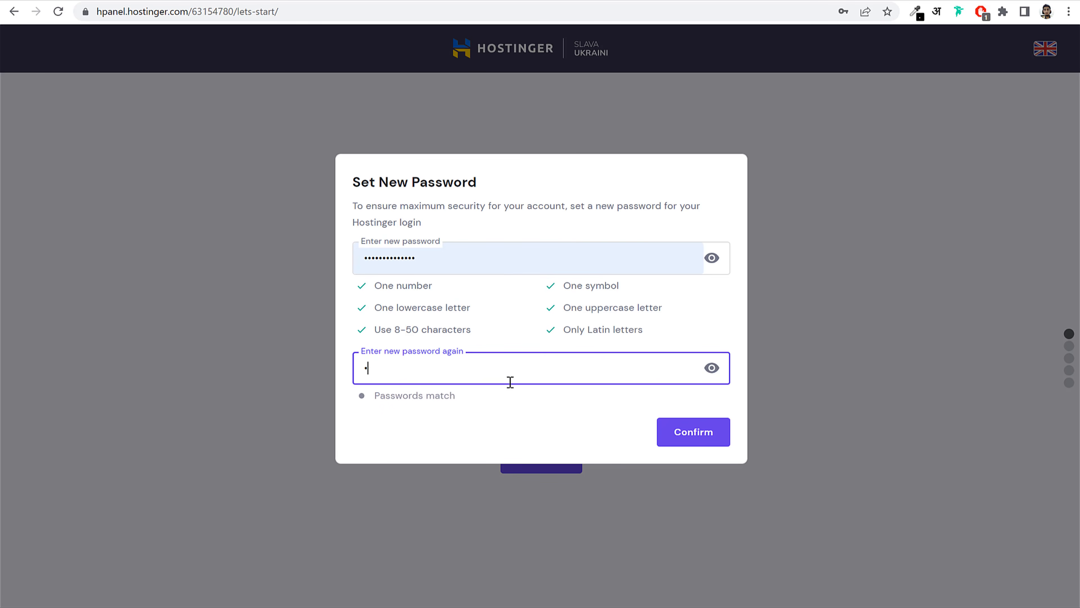
type("•••••••••••")
left_click(553, 328)
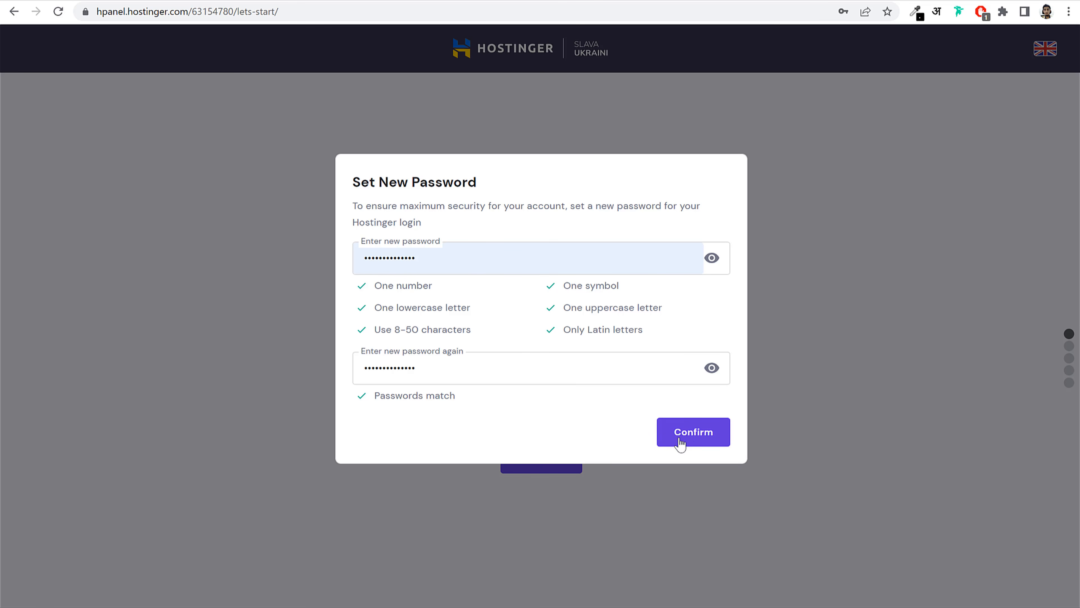
left_click(692, 444)
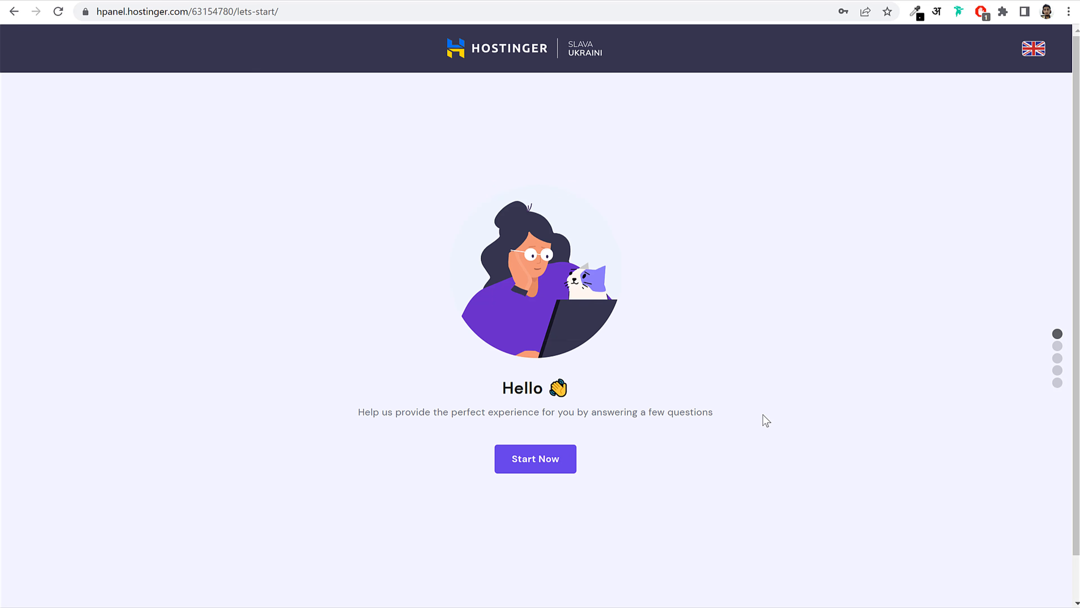
Start the survey, answer Myself and A business, and skip the experience question
left_click(534, 467)
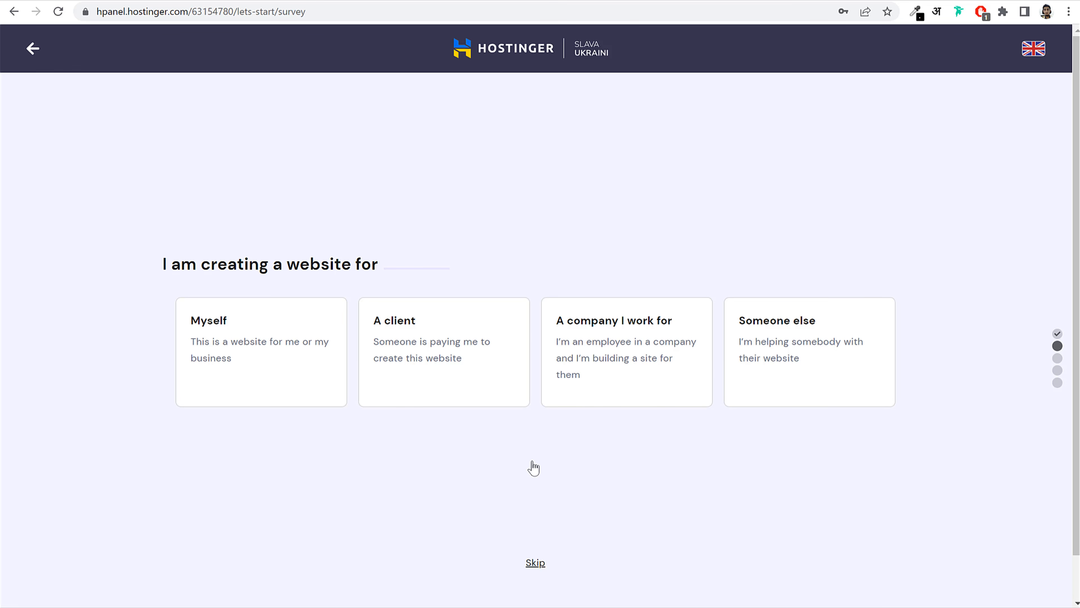
left_click(268, 378)
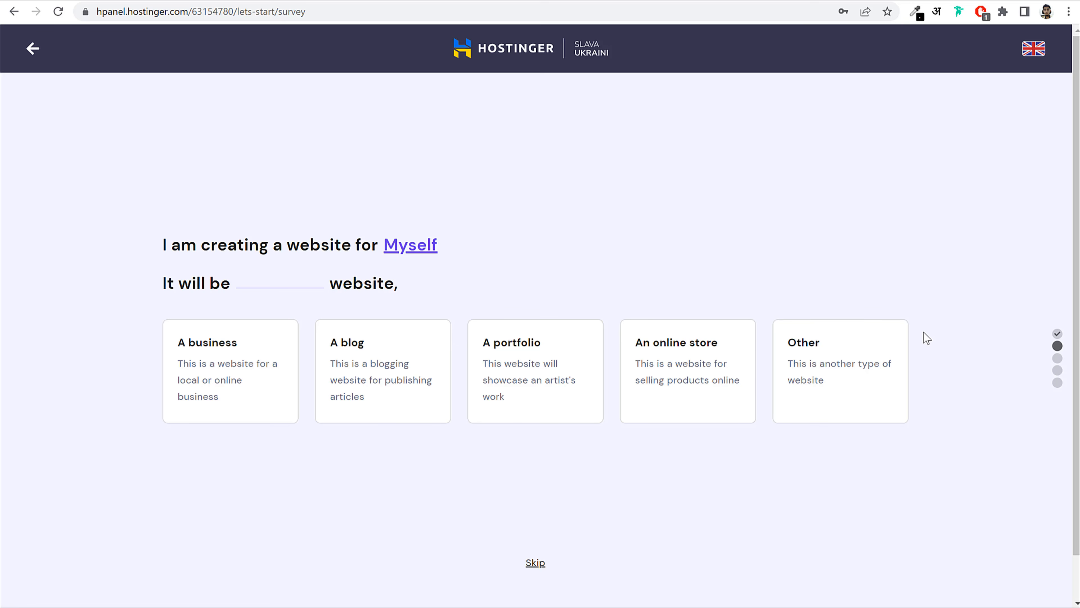
left_click(238, 363)
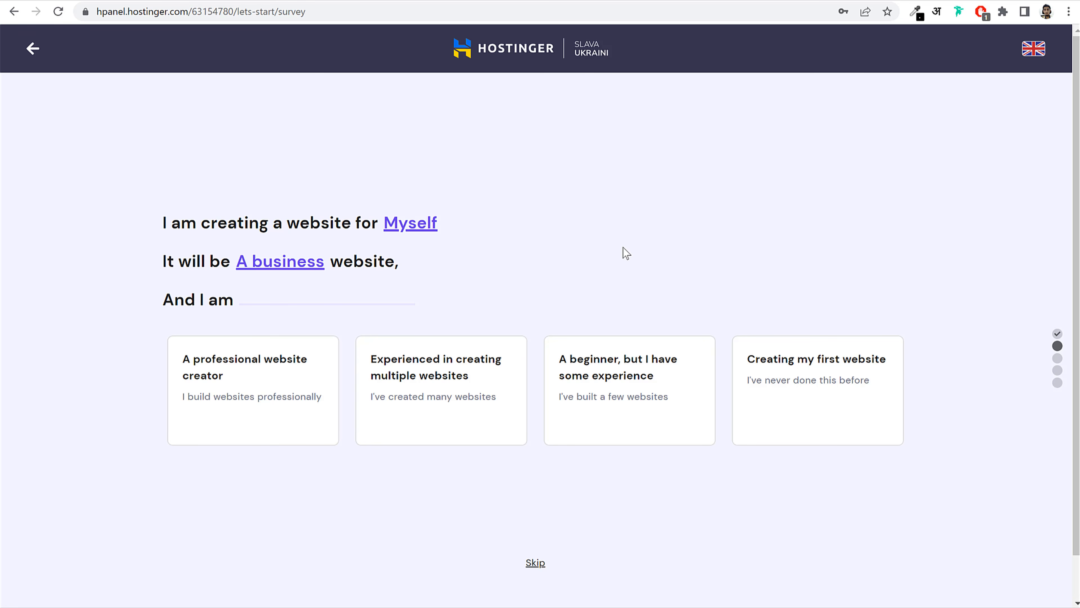
left_click(535, 566)
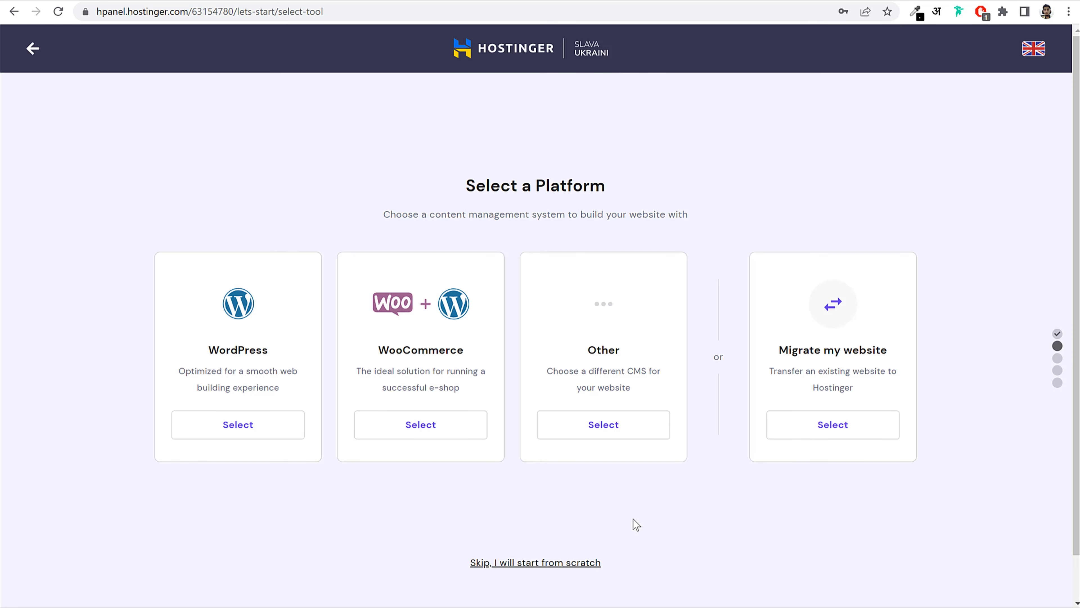
Choose WordPress as the site platform and keep the prefilled administrator email
left_click(257, 424)
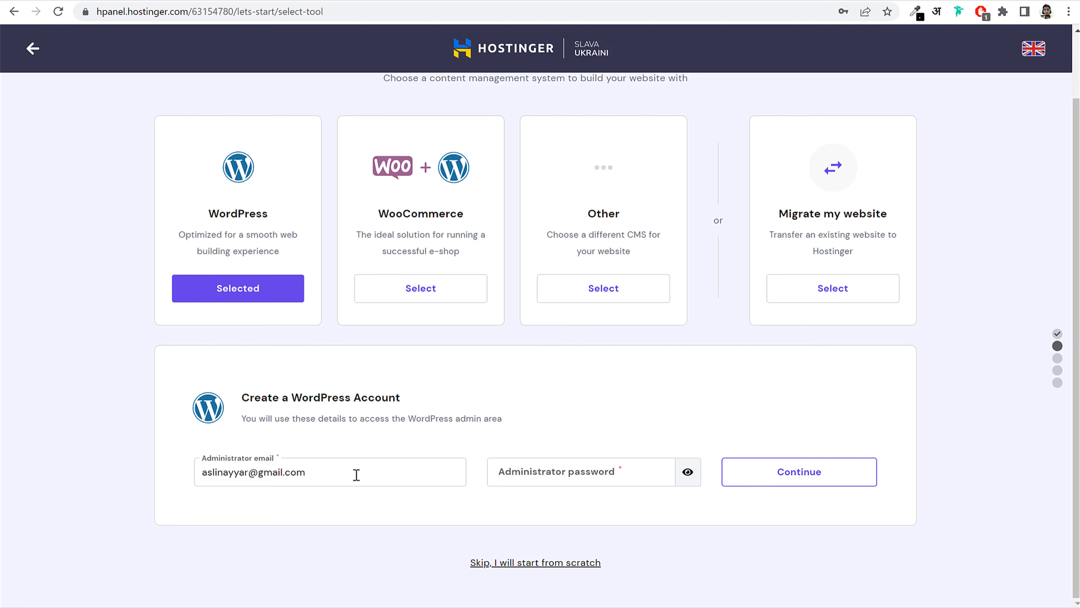
left_click_drag(356, 473, 209, 475)
left_click(289, 470)
left_click(426, 454)
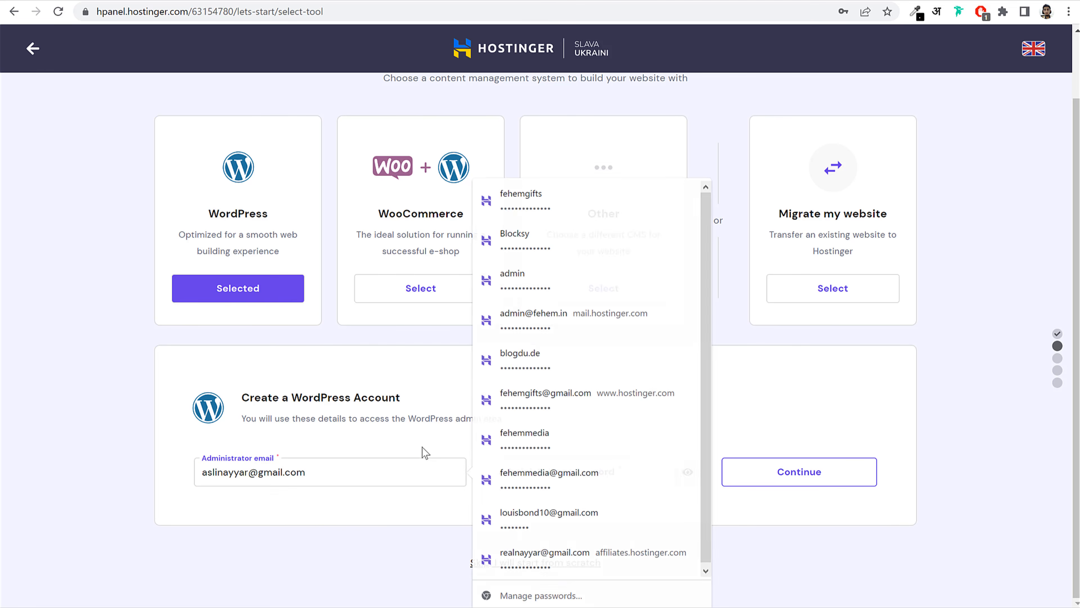
Enter the administrator password, submit the account details, and skip the website template
left_click(610, 476)
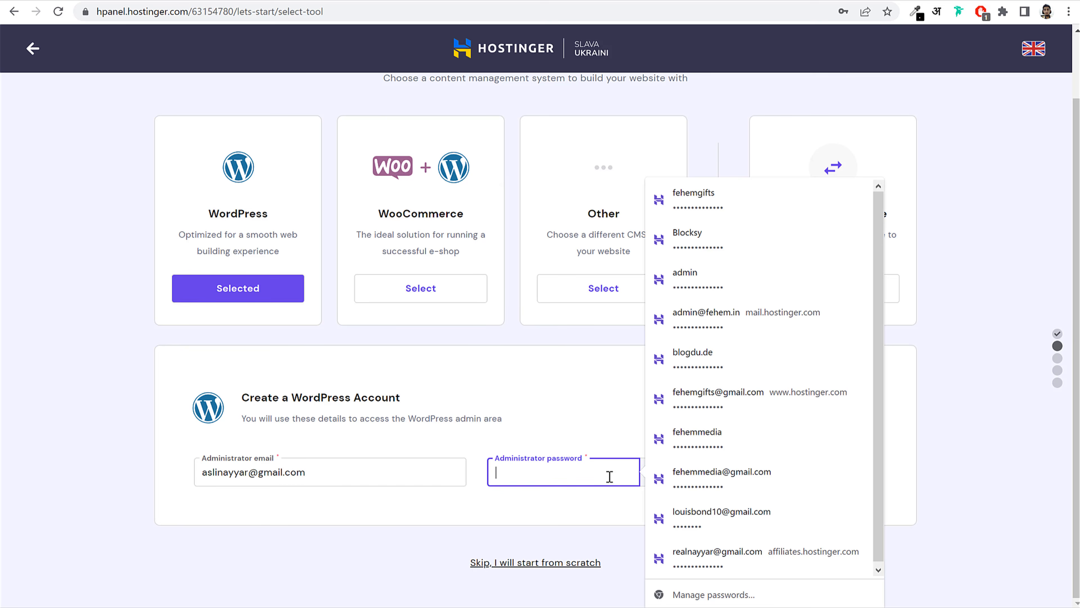
type("•••")
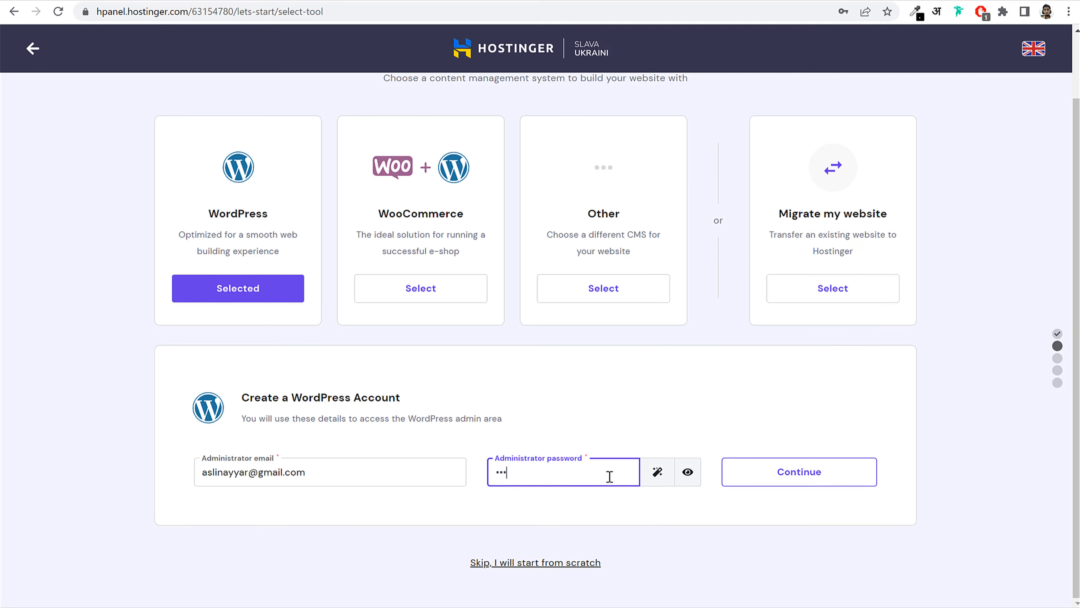
type("•••••••")
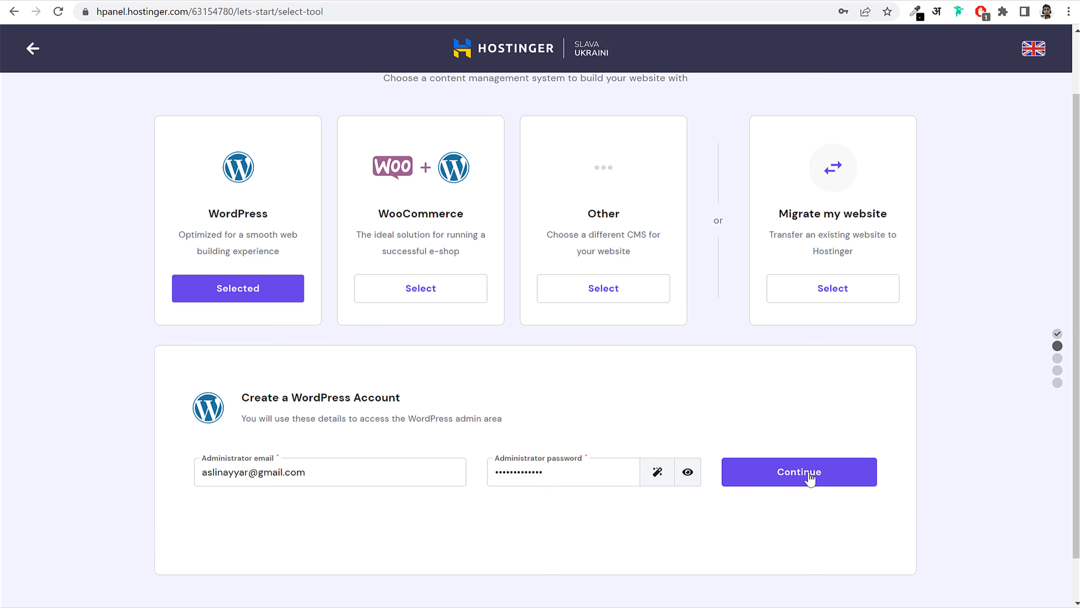
left_click(809, 473)
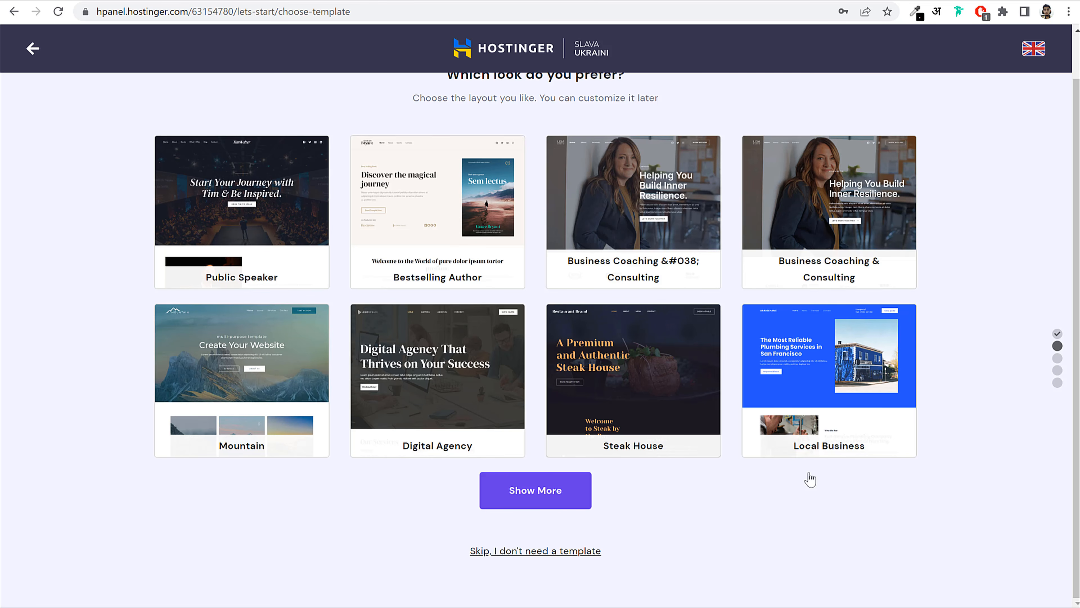
left_click(529, 553)
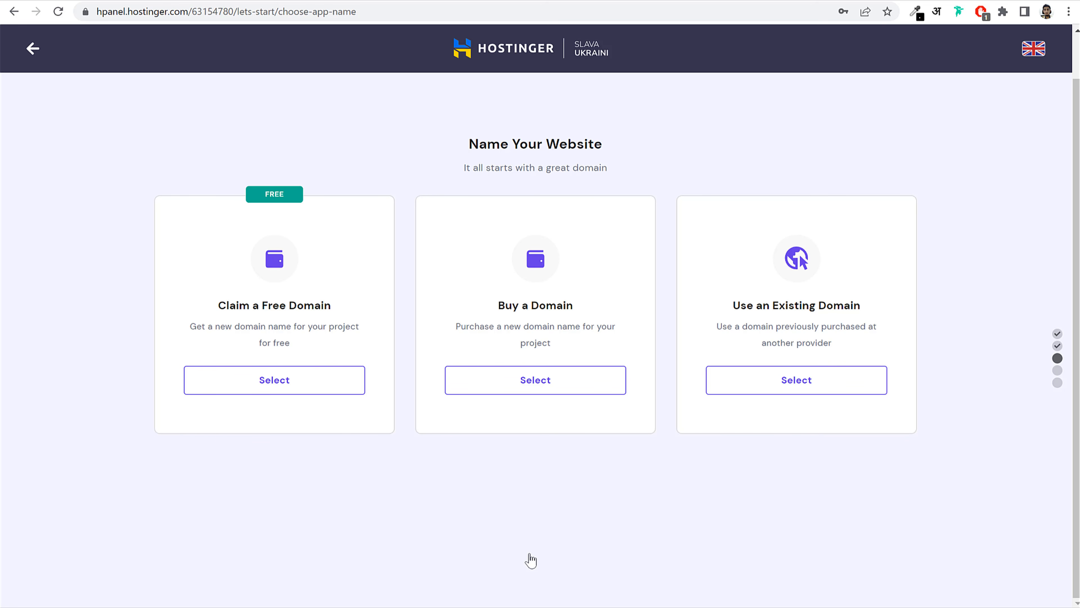
left_click(318, 381)
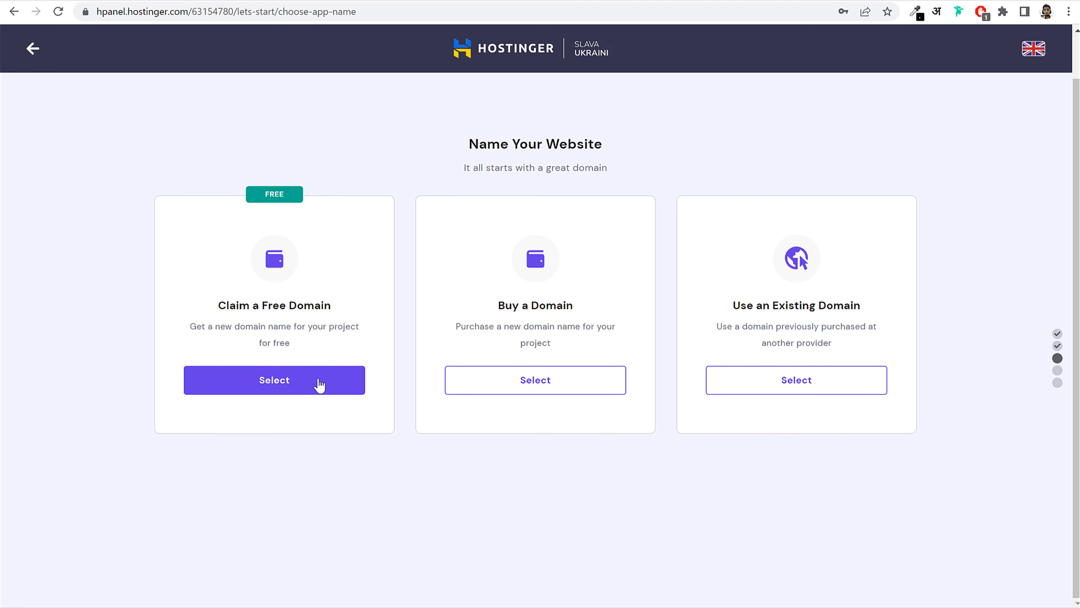
scroll(319, 385, "up", 1)
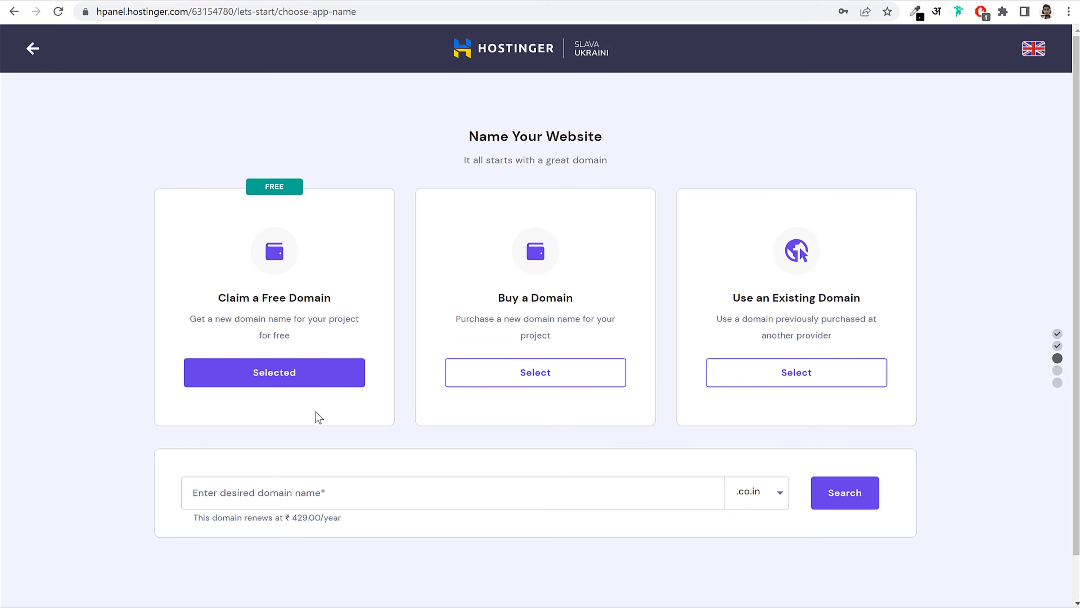
left_click(378, 492)
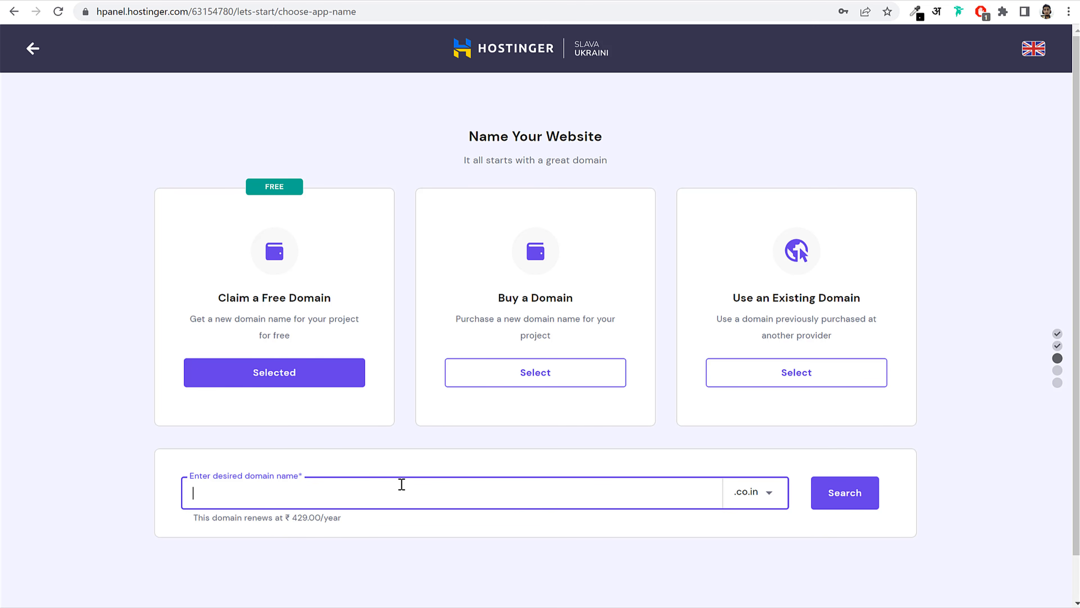
Keep the .co.in extension, check availability, then switch to using an existing domain
left_click(771, 494)
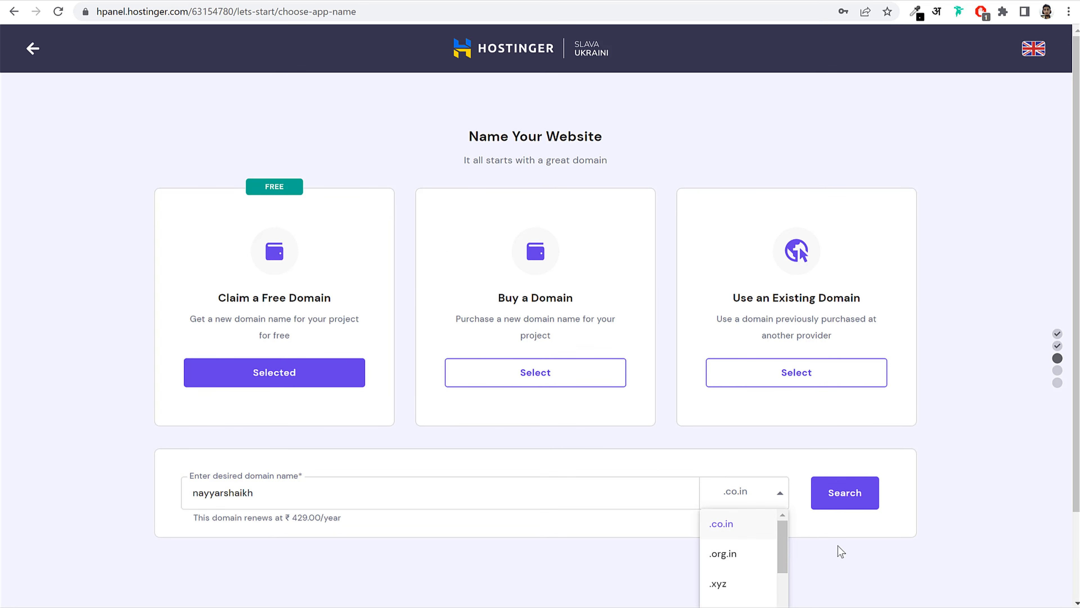
scroll(940, 520, "down", 2)
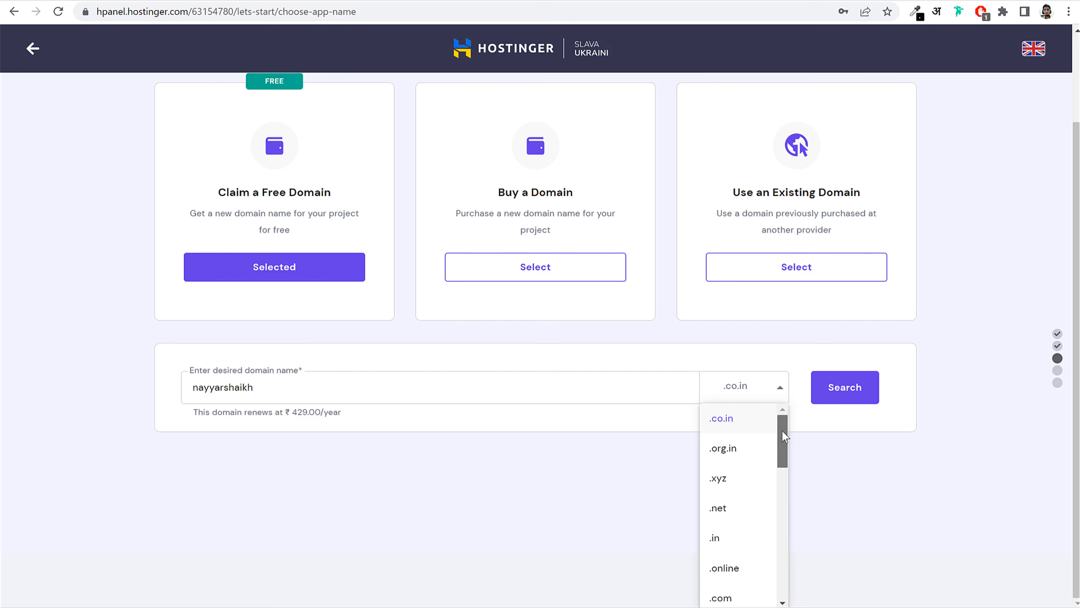
left_click_drag(782, 430, 798, 408)
scroll(755, 506, "down", 10)
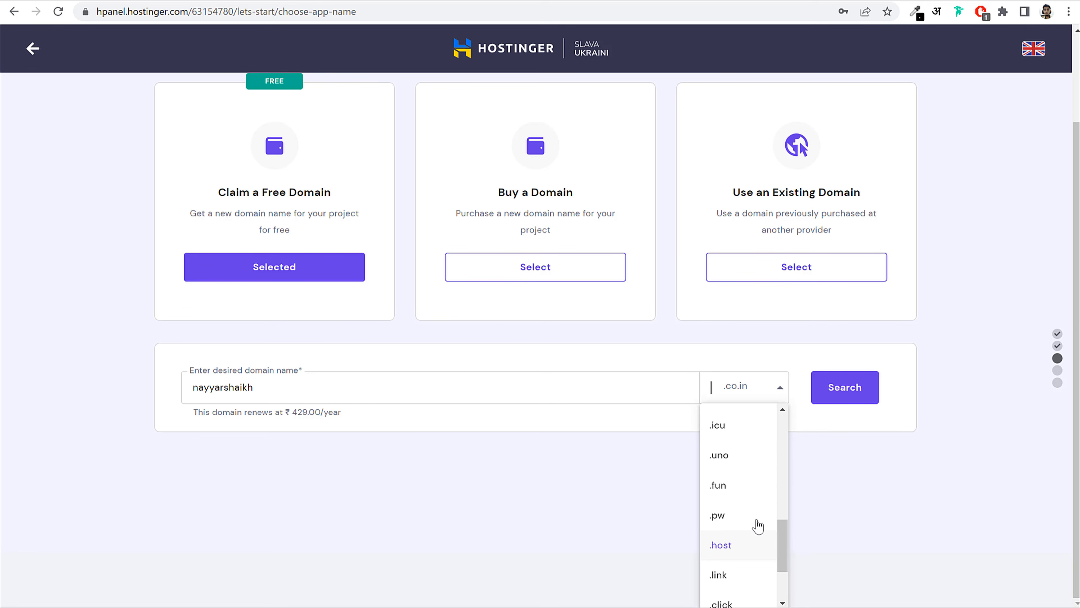
scroll(759, 526, "down", 2)
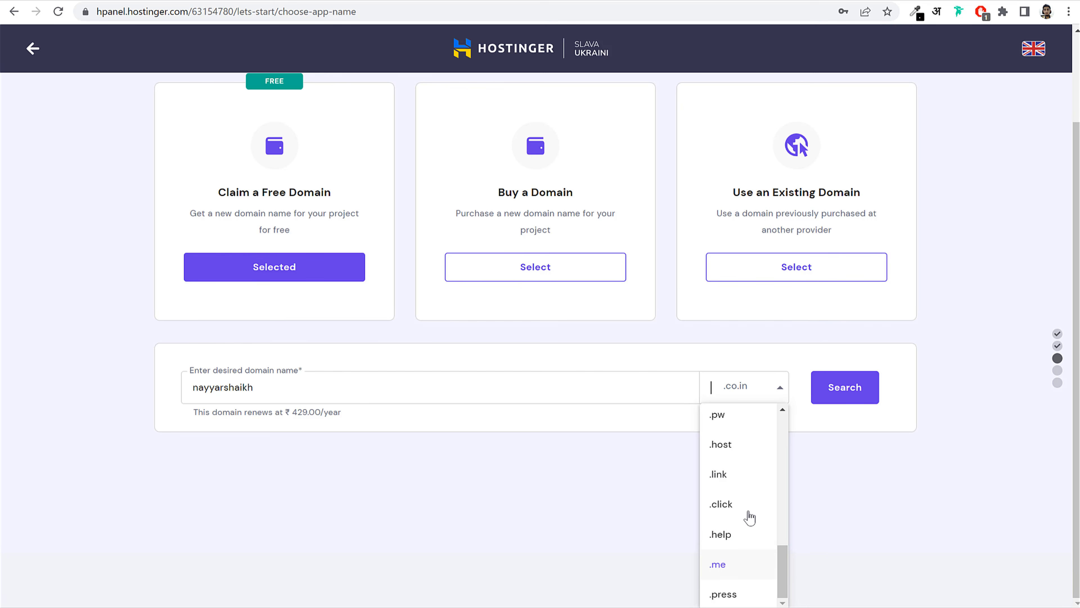
scroll(752, 532, "up", 3)
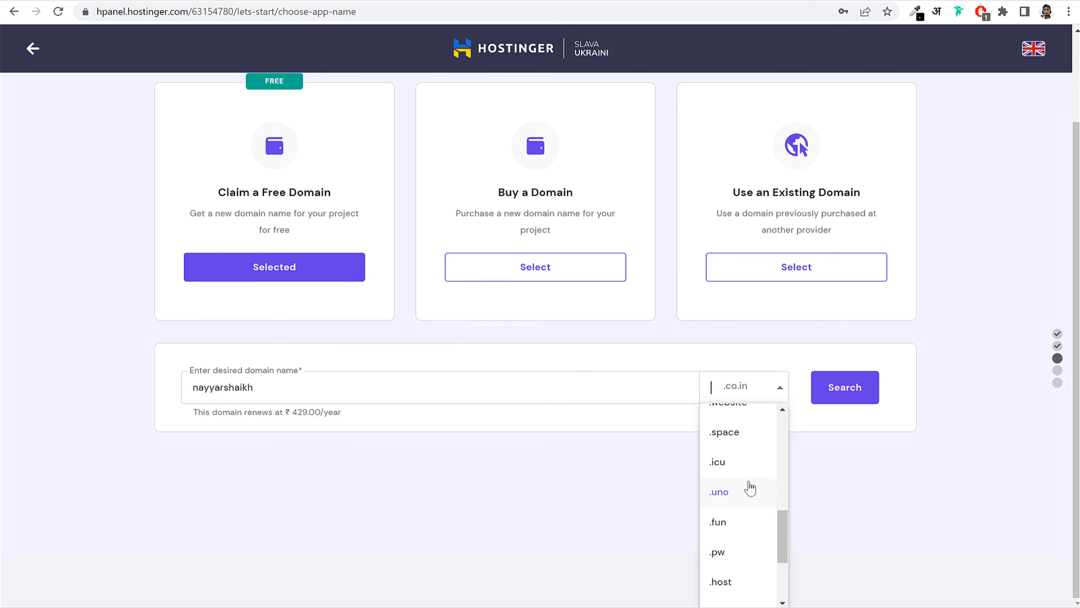
left_click(750, 389)
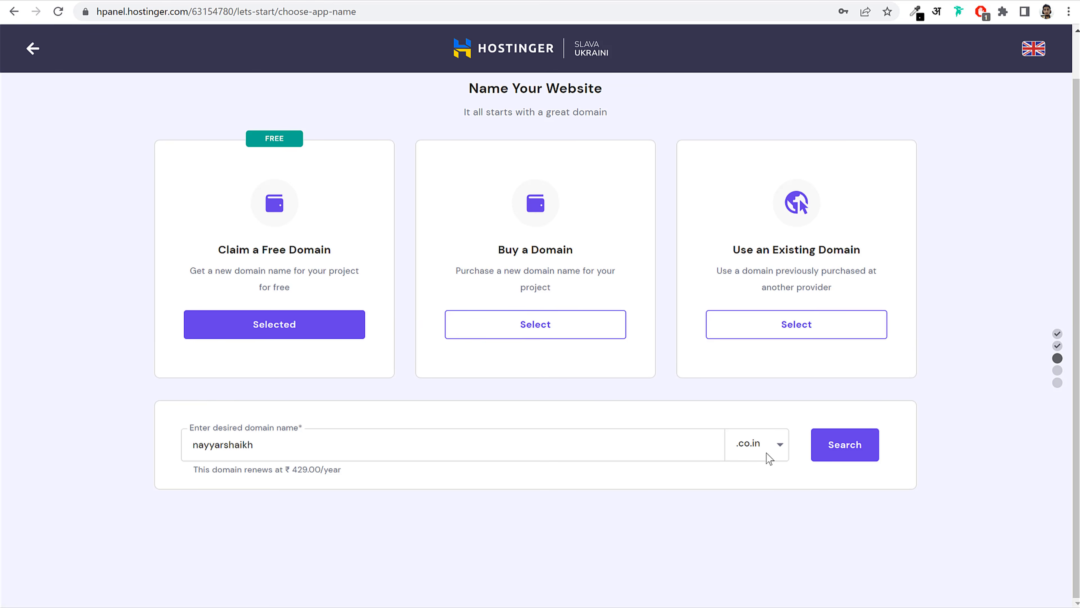
left_click(844, 457)
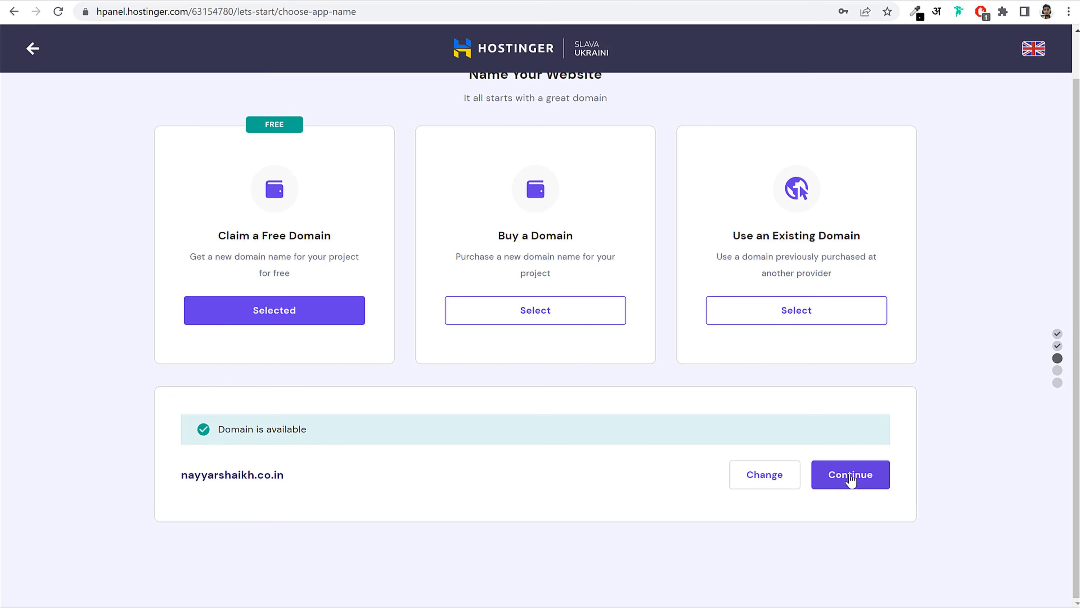
left_click(783, 314)
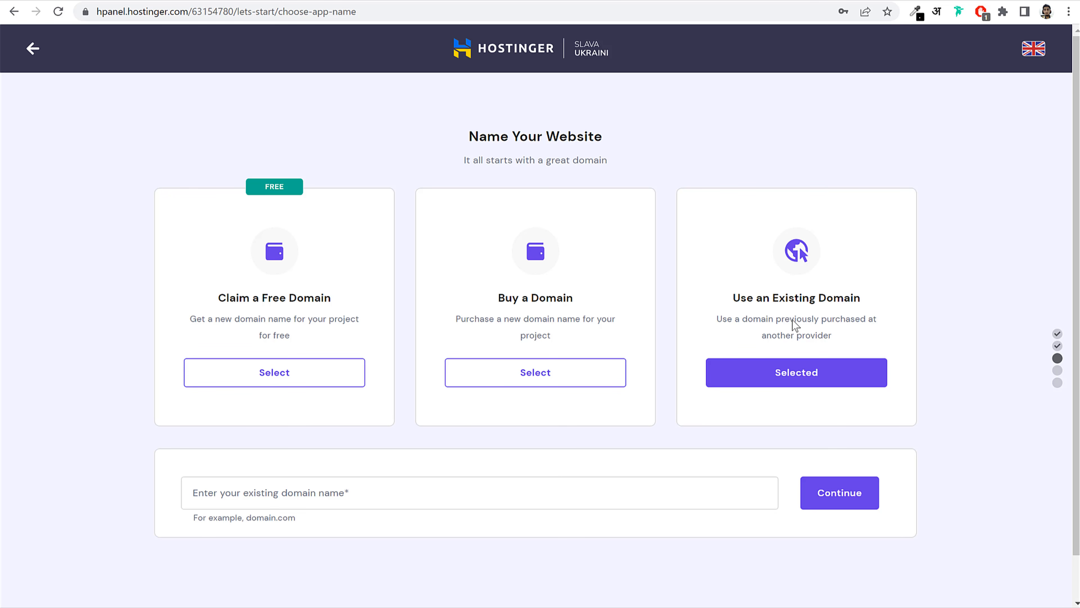
Connect the existing domain blogdu.de and continue past its active-domain summary
left_click(392, 484)
type("blogdu.de")
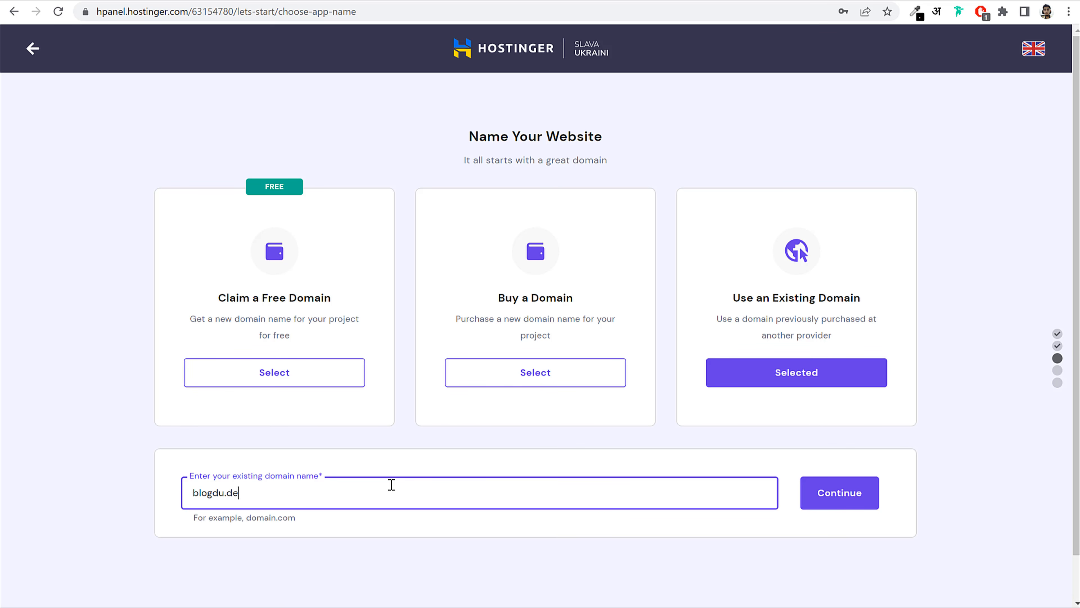
key("ctrl+a")
left_click(695, 531)
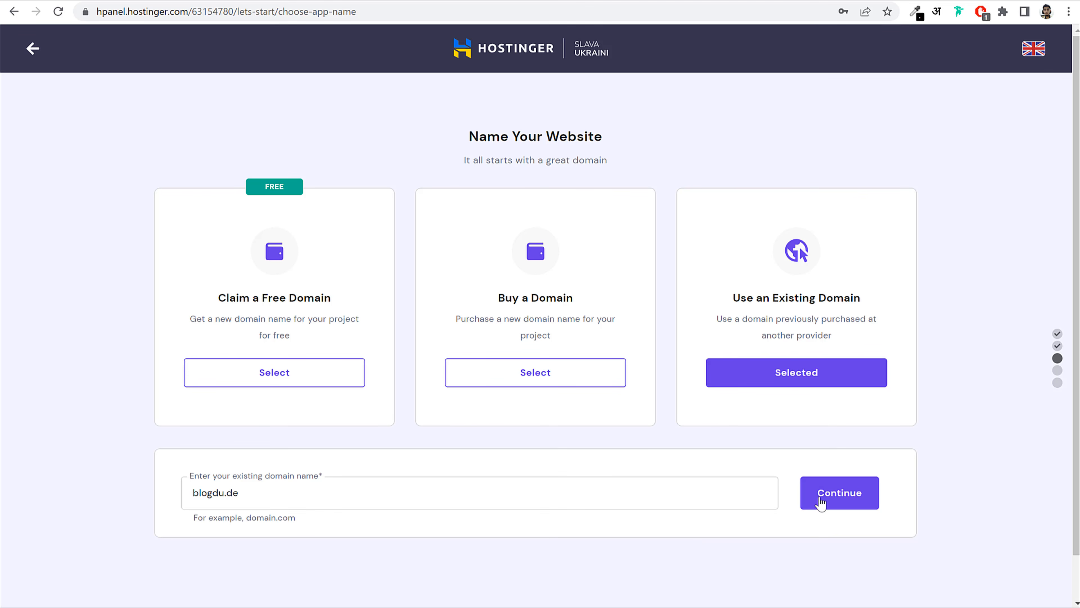
left_click(836, 499)
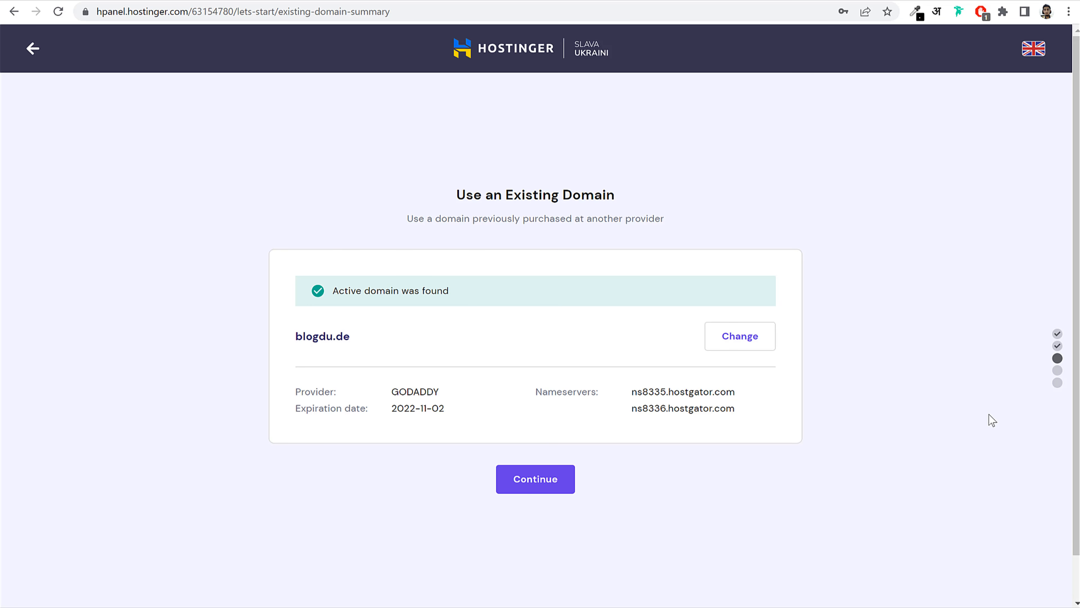
left_click(543, 488)
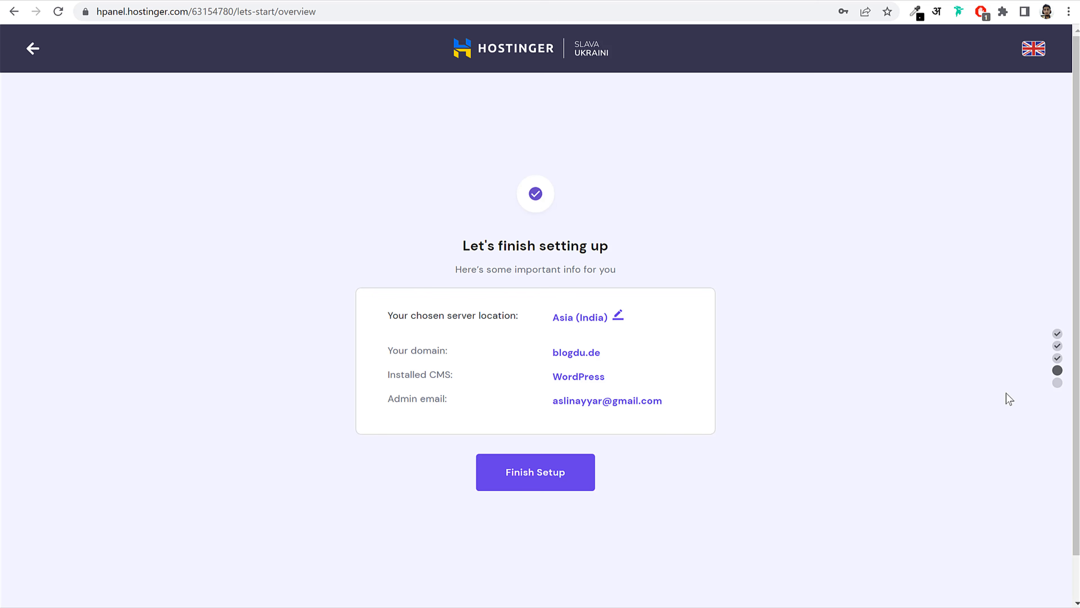
Keep Asia (India) as the server location and finish the website setup
left_click(619, 317)
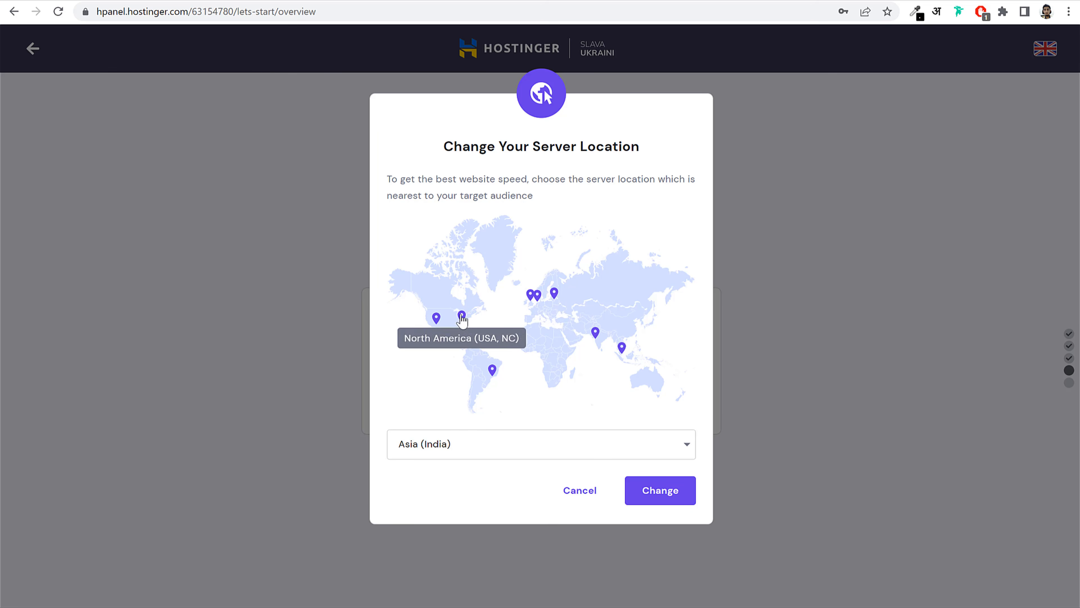
mouse_move(493, 373)
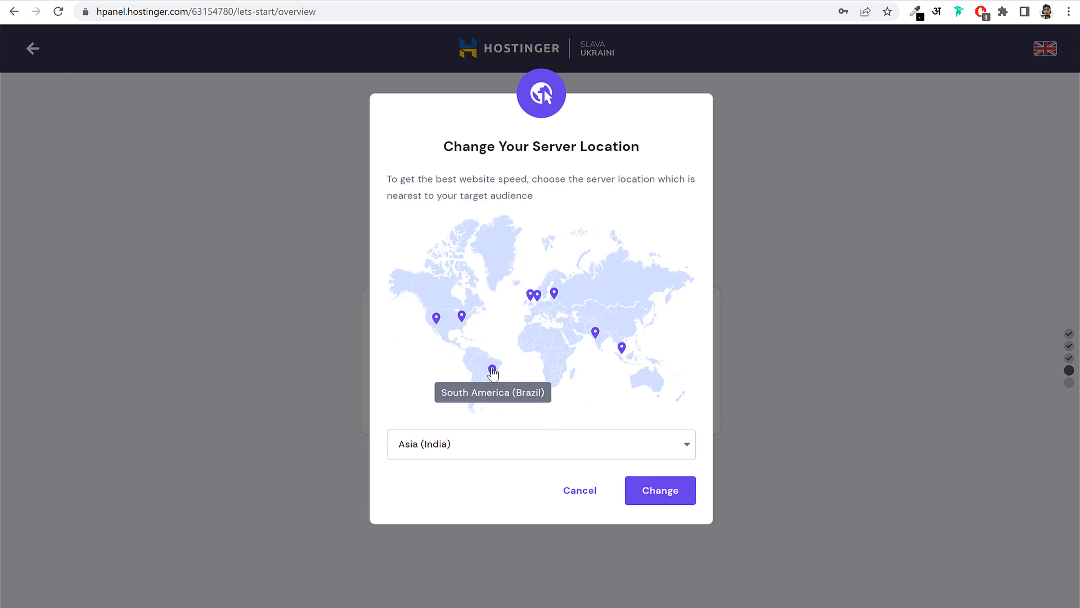
left_click(528, 449)
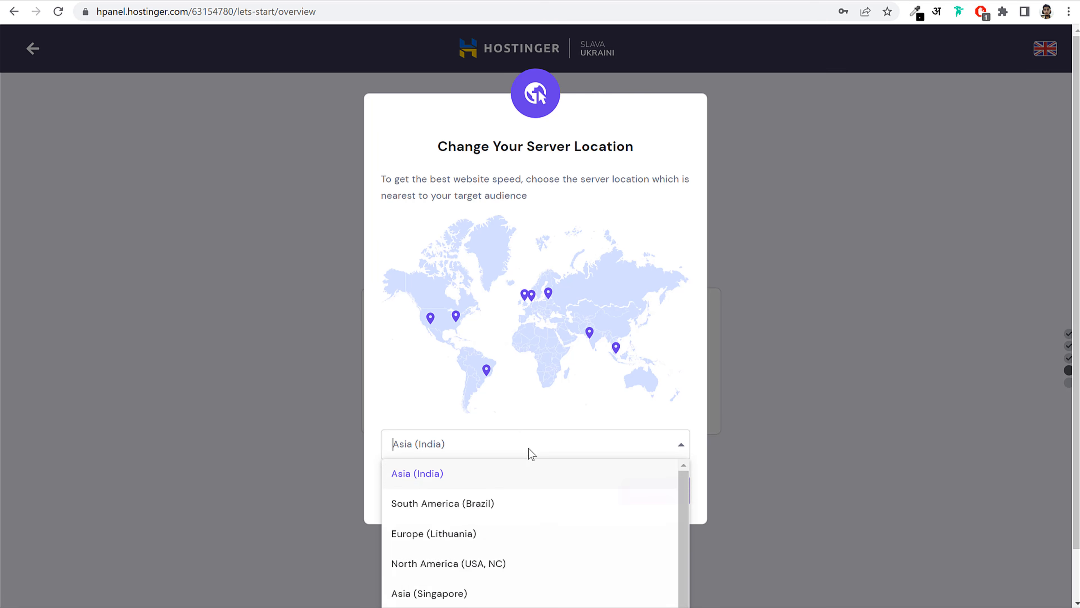
scroll(485, 494, "up", 1)
left_click(476, 478)
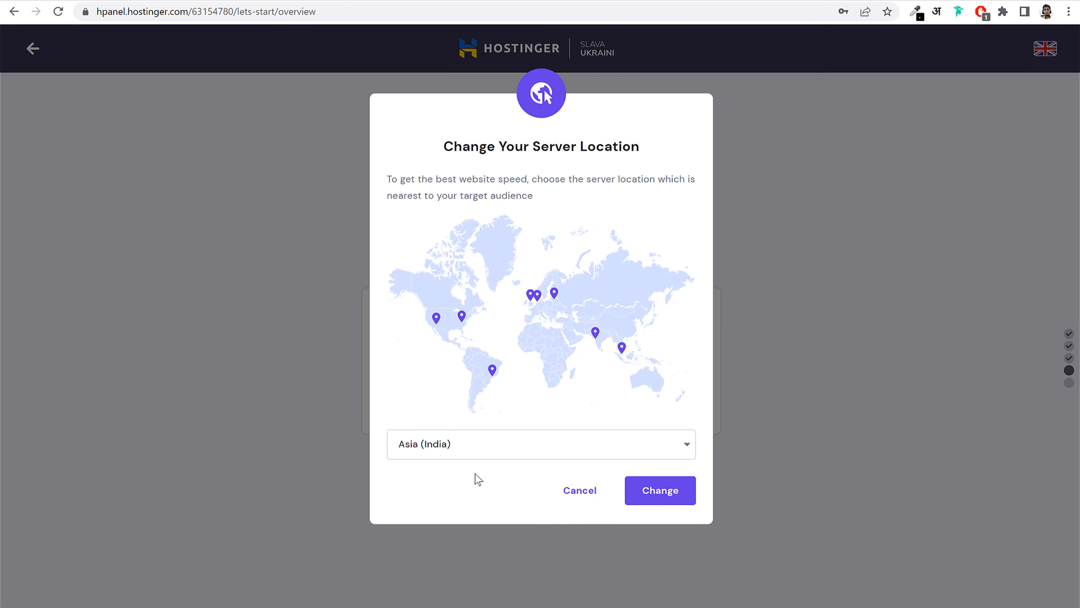
left_click(586, 500)
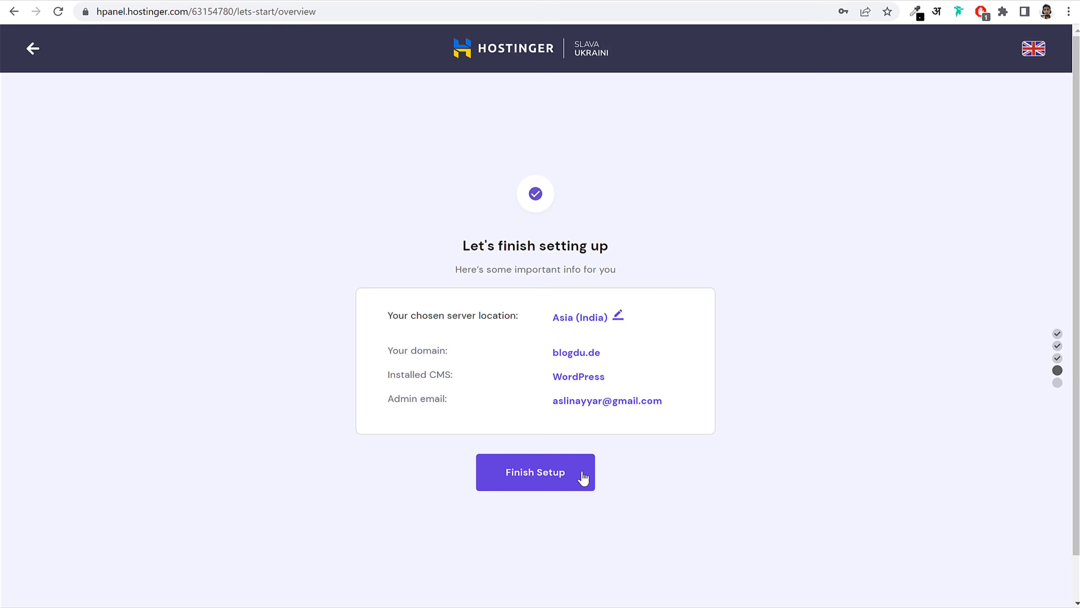
left_click(553, 473)
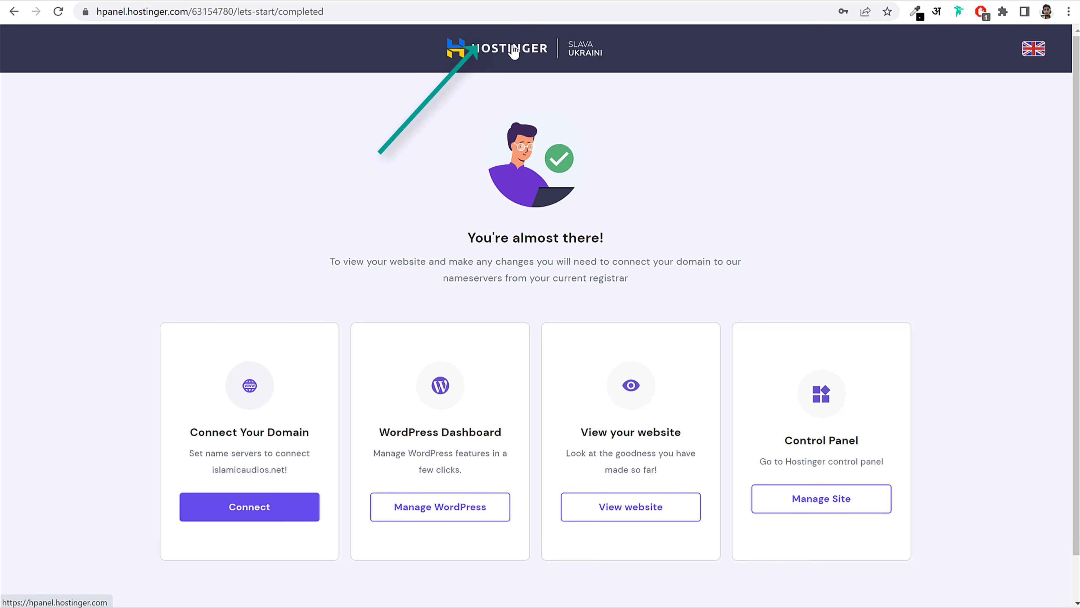
From the hPanel websites list, open the WordPress overview for blogdu.de
left_click(502, 52)
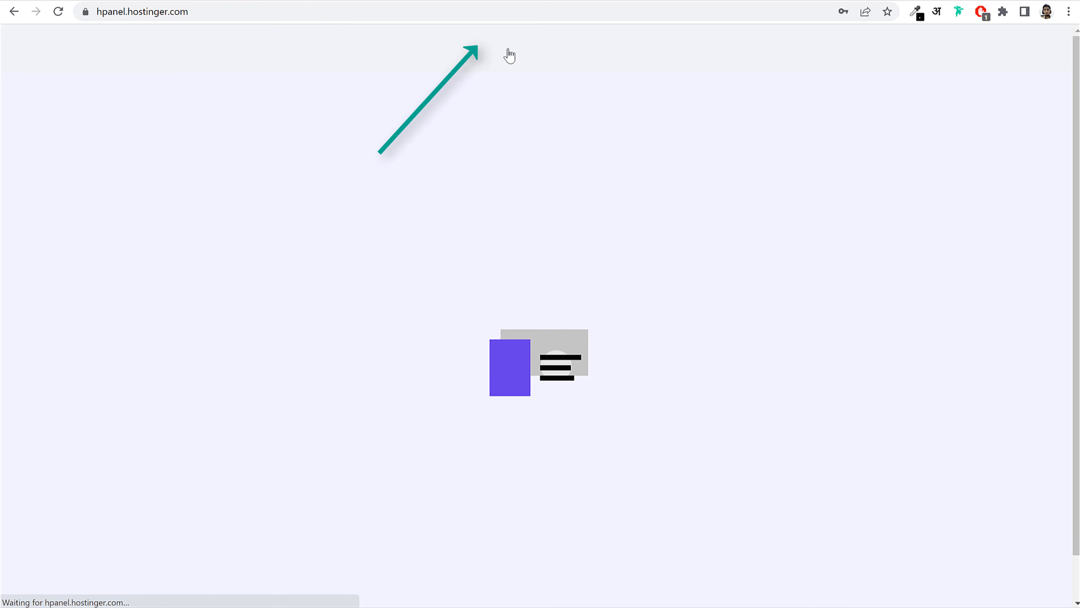
scroll(1025, 386, "down", 2)
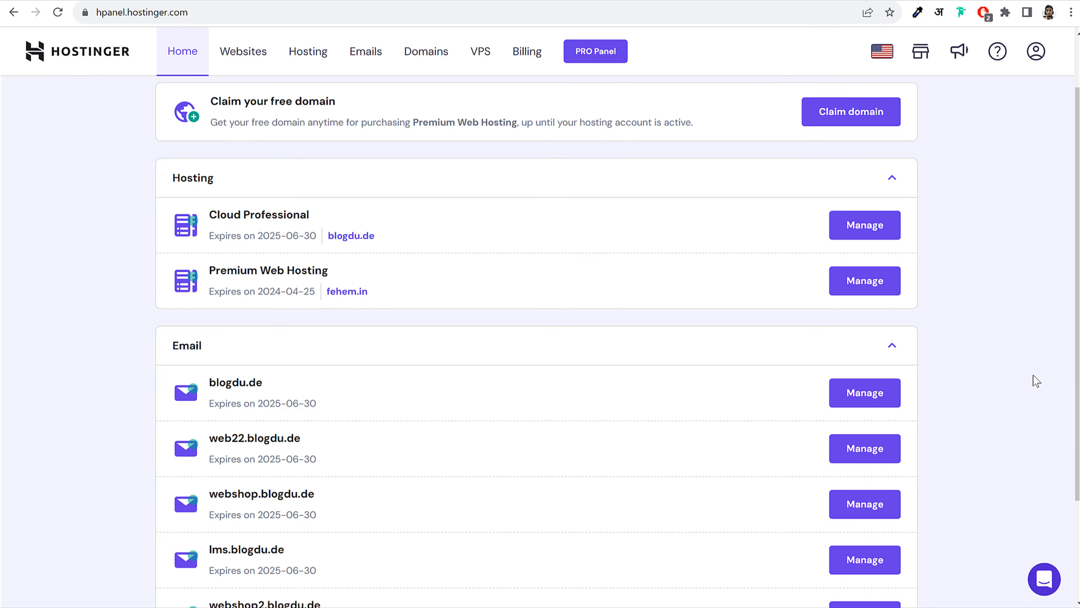
scroll(1033, 374, "up", 2)
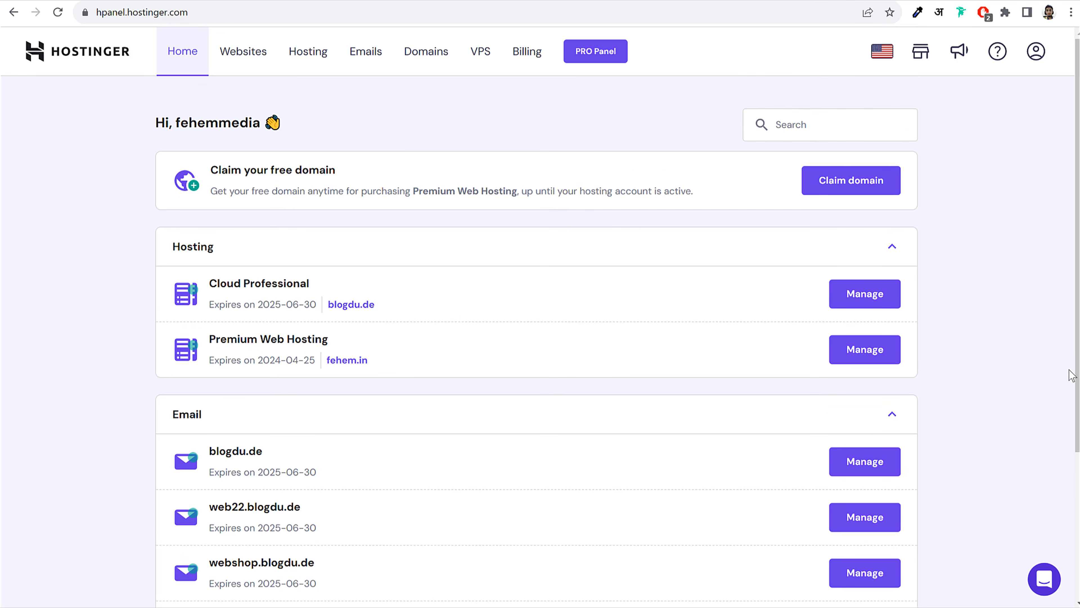
scroll(1070, 379, "down", 5)
scroll(1069, 383, "up", 5)
left_click(257, 64)
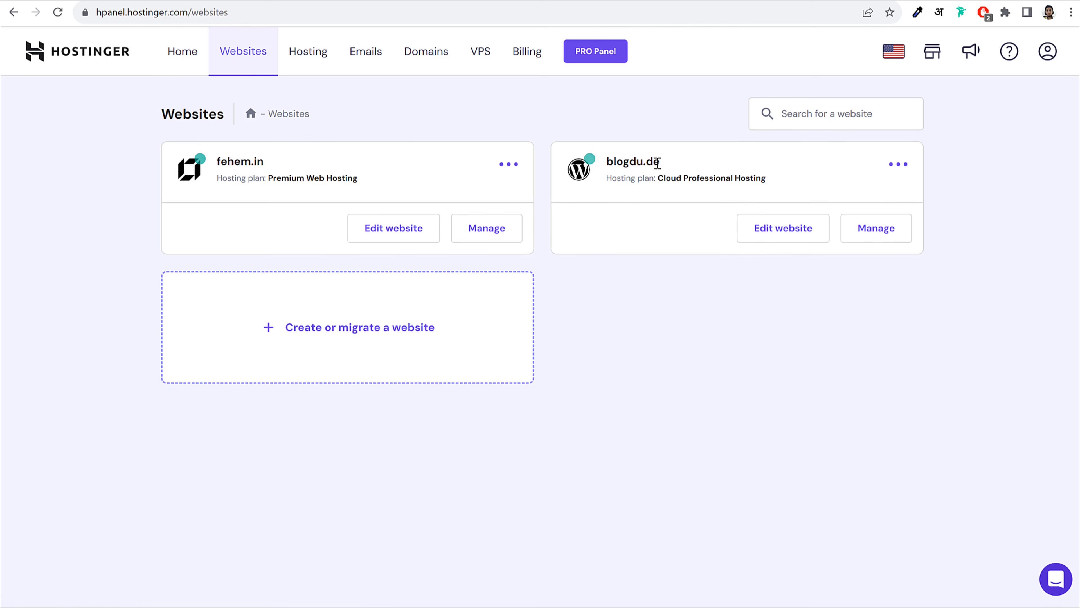
left_click_drag(657, 163, 604, 163)
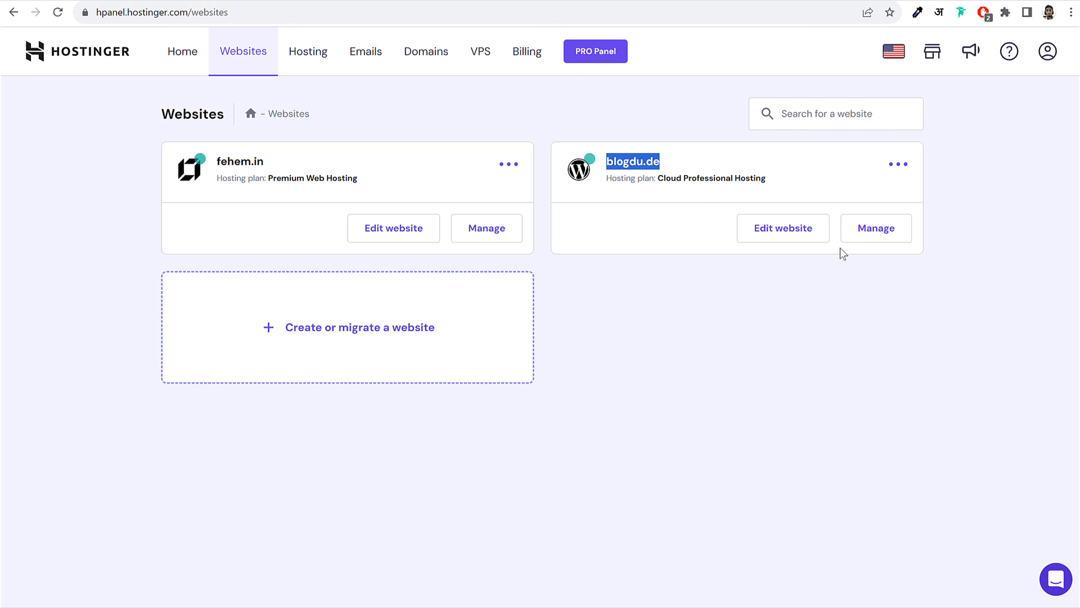
left_click(878, 232)
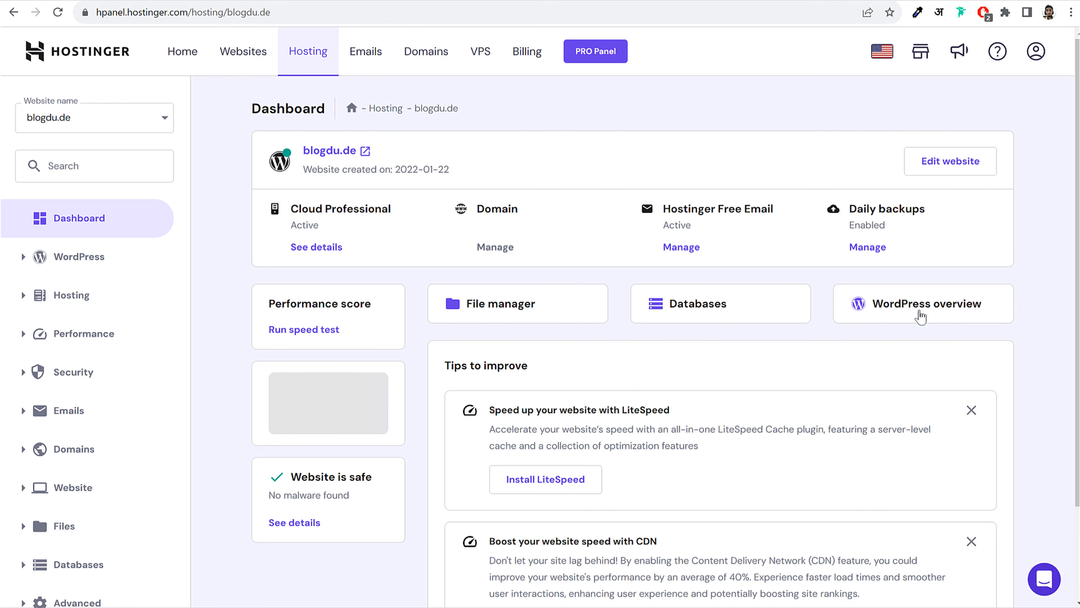
left_click(937, 306)
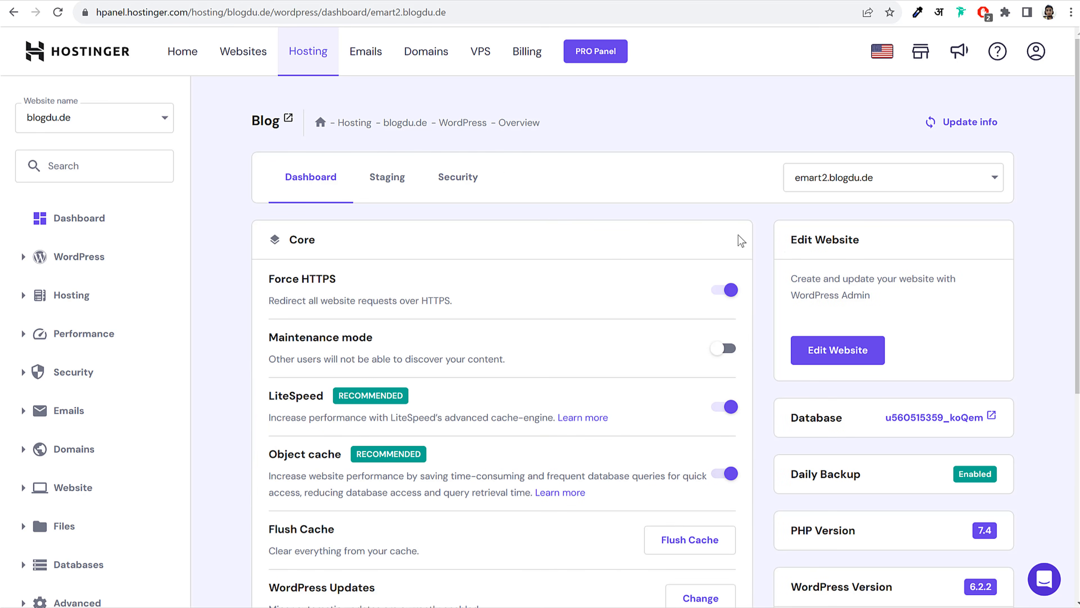
Review the SSL and Force HTTPS settings, PHP version 7.4 and WordPress 6.2.2
scroll(620, 282, "down", 8)
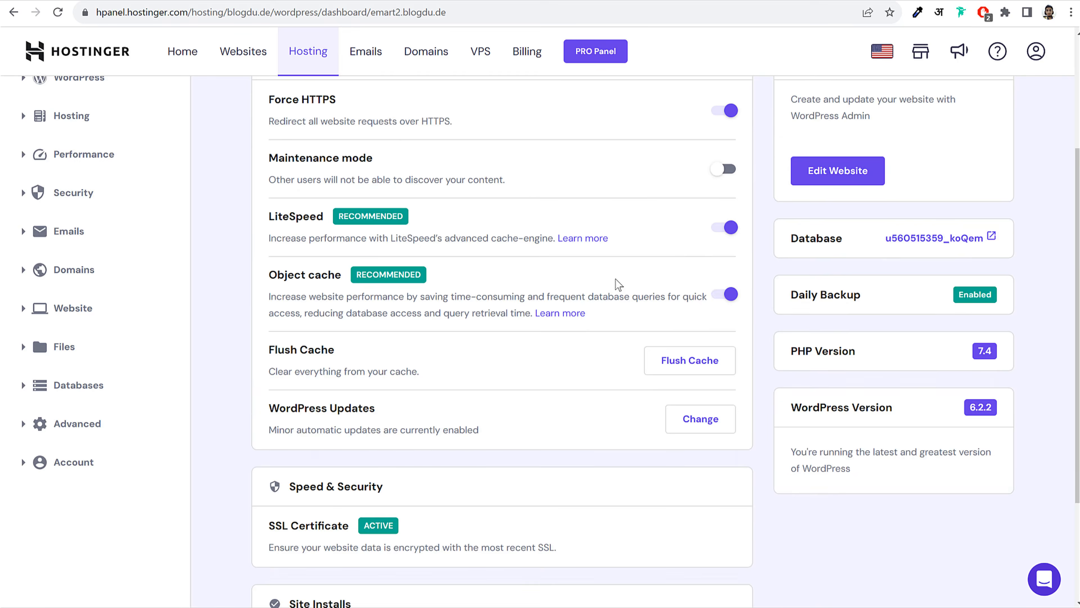
left_click_drag(270, 370, 346, 364)
left_click(346, 365)
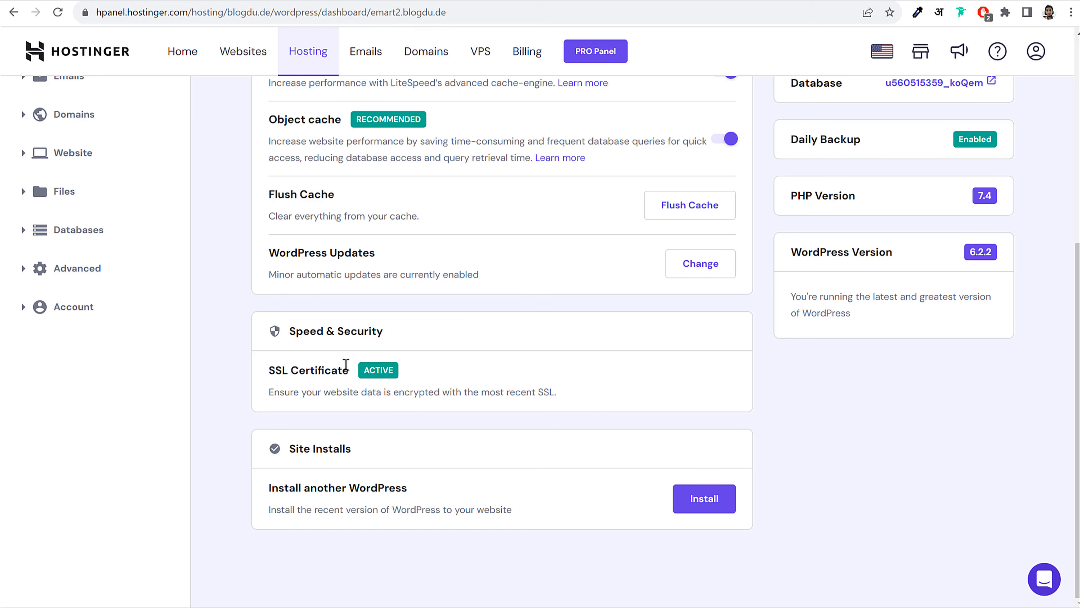
scroll(421, 391, "up", 8)
left_click_drag(271, 280, 406, 284)
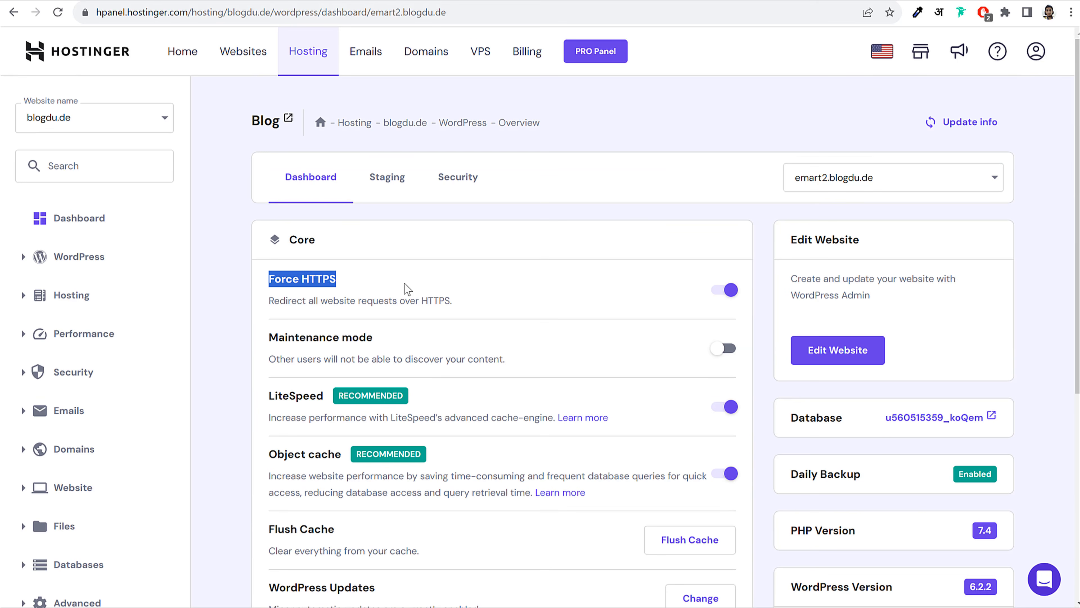
left_click(404, 285)
scroll(296, 329, "down", 3)
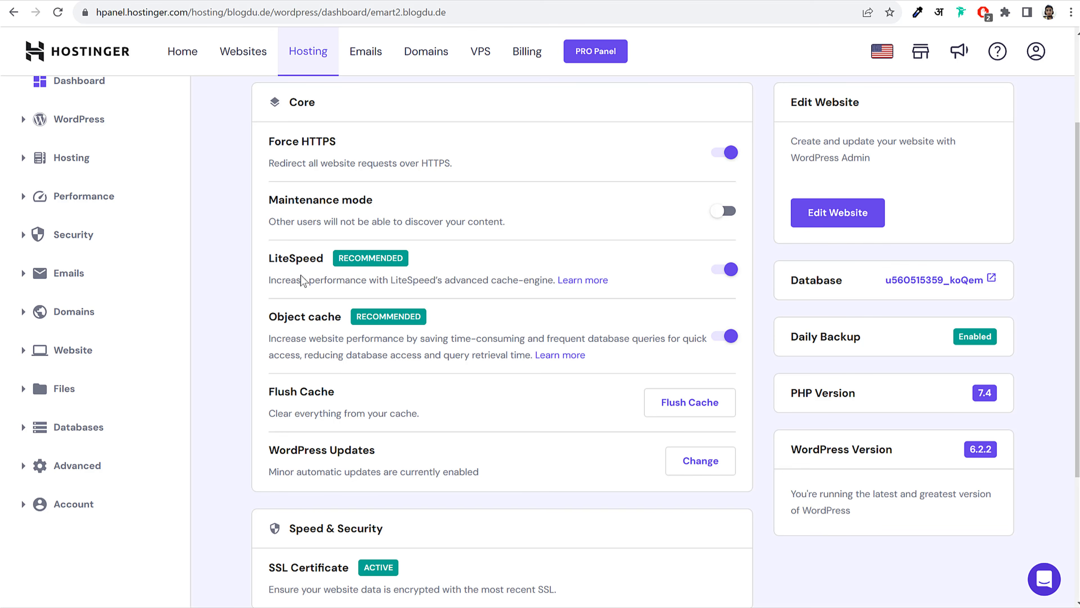
scroll(606, 367, "down", 3)
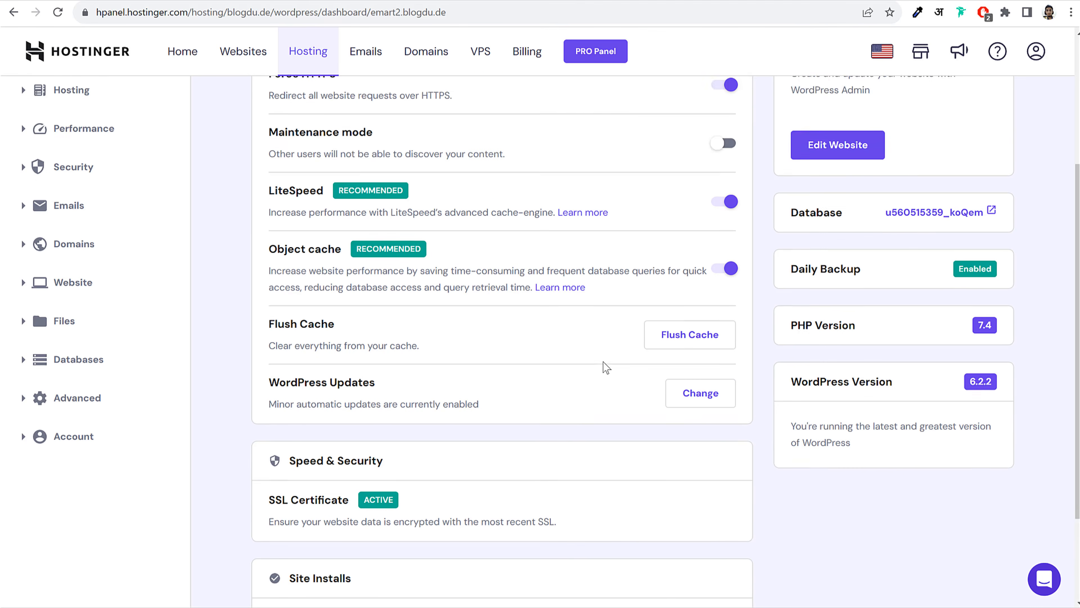
left_click_drag(794, 256, 863, 254)
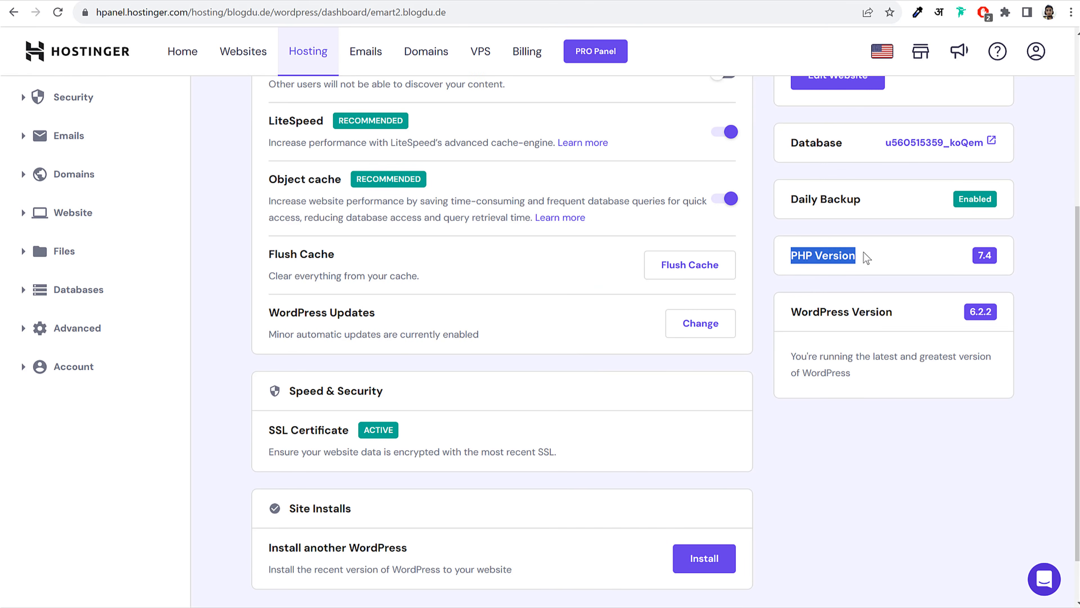
left_click(996, 251)
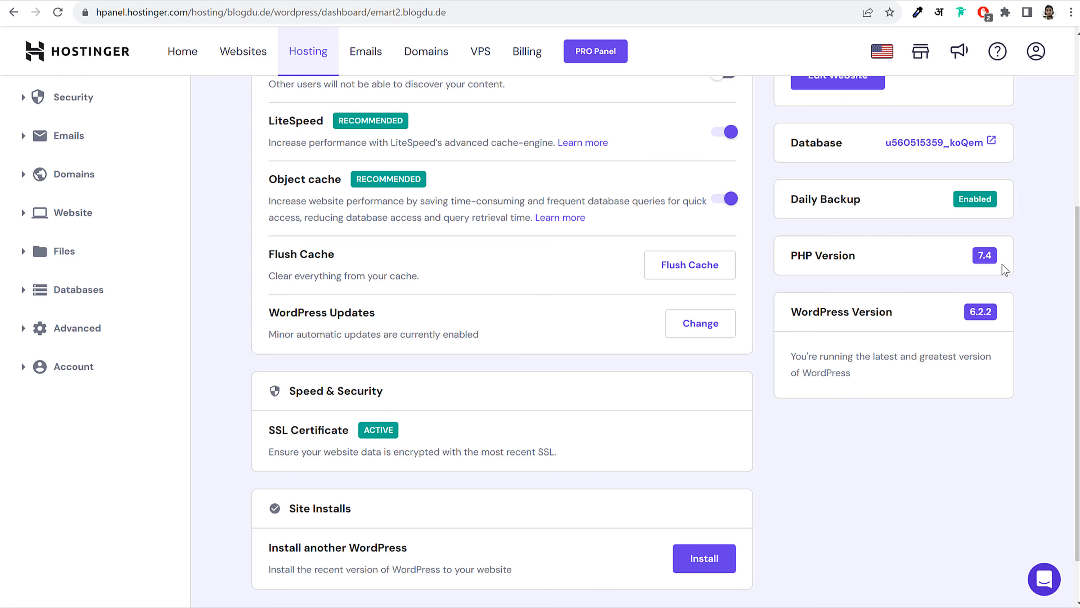
left_click_drag(808, 312, 900, 311)
left_click(962, 315)
scroll(1003, 330, "up", 5)
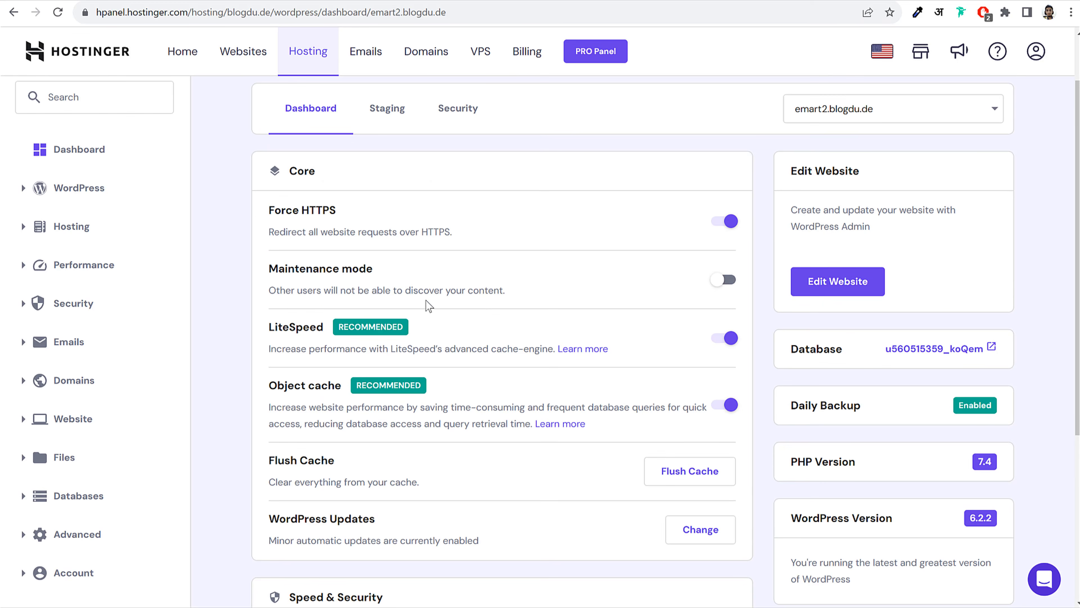
scroll(492, 310, "up", 2)
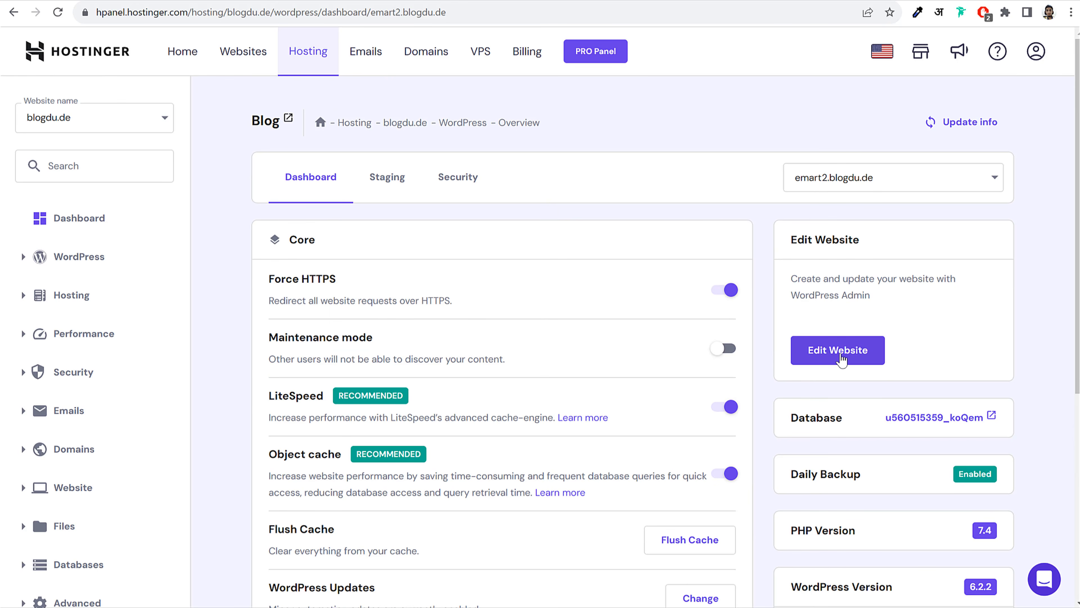
Open the site's WordPress admin dashboard and note the wp-admin part of its address
left_click(842, 365)
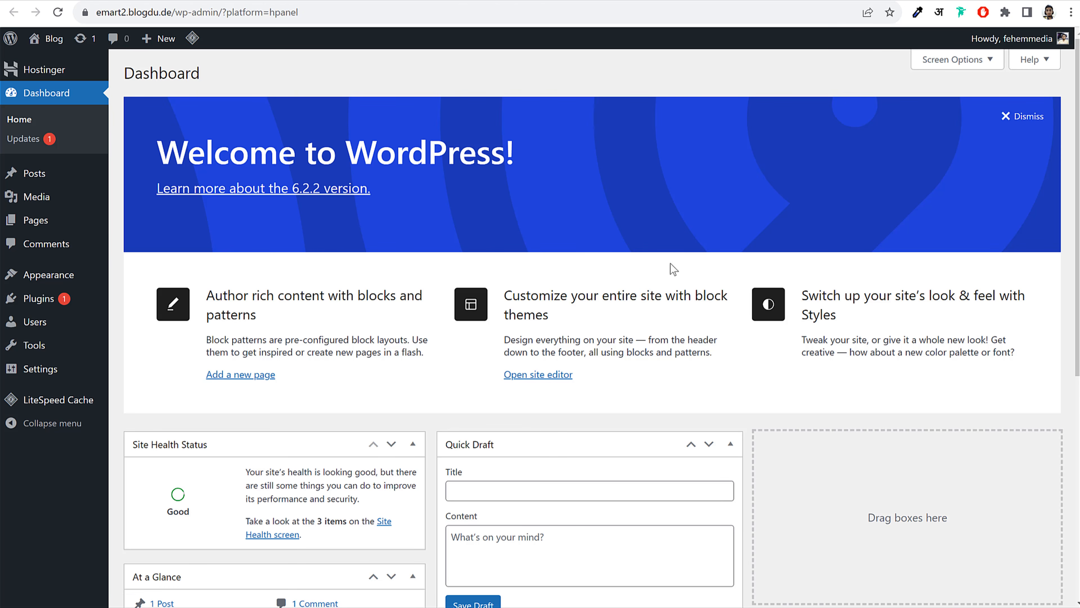
scroll(691, 381, "down", 6)
scroll(691, 382, "up", 6)
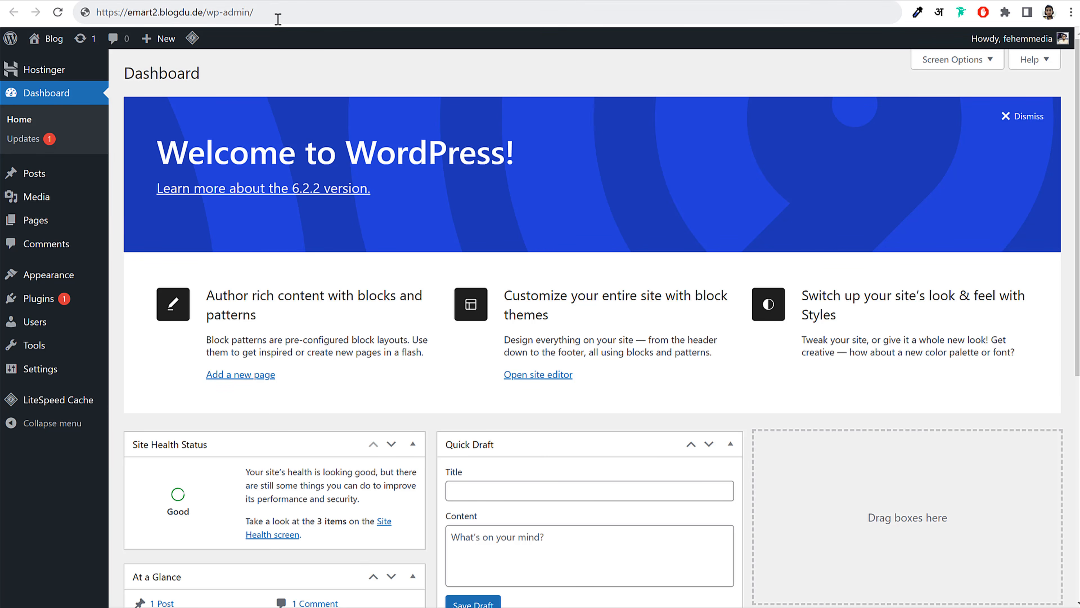
left_click(172, 13)
left_click(167, 13)
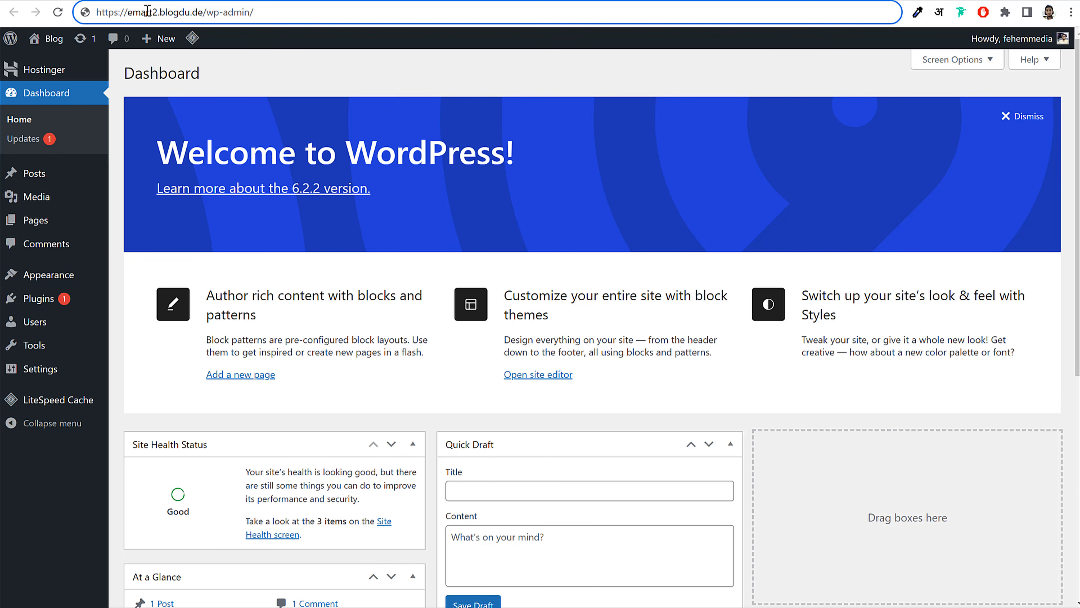
left_click_drag(157, 11, 407, 9)
left_click(407, 9)
left_click_drag(206, 12, 357, 5)
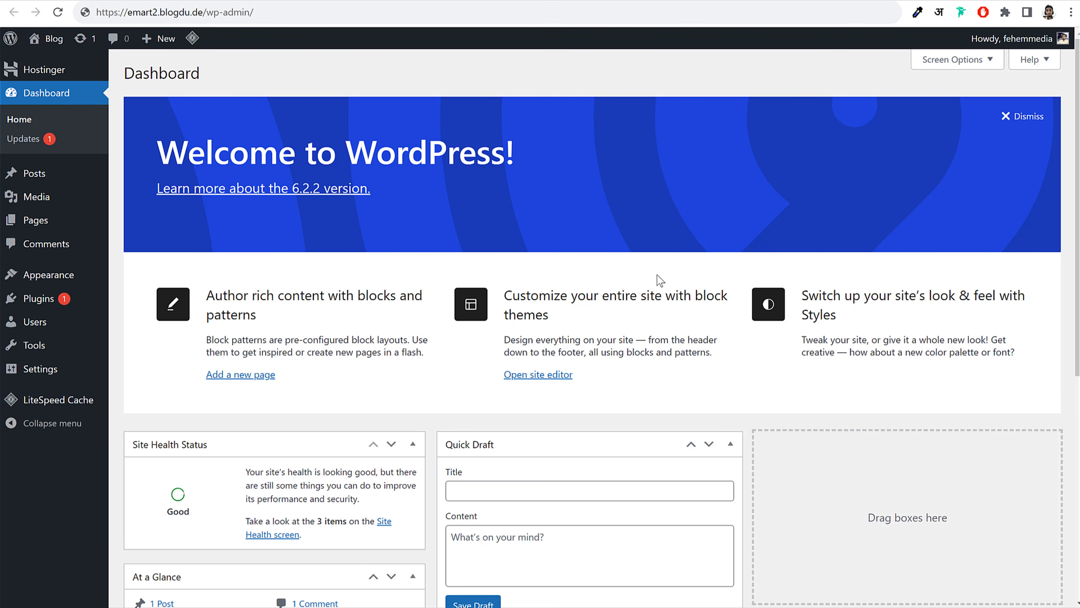
scroll(689, 279, "down", 2)
scroll(689, 280, "down", 8)
scroll(688, 275, "up", 10)
scroll(618, 293, "down", 6)
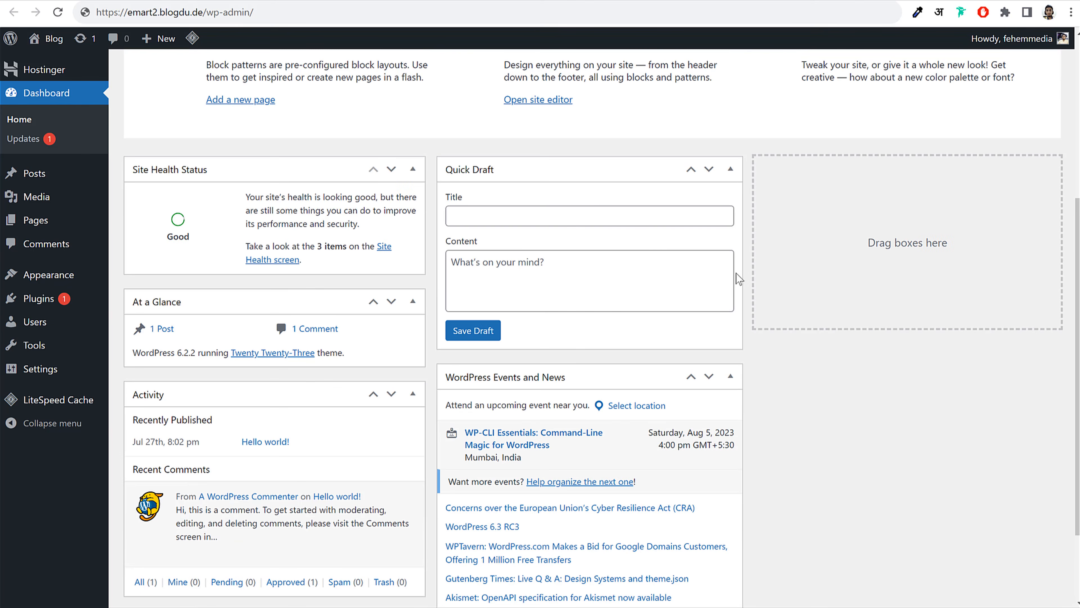
scroll(692, 367, "up", 6)
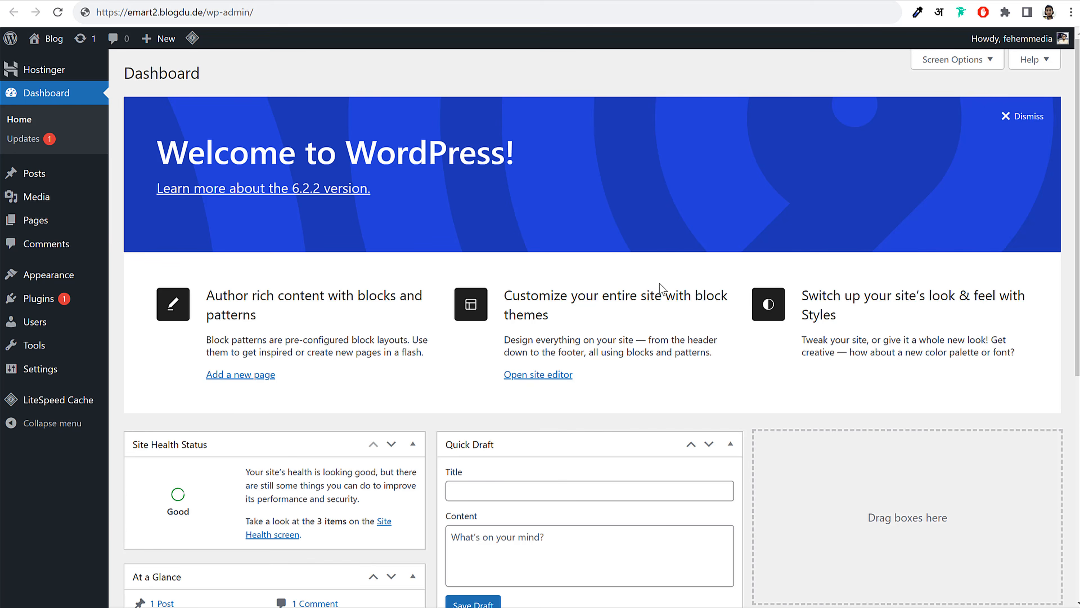
scroll(661, 287, "down", 6)
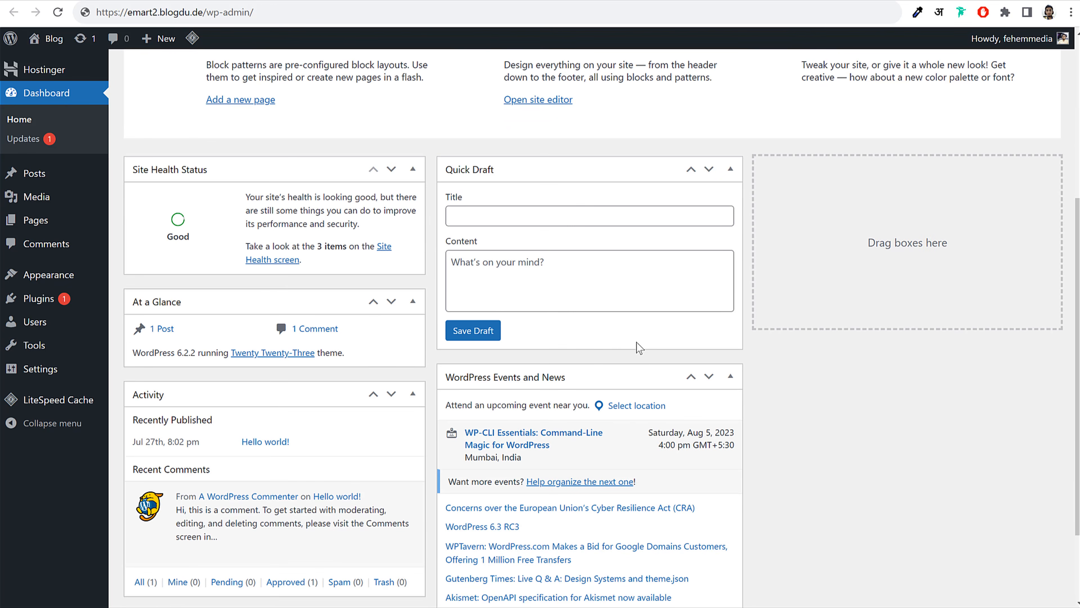
scroll(638, 347, "up", 6)
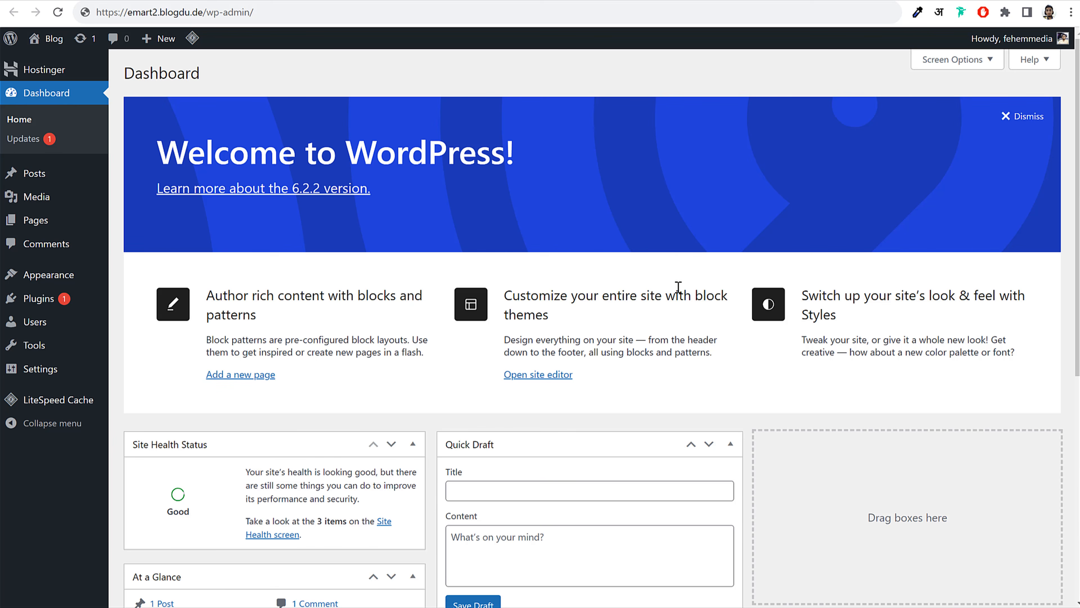
Hide the Site Health, At a Glance, Events, Welcome, Quick Draft and Activity boxes, then view Posts
left_click(949, 61)
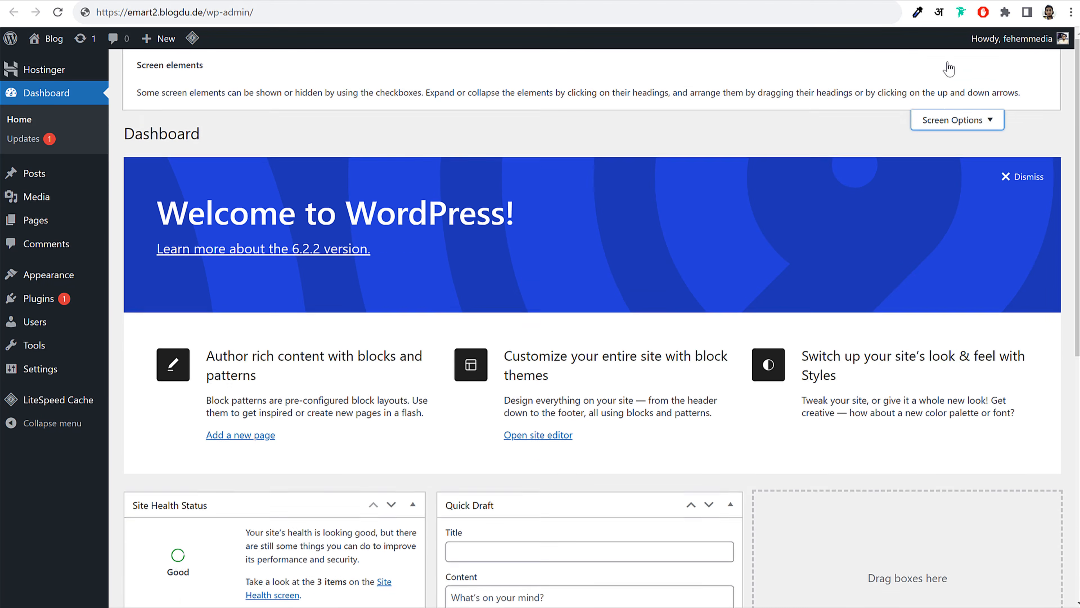
left_click(177, 121)
left_click(236, 121)
left_click(565, 120)
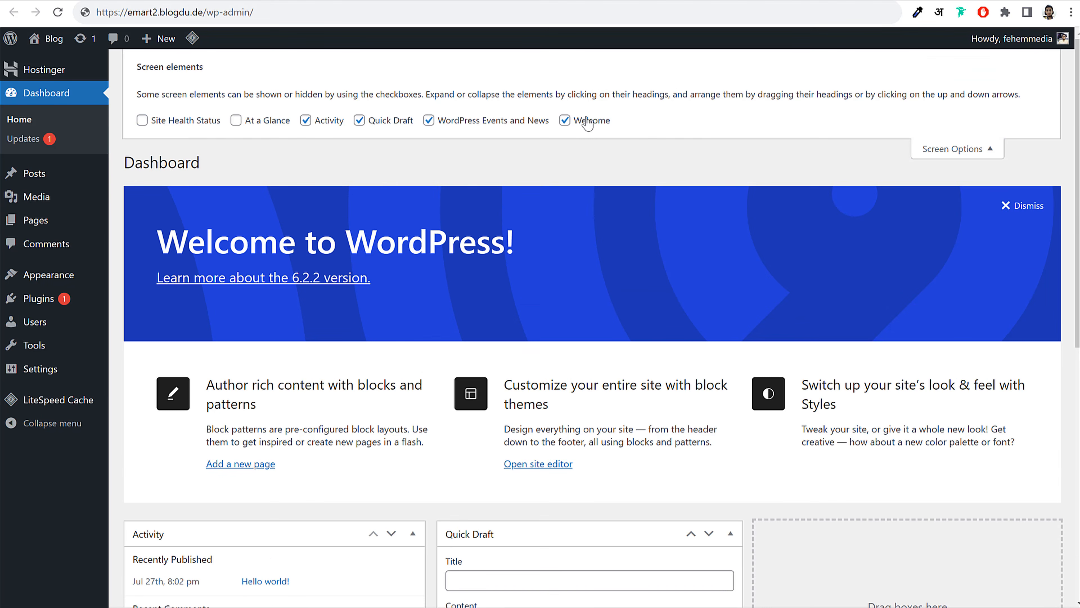
left_click(509, 121)
left_click(359, 121)
left_click(306, 120)
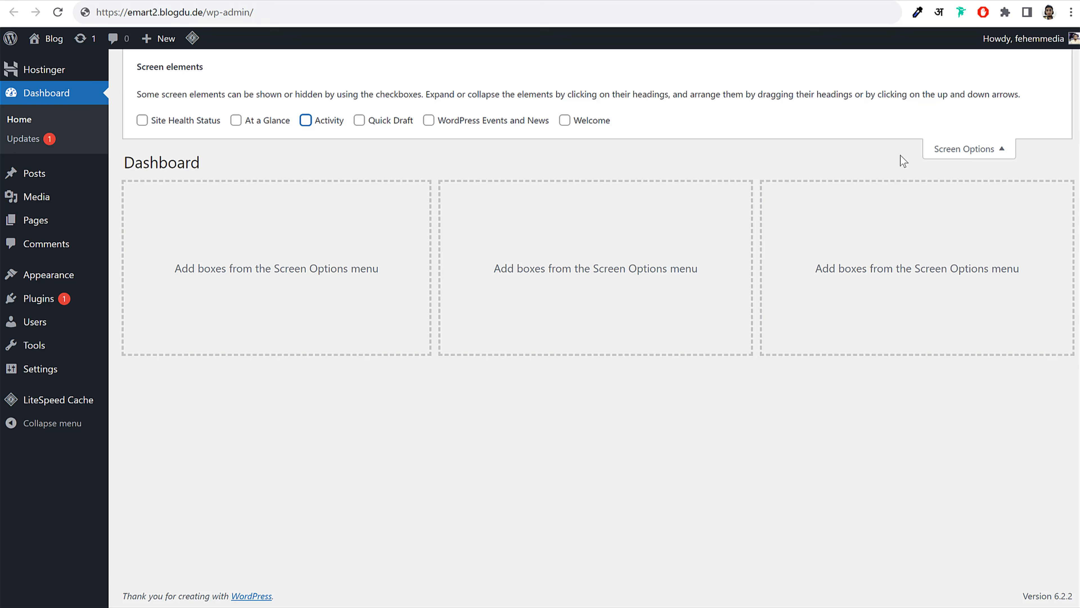
left_click(978, 150)
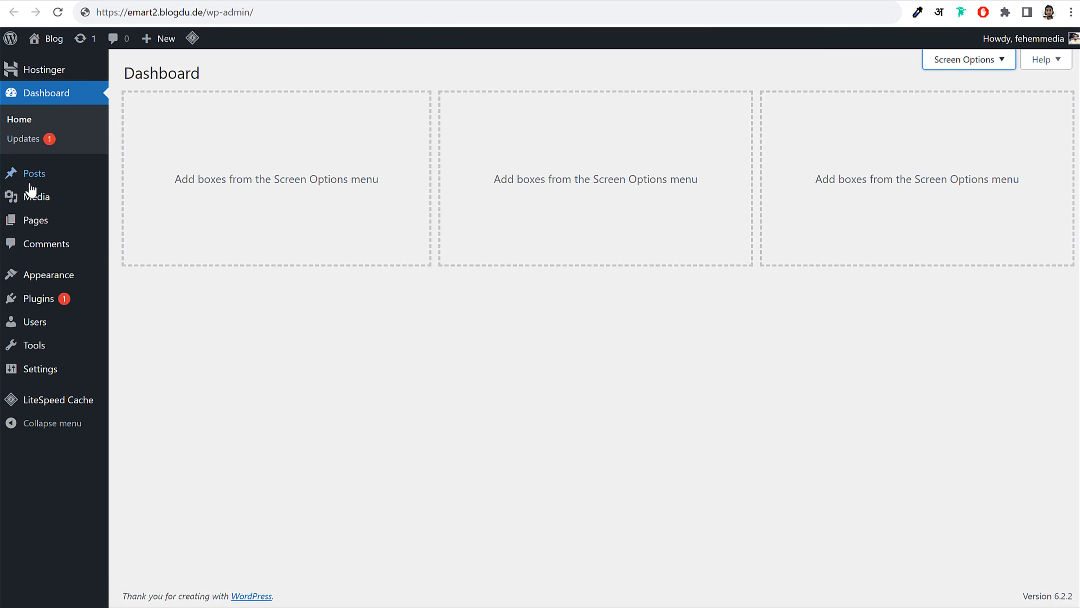
left_click(40, 177)
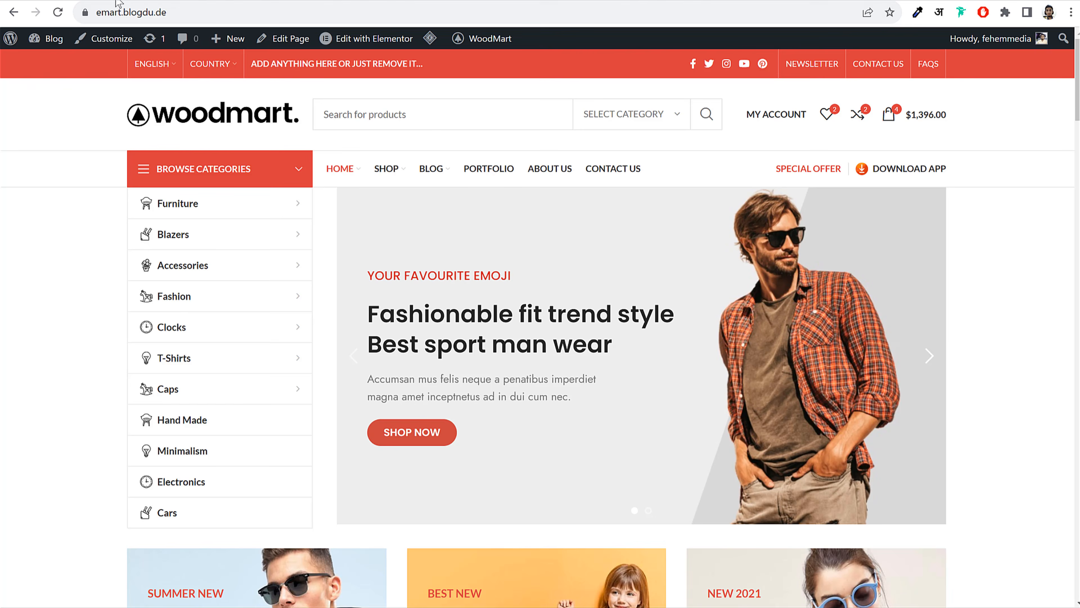
Browse the site's Media Library in the admin
scroll(582, 305, "down", 15)
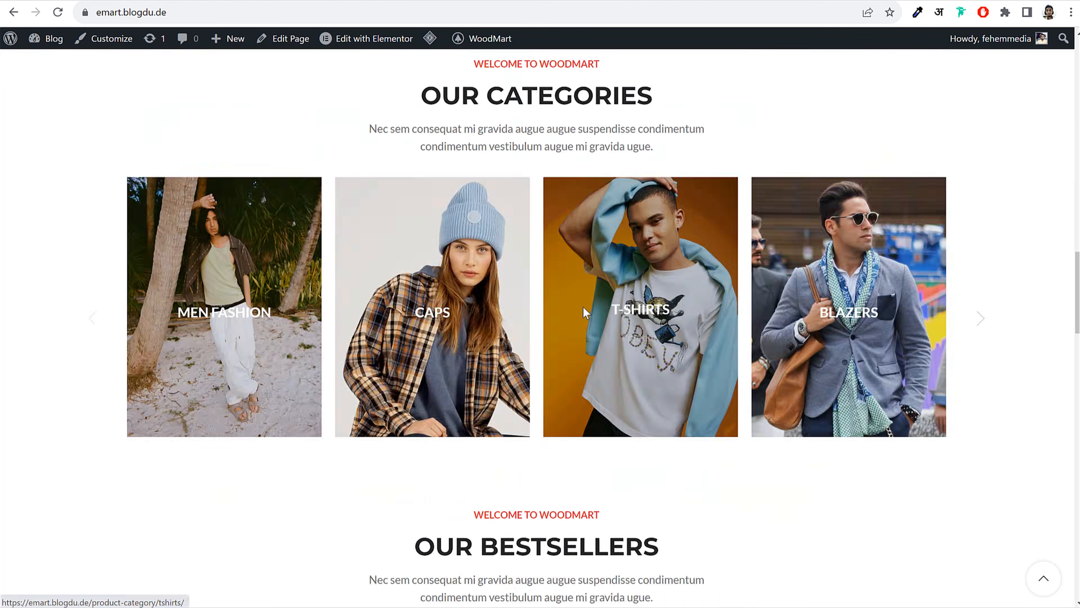
scroll(583, 306, "down", 7)
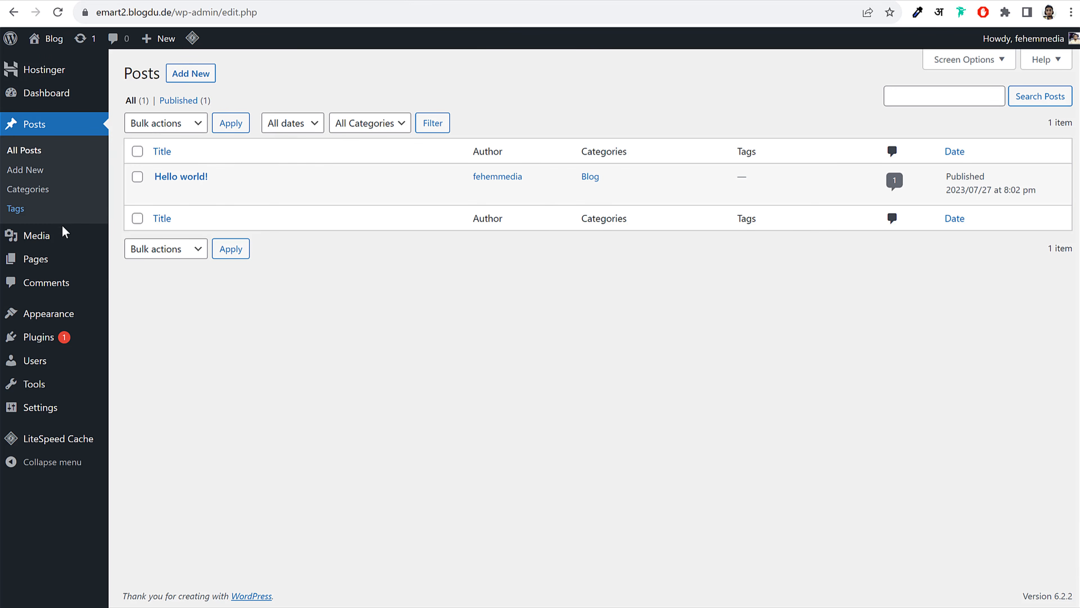
left_click(53, 235)
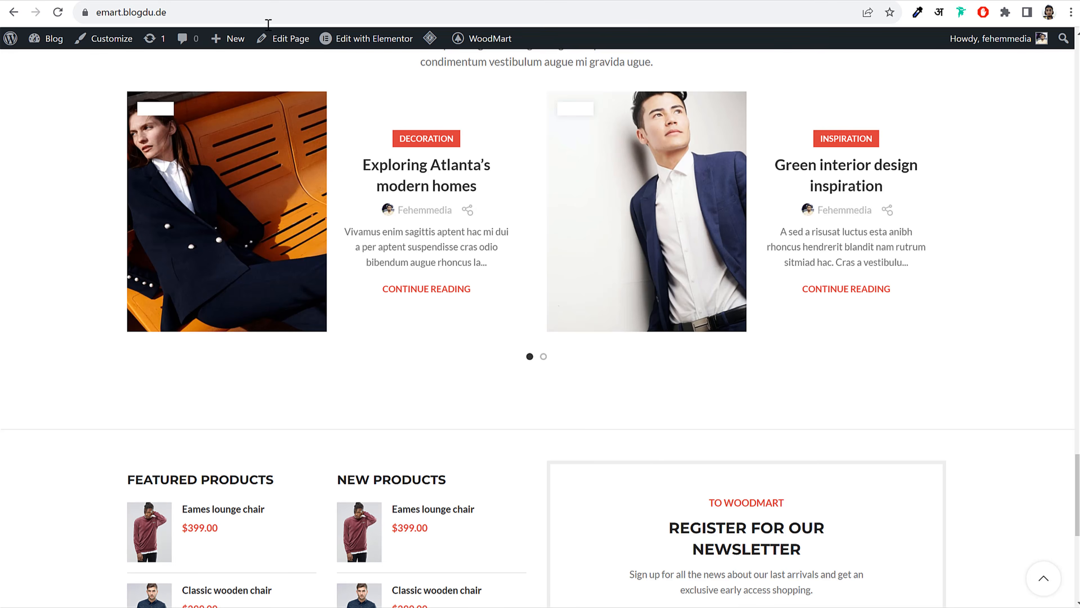
scroll(481, 255, "down", 6)
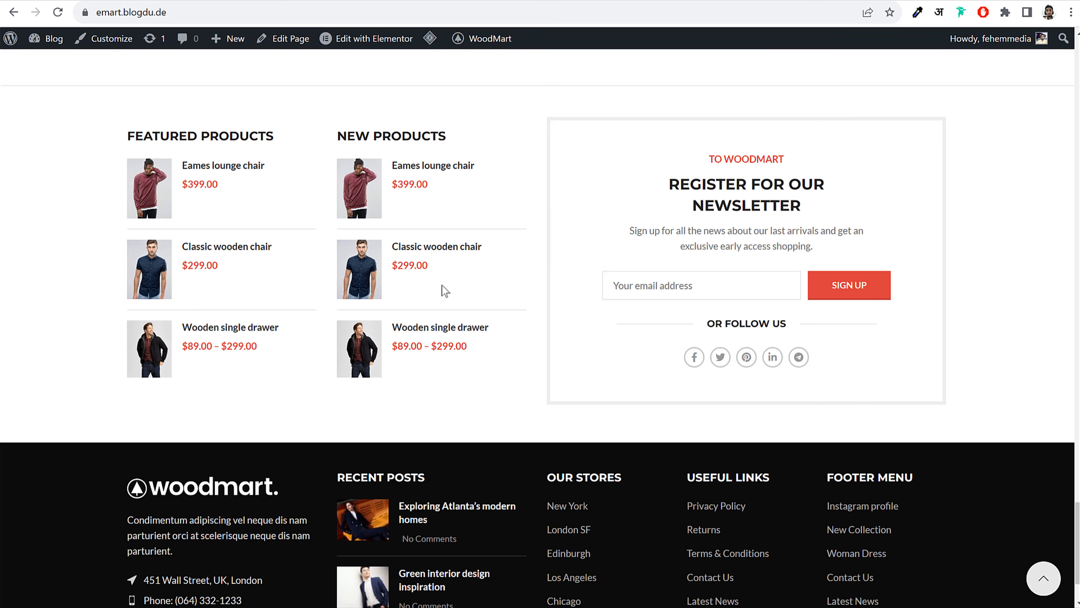
scroll(386, 319, "up", 1)
scroll(386, 319, "up", 15)
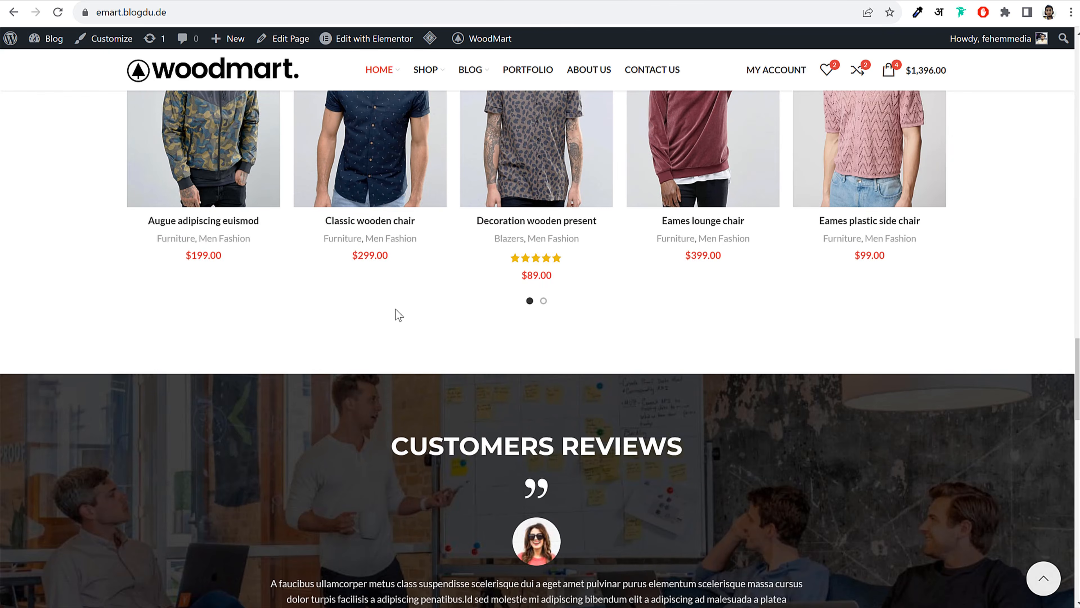
scroll(695, 289, "up", 15)
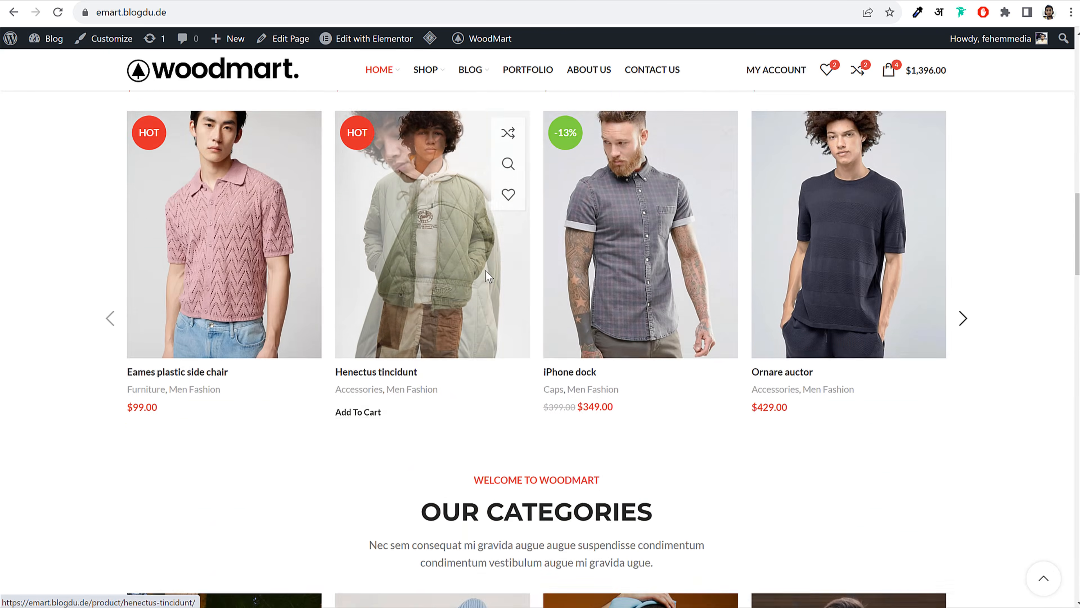
scroll(479, 256, "up", 3)
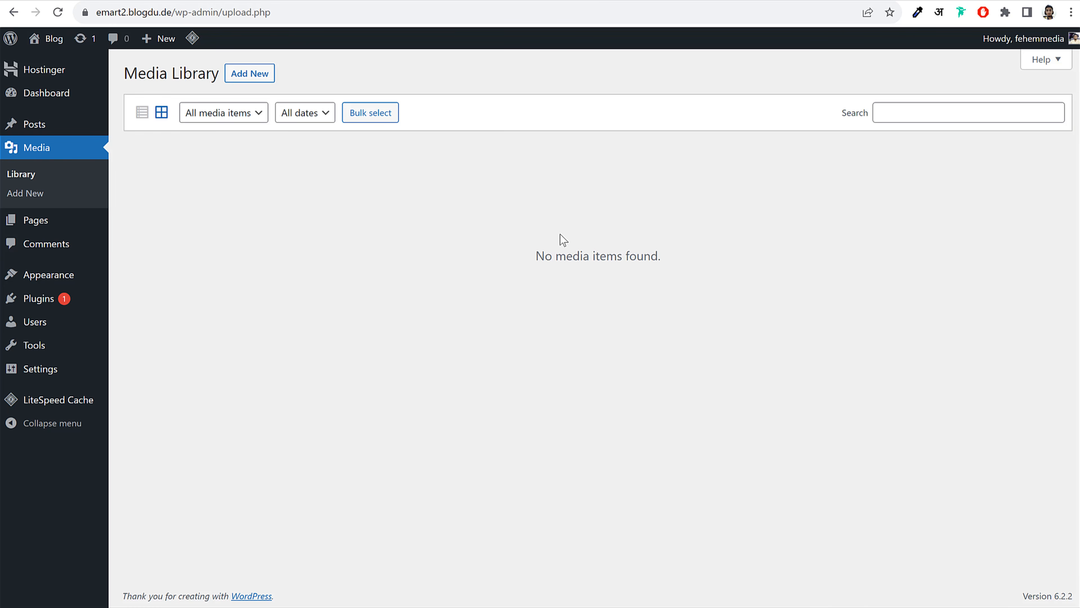
Open the Pages and Comments screens, comparing each with the WoodMart demo storefront
left_click(36, 218)
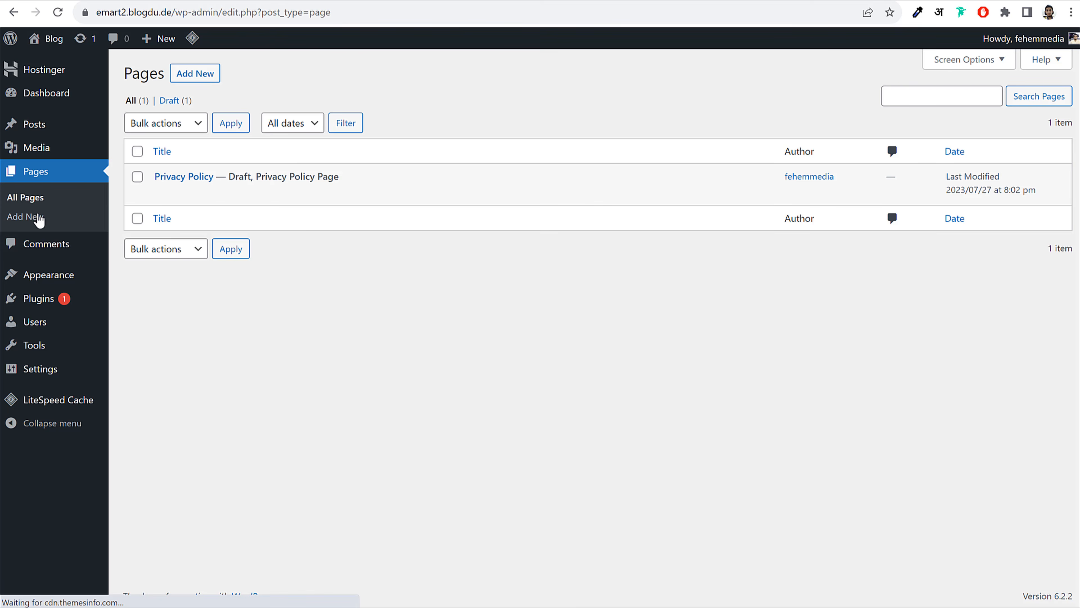
left_click(107, 0)
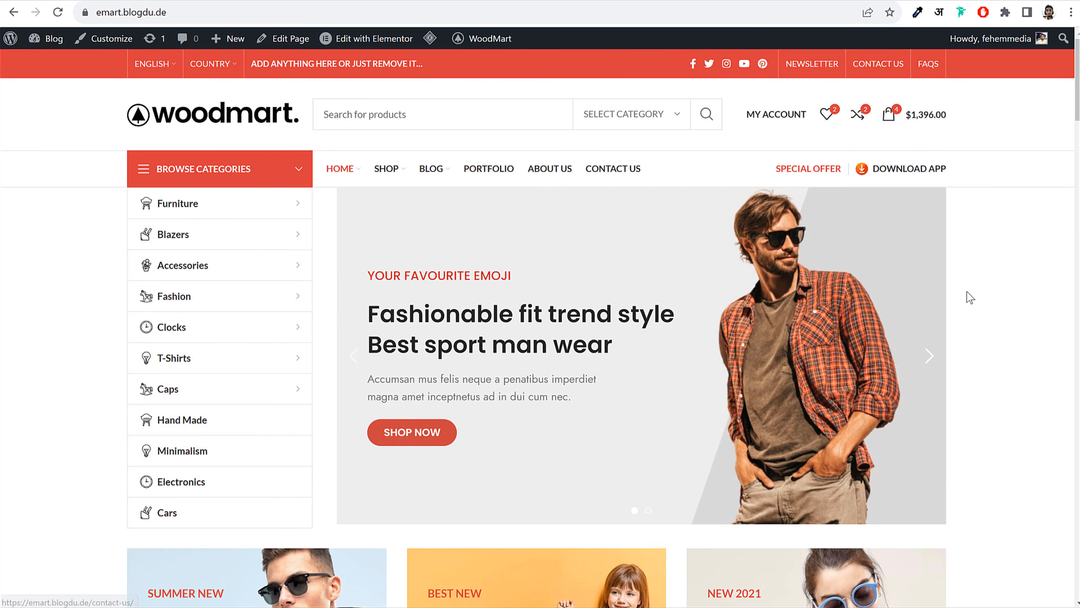
scroll(971, 297, "down", 10)
scroll(971, 300, "up", 7)
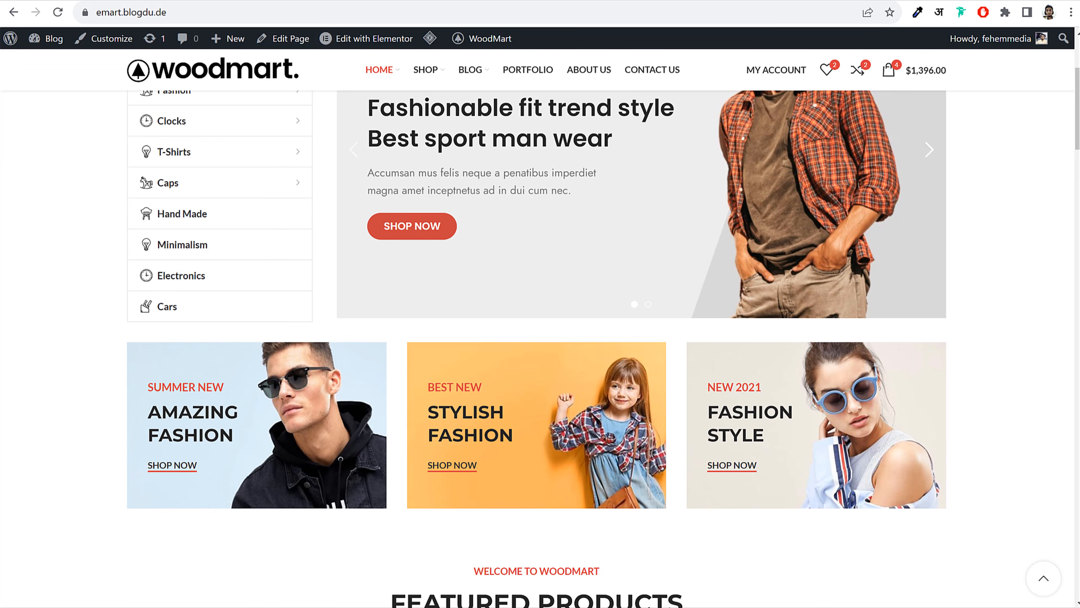
left_click(239, 1)
left_click(57, 246)
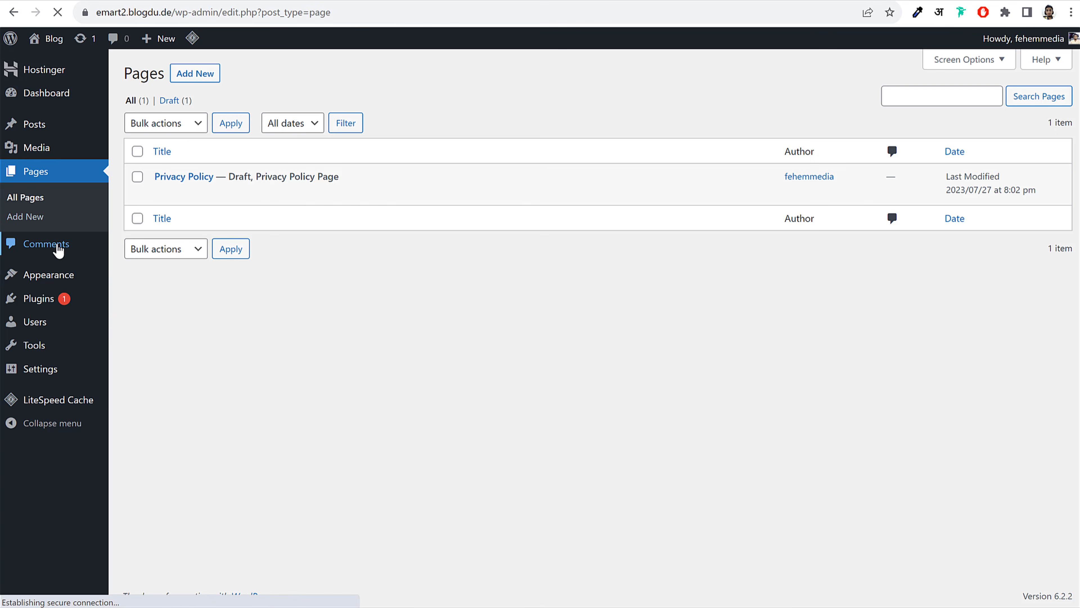
left_click(266, 1)
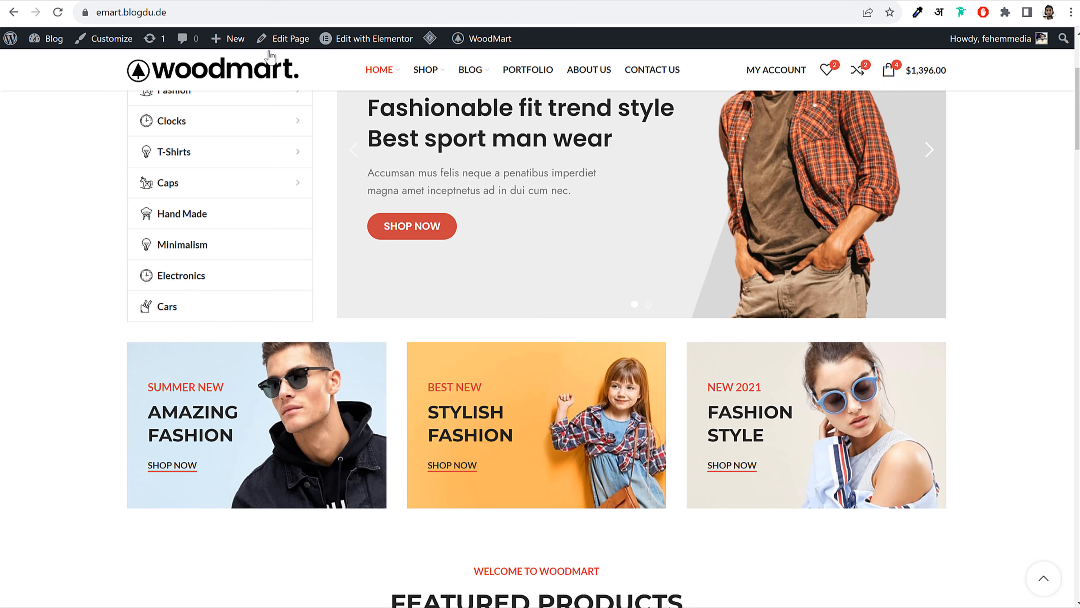
scroll(478, 248, "down", 14)
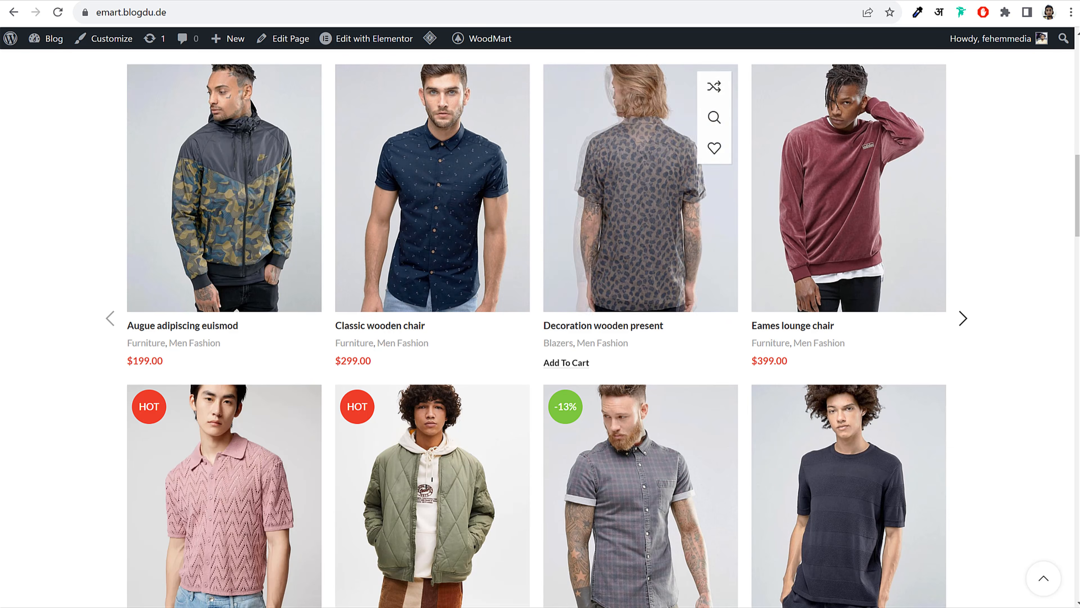
left_click(369, 1)
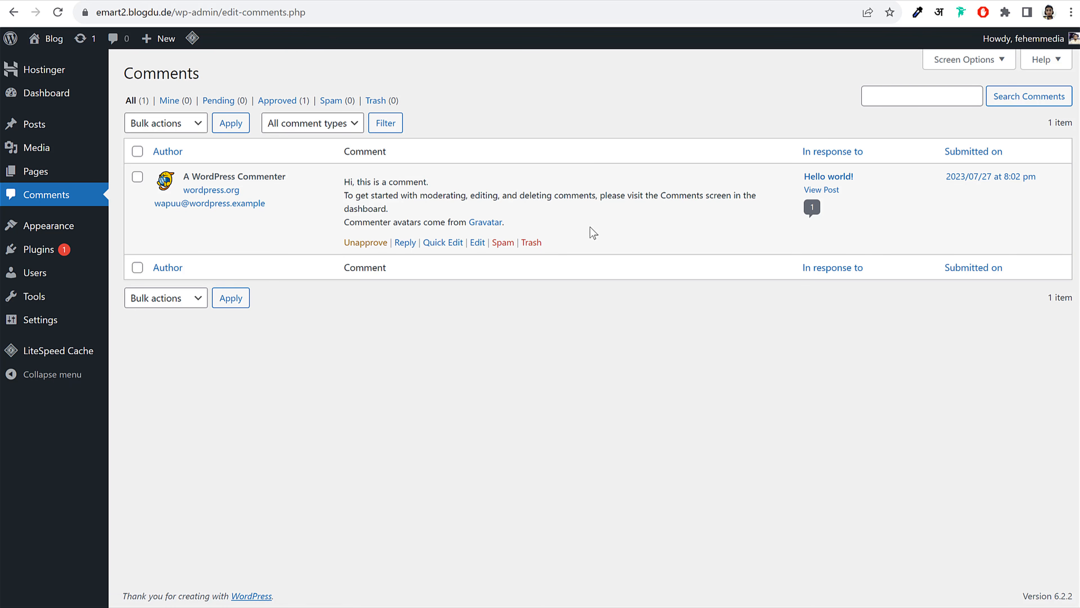
Open Appearance > Themes and view the live blog in a new tab
left_click(56, 230)
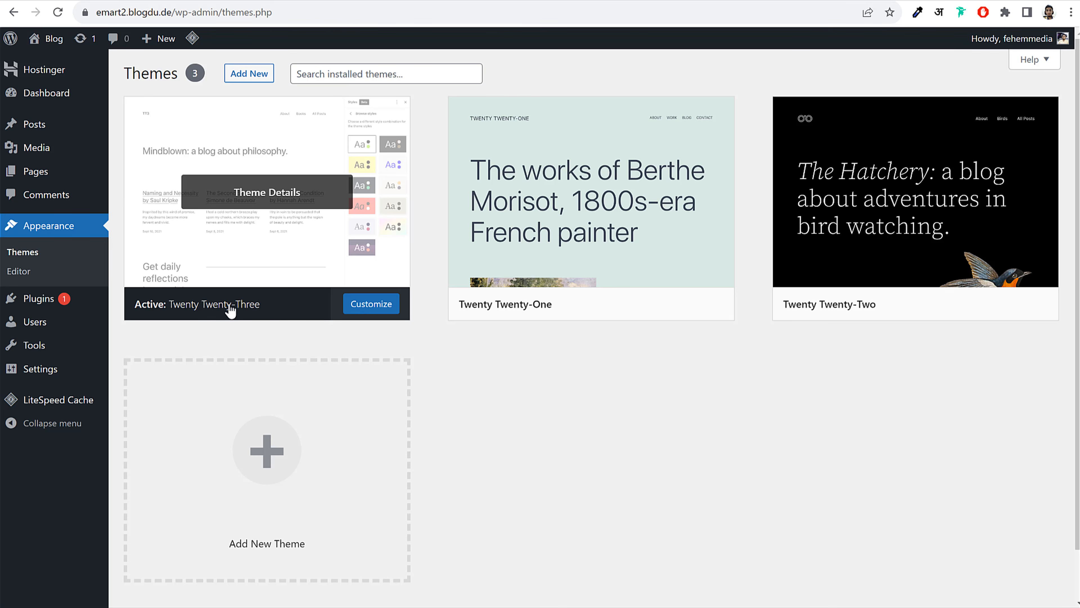
right_click(54, 39)
left_click(366, 35)
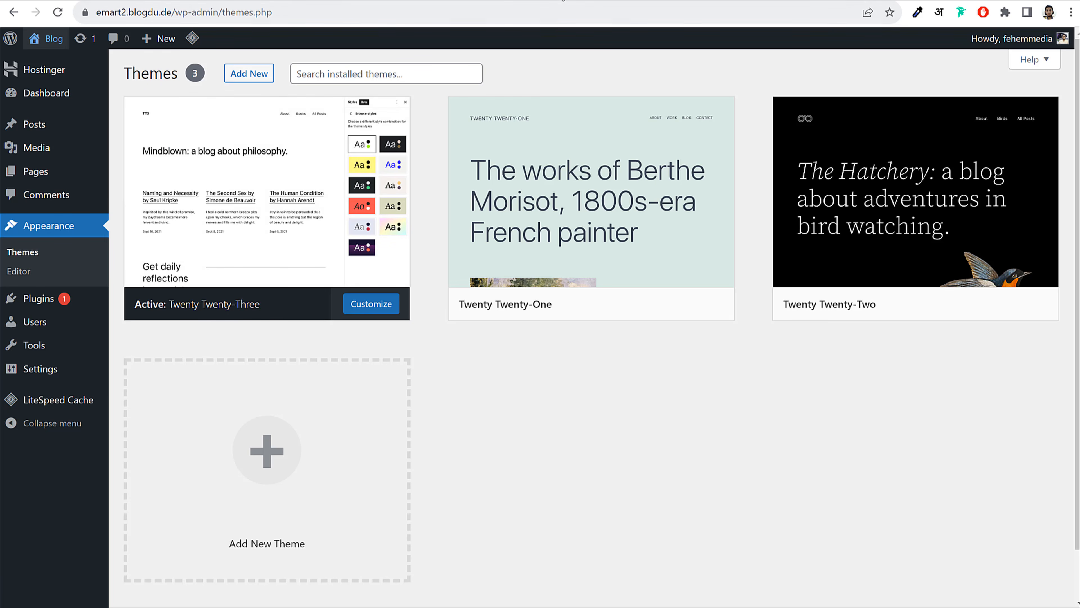
left_click(562, 0)
scroll(624, 271, "down", 5)
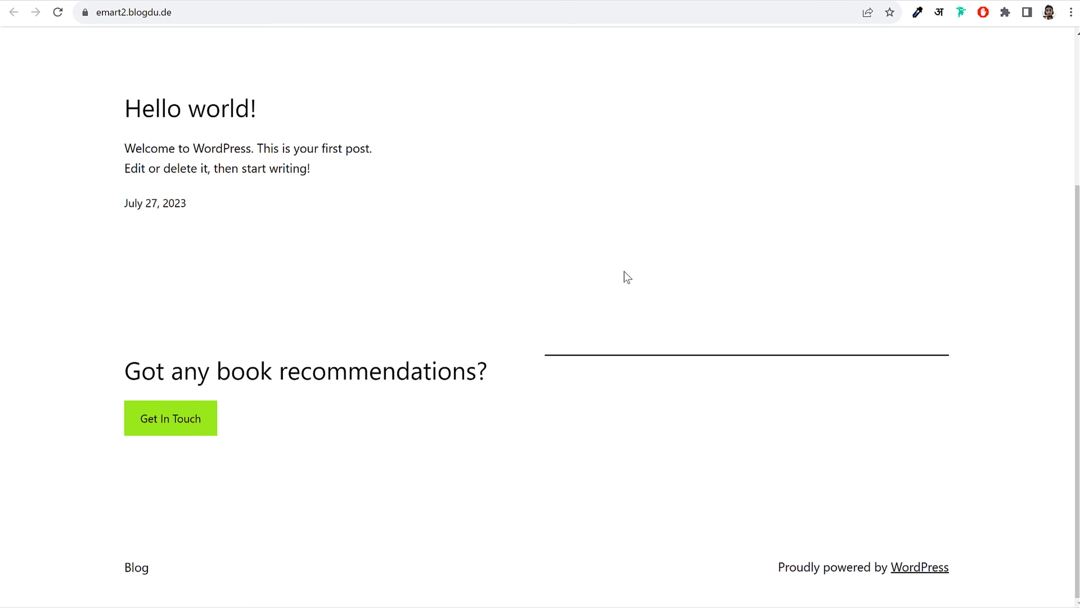
scroll(627, 277, "up", 5)
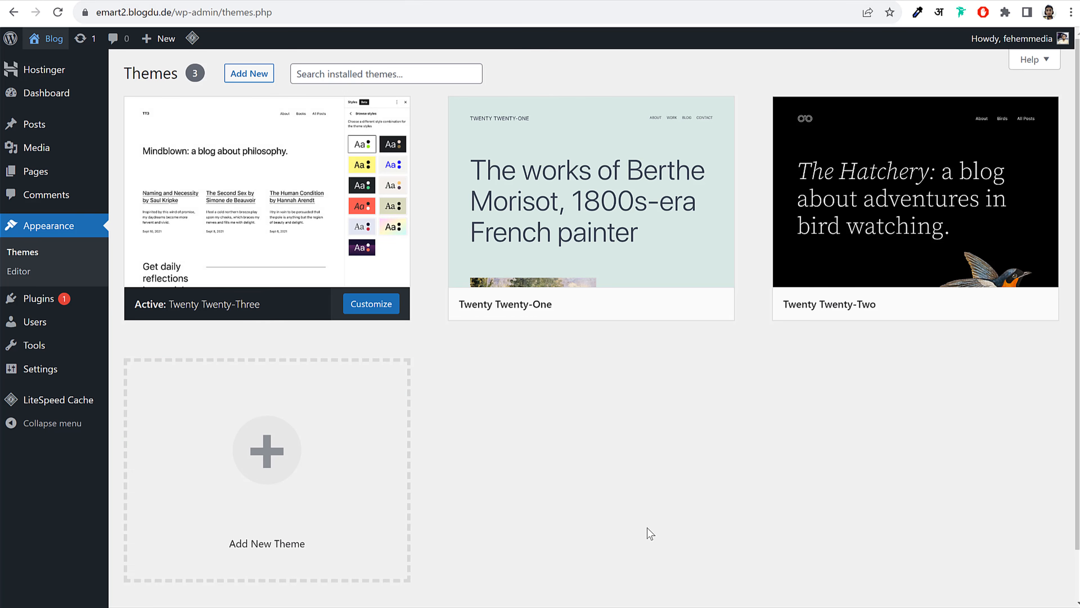
mouse_move(843, 283)
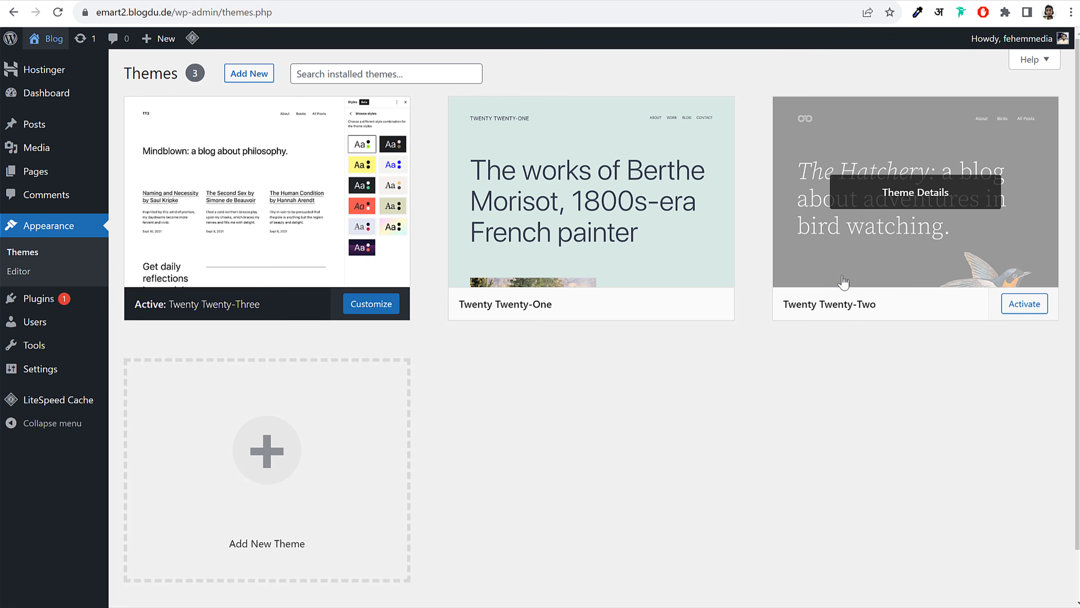
Activate the Twenty Twenty-Two theme and preview the live site with it
left_click(1026, 305)
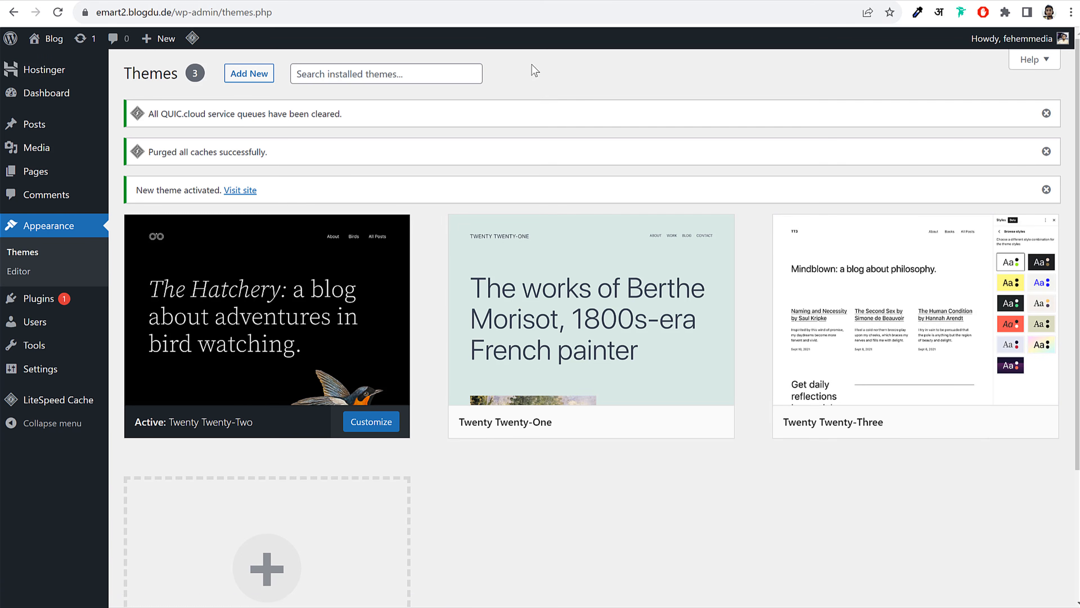
left_click(564, 1)
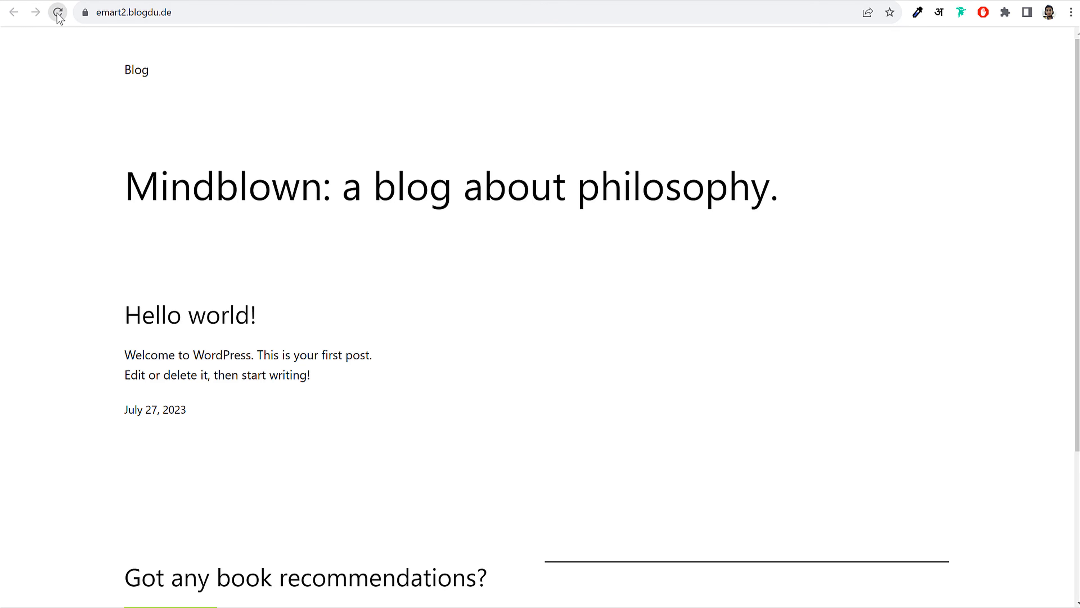
scroll(958, 416, "down", 5)
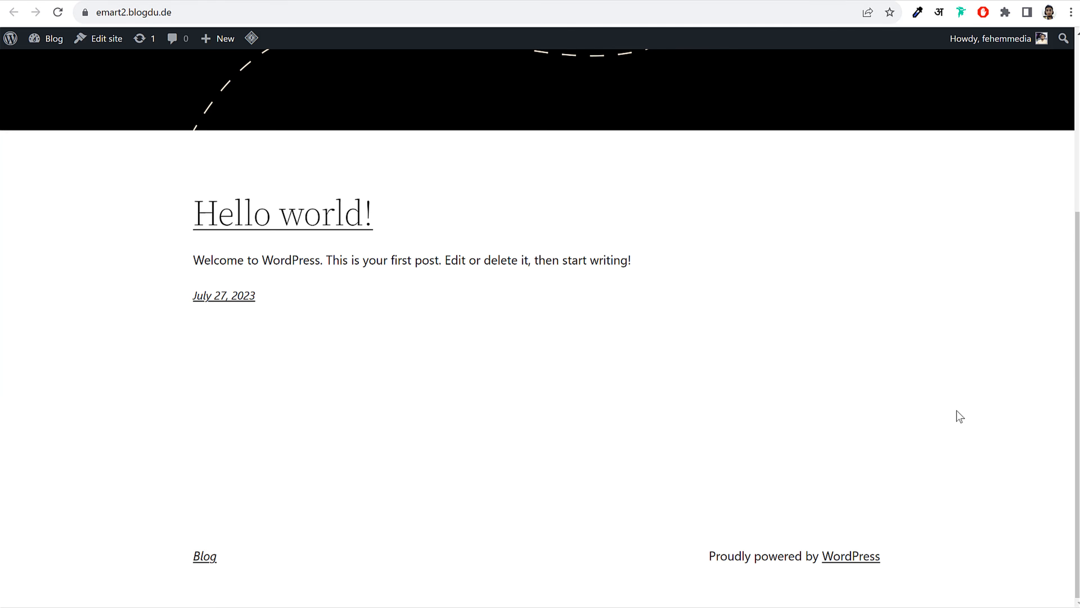
scroll(958, 416, "up", 5)
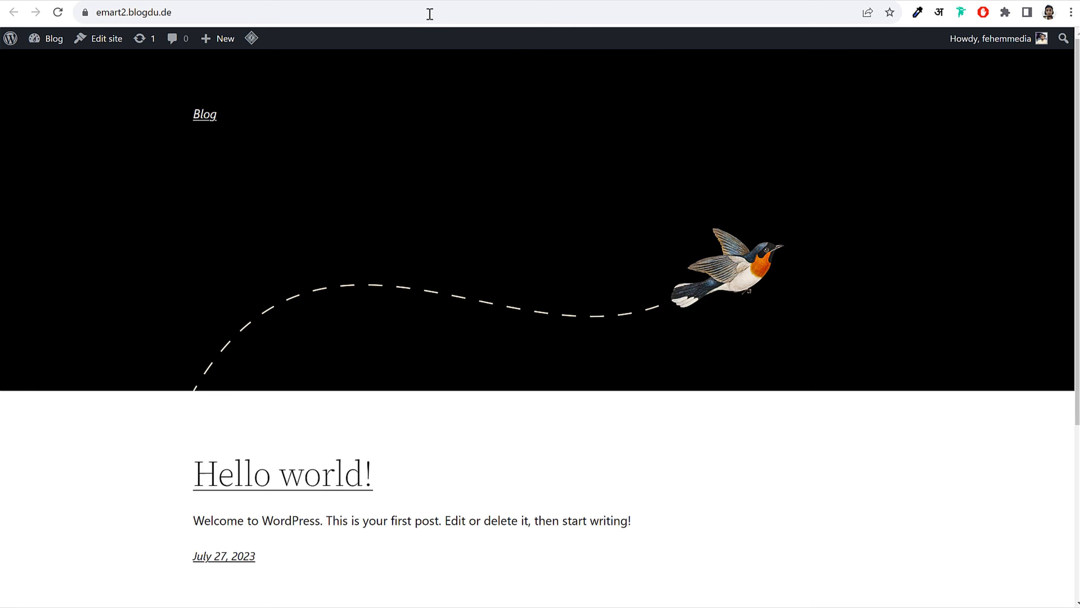
left_click(468, 0)
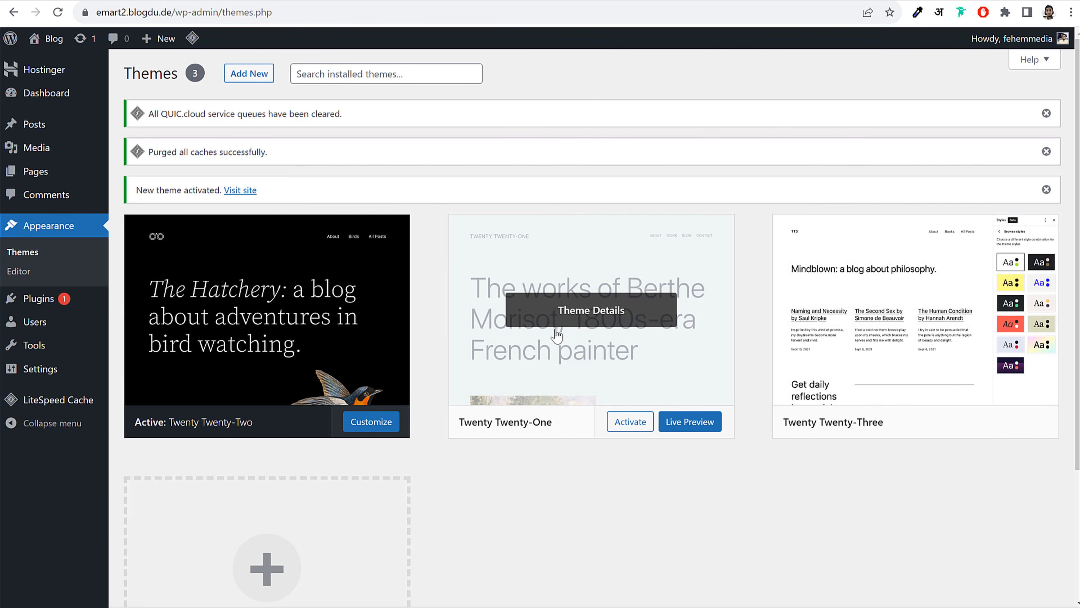
Delete the Twenty Twenty-One and Twenty Twenty-Three themes
left_click(589, 322)
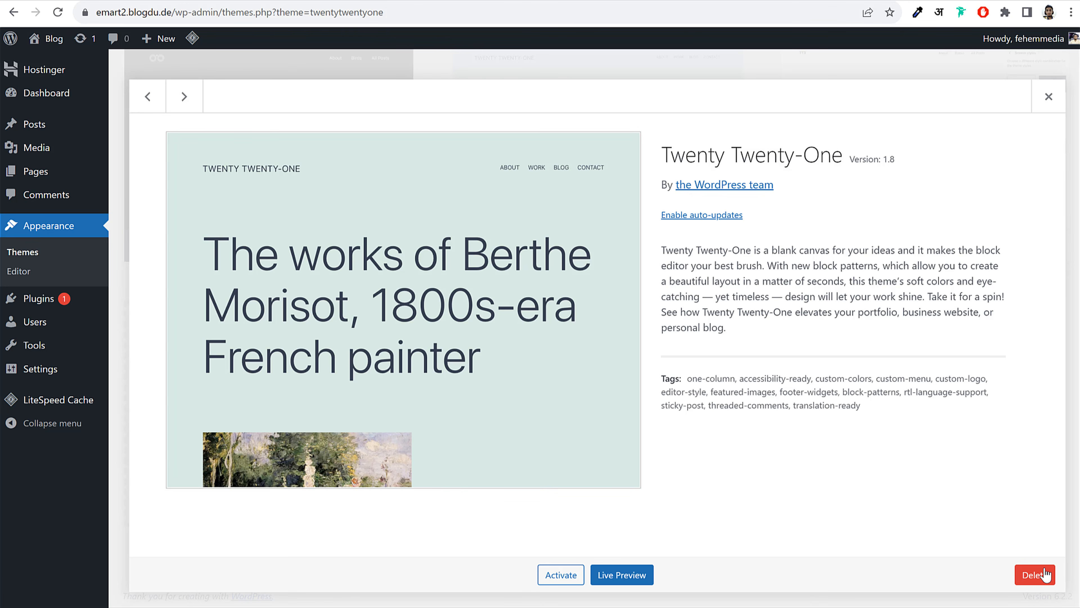
left_click(1035, 576)
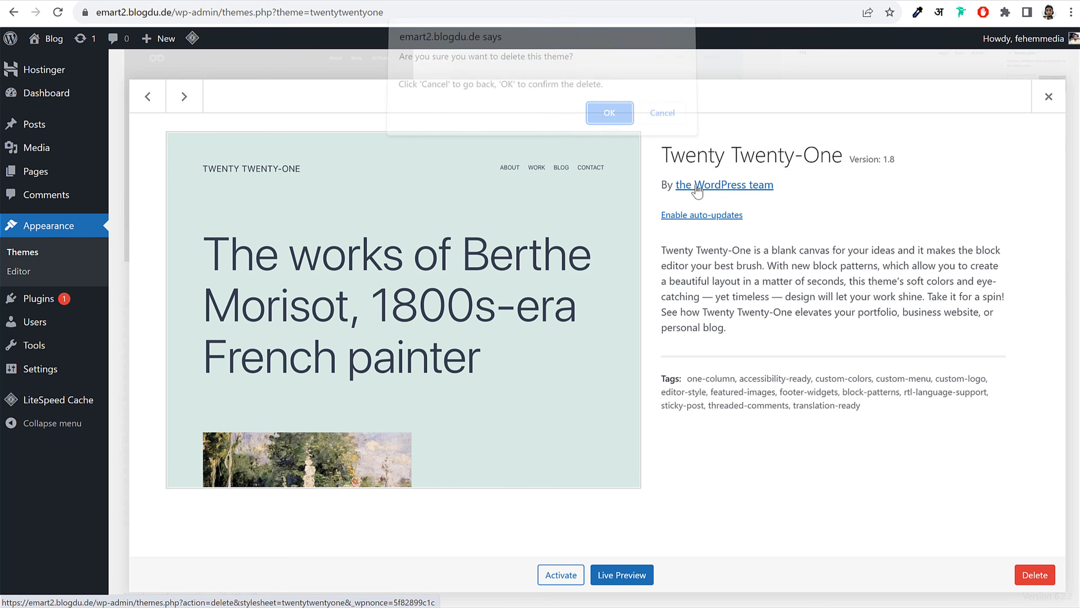
left_click(614, 119)
left_click(612, 263)
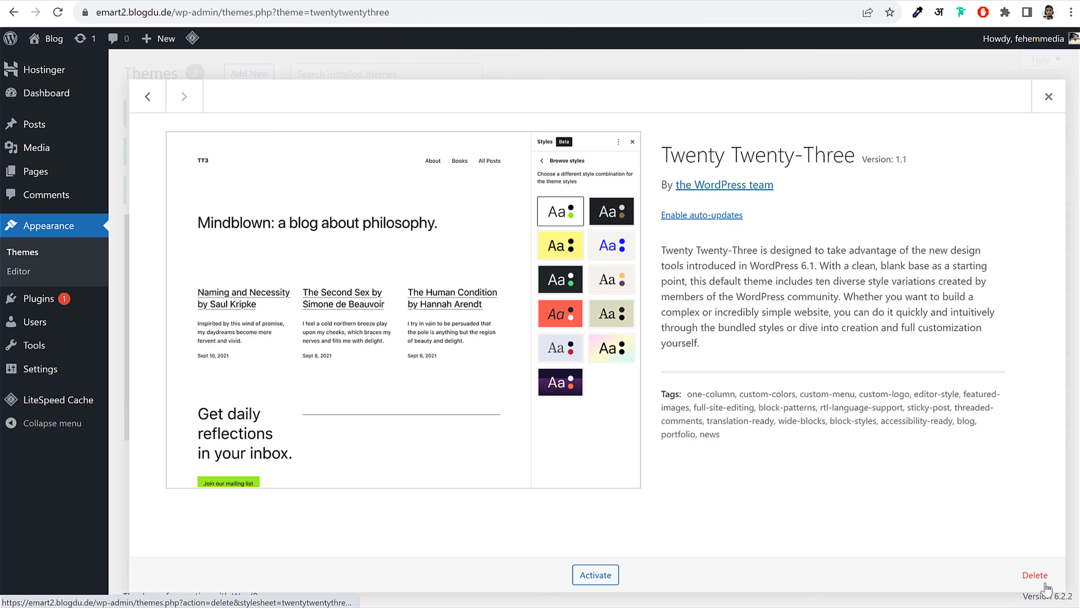
left_click(1028, 574)
left_click(608, 112)
scroll(604, 200, "down", 3)
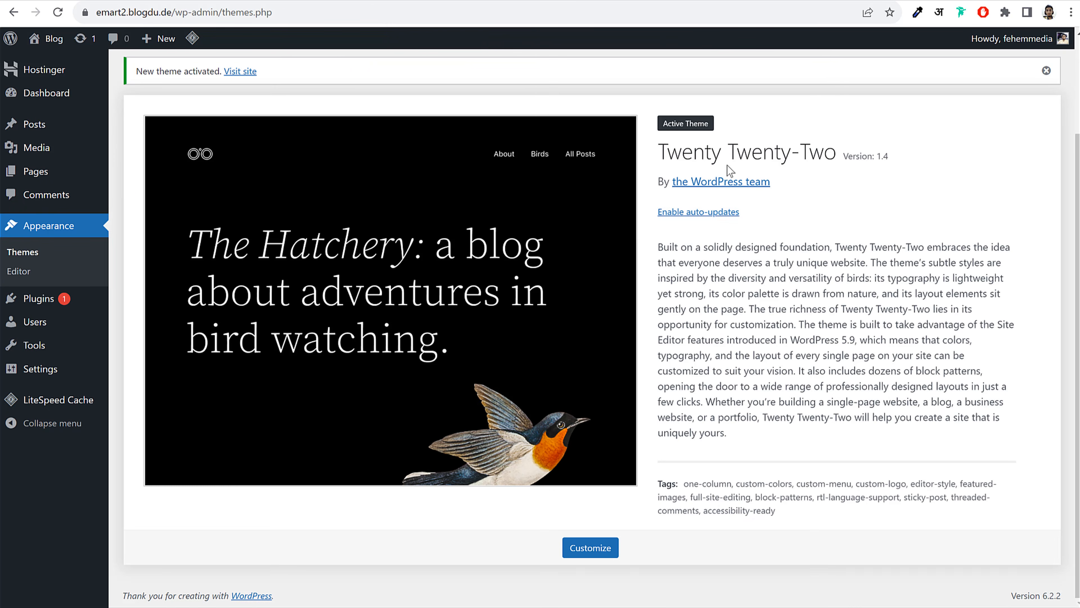
left_click_drag(655, 157, 825, 145)
left_click(825, 145)
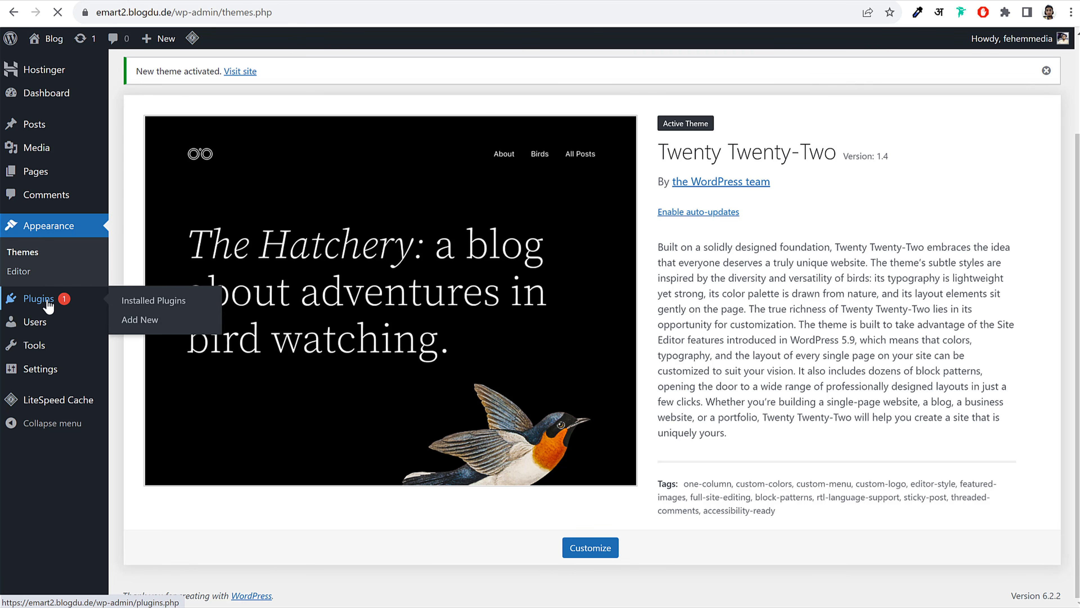
Open the installed Plugins list, then scroll through the blog's Twenty Twenty-Two front page
left_click(45, 307)
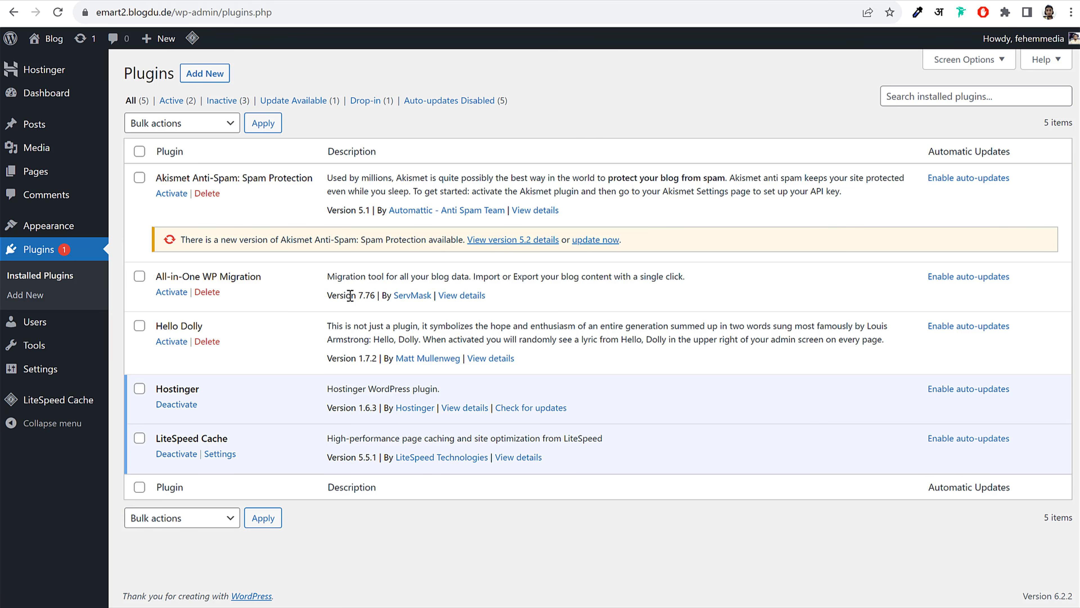
left_click(734, 1)
scroll(893, 323, "down", 5)
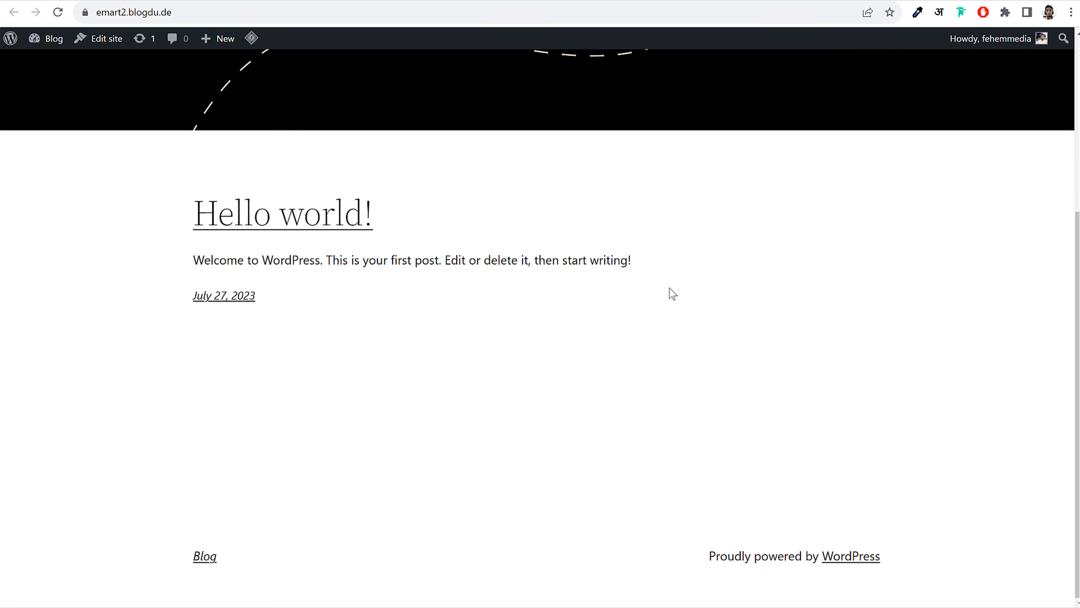
scroll(697, 294, "up", 5)
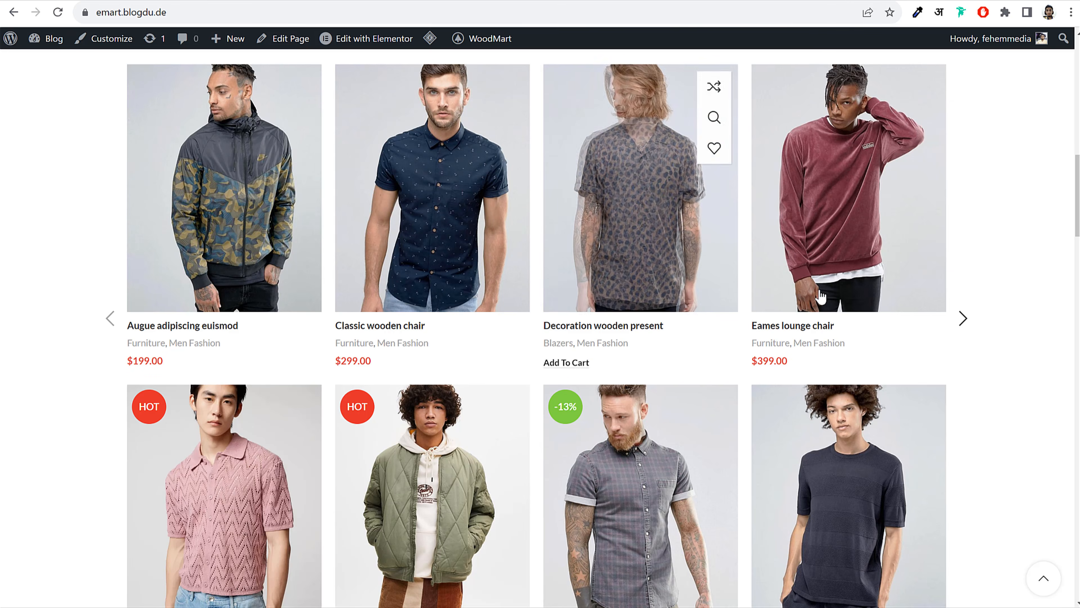
scroll(859, 317, "up", 5)
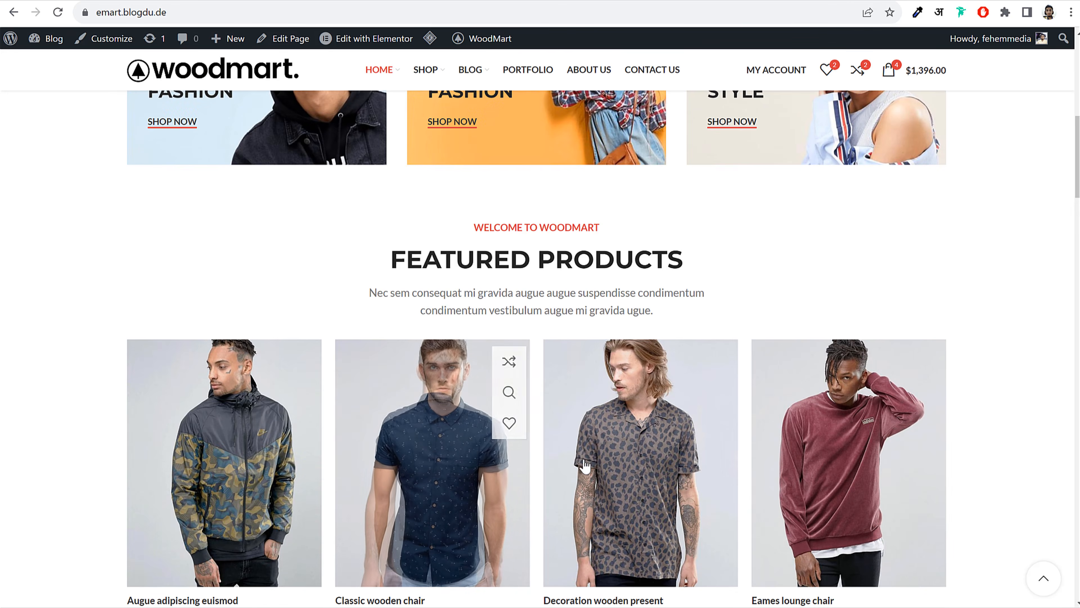
scroll(738, 423, "down", 5)
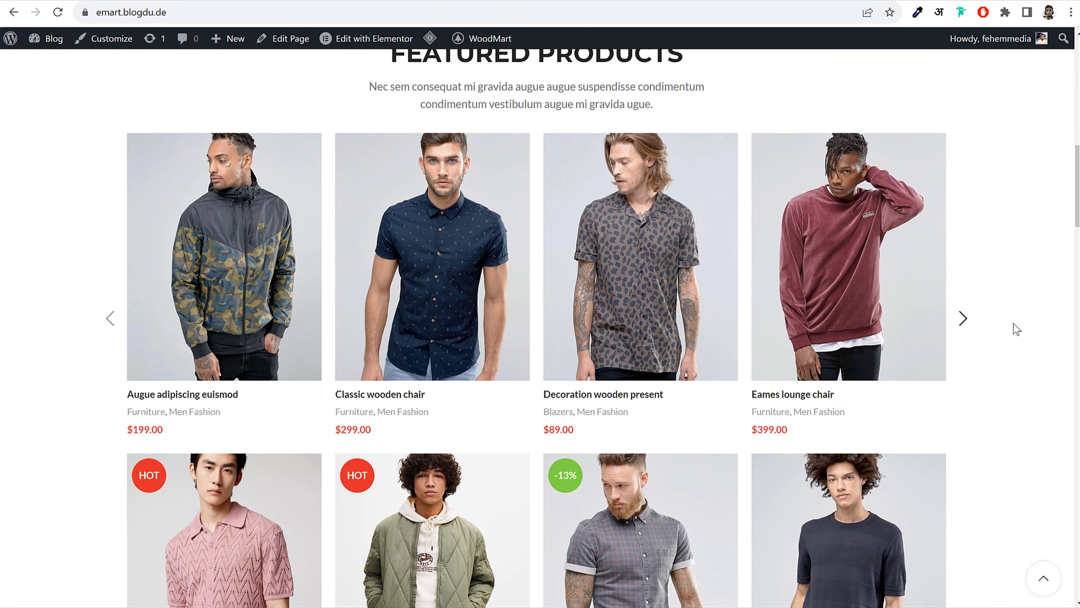
scroll(1006, 338, "up", 10)
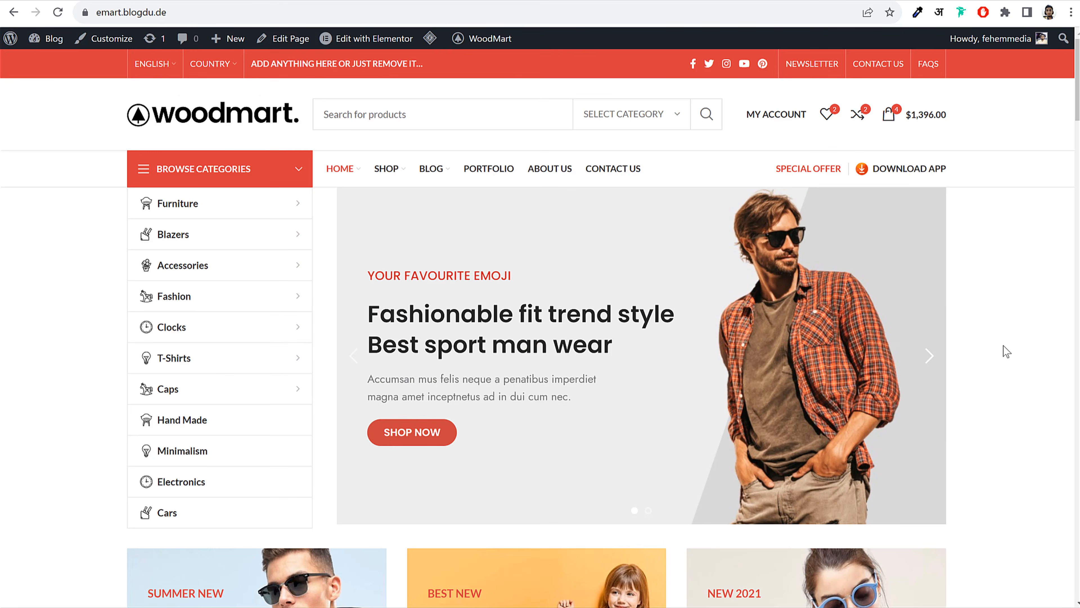
Back on Installed Plugins, deactivate the Hostinger plugin
left_click(415, 1)
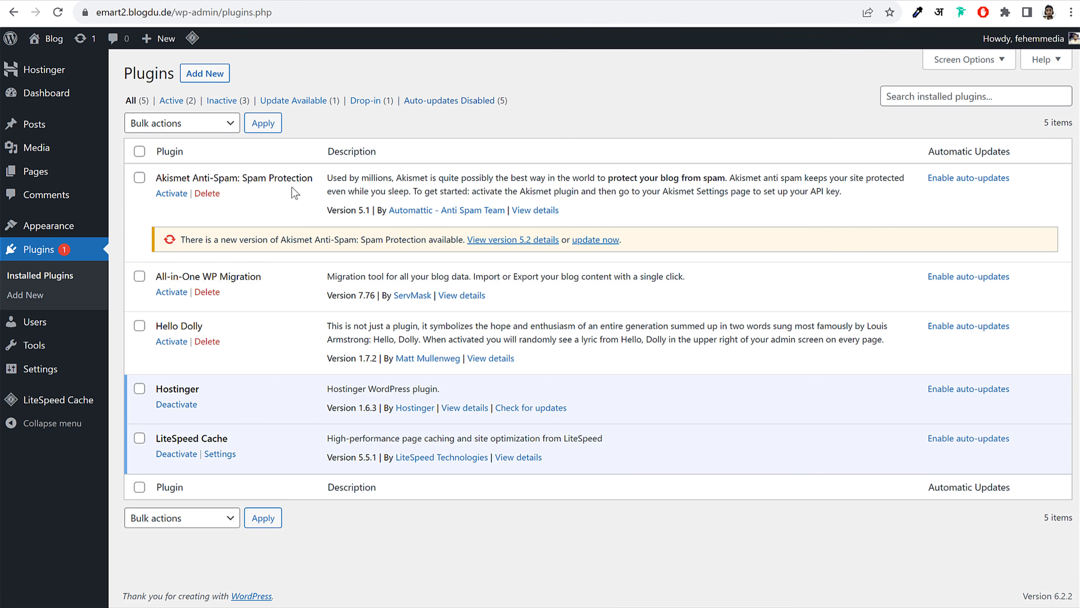
left_click(188, 406)
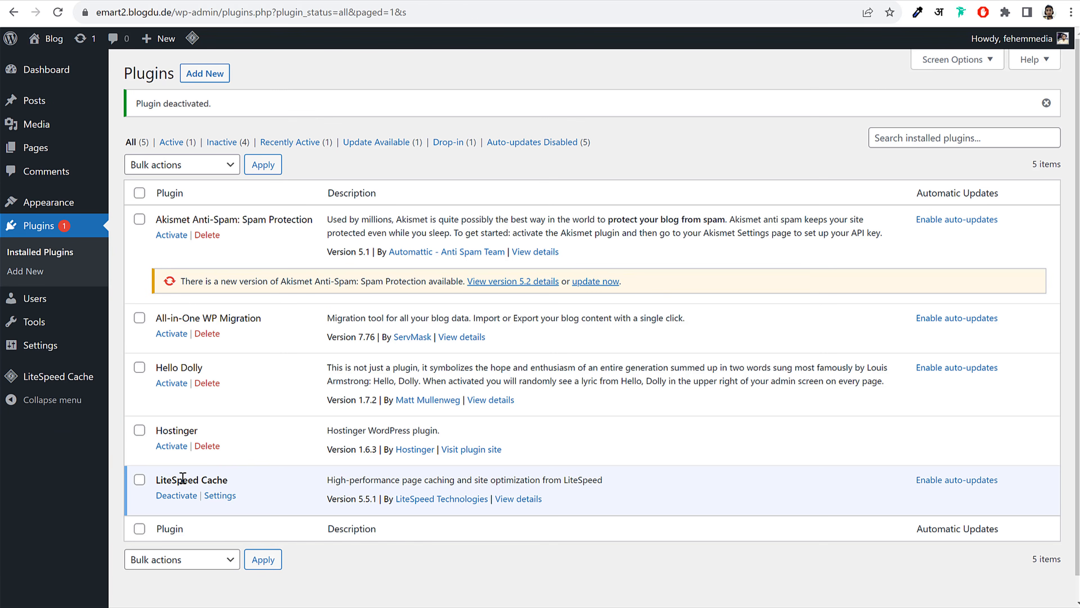
left_click_drag(159, 480, 256, 477)
left_click(255, 477)
Delete Akismet, All-in-One WP Migration, Hello Dolly and Hostinger, confirming each deletion
left_click(212, 239)
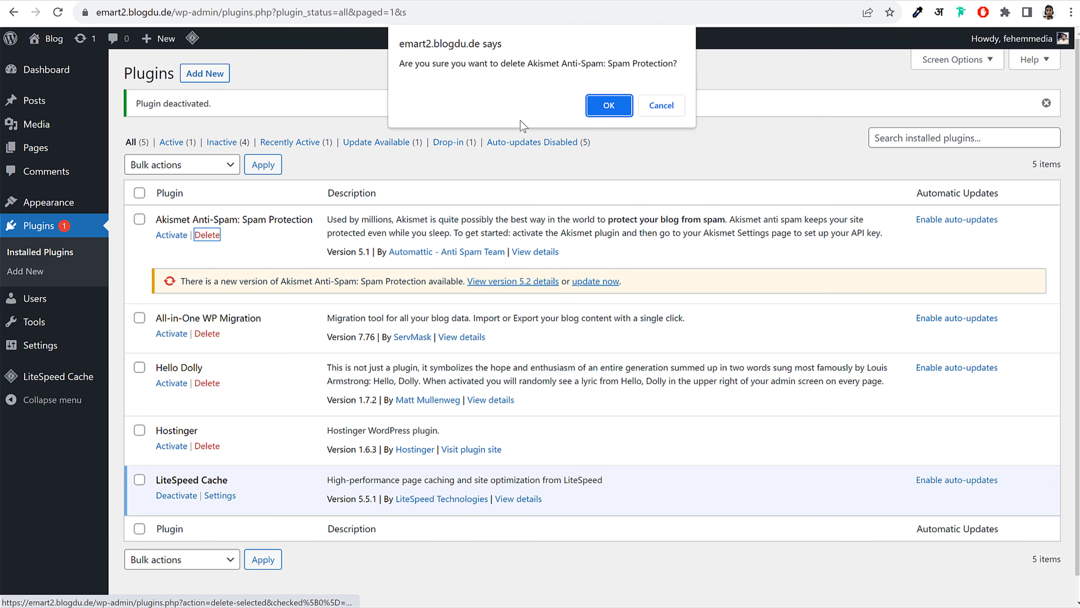
key("Return")
left_click(207, 262)
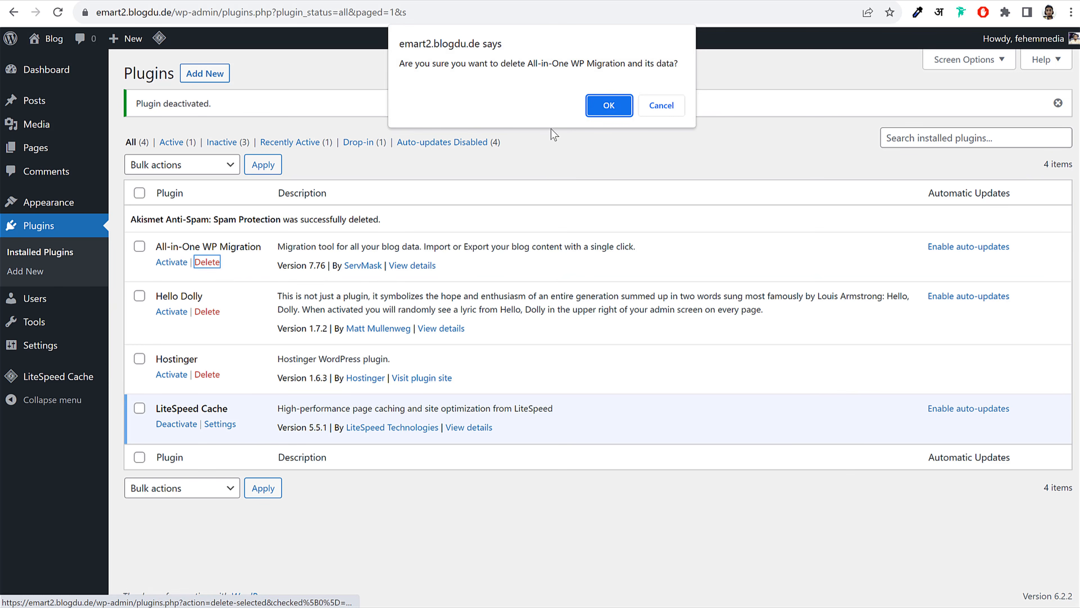
key("Return")
left_click(207, 289)
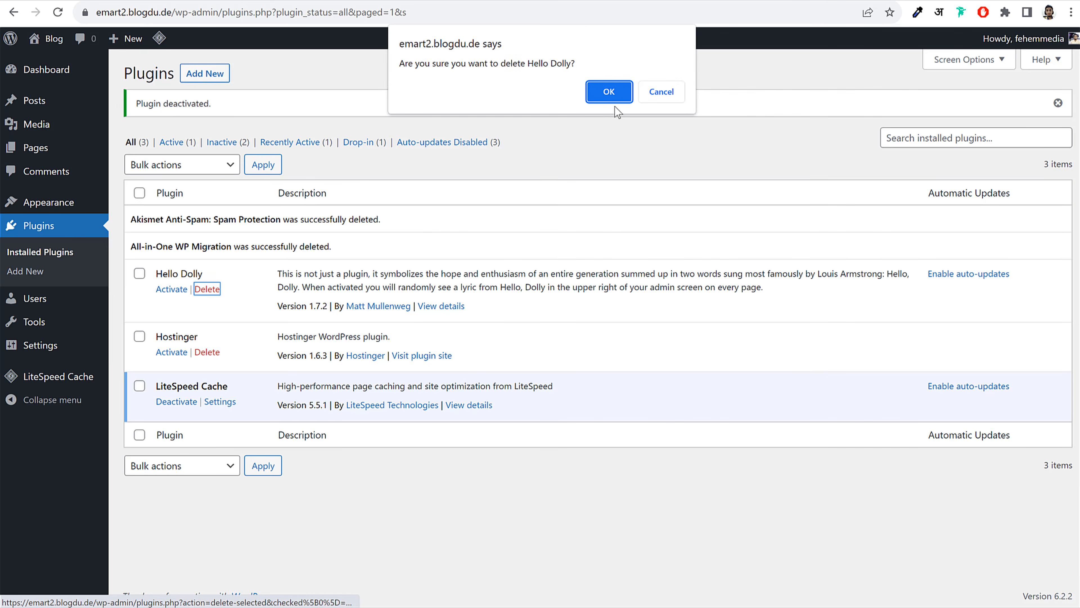
key("Return")
left_click(207, 316)
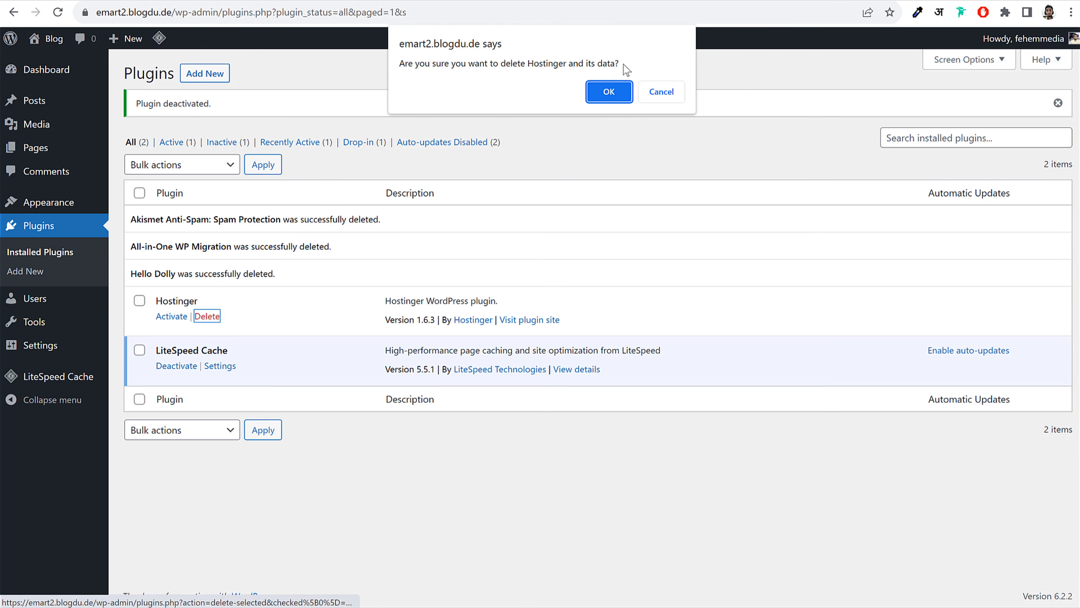
left_click(608, 92)
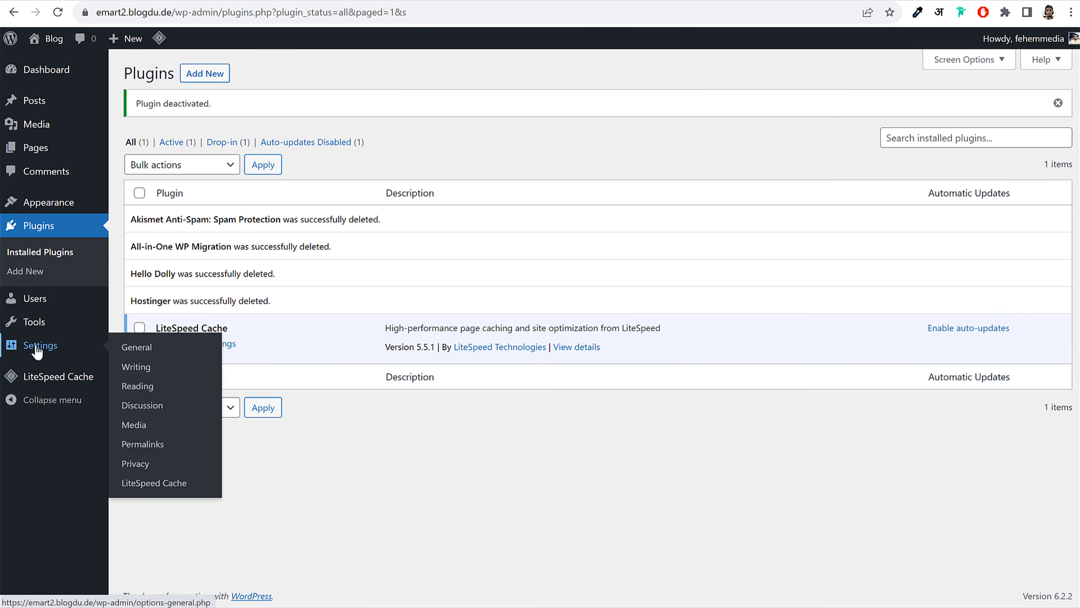
In General Settings, change the site title from Blog to Fashion
left_click(38, 350)
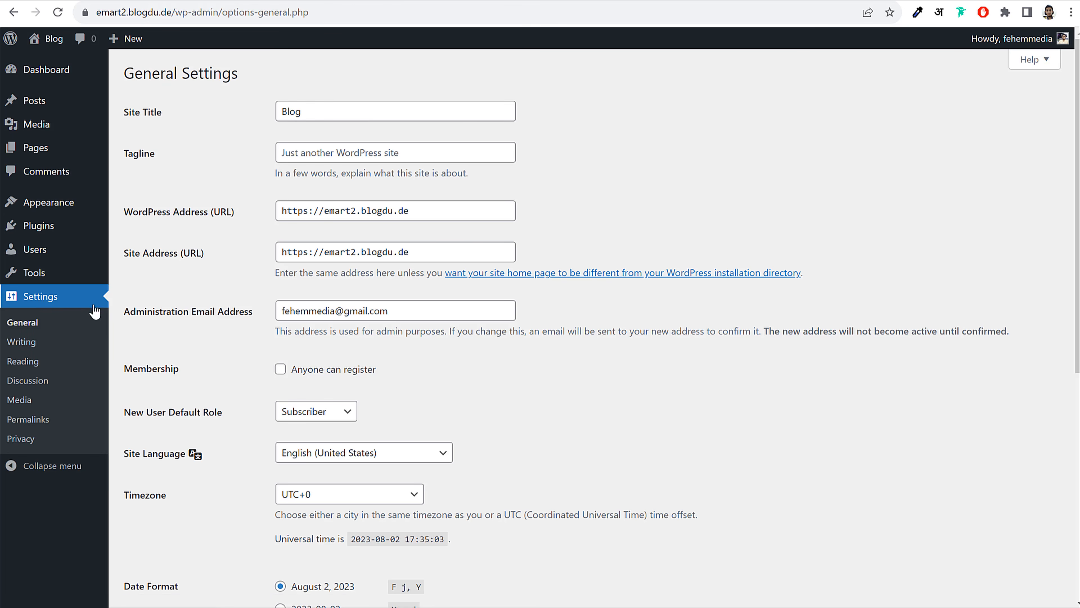
left_click_drag(124, 112, 196, 111)
left_click(182, 113)
left_click(348, 107)
left_click_drag(300, 109, 270, 115)
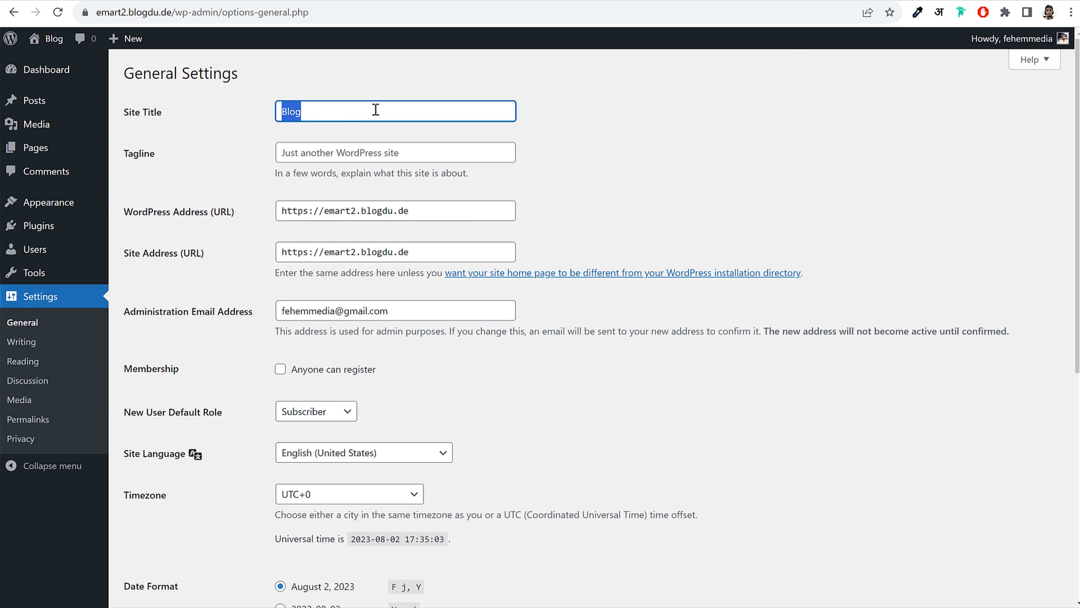
left_click(389, 110)
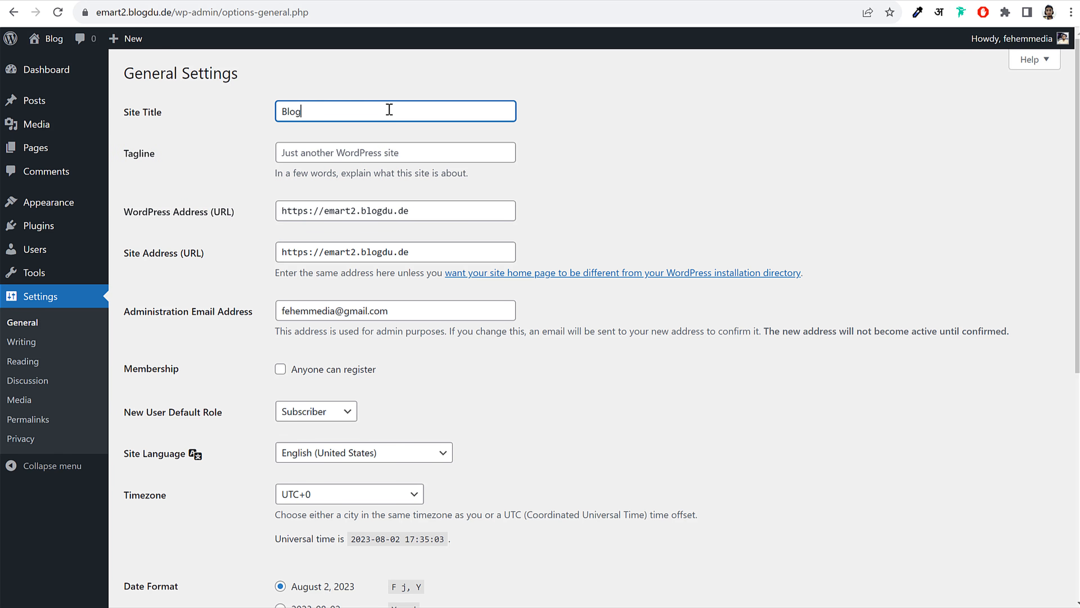
double_click(290, 113)
type("Fashion")
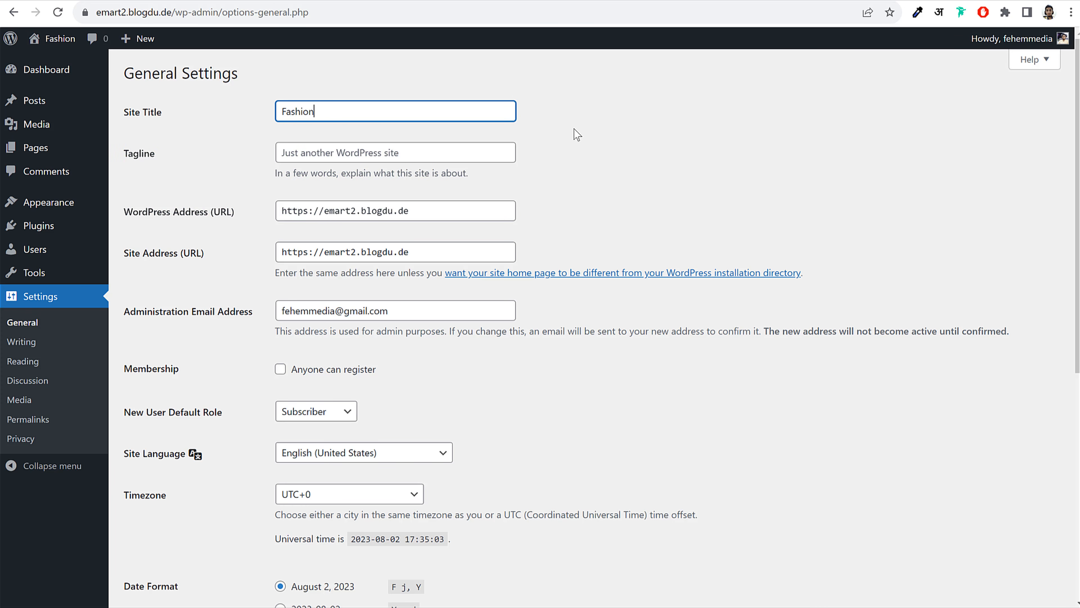
double_click(334, 115)
left_click(352, 114)
left_click_drag(338, 118, 260, 123)
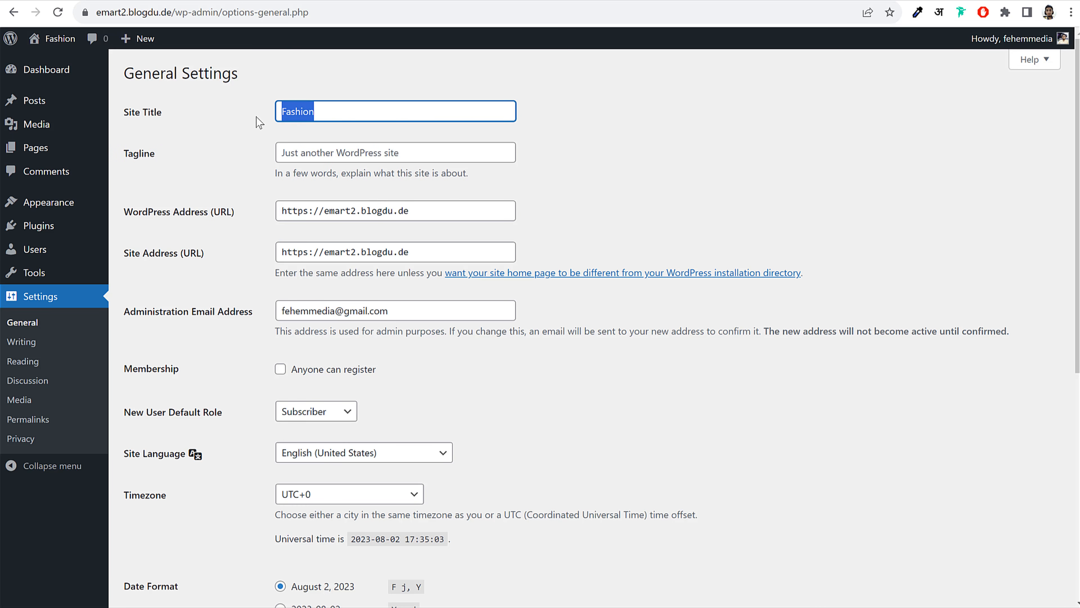
Set the tagline to 'eCommerce Website' and tick Anyone can register
left_click(350, 159)
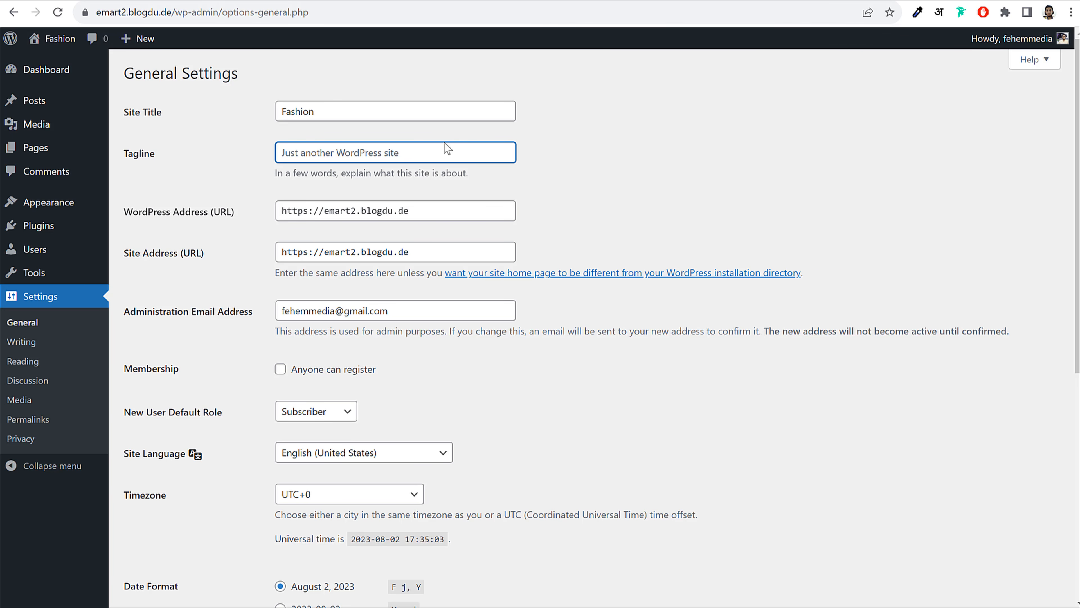
type("e")
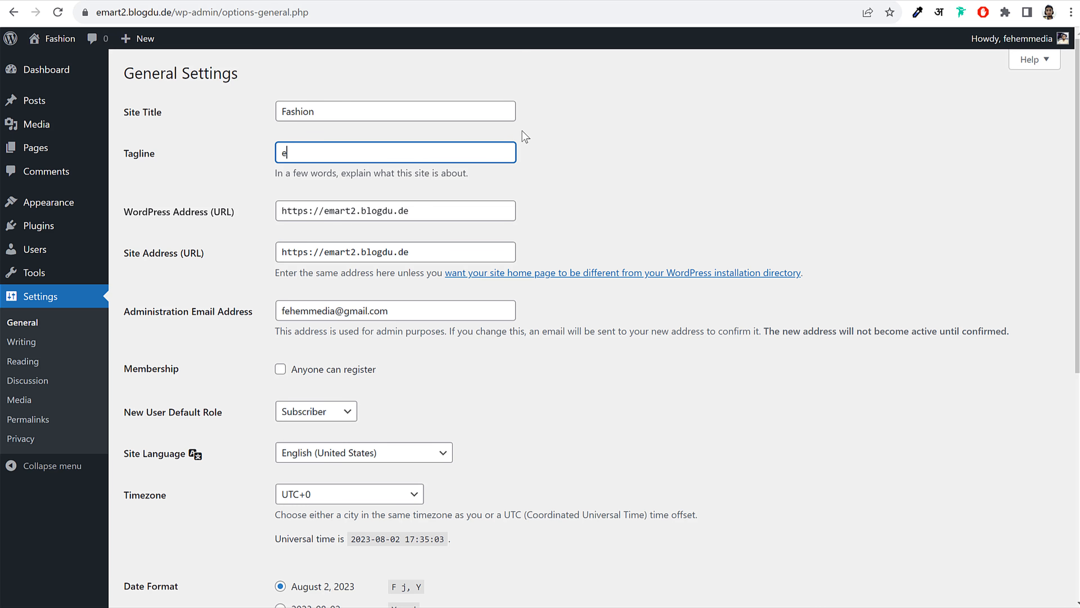
type("Commerce Website")
left_click(635, 173)
scroll(729, 260, "down", 3)
left_click(379, 236)
left_click_drag(380, 235, 297, 238)
left_click_drag(127, 234, 188, 237)
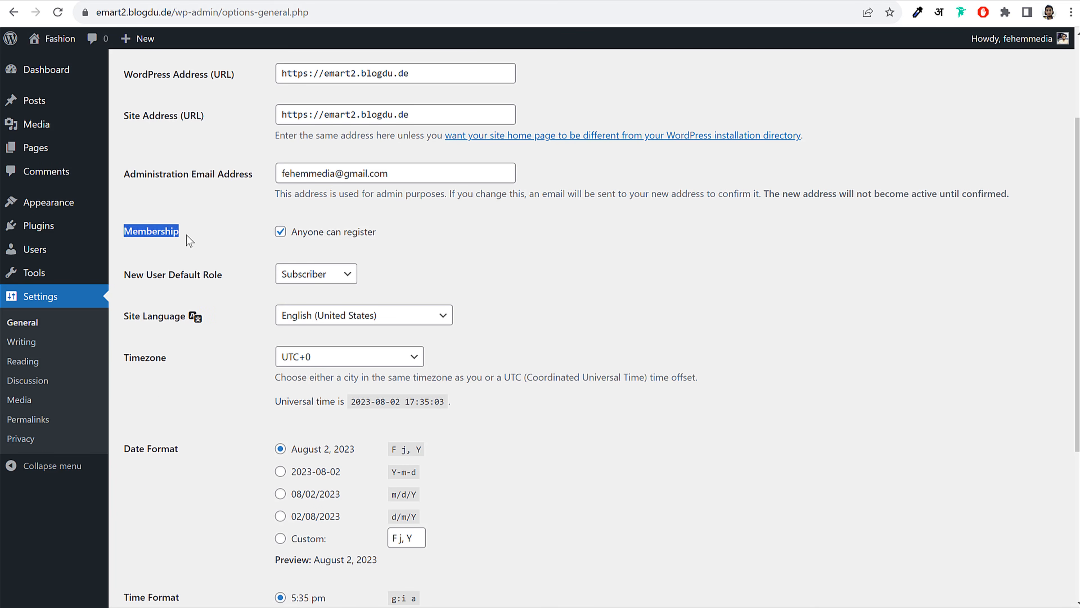
left_click(188, 236)
Glance at the live WoodMart store page, then come back to General Settings
left_click(102, 1)
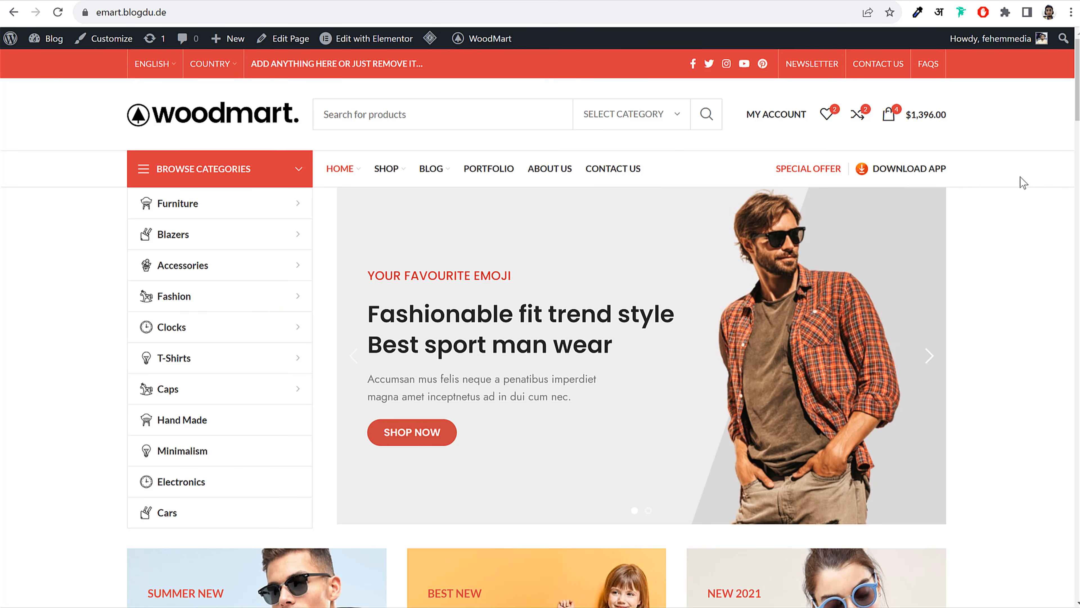
left_click(450, 2)
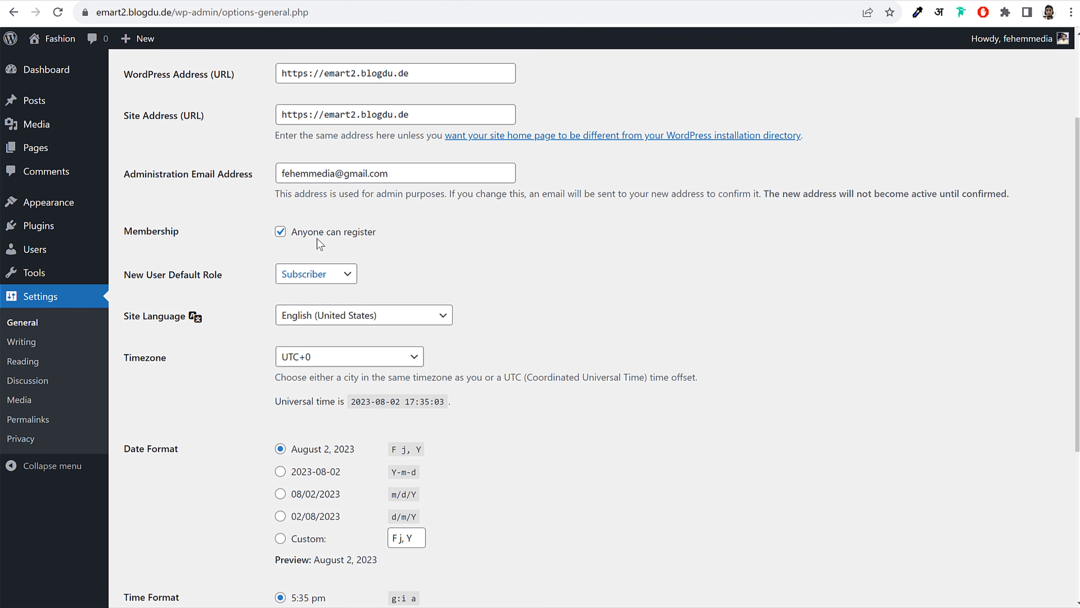
left_click_drag(376, 232, 294, 244)
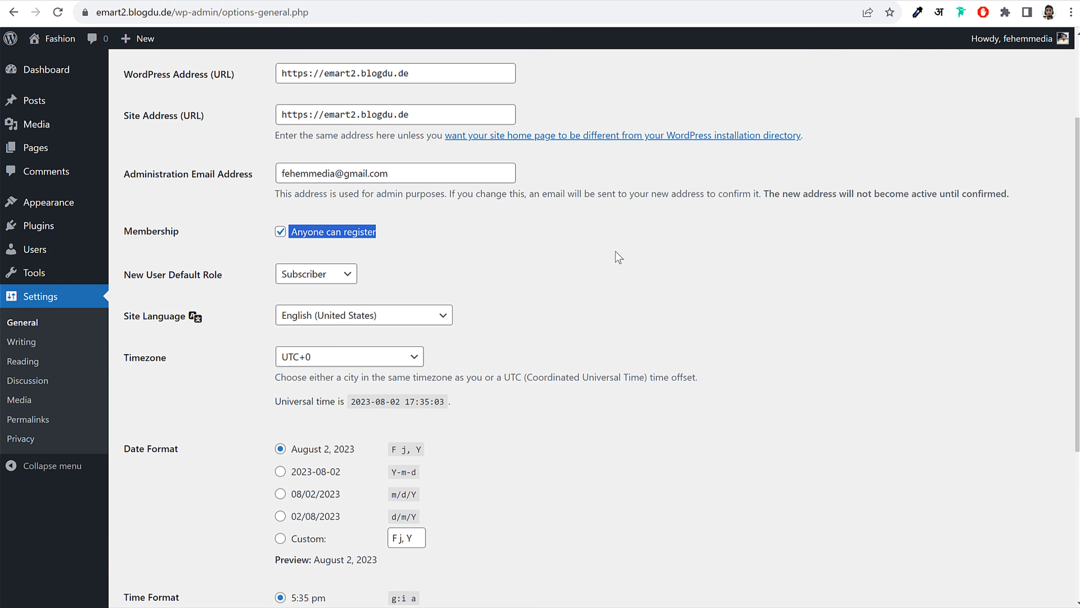
left_click(636, 256)
Set the timezone to Kolkata and save the general settings
scroll(585, 307, "down", 4)
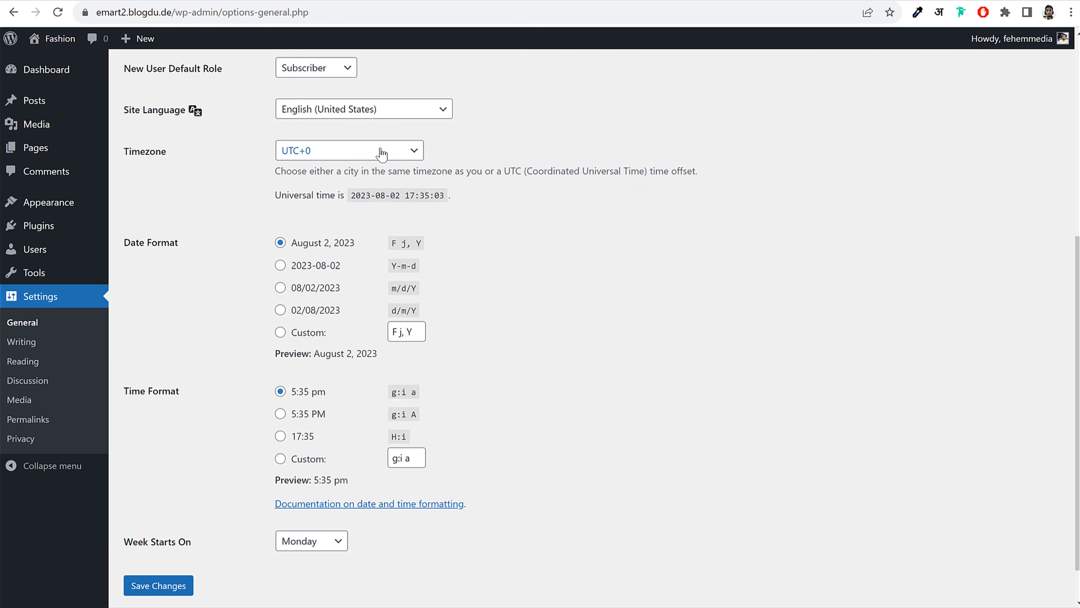
left_click(382, 152)
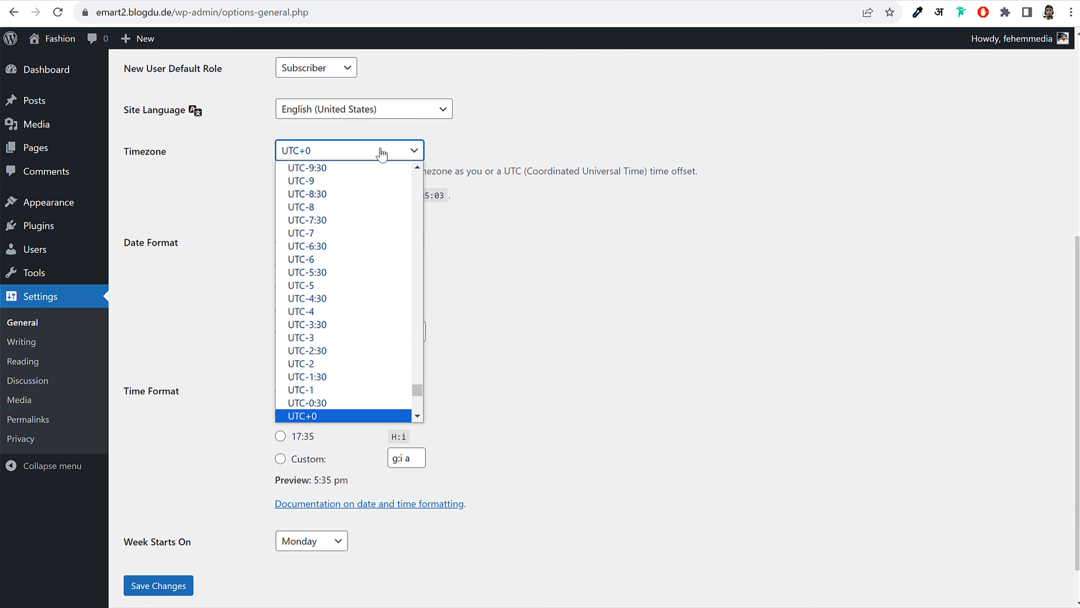
type("kolkata")
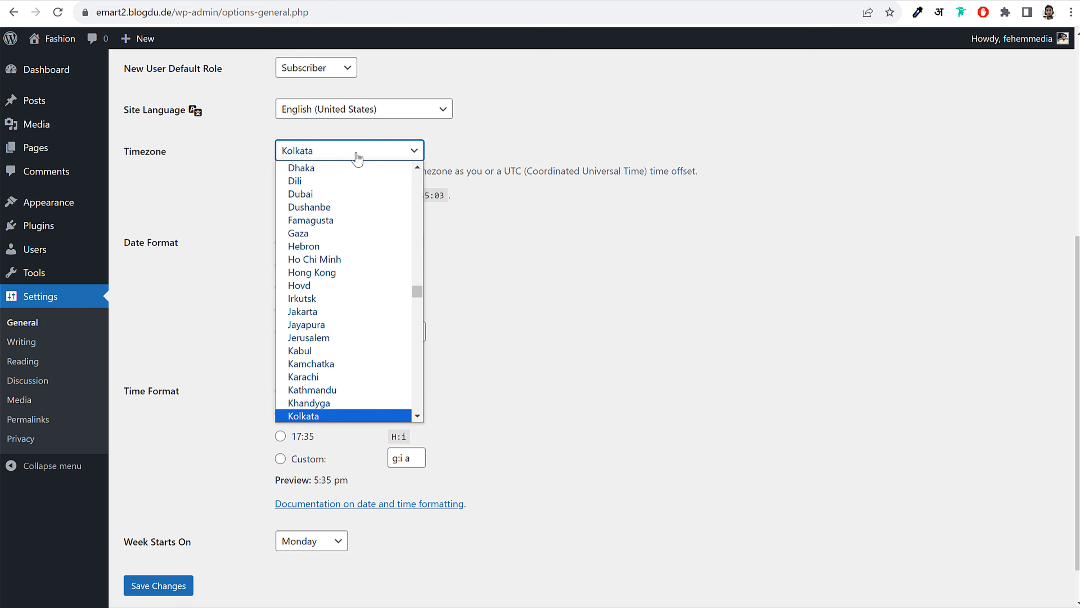
left_click(349, 415)
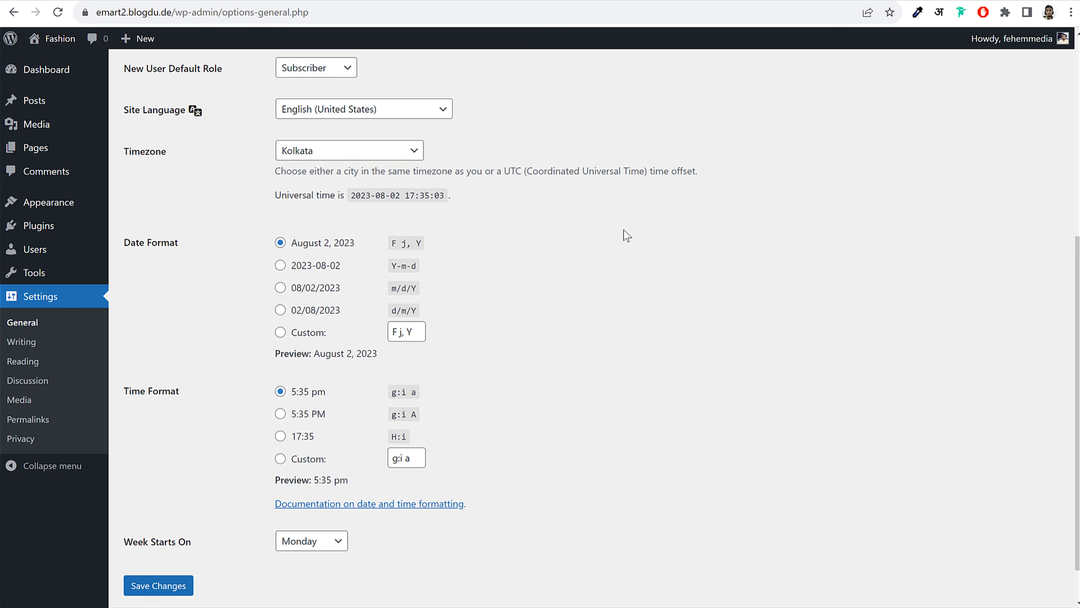
left_click(159, 589)
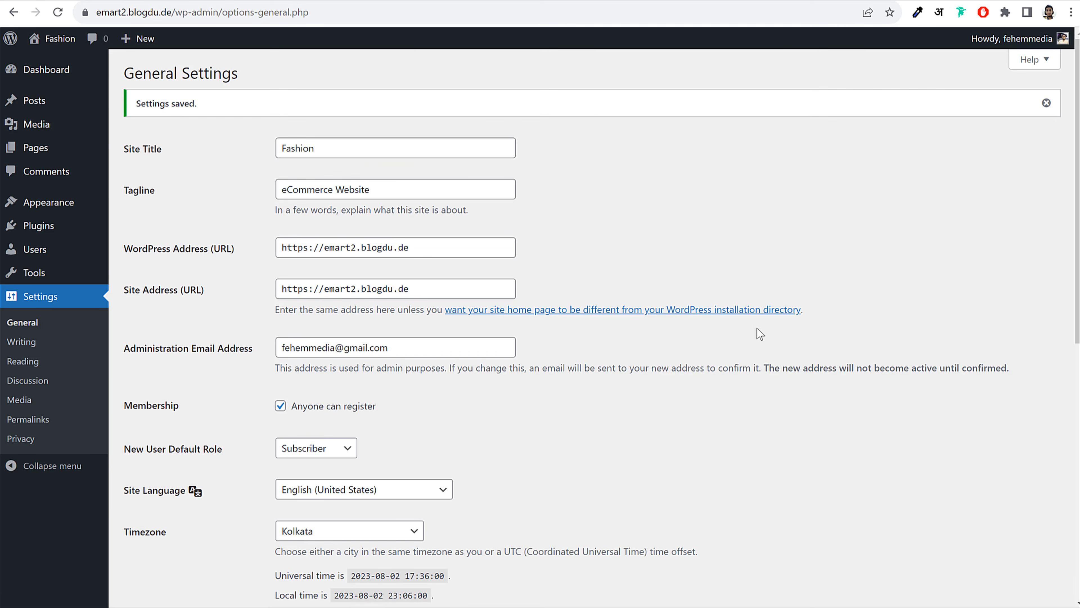
Choose the Post name permalink structure, save it, then go back to the Dashboard
left_click(40, 420)
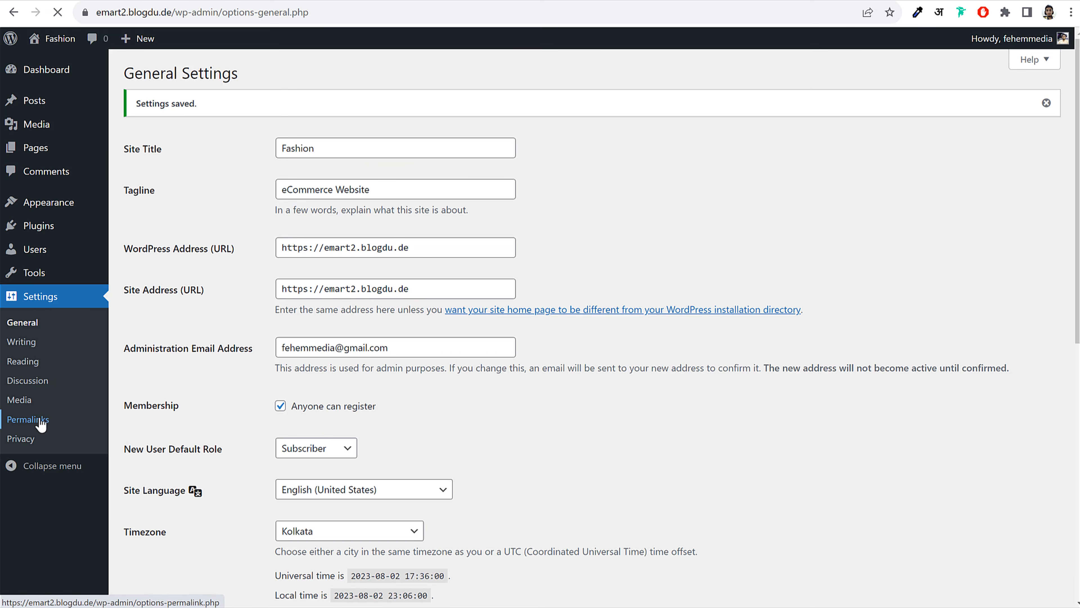
left_click_drag(368, 436, 298, 439)
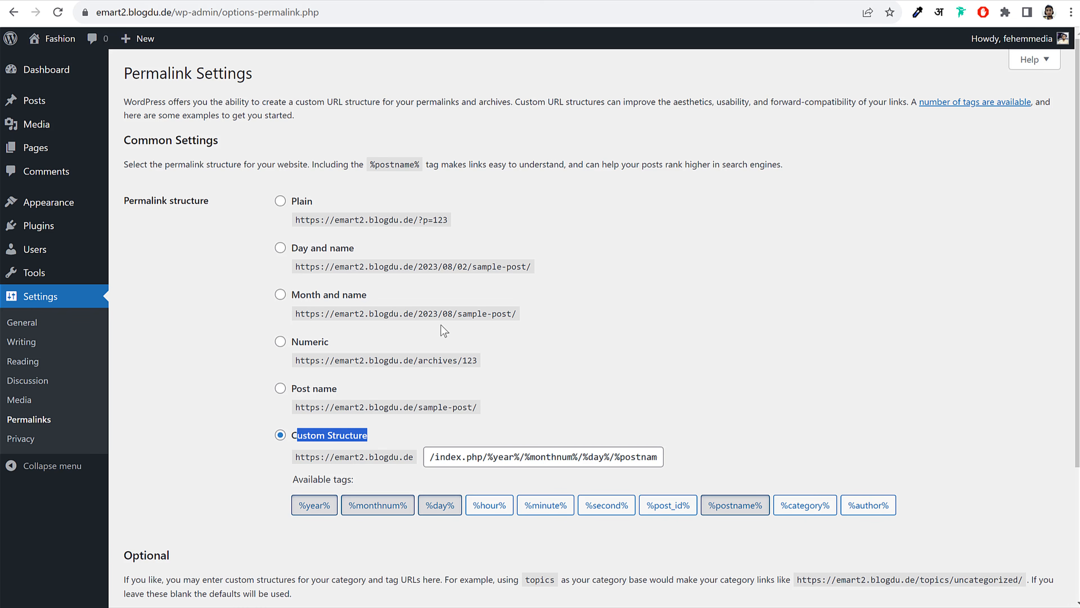
left_click(669, 365)
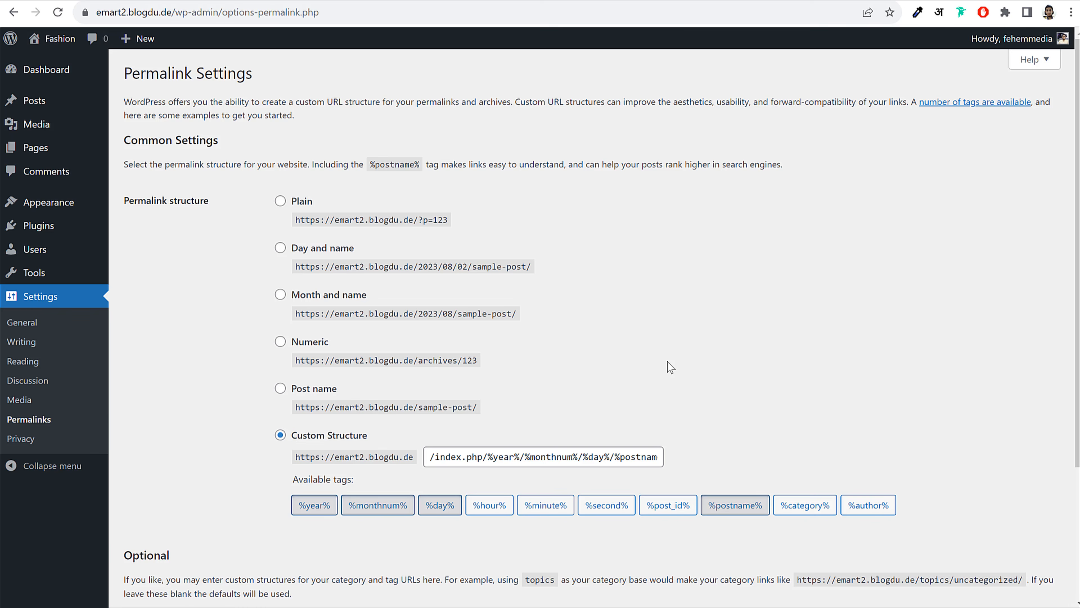
left_click(308, 389)
left_click_drag(357, 390, 291, 396)
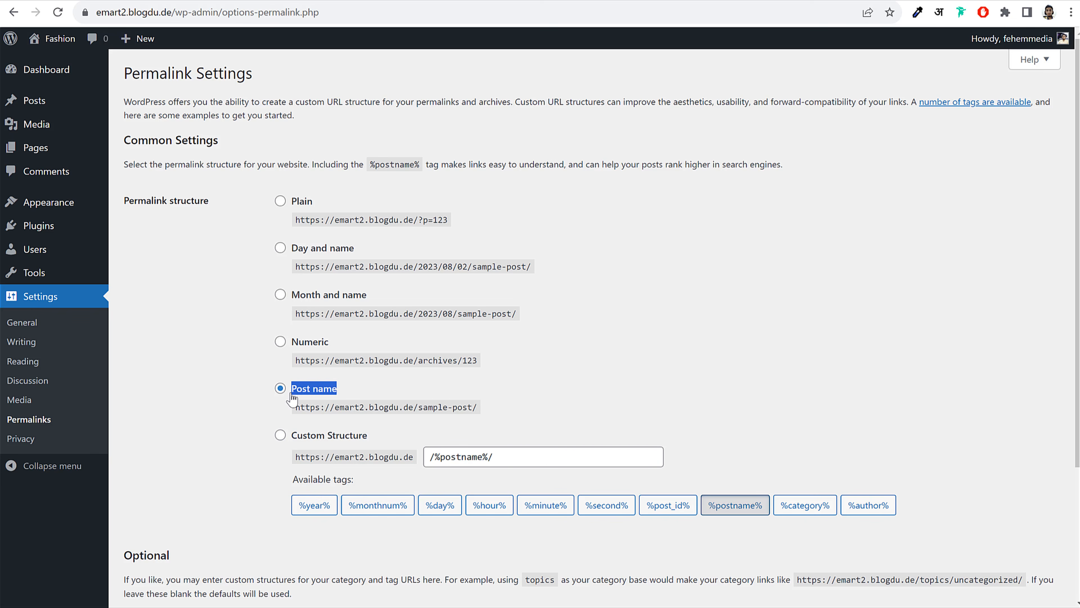
scroll(371, 396, "down", 4)
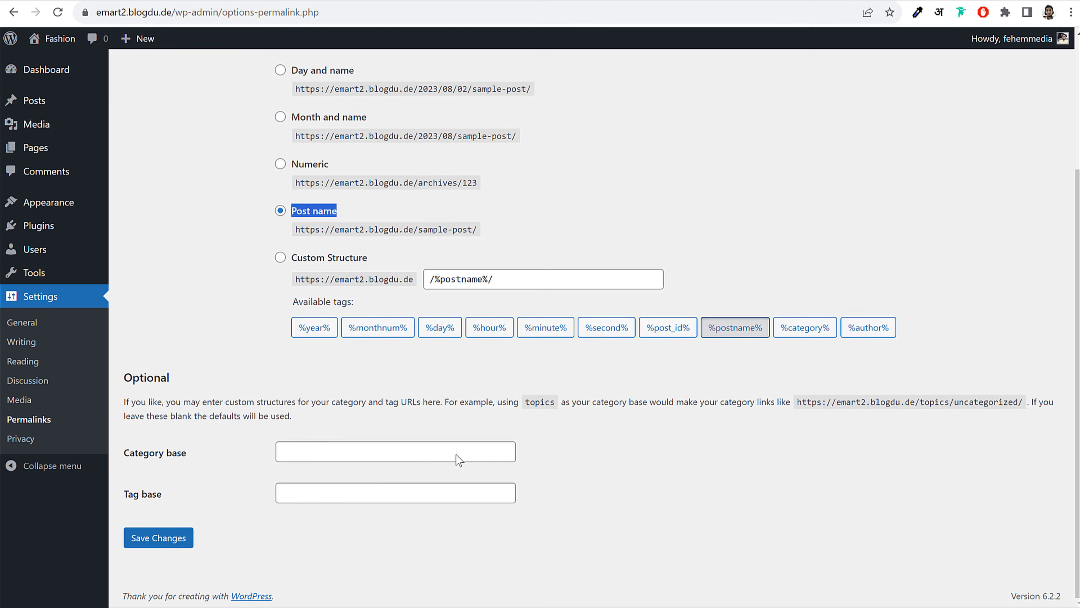
left_click(187, 535)
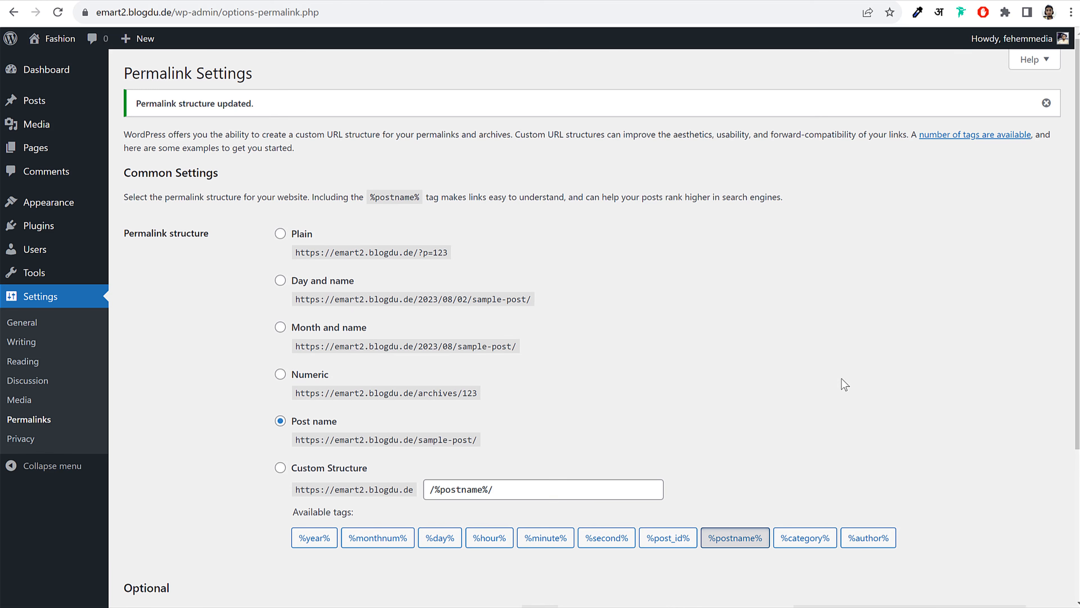
left_click(46, 70)
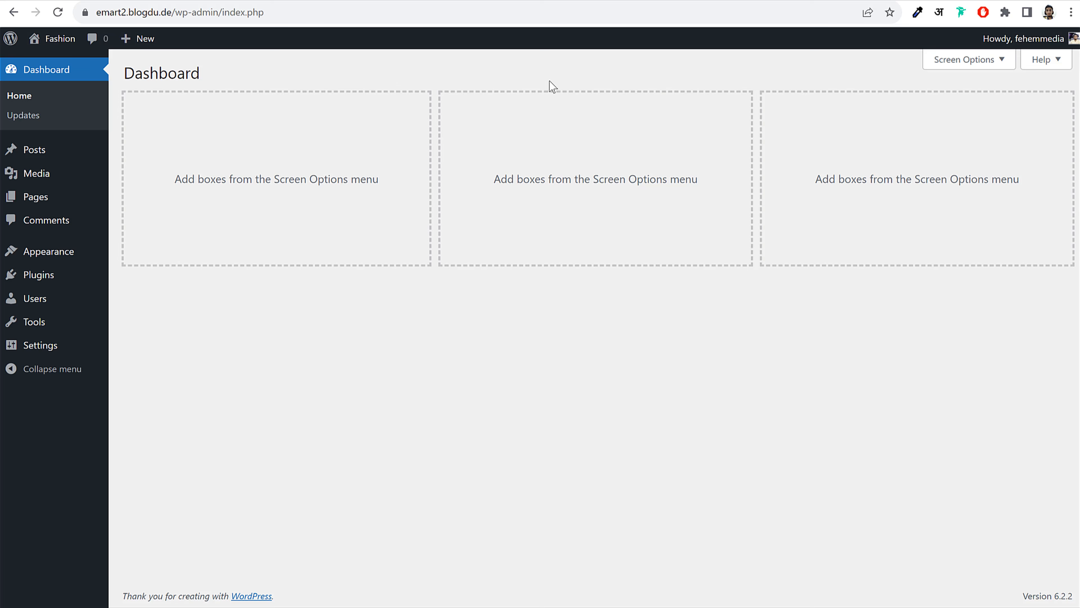
In hPanel's websites list, start a new website and choose Online store as its type
left_click(276, 0)
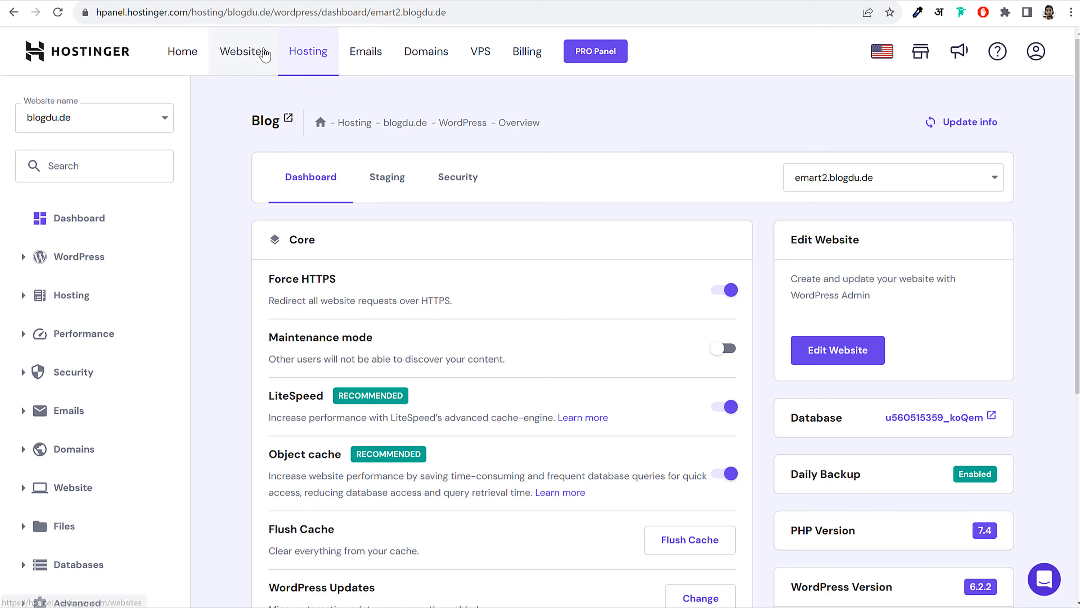
left_click(260, 50)
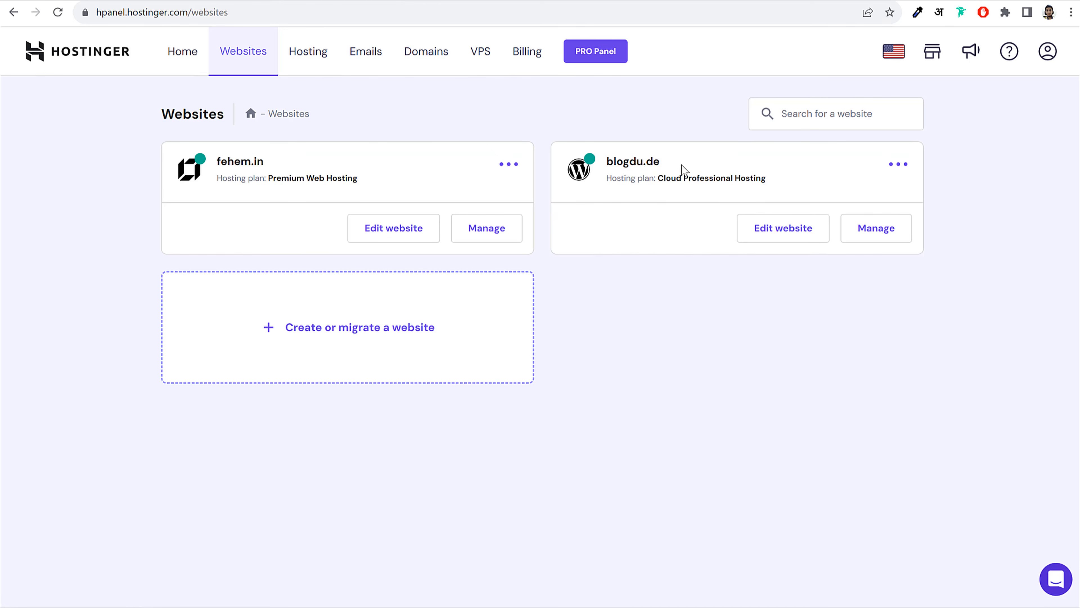
left_click_drag(679, 165, 645, 127)
left_click(646, 122)
left_click(377, 335)
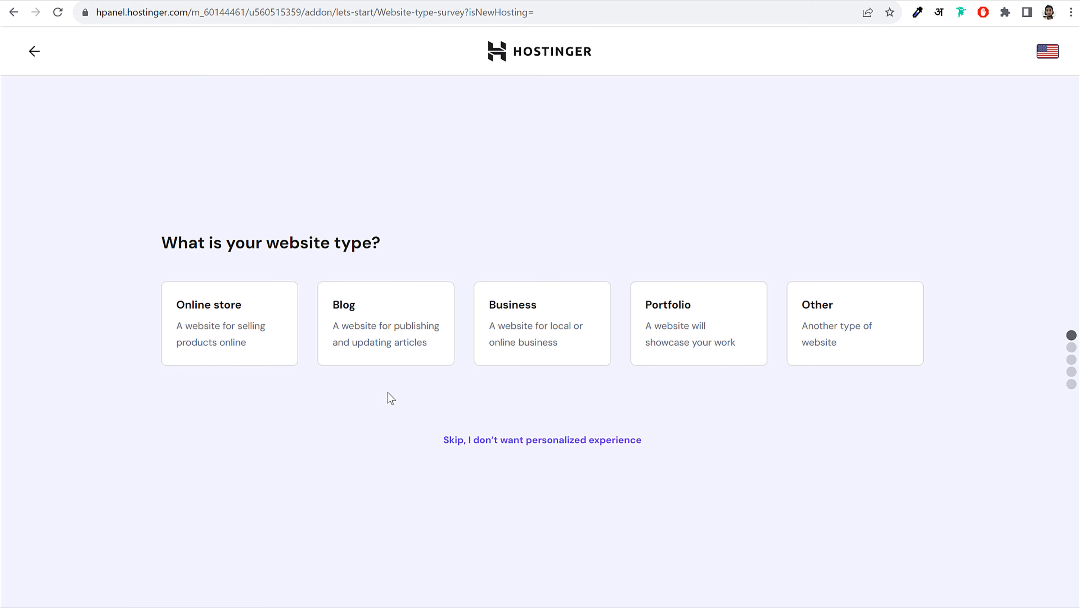
left_click(255, 317)
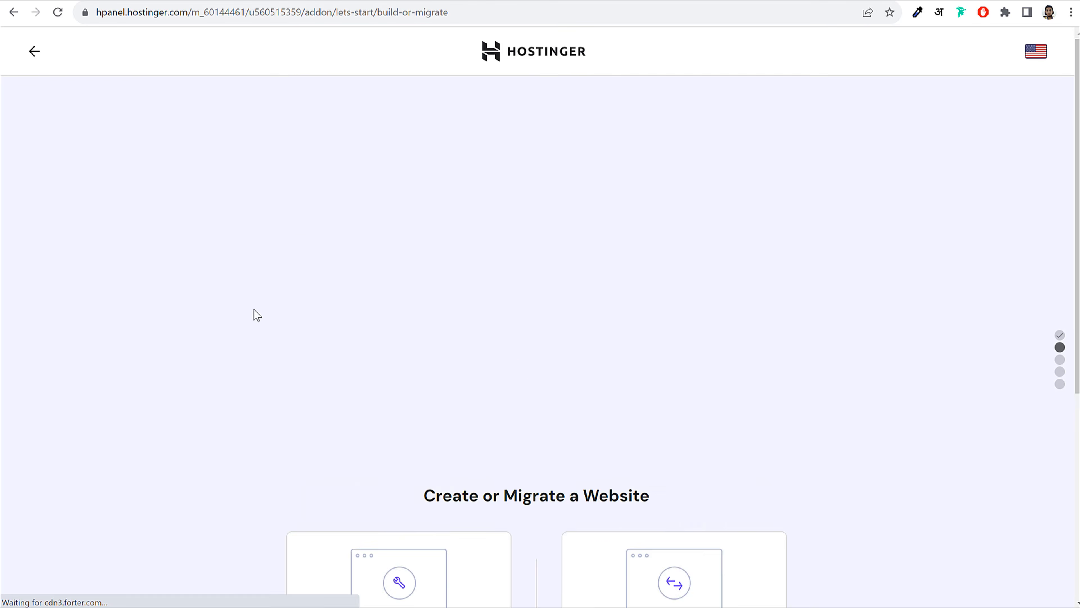
Choose Create a new website, with WordPress with AI as the platform
left_click_drag(332, 345, 455, 349)
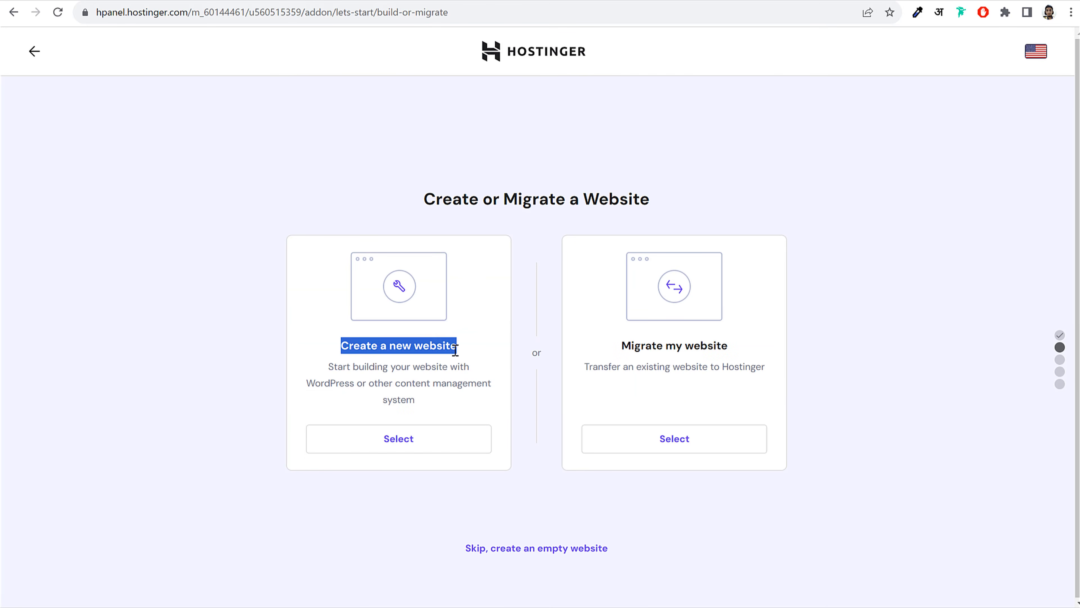
left_click(466, 355)
triple_click(370, 342)
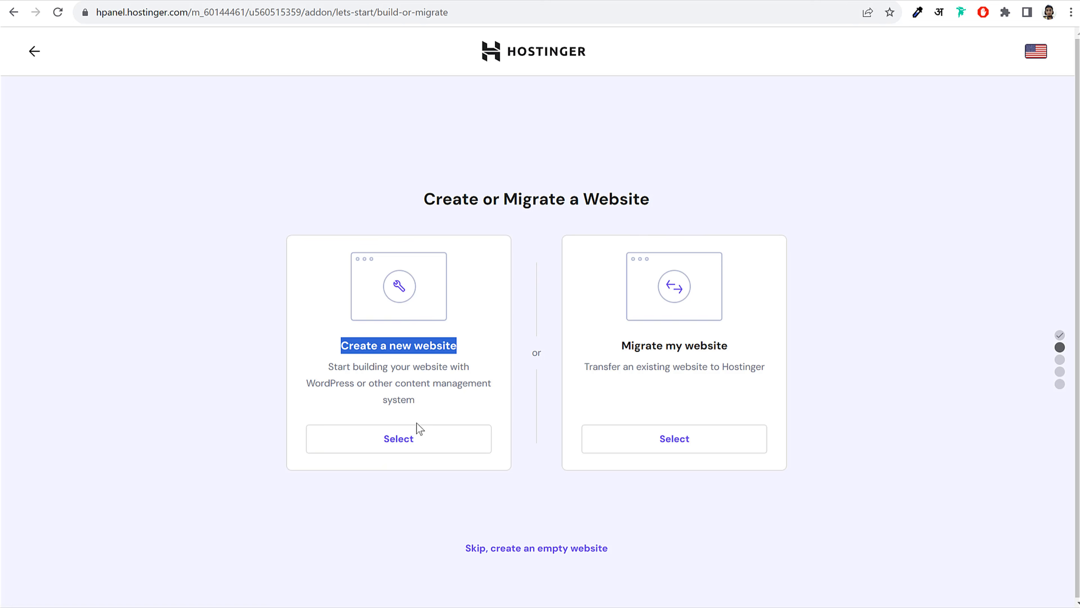
left_click(398, 441)
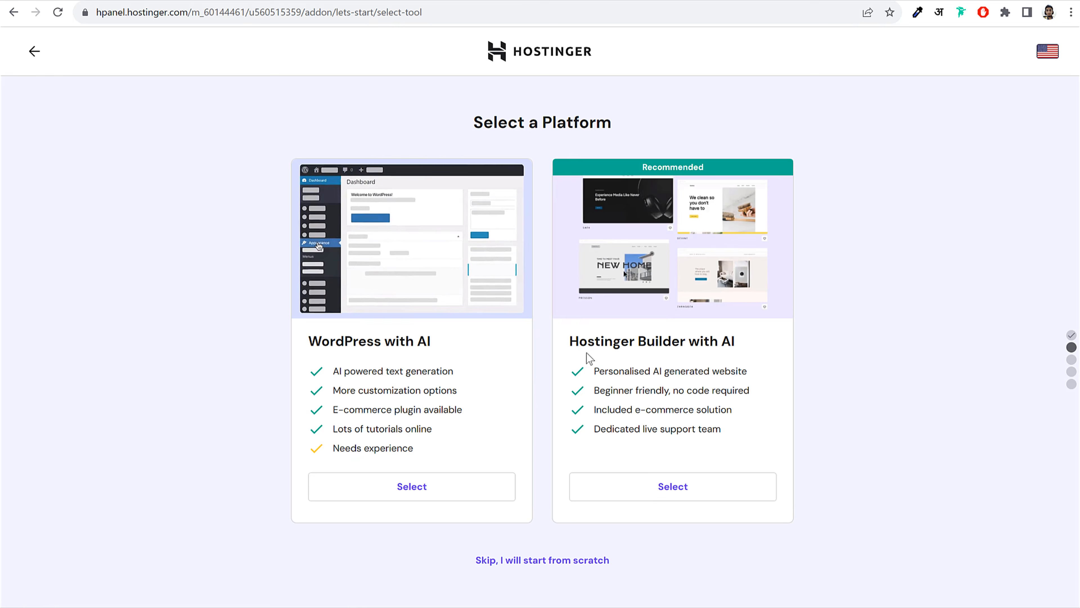
left_click_drag(314, 341, 444, 345)
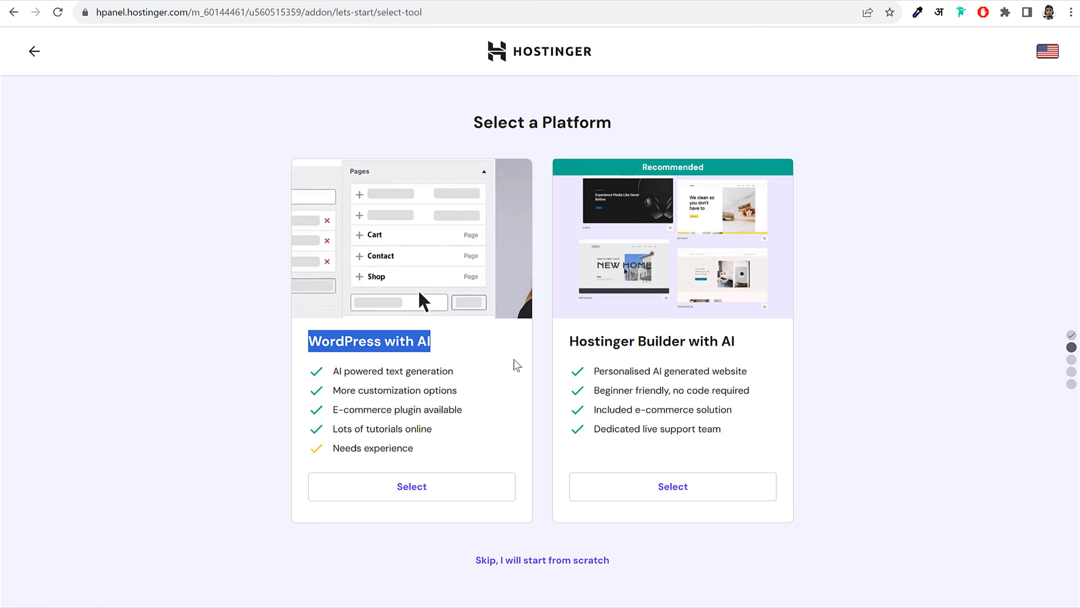
left_click_drag(570, 341, 799, 346)
left_click_drag(308, 343, 458, 347)
left_click(450, 497)
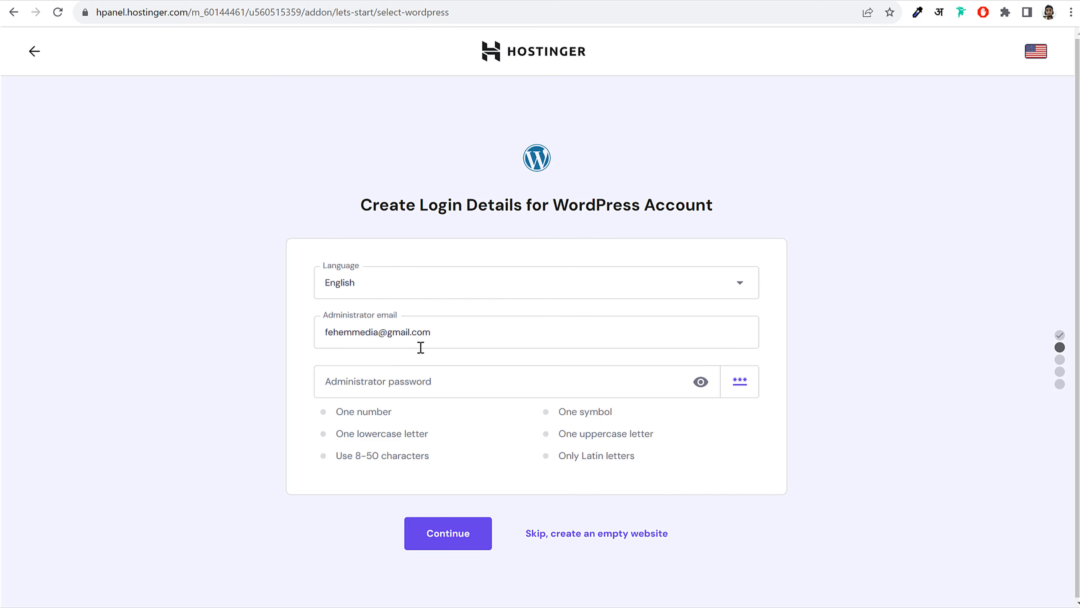
Paste the administrator password, continue, and skip plugins, template and AI text generation
left_click(429, 386)
key("ctrl+v")
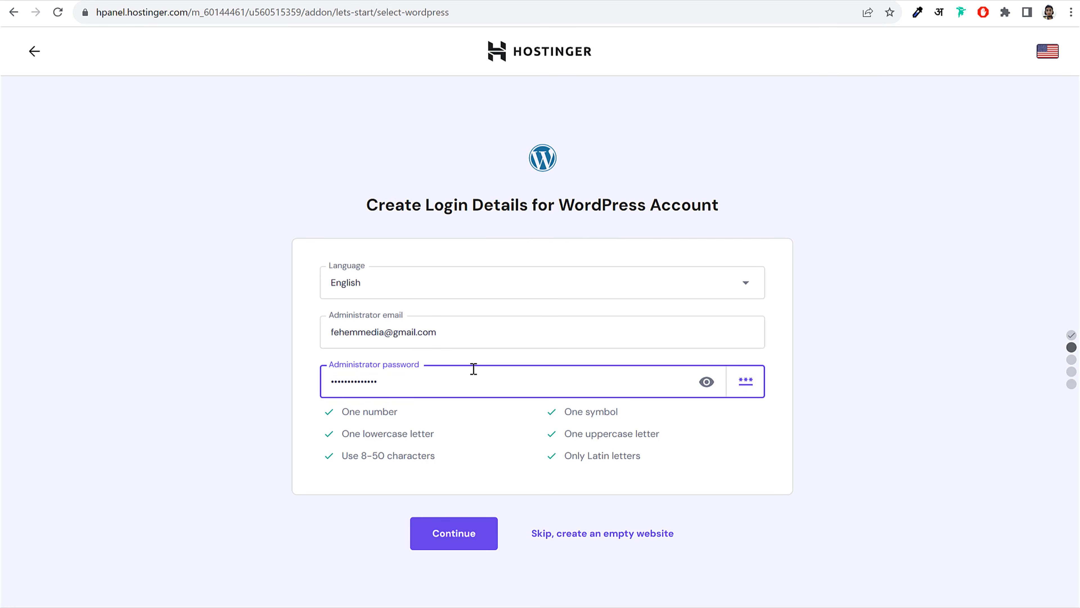
left_click(452, 540)
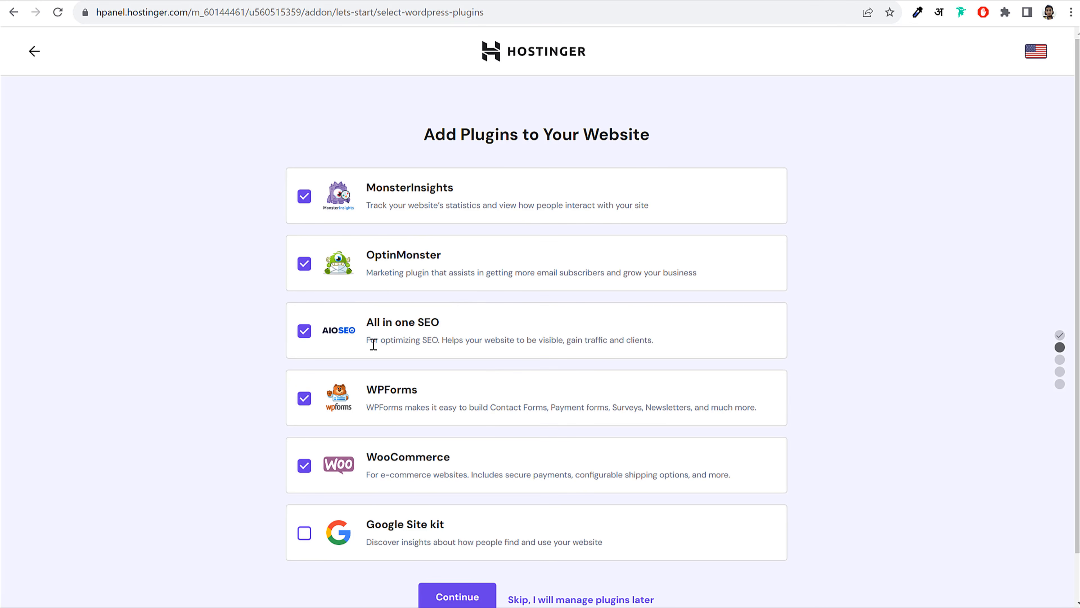
scroll(383, 336, "down", 1)
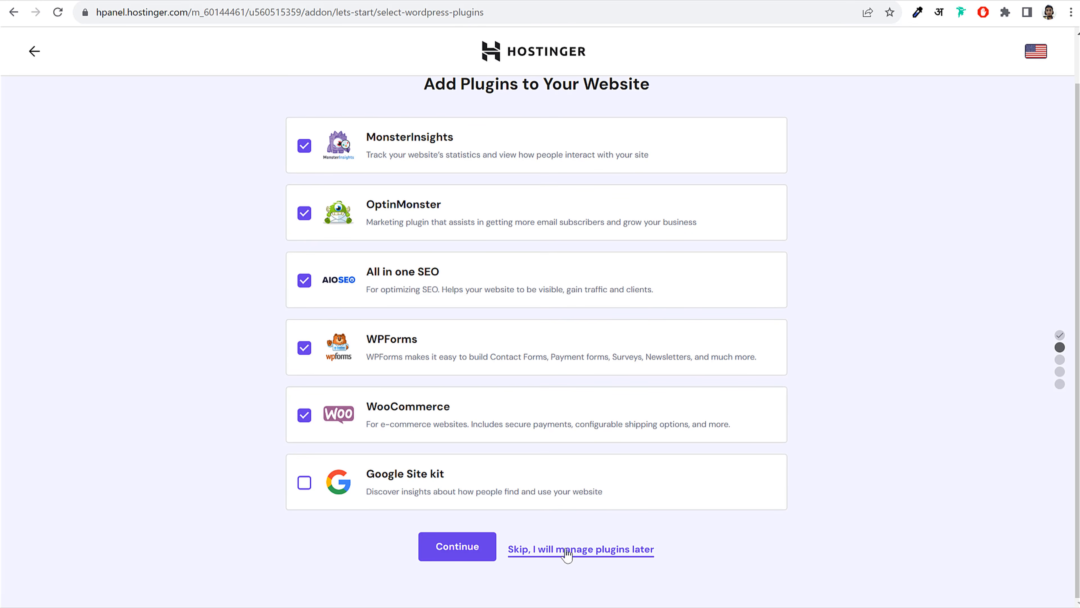
left_click(566, 550)
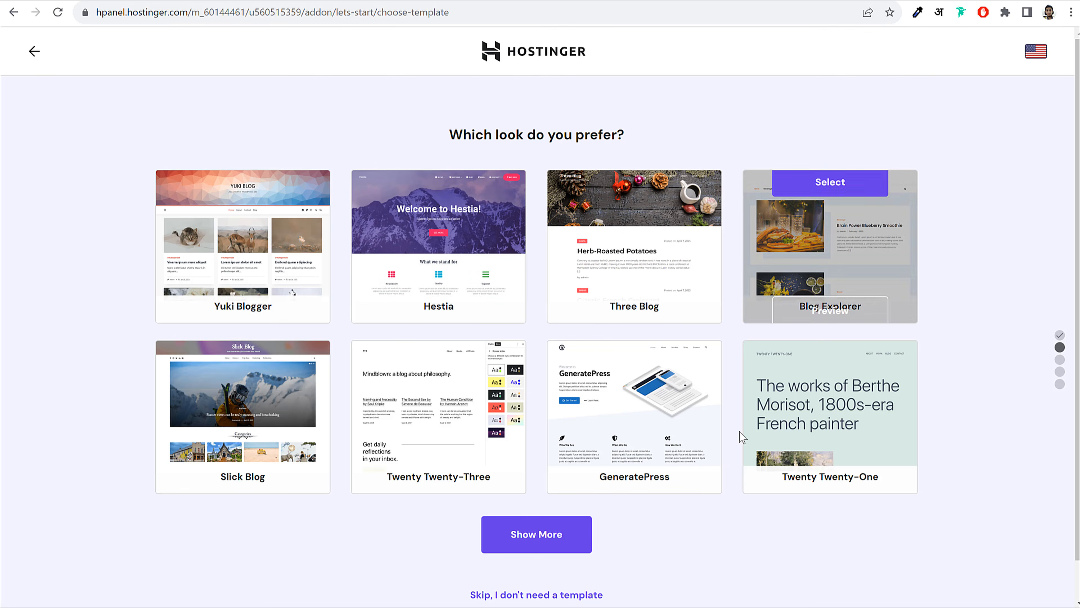
scroll(716, 381, "down", 1)
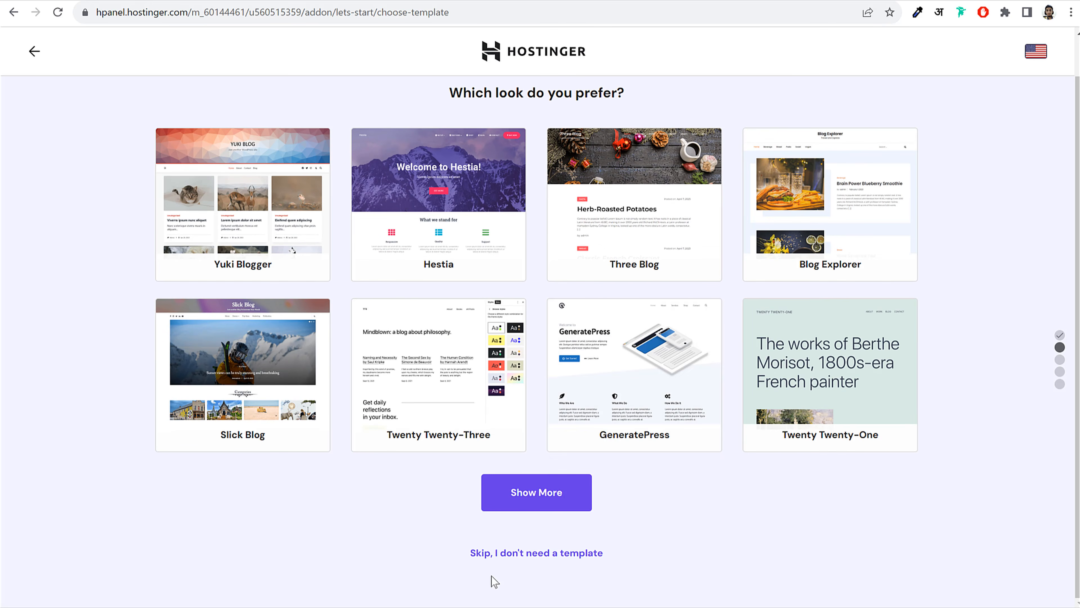
left_click(510, 552)
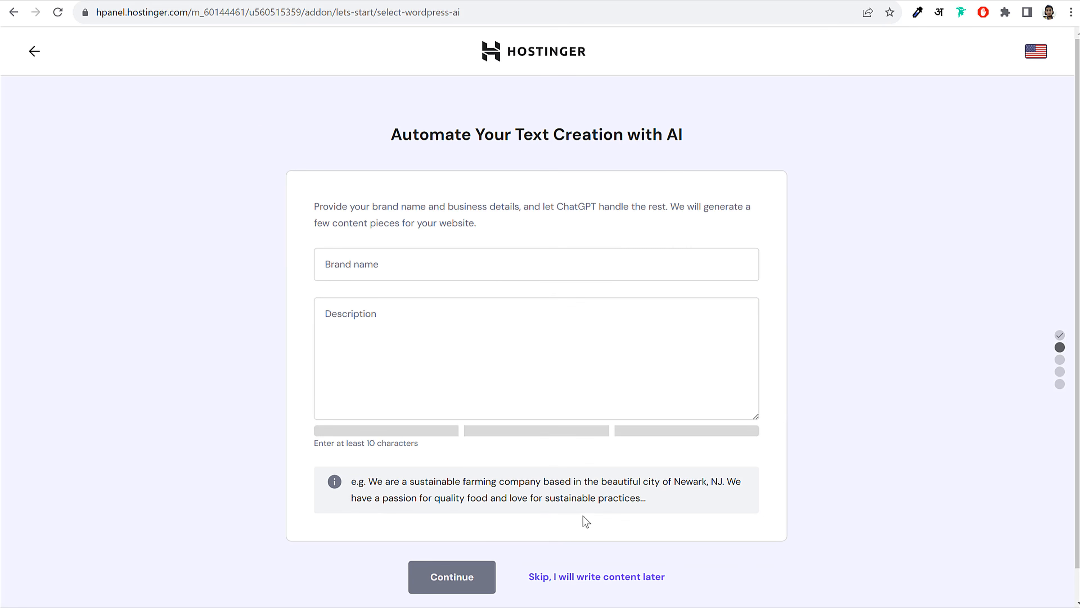
scroll(585, 522, "down", 1)
left_click(588, 548)
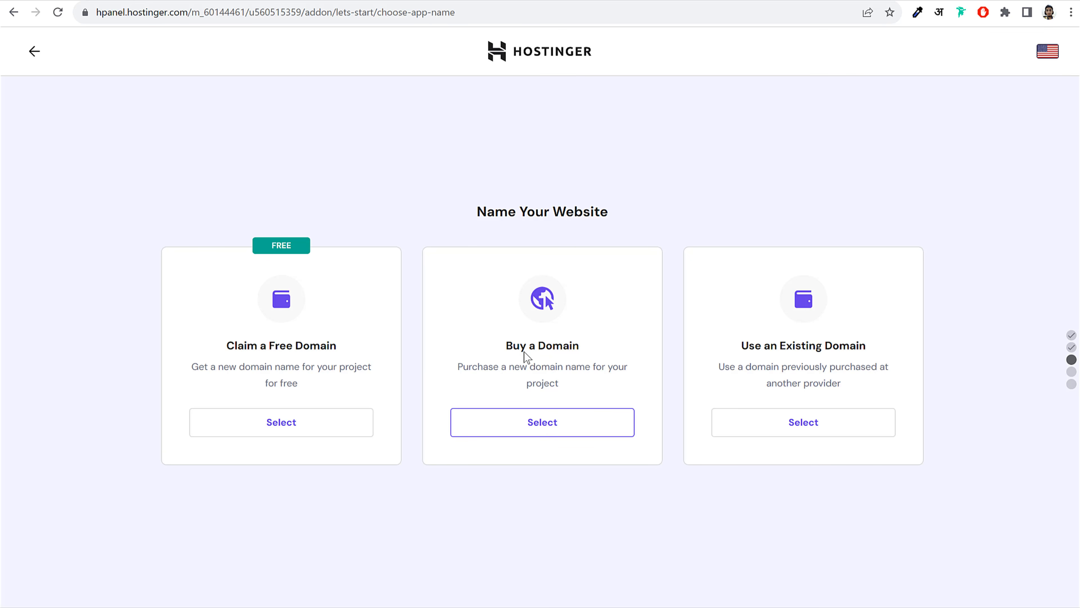
Choose Use an Existing Domain and submit the GoDaddy-registered domain name
left_click_drag(502, 344, 588, 343)
left_click(587, 342)
left_click_drag(736, 346, 860, 347)
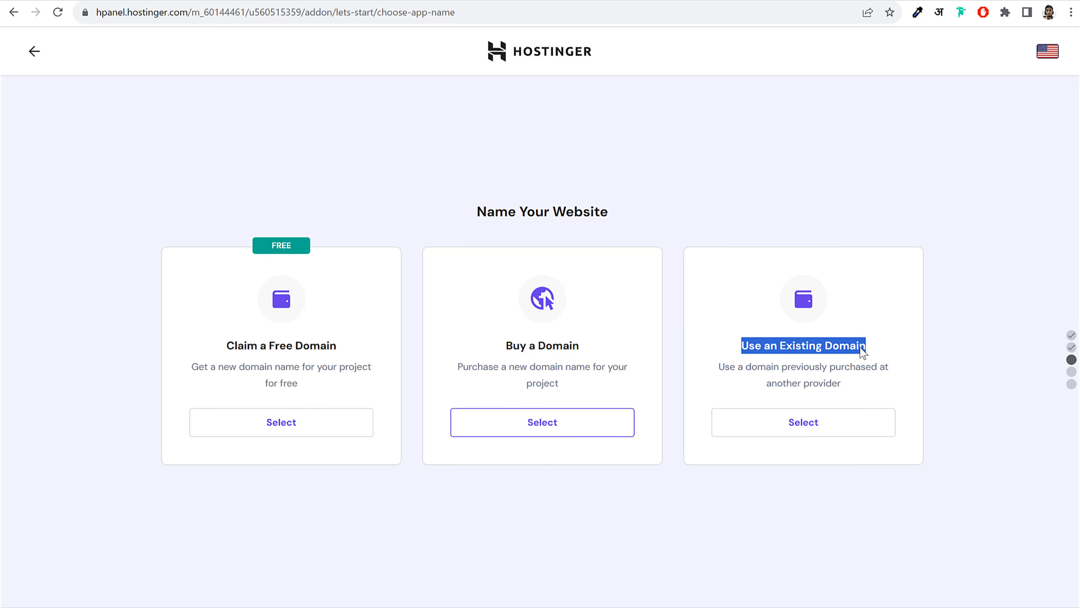
left_click(809, 433)
left_click(522, 474)
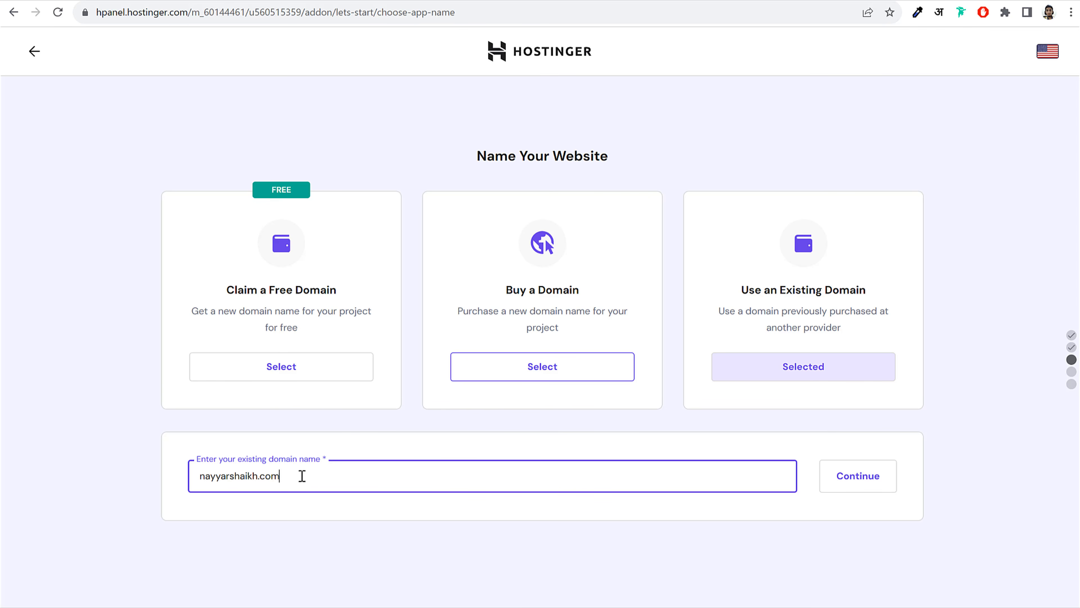
left_click(861, 482)
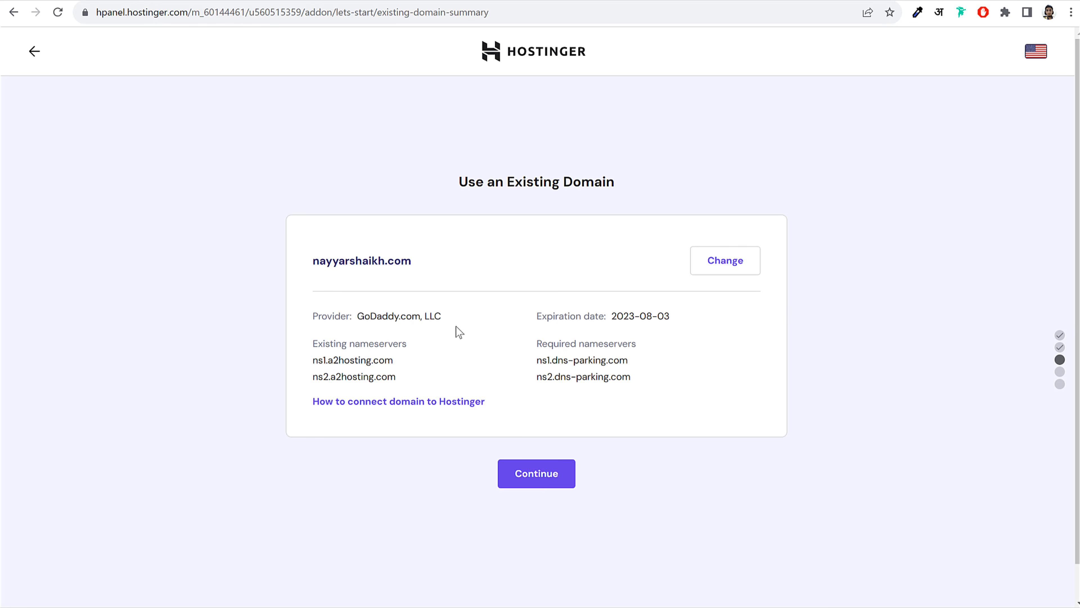
Review the summary: GoDaddy provider, current nameservers, and required ns1/ns2.dns-parking.com
left_click_drag(315, 260, 454, 260)
left_click(383, 312)
left_click_drag(362, 313, 446, 311)
left_click(402, 366)
left_click_drag(399, 377, 300, 360)
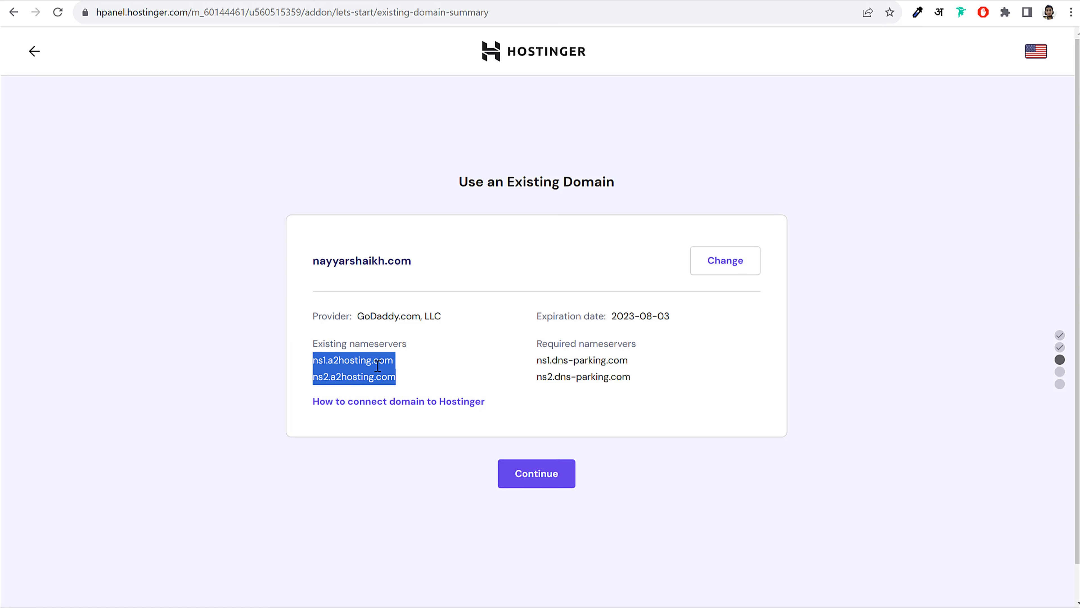
left_click(526, 376)
left_click_drag(536, 357, 641, 378)
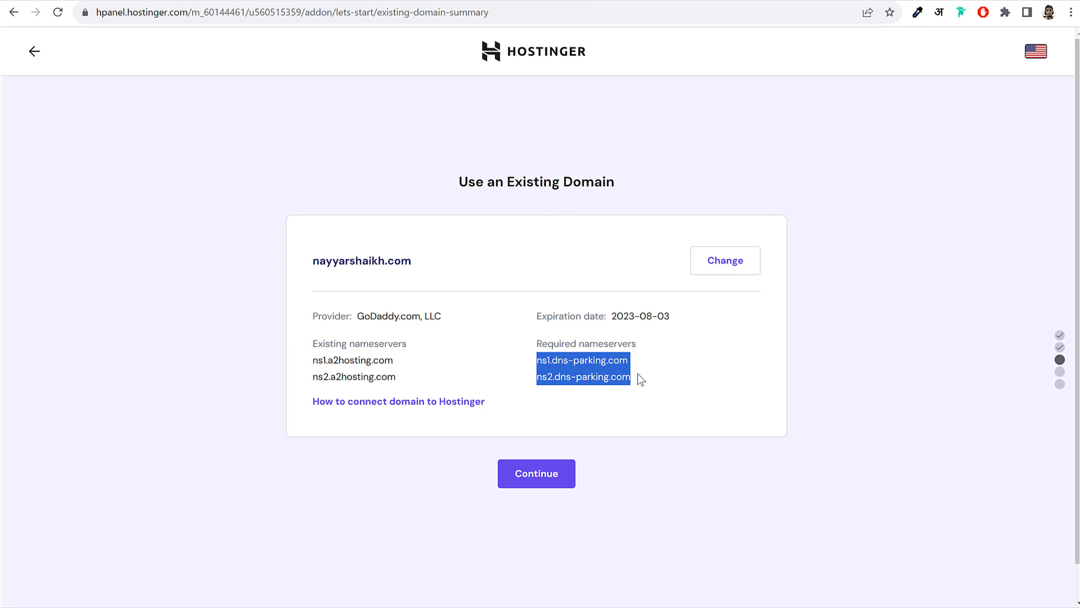
left_click(376, 314)
left_click_drag(357, 316, 452, 316)
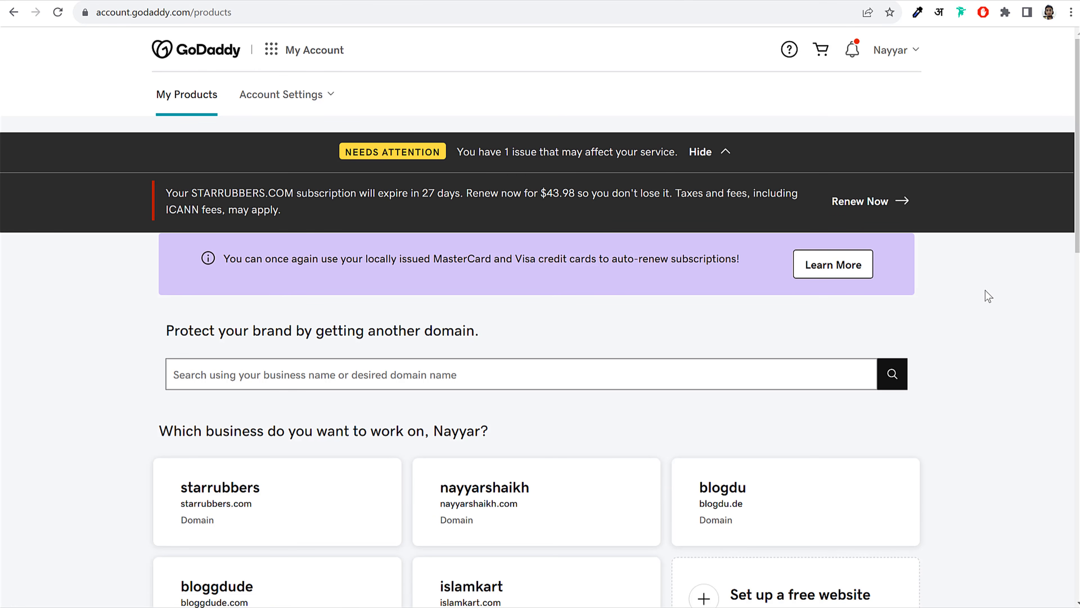
Find the domain in GoDaddy, dismiss the chat, and view its ns1/ns2.a2hosting.com nameservers
scroll(986, 290, "down", 10)
scroll(986, 290, "down", 5)
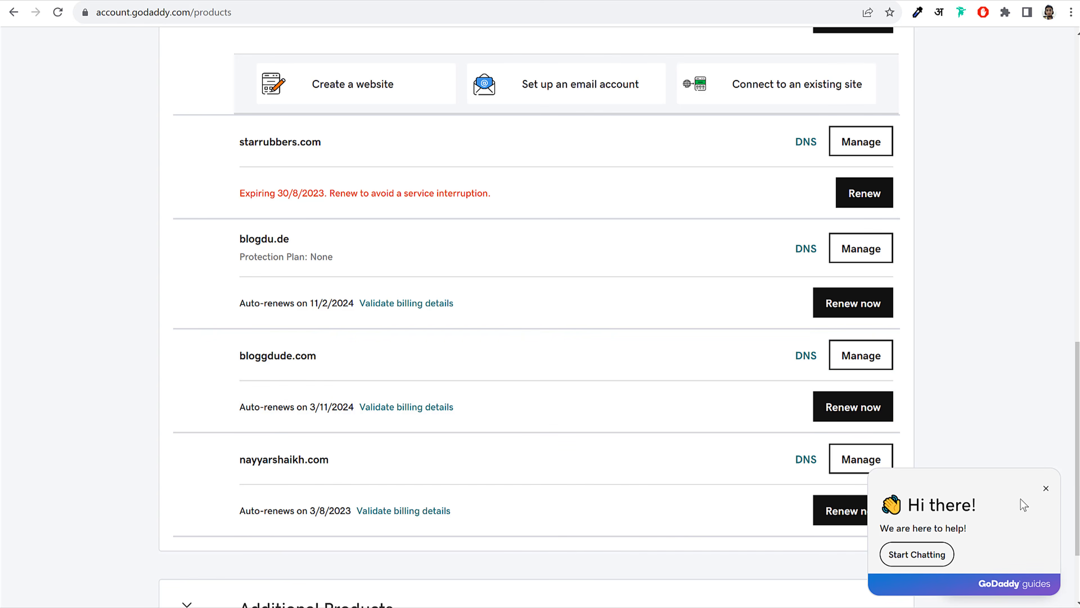
left_click(1047, 488)
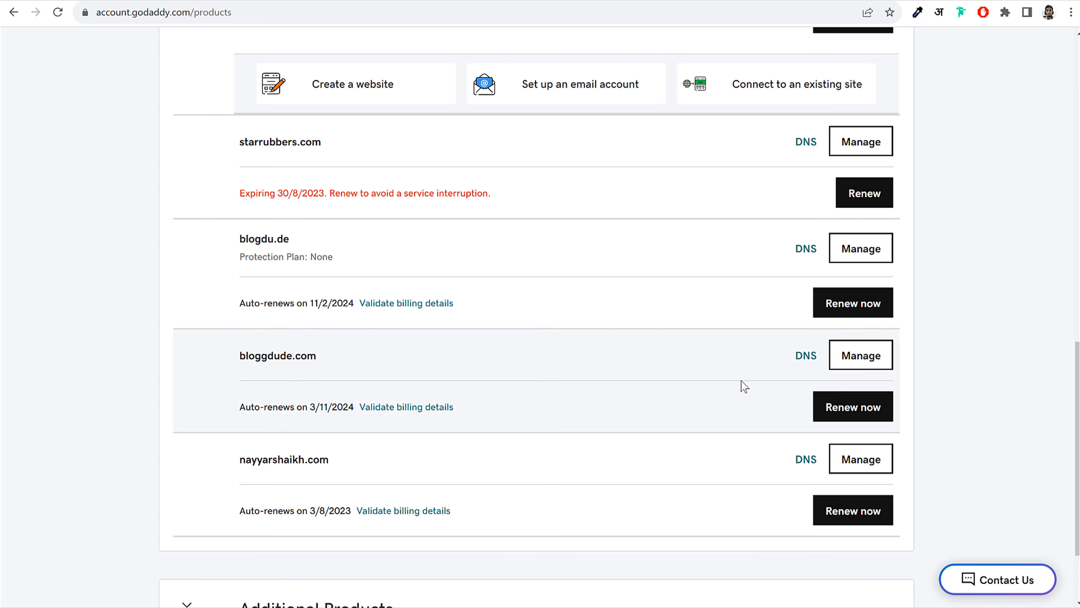
scroll(487, 452, "down", 3)
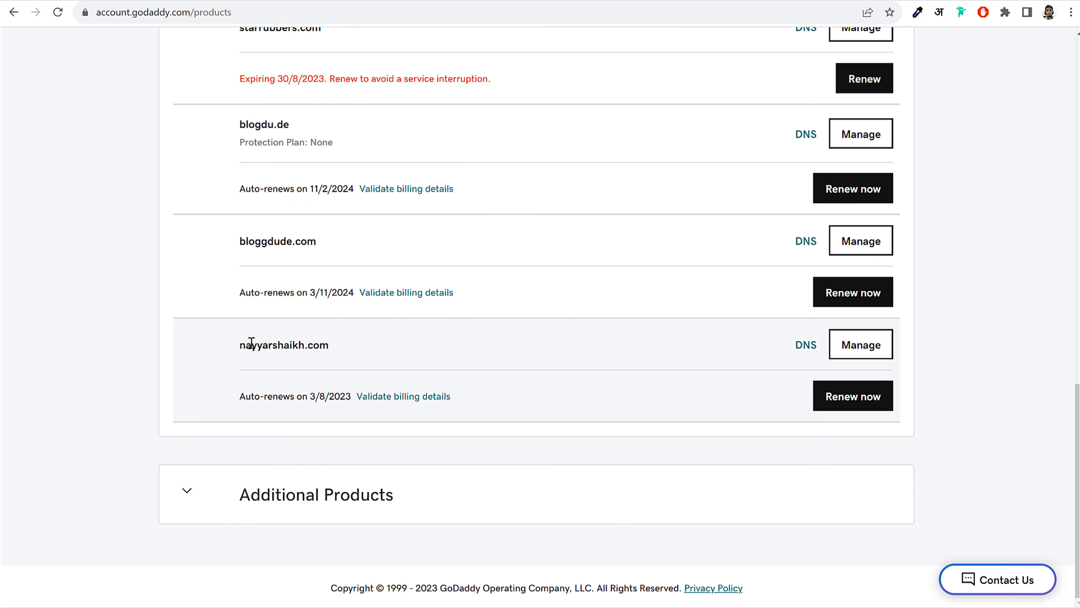
left_click_drag(239, 344, 365, 345)
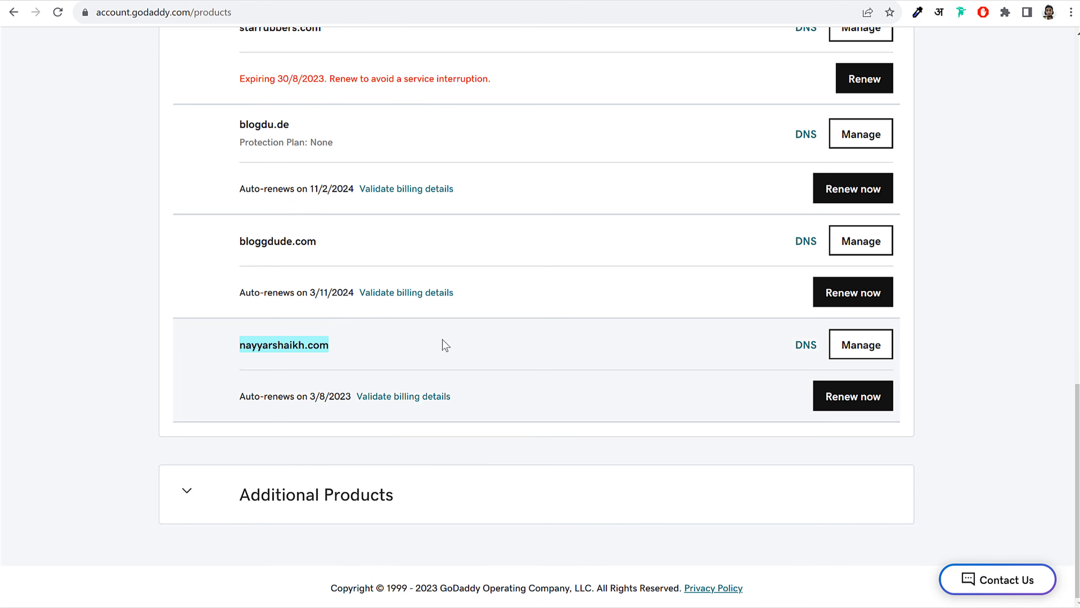
left_click(801, 353)
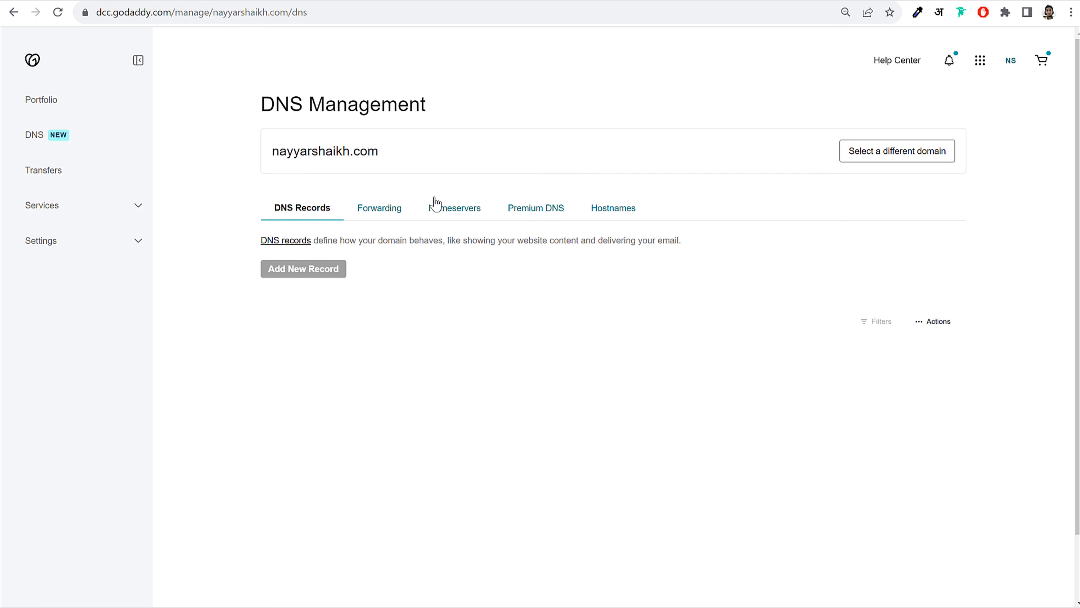
left_click(449, 209)
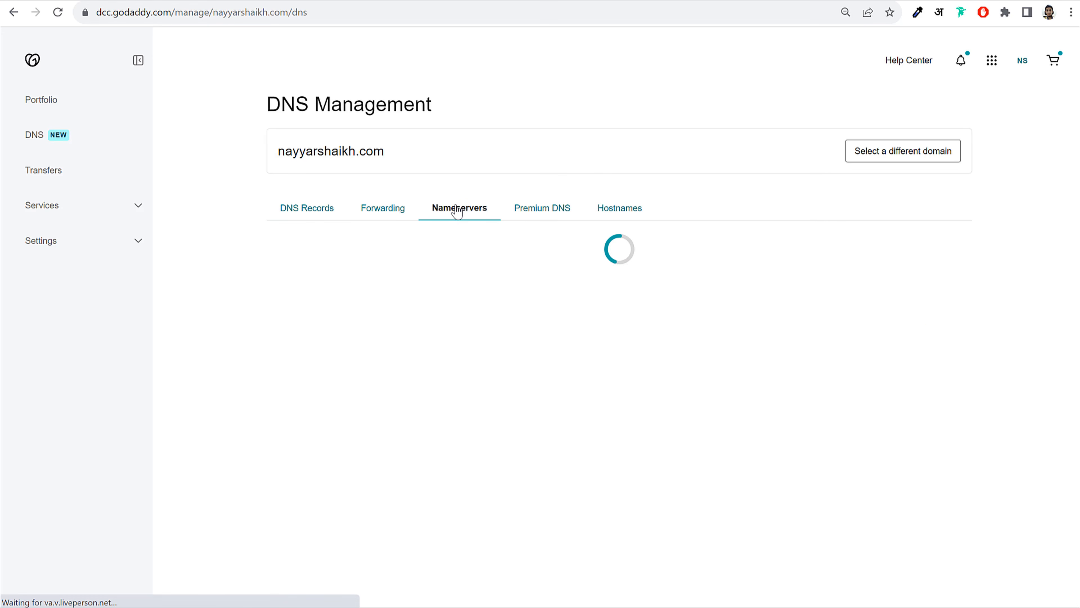
left_click_drag(273, 345, 371, 394)
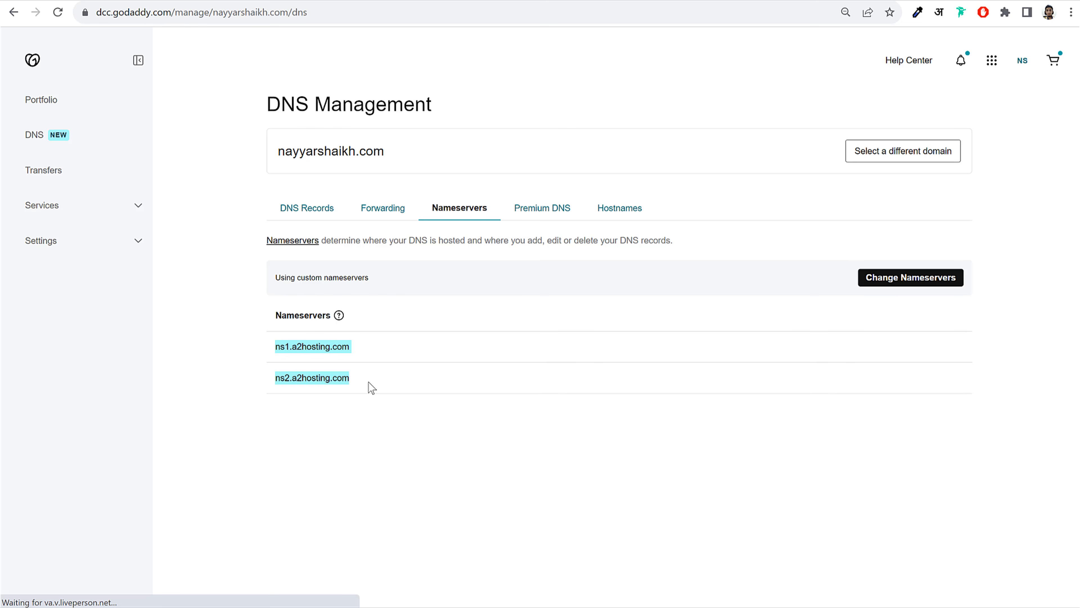
left_click(371, 388)
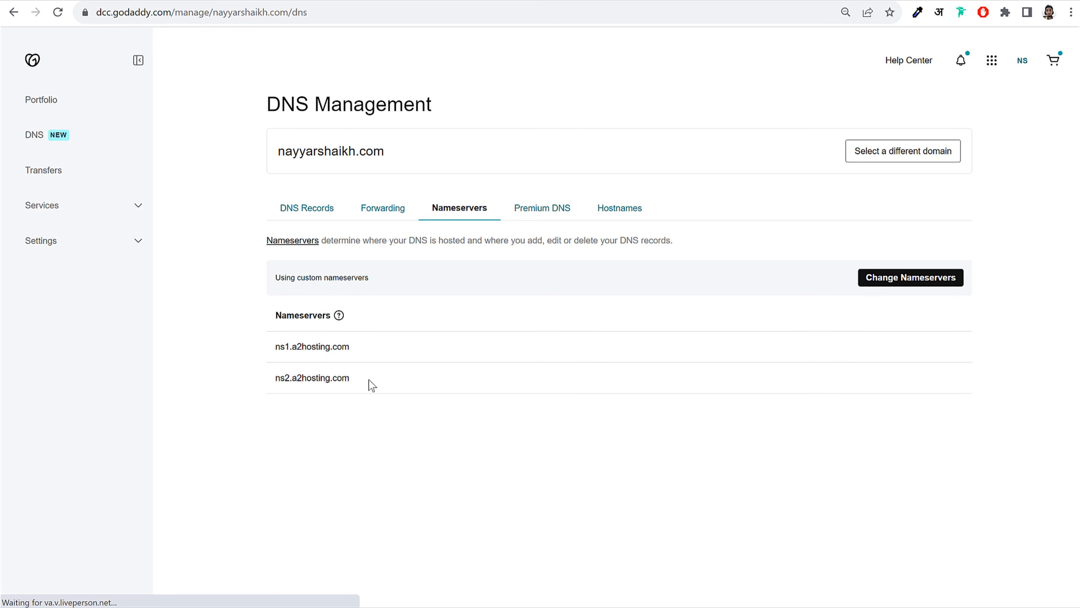
Open GoDaddy's nameserver editor and clear both existing nameserver entries
left_click(905, 280)
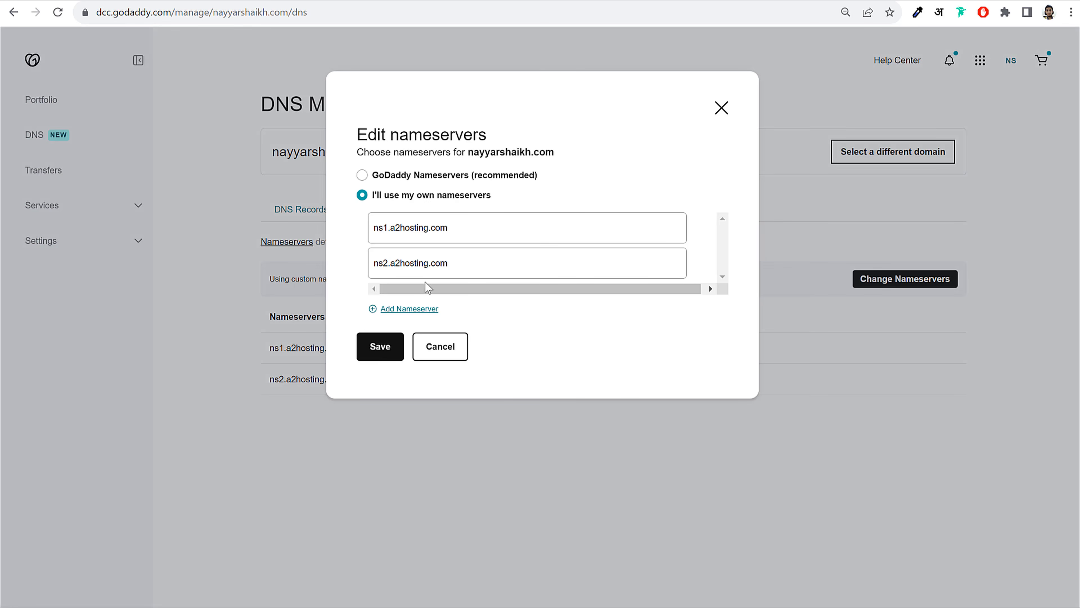
triple_click(593, 225)
key("BackSpace")
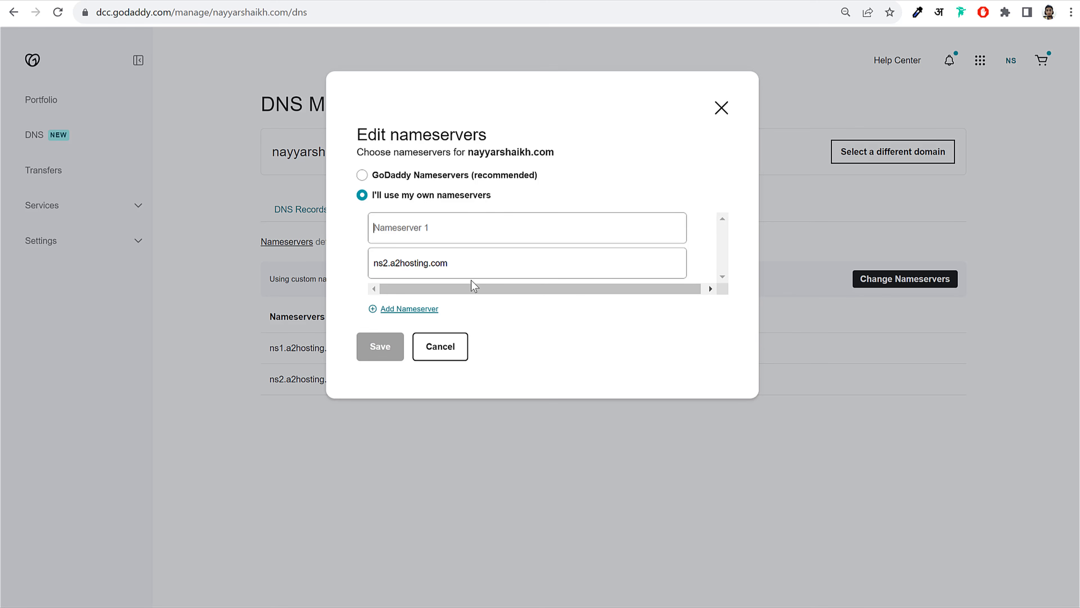
triple_click(482, 261)
key("BackSpace")
Copy ns1.dns-parking.com from Hostinger into GoDaddy's Nameserver 1 field
left_click(286, 2)
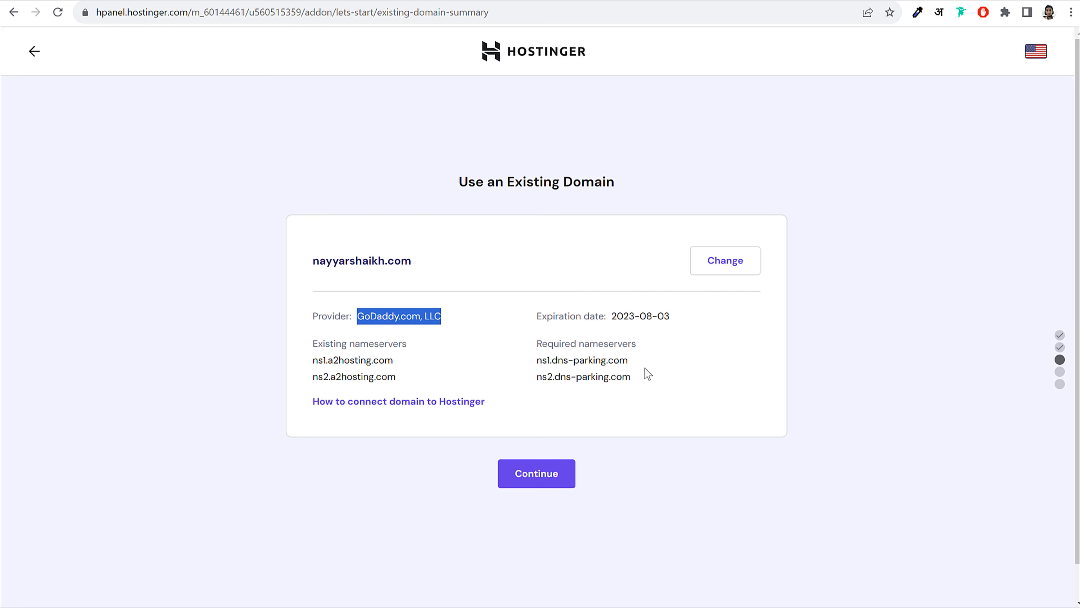
left_click_drag(628, 361, 539, 362)
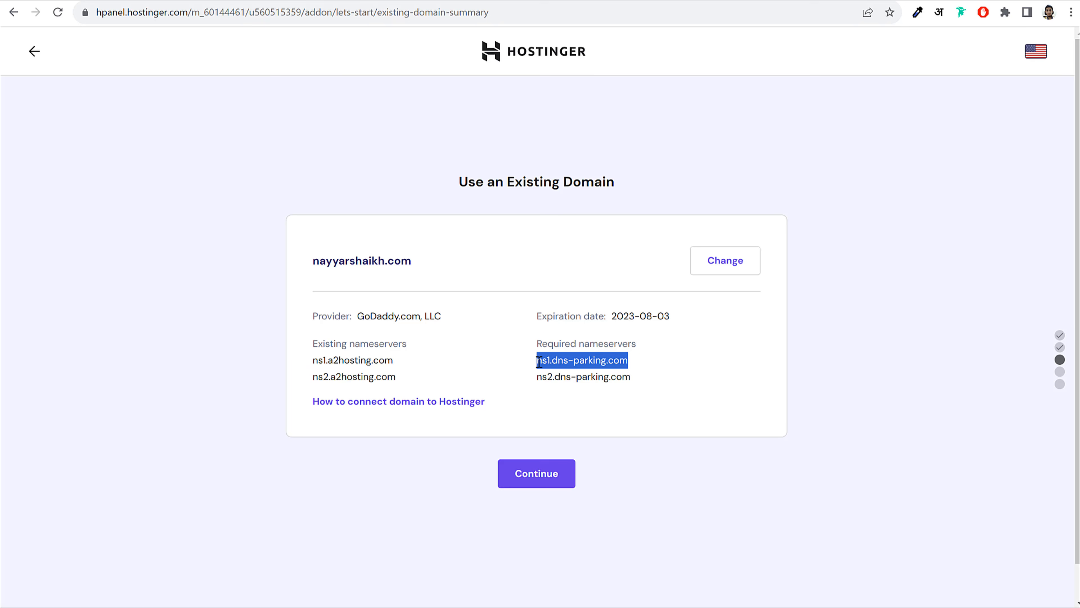
key("ctrl+c")
key("ctrl+Tab")
left_click(456, 230)
key("ctrl+v")
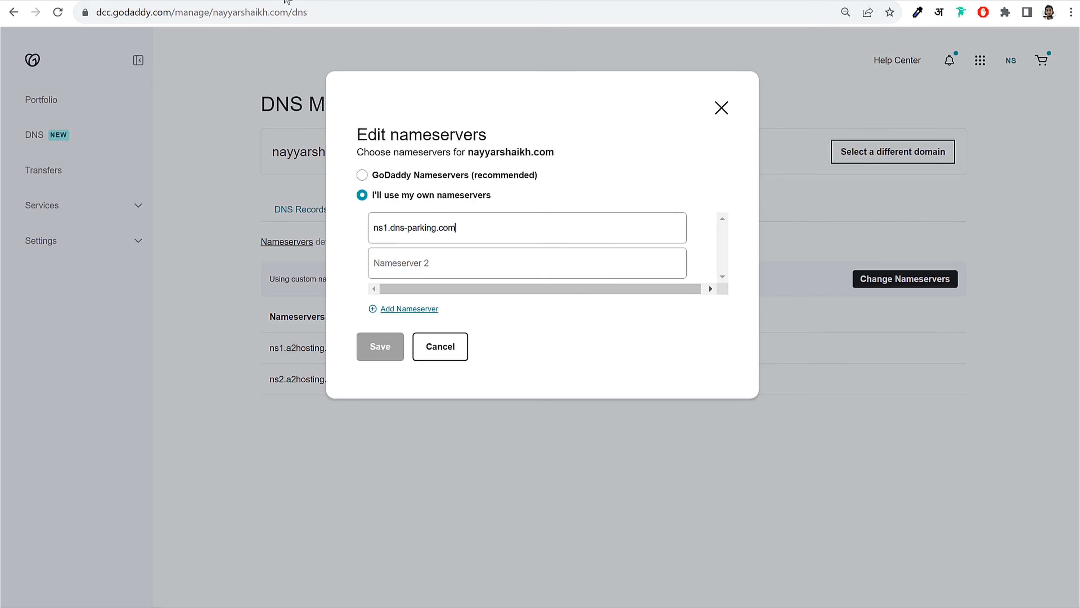
Copy ns2.dns-parking.com into the second nameserver field, then return to Hostinger
left_click(289, 2)
left_click_drag(645, 378, 535, 377)
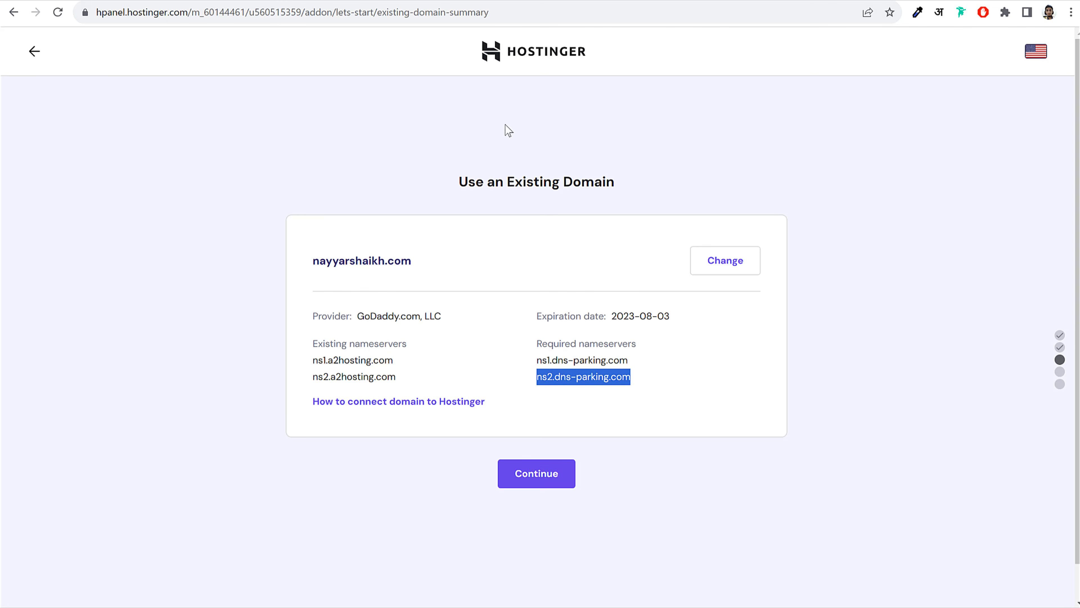
key("ctrl+c")
key("ctrl+Tab")
left_click(403, 260)
key("ctrl+v")
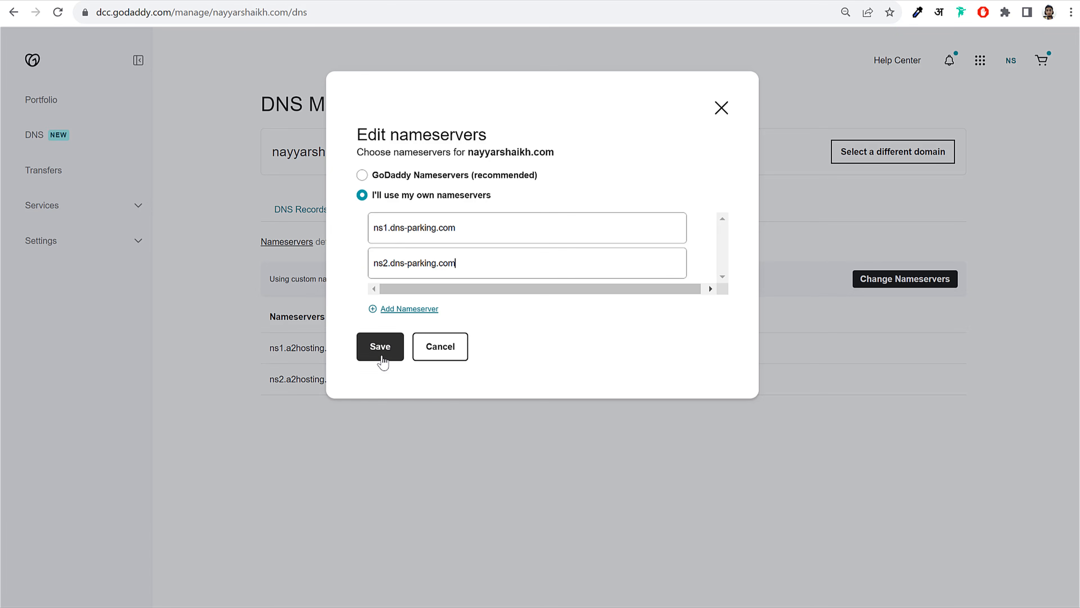
key("ctrl+Tab")
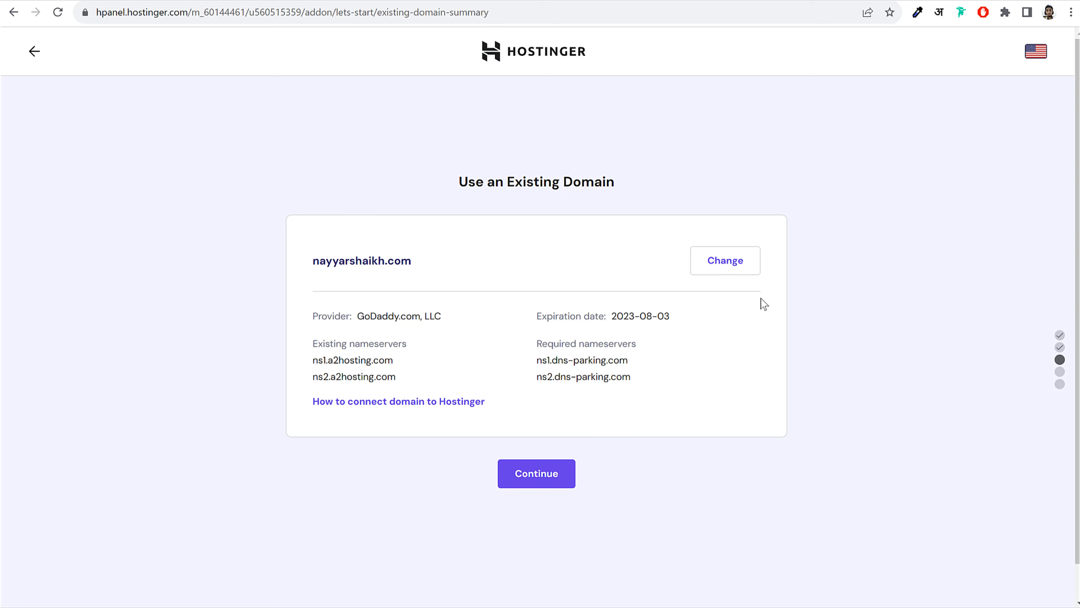
Continue the domain connection, open the first website's hosting dashboard, then switch to the storefront
left_click(551, 476)
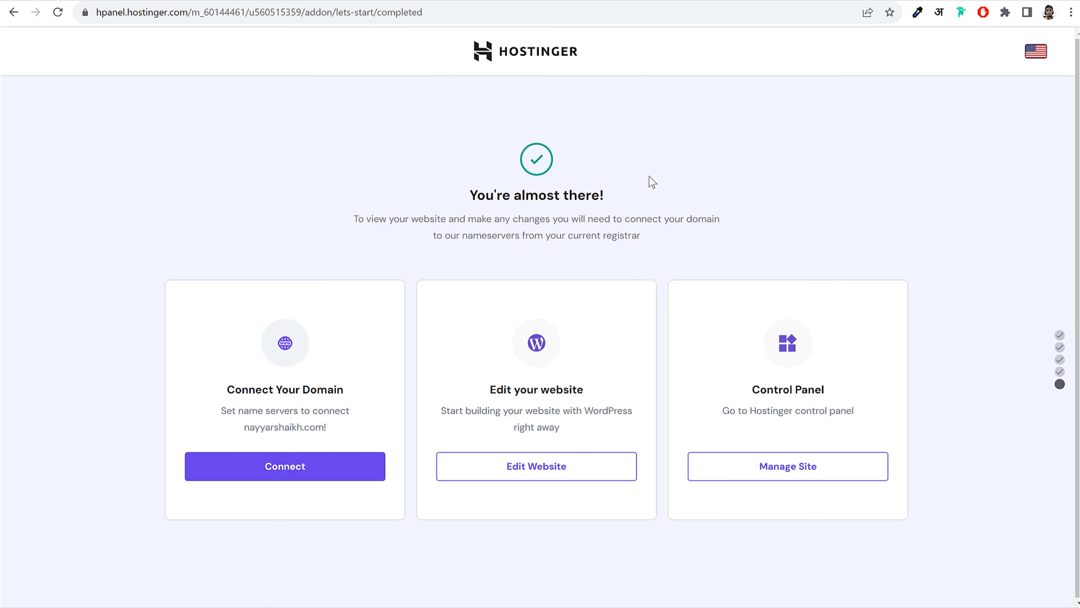
left_click(508, 50)
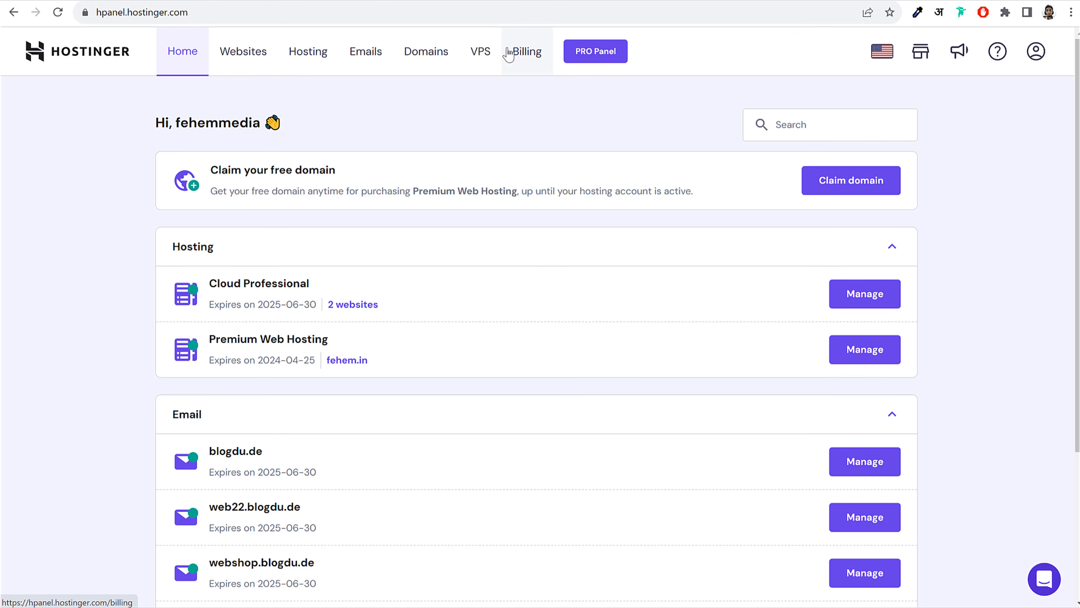
left_click(242, 69)
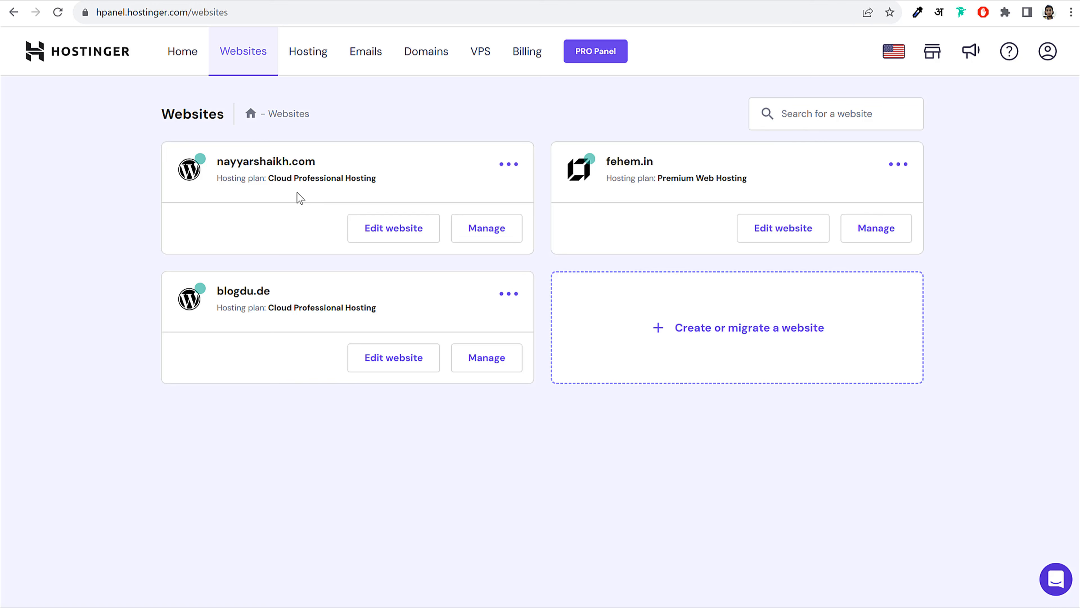
double_click(293, 163)
left_click(483, 238)
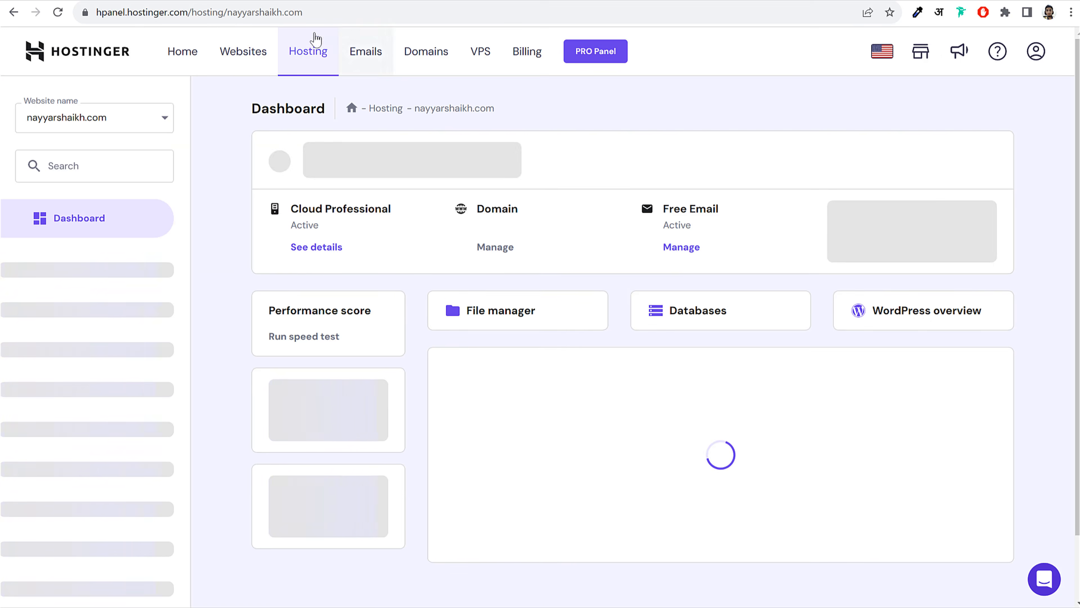
left_click(326, 1)
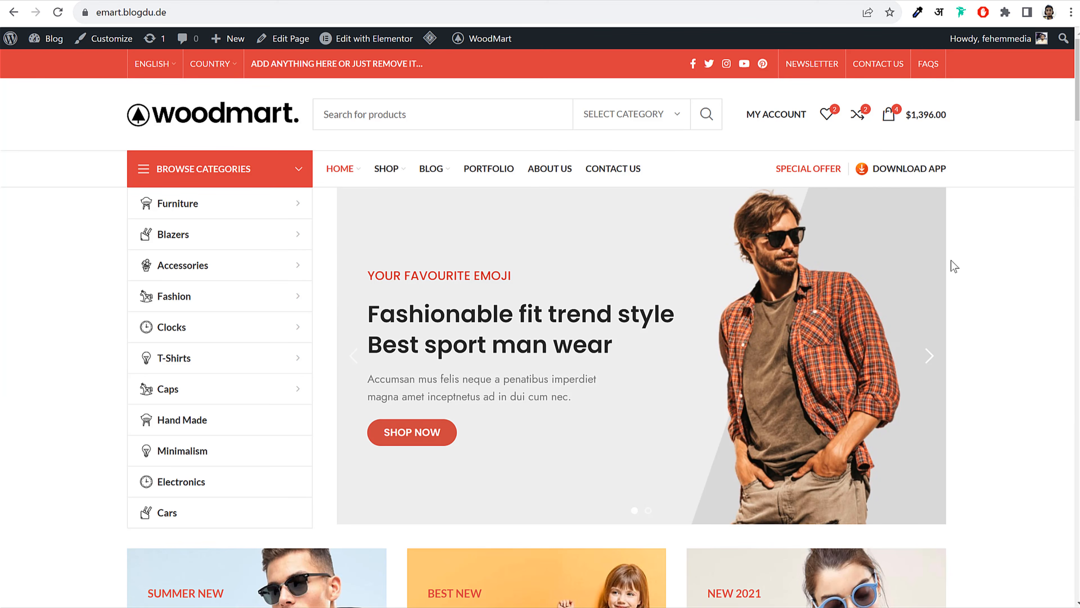
Advance the hero slider and scroll through Featured Products, Our Categories and Customers Reviews
left_click(929, 356)
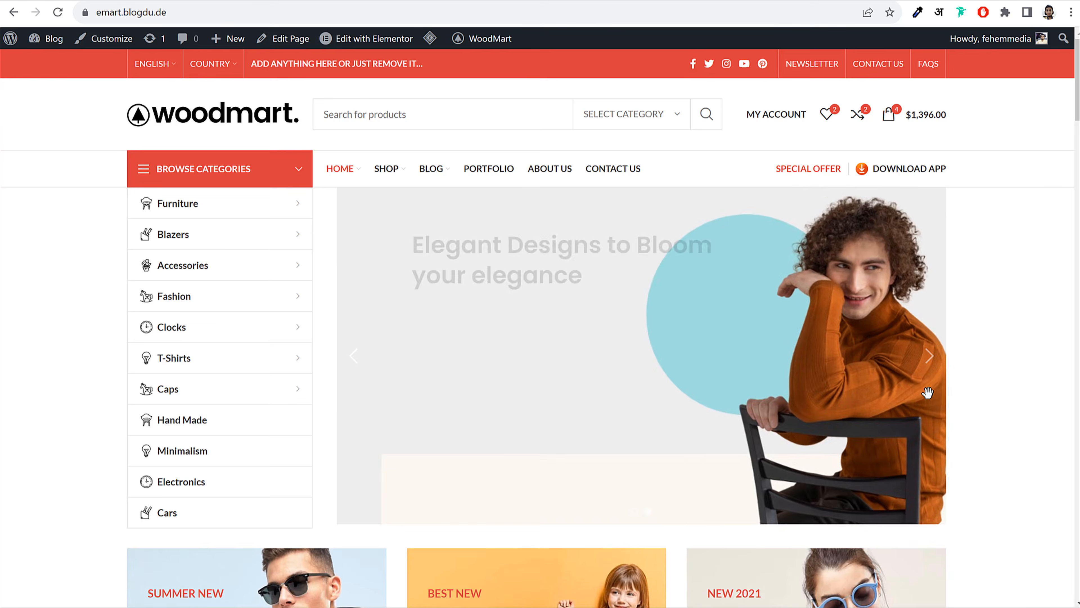
scroll(928, 402, "down", 10)
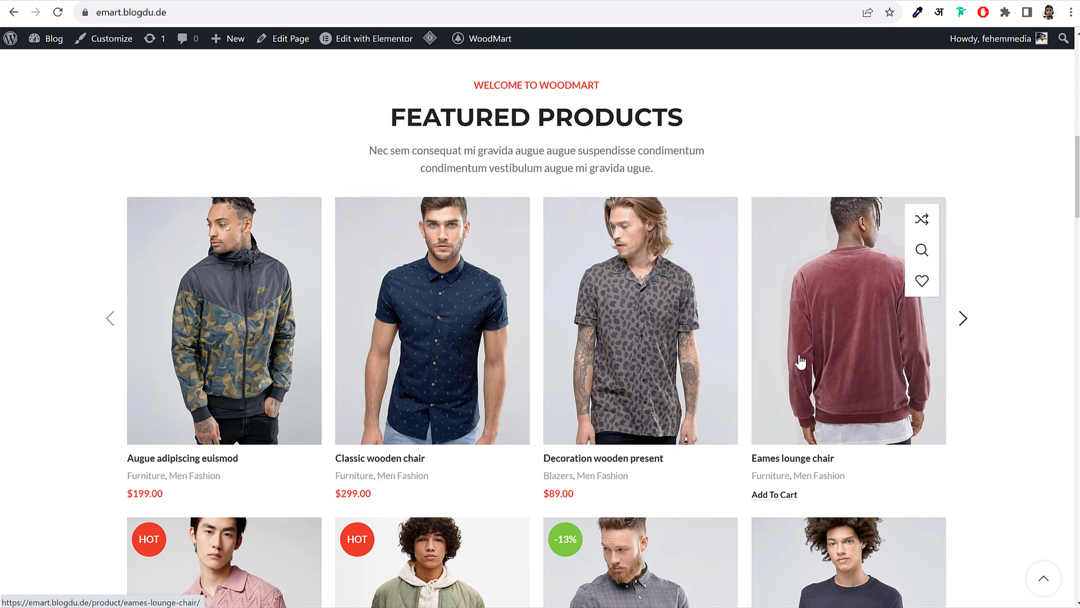
scroll(787, 366, "down", 10)
scroll(763, 373, "up", 12)
scroll(762, 371, "up", 8)
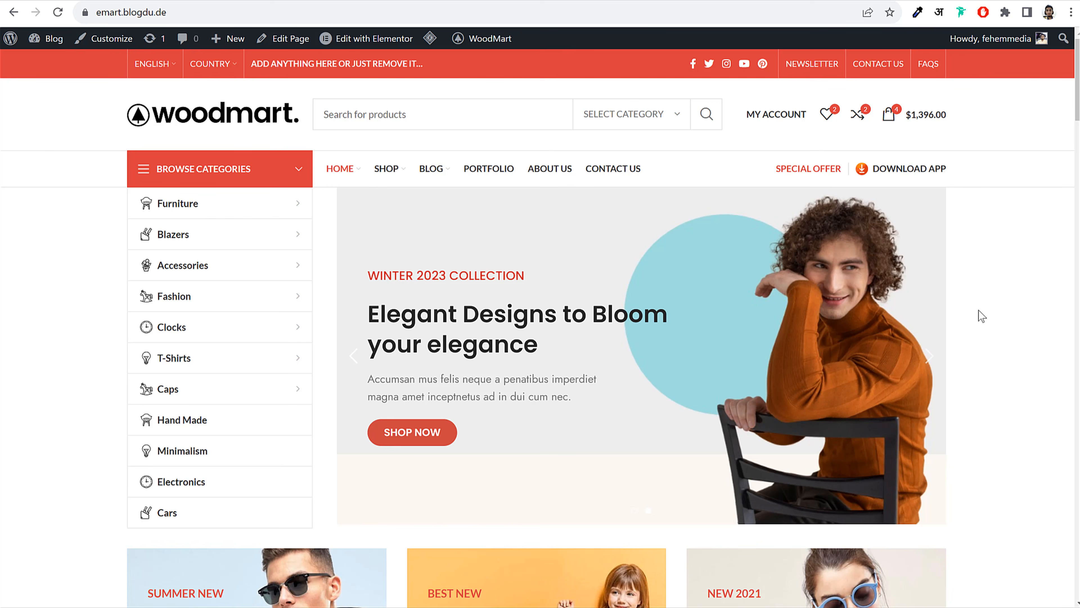
scroll(979, 315, "down", 4)
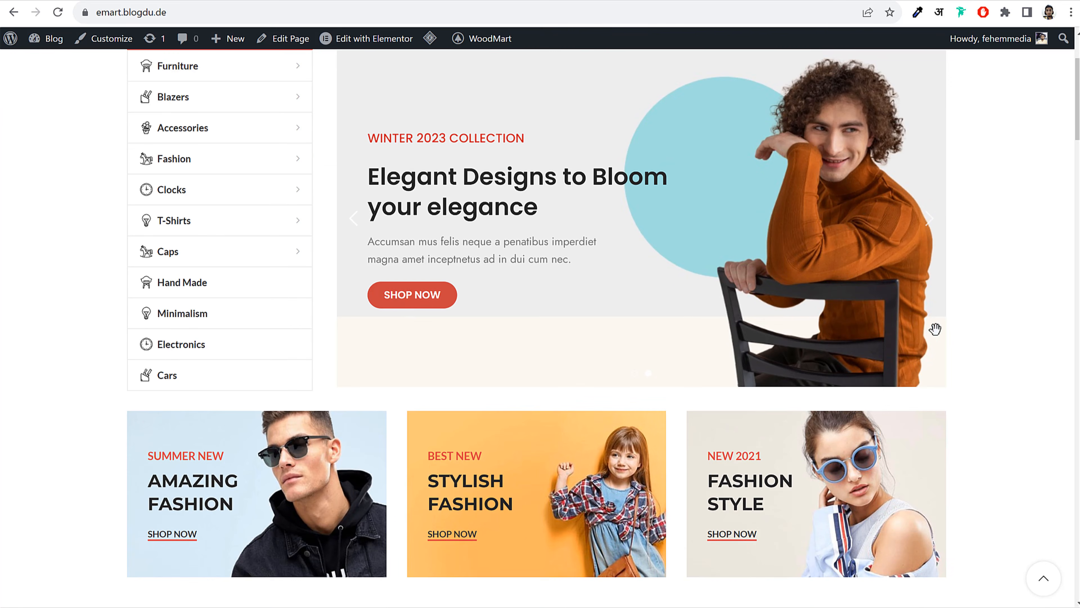
scroll(936, 328, "down", 5)
scroll(930, 340, "down", 5)
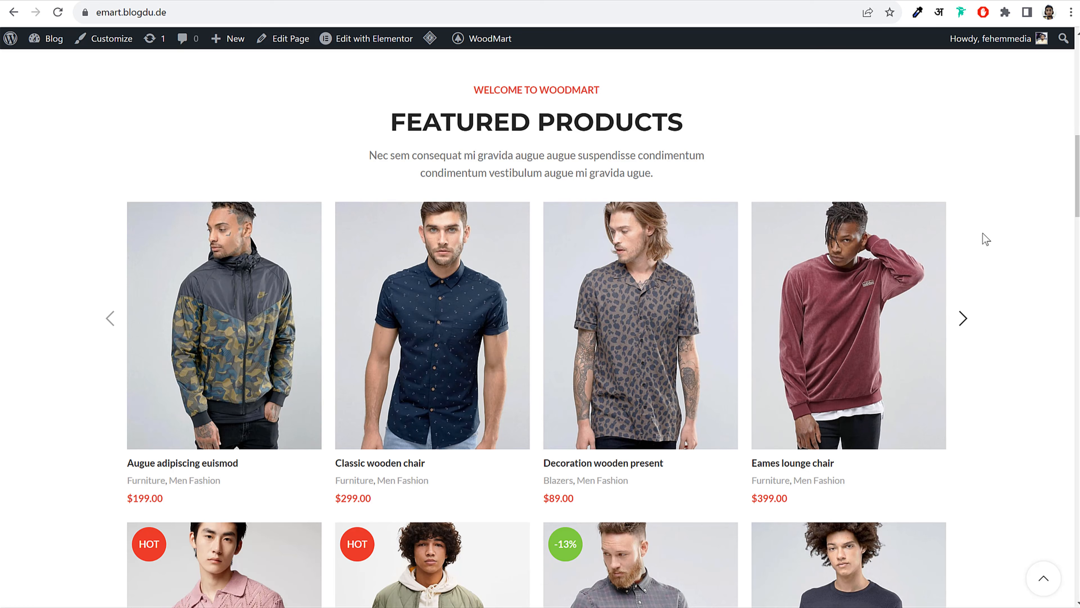
scroll(1026, 277, "down", 18)
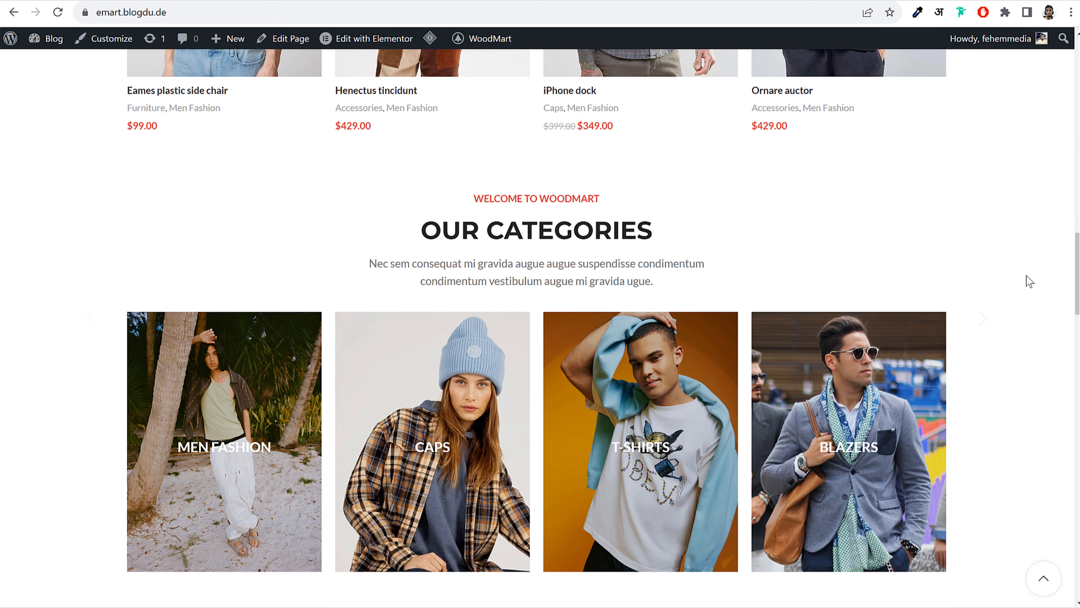
scroll(1030, 281, "down", 20)
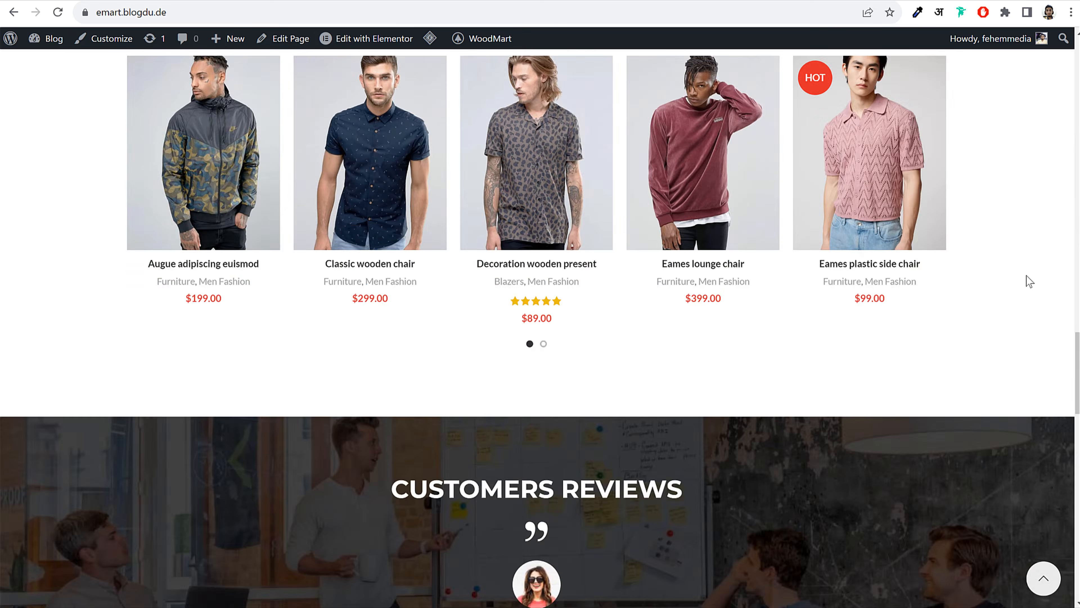
scroll(1029, 281, "up", 20)
scroll(1029, 281, "up", 15)
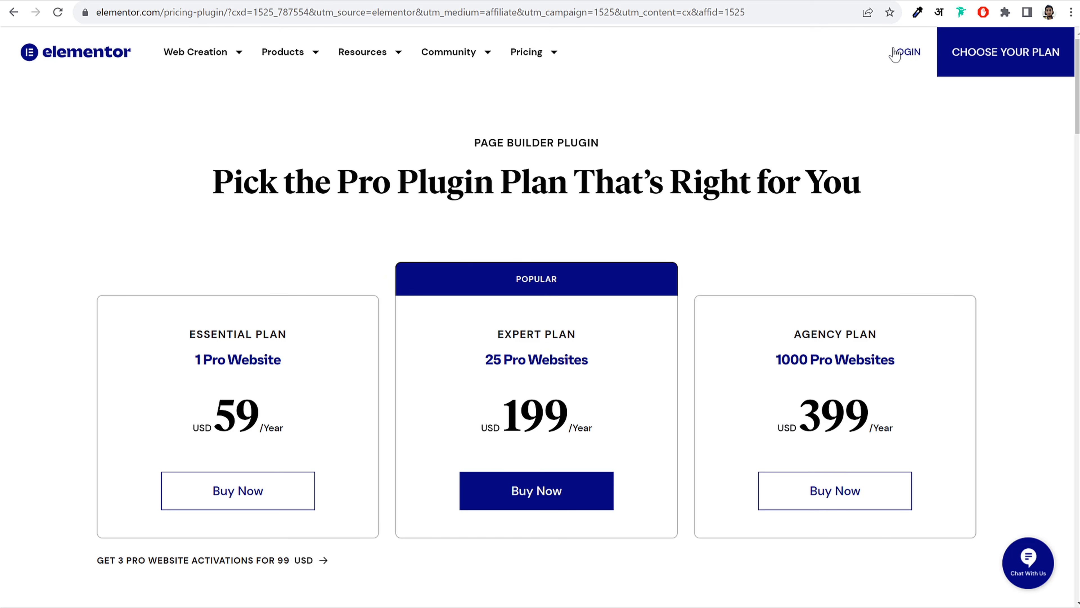
Log in to Elementor, then edit the address to load my.elementor.com/welcome/auto-install/
left_click(906, 53)
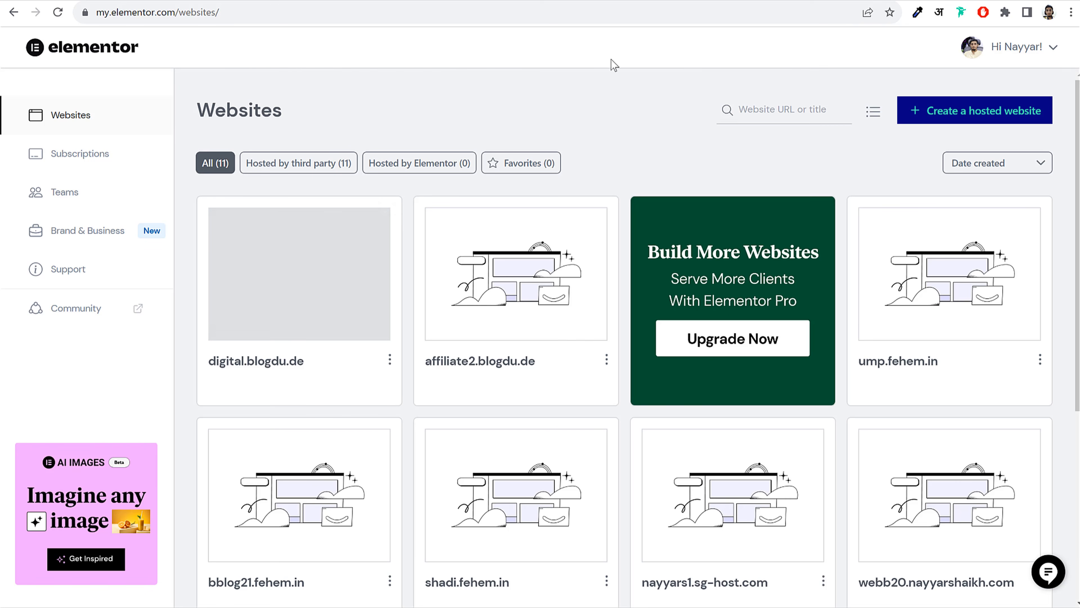
left_click(179, 13)
left_click(208, 15)
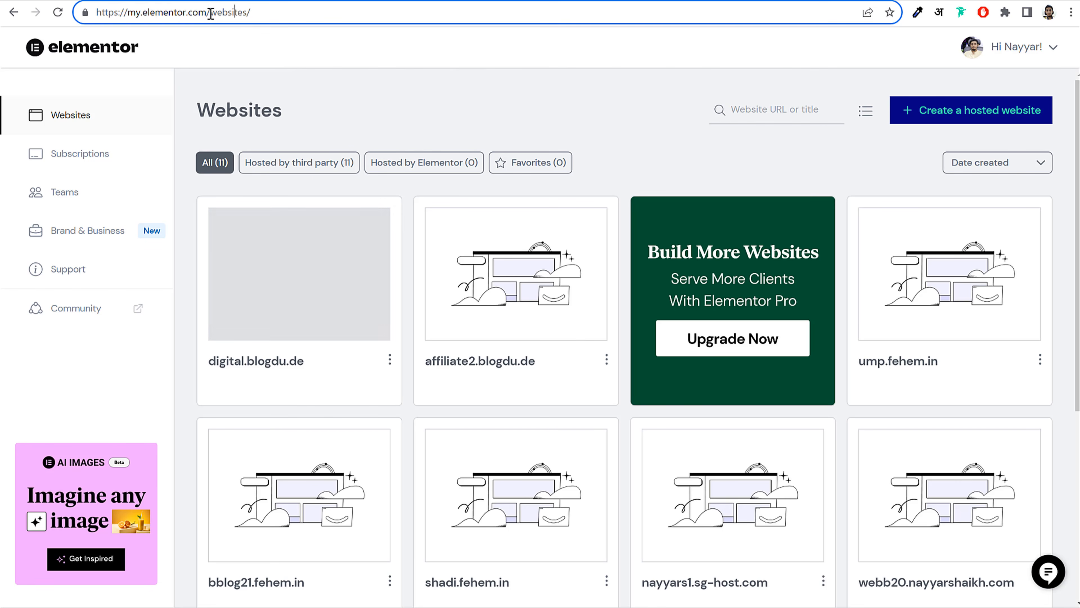
left_click_drag(207, 13, 285, 11)
left_click(129, 12)
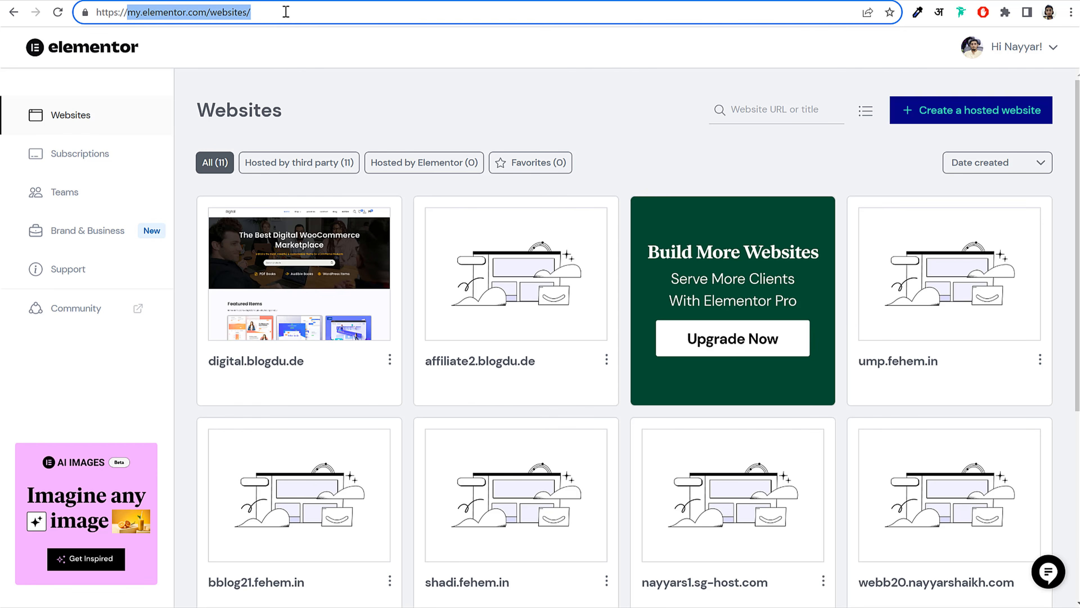
left_click(321, 13)
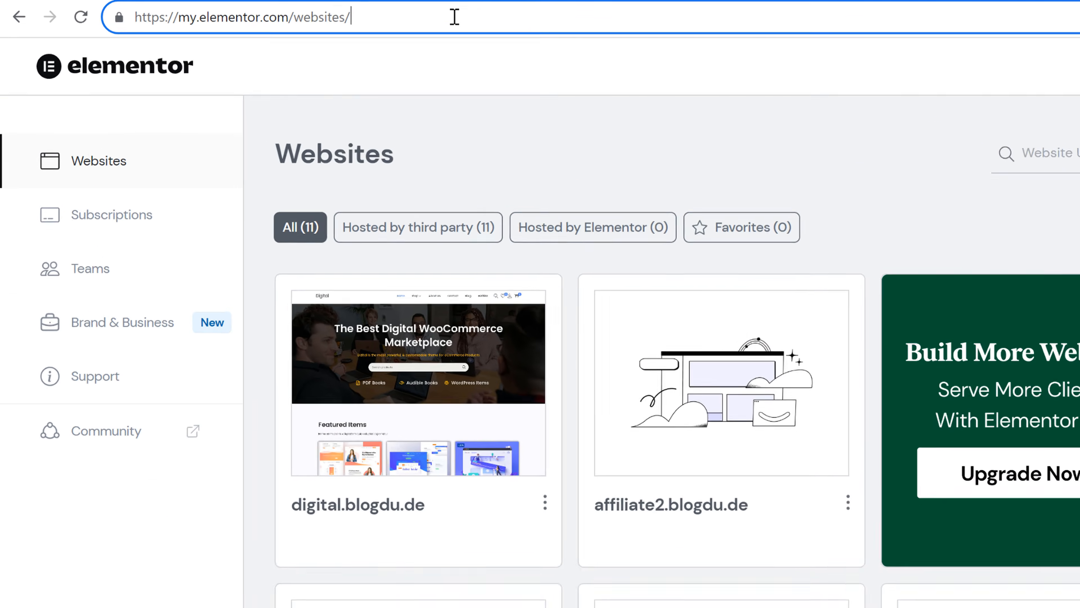
key("BackSpace")
key("BackSpace")
key("BackSpace")
key("BackSpace")
key("BackSpace")
key("BackSpace")
key("BackSpace")
key("BackSpace")
key("BackSpace")
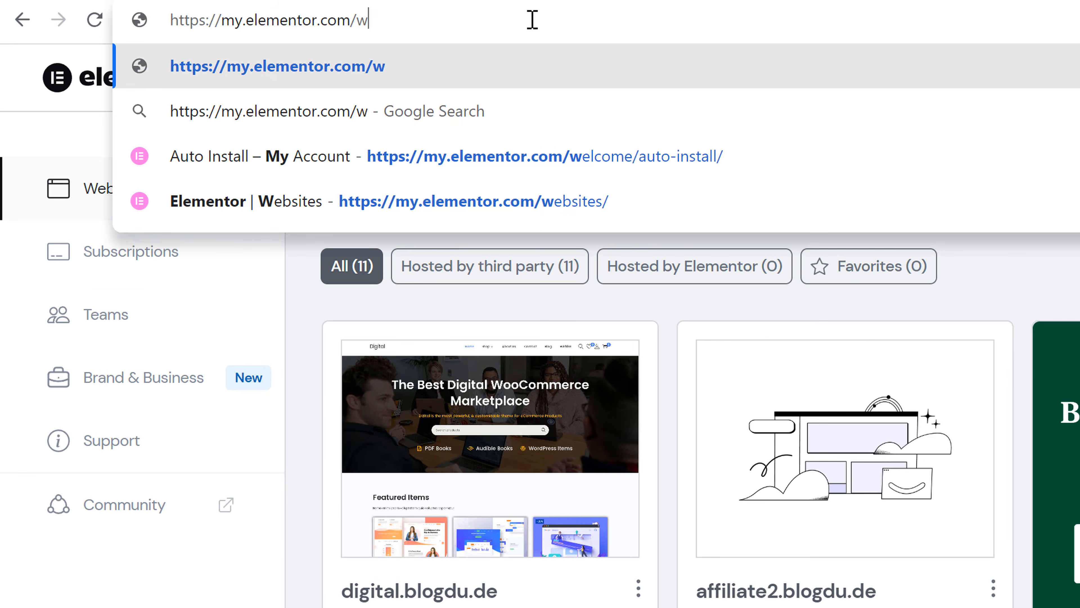
key("Down")
key("Down")
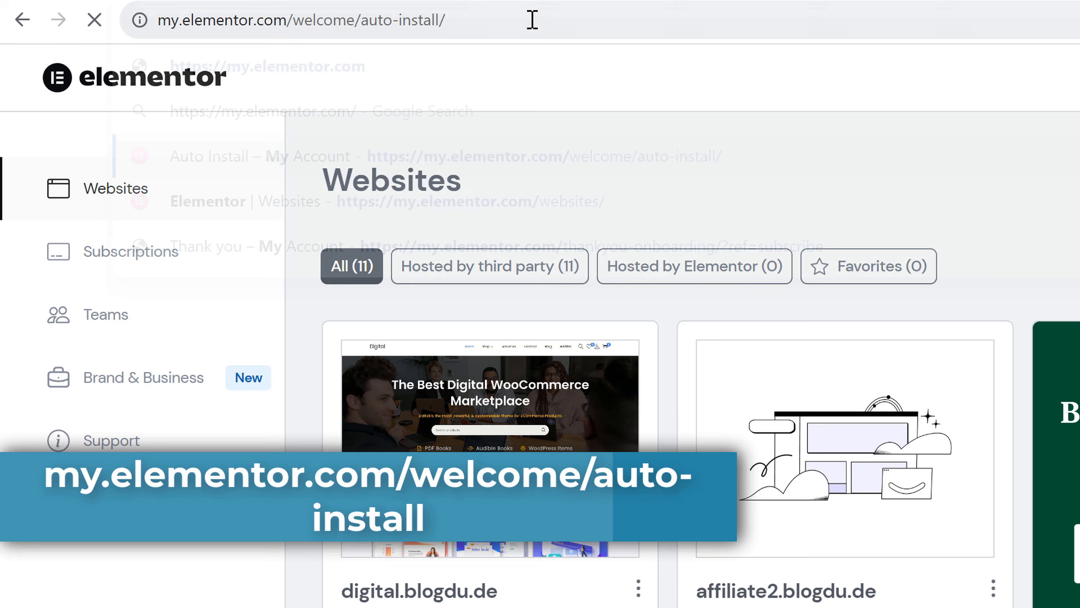
key("Return")
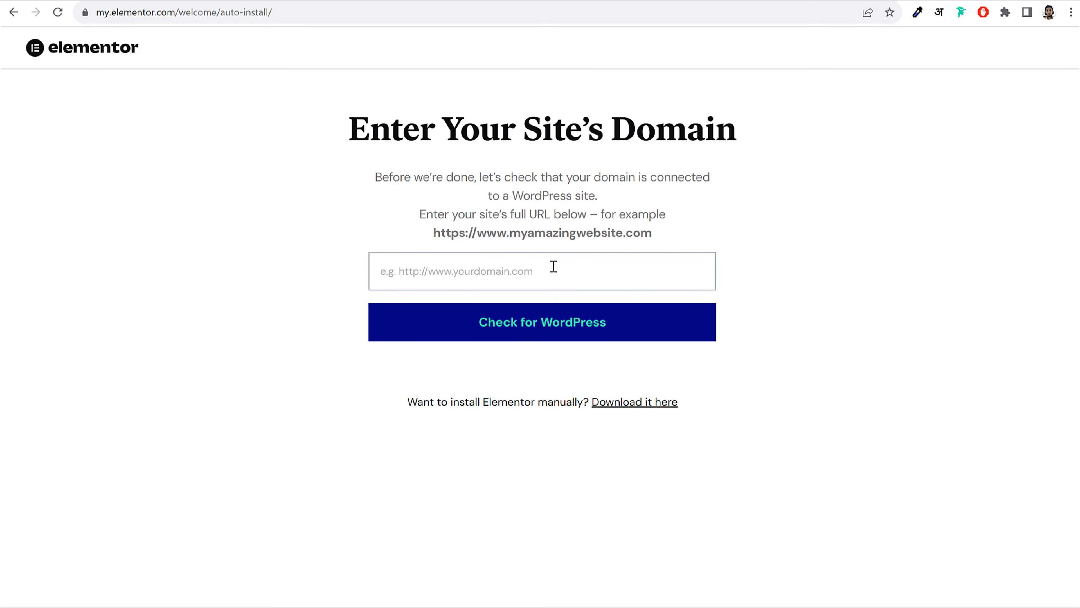
Copy the emart2.blogdu.de site address into Elementor's domain field
triple_click(478, 230)
left_click(581, 271)
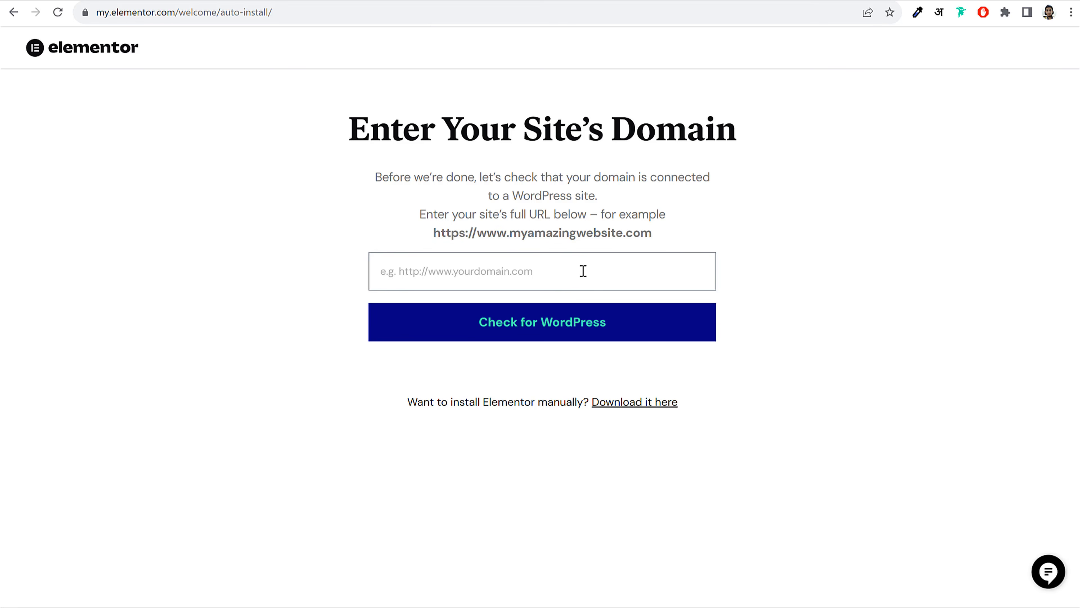
left_click(403, 0)
left_click(308, 20)
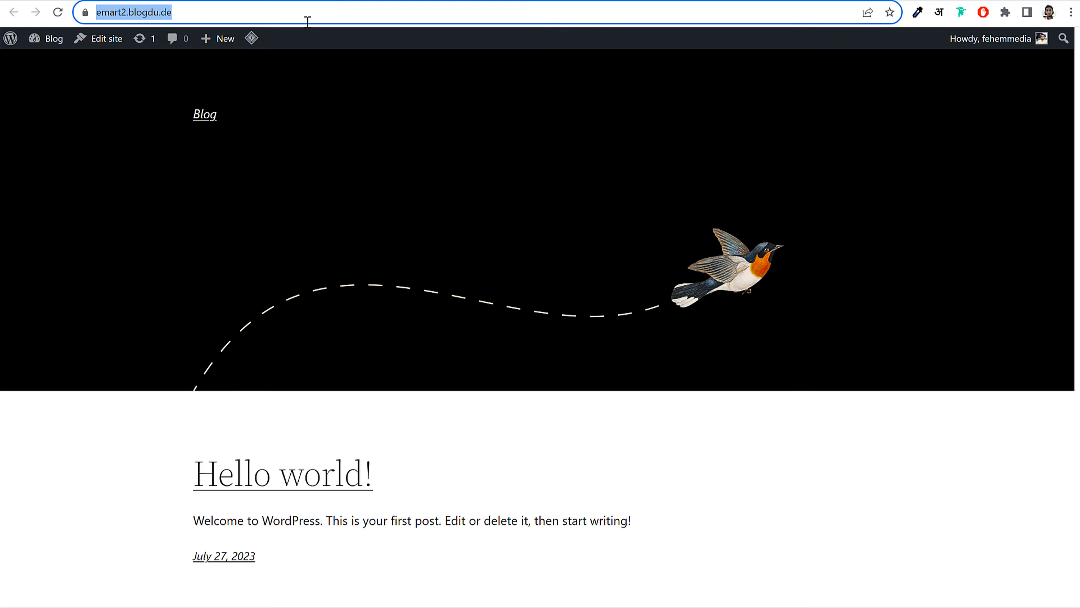
key("ctrl+c")
left_click(575, 0)
left_click(519, 265)
key("ctrl+v")
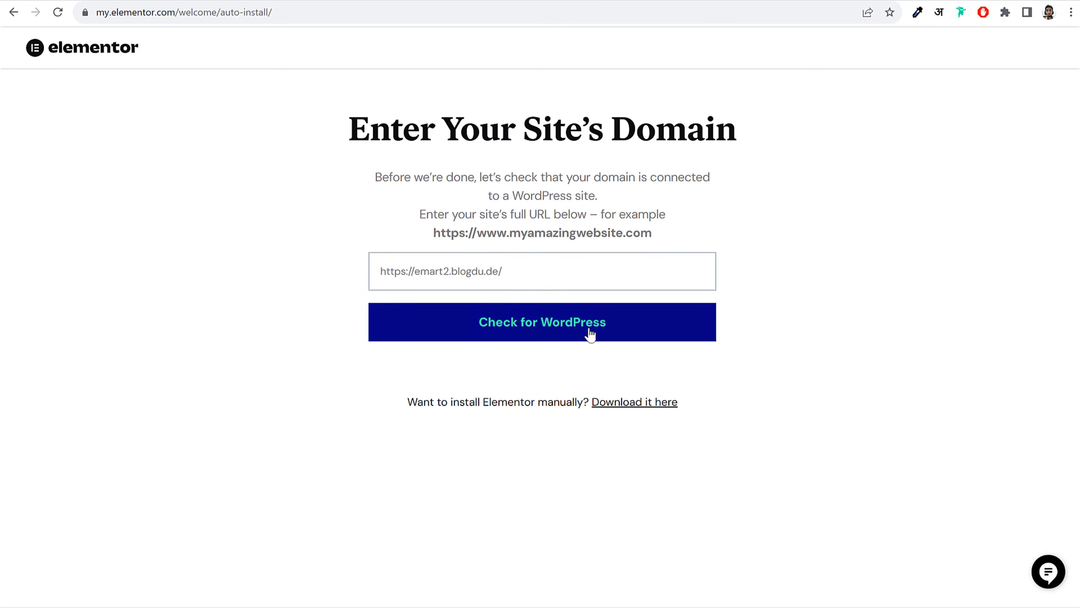
Check the site for WordPress twice, then download the Elementor zip for manual installation
left_click(562, 328)
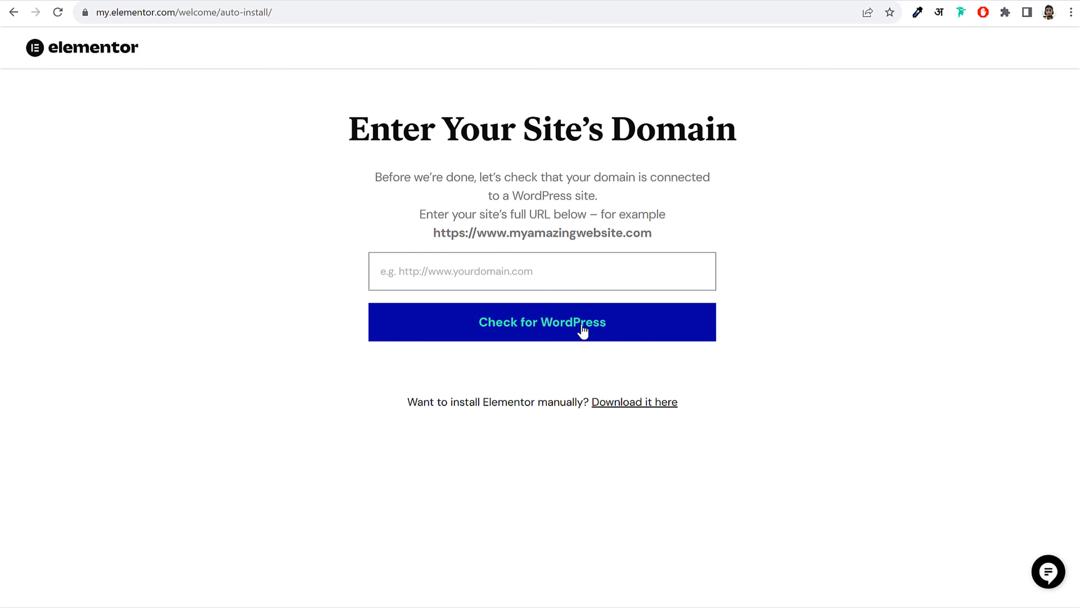
left_click(486, 261)
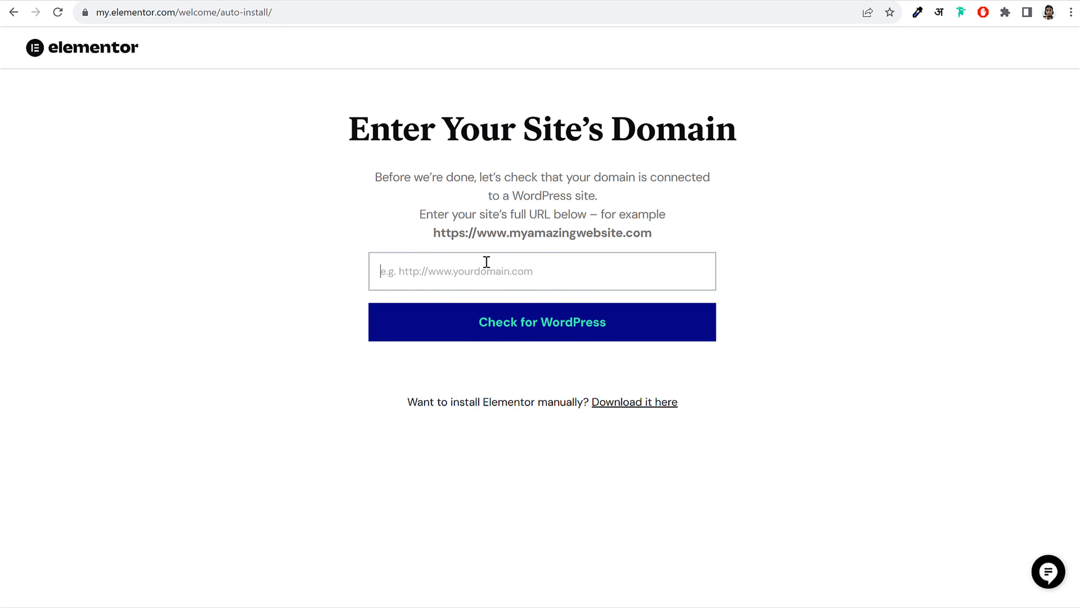
key("ctrl+v")
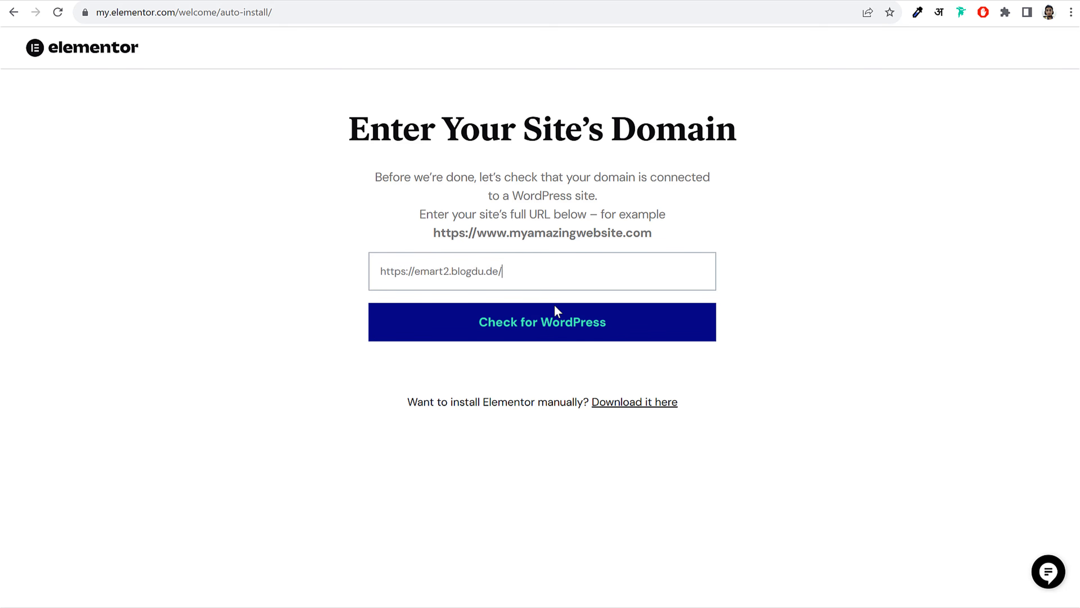
left_click(556, 329)
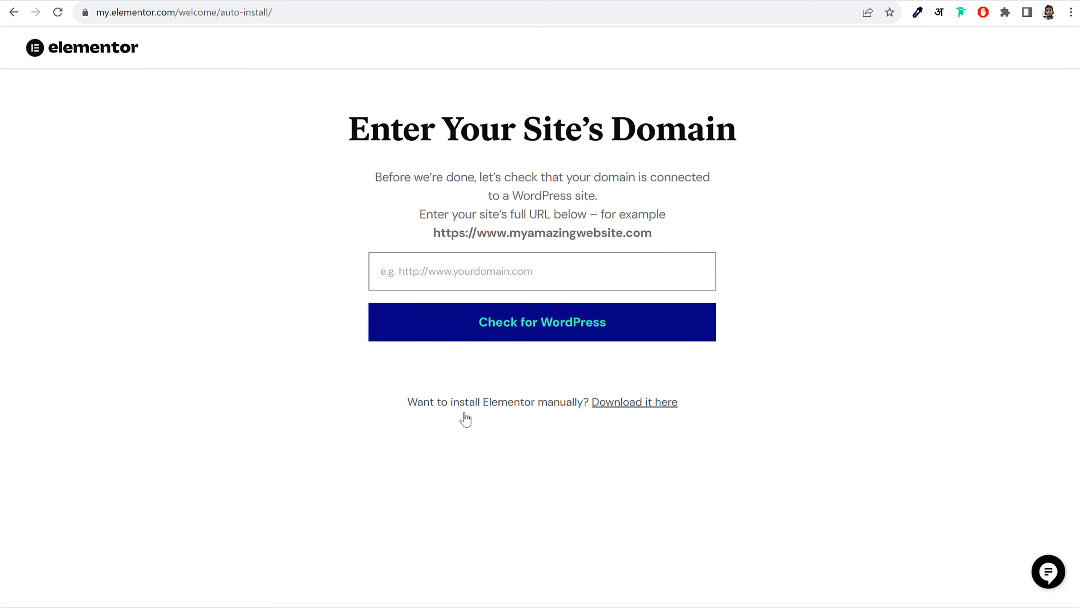
left_click(638, 408)
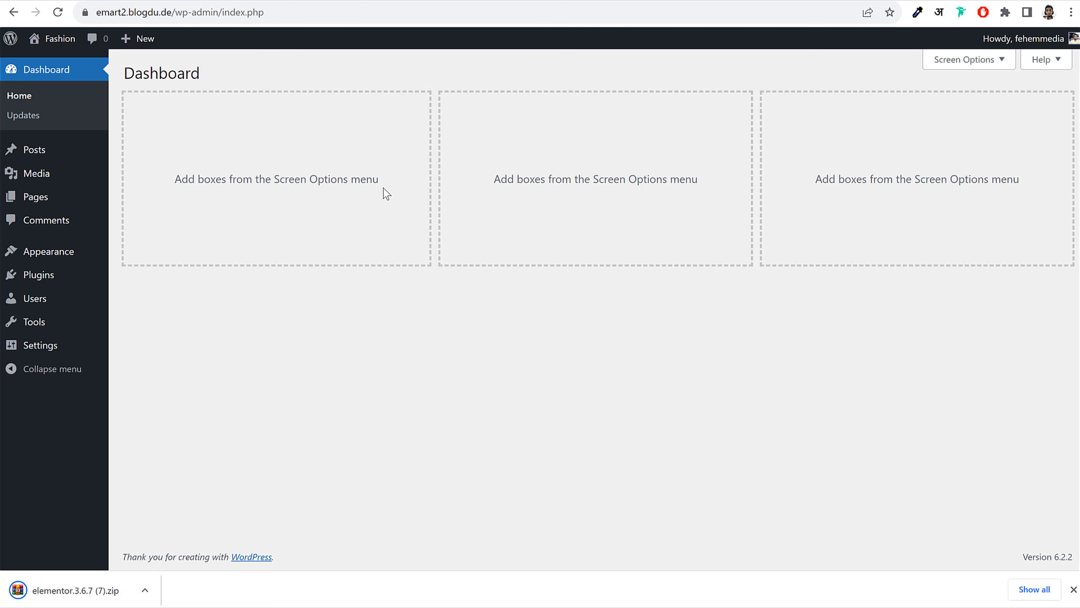
Upload elementor.3.6.7 (7).zip under Plugins > Add New, install it, and activate Elementor
left_click(59, 279)
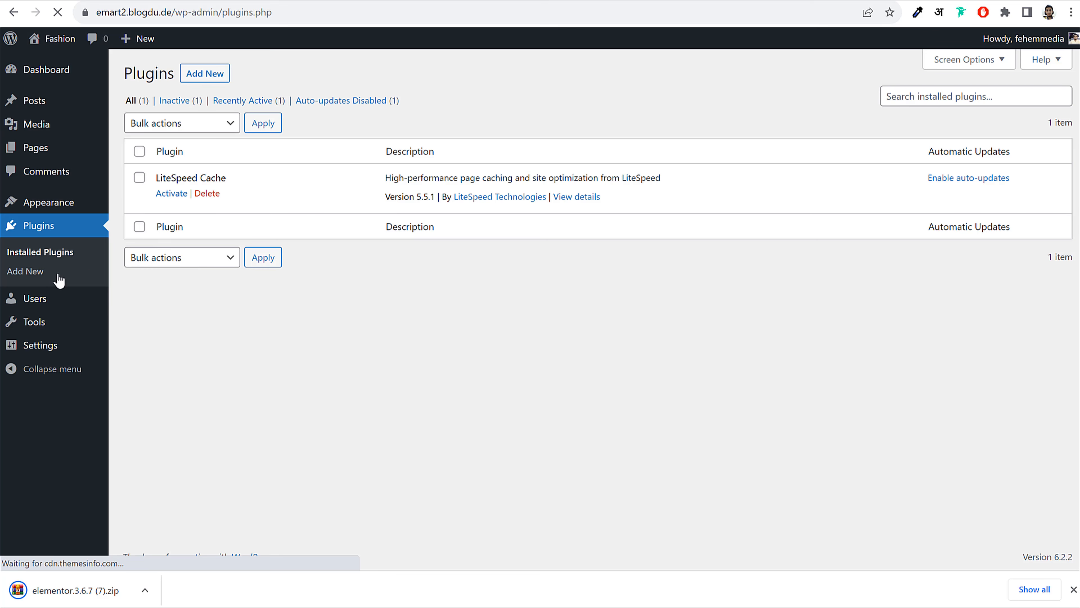
left_click(209, 80)
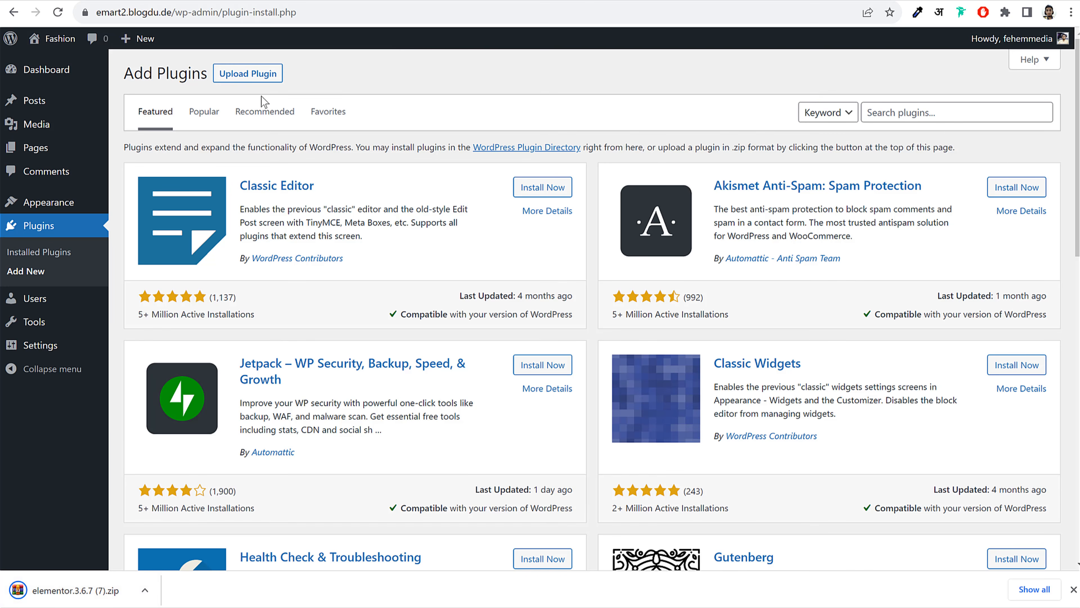
left_click(262, 77)
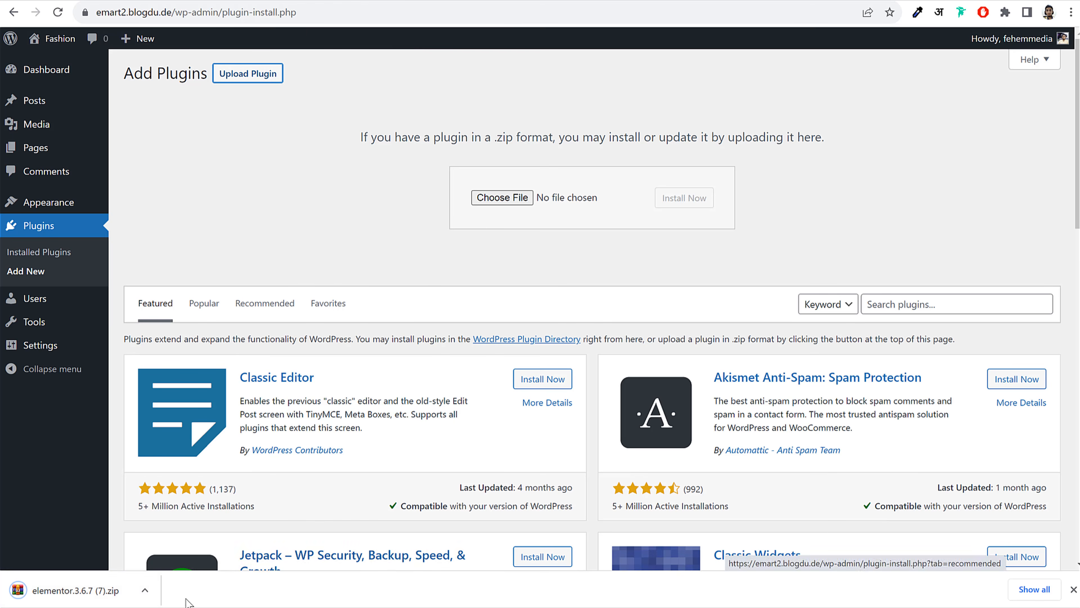
left_click_drag(72, 590, 513, 205)
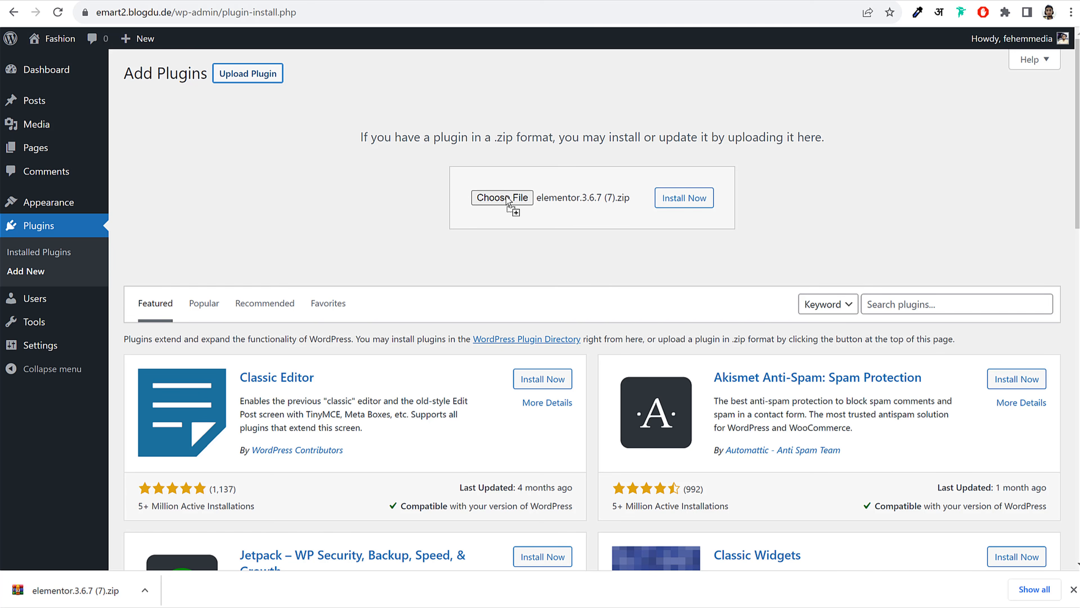
left_click(669, 200)
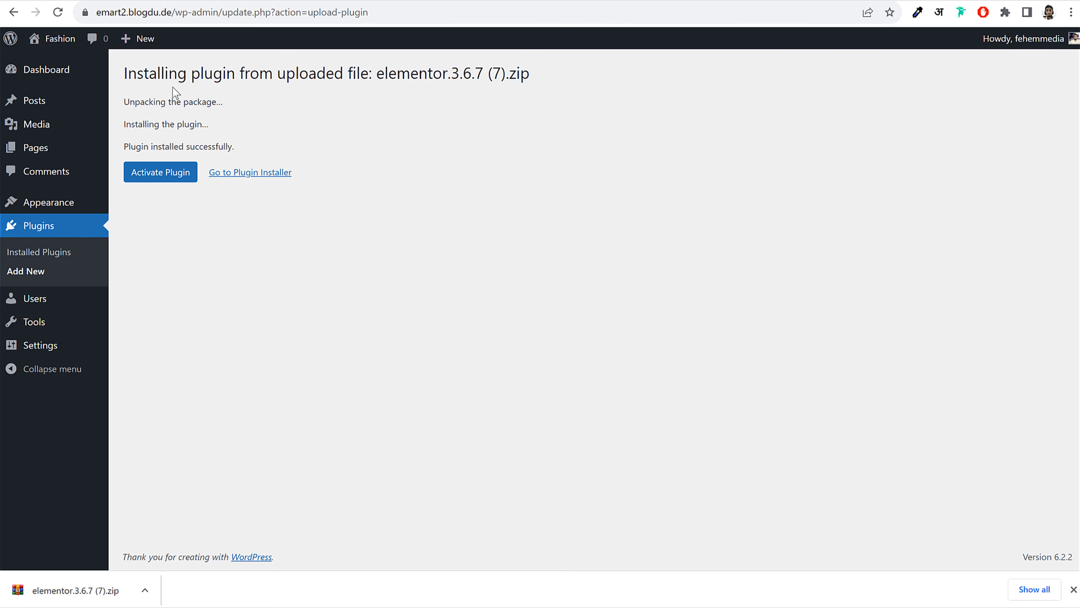
left_click(169, 178)
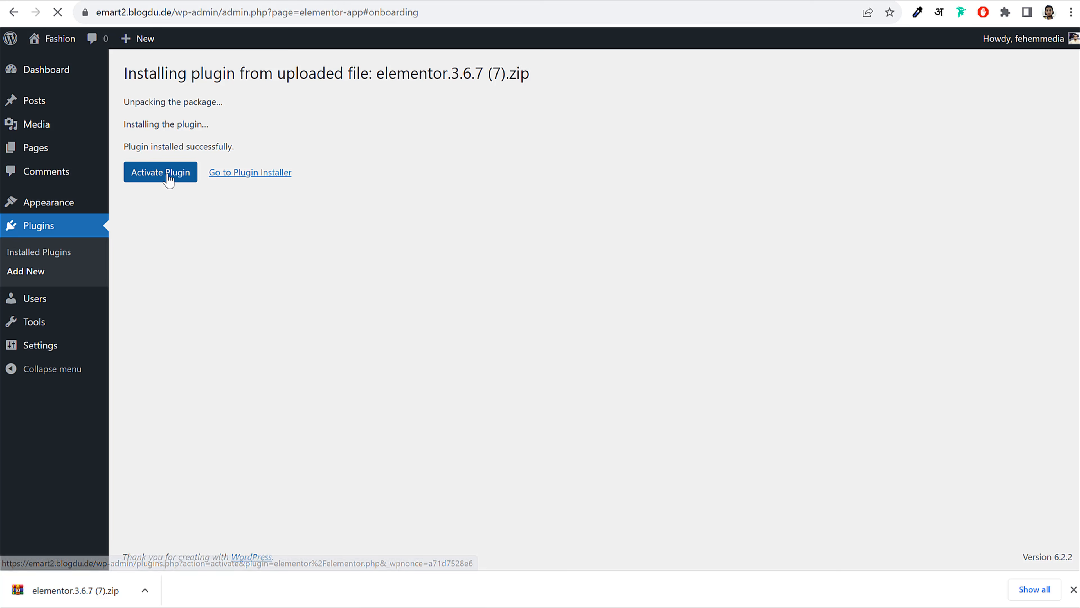
Exit the Elementor onboarding and untick Elementor Overview in the dashboard's Screen Options
left_click(1073, 590)
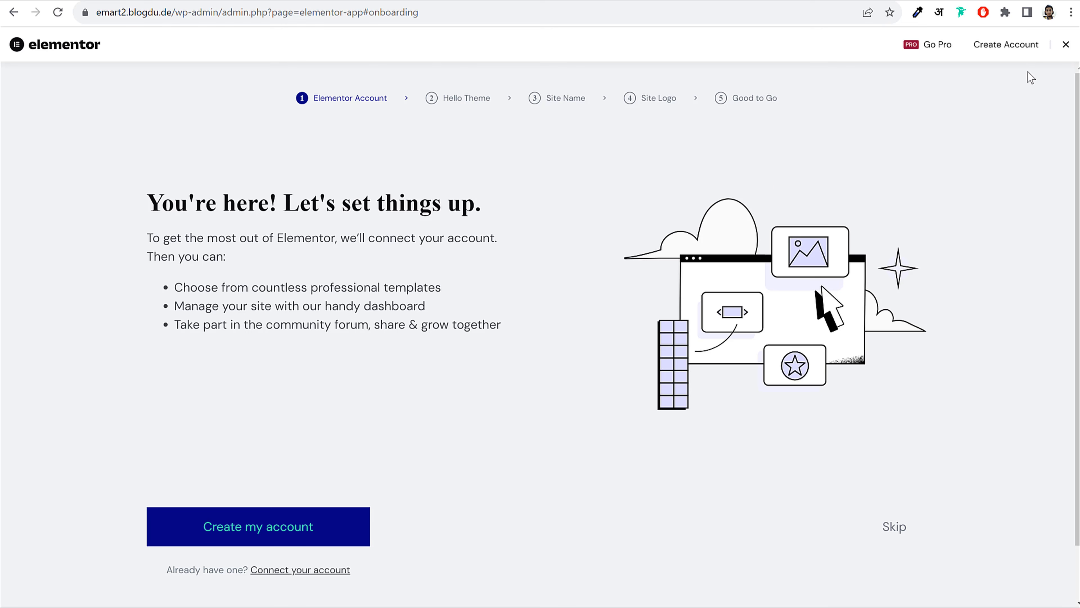
left_click(1066, 45)
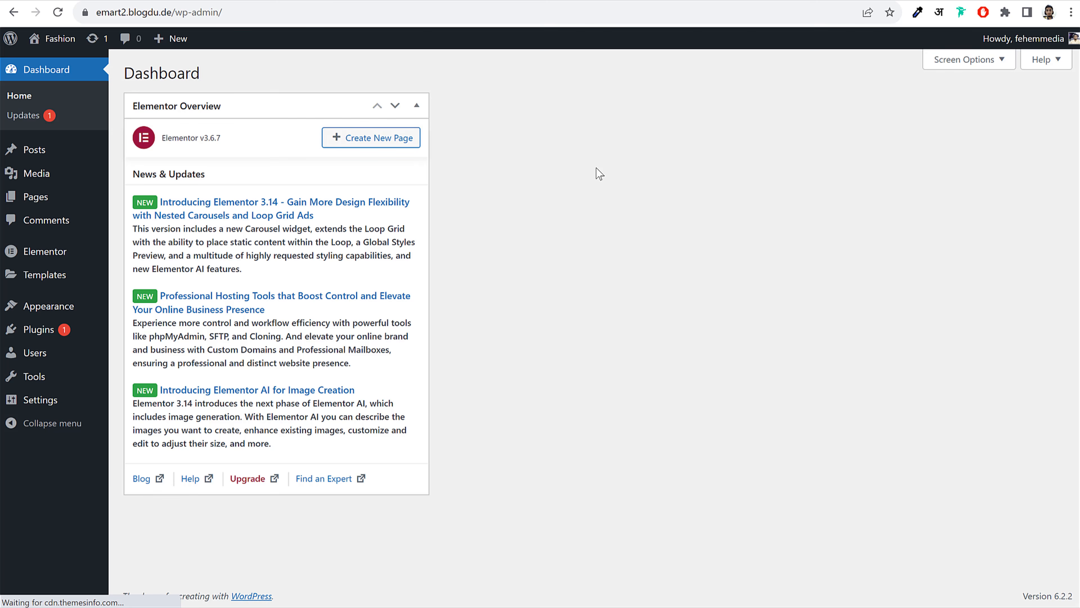
left_click(968, 61)
left_click(171, 120)
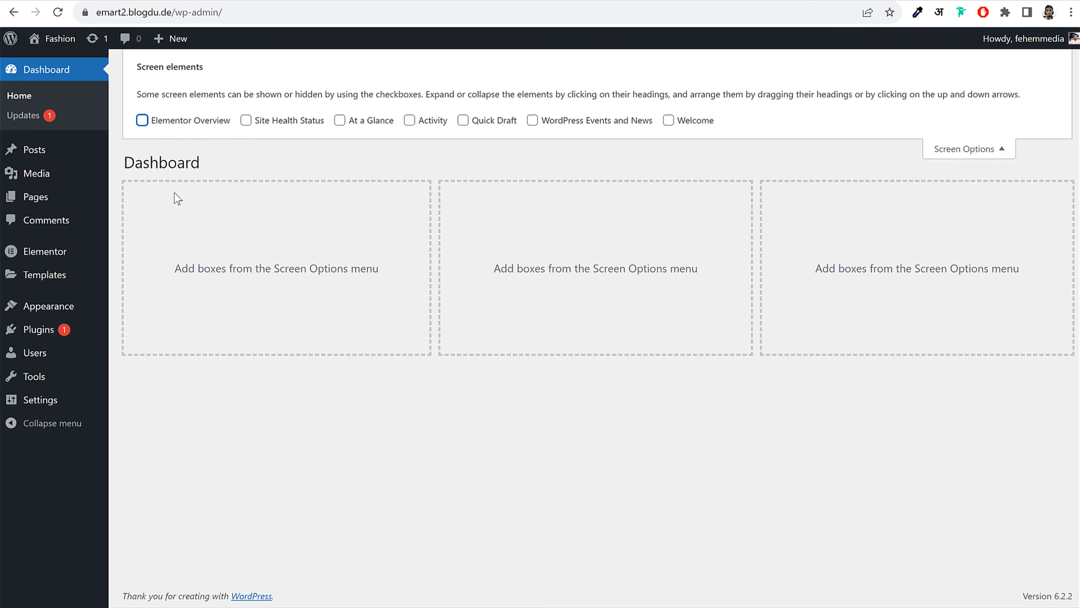
left_click(946, 154)
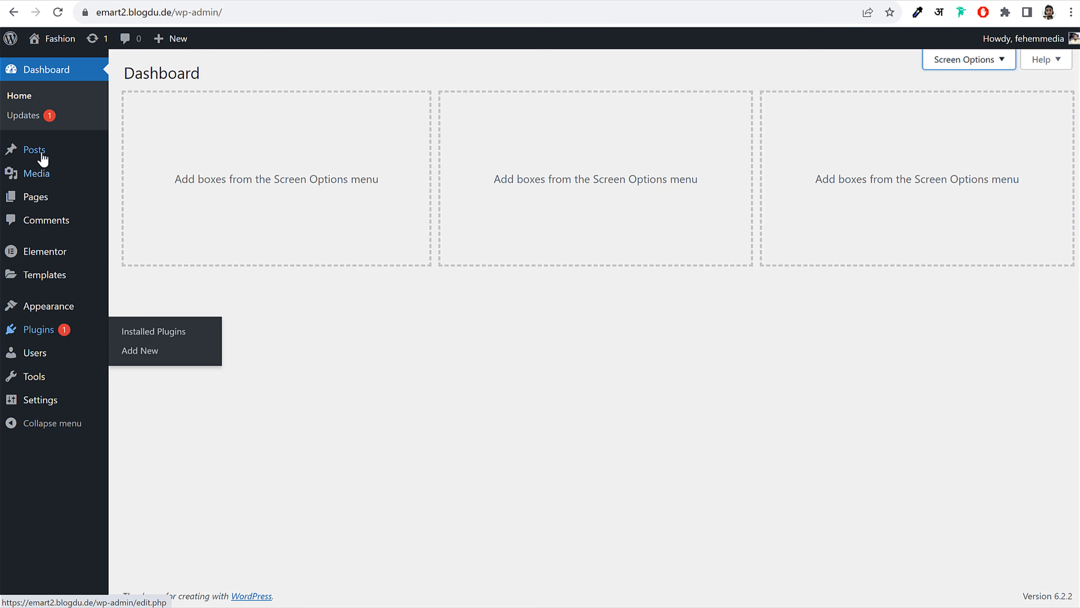
mouse_move(62, 340)
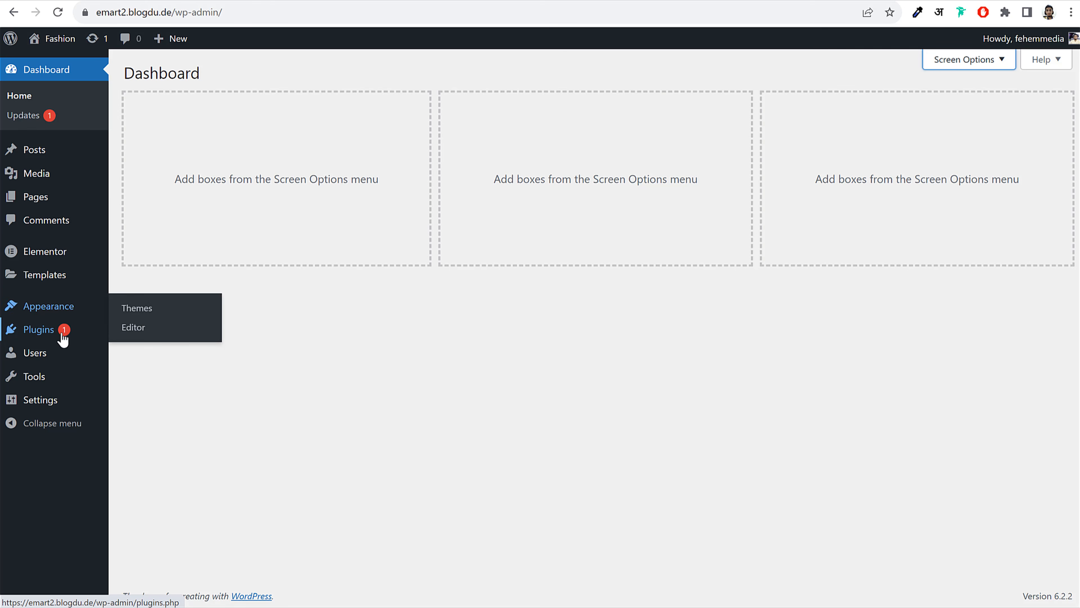
Update Elementor from 3.6.7 to 3.15.1 on the Installed Plugins list
left_click(62, 333)
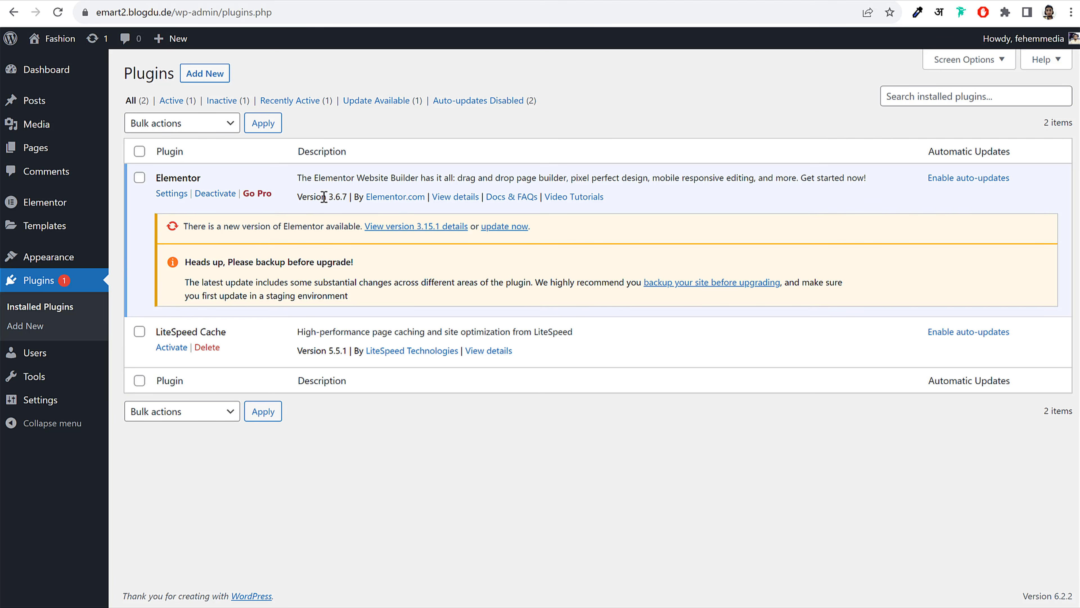
left_click_drag(322, 197, 365, 192)
left_click(339, 197)
left_click(511, 227)
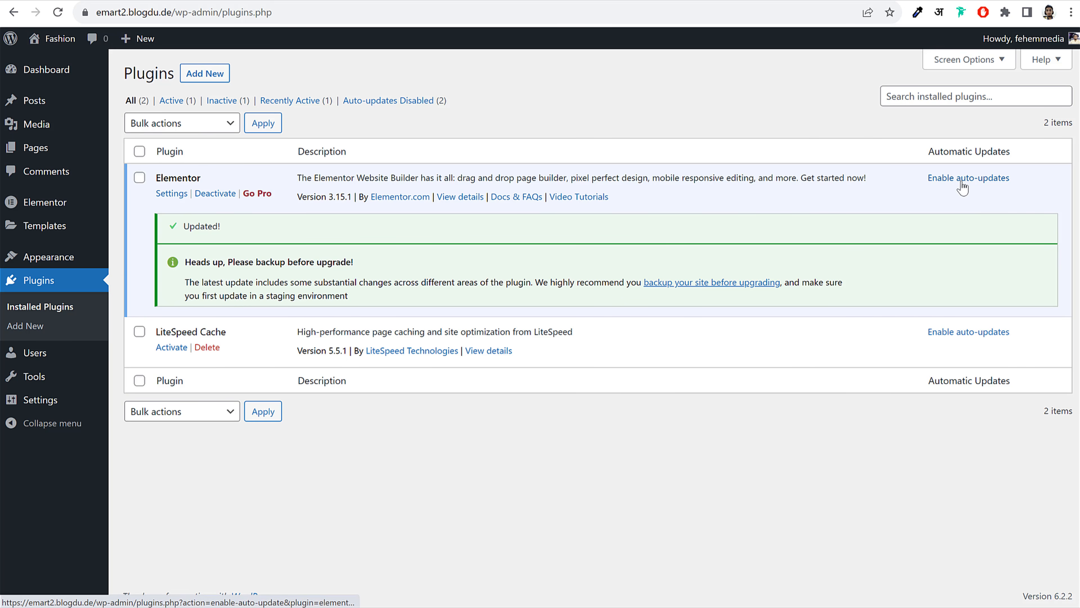
Enable auto-updates for Elementor and LiteSpeed Cache
left_click_drag(1022, 183, 926, 179)
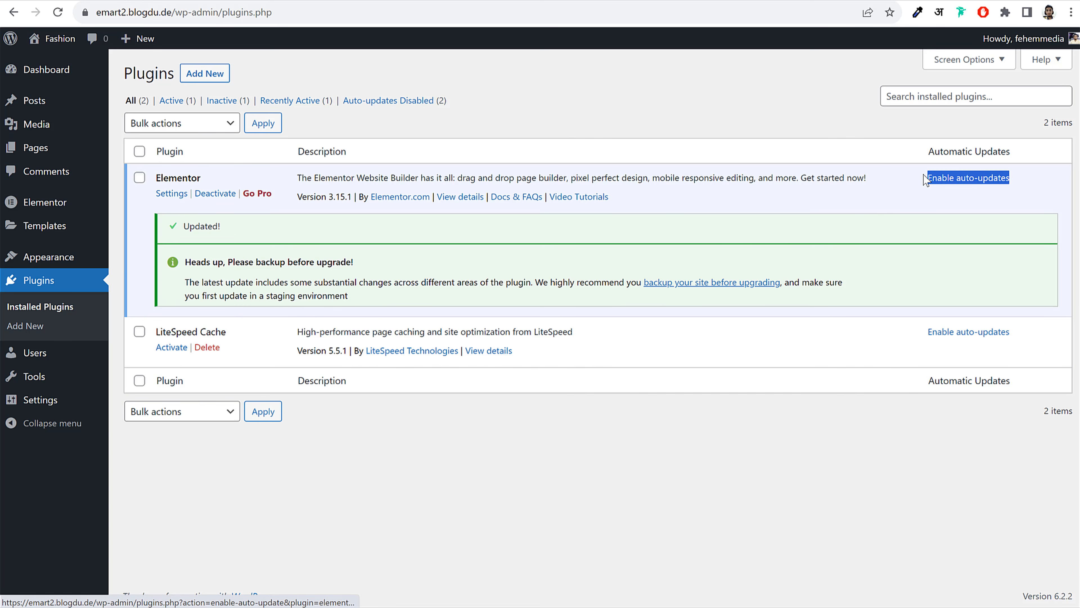
left_click(957, 179)
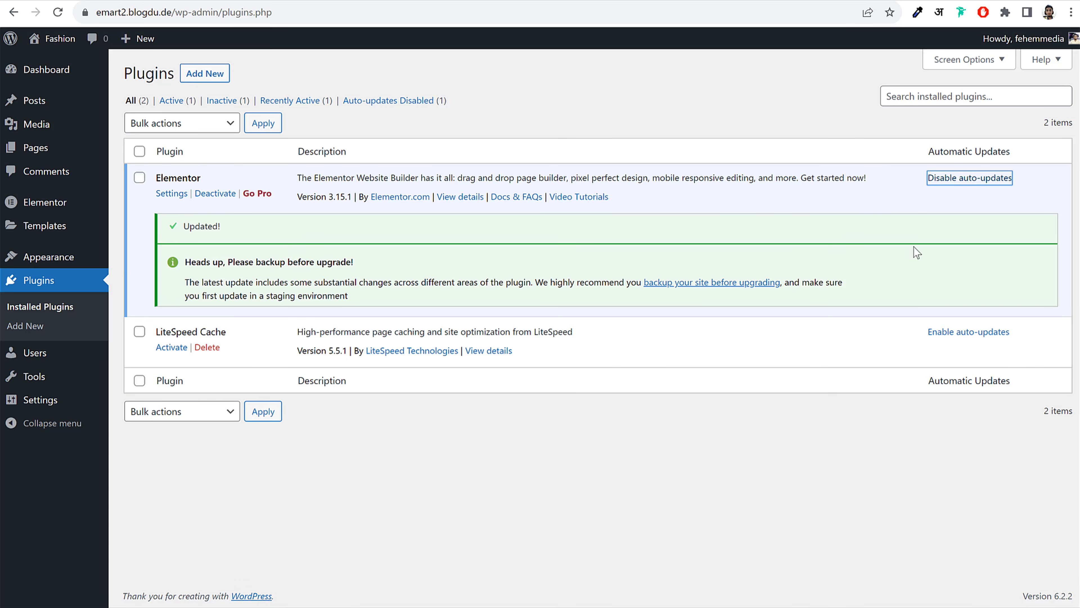
left_click(806, 361)
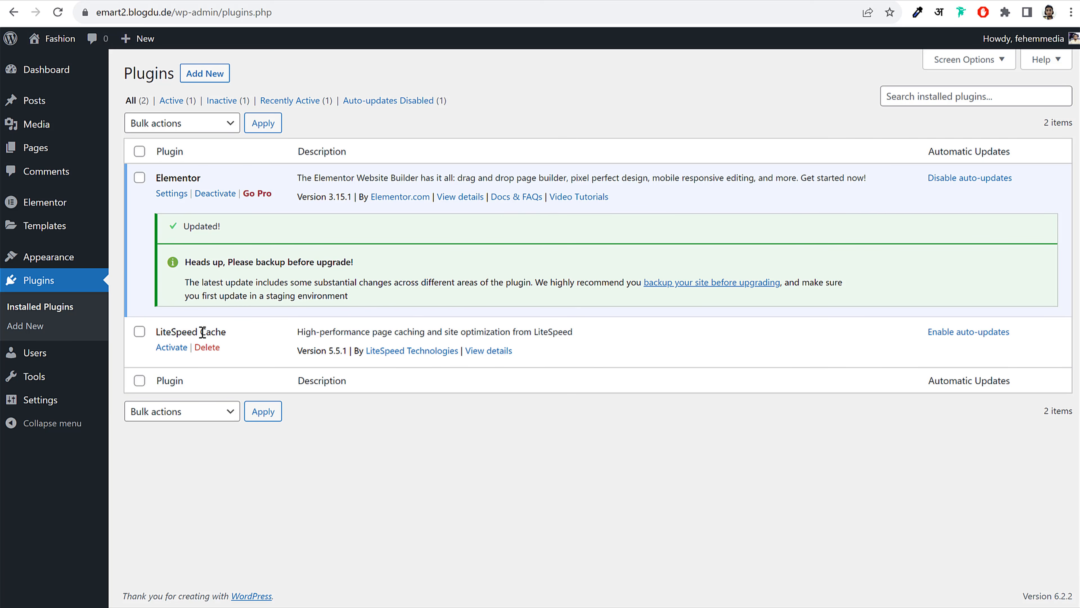
left_click(974, 332)
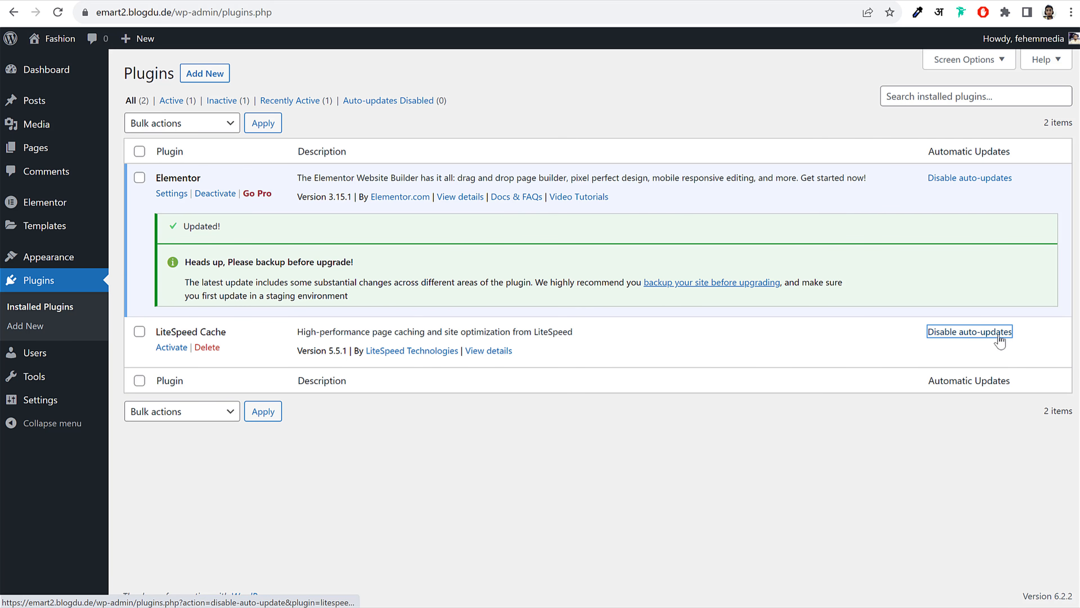
left_click(825, 362)
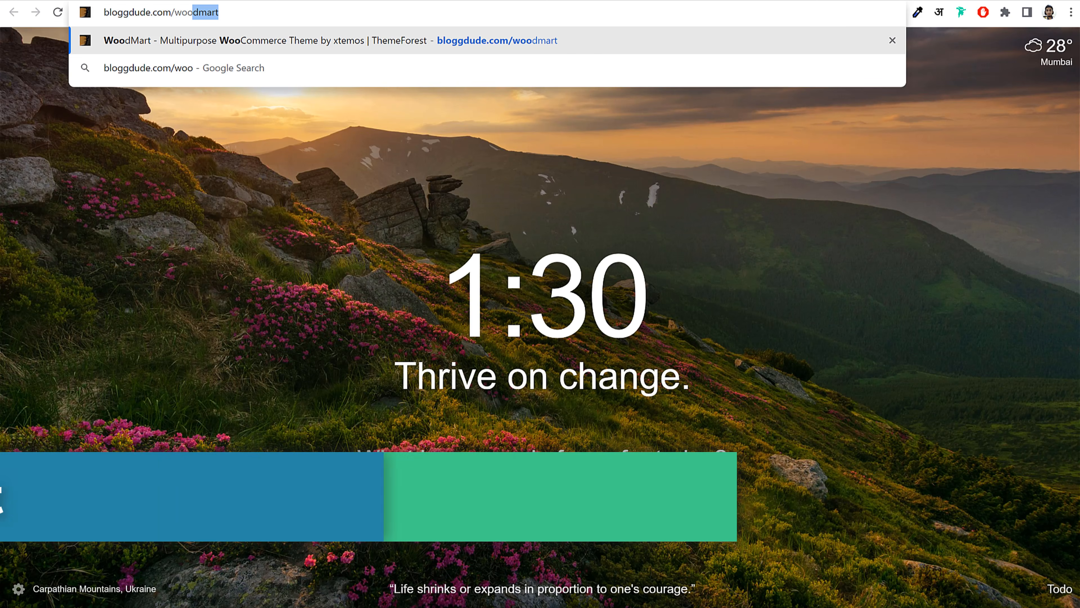
Open the WoodMart theme page and review its title, 61,838 sales count, and details
key("Return")
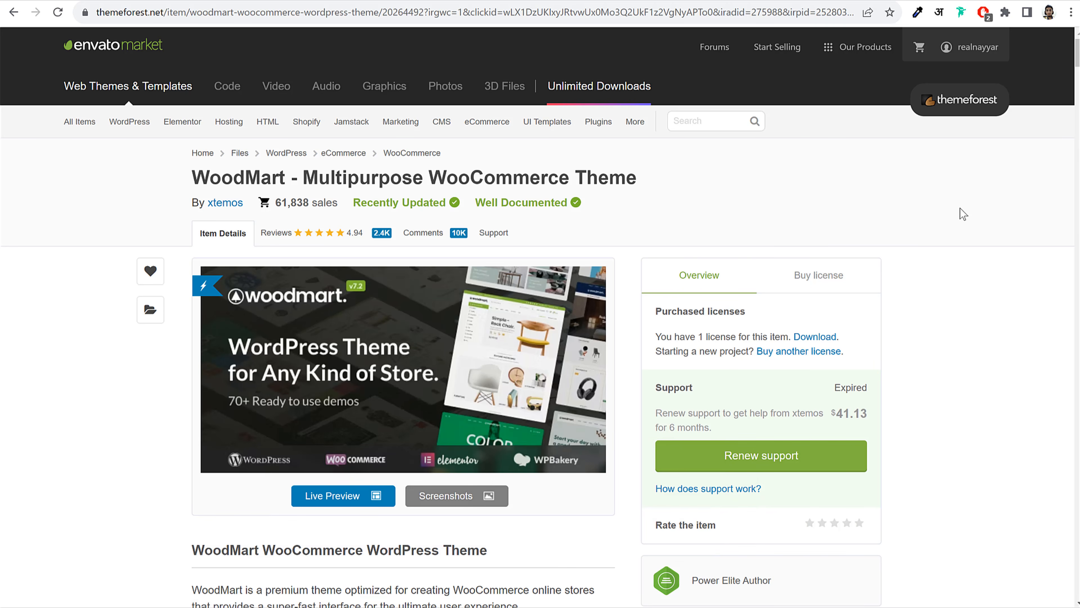
left_click_drag(183, 176, 650, 177)
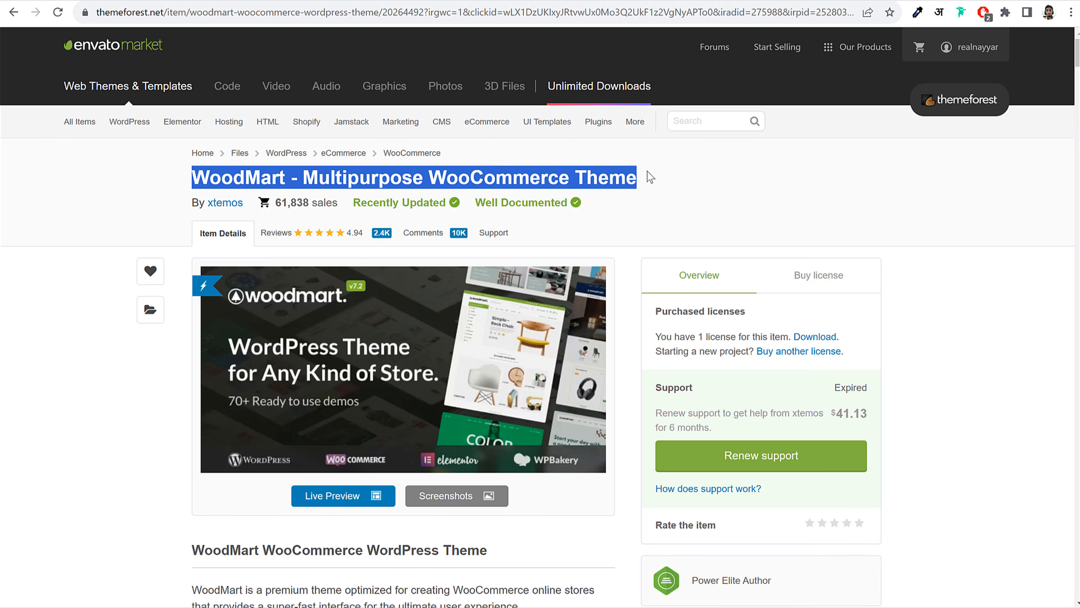
left_click(650, 177)
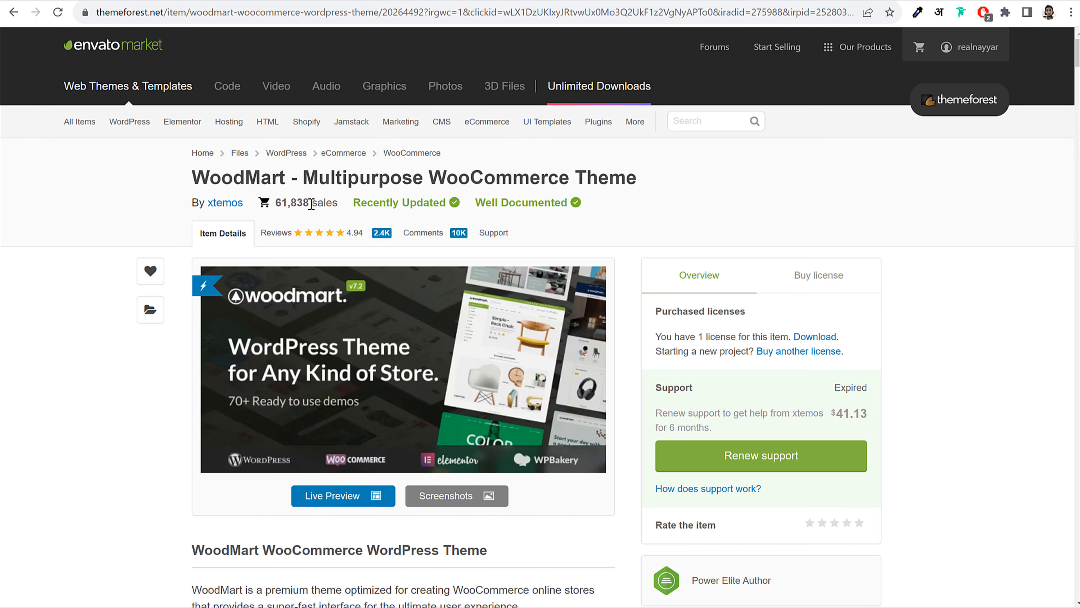
left_click_drag(311, 203, 276, 208)
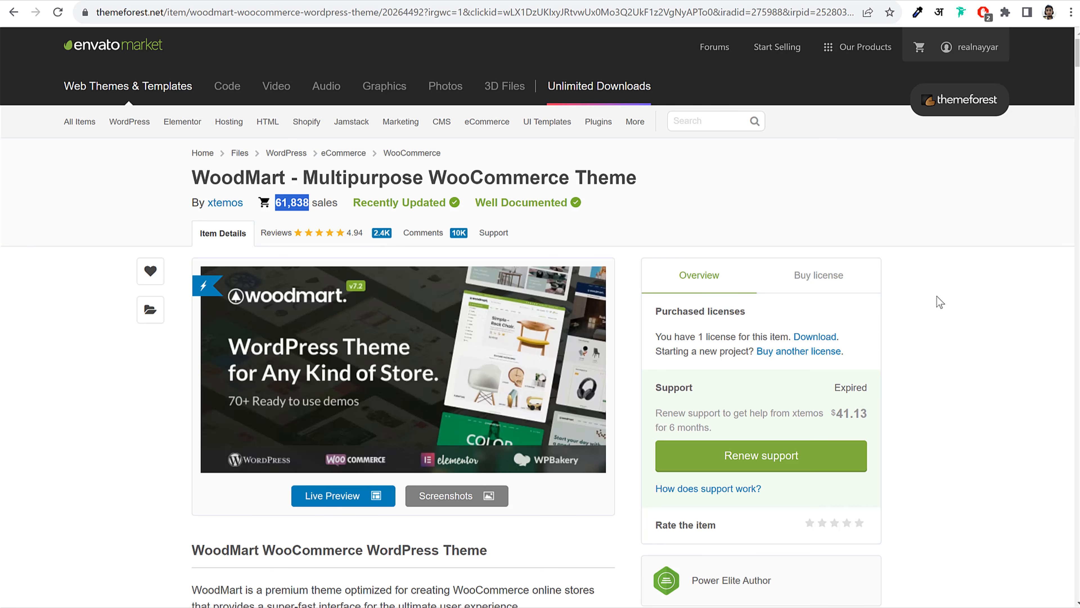
scroll(951, 335, "down", 6)
scroll(951, 335, "down", 20)
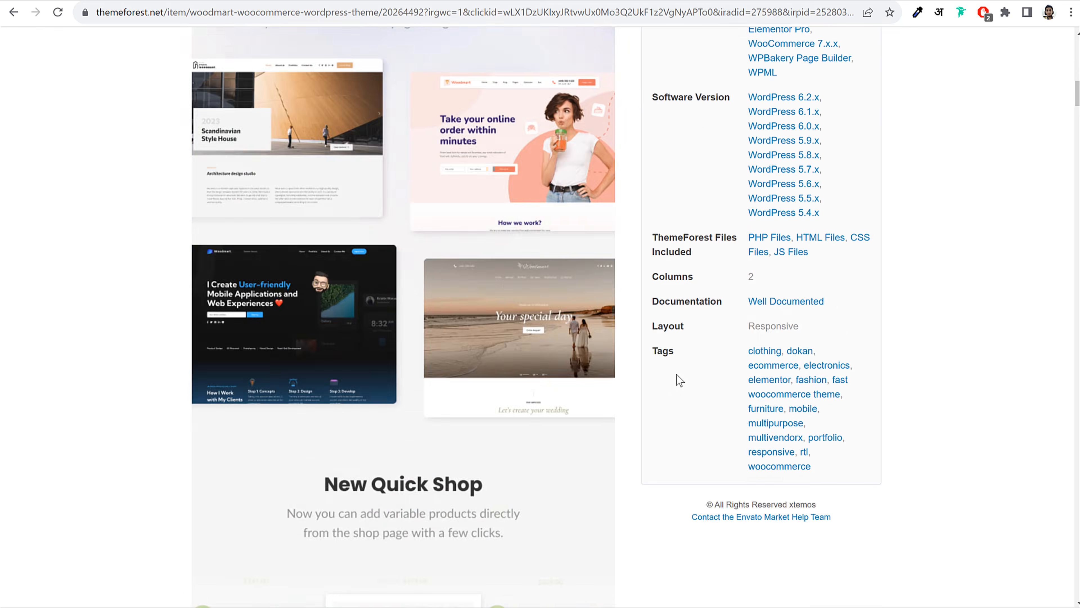
scroll(674, 374, "down", 20)
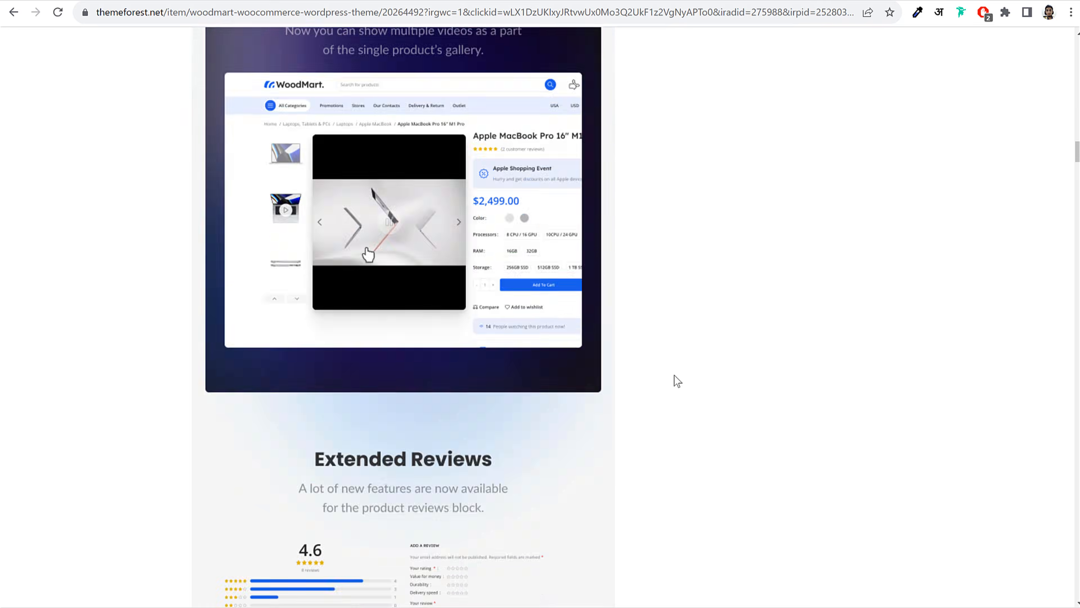
scroll(675, 375, "down", 15)
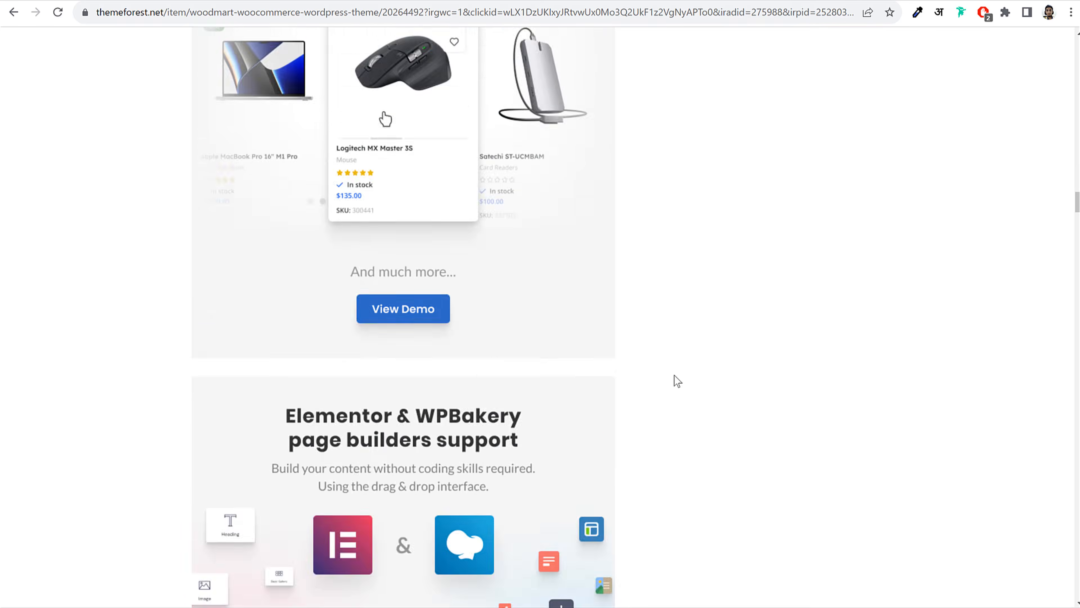
scroll(675, 375, "up", 20)
scroll(674, 375, "up", 20)
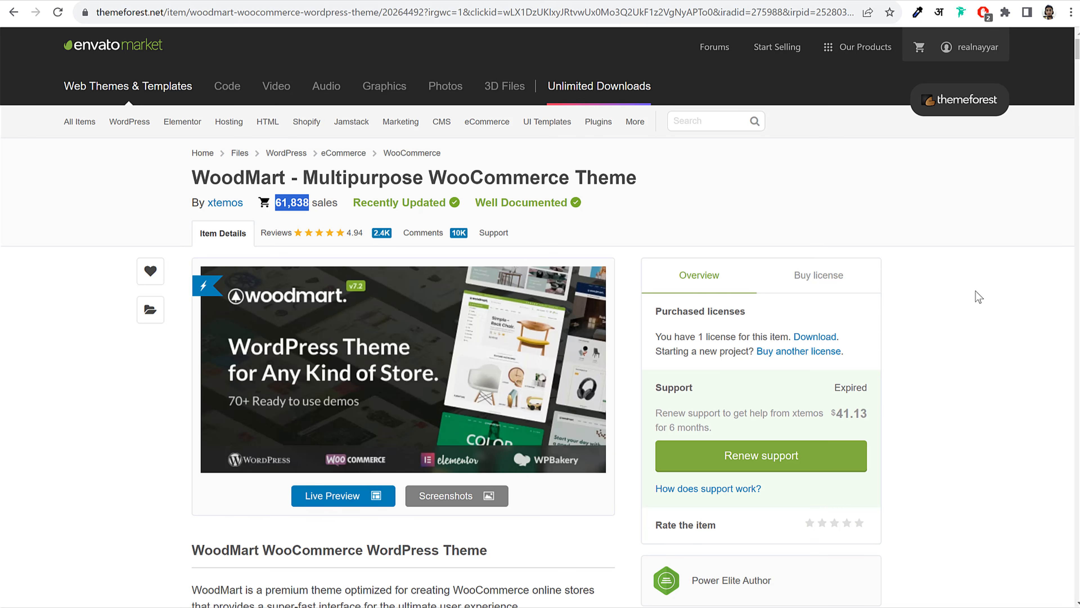
left_click(831, 274)
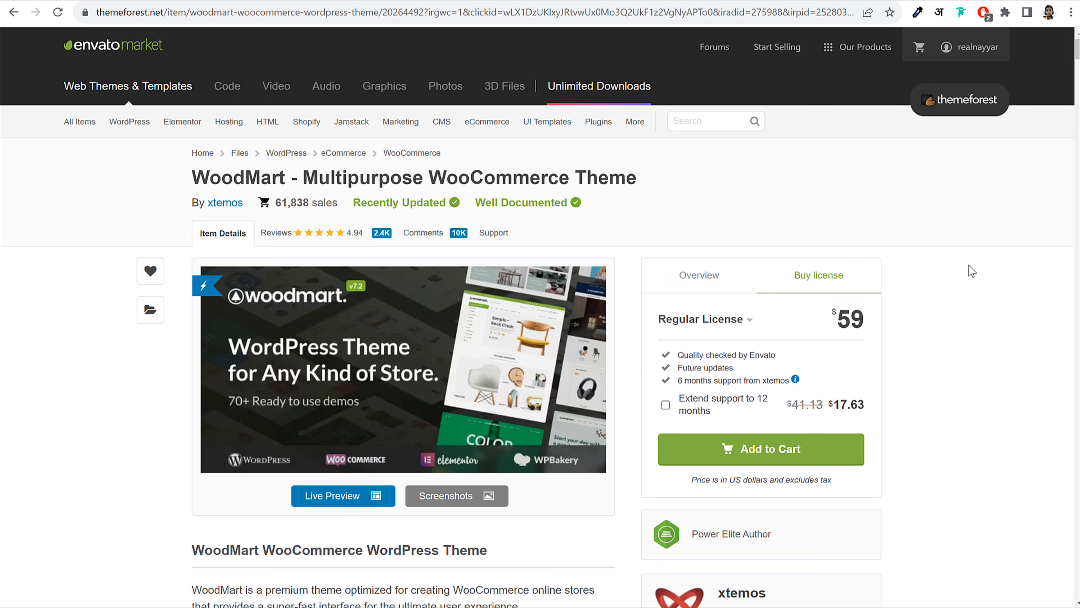
mouse_move(830, 322)
left_mouse_down()
mouse_move(870, 321)
mouse_move(840, 315)
left_mouse_up()
left_click(870, 321)
left_click(935, 315)
triple_click(716, 366)
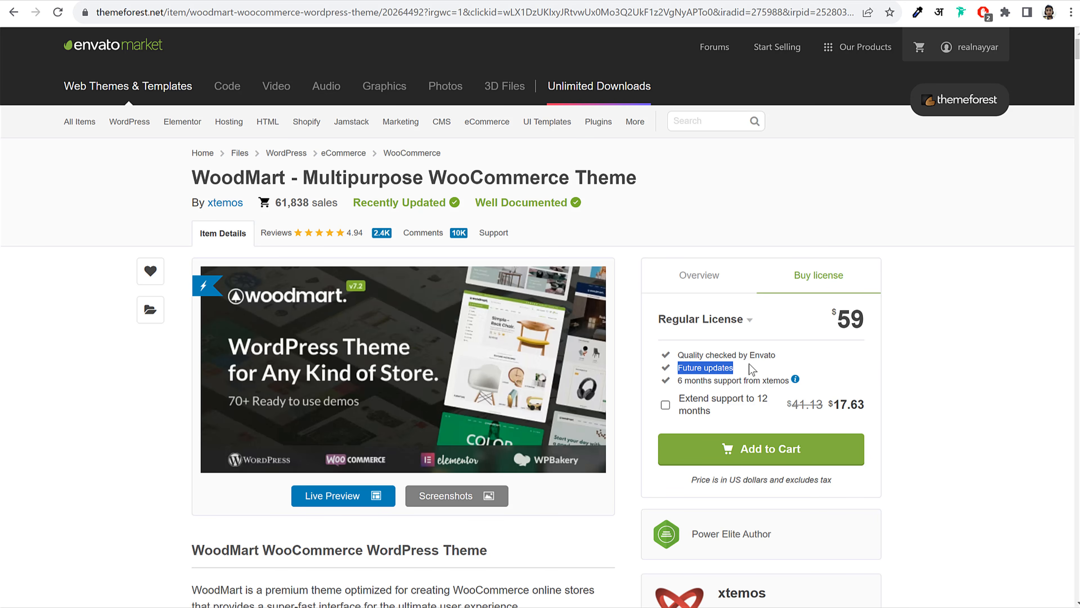
left_click(751, 369)
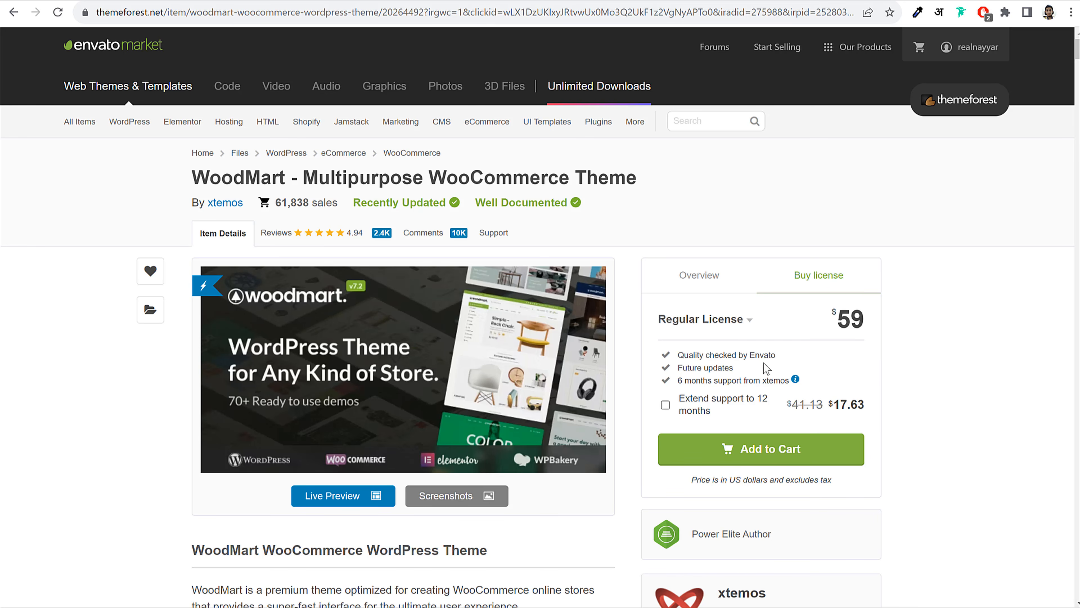
left_click_drag(677, 383, 788, 379)
left_click(879, 380)
left_click_drag(864, 320, 819, 317)
left_click(847, 313)
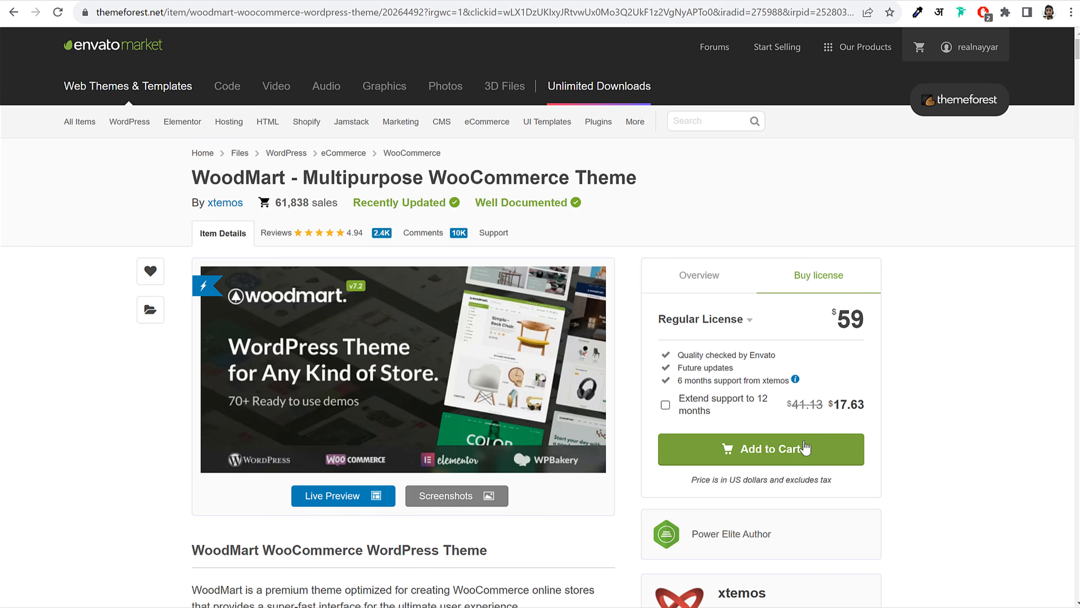
left_click(664, 284)
scroll(926, 307, "down", 2)
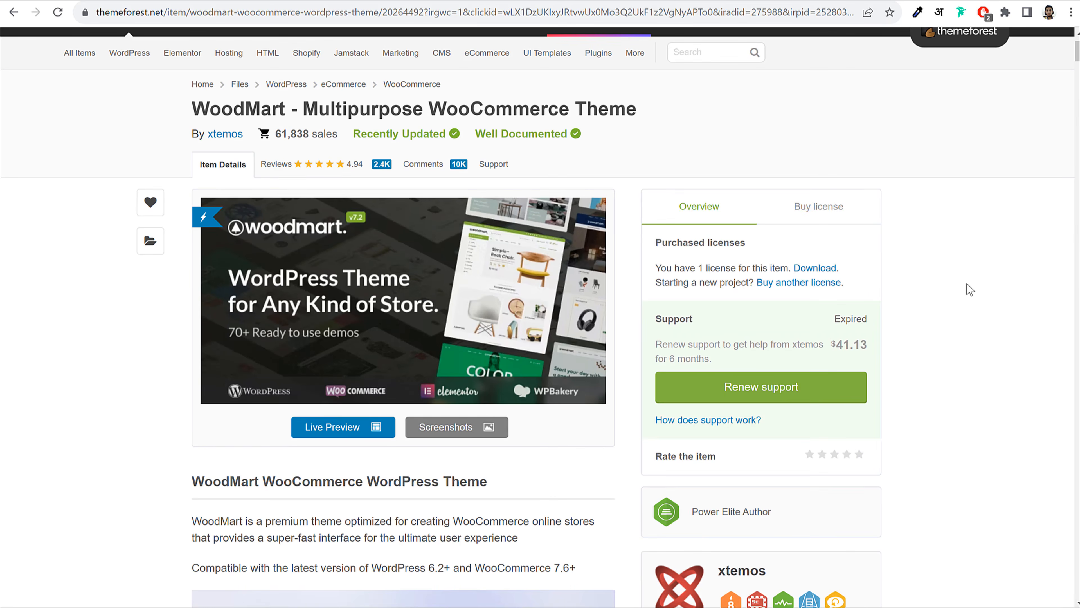
scroll(970, 290, "up", 2)
scroll(982, 303, "down", 2)
scroll(991, 289, "up", 2)
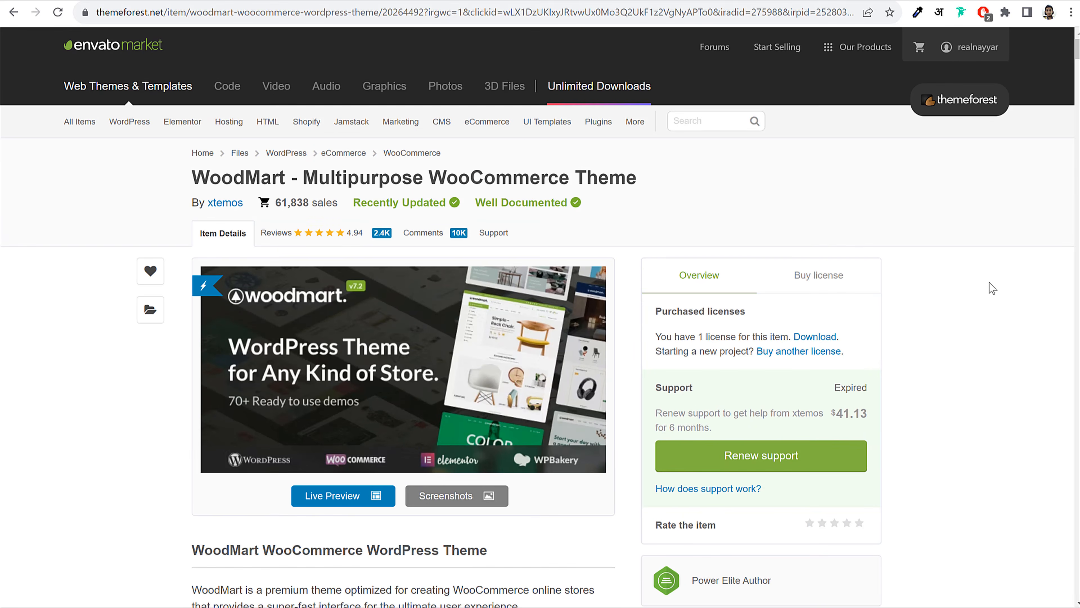
mouse_move(974, 48)
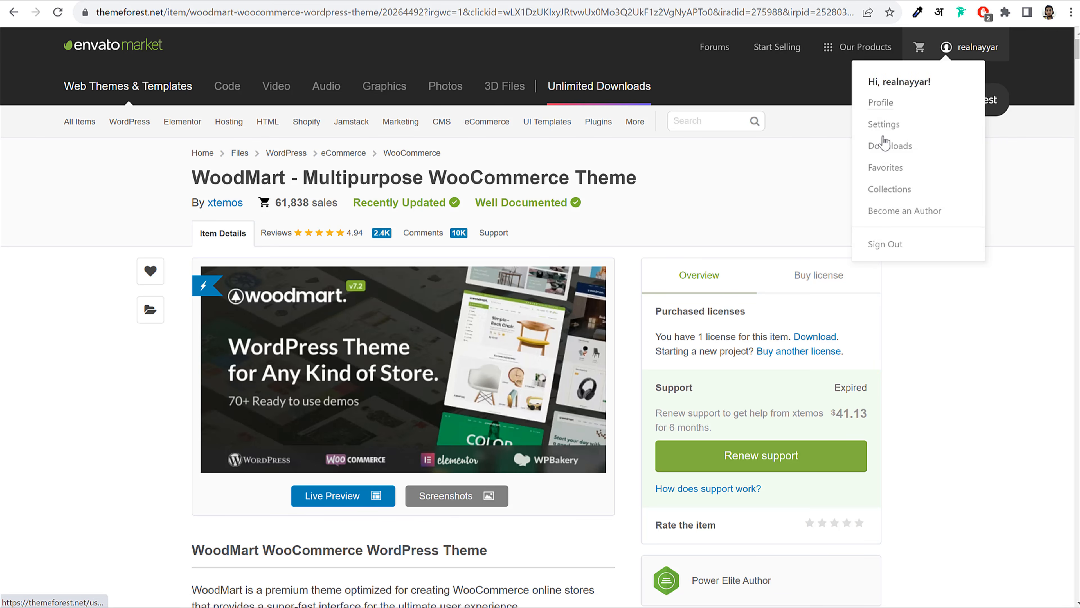
On page 2 of purchased downloads, download WoodMart's 'Installable WordPress file only'
left_click(887, 150)
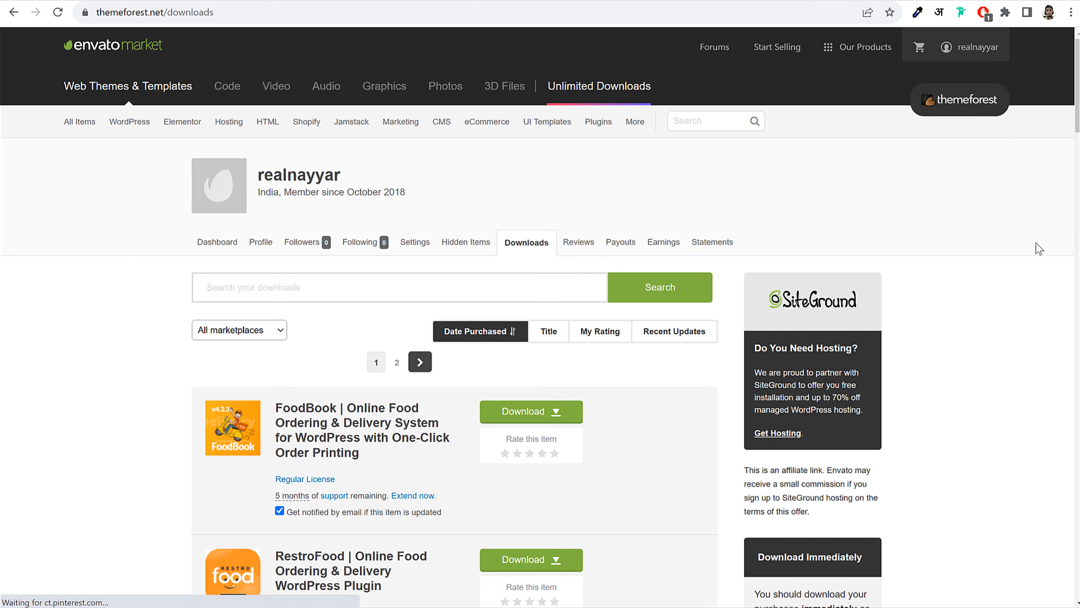
scroll(1068, 289, "down", 3)
scroll(1067, 289, "down", 15)
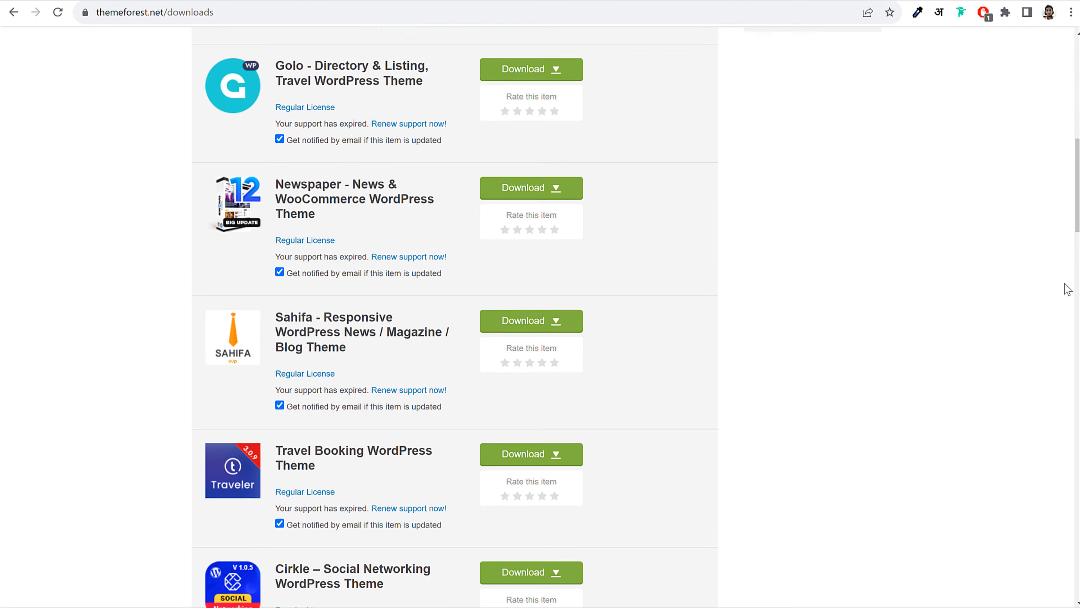
scroll(1067, 290, "down", 20)
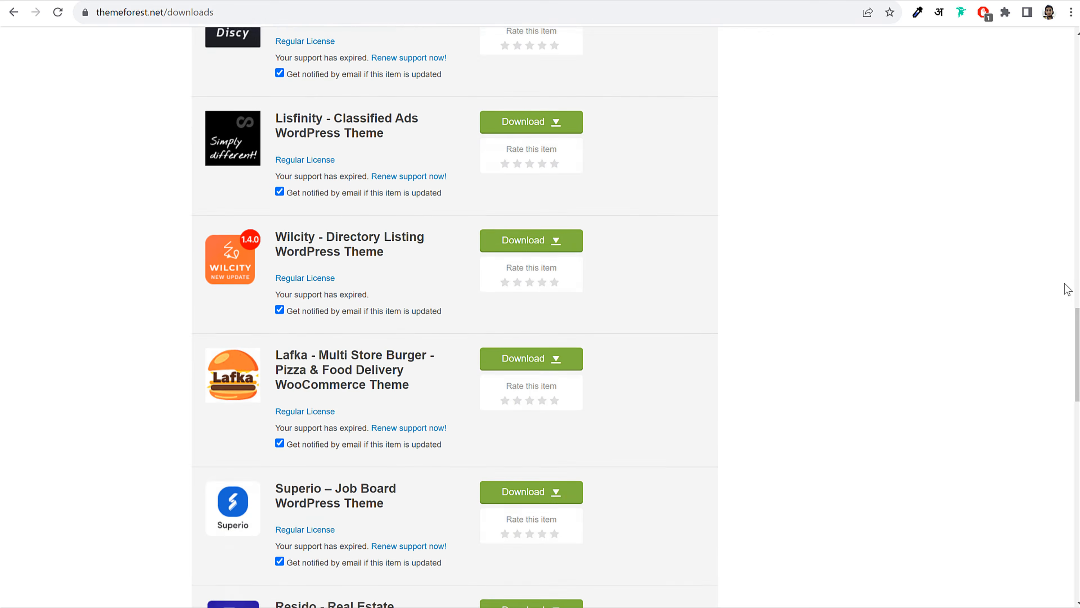
scroll(1068, 290, "down", 15)
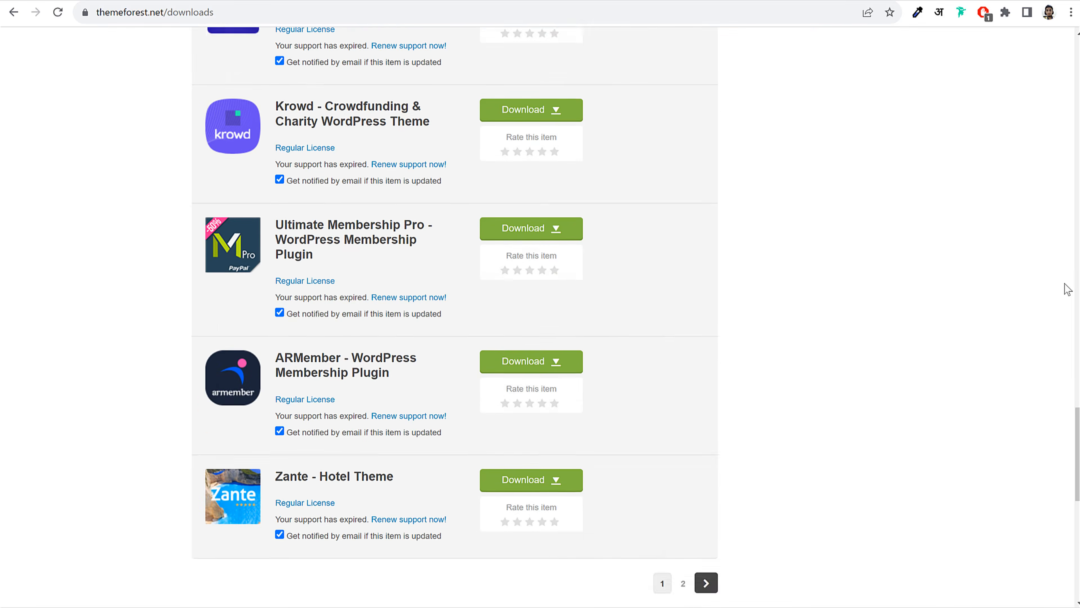
left_click(706, 476)
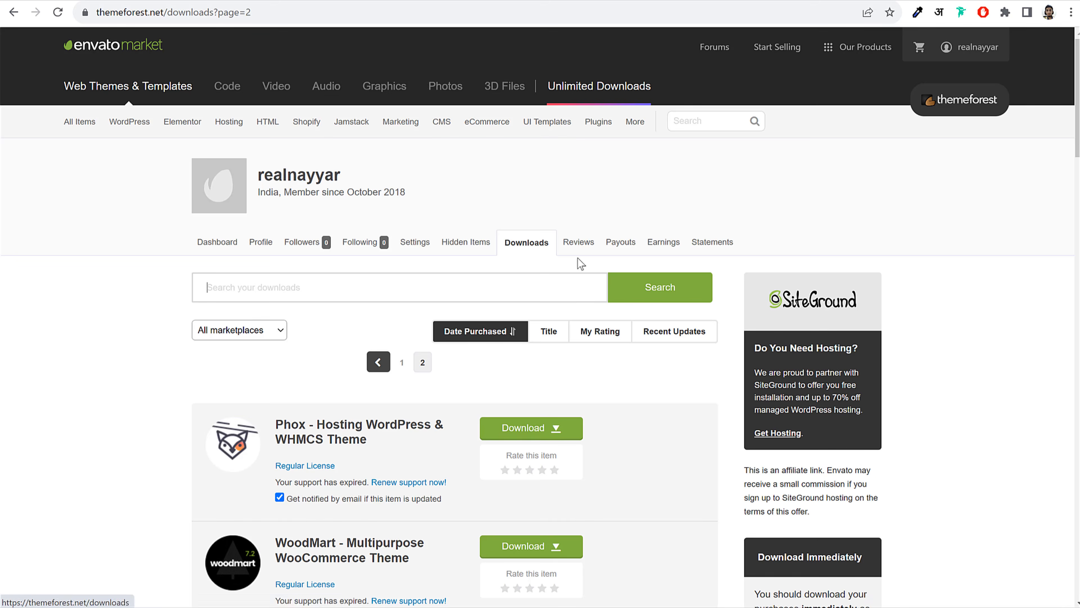
scroll(351, 383, "down", 5)
scroll(351, 379, "down", 2)
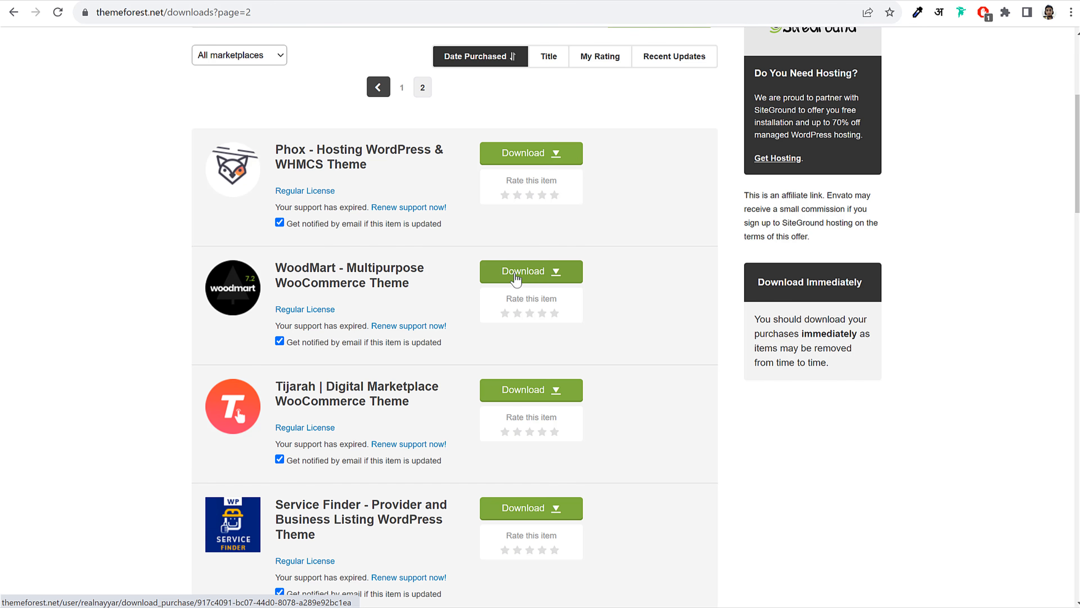
left_click(525, 279)
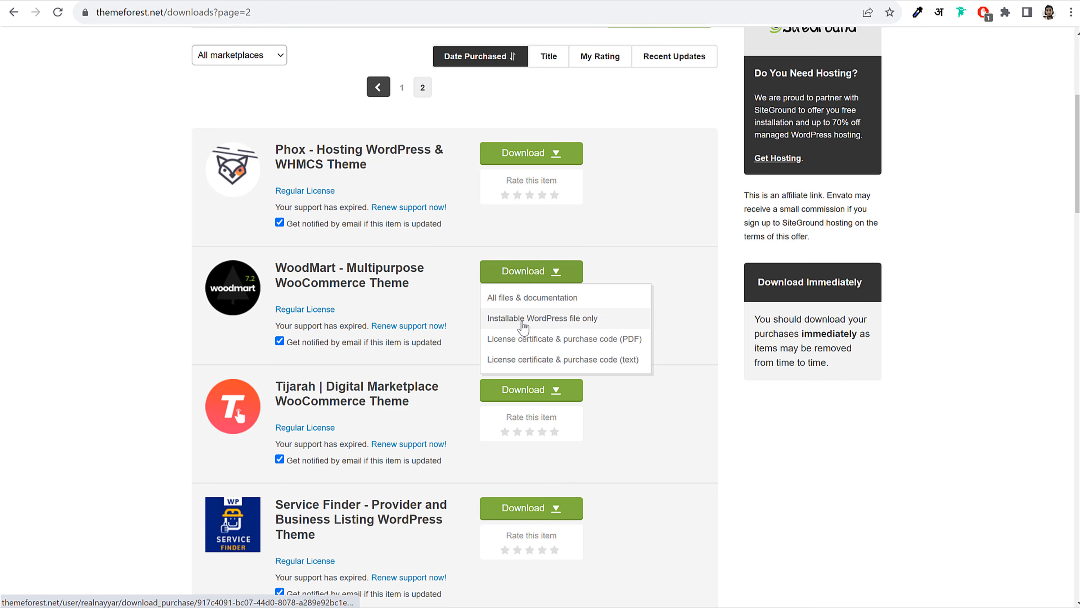
left_click(569, 324)
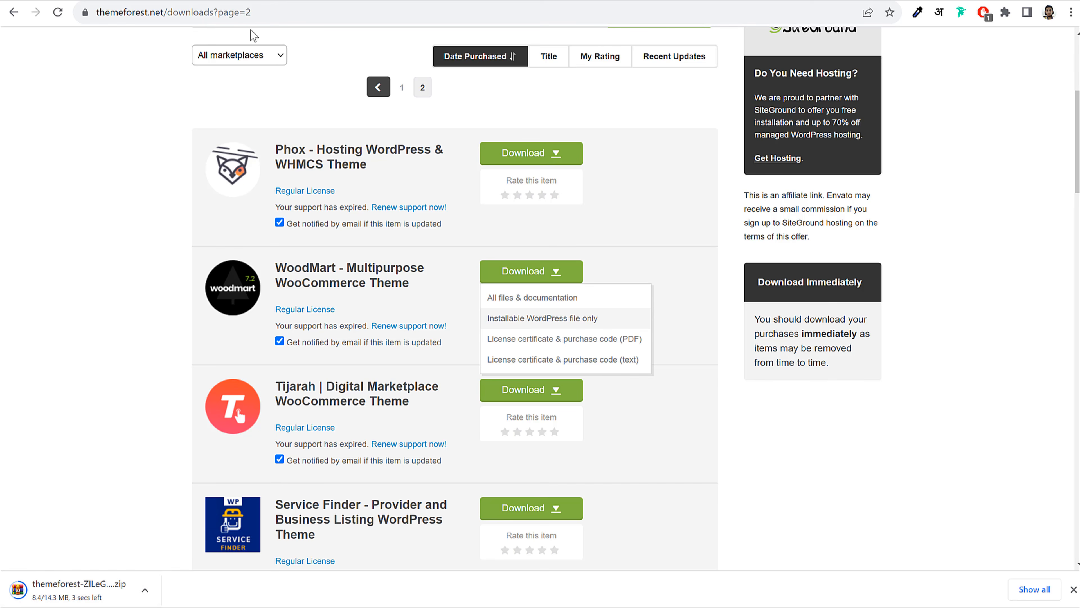
left_click(348, 1)
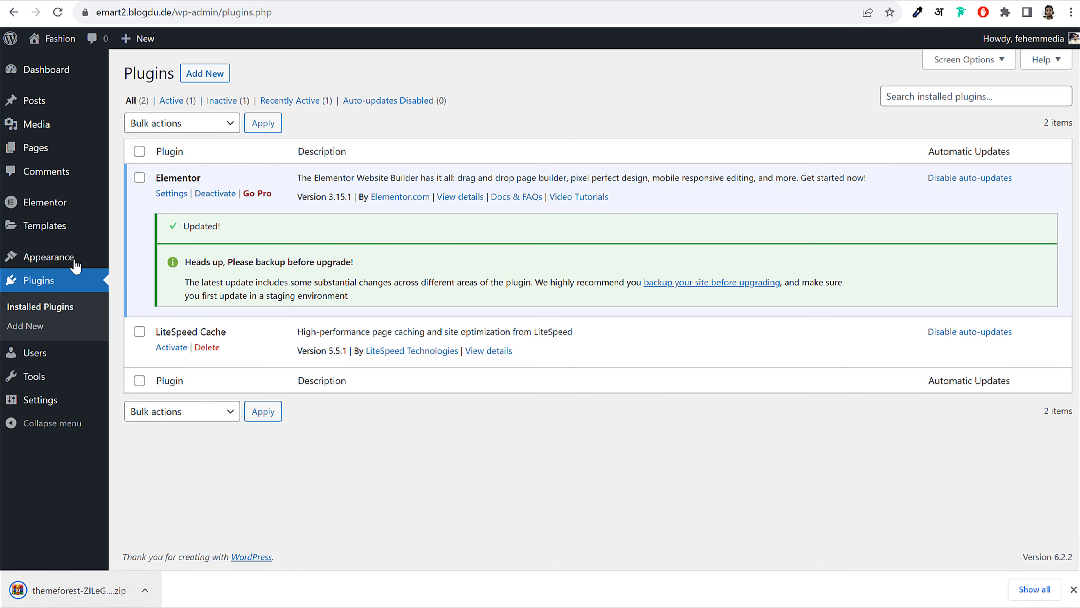
Upload the WoodMart zip from Downloads via Appearance > Themes > Add New and install it
left_click(50, 260)
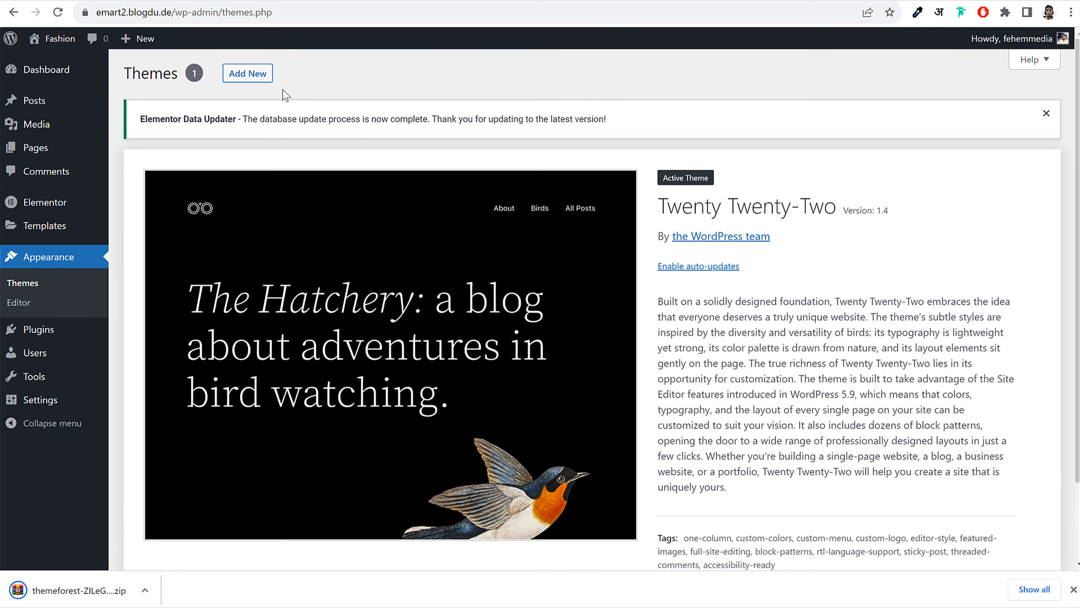
left_click(257, 74)
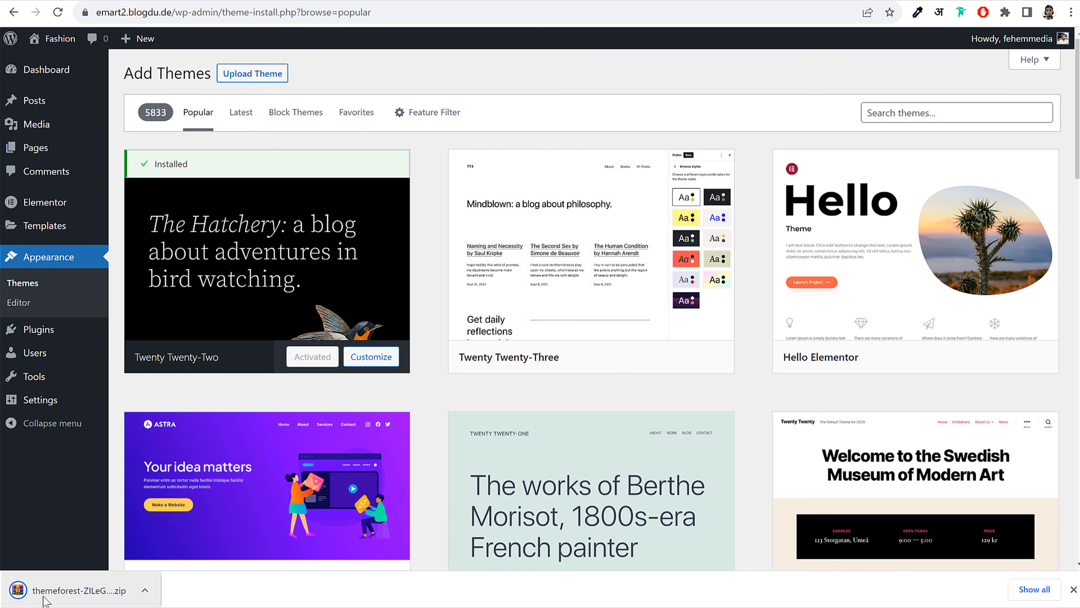
left_click(258, 76)
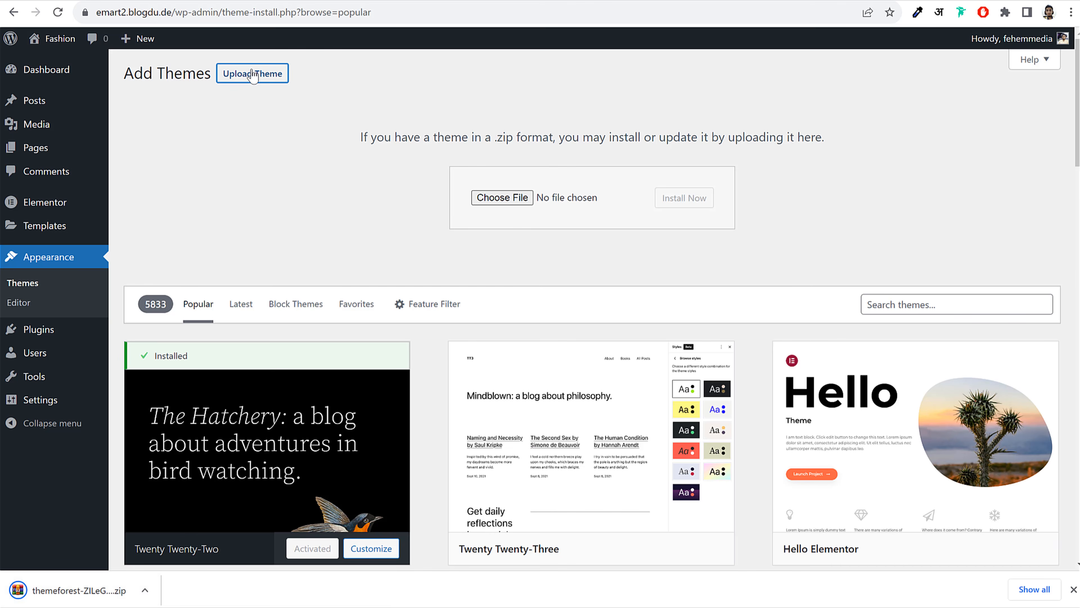
left_click(502, 198)
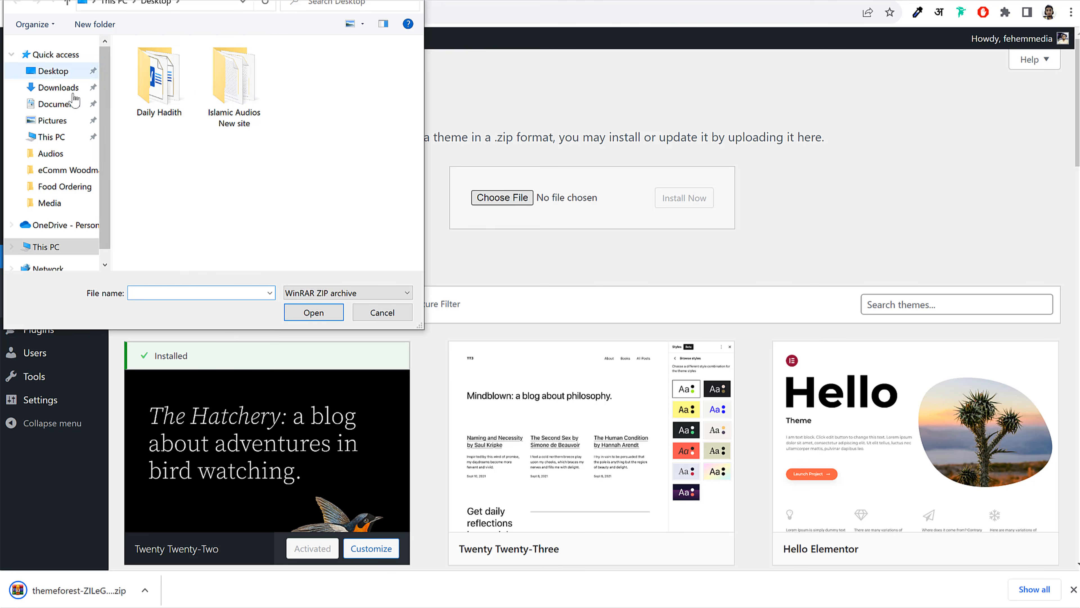
left_click(58, 88)
left_click(176, 140)
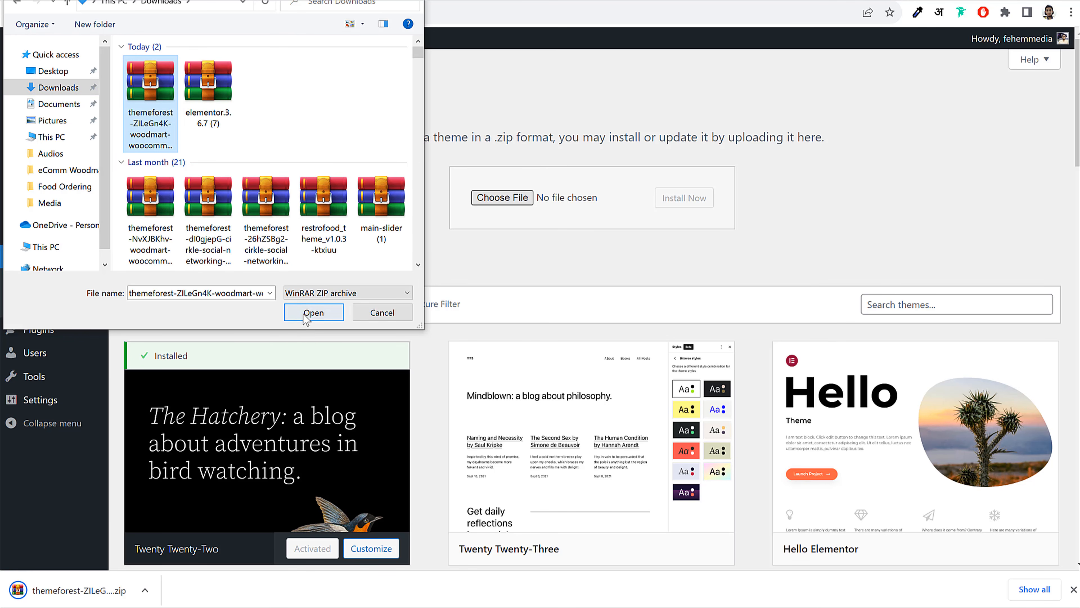
left_click(314, 312)
left_click(685, 200)
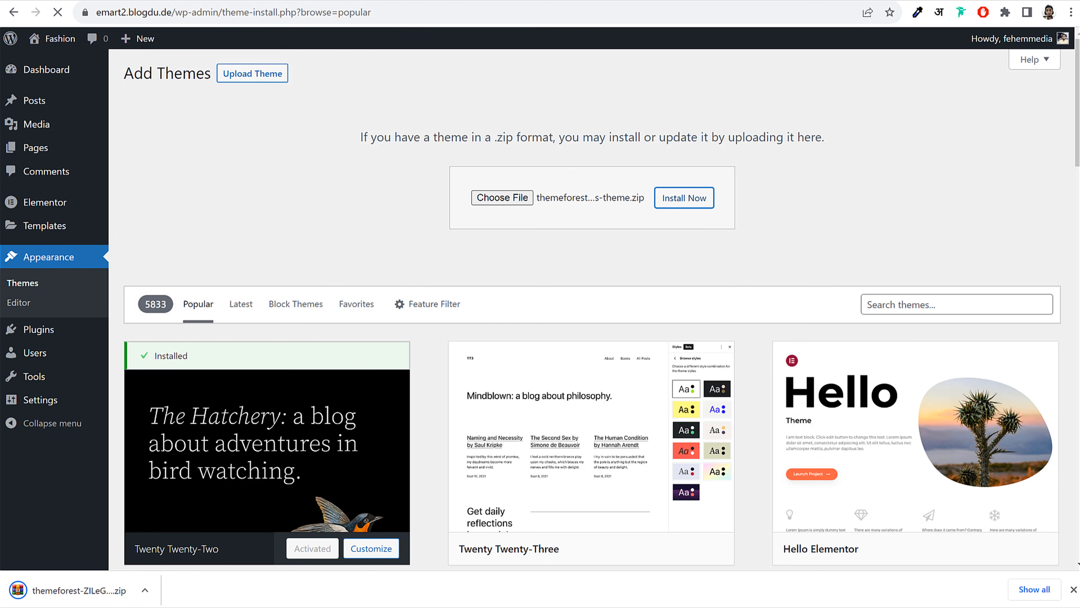
left_click(1074, 589)
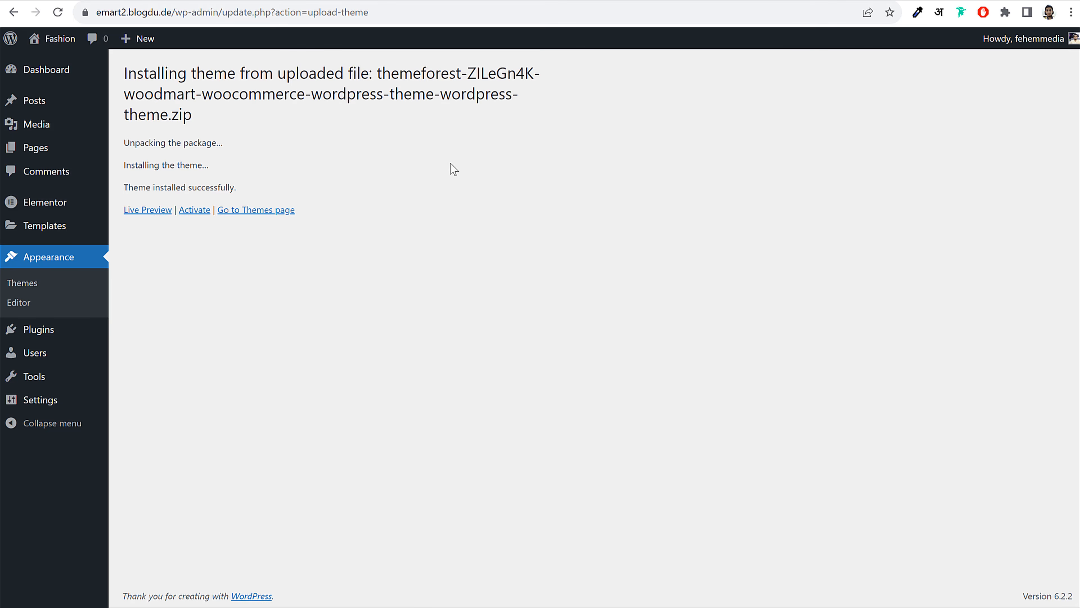
Activate WoodMart, bringing up its setup wizard's Welcome step
left_click(191, 213)
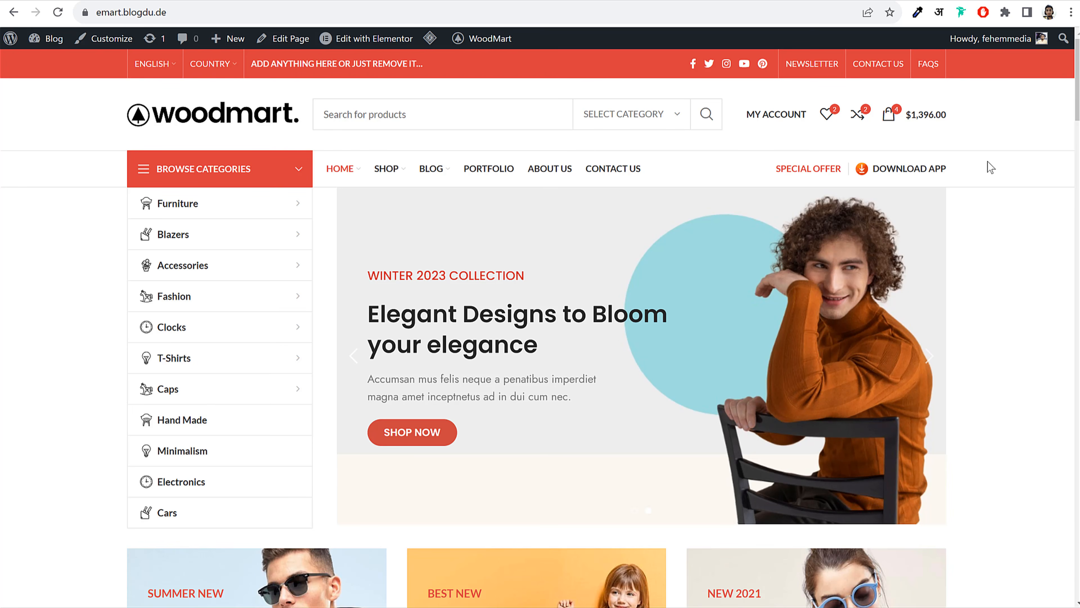
scroll(449, 272, "down", 8)
scroll(450, 272, "up", 8)
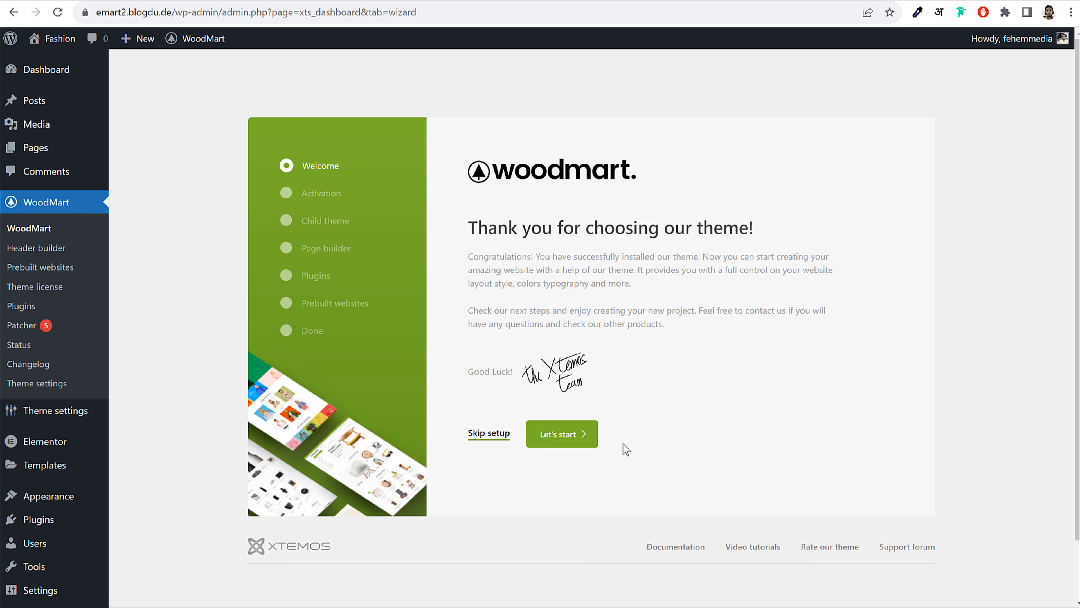
Start the WoodMart wizard, copy the purchase code from ThemeForest Support, then skip licence activation
left_click(569, 438)
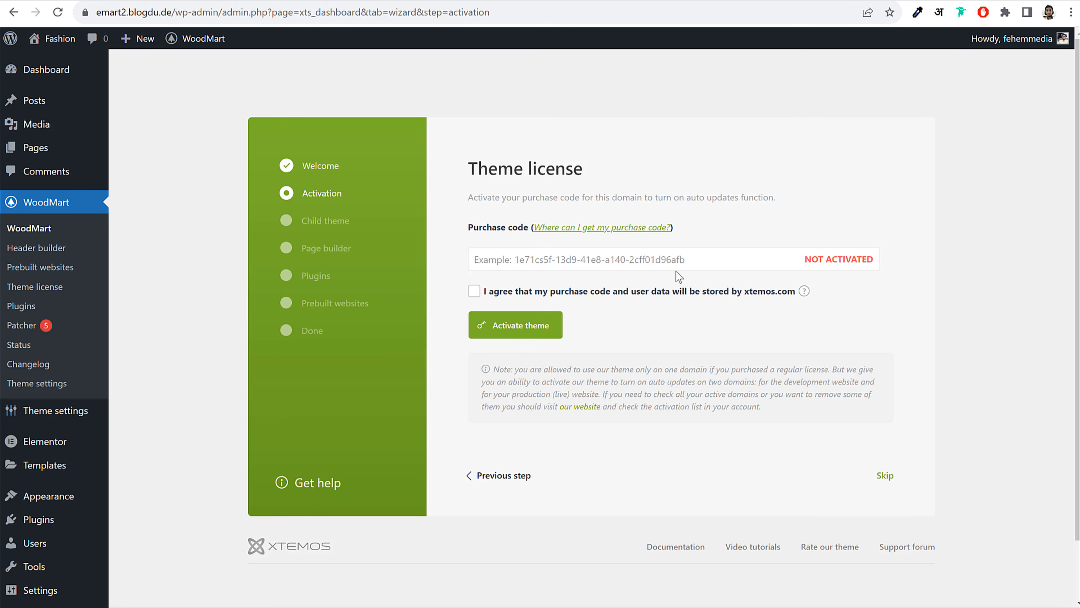
left_click(631, 258)
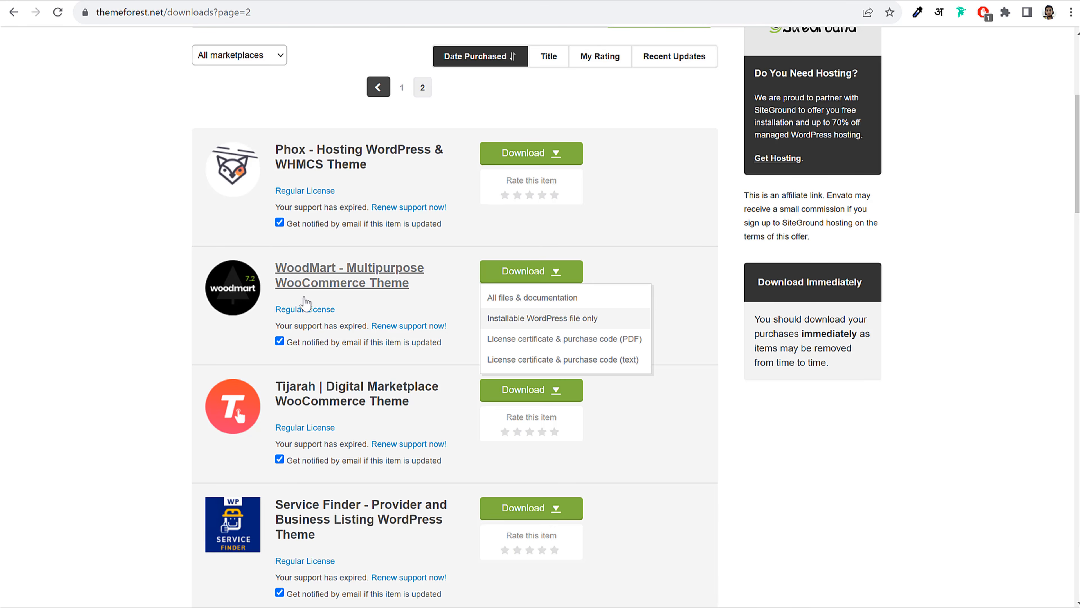
left_click(339, 273)
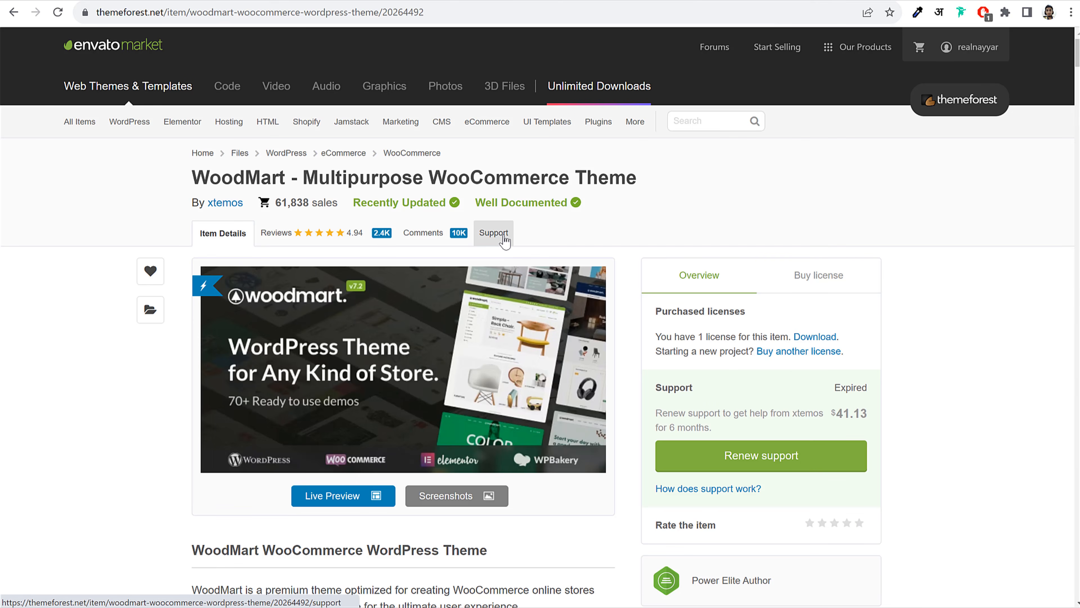
left_click(504, 239)
scroll(804, 394, "down", 15)
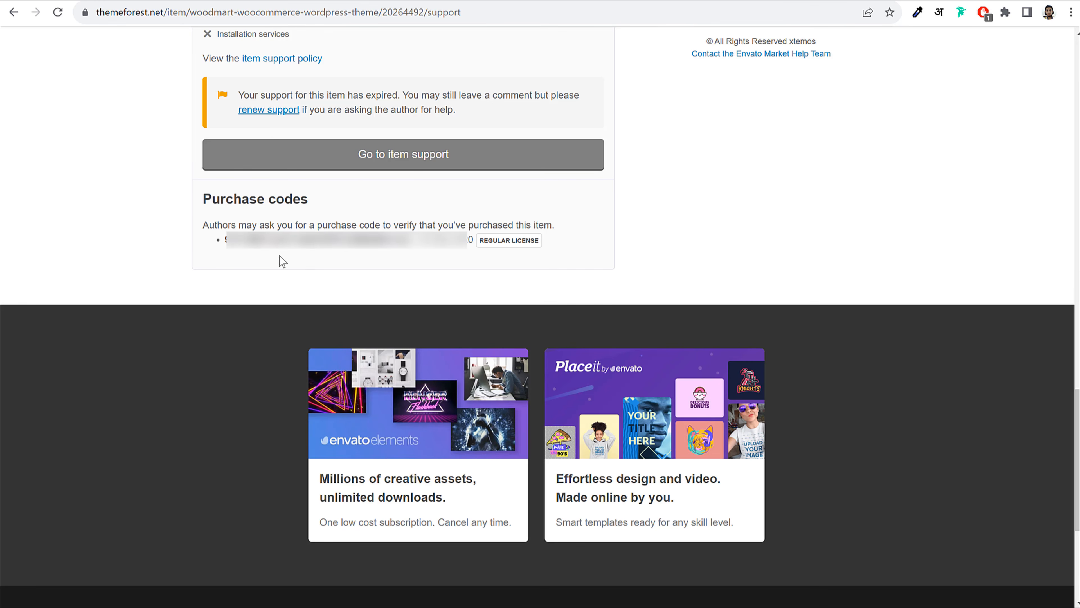
left_click_drag(225, 240, 411, 249)
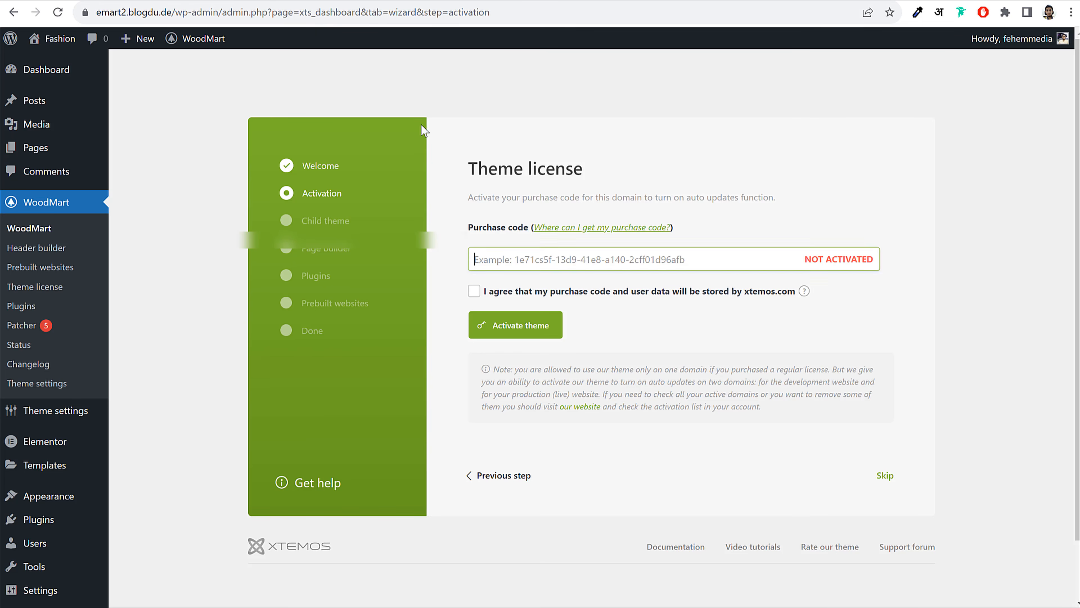
left_click(555, 259)
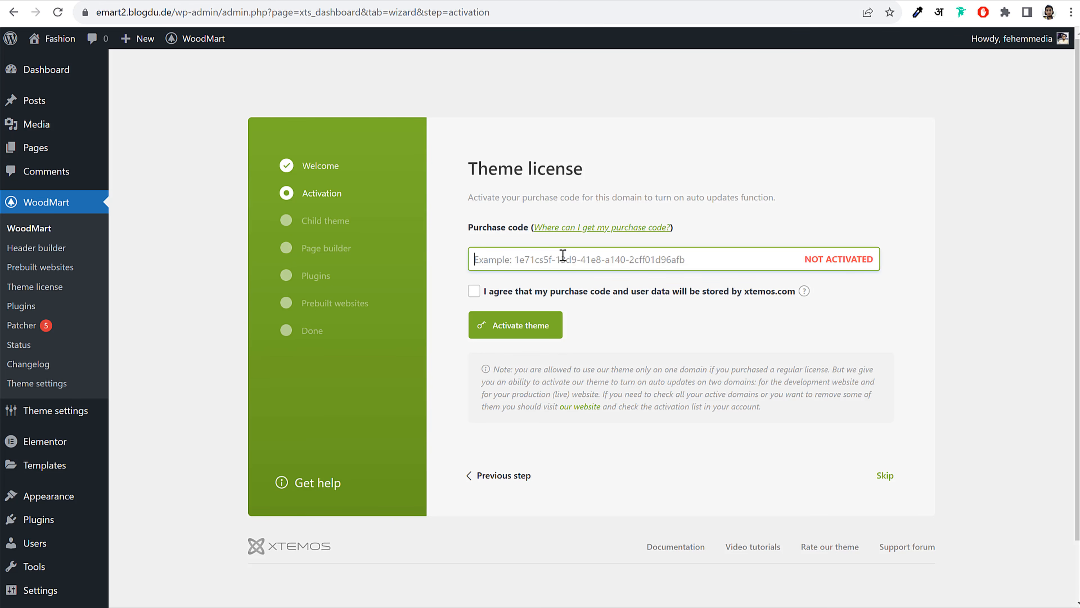
left_click(473, 291)
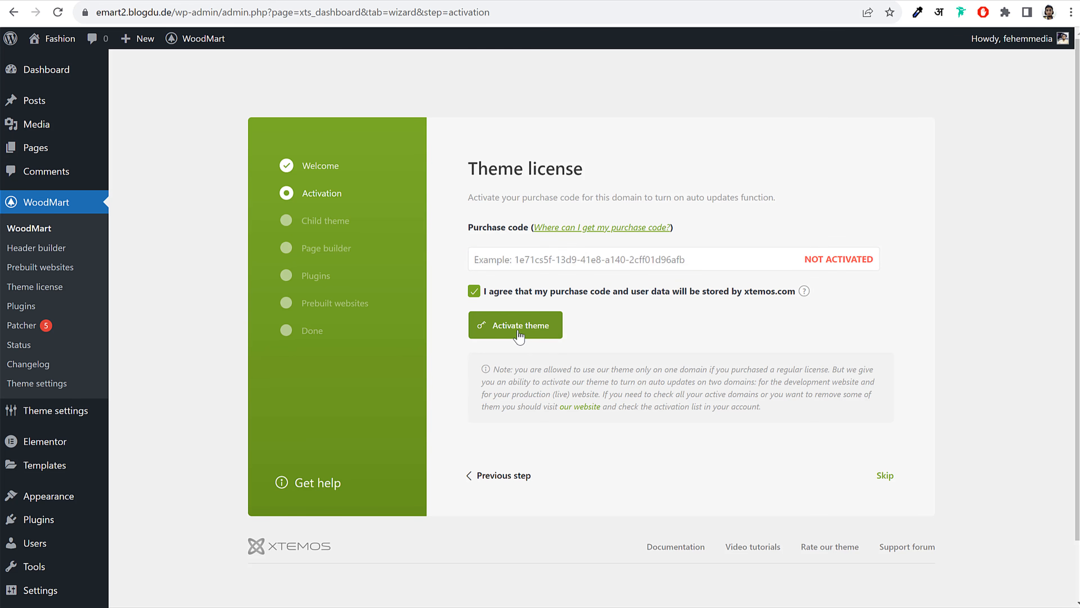
left_click(474, 294)
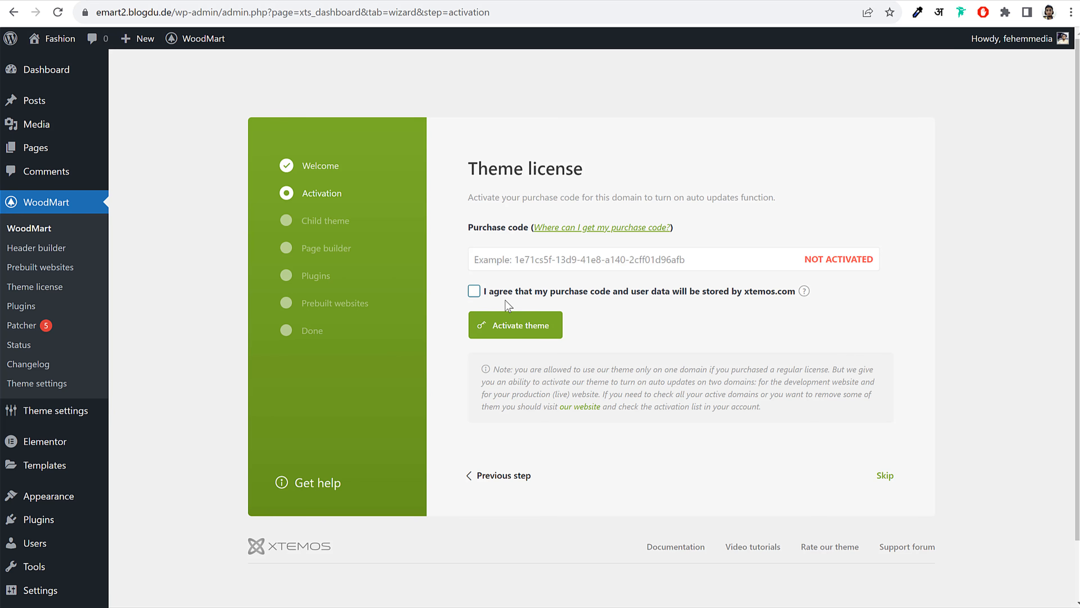
left_click(886, 479)
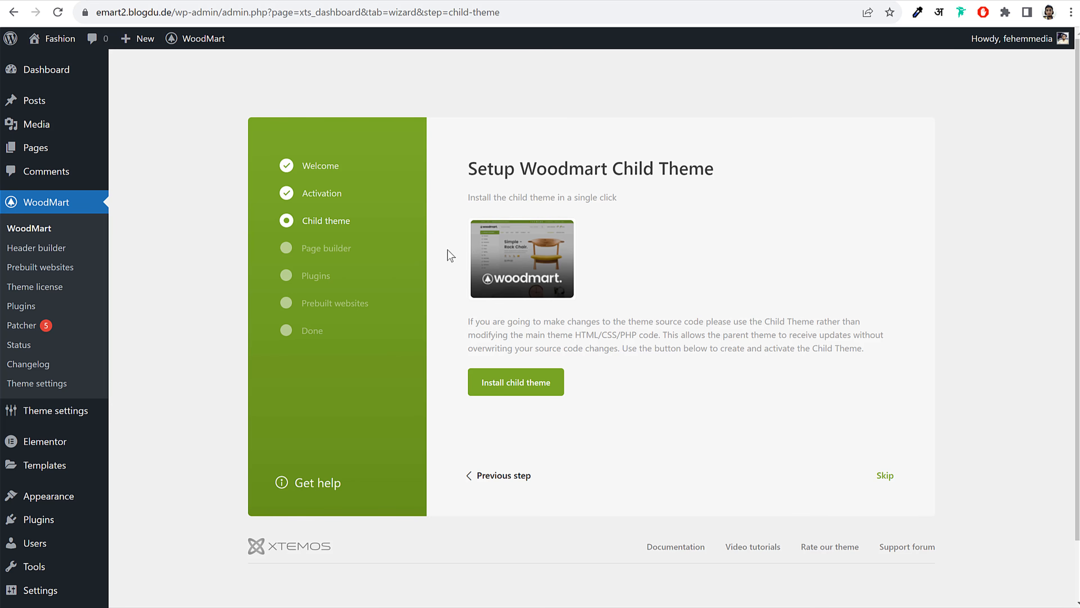
Install the child theme, keep Elementor as builder, then choose 'Install & activate all' plugins
left_click(517, 381)
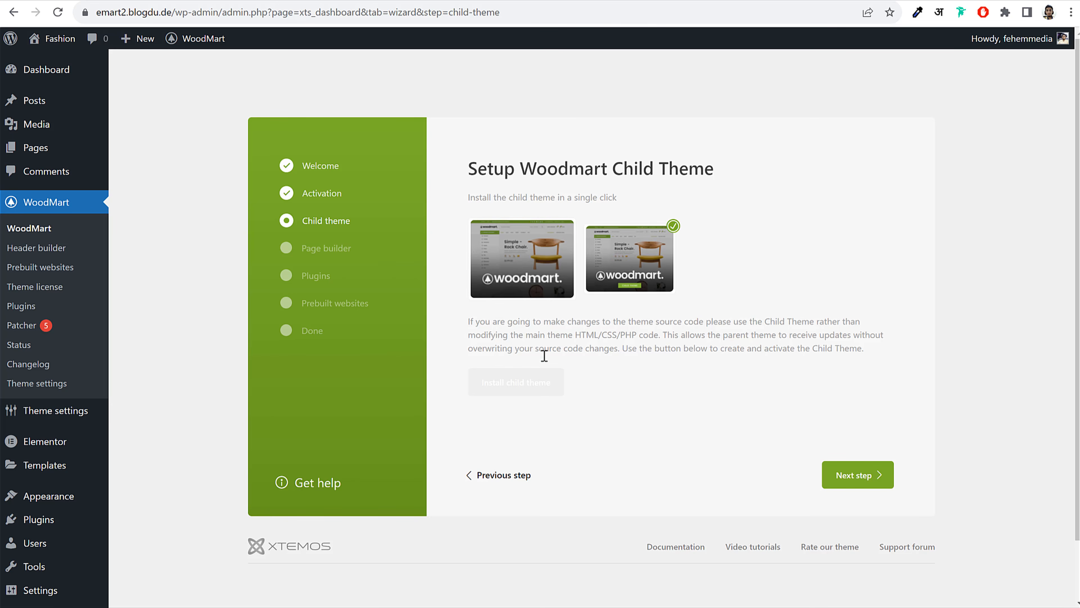
left_click(866, 479)
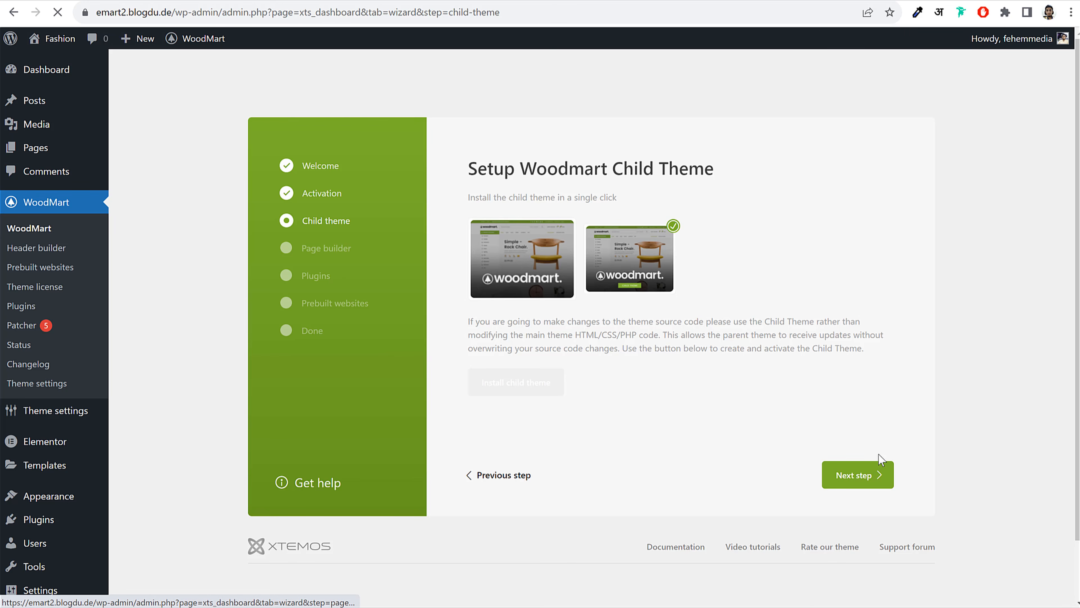
scroll(876, 463, "down", 2)
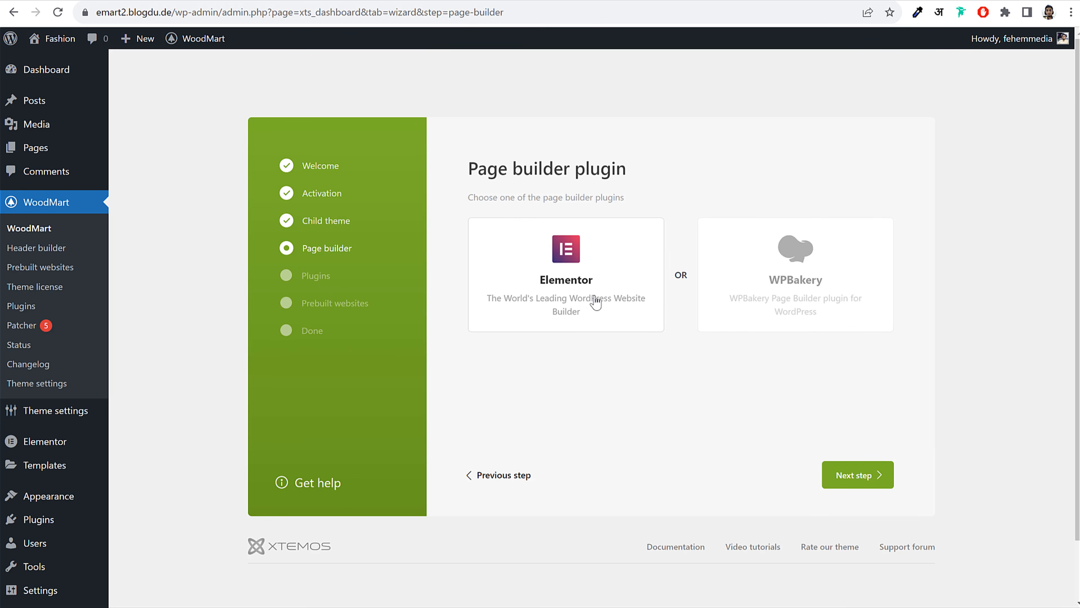
left_click(872, 485)
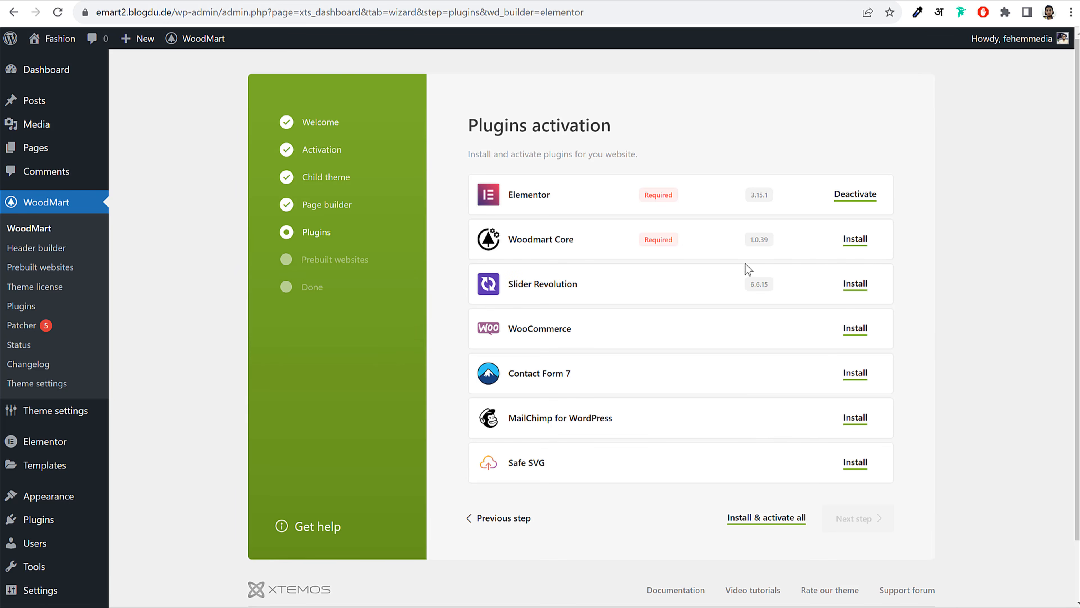
left_click(760, 518)
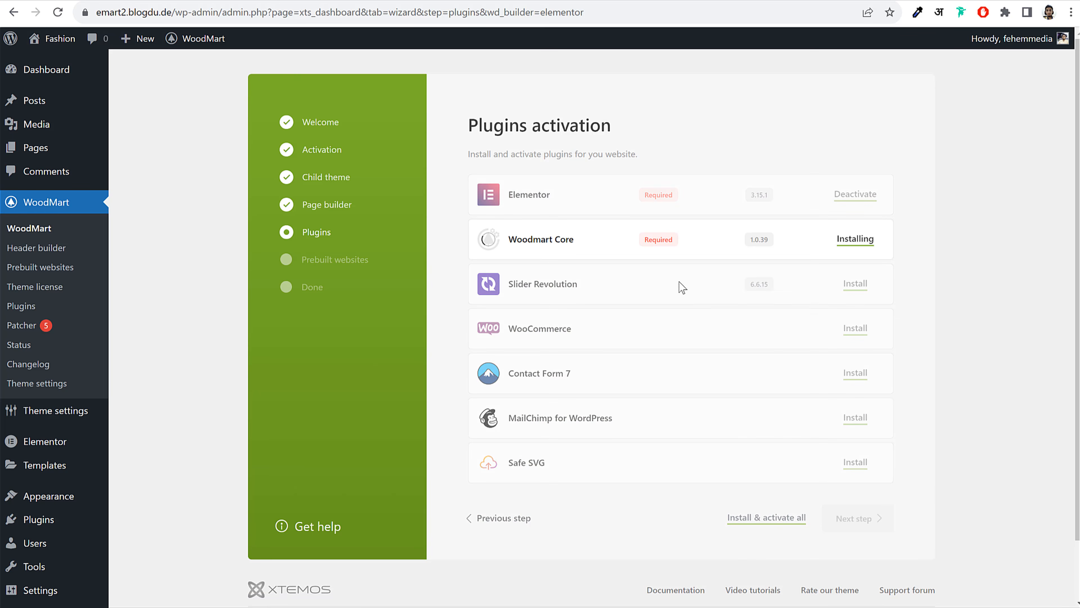
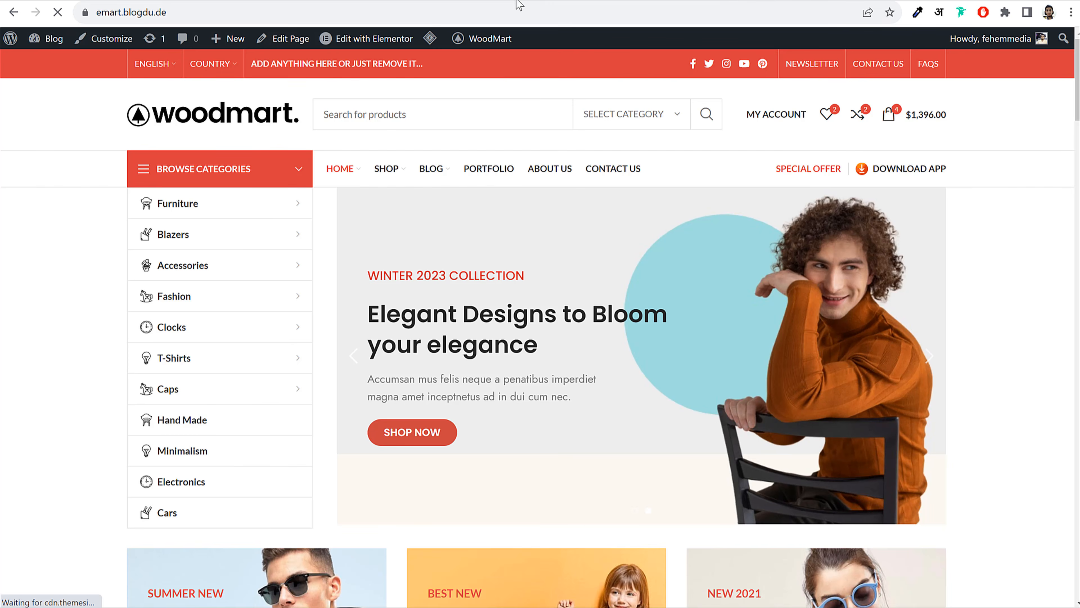
Once Safe SVG is installed and active, continue the wizard to the Prebuilt websites step
scroll(641, 326, "down", 10)
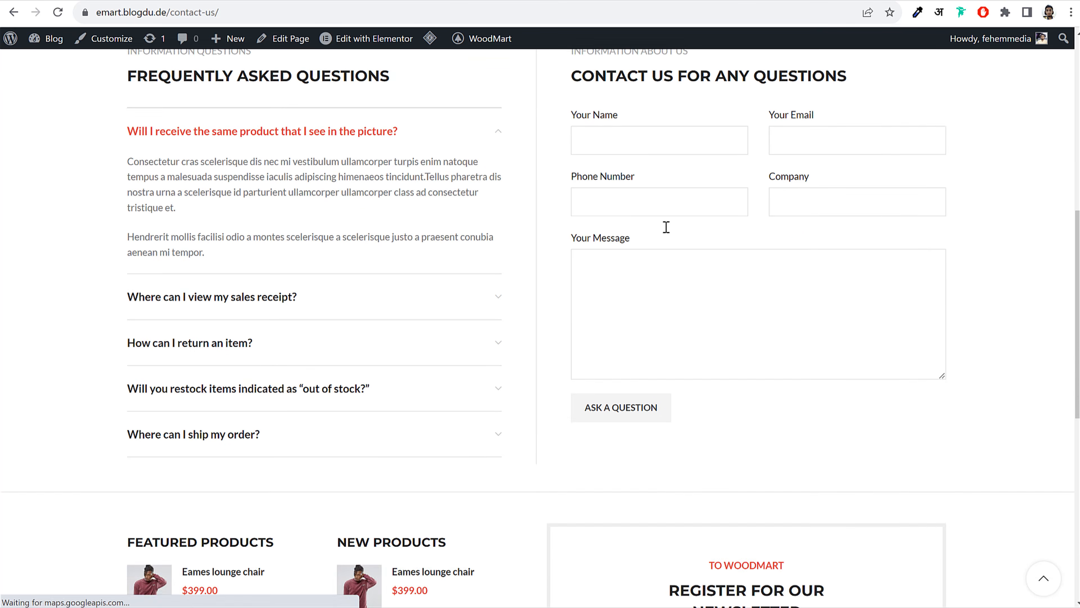
scroll(667, 227, "up", 1)
left_click(664, 210)
left_click(827, 215)
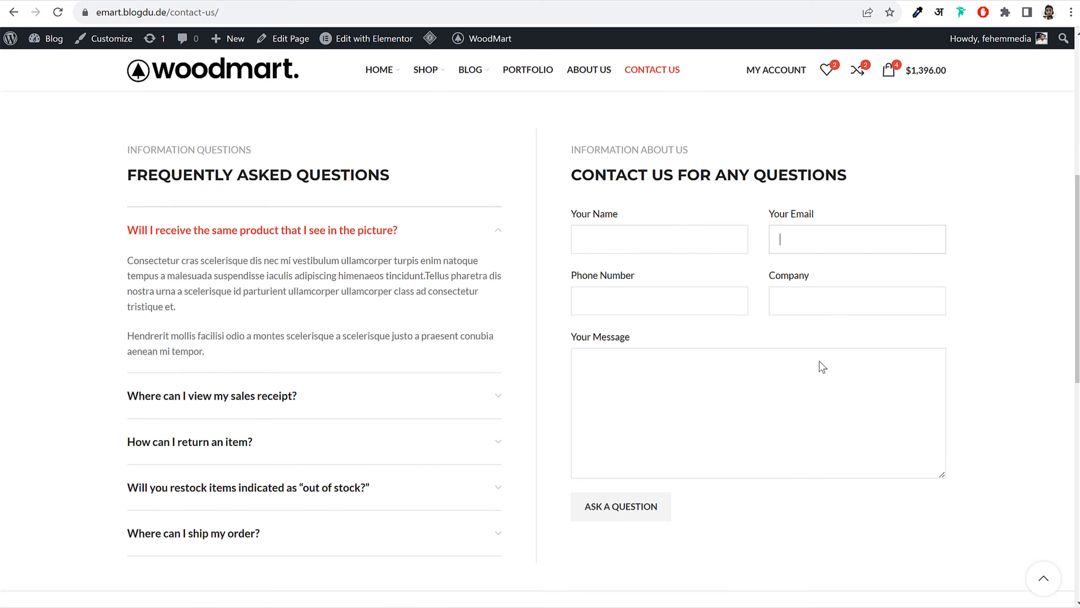
scroll(822, 367, "down", 10)
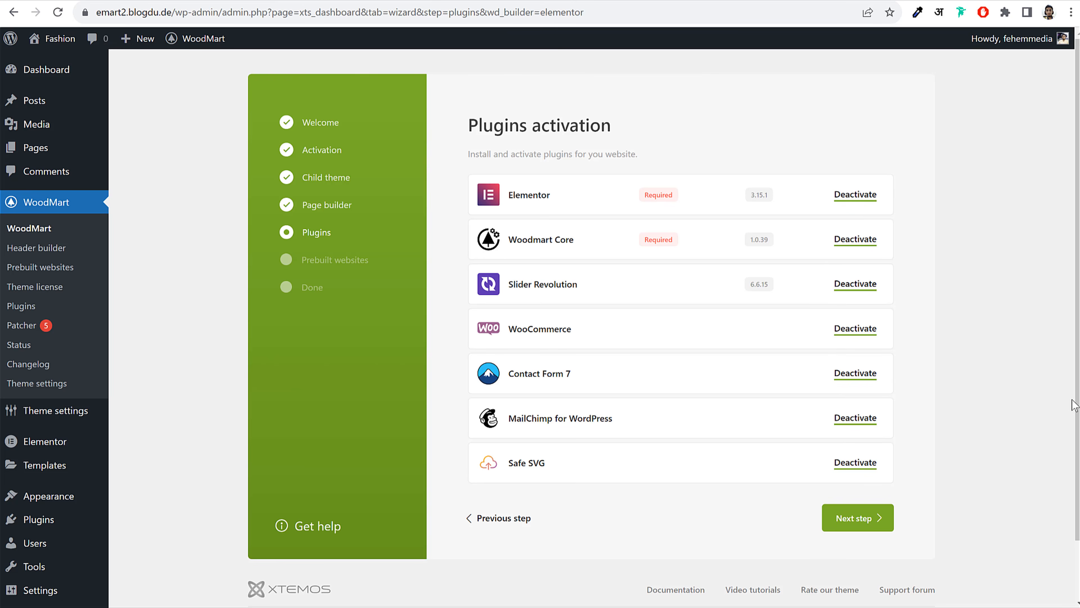
left_click_drag(549, 469, 513, 463)
left_click_drag(558, 467, 525, 468)
left_click(859, 526)
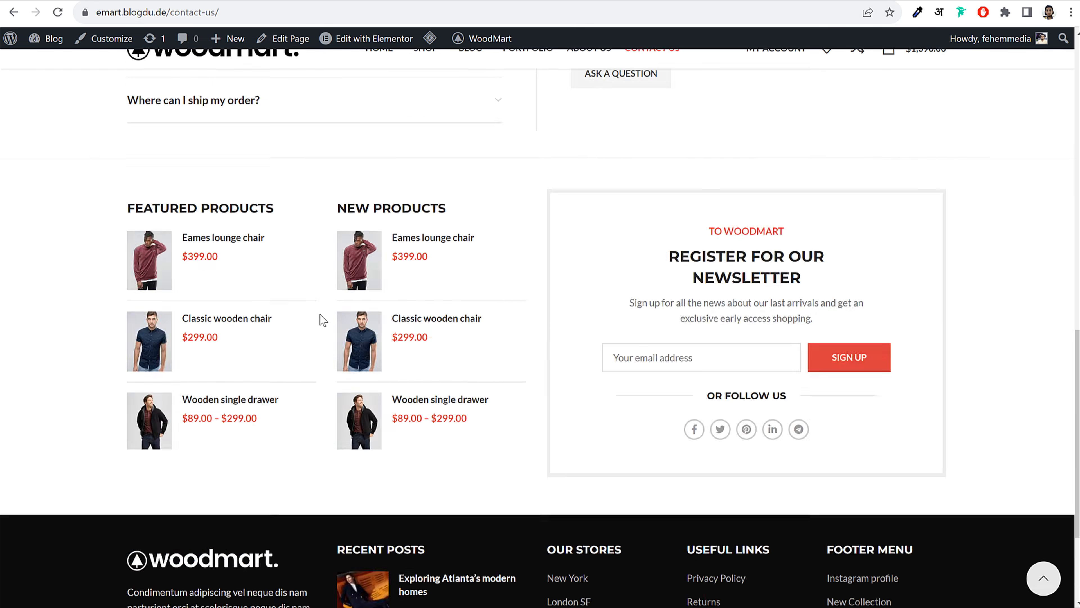
Return to the storefront home page and scroll through it
scroll(320, 314, "up", 12)
scroll(253, 209, "down", 1)
scroll(218, 114, "up", 1)
left_click(218, 114)
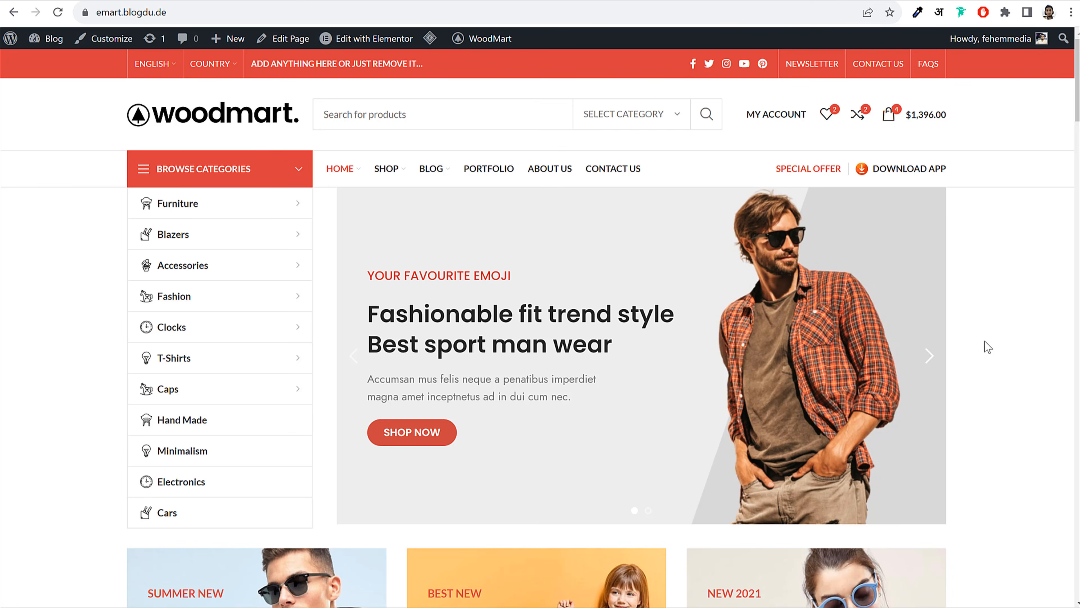
scroll(1008, 235, "down", 15)
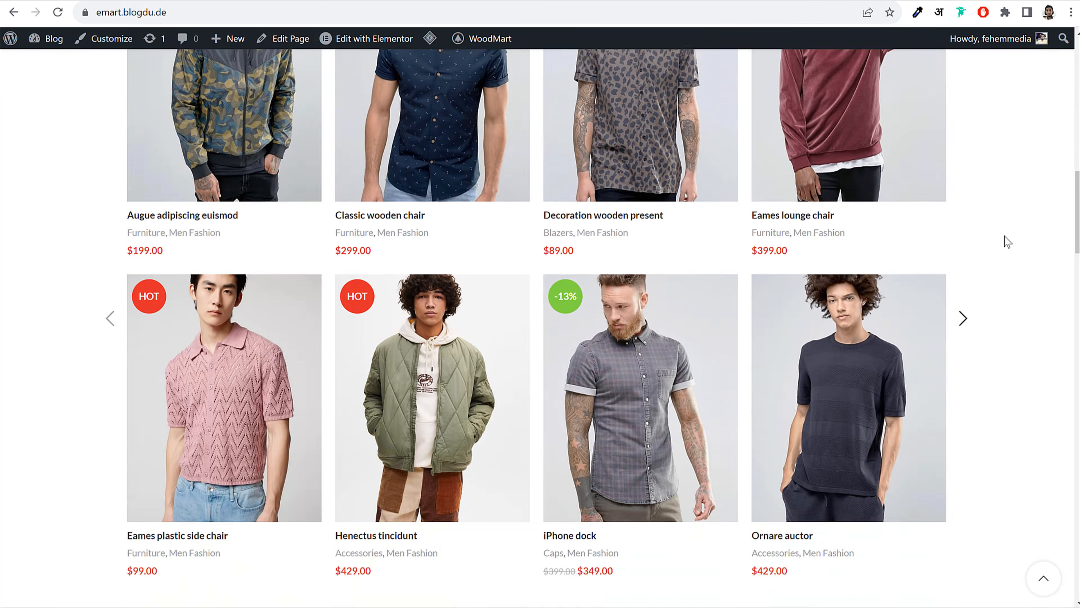
scroll(1007, 242, "down", 3)
scroll(1007, 242, "up", 20)
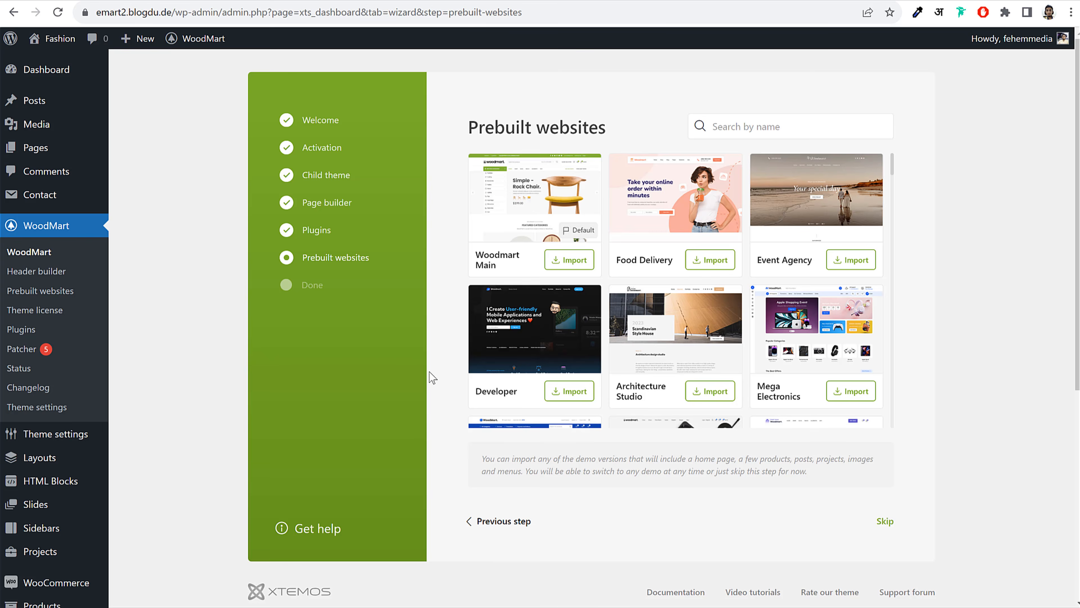
Browse the prebuilt demos and open the Toys demo's live preview
scroll(857, 264, "down", 10)
scroll(857, 276, "down", 15)
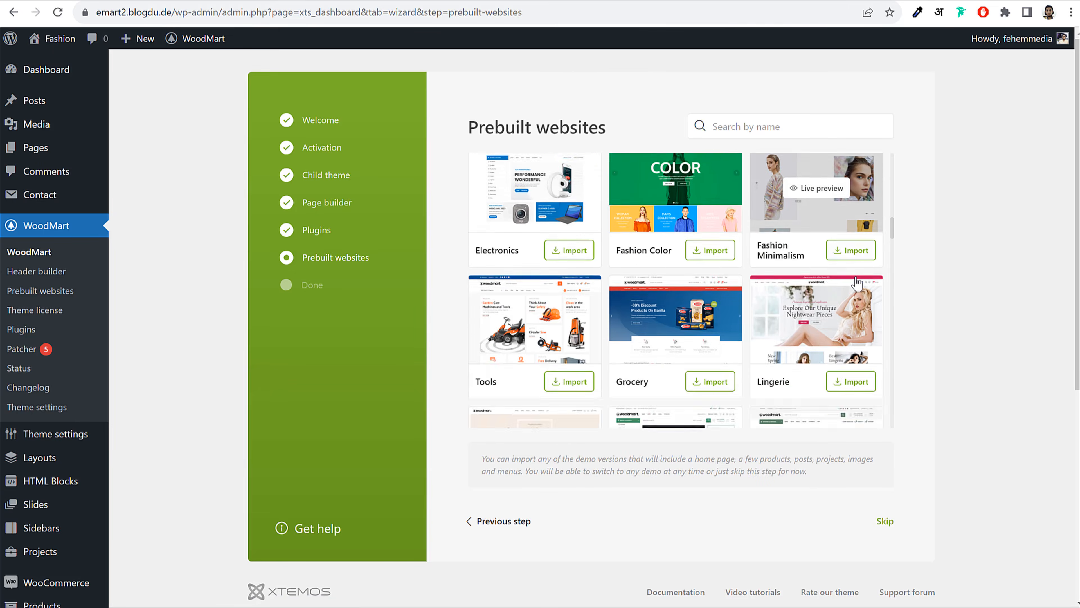
scroll(859, 279, "down", 10)
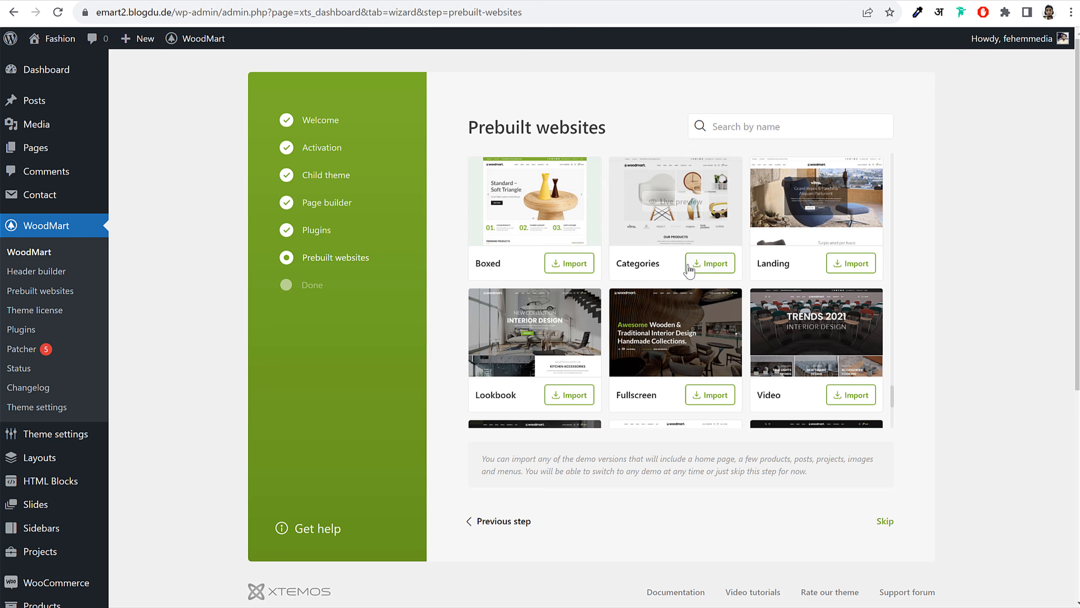
scroll(723, 281, "up", 10)
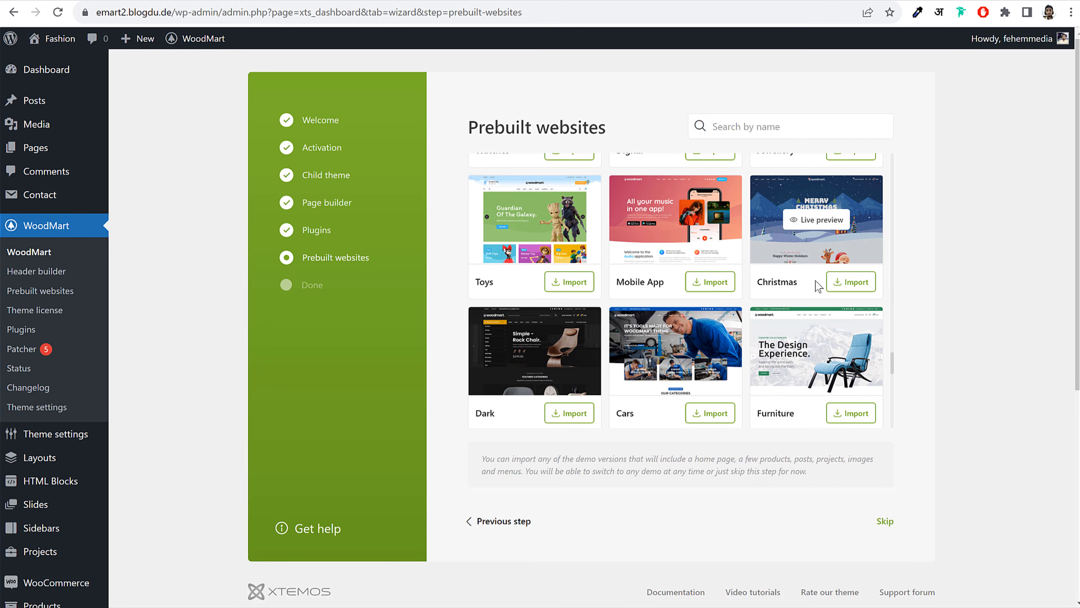
scroll(819, 286, "up", 2)
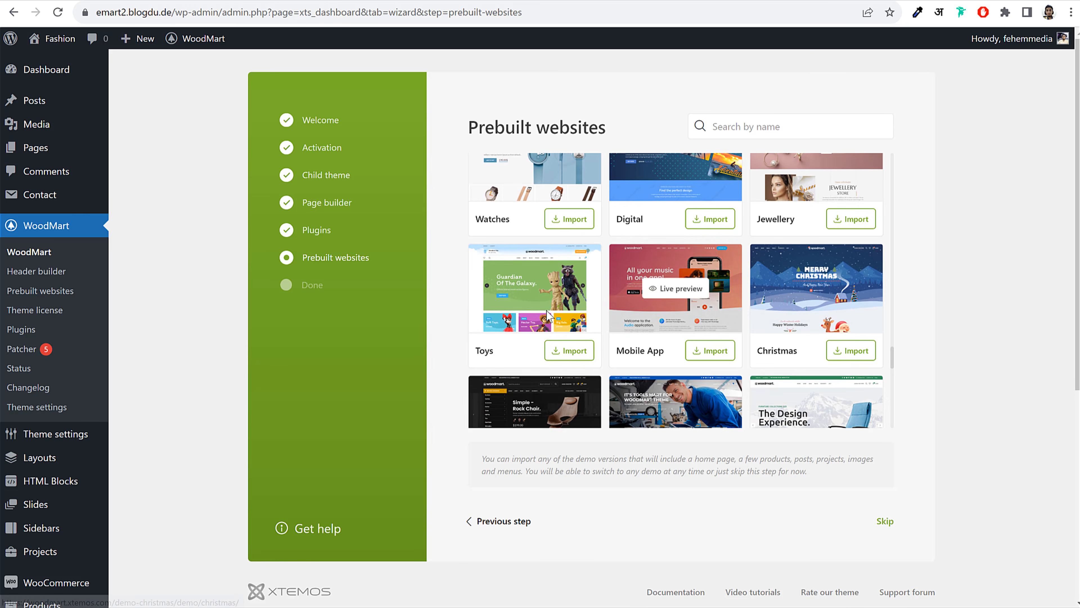
left_click(546, 290)
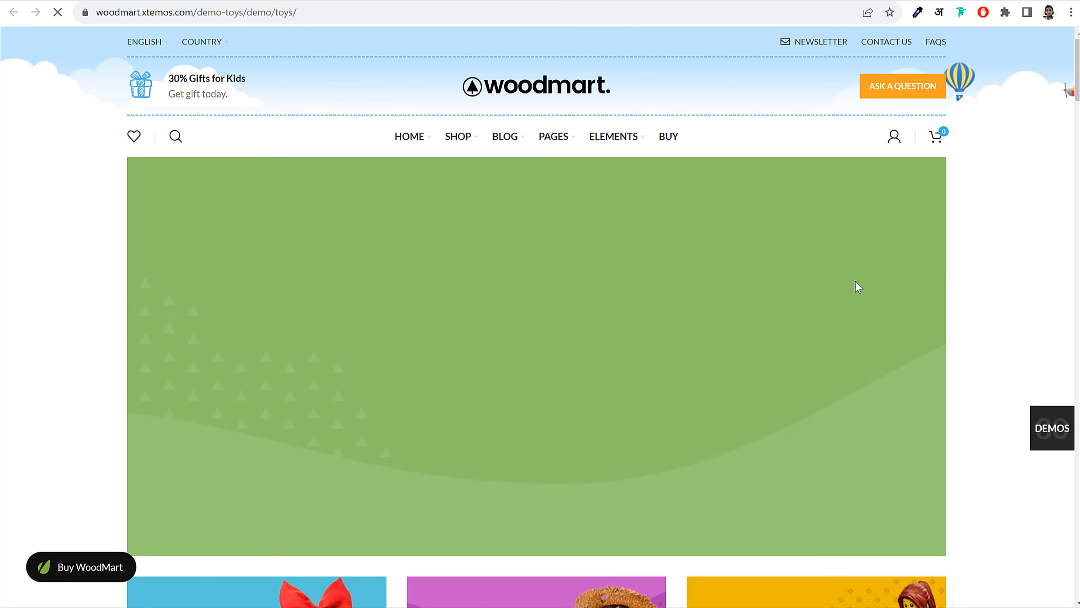
scroll(983, 298, "down", 1)
scroll(985, 303, "down", 15)
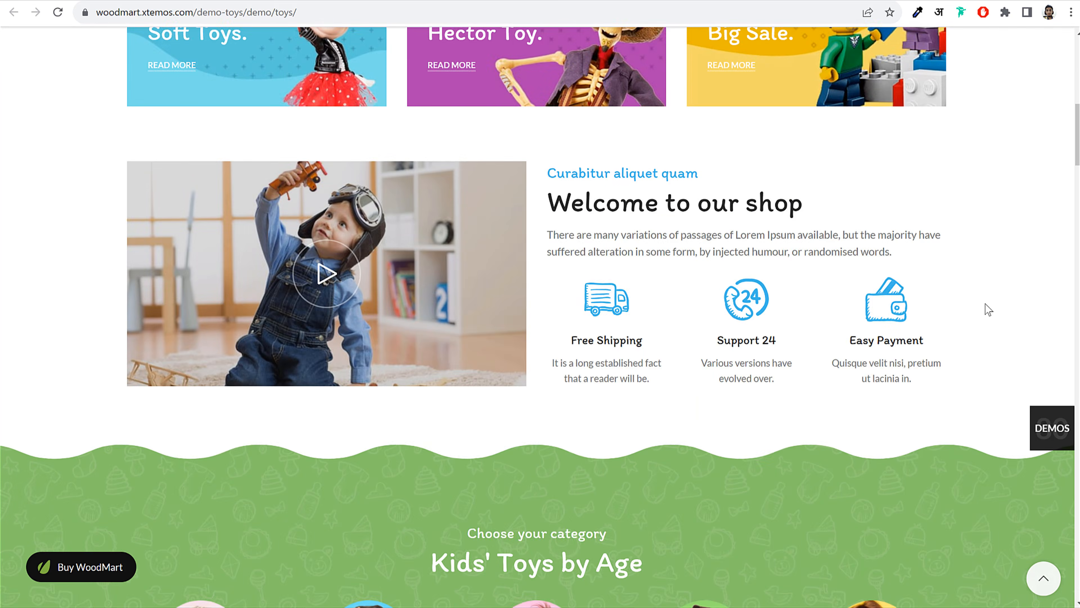
Close the Toys preview and look through the prebuilt website list again
key("ctrl+w")
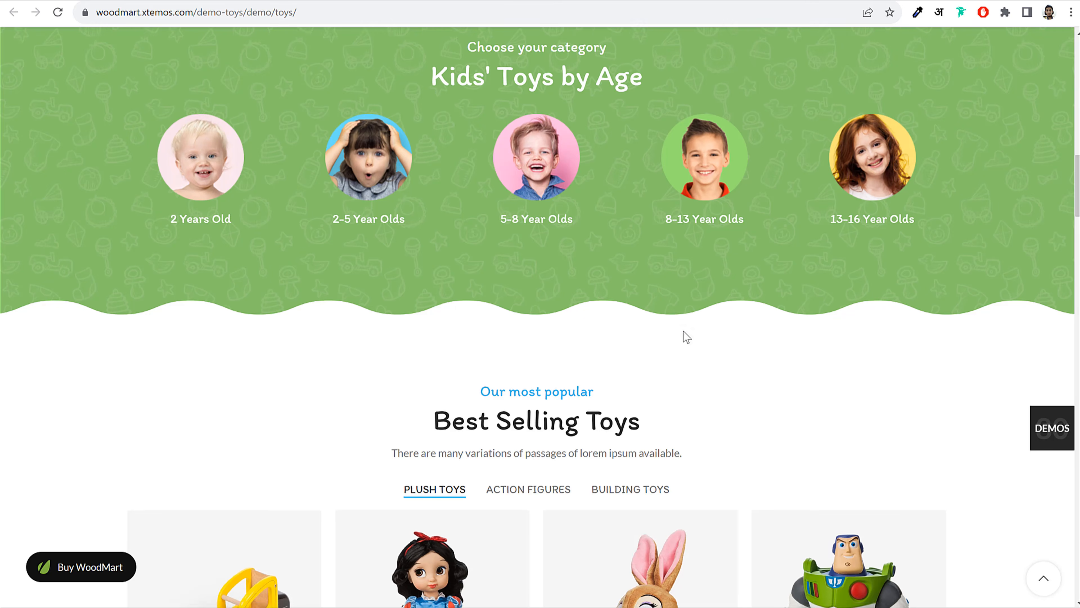
scroll(683, 335, "down", 20)
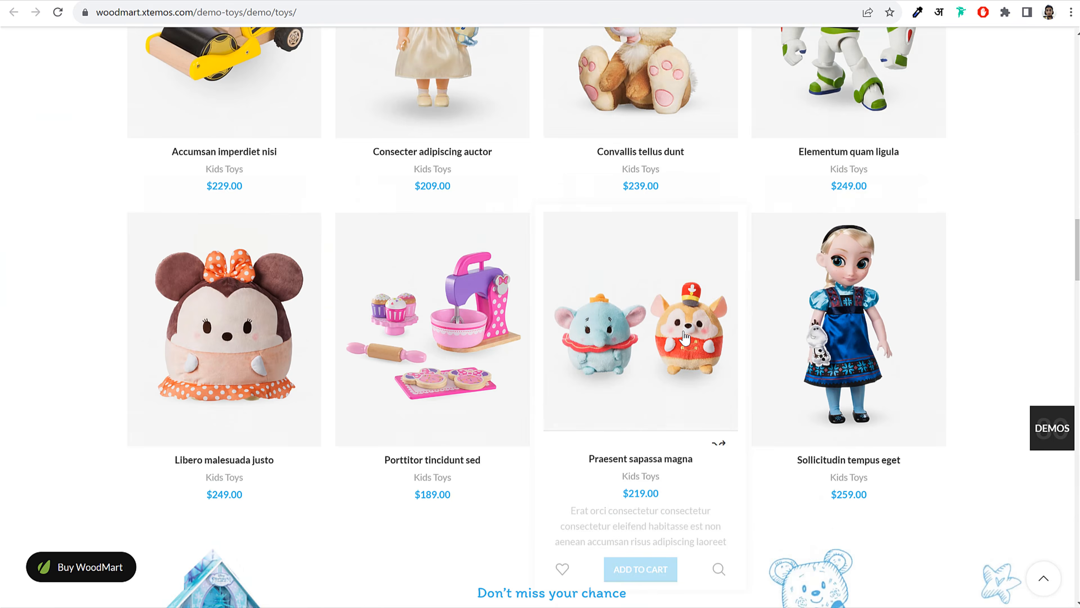
scroll(682, 335, "down", 5)
scroll(682, 336, "up", 20)
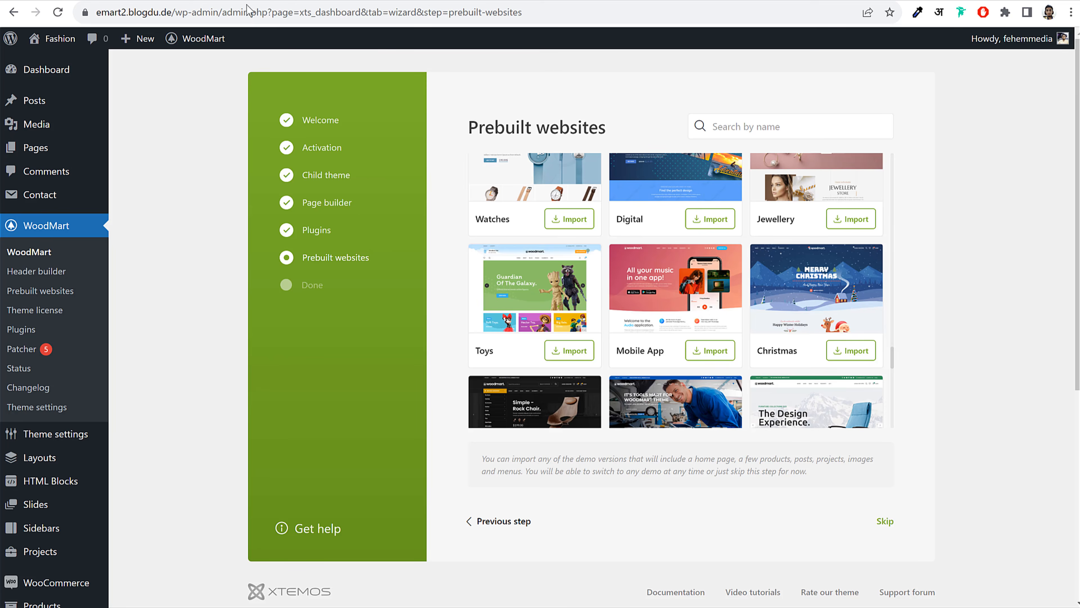
scroll(916, 313, "up", 5)
scroll(964, 305, "up", 8)
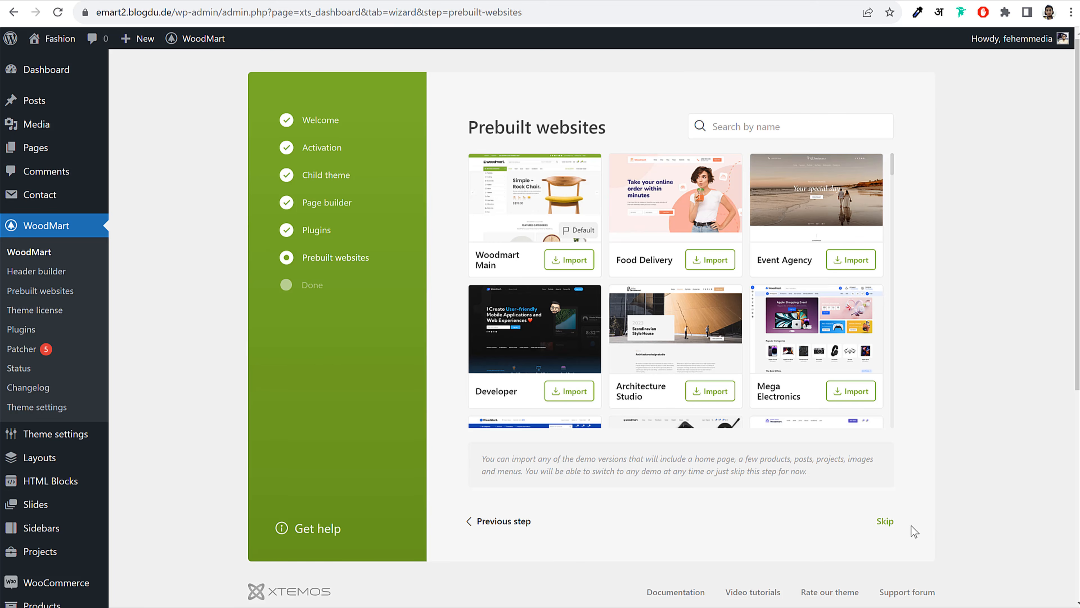
left_click(886, 522)
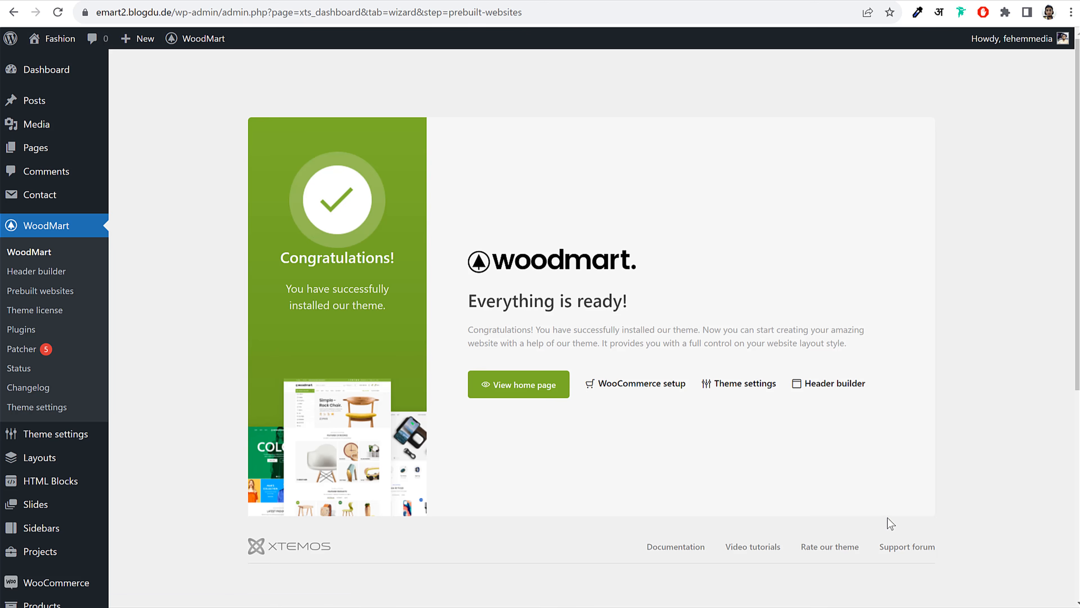
left_click_drag(469, 301, 682, 300)
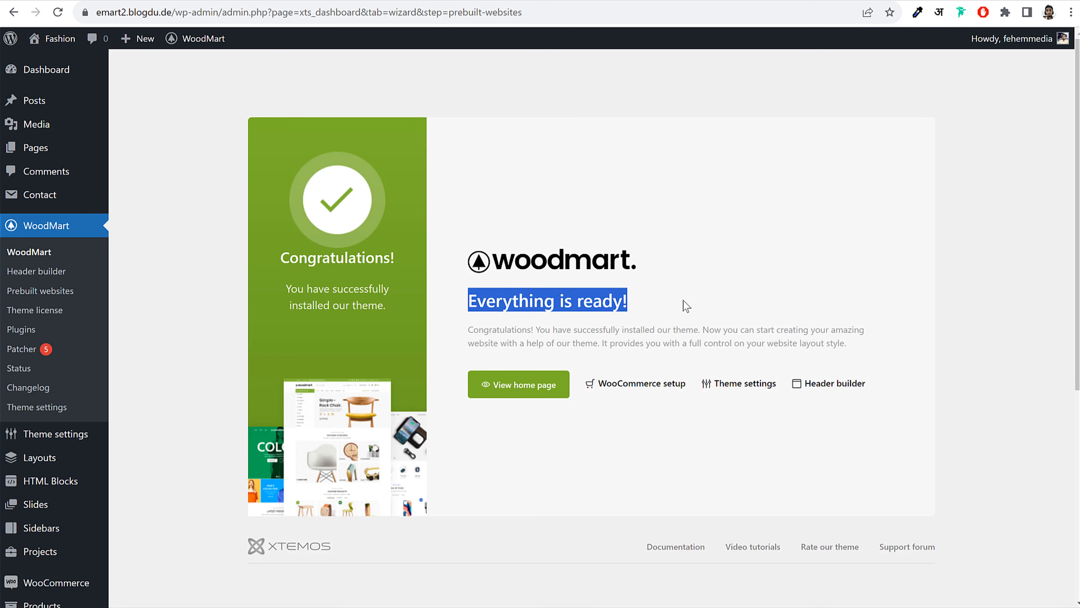
left_click(682, 302)
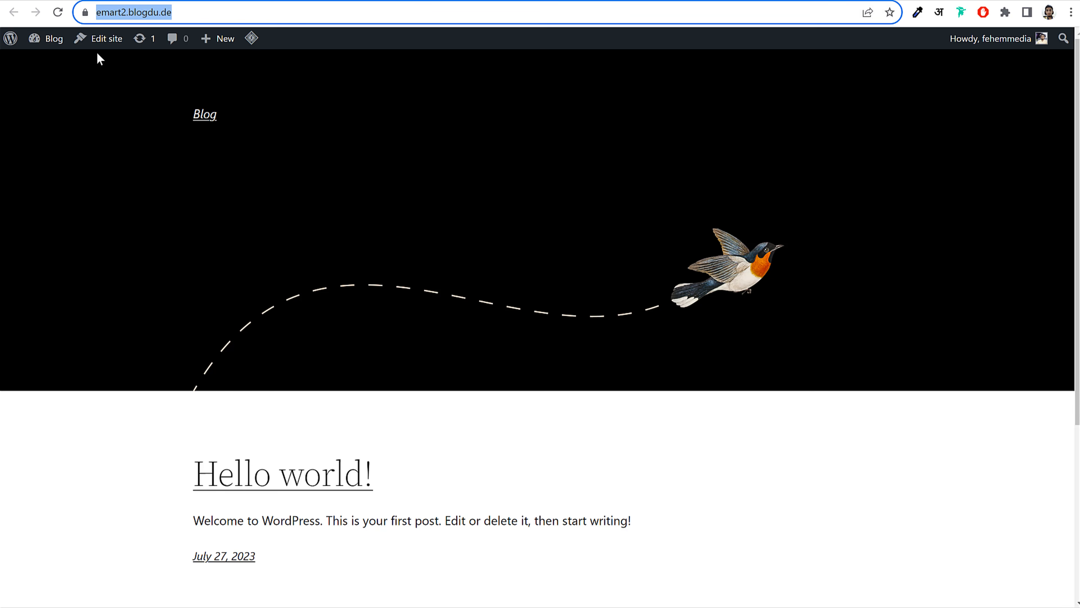
left_click(58, 13)
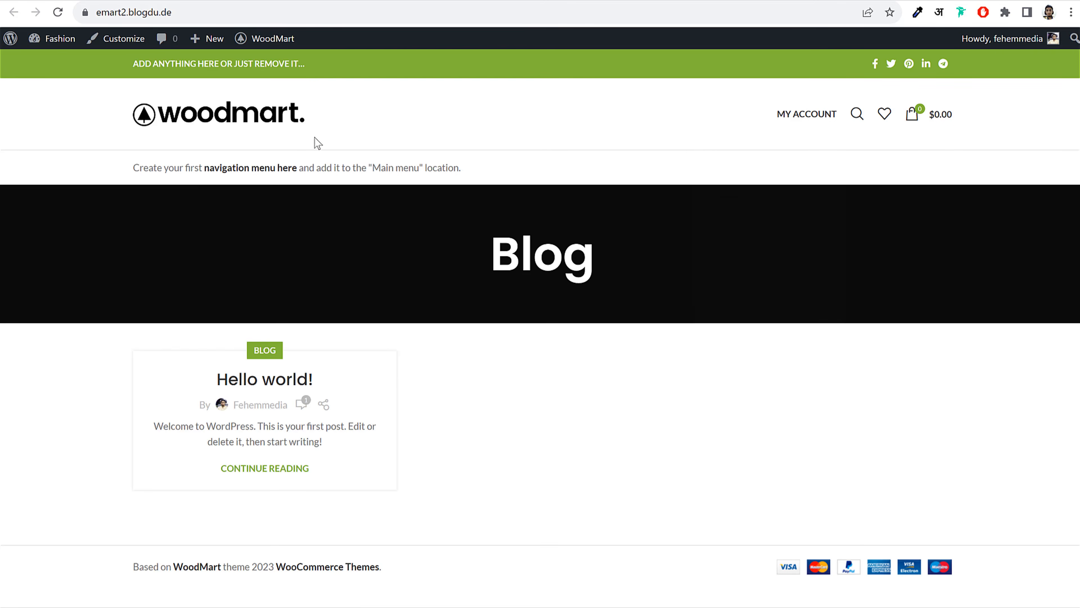
left_click(857, 115)
left_click(1020, 227)
left_click(238, 1)
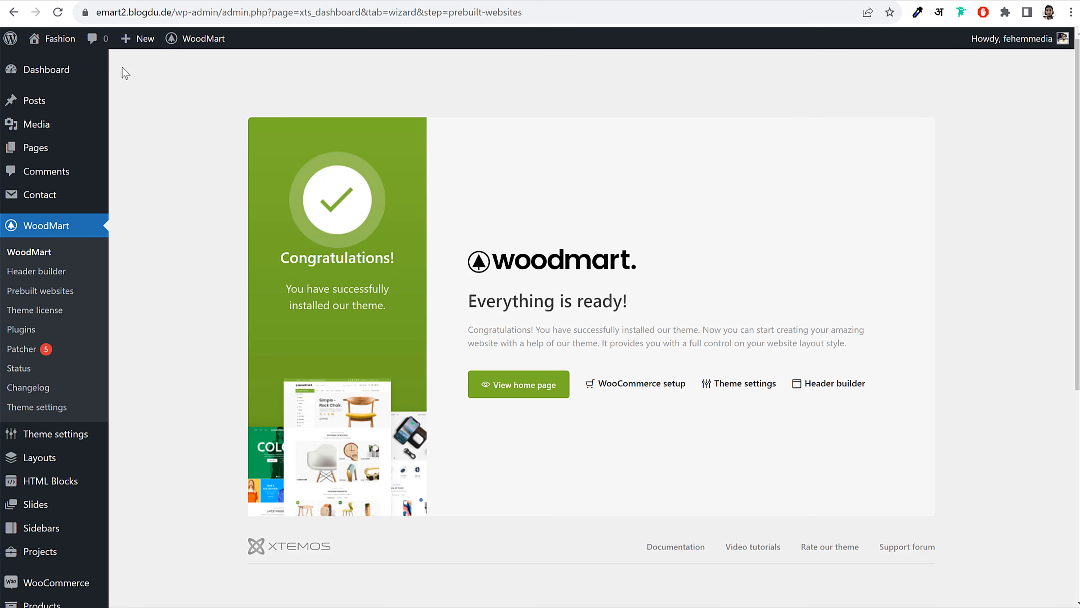
On the admin Dashboard, dismiss the WPBakery Page Builder notice and the Popular Apps popup
left_click(38, 71)
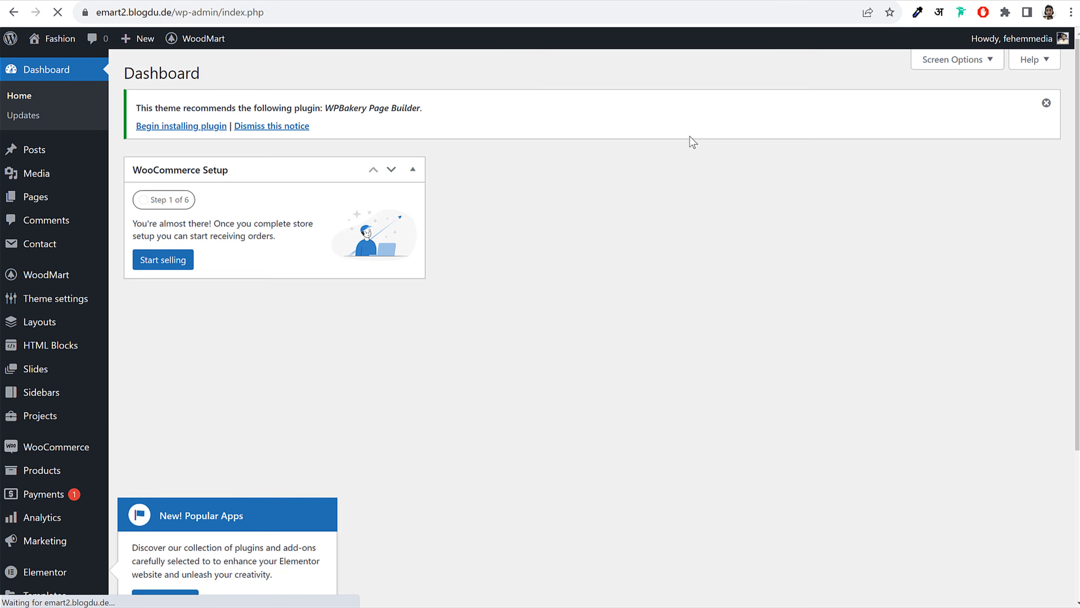
left_click_drag(329, 108, 441, 111)
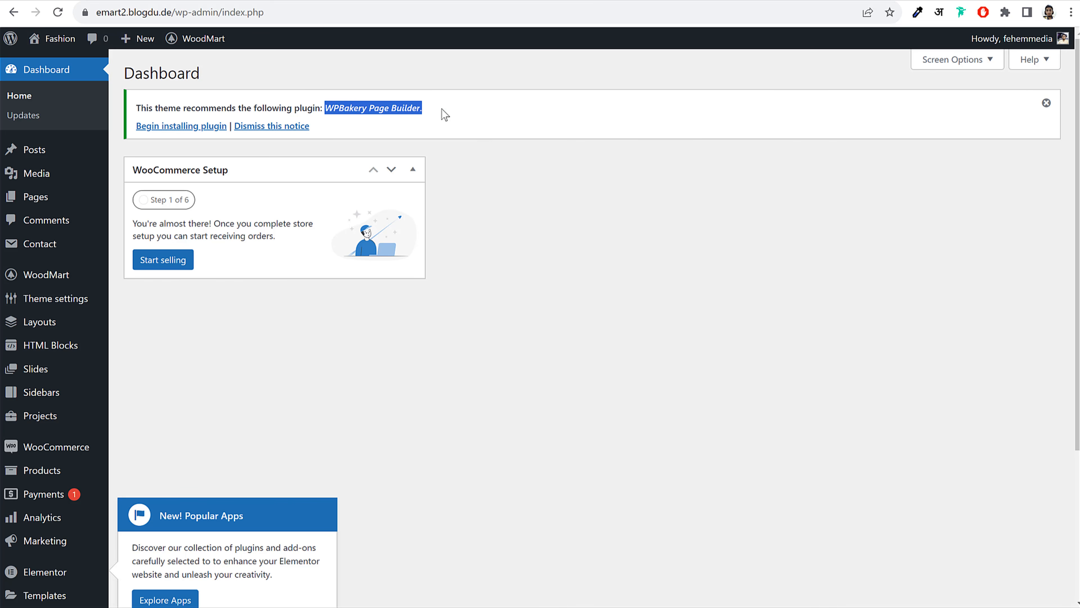
left_click(413, 113)
left_click(281, 127)
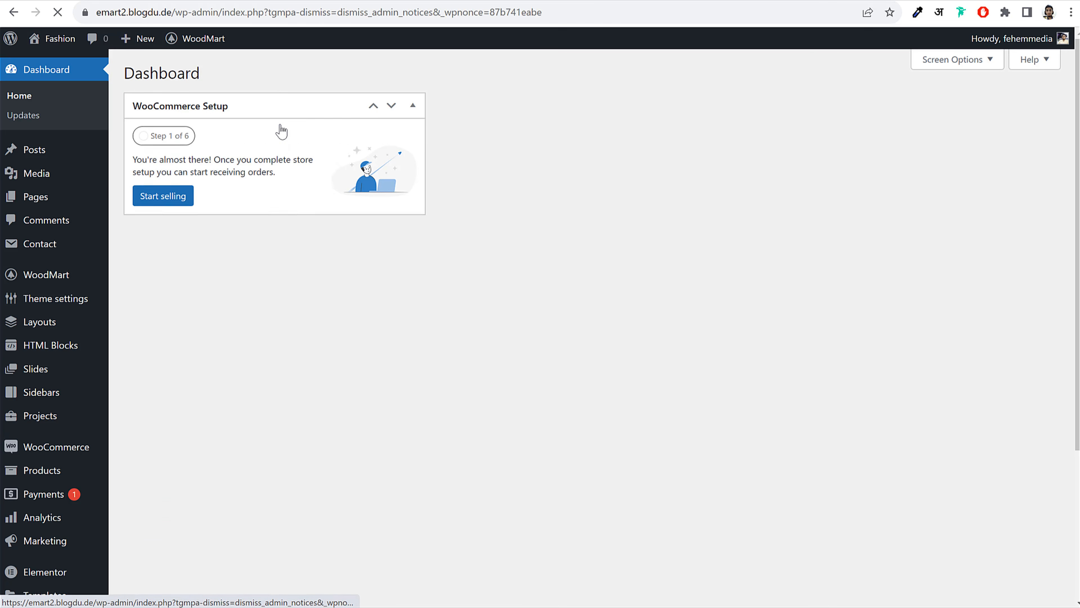
scroll(209, 565, "down", 5)
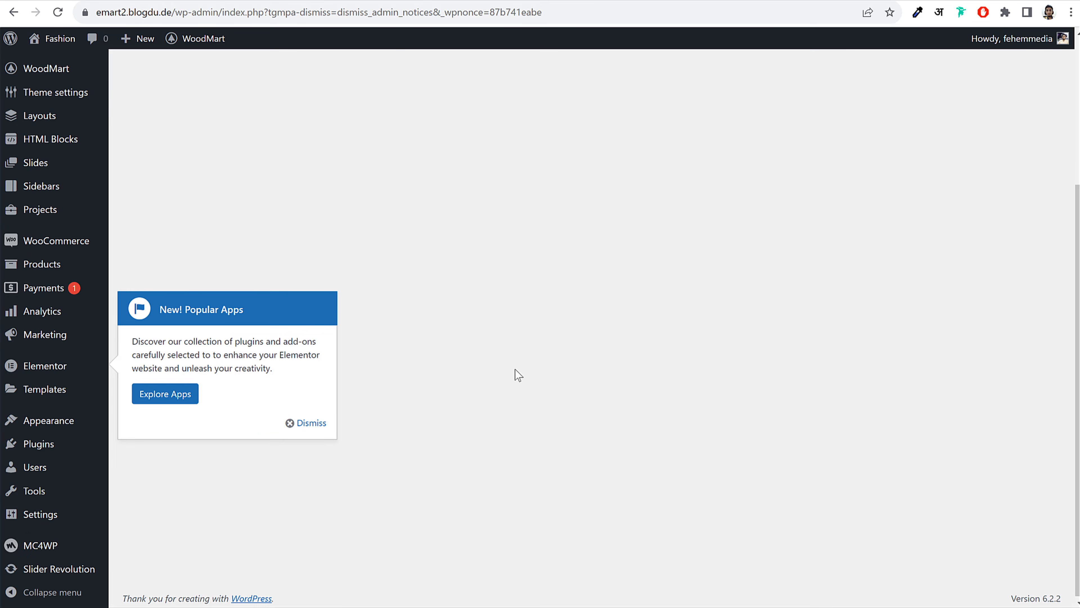
left_click(304, 424)
scroll(435, 441, "up", 5)
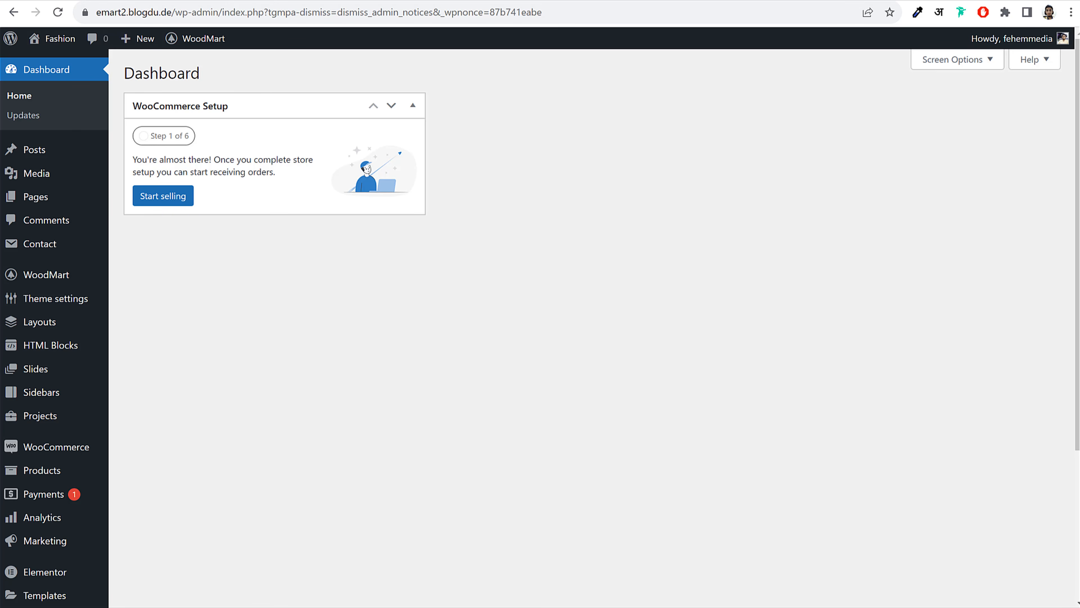
left_click(137, 0)
Open the WooCommerce General settings to the store address section
scroll(26, 450, "down", 3)
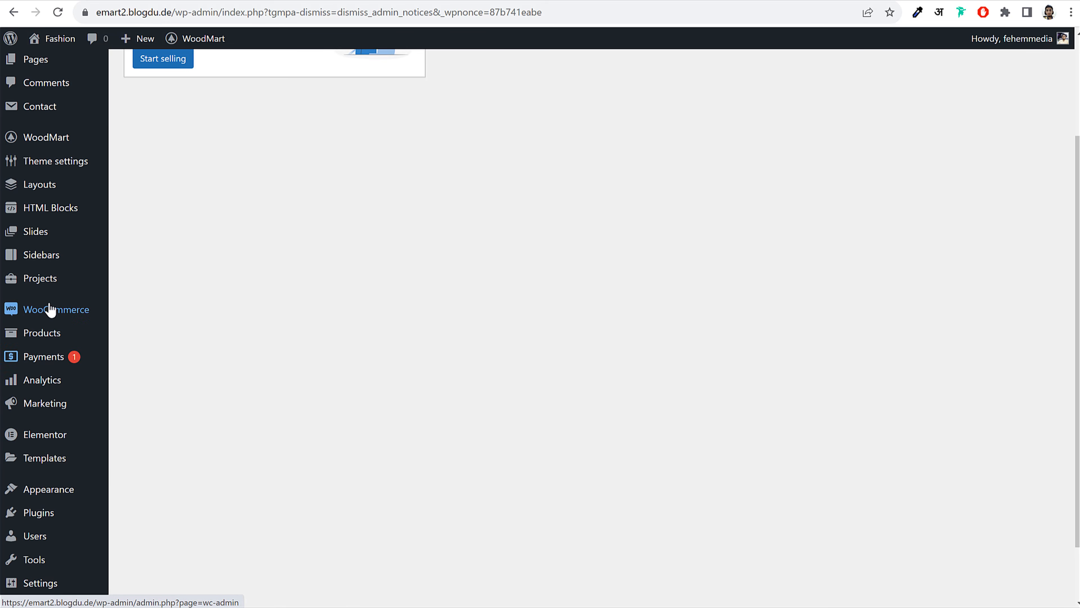
mouse_move(45, 313)
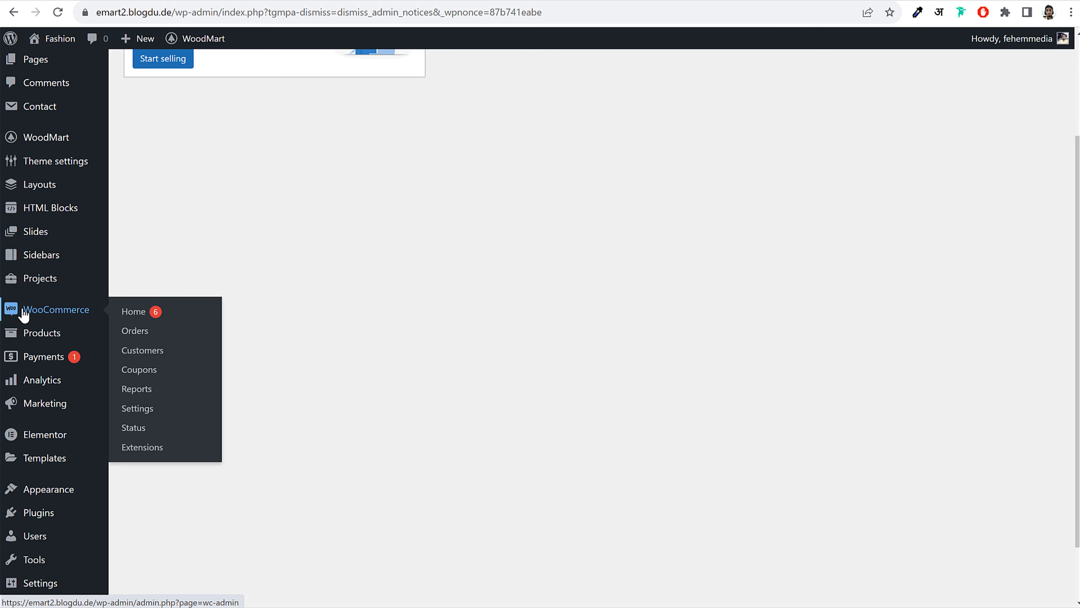
left_click(139, 409)
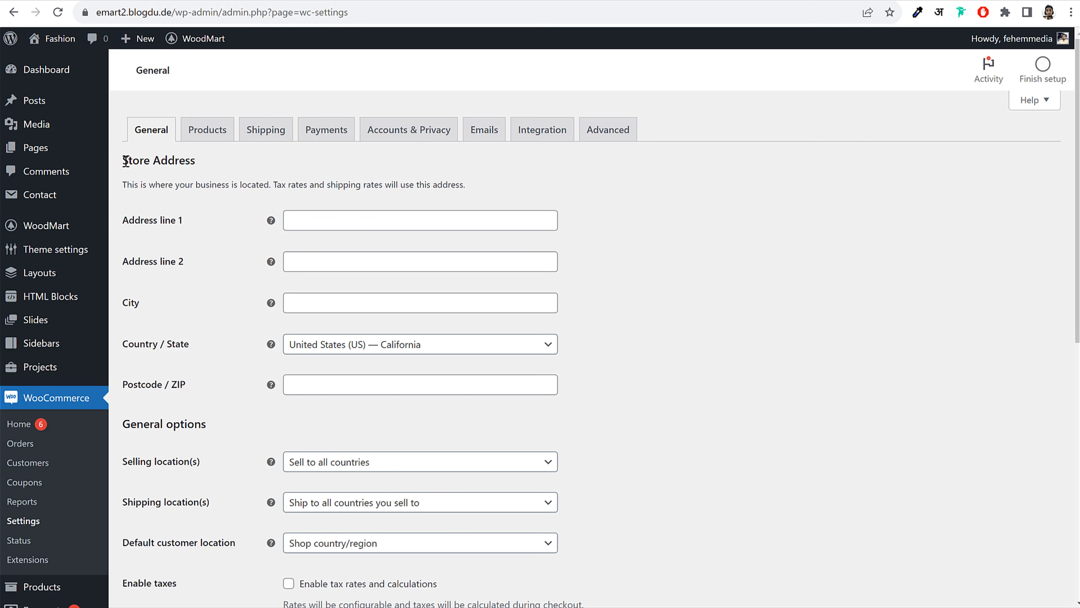
left_click_drag(126, 162, 225, 162)
left_click(313, 186)
Enter store address A123, Random Street, Mumbai, India — Maharashtra, postcode 400001
left_click(355, 218)
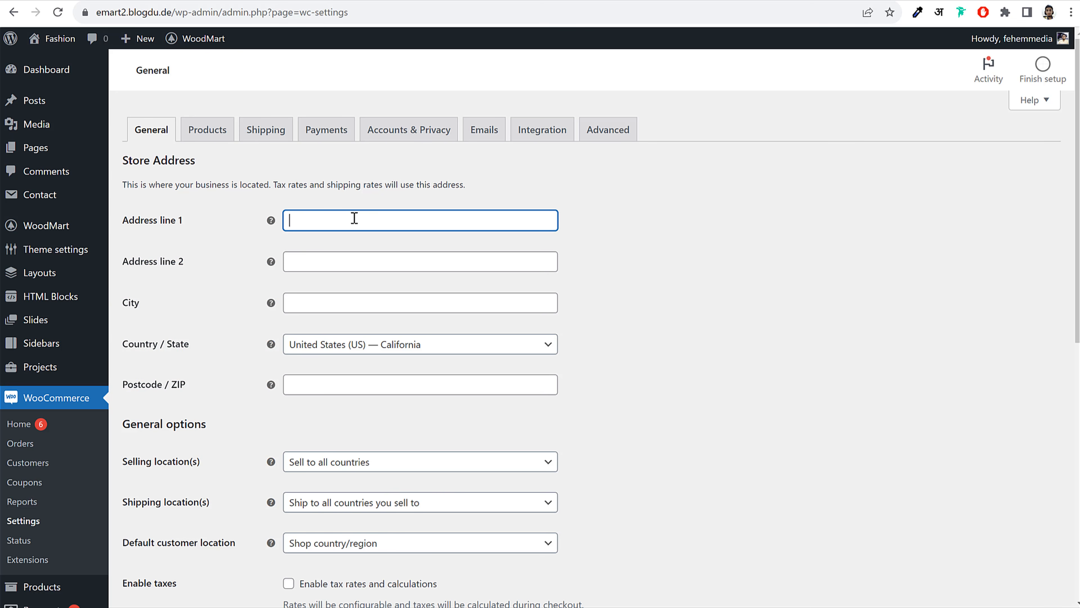
type("A123")
key("Tab")
key("Tab")
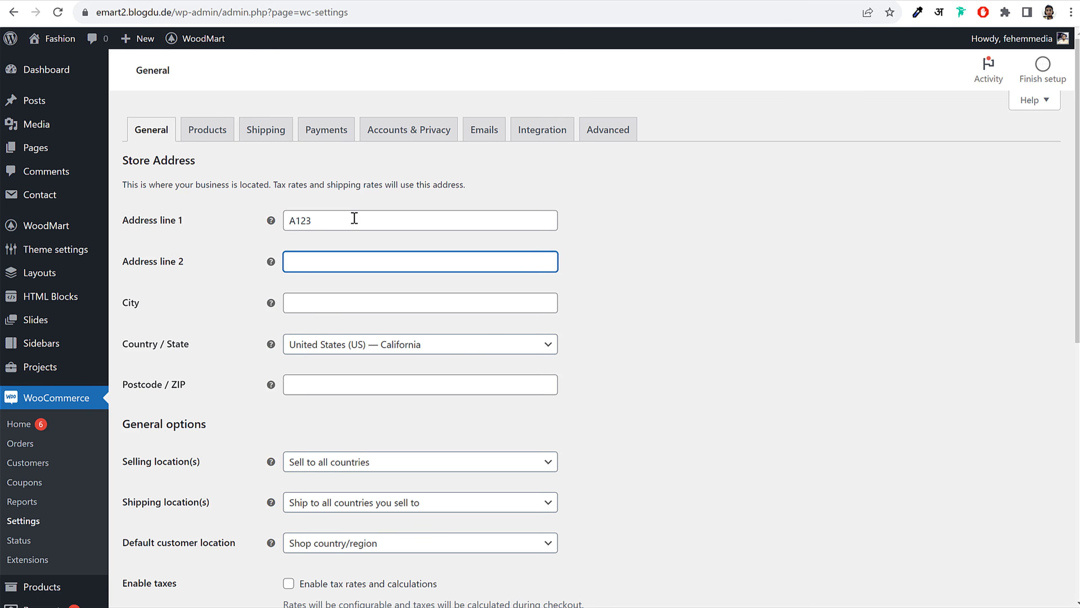
type("Random Street")
key("Tab")
key("Tab")
type("Mumb")
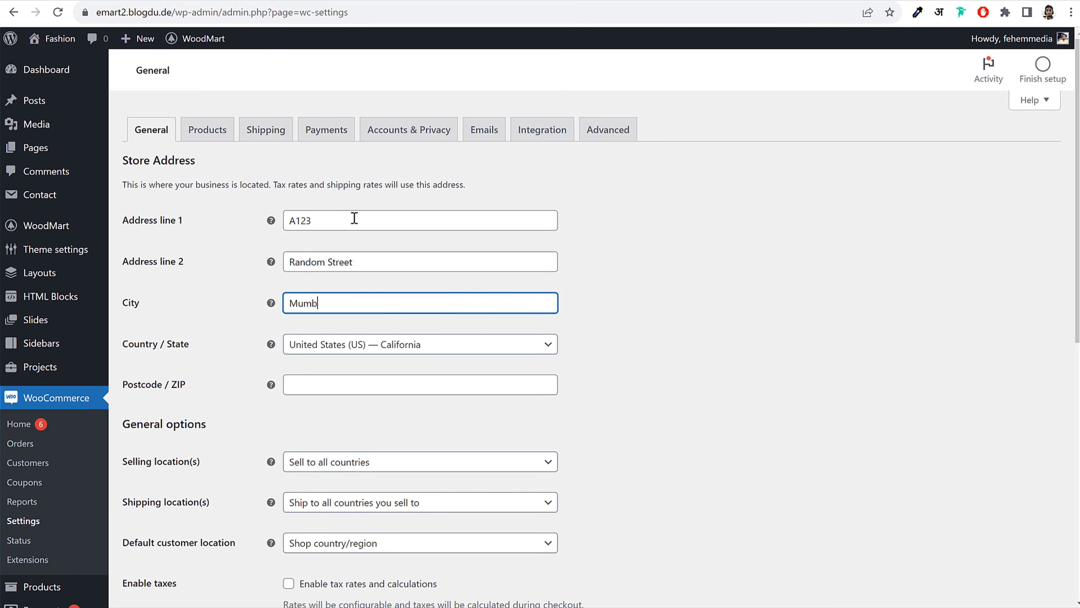
type("ai")
key("Tab")
key("Tab")
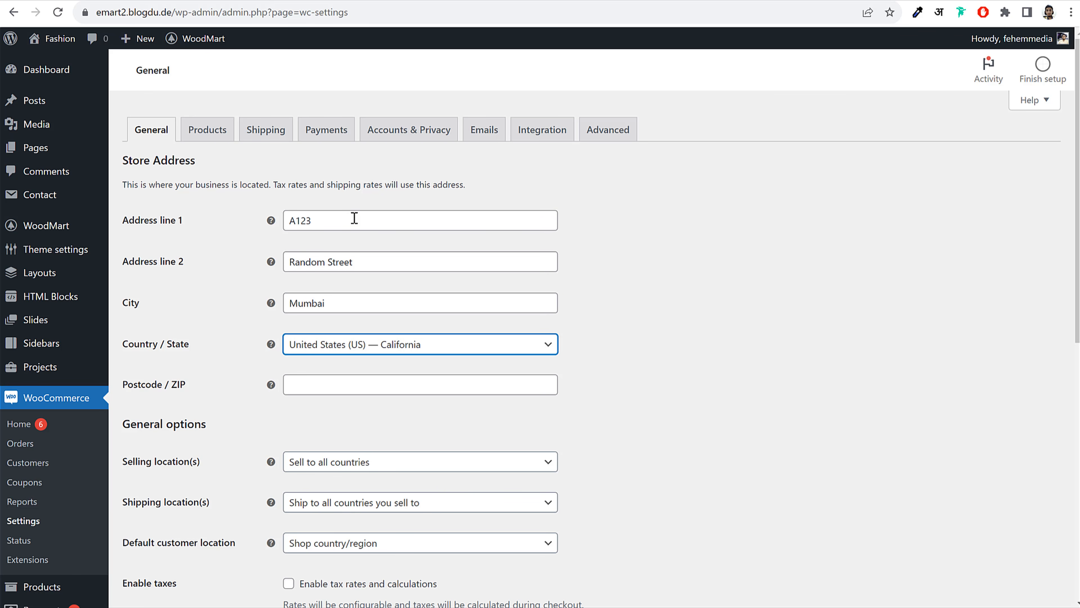
type("india")
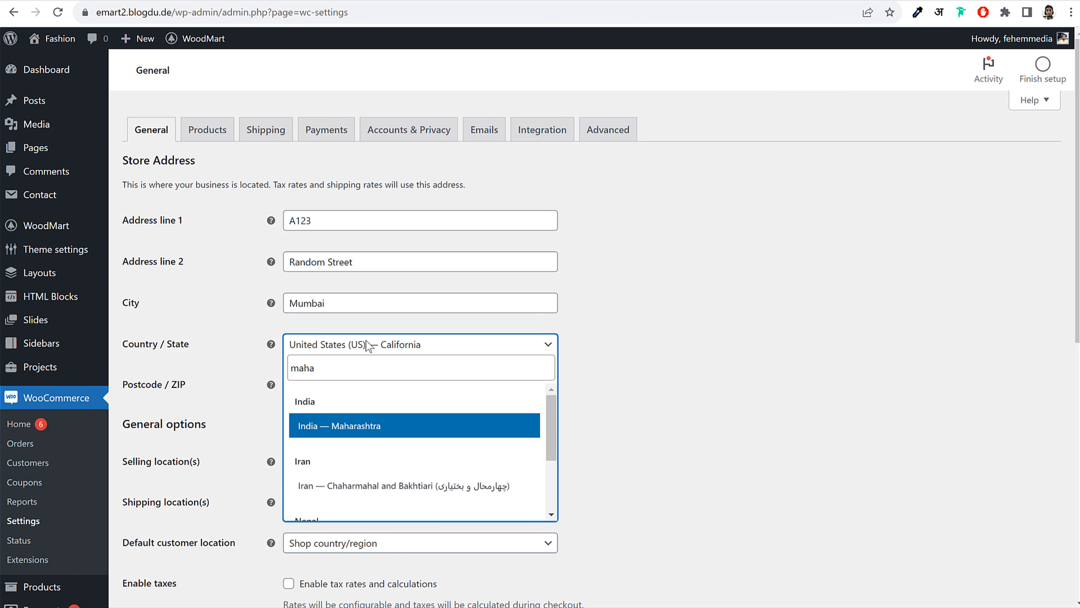
left_click(371, 427)
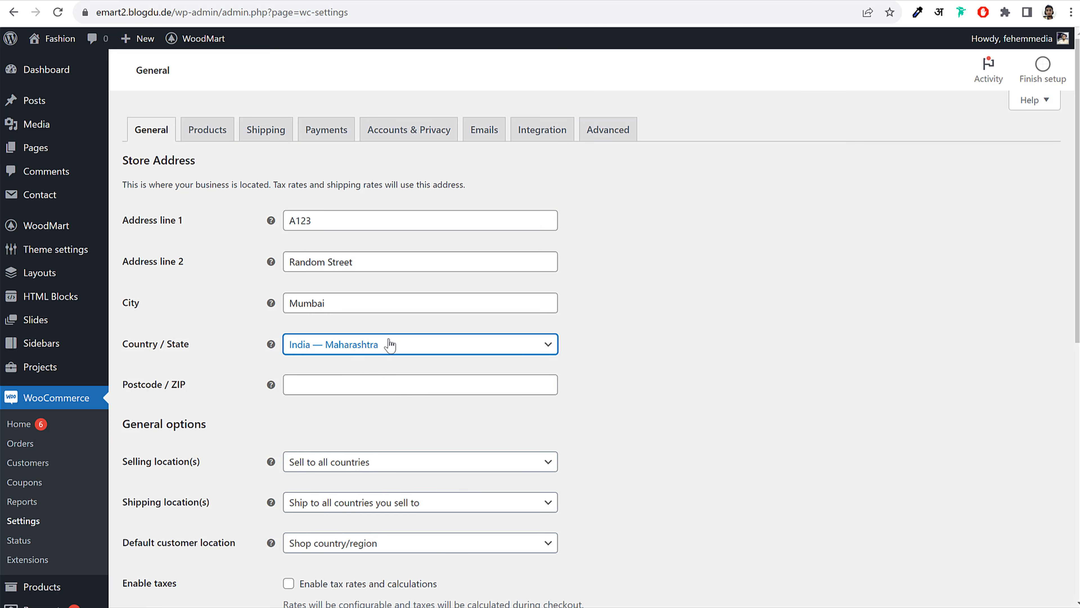
left_click(347, 381)
type("400001")
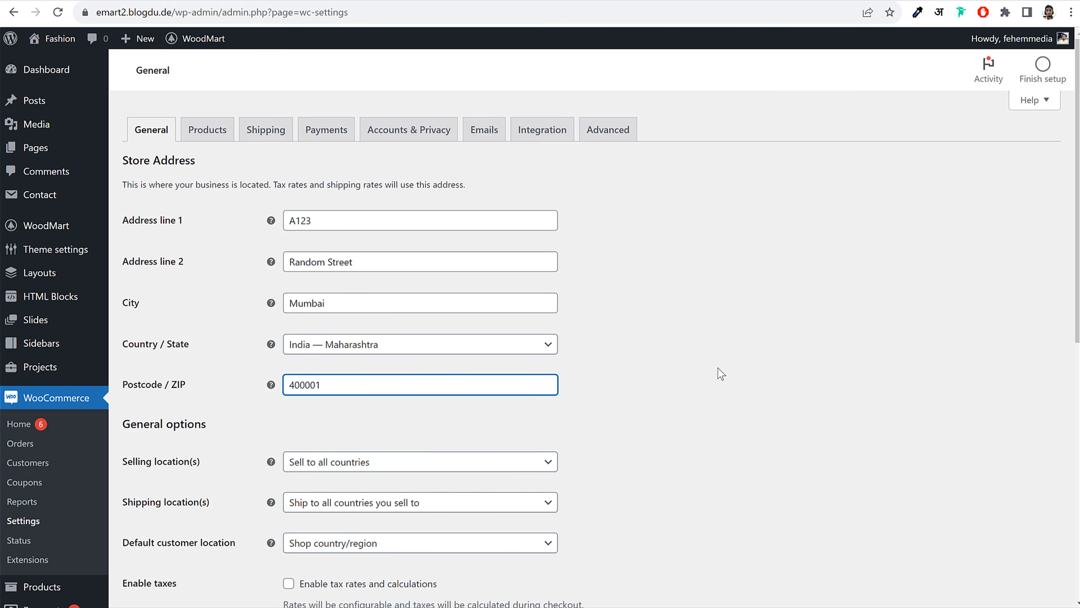
Check the Selling location(s) options without changing them
scroll(719, 383, "down", 5)
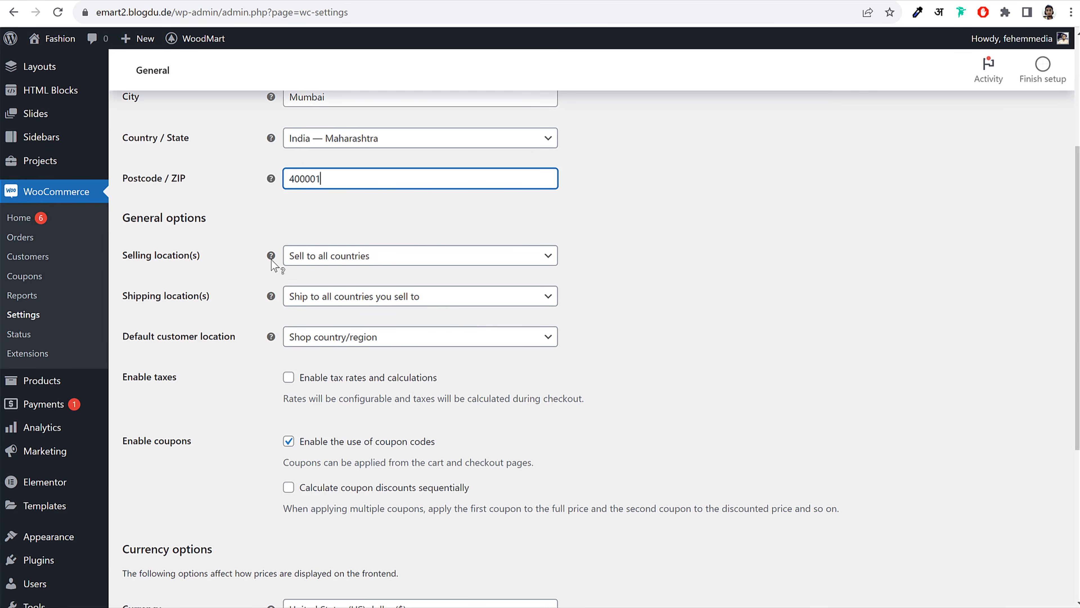
left_click(359, 256)
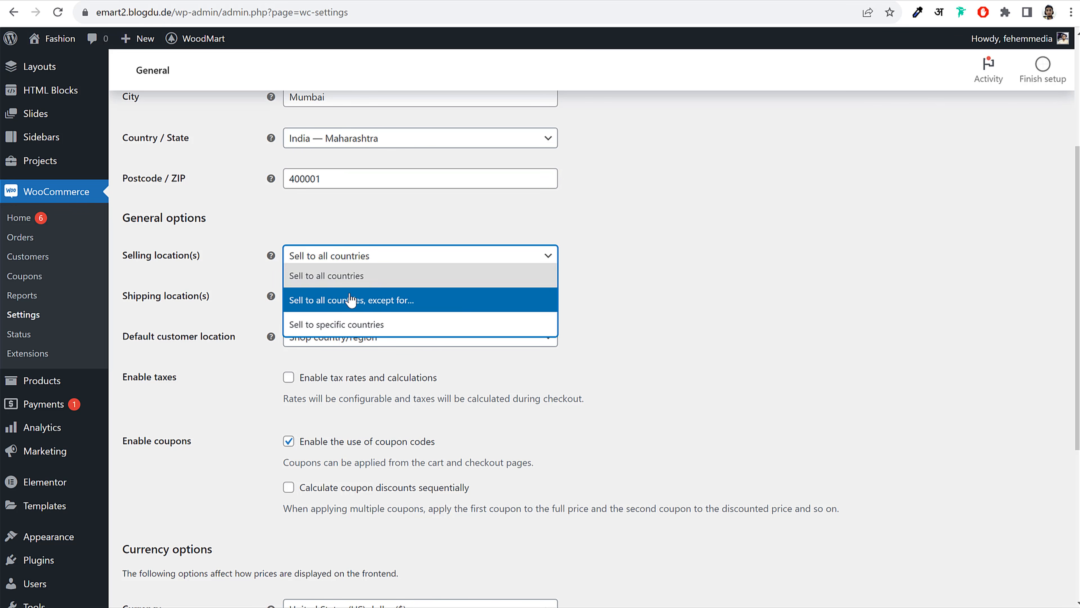
left_click(595, 271)
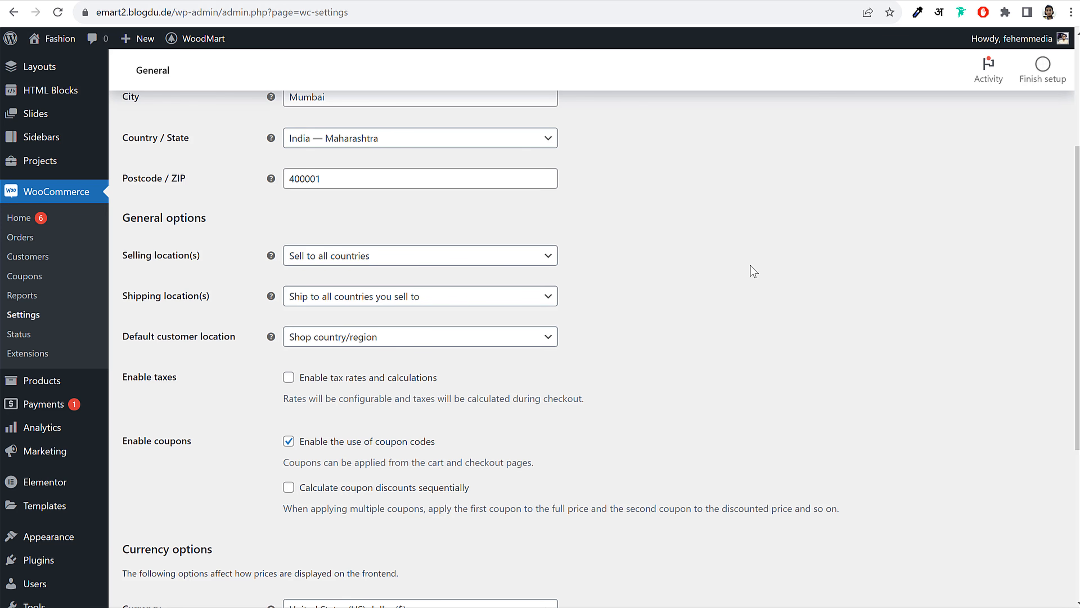
Sell to specific countries only: India and United States (US)
left_click(433, 257)
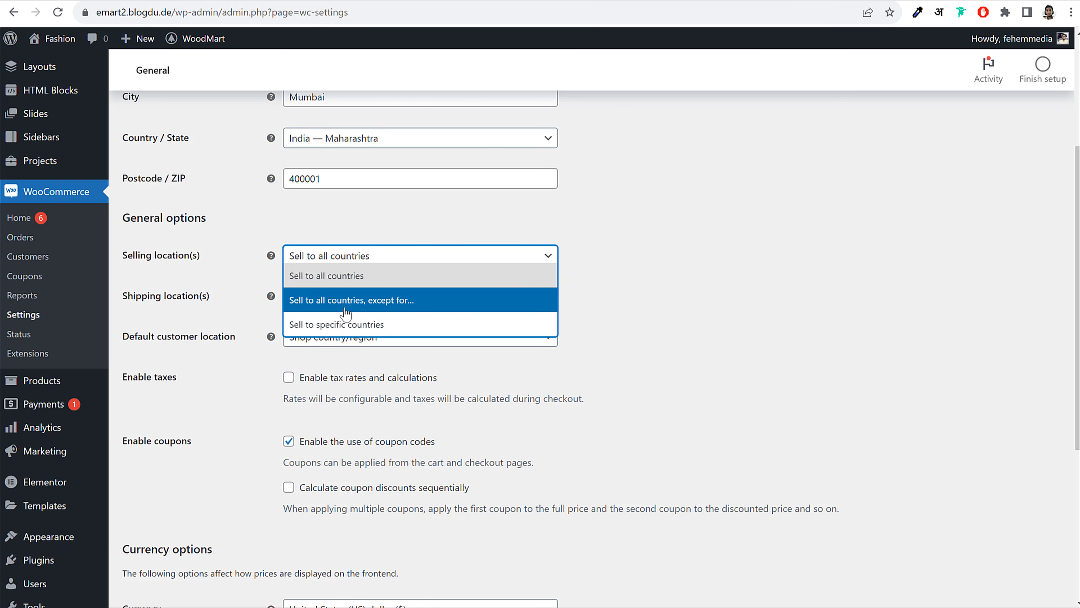
left_click(365, 332)
left_click(378, 301)
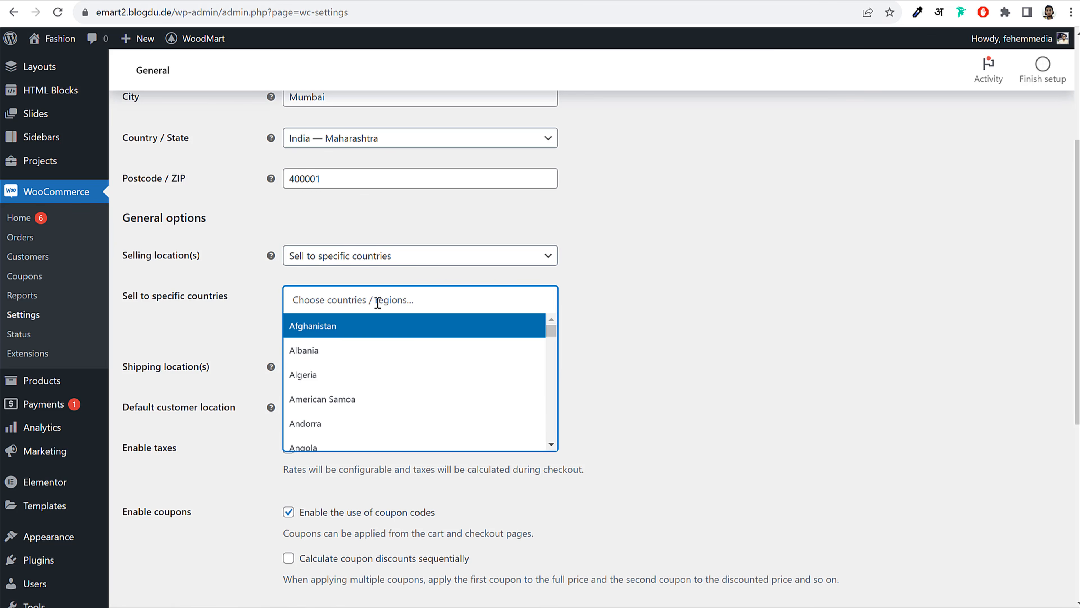
type("indi")
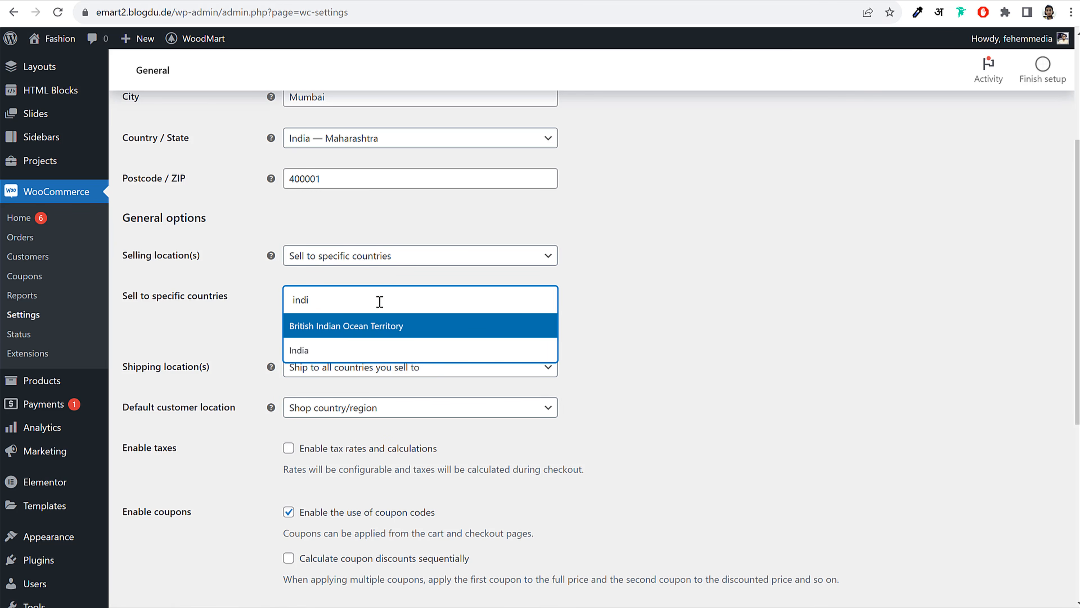
left_click(315, 349)
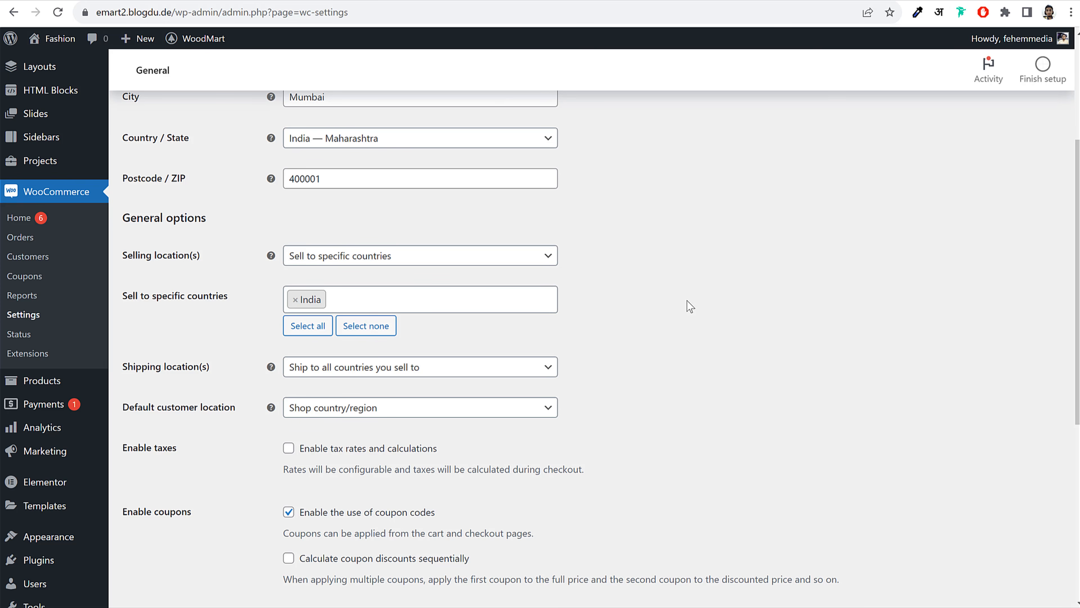
type("unit")
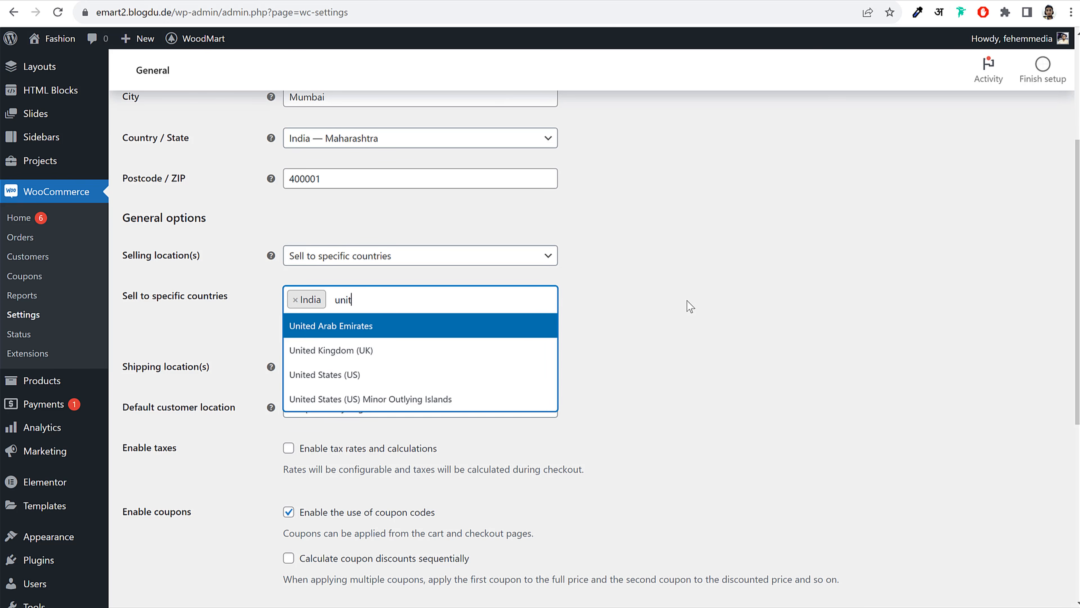
left_click(346, 375)
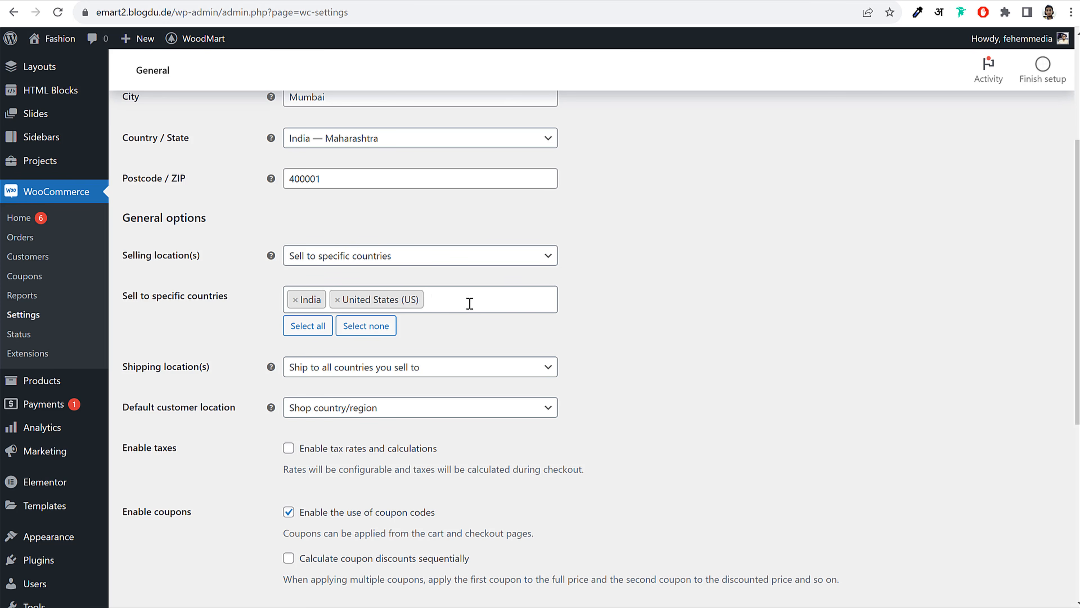
Enable tax rates and calculations
scroll(492, 316, "down", 3)
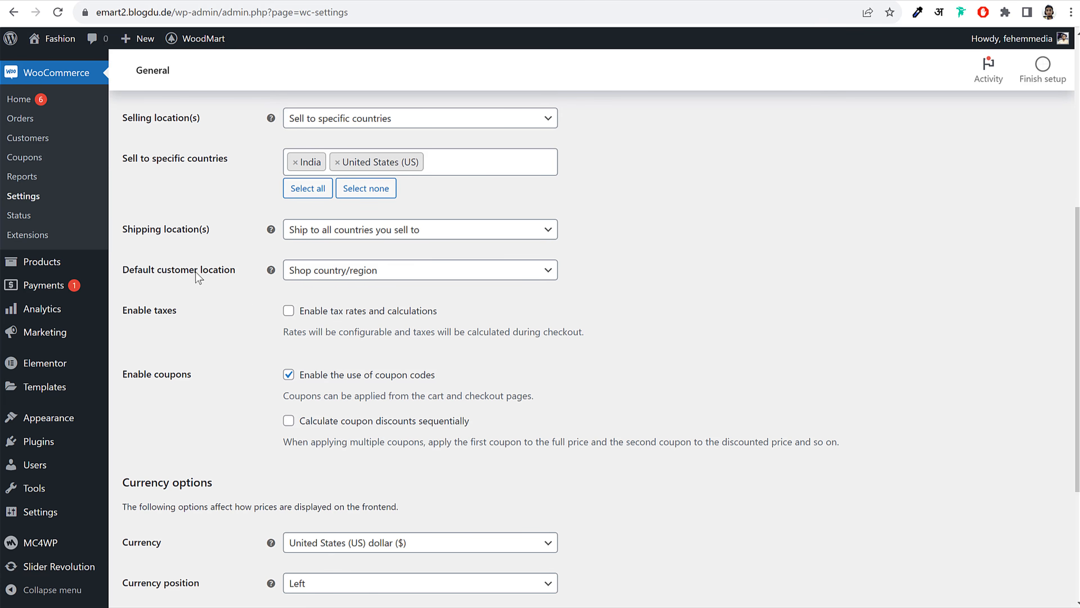
scroll(477, 314, "down", 3)
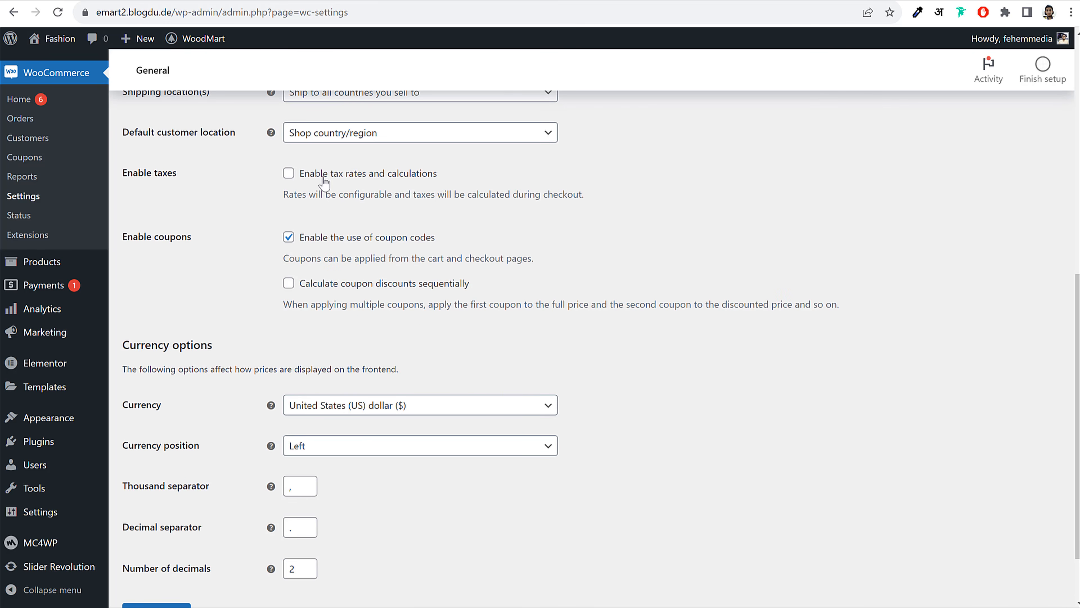
left_click(289, 172)
Search the currency list but keep United States dollar as the store currency
scroll(635, 310, "down", 2)
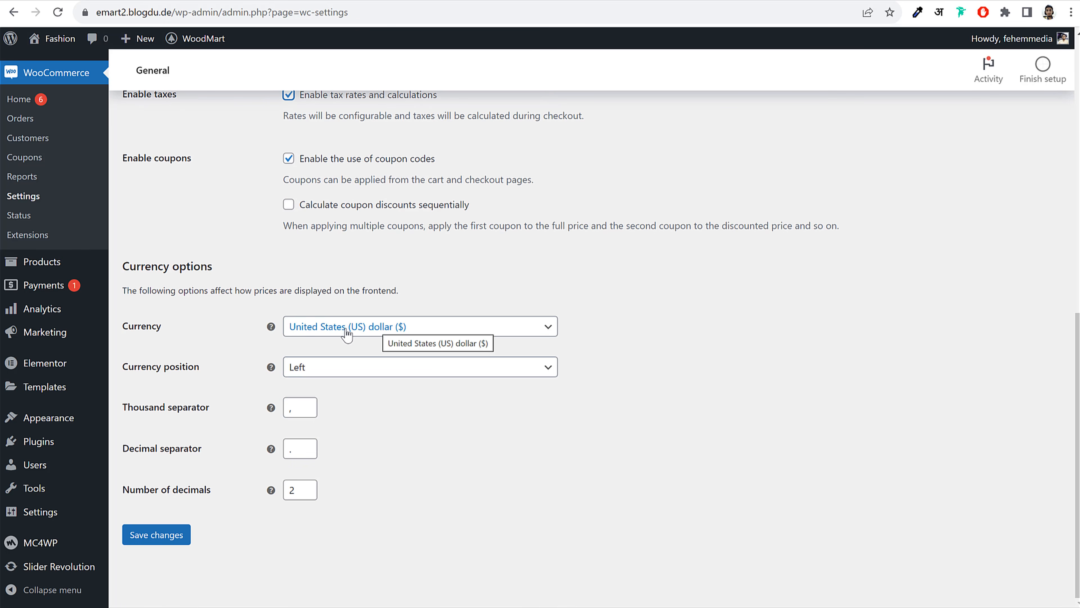
left_click(385, 327)
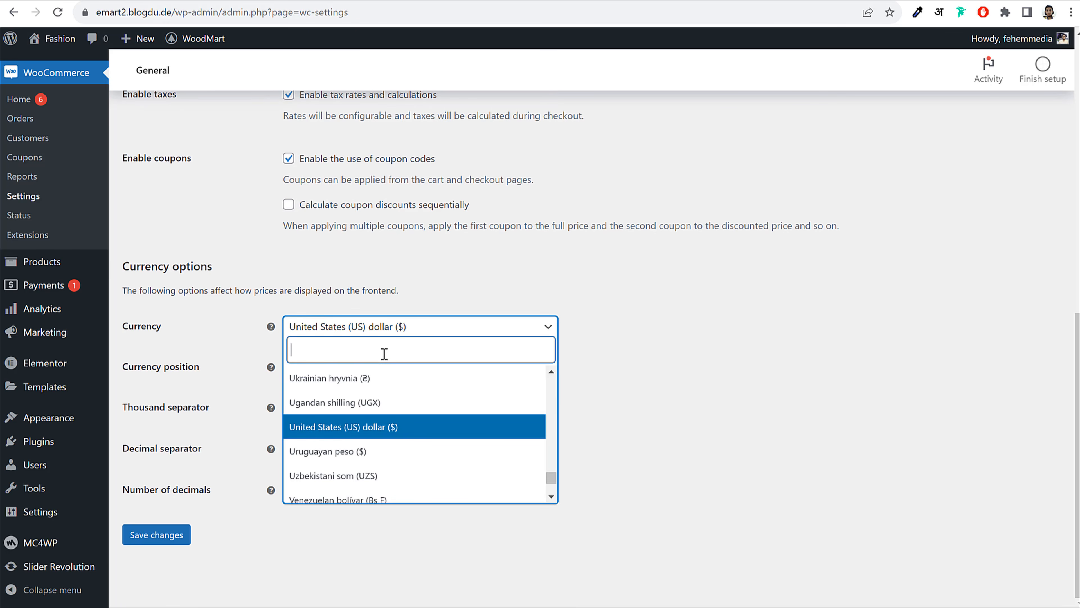
type("ind")
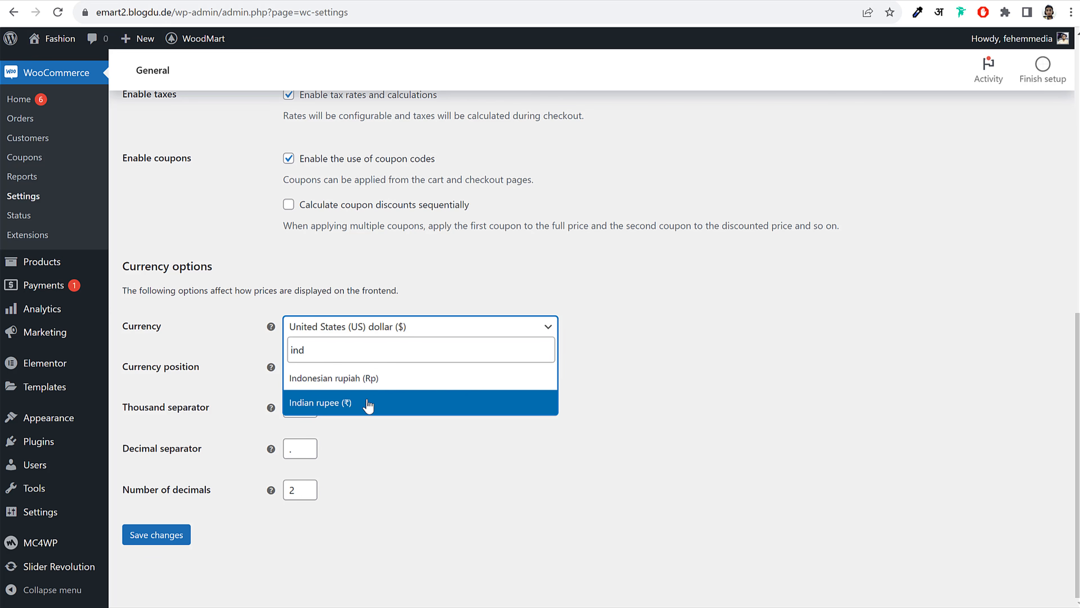
double_click(395, 359)
type("auta")
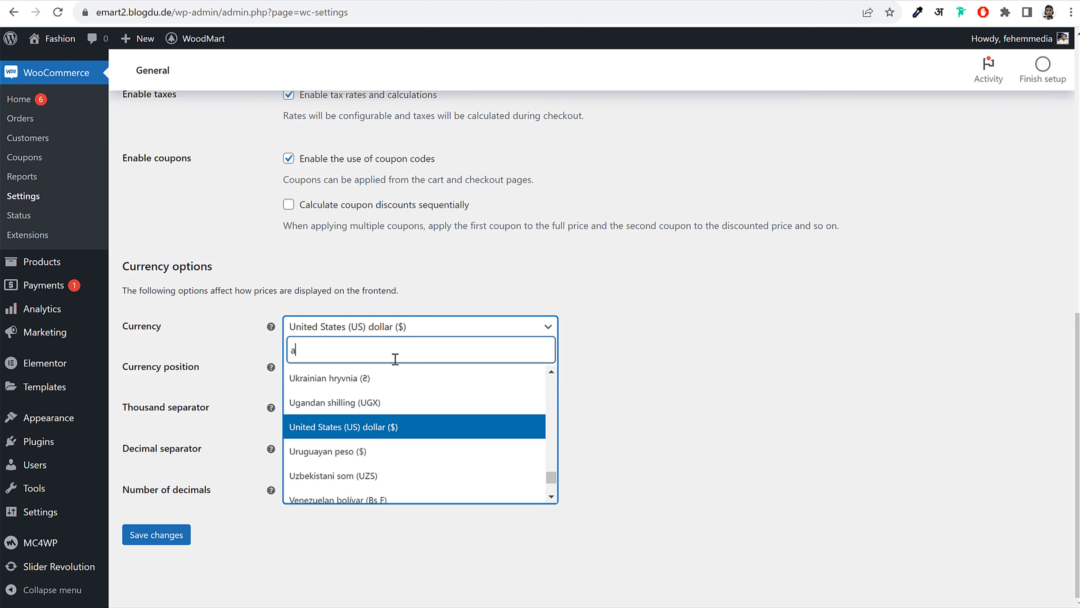
key("BackSpace")
type("s")
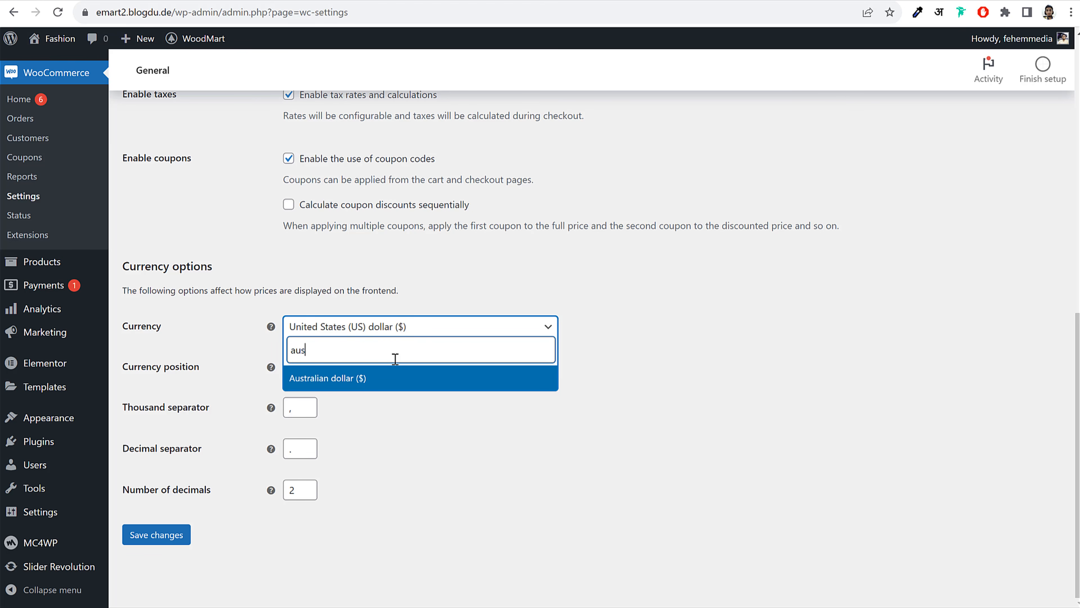
double_click(372, 352)
key("BackSpace")
type("in")
double_click(372, 353)
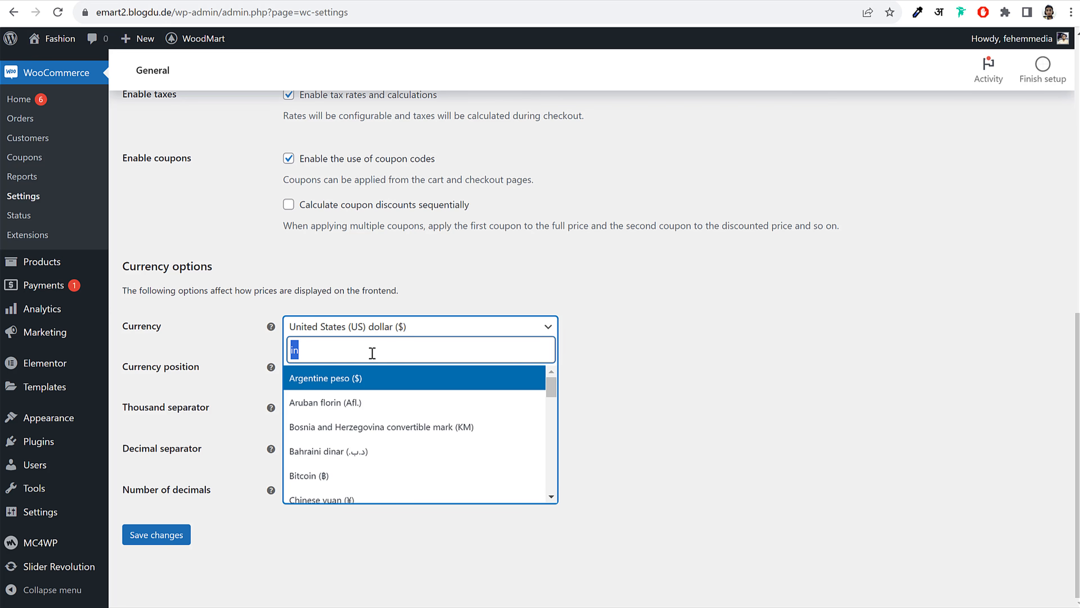
key("BackSpace")
left_click(664, 363)
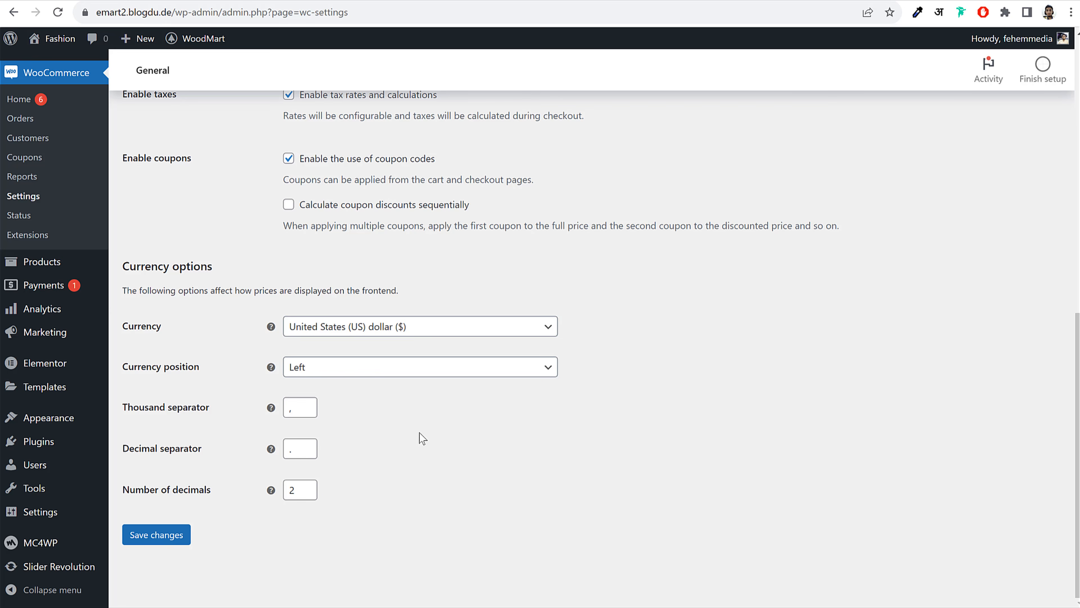
Confirm comma thousand and period decimal separators, then save the general settings
left_click_drag(128, 368, 298, 367)
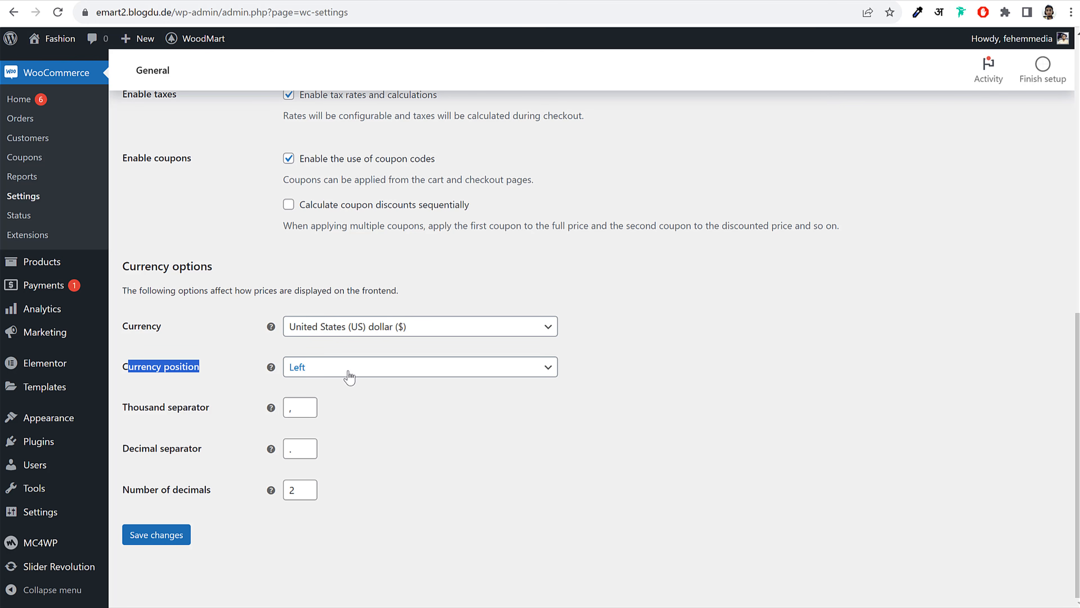
left_click(201, 409)
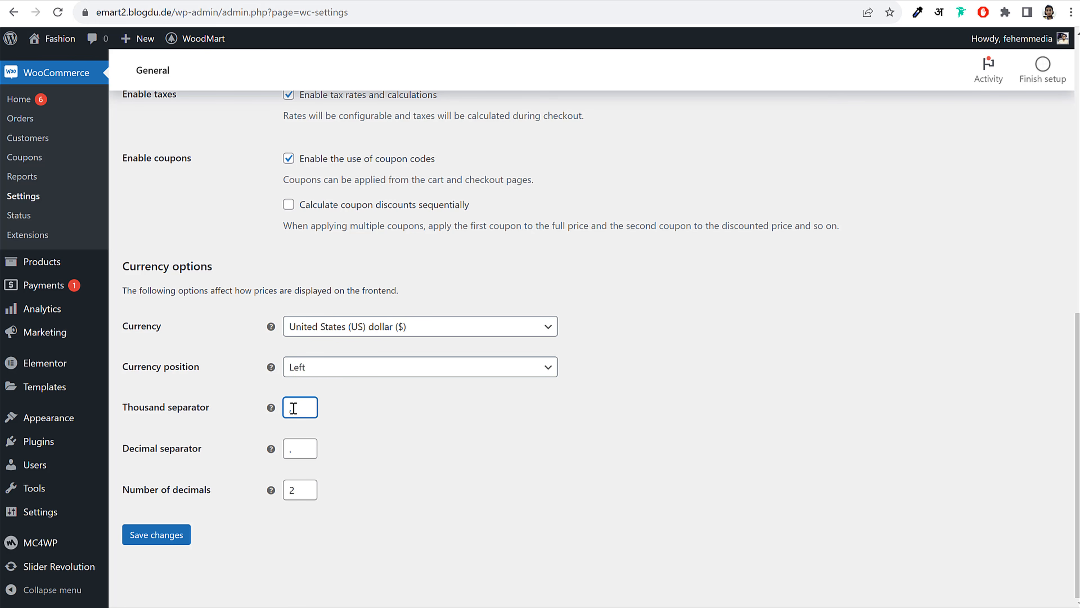
left_click(476, 419)
left_click(294, 449)
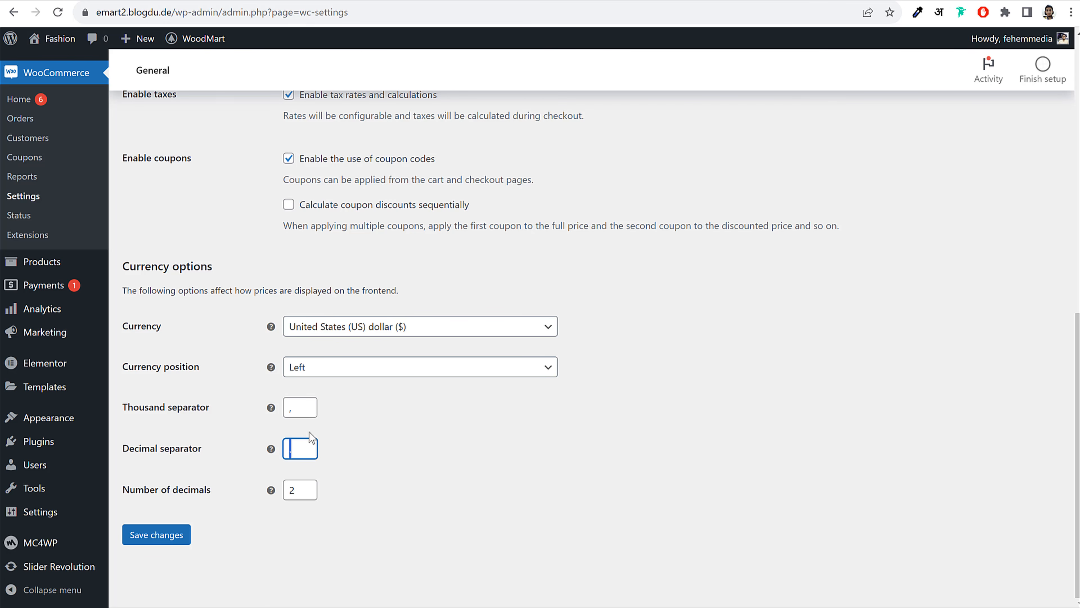
left_click(409, 407)
left_click(176, 527)
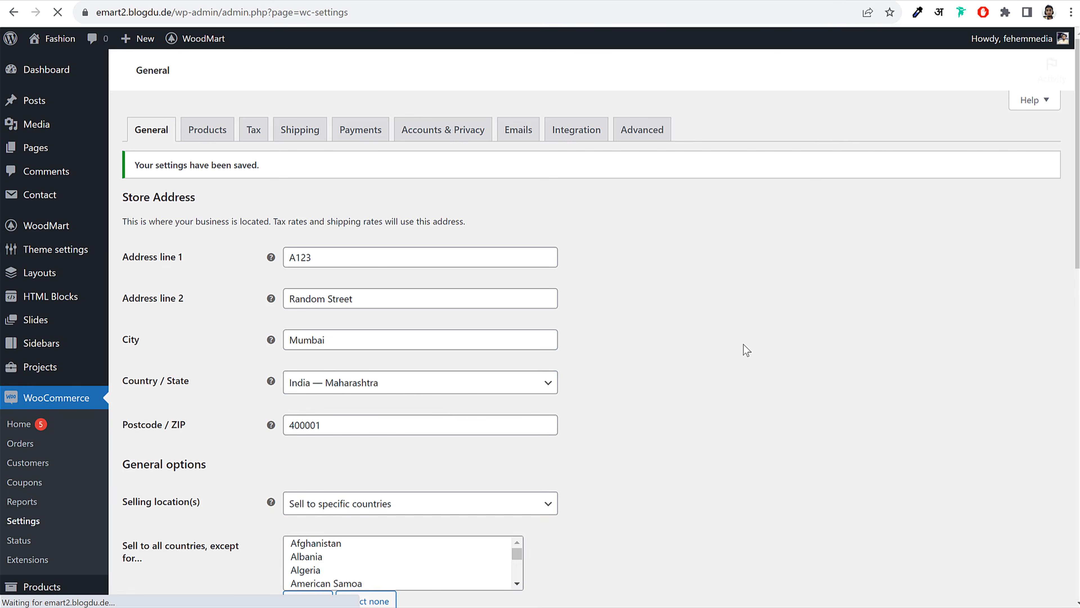
In the Products settings, set the weight unit to grams
left_click(207, 137)
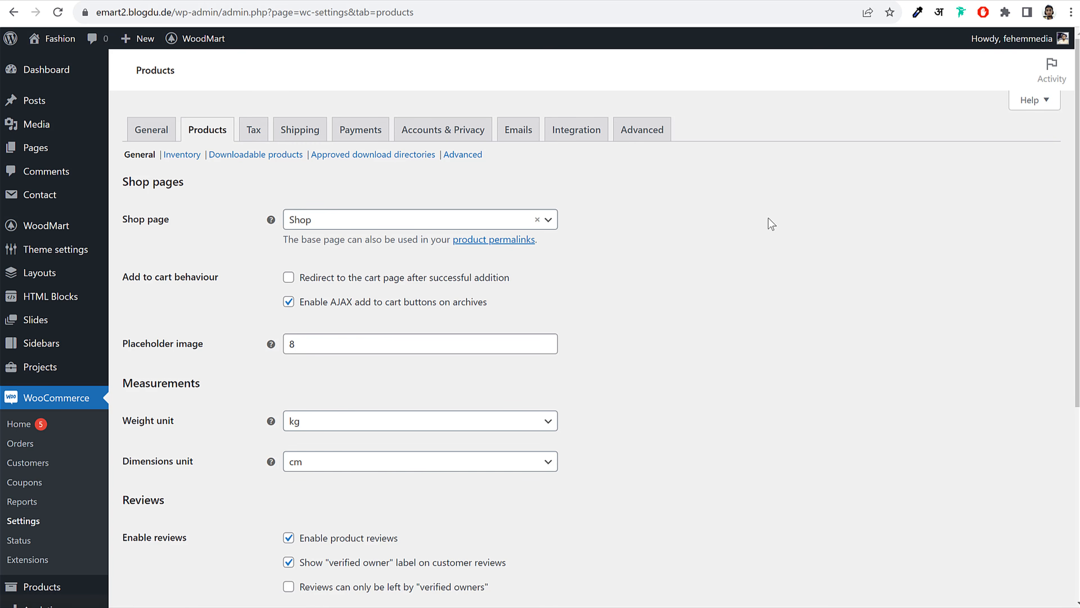
left_click_drag(127, 225, 175, 221)
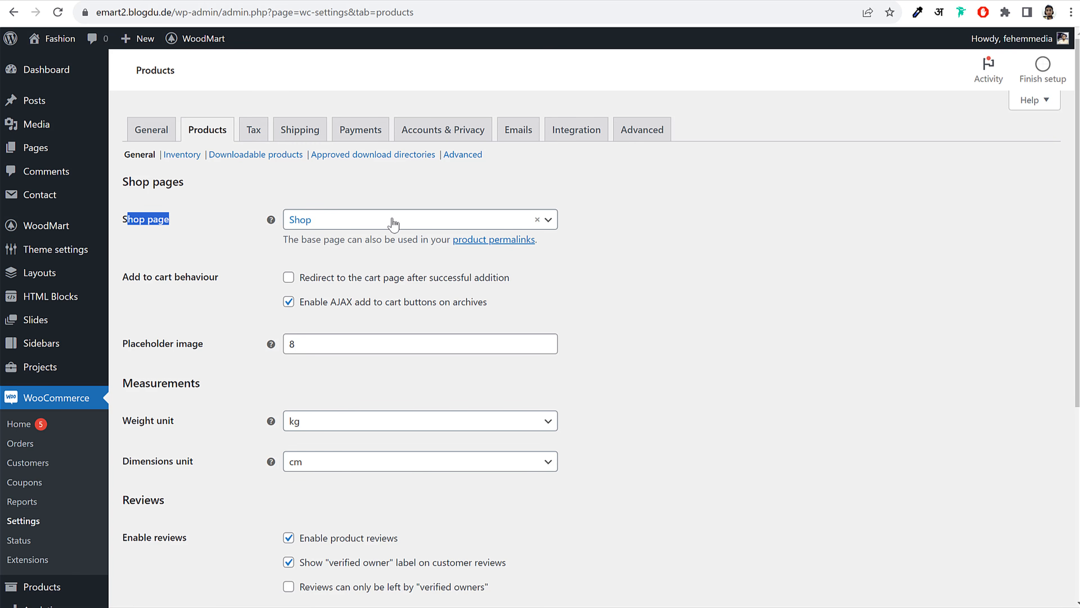
scroll(789, 332, "down", 5)
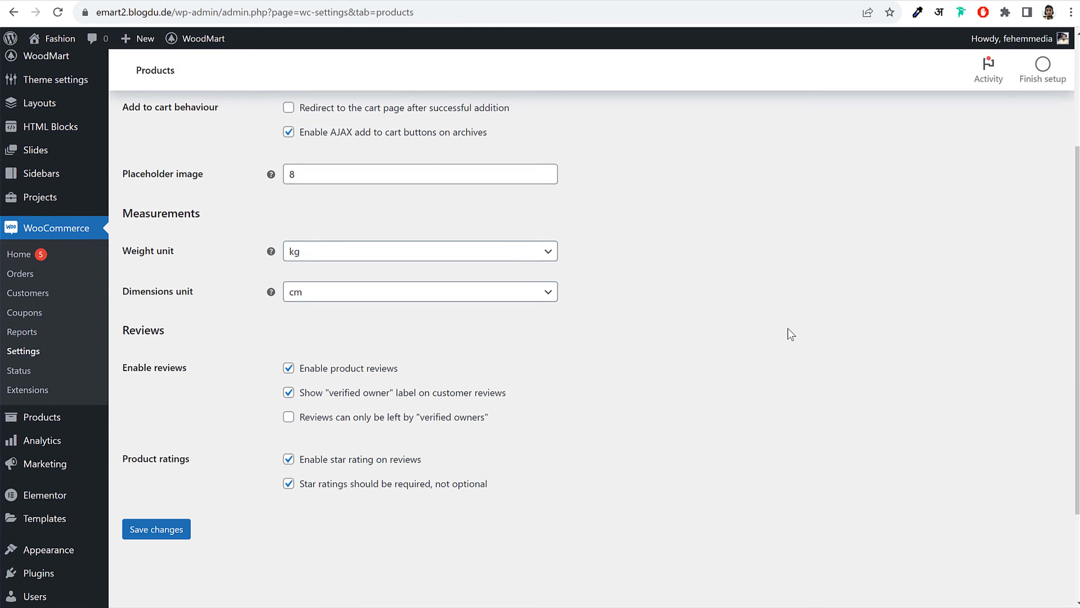
left_click_drag(124, 218, 199, 222)
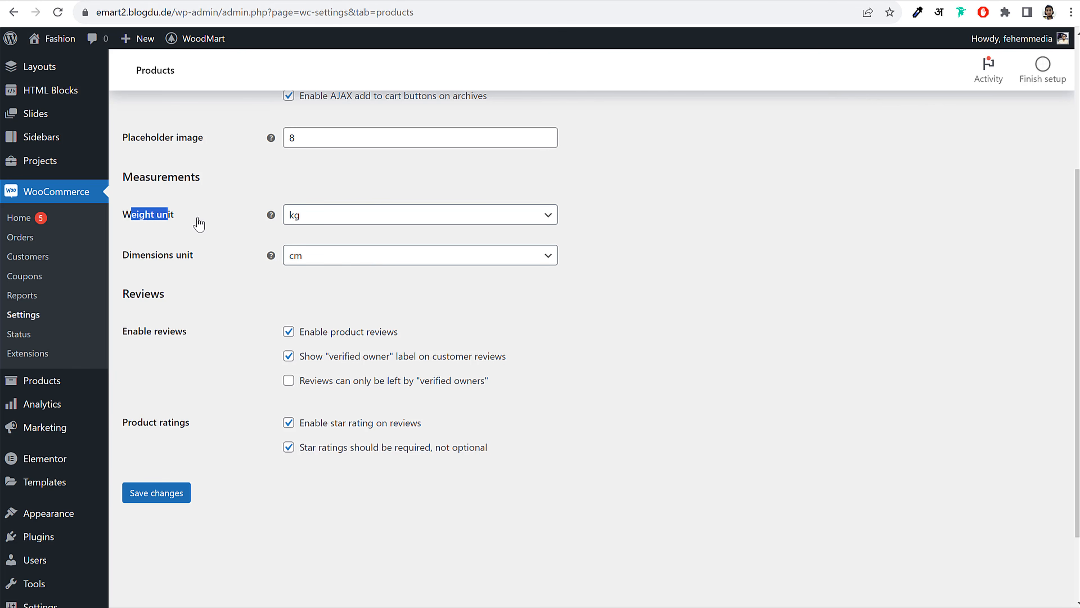
left_click(329, 221)
left_click(331, 259)
left_click(387, 221)
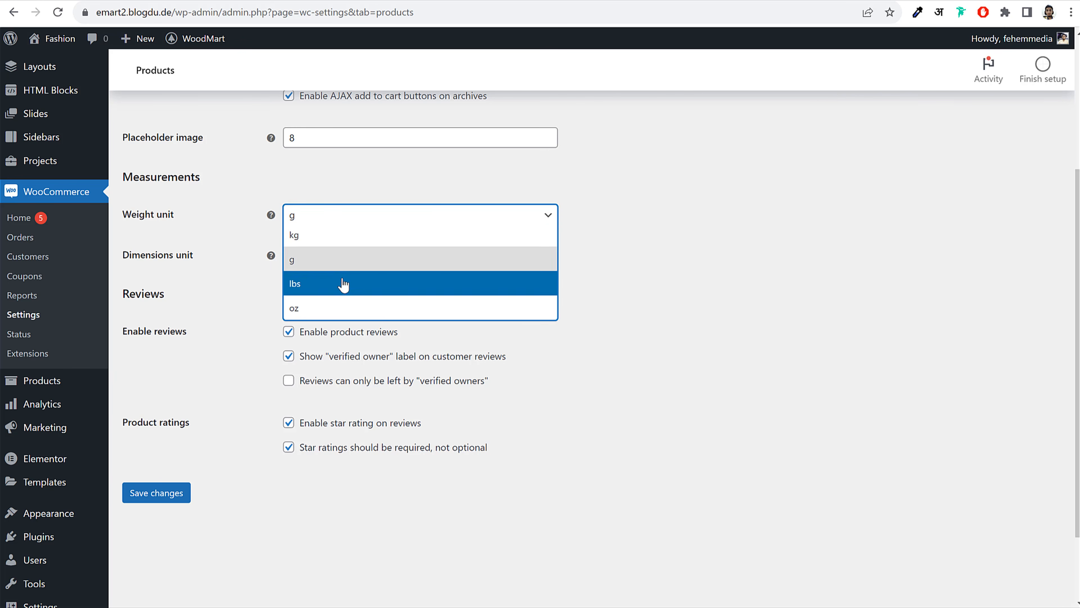
left_click(310, 265)
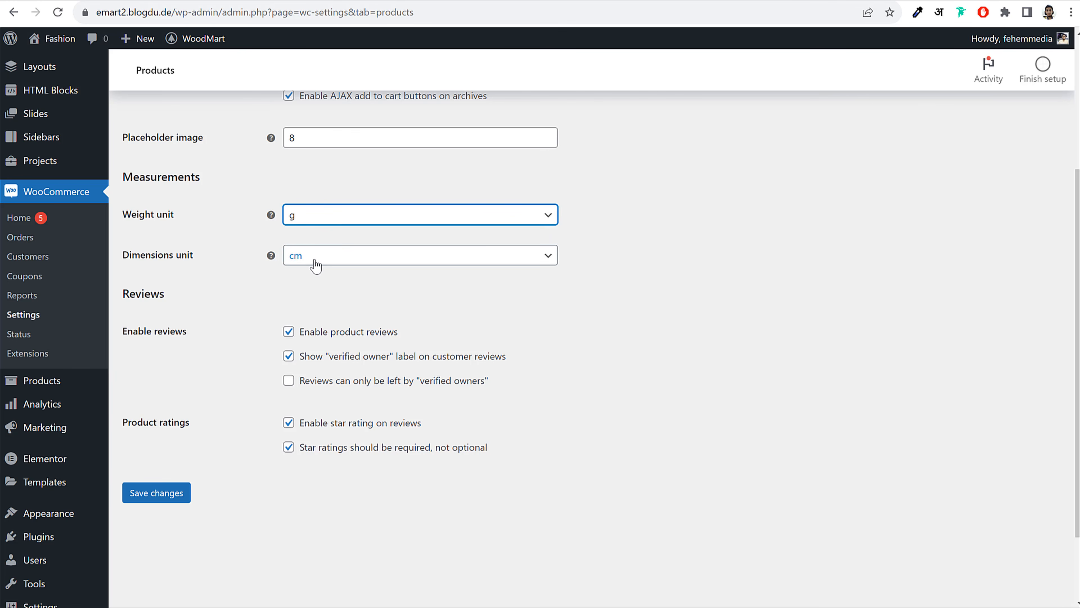
Restore grams after briefly picking kilograms, then save the product settings
left_click(331, 225)
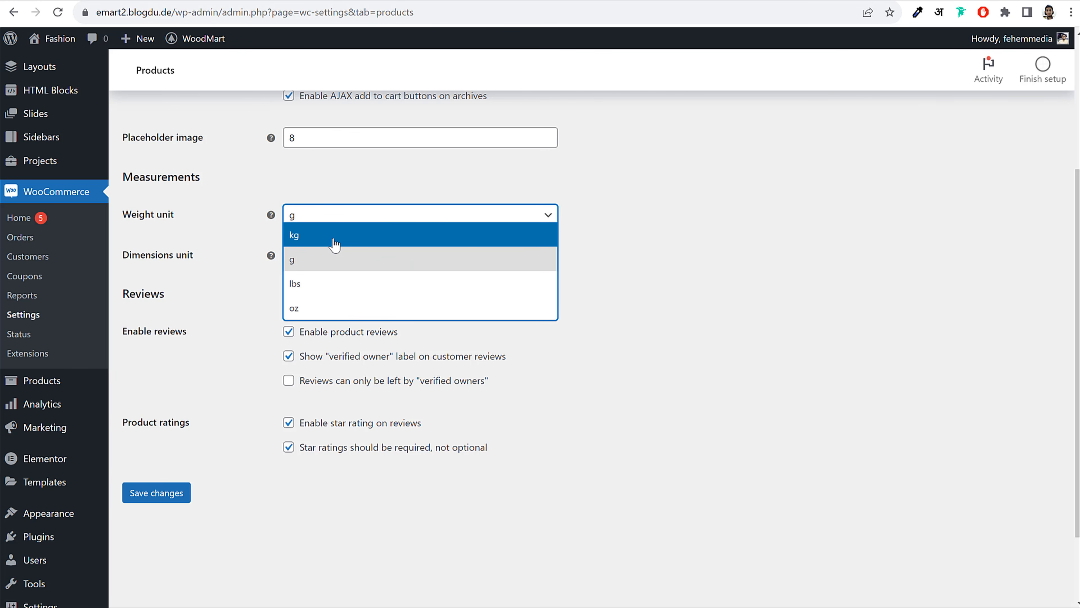
left_click(335, 243)
left_click(364, 219)
left_click(345, 264)
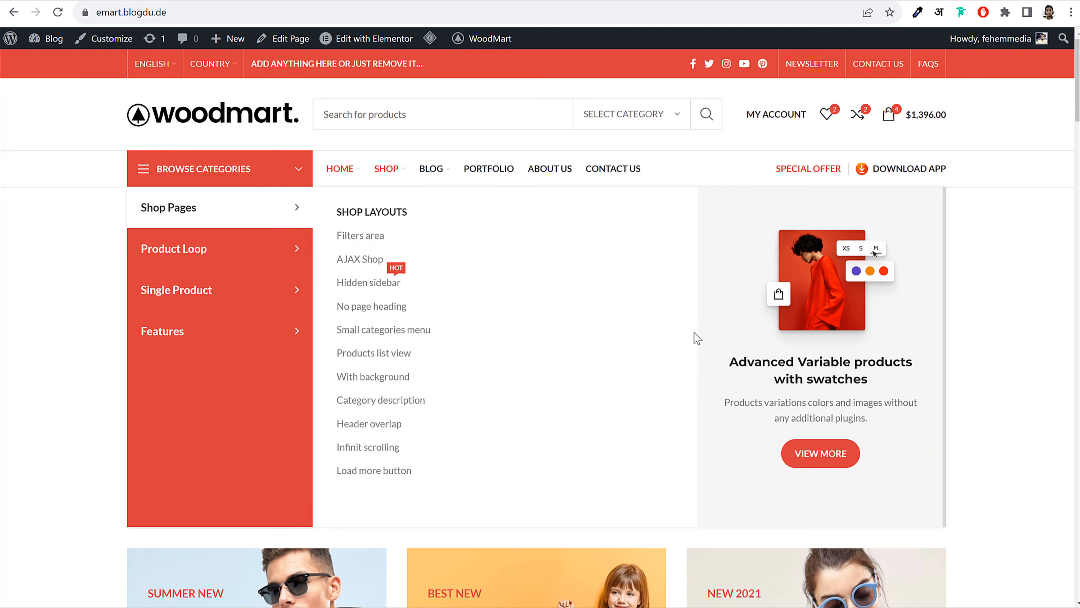
scroll(976, 429, "down", 10)
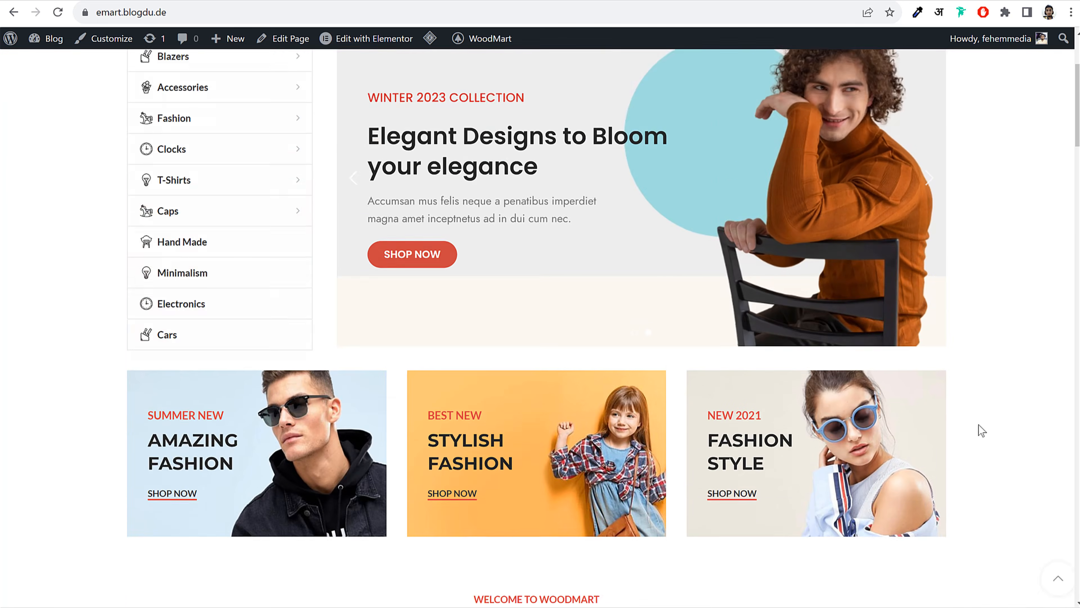
scroll(875, 402, "down", 8)
scroll(1056, 306, "up", 11)
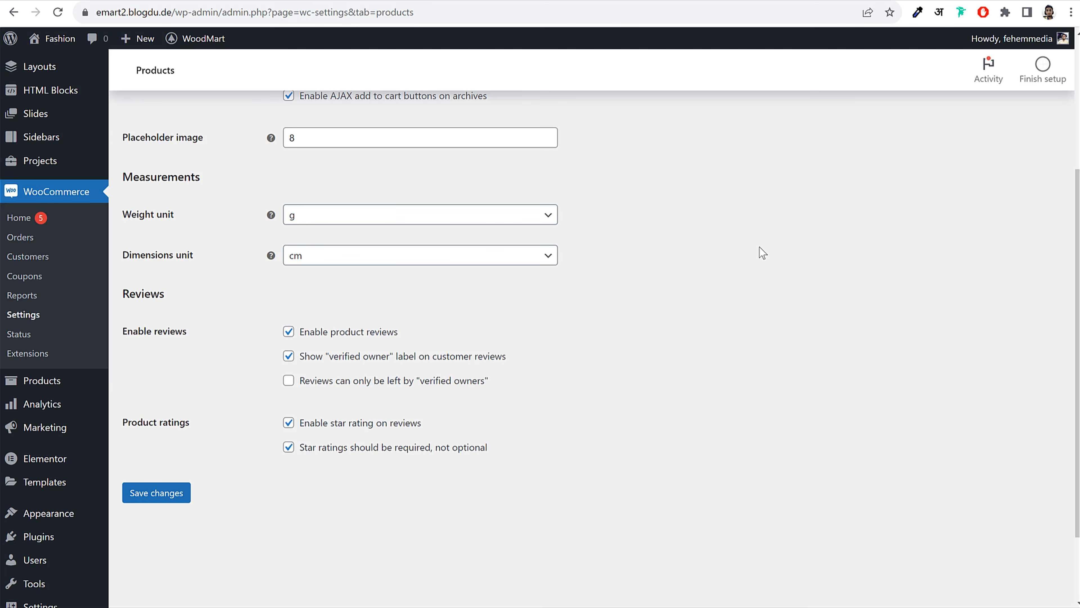
left_click(164, 493)
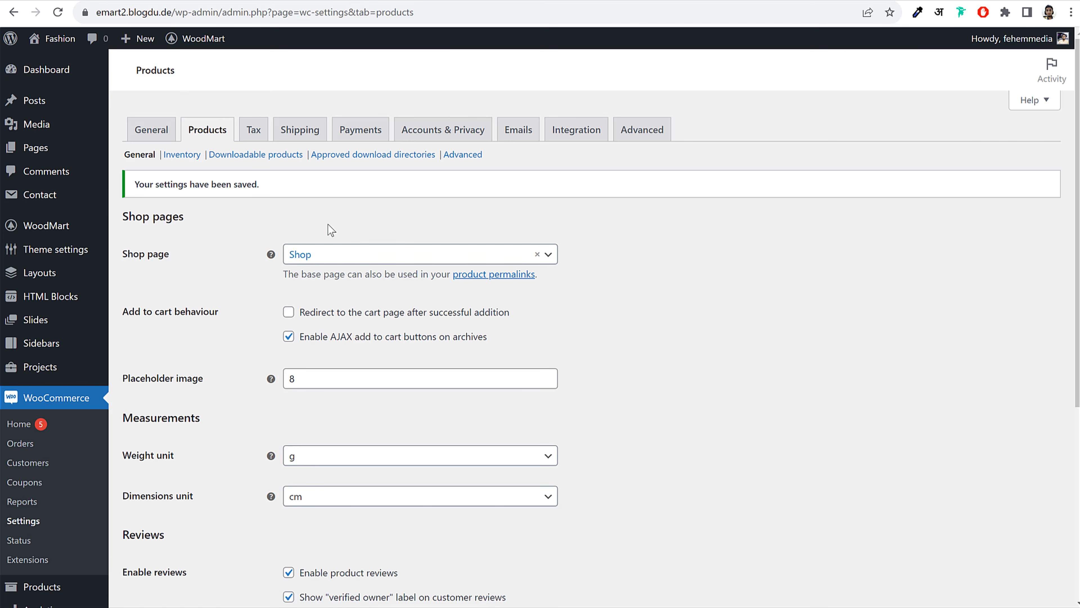
In the Tax settings, add a new line below Zero rate in Additional tax classes
left_click(252, 130)
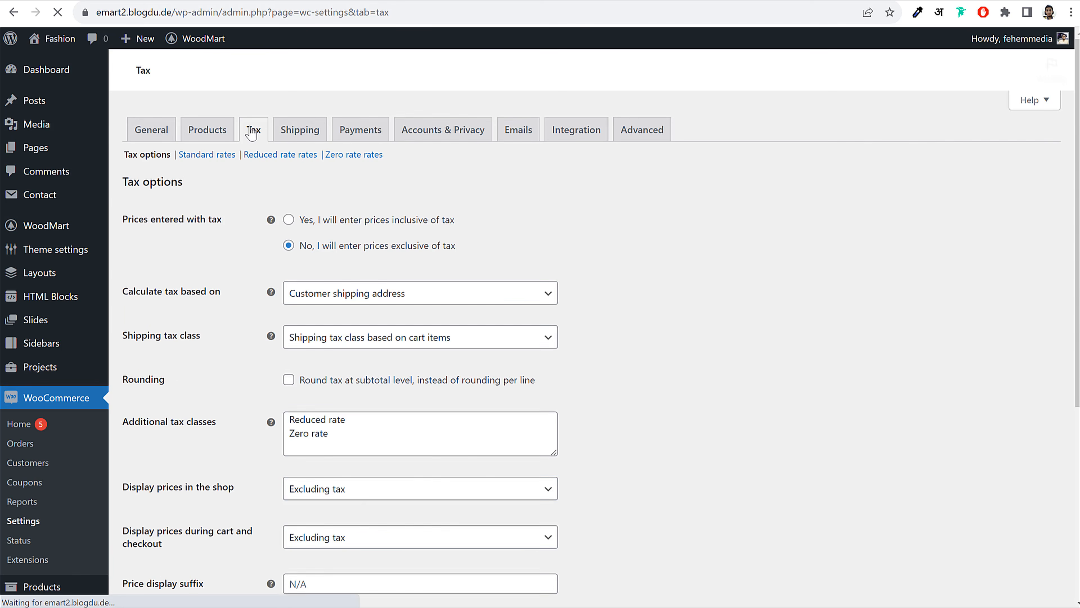
scroll(752, 286, "down", 5)
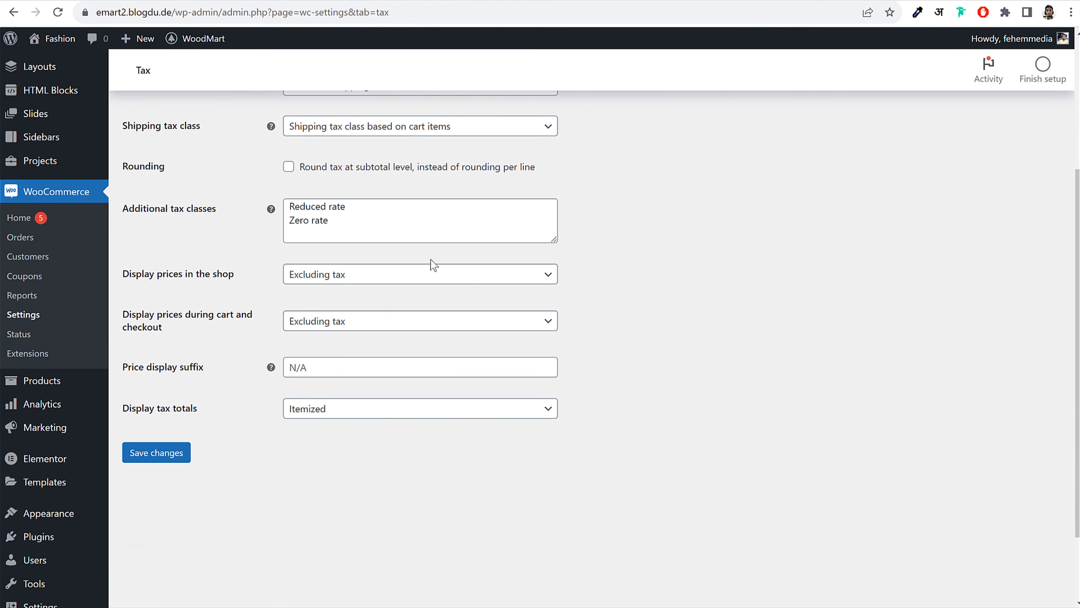
left_click_drag(372, 222, 285, 206)
left_click(343, 227)
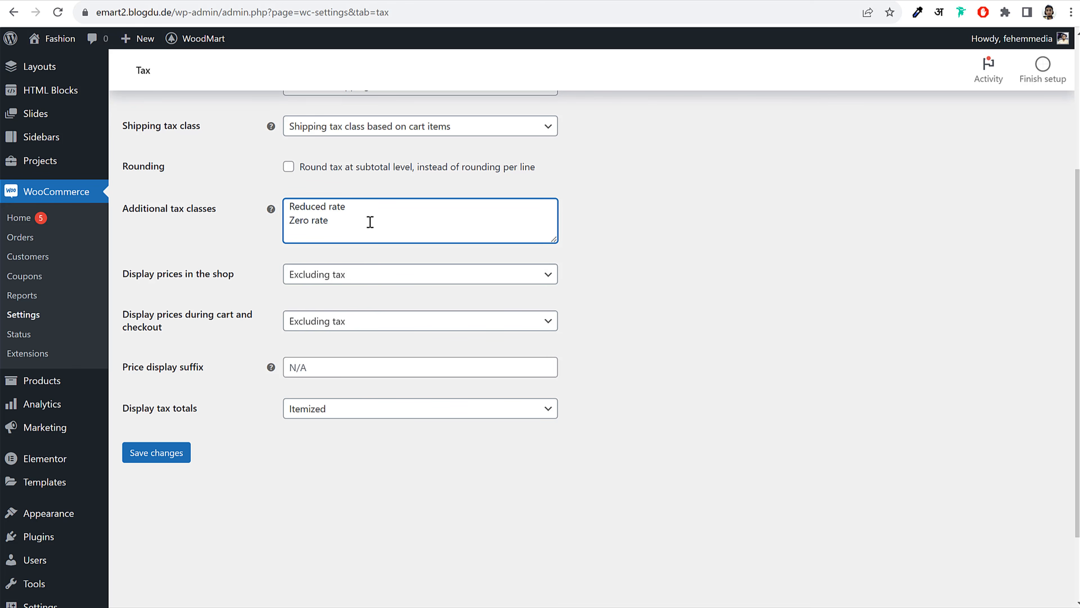
left_click_drag(141, 209, 198, 211)
left_click(366, 232)
key("Return")
Enter 'GST 5%' as the new tax class and save the tax options
left_click_drag(340, 232, 288, 237)
left_click(649, 231)
left_click(303, 233)
left_click(321, 232)
left_click(366, 235)
triple_click(300, 235)
left_click(147, 454)
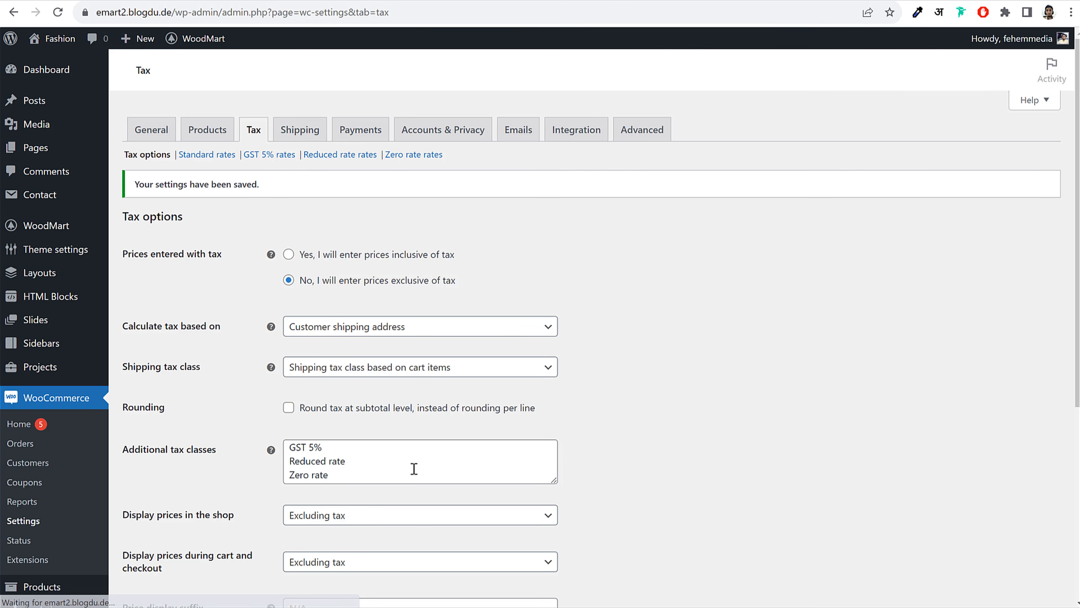
scroll(412, 470, "down", 1)
left_click_drag(324, 380, 289, 377)
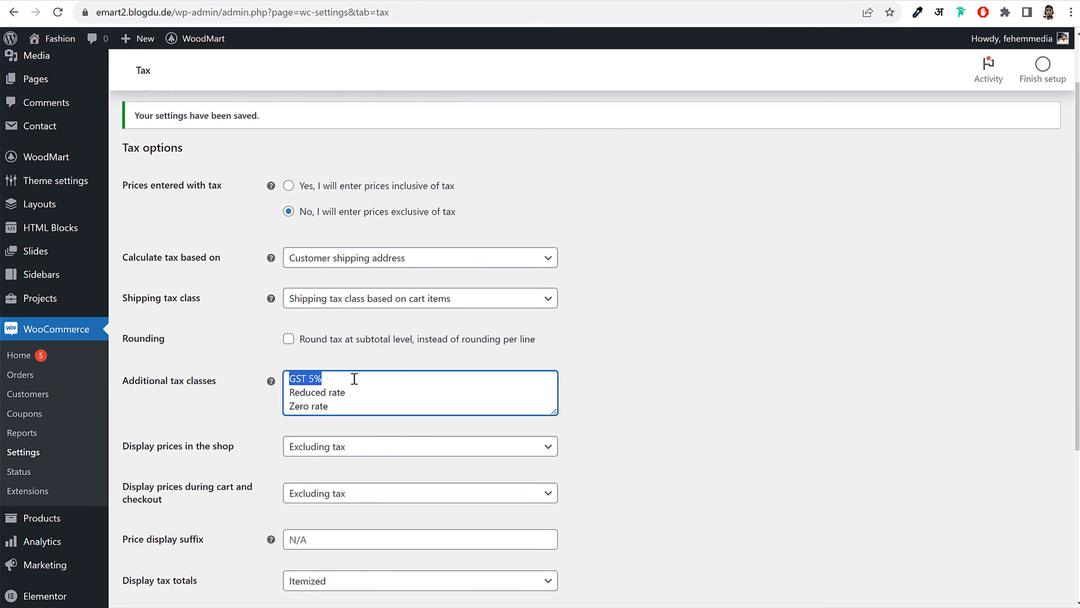
scroll(376, 397, "up", 2)
mouse_move(242, 151)
left_mouse_down()
mouse_move(296, 153)
mouse_move(244, 154)
left_mouse_up()
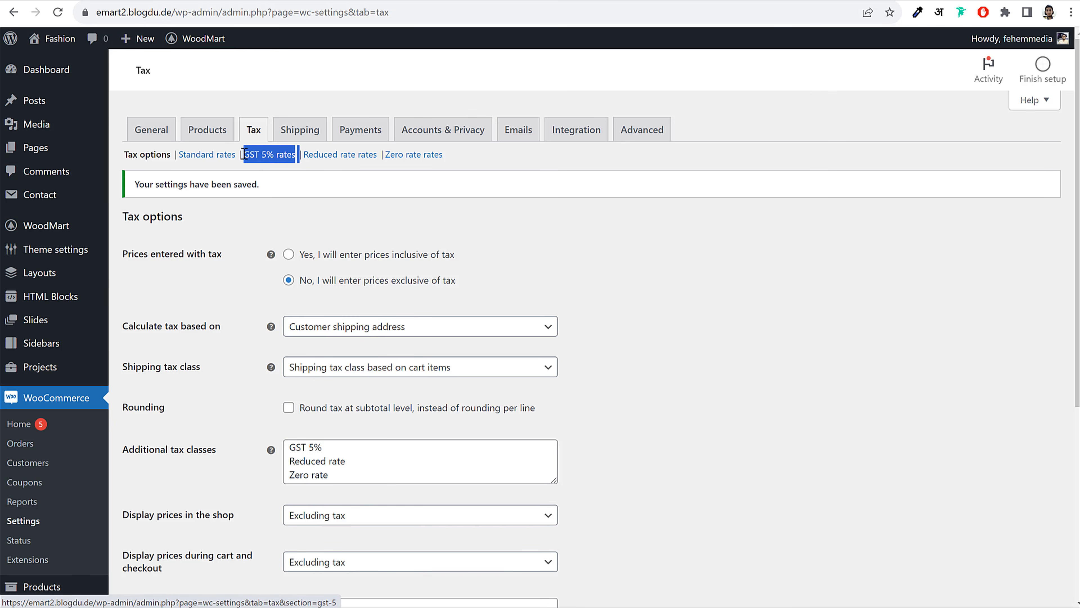
Insert a GST 5% rate row with country code IN (India)
left_click(271, 161)
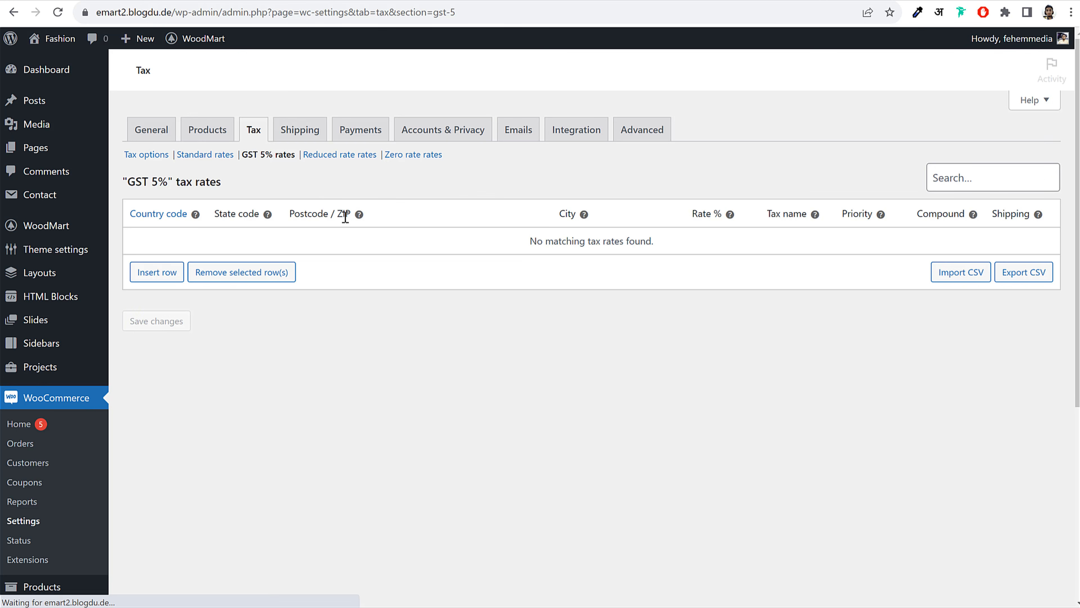
left_click(162, 279)
left_click(174, 241)
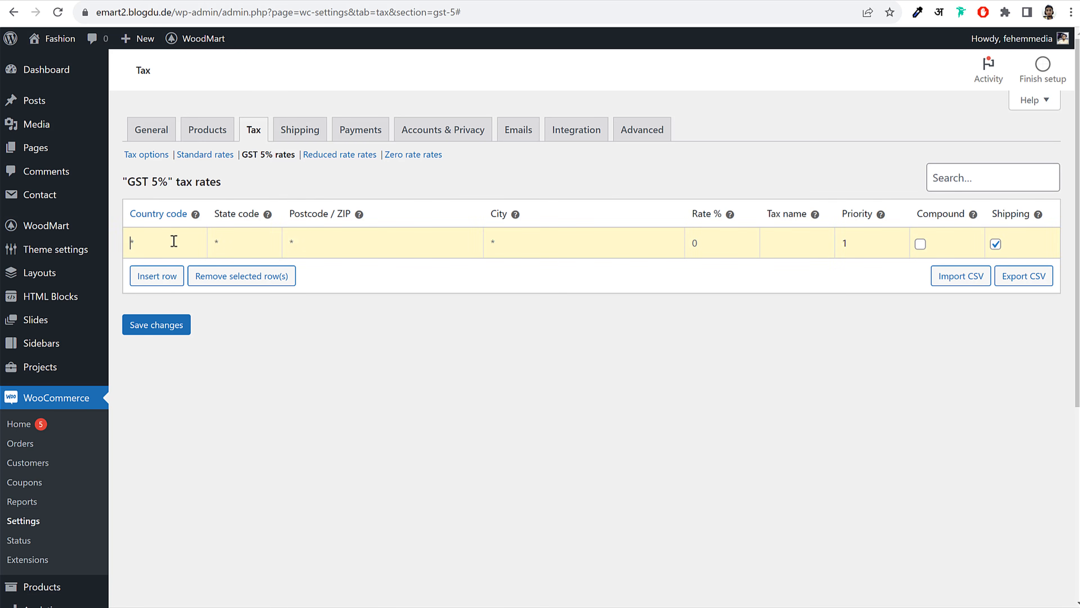
type("US")
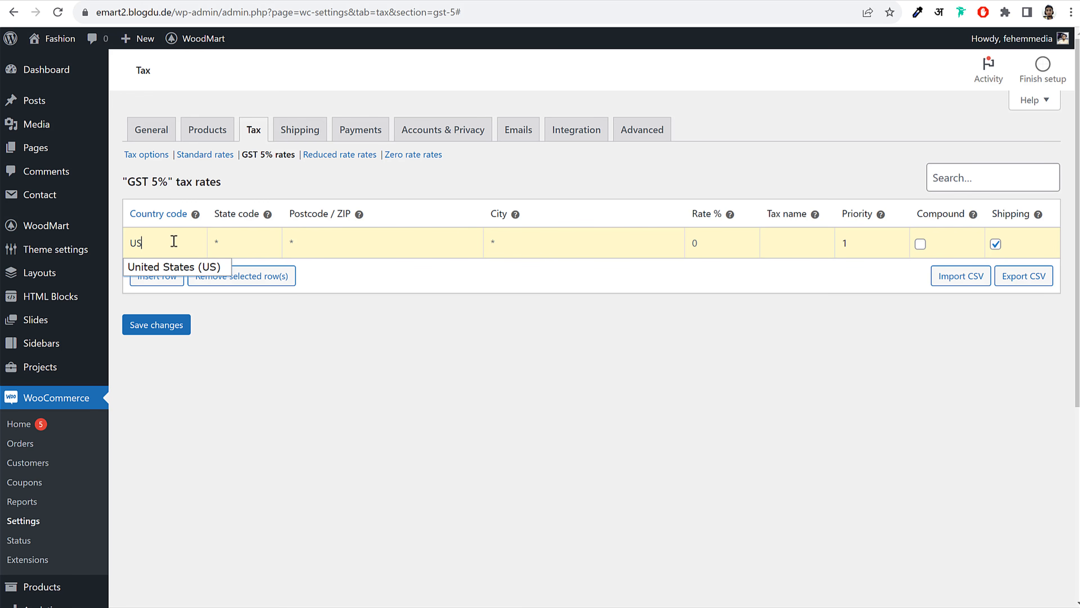
type("IN")
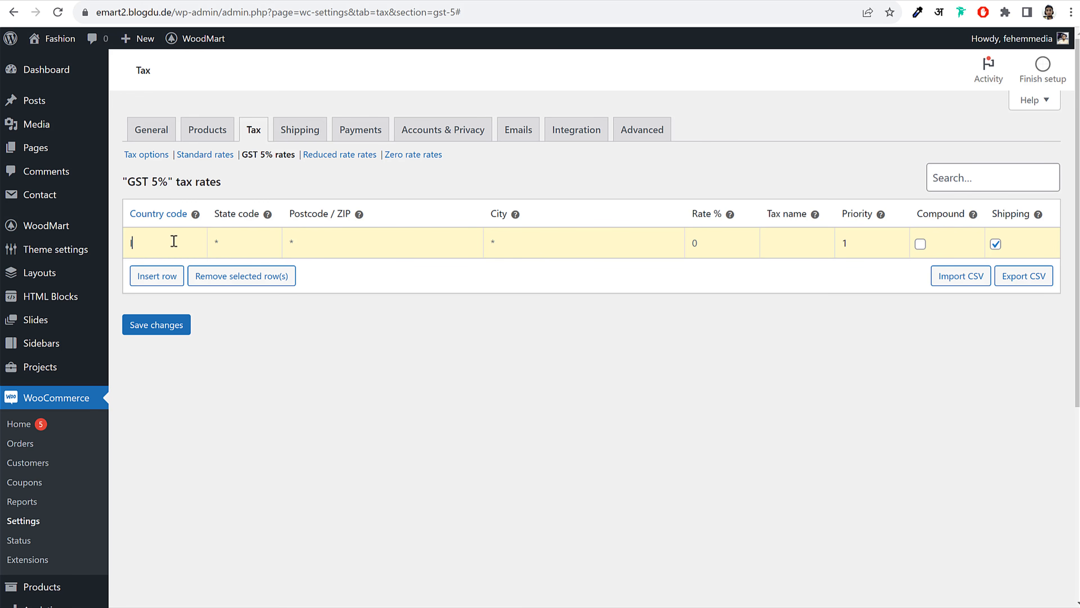
left_click(195, 268)
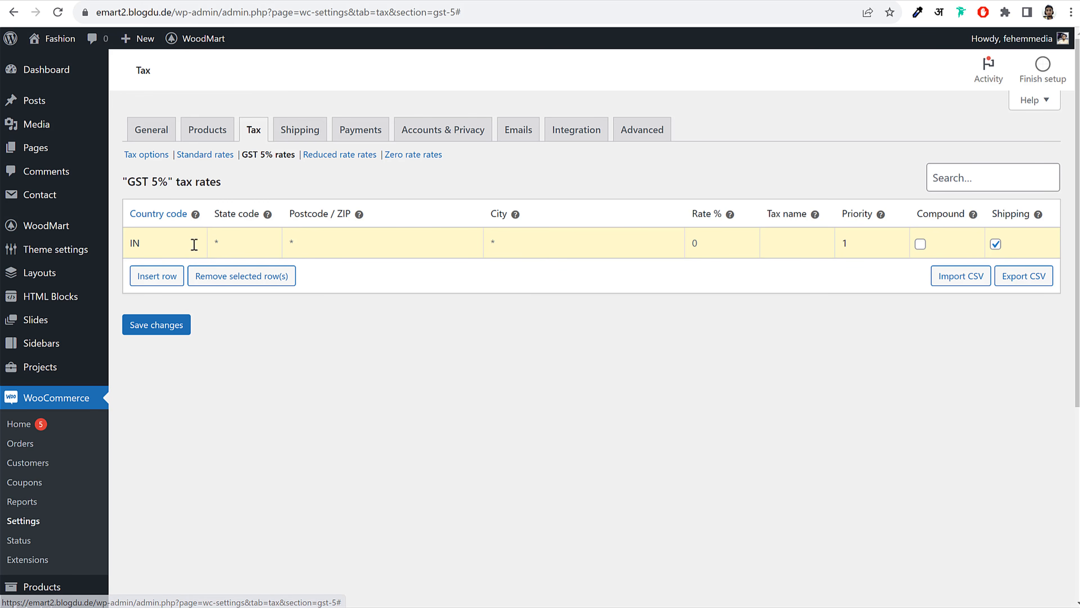
double_click(124, 243)
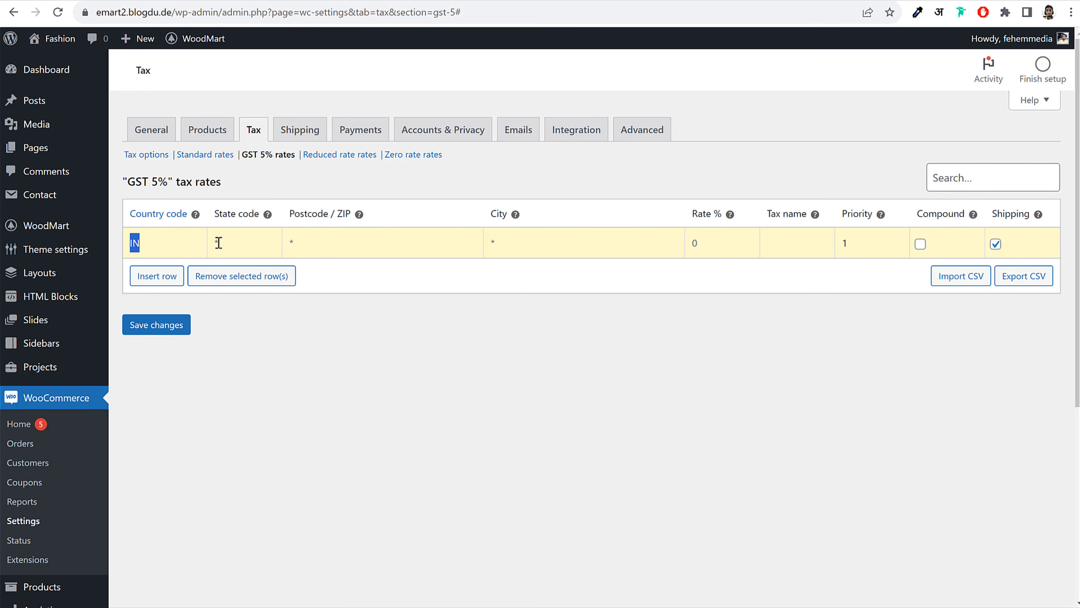
Give the India row a 5% rate named GST 5%, excluded from shipping, and save it
left_click(249, 239)
left_click(328, 243)
left_click(525, 248)
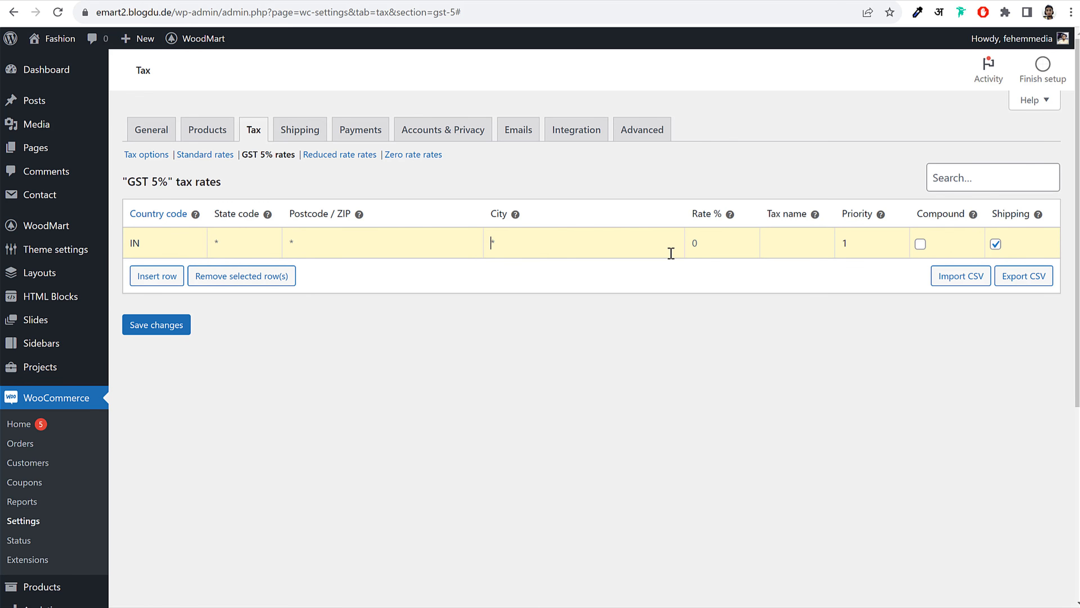
left_click(714, 246)
left_click(995, 244)
left_click(133, 326)
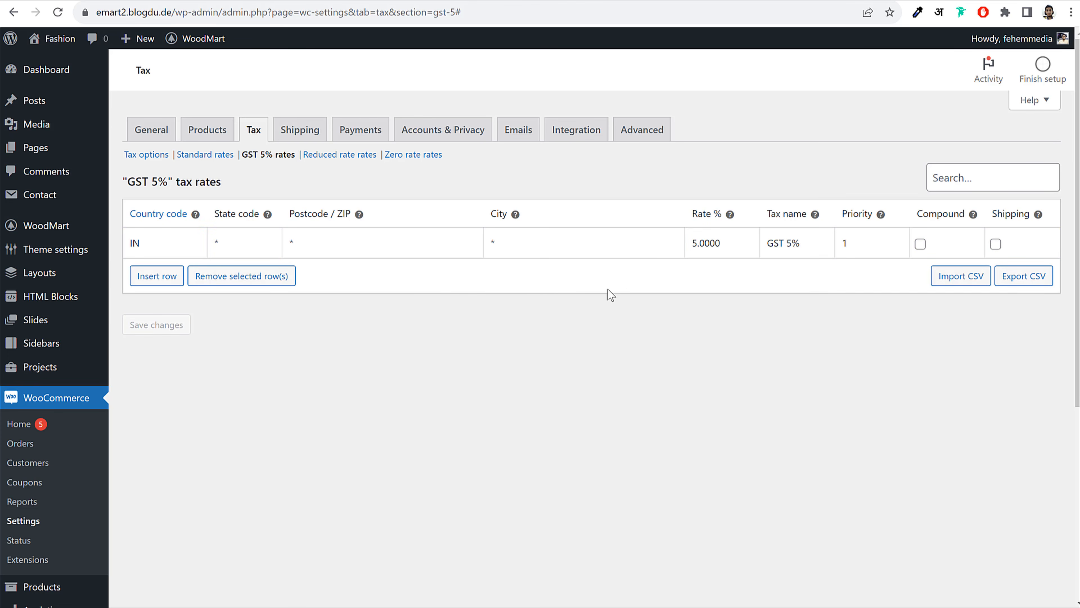
left_click(287, 133)
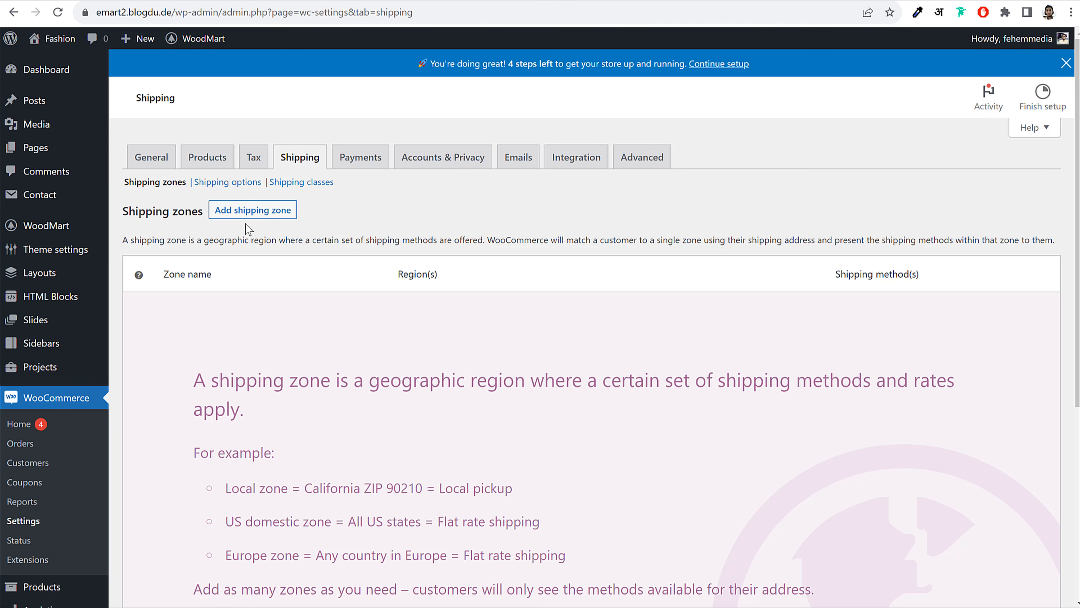
Create a new shipping zone named Maharashtra and save it
left_click(258, 212)
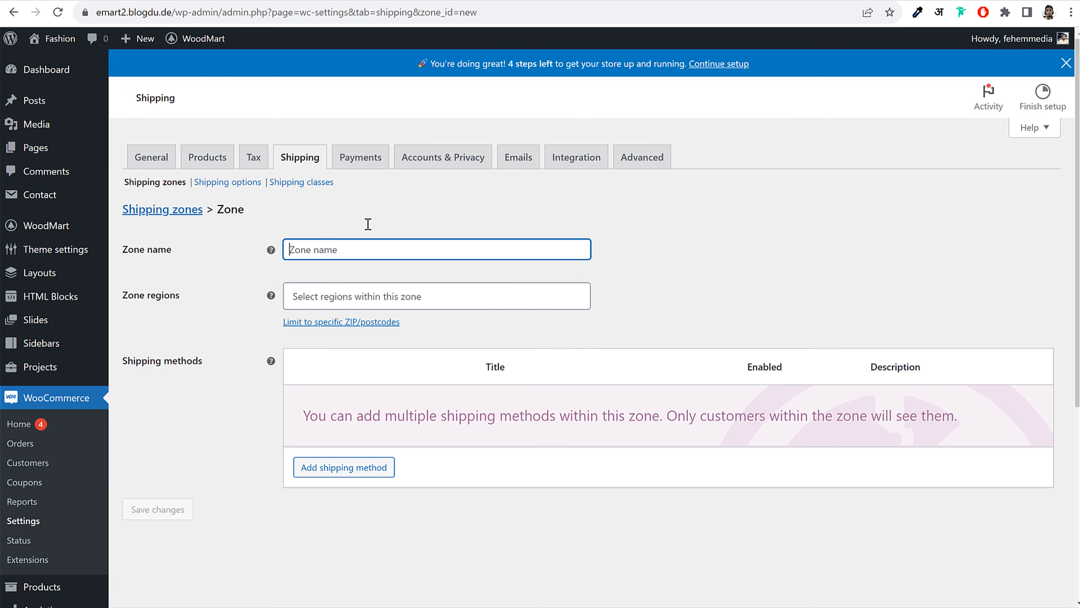
type("Mahje")
key("BackSpace")
key("BackSpace")
type("a")
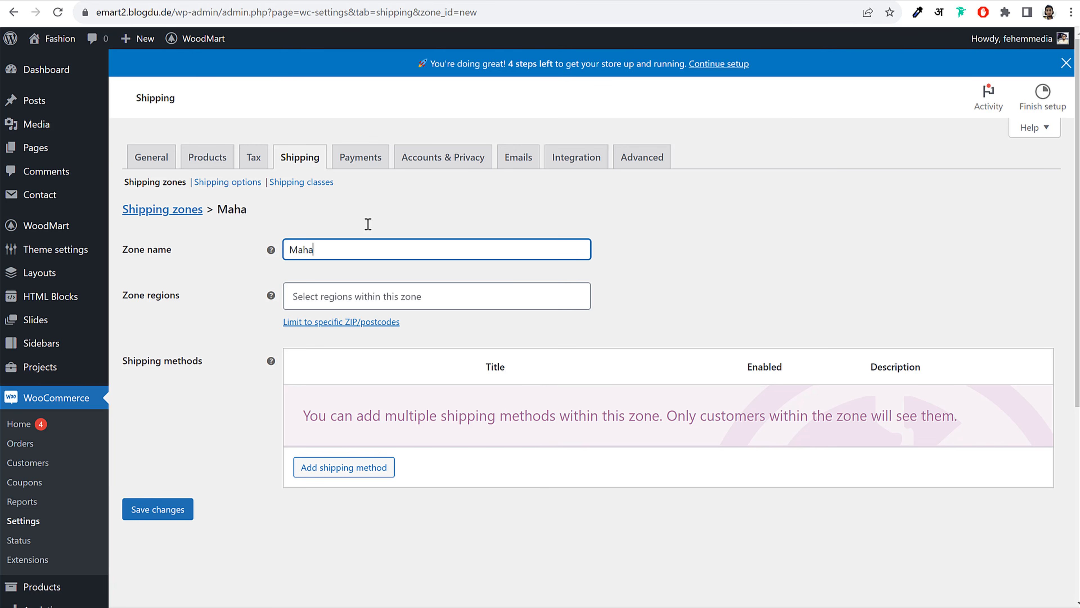
type("rasgh")
key("BackSpace")
type("htra")
left_click_drag(368, 249, 285, 255)
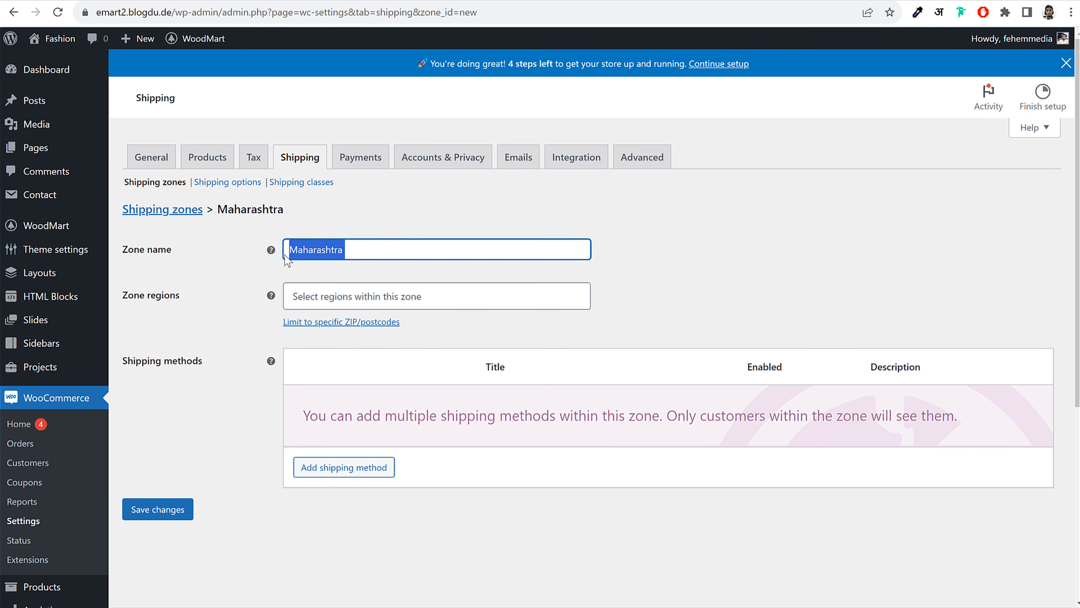
left_click(138, 517)
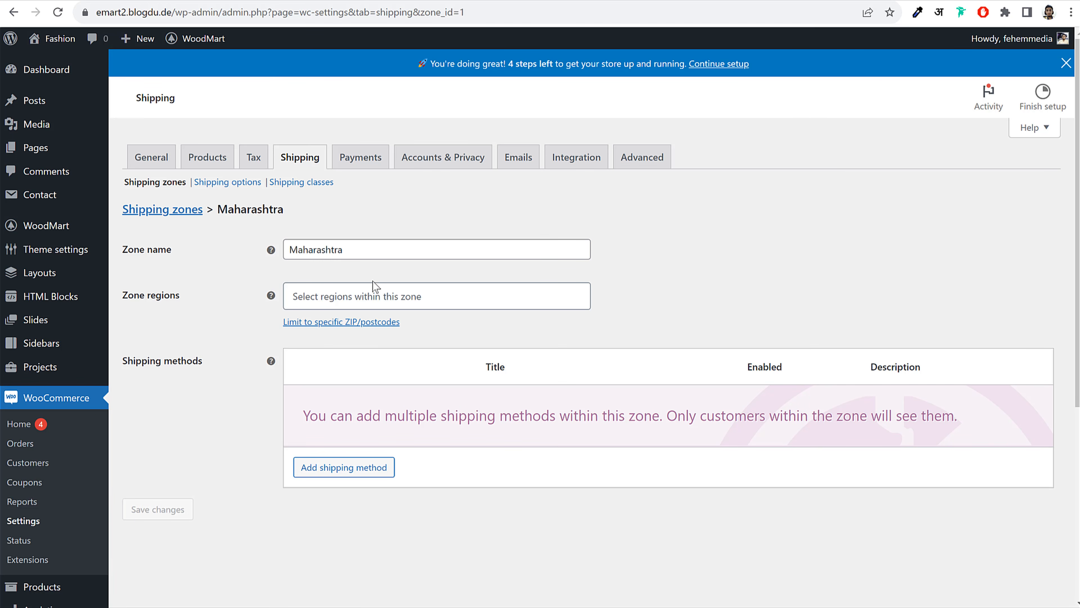
Add Maharashtra, India as the zone's region and save the zone
left_click_drag(128, 300, 193, 299)
left_click(335, 300)
type("maha")
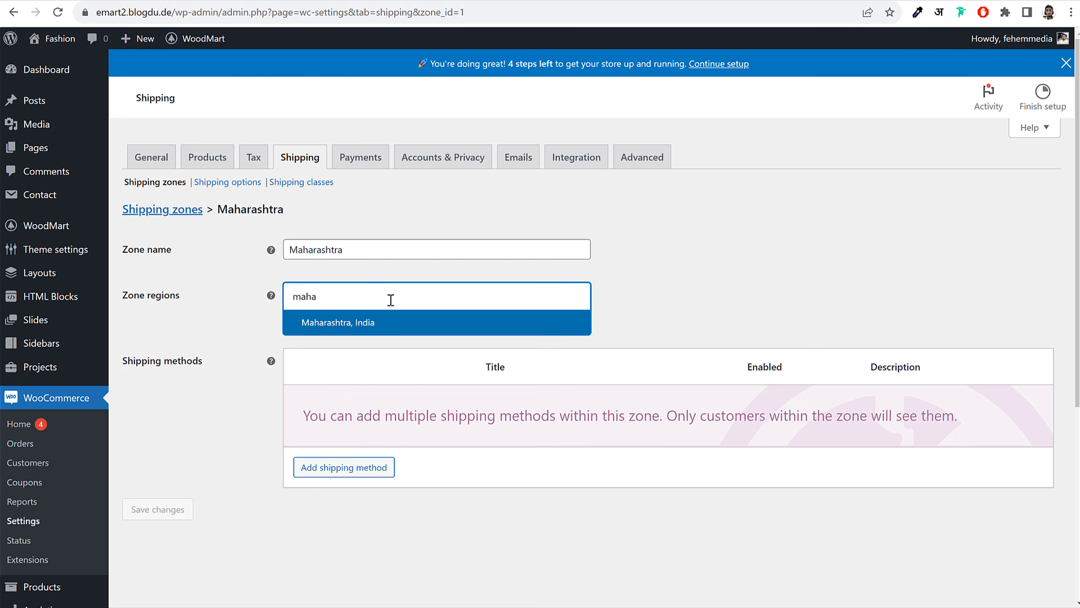
left_click(364, 323)
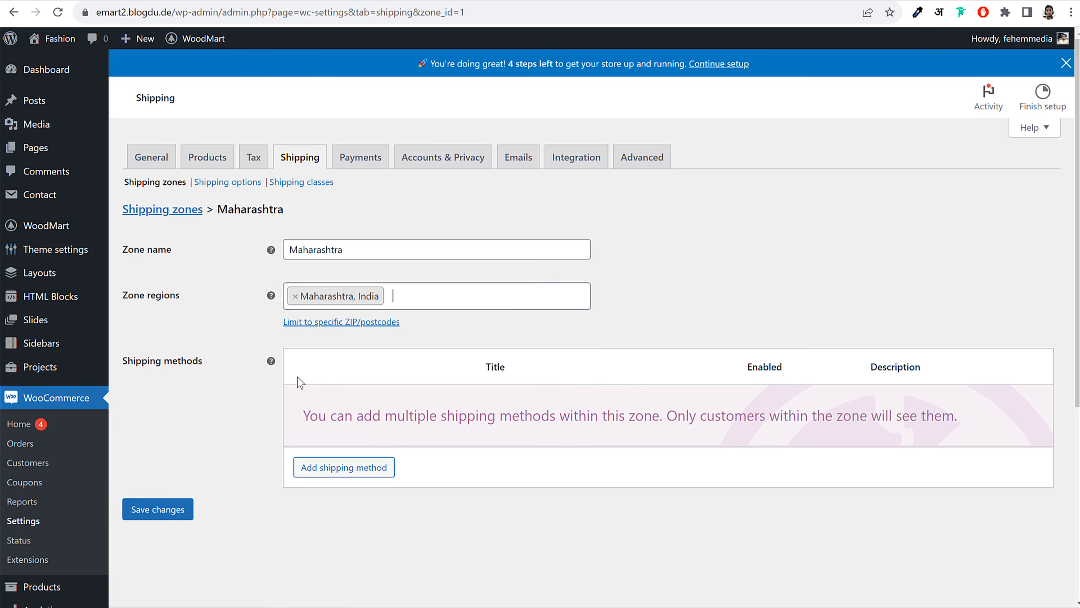
left_click(164, 510)
left_click_drag(123, 363, 211, 369)
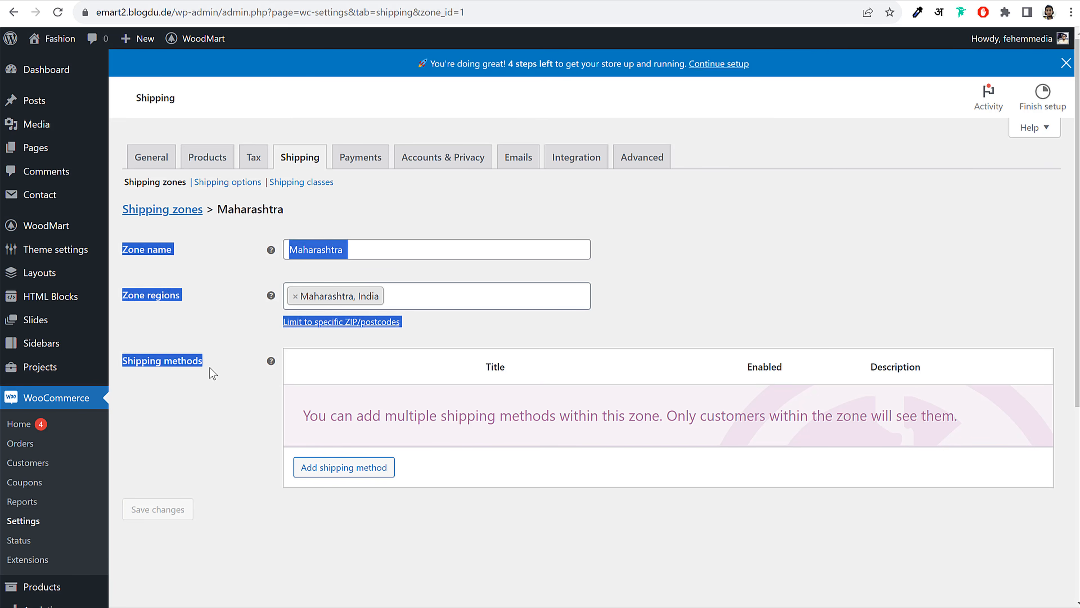
left_click(211, 368)
Add a Flat rate shipping method to the zone and save it with a cost of 1
scroll(491, 470, "down", 3)
left_click(357, 269)
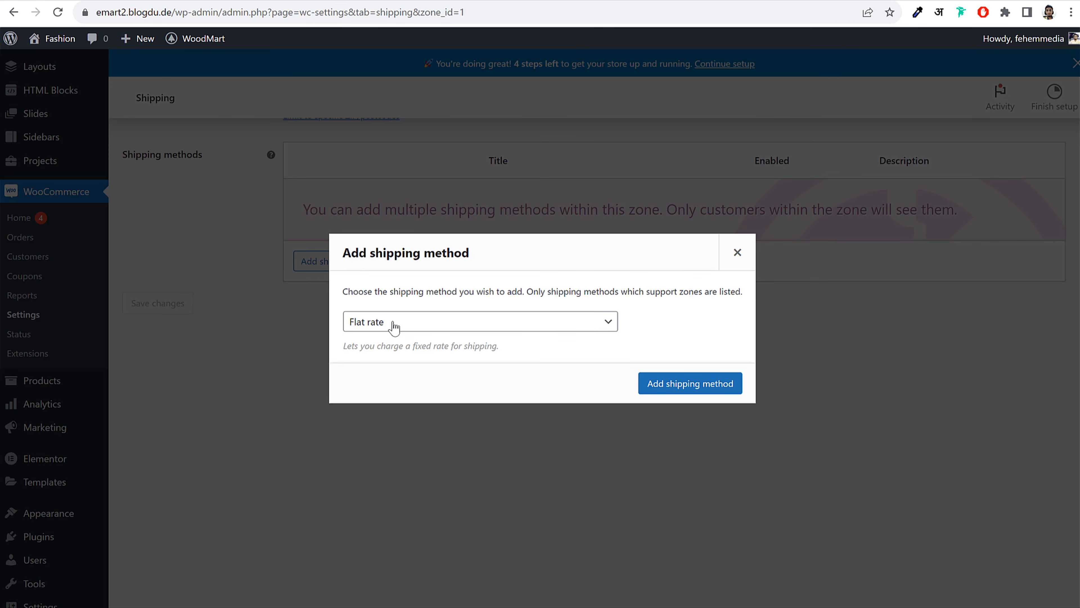
left_click(711, 391)
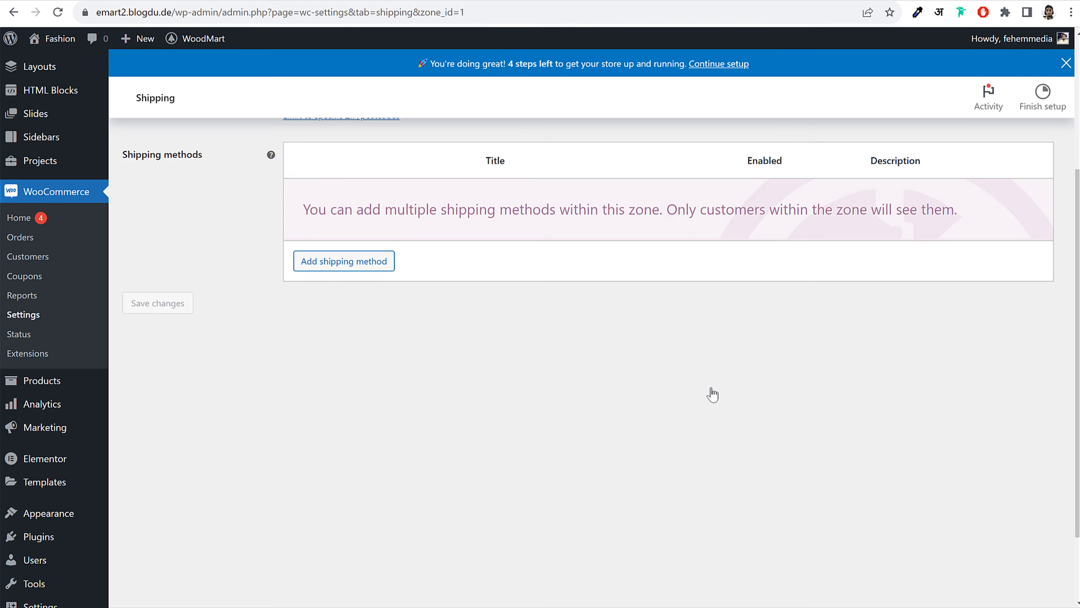
left_click(331, 215)
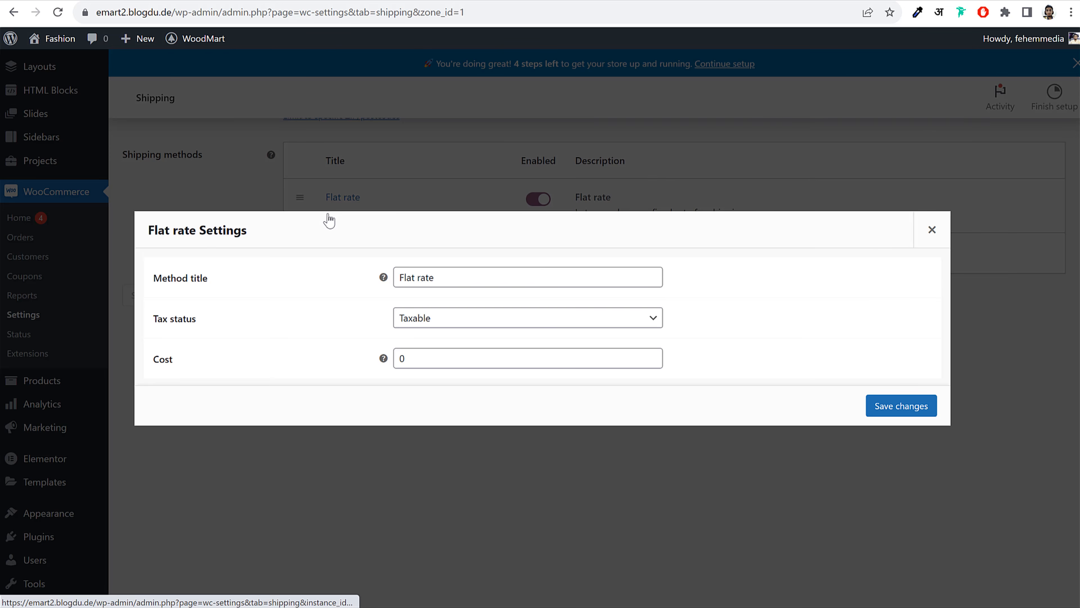
double_click(421, 355)
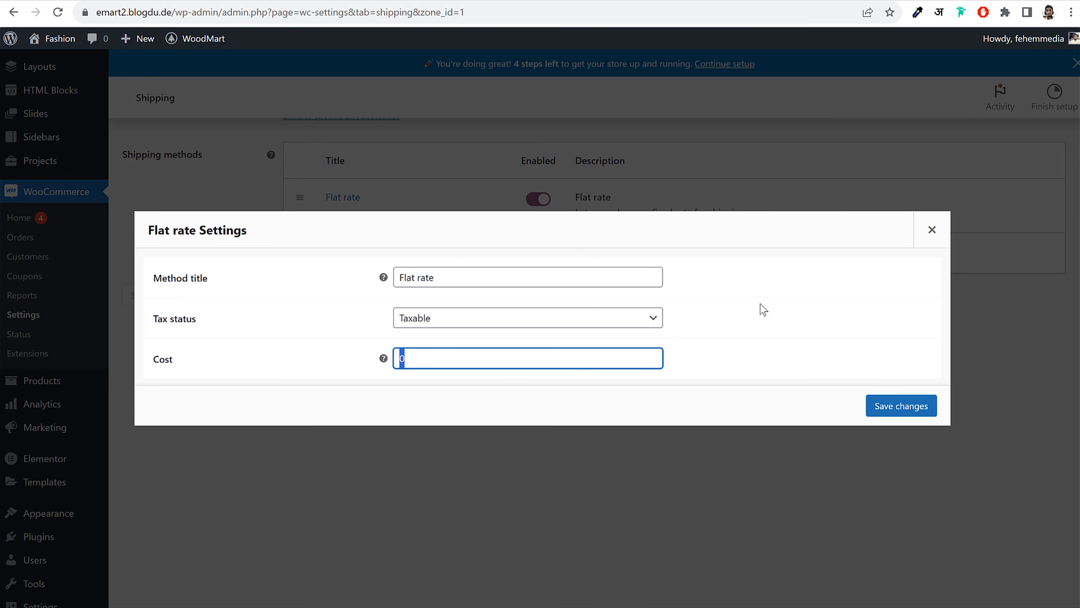
type("1")
left_click(902, 408)
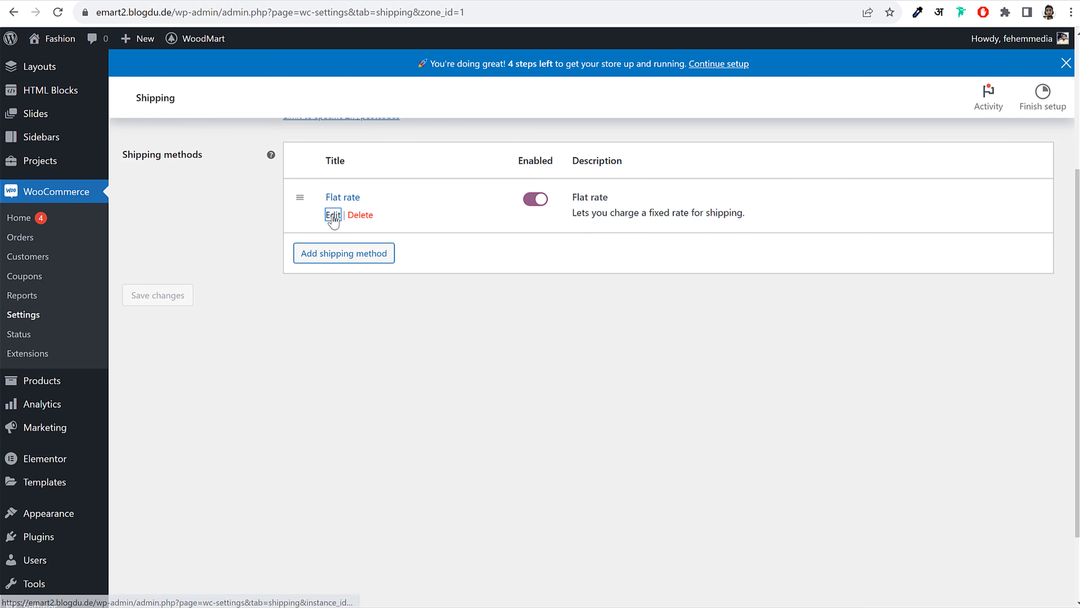
Change the Flat rate cost to 1 * [qty] and save it
left_click(331, 213)
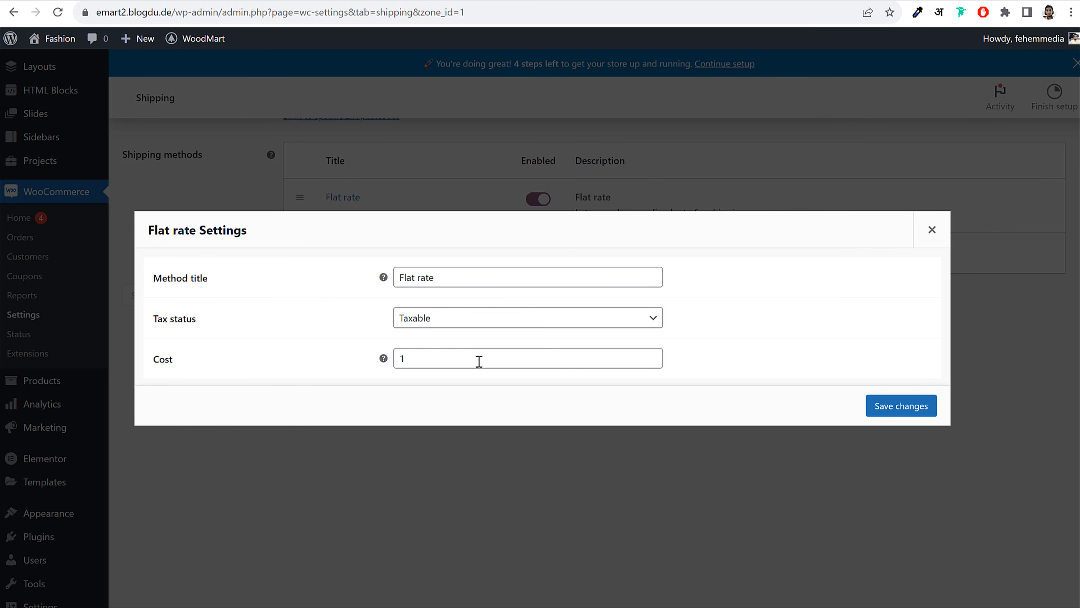
left_click_drag(449, 361, 404, 370)
left_click(507, 379)
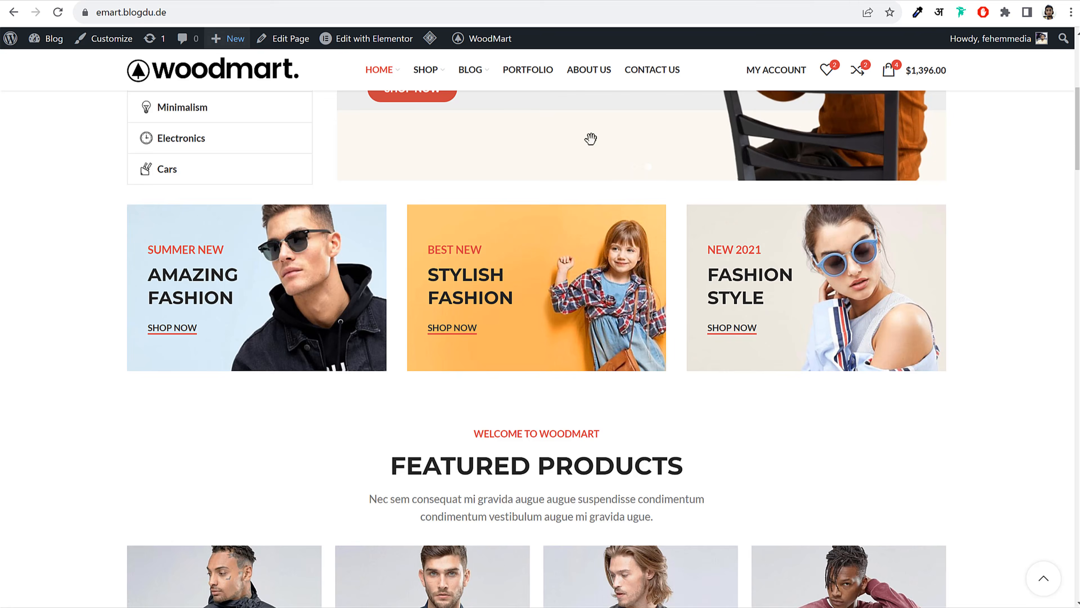
scroll(591, 138, "down", 8)
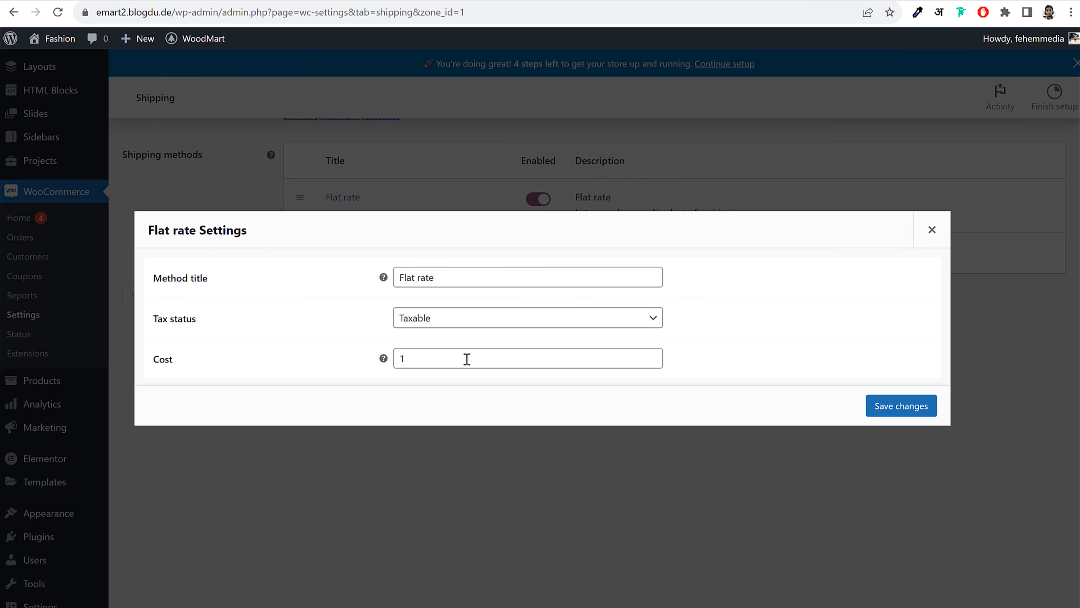
left_click(457, 359)
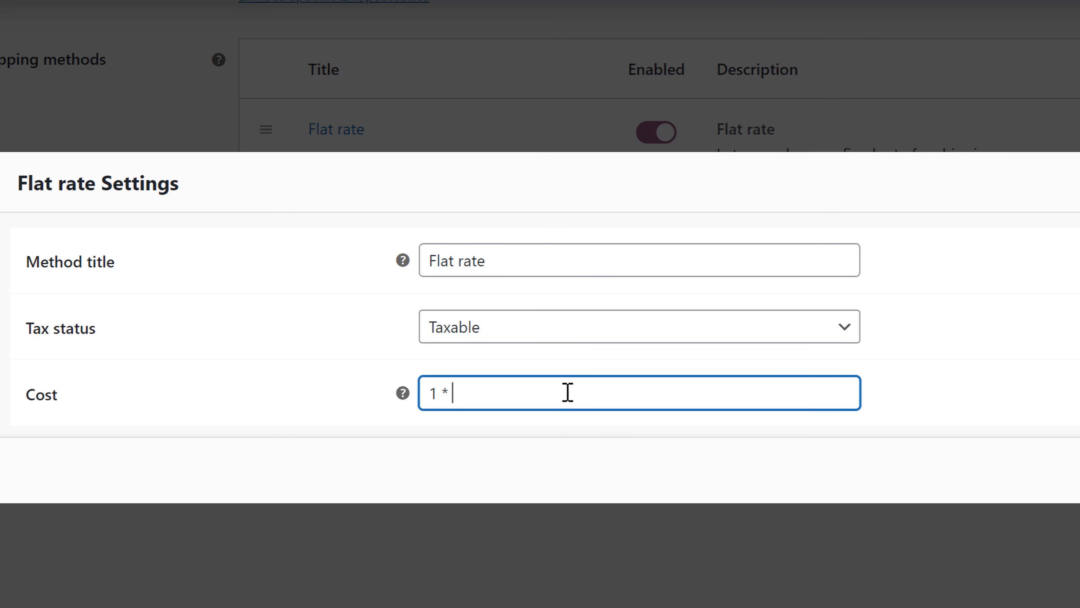
type("* [qty]")
left_click_drag(511, 394, 452, 391)
left_click(482, 396)
left_click(507, 390)
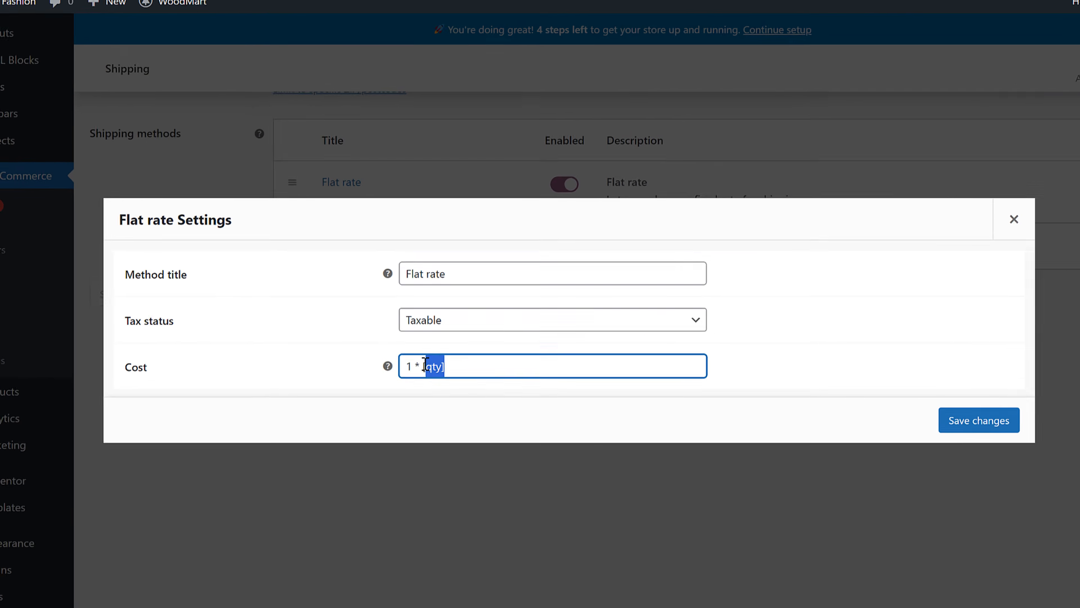
left_click(521, 389)
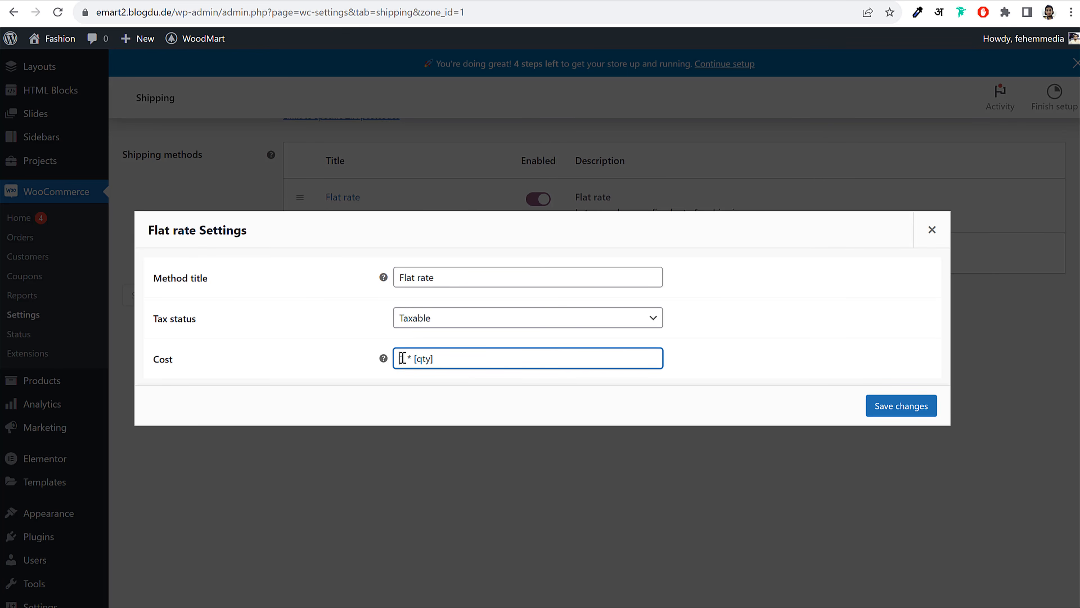
left_click_drag(456, 359, 396, 357)
left_click(437, 359)
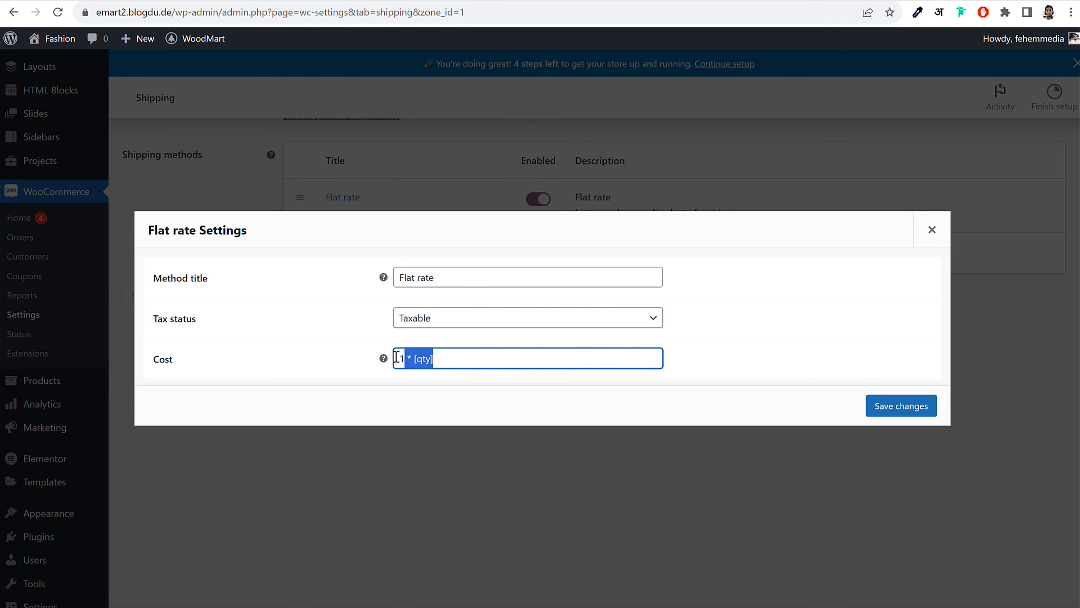
left_click(423, 358)
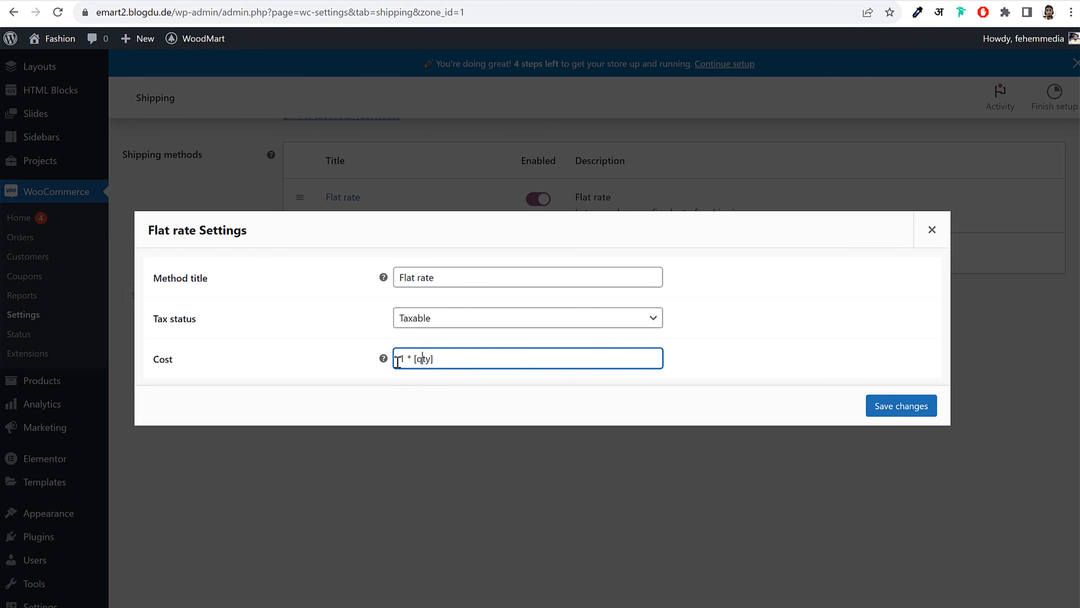
mouse_move(383, 358)
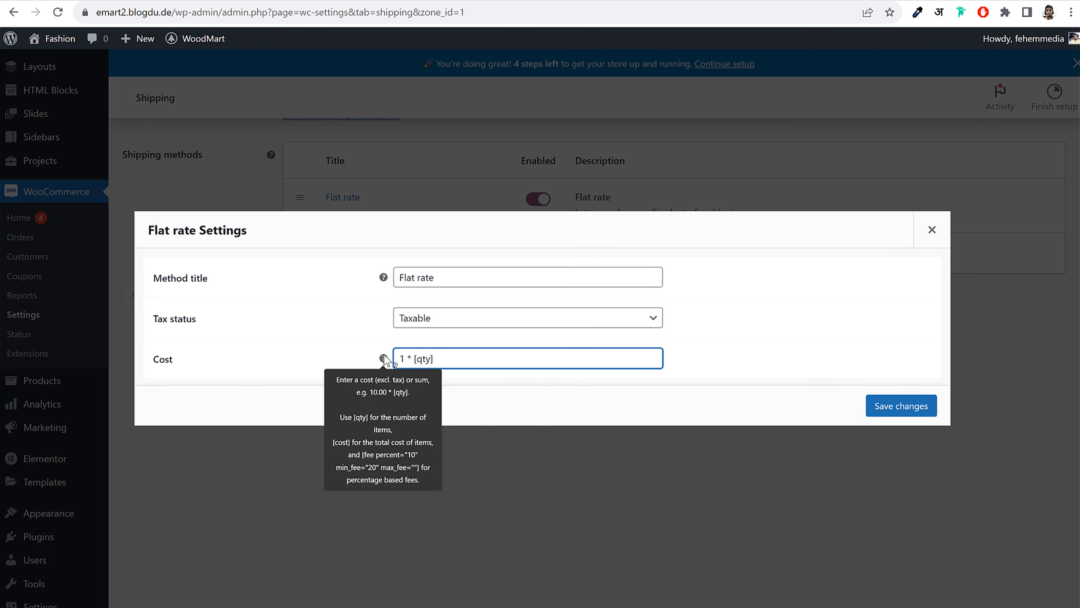
left_click(476, 351)
left_click_drag(477, 351, 372, 355)
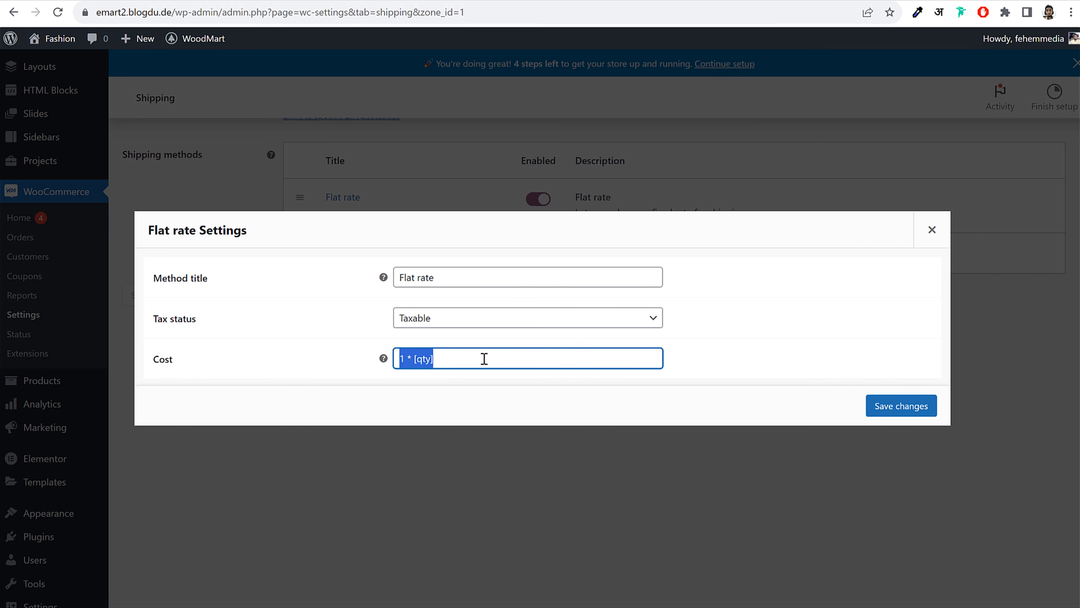
left_click(903, 410)
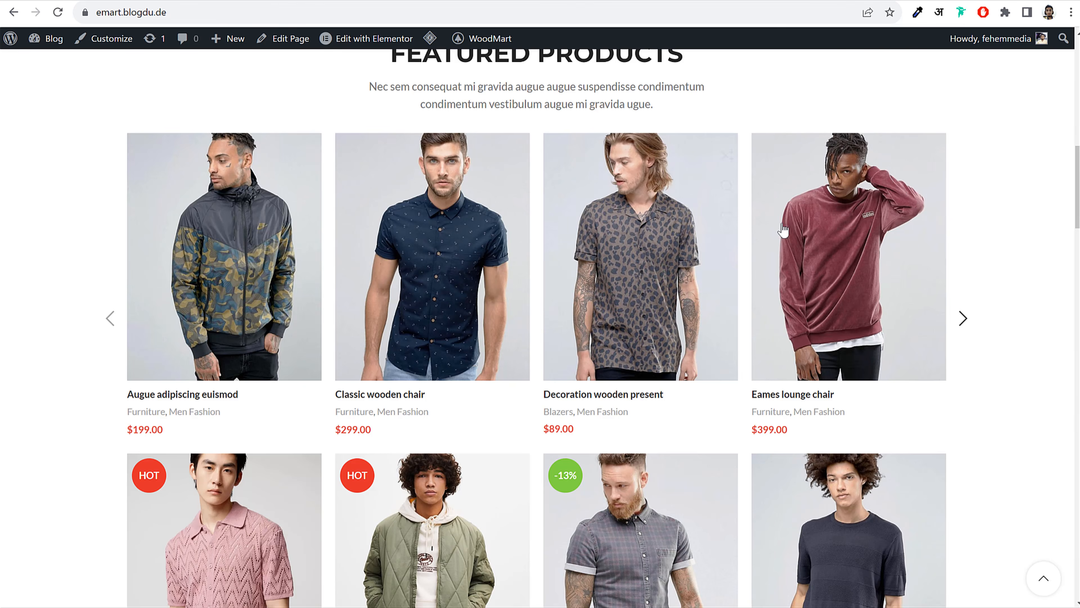
scroll(540, 328, "up", 10)
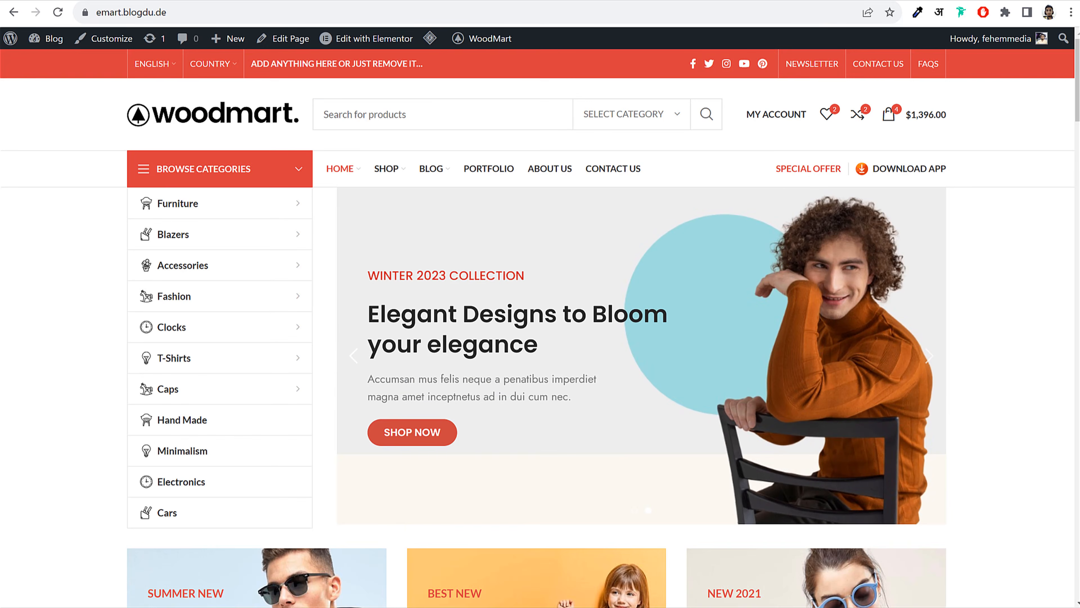
scroll(540, 327, "down", 12)
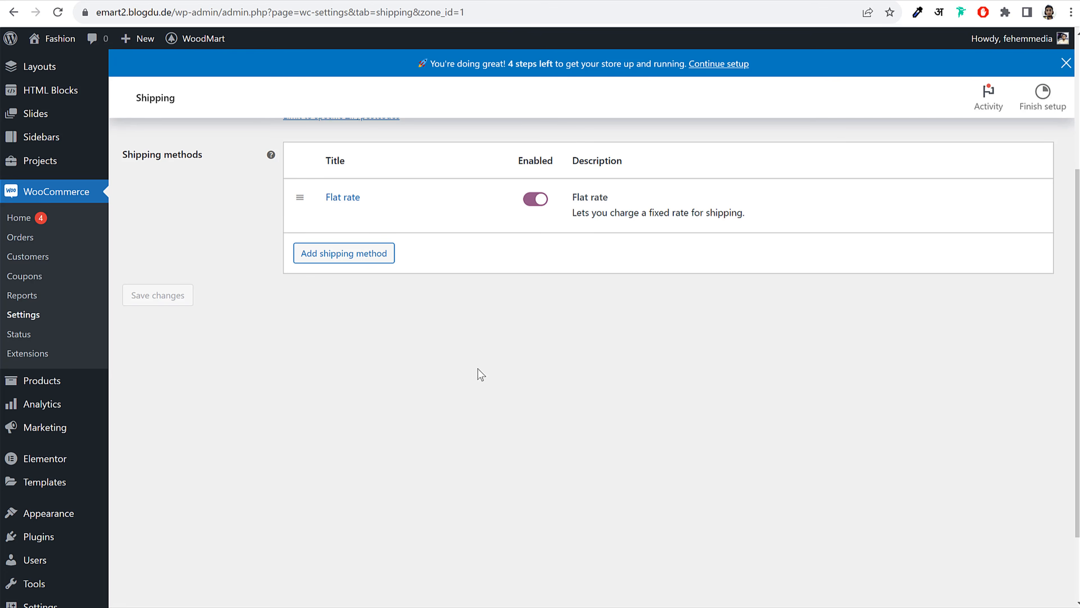
scroll(545, 366, "up", 3)
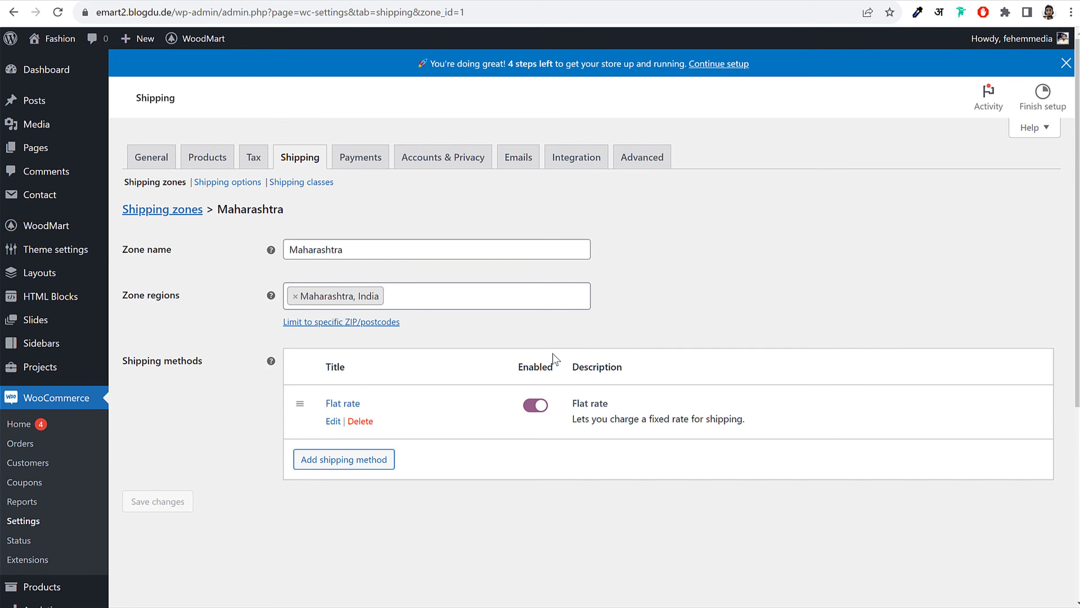
Add the shipping classes Refrigerators and TVs, then return to the shipping zones list
left_click(309, 184)
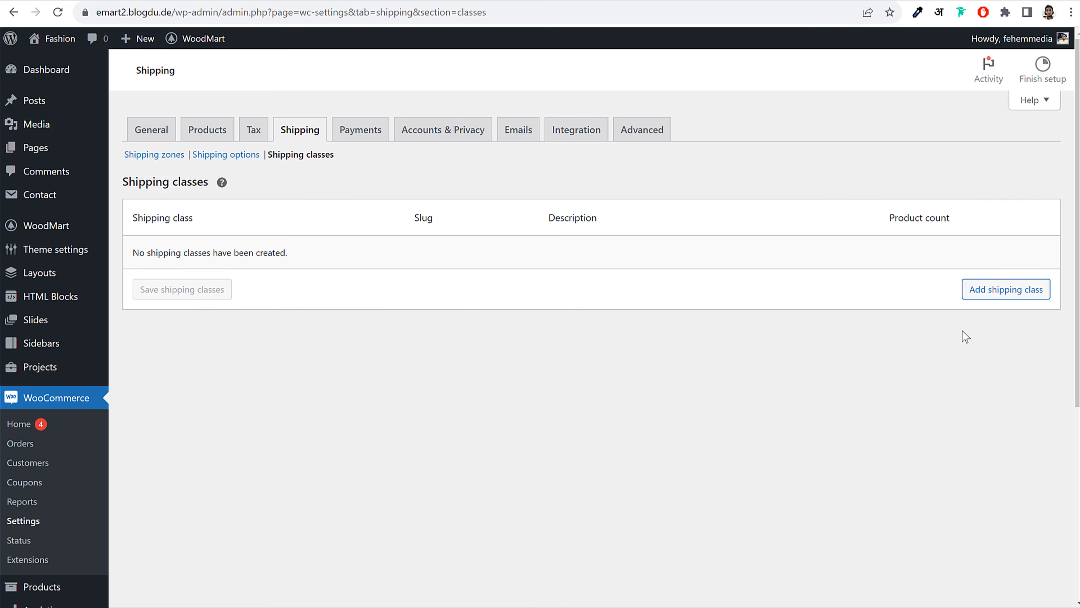
left_click(1006, 337)
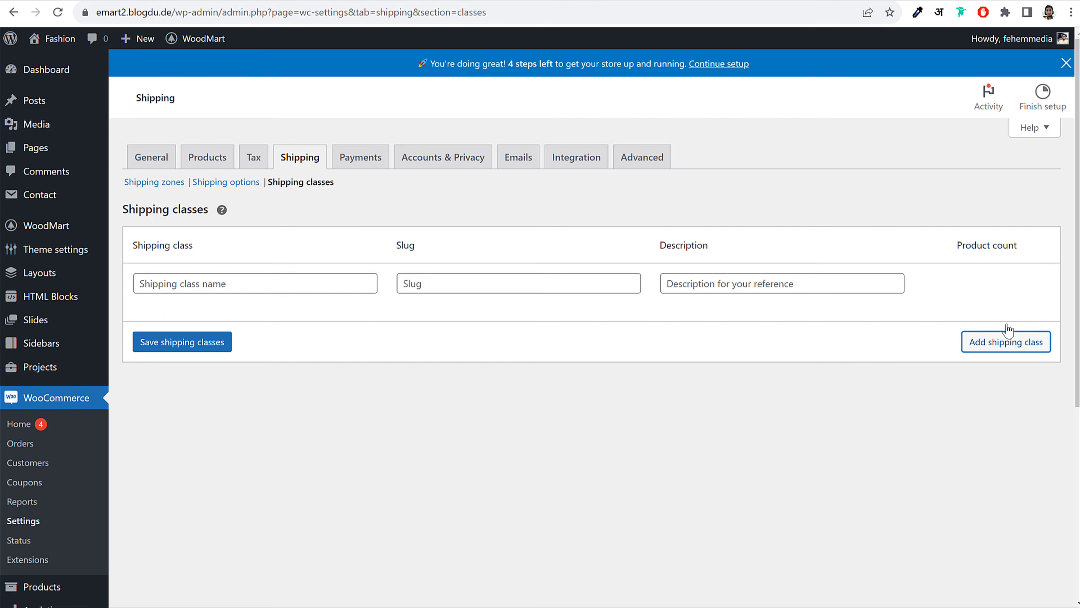
left_click(311, 287)
type("Refrigerat")
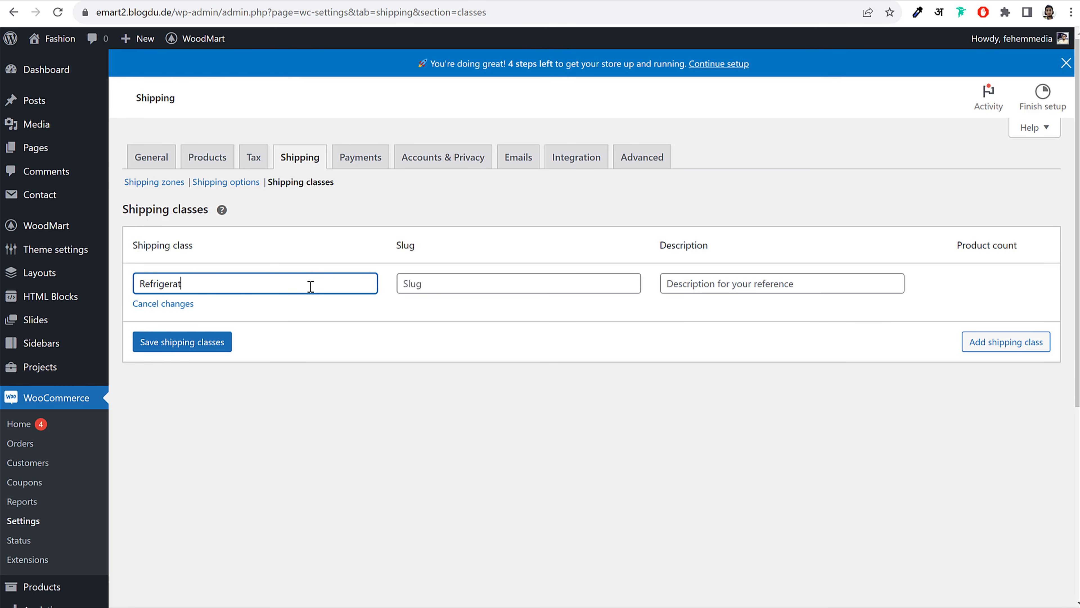
type("ors")
left_click(214, 343)
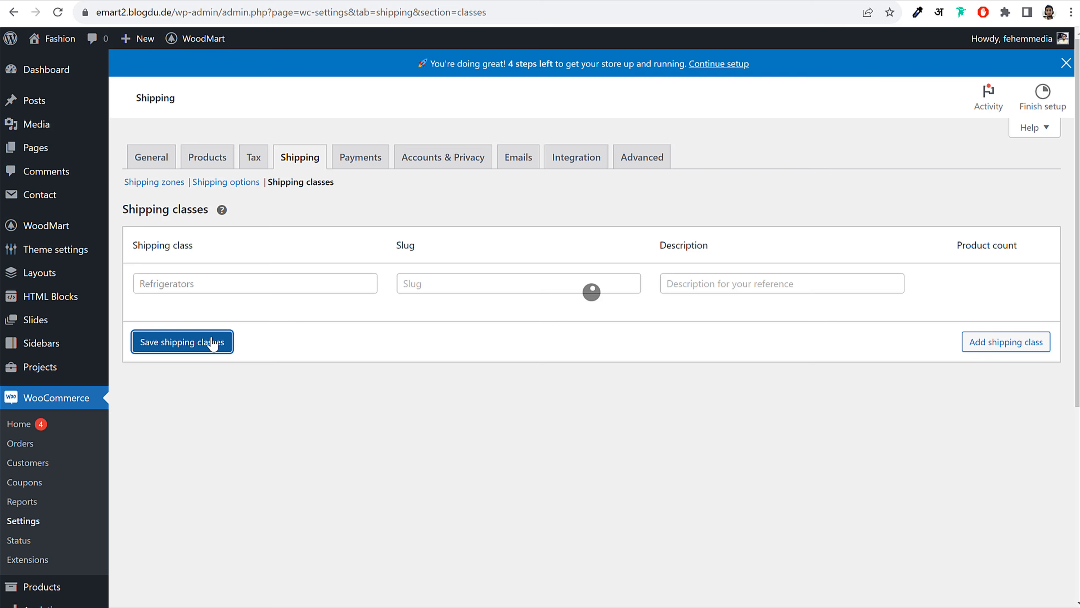
left_click(1021, 345)
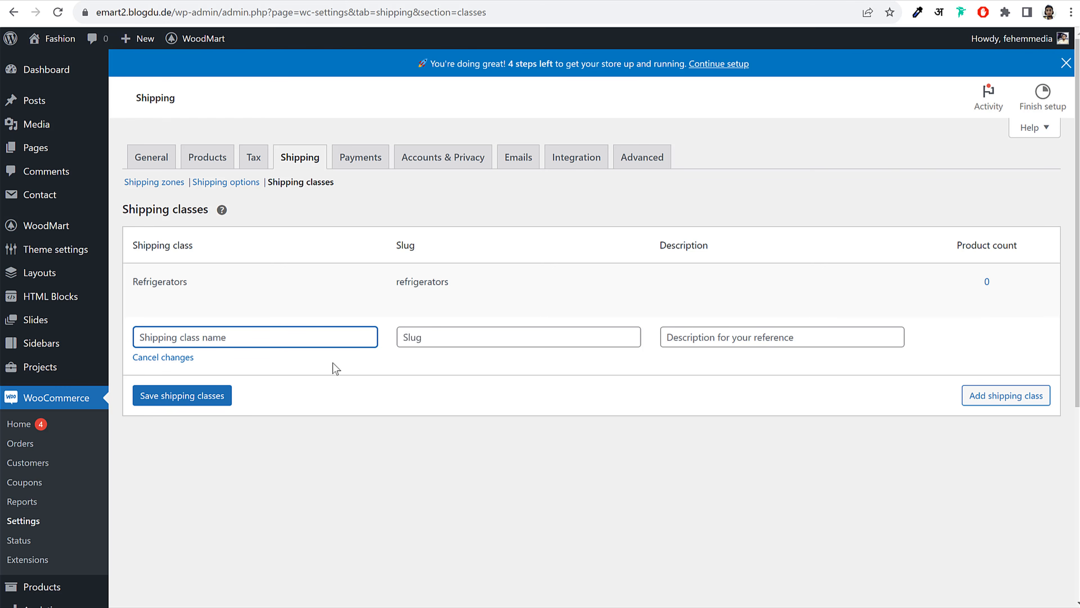
type("TVs")
left_click(187, 396)
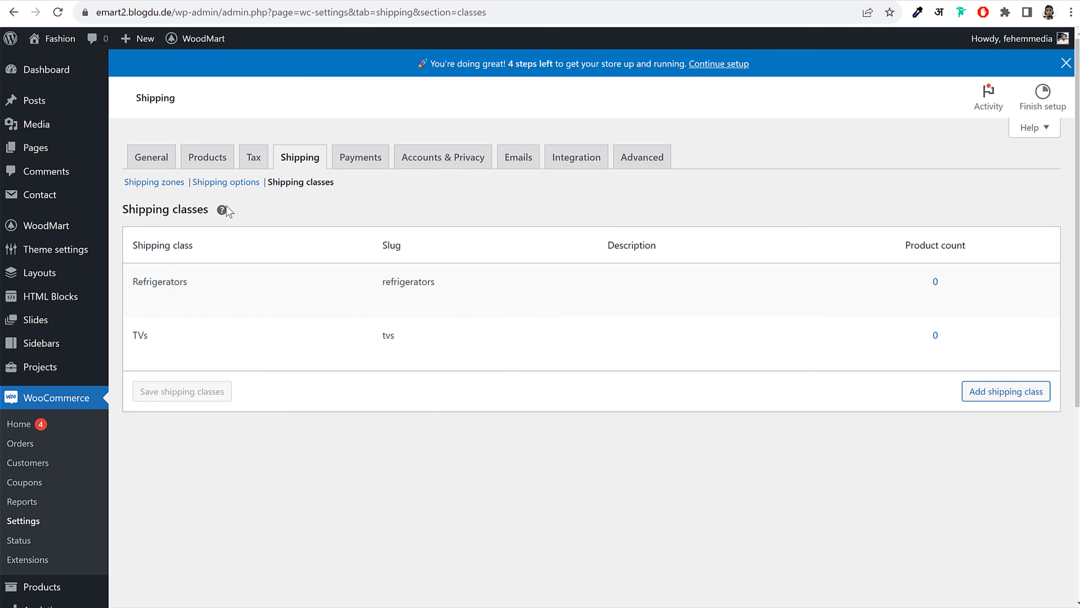
left_click(170, 186)
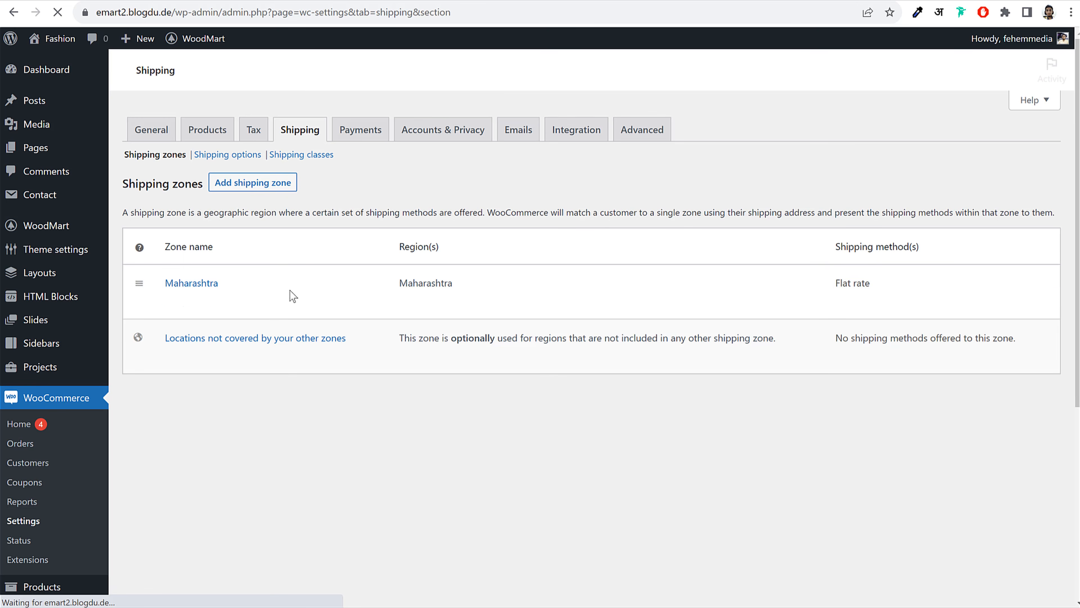
Open the Maharashtra zone's Flat rate settings and clear the base Cost value
mouse_move(181, 288)
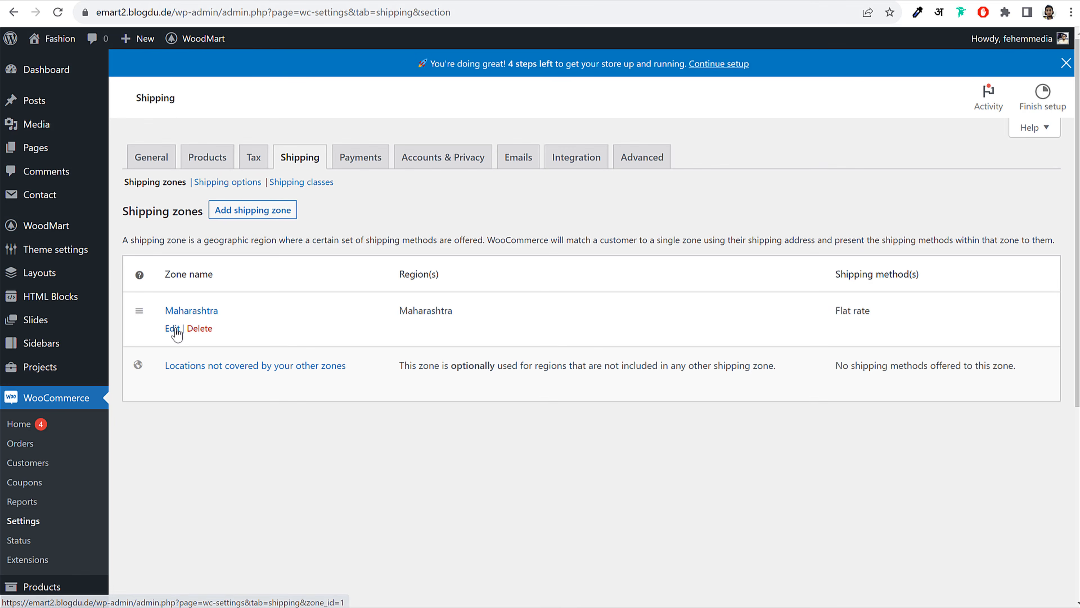
left_click(173, 329)
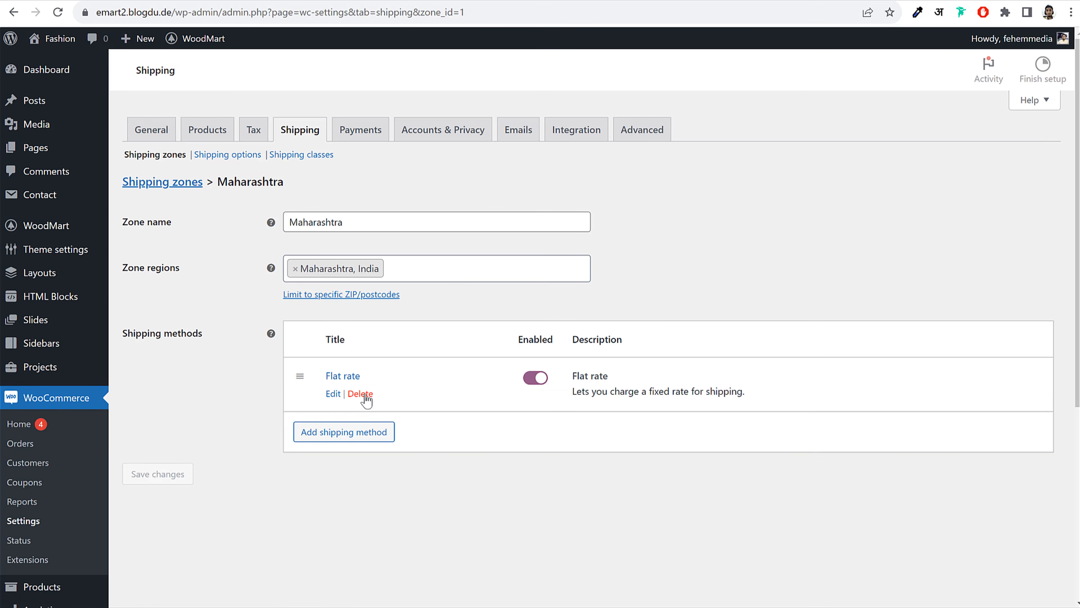
left_click(325, 393)
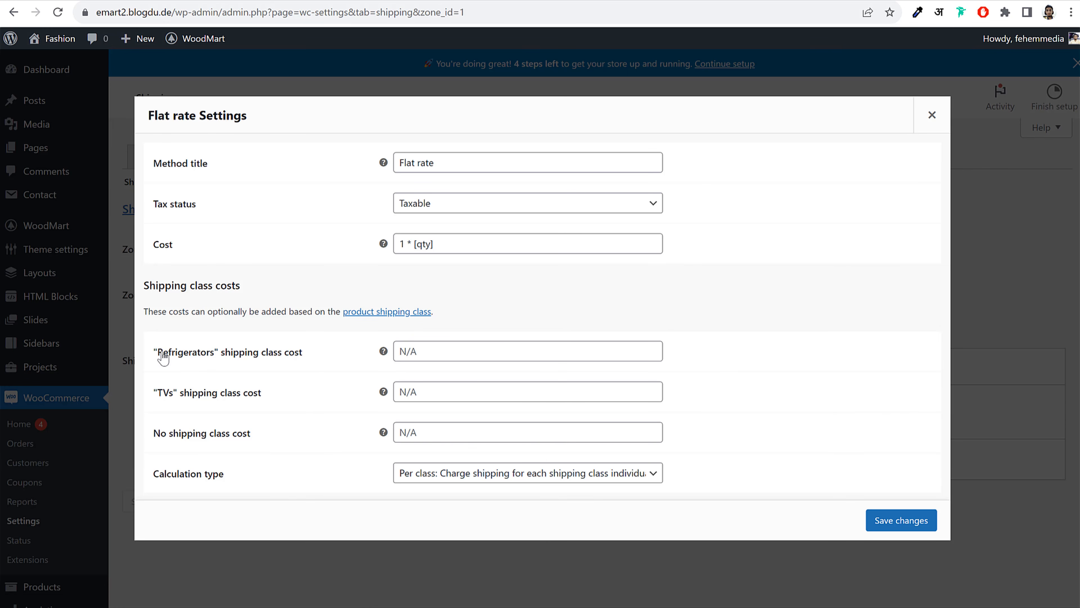
left_click_drag(157, 352, 274, 404)
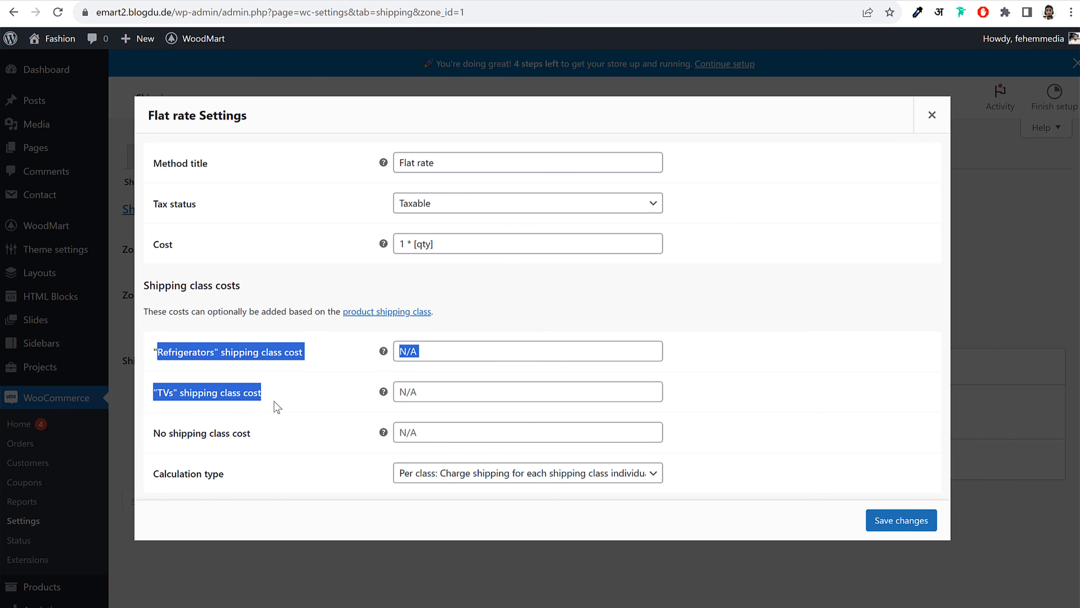
left_click(274, 403)
left_click_drag(186, 253, 154, 246)
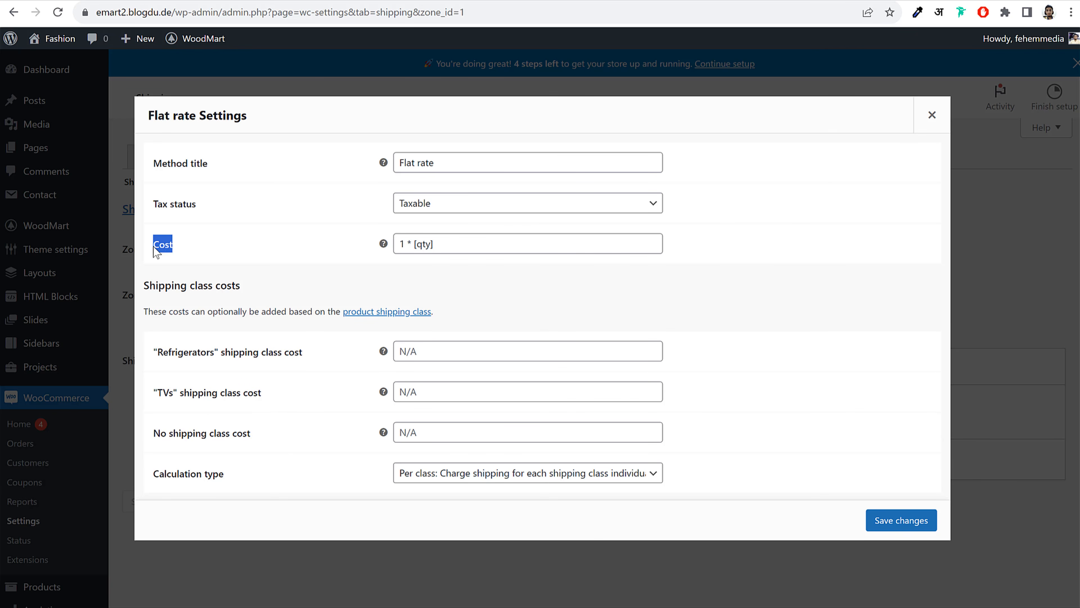
left_click(177, 253)
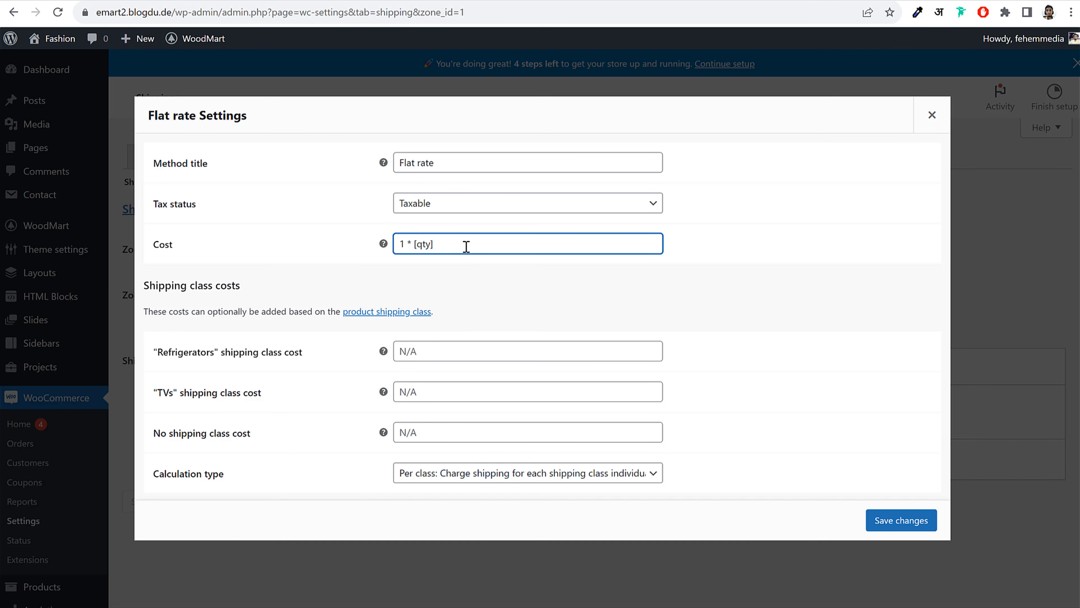
left_click_drag(466, 244, 380, 249)
key("ctrl+c")
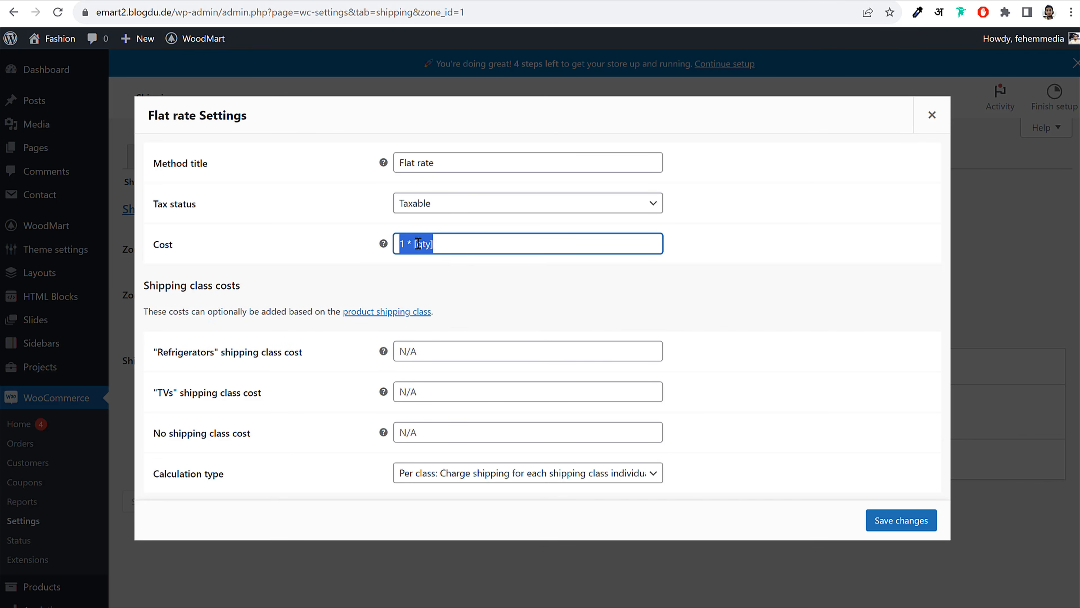
key("BackSpace")
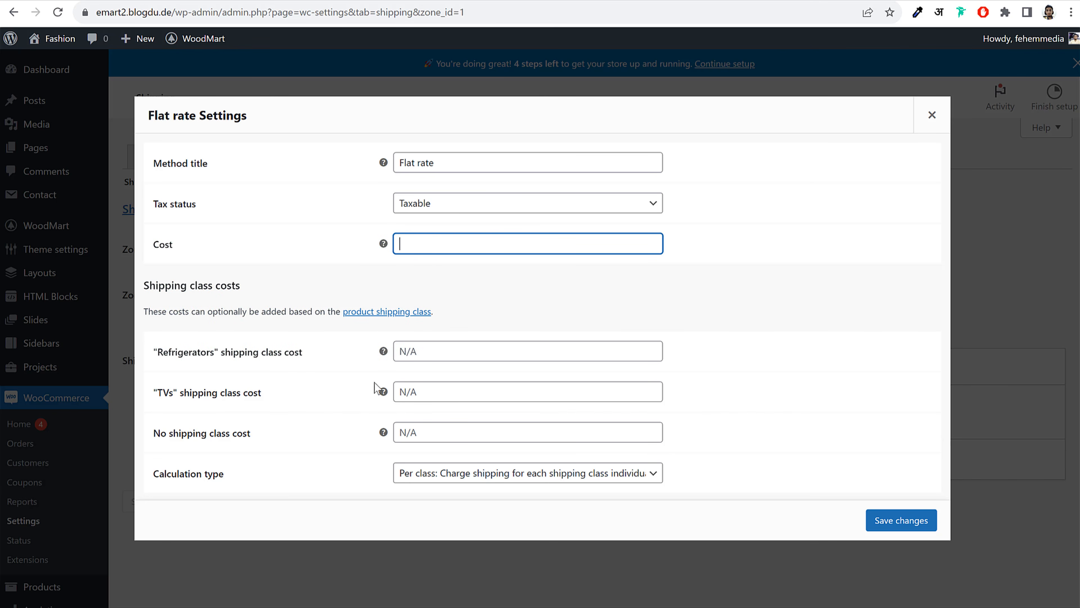
Fill the No shipping class, Refrigerators and TVs cost fields with 1 * [qty]
left_click_drag(156, 436, 273, 437)
left_click(438, 432)
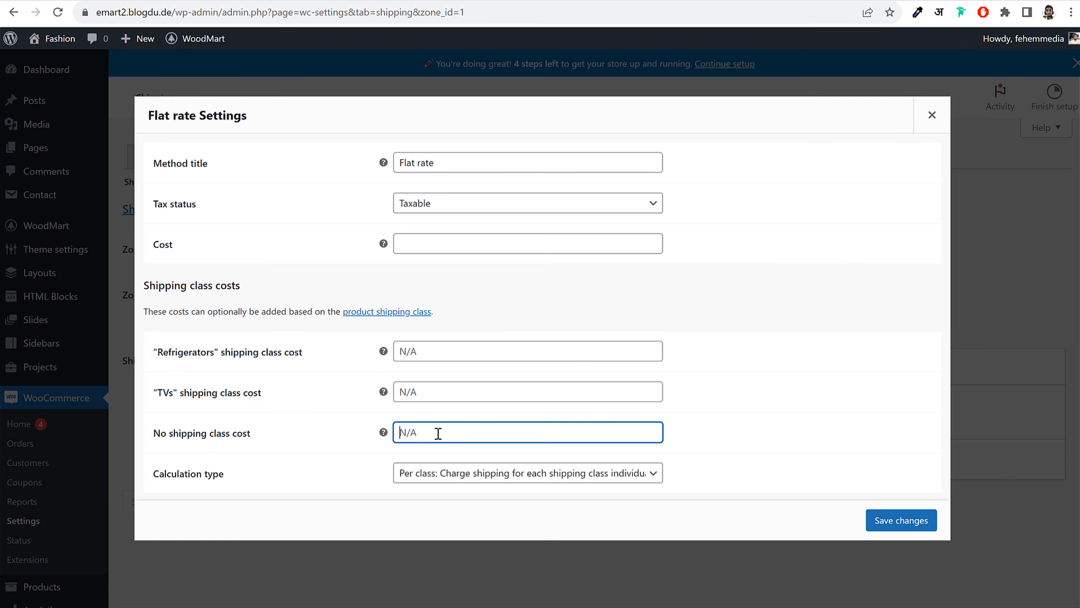
key("ctrl+v")
left_click_drag(438, 433, 294, 449)
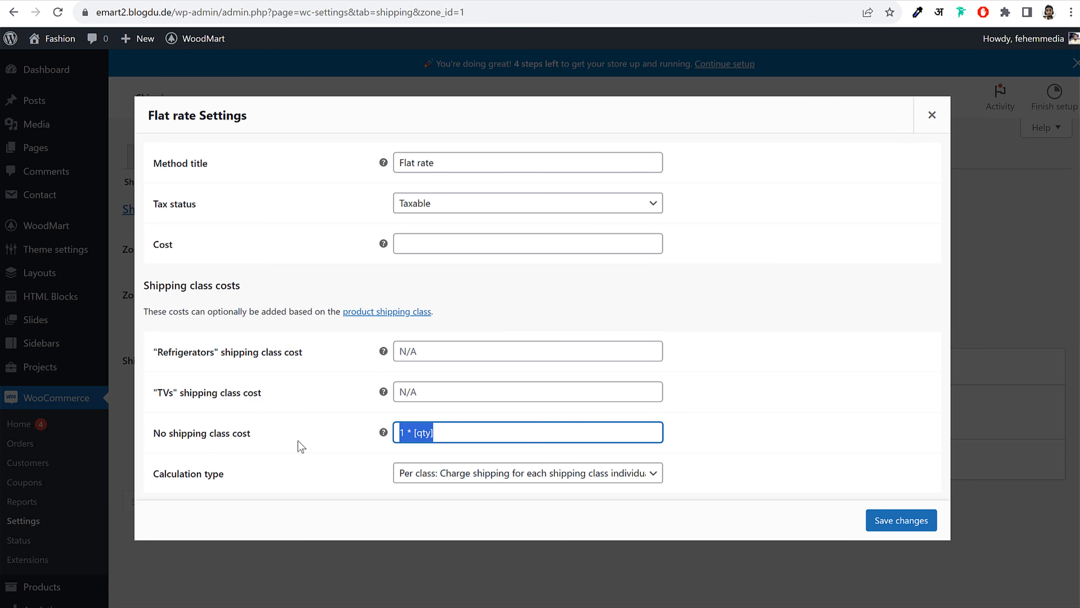
left_click(300, 446)
left_click_drag(478, 438, 365, 443)
left_click_drag(164, 359, 208, 396)
left_click(208, 397)
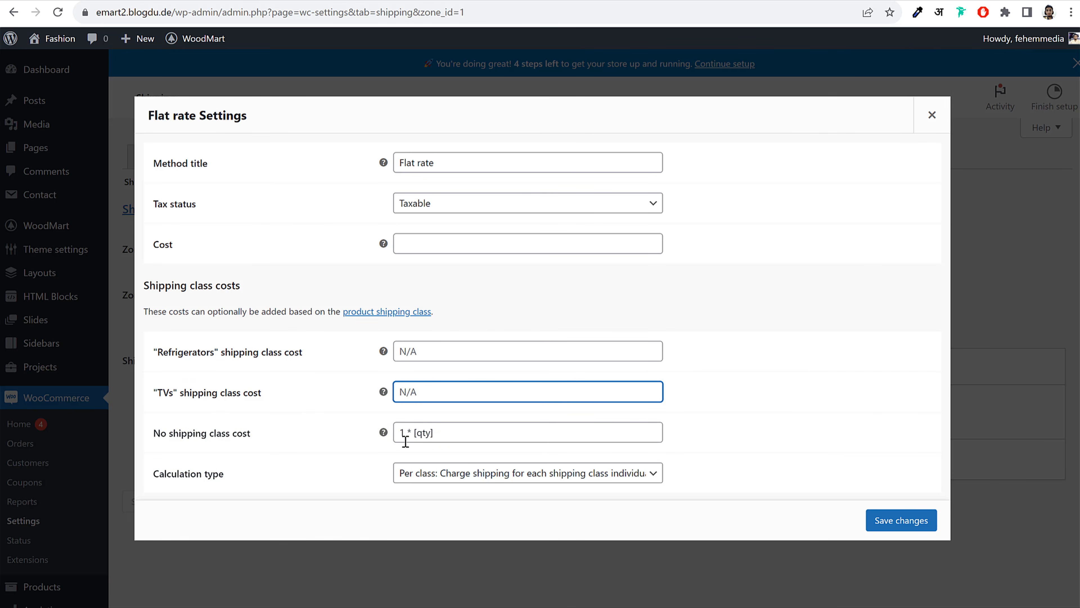
left_click_drag(451, 433, 379, 436)
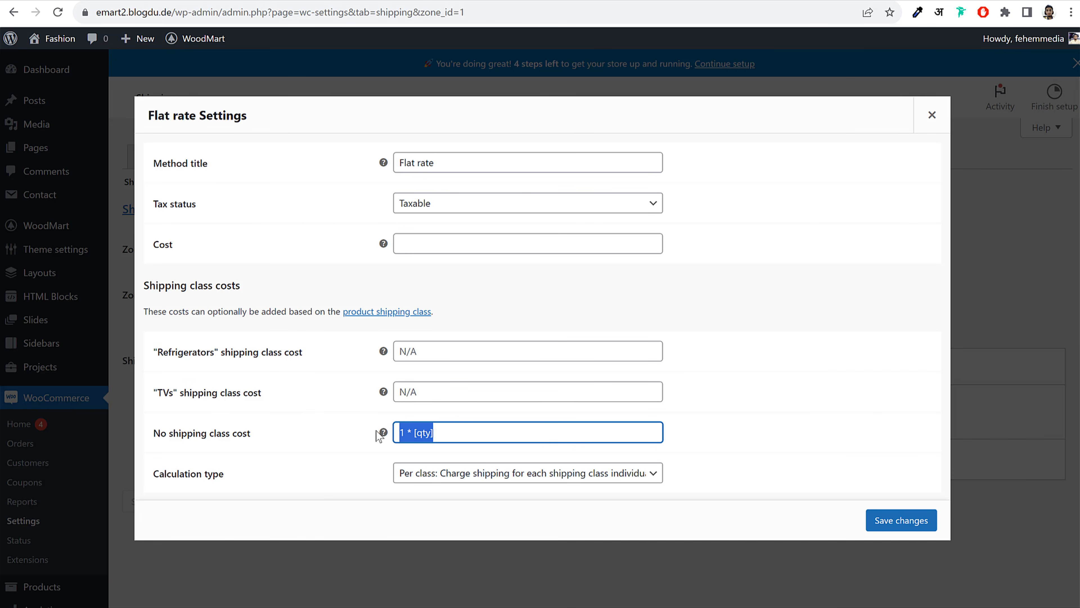
left_click(448, 433)
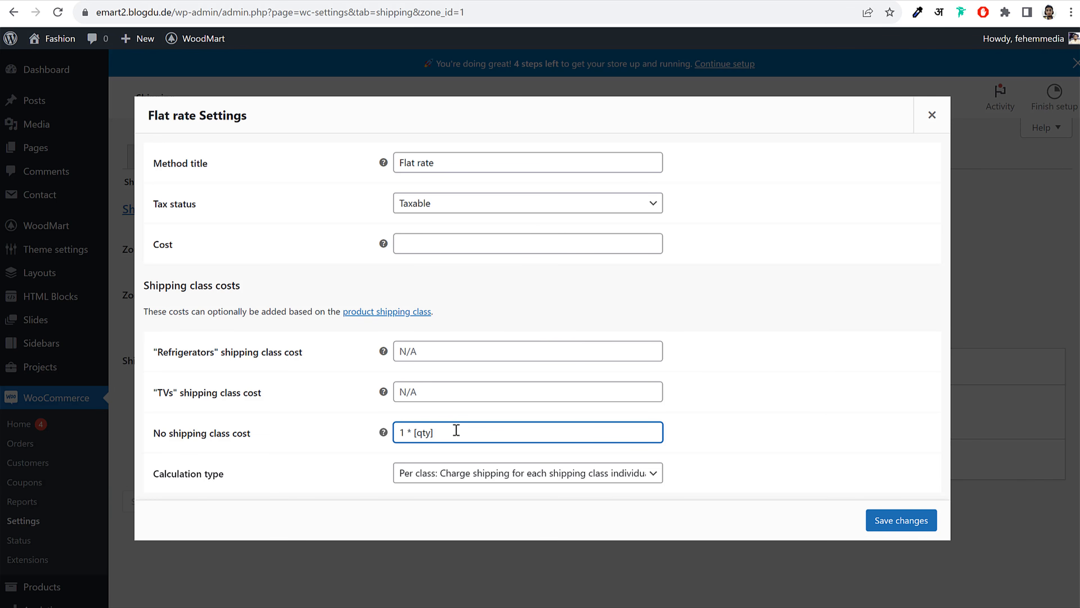
left_click_drag(453, 432, 427, 416)
key("ctrl+c")
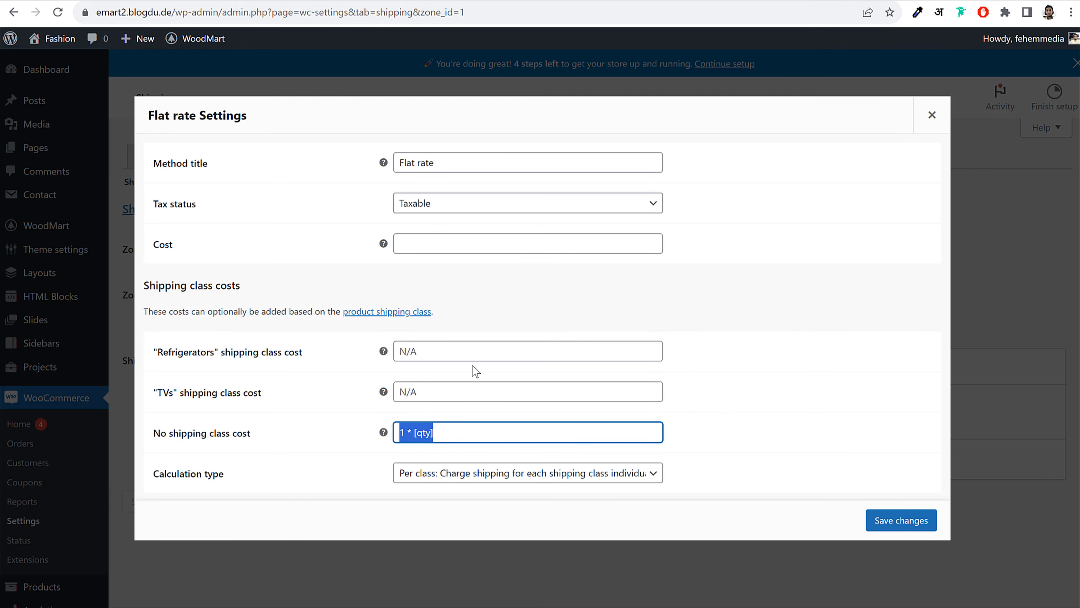
left_click(464, 356)
key("ctrl+v")
left_click(425, 388)
key("ctrl+v")
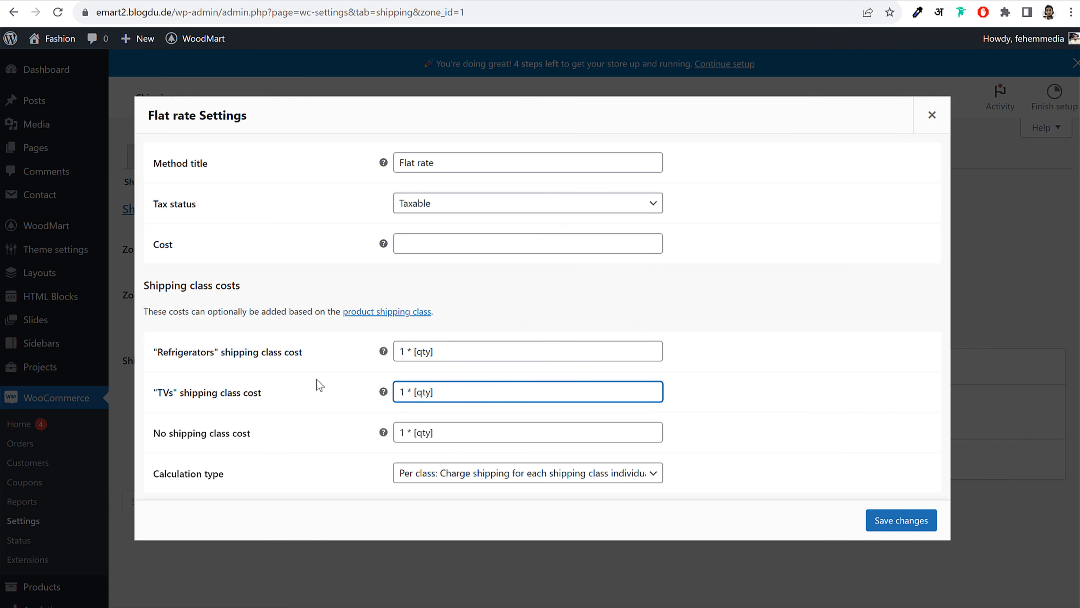
Change Refrigerators to 10 * [qty] and TVs to 5 * [qty], then save the Flat rate
left_click_drag(163, 357, 216, 363)
left_click(313, 358)
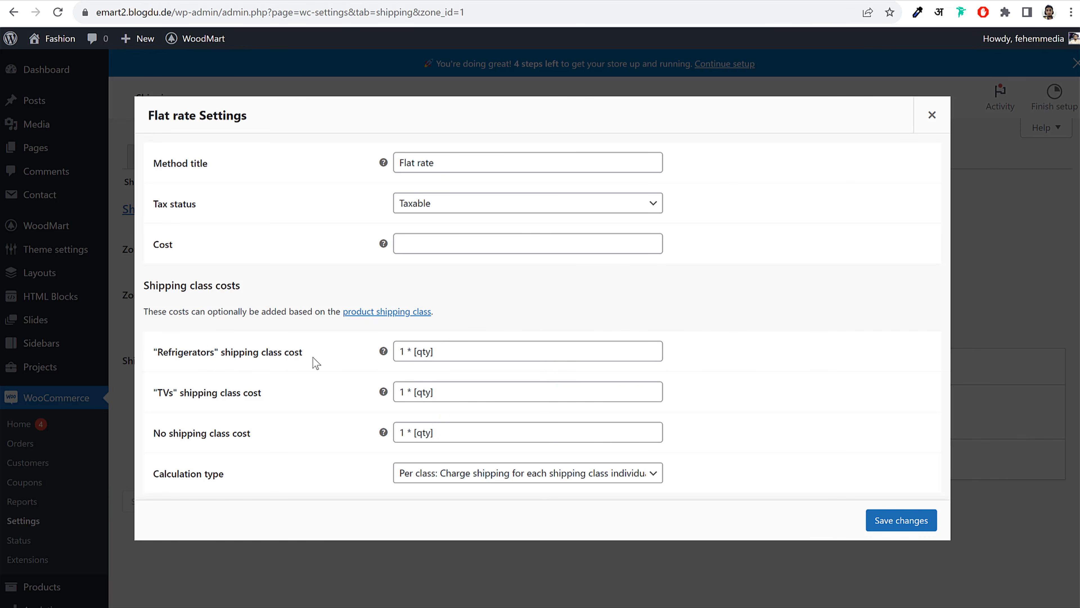
left_click(403, 352)
type("0")
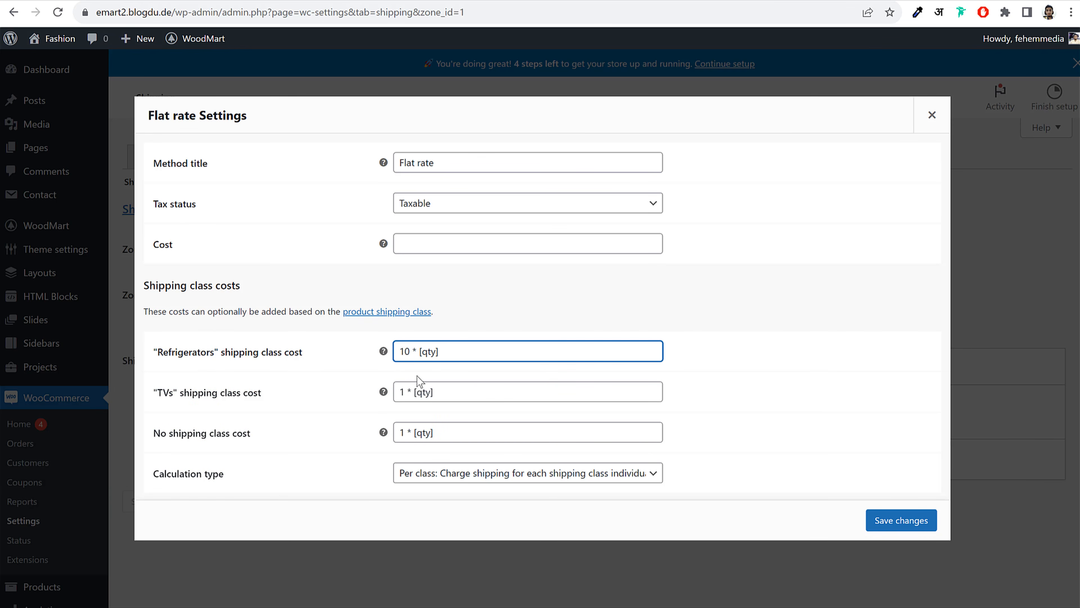
mouse_move(405, 350)
left_mouse_down()
mouse_move(388, 349)
mouse_move(399, 349)
left_mouse_up()
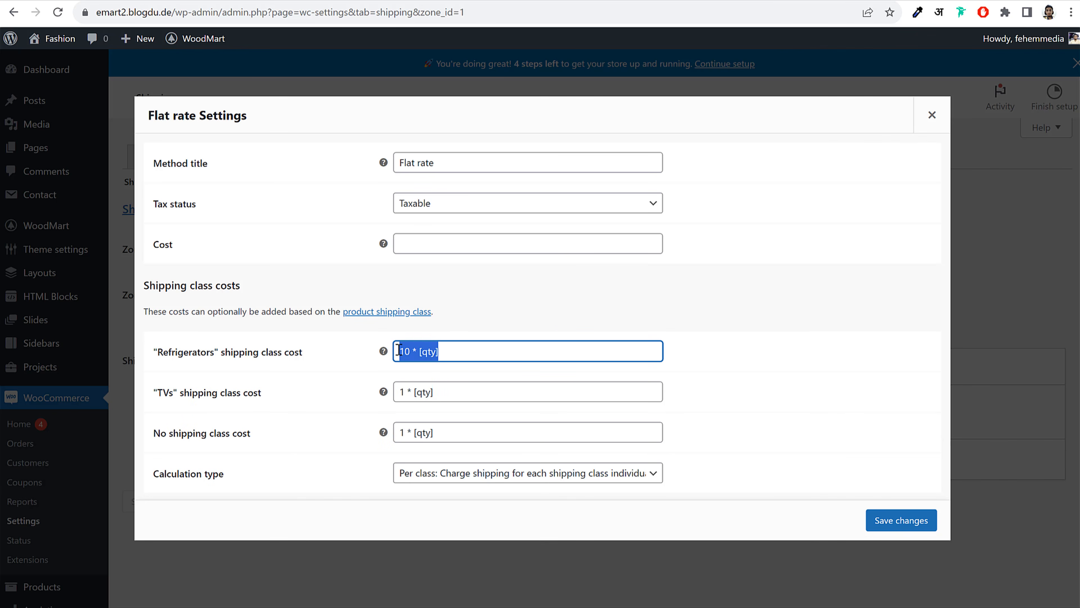
left_click_drag(153, 393, 233, 396)
left_click(400, 393)
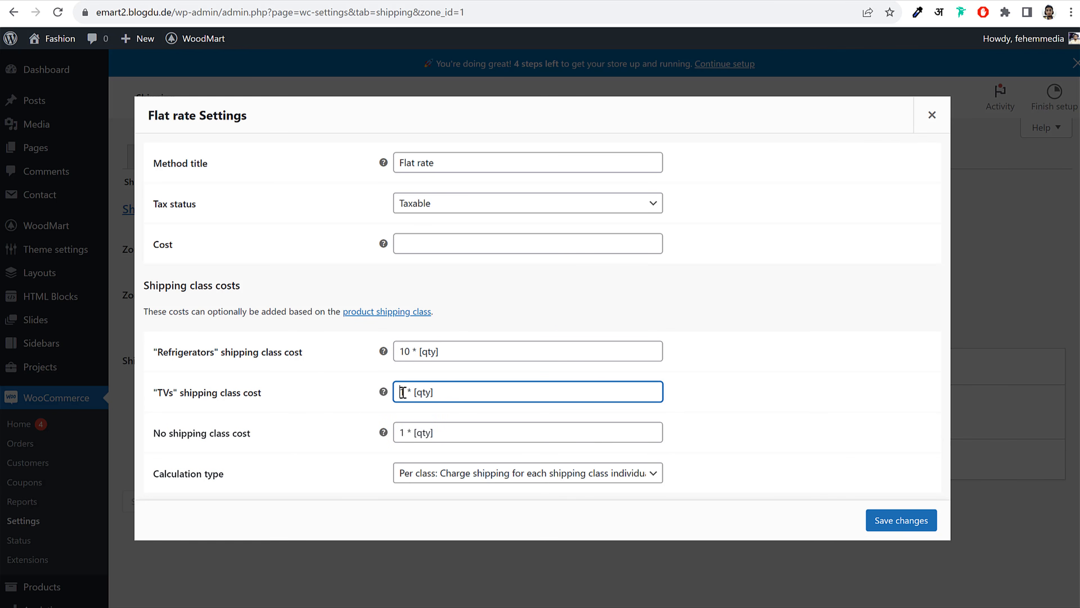
double_click(403, 392)
type("5")
left_click(467, 243)
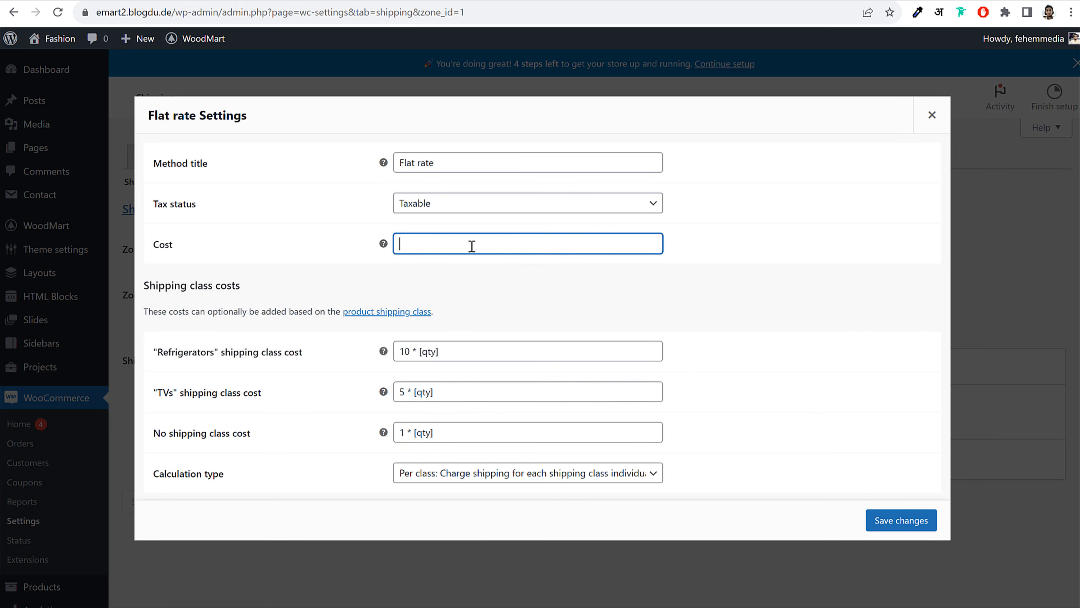
left_click(918, 522)
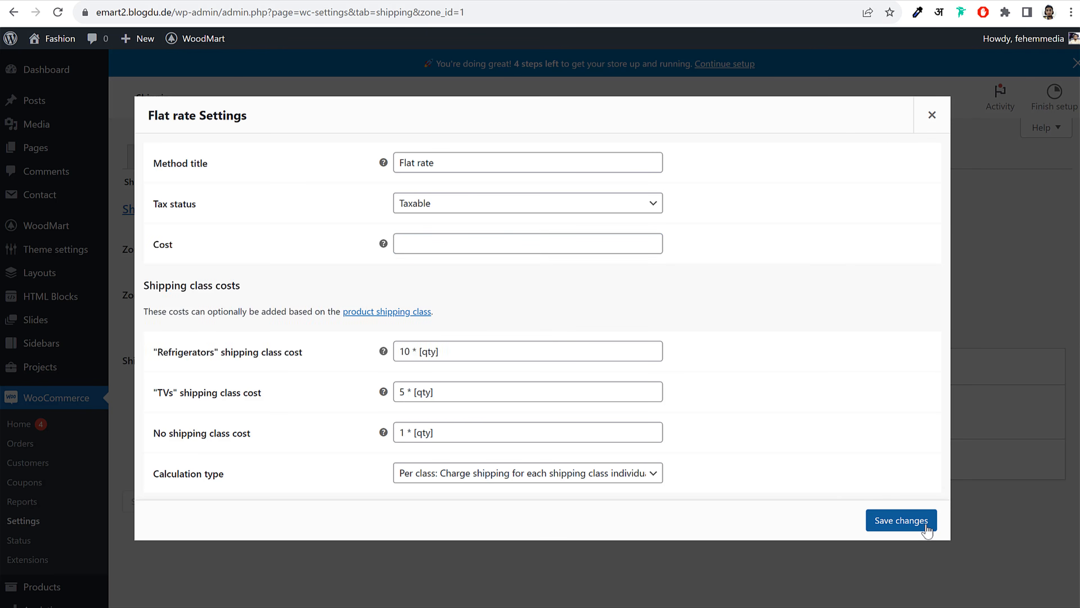
Leave the Maharashtra zone, return to the zones list and start a new shipping zone
scroll(893, 500, "down", 1)
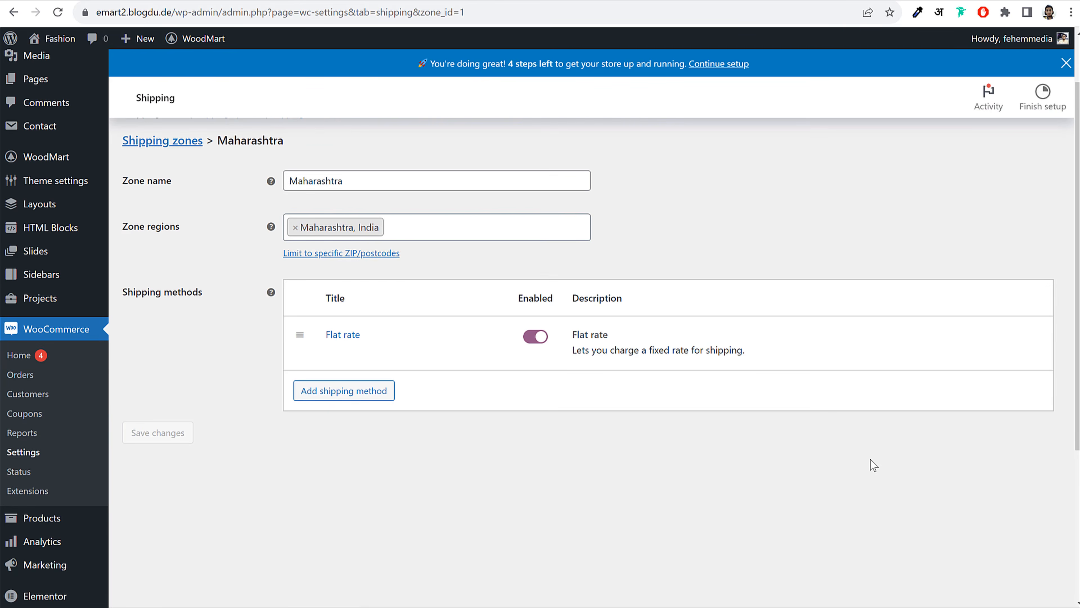
scroll(871, 459, "up", 1)
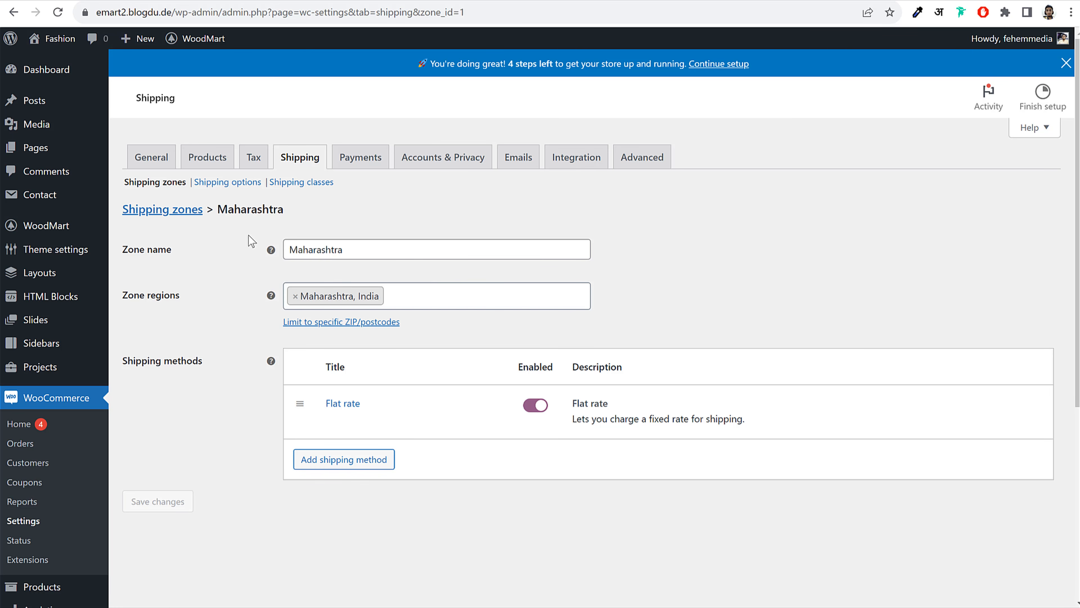
left_click_drag(286, 207, 229, 208)
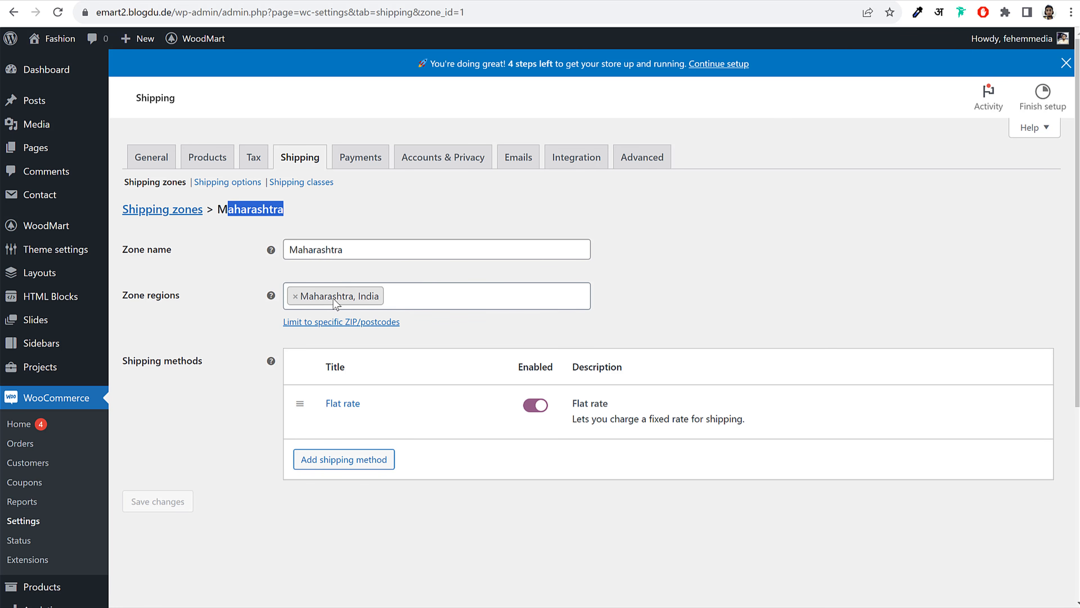
left_click(791, 264)
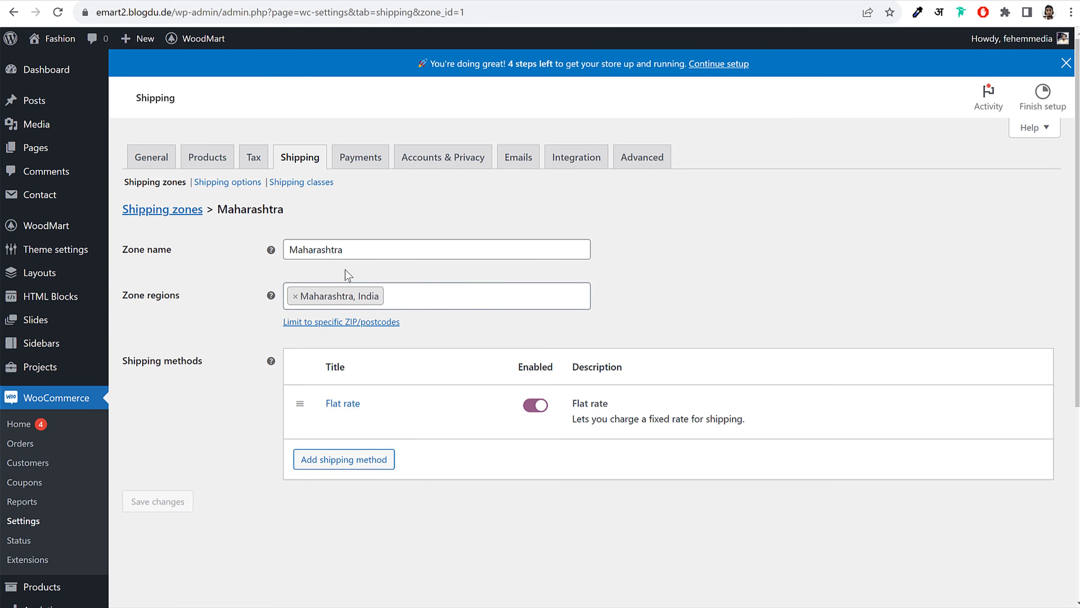
left_click(169, 214)
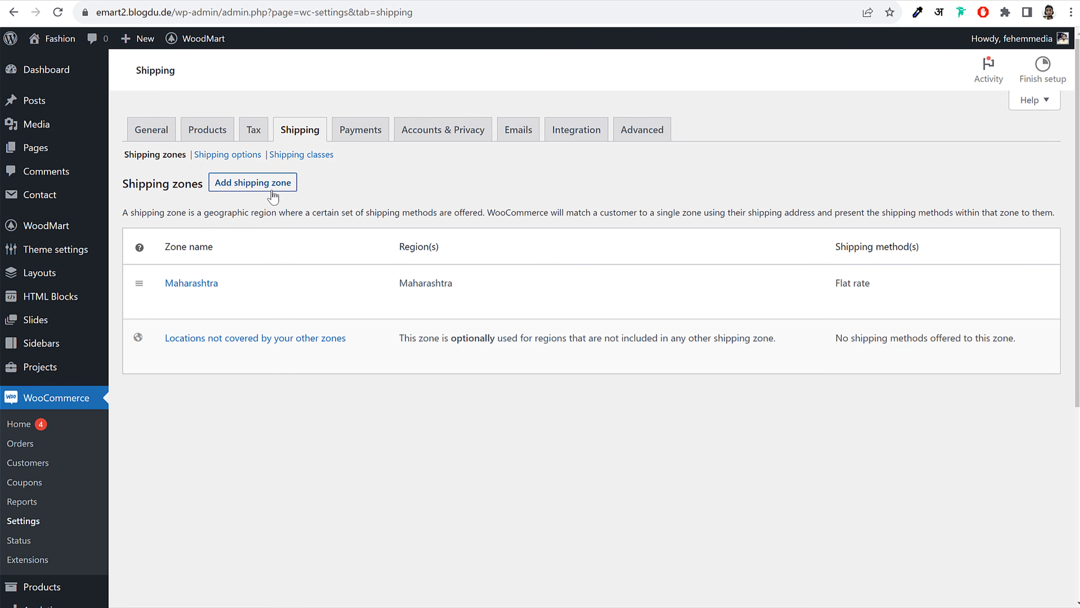
left_click(272, 188)
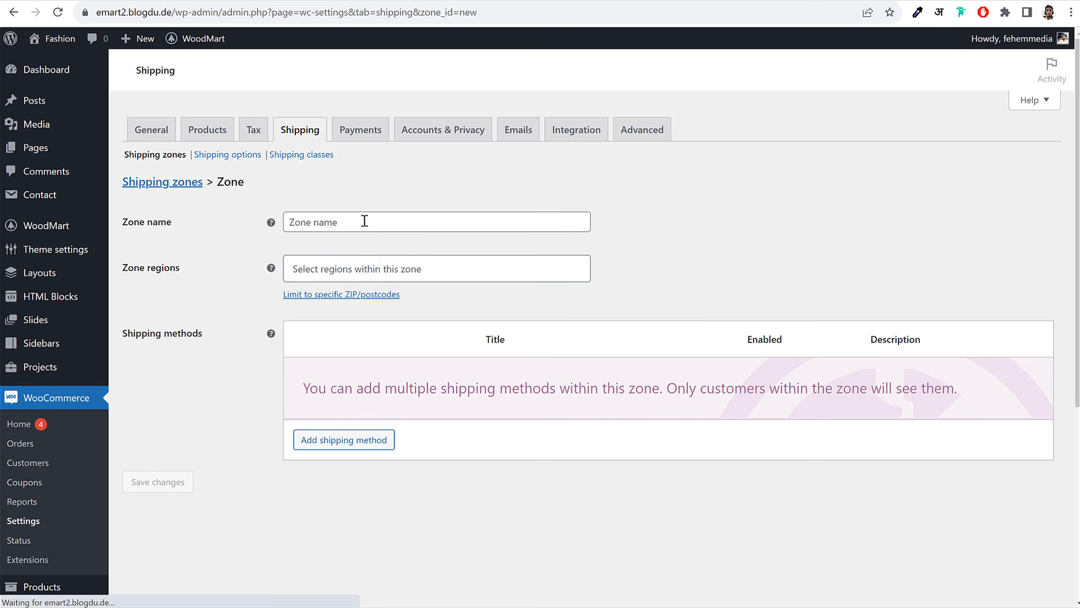
Name the new shipping zone 'Rest of India'
left_click(364, 223)
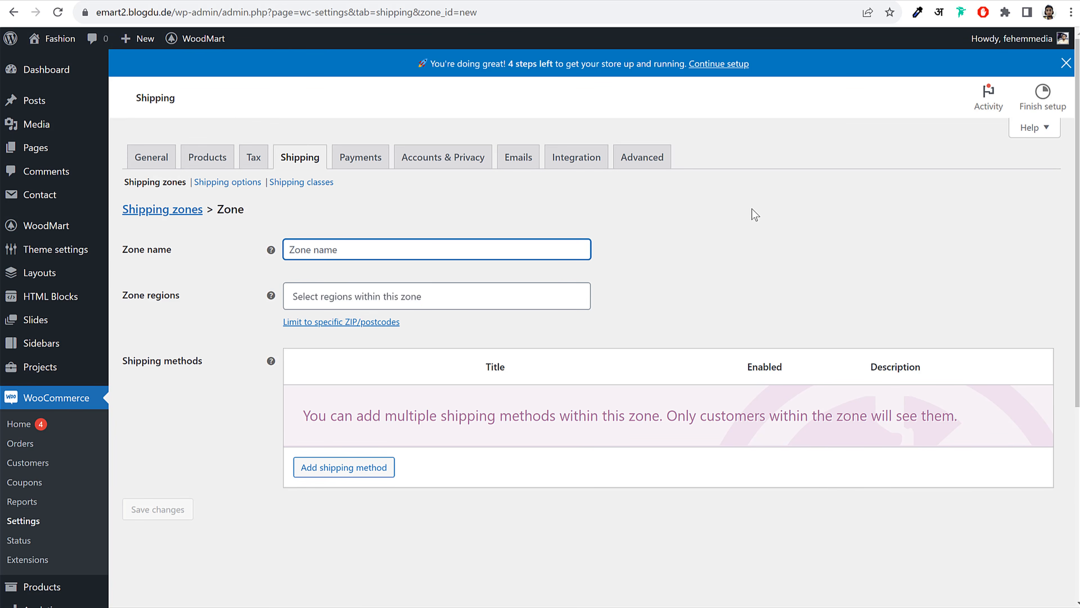
type("Rsest")
key("BackSpace")
key("BackSpace")
key("BackSpace")
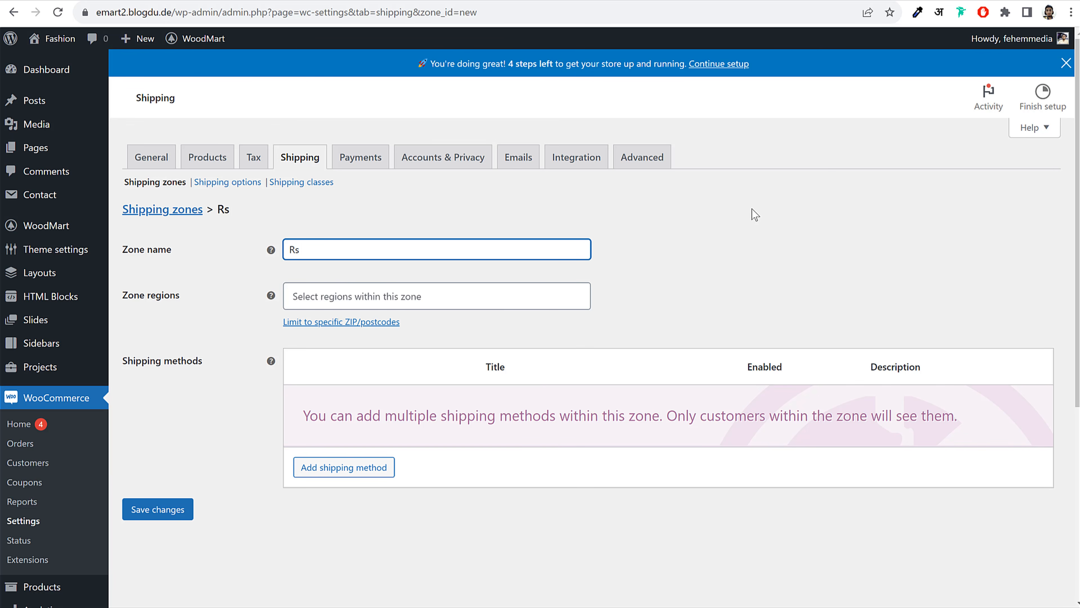
type("st of India")
Add Indian states (Andhra Pradesh, Arunachal Pradesh, Assam, Bihar, Chhattisgarh…) as regions and save the zone
left_click(374, 296)
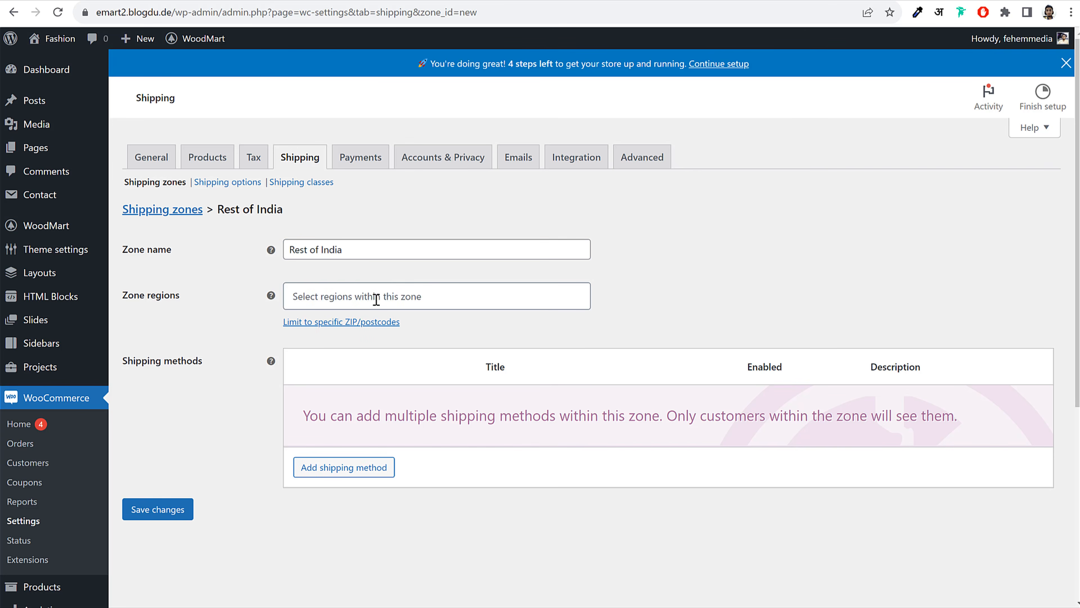
type("india")
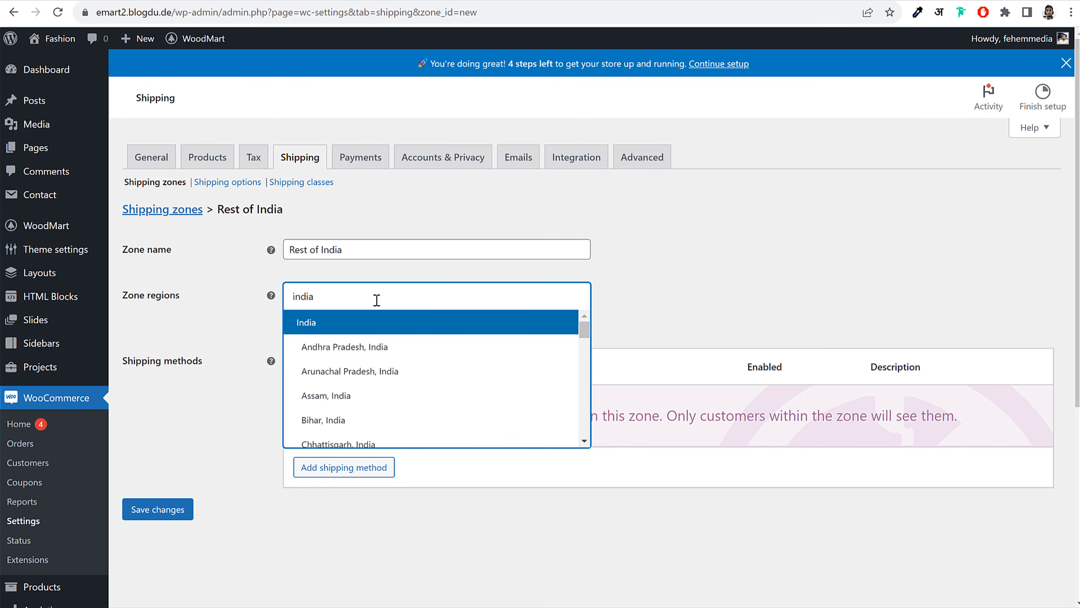
left_click(348, 347)
left_click(350, 371)
left_click(343, 395)
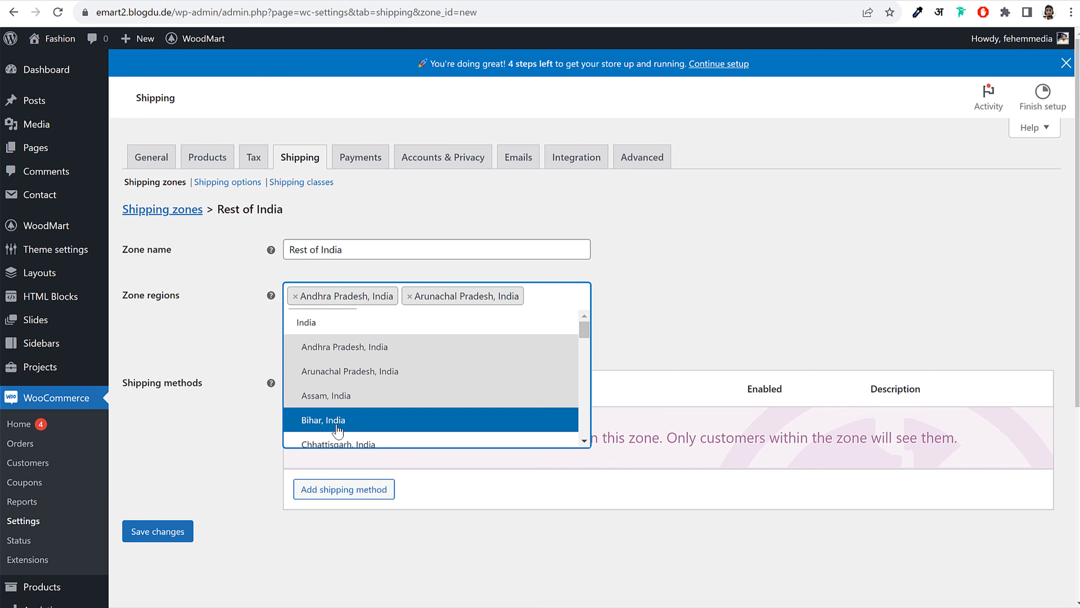
left_click(337, 427)
left_click(332, 442)
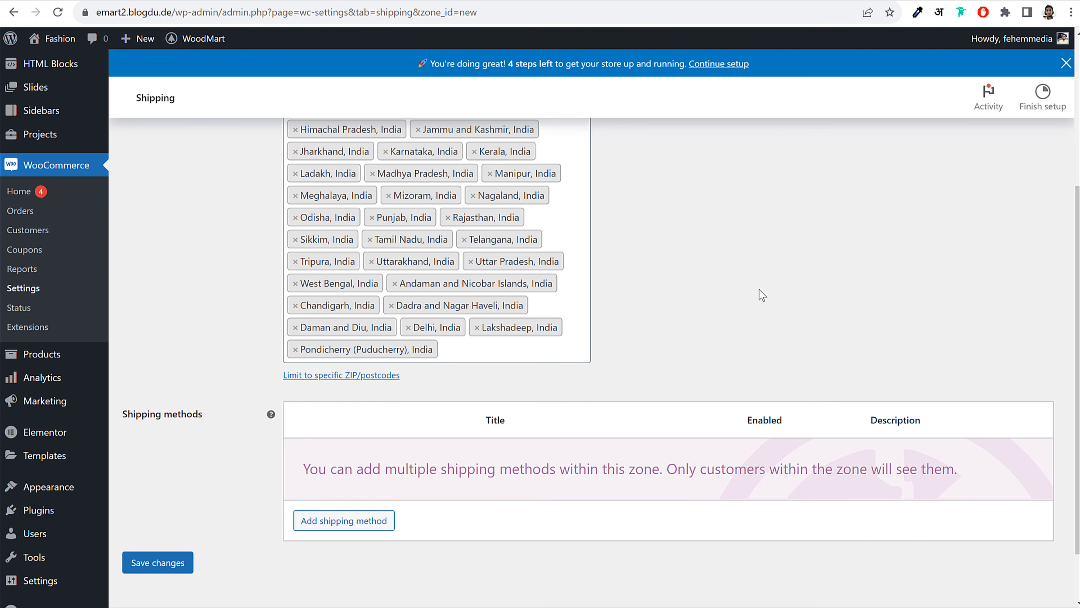
scroll(766, 311, "up", 4)
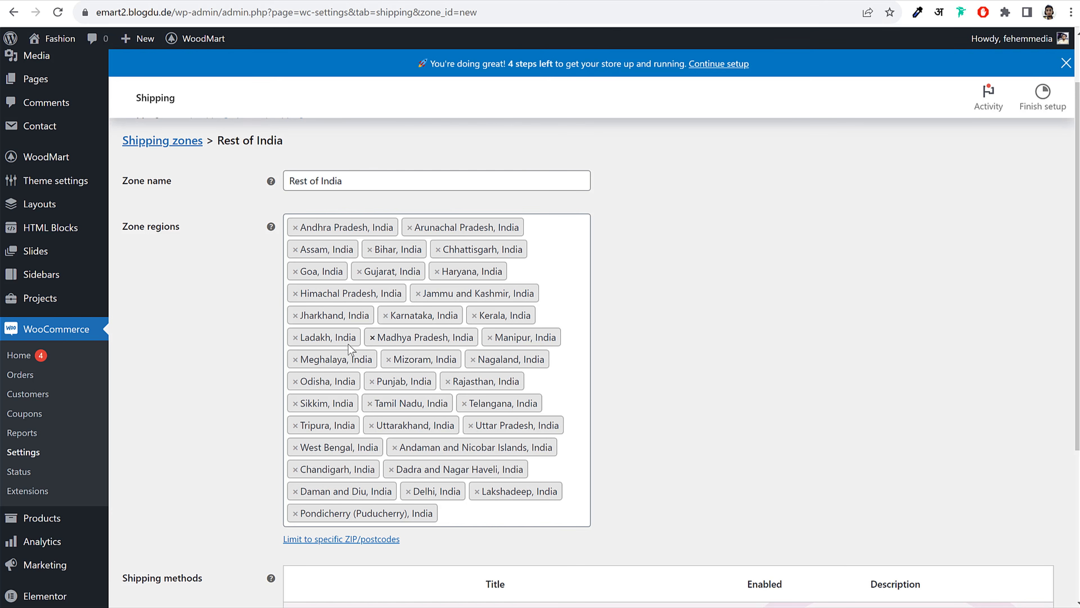
scroll(697, 314, "down", 5)
left_click(163, 498)
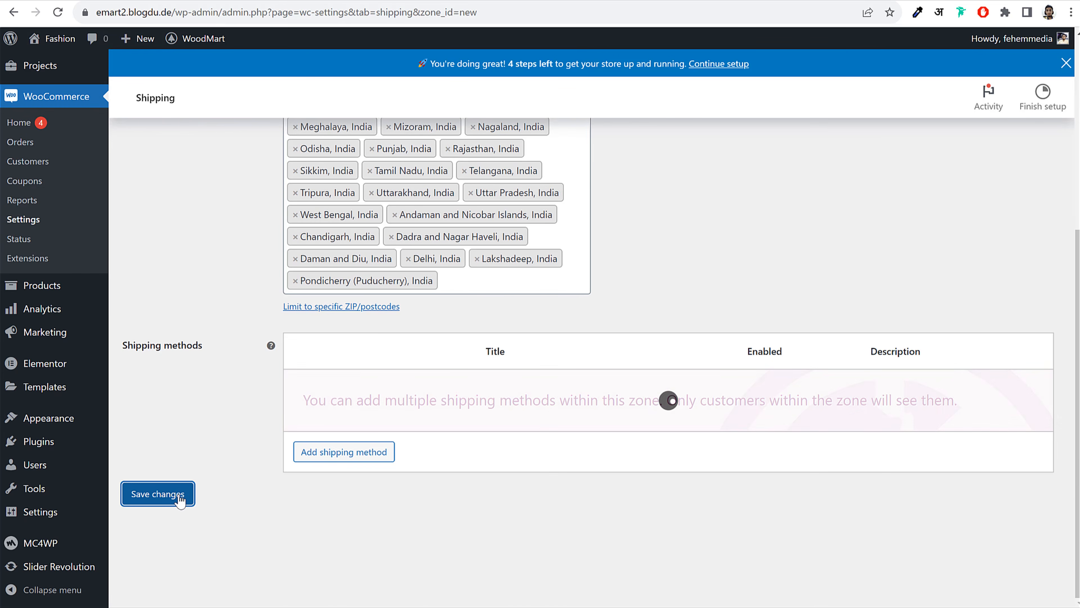
Add a Flat rate method to Rest of India and fill its class costs with 1 * [qty]
left_click(356, 462)
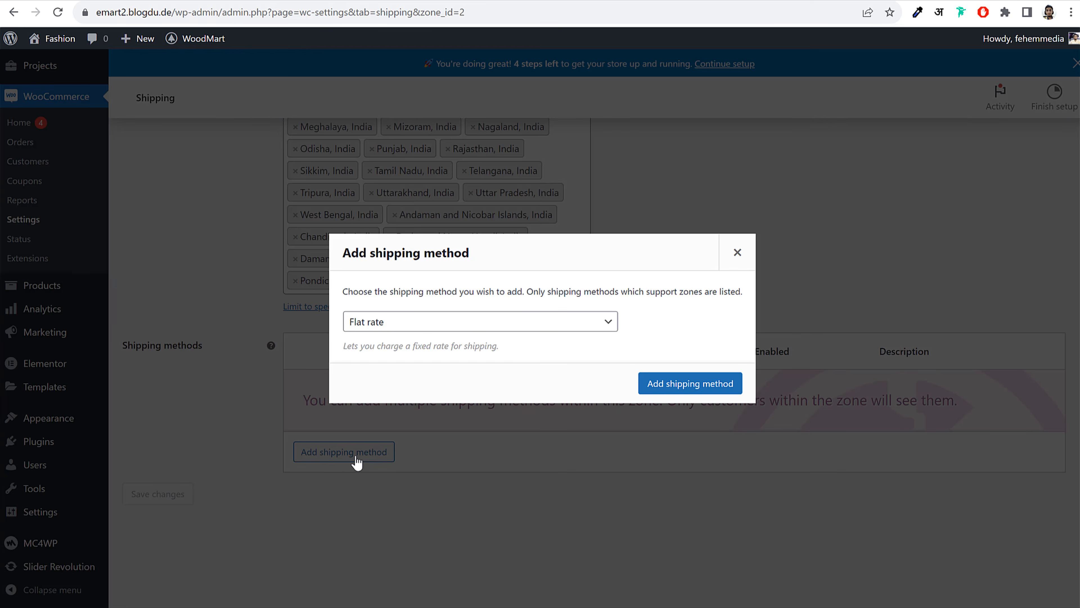
left_click(706, 385)
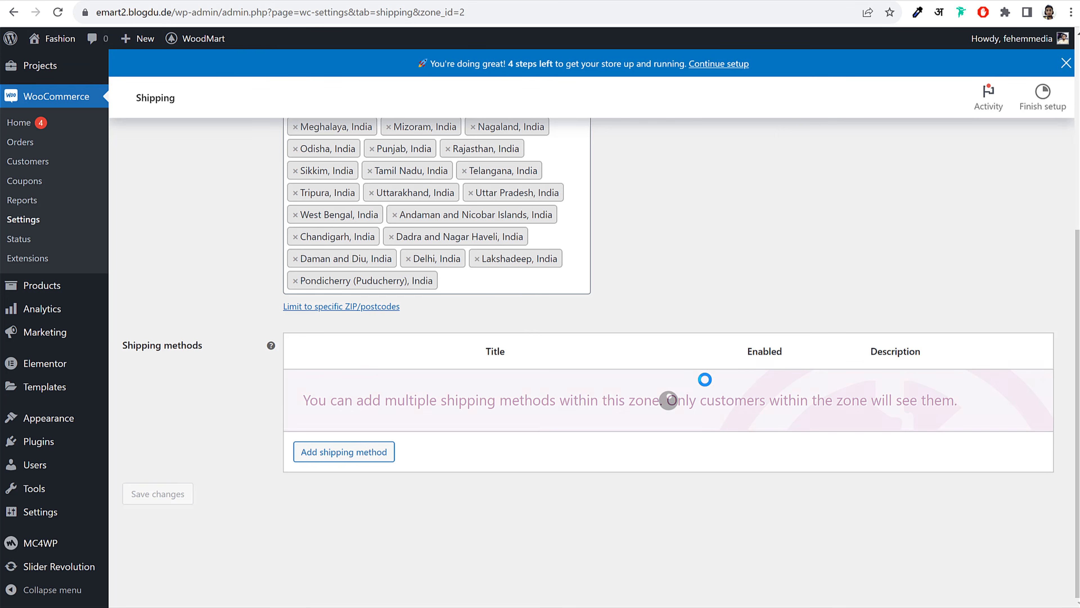
left_click(333, 406)
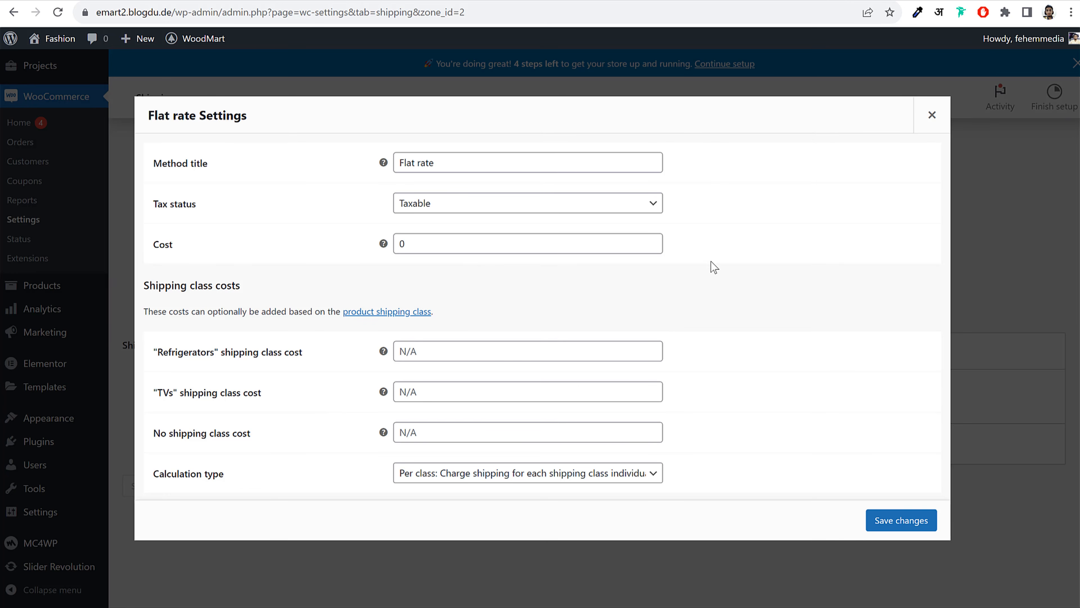
left_click(428, 432)
key("ctrl+v")
left_click(433, 395)
key("ctrl+v")
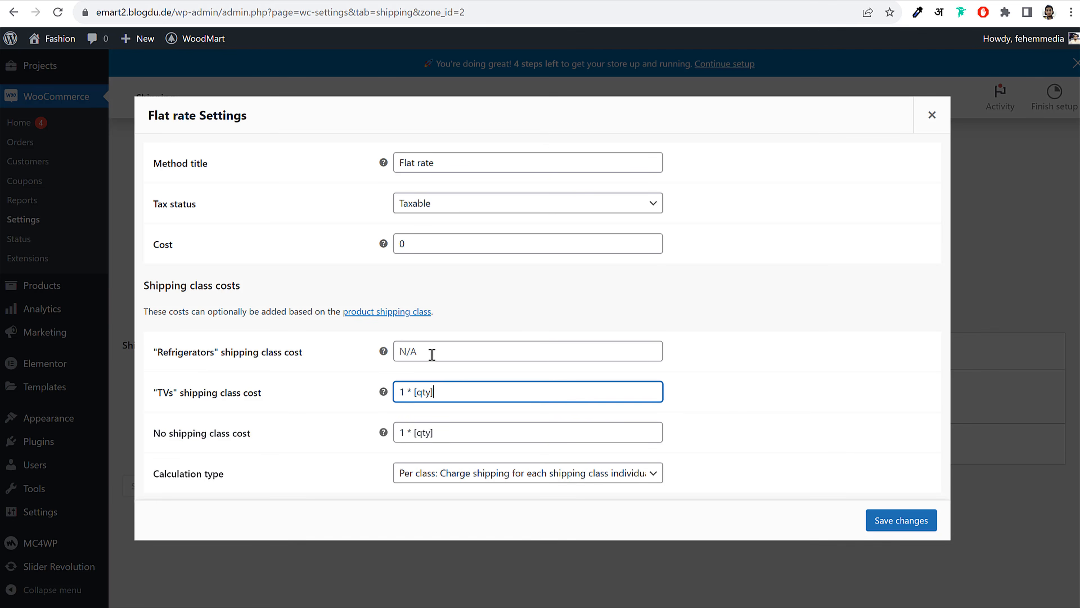
left_click(432, 353)
type("1 * [qty]")
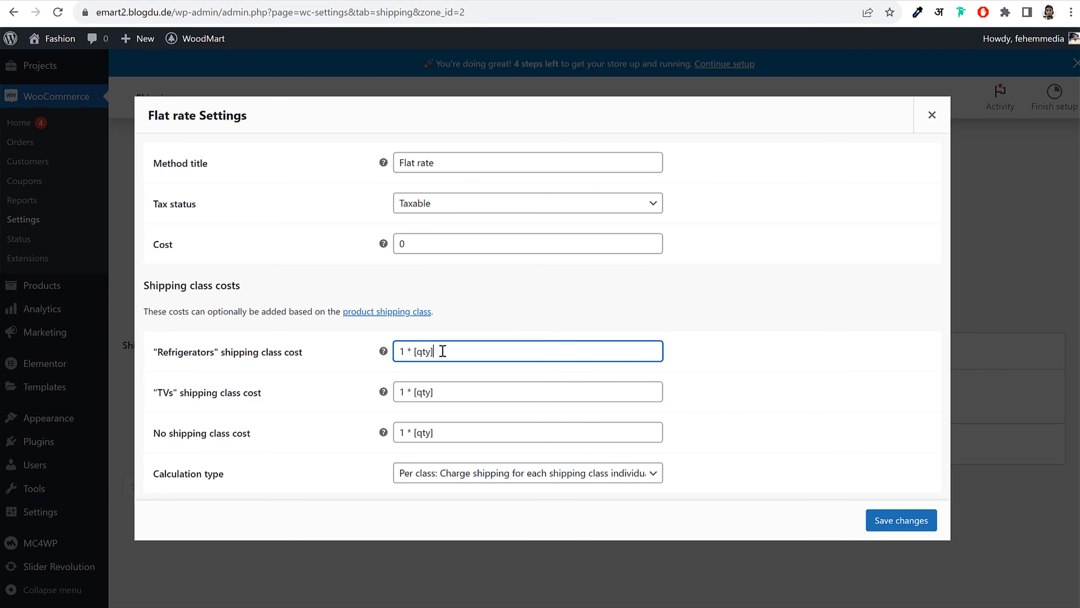
Set the Refrigerators cost to 20 * [qty] and the TVs cost to 10 * [qty]
double_click(403, 358)
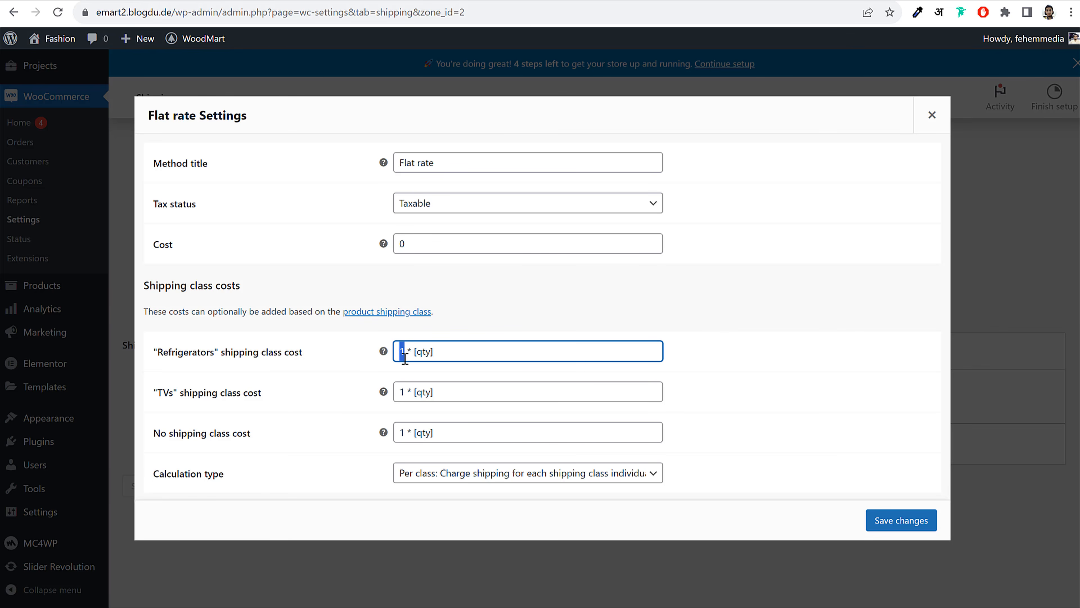
type("220")
key("BackSpace")
key("BackSpace")
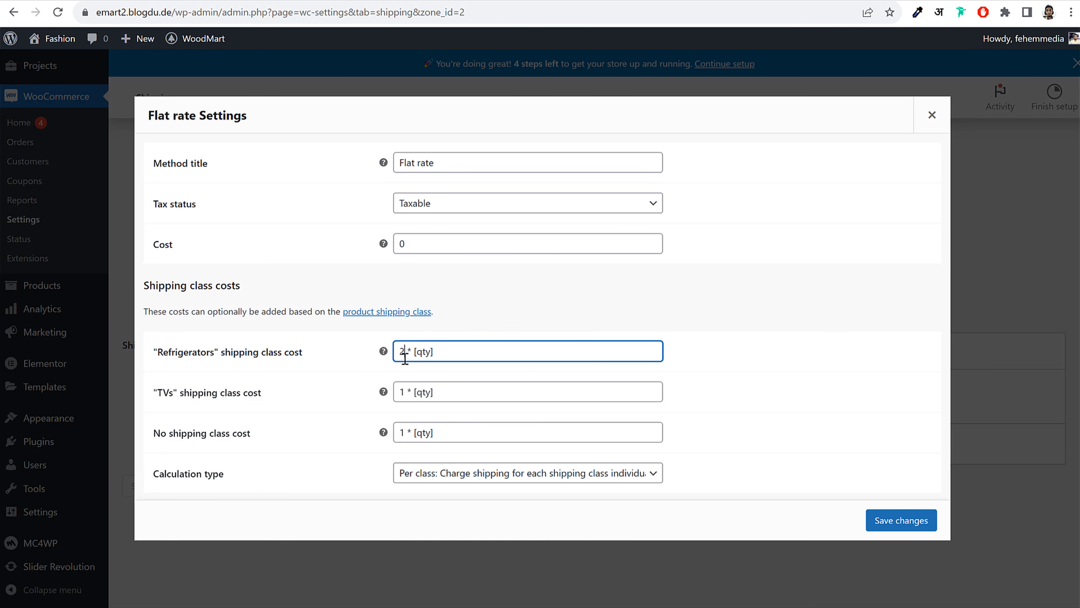
type("0")
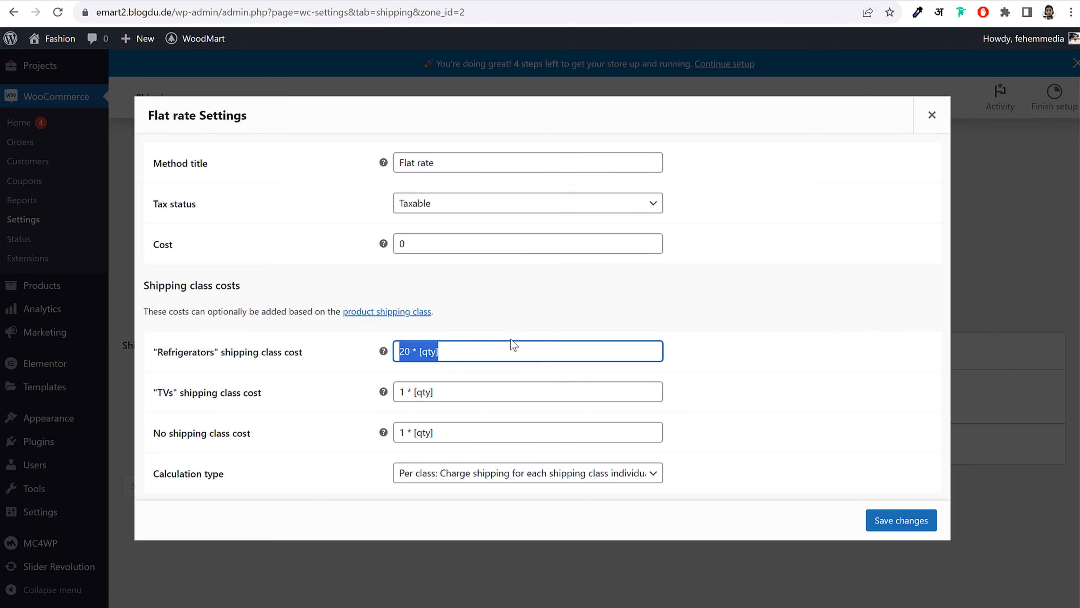
left_click(495, 340)
left_click(456, 382)
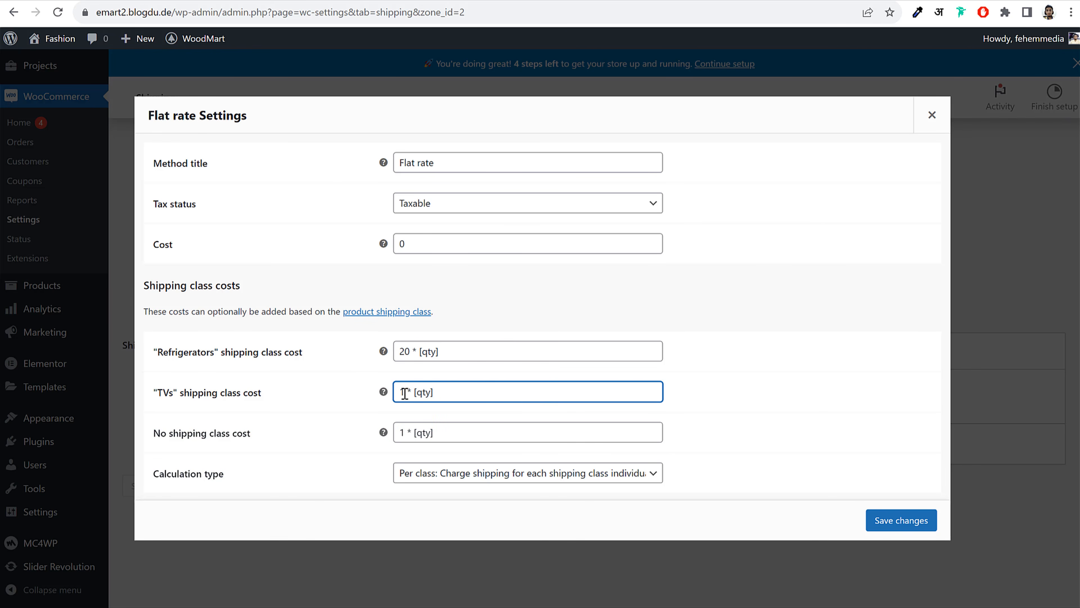
left_click_drag(405, 393, 400, 392)
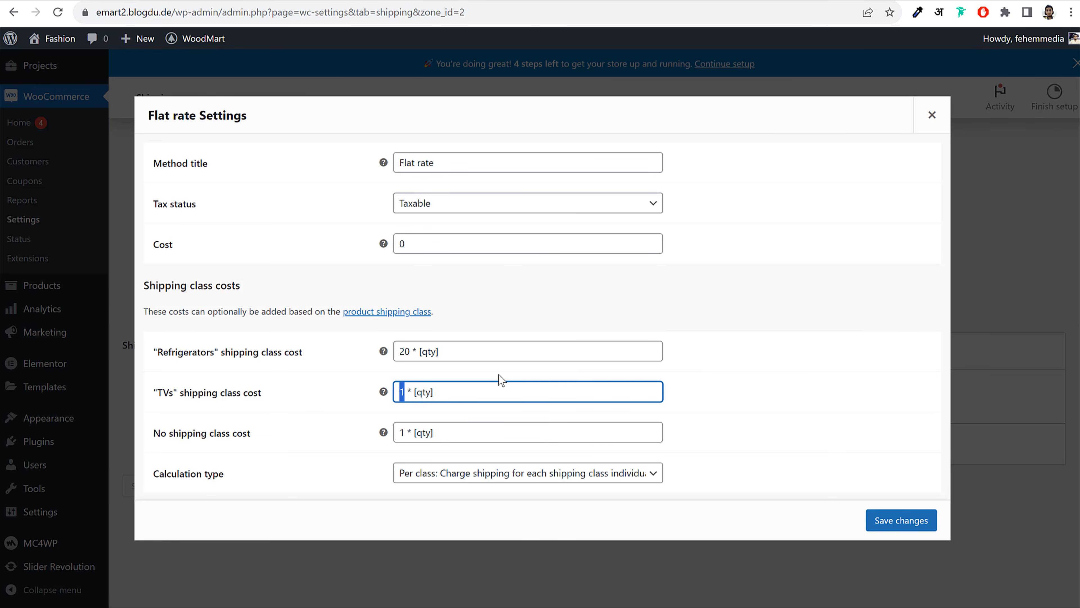
type("10")
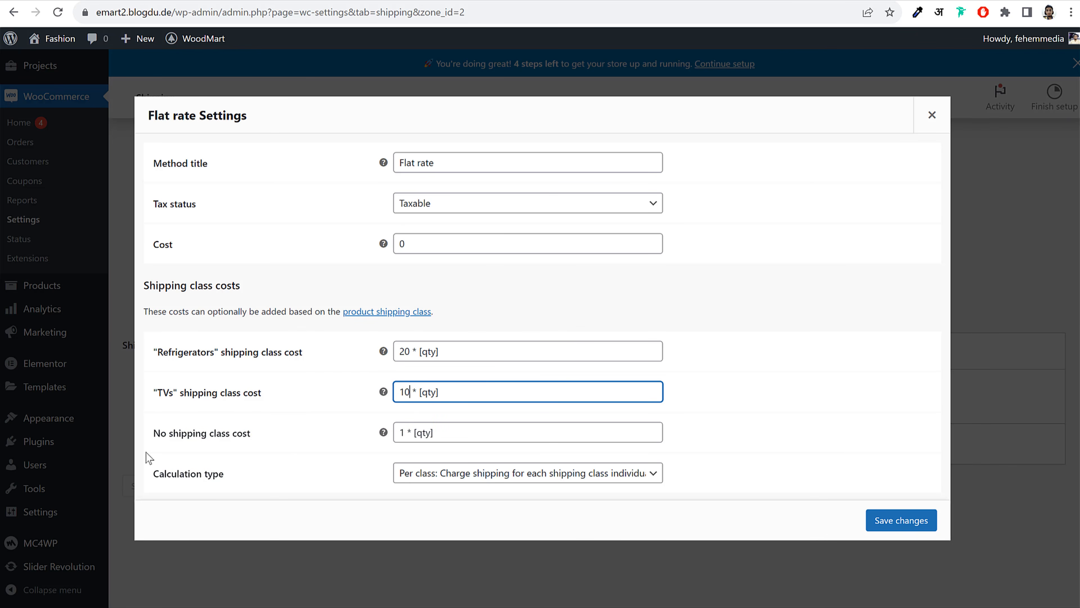
double_click(403, 433)
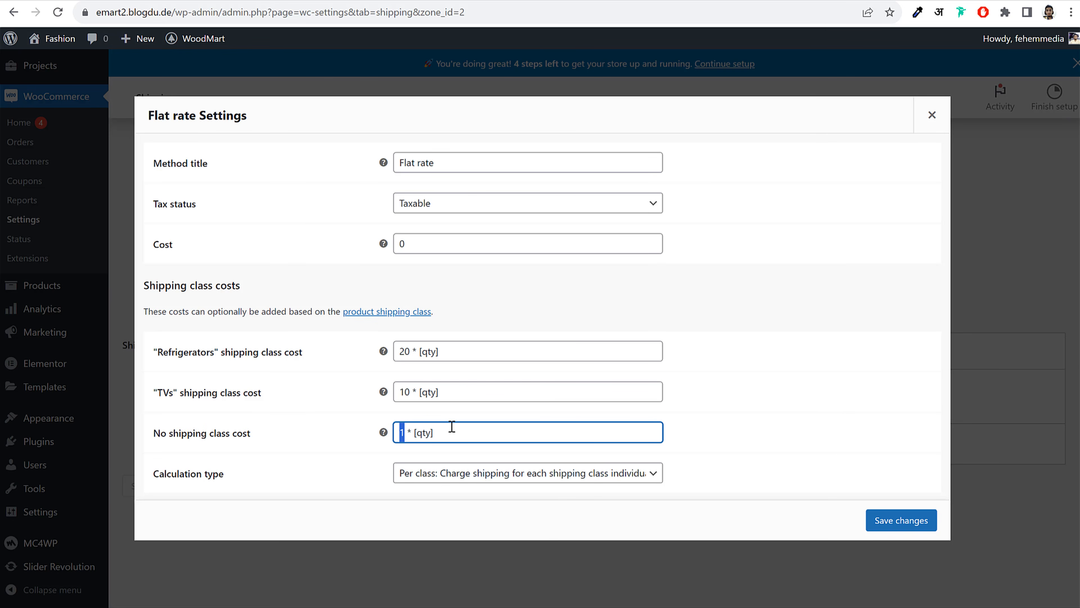
Make the No shipping class cost 2 * [qty], save the Flat rate, and go to Payments settings
type("2")
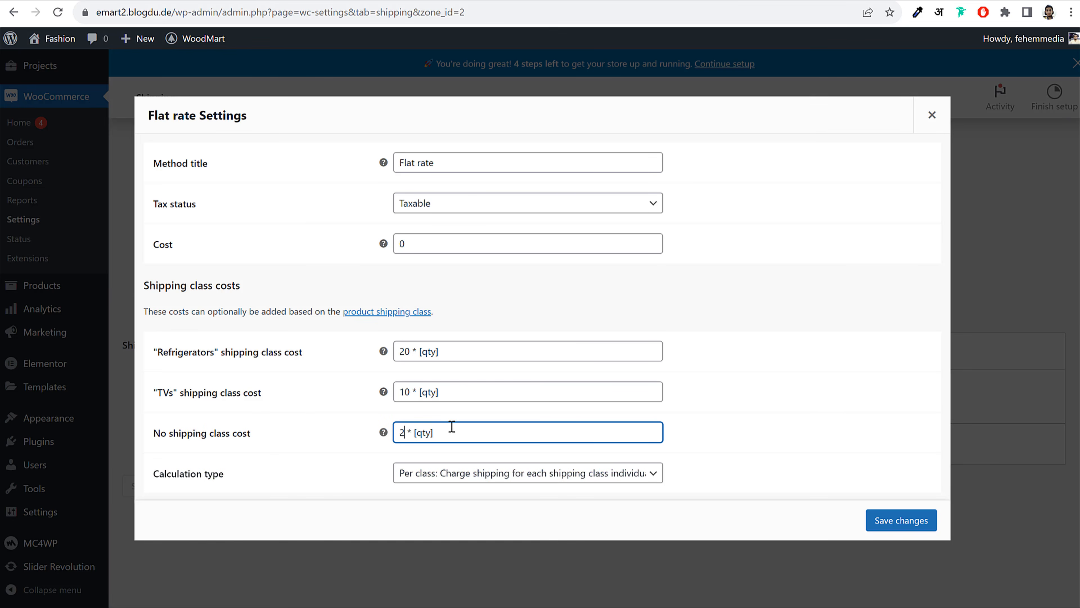
left_click(880, 521)
scroll(893, 510, "up", 7)
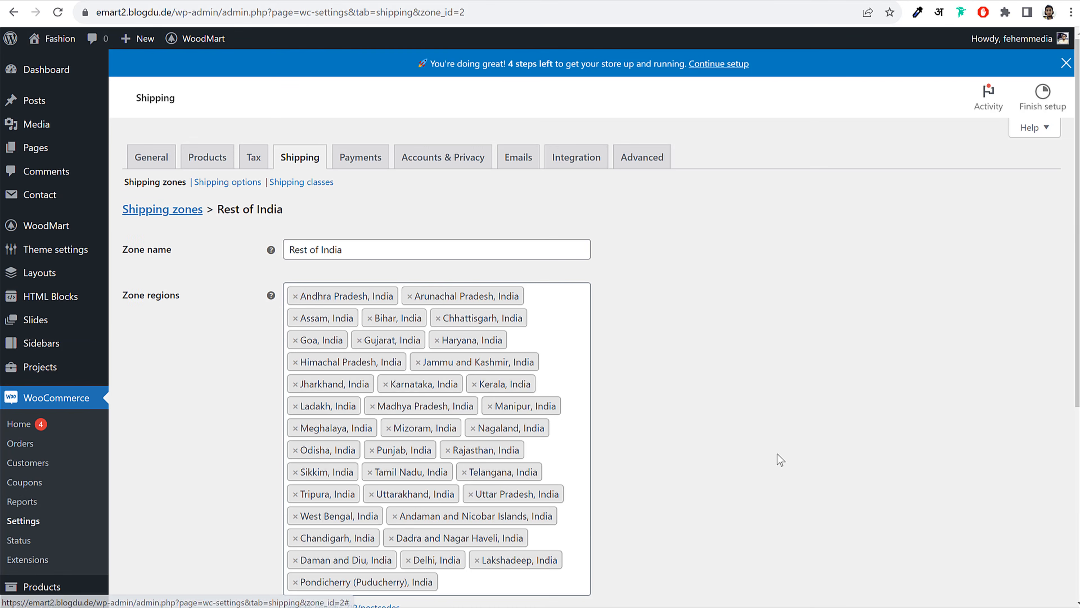
left_click(170, 215)
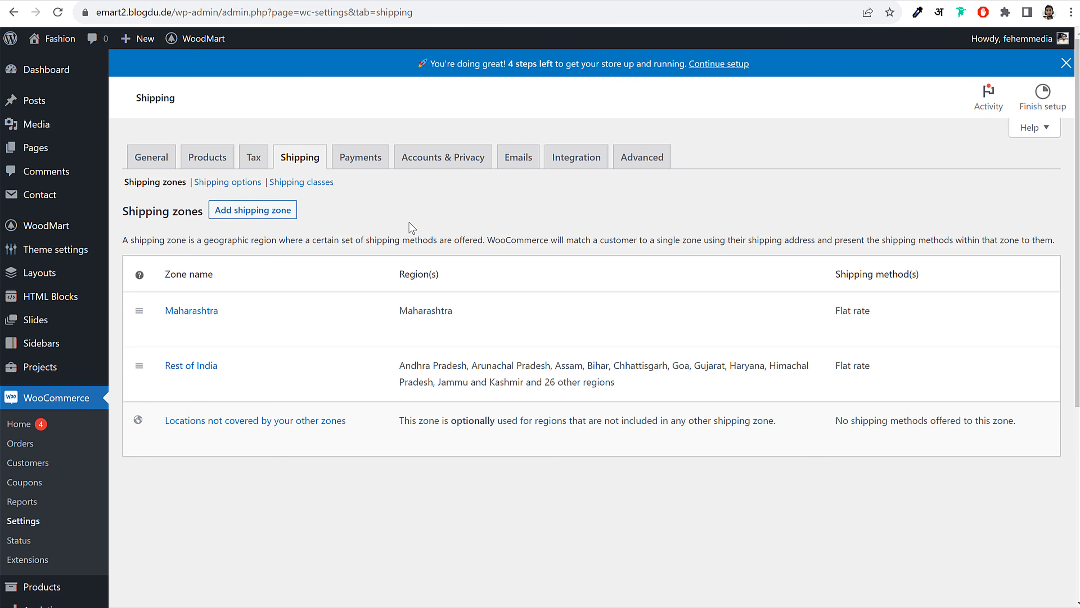
left_click(371, 166)
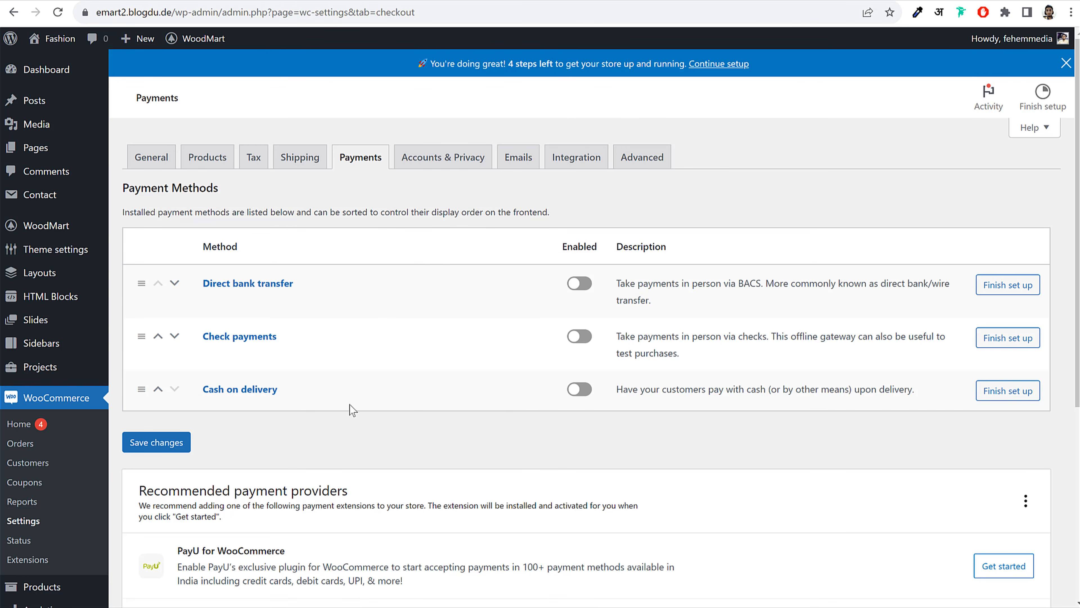
Switch on Cash on delivery, save the payment settings, and bring up the Plugins page
left_click(581, 389)
left_click(172, 443)
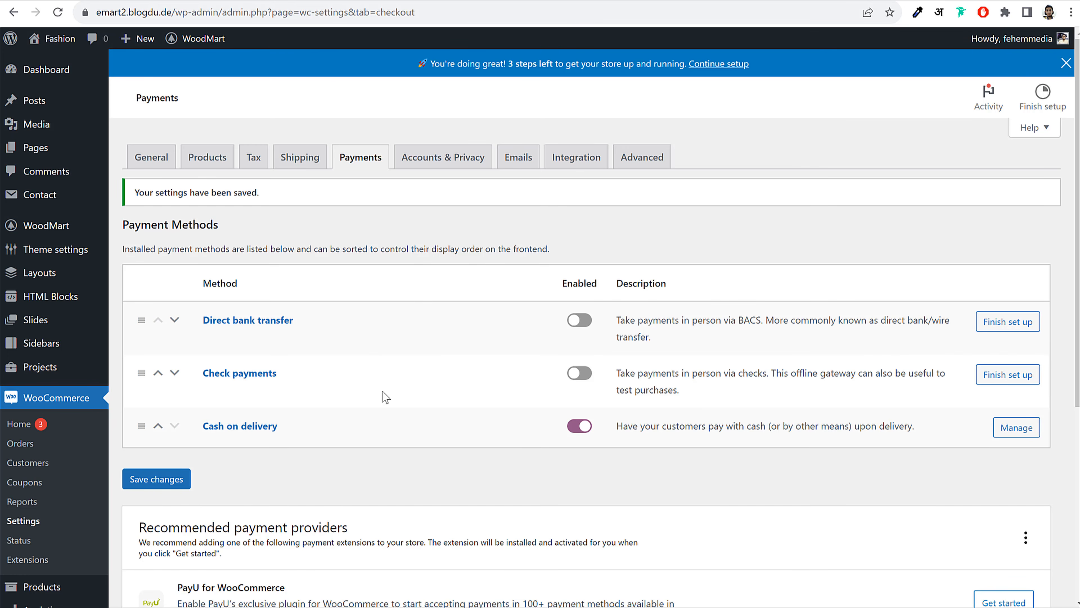
scroll(383, 396, "down", 7)
right_click(68, 452)
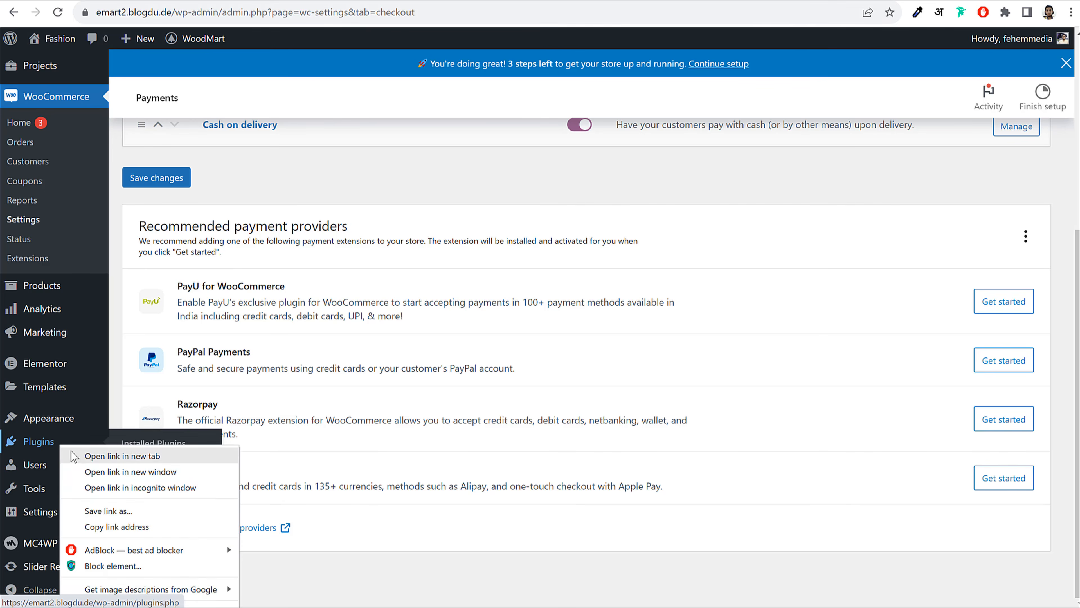
key("Escape")
scroll(299, 207, "up", 7)
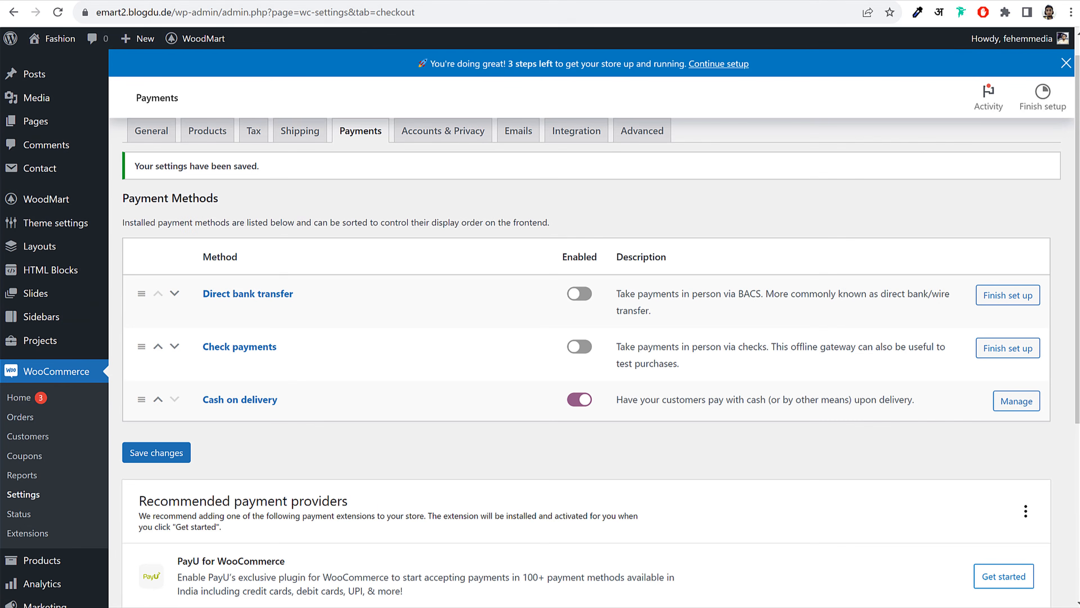
key("ctrl+Tab")
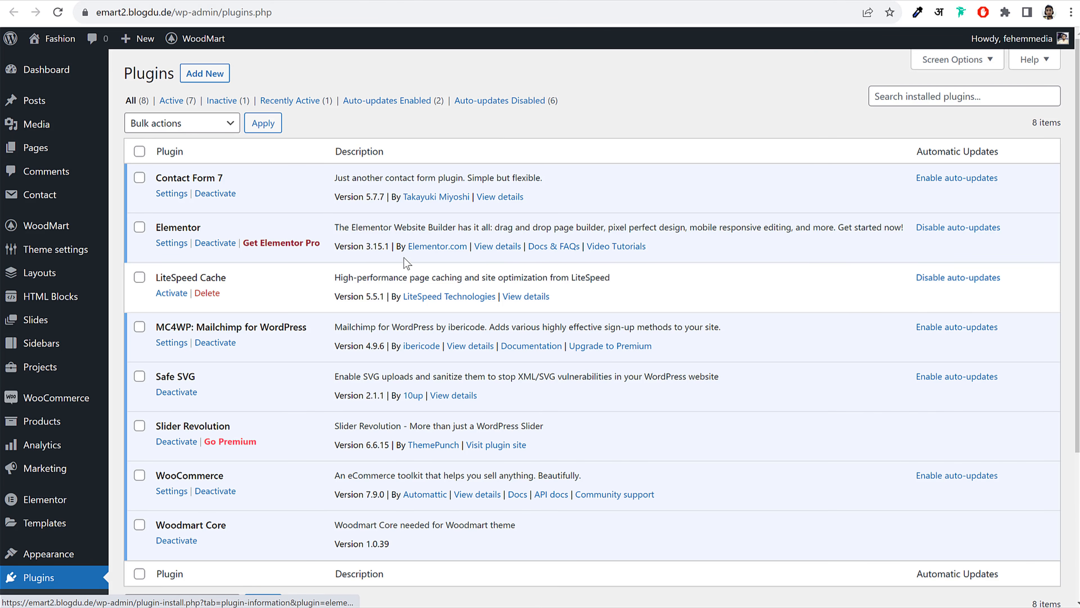
Deactivate Slider Revolution and go to the Add Plugins page
left_click(178, 443)
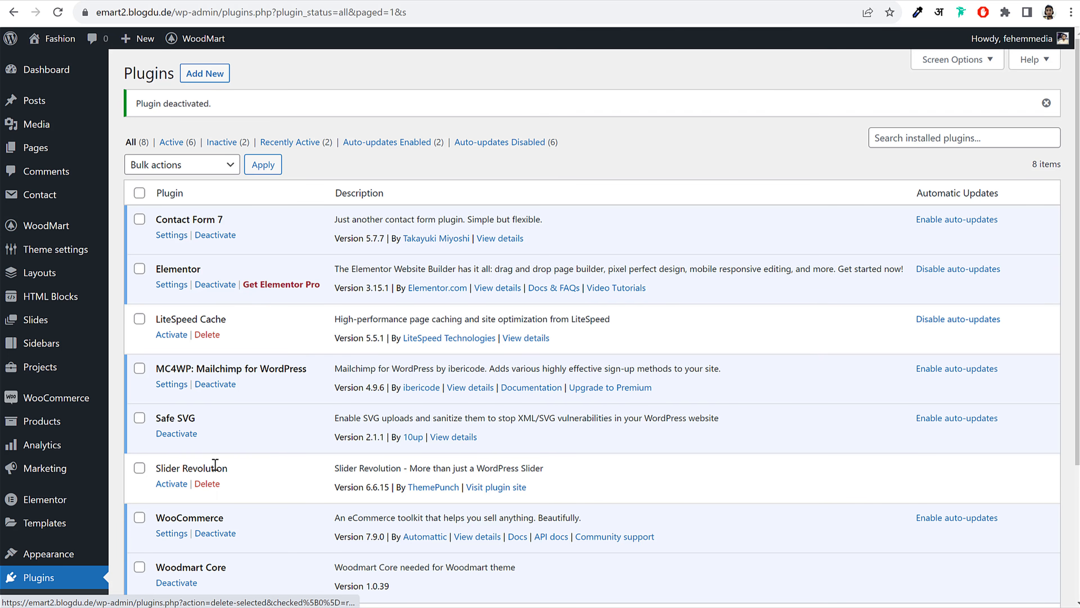
left_click(205, 74)
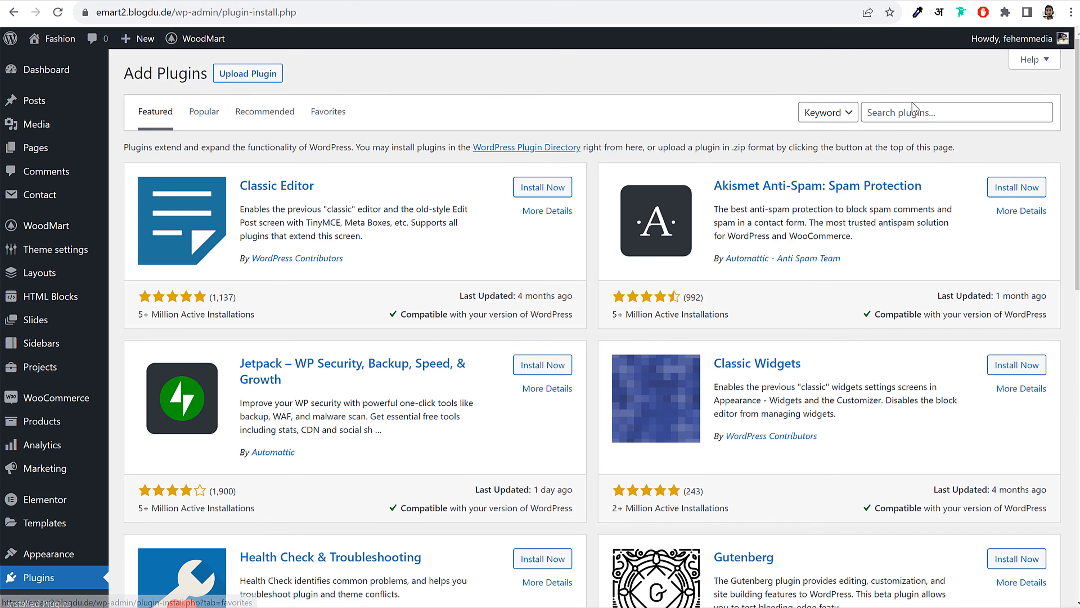
Search the plugin directory for 'paypal' and find Payment Plugins for PayPal WooCommerce
left_click(923, 112)
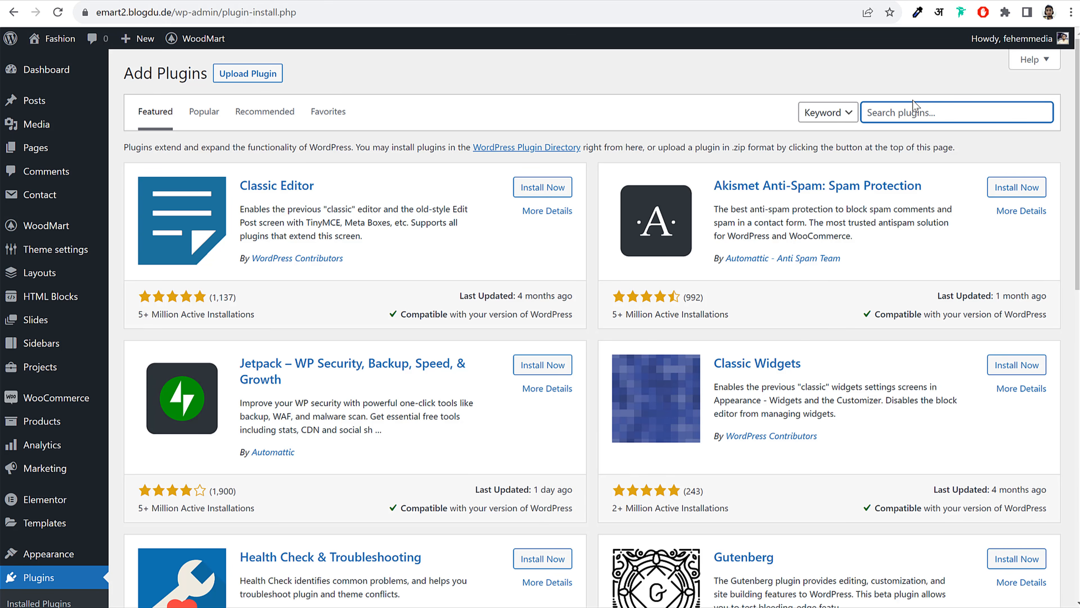
type("paypal")
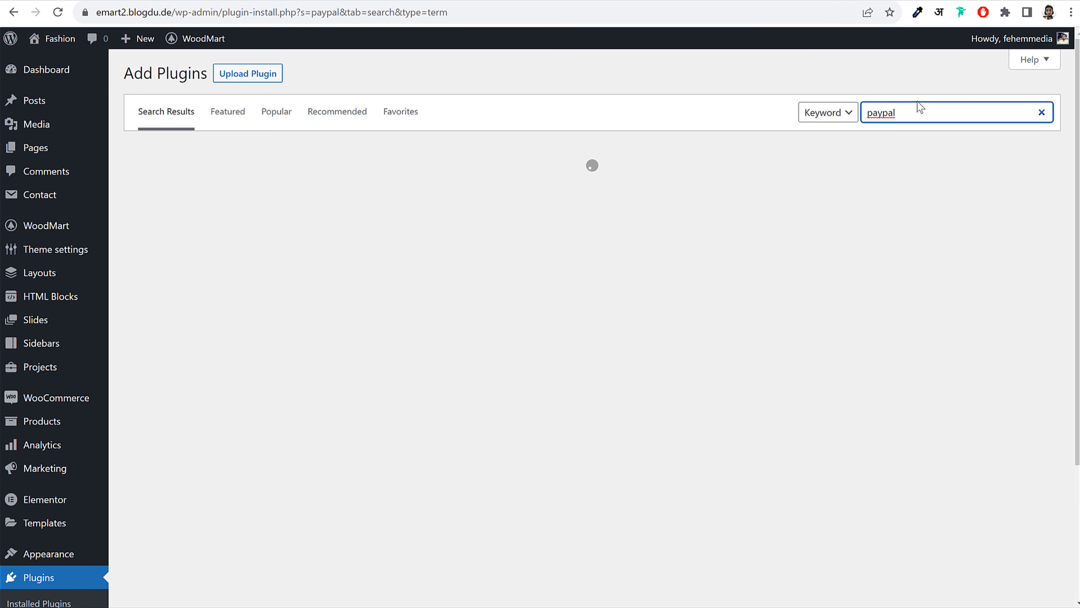
scroll(713, 324, "down", 20)
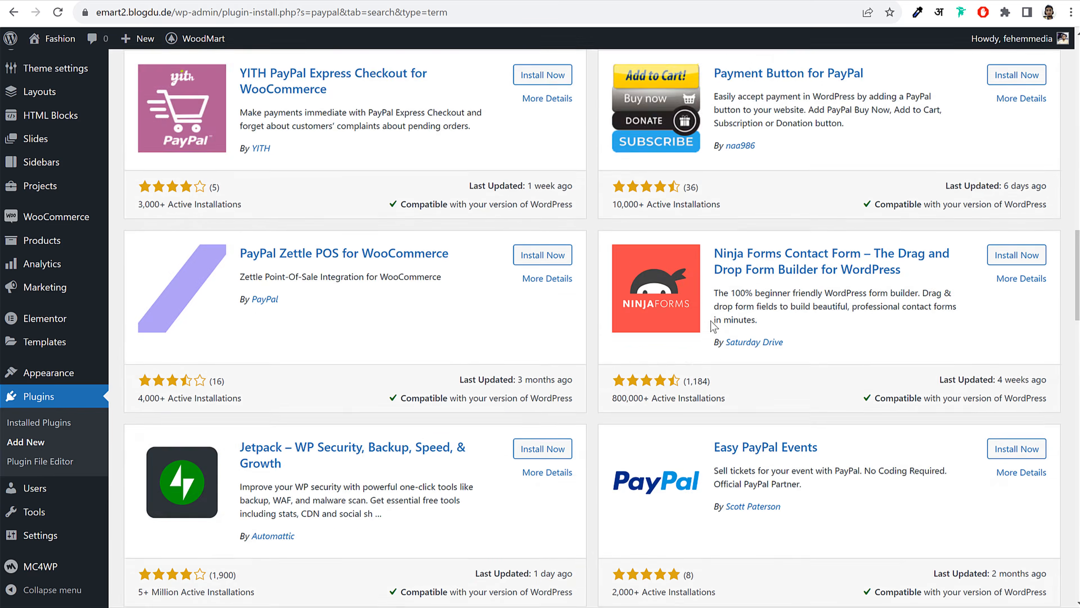
scroll(713, 327, "up", 20)
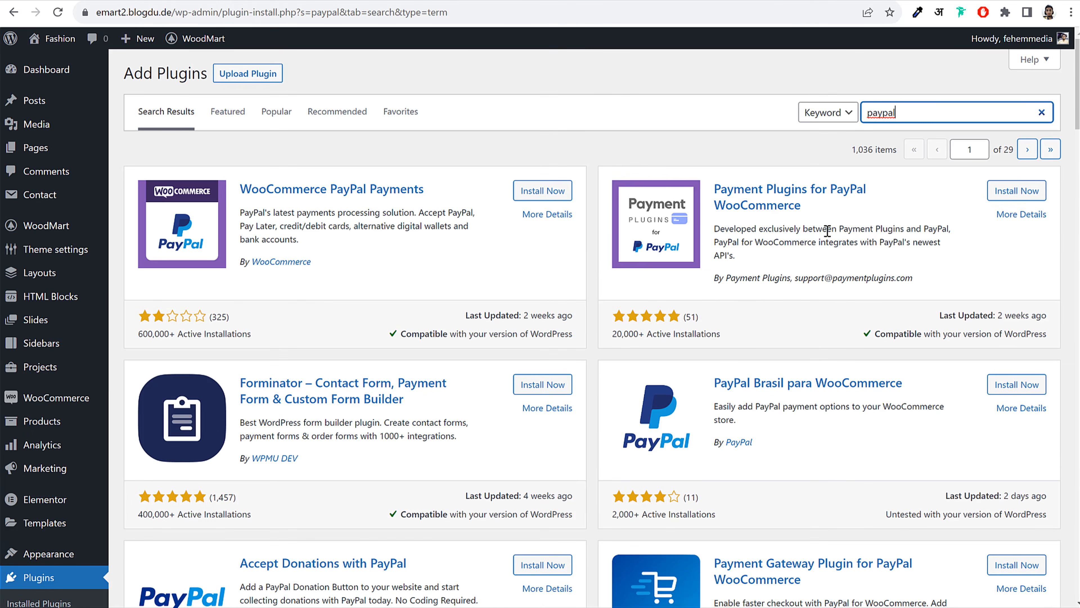
left_click(723, 189)
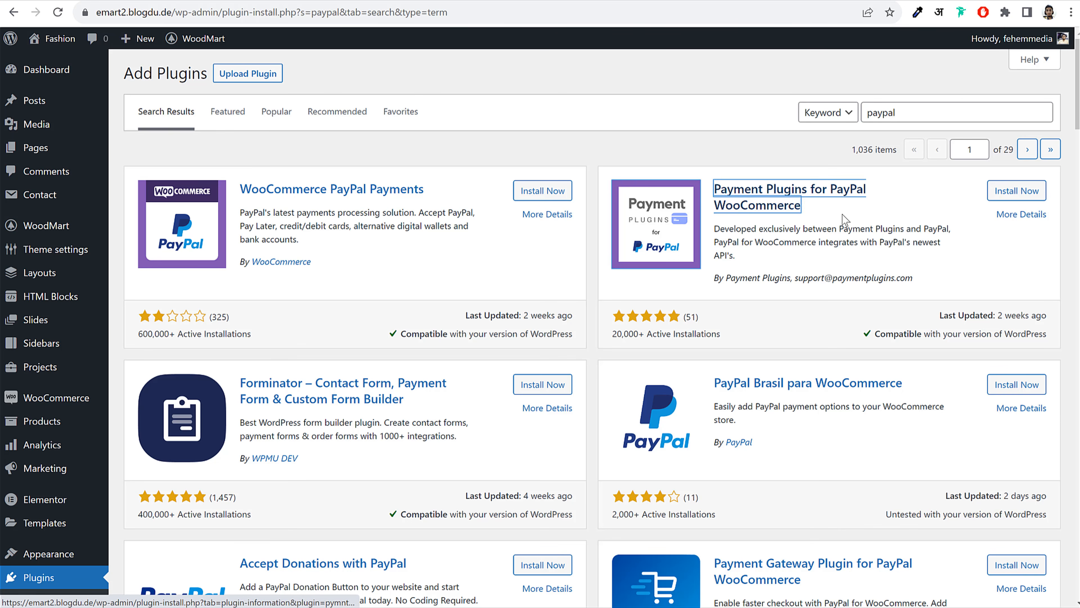
left_click_drag(842, 215, 724, 186)
left_click(878, 210)
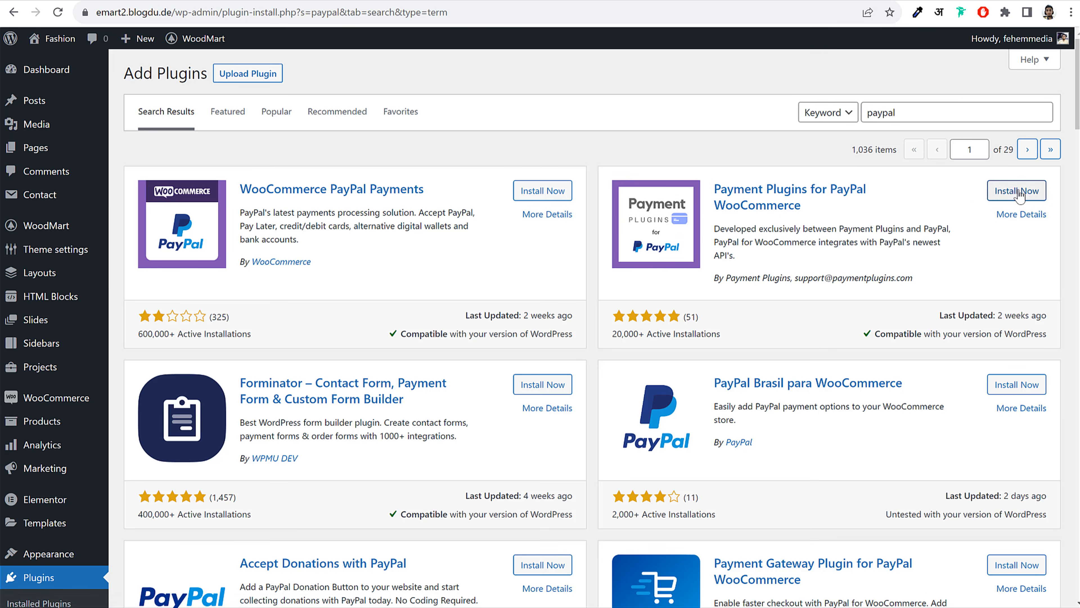
Install Payment Plugins for PayPal WooCommerce, comparing it with WooCommerce PayPal Payments
left_click(1017, 190)
left_click_drag(724, 278, 799, 278)
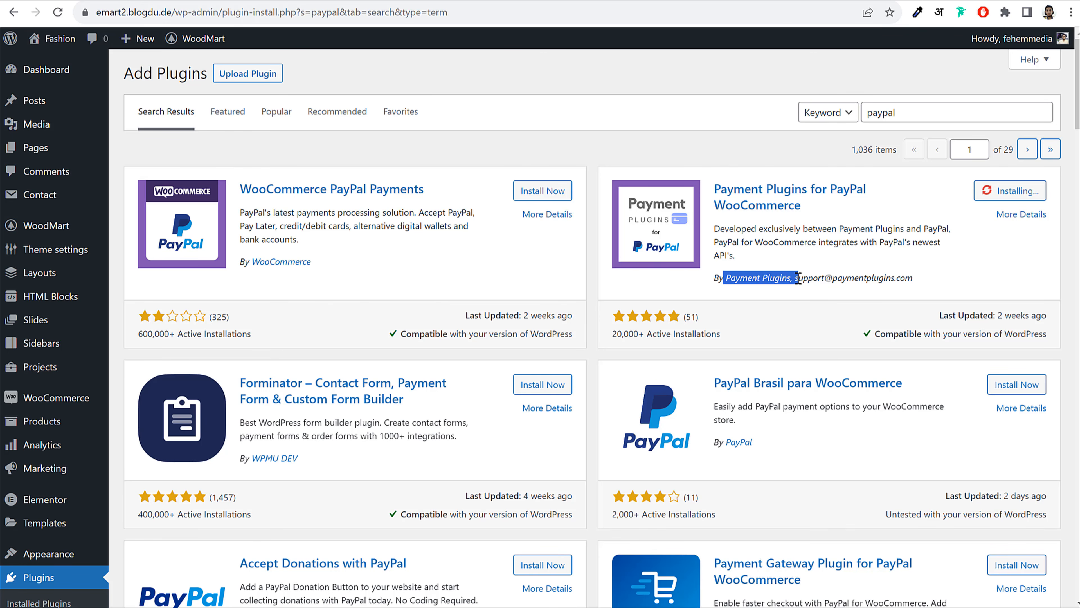
left_click(448, 263)
left_click_drag(447, 188, 241, 189)
left_click_drag(337, 264, 242, 258)
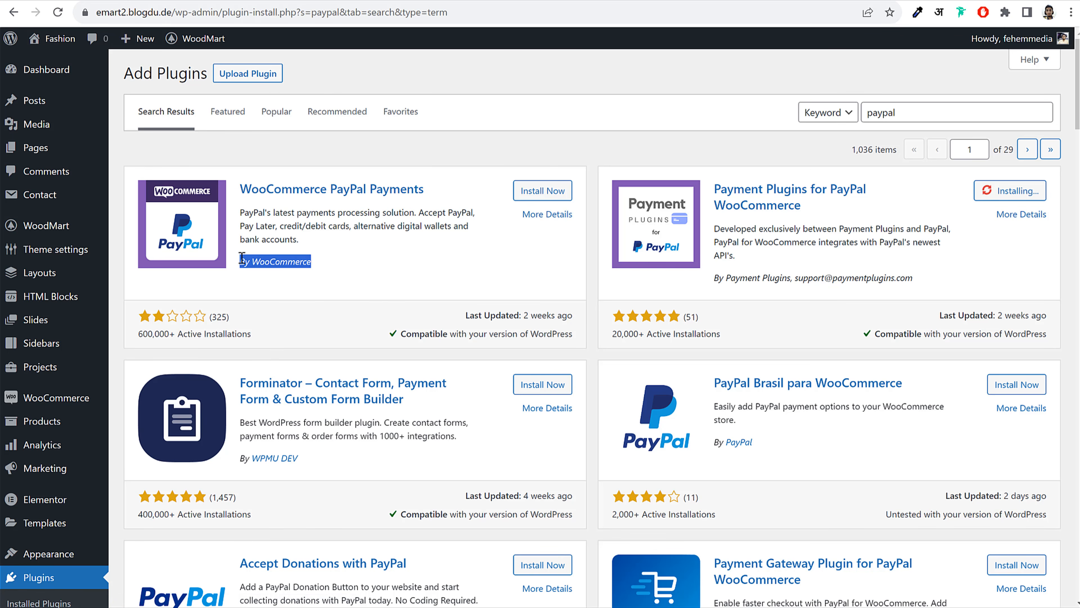
left_click(292, 222)
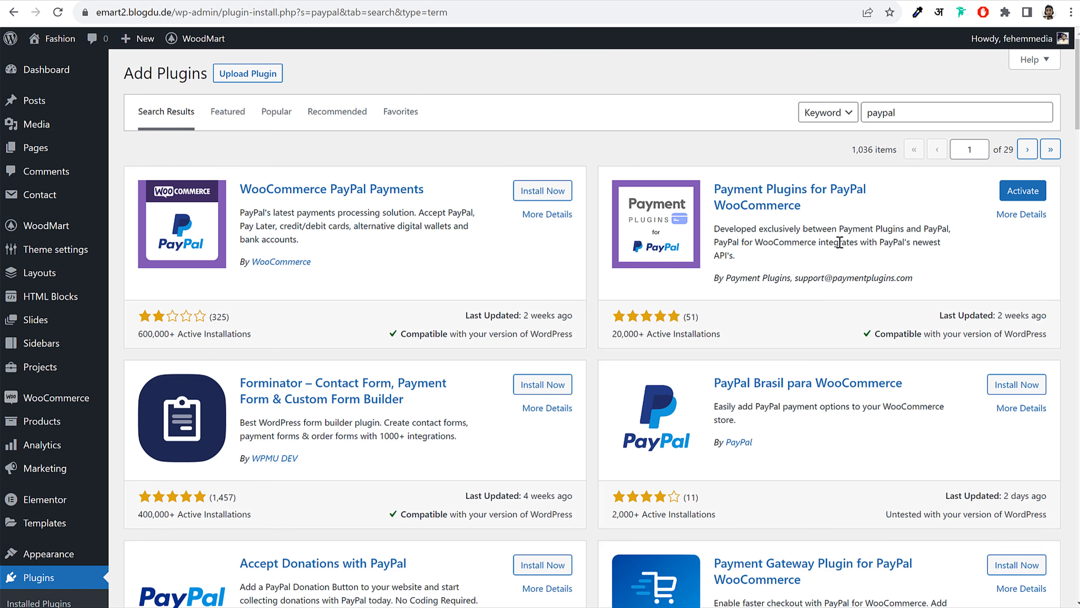
left_click_drag(716, 189, 827, 207)
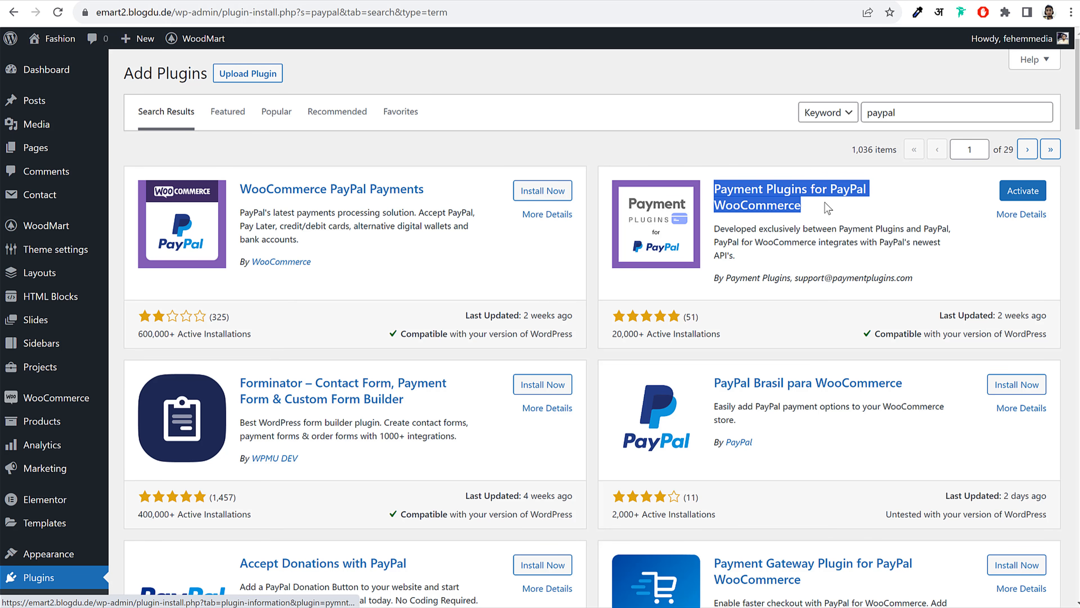
left_click(878, 238)
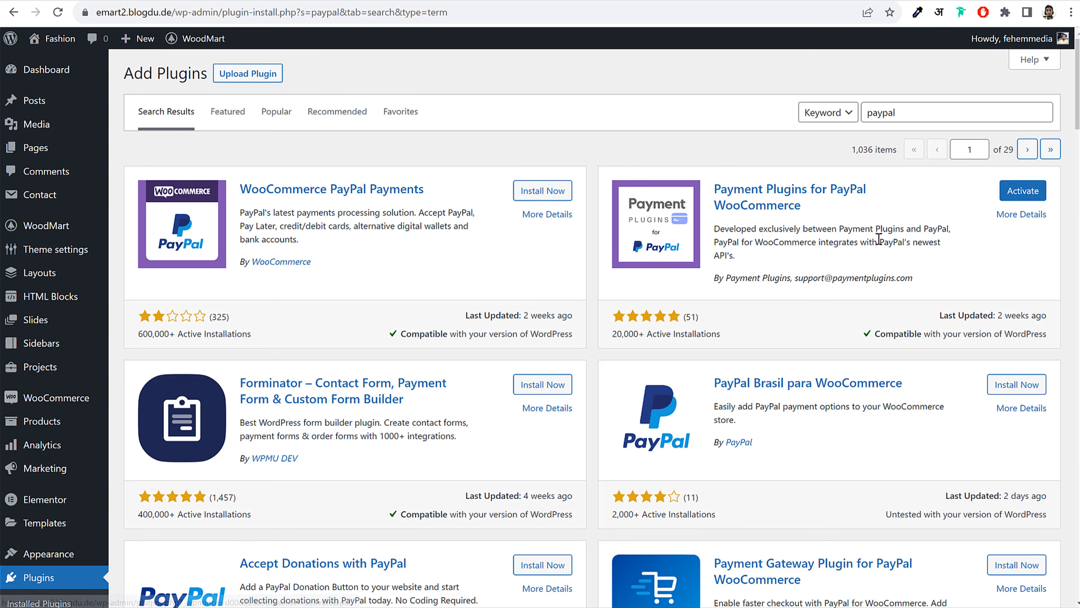
Replace the search with 'stripe' and install Payment Plugins for Stripe WooCommerce
double_click(939, 112)
type("stripe")
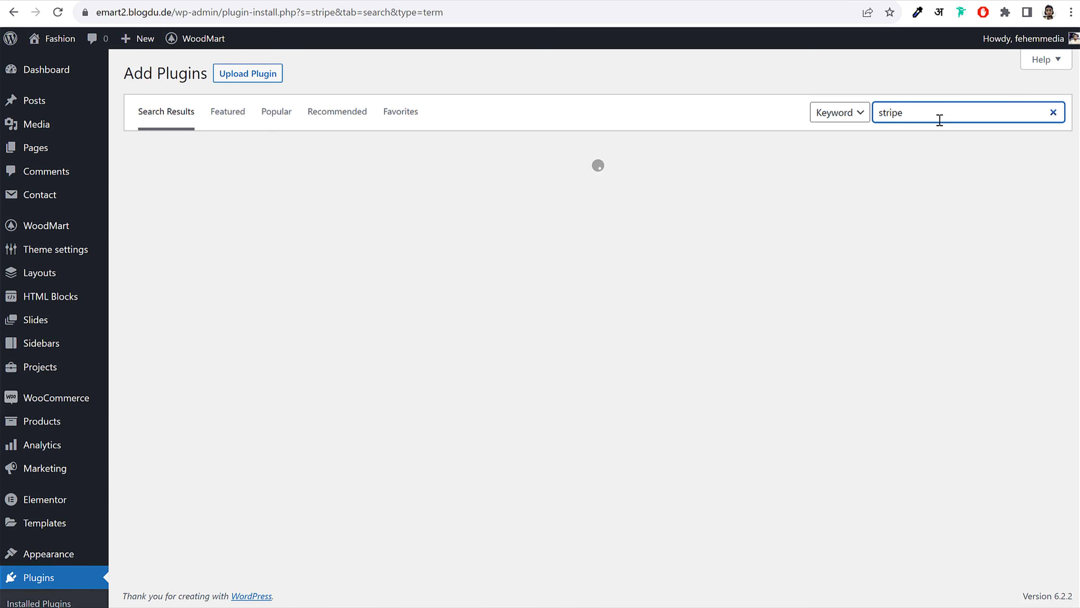
left_click_drag(938, 116, 872, 121)
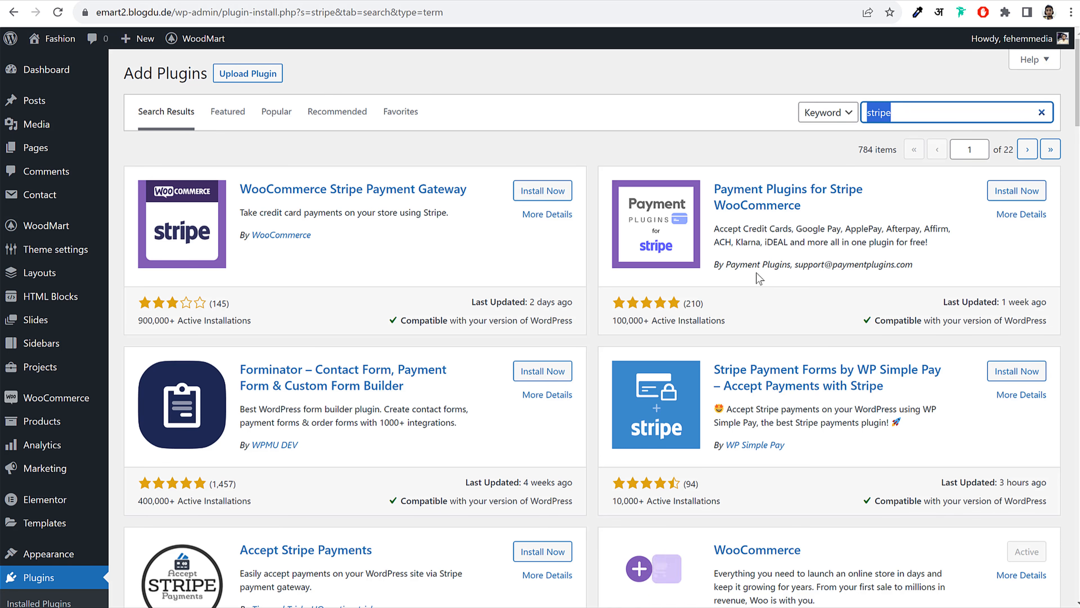
left_click_drag(719, 192, 824, 201)
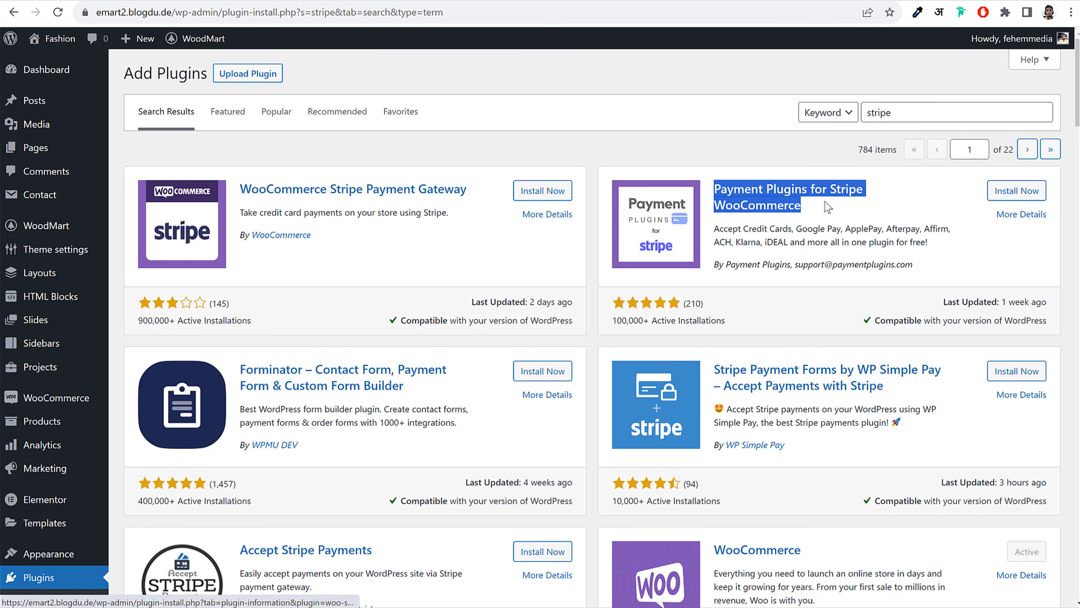
left_click(1037, 197)
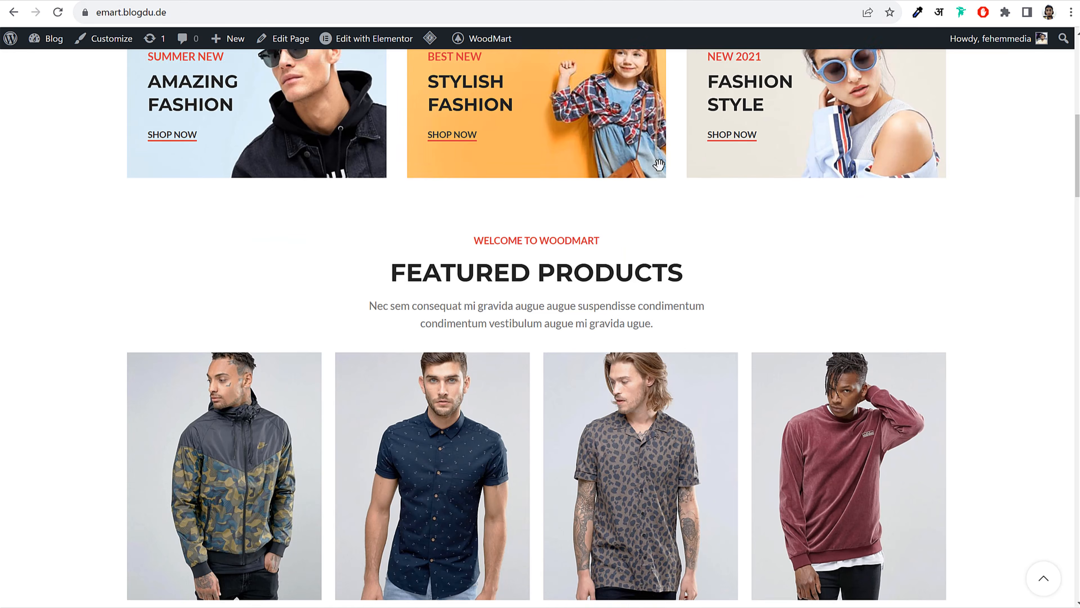
scroll(658, 164, "up", 8)
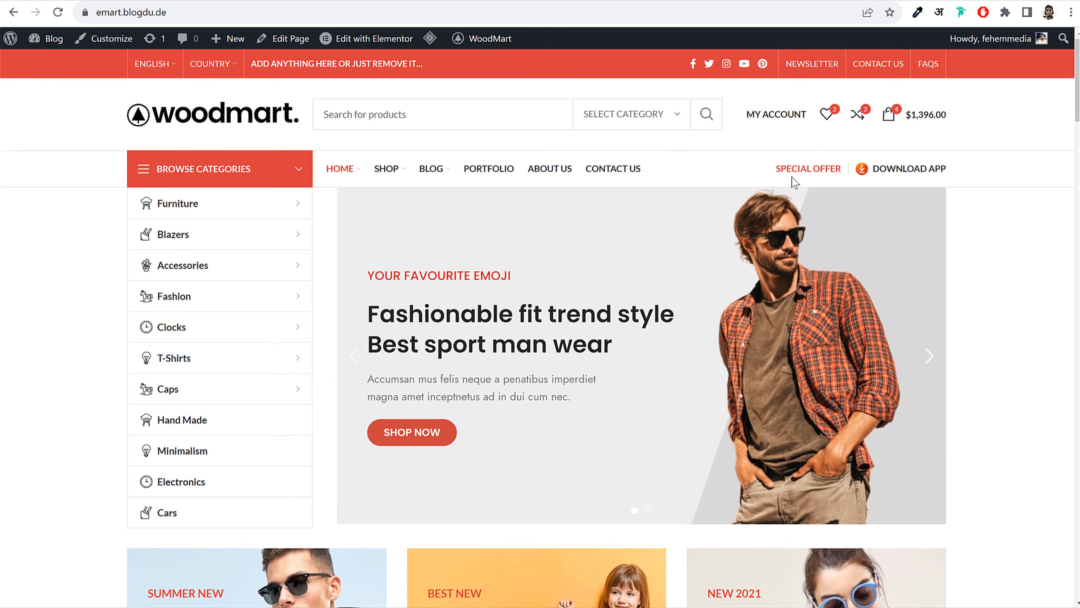
Open the storefront cart and proceed to the checkout page
left_click(898, 113)
left_click(964, 585)
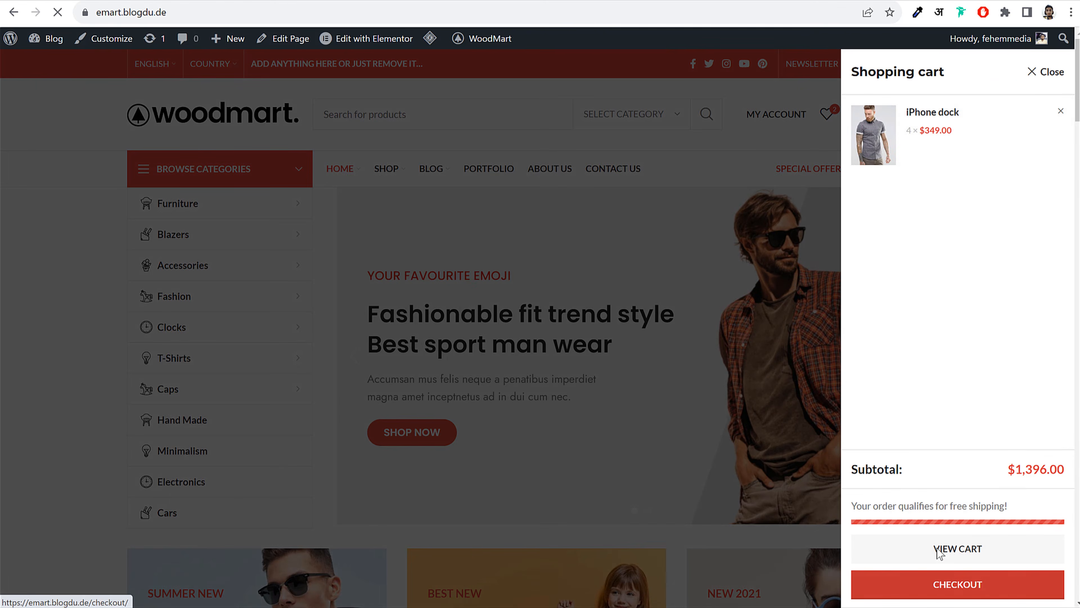
scroll(951, 491, "down", 10)
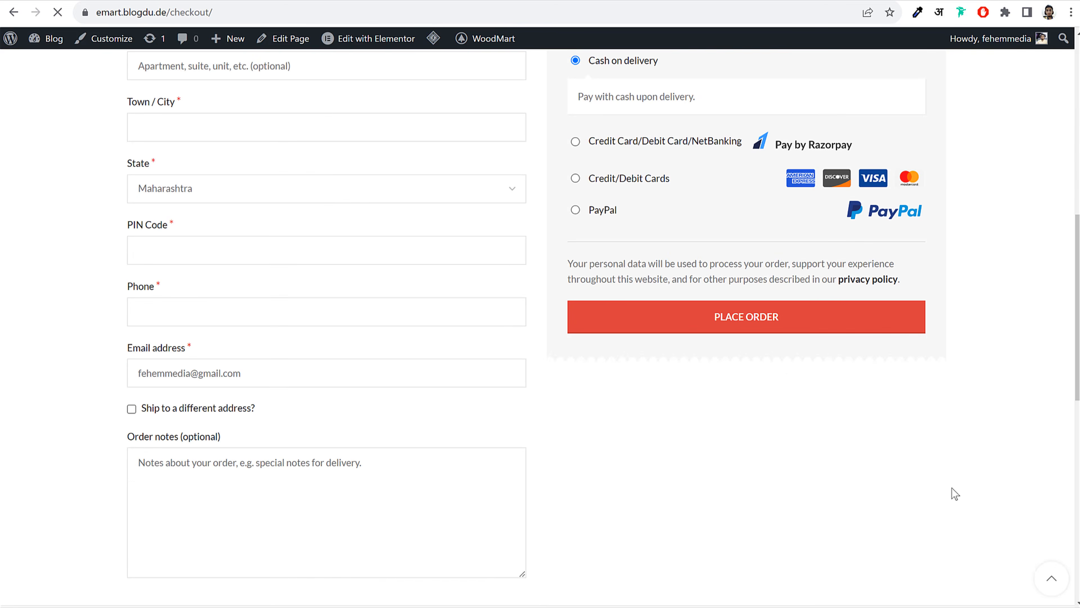
scroll(914, 483, "up", 3)
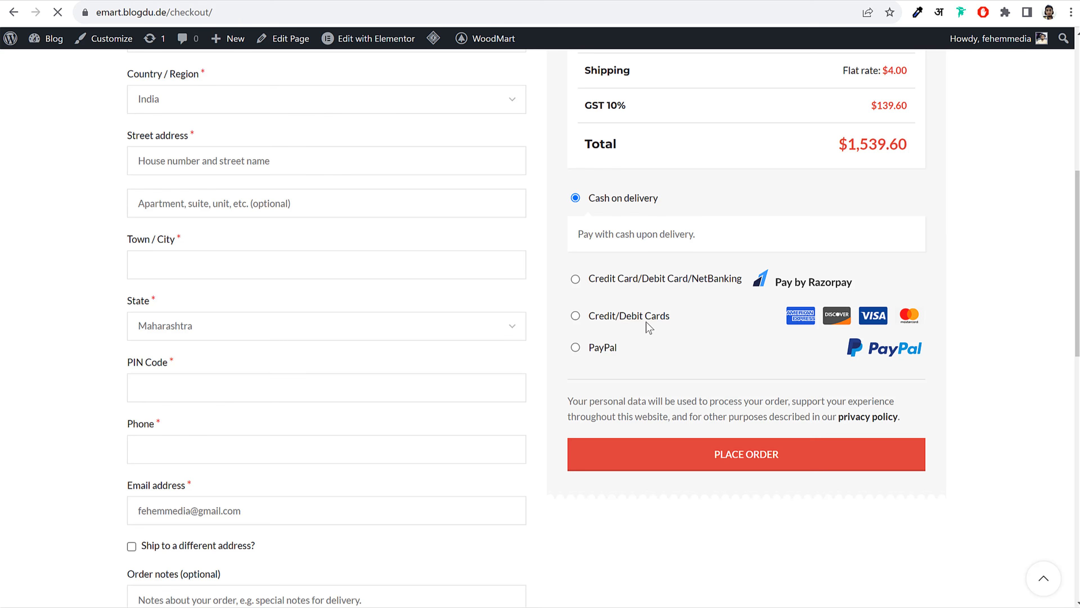
Try the Credit/Debit Cards and Razorpay payment options, ending on Credit/Debit Cards' card form
left_click_drag(671, 318, 605, 318)
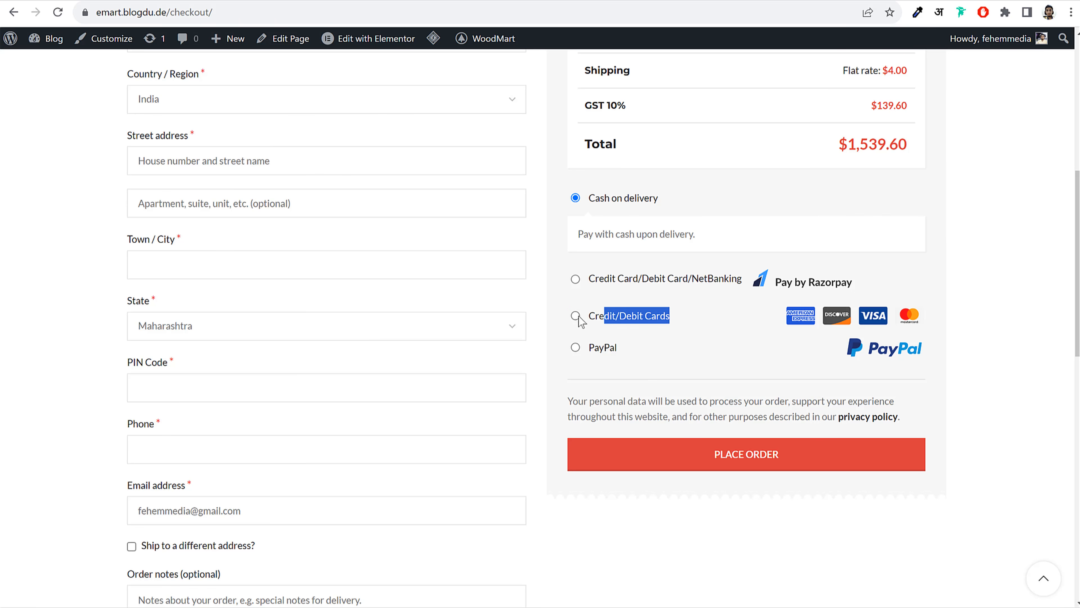
left_click(575, 315)
scroll(781, 361, "down", 2)
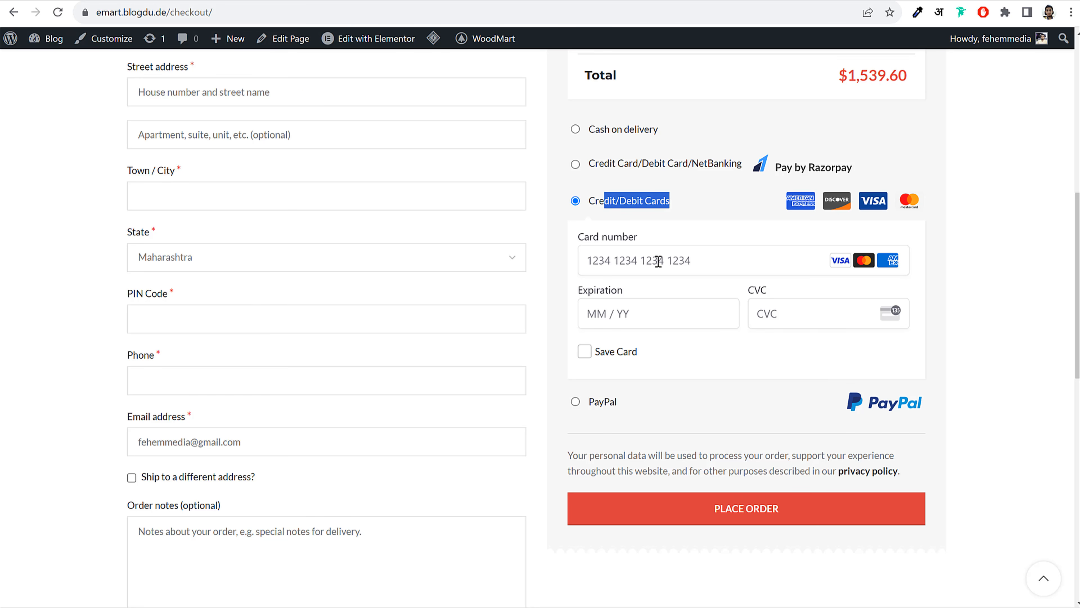
left_click(801, 169)
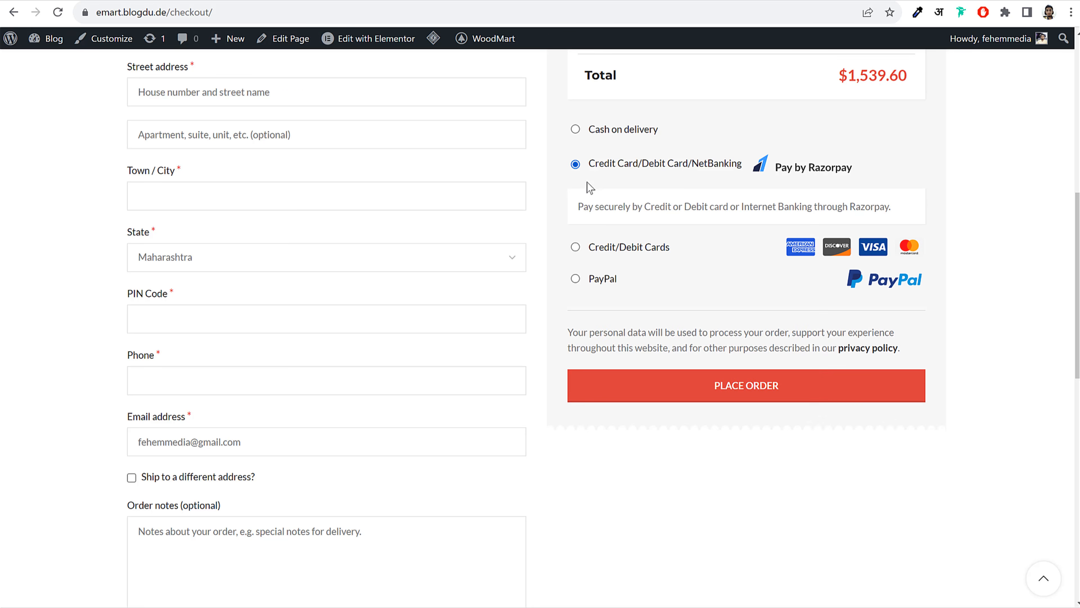
left_click(585, 249)
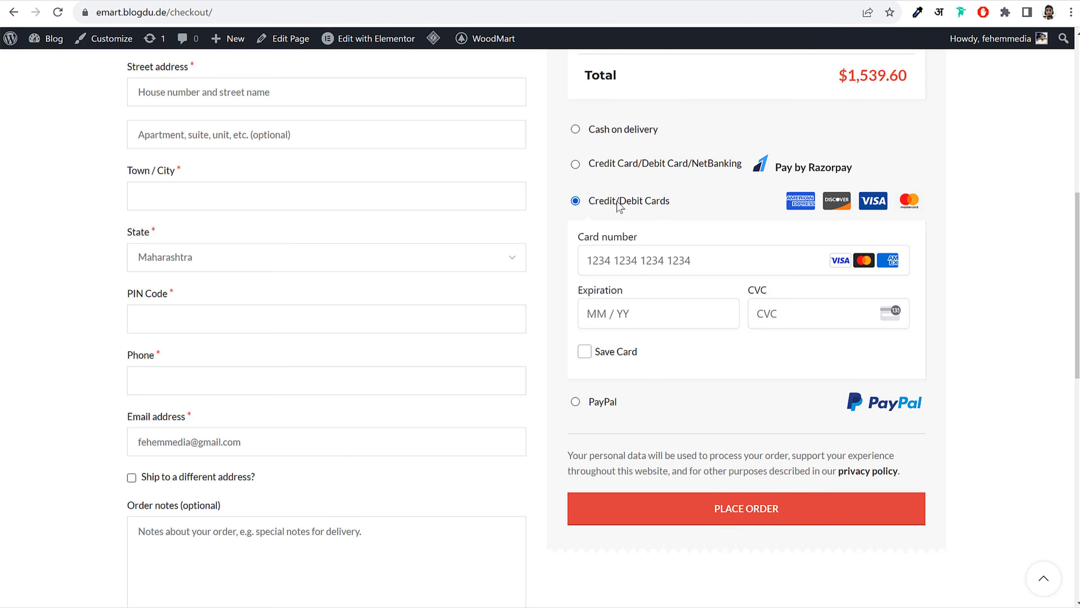
left_click_drag(625, 203, 586, 201)
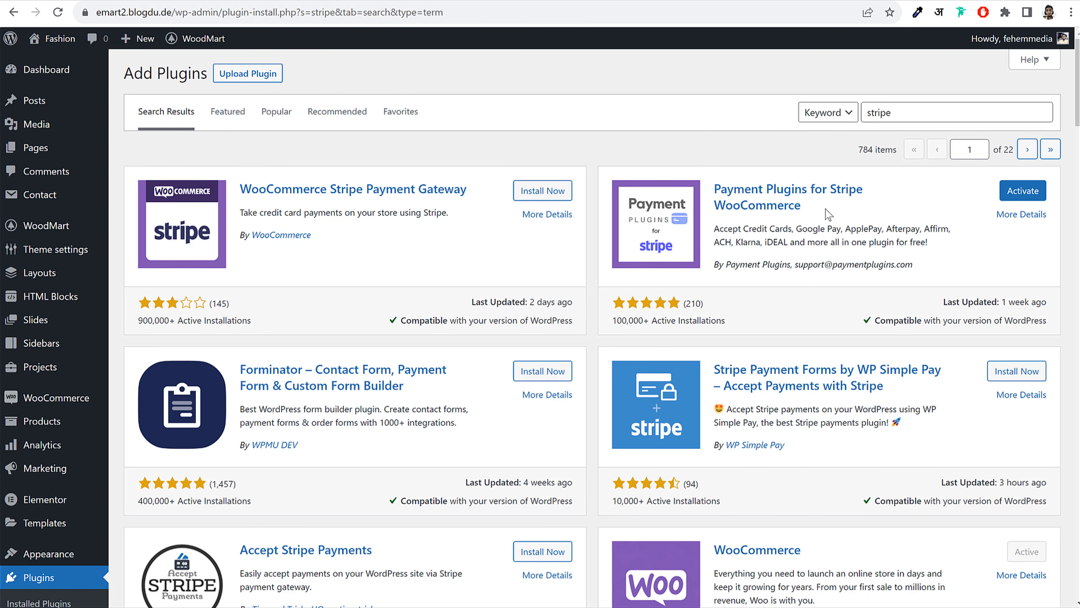
left_click_drag(827, 207, 715, 188)
left_click(824, 223)
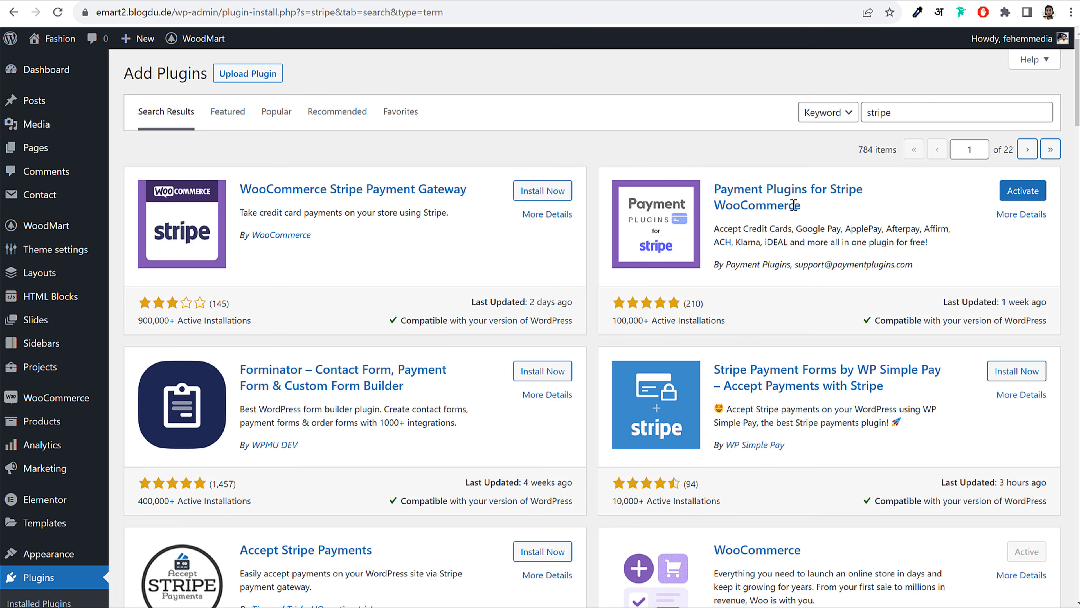
left_click_drag(802, 205, 715, 187)
left_click(805, 220)
left_click_drag(820, 229, 717, 186)
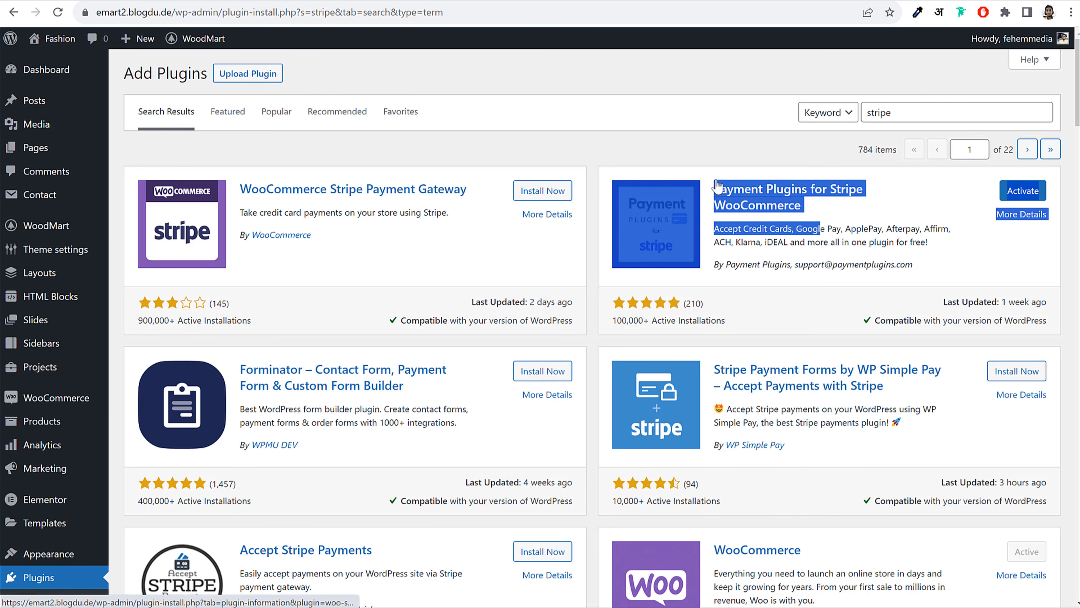
left_click(827, 211)
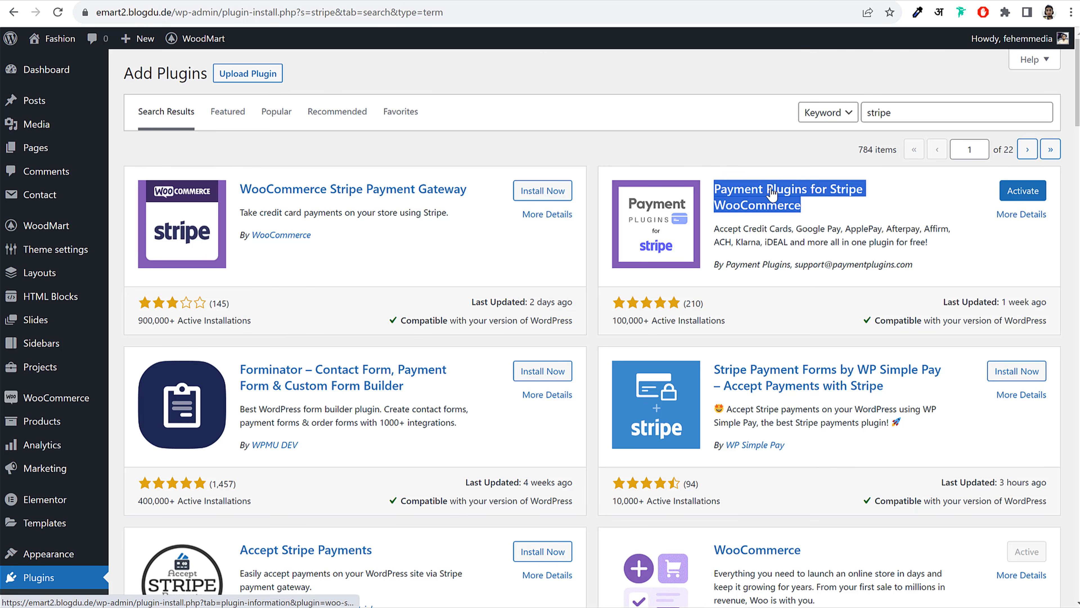
left_click(814, 205)
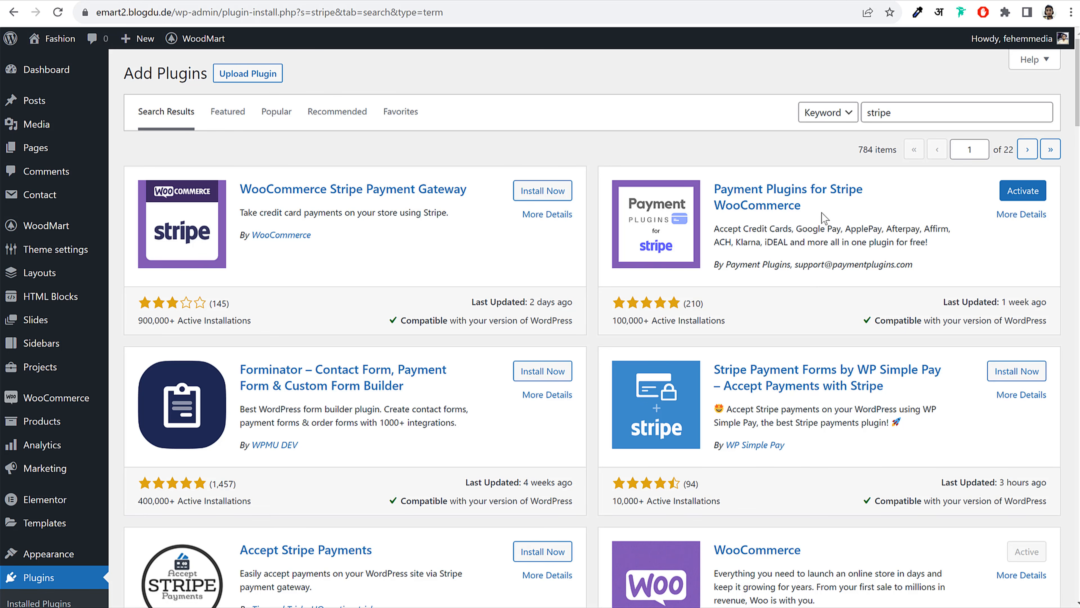
Replace the plugin search term with 'razorpay'
left_click_drag(847, 192, 826, 192)
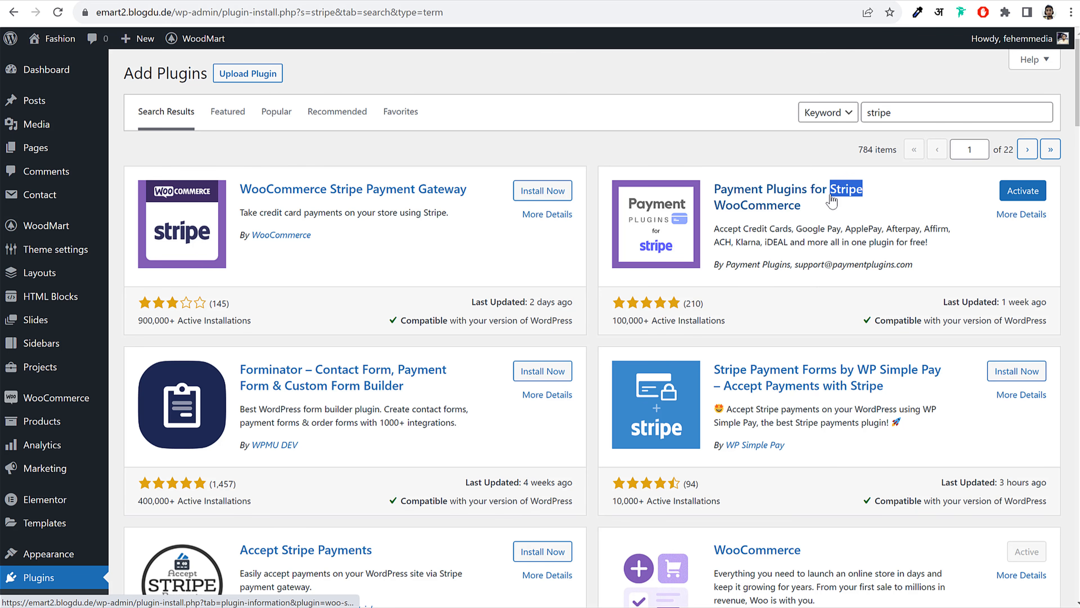
left_click(834, 223)
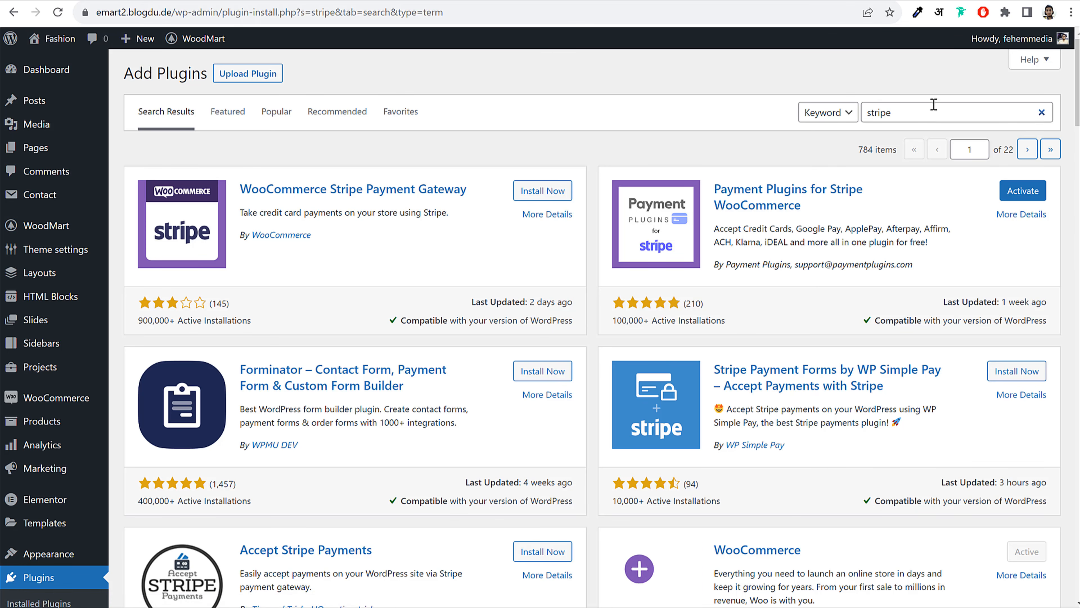
left_click_drag(931, 107, 866, 112)
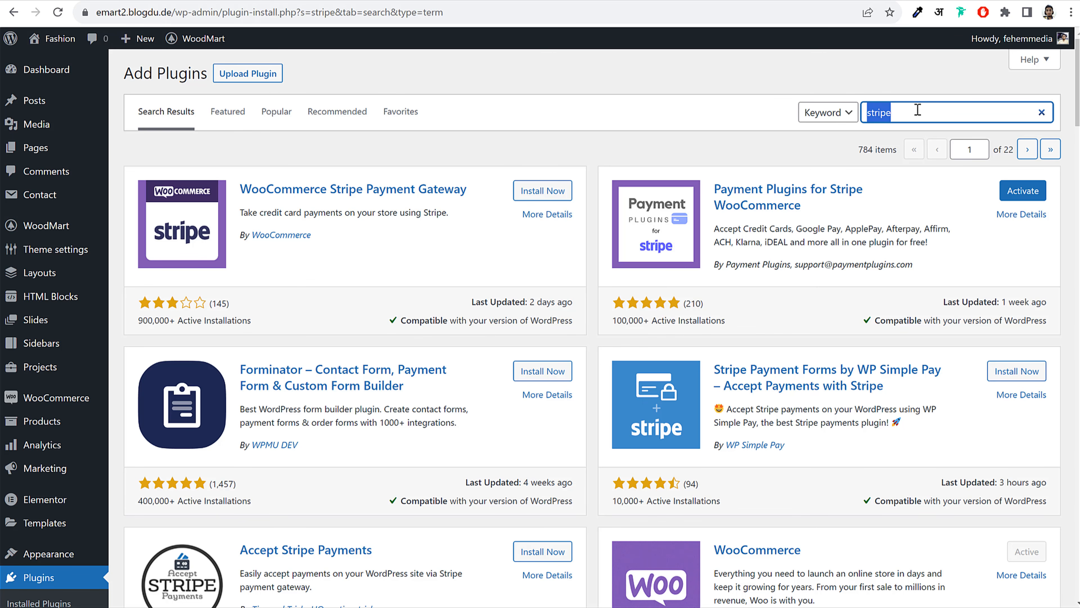
type("razorpa")
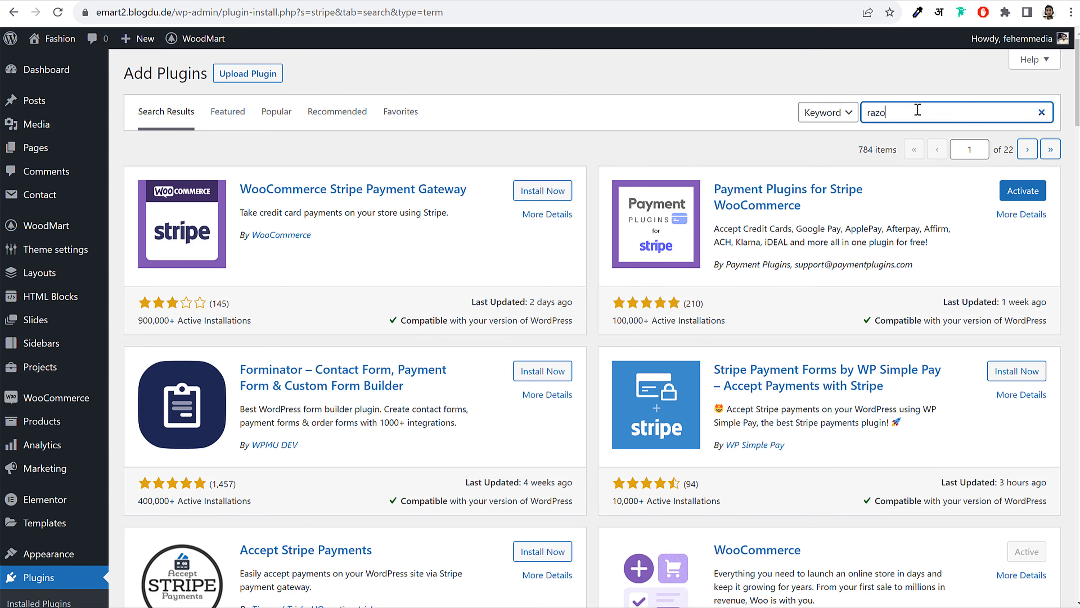
type("y")
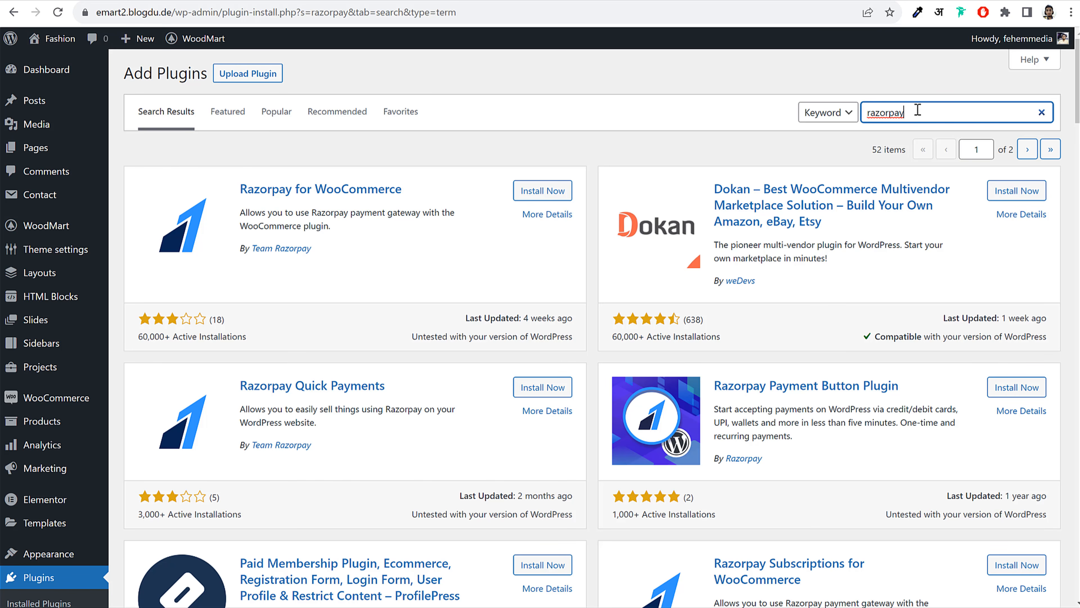
double_click(880, 111)
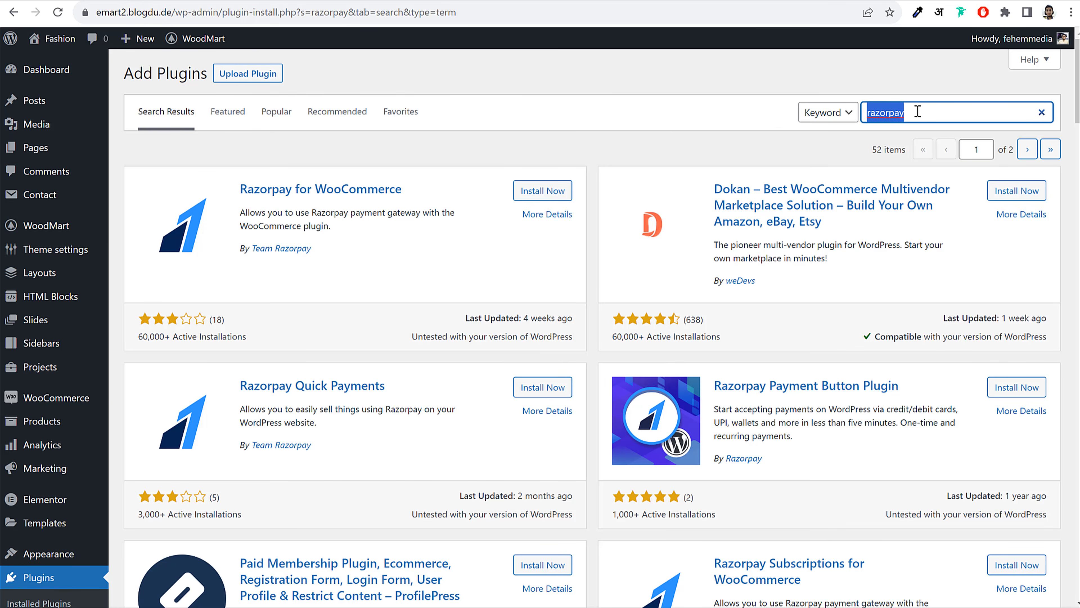
left_click(681, 137)
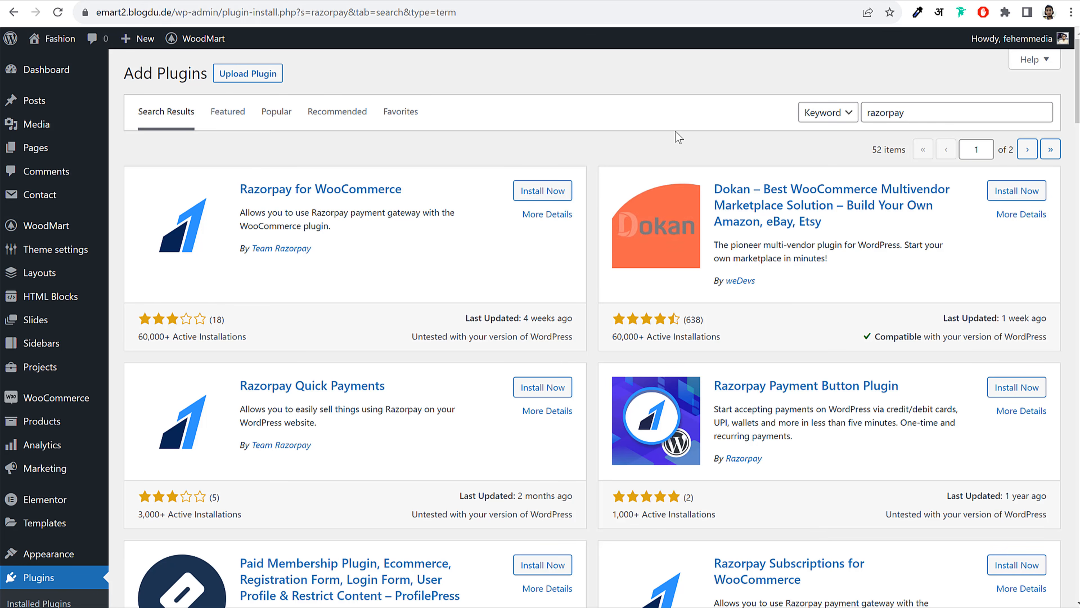
double_click(940, 111)
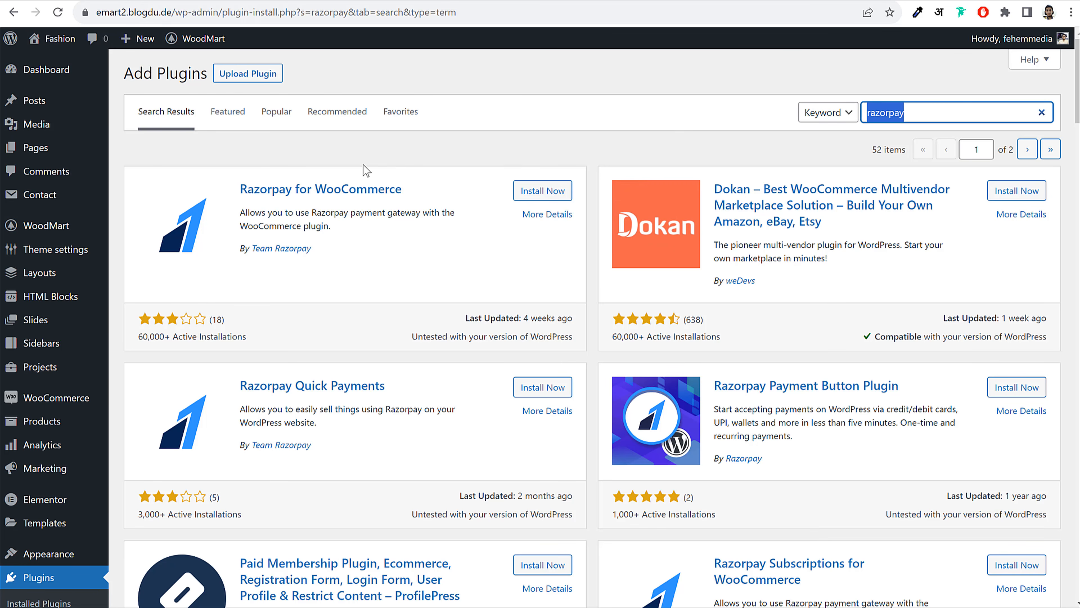
Install the Razorpay for WooCommerce plugin
left_click_drag(334, 255, 236, 260)
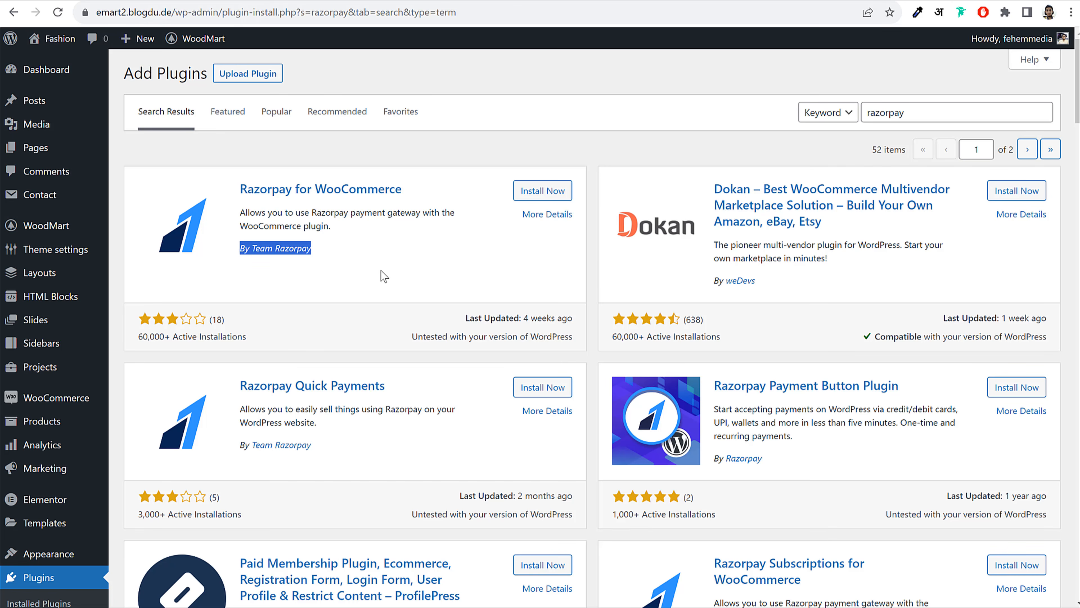
left_click(544, 196)
left_click(357, 241)
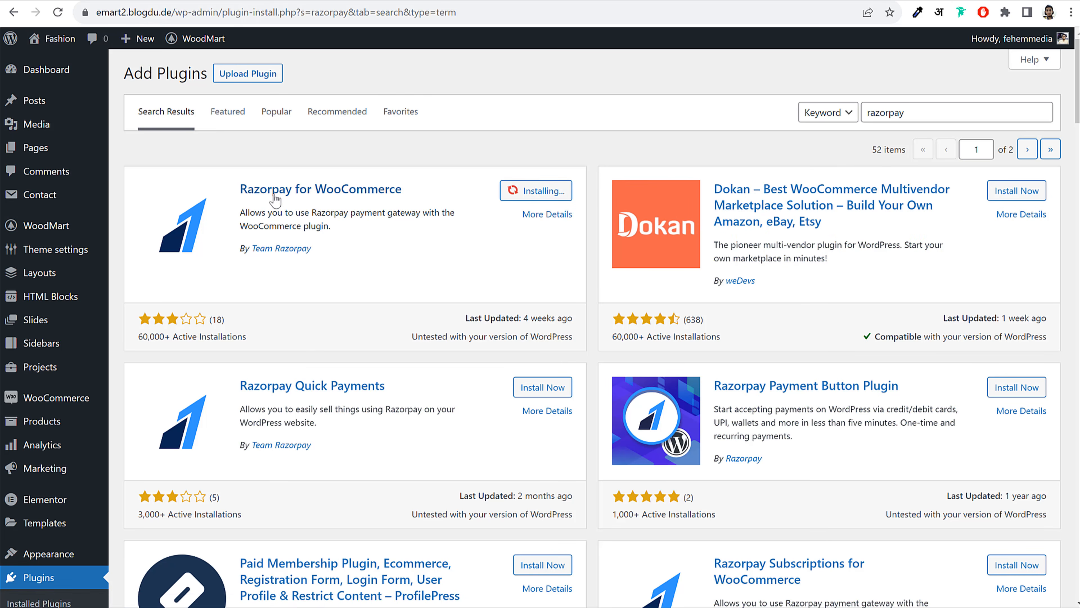
left_click_drag(238, 190, 339, 217)
left_click(349, 217)
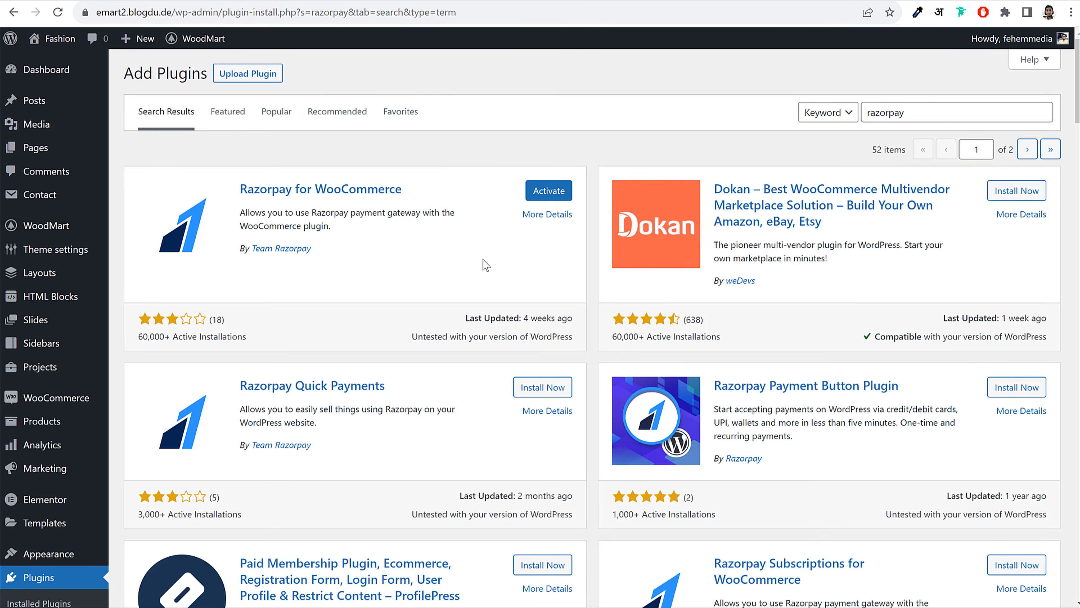
scroll(482, 259, "down", 4)
scroll(876, 243, "down", 3)
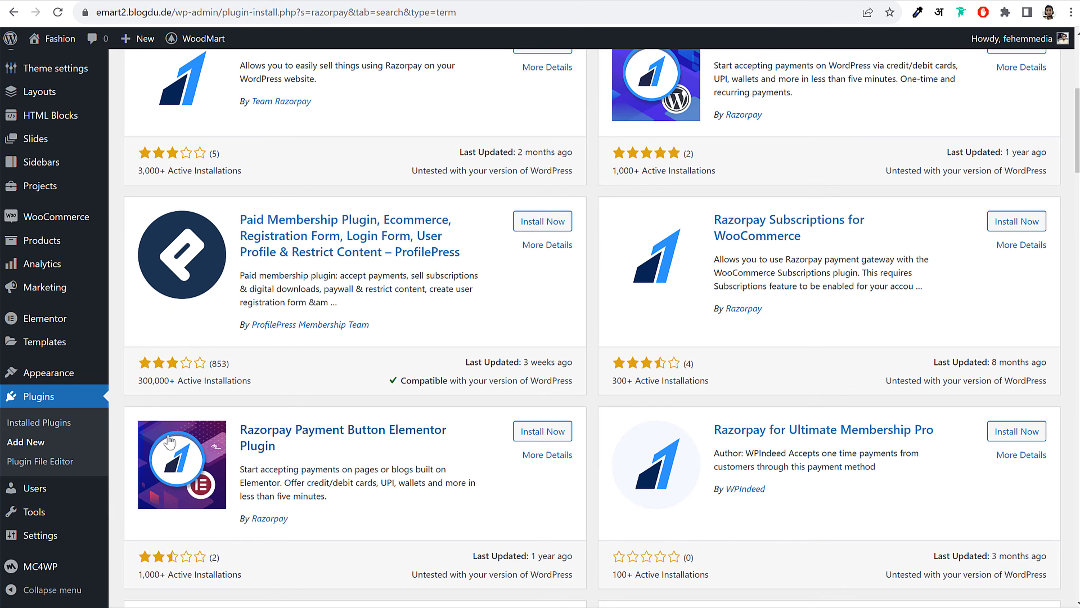
Bulk-activate the Payment Plugins for PayPal, Payment Plugins for Stripe and Razorpay for WooCommerce plugins
left_click(64, 400)
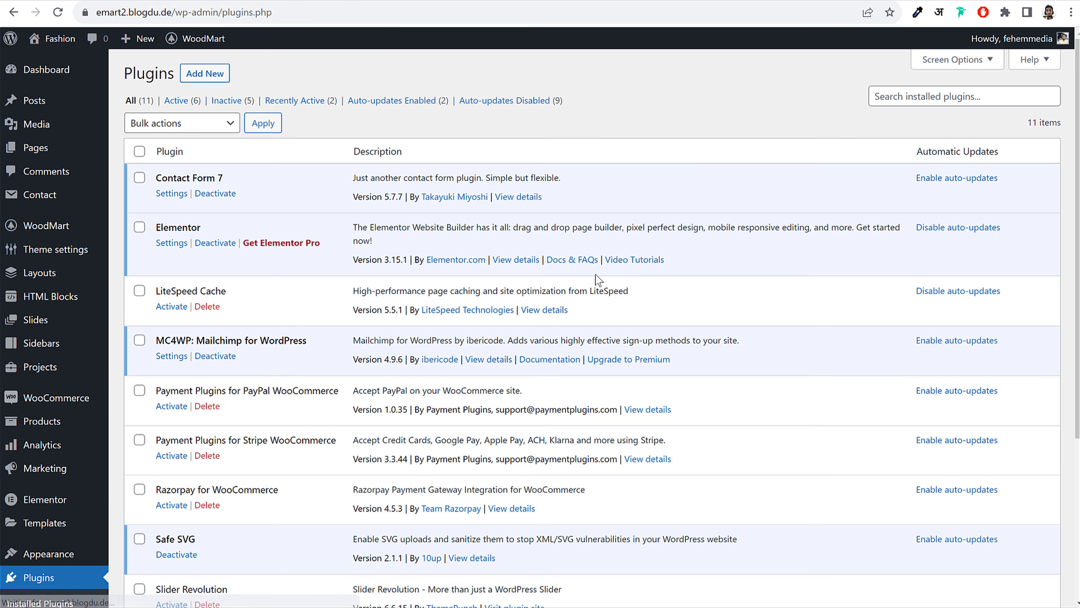
scroll(633, 297, "down", 3)
scroll(633, 296, "down", 1)
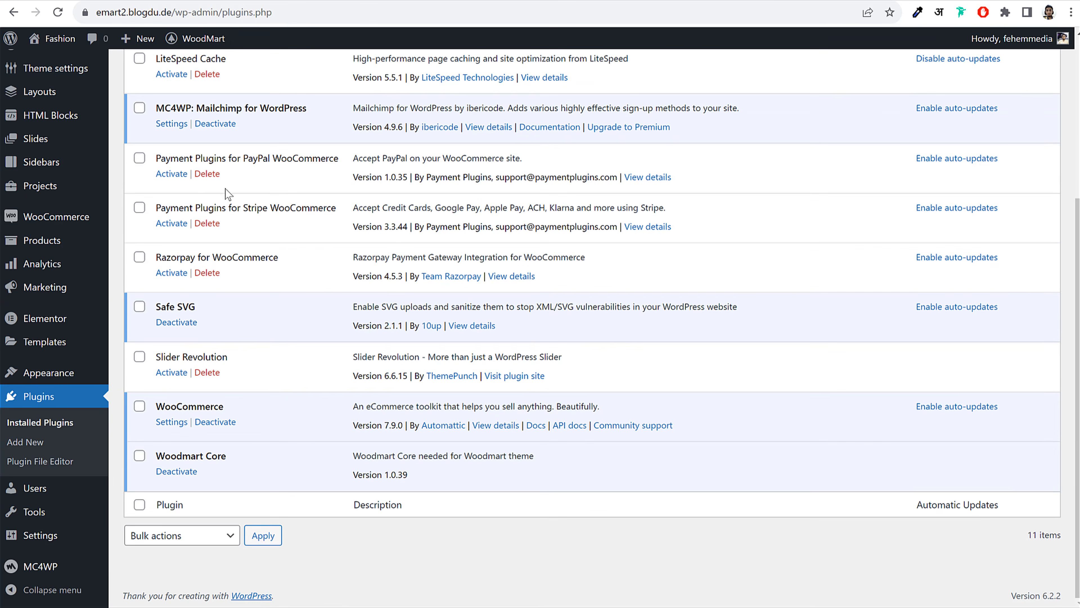
left_click(140, 158)
left_click(139, 208)
left_click(139, 257)
left_click_drag(203, 158, 347, 169)
left_click_drag(239, 208, 296, 208)
left_click_drag(168, 258, 244, 257)
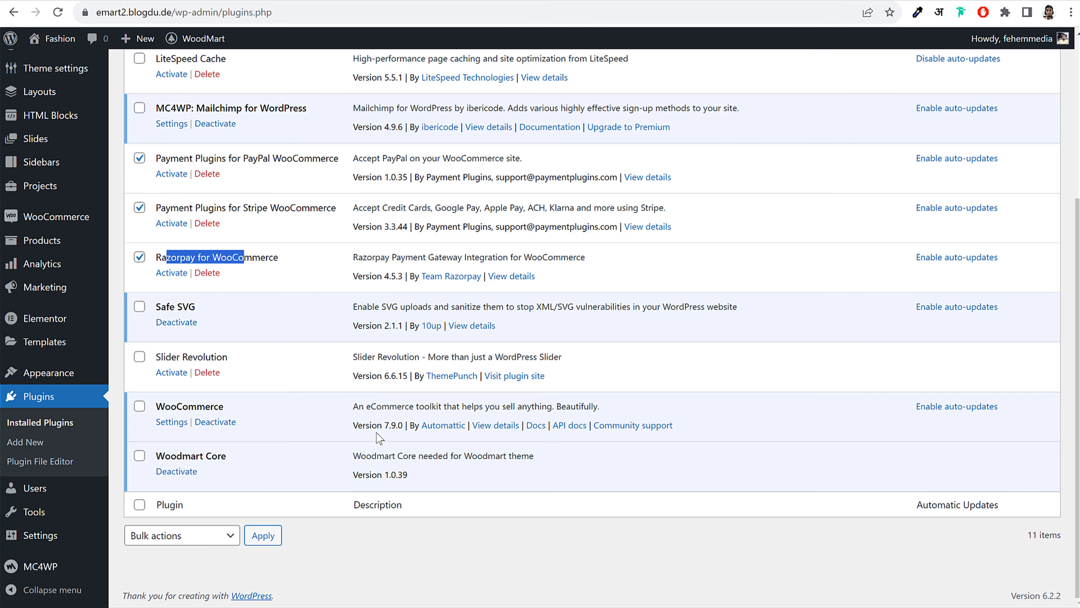
left_click(195, 534)
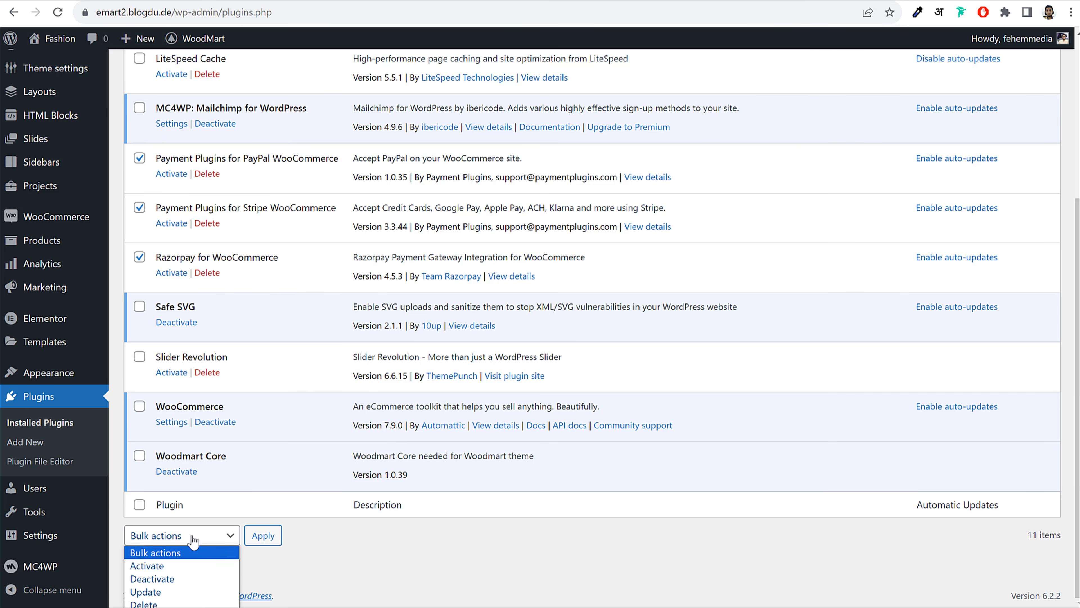
left_click(155, 569)
left_click(268, 539)
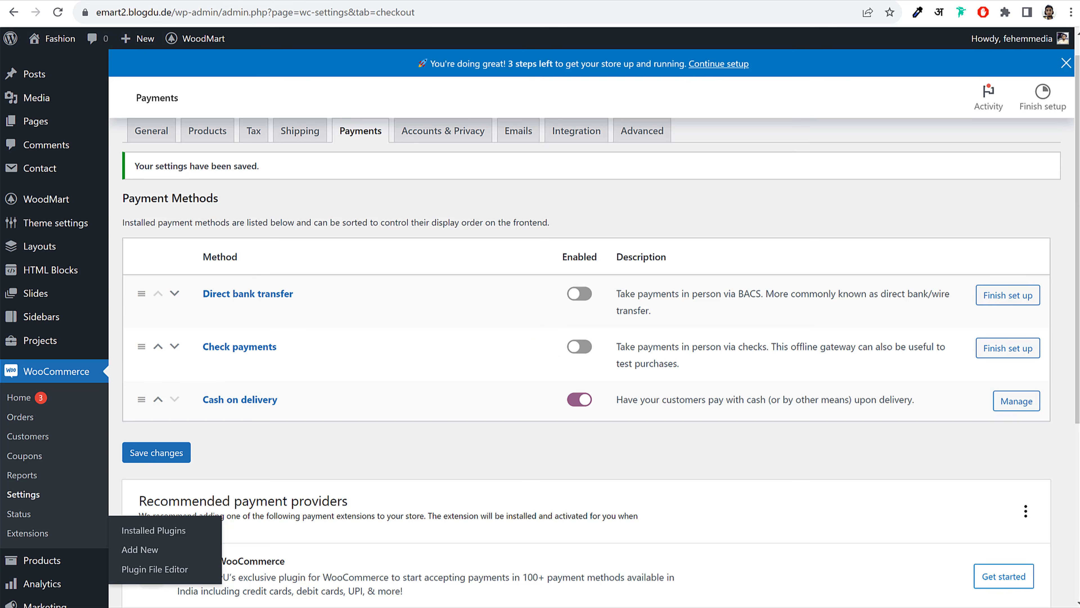
Reload the Payments settings, turn on PayPal Gateway, and save the changes
scroll(458, 198, "up", 1)
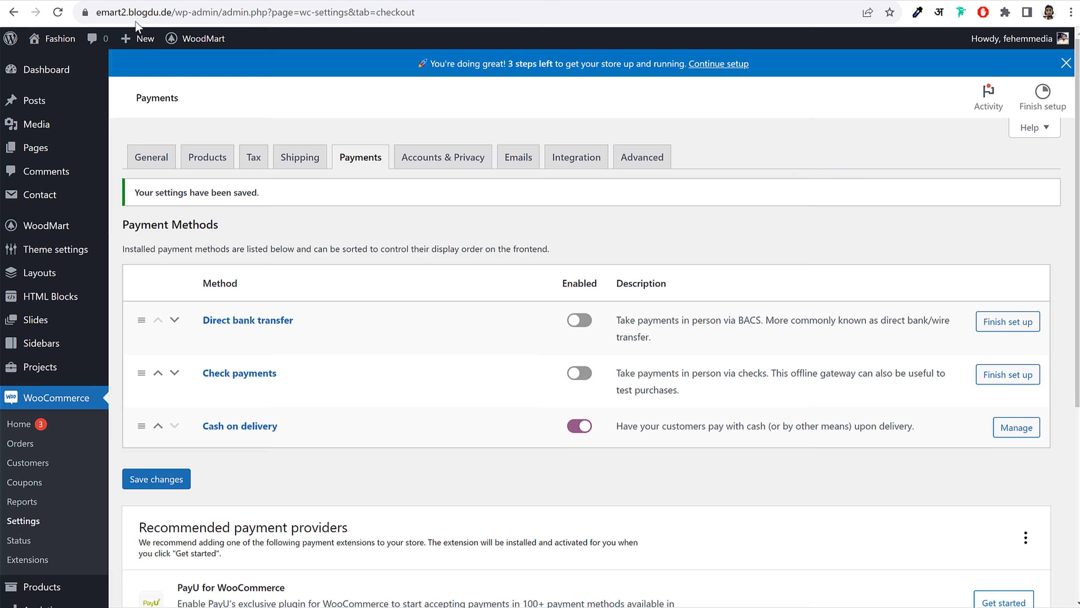
left_click(58, 12)
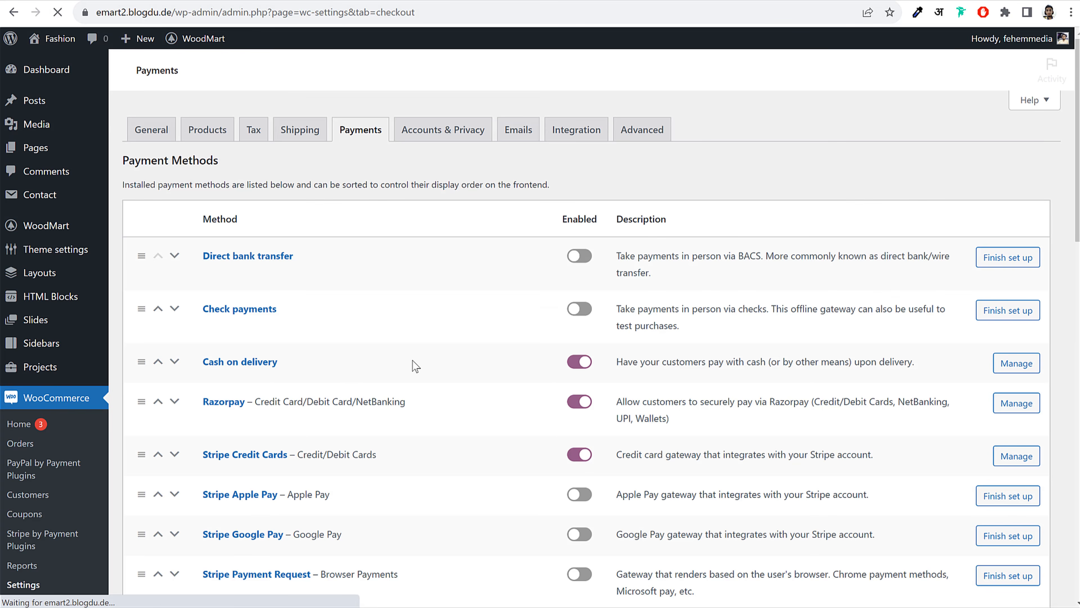
scroll(443, 361, "down", 15)
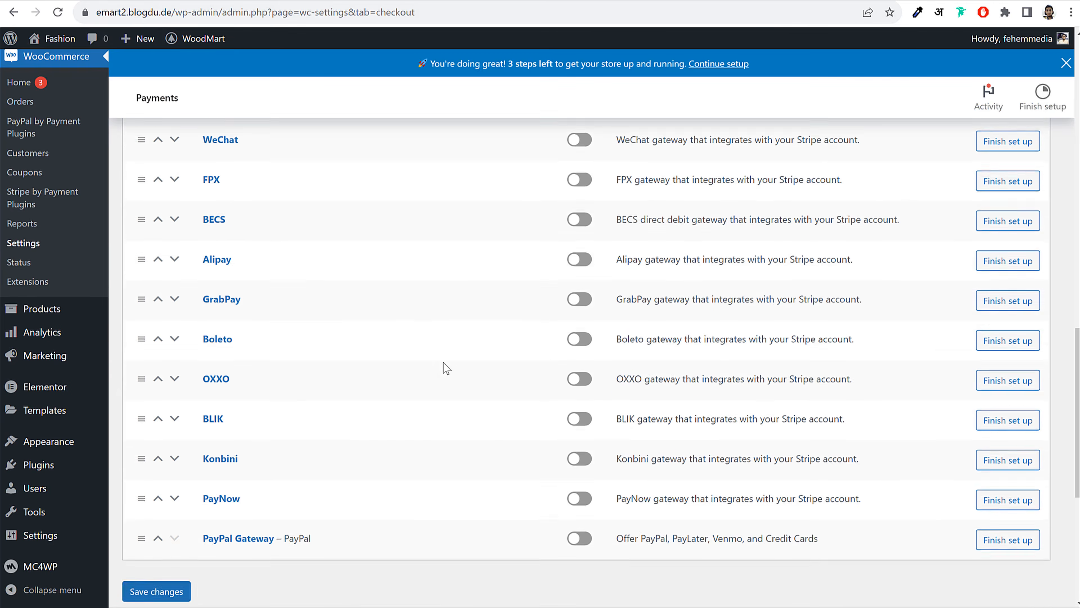
scroll(443, 362, "down", 7)
scroll(443, 362, "up", 15)
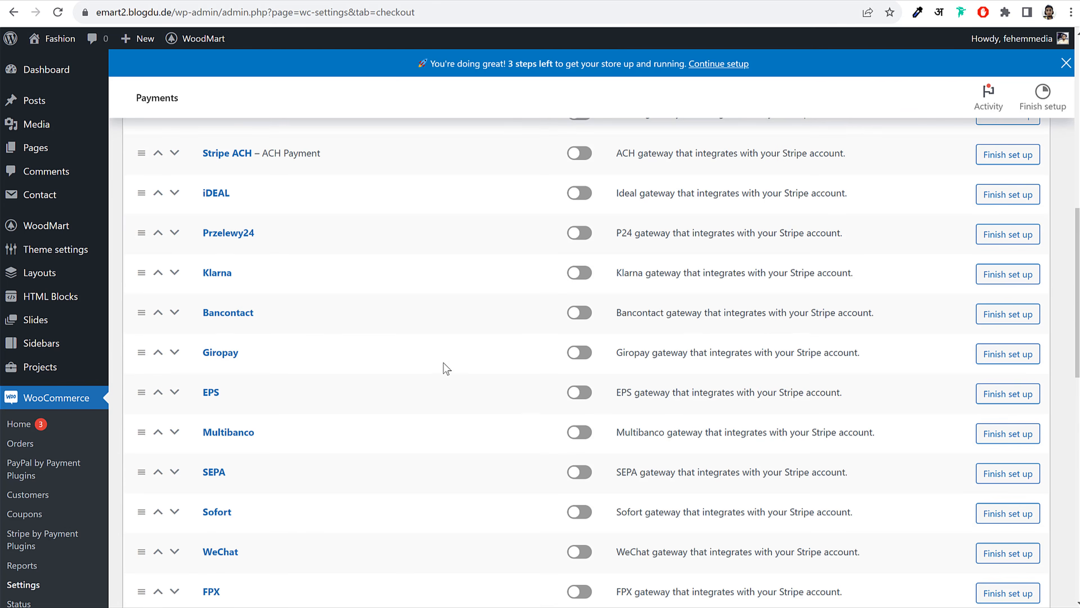
scroll(443, 361, "down", 12)
scroll(444, 362, "up", 4)
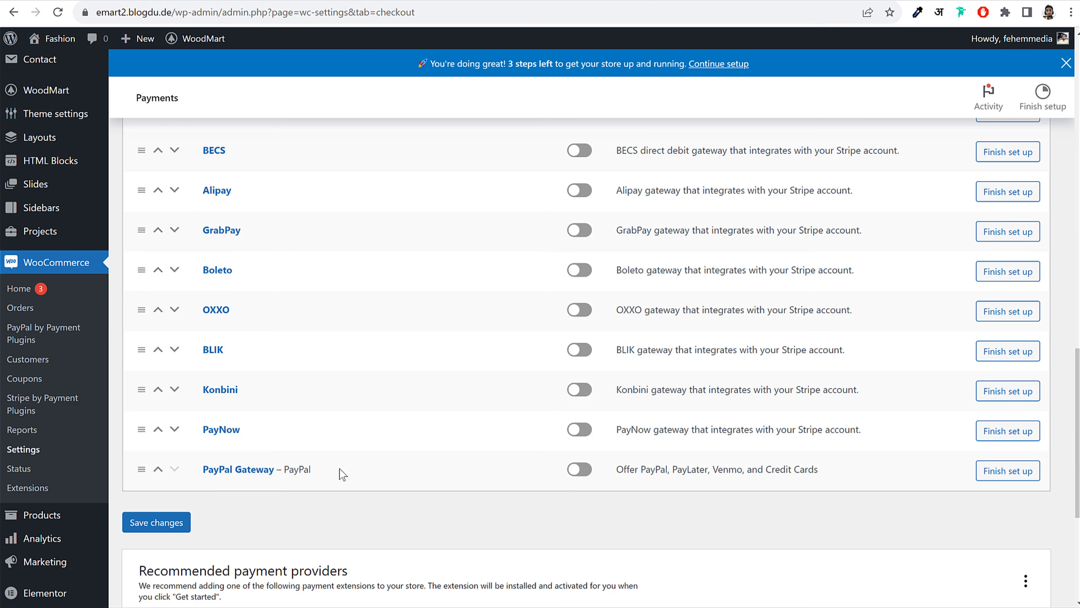
left_click(579, 469)
left_click(170, 523)
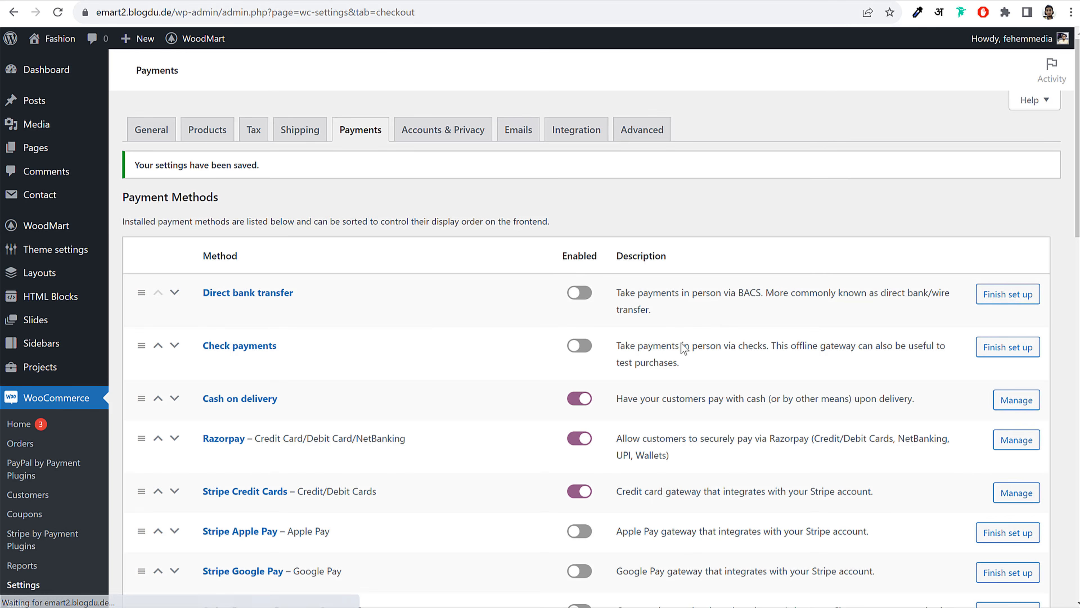
scroll(682, 351, "down", 5)
scroll(683, 349, "down", 8)
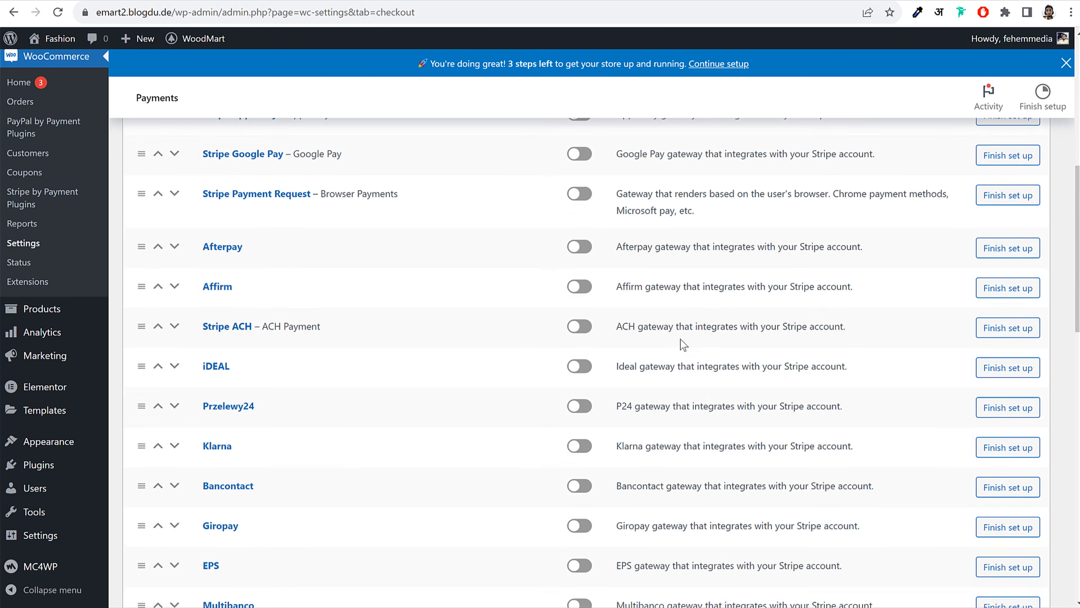
scroll(679, 339, "down", 10)
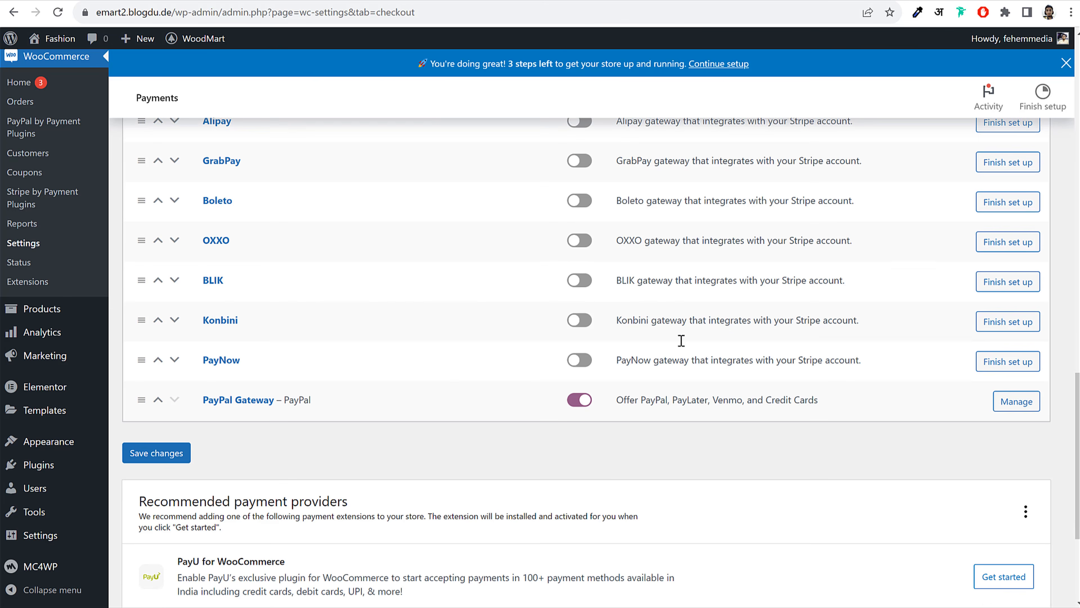
In PayPal Gateway API settings, keep the production environment and start connecting to PayPal
left_click(235, 403)
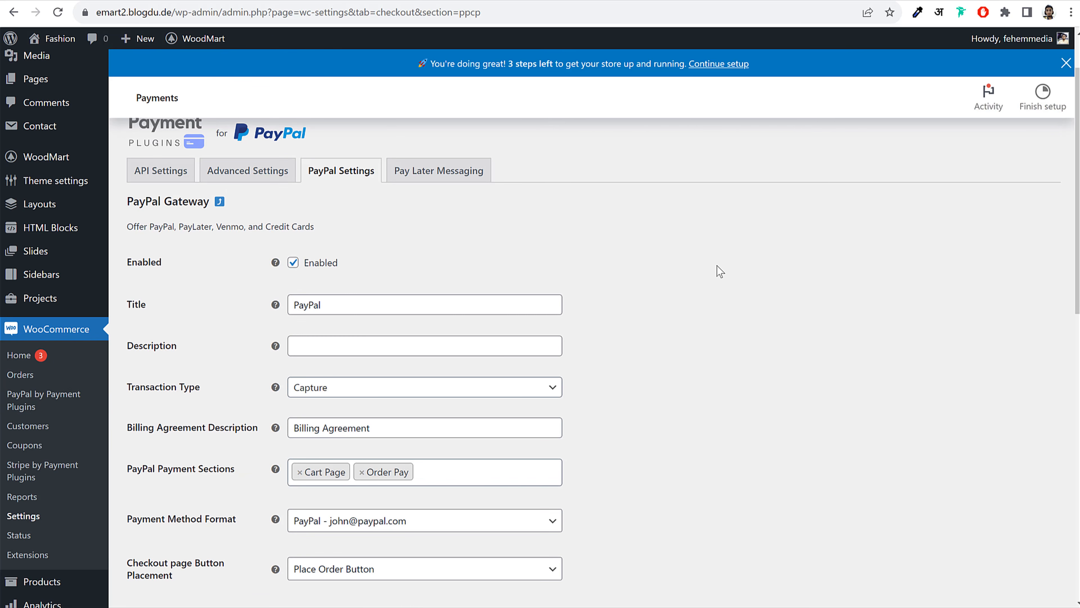
left_click(154, 245)
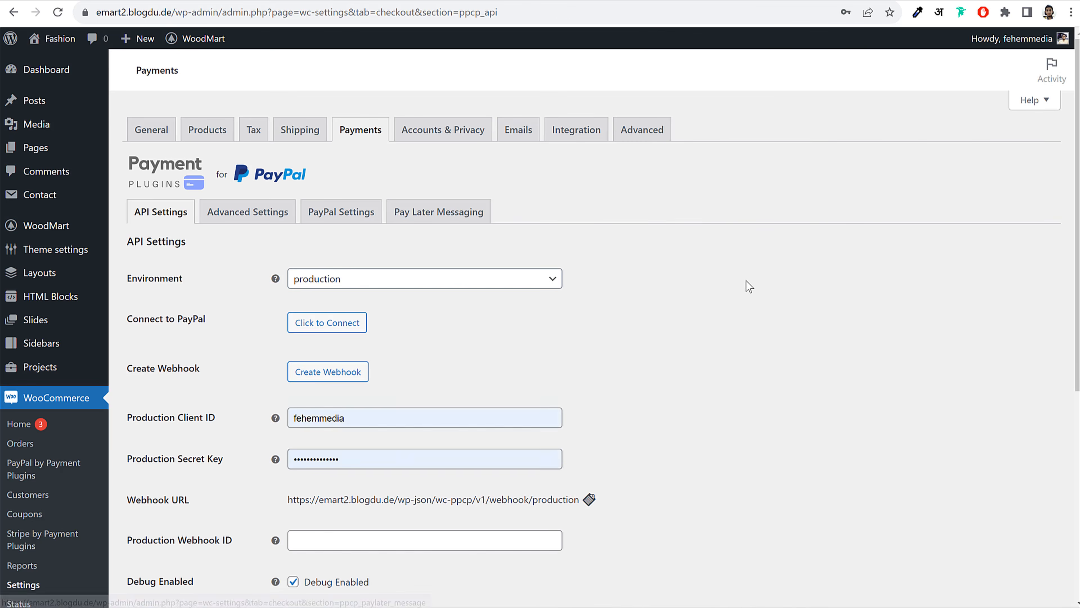
scroll(740, 282, "down", 1)
double_click(204, 249)
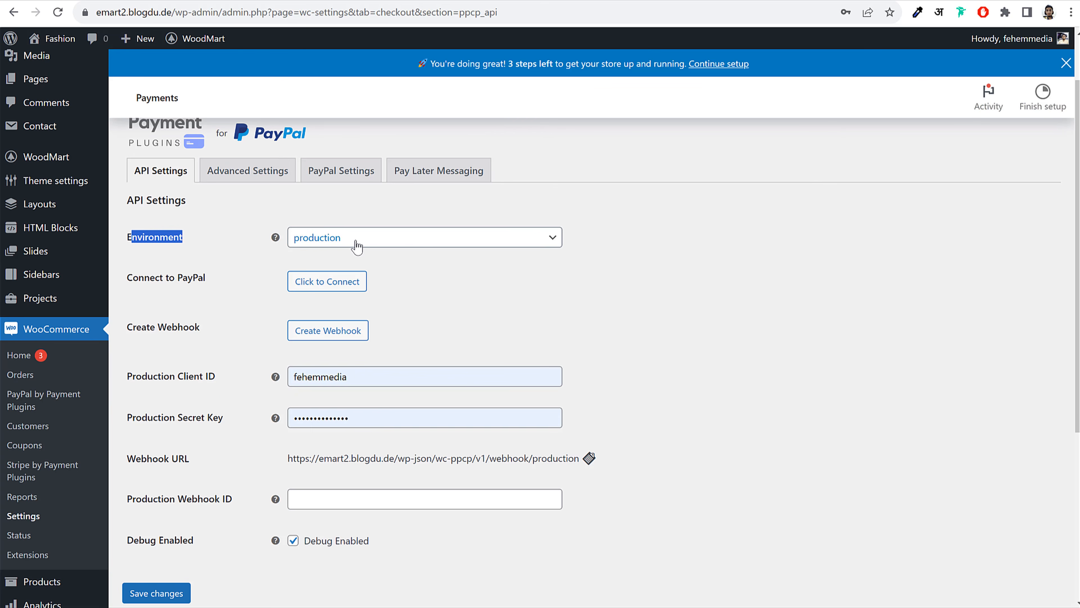
left_click(354, 244)
left_click(345, 292)
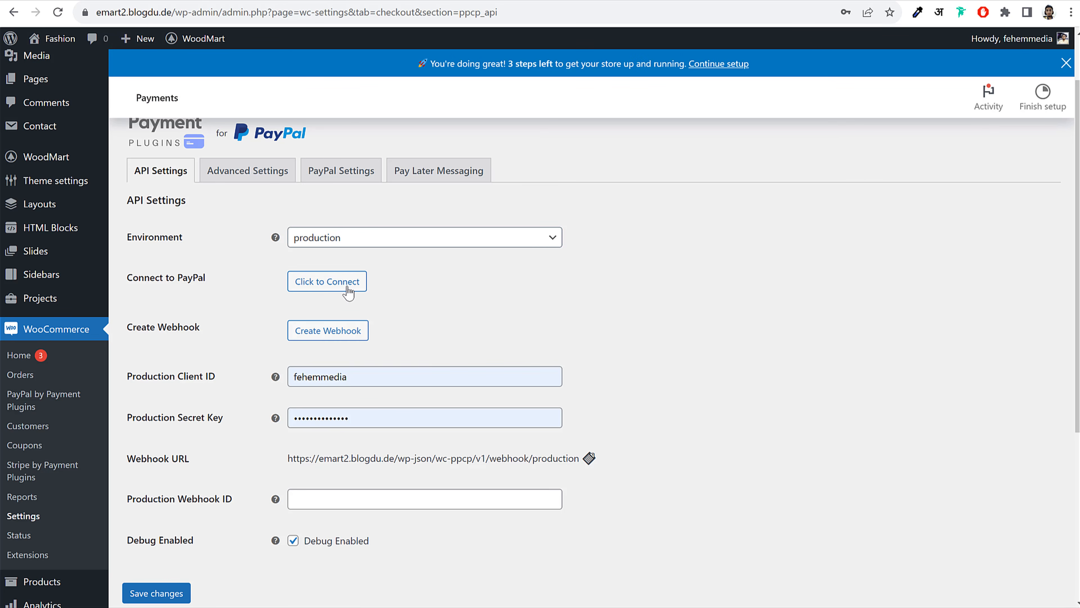
left_click(324, 283)
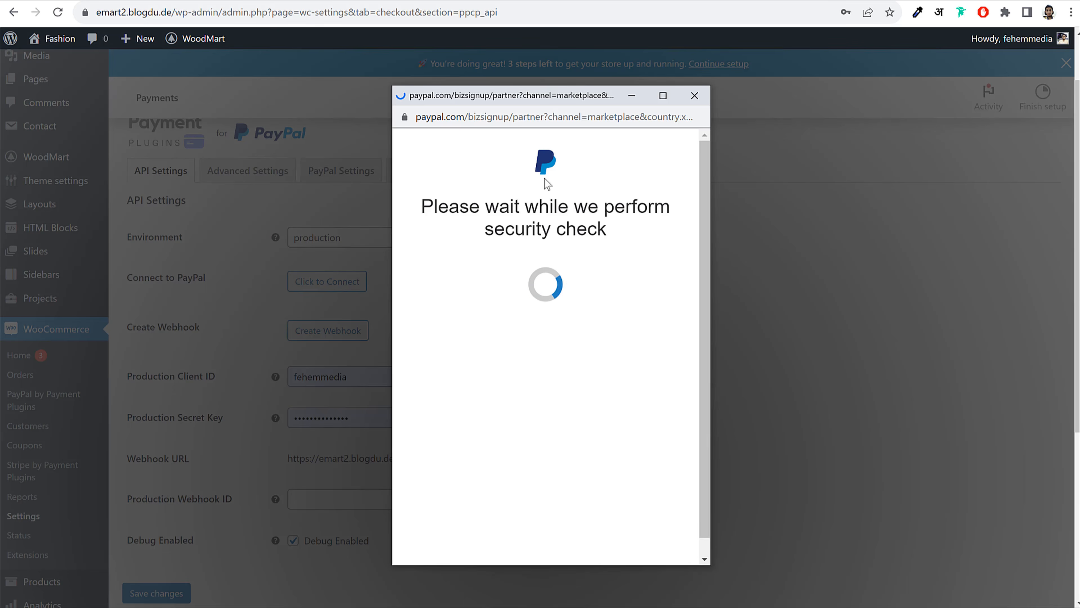
Log in with the PayPal account e-mail and password, then agree to connect
left_click(570, 269)
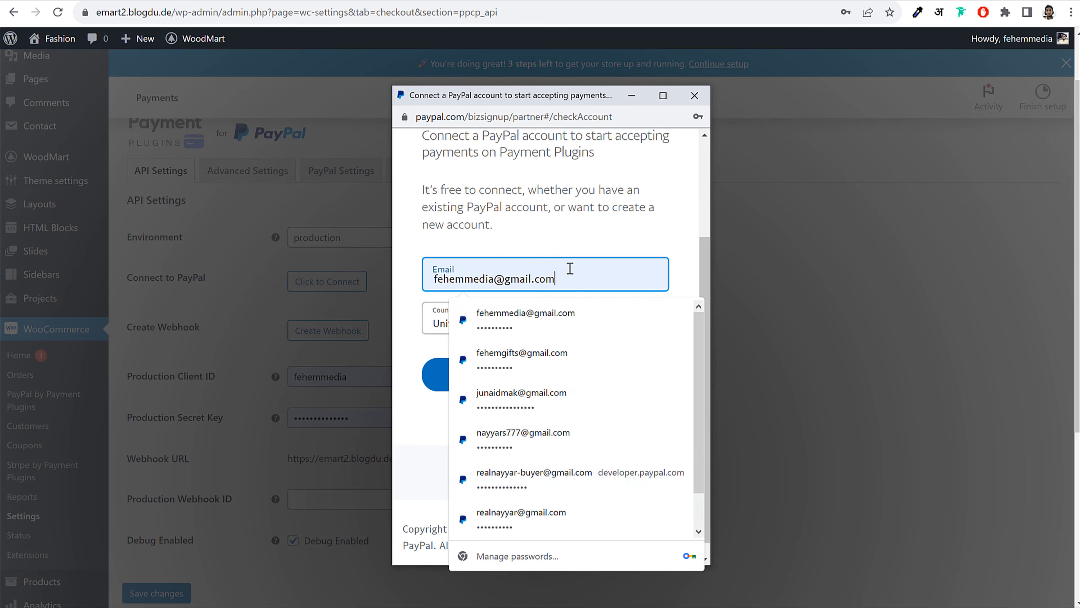
left_click(623, 231)
scroll(631, 315, "up", 1)
left_click(579, 456)
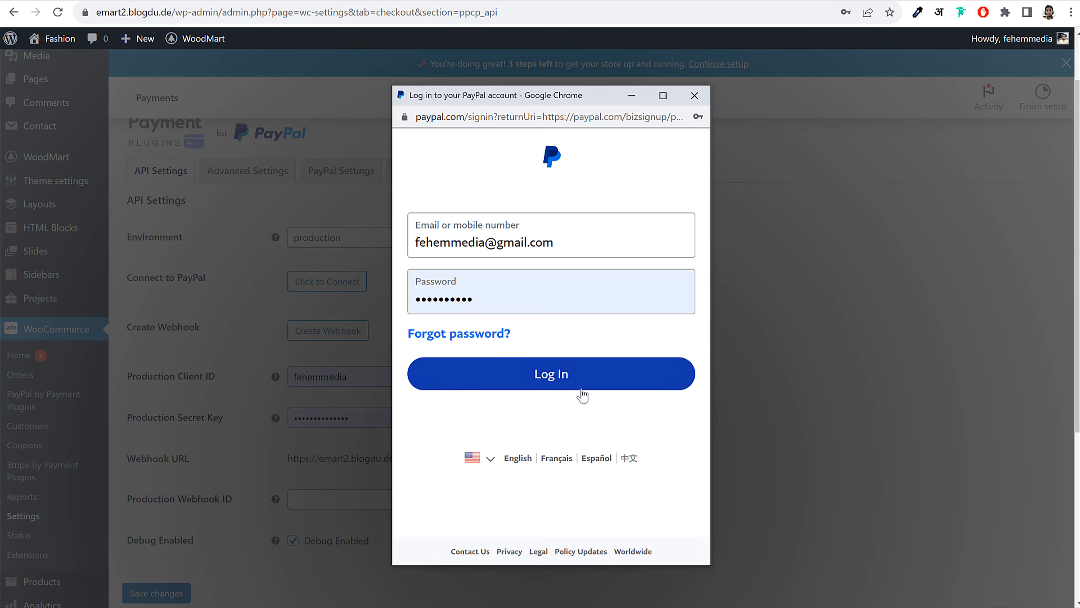
left_click(581, 369)
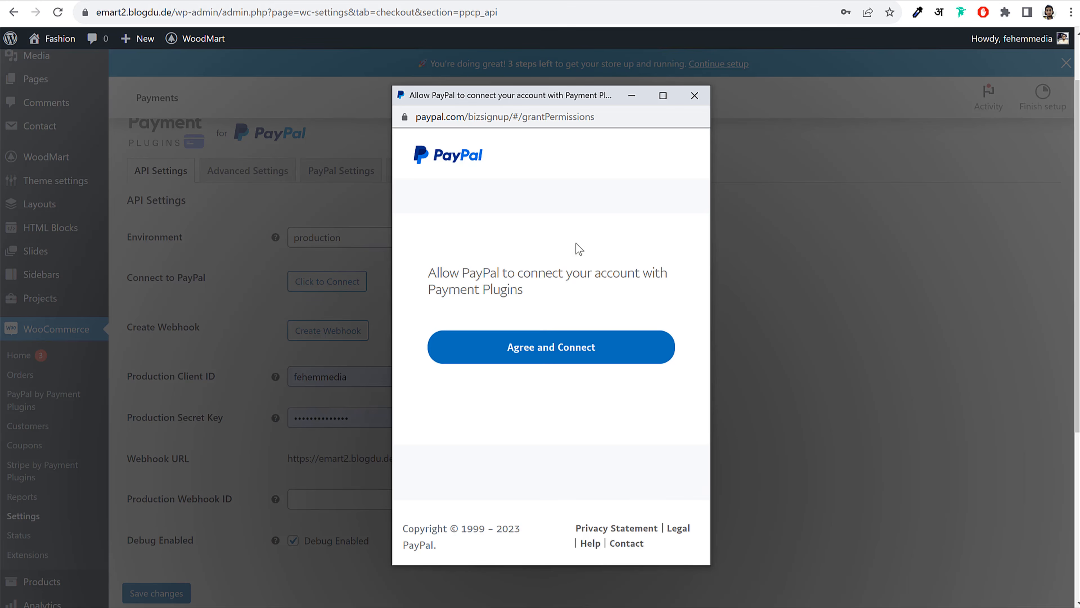
left_click(550, 346)
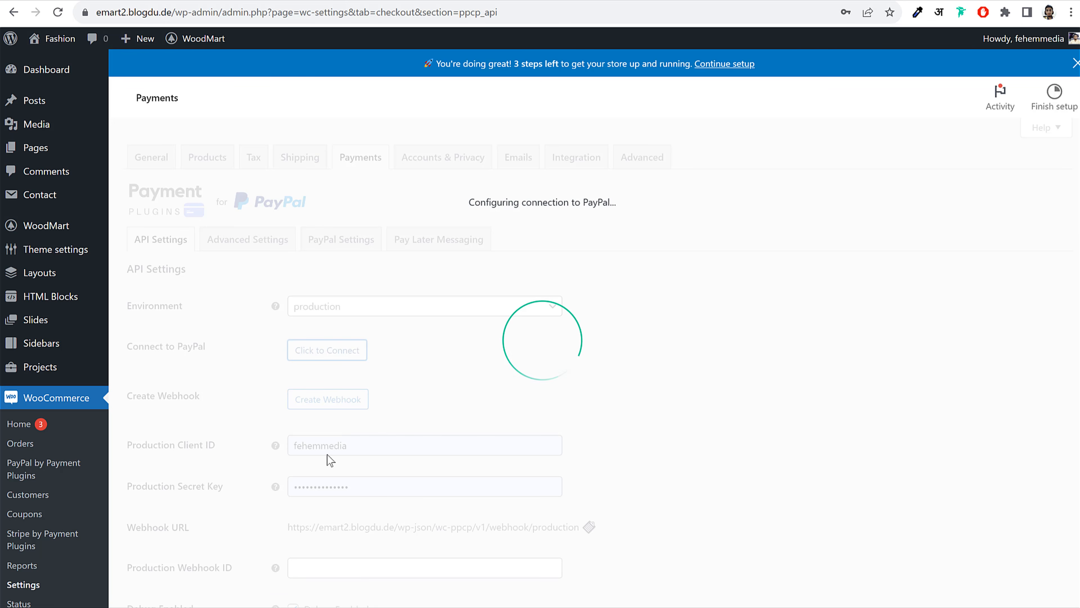
Save the PayPal API settings showing the connected account and webhook
scroll(460, 422, "down", 1)
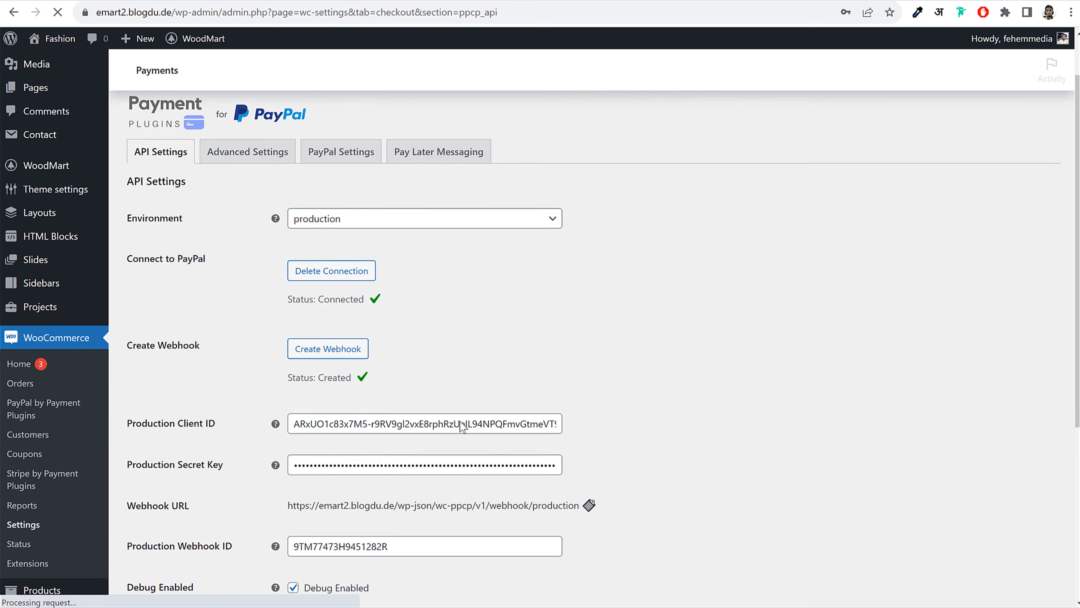
scroll(468, 426, "down", 5)
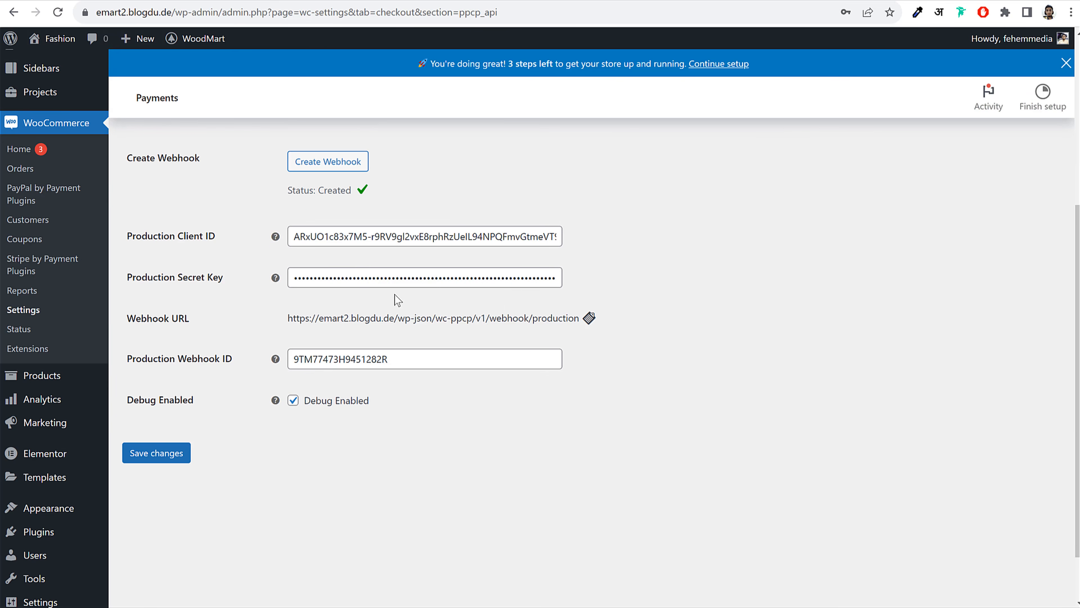
scroll(480, 376, "up", 3)
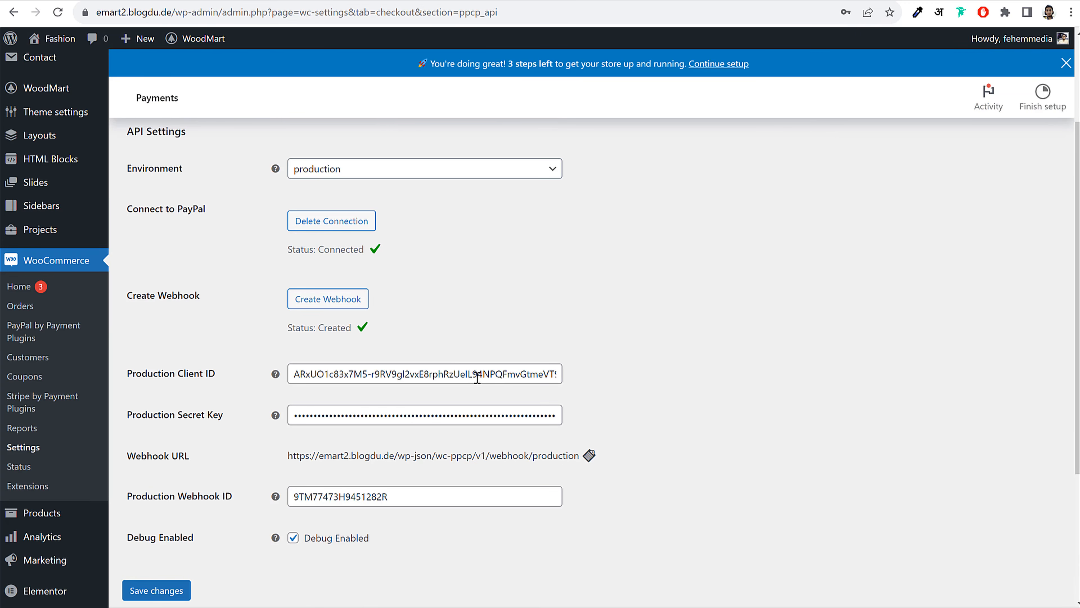
left_click_drag(292, 249, 370, 251)
left_click(528, 267)
scroll(494, 340, "down", 5)
left_click(165, 384)
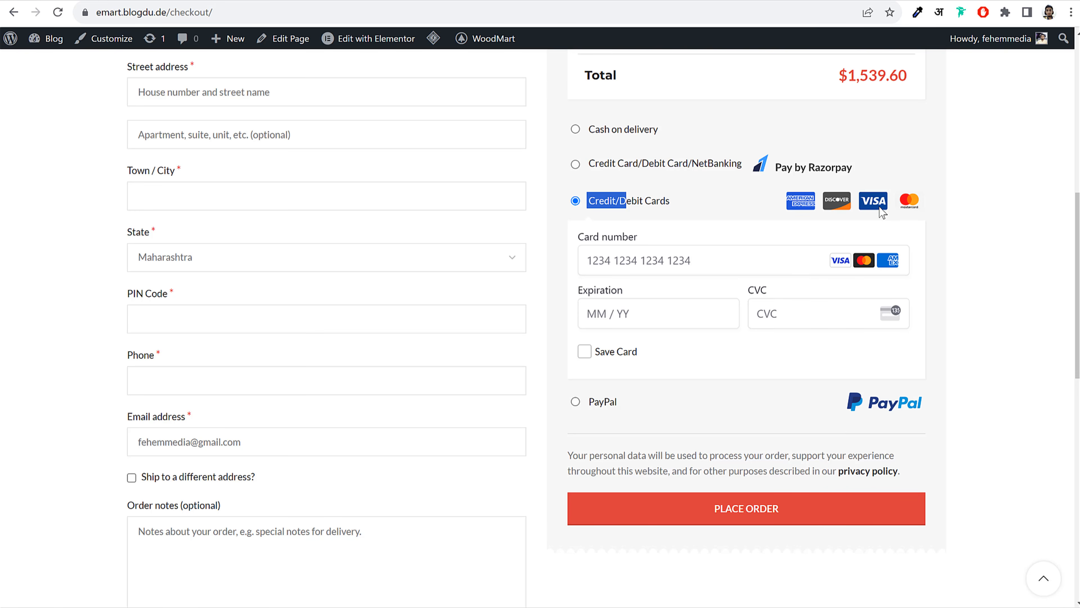
Select PayPal as the payment method on the storefront checkout page
scroll(901, 282, "up", 2)
scroll(900, 281, "up", 8)
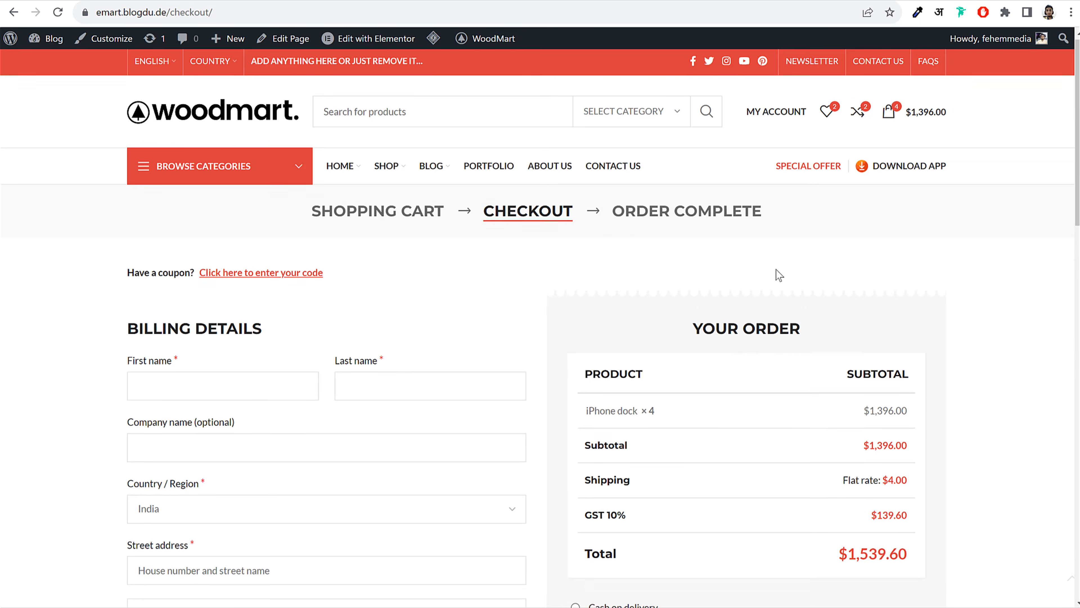
scroll(984, 391, "down", 2)
scroll(630, 377, "down", 12)
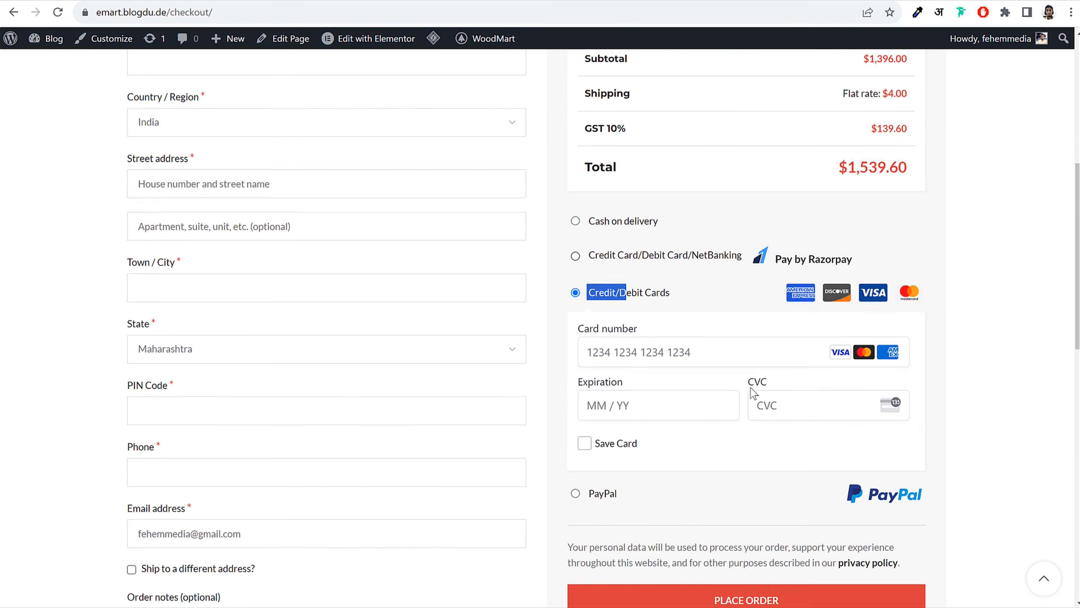
left_click(574, 196)
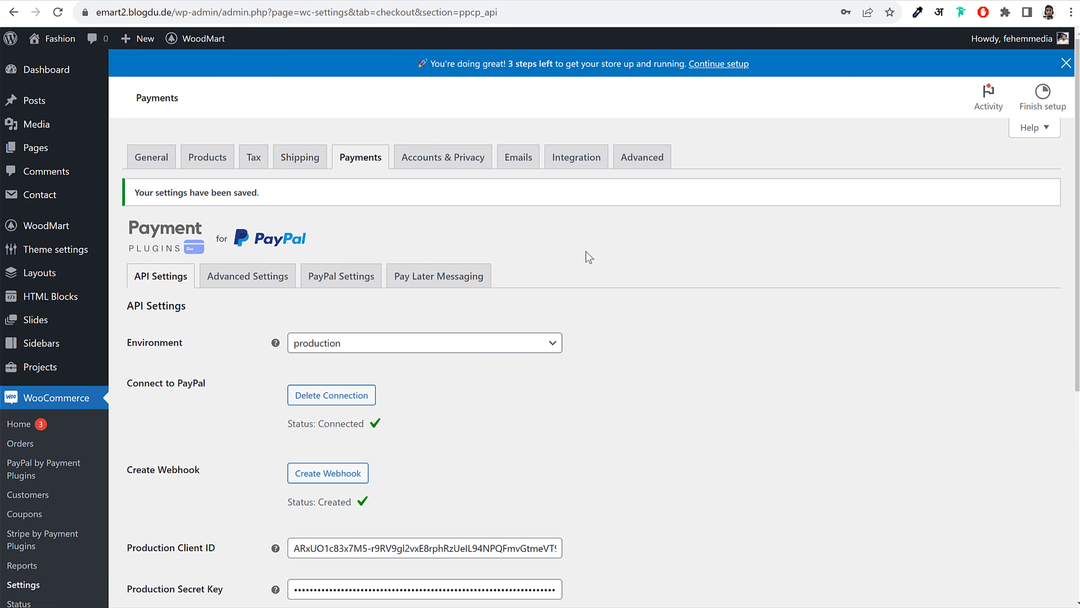
Open the Stripe Credit Cards API settings from the payment methods list
left_click(357, 169)
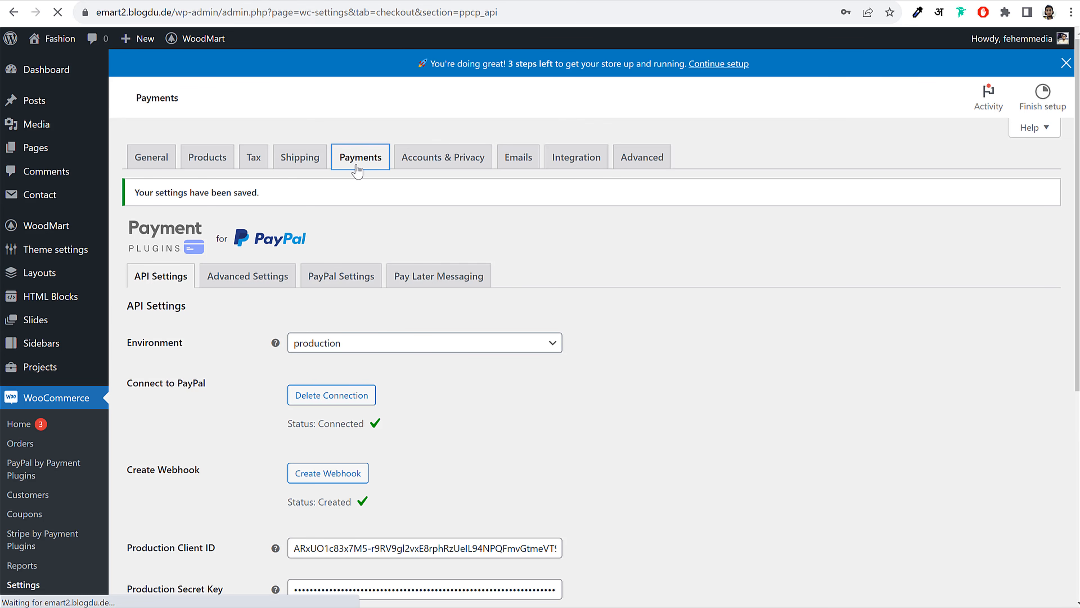
scroll(688, 294, "down", 5)
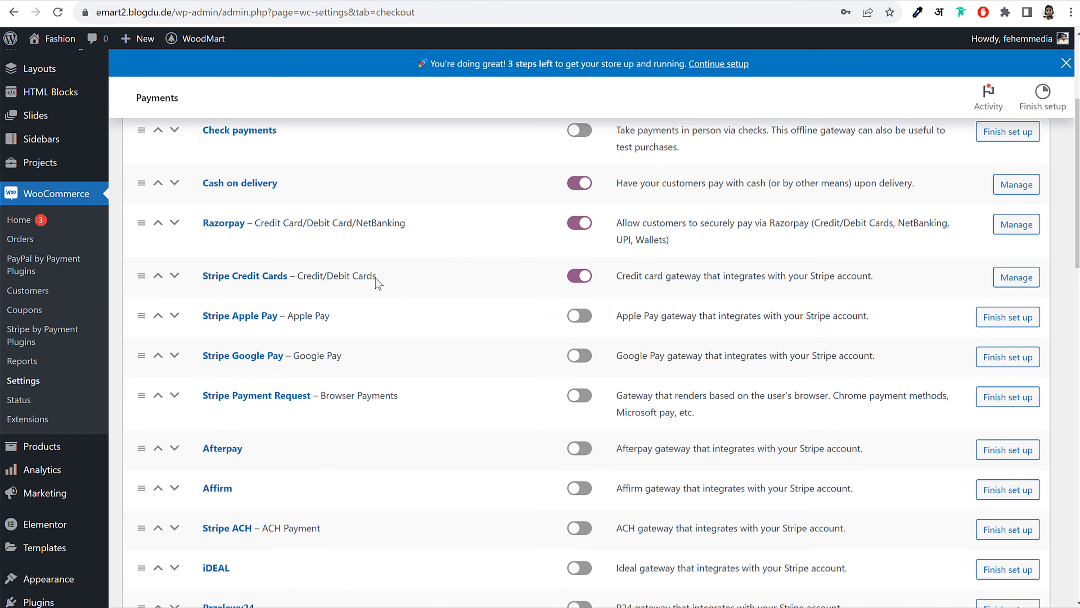
left_click(372, 279)
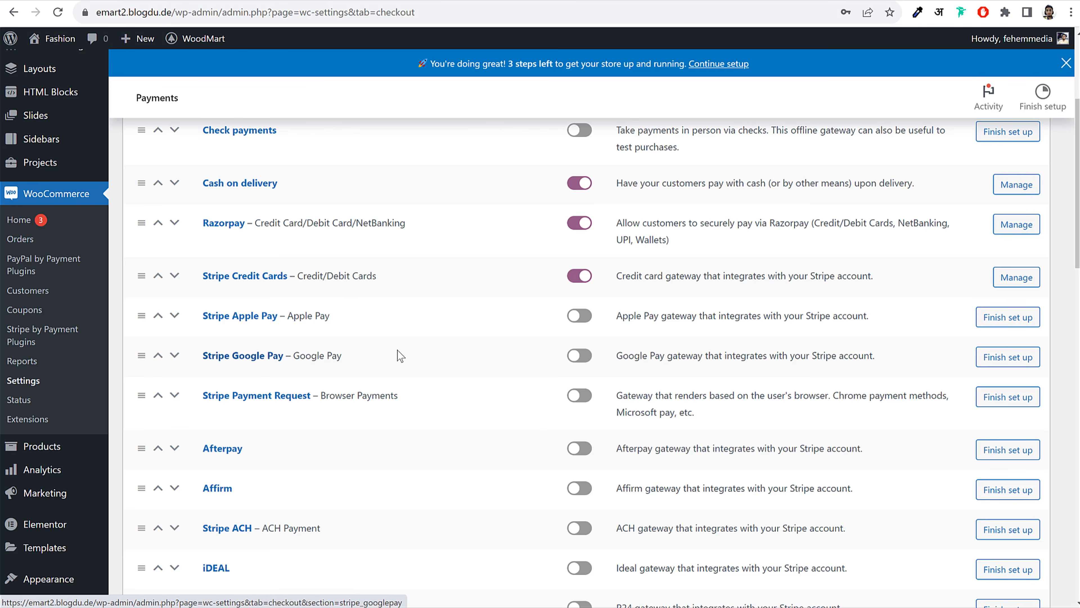
left_click(245, 280)
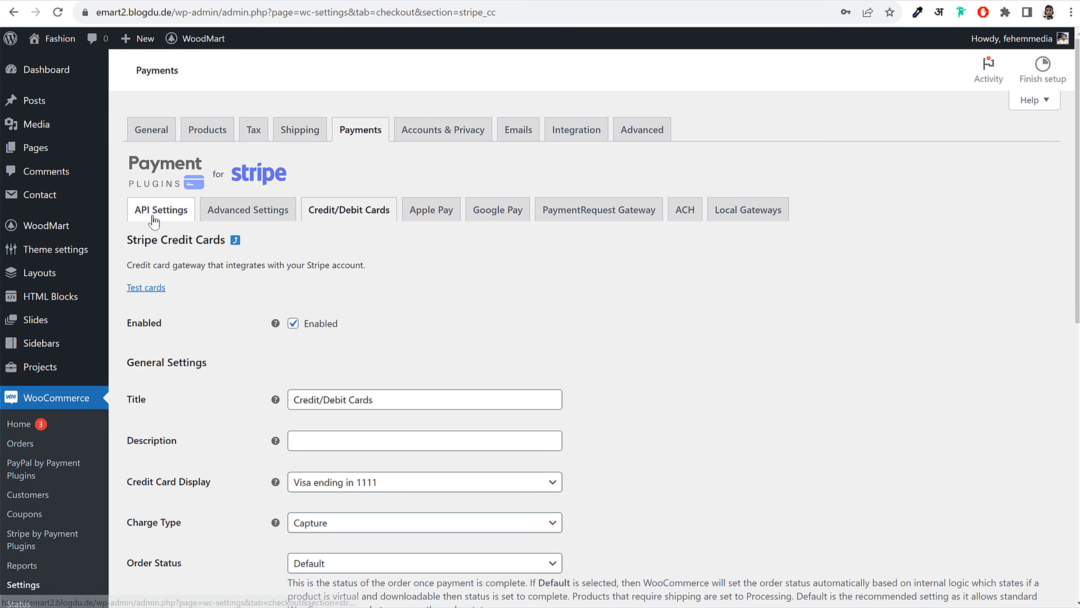
left_click(164, 218)
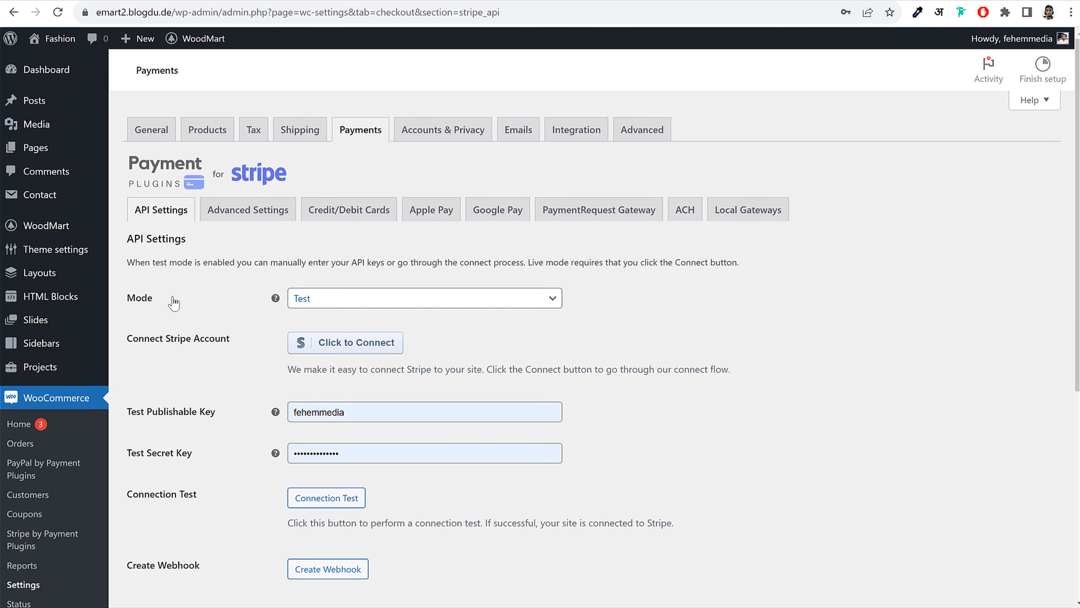
Set the Stripe mode to Live and save the API settings
left_click(380, 327)
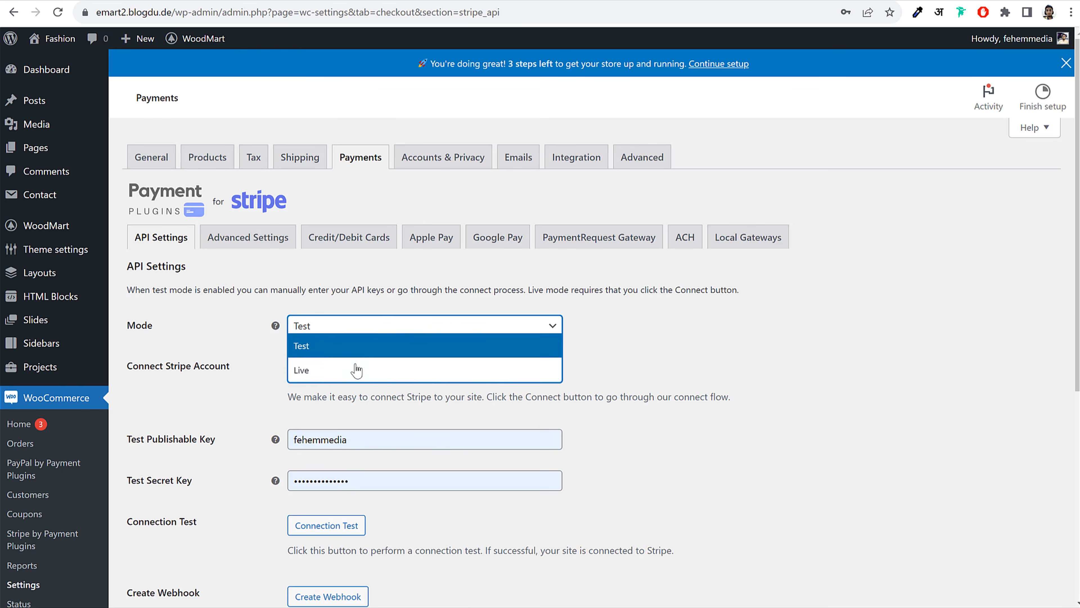
left_click(349, 370)
left_click(425, 326)
left_click(433, 346)
left_click(462, 327)
left_click(333, 371)
scroll(611, 395, "down", 8)
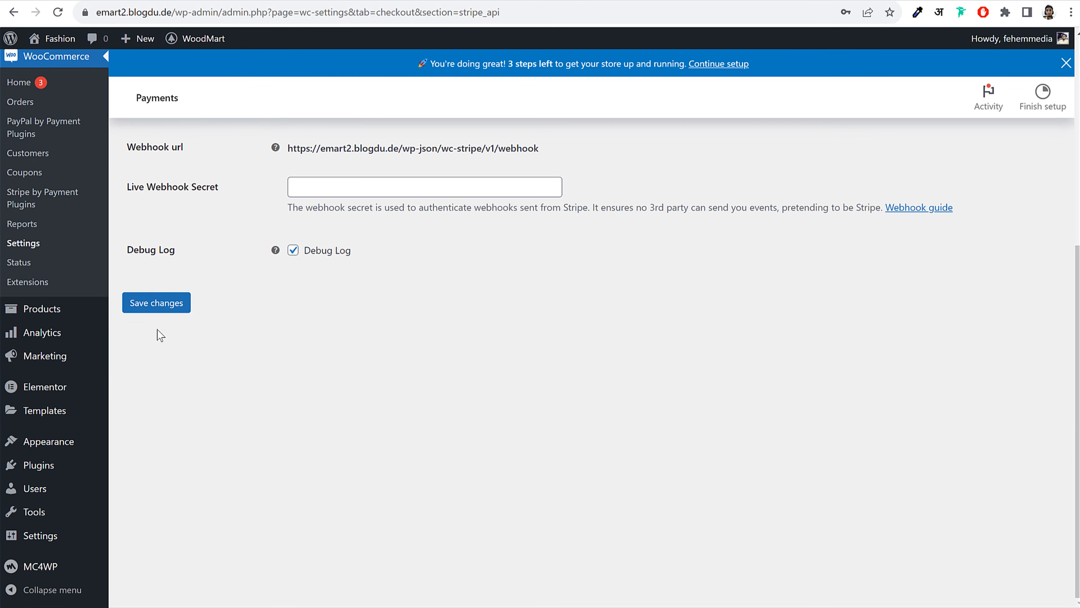
left_click(162, 309)
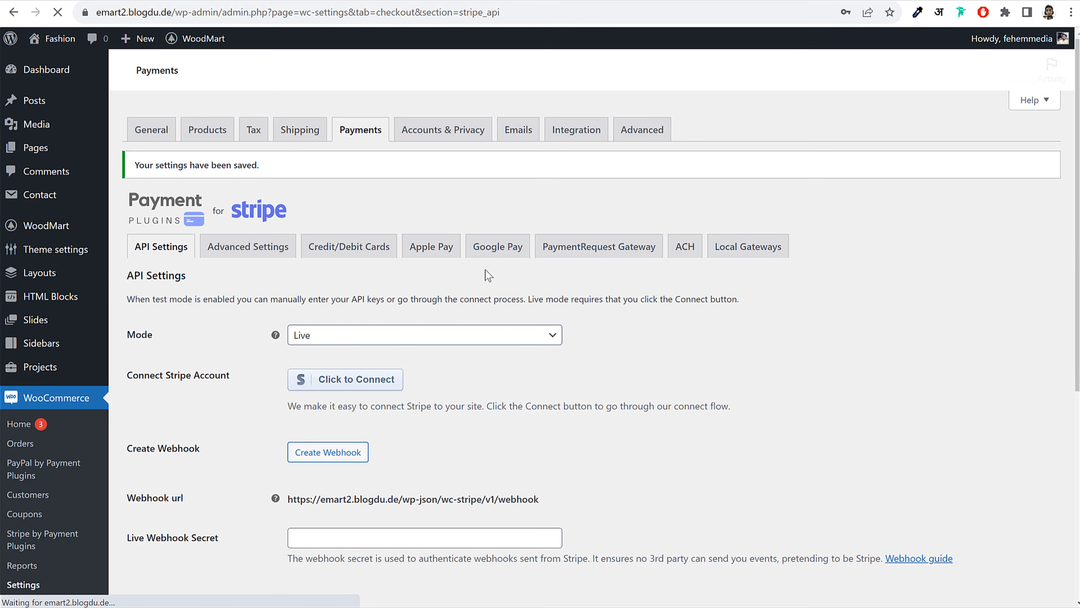
scroll(542, 313, "down", 2)
Connect the store's existing Stripe account through Stripe Connect
left_click(367, 314)
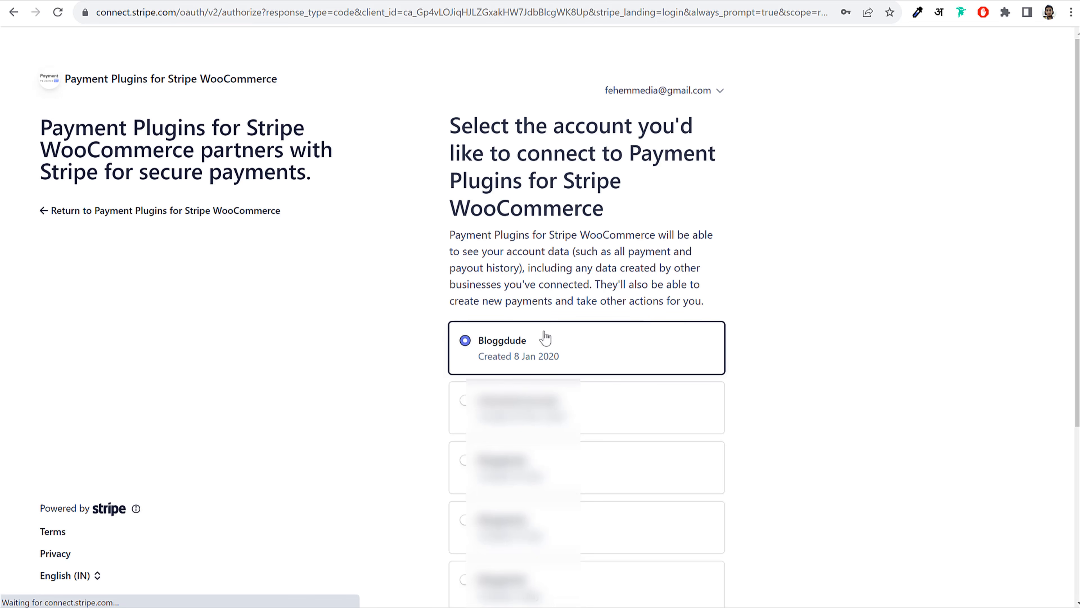
scroll(550, 354, "down", 5)
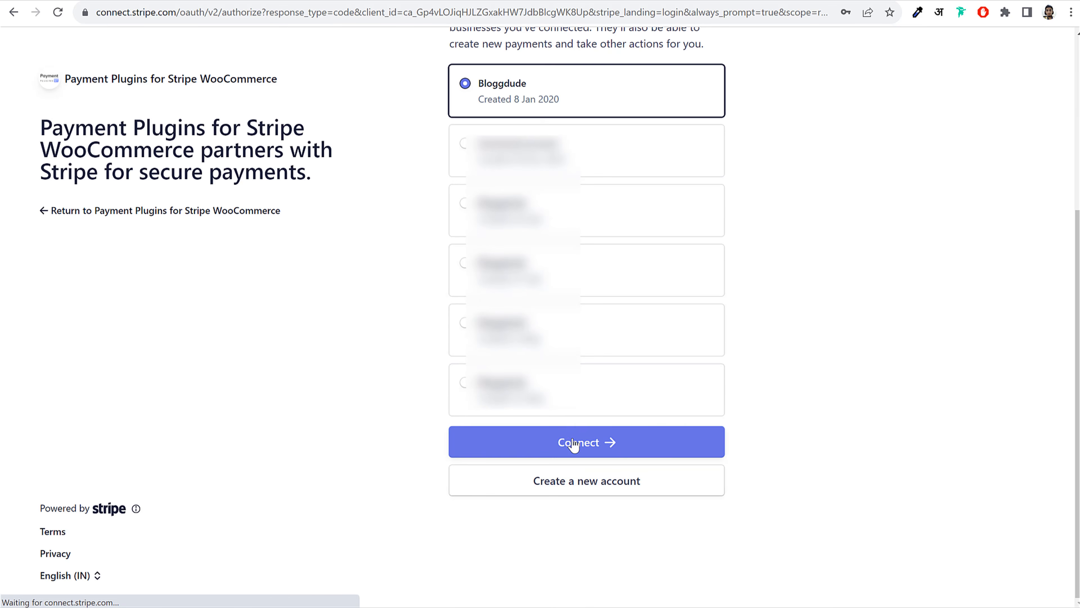
left_click(574, 442)
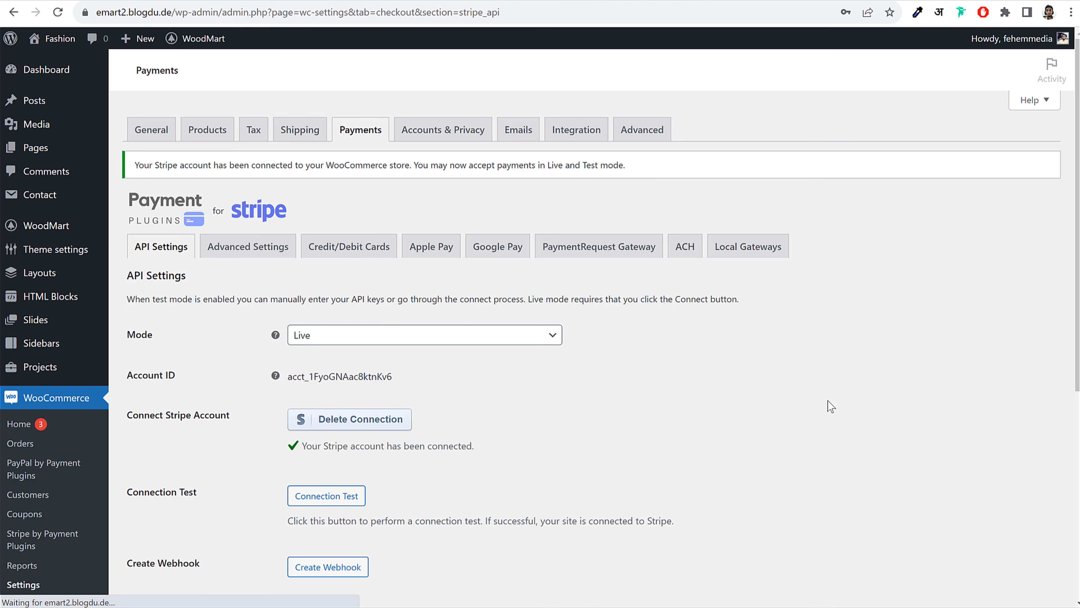
Save the Stripe connection settings and return to the payment methods list
scroll(444, 397, "down", 3)
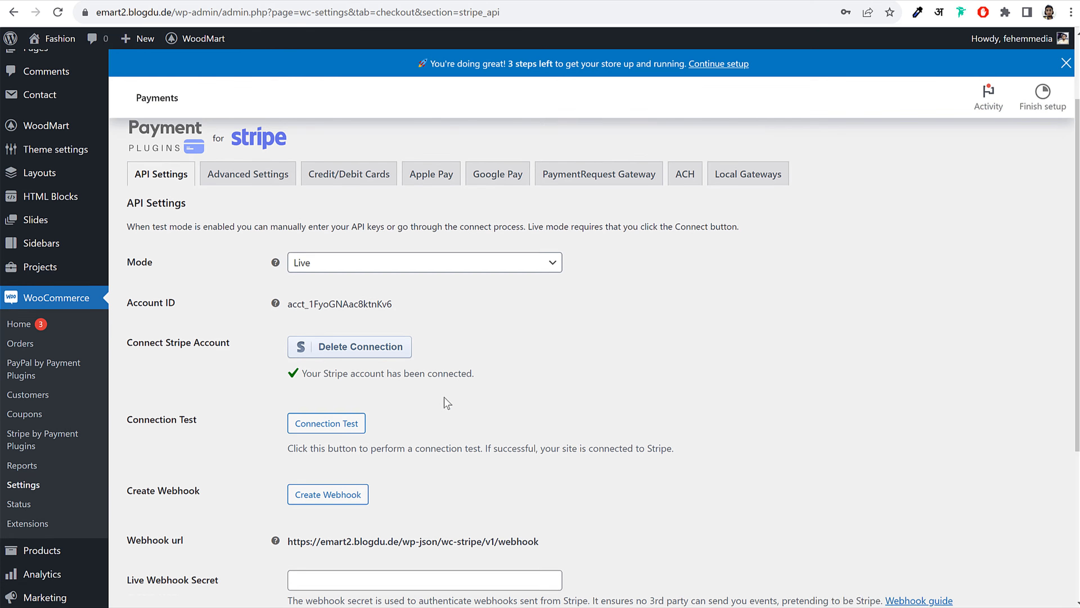
left_click_drag(350, 337, 472, 338)
left_click(563, 360)
scroll(621, 430, "down", 3)
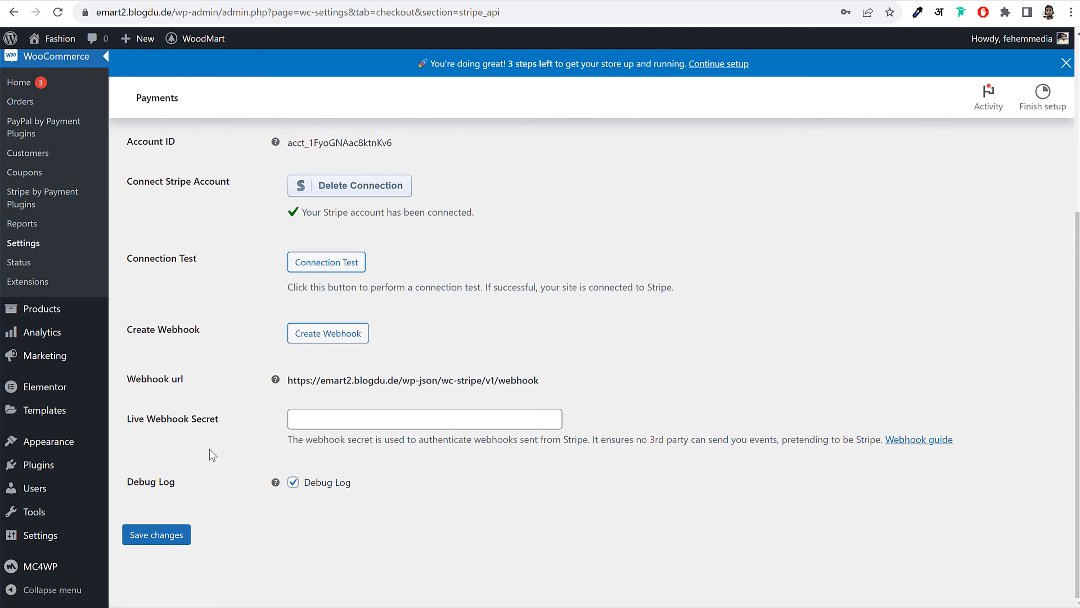
left_click(159, 535)
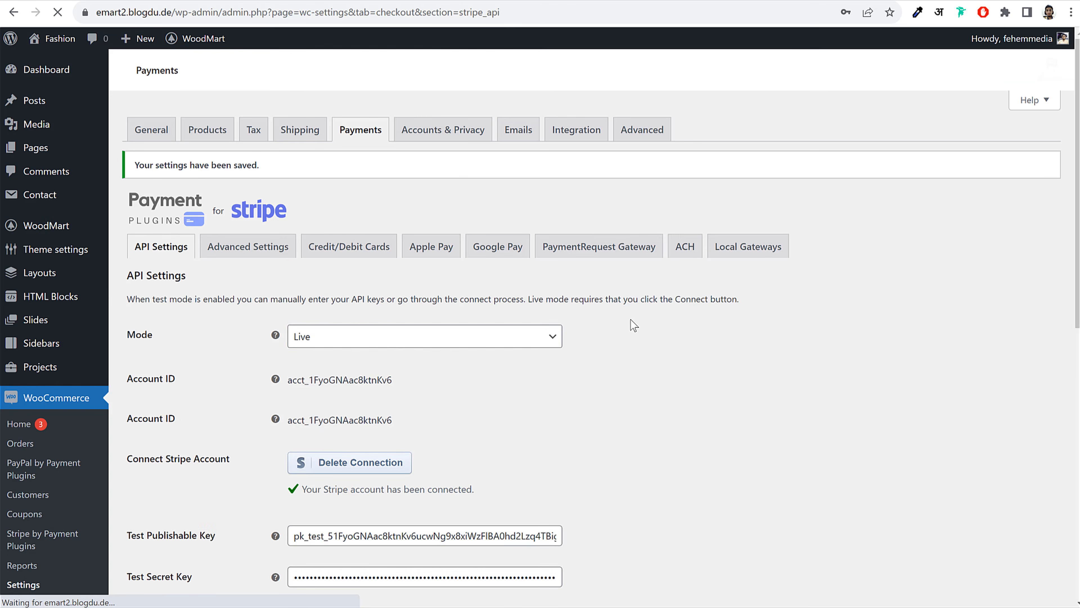
left_click(361, 133)
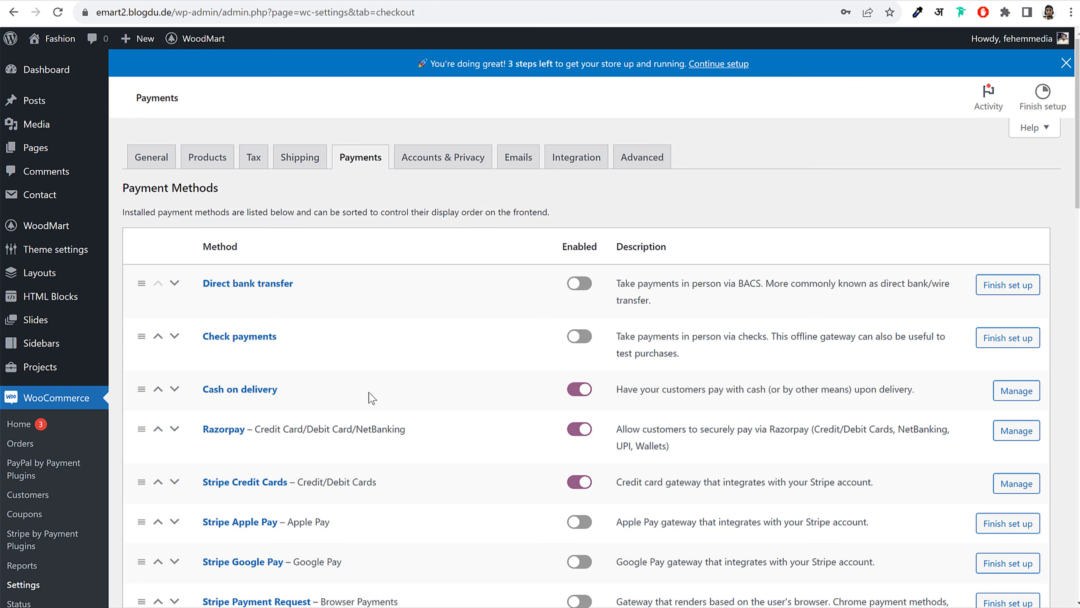
Open the Razorpay settings, then the Razorpay Dashboard's API keys page
left_click(226, 429)
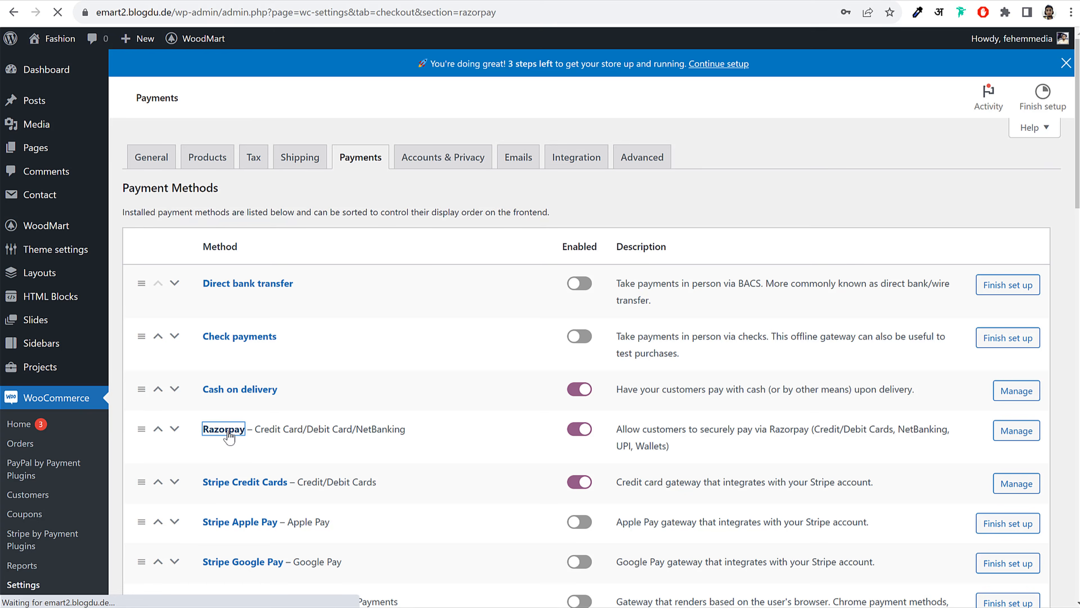
scroll(813, 289, "down", 3)
scroll(813, 309, "down", 3)
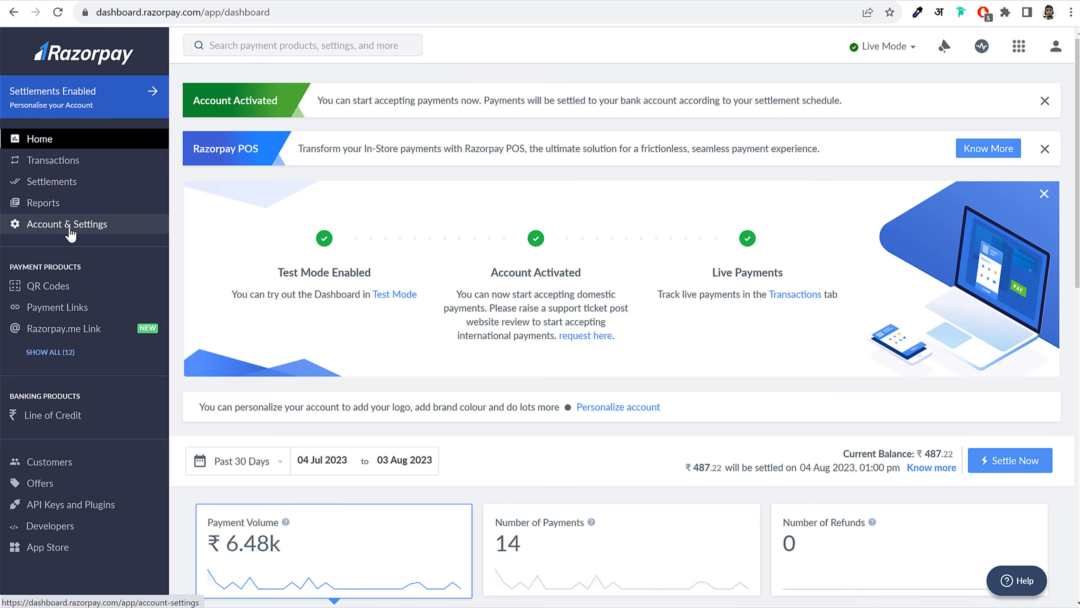
left_click(69, 230)
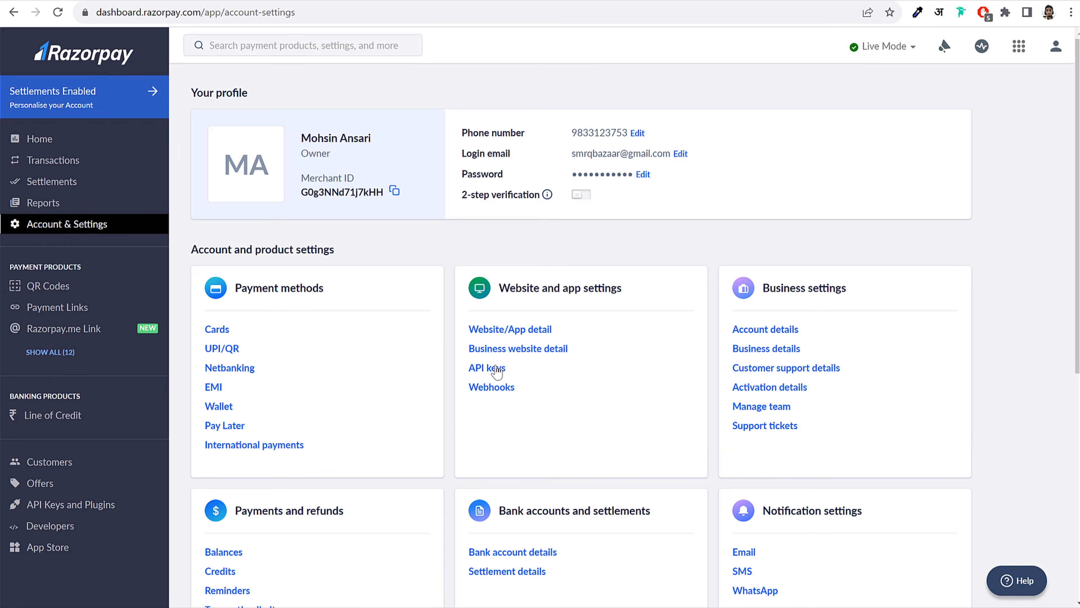
left_click(483, 370)
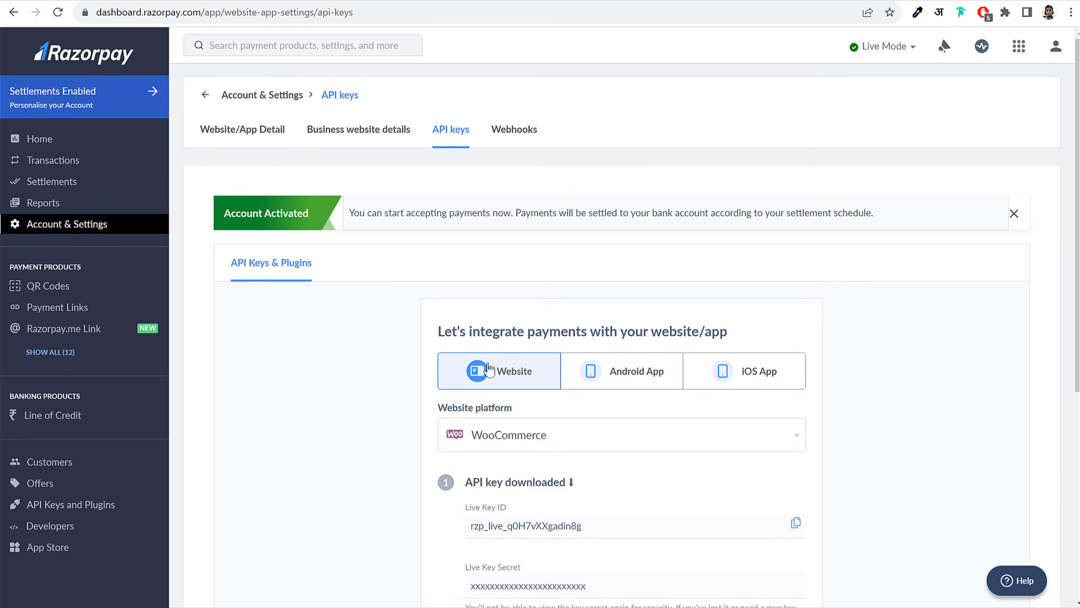
scroll(904, 299, "down", 3)
scroll(905, 304, "down", 2)
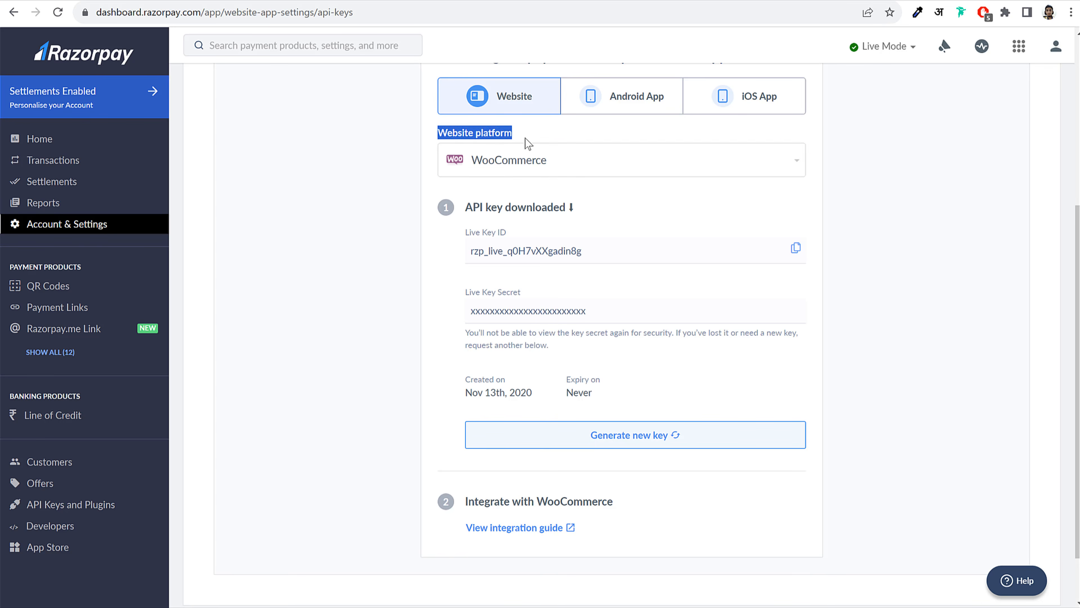
Choose WooCommerce as the website platform and copy the Live Key ID
left_click(535, 158)
scroll(539, 290, "down", 6)
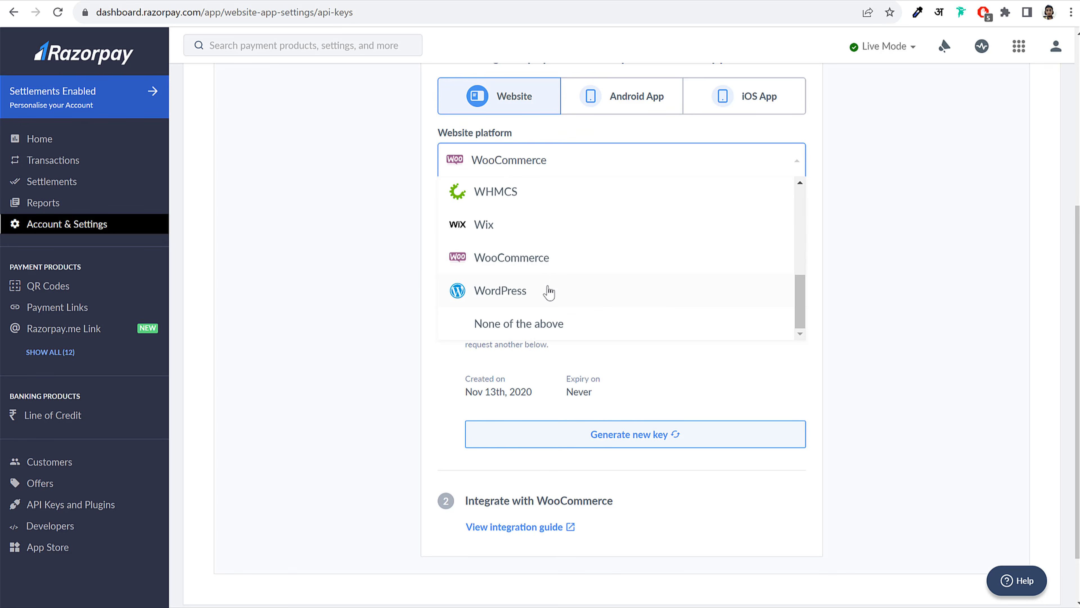
left_click(520, 269)
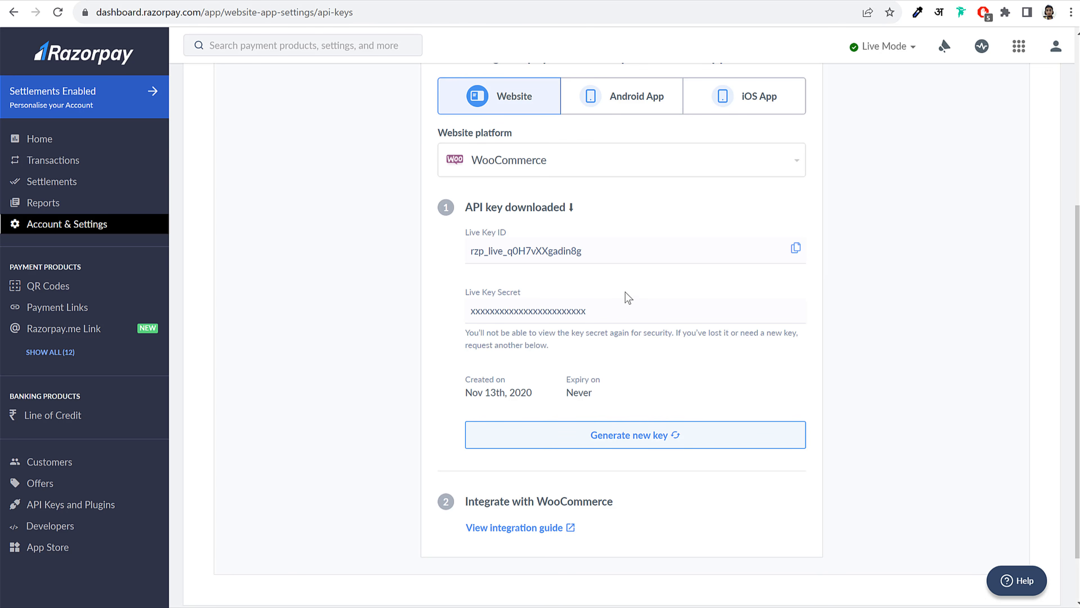
left_click_drag(473, 255, 621, 251)
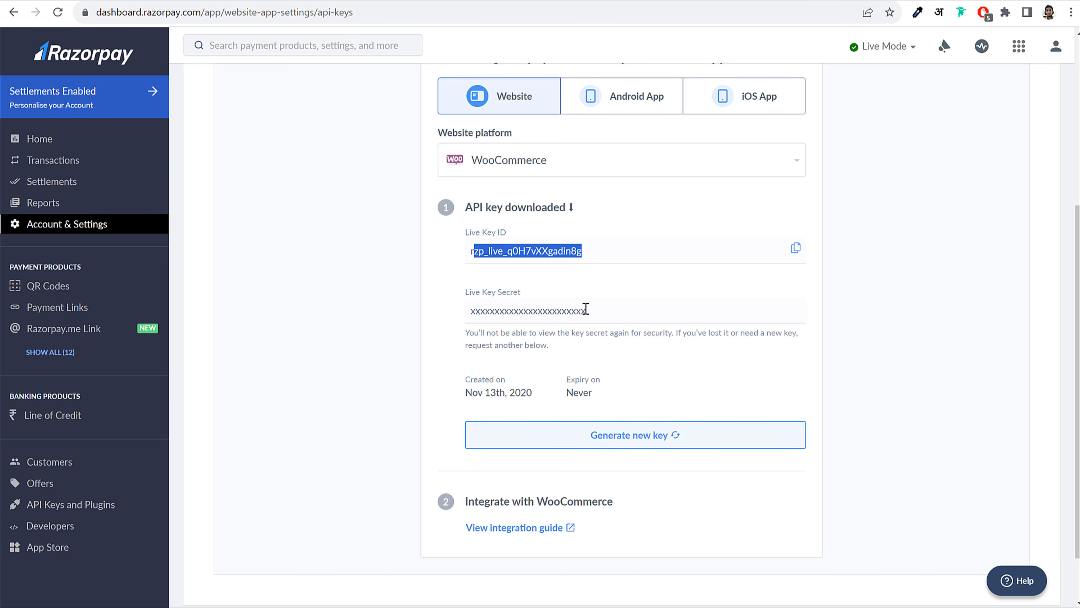
left_click(570, 308)
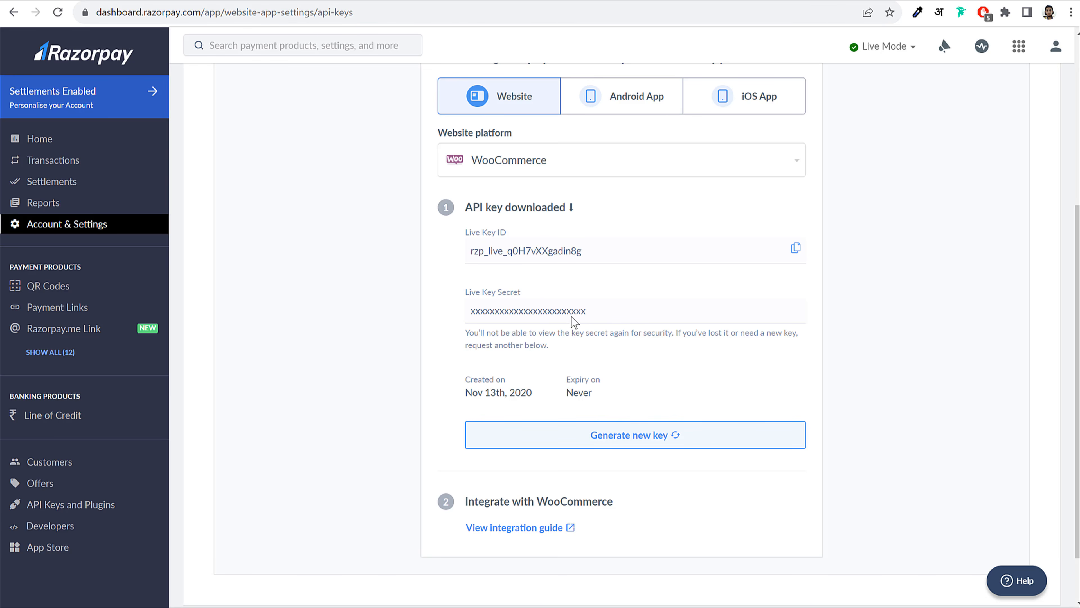
double_click(571, 312)
left_click(647, 313)
double_click(560, 312)
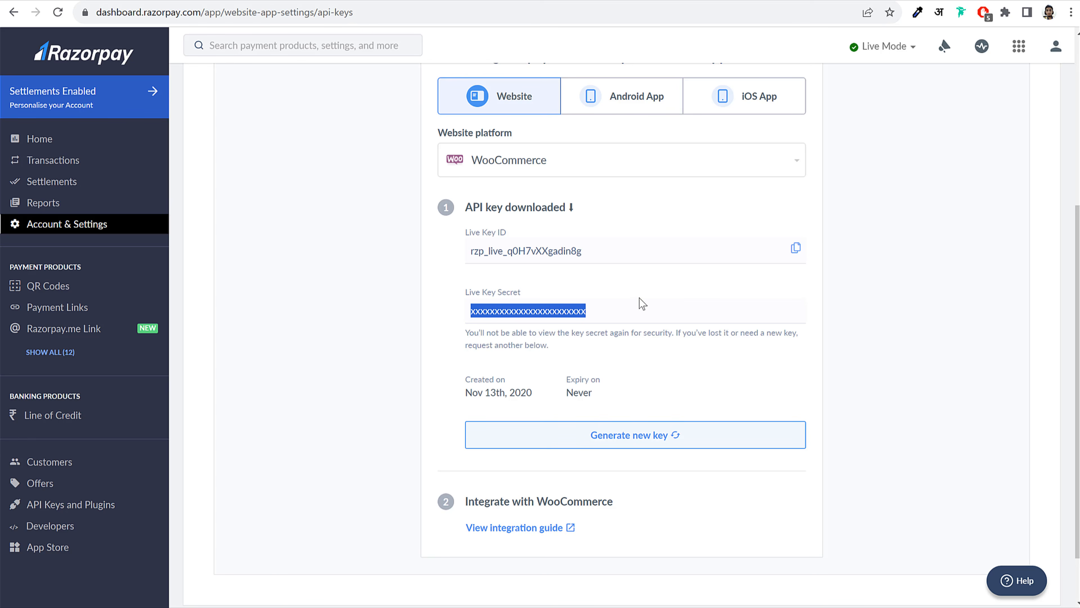
left_click(796, 248)
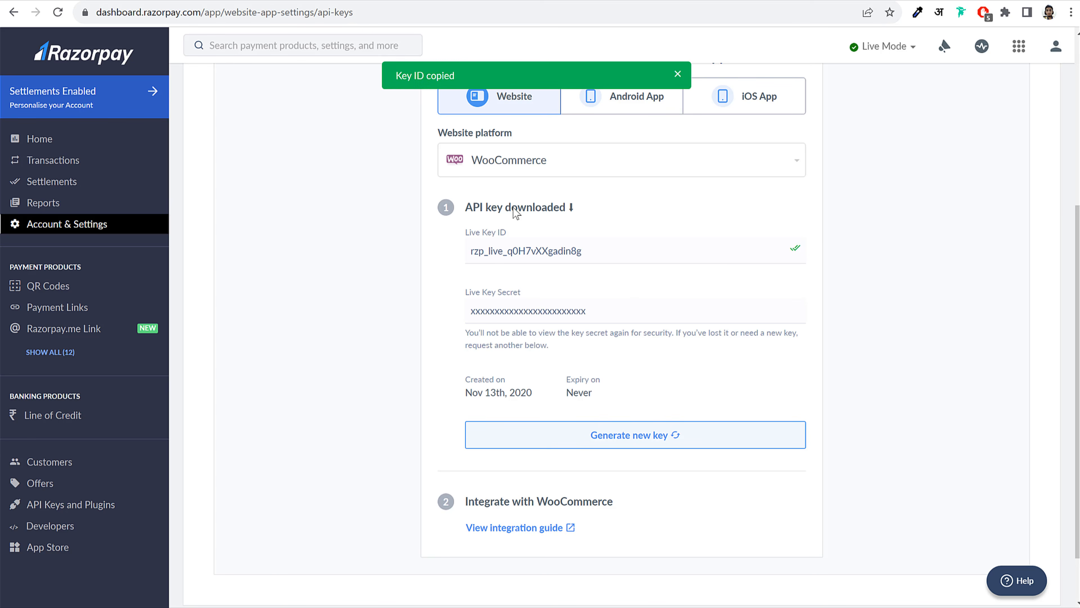
Paste the copied live Key ID into the Razorpay Key ID field
left_click(238, 1)
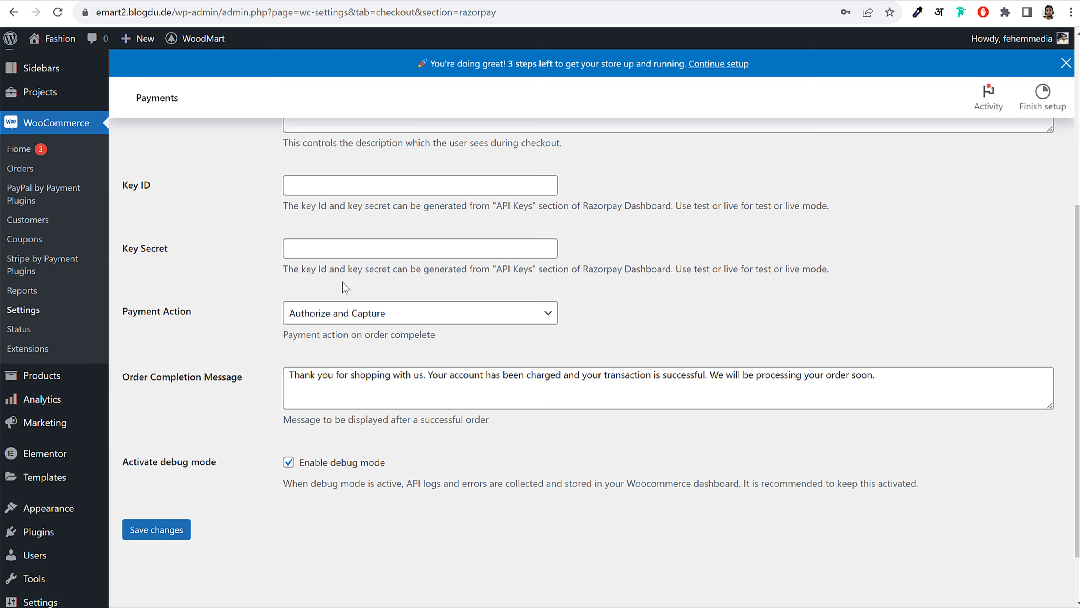
left_click(364, 184)
key("ctrl+v")
Paste the key into the Key Secret field and save the Razorpay settings
left_click(365, 1)
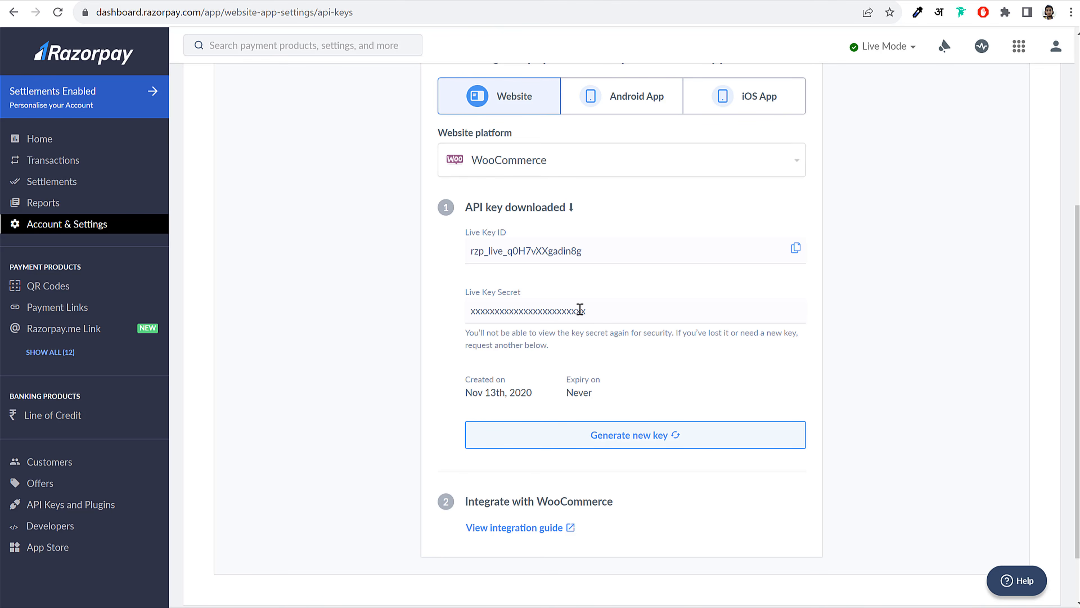
double_click(572, 310)
left_click(631, 327)
double_click(573, 310)
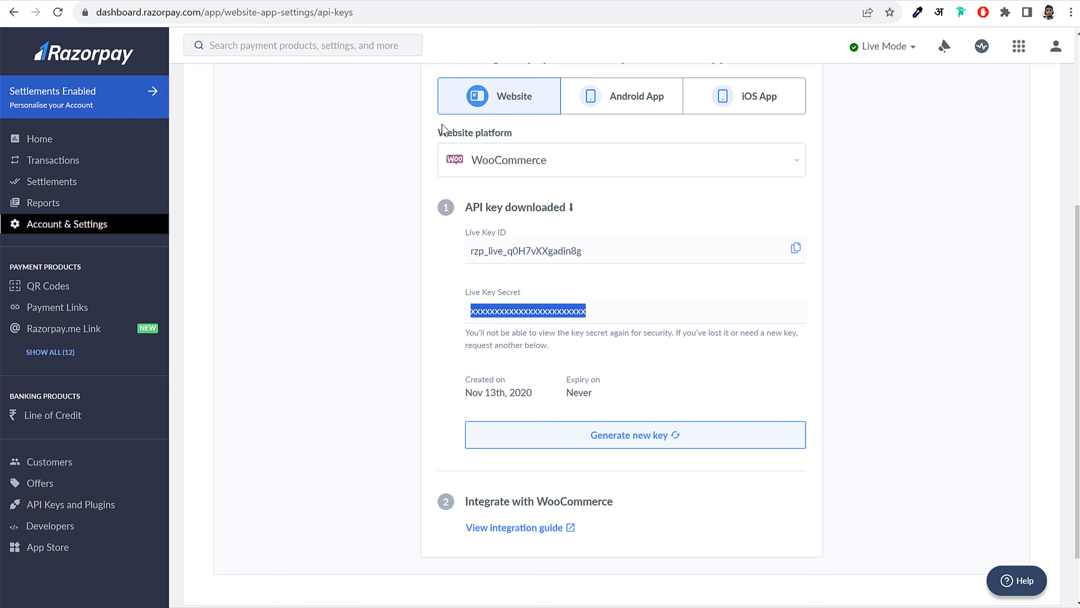
left_click(260, 2)
left_click(402, 250)
key("ctrl+v")
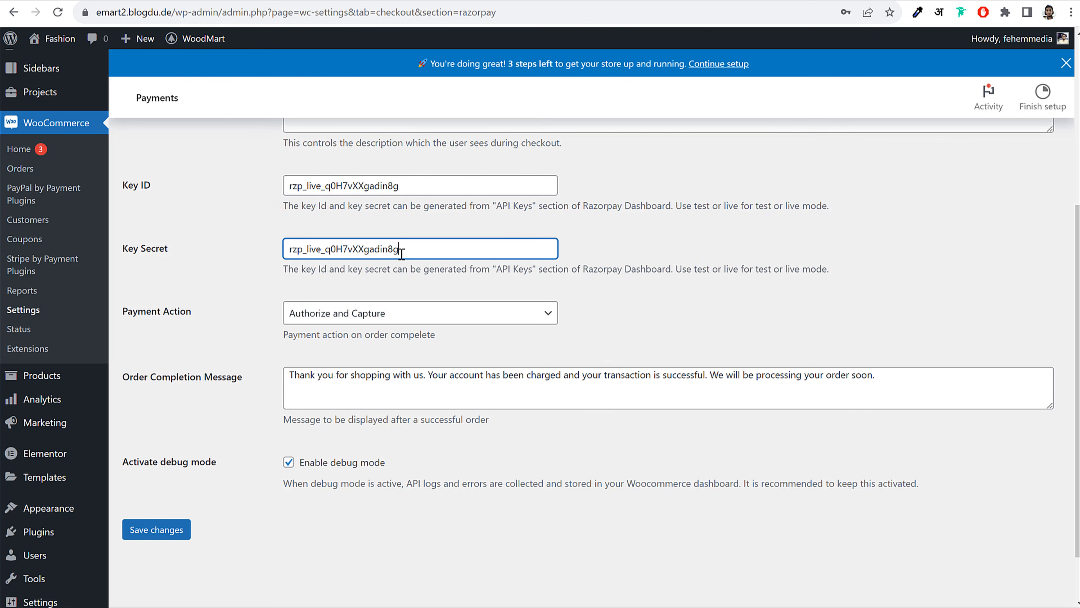
left_click(663, 243)
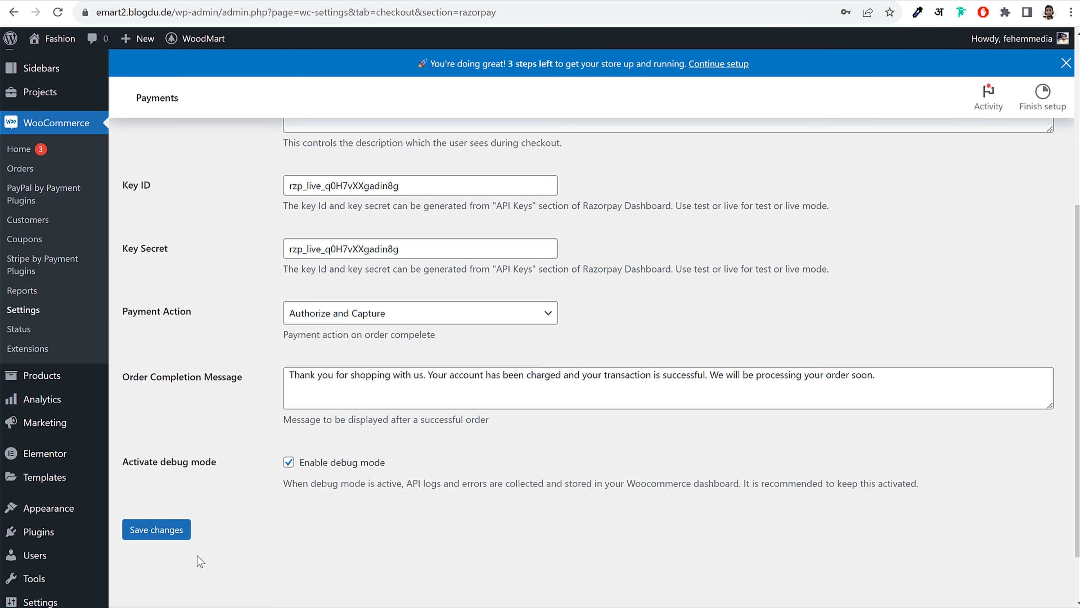
left_click(151, 532)
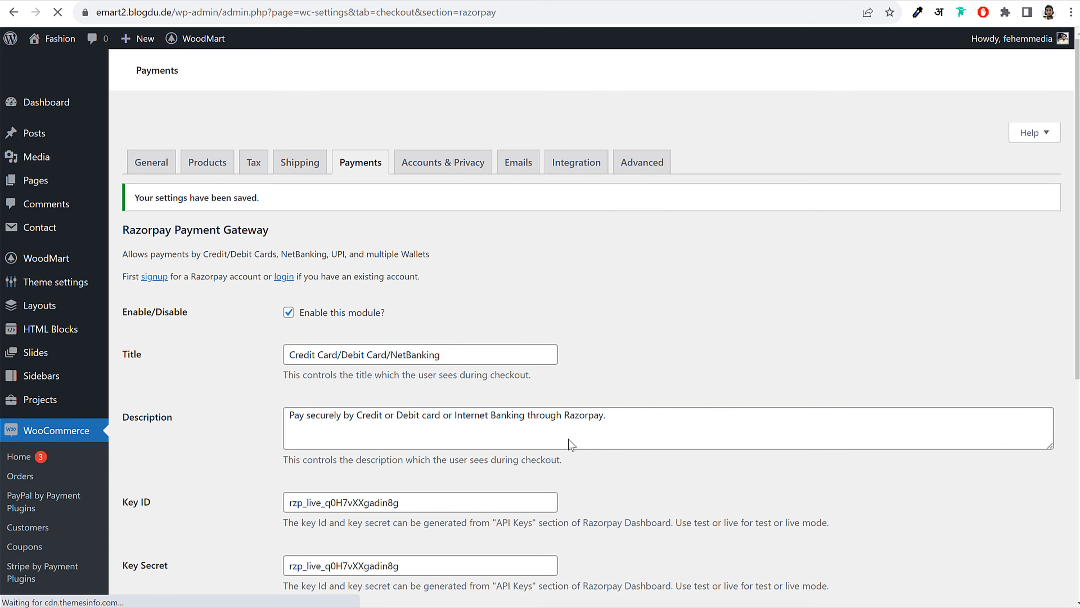
Turn on the option letting customers create accounts during checkout
left_click(459, 136)
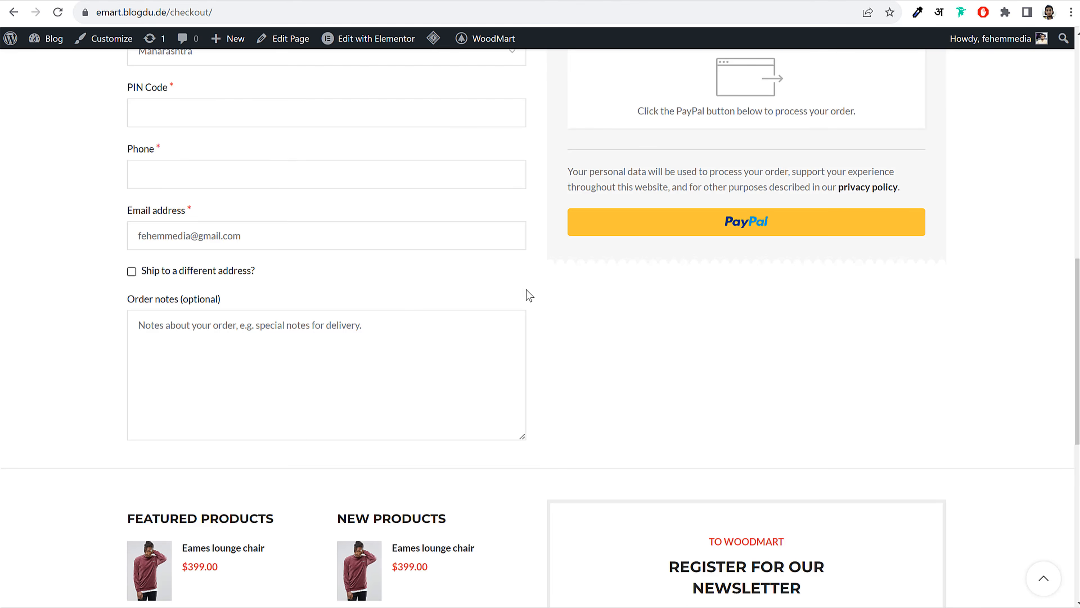
scroll(526, 290, "up", 15)
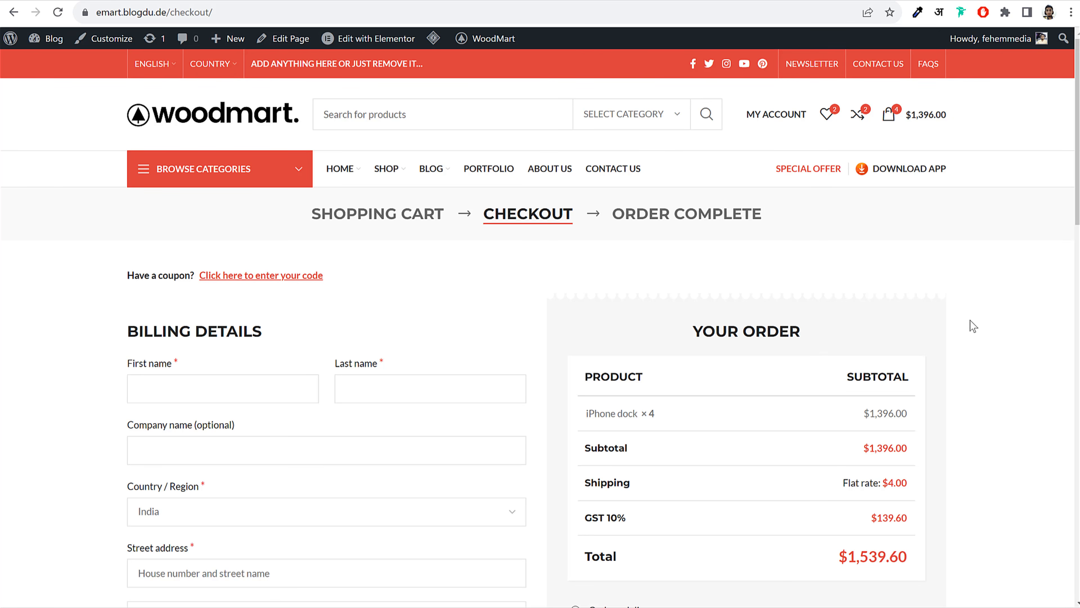
scroll(700, 282, "down", 3)
scroll(671, 313, "down", 8)
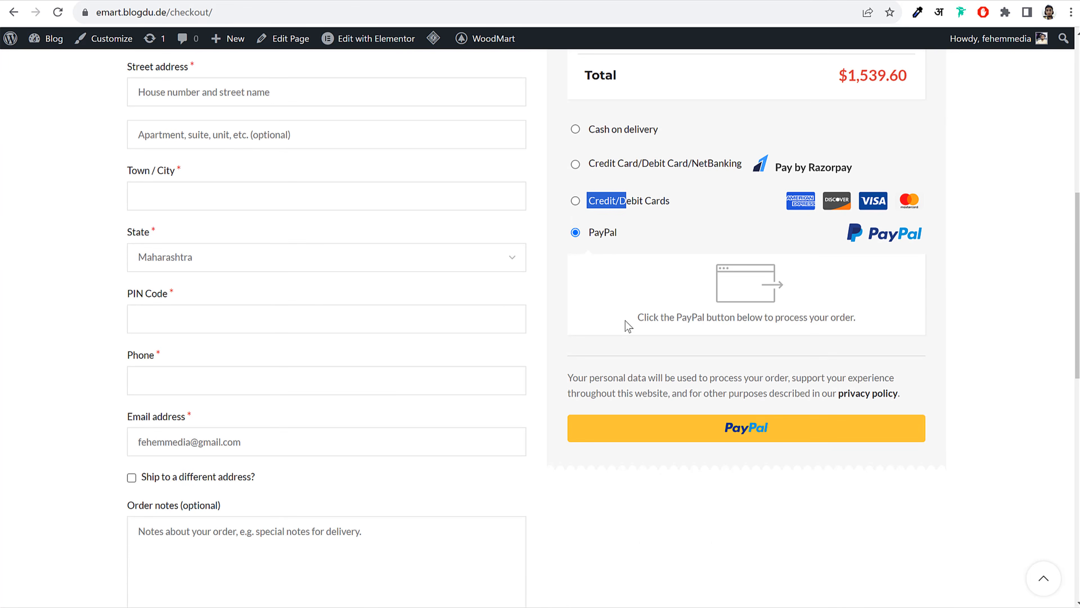
scroll(540, 301, "up", 11)
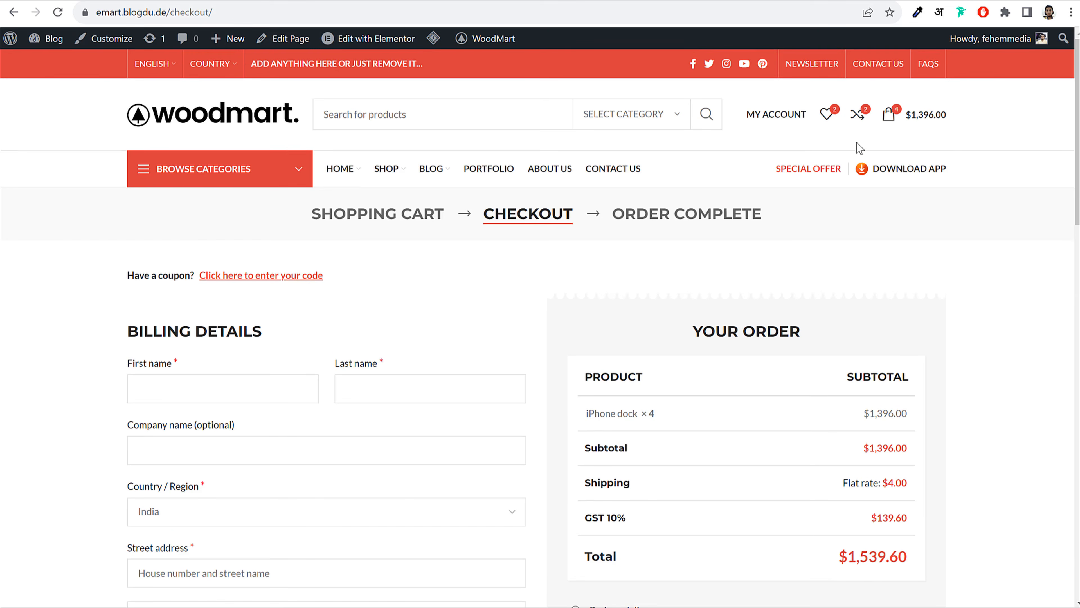
scroll(741, 265, "down", 12)
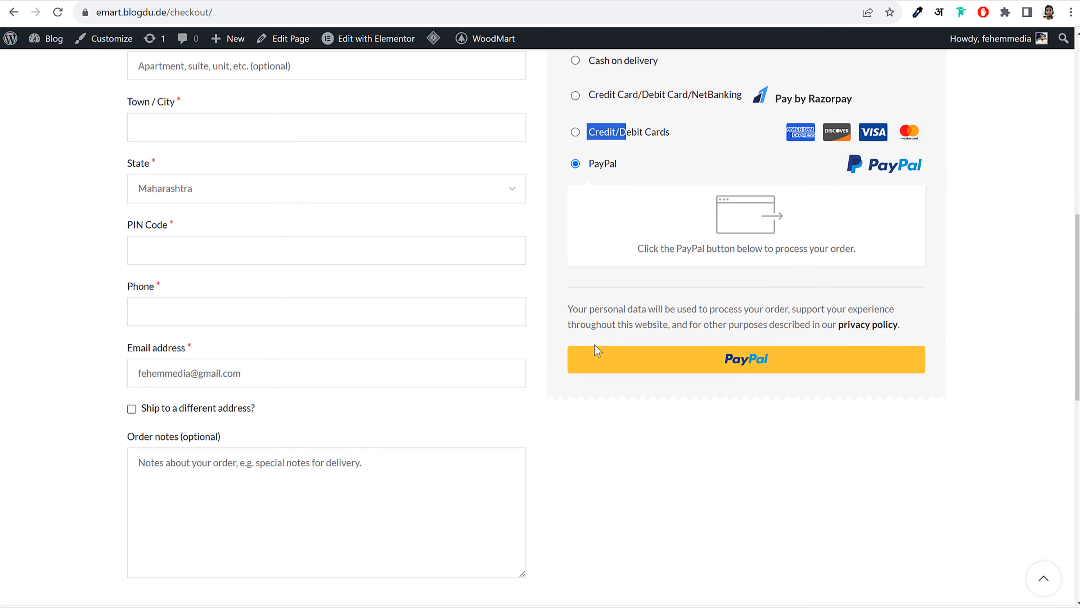
scroll(649, 352, "down", 3)
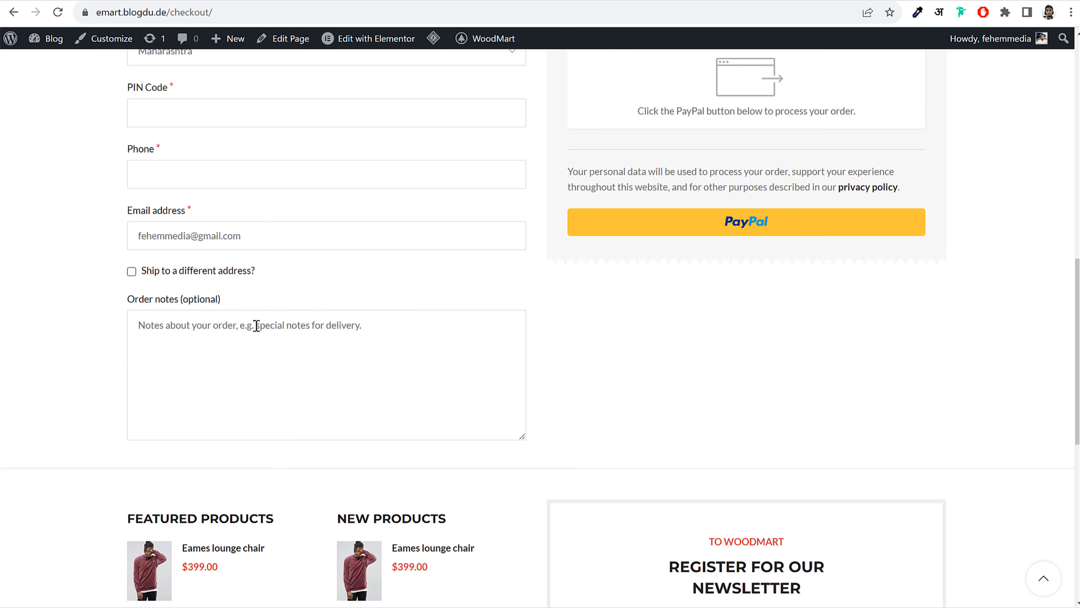
scroll(256, 321, "up", 13)
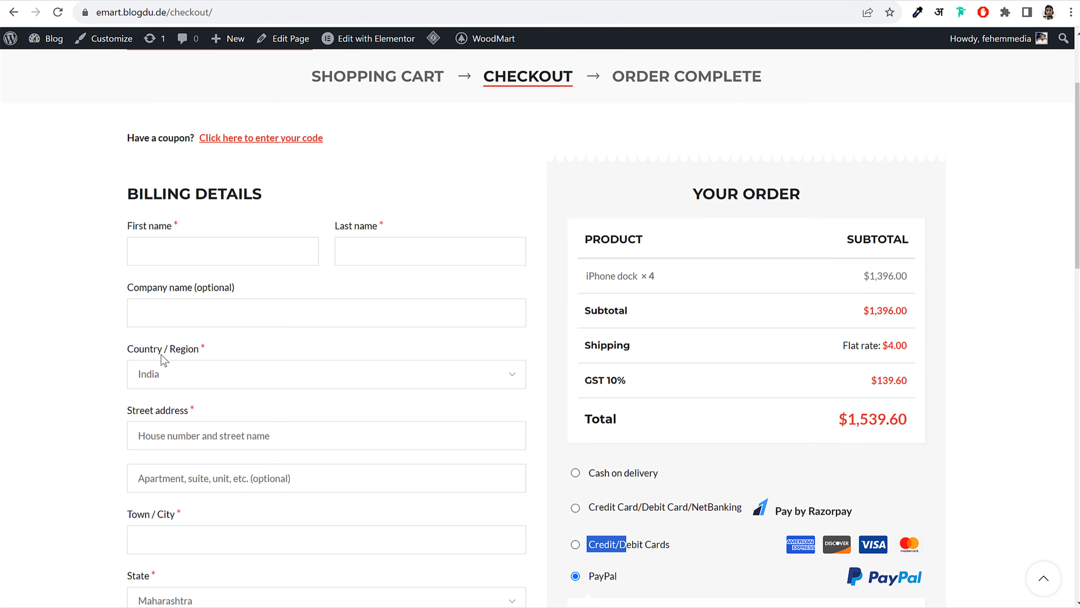
scroll(169, 368, "down", 5)
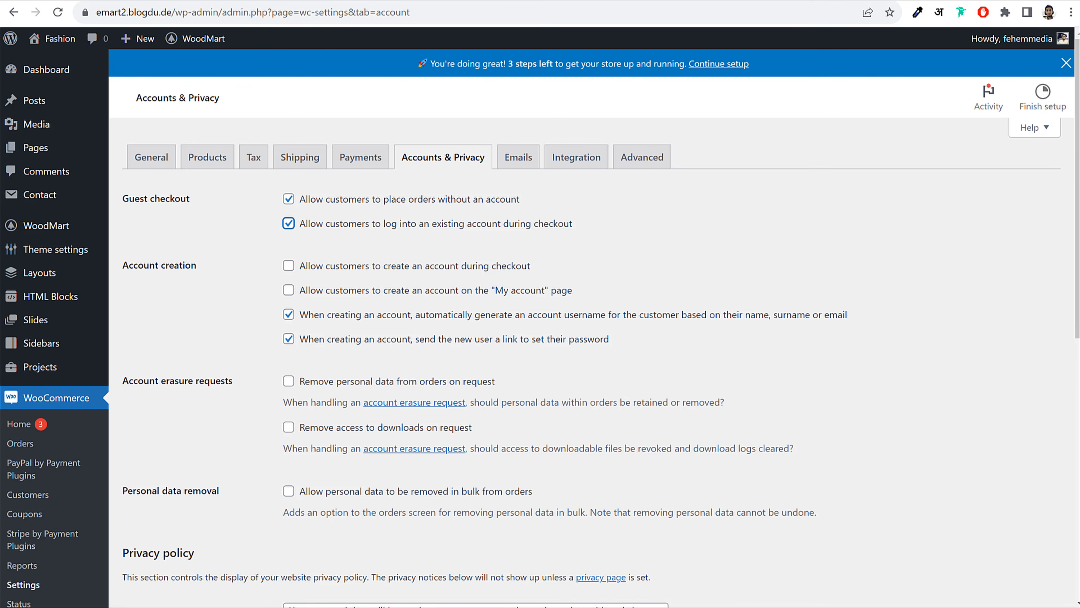
left_click(324, 270)
left_click_drag(584, 274, 305, 271)
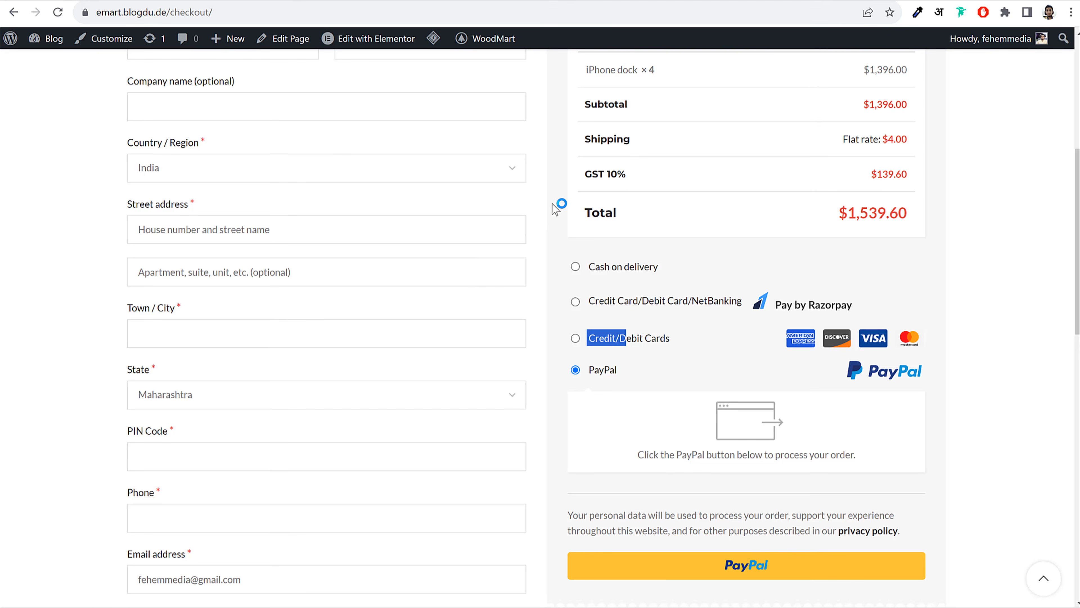
Try the 'Ship to a different address?' option on checkout and leave it unchecked
scroll(561, 206, "up", 5)
scroll(559, 203, "down", 6)
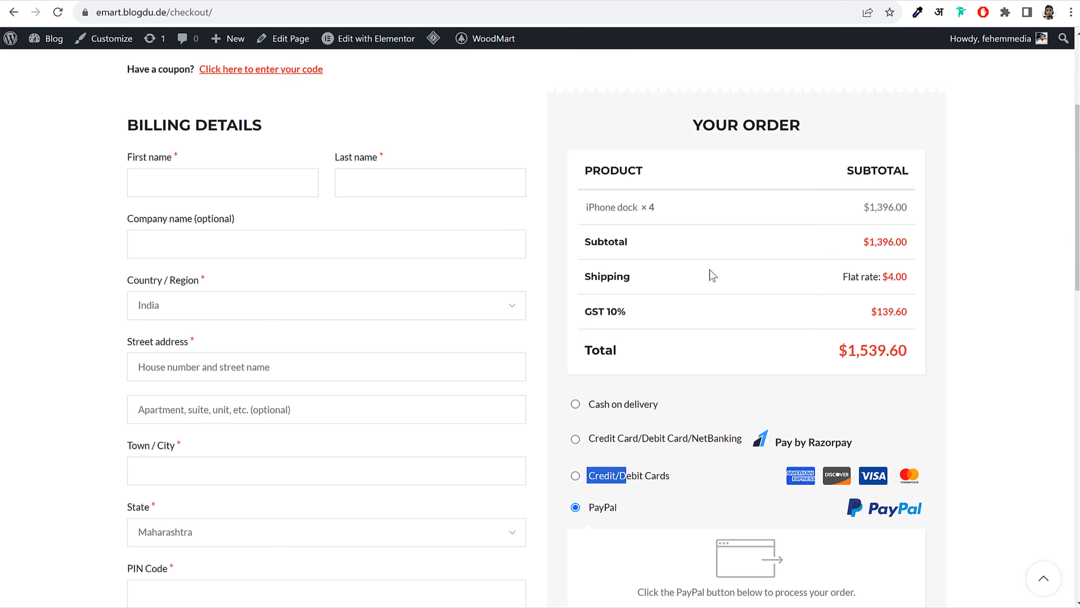
scroll(713, 275, "down", 7)
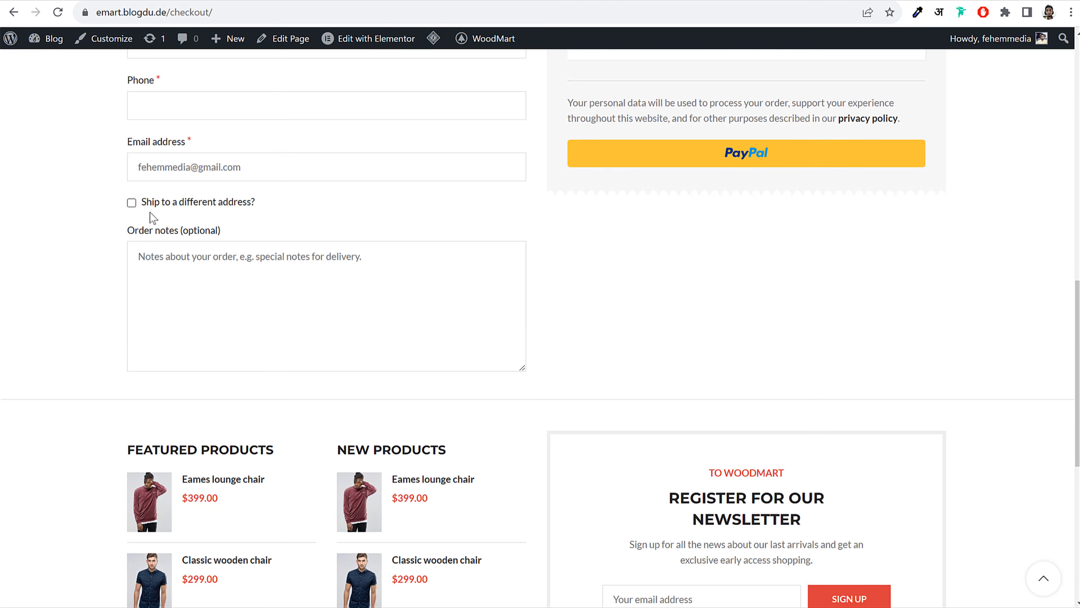
scroll(207, 237, "up", 12)
scroll(203, 328, "down", 10)
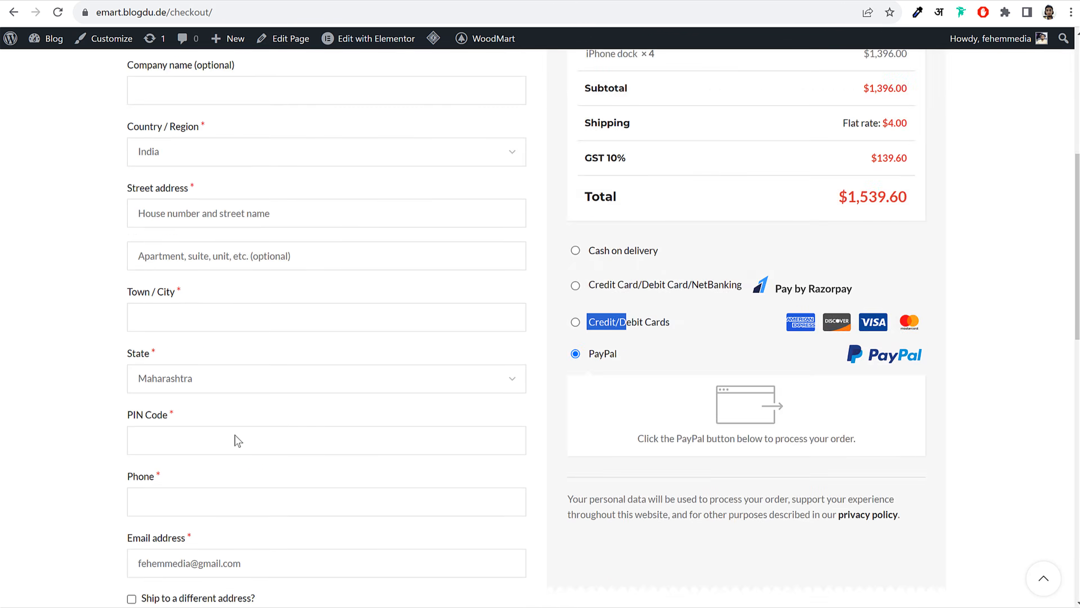
left_click(132, 272)
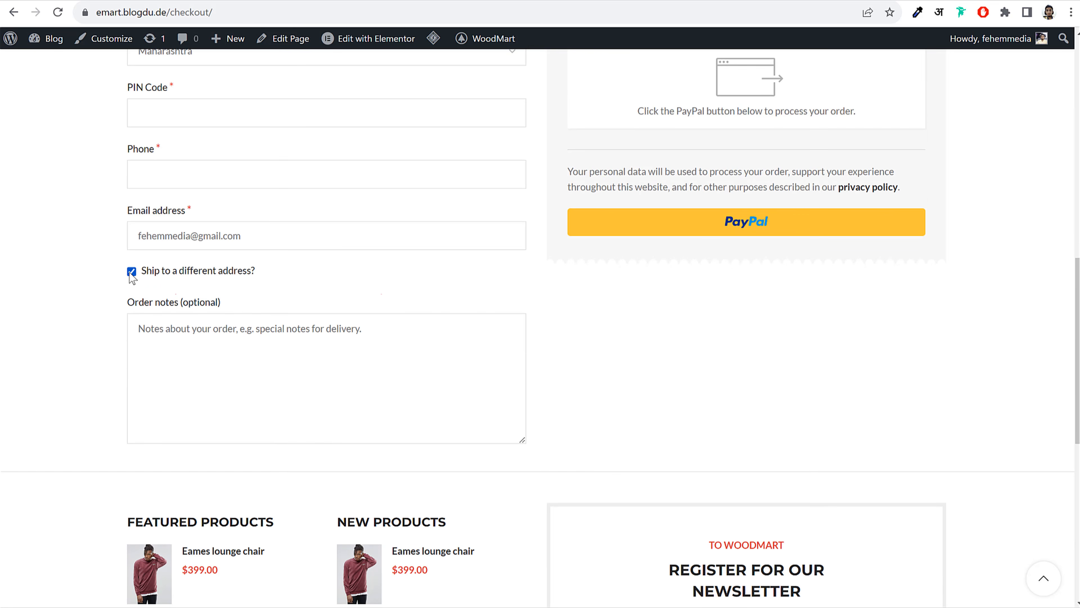
left_click(131, 271)
left_click_drag(255, 273, 148, 274)
left_click(132, 272)
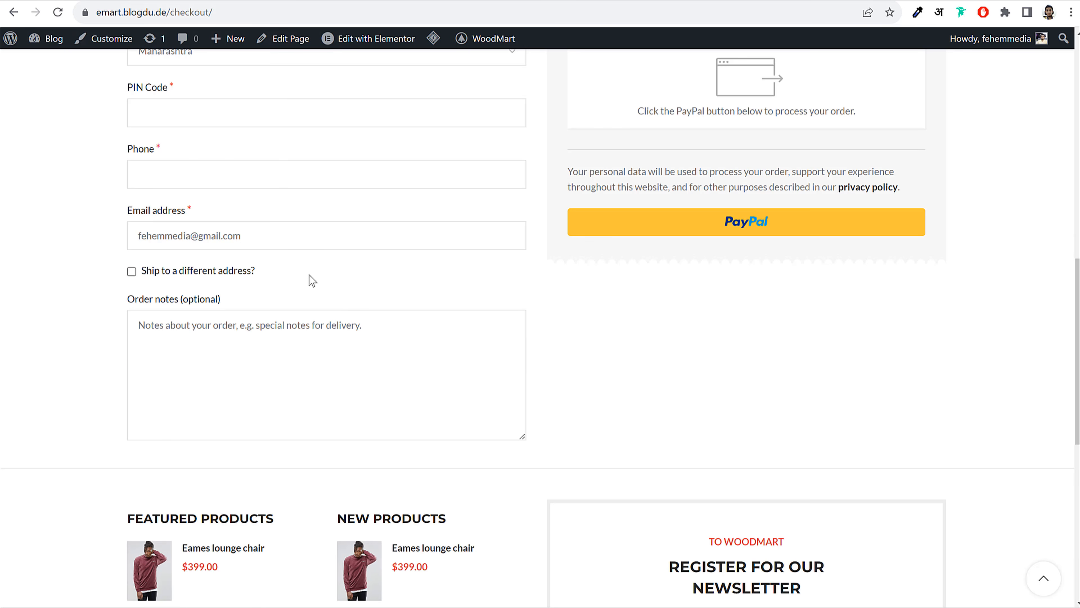
left_click(131, 271)
left_click(132, 271)
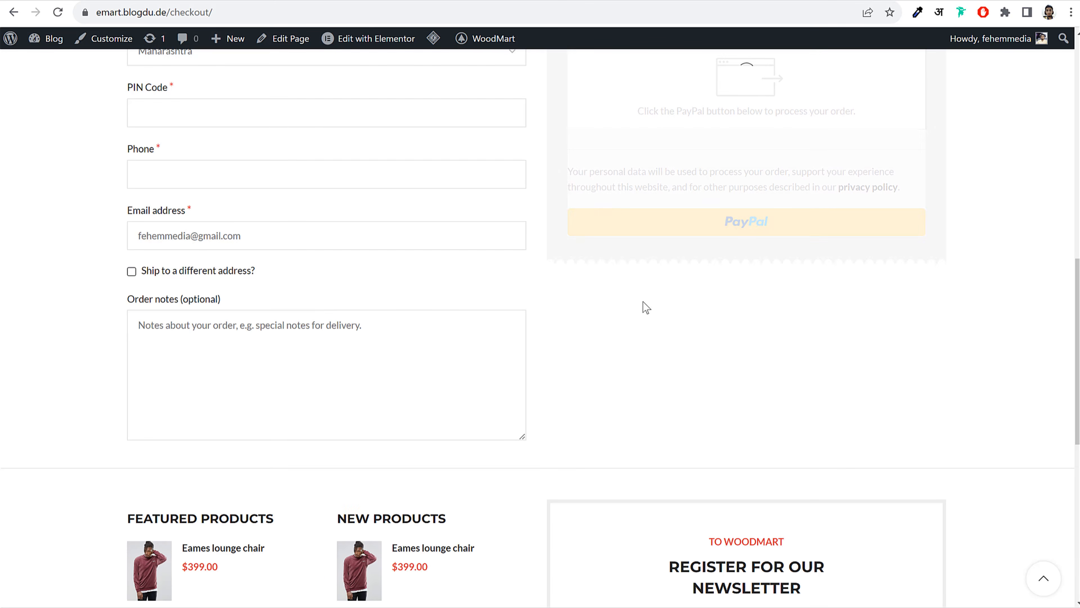
scroll(642, 359, "up", 5)
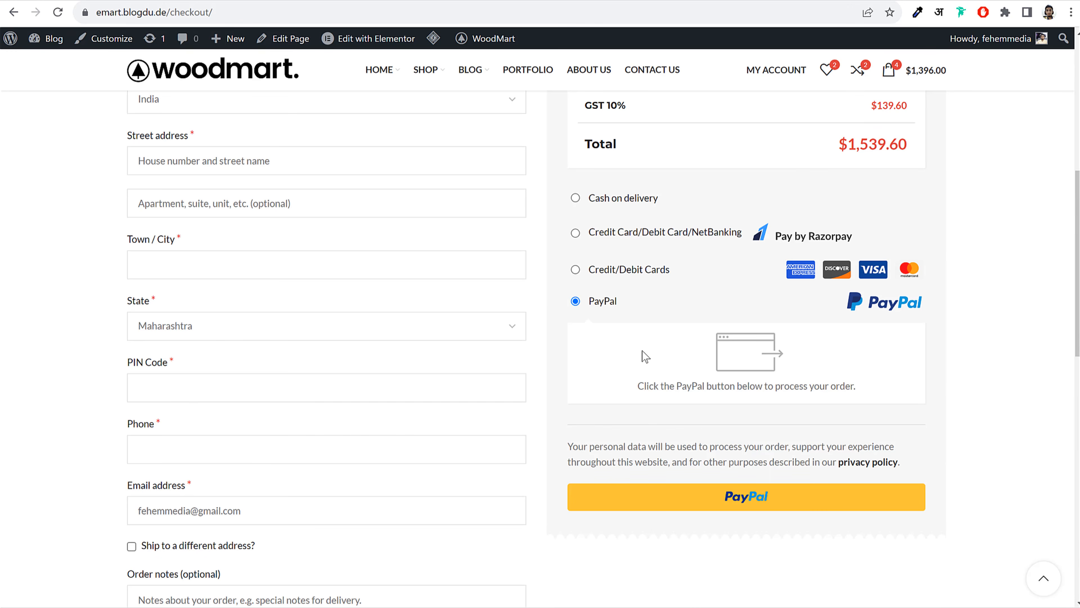
Allow customers to create an account on the My account page
scroll(230, 257, "up", 5)
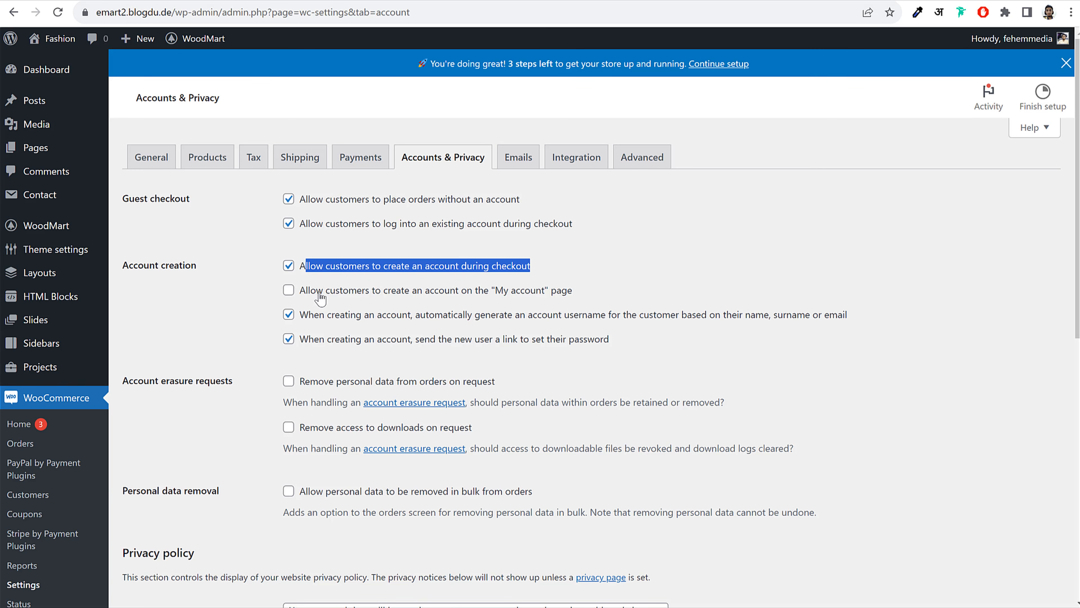
left_click(310, 291)
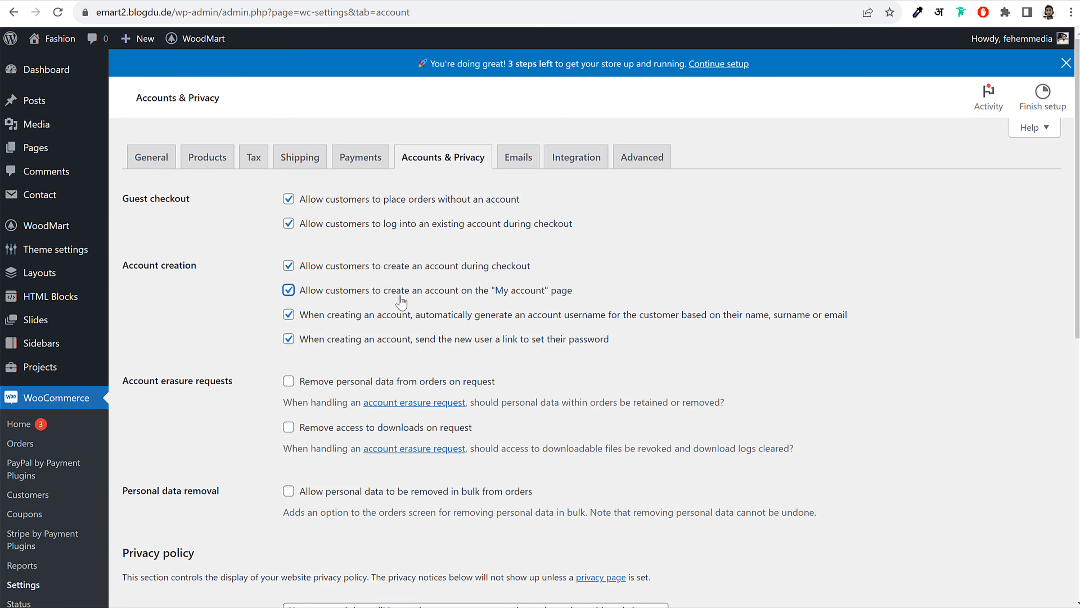
left_click_drag(494, 296, 349, 294)
left_click(238, 358)
left_click_drag(611, 340, 289, 318)
Turn off automatic username generation and password-link sending, then save the account settings
left_click(289, 315)
left_click(289, 340)
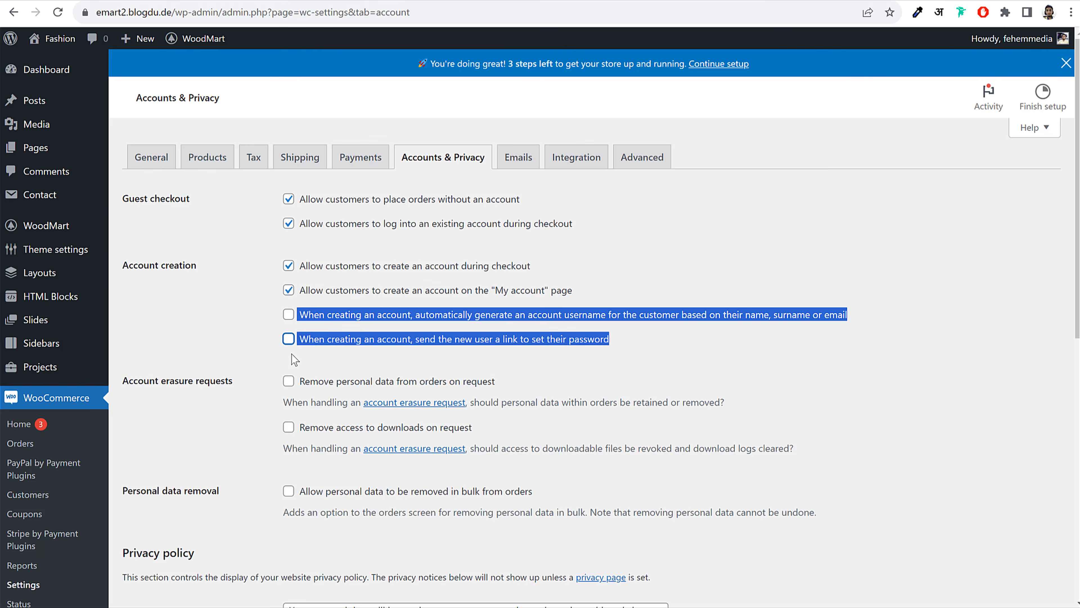
left_click(295, 358)
left_click_drag(493, 322, 614, 343)
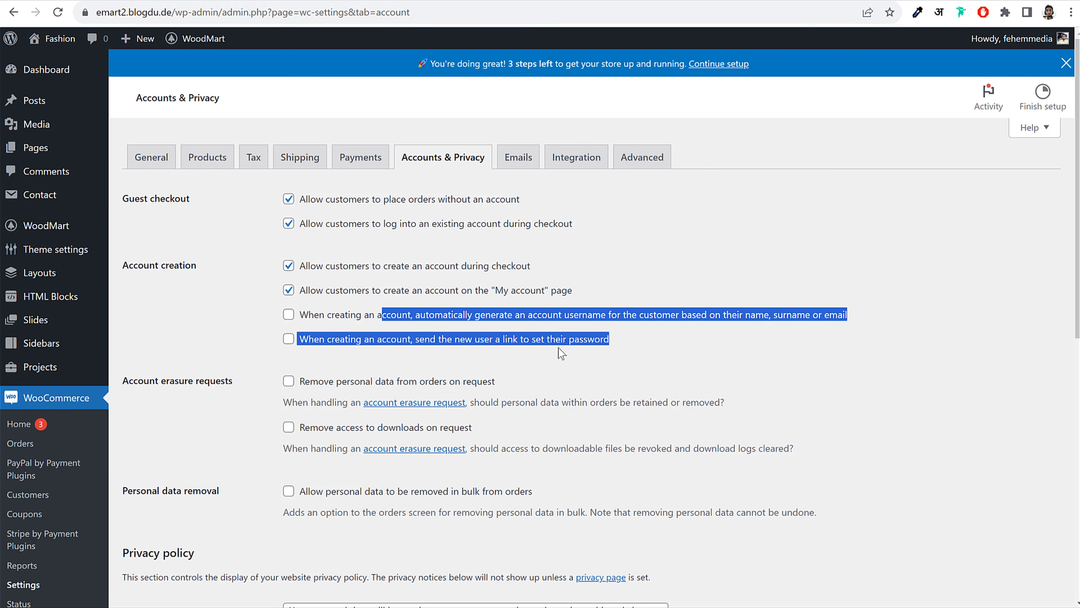
scroll(557, 323, "down", 10)
left_click(141, 536)
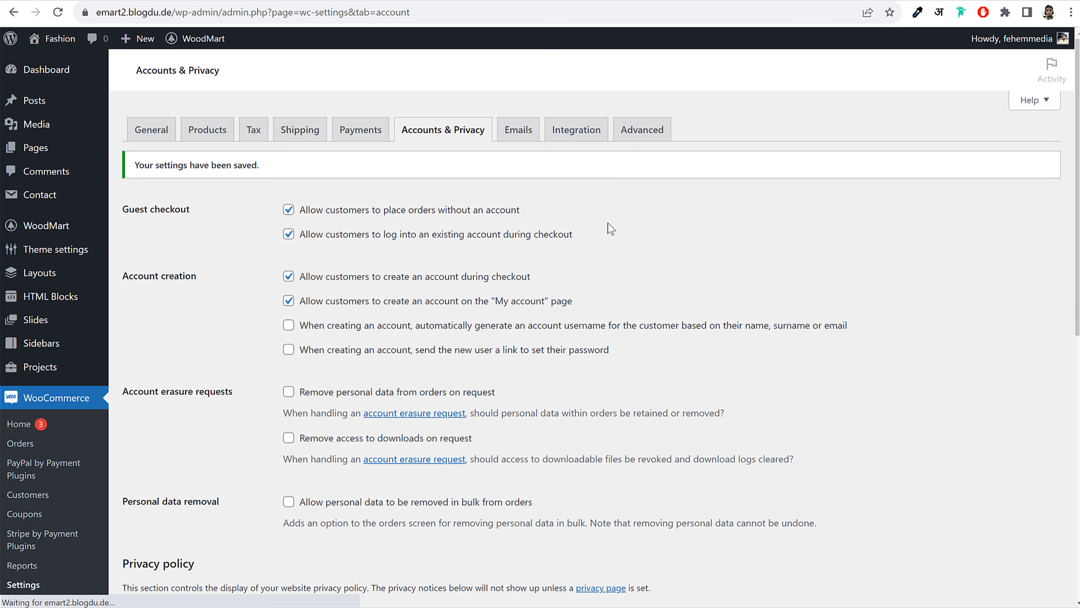
left_click(641, 130)
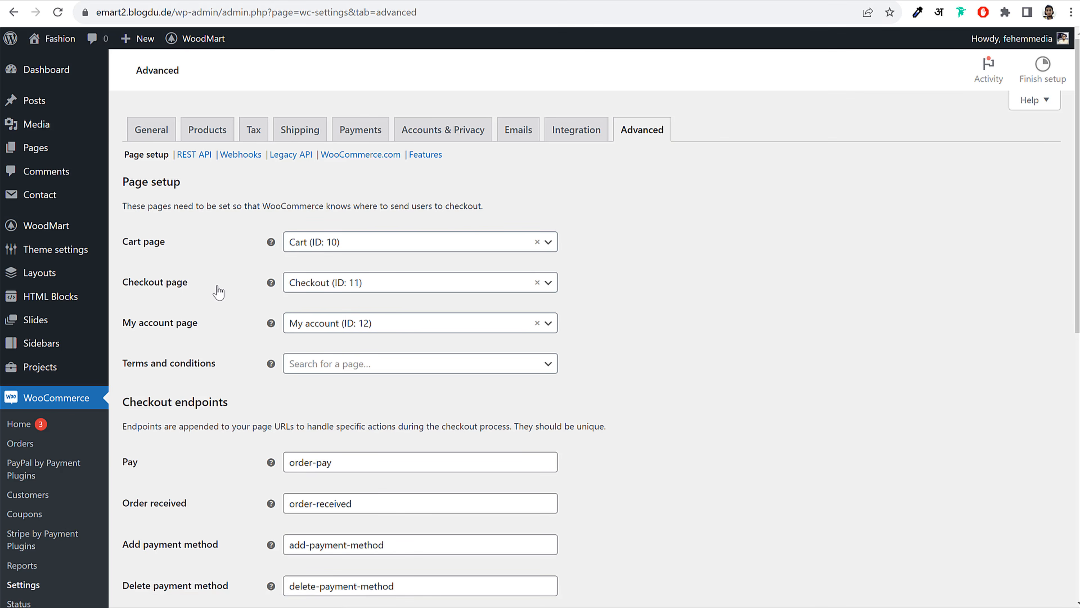
scroll(400, 281, "down", 2)
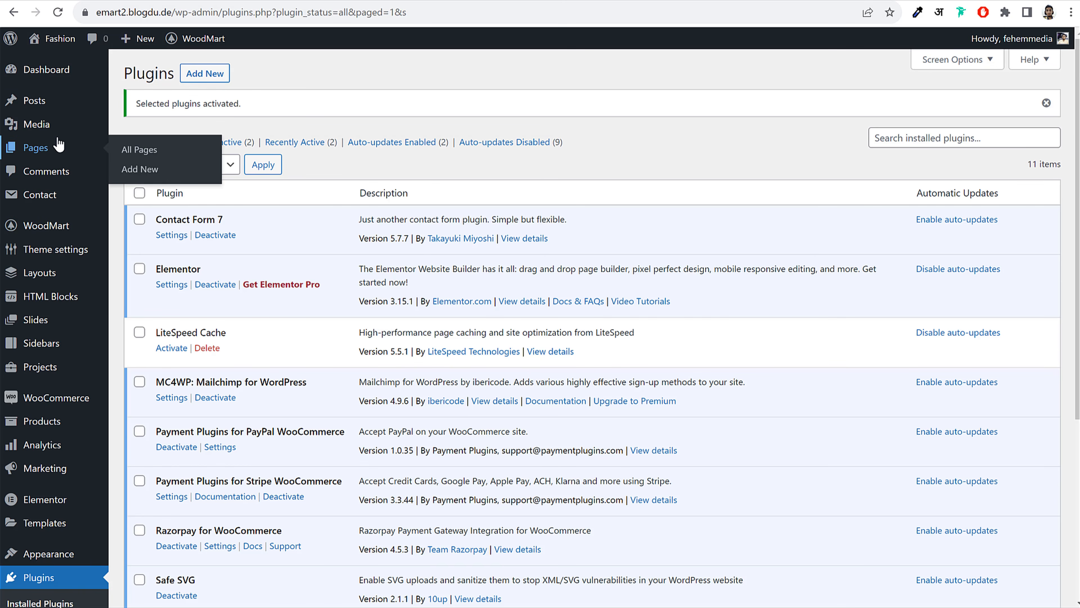
Open the Refund and Returns Policy draft from All Pages and publish it
left_click(57, 148)
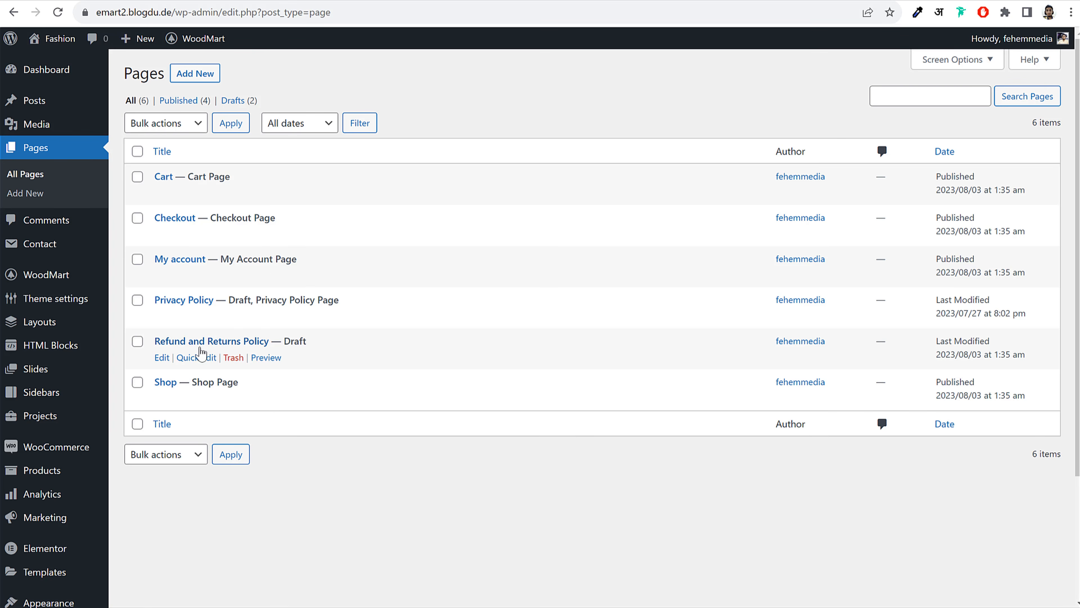
left_click(163, 357)
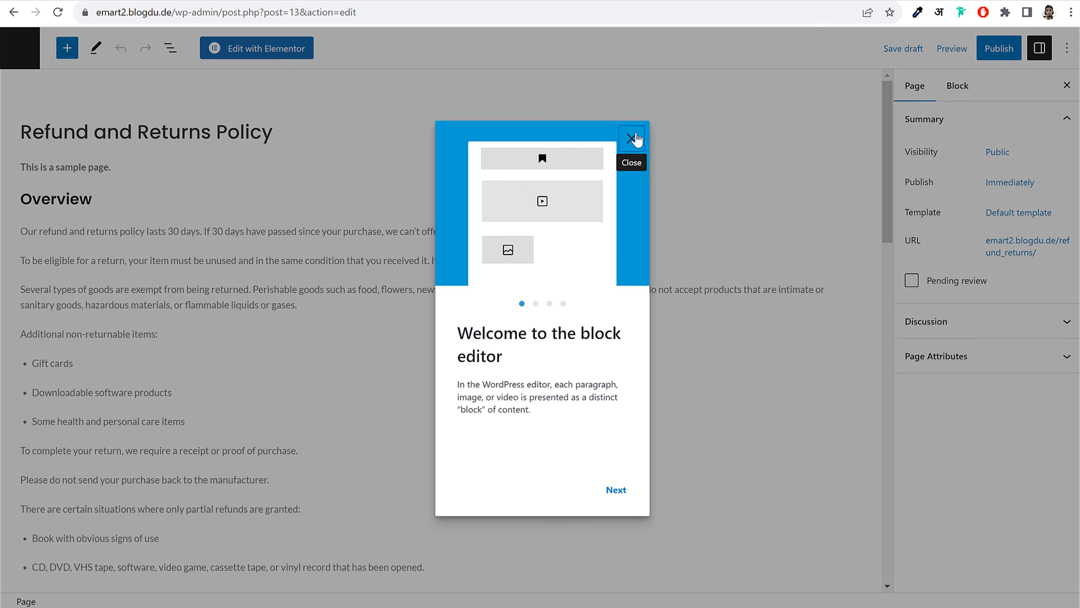
left_click(632, 135)
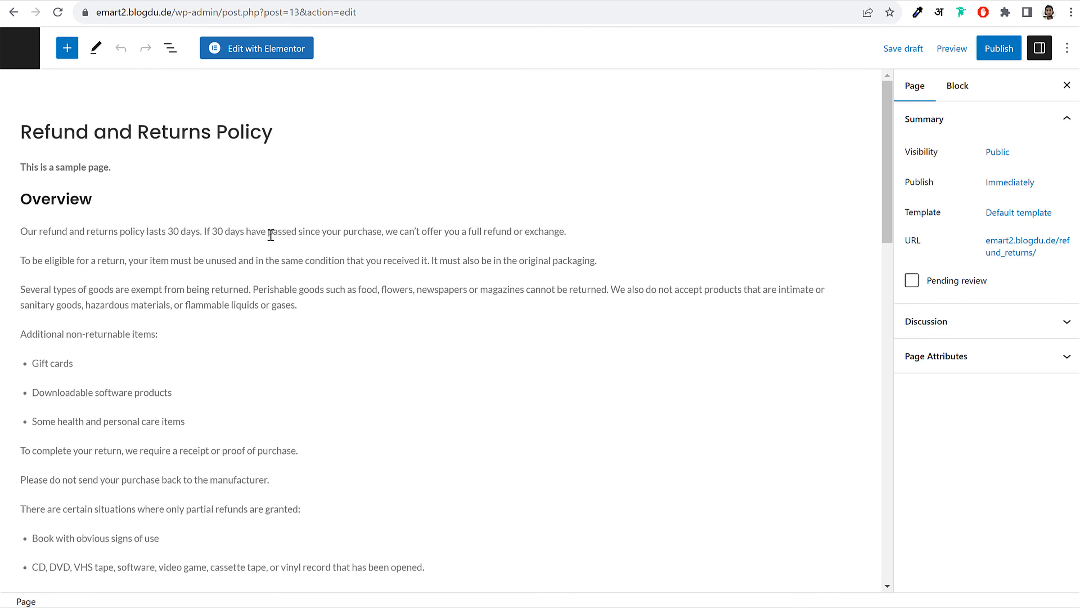
scroll(296, 362, "down", 7)
scroll(295, 357, "down", 6)
scroll(295, 374, "up", 12)
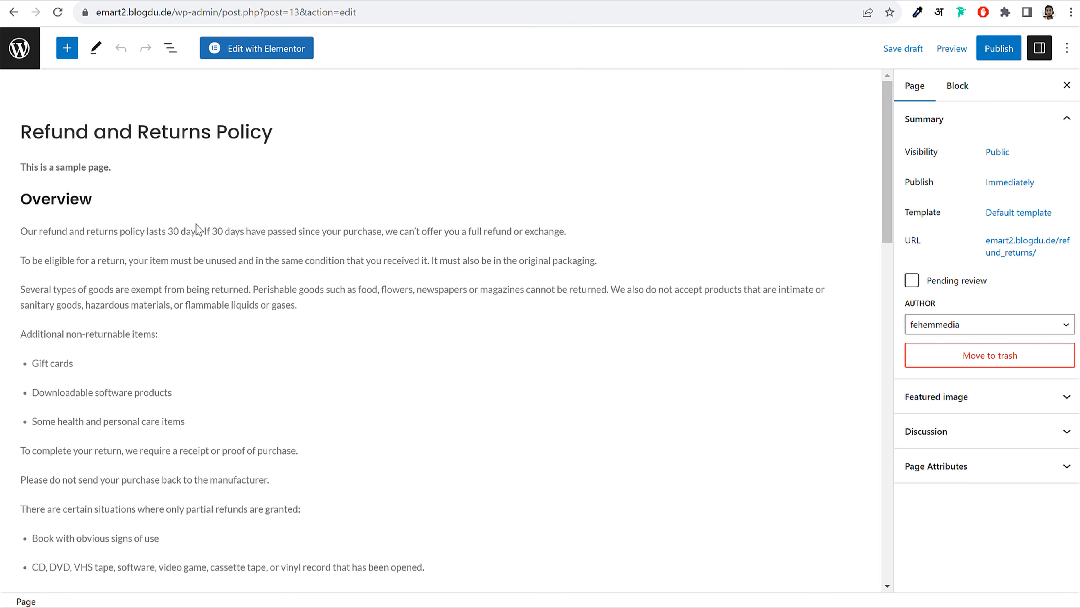
left_click(999, 48)
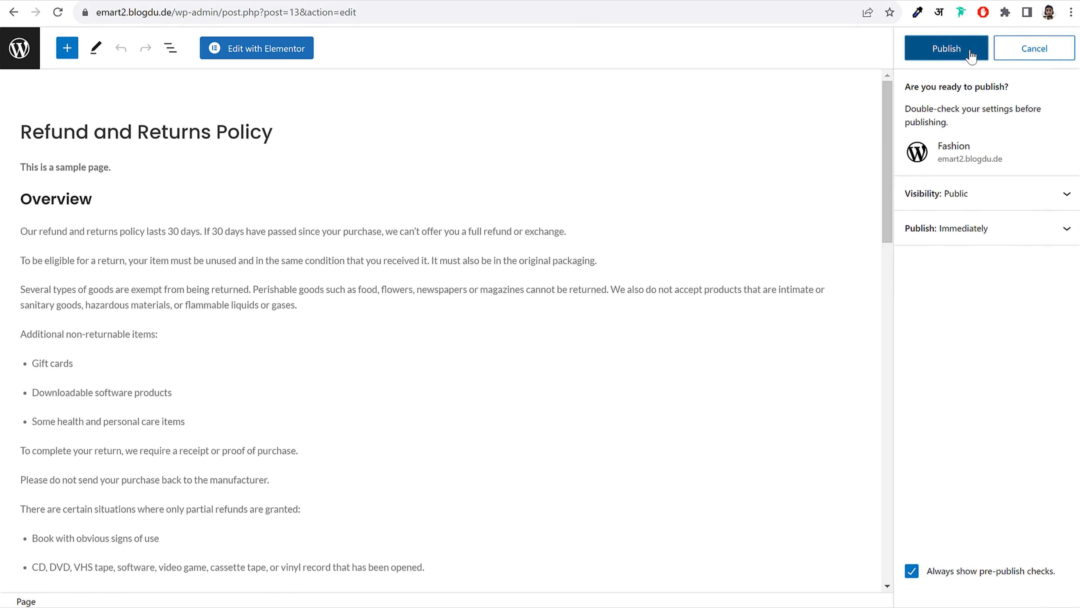
left_click(916, 48)
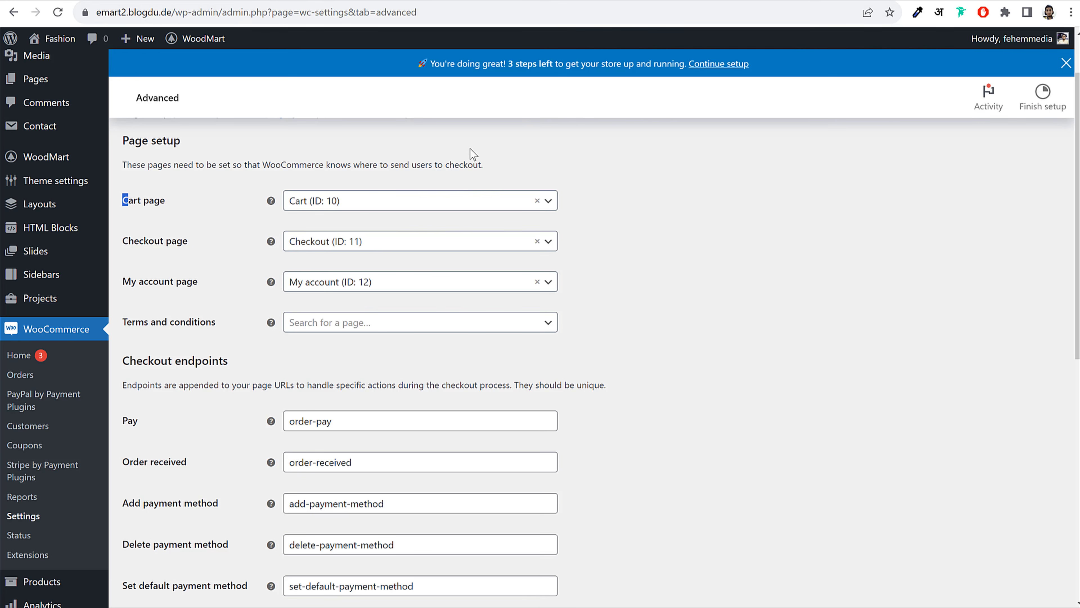
Search 'ref', set Terms and conditions to Refund and Returns Policy (ID: 13), and save
left_click(350, 323)
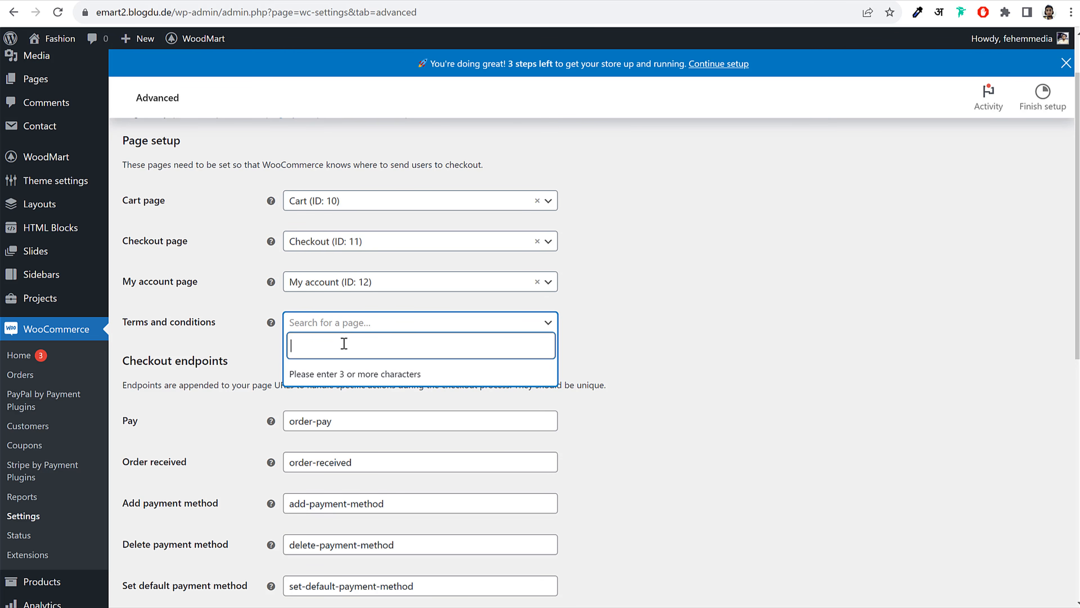
type("ref")
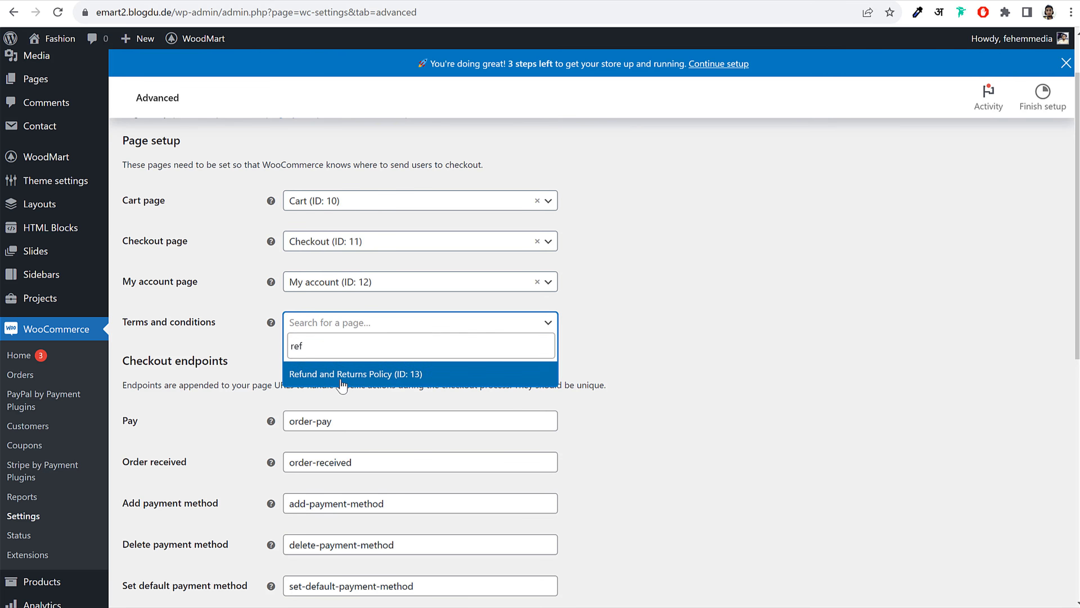
left_click(355, 373)
scroll(494, 391, "down", 10)
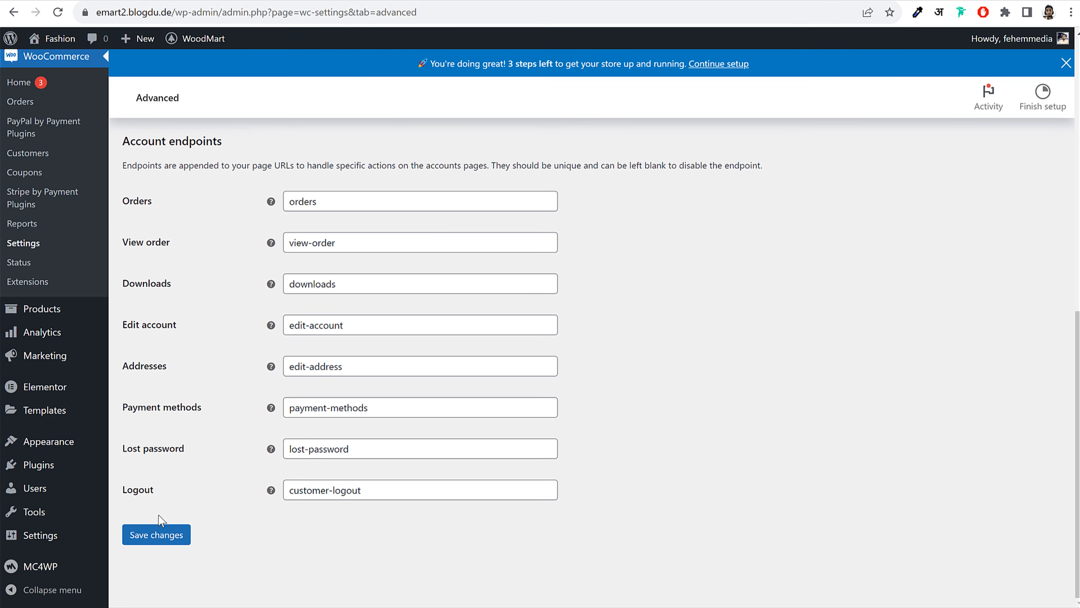
left_click(163, 536)
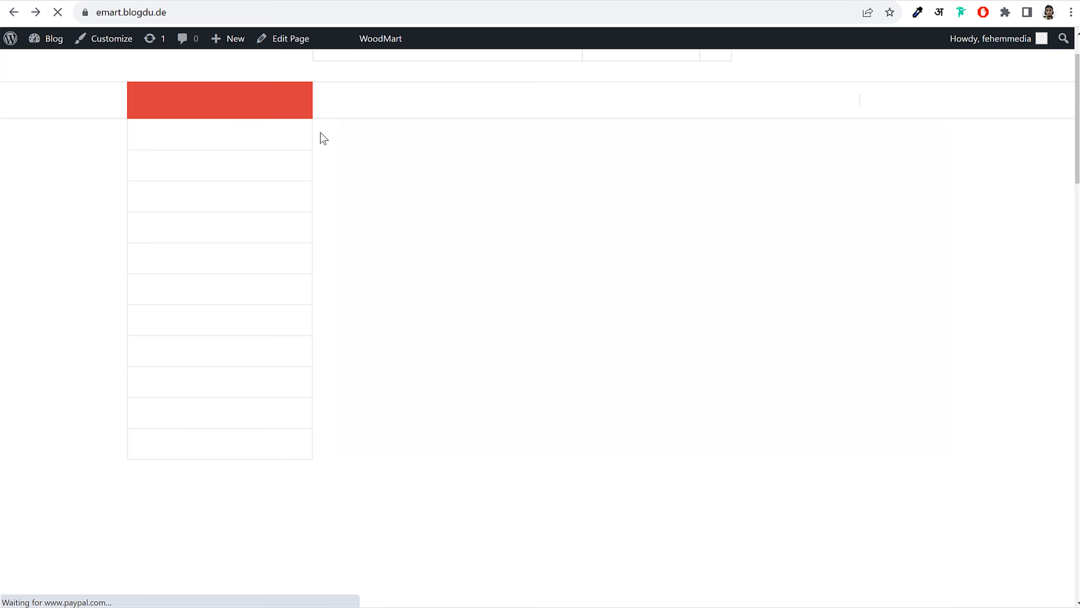
scroll(529, 318, "down", 10)
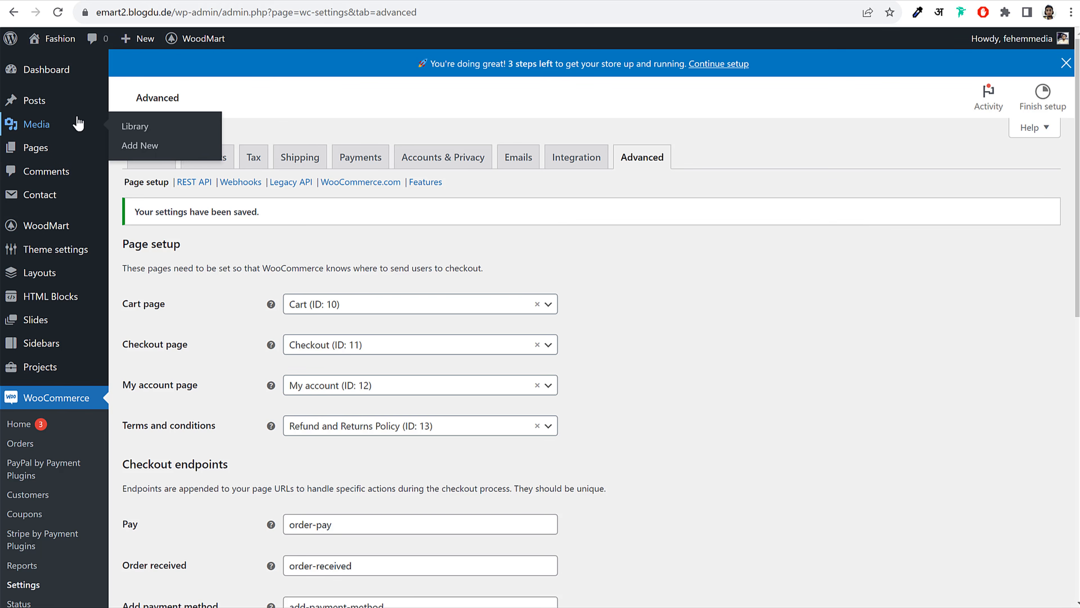
scroll(81, 269, "down", 7)
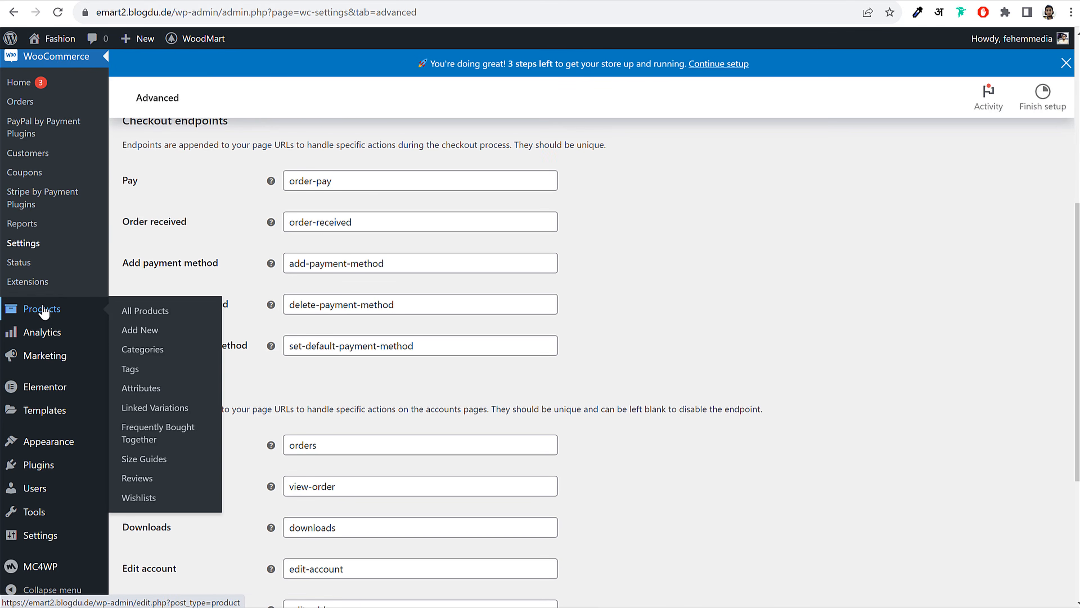
Start a new product from the All Products list
left_click(51, 314)
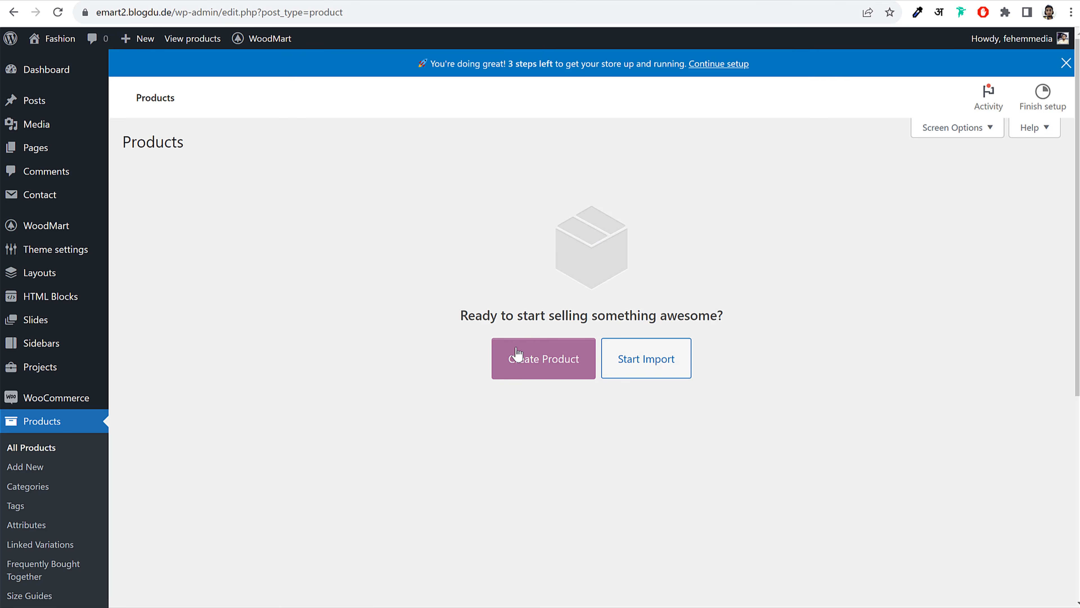
left_click(535, 371)
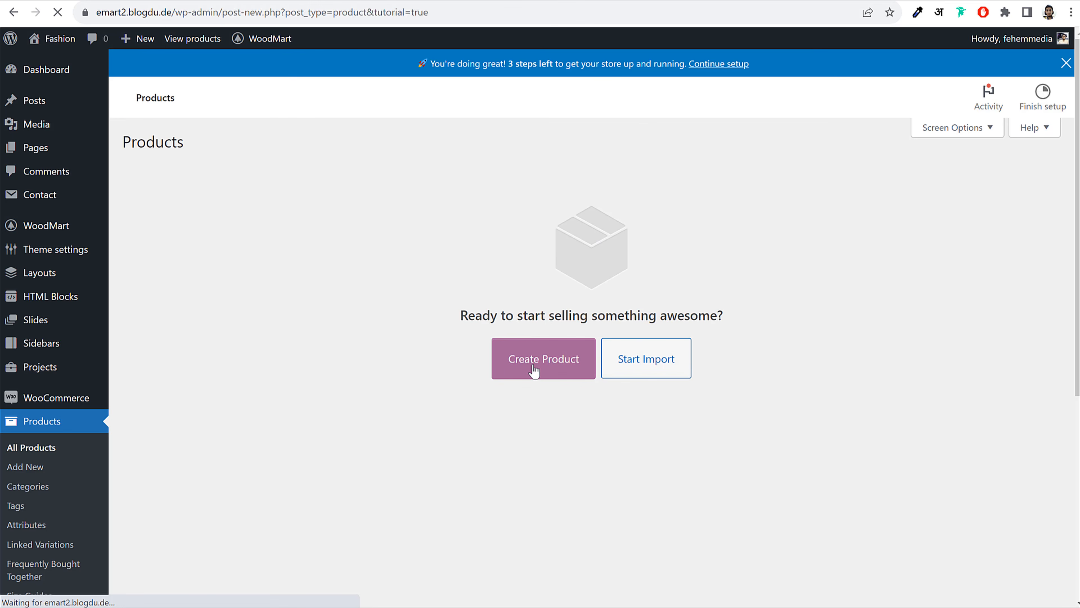
scroll(856, 302, "down", 1)
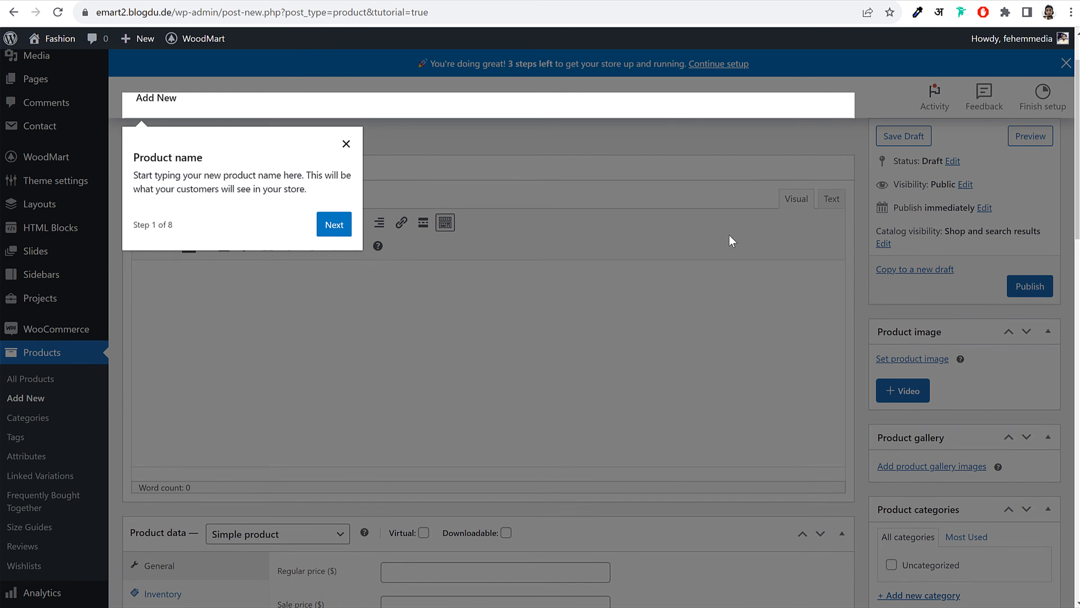
scroll(729, 240, "up", 1)
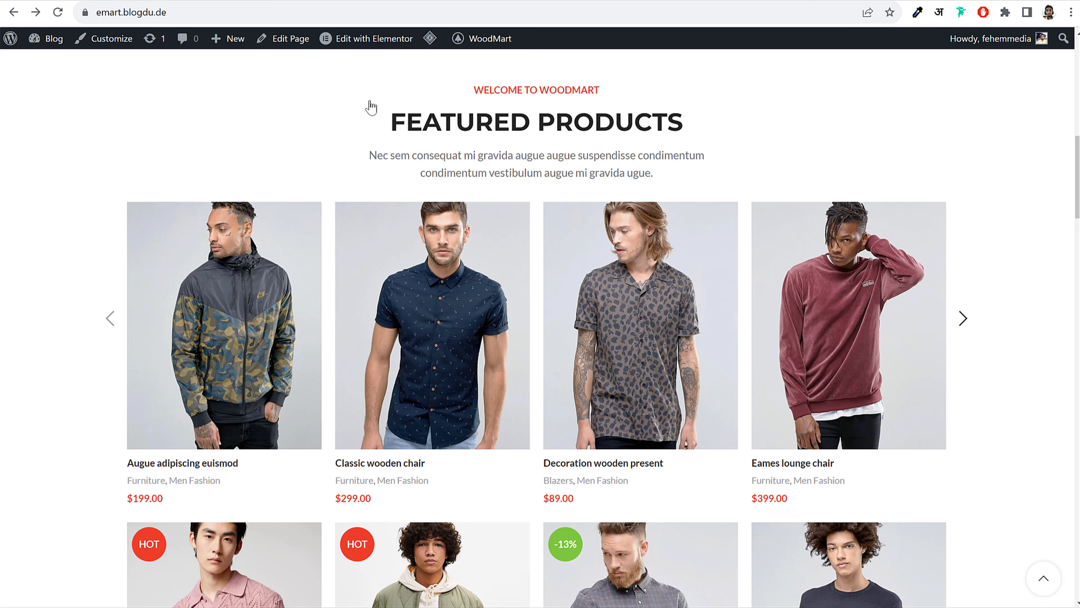
scroll(886, 345, "down", 6)
scroll(429, 386, "up", 4)
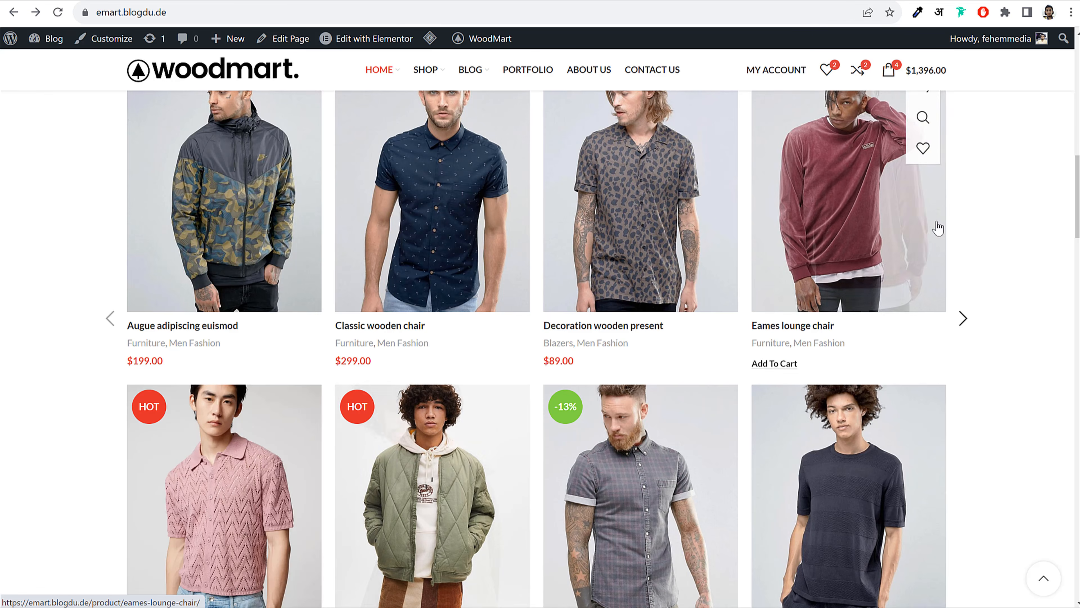
scroll(258, 230, "up", 3)
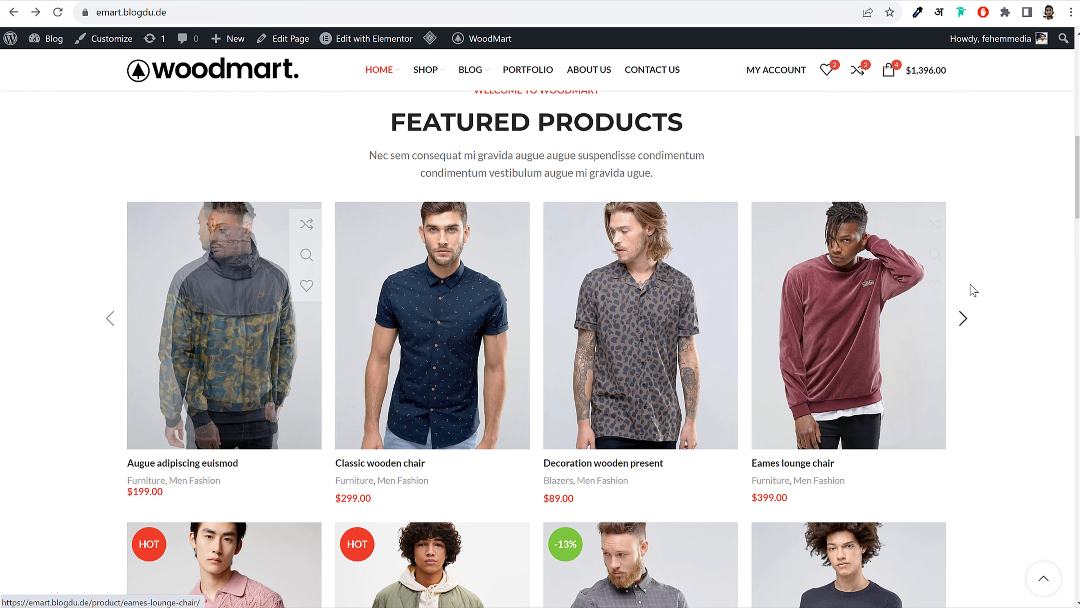
Dismiss the product name tutorial and select the Augue adipiscing euismod storefront title to copy
left_click(271, 280)
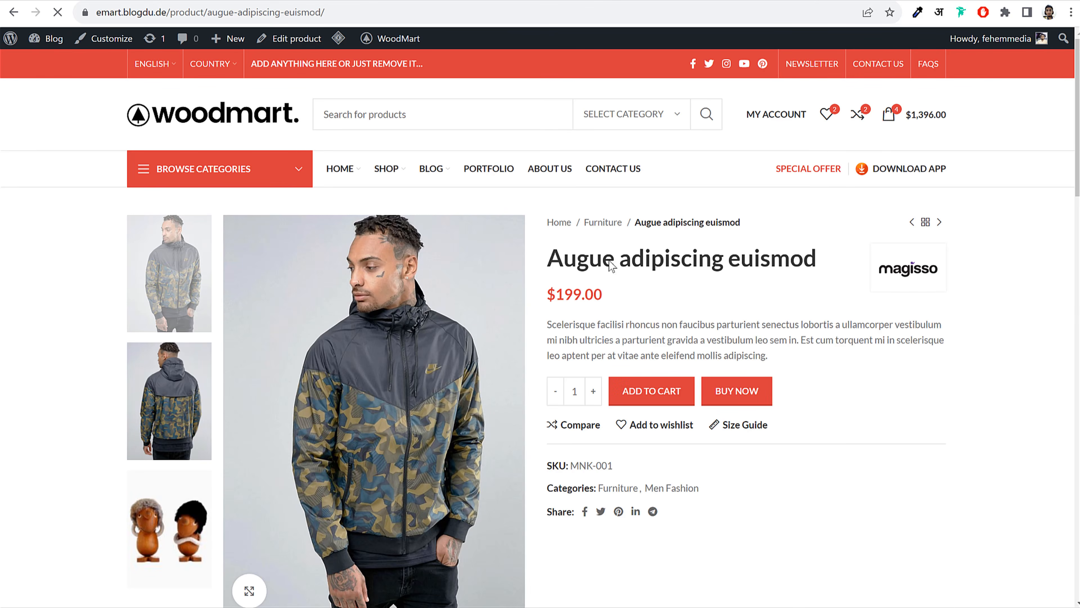
scroll(816, 289, "down", 2)
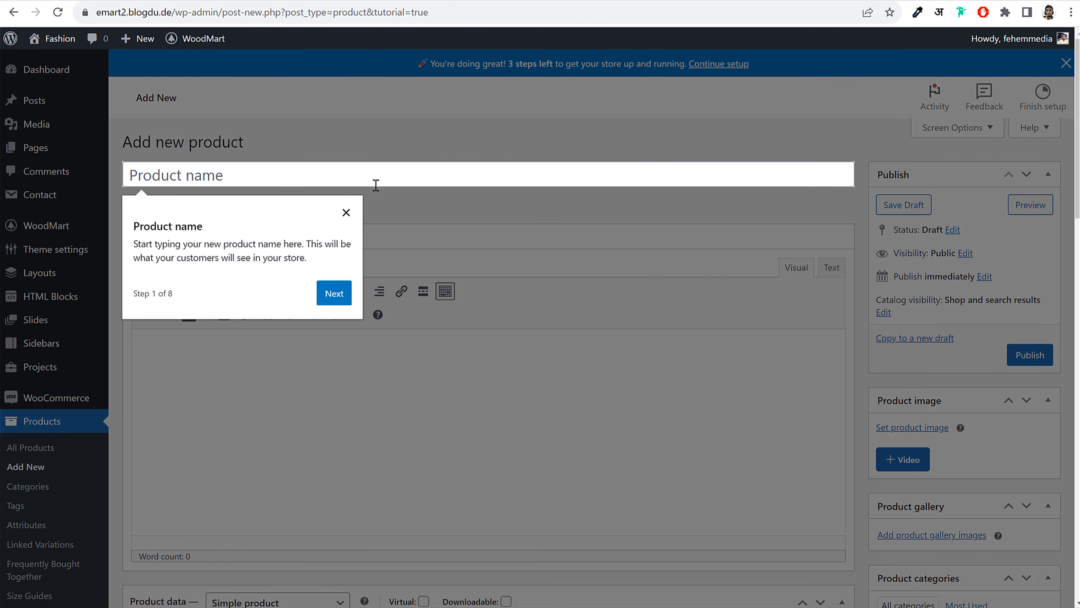
left_click(345, 212)
left_click(244, 176)
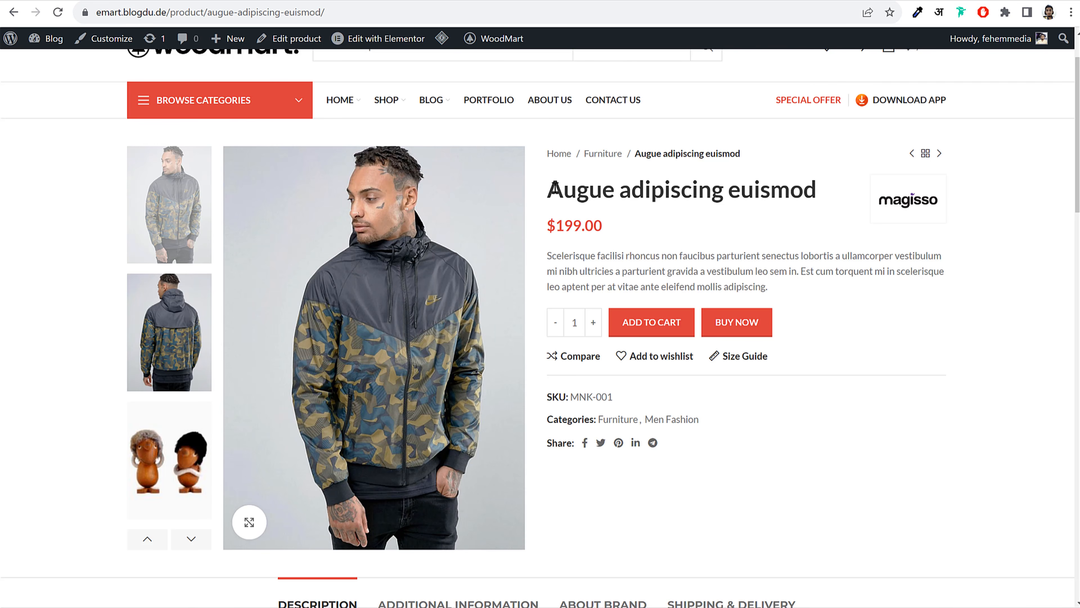
left_click_drag(547, 189, 821, 186)
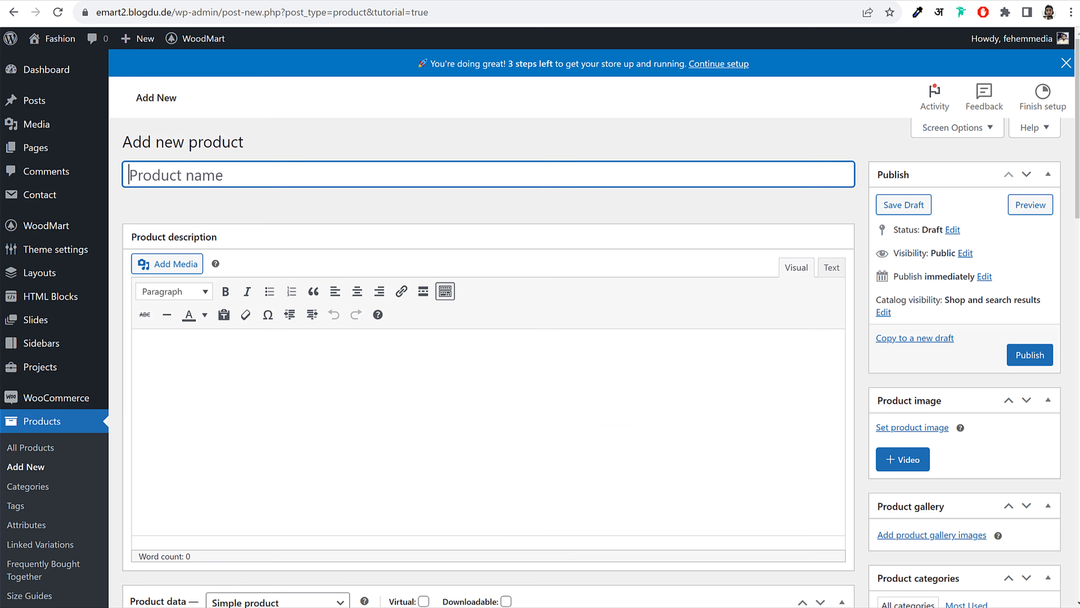
Paste 'Augue adipiscing euismod' as the product name and select the demo description paragraph
type("Augue adipiscing euismod")
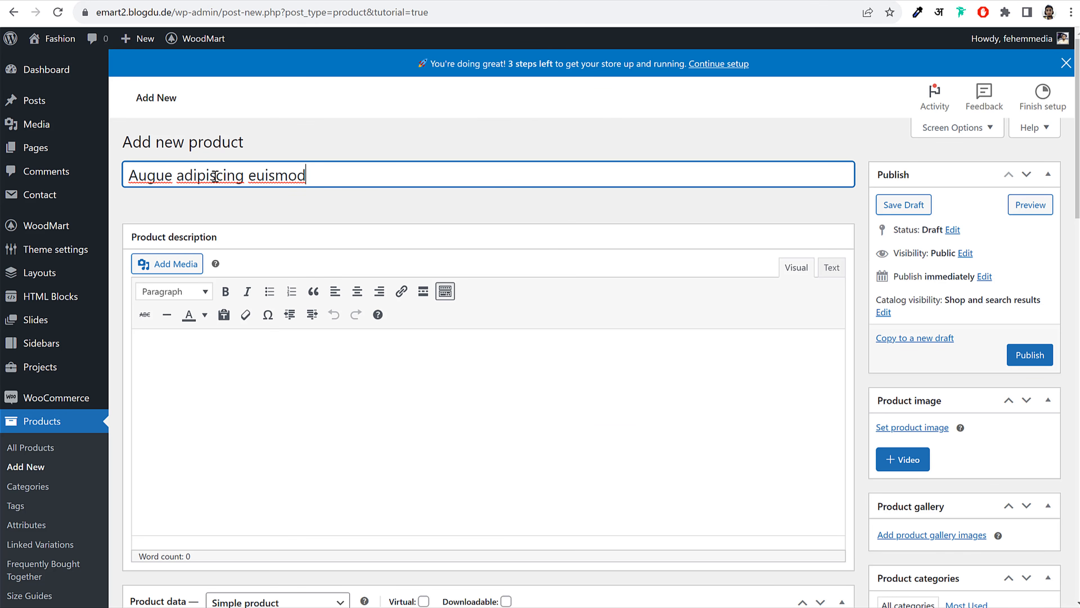
triple_click(198, 174)
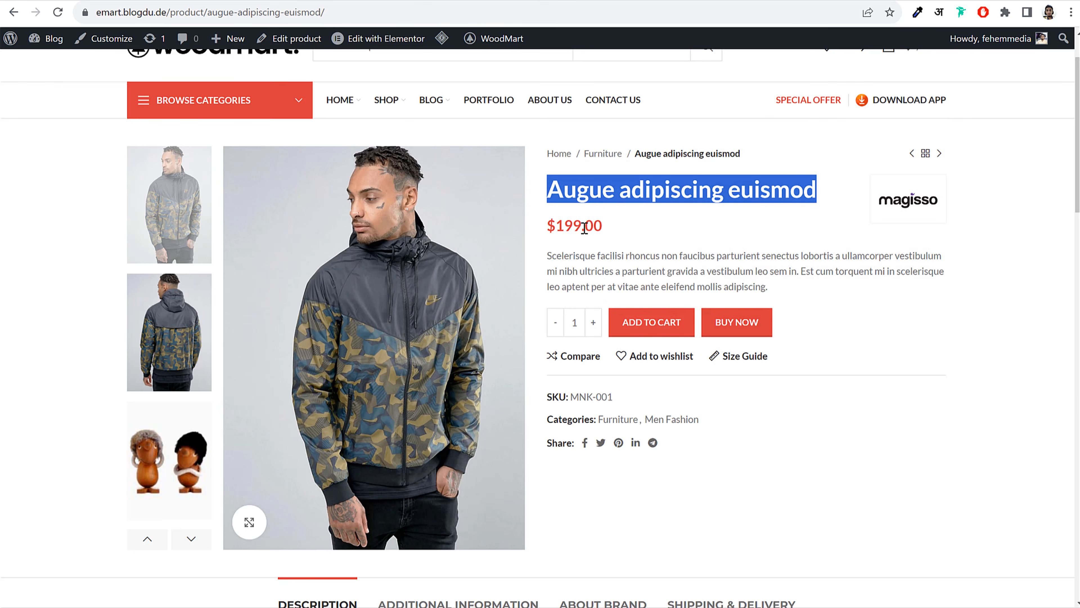
left_click(584, 228)
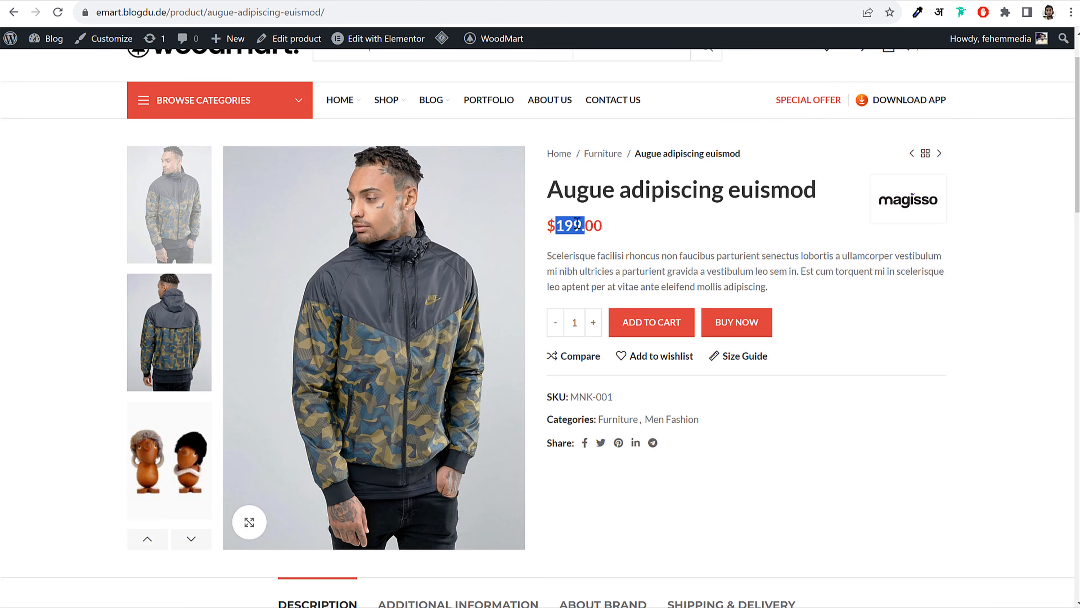
left_click_drag(549, 254, 784, 287)
key("ctrl+c")
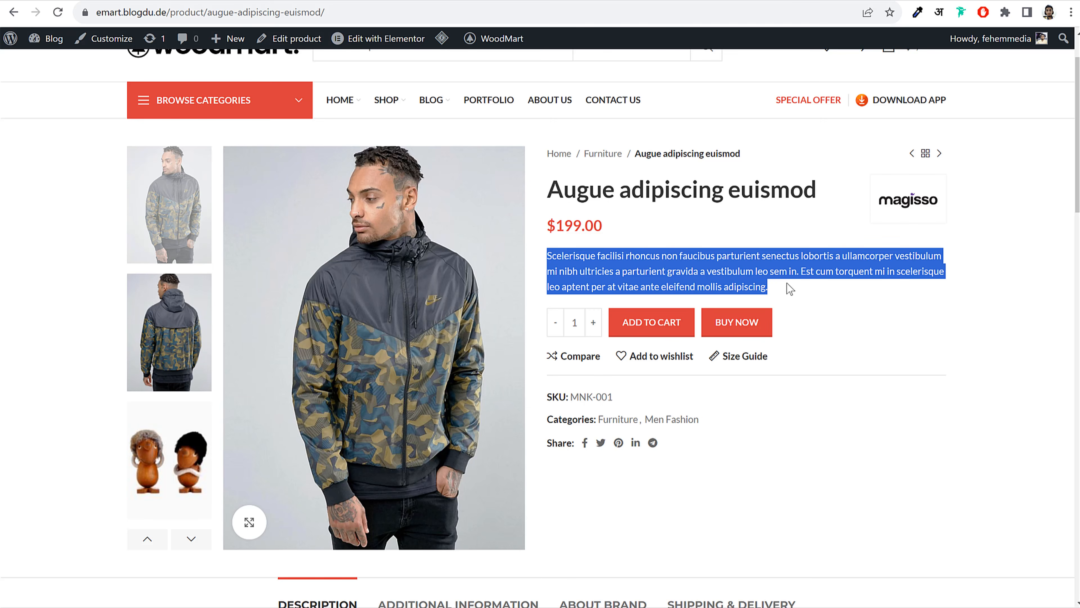
Paste the copied Latin paragraph into the Product short description
left_click(311, 1)
scroll(666, 331, "down", 2)
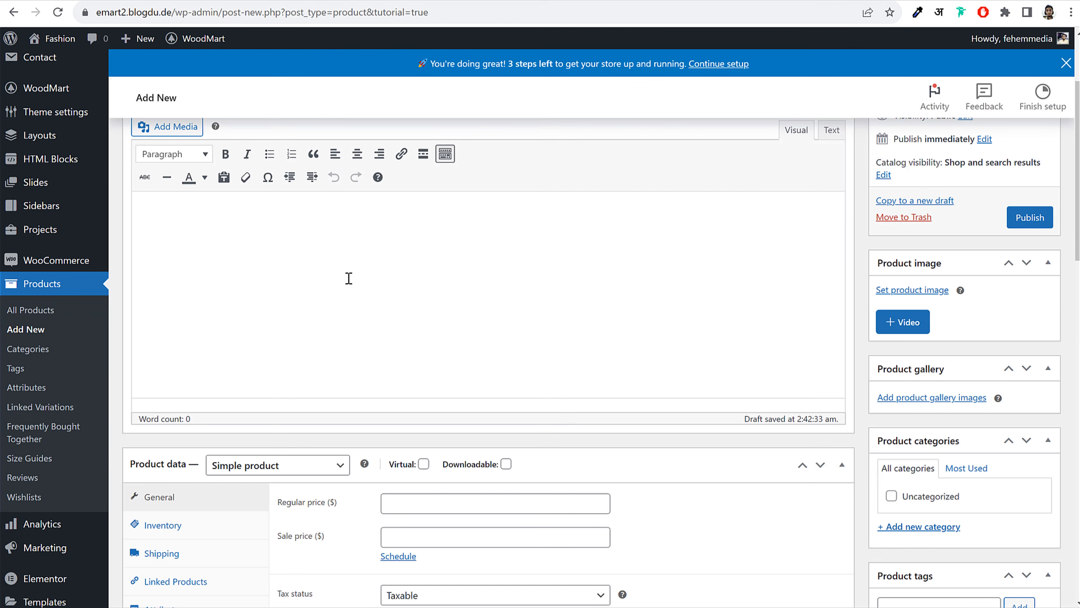
scroll(324, 299, "up", 3)
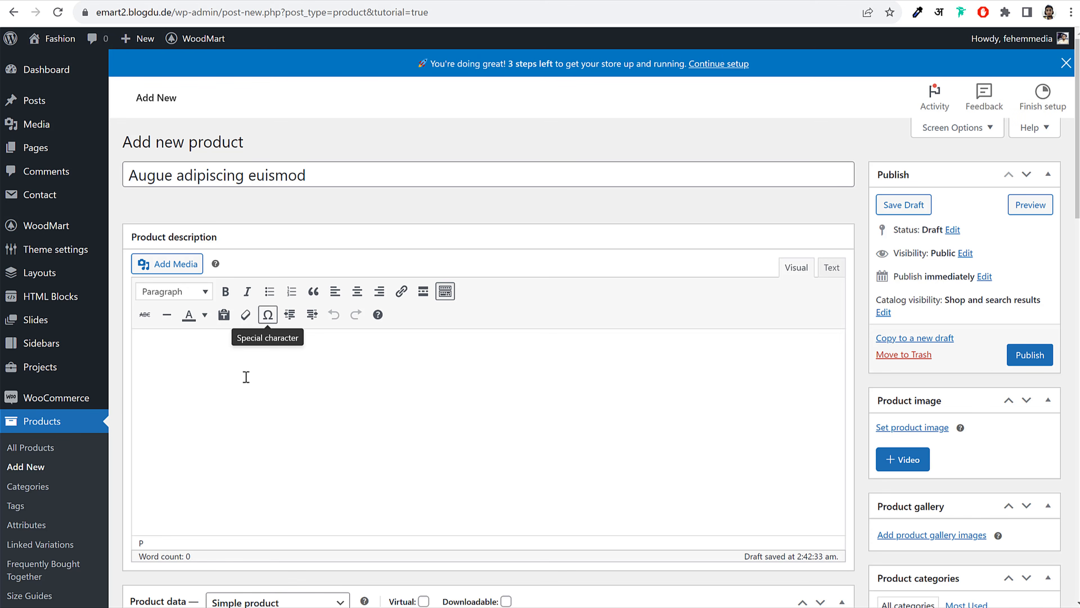
scroll(554, 367, "down", 10)
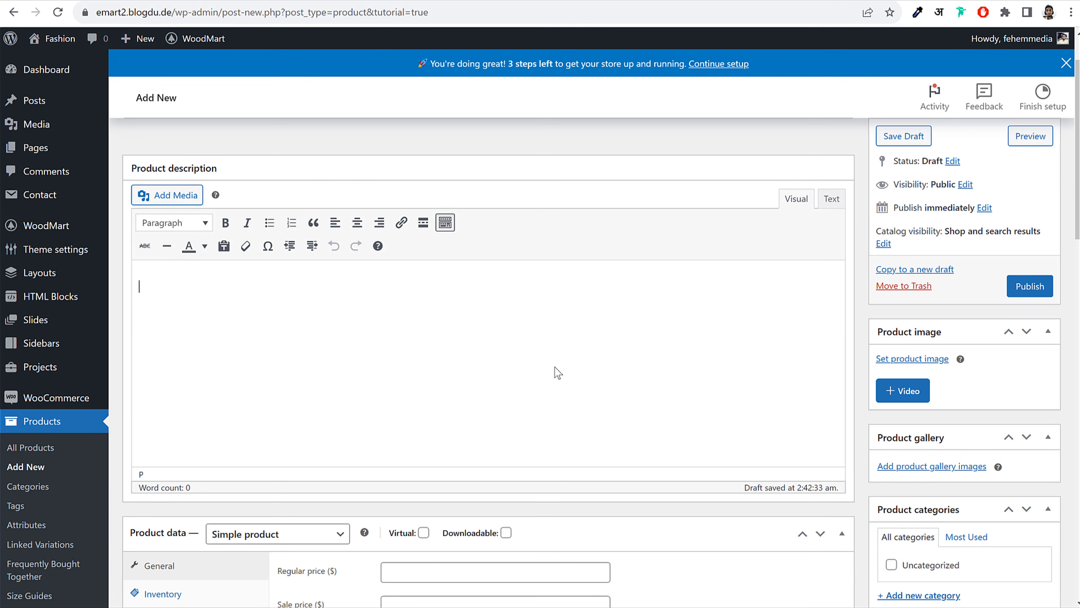
scroll(554, 366, "down", 8)
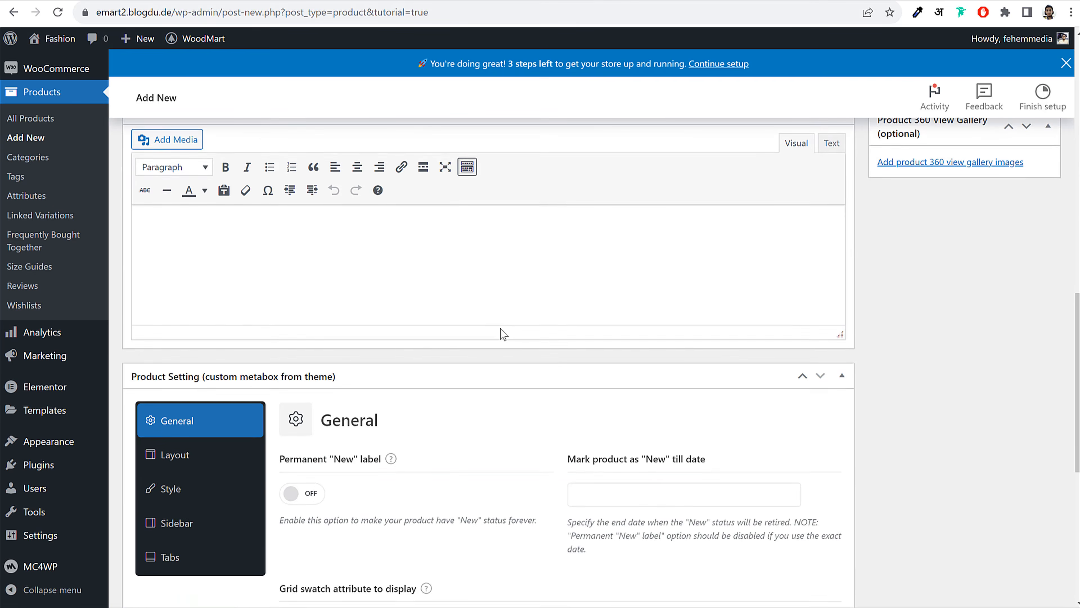
scroll(502, 333, "up", 3)
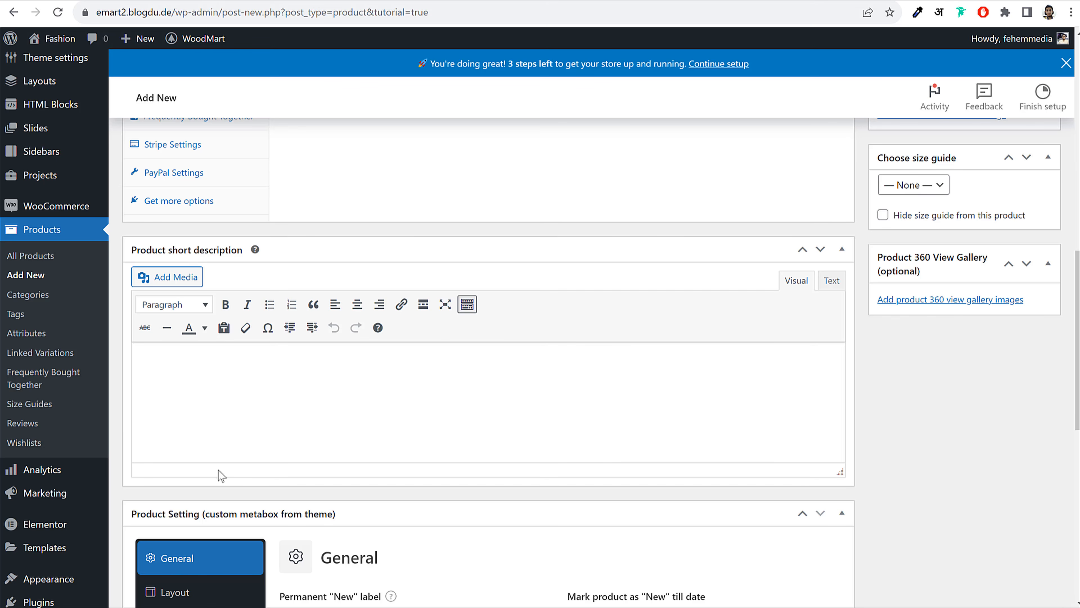
key("ctrl+v")
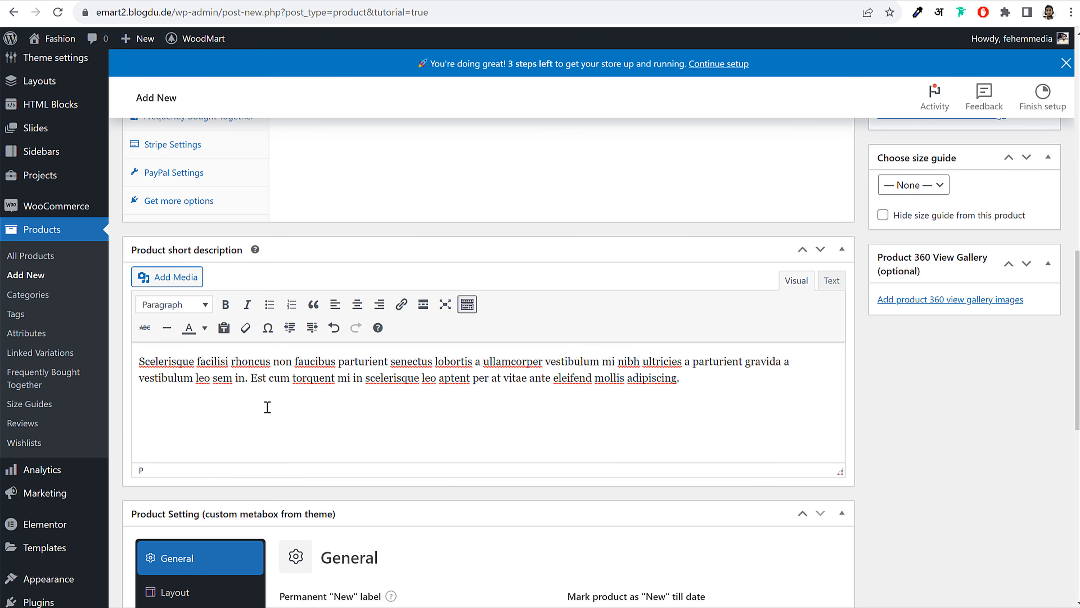
Check the SKU and categories on the demo product page for reference
scroll(599, 414, "up", 6)
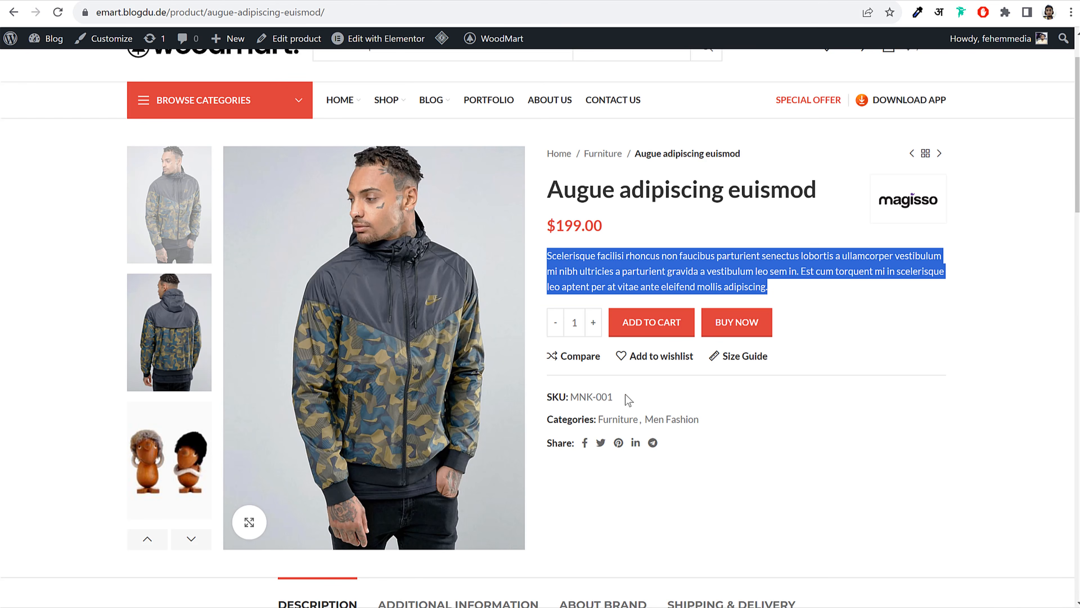
left_click_drag(627, 398, 578, 397)
left_click_drag(723, 419, 591, 419)
left_click(862, 389)
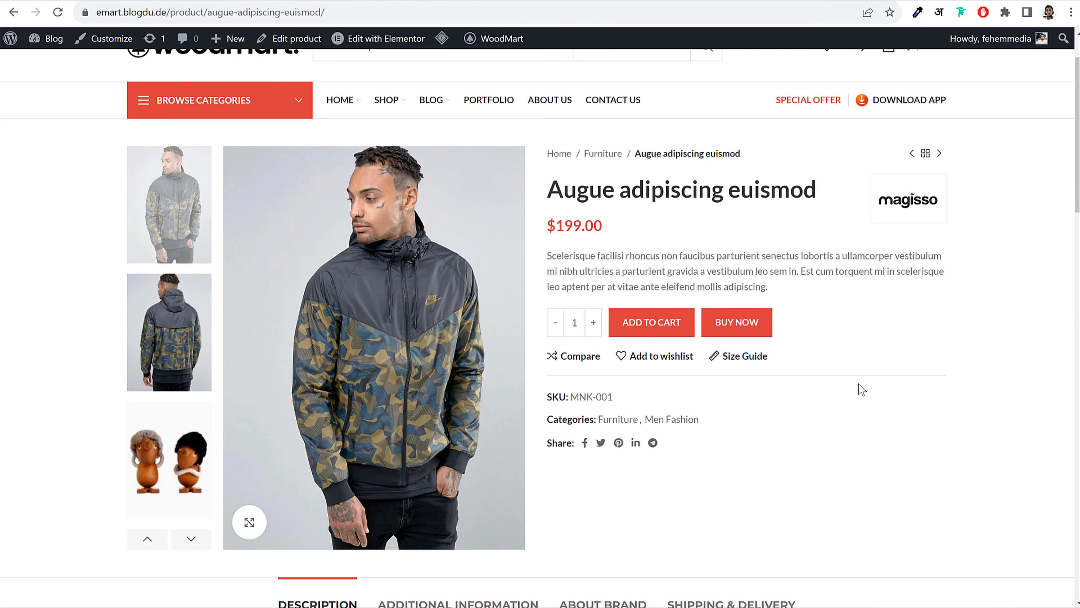
left_click(217, 1)
scroll(633, 240, "up", 7)
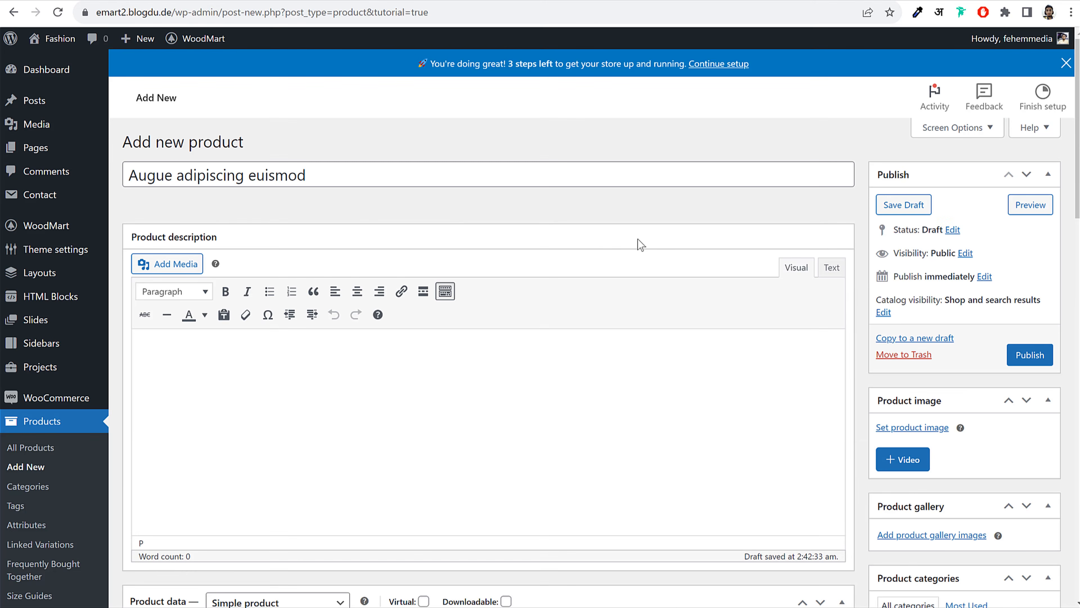
scroll(410, 317, "down", 8)
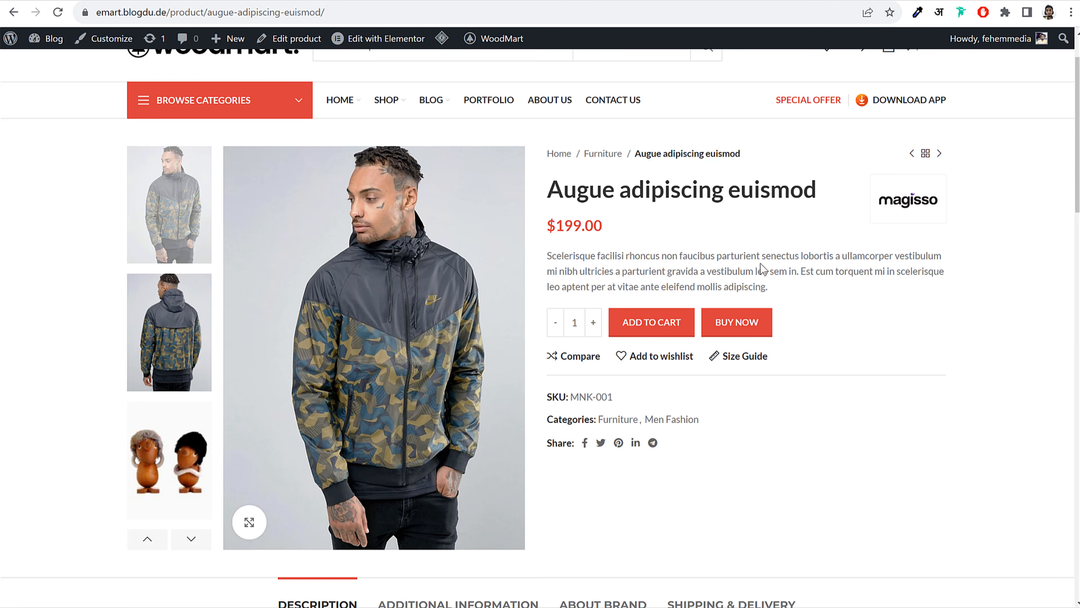
Enter a regular price of 199 and a sale price of 149
left_click(130, 0)
left_click(260, 0)
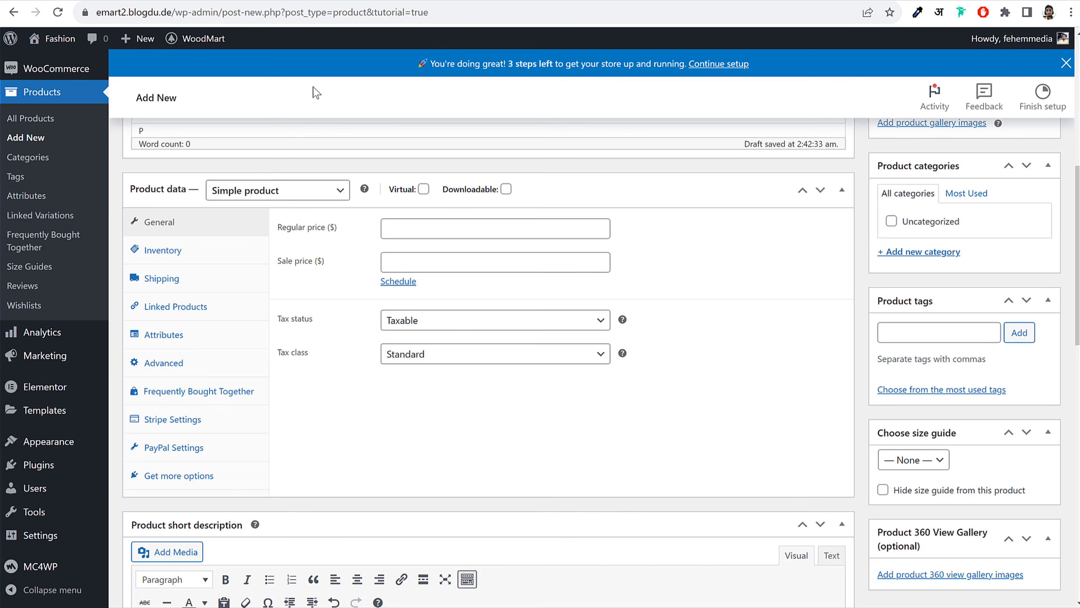
left_click(449, 222)
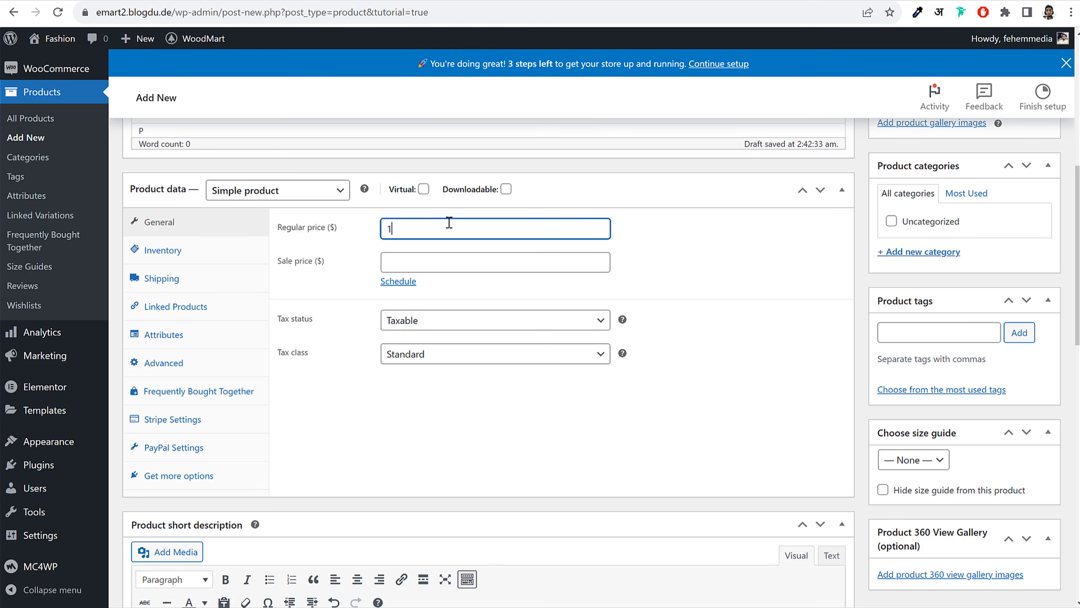
left_click(426, 255)
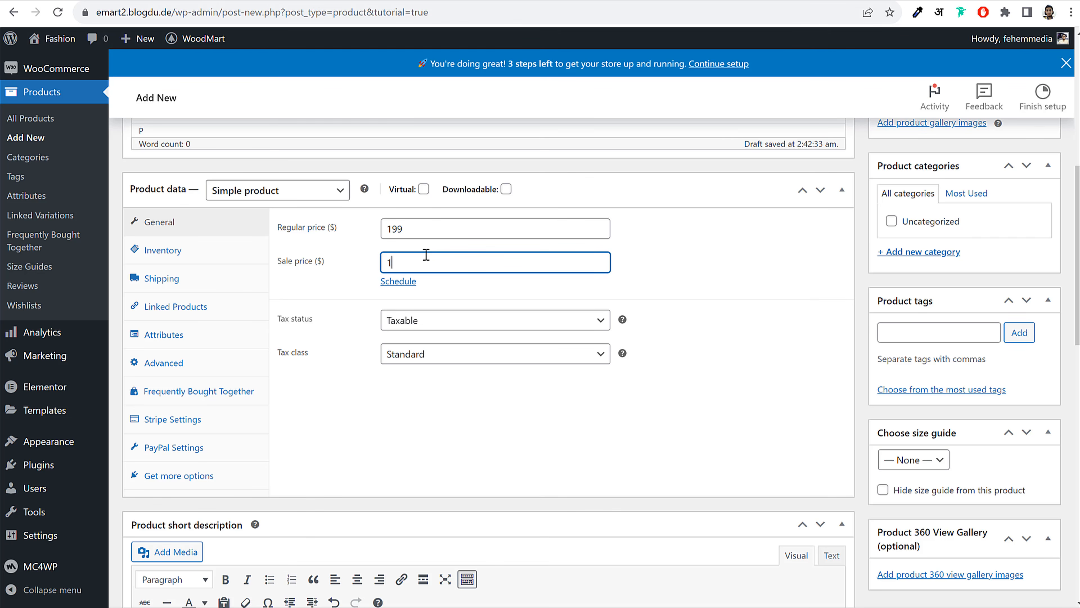
key("shift+Tab")
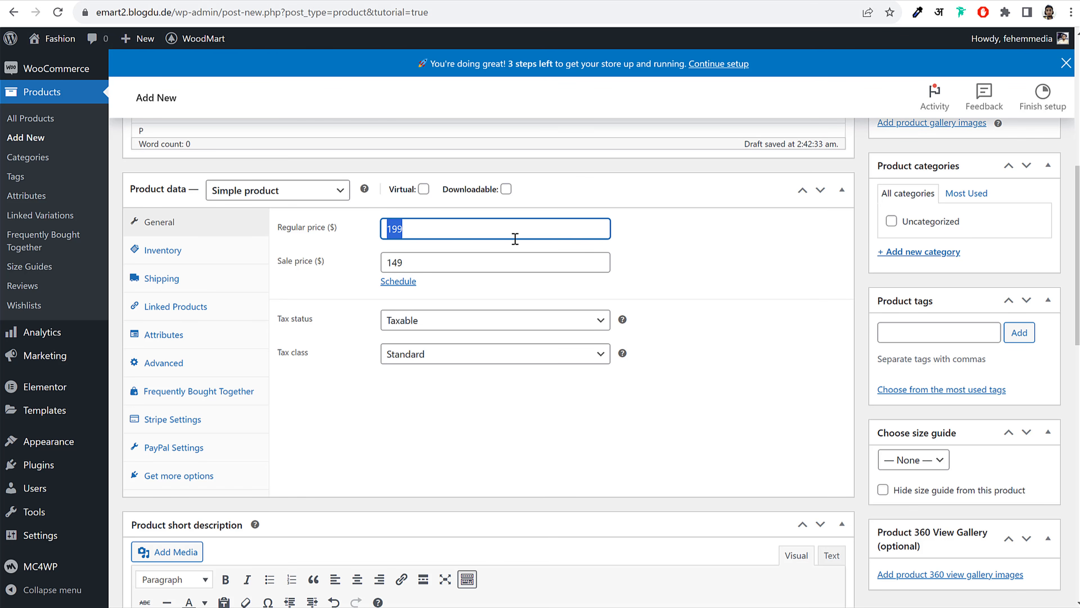
left_click(697, 256)
left_click_drag(428, 268, 378, 267)
left_click(682, 282)
left_click(483, 292)
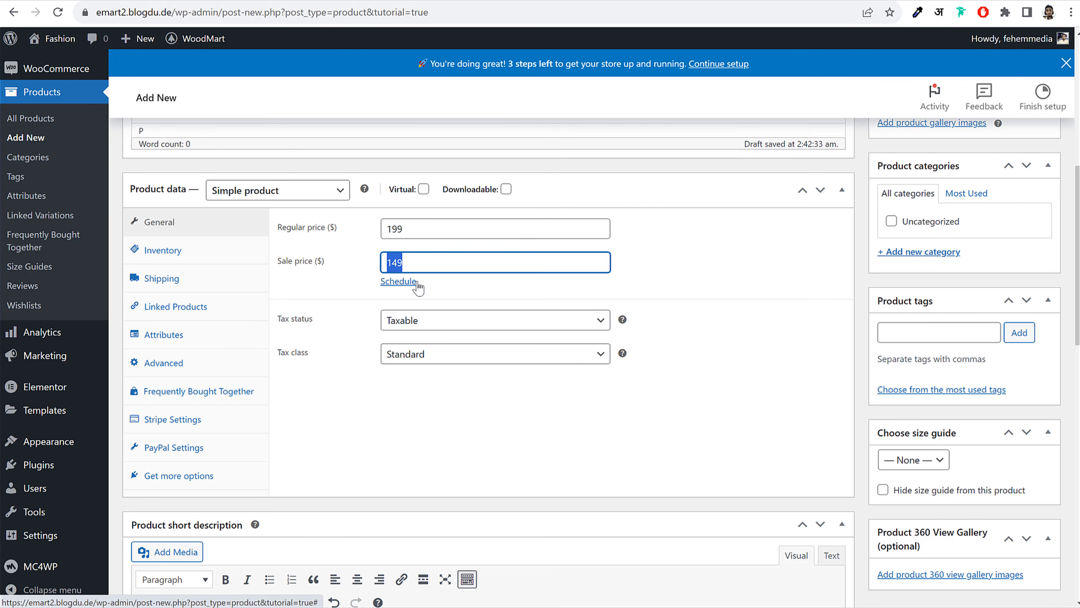
Schedule the sale from 2023-08-02 to 2023-08-31 and set the tax class to GST 5%
left_click(398, 282)
left_click(492, 296)
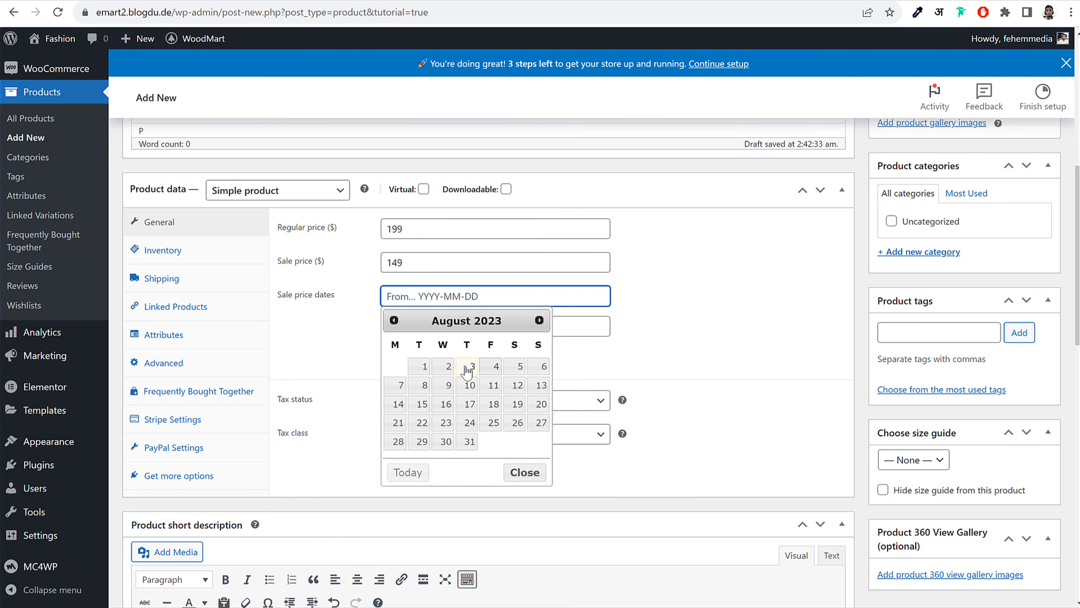
left_click(443, 365)
left_click(453, 326)
left_click(469, 471)
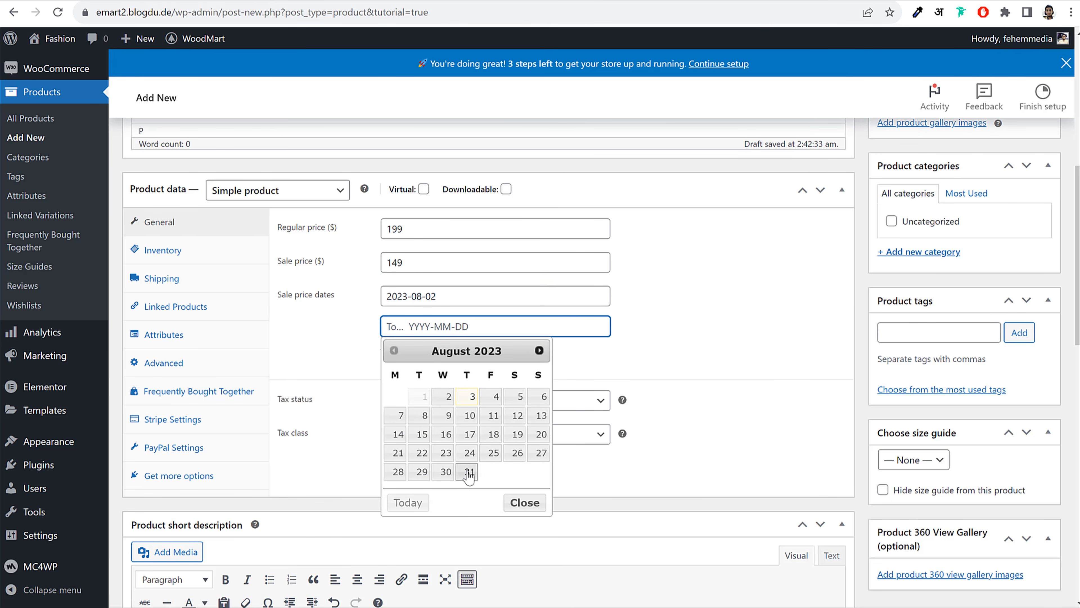
left_click_drag(288, 297, 340, 298)
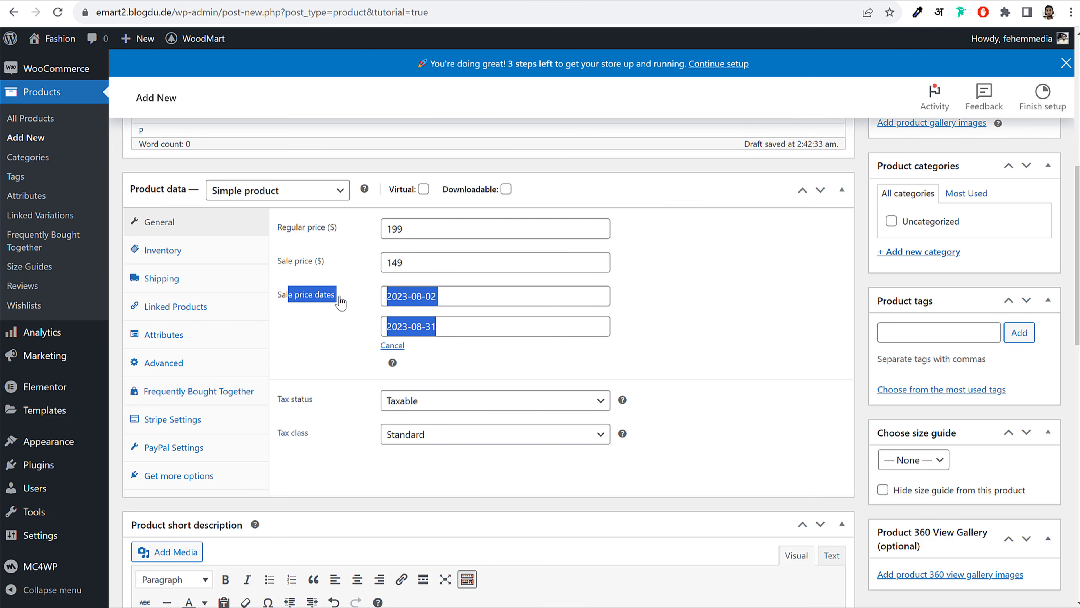
left_click(352, 298)
left_click(704, 303)
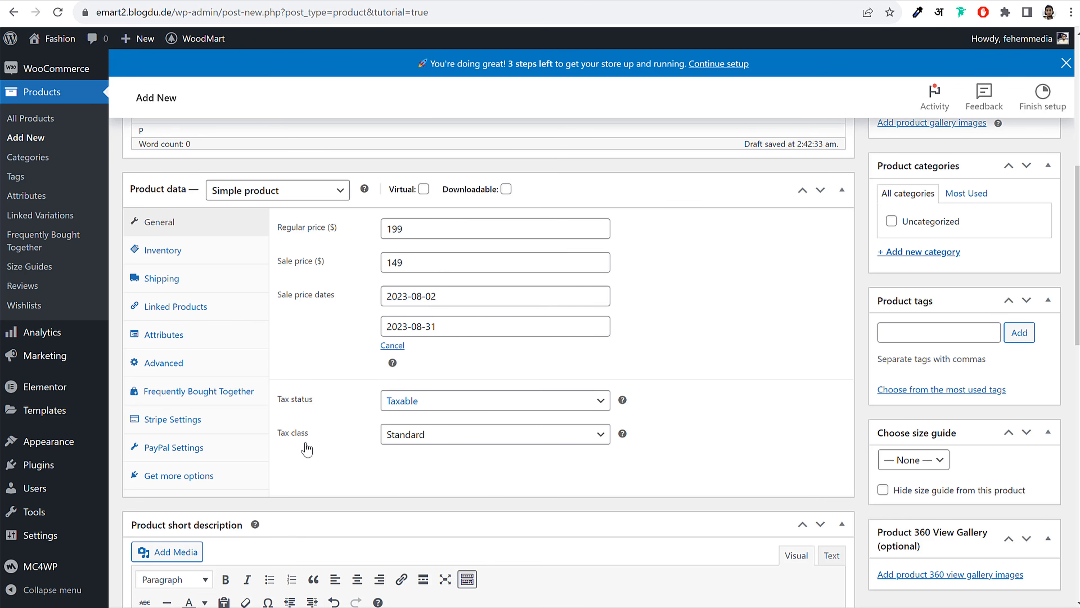
left_click(439, 434)
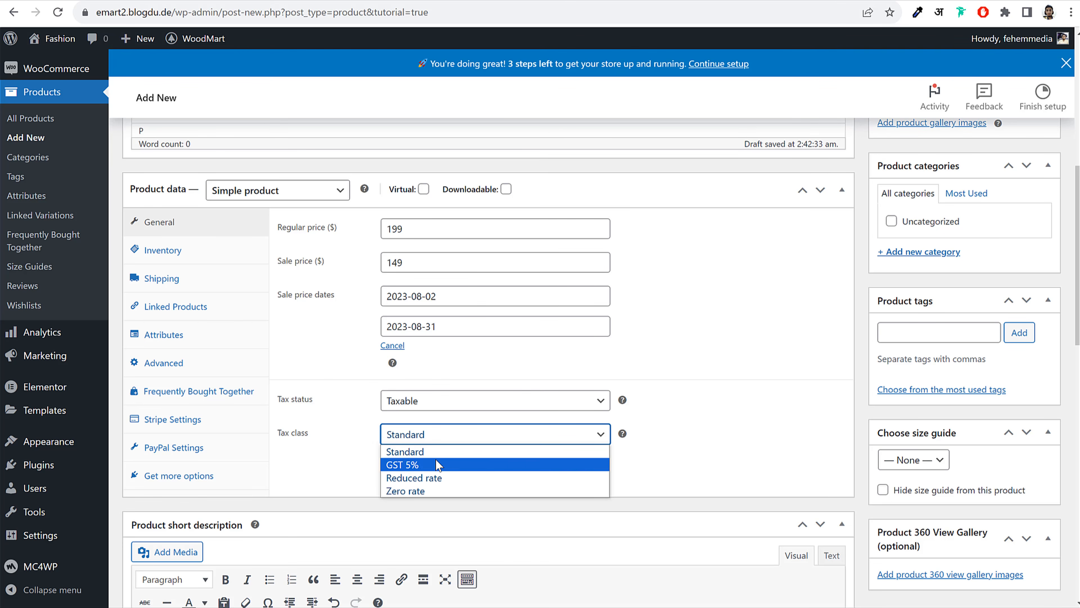
left_click(421, 465)
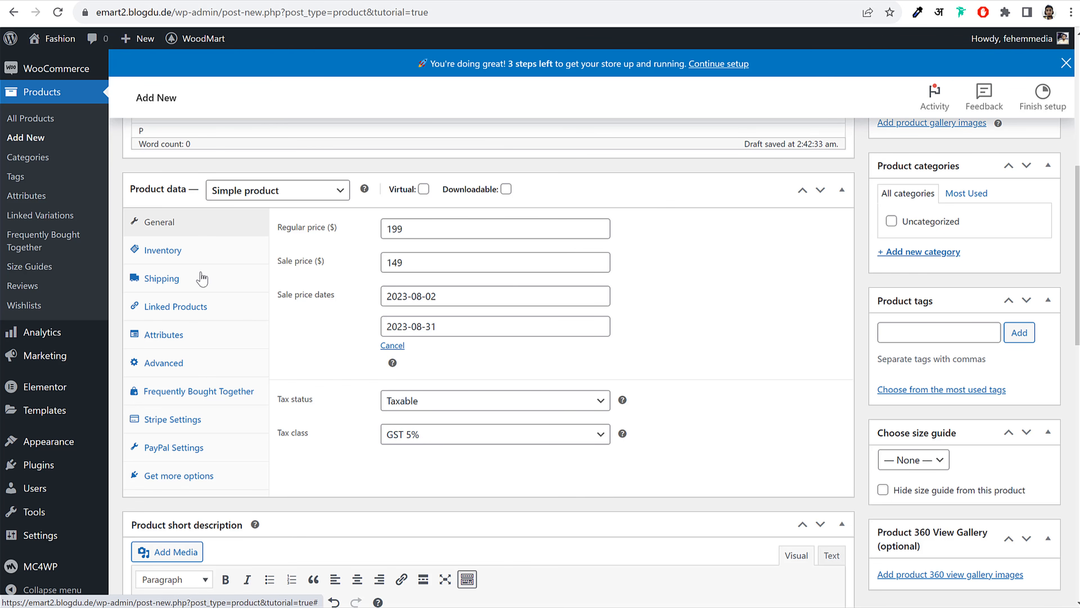
Copy the demo SKU MNK-001 into the product's Inventory SKU field
left_click(194, 254)
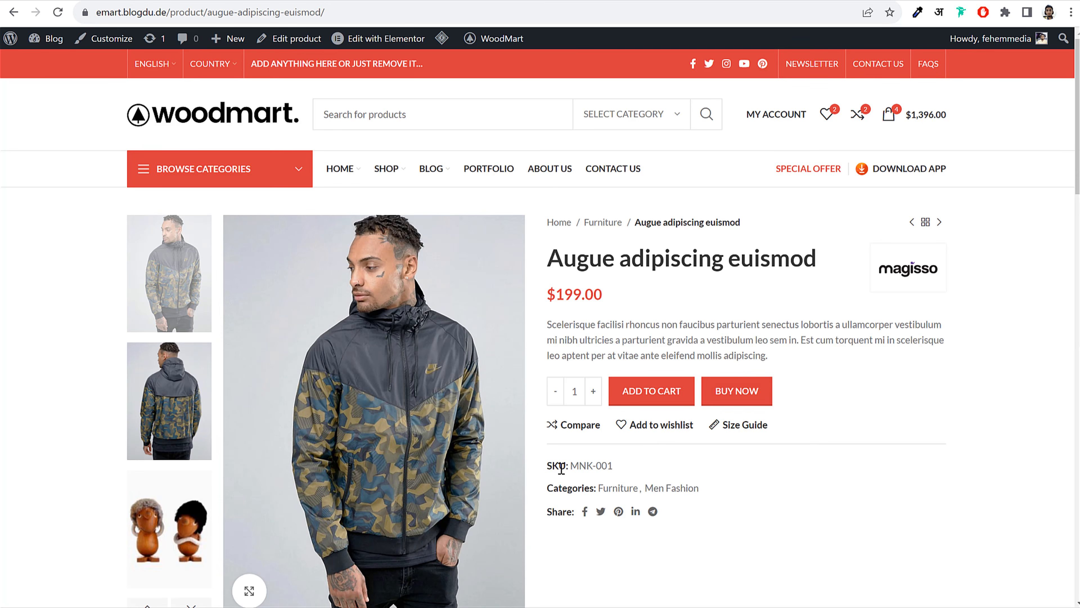
left_click_drag(547, 465, 629, 469)
left_click(629, 469)
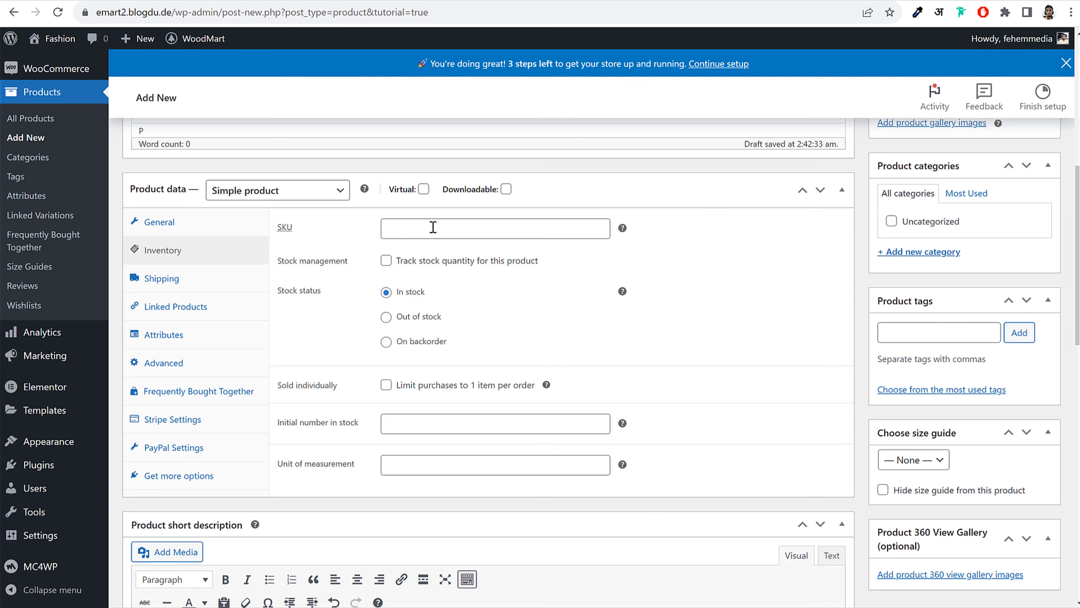
scroll(427, 265, "up", 10)
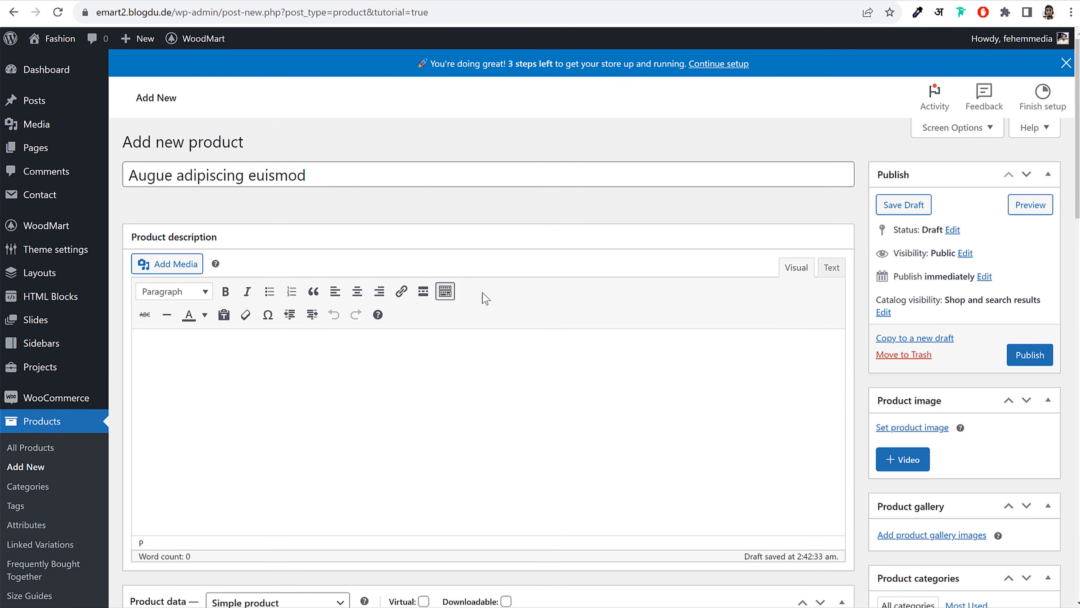
scroll(484, 296, "down", 8)
left_click(461, 298)
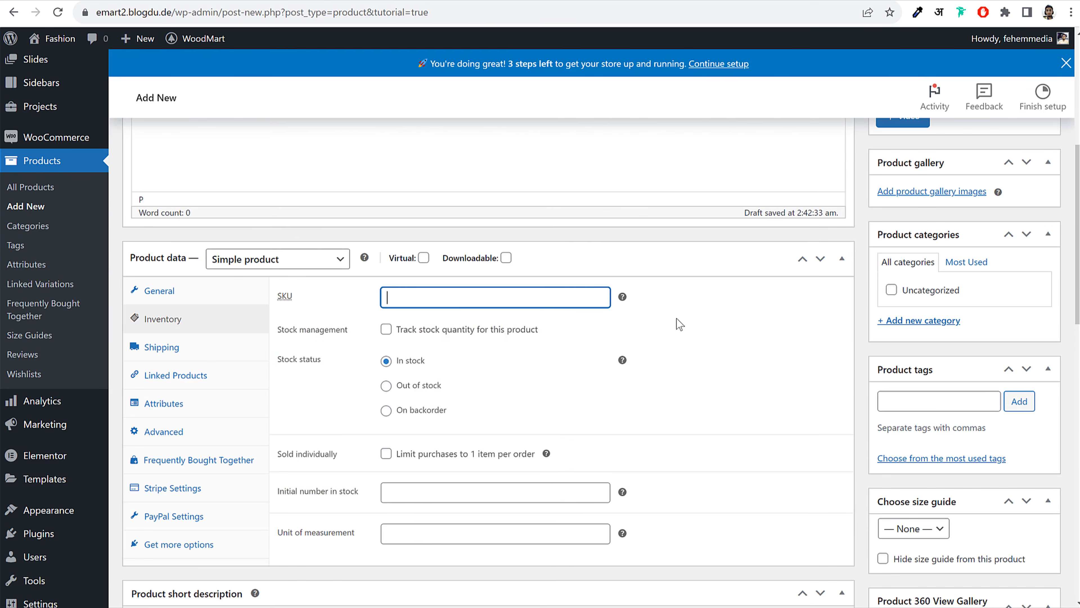
scroll(685, 325, "down", 2)
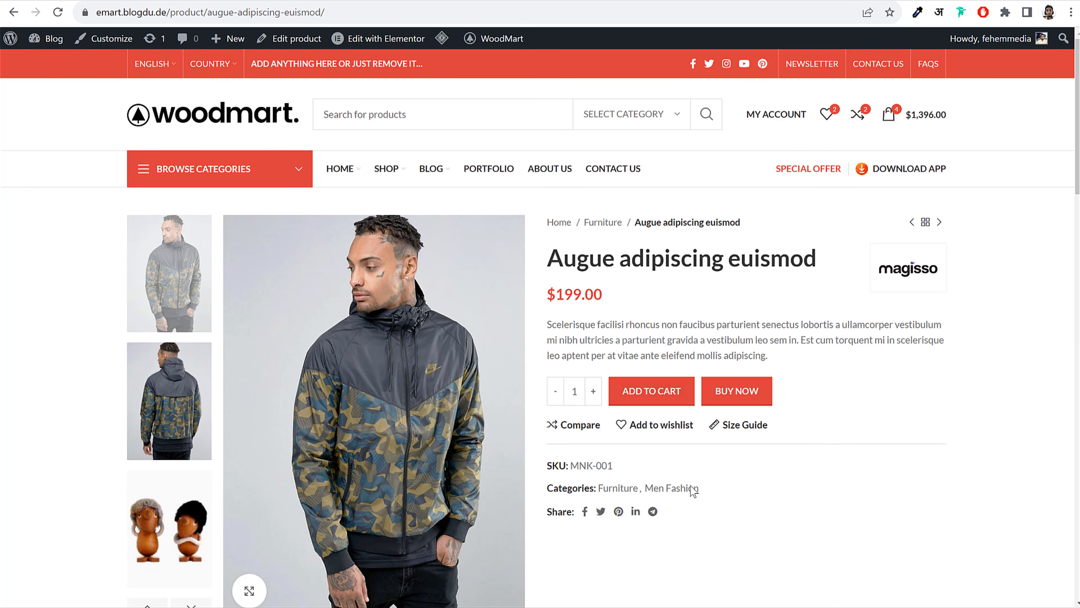
left_click_drag(613, 466, 574, 467)
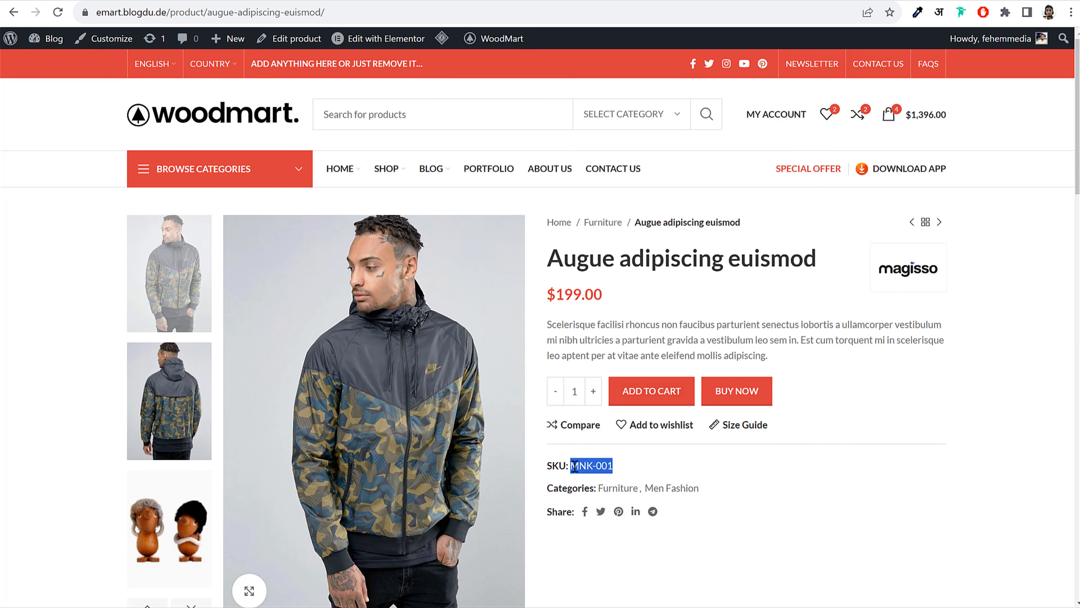
key("ctrl+c")
key("alt+Tab")
key("ctrl+v")
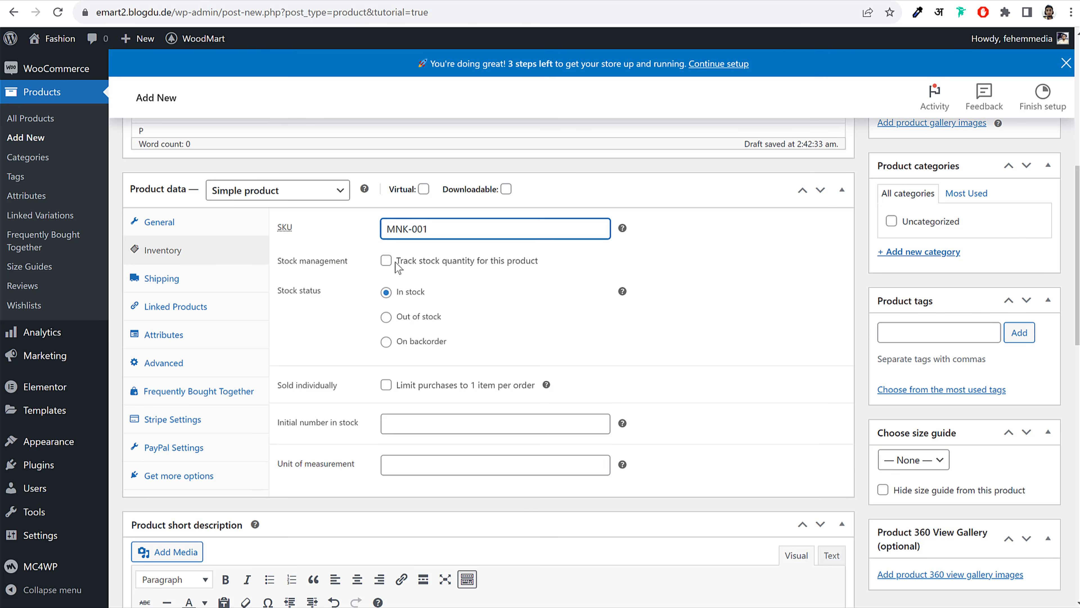
Enable stock tracking with quantity 100 and a low stock threshold of 5
left_click(386, 261)
left_click_drag(399, 293, 365, 294)
scroll(484, 347, "up", 5)
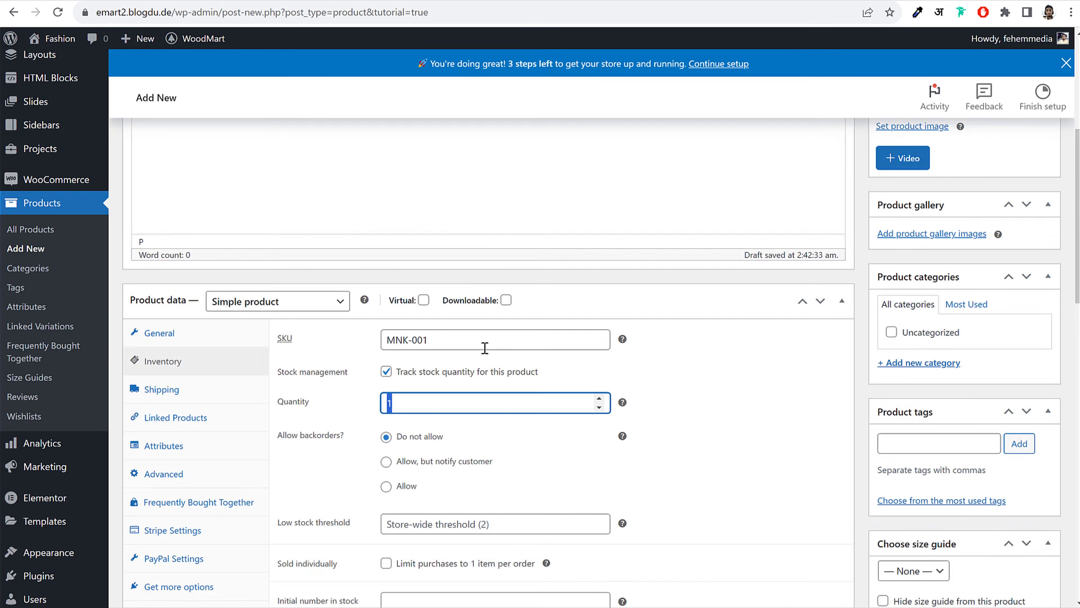
scroll(483, 347, "down", 4)
scroll(453, 277, "down", 6)
scroll(466, 289, "up", 4)
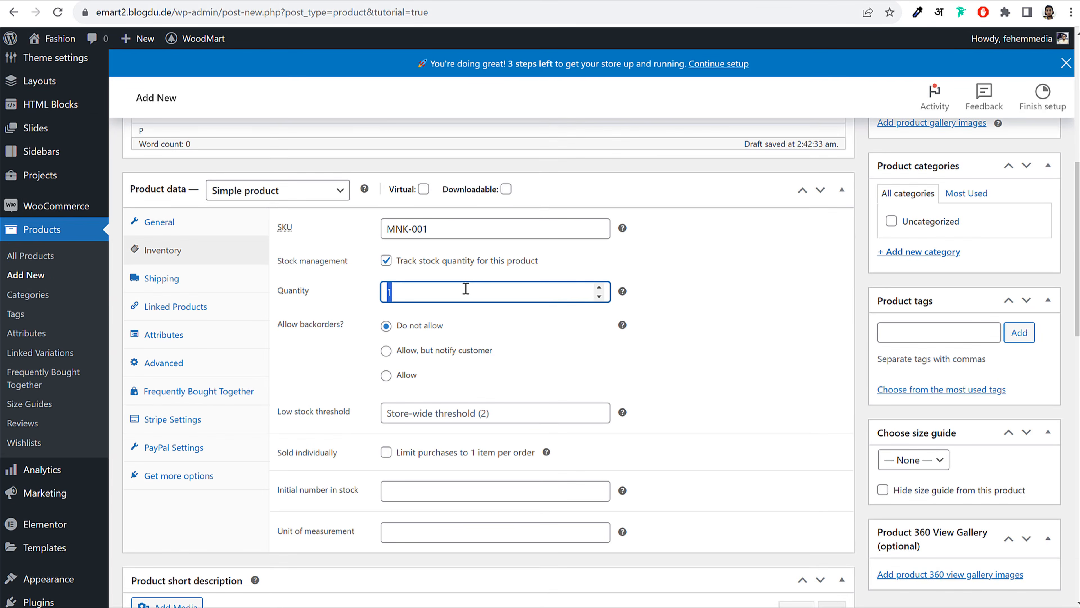
type("100")
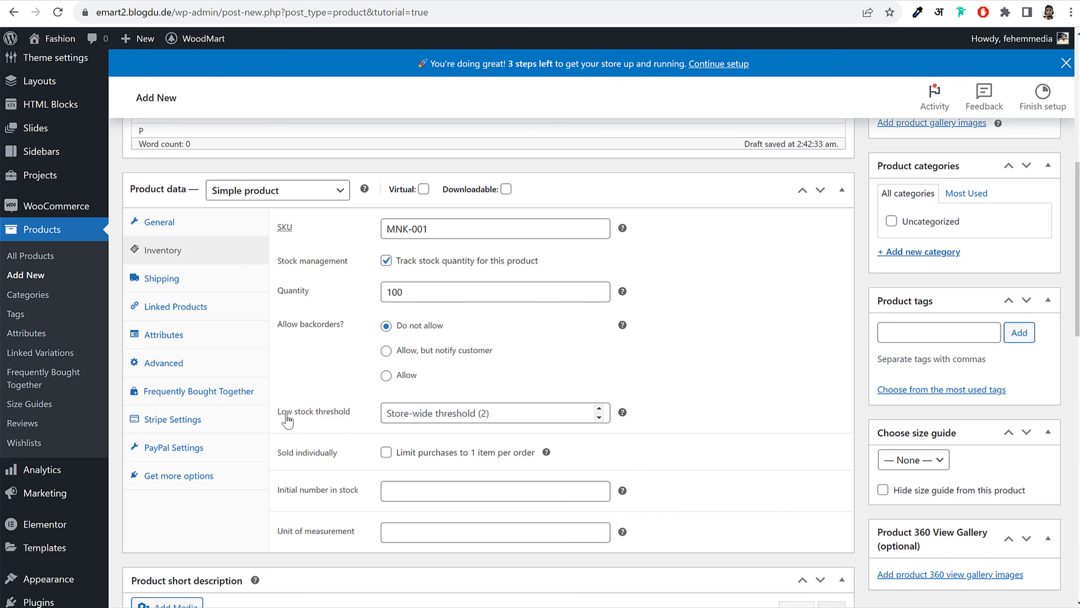
left_click(464, 413)
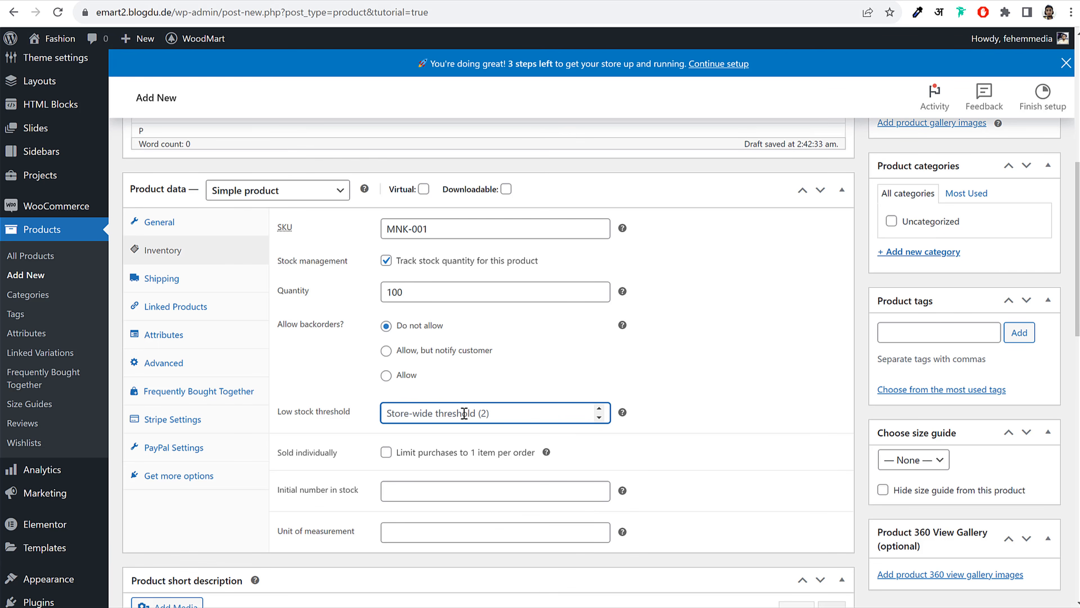
type("55")
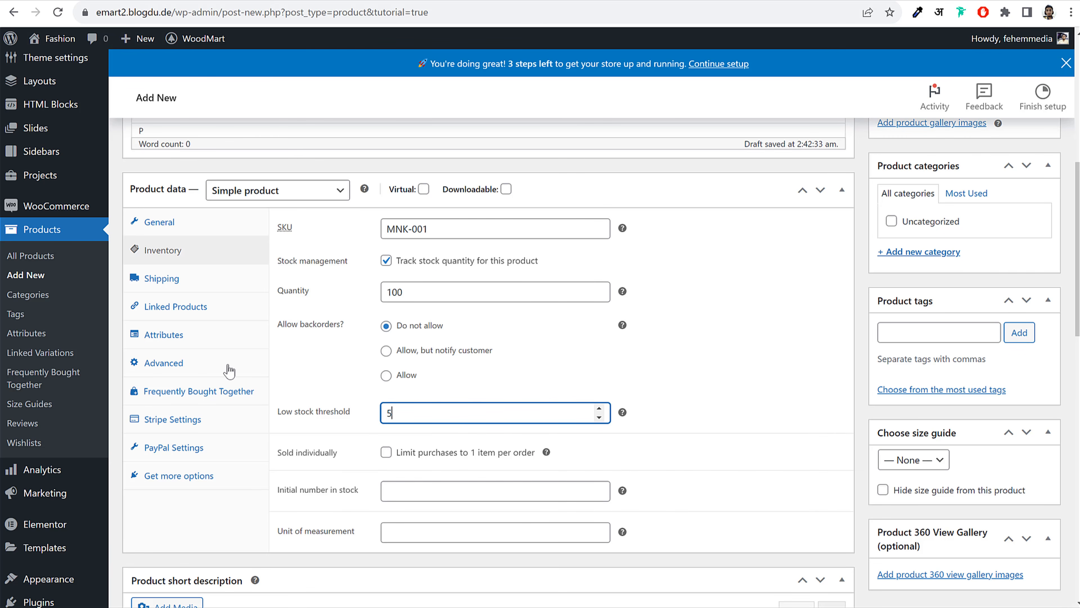
left_click(191, 284)
left_click(431, 229)
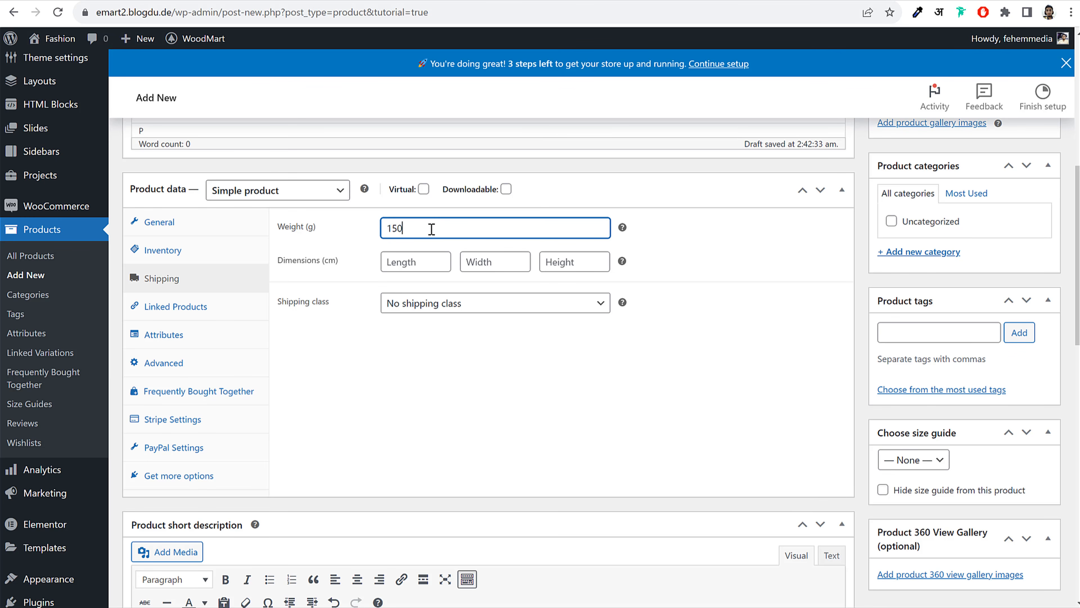
Enter package dimensions of 50 × 50 × 50 cm for length, width and height
left_click(409, 263)
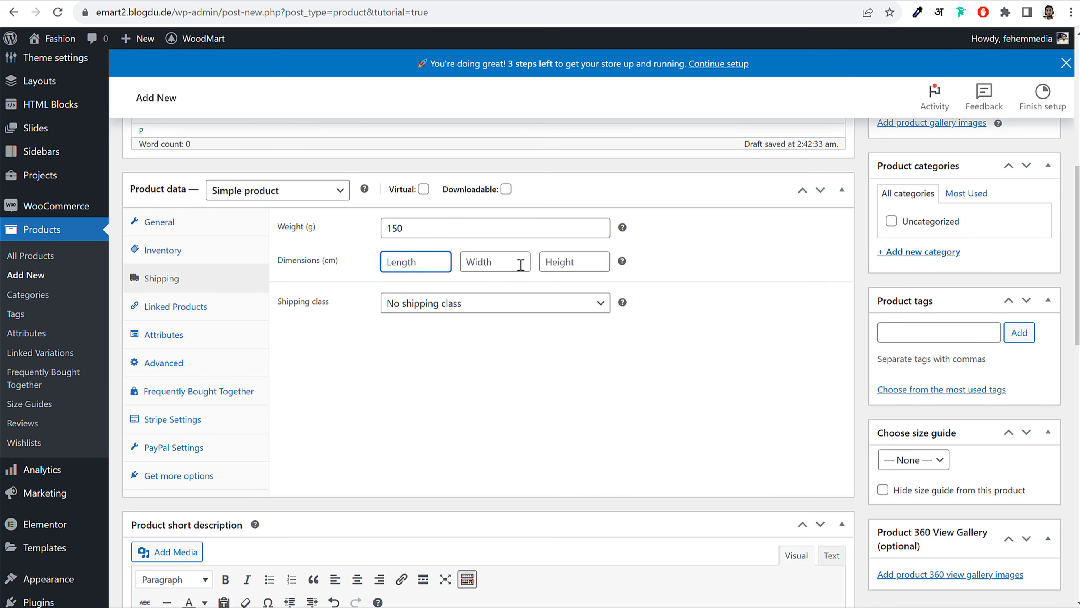
mouse_move(622, 262)
type("50")
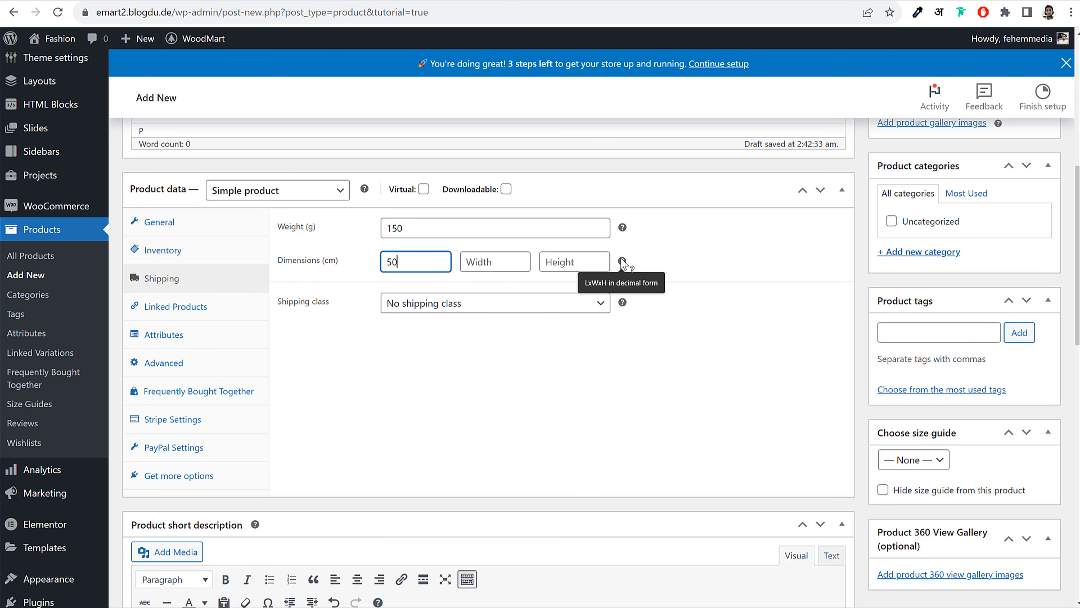
key("Tab")
type("50")
key("Tab")
type("50")
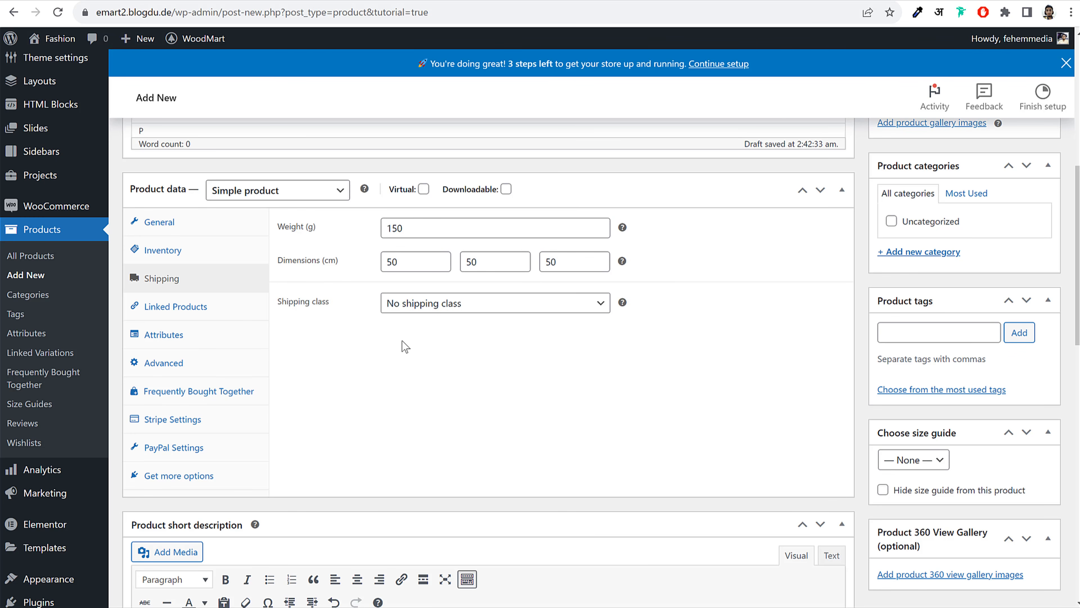
Keep the shipping class set to No shipping class
left_click(425, 305)
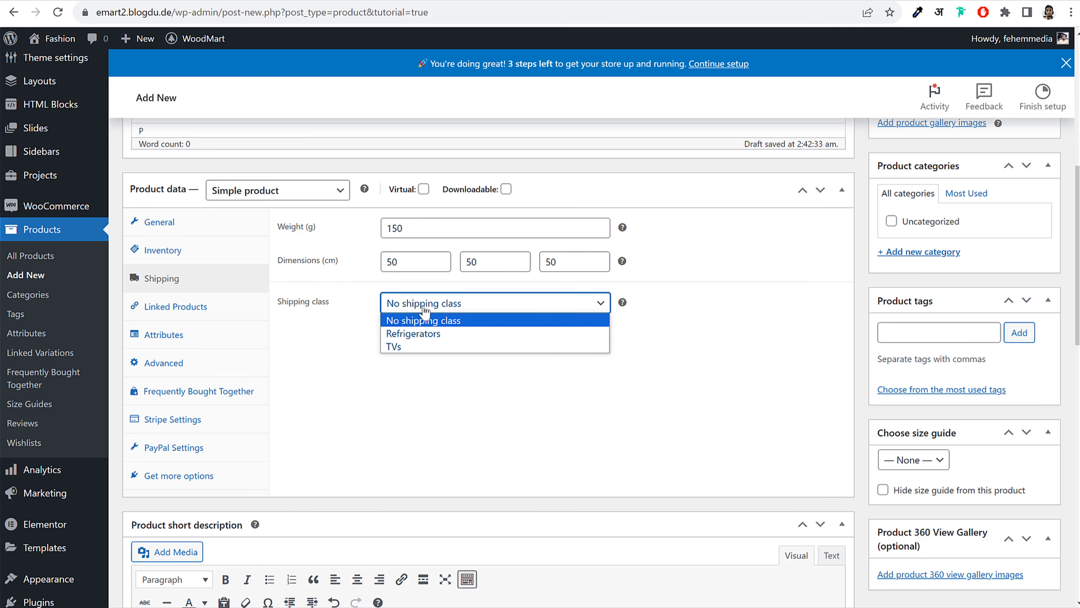
left_click(434, 322)
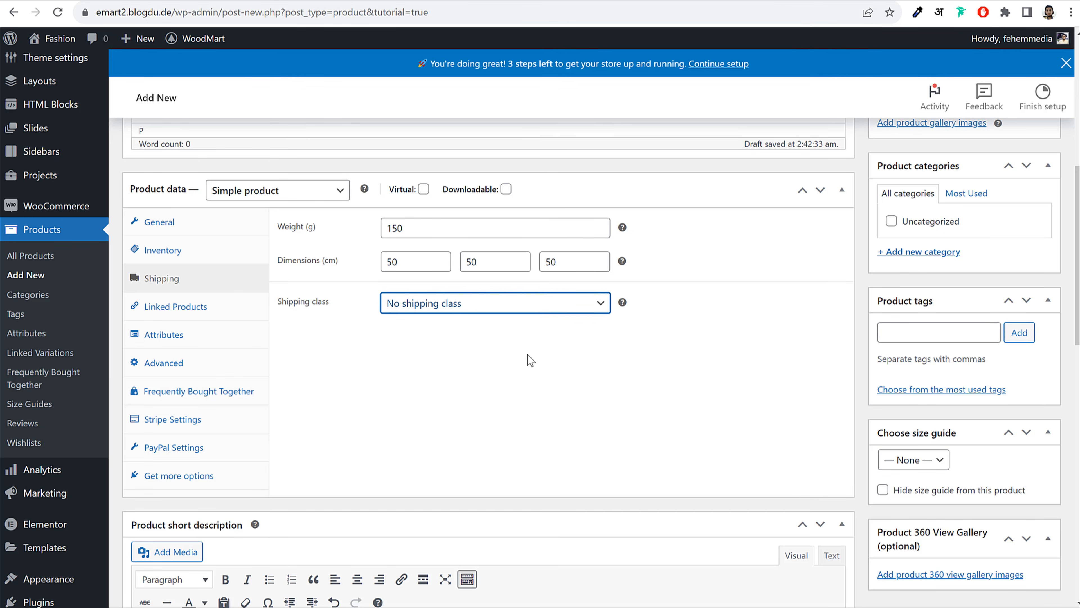
left_click(453, 309)
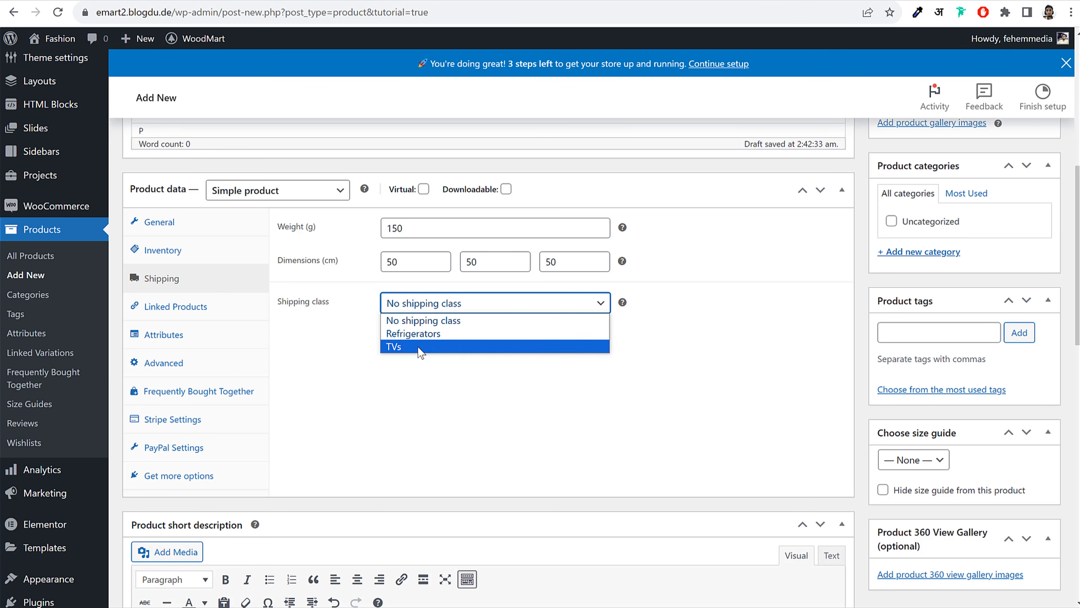
left_click(426, 322)
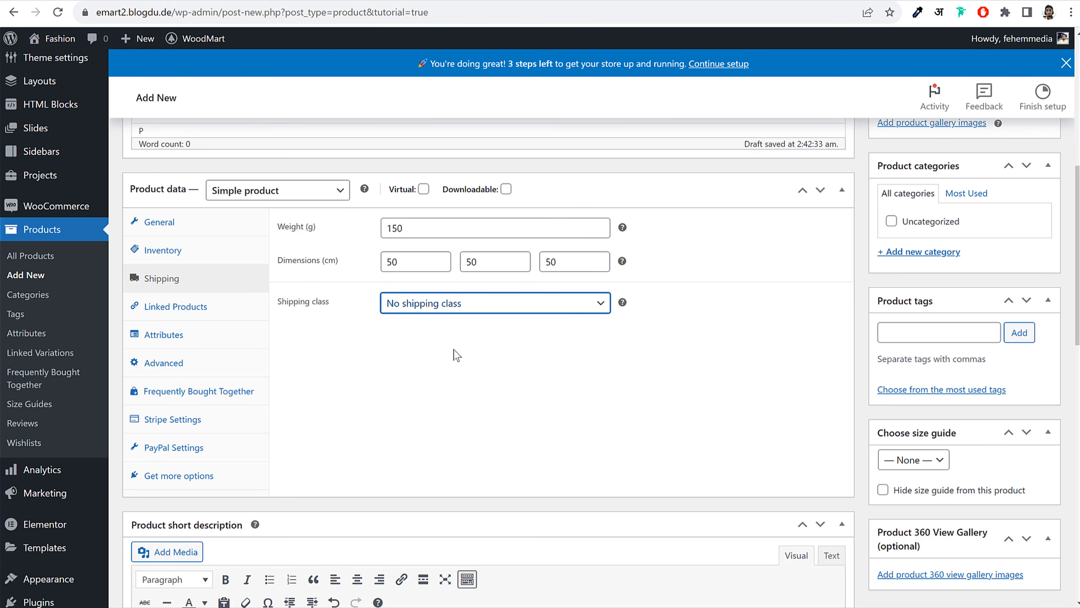
left_click(454, 349)
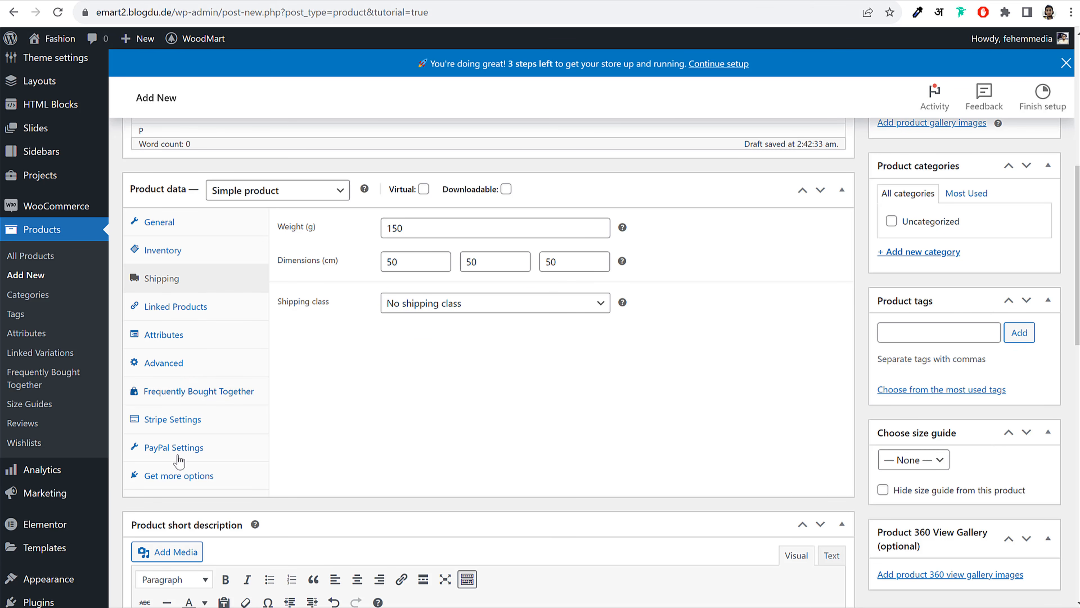
Review the General, Inventory and Shipping product data sections
left_click(181, 233)
left_click(179, 253)
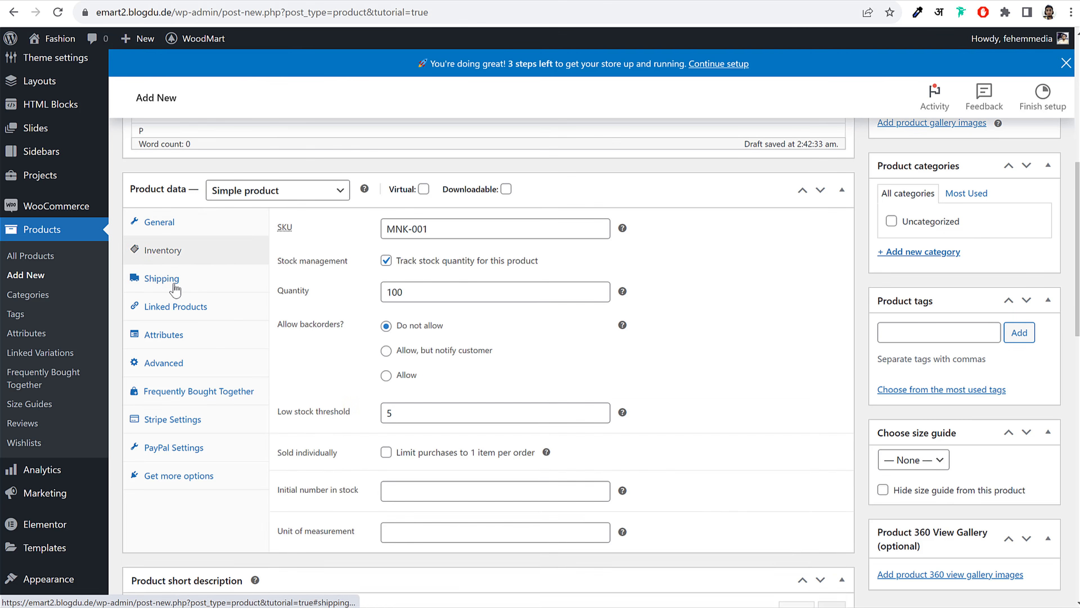
left_click(172, 280)
left_click(157, 222)
left_click(168, 251)
left_click(172, 279)
scroll(572, 383, "down", 10)
scroll(574, 394, "up", 6)
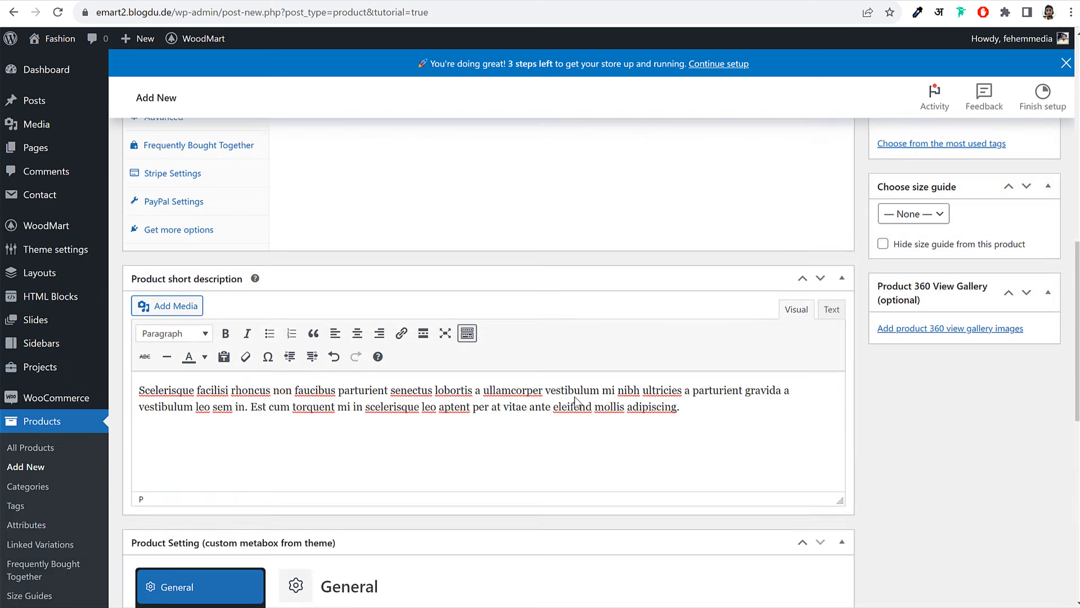
scroll(575, 402, "up", 10)
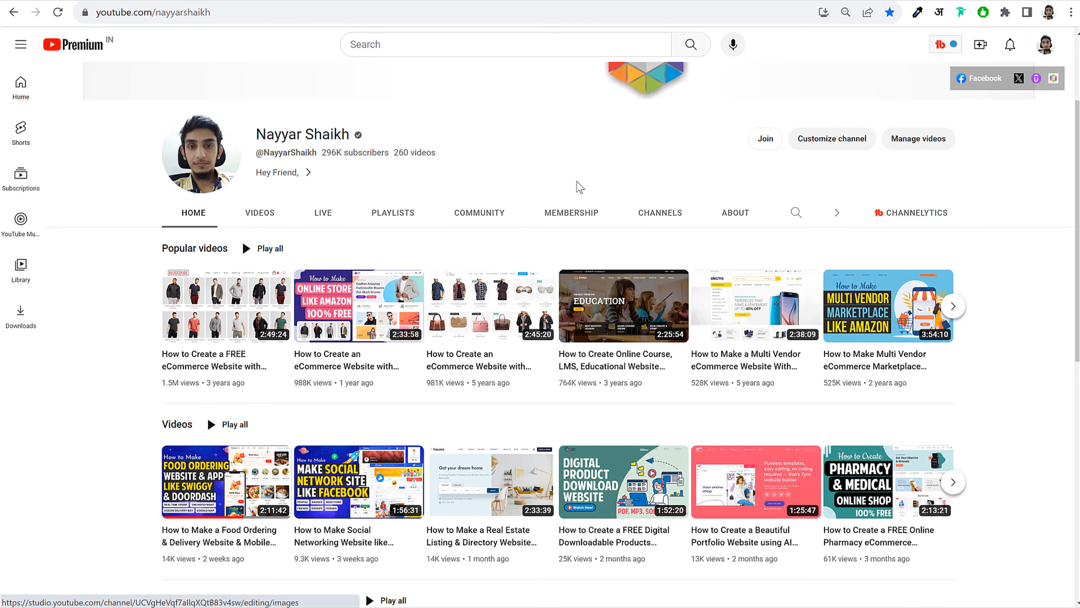
scroll(579, 186, "down", 1)
Pause the online store tutorial and expand its description to find the images download link
left_click(364, 236)
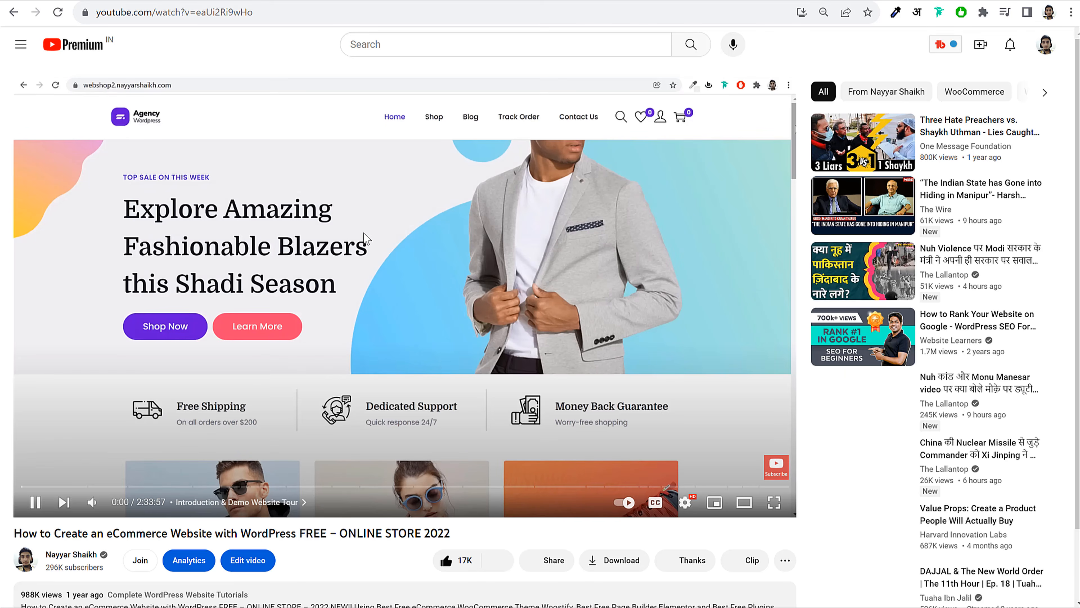
left_click(364, 232)
scroll(492, 328, "down", 8)
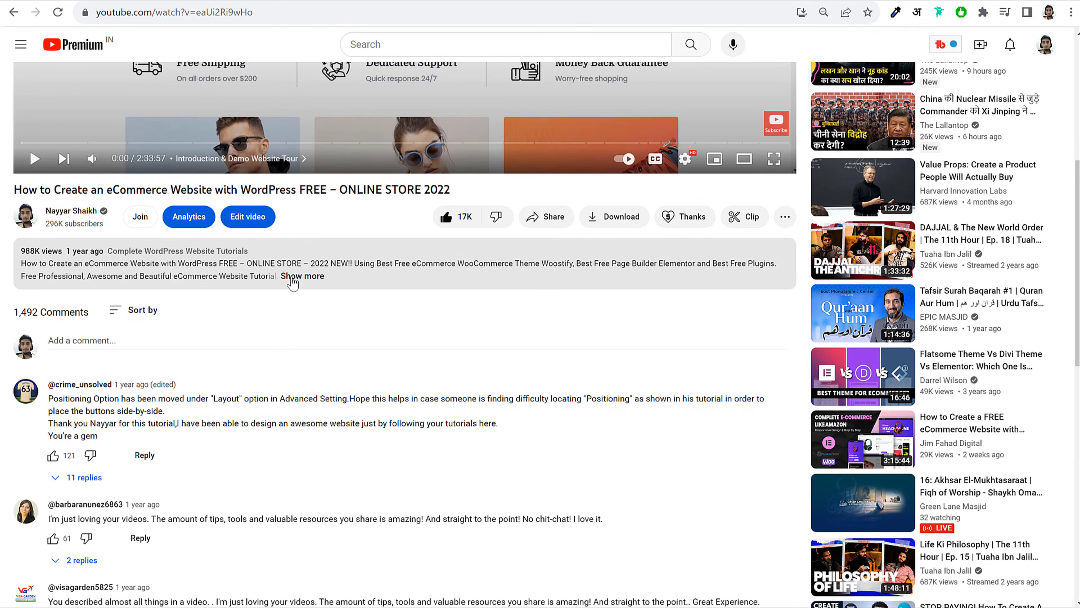
left_click(303, 275)
scroll(224, 330, "down", 3)
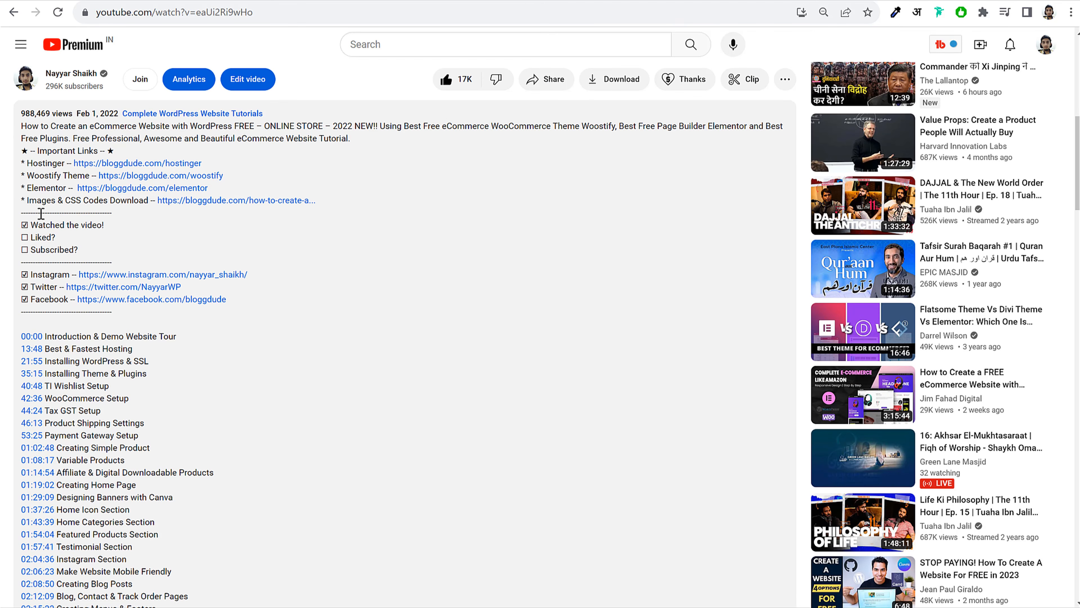
left_click_drag(27, 204, 153, 205)
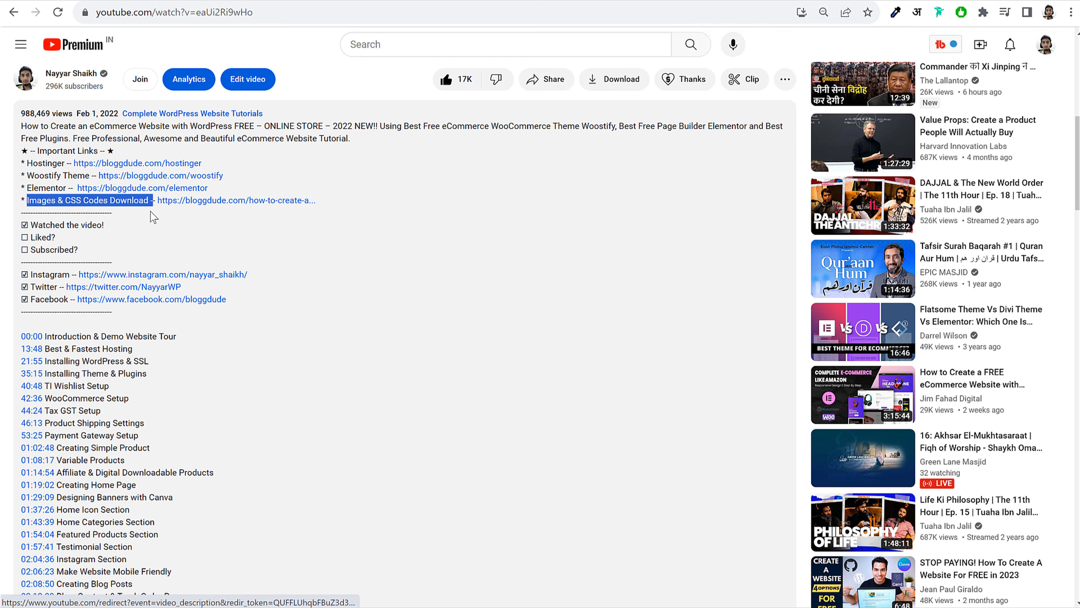
left_click(154, 217)
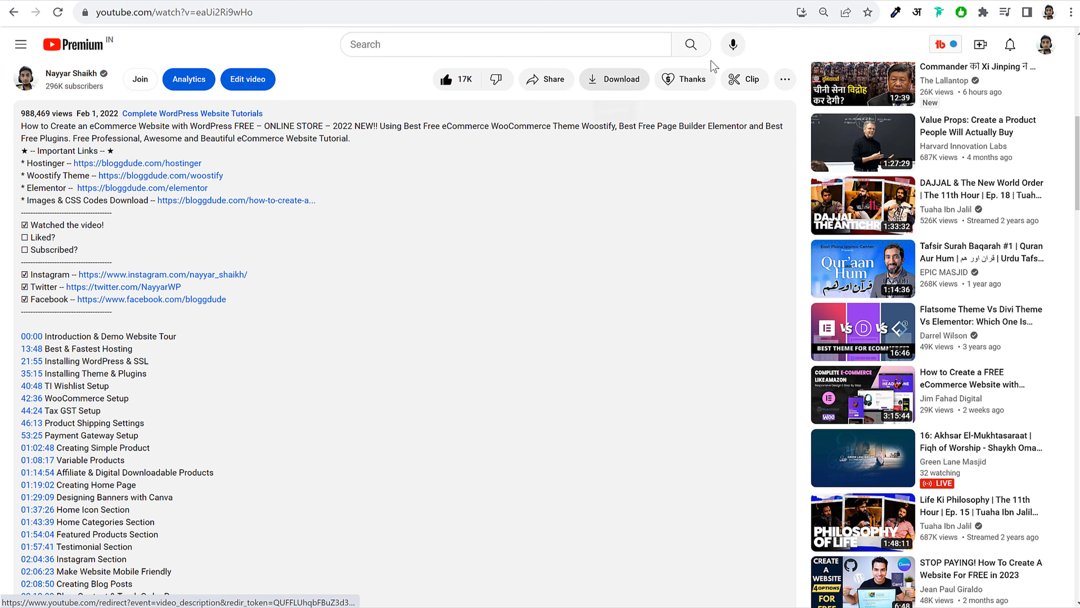
Follow the link to bloggdude's Download Free Images section and bring up the eComm Woodmart folder
left_click(284, 202)
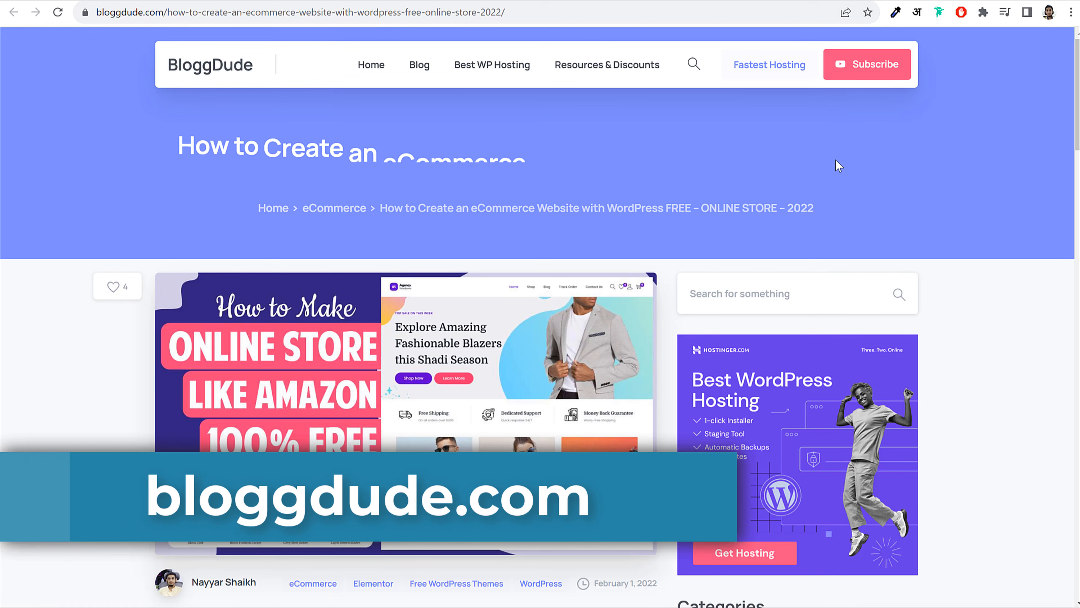
scroll(631, 247, "down", 2)
scroll(629, 245, "down", 3)
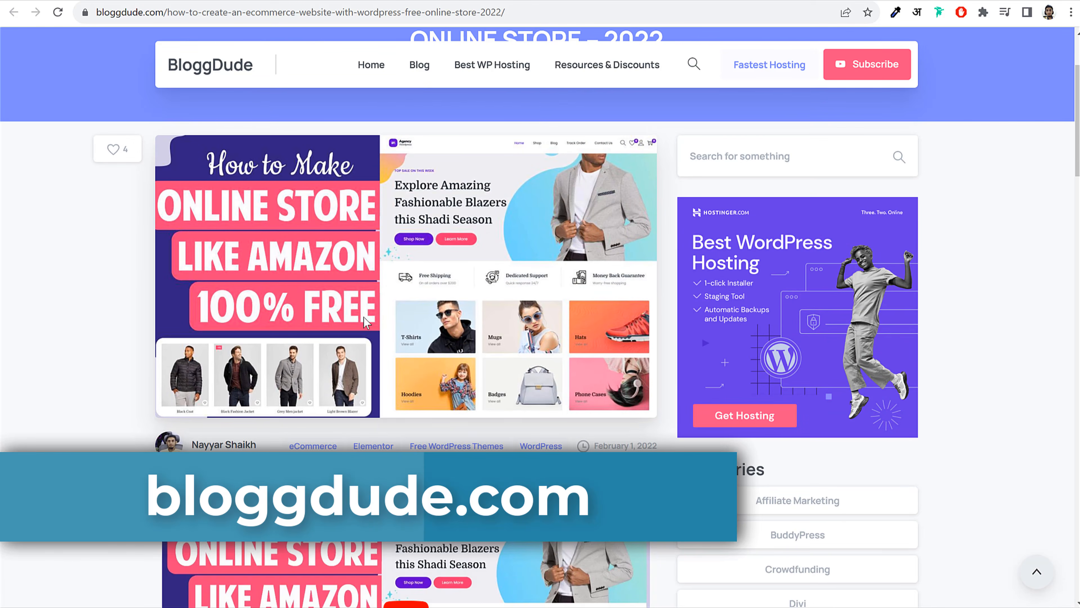
left_click(674, 2)
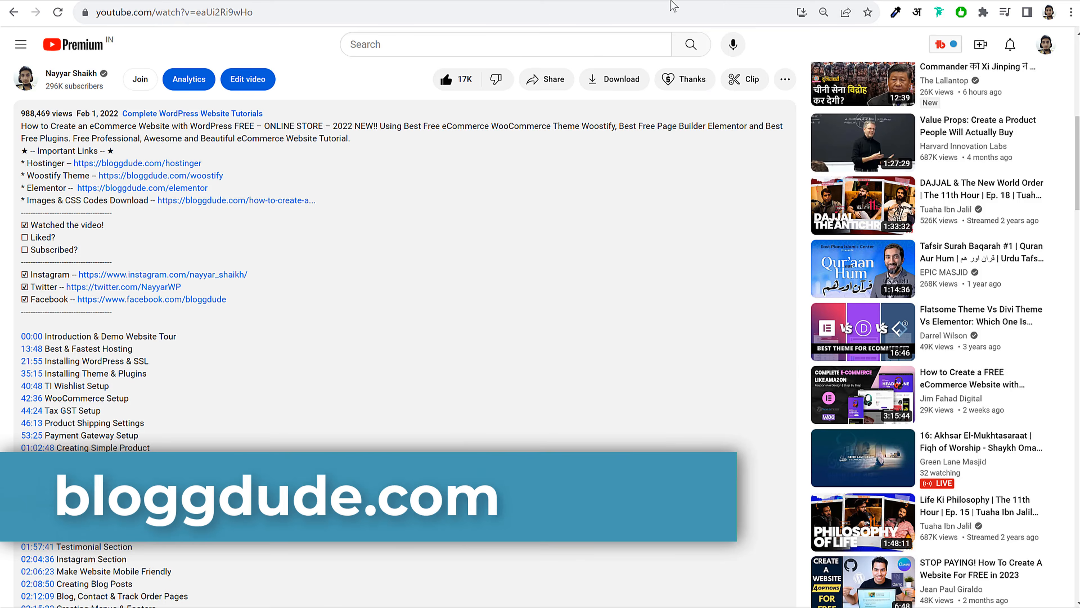
scroll(705, 91, "up", 10)
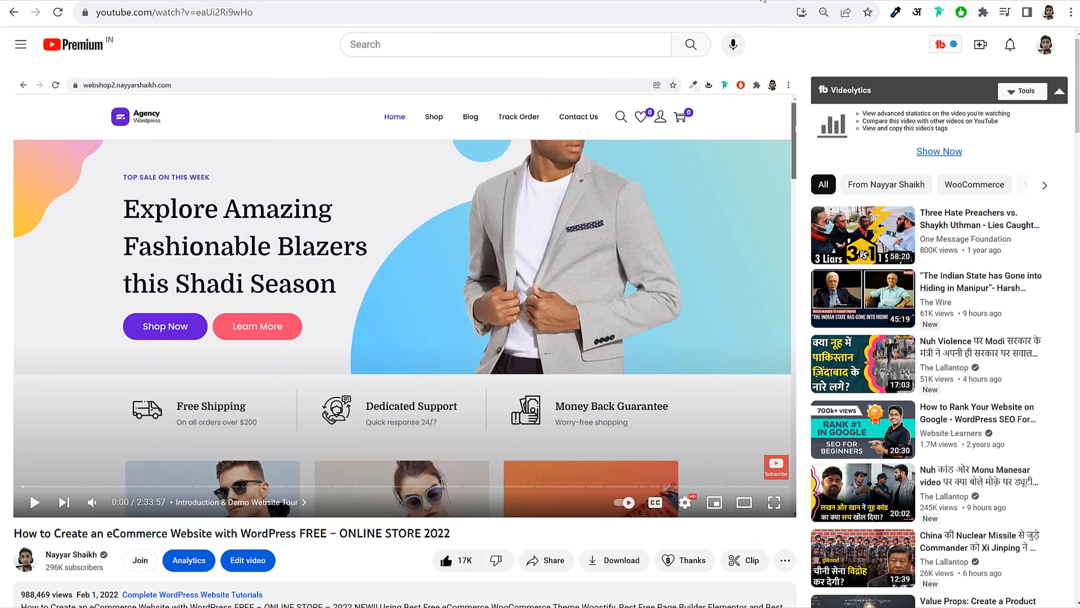
left_click(763, 1)
scroll(988, 290, "down", 4)
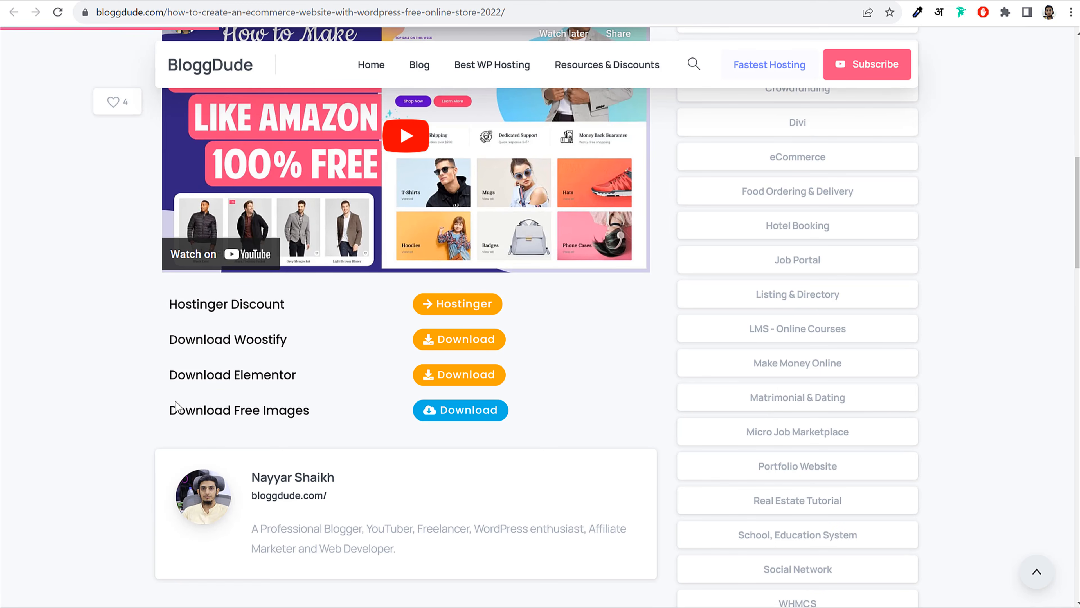
scroll(176, 407, "down", 2)
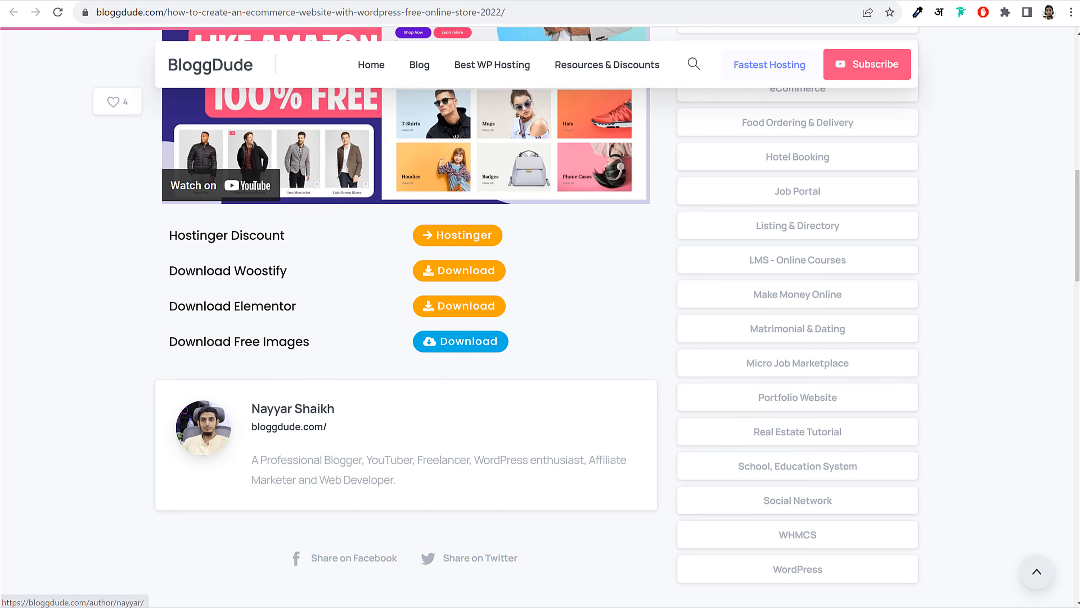
key("alt+Tab")
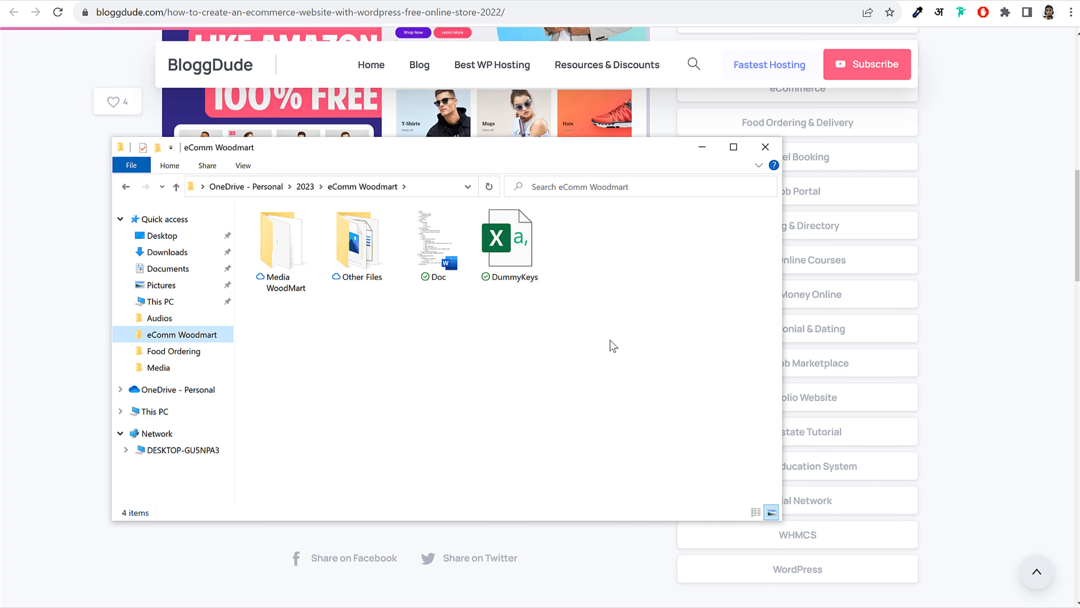
Check the Other Files folder's context menu, then dismiss it and clear the selection
left_click(346, 255)
right_click(362, 196)
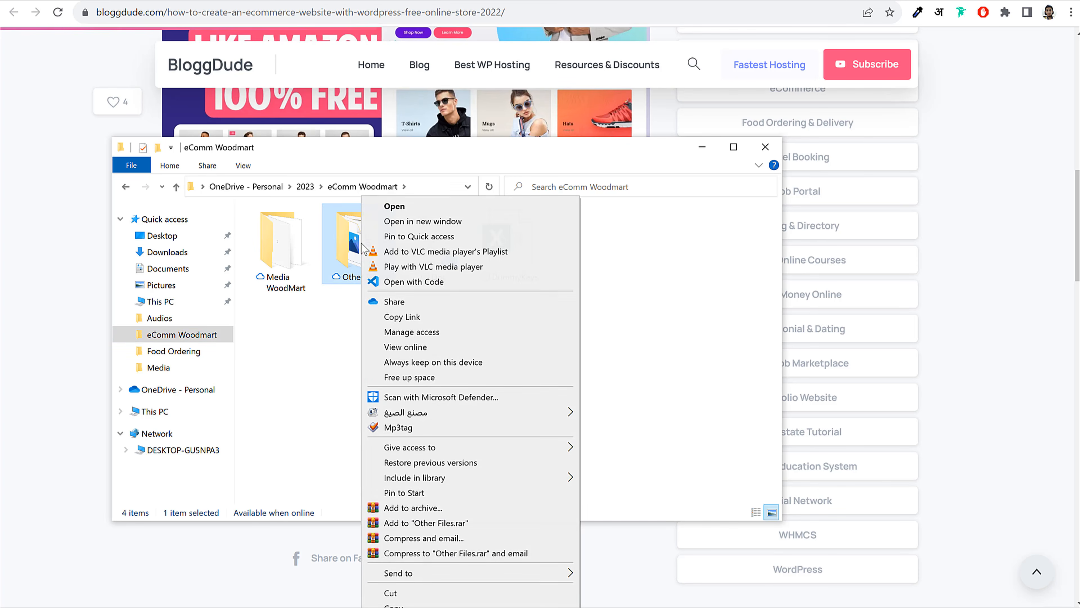
left_click(689, 308)
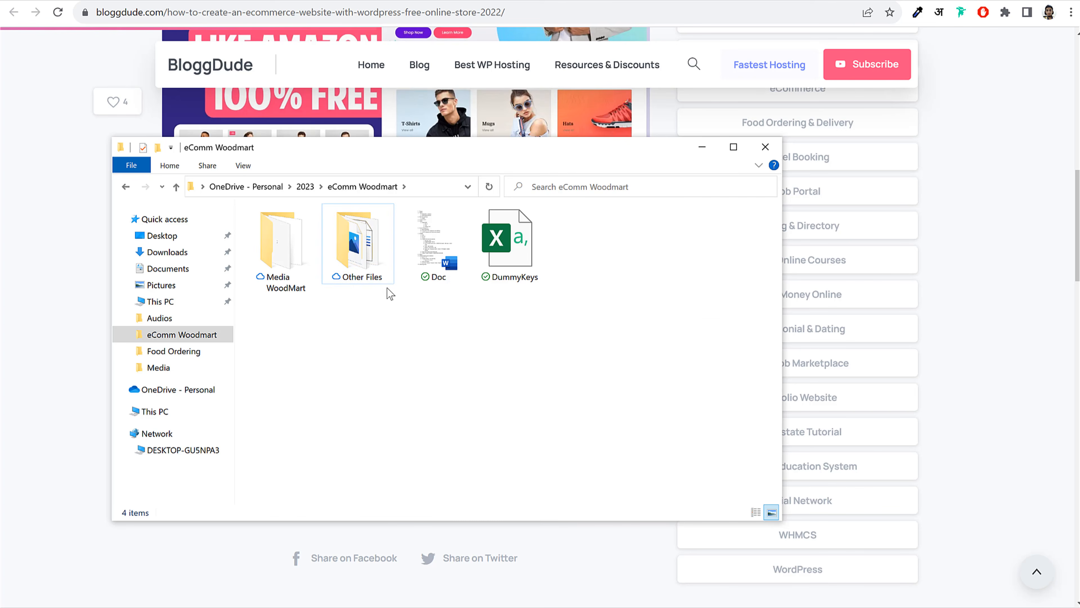
left_click(361, 274)
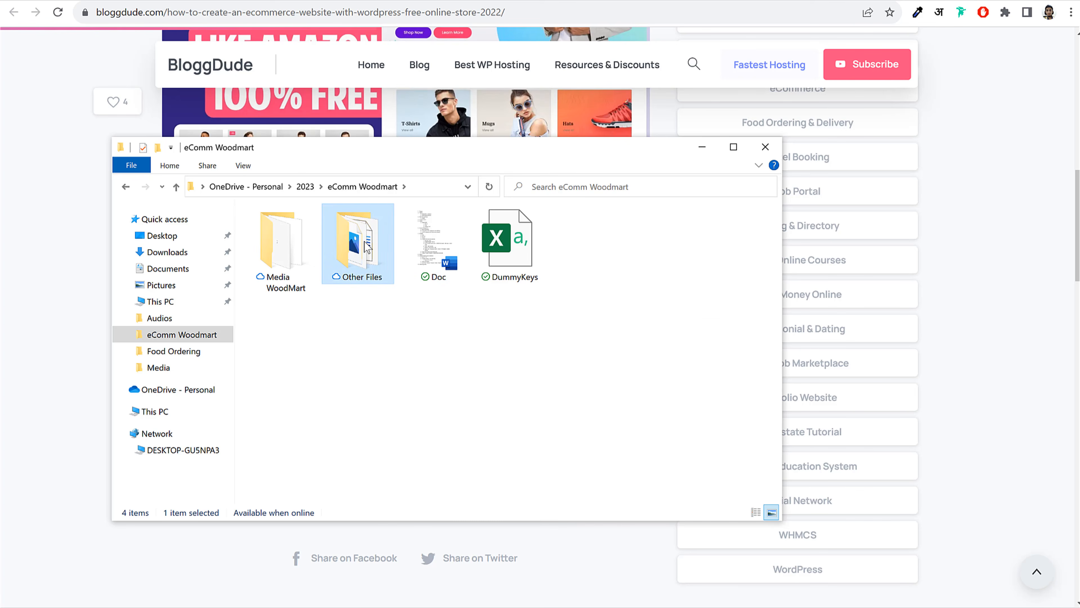
right_click(362, 273)
left_click(644, 308)
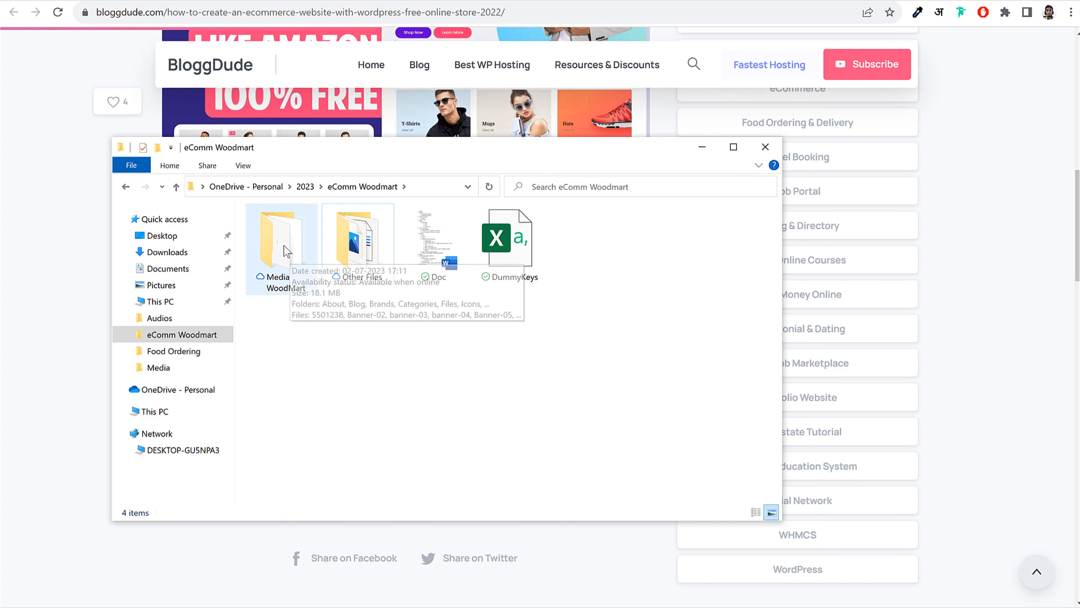
Open Media WoodMart and look through its Brands, Blog and Files subfolders
double_click(293, 255)
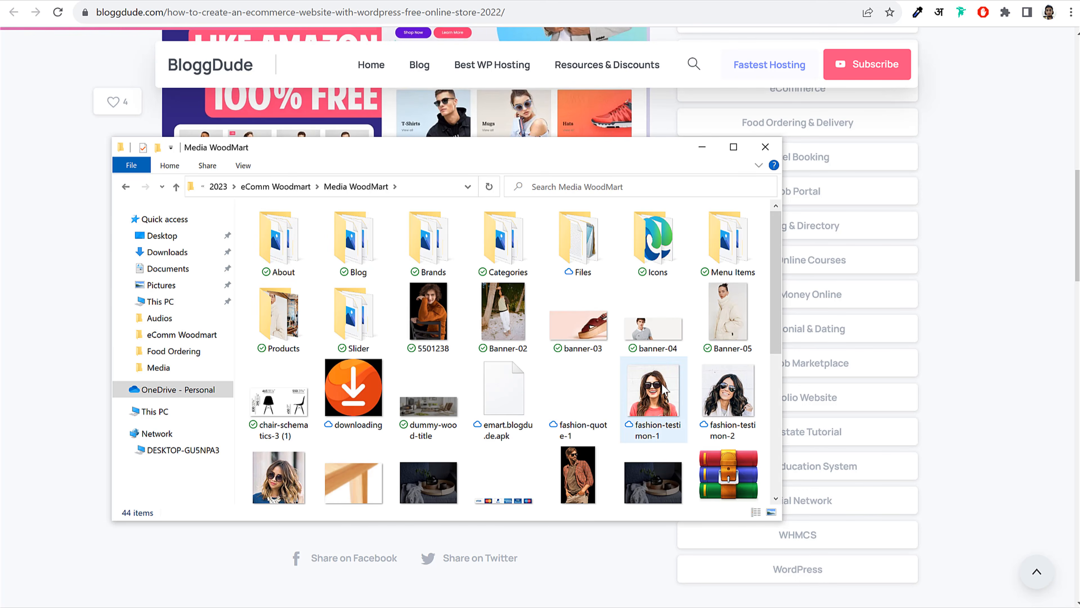
scroll(664, 389, "down", 5)
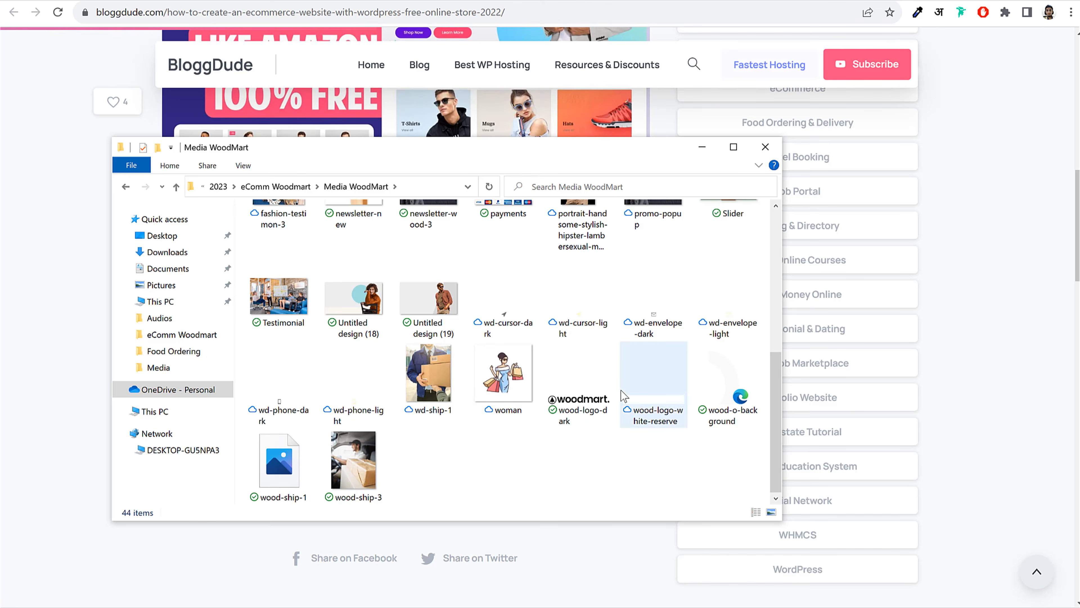
scroll(622, 397, "up", 5)
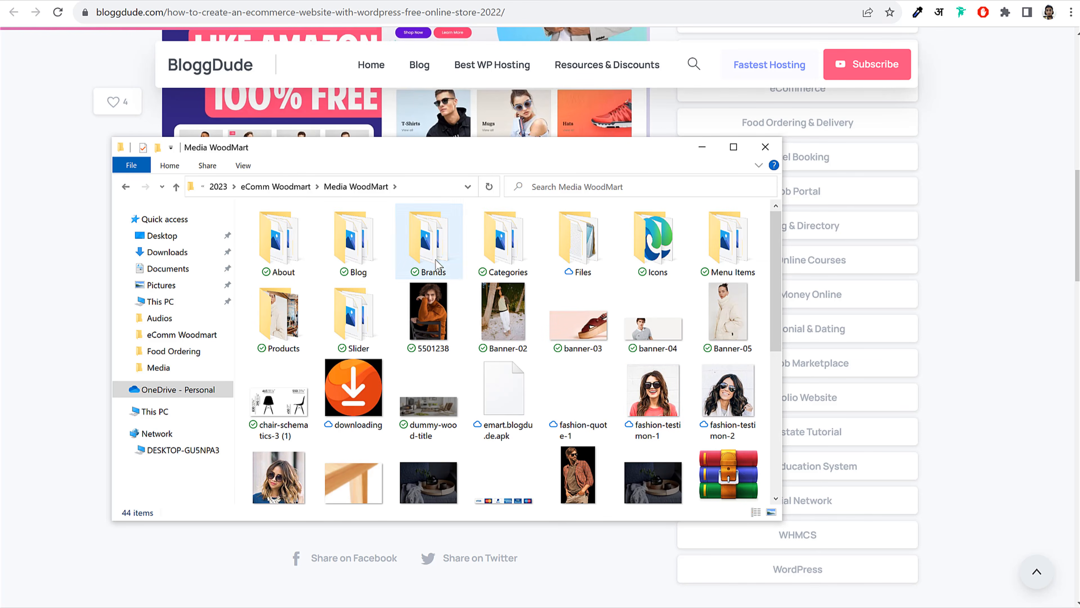
double_click(432, 251)
key("alt+Left")
double_click(356, 249)
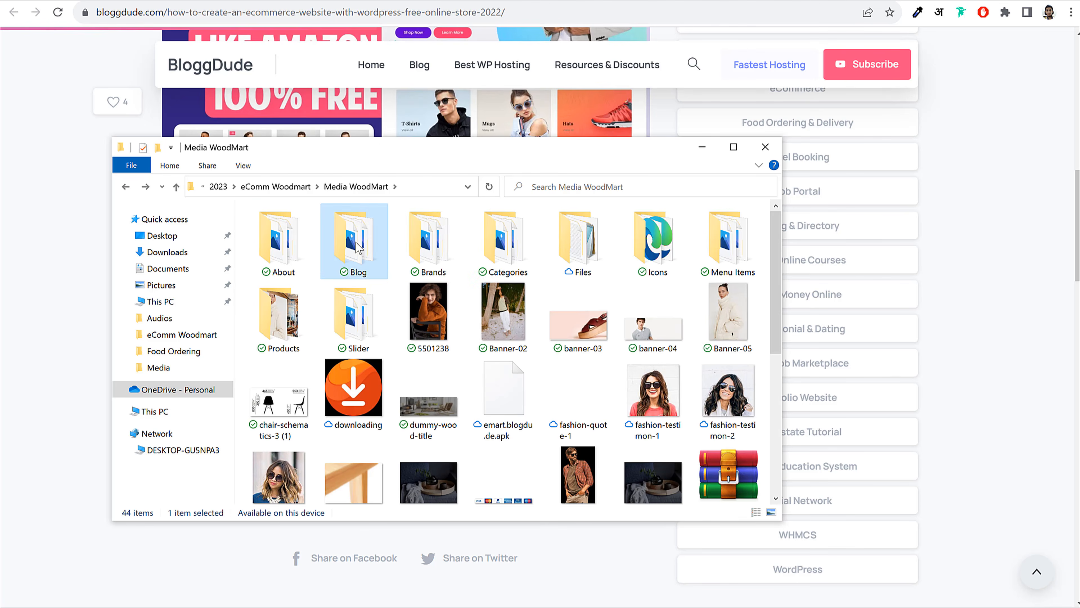
key("alt+Left")
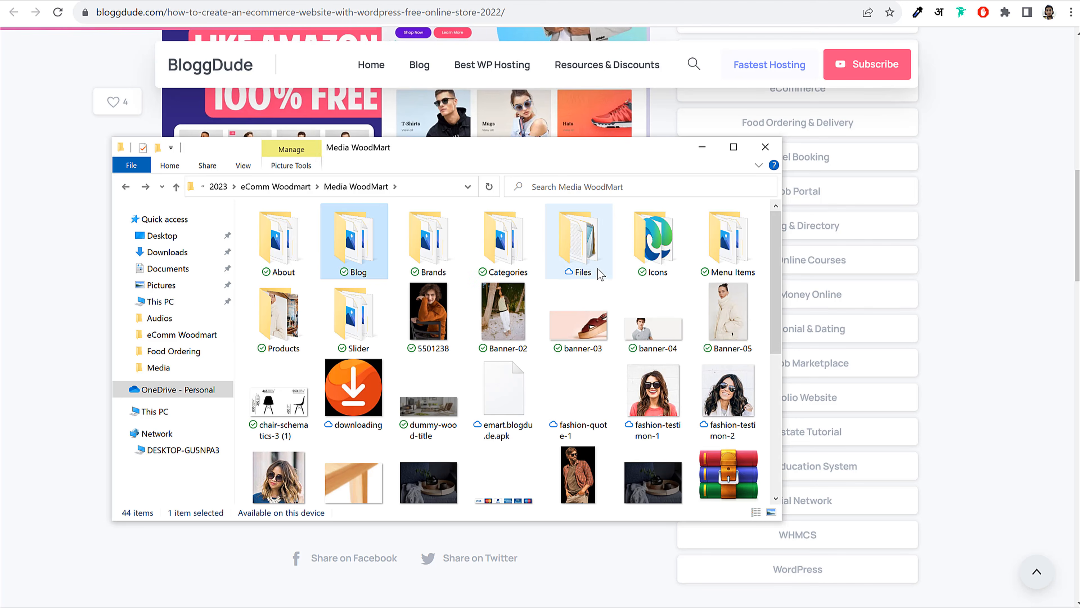
double_click(581, 238)
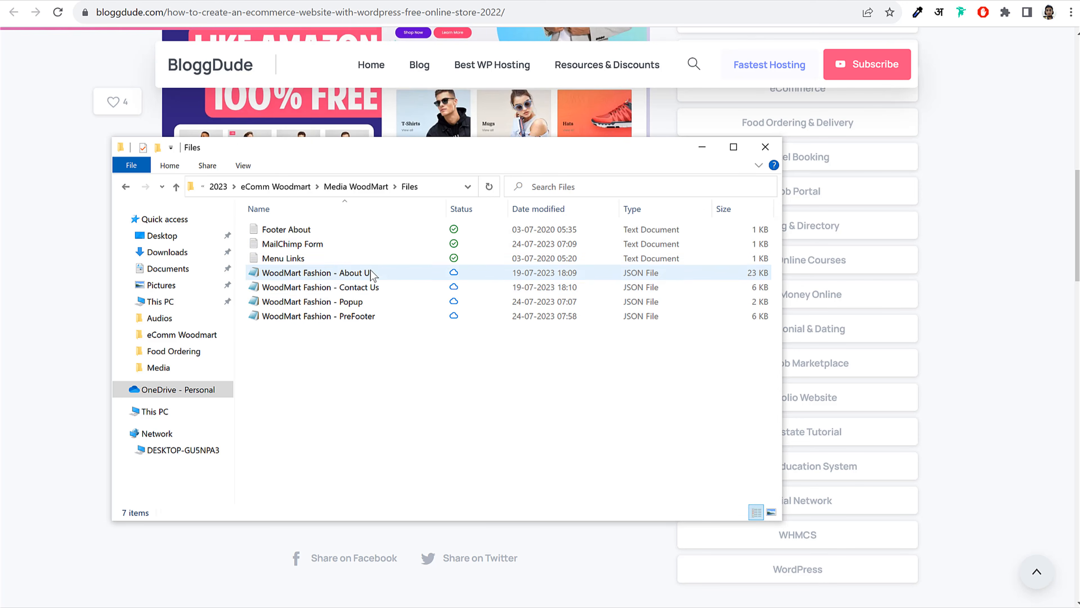
left_click(368, 273)
left_click(373, 287)
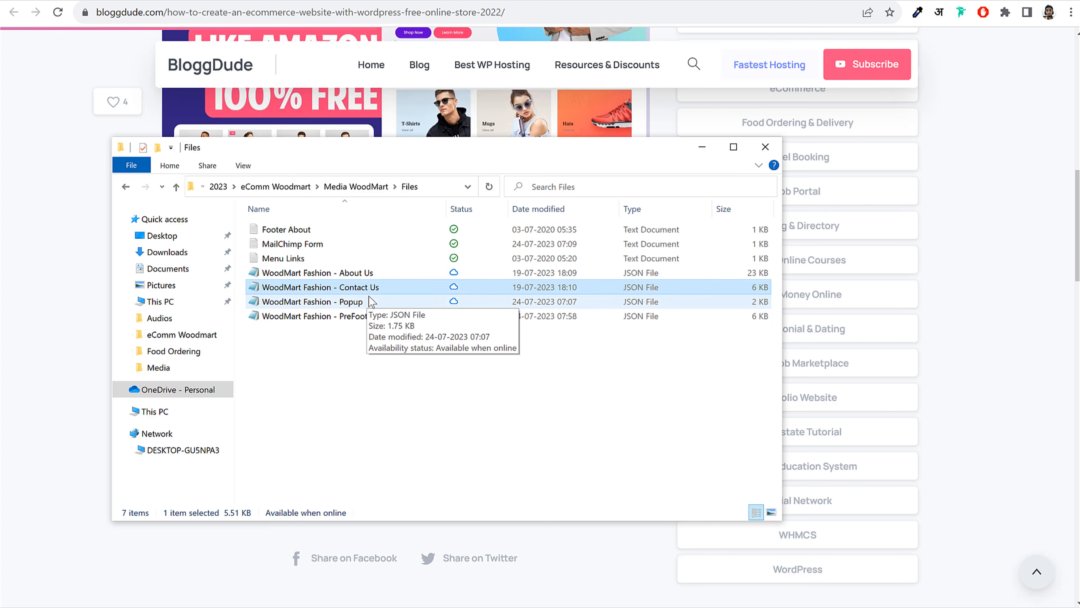
key("alt+Left")
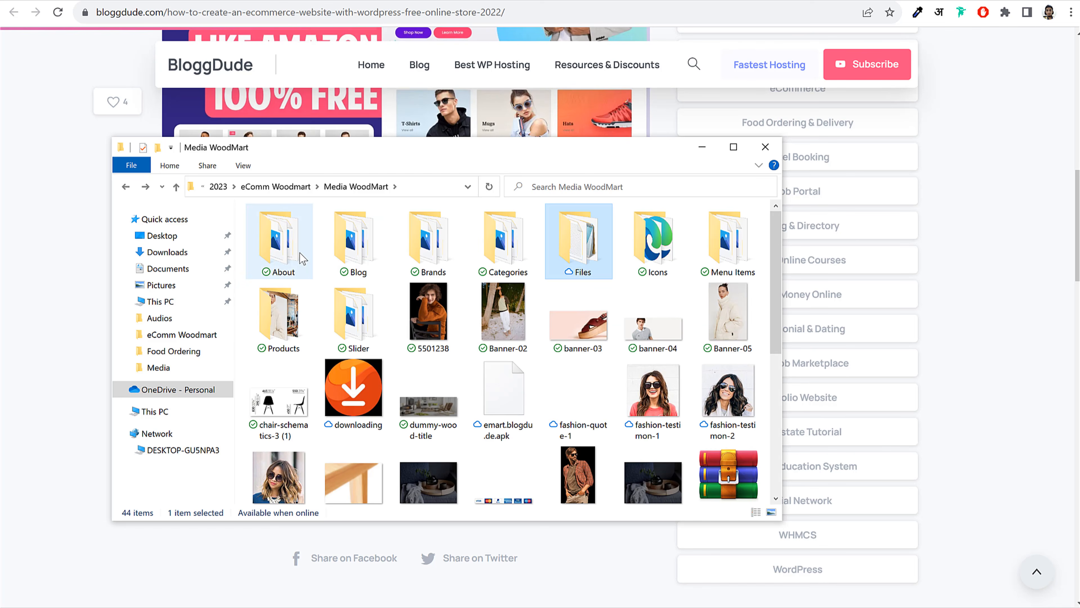
Browse the Products photo folder for the jacket images and compare with the tutorial page
double_click(297, 330)
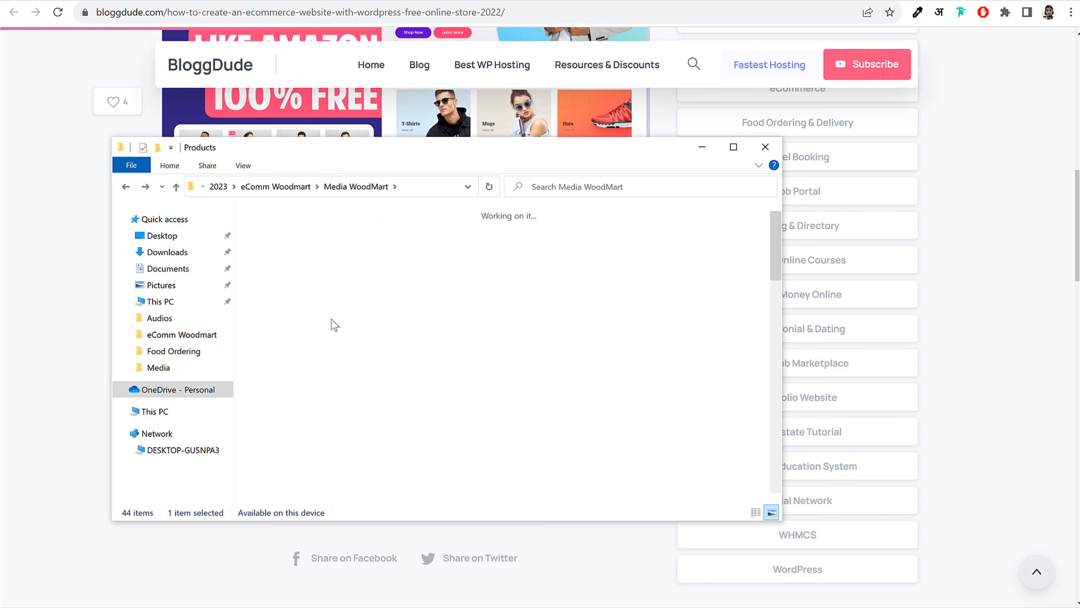
scroll(470, 383, "down", 20)
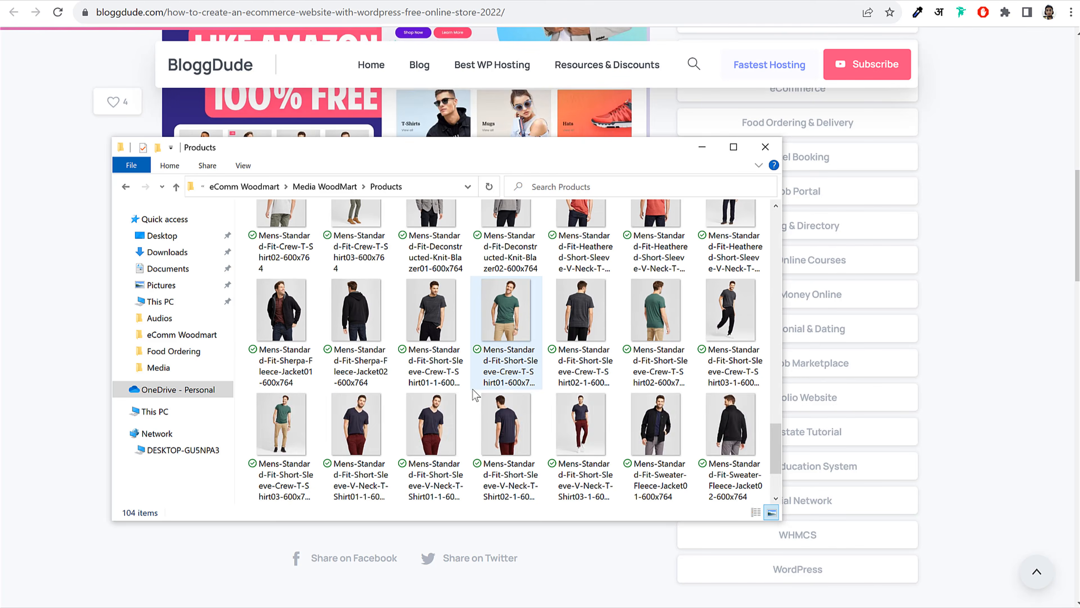
scroll(474, 402, "up", 20)
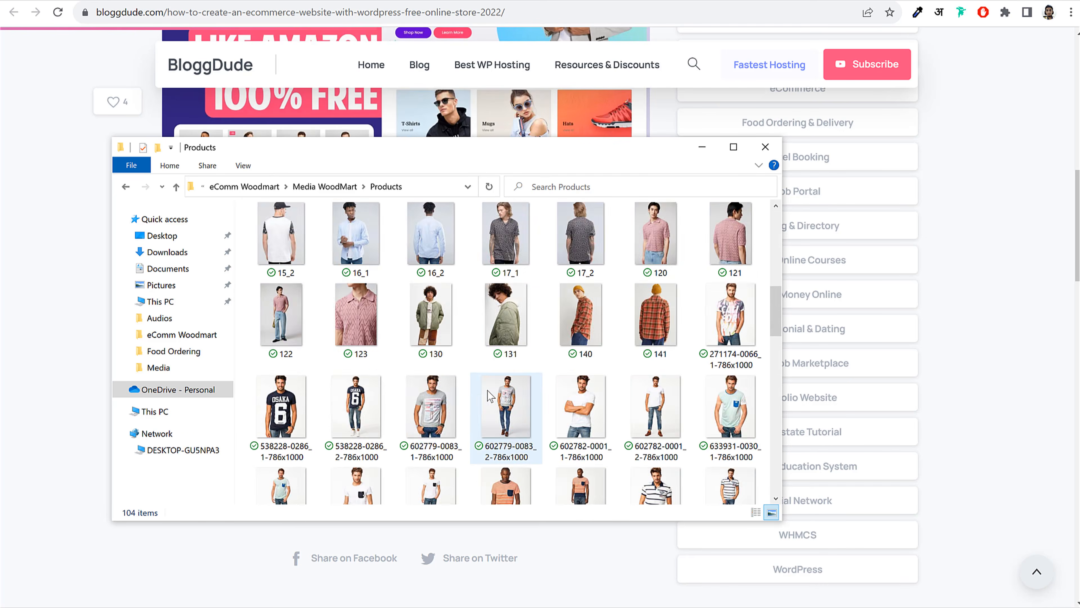
left_click(1003, 202)
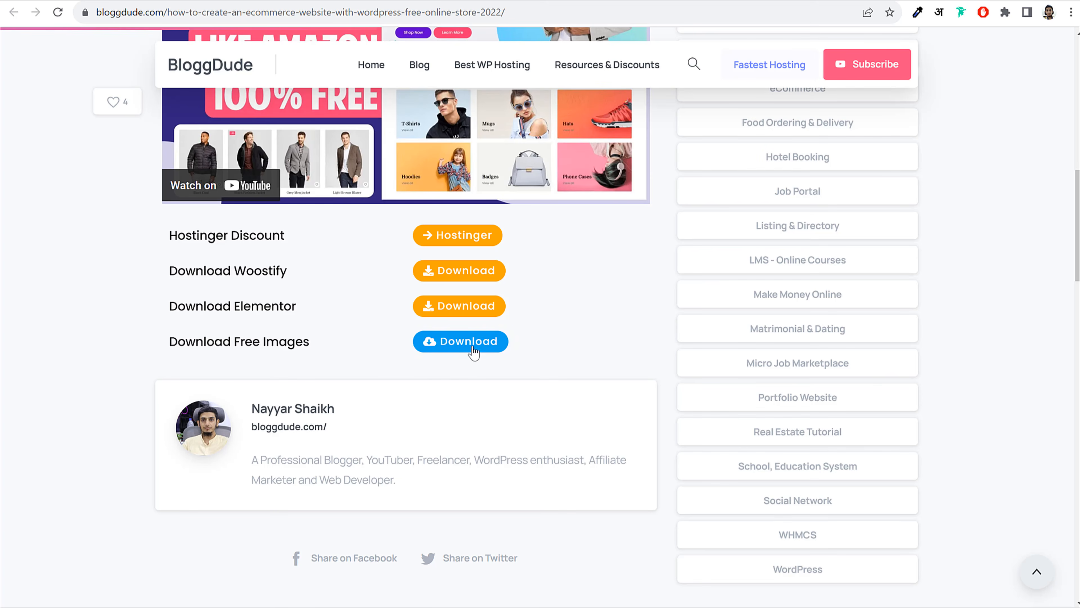
left_click(429, 607)
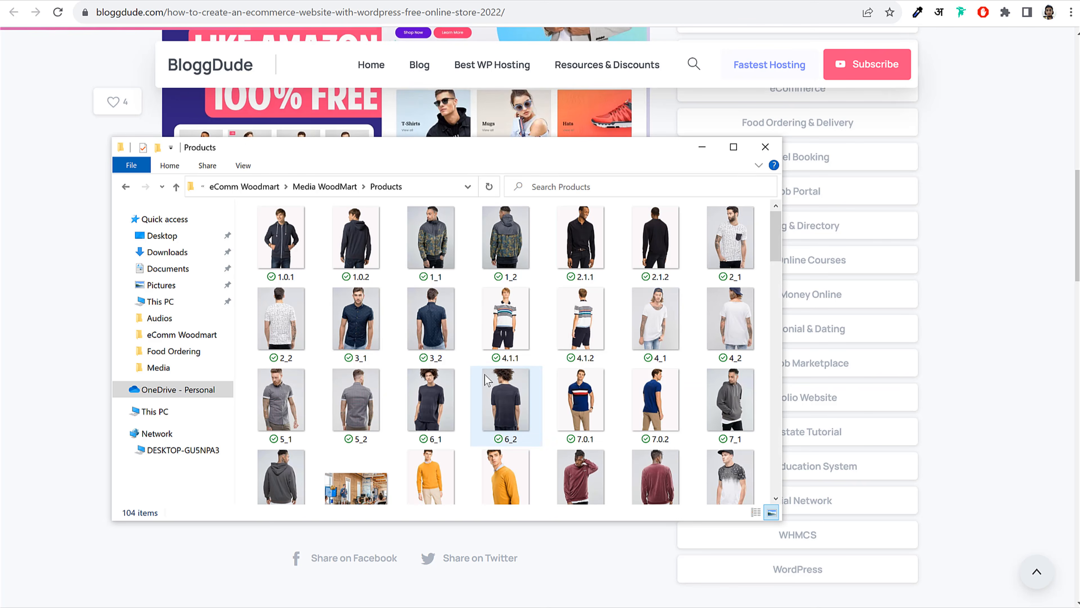
key("alt+Left")
scroll(531, 328, "down", 5)
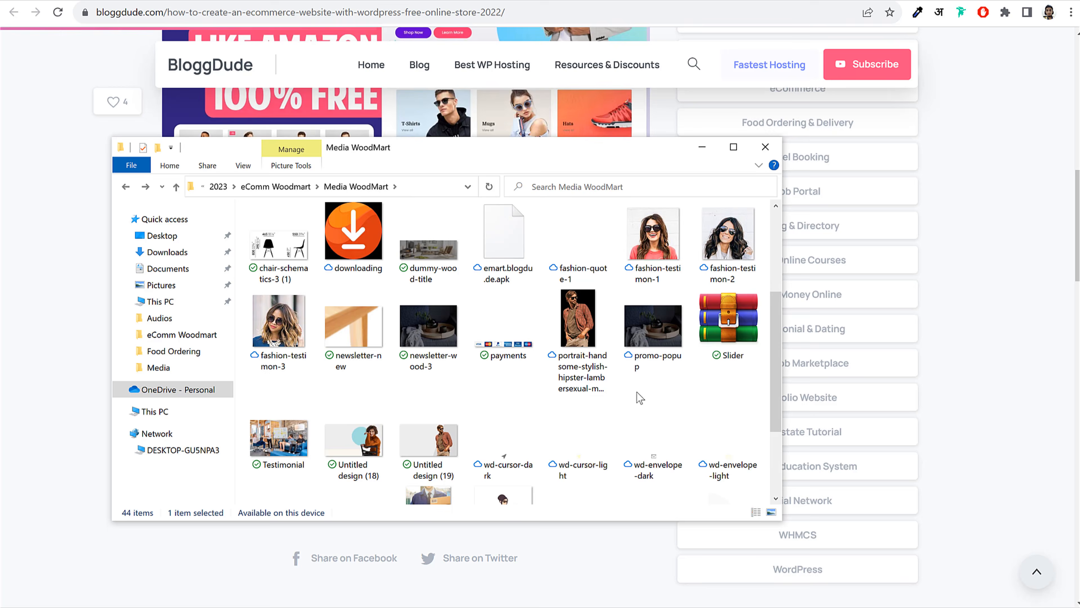
scroll(595, 340, "up", 5)
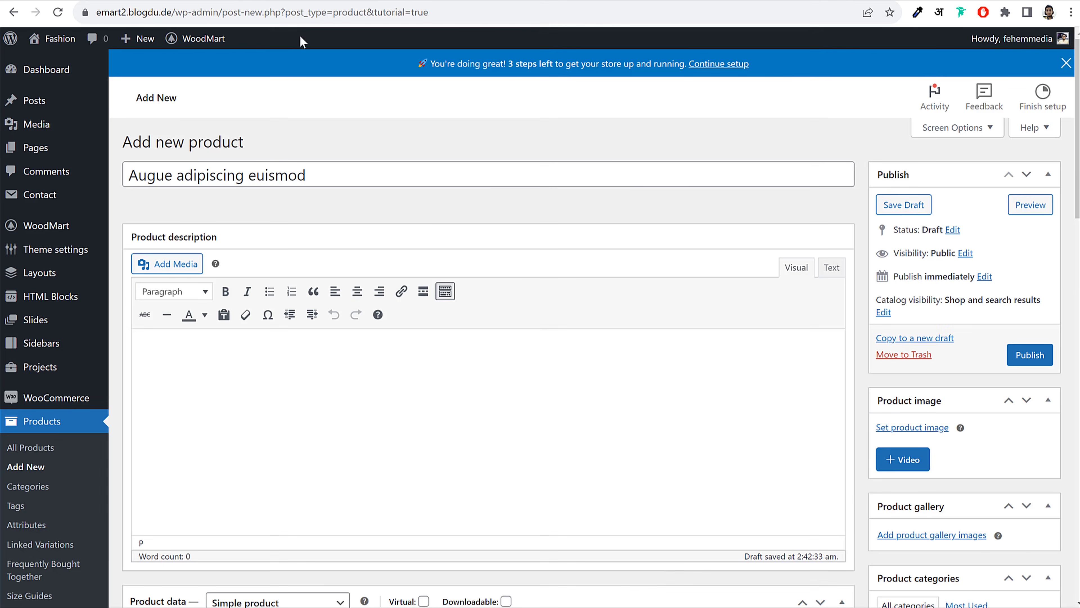
Upload the 1_1 camo jacket photo from Media WoodMart/Products as the product image
scroll(905, 385, "down", 3)
left_click(901, 313)
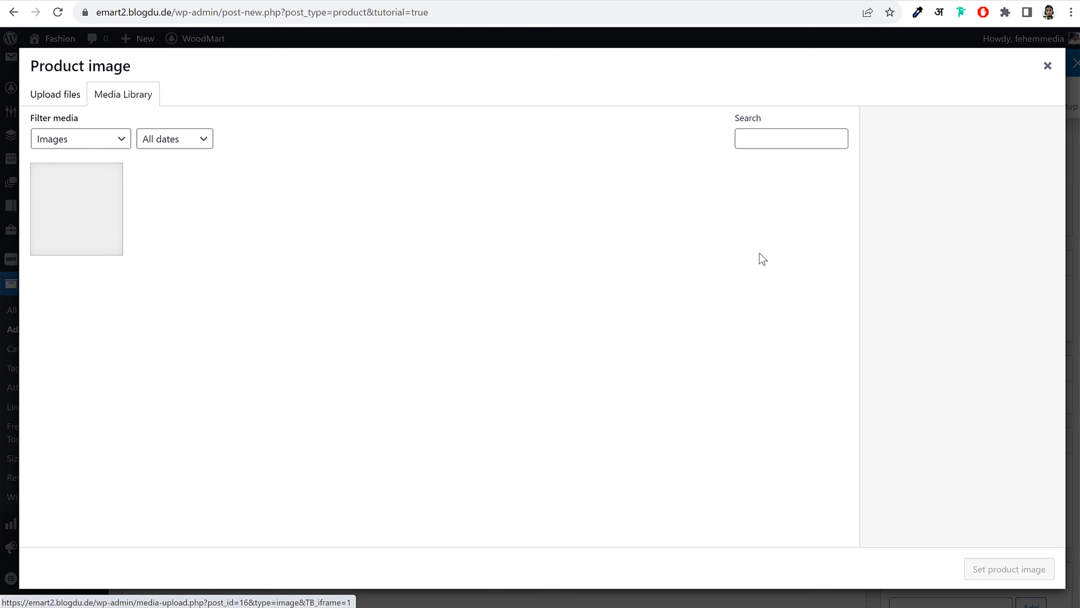
left_click(64, 98)
left_click(568, 315)
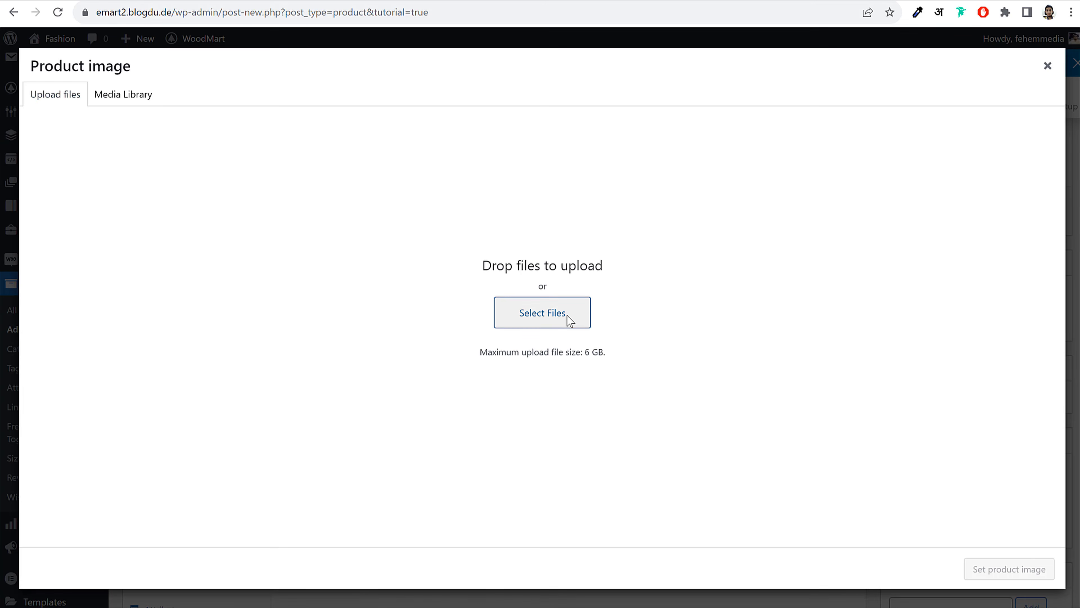
left_click_drag(213, 0, 405, 60)
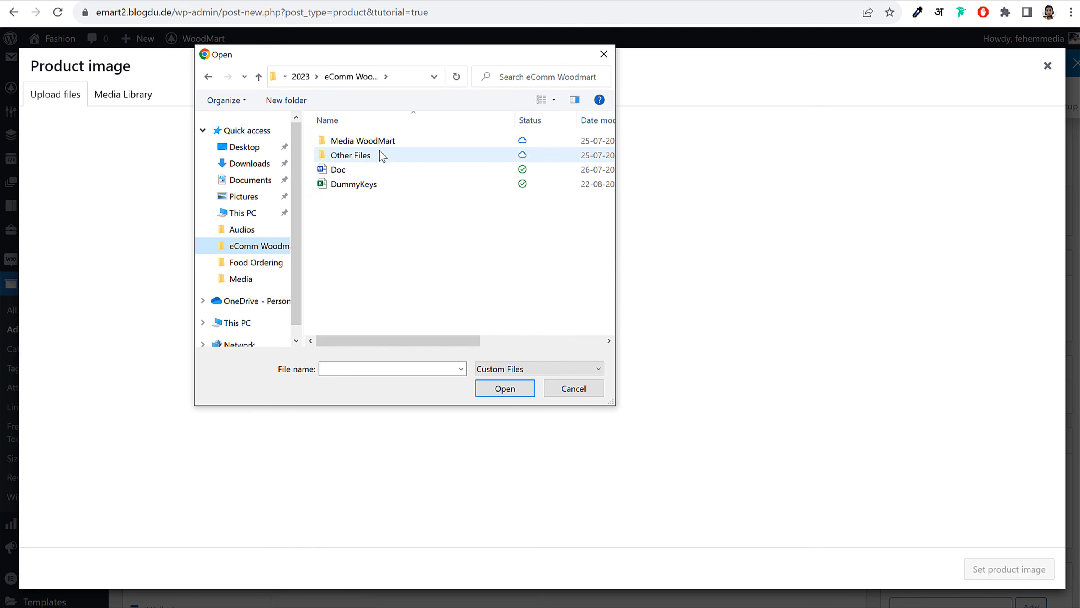
double_click(378, 141)
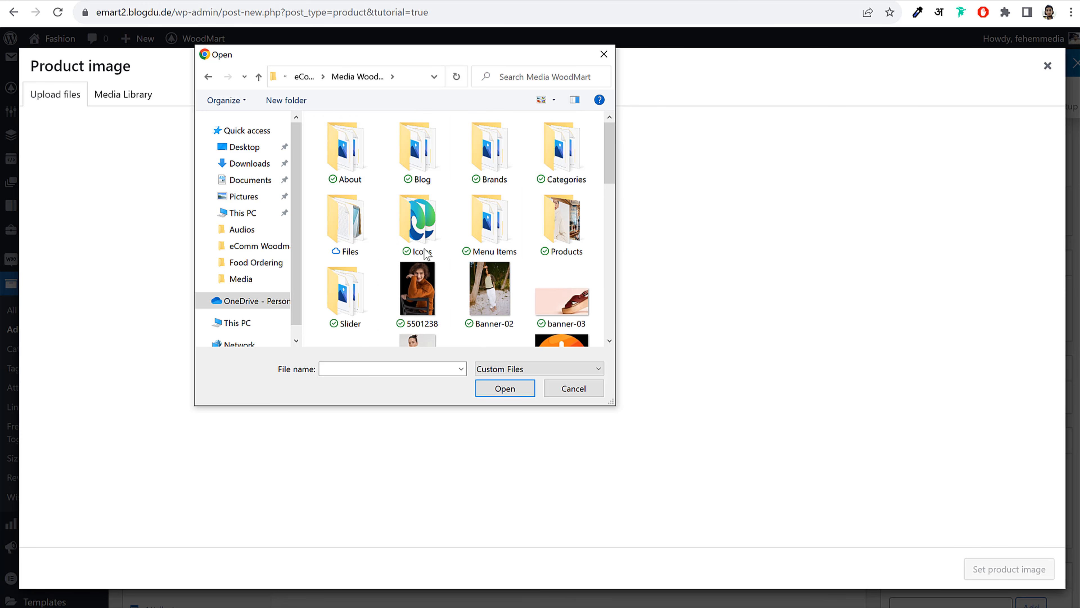
double_click(562, 219)
scroll(570, 250, "down", 1)
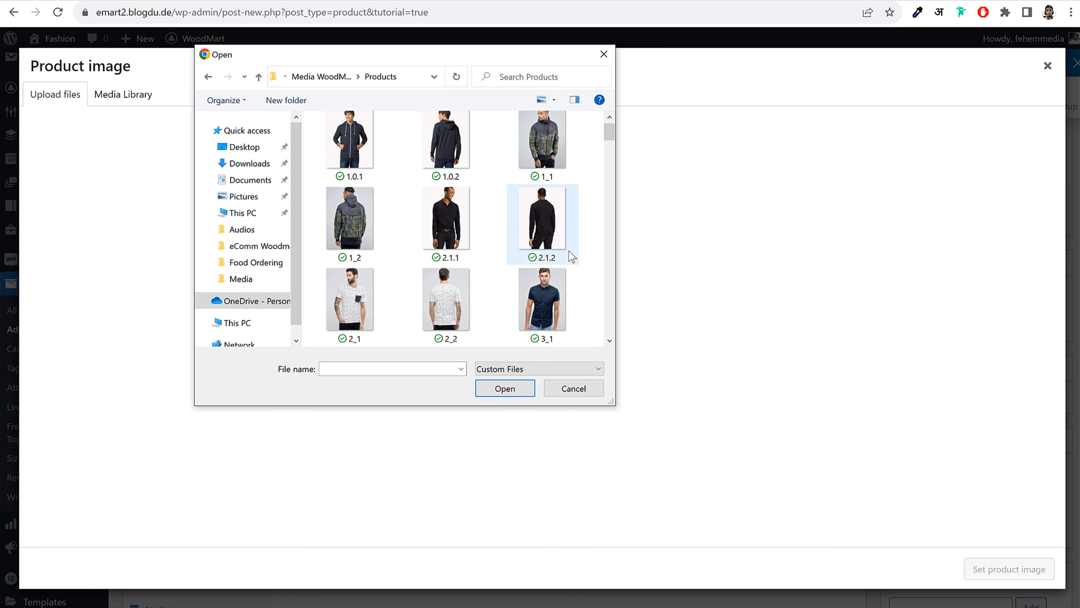
left_click(551, 164)
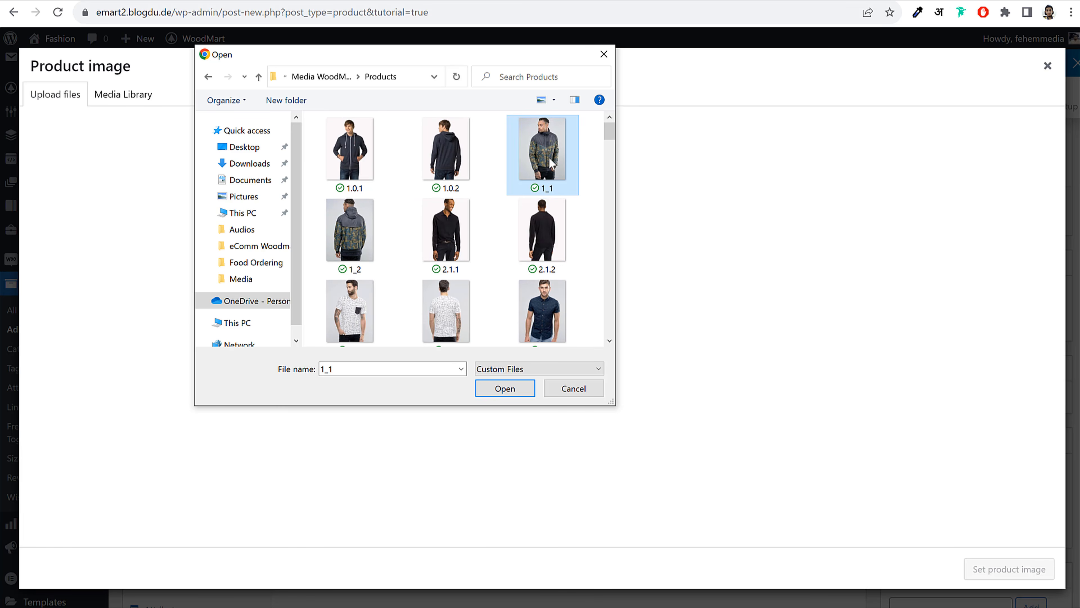
left_click(506, 388)
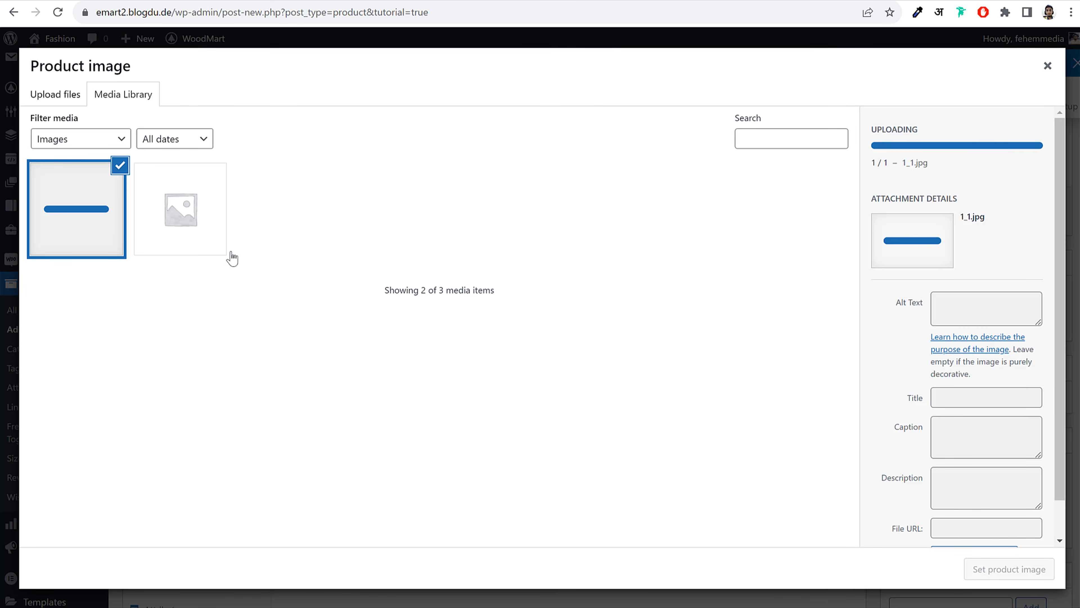
left_click(1008, 571)
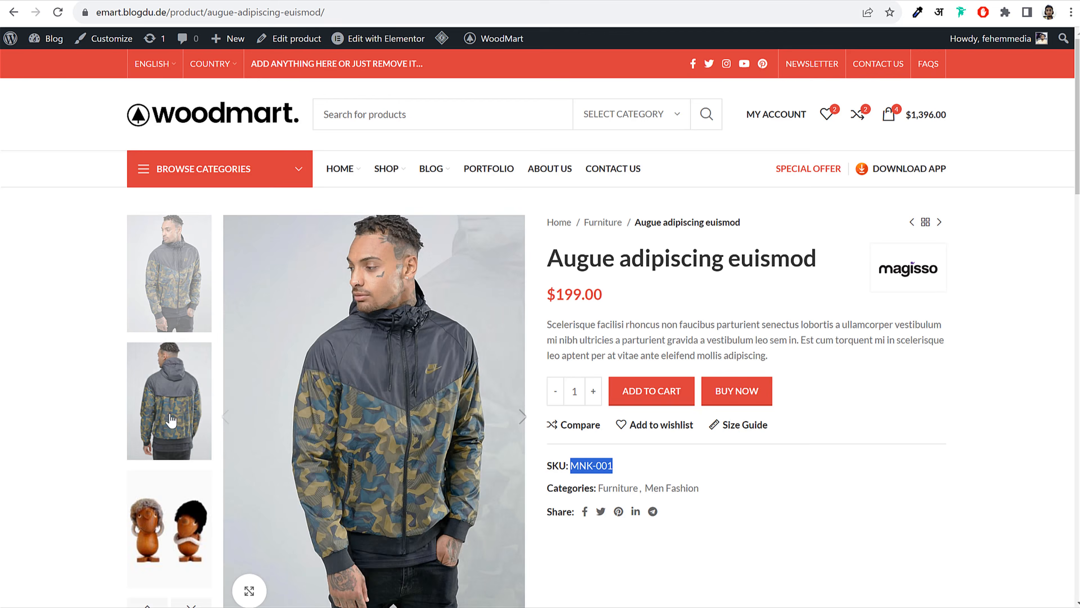
Upload the 1_2 and 2.1.2 jacket photos and add them to the product gallery
left_click(182, 449)
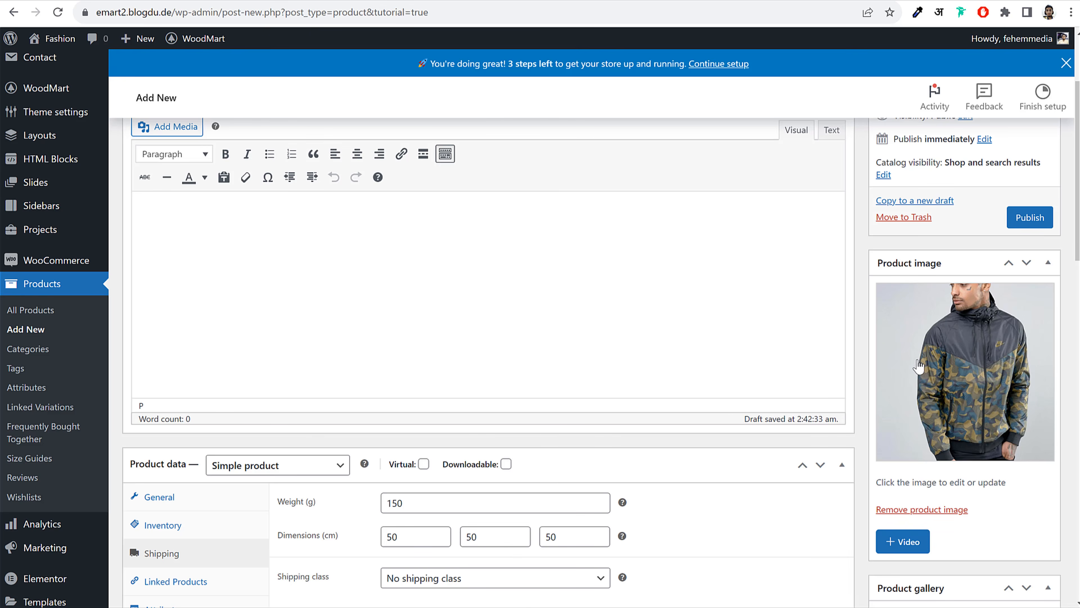
scroll(960, 369, "down", 2)
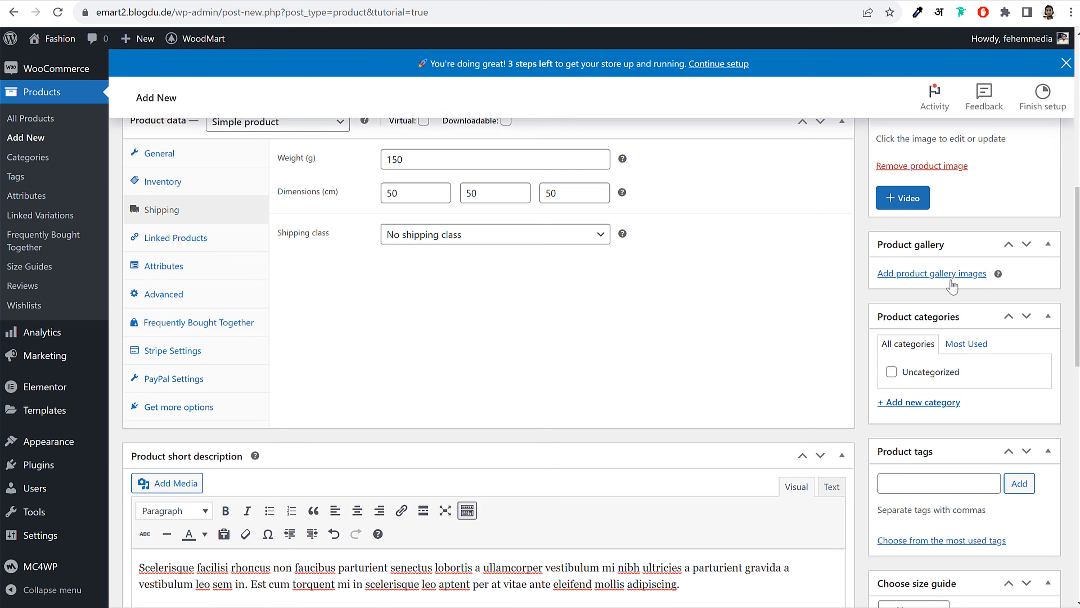
left_click(949, 276)
left_click(79, 102)
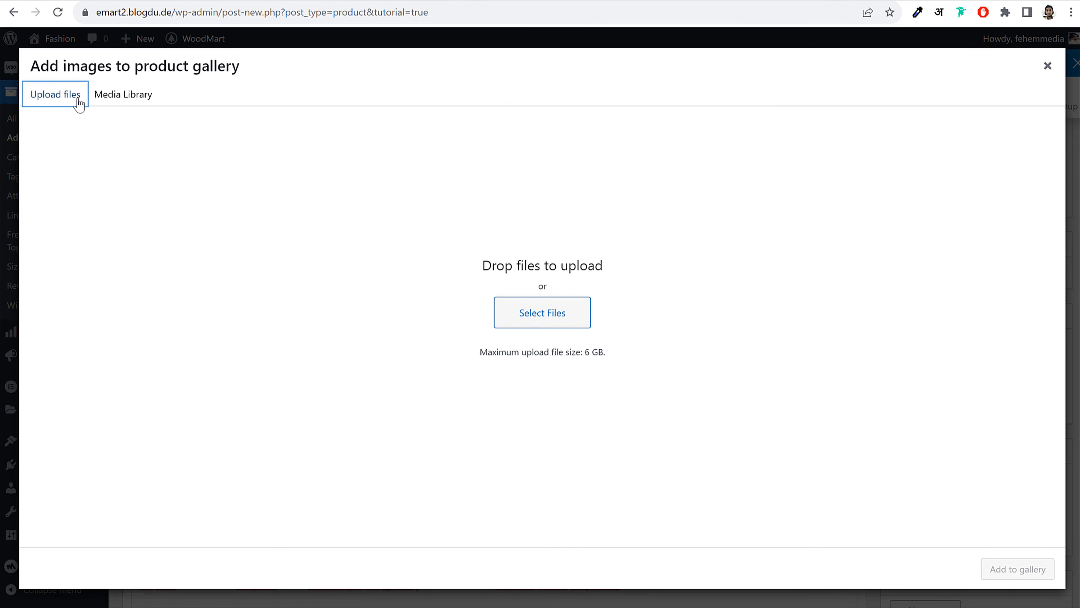
left_click(537, 314)
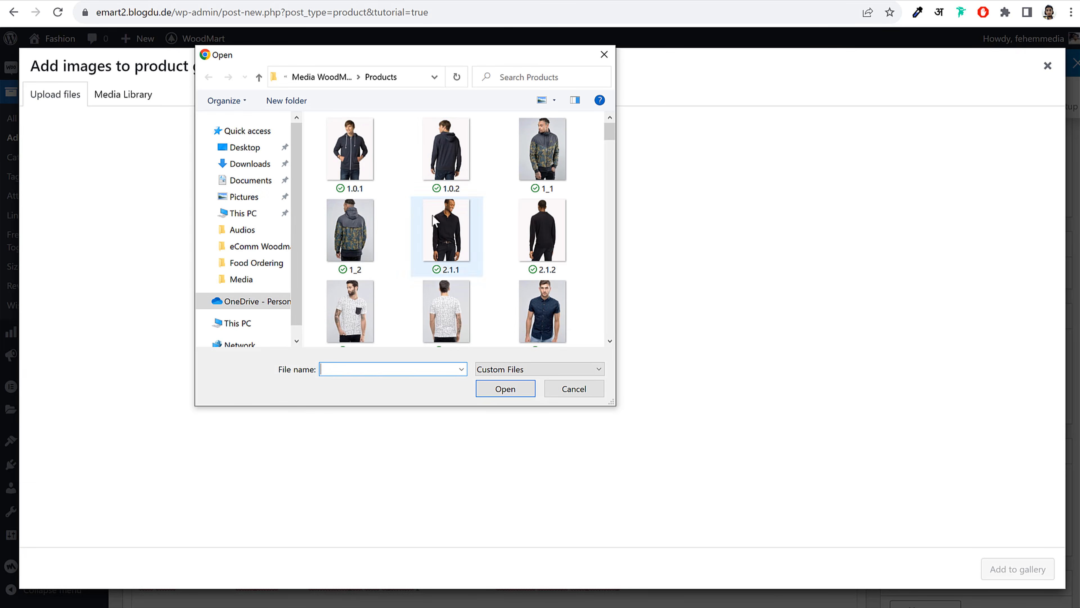
left_click(365, 234)
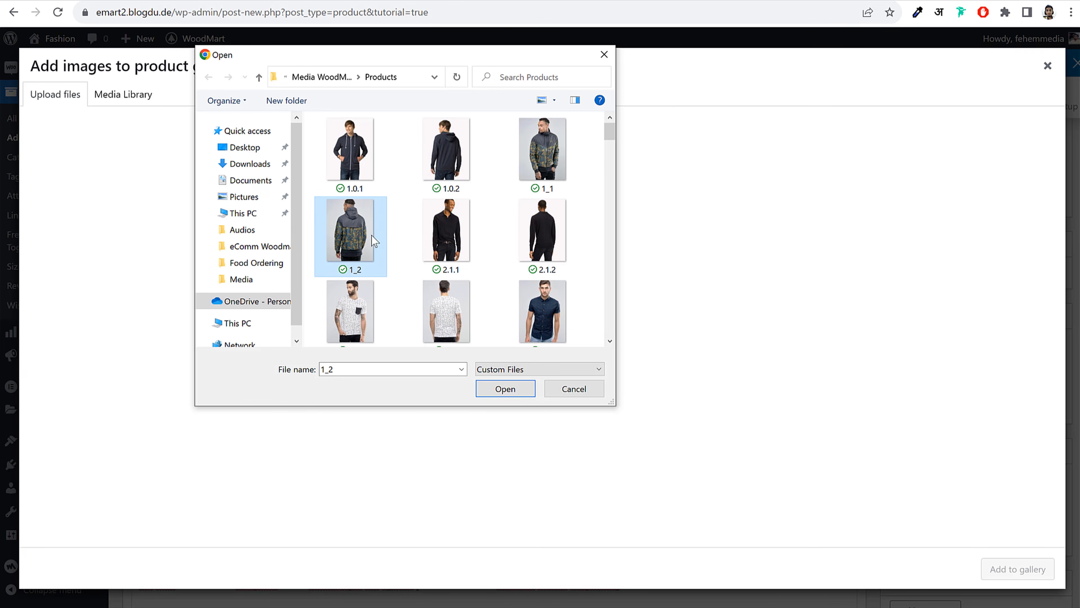
left_click(555, 234, "ctrl")
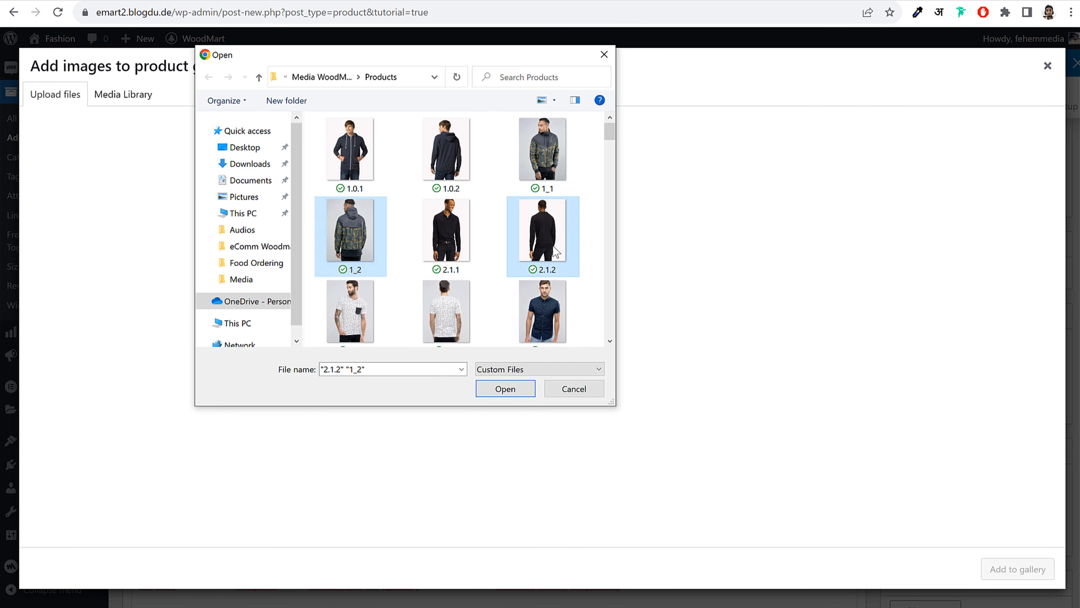
left_click(506, 389)
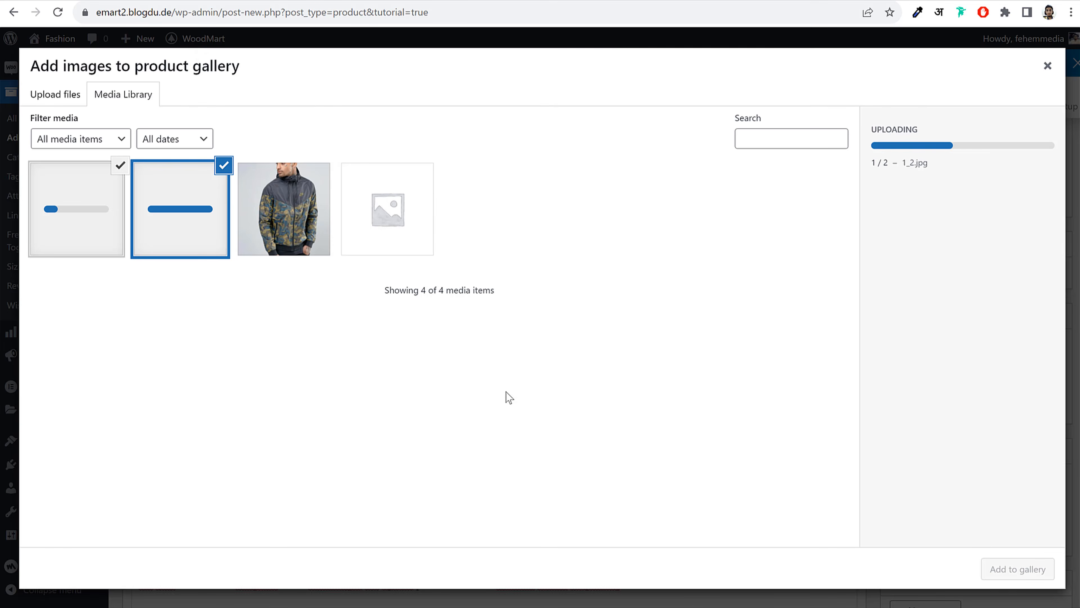
left_click(1013, 572)
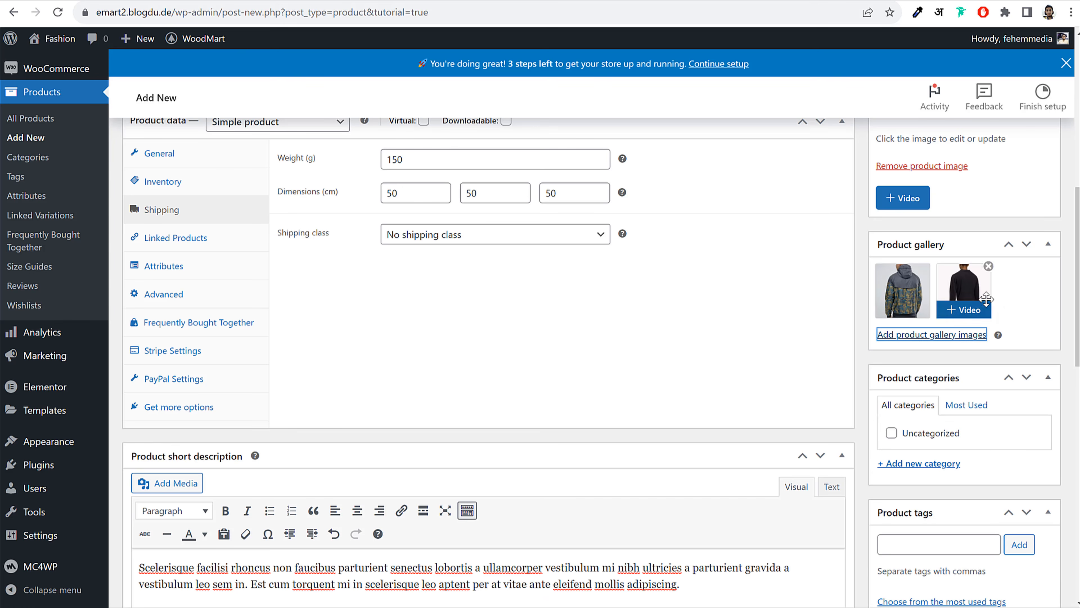
Create a new Jackets product category and assign it to the product
scroll(1043, 310, "down", 3)
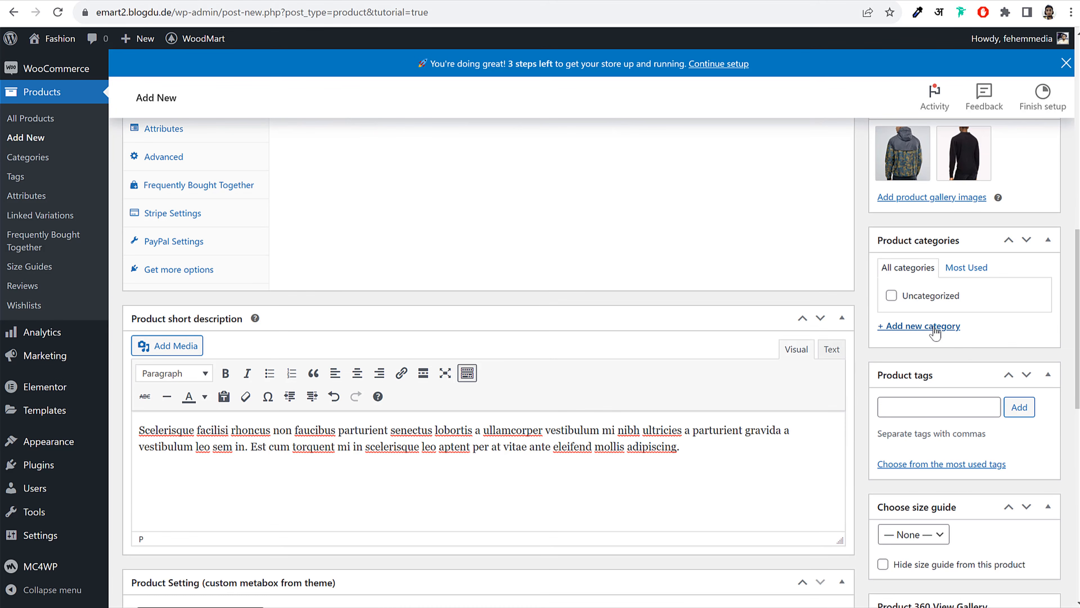
left_click(957, 326)
scroll(956, 370, "up", 4)
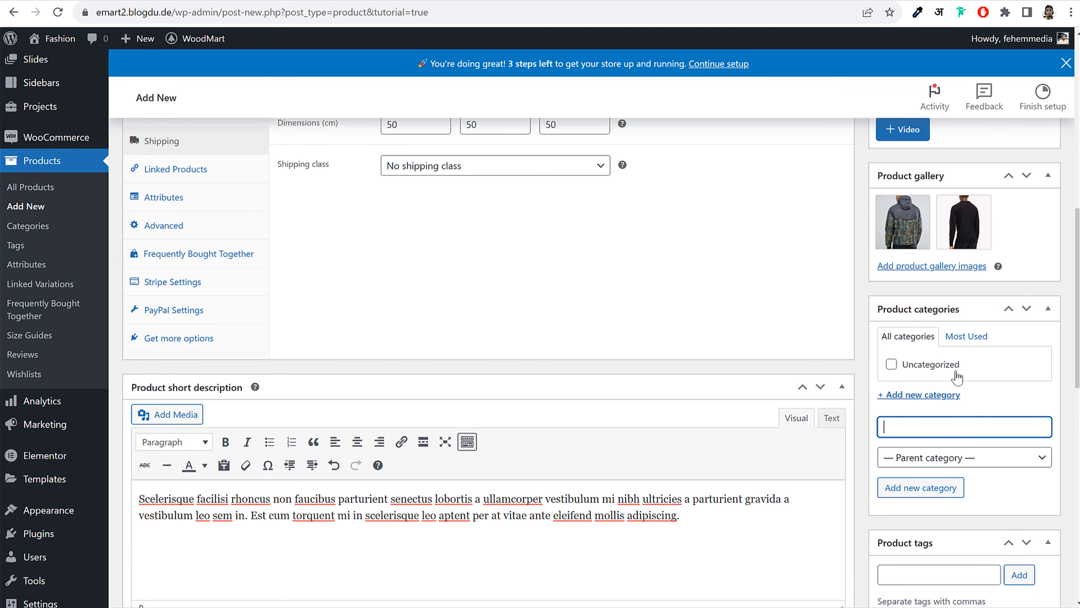
scroll(956, 370, "down", 3)
left_click(941, 488)
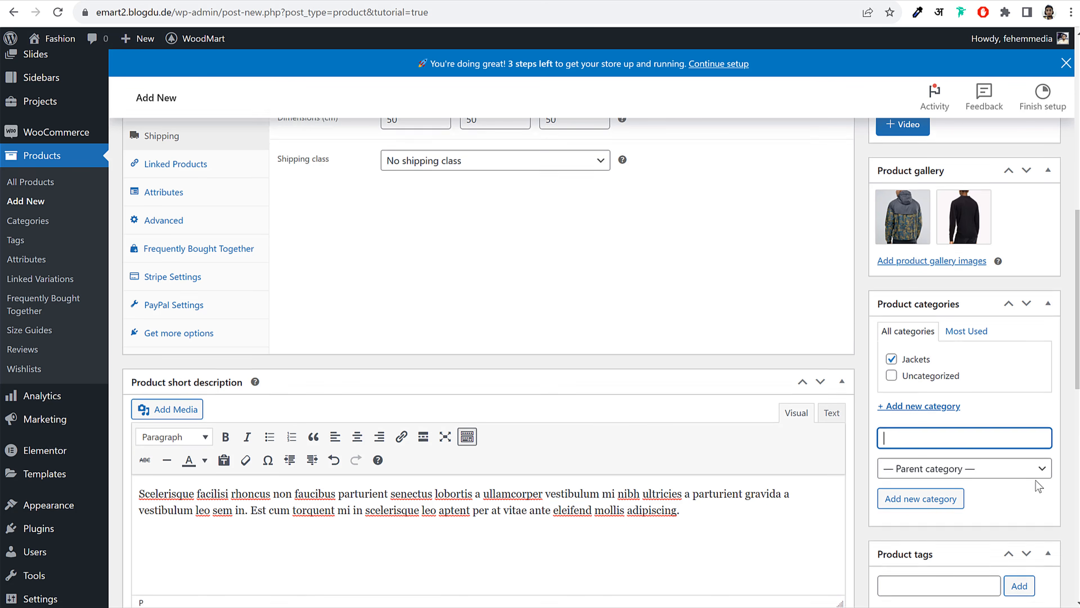
Add the product tags Men and Fashion
scroll(933, 389, "down", 5)
left_click(912, 319)
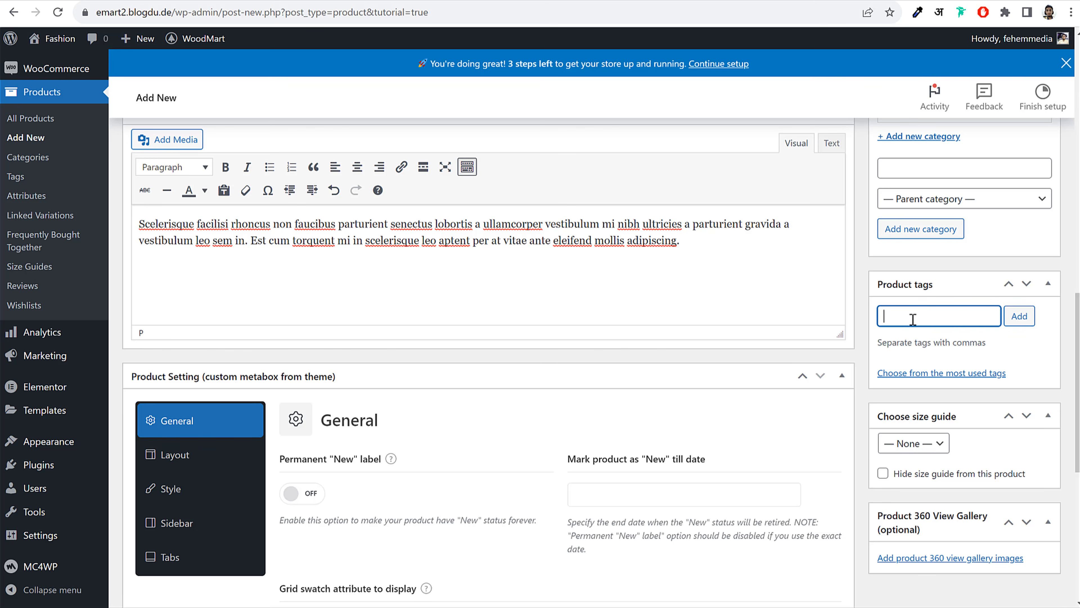
type("Men")
key("Return")
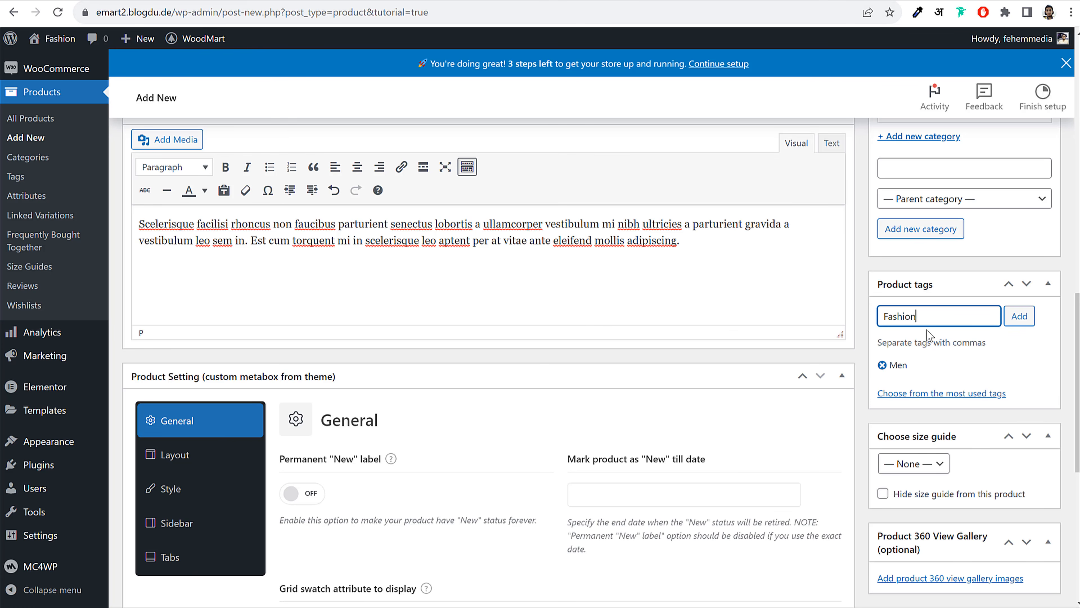
type("Fashion")
key("Return")
Publish the Augue adipiscing euismod product
scroll(982, 407, "up", 2)
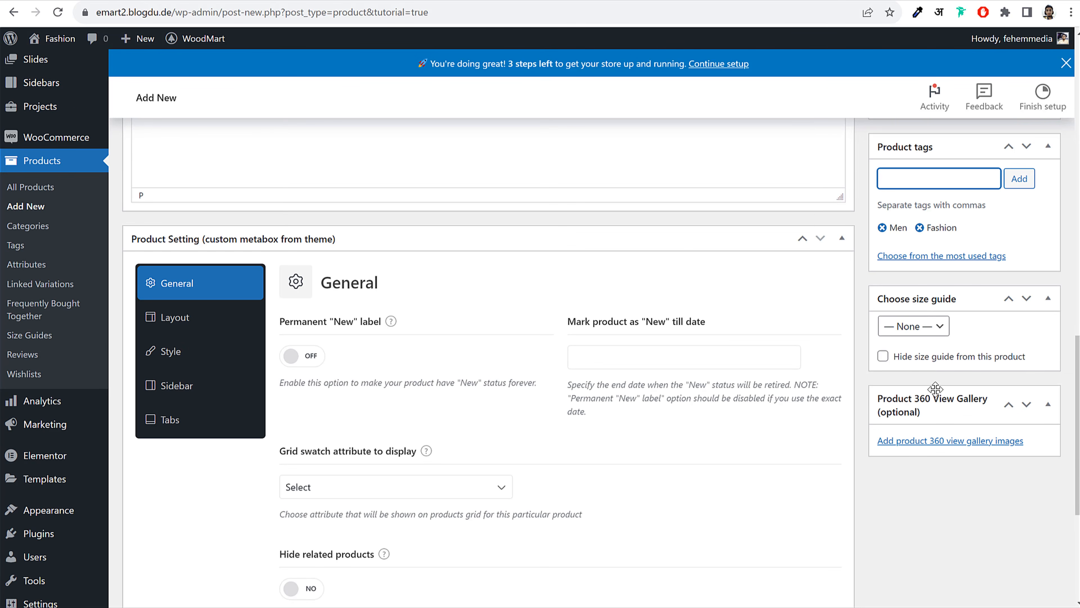
scroll(748, 385, "up", 4)
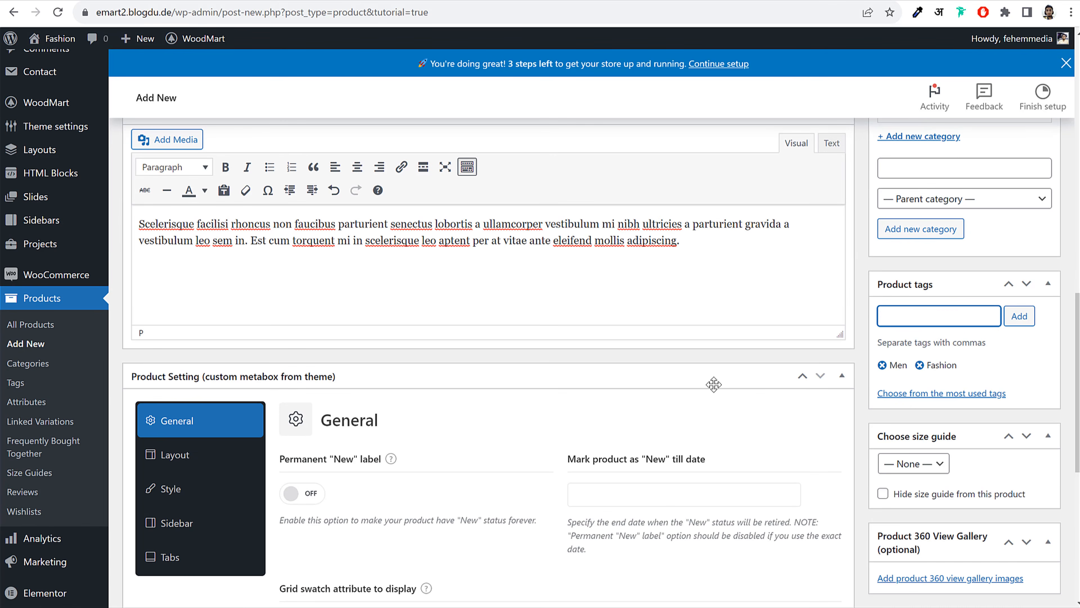
scroll(714, 384, "up", 20)
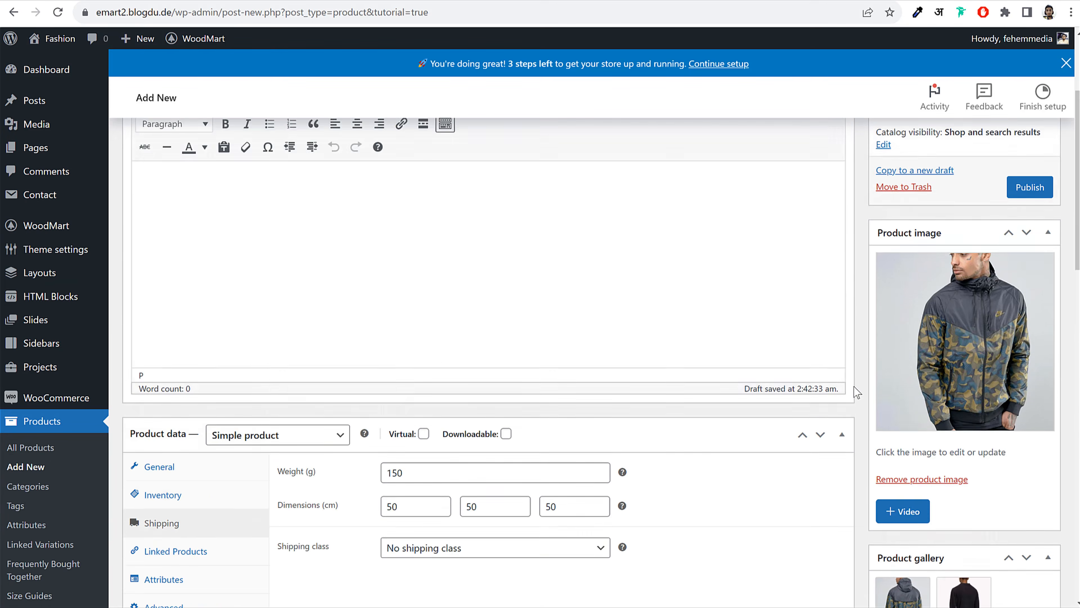
left_click(1030, 354)
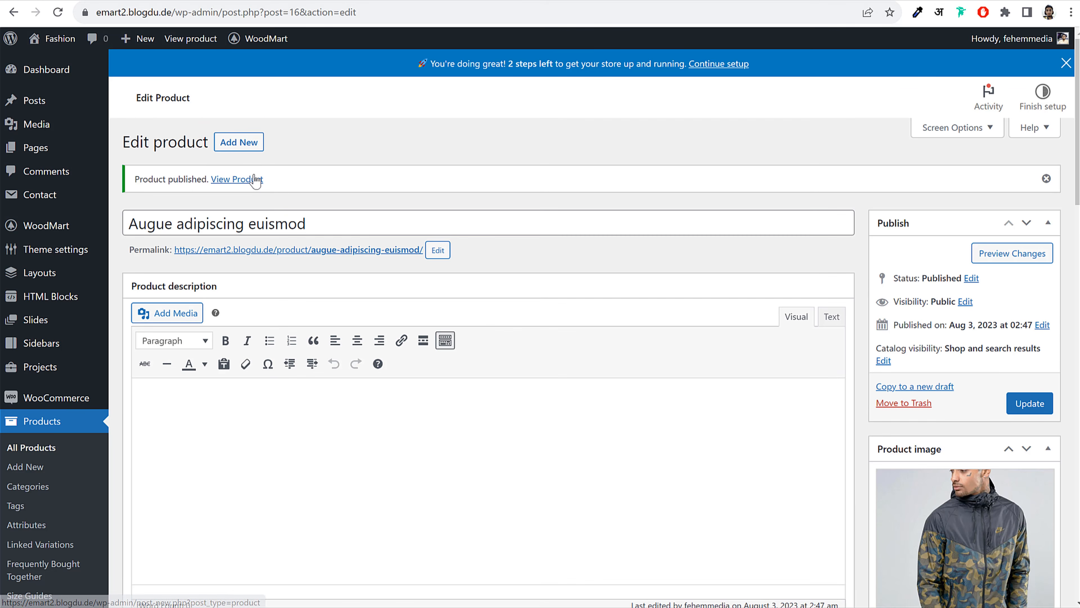
right_click(255, 181)
left_click(323, 188)
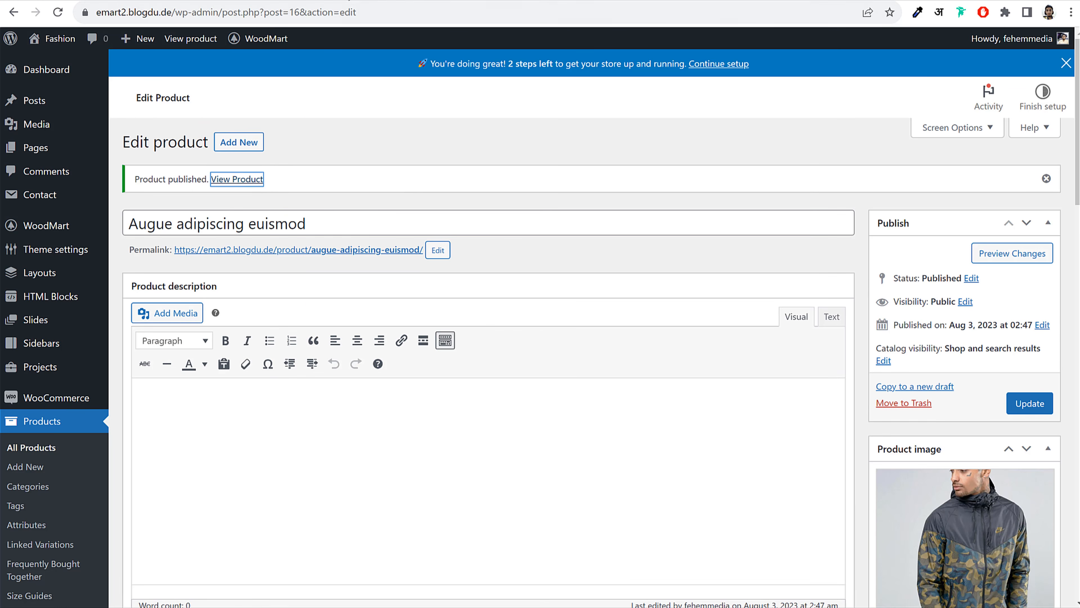
left_click(350, 0)
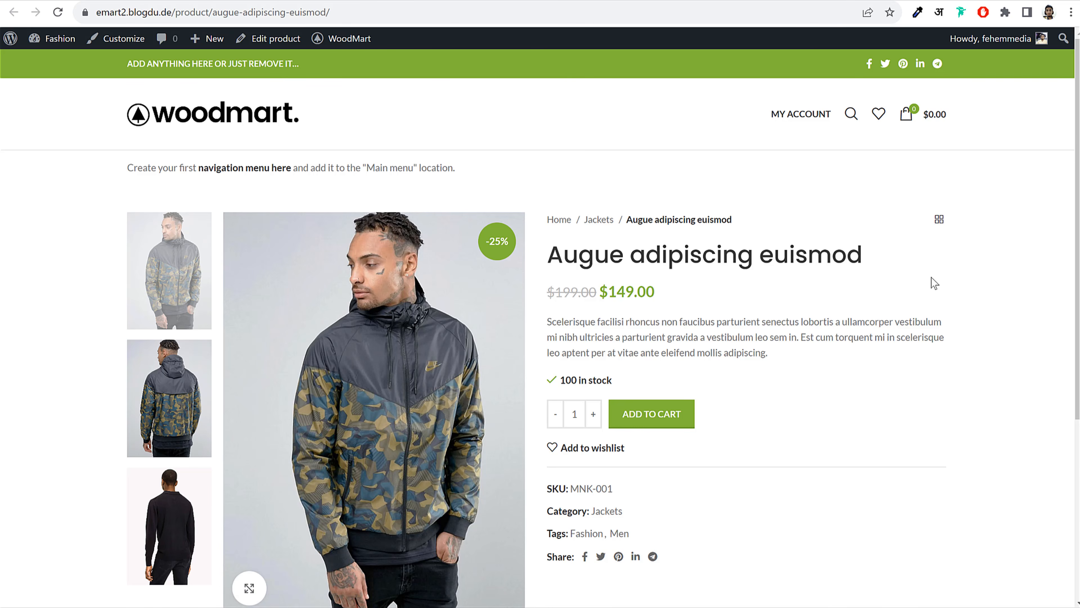
scroll(931, 277, "down", 5)
scroll(931, 288, "up", 5)
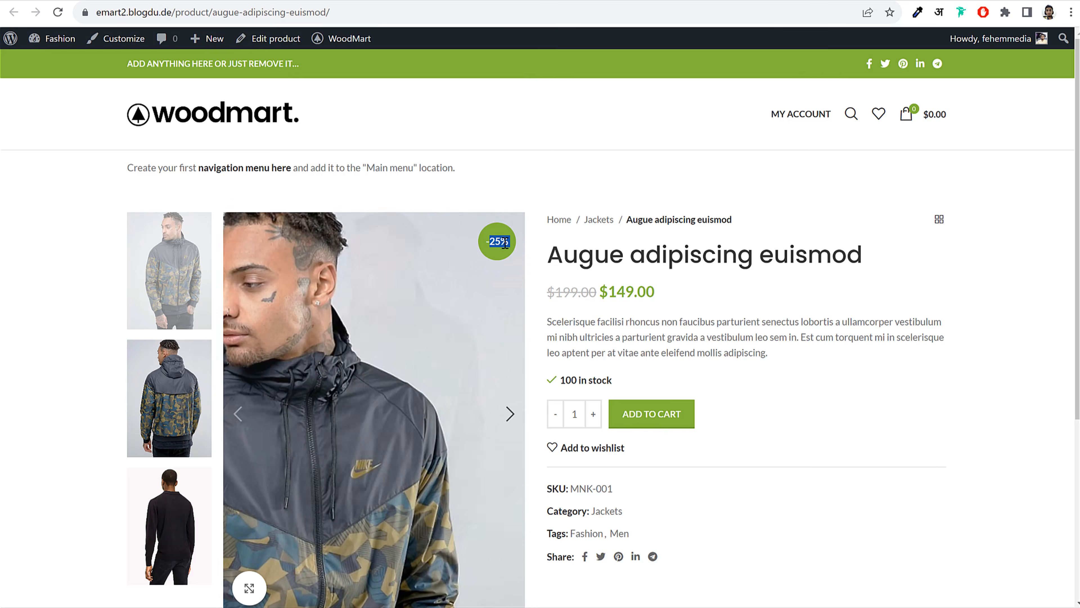
mouse_move(555, 292)
left_mouse_down()
mouse_move(653, 292)
mouse_move(552, 290)
left_mouse_up()
left_click(607, 294)
left_click_drag(678, 297, 609, 291)
left_click(646, 291)
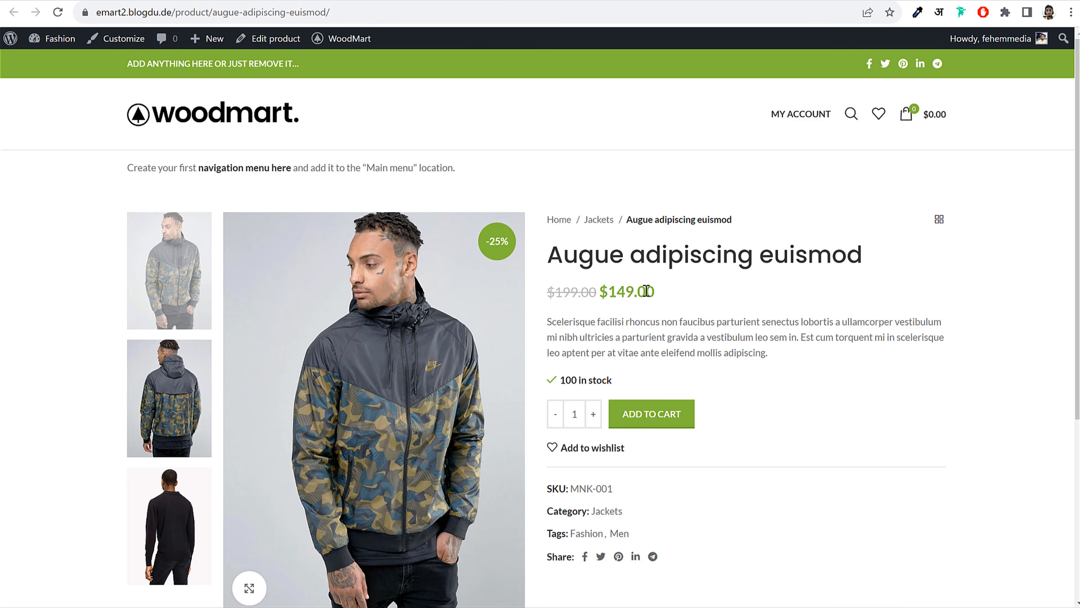
left_click_drag(616, 383, 560, 378)
left_click(580, 377)
scroll(796, 412, "down", 6)
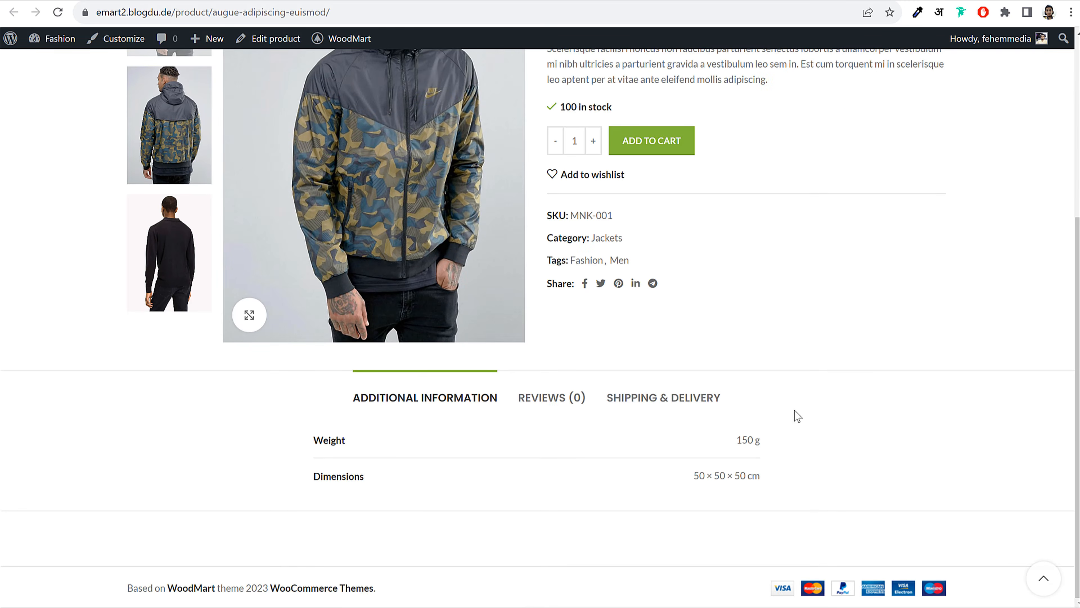
left_click_drag(304, 432, 390, 461)
left_click(353, 476)
left_click(552, 404)
left_click(681, 409)
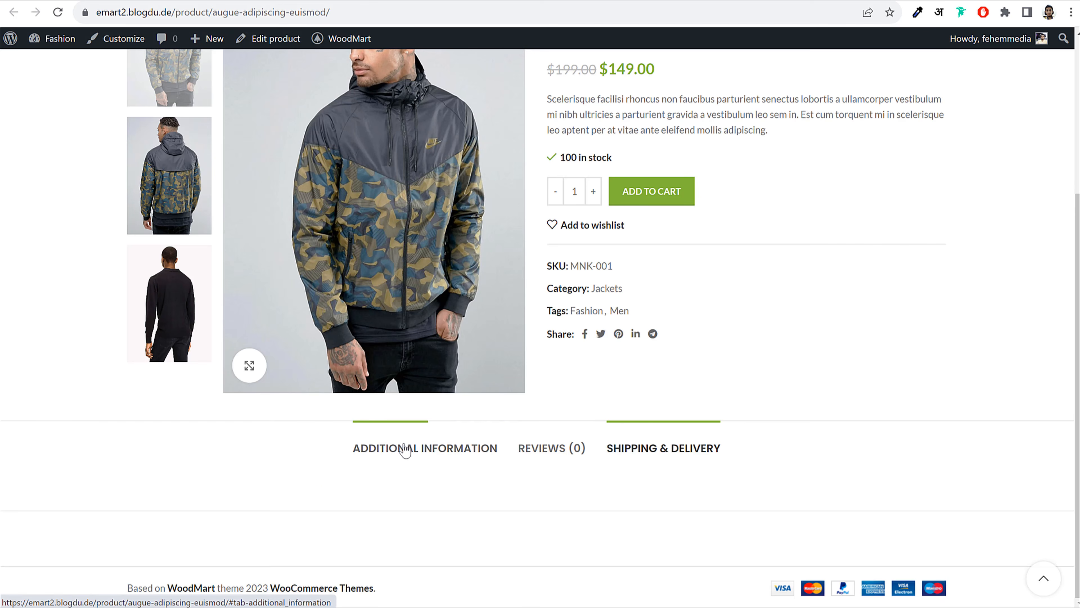
scroll(750, 458, "up", 5)
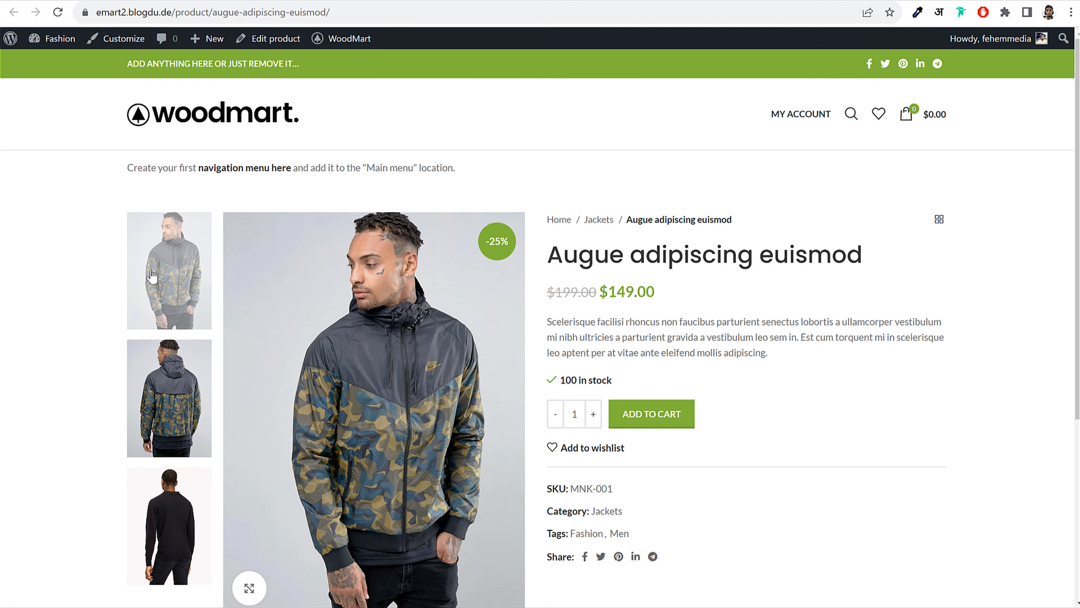
left_click(170, 398)
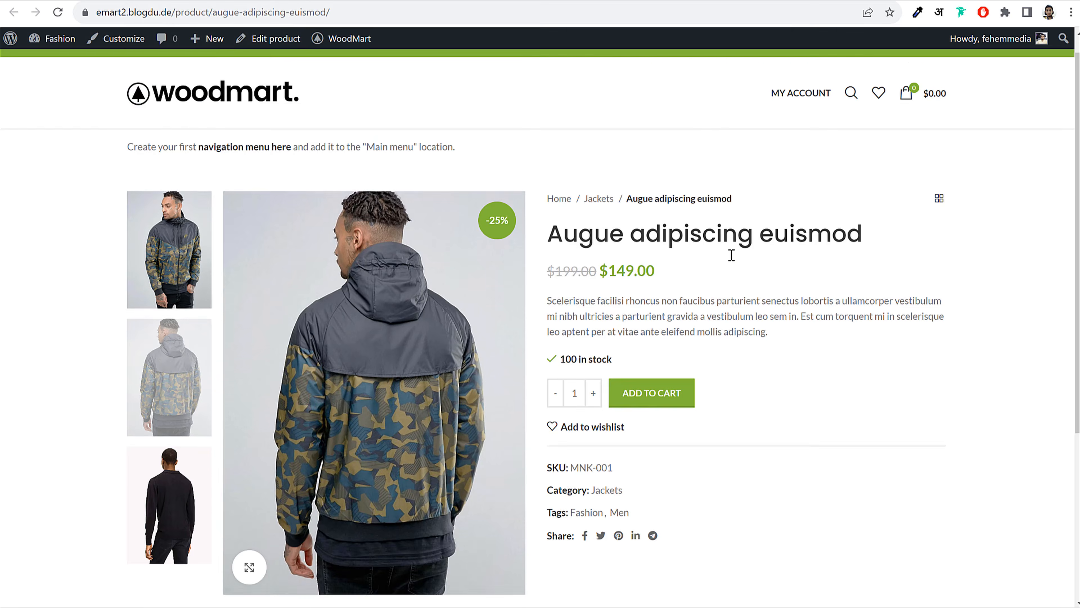
scroll(730, 255, "down", 5)
key("ctrl+Tab")
scroll(873, 325, "down", 7)
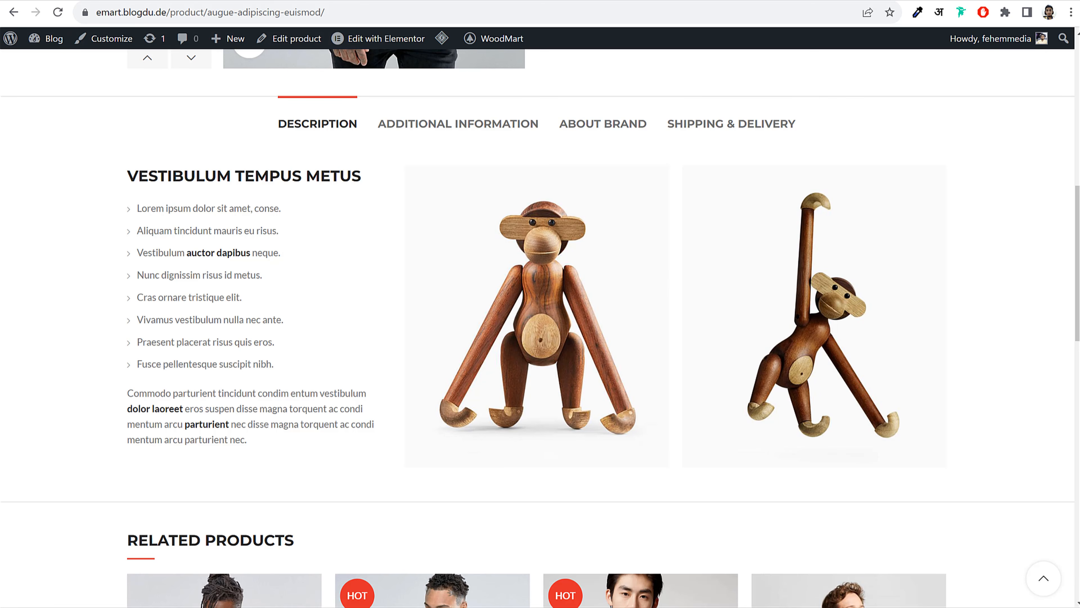
left_click(200, 1)
left_click(345, 408)
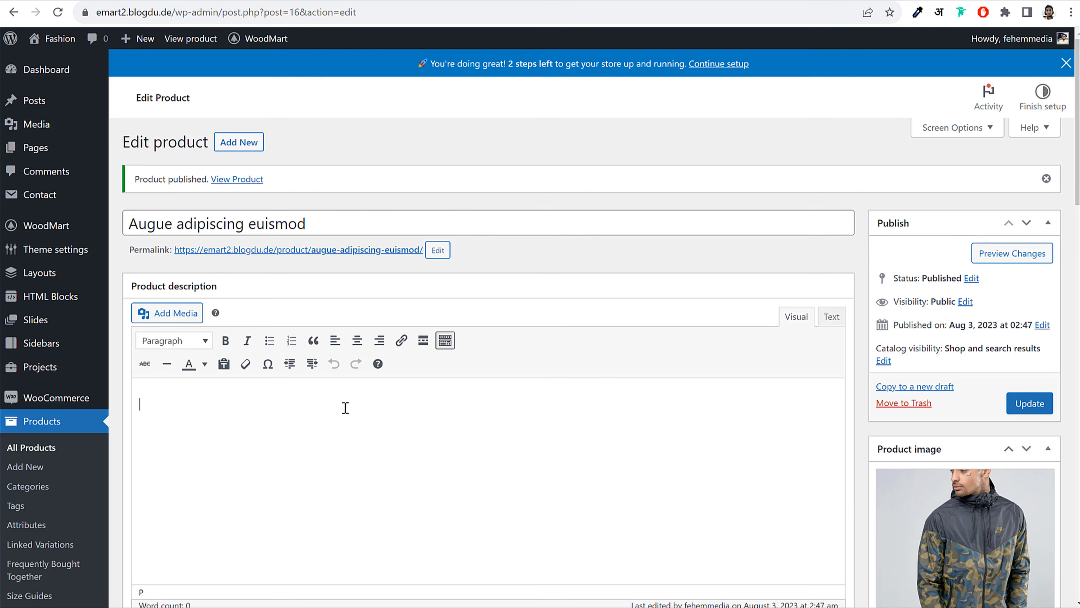
scroll(294, 367, "down", 4)
scroll(293, 307, "up", 1)
scroll(375, 380, "up", 2)
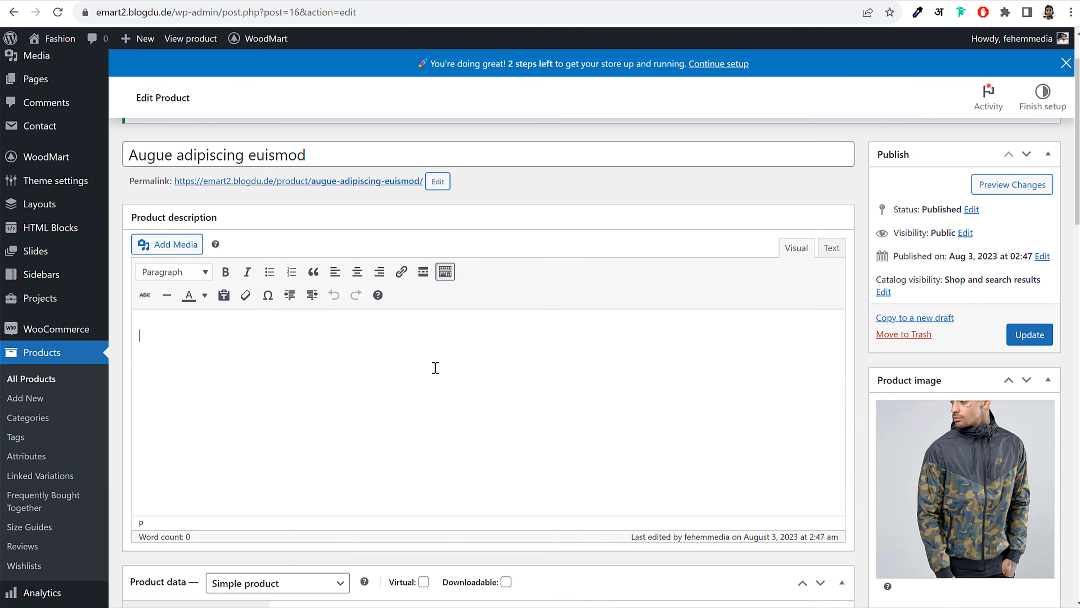
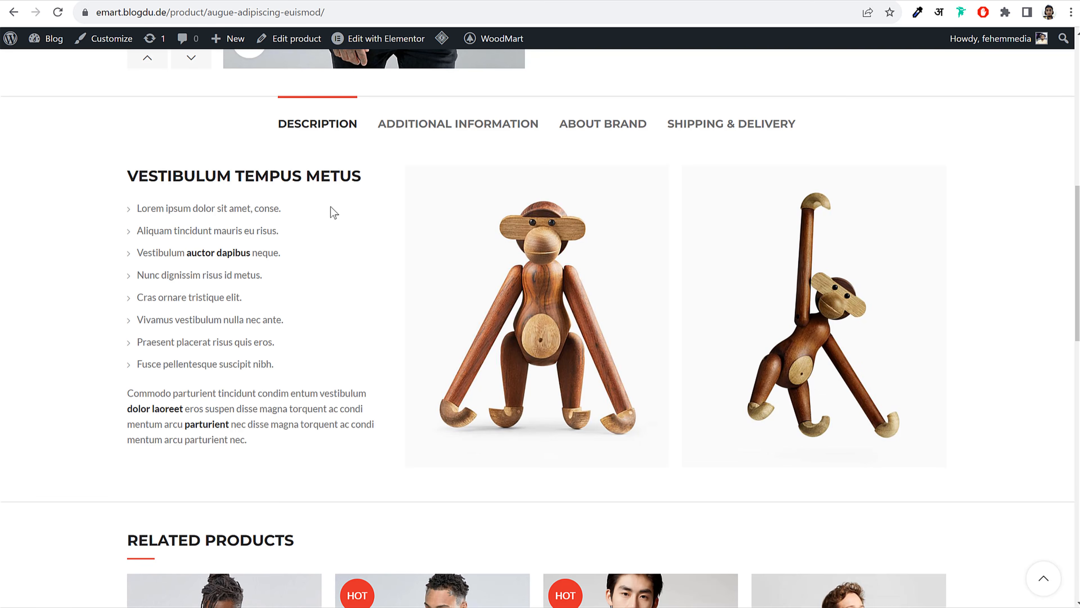
Look over the demo product's shipping and brand tabs, then return to its description
left_click(718, 140)
left_click(593, 135)
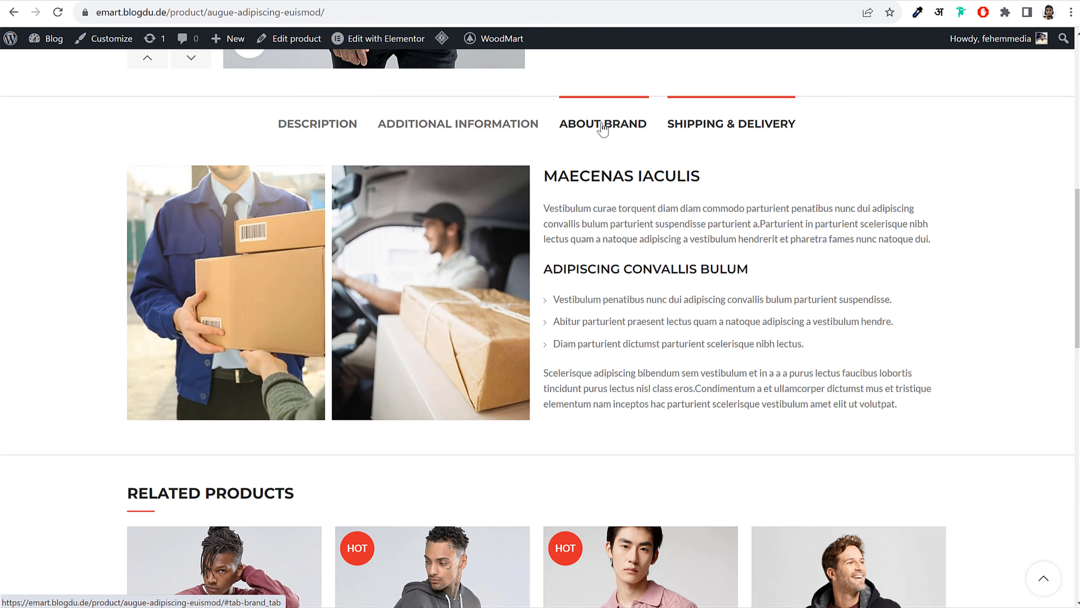
scroll(743, 274, "up", 15)
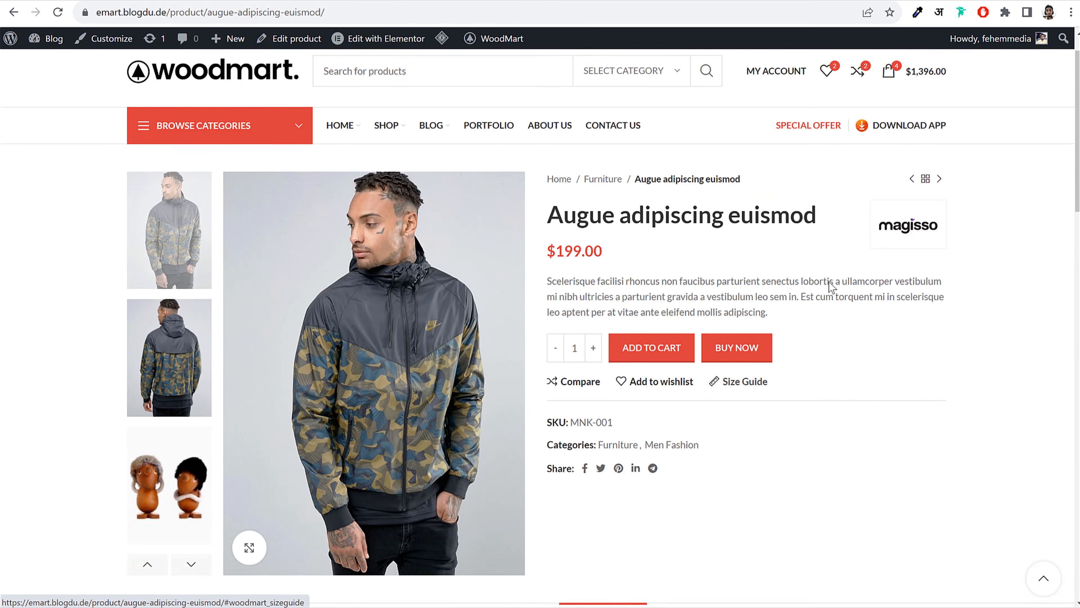
scroll(894, 336, "down", 10)
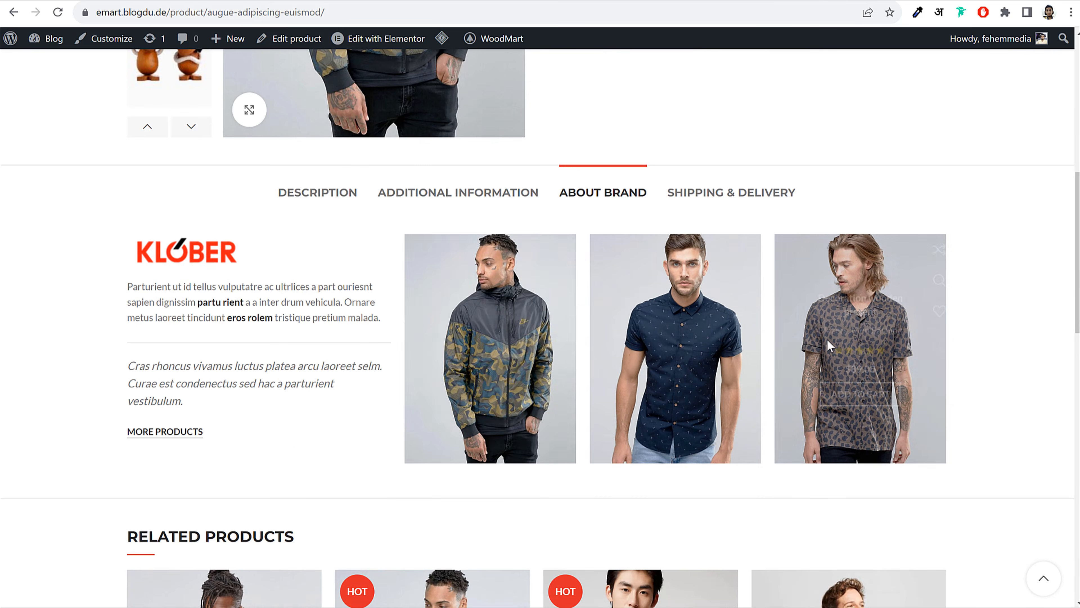
left_click(338, 196)
scroll(968, 178, "up", 8)
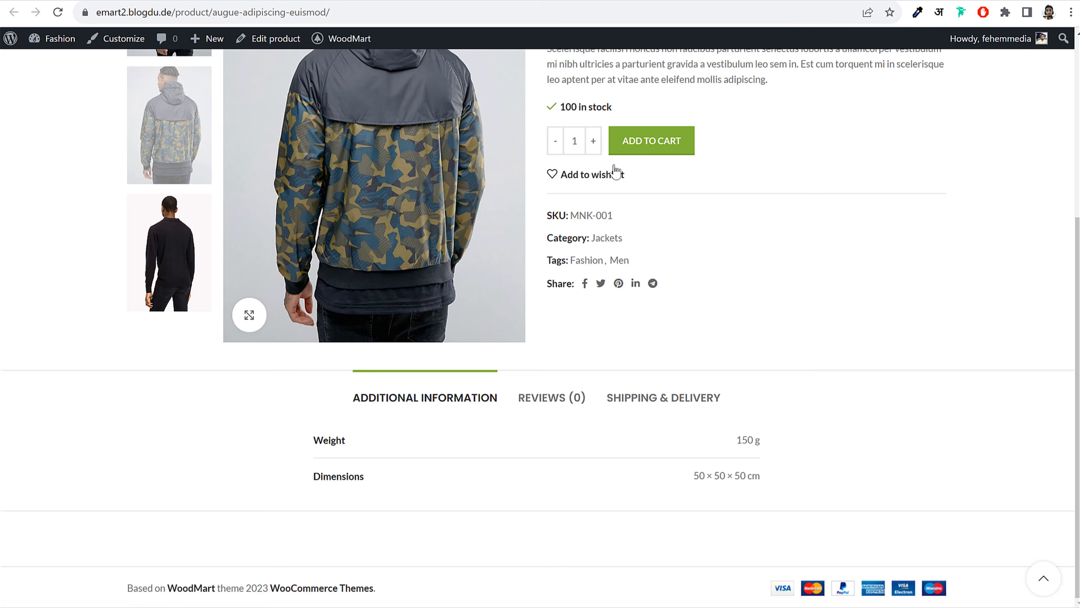
scroll(853, 260, "up", 5)
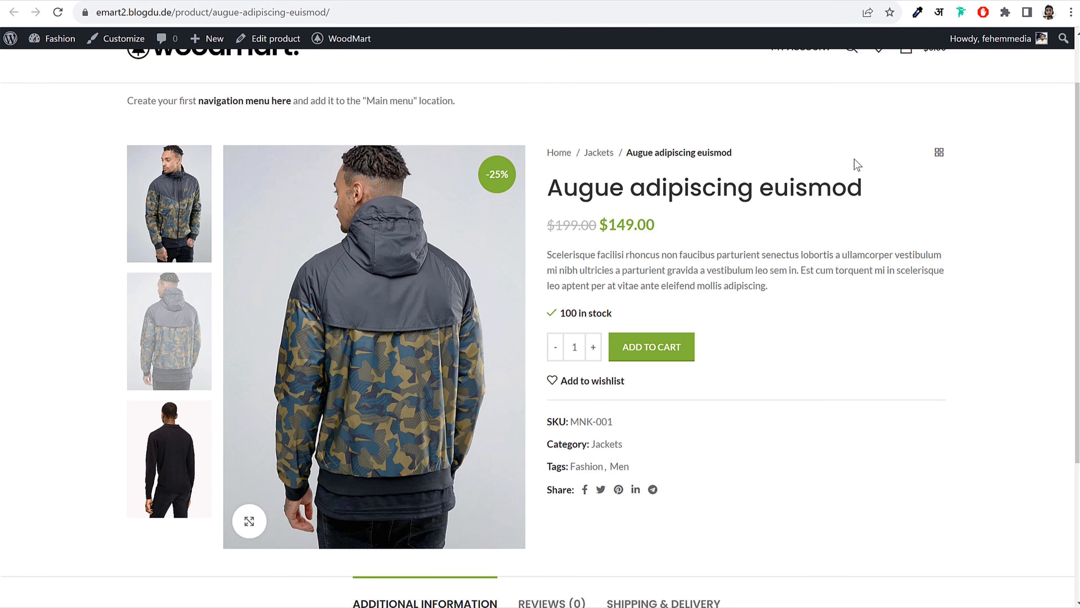
scroll(863, 247, "up", 2)
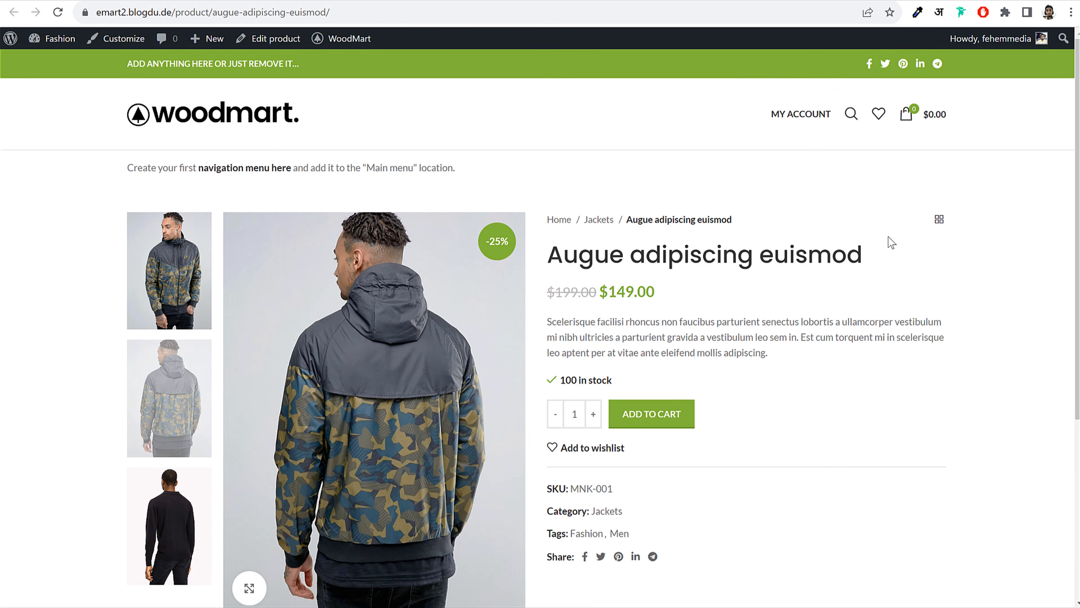
scroll(810, 241, "down", 5)
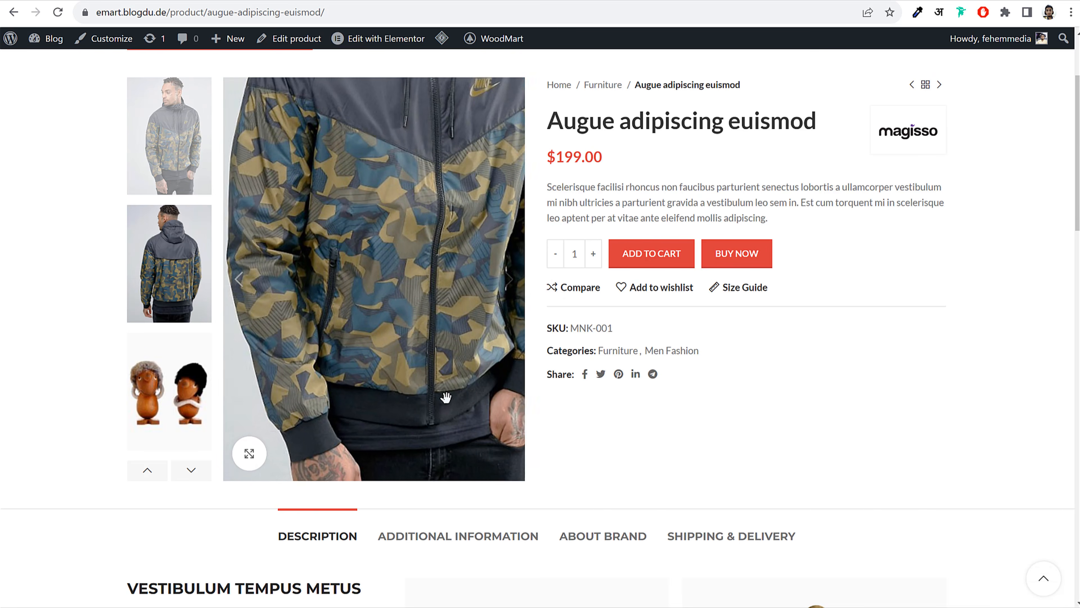
scroll(410, 422, "down", 7)
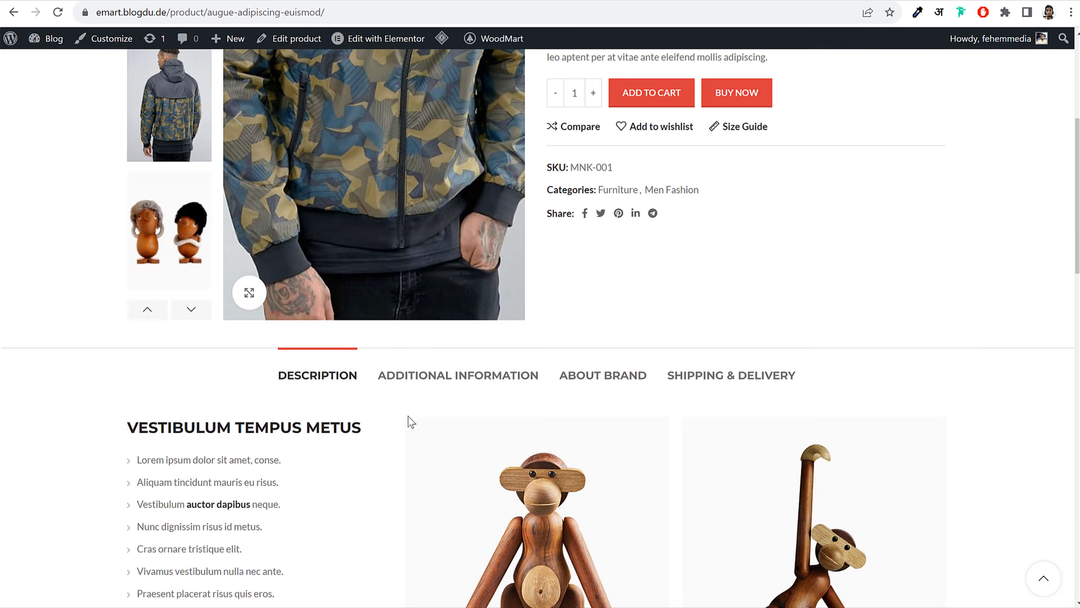
scroll(383, 289, "down", 1)
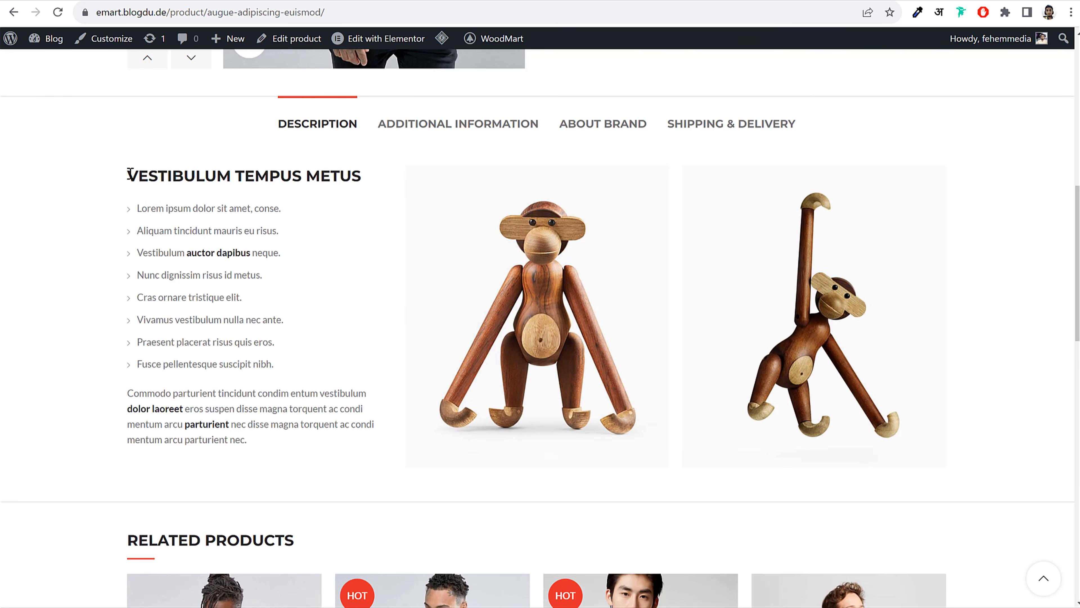
Paste the demo description into the editor and make VESTIBULUM TEMPUS METUS a Heading 3
left_click_drag(129, 174, 287, 441)
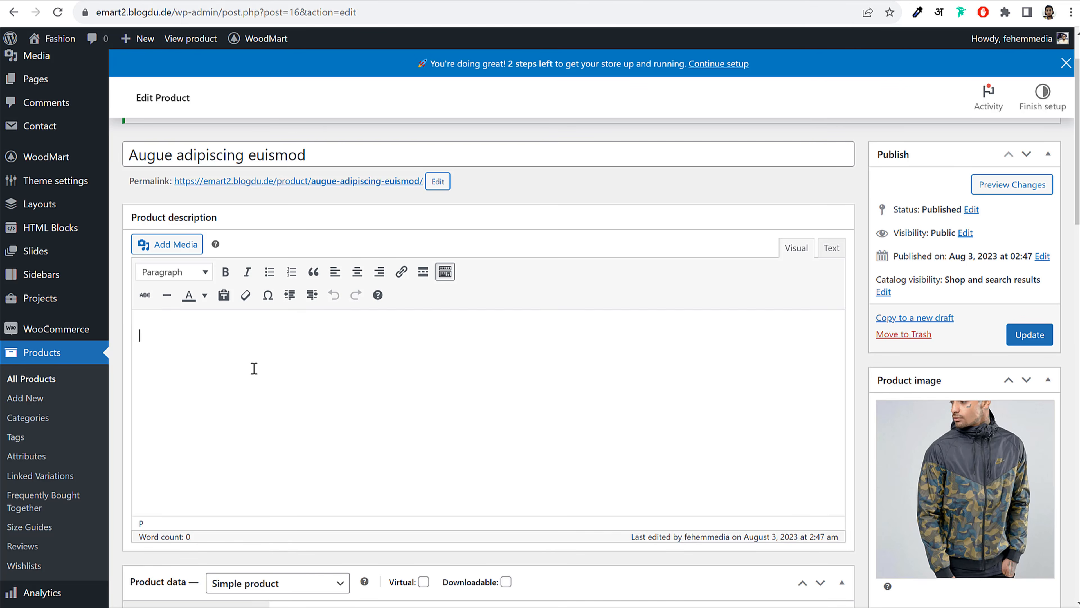
type("VESTIBULUM TEMPUS METUS Lorem ipsum dolor sit amet, conse. Aliquam tincidunt mauris eu risus. Vestibulum auctor dapibus neque. Nunc dignissim risus id metus. Cras ornare tristique elit. Vivamus vestibulum nulla nec ante. Praesent placerat risus quis eros. Fusce pellentesque suscipit nibh. Commodo parturient tincidunt condim entum vestibulum dolor laoreet eros suspen disse magna torquent ac condi mentum arcu parturient nec disse magna torquent ac condi mentum arcu parturient nec.")
left_click_drag(315, 336, 144, 337)
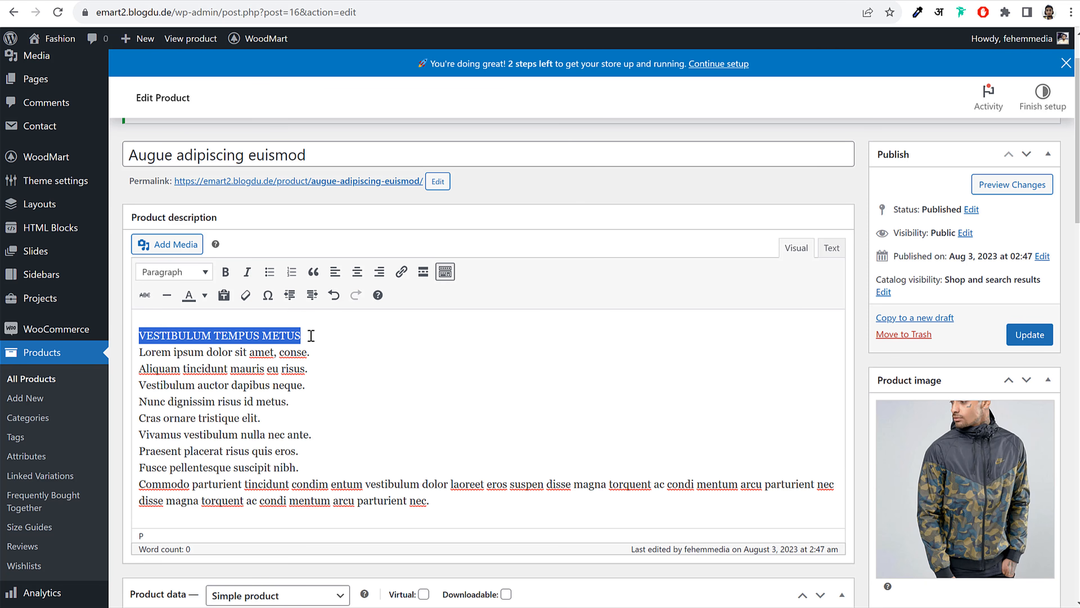
key("ctrl+x")
key("ctrl+v")
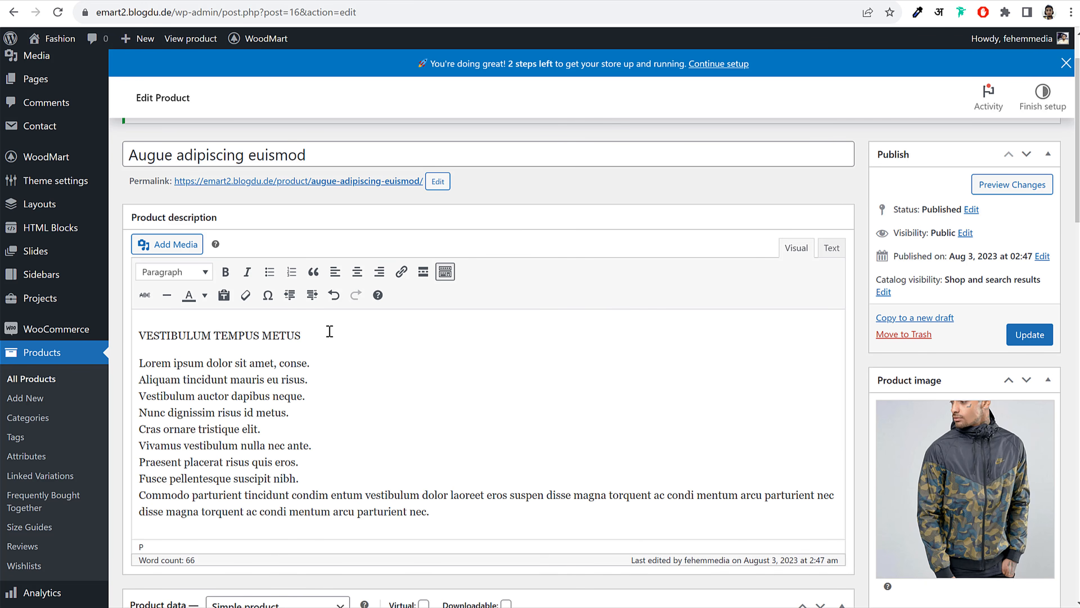
left_click_drag(330, 331, 137, 335)
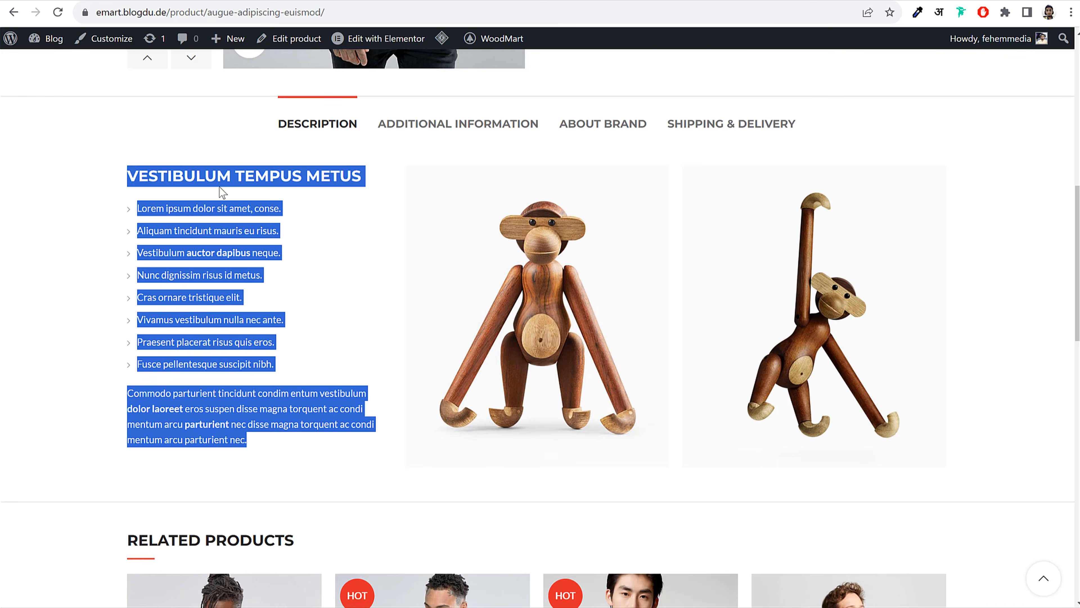
left_click(194, 189)
left_click_drag(166, 168, 353, 173)
left_click(350, 167)
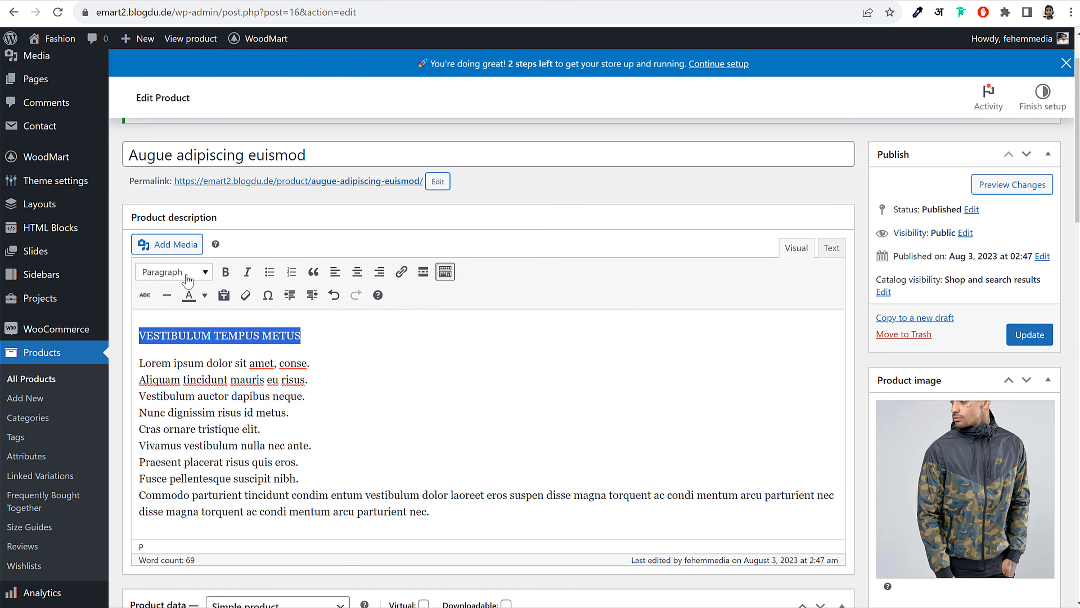
left_click(184, 272)
left_click(207, 379)
left_click(301, 377)
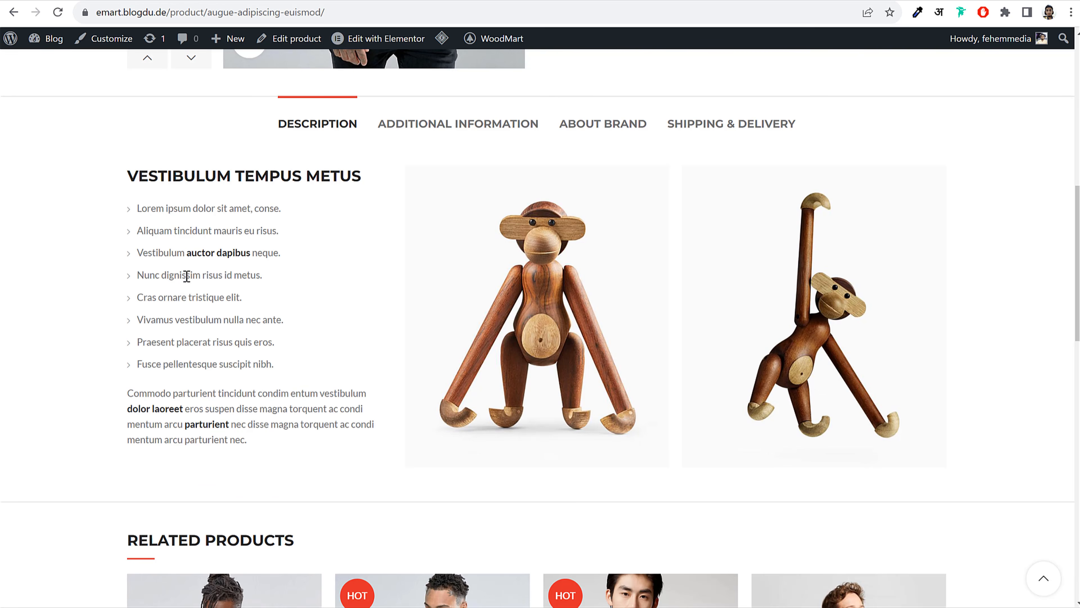
Split the Aliquam and Vestibulum lines into paragraphs and turn the seven lines into a bulleted list
left_click_drag(137, 207, 282, 374)
left_click(275, 369)
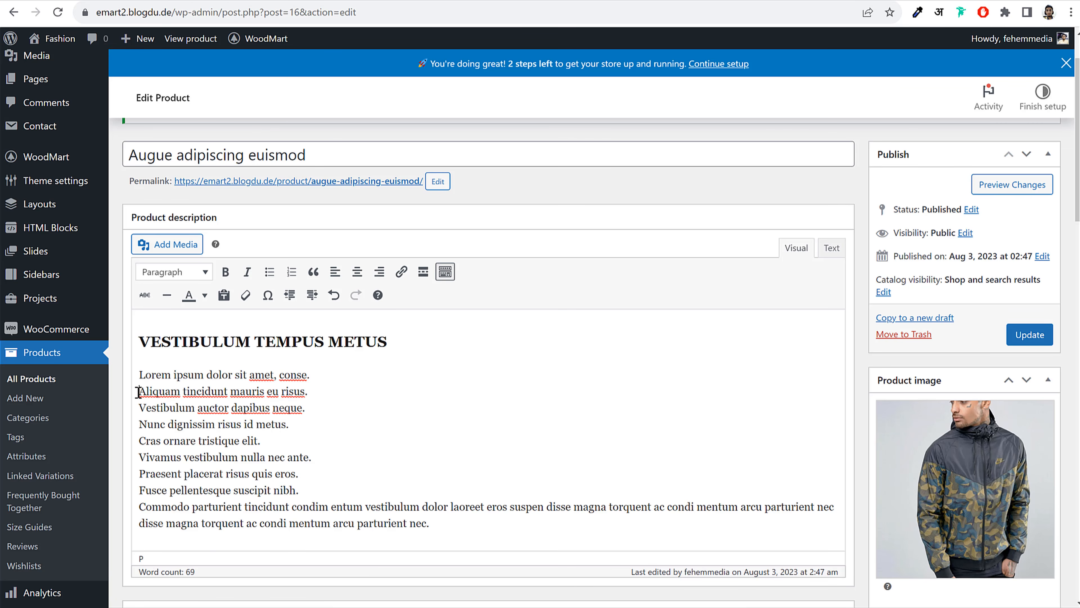
left_click(139, 391)
key("BackSpace")
key("Return")
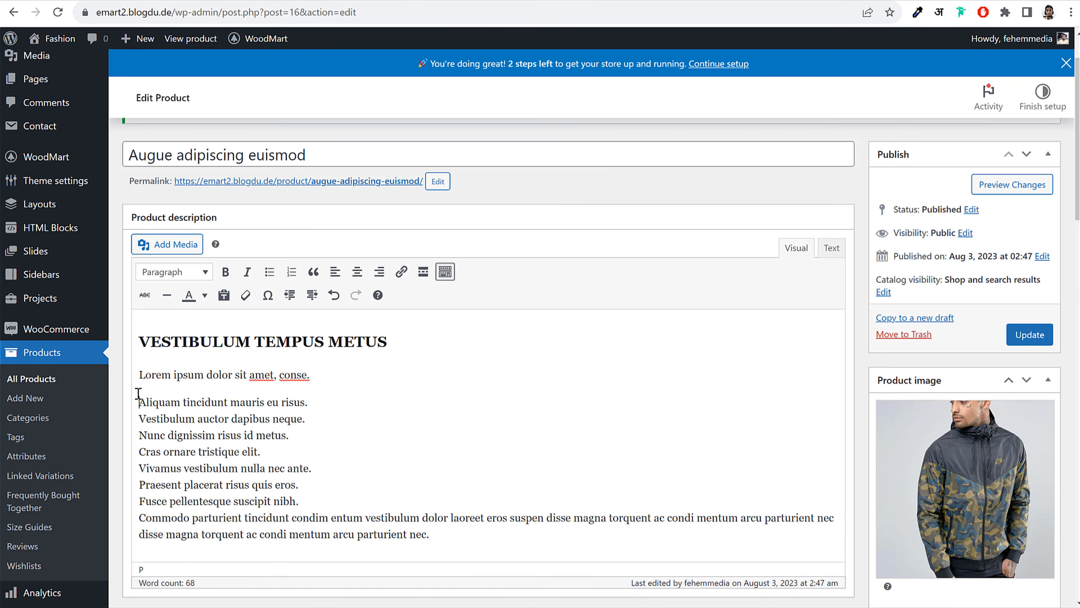
left_click(330, 403)
key("Delete")
key("Return")
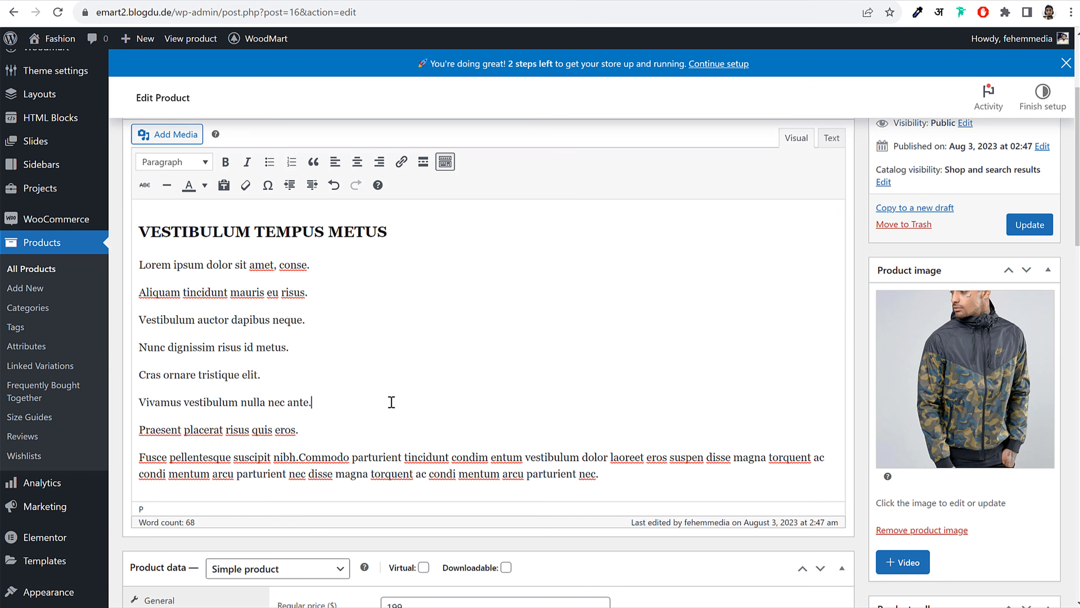
scroll(334, 441, "up", 2)
left_click_drag(320, 496, 126, 340)
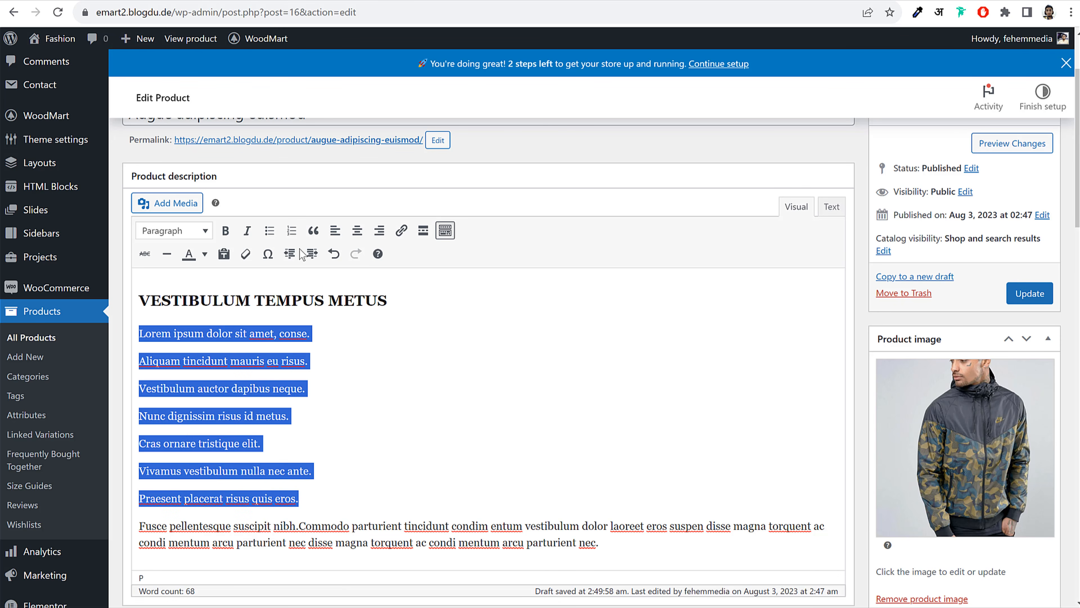
left_click(269, 230)
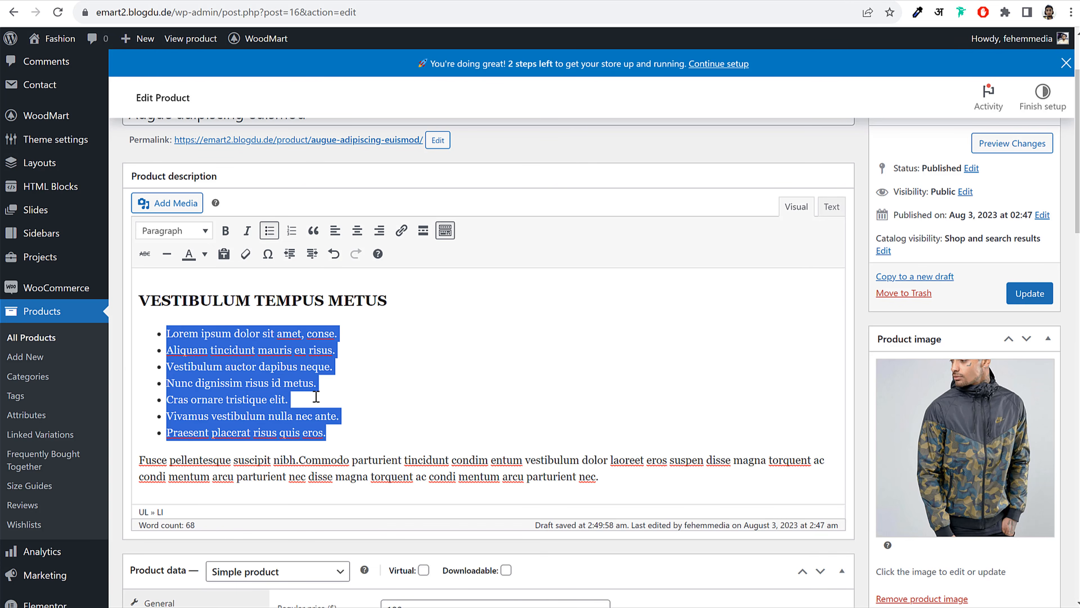
left_click(440, 409)
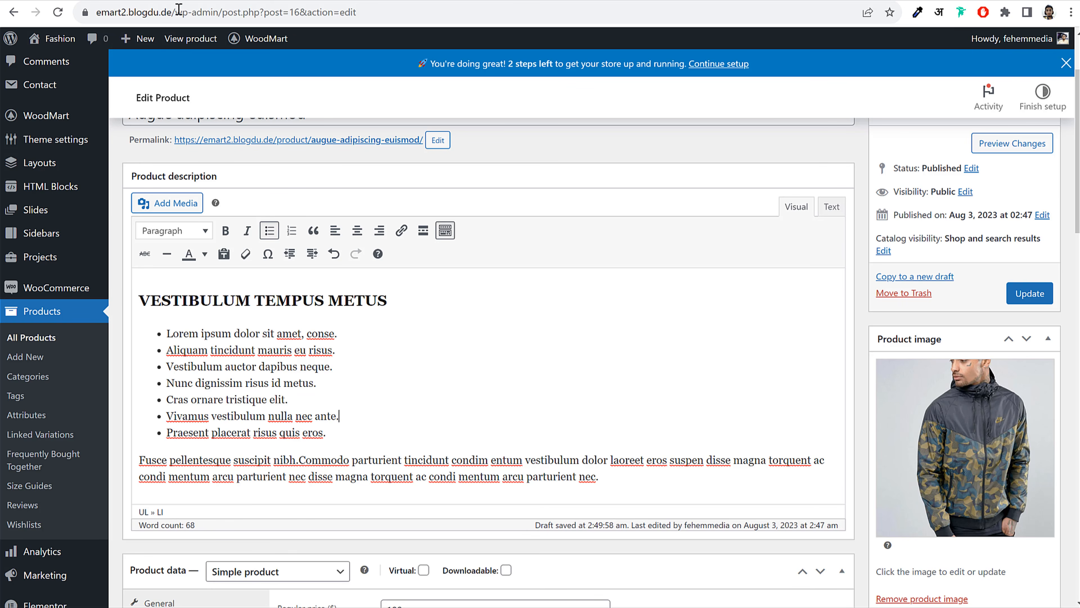
Check which words are bold in the demo product's closing paragraph
left_click(149, 0)
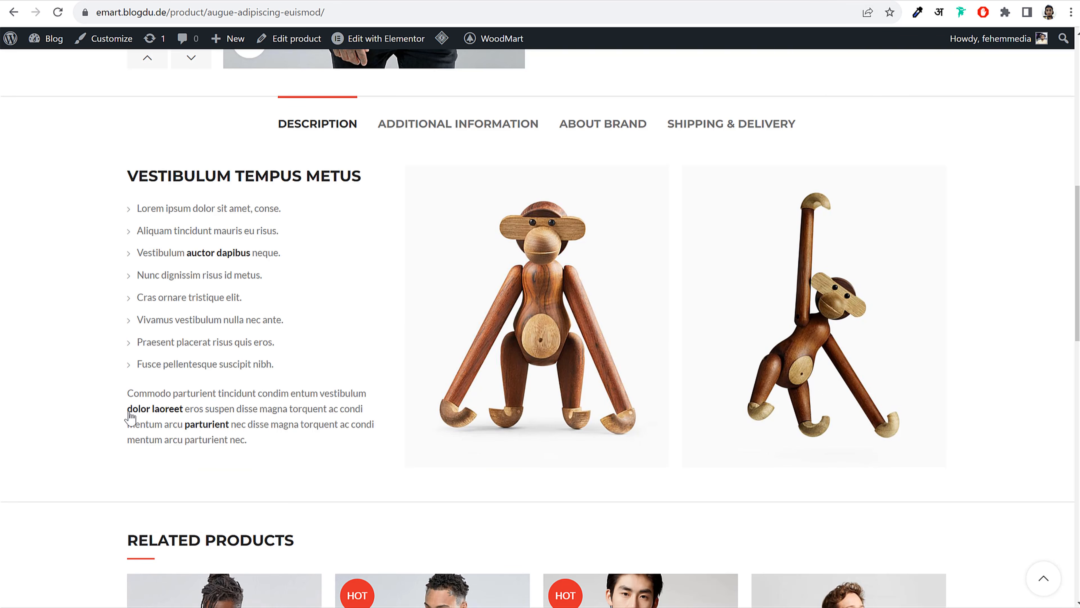
left_click_drag(128, 411, 161, 411)
left_click(264, 0)
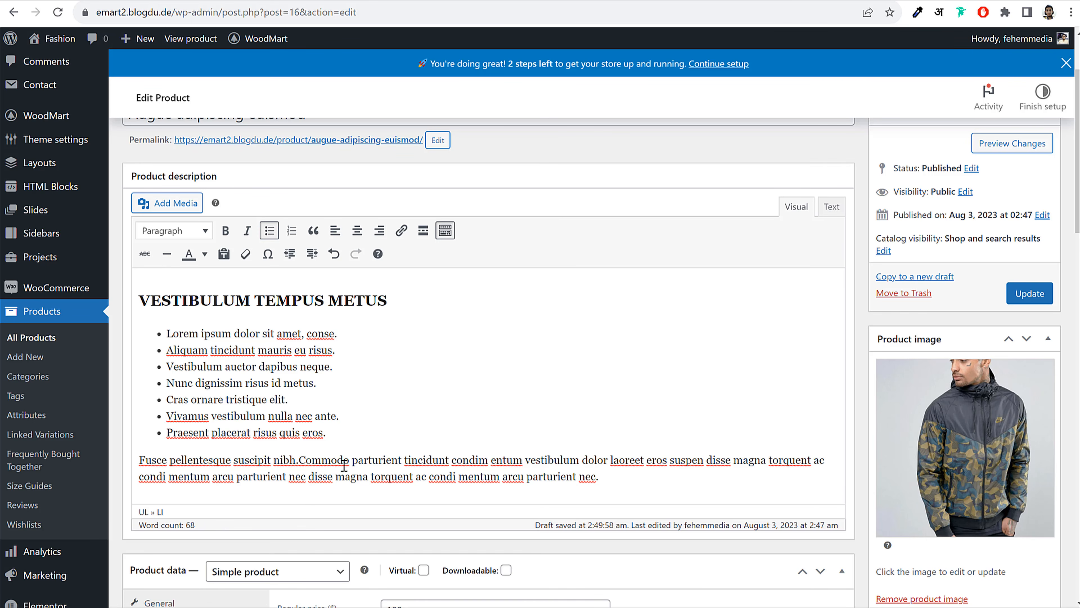
Make the phrase 'Commodo parturient tincidunt' bold and magenta
left_click_drag(299, 461, 446, 460)
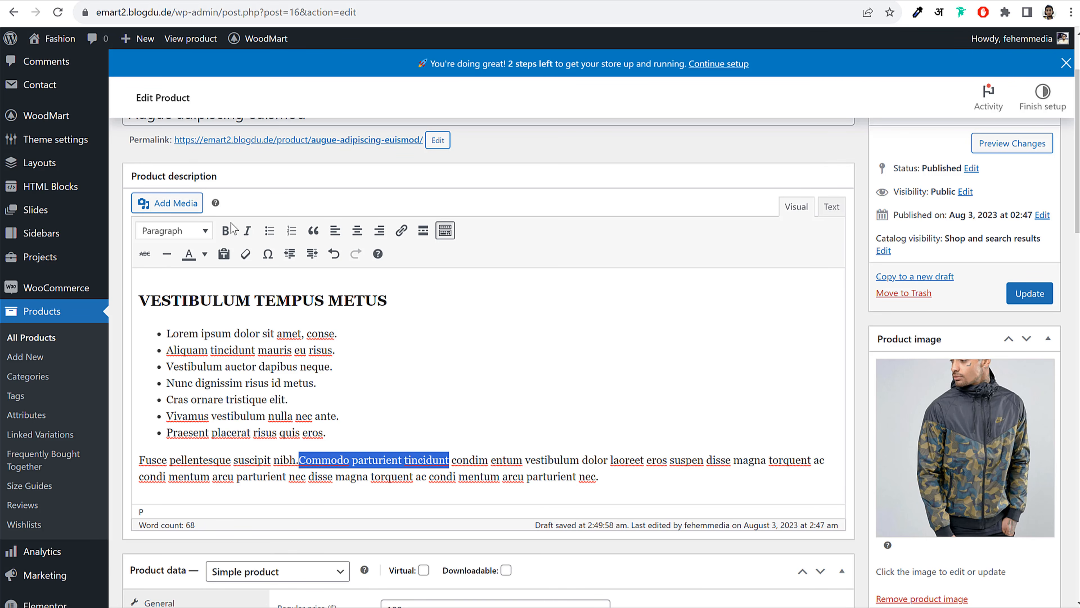
left_click(225, 230)
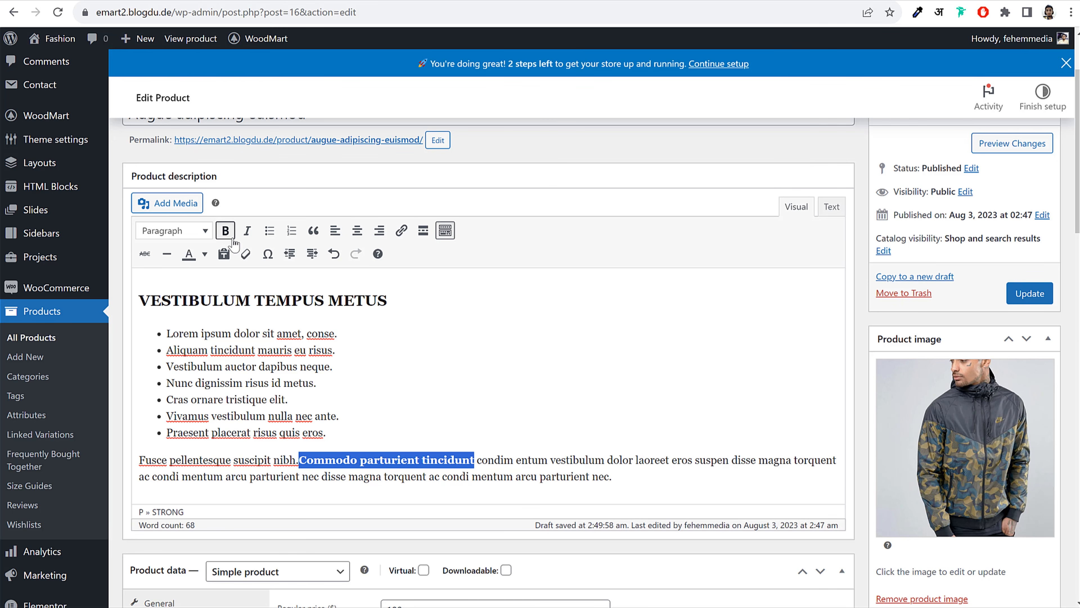
left_click(205, 254)
left_click(149, 304)
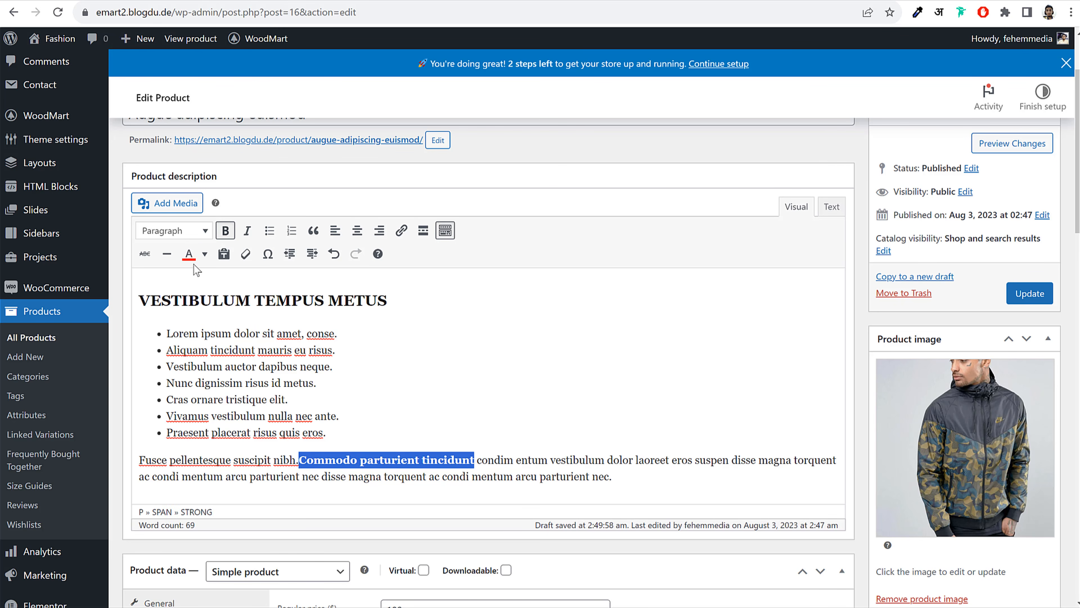
left_click(204, 254)
left_click(149, 319)
Dismiss the link box without adding a link and update the product
left_click(401, 230)
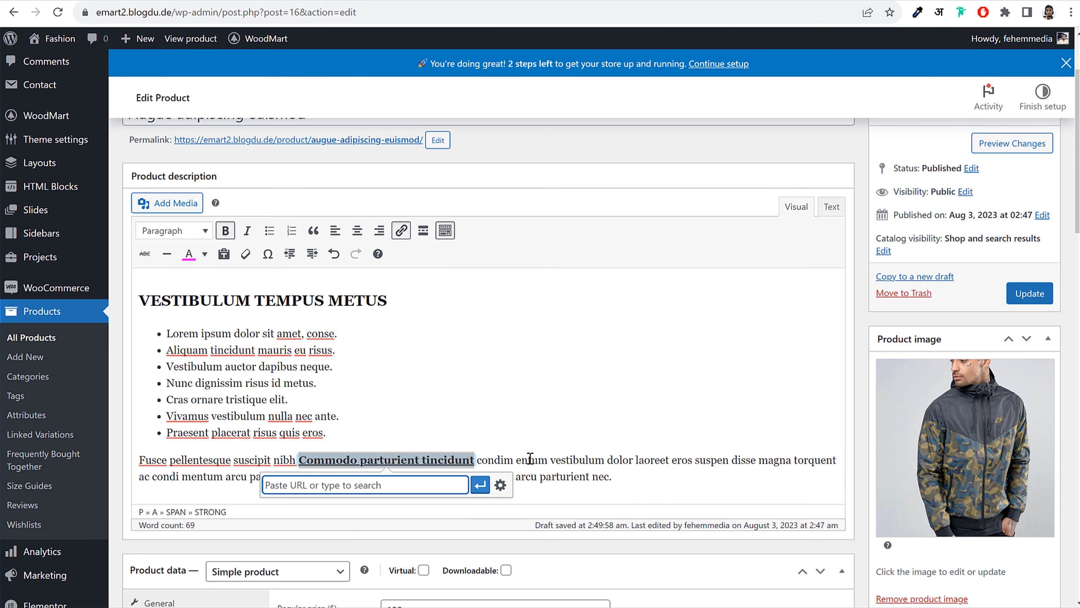
left_click(482, 459)
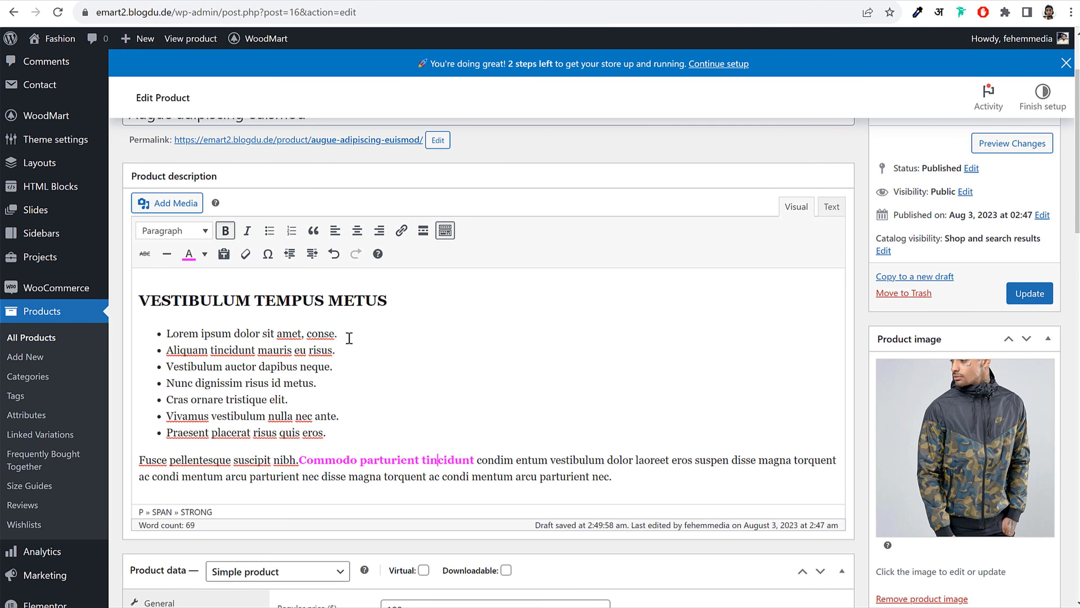
left_click(1032, 298)
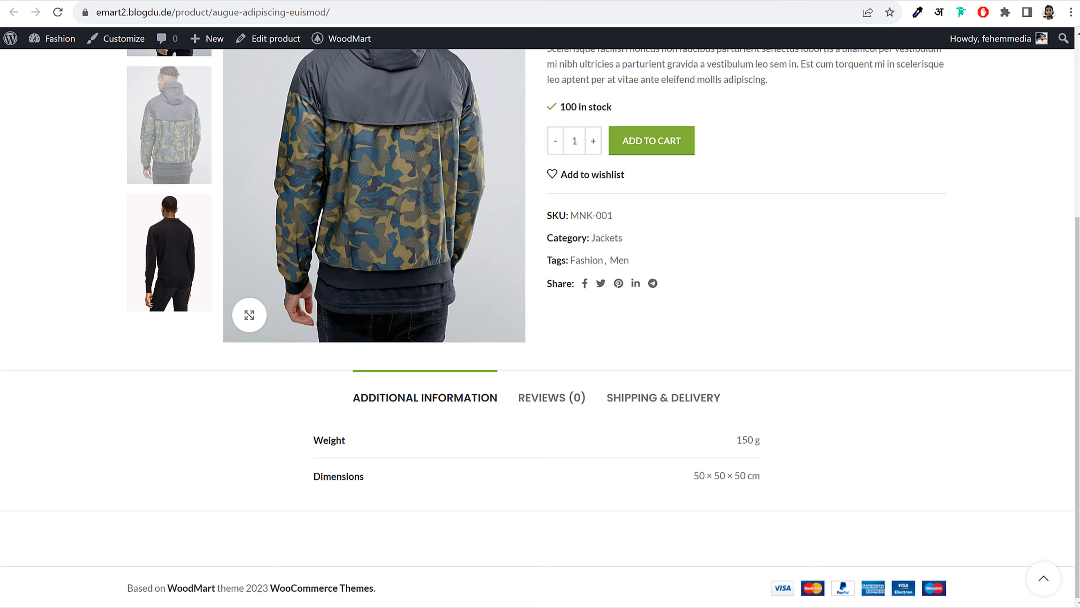
Reload the storefront product page to check the edits, then go back to the homepage
left_click(58, 12)
scroll(719, 333, "down", 5)
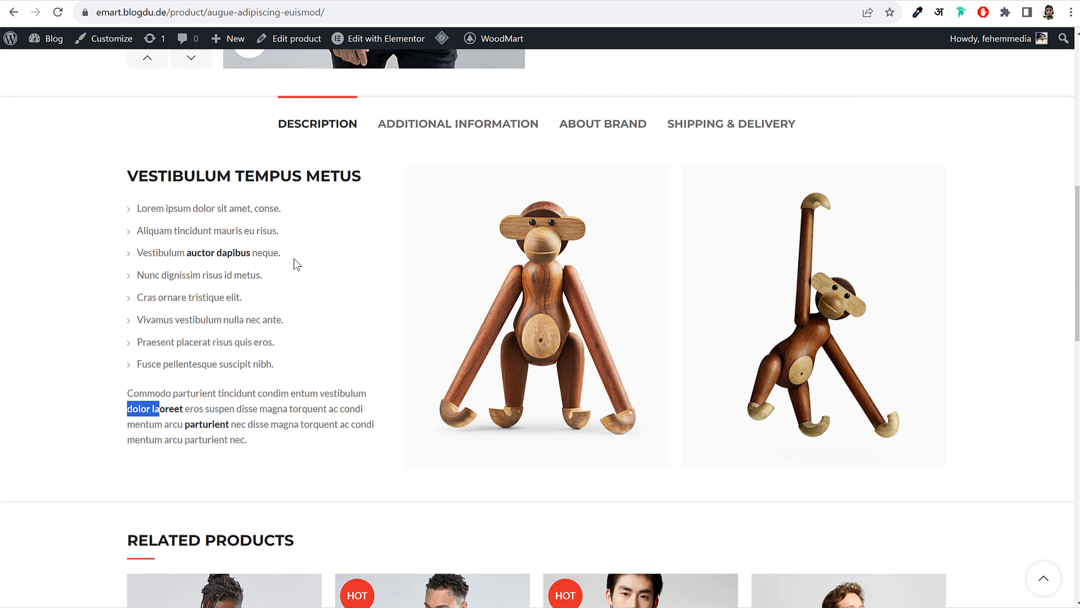
left_click(302, 244)
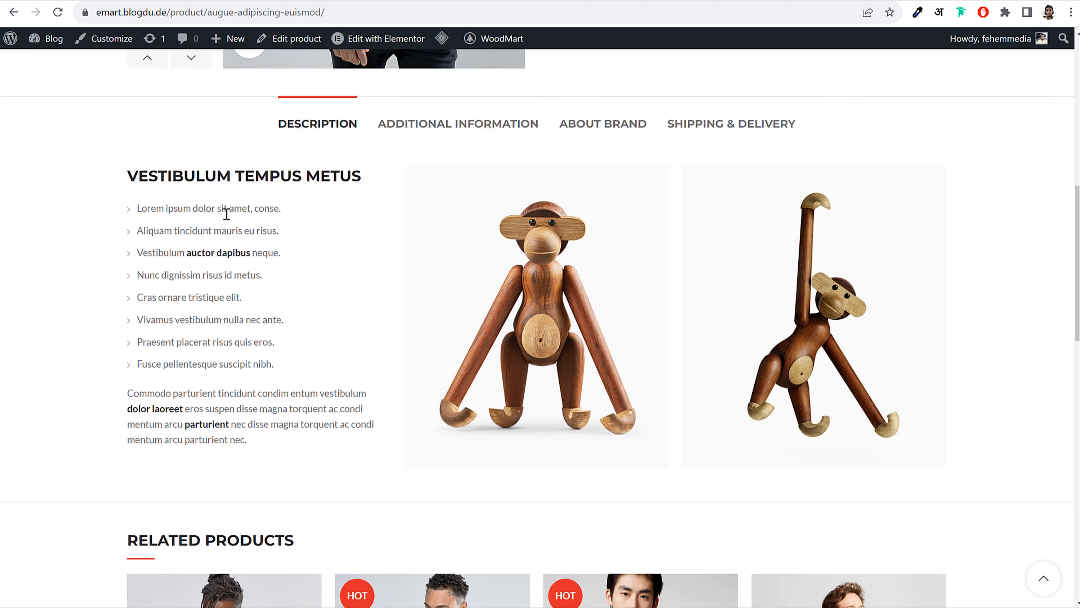
key("alt+Left")
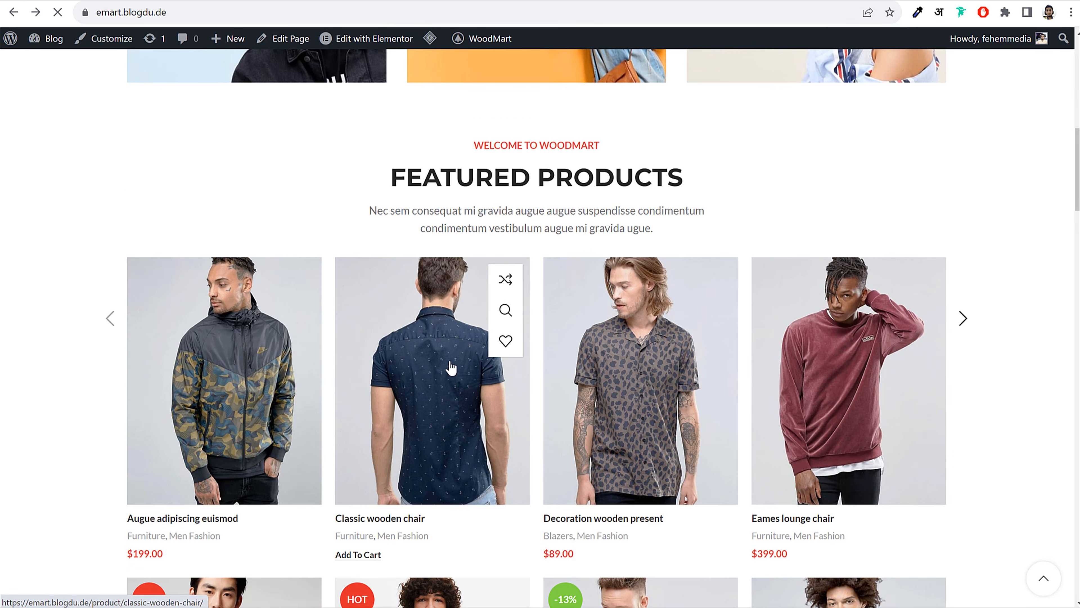
Open the Classic wooden chair product and read through its Description tab and Related Products
left_click(451, 366)
scroll(533, 369, "down", 10)
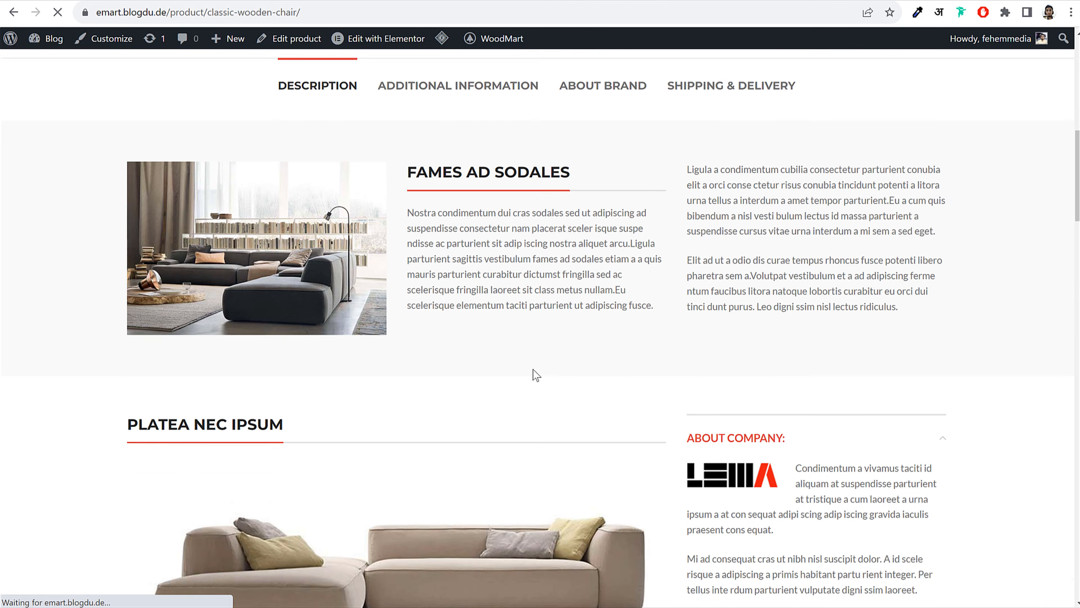
scroll(532, 369, "down", 2)
scroll(532, 369, "up", 6)
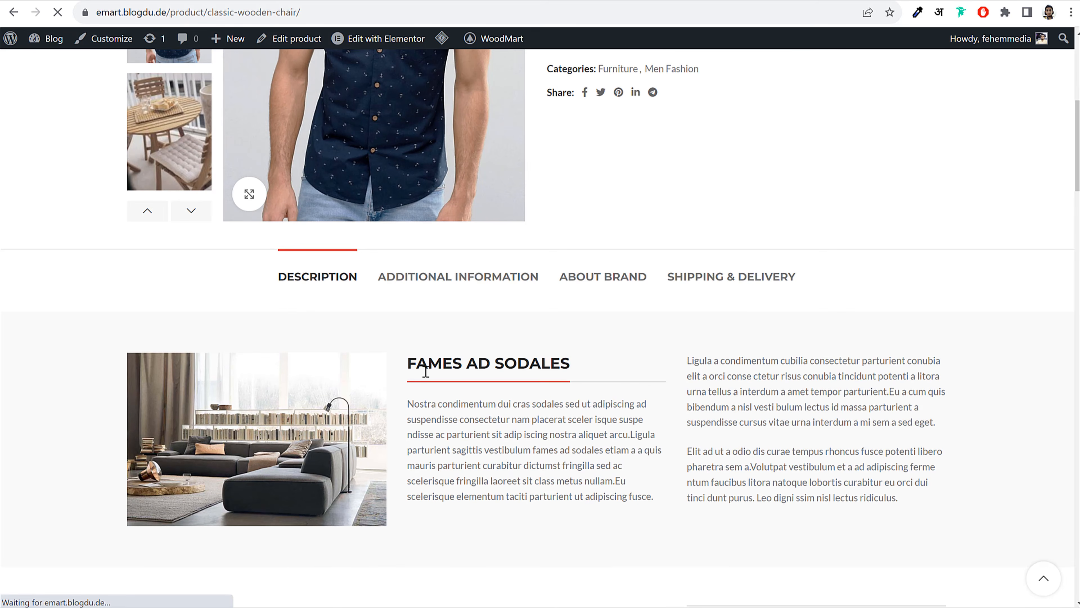
left_click_drag(381, 374, 835, 468)
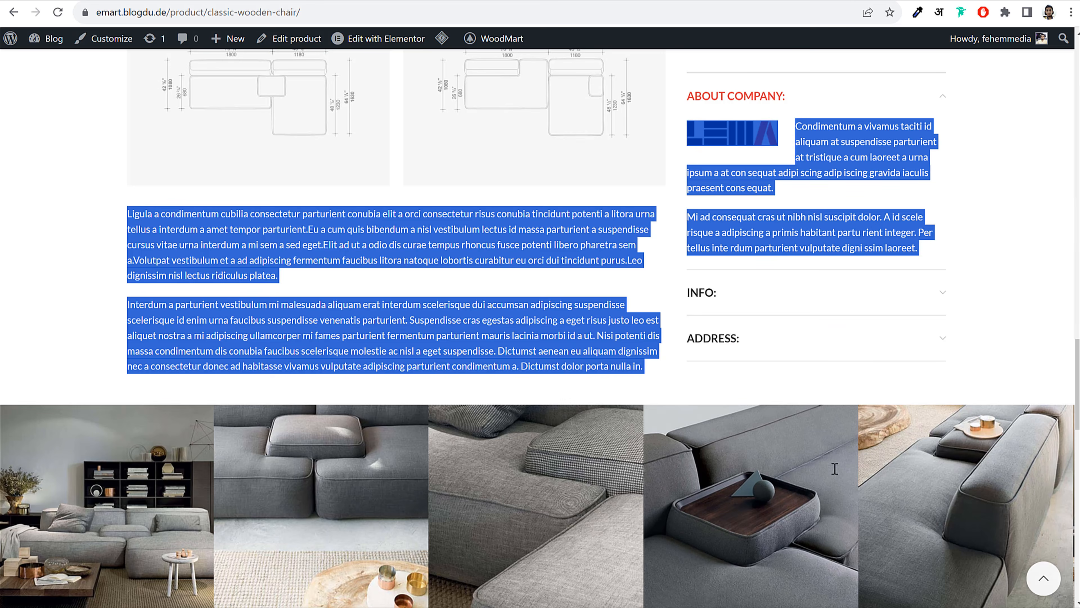
scroll(808, 476, "down", 3)
left_click(607, 516)
scroll(607, 519, "down", 6)
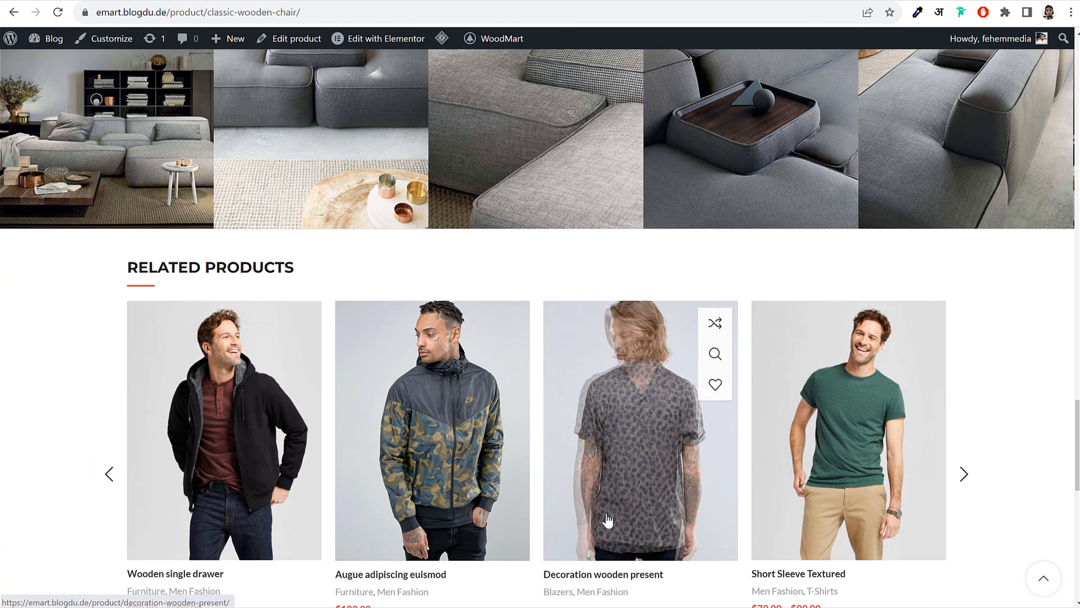
left_click_drag(129, 263, 326, 265)
left_click(325, 264)
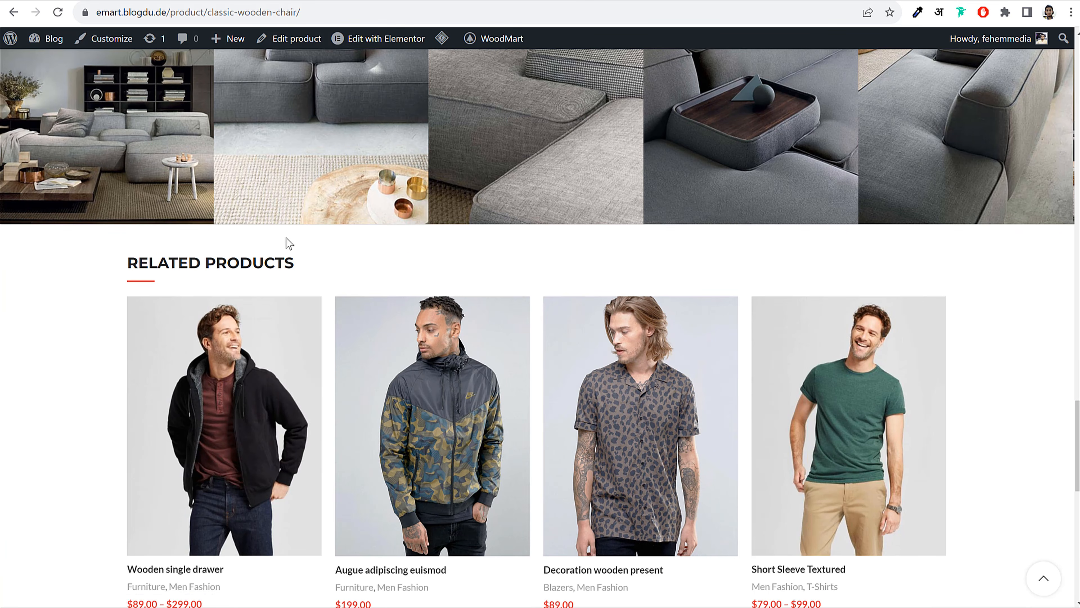
scroll(289, 243, "up", 10)
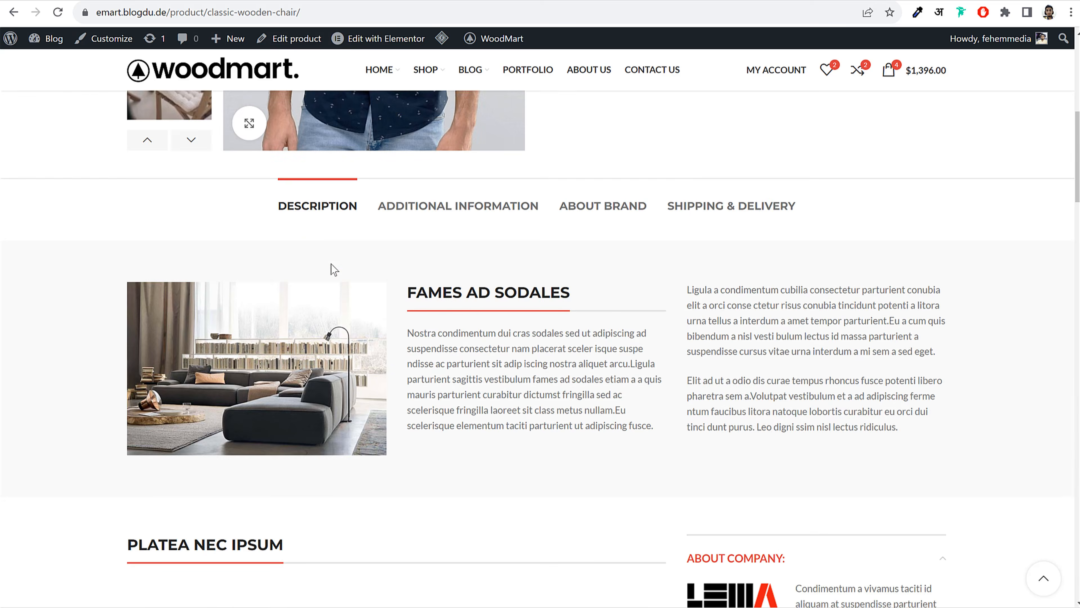
scroll(336, 259, "up", 5)
scroll(336, 260, "down", 8)
left_click_drag(417, 155, 570, 155)
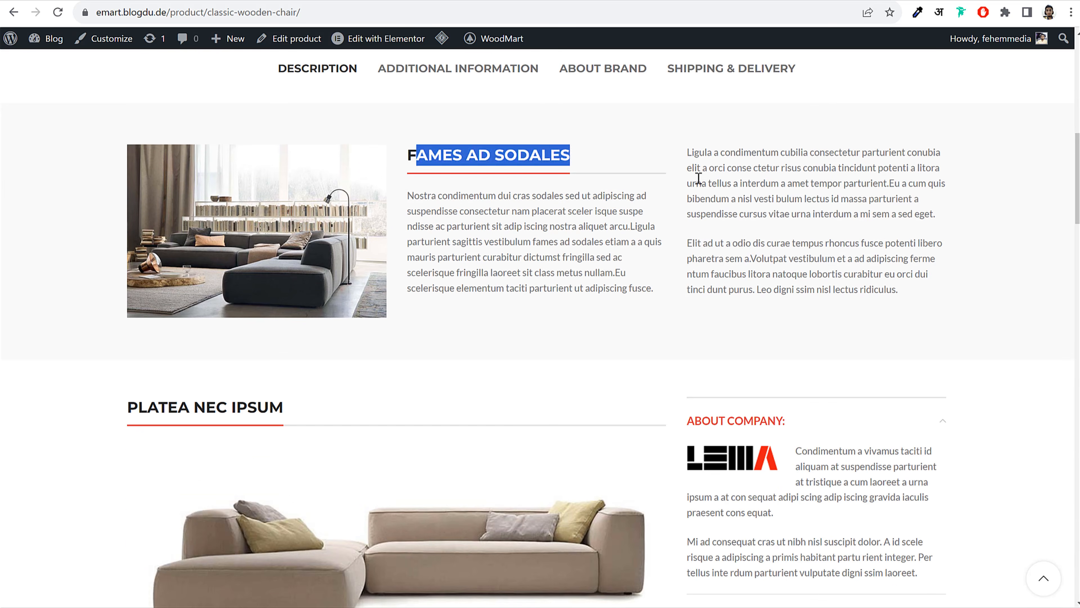
left_click(698, 178)
scroll(651, 228, "down", 5)
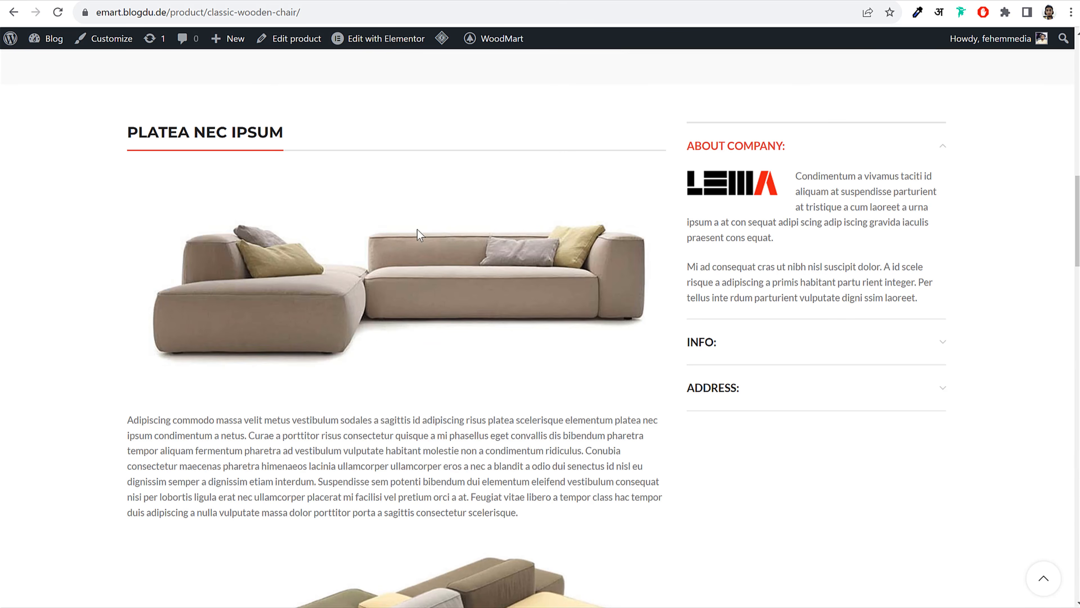
Expand the INFO, ADDRESS and ABOUT COMPANY sidebar sections to see the brand logo
left_click(750, 351)
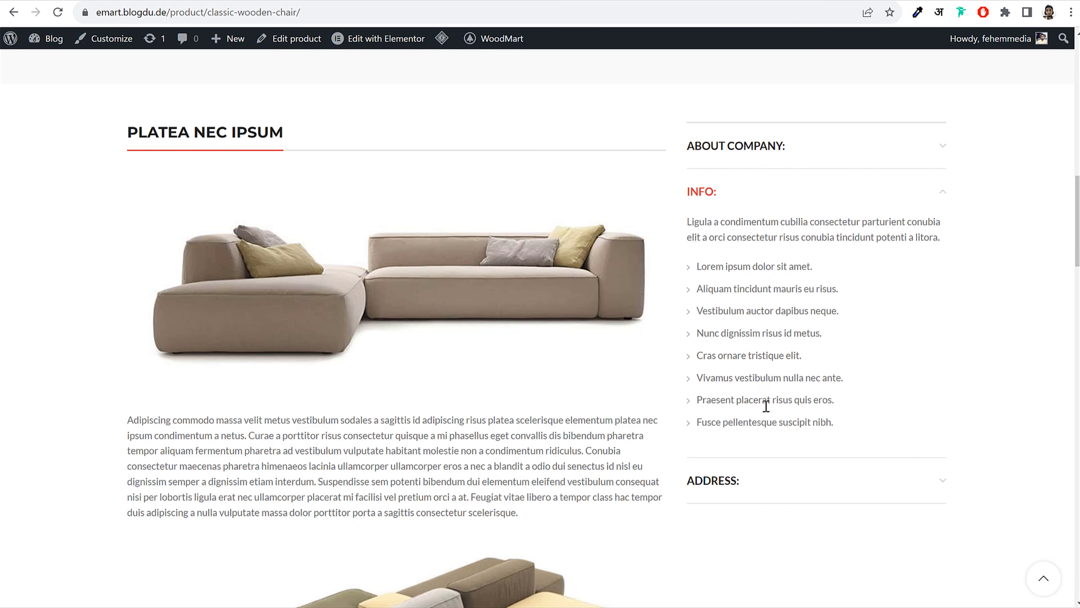
left_click(759, 490)
left_click(772, 149)
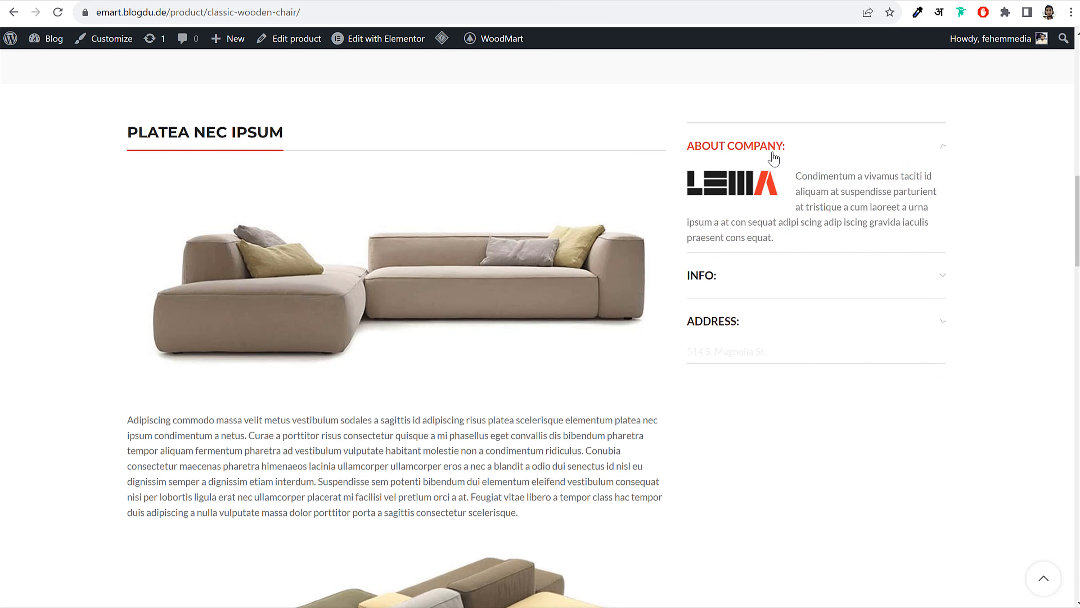
scroll(966, 286, "down", 1)
scroll(965, 289, "down", 10)
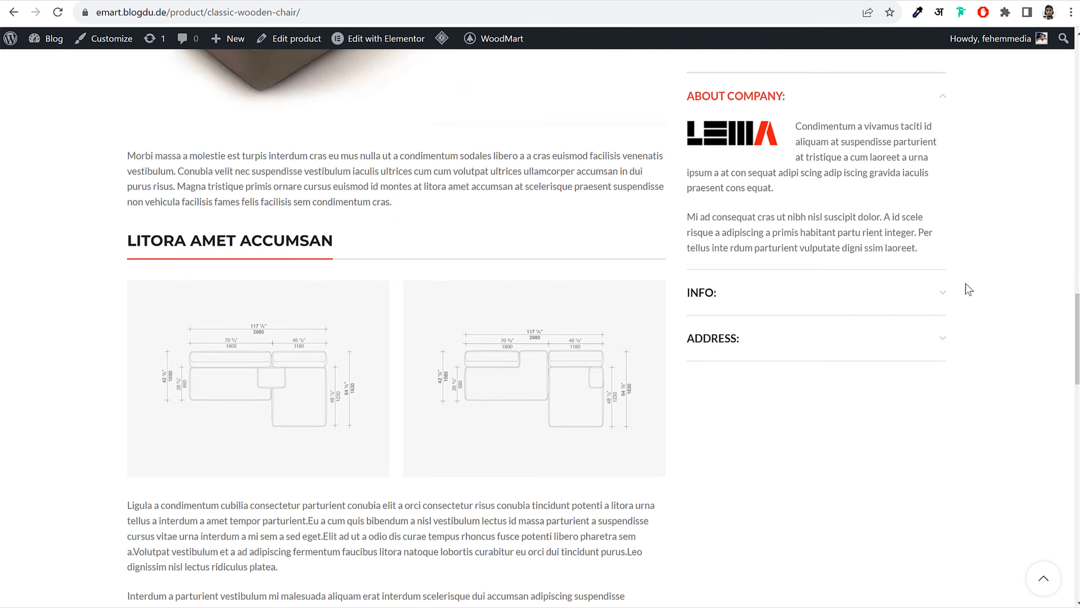
scroll(824, 240, "up", 10)
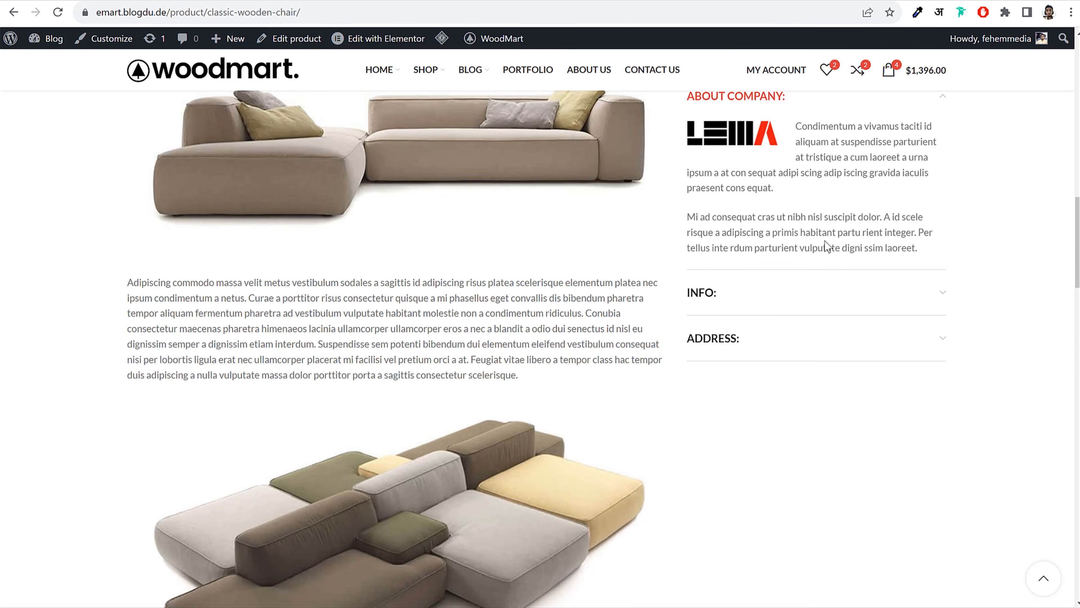
scroll(824, 241, "down", 7)
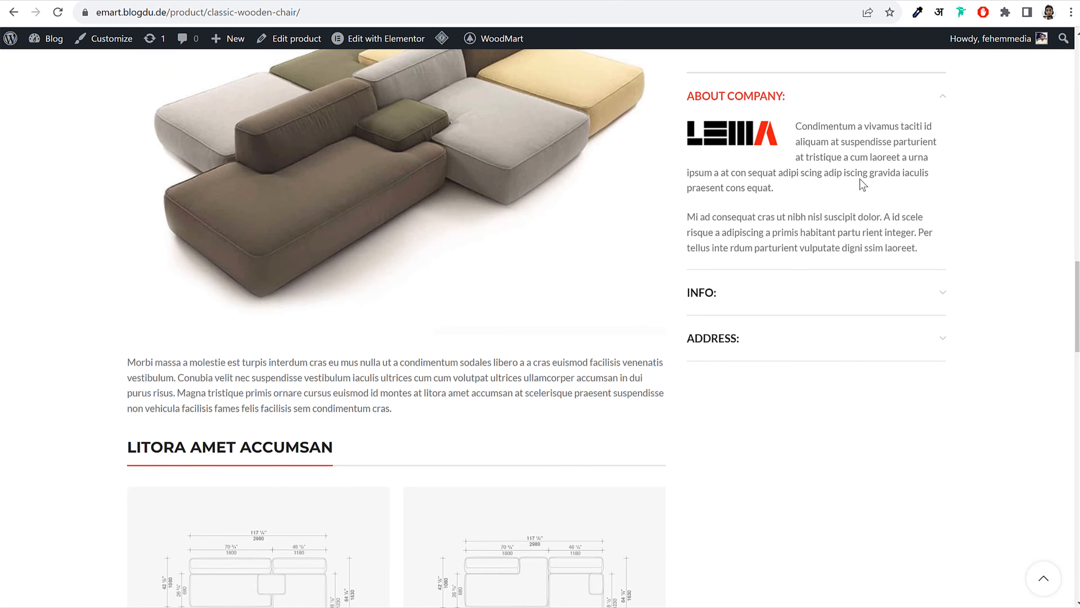
scroll(445, 259, "down", 5)
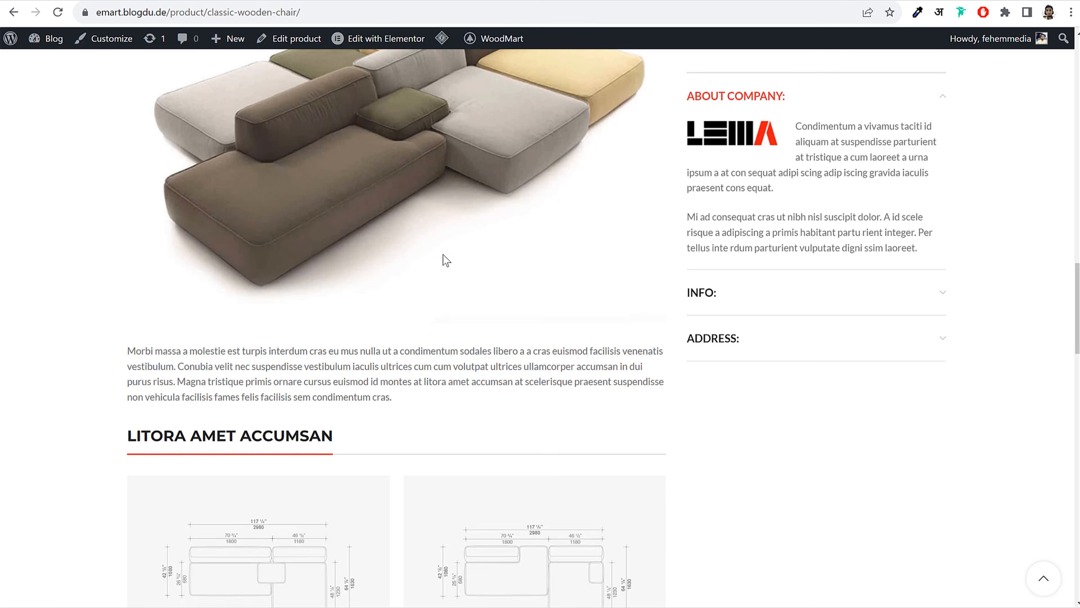
scroll(444, 259, "up", 5)
scroll(446, 260, "down", 5)
scroll(445, 259, "down", 12)
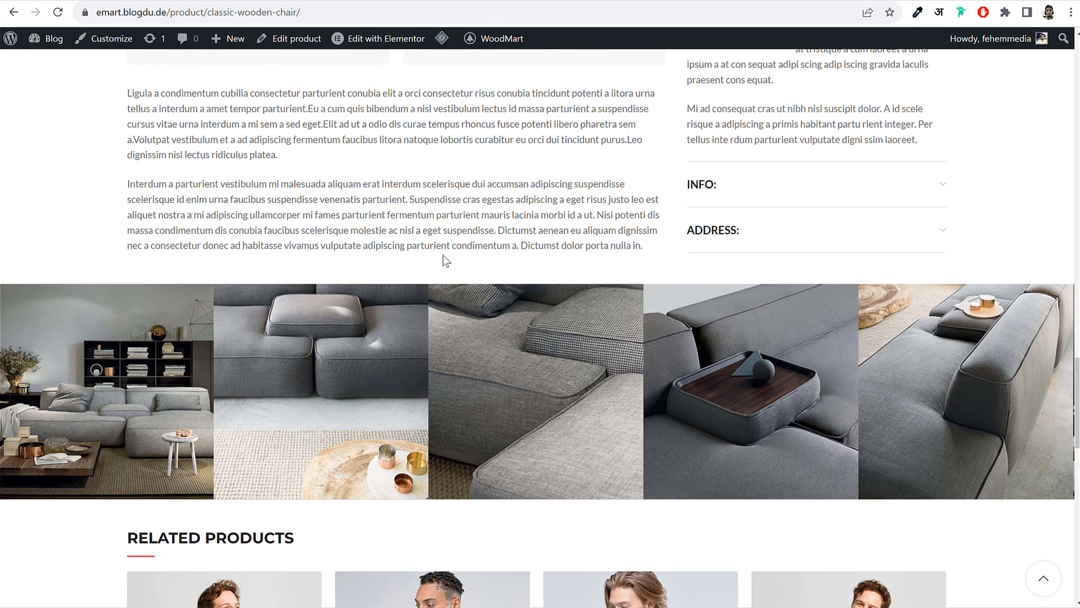
scroll(444, 255, "up", 4)
scroll(446, 262, "up", 15)
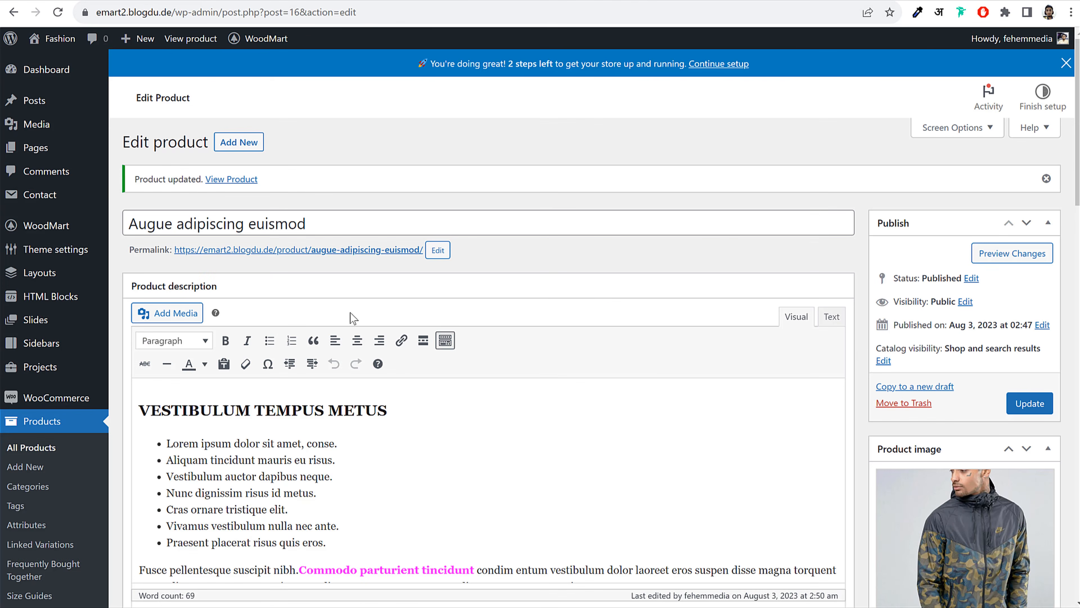
Go to Elementor's Settings page from the admin menu
scroll(350, 312, "down", 5)
scroll(378, 377, "up", 5)
scroll(605, 386, "down", 10)
scroll(604, 389, "down", 8)
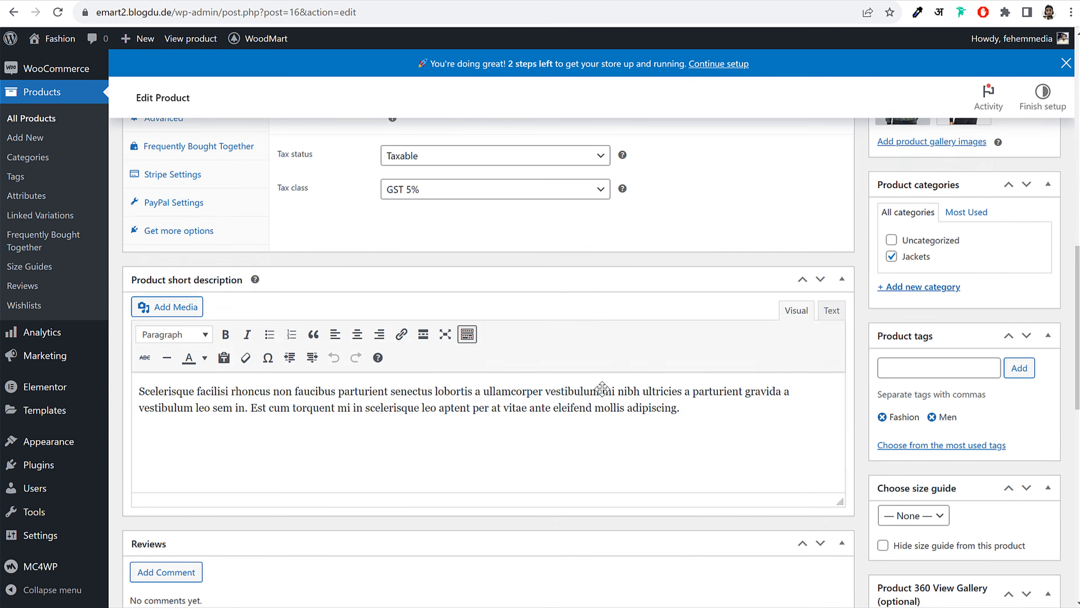
scroll(598, 400, "up", 20)
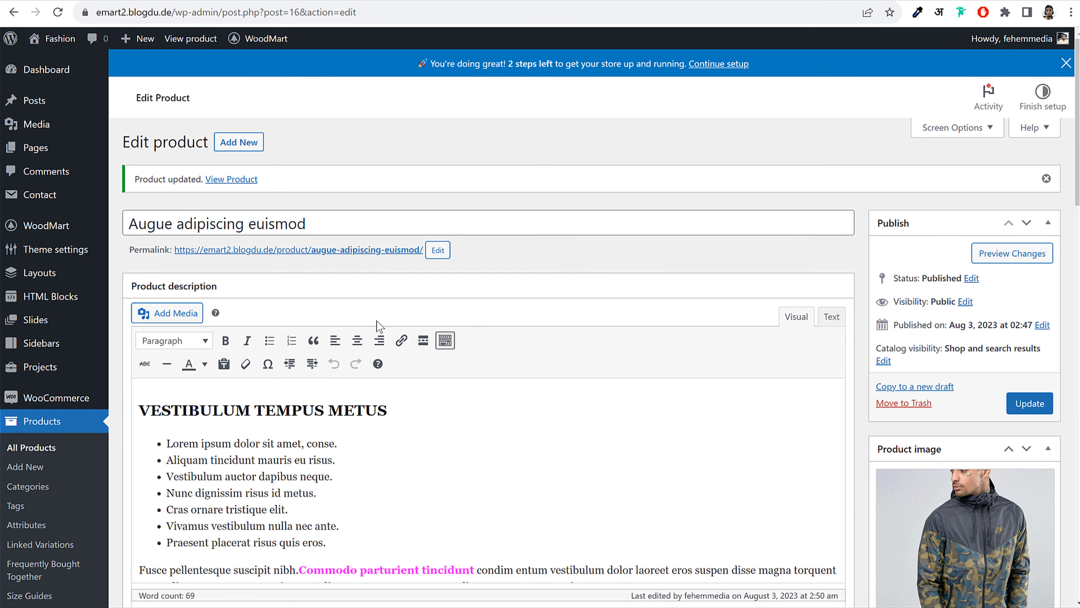
scroll(378, 323, "down", 8)
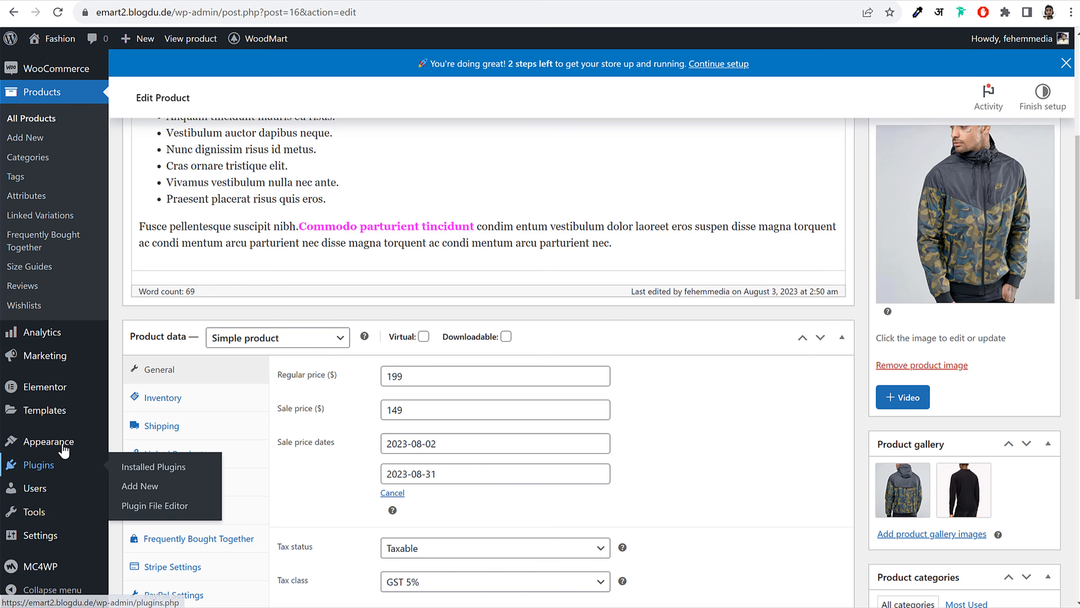
mouse_move(57, 394)
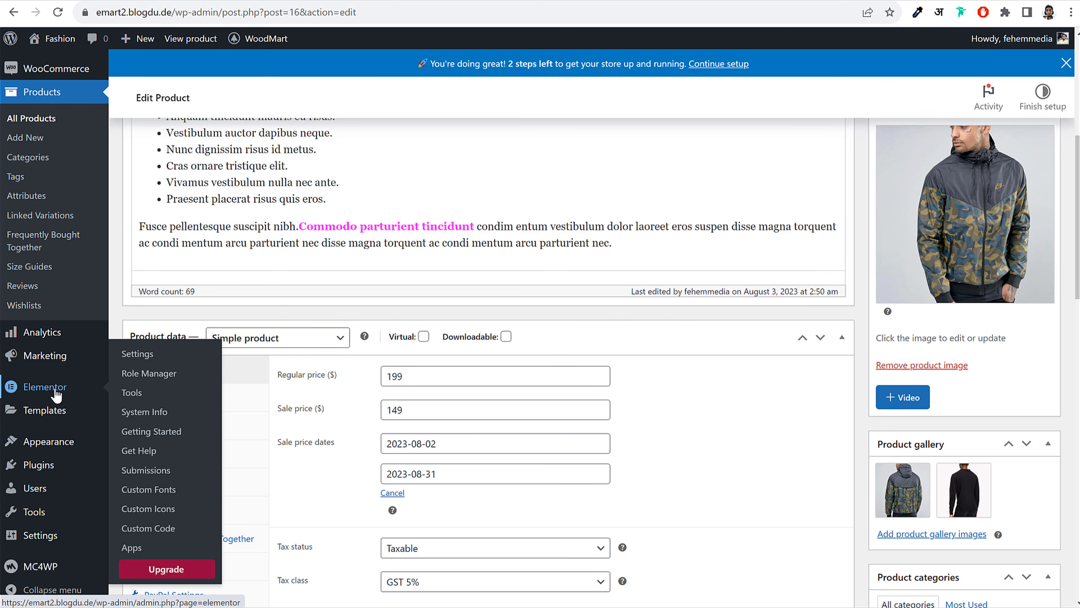
right_click(146, 362)
key("Escape")
left_click(146, 363)
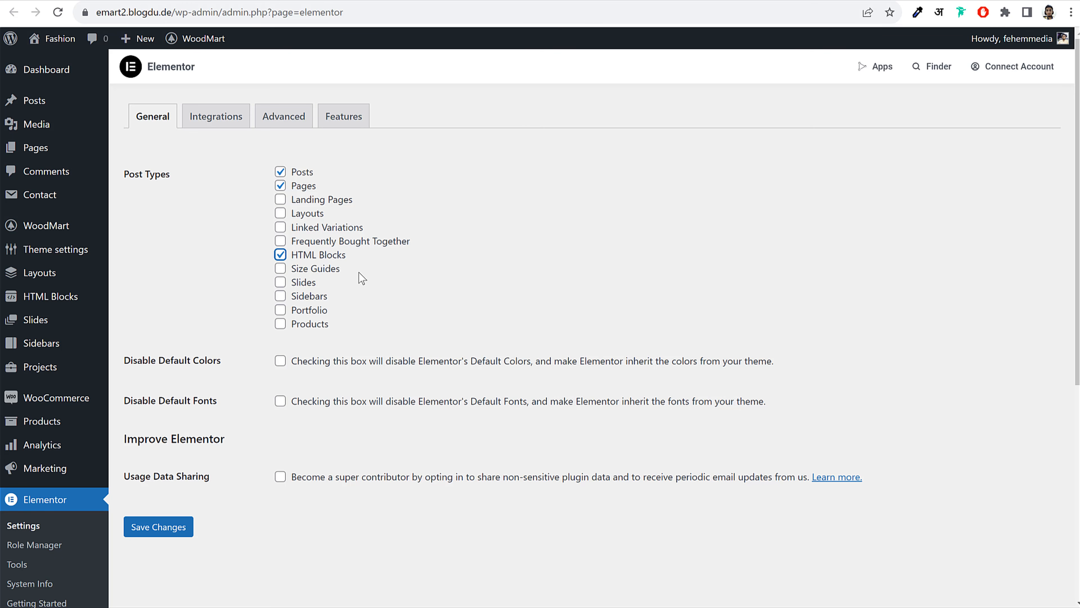
Enable Size Guides, Slides and Products as Elementor post types and save the changes
left_click(319, 271)
left_click(319, 284)
left_click_drag(346, 326, 284, 331)
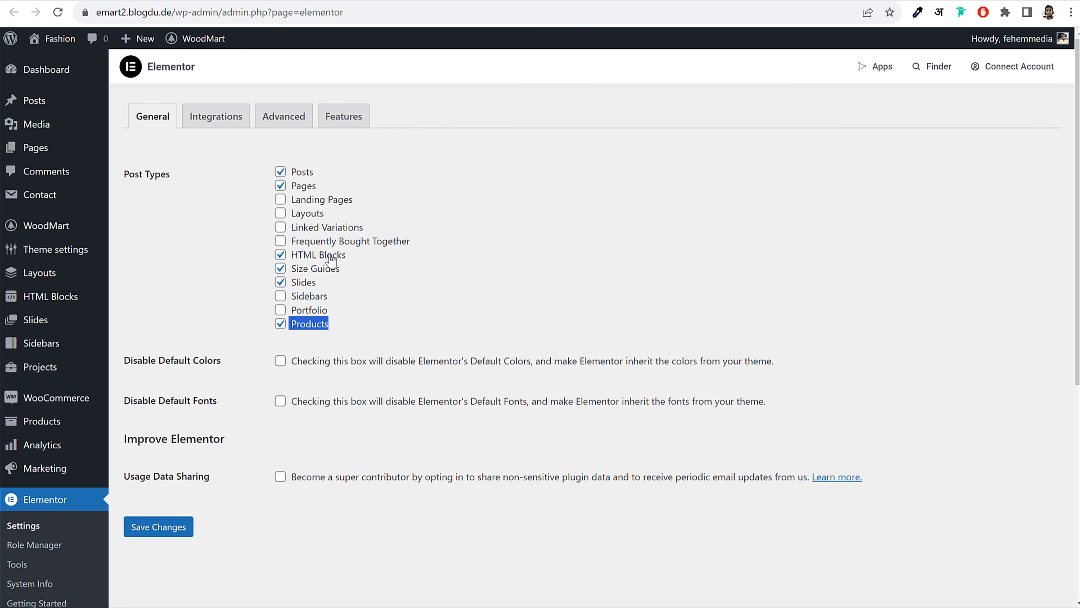
left_click(163, 524)
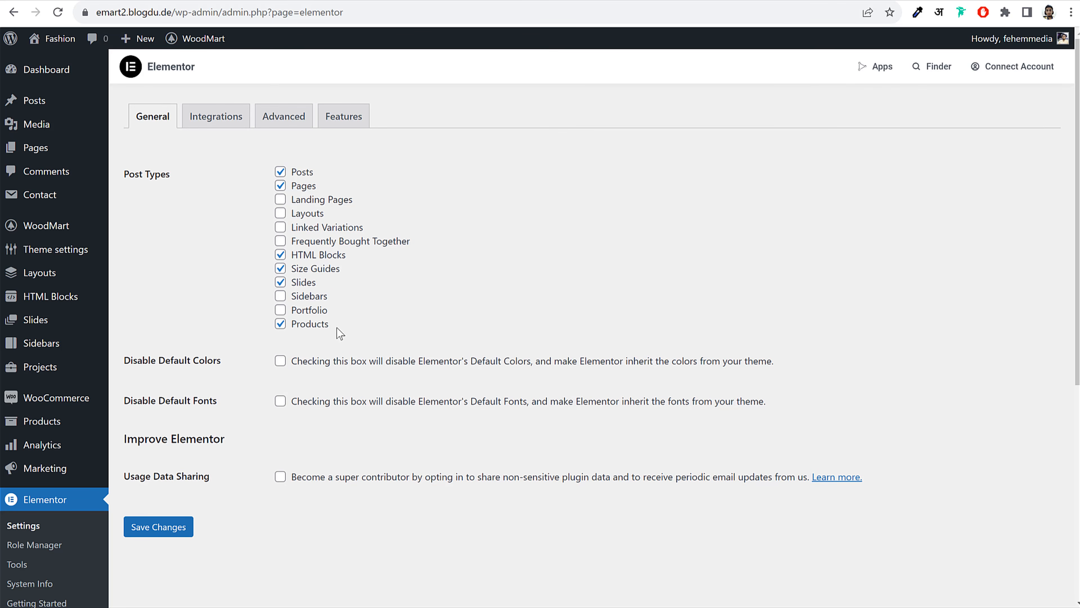
left_click_drag(340, 333, 297, 335)
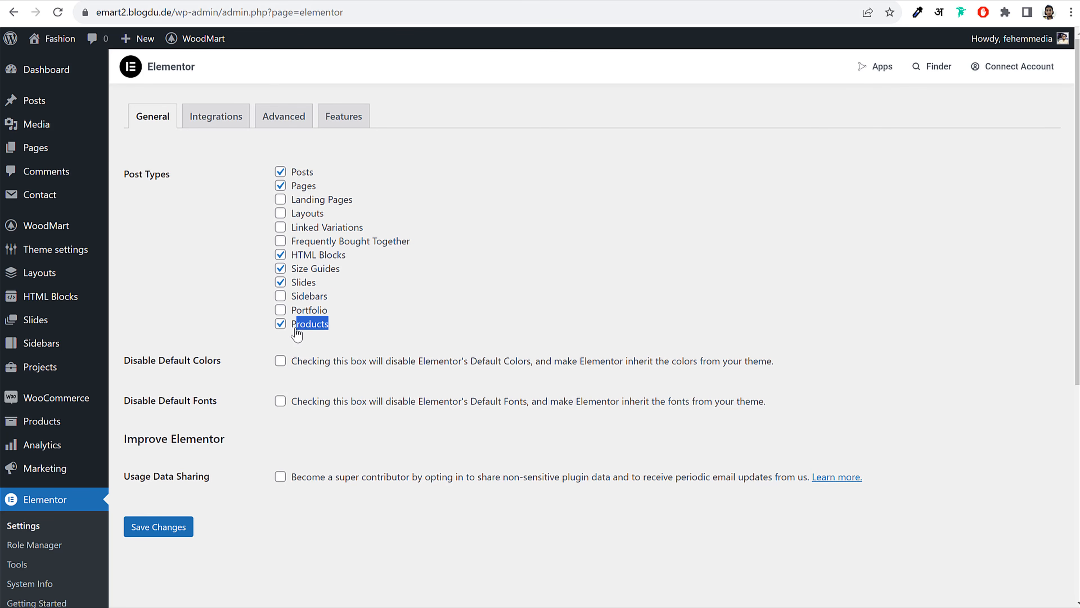
left_click(154, 0)
Delete the entire product description and update the product with it empty
left_click(435, 156)
scroll(435, 226, "up", 6)
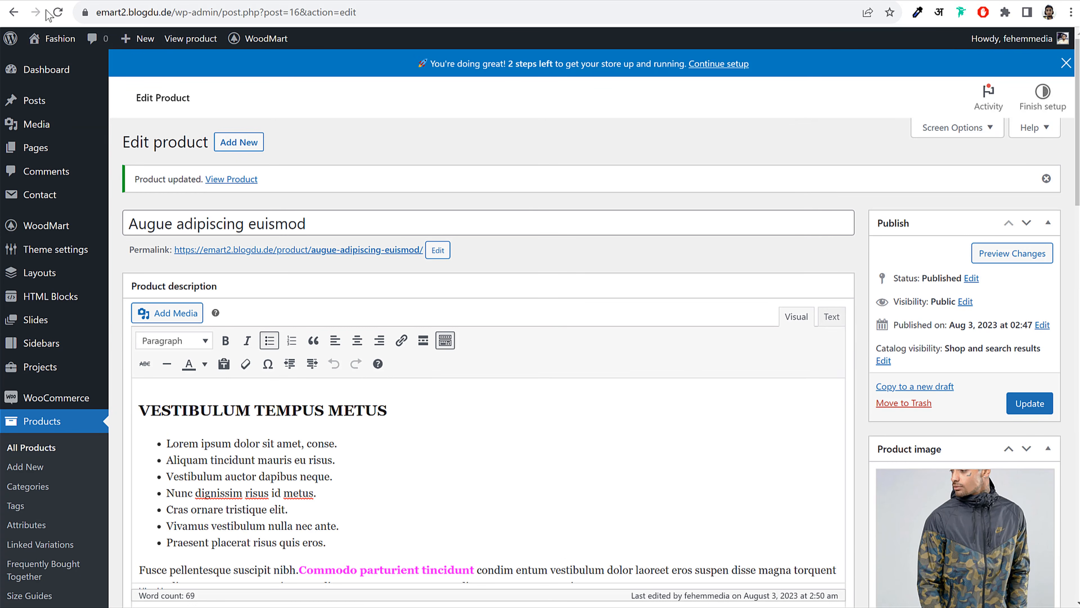
left_click(59, 12)
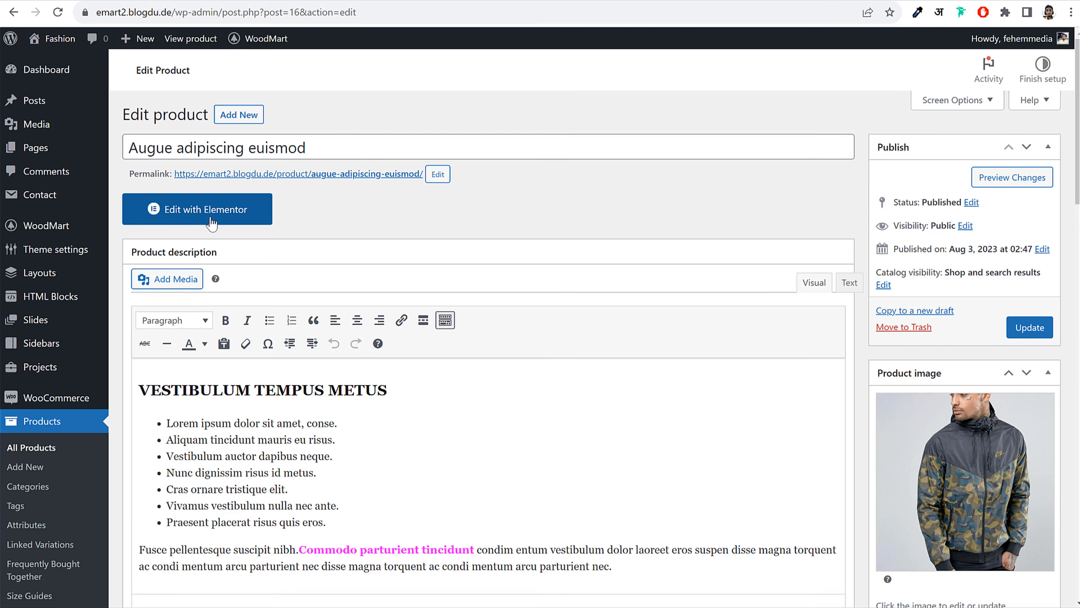
scroll(374, 256, "down", 5)
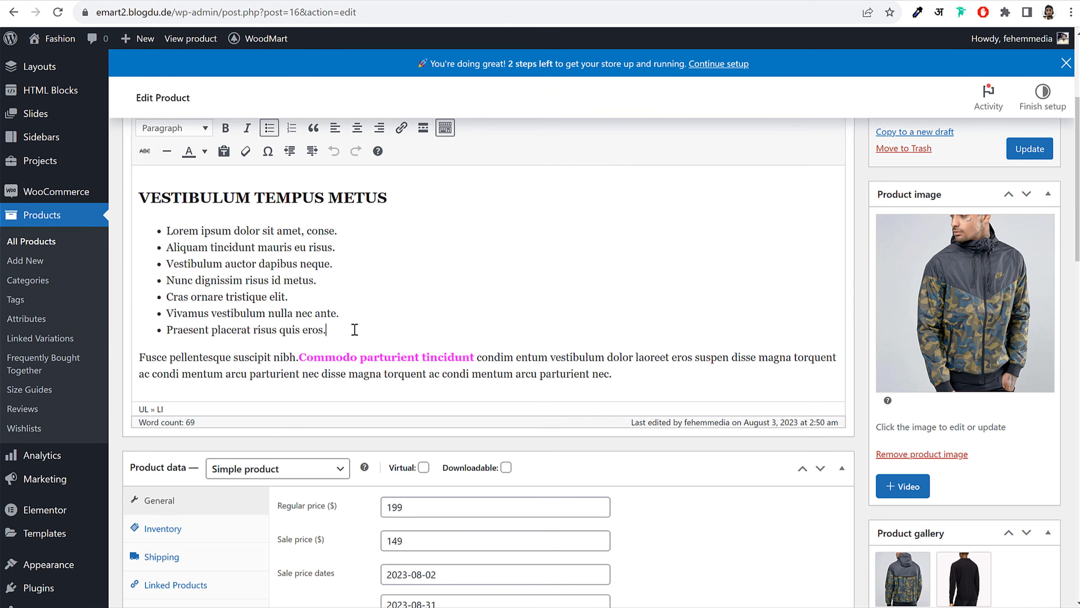
triple_click(354, 330)
key("ctrl+a")
key("Delete")
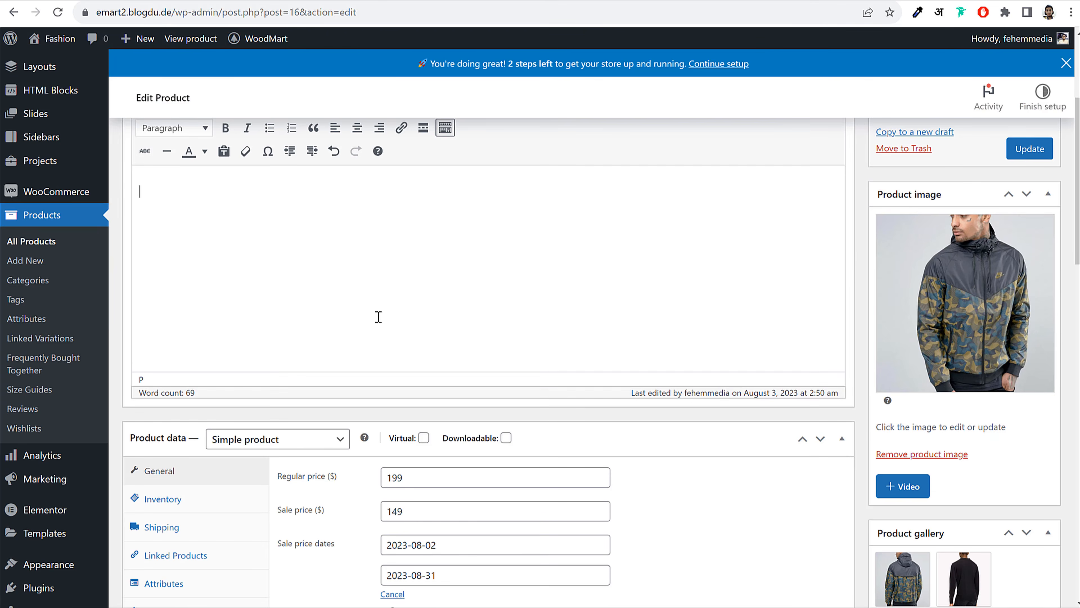
scroll(379, 316, "up", 5)
left_click(1043, 362)
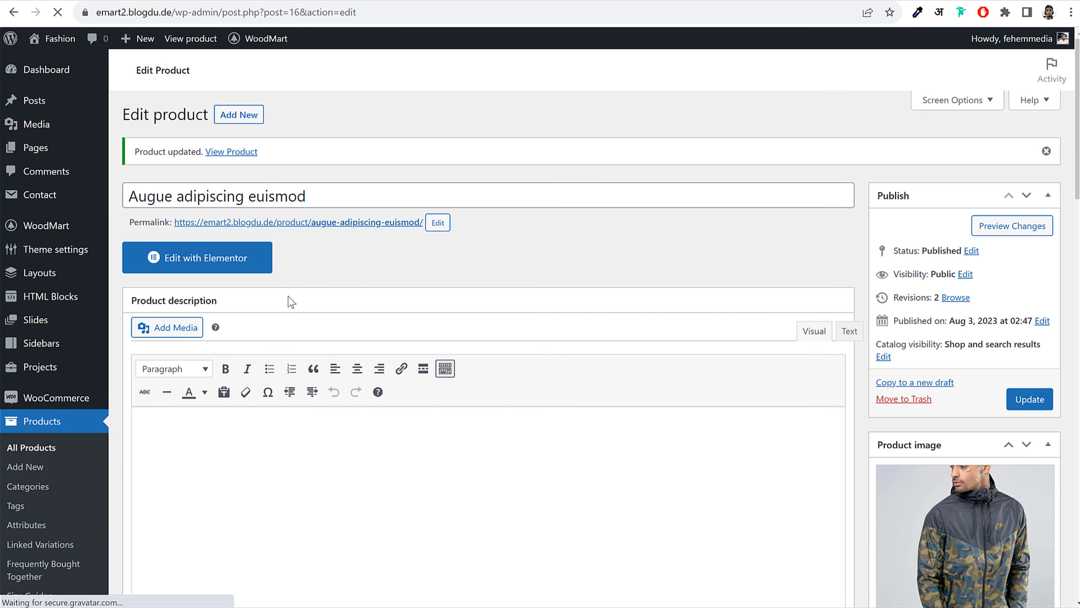
Open the product in Elementor and close the What's New announcement
scroll(291, 301, "down", 8)
scroll(389, 245, "up", 7)
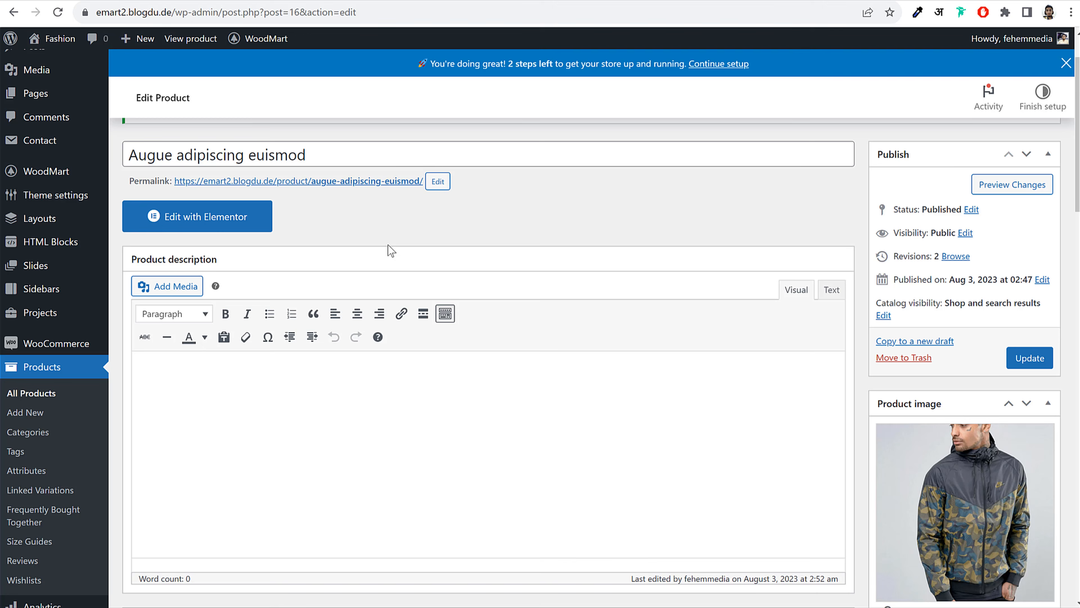
left_click(246, 221)
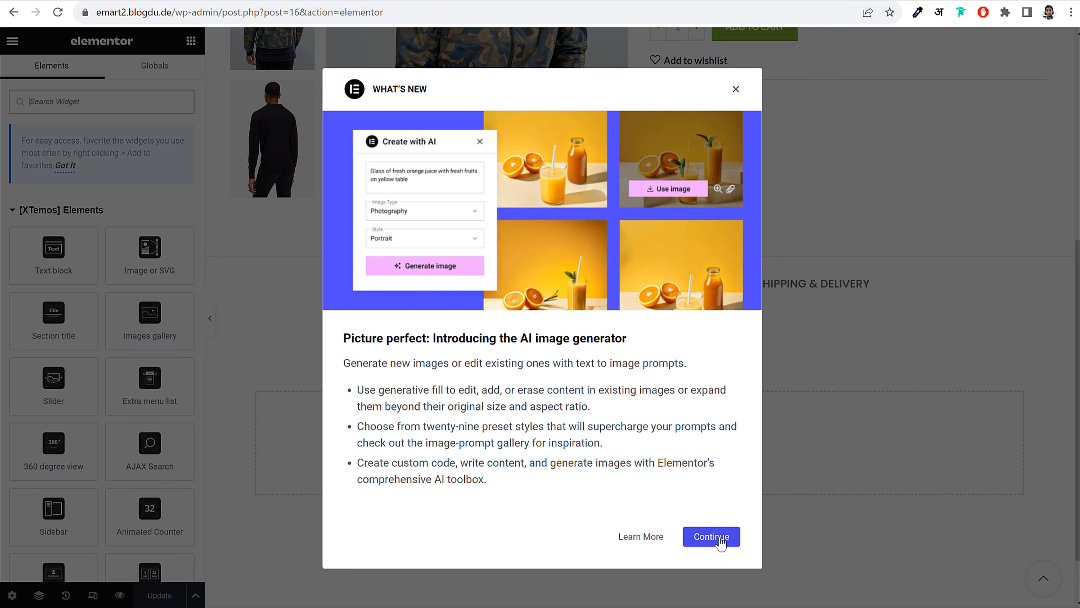
left_click(720, 543)
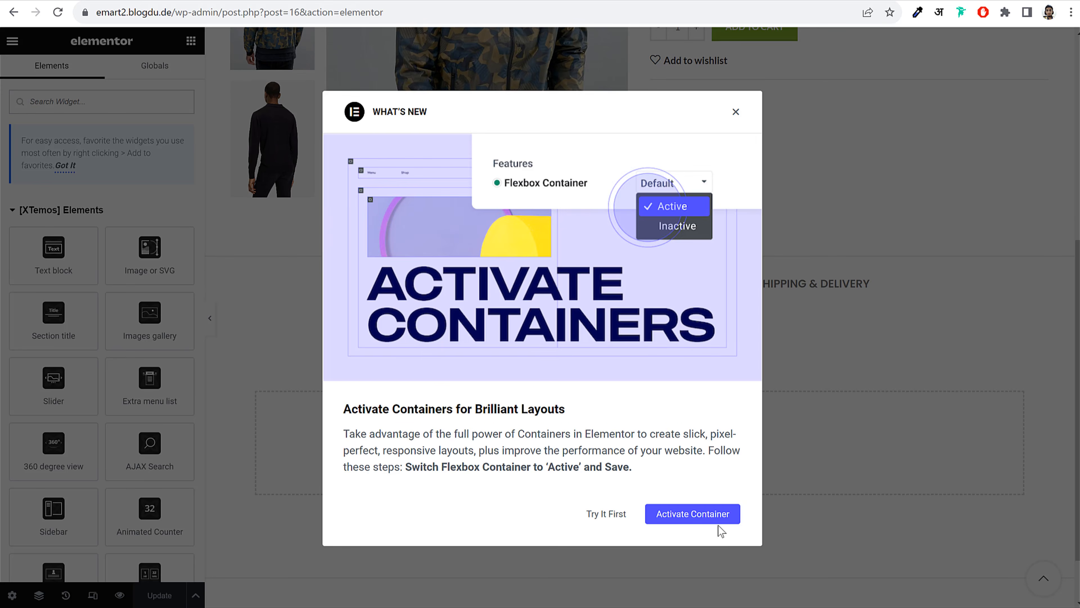
left_click(735, 113)
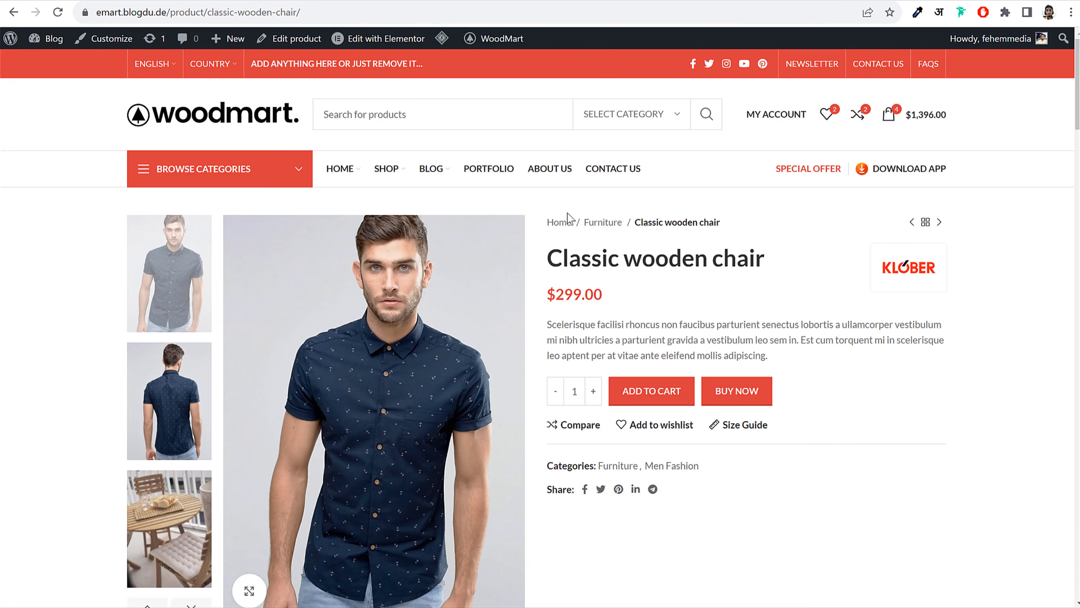
Open the Augue adipiscing euismod demo product and highlight its Description tab text
scroll(570, 217, "down", 6)
scroll(569, 217, "down", 6)
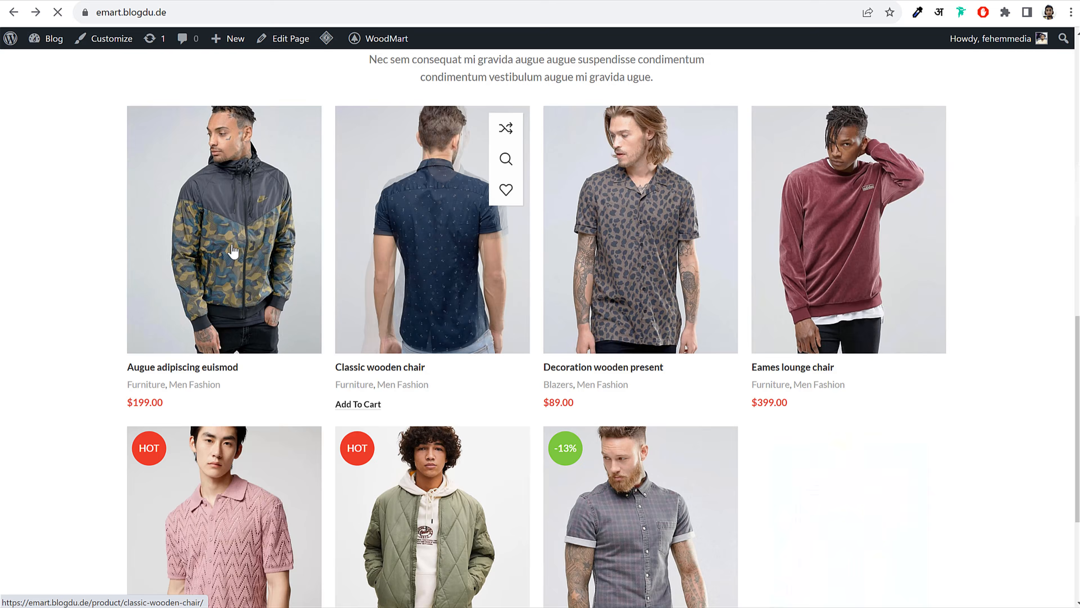
left_click(234, 248)
scroll(669, 263, "down", 9)
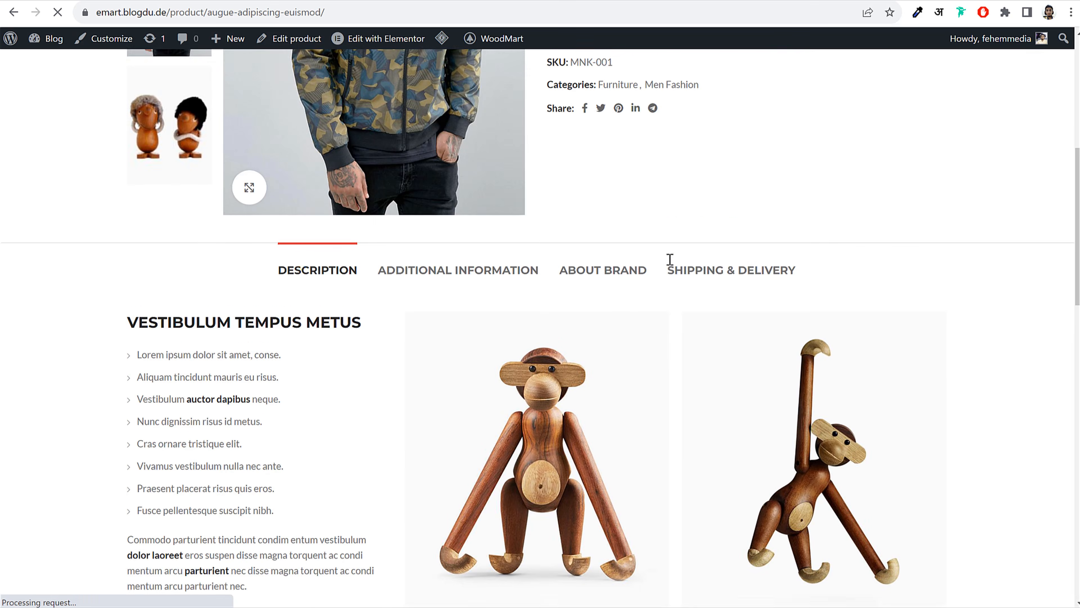
scroll(669, 263, "up", 2)
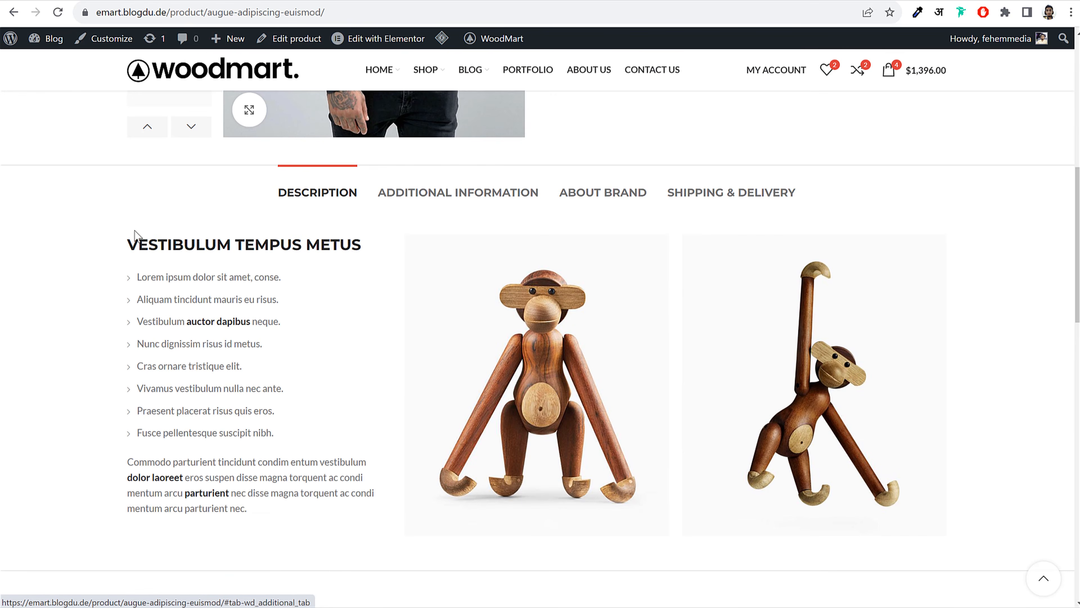
left_click_drag(135, 232, 273, 496)
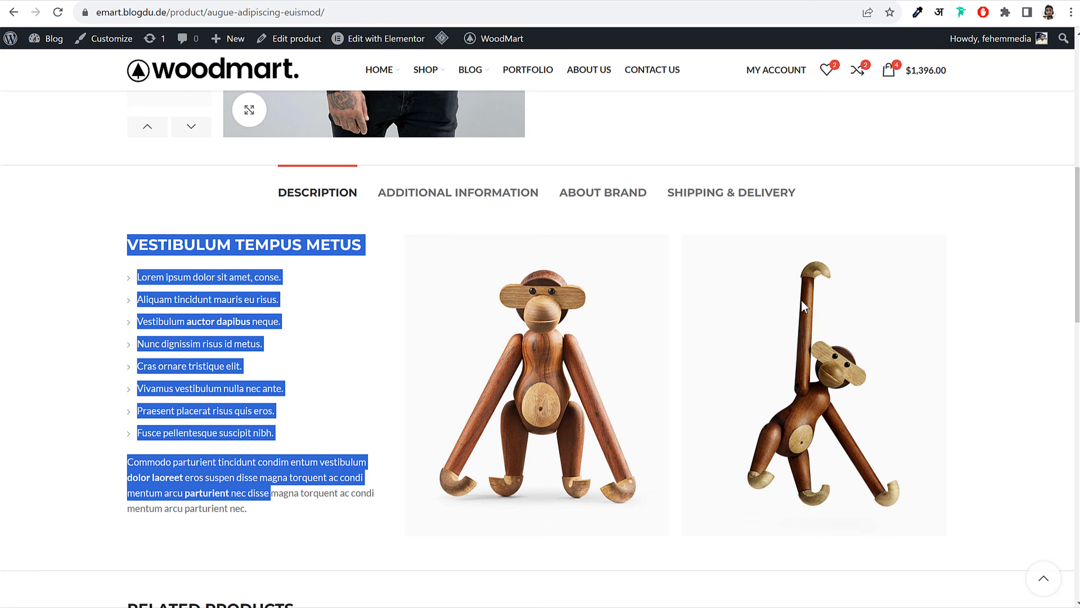
left_click(989, 250)
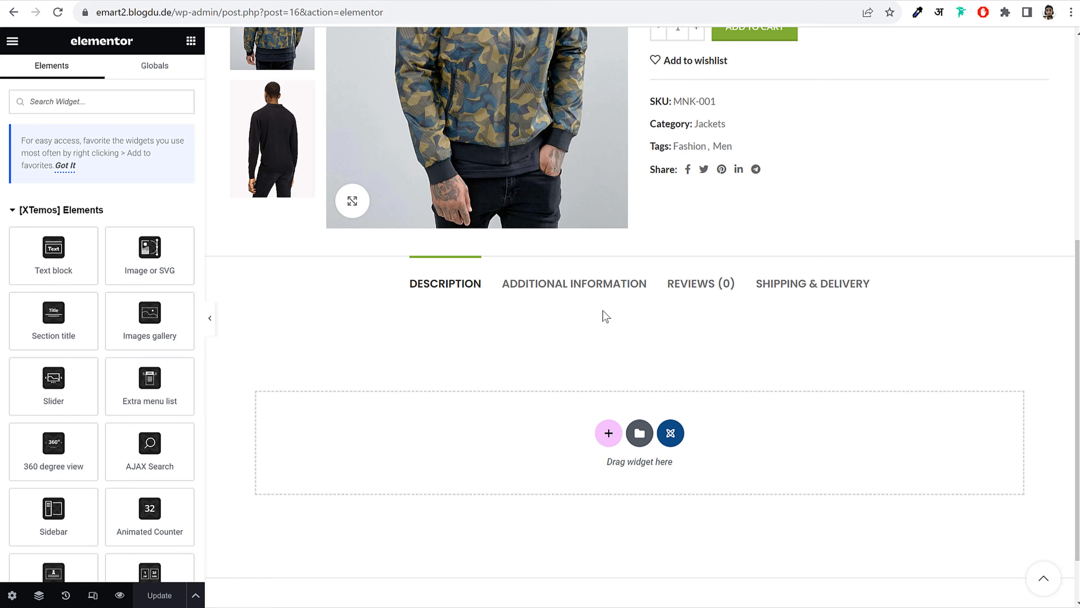
scroll(820, 416, "down", 2)
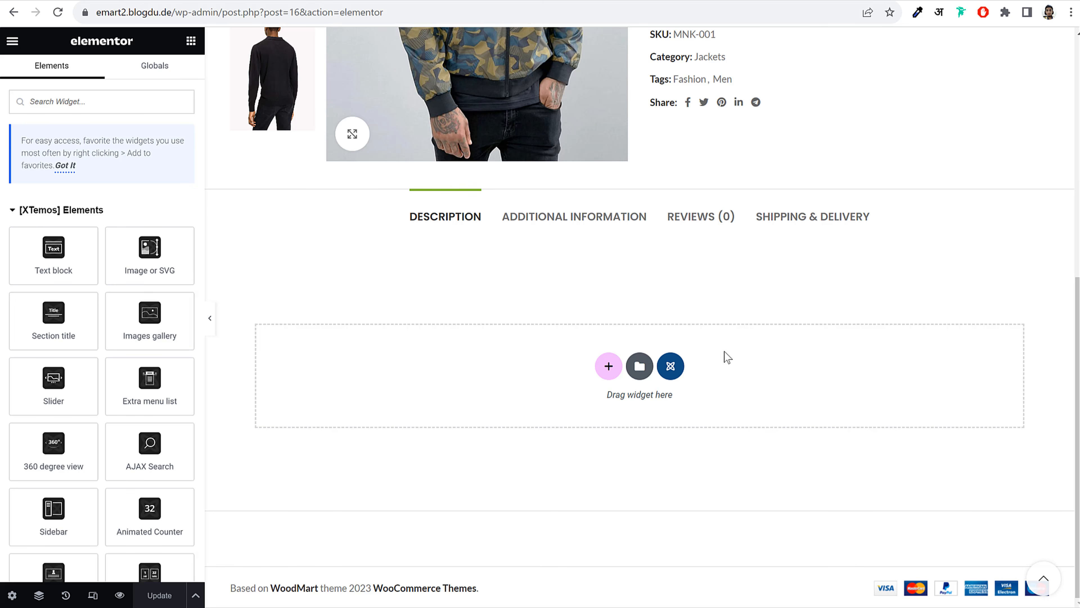
left_click_drag(408, 219, 474, 218)
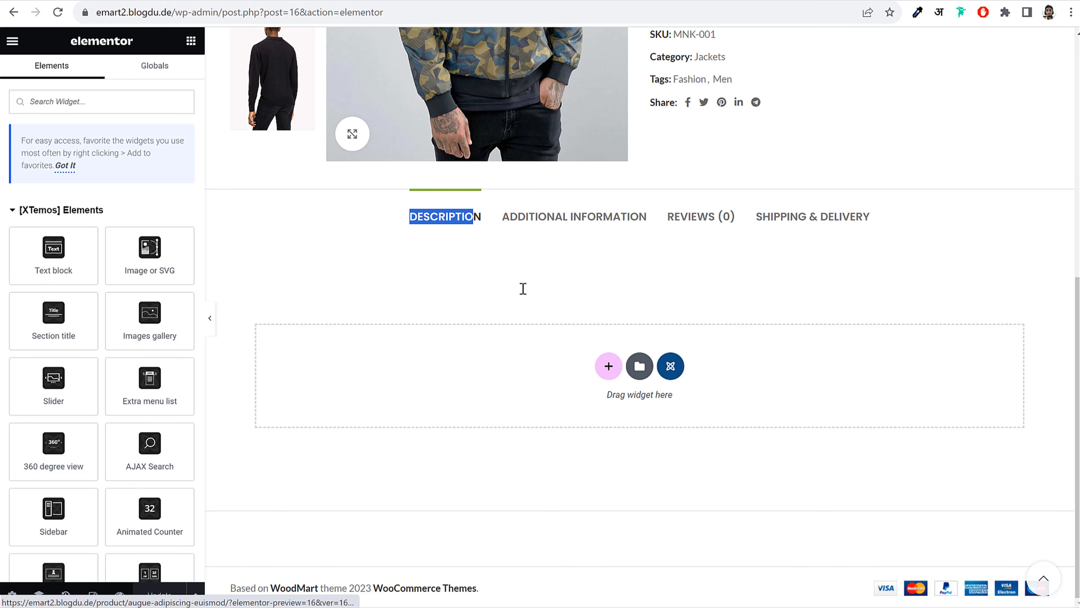
left_click(709, 332)
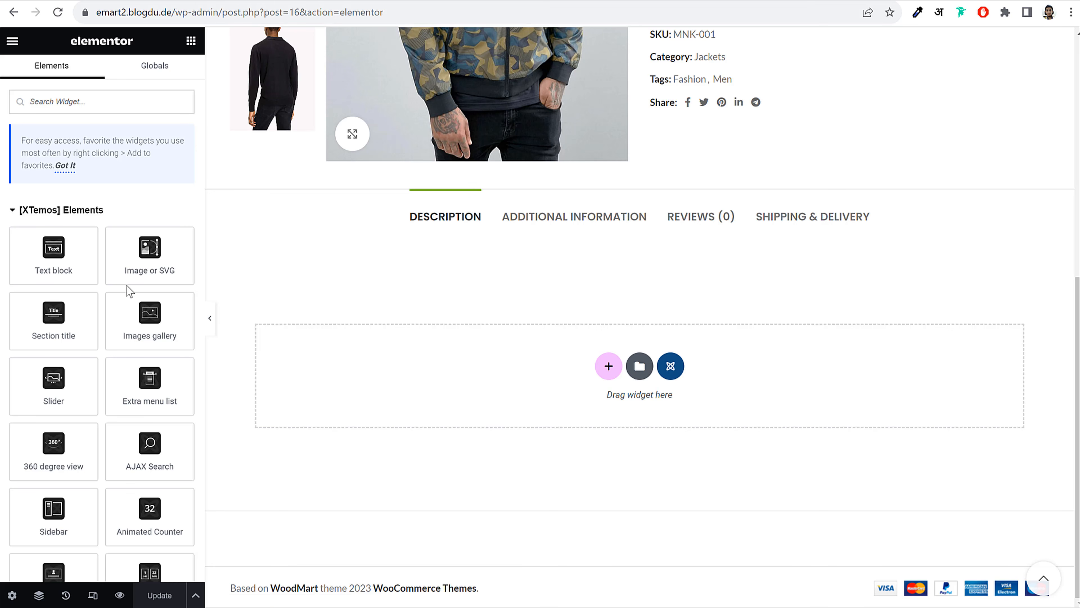
scroll(115, 321, "down", 20)
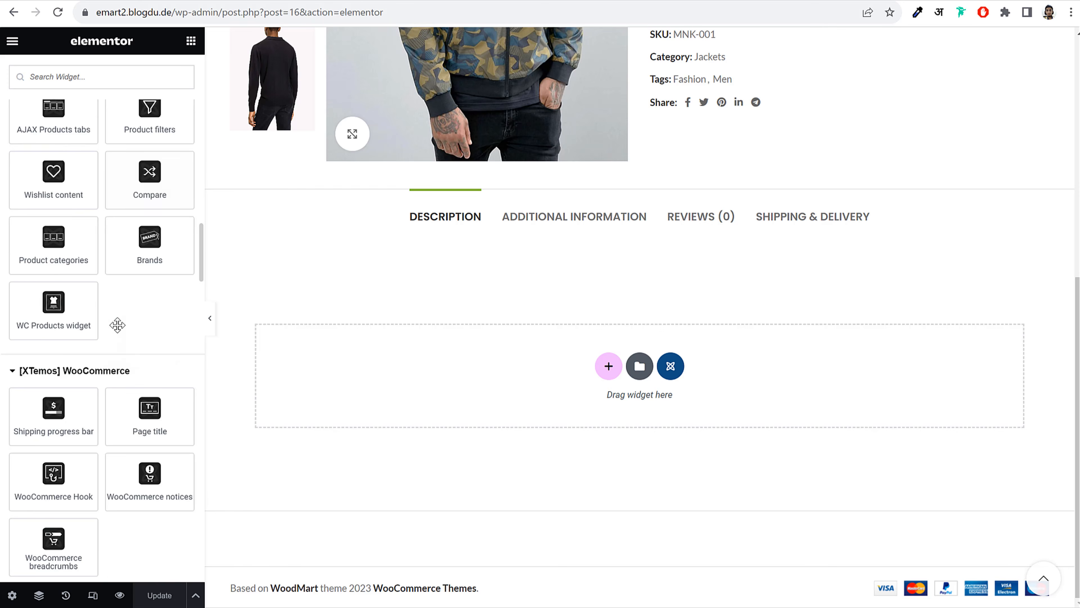
scroll(117, 325, "down", 15)
scroll(119, 332, "up", 20)
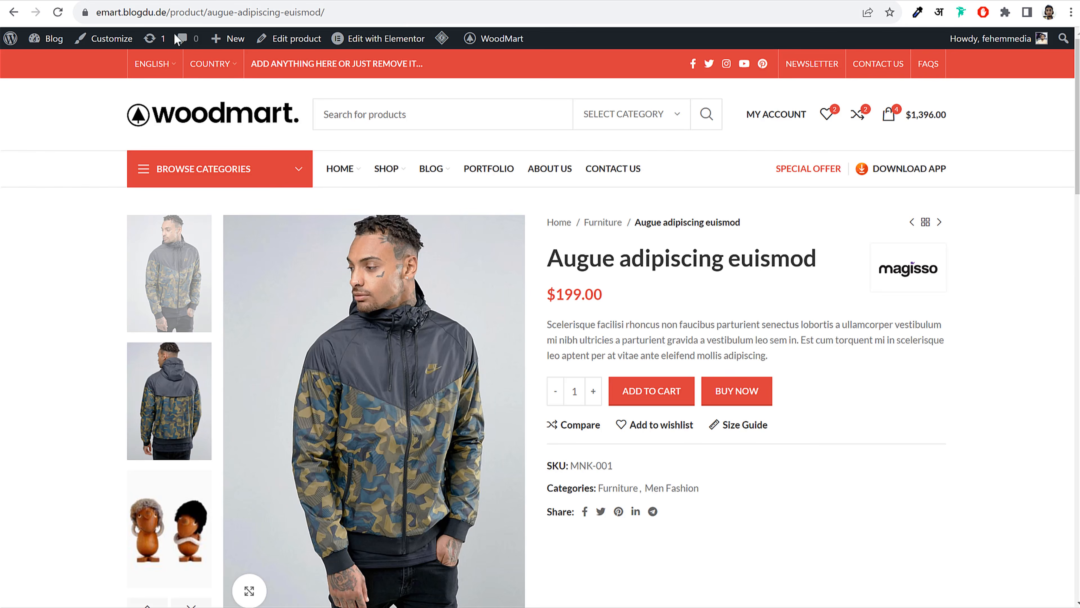
Scroll the WoodMart home page, sliding the banner row and advancing the featured products carousel
left_click(251, 126)
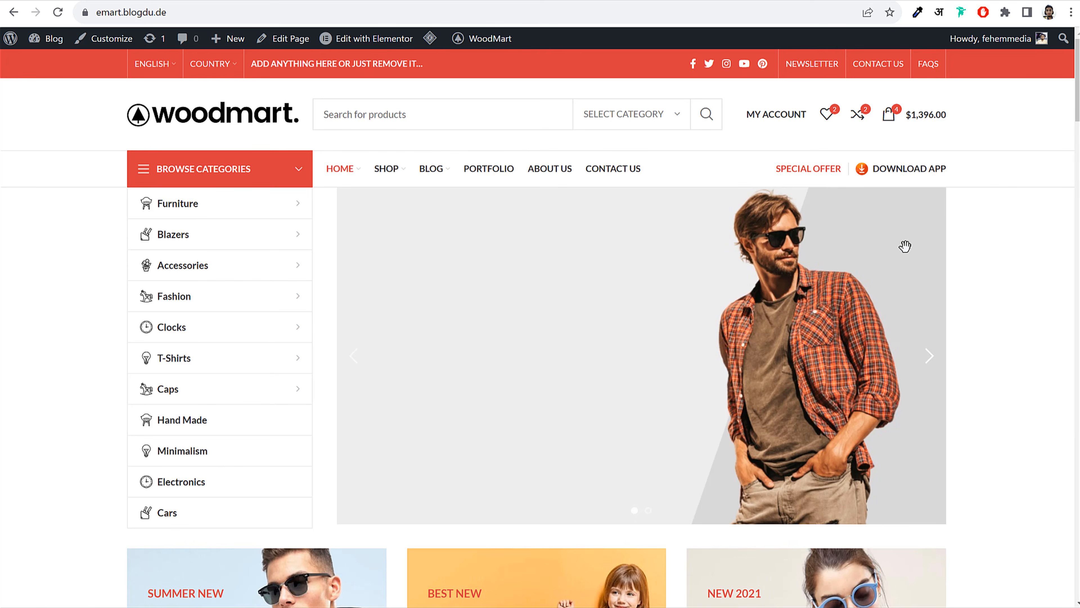
scroll(904, 244, "down", 6)
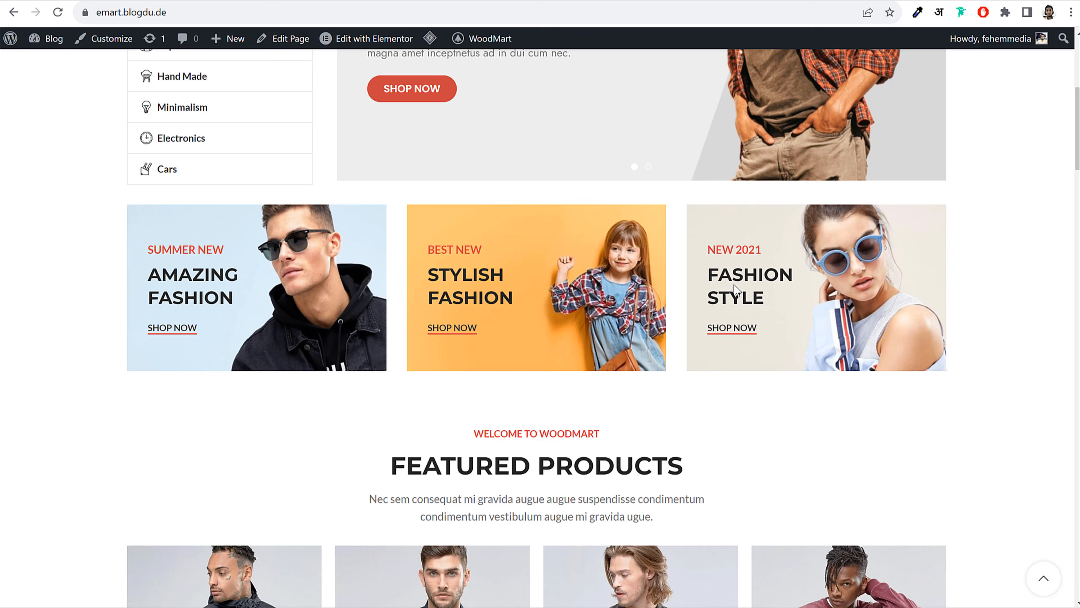
left_click_drag(833, 299, 741, 299)
scroll(741, 299, "down", 8)
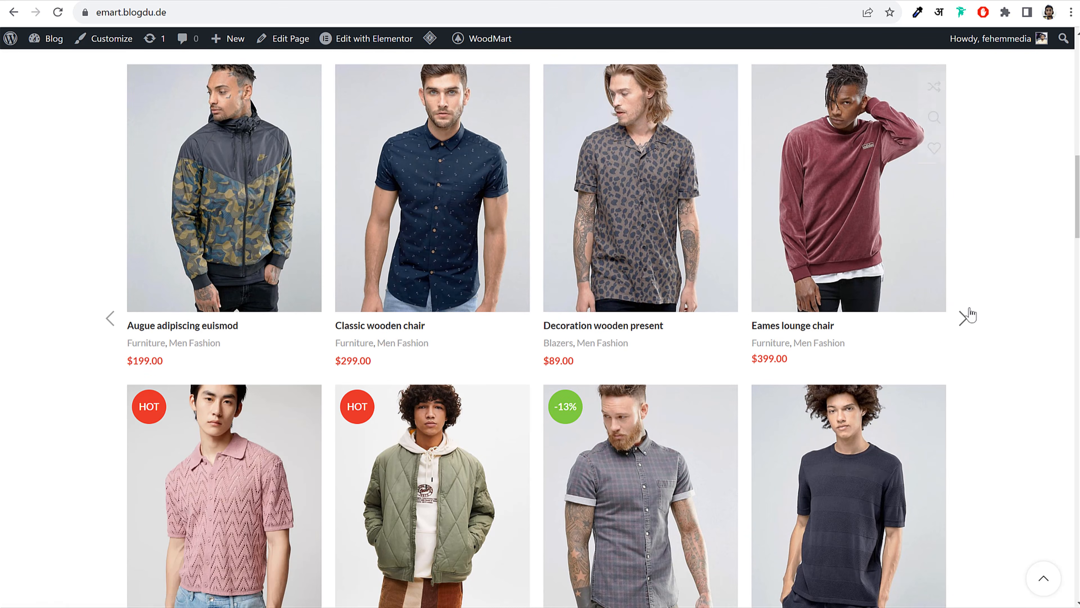
left_click(963, 317)
scroll(949, 375, "down", 6)
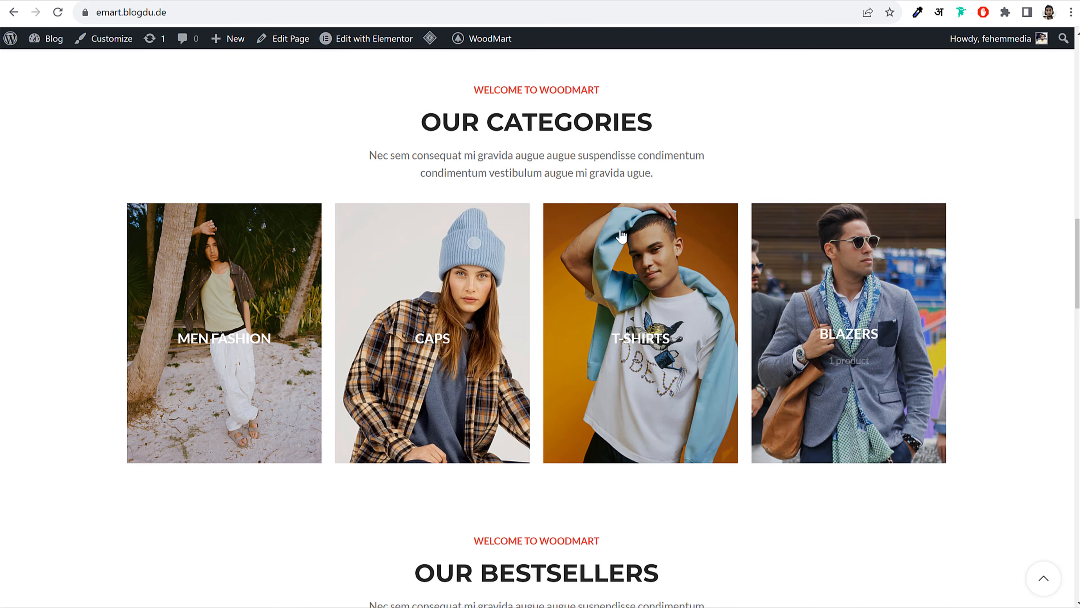
scroll(628, 300, "down", 7)
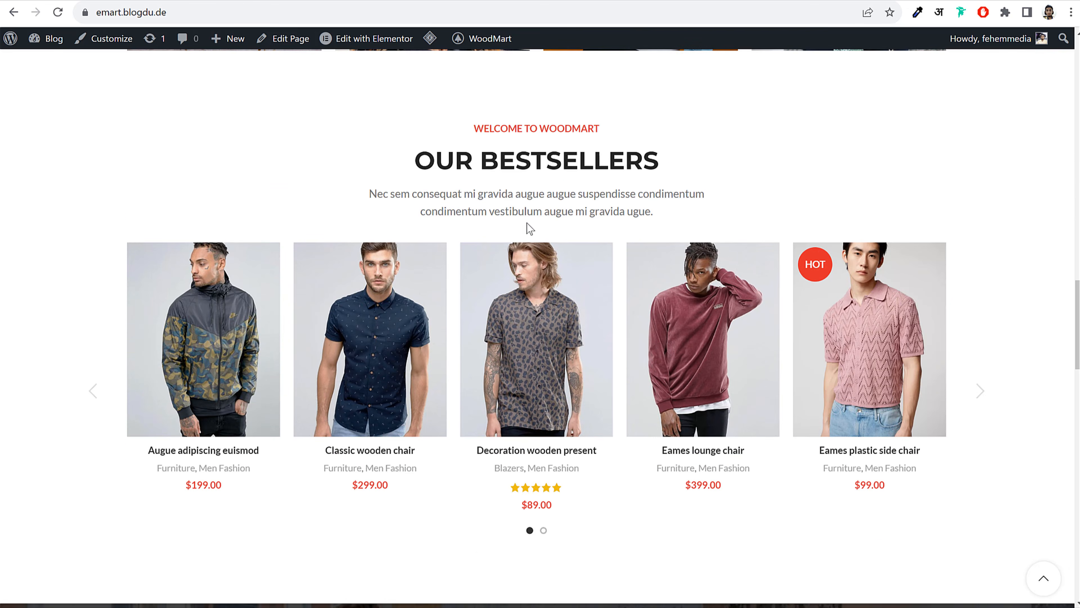
scroll(853, 340, "down", 12)
scroll(841, 332, "down", 10)
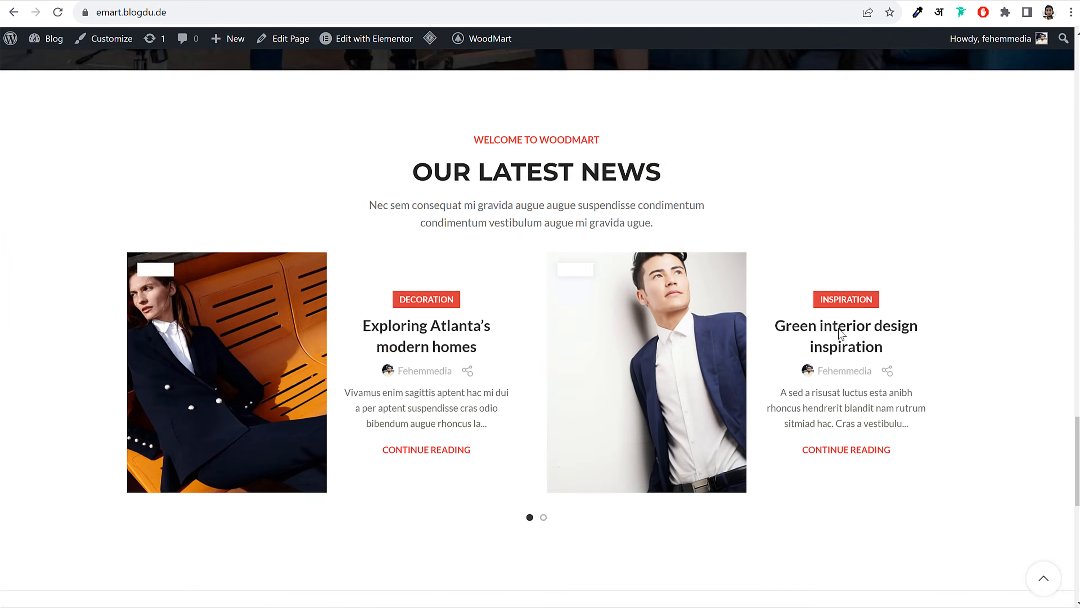
scroll(825, 337, "up", 20)
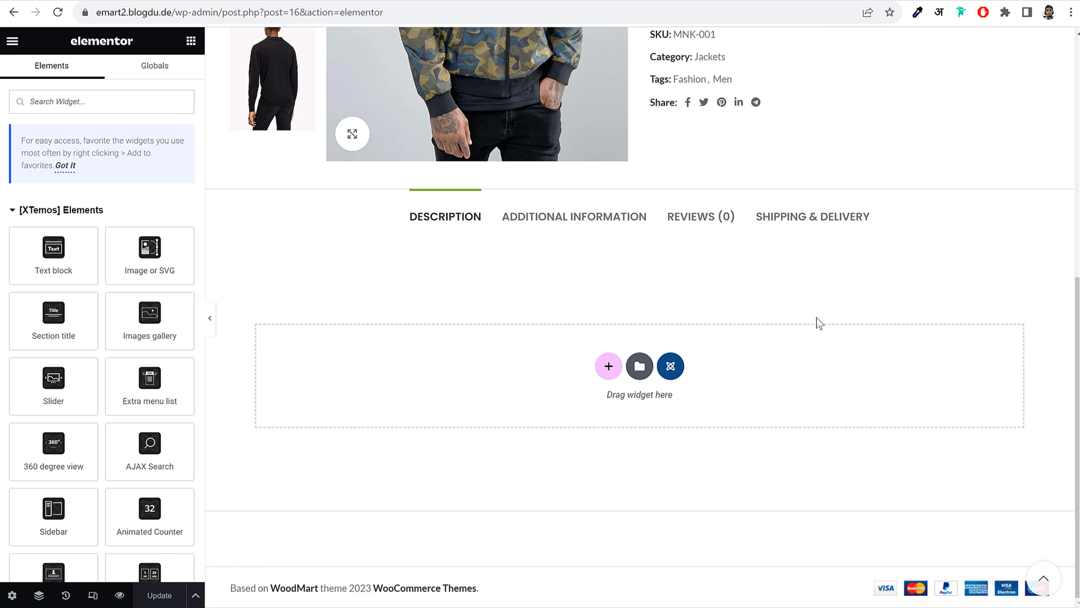
Add a section with the four-column structure in the empty drop zone
left_click(609, 367)
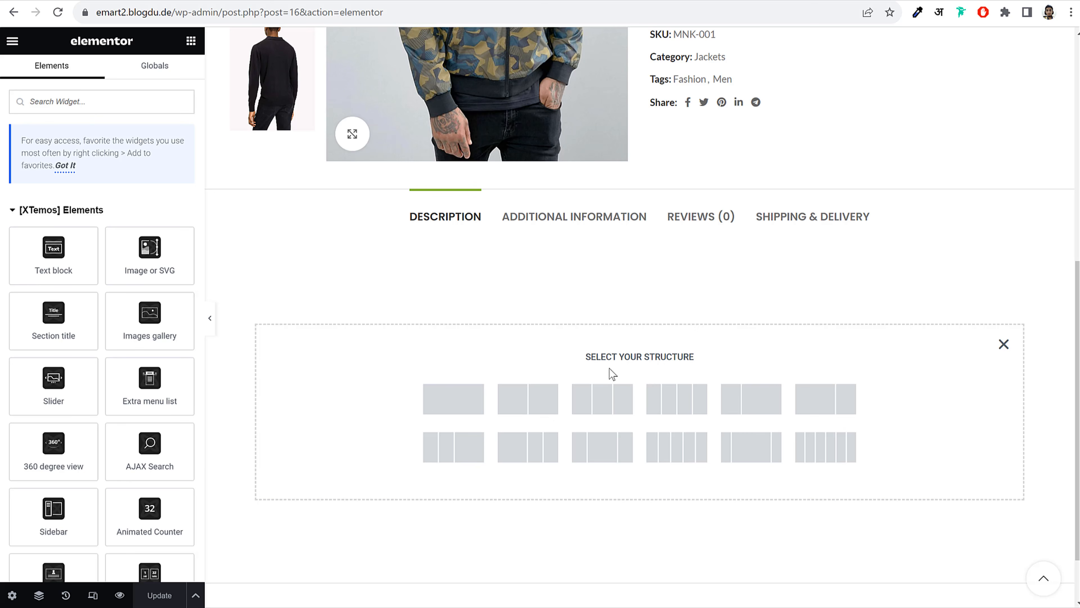
scroll(572, 434, "up", 2)
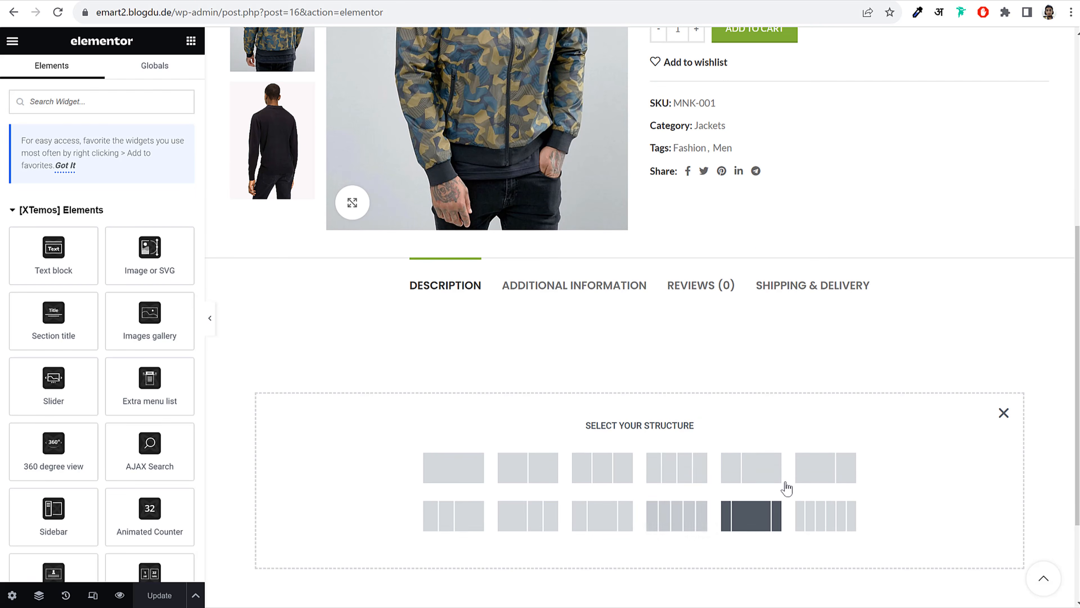
left_click(677, 471)
scroll(731, 425, "down", 2)
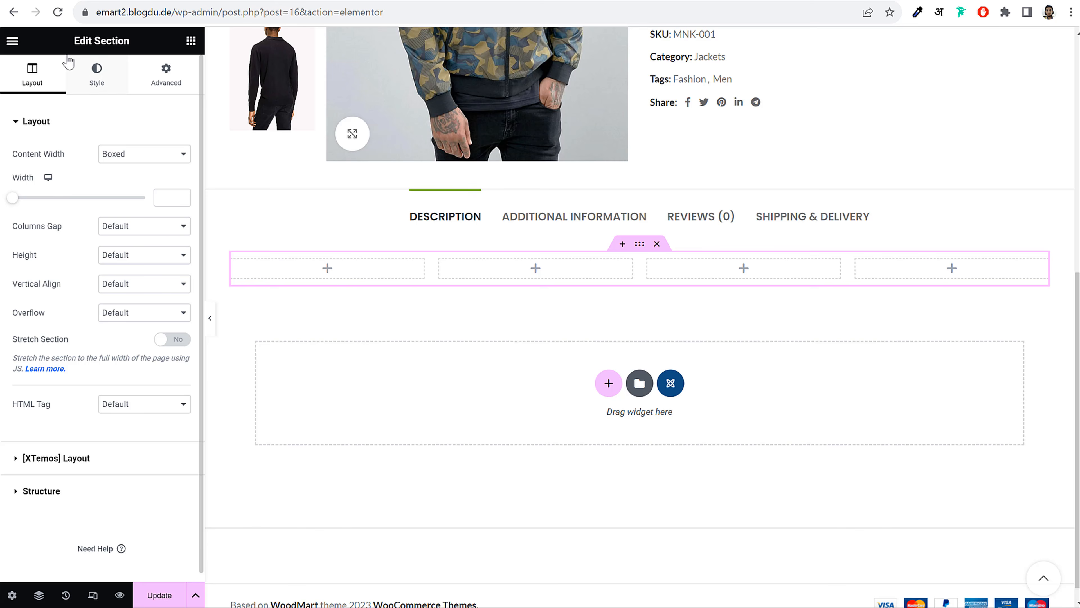
Drag the Image widget from the widget list into the section's first column
left_click_drag(73, 41, 135, 45)
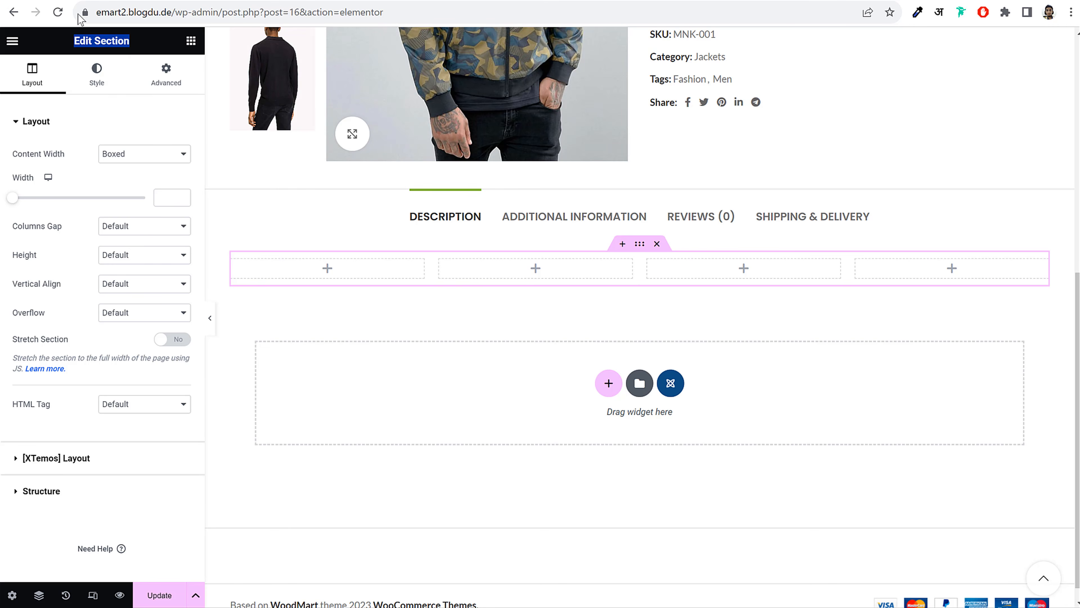
scroll(448, 344, "up", 2)
scroll(941, 438, "down", 2)
left_click(191, 41)
scroll(118, 335, "down", 10)
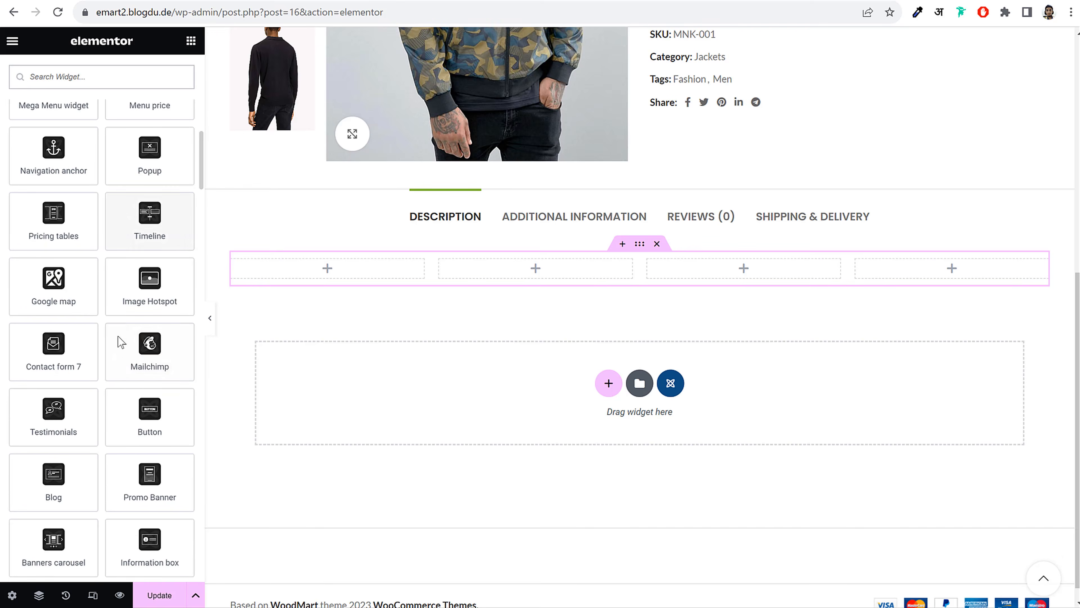
scroll(118, 336, "up", 10)
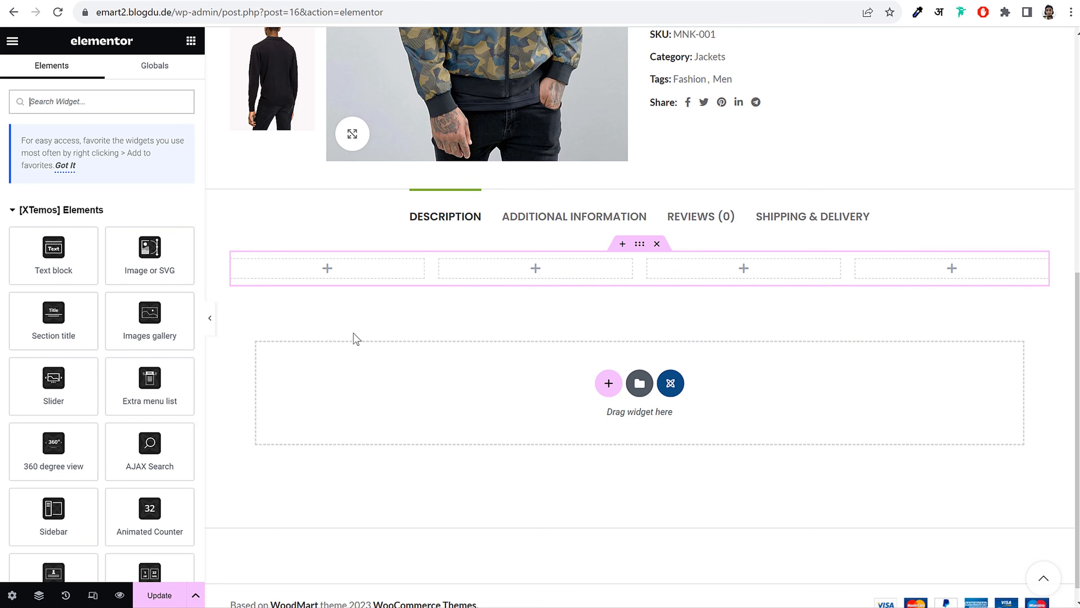
scroll(147, 353, "down", 8)
scroll(147, 348, "up", 8)
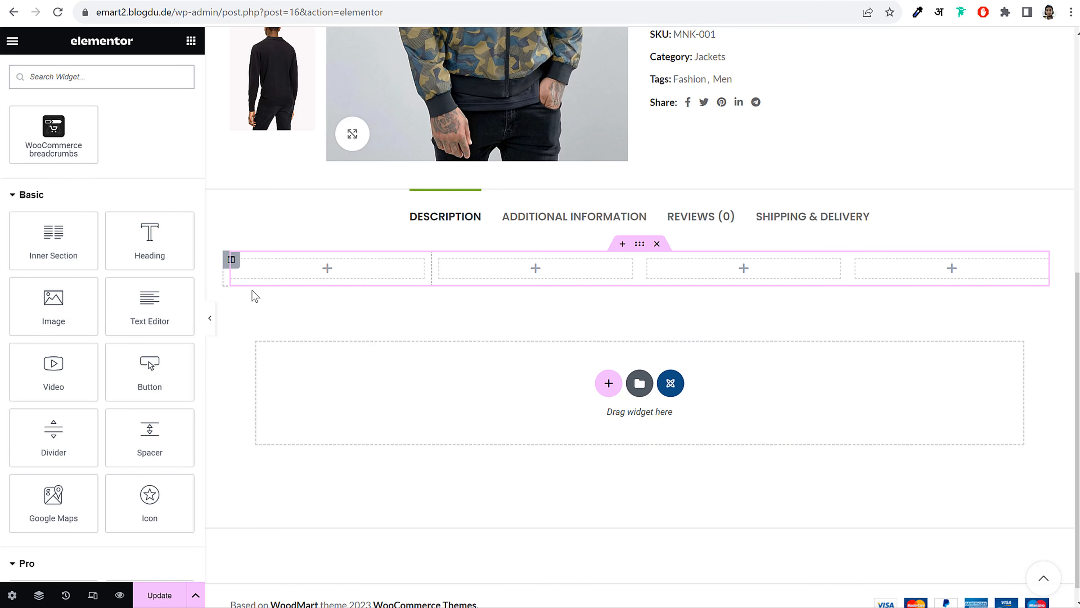
left_click_drag(56, 315, 330, 278)
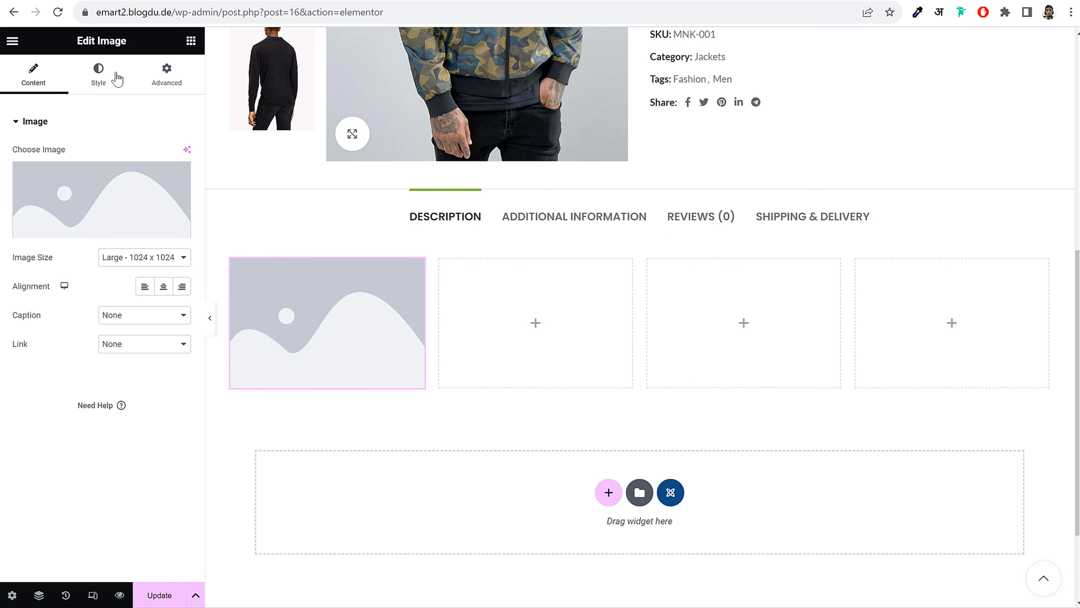
Replace the Image widget's picture with the hooded jacket photo 1_2.jpg
left_click_drag(71, 42, 140, 45)
left_click(141, 46)
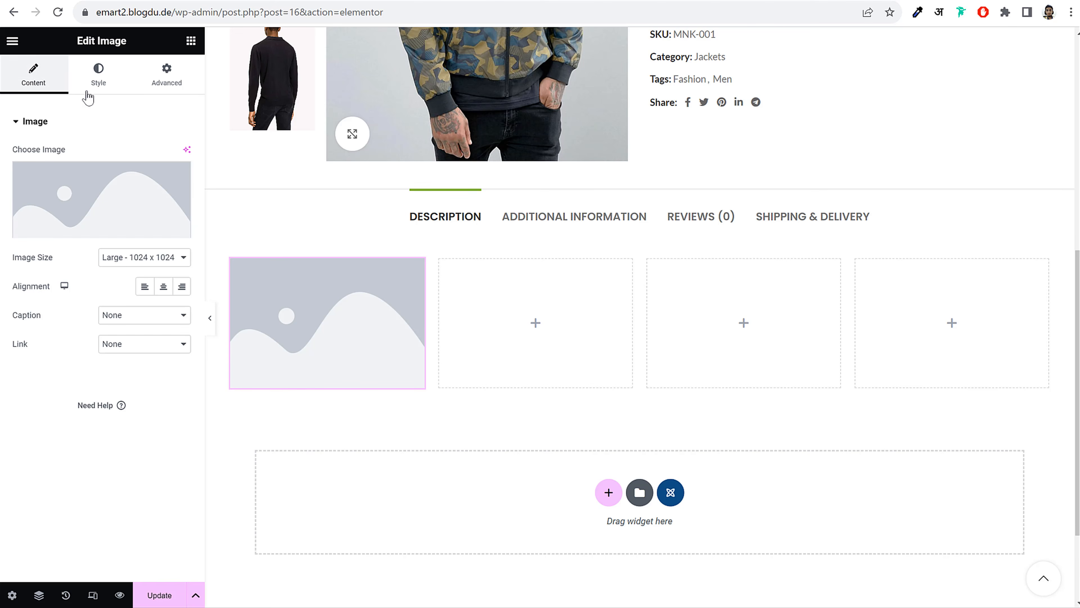
left_click(97, 89)
left_click(168, 79)
left_click(35, 78)
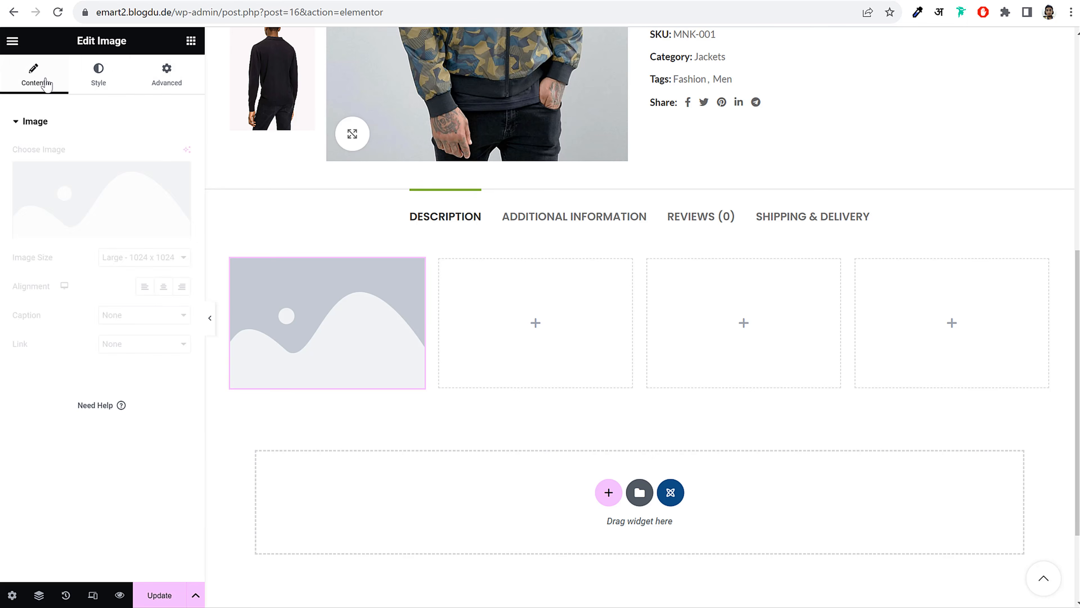
left_click(85, 193)
left_click(217, 194)
left_click(311, 209)
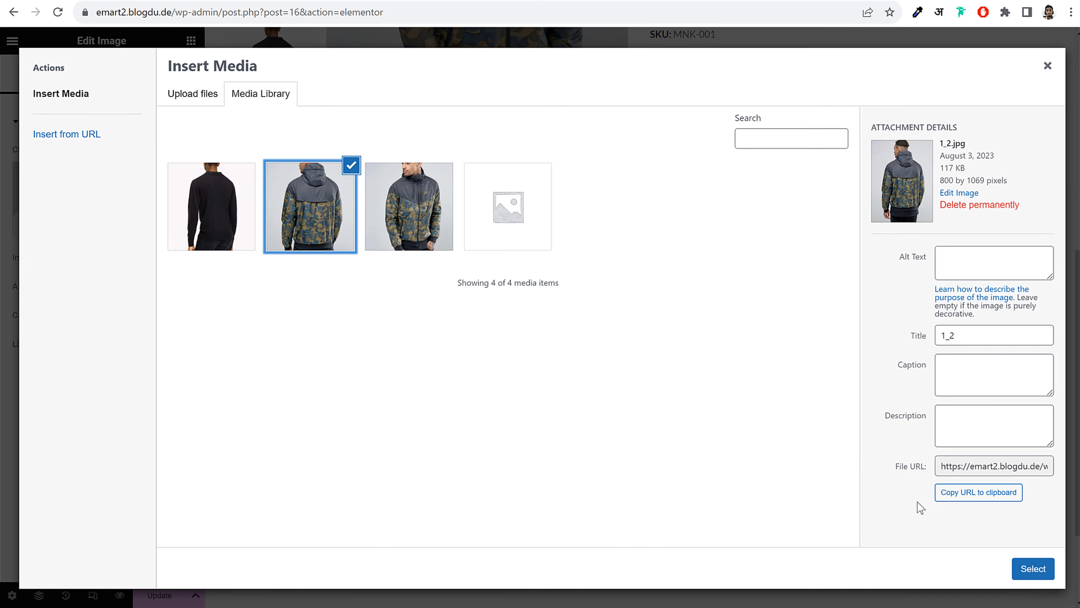
left_click(1042, 569)
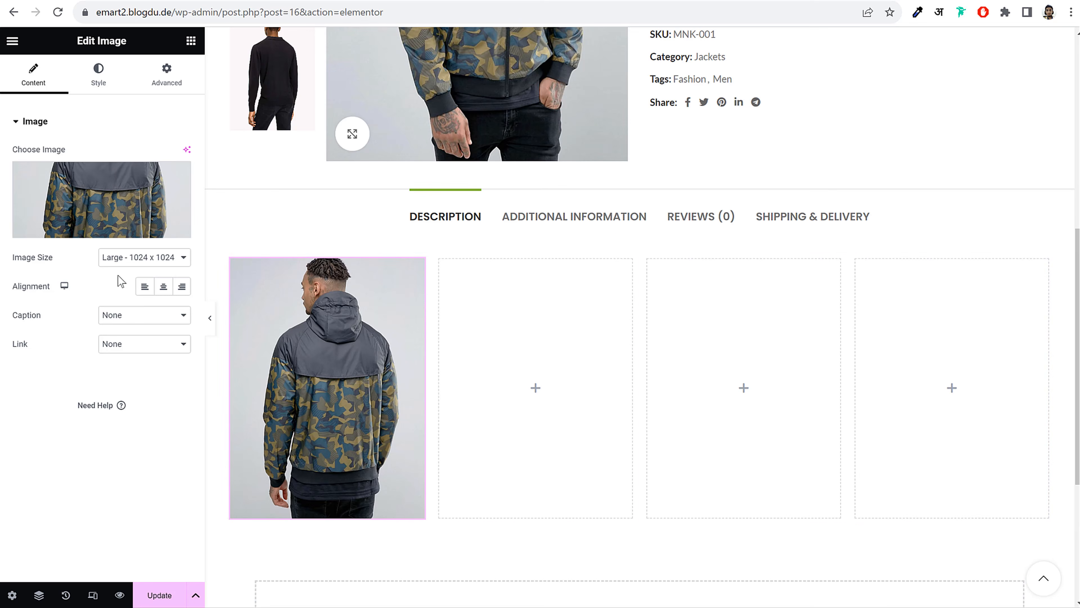
Style the image at 29% width, 68 px height and 0.33 opacity
left_click(101, 85)
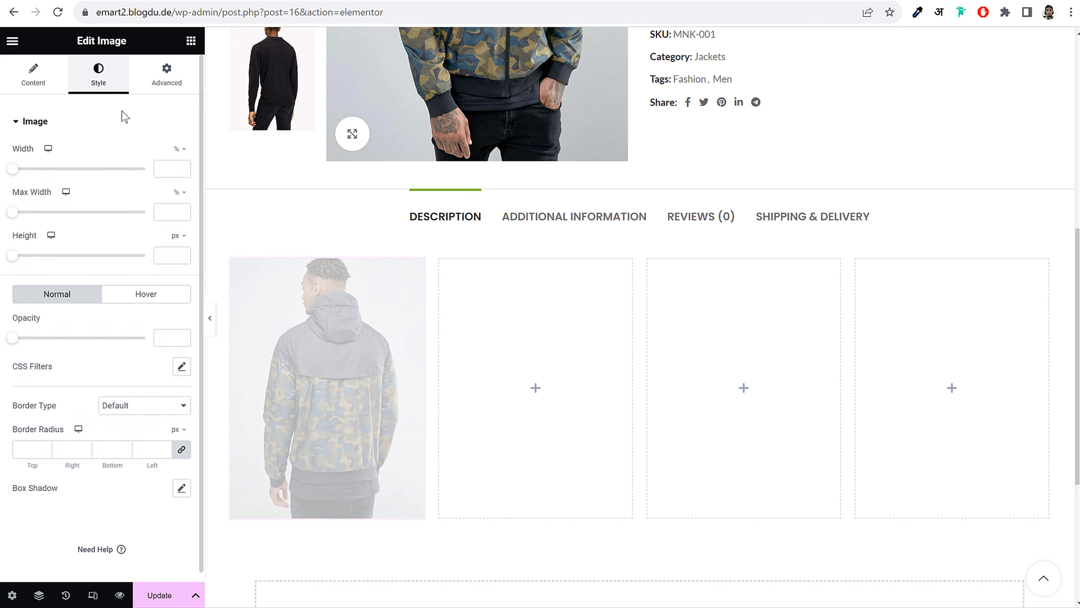
left_click_drag(8, 174, 50, 169)
left_click_drag(18, 260, 40, 265)
left_click_drag(16, 373, 47, 379)
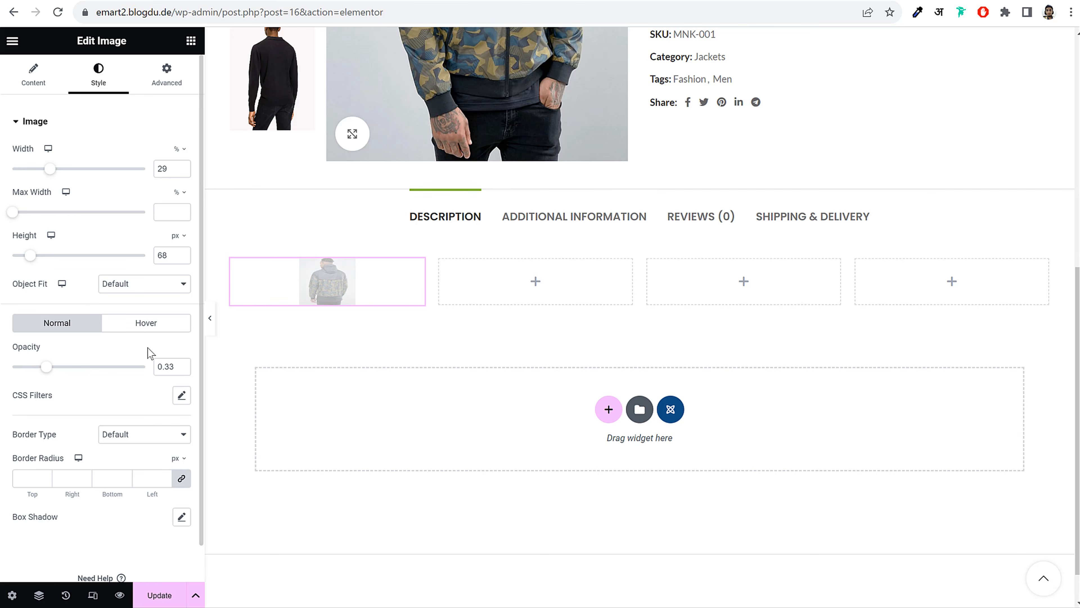
left_click(174, 78)
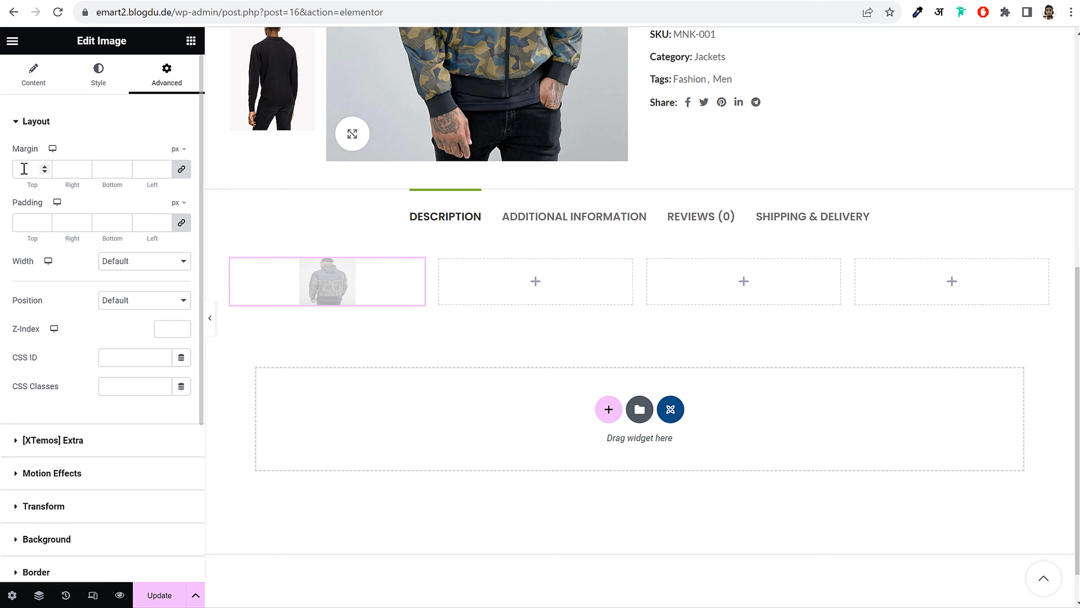
scroll(94, 515, "down", 5)
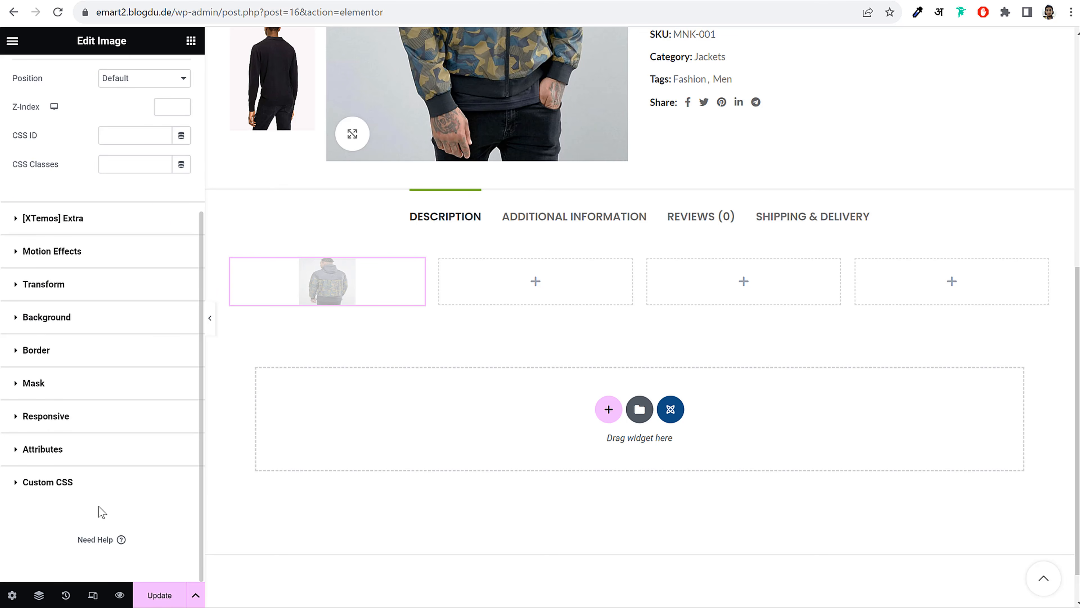
scroll(99, 509, "up", 5)
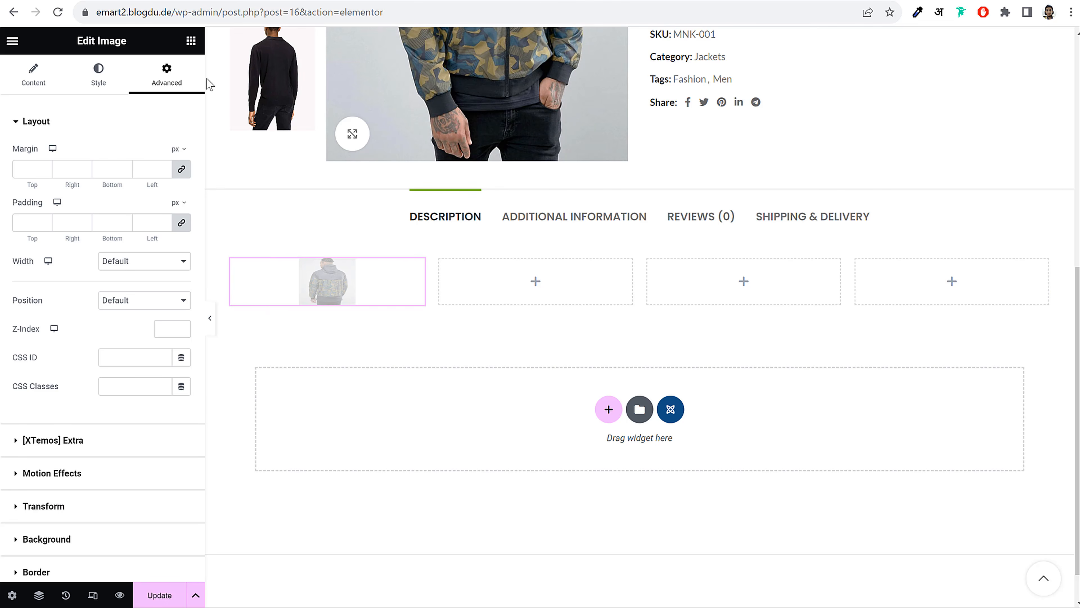
Add an Icon widget to the second column and swap its star for the Ticket icon
left_click(191, 42)
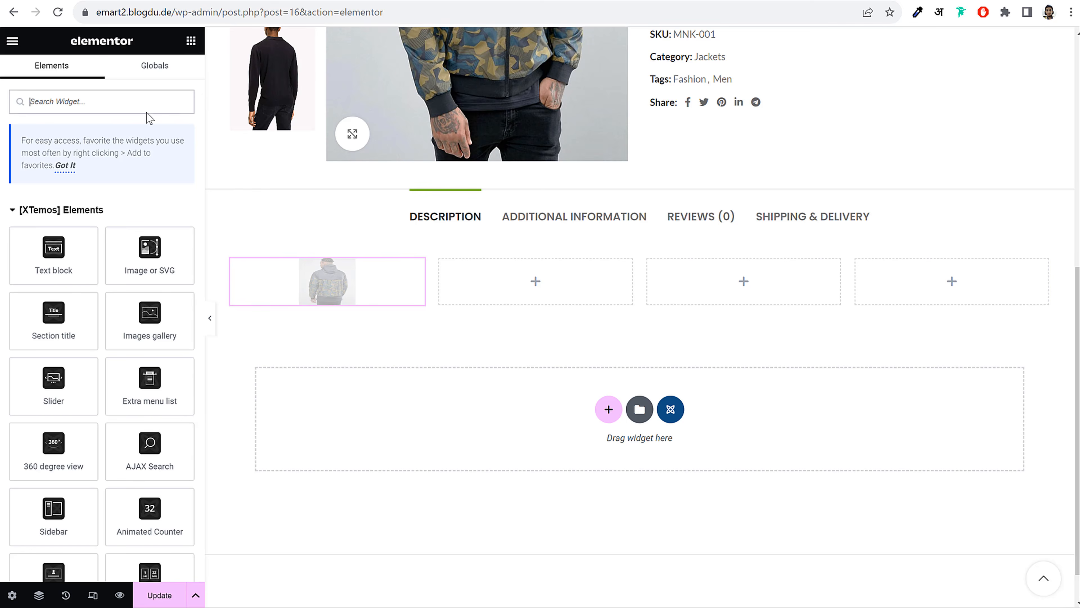
scroll(100, 459, "down", 15)
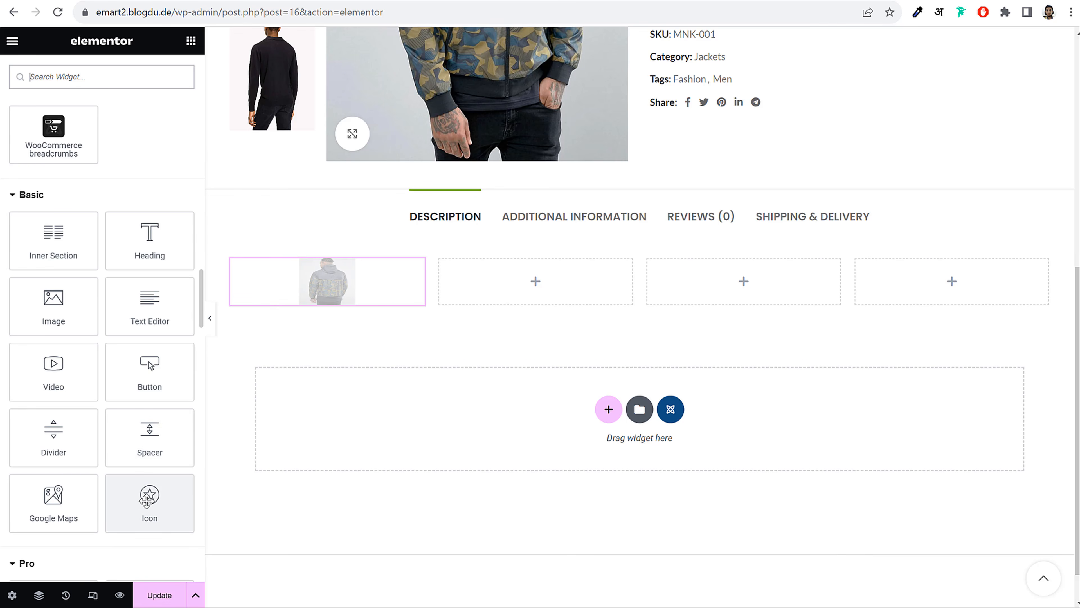
left_click_drag(137, 505, 518, 287)
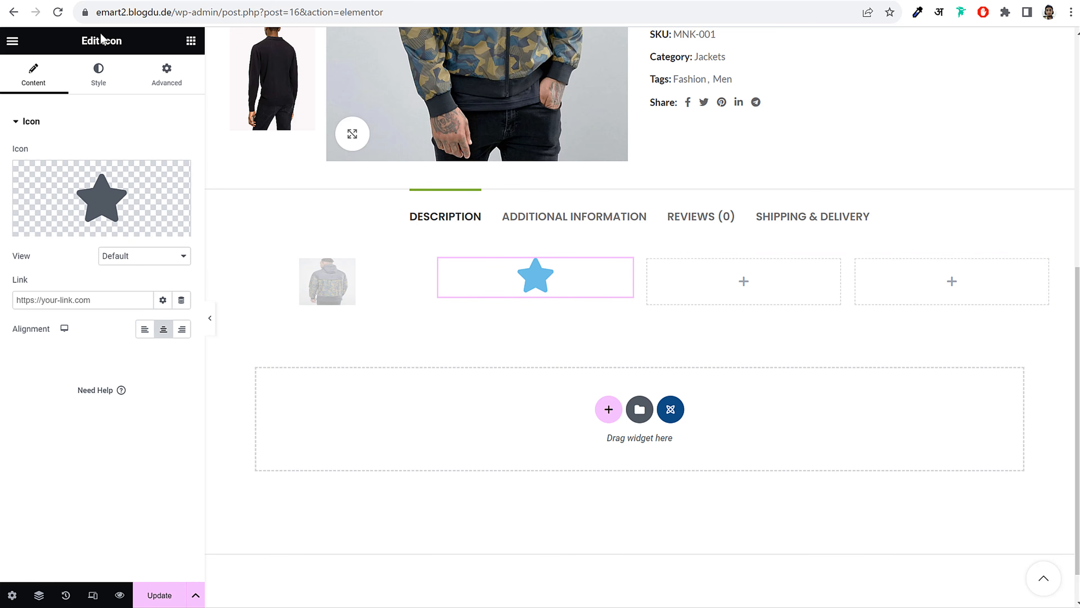
triple_click(89, 37)
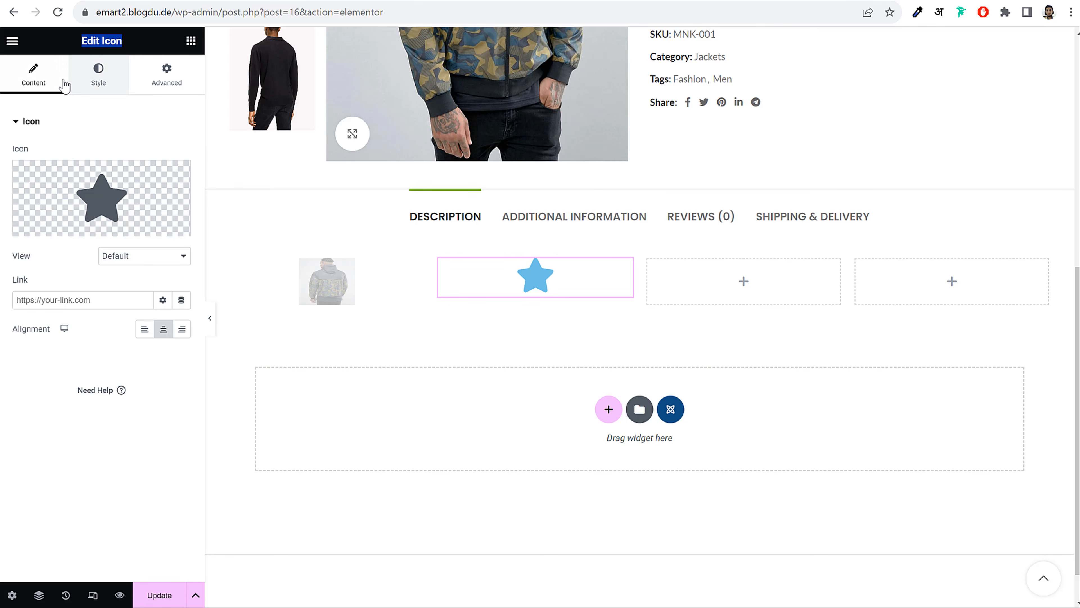
left_click(121, 86)
left_click(167, 75)
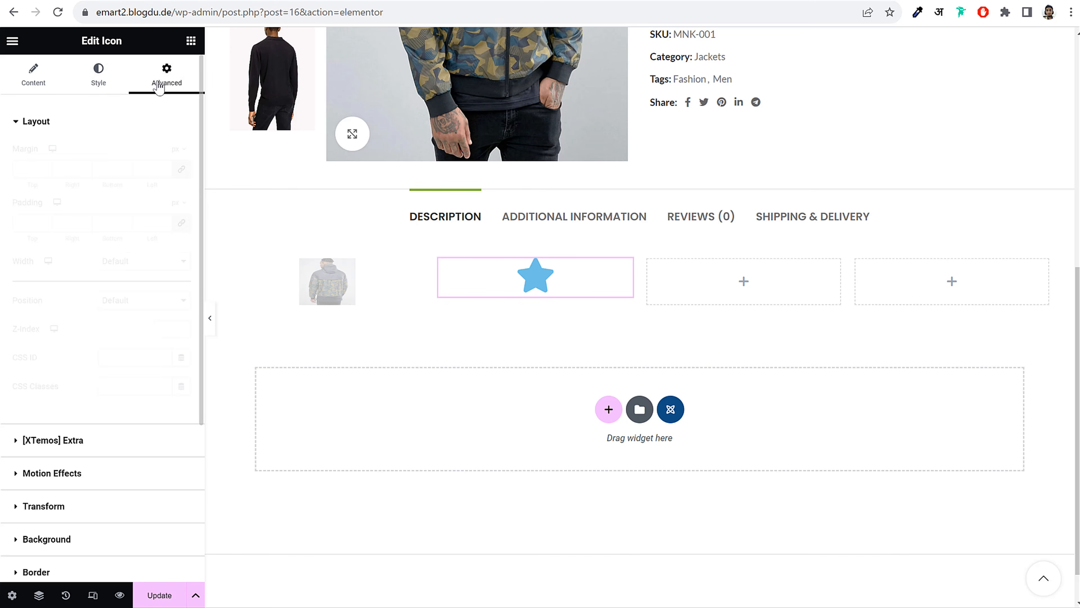
left_click(33, 75)
left_click(99, 186)
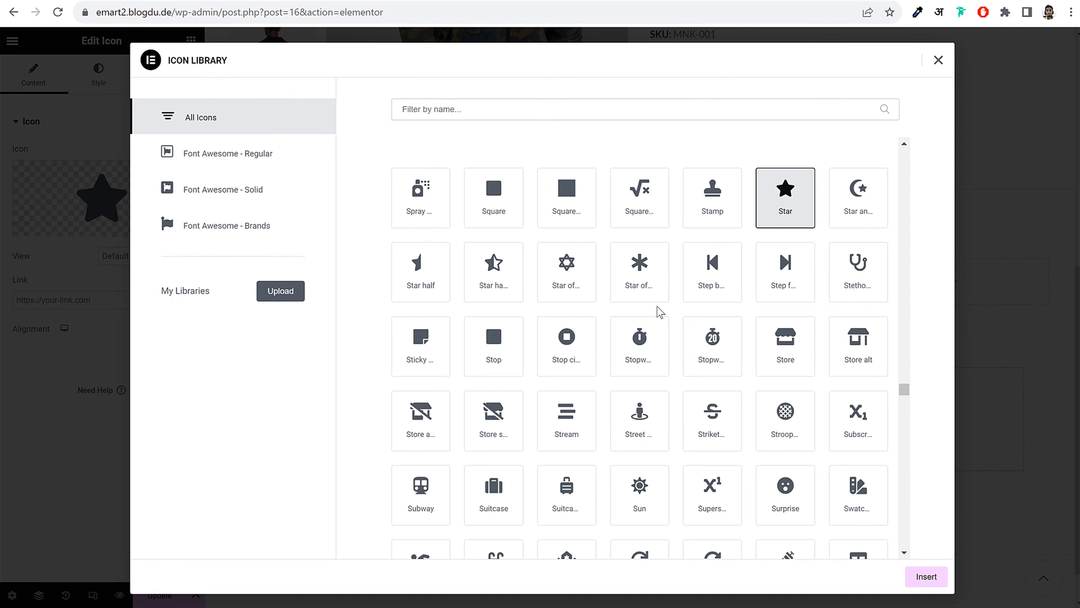
scroll(703, 395, "down", 15)
left_click(646, 264)
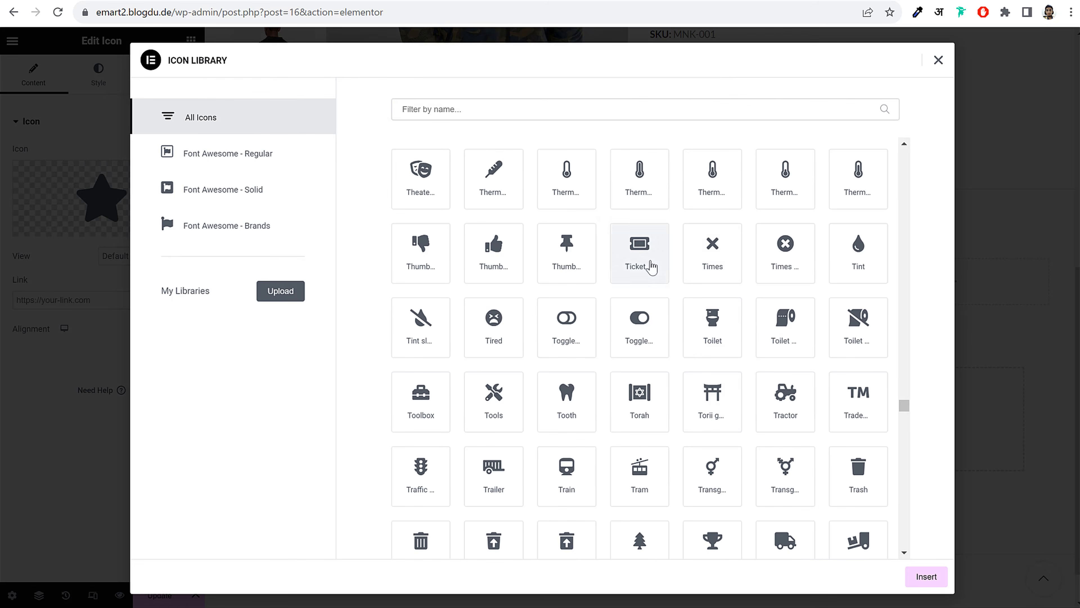
left_click(927, 577)
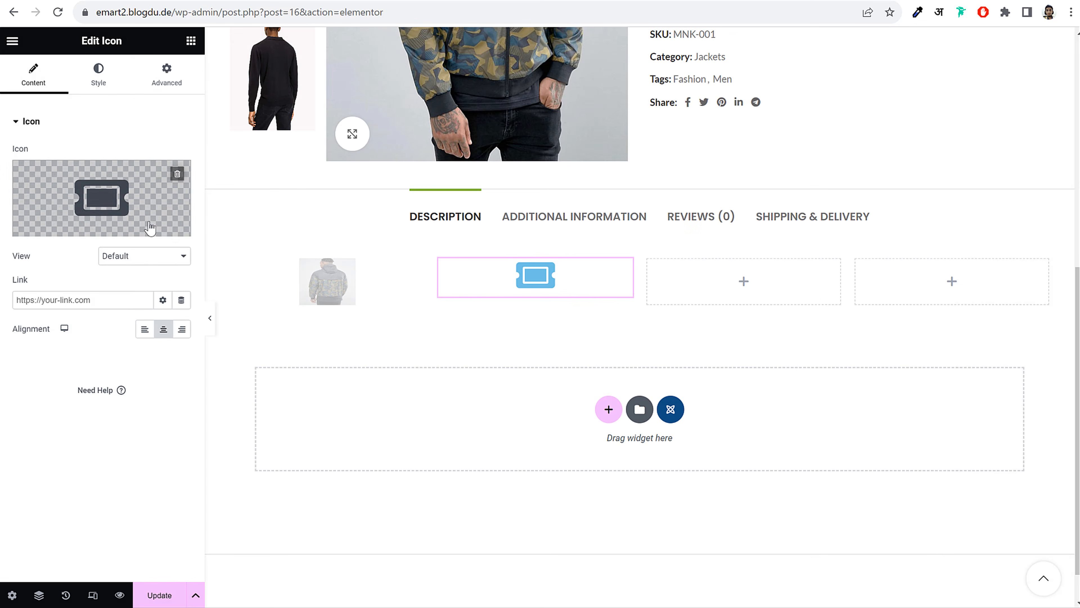
Color the ticket icon pink #E46EAA, size it to 94 px and rotate it 132°
left_click(106, 86)
left_click(182, 182)
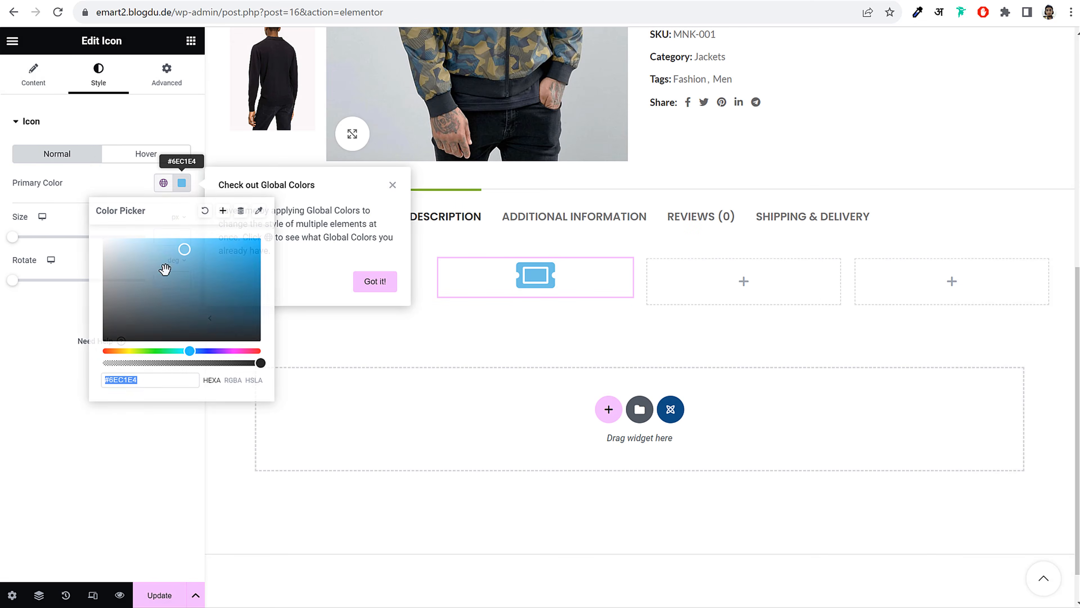
left_click_drag(189, 351, 247, 351)
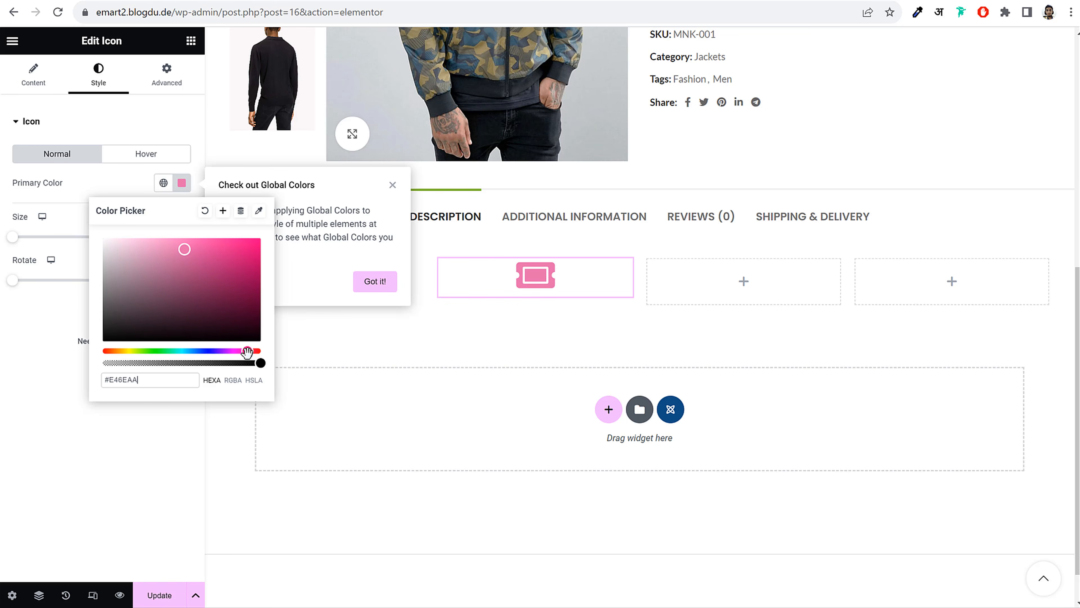
left_click(55, 459)
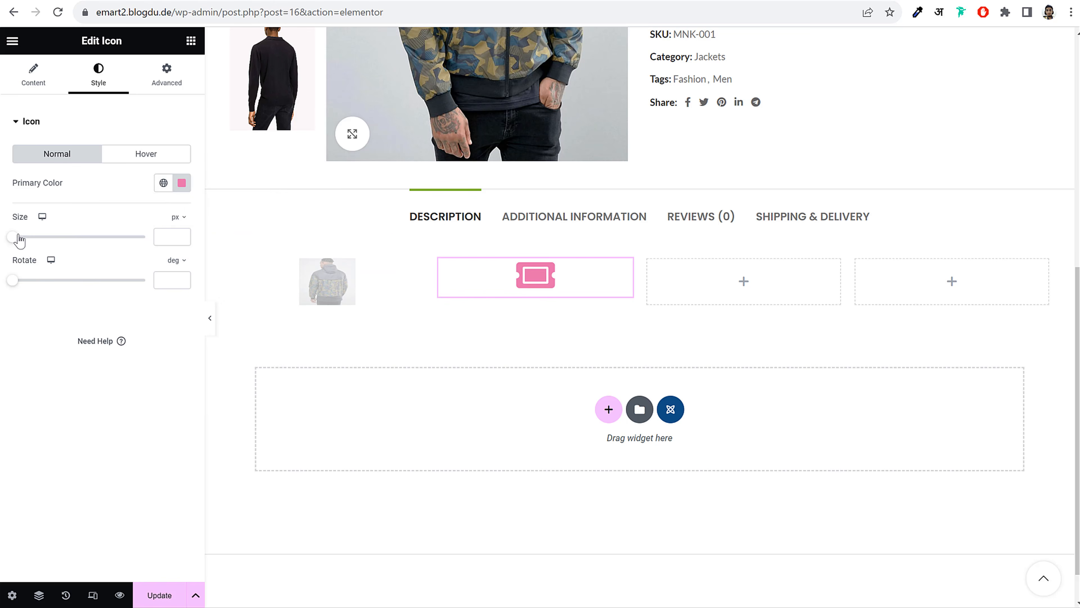
left_click_drag(14, 236, 56, 244)
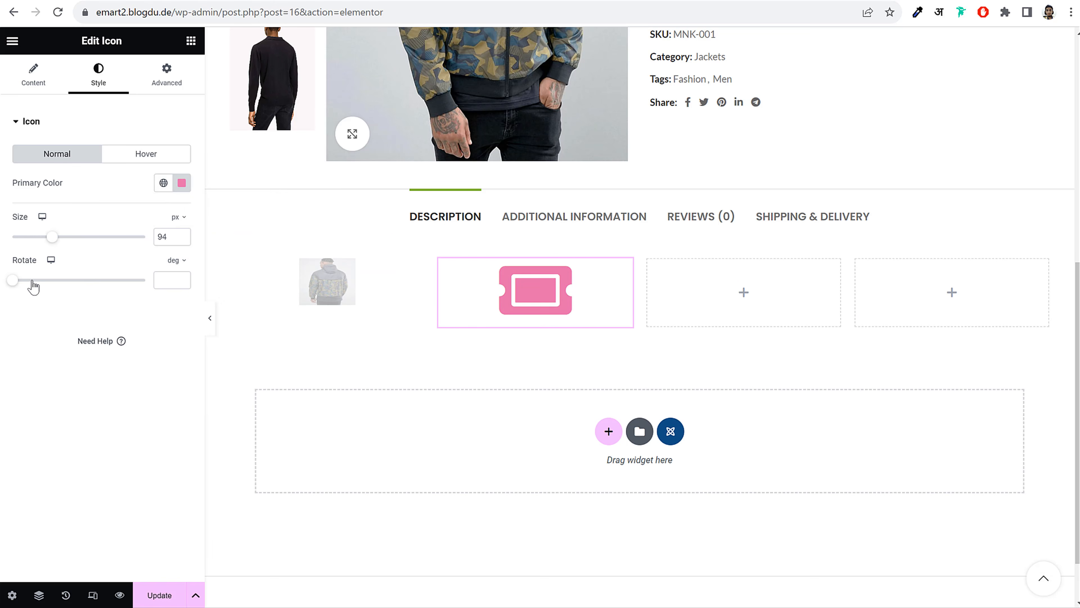
left_click_drag(33, 281, 62, 280)
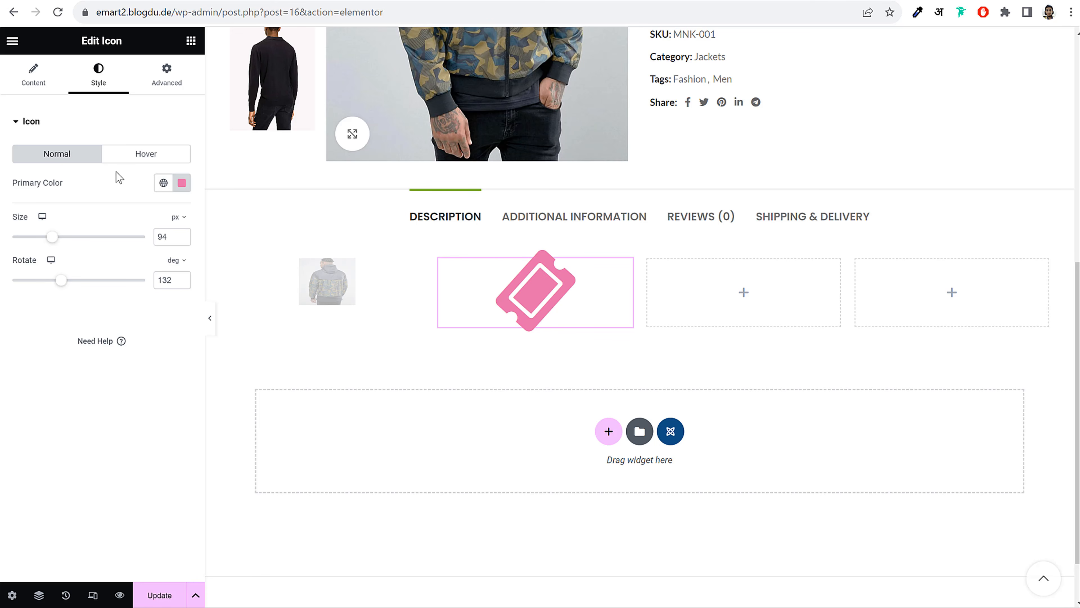
left_click(177, 90)
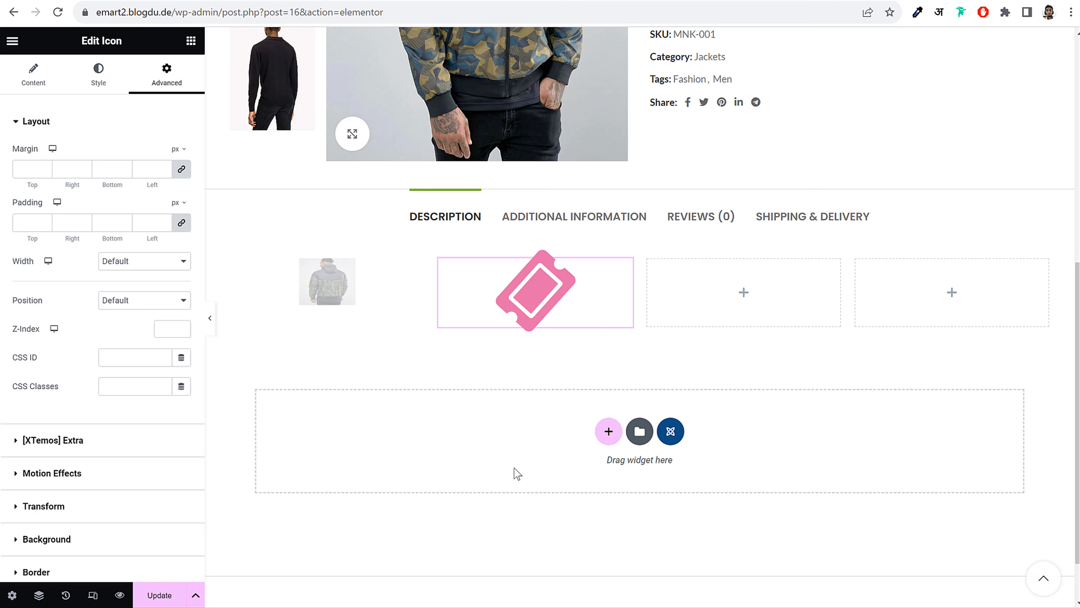
Delete the section holding the faded jacket image and ticket icon, then view the demo jacket page
left_click(336, 290)
left_click_drag(76, 42, 142, 46)
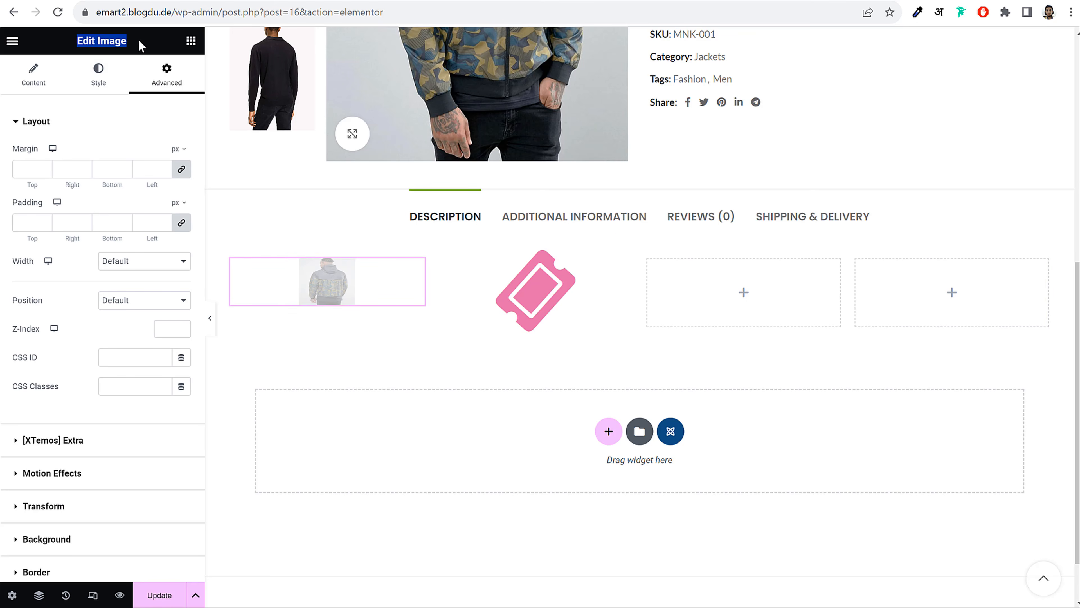
left_click(106, 75)
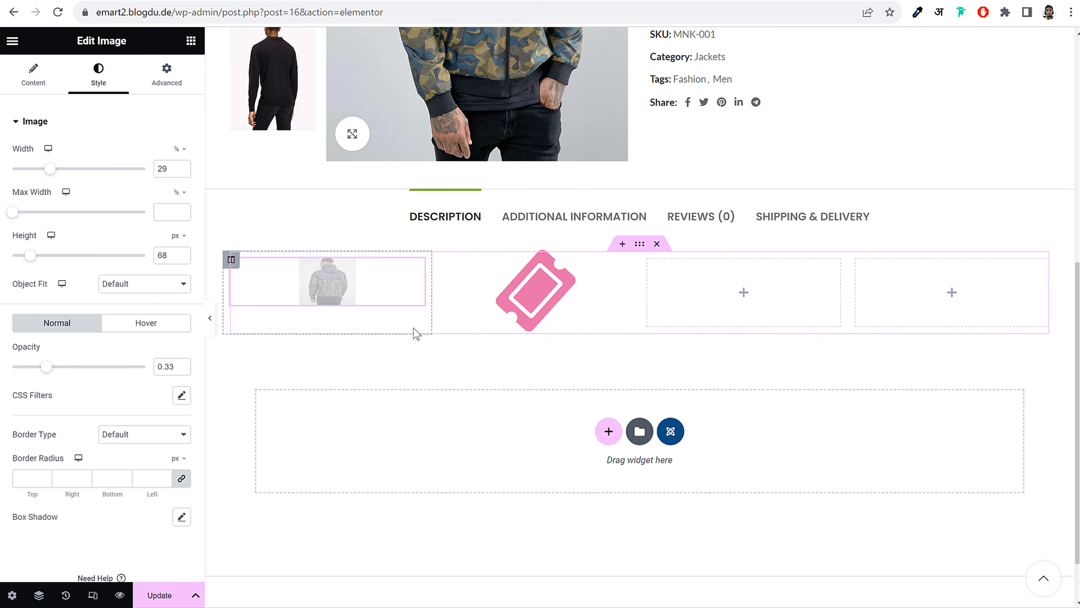
left_click(659, 246)
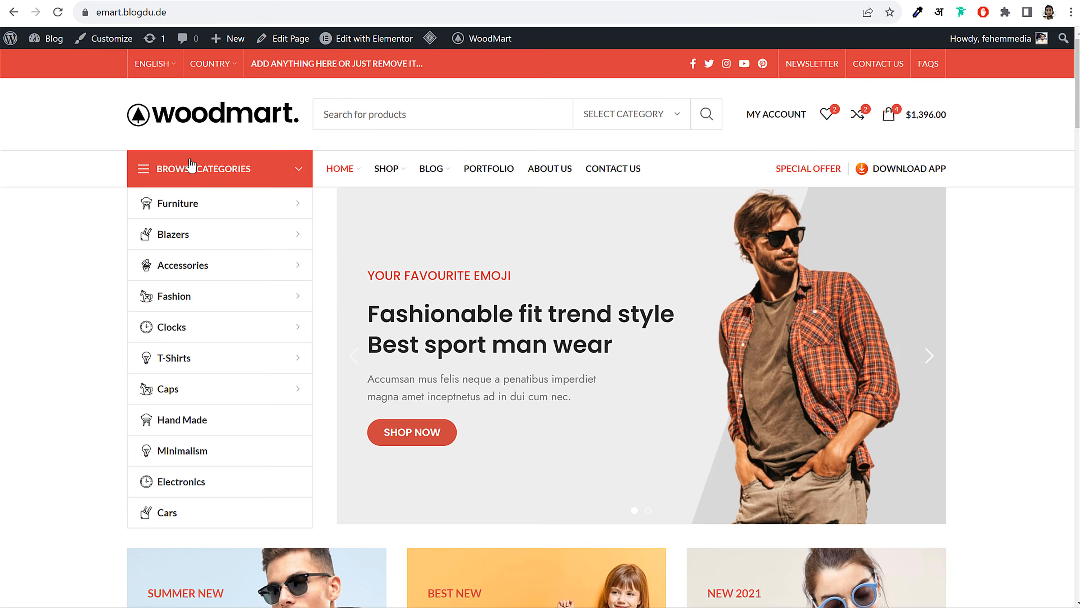
scroll(429, 345, "down", 8)
left_click(426, 344)
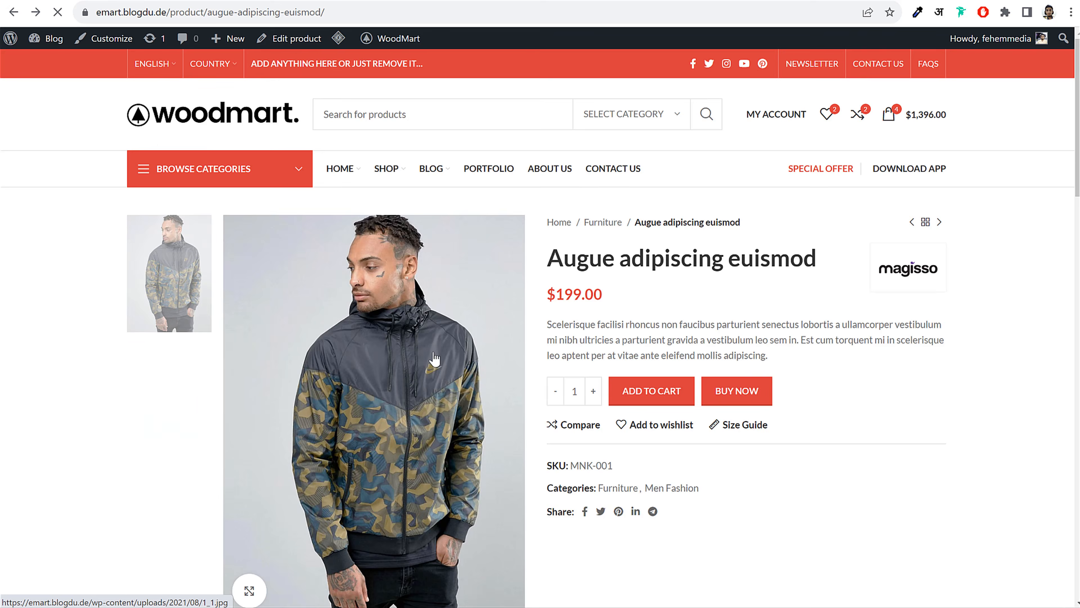
scroll(434, 357, "down", 10)
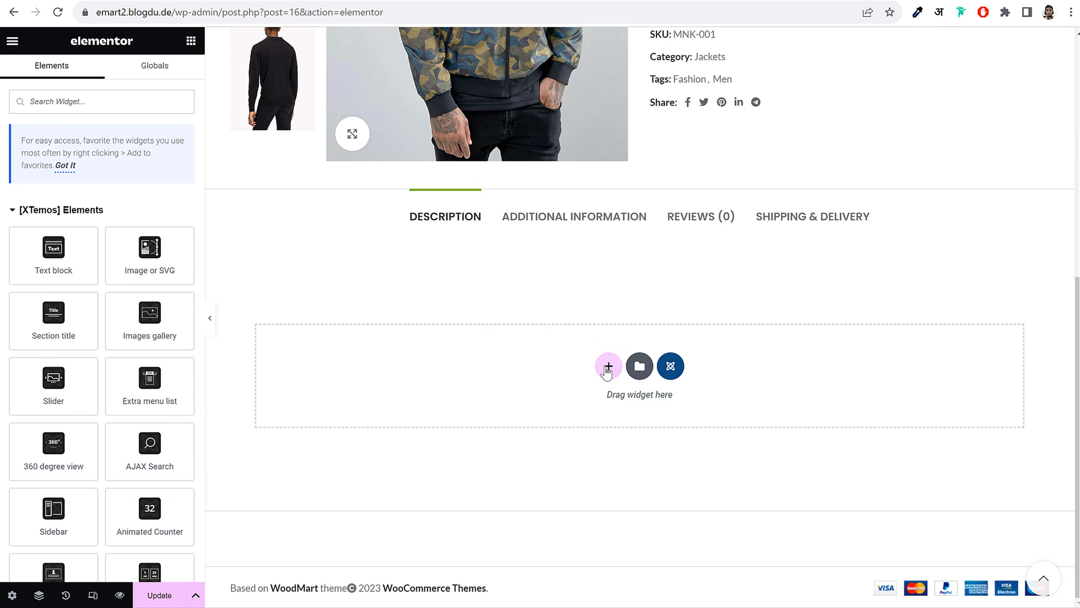
Insert a three-column section below the product tabs with a Text block in its first column
left_click(607, 365)
scroll(847, 374, "down", 1)
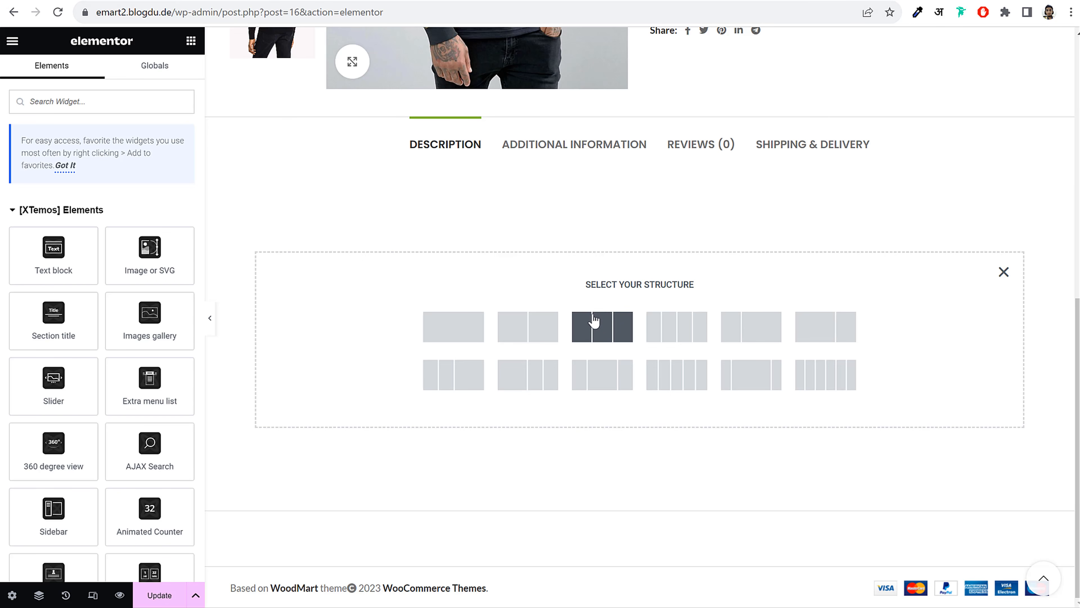
left_click(601, 333)
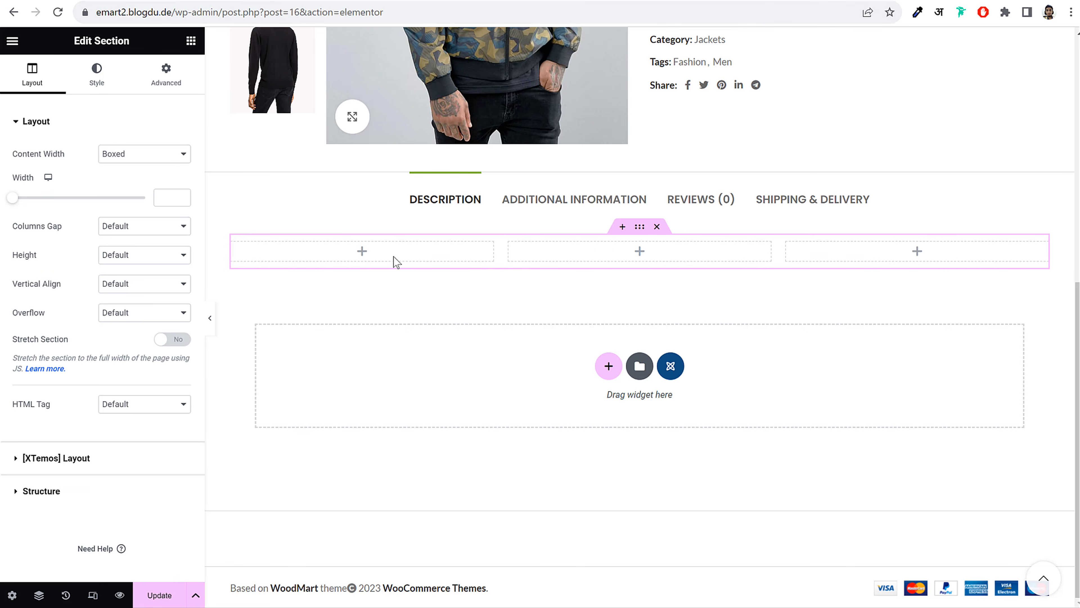
left_click(192, 43)
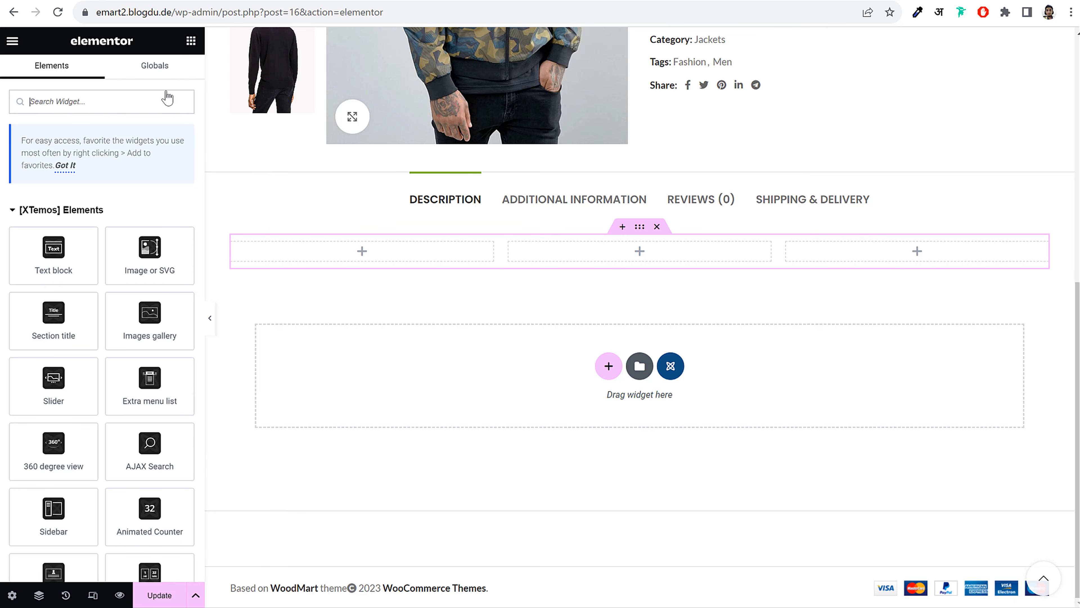
left_click_drag(64, 264, 390, 259)
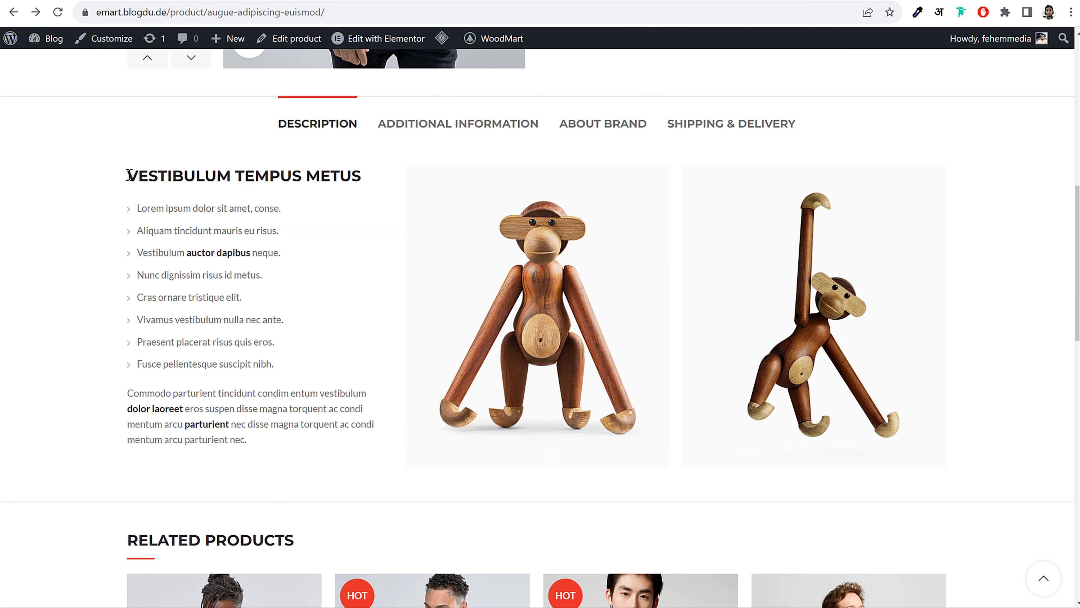
Copy the VESTIBULUM TEMPUS METUS heading into the text block and format it as Heading 3
left_click_drag(128, 174, 369, 173)
key("ctrl+c")
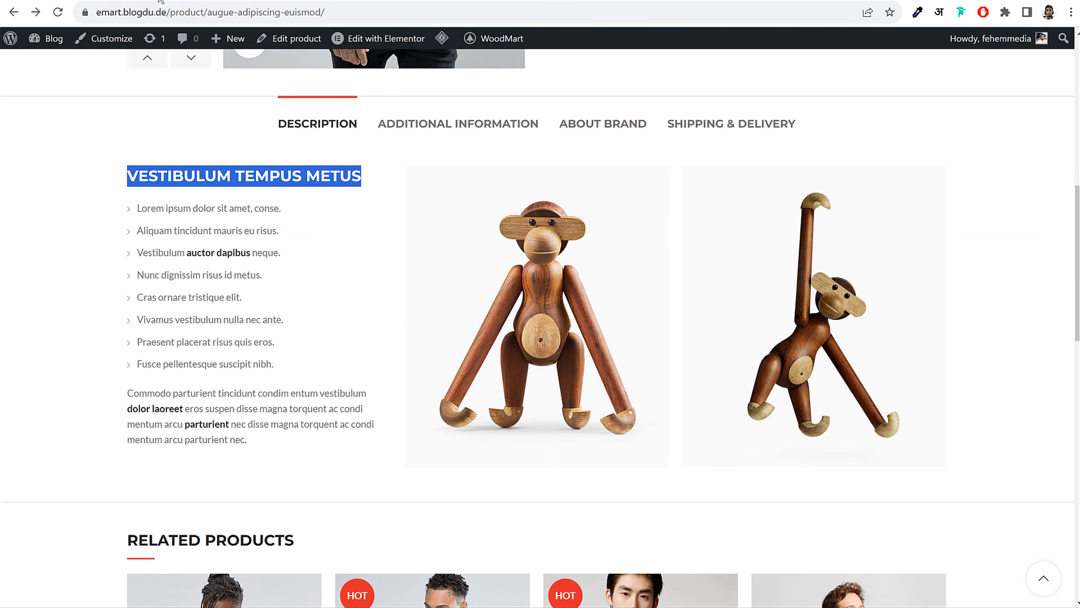
left_click(161, 2)
left_click(106, 381)
key("ctrl+a")
key("ctrl+v")
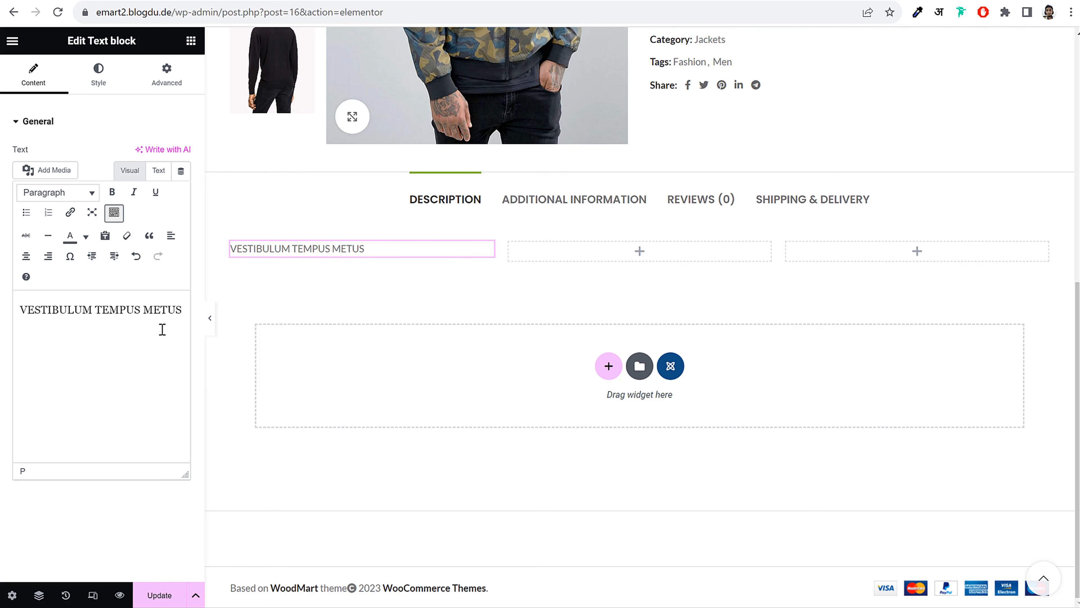
left_click_drag(182, 310, 27, 310)
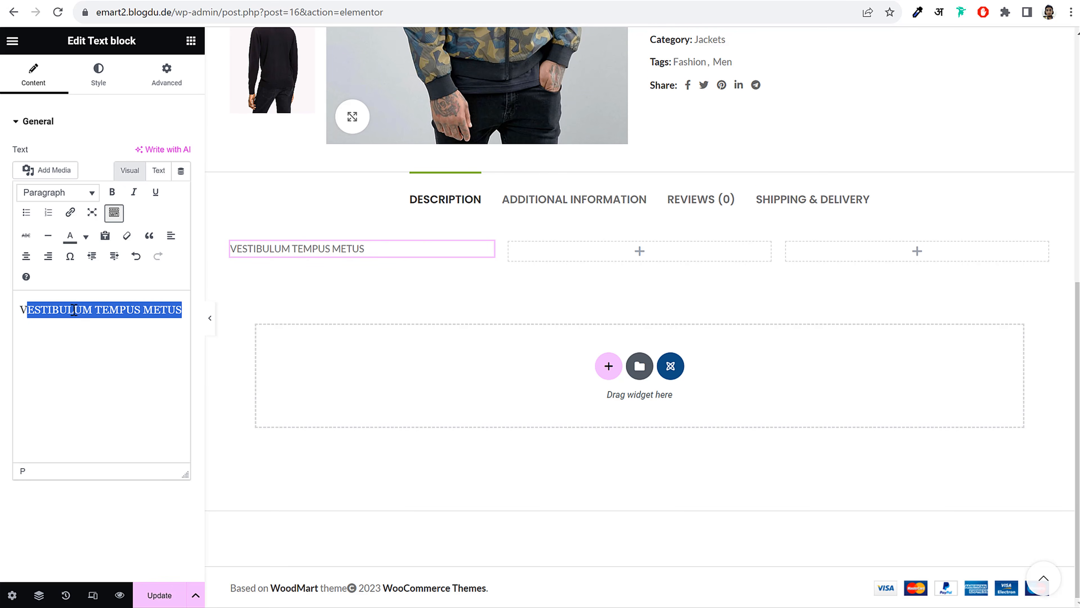
left_click(93, 309)
key("ctrl+a")
left_click(58, 194)
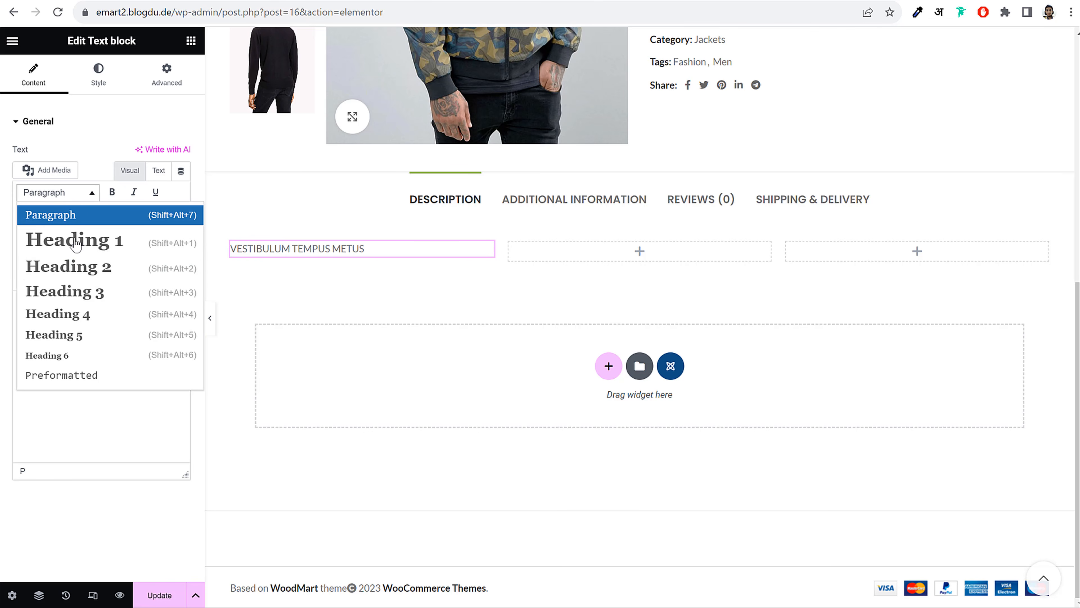
left_click(87, 294)
left_click(166, 340)
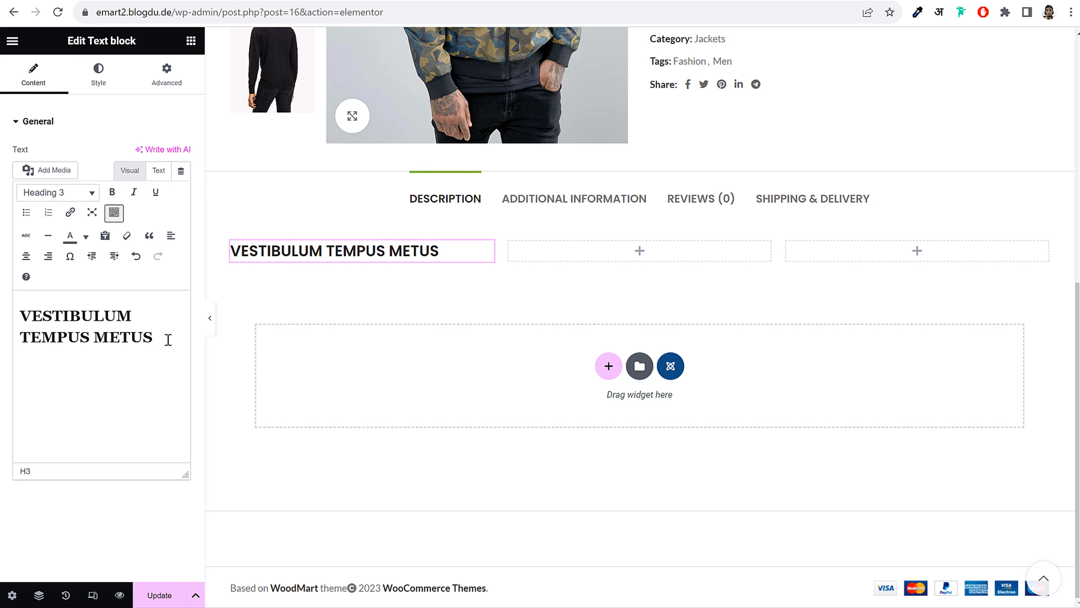
Paste the demo's seven list lines below the heading as a bulleted list
key("Return")
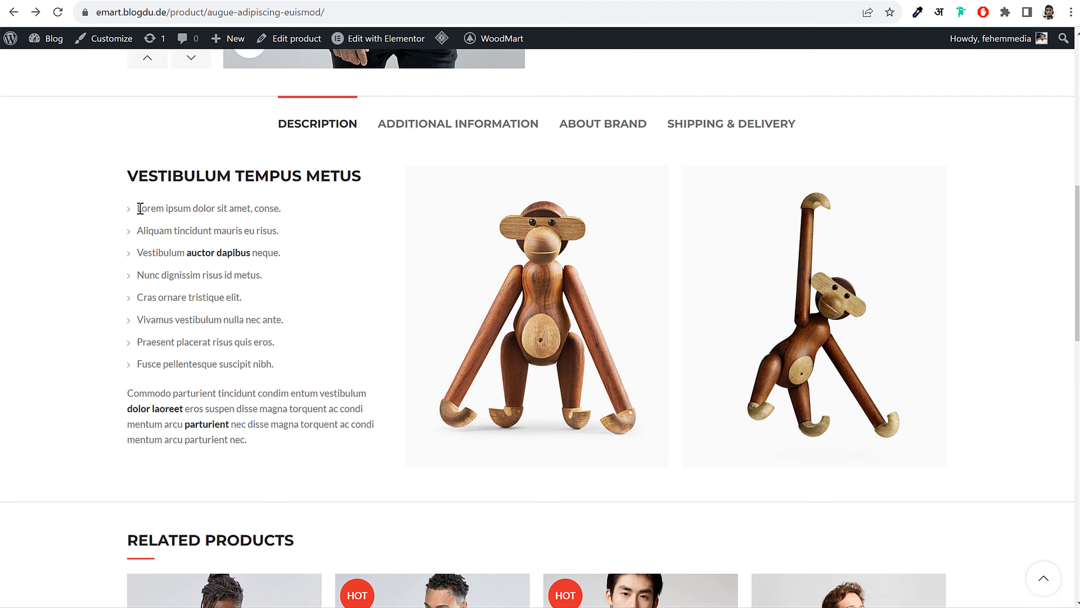
left_click_drag(140, 208, 295, 357)
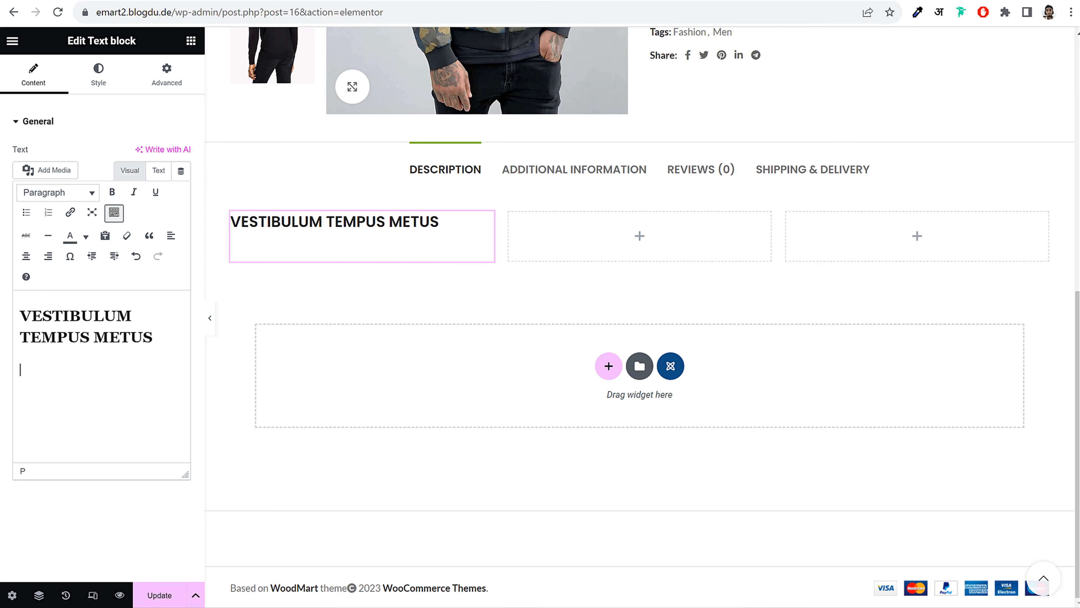
type("Lorem ipsum dolor sit amet, conse. Aliquam tincidunt mauris eu risus. Vestibulum actor dapibus neque. Nunc dignissim risus id metus. Cras ornare tristique elit. Vivamus vestibulum nulla nec ante. Praesent placerat risus quis eros. Fusce pellentesque suscipit nibh.")
scroll(25, 377, "up", 5)
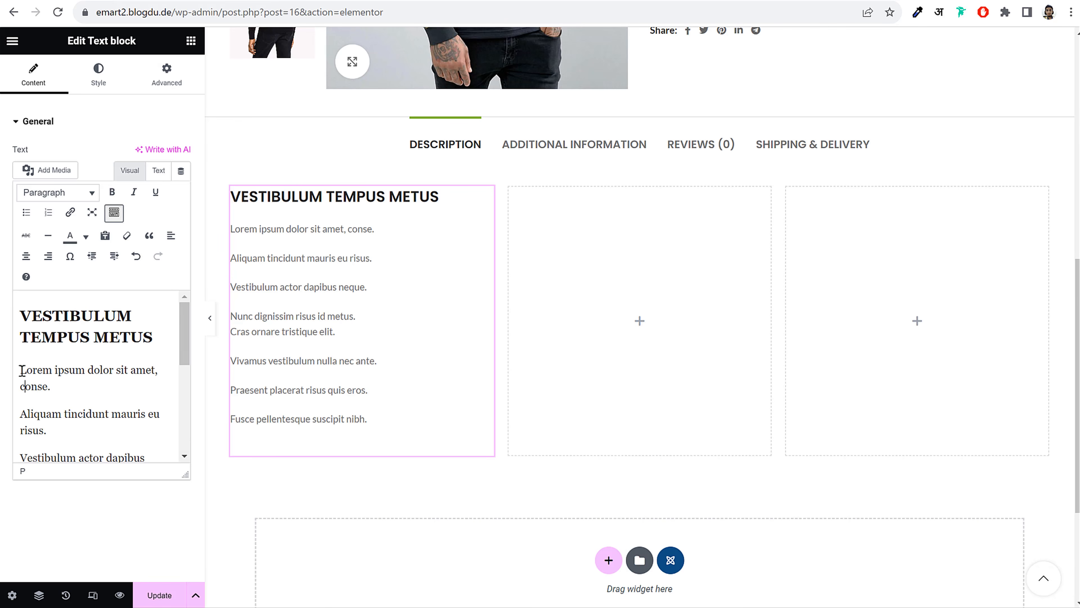
left_click_drag(22, 371, 76, 415)
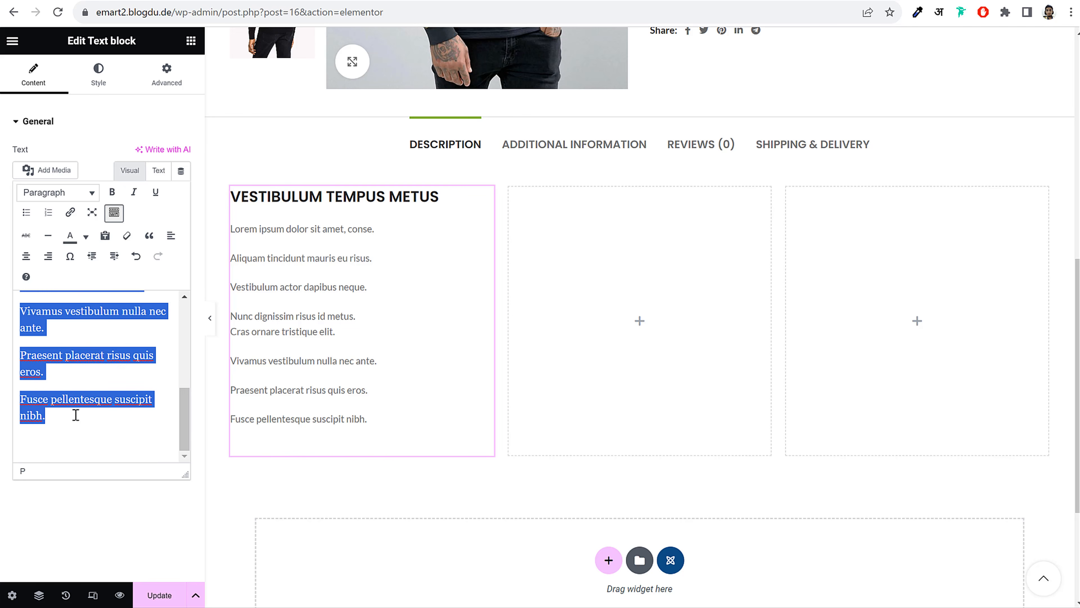
left_click(26, 213)
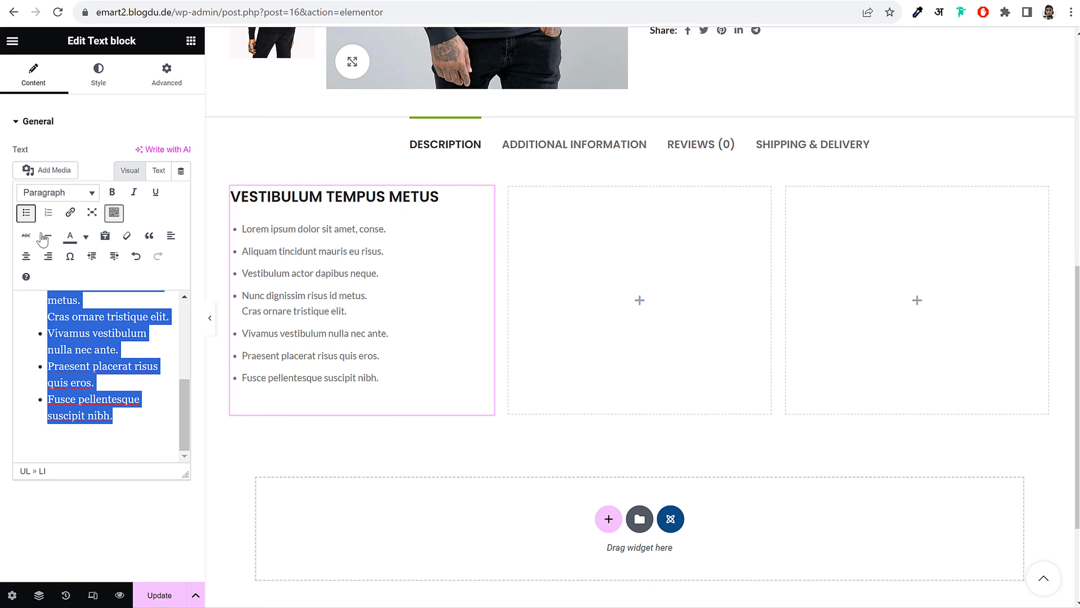
left_click(210, 317)
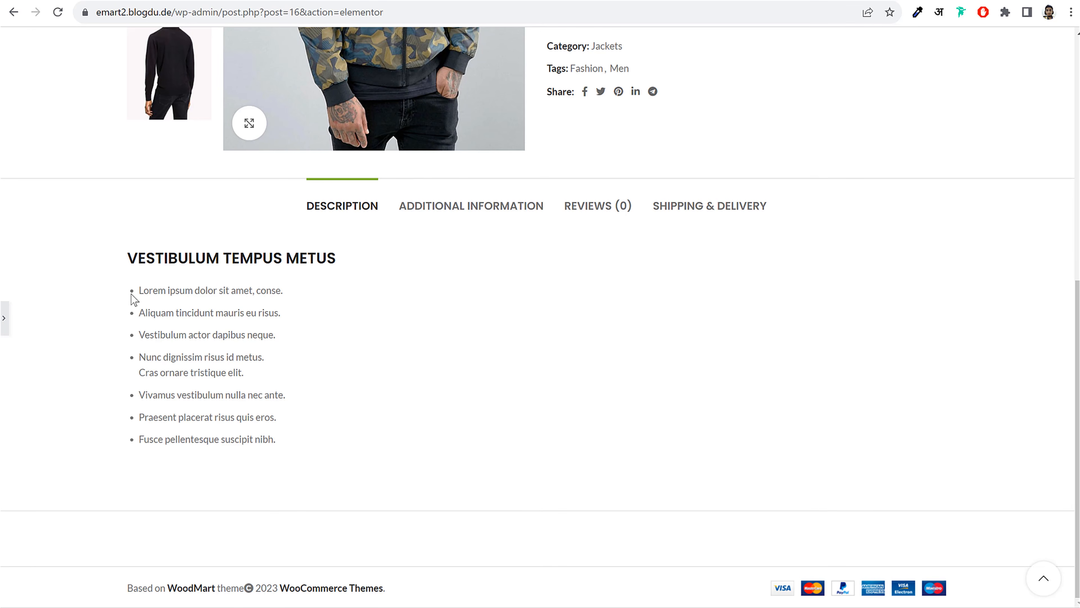
Add class="unordered-list" to the list's <ul> tag in the text block's HTML
left_click(78, 1)
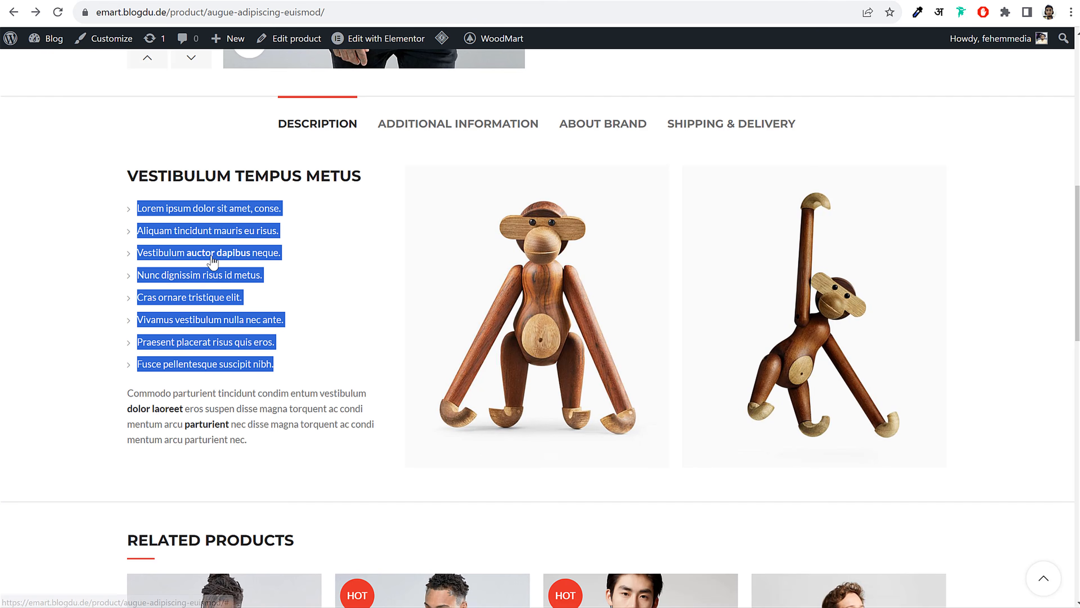
scroll(212, 260, "up", 10)
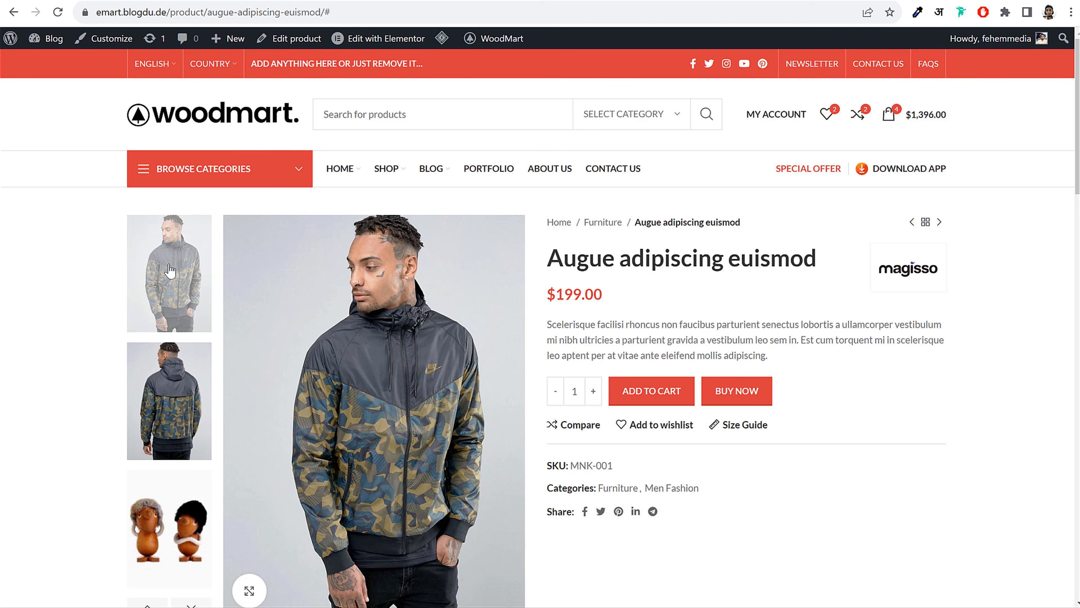
scroll(145, 251, "down", 12)
left_click(131, 209)
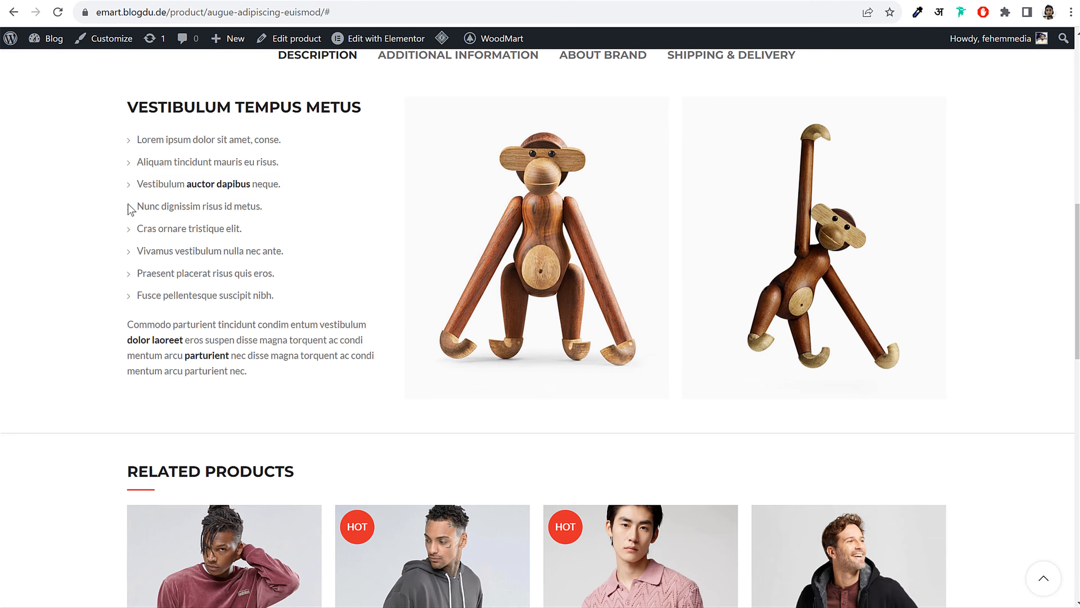
left_click(159, 1)
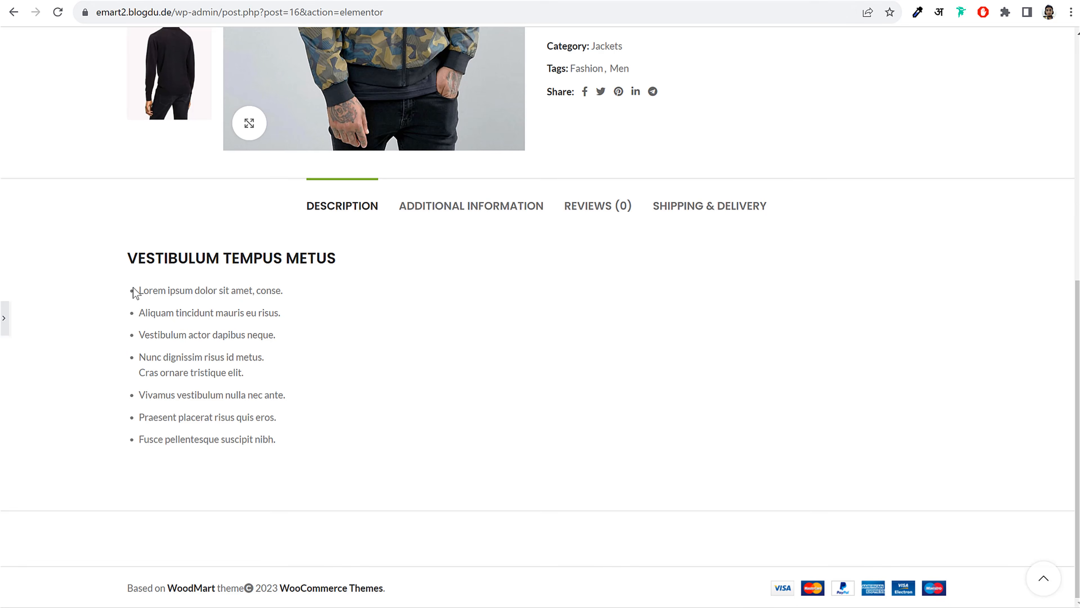
left_click(5, 318)
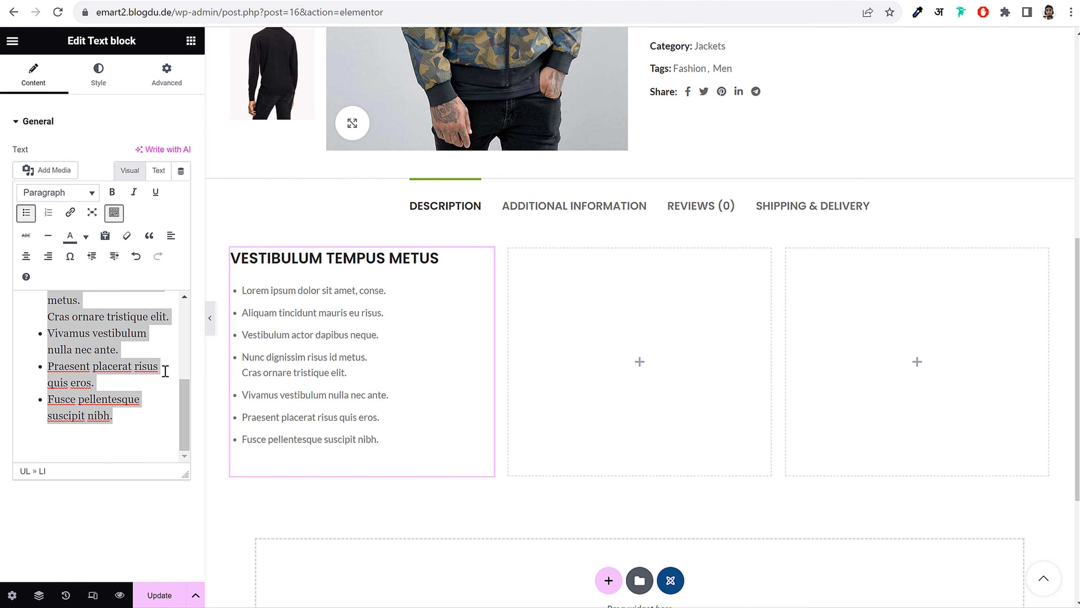
left_click(158, 365)
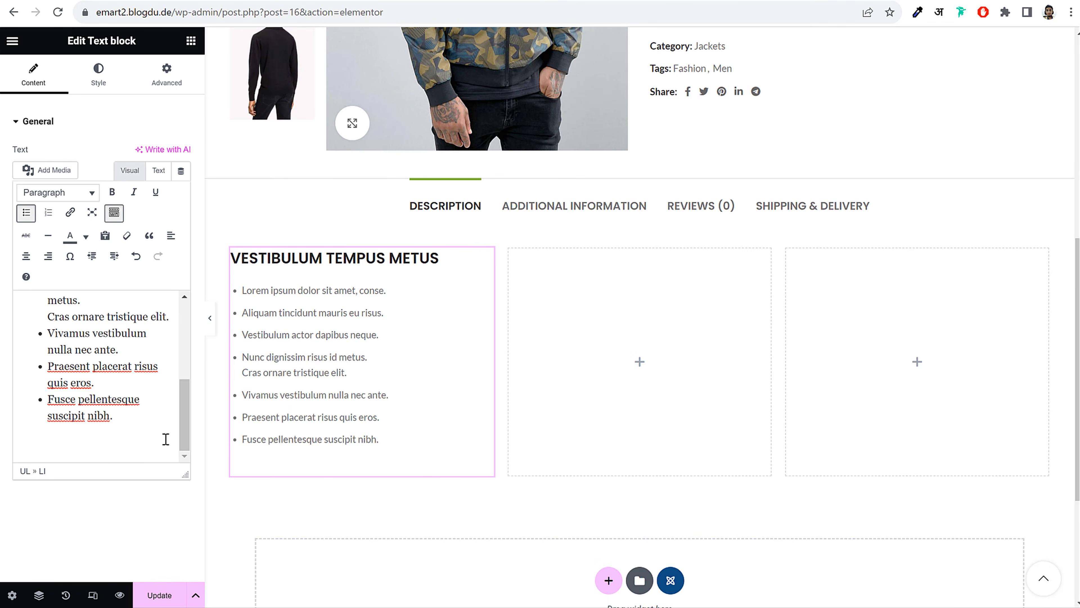
left_click(158, 171)
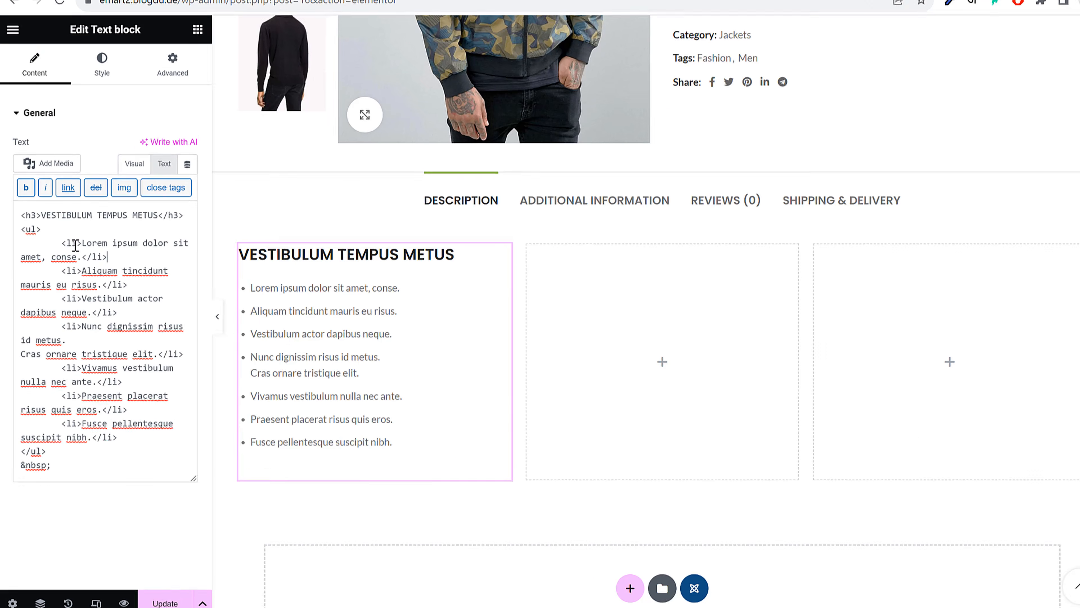
left_click(37, 231)
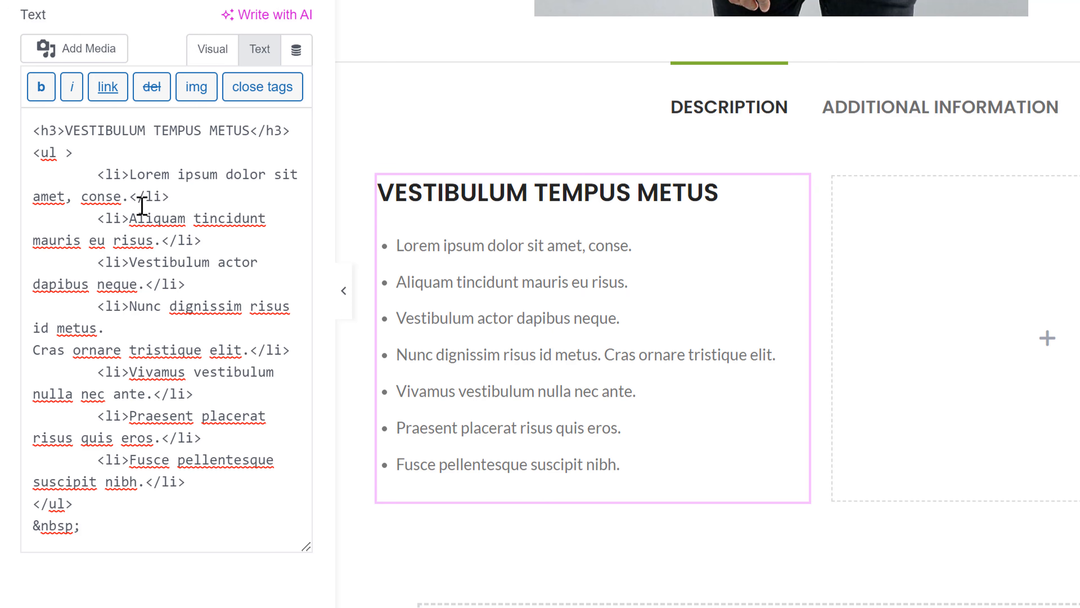
type("class=\"")
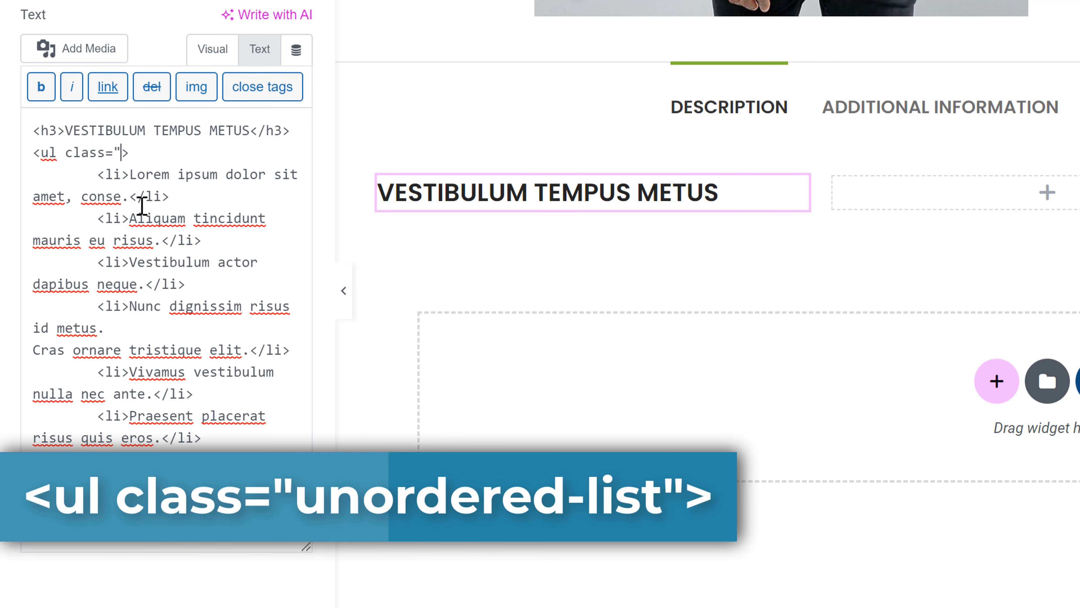
type("unordered")
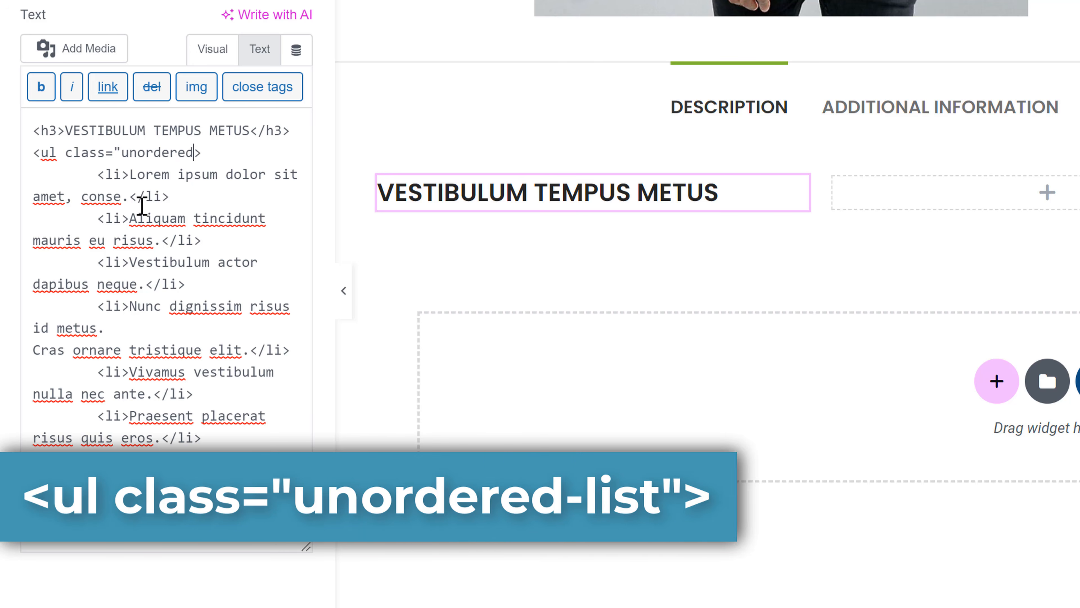
type("-l")
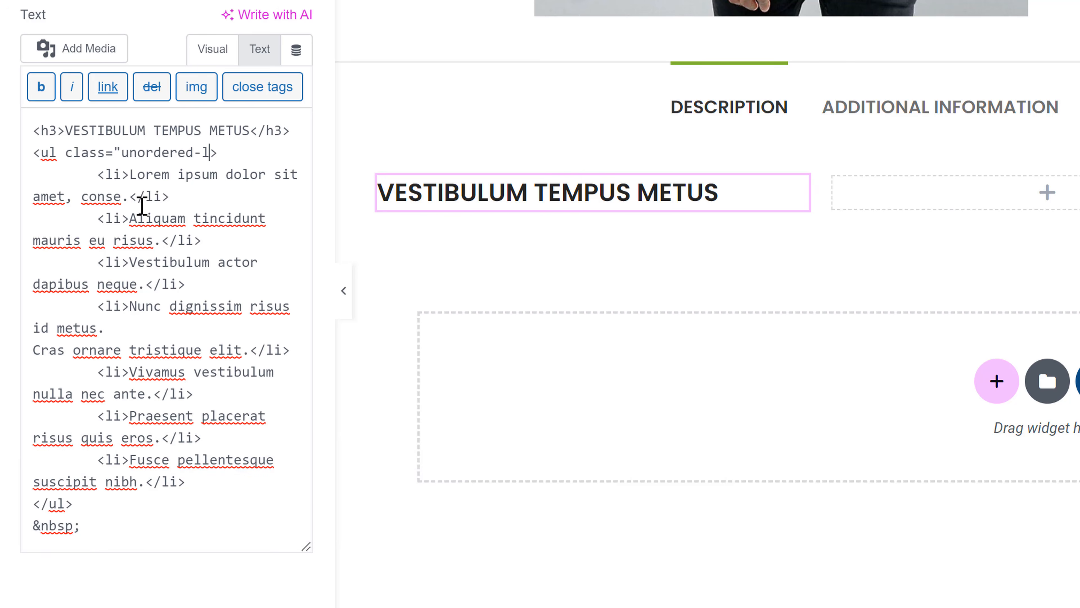
type("ist\"")
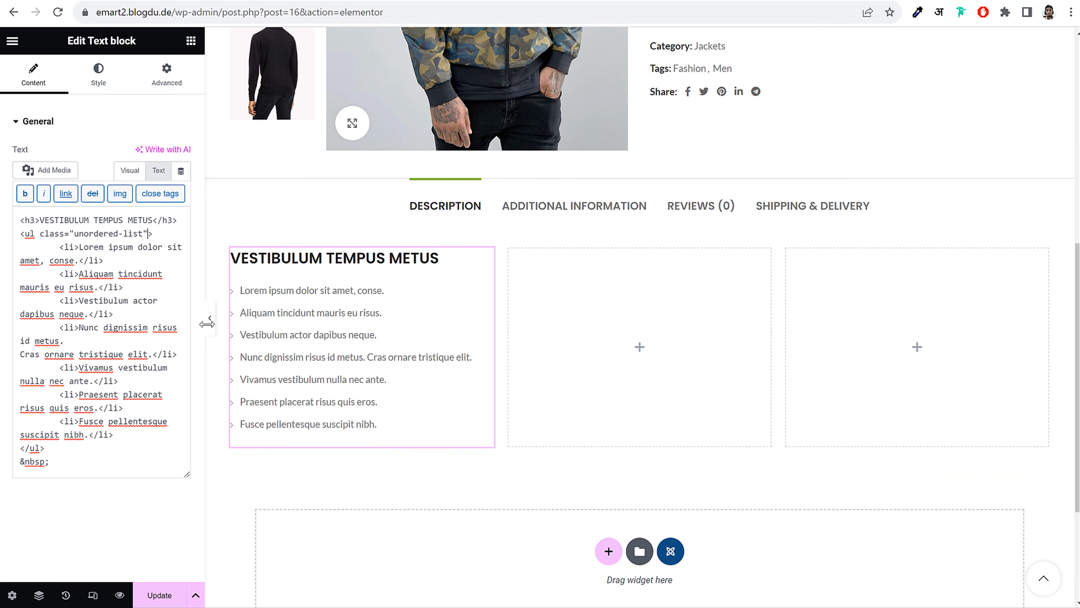
left_click(210, 320)
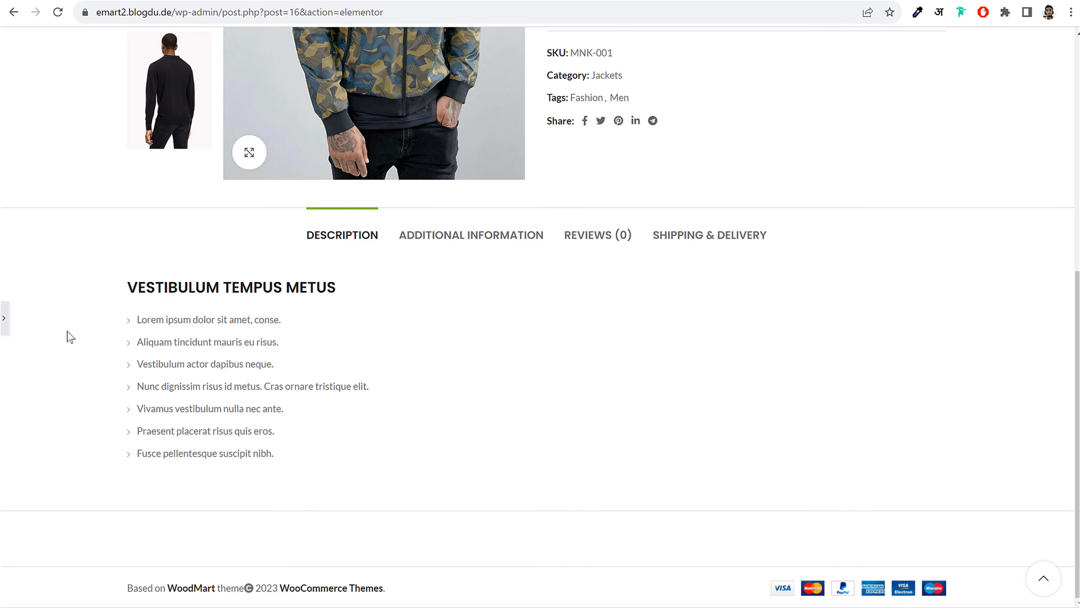
left_click(4, 318)
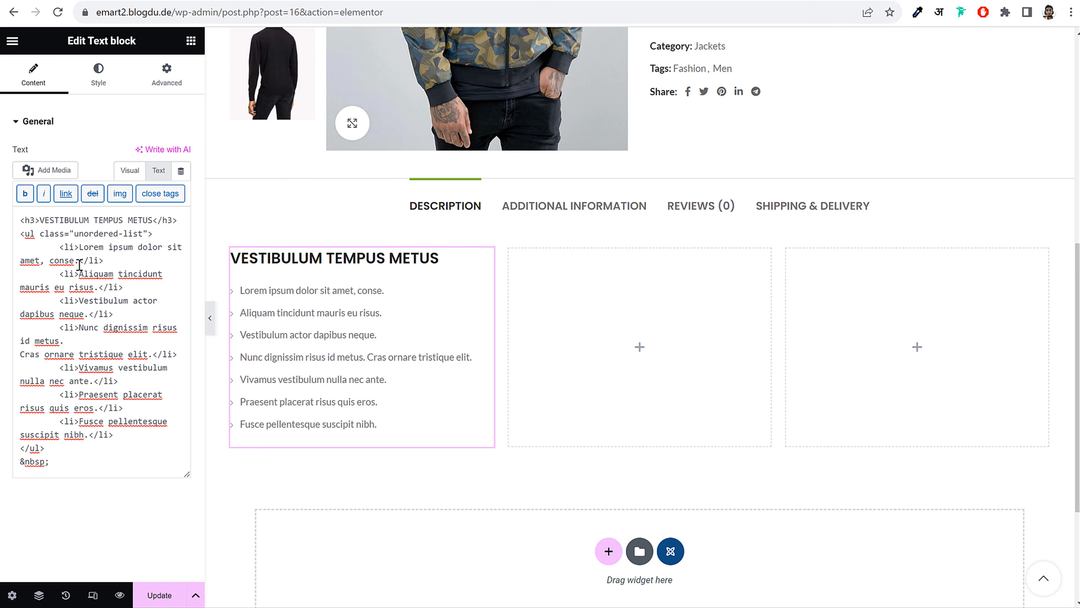
left_click_drag(40, 234, 148, 233)
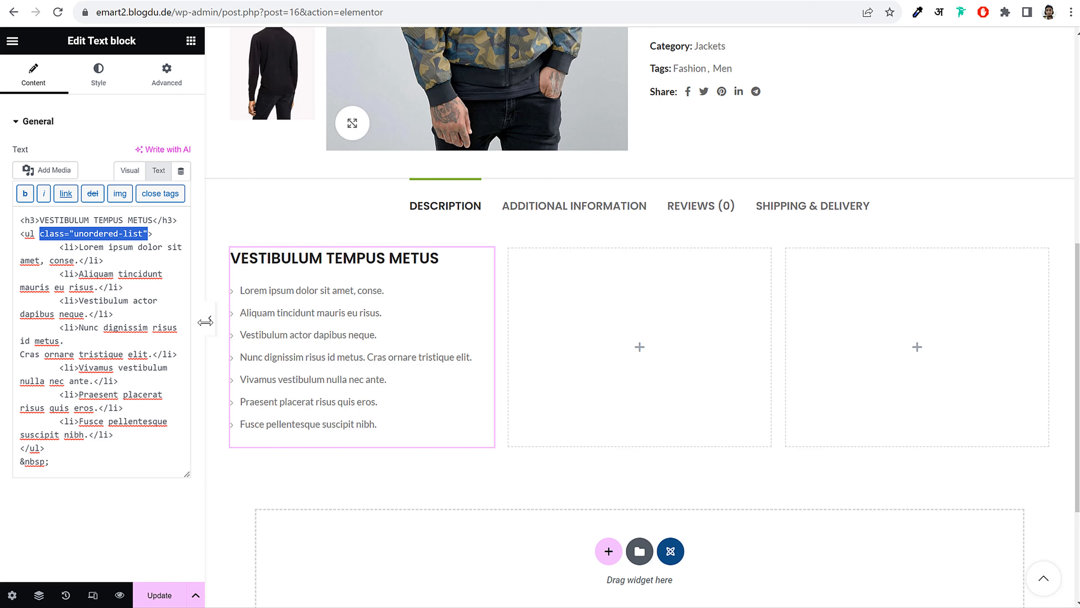
Paste the Commodo parturient tincidunt paragraph below the bulleted list
left_click(129, 171)
scroll(121, 399, "down", 5)
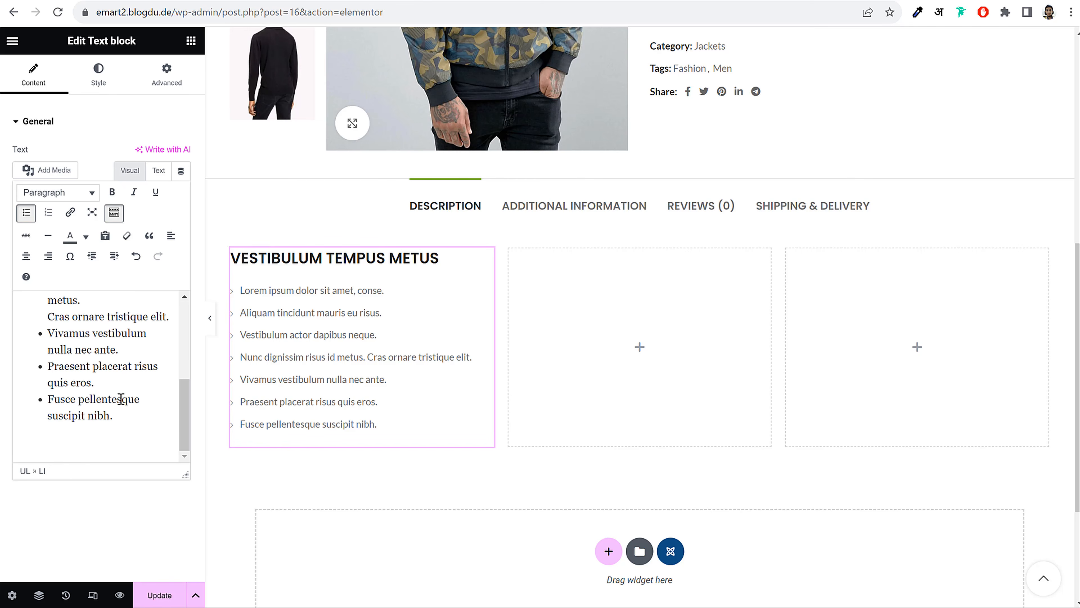
left_click(96, 431)
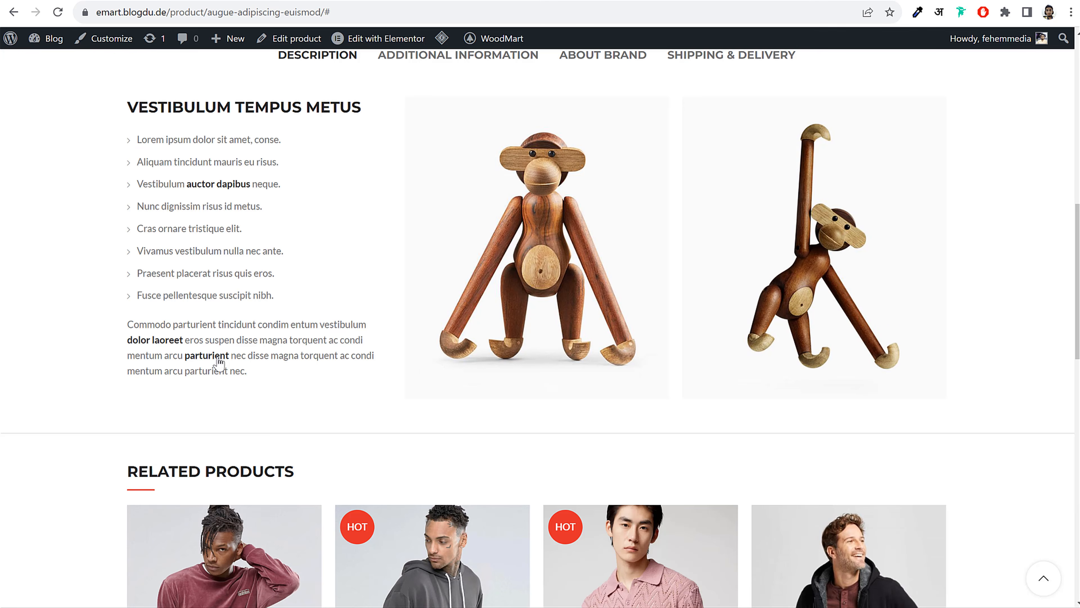
left_click_drag(122, 325, 248, 373)
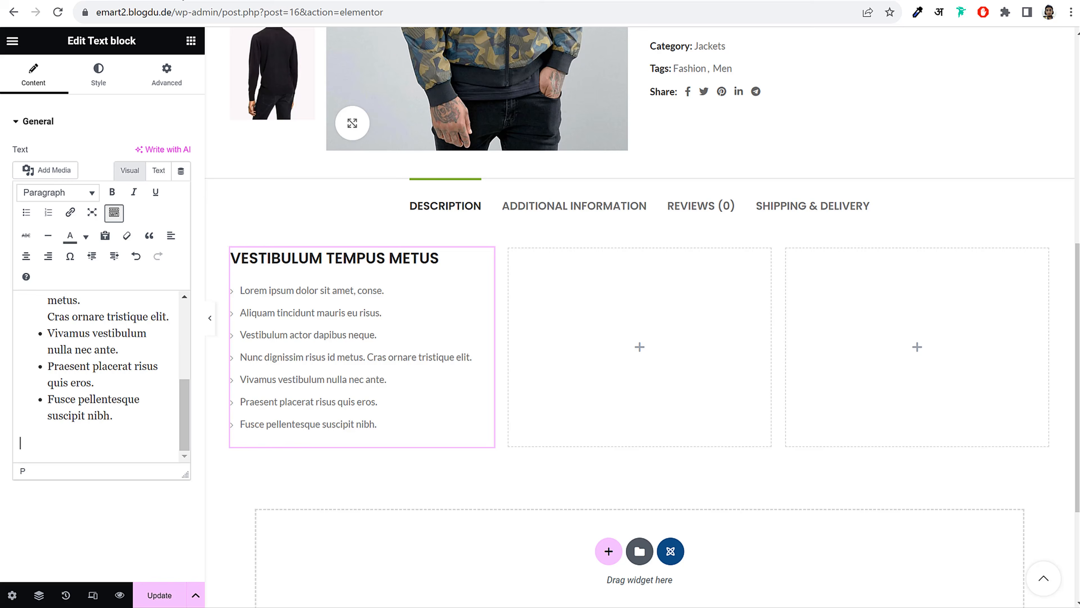
type("Commodo parturient tincidunt condim entum vestibulum dolor laoreet eros suspen disse magna torquent ac condi mentum arcu parturient nec disse magna torquent ac condi mentum arcu parturient nec.")
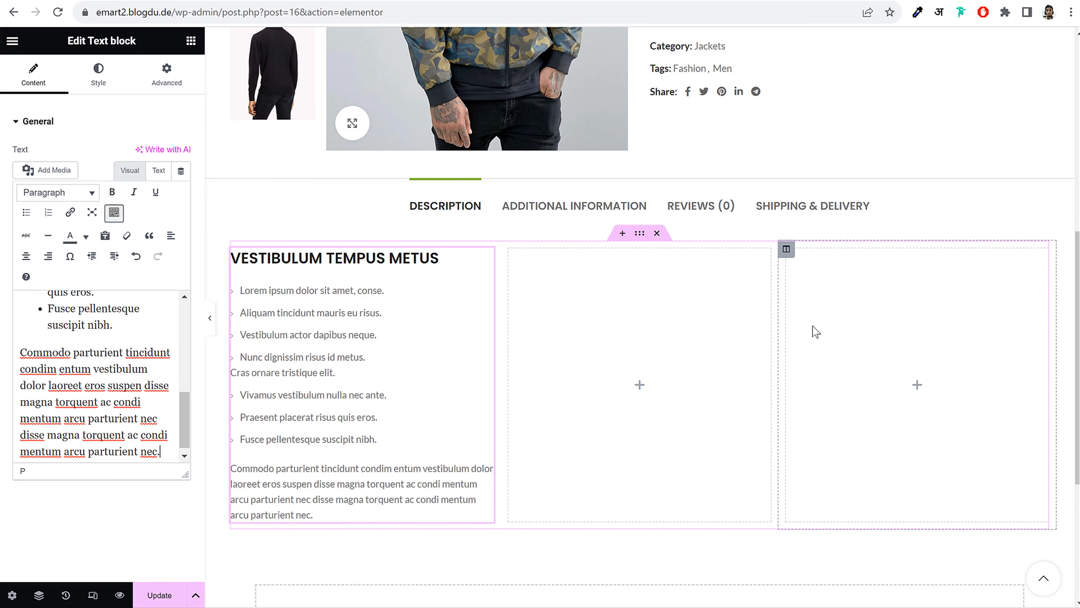
left_click(653, 328)
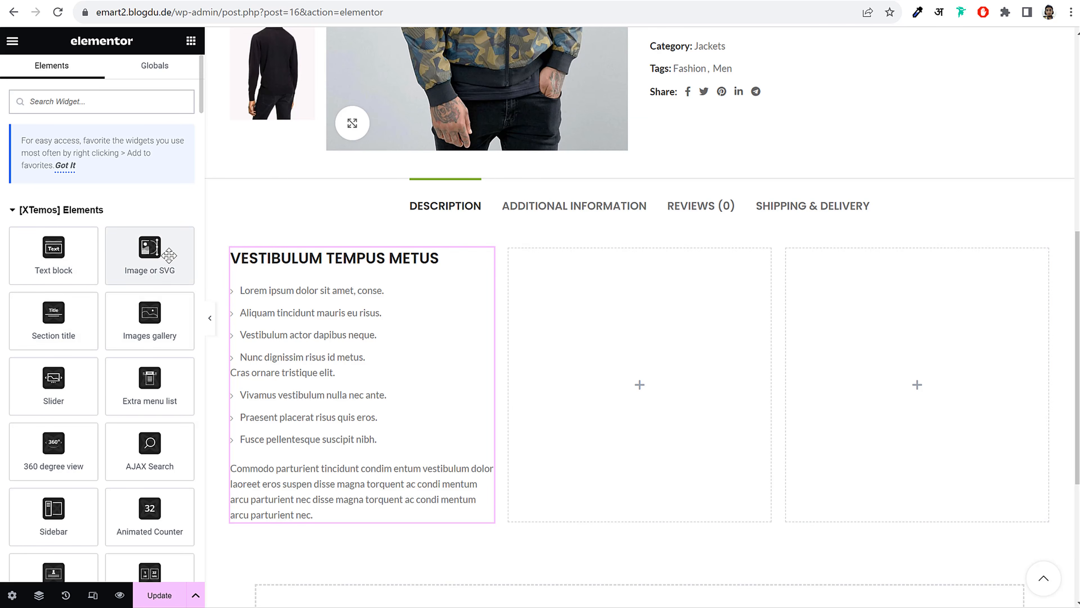
Place an Image widget in the middle column showing the front-view camouflage jacket photo
left_click_drag(157, 268, 591, 309)
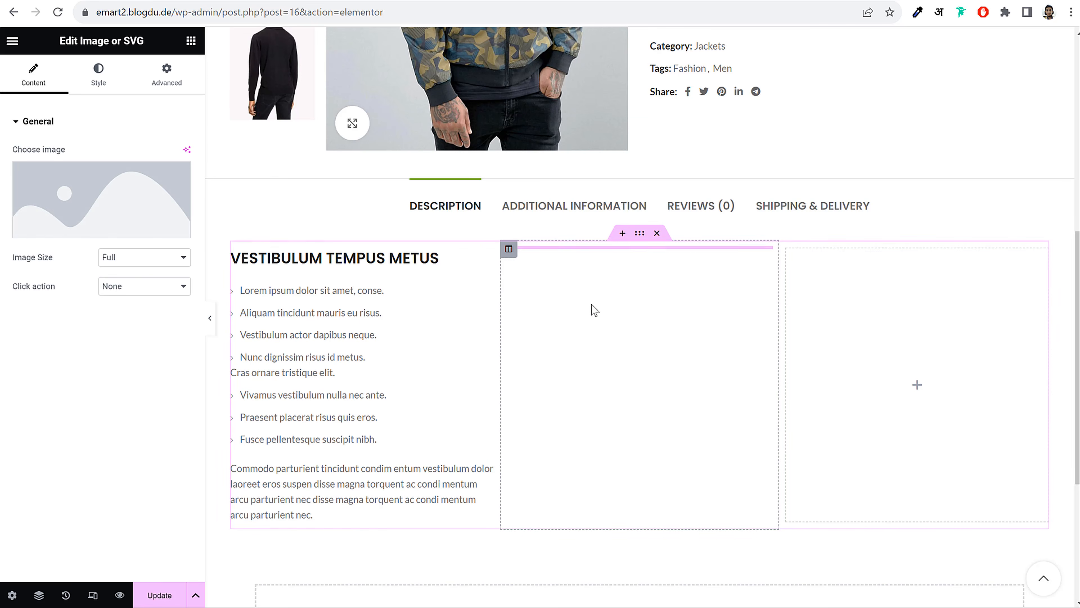
left_click(85, 211)
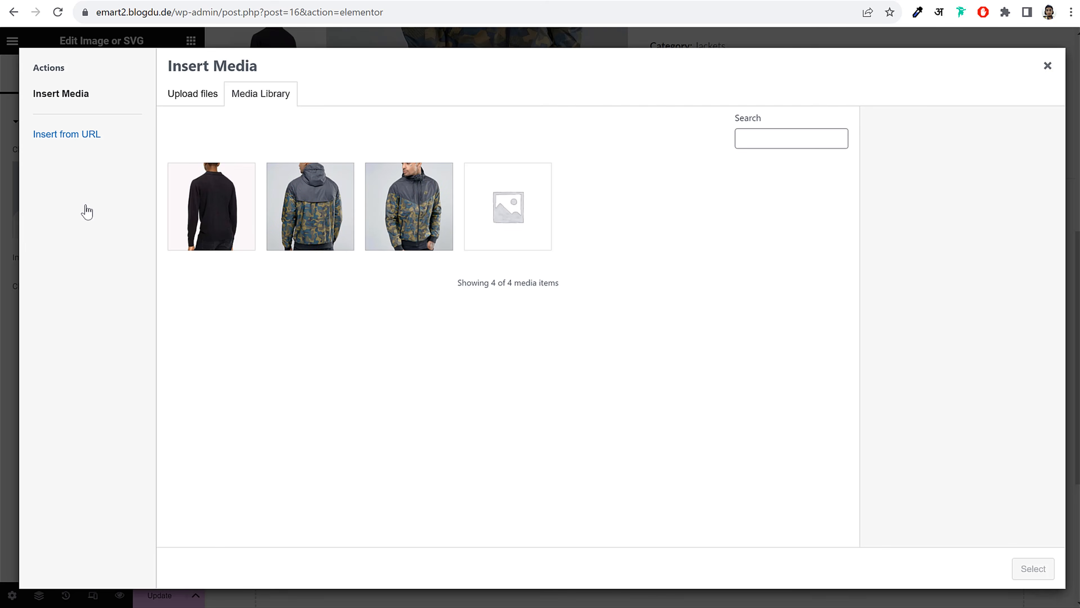
left_click(385, 205)
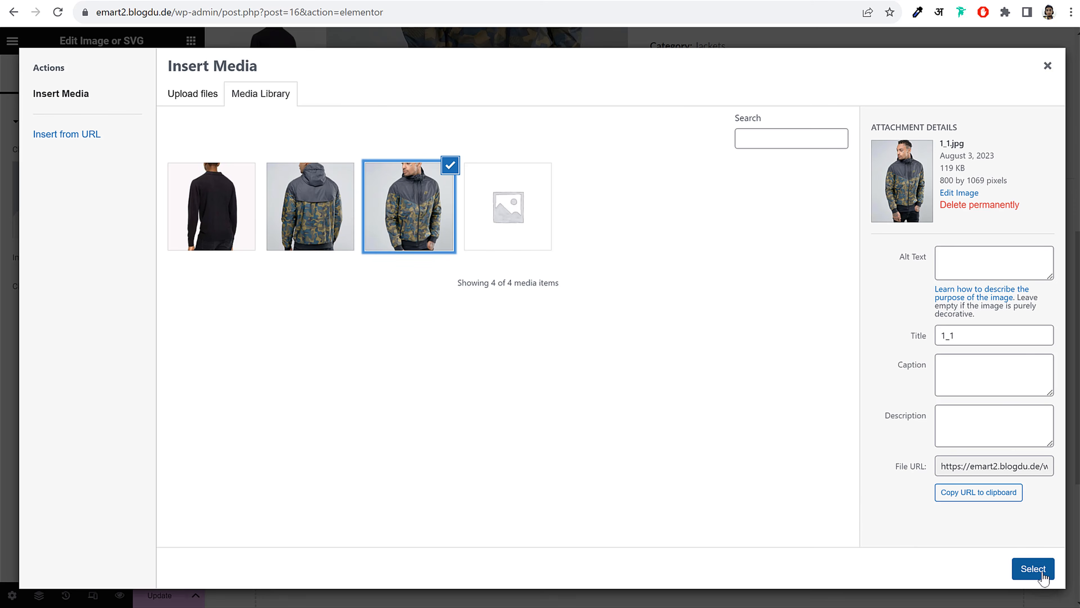
left_click(1033, 569)
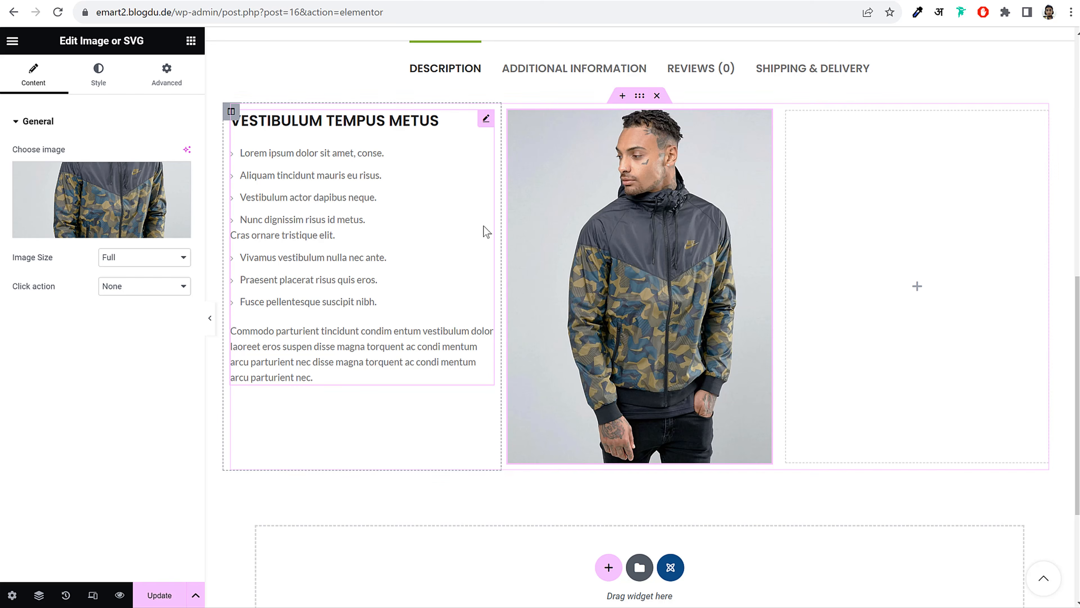
Try the Medium Large 768 and Medium 300 x 300 image sizes, then switch to Custom
left_click(154, 264)
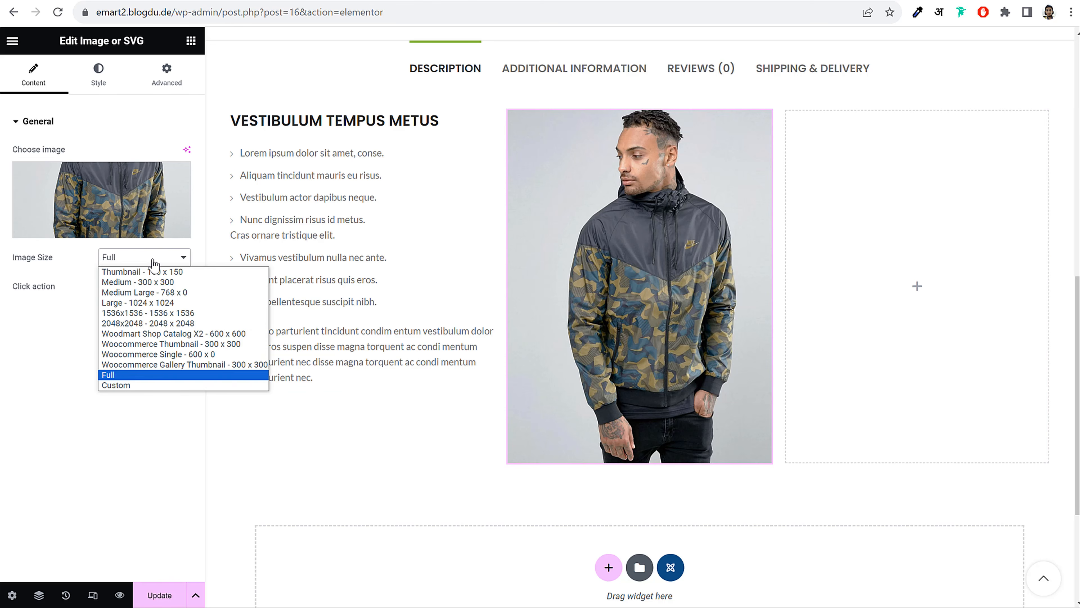
left_click(166, 293)
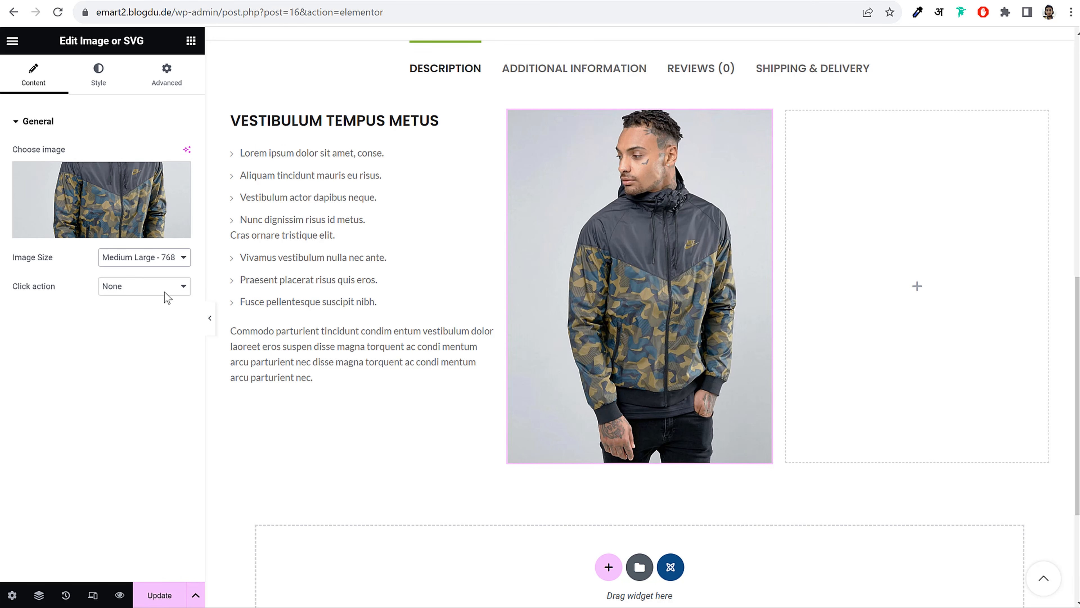
left_click(163, 260)
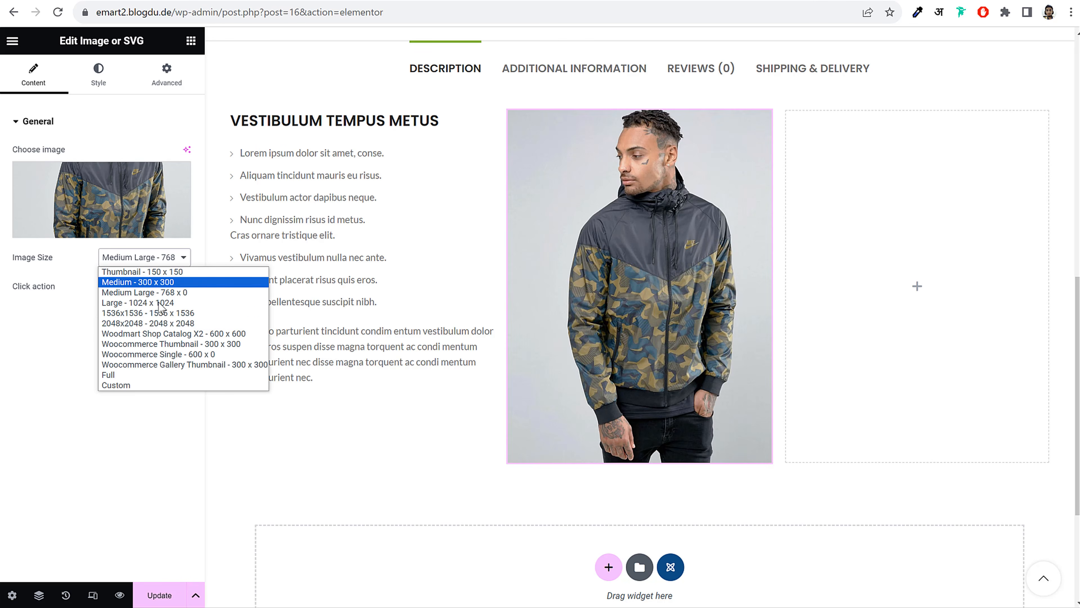
left_click(170, 282)
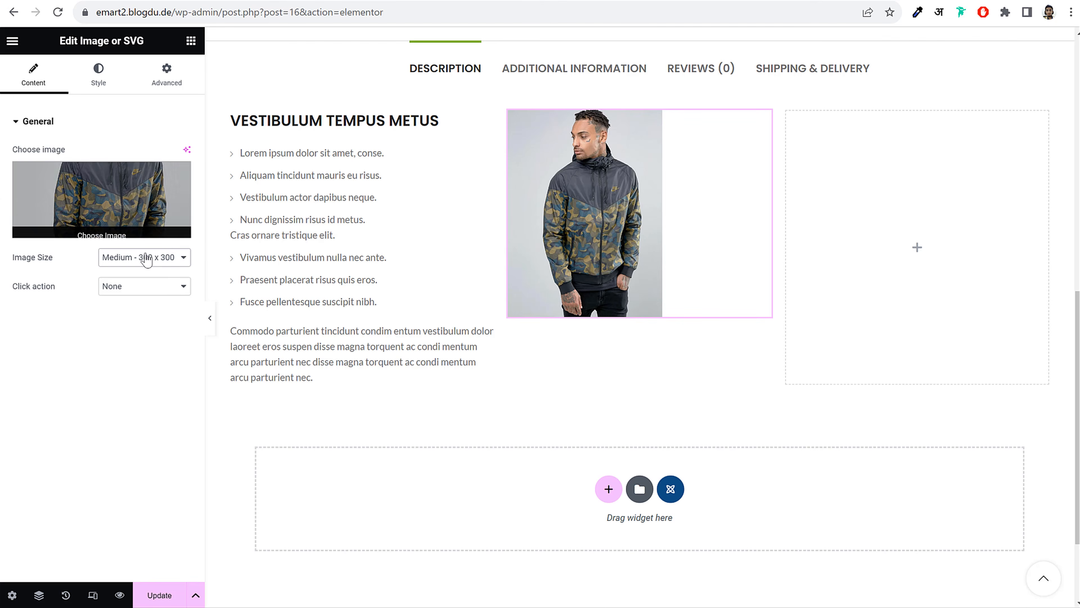
left_click(146, 258)
left_click(142, 385)
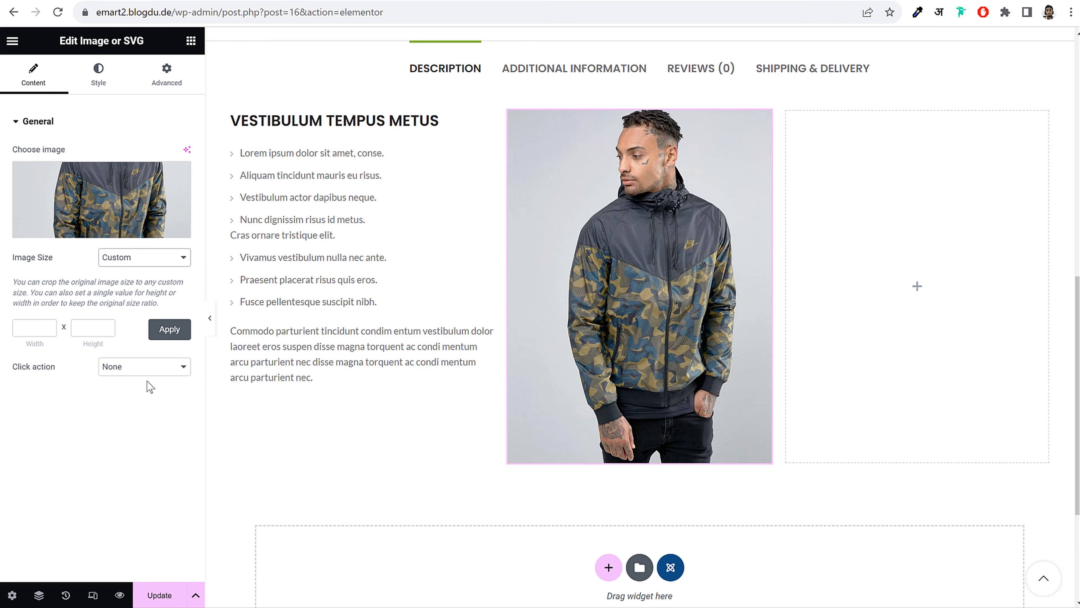
Test custom heights of 500, 350 and 450 px, then settle on Medium Large 768
left_click(31, 328)
left_click(77, 325)
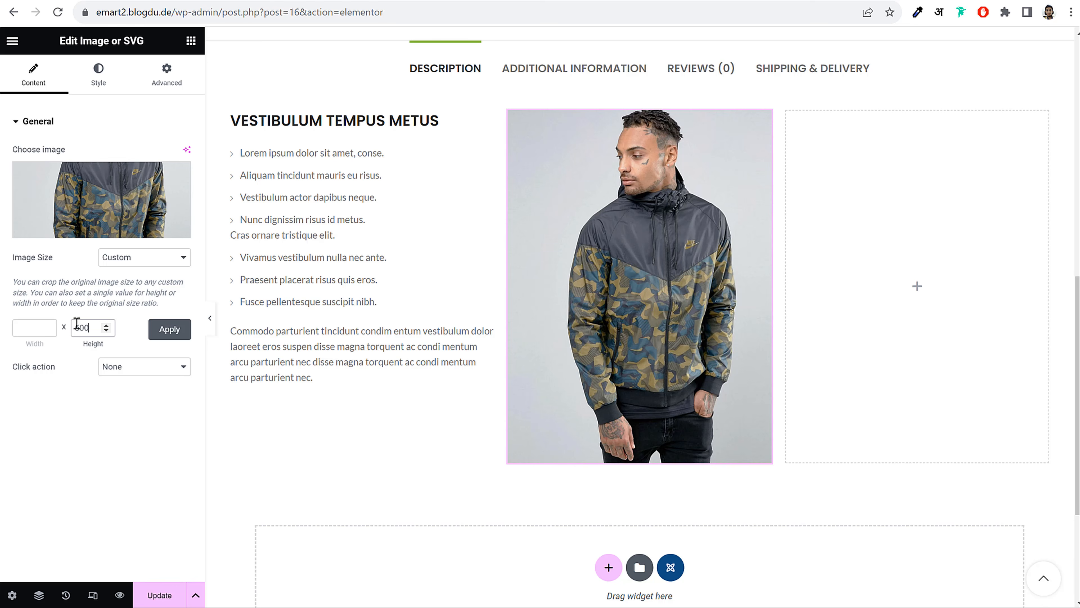
type("500")
left_click(170, 330)
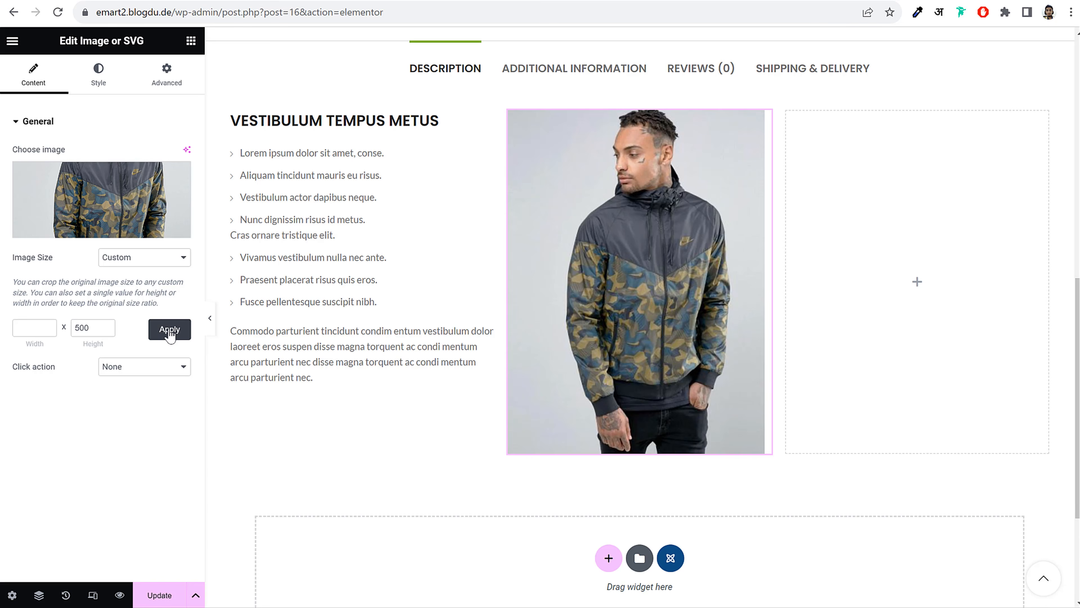
double_click(83, 320)
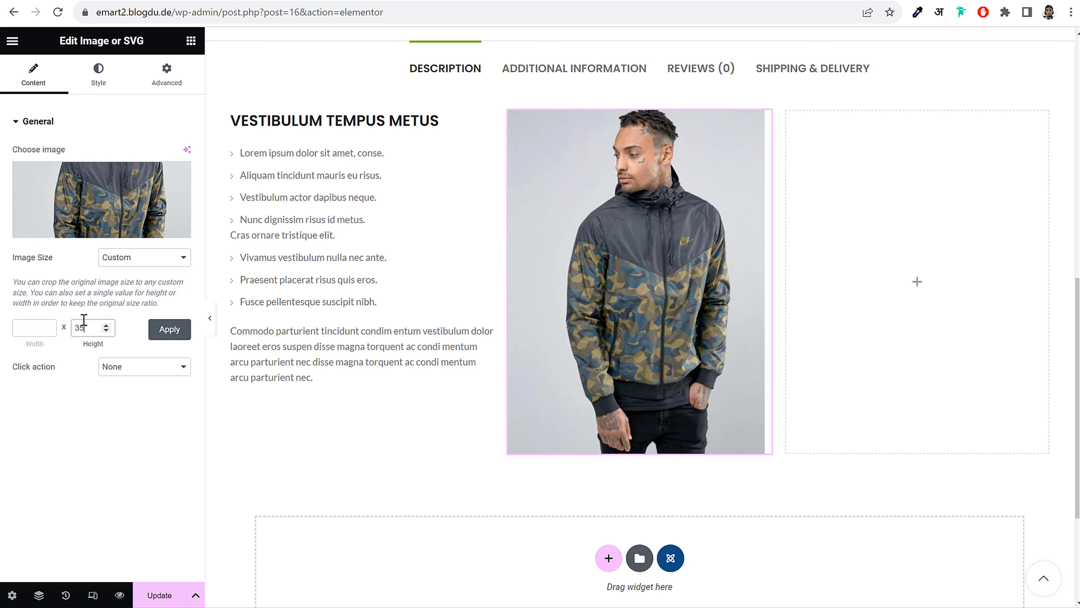
type("350")
left_click(160, 336)
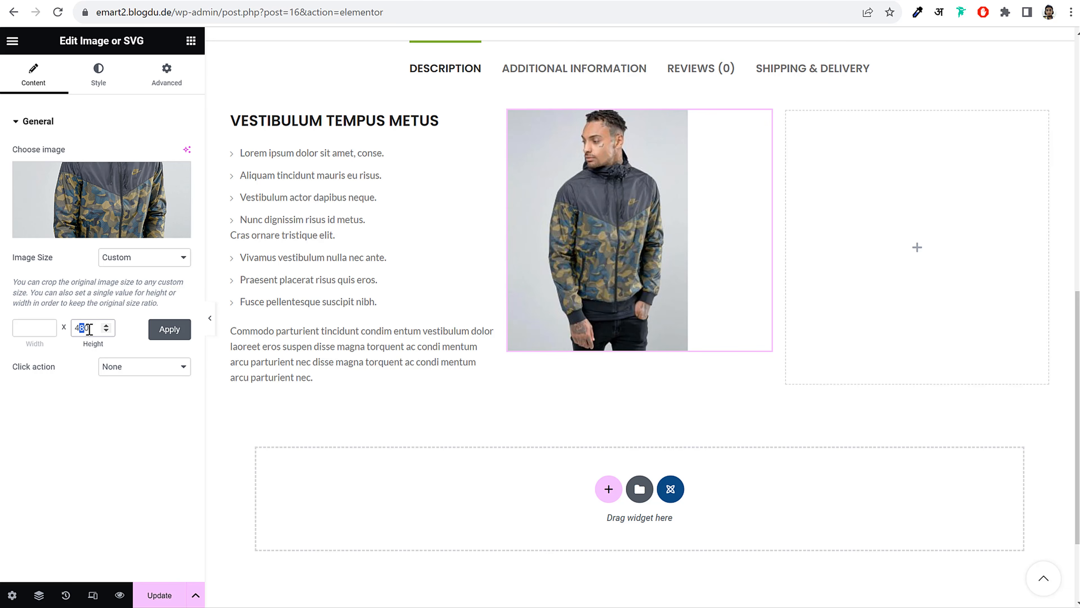
left_click(164, 332)
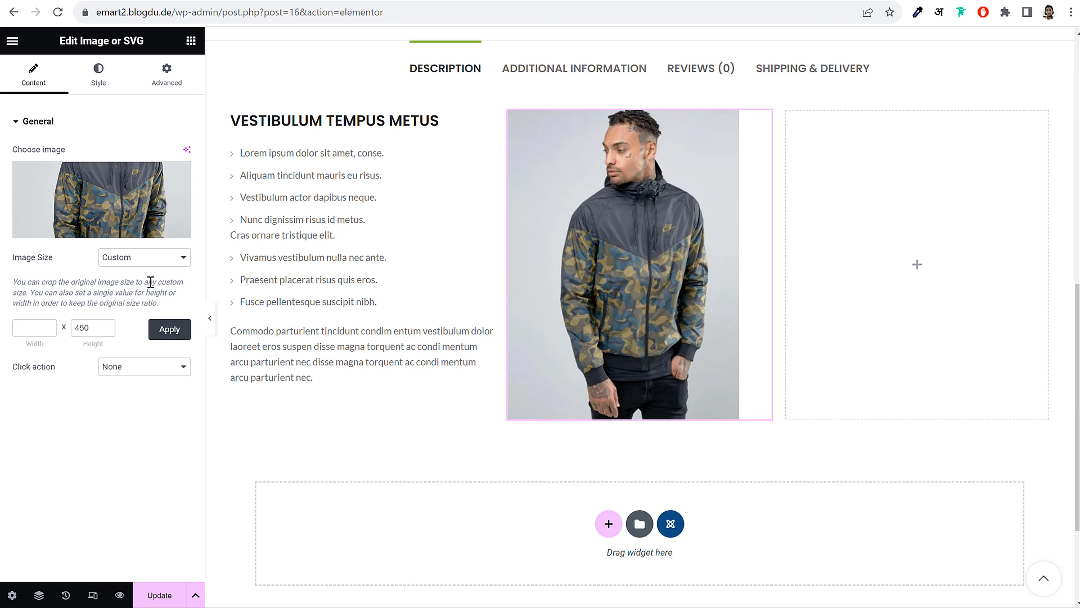
left_click(149, 258)
left_click(151, 292)
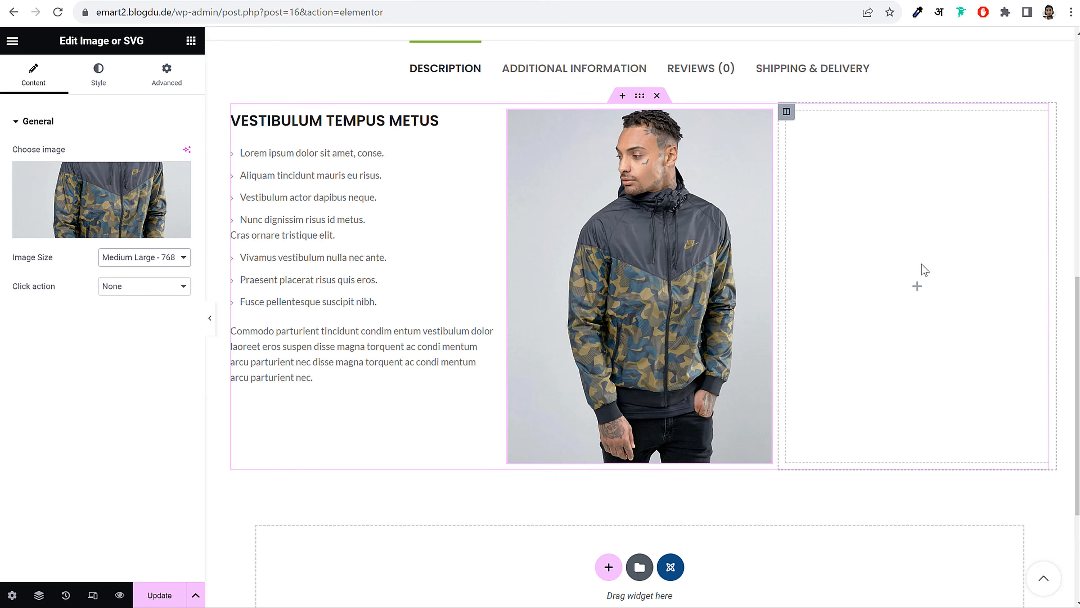
Drop an Image widget into the right column showing the back-view camo jacket photo
left_click(911, 181)
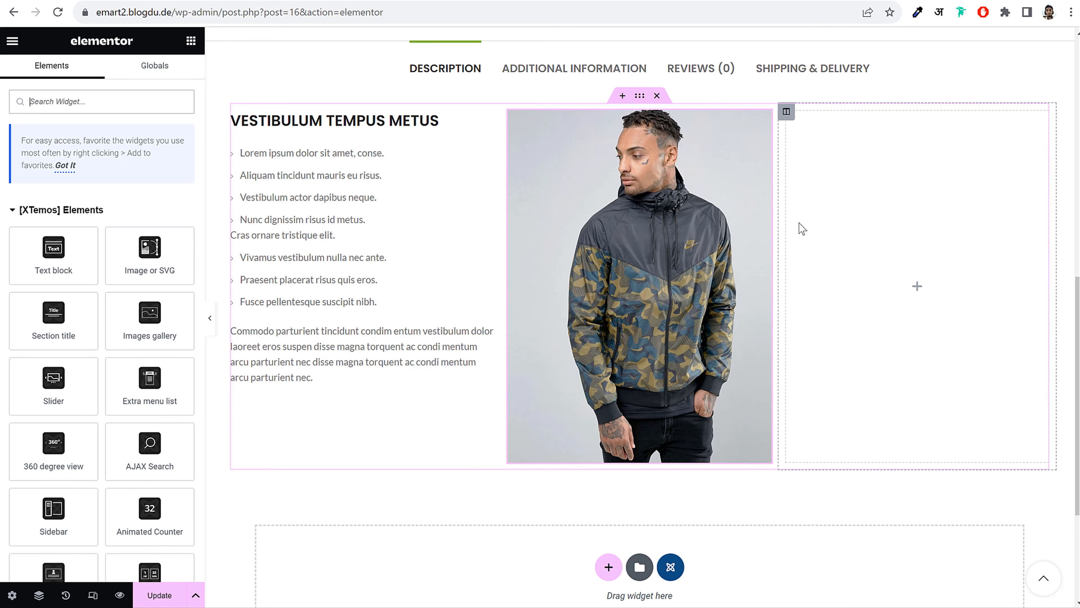
left_click_drag(150, 245, 901, 212)
left_click(126, 208)
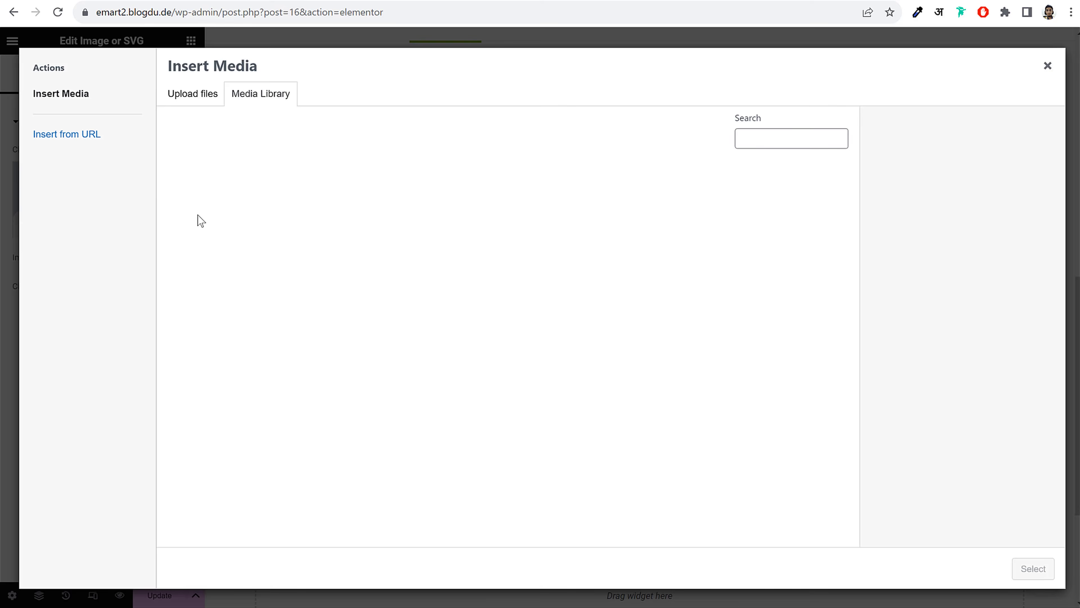
left_click(292, 208)
left_click(1040, 565)
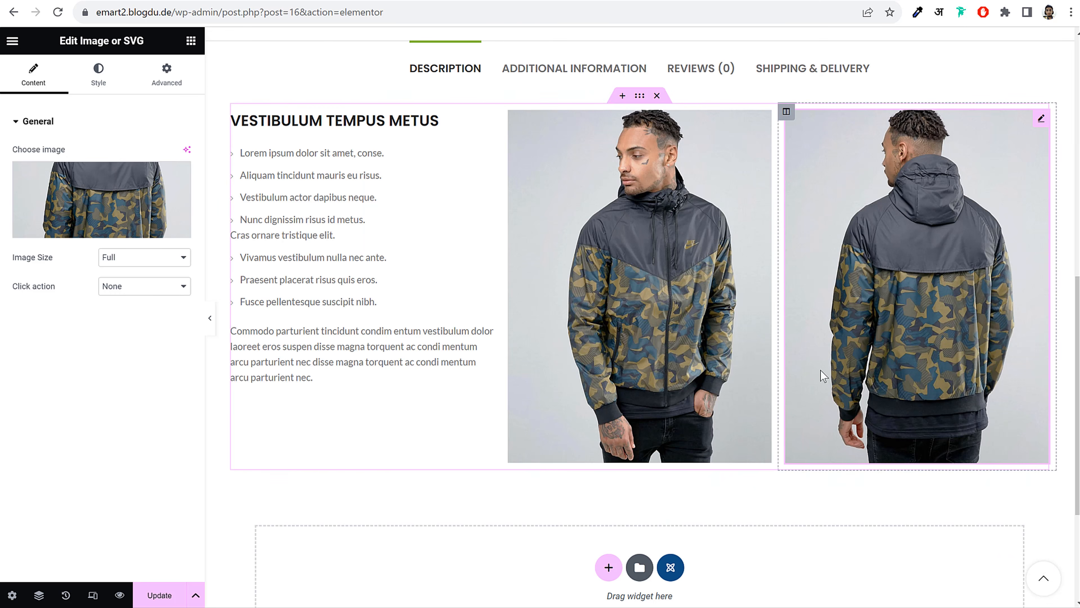
scroll(847, 379, "up", 3)
scroll(847, 378, "down", 4)
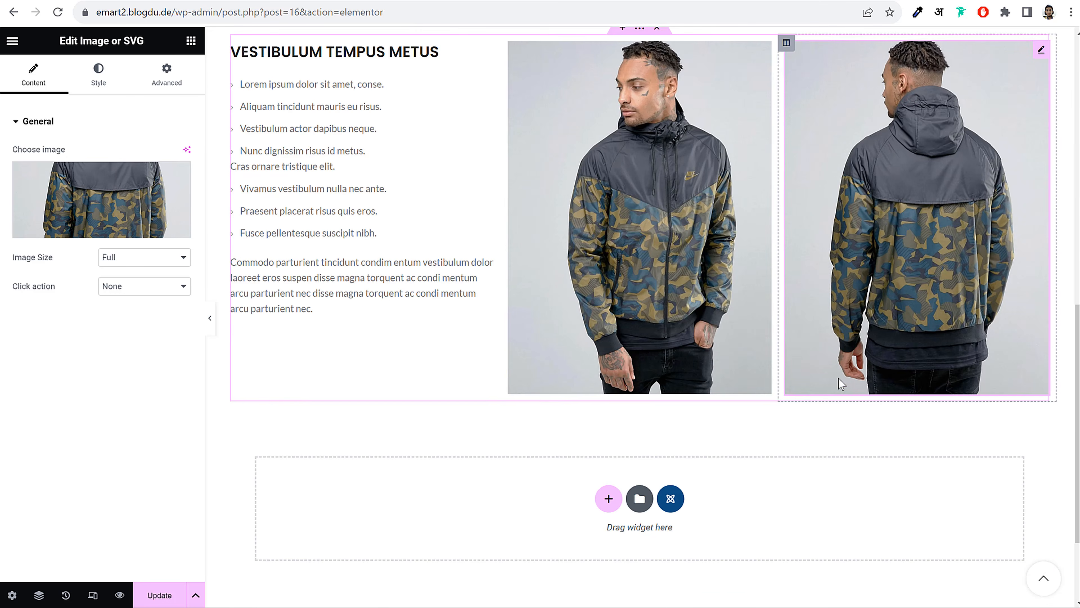
scroll(724, 386, "up", 3)
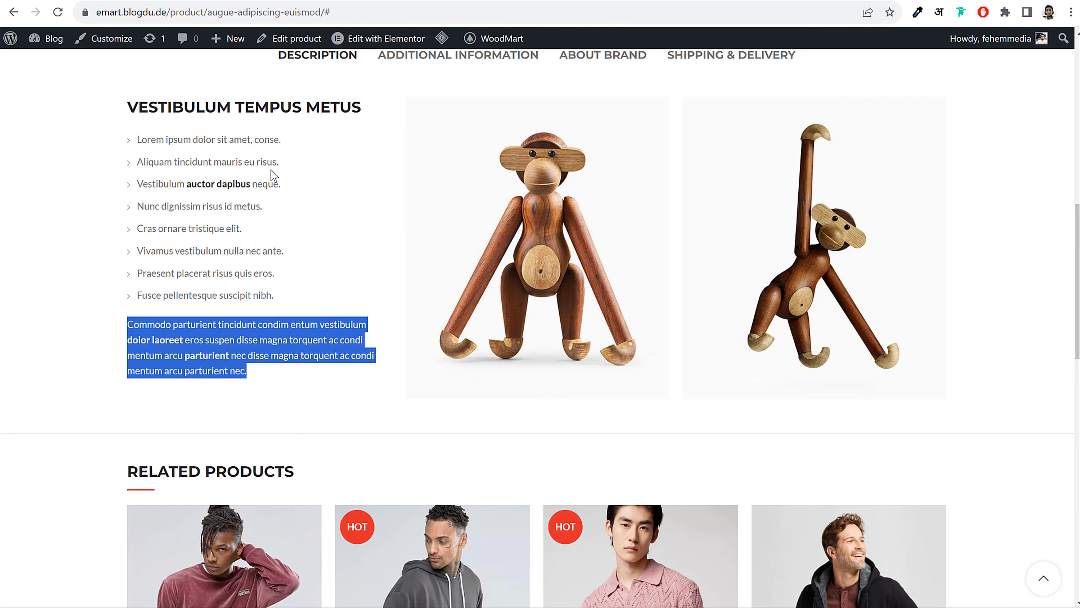
scroll(372, 369, "down", 6)
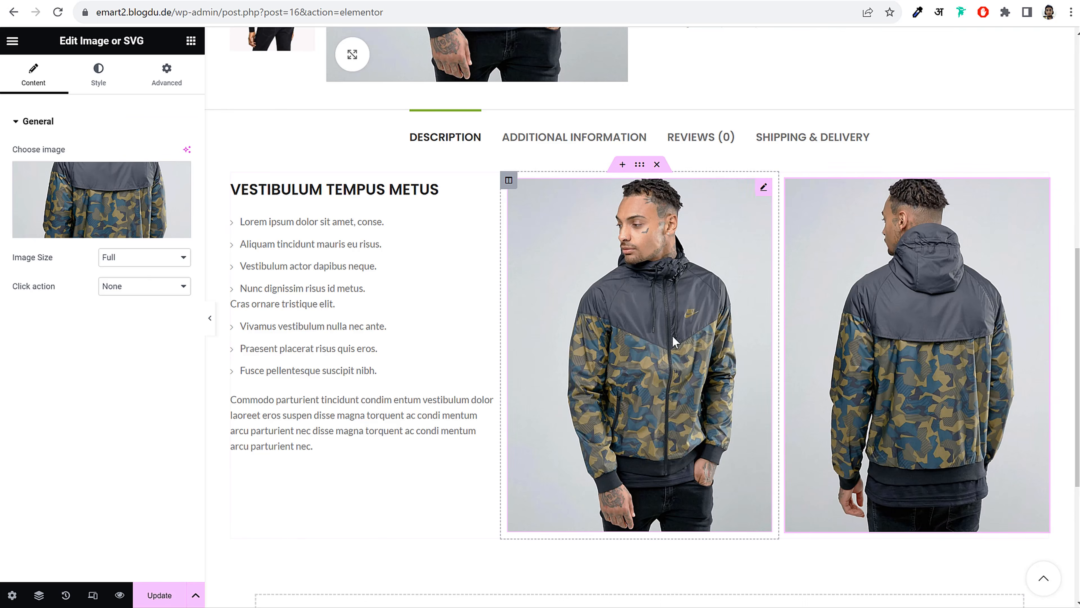
scroll(672, 335, "down", 3)
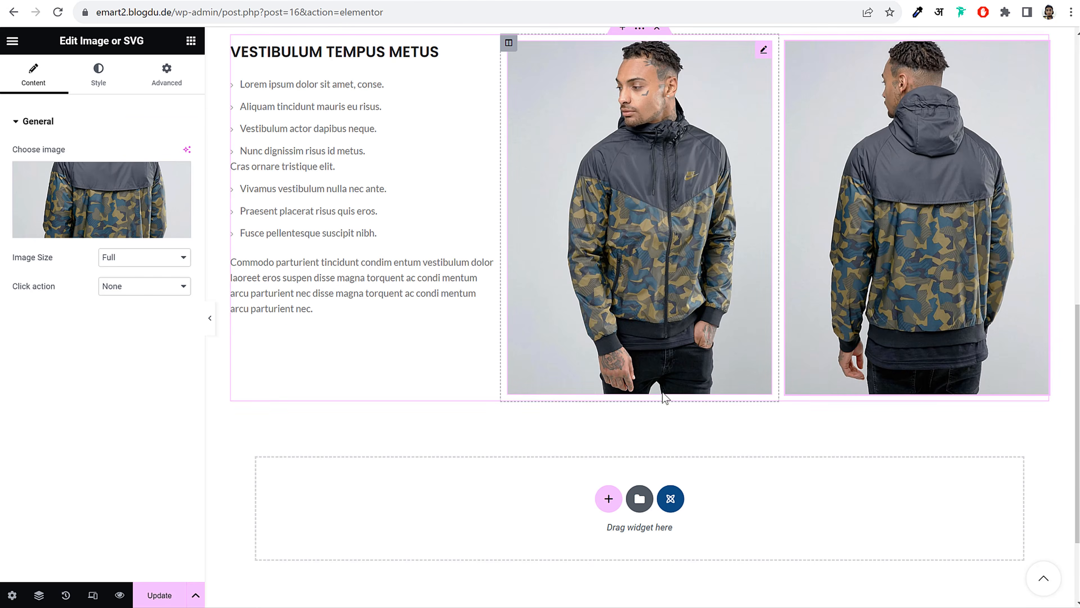
Add a four-column section and drop an Animated Counter into its first column
left_click(609, 499)
scroll(810, 425, "down", 3)
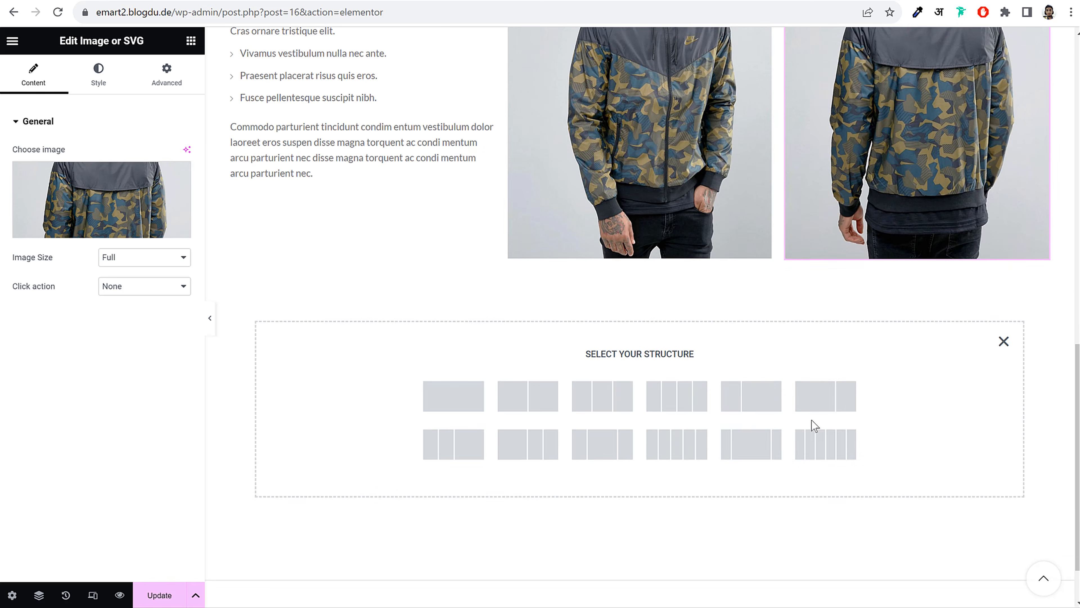
left_click(682, 406)
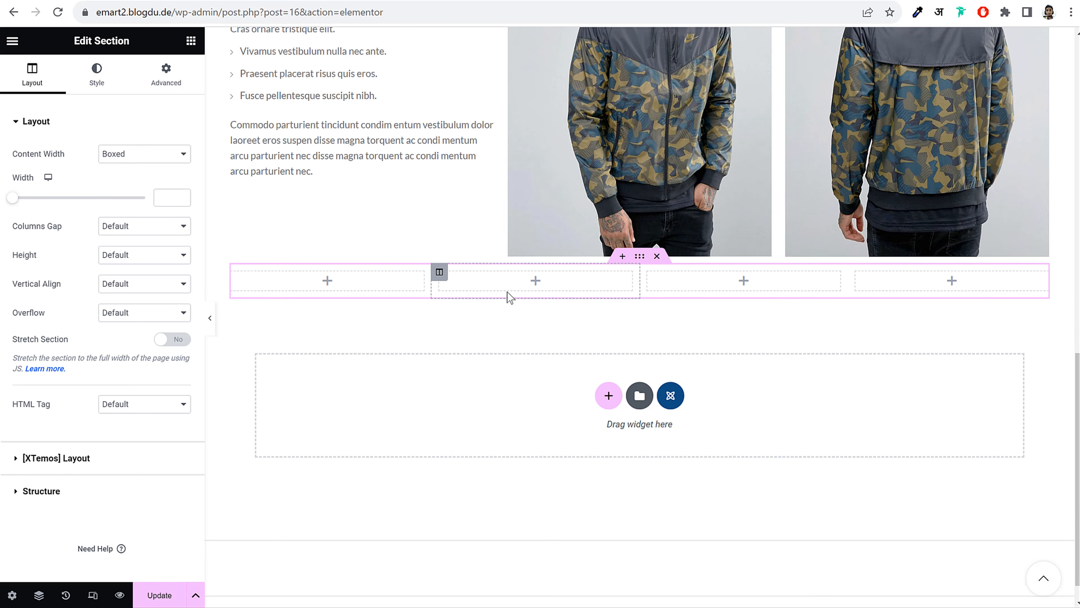
left_click(192, 41)
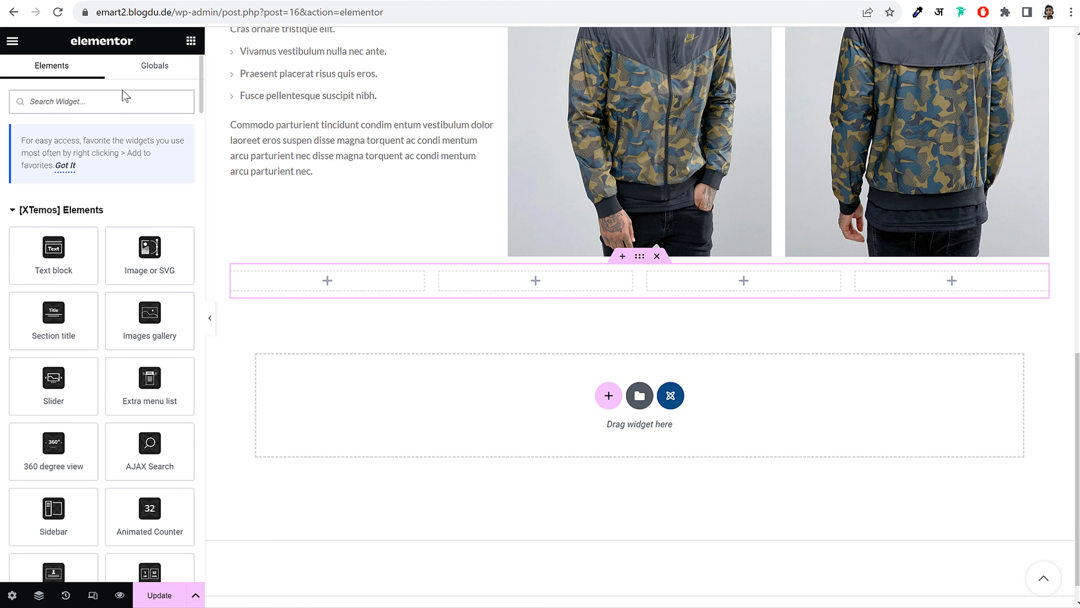
type("coun")
left_click_drag(149, 211, 338, 290)
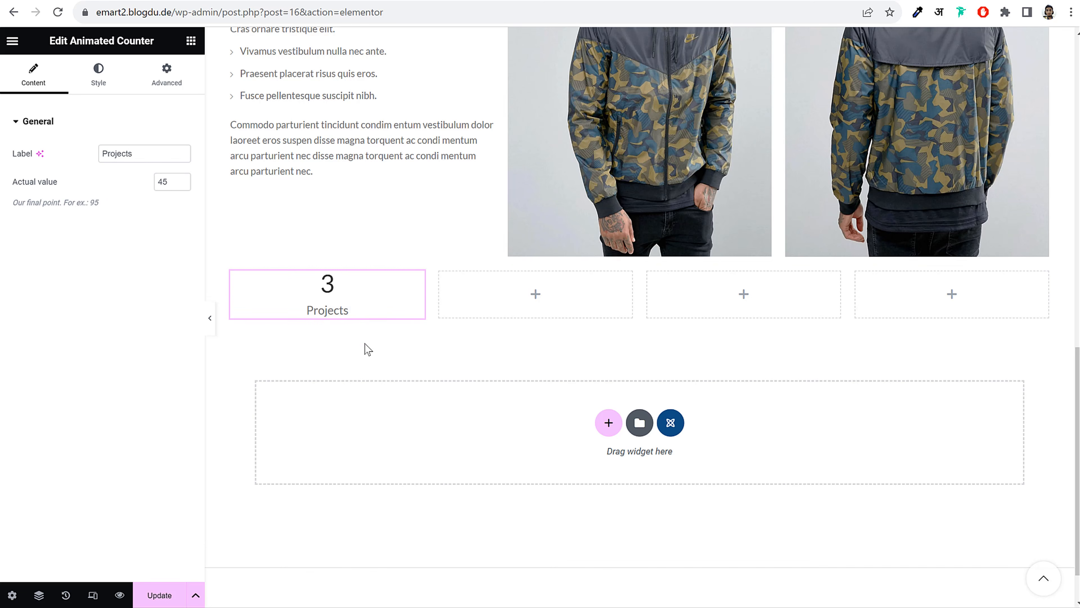
Copy the 45 Projects counter into the second, third and fourth columns
right_click(336, 289)
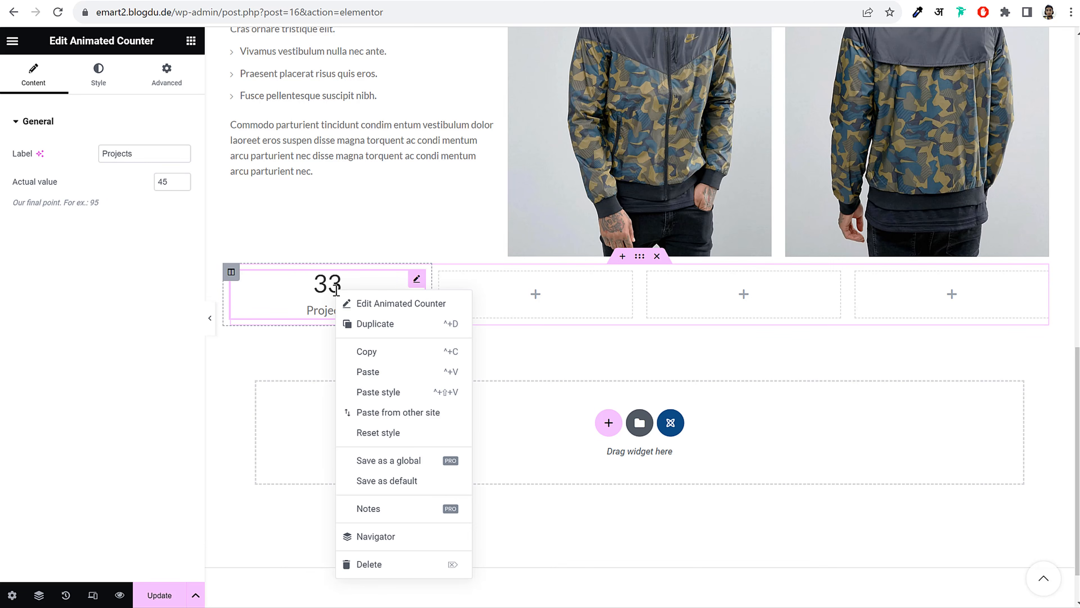
left_click(374, 352)
right_click(597, 300)
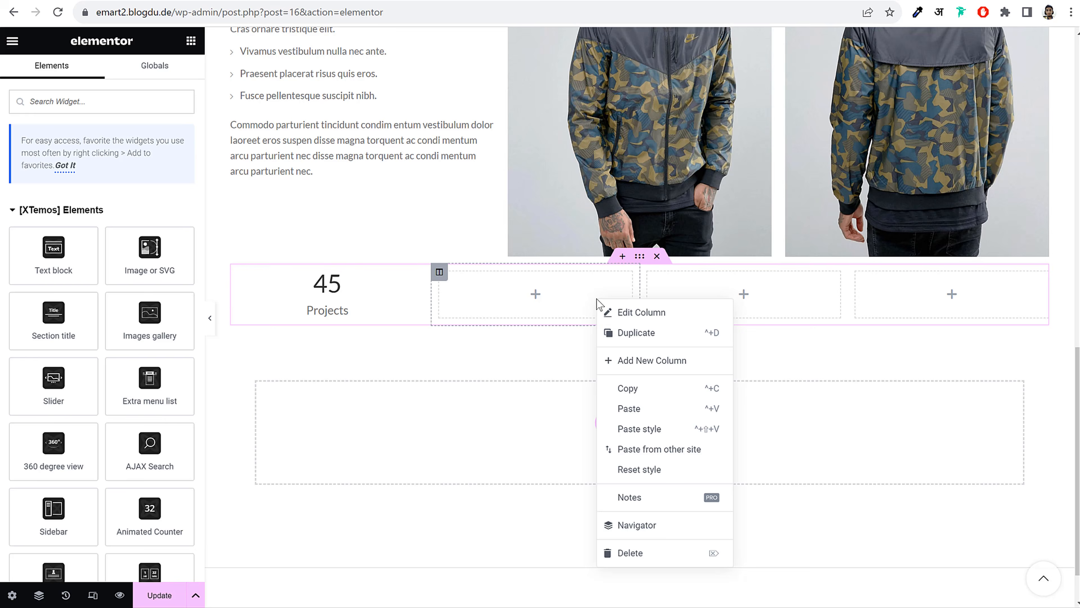
left_click(658, 410)
right_click(740, 295)
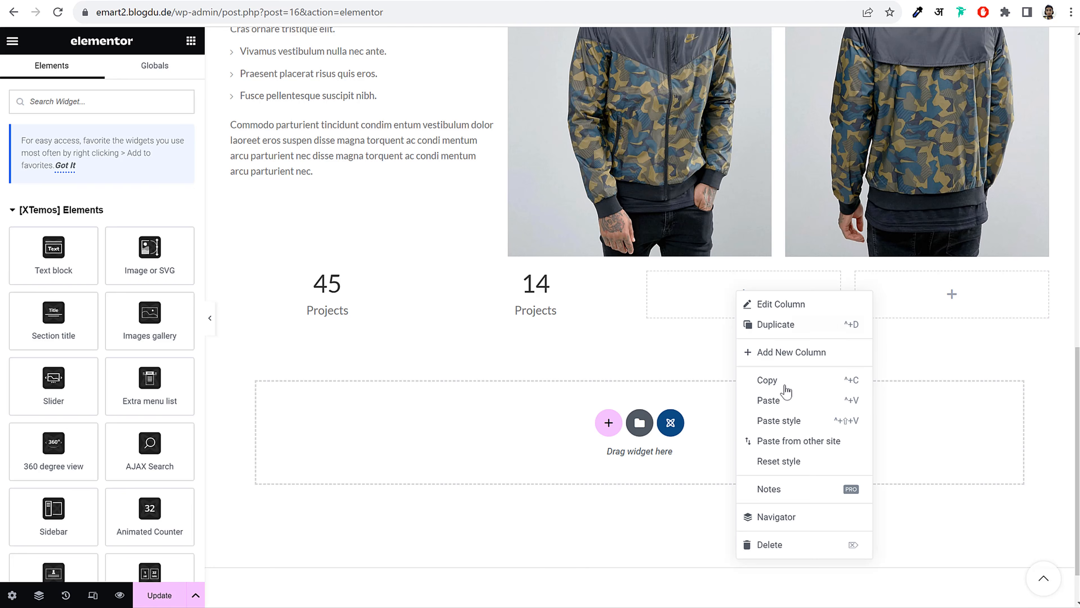
left_click(786, 406)
right_click(945, 298)
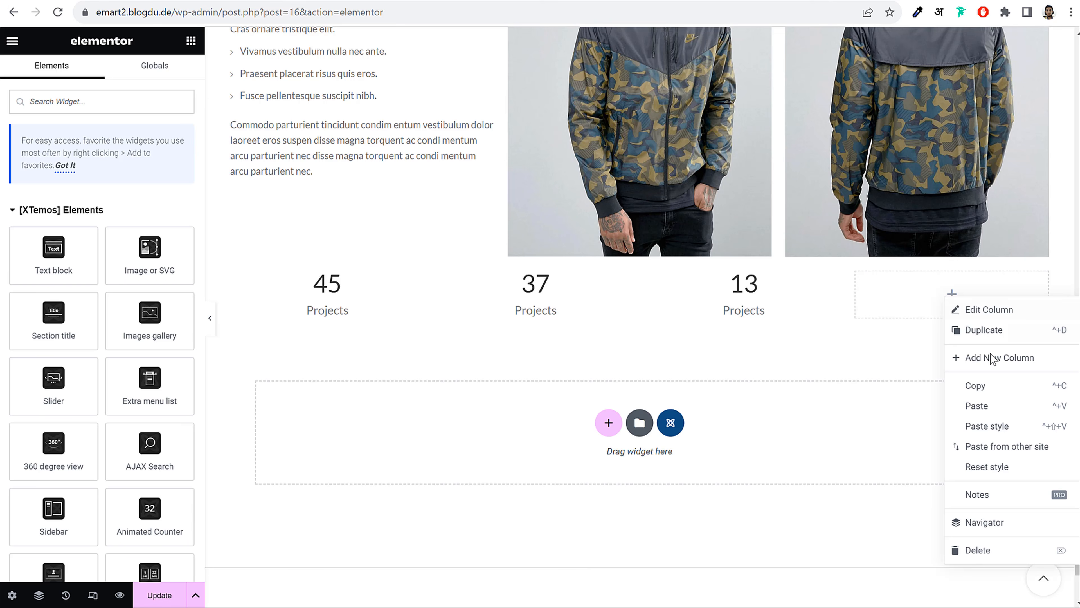
left_click(998, 406)
left_click(210, 321)
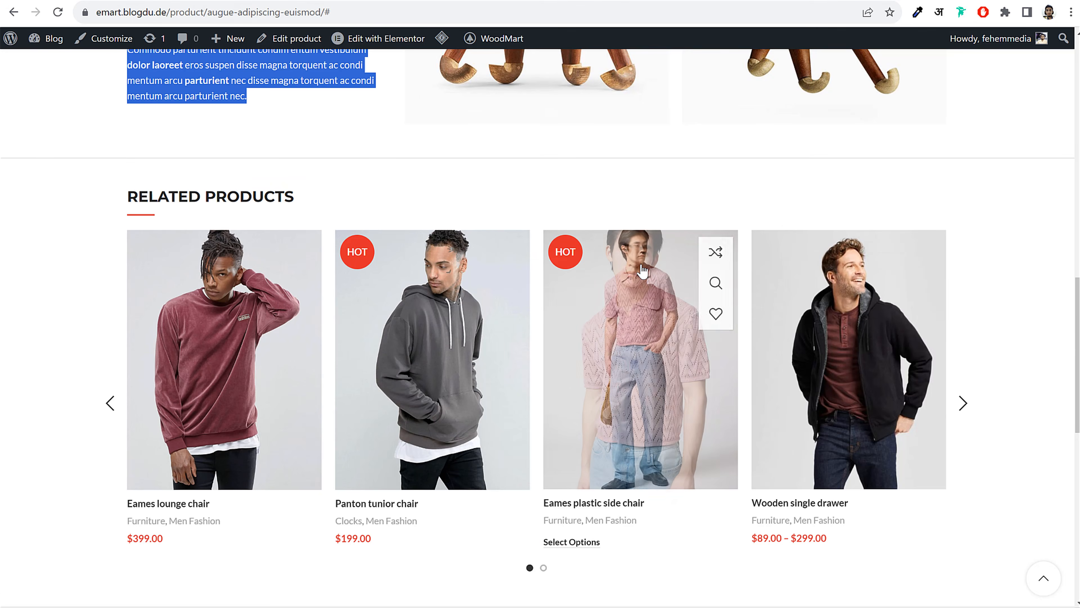
Bring the Elementor panel back and save the page changes
scroll(753, 265, "up", 5)
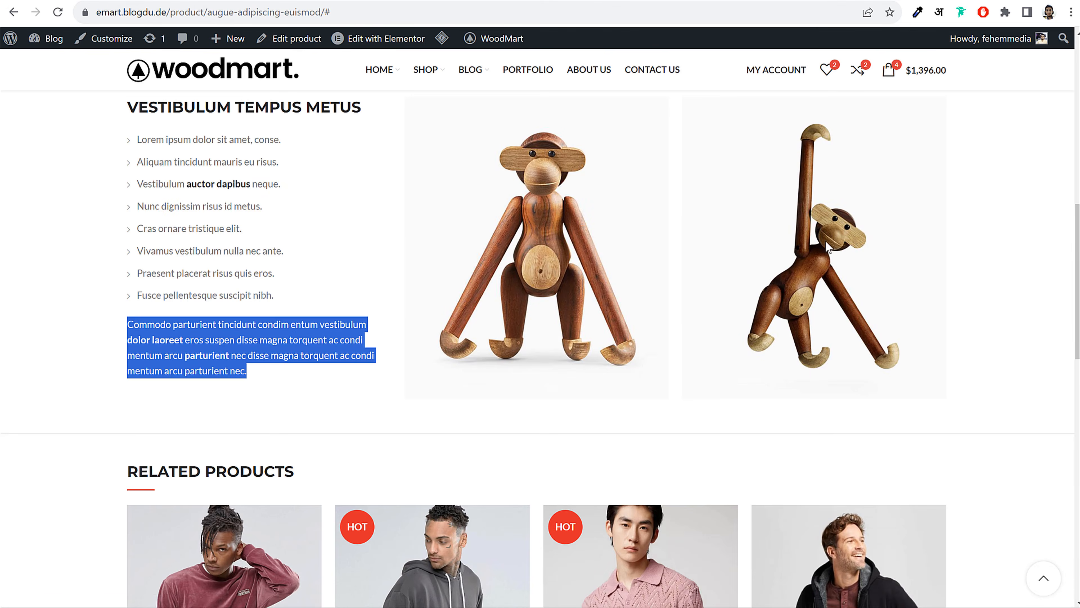
scroll(827, 247, "up", 2)
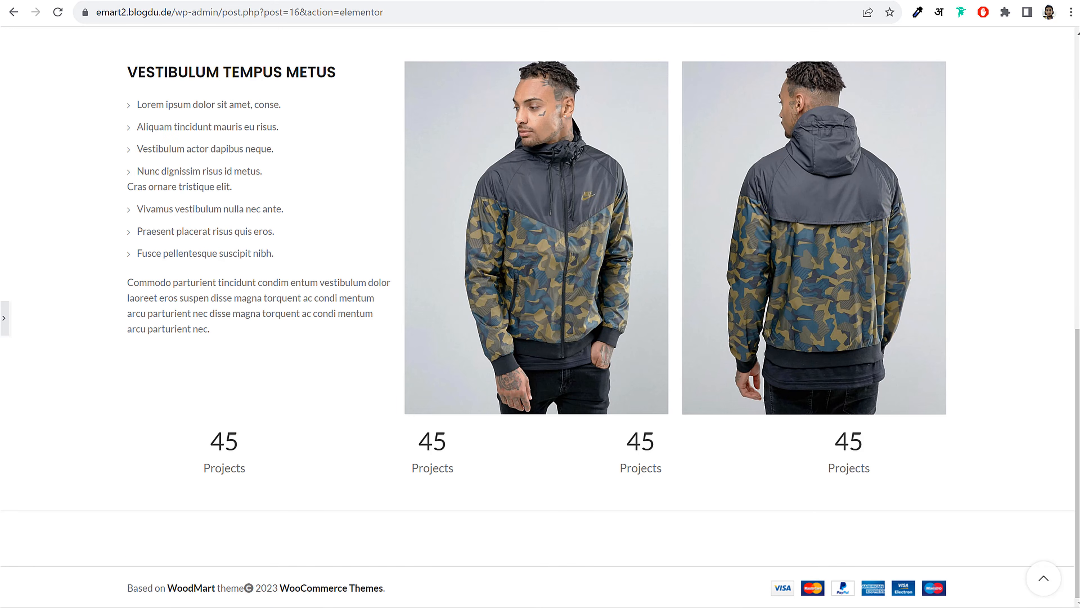
left_click(6, 320)
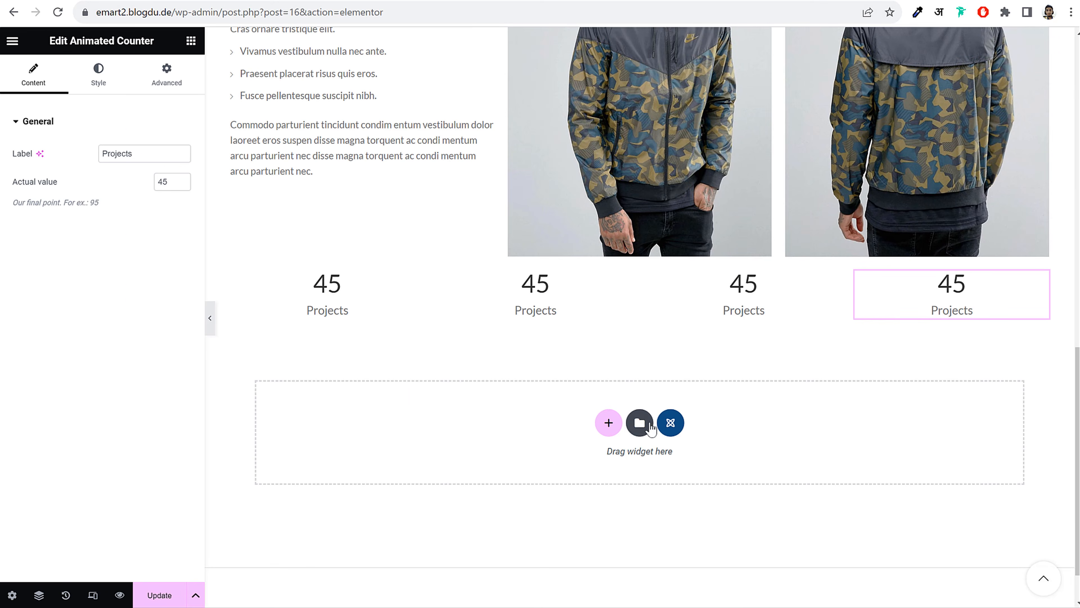
scroll(744, 394, "up", 5)
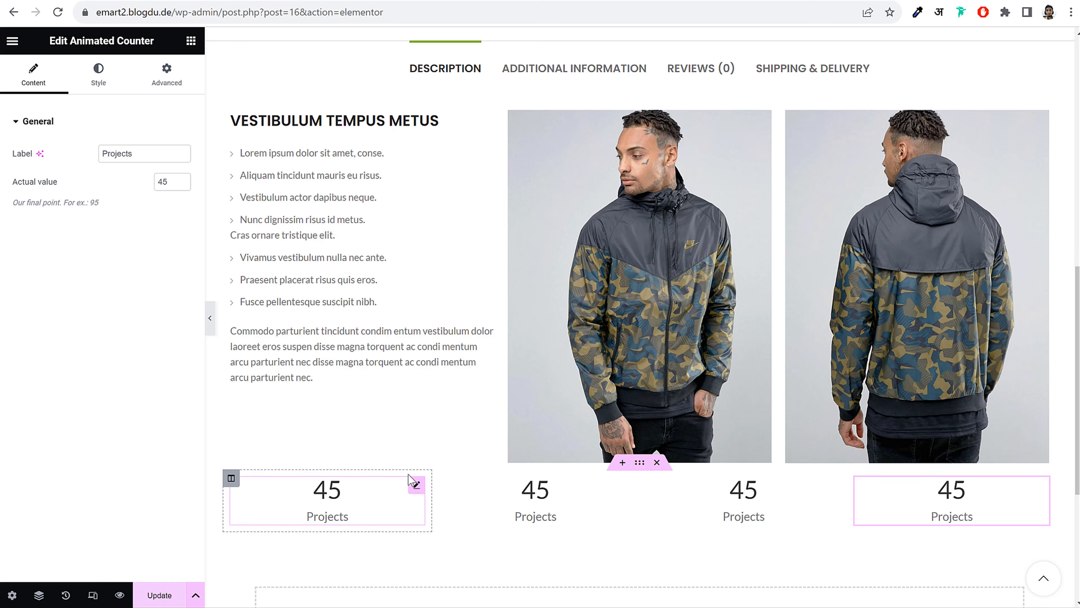
left_click(160, 596)
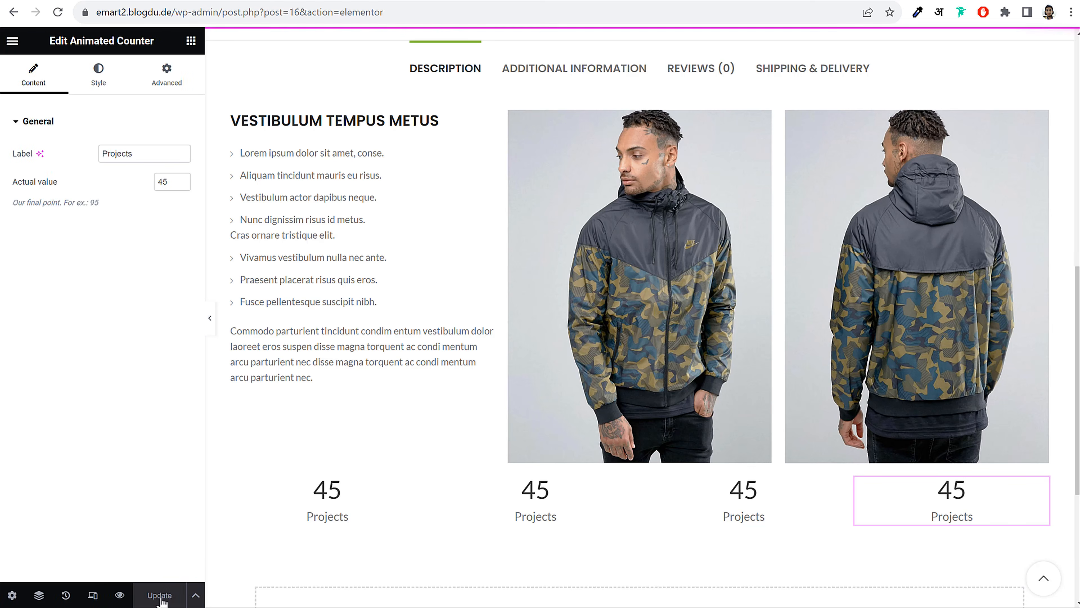
Reload the jacket's live product page and check the four 45 Projects counters
left_click(411, 1)
scroll(636, 200, "up", 4)
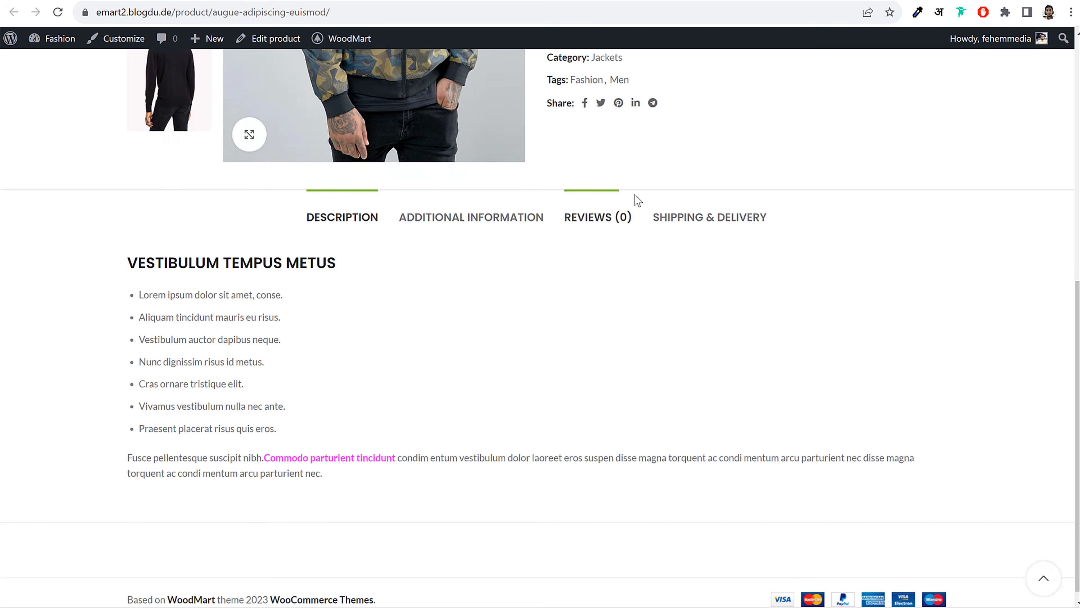
scroll(636, 200, "down", 4)
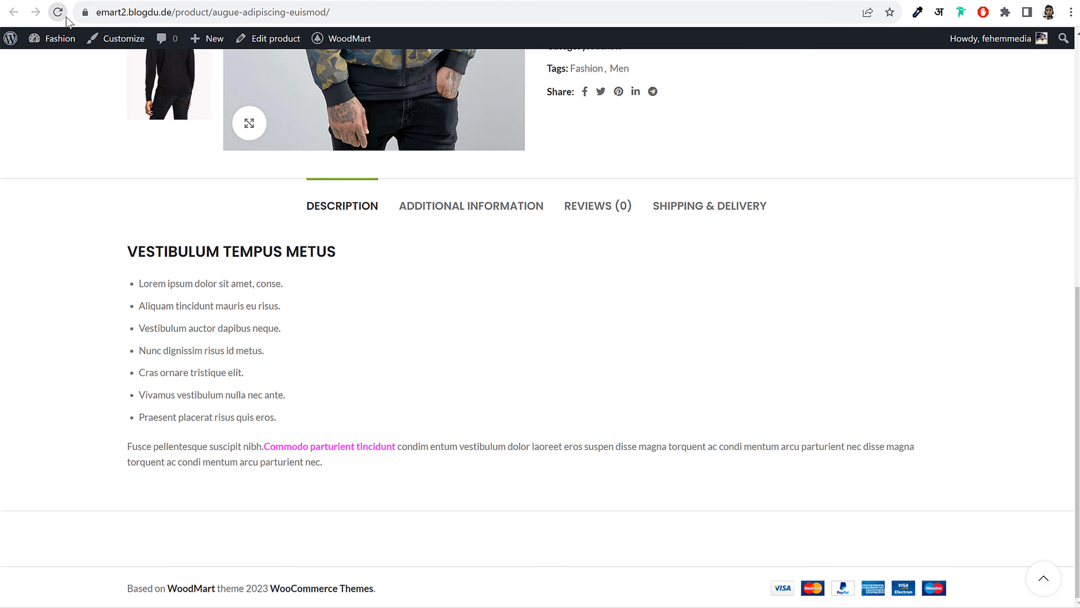
left_click(58, 12)
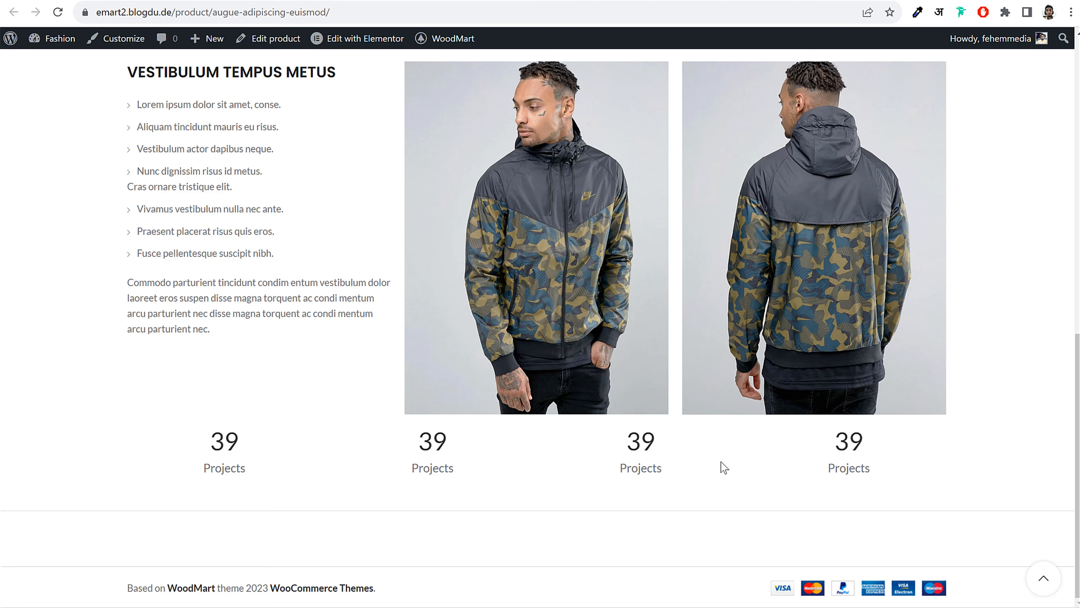
scroll(774, 459, "up", 2)
scroll(772, 454, "up", 5)
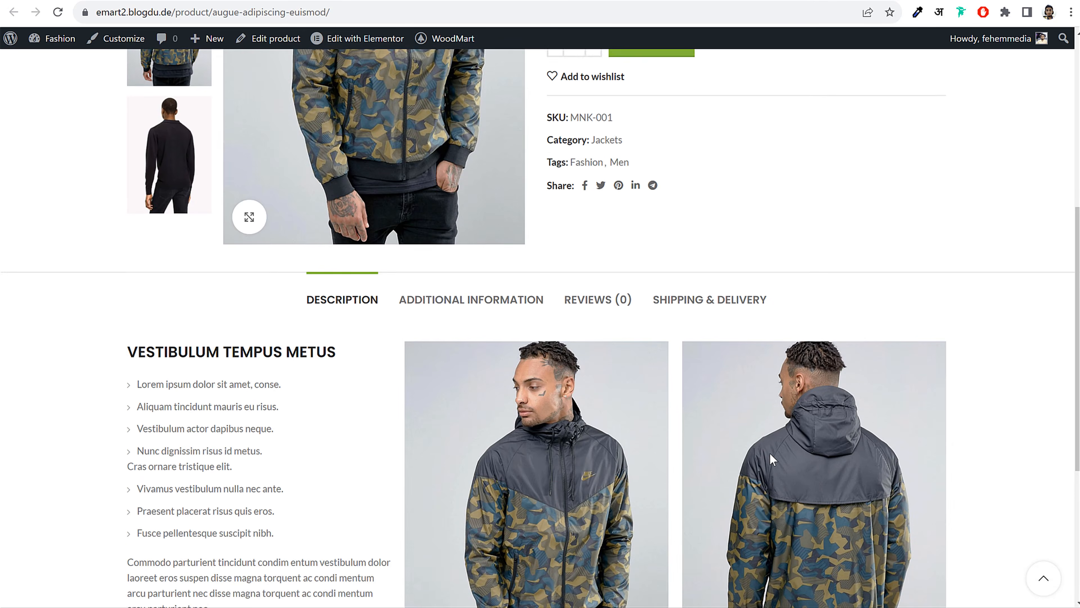
scroll(447, 209, "down", 3)
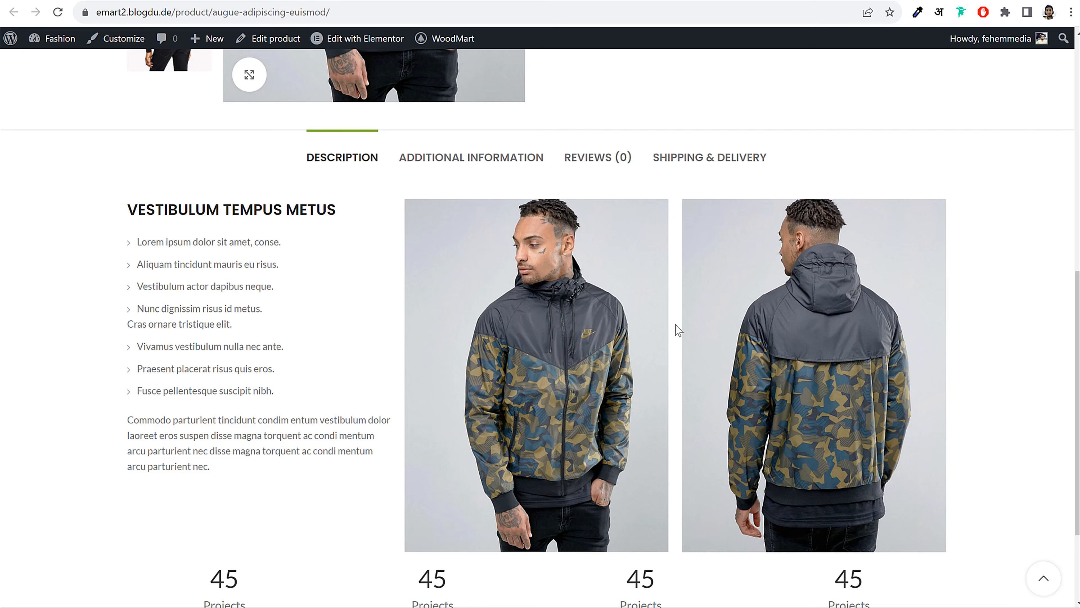
scroll(836, 364, "down", 3)
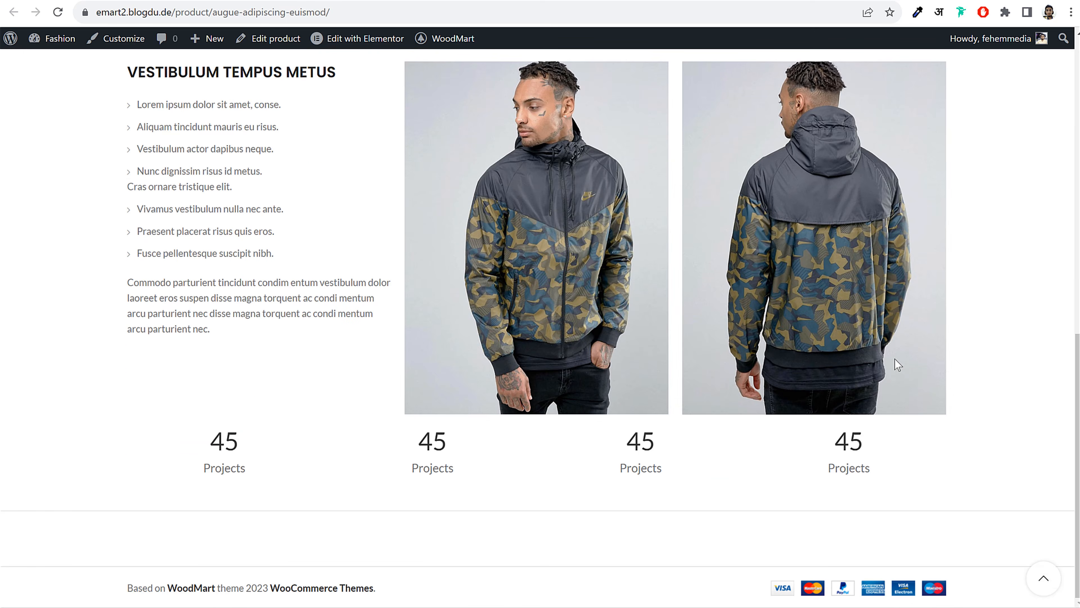
scroll(873, 385, "up", 3)
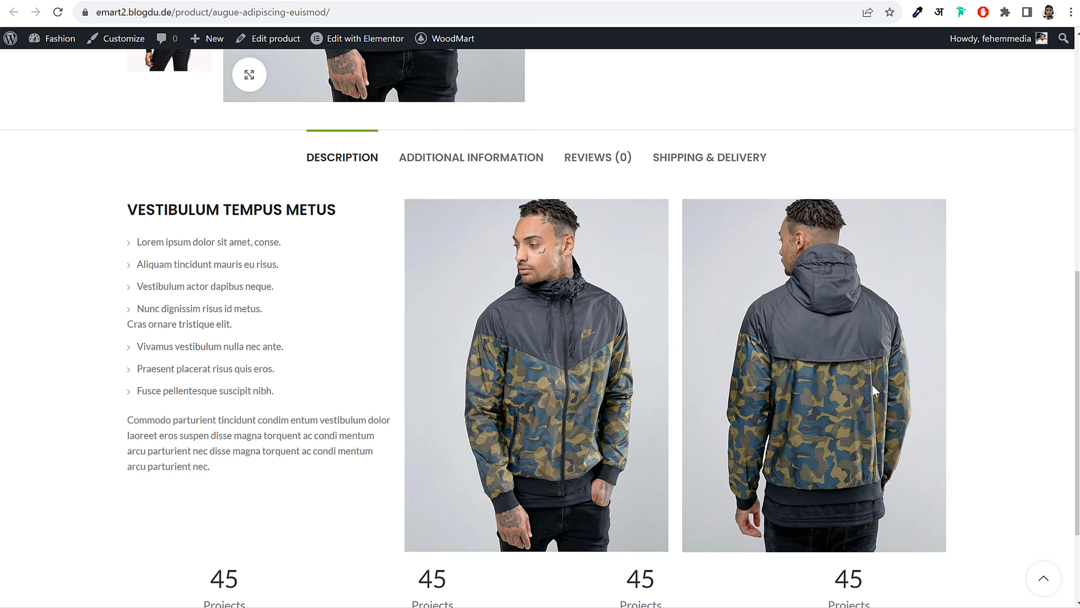
scroll(461, 285, "up", 10)
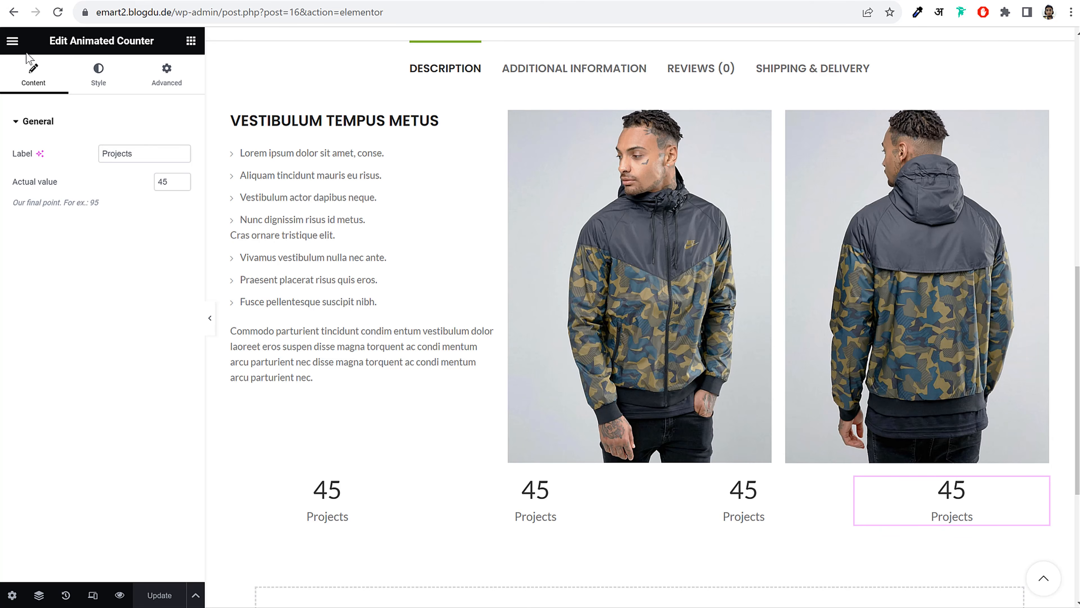
Exit Elementor with exits returning to This Post, and leave for the Augue adipiscing euismod edit page
left_click(12, 44)
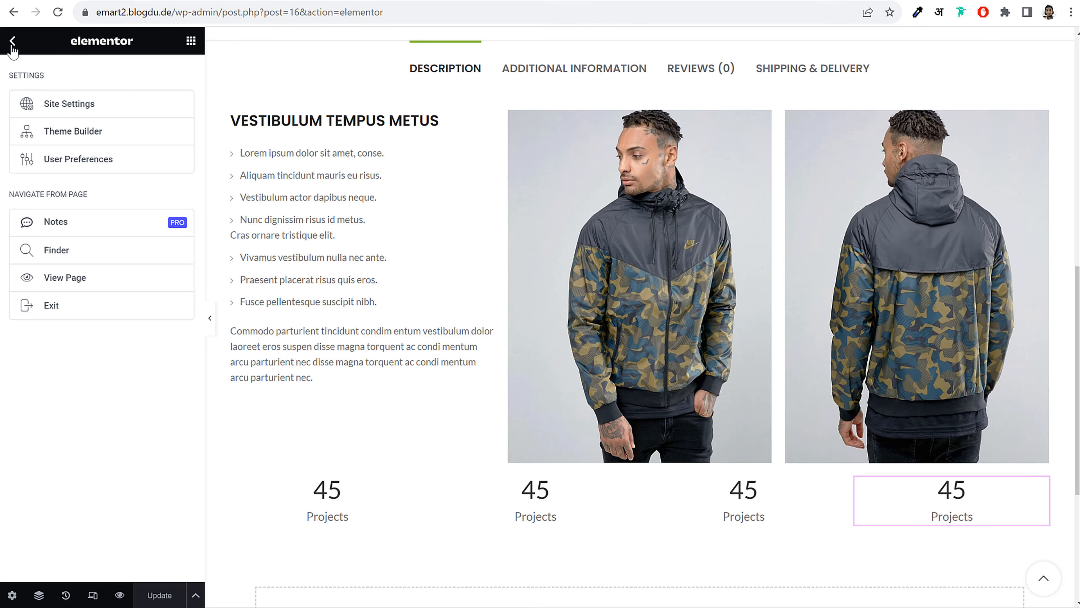
left_click(12, 43)
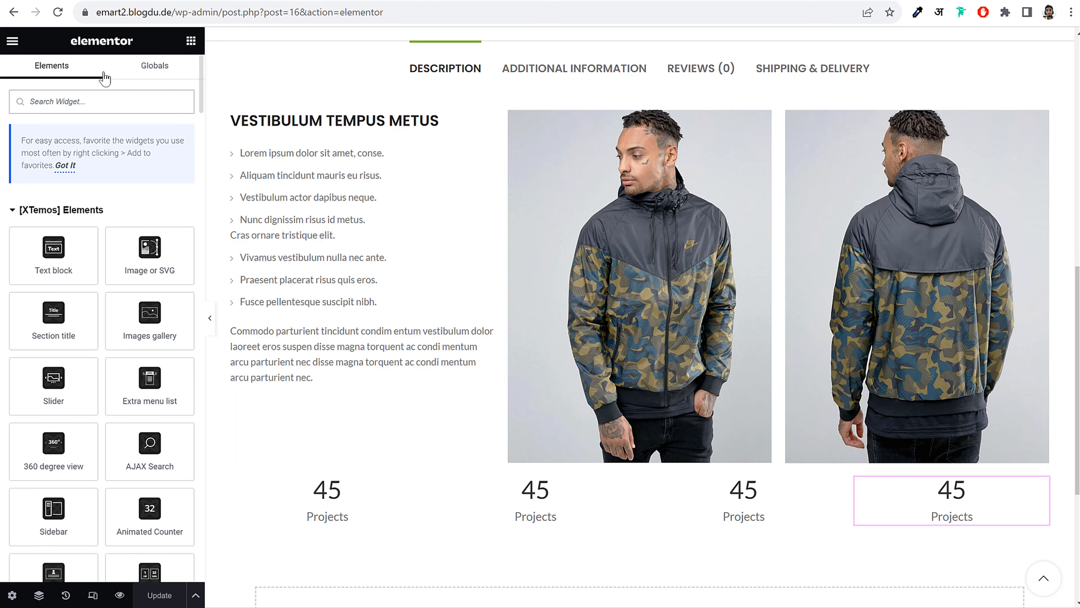
left_click(13, 43)
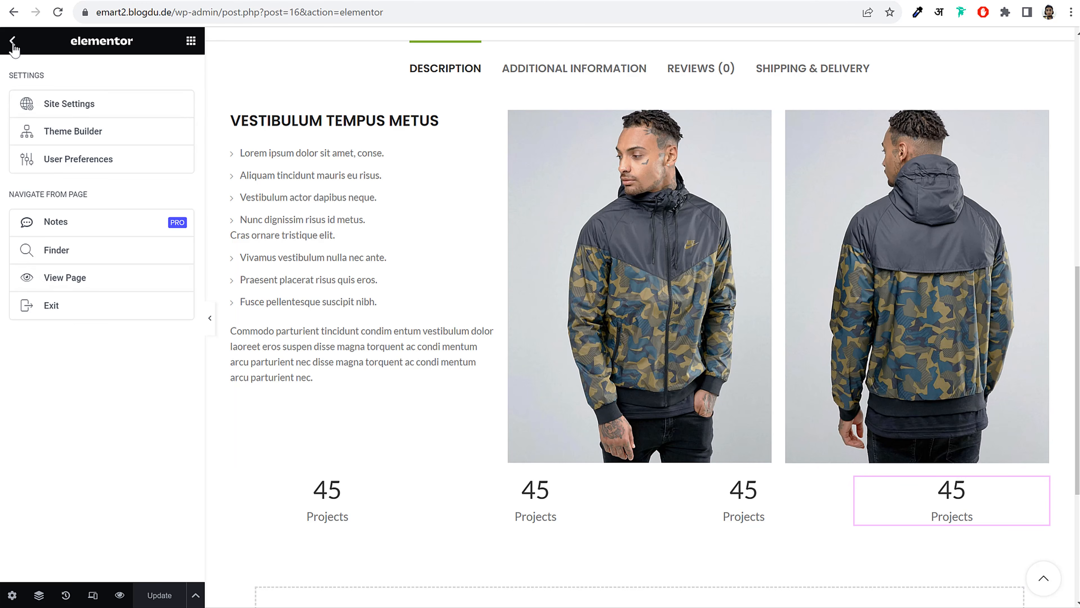
left_click(64, 304)
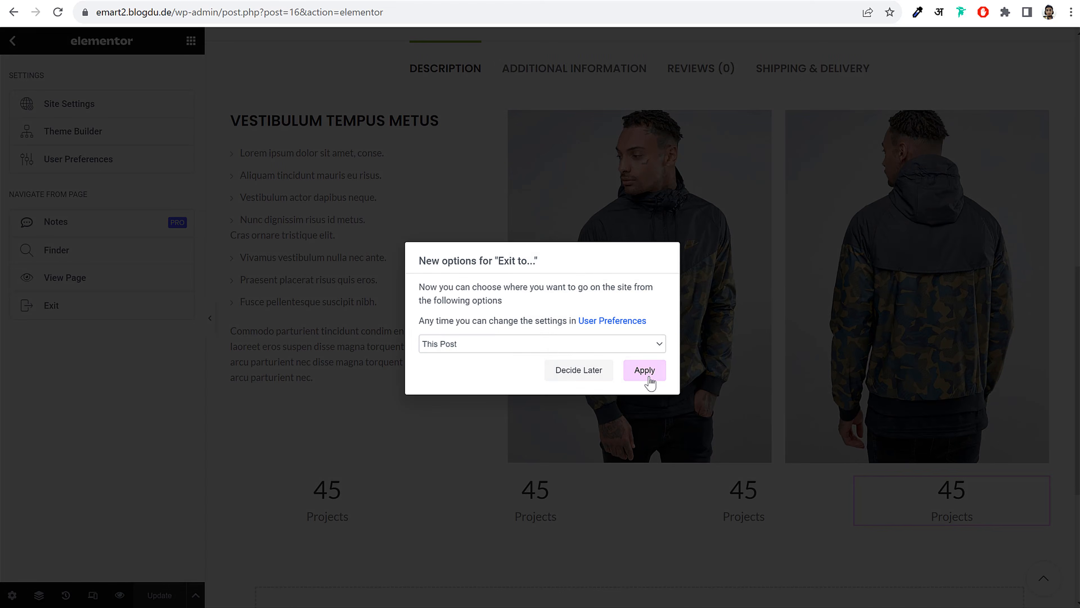
left_click(644, 372)
left_click(609, 91)
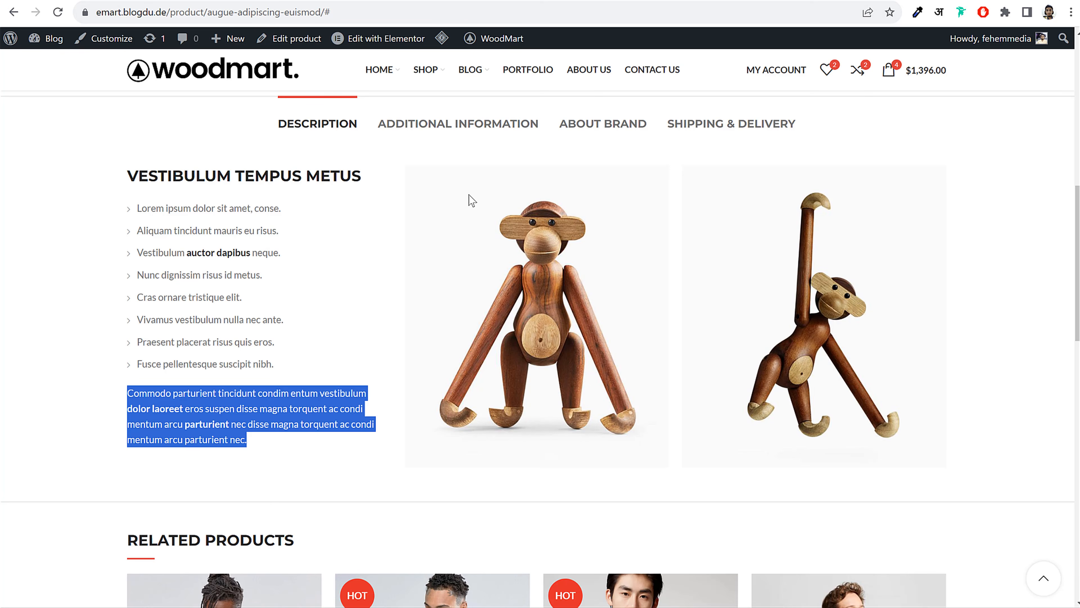
left_click(308, 141)
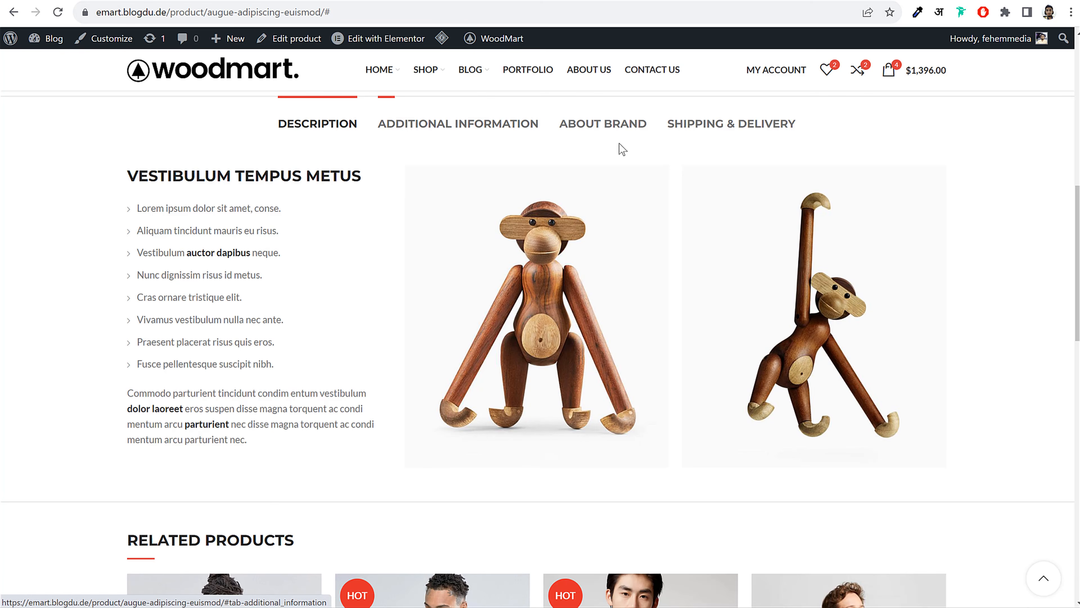
left_click(606, 131)
left_click(425, 126)
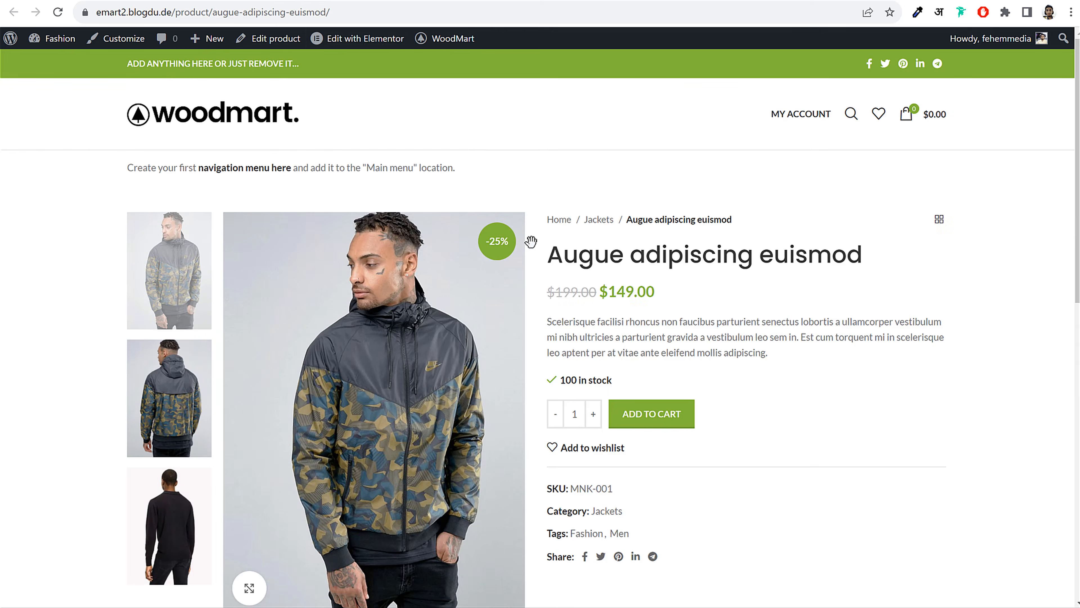
scroll(605, 318, "down", 12)
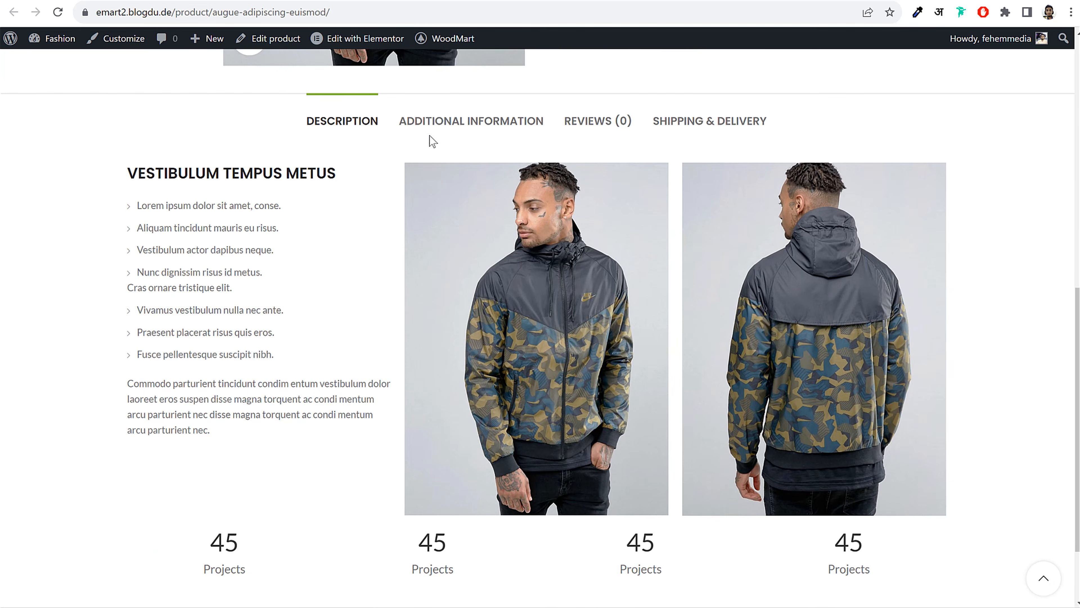
left_click(430, 125)
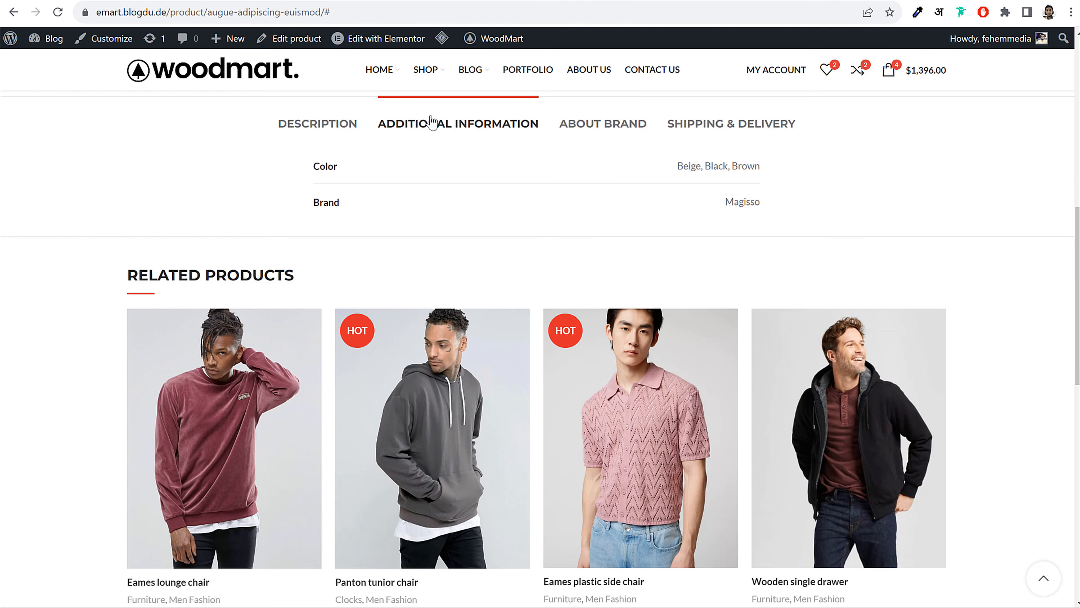
left_click(607, 134)
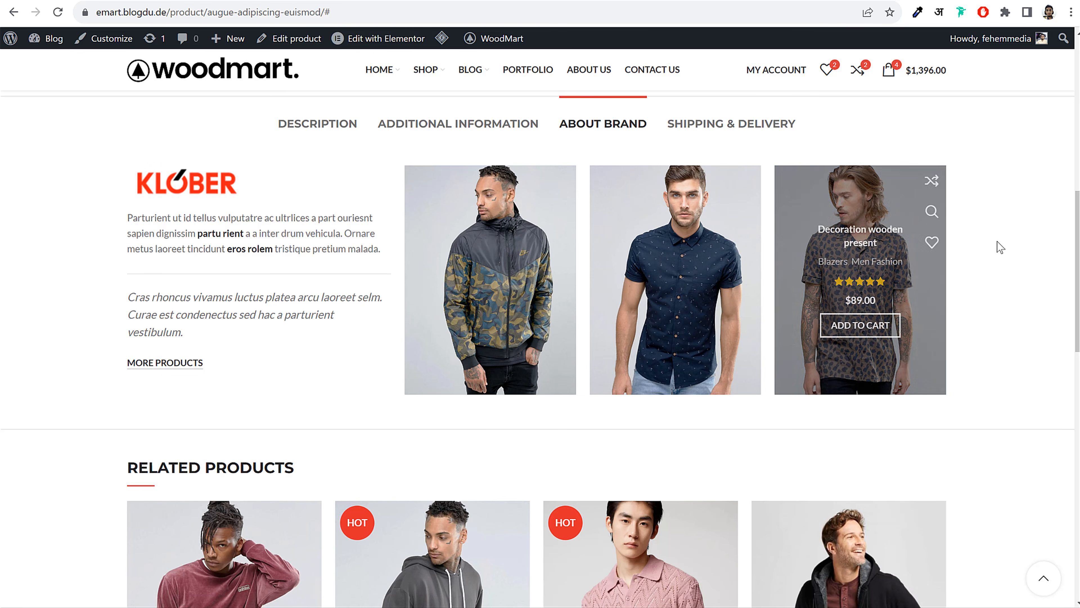
scroll(1011, 251, "up", 10)
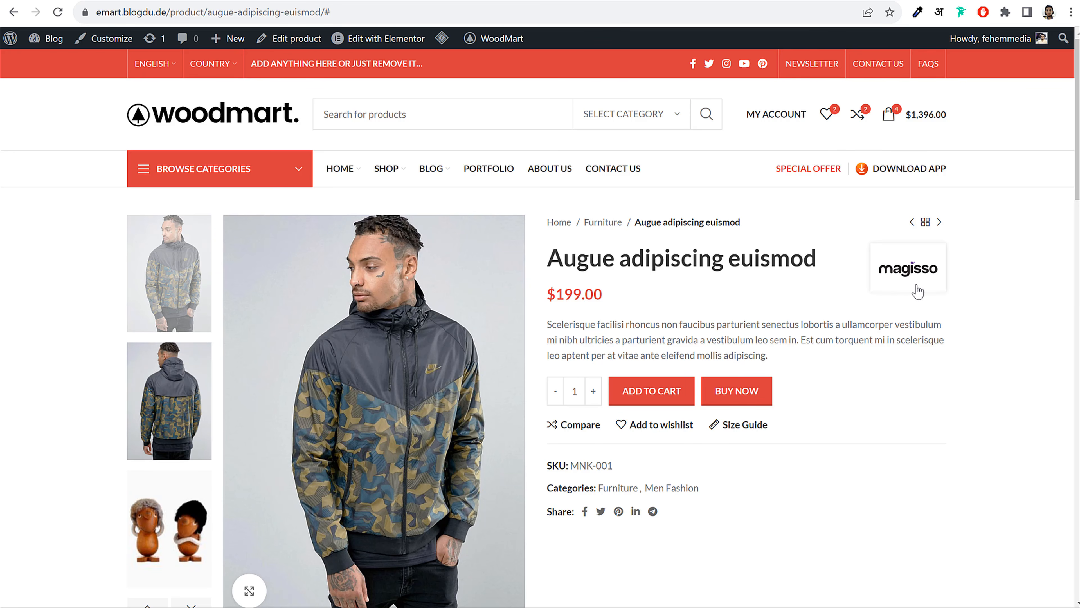
left_click(873, 279)
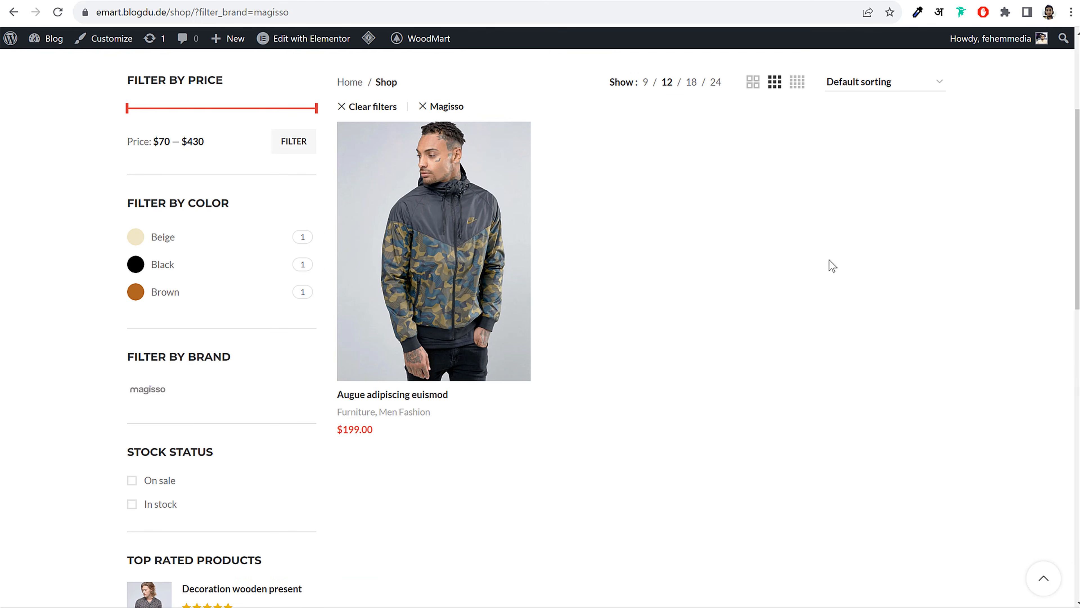
key("alt+Left")
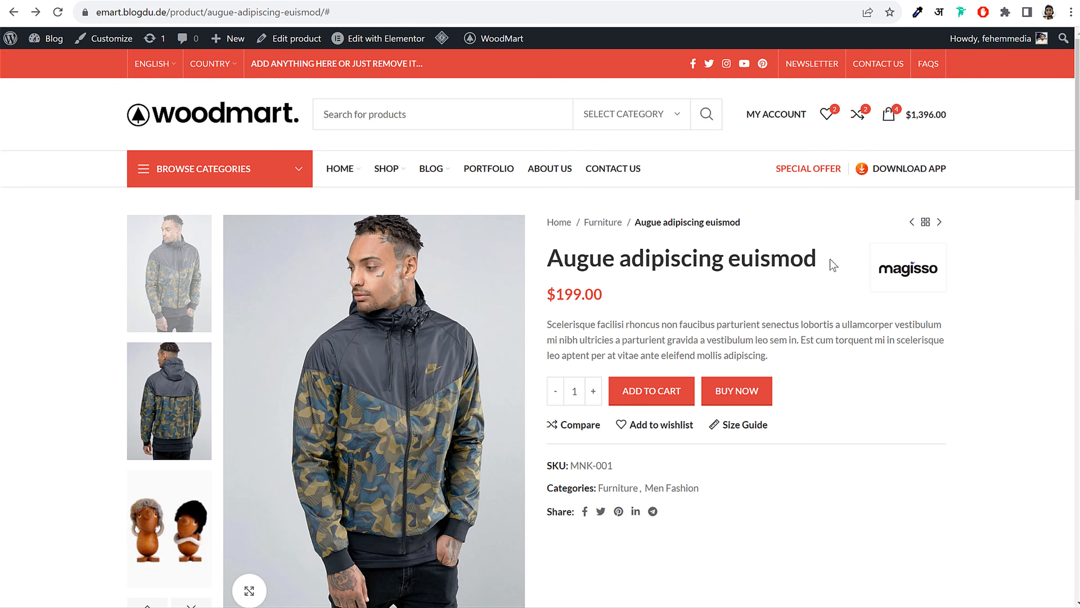
scroll(958, 315, "down", 10)
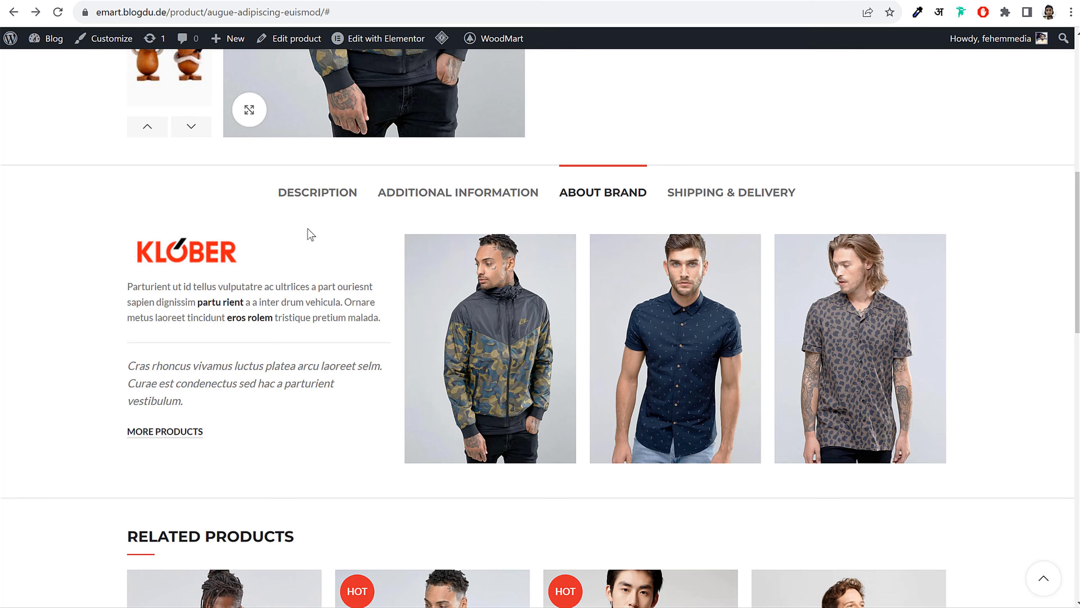
left_click(315, 206)
left_click(582, 192)
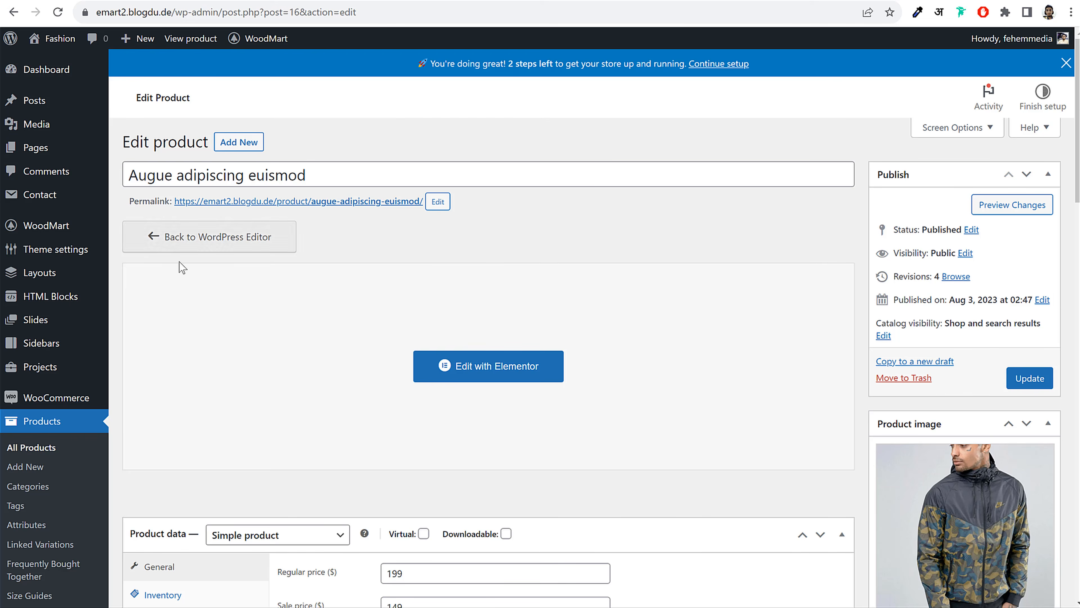
Add a product attribute named Brands under Products > Attributes
scroll(595, 266, "down", 5)
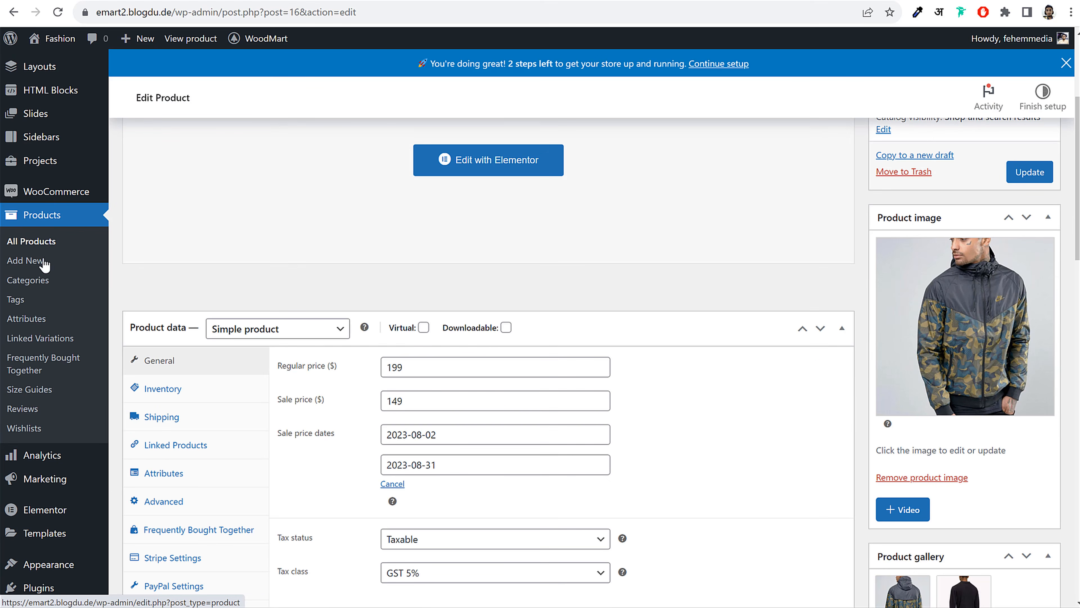
left_click(35, 323)
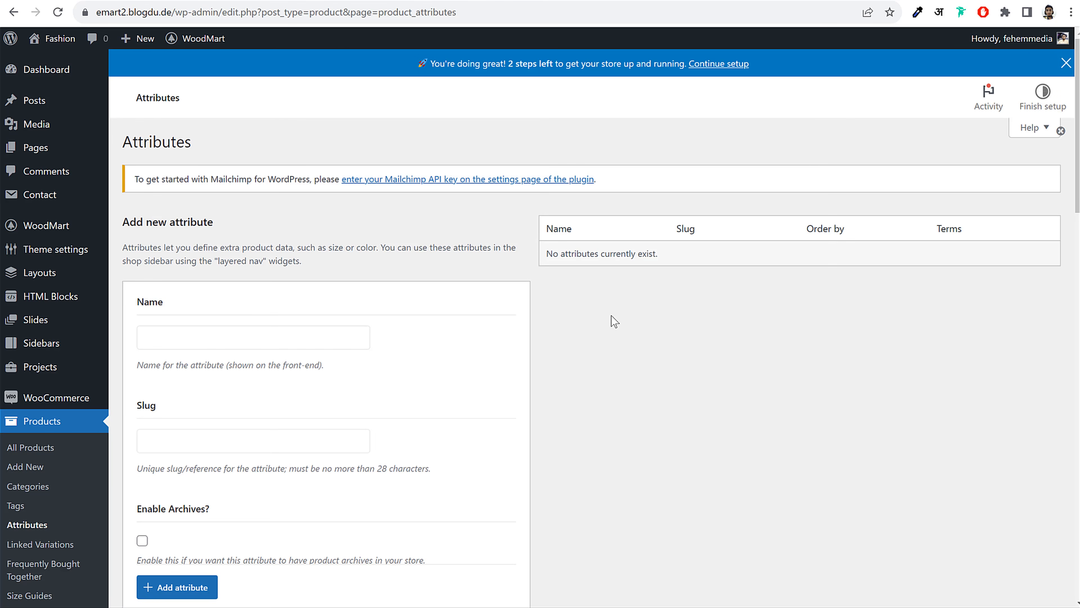
left_click(246, 336)
scroll(401, 339, "down", 2)
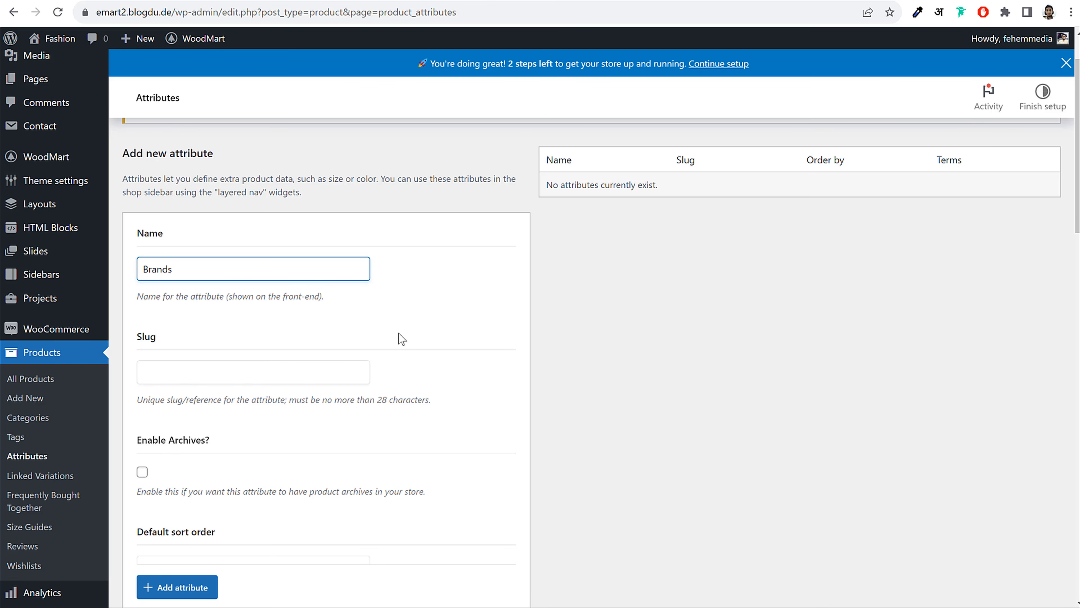
scroll(399, 338, "down", 4)
left_click(206, 592)
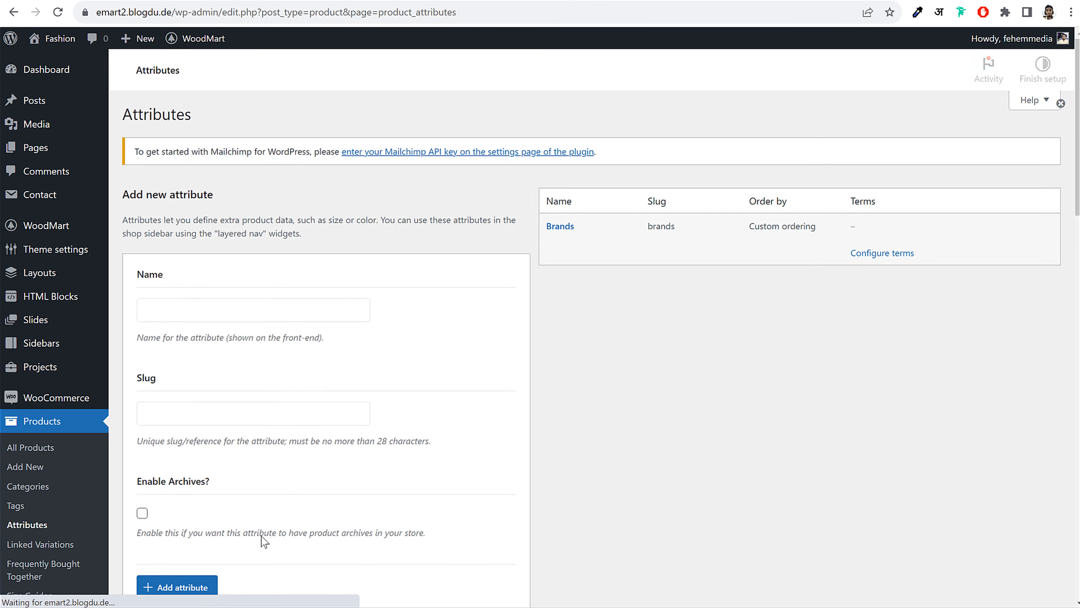
Open the Configure terms page for the new Brands attribute
left_click_drag(592, 258, 543, 254)
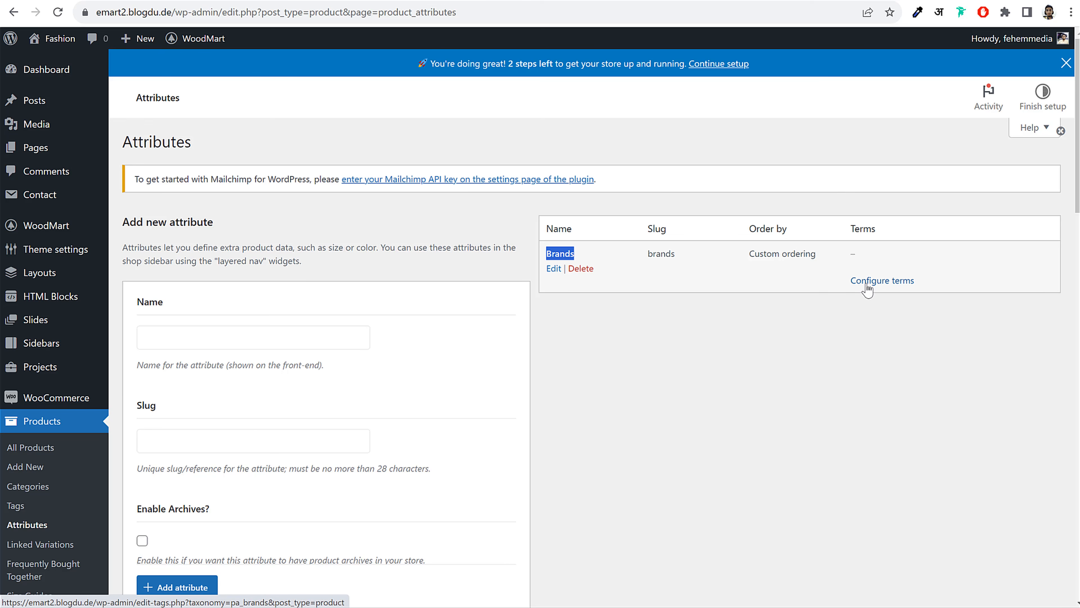
left_click(887, 292)
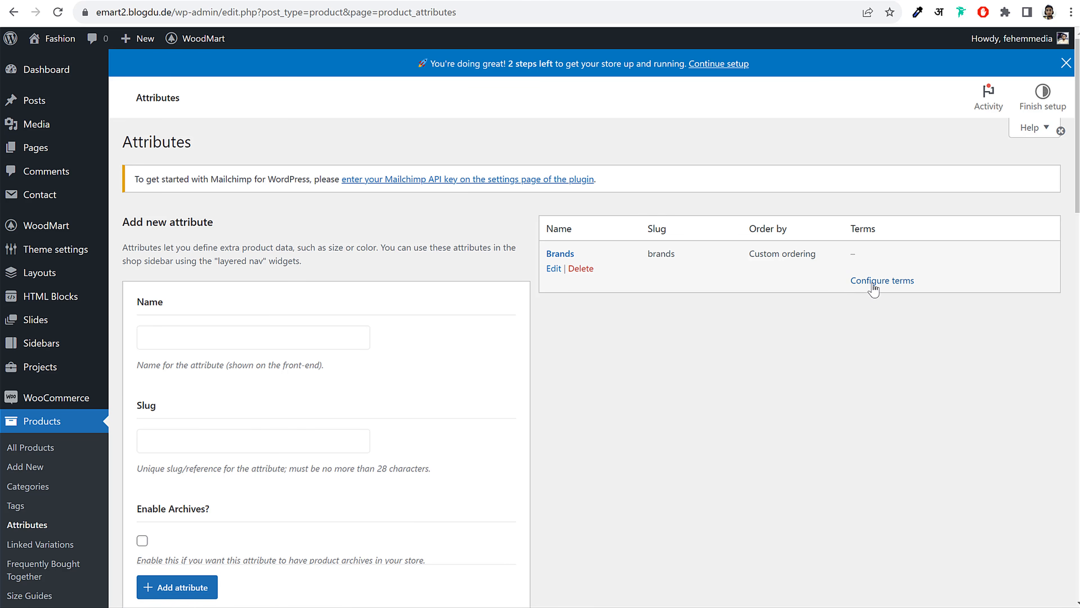
left_click(888, 285)
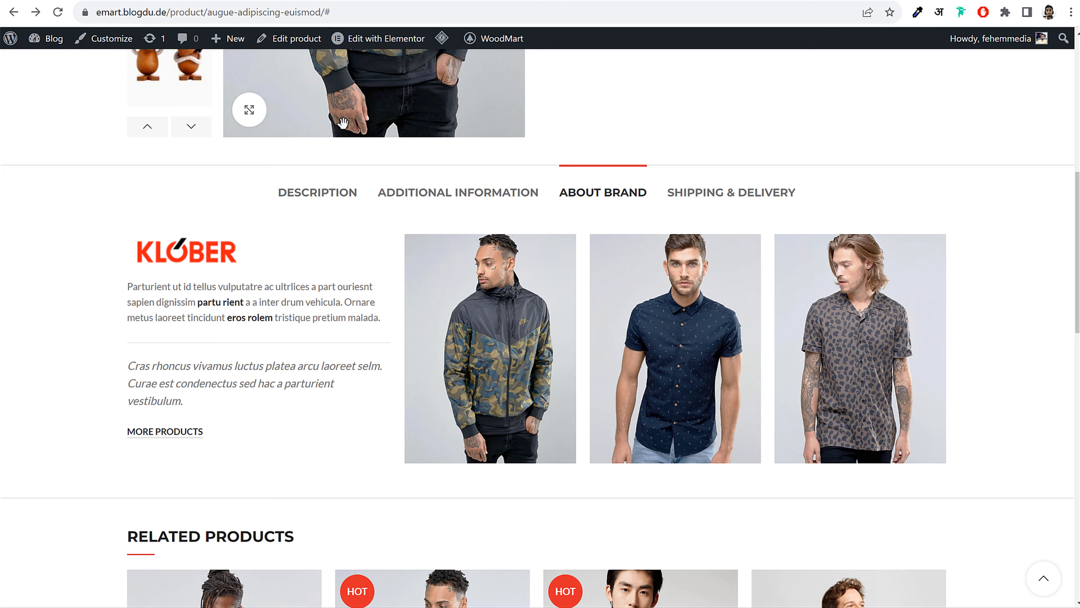
scroll(290, 320, "up", 1)
scroll(290, 319, "up", 10)
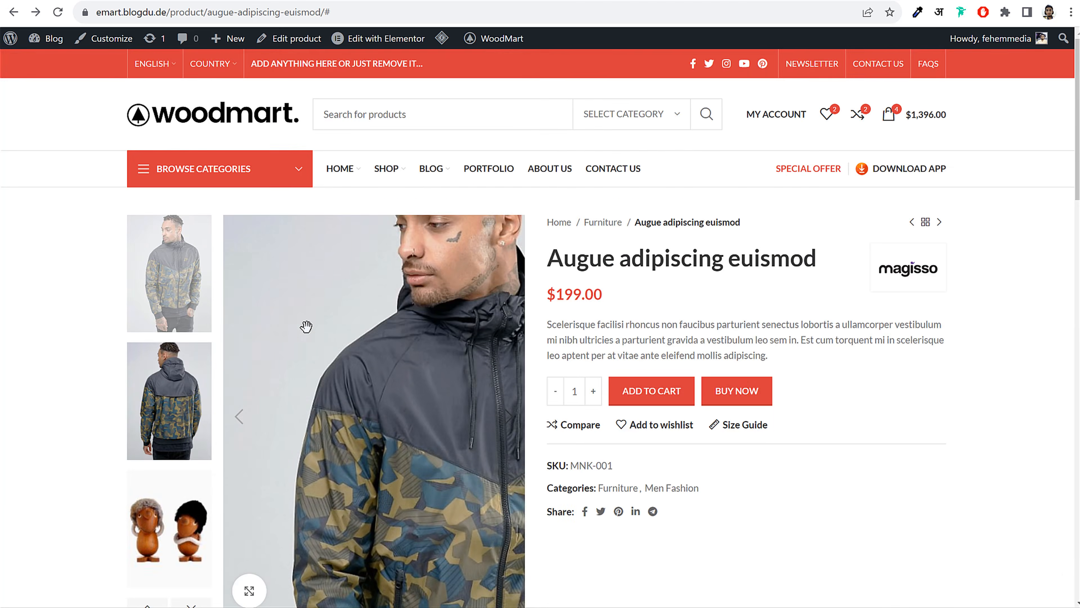
left_click_drag(980, 269, 1026, 287)
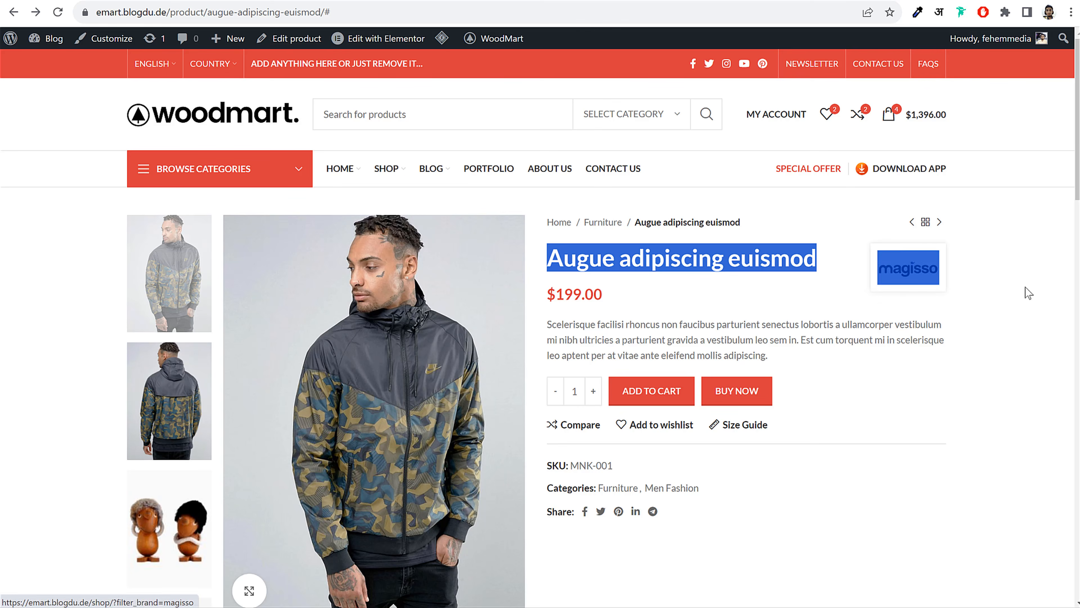
left_click(1014, 287)
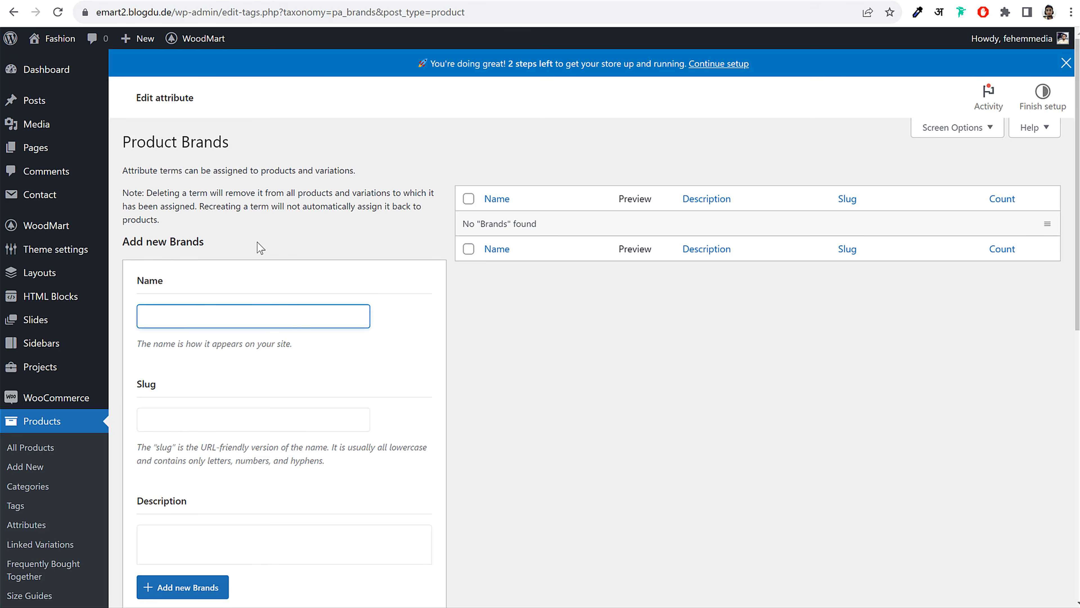
Enter Magisso as the new brand term's name
type("Magisso")
scroll(459, 332, "down", 3)
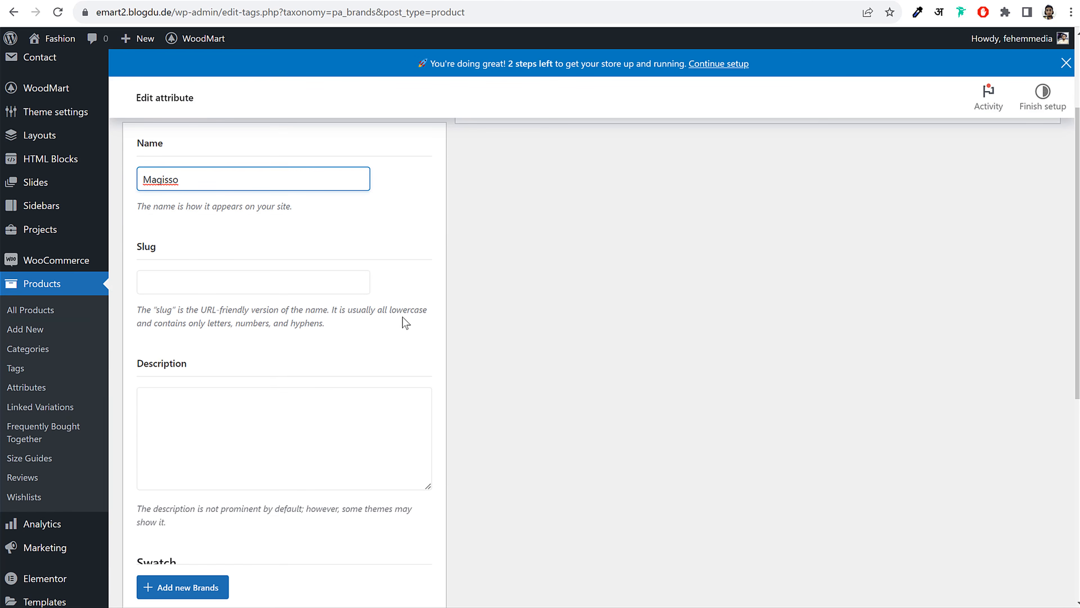
scroll(403, 332, "down", 6)
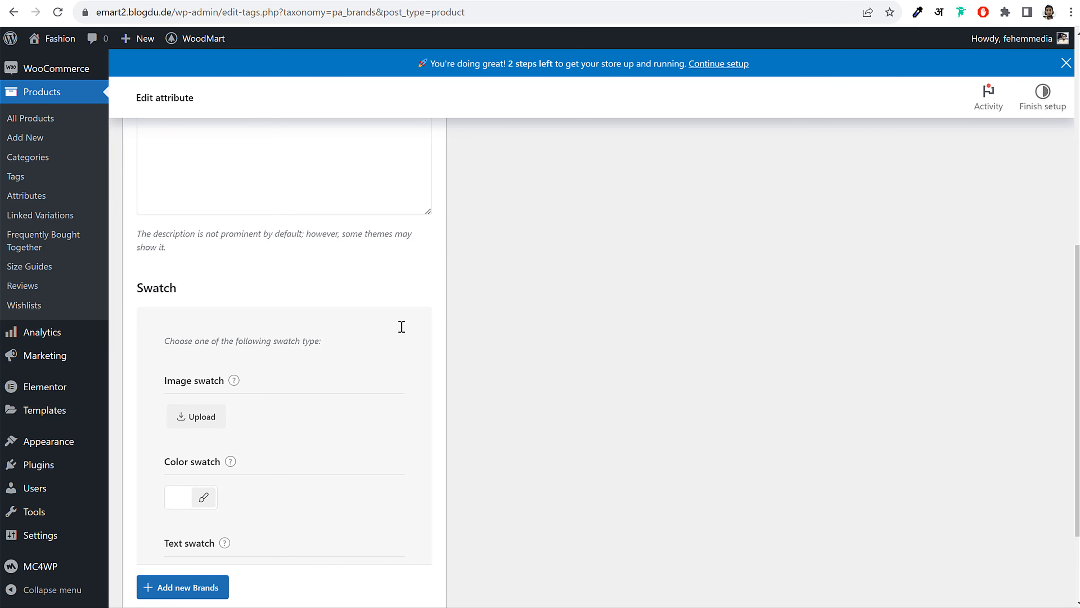
scroll(402, 327, "down", 2)
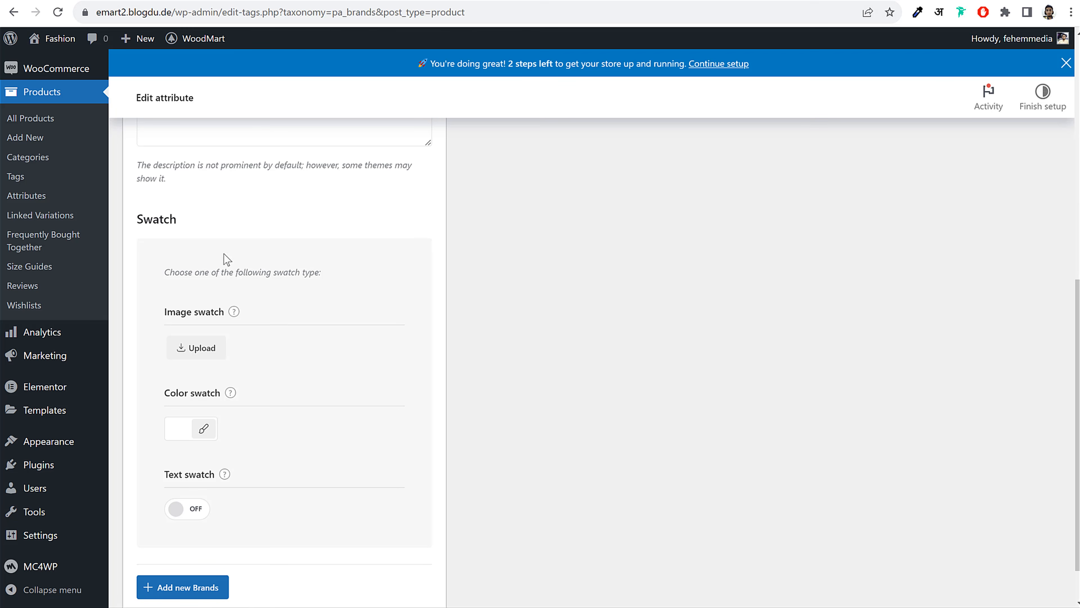
left_click_drag(165, 312, 219, 313)
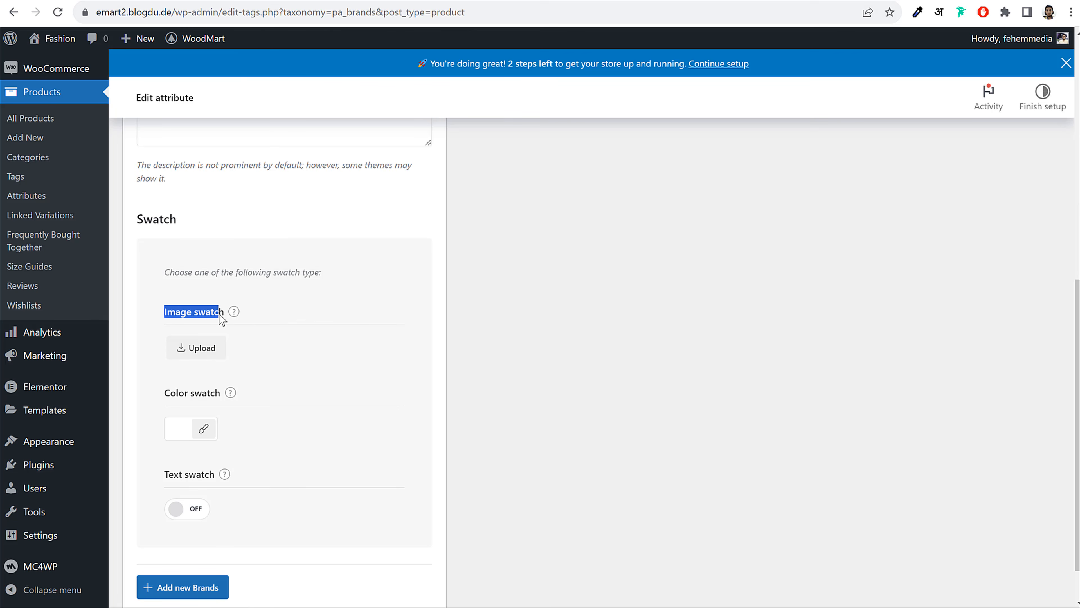
Upload the brand-Magisso logo from the Brands folder as the image swatch and add the brand
left_click(207, 353)
left_click(503, 310)
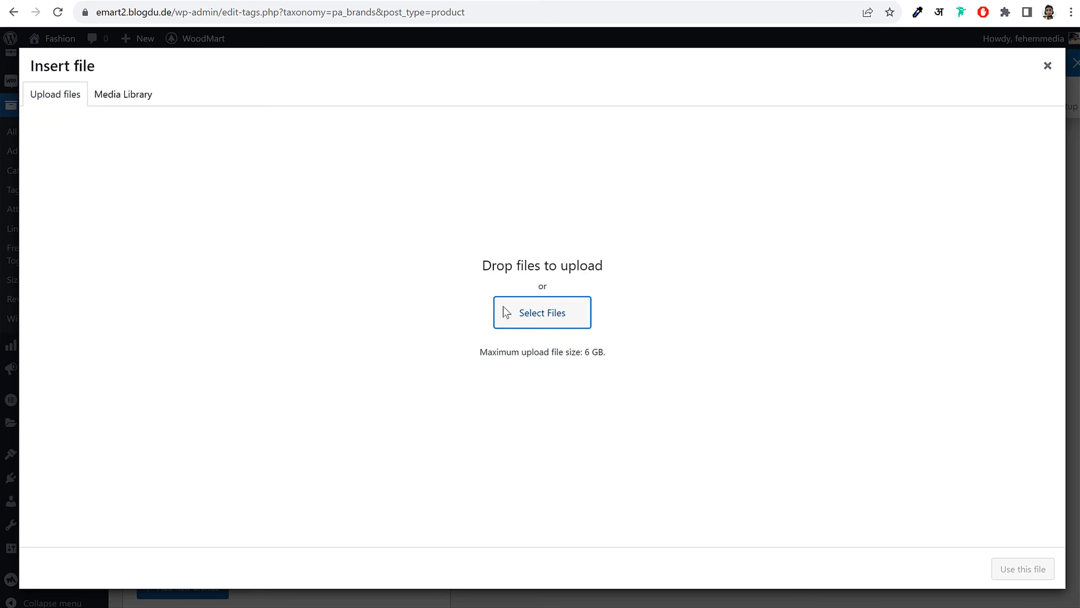
left_click(333, 78)
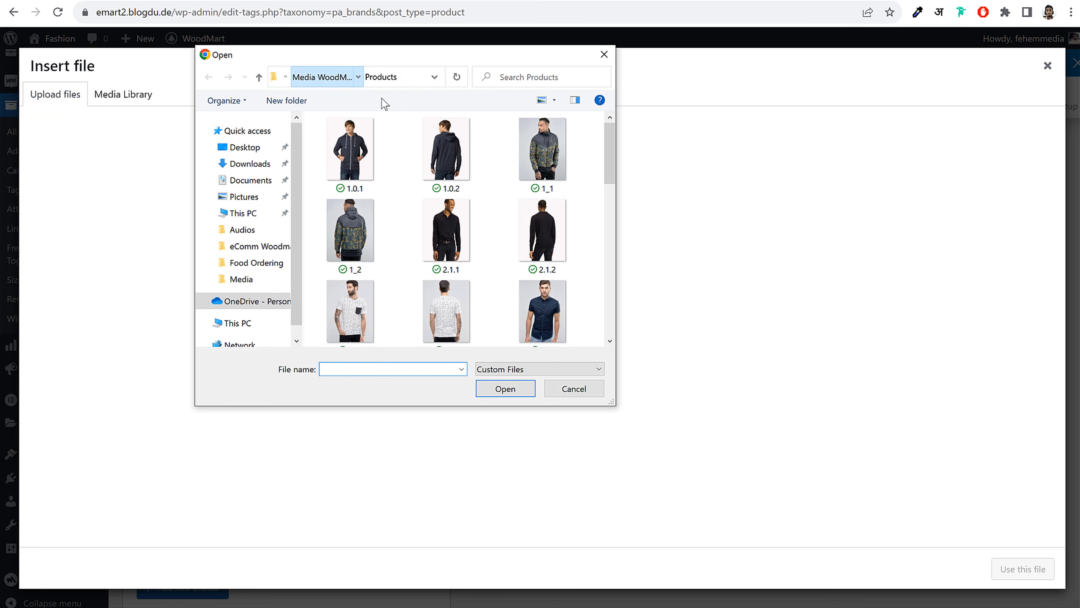
double_click(489, 149)
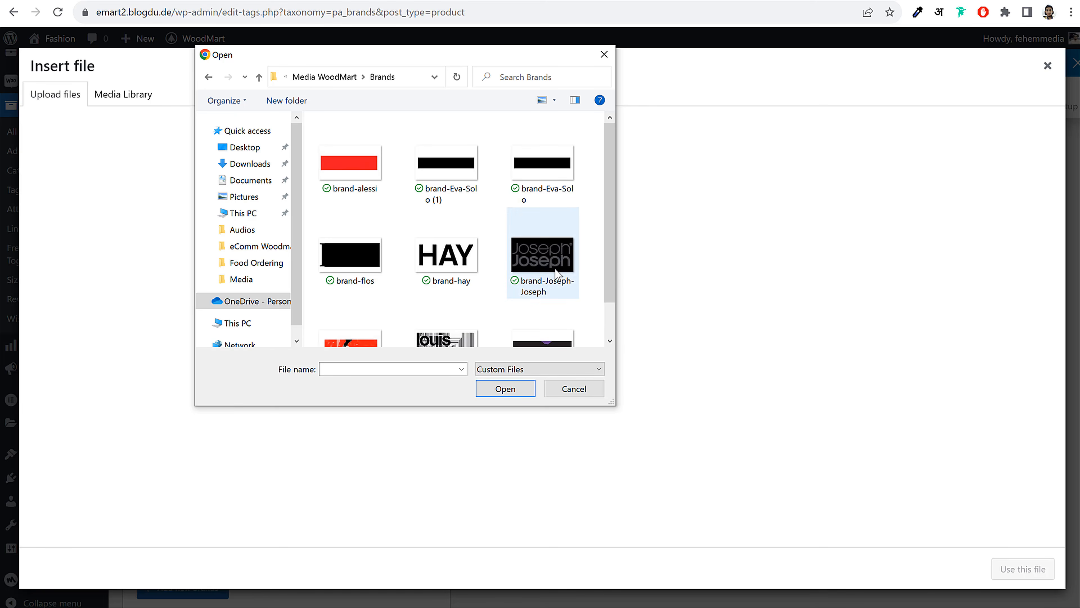
scroll(554, 268, "down", 1)
left_click(530, 308)
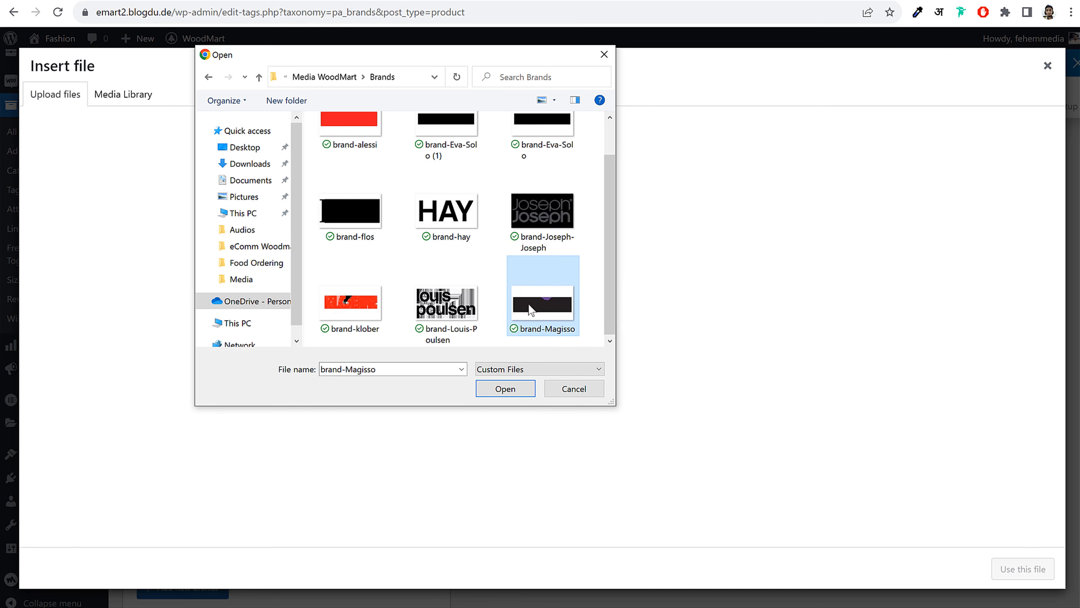
left_click(516, 386)
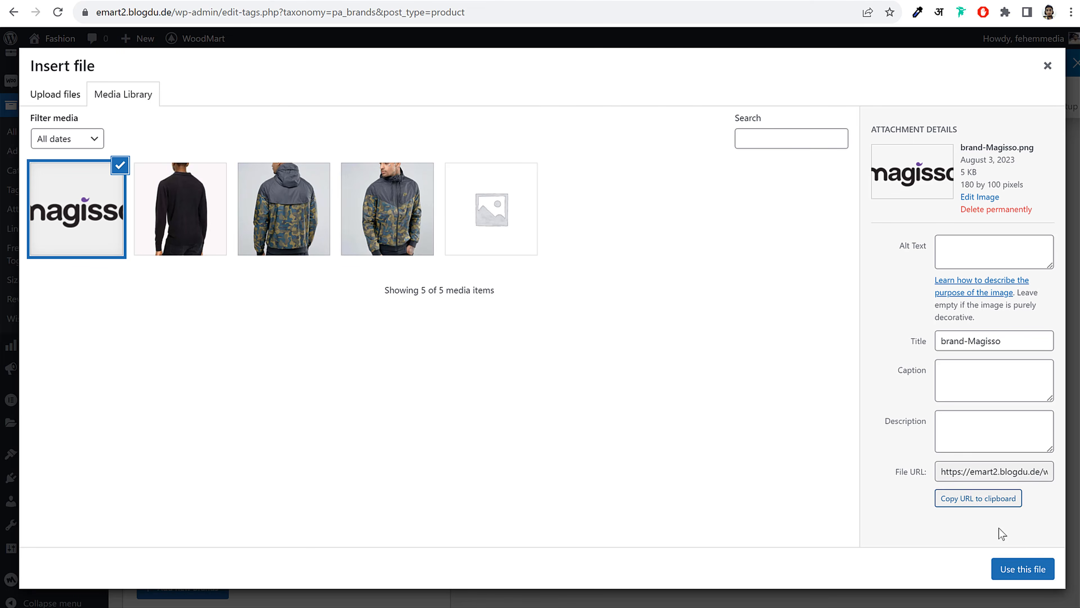
left_click(1034, 570)
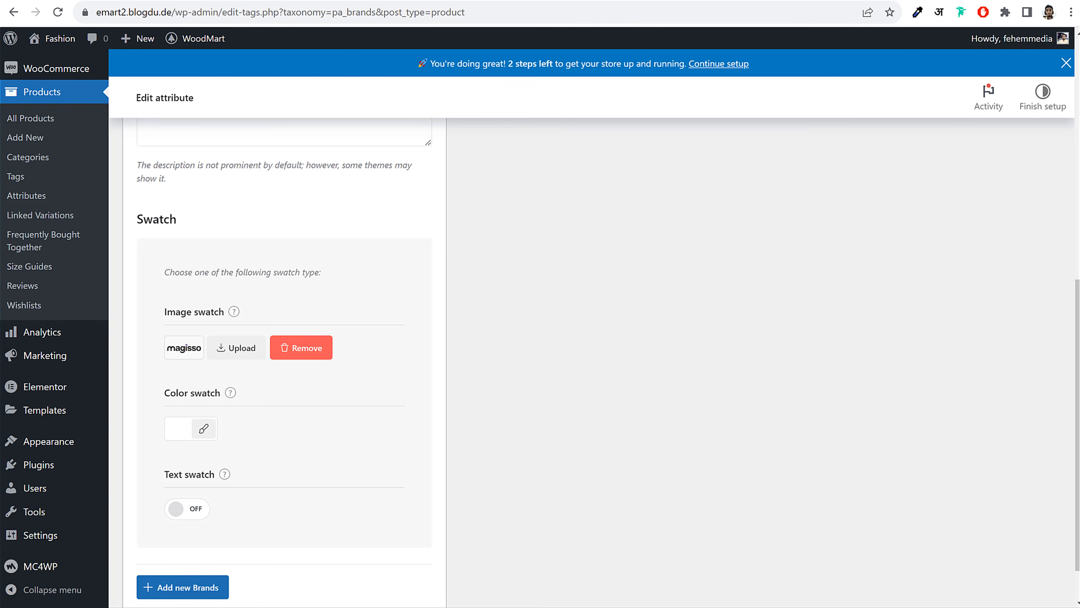
scroll(342, 504, "down", 1)
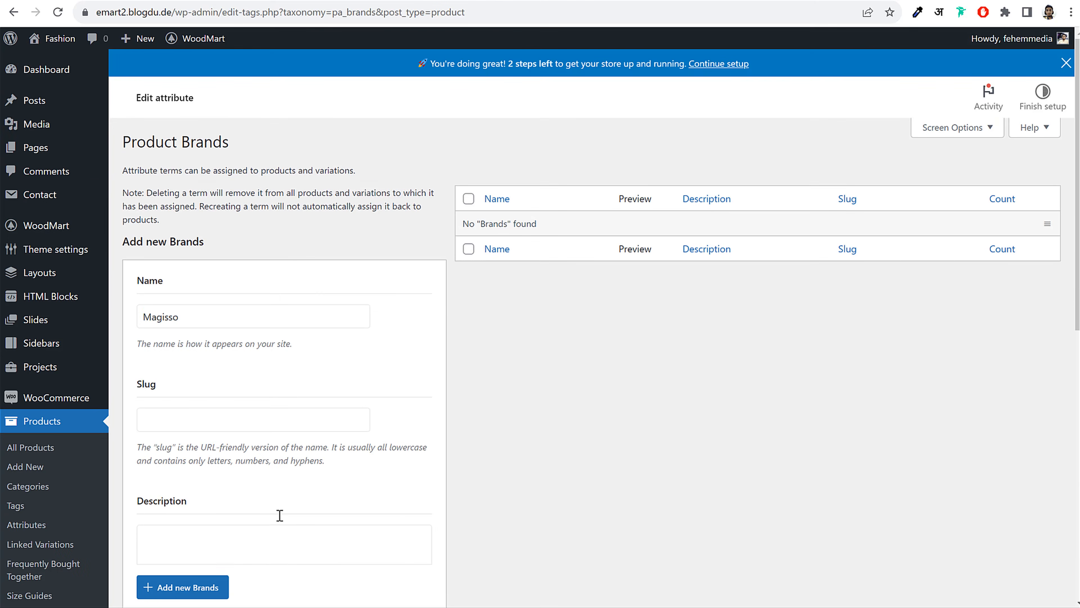
left_click(192, 590)
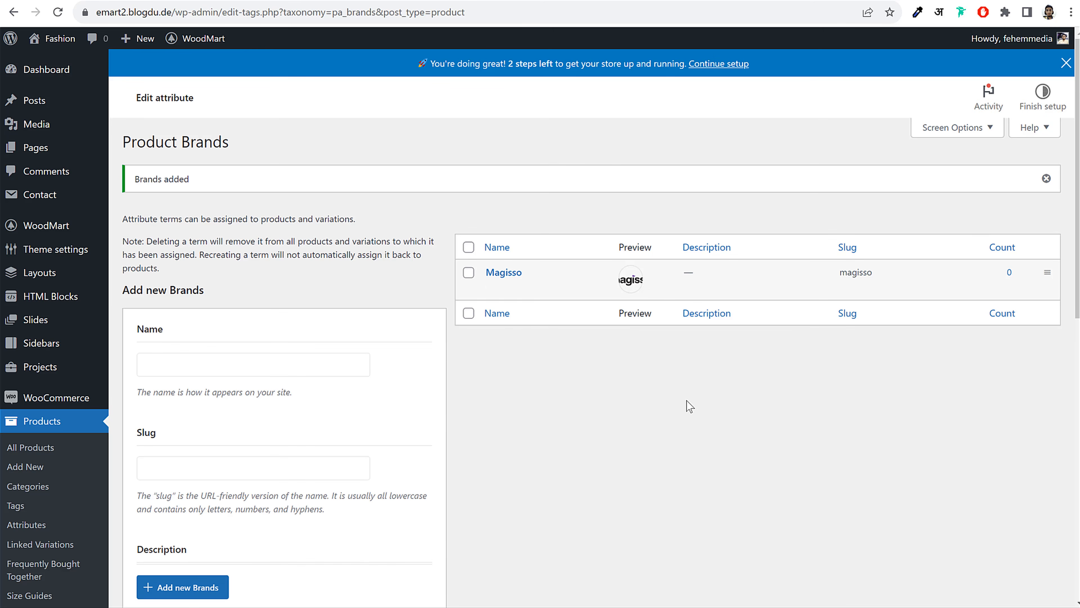
left_click(324, 1)
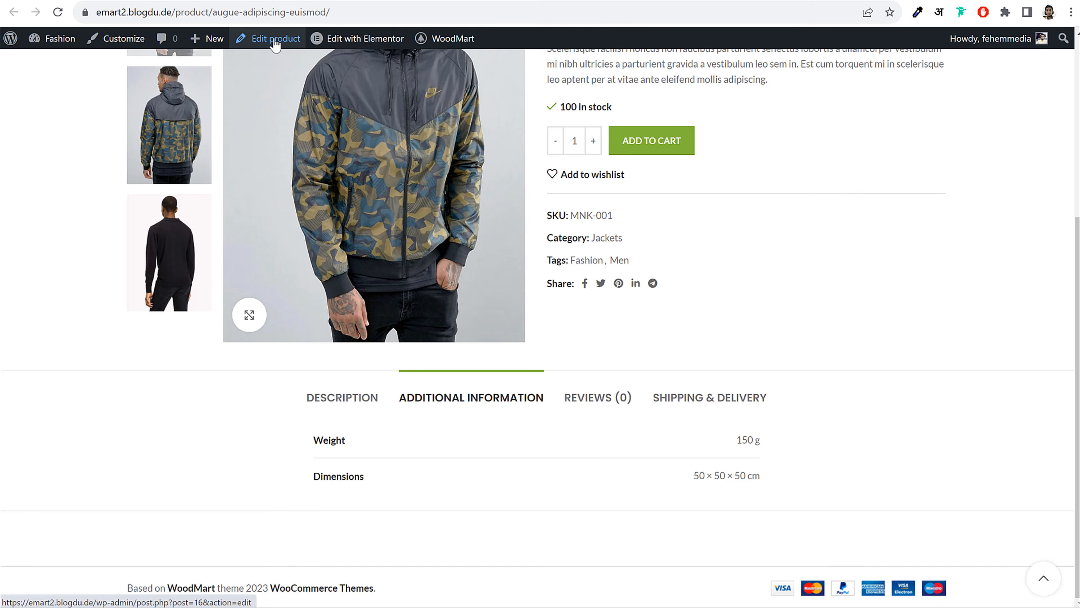
Open the Augue adipiscing euismod product editor in a new tab at its Attributes section
left_click(442, 1)
left_click(304, 0)
left_click(289, 1)
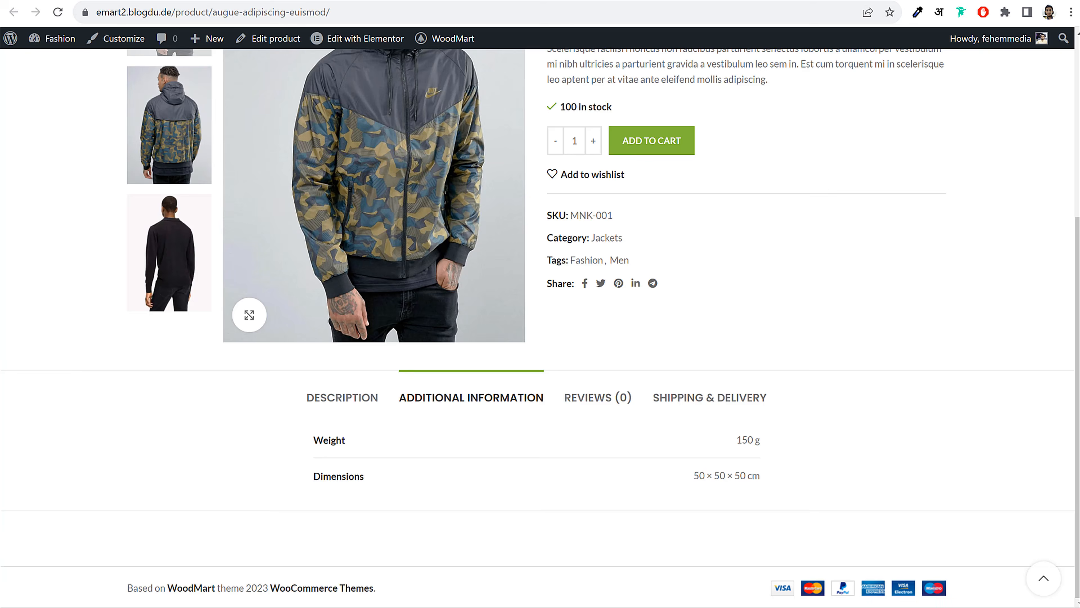
right_click(268, 33)
left_click(281, 46)
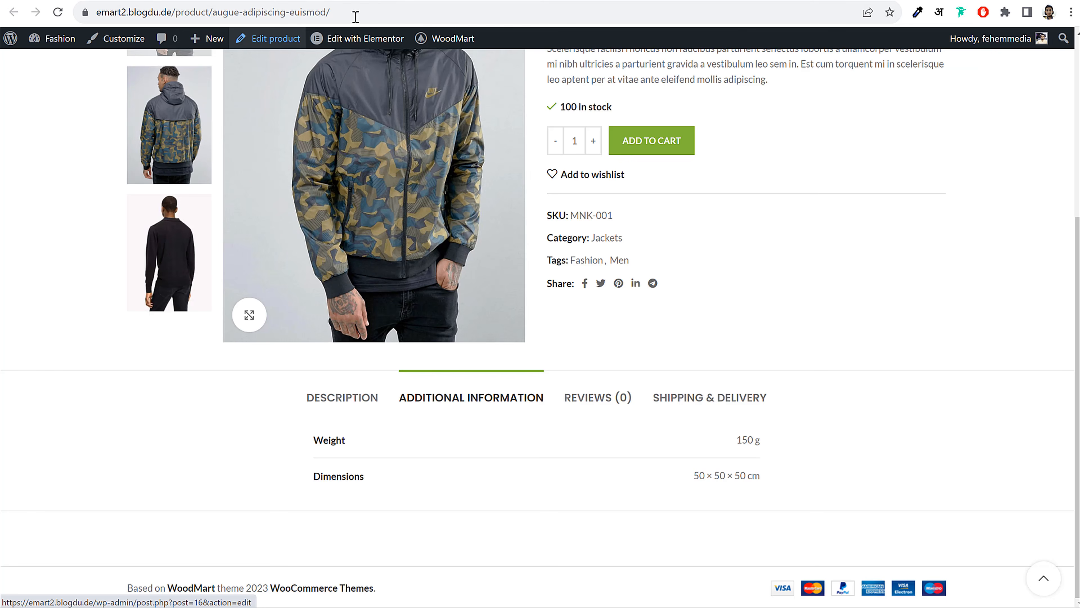
left_click(304, 0)
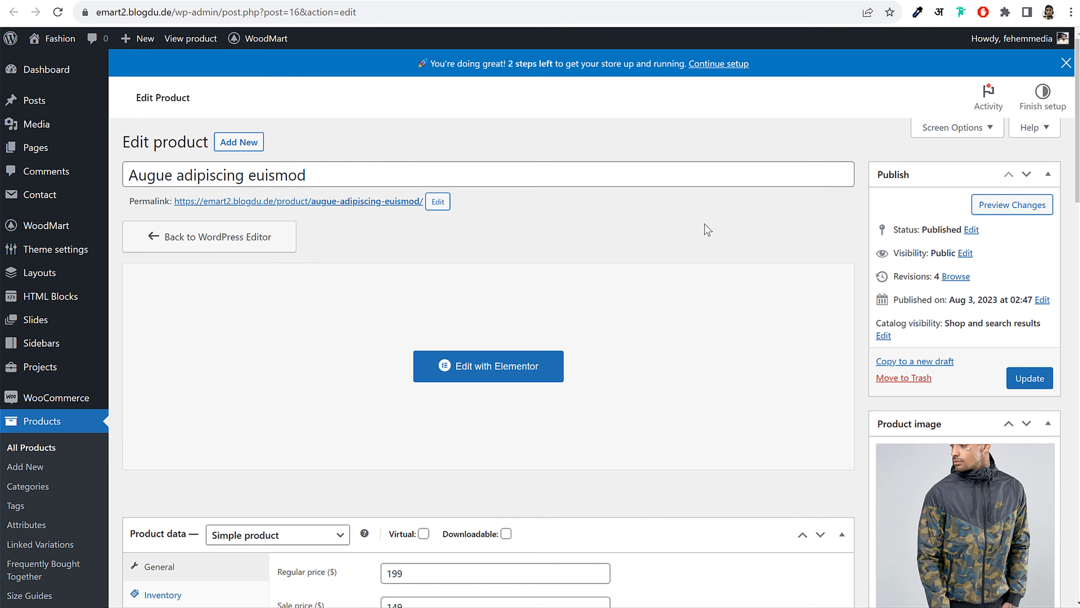
scroll(707, 241, "down", 5)
scroll(711, 241, "down", 2)
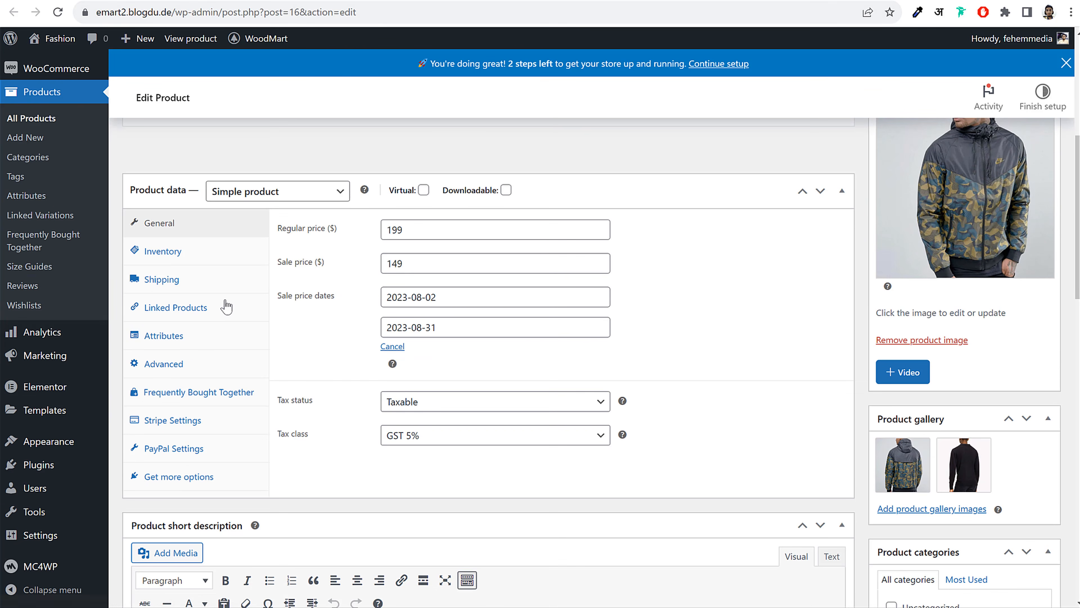
left_click(193, 336)
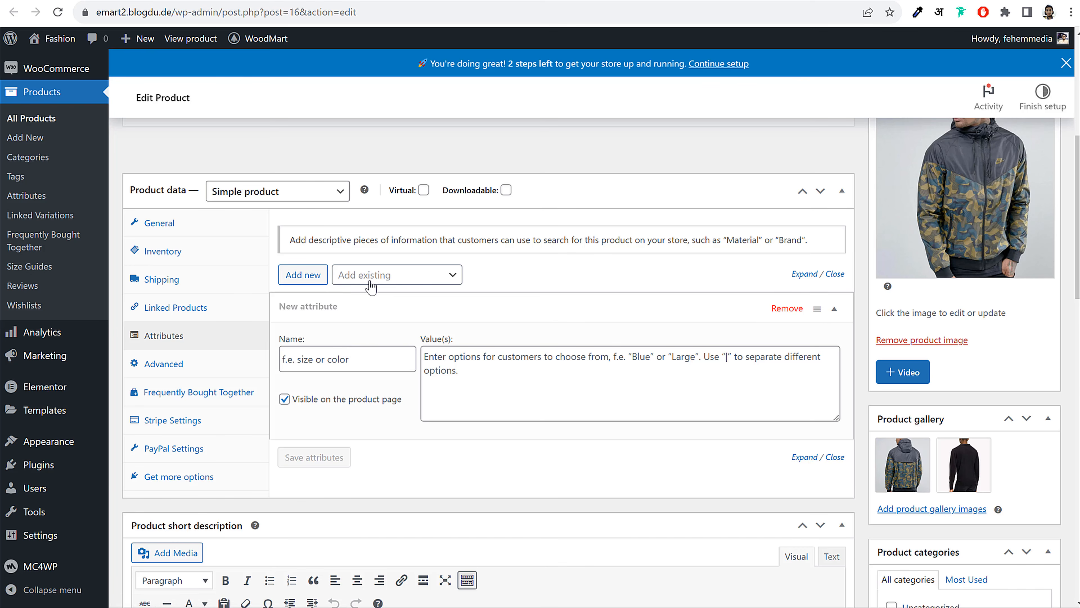
Add the existing Brands attribute with value Magisso and save the attributes
left_click(391, 282)
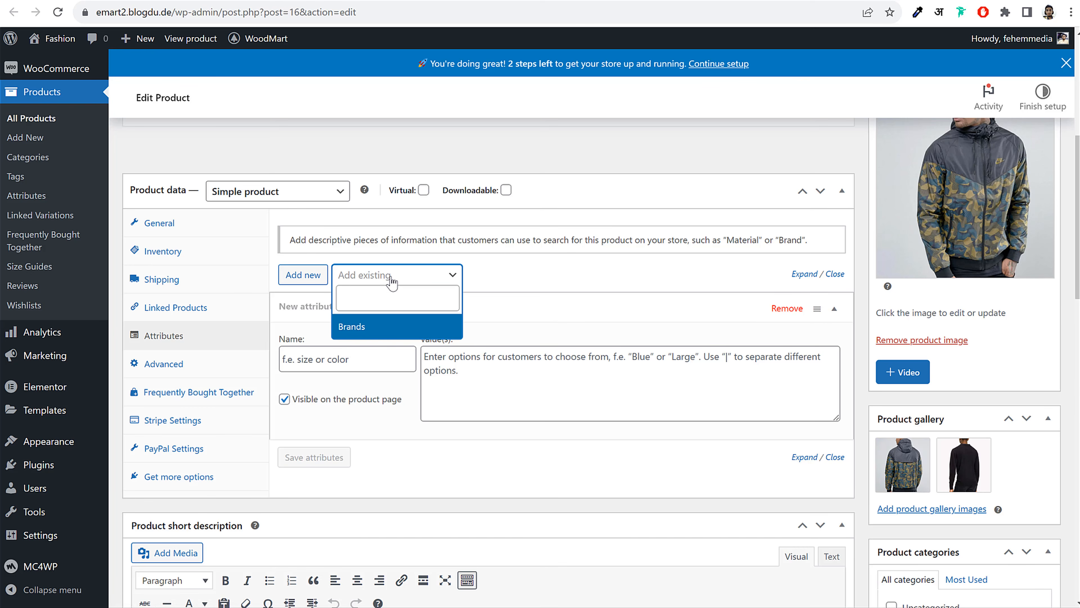
left_click(369, 328)
left_click(468, 366)
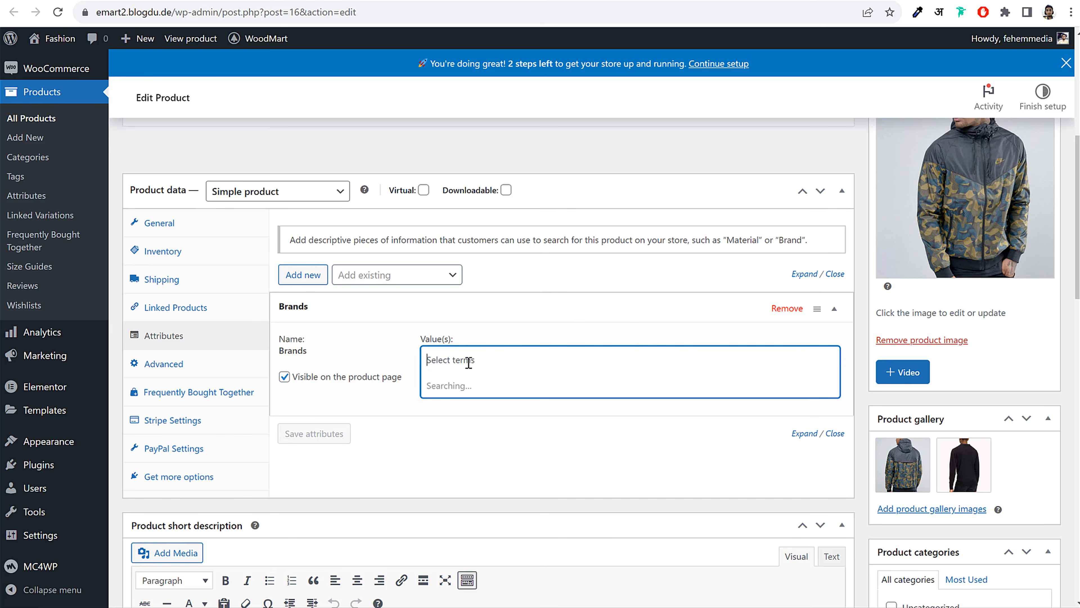
left_click(467, 388)
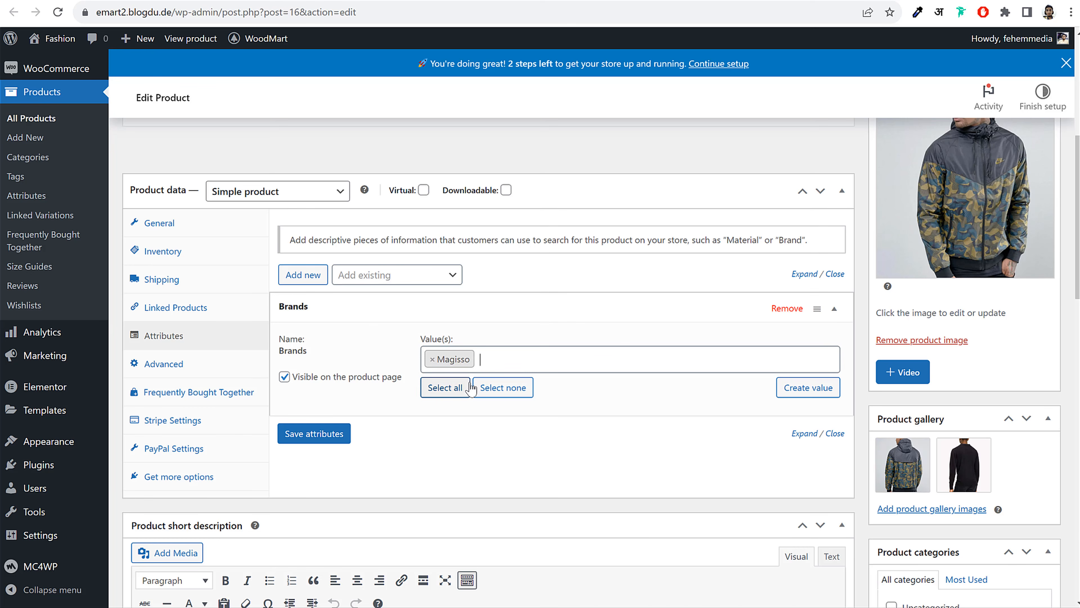
left_click(330, 443)
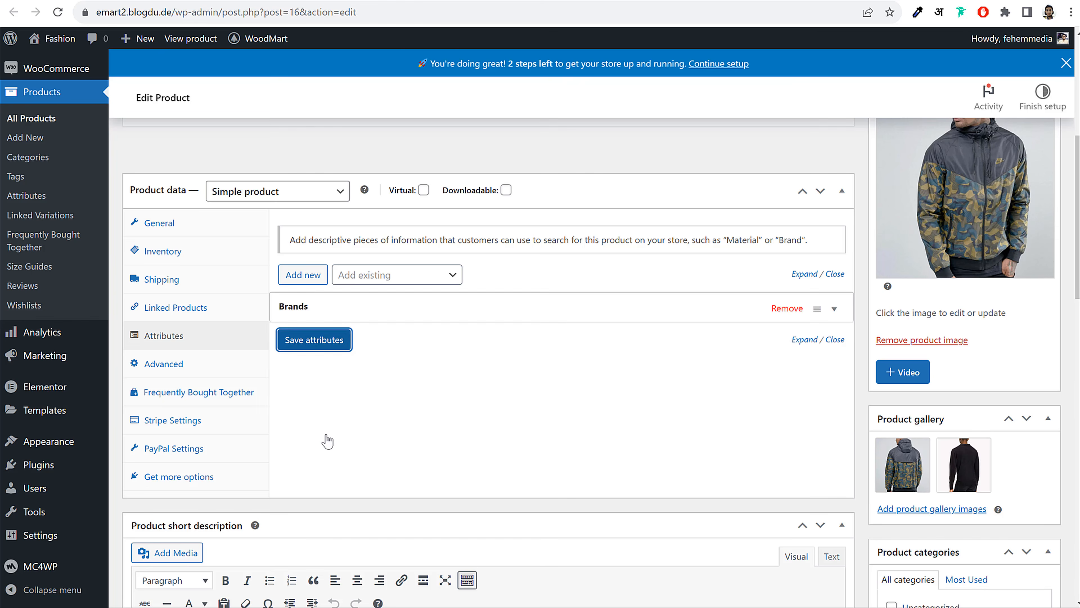
left_click(385, 313)
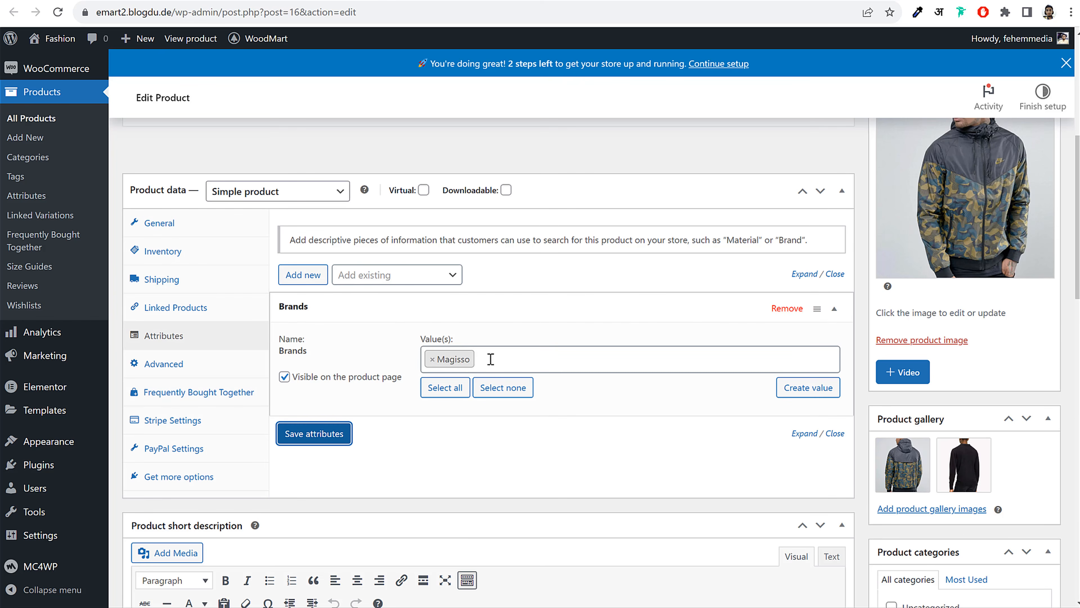
left_click(314, 434)
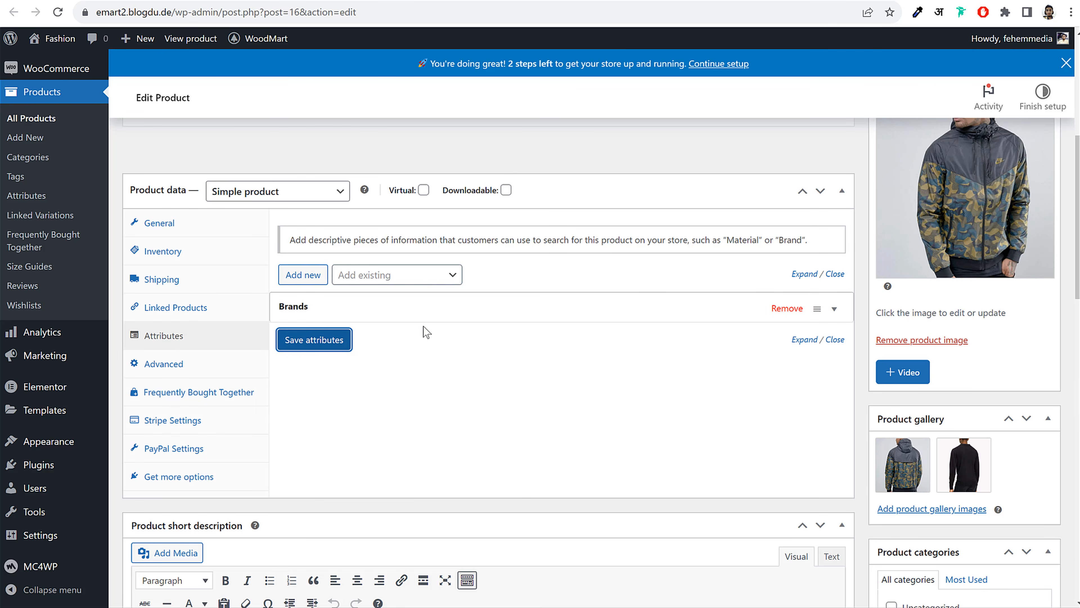
left_click(425, 317)
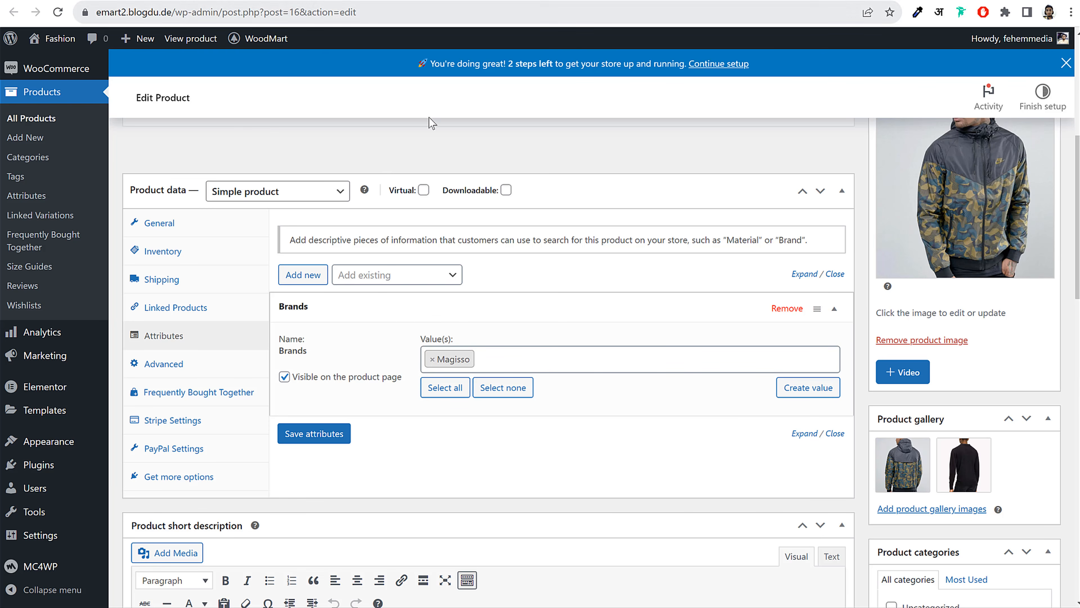
left_click(342, 438)
scroll(412, 440, "up", 8)
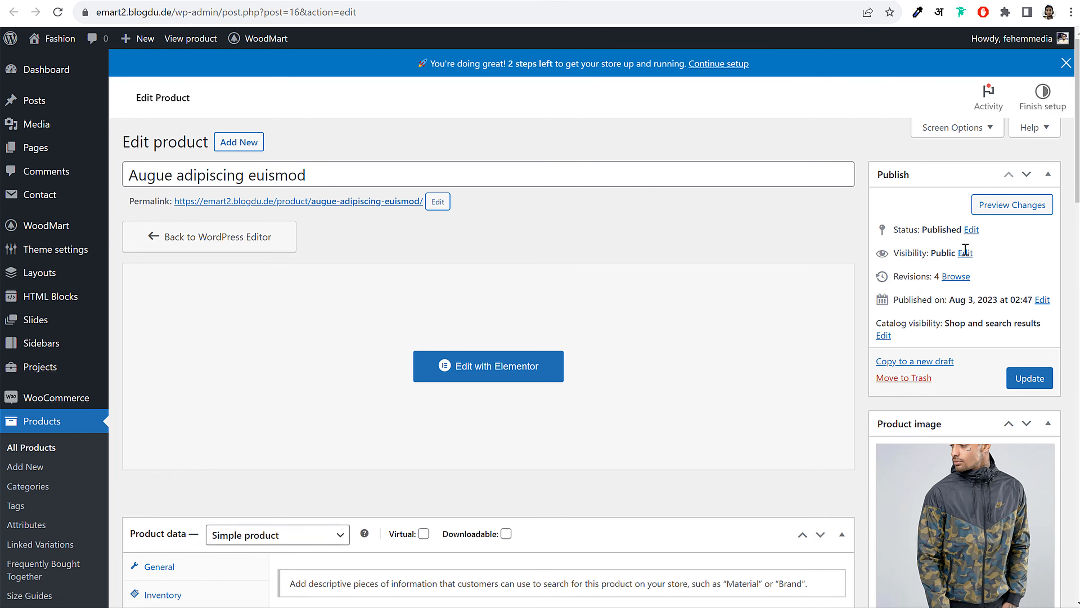
Update the product, check the reloaded jacket page, and return to the Product Brands list
left_click(1024, 378)
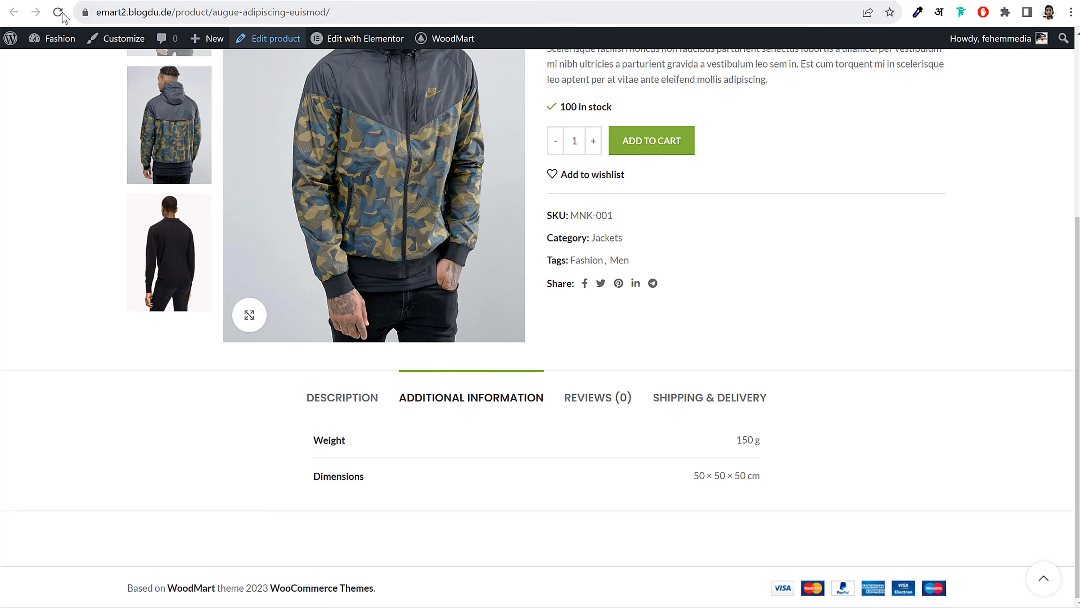
left_click(62, 14)
scroll(958, 261, "up", 5)
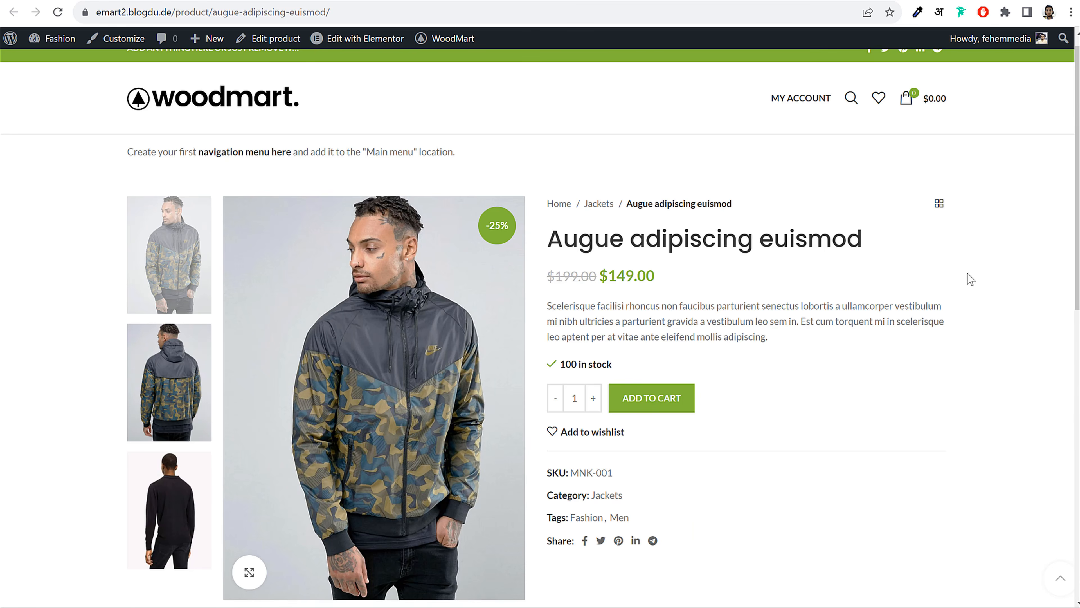
scroll(967, 274, "up", 1)
scroll(964, 283, "down", 8)
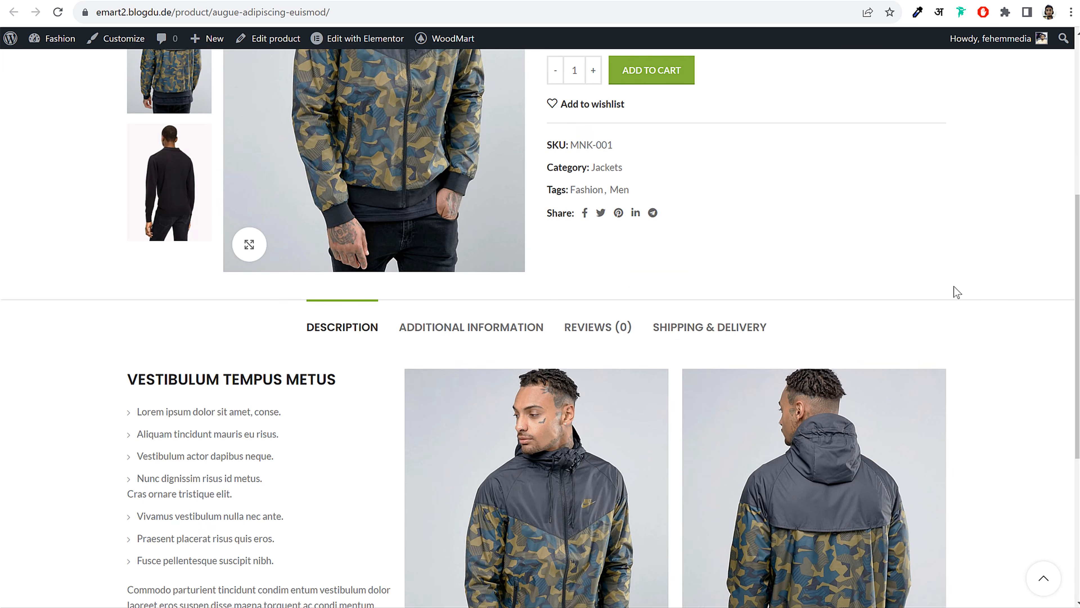
scroll(955, 291, "down", 6)
scroll(550, 458, "up", 10)
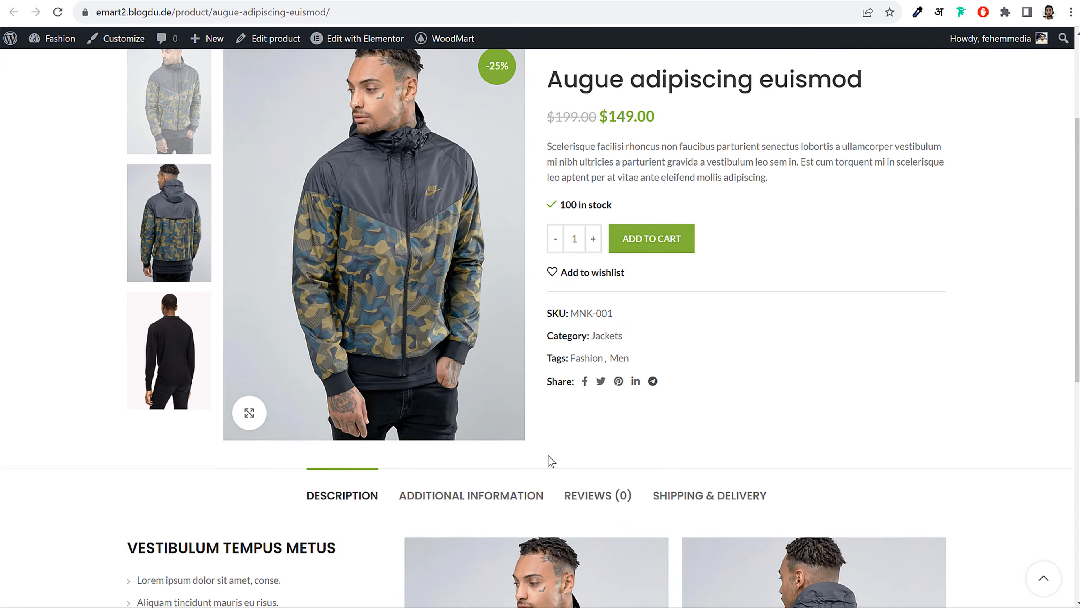
scroll(805, 362, "up", 3)
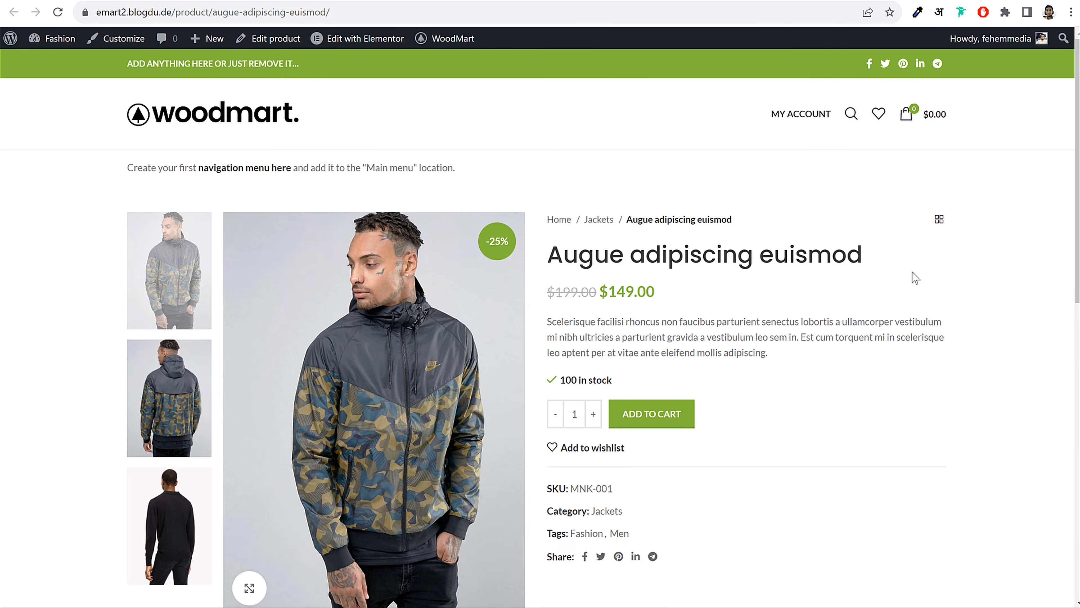
scroll(910, 283, "down", 13)
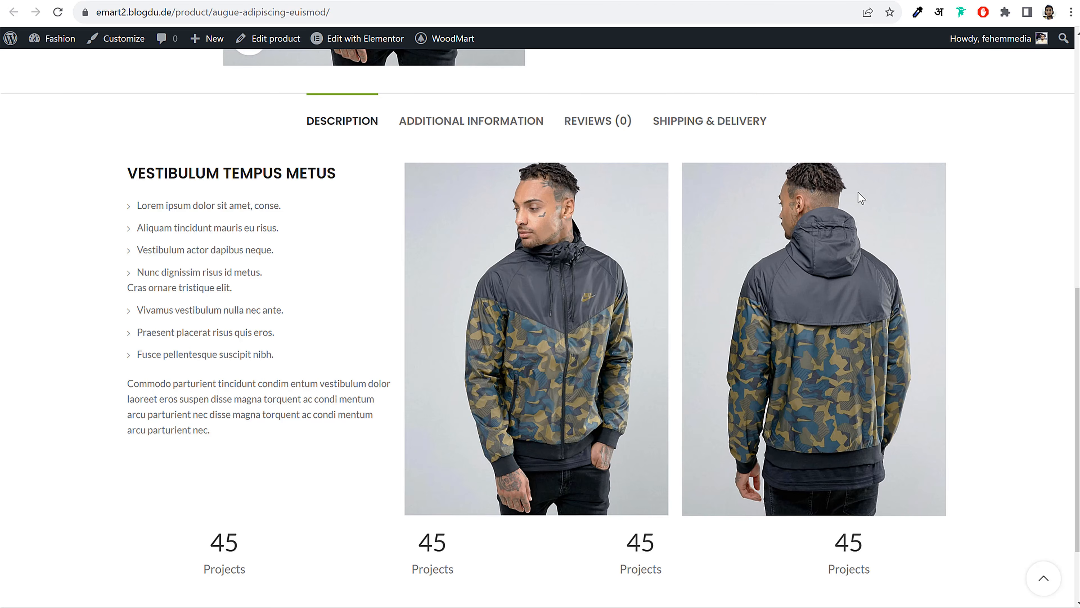
scroll(860, 199, "up", 10)
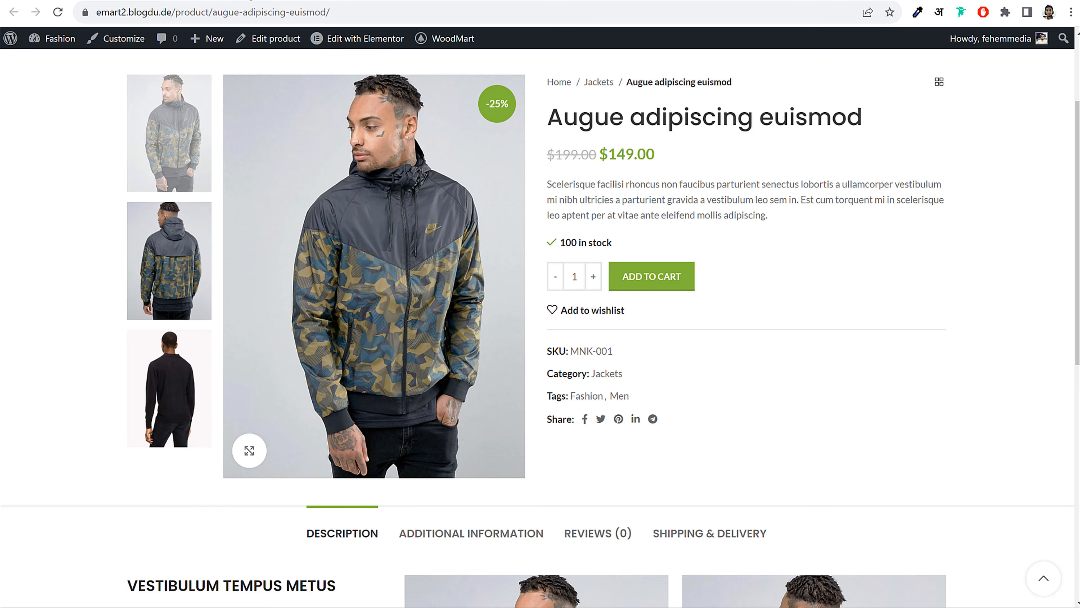
key("ctrl+shift+Tab")
left_click(176, 1)
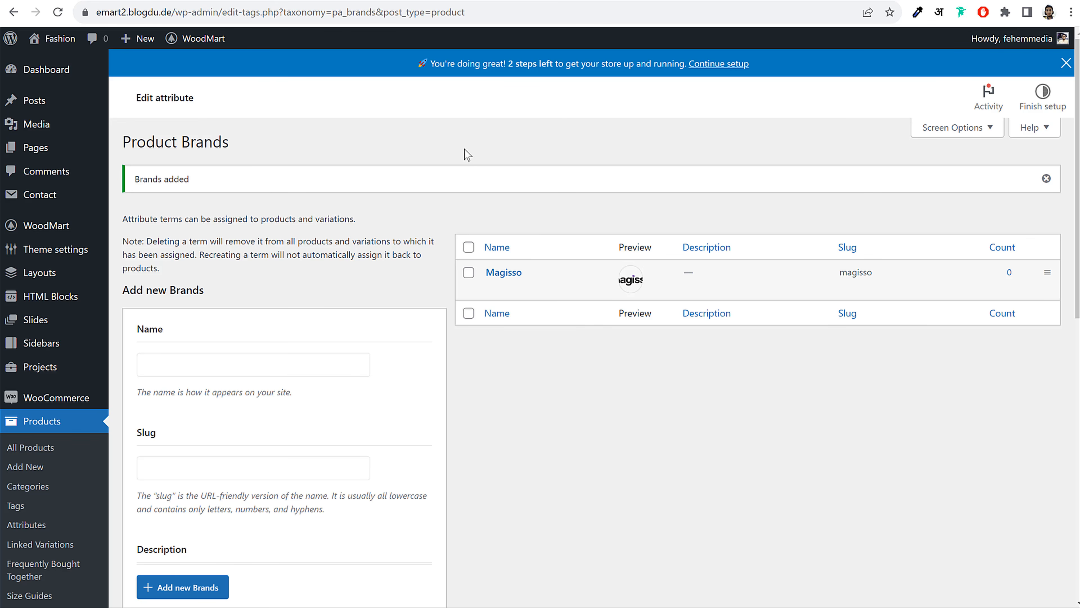
In WoodMart Theme settings > Shop > Brands, set the Brand attribute to Brands
mouse_move(198, 39)
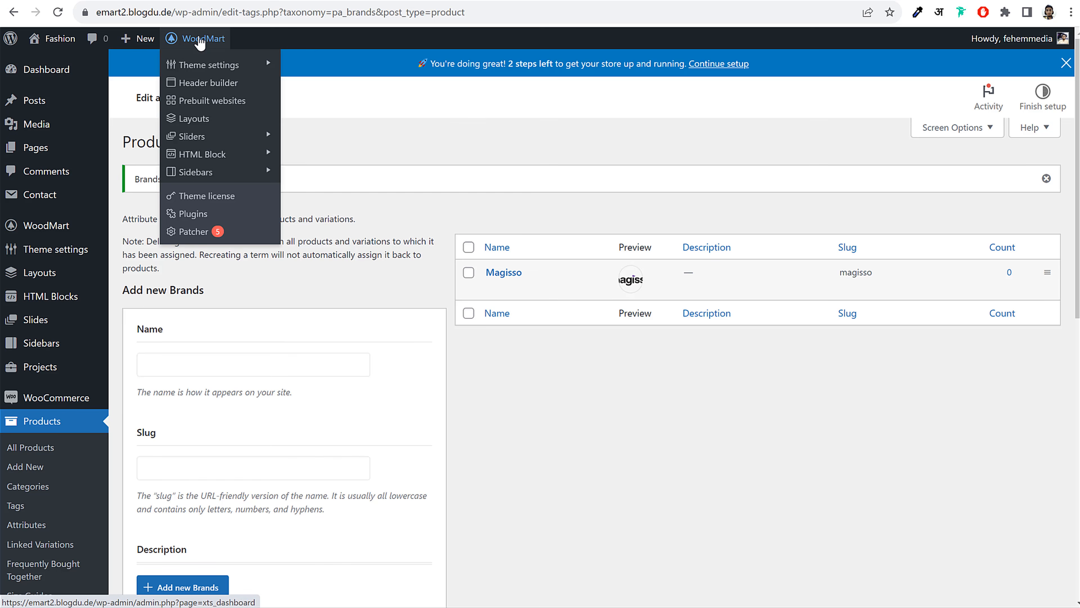
mouse_move(208, 66)
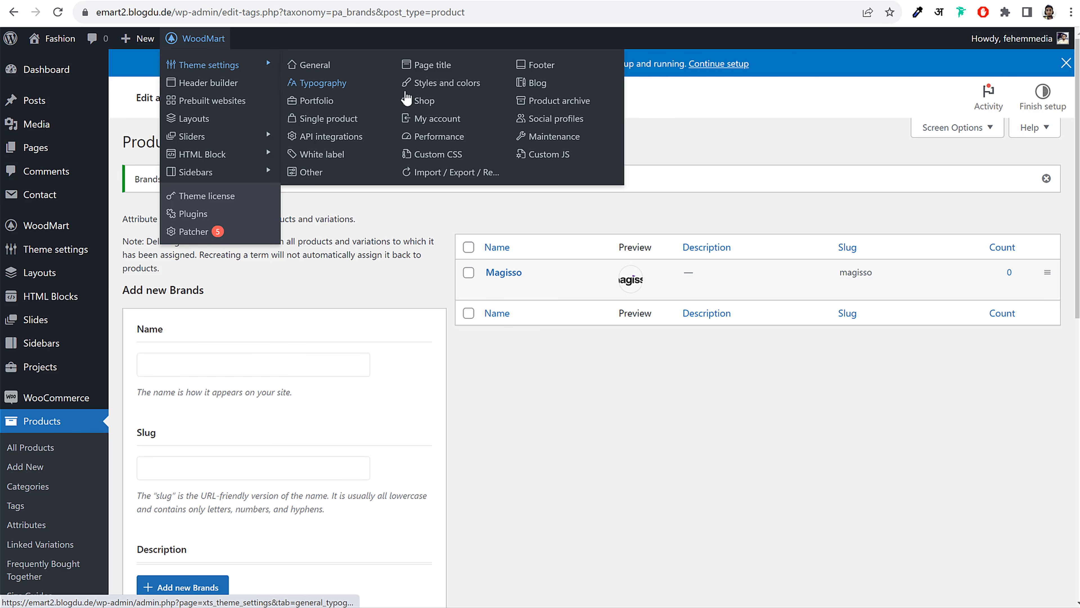
left_click(421, 104)
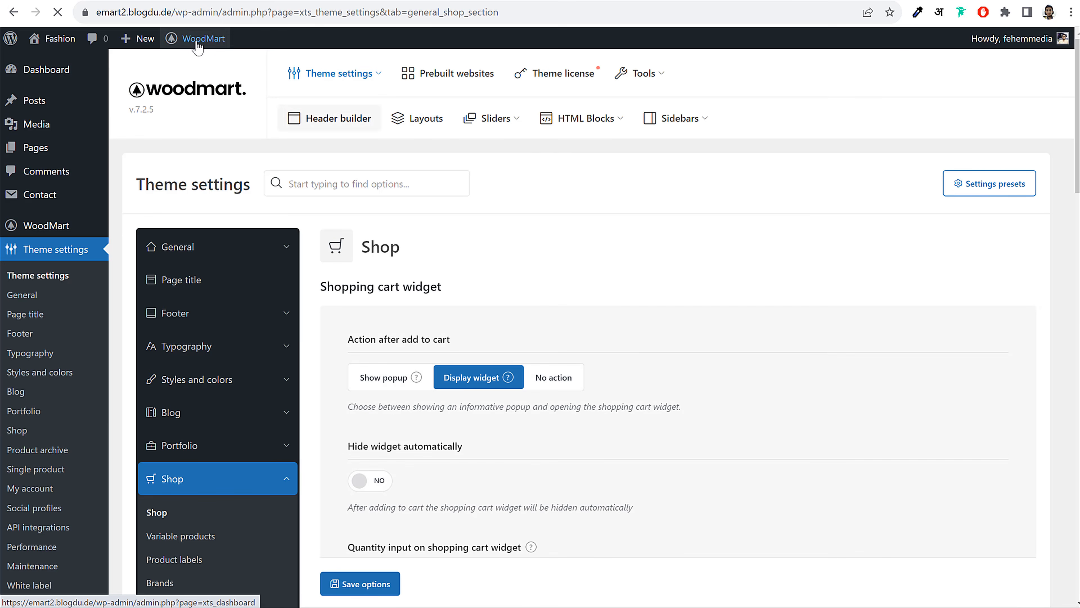
scroll(187, 285, "down", 3)
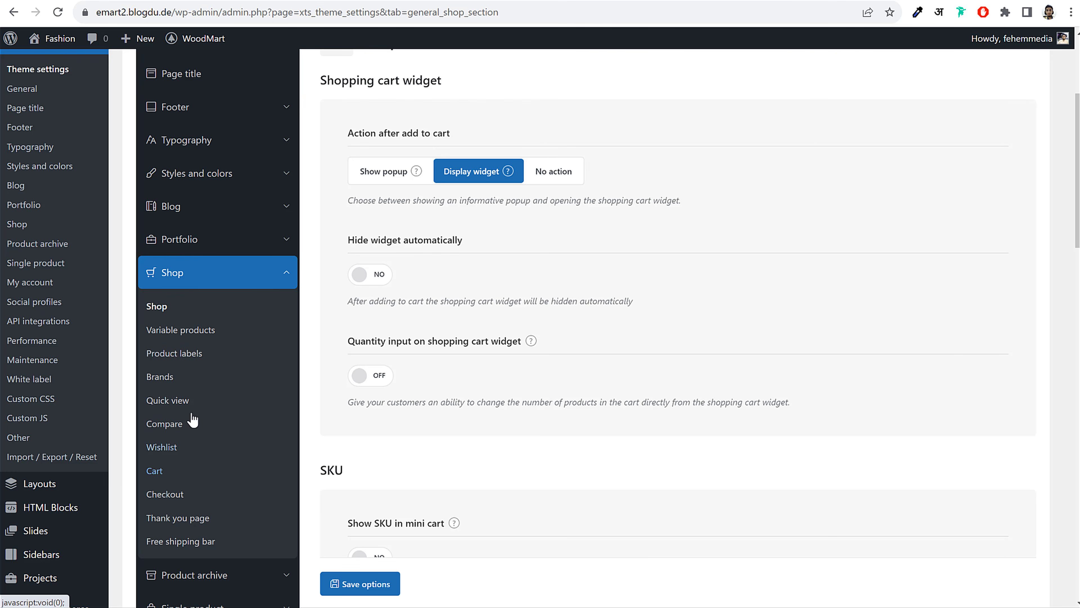
left_click(163, 380)
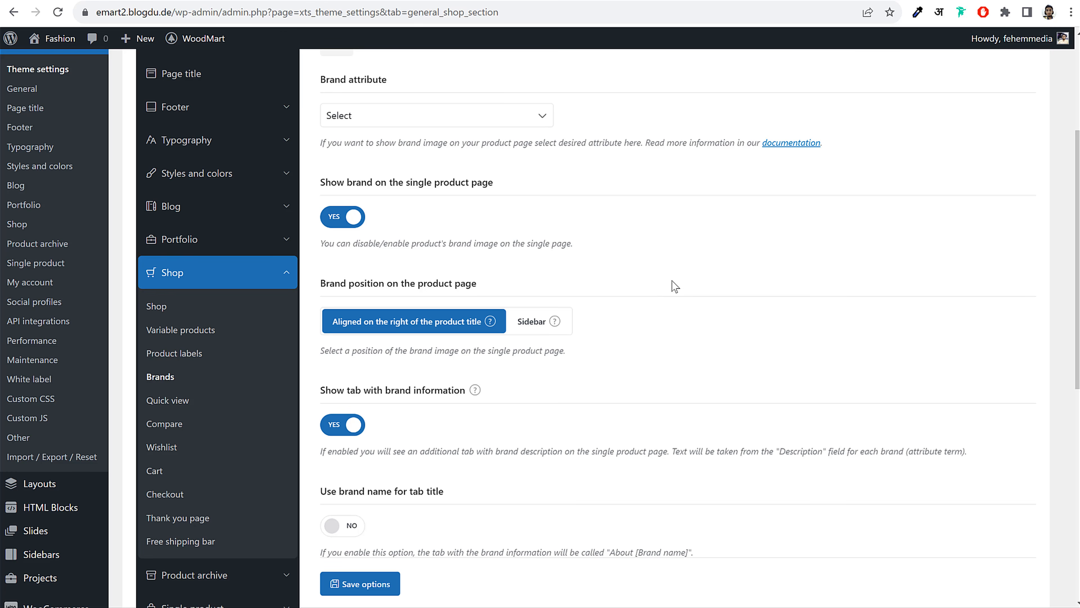
scroll(672, 280, "up", 3)
left_click_drag(319, 217, 397, 216)
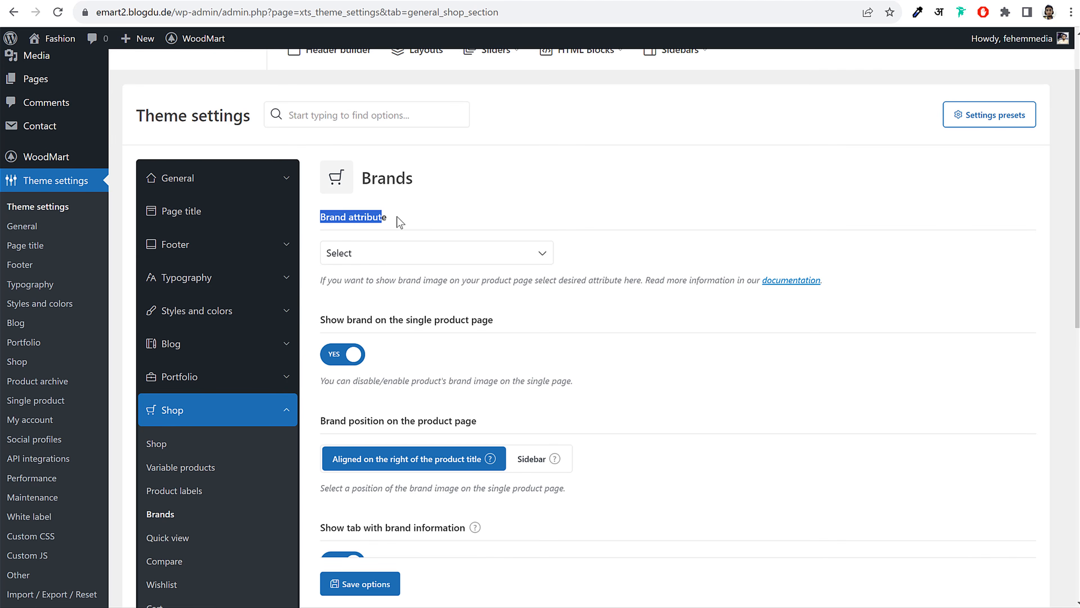
left_click(383, 252)
left_click(372, 284)
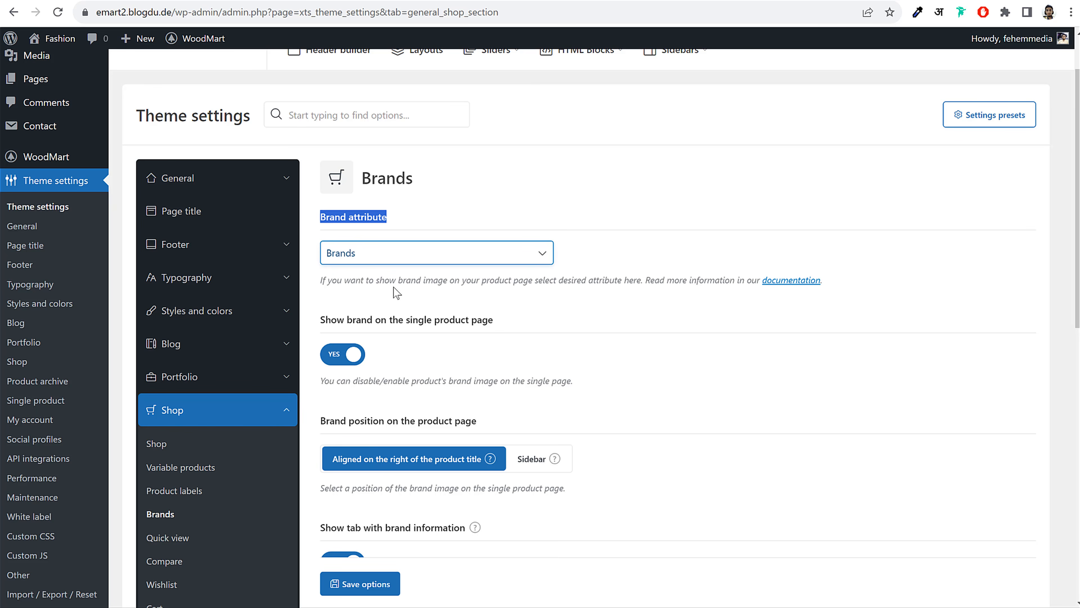
left_click_drag(326, 218, 404, 215)
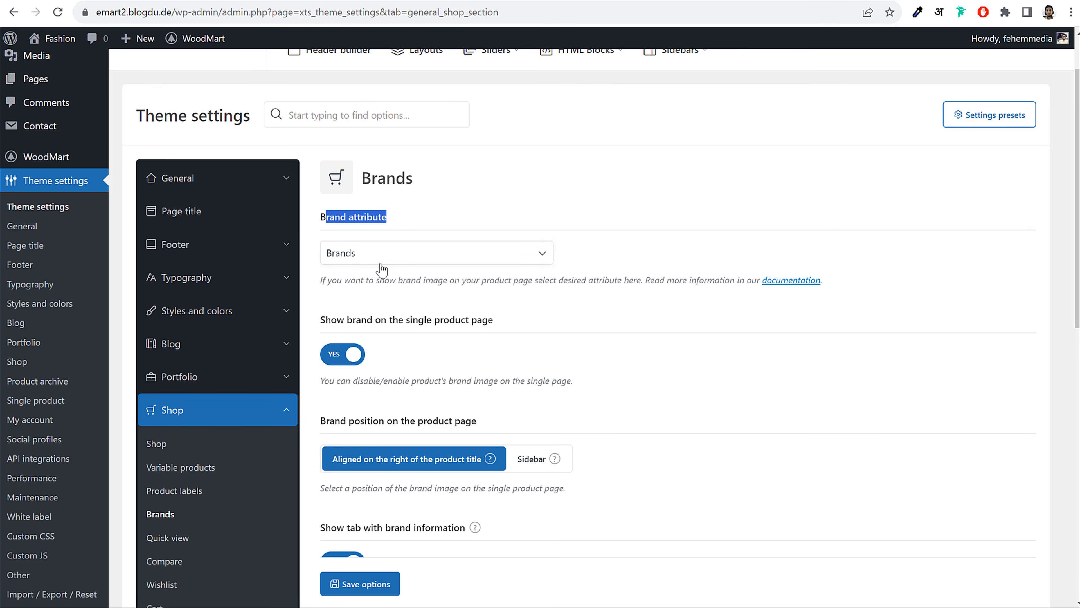
scroll(674, 318, "down", 3)
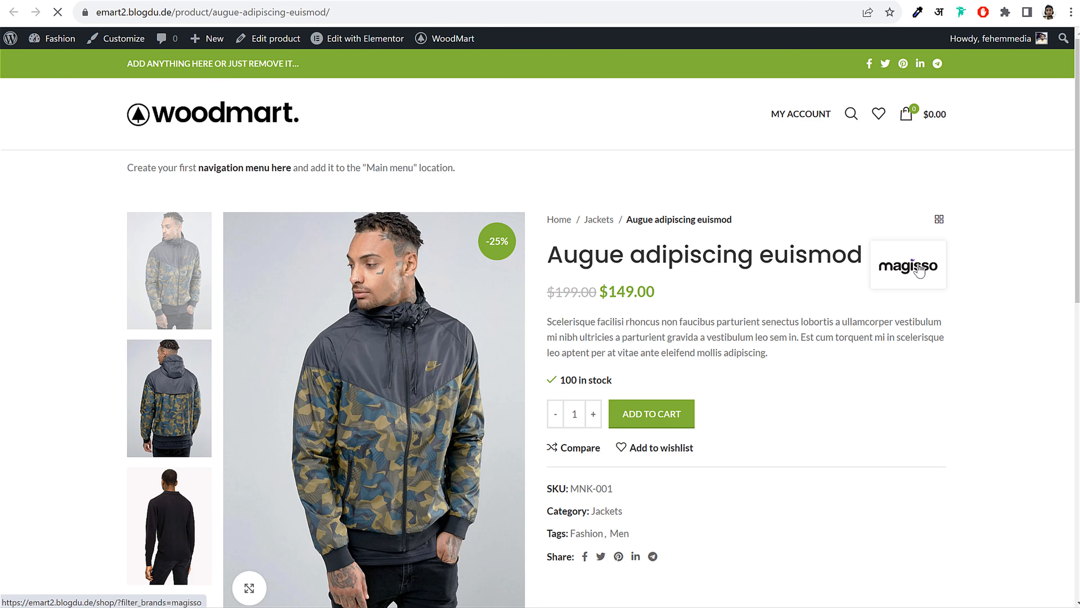
Follow the product page's magisso logo to its products, then return to the Brands theme settings
scroll(827, 296, "down", 5)
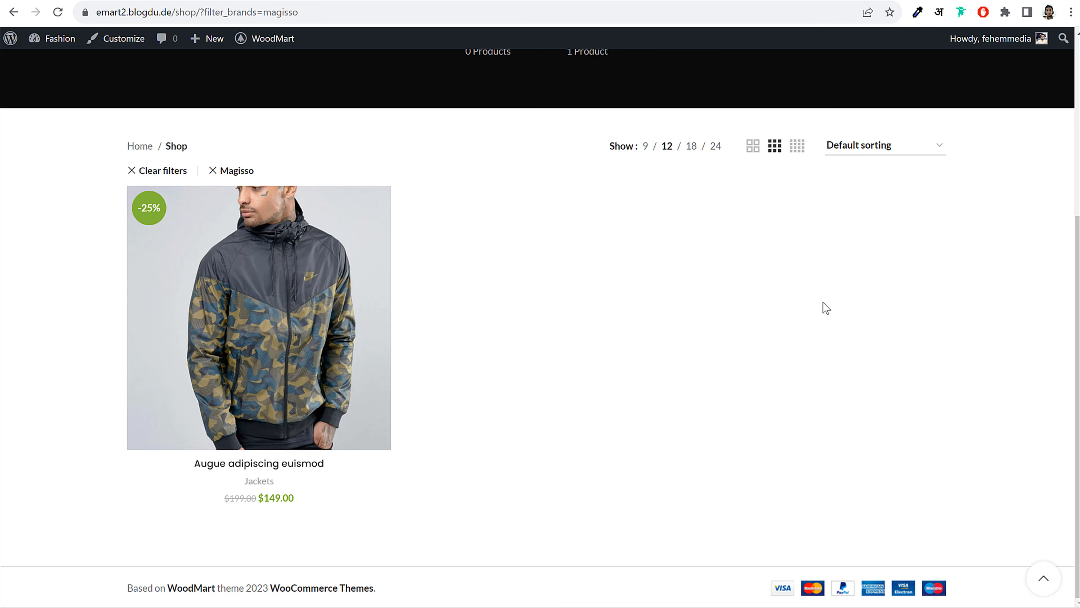
scroll(569, 214, "up", 5)
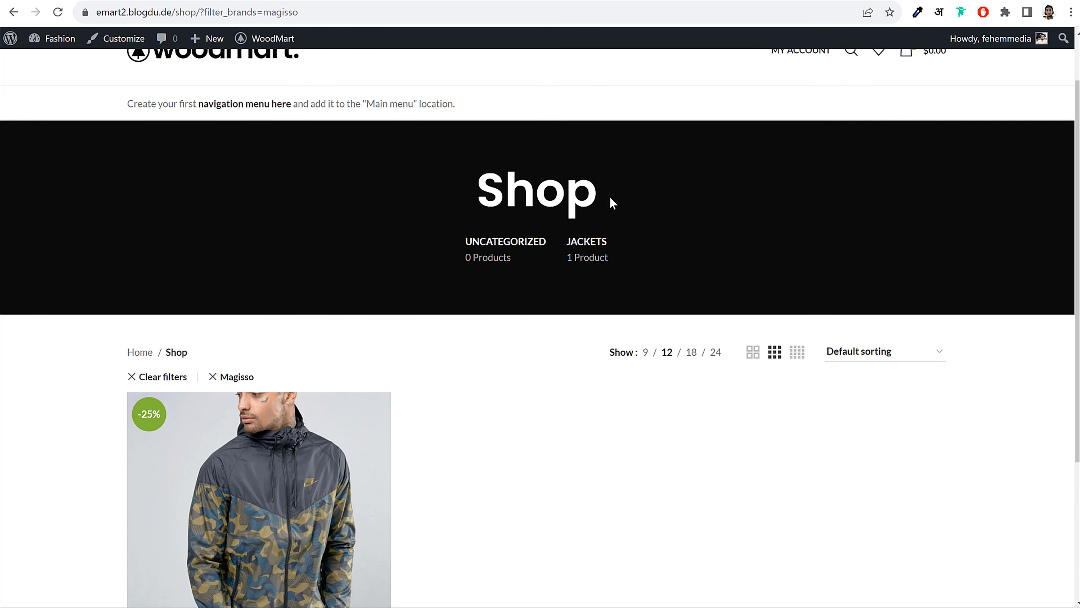
key("alt+Left")
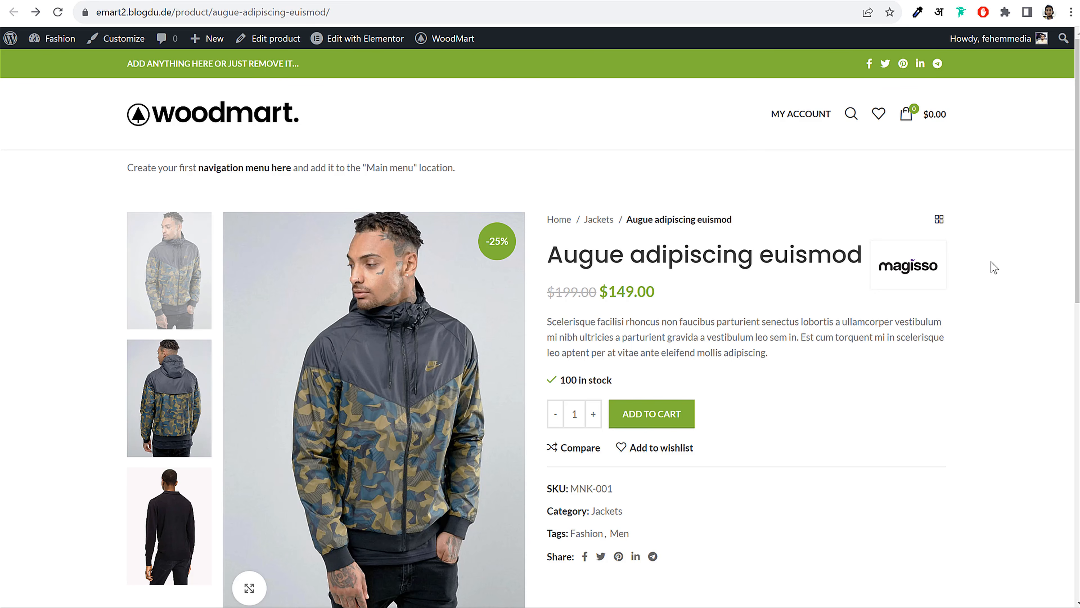
left_click(298, 0)
left_click(170, 0)
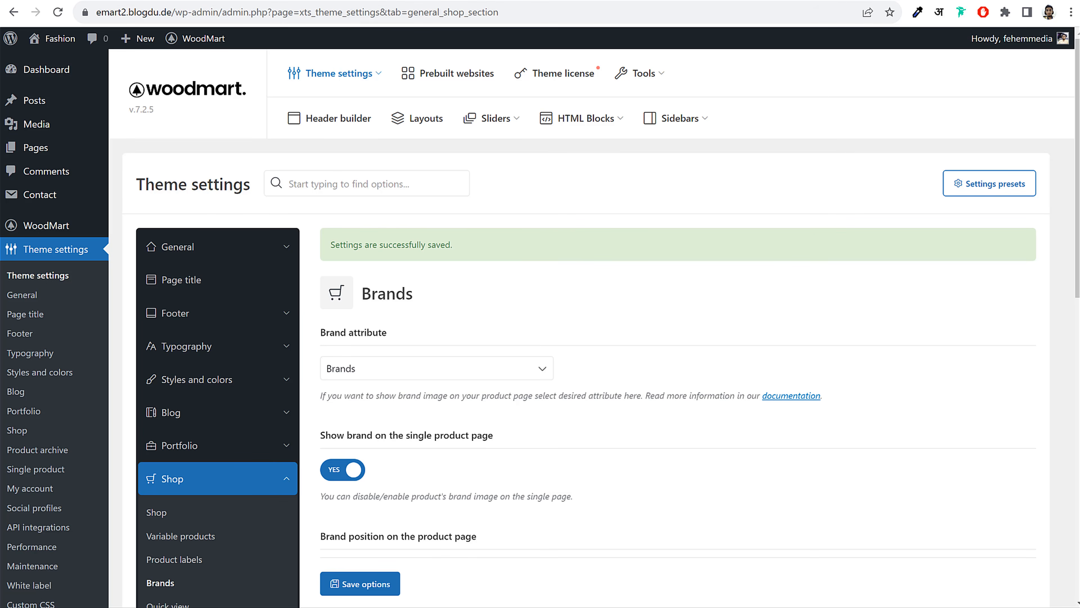
Review the demo's About Brand tab, then open WoodMart's empty HTML Blocks list
left_click(264, 1)
scroll(713, 332, "down", 8)
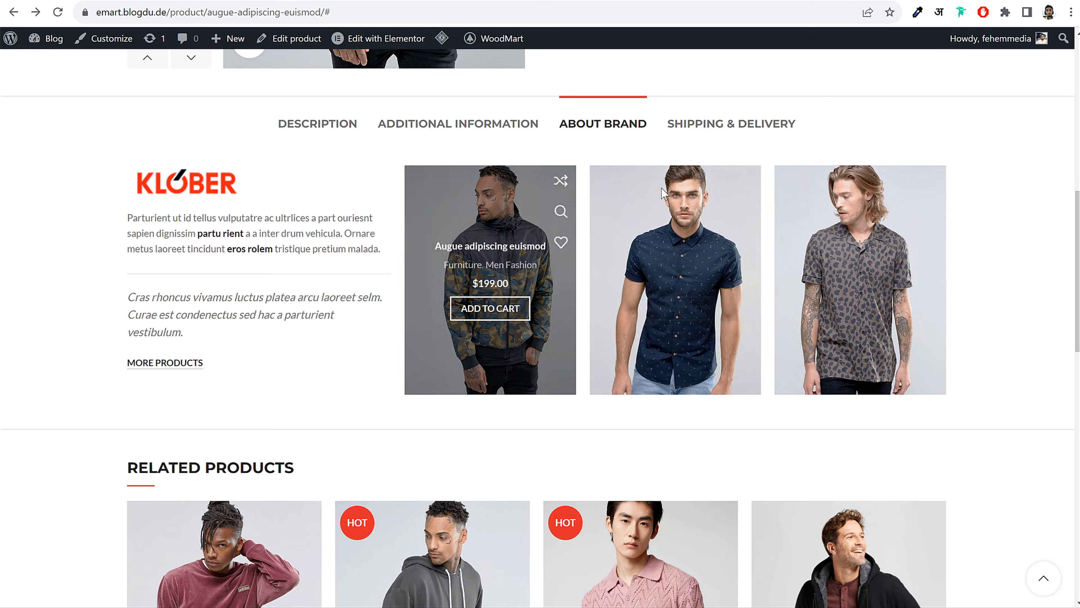
left_click(191, 0)
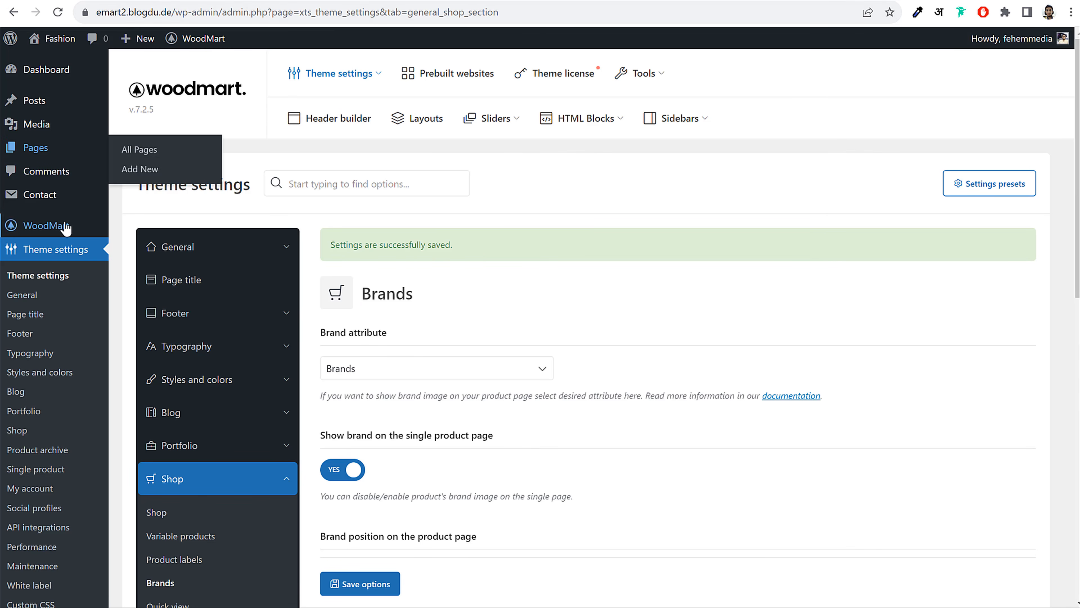
scroll(68, 232, "down", 6)
mouse_move(60, 306)
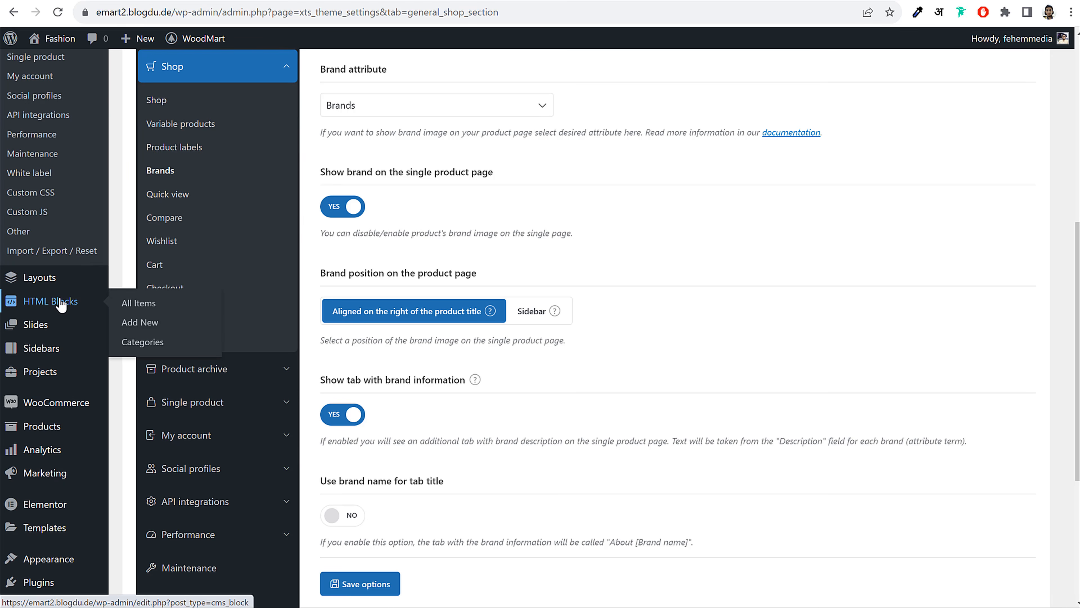
left_click(60, 305)
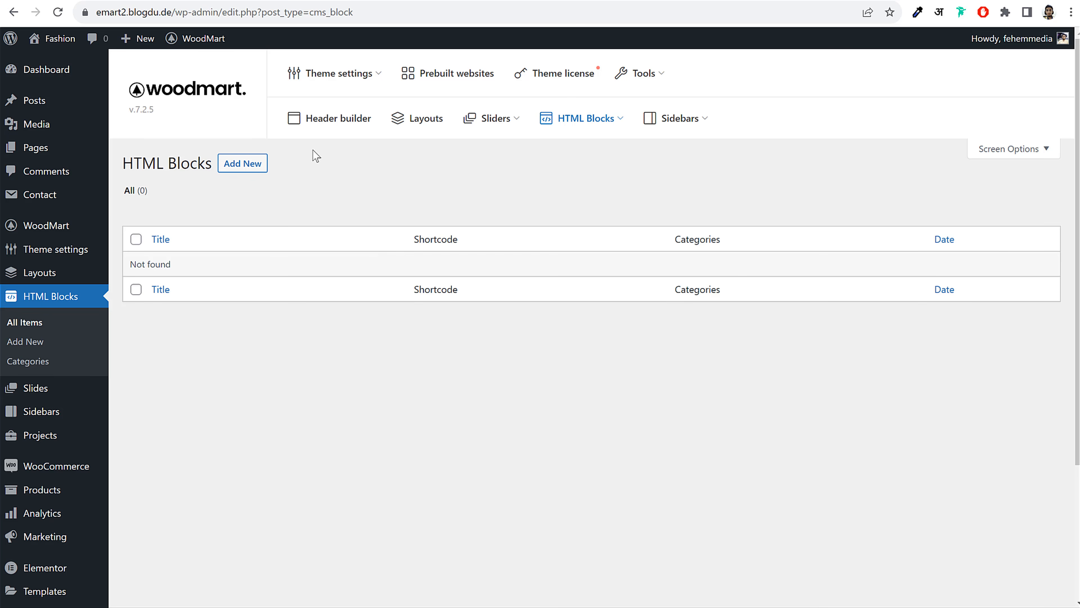
Create and publish an HTML Block titled 'Magisso Brand Product Tab'
left_click(242, 163)
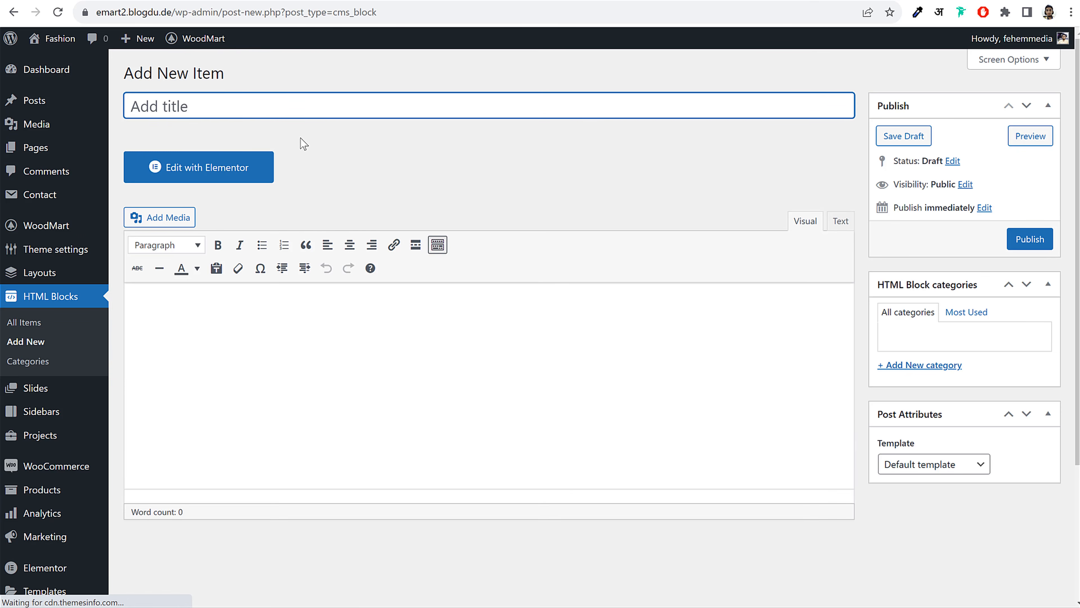
type("M")
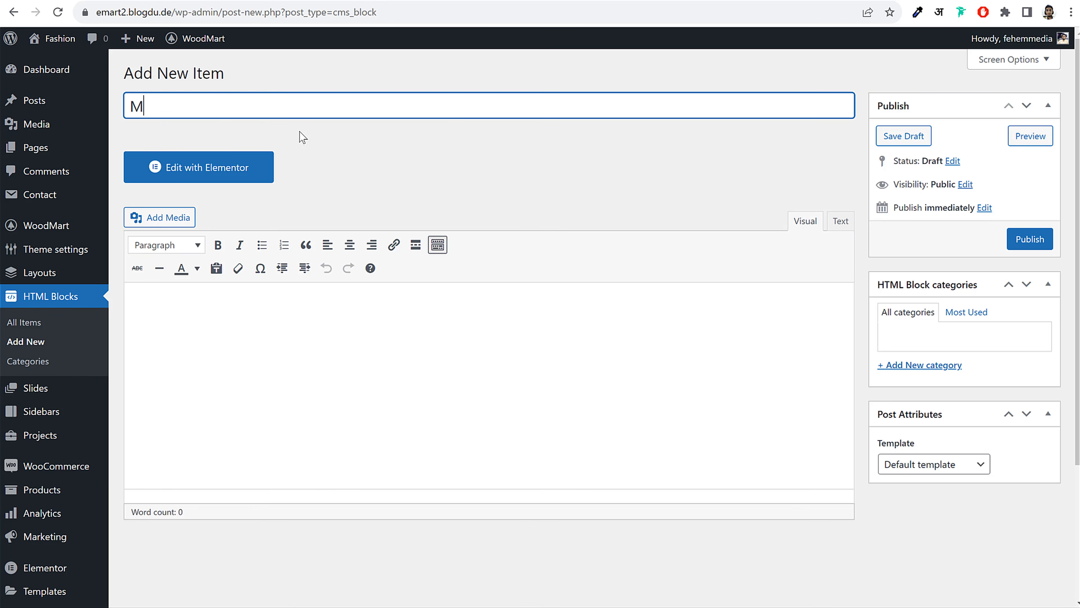
type("agisso ")
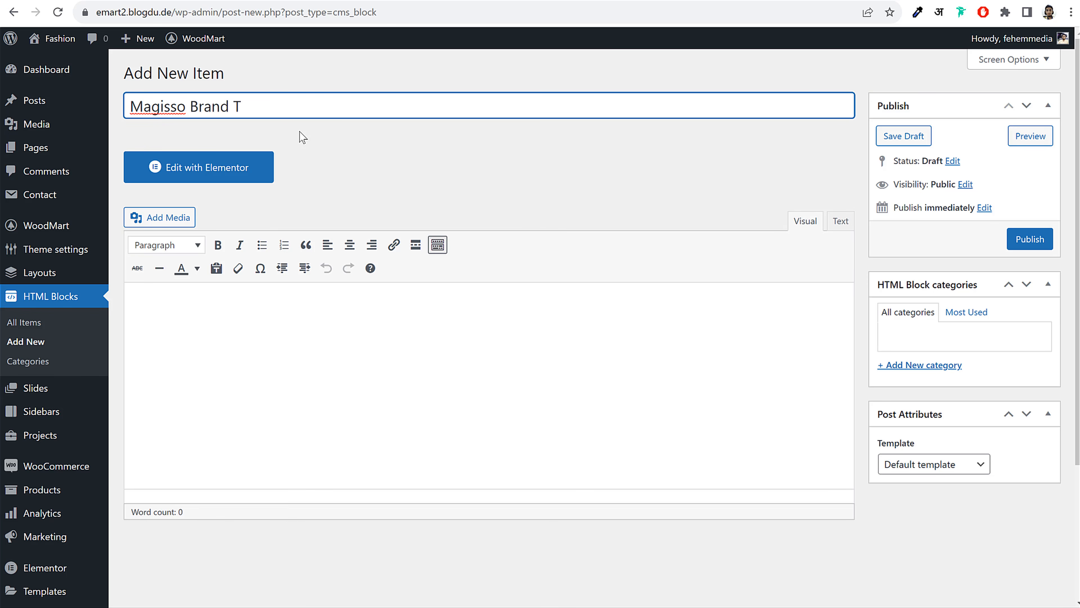
type("Brand Product T")
type("ab")
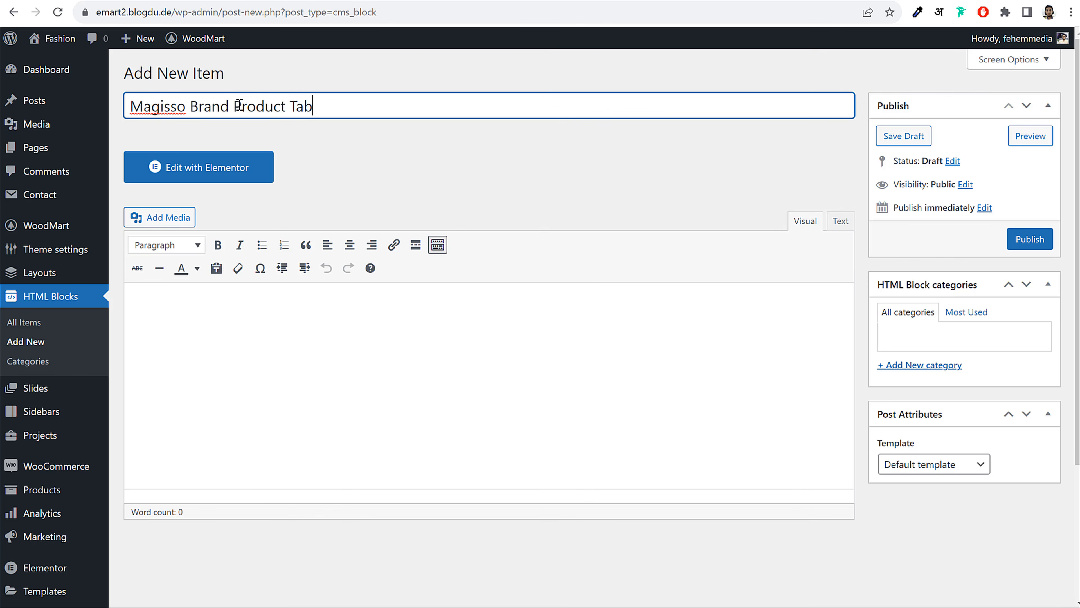
left_click_drag(345, 105, 150, 104)
left_click(150, 105)
left_click_drag(235, 107, 365, 116)
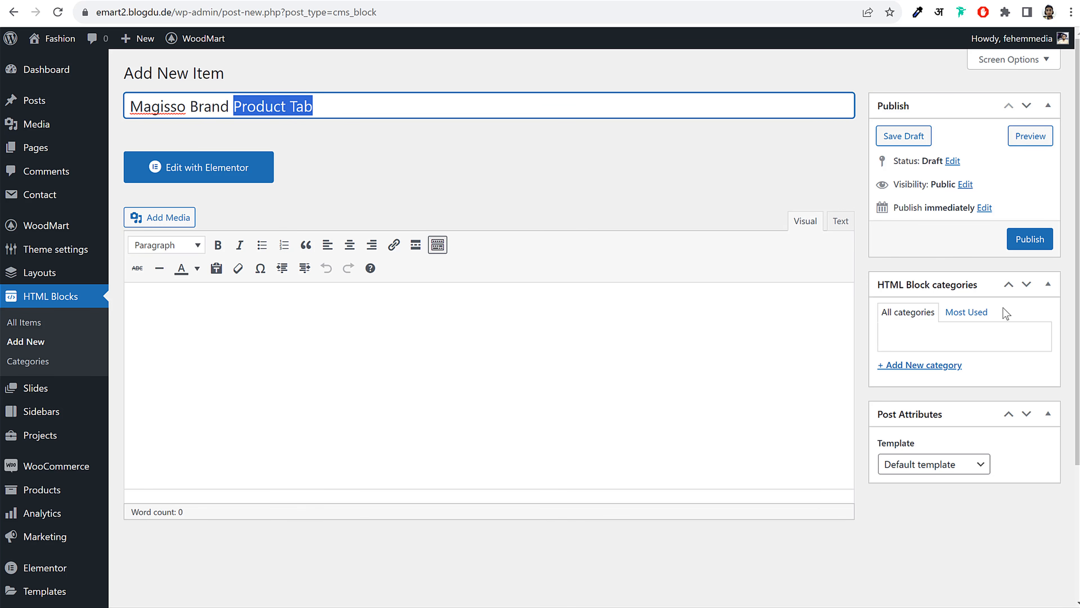
left_click(1034, 242)
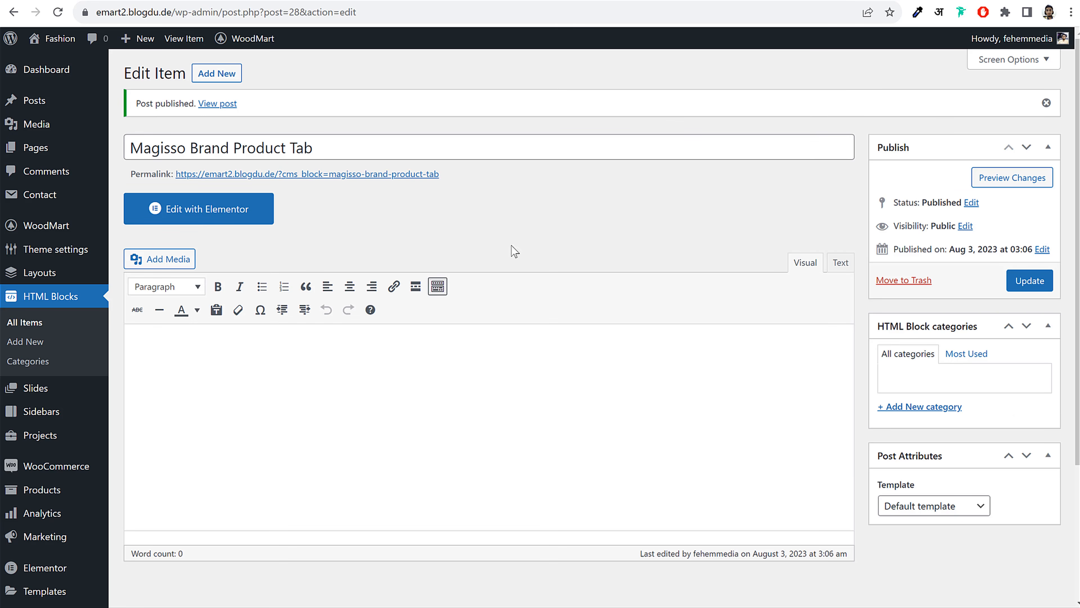
Confirm in Elementor Settings that HTML Blocks are among the Elementor-enabled post types
scroll(133, 514, "down", 1)
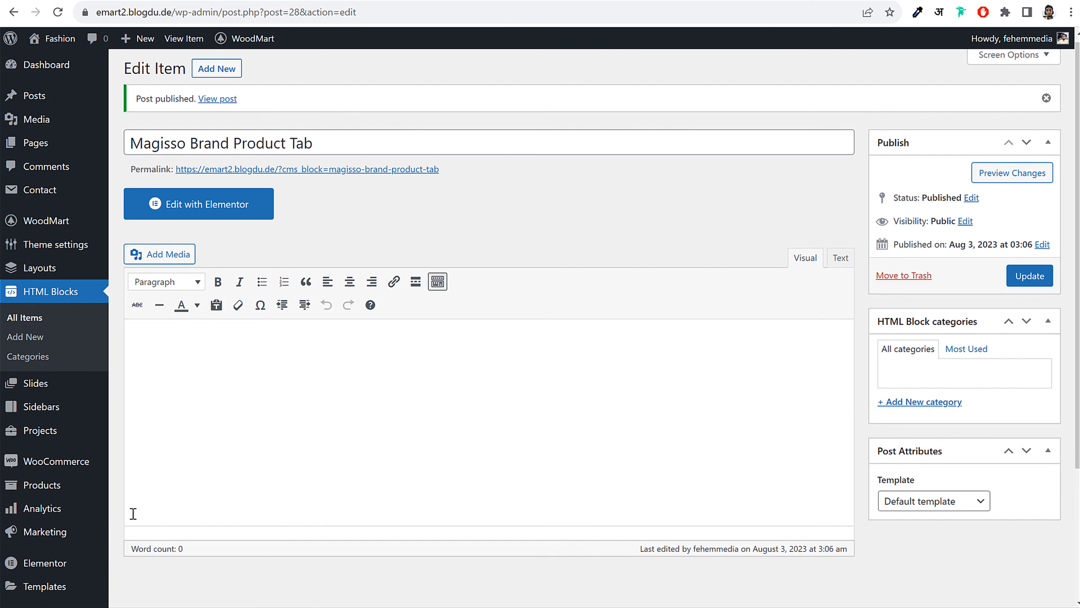
scroll(133, 514, "down", 4)
mouse_move(101, 386)
left_click(160, 334)
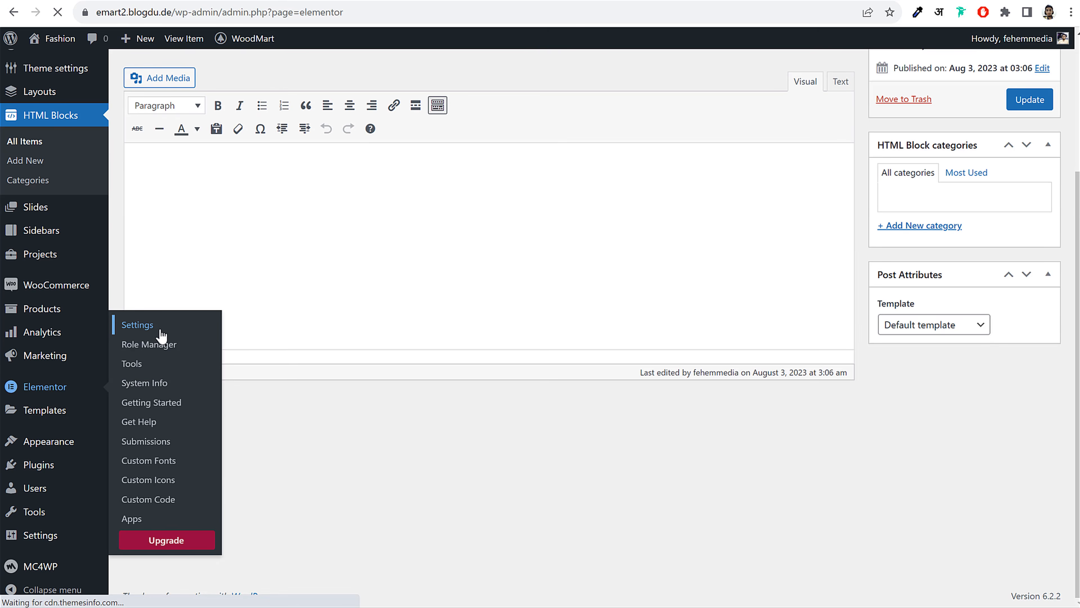
left_click_drag(347, 257, 298, 269)
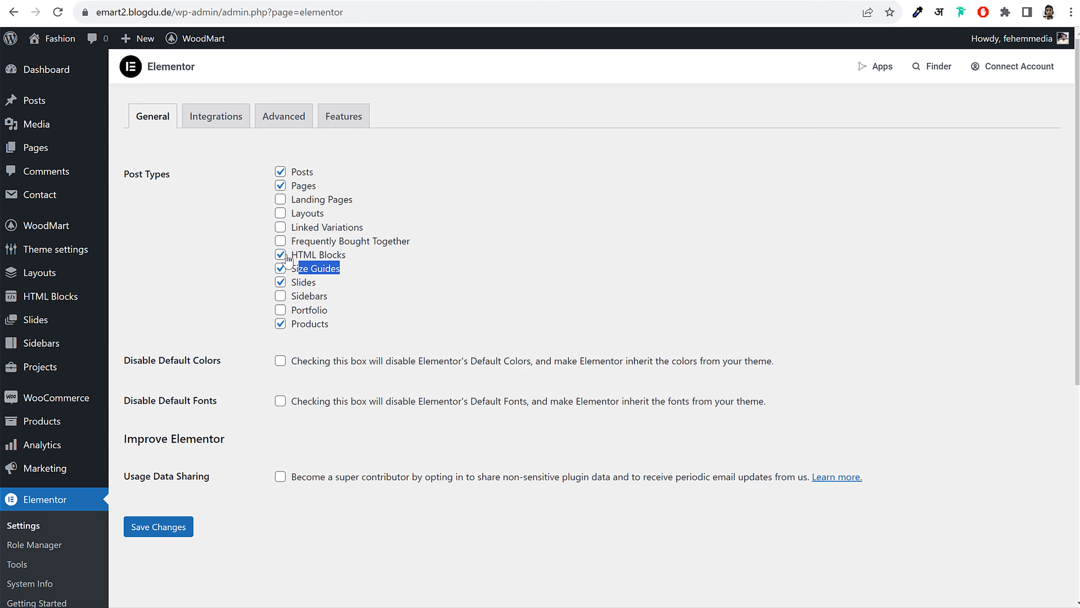
left_click(258, 262)
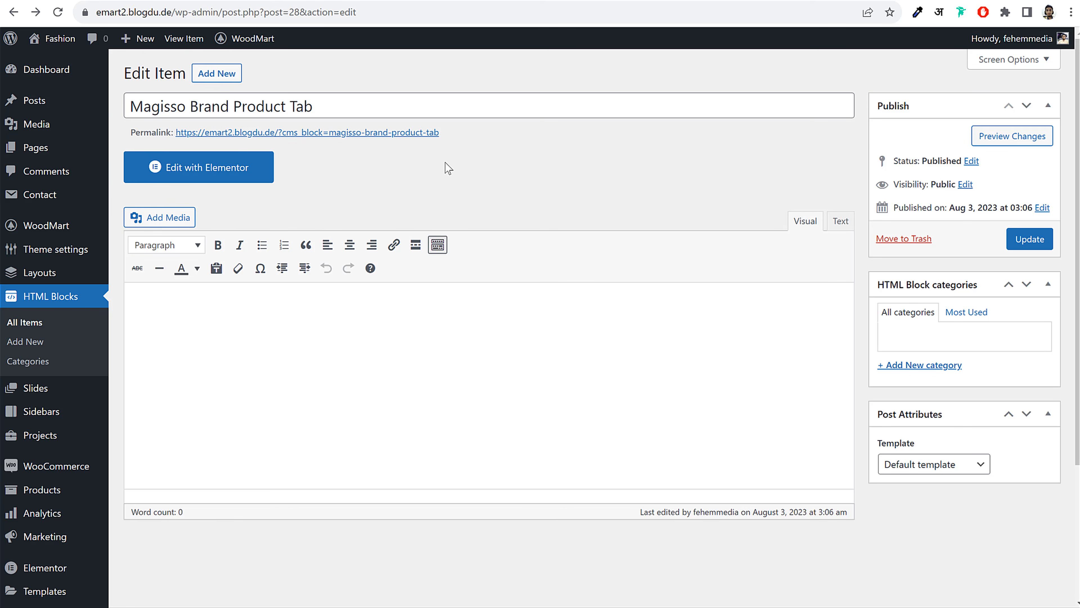
Open the Magisso HTML Block in Elementor, add a two-column section, and review the demo's About Brand tab
left_click(214, 177)
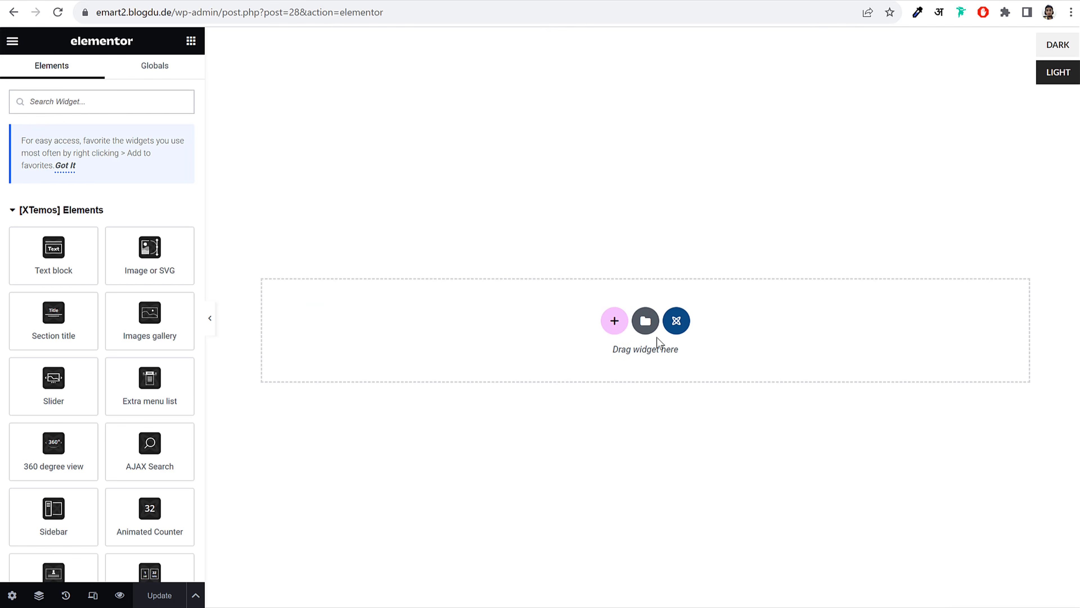
left_click(615, 321)
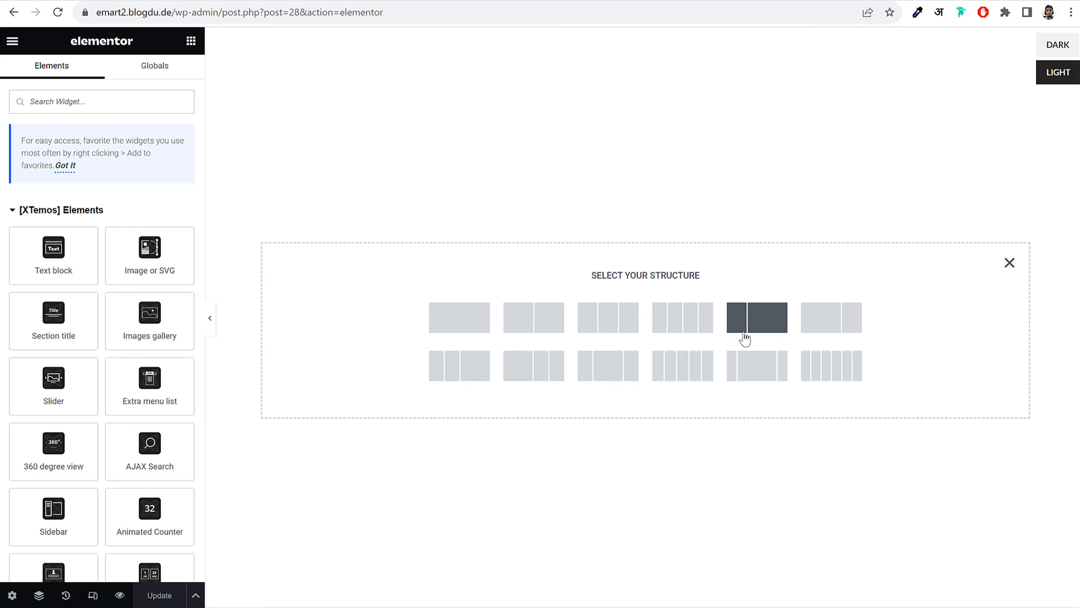
left_click(542, 328)
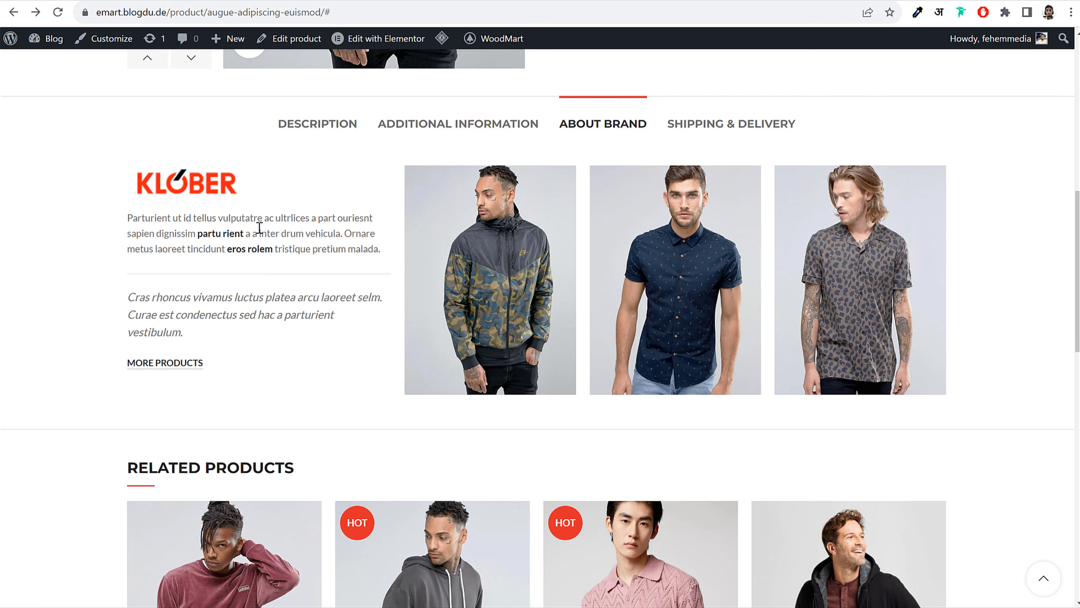
left_click_drag(133, 174, 242, 374)
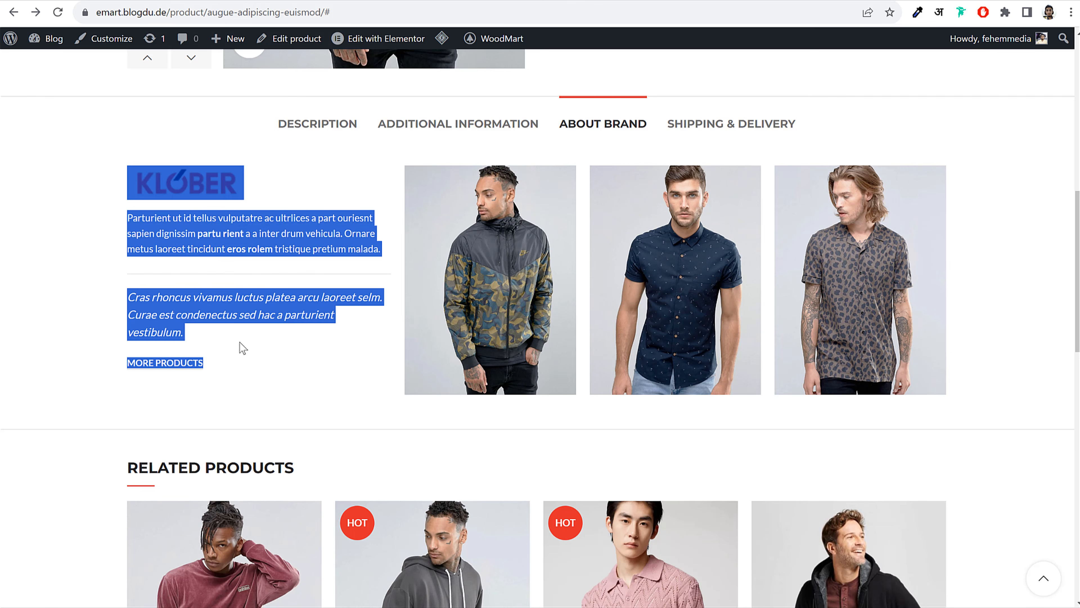
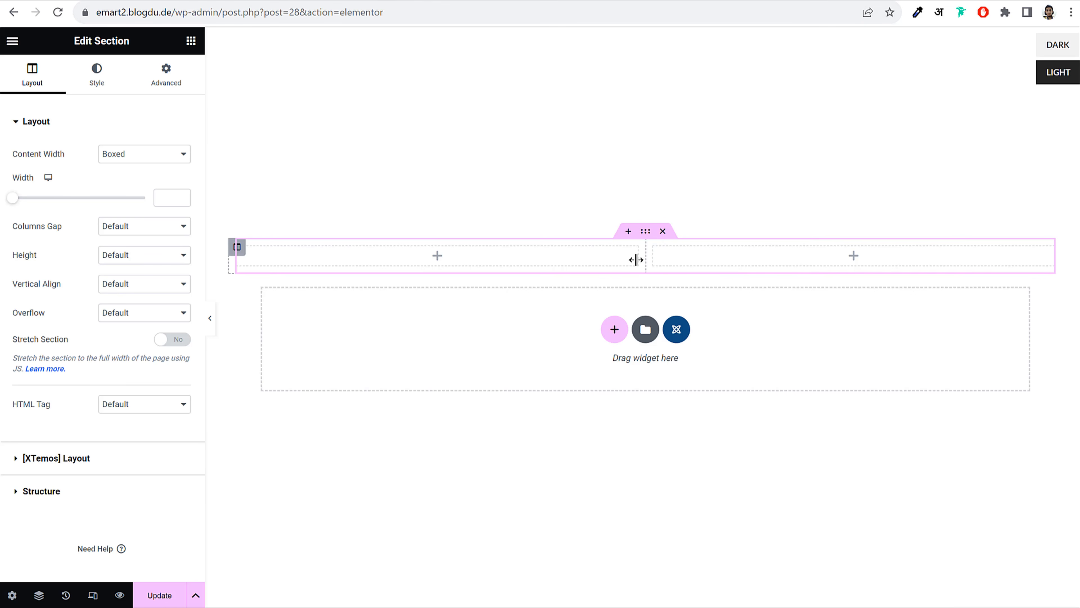
Set the left column's width to 33%
left_click(237, 248)
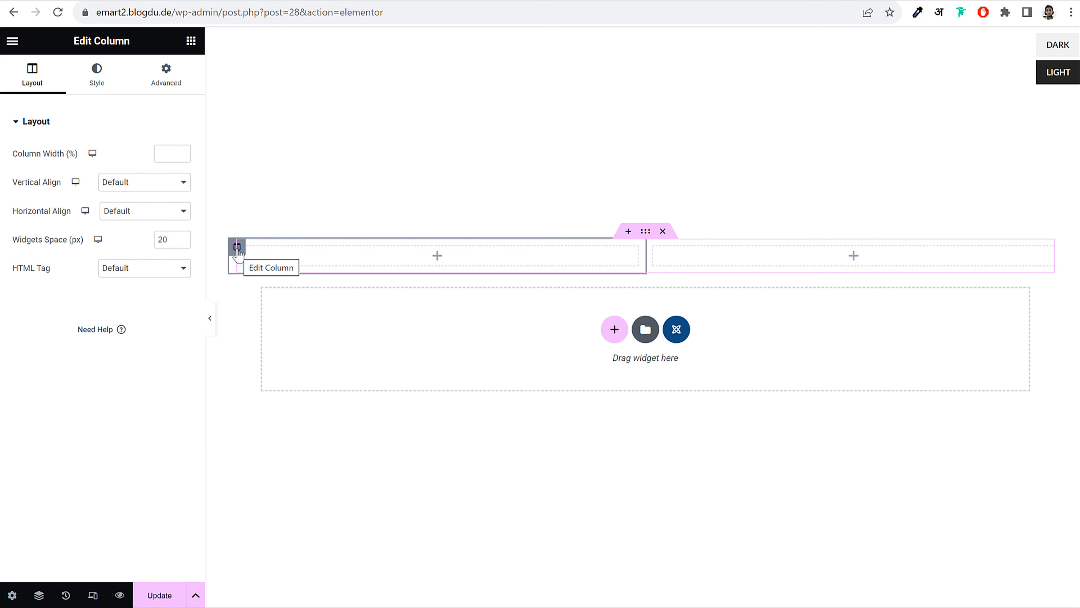
left_click(166, 154)
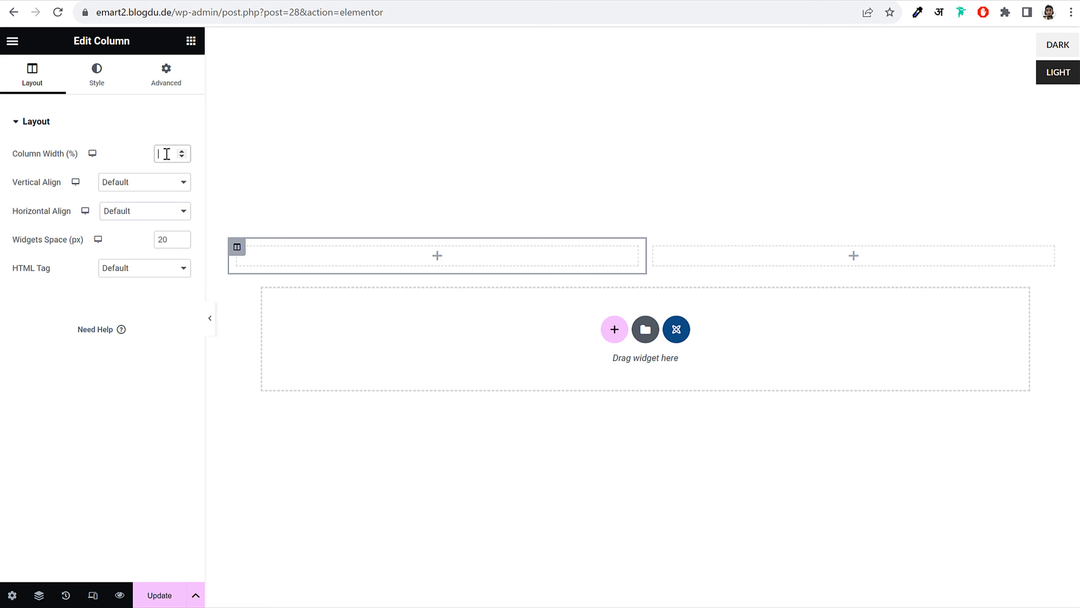
type("33")
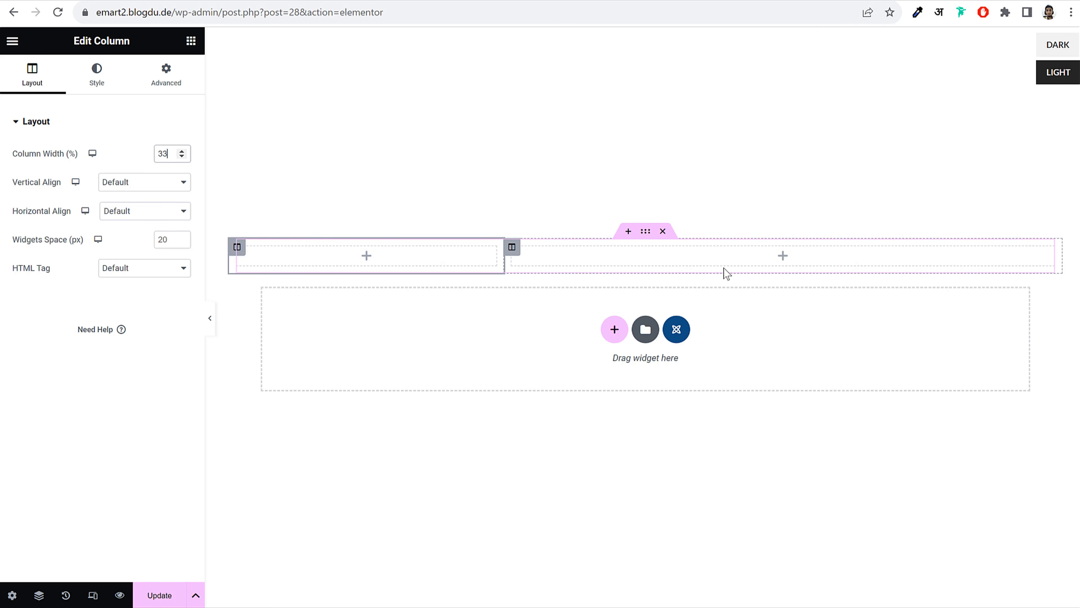
Add an Image widget to the left column showing the magisso brand logo
left_click(192, 41)
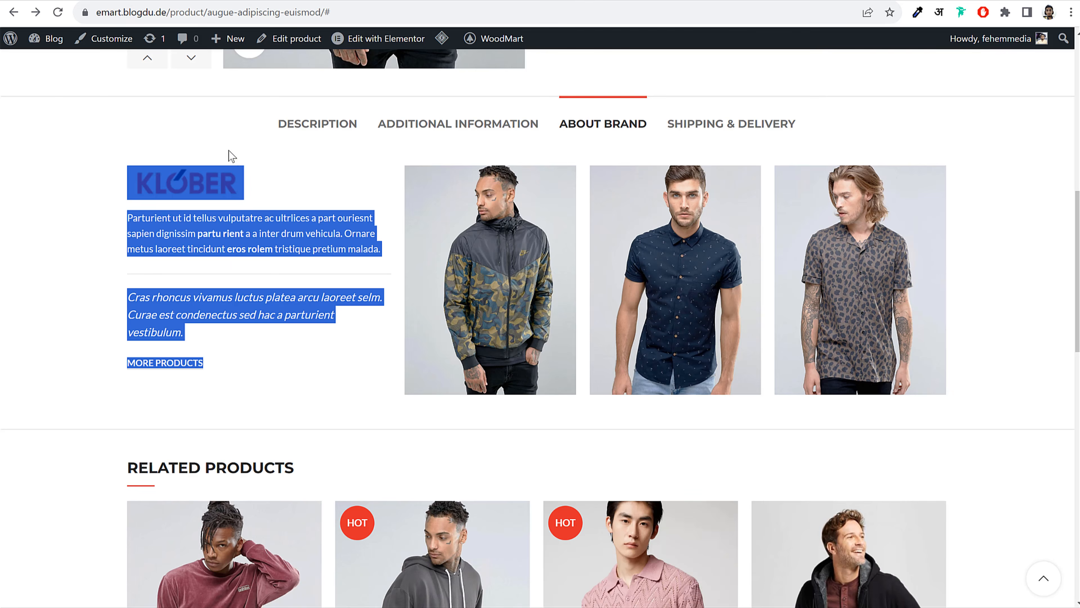
left_click(260, 176)
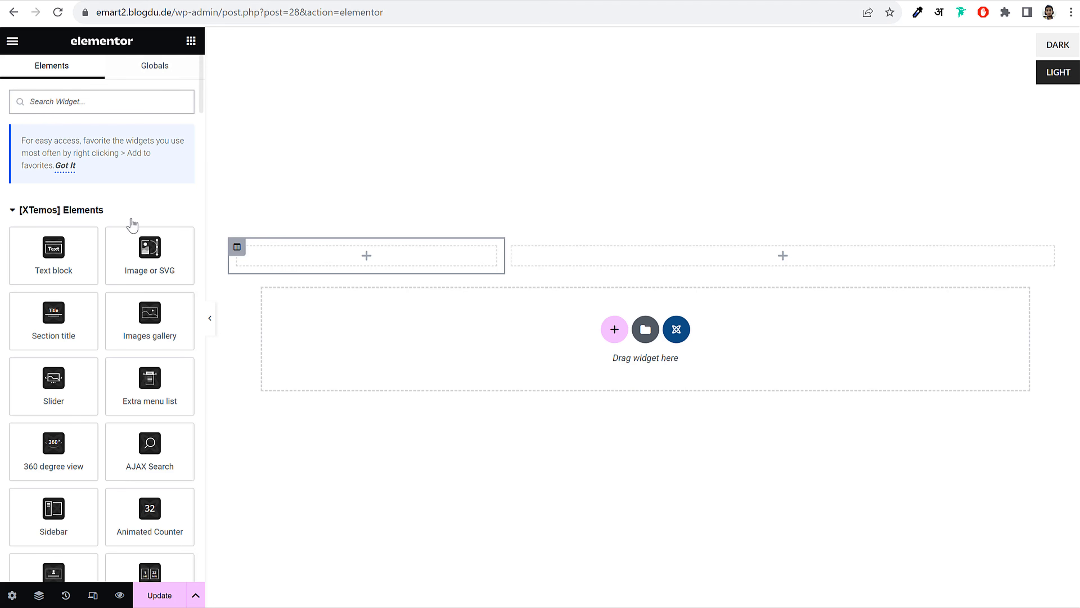
left_click_drag(147, 249, 366, 261)
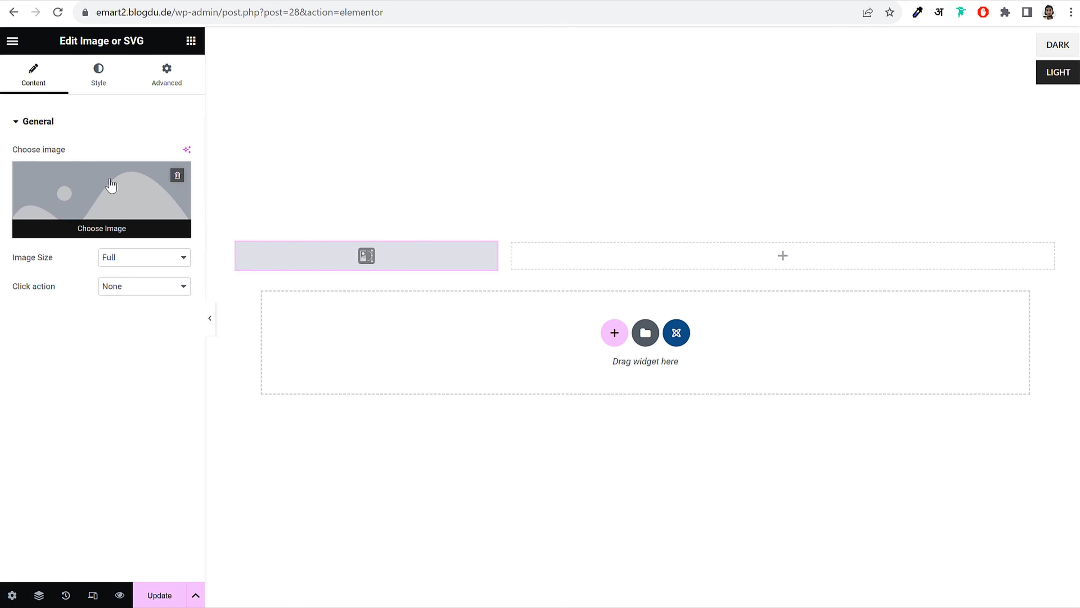
left_click(111, 186)
left_click(237, 217)
left_click(1033, 569)
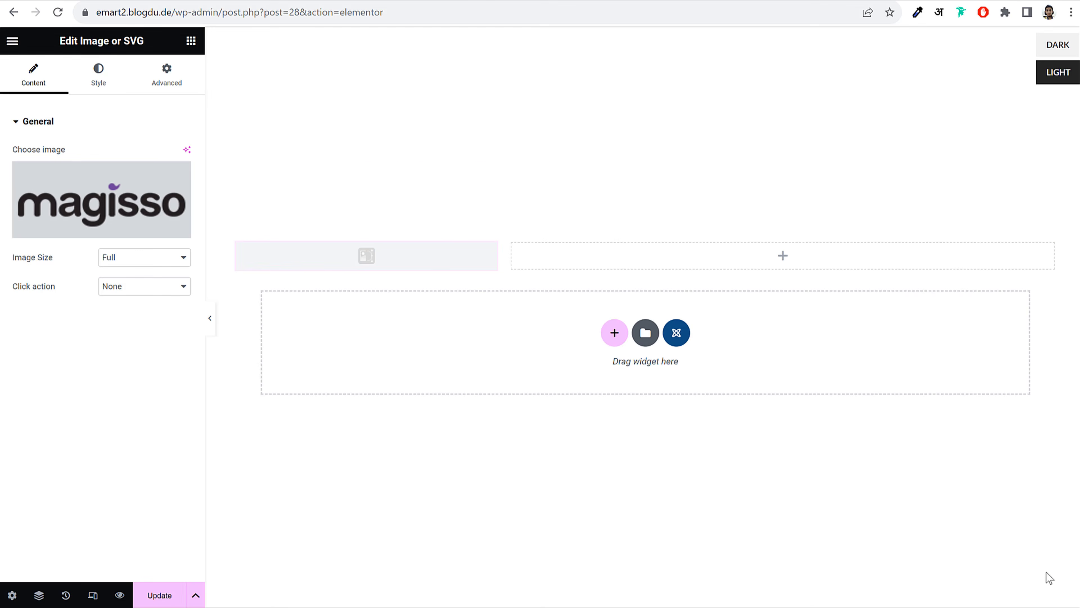
Try thumbnail and custom 170x50 sizes, then set the logo image to Full; copy the brand paragraph
left_click(150, 264)
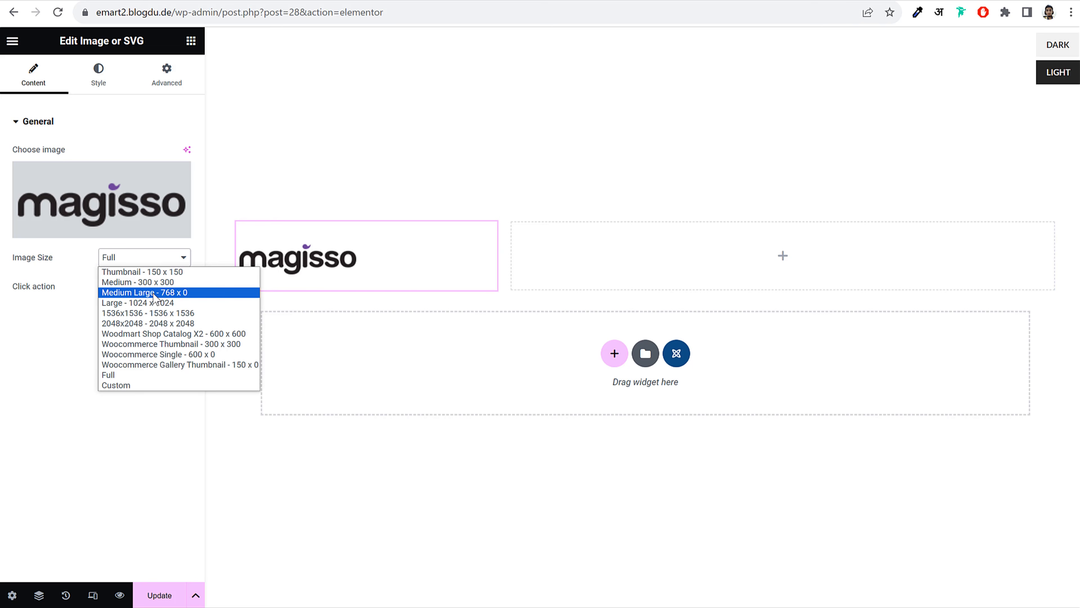
left_click(178, 271)
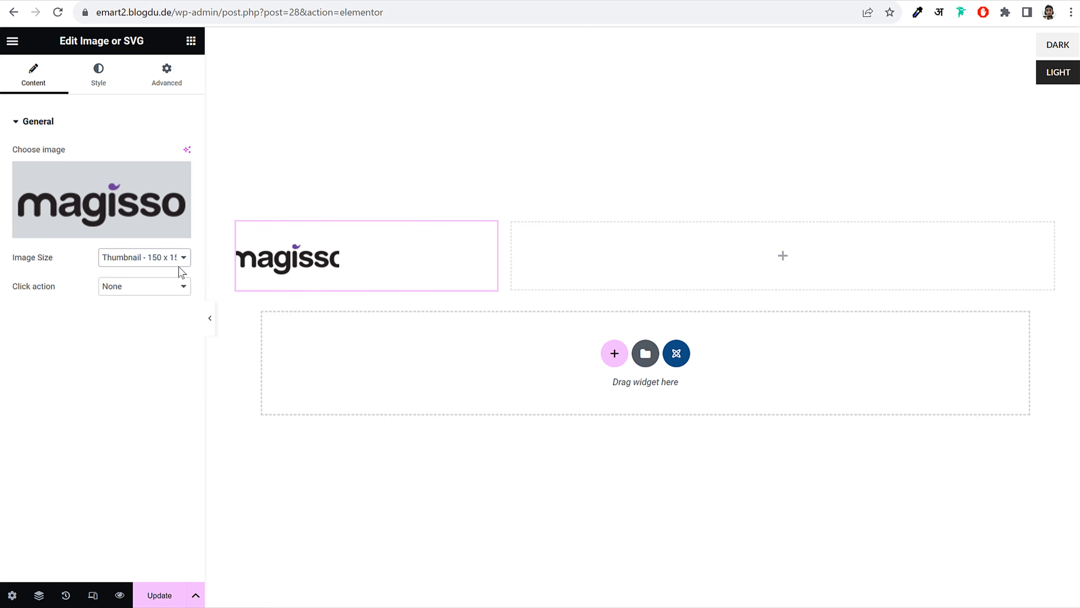
left_click(176, 258)
left_click(145, 386)
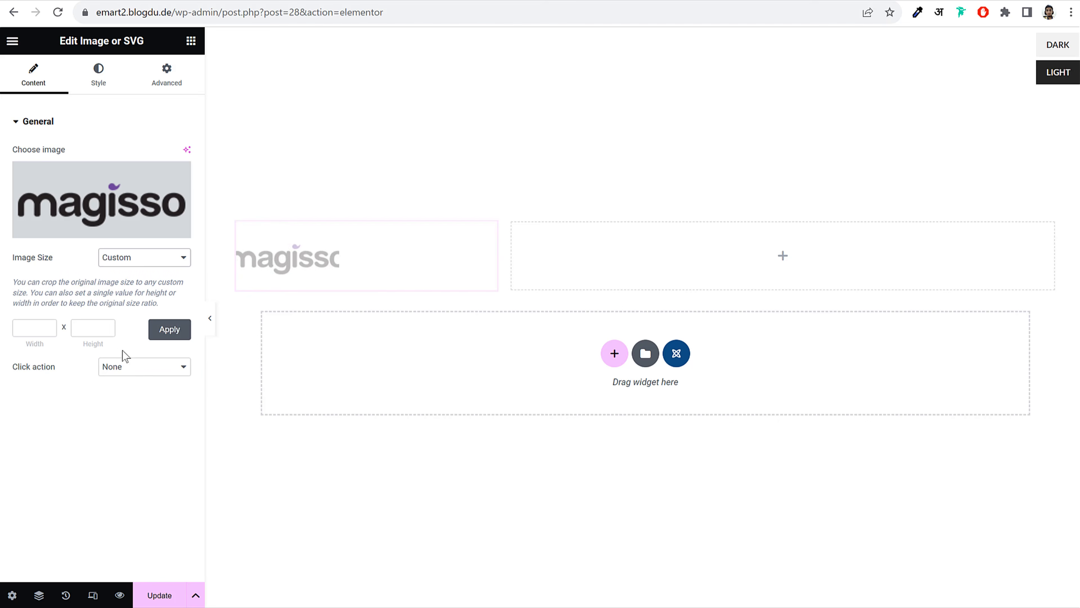
left_click(25, 330)
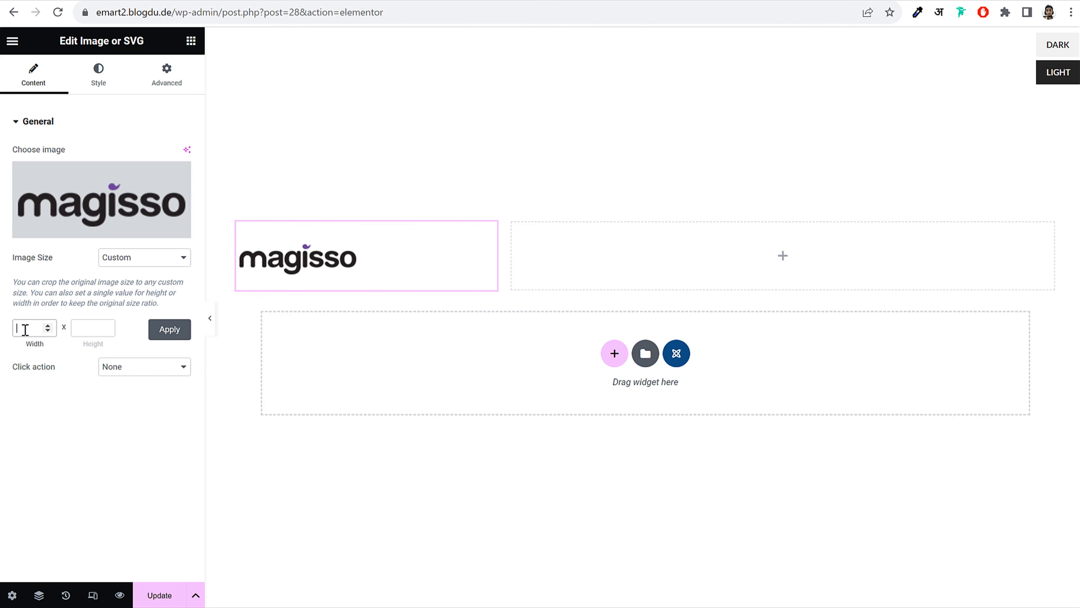
key("Tab")
type("5")
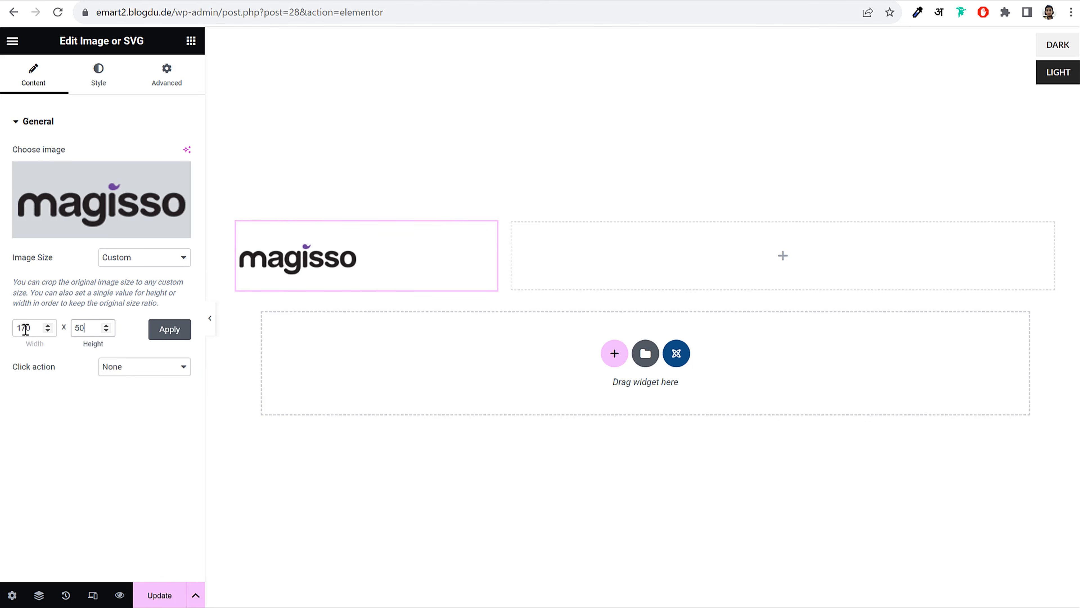
left_click(170, 329)
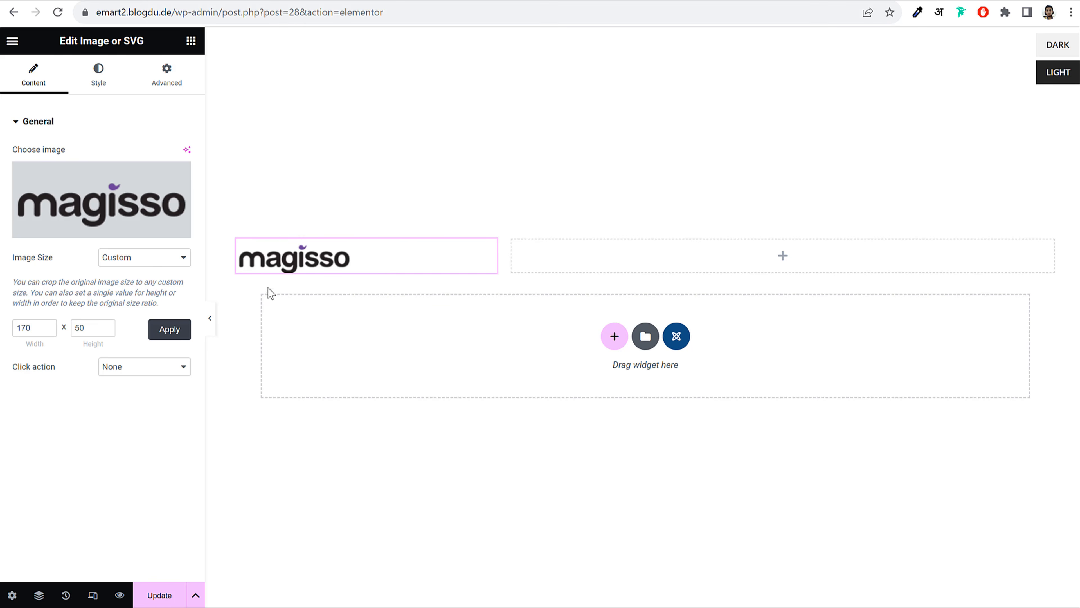
left_click(137, 258)
left_click(127, 375)
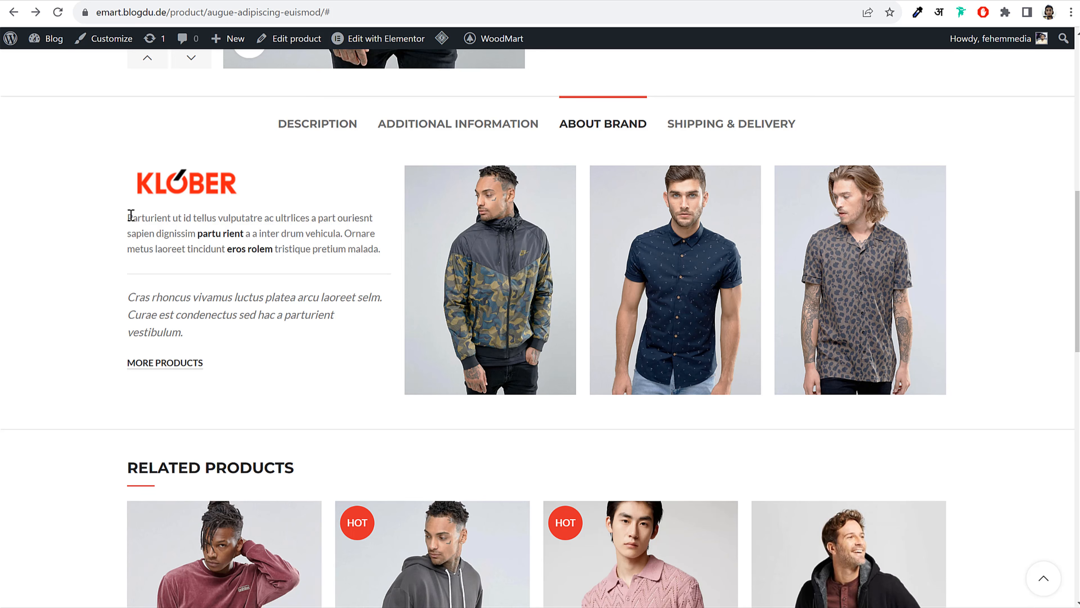
left_click_drag(131, 215, 386, 259)
key("ctrl+c")
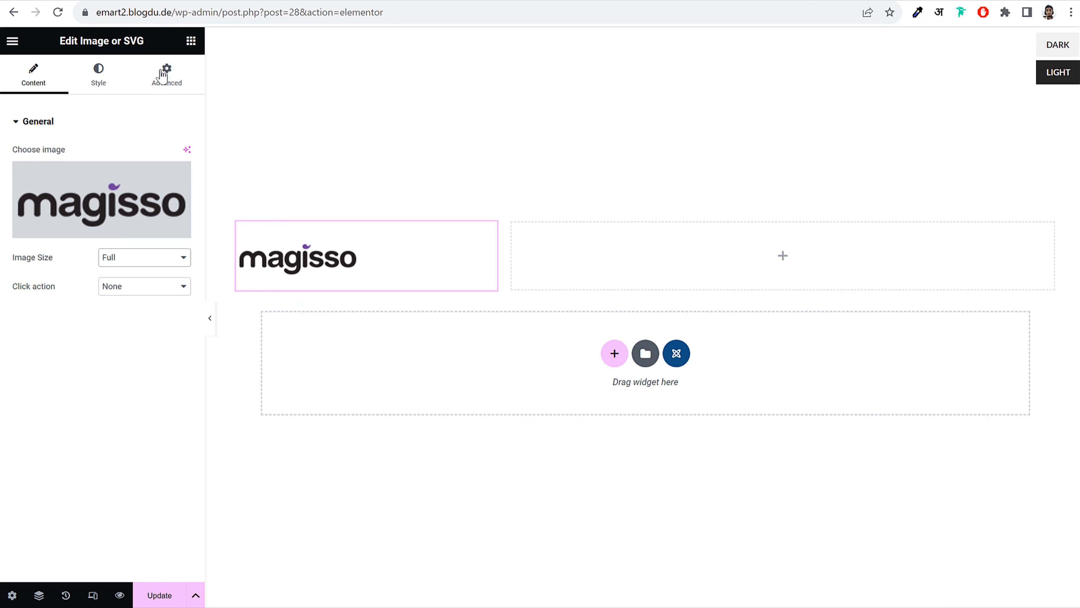
Add a Text block below the logo containing the pasted brand paragraph
left_click(191, 41)
left_click_drag(150, 256, 109, 267)
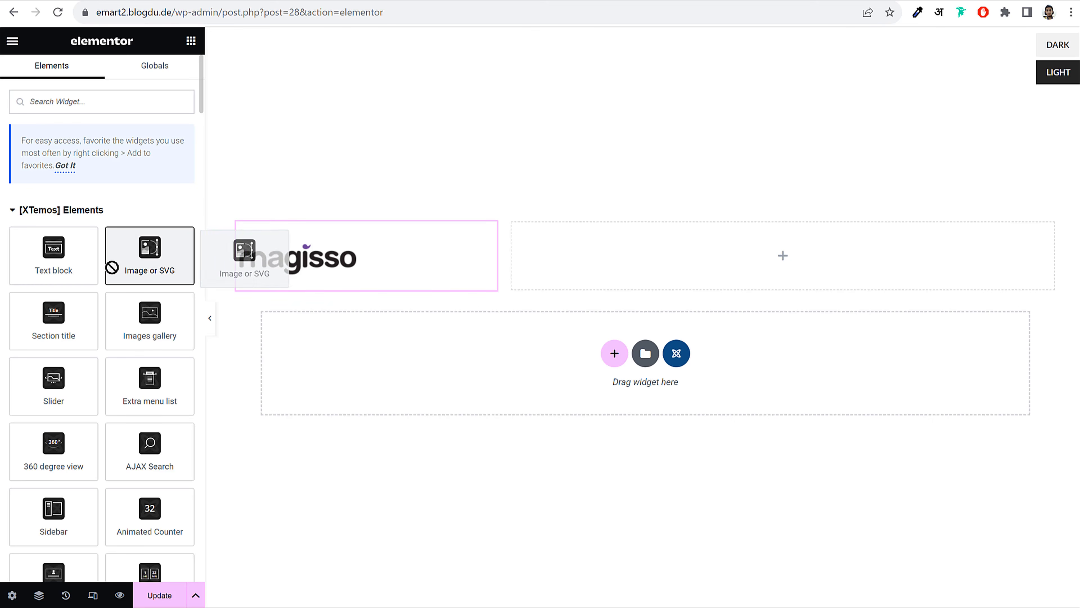
left_click_drag(33, 263, 298, 297)
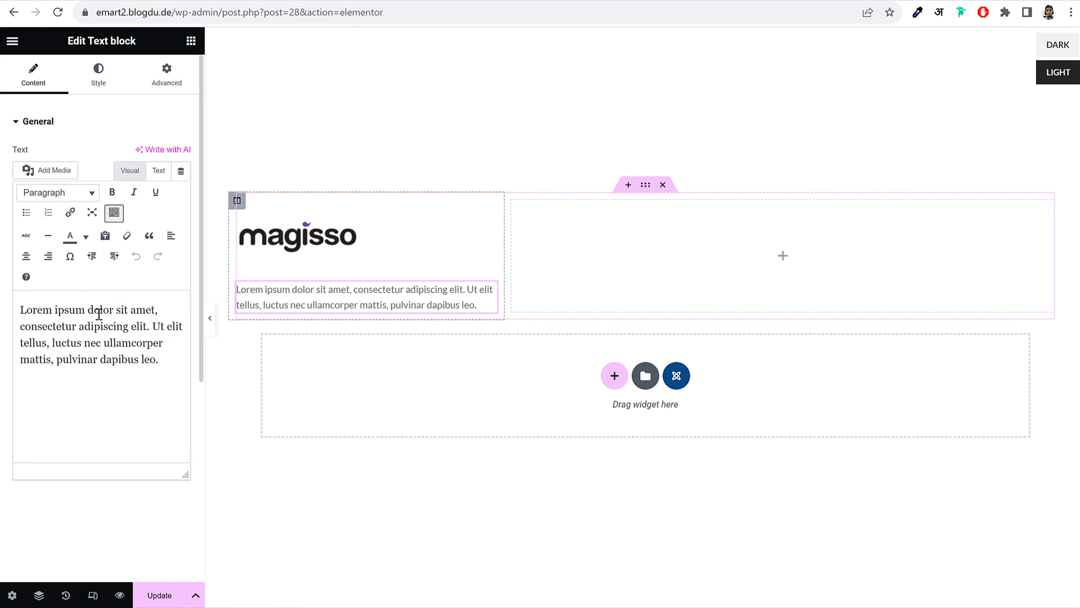
triple_click(98, 312)
key("ctrl+v")
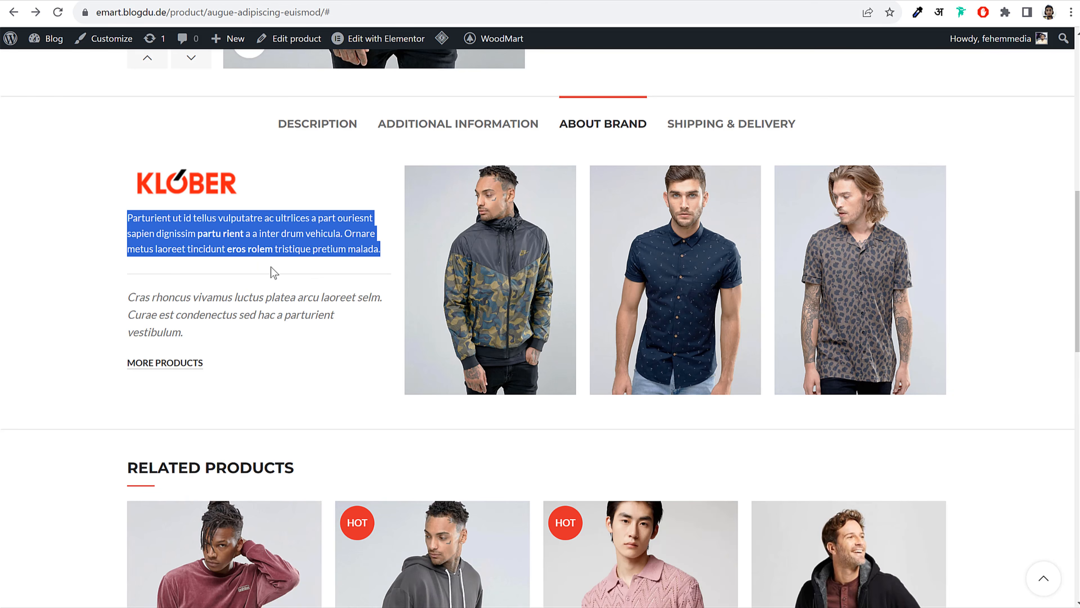
left_click(208, 272)
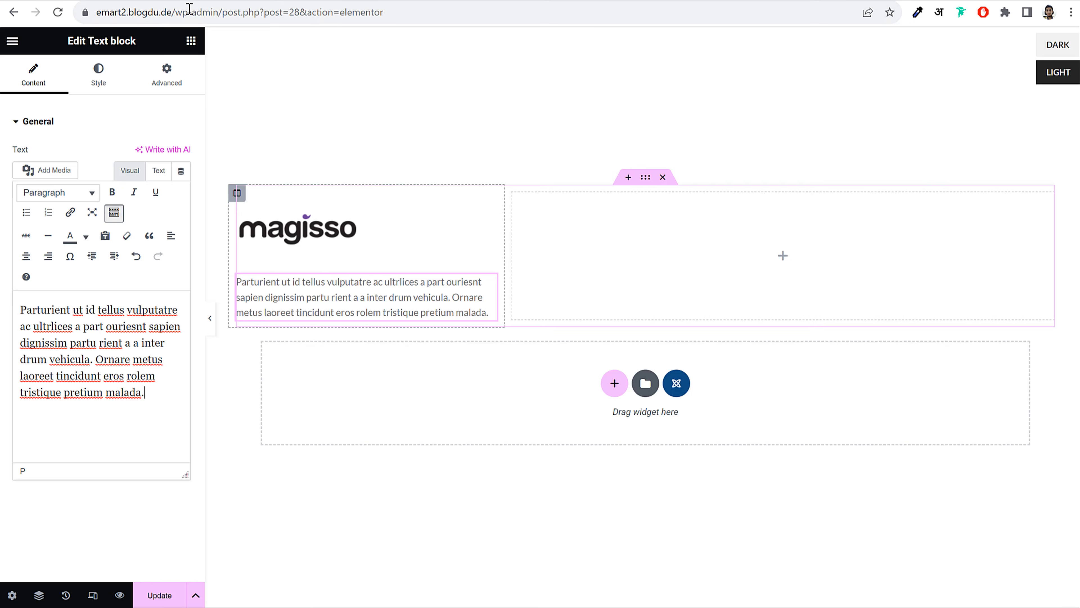
Give the text block a solid 1 px border in its Advanced settings
left_click(98, 73)
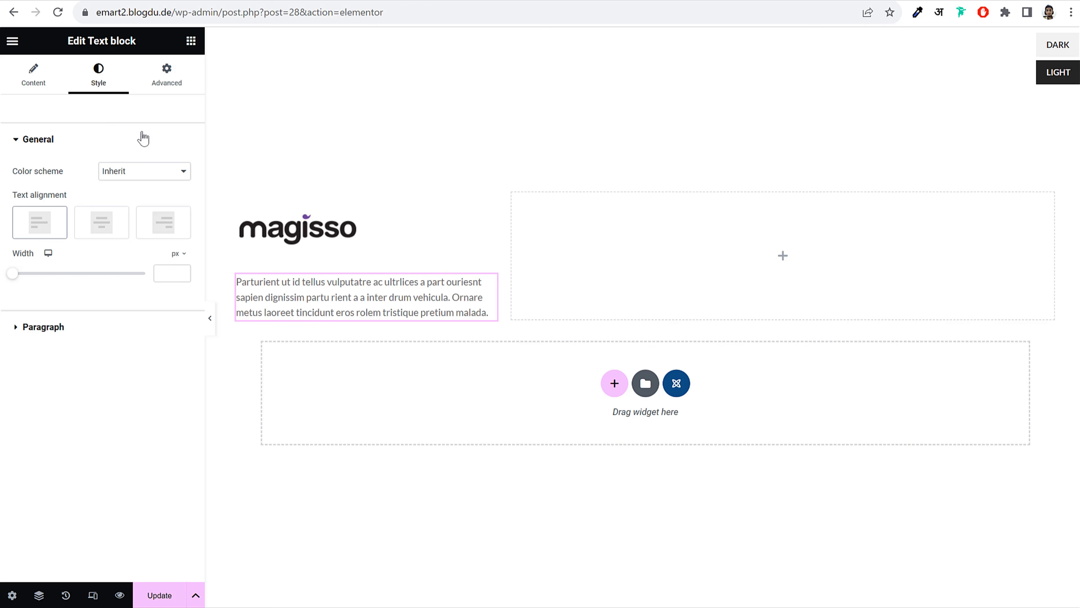
left_click(178, 87)
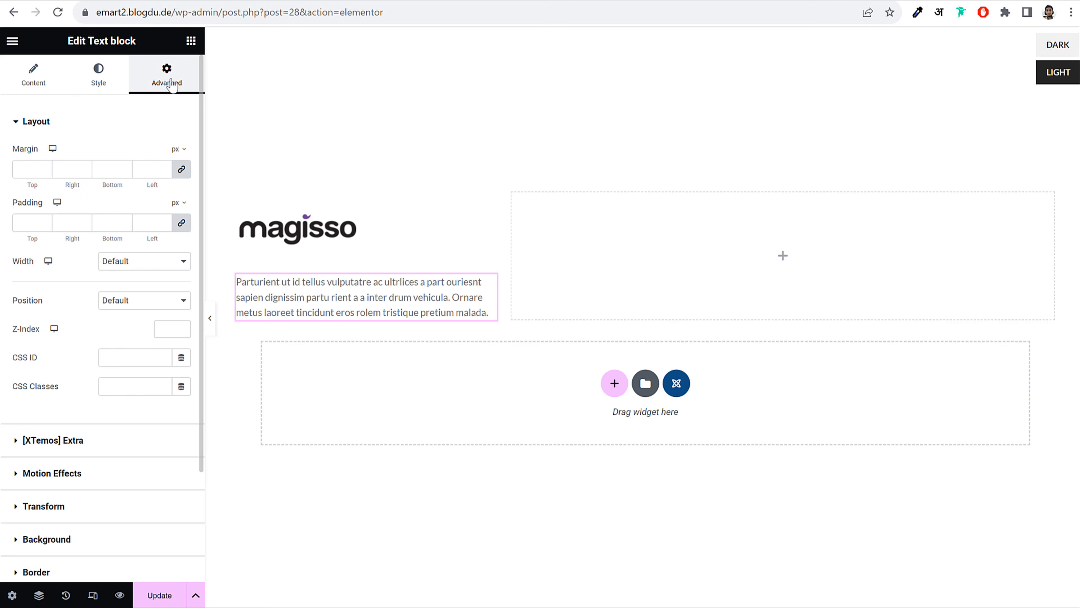
scroll(59, 493, "down", 3)
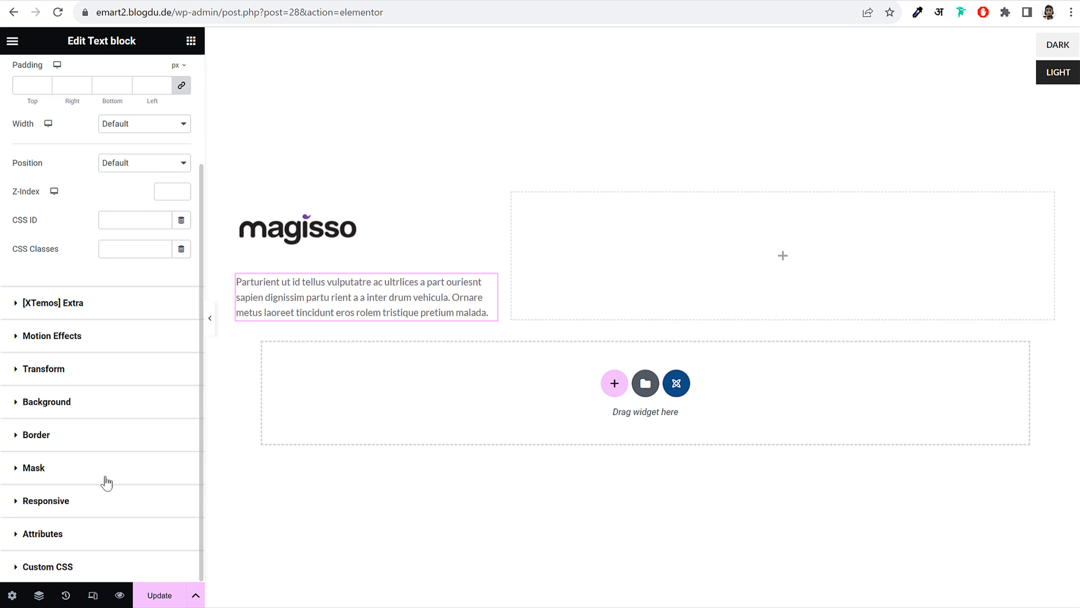
left_click(70, 434)
left_click(137, 351)
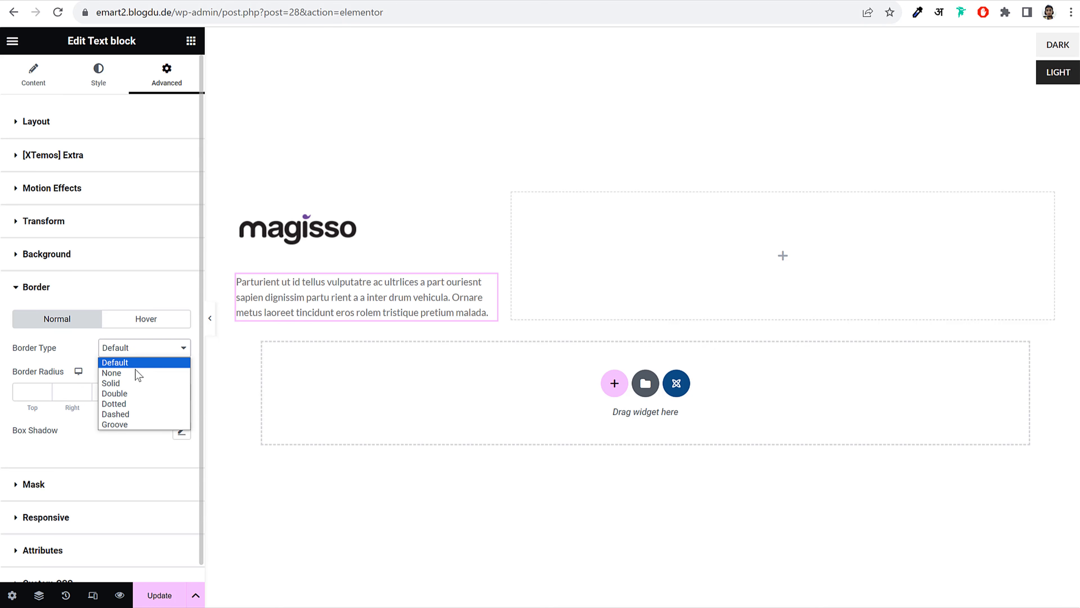
left_click(128, 383)
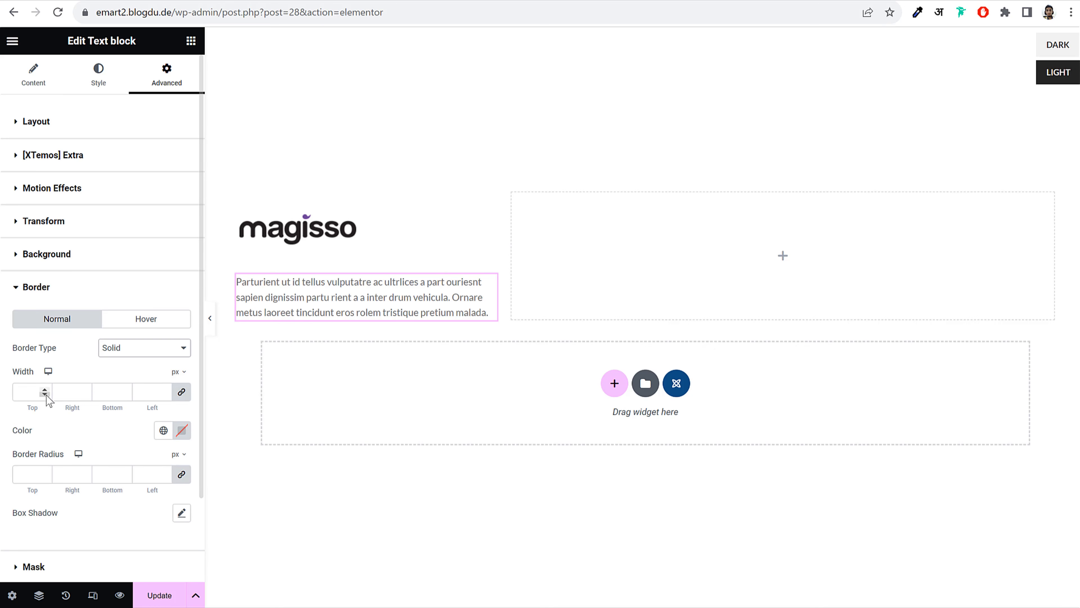
left_click(181, 391)
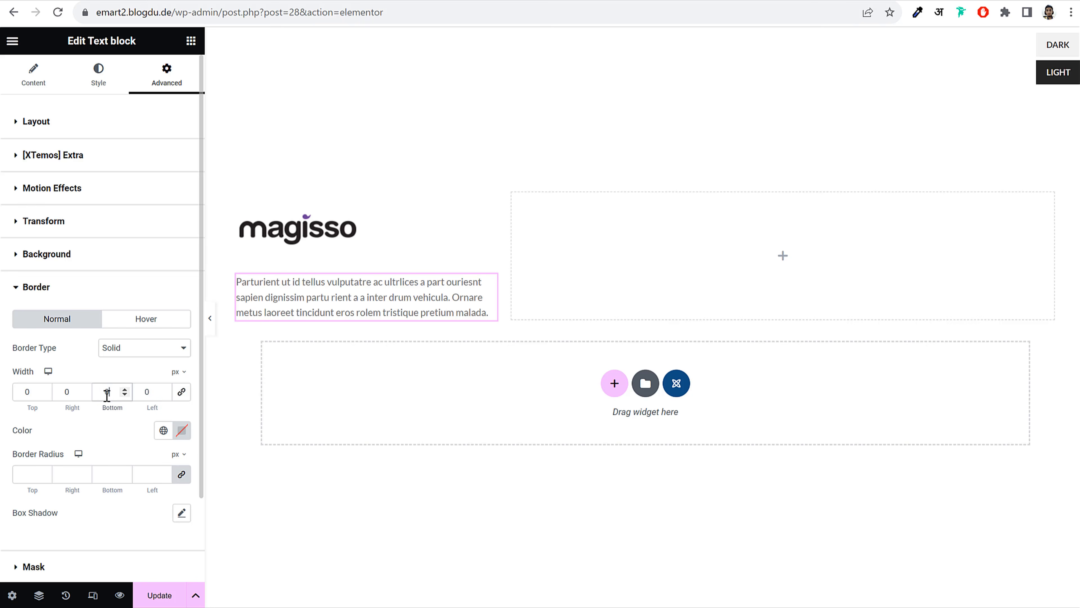
type("1")
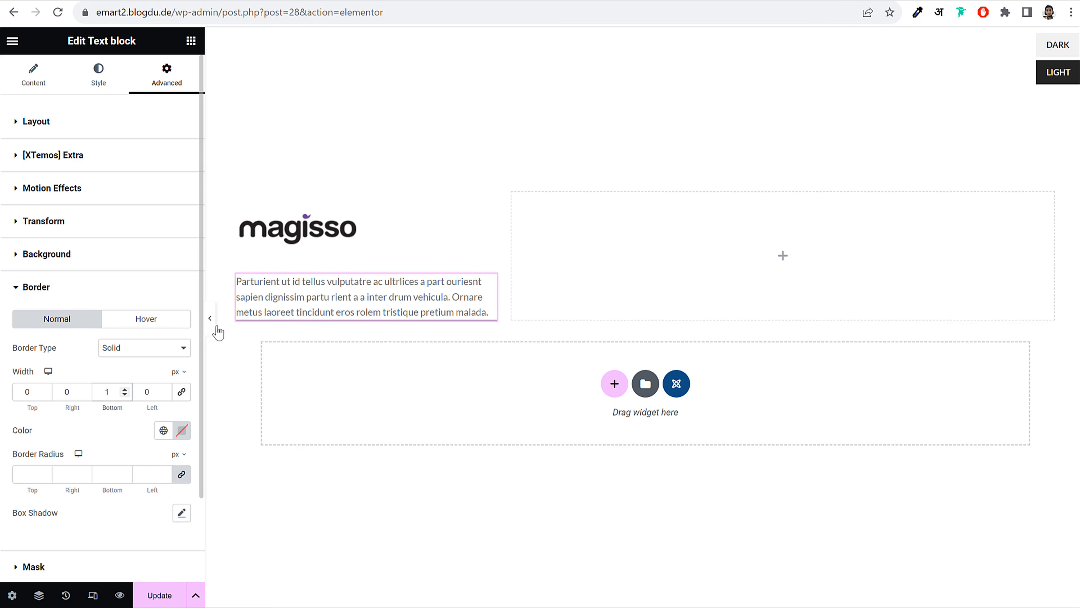
left_click(214, 329)
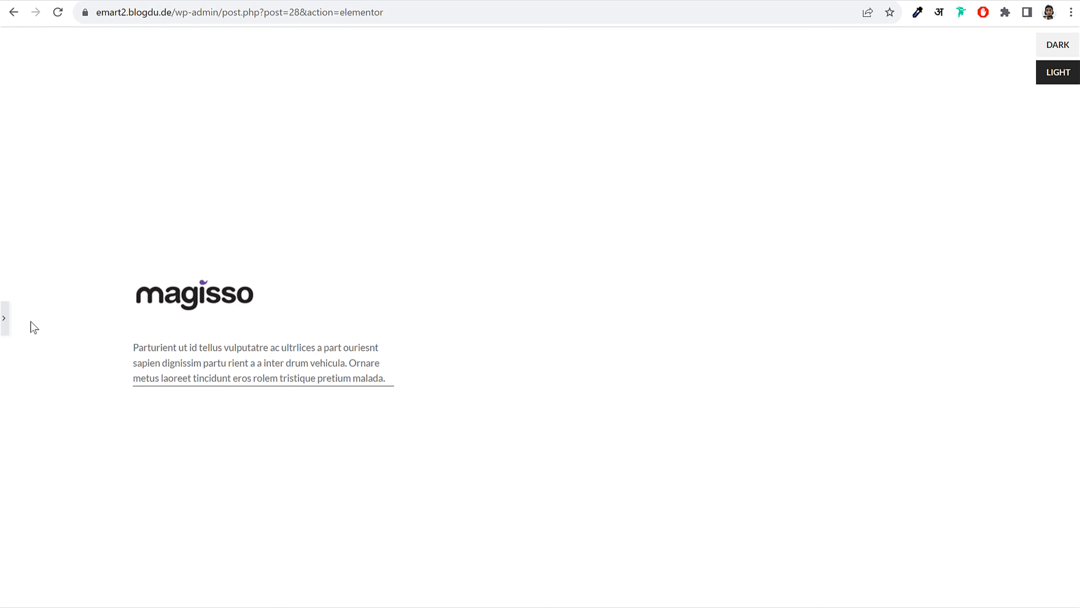
Lighten the border colour to pale grey and compare with the live brand paragraph
left_click(7, 319)
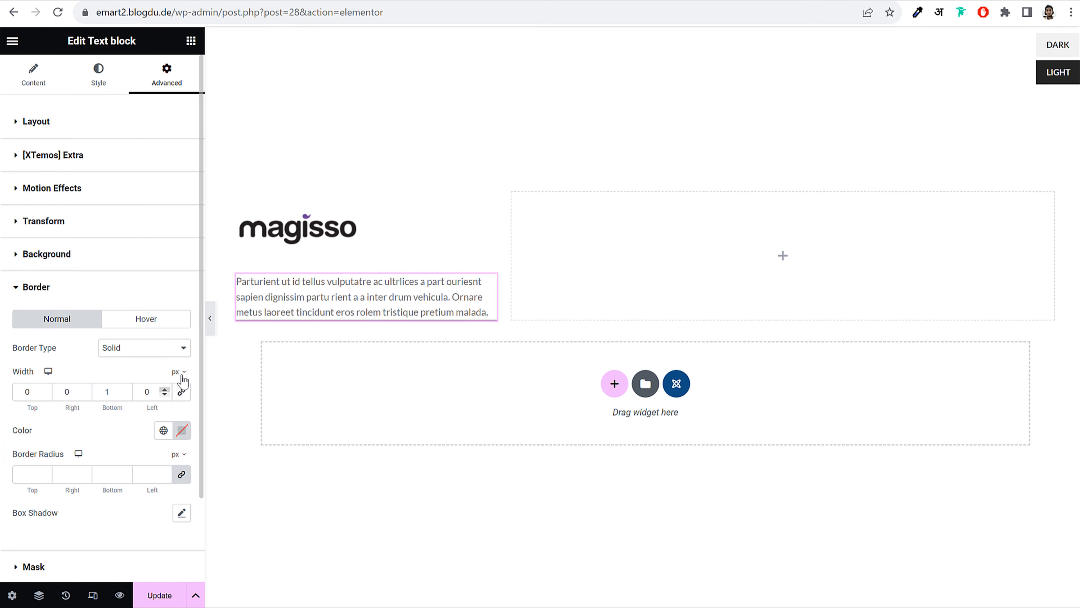
left_click(181, 436)
left_click_drag(132, 313, 94, 275)
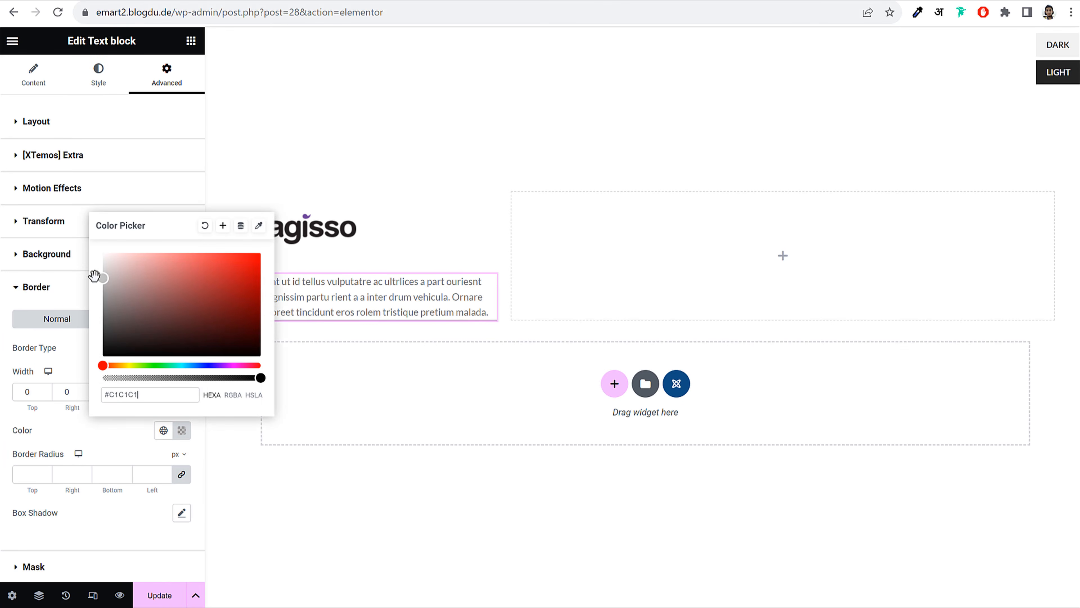
left_click(75, 298)
left_click(210, 318)
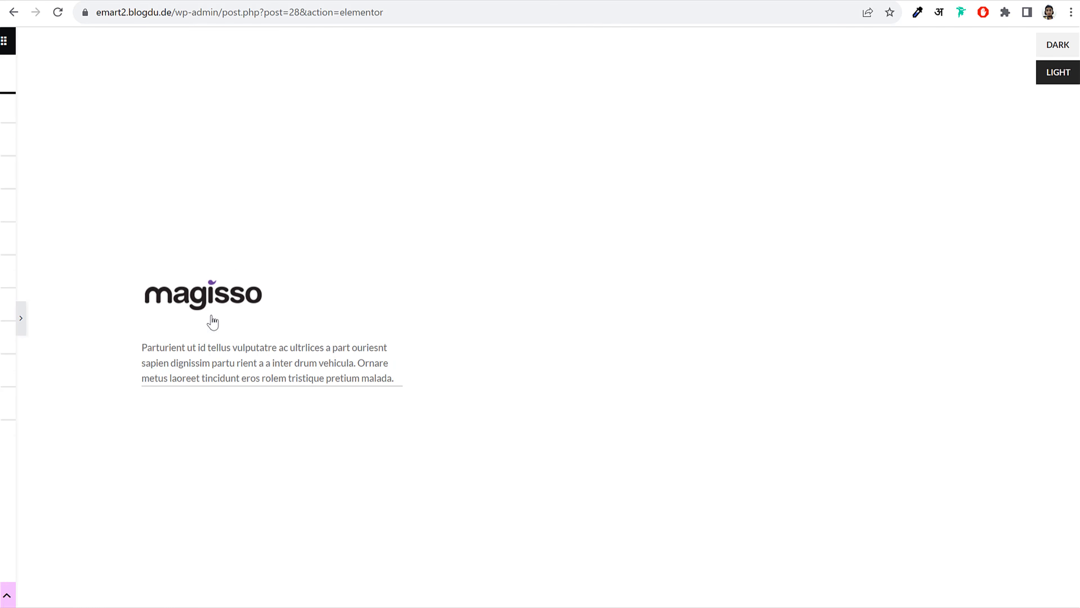
left_click(4, 323)
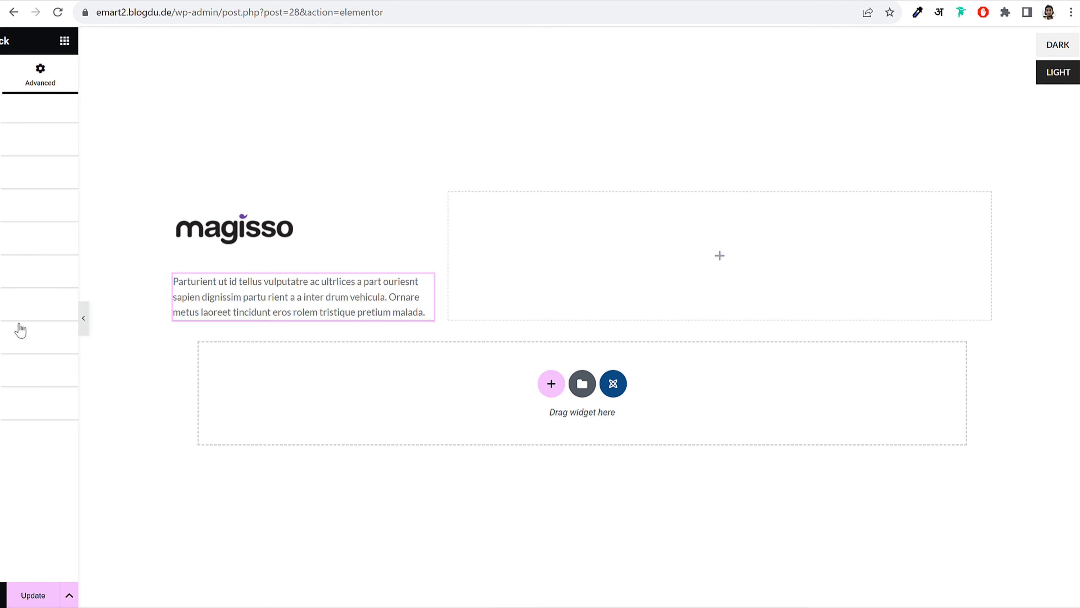
left_click(121, 306)
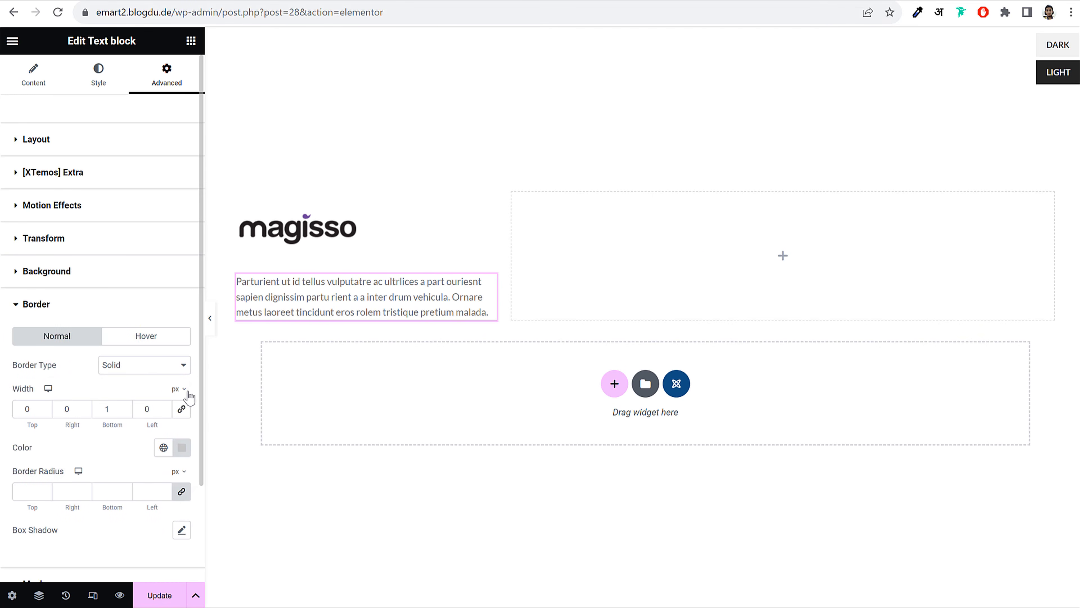
left_click(182, 447)
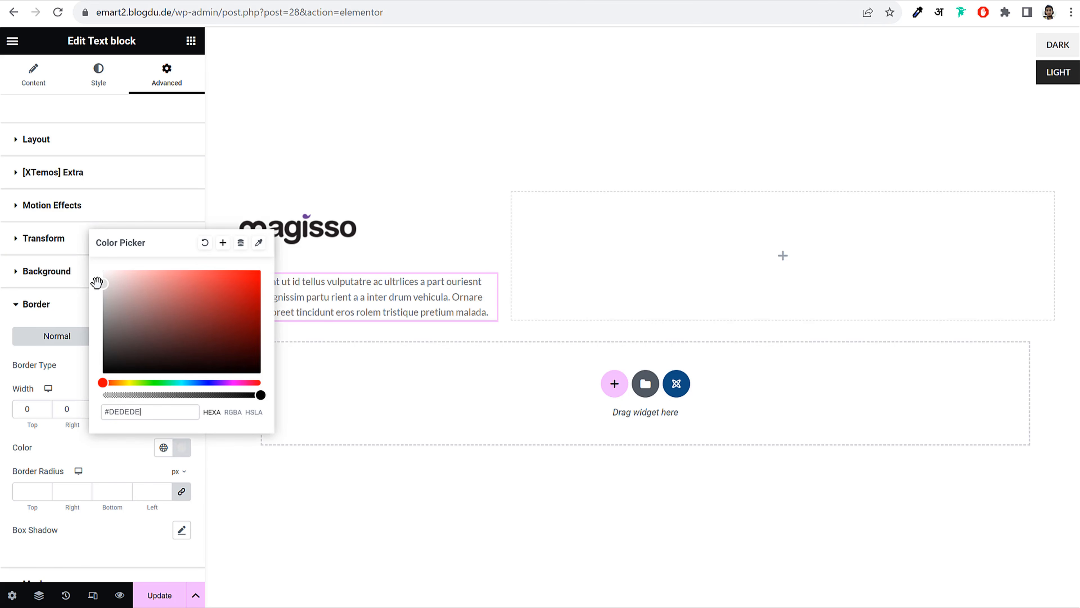
left_click(75, 315)
left_click(209, 318)
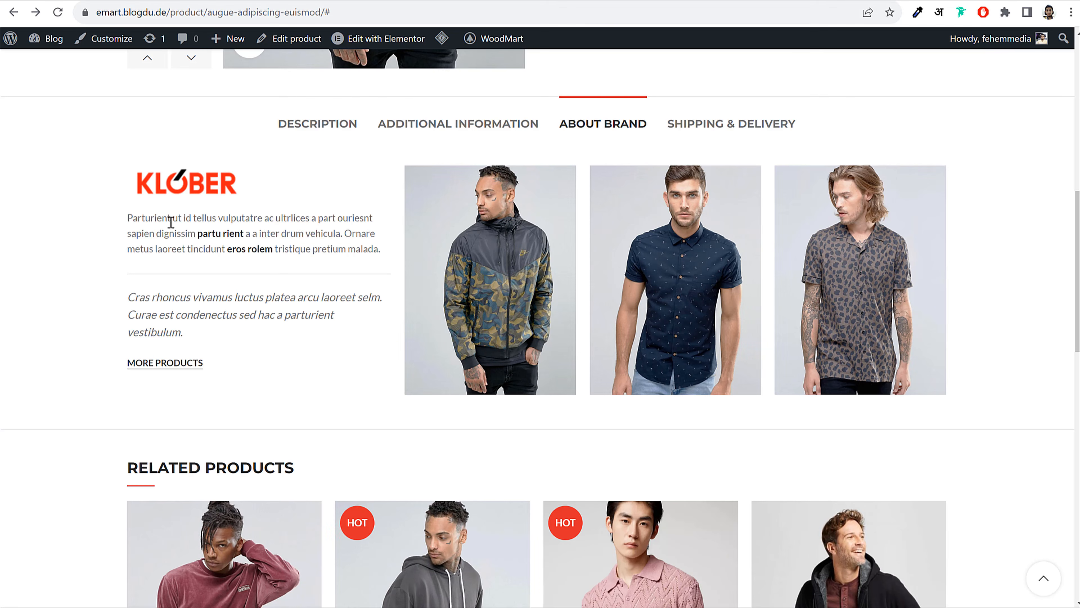
left_click_drag(161, 233, 300, 251)
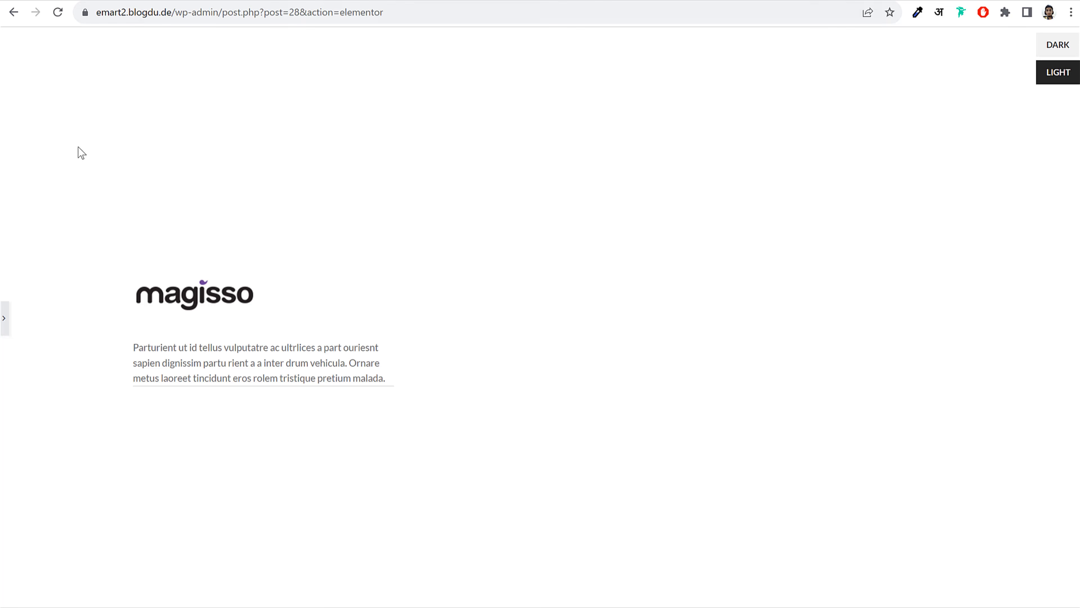
left_click(4, 328)
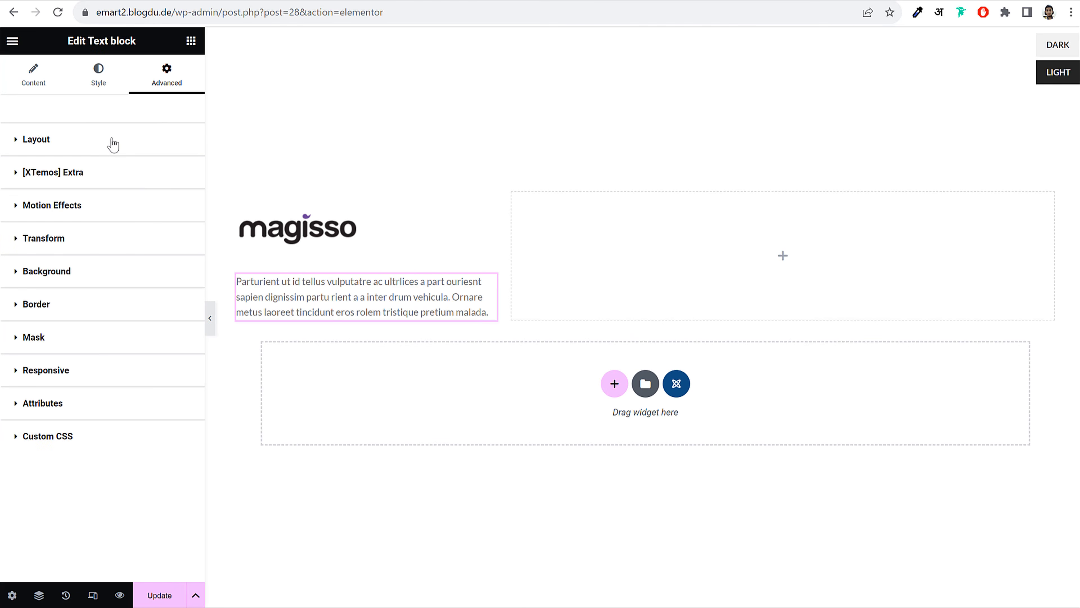
Unlink the text block's padding and set the bottom padding to 25 px
left_click(113, 147)
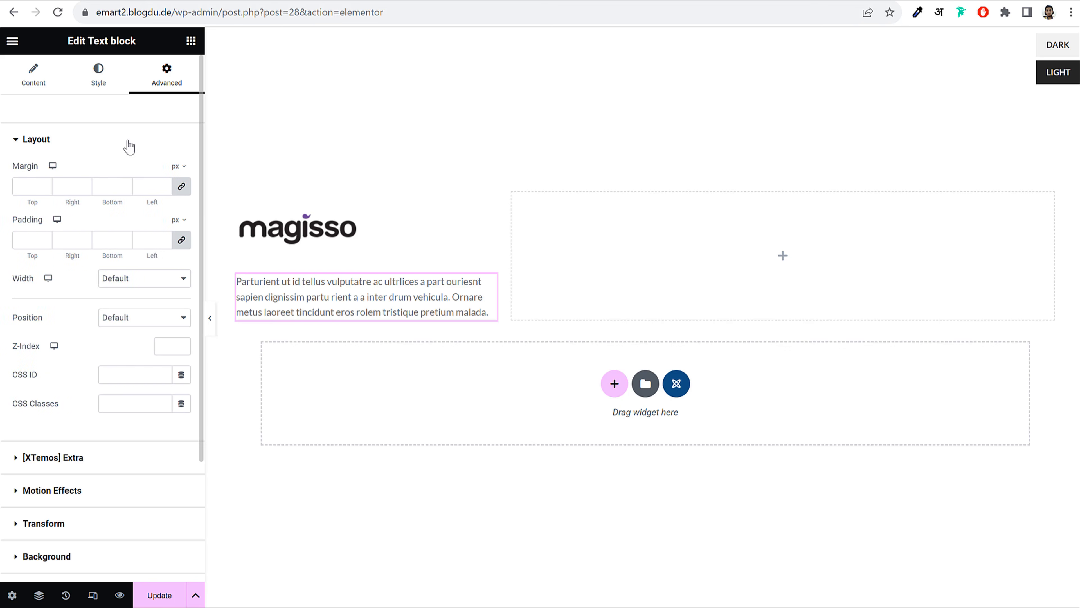
left_click(183, 243)
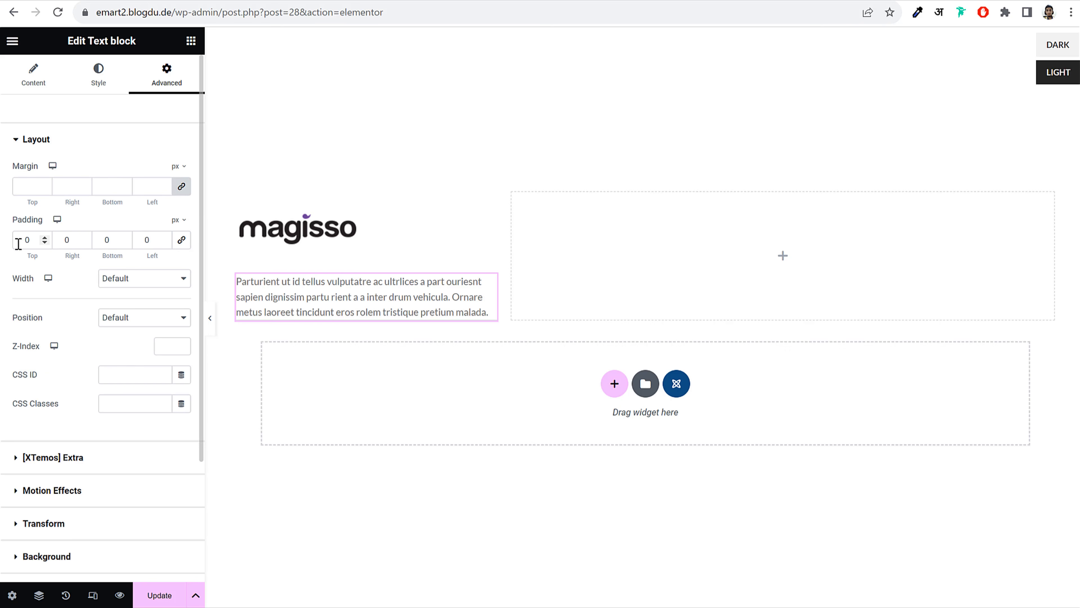
left_click(100, 239)
type("25")
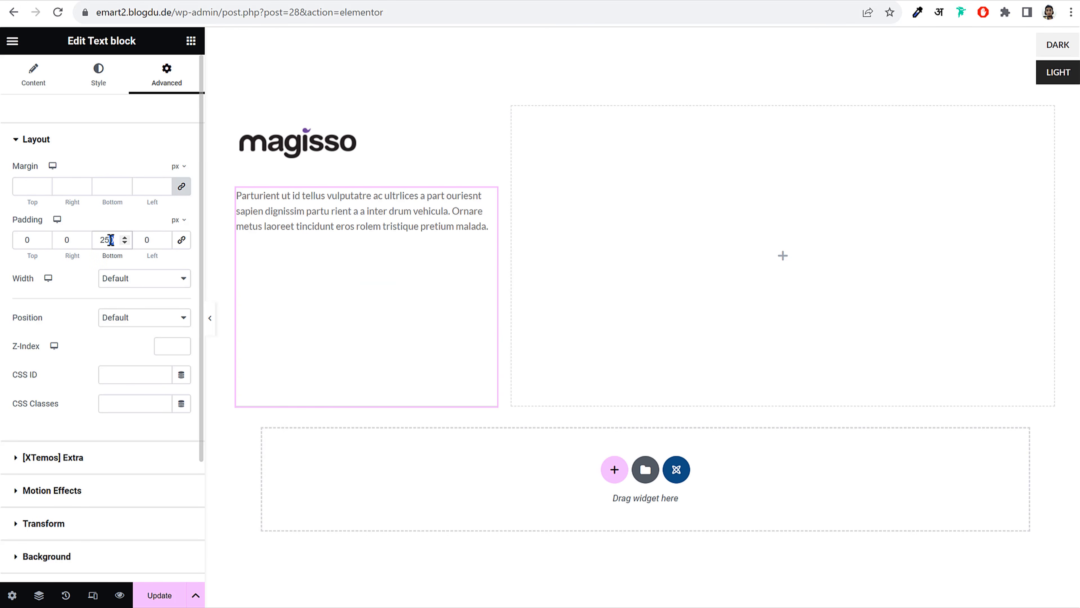
key("Delete")
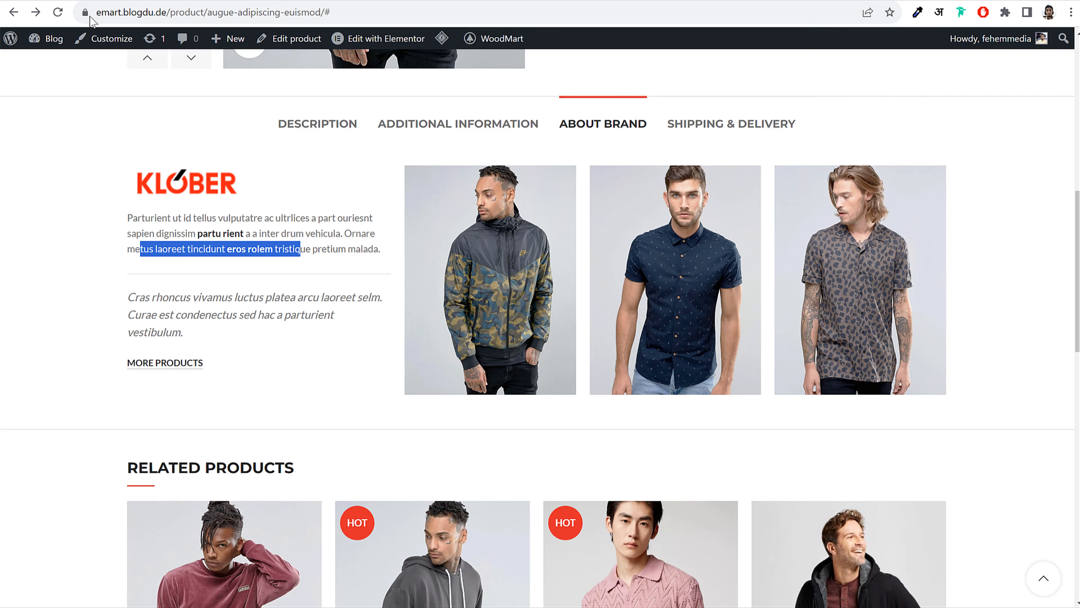
left_click(157, 302)
left_click_drag(134, 296, 188, 334)
left_click(190, 338)
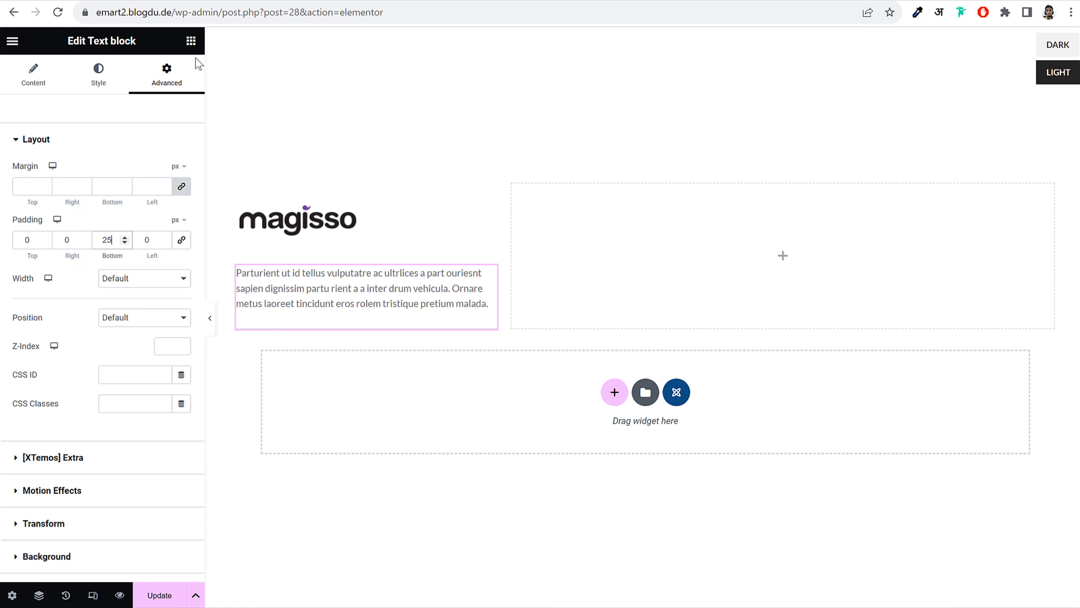
left_click(191, 40)
Add a text block below the description with the 'Cras rhoncus vivamus…' quote as italic Paragraph text
left_click_drag(60, 266, 339, 326)
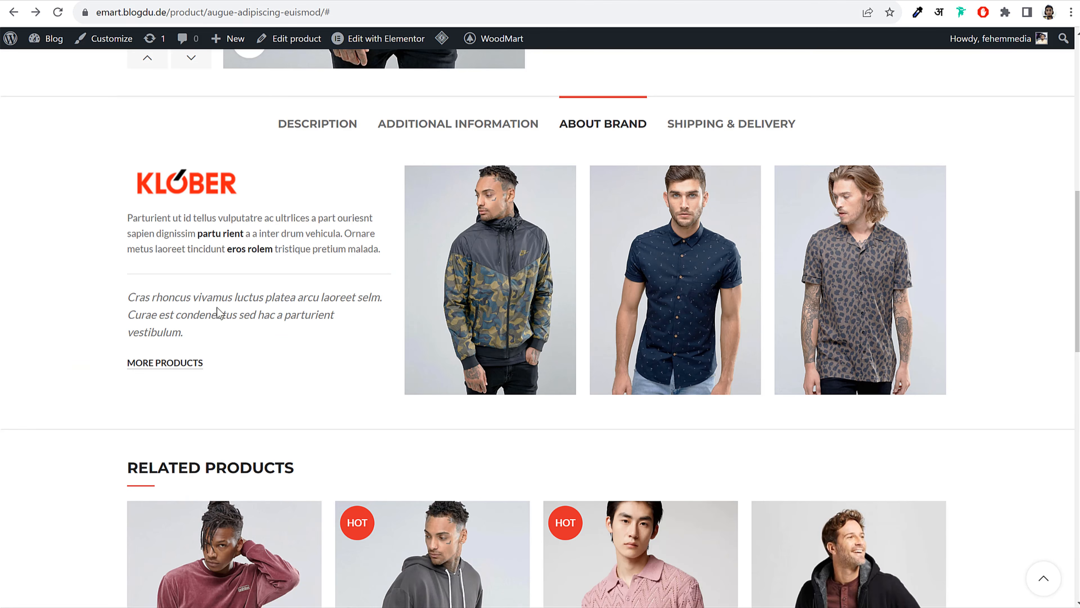
triple_click(218, 312)
key("ctrl+c")
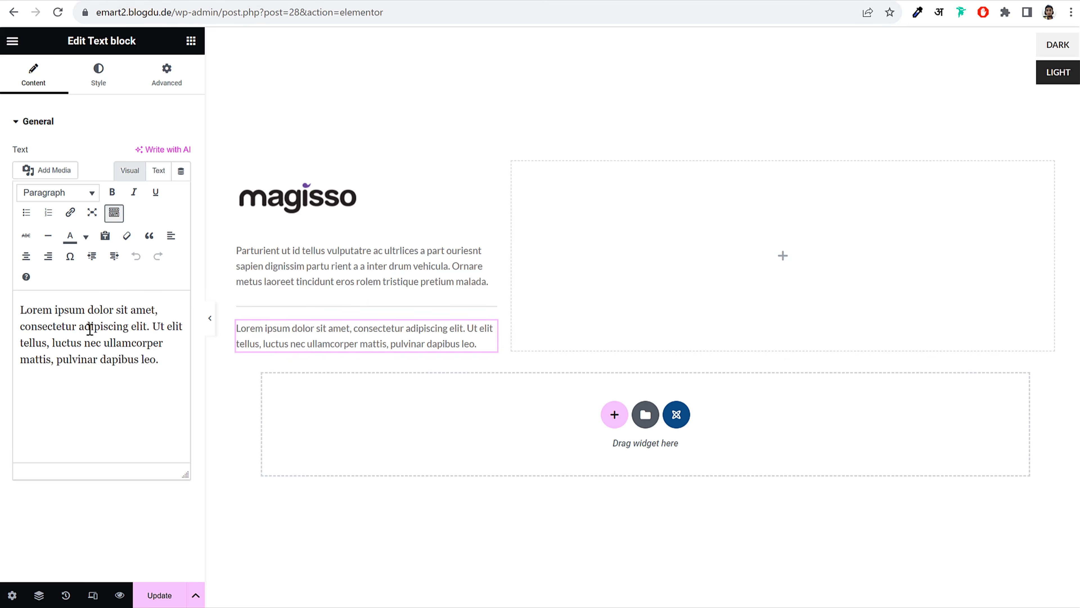
key("ctrl+a")
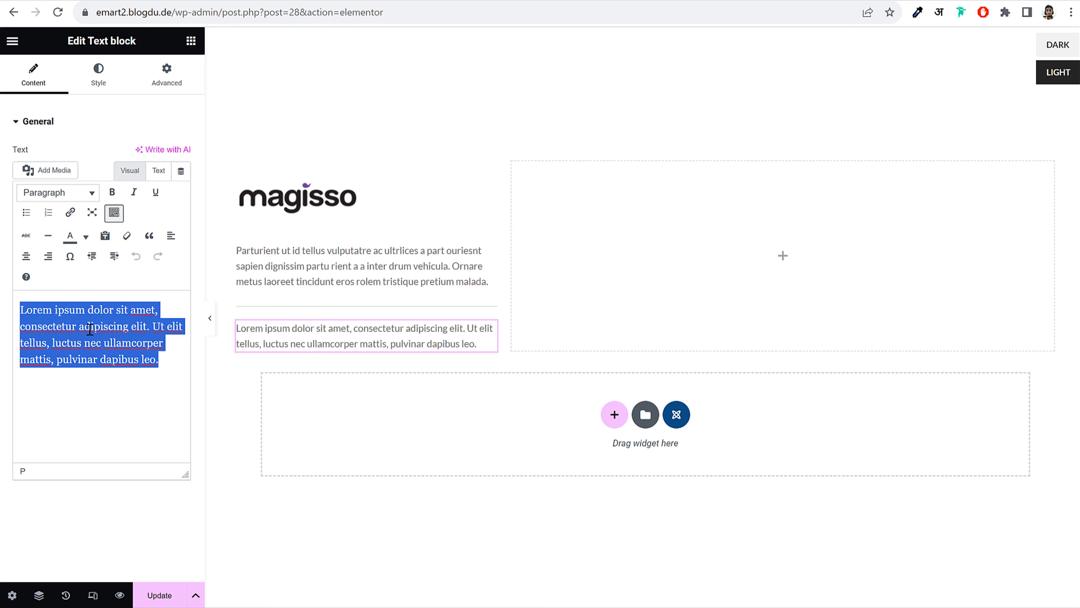
key("ctrl+v")
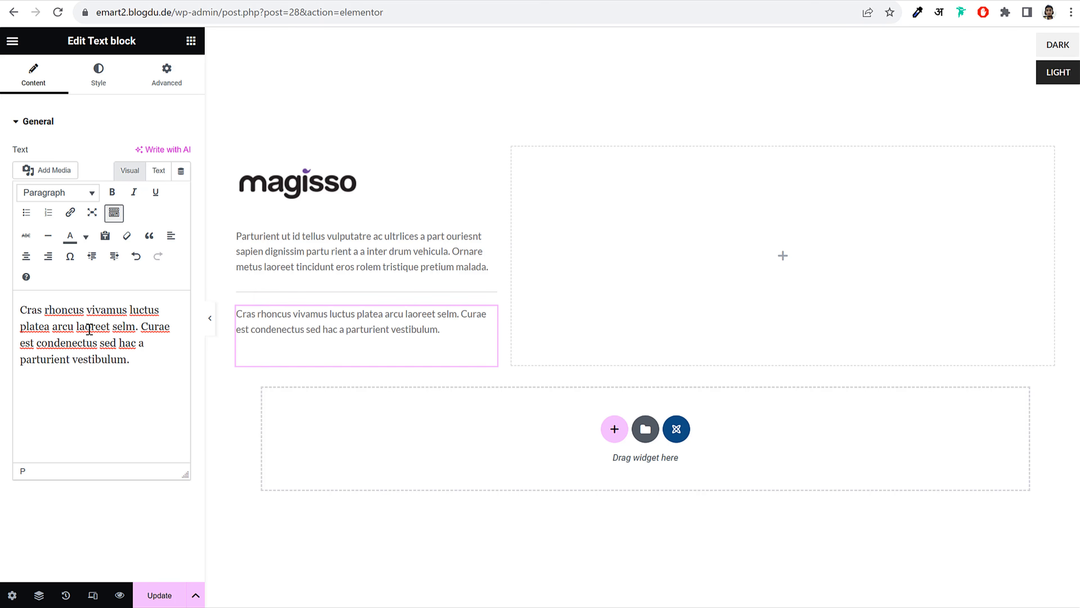
left_click_drag(130, 360, 129, 255)
left_click(135, 194)
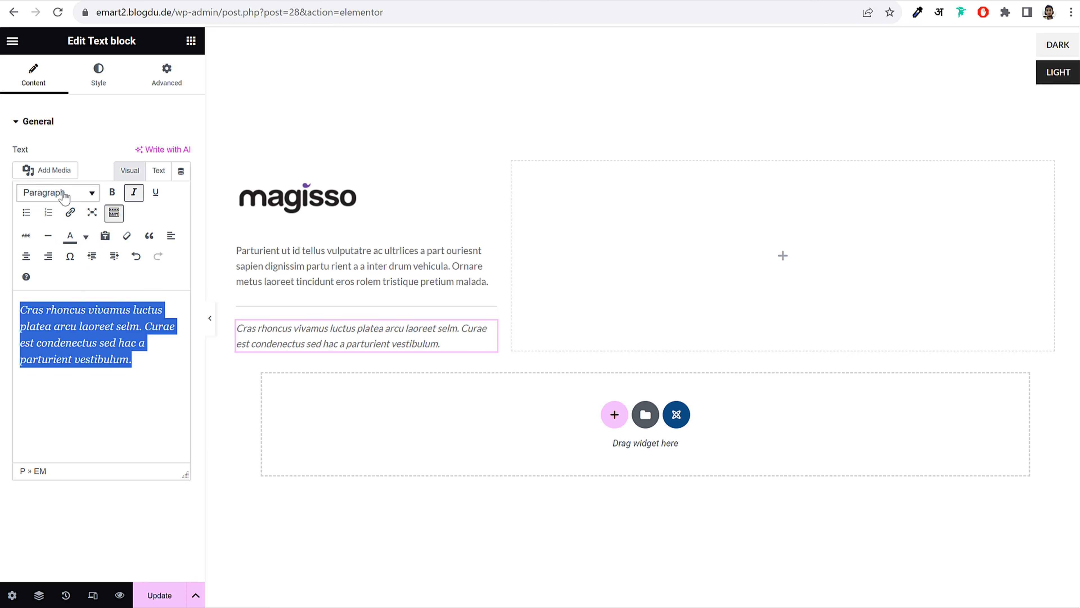
left_click(51, 193)
left_click(61, 356)
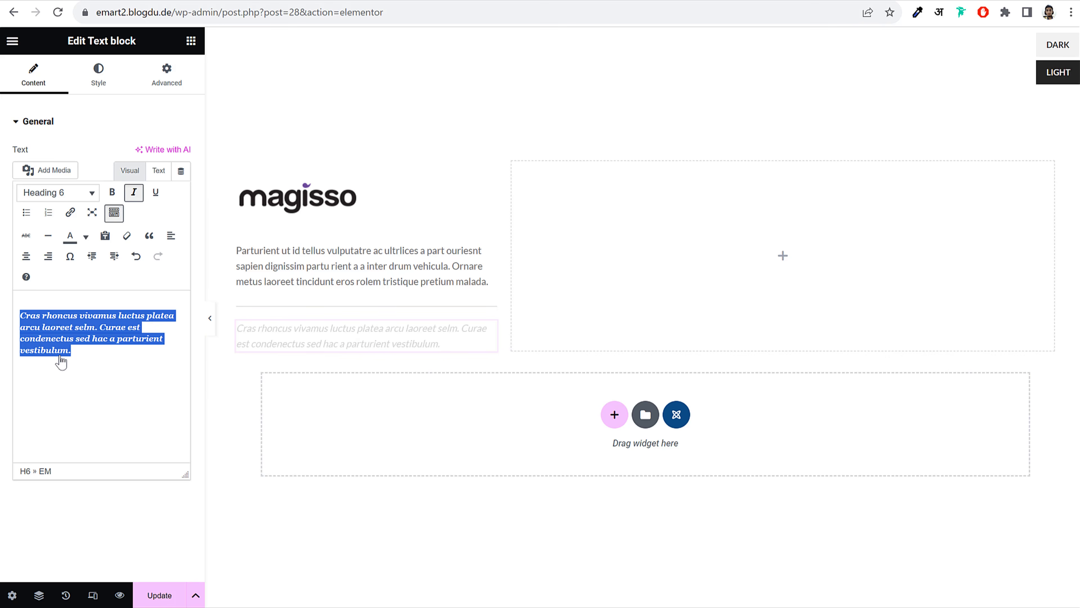
left_click(66, 192)
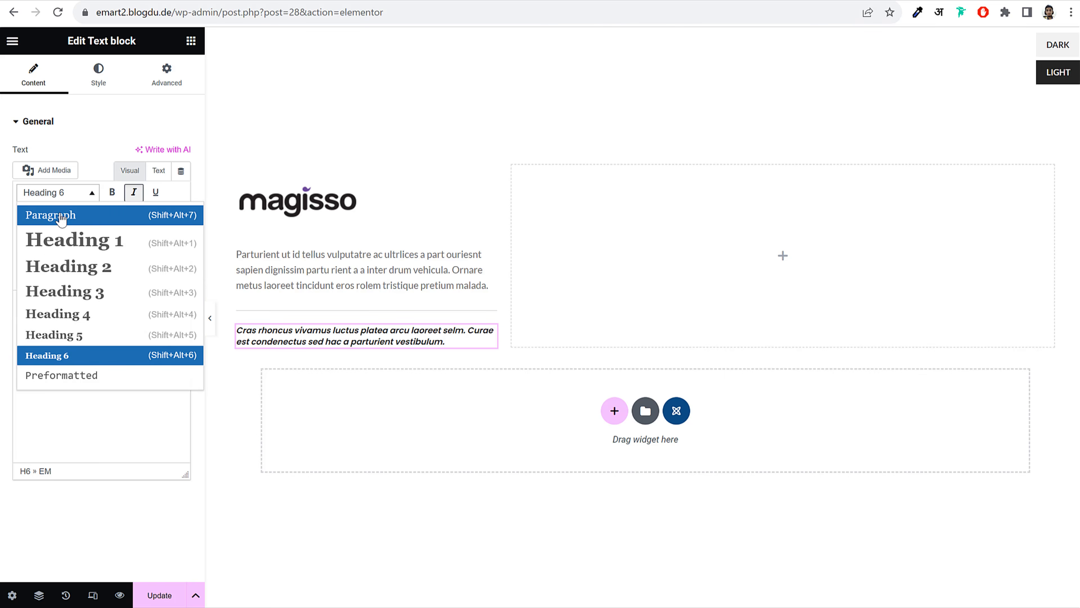
left_click(70, 213)
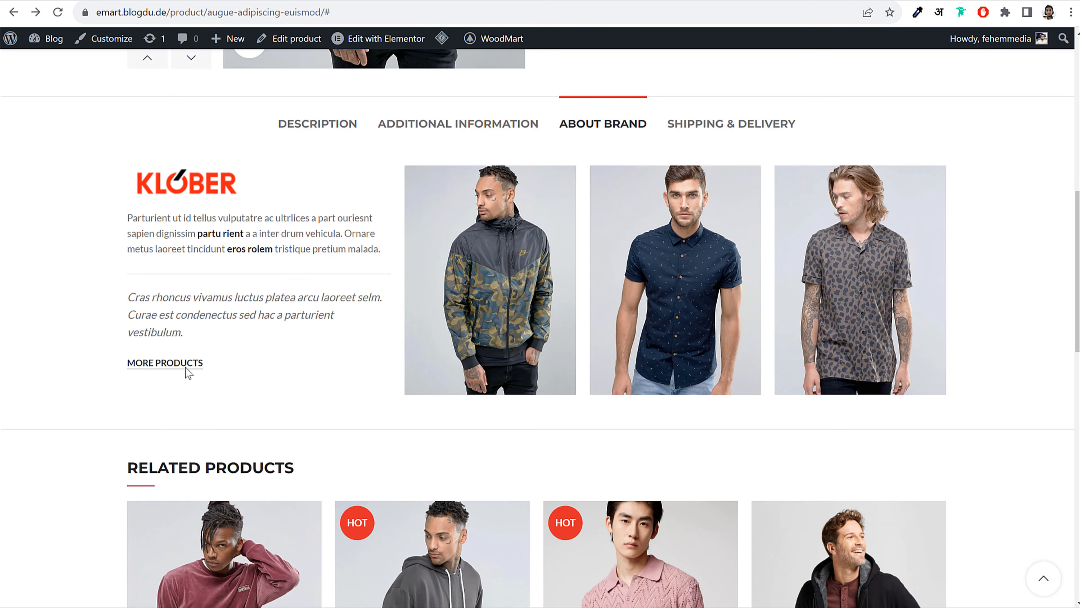
left_click(167, 365)
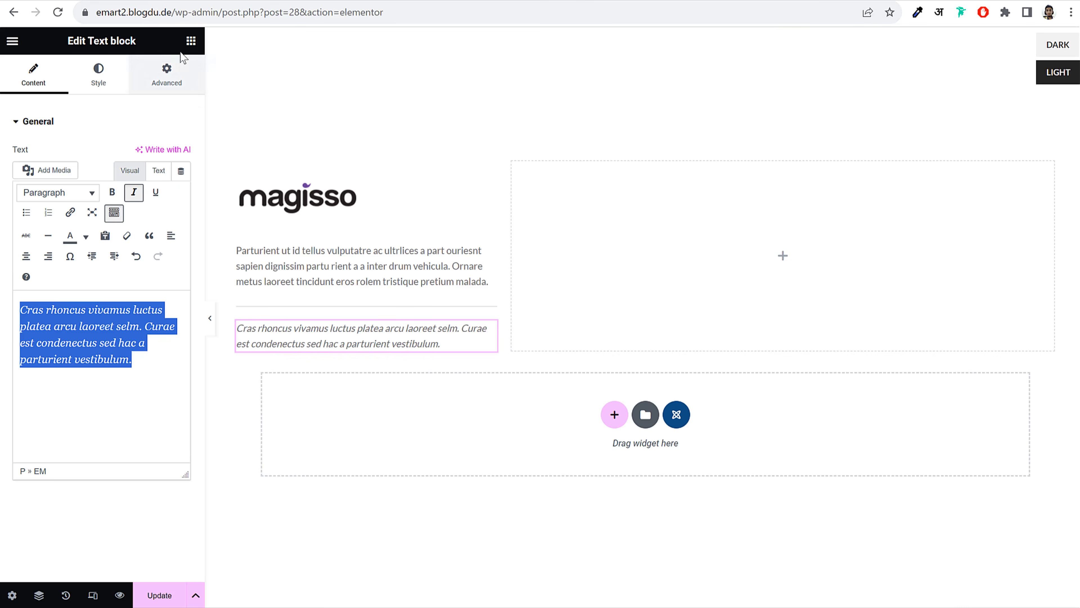
left_click(190, 41)
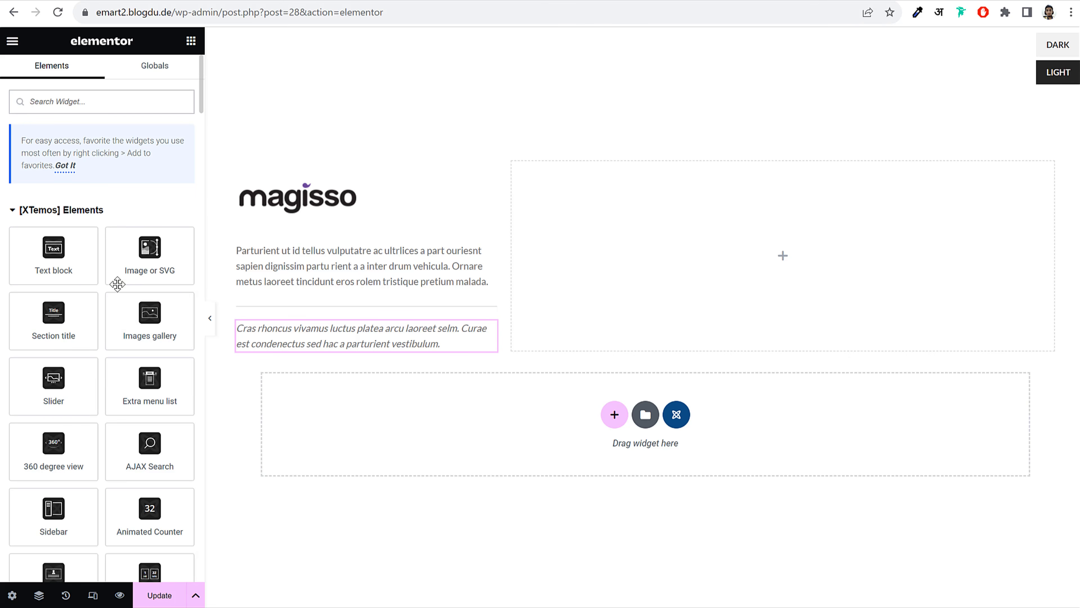
Add a Button below the quote labelled 'MORE PRODUCTS' linked to the Shop page
type("butt")
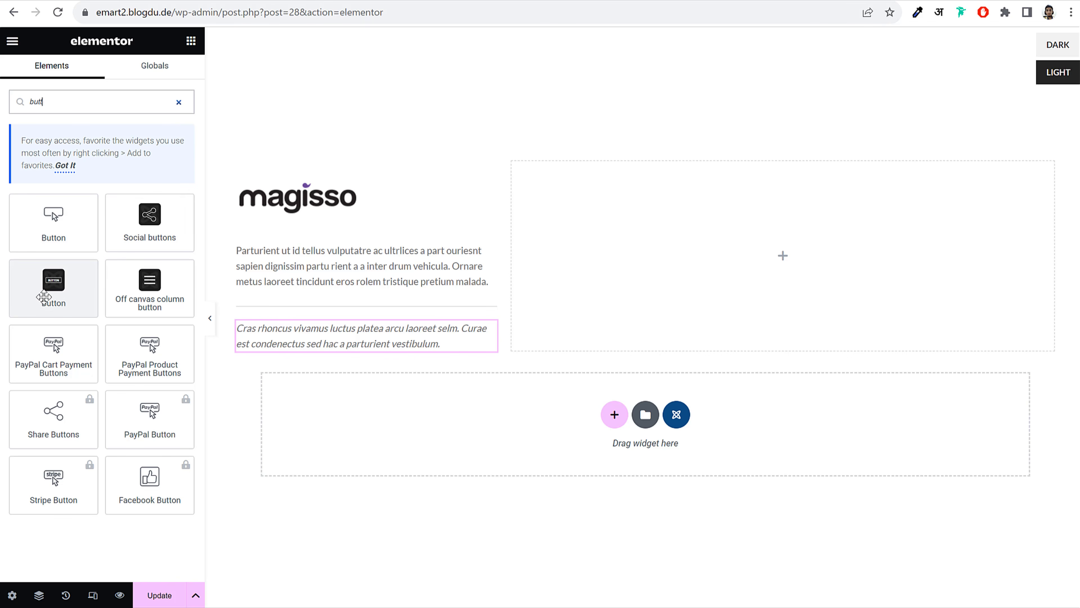
left_click_drag(46, 297, 357, 344)
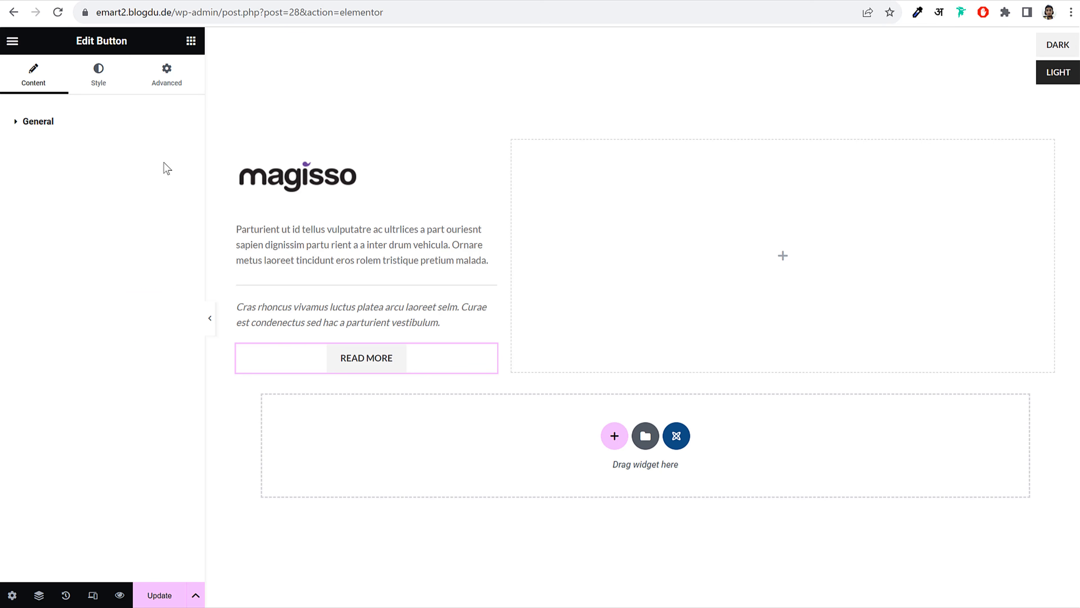
left_click(173, 147)
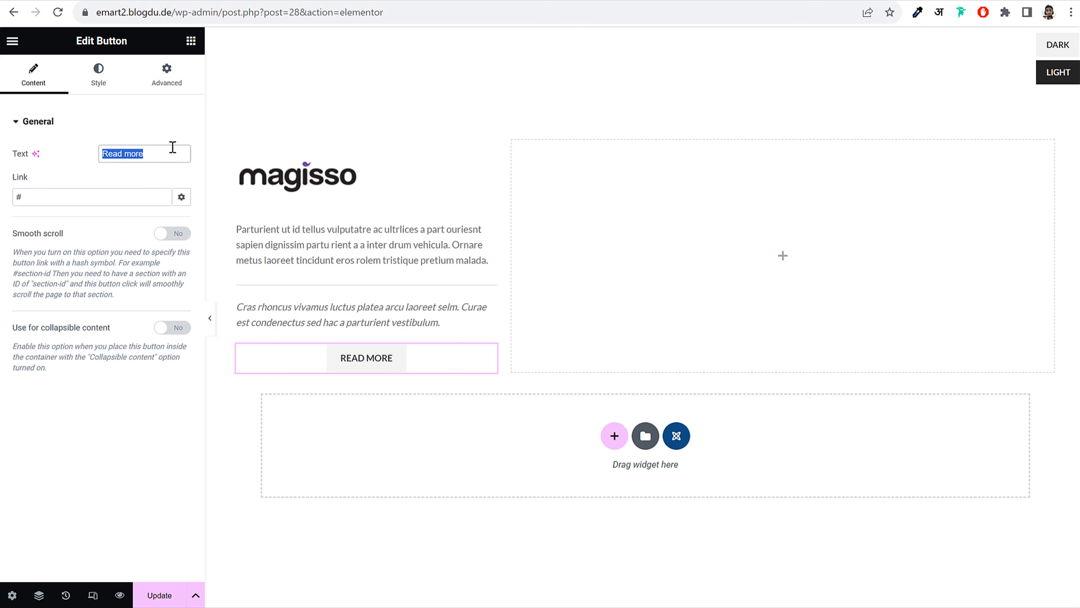
type("MORE PRODUCTS")
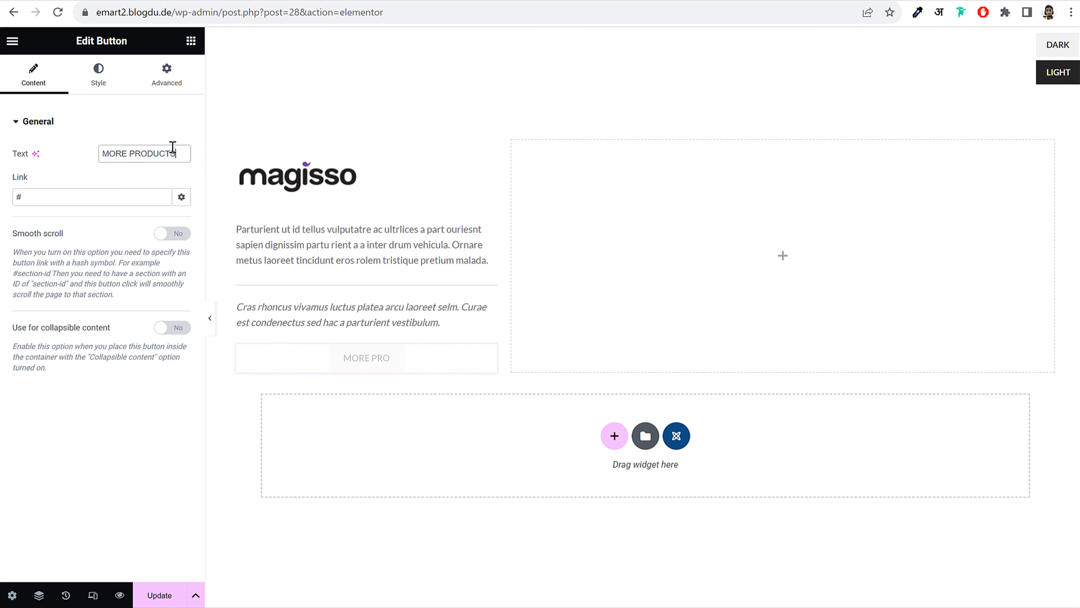
left_click(65, 197)
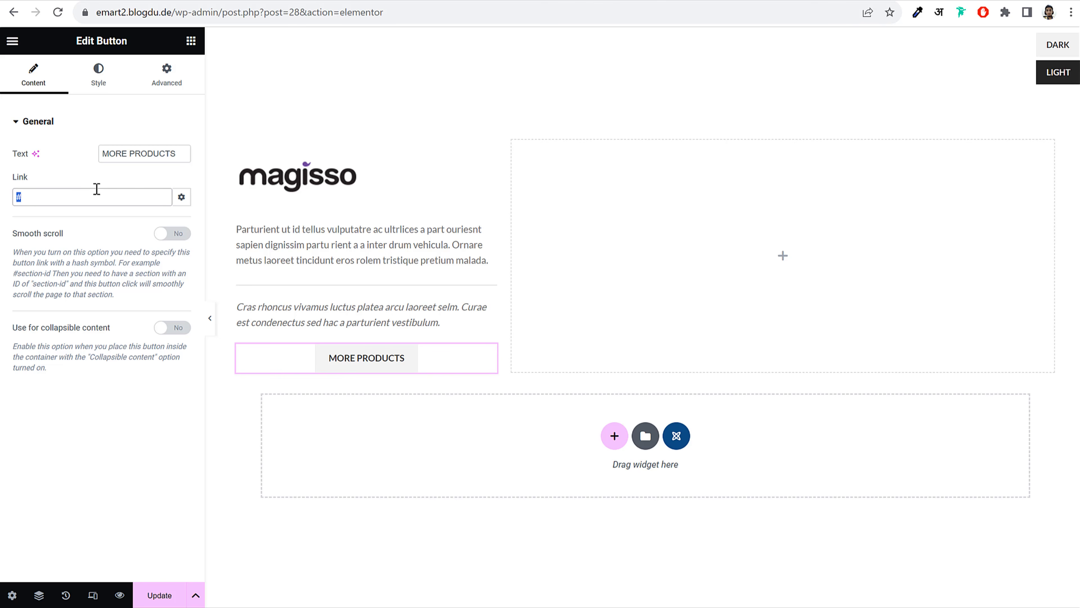
type("shop")
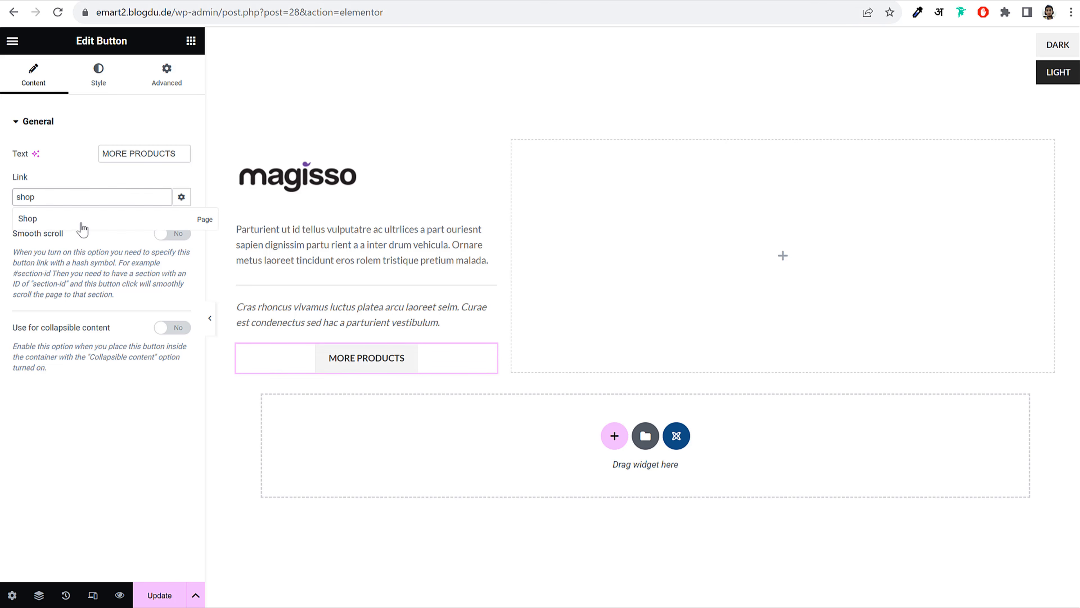
left_click(79, 222)
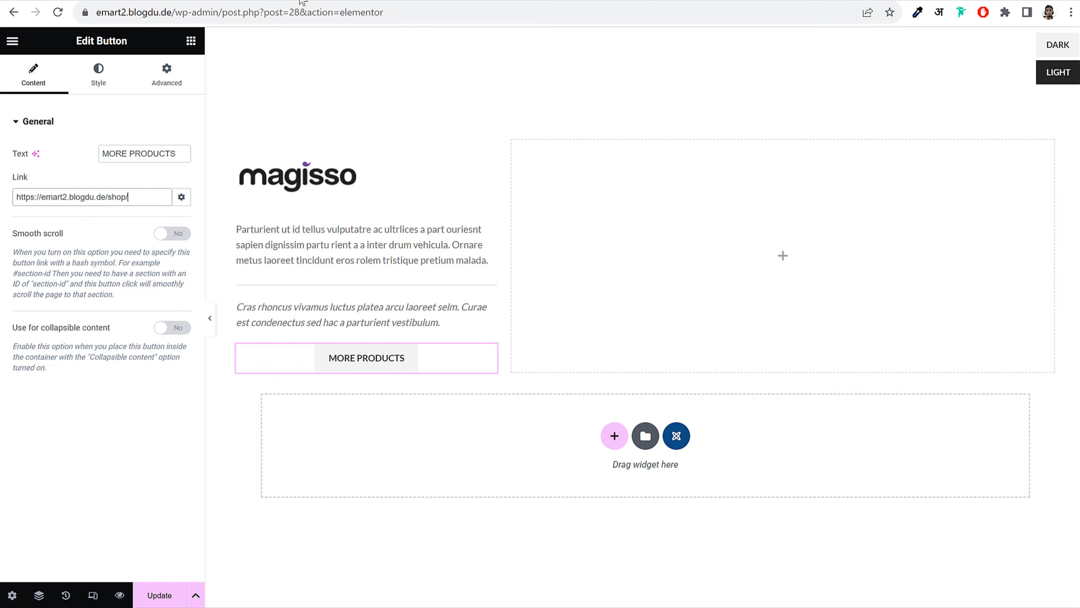
Replace the button link with the magisso brand filter link copied from the live page
left_click(468, 0)
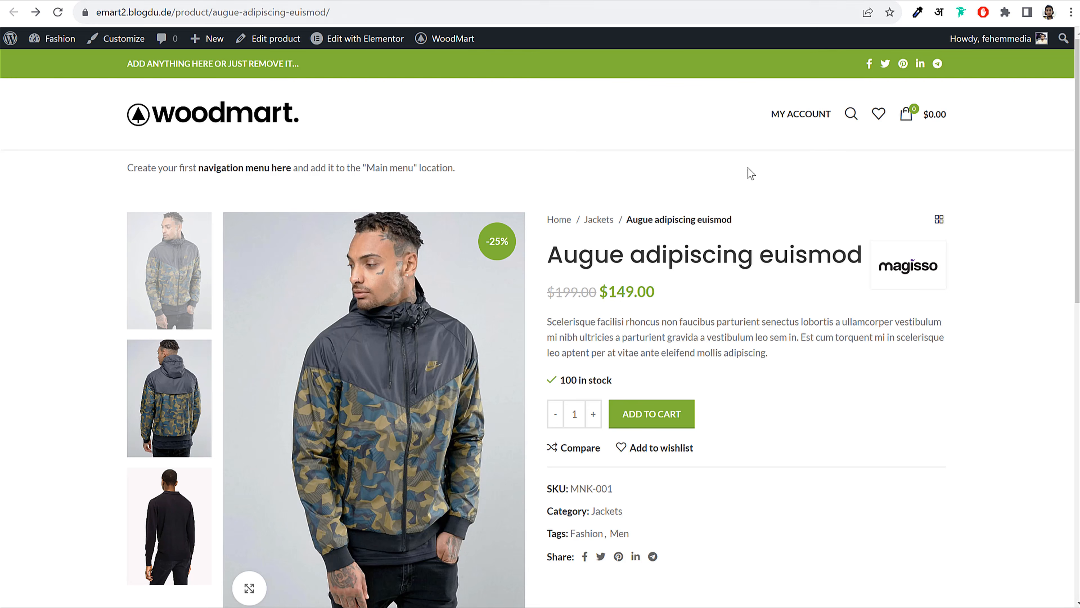
right_click(904, 268)
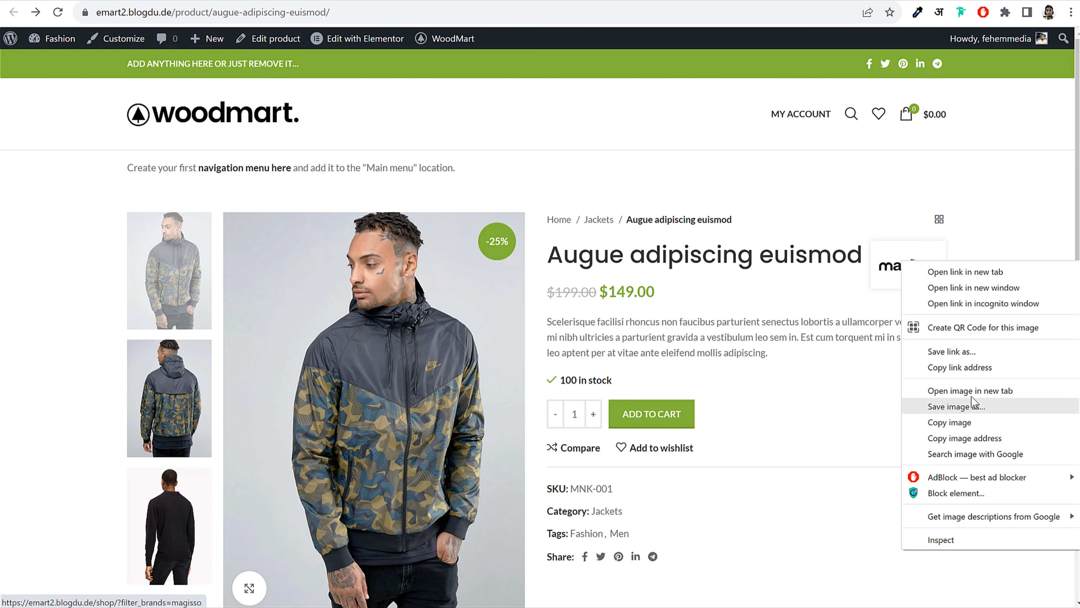
left_click(972, 369)
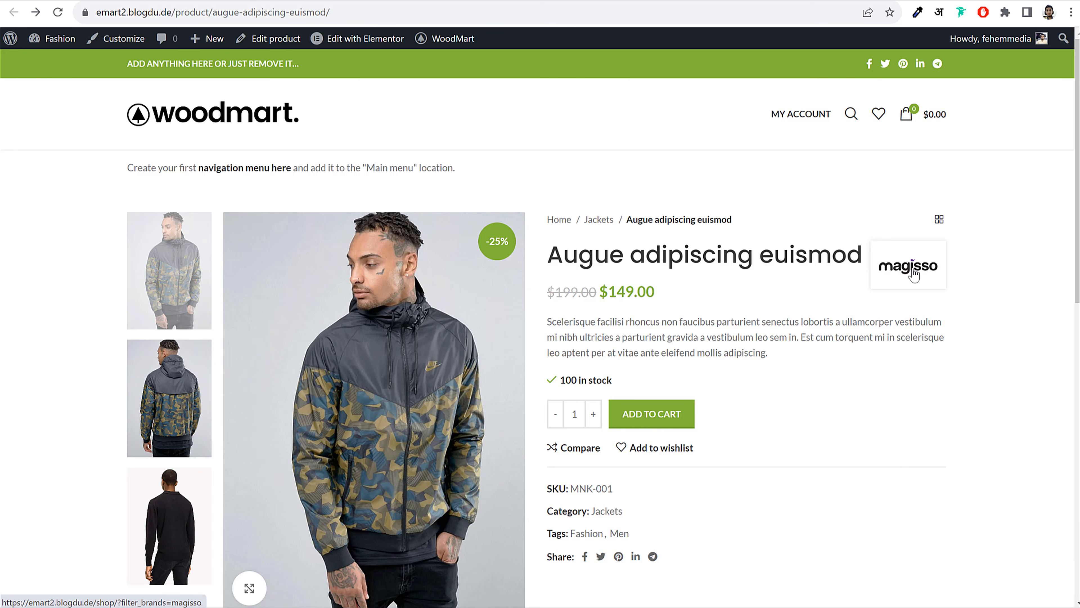
left_click(165, 0)
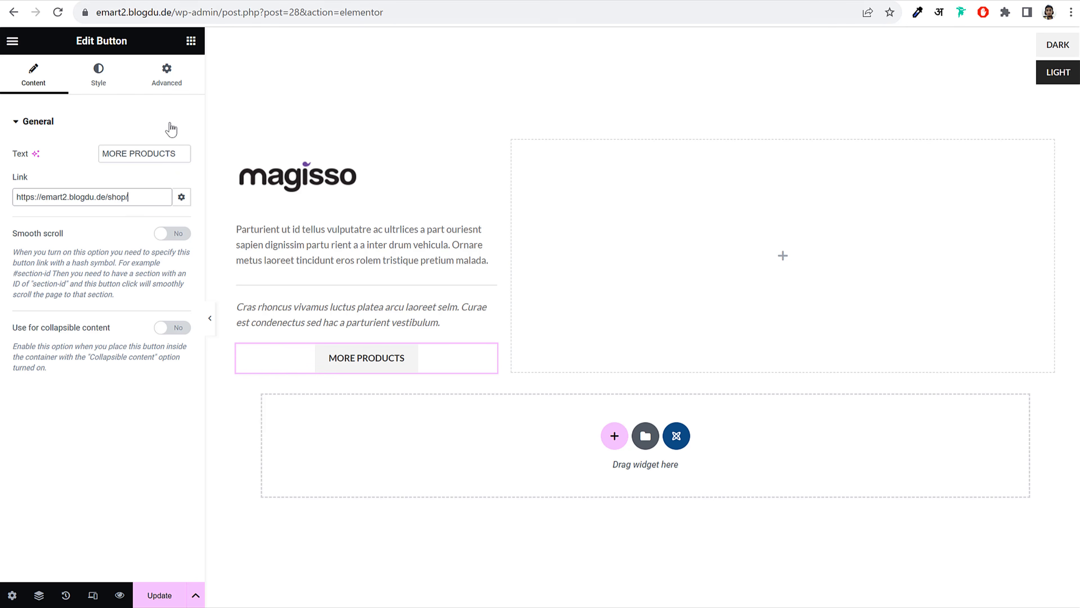
triple_click(153, 202)
key("ctrl+v")
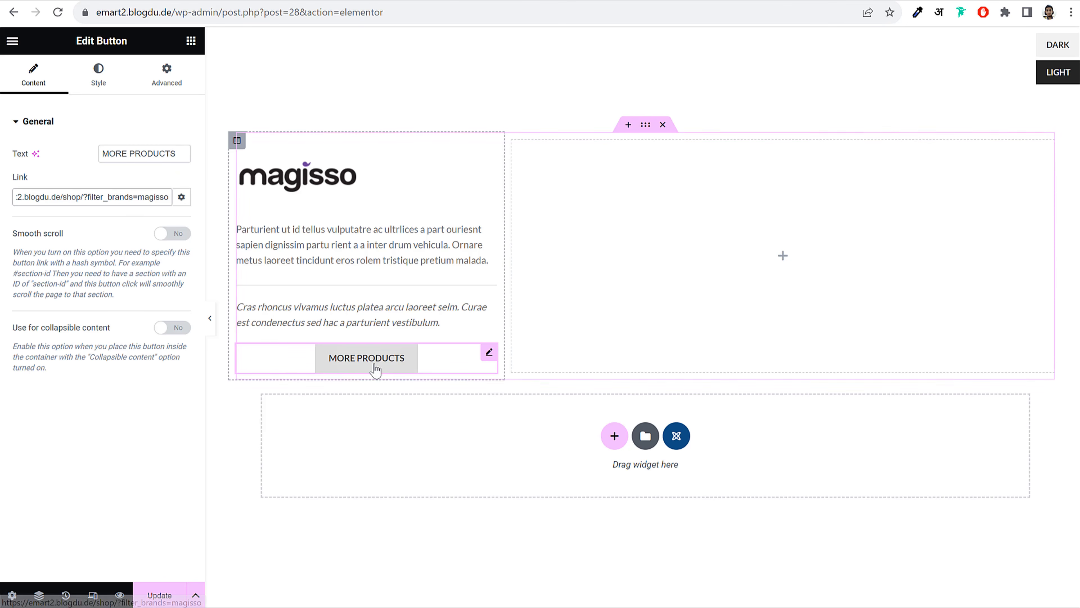
left_click_drag(157, 197, 27, 209)
left_click(62, 165)
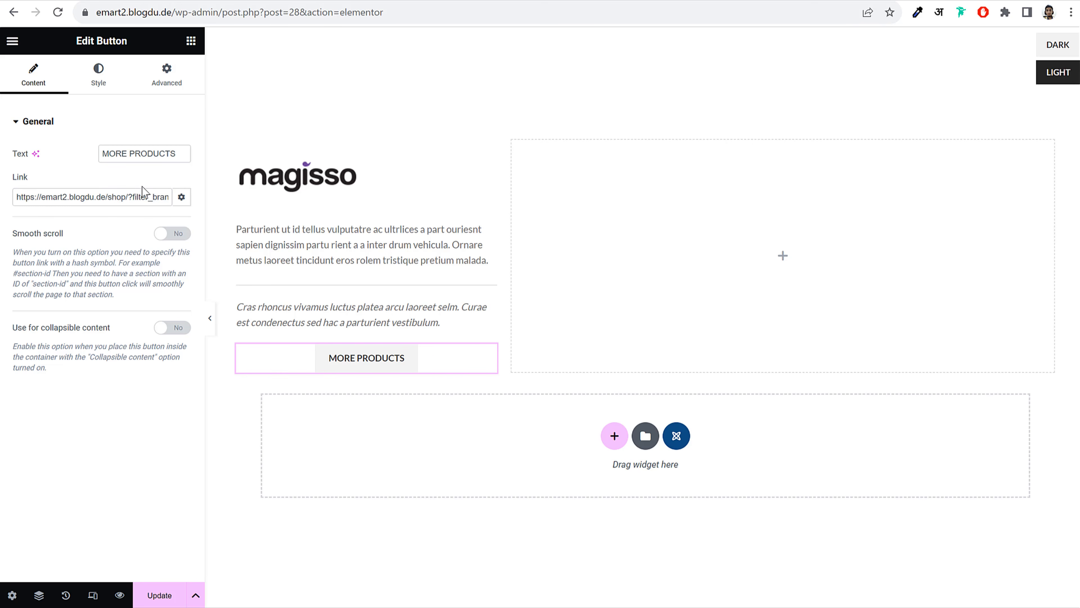
Align the button left and change its style to Link button
left_click(100, 83)
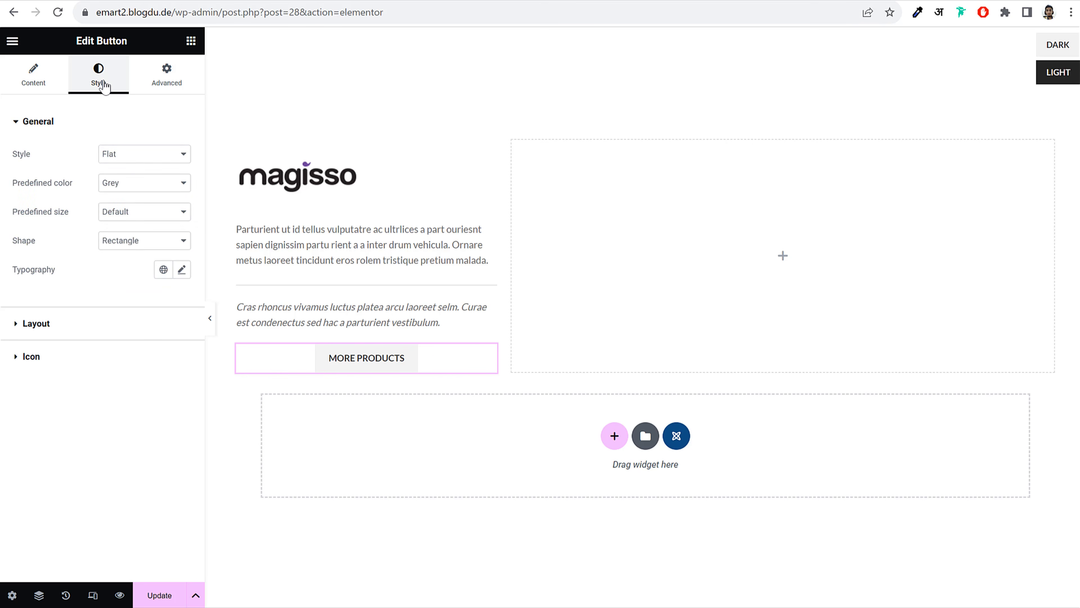
left_click(82, 327)
left_click(53, 224)
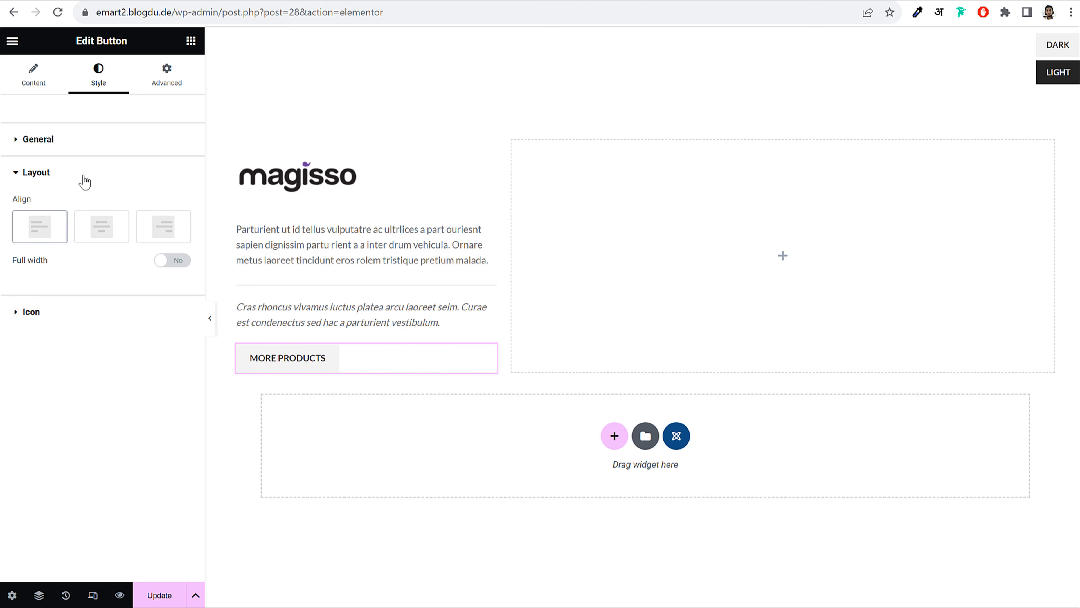
left_click(86, 149)
left_click(130, 178)
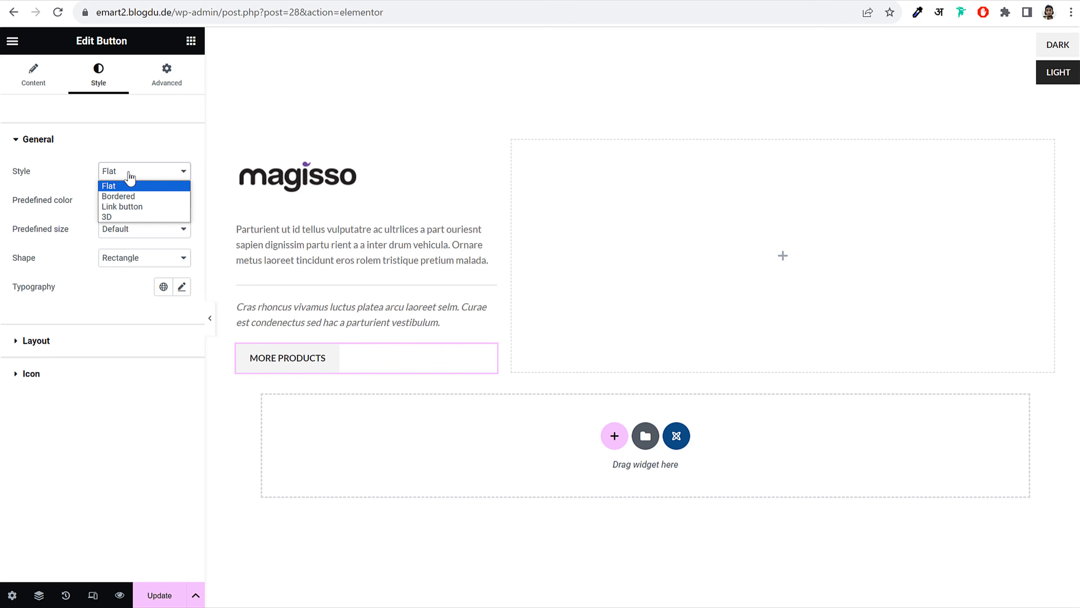
left_click(141, 207)
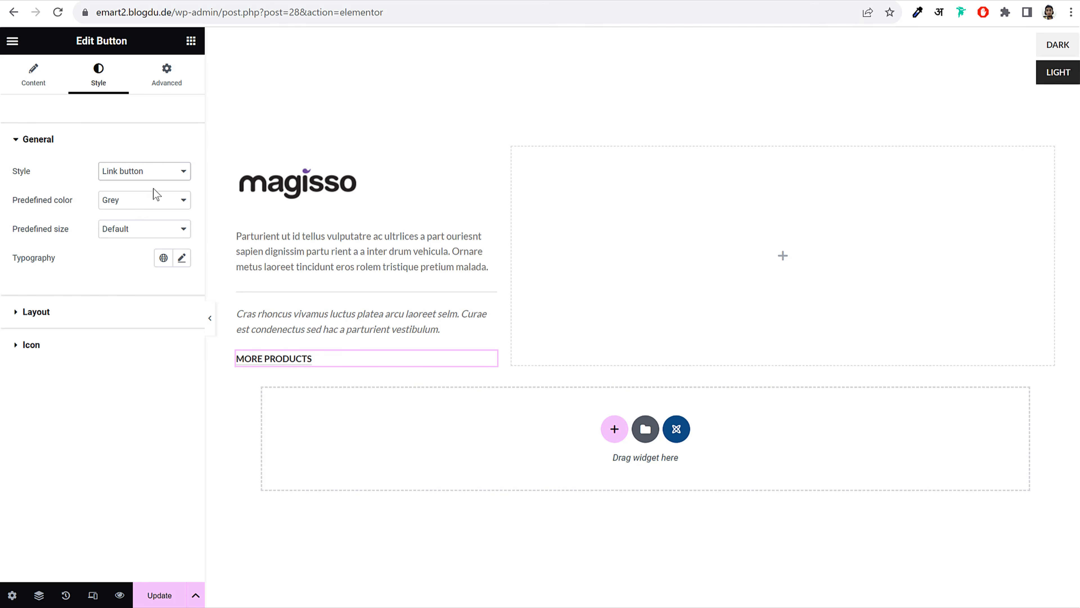
left_click(211, 320)
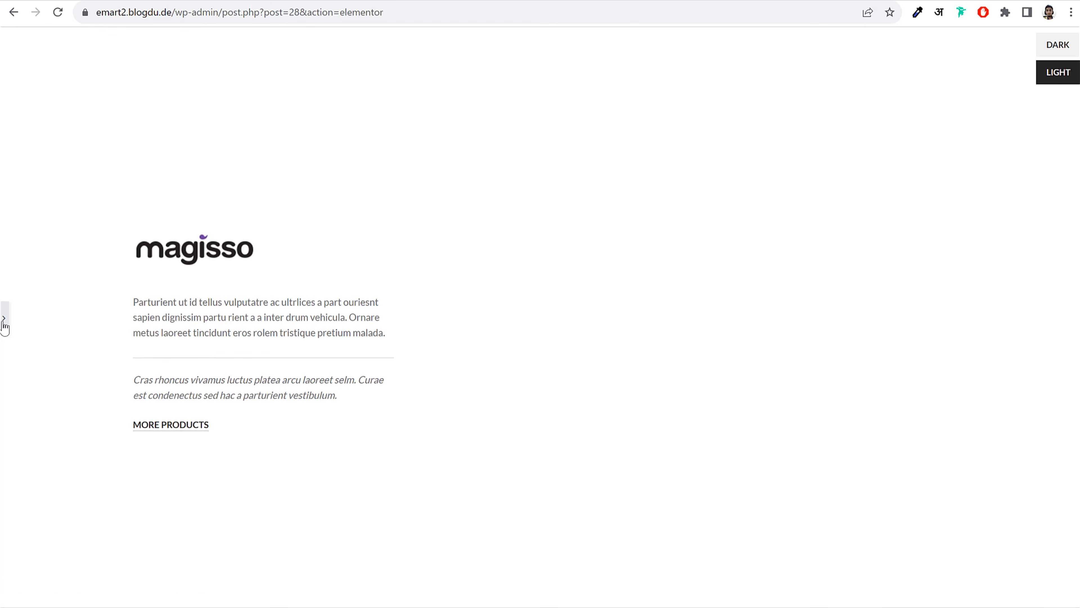
left_click(3, 321)
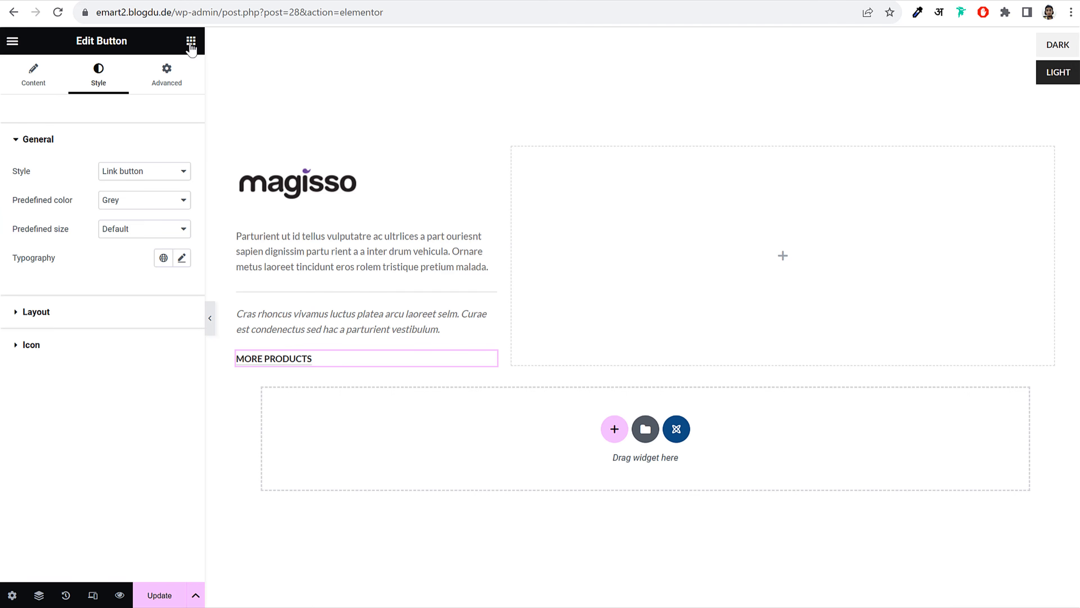
left_click(191, 41)
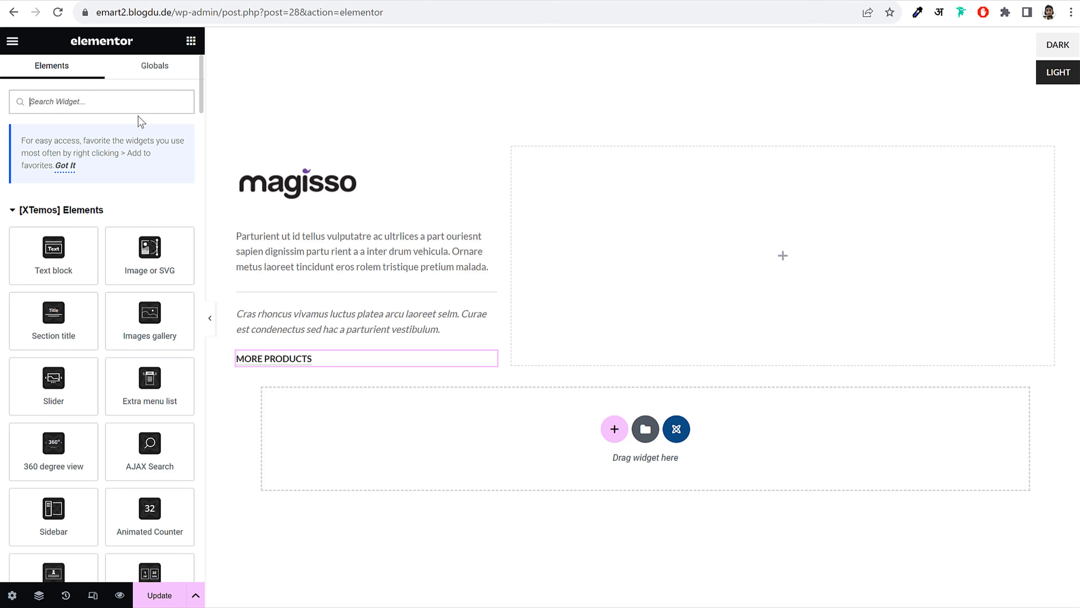
Place a Products grid in the right column and review its data source options, noting the jacket's ID 16
type("prod")
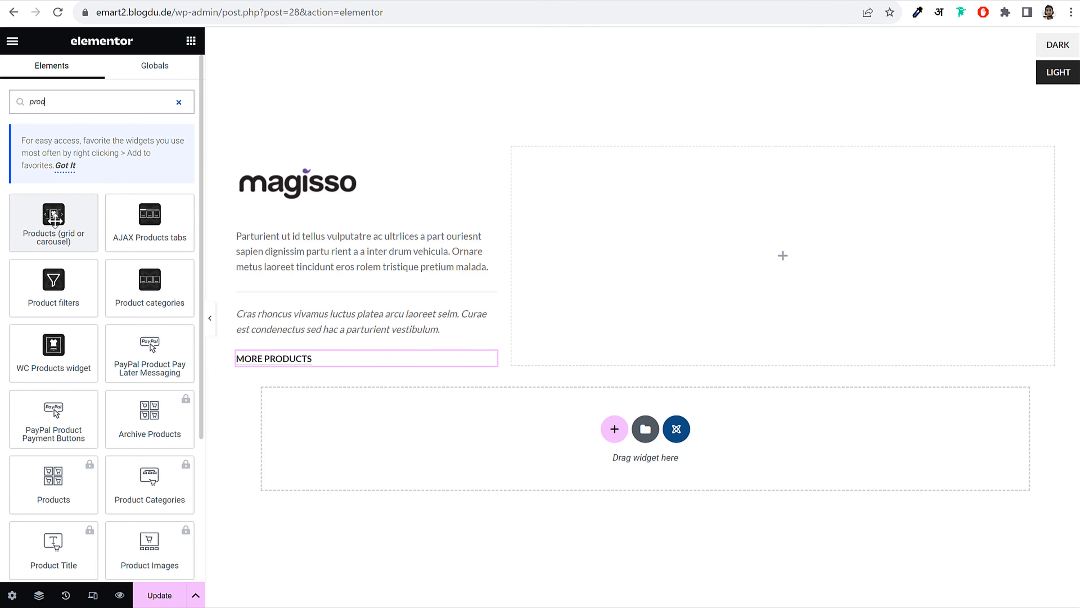
left_click_drag(54, 219, 660, 232)
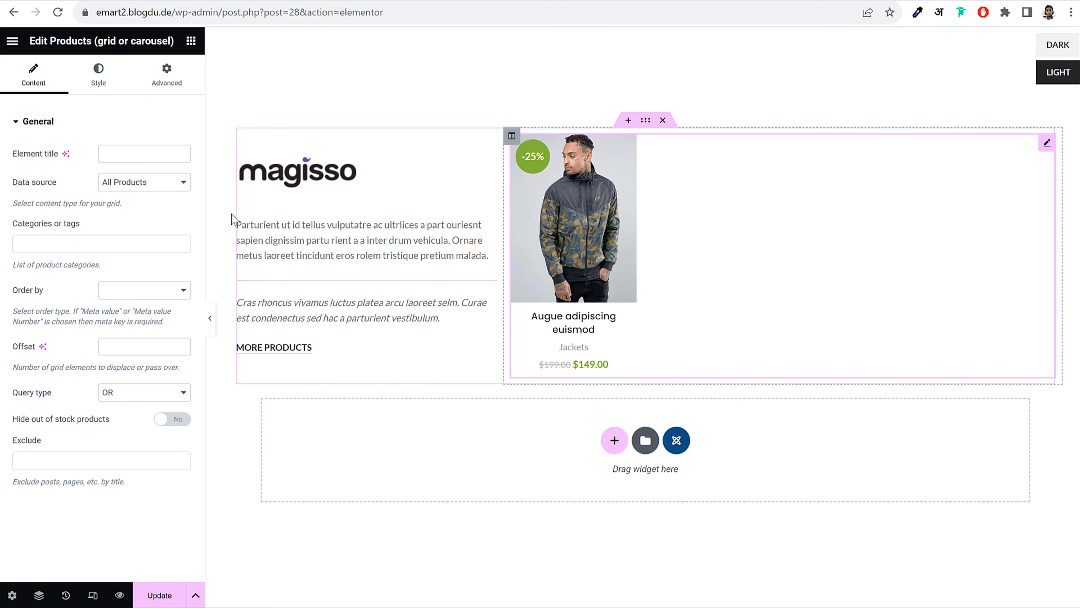
left_click(136, 183)
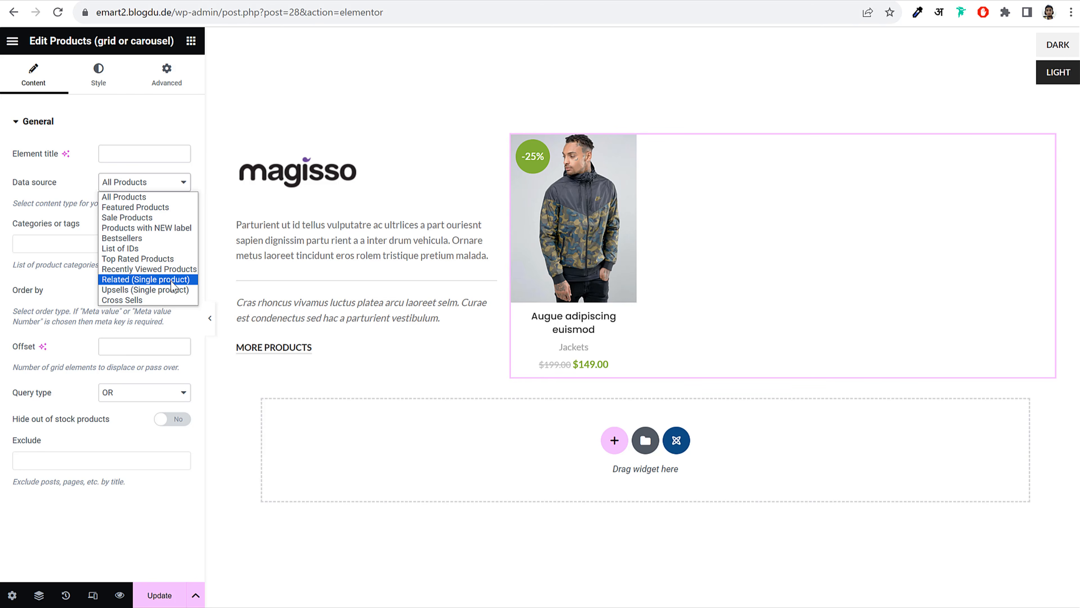
left_click(137, 248)
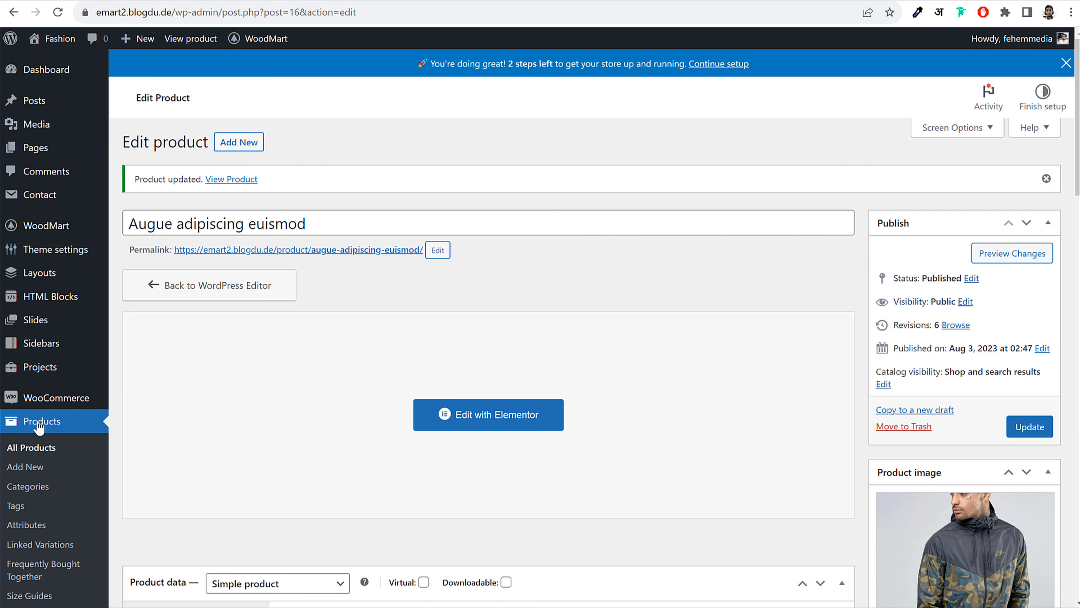
left_click(41, 421)
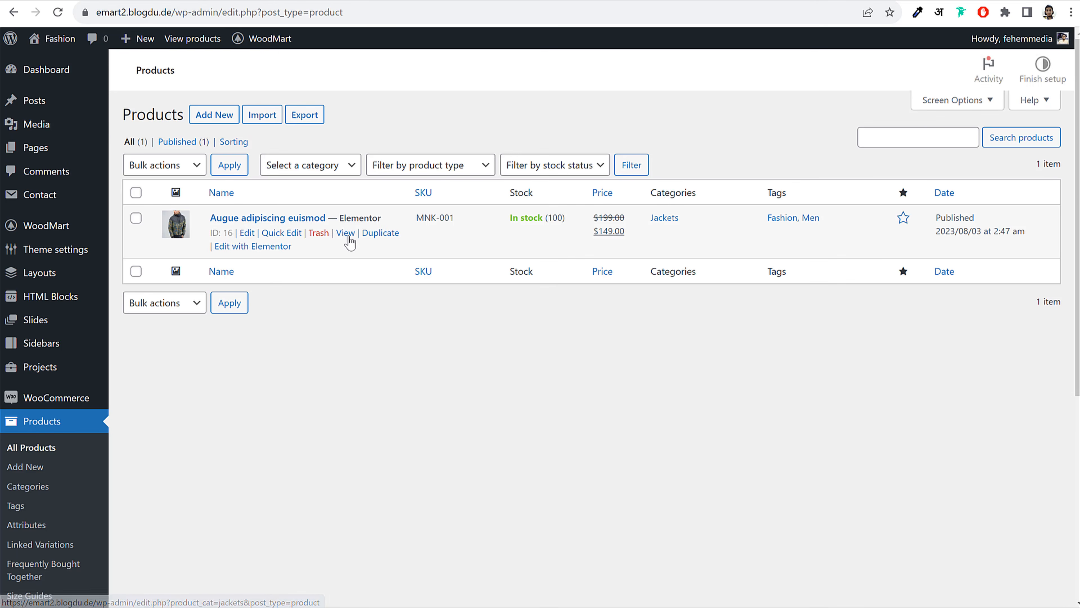
left_click_drag(210, 260, 237, 266)
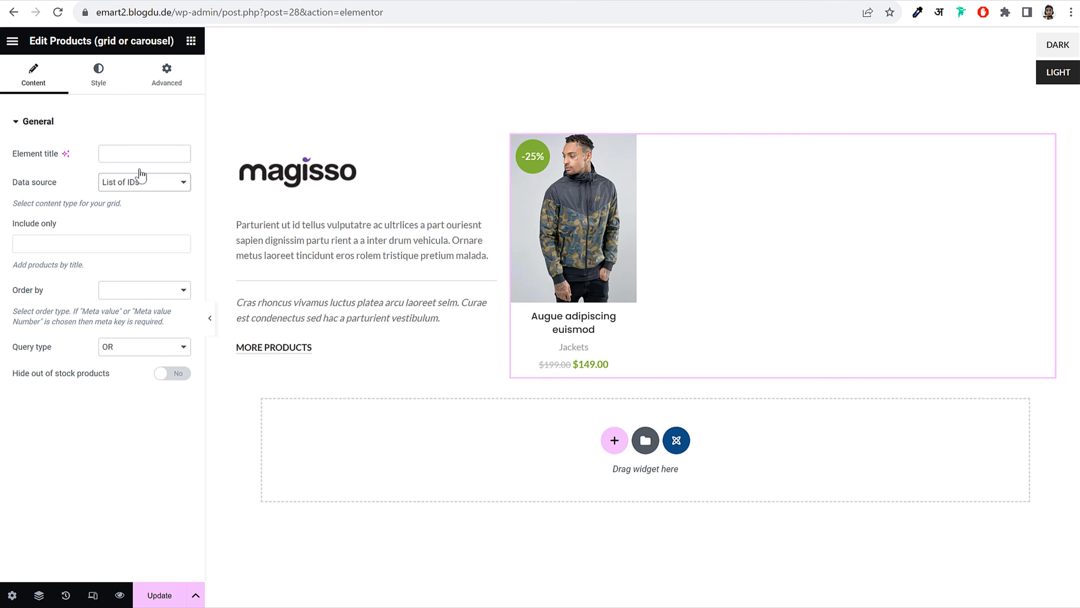
left_click(65, 247)
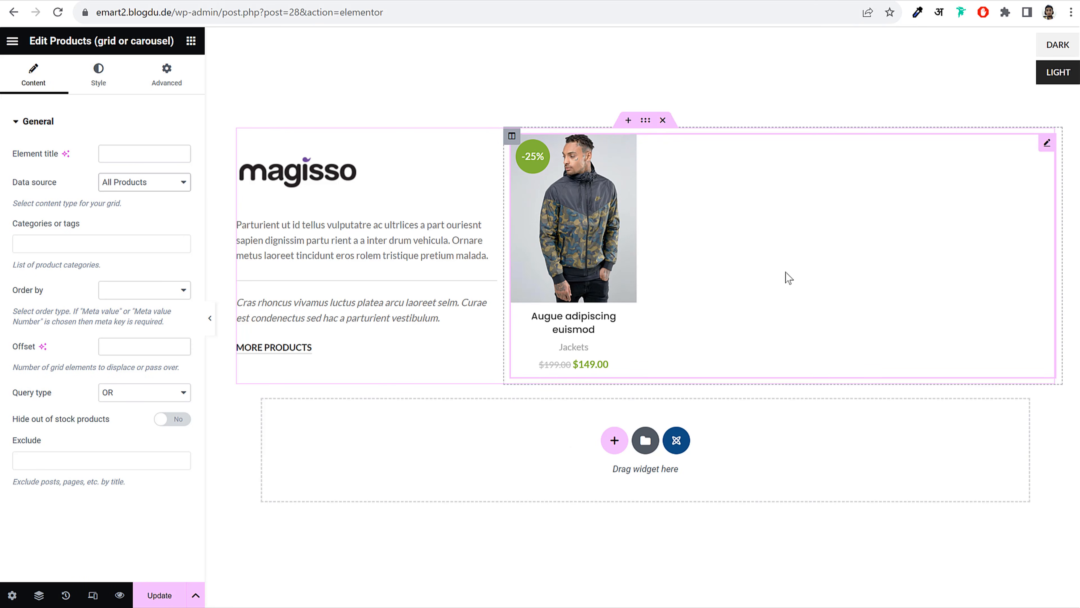
Set Products hover to 'Full info on hover' after trying the other hover styles
left_click(99, 81)
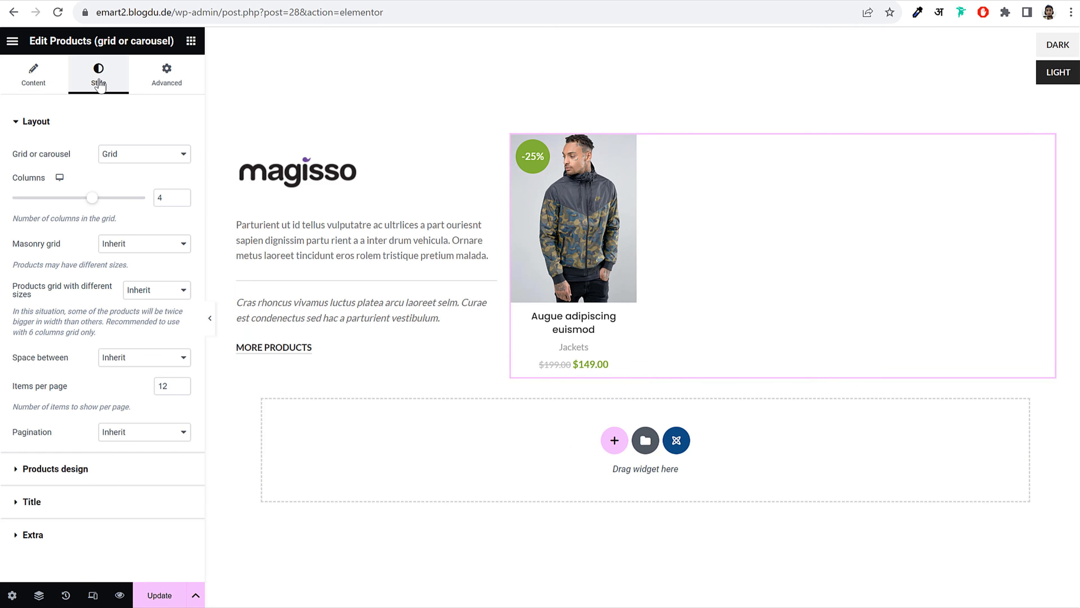
left_click(70, 468)
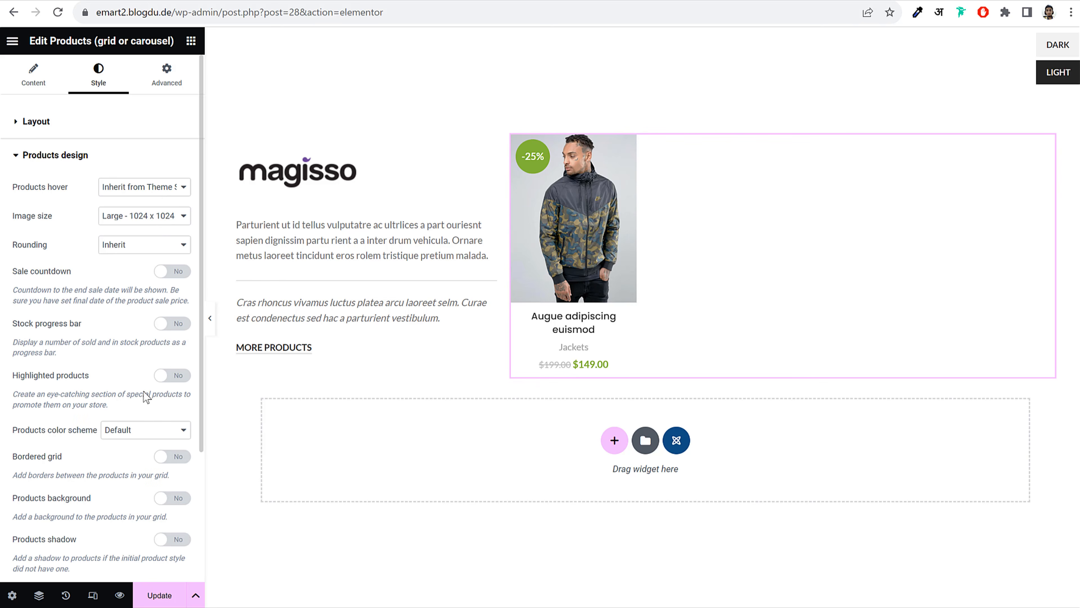
left_click(138, 191)
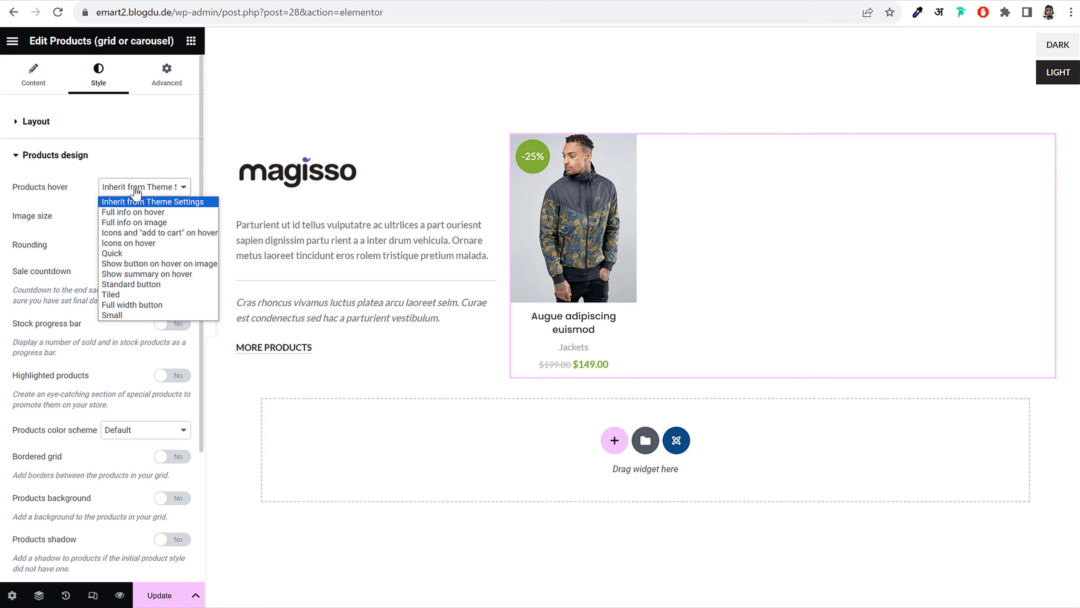
left_click(141, 214)
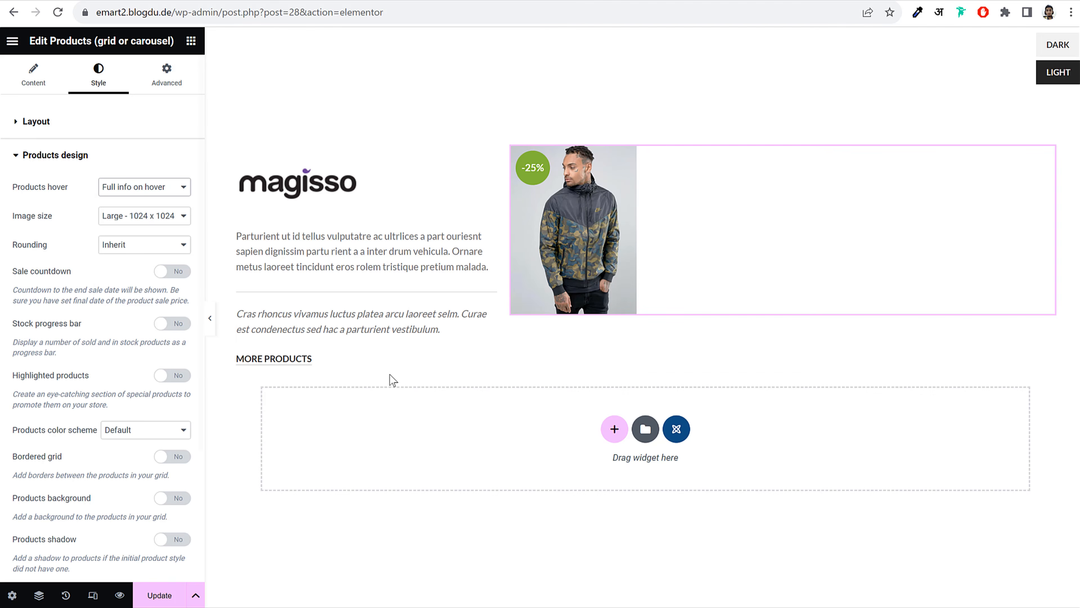
left_click(145, 188)
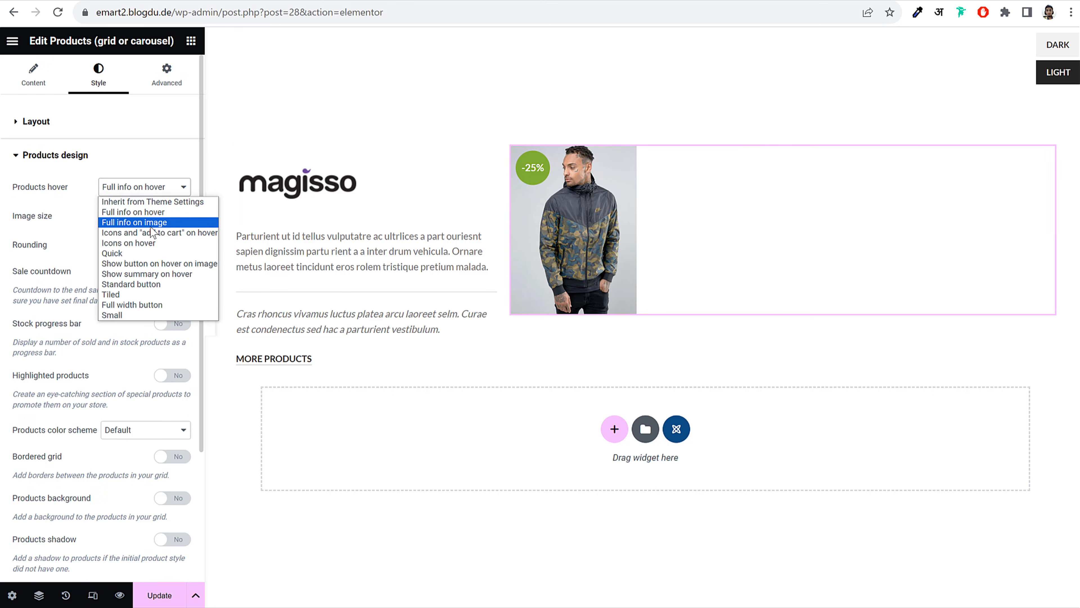
left_click(153, 227)
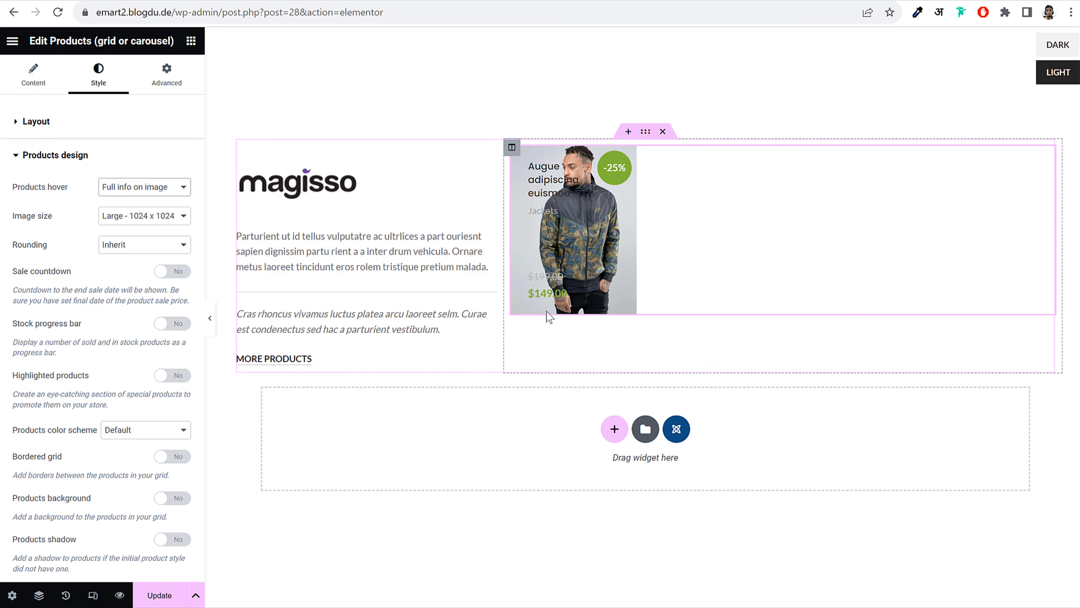
left_click(144, 188)
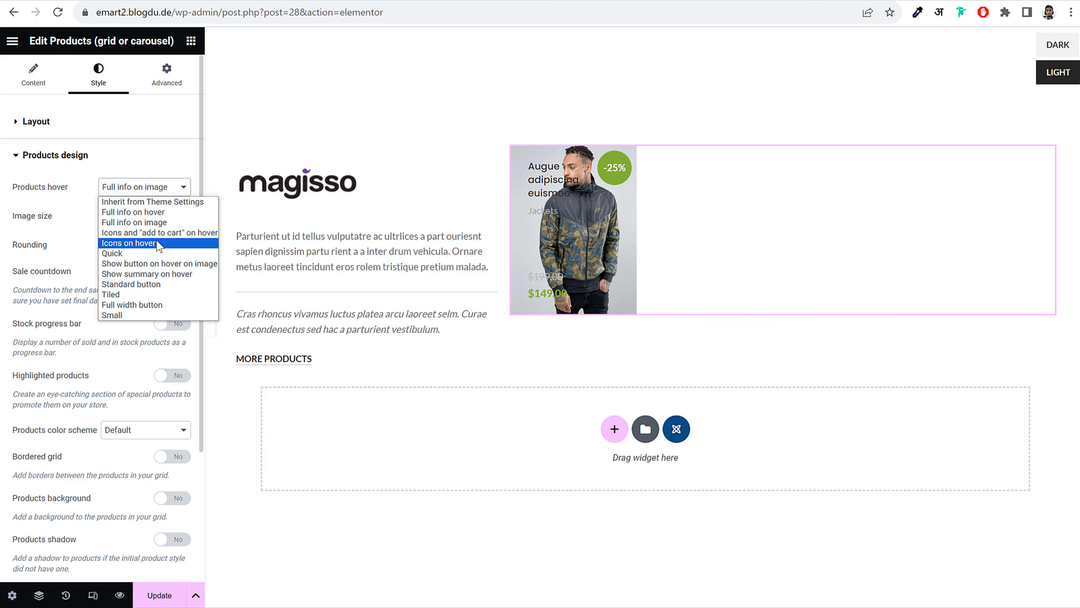
left_click(146, 252)
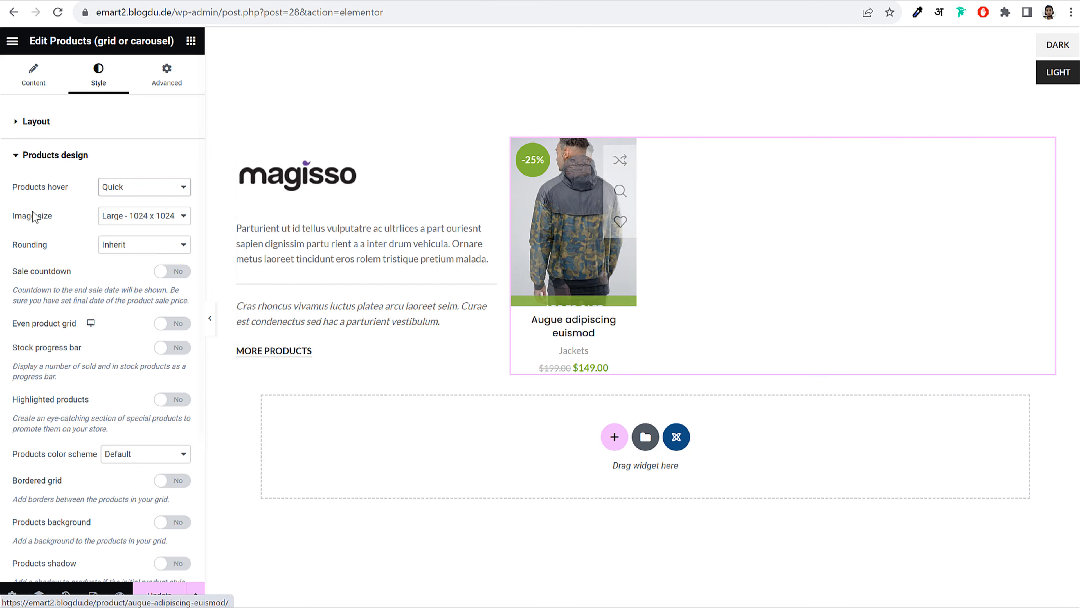
left_click(166, 195)
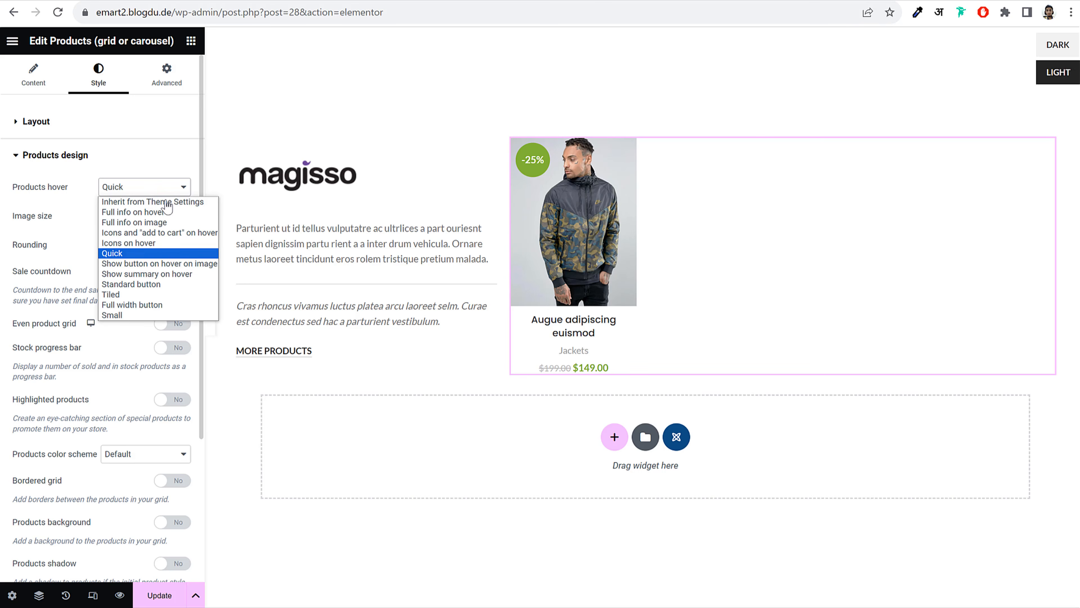
left_click(153, 286)
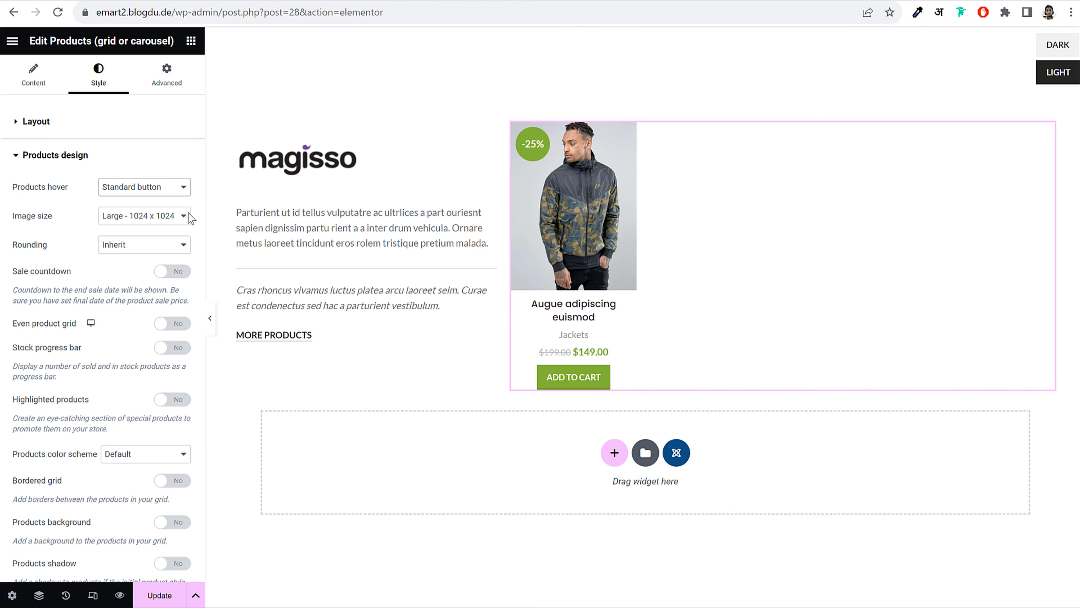
left_click(183, 188)
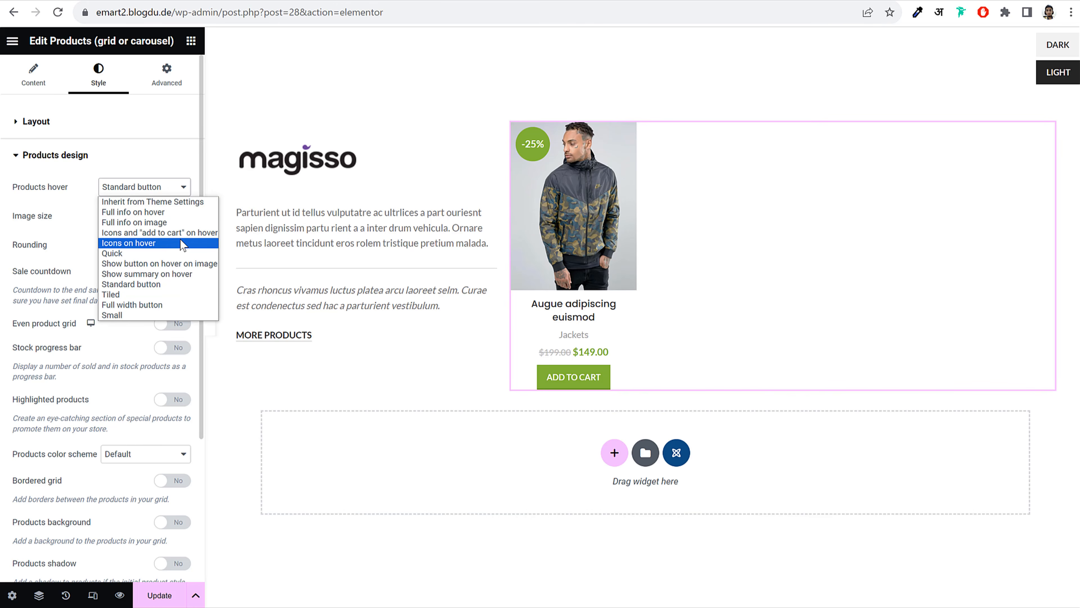
left_click(136, 212)
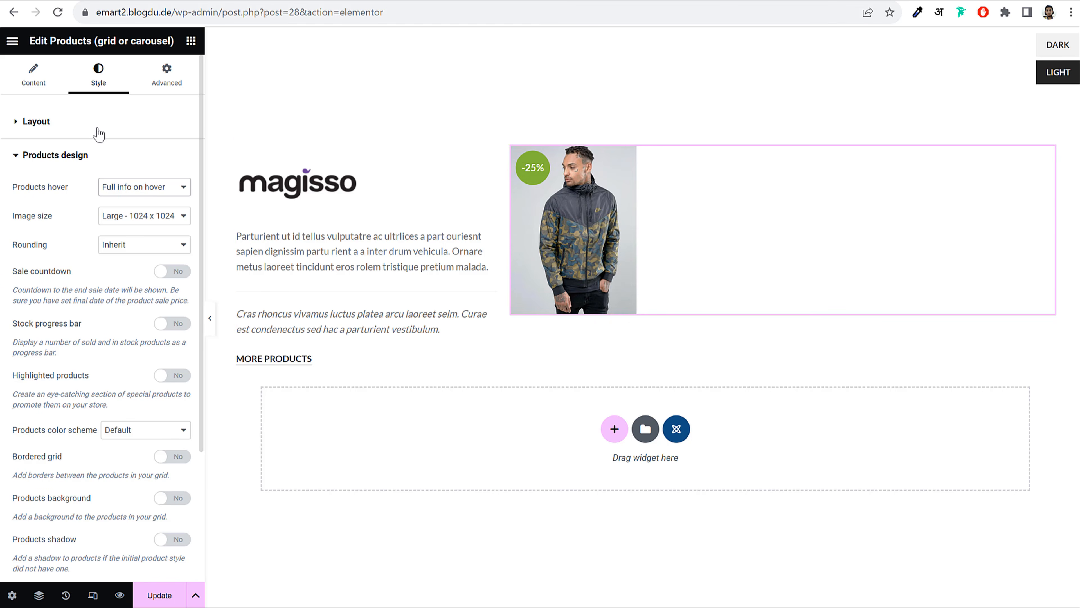
Set the grid layout to 3 columns and save the page
left_click(28, 68)
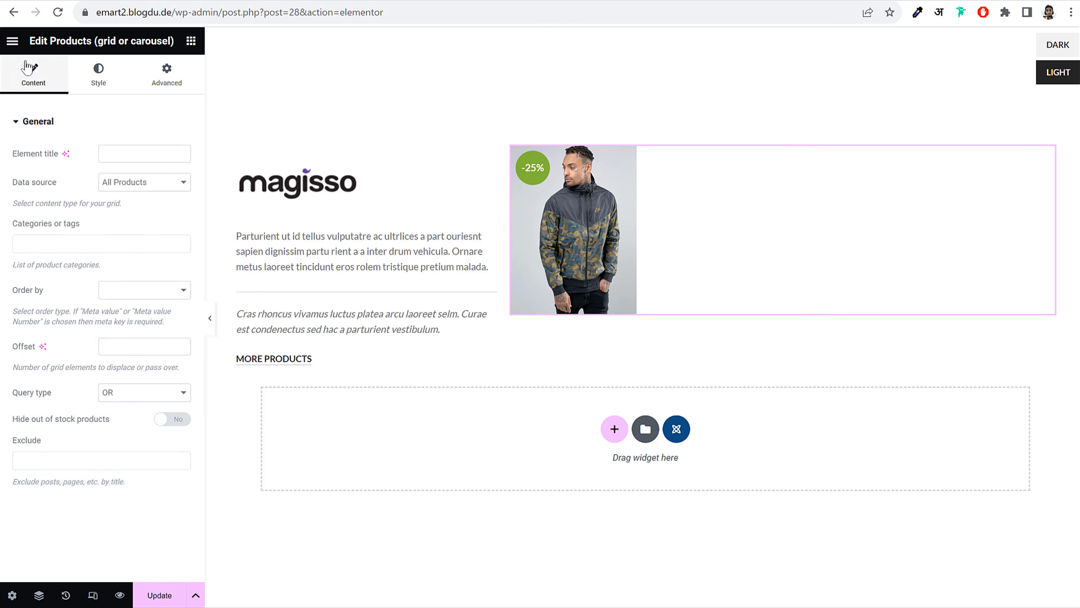
left_click(98, 81)
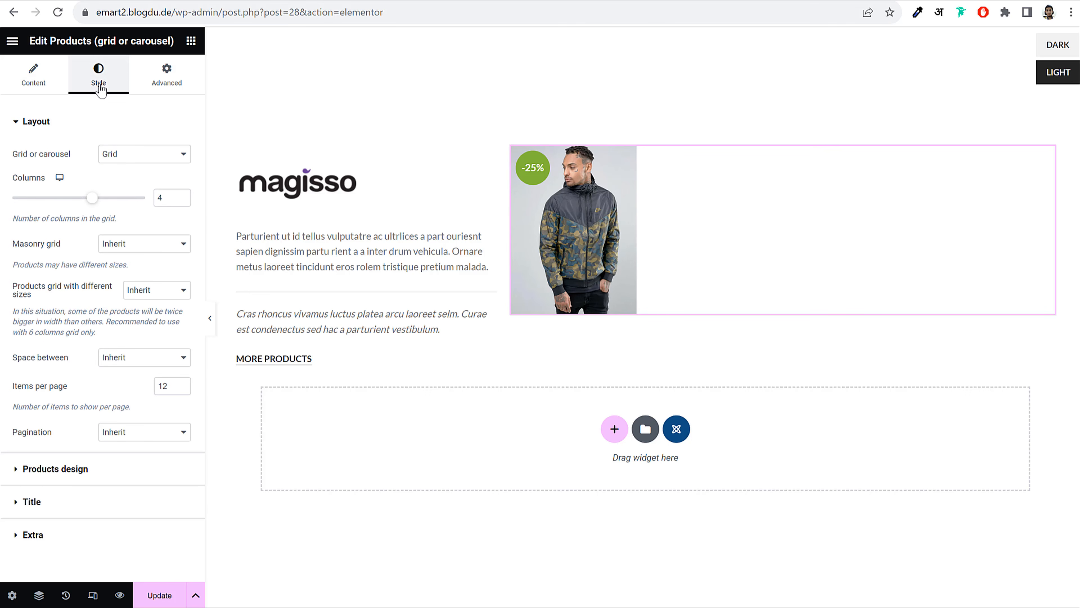
left_click(182, 200)
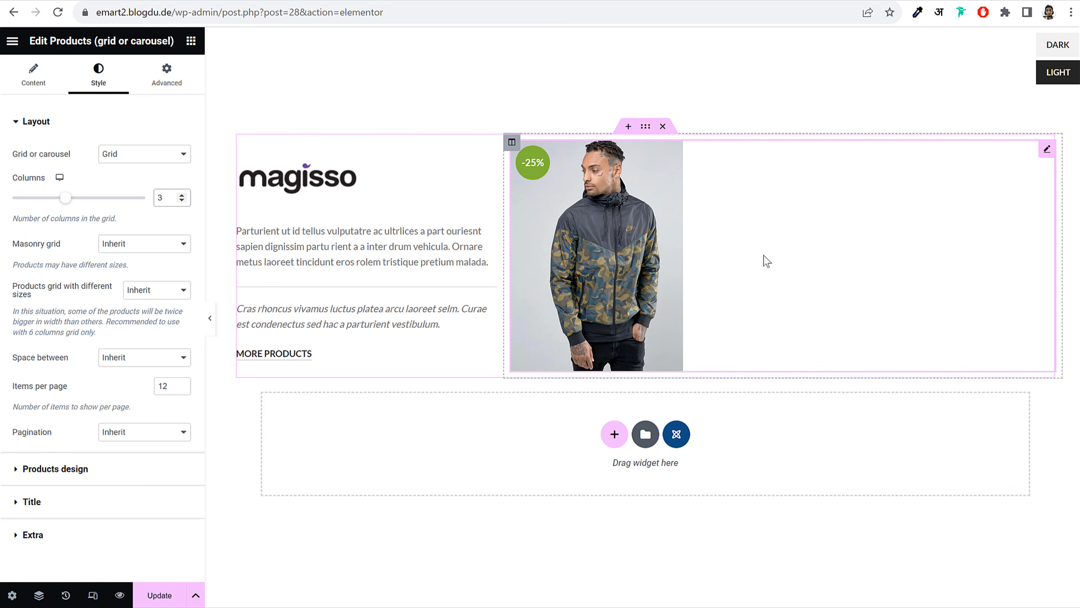
left_click(159, 595)
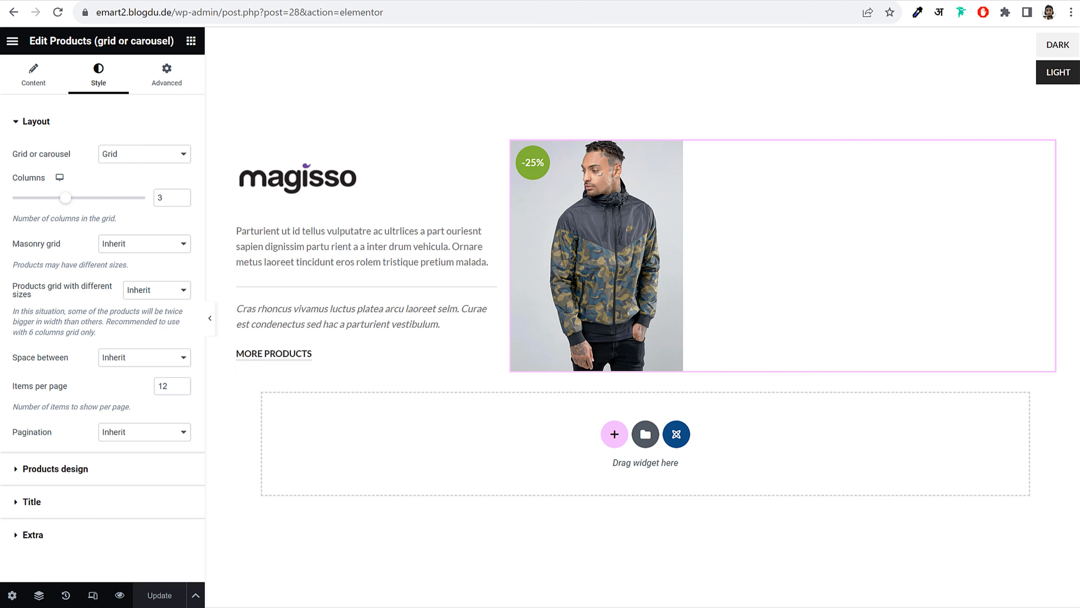
left_click(18, 45)
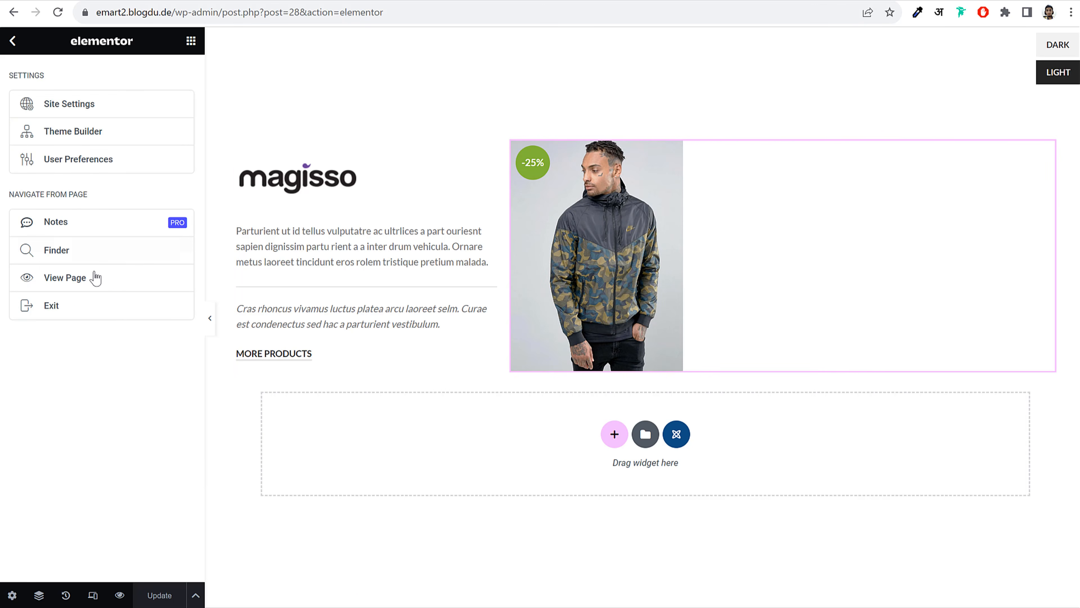
Exit Elementor and copy the HTML block shortcode [html_block id="28"]
left_click(80, 314)
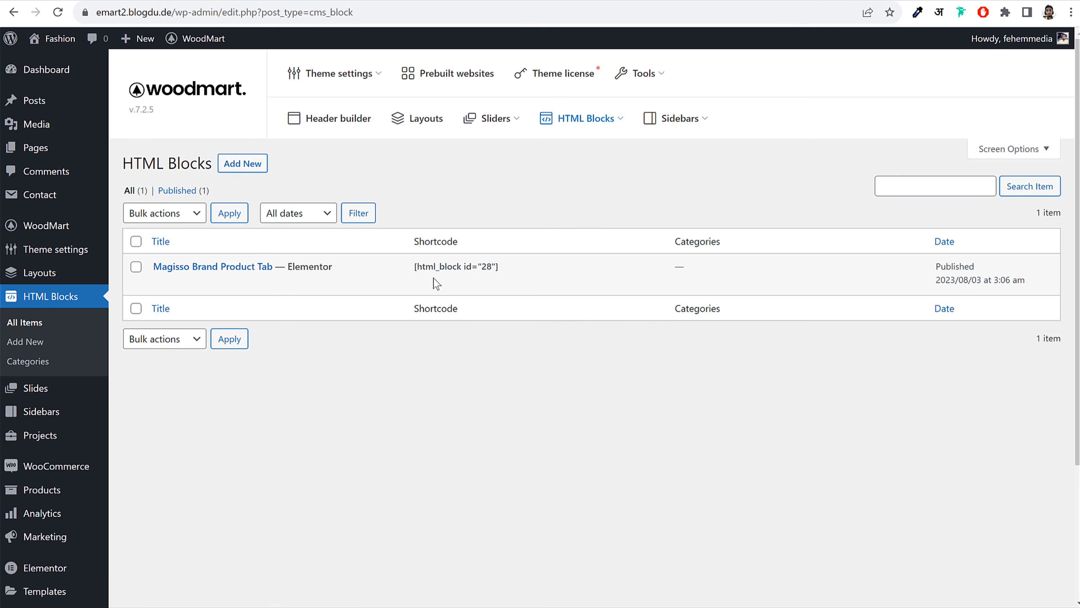
triple_click(438, 267)
right_click(441, 269)
left_click(472, 275)
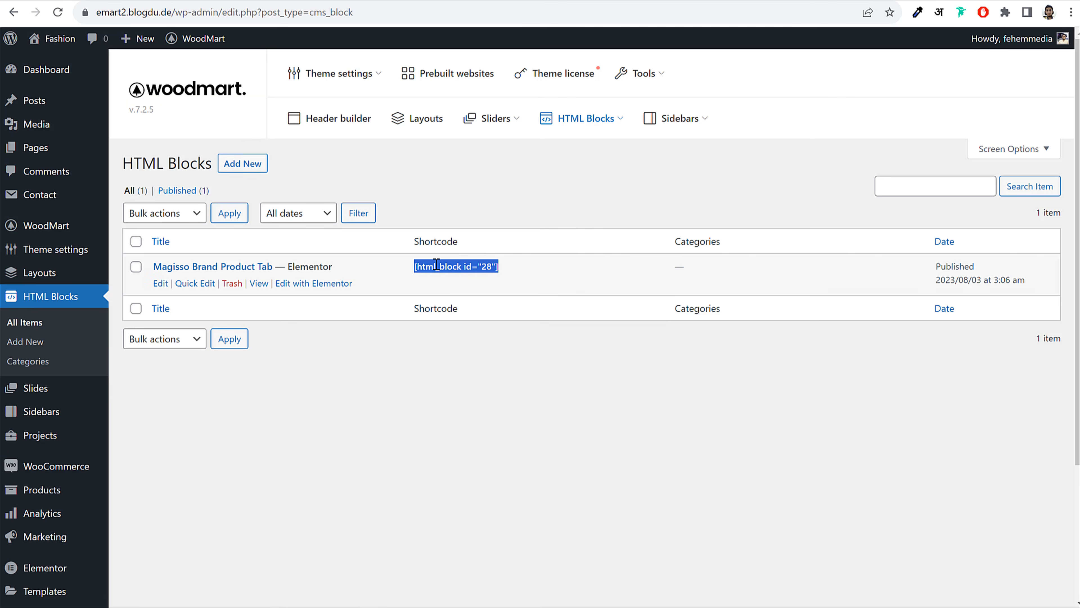
right_click(450, 267)
left_click(460, 281)
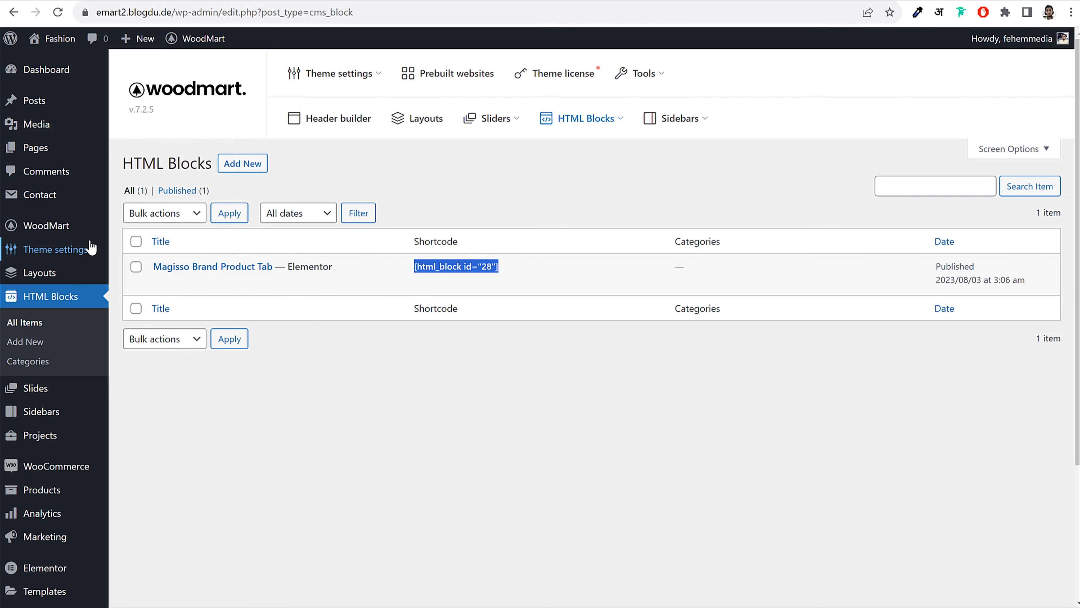
Paste the shortcode into the Magisso brand term's description under Products > Attributes > Brands and update
scroll(81, 349, "down", 3)
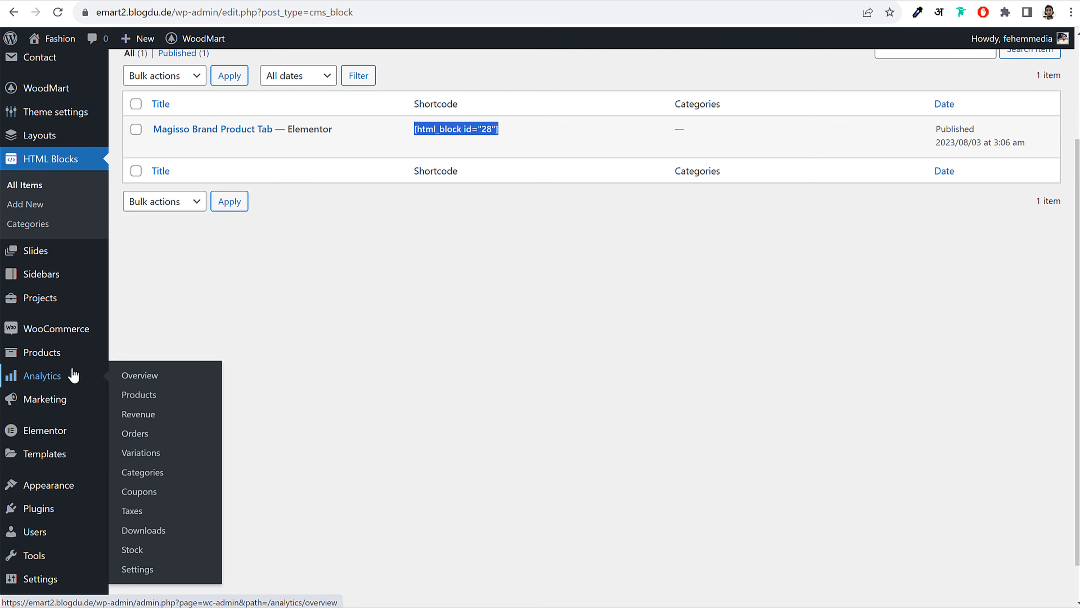
mouse_move(64, 361)
left_click(160, 433)
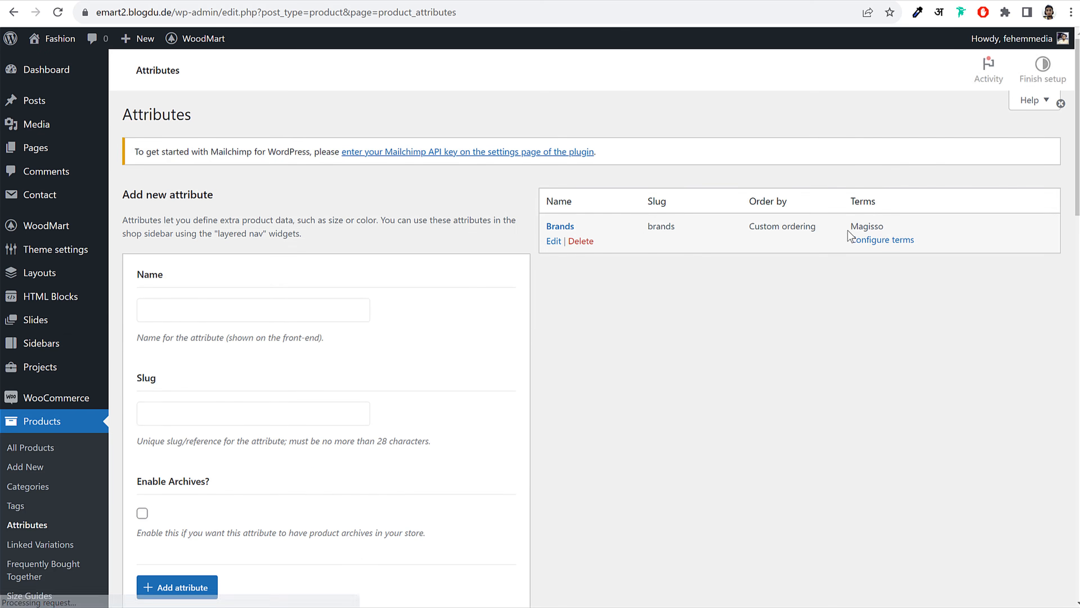
left_click_drag(849, 230, 883, 234)
left_click(884, 268)
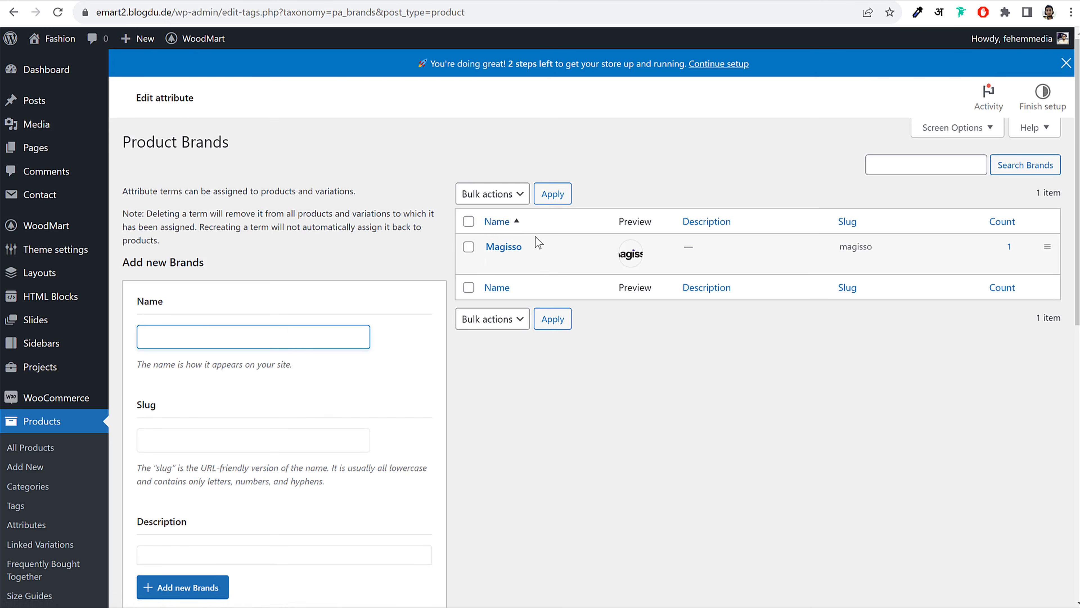
left_click(493, 263)
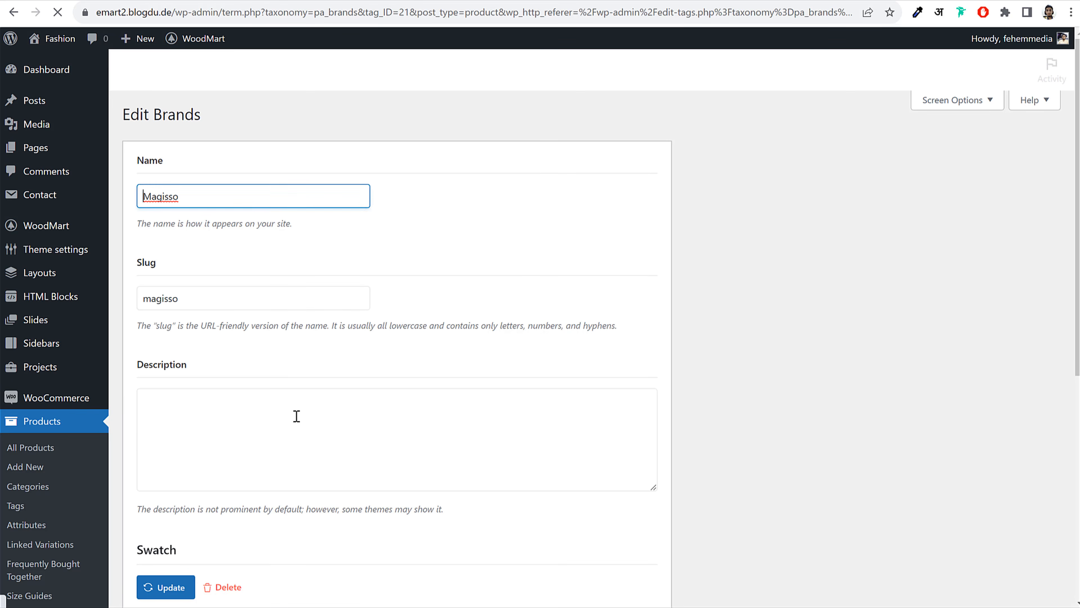
left_click(294, 414)
key("ctrl+v")
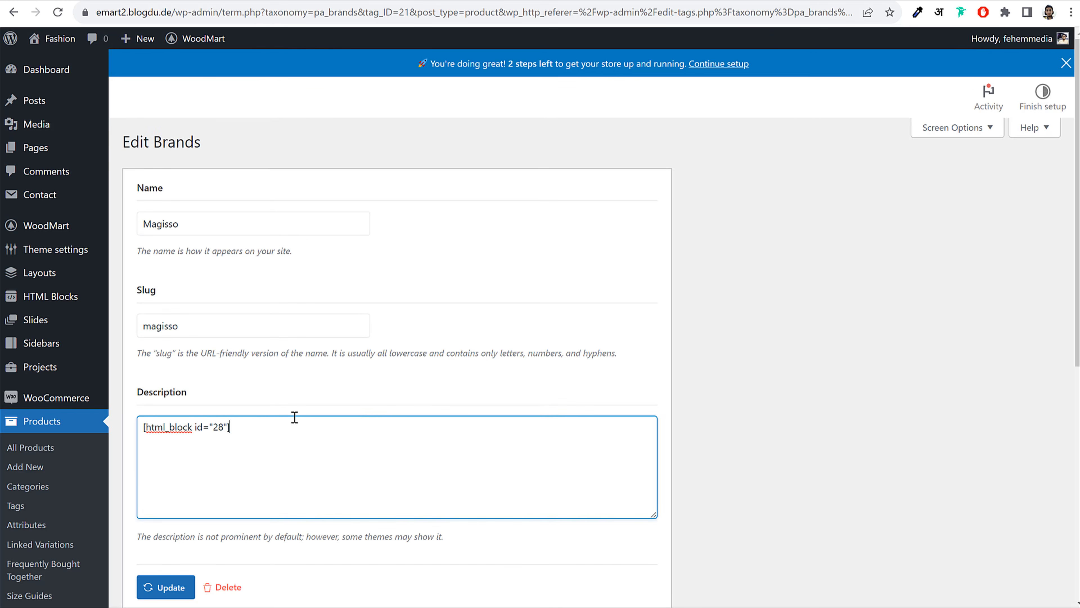
scroll(295, 446, "down", 3)
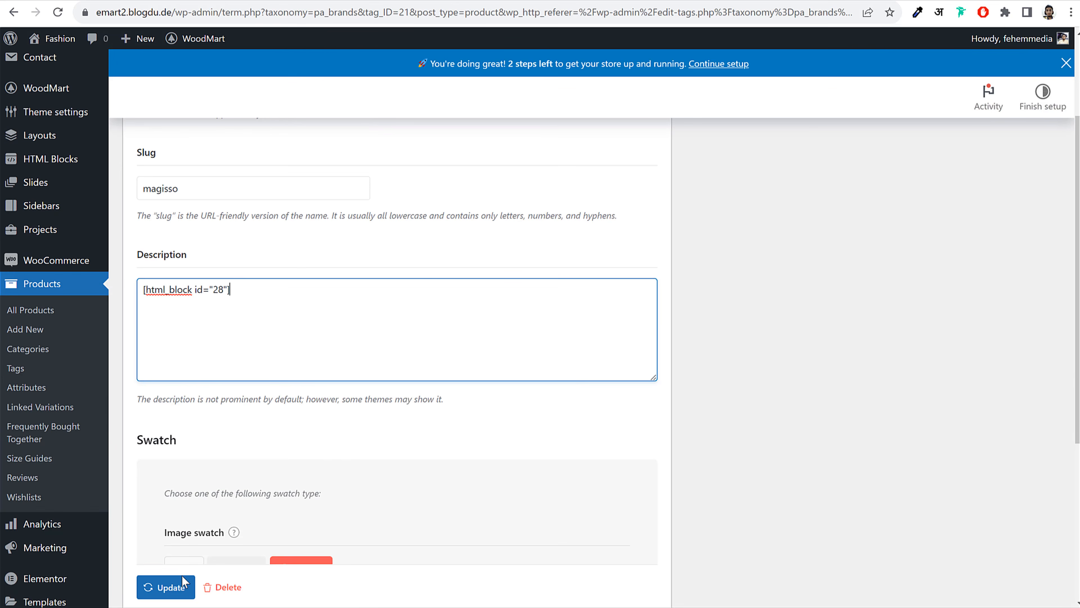
left_click(171, 590)
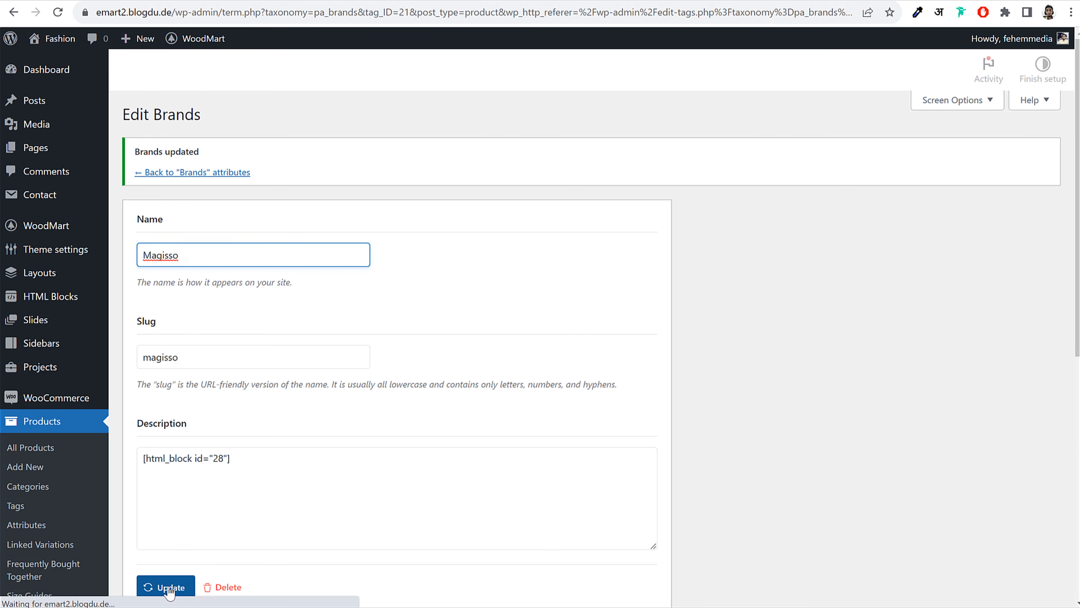
Reload the product page and check the About Brand, Description and Shipping & Delivery tabs
left_click(392, 0)
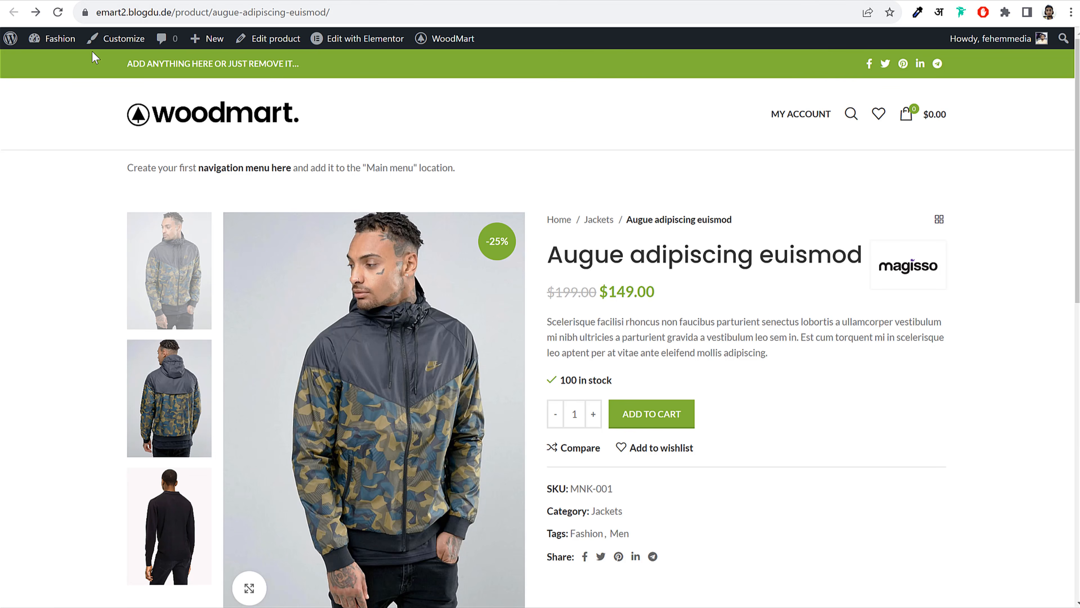
left_click(58, 13)
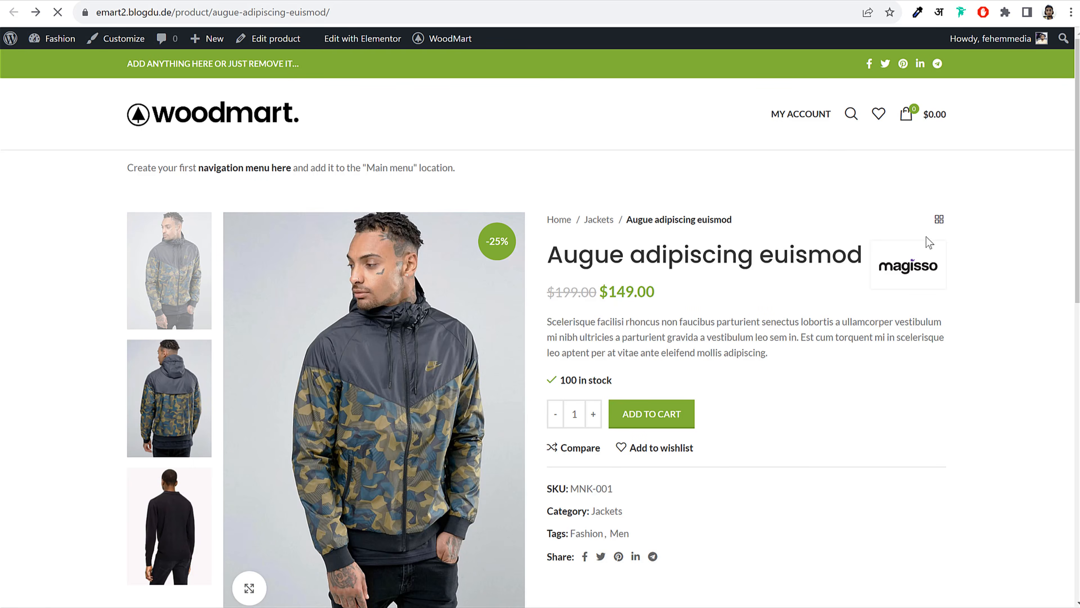
scroll(928, 242, "down", 10)
left_click(640, 123)
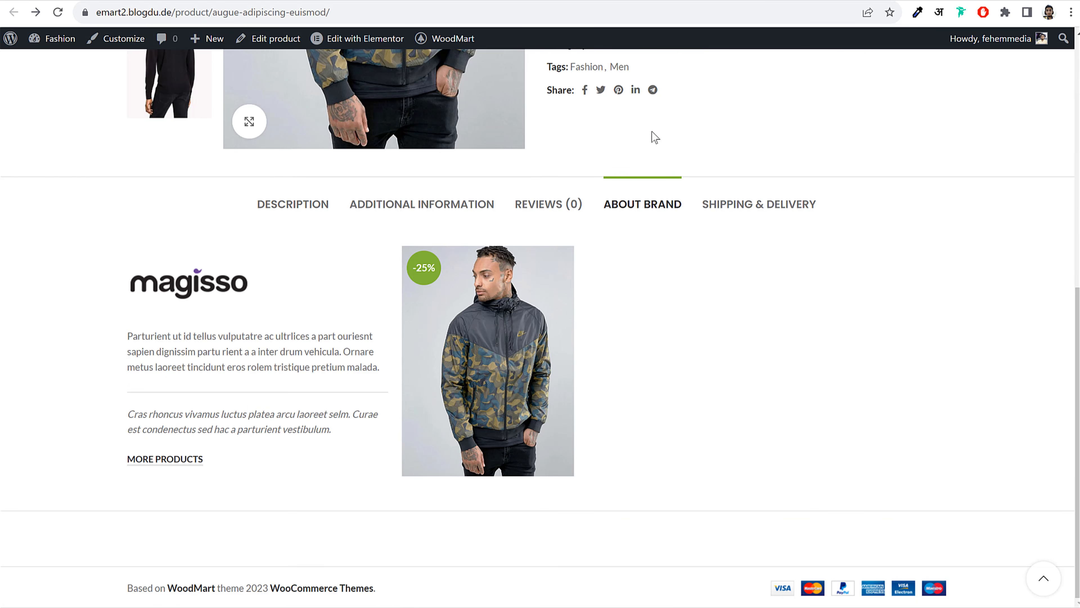
left_click(323, 209)
left_click(636, 207)
left_click(737, 212)
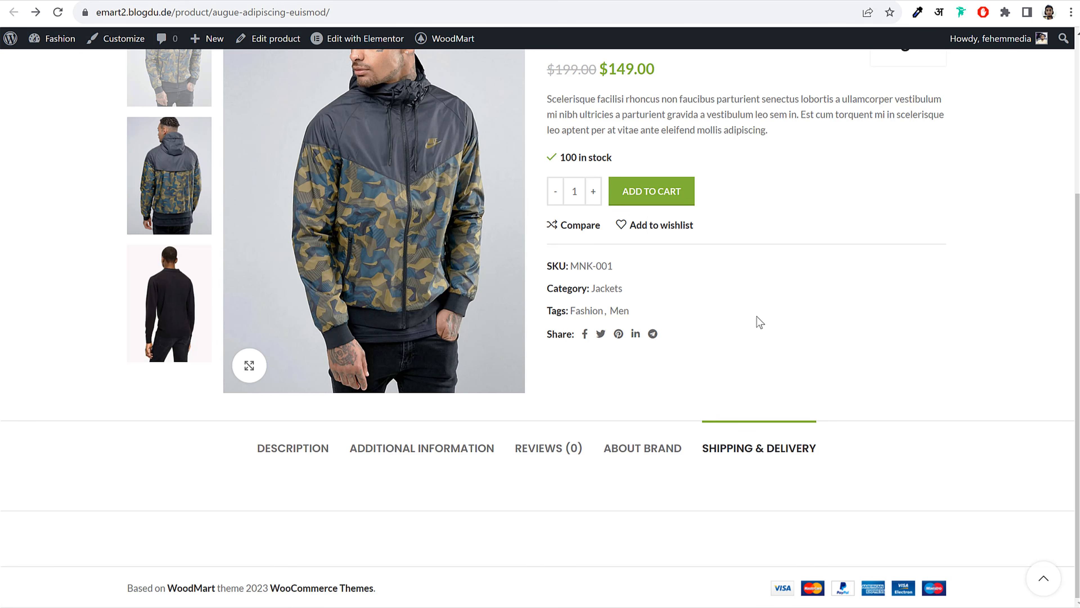
Recheck the About Brand, Description and Shipping & Delivery tabs, then return to the admin Products list
left_click(649, 447)
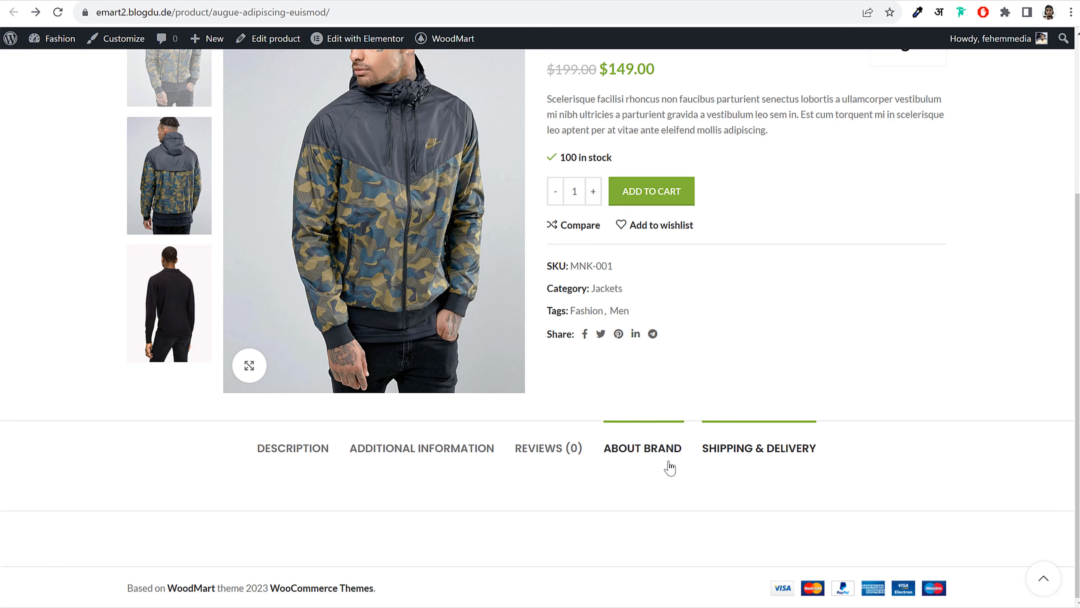
scroll(842, 309, "up", 4)
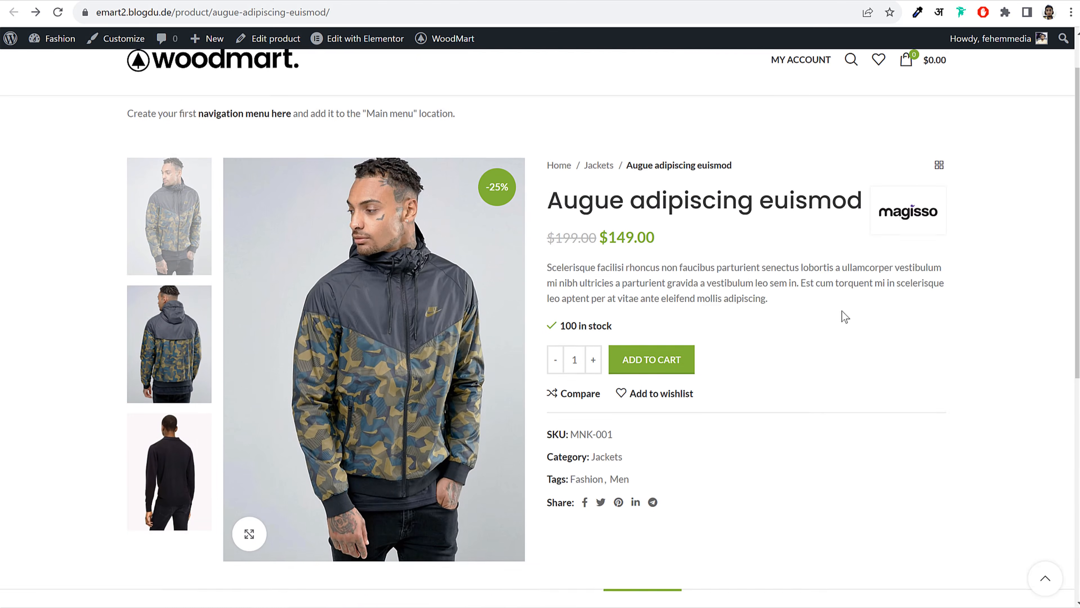
scroll(898, 310, "down", 6)
mouse_move(535, 347)
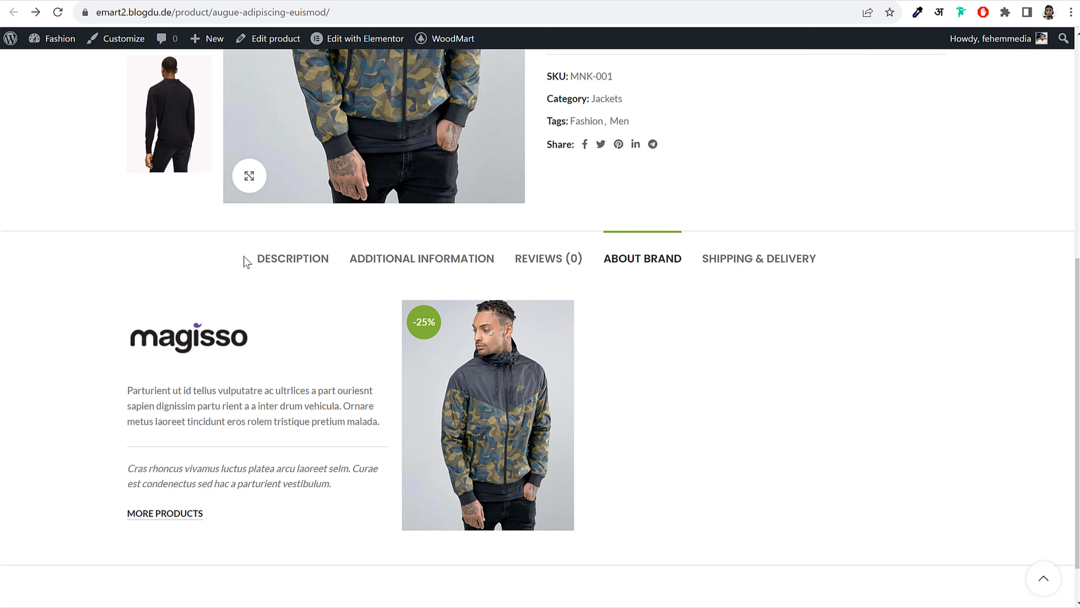
left_click(291, 268)
left_click(750, 261)
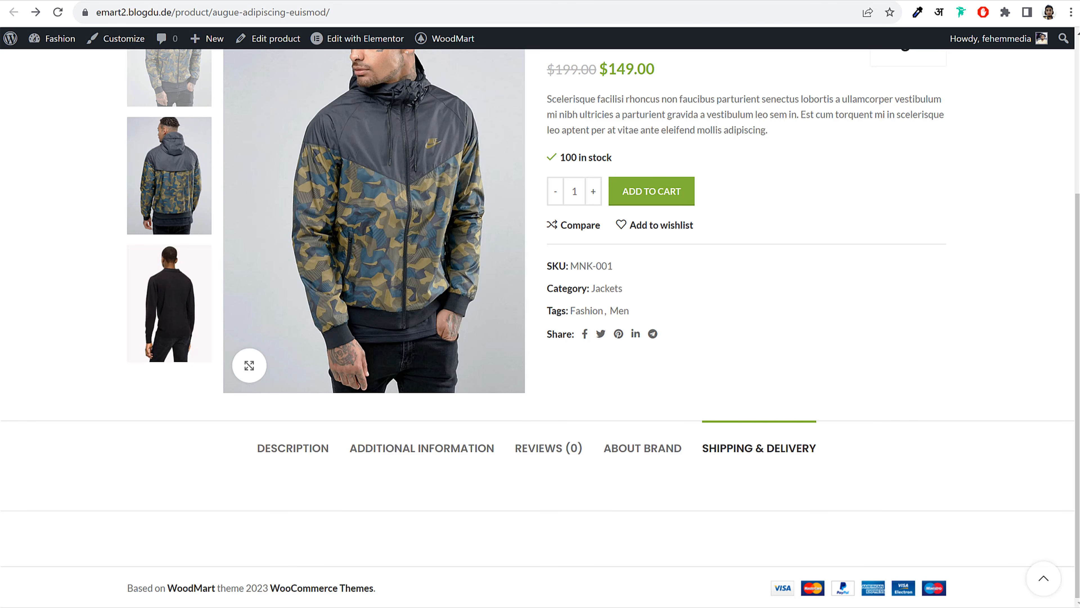
left_click(278, 1)
left_click(241, 0)
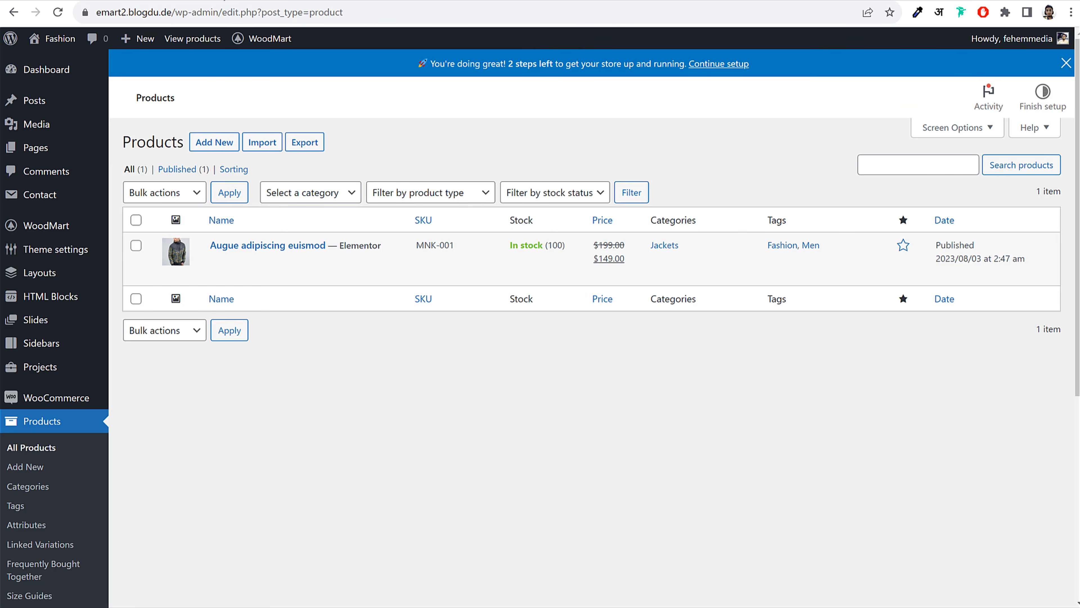
Create and publish a new HTML block titled 'Ship & Delivery'
left_click(50, 296)
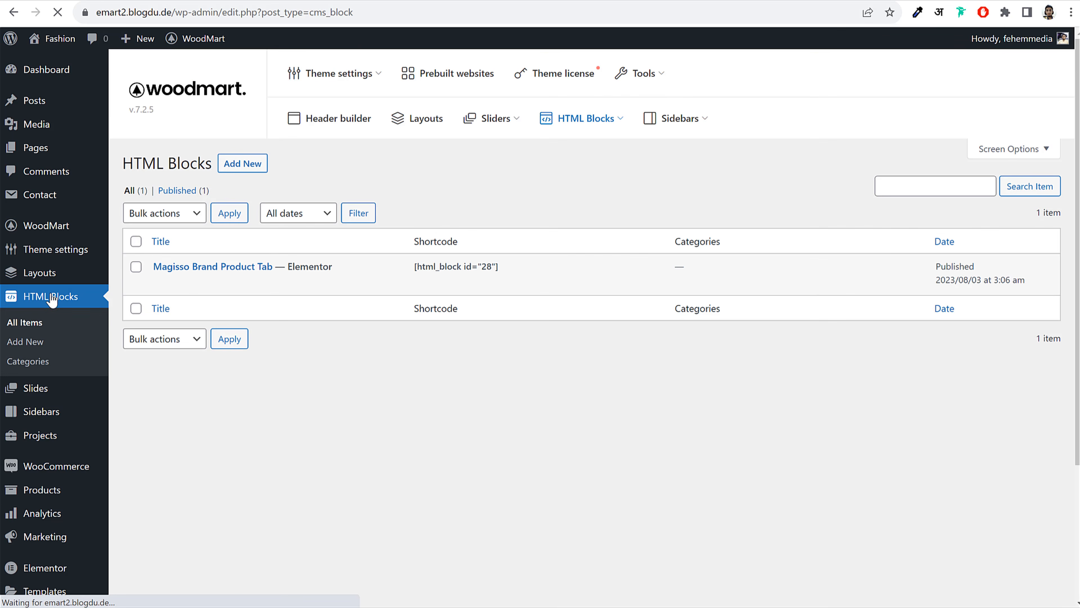
left_click(240, 165)
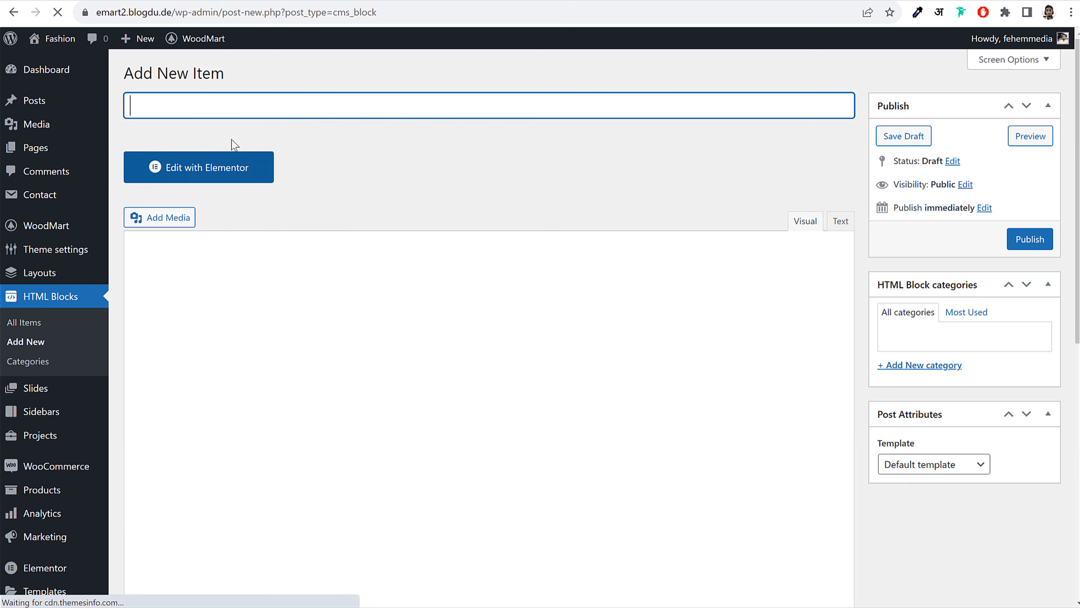
type("Ship")
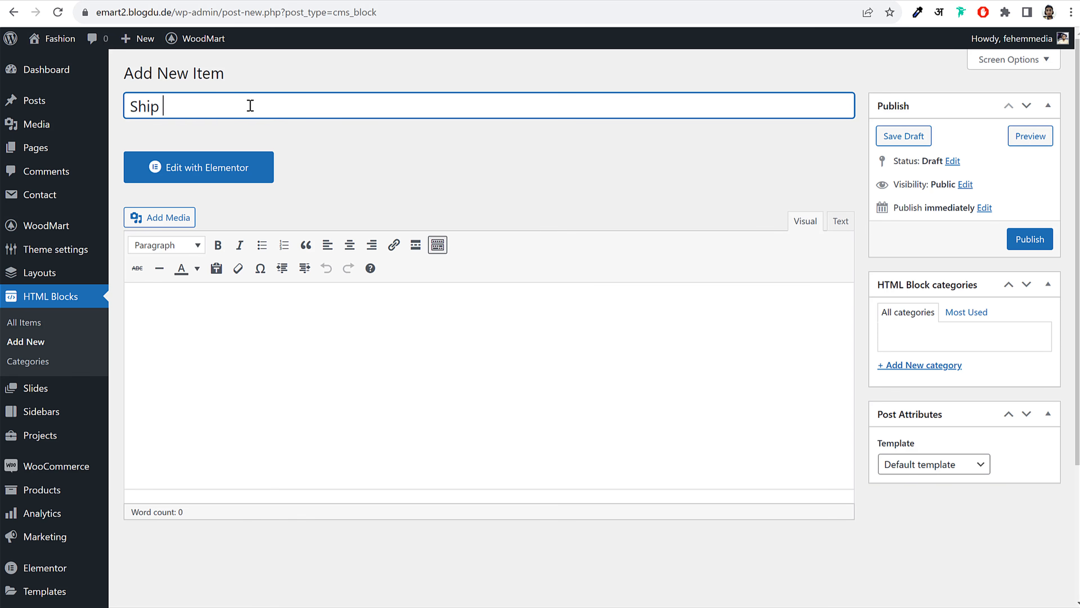
type(" & Delivery")
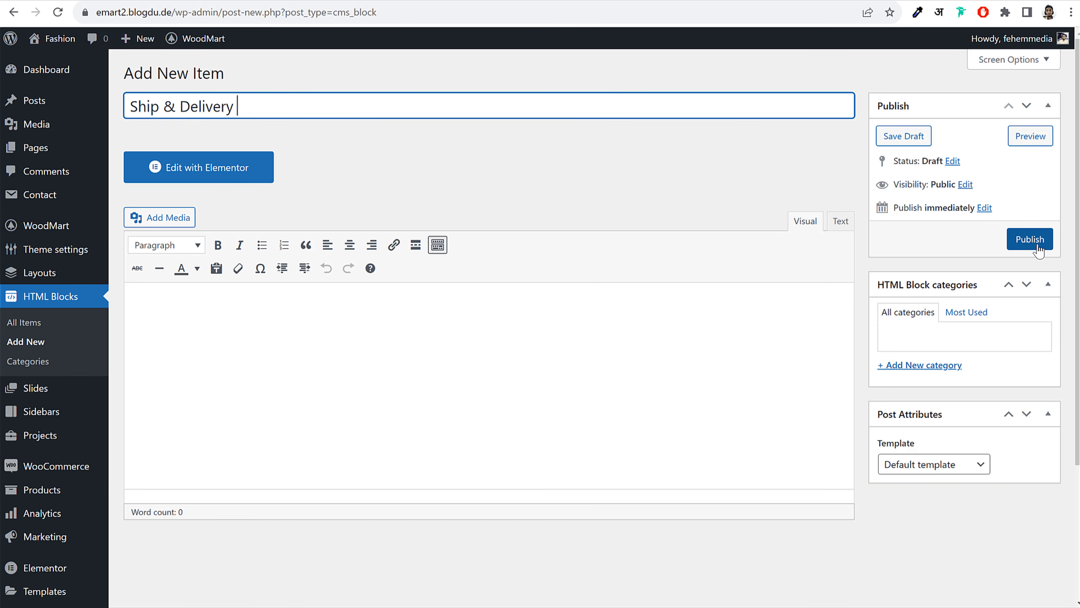
left_click(1021, 243)
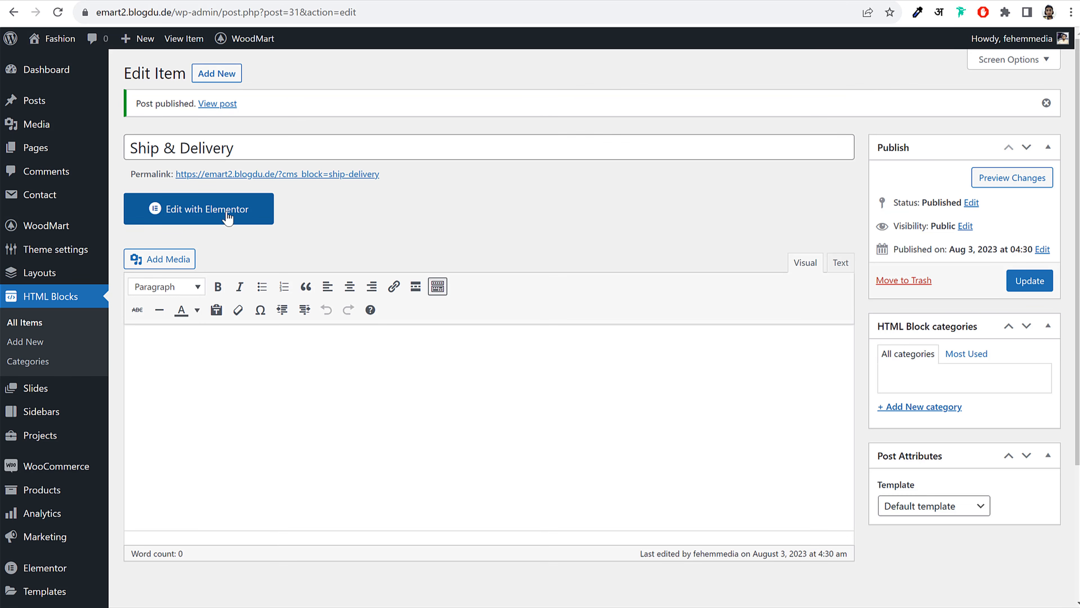
Open the block in Elementor, review the reference Shipping & Delivery tab, and add a section
left_click(227, 216)
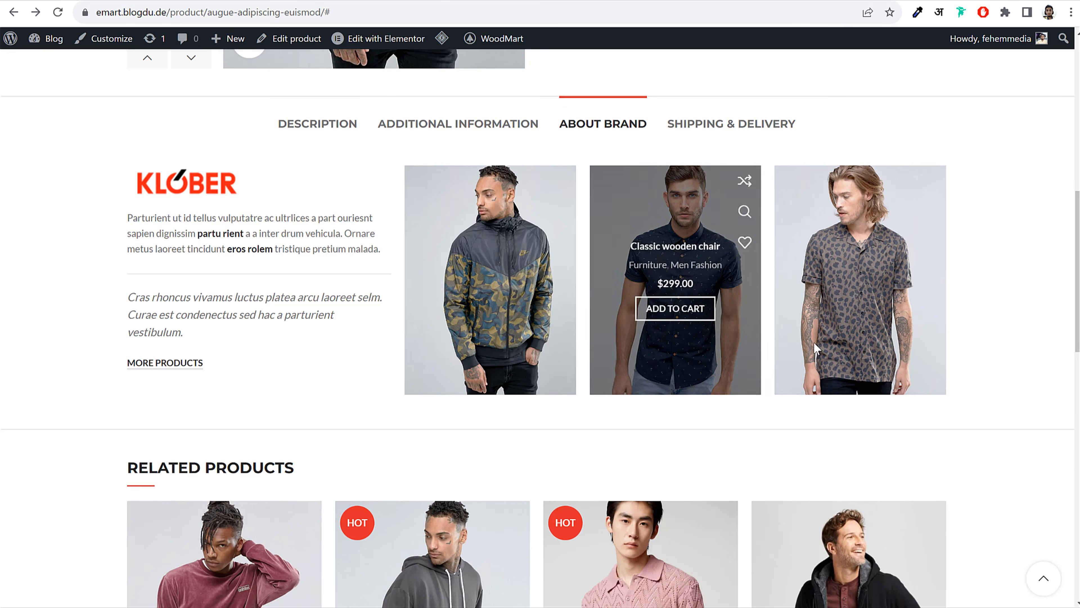
left_click(737, 125)
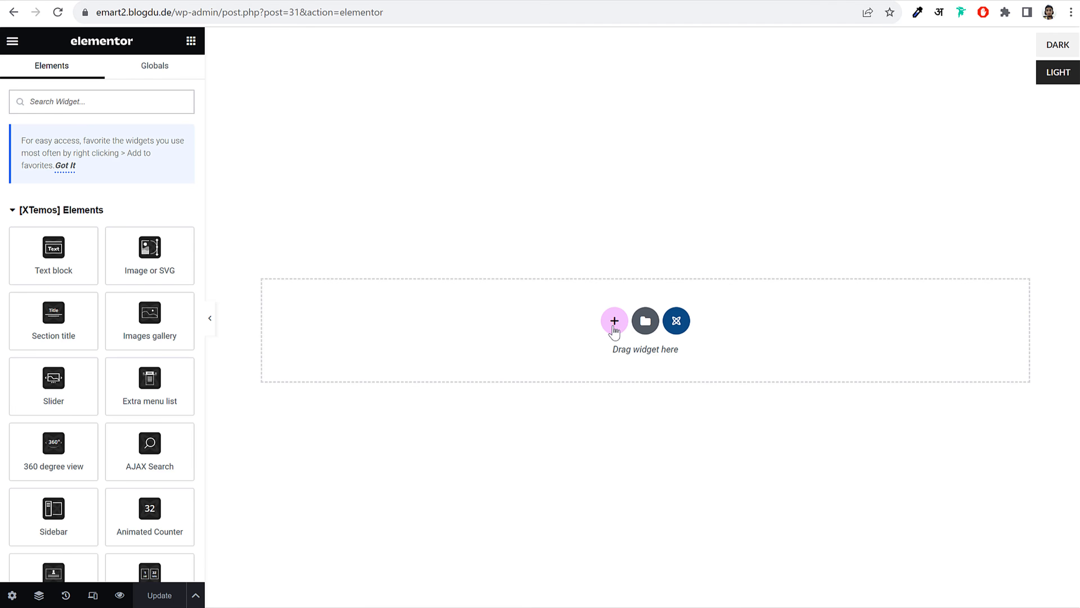
left_click(614, 324)
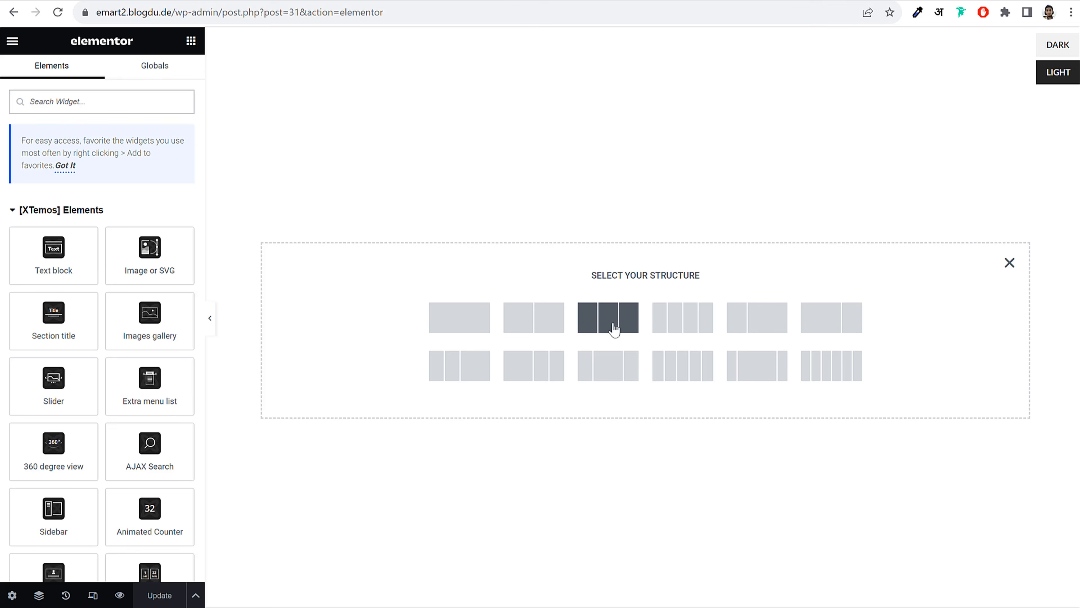
Give the section a two-column layout and place an Image Gallery widget in the left column
left_click(518, 324)
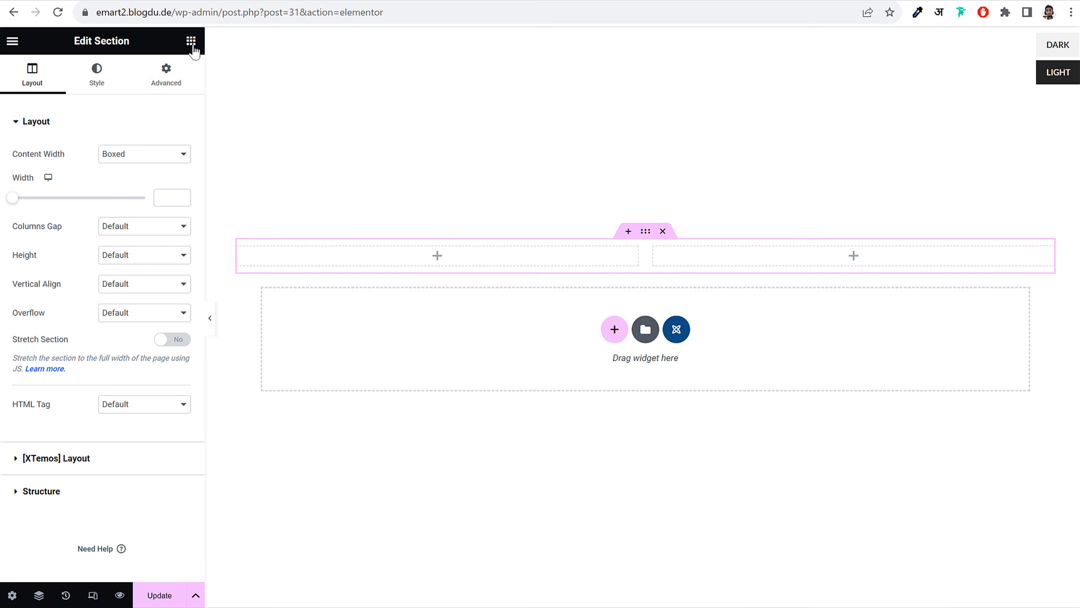
left_click(191, 42)
left_click_drag(150, 317, 361, 258)
Upload the wood-ship-3 and wd-ship-1 photos and insert them as a gallery
left_click(36, 202)
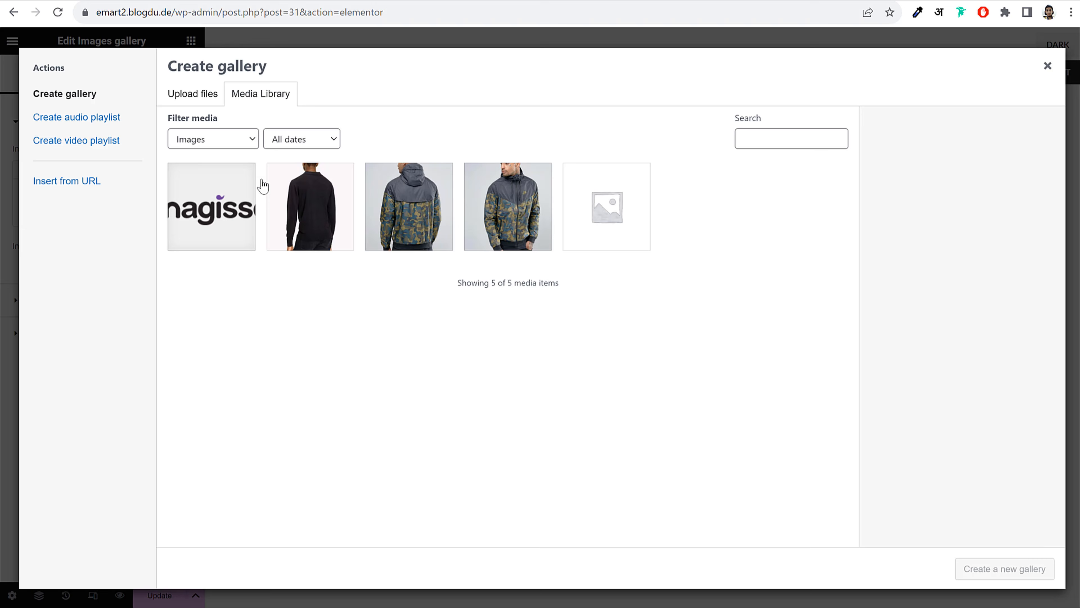
left_click(184, 96)
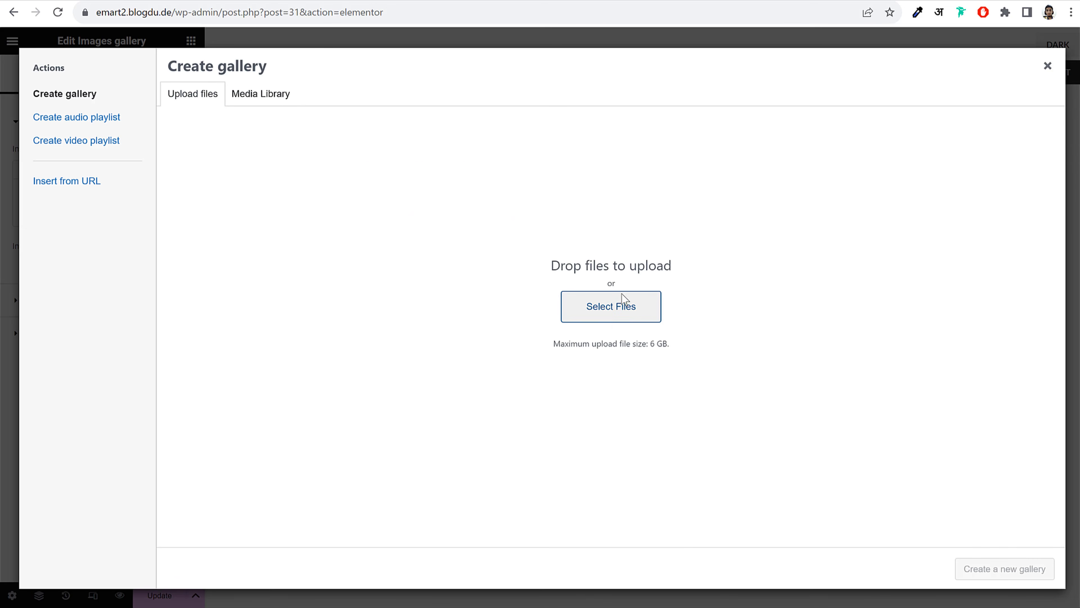
left_click(622, 305)
left_click(340, 77)
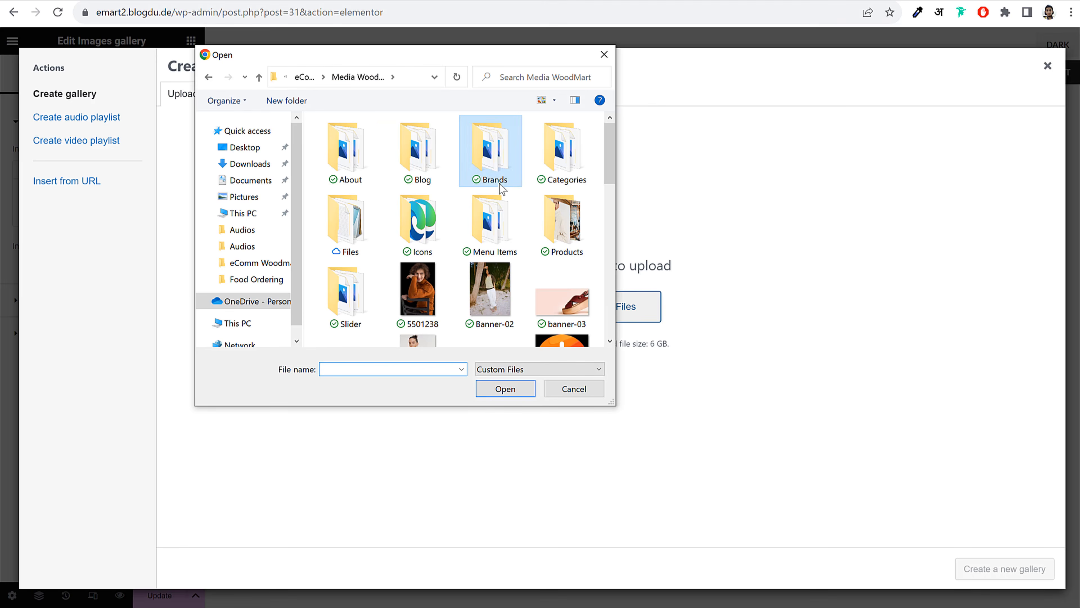
scroll(544, 241, "down", 2)
scroll(544, 241, "down", 10)
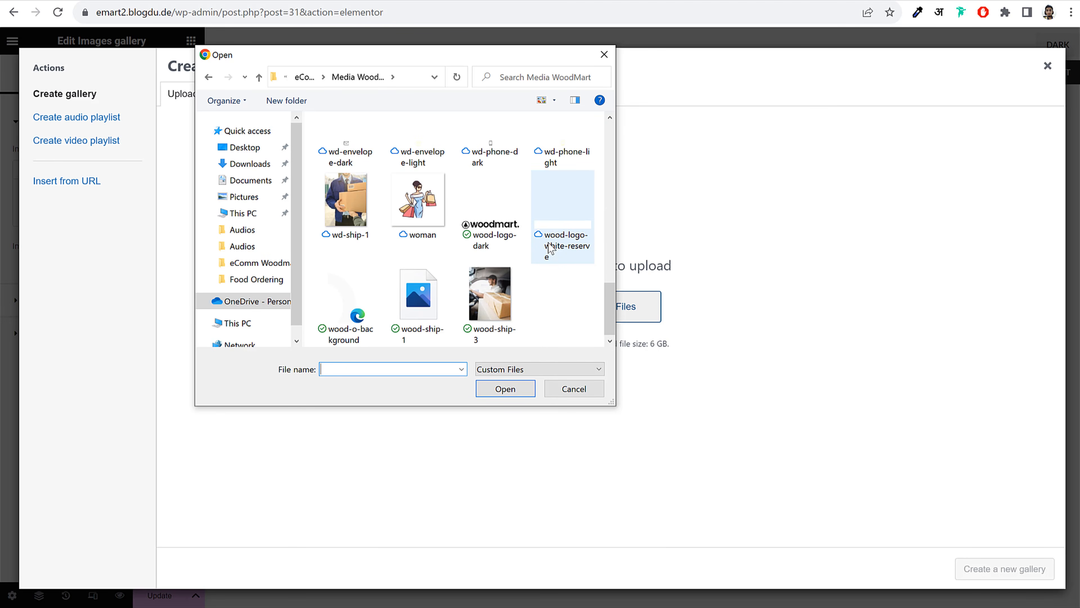
left_click(506, 300)
left_click(362, 214, "ctrl")
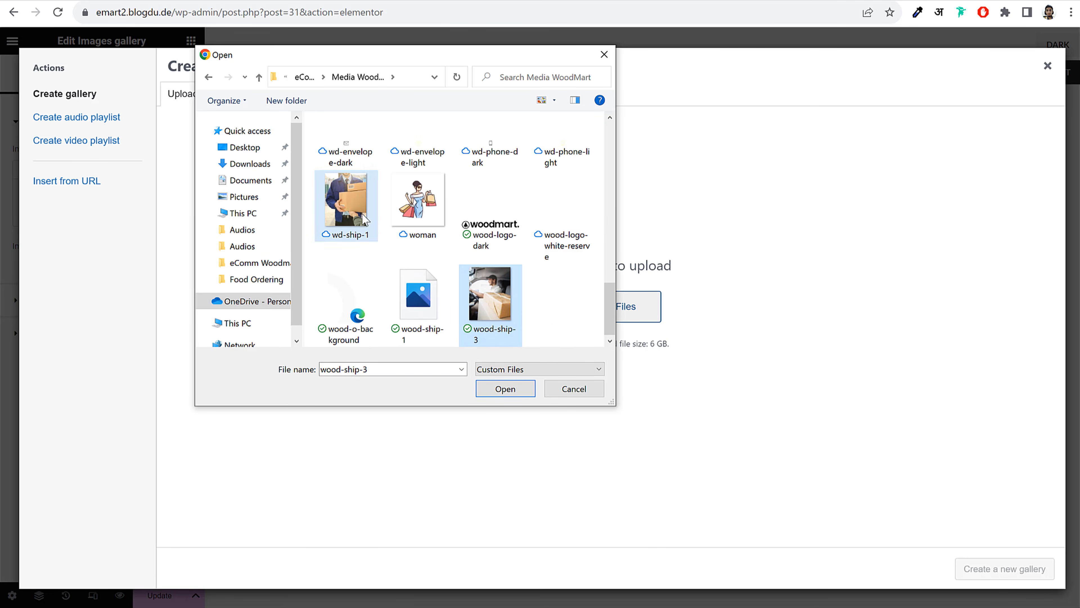
left_click(506, 389)
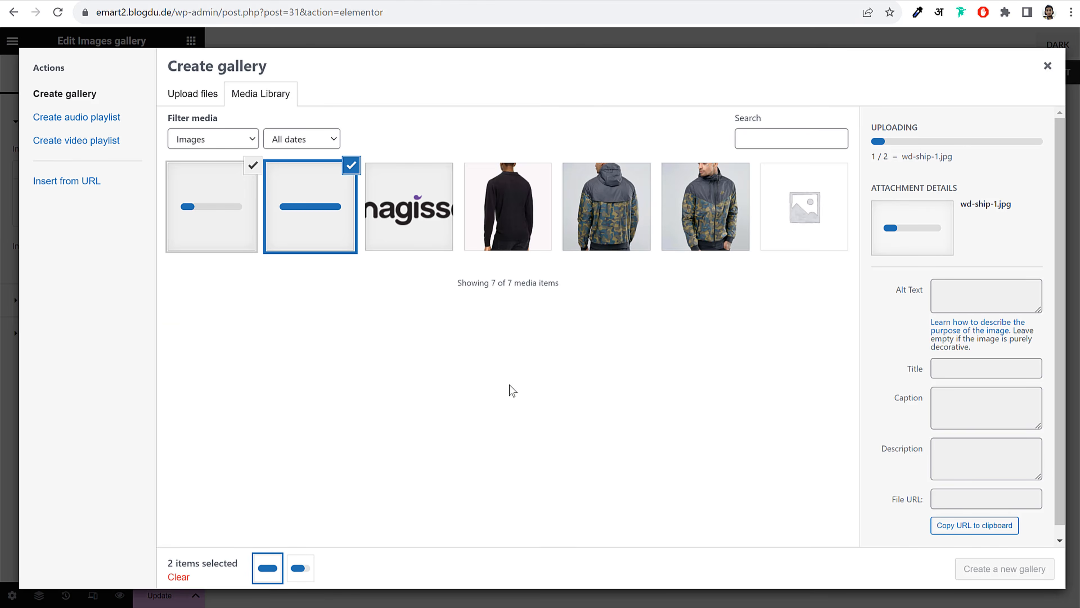
left_click(1012, 570)
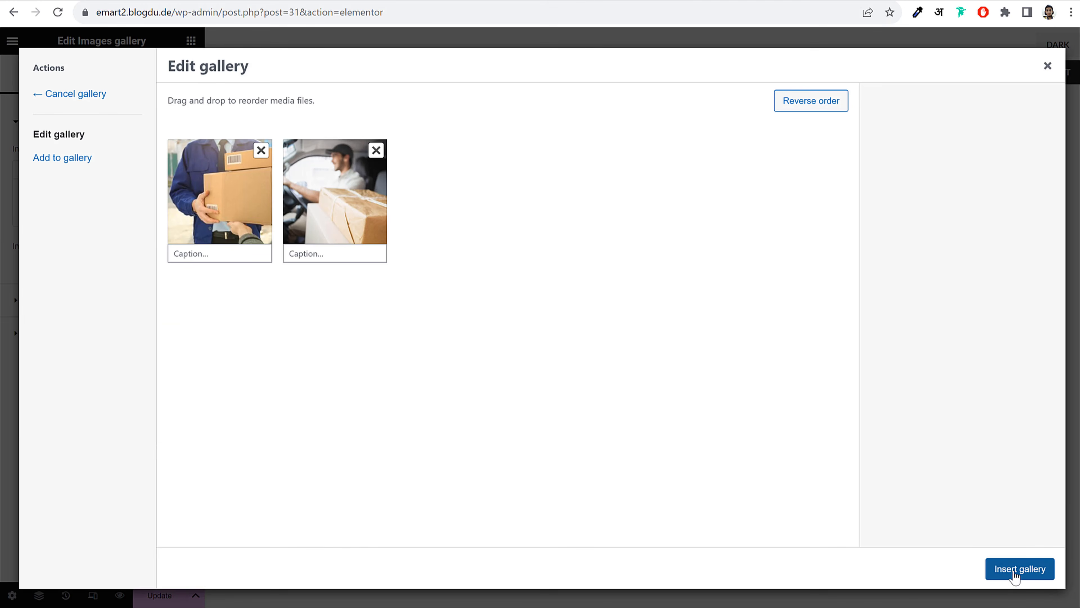
left_click(1015, 573)
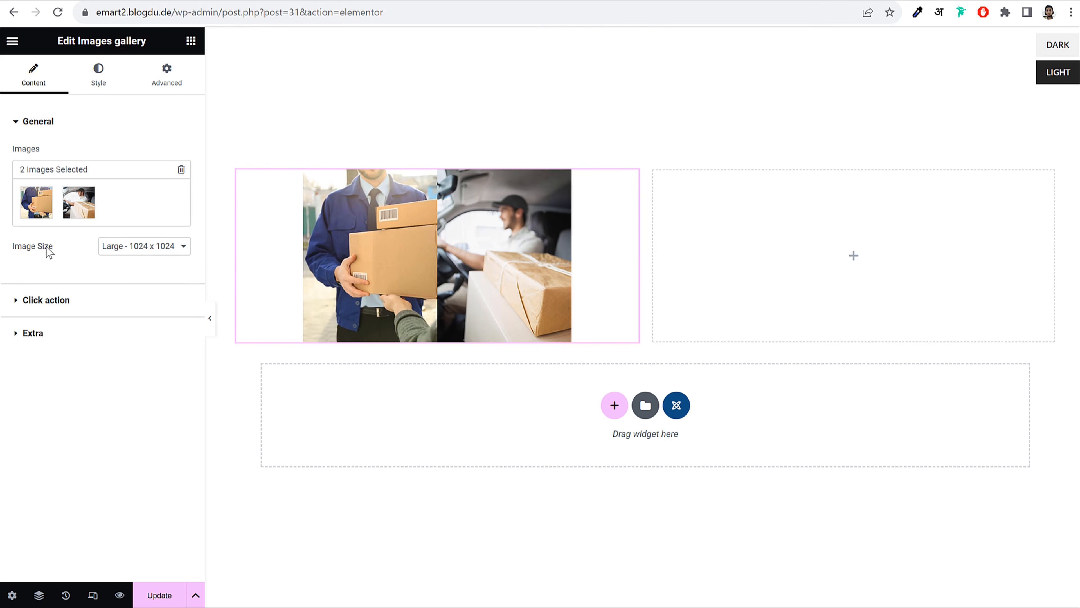
Set the gallery's image size to Full and its on-click action to None
left_click(148, 251)
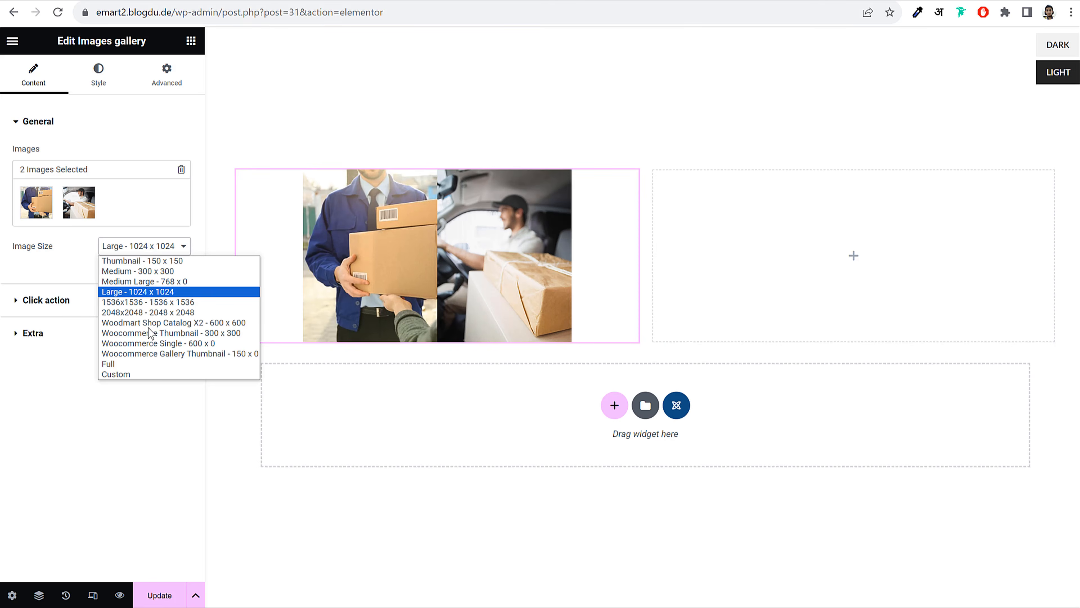
left_click(137, 363)
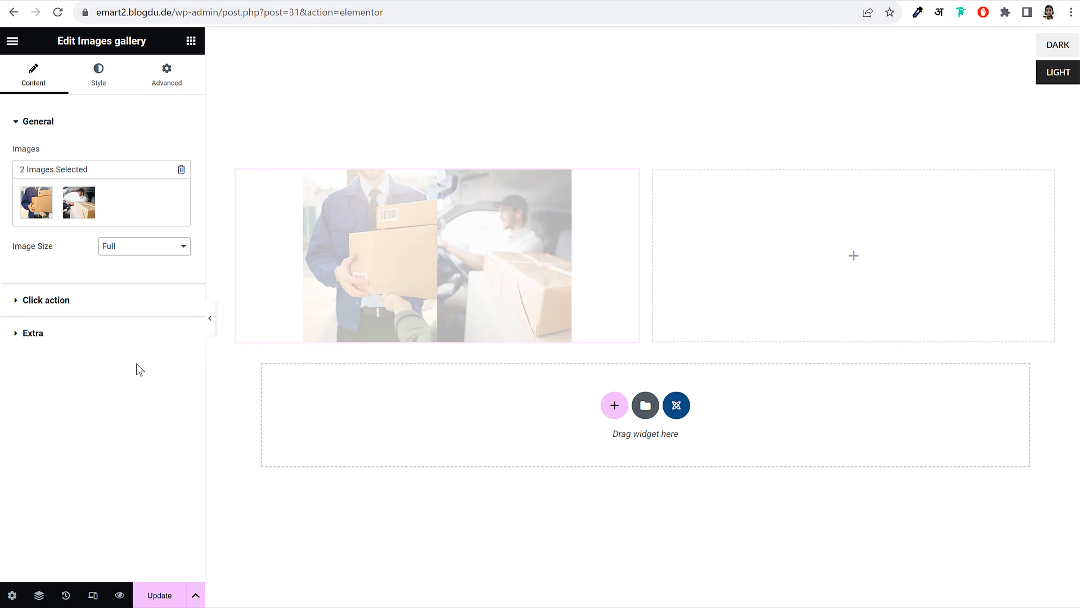
left_click(92, 303)
left_click(78, 317)
left_click(102, 76)
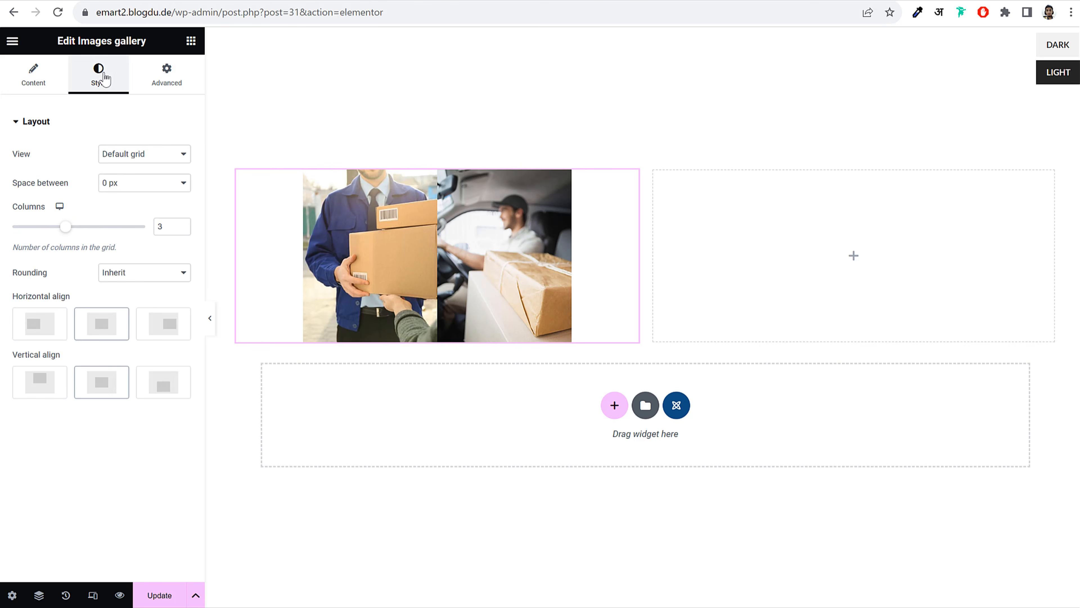
left_click(32, 73)
left_click(37, 303)
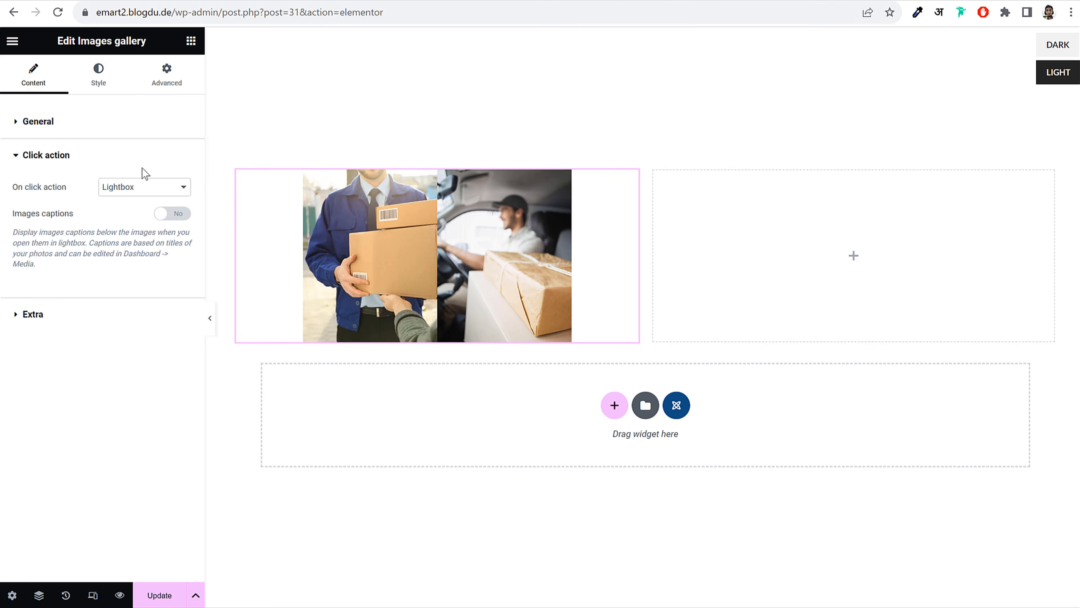
left_click(141, 168)
left_click(137, 183)
left_click(136, 168)
left_click(140, 188)
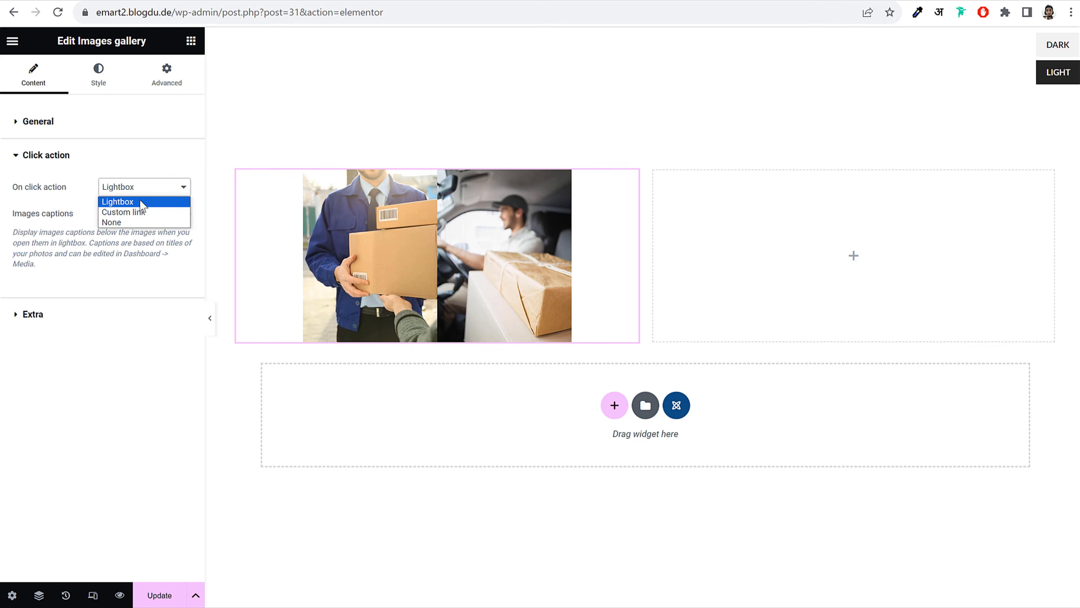
left_click(136, 223)
Set the gallery to 2 columns with 10 px spacing between images
left_click(99, 73)
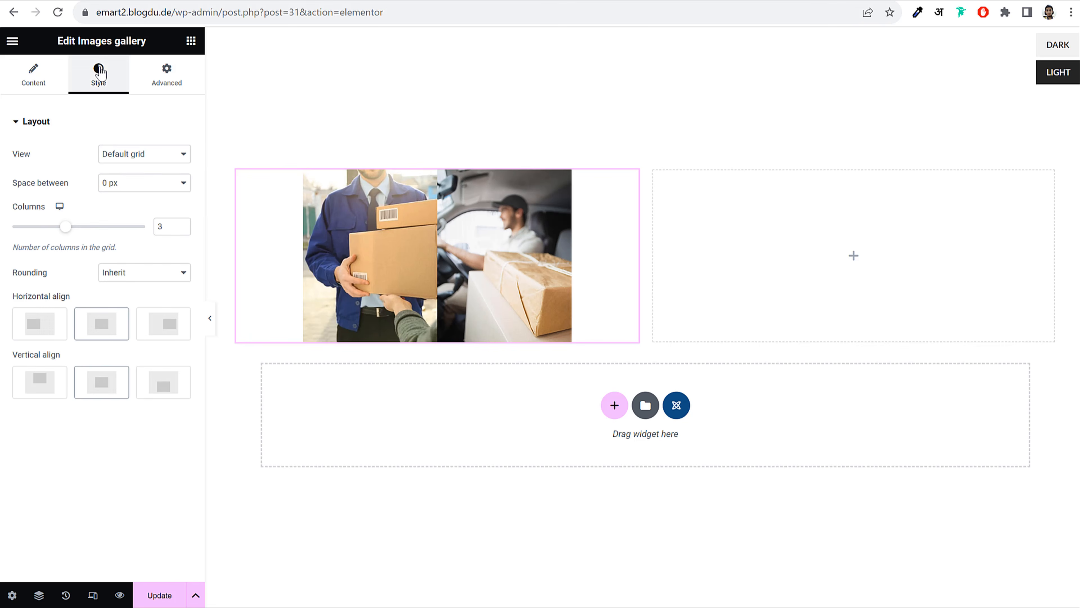
left_click(182, 230)
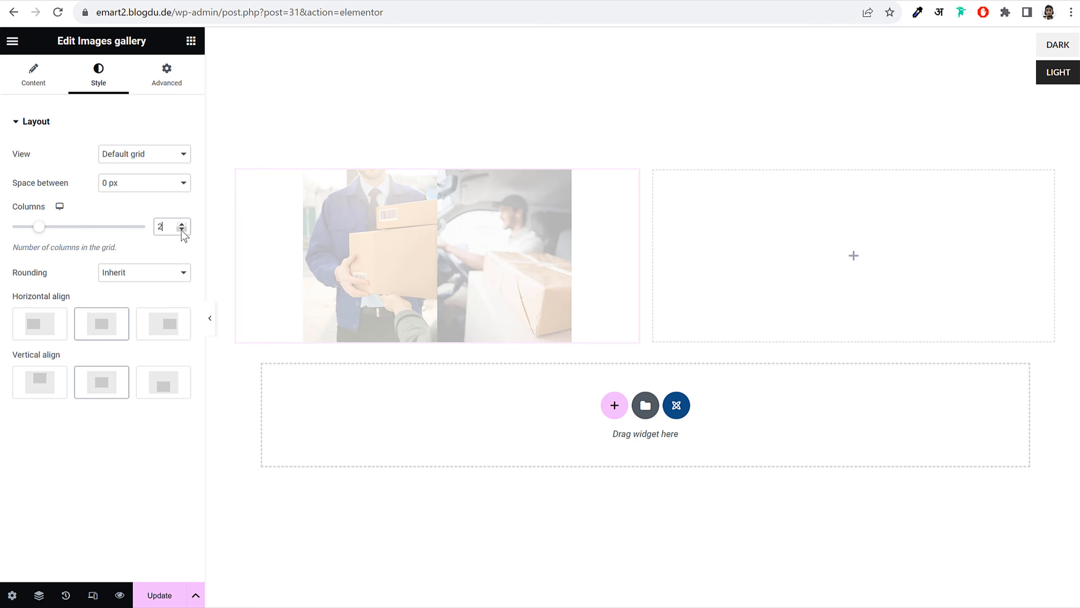
left_click(143, 187)
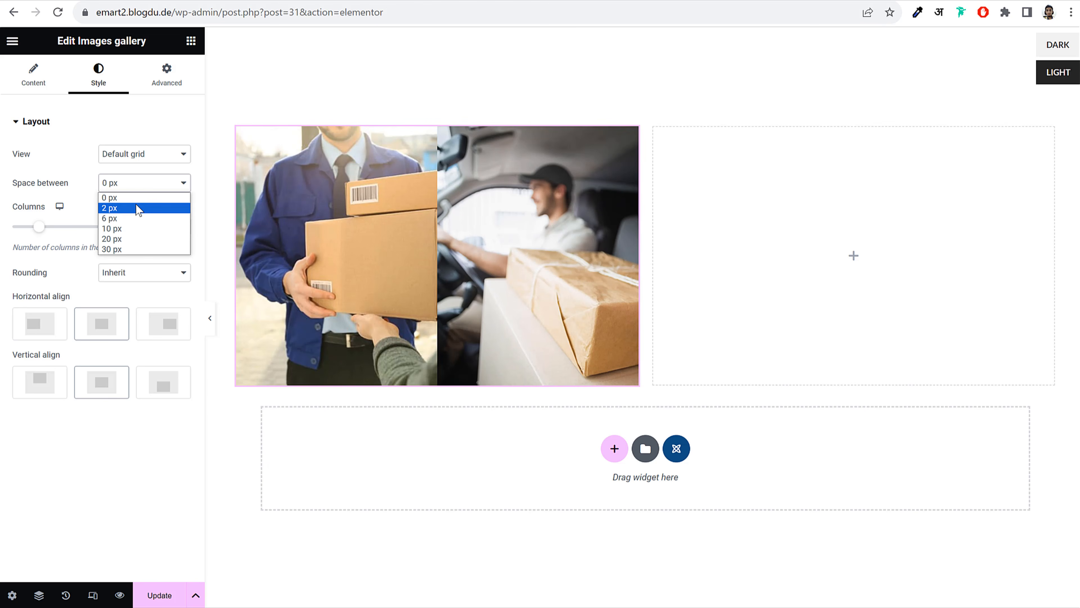
left_click(140, 229)
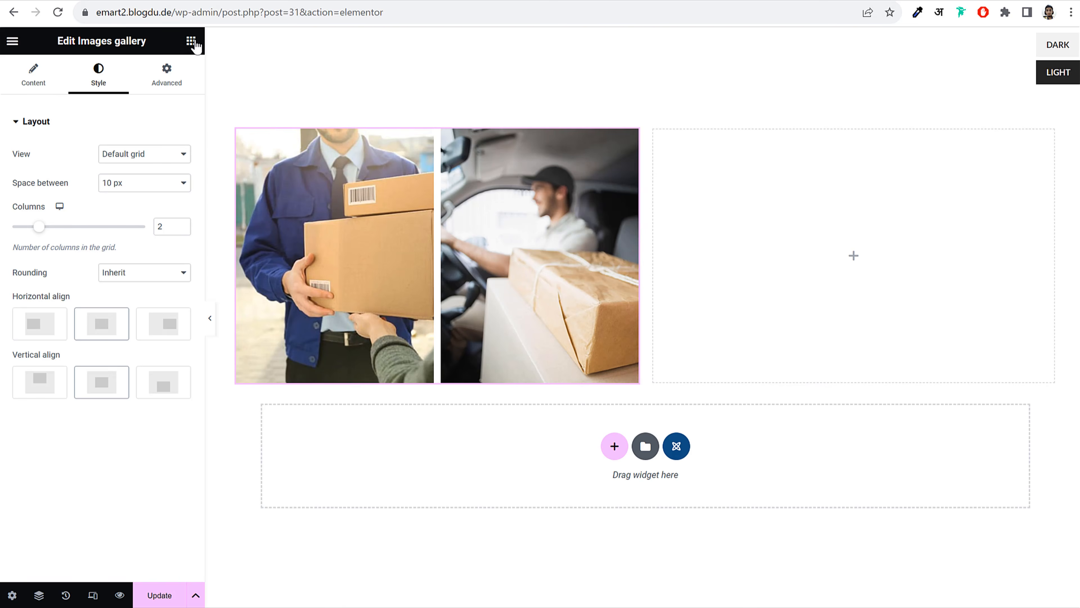
Add a Text Editor widget to the right column and paste in the Shipping & Delivery content
left_click(191, 40)
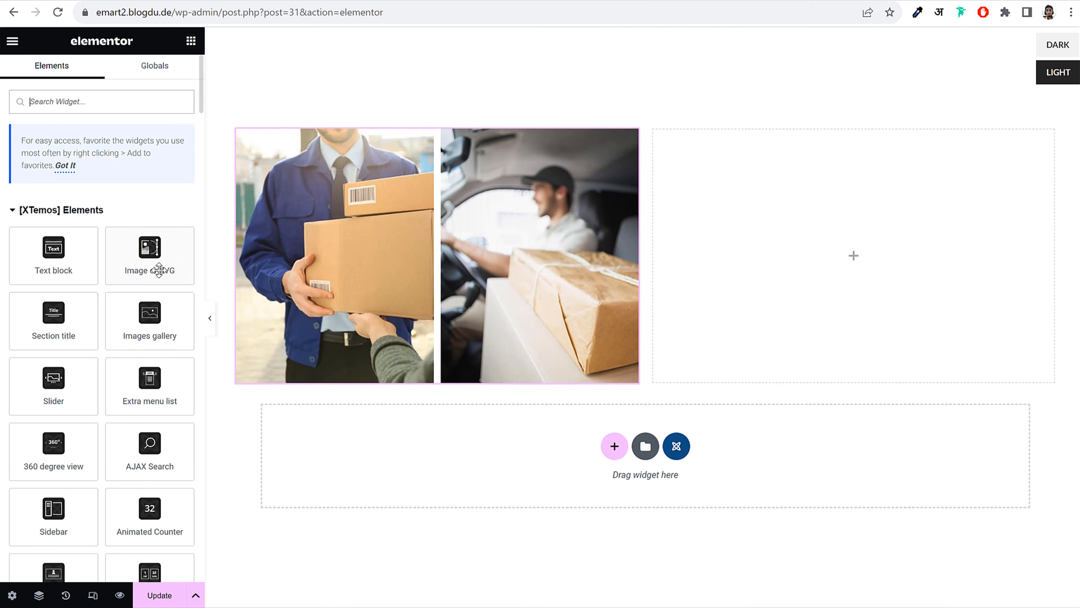
left_click_drag(53, 247, 761, 232)
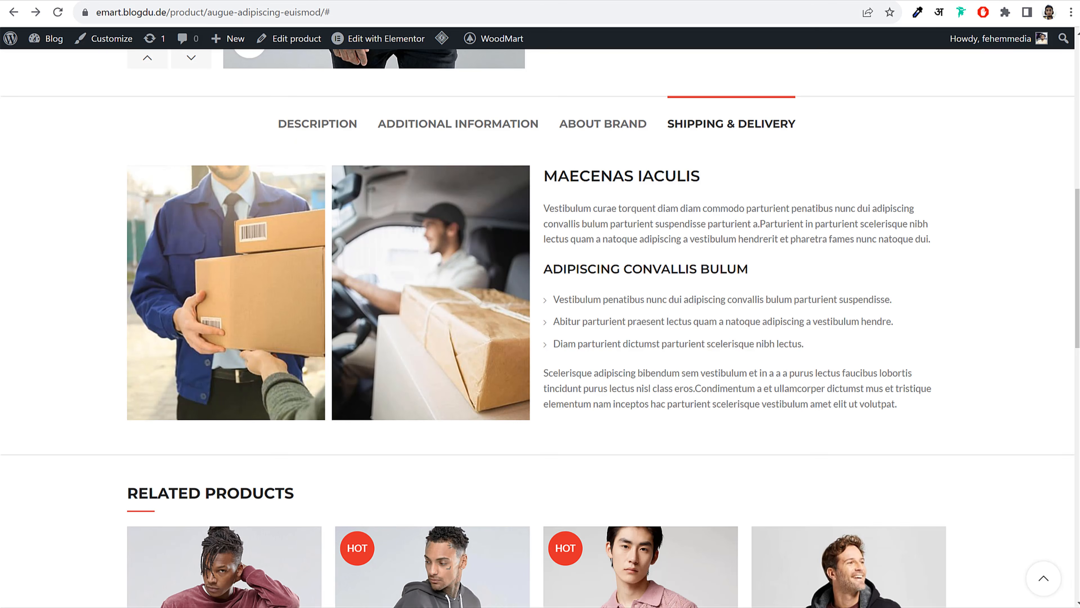
left_click_drag(550, 167, 936, 403)
key("ctrl+c")
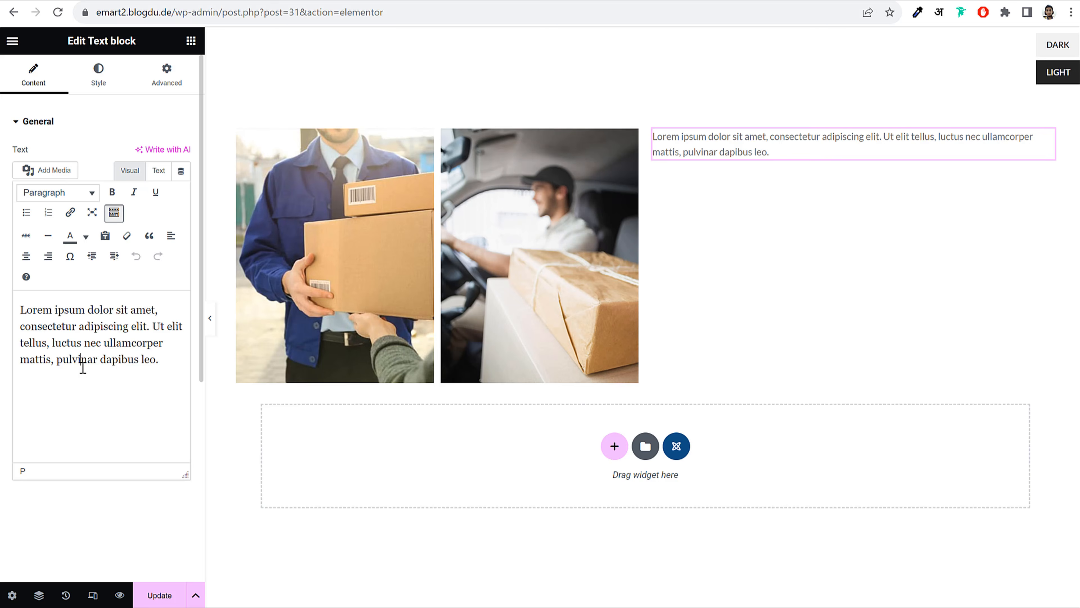
triple_click(84, 365)
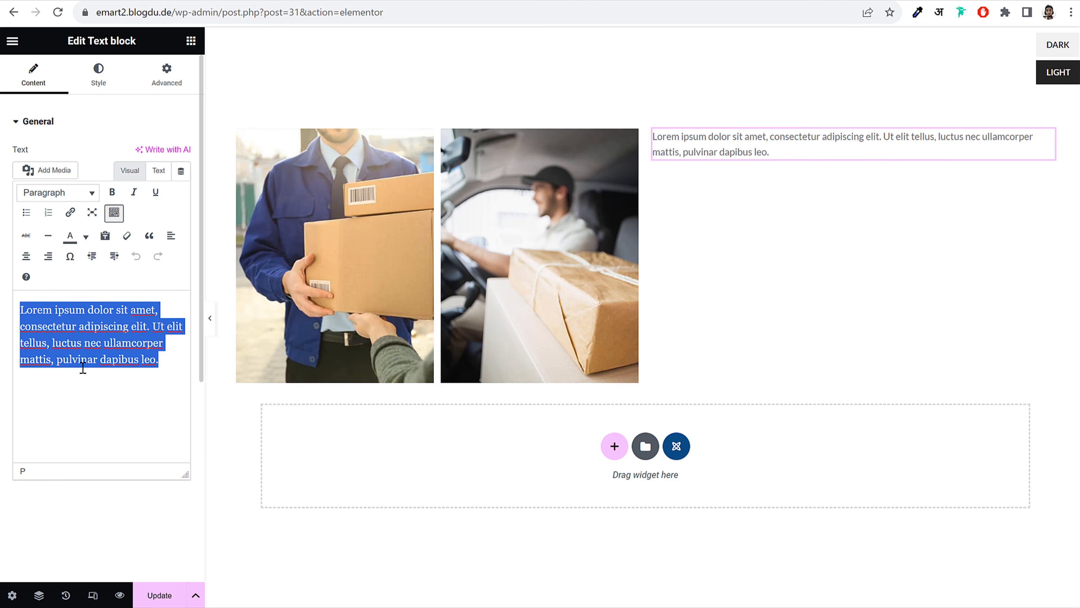
key("ctrl+v")
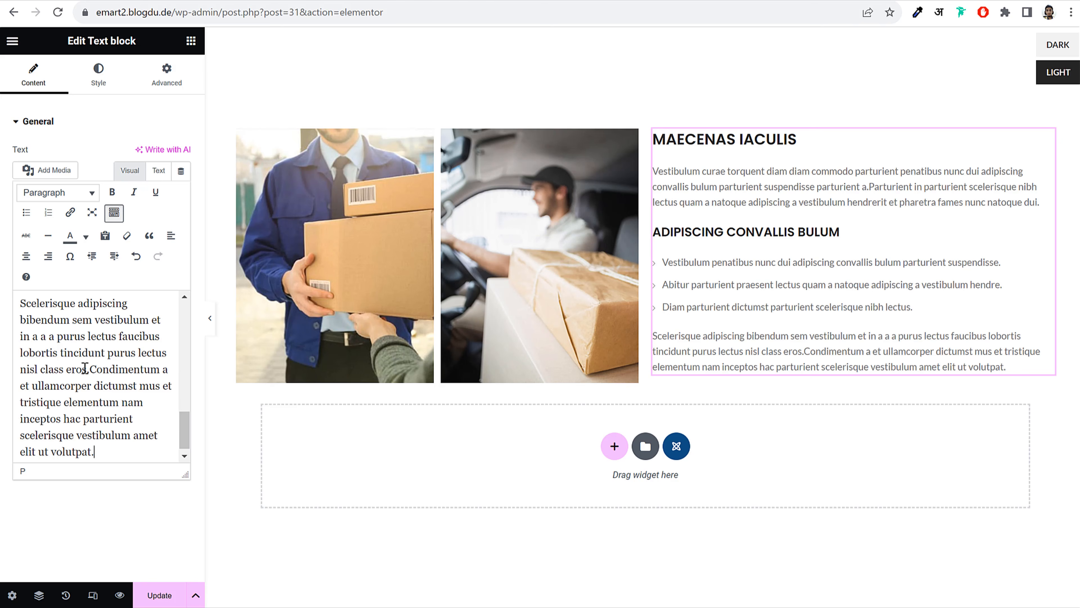
Preview the layout and inspect the text block's heading and list markup in Text mode
left_click(210, 319)
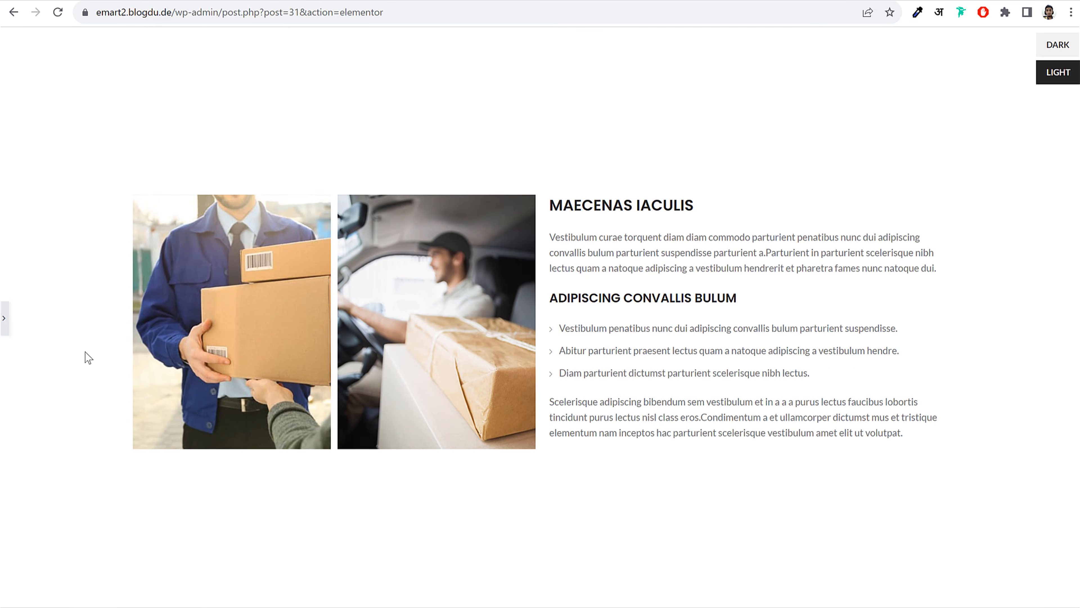
left_click(4, 318)
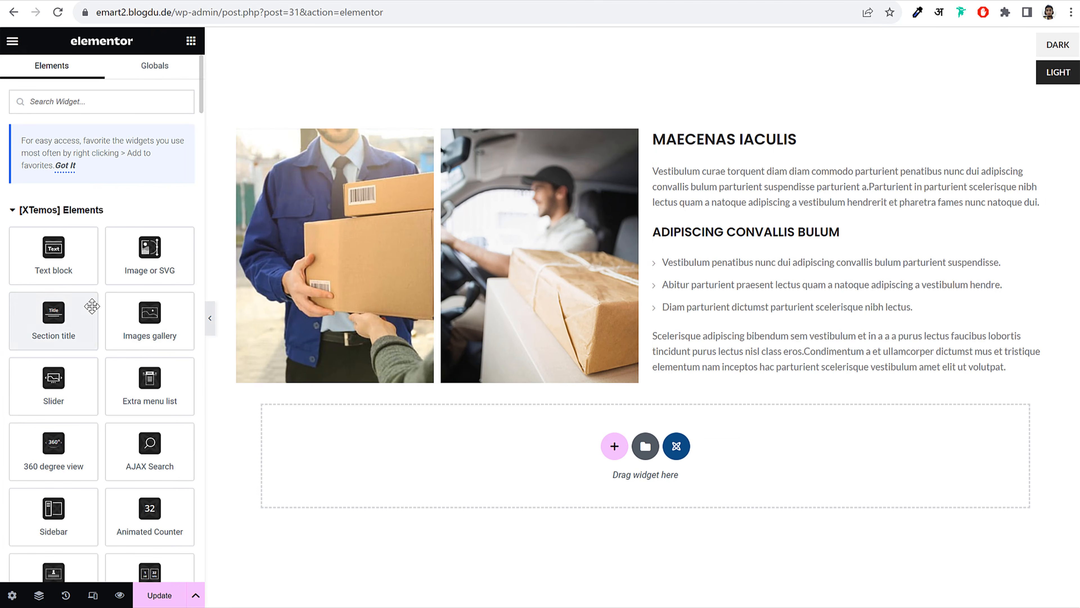
left_click(715, 262)
left_click(158, 170)
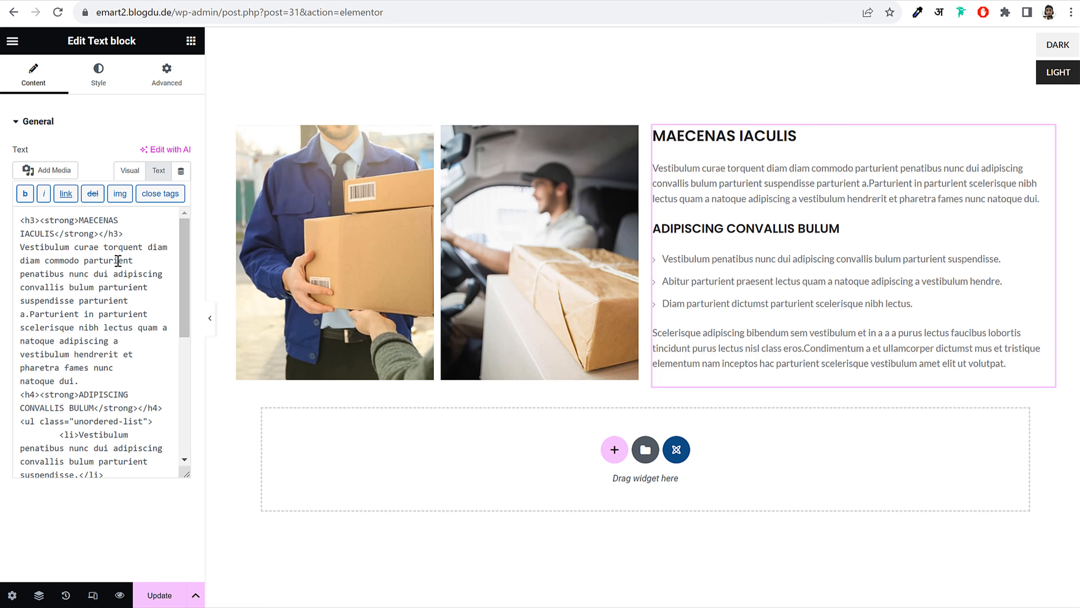
left_click_drag(55, 235, 108, 449)
left_click(108, 448)
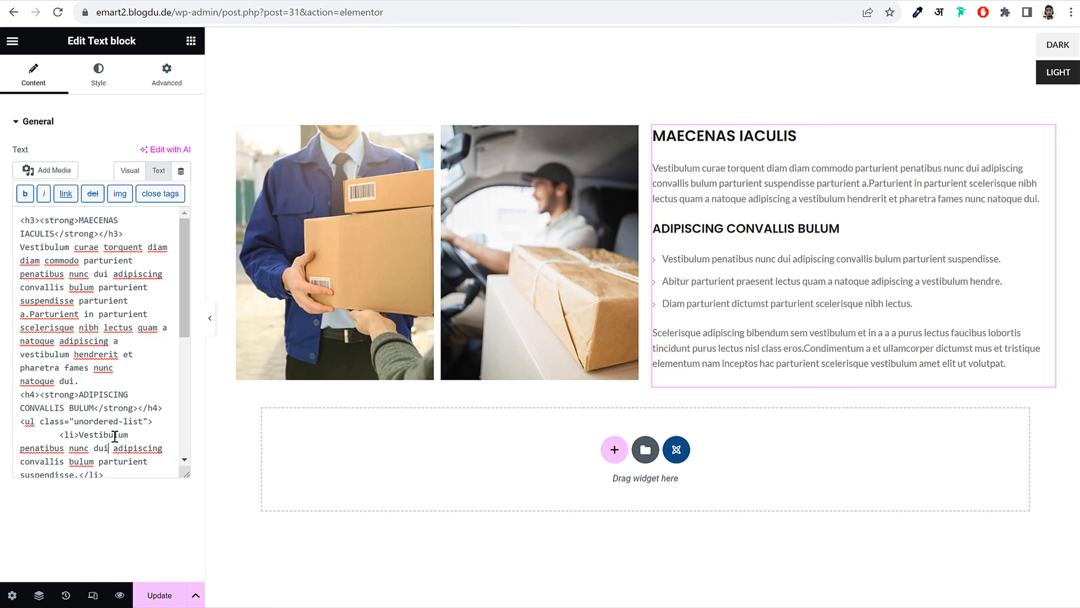
left_click_drag(24, 421, 151, 420)
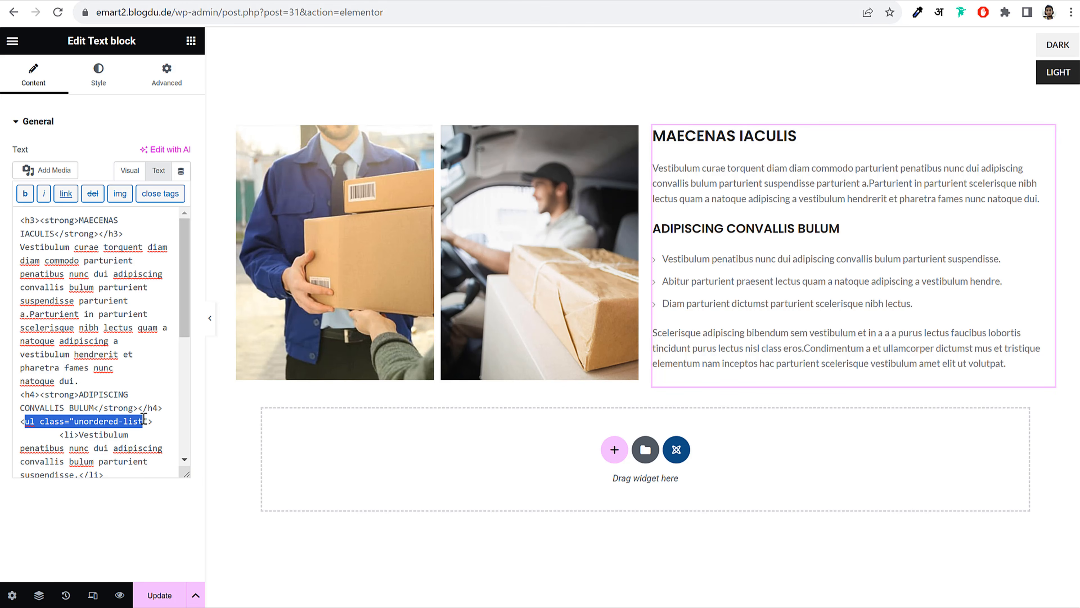
left_click(143, 421)
left_click_drag(42, 420, 147, 424)
left_click(146, 424)
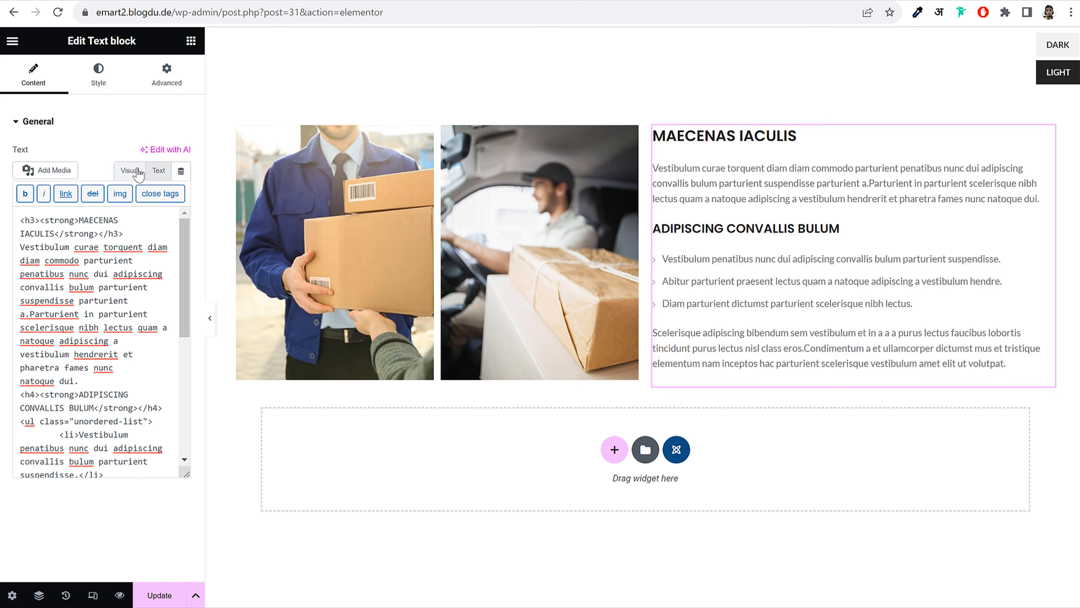
left_click(130, 171)
Save the block with Update and exit Elementor to the item's edit page
left_click(175, 597)
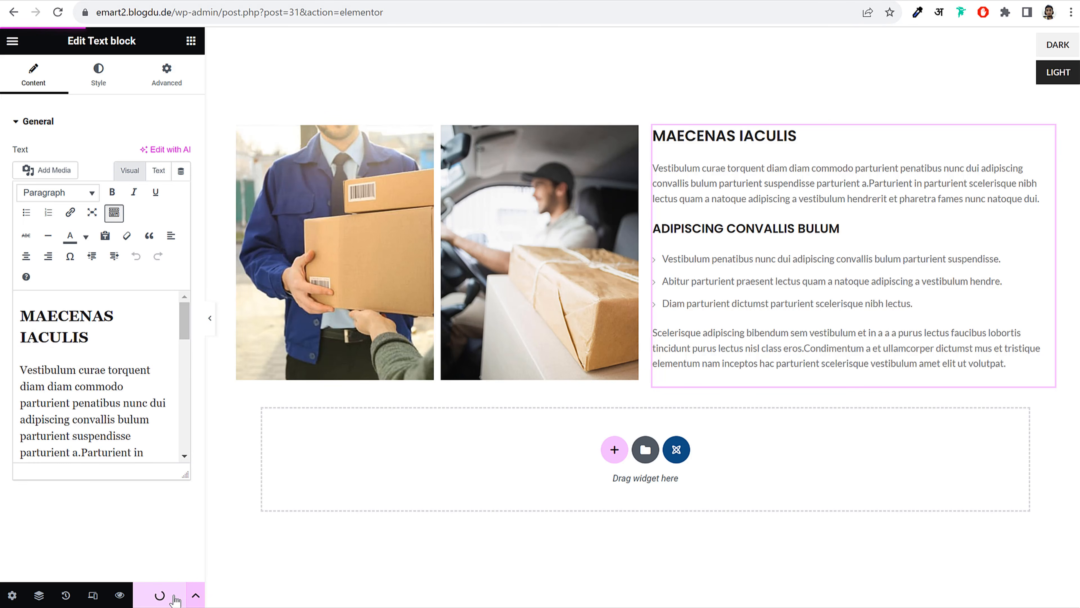
left_click(12, 41)
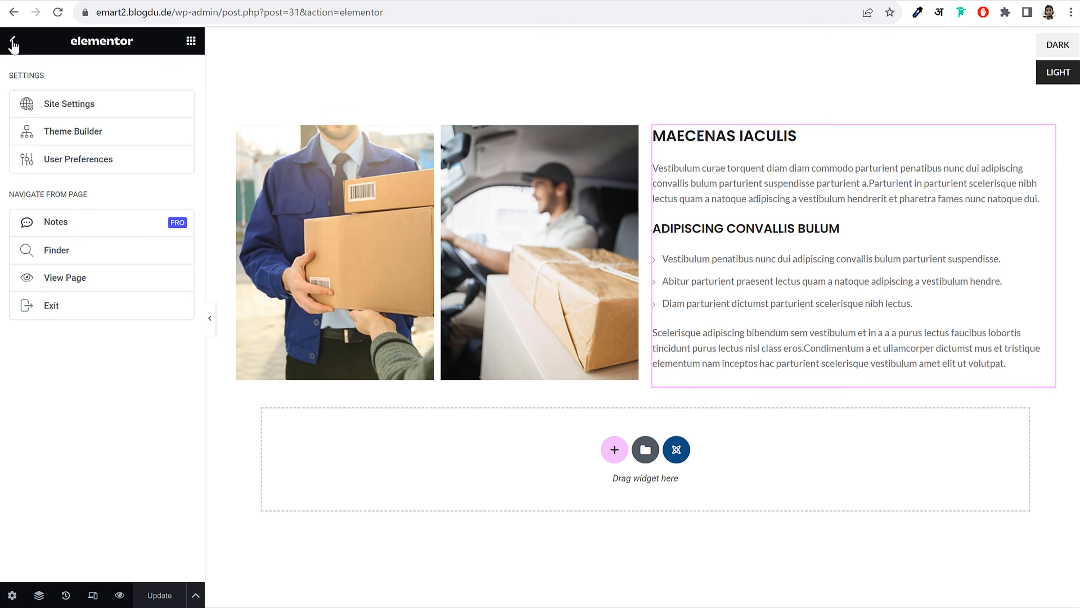
left_click(69, 311)
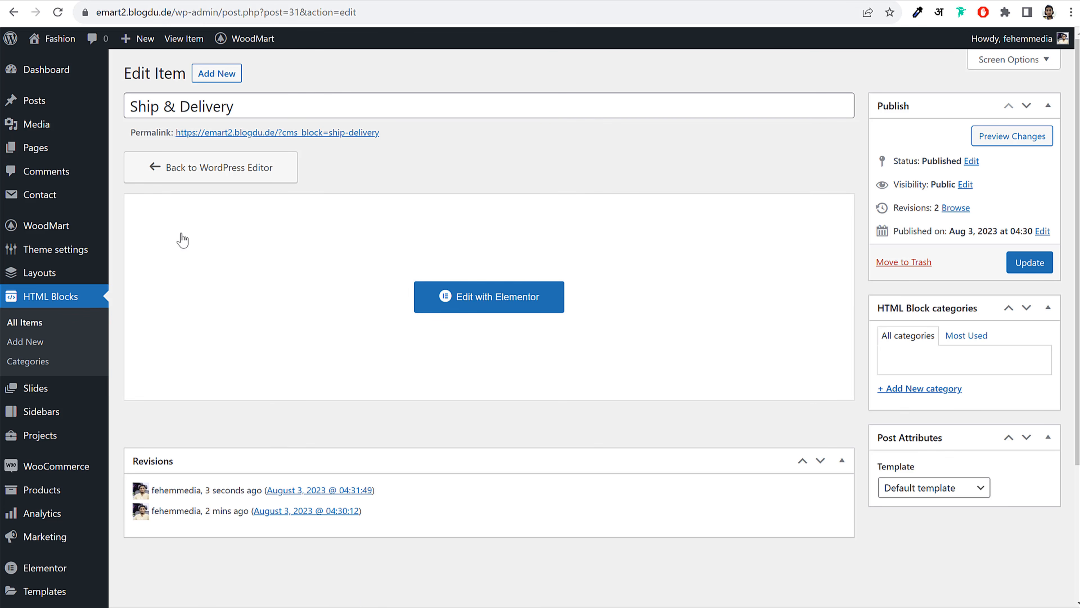
Copy the Ship & Delivery block's shortcode from the HTML Blocks list
left_click(46, 322)
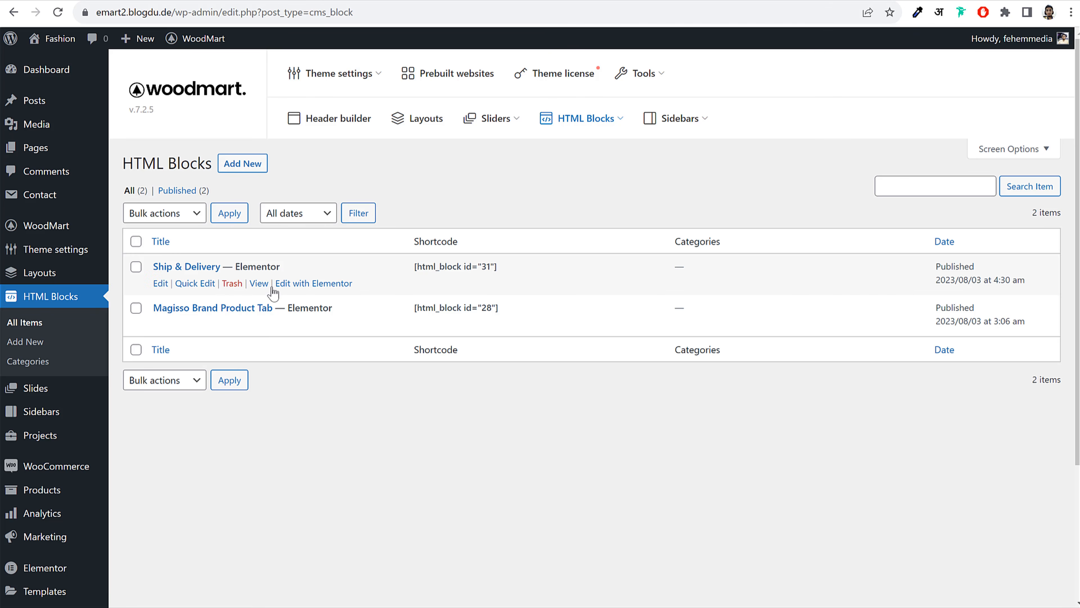
triple_click(449, 268)
right_click(447, 264)
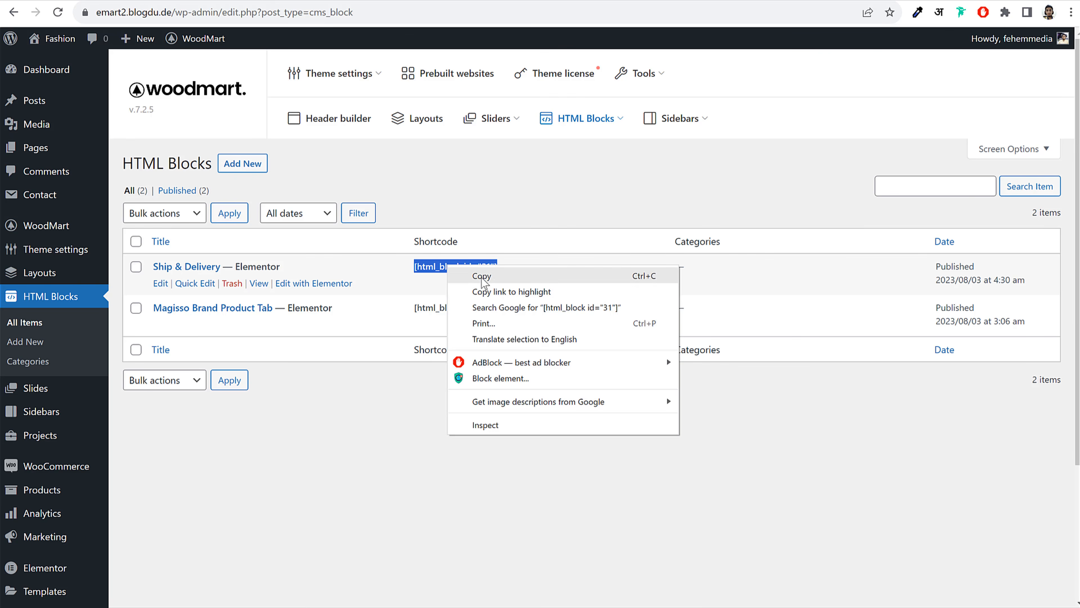
left_click(482, 278)
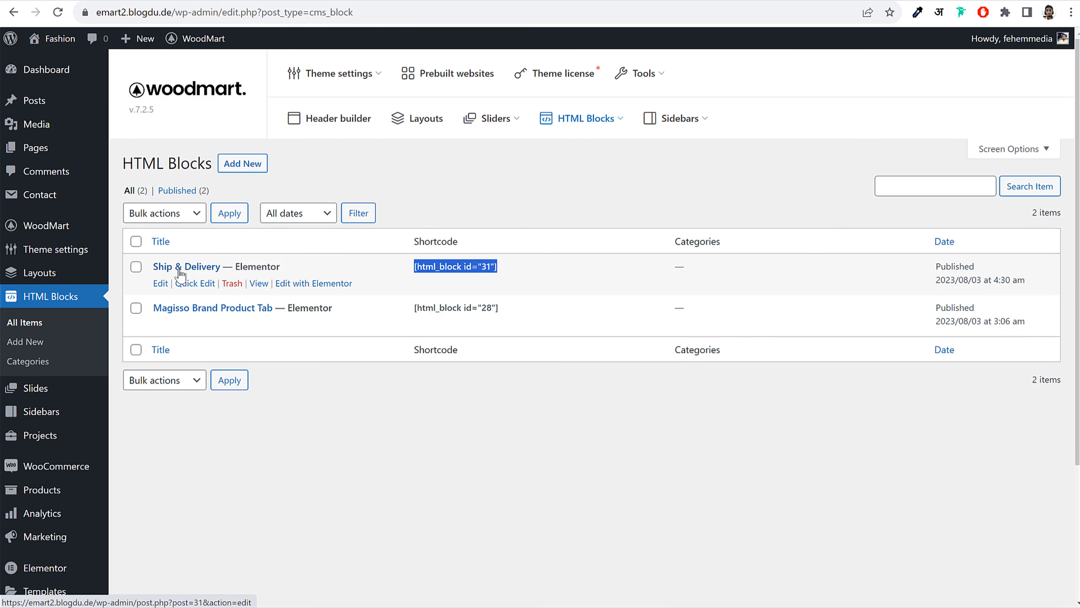
In WoodMart Single product > Tabs, set Tab 1 content to the Ship & Delivery HTML block and save
mouse_move(204, 38)
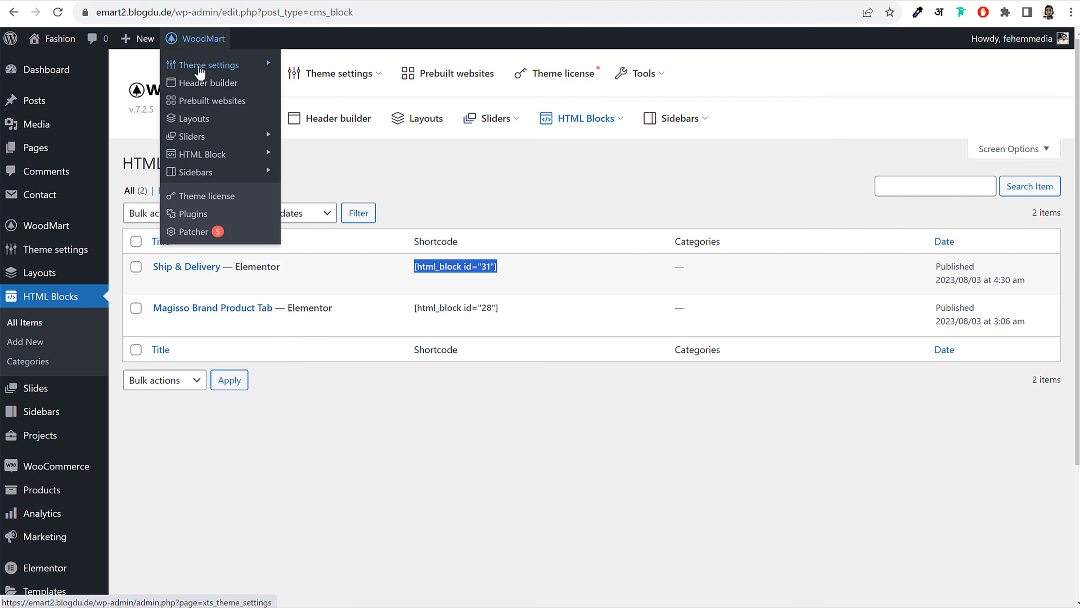
left_click(200, 67)
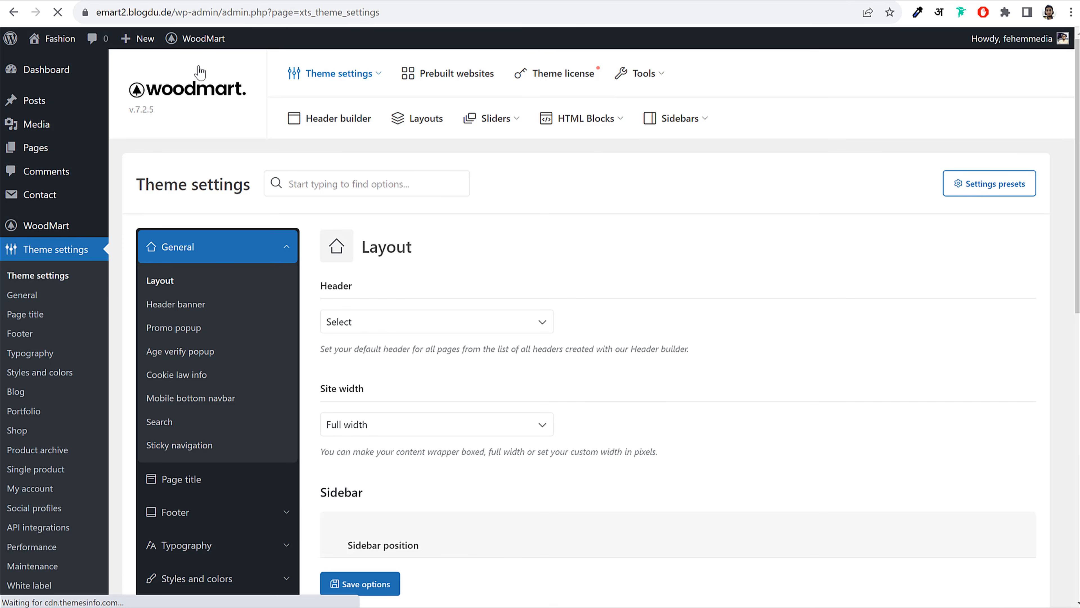
scroll(409, 286, "down", 5)
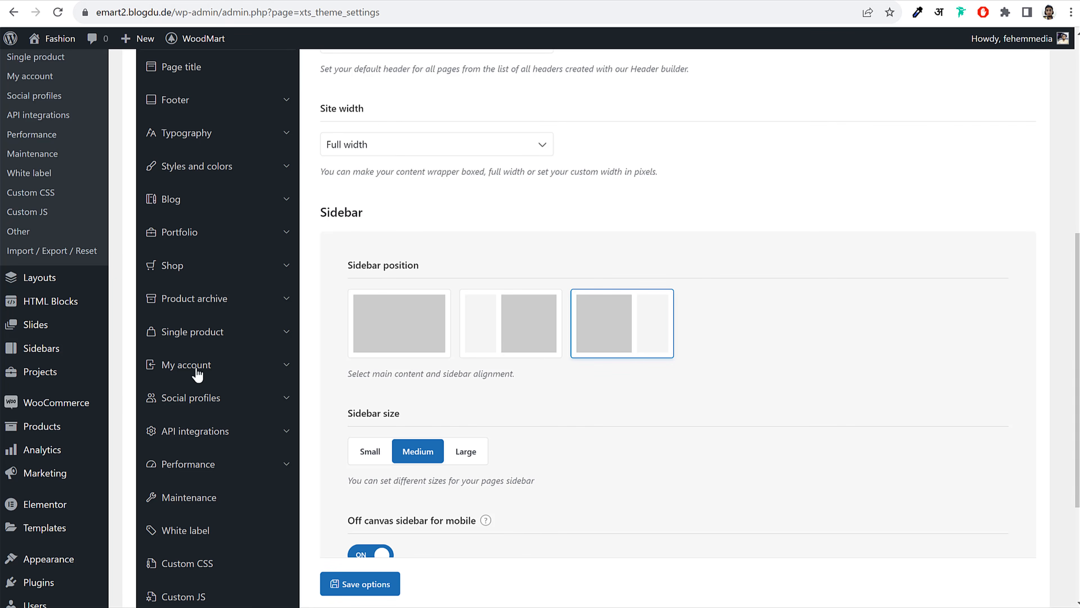
left_click(206, 333)
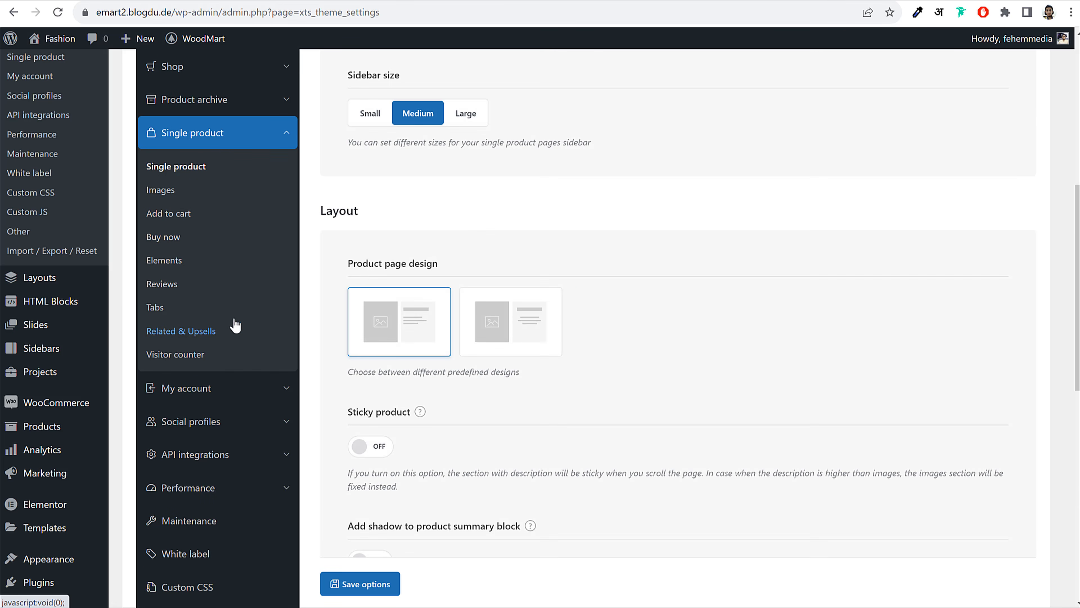
left_click(155, 309)
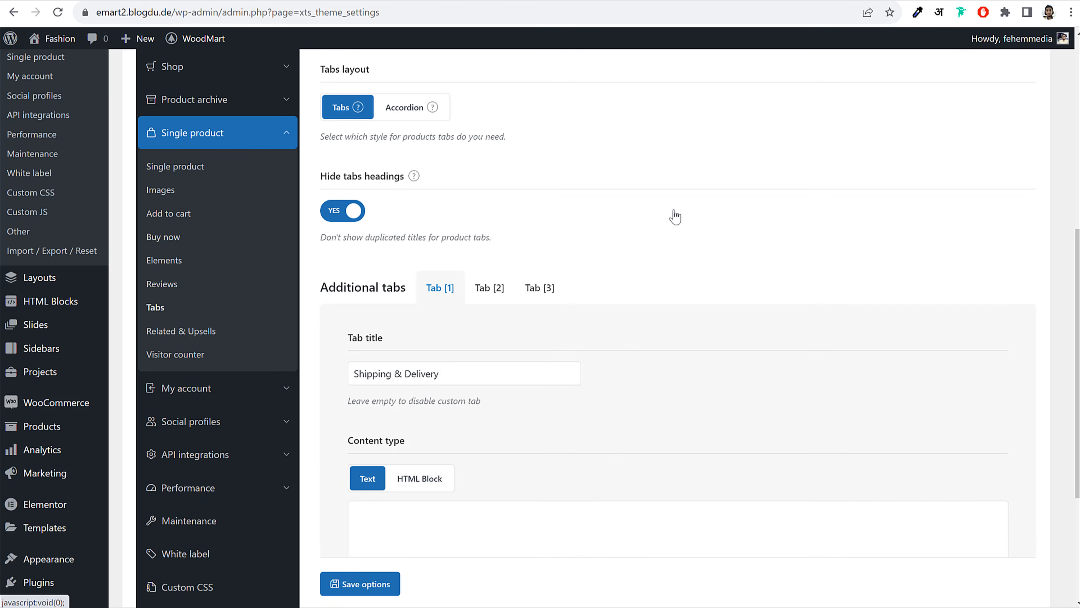
scroll(447, 218, "down", 5)
left_click(419, 276)
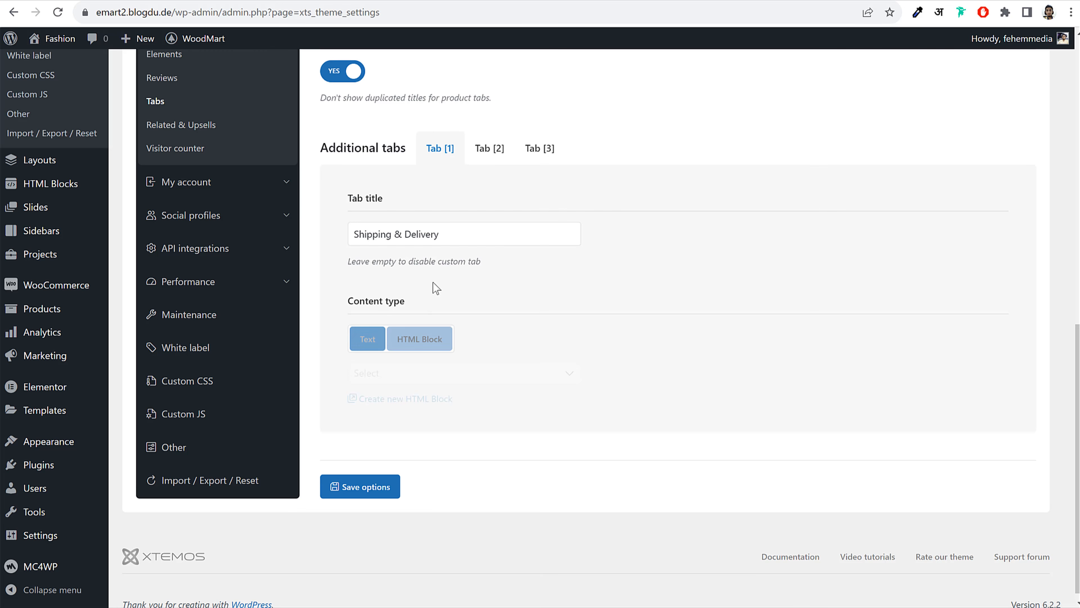
left_click(456, 374)
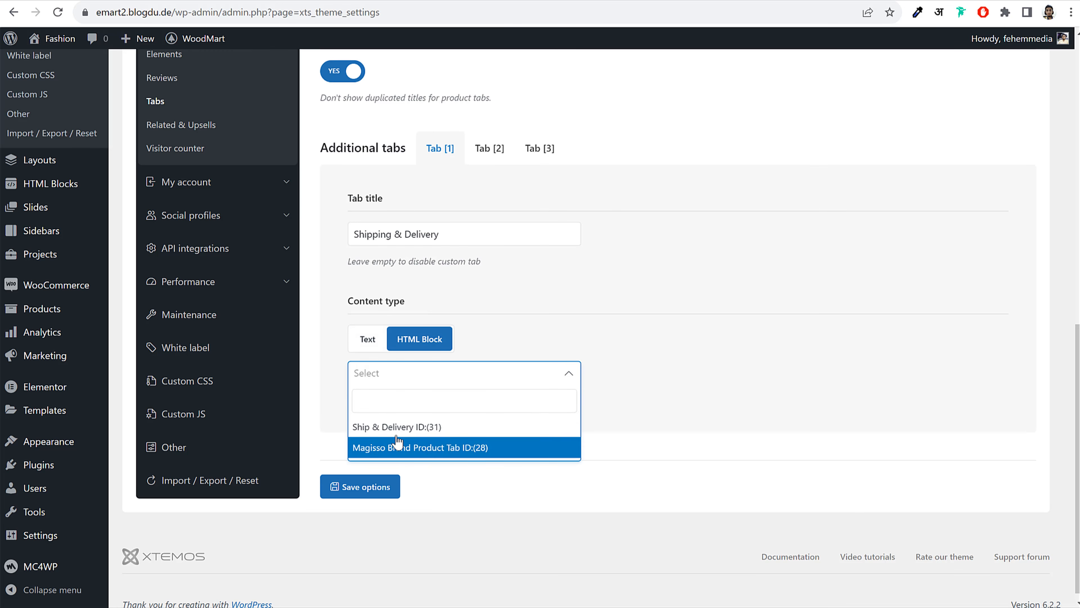
left_click(414, 428)
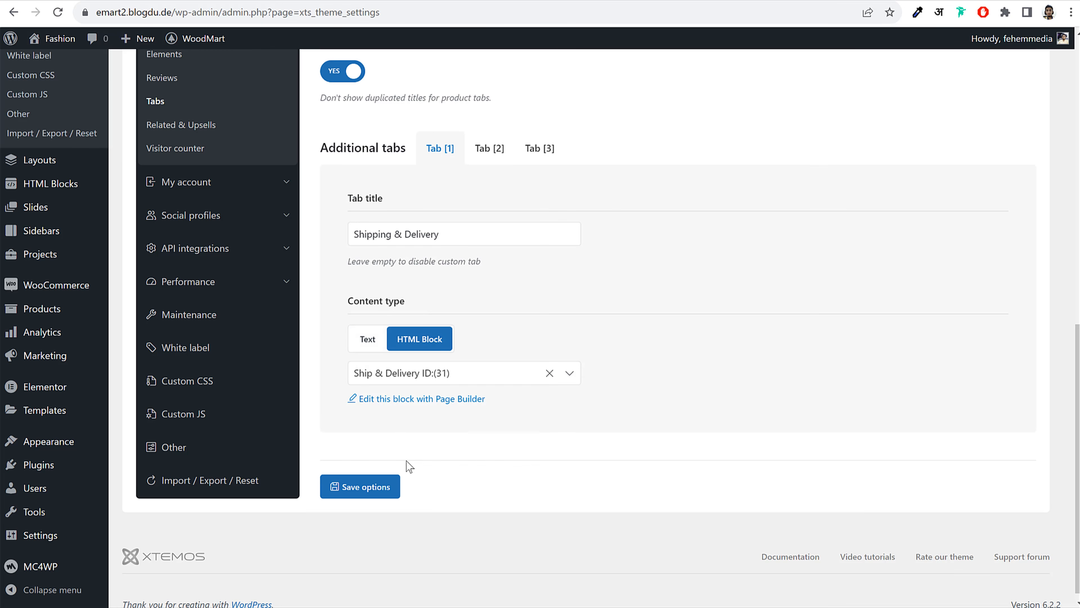
left_click(386, 492)
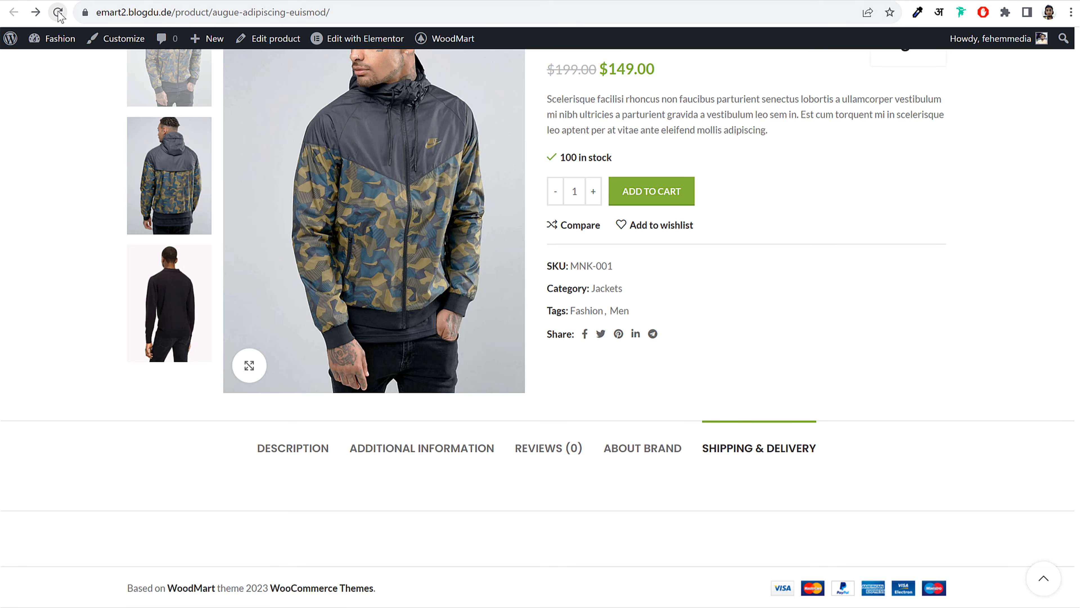
Reload the product page and check the Additional Information, Reviews, About Brand and Shipping & Delivery tabs
left_click(58, 12)
scroll(893, 277, "down", 5)
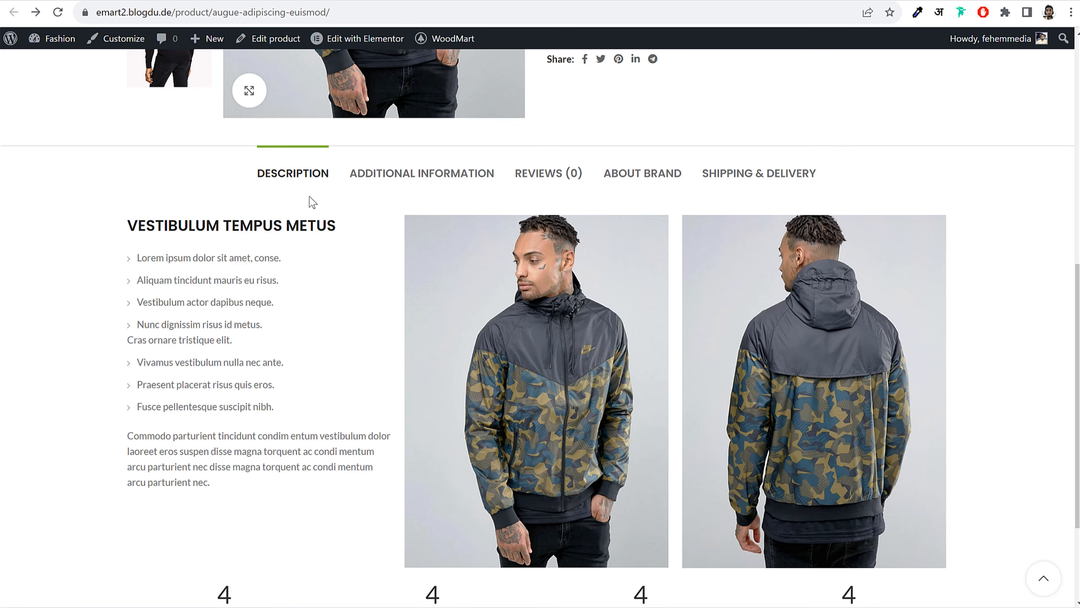
left_click(414, 179)
left_click(549, 365)
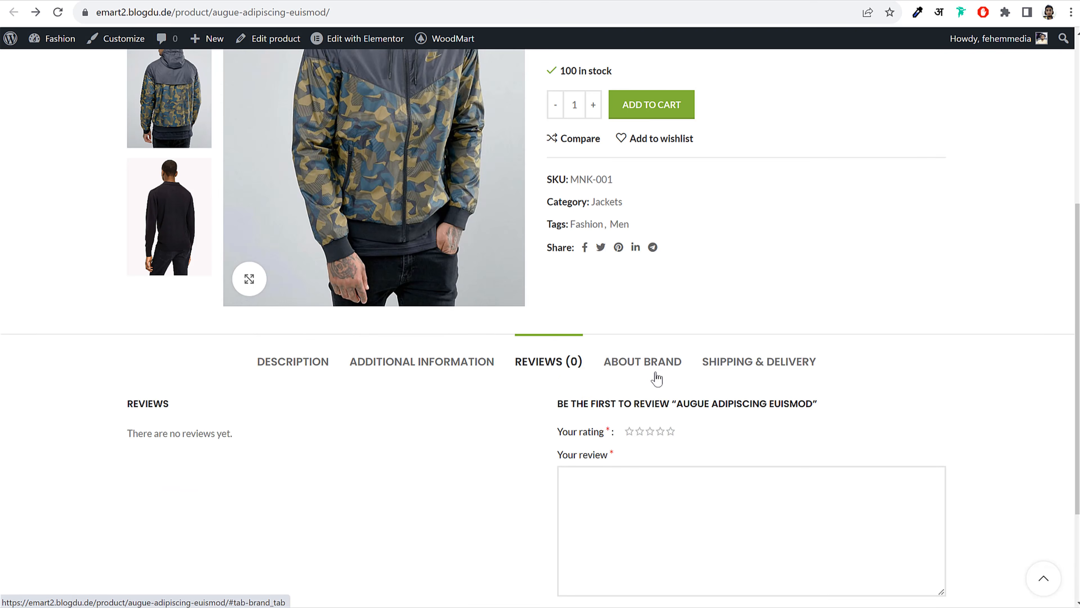
left_click(656, 377)
scroll(765, 290, "down", 3)
left_click(745, 206)
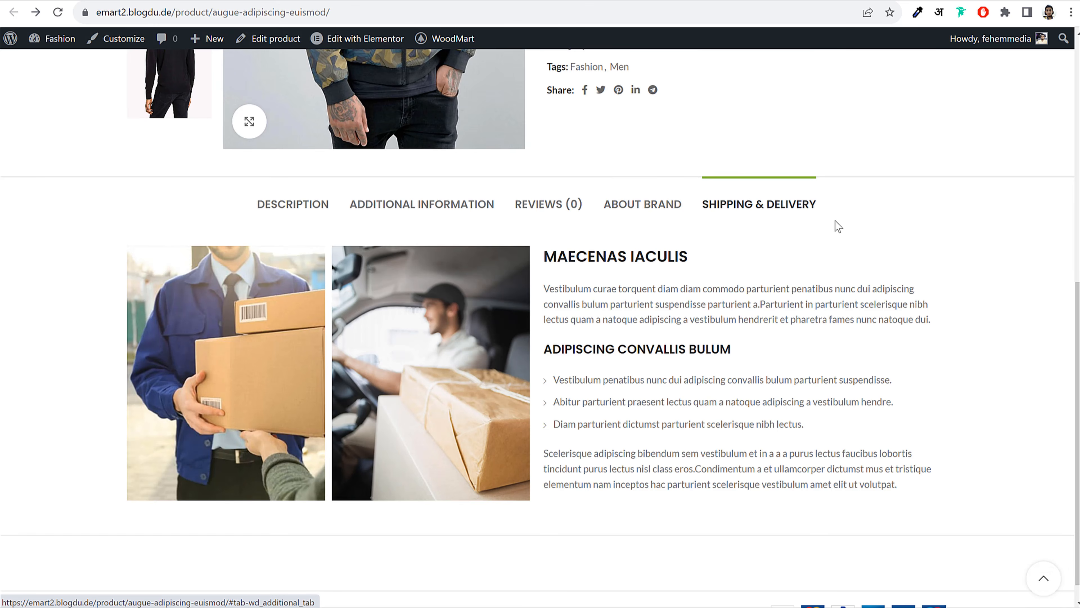
scroll(760, 311, "up", 10)
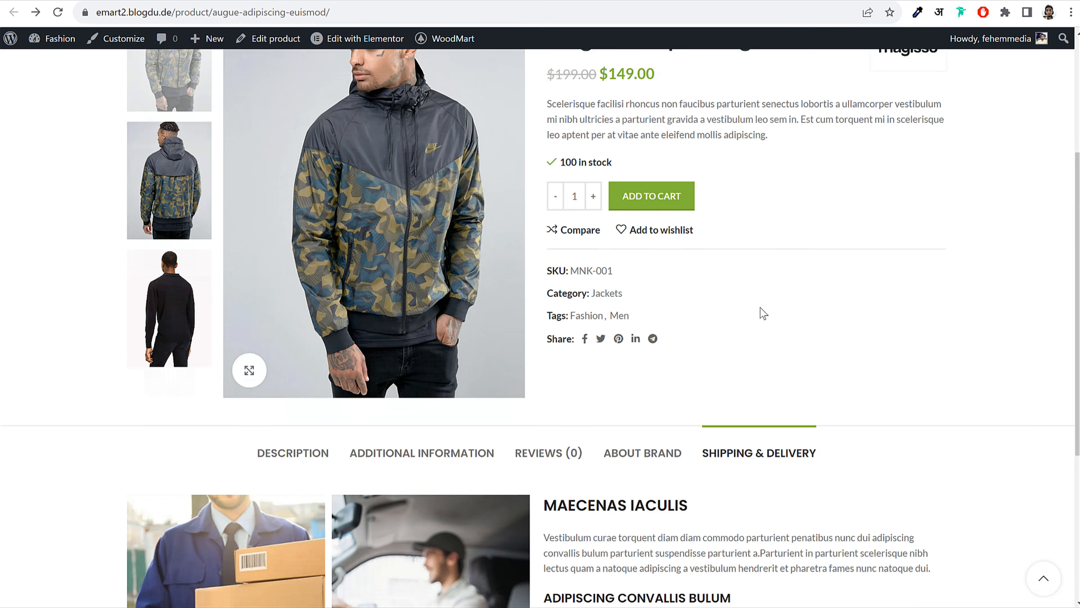
scroll(778, 307, "down", 8)
scroll(791, 311, "down", 3)
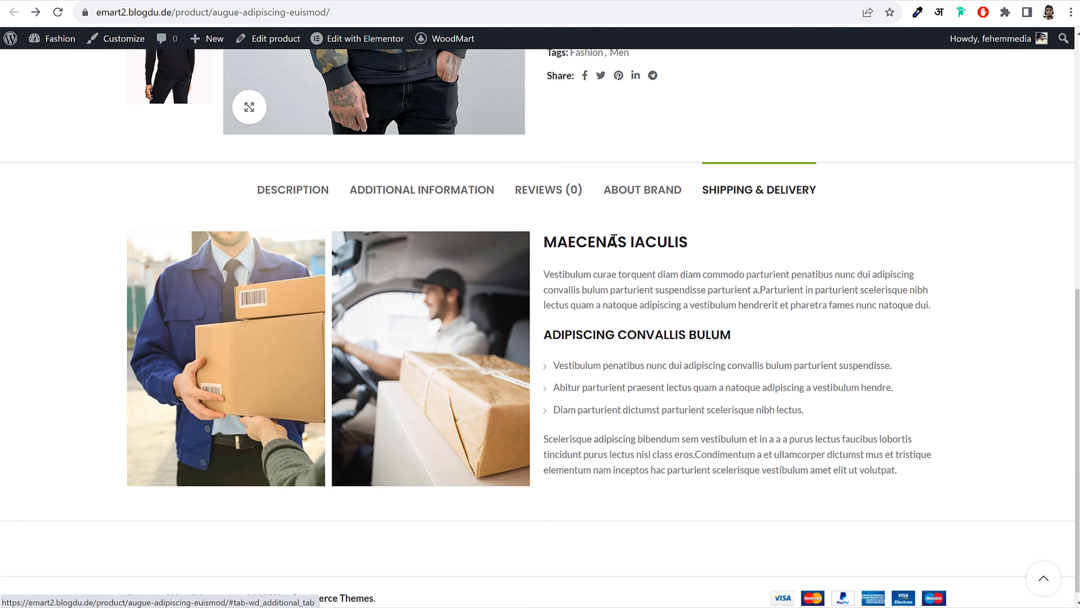
Click through Description, Additional Information, About Brand and Shipping & Delivery again, then bring up the demo product page
left_click(302, 202)
left_click(415, 202)
left_click(644, 362)
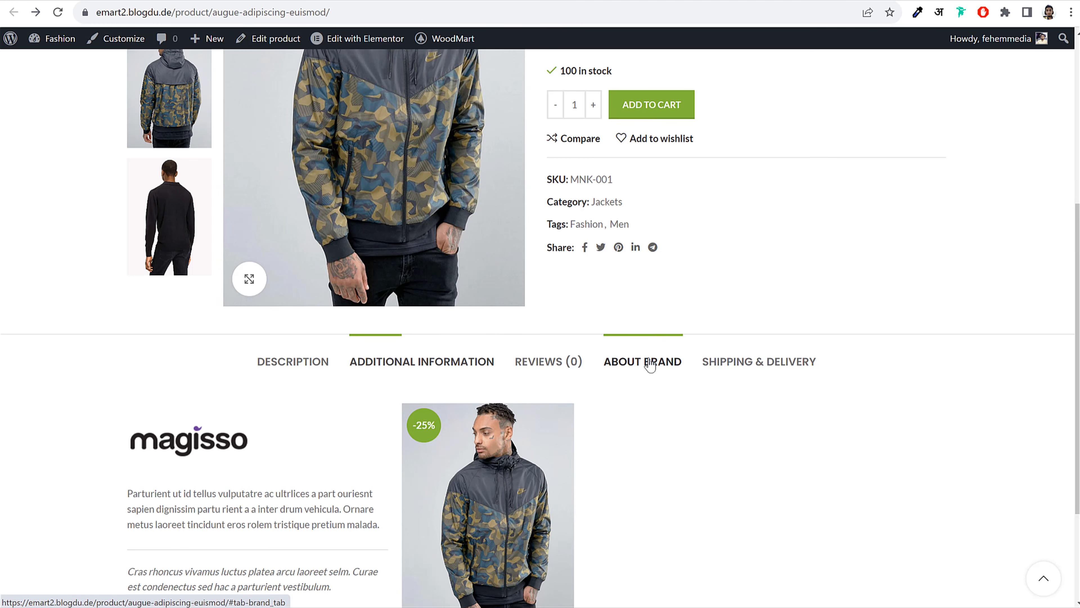
scroll(680, 306, "up", 6)
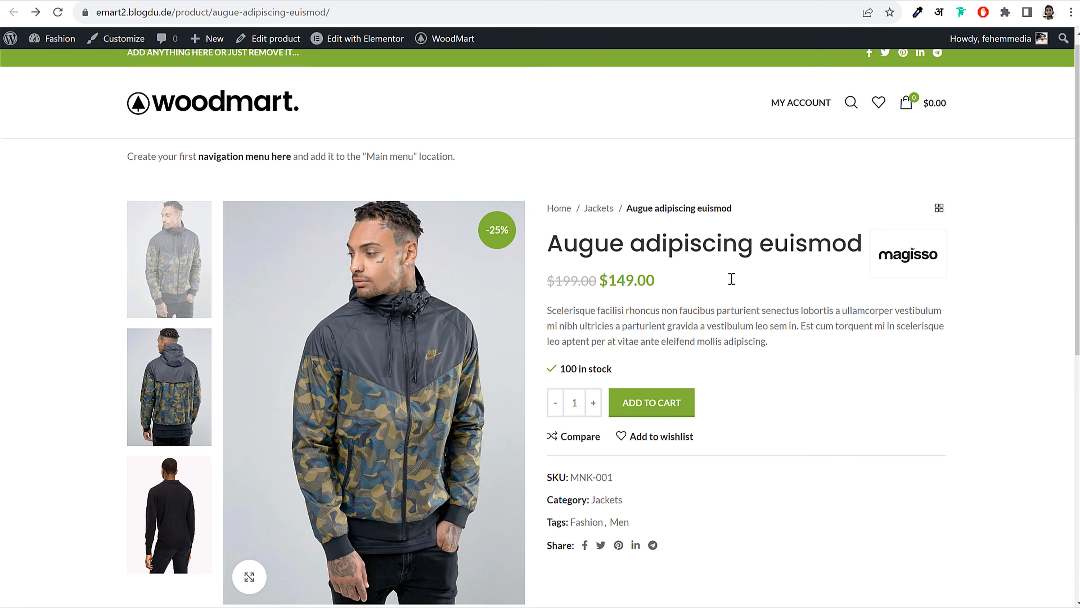
scroll(639, 398, "down", 6)
left_click(291, 272)
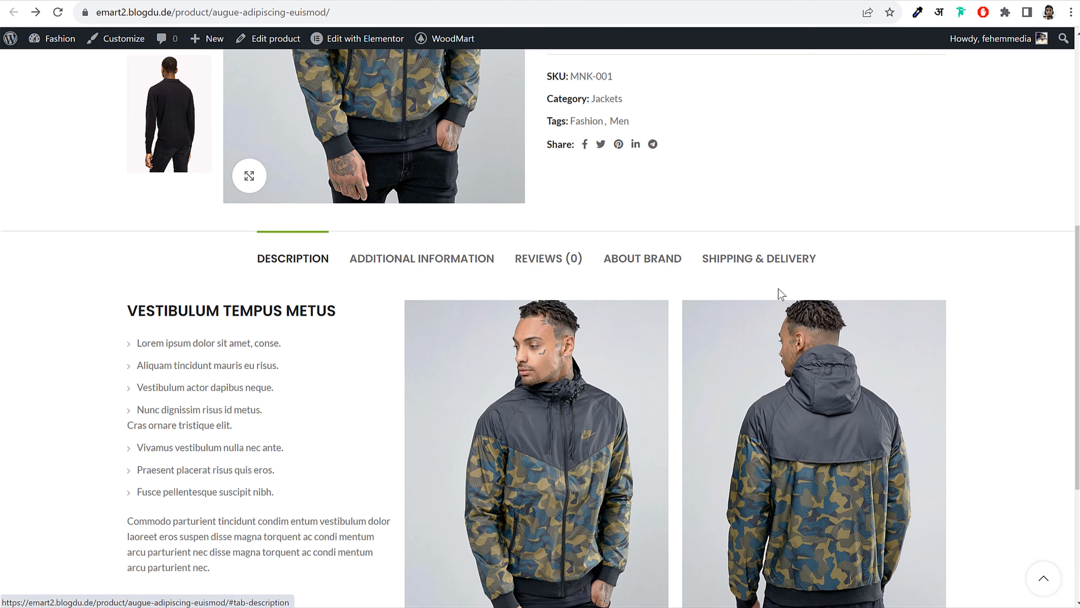
left_click(749, 266)
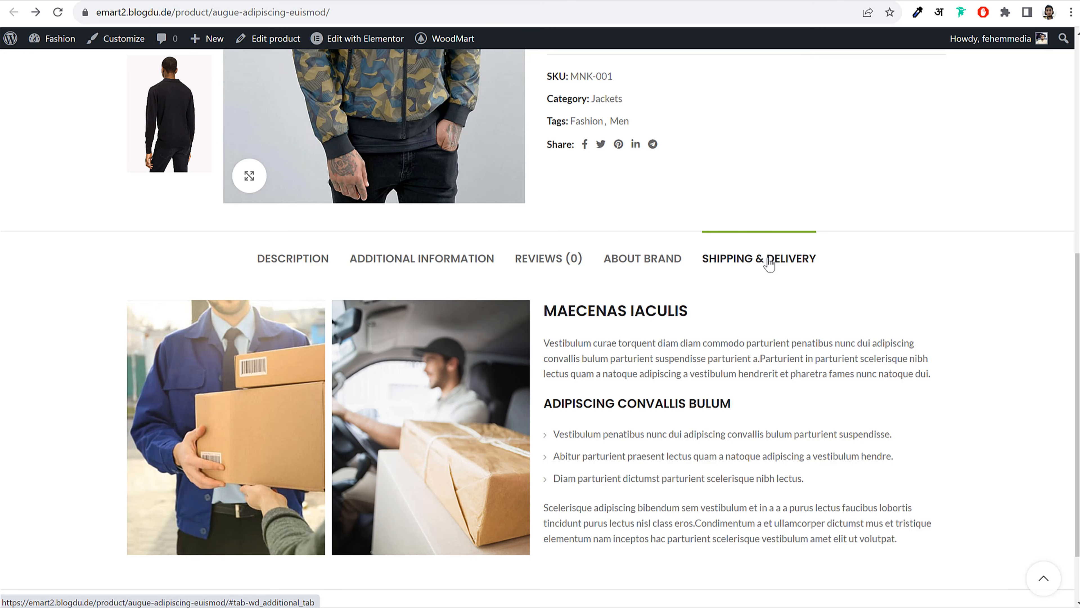
left_click(641, 268)
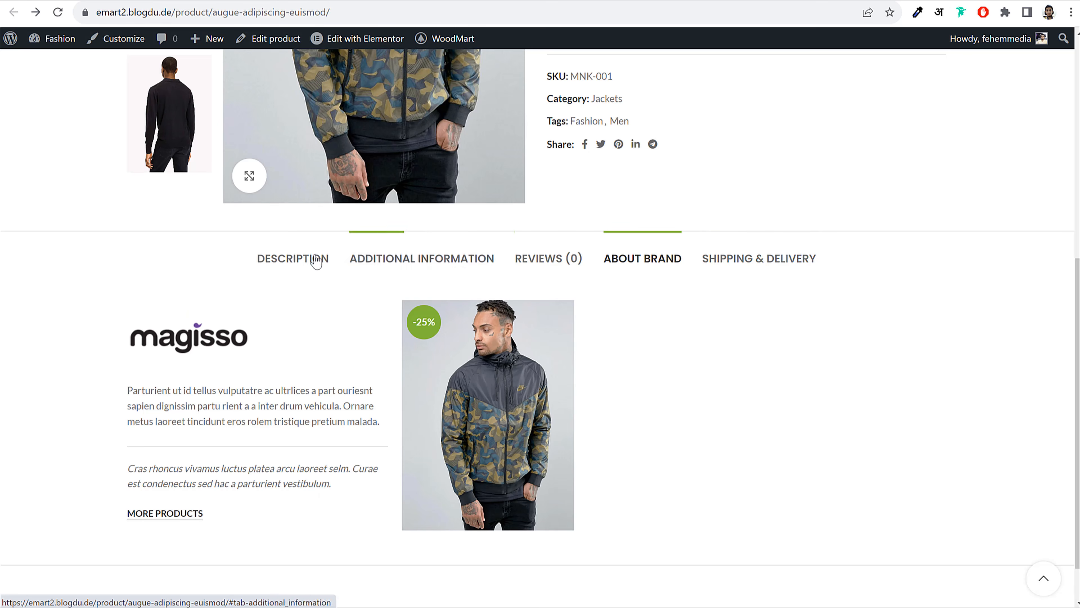
left_click(308, 260)
scroll(470, 333, "up", 8)
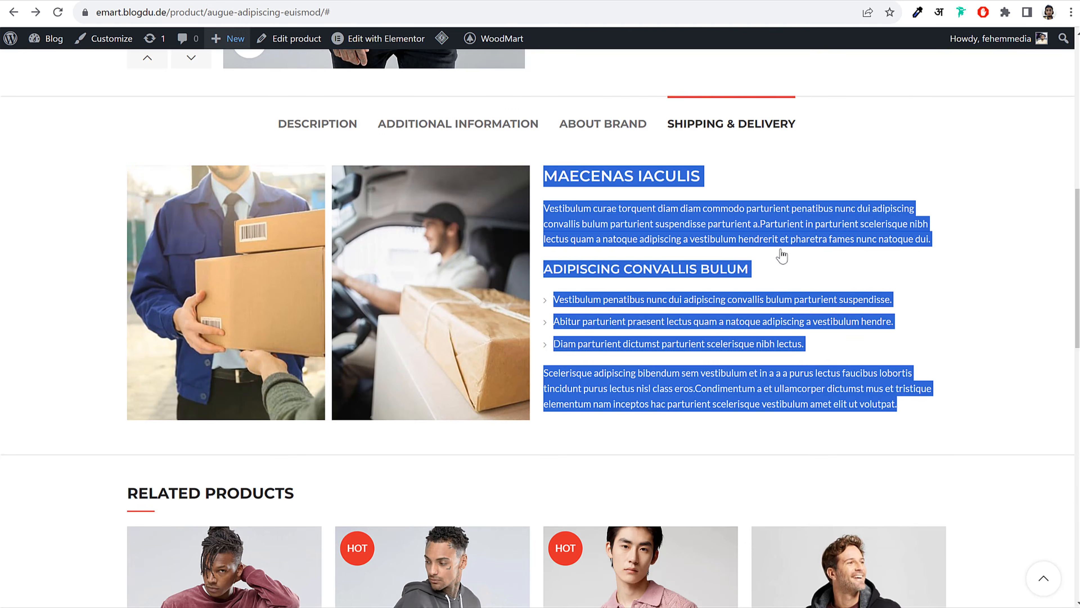
left_click(969, 256)
scroll(928, 299, "up", 8)
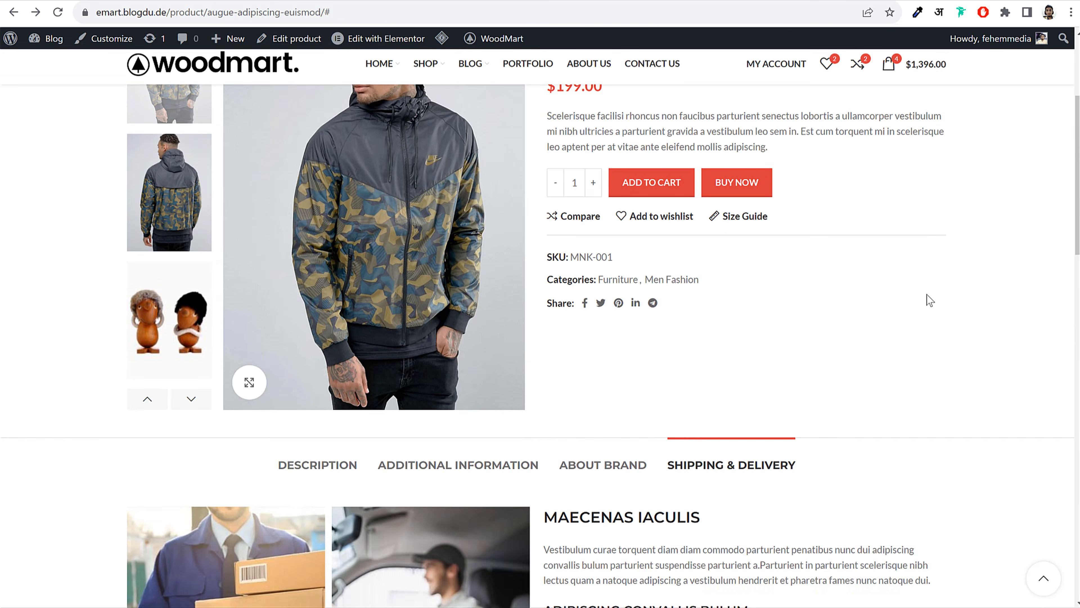
Open the Size Guide popup on the demo product to view its size table
left_click(746, 295)
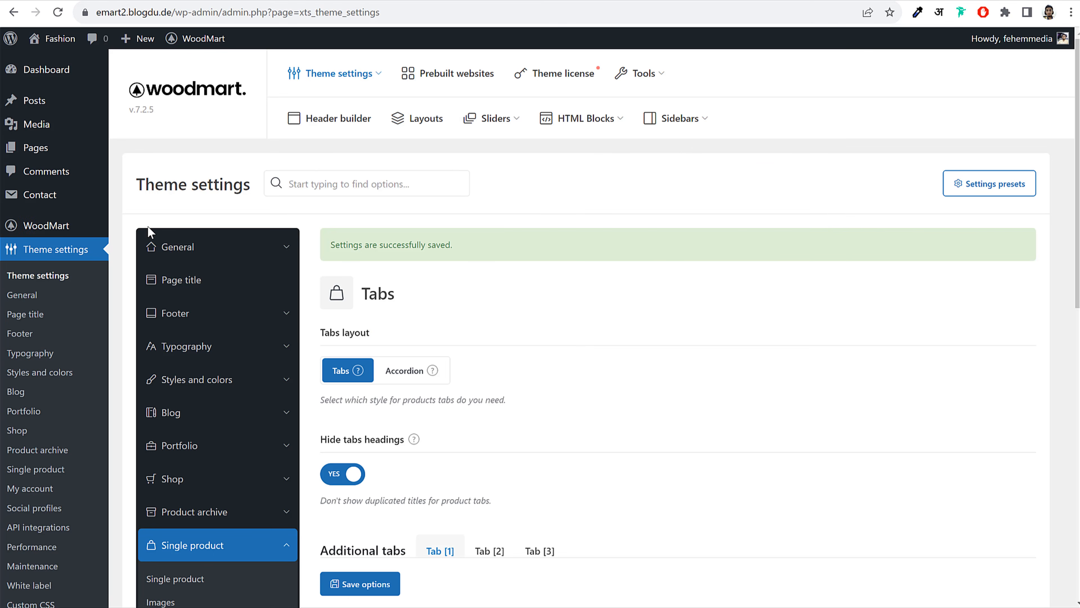
scroll(145, 238, "down", 6)
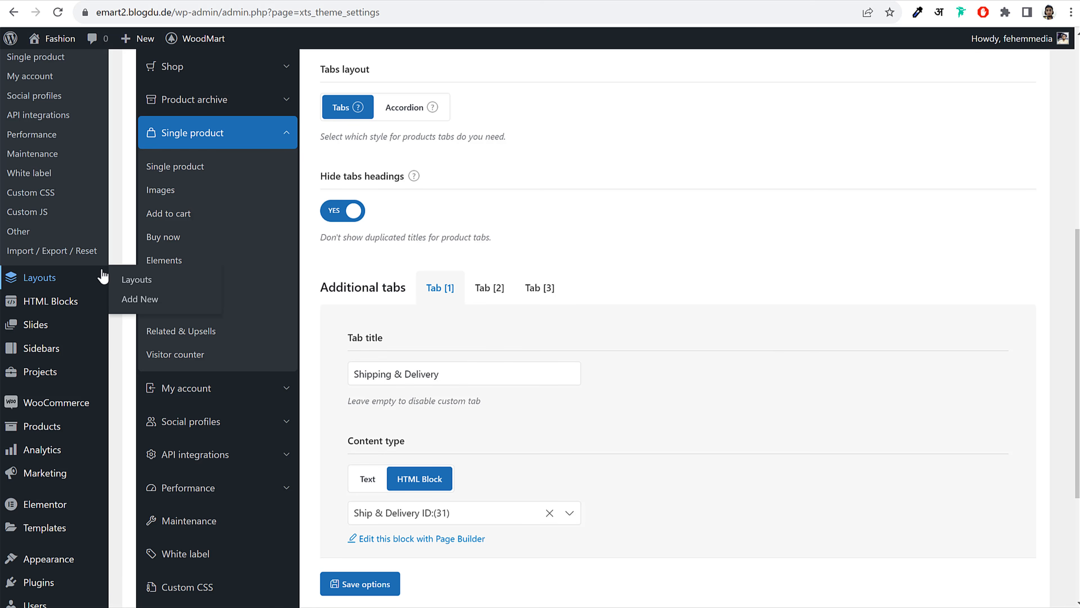
scroll(55, 305, "down", 3)
Create a size guide titled 'Shirt Size Guide', assign it to Jackets, and publish it
mouse_move(53, 317)
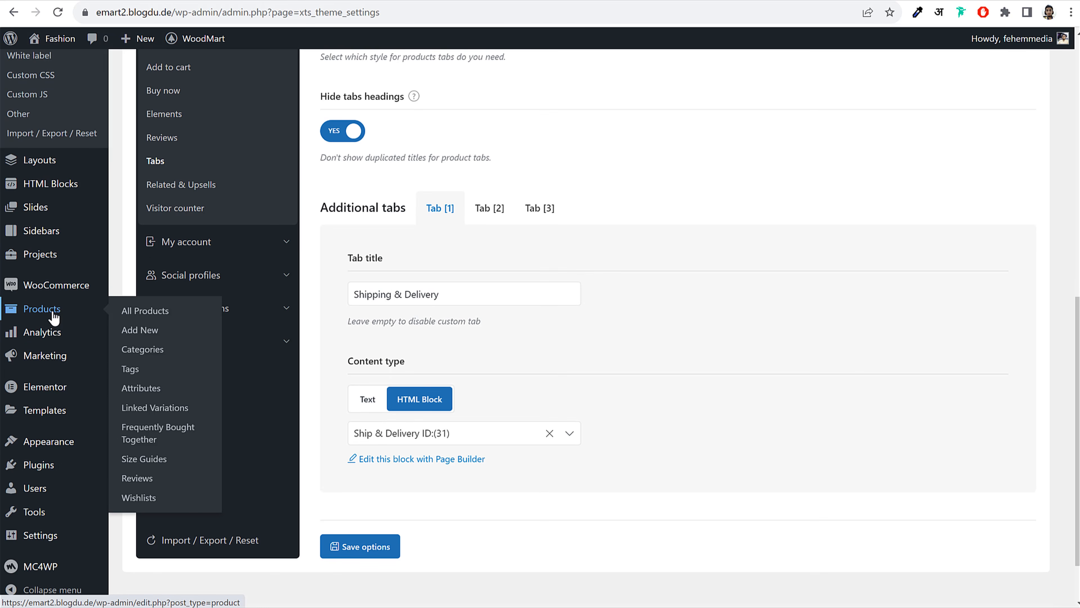
left_click(151, 462)
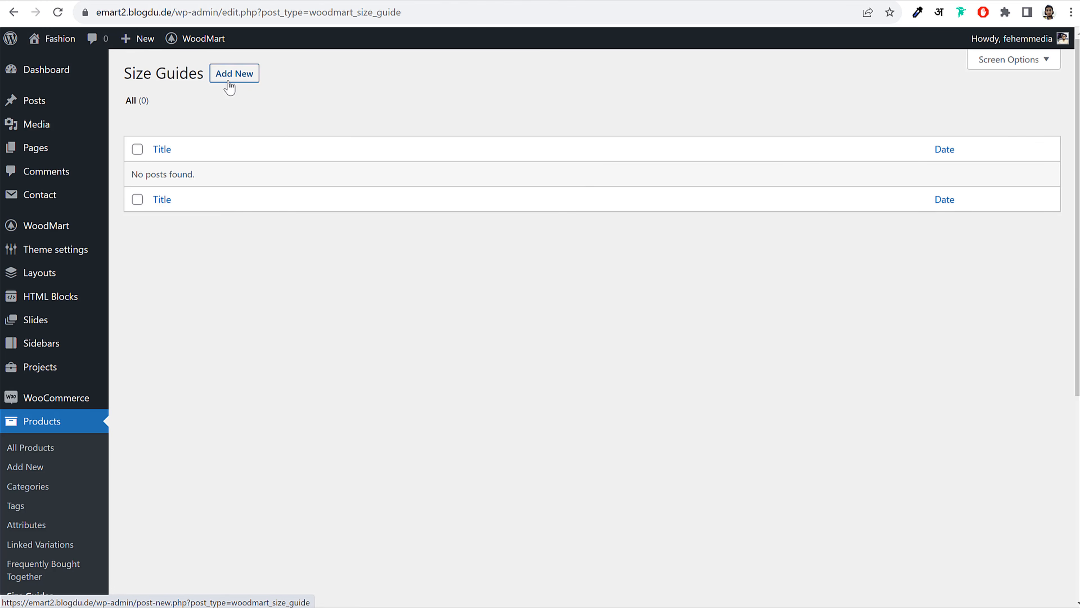
left_click(229, 82)
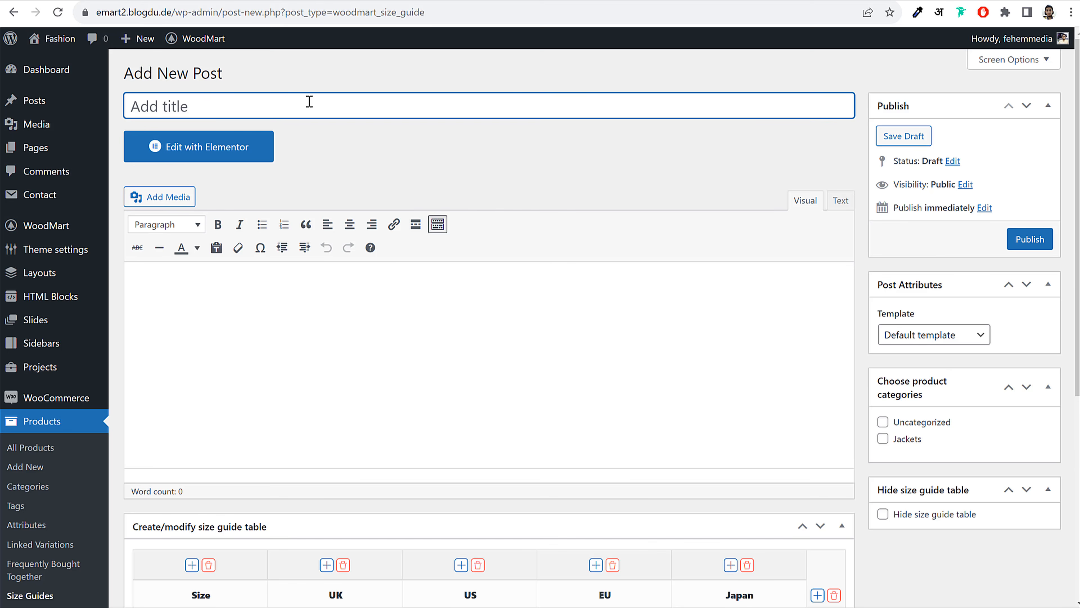
type("Shirt Size Guide")
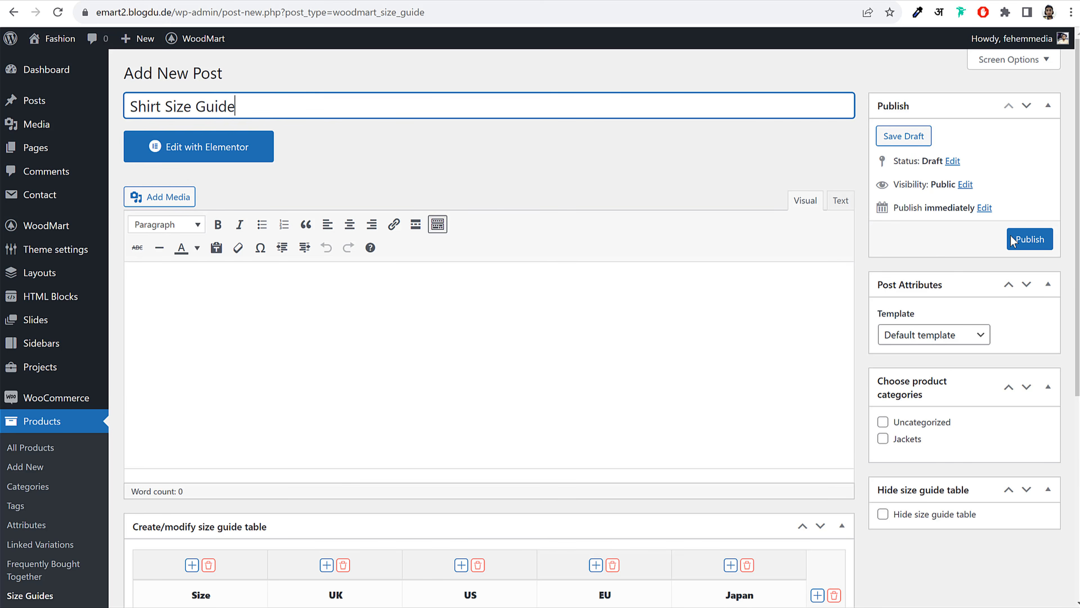
scroll(991, 394, "down", 3)
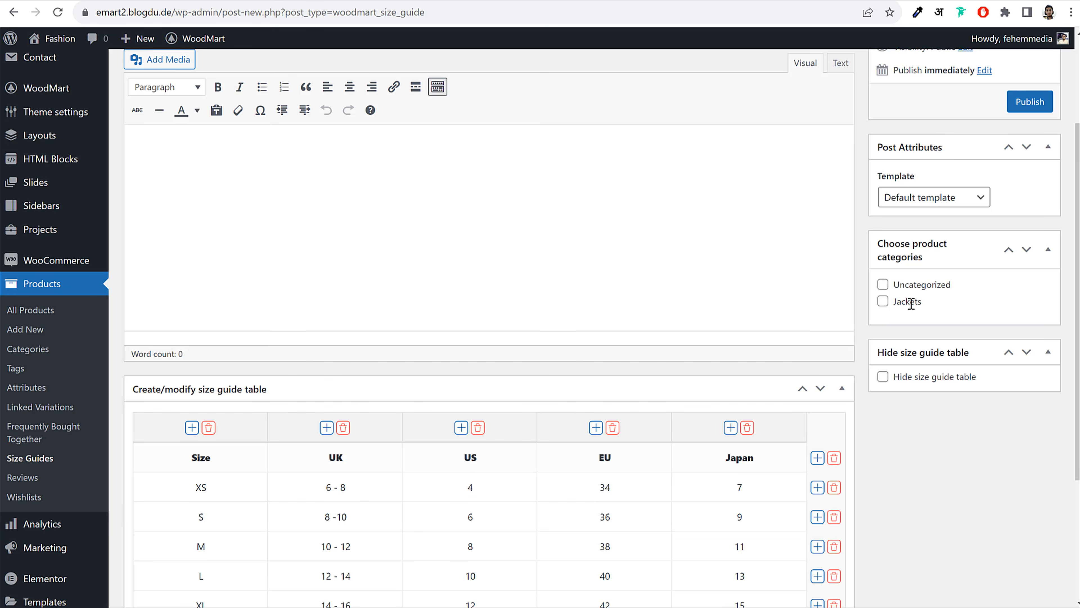
left_click(883, 302)
scroll(884, 306, "up", 3)
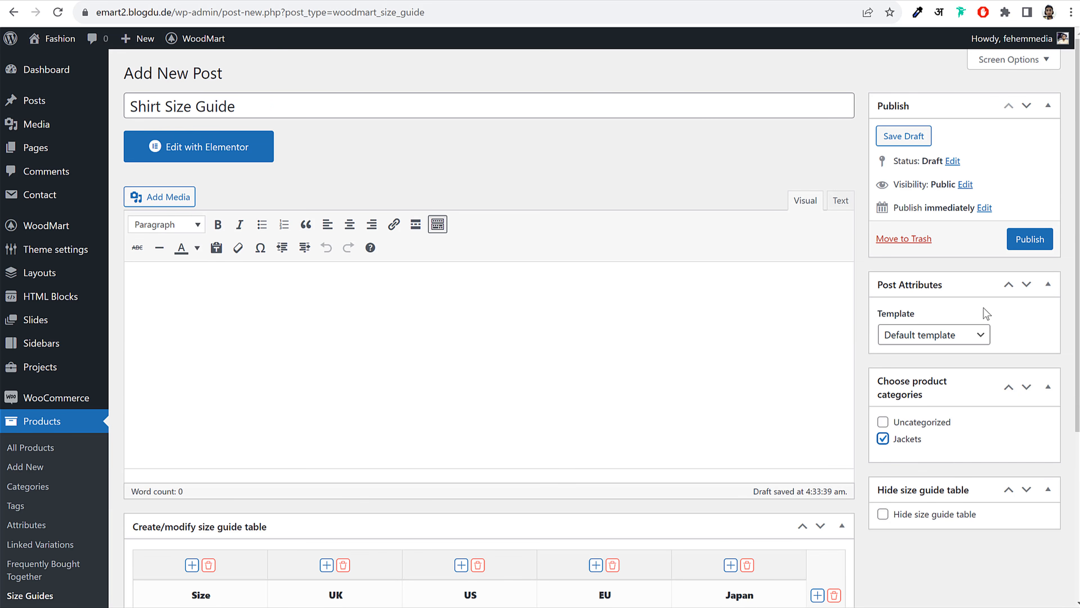
scroll(948, 446, "down", 5)
scroll(947, 446, "up", 5)
left_click(1030, 241)
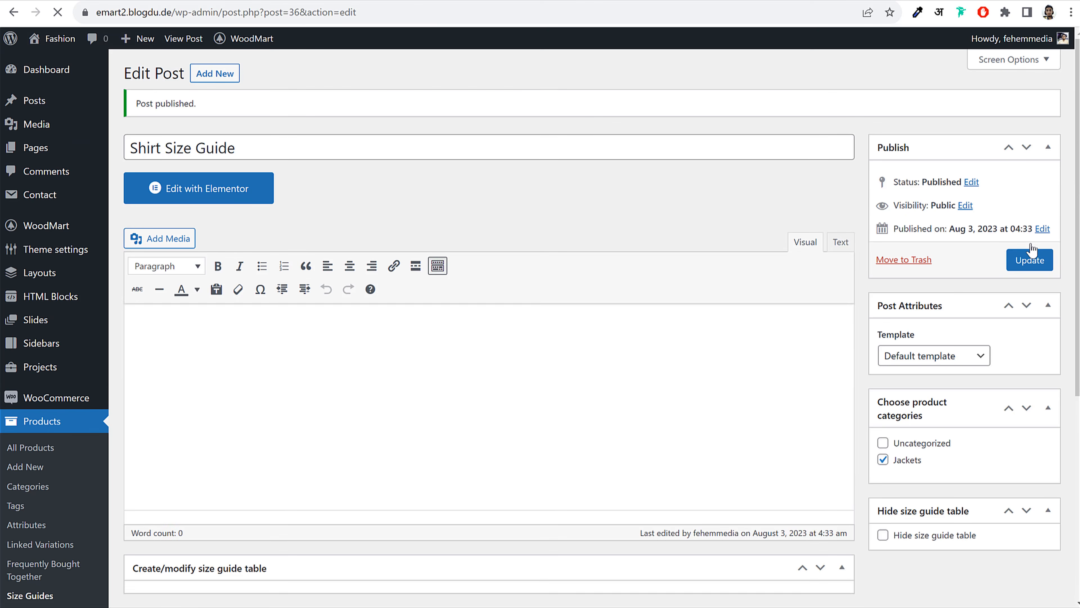
Delete the Japan column and change the XS row to Extra Small with UK value 6
scroll(710, 280, "down", 5)
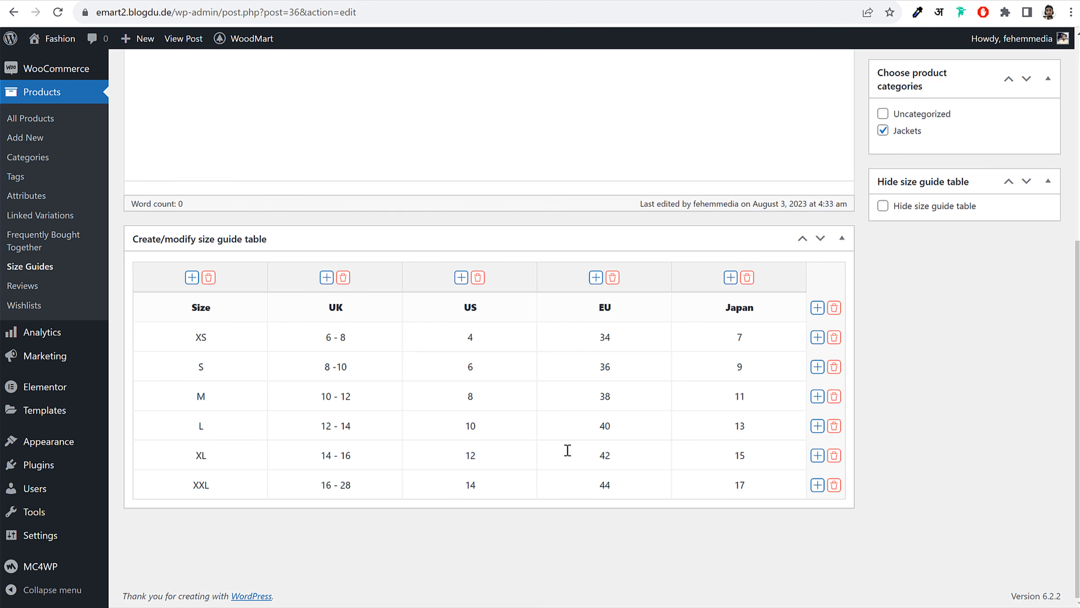
left_click(748, 279)
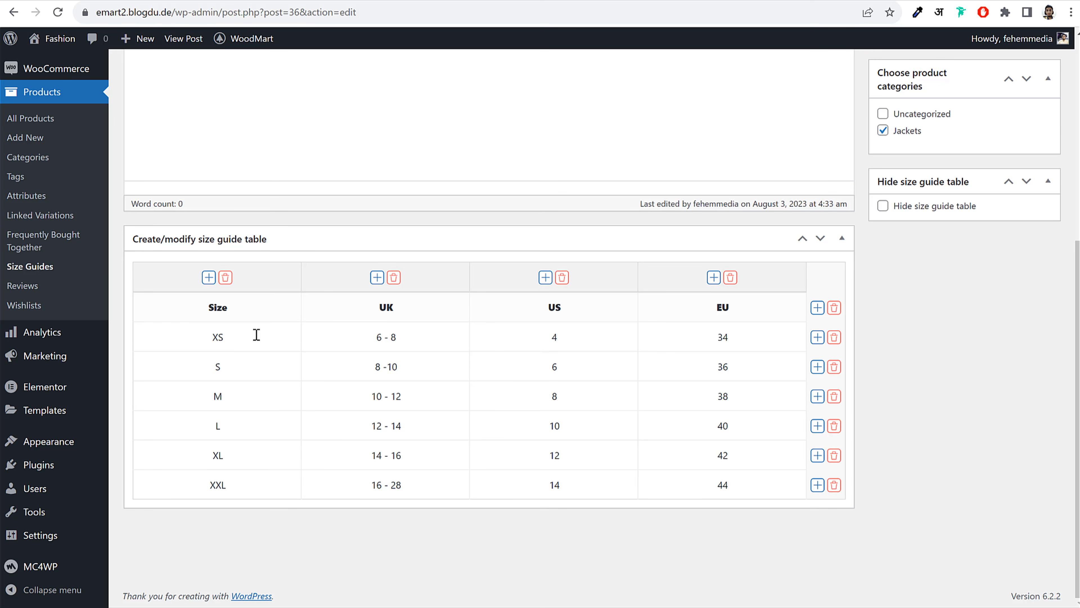
double_click(232, 339)
double_click(242, 368)
double_click(235, 336)
right_click(214, 337)
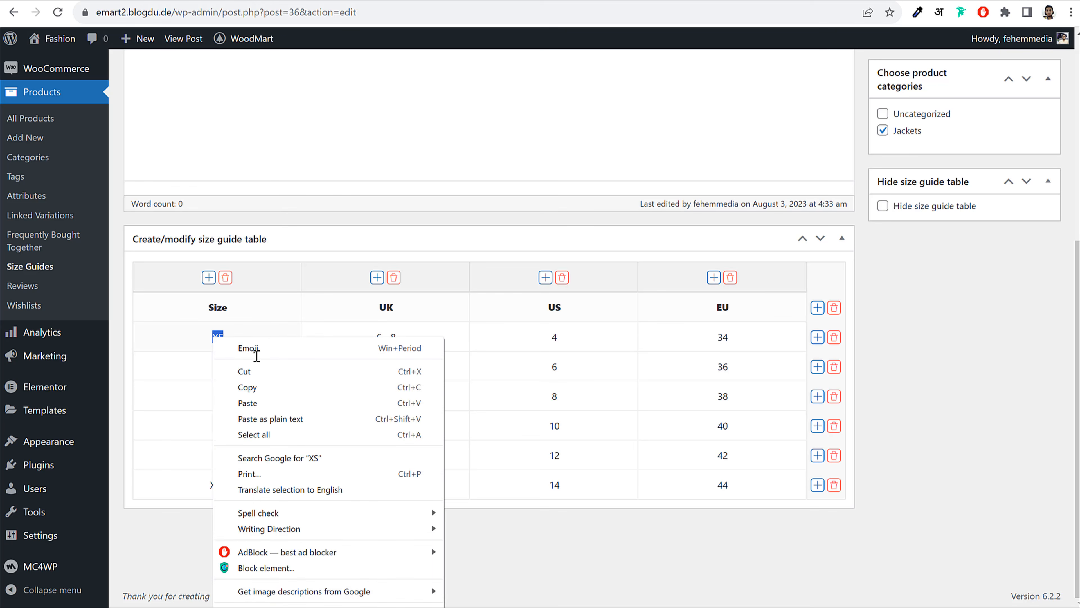
double_click(255, 317)
double_click(226, 338)
type("Ed")
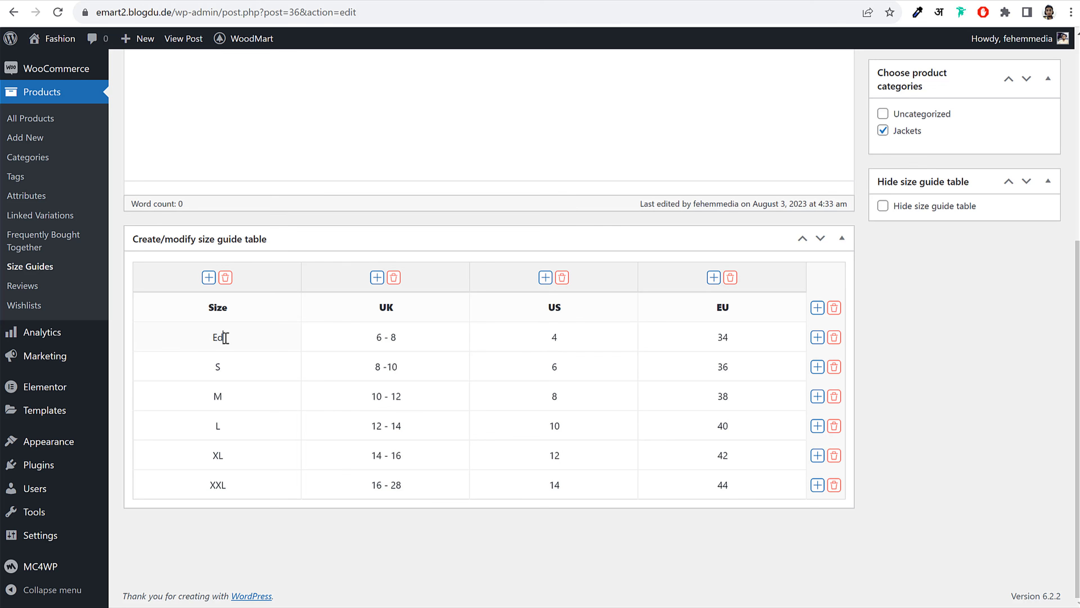
type("tra Small")
triple_click(402, 332)
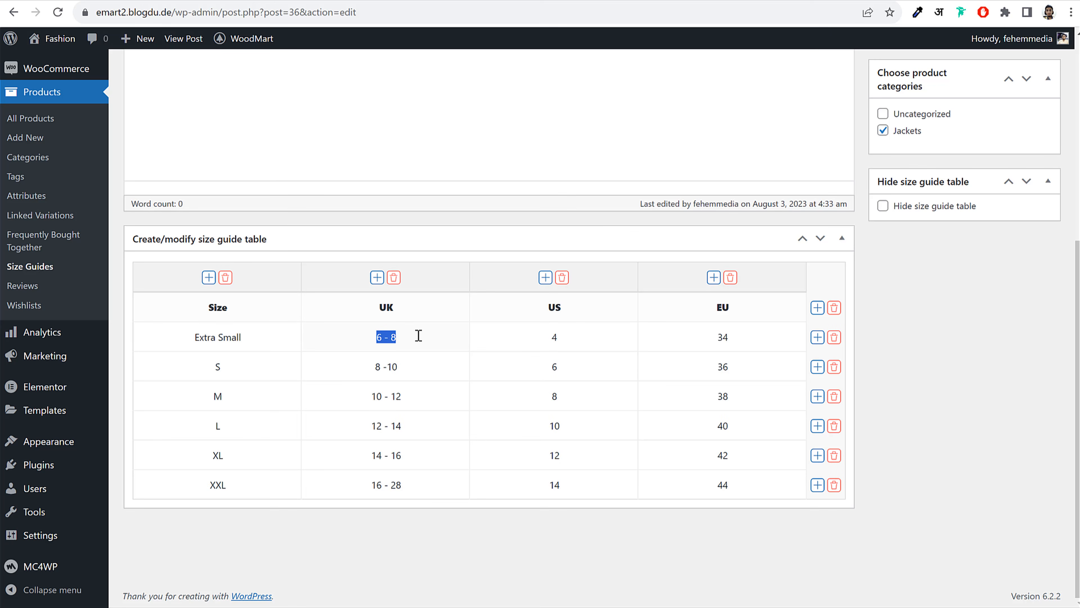
type("6")
double_click(555, 337)
Insert an IN column between the US and EU columns
left_click(713, 278)
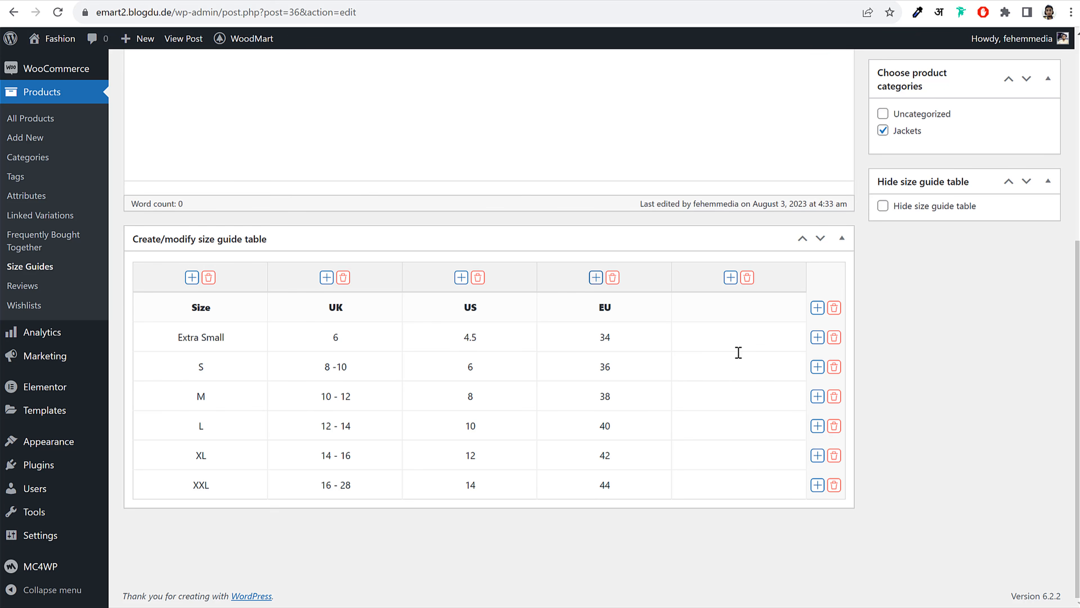
left_click(747, 278)
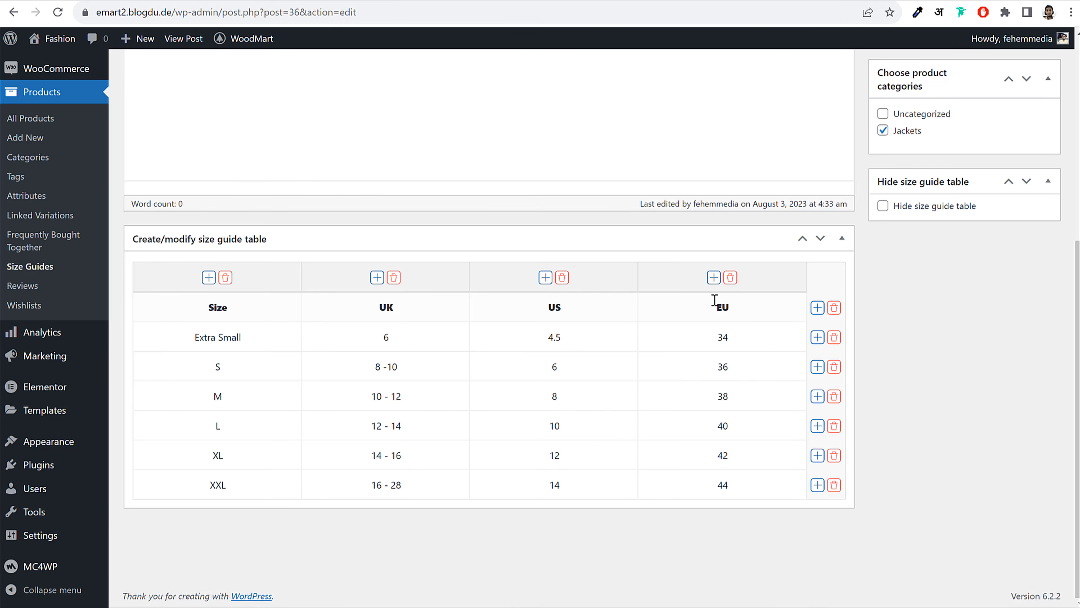
double_click(549, 309)
double_click(728, 307)
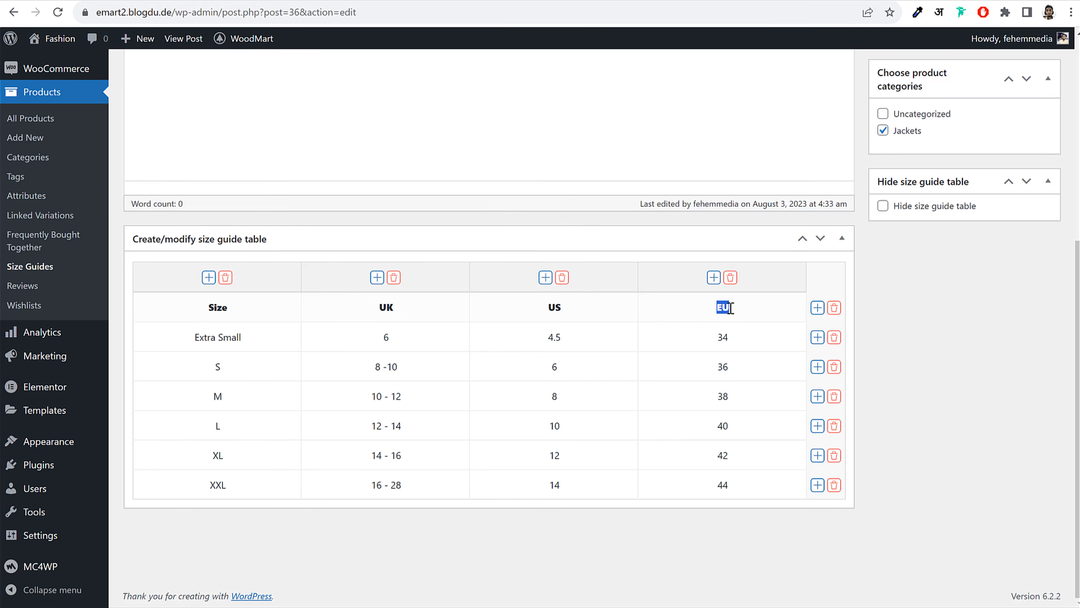
left_click(542, 281)
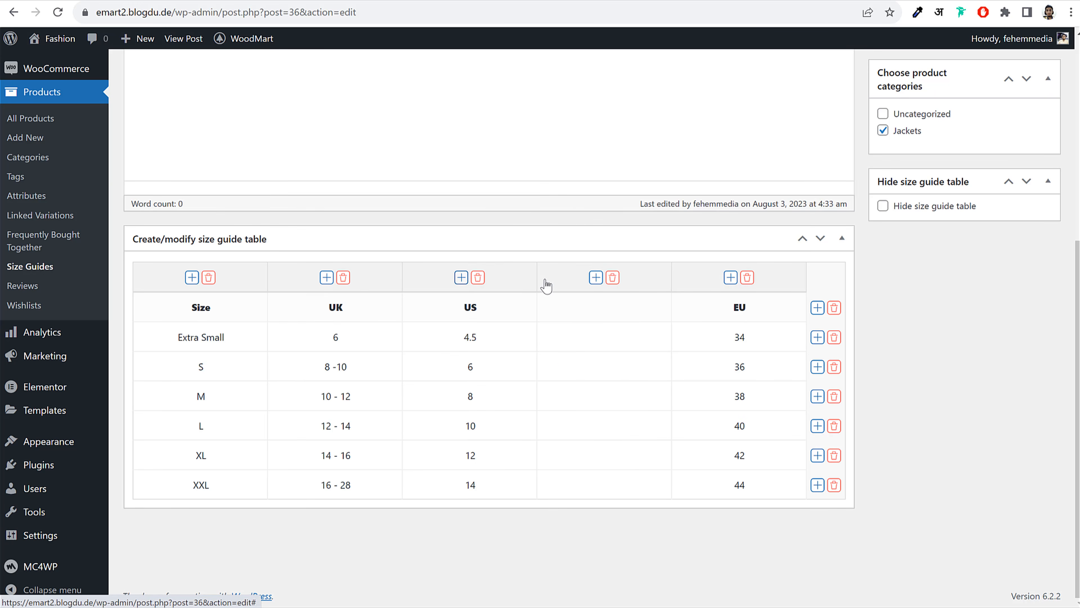
left_click(593, 307)
type("IN")
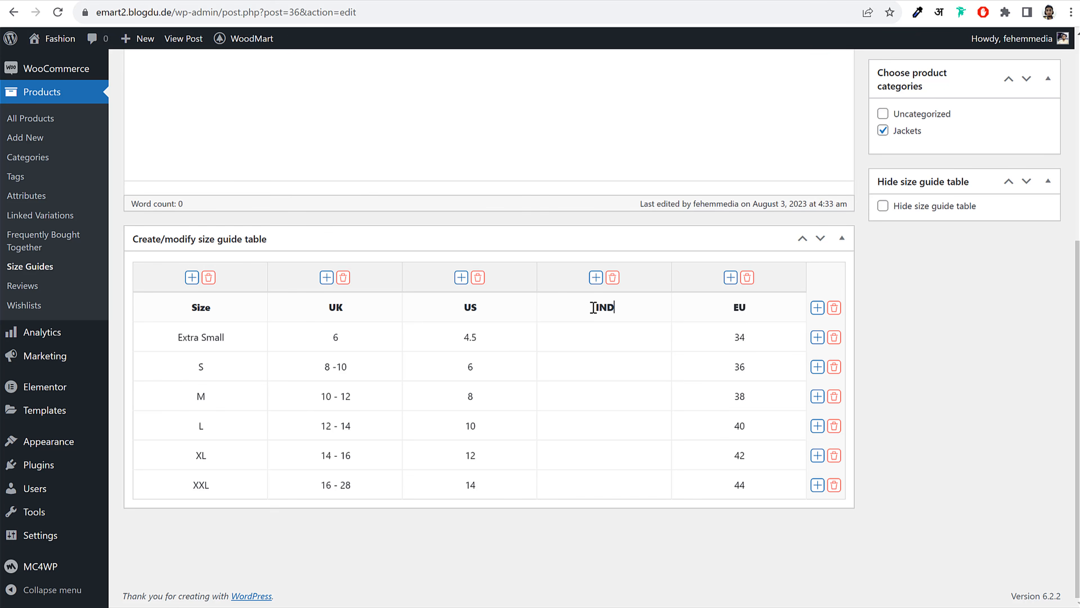
left_click(594, 337)
Add a new XXXL row below XXL
left_click(818, 485)
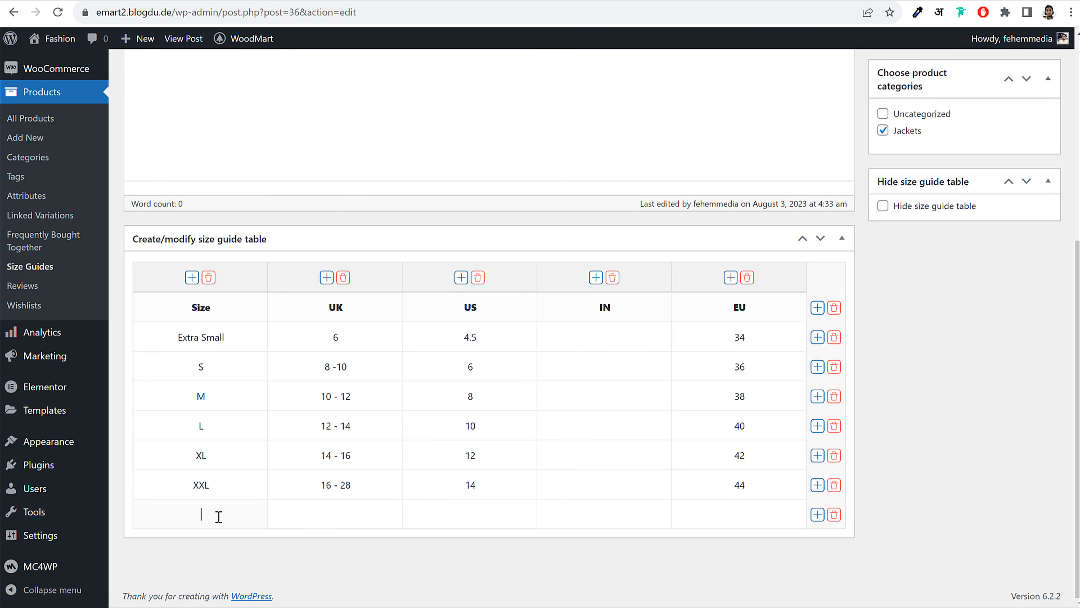
type("XXXL")
scroll(641, 454, "up", 6)
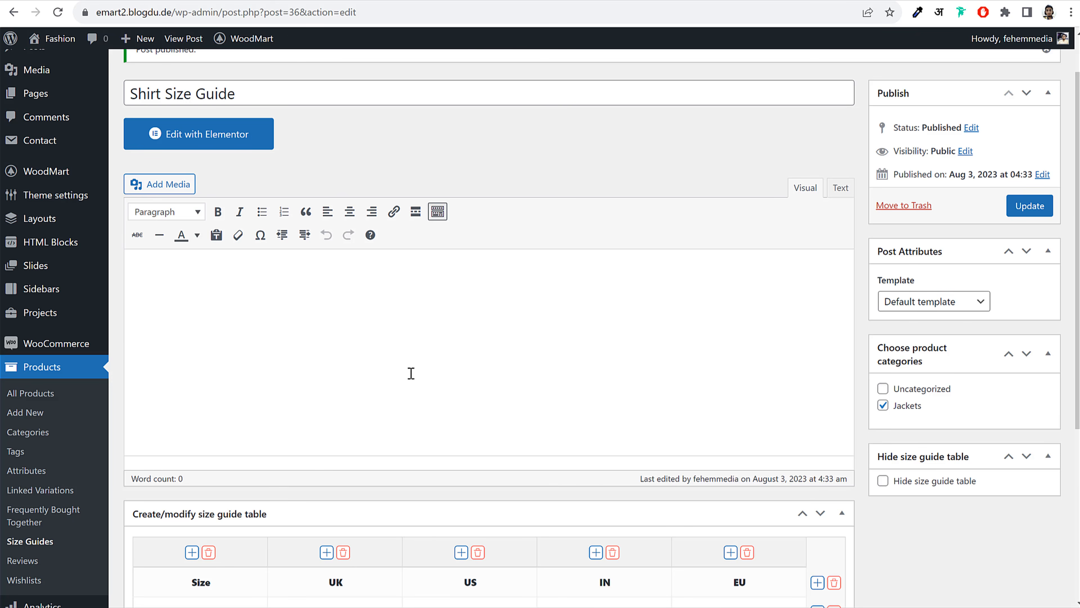
Update the size guide, reload the product page, and view the Shirt Size Guide popup
left_click(1032, 206)
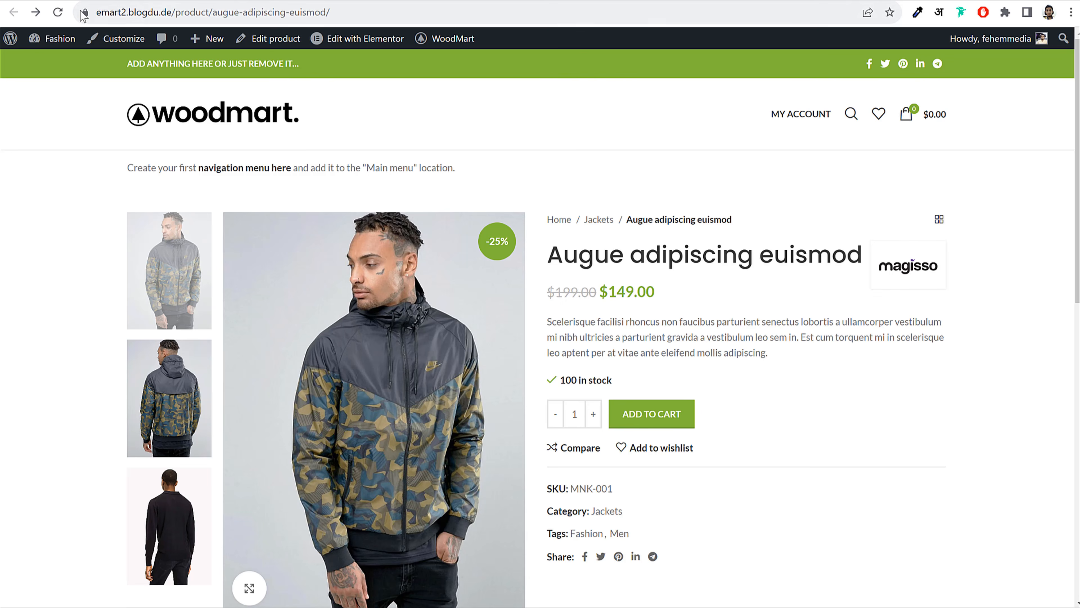
left_click(58, 12)
left_click(750, 448)
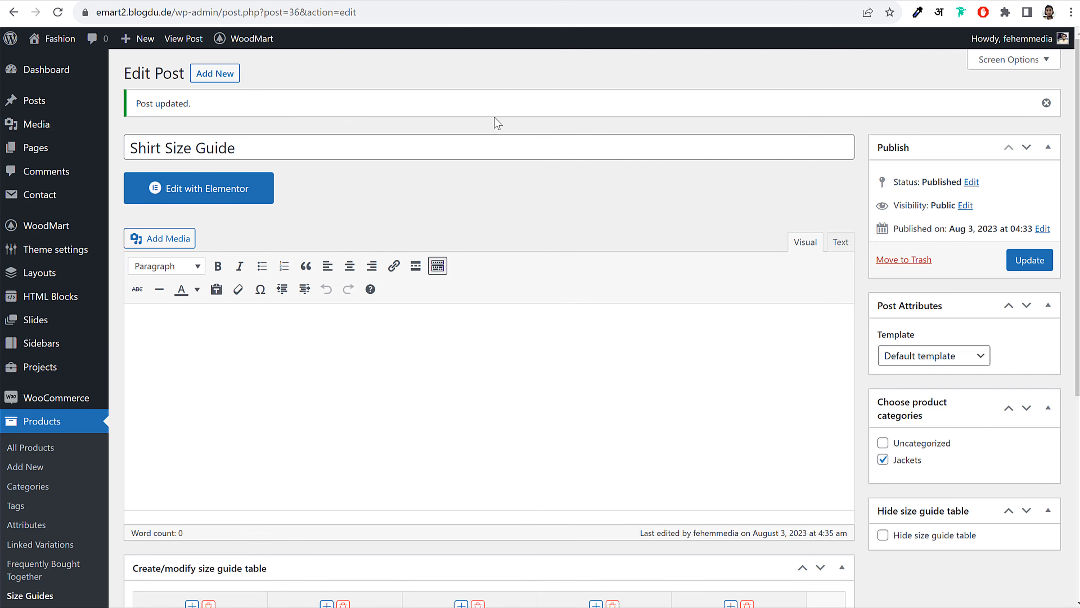
scroll(606, 310, "down", 5)
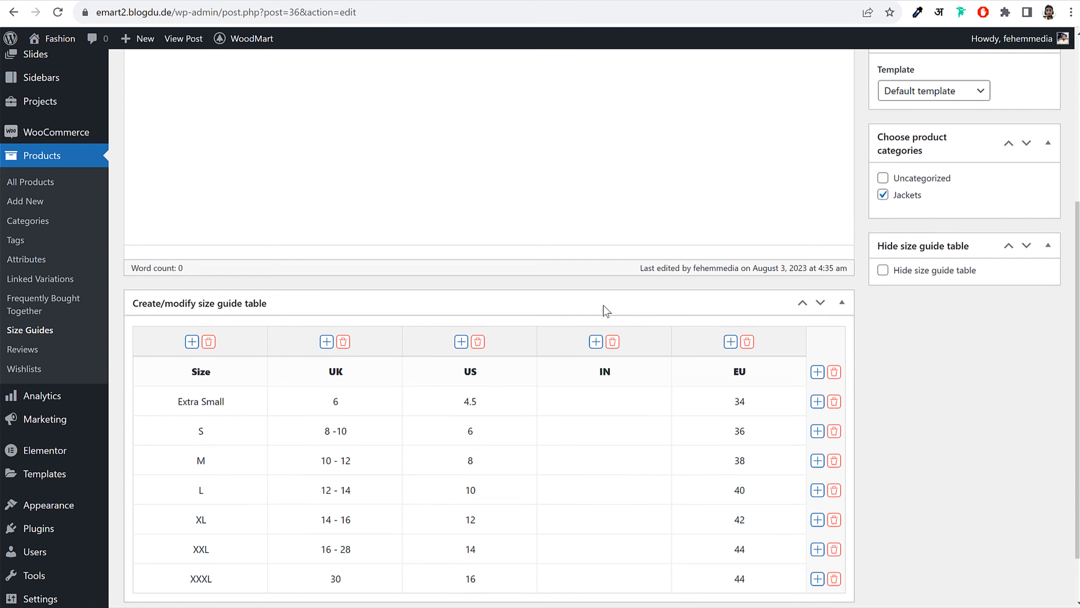
scroll(606, 311, "up", 5)
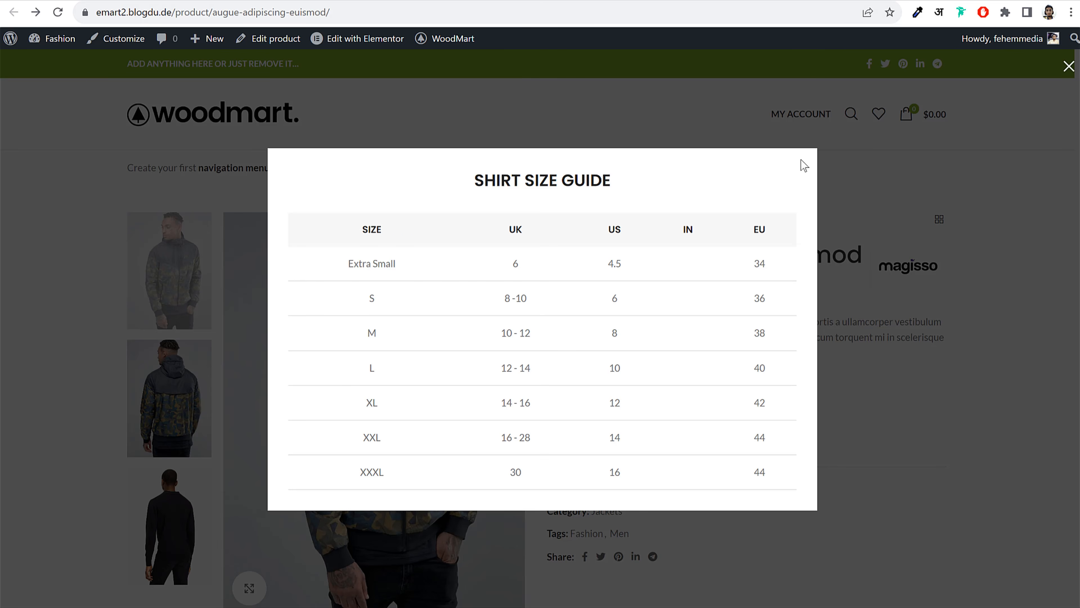
Close the popup and scroll through the Augue adipiscing euismod jacket page
left_click(805, 162)
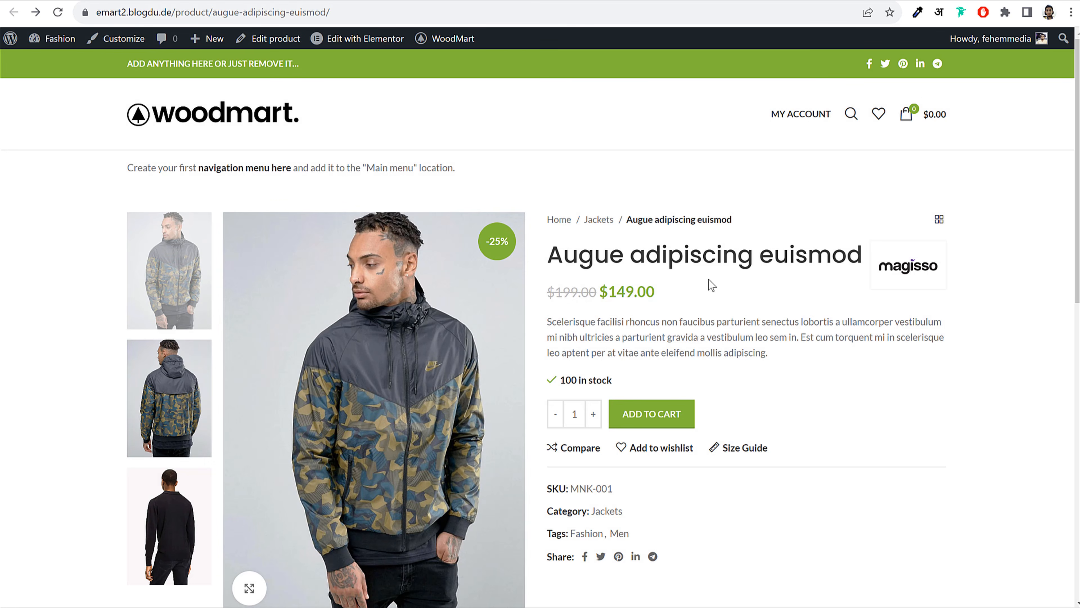
scroll(709, 279, "down", 6)
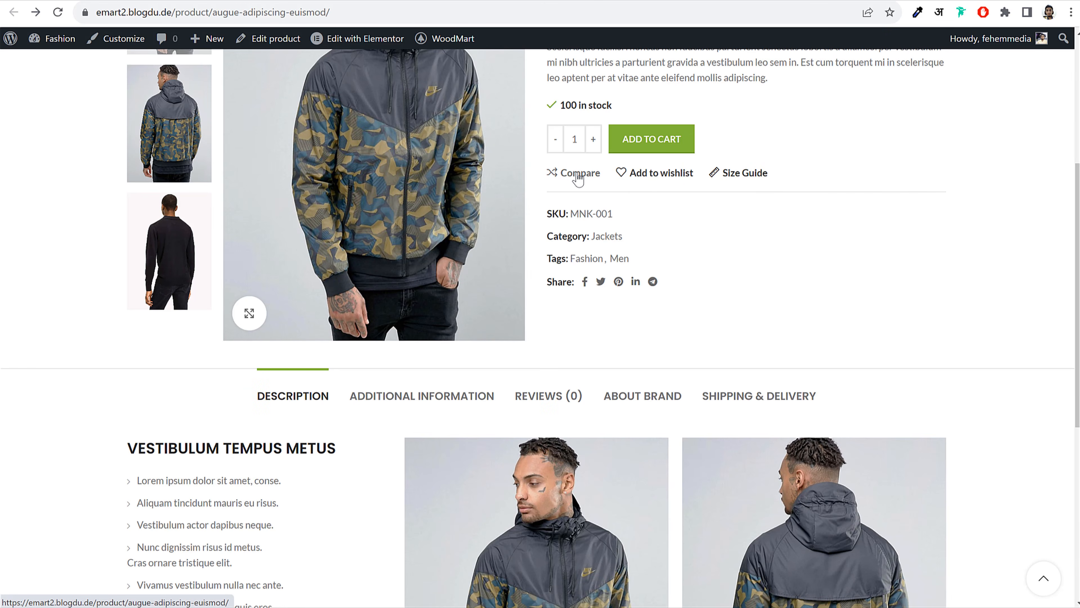
scroll(807, 264, "up", 6)
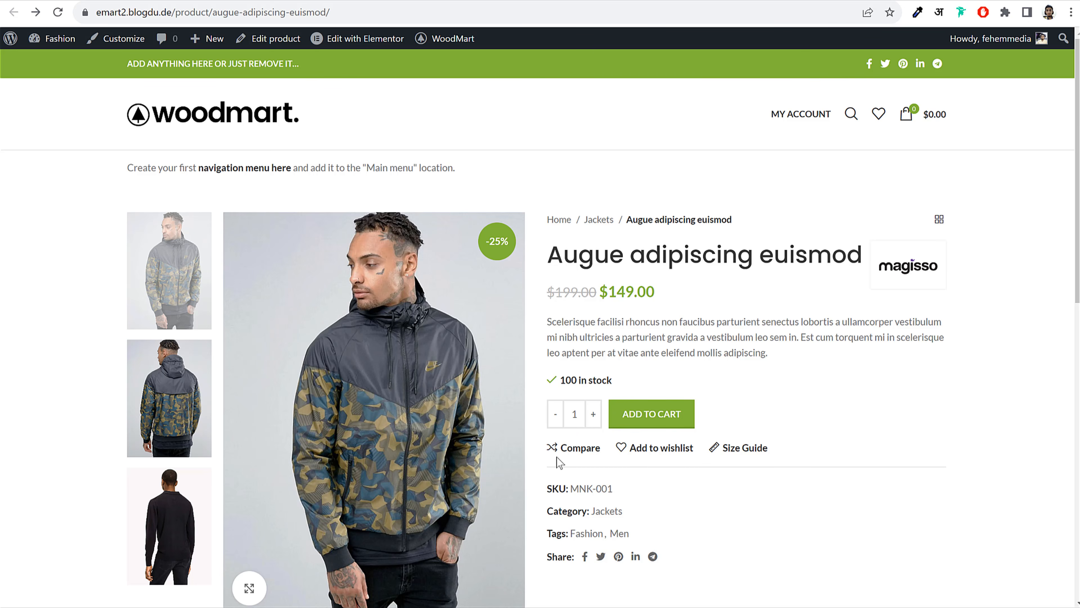
scroll(821, 433, "down", 7)
scroll(808, 426, "down", 3)
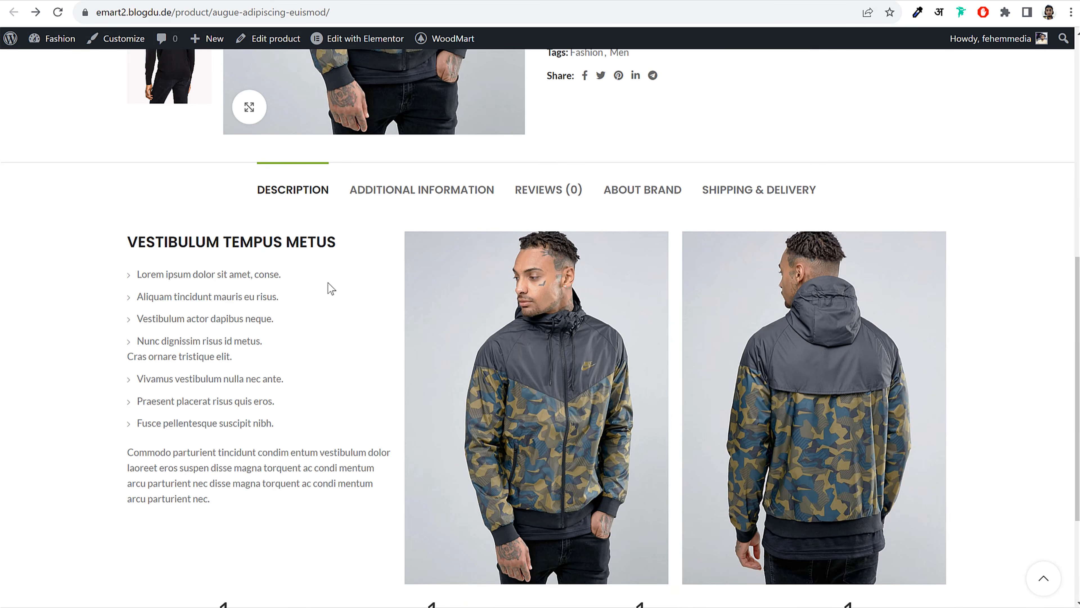
Check the demo product's additional information and close its size guide popup
left_click(382, 203)
scroll(735, 217, "up", 10)
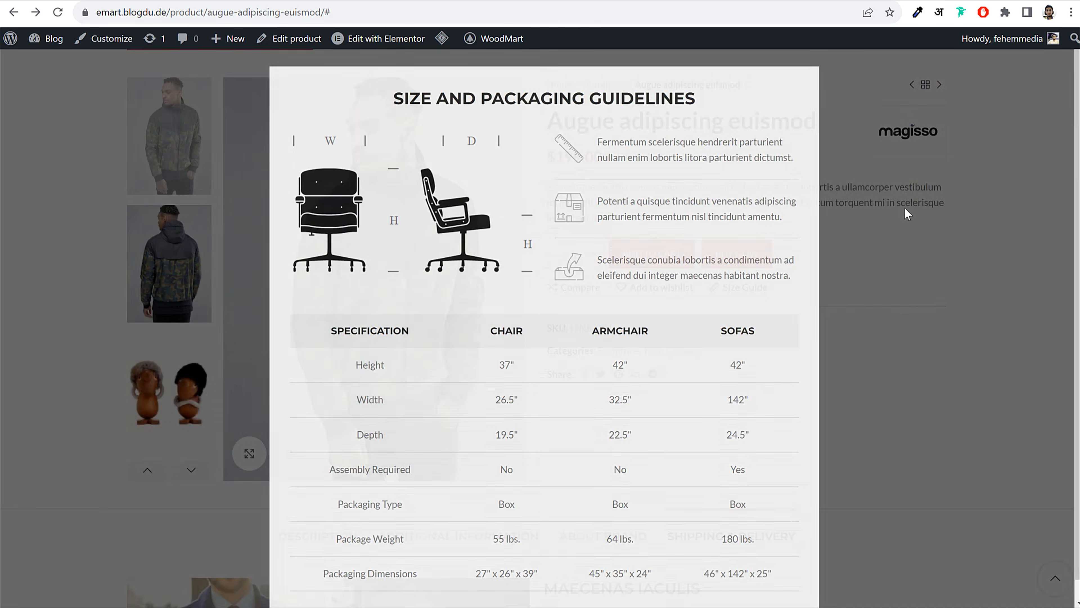
left_click(903, 207)
scroll(783, 301, "down", 10)
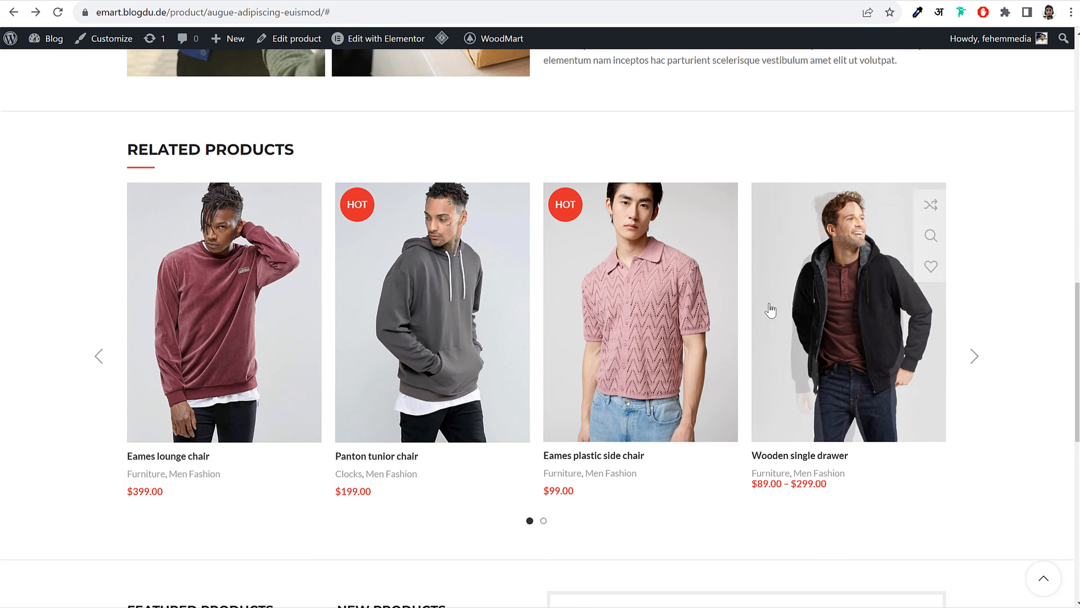
left_click_drag(815, 316, 237, 345)
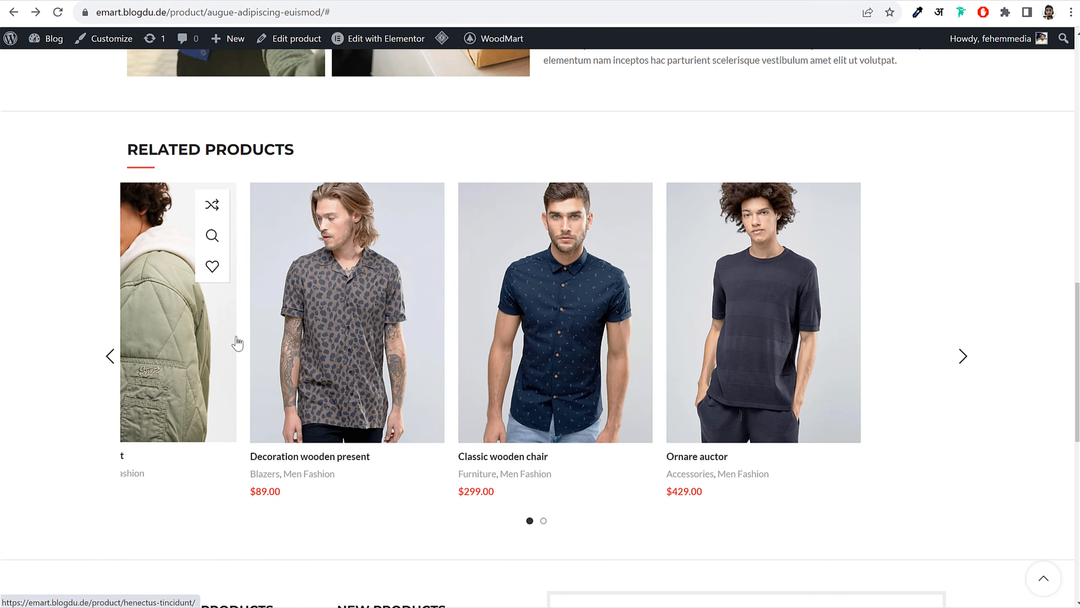
scroll(337, 307, "up", 15)
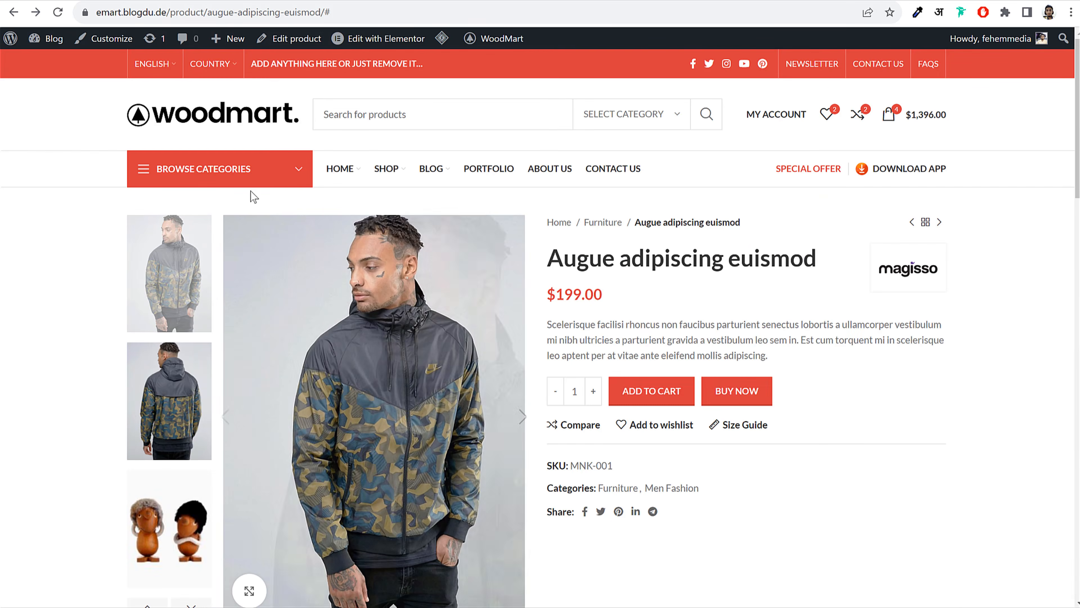
Go to the demo Shop page and open the Short Sleeve Textured product
left_click(385, 169)
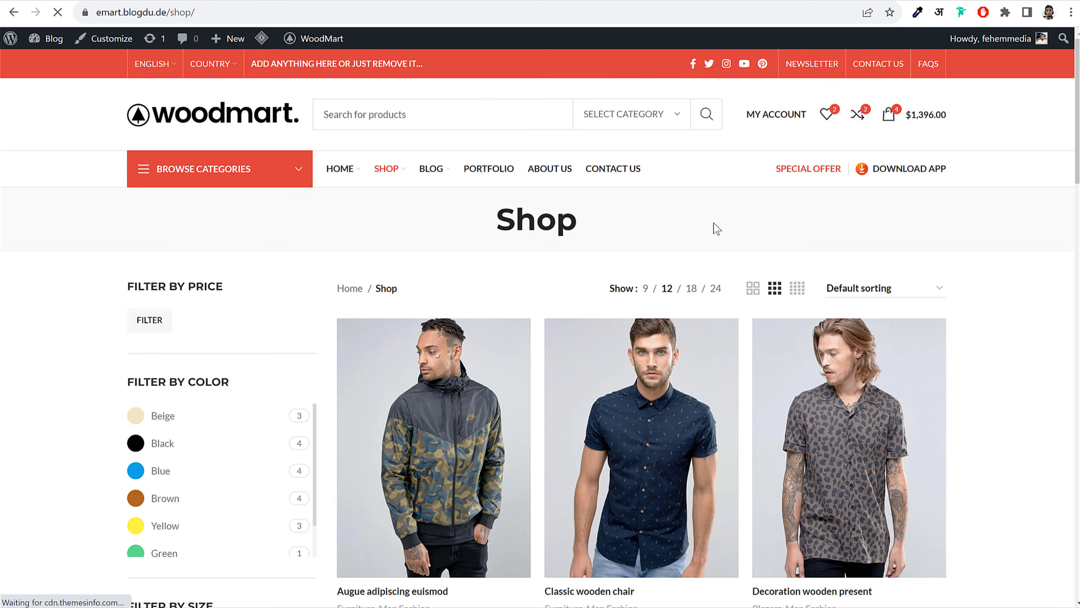
scroll(714, 225, "down", 12)
scroll(708, 224, "down", 10)
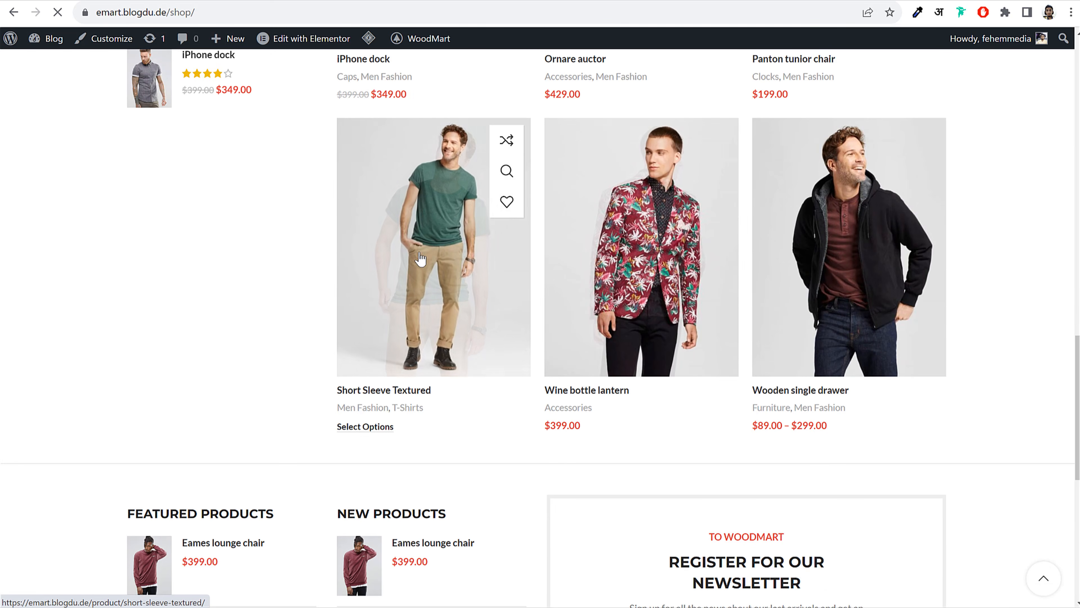
left_click(437, 264)
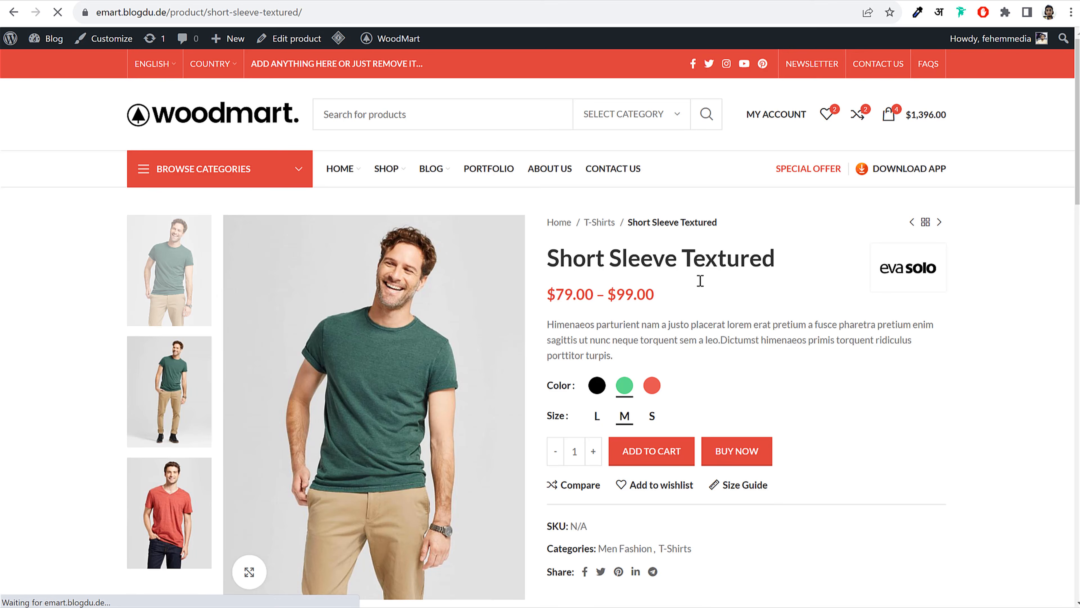
scroll(699, 282, "down", 2)
Select the Black Short Sleeve Textured shirt in size L, priced at $99.00
left_click(597, 319)
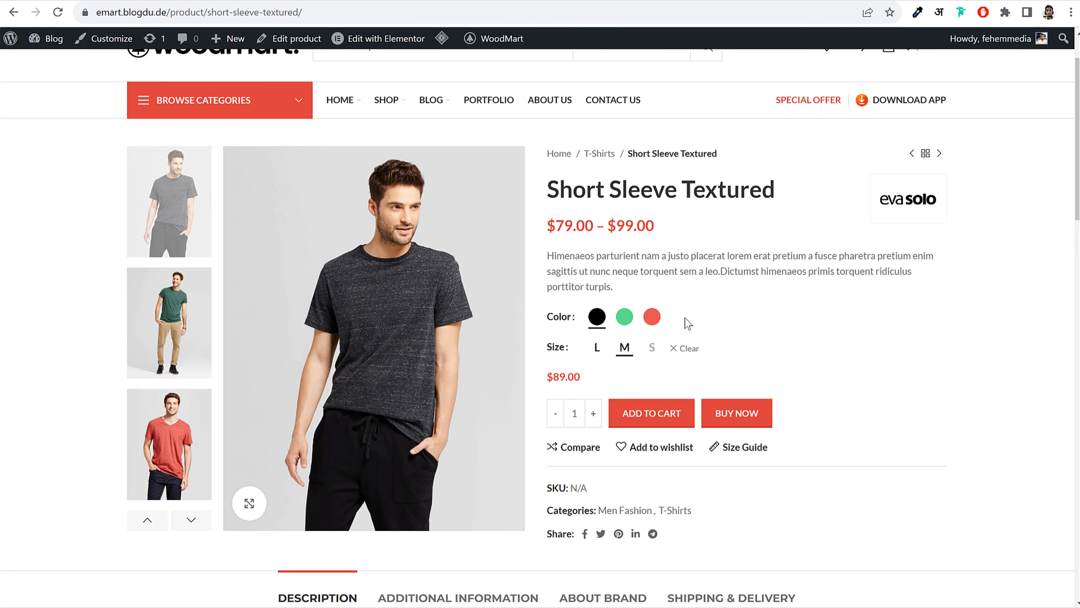
left_click(651, 317)
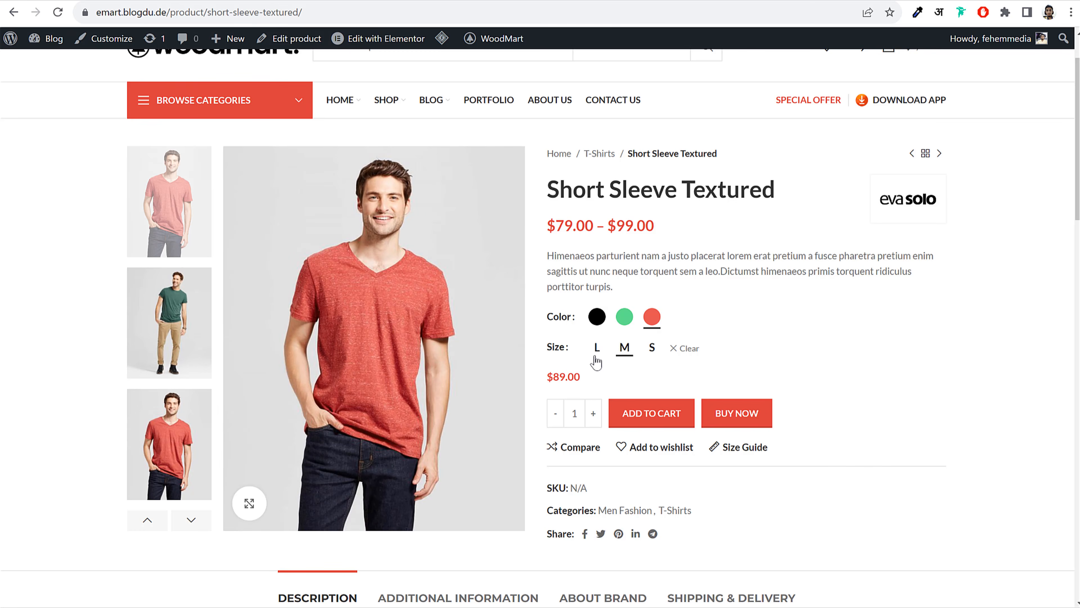
left_click(597, 349)
left_click_drag(584, 375, 531, 373)
left_click(566, 375)
left_click(563, 371)
left_click(597, 317)
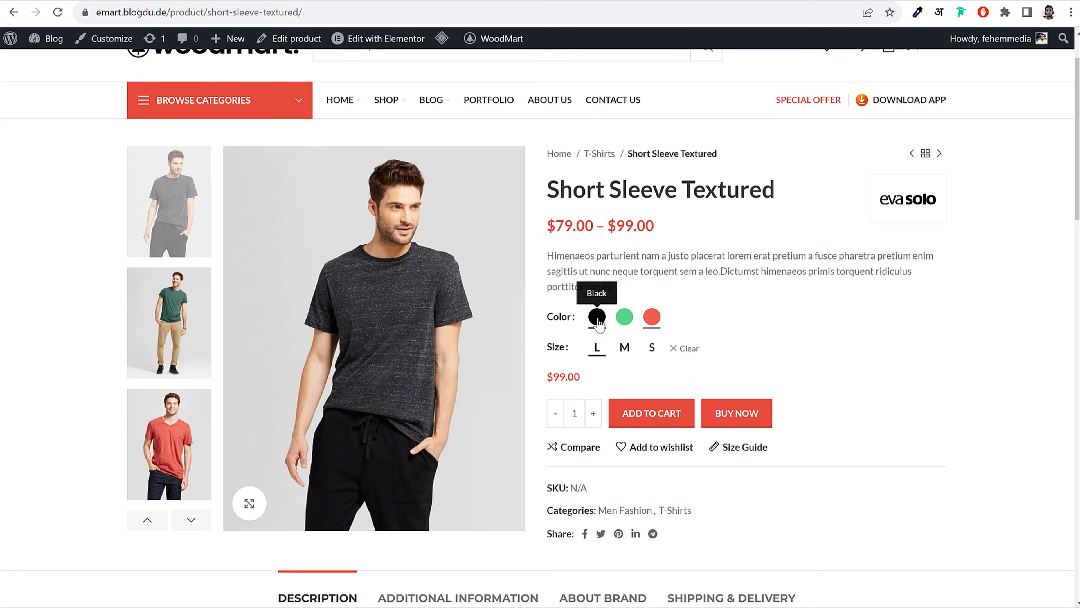
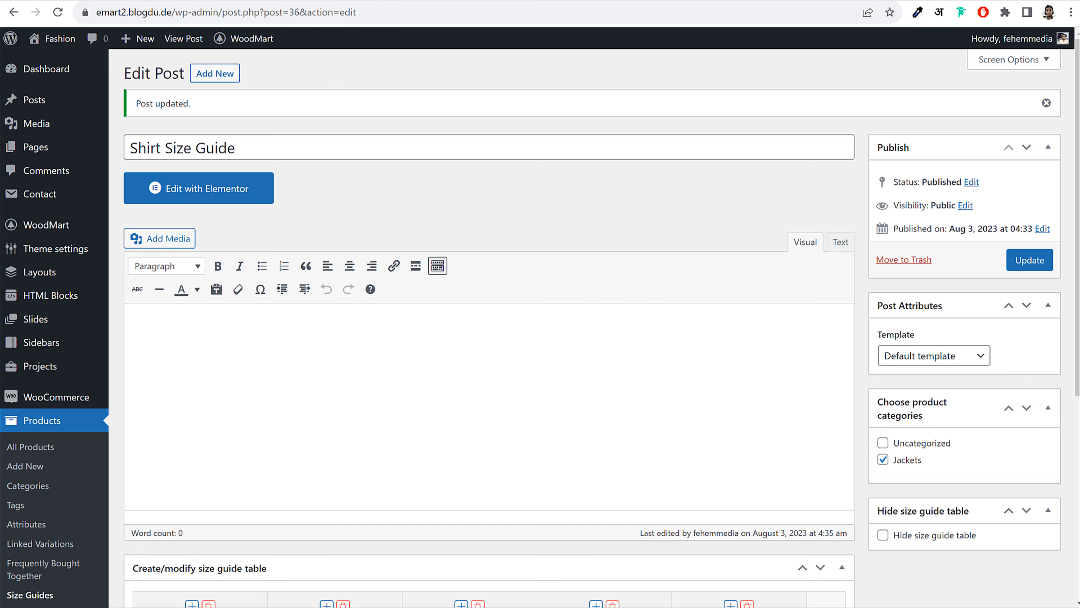
Duplicate the Augue adipiscing euismod product from the All Products list
left_click(254, 1)
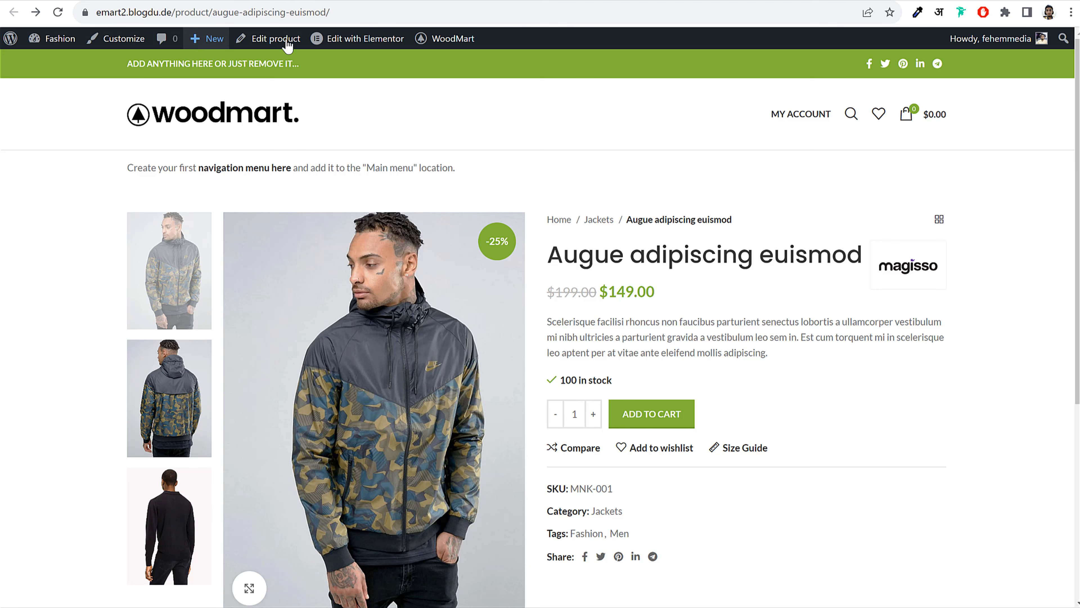
left_click(45, 45)
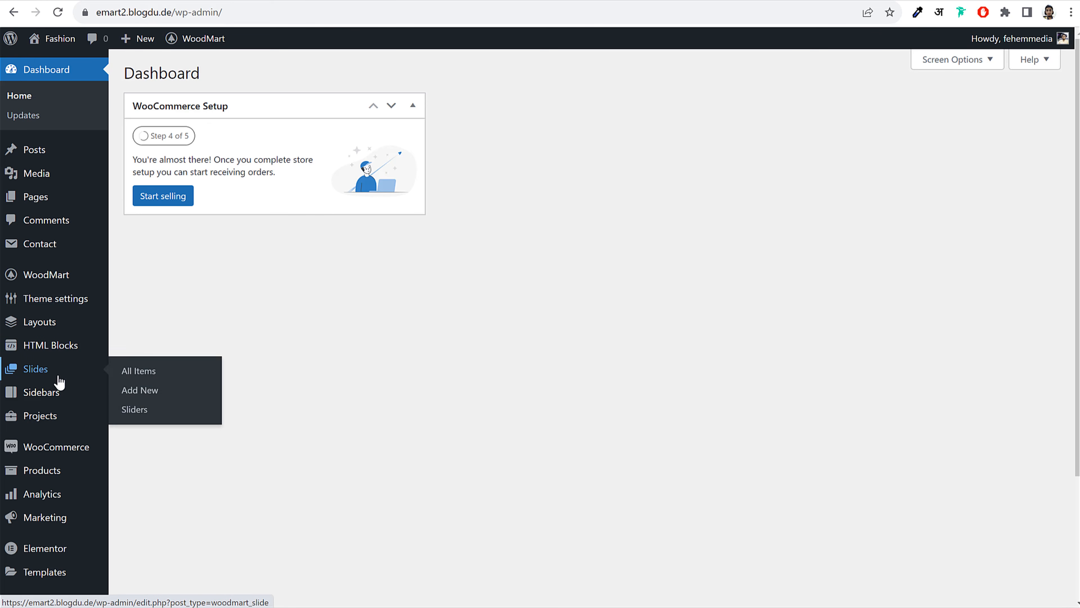
left_click(64, 472)
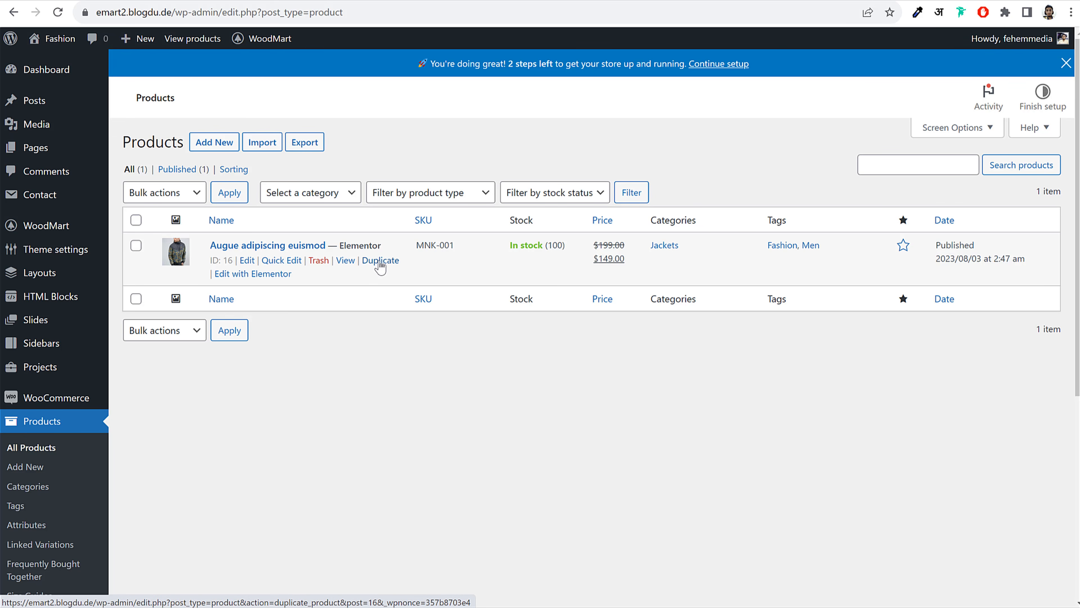
left_click(380, 262)
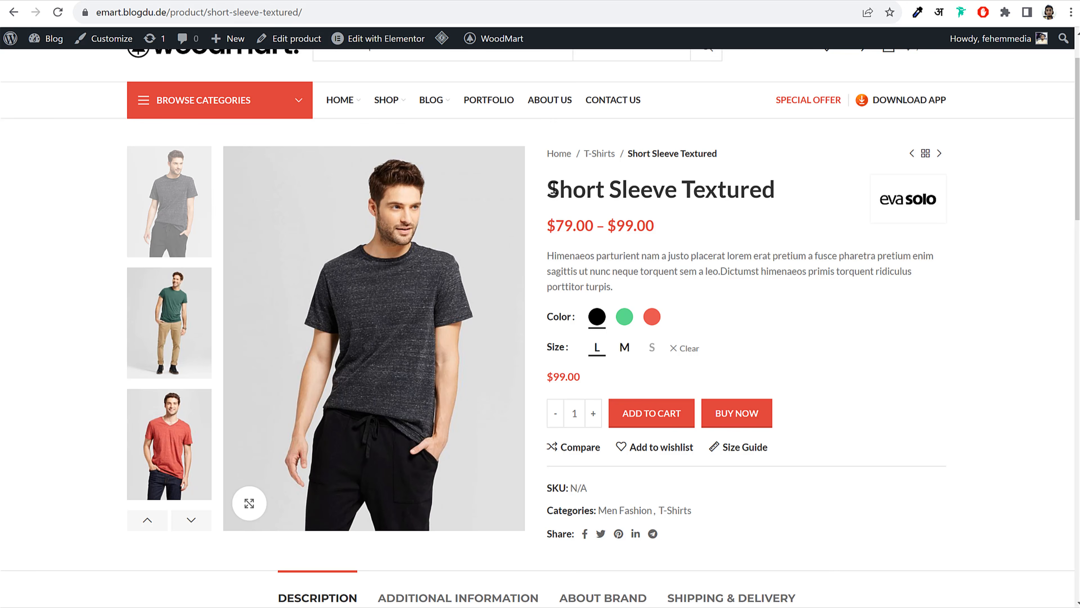
Retitle the copy 'Short Sleeve Textured' and change its permalink slug to short-sleeve-textured
left_click_drag(553, 188, 830, 185)
key("ctrl+c")
left_click(222, 0)
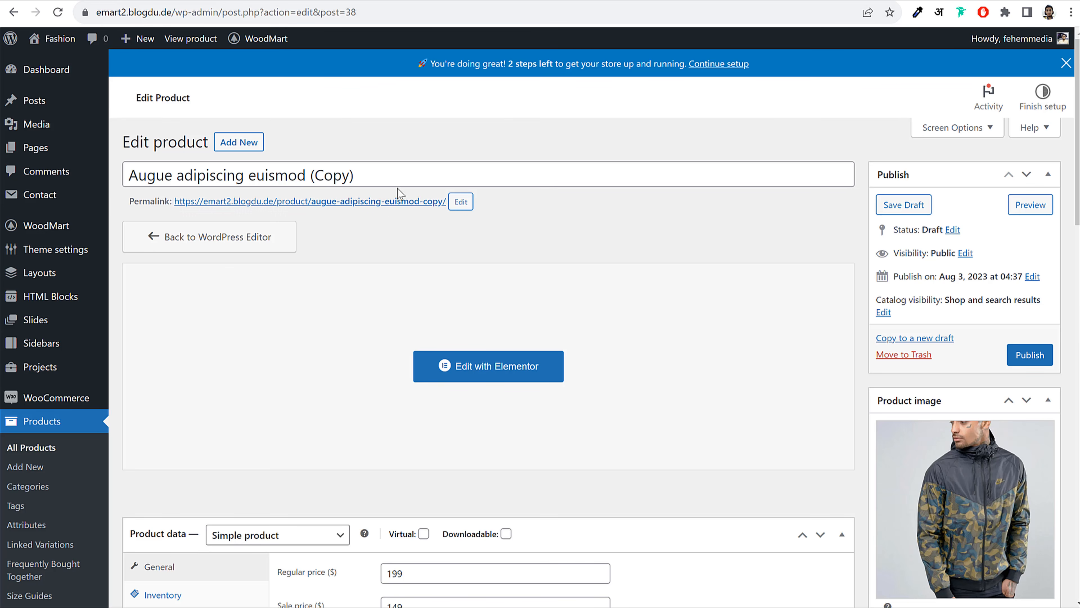
triple_click(405, 168)
key("ctrl+v")
left_click(484, 221)
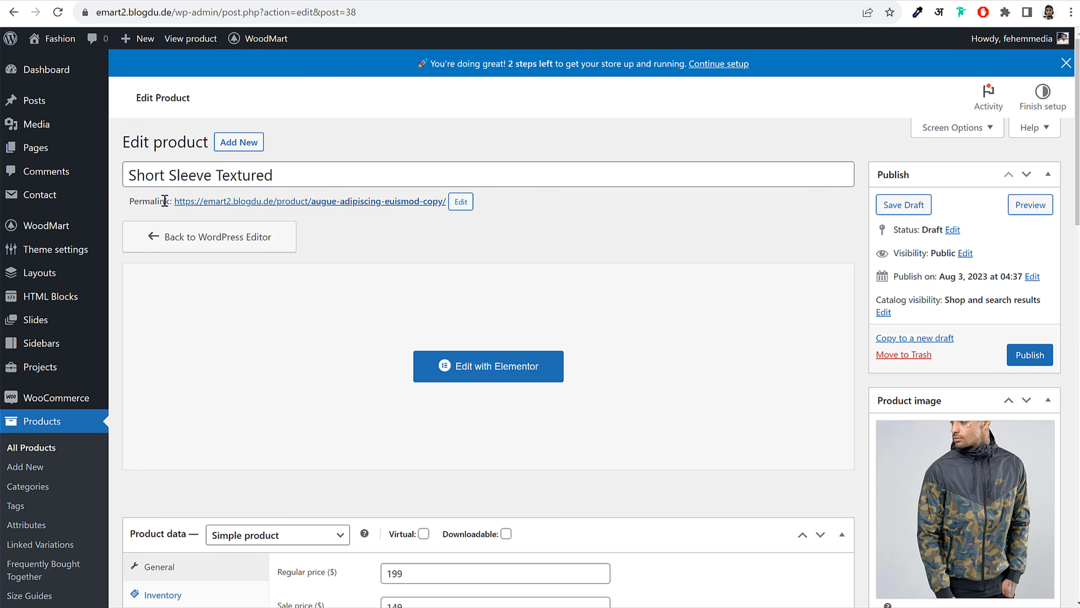
left_click(461, 202)
key("ctrl+a")
key("ctrl+v")
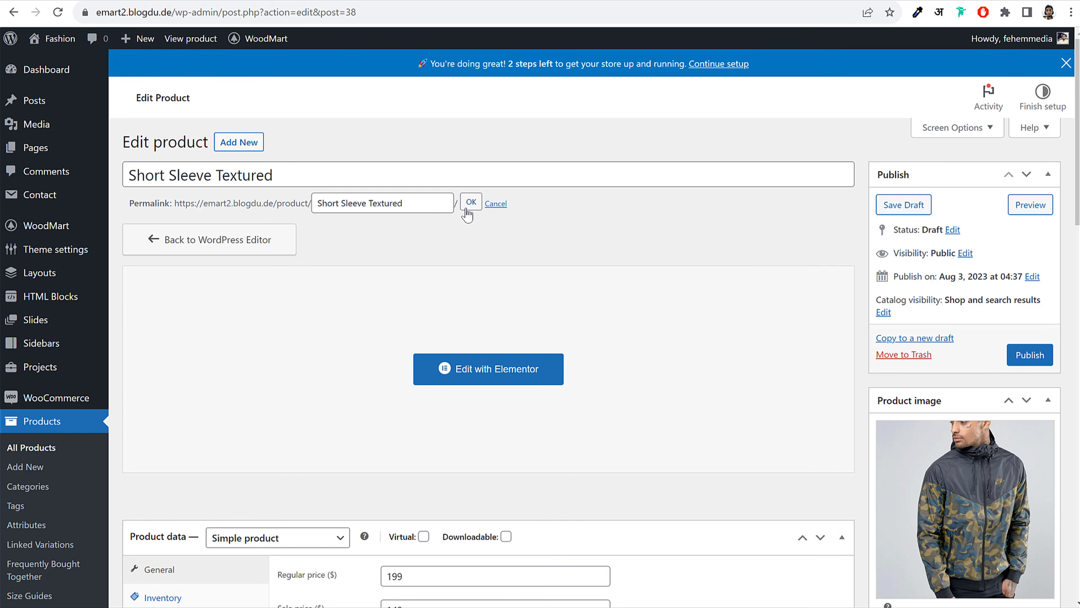
left_click(467, 209)
Upload the T-shirt photos from the Products folder and set the green T-shirt as product image
scroll(963, 290, "down", 5)
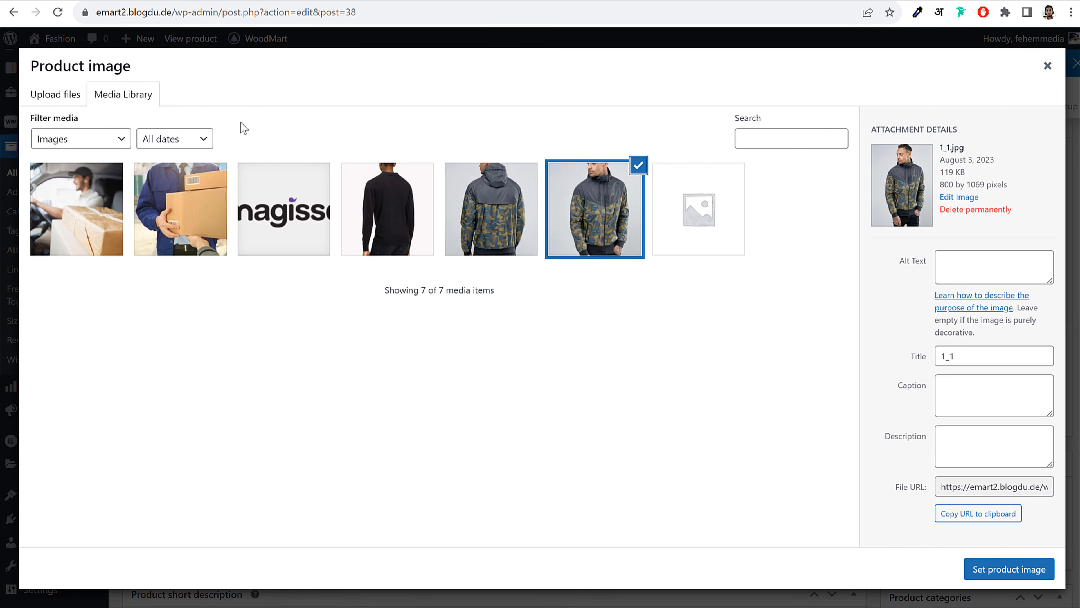
left_click(37, 93)
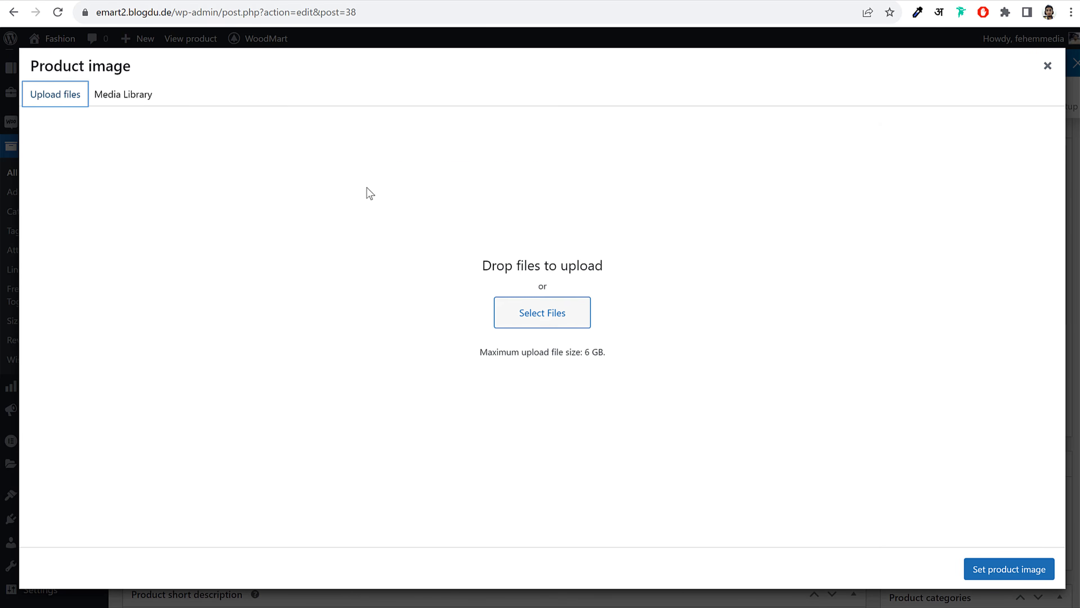
left_click(502, 301)
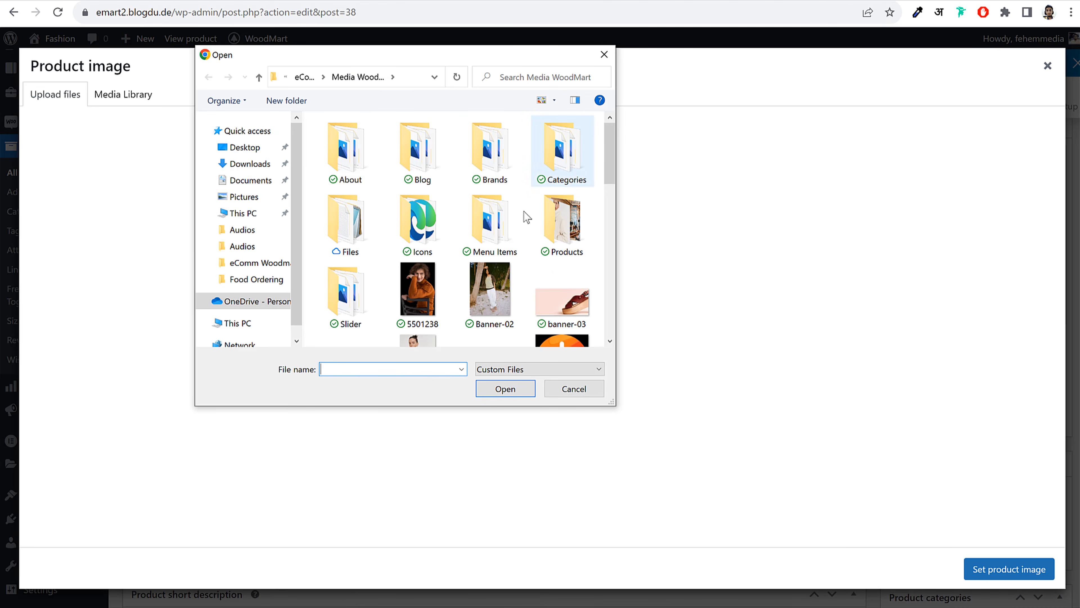
double_click(562, 231)
left_click(573, 217)
scroll(575, 225, "down", 5)
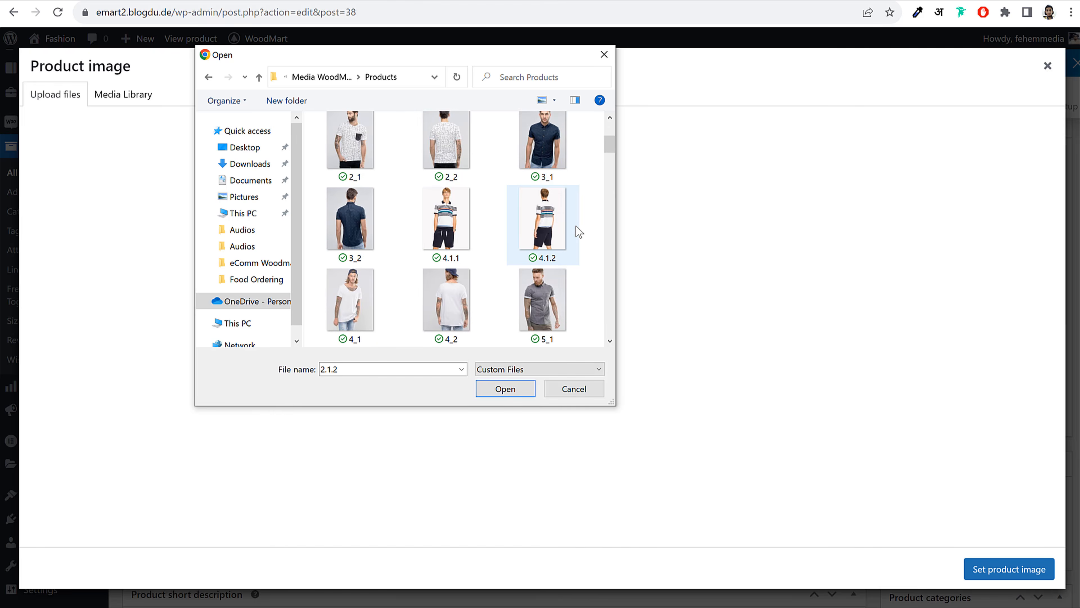
scroll(575, 225, "down", 15)
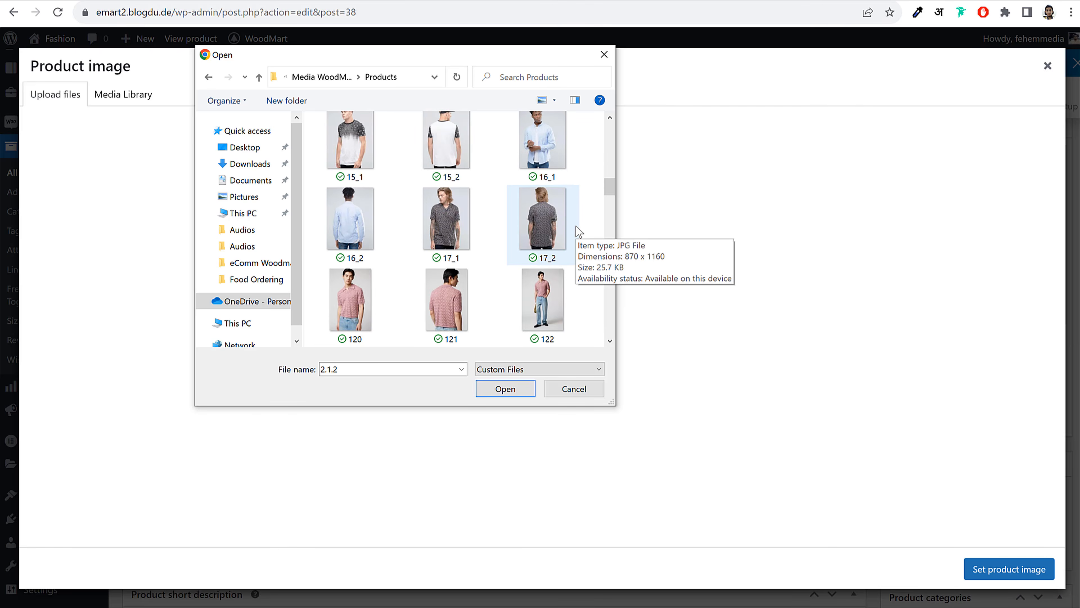
scroll(576, 227, "down", 15)
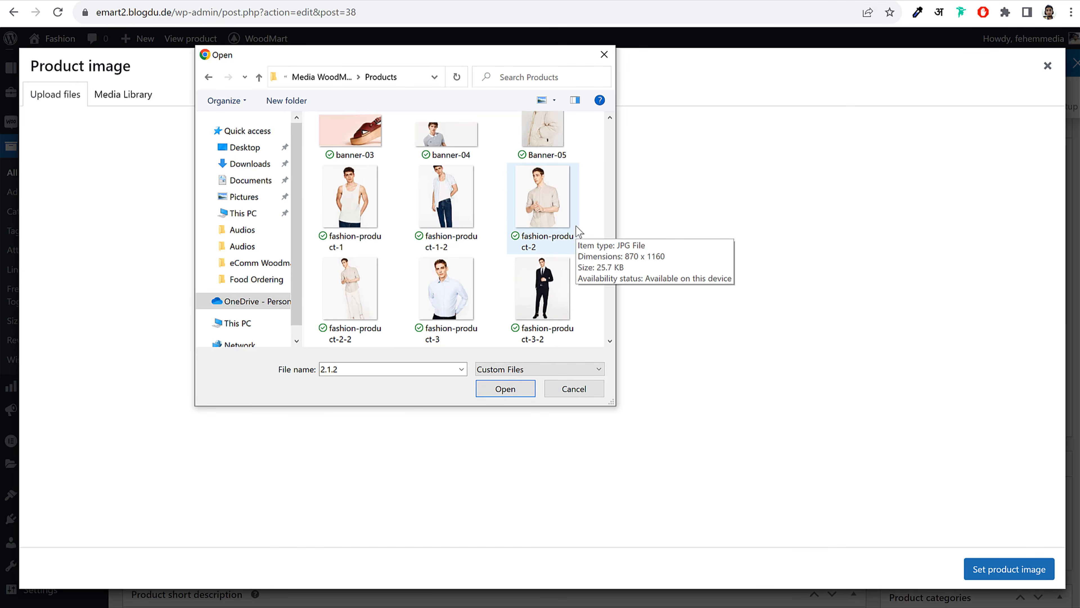
scroll(580, 232, "down", 3)
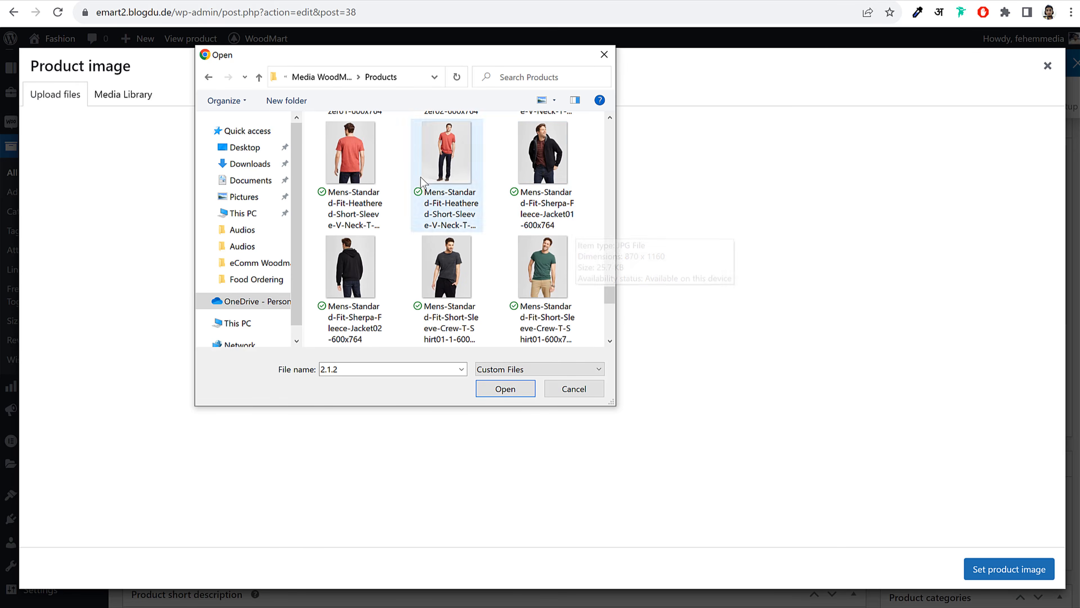
scroll(467, 178, "up", 2)
left_click(544, 151)
scroll(545, 255, "down", 3)
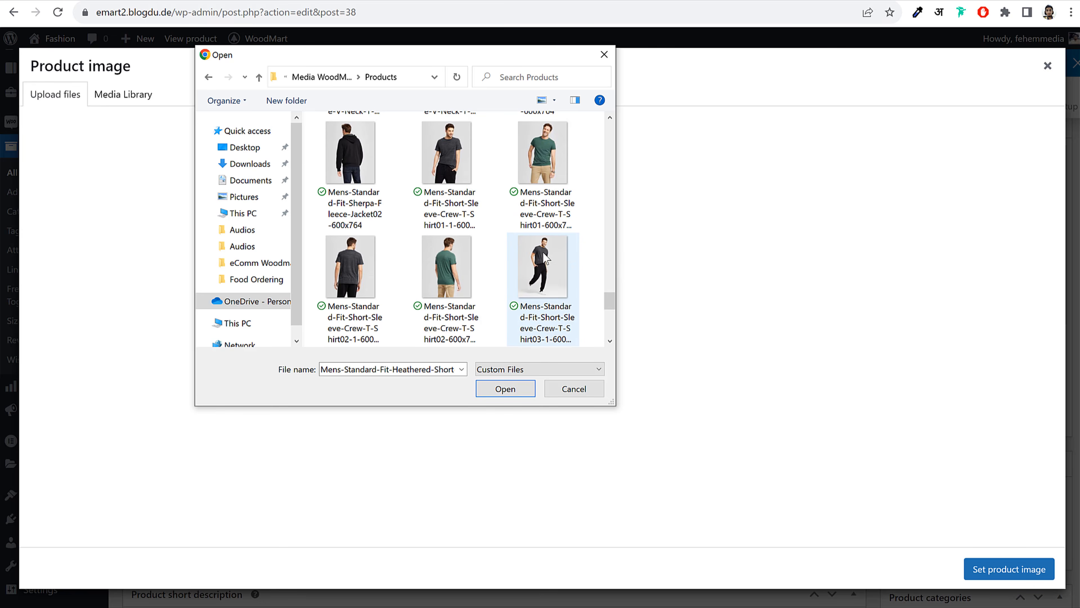
left_click(543, 162, "ctrl")
scroll(520, 257, "down", 3)
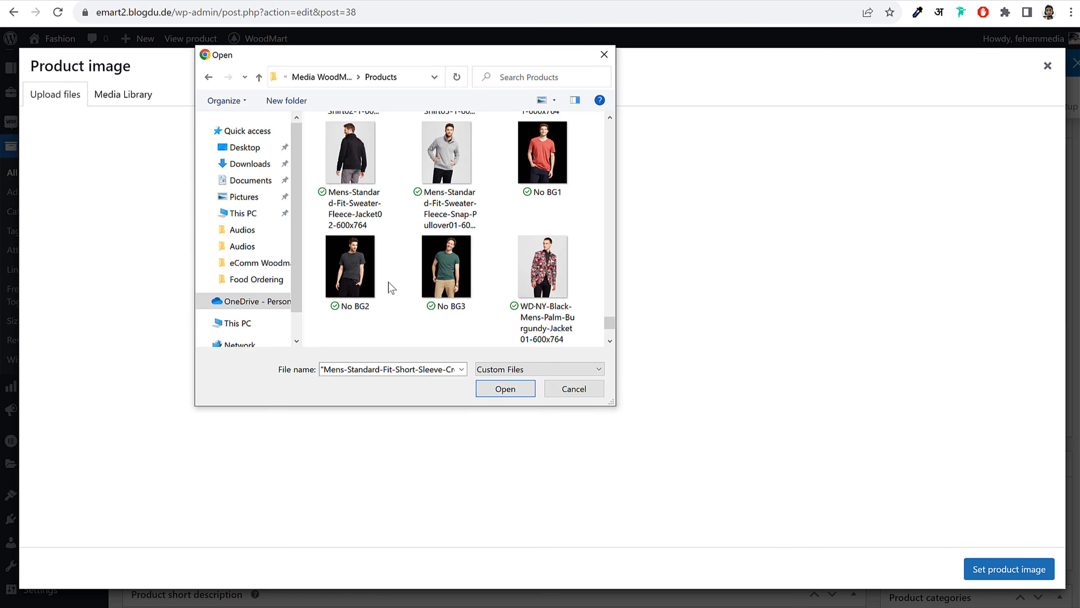
scroll(563, 266, "up", 2)
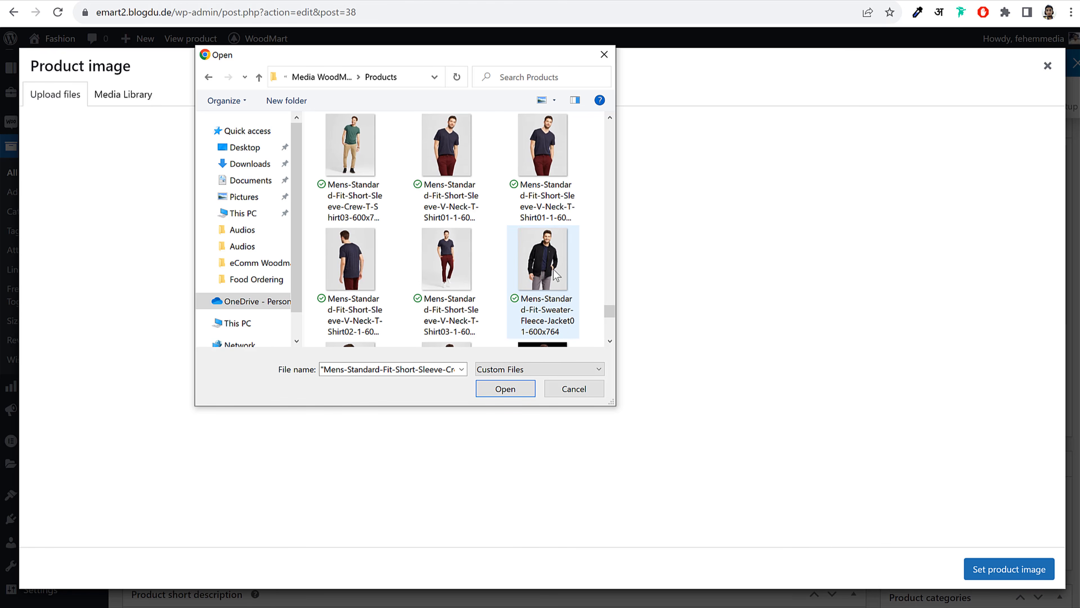
scroll(552, 269, "up", 2)
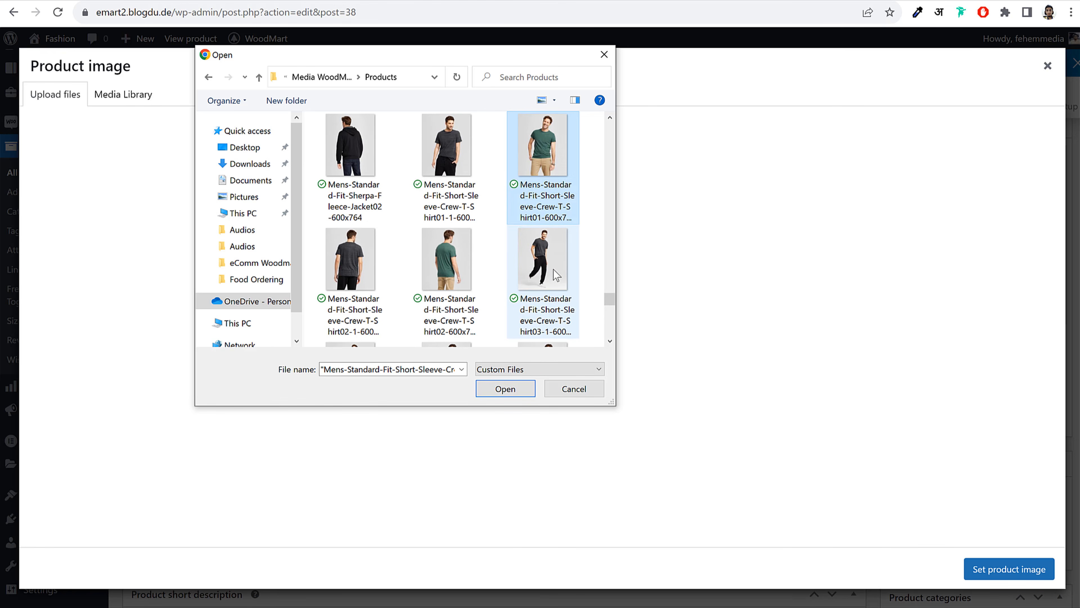
left_click(506, 388)
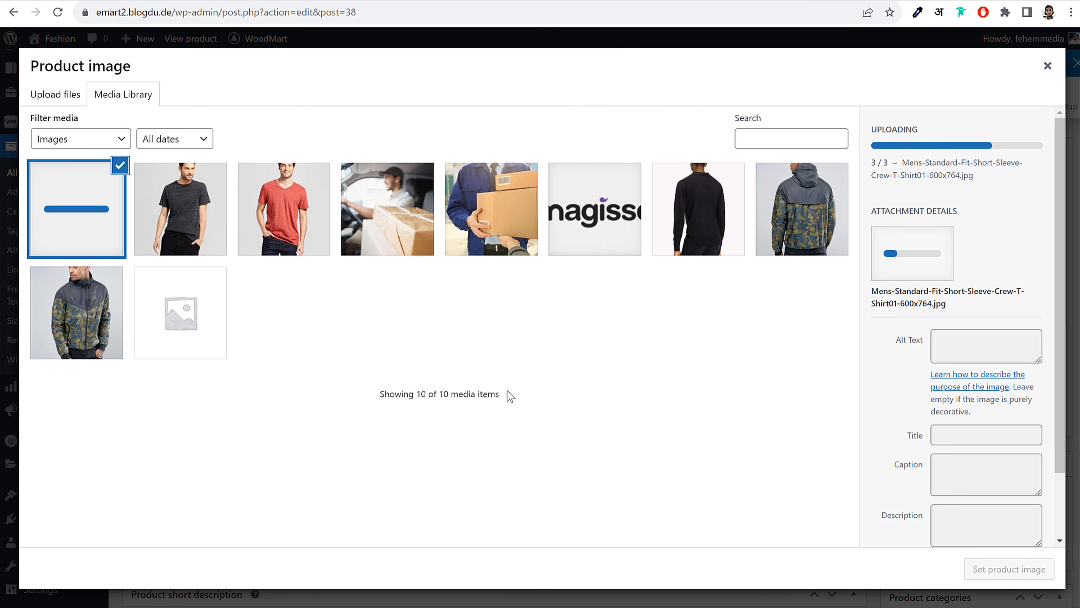
left_click(1009, 570)
Replace the jacket gallery image with the dark grey and red T-shirt photos
scroll(1004, 335, "down", 5)
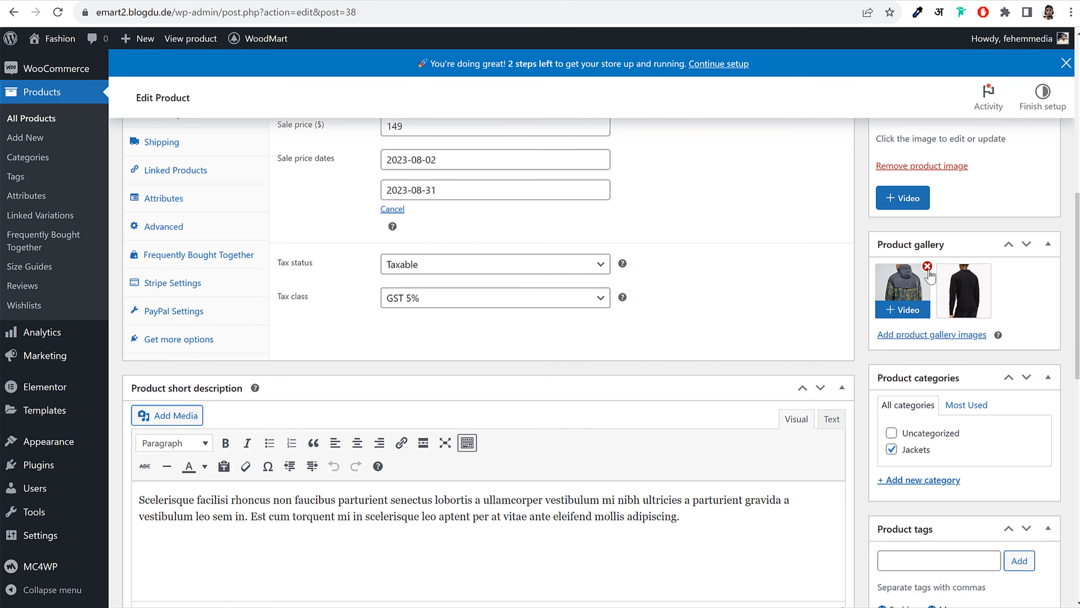
left_click(927, 266)
left_click(927, 266)
left_click(913, 281)
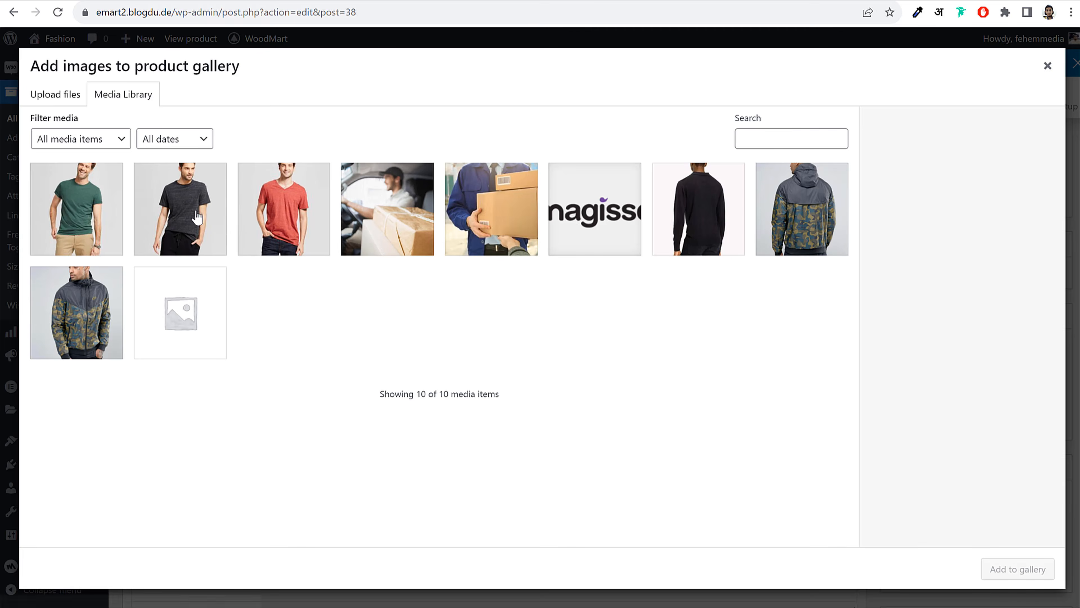
left_click(198, 217)
left_click(282, 220)
left_click(1013, 569)
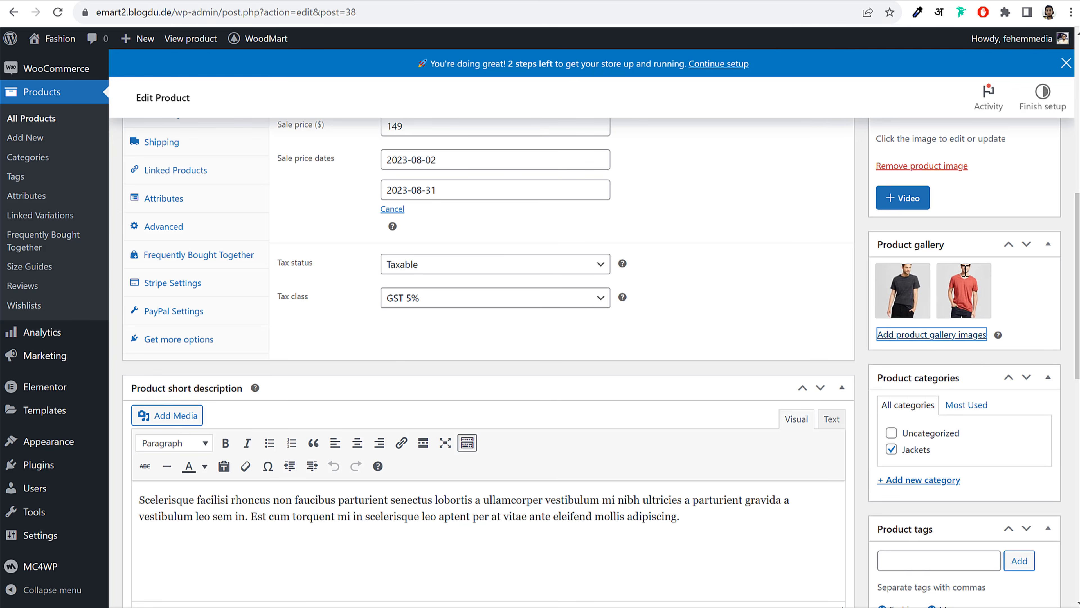
Create a new Shirts product category and assign it to the product
scroll(975, 410, "down", 3)
left_click(919, 342)
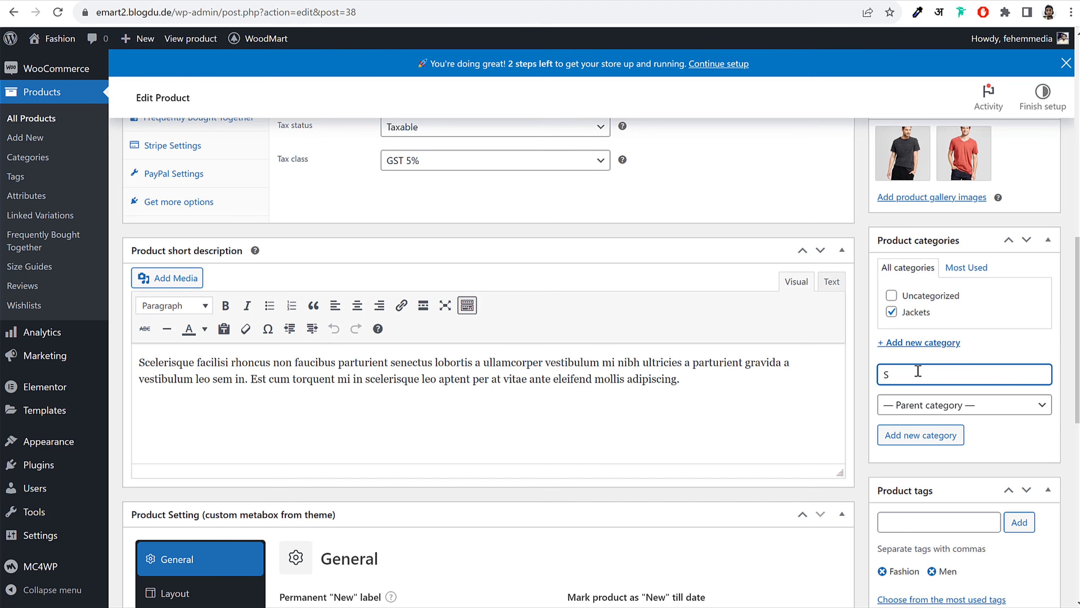
left_click(928, 435)
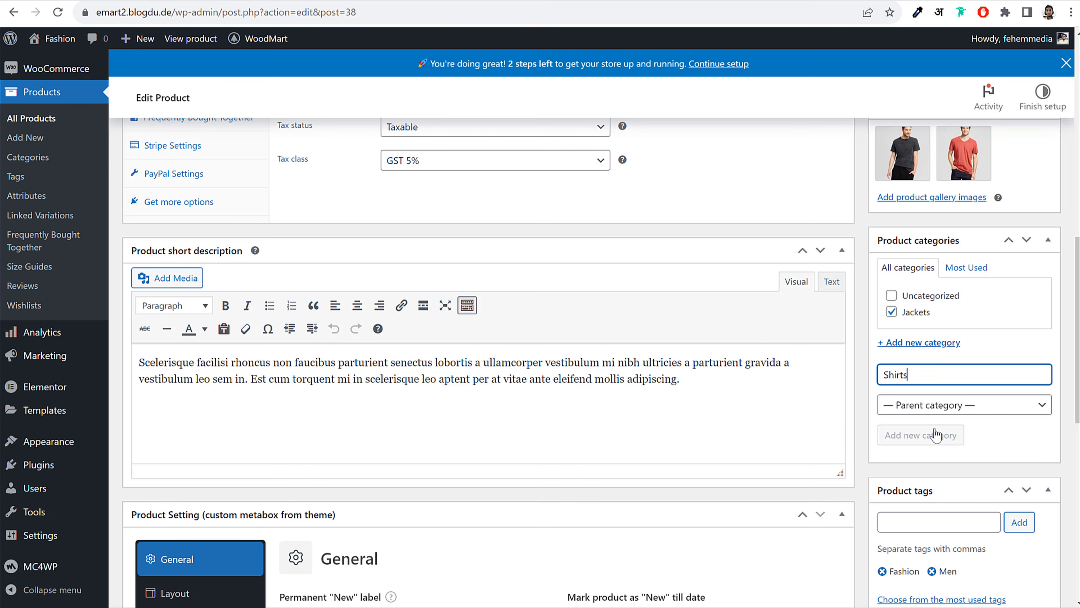
scroll(1017, 390, "down", 8)
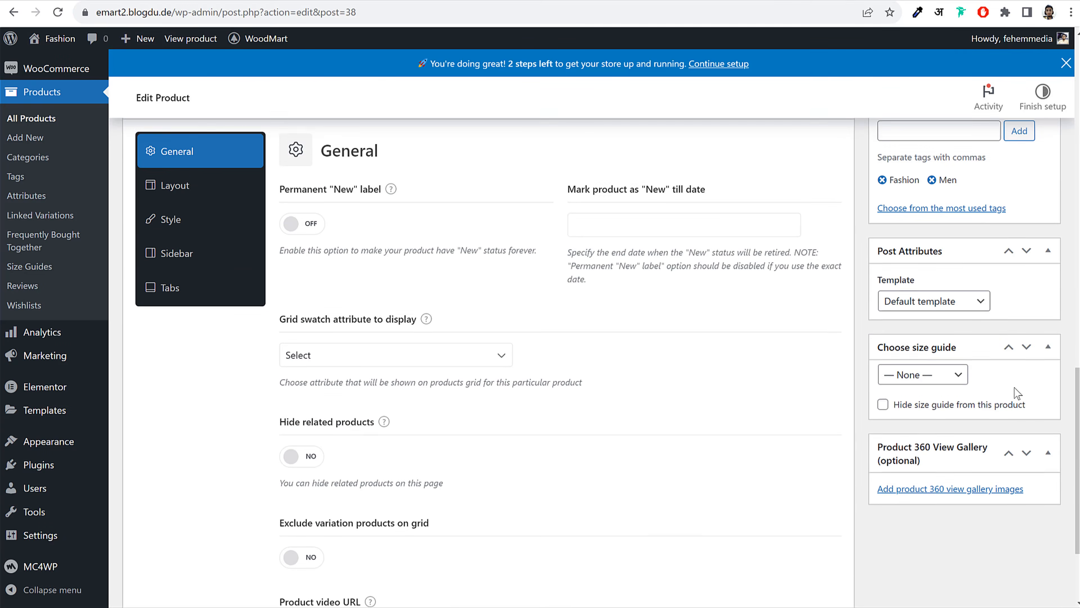
scroll(315, 288, "down", 2)
scroll(315, 288, "up", 11)
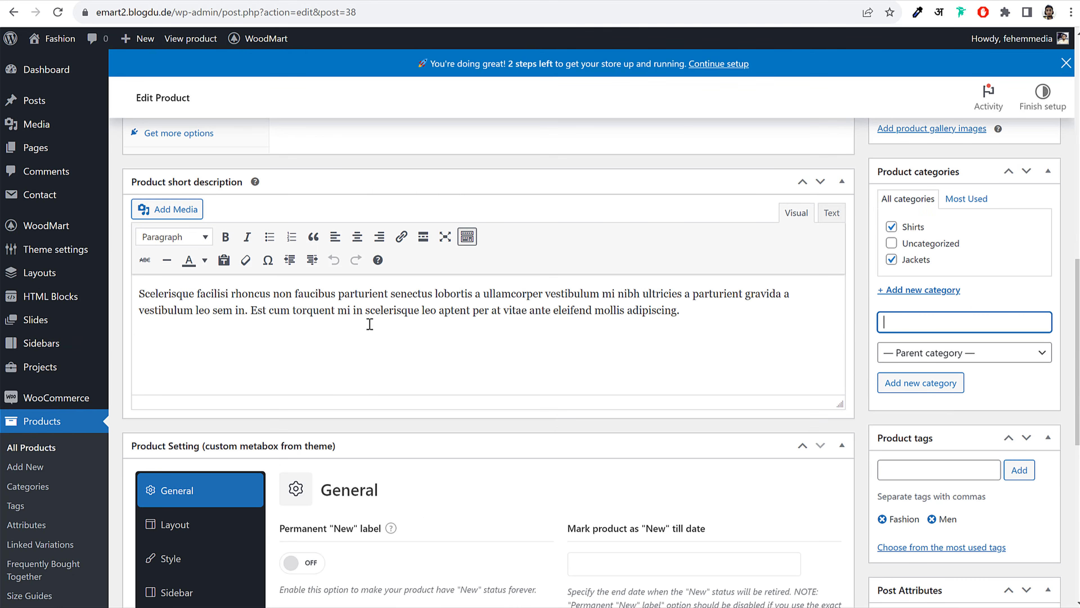
scroll(941, 398, "down", 10)
scroll(938, 393, "up", 20)
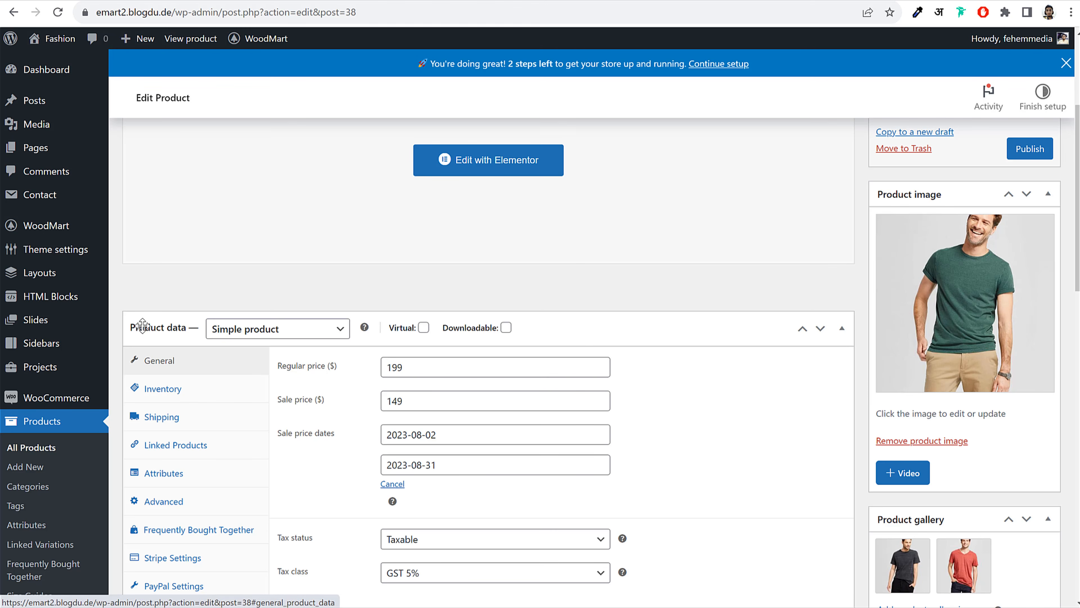
scroll(332, 333, "up", 5)
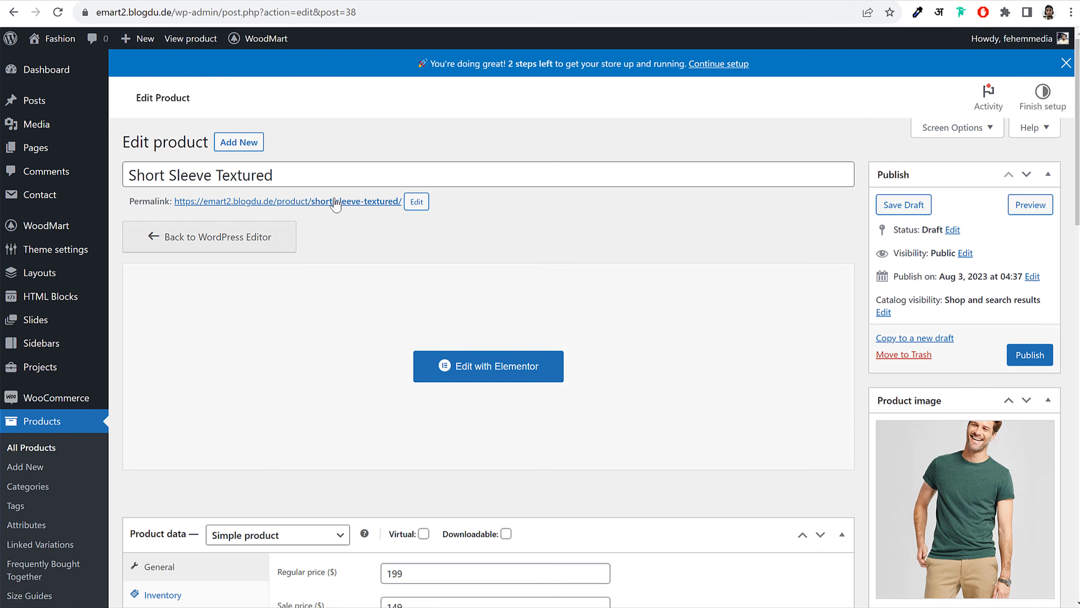
scroll(995, 434, "down", 7)
scroll(996, 435, "down", 10)
scroll(893, 434, "up", 7)
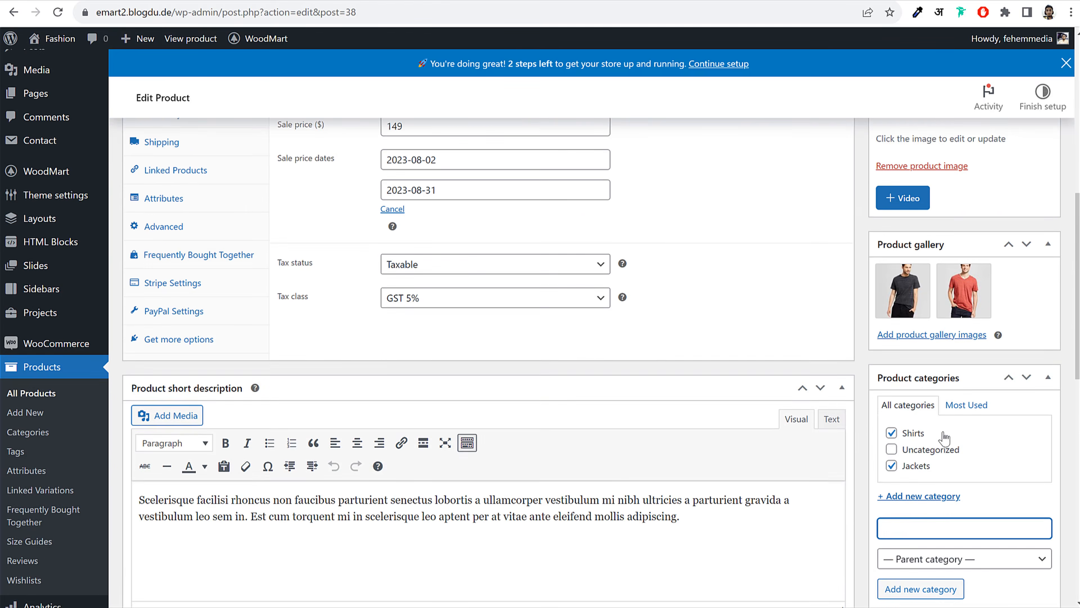
scroll(233, 242, "up", 3)
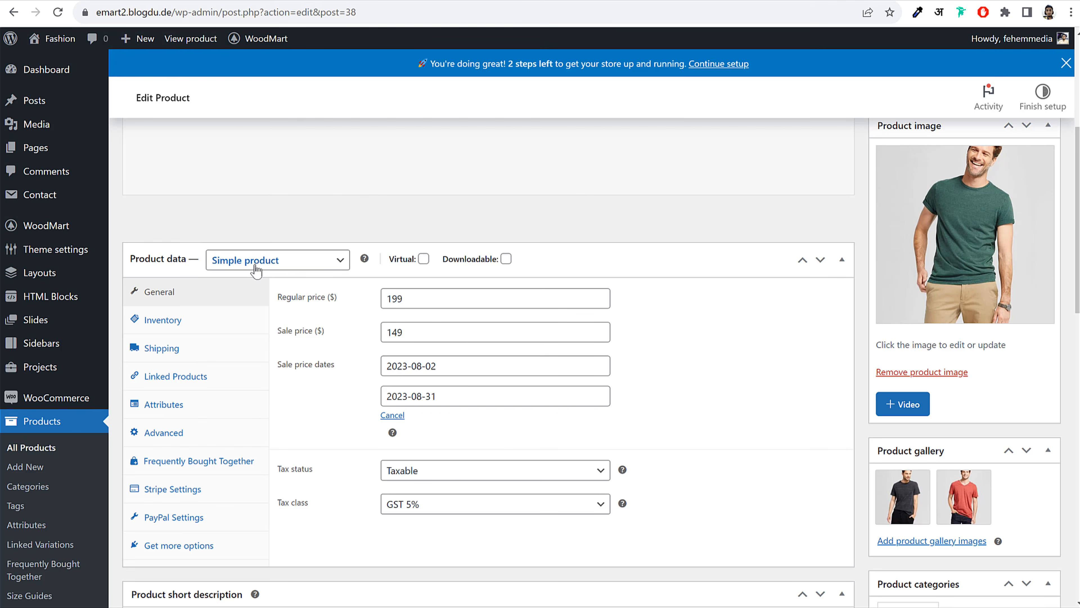
Set the product type to Variable product, dismiss the attributes tour, and publish
left_click(261, 265)
left_click(254, 330)
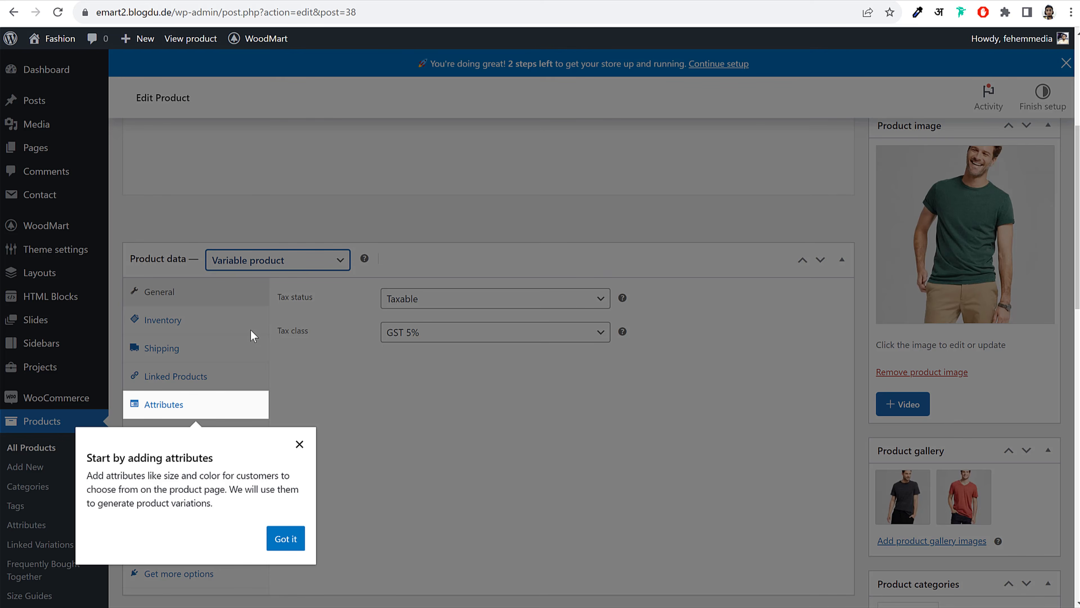
left_click(285, 537)
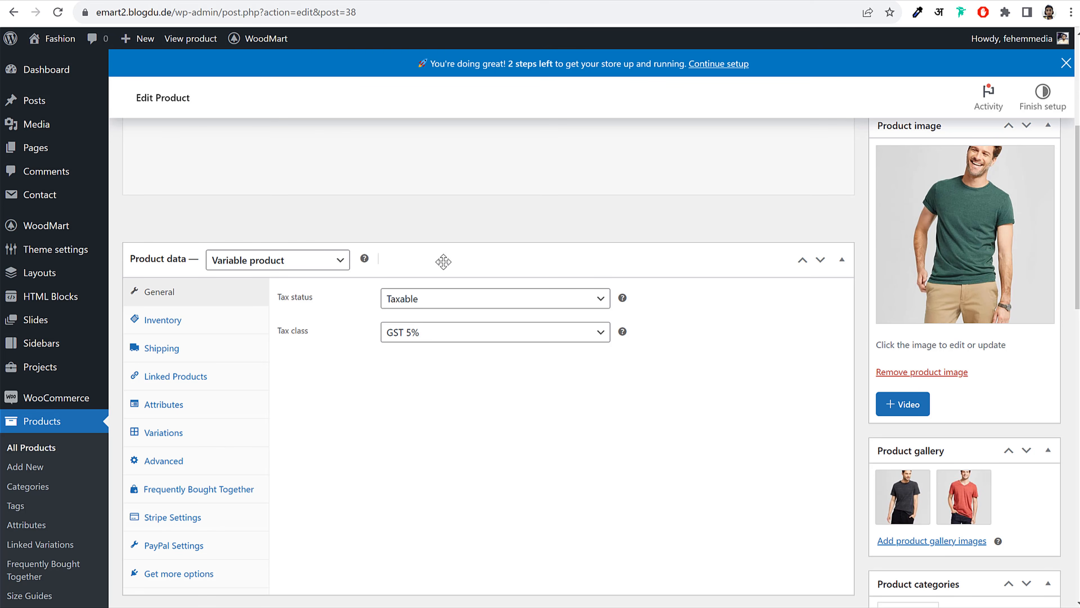
scroll(537, 334, "up", 5)
left_click(1029, 356)
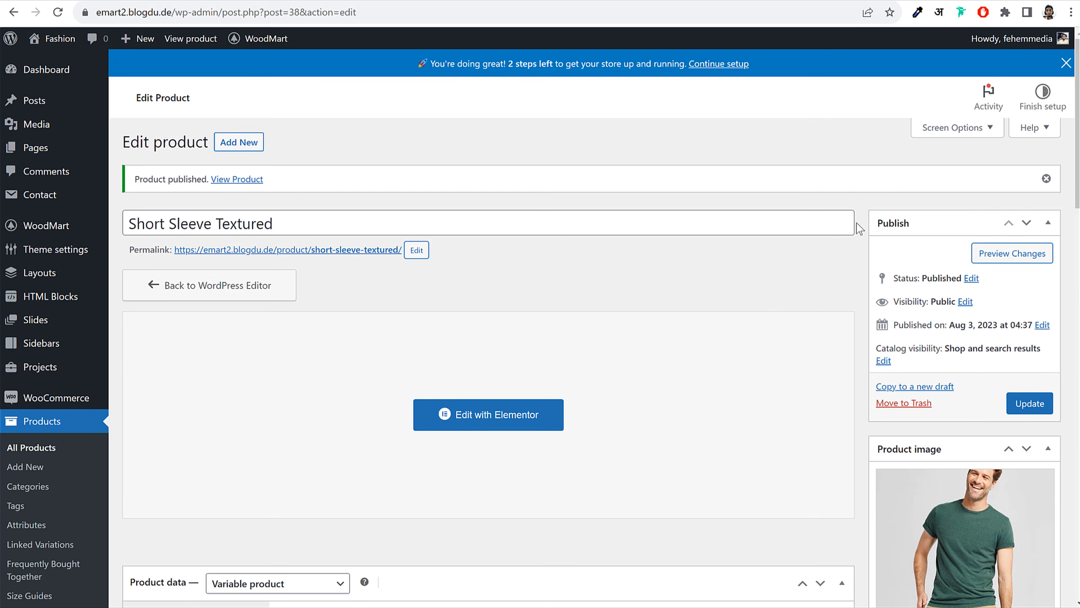
scroll(791, 272, "down", 2)
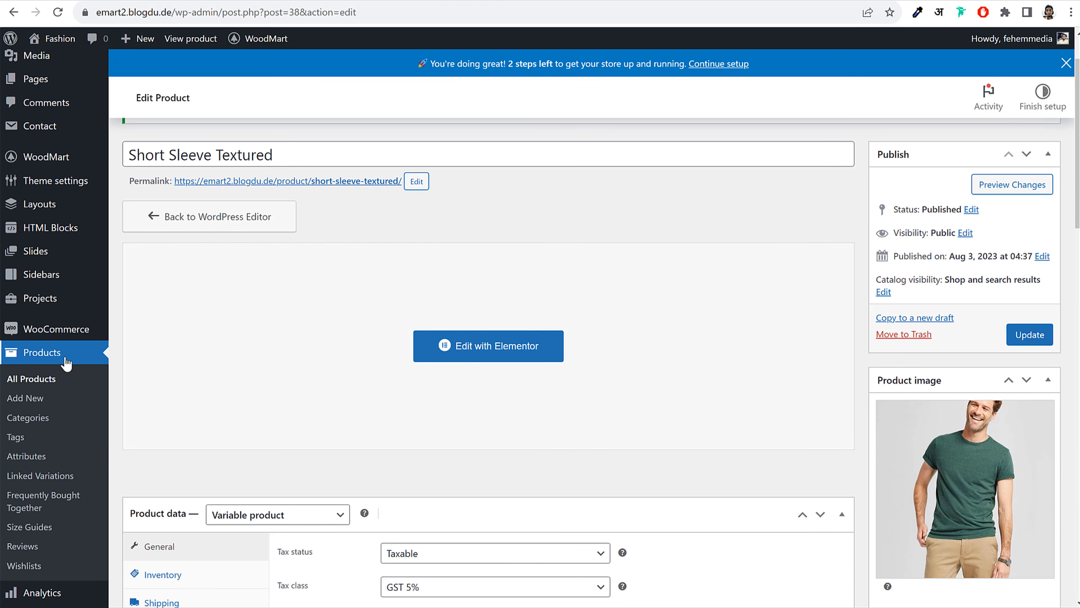
On the product Attributes page, create a Colors attribute, then delete it
right_click(25, 457)
key("Escape")
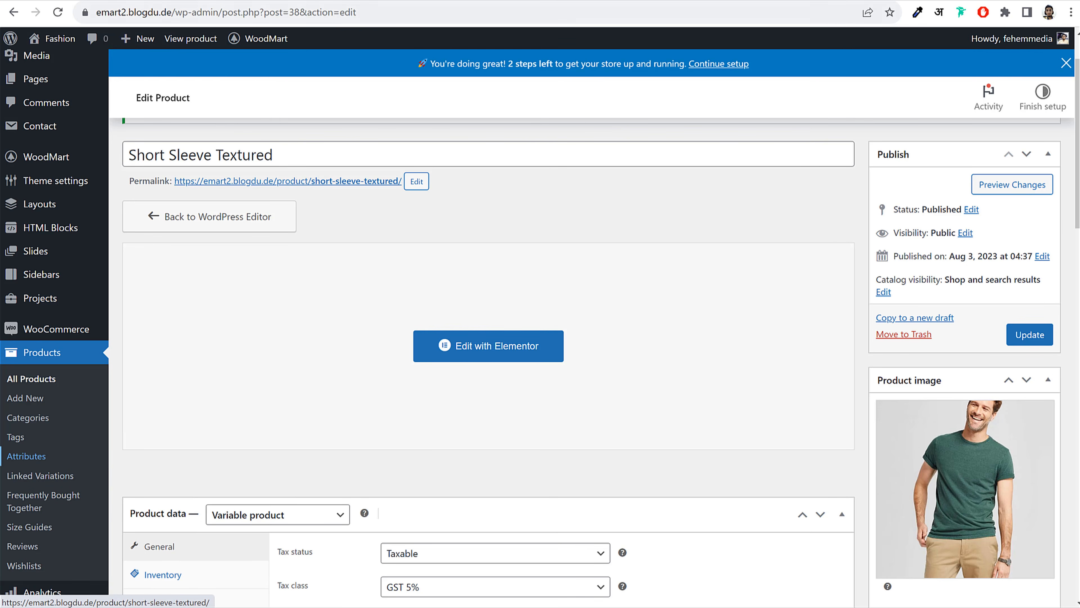
left_click(25, 457)
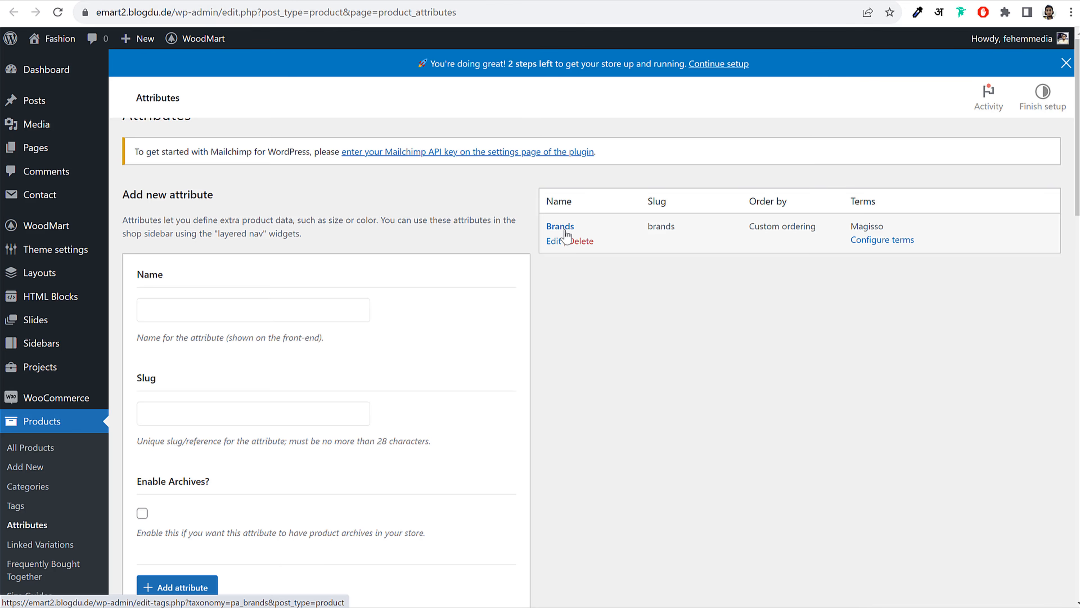
scroll(708, 323, "down", 2)
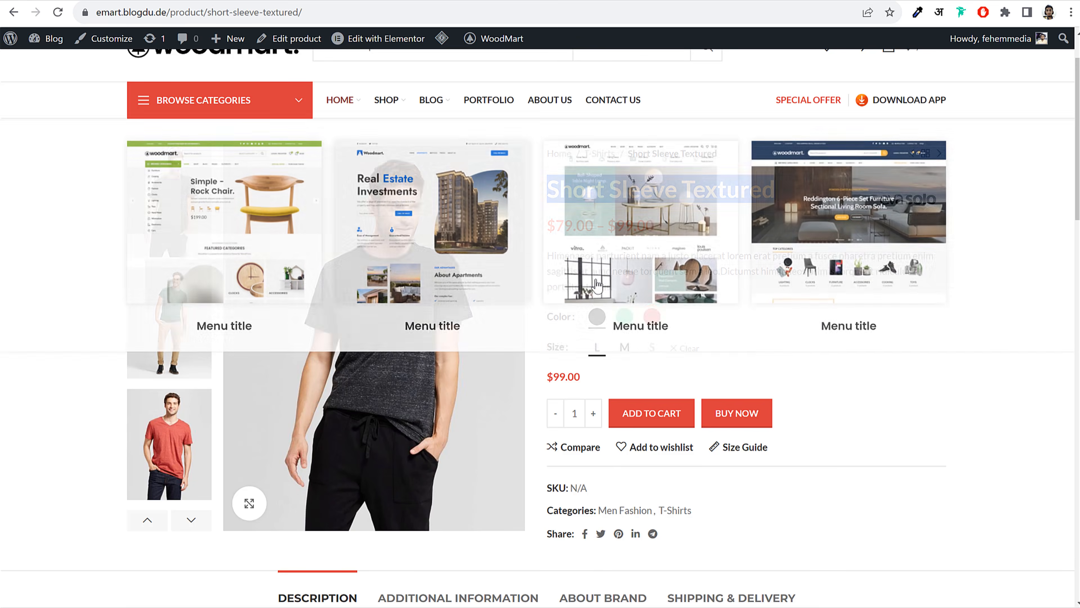
left_click(624, 316)
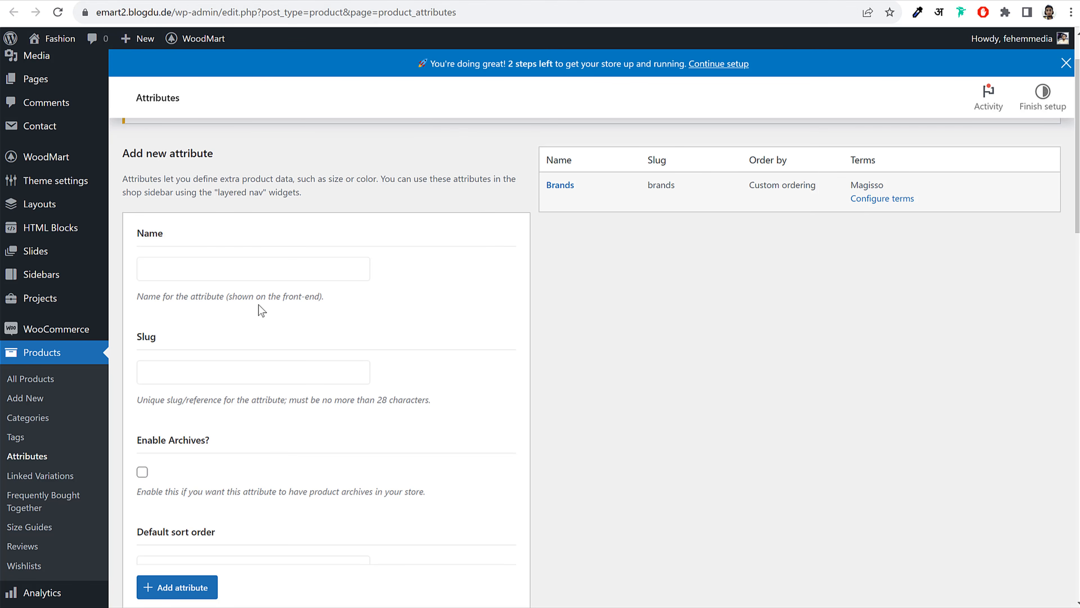
left_click(222, 276)
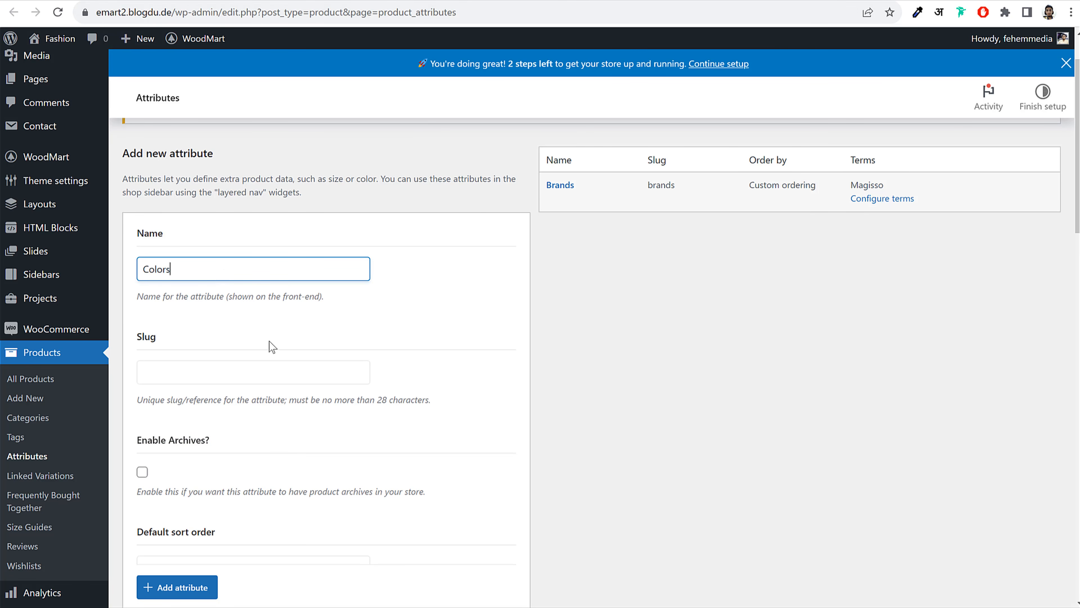
left_click(187, 586)
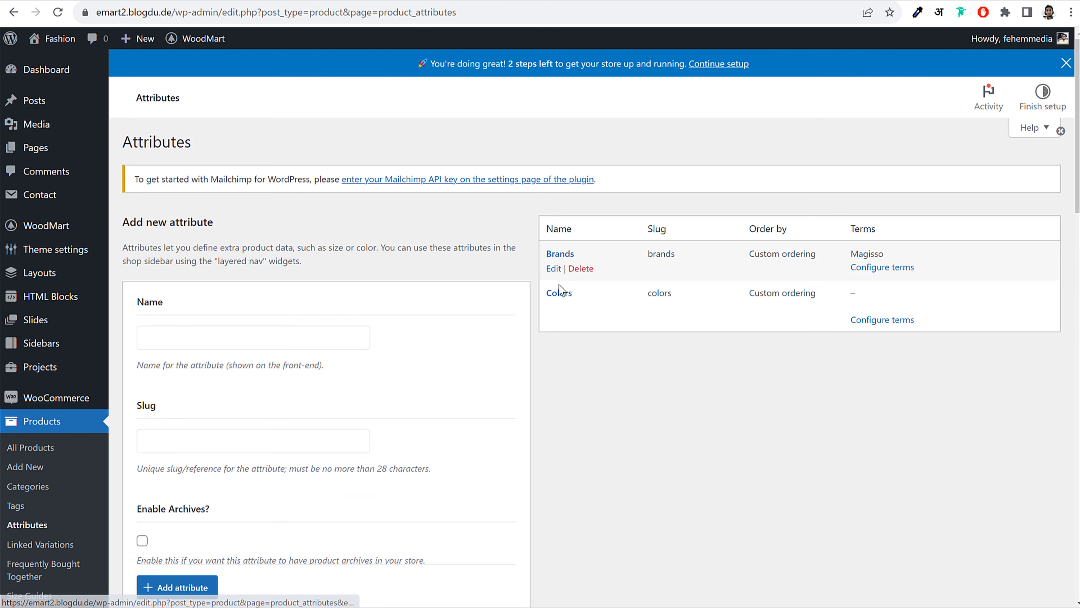
left_click(580, 308)
left_click(610, 93)
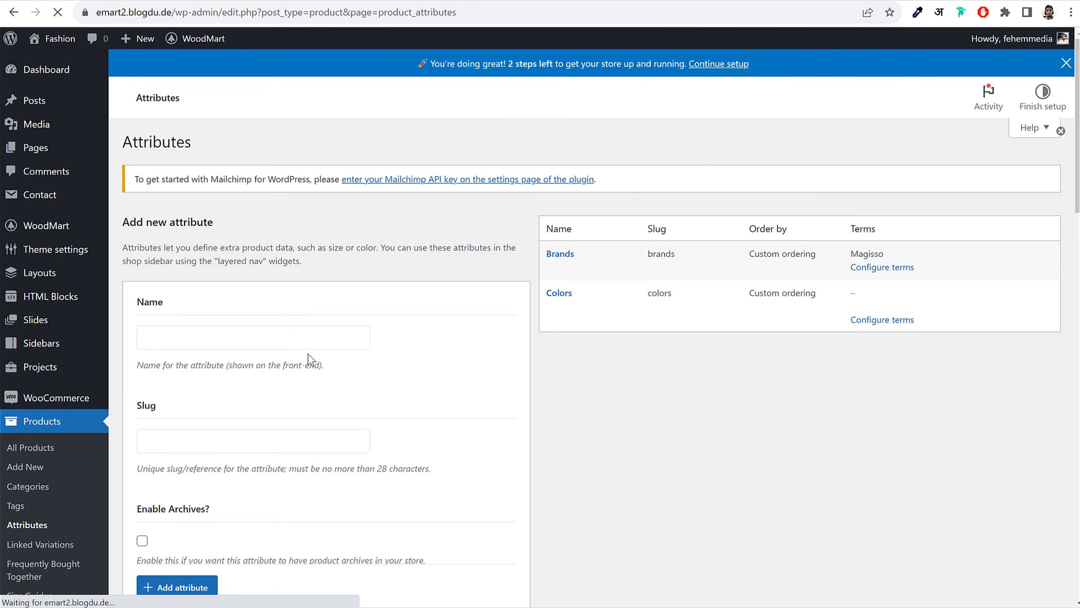
Add a new global attribute named Color
left_click(226, 302)
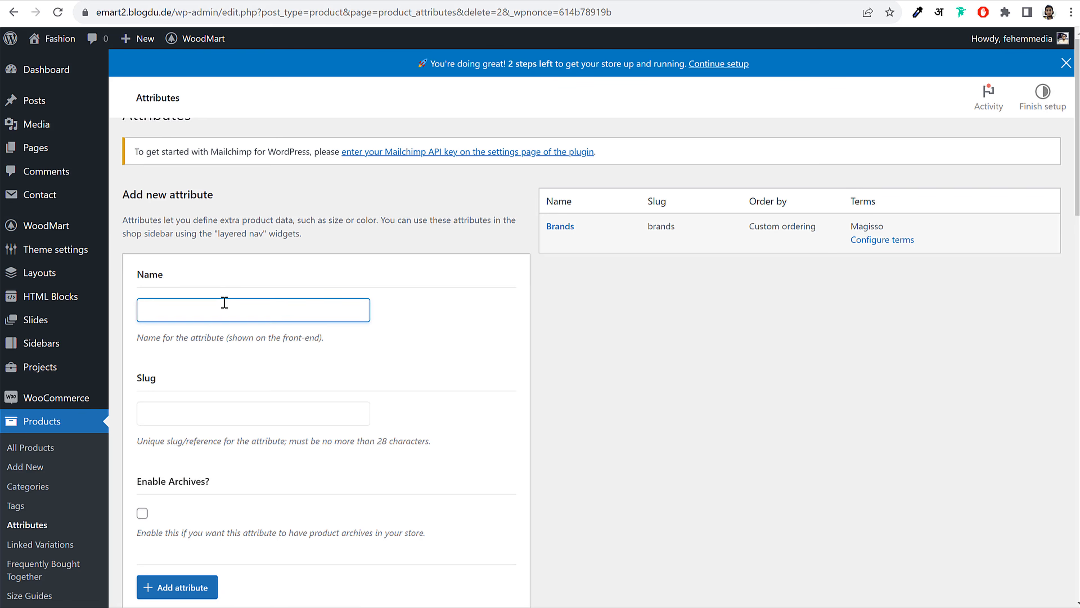
type("c")
scroll(393, 341, "down", 15)
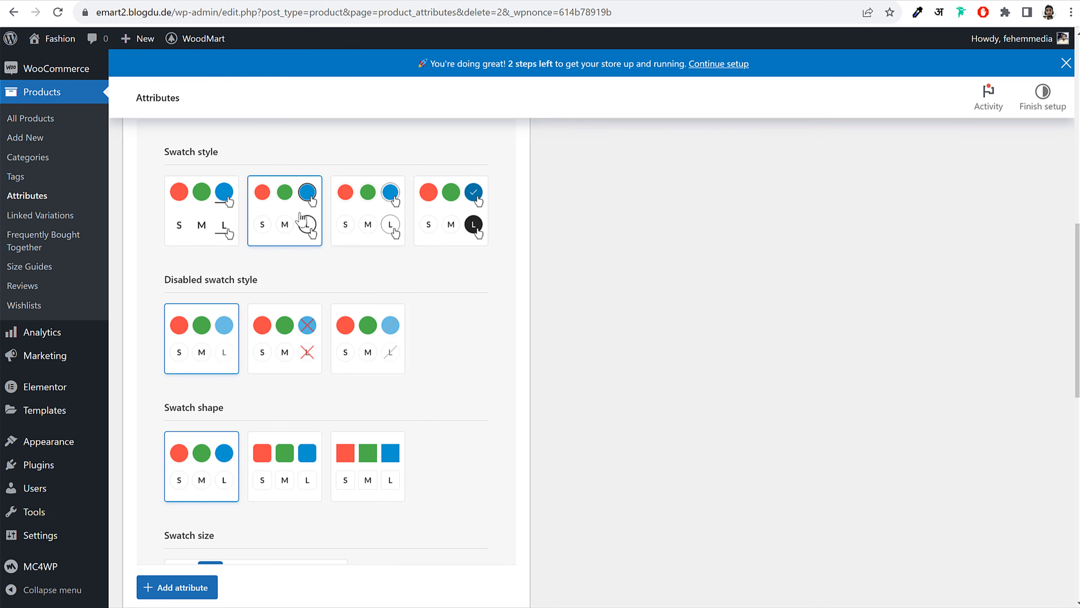
scroll(475, 331, "down", 12)
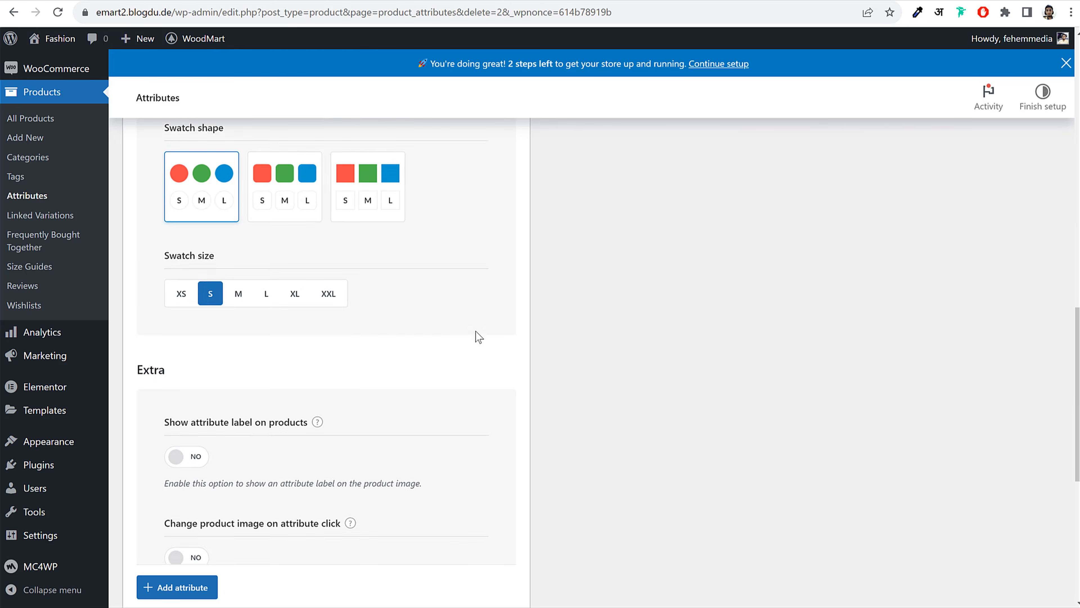
scroll(477, 334, "up", 15)
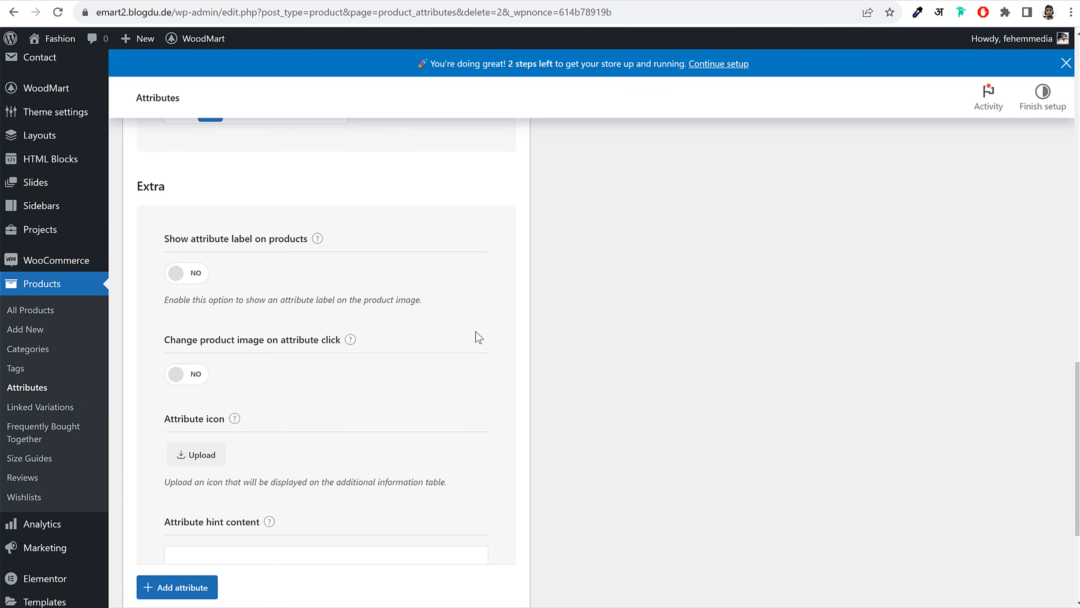
scroll(475, 331, "up", 5)
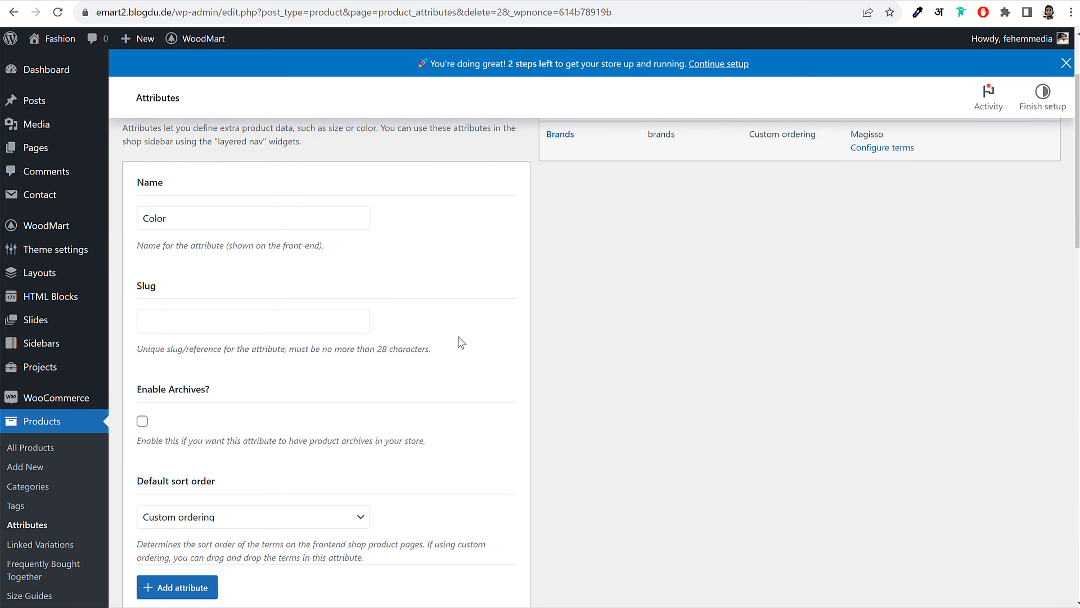
scroll(461, 335, "down", 5)
scroll(463, 334, "up", 2)
scroll(463, 334, "down", 4)
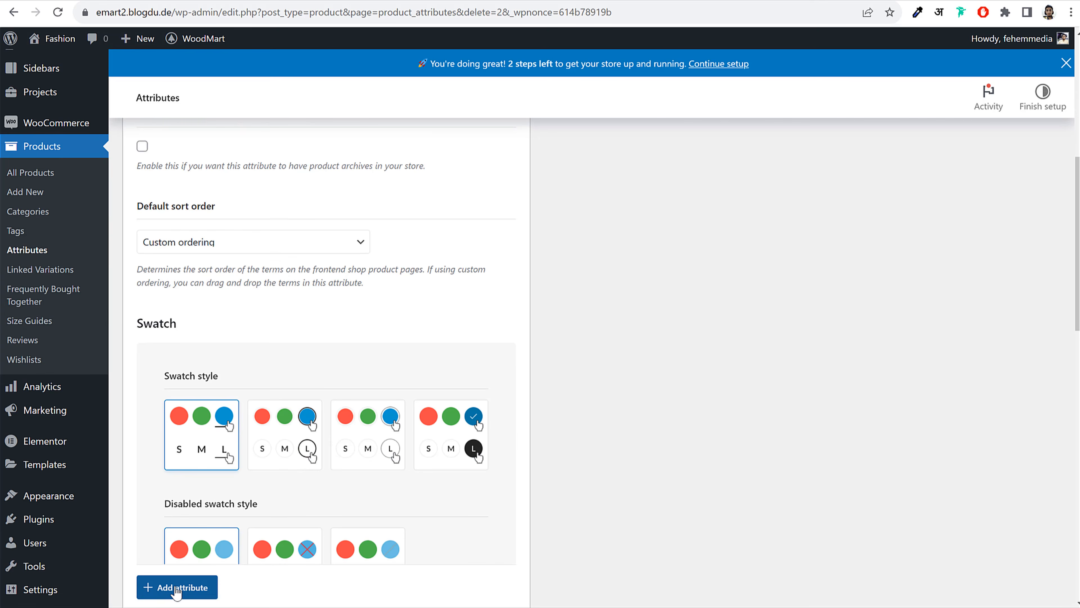
left_click(177, 590)
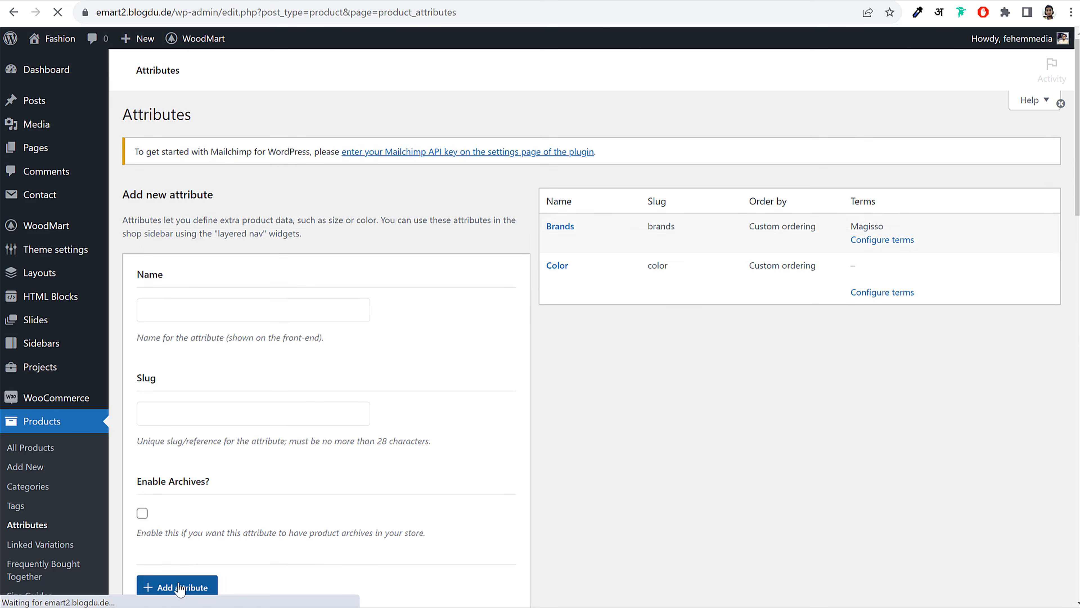
Create a Size attribute using the ringed swatch style and crossed-out disabled swatches
left_click(275, 343)
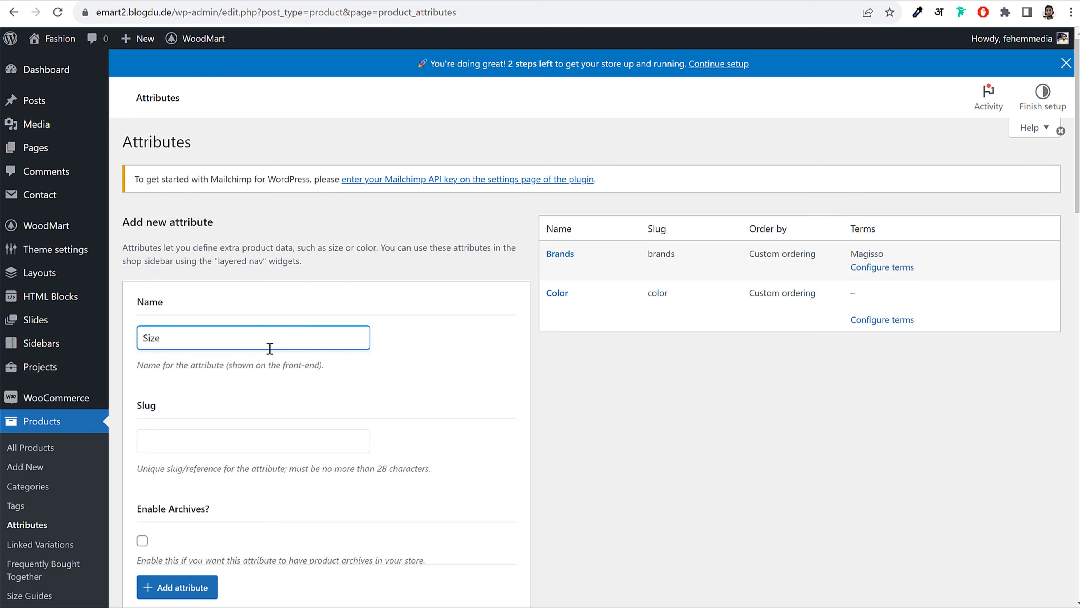
scroll(302, 385, "down", 10)
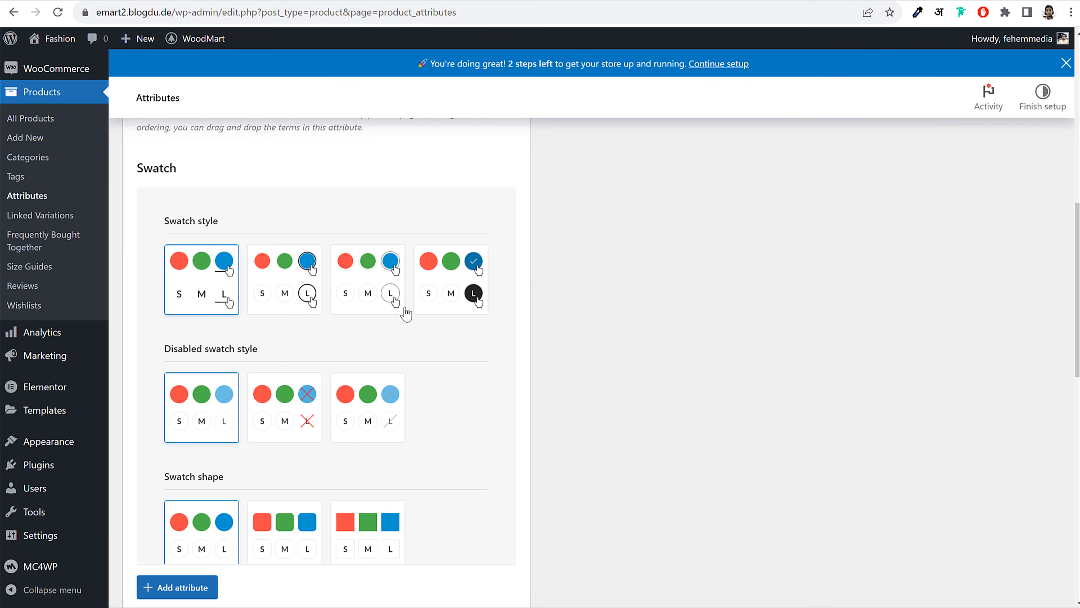
scroll(540, 362, "down", 2)
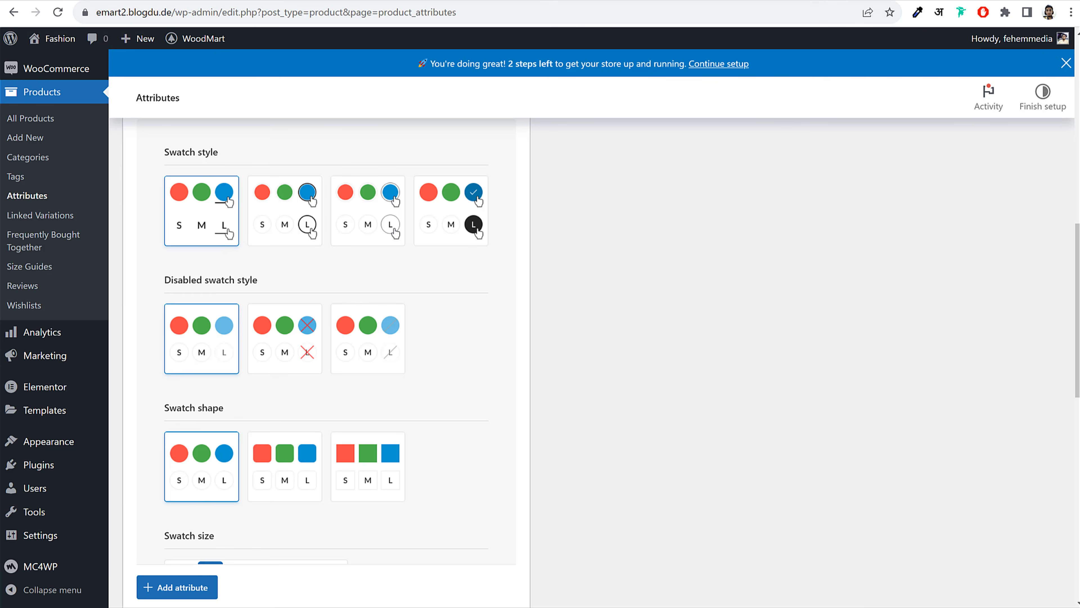
left_click(300, 230)
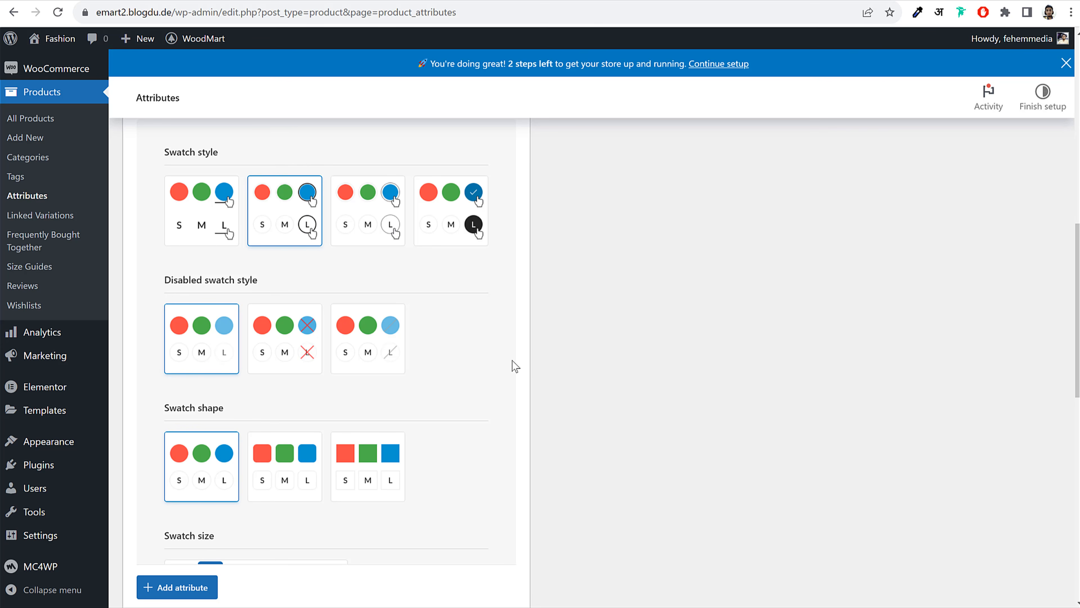
left_click(284, 361)
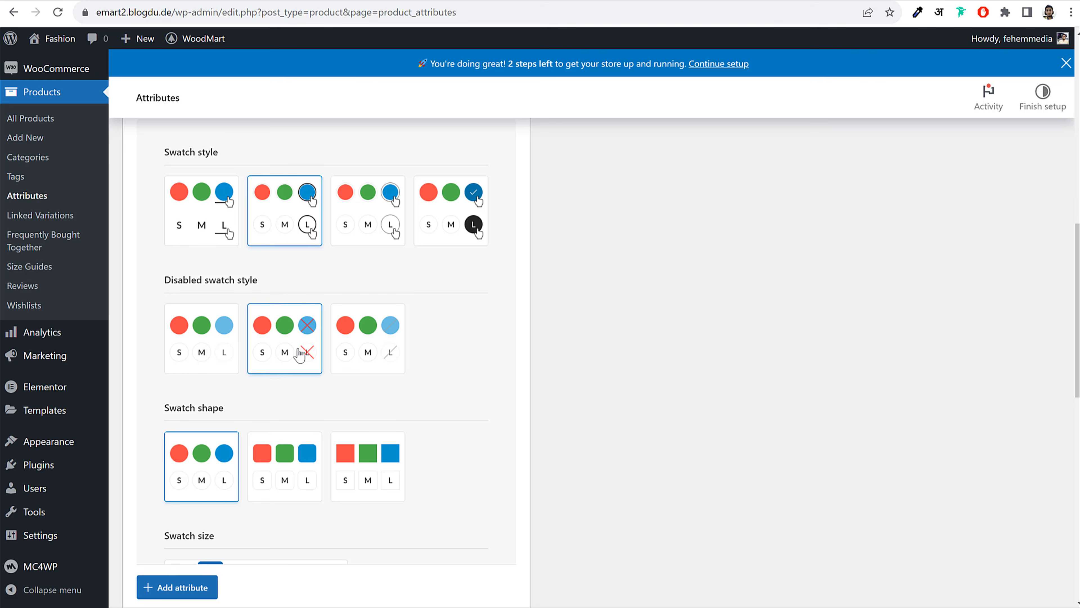
scroll(460, 364, "down", 3)
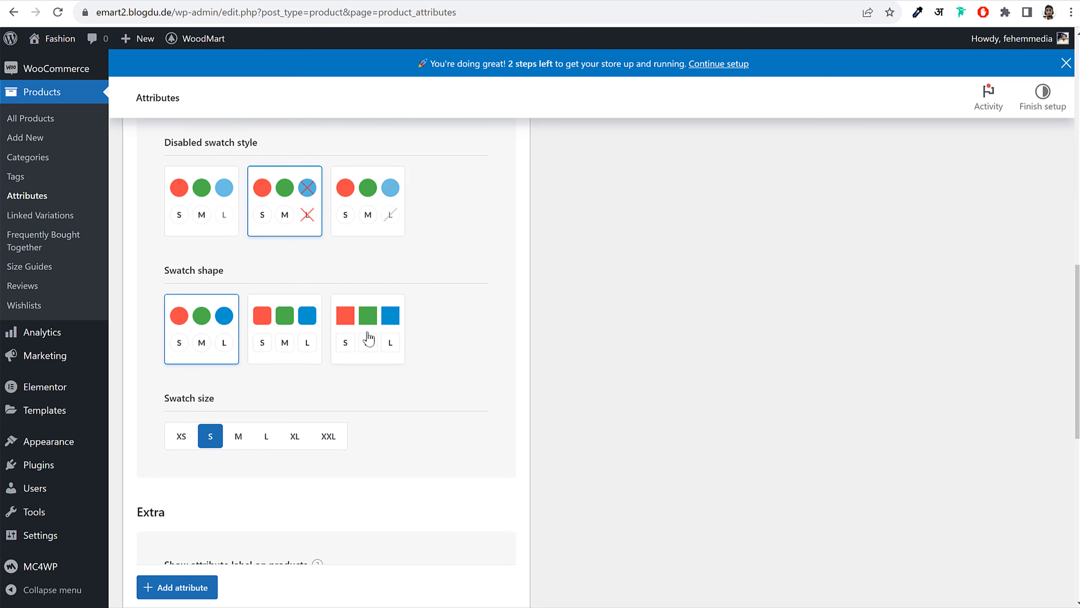
scroll(426, 353, "down", 9)
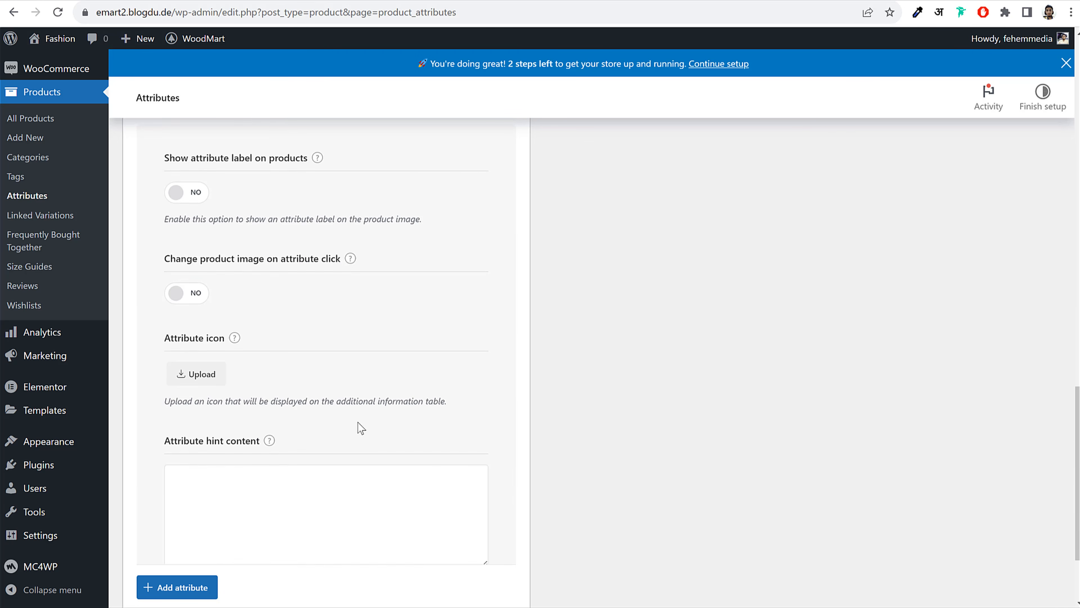
left_click(186, 592)
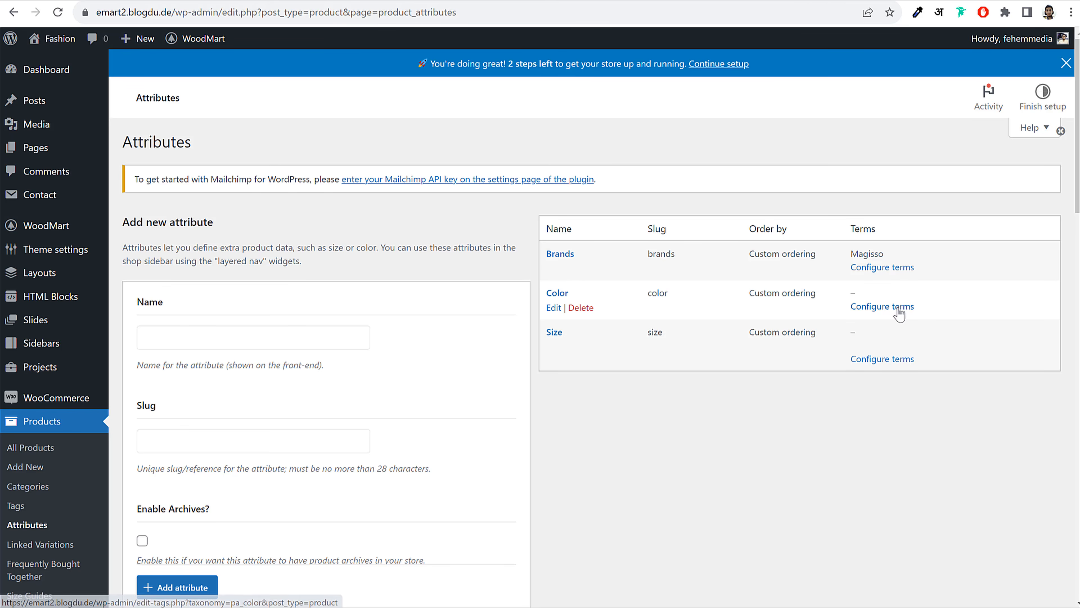
Add a Black term to Color with a black swatch
left_click(883, 308)
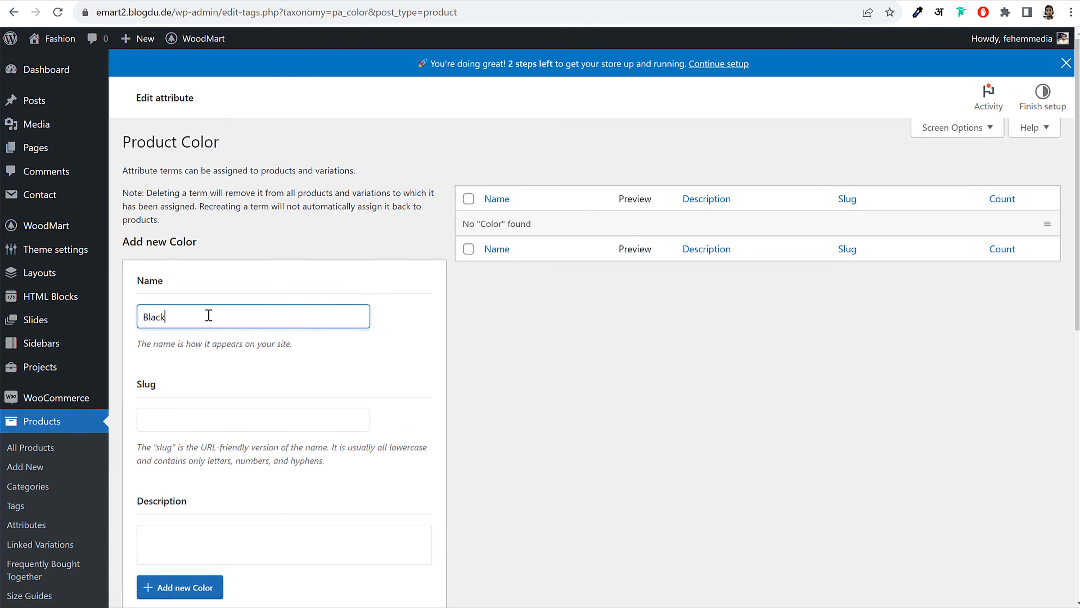
key("ctrl+a")
scroll(406, 323, "down", 8)
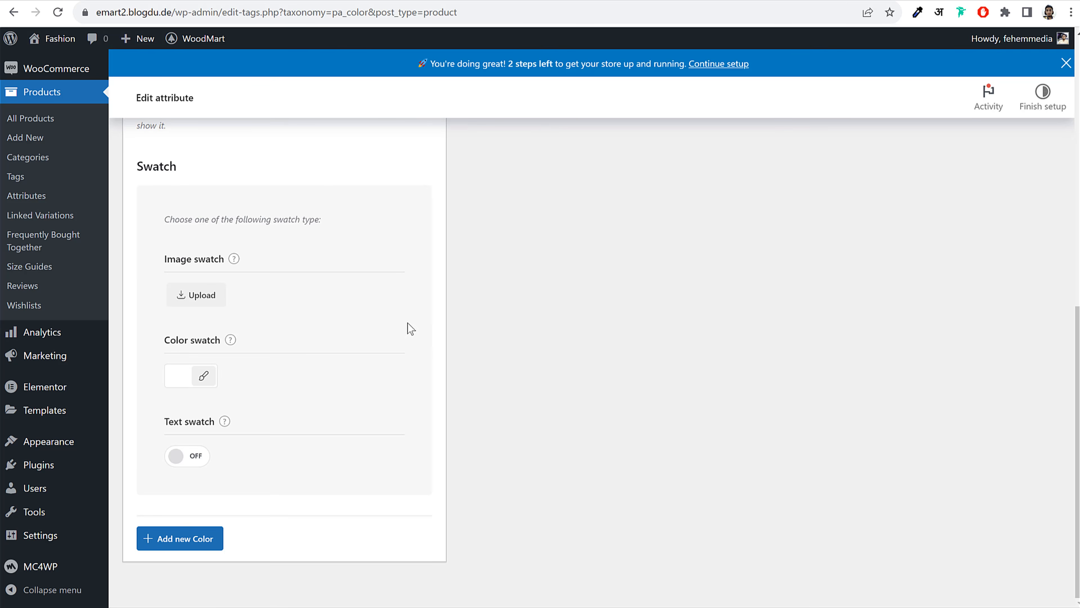
left_click(206, 377)
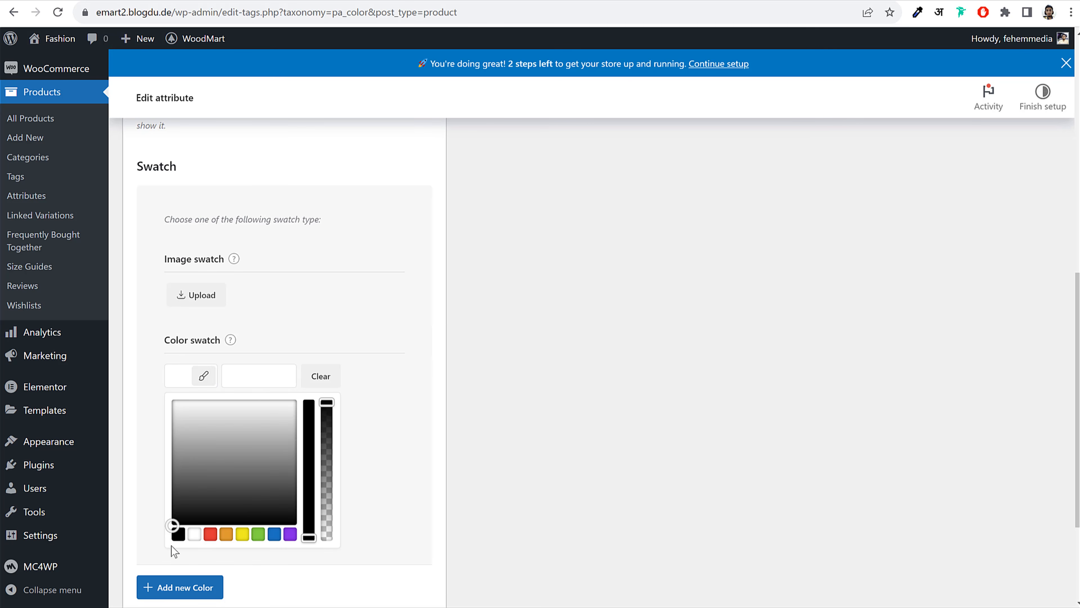
left_click(178, 534)
left_click(395, 416)
left_click(198, 538)
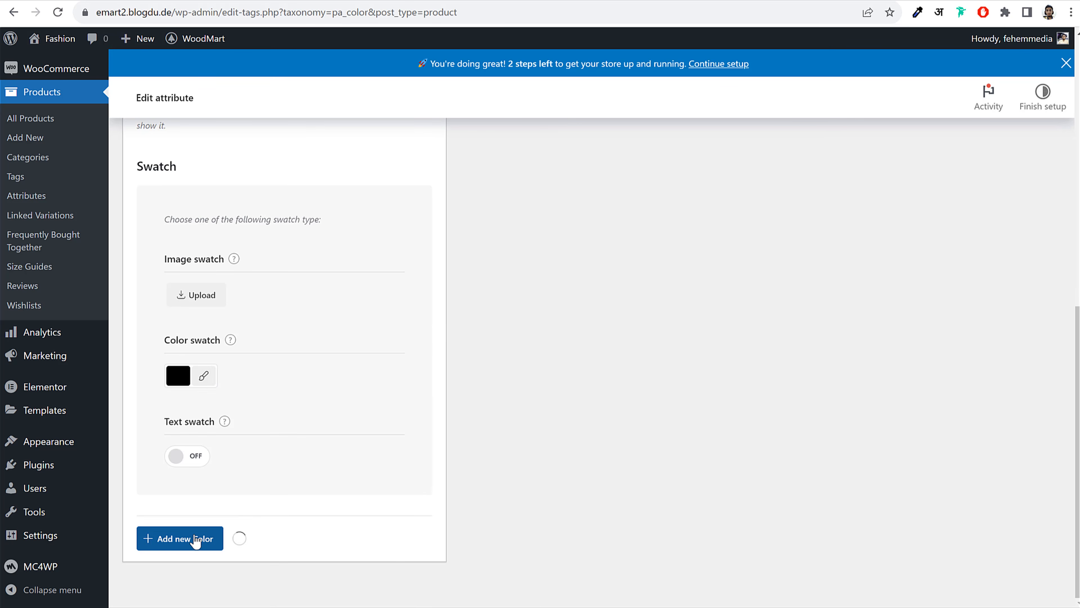
Add a Green term with a vivid yellow-green swatch
left_click(230, 293)
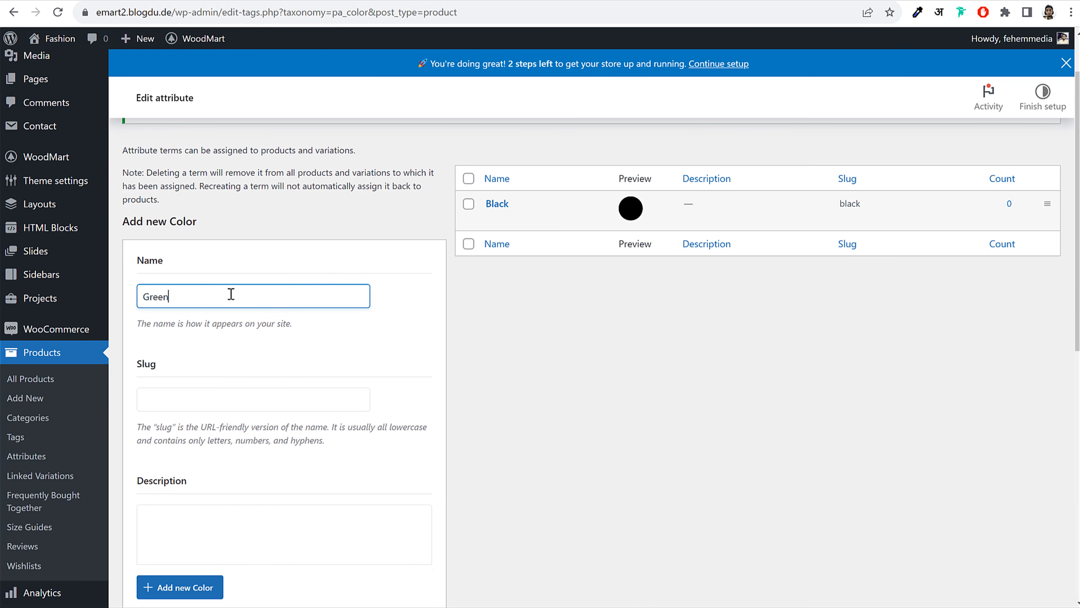
scroll(231, 293, "down", 10)
left_click(203, 376)
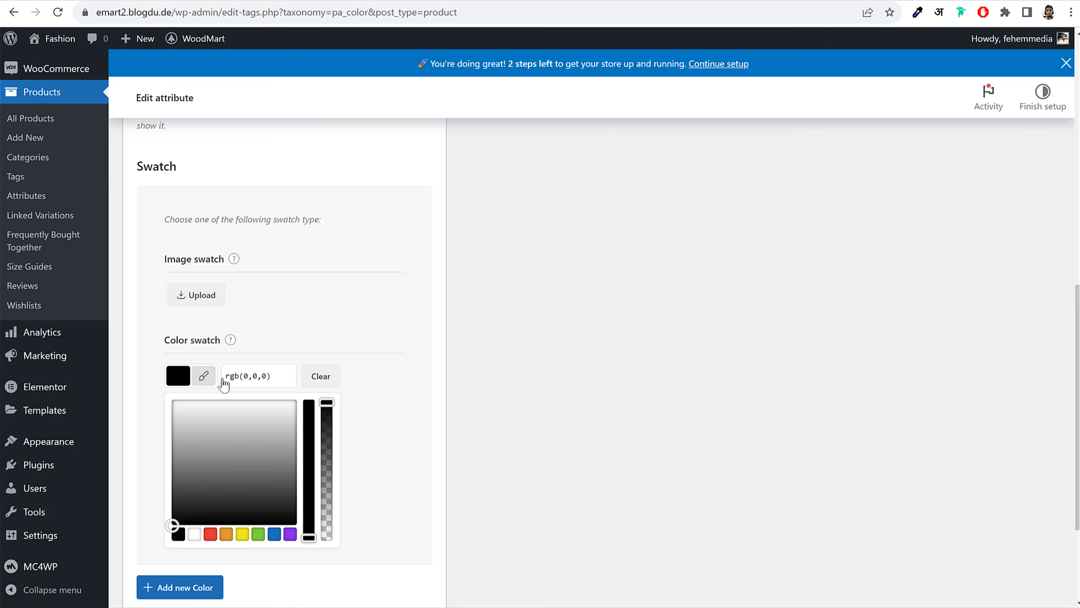
scroll(278, 438, "down", 4)
left_click(258, 375)
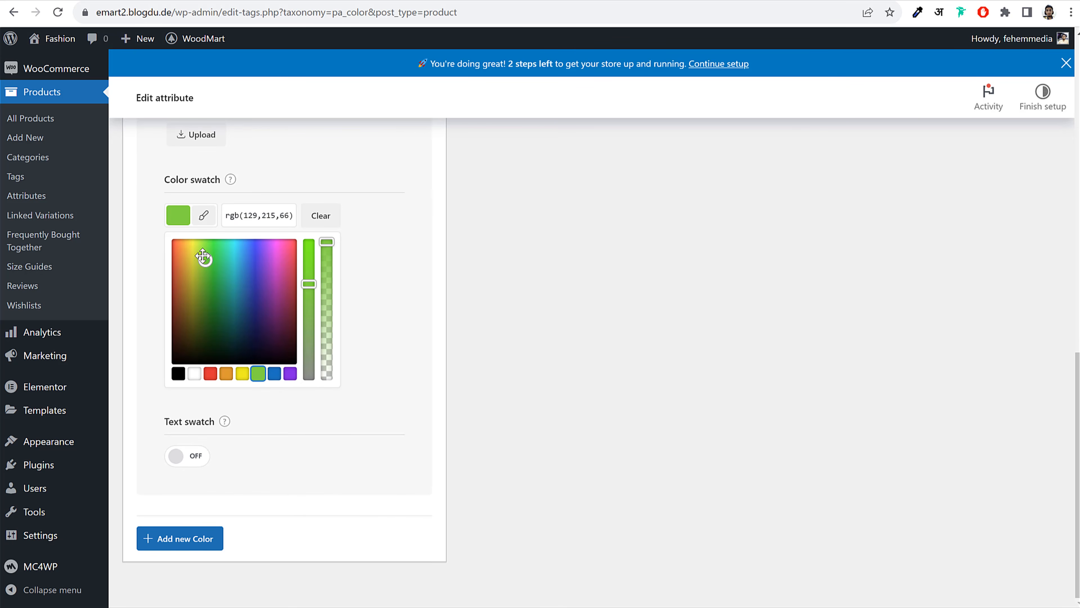
left_click_drag(309, 284, 309, 259)
left_click_drag(197, 251, 228, 278)
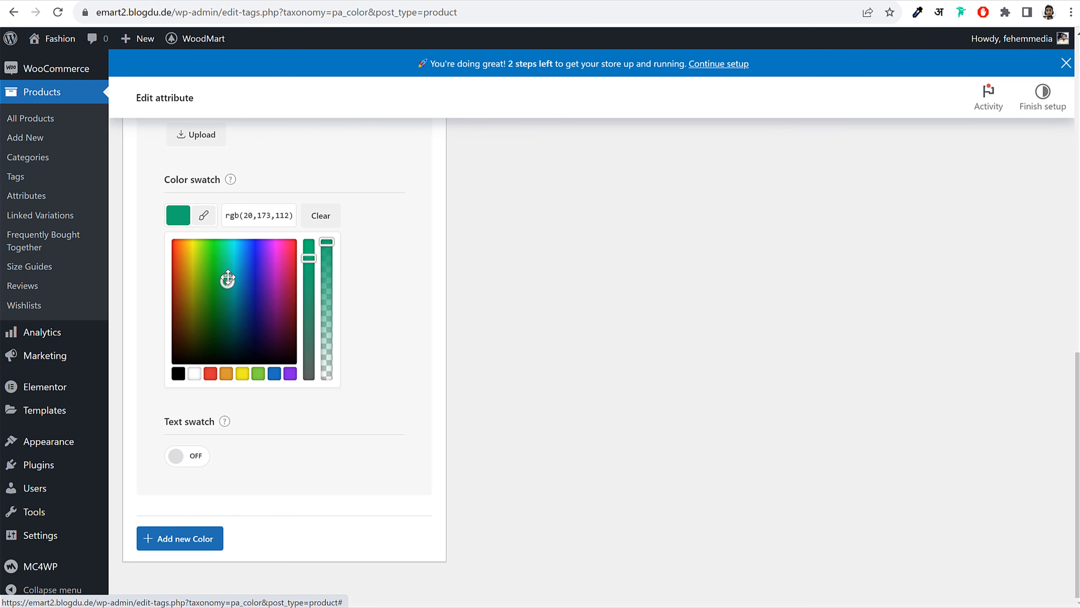
left_click(195, 541)
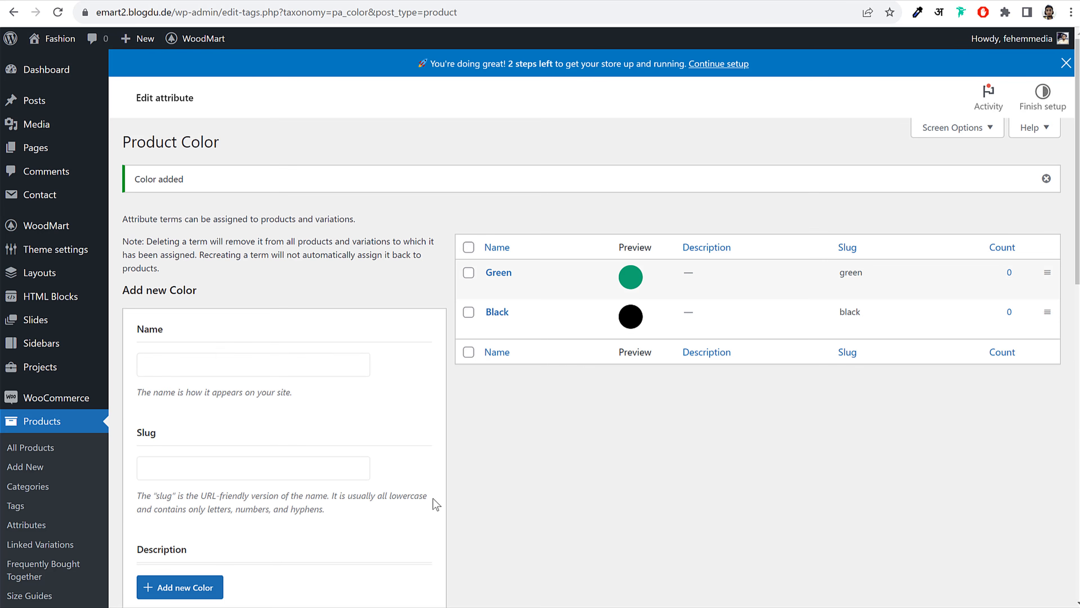
Add a Red term with a red swatch and go back to the attributes list
left_click(208, 366)
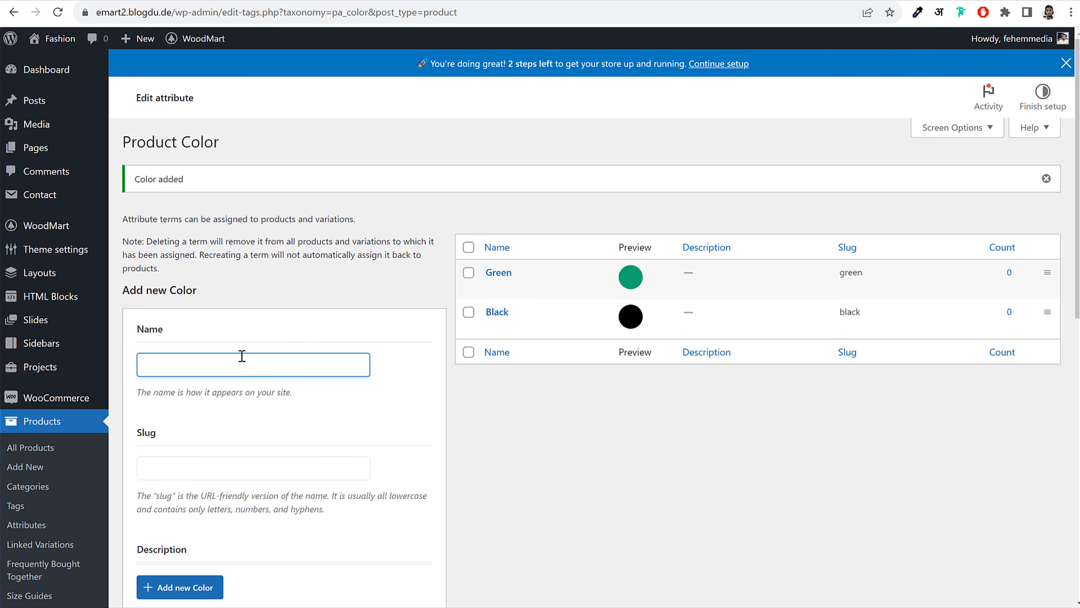
scroll(314, 396, "down", 10)
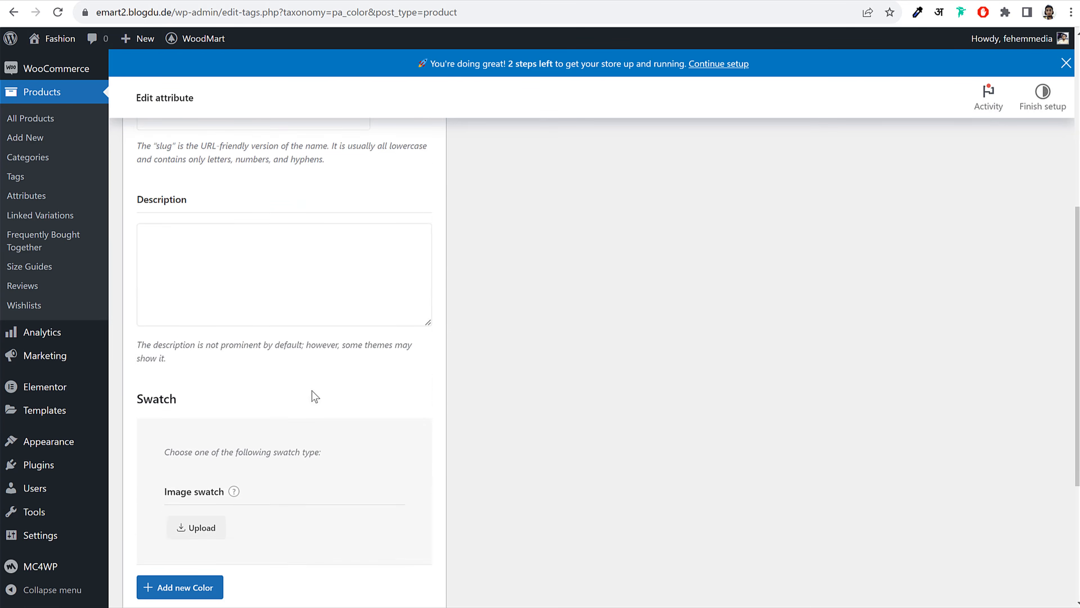
left_click(206, 377)
left_click(210, 534)
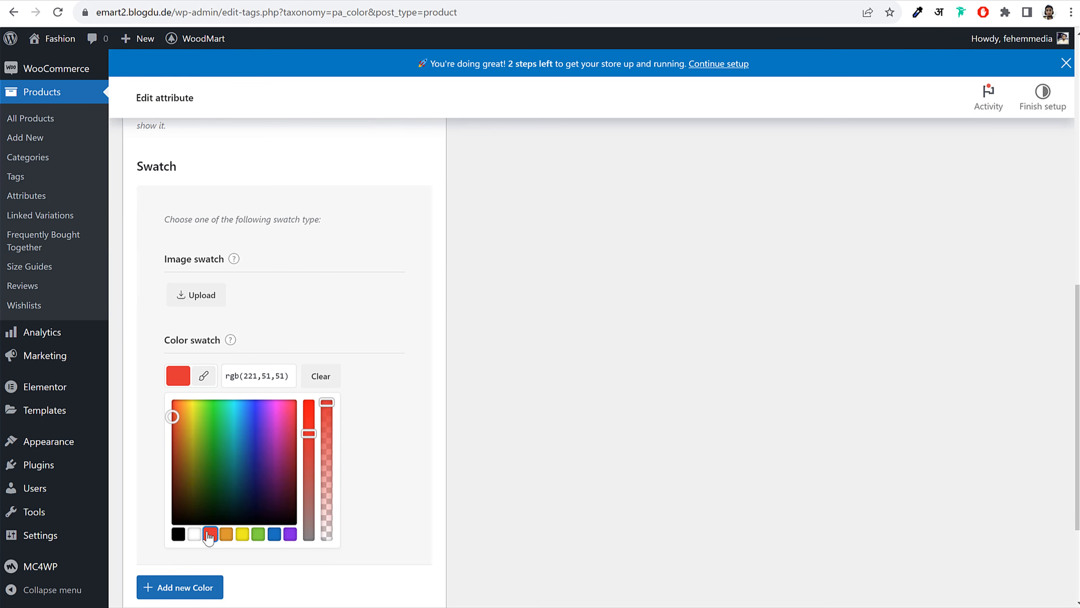
left_click(401, 427)
left_click(181, 538)
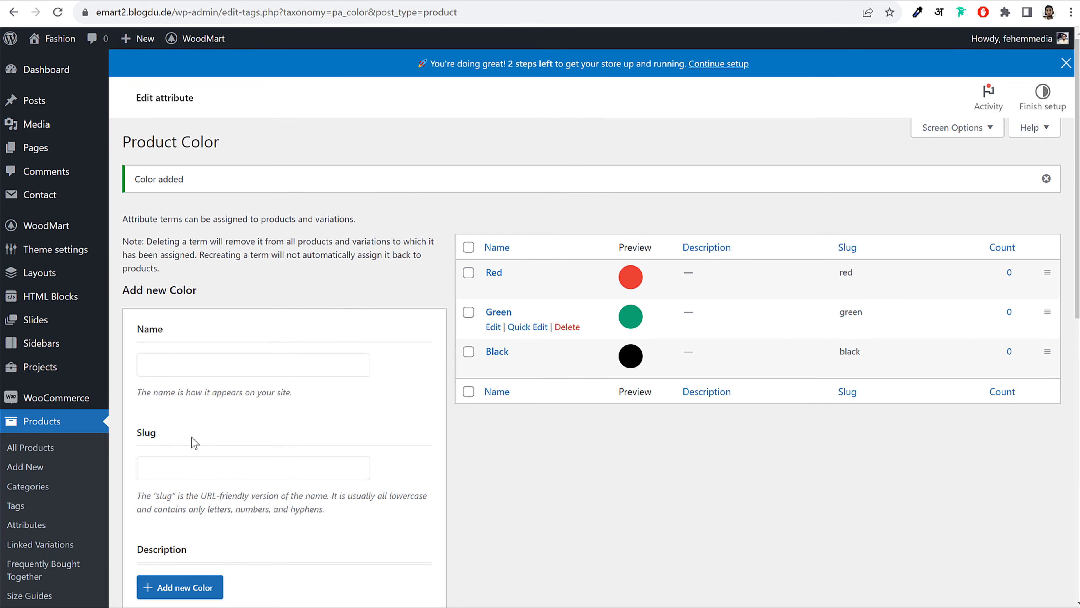
scroll(120, 393, "down", 3)
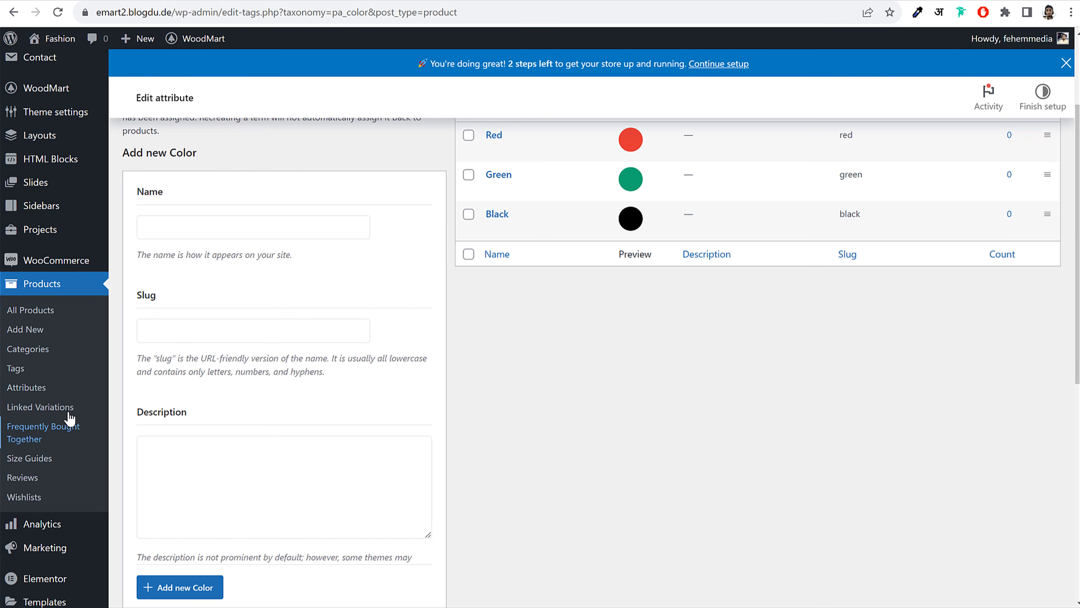
left_click(35, 395)
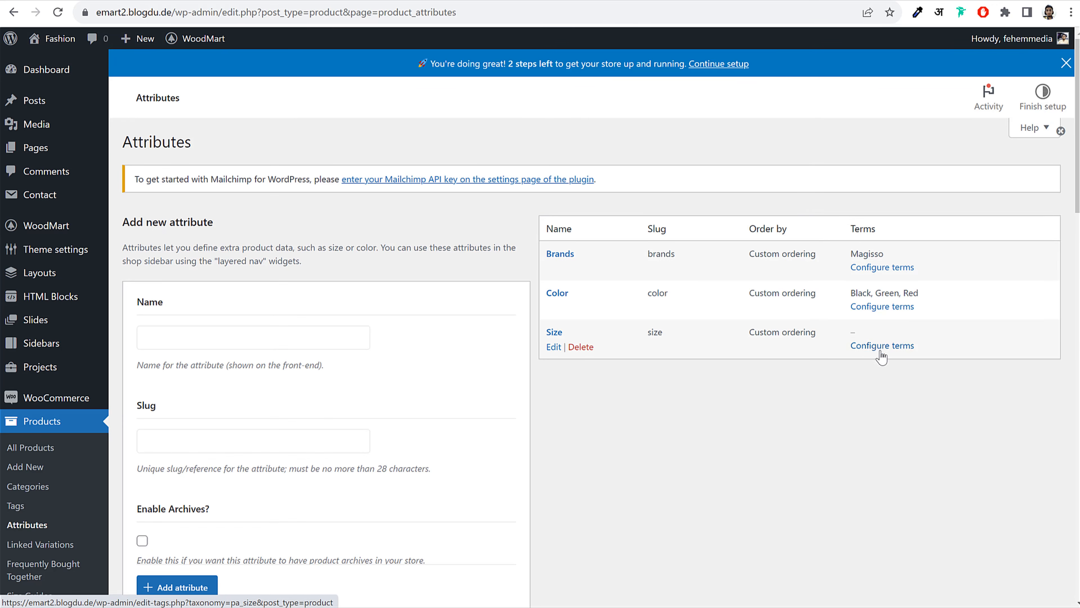
Give the Size attribute the terms Small, Medium and Large
left_click(886, 347)
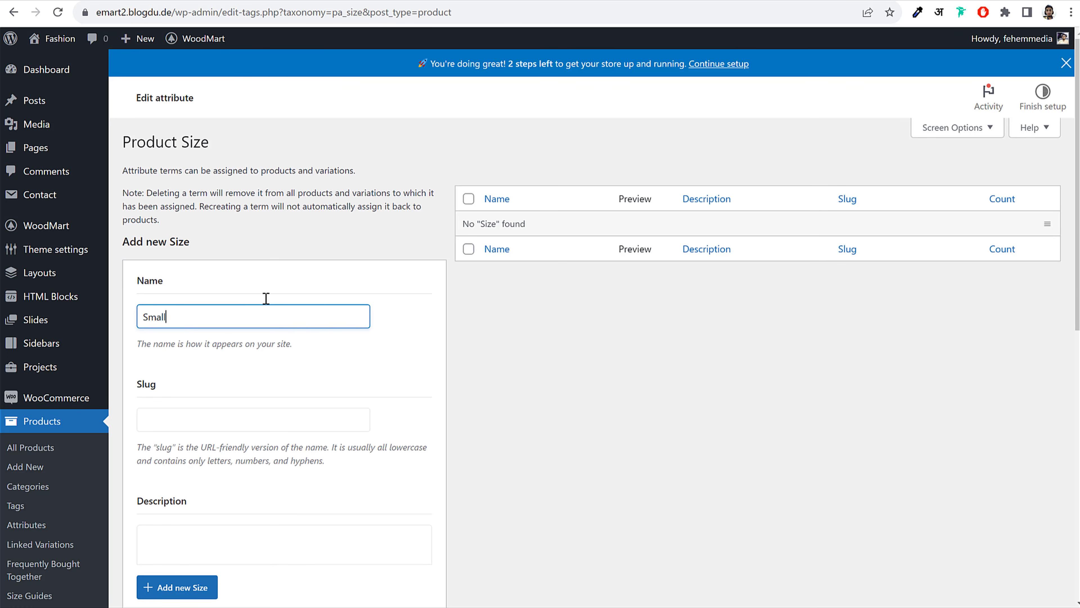
type("Small")
key("Return")
scroll(506, 332, "down", 10)
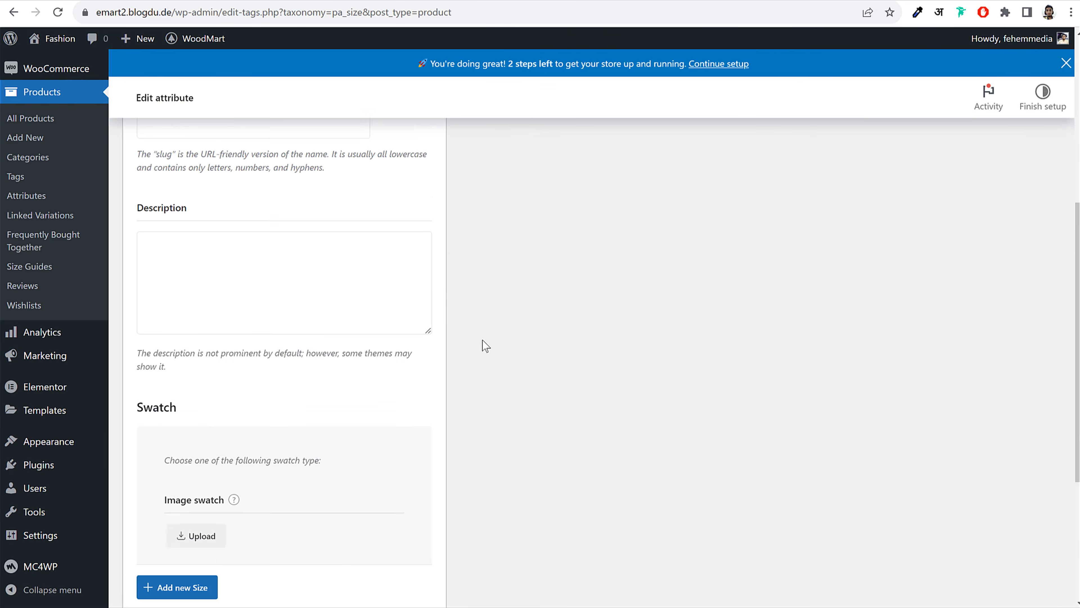
scroll(255, 362, "up", 10)
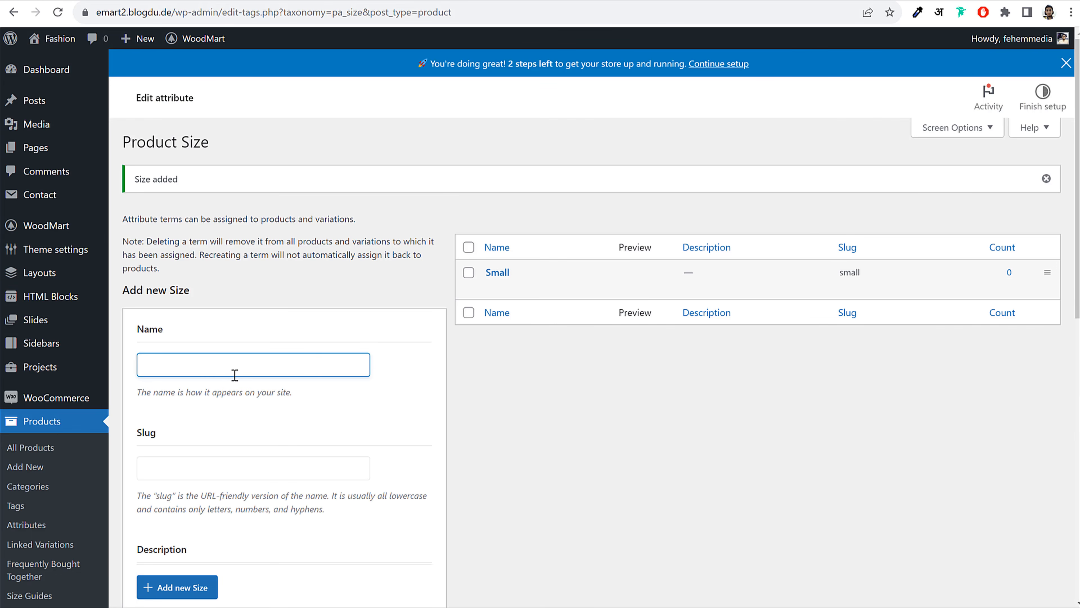
type("Medium")
key("Return")
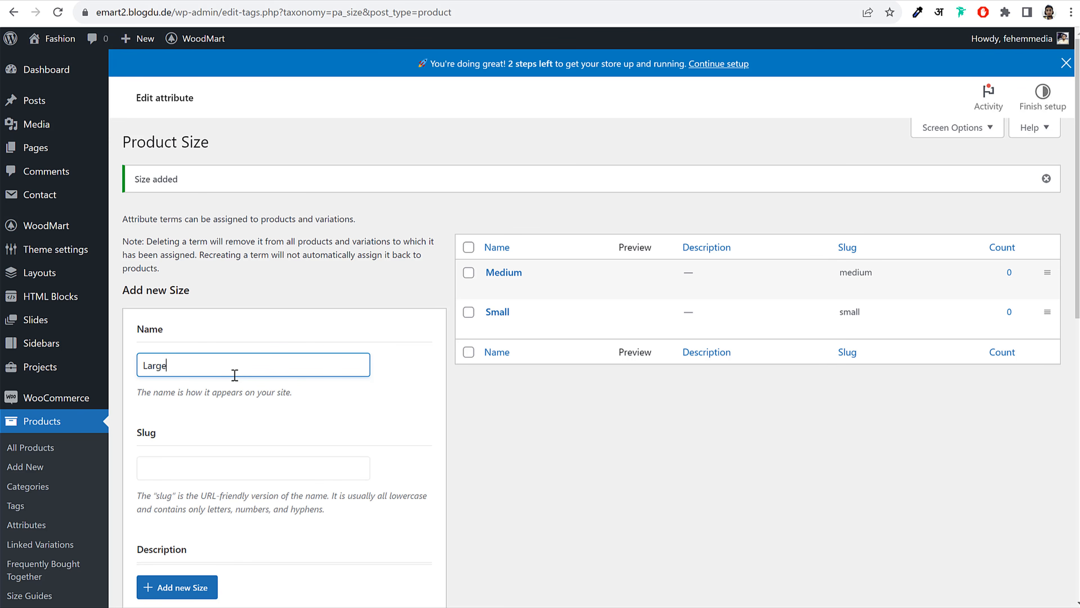
key("Return")
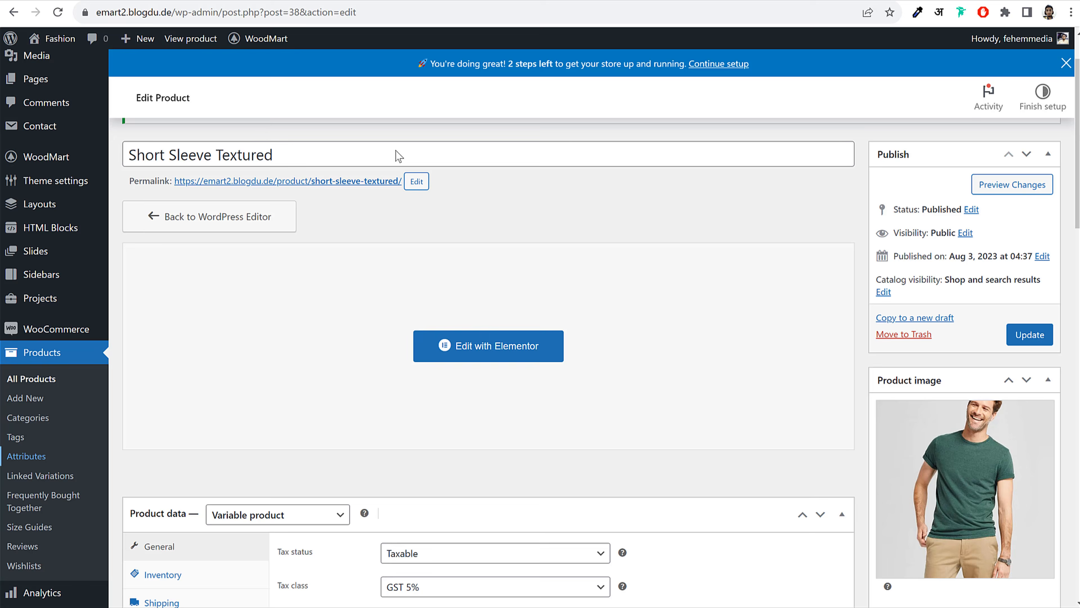
scroll(267, 156, "up", 2)
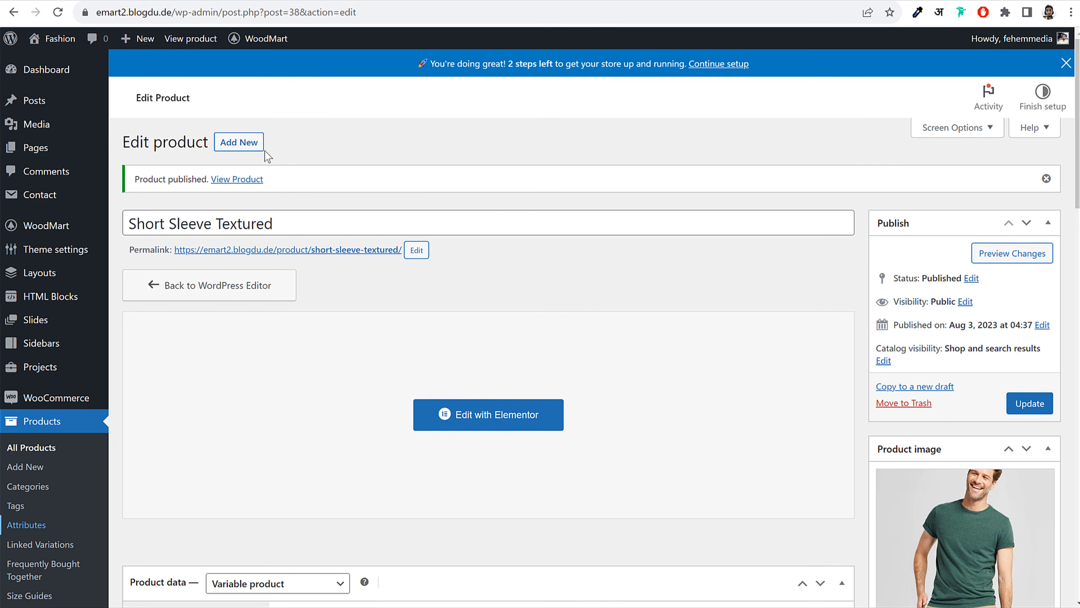
Change the SKU from MNK-001-1 to MNK-002, then check the Shipping and Linked Products tabs
left_click(58, 13)
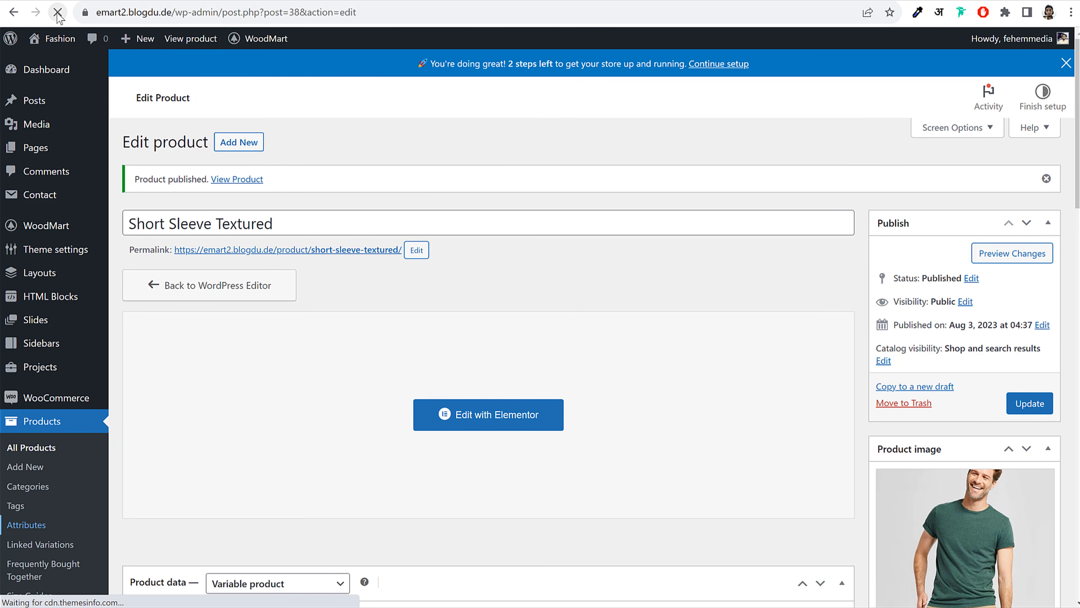
scroll(646, 222, "down", 7)
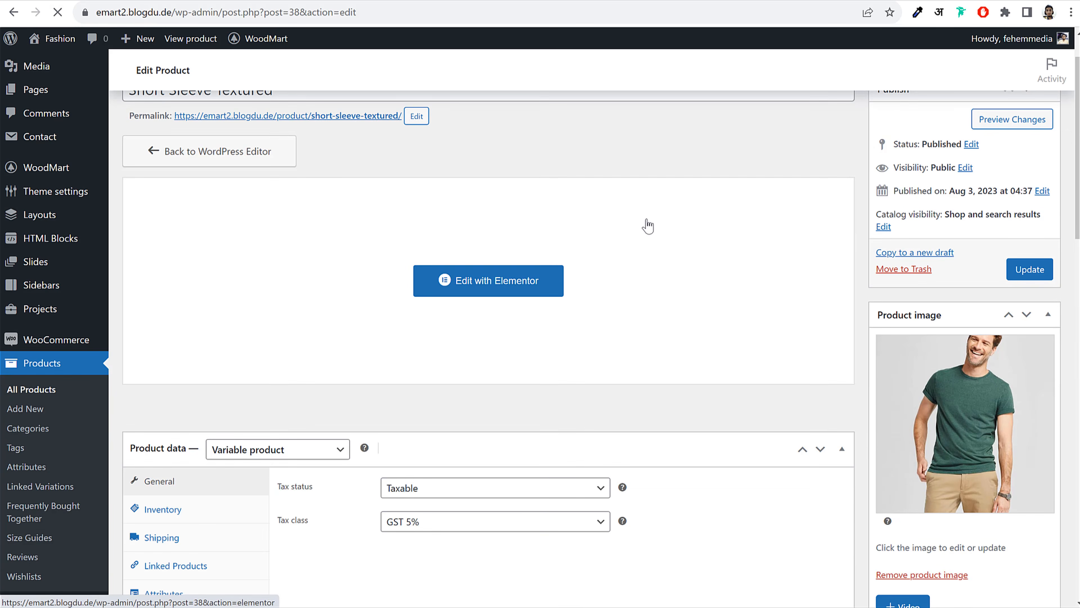
scroll(651, 225, "down", 3)
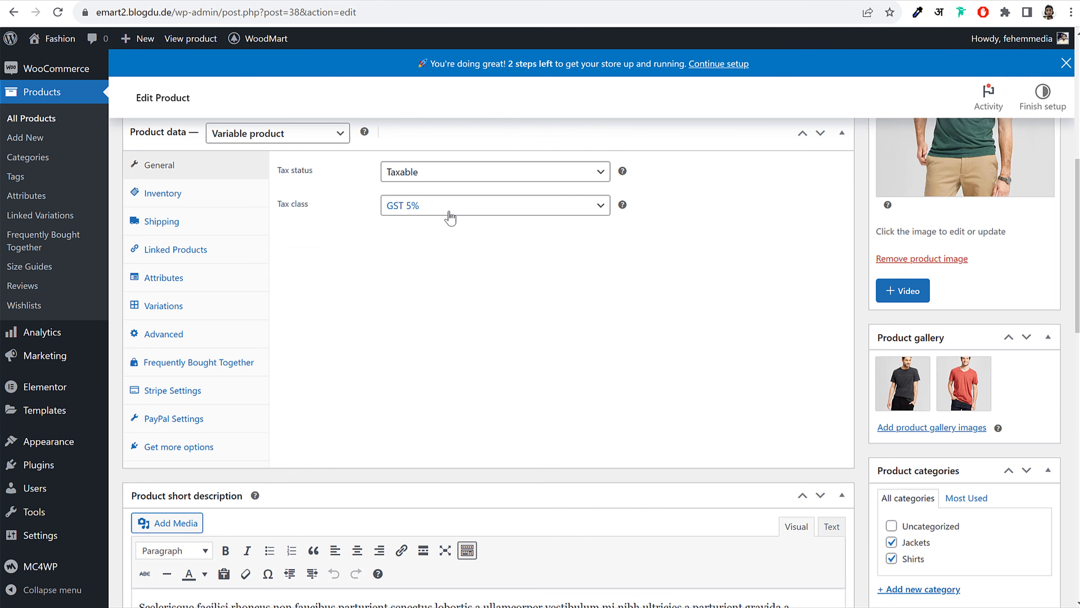
left_click(264, 198)
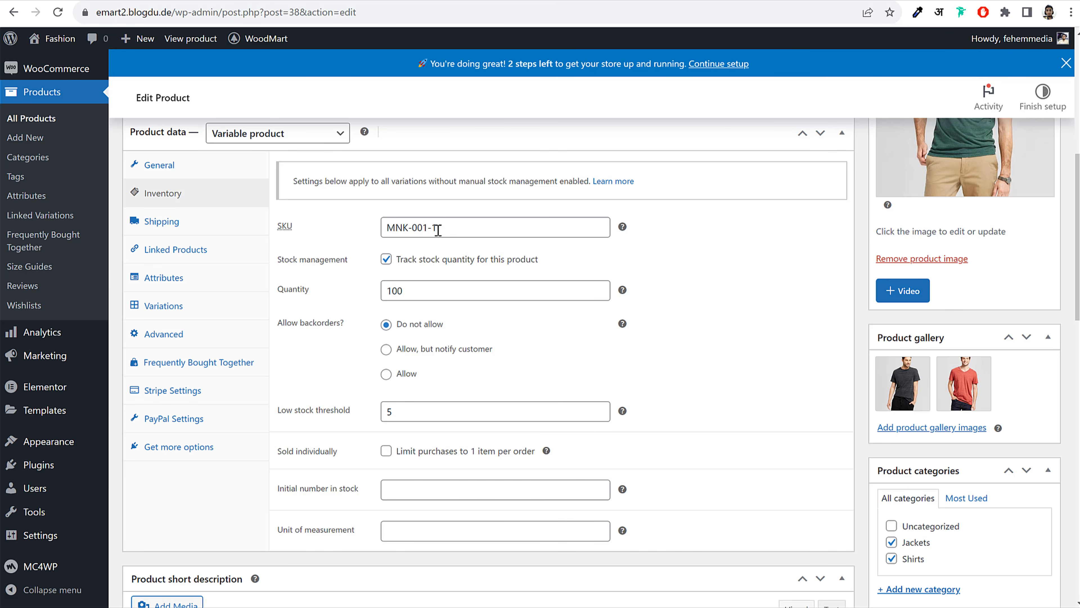
left_click_drag(426, 228, 458, 227)
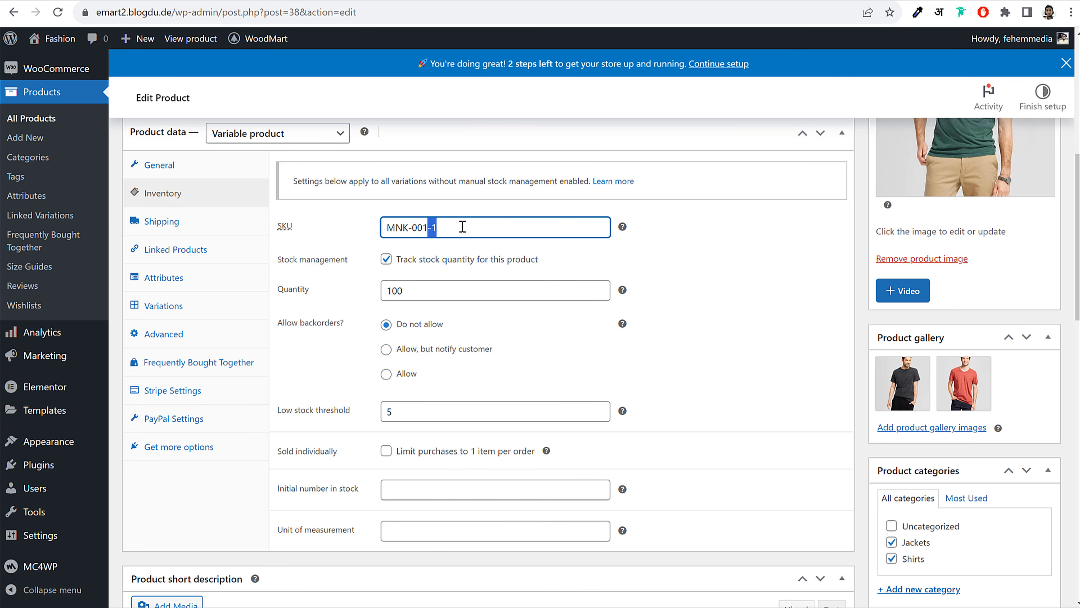
key("BackSpace")
key("BackSpace")
left_click(167, 225)
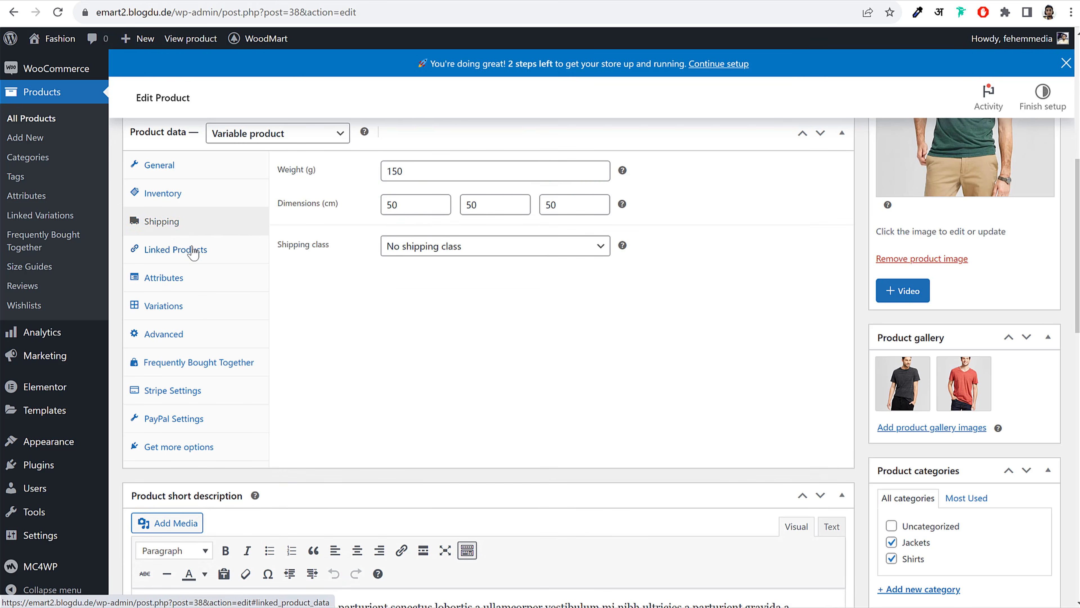
left_click(177, 250)
left_click(189, 230)
Add the existing Color attribute to the product's attributes
left_click(168, 253)
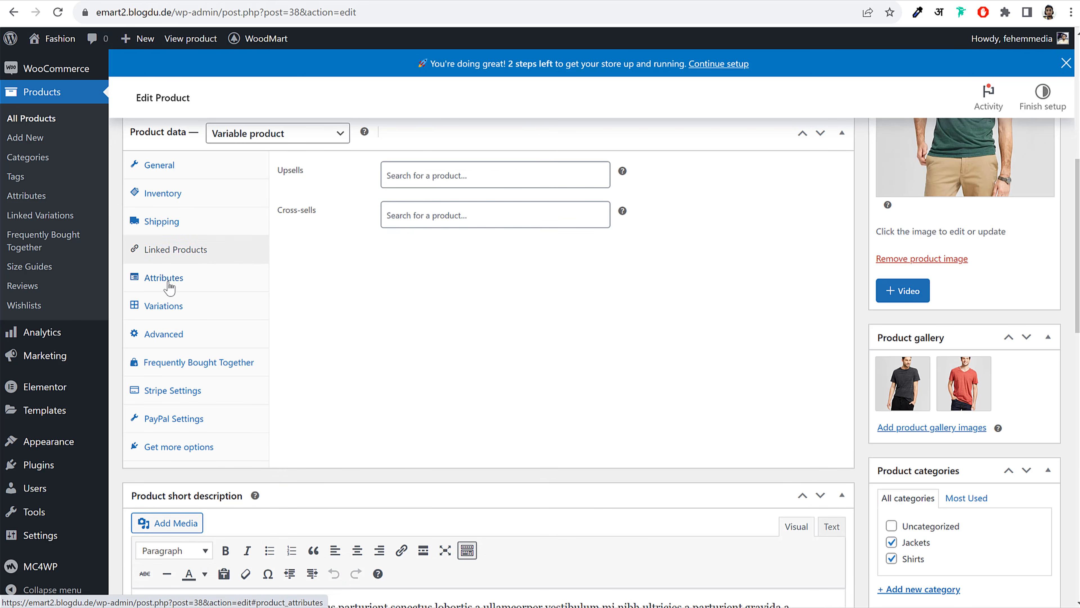
left_click(169, 285)
scroll(355, 321, "up", 3)
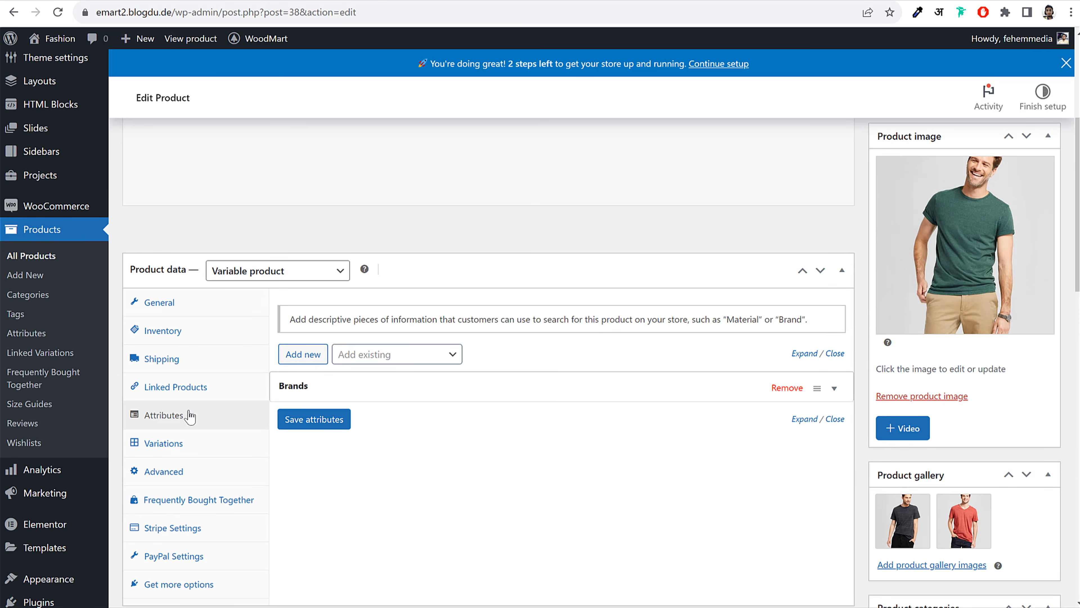
left_click(383, 360)
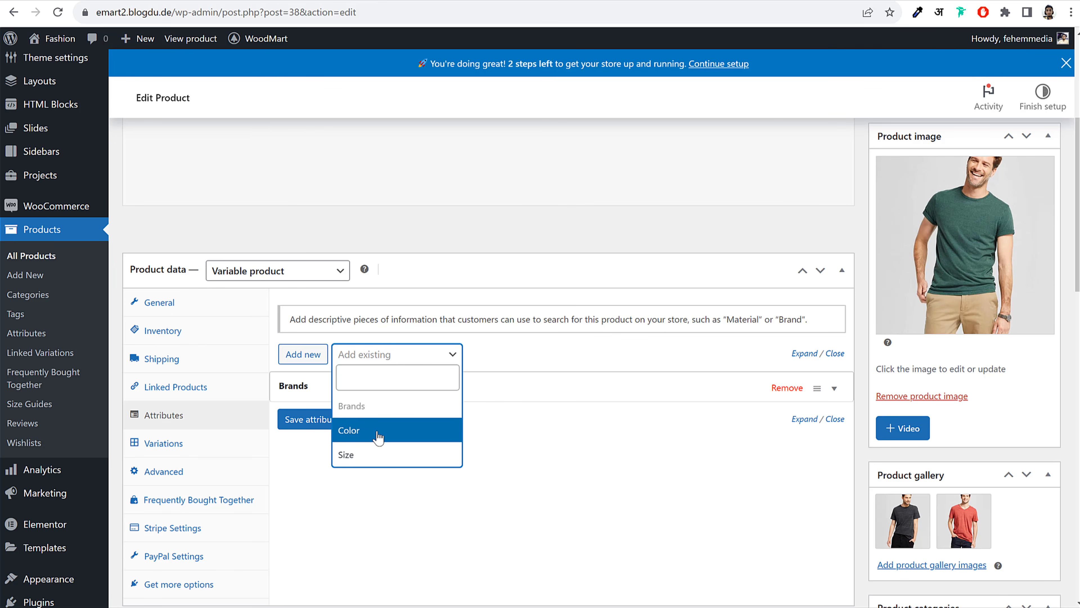
left_click(371, 438)
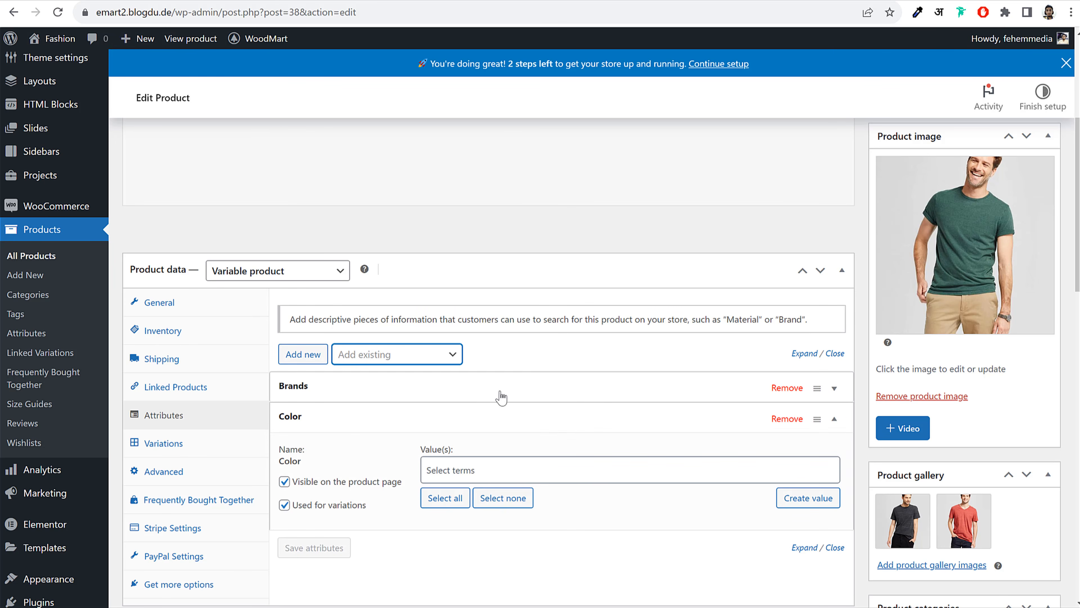
scroll(527, 391, "down", 3)
scroll(749, 362, "up", 2)
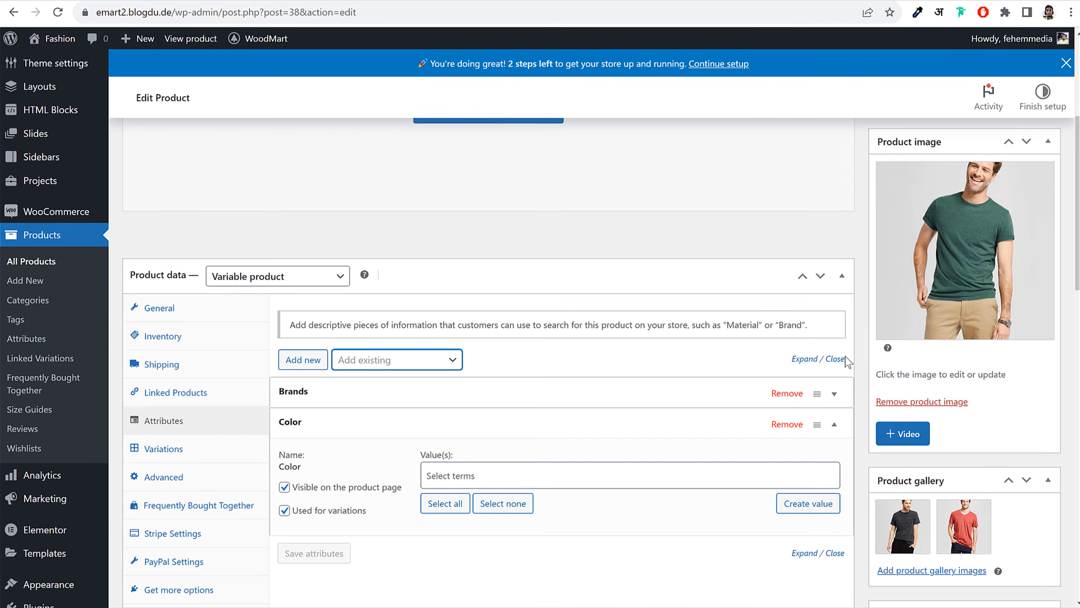
Give the Color attribute the values Black, Green and Red and save it
left_click(500, 398)
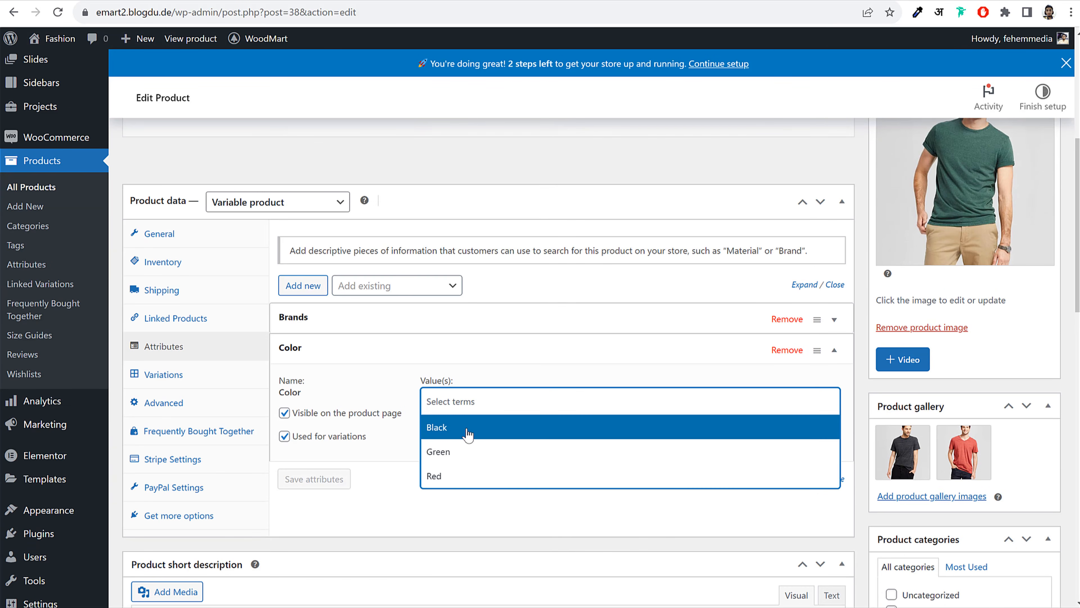
left_click(467, 434)
left_click(527, 400)
left_click(472, 451)
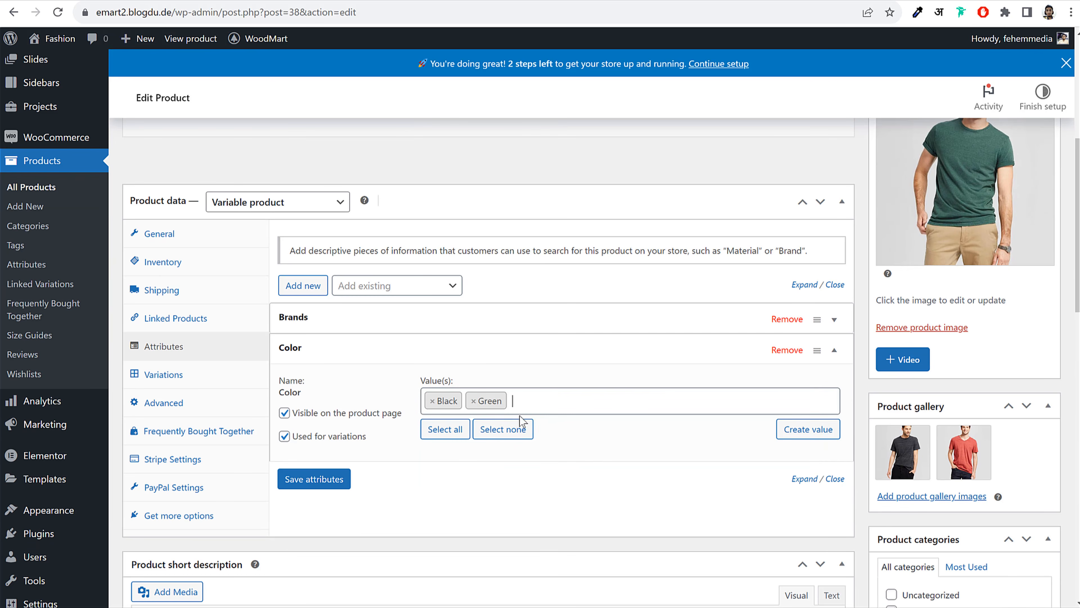
left_click(550, 398)
left_click(466, 485)
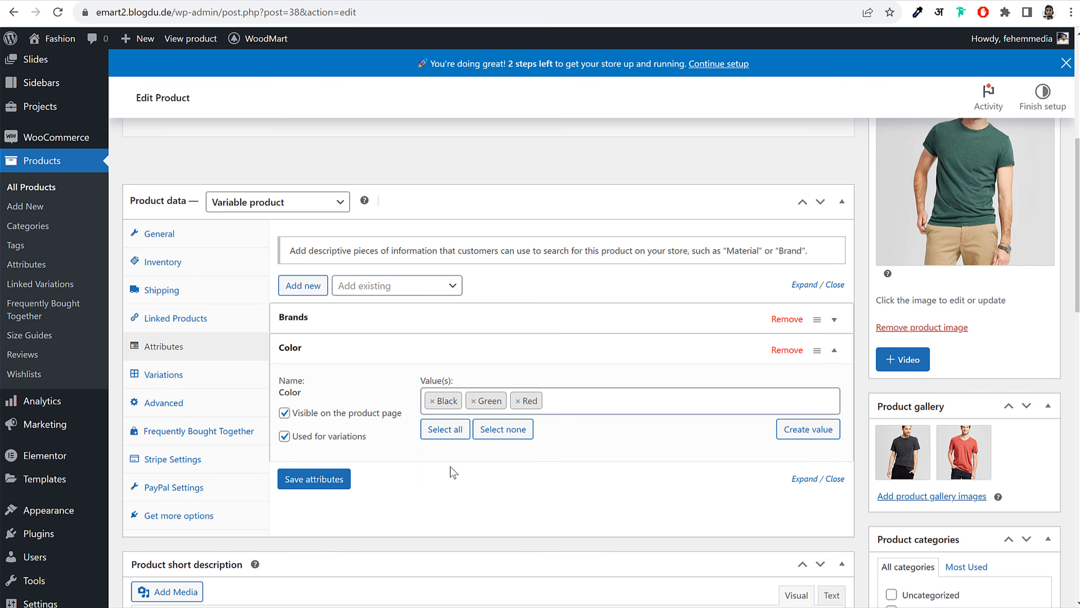
left_click_drag(297, 415, 299, 445)
left_click(336, 474)
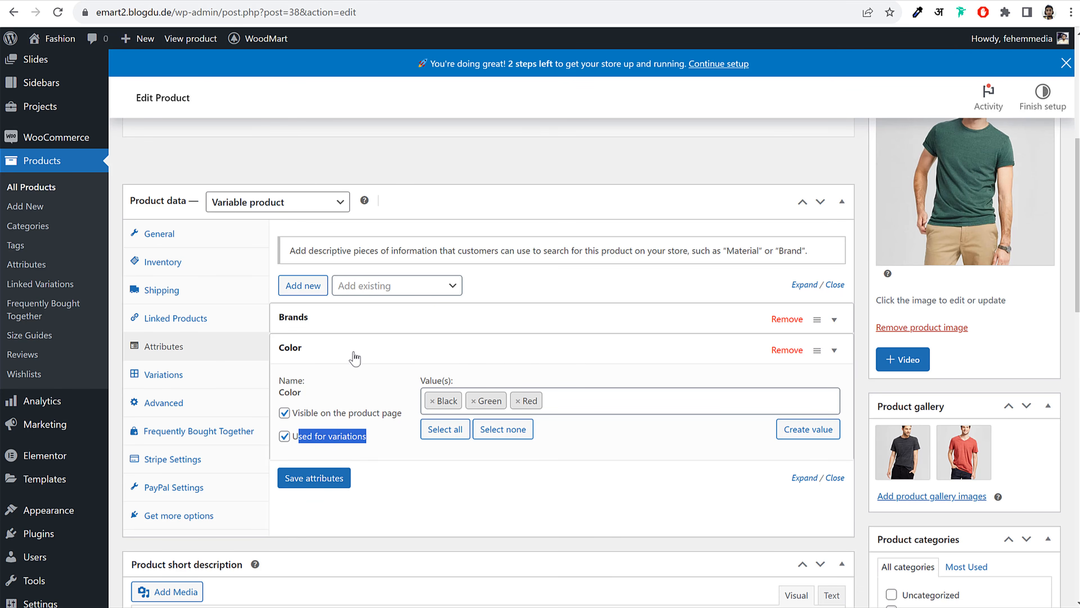
Add the Size attribute with Medium and Large values and save the attributes
left_click(383, 285)
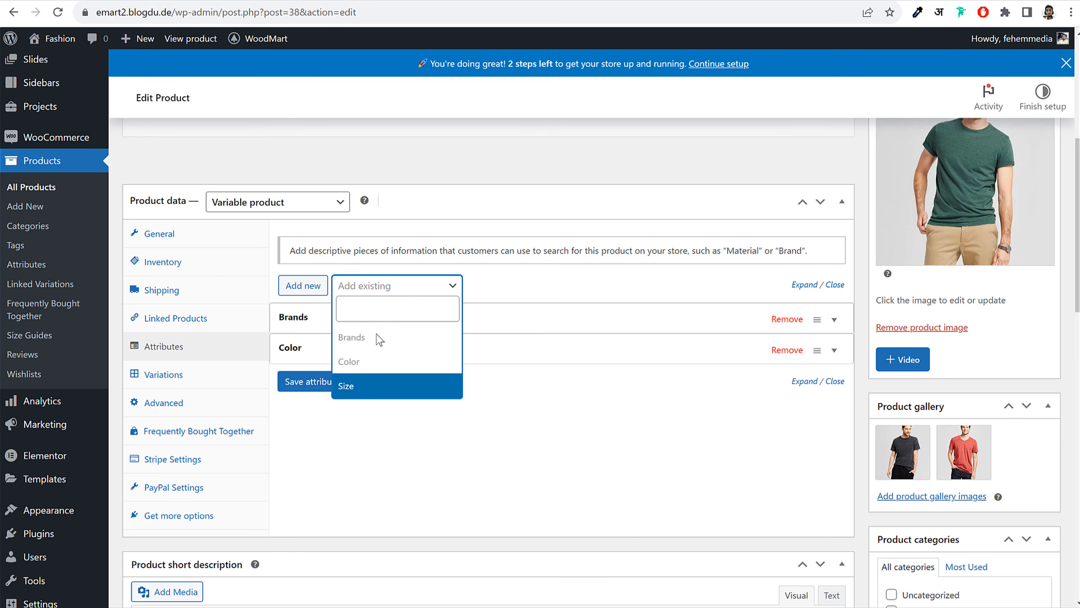
left_click(362, 387)
left_click(489, 432)
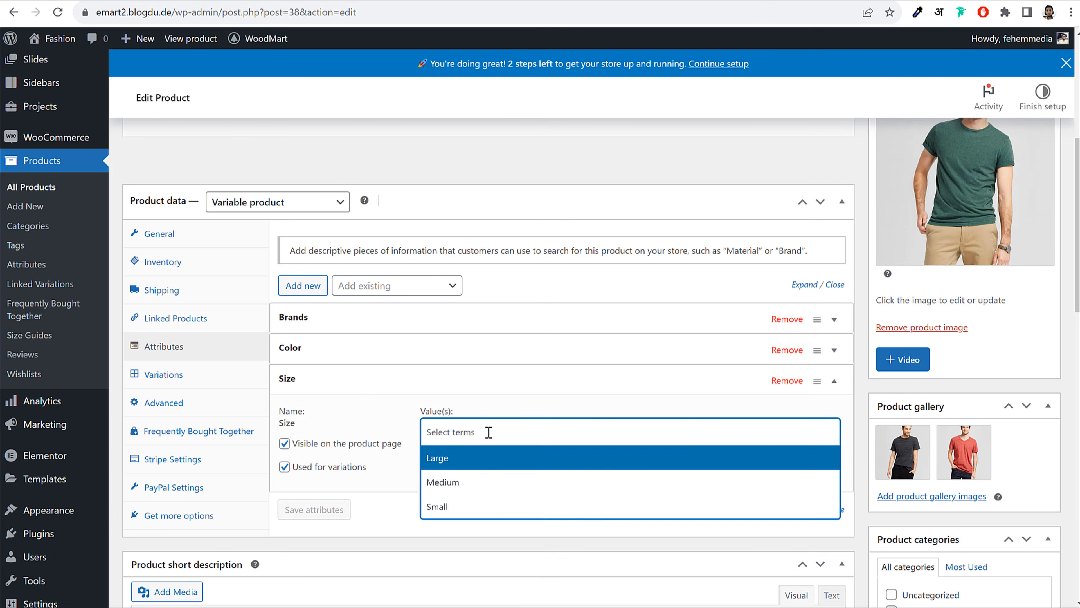
left_click(468, 482)
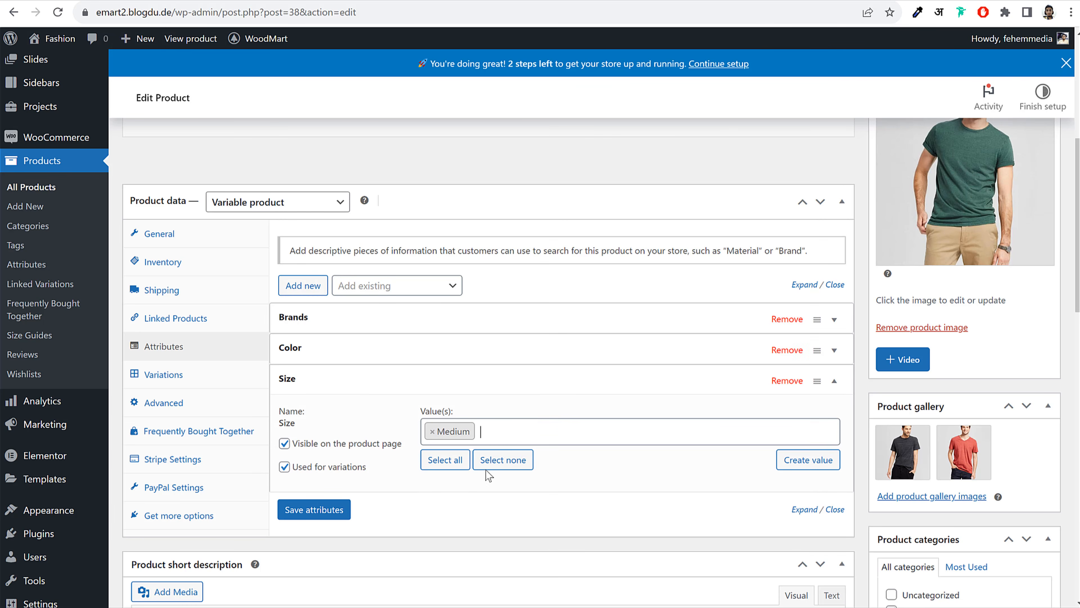
left_click(519, 432)
left_click(486, 464)
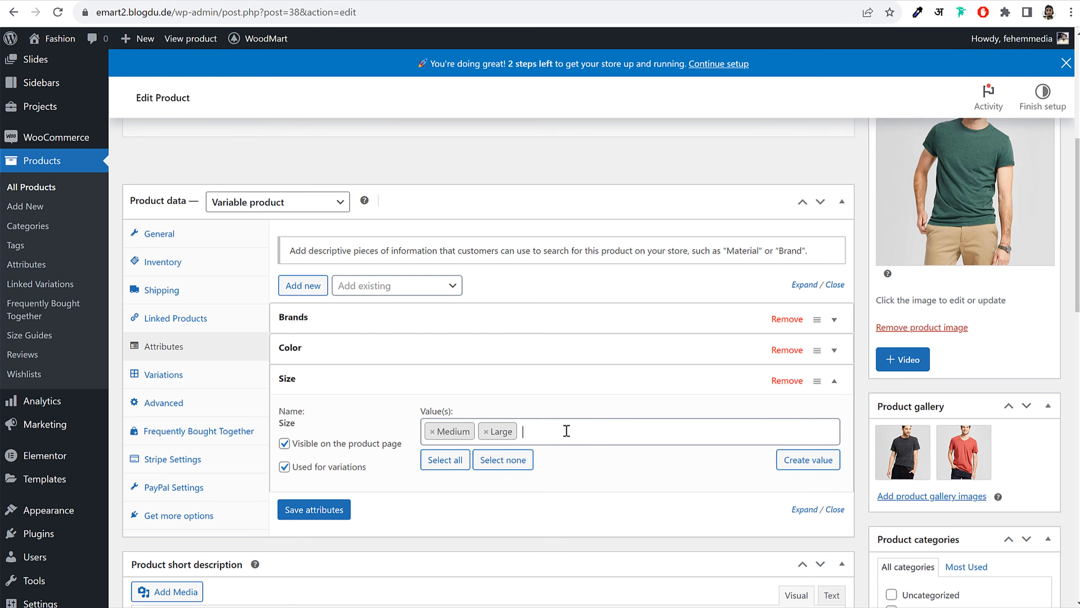
left_click(568, 431)
left_click(568, 430)
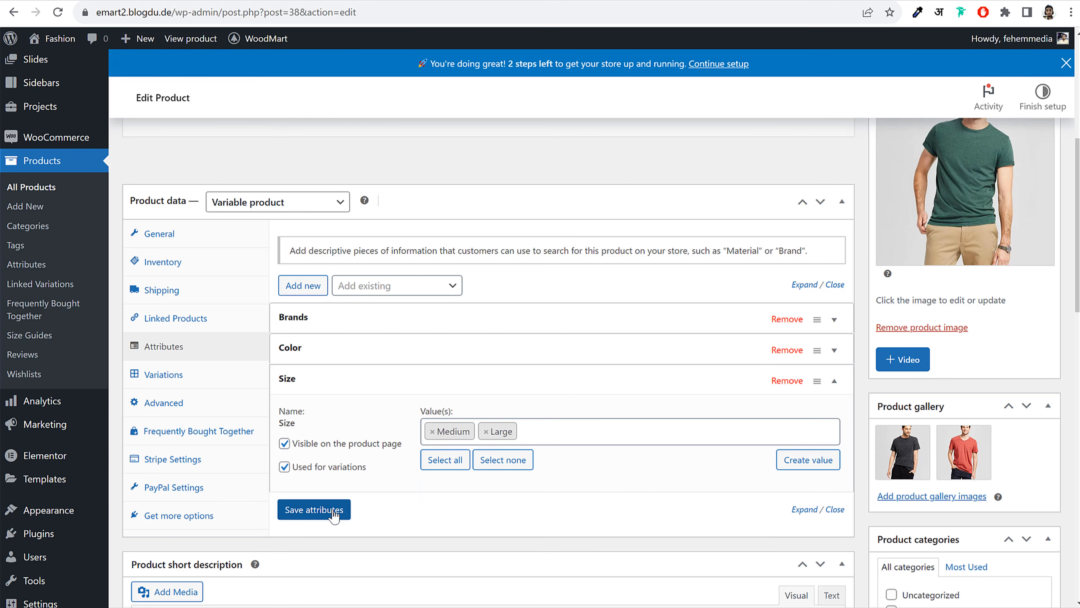
left_click(334, 511)
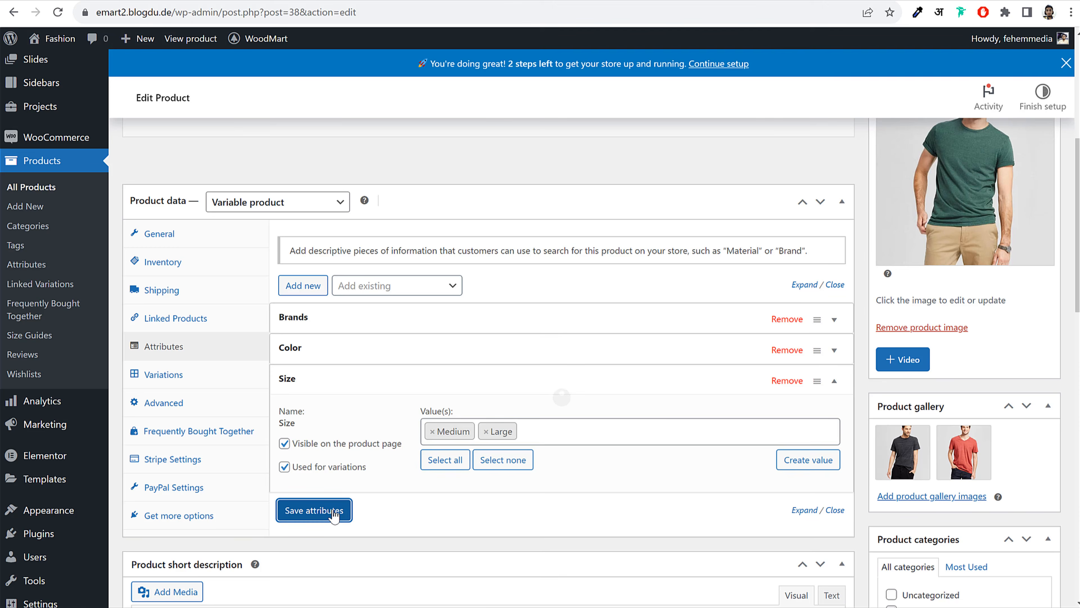
Add Small to the Size values and save the attributes with all three sizes
left_click(380, 389)
left_click(605, 432)
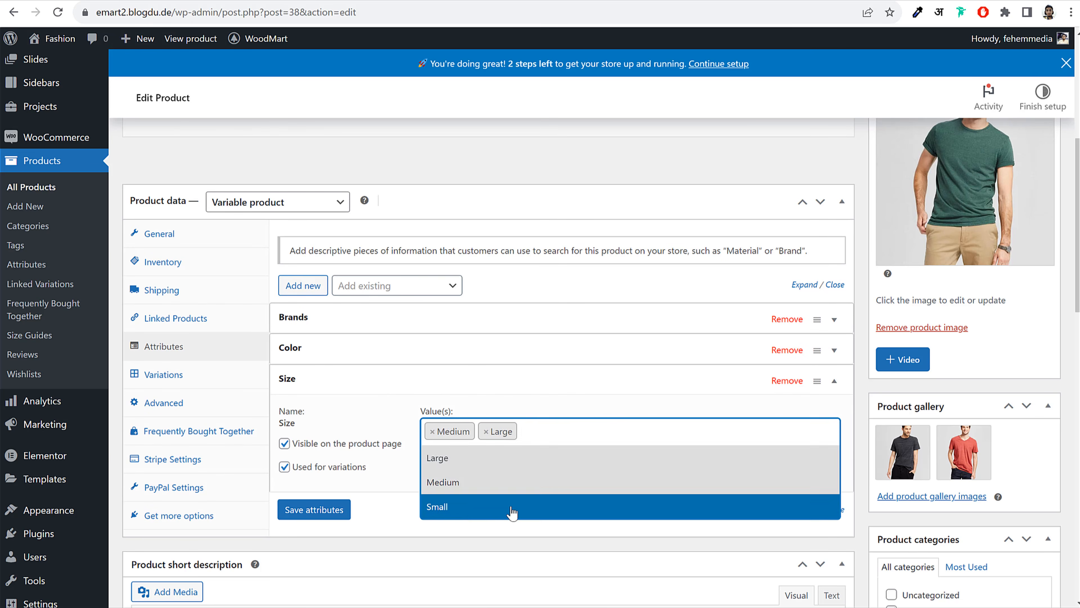
left_click(468, 509)
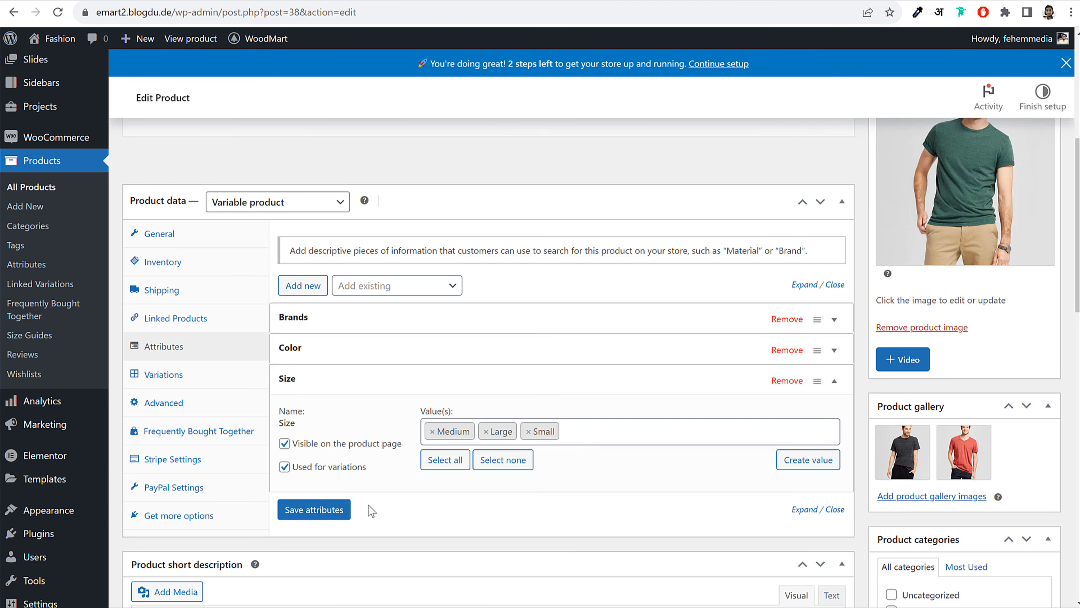
left_click(340, 509)
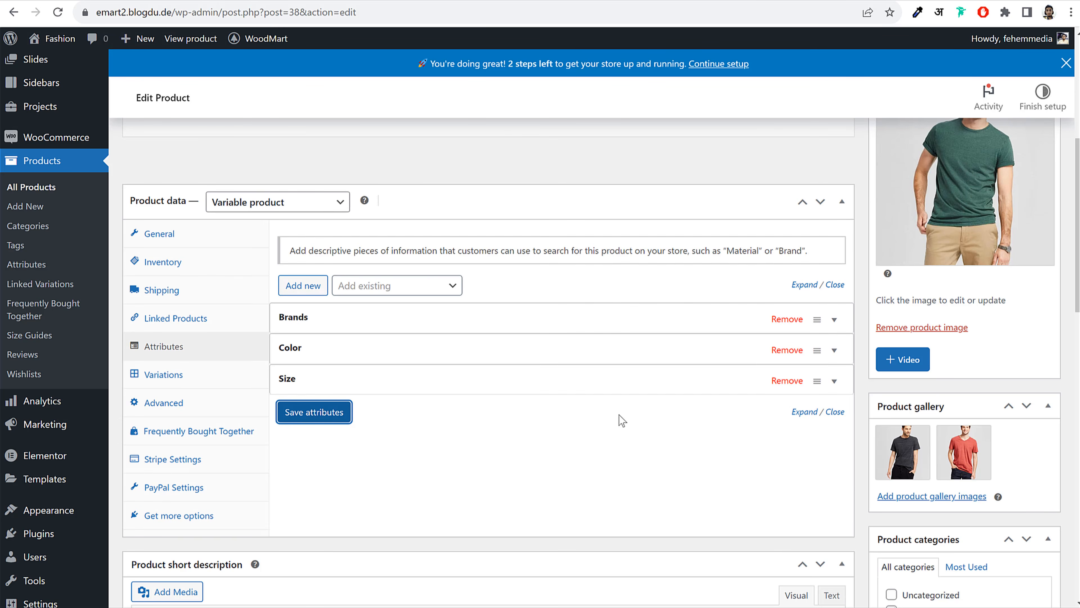
left_click(447, 360)
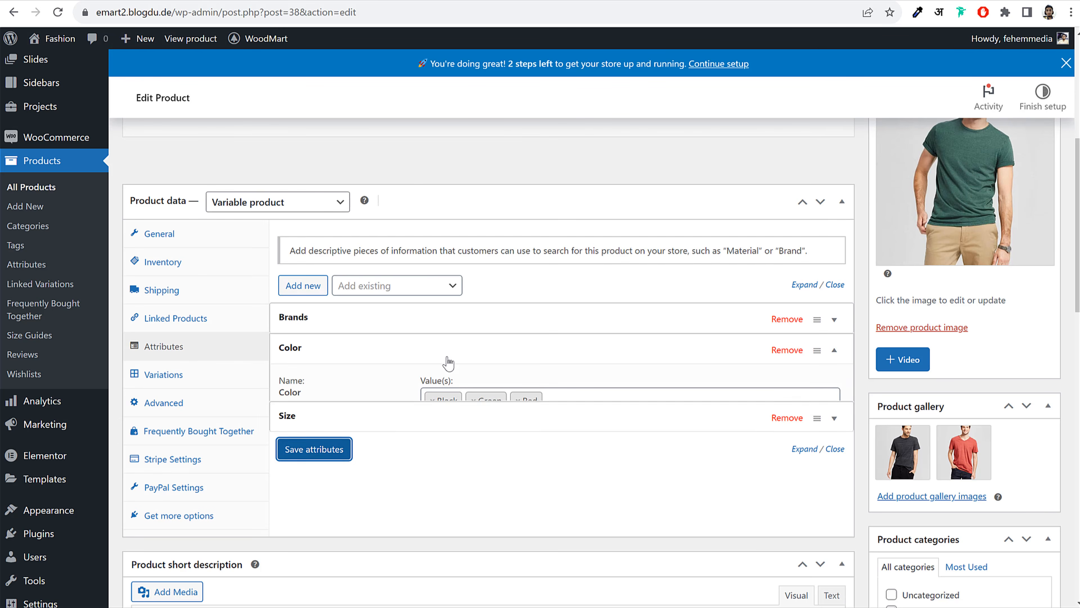
left_click(447, 360)
left_click(396, 389)
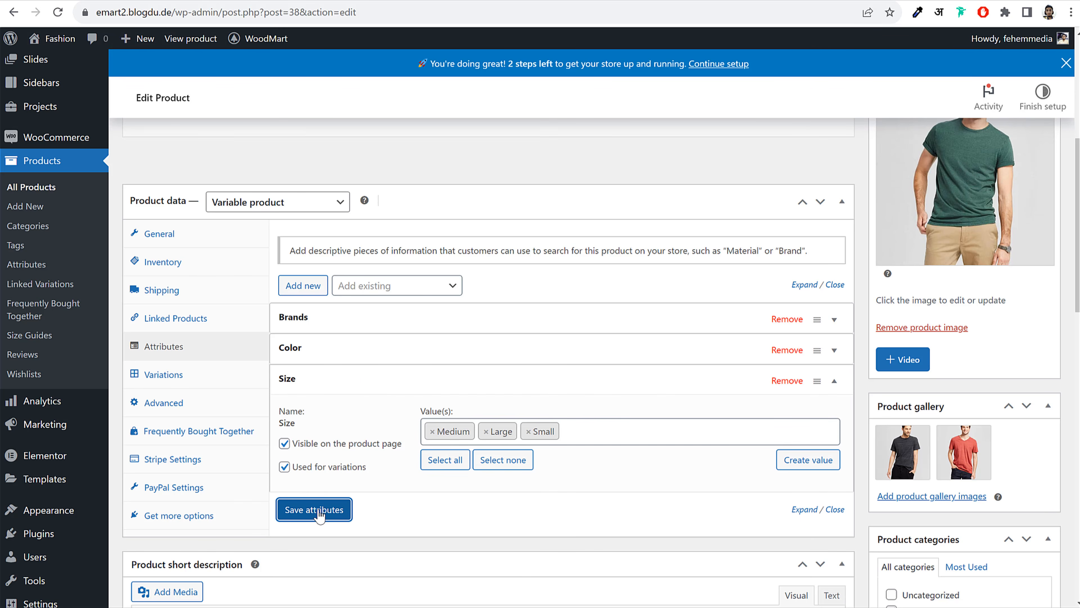
left_click(320, 510)
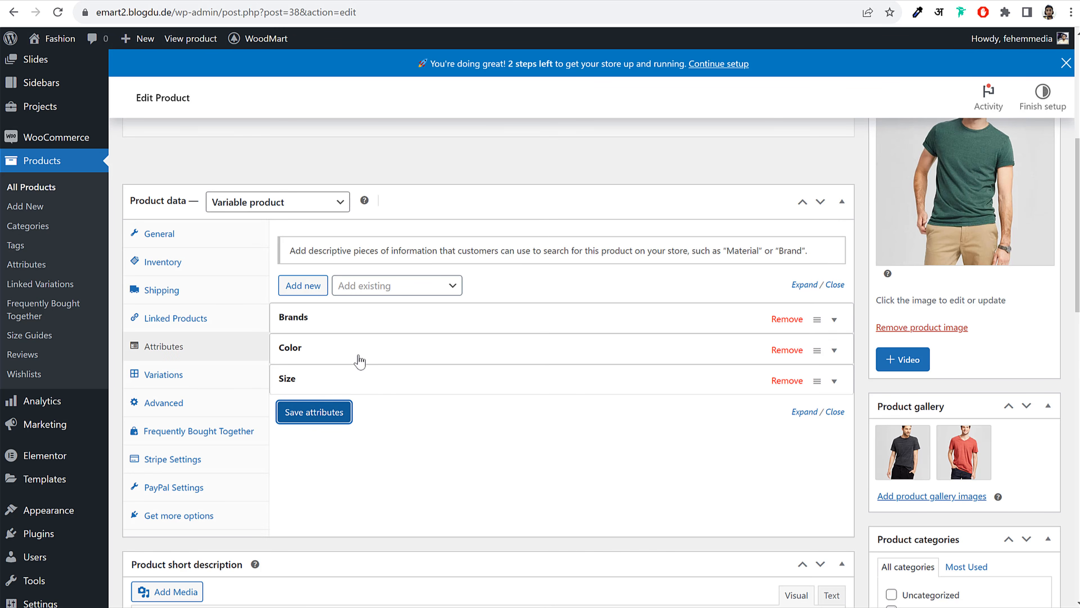
Generate every Color–Size combination on the Variations tab, confirming the nine new variations
left_click(187, 380)
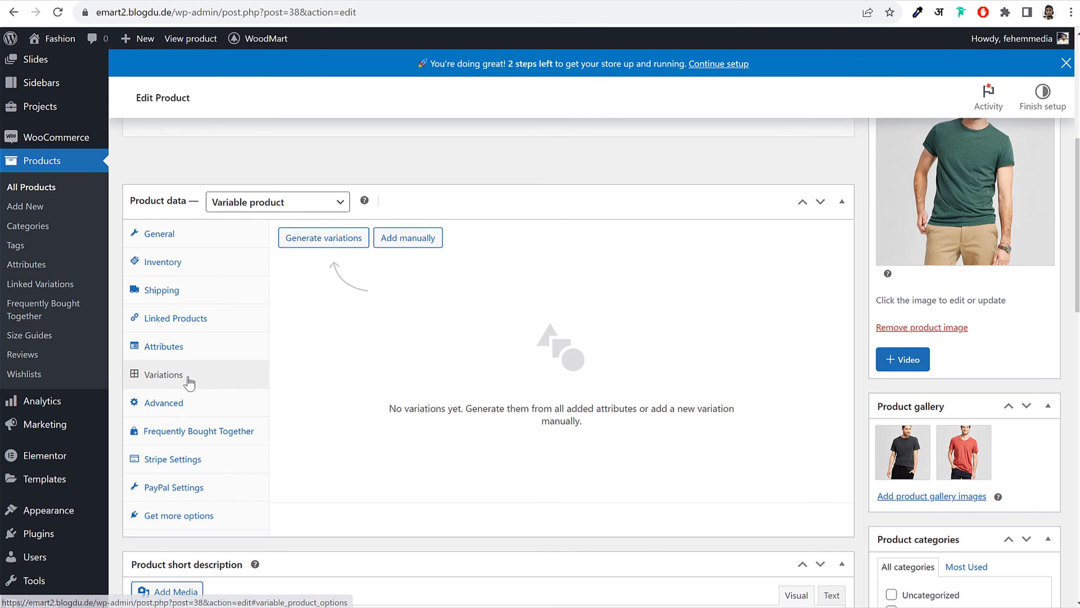
left_click(324, 249)
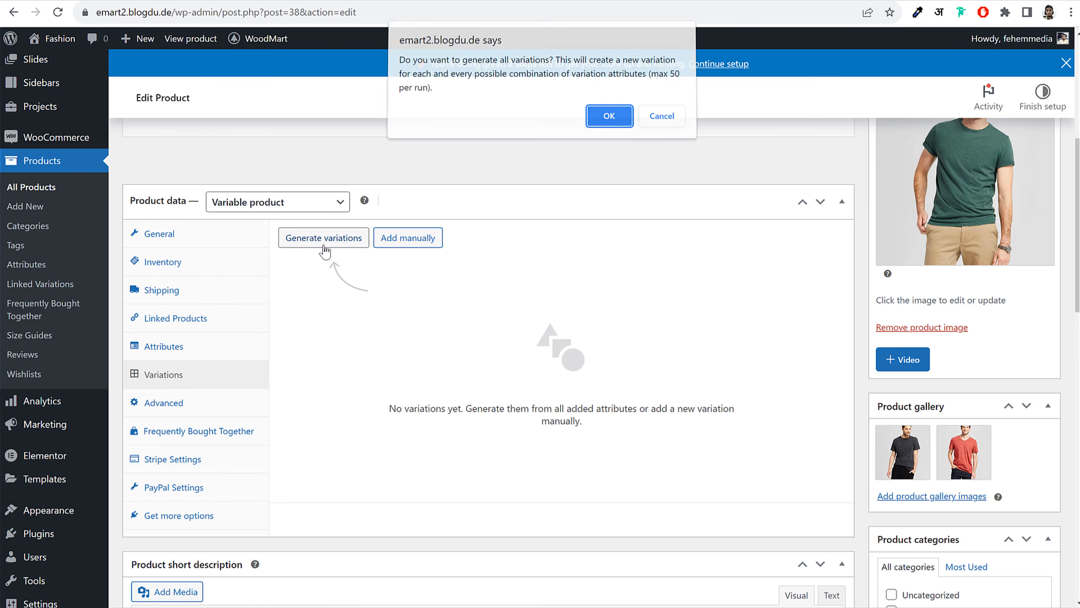
left_click(608, 121)
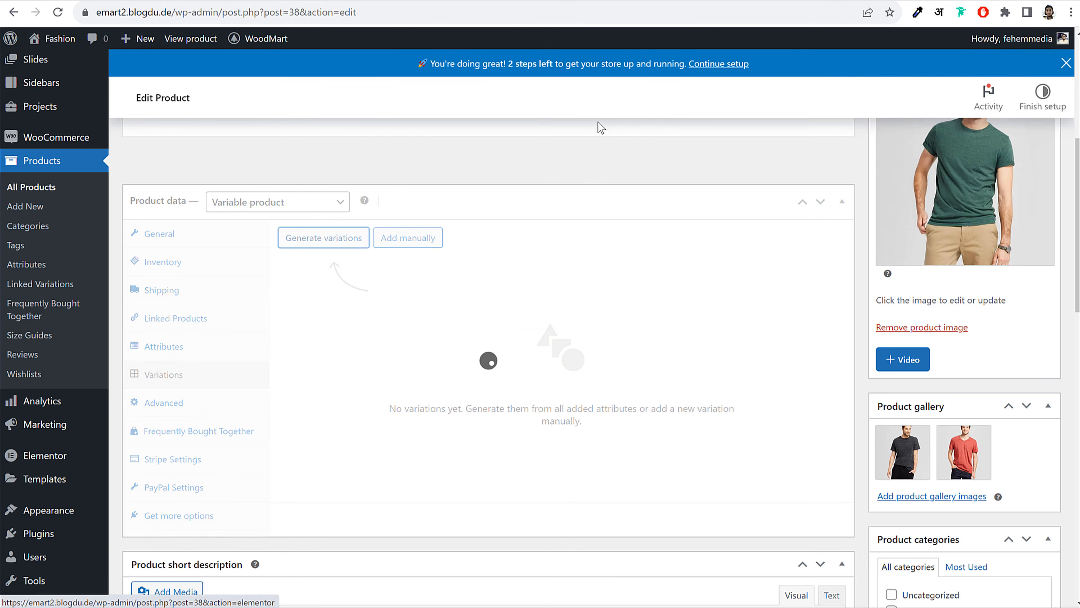
scroll(600, 408, "down", 3)
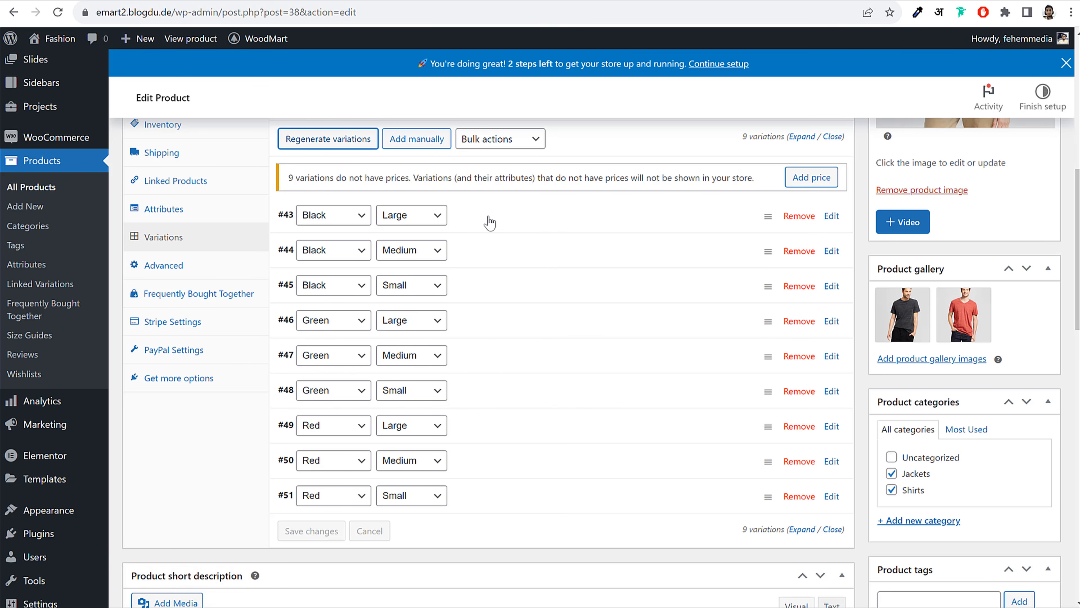
Set the black T-shirt photo as variation #43's image and enter 59 as its regular price
left_click(522, 220)
left_click(323, 272)
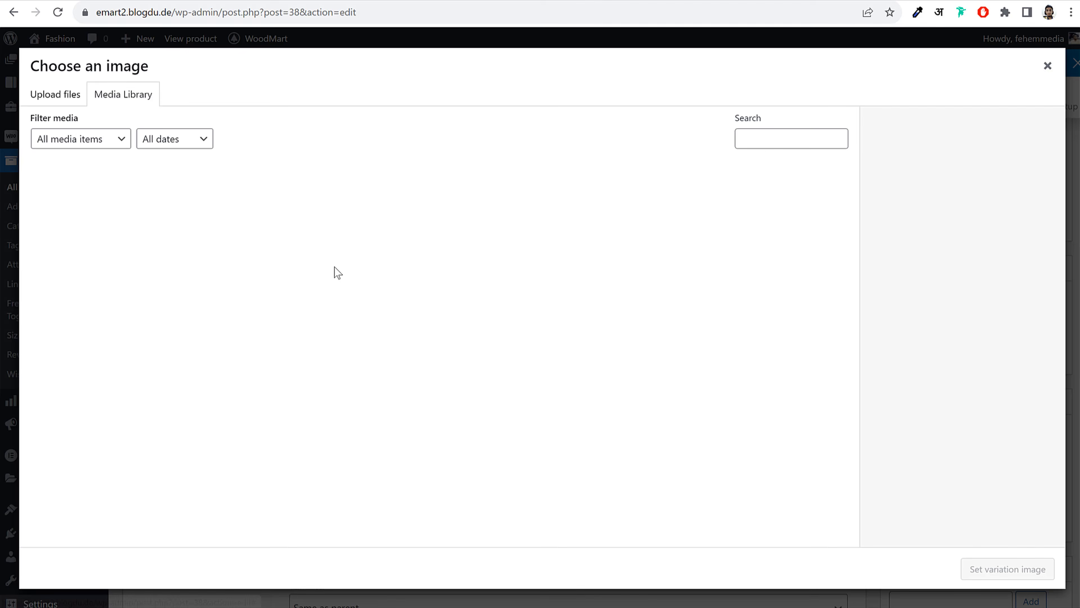
left_click(271, 219)
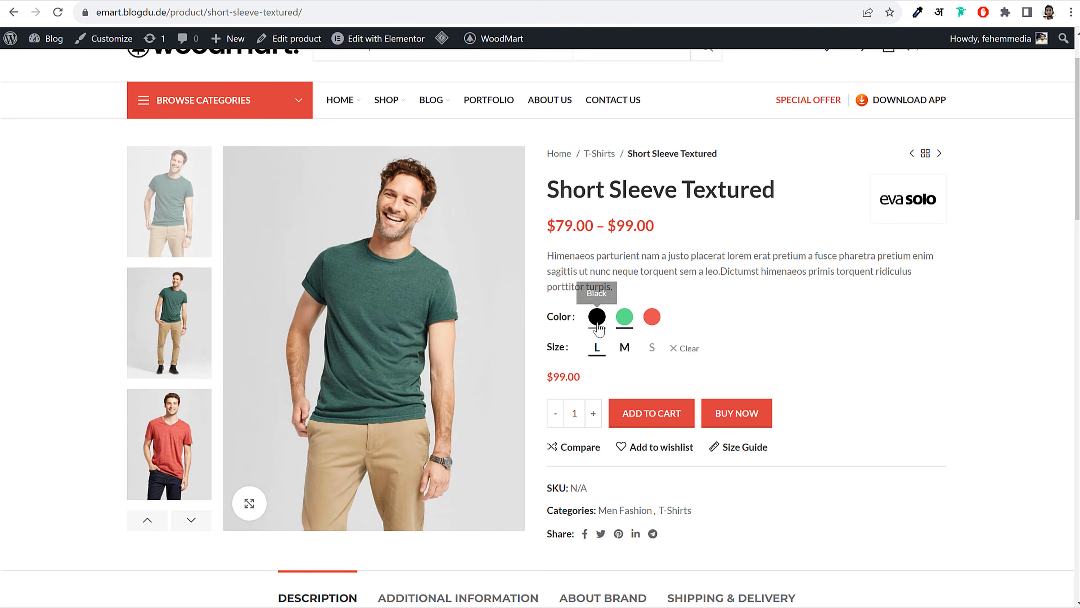
left_click(597, 316)
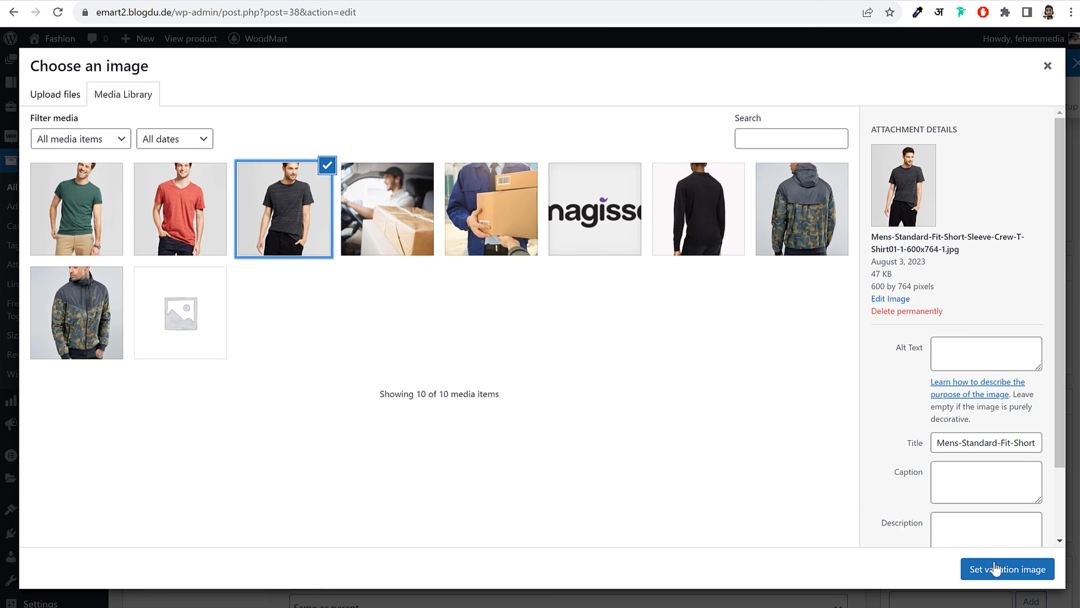
left_click(995, 568)
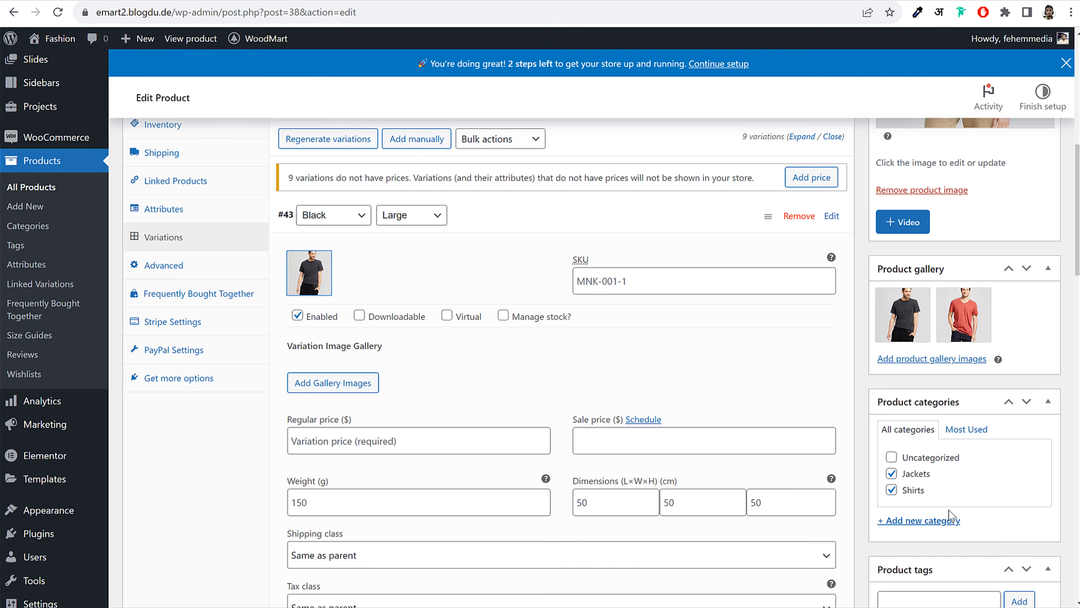
left_click(382, 446)
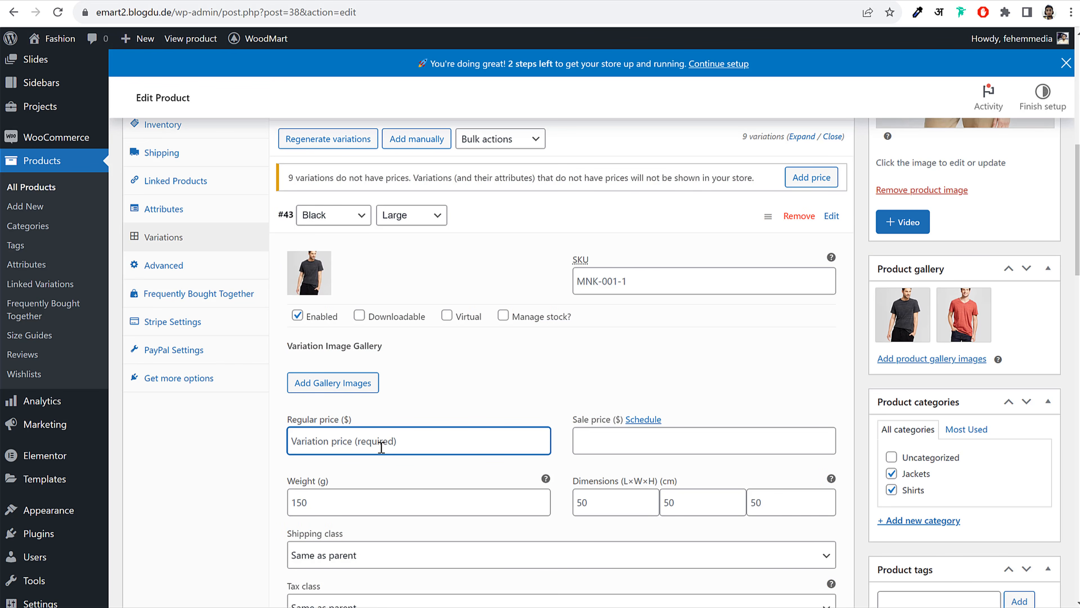
type("59")
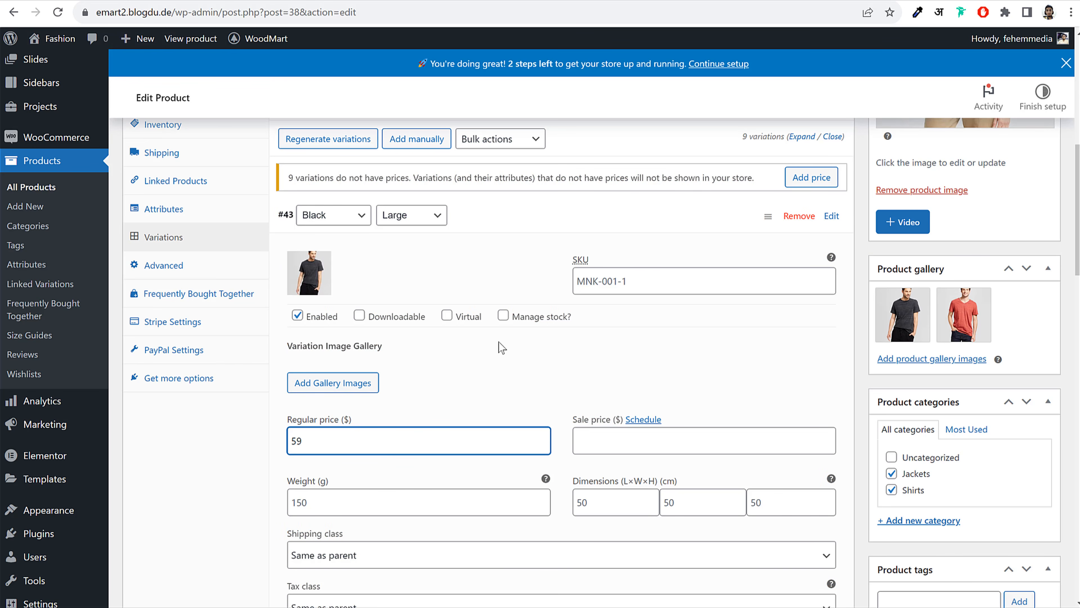
left_click(504, 369)
scroll(508, 392, "down", 3)
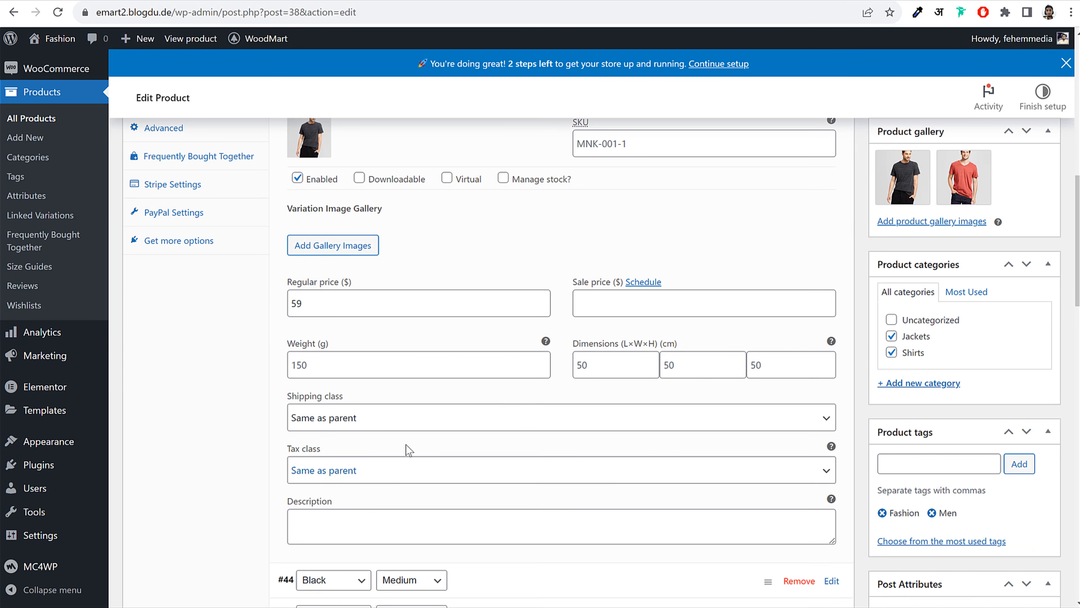
scroll(413, 466, "up", 3)
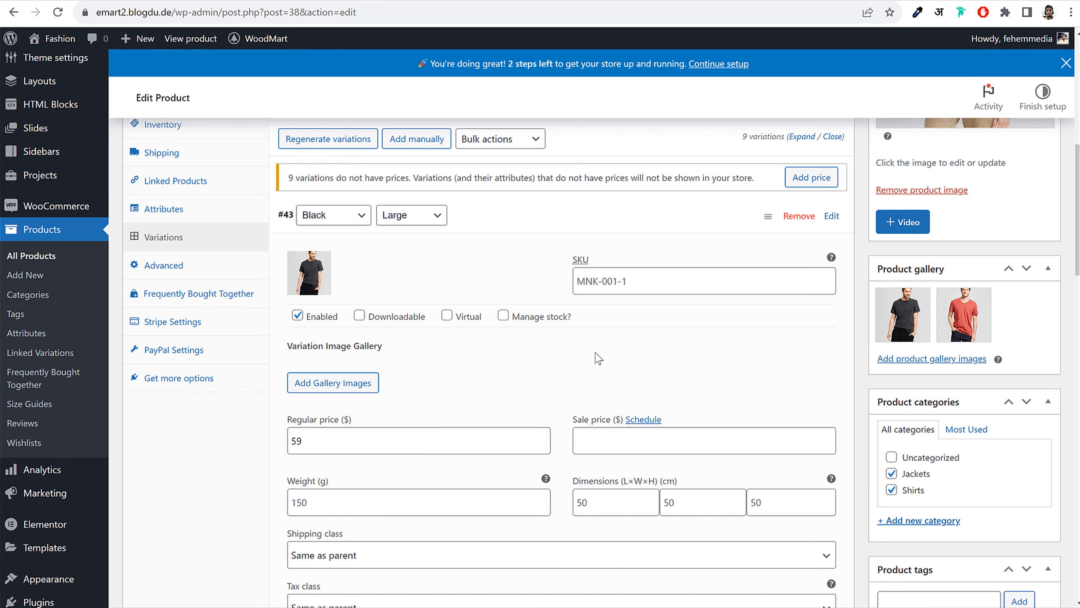
Untick Track stock quantity on the Inventory tab and return to the Variations tab
left_click(178, 128)
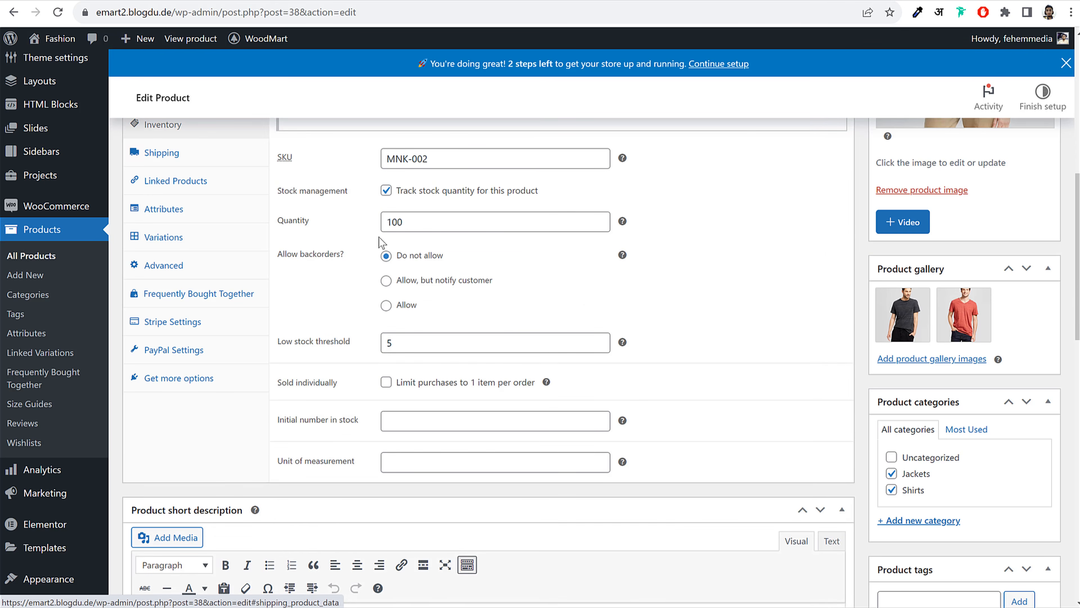
left_click(386, 191)
left_click(479, 197)
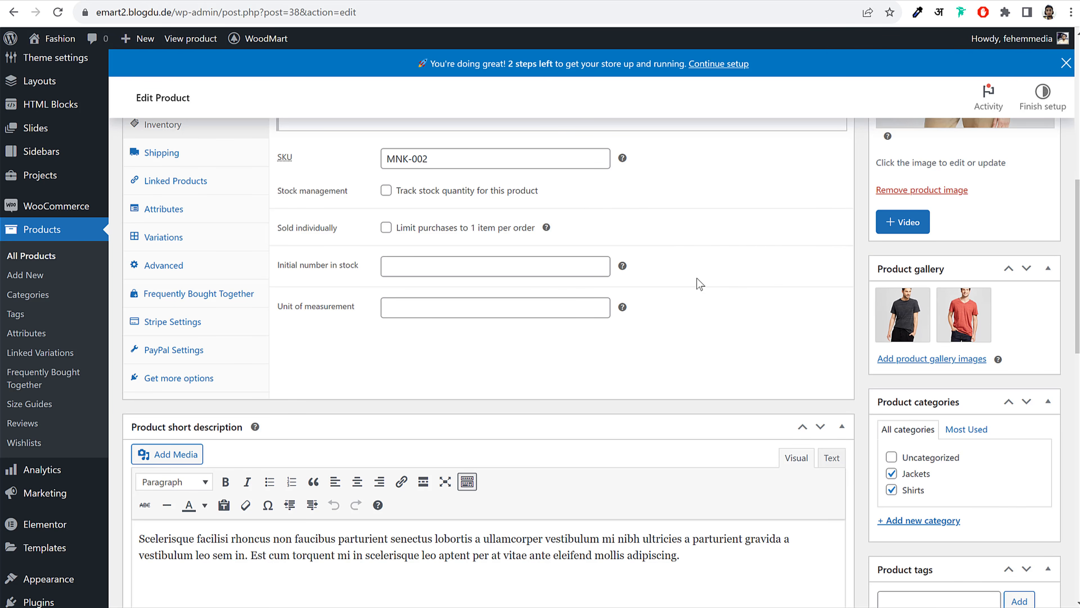
scroll(359, 325, "up", 2)
left_click(185, 306)
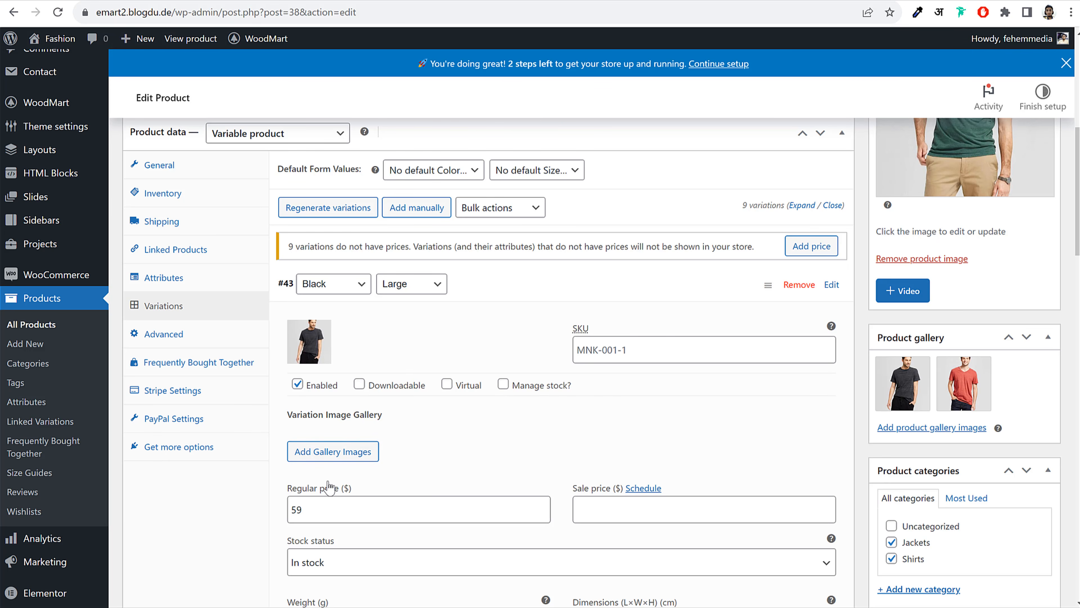
Give variation #44 (Black, Medium) the black T-shirt image and a regular price of 55
left_click(476, 292)
left_click(475, 317)
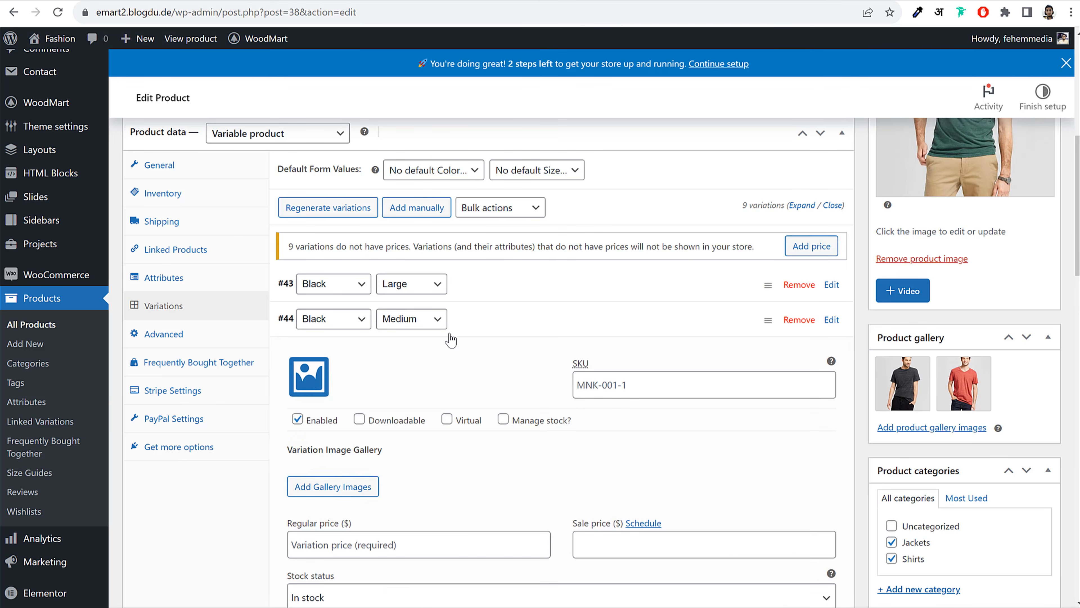
left_click(309, 376)
left_click(309, 233)
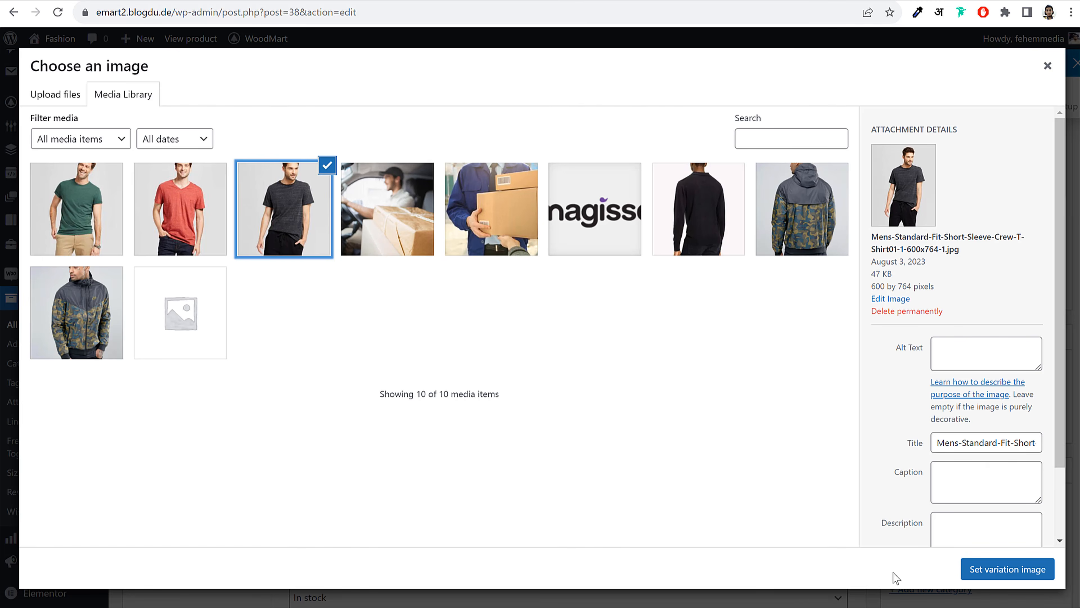
left_click(982, 571)
left_click(375, 545)
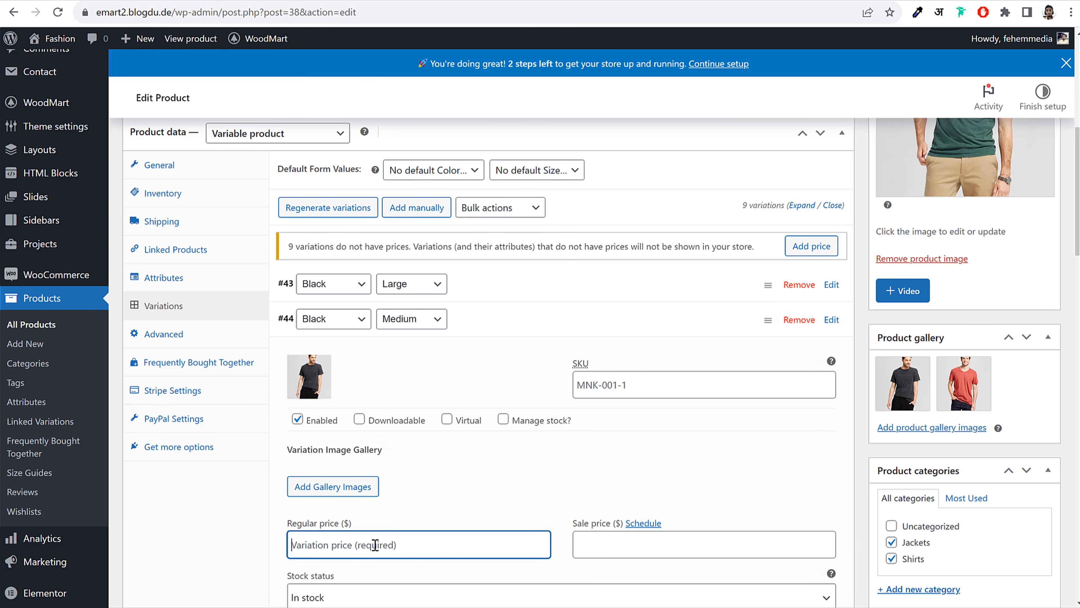
type("55")
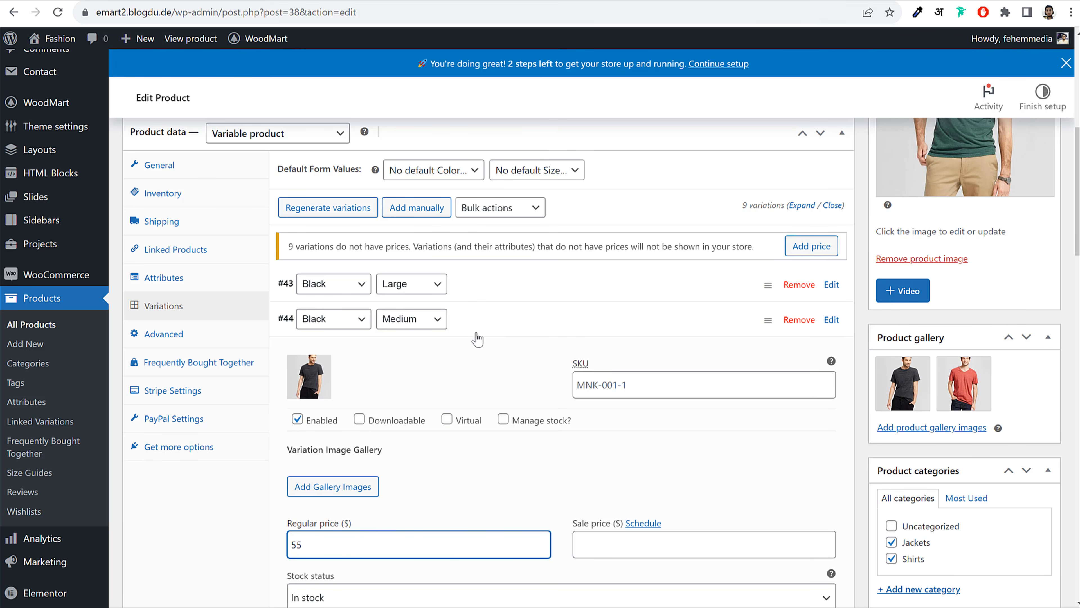
left_click(499, 320)
Give variation #45 (Black, Small) the black T-shirt image and begin its regular price
left_click(485, 350)
left_click(304, 419)
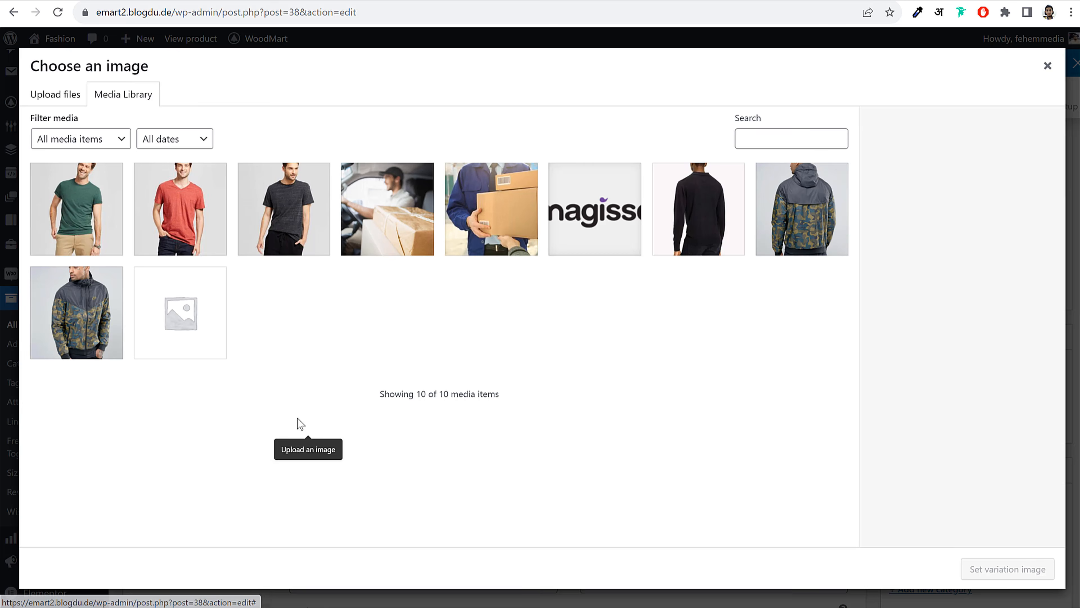
left_click(272, 199)
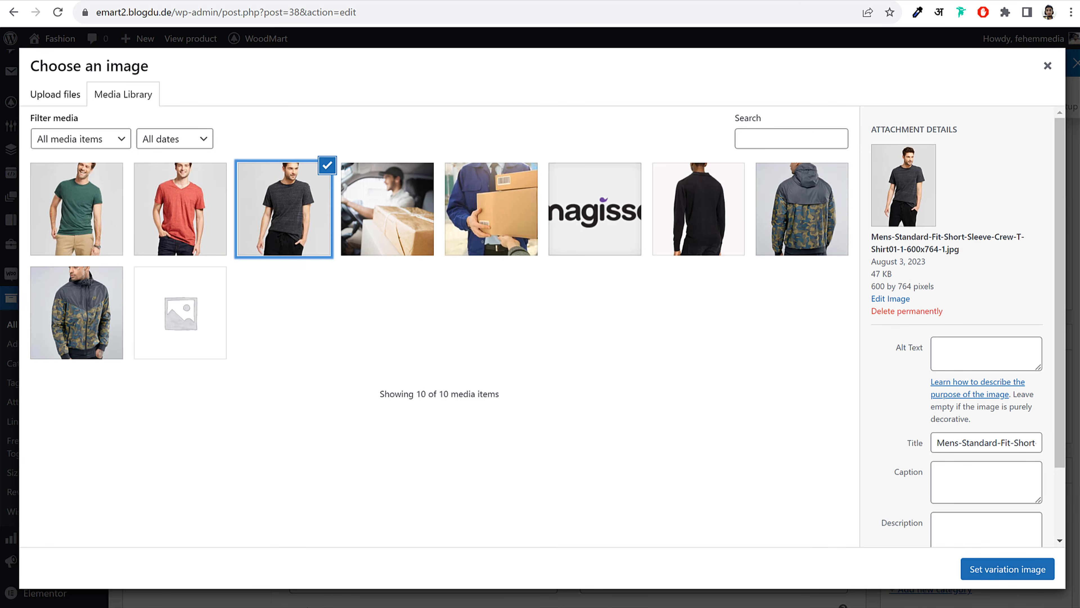
left_click(1013, 575)
left_click(330, 577)
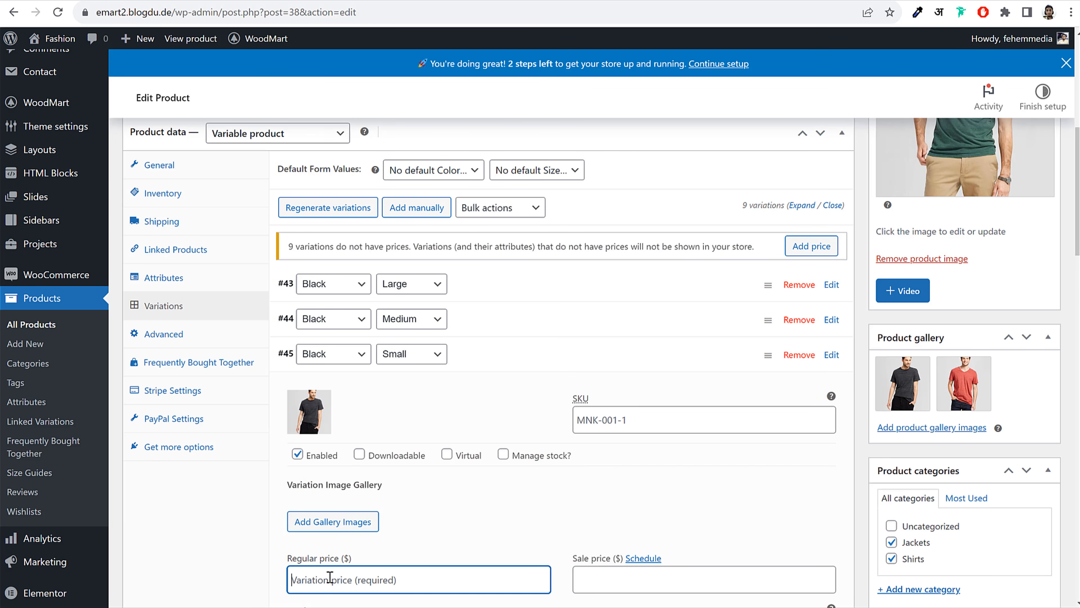
Finish #45's price, then give variation #46 (Green, Large) the green T-shirt image and a price
type("498")
left_click(513, 359)
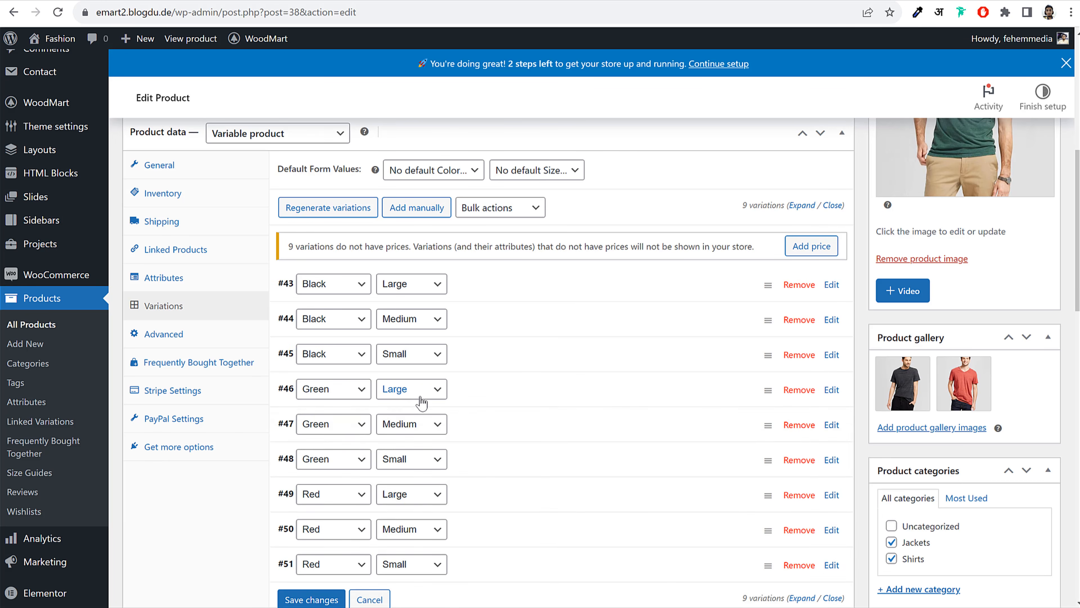
left_click(487, 389)
left_click(325, 442)
left_click(75, 210)
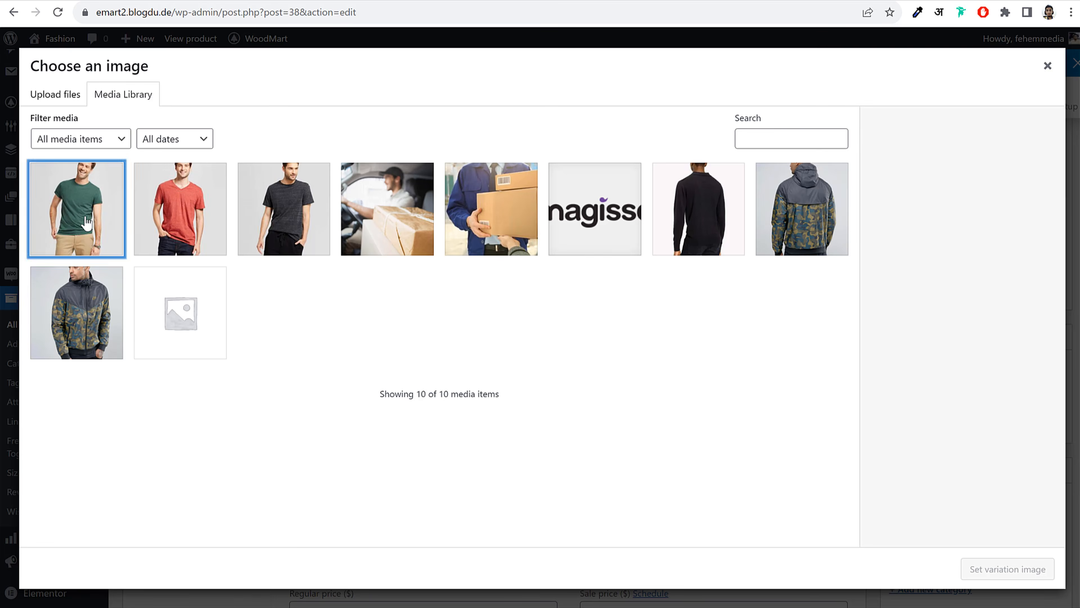
left_click(1008, 575)
scroll(414, 421, "down", 10)
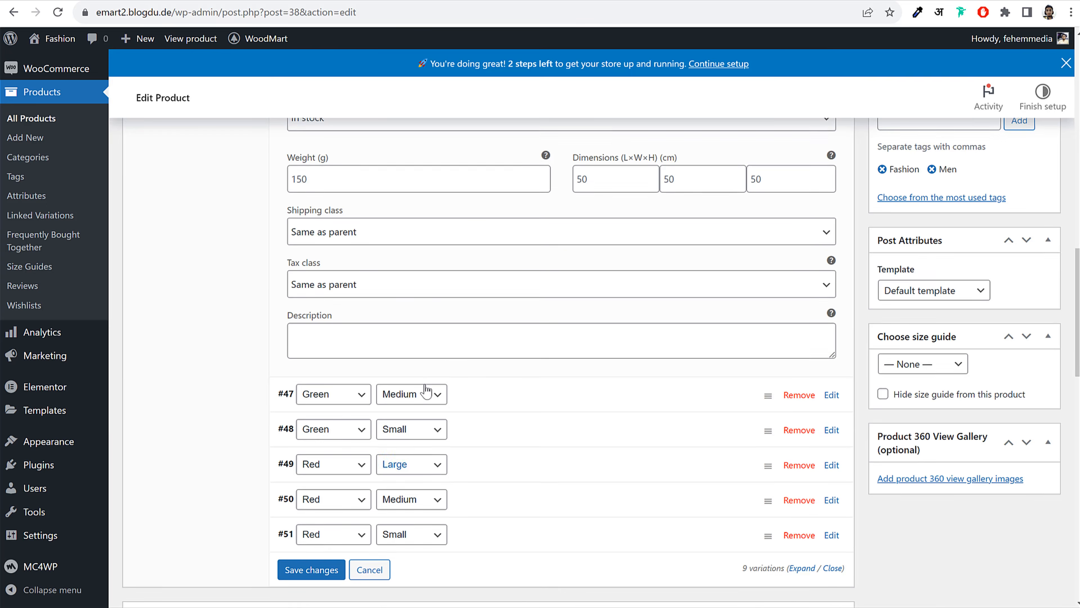
scroll(429, 391, "up", 7)
left_click(374, 414)
type("69")
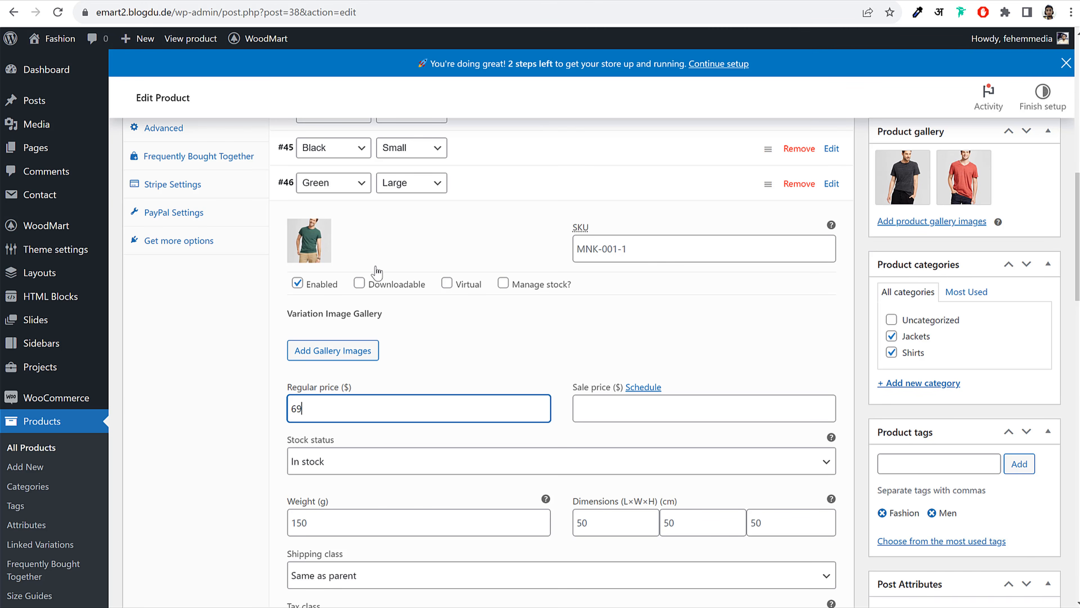
Give variation #47 (Green, Medium) the green T-shirt image and a regular price
left_click(479, 199)
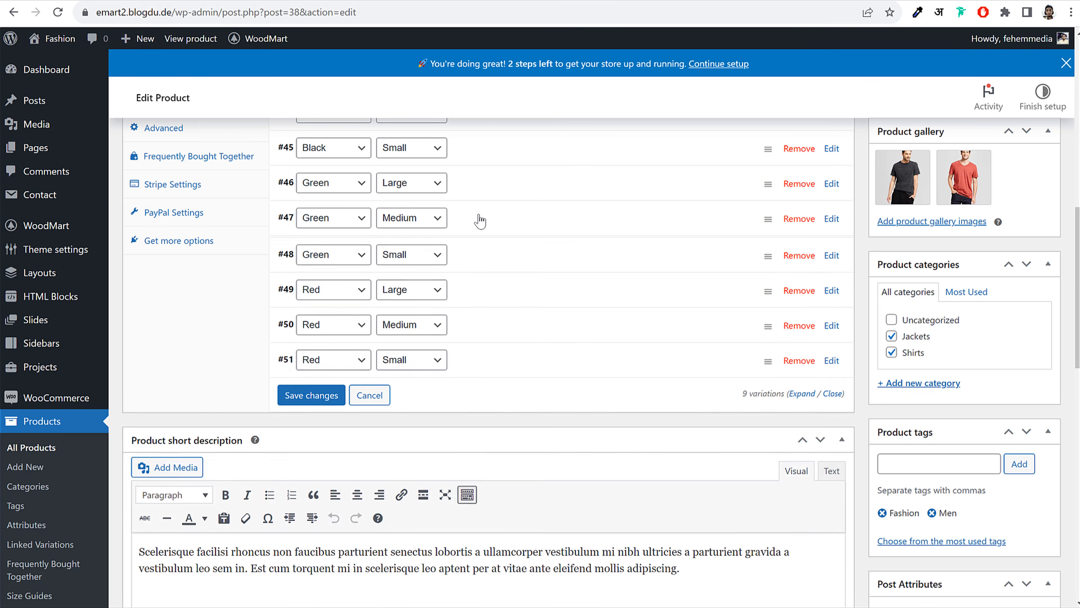
left_click(477, 217)
left_click(309, 276)
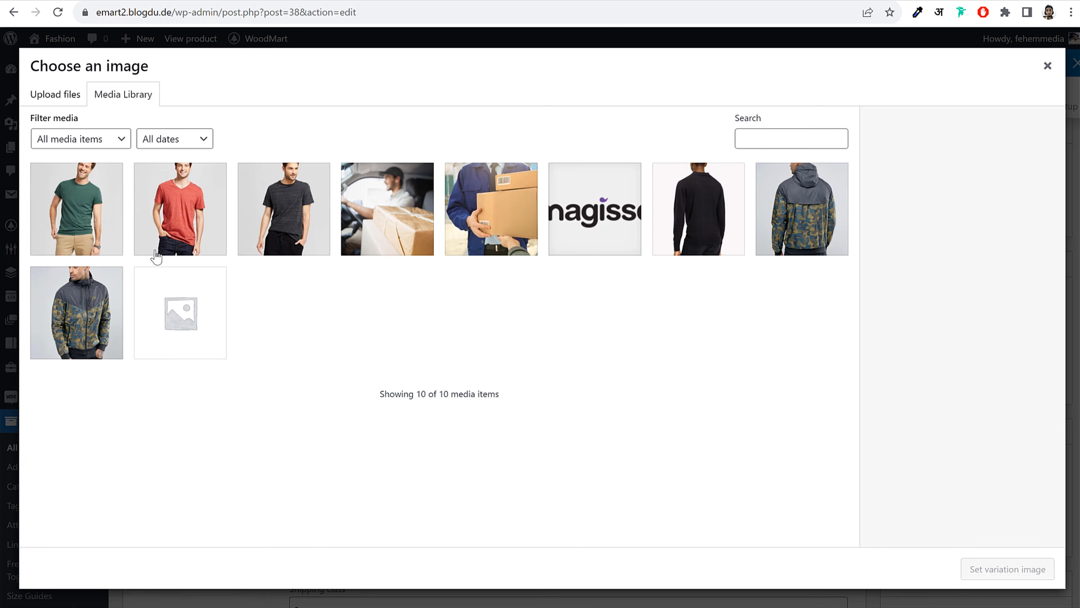
left_click(91, 212)
left_click(1014, 569)
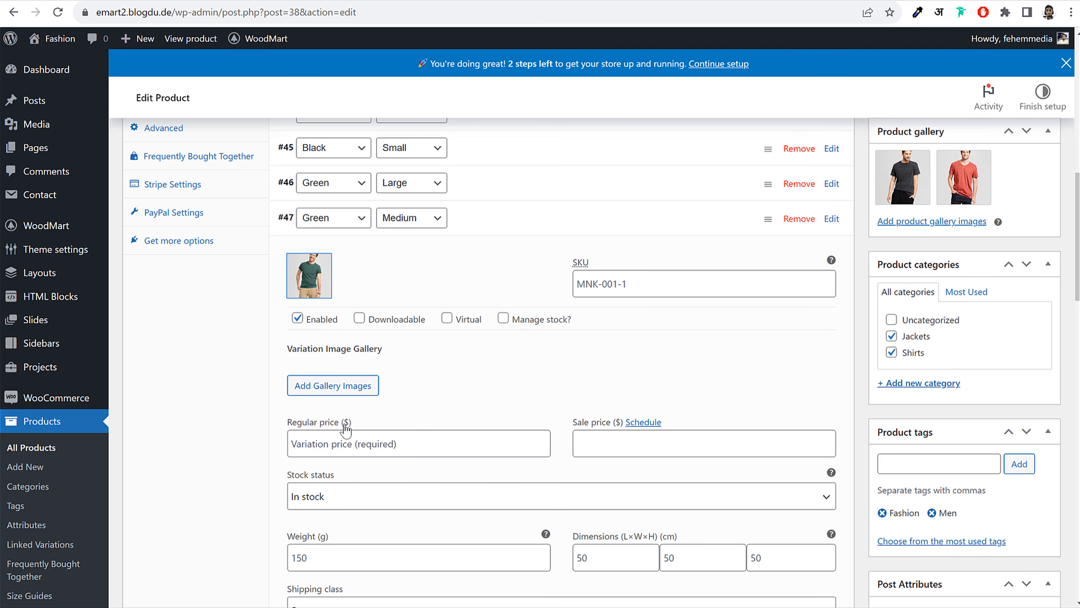
left_click(351, 438)
type("56")
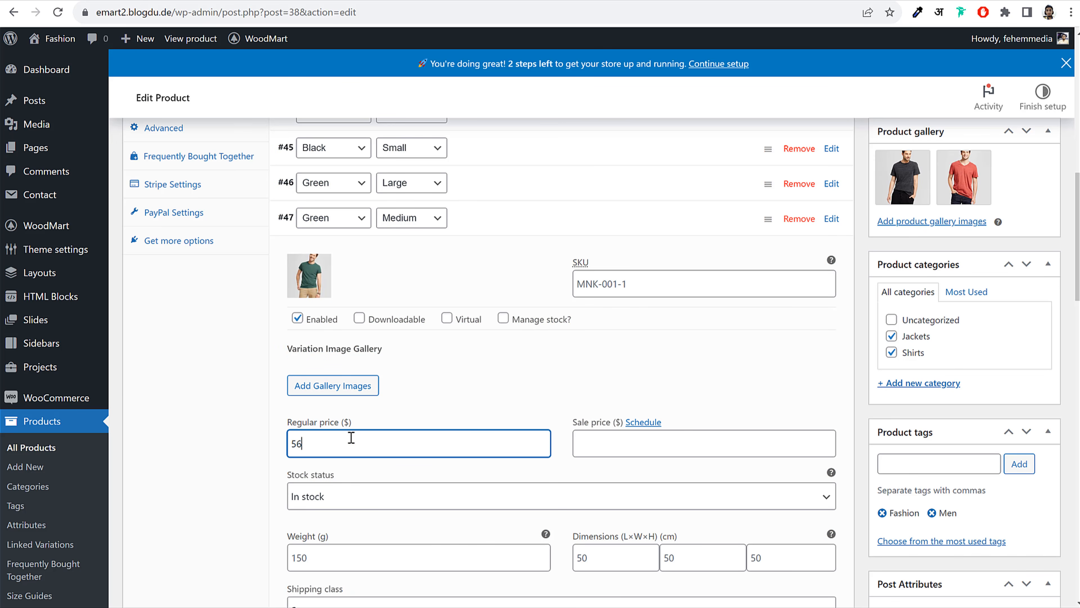
Give variation #48 (Green, Small) the green T-shirt image and a regular price
left_click(528, 230)
left_click(496, 260)
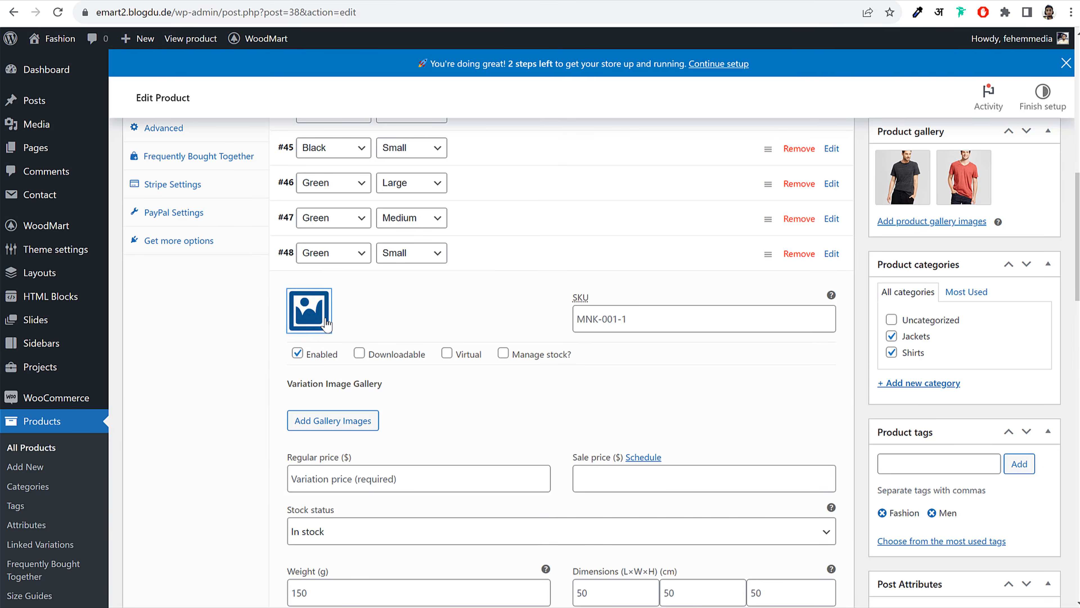
left_click(326, 324)
left_click(93, 202)
left_click(1007, 570)
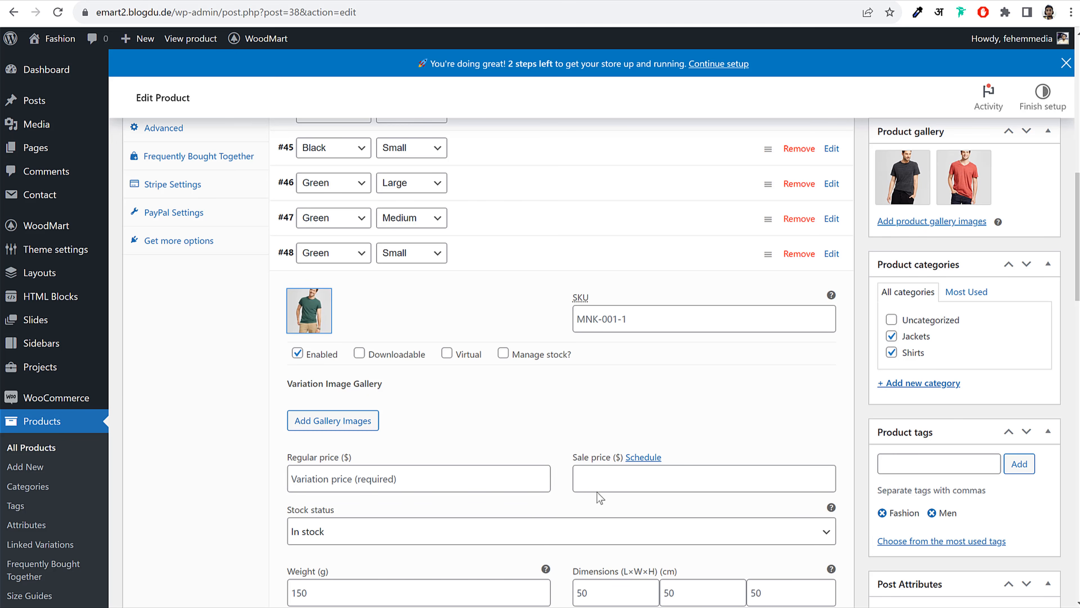
left_click(343, 482)
type("53")
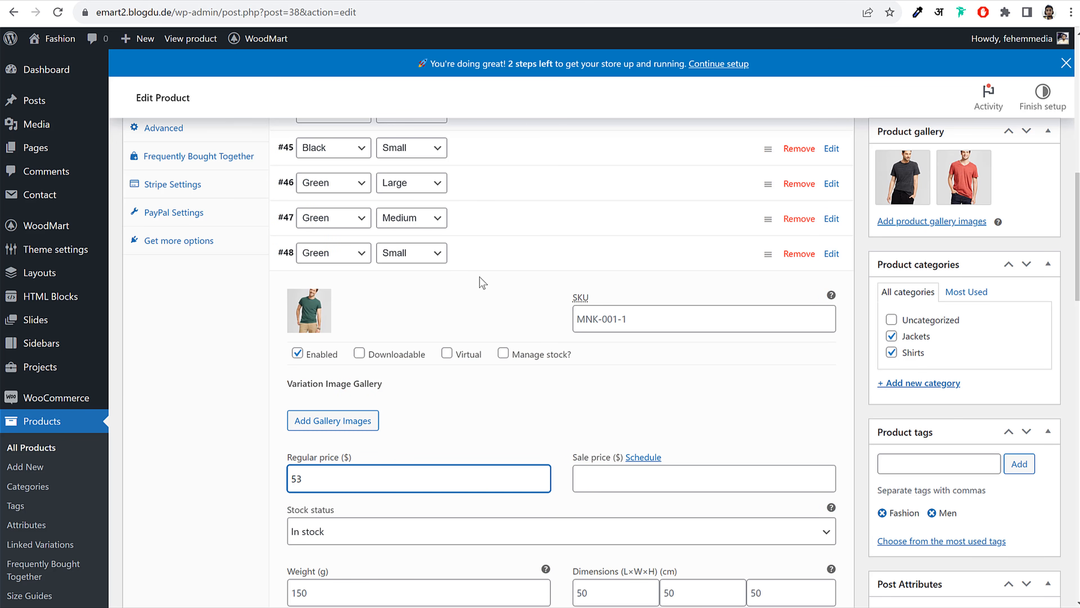
Give variation #49 (Red, Large) the red V-neck T-shirt image
left_click(508, 253)
left_click(492, 290)
left_click(301, 353)
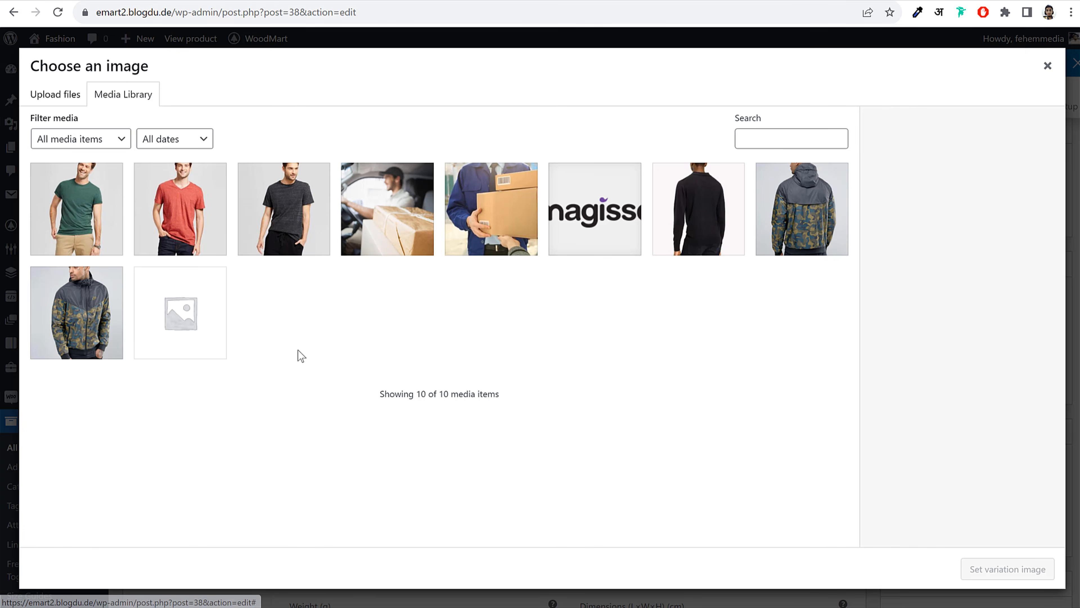
left_click(176, 231)
left_click(995, 575)
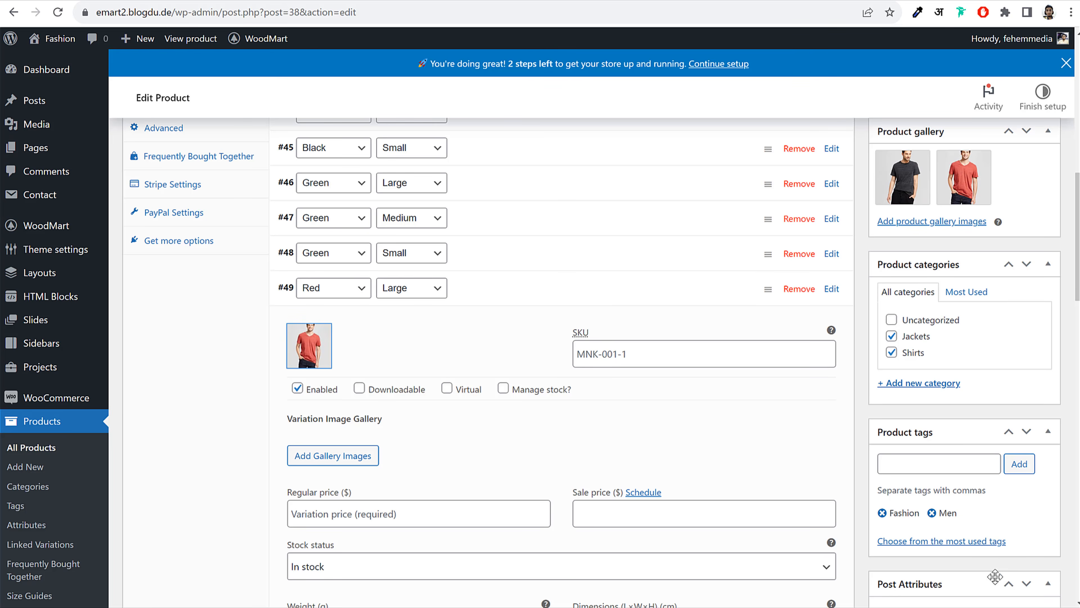
scroll(394, 438, "down", 3)
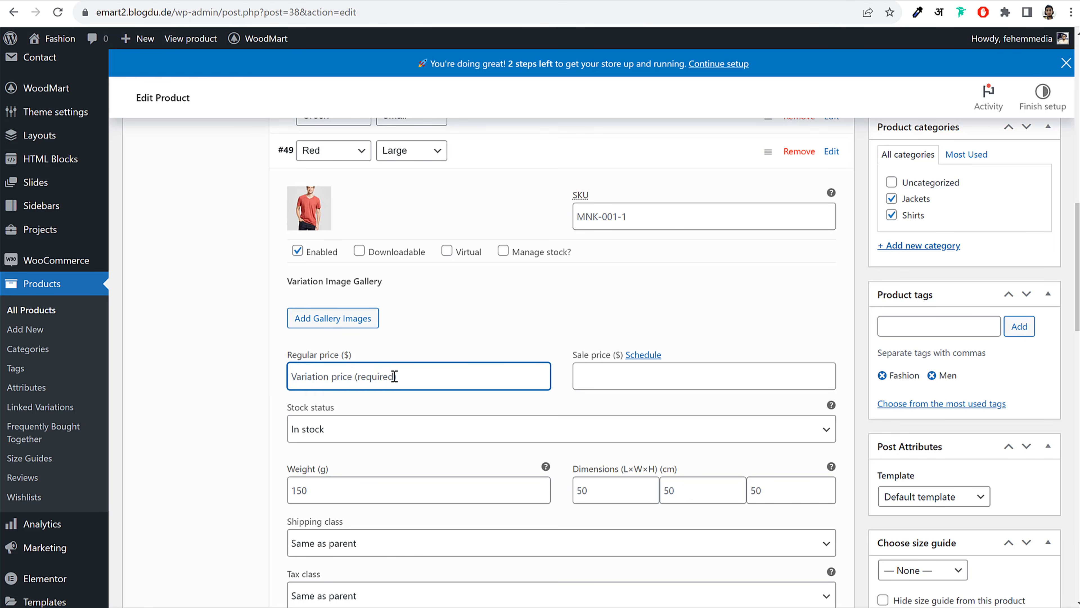
Give variation #50 (Red, Medium) the red T-shirt image and a regular price, rechecking #49
left_click(475, 161)
left_click(476, 176)
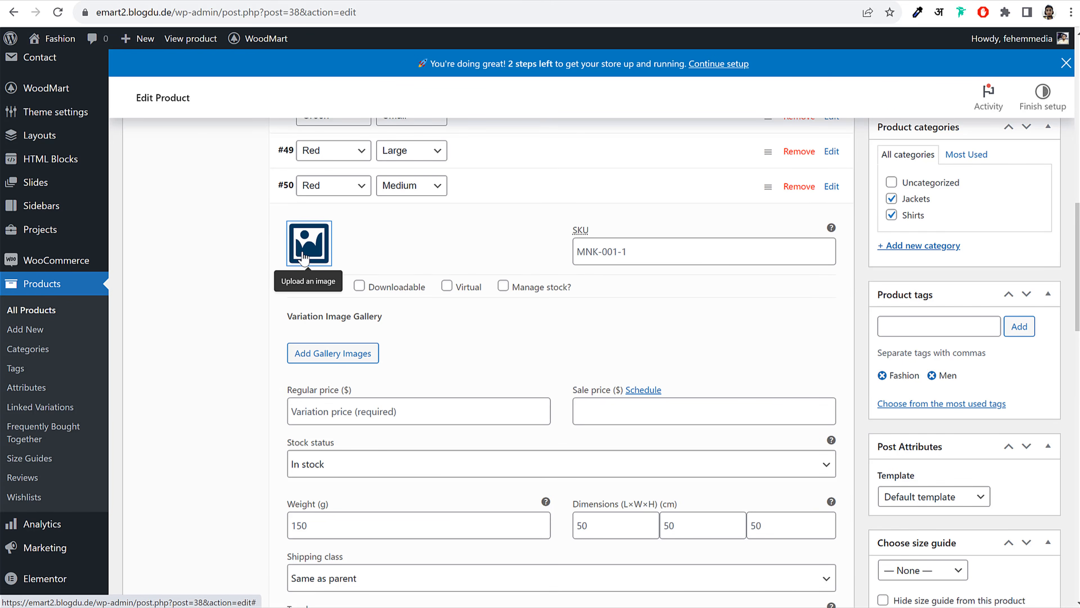
left_click(304, 257)
left_click(183, 211)
left_click(1006, 569)
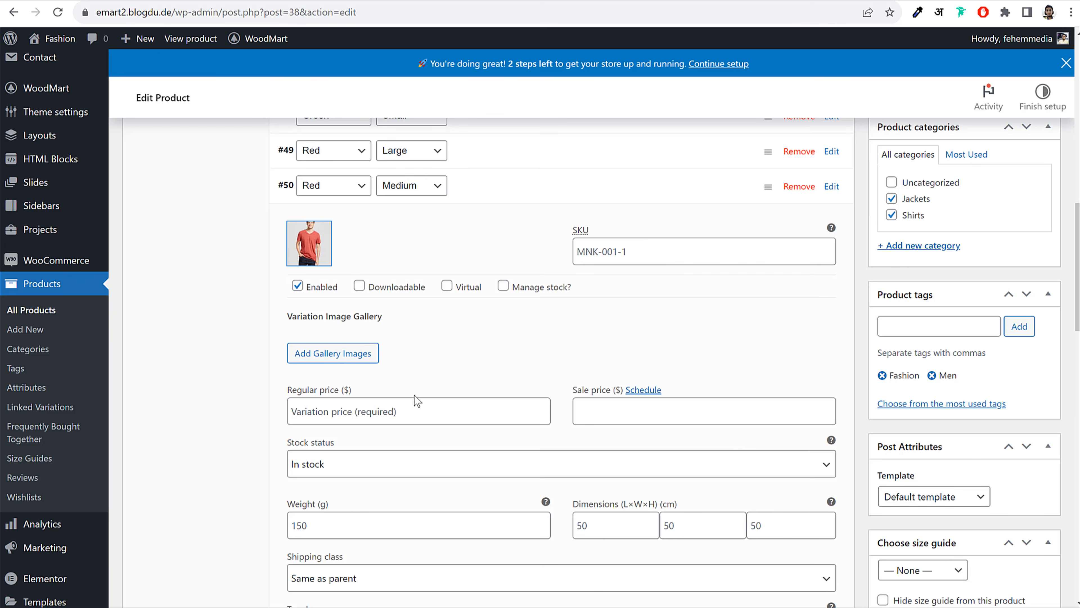
left_click(413, 406)
type("55")
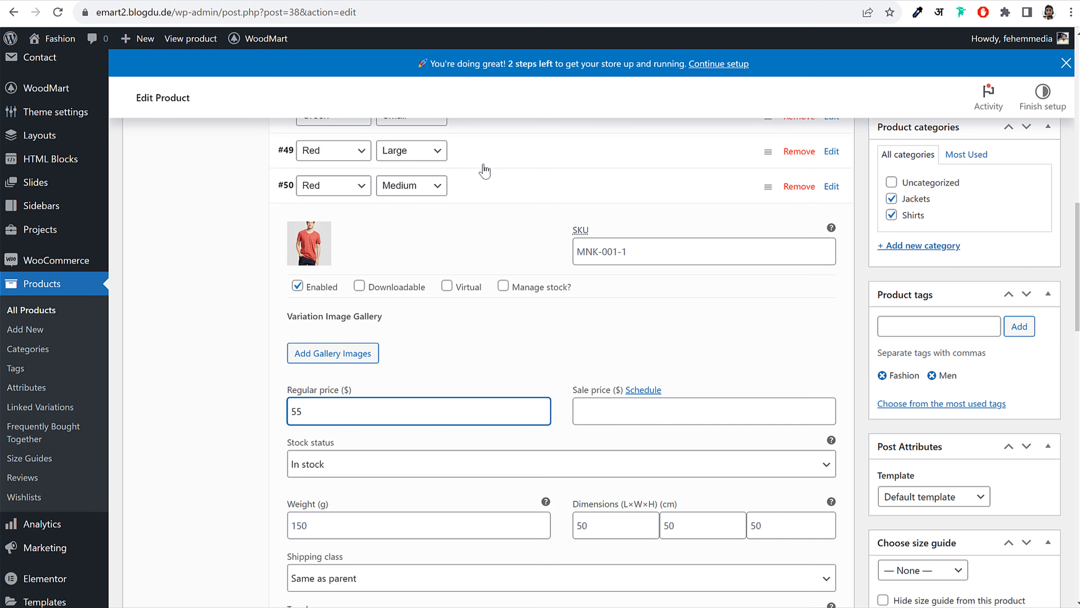
left_click(483, 165)
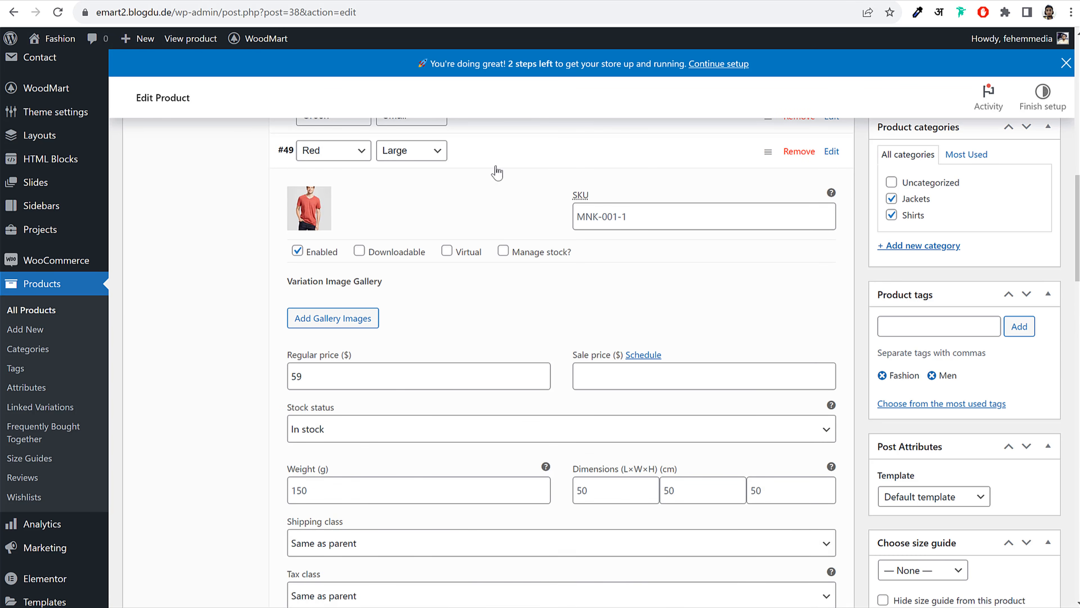
left_click(496, 165)
left_click(488, 194)
Give variation #51 (Red, Small) the red T-shirt image and save all variation changes
left_click(496, 248)
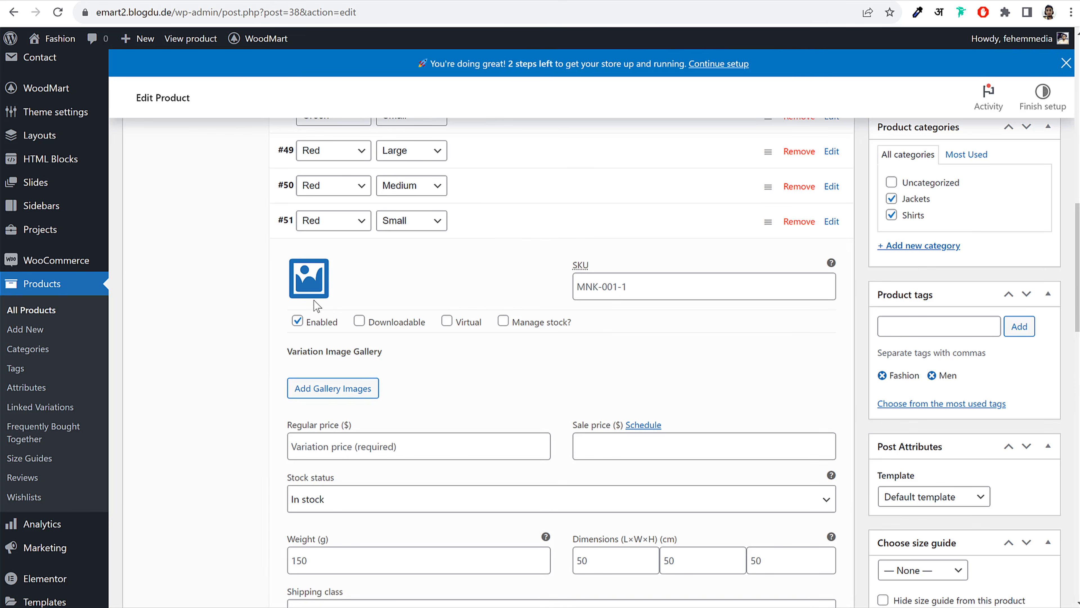
left_click(308, 284)
left_click(181, 208)
left_click(1007, 568)
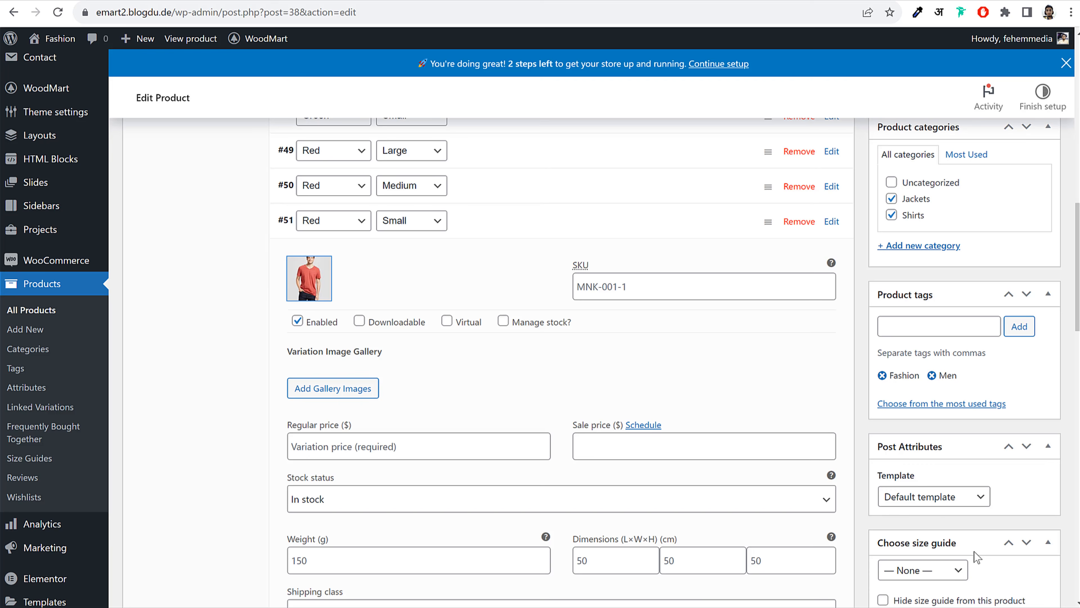
left_click(387, 445)
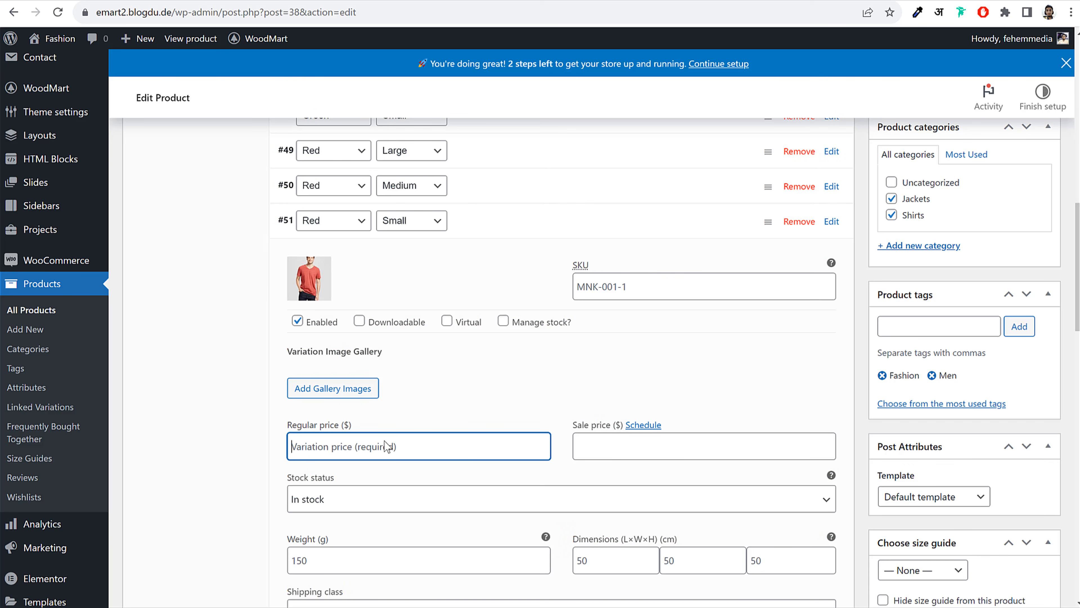
left_click(533, 241)
left_click(312, 256)
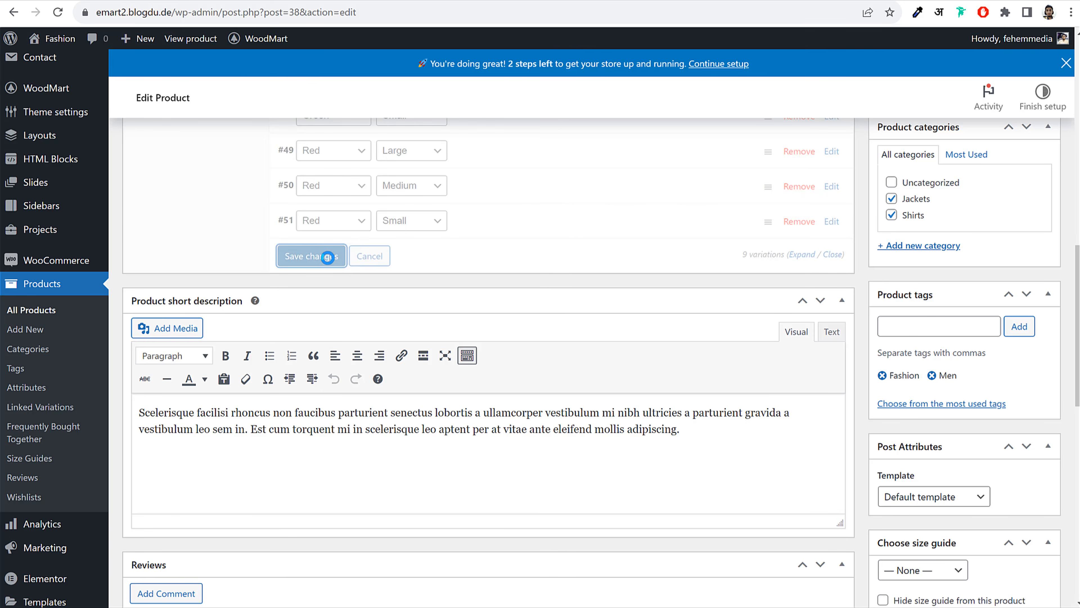
scroll(366, 309, "up", 7)
scroll(221, 229, "down", 1)
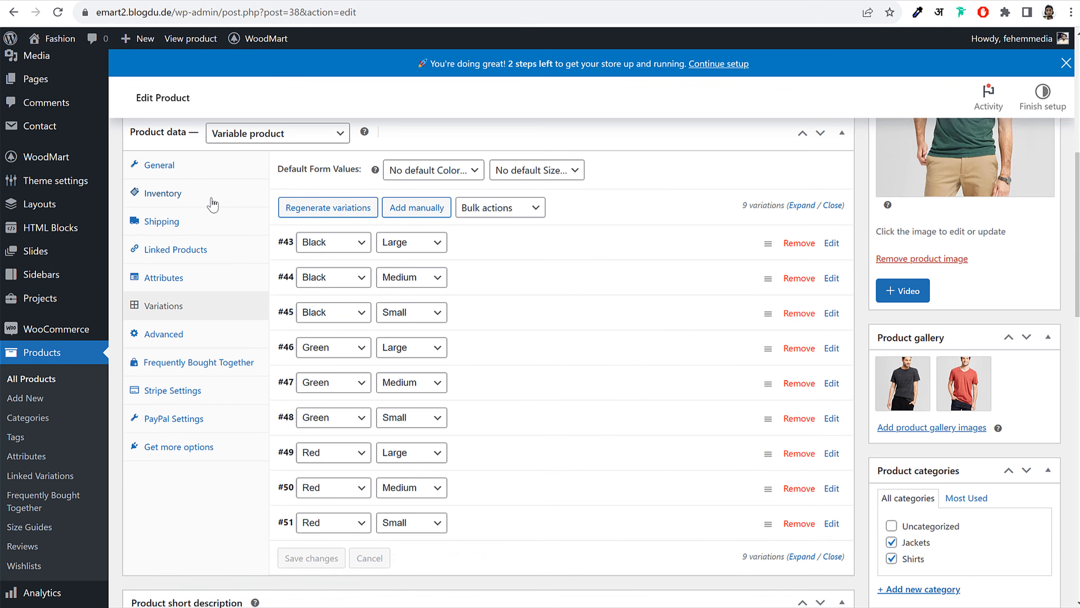
left_click(211, 196)
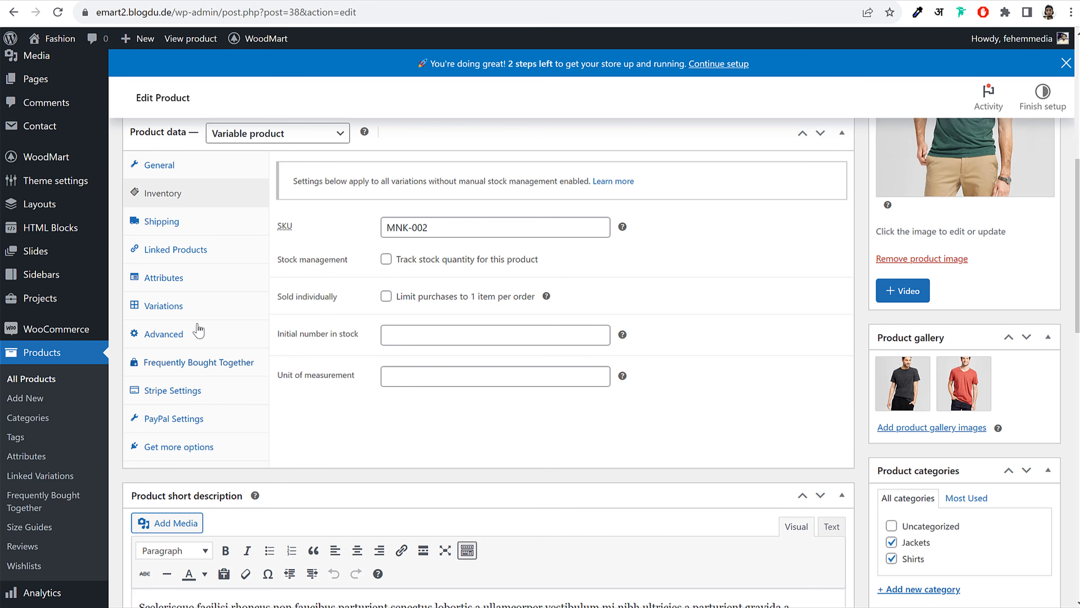
left_click(187, 308)
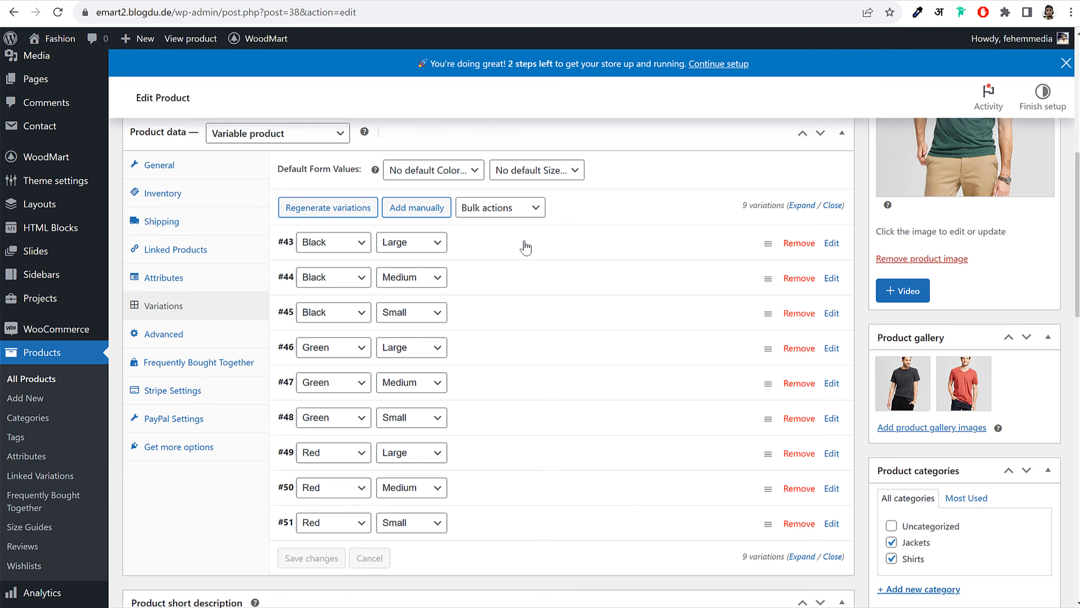
left_click(516, 252)
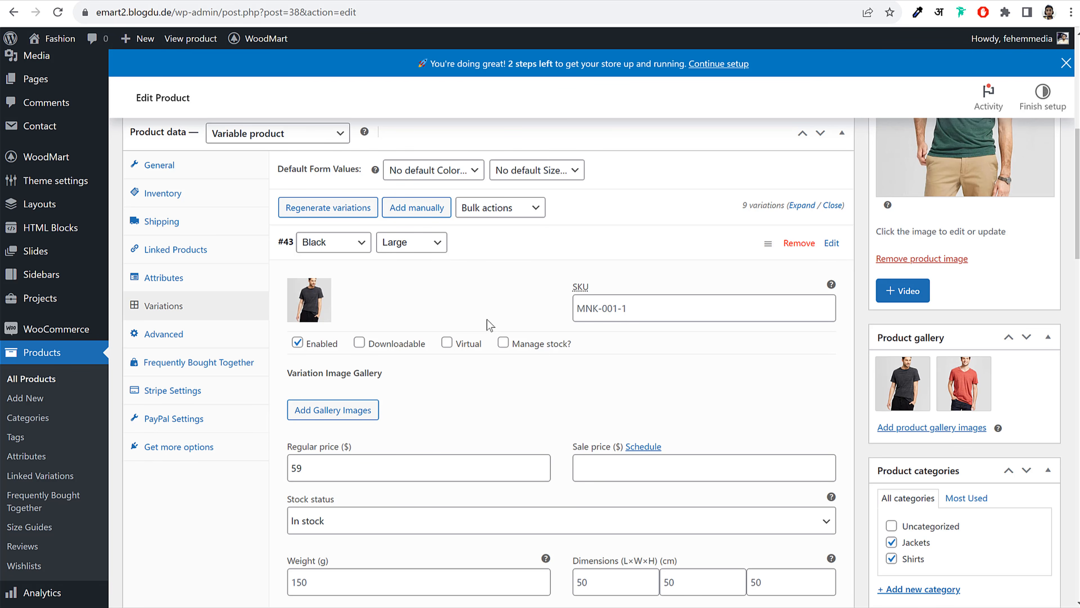
left_click(503, 343)
scroll(488, 400, "down", 3)
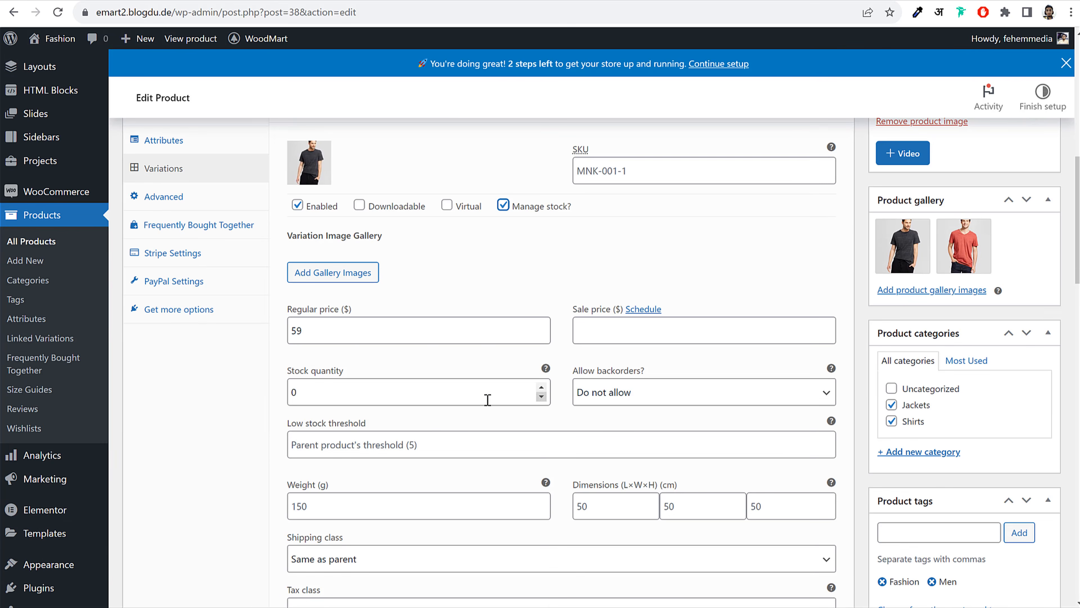
scroll(429, 423, "down", 2)
double_click(324, 331)
type("30")
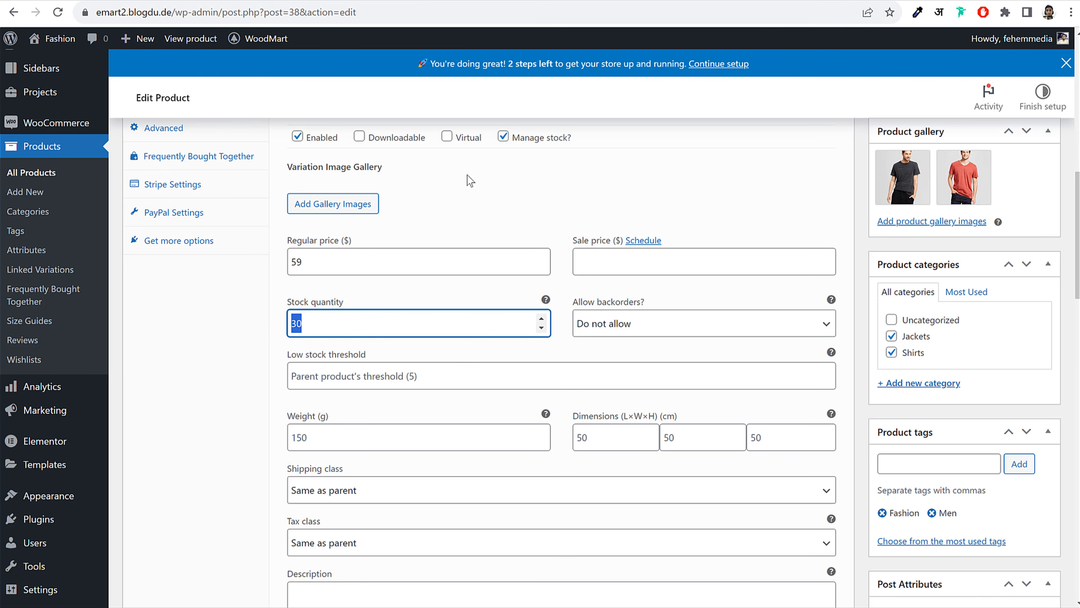
left_click(502, 140)
scroll(553, 232, "up", 3)
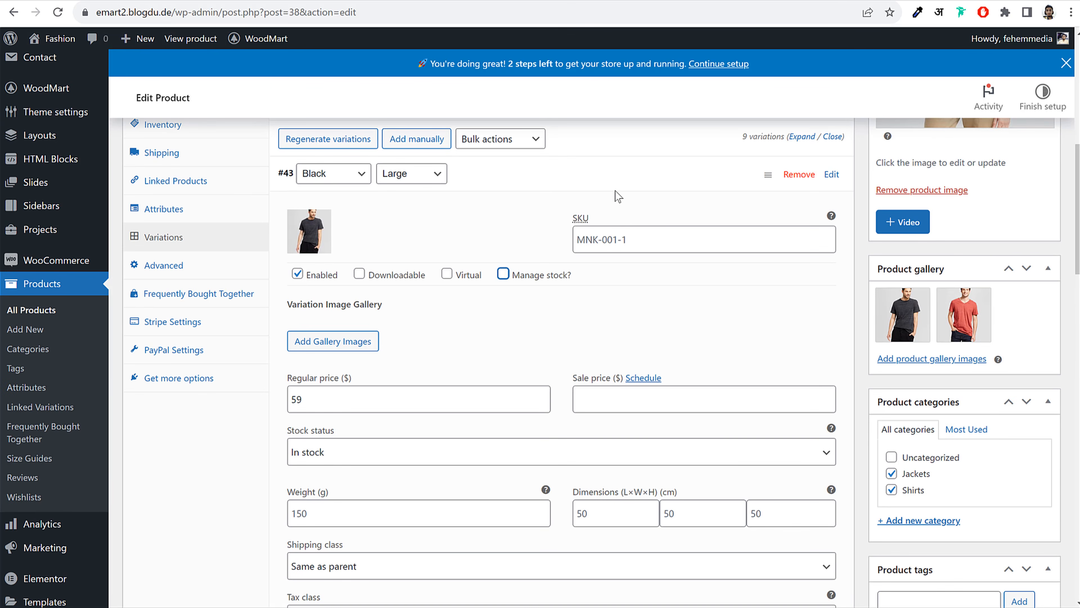
left_click(616, 177)
left_click(309, 488)
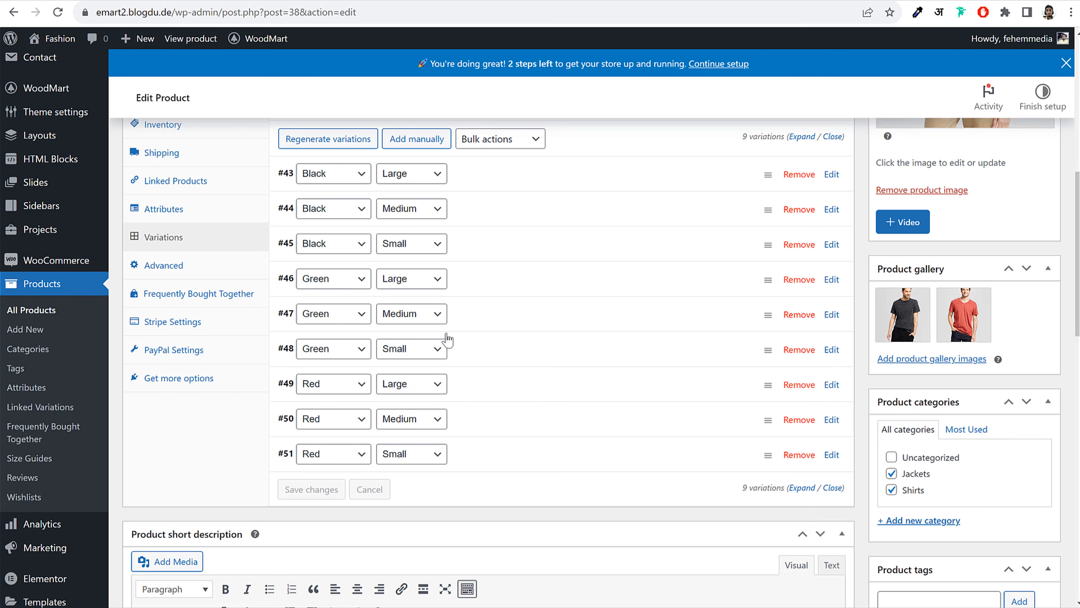
left_click(203, 217)
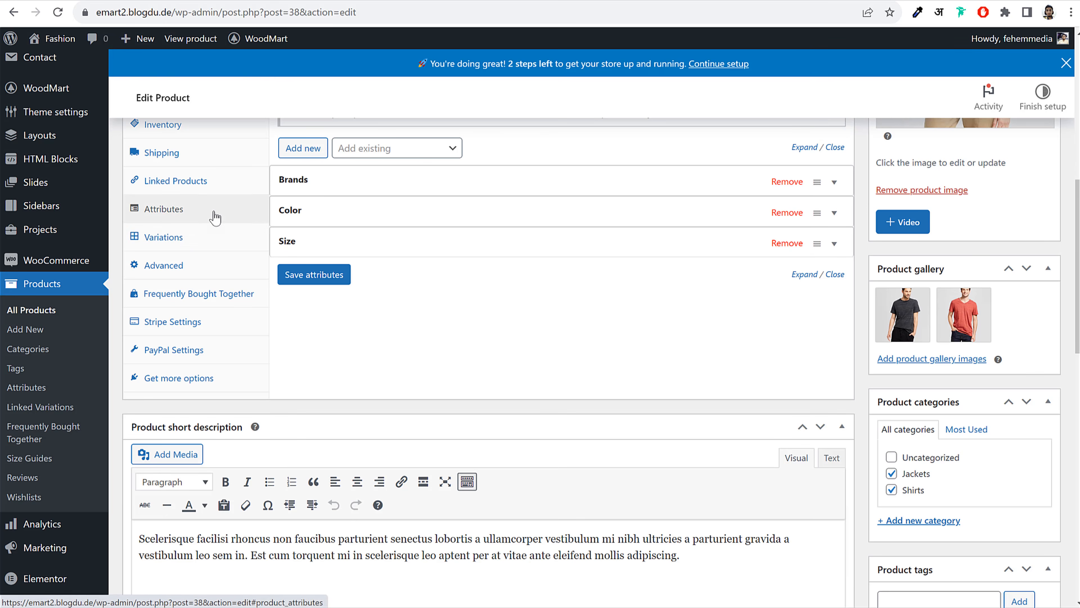
left_click(174, 244)
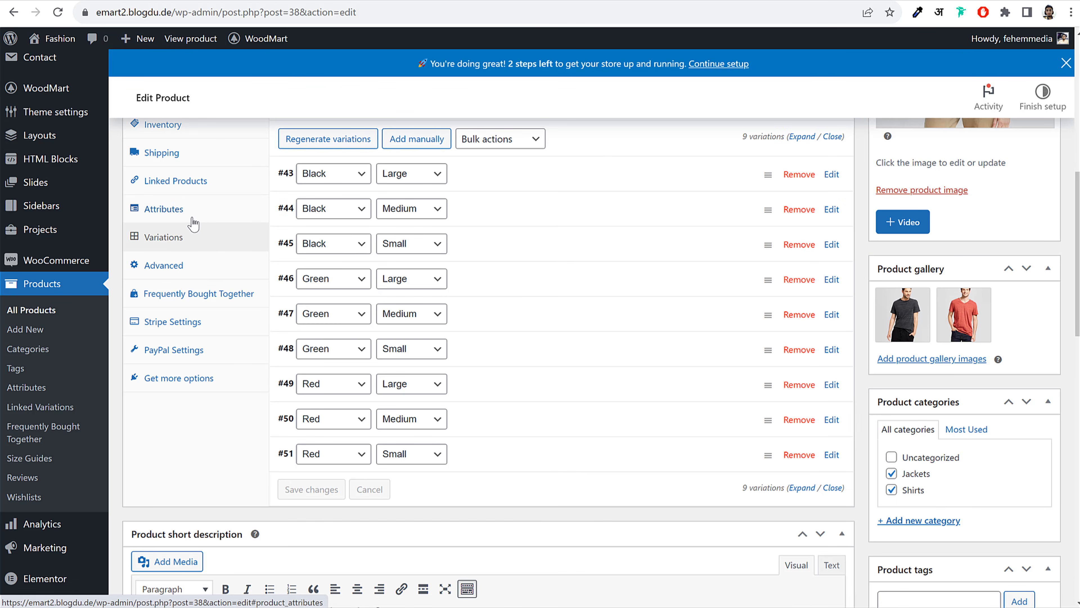
scroll(615, 381, "down", 10)
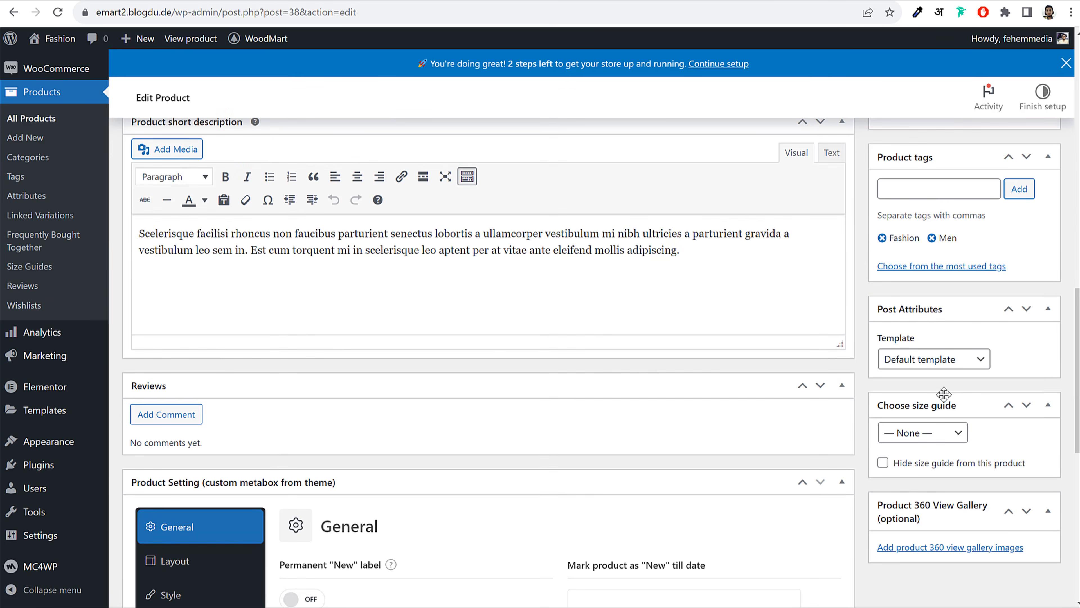
scroll(948, 362, "up", 5)
scroll(643, 397, "up", 5)
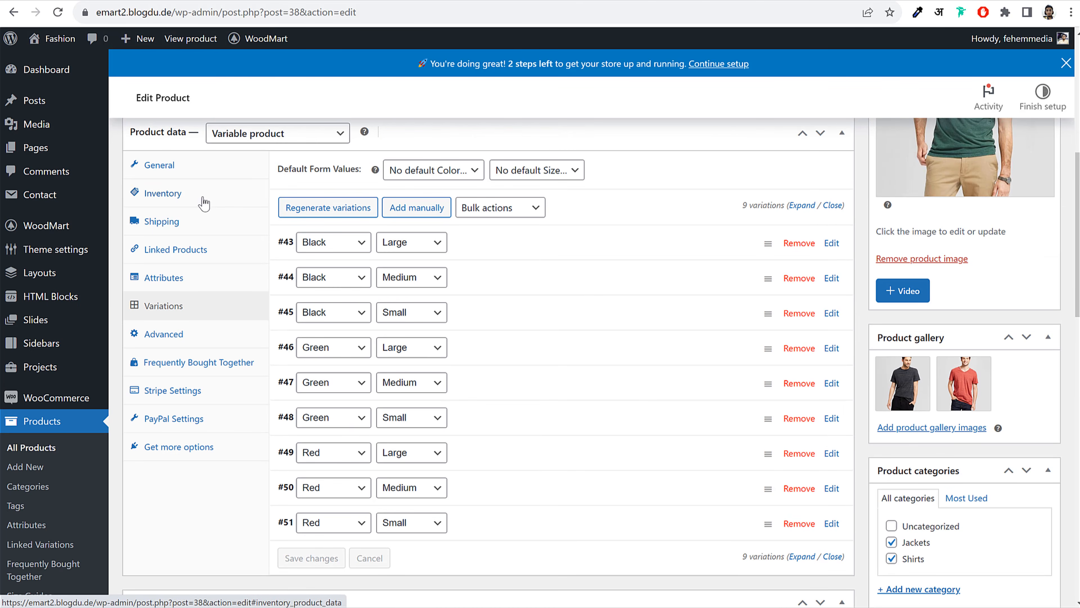
scroll(518, 324, "up", 7)
Update the product and open its live product page in a new tab
left_click(1044, 356)
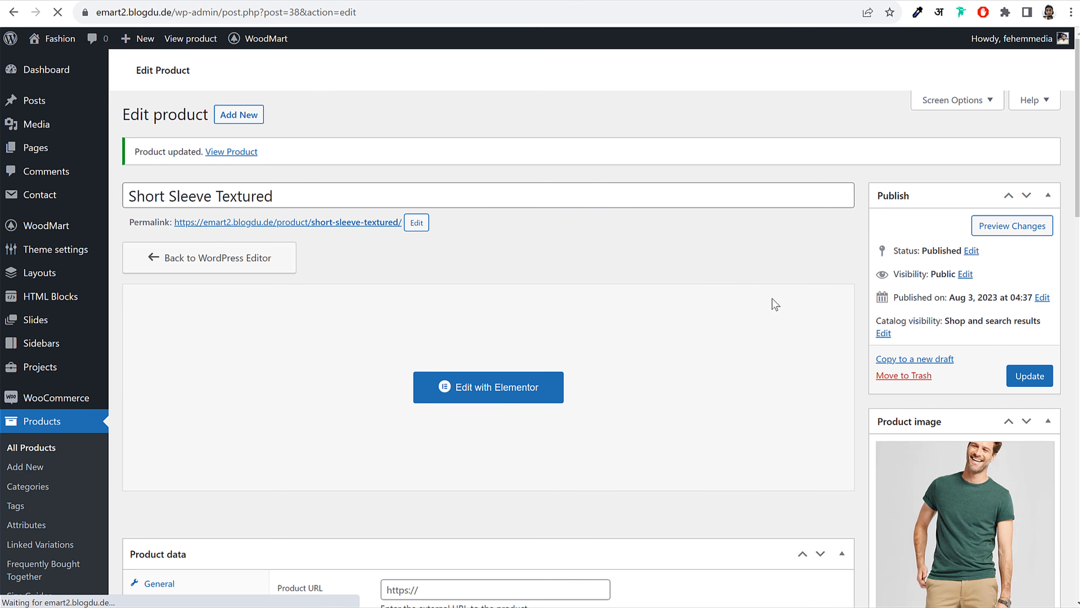
right_click(234, 154)
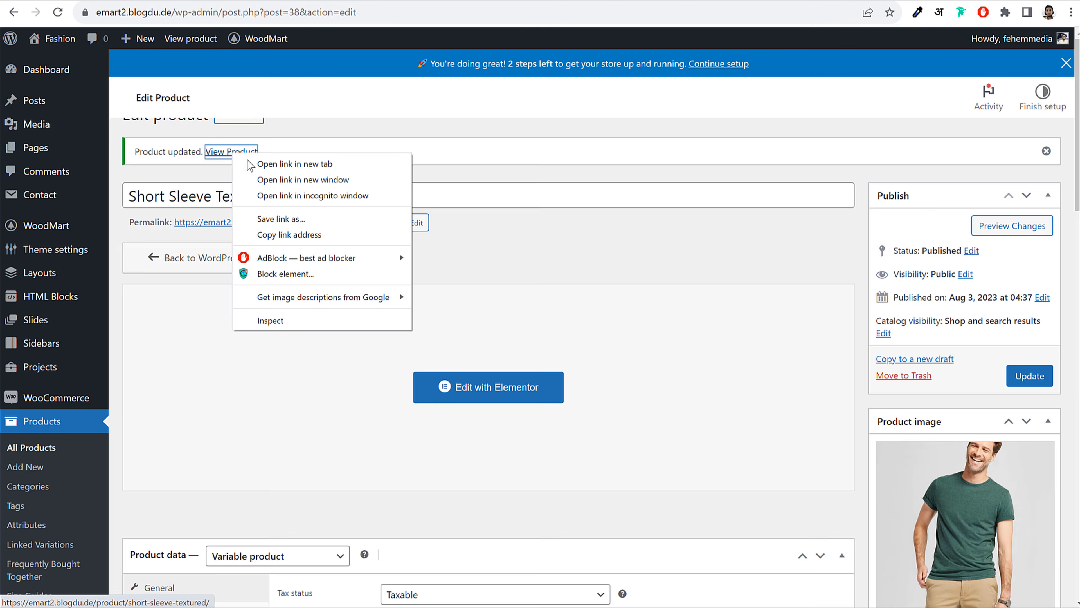
left_click(254, 165)
left_click(408, 1)
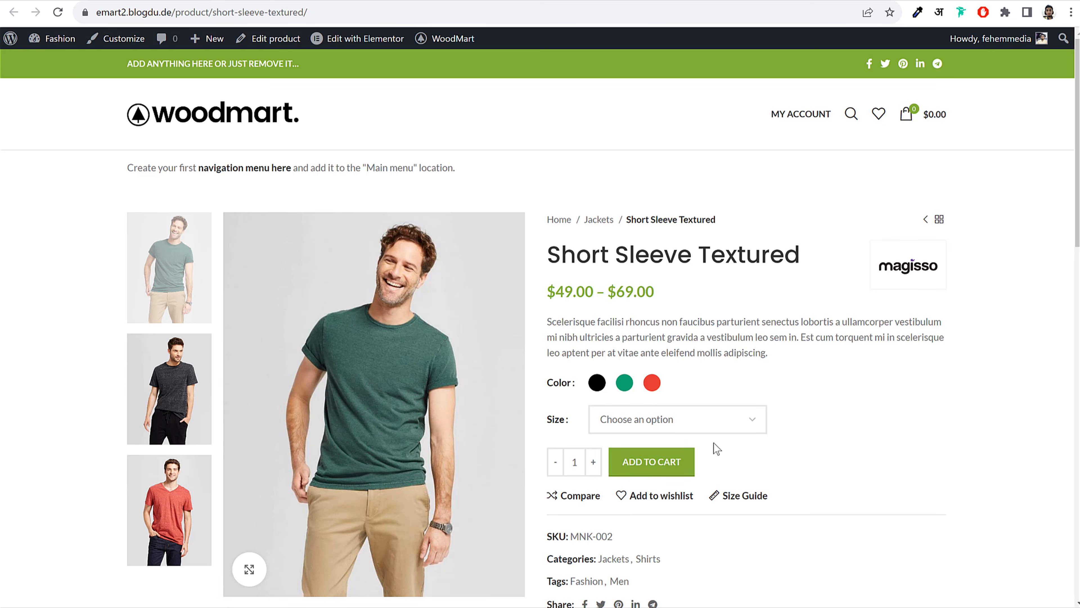
Try Black in Large on the live page, then compare sizes M and L on the demo store
left_click(602, 389)
left_click(626, 425)
left_click(626, 452)
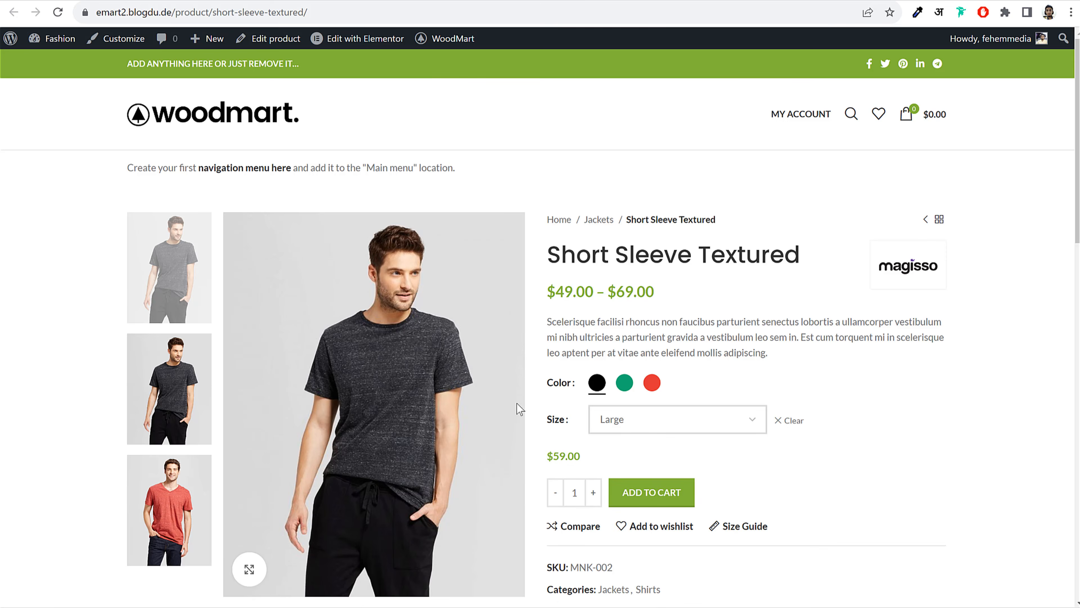
left_click(792, 421)
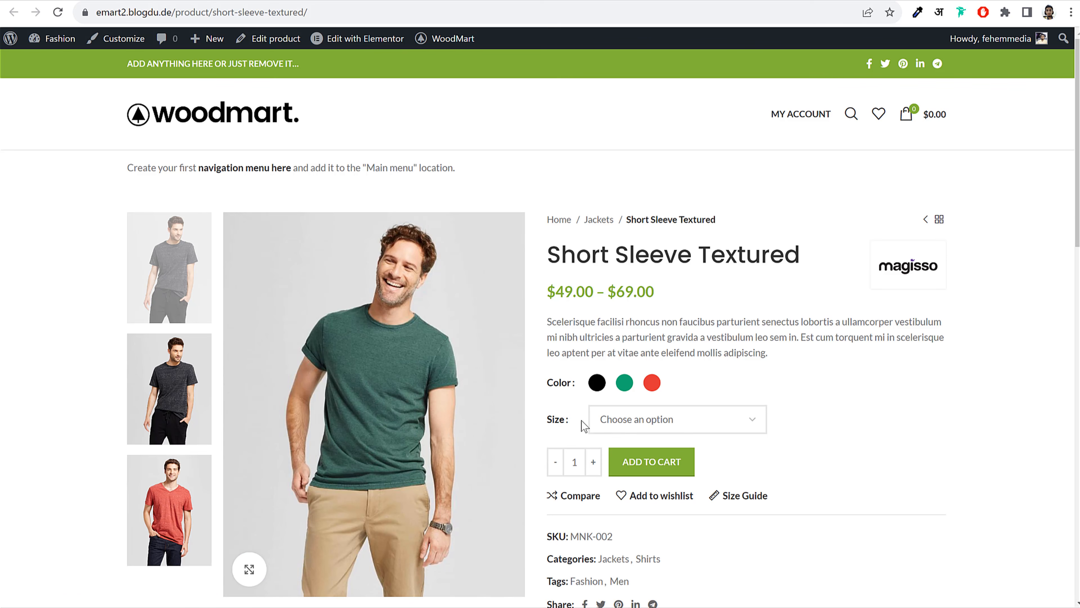
left_click(625, 420)
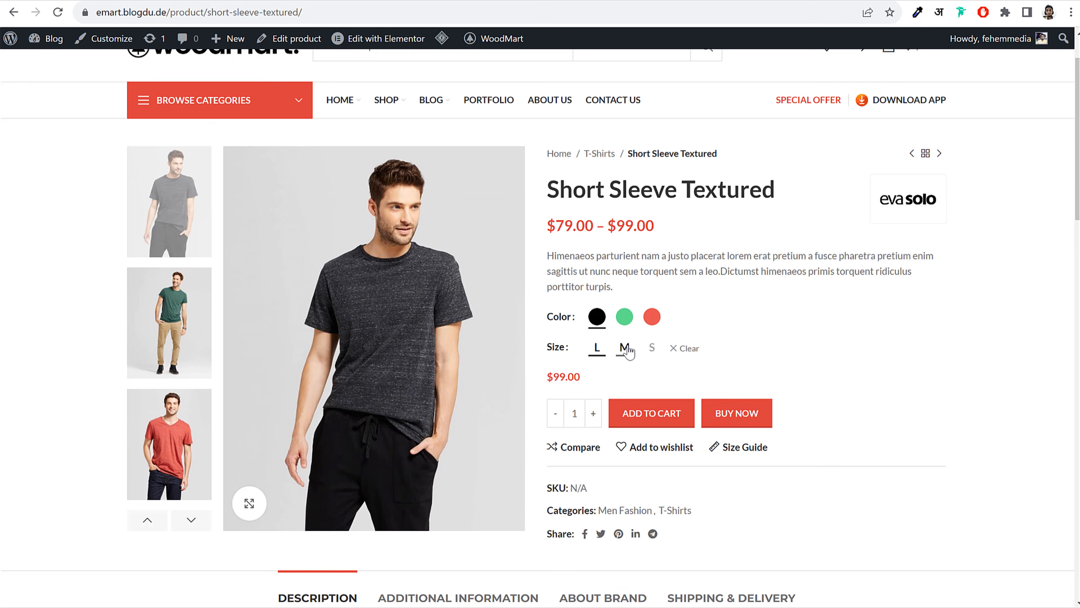
left_click(624, 348)
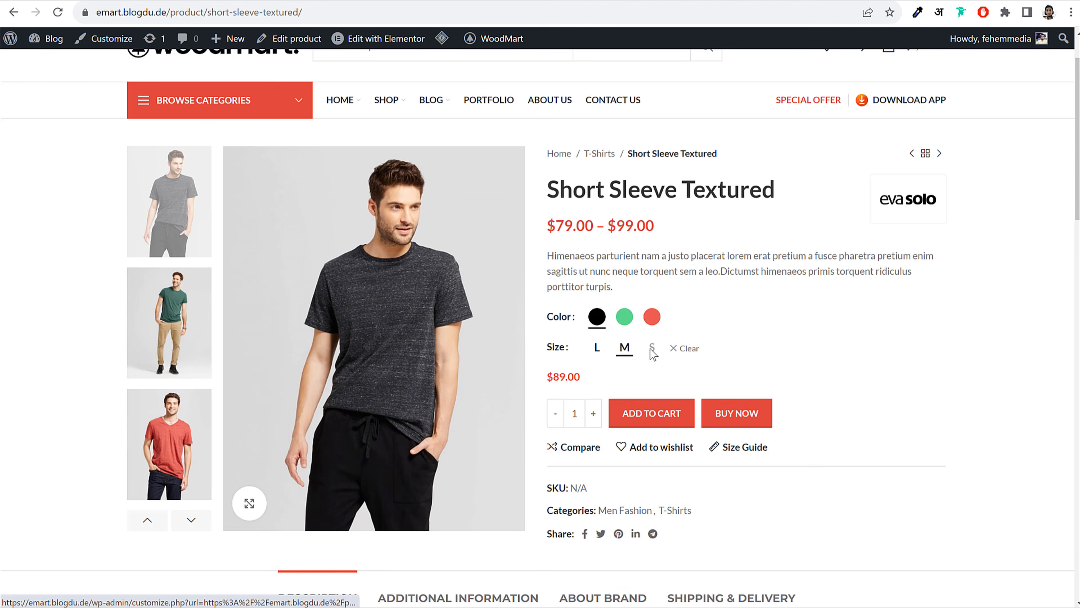
left_click(598, 352)
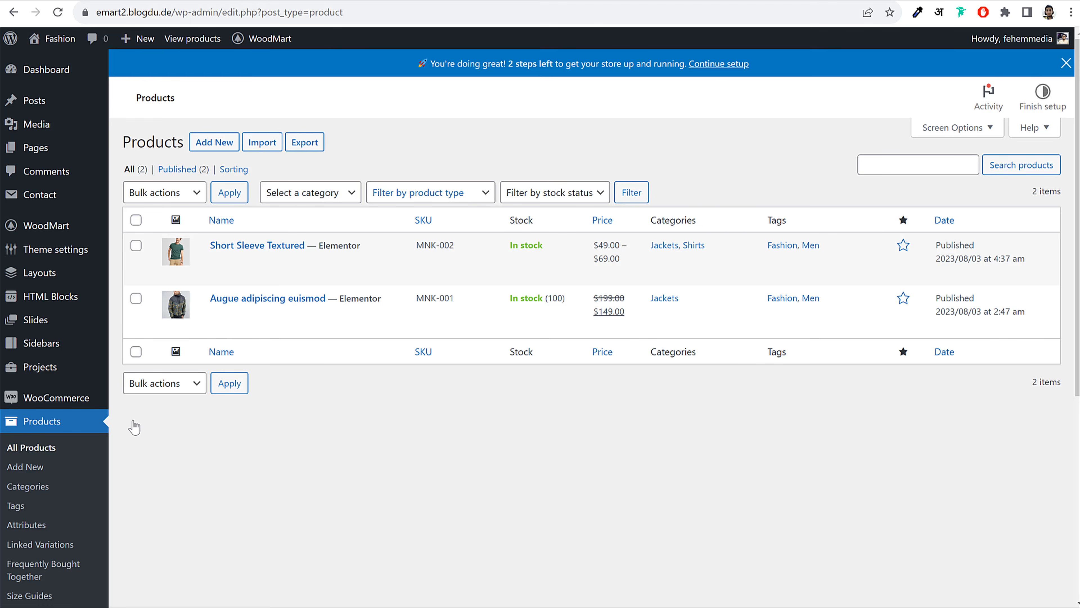
Turn on the text swatch for the Large term of the Size attribute and update it
left_click(36, 524)
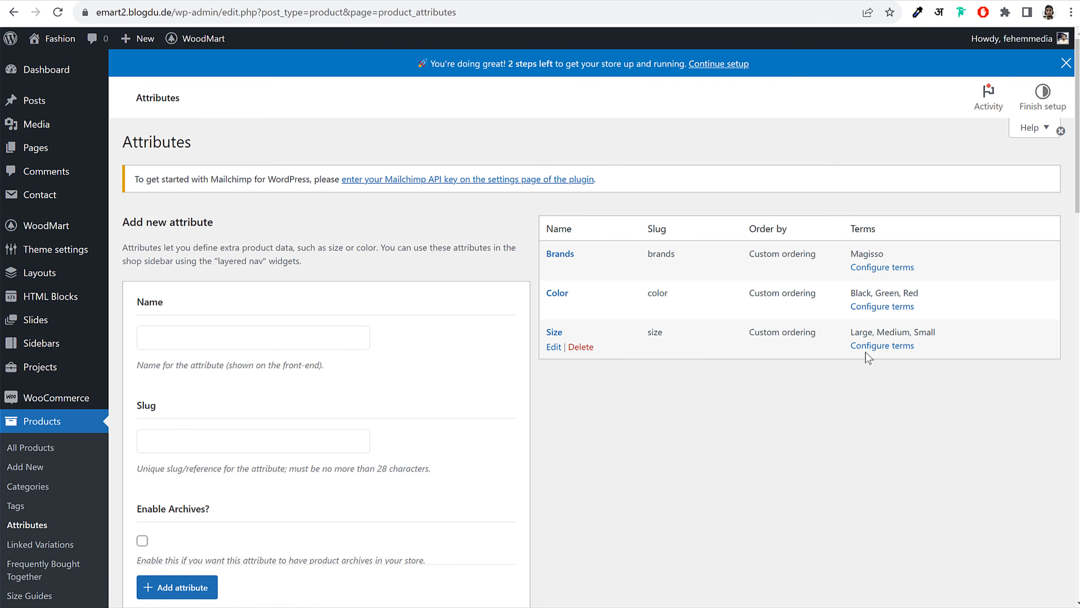
left_click(875, 349)
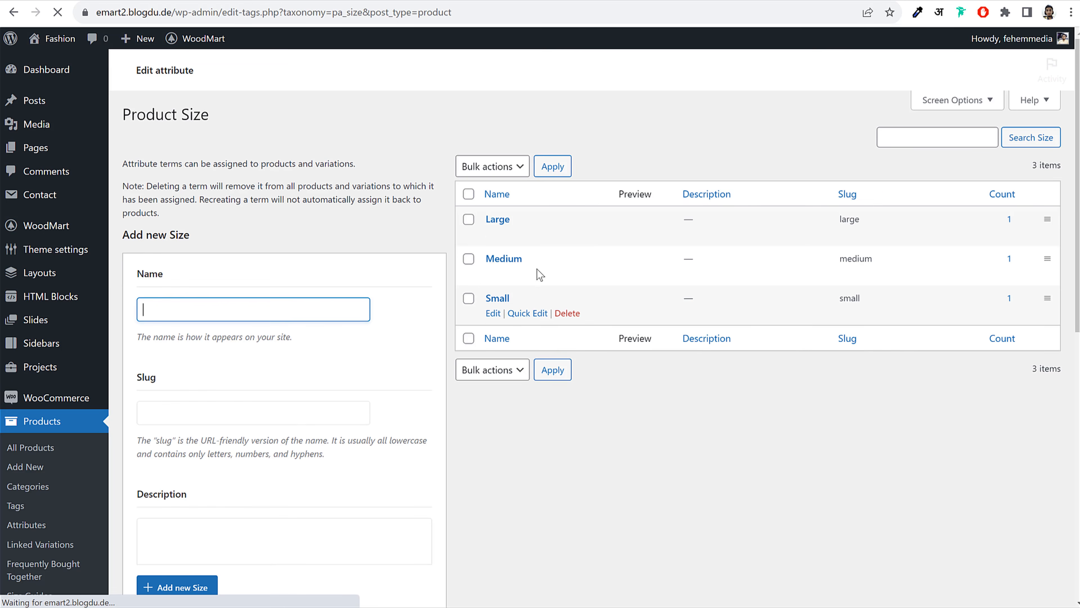
left_click(494, 234)
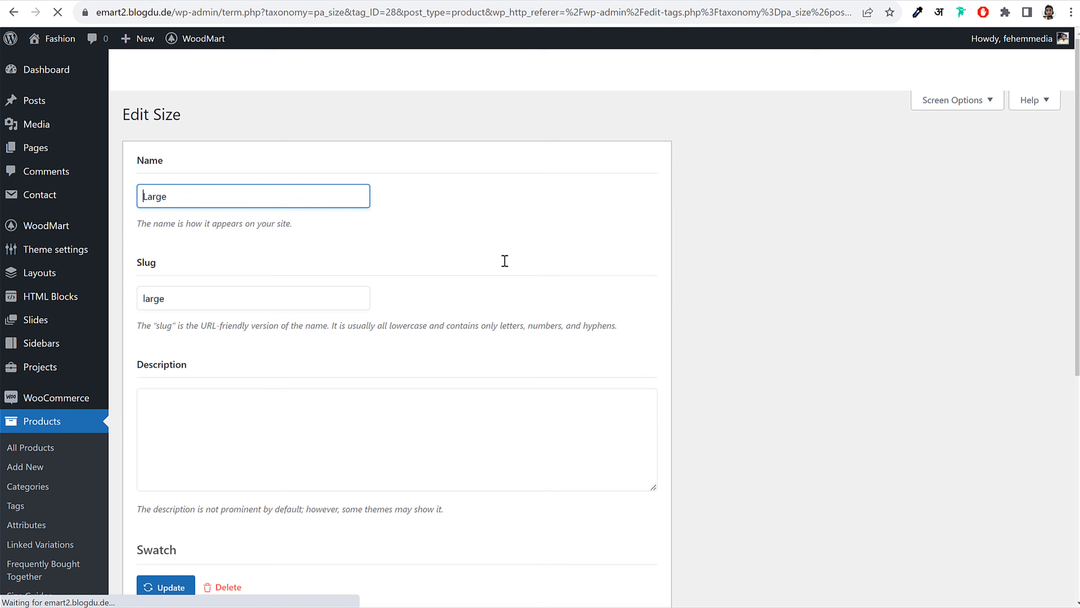
scroll(518, 361, "down", 9)
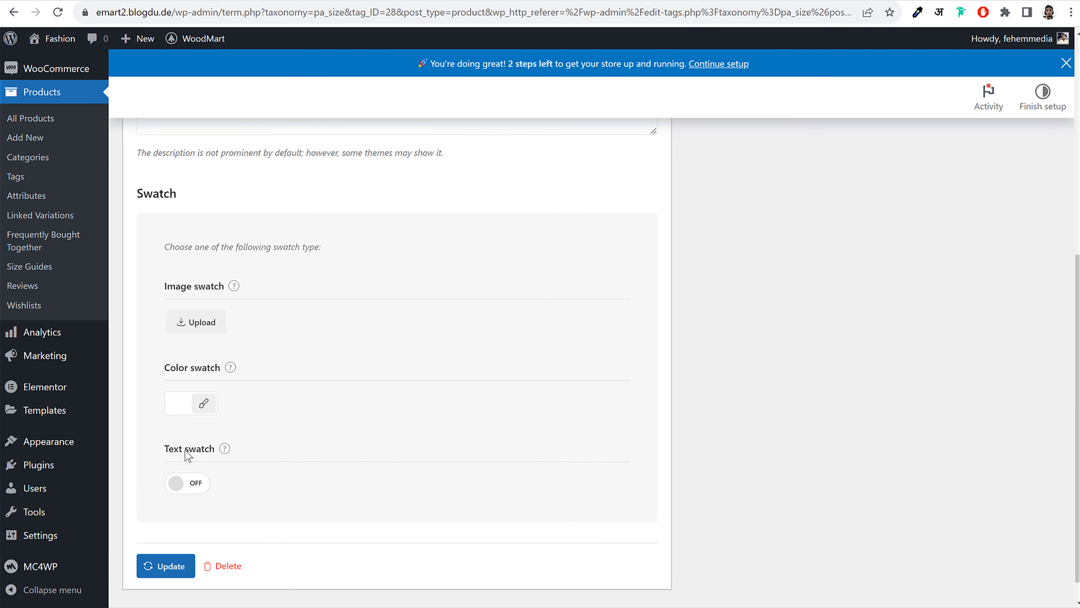
left_click(187, 483)
left_click(165, 569)
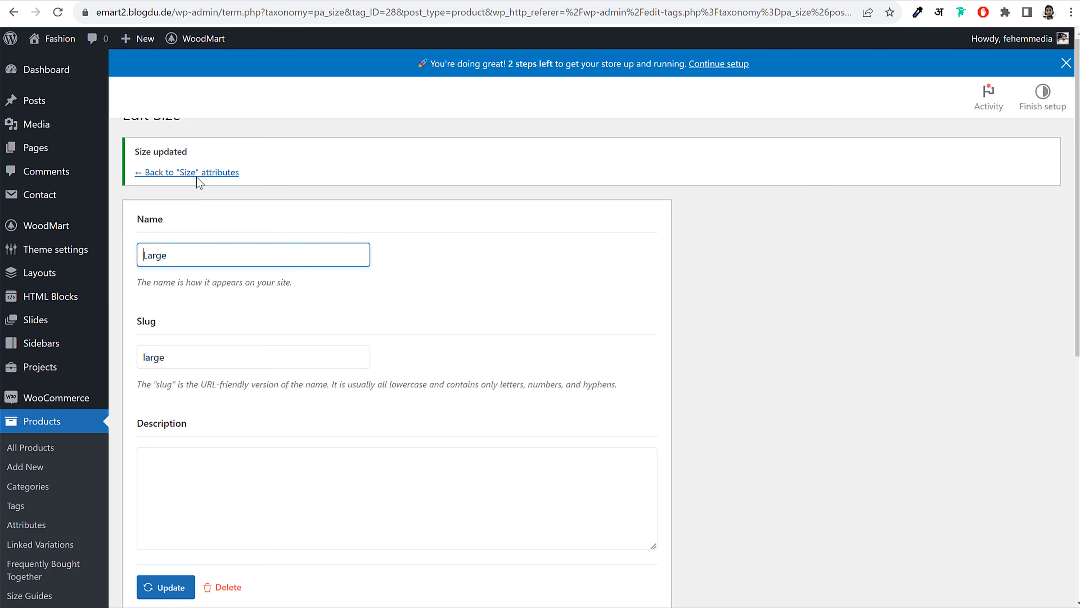
Switch the Medium size term to a text swatch and update it
left_click(195, 199)
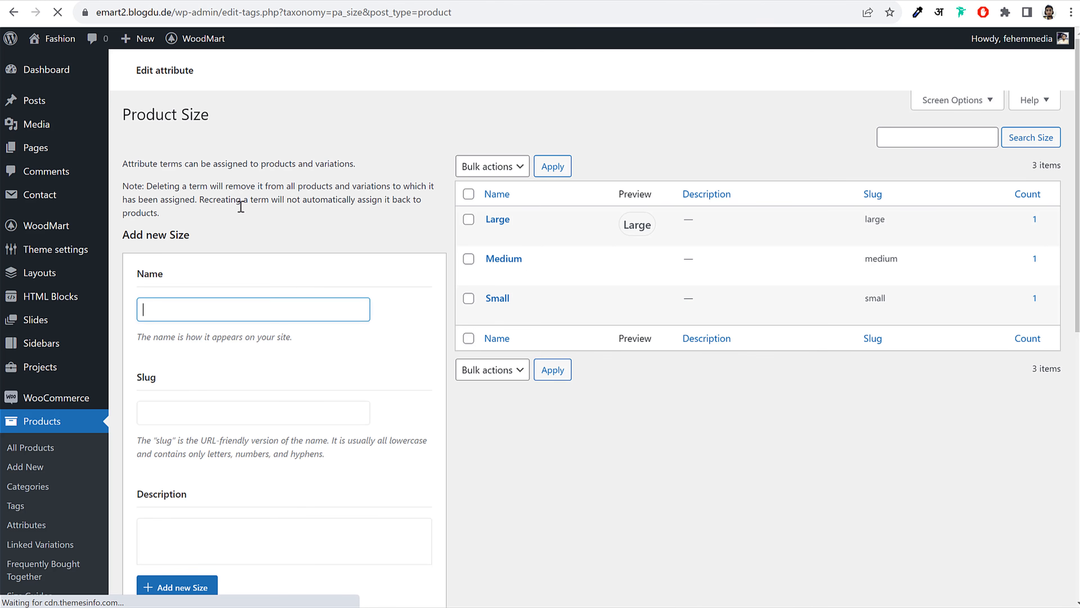
left_click(493, 274)
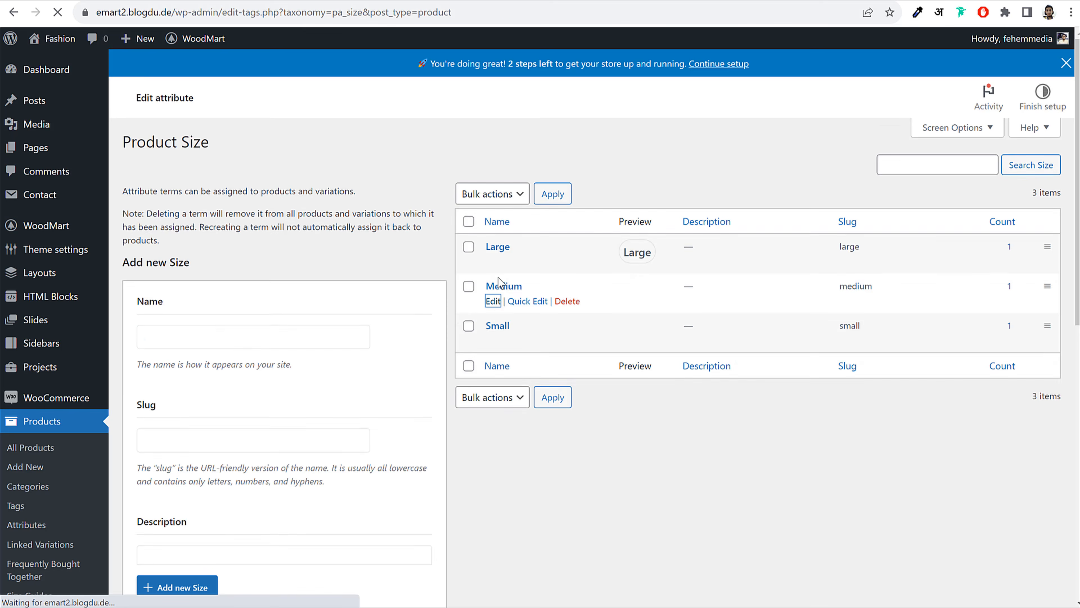
scroll(238, 336, "down", 8)
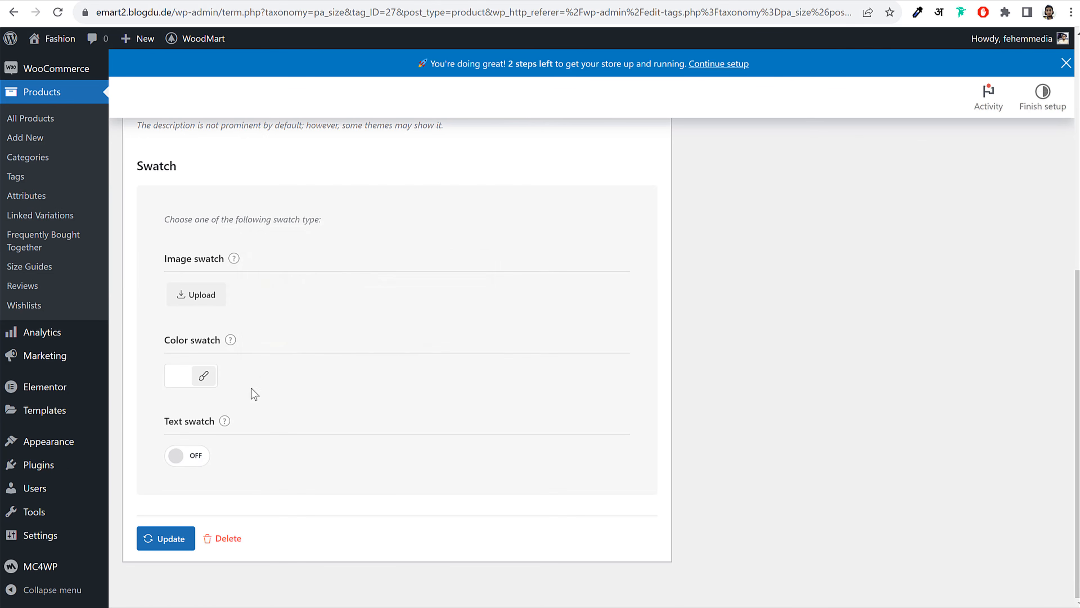
left_click(197, 461)
left_click(171, 540)
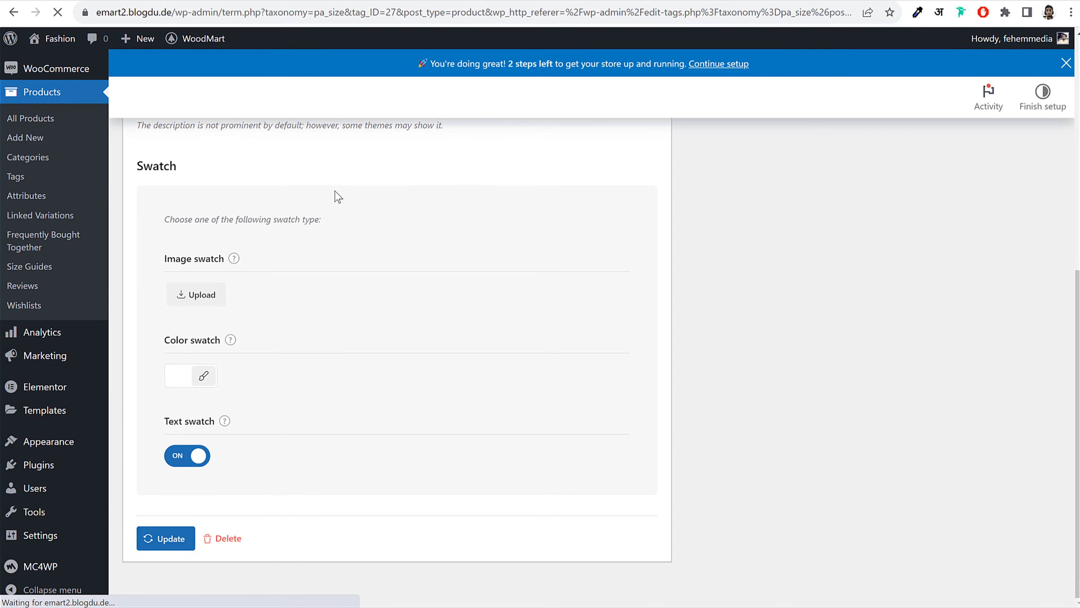
Switch the Small size term to a text swatch and update it
left_click(199, 173)
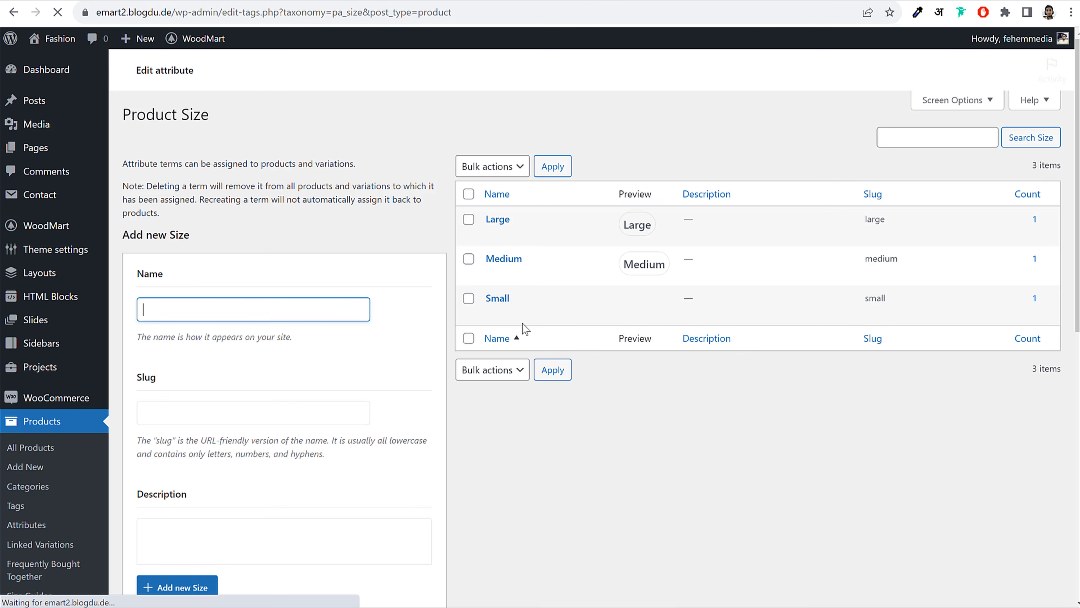
left_click(493, 314)
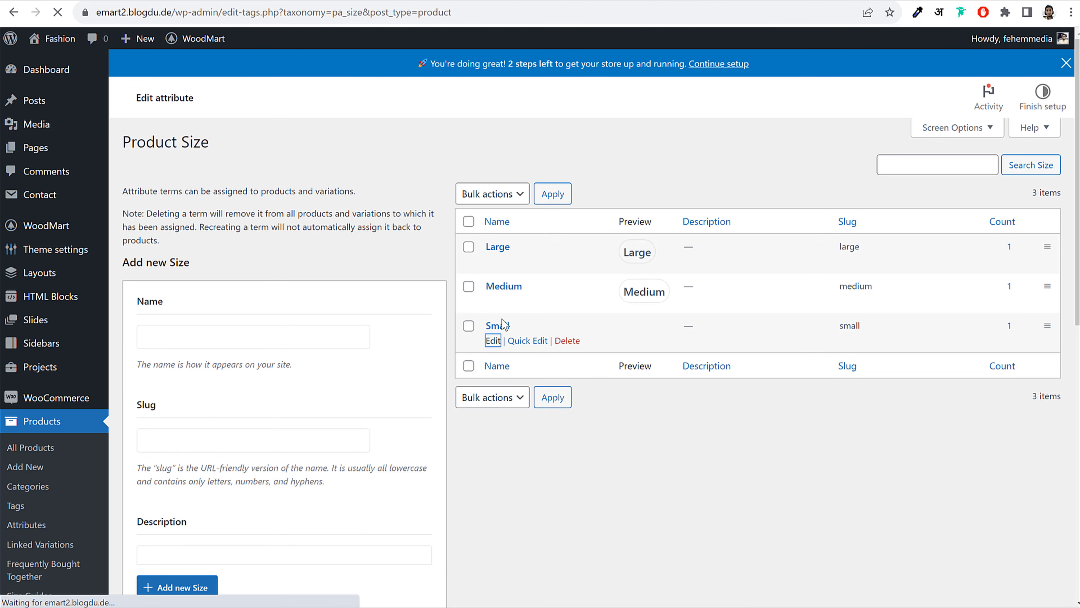
scroll(476, 340, "down", 8)
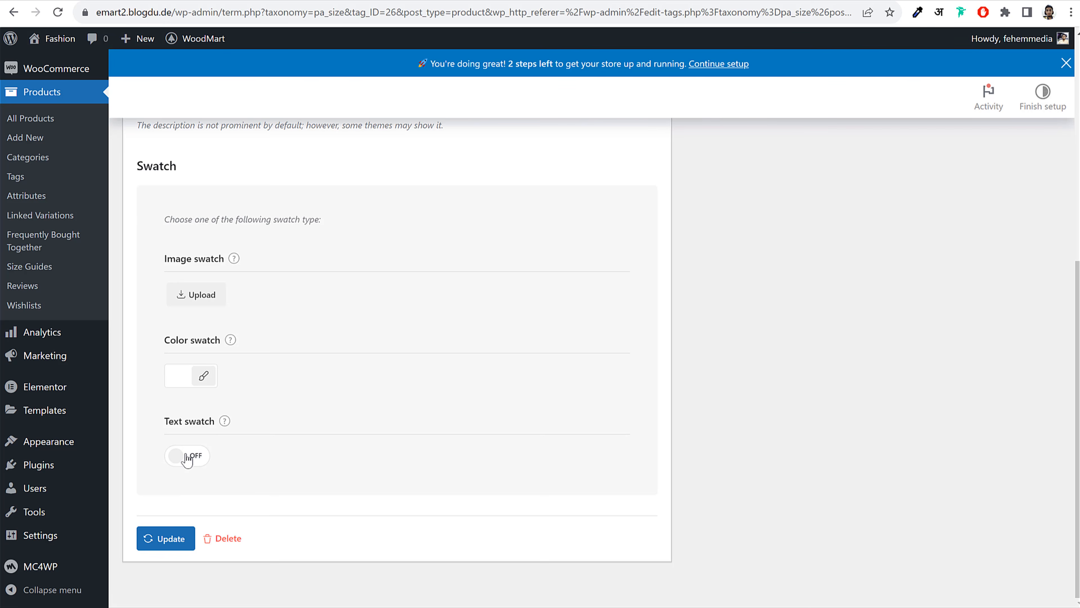
left_click(186, 458)
left_click(166, 566)
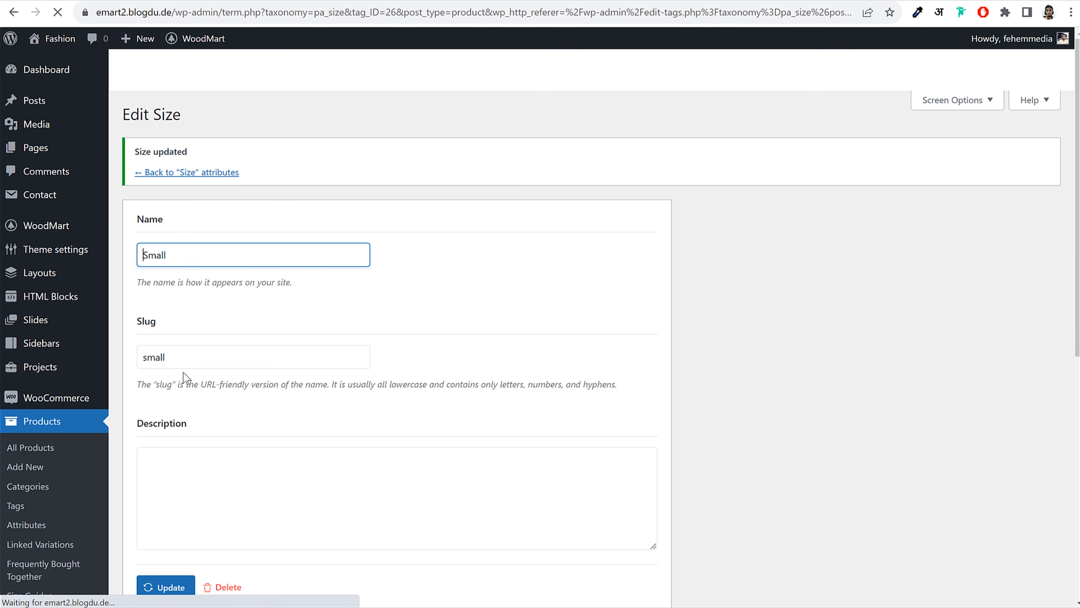
scroll(229, 376, "down", 8)
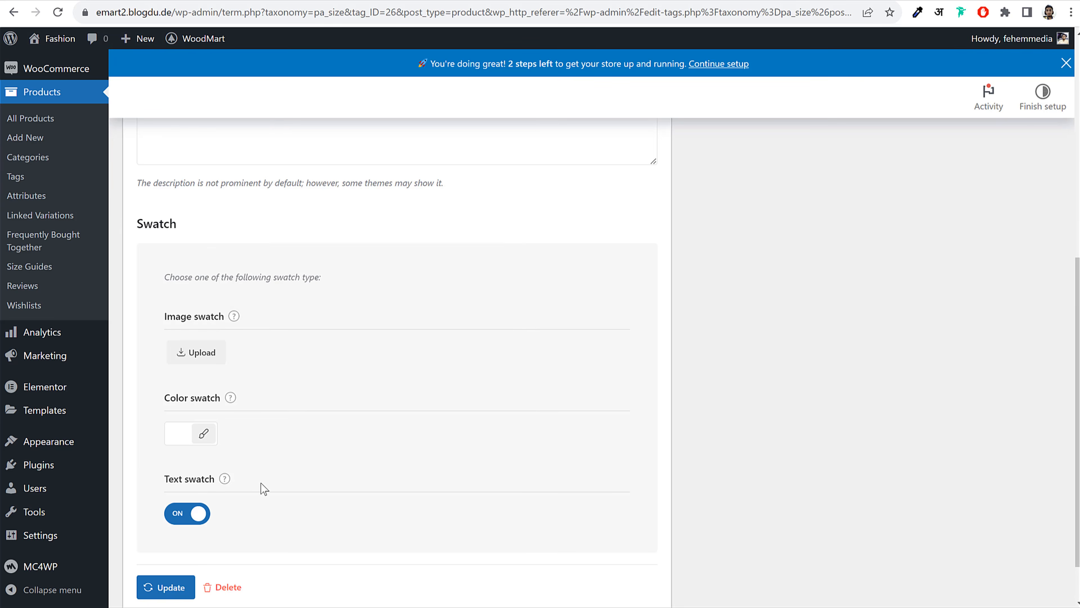
scroll(263, 484, "up", 8)
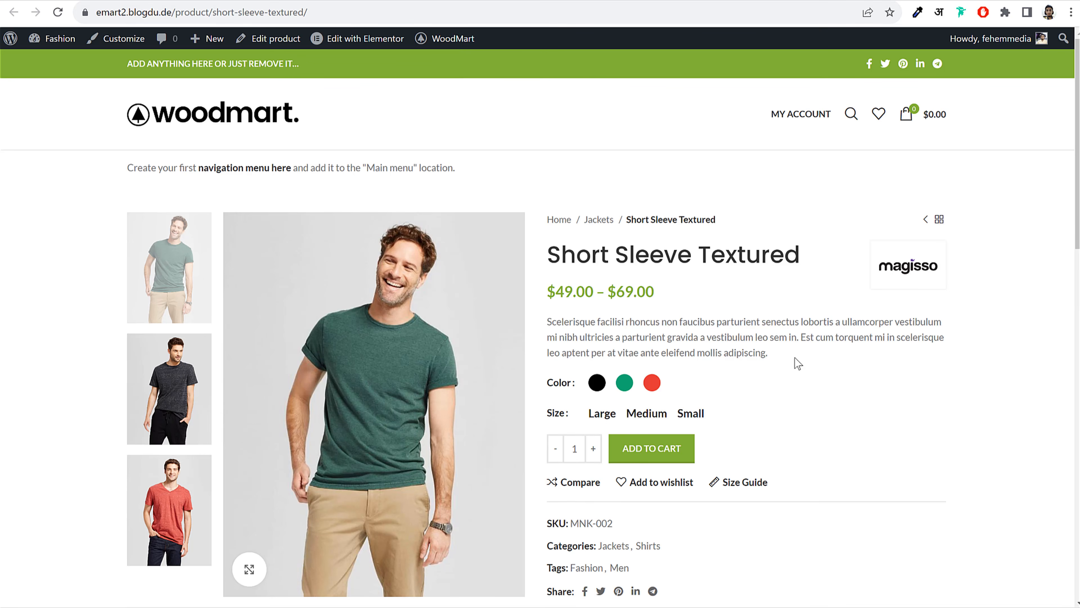
On the product page, choose Black with Large, then Green, to test the size text options
scroll(723, 374, "down", 2)
left_click(596, 314)
left_click(603, 346)
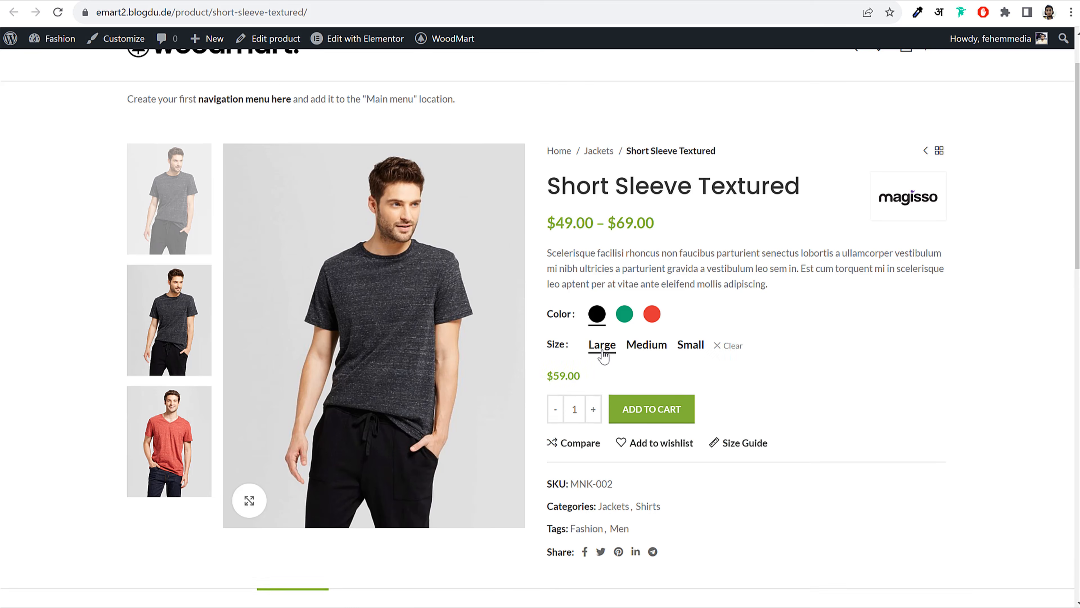
left_click_drag(581, 375, 552, 380)
left_click(551, 380)
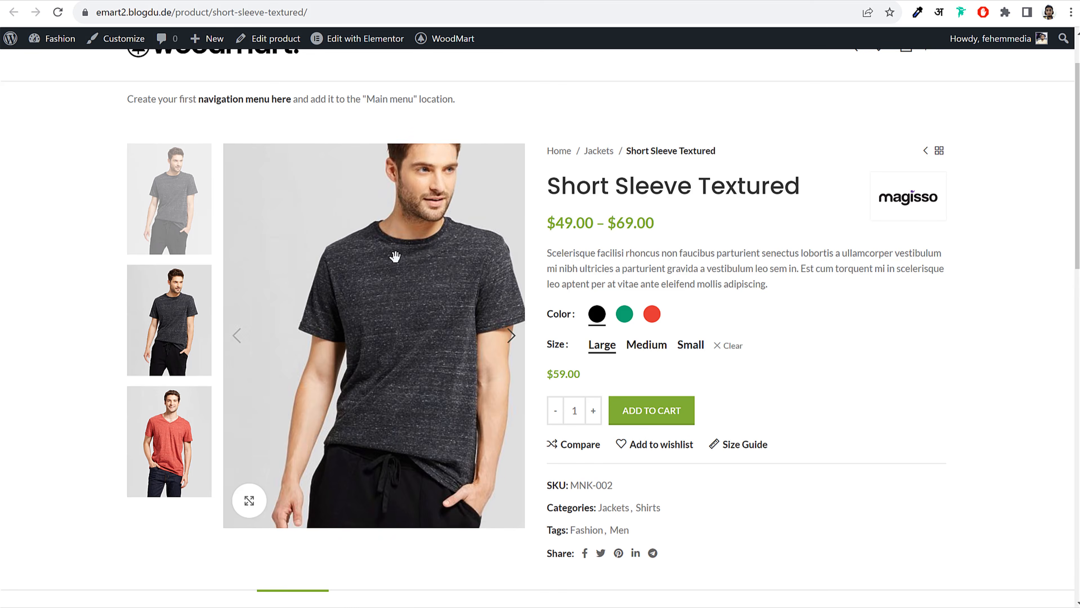
left_click(624, 317)
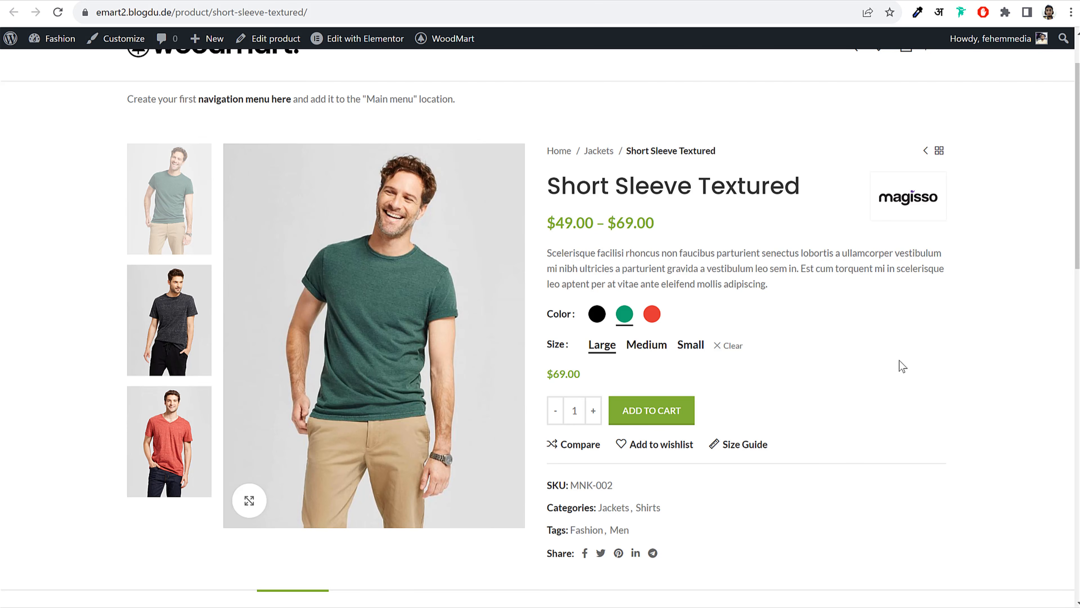
scroll(742, 467, "down", 2)
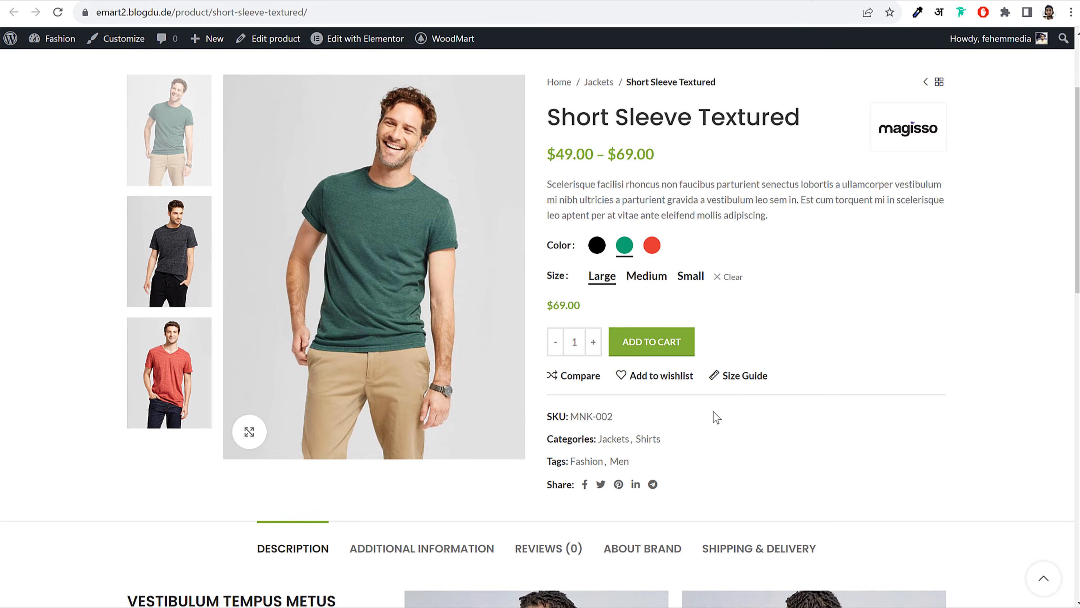
scroll(713, 411, "down", 6)
scroll(748, 285, "up", 9)
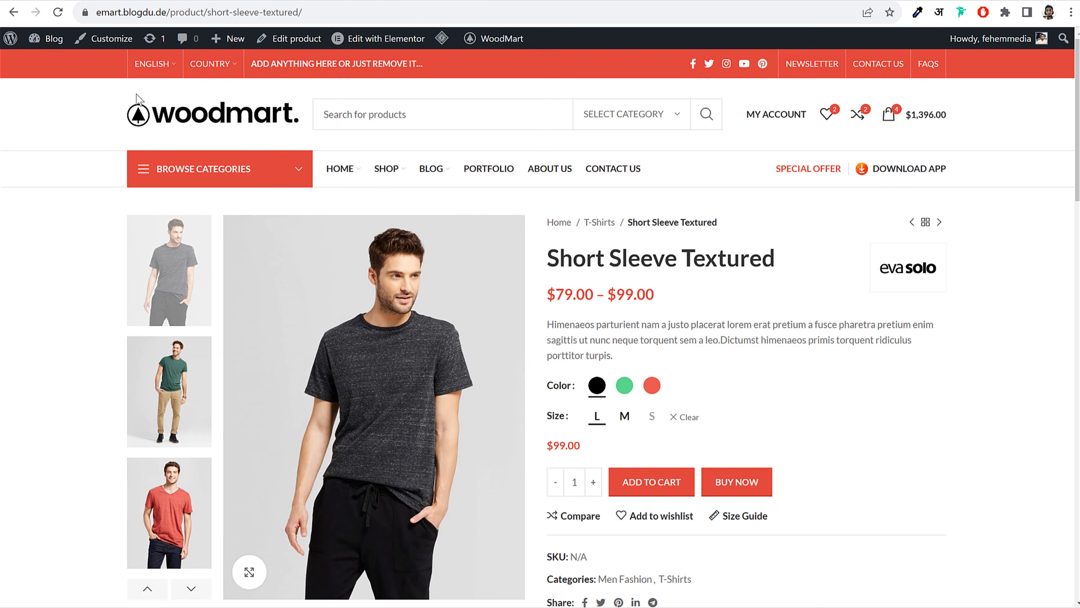
Look over the demo store's home page, then go to Products > Categories in the admin
left_click(179, 125)
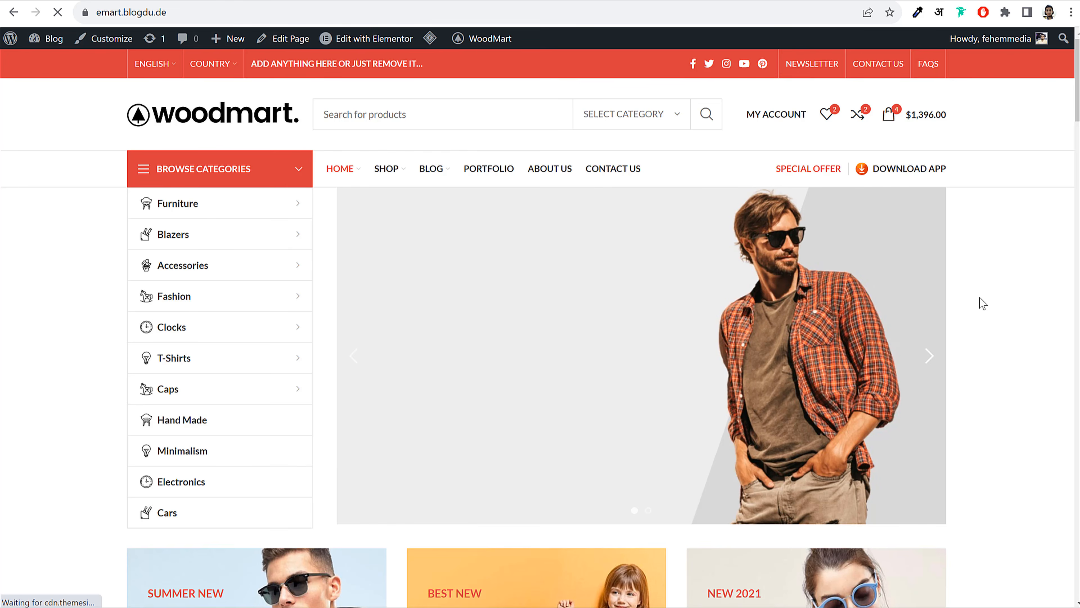
scroll(980, 297, "down", 15)
scroll(980, 297, "down", 12)
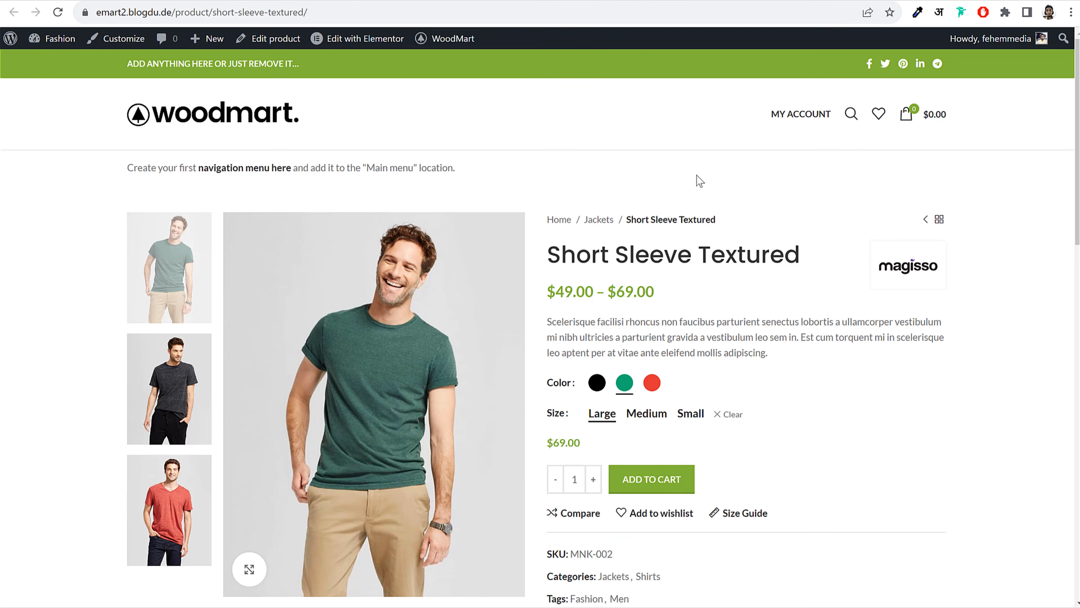
left_click(336, 1)
scroll(289, 284, "down", 3)
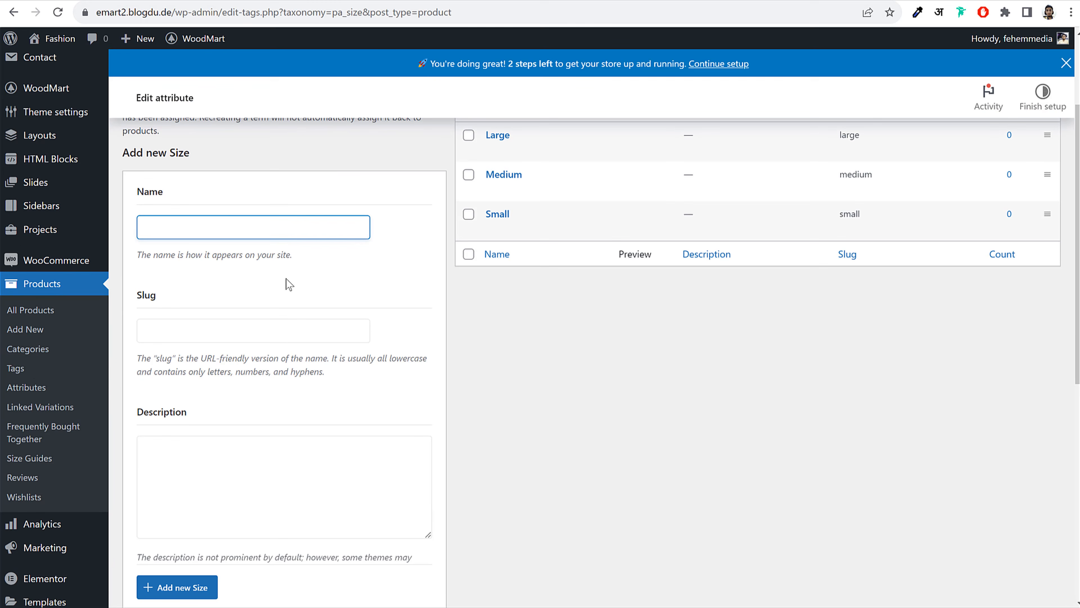
left_click(34, 351)
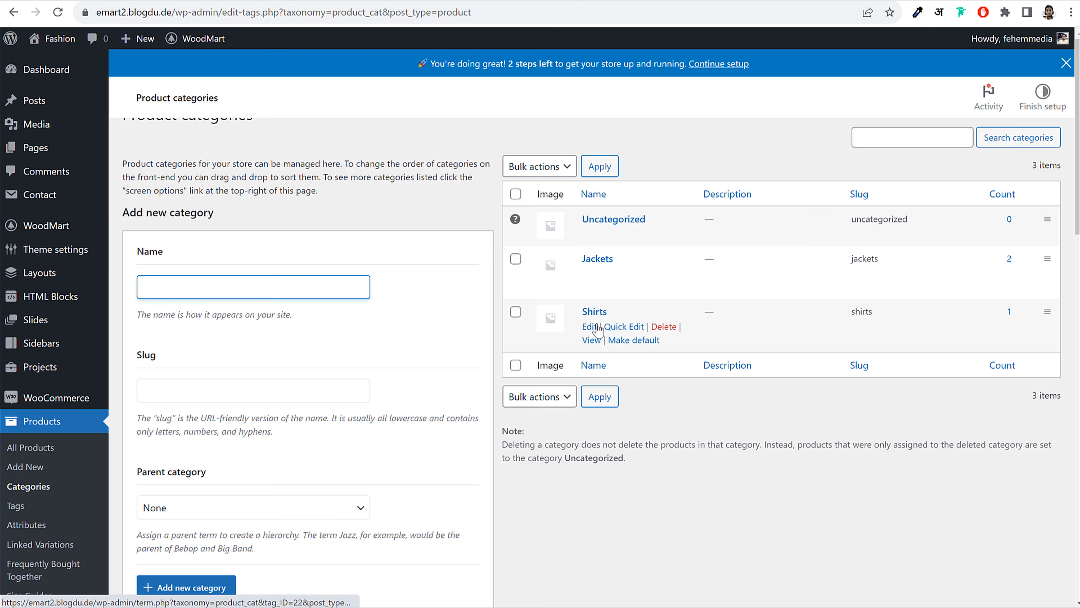
Open the Jackets category for editing and start uploading a thumbnail image
left_click(597, 303)
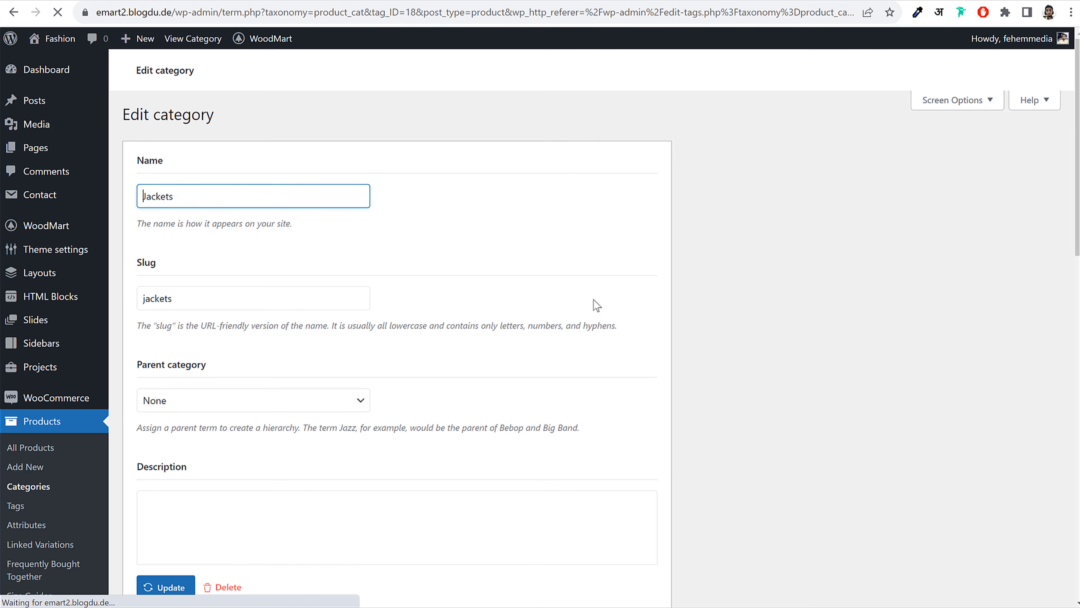
scroll(621, 319, "down", 4)
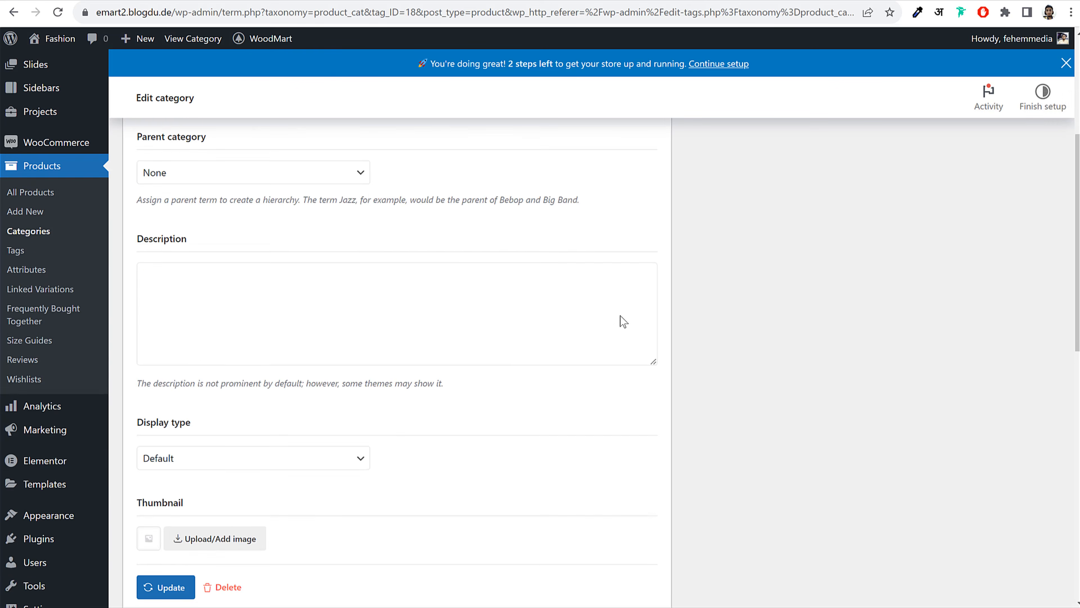
scroll(623, 321, "down", 5)
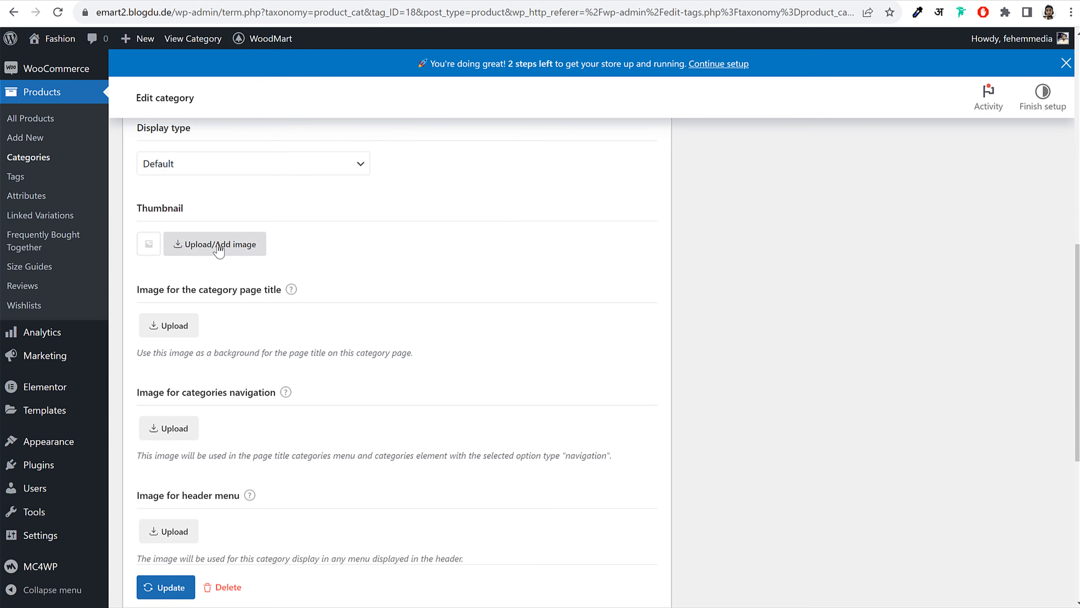
left_click(226, 251)
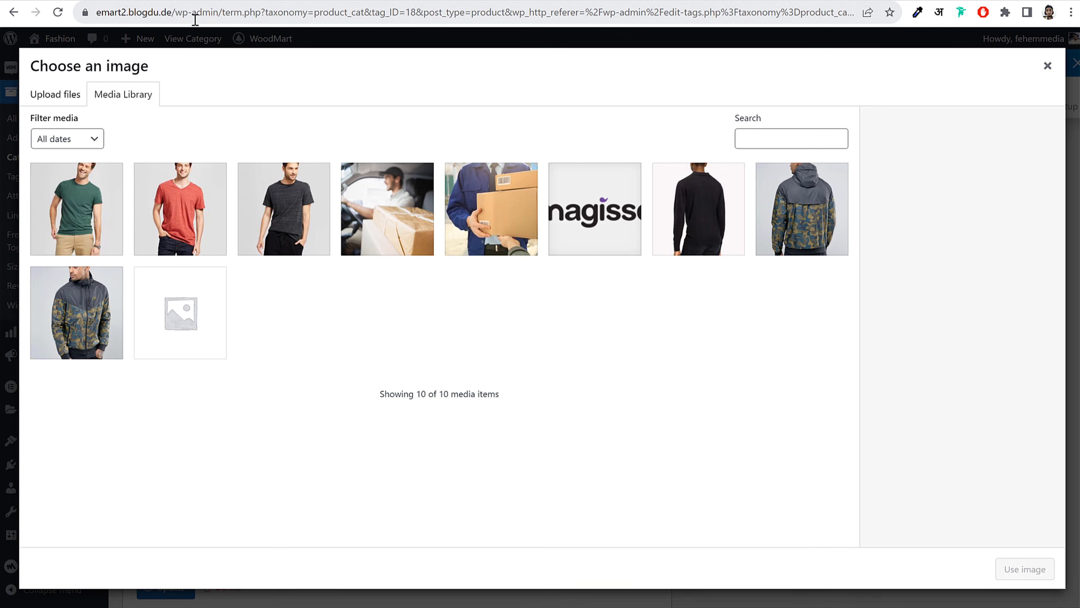
left_click(82, 99)
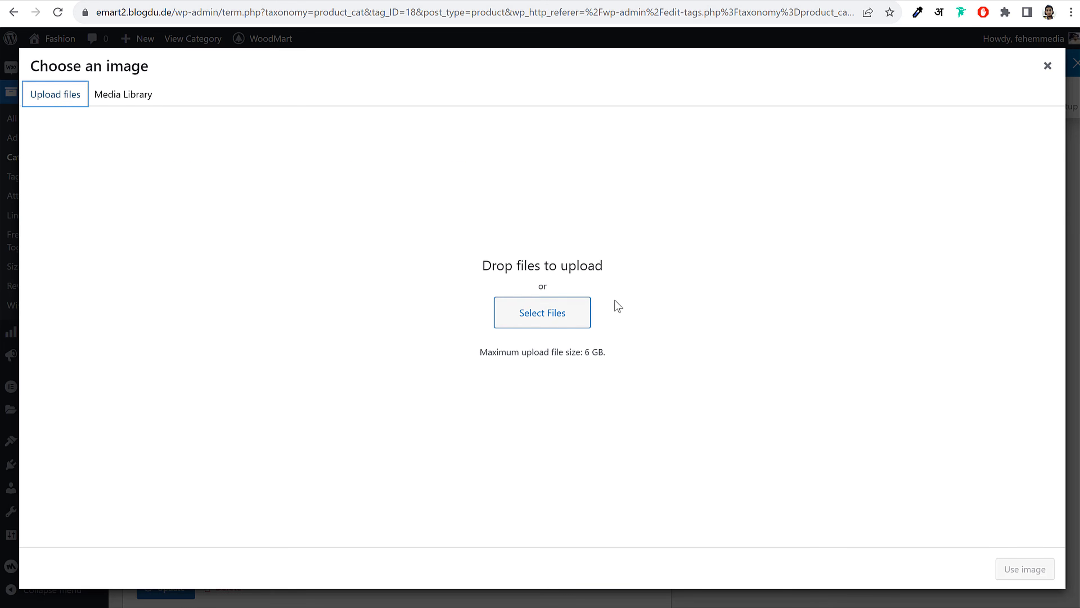
left_click(552, 314)
Upload 5501238 and Banner-02 from Media WoodMart and set Banner-02 as the Jackets thumbnail
left_click(357, 79)
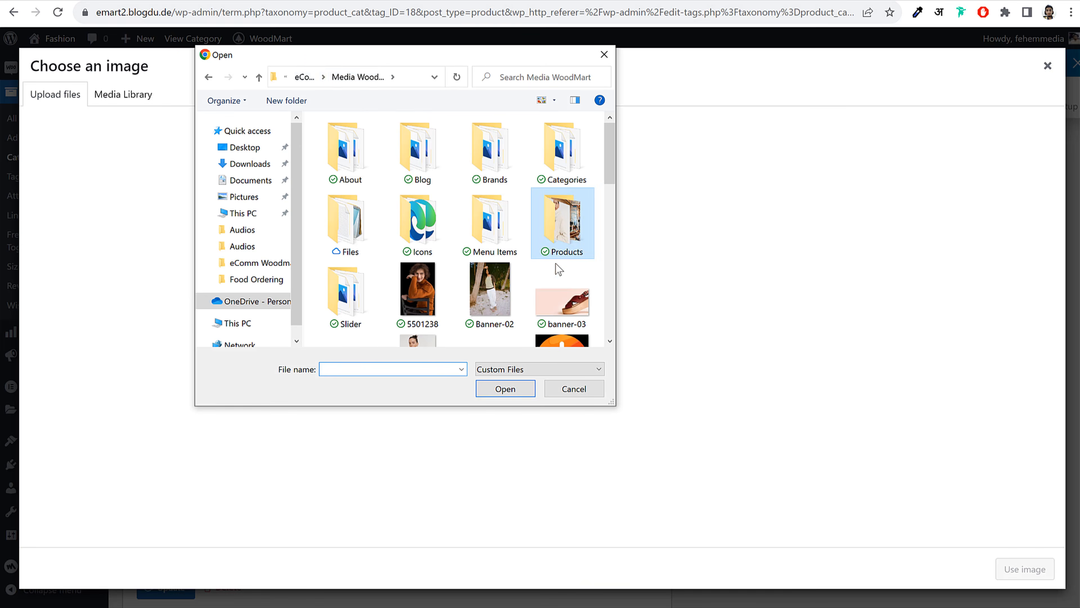
scroll(555, 266, "down", 2)
scroll(555, 266, "down", 3)
scroll(532, 268, "up", 3)
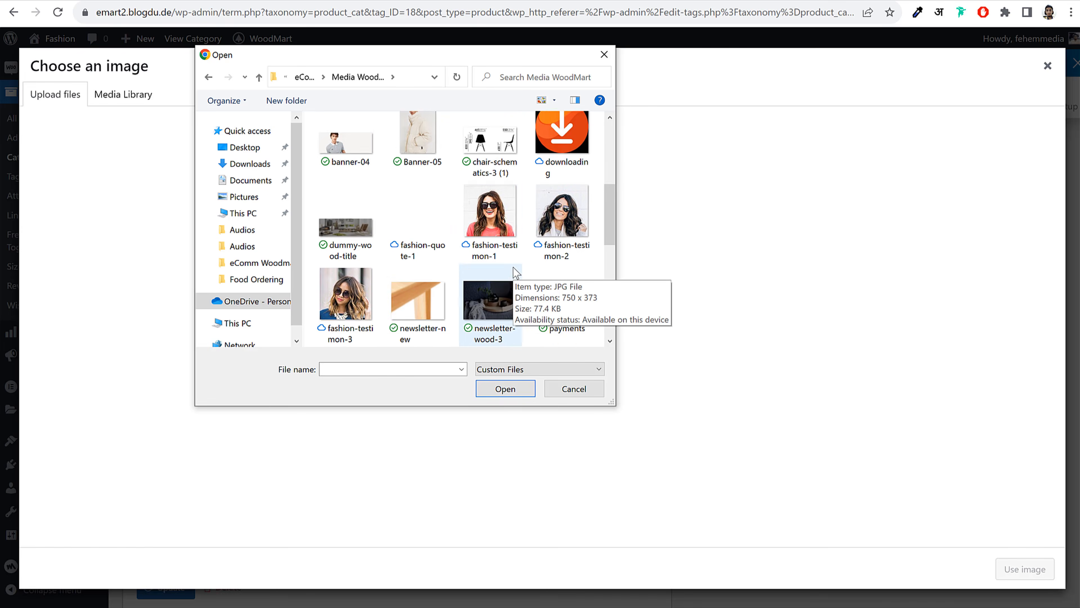
scroll(516, 272, "up", 3)
left_click(438, 220)
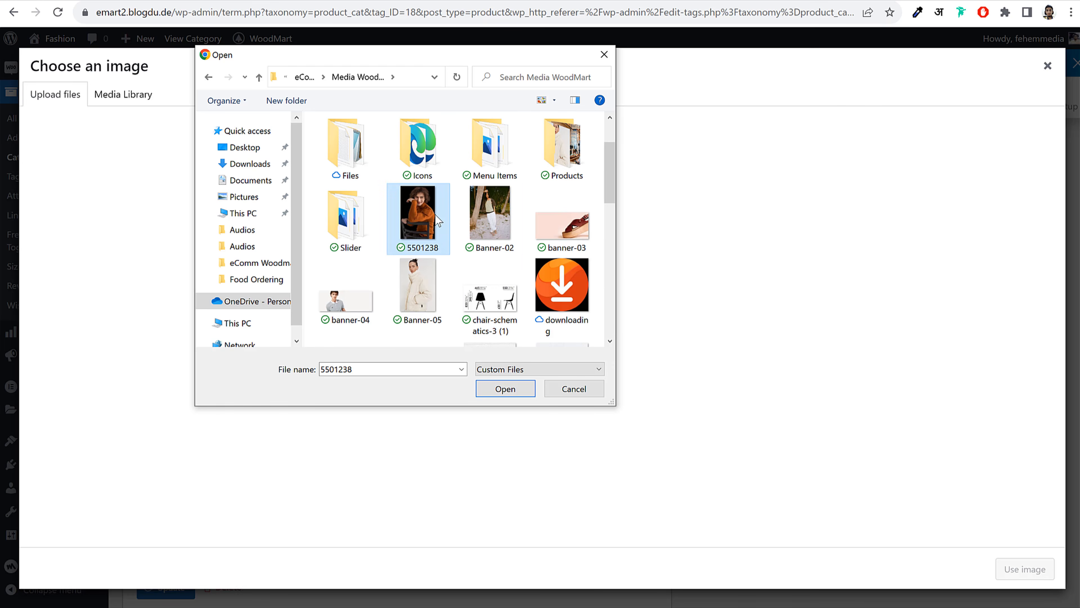
left_click(483, 222, "ctrl")
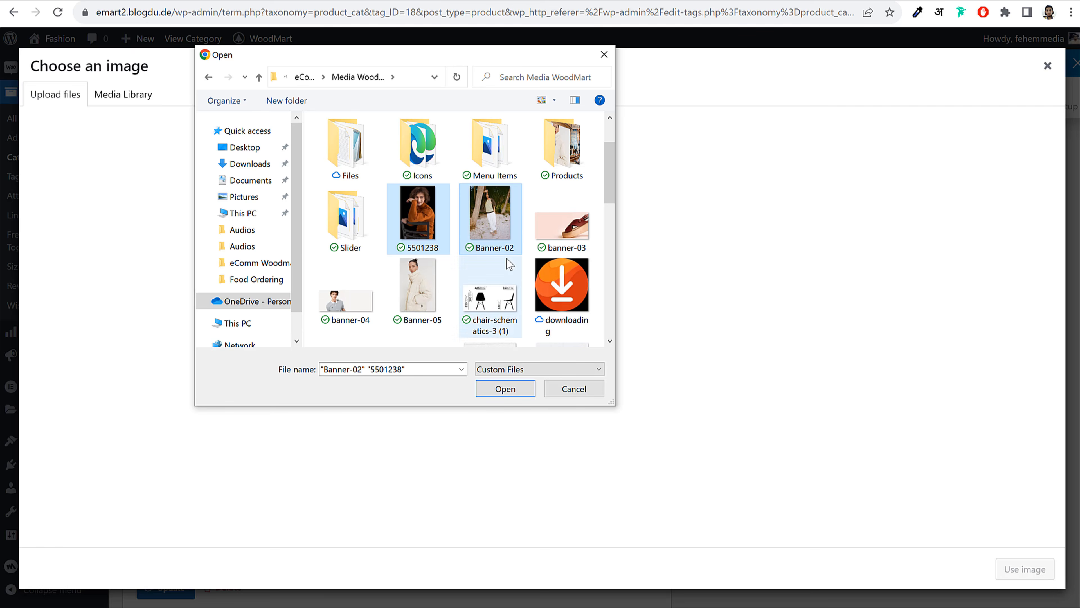
left_click(512, 383)
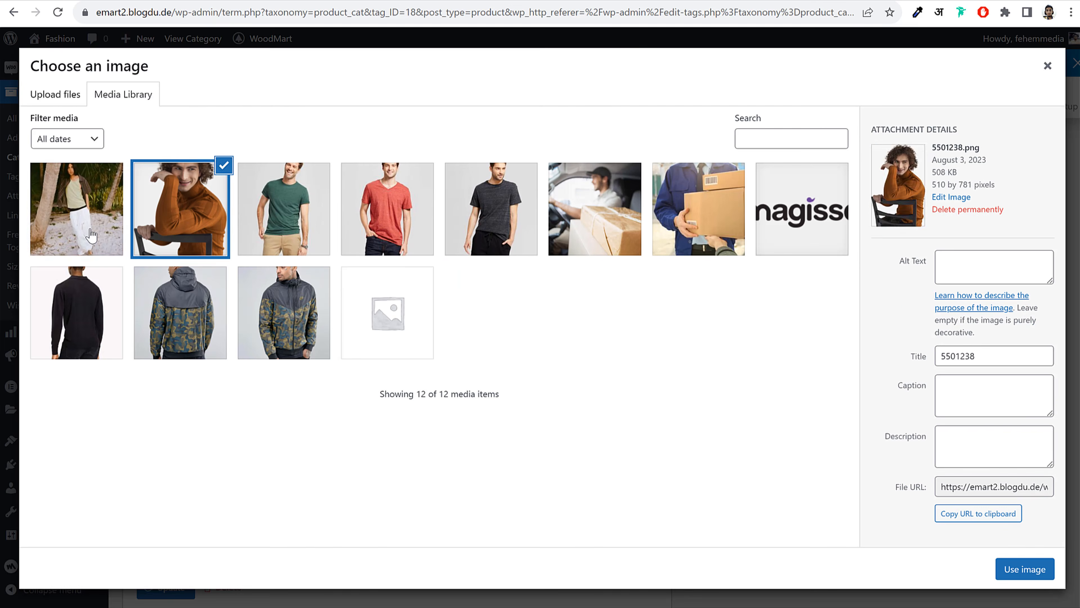
left_click(90, 234)
left_click(1023, 570)
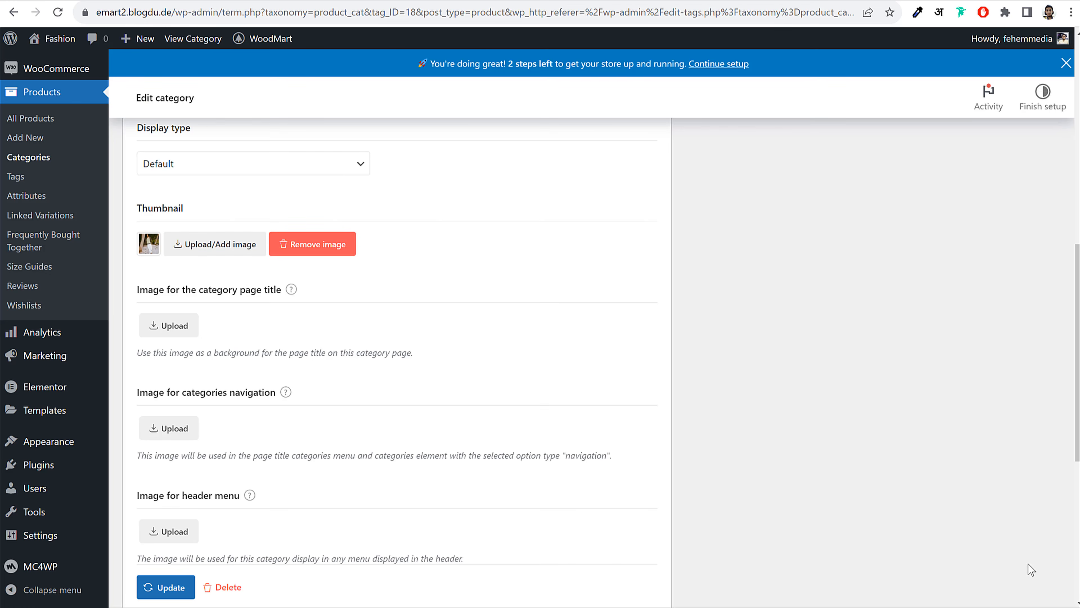
Upload Banner-05 to the media library through the thumbnail image chooser
left_click(222, 245)
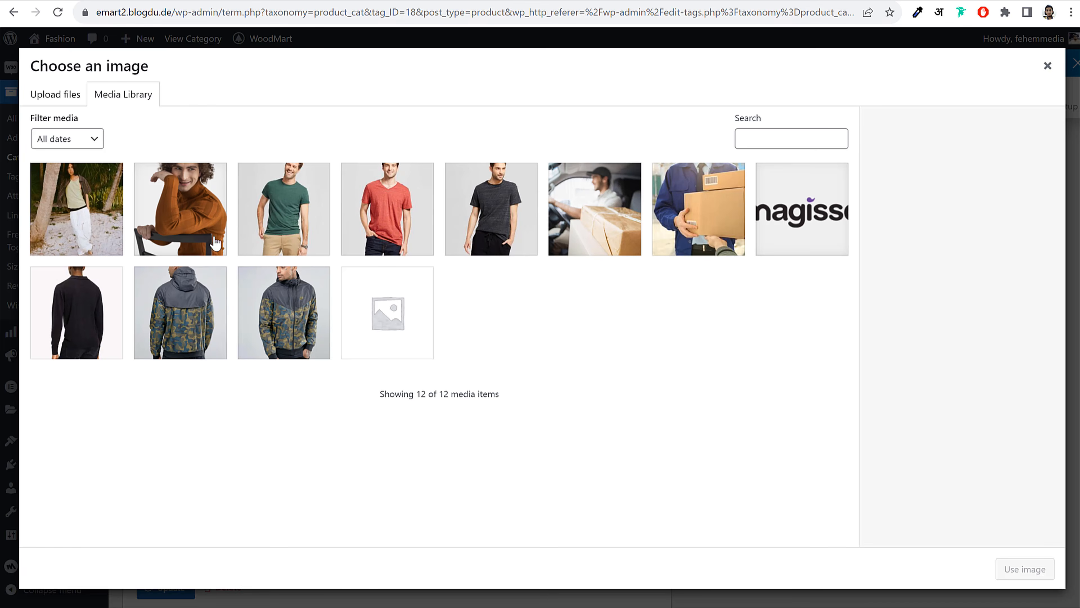
left_click(106, 212)
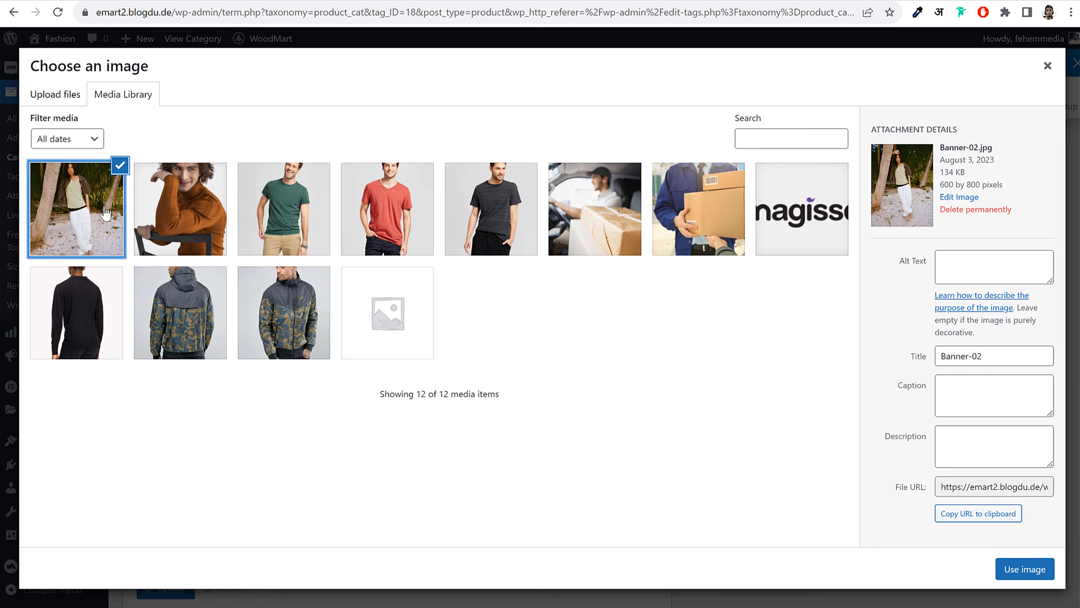
left_click(68, 101)
left_click(566, 325)
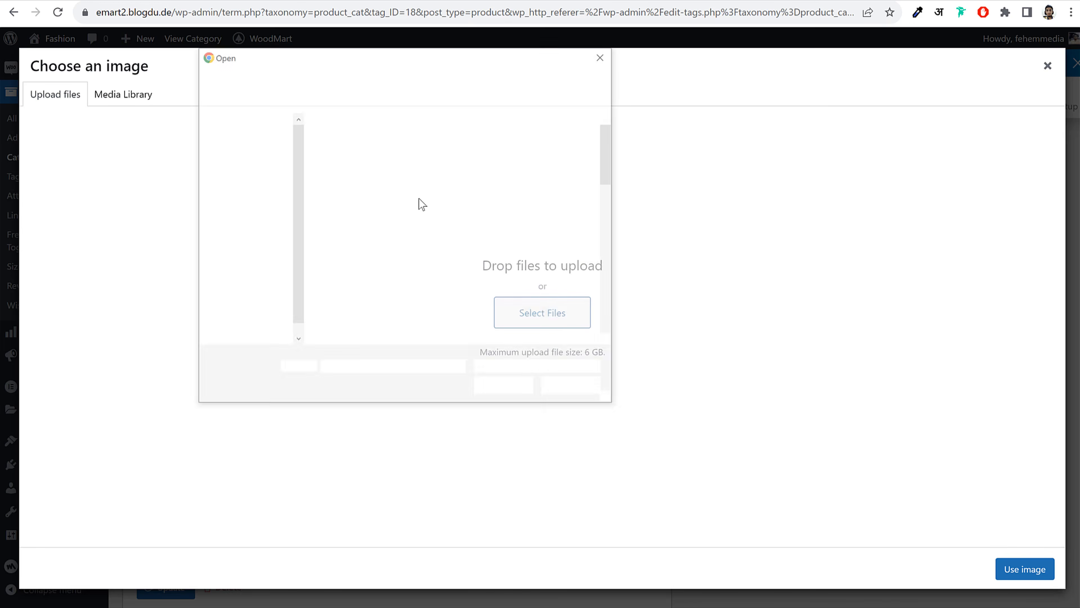
scroll(409, 200, "down", 3)
left_click(403, 204)
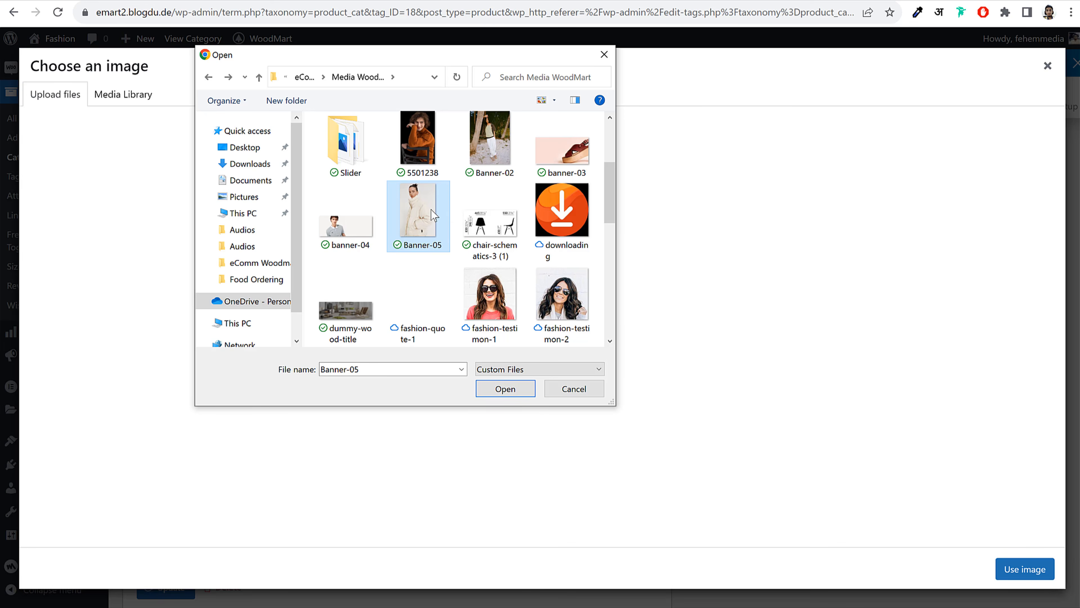
left_click(532, 393)
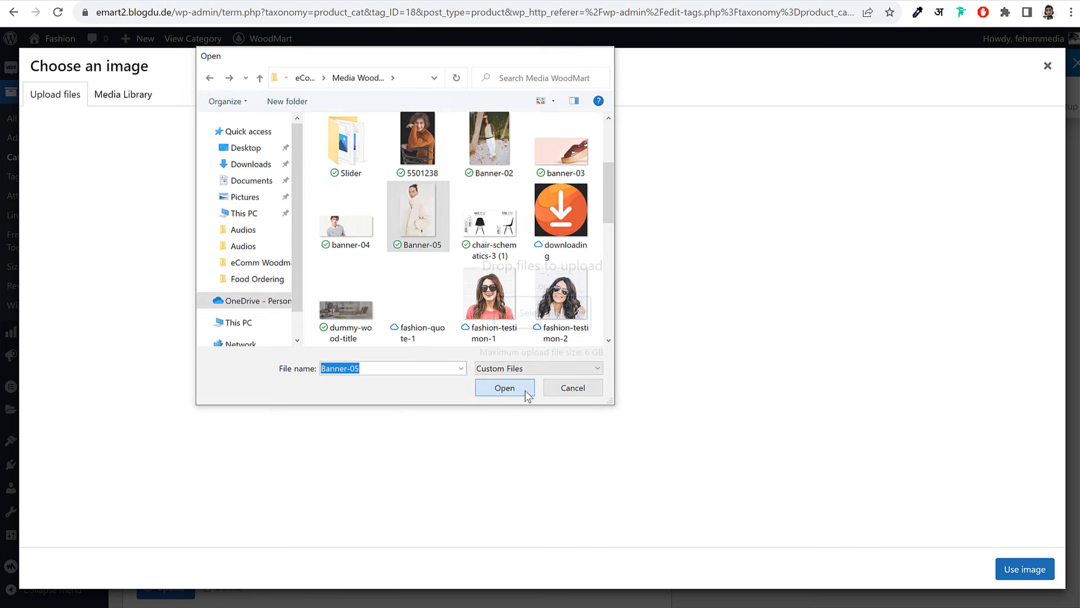
Close the image chooser and scroll the WoodMart storefront home page up to its Browse Categories menu
left_click(1052, 68)
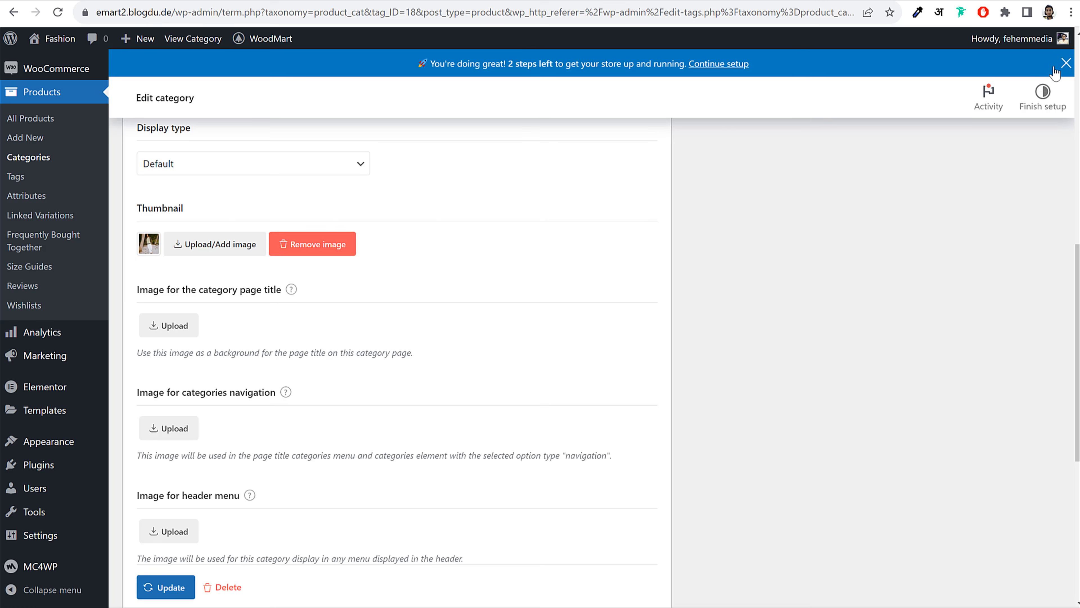
scroll(239, 514, "down", 2)
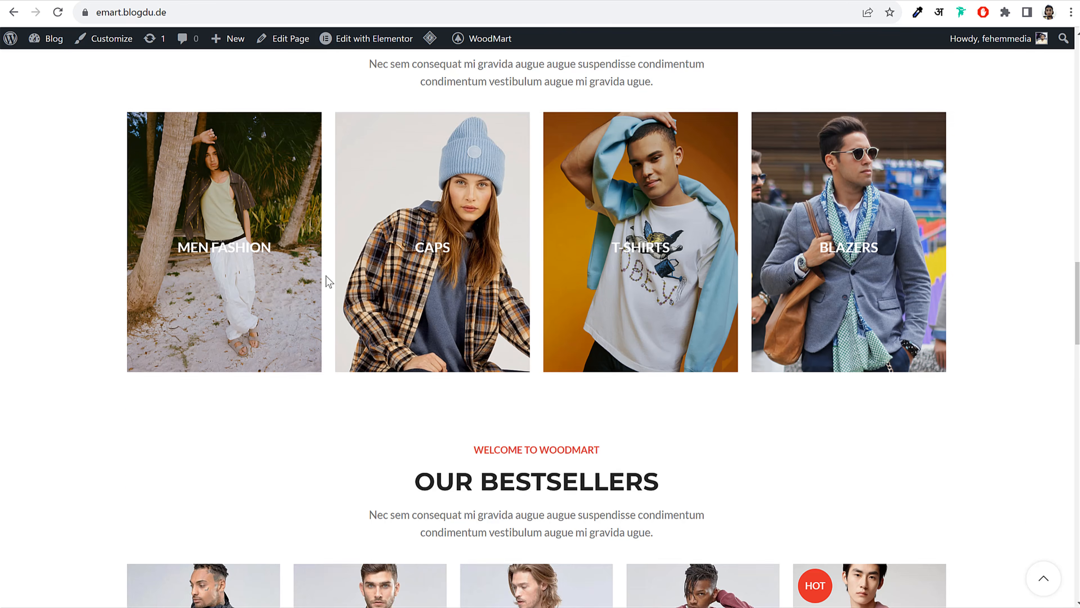
scroll(327, 281, "up", 5)
scroll(328, 280, "up", 15)
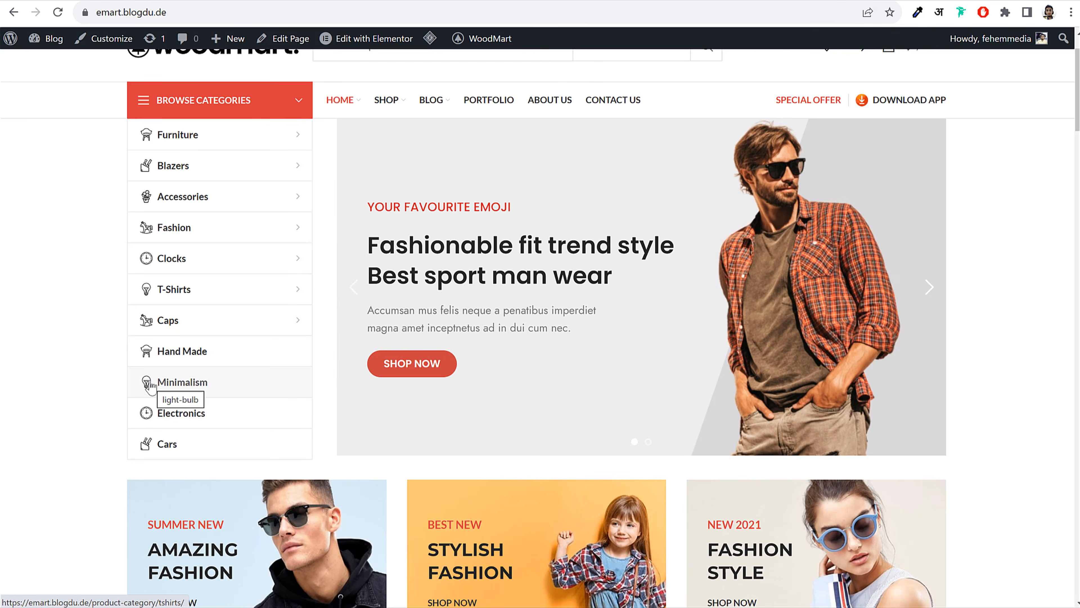
scroll(226, 187, "up", 2)
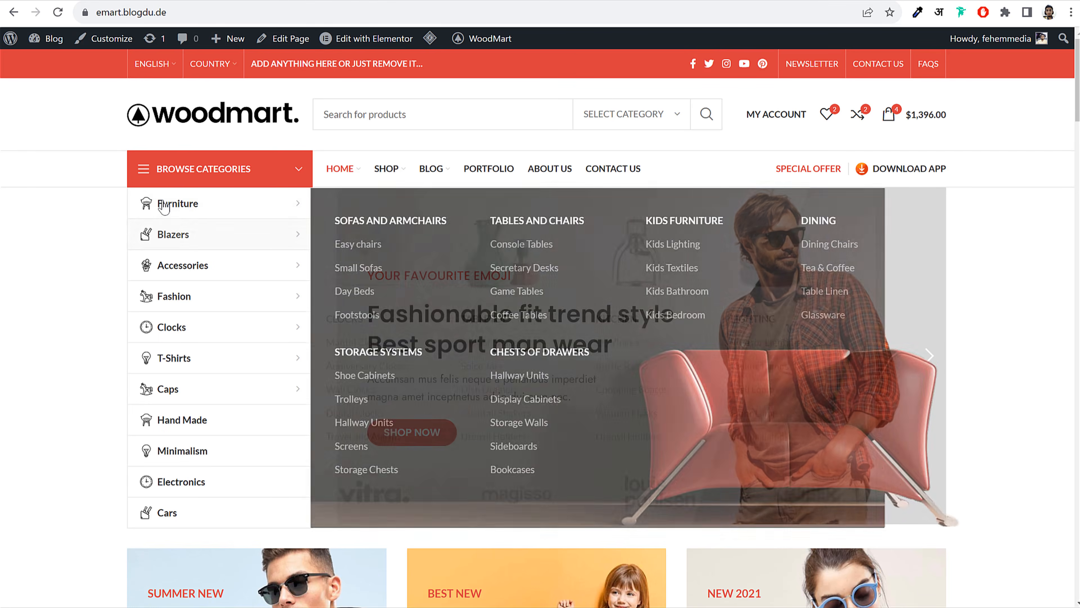
Check the Icons folder inside Media WoodMart in File Explorer, then minimize the window
mouse_move(146, 212)
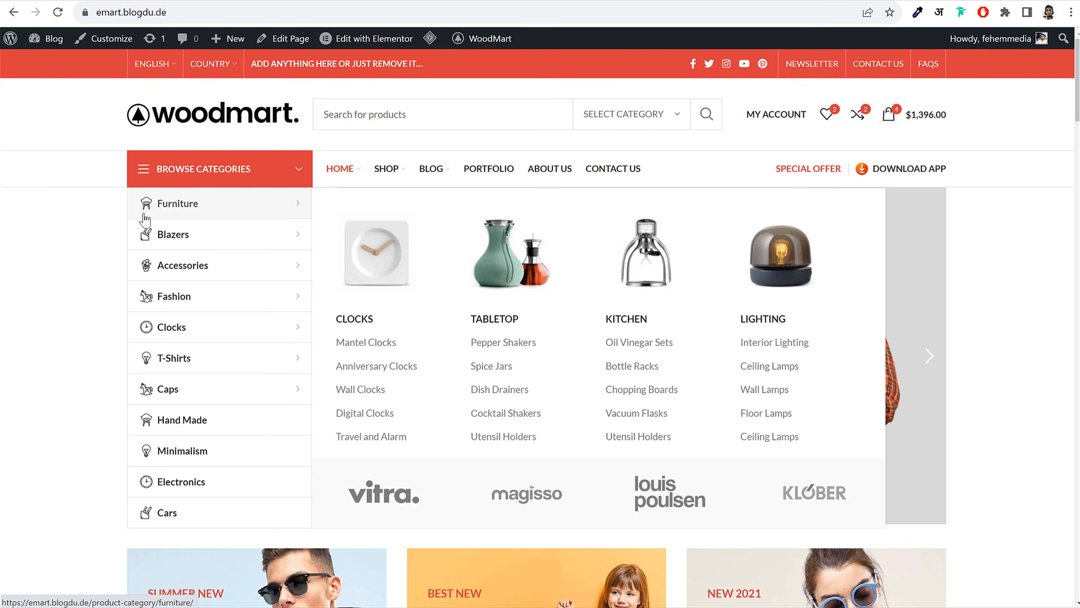
left_click(430, 607)
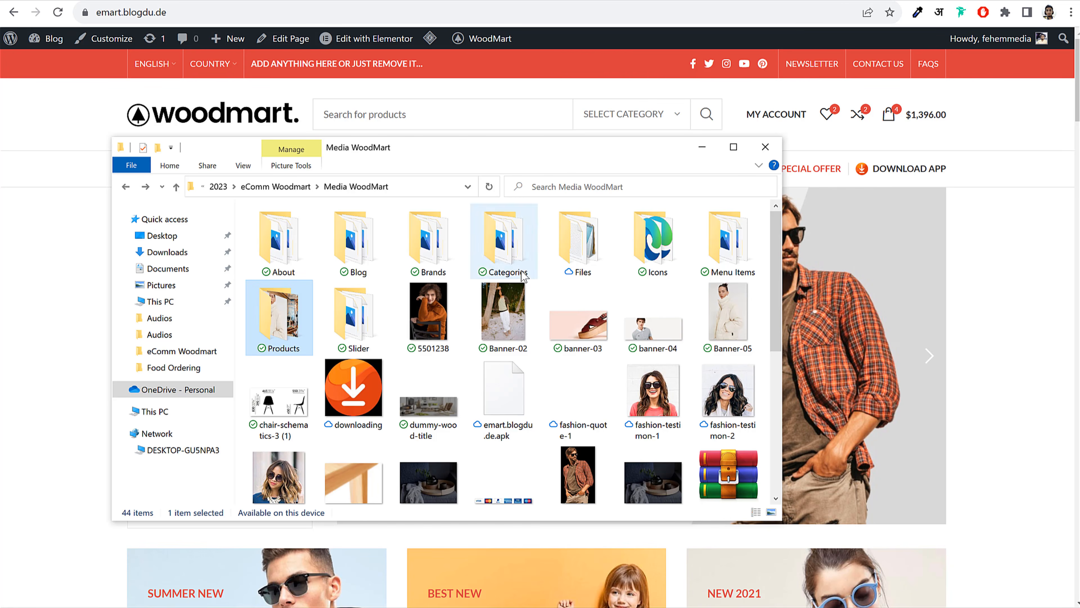
double_click(653, 241)
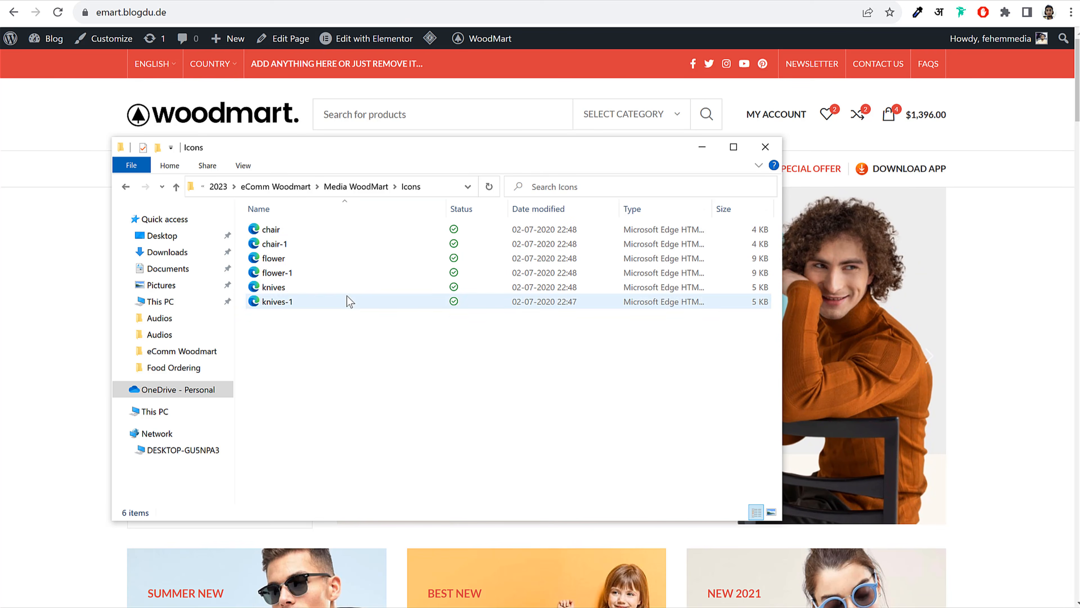
key("alt+Left")
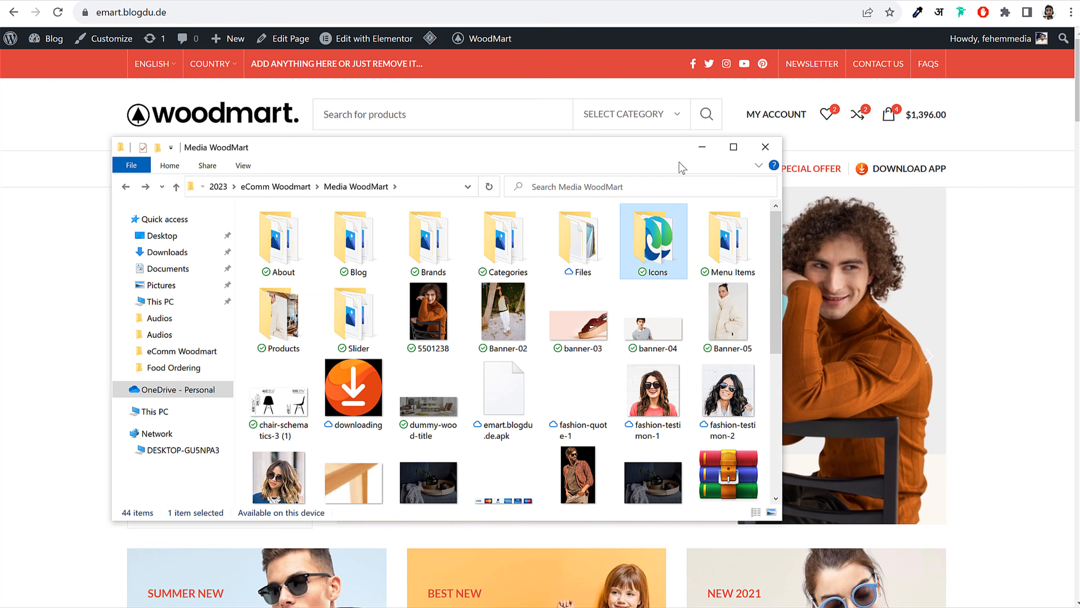
left_click(702, 147)
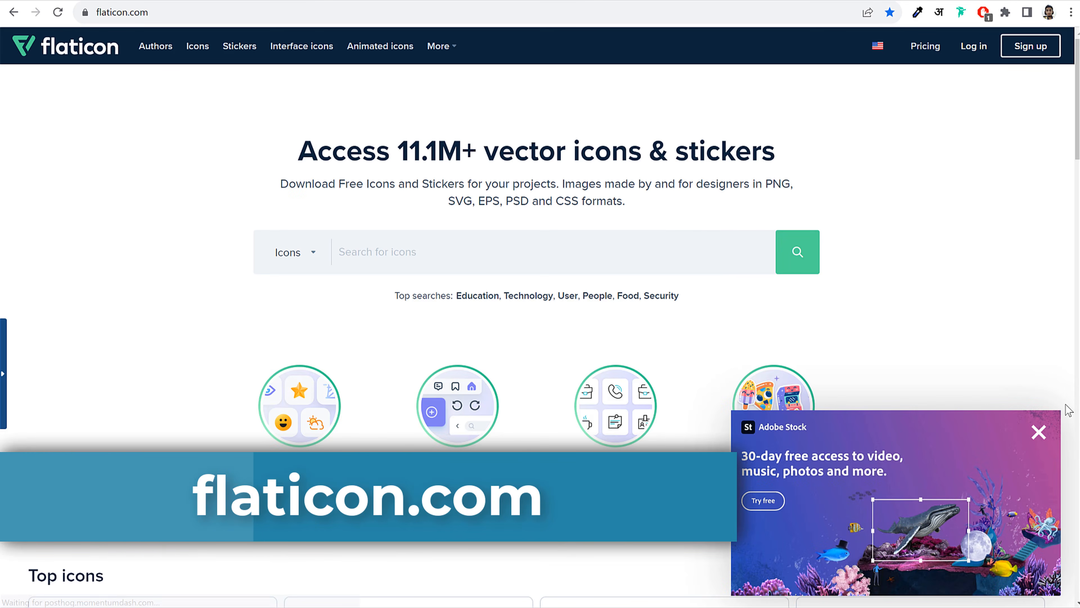
Dismiss the Adobe Stock ad, search Flaticon for 'shirt', and open a black outline shirt icon
left_click(1038, 432)
left_click(553, 262)
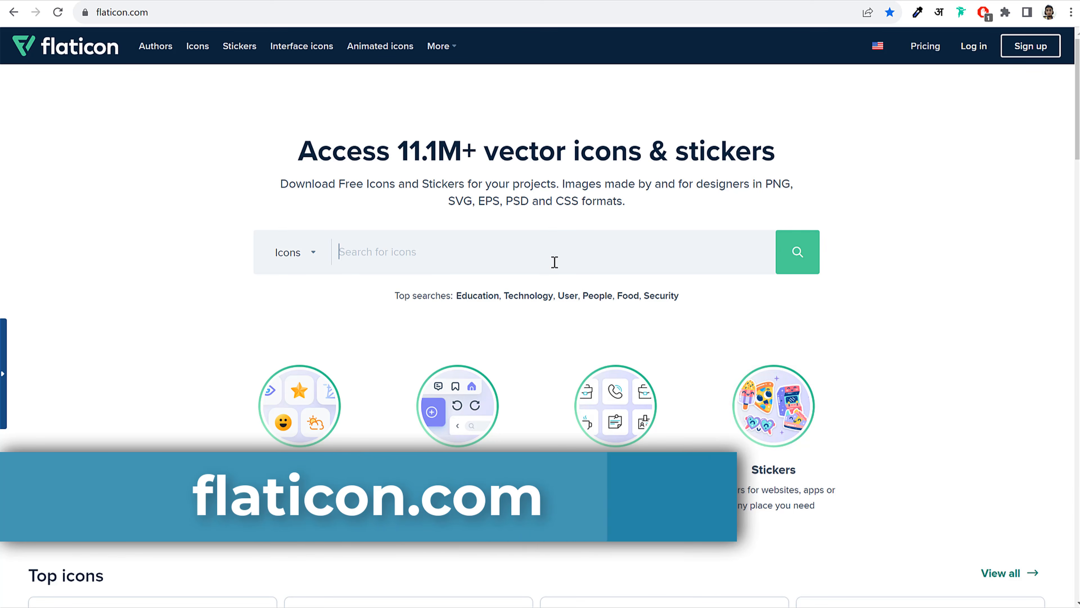
type("shirt")
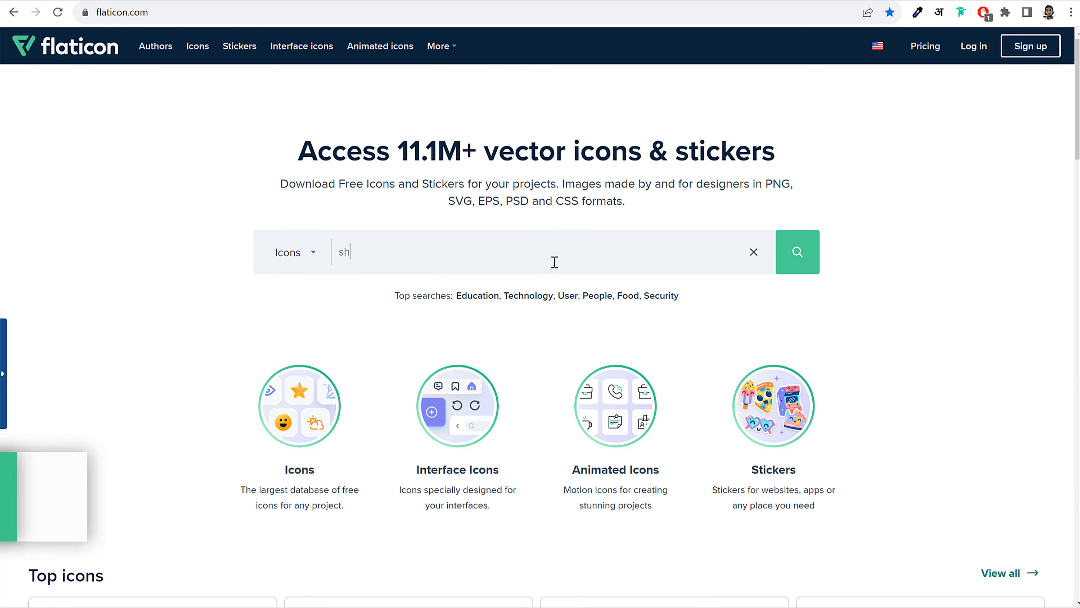
key("Return")
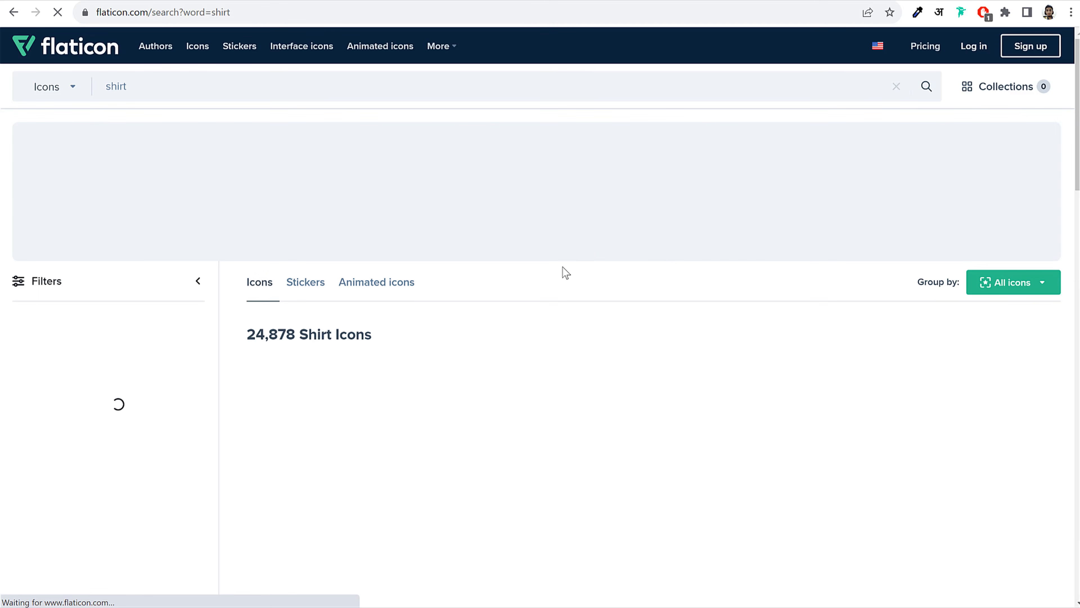
scroll(688, 242, "down", 3)
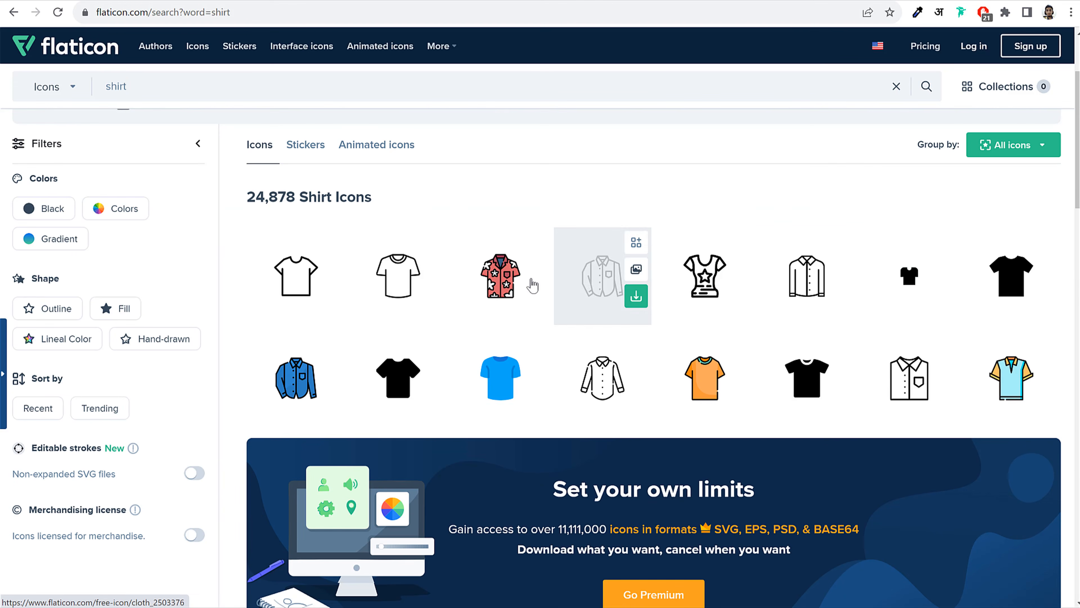
scroll(955, 287, "up", 1)
scroll(958, 288, "down", 8)
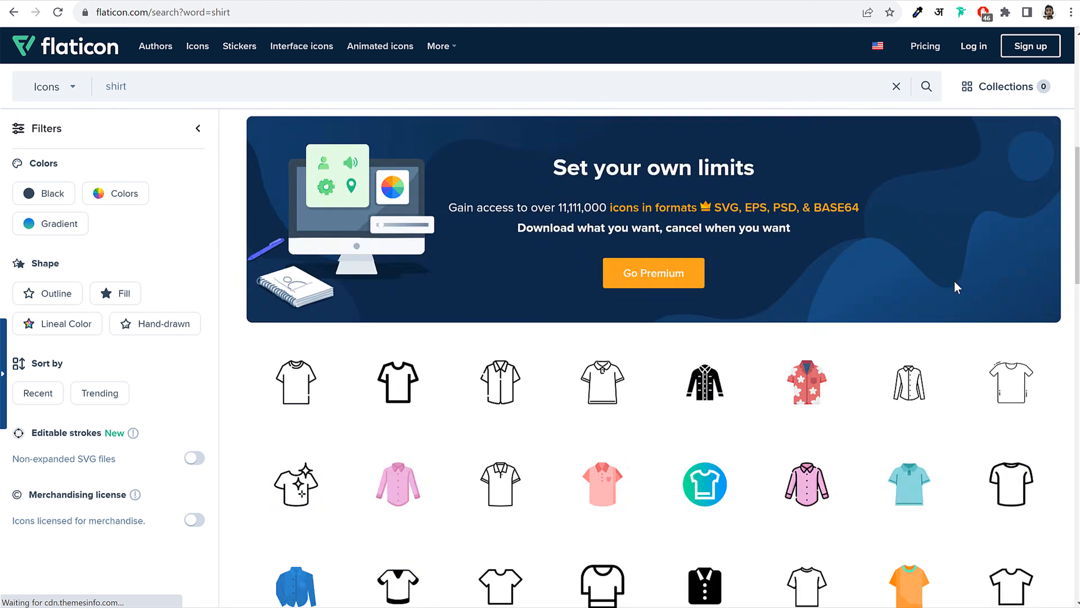
left_click(494, 365)
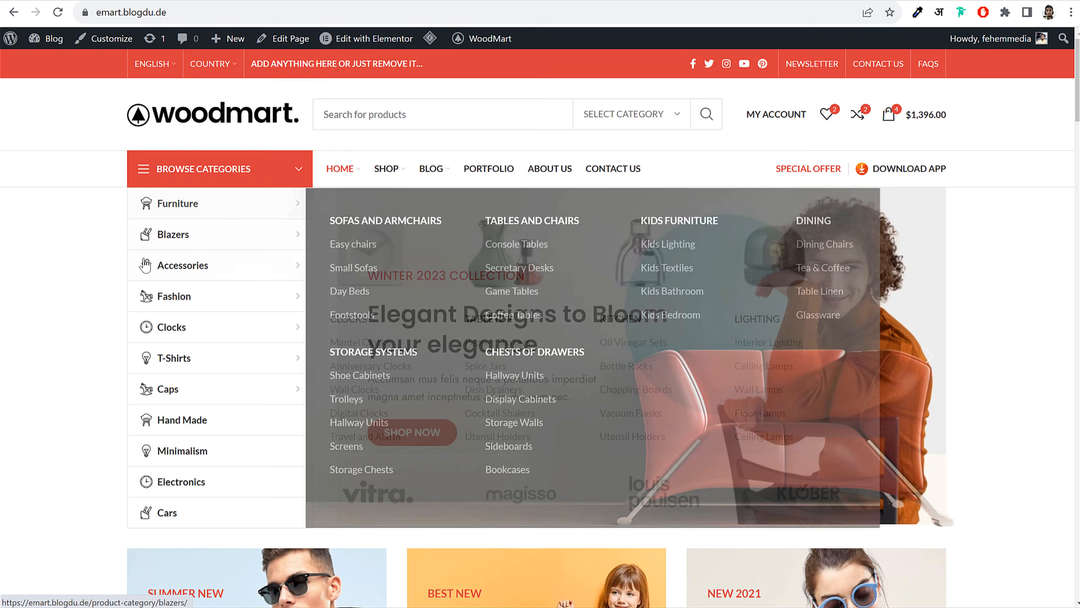
Browse the storefront's Furniture, Shop and Blazers pages, then return to the home page
mouse_move(146, 263)
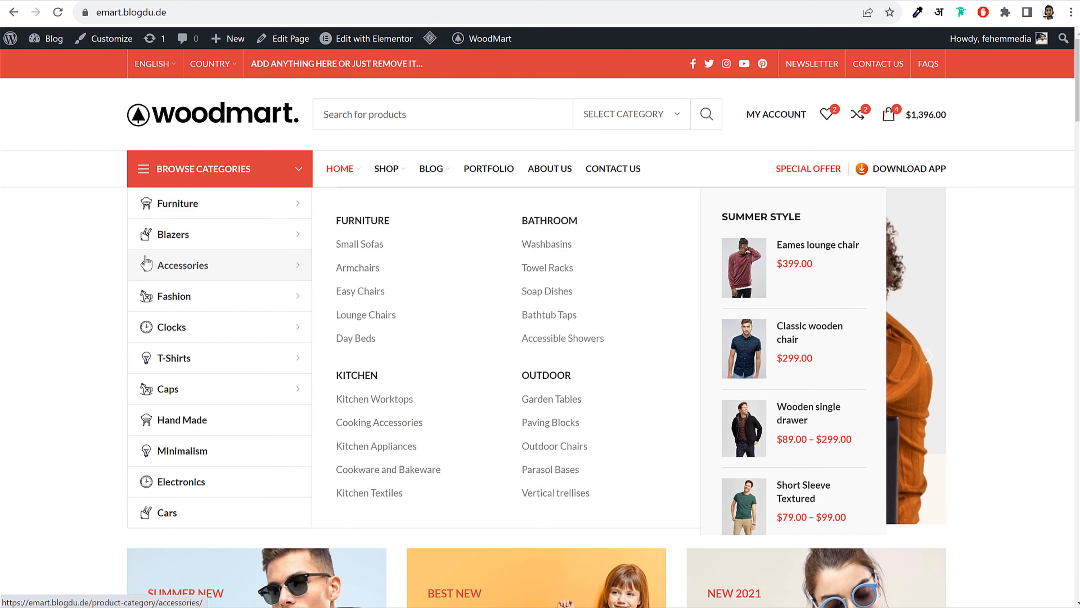
mouse_move(222, 219)
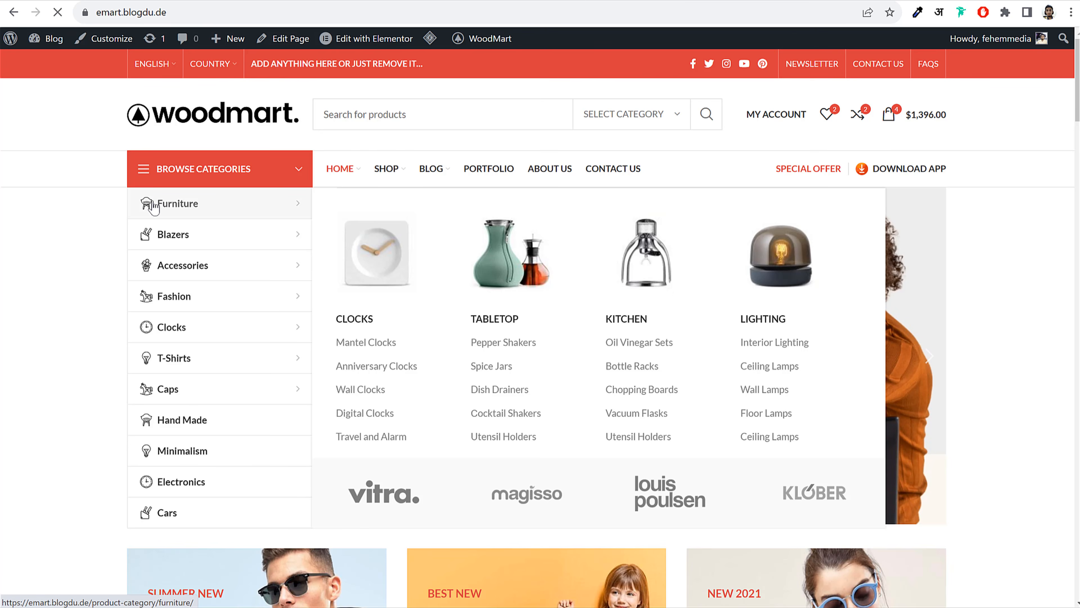
left_click(172, 204)
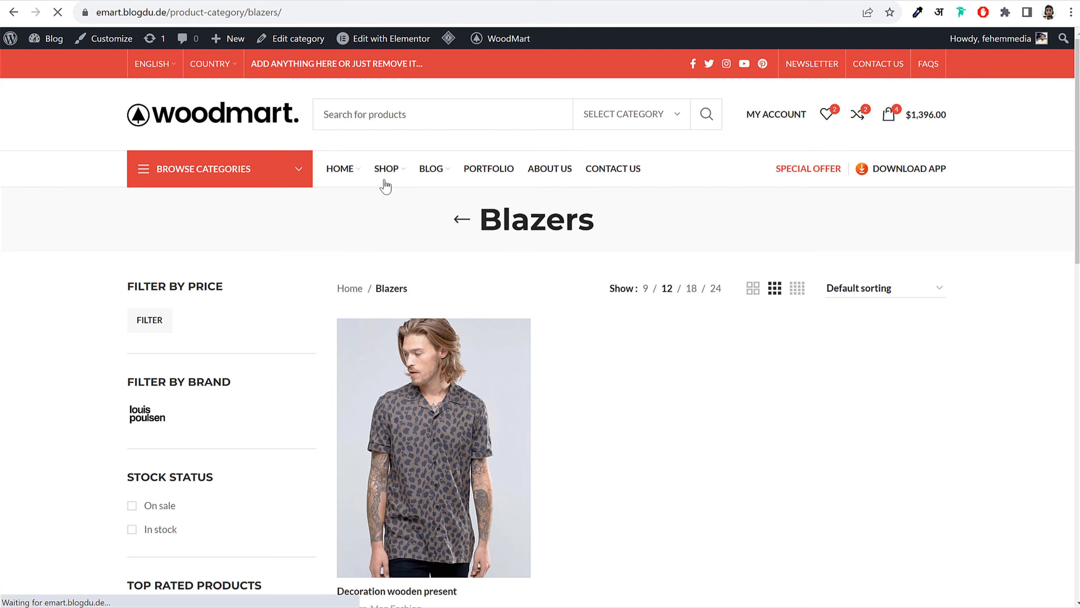
left_click(384, 173)
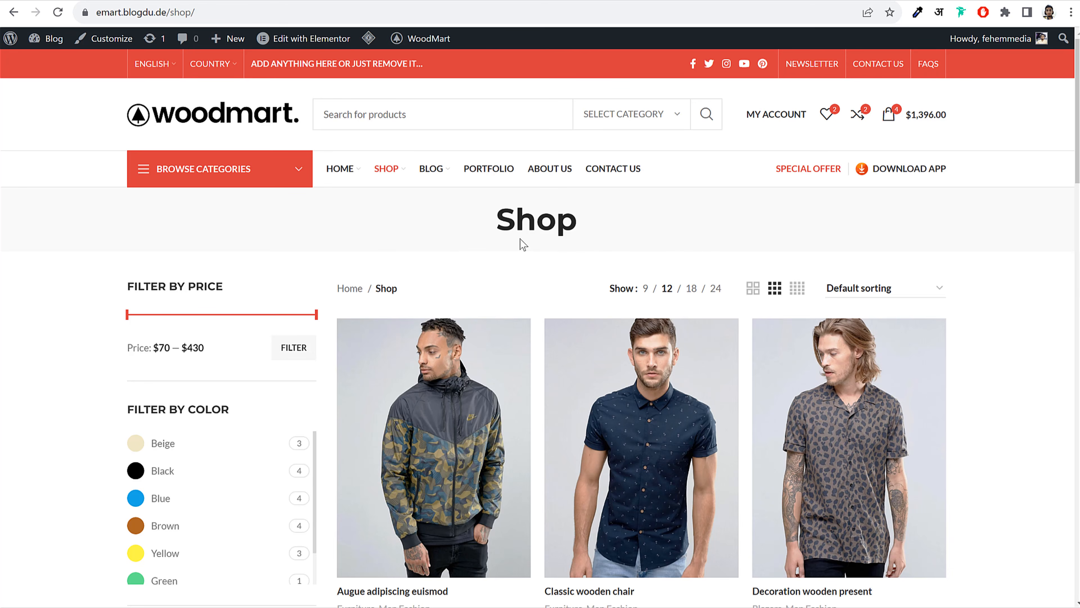
key("alt+Left")
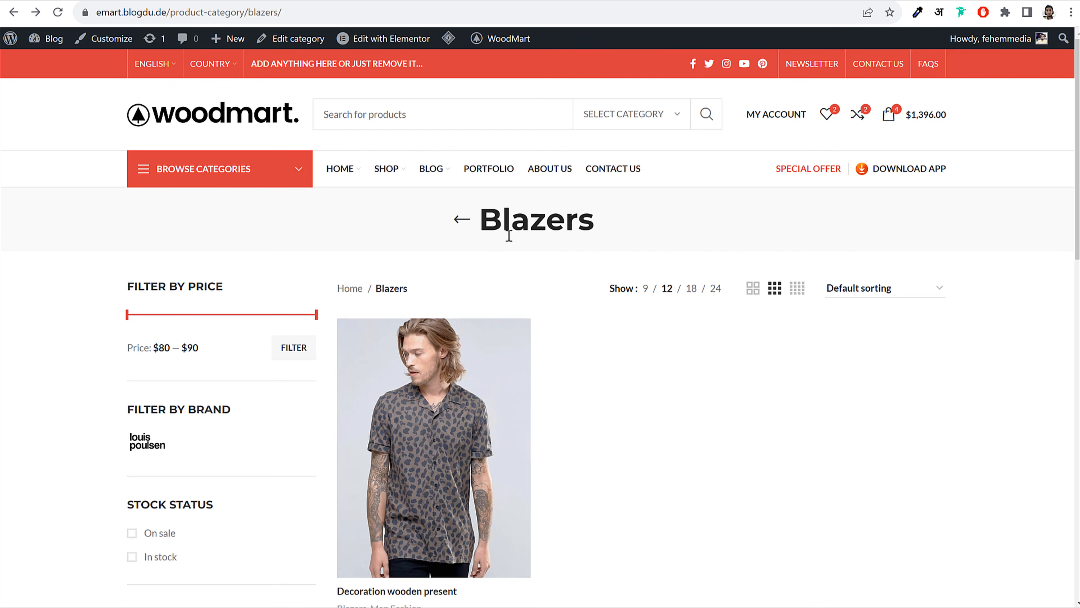
left_click(200, 128)
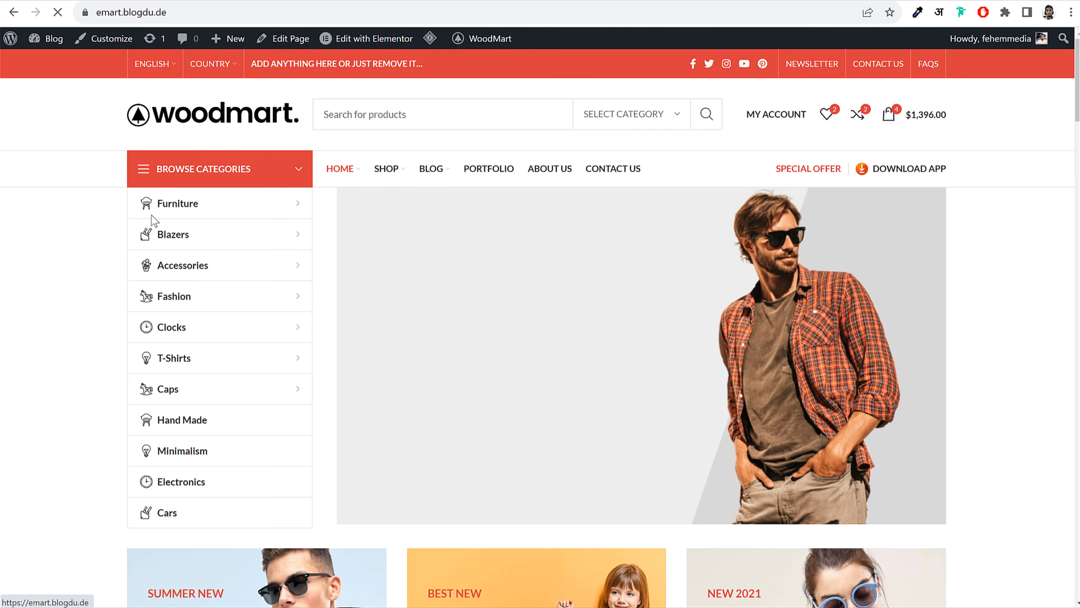
mouse_move(151, 219)
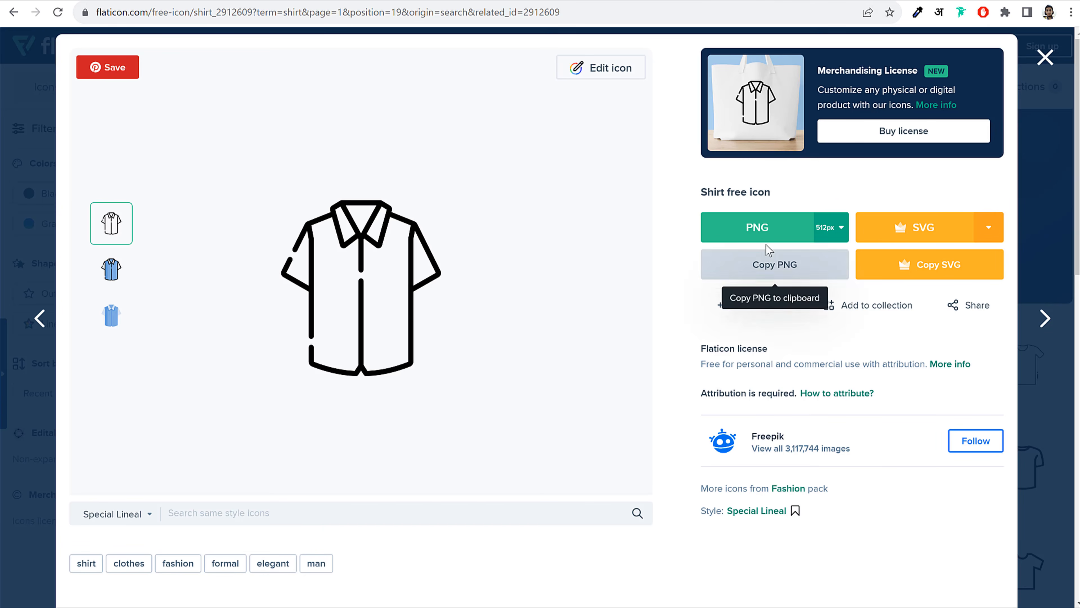
Download the outline shirt icon as a free PNG, then reach Flaticon's login page via Edit icon
left_click(771, 229)
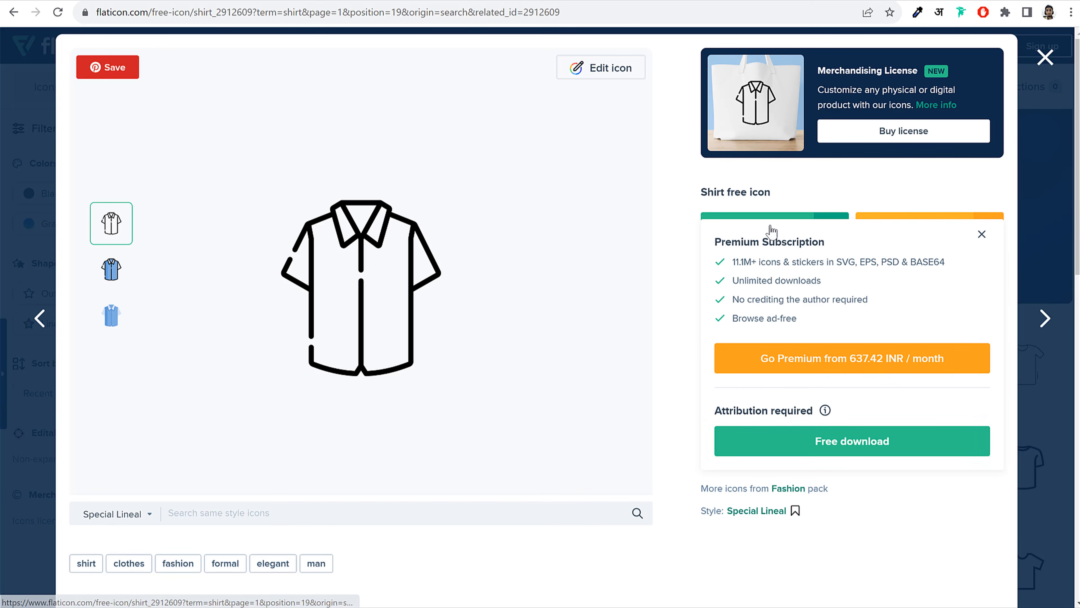
left_click(851, 442)
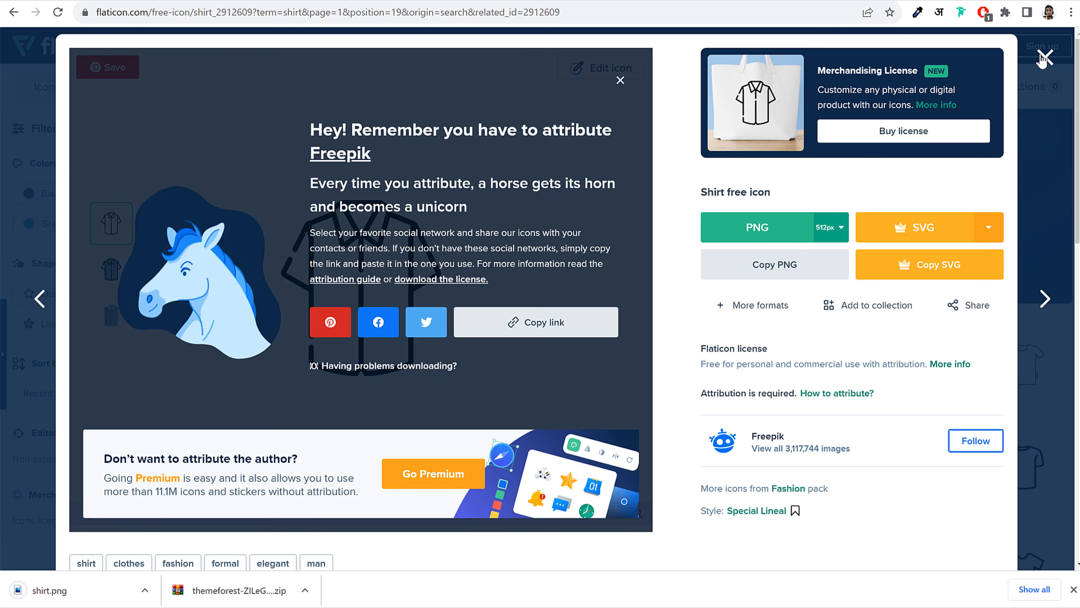
left_click(1044, 57)
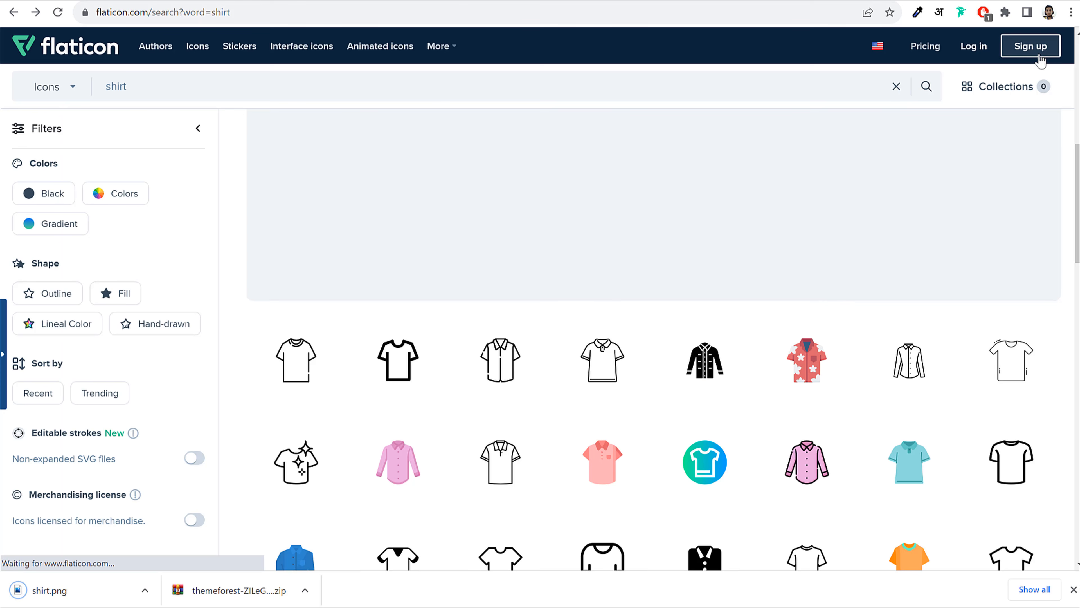
left_click(473, 362)
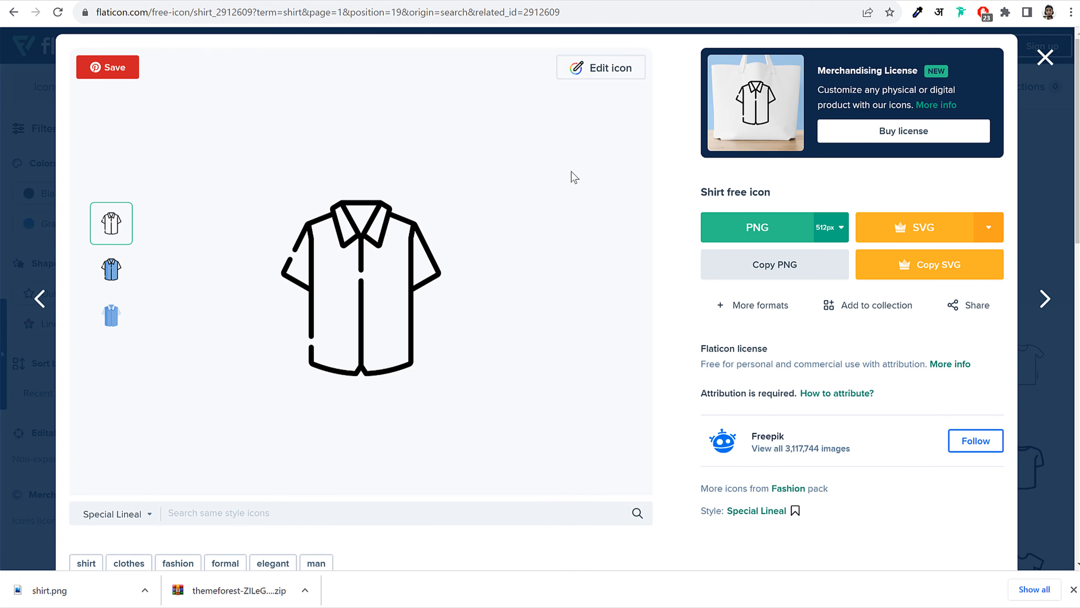
left_click(611, 69)
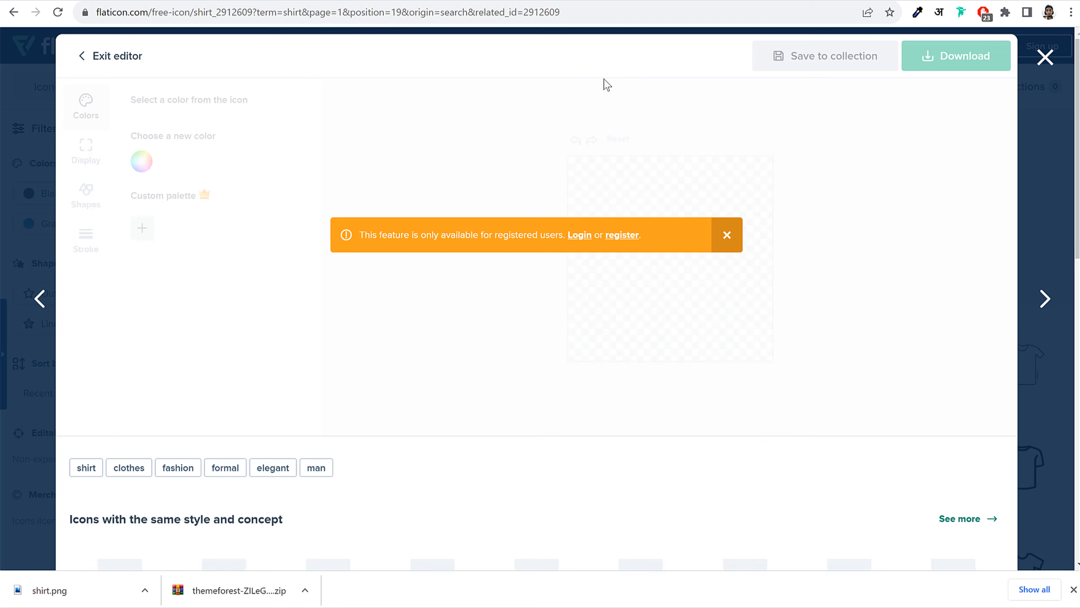
left_click(572, 236)
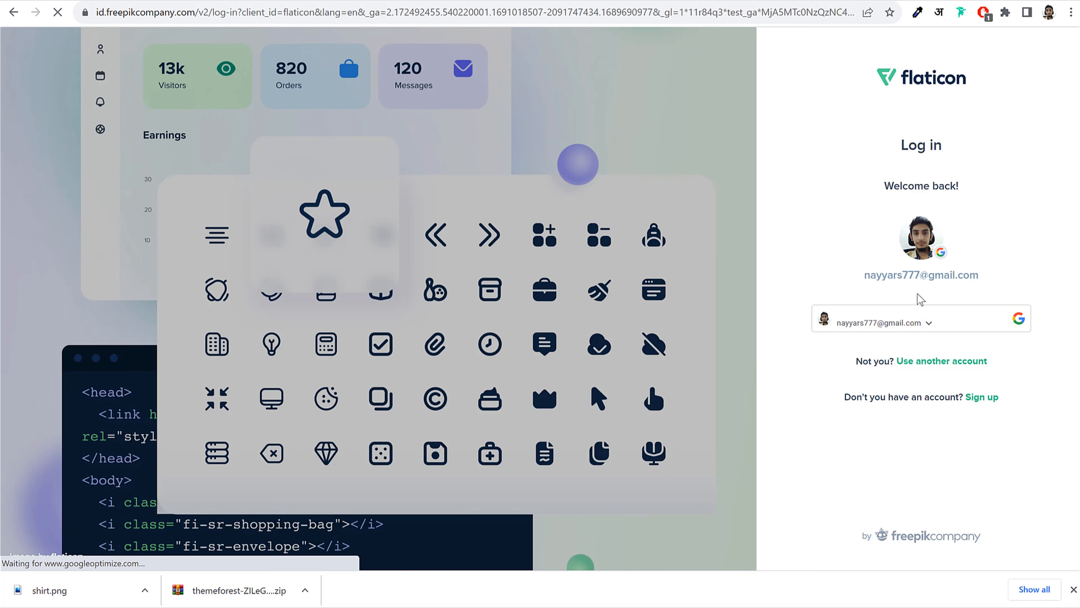
Sign in with Google and recolour the shirt icon white in the icon editor
left_click(909, 334)
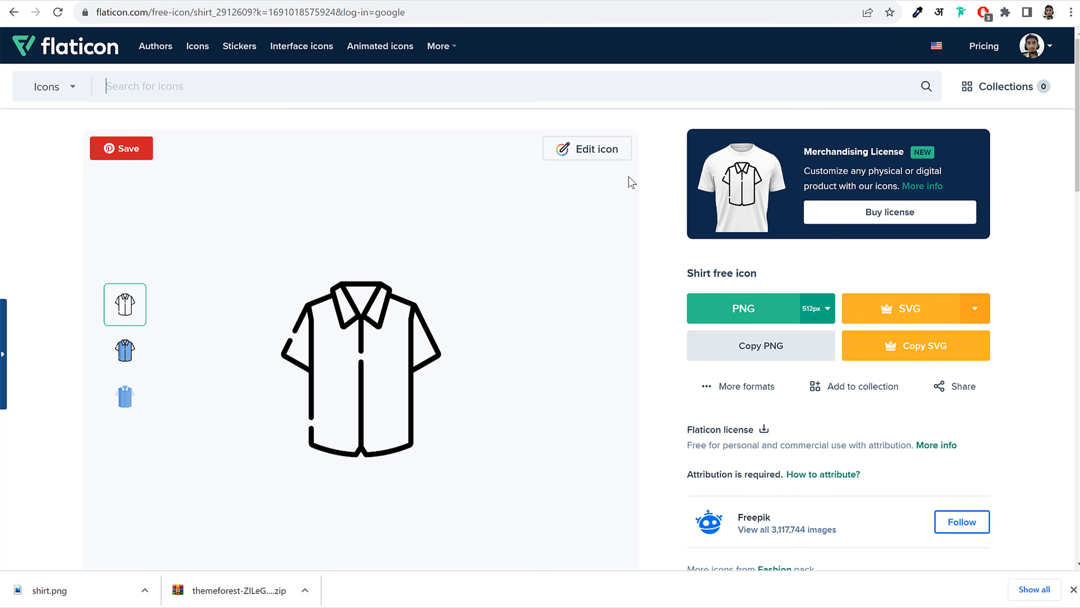
left_click(590, 151)
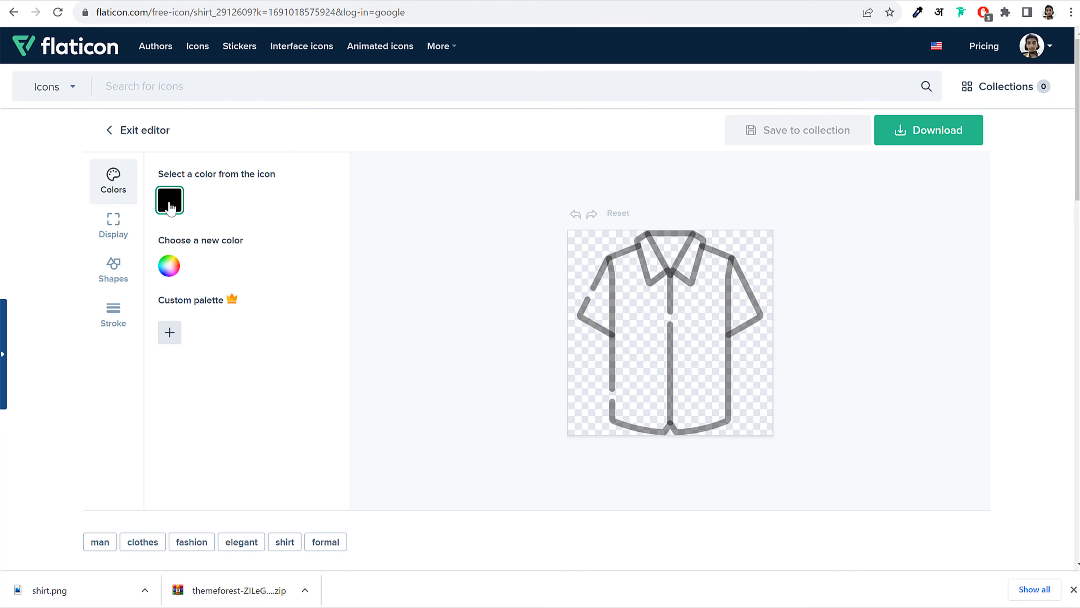
left_click(176, 266)
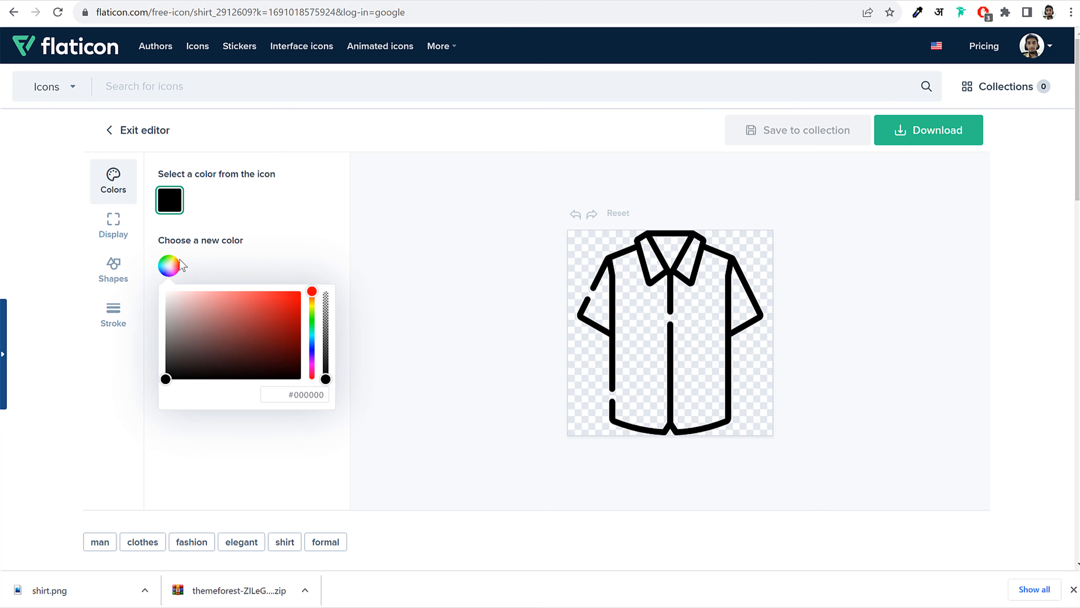
left_click_drag(195, 344, 133, 257)
left_click(257, 254)
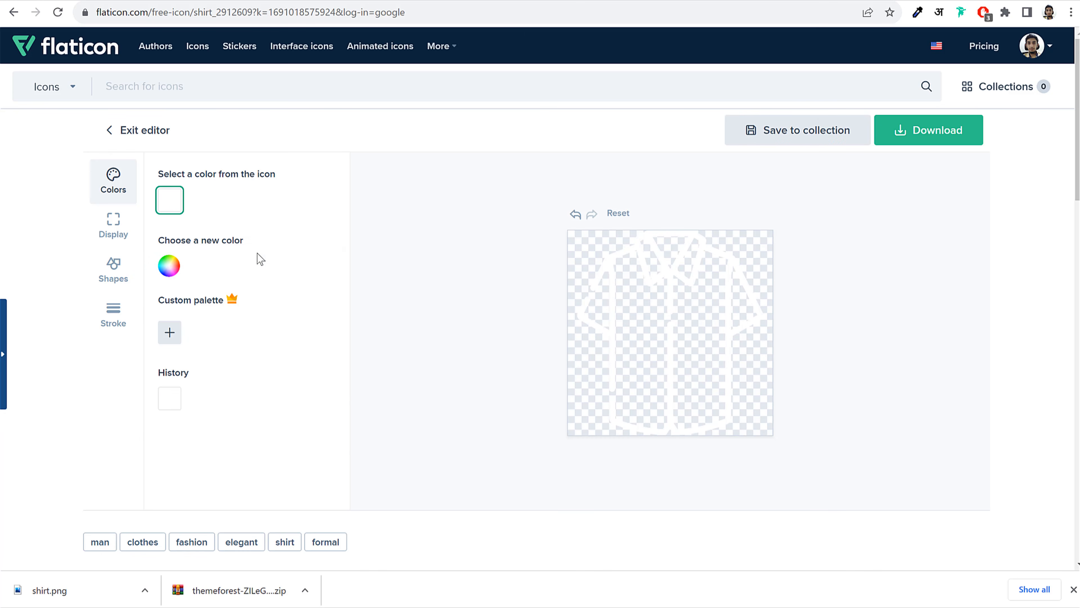
Download the white shirt icon as a free 512px PNG
left_click(934, 139)
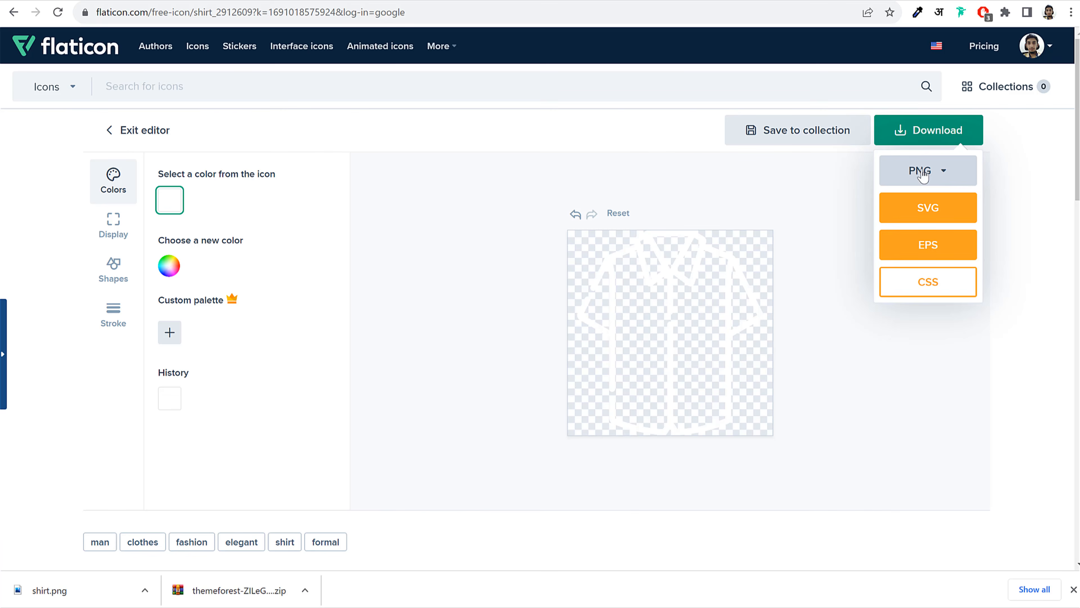
left_click(915, 187)
left_click(908, 320)
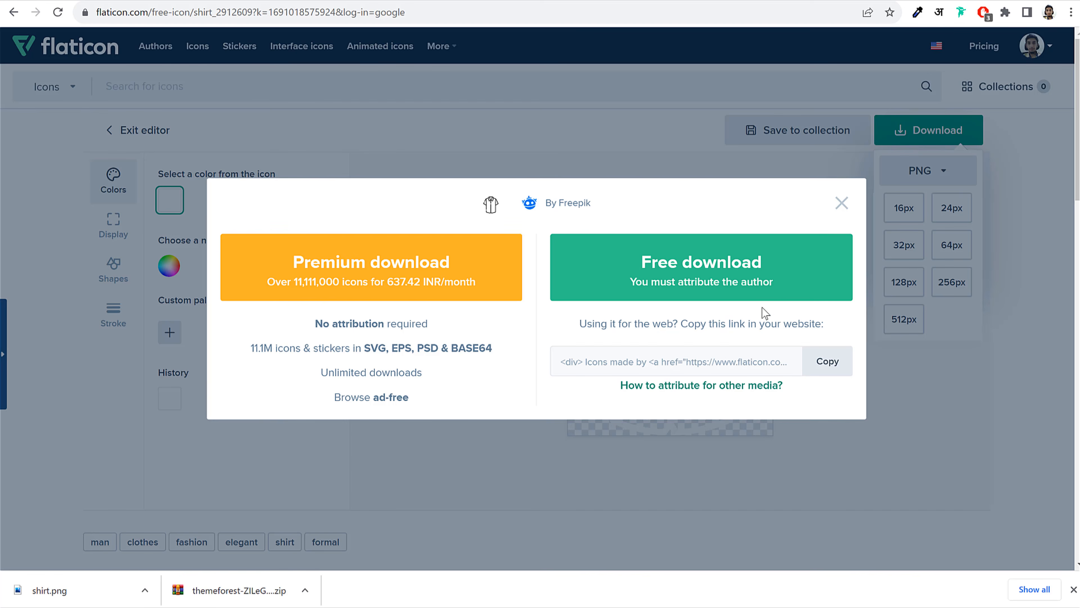
left_click(741, 275)
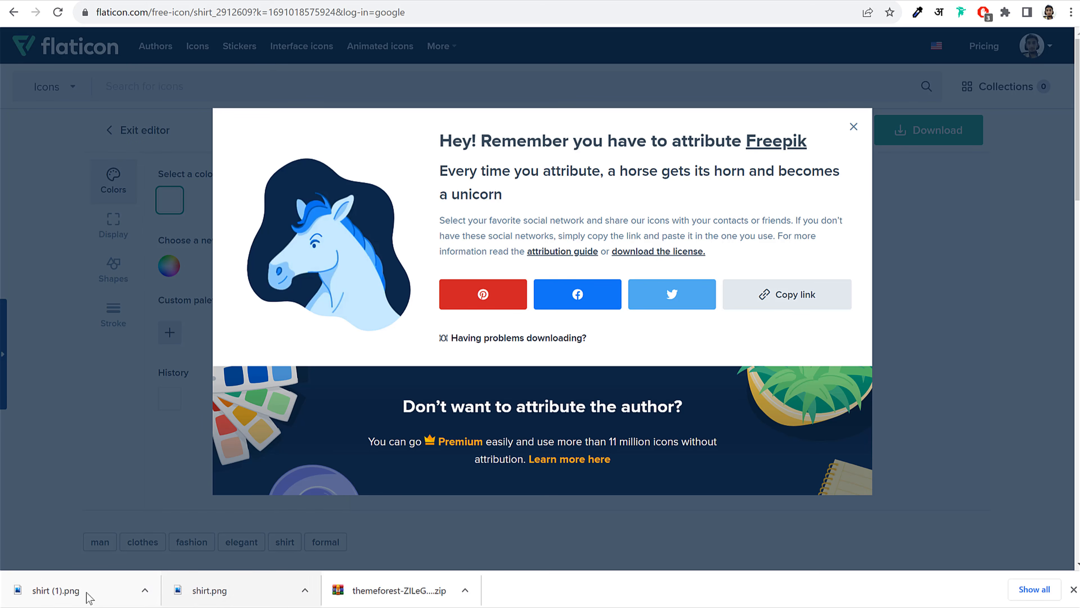
left_click(339, 1)
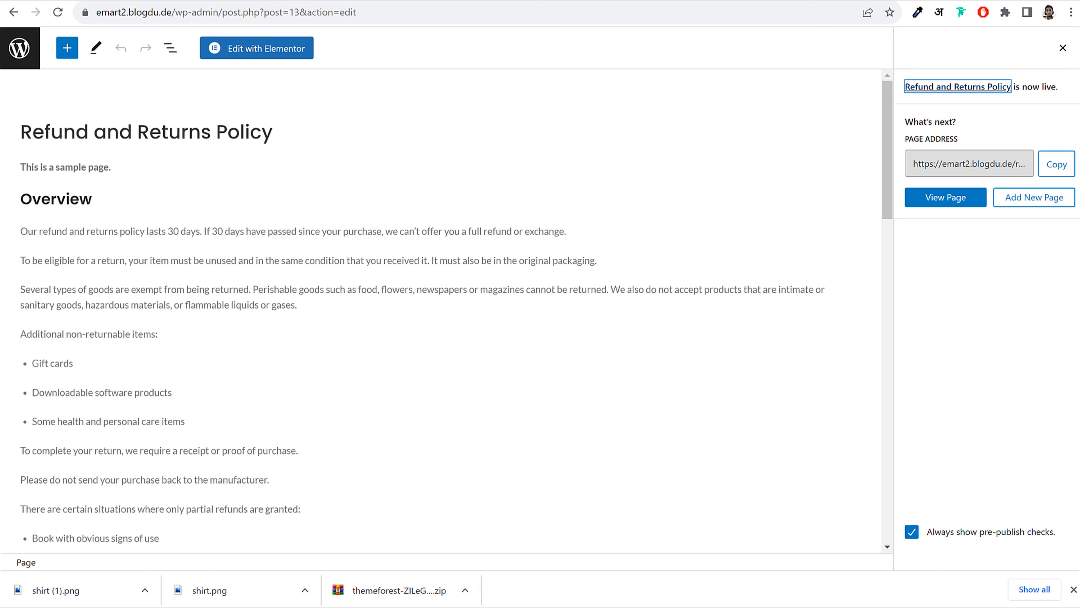
Upload the black and white shirt PNGs and set the white shirt as the Jackets page-title image
left_click(417, 0)
scroll(450, 329, "down", 8)
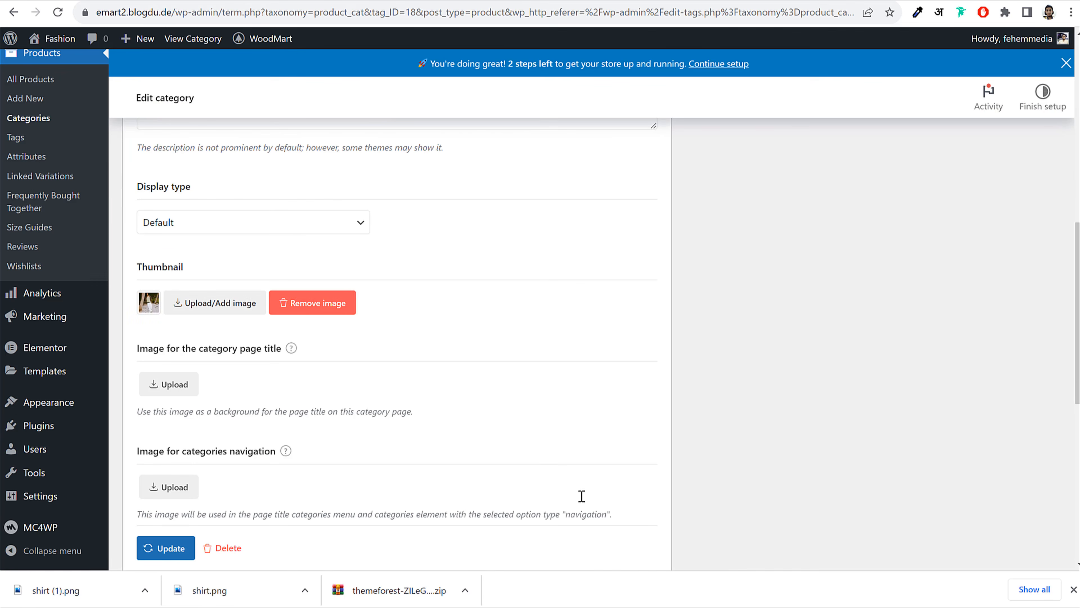
scroll(636, 417, "down", 3)
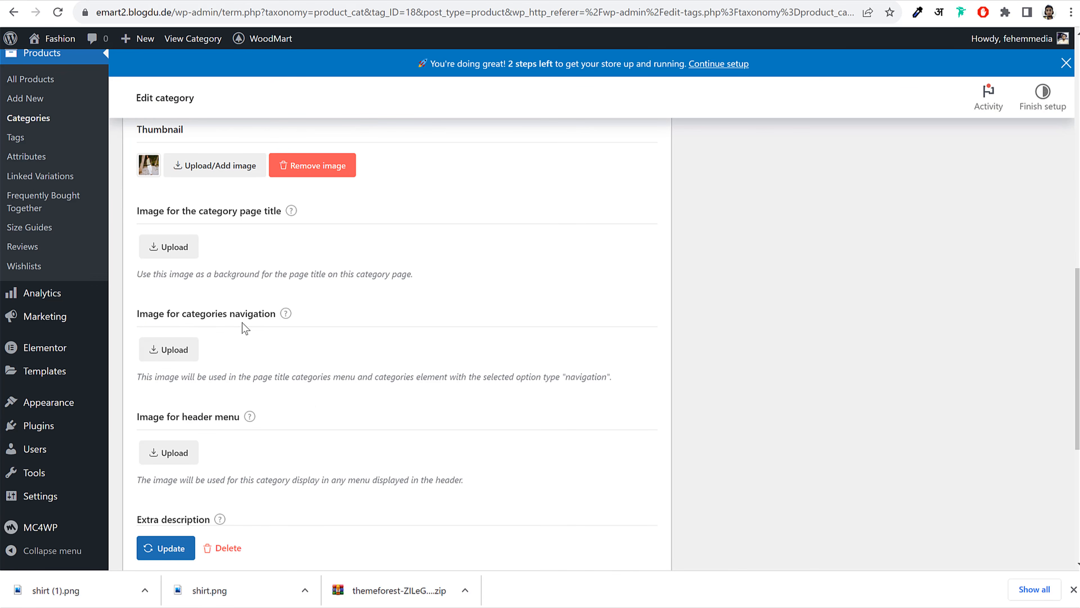
scroll(279, 338, "down", 3)
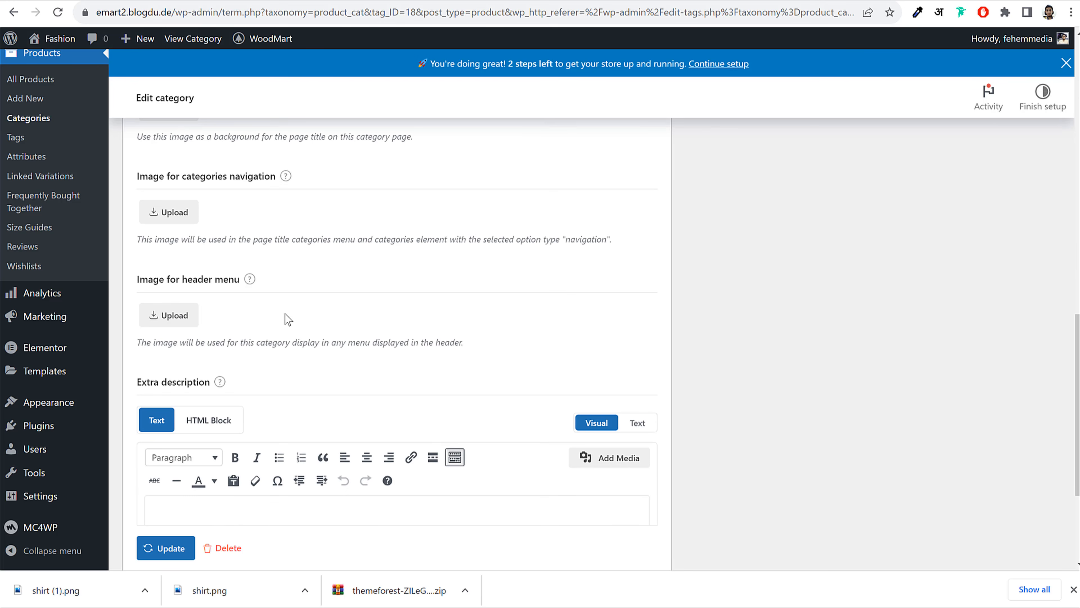
scroll(287, 319, "up", 3)
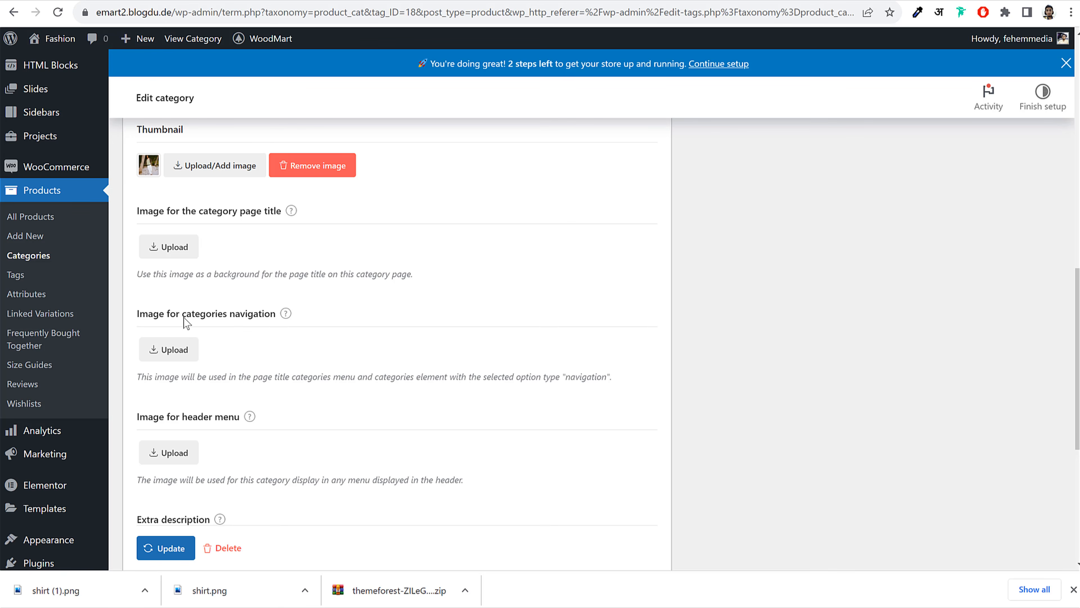
left_click(175, 247)
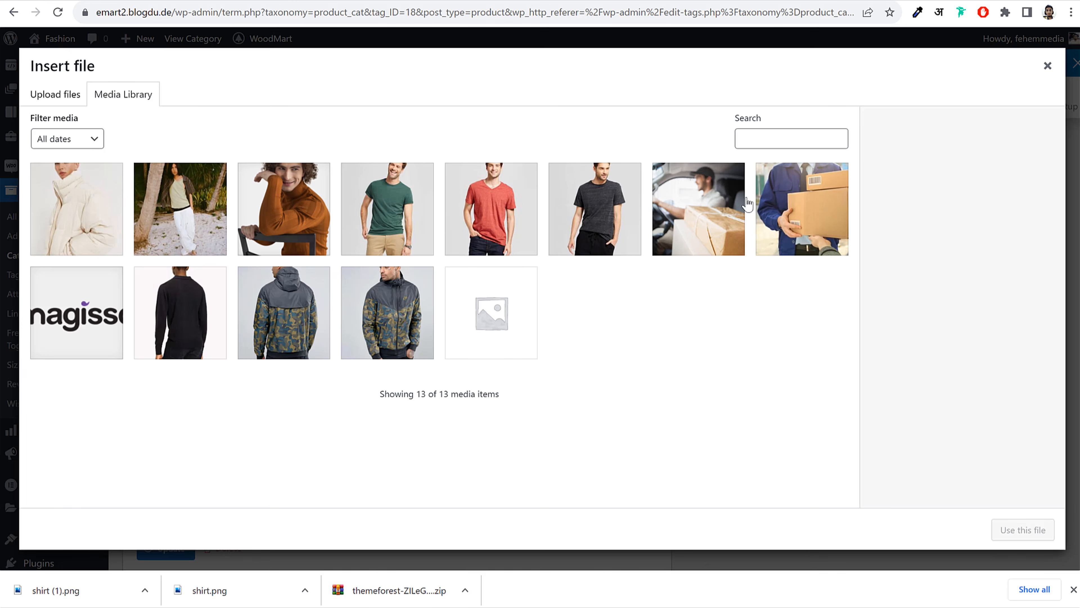
left_click_drag(217, 593, 277, 374)
left_click_drag(89, 590, 234, 282)
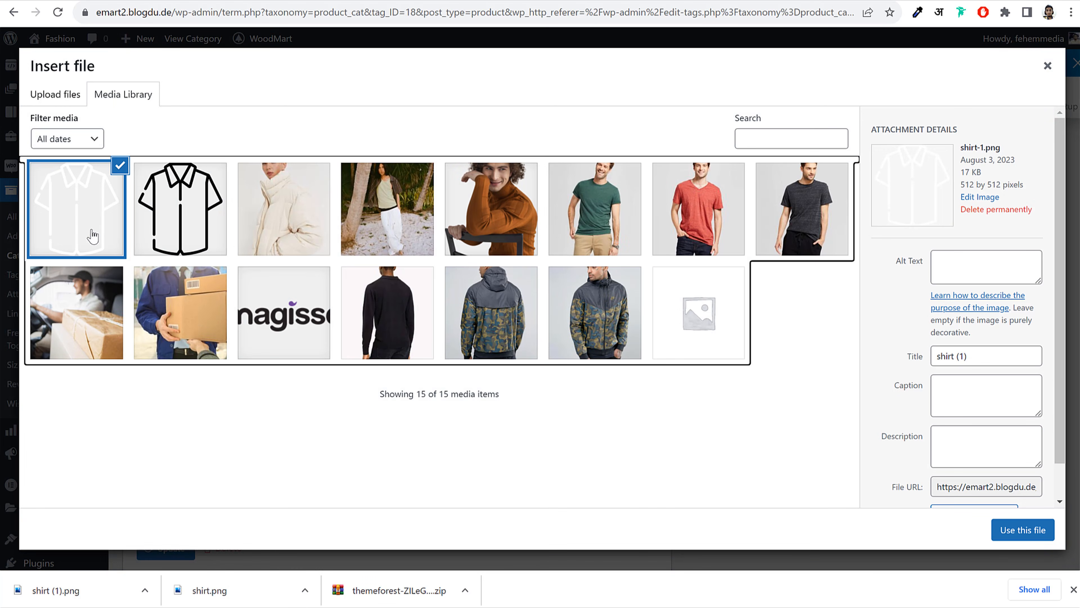
left_click(999, 531)
Use the white shirt for categories navigation and the black outline shirt for the header menu, then save
scroll(506, 322, "down", 2)
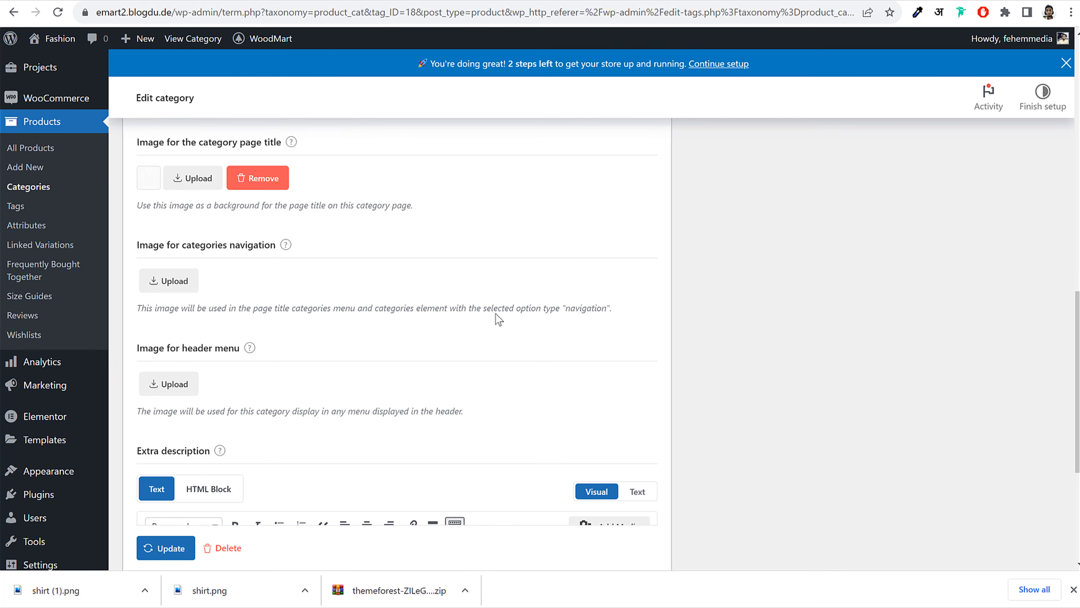
left_click(172, 285)
left_click(91, 212)
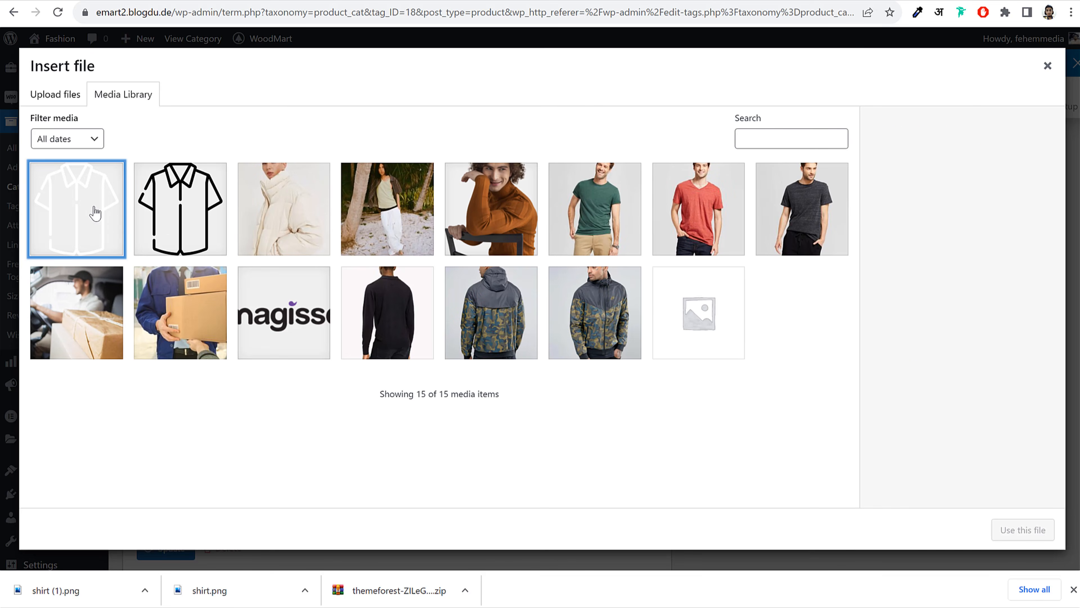
left_click(1021, 529)
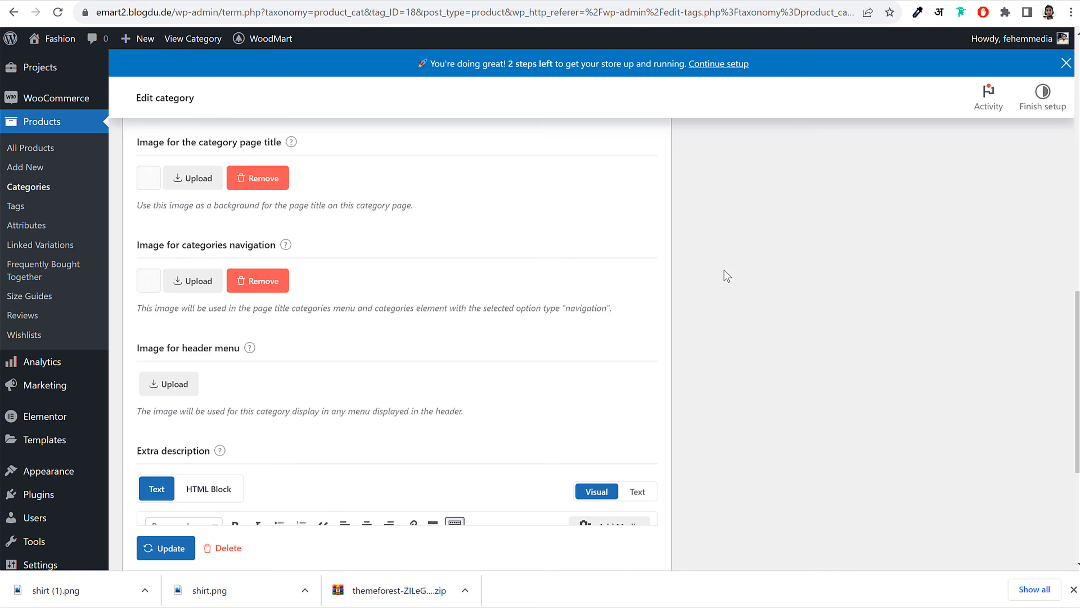
scroll(724, 271, "down", 5)
left_click(180, 179)
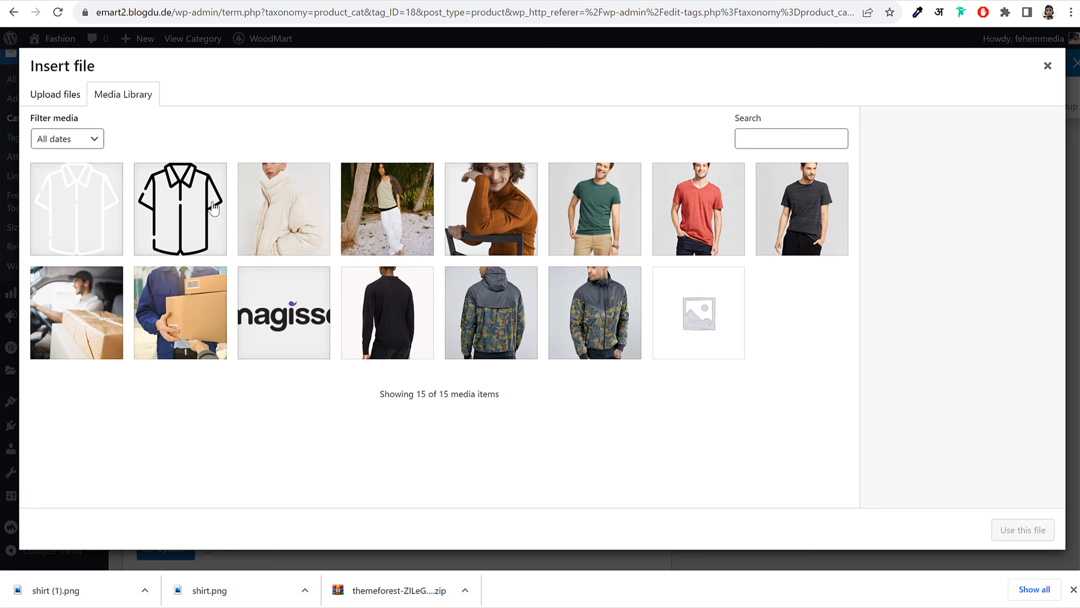
left_click(183, 202)
left_click(1022, 528)
scroll(740, 341, "down", 1)
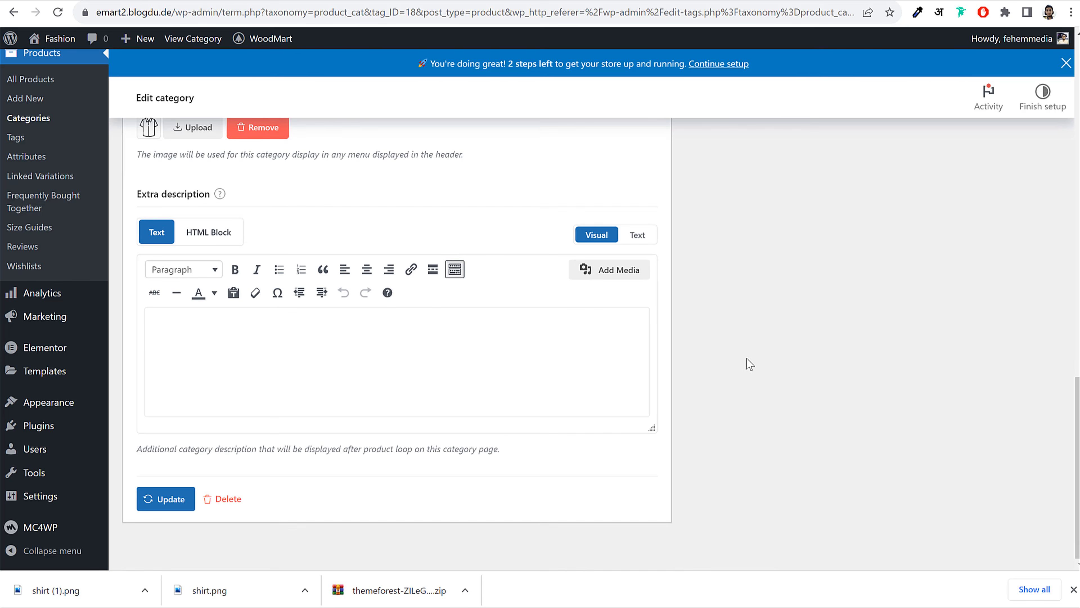
left_click(182, 508)
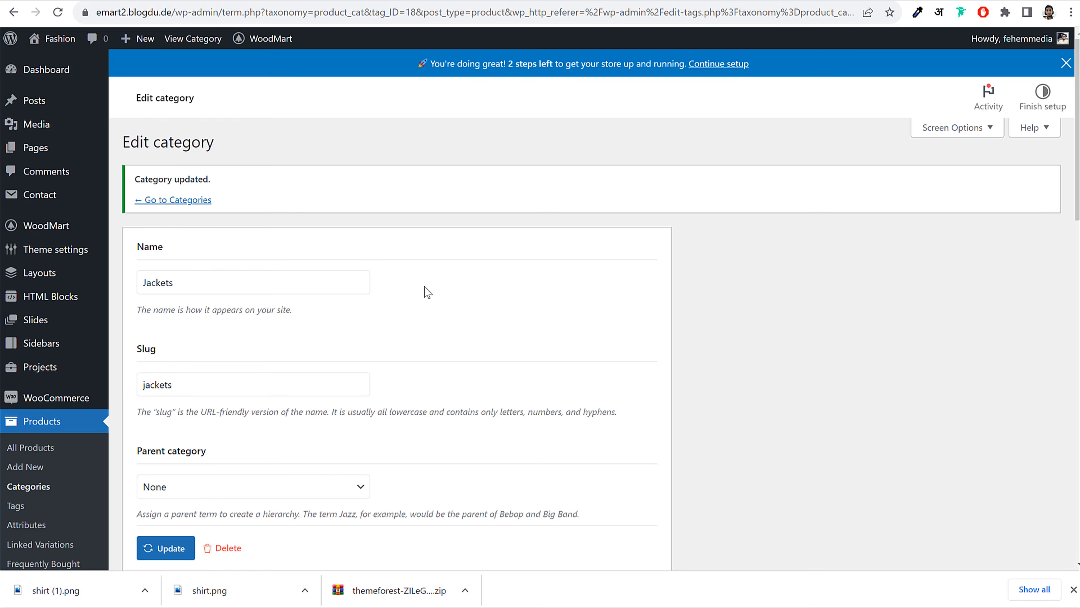
left_click(184, 200)
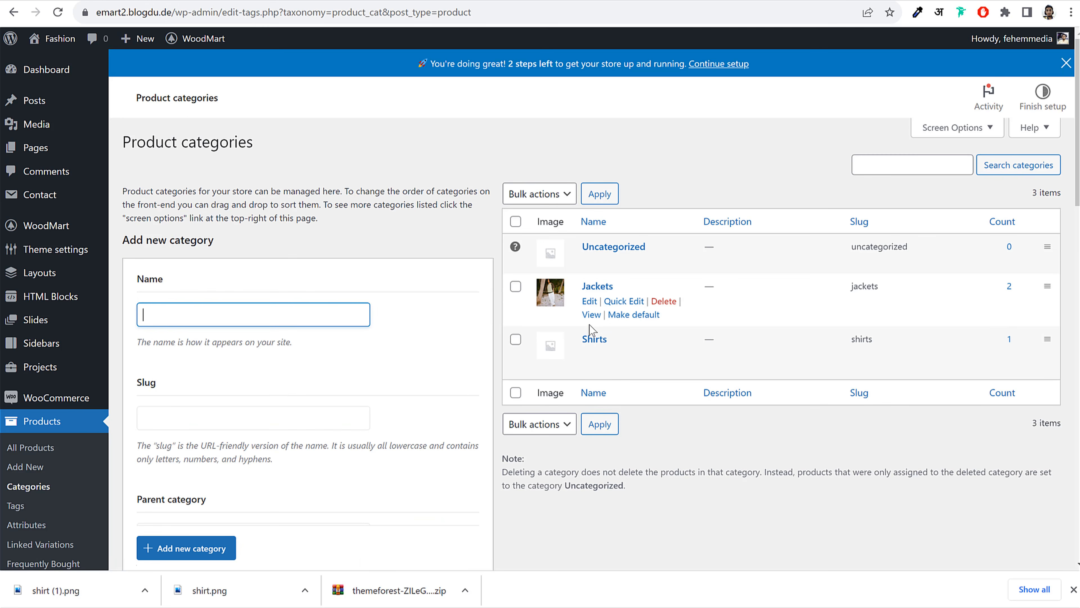
Set the white sweater photo from the media library as the Shirts category thumbnail
left_click(590, 356)
scroll(444, 302, "down", 8)
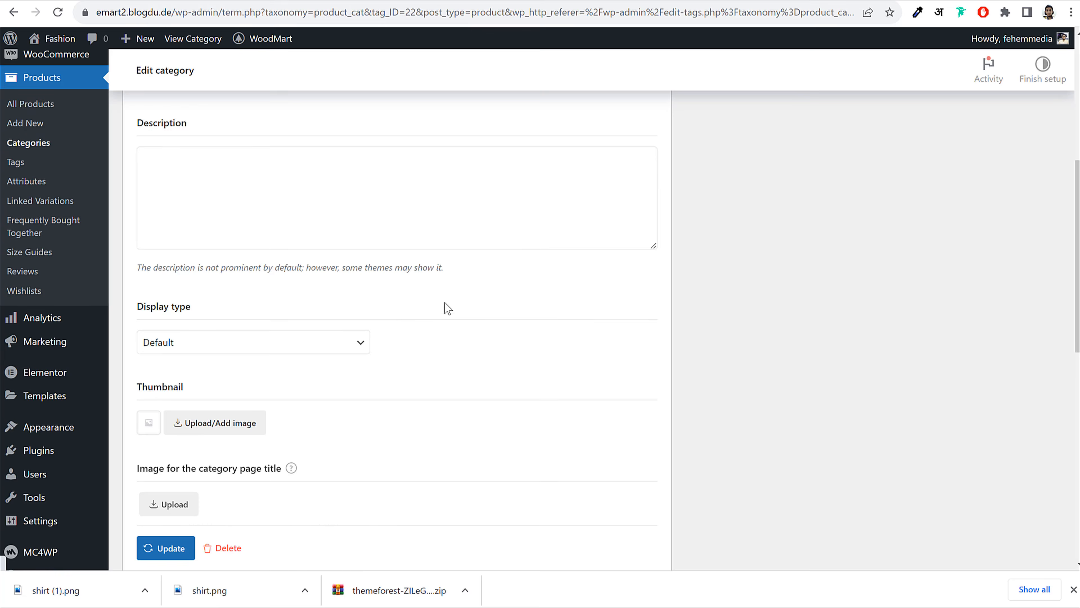
left_click(200, 248)
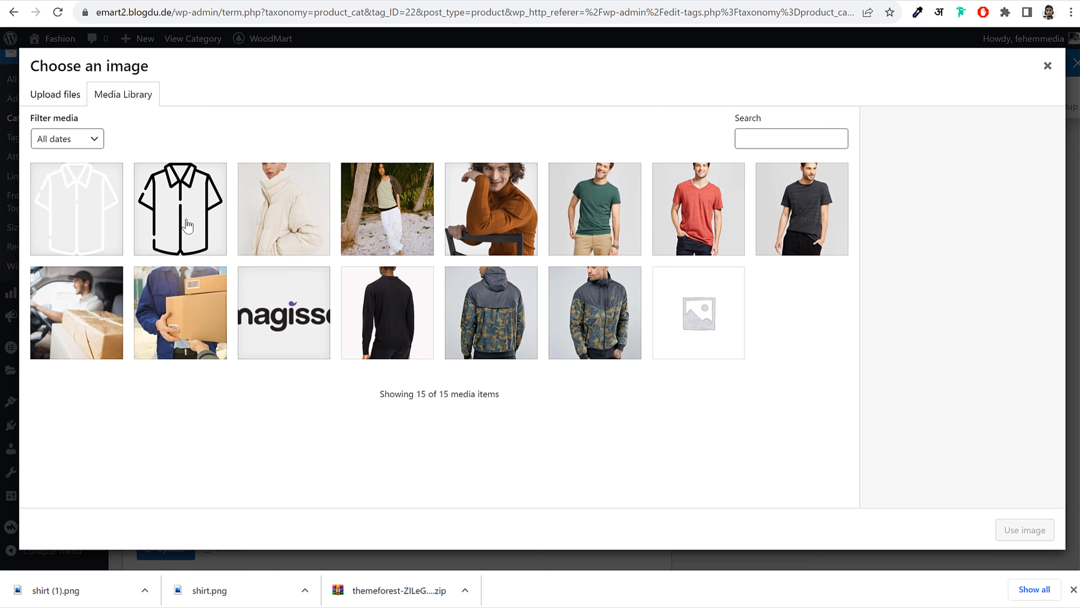
left_click(296, 226)
left_click(1010, 532)
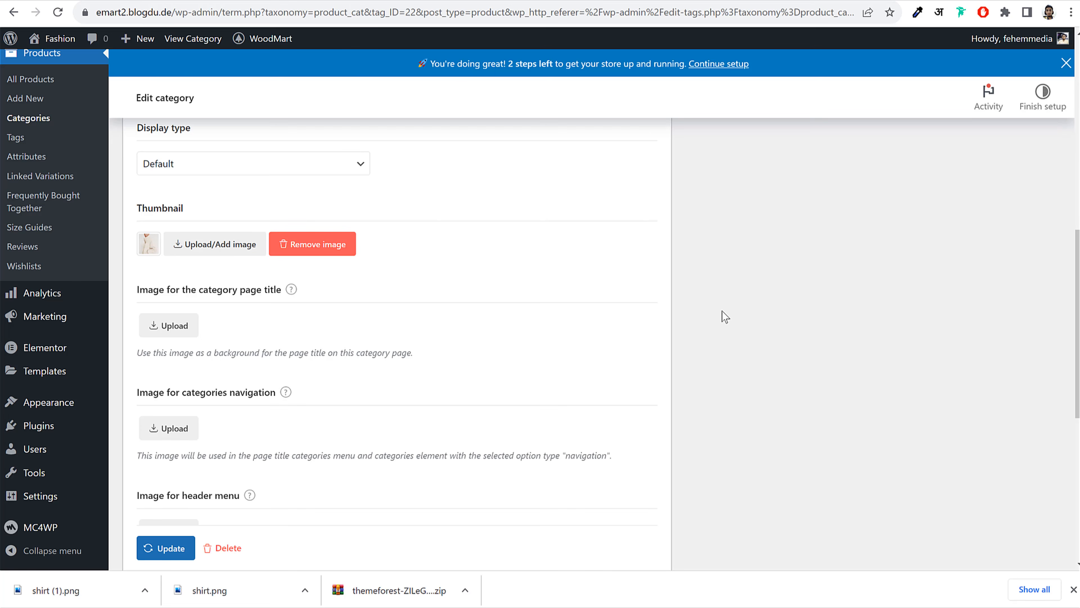
scroll(401, 324, "down", 2)
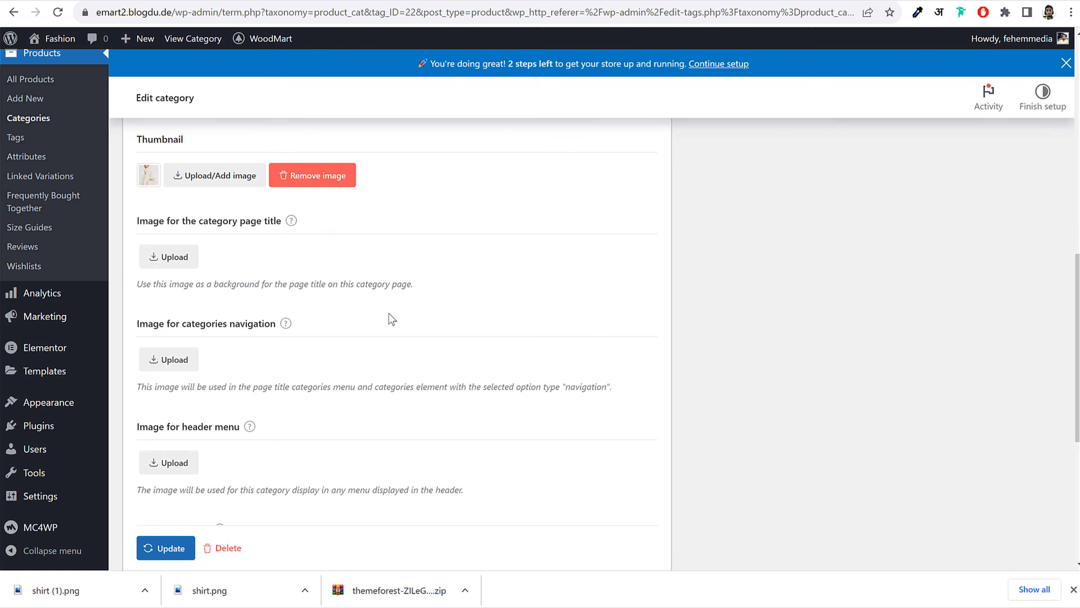
Search Flaticon for 'jacket' icons and browse the results
left_click(809, 0)
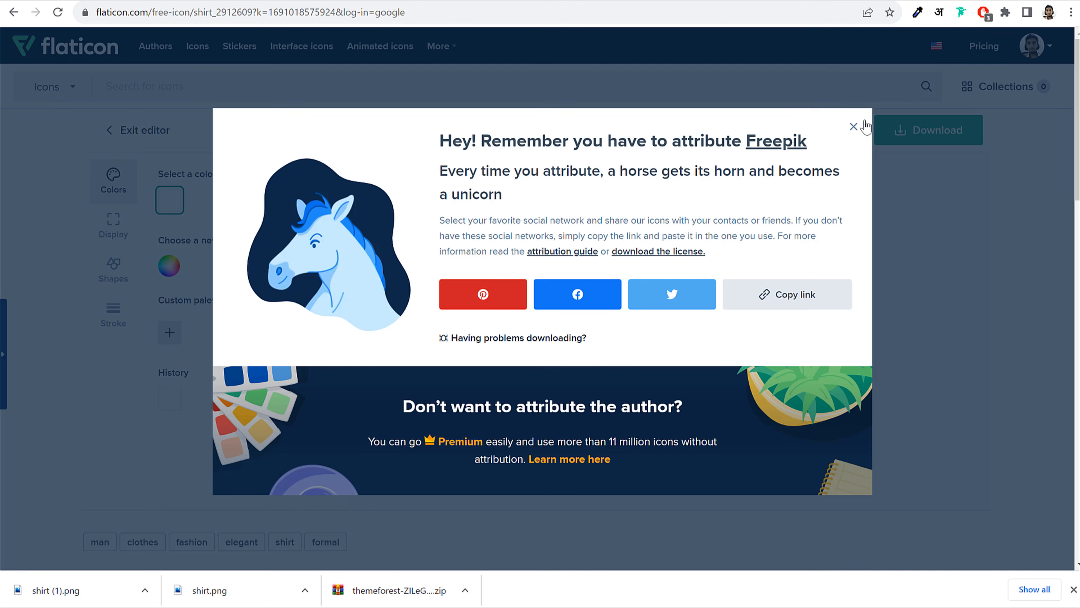
left_click(851, 127)
left_click(413, 93)
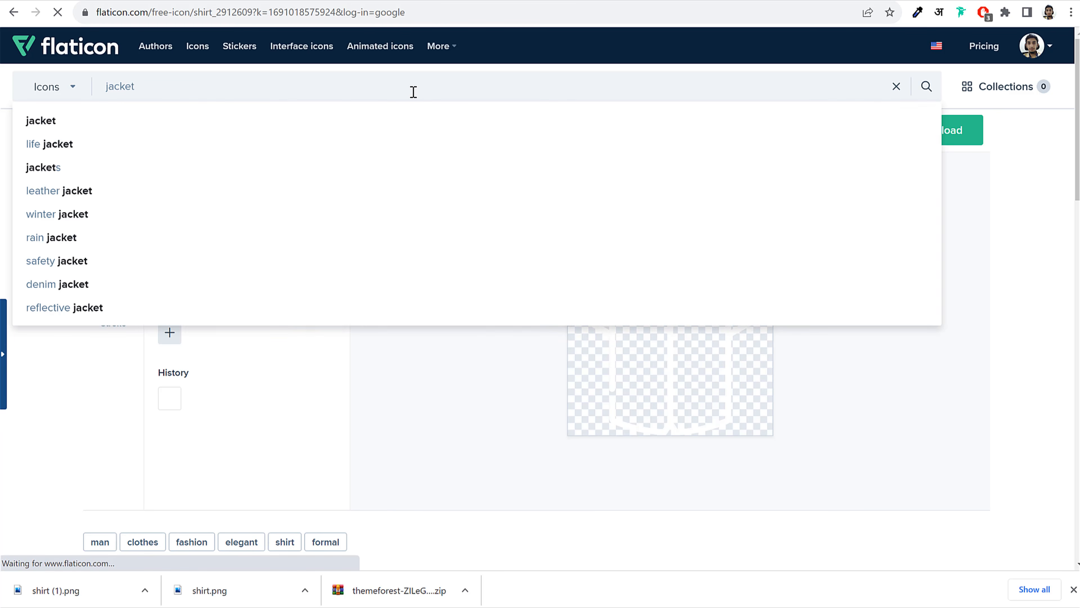
key("Return")
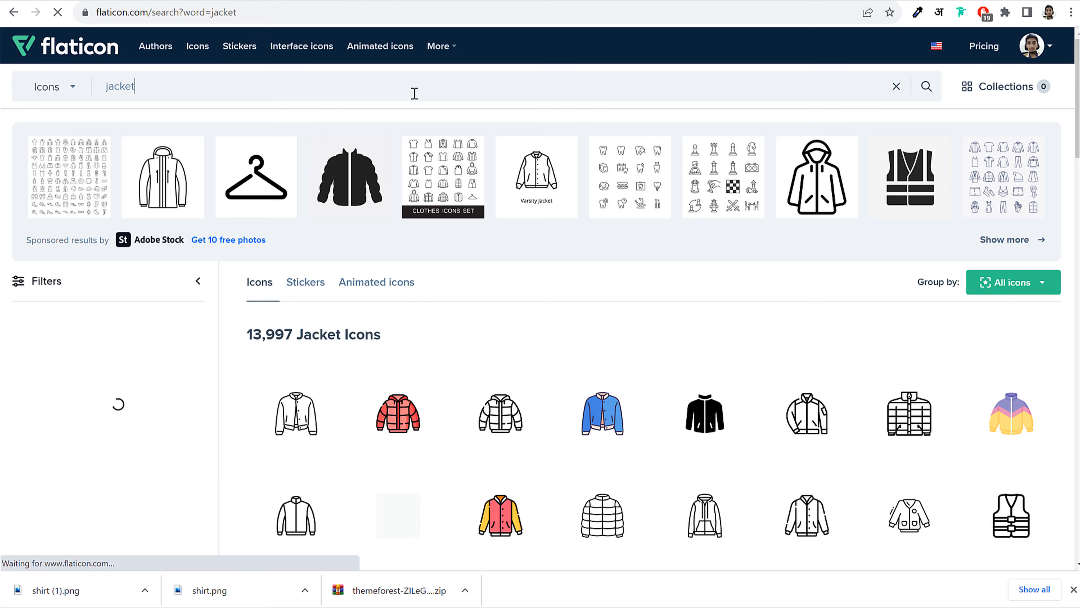
scroll(901, 298, "down", 3)
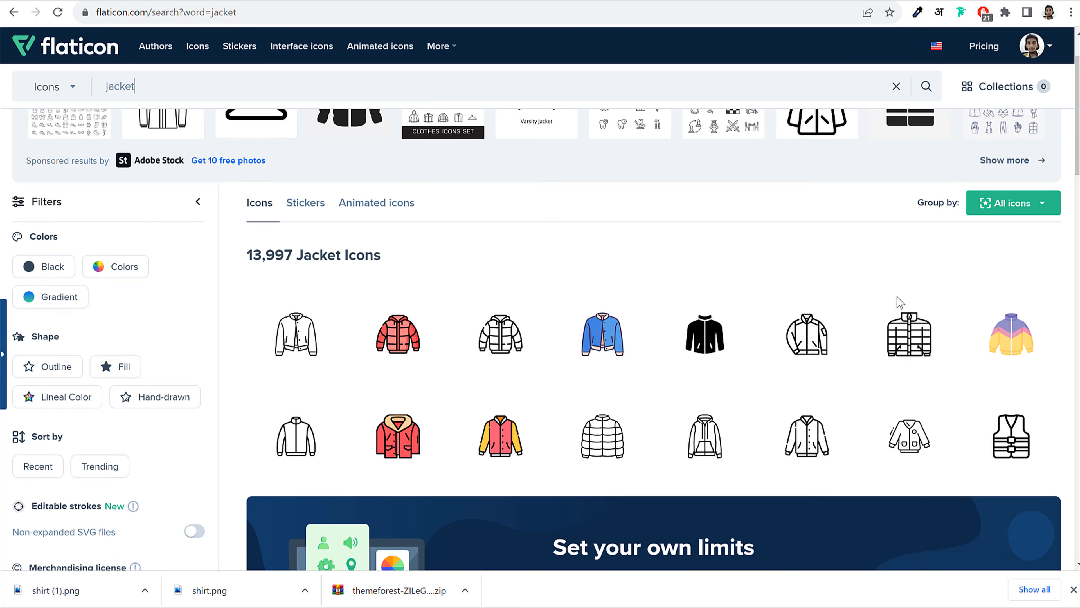
mouse_move(719, 411)
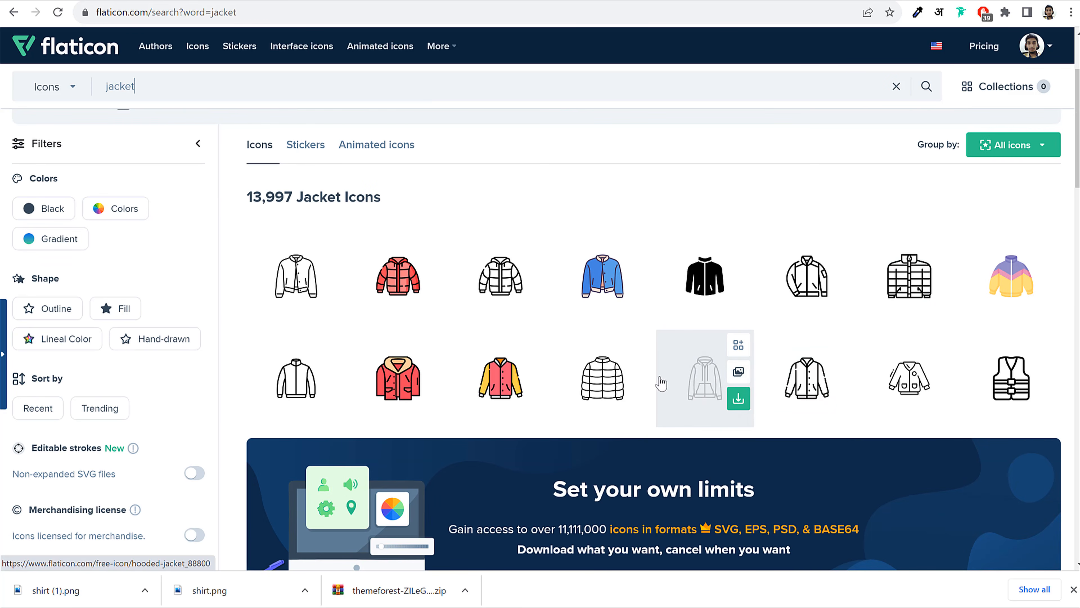
scroll(978, 404, "down", 10)
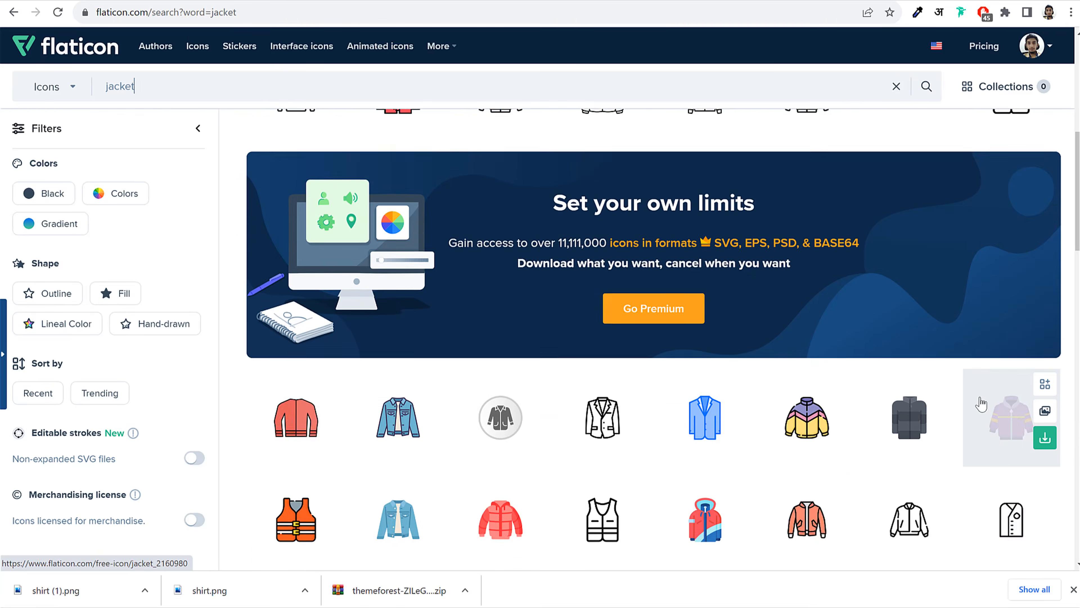
scroll(978, 405, "up", 5)
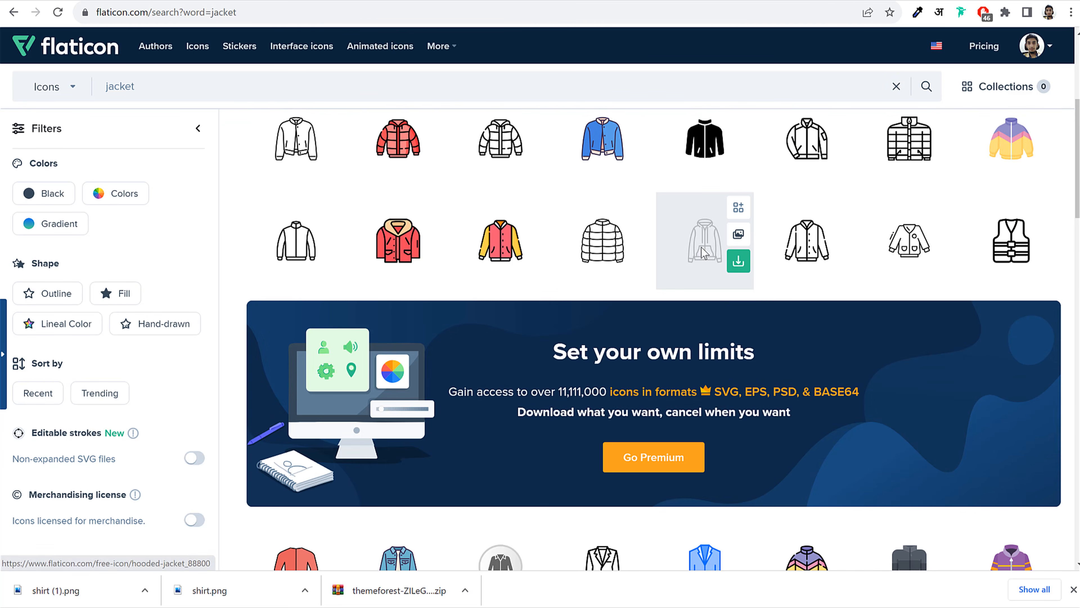
Download the black Hooded Jacket icon as a free PNG with attribution
left_click(700, 253)
left_click(743, 239)
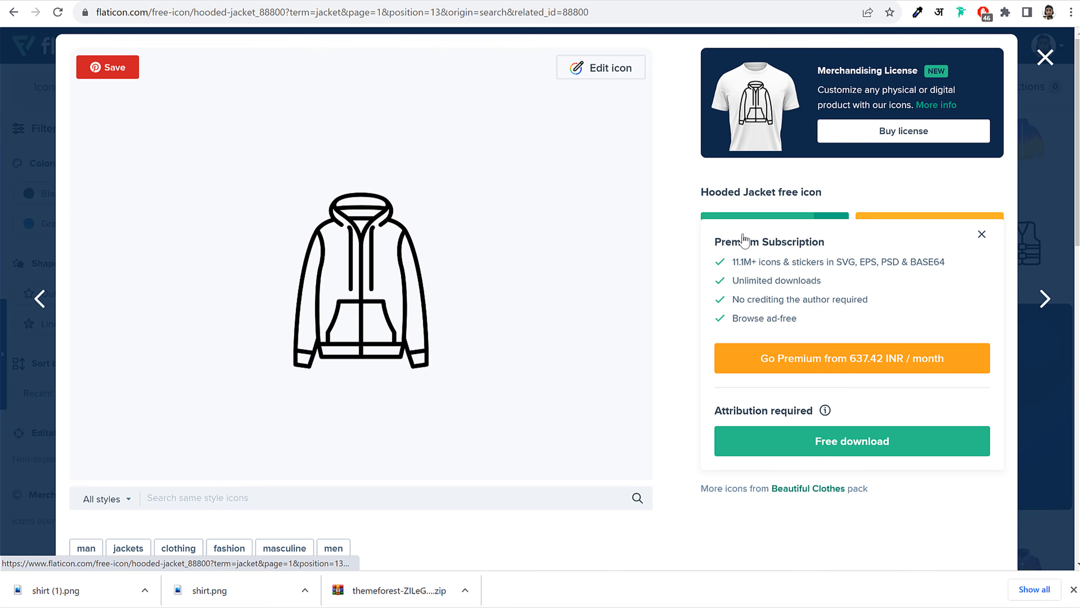
left_click(812, 441)
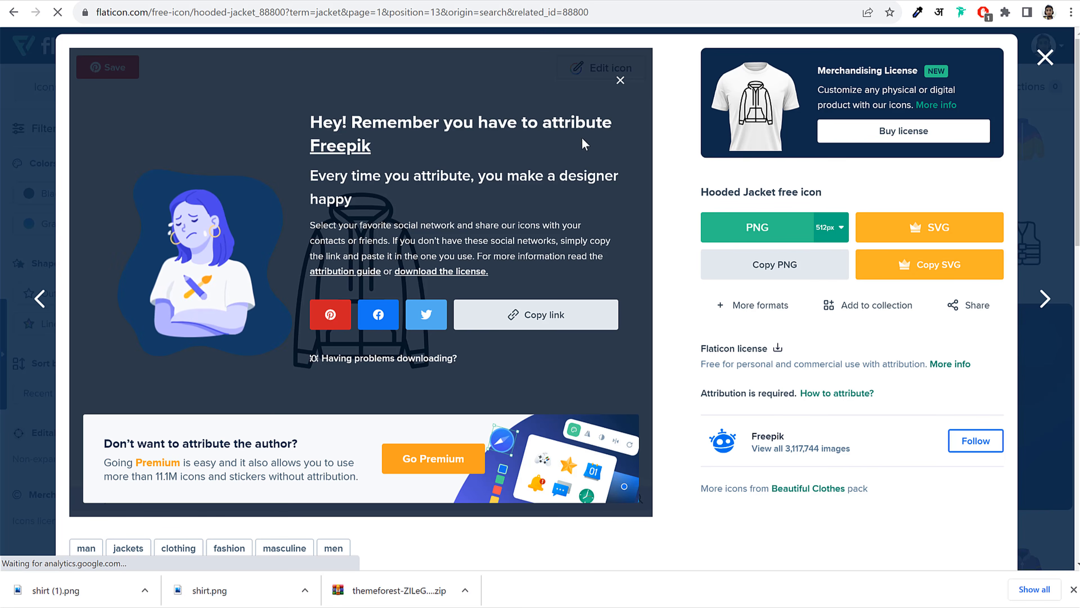
left_click(620, 80)
Recolour the Hooded Jacket icon to white (#FFFFFF) and download it as a PNG
left_click(1050, 58)
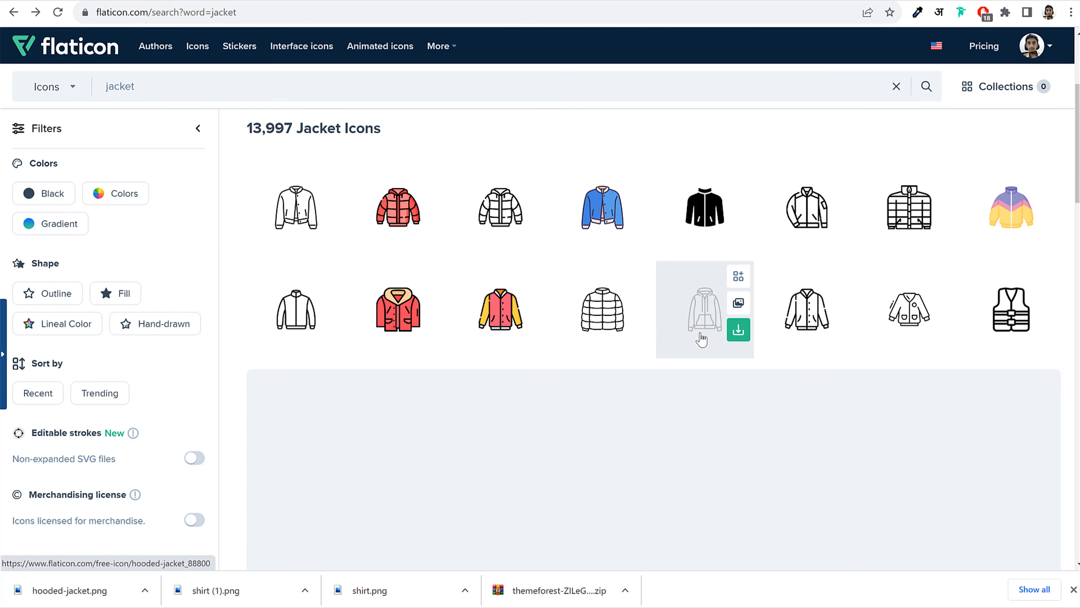
left_click(701, 332)
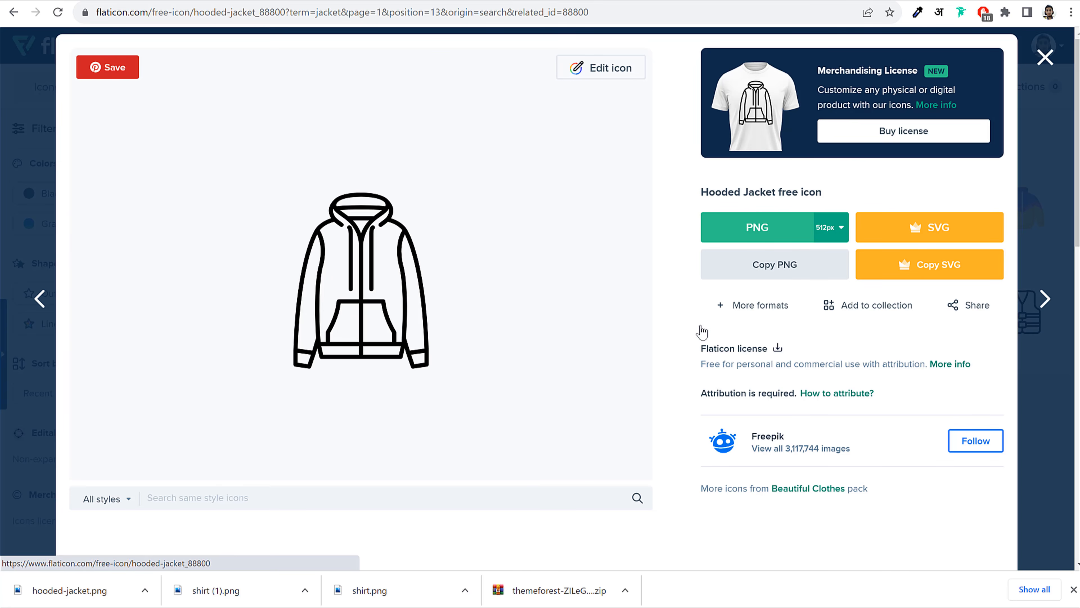
left_click(613, 72)
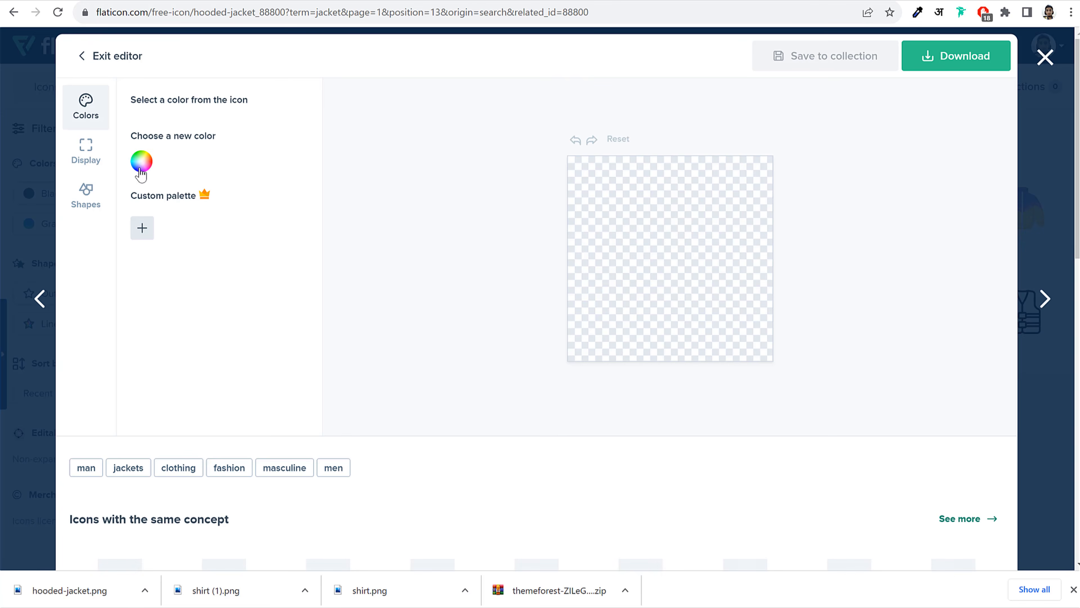
left_click(151, 191)
left_click_drag(165, 235, 93, 164)
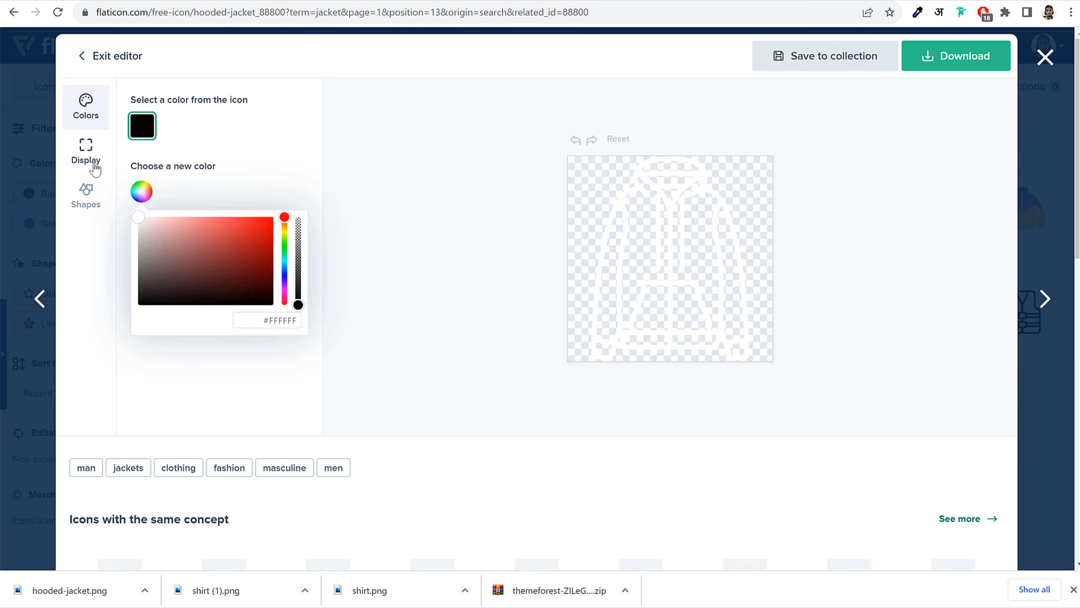
left_click(933, 65)
left_click(947, 98)
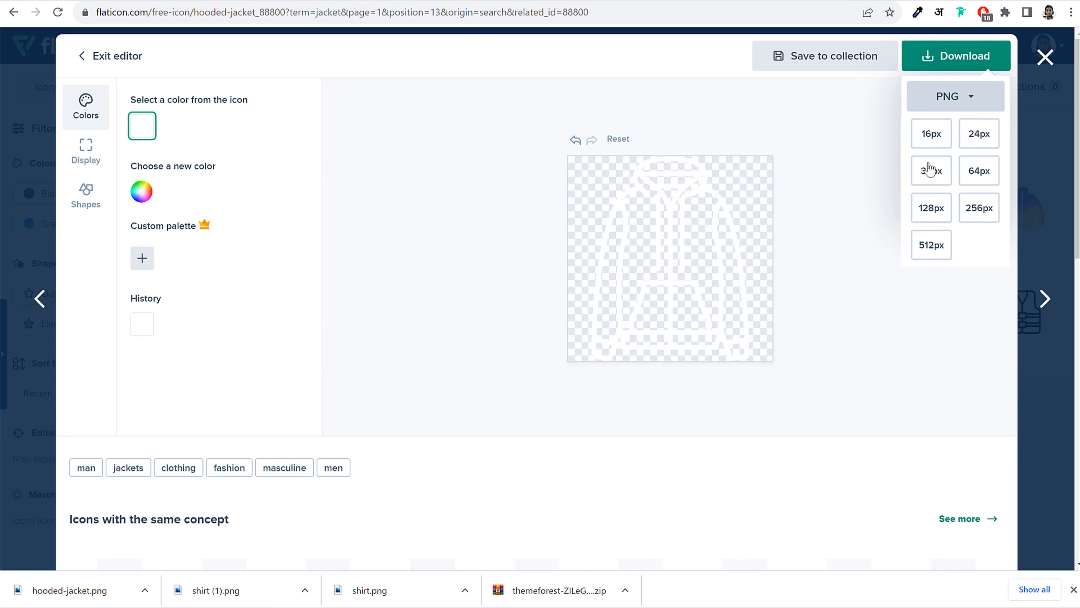
left_click(929, 245)
Upload both hooded jacket PNGs and set one as the Shirts category page-title image
left_click(314, 1)
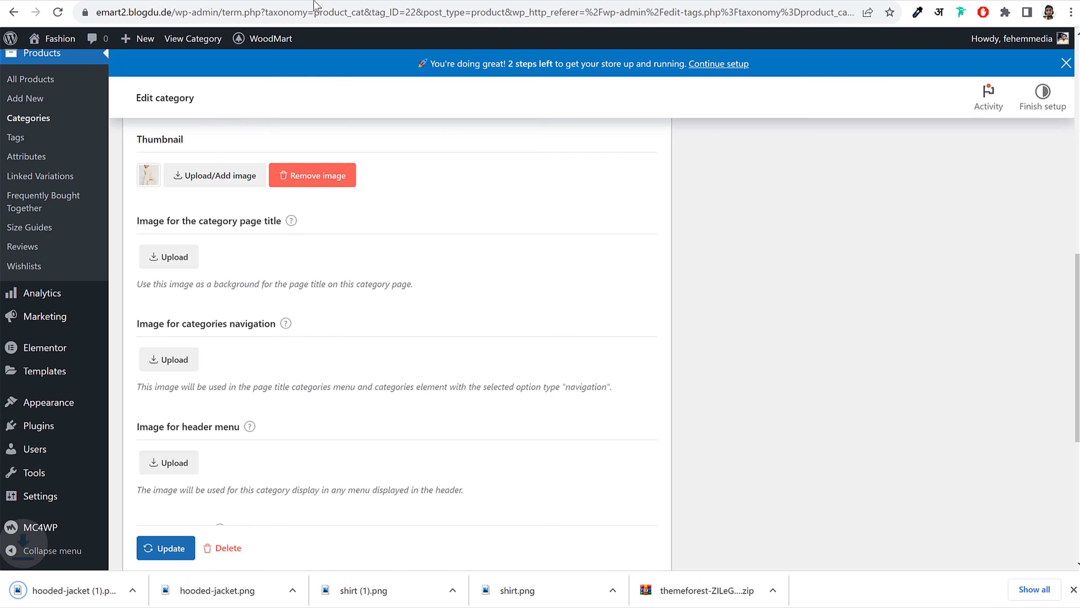
scroll(535, 242, "down", 1)
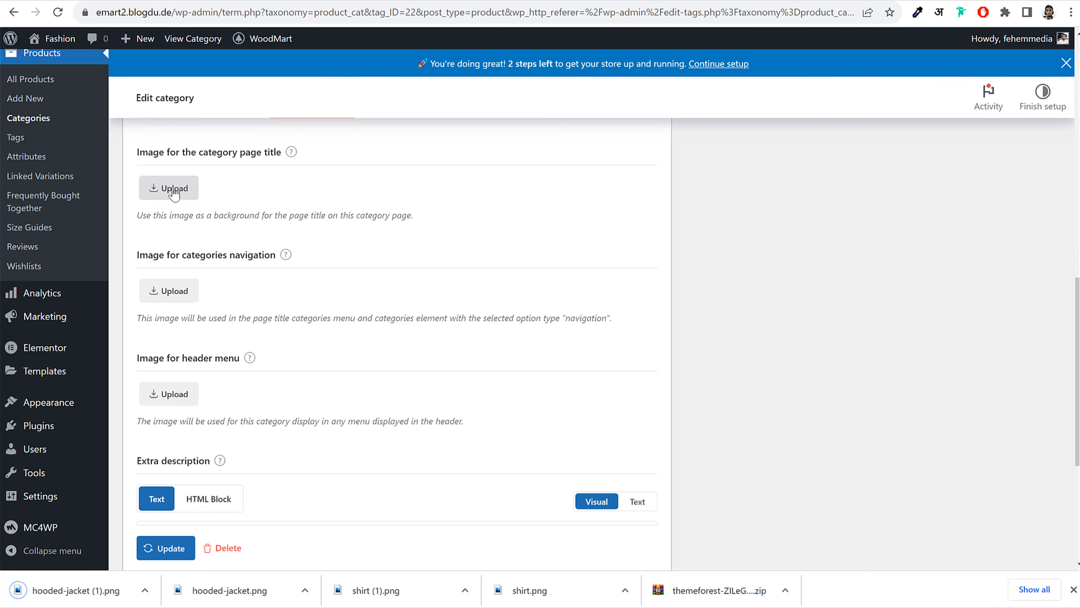
left_click(187, 188)
left_click(65, 222)
left_click_drag(230, 590, 289, 358)
left_click_drag(84, 590, 165, 292)
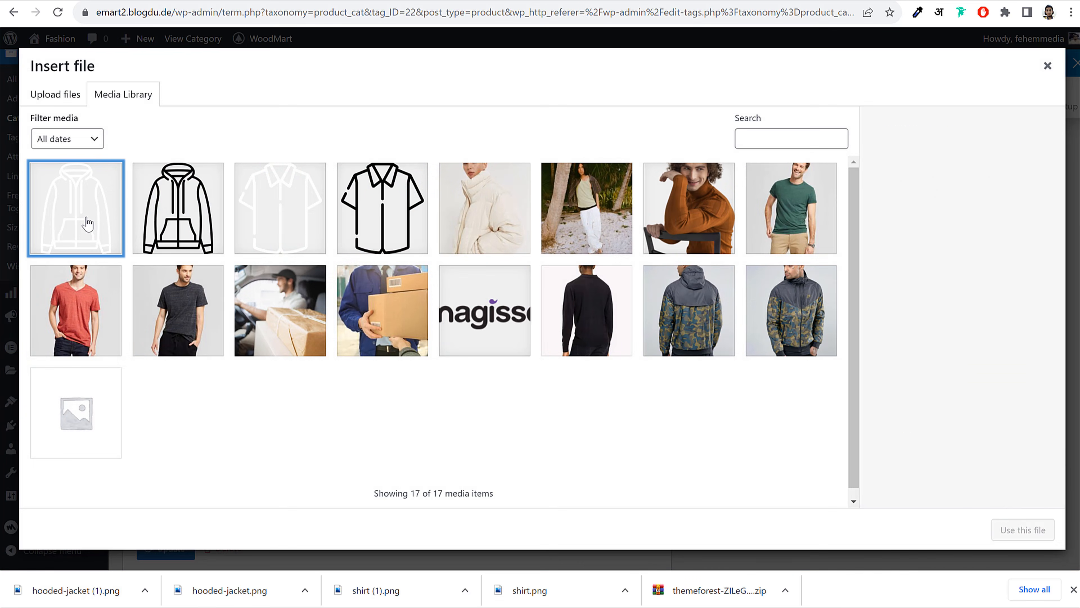
left_click(1023, 529)
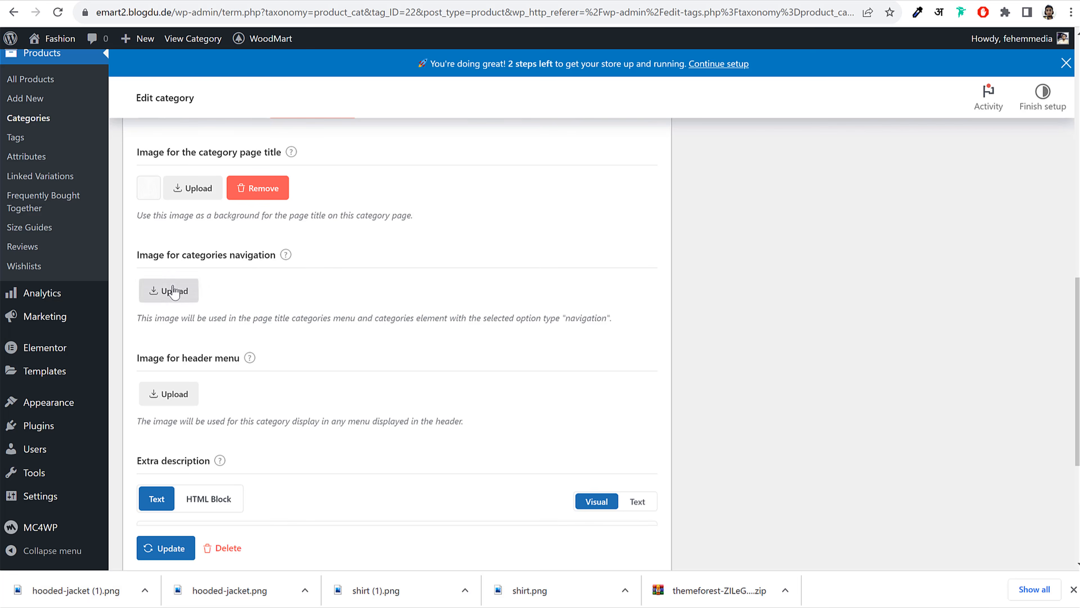
Use the white jacket icon for categories navigation, the black one for header menu, and save
left_click(173, 287)
left_click(84, 227)
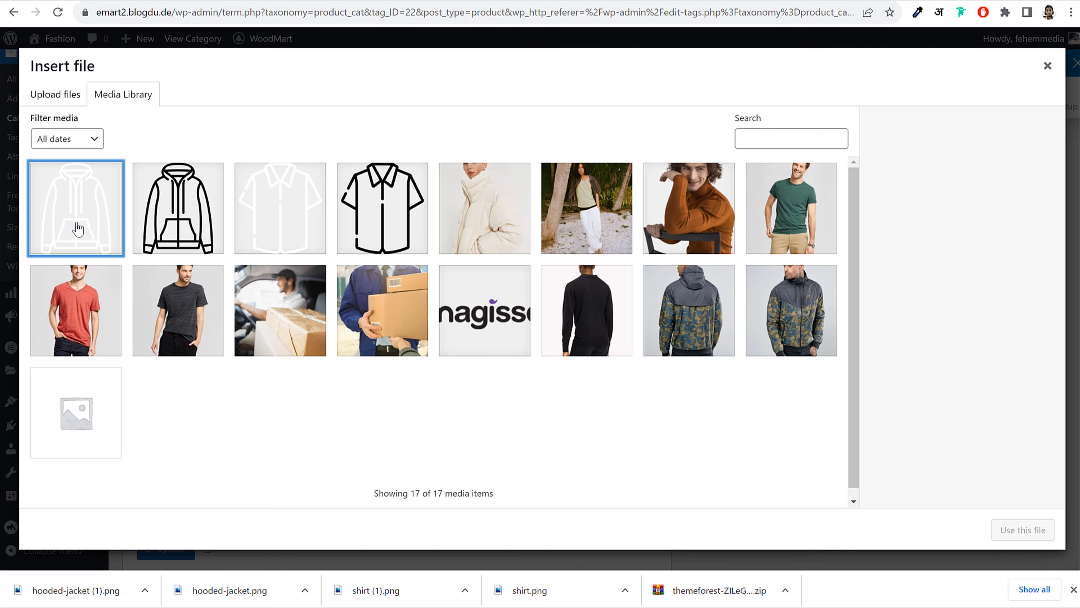
left_click(1030, 531)
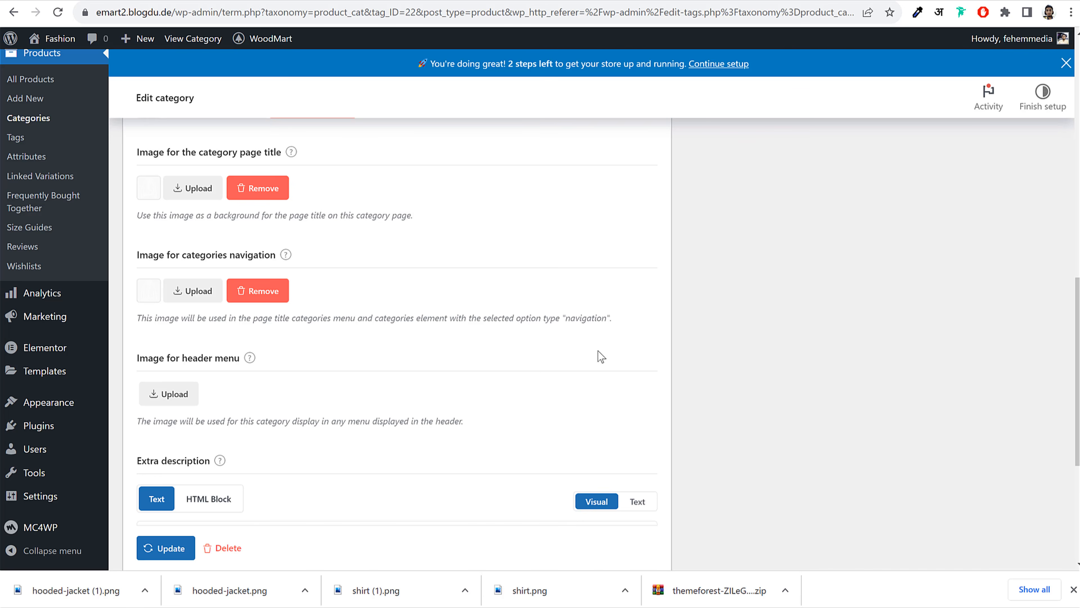
scroll(297, 317, "down", 2)
left_click(180, 325)
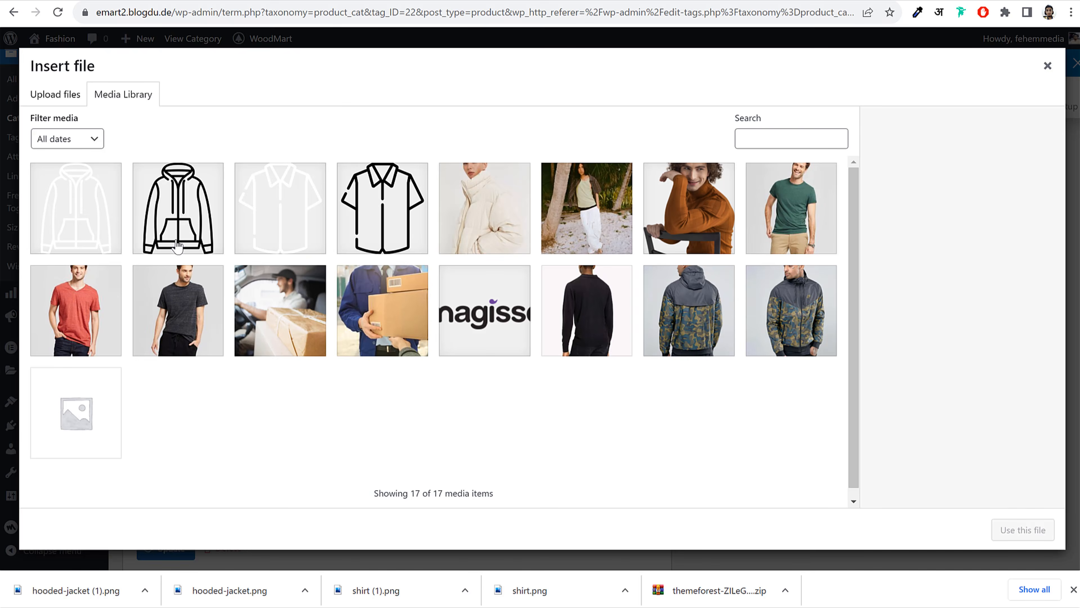
left_click(179, 238)
left_click(1029, 529)
scroll(678, 326, "down", 4)
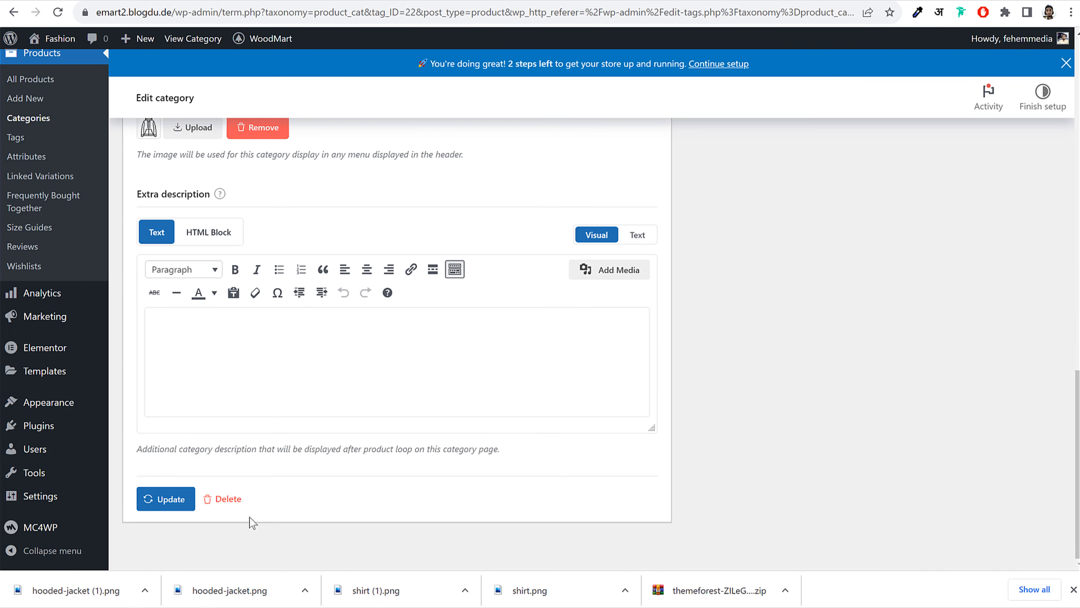
left_click(171, 503)
left_click(1074, 590)
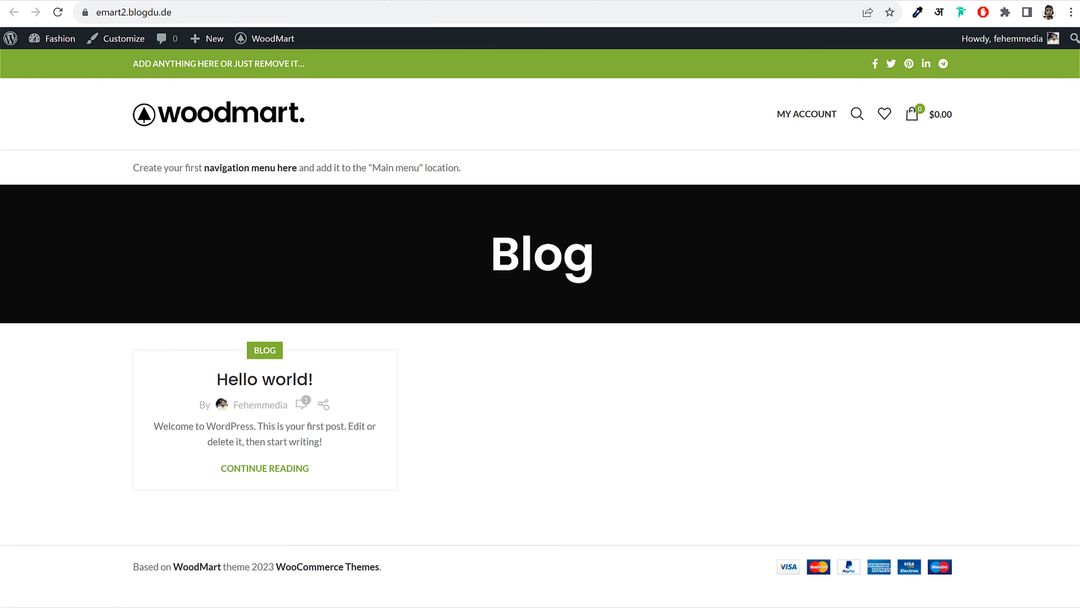
Go to the WoodMart store's front-end homepage
left_click(223, 117)
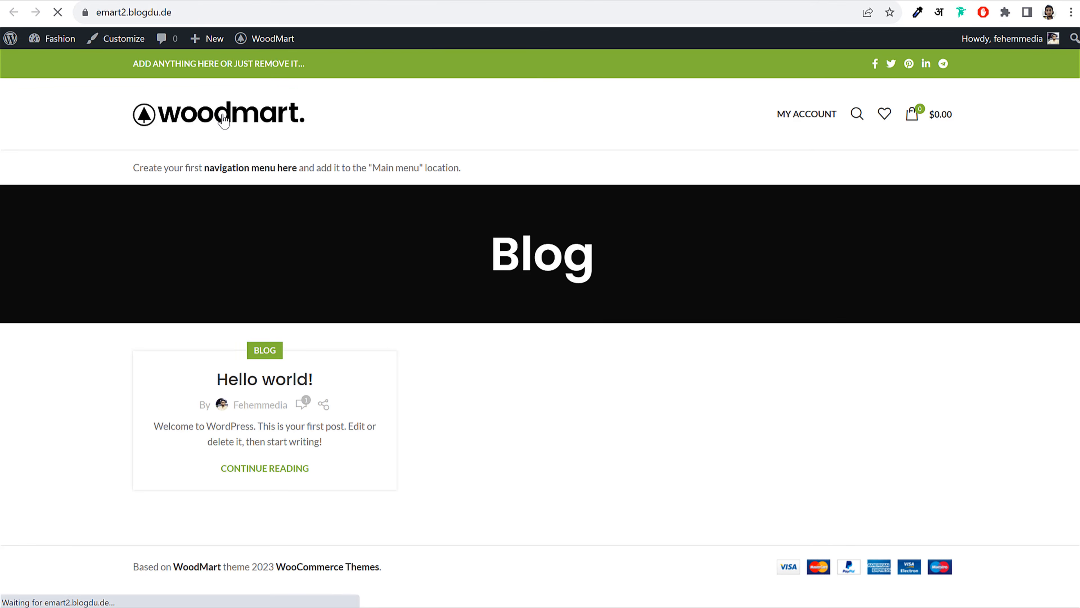
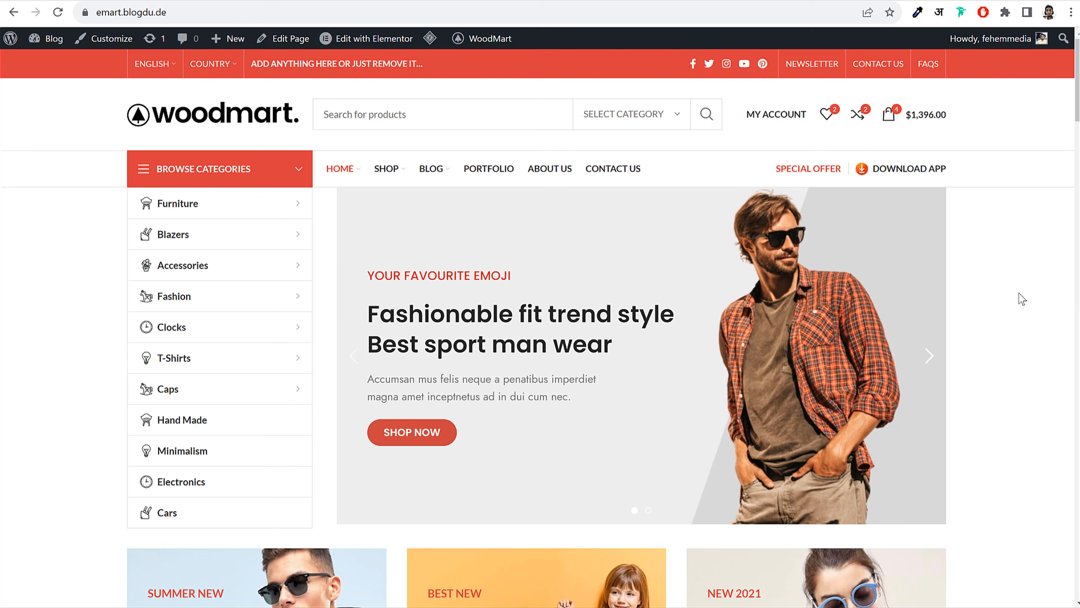
Preview the Winter 2023 Collection and Fashionable fit trend style slides on the homepage slider
scroll(1013, 319, "down", 10)
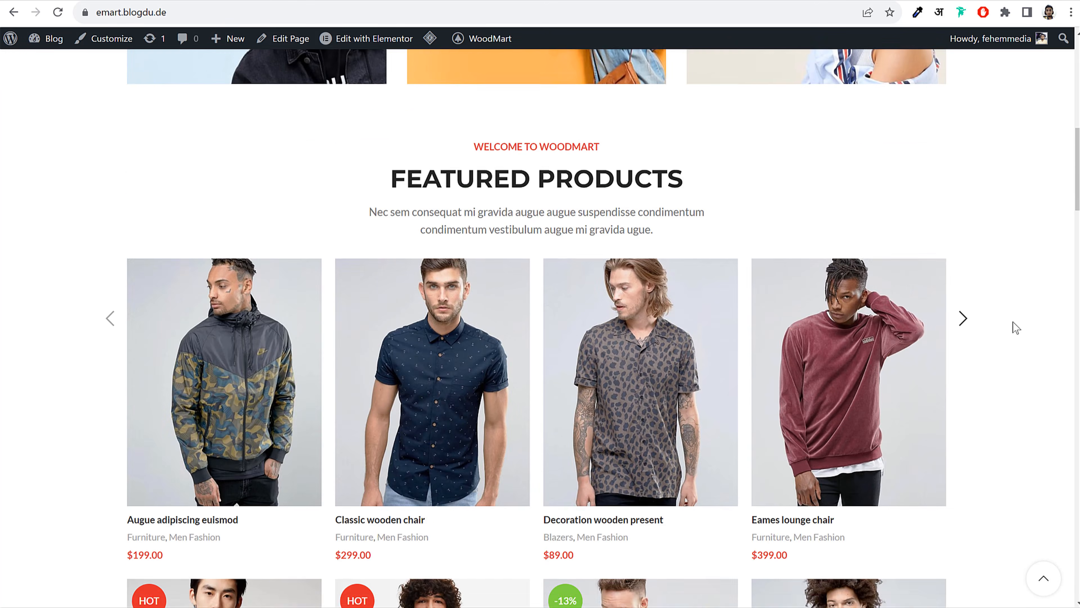
scroll(1010, 328, "down", 6)
scroll(1008, 333, "up", 18)
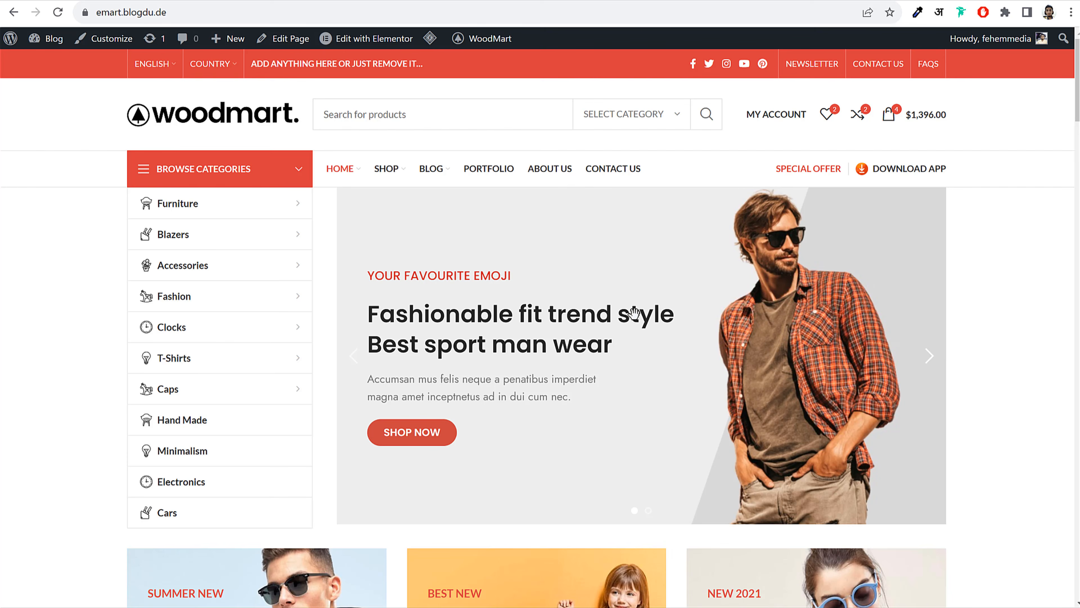
left_click(933, 358)
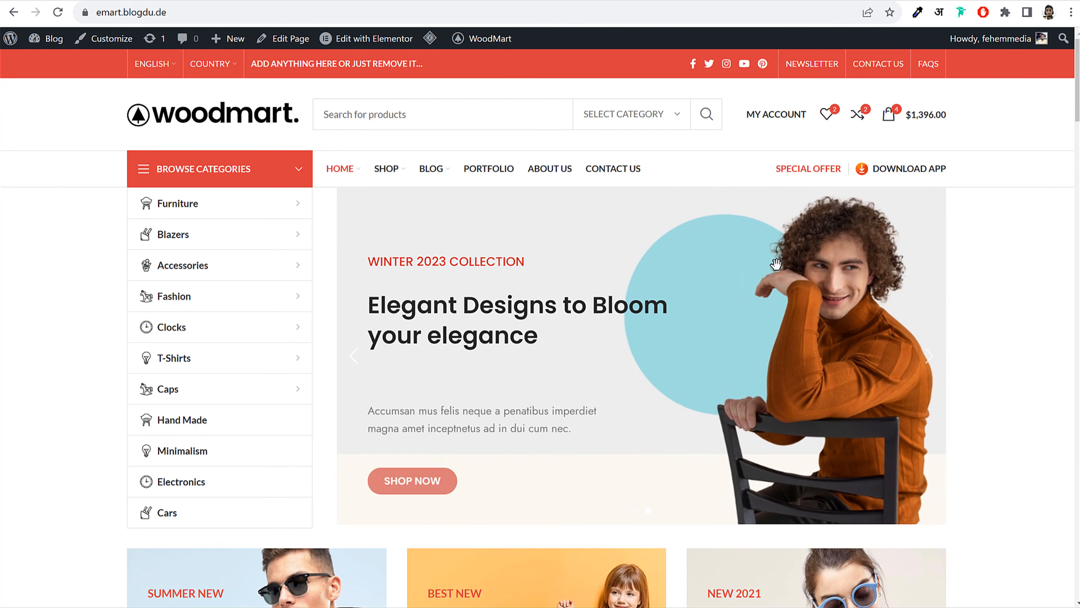
left_click(354, 357)
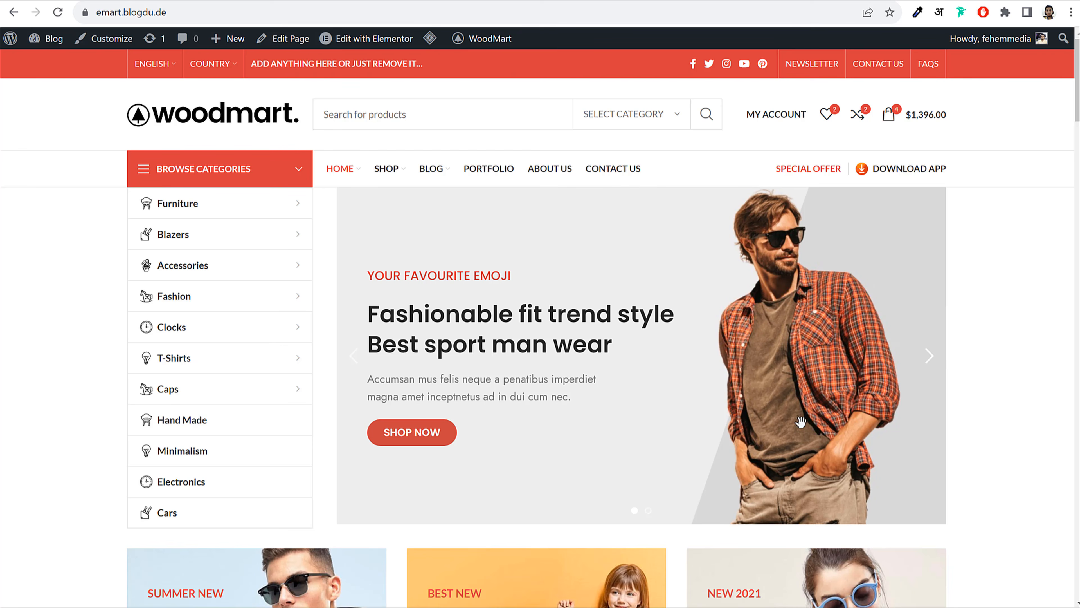
left_click(931, 366)
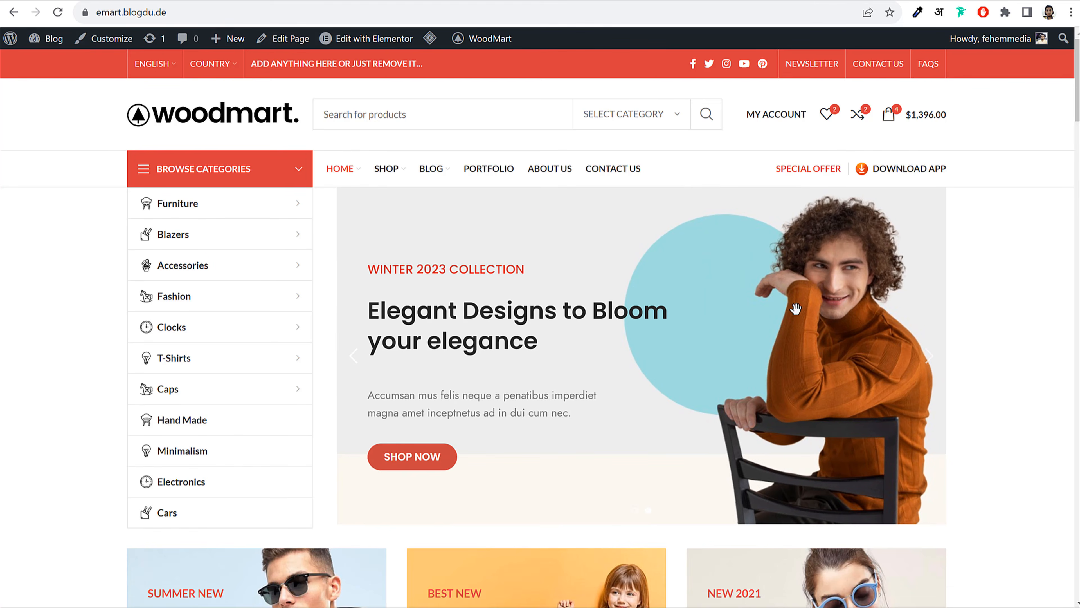
left_click(355, 362)
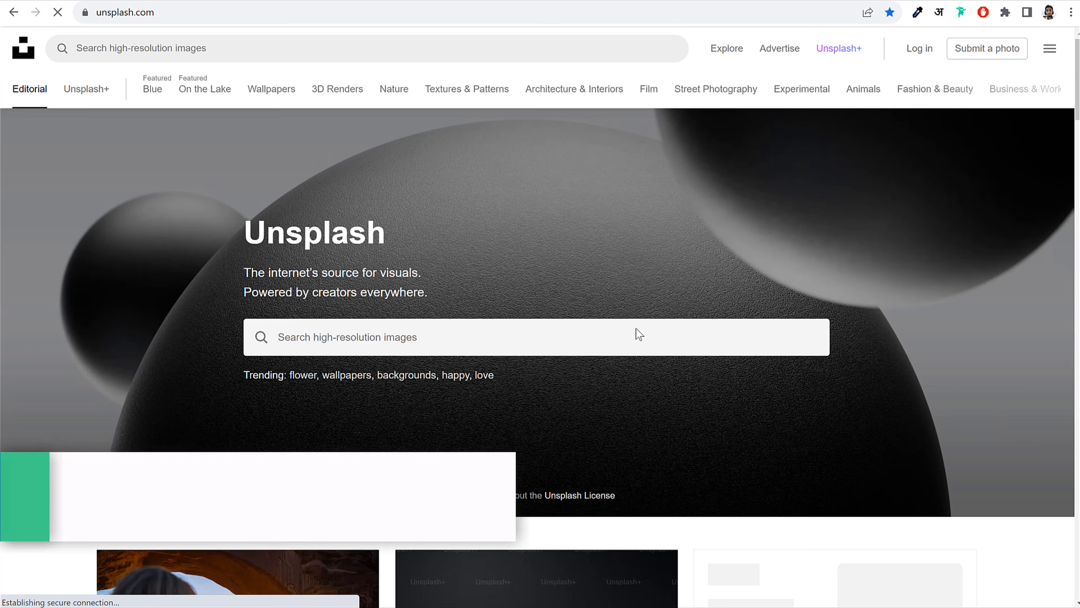
Search Unsplash for 'men fashion' and scroll through the photo results
scroll(779, 352, "down", 10)
scroll(779, 352, "up", 10)
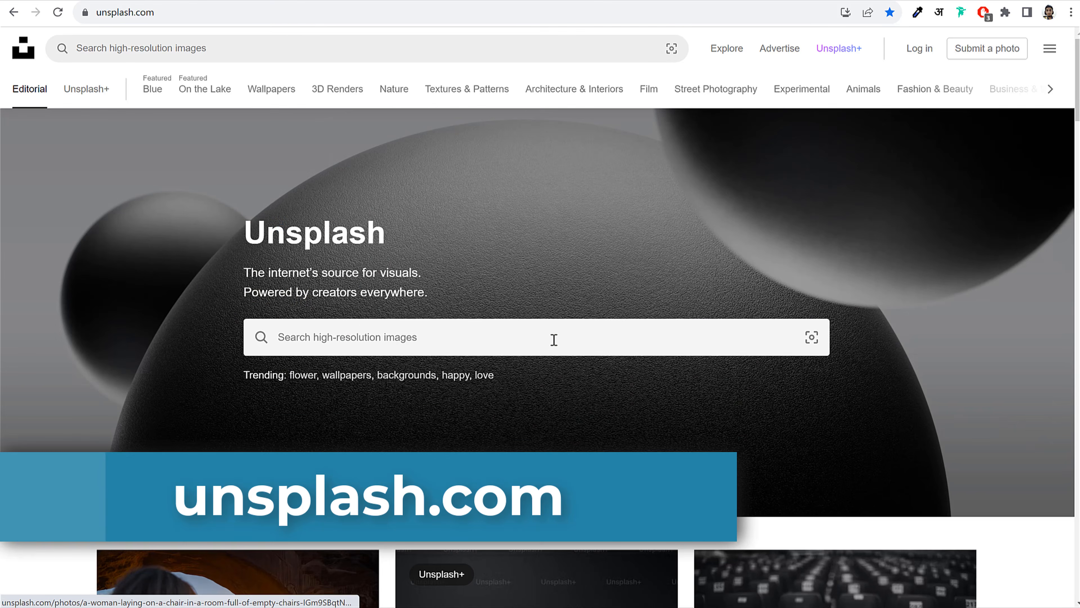
left_click(465, 345)
type("men")
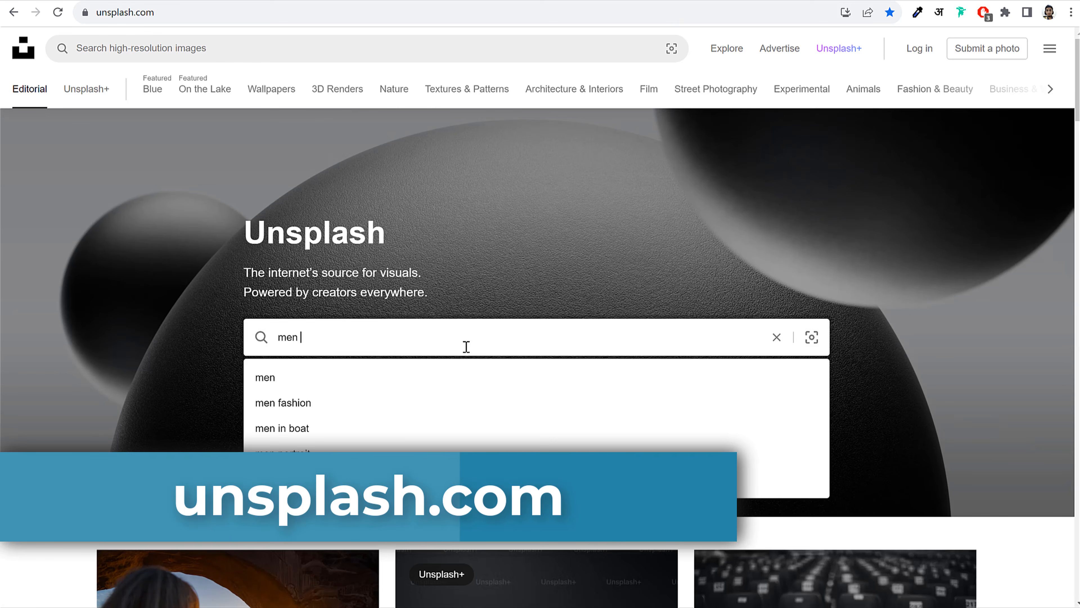
type(" fashion")
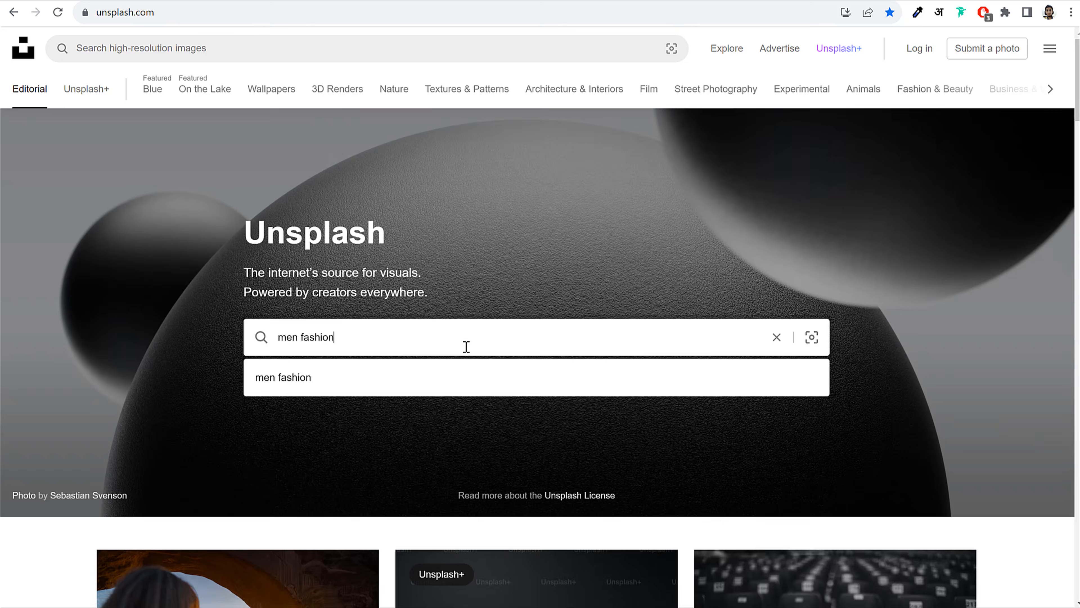
key("Return")
scroll(967, 298, "down", 10)
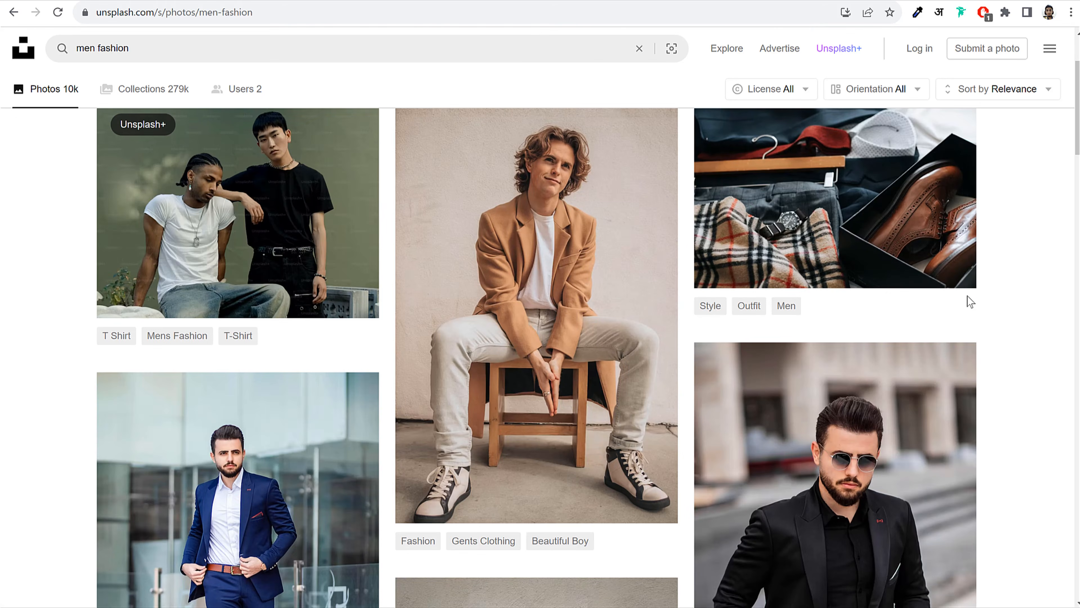
scroll(1031, 292, "down", 20)
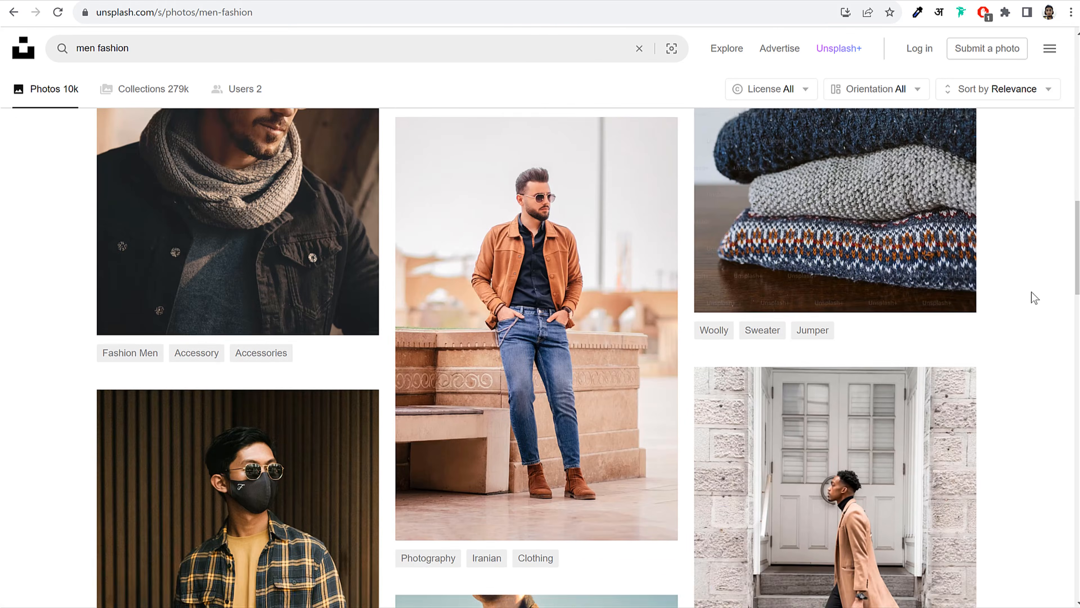
scroll(1031, 292, "down", 20)
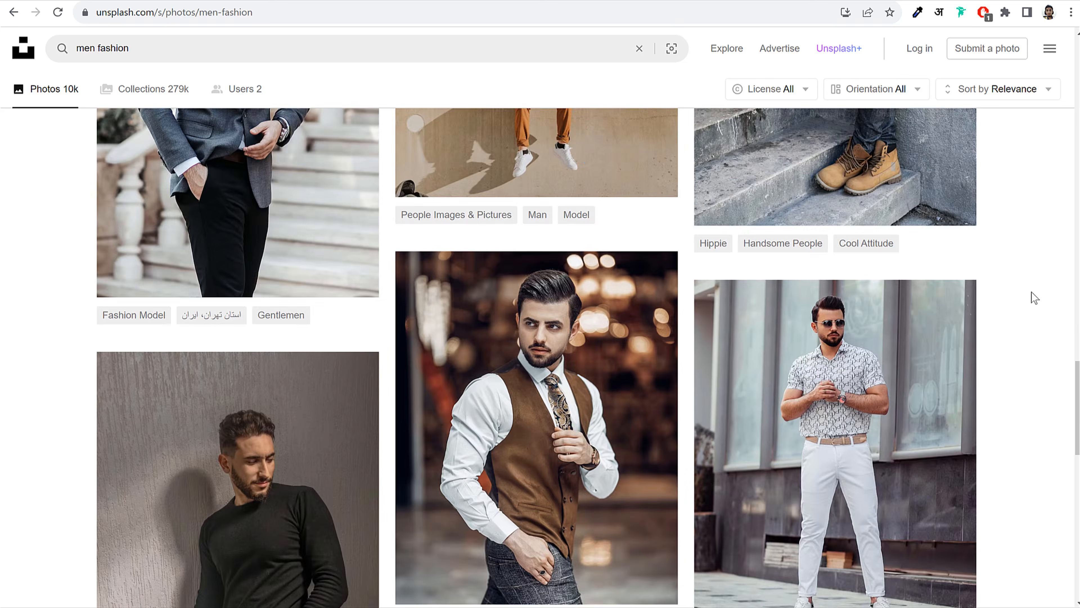
scroll(1031, 292, "down", 5)
scroll(1031, 292, "up", 20)
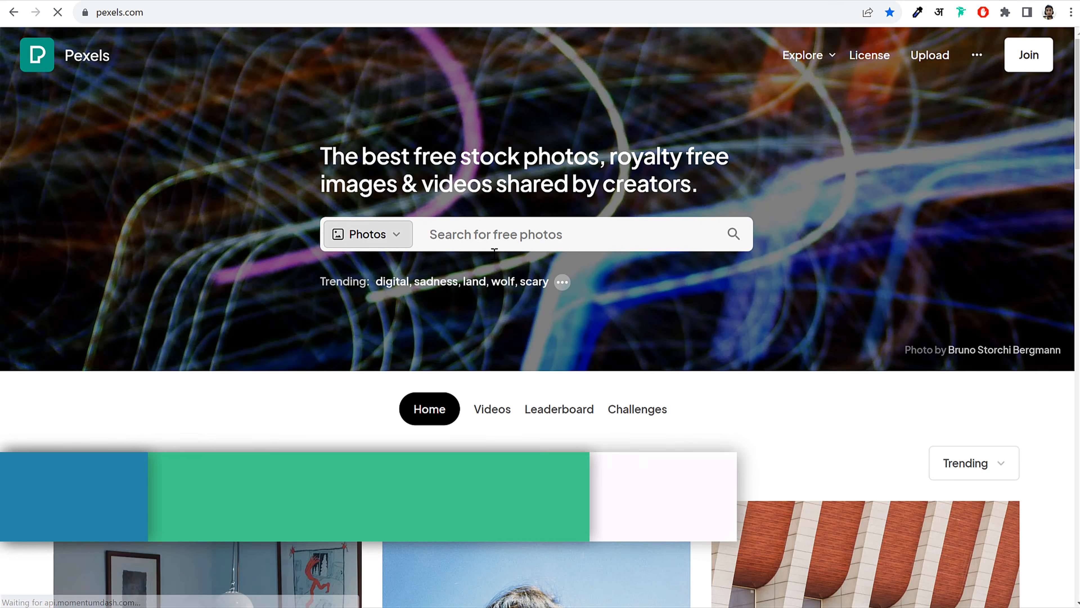
Search Pexels for 'men fashion' after dismissing the Google sign-in prompt, and browse the results
type("men")
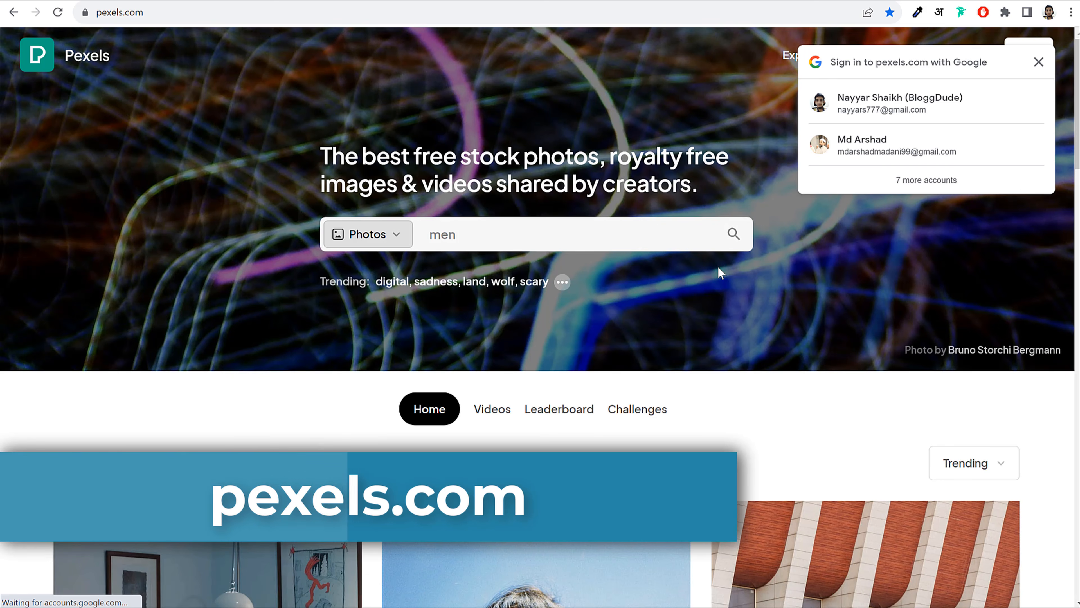
left_click(1039, 62)
left_click(576, 236)
type("f")
left_click(415, 353)
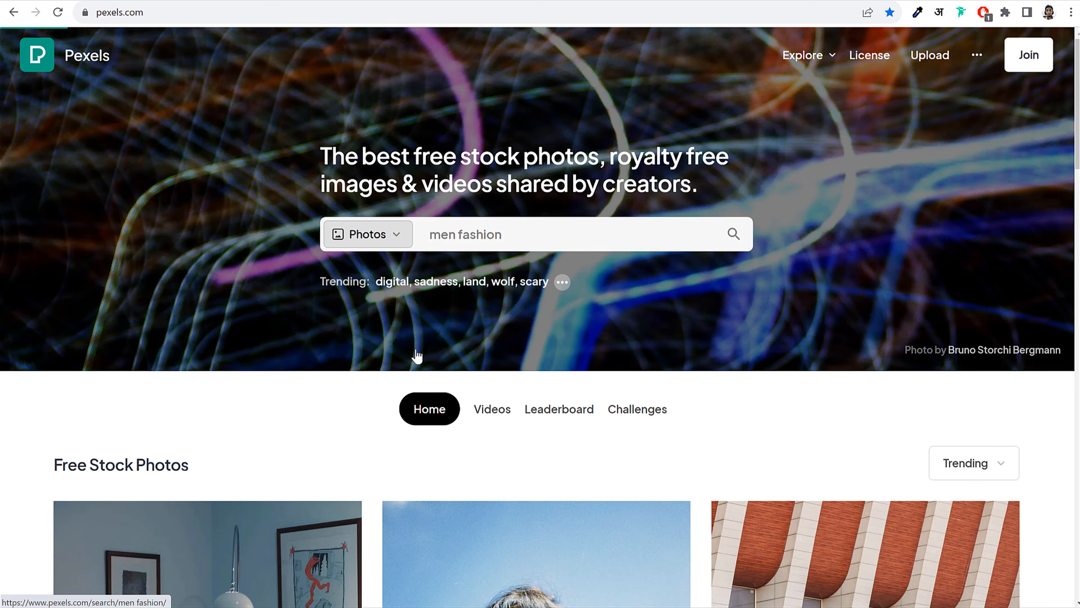
scroll(743, 351, "down", 8)
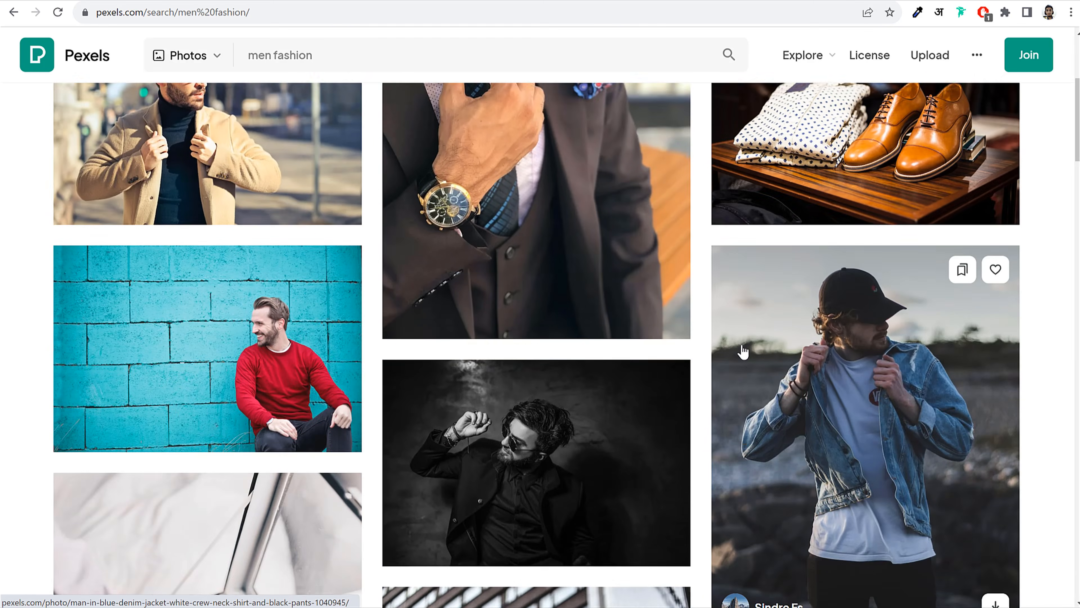
scroll(743, 351, "down", 15)
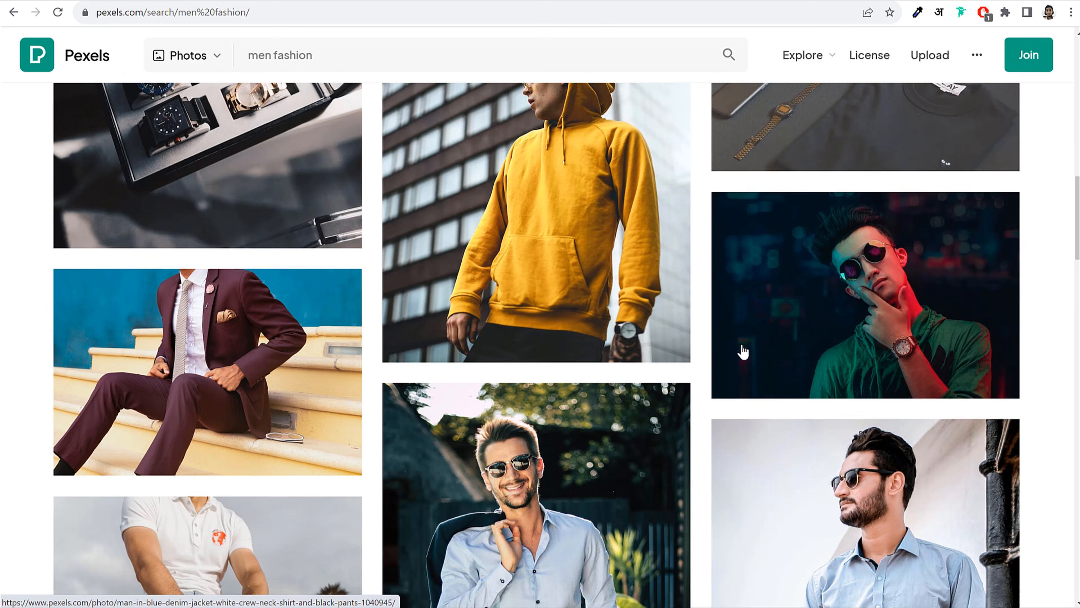
scroll(1007, 329, "down", 16)
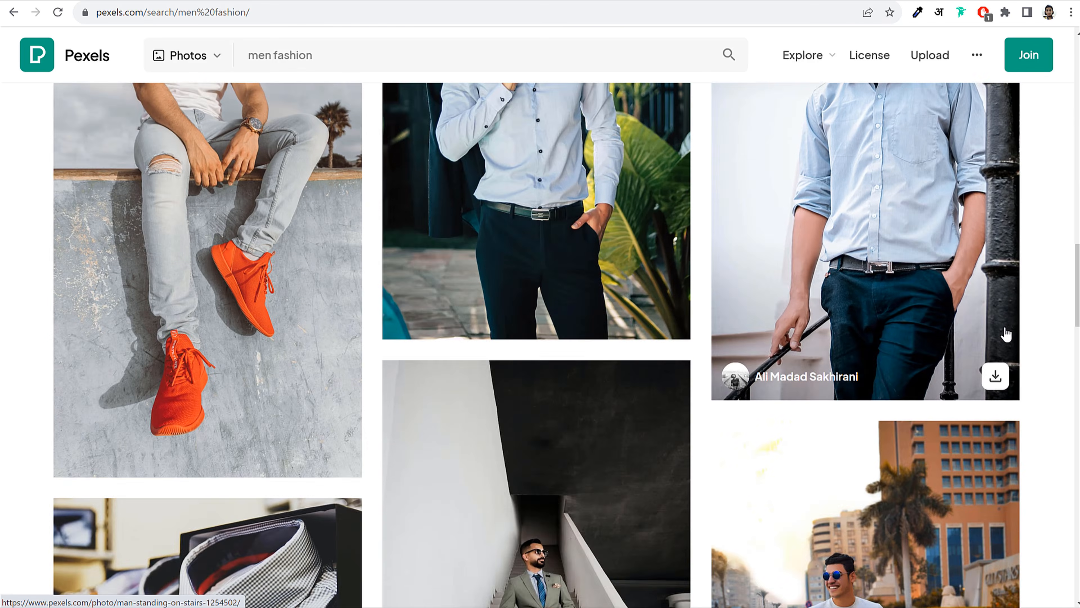
scroll(1023, 341, "down", 14)
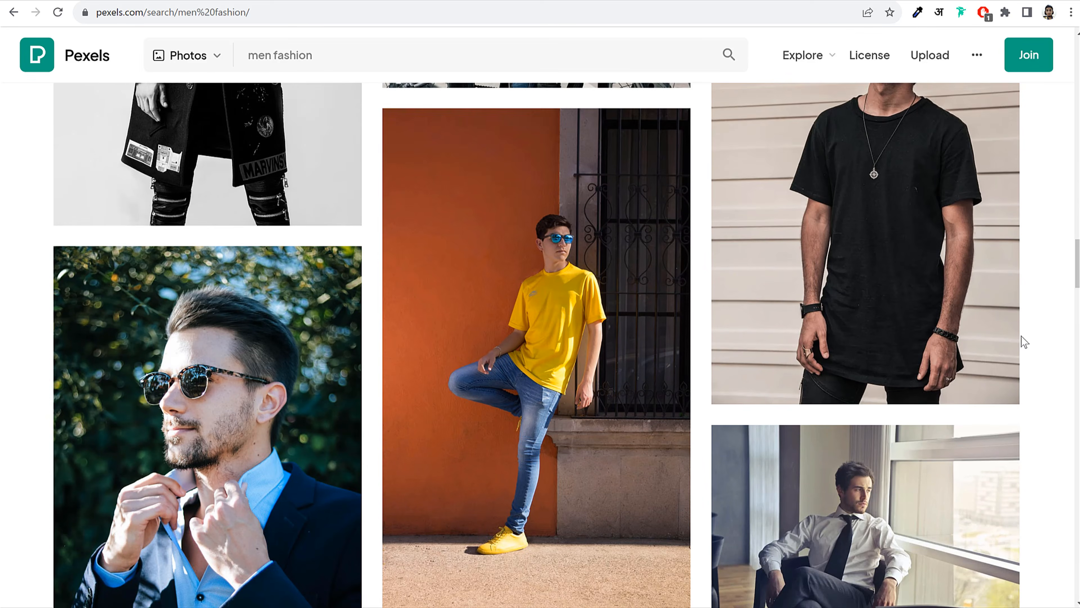
scroll(1024, 341, "down", 16)
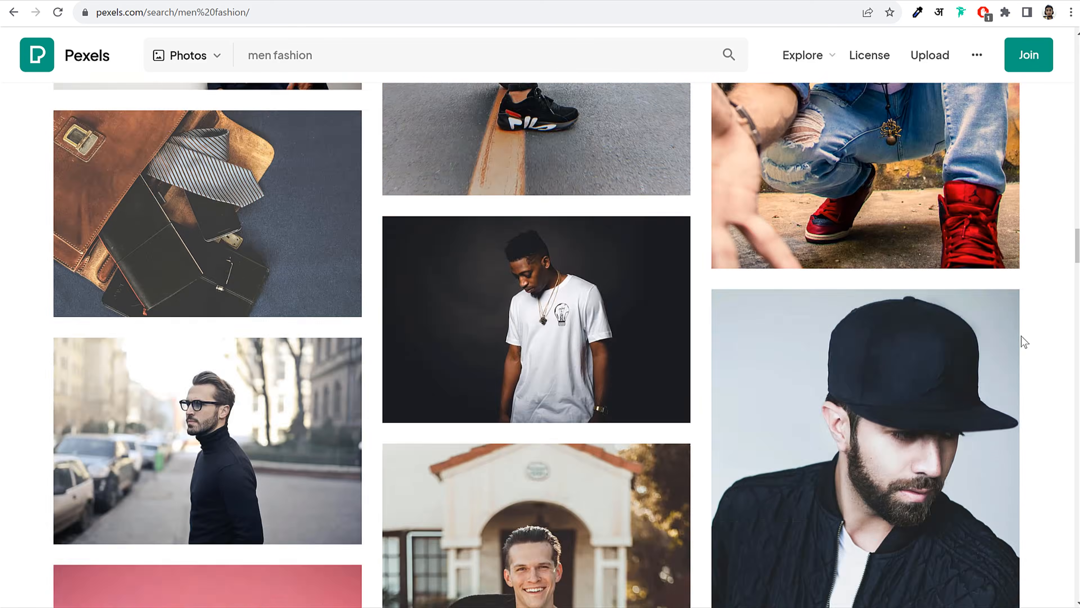
scroll(1020, 348, "up", 20)
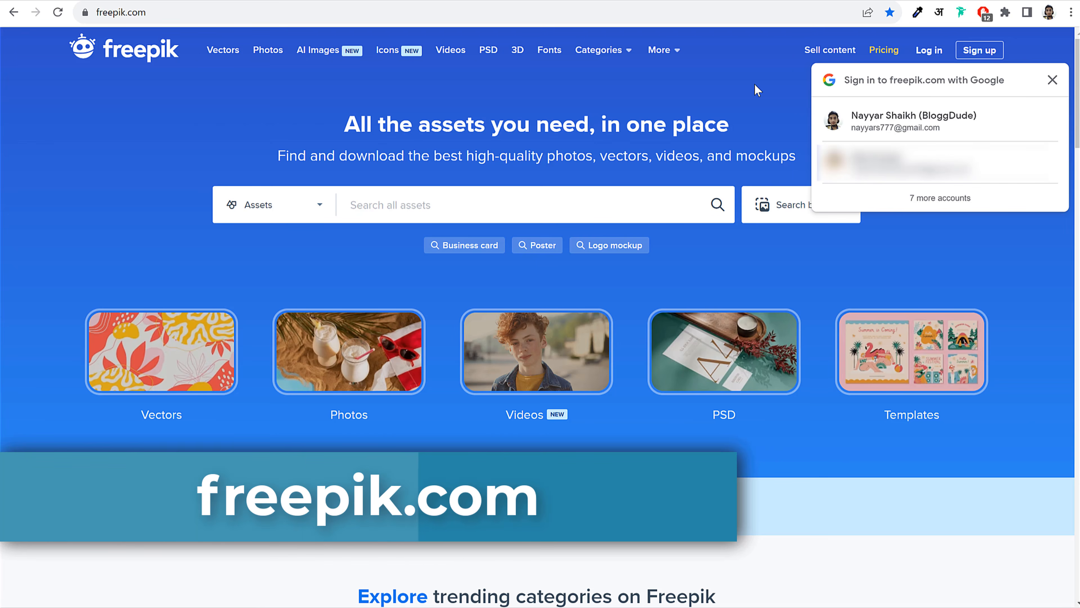
Sign in to Freepik with a Google account and dismiss the occupation survey
left_click(981, 136)
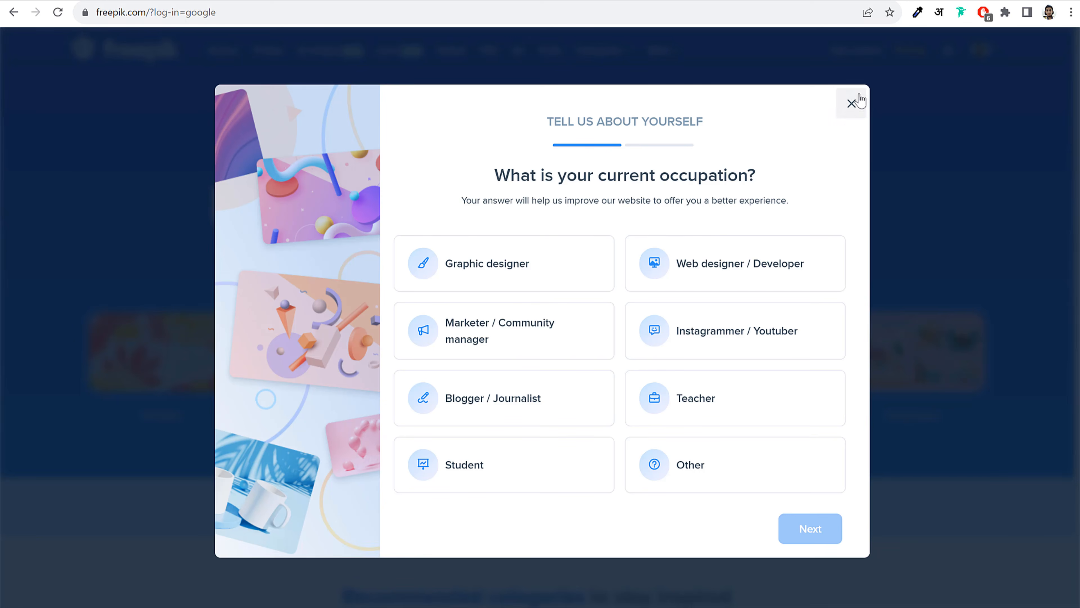
left_click(852, 102)
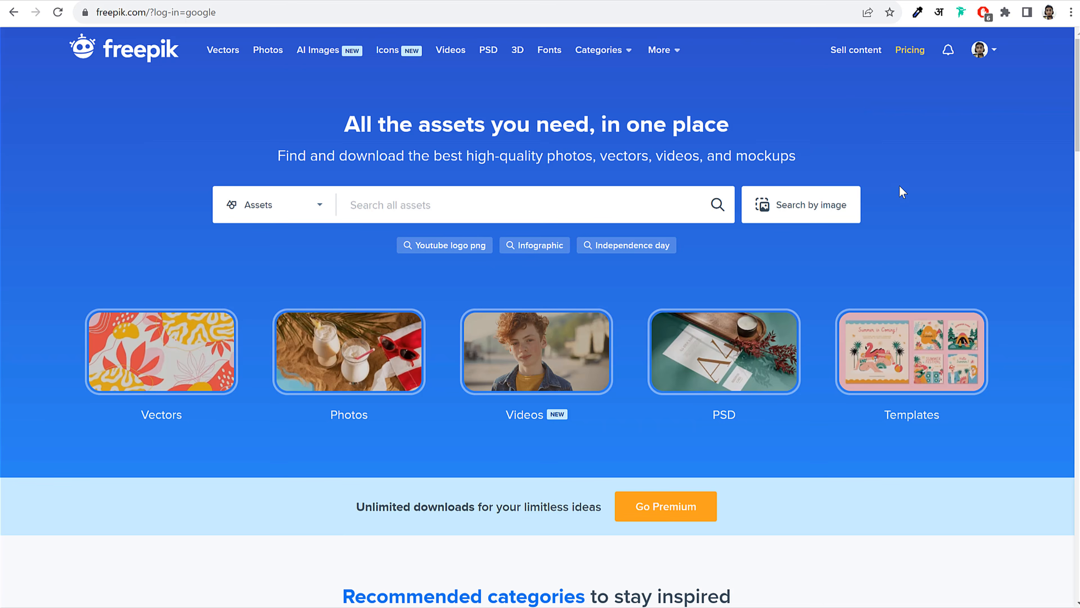
scroll(900, 197, "down", 8)
scroll(458, 192, "up", 8)
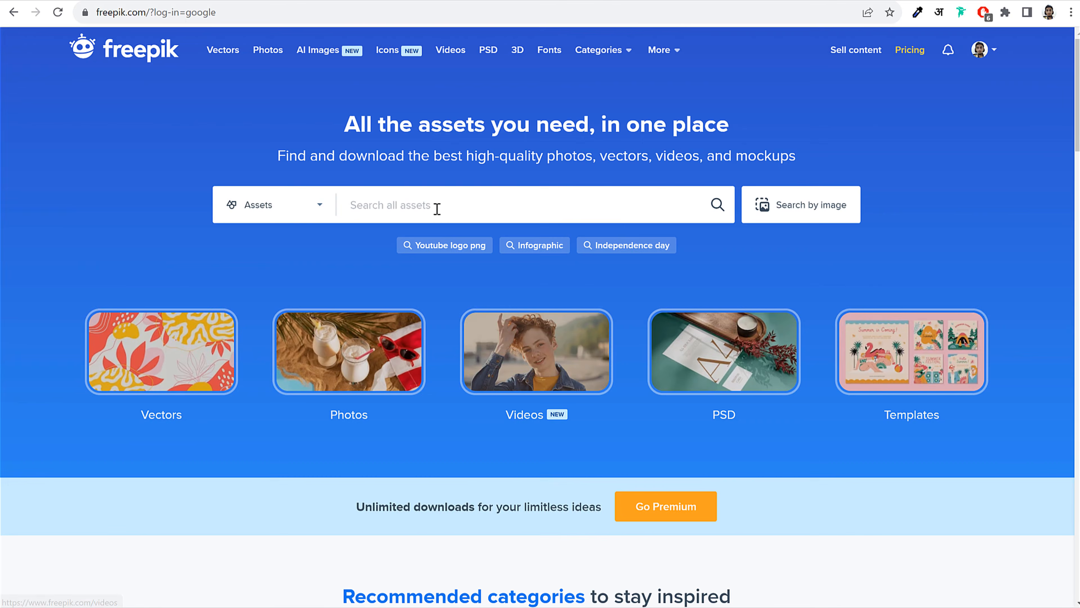
Search Freepik for men fashion photos, comparing against the Winter 2023 Collection slide
left_click(437, 205)
type("men ")
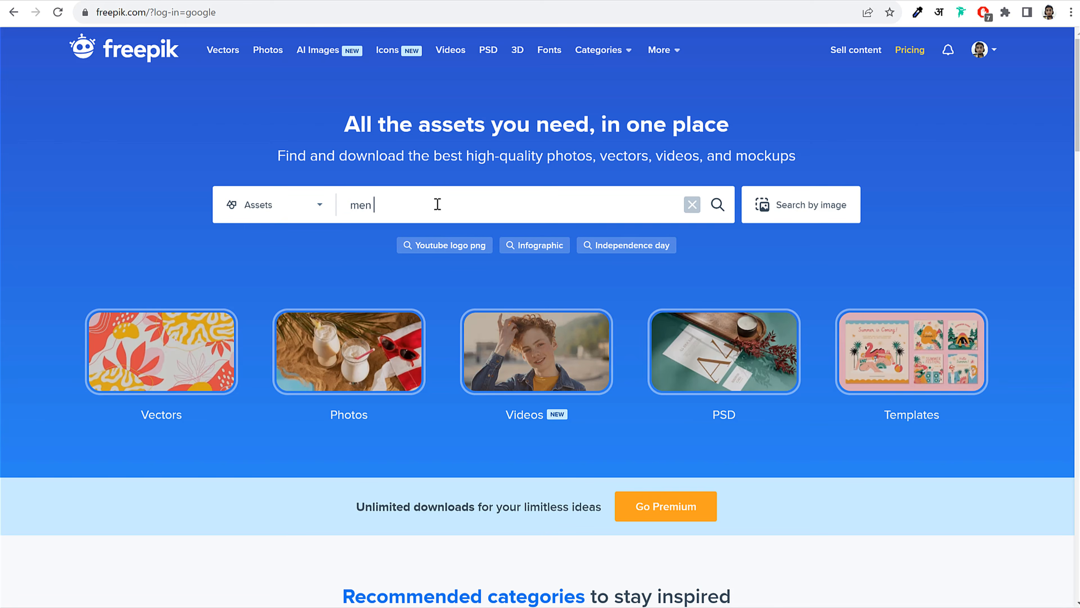
type("fa")
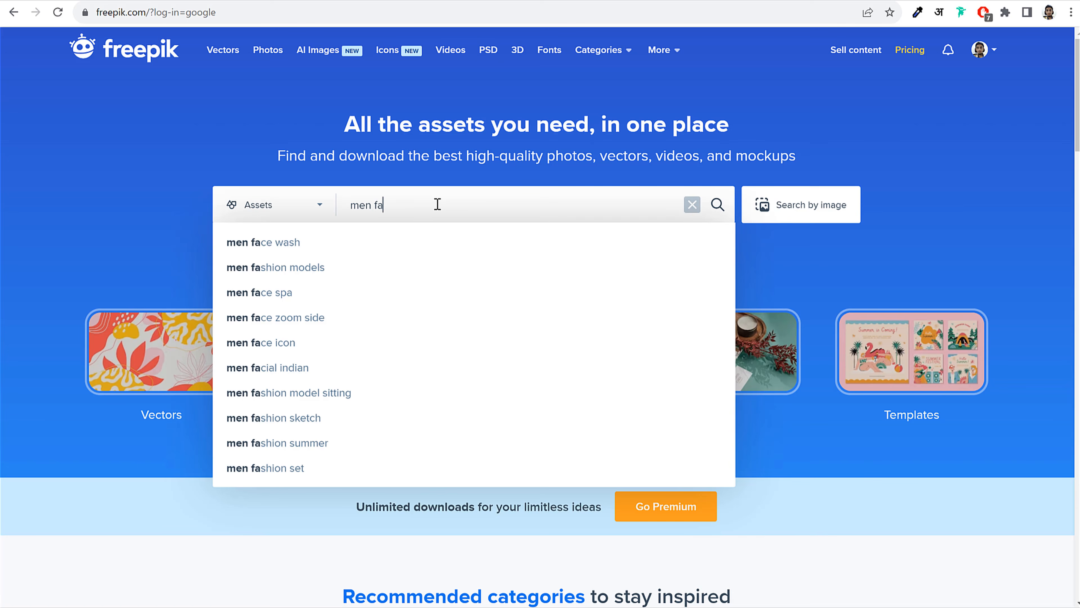
key("Down")
key("Down")
key("BackSpace")
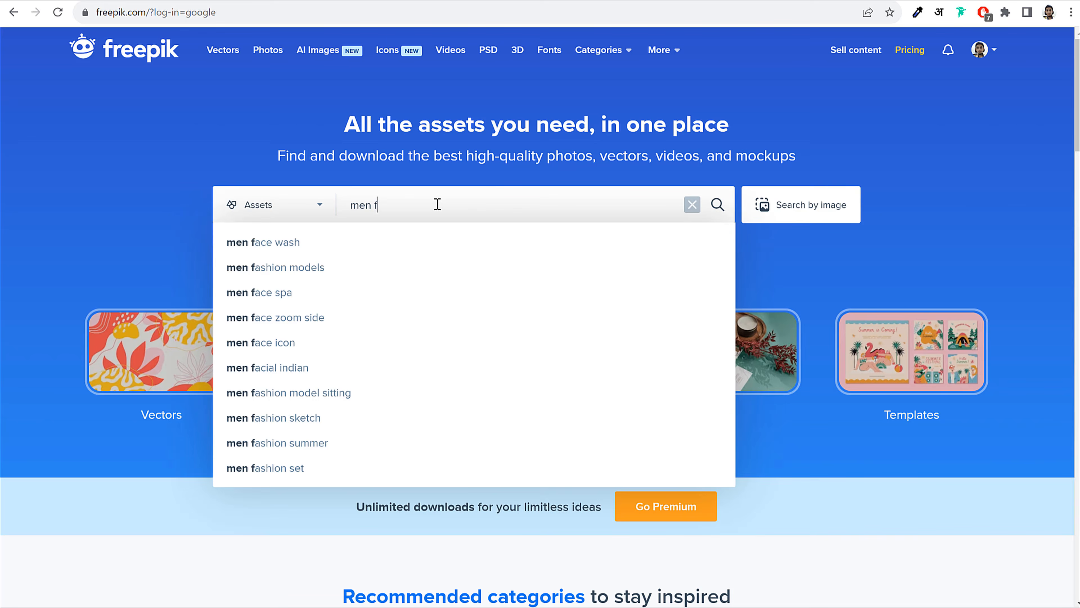
type("ashion")
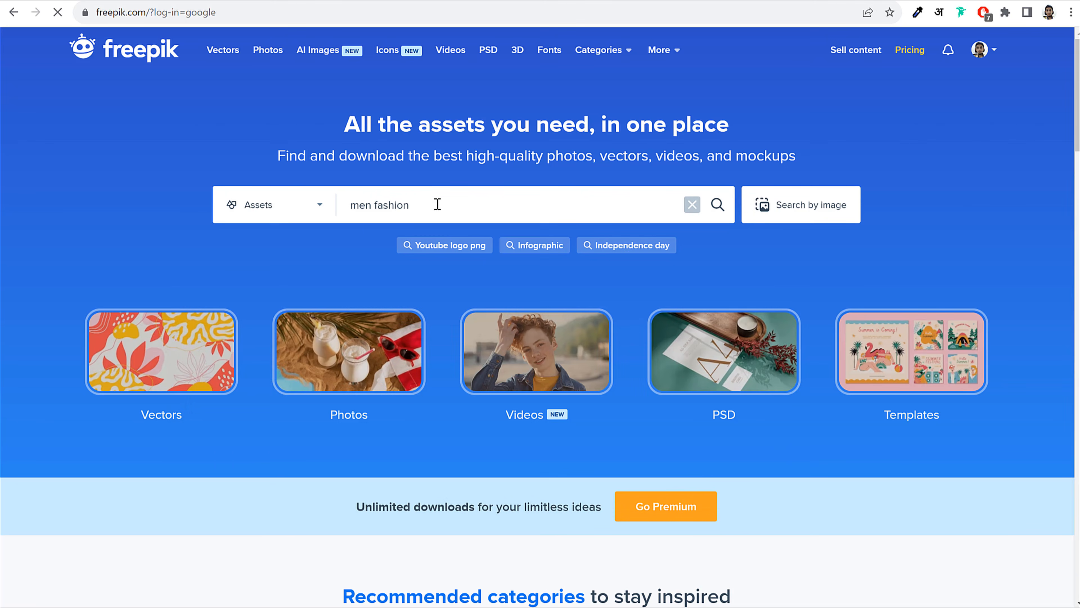
scroll(782, 253, "down", 4)
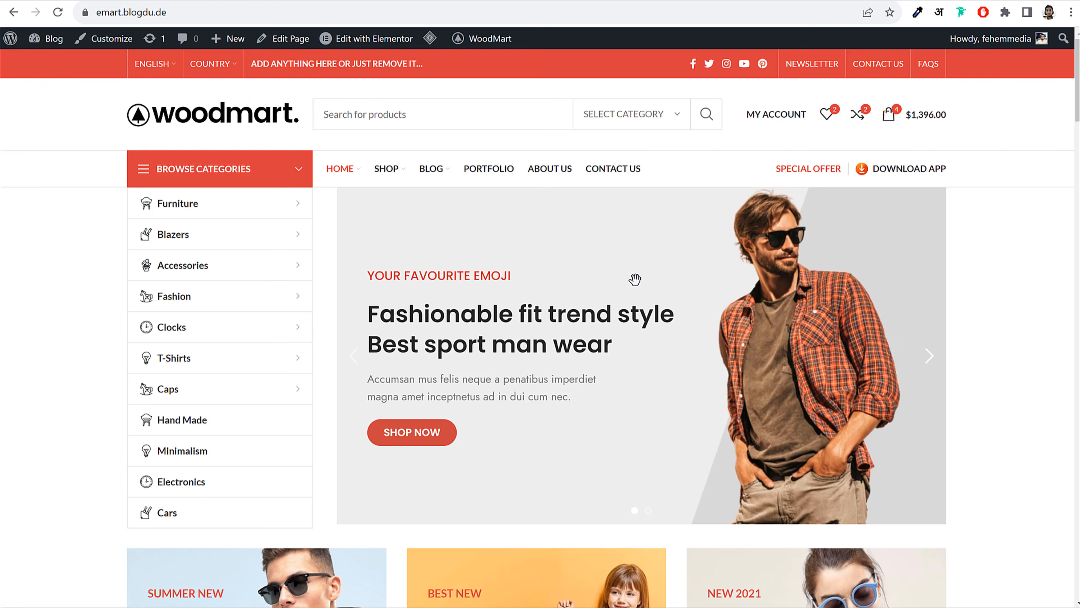
left_click(927, 356)
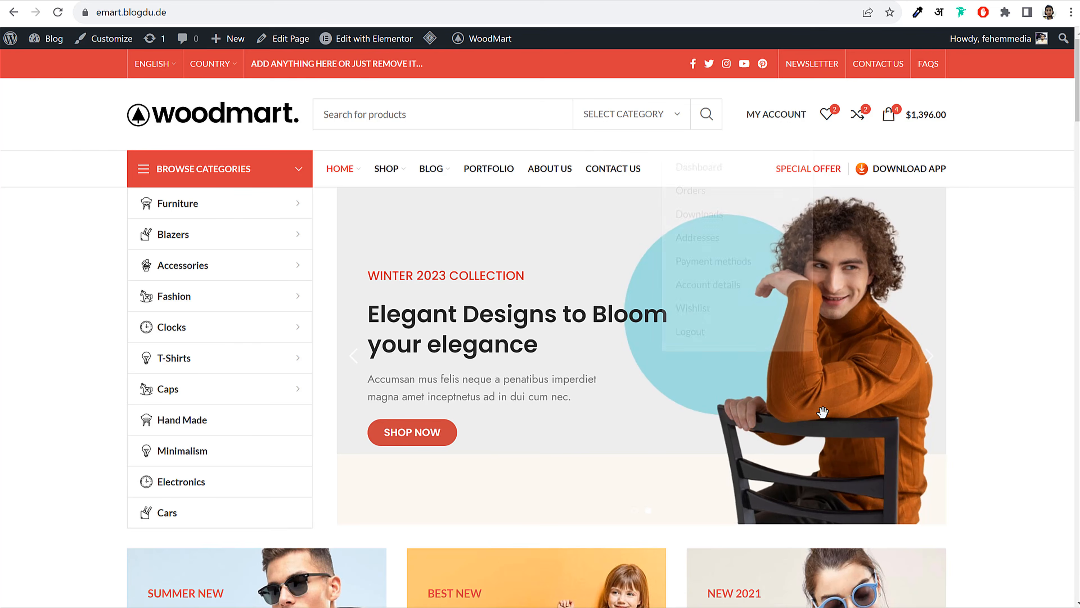
Scroll the results and open the photo of the man in sunglasses and a plaid shirt
scroll(306, 338, "down", 6)
scroll(903, 394, "down", 5)
scroll(903, 394, "up", 10)
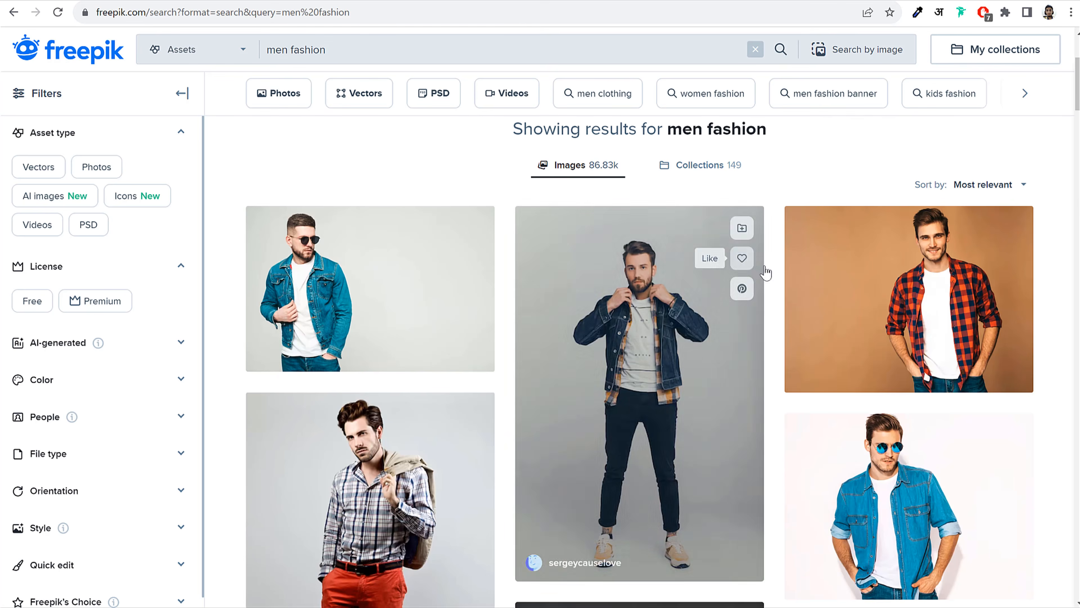
scroll(969, 340, "down", 8)
scroll(969, 341, "down", 20)
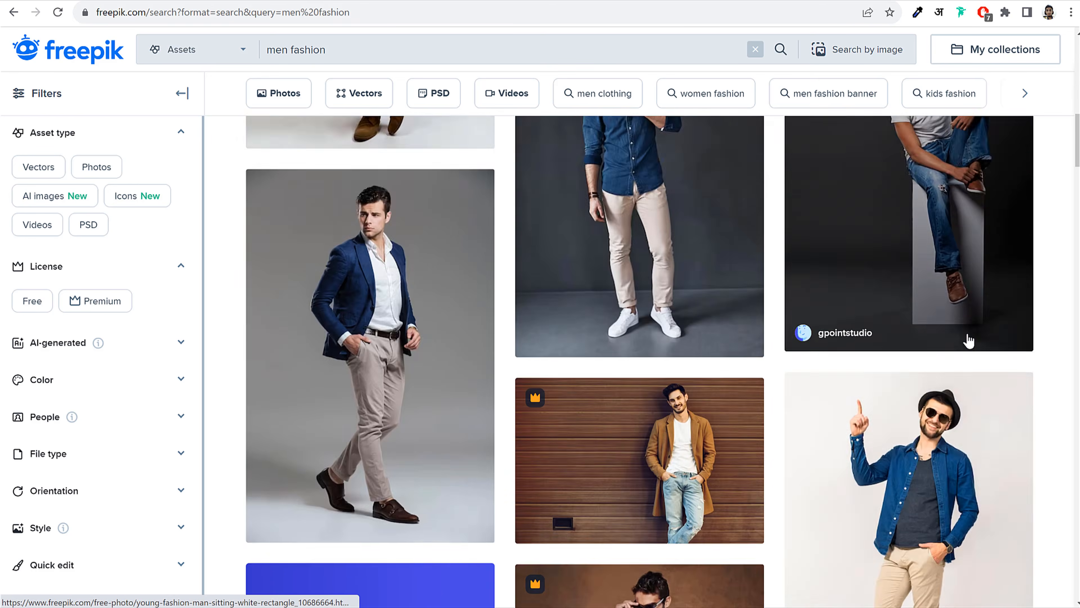
scroll(969, 341, "down", 15)
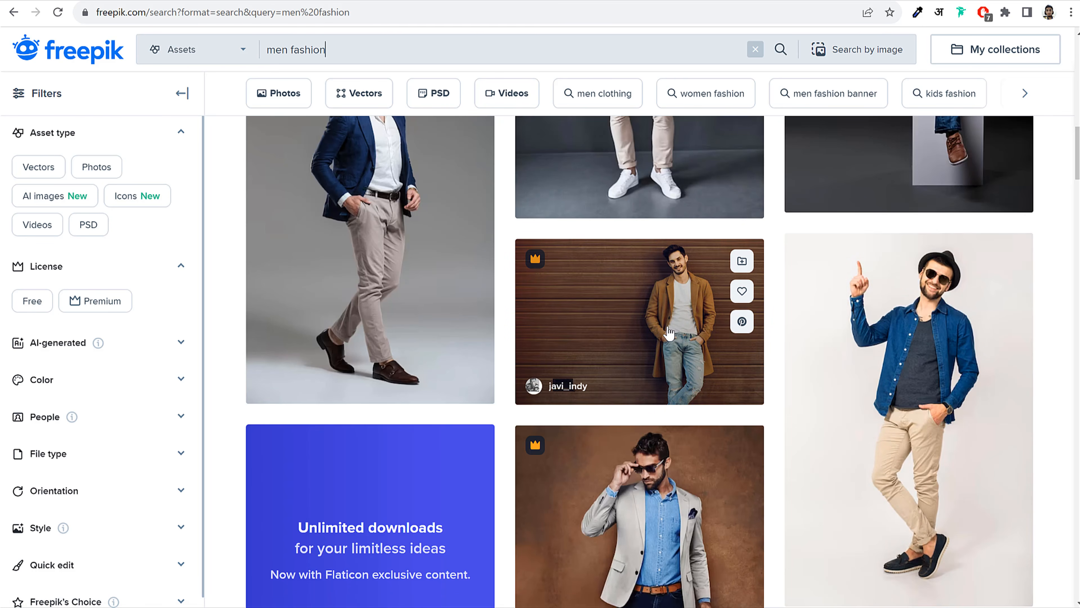
scroll(669, 333, "down", 15)
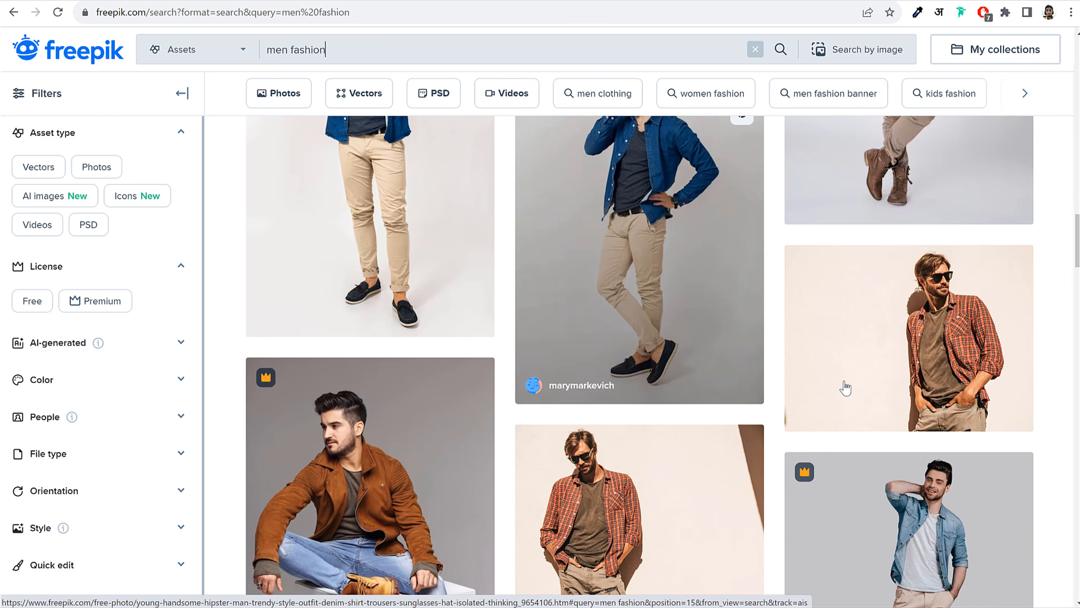
left_click(912, 323)
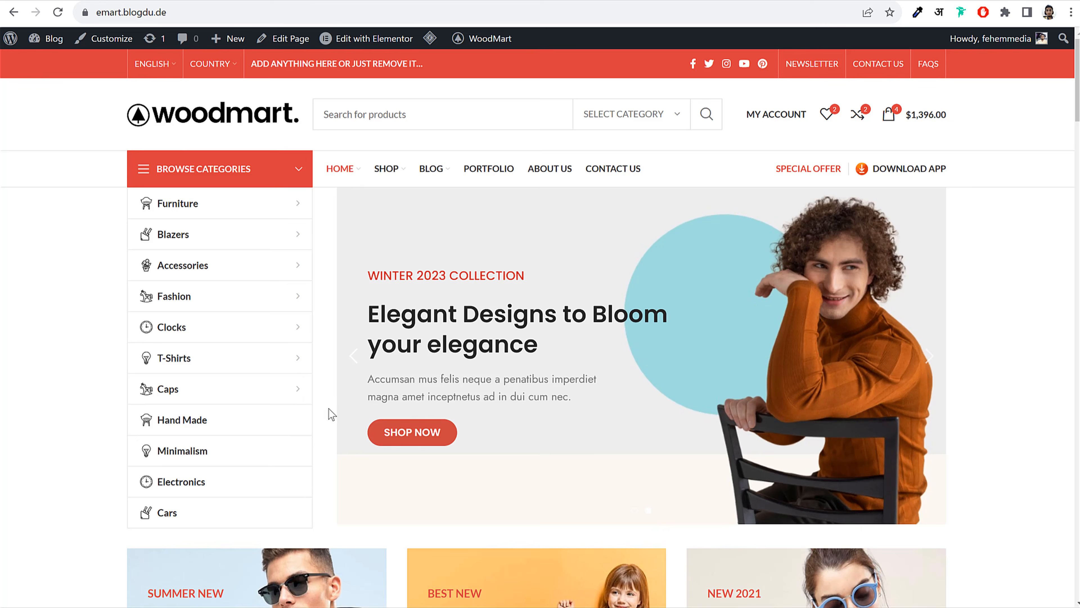
left_click(352, 364)
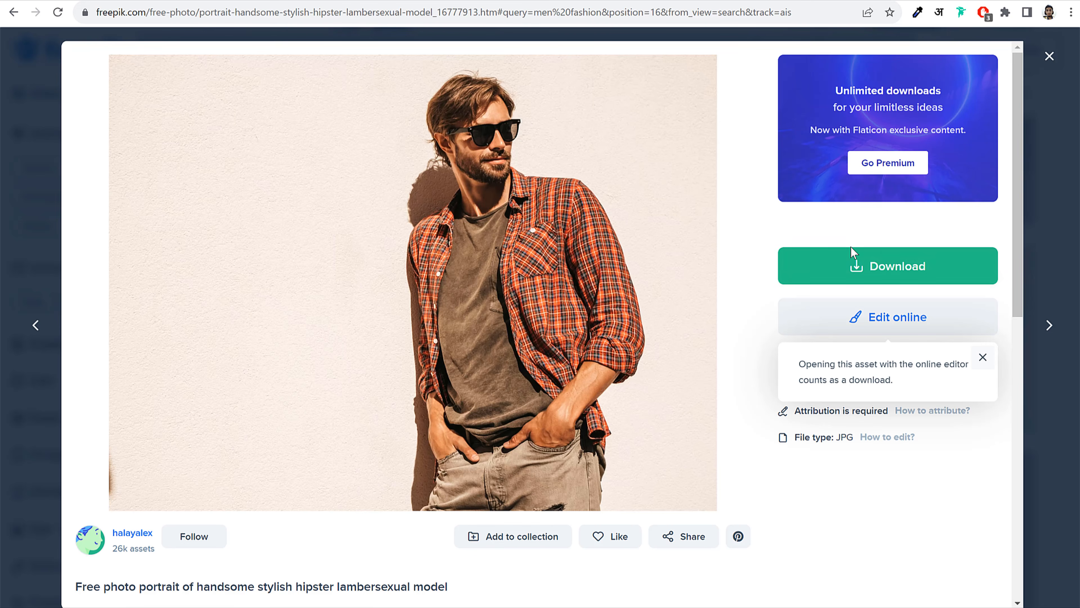
Download the plaid-shirt photo free at Medium 1500 x 1125 px and dismiss the attribution reminder
left_click(881, 272)
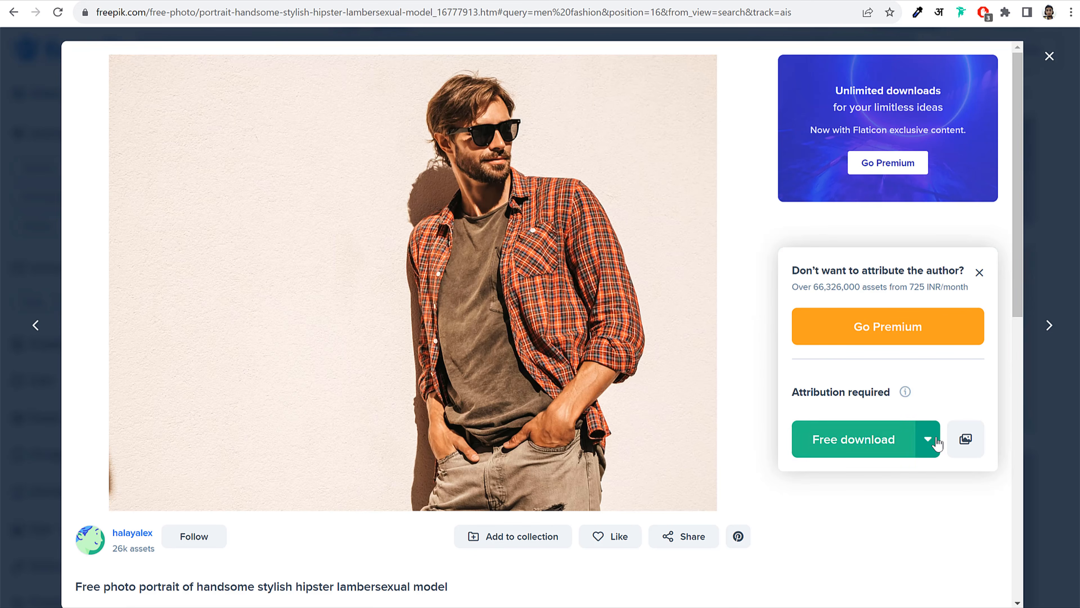
left_click(928, 439)
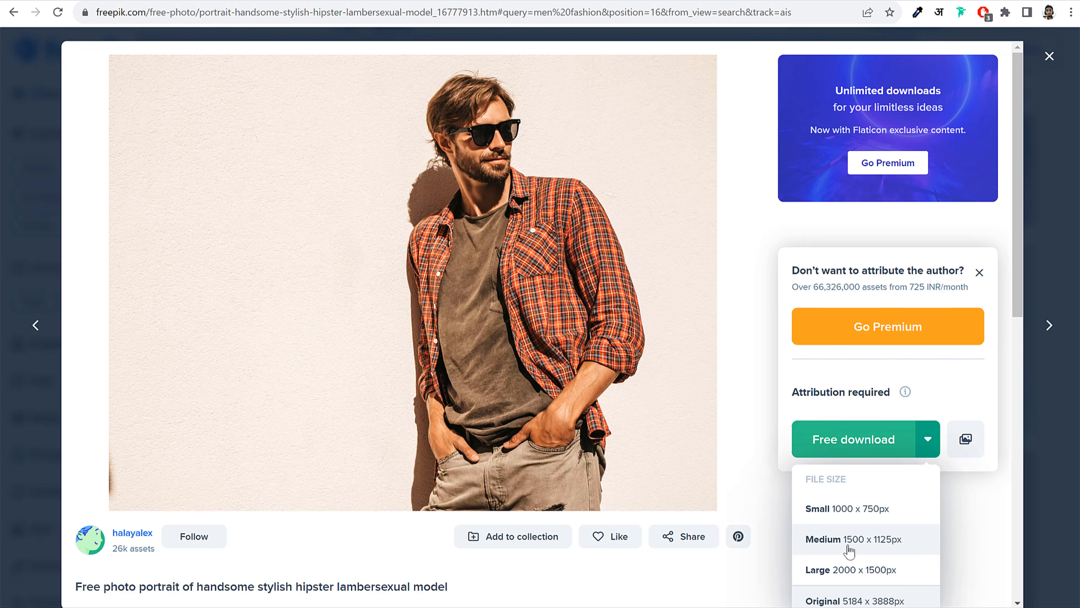
left_click(837, 540)
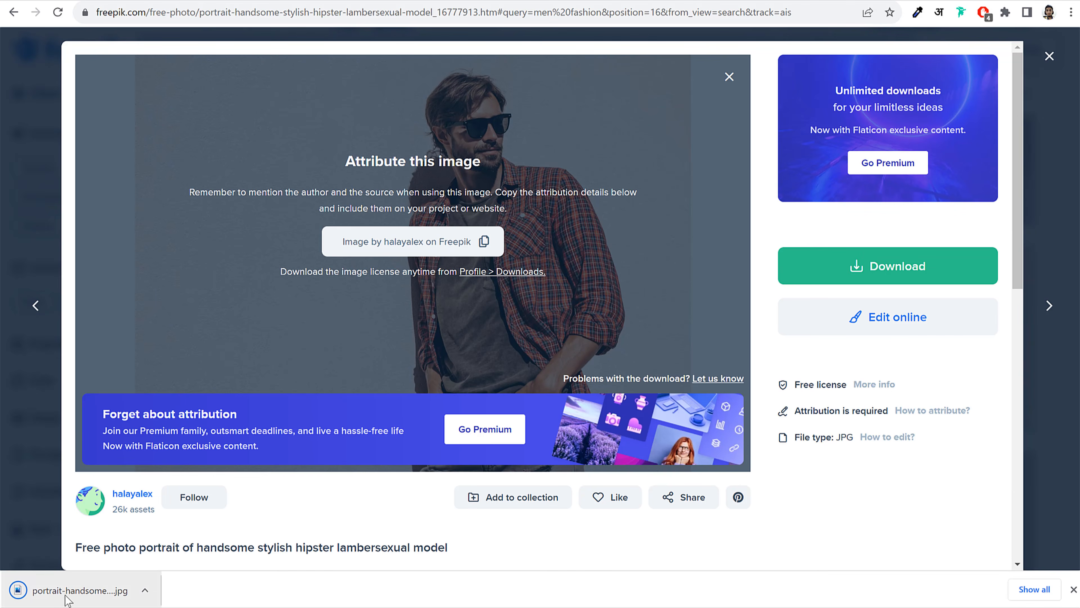
left_click(729, 77)
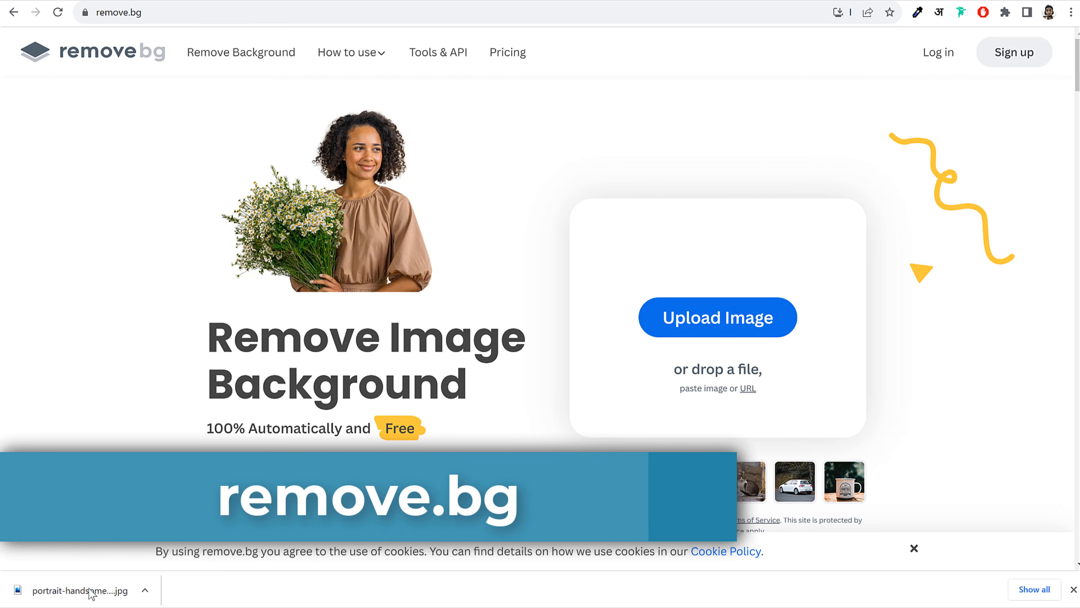
Upload the downloaded JPG to remove.bg to strip its background
left_click_drag(81, 590, 700, 297)
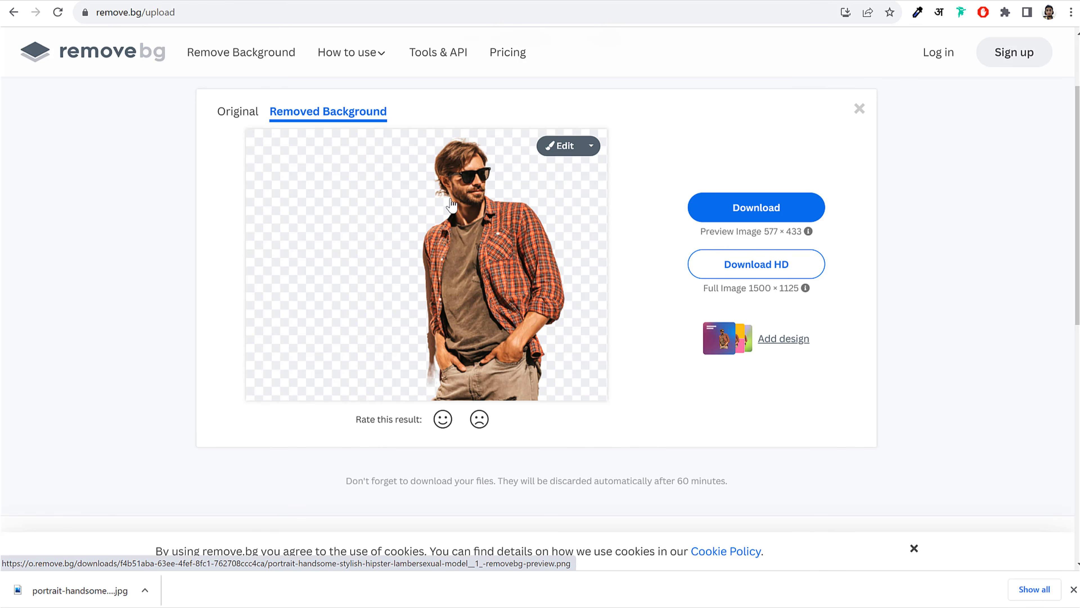
left_click(111, 1)
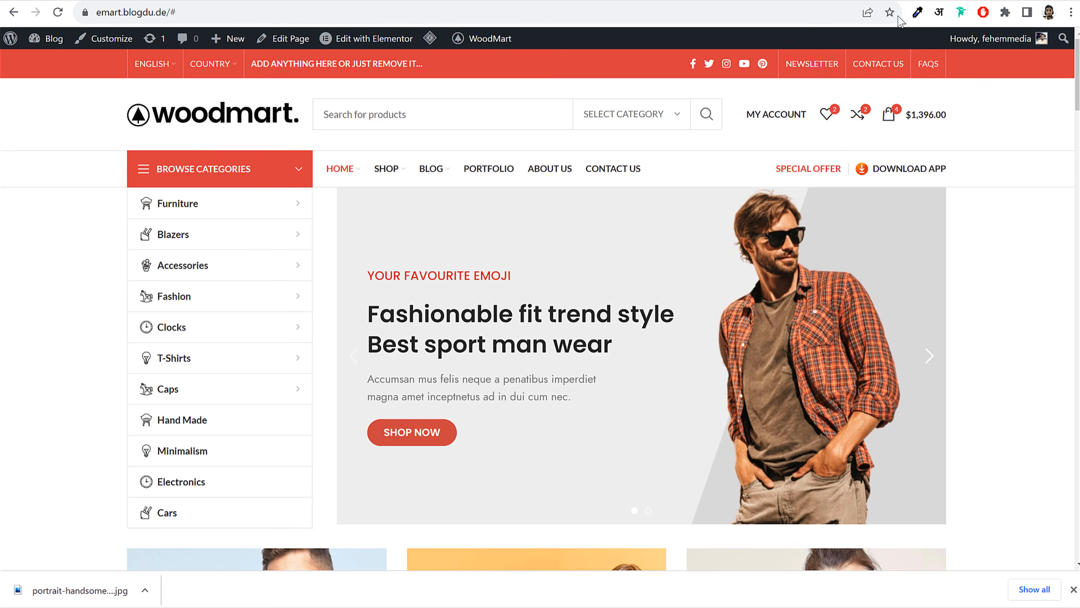
left_click(894, 1)
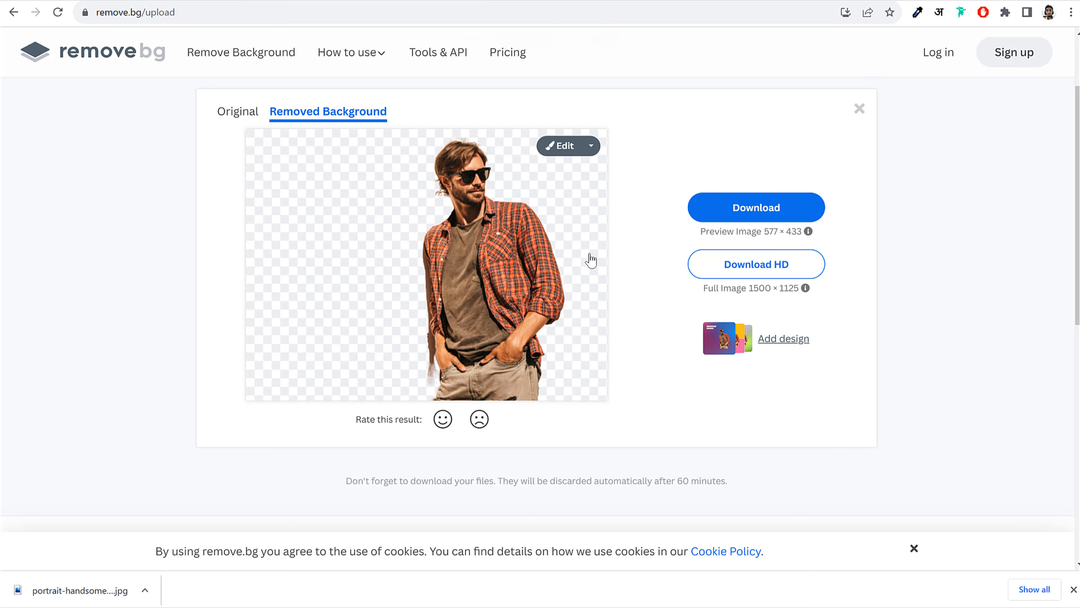
With a smaller eraser brush, erase leftover background near the man's hip, shoulder and outline
left_click(553, 148)
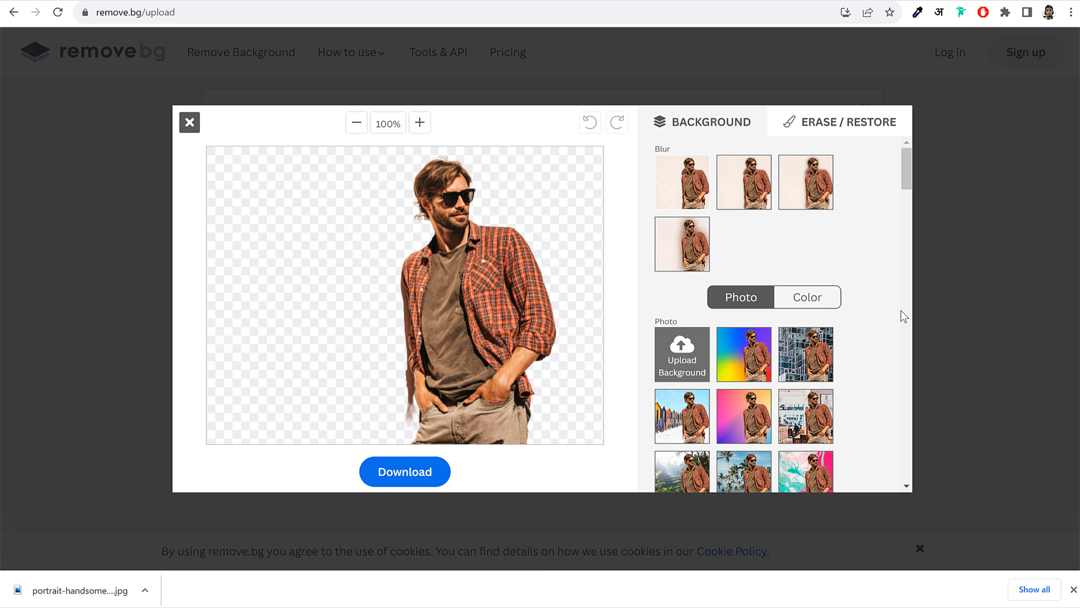
left_click(808, 128)
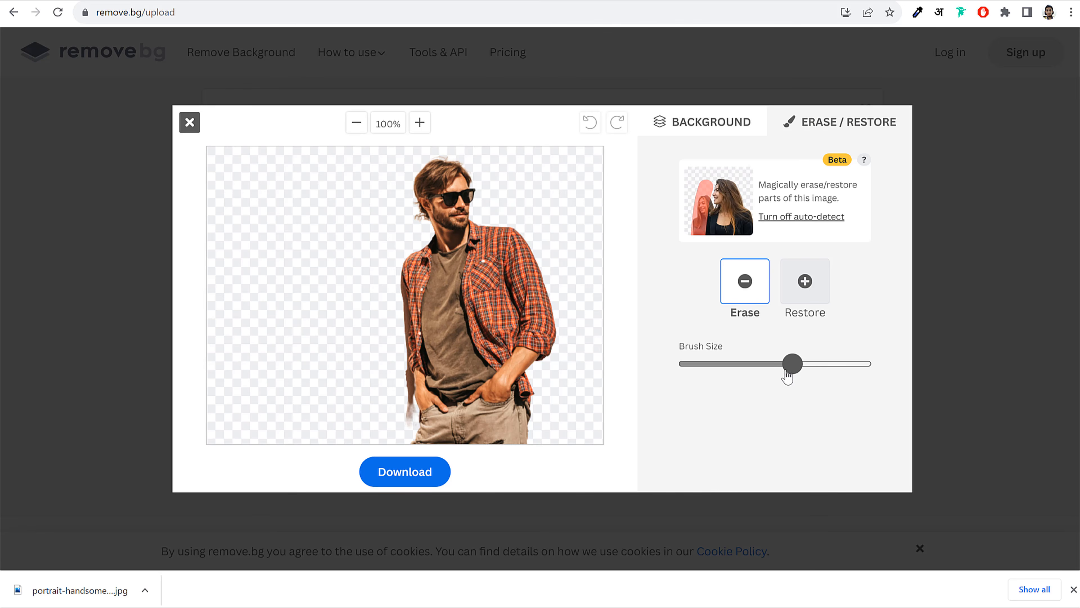
left_click_drag(787, 376, 715, 377)
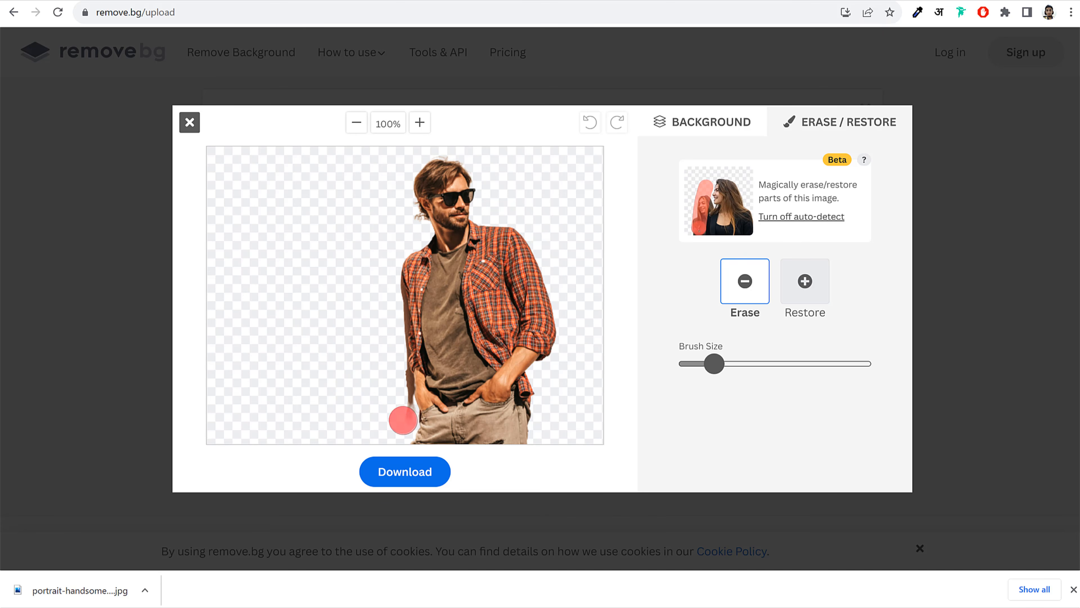
left_click_drag(403, 420, 397, 363)
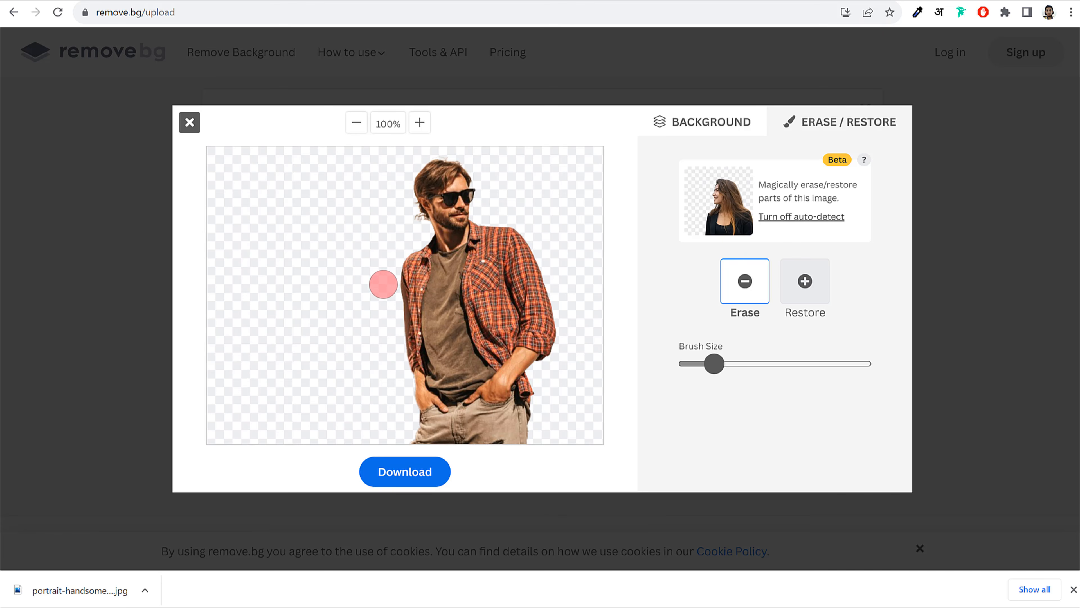
left_click_drag(386, 278, 393, 353)
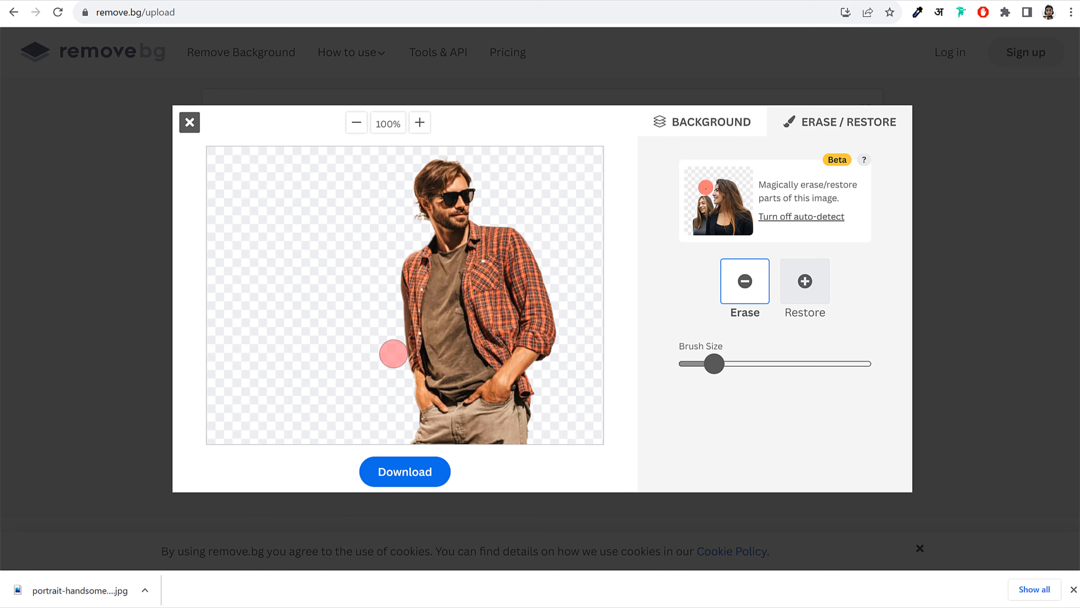
left_click_drag(410, 220, 410, 224)
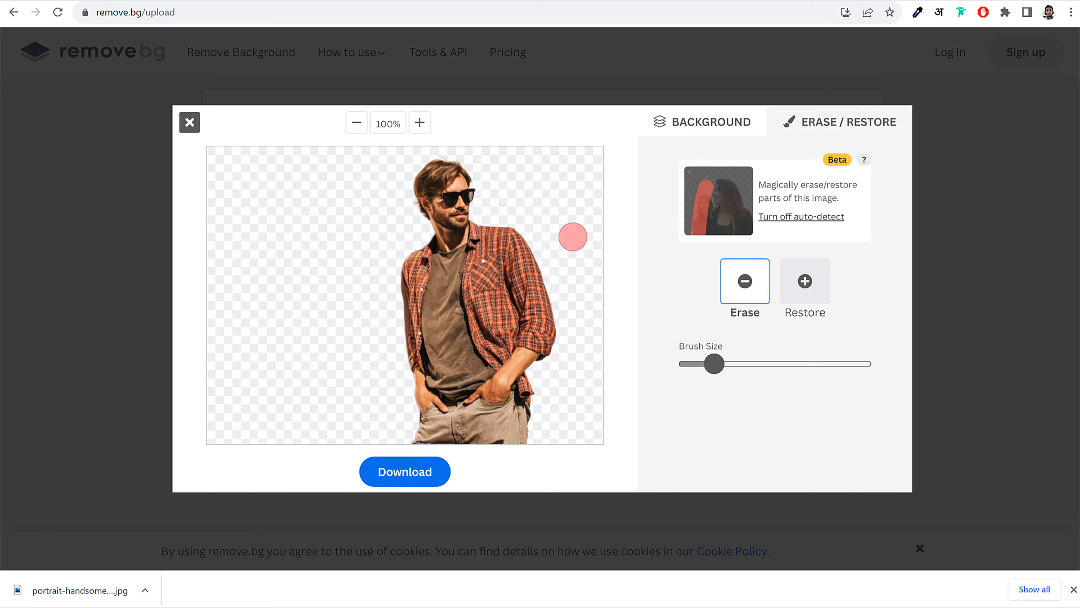
Download the edited cutout as a PNG and check the saved file
left_click(402, 474)
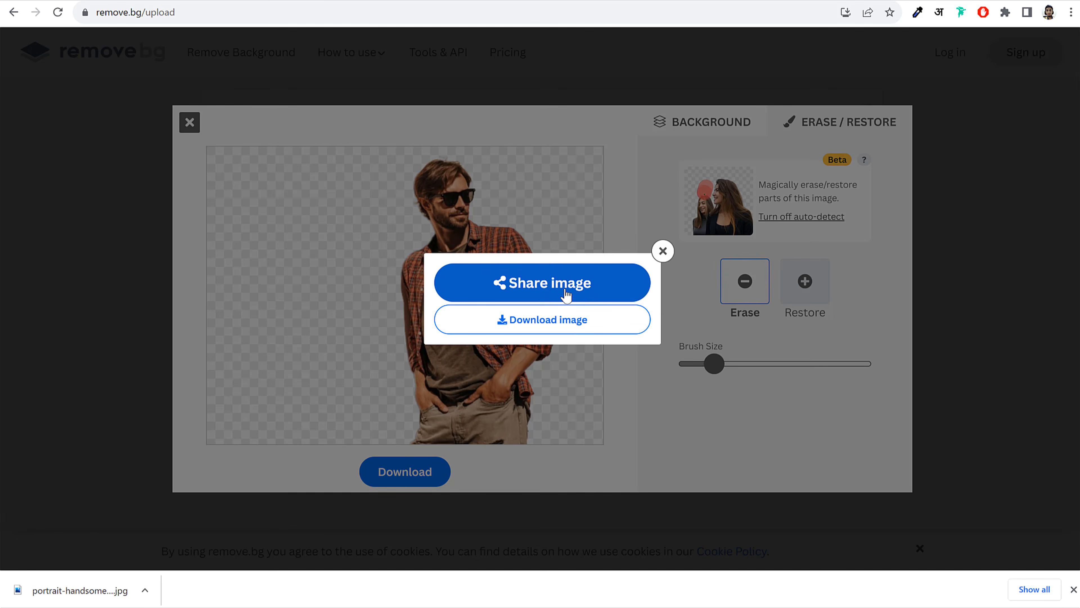
left_click(564, 322)
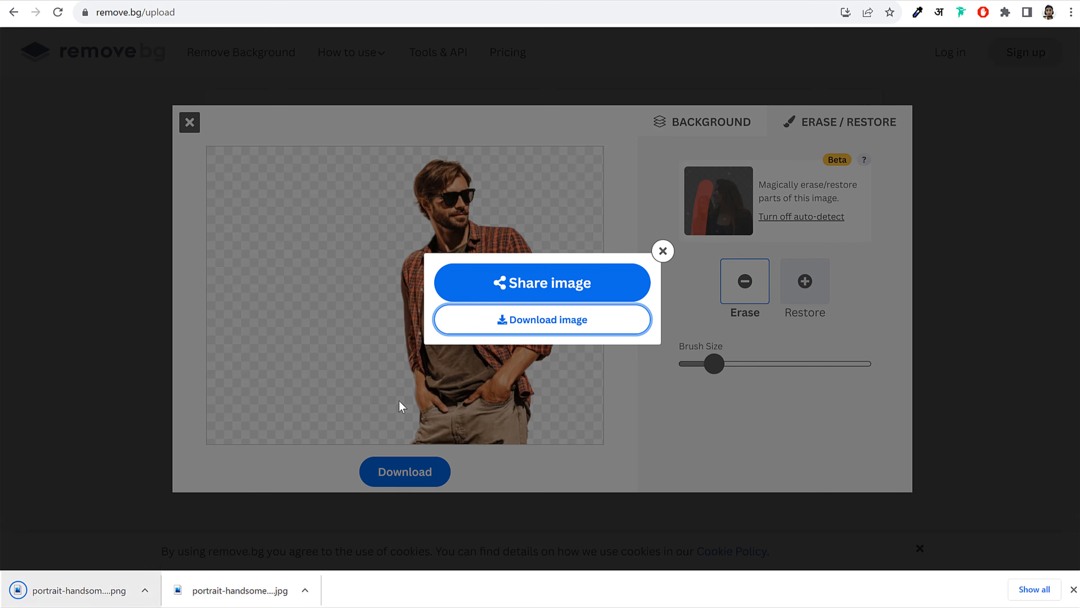
left_click(662, 251)
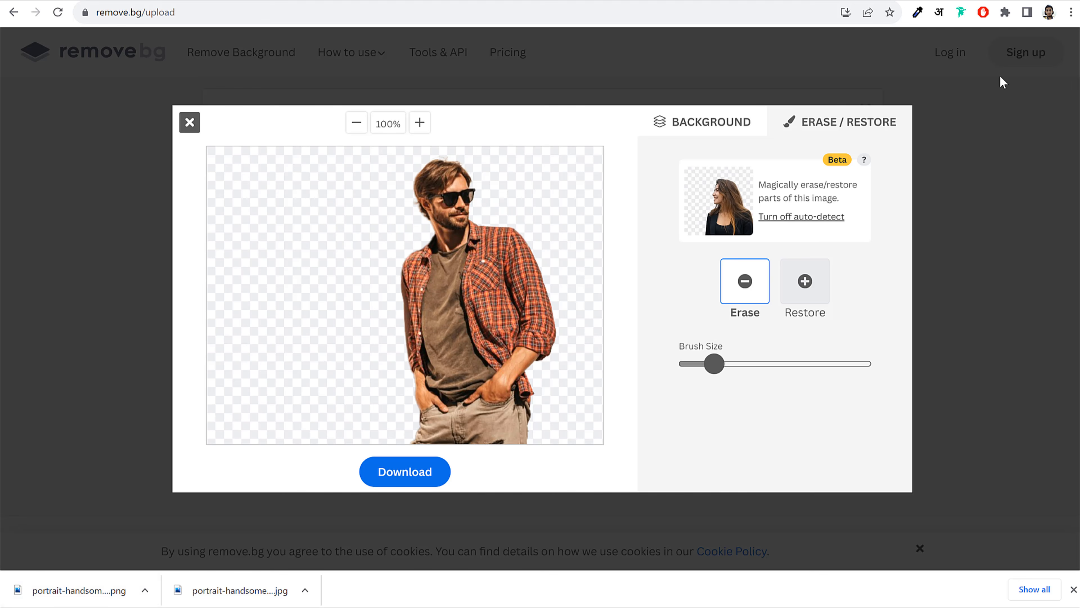
left_click(190, 122)
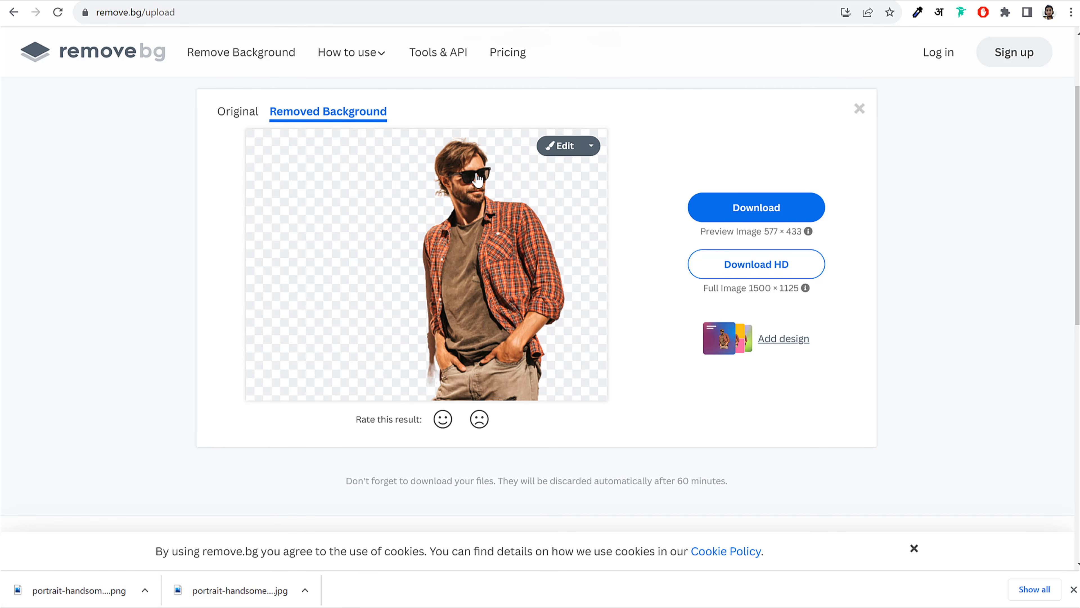
left_click(91, 591)
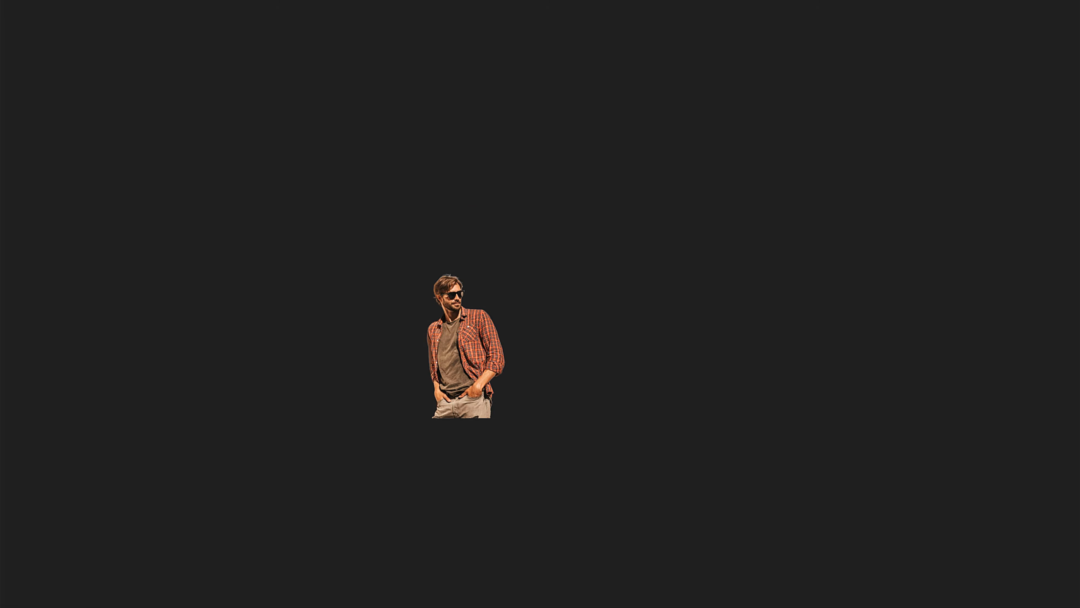
key("alt+F4")
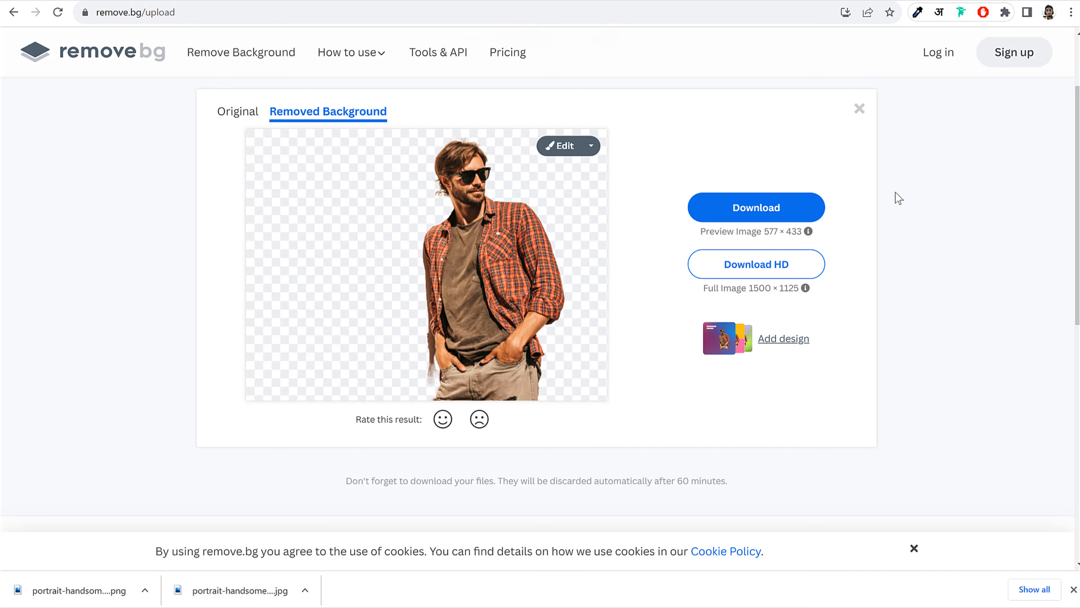
left_click(754, 1)
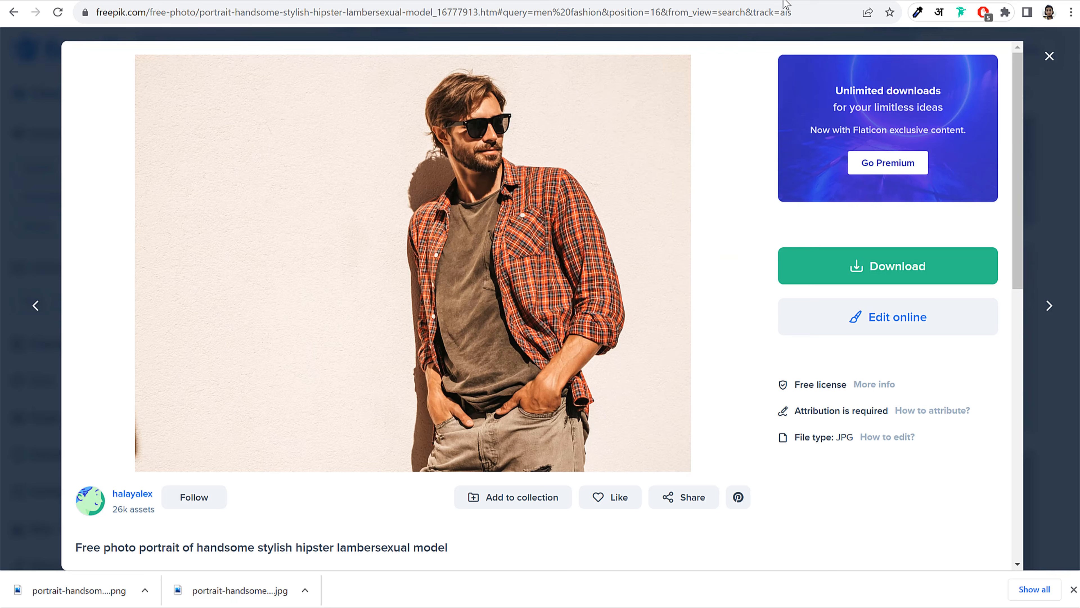
left_click(836, 1)
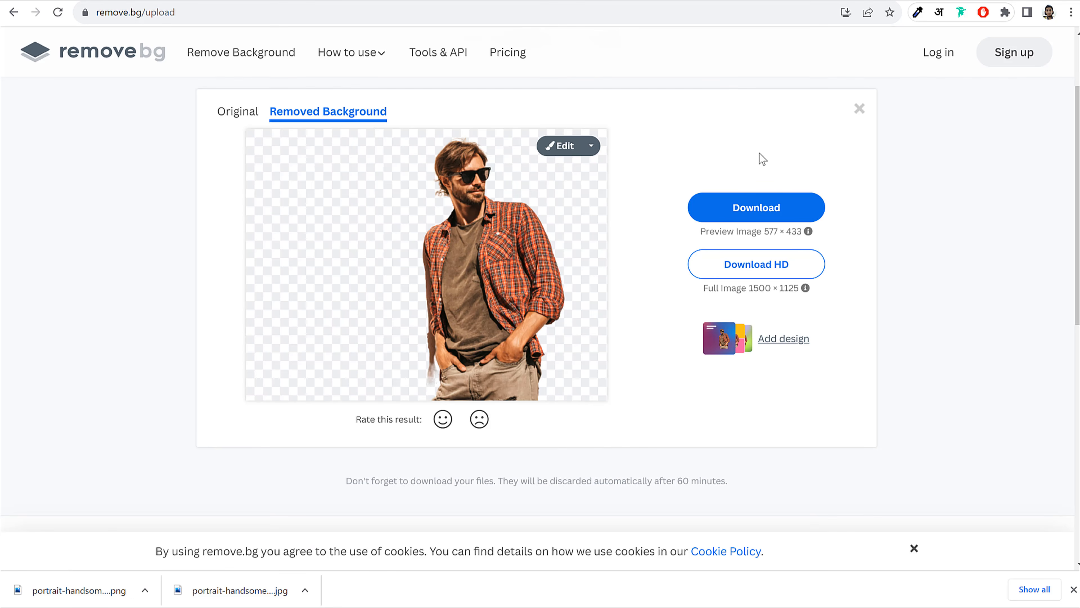
left_click(48, 1)
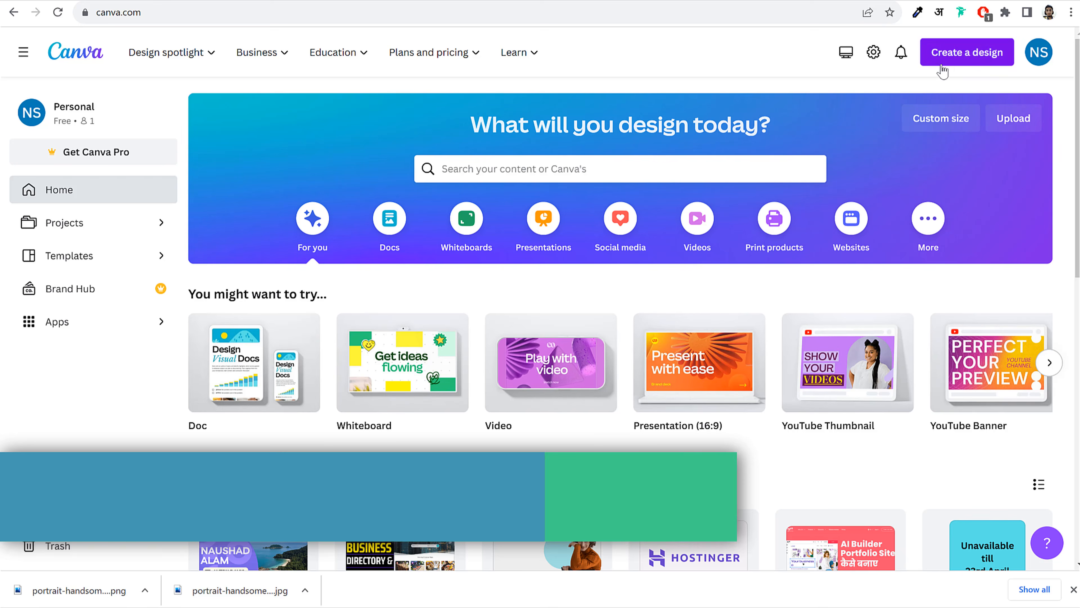
Look through the existing 900 x 500 Untitled Design, then go back to Canva home
scroll(719, 314, "down", 6)
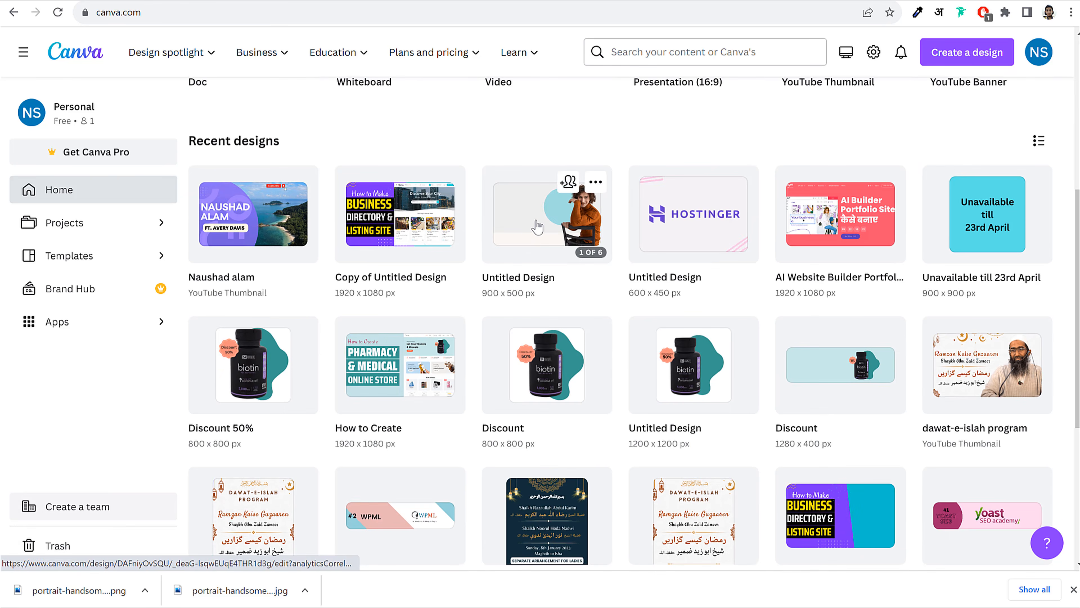
left_click(537, 227)
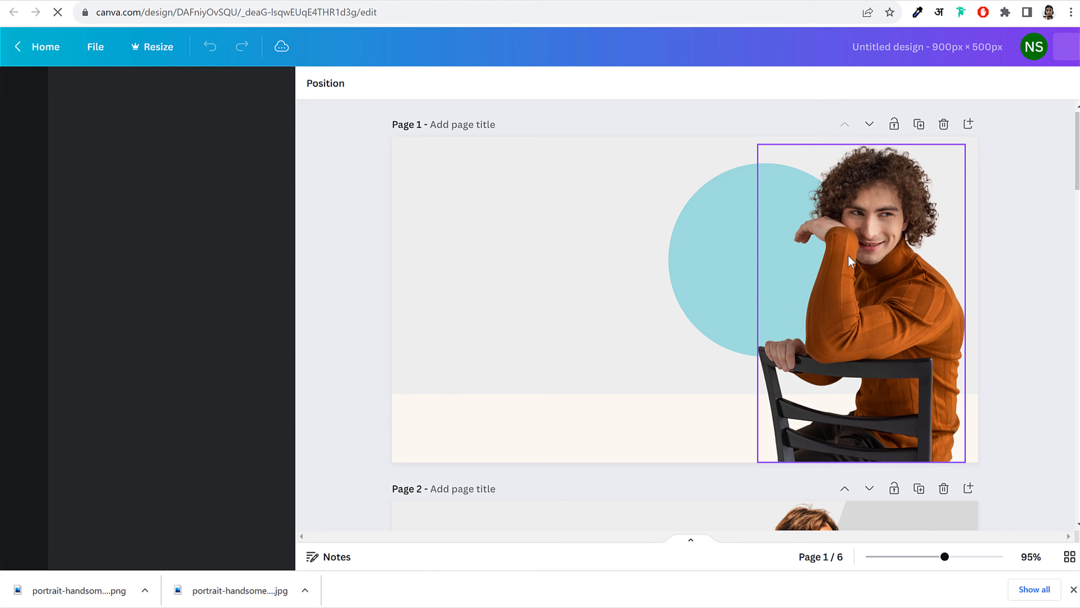
scroll(628, 265, "down", 8)
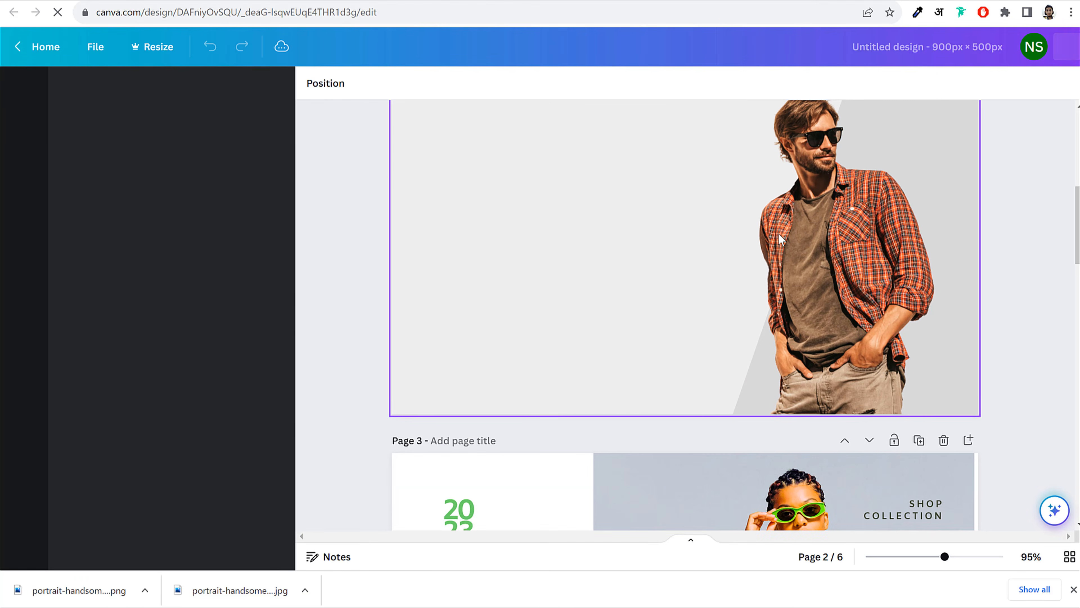
scroll(813, 286, "up", 3)
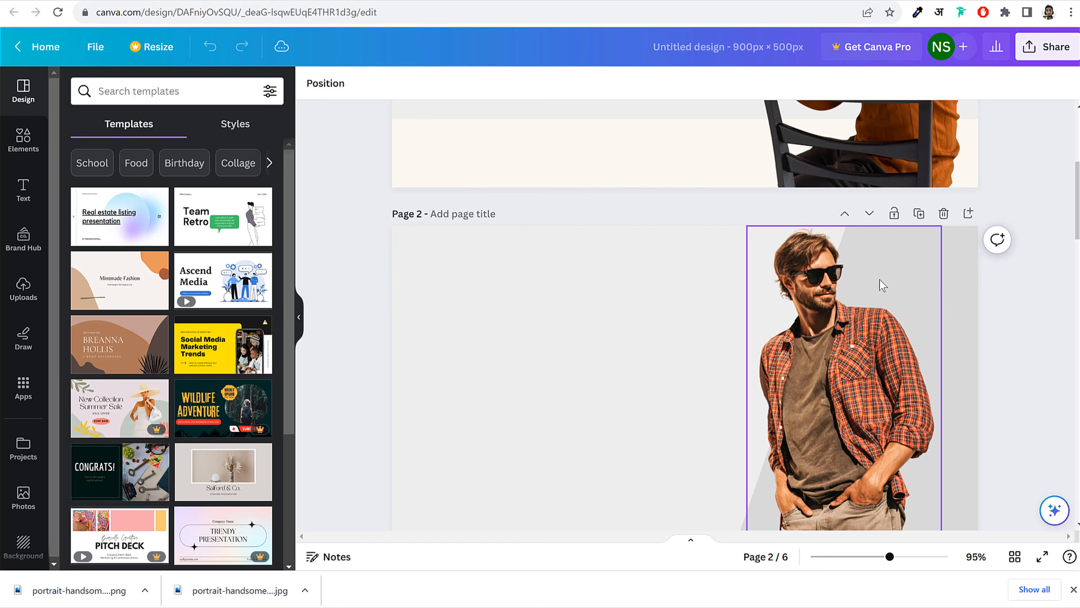
scroll(891, 297, "up", 5)
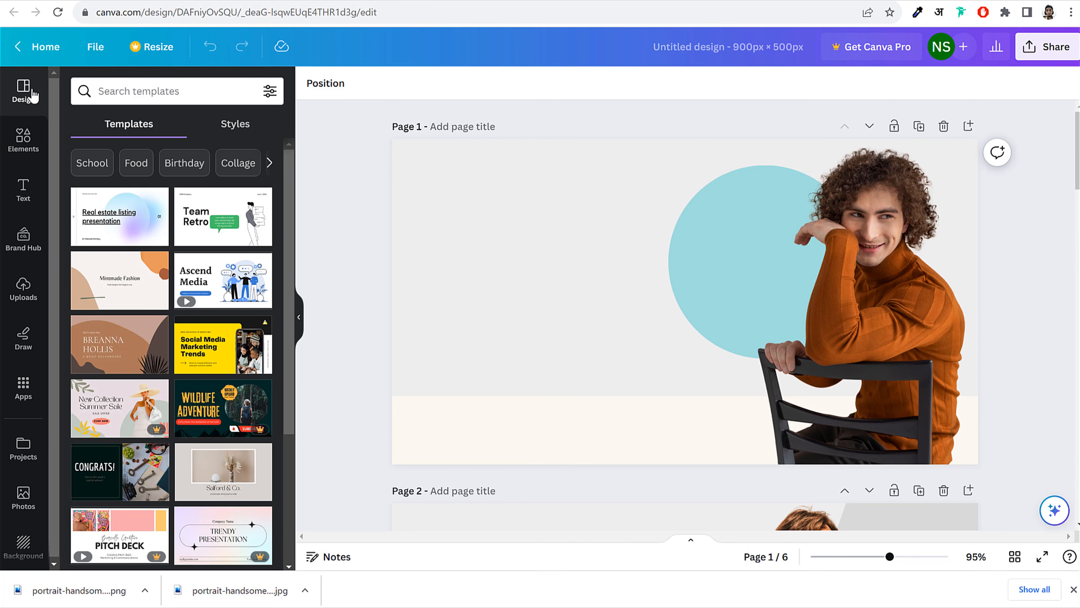
left_click(46, 47)
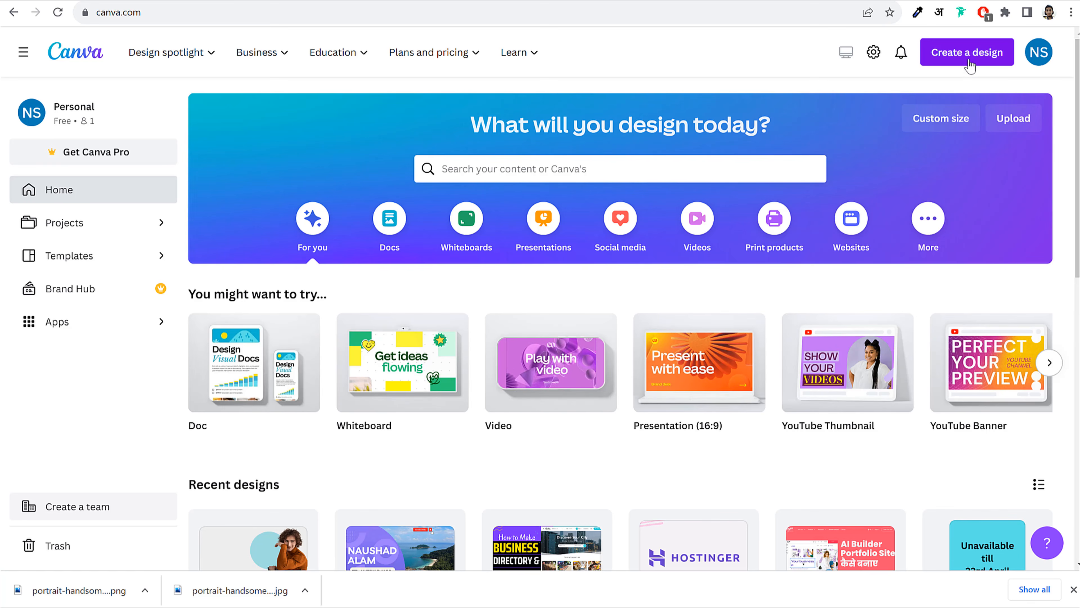
Create a new custom-size Canva design of 900 × 500 px
left_click(968, 59)
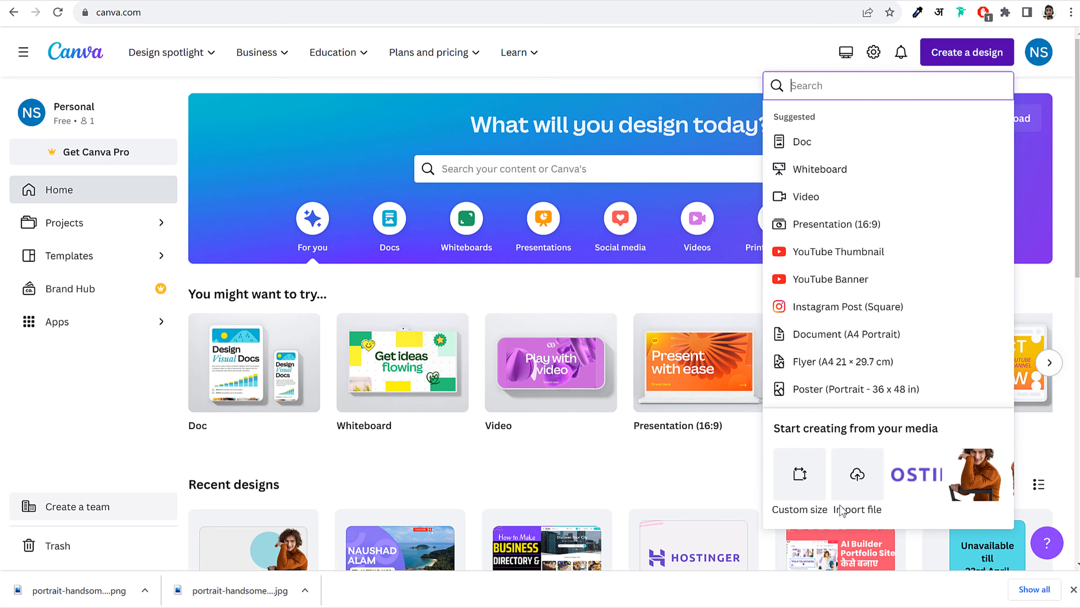
scroll(831, 241, "down", 2)
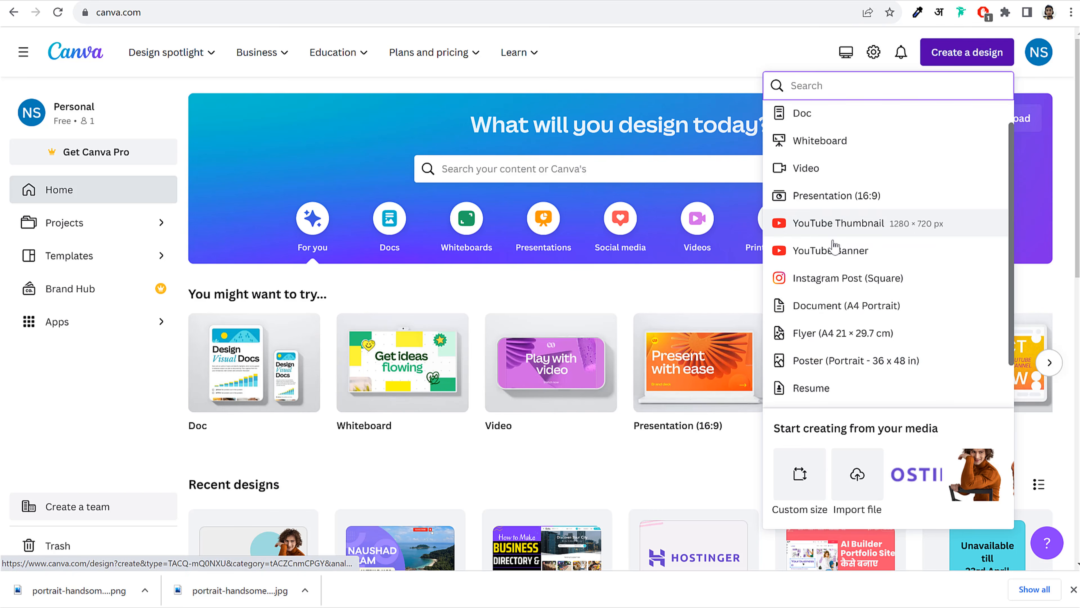
scroll(853, 298, "up", 2)
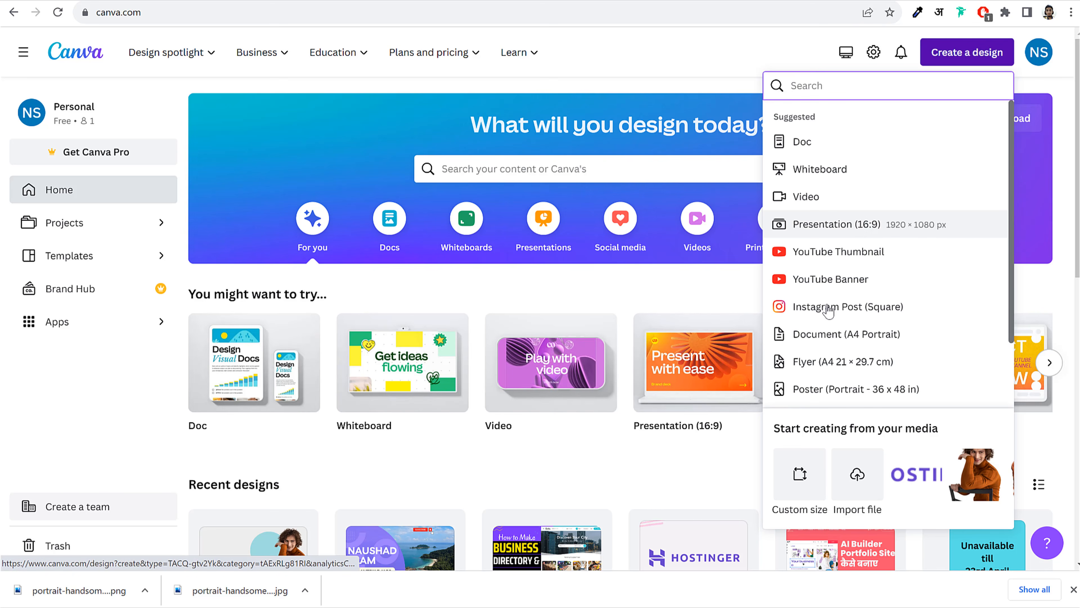
left_click(801, 476)
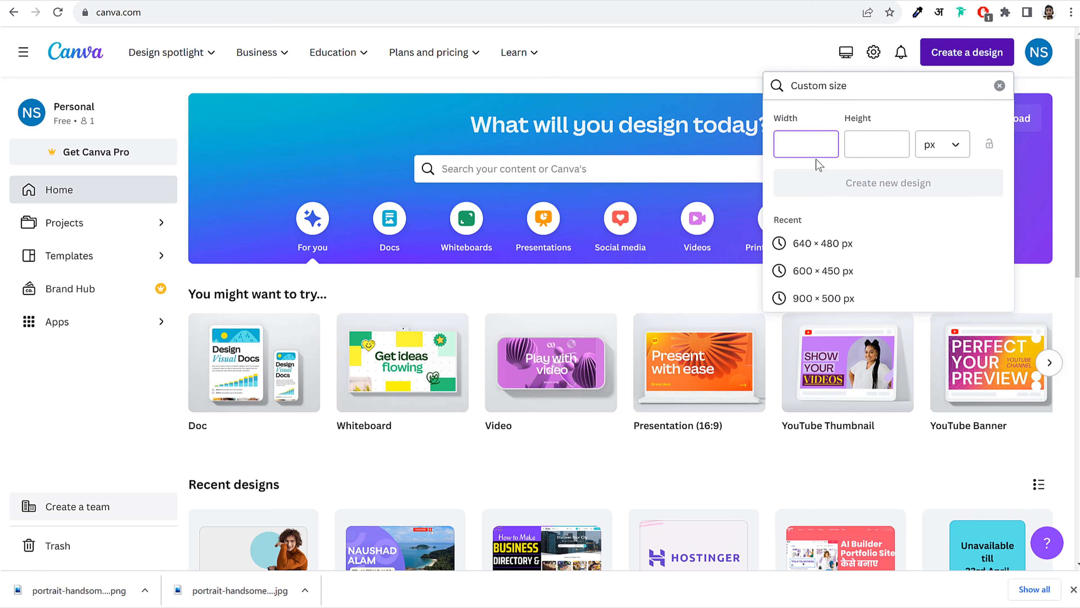
type("900")
left_click(852, 146)
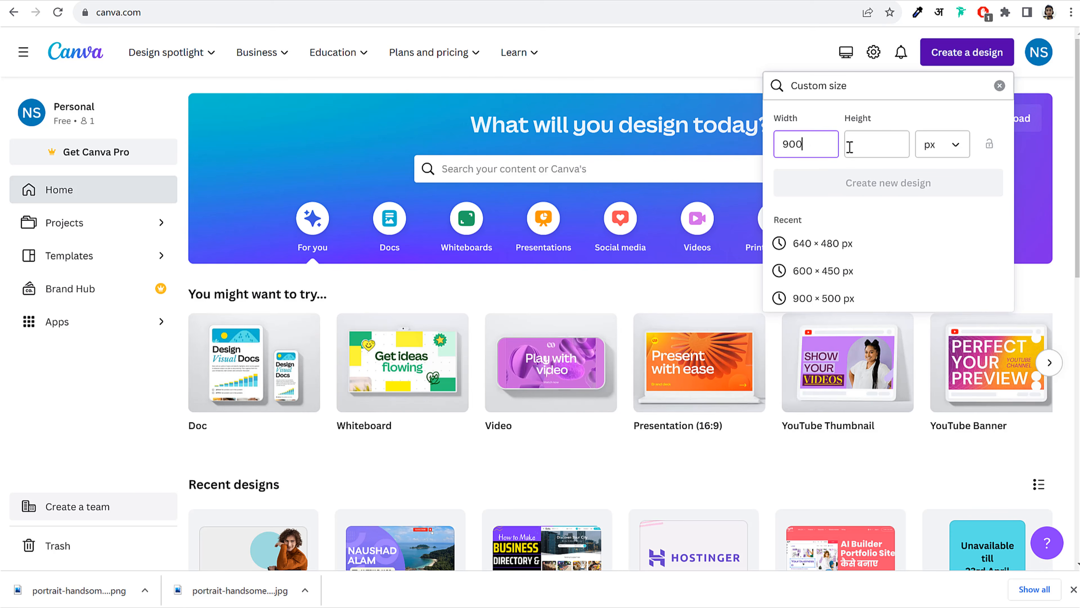
type("500")
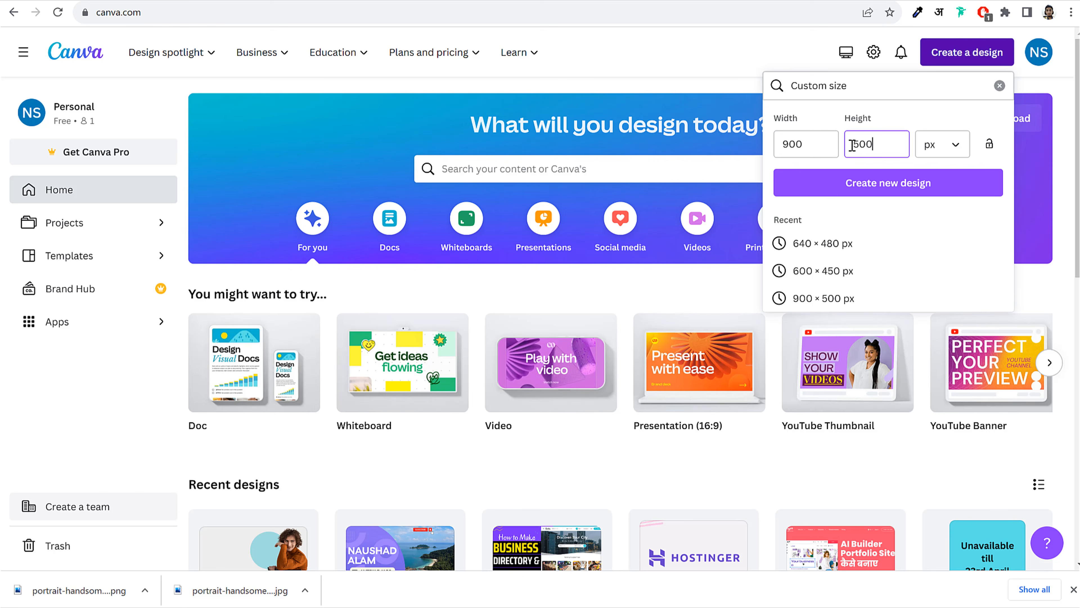
left_click(896, 191)
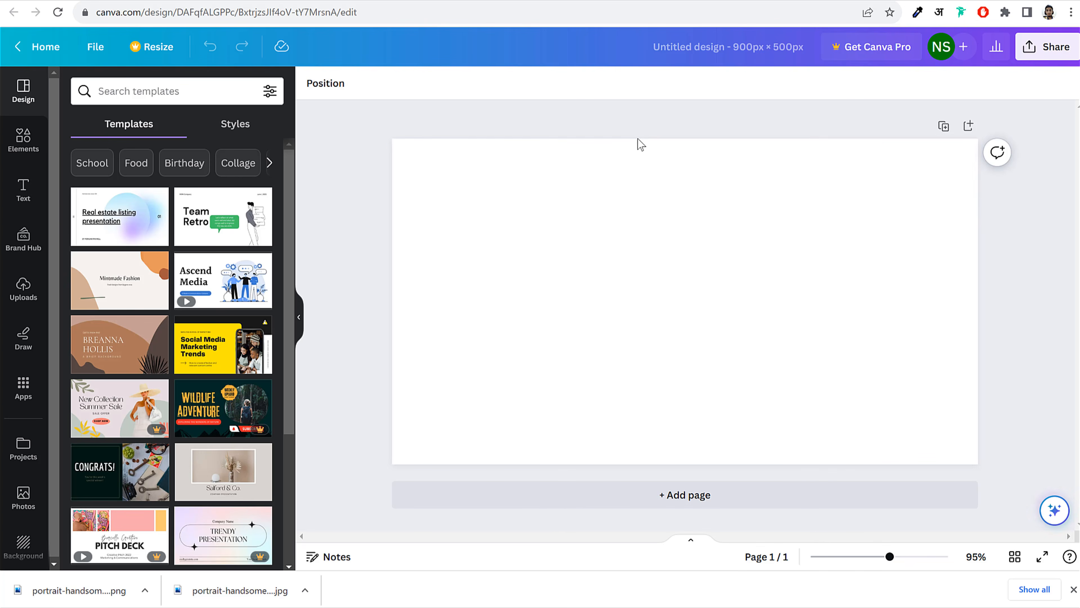
Set the page background colour to light gray #EDEDED
left_click(506, 219)
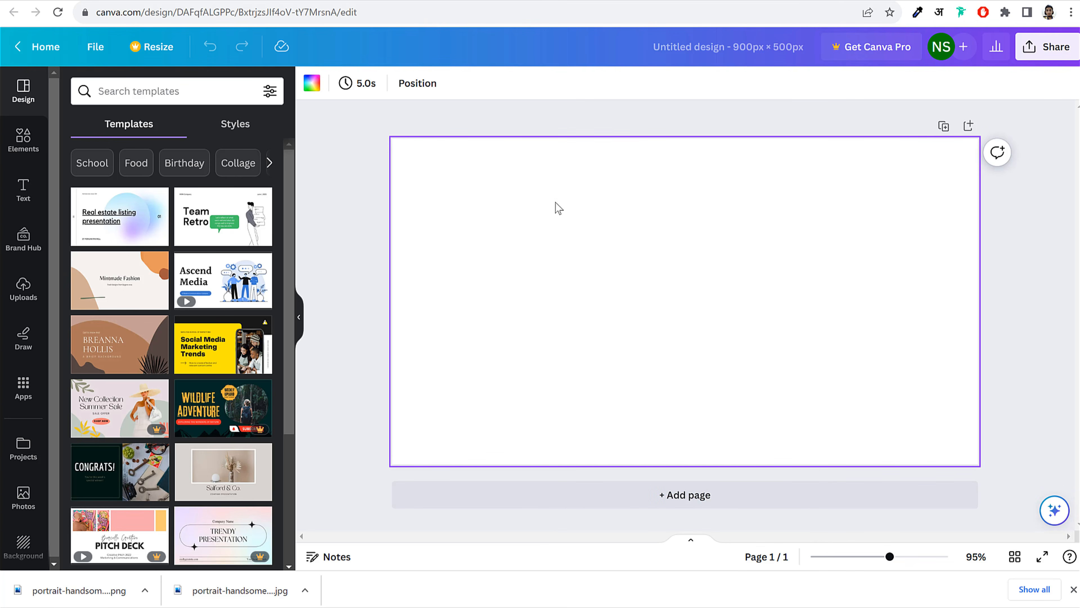
left_click(313, 88)
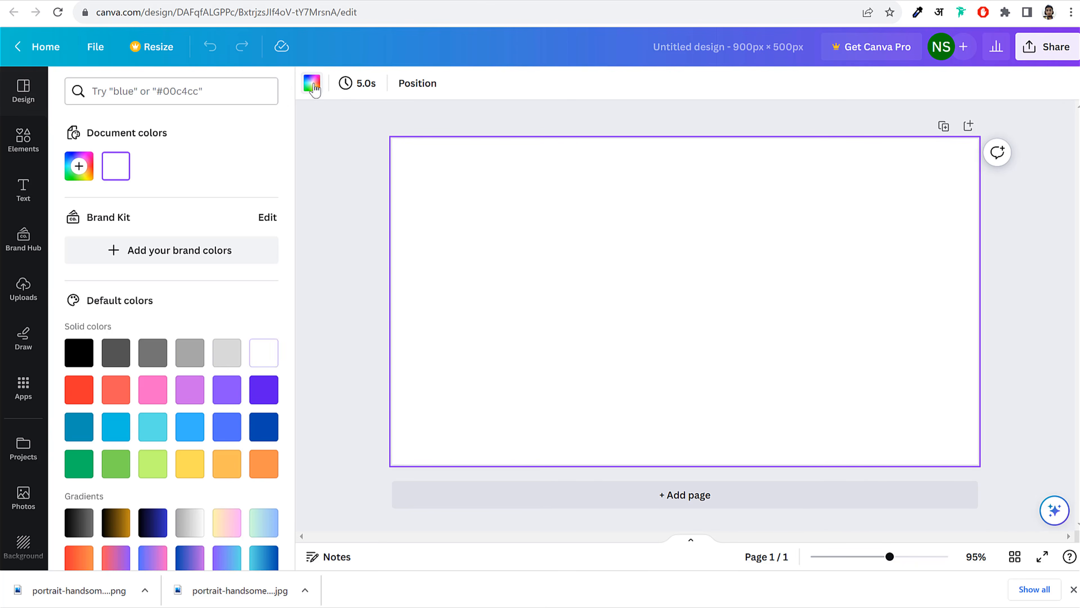
left_click(228, 356)
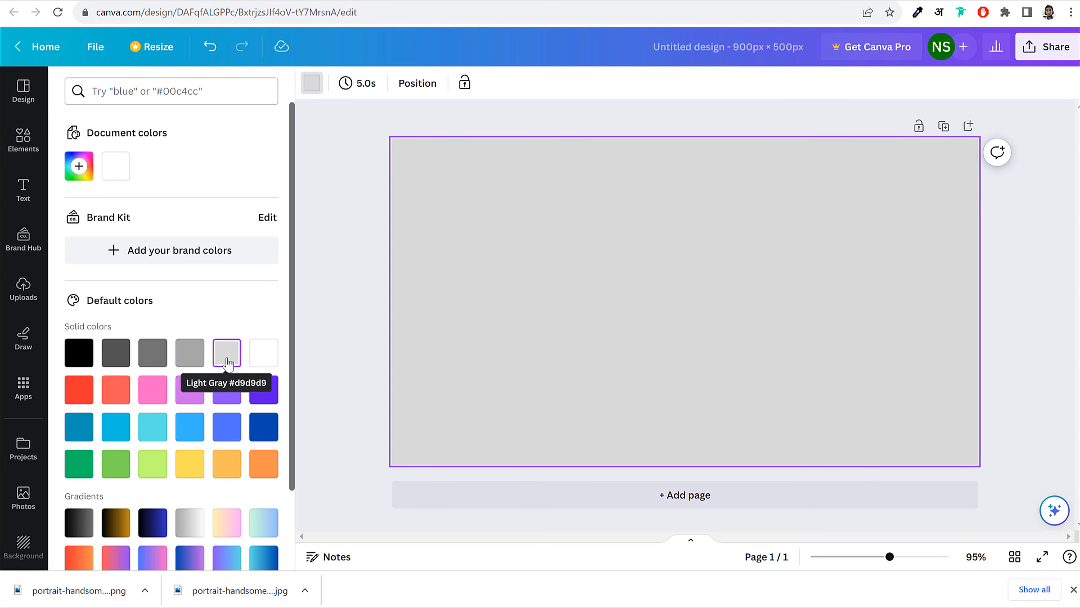
scroll(228, 362, "down", 2)
scroll(229, 285, "up", 2)
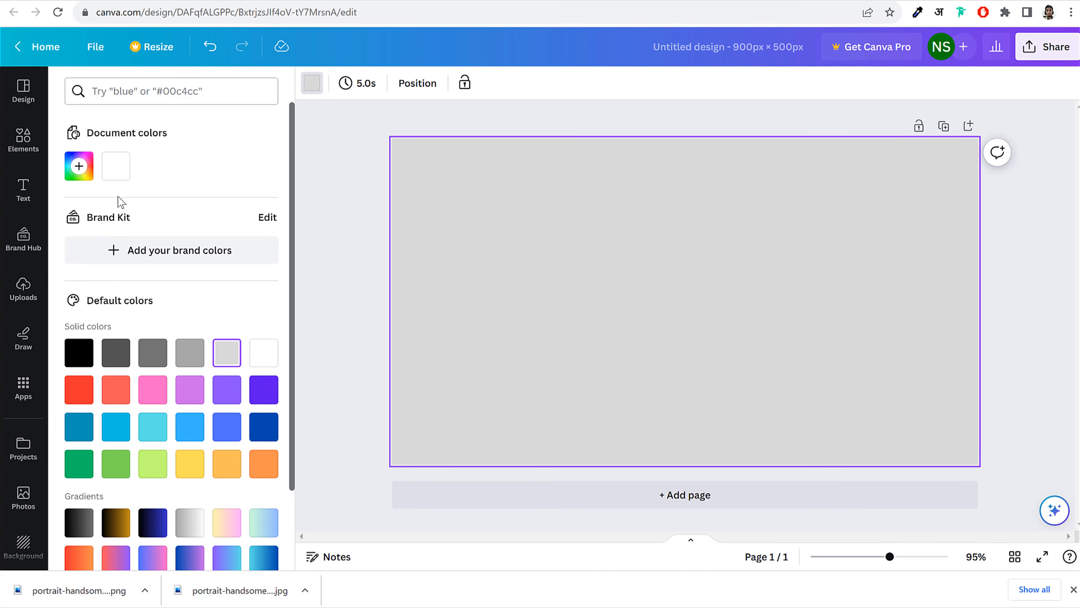
left_click(81, 175)
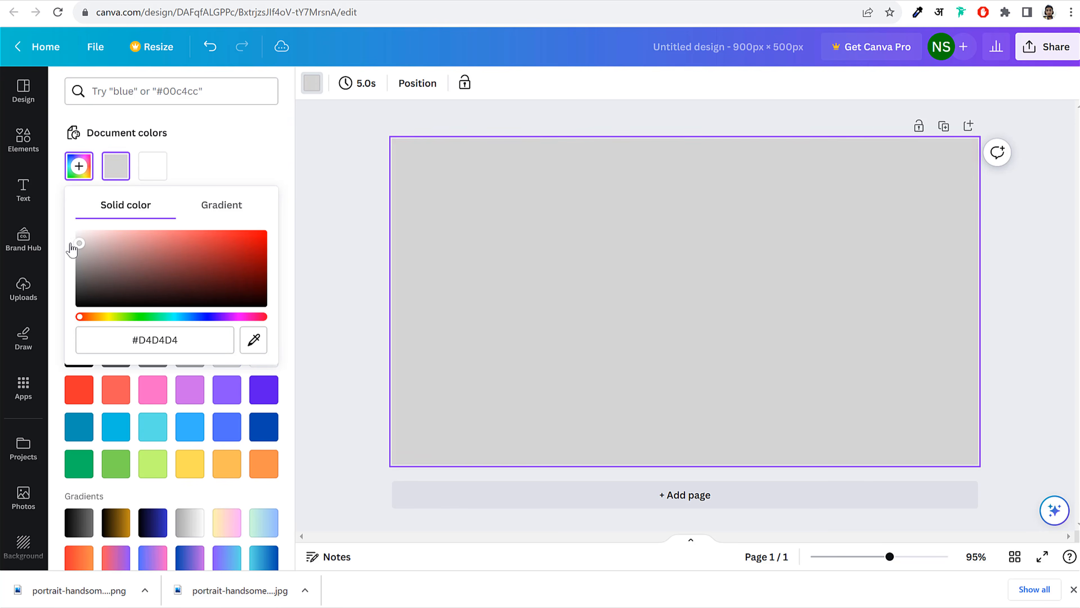
left_click_drag(72, 250, 69, 241)
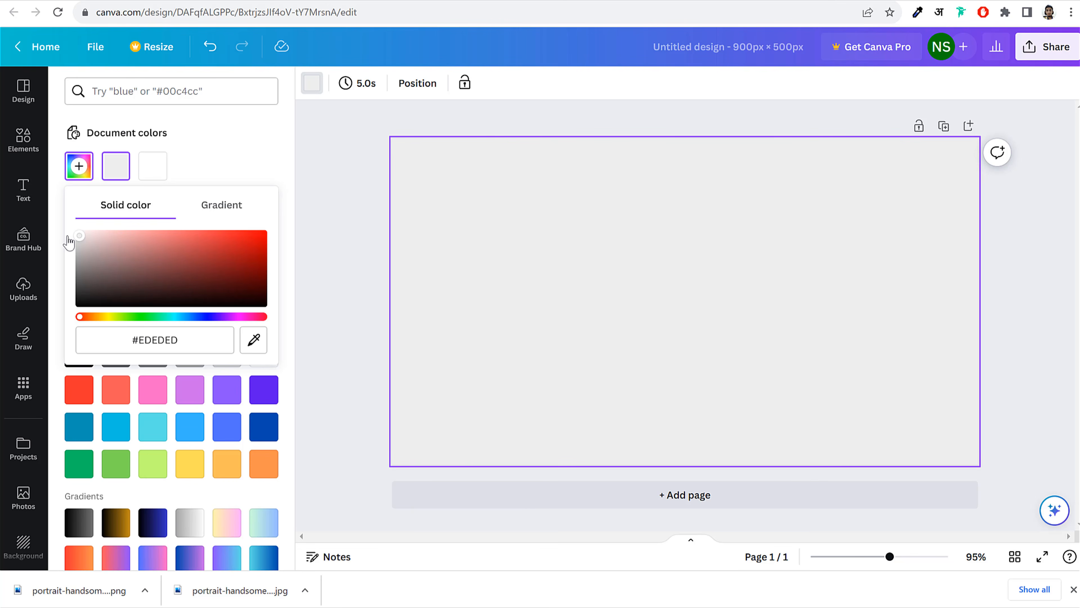
left_click(340, 186)
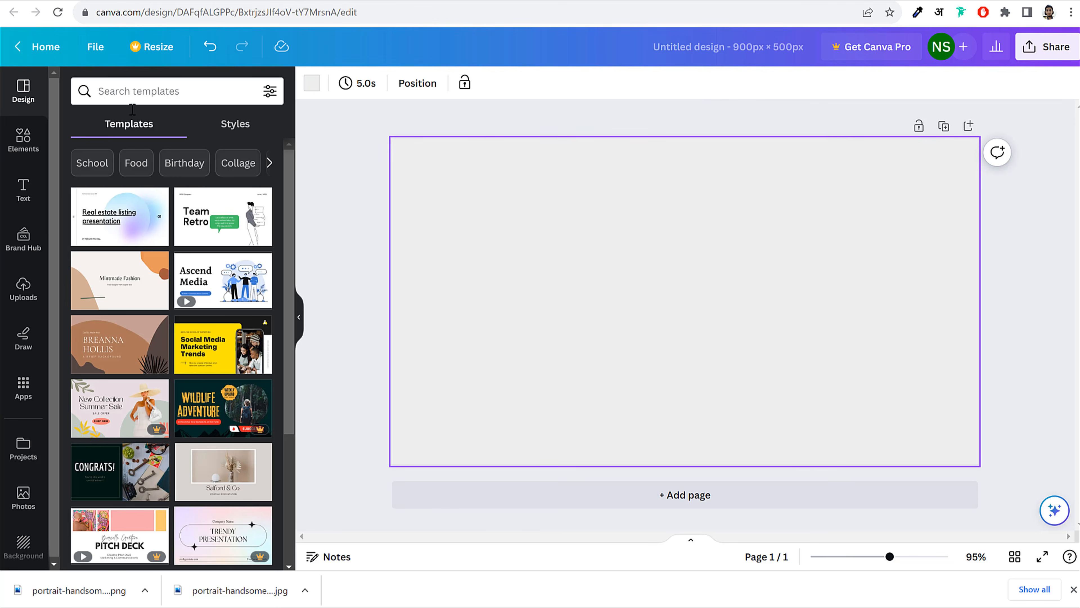
Try adding and resizing a triangle shape, then delete it
left_click(22, 143)
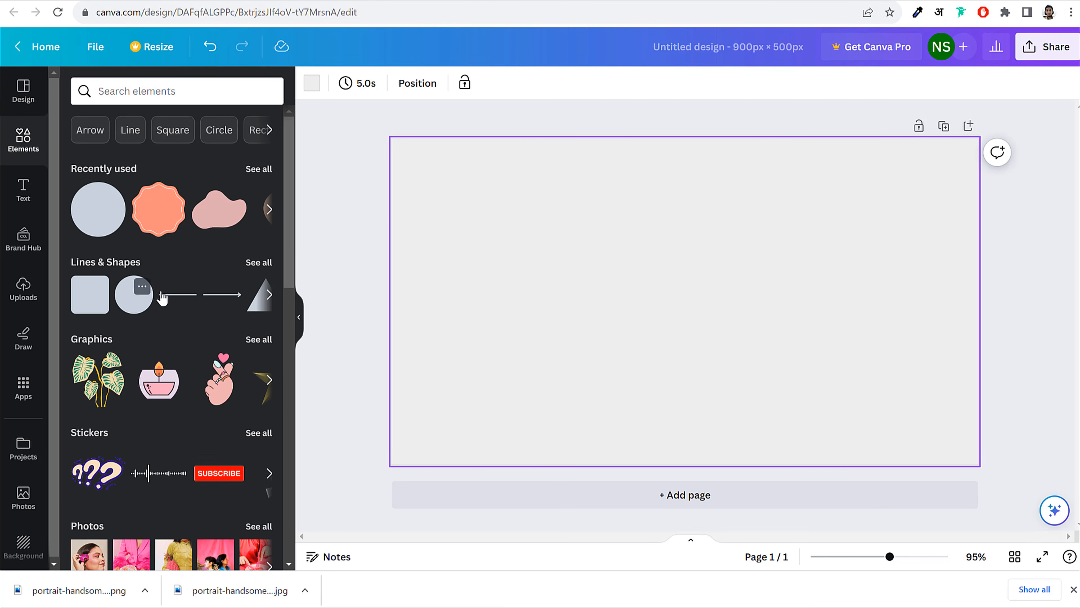
left_click(271, 295)
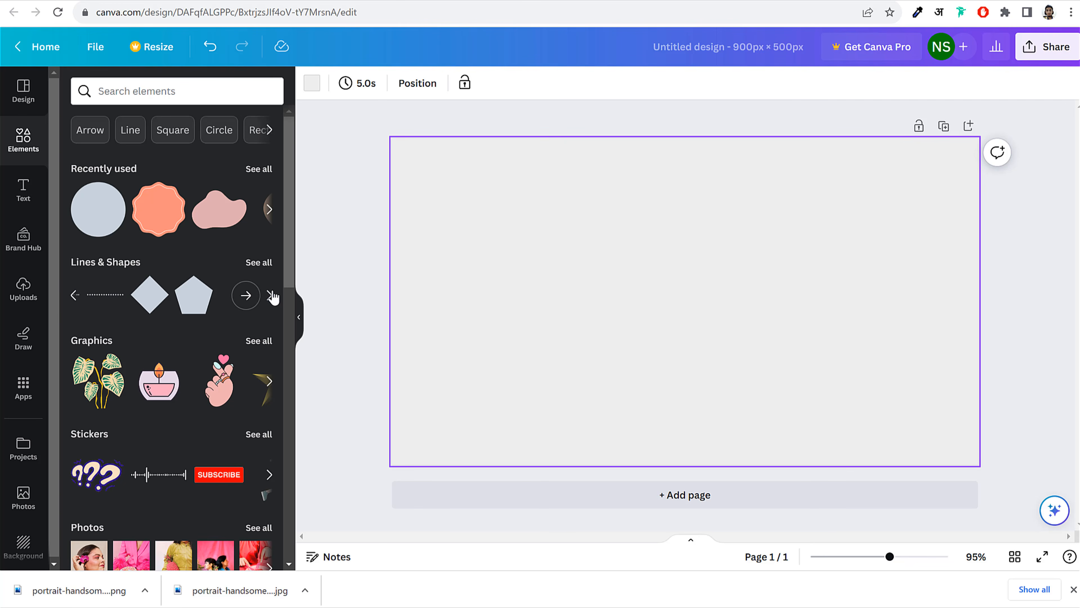
left_click(73, 294)
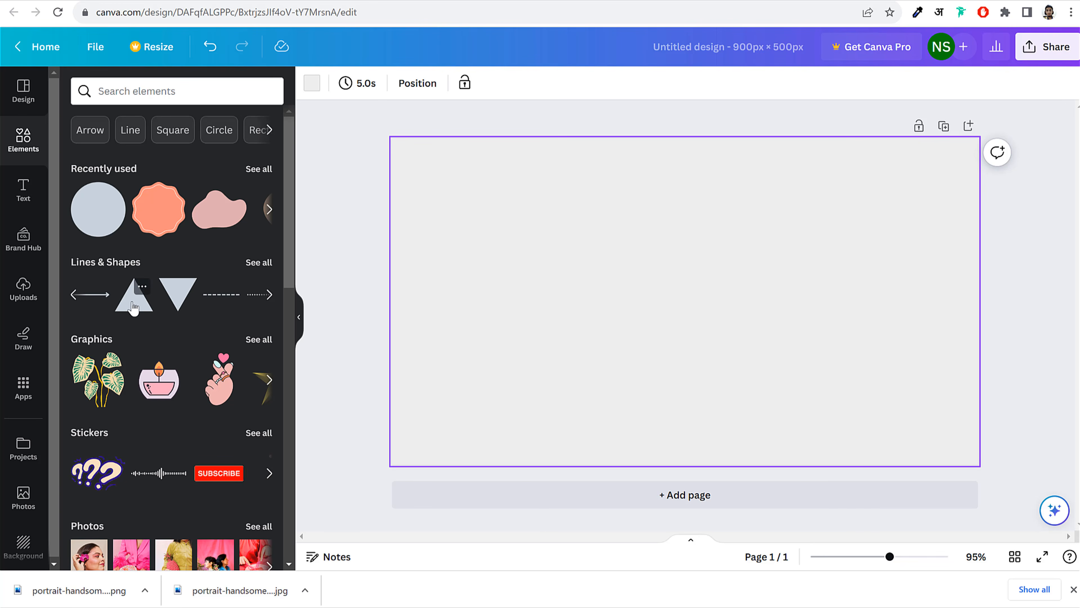
left_click(134, 307)
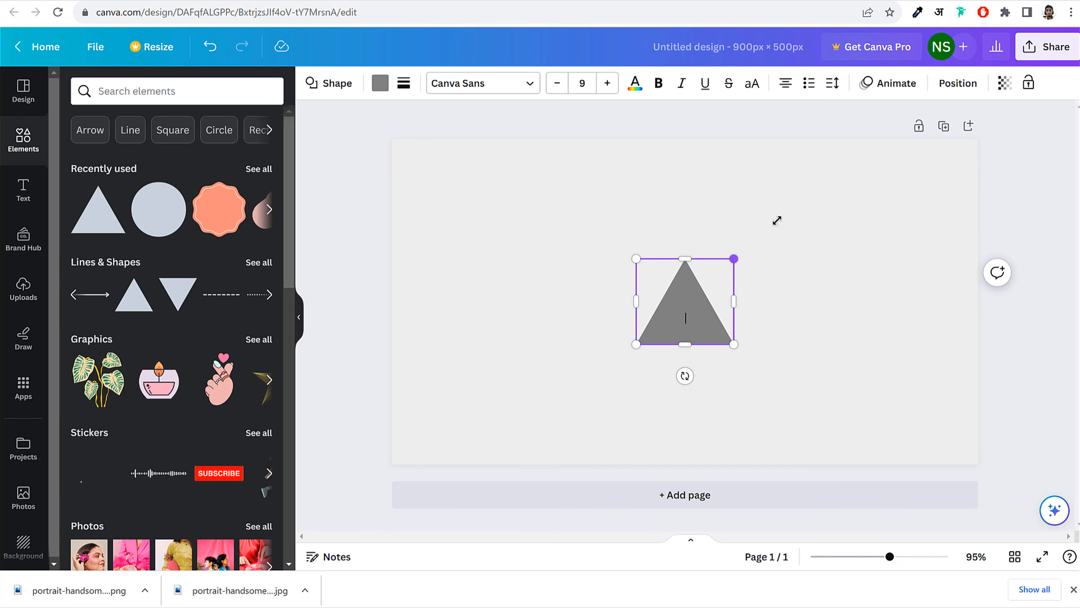
left_click_drag(777, 220, 972, 89)
left_click_drag(825, 311, 868, 249)
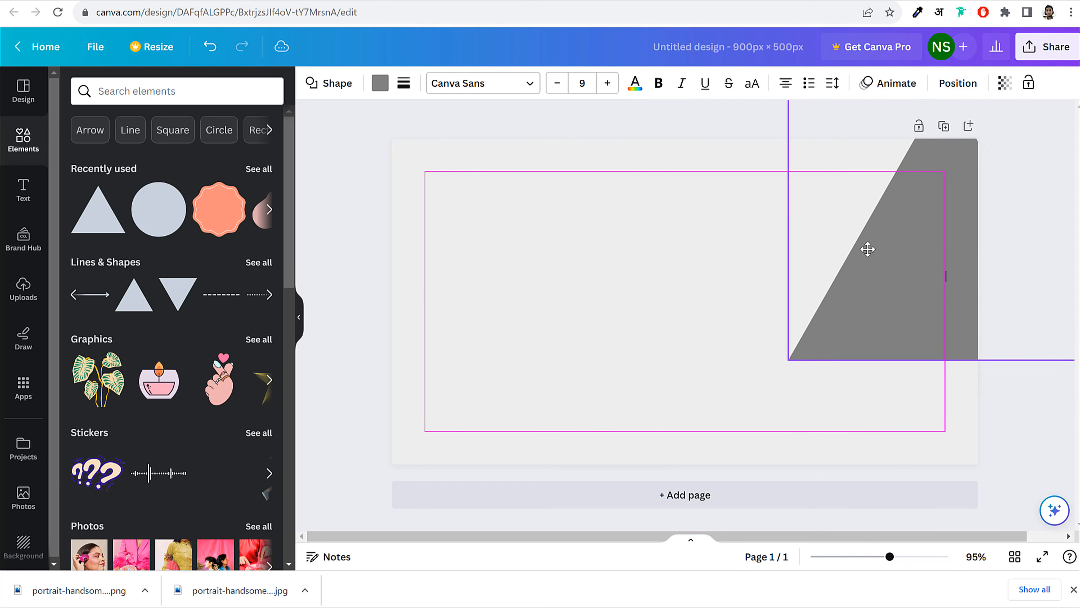
left_click_drag(788, 360, 605, 518)
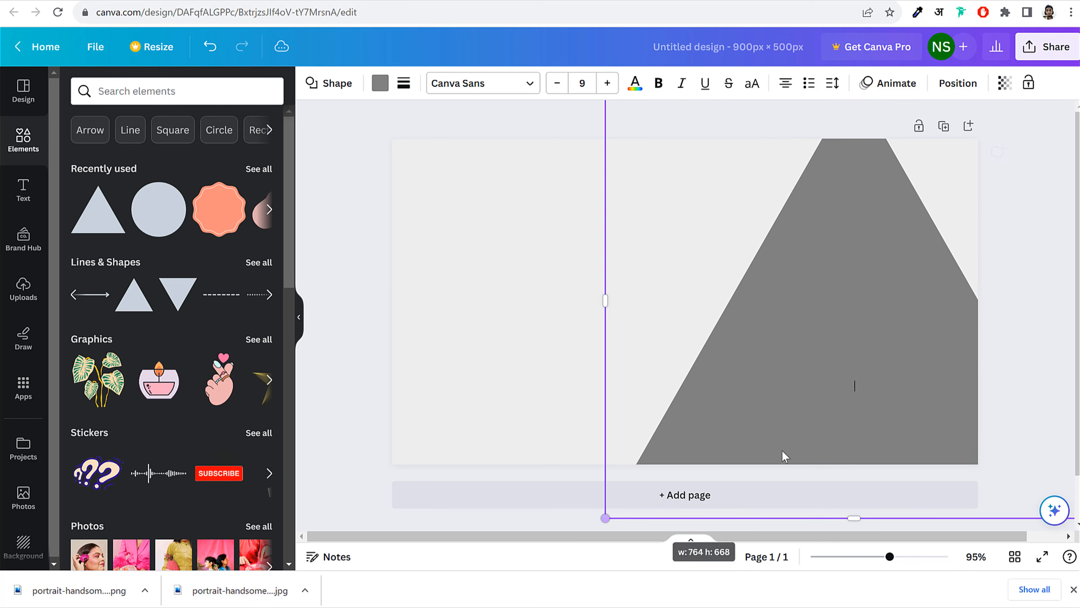
key("Delete")
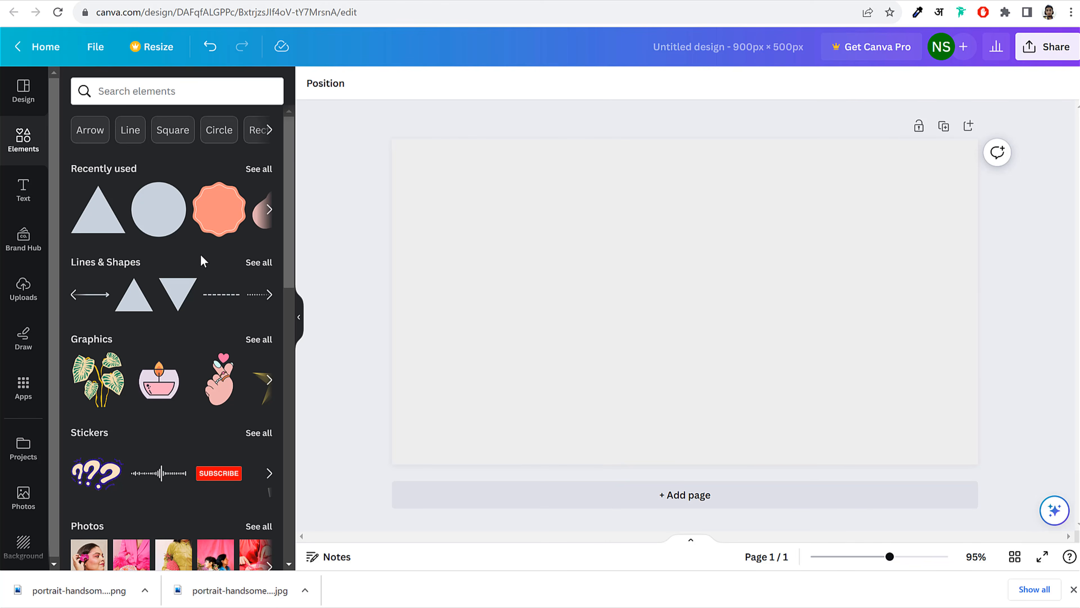
Add a rounded grey square, stretch it tall, tilt it steeply and move it right
left_click(270, 209)
left_click(269, 209)
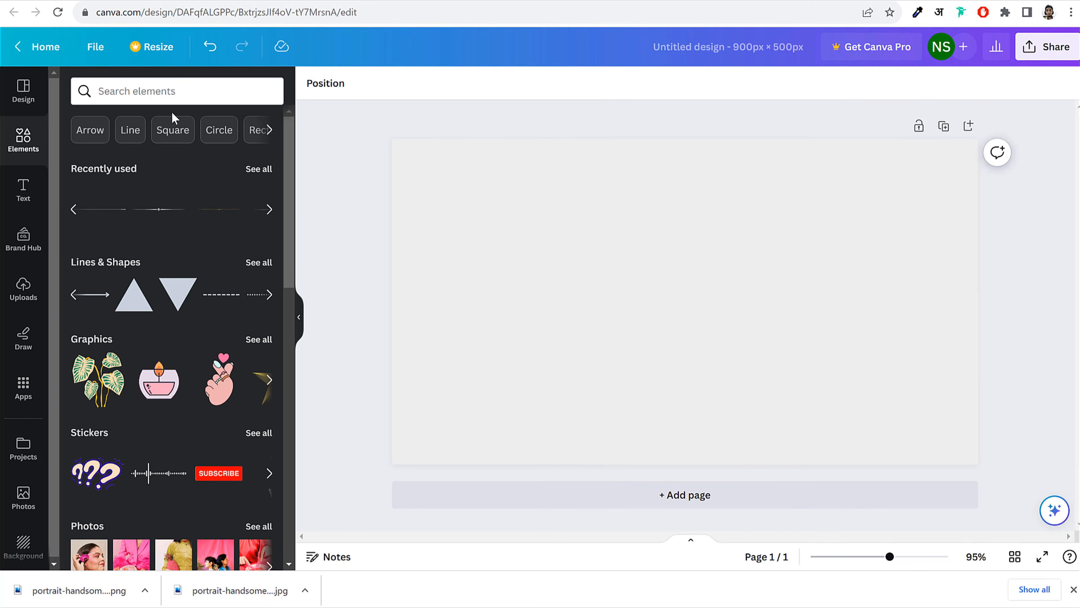
left_click(174, 135)
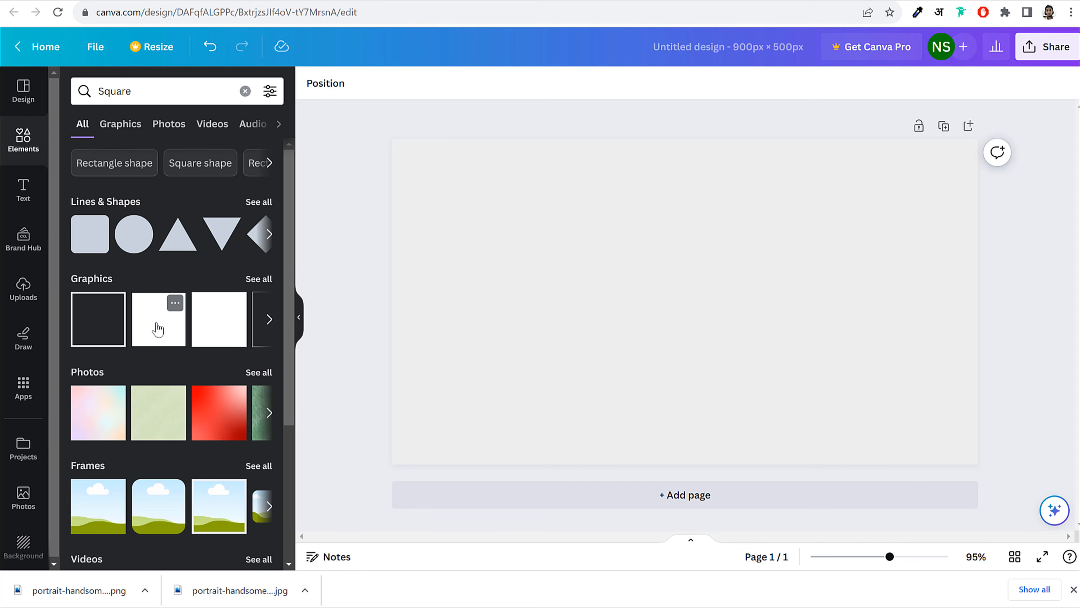
left_click(92, 233)
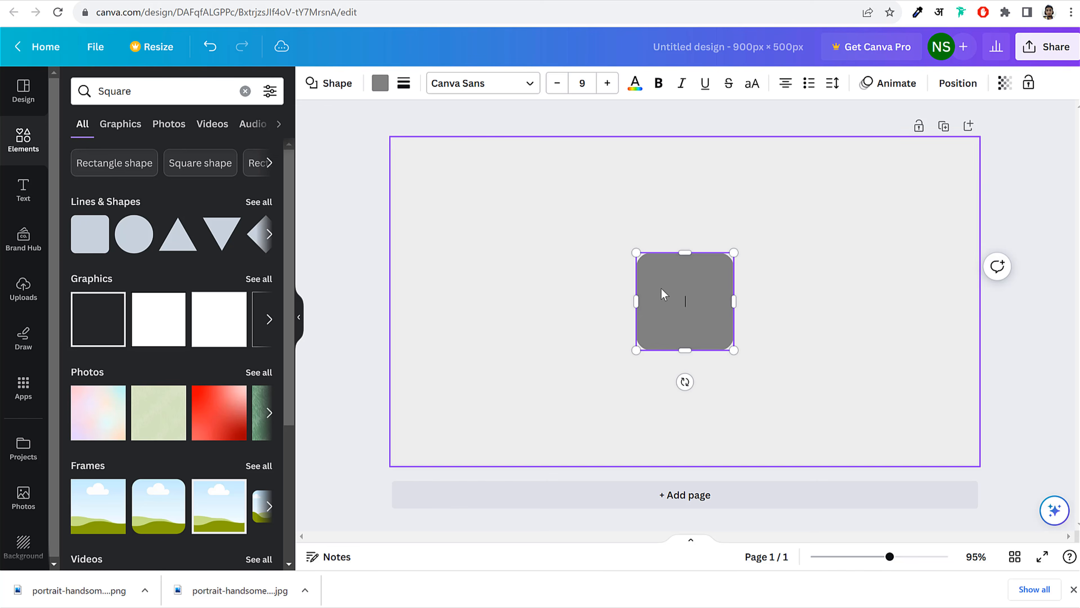
left_click_drag(680, 292, 702, 140)
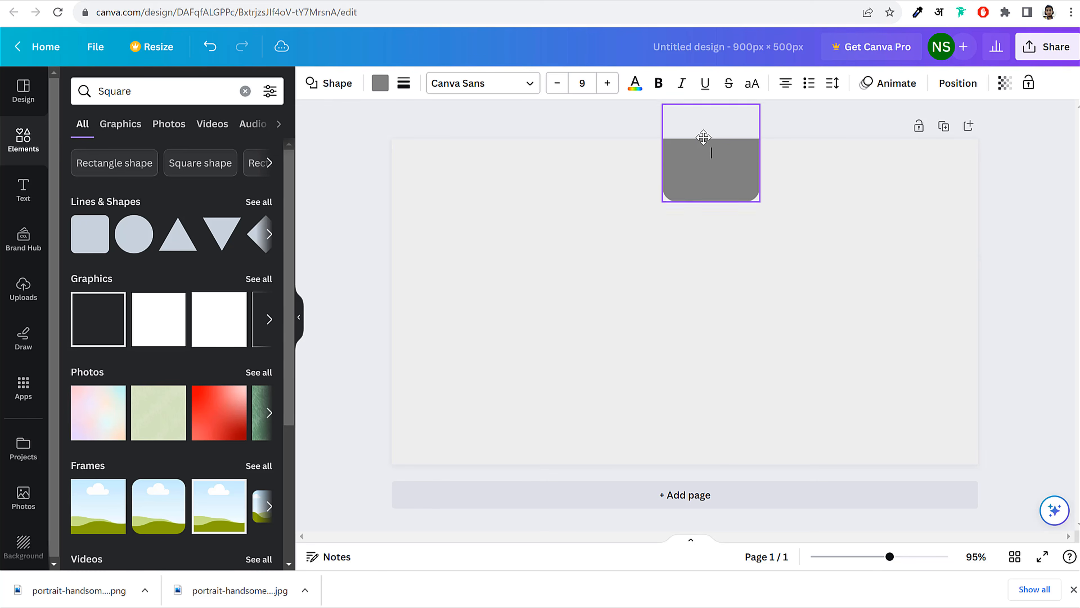
left_click_drag(759, 202, 1009, 557)
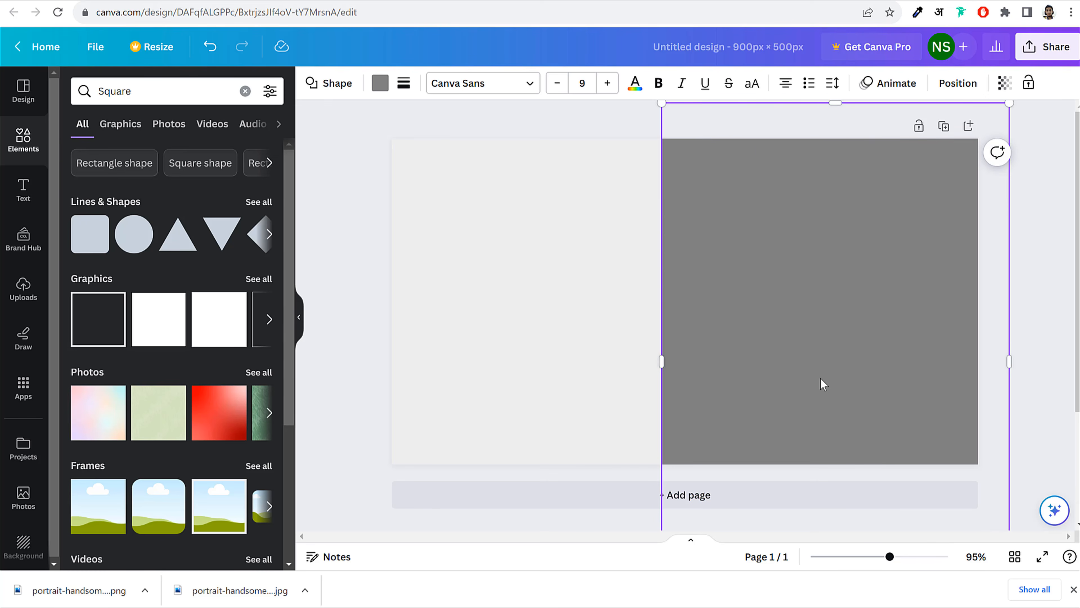
scroll(822, 380, "down", 3)
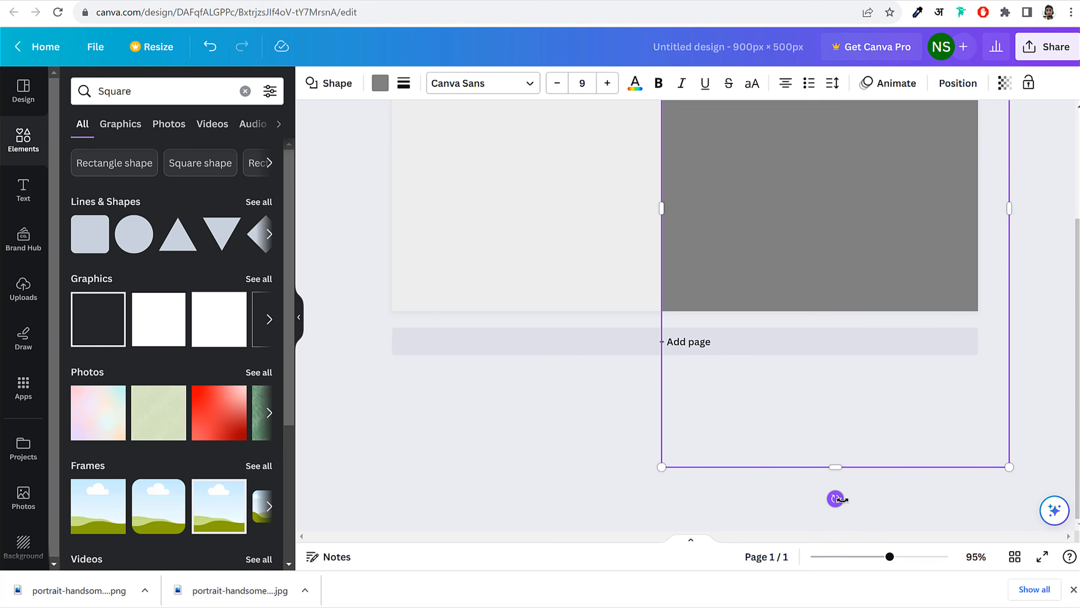
left_click_drag(836, 499, 960, 470)
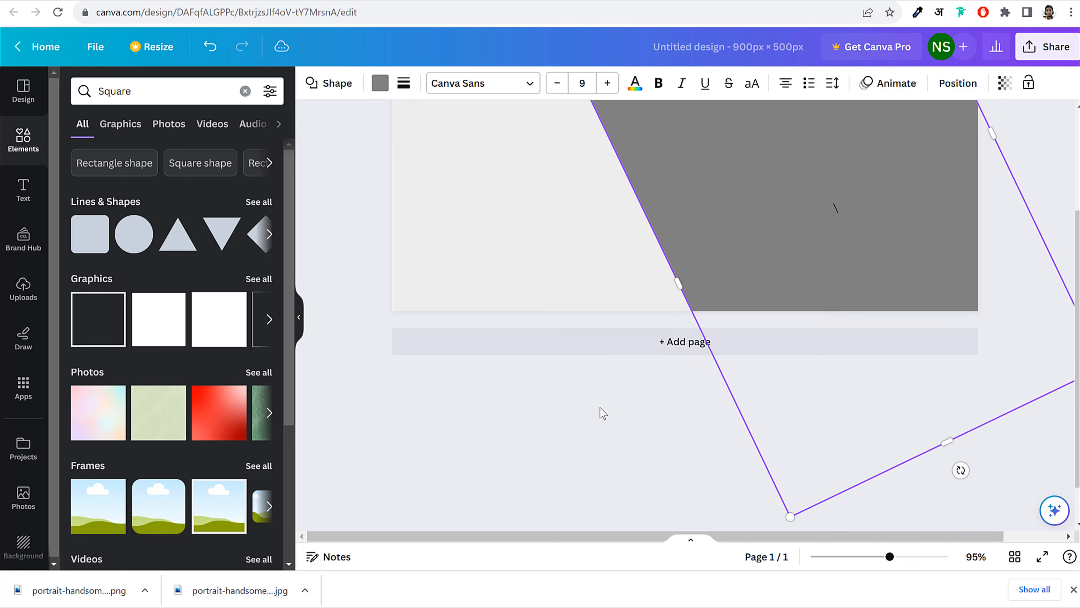
scroll(601, 408, "up", 3)
left_click_drag(695, 314, 832, 215)
left_click(727, 163)
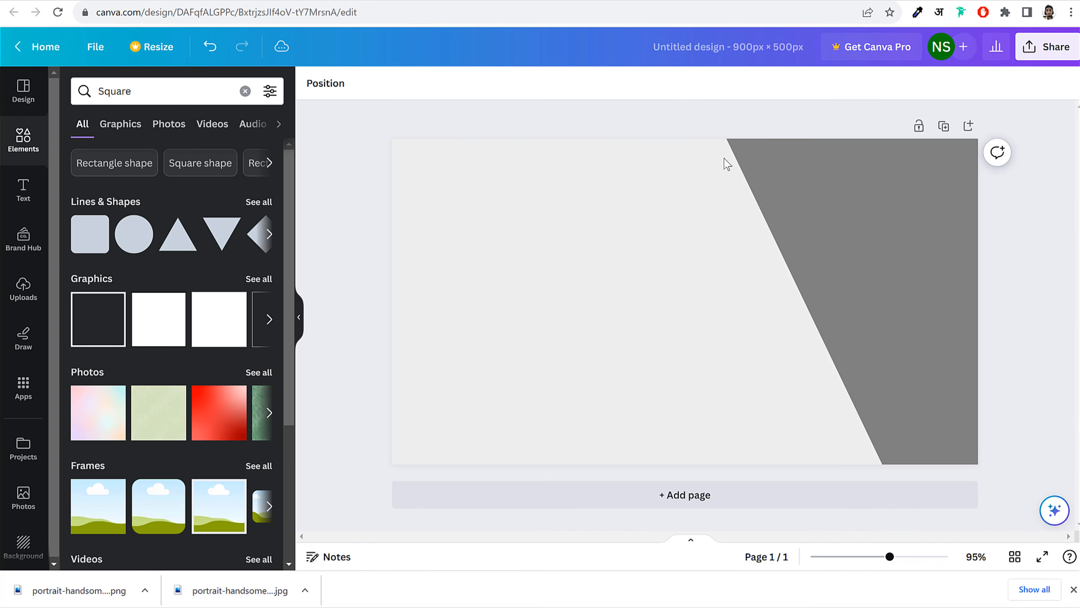
left_click(809, 179)
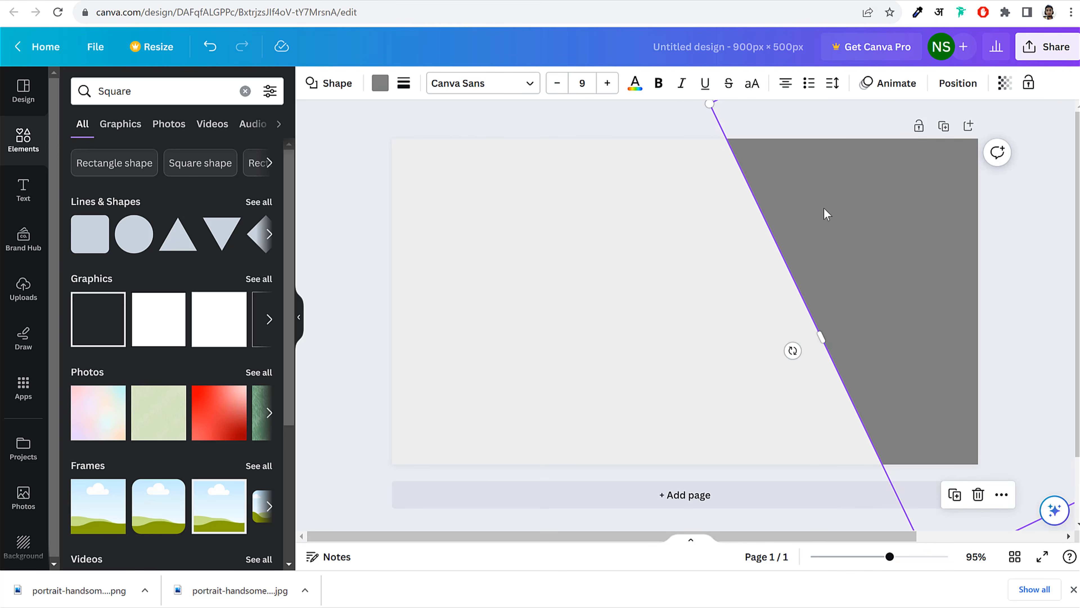
left_click(379, 83)
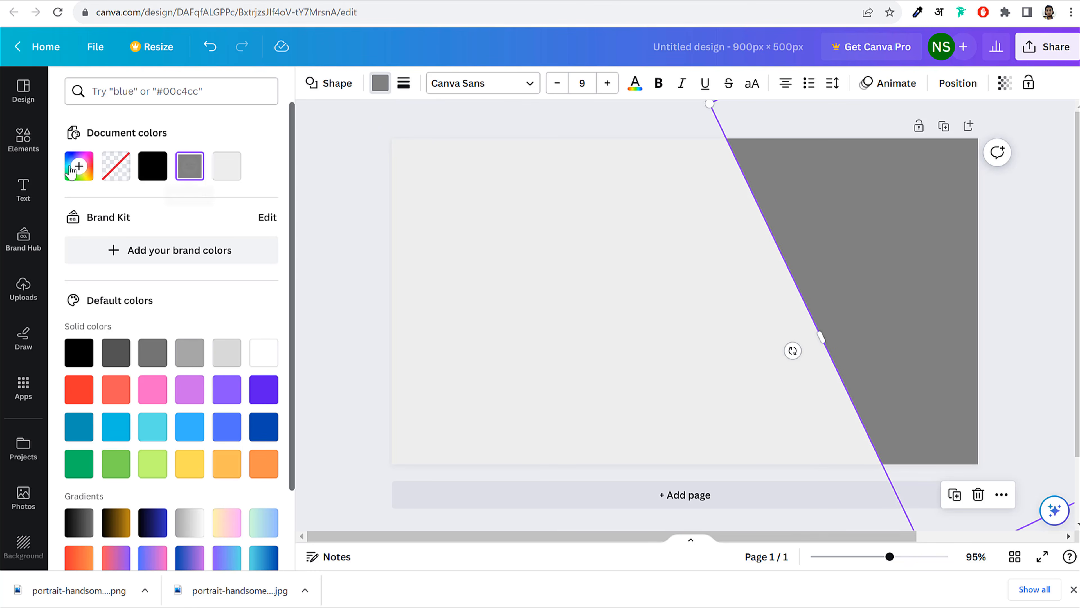
Change the diagonal shape's fill to a warm gray, #7B7876, using the custom colour picker
left_click(72, 169)
left_click(92, 241)
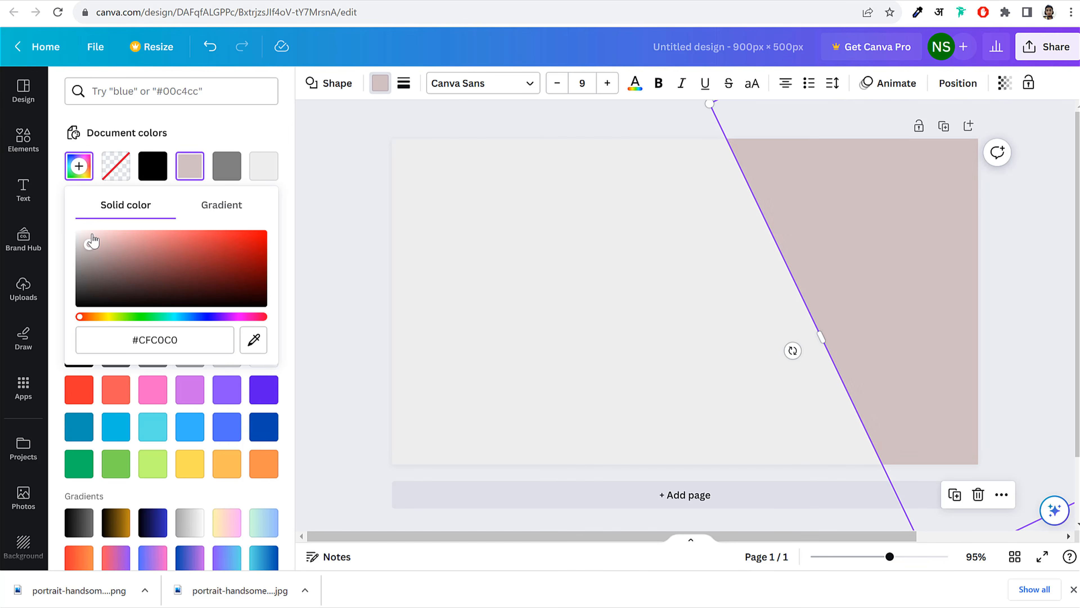
left_click_drag(92, 241, 41, 263)
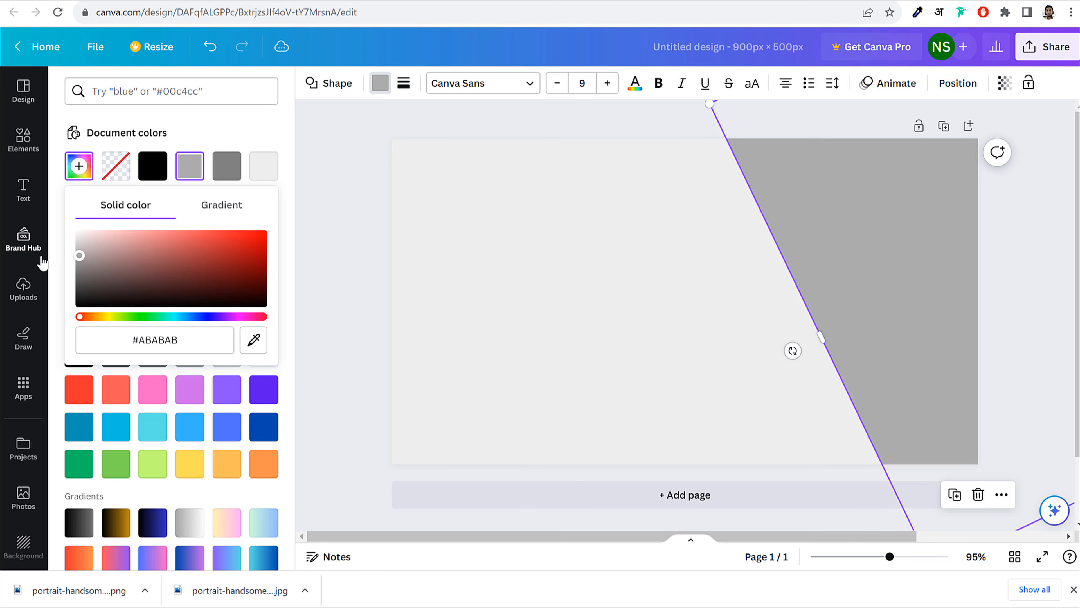
mouse_move(97, 317)
left_mouse_down()
mouse_move(107, 317)
mouse_move(92, 317)
left_mouse_up()
left_click(102, 268)
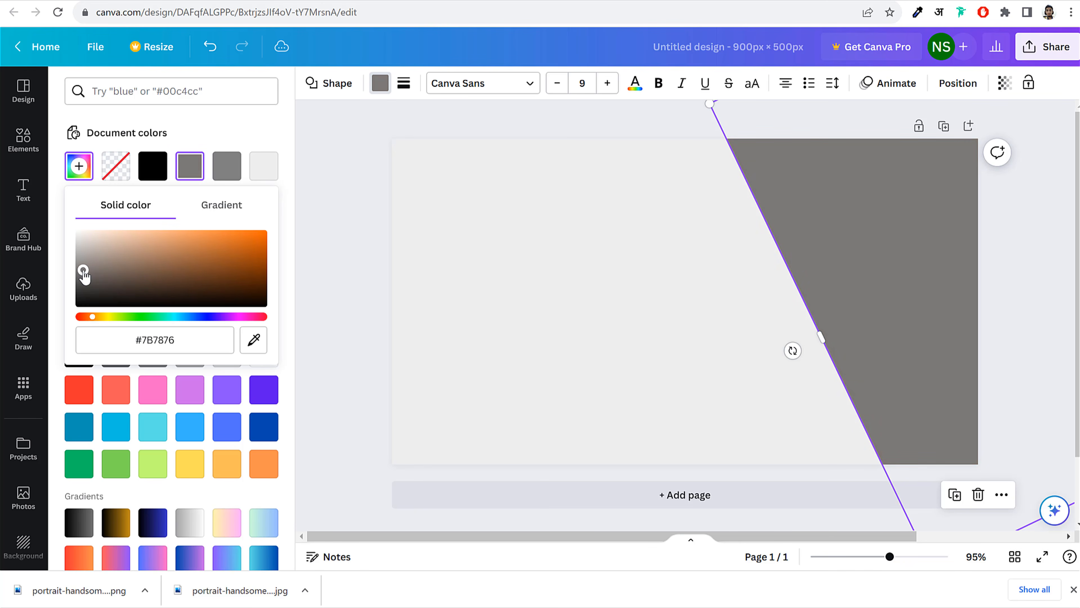
left_click(354, 148)
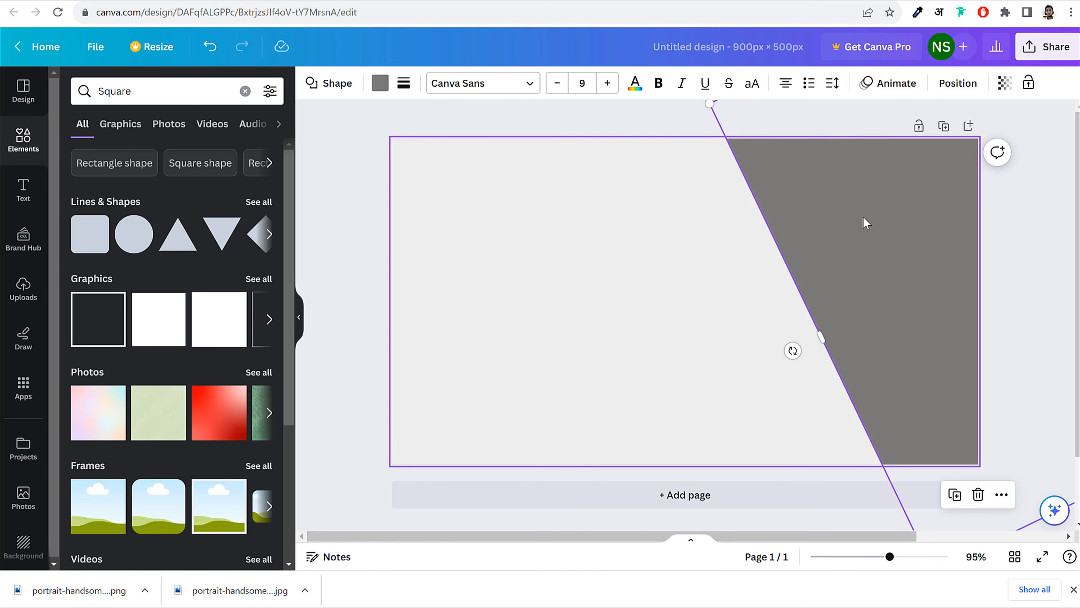
left_click(1034, 193)
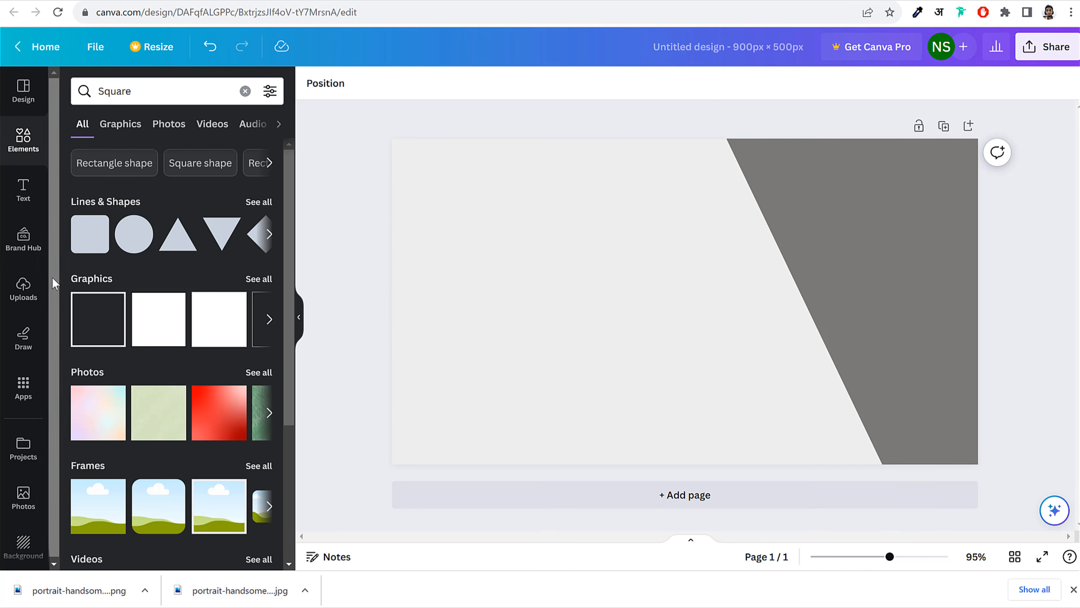
left_click(22, 293)
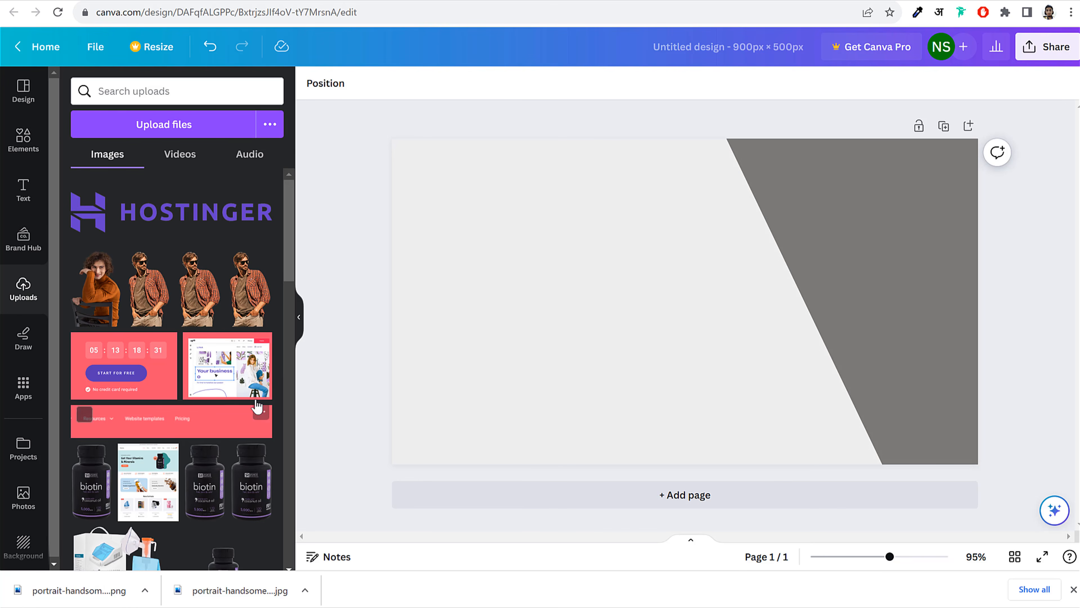
Add the plaid-shirt man cutout and enlarge it over the grey shape to the page height
left_click(147, 291)
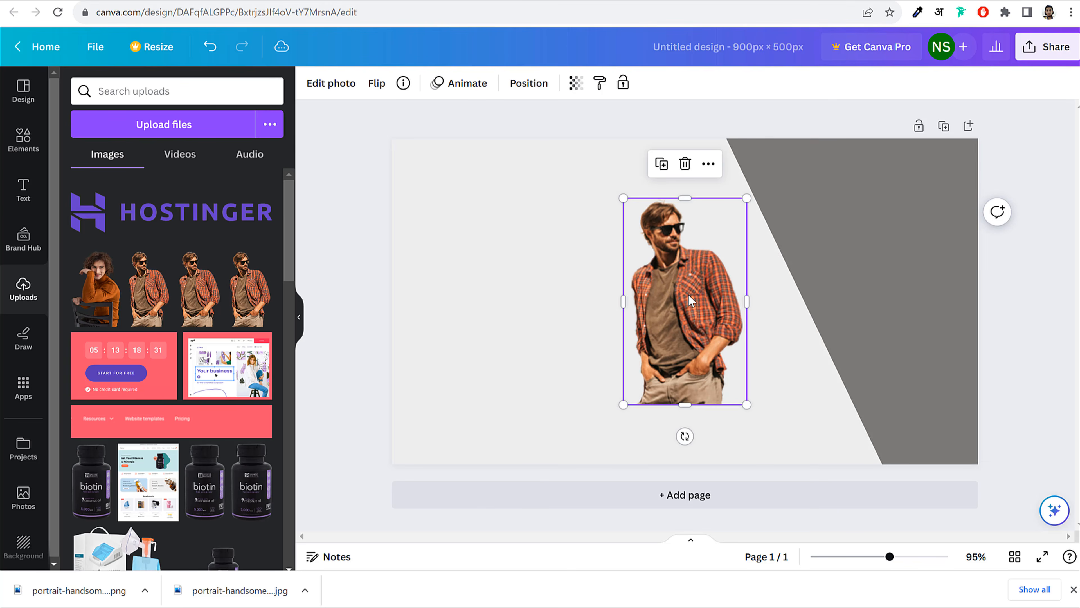
left_click_drag(677, 300, 601, 285)
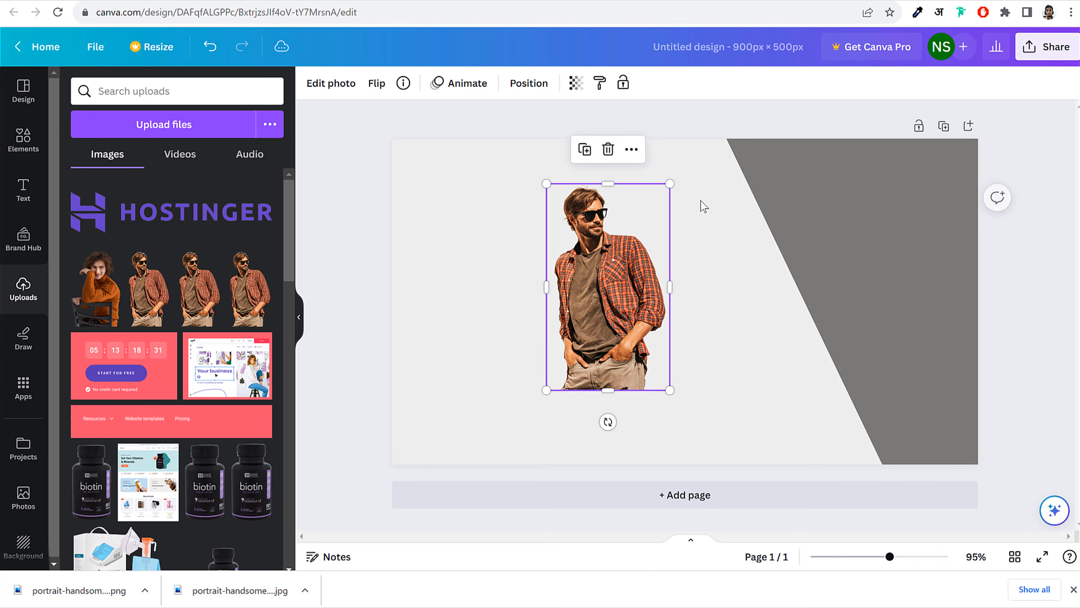
left_click_drag(670, 184, 725, 98)
left_click_drag(599, 227, 766, 298)
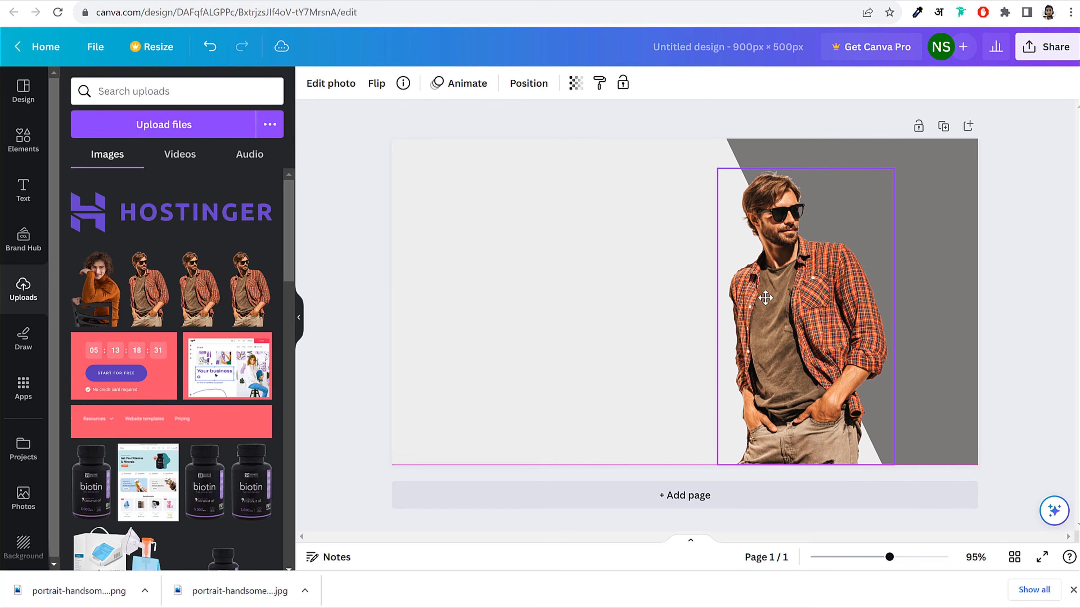
mouse_move(894, 169)
left_mouse_down()
mouse_move(914, 136)
mouse_move(905, 154)
left_mouse_up()
Lighten the diagonal shape's fill to pale gray #BDBBBA
left_click(942, 222)
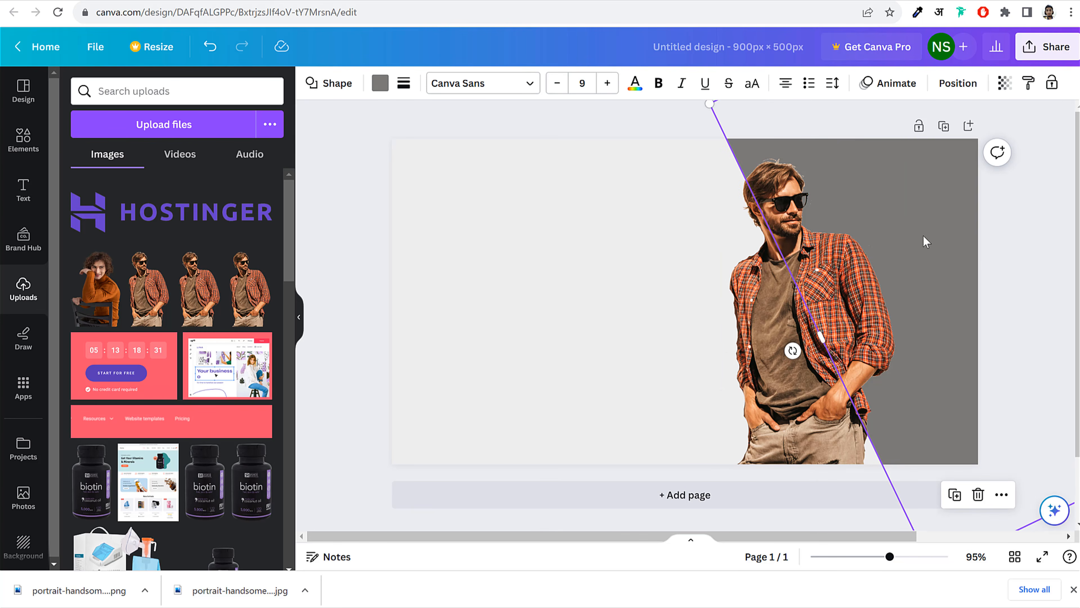
left_click(380, 83)
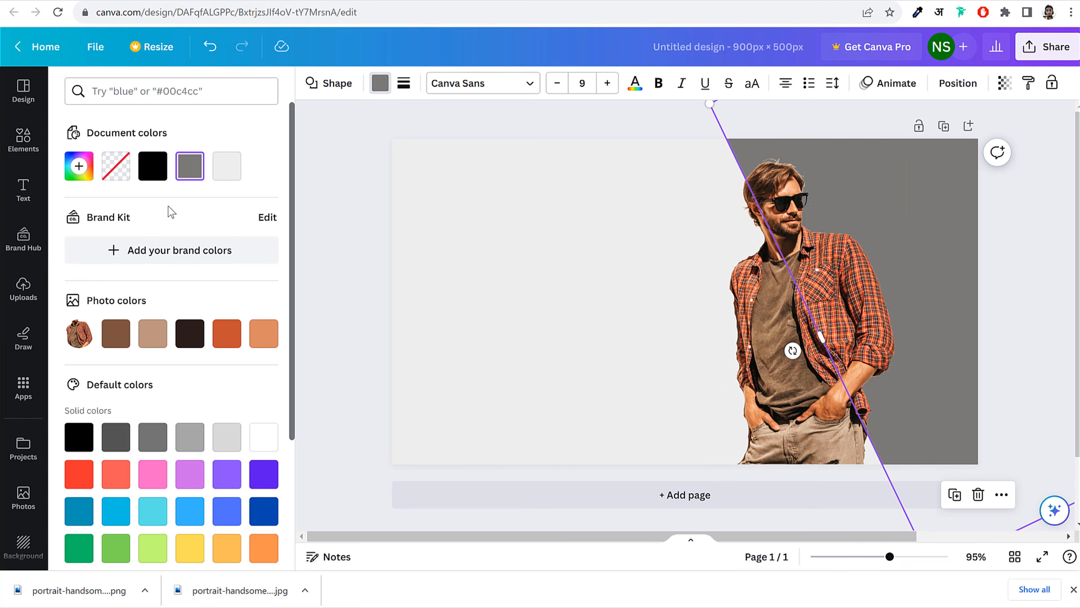
left_click(35, 0)
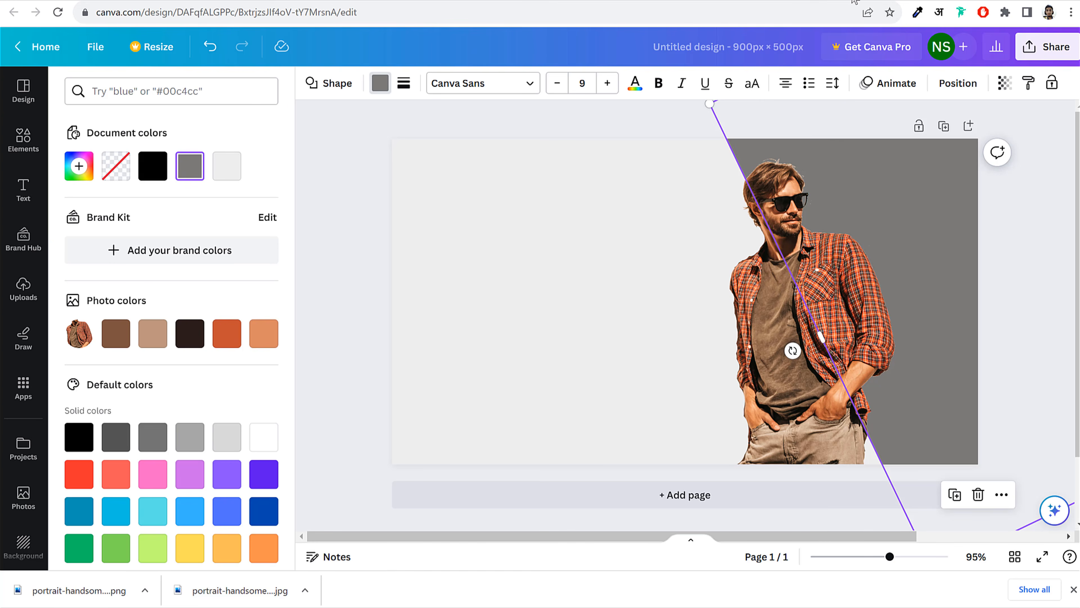
left_click(854, 2)
left_click(190, 166)
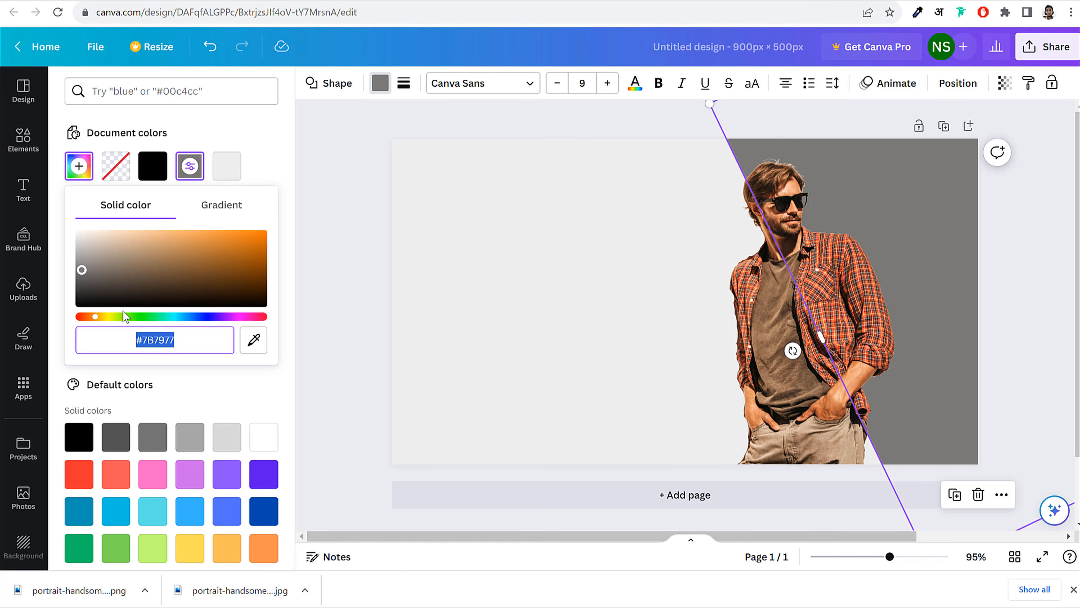
left_click_drag(83, 271, 80, 256)
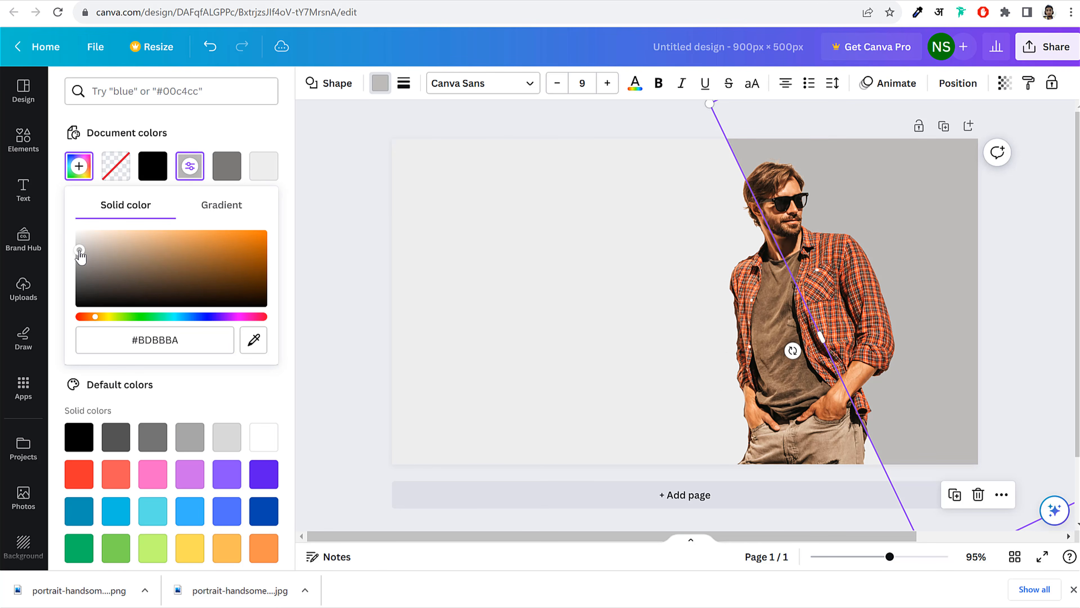
left_click(425, 209)
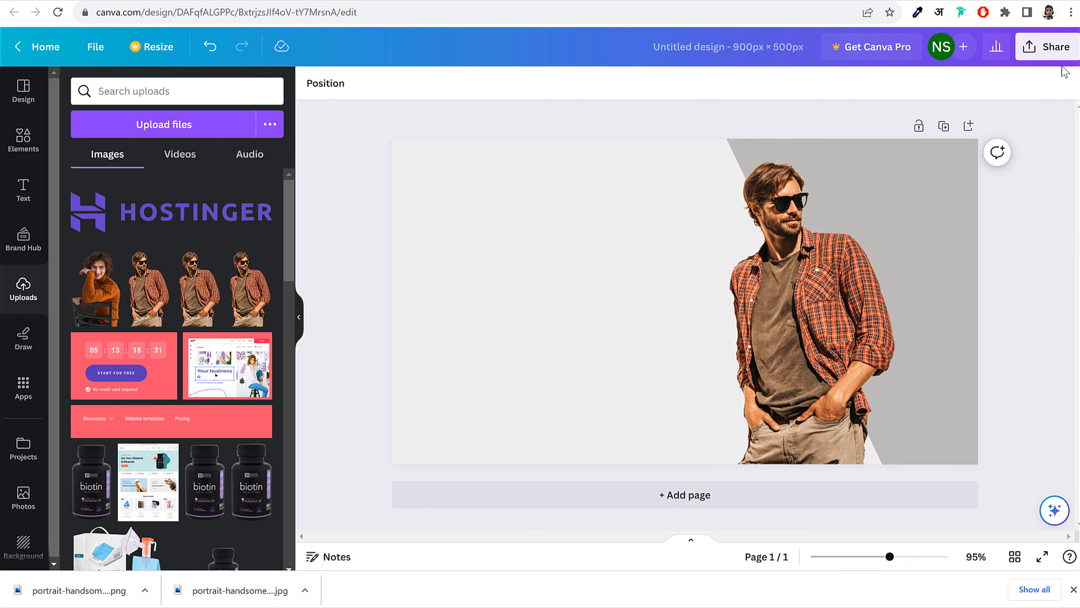
Download the current Canva design as a PNG
left_click(1046, 46)
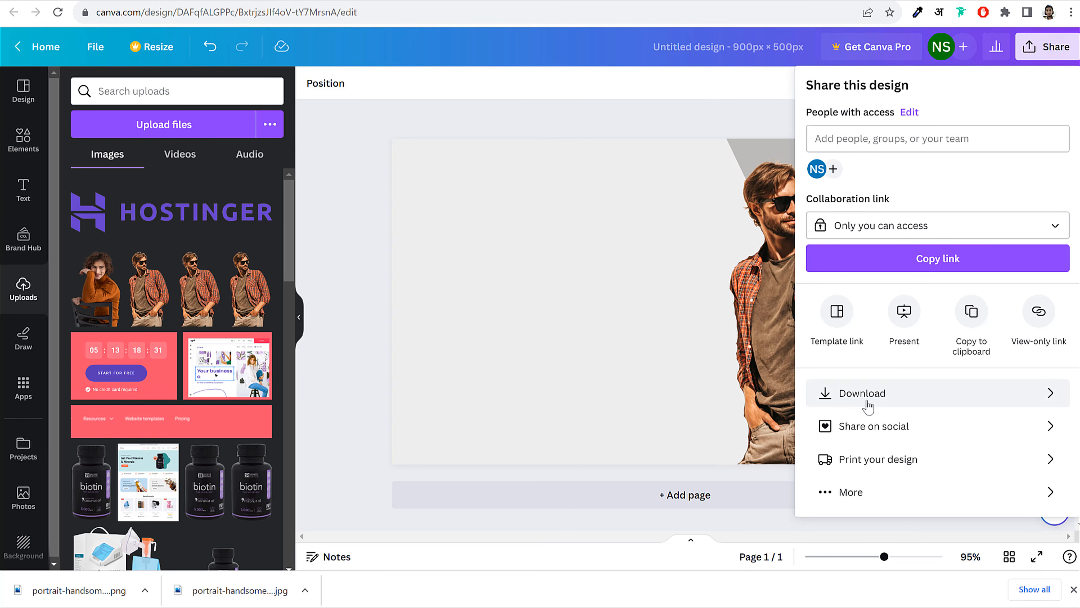
left_click(867, 401)
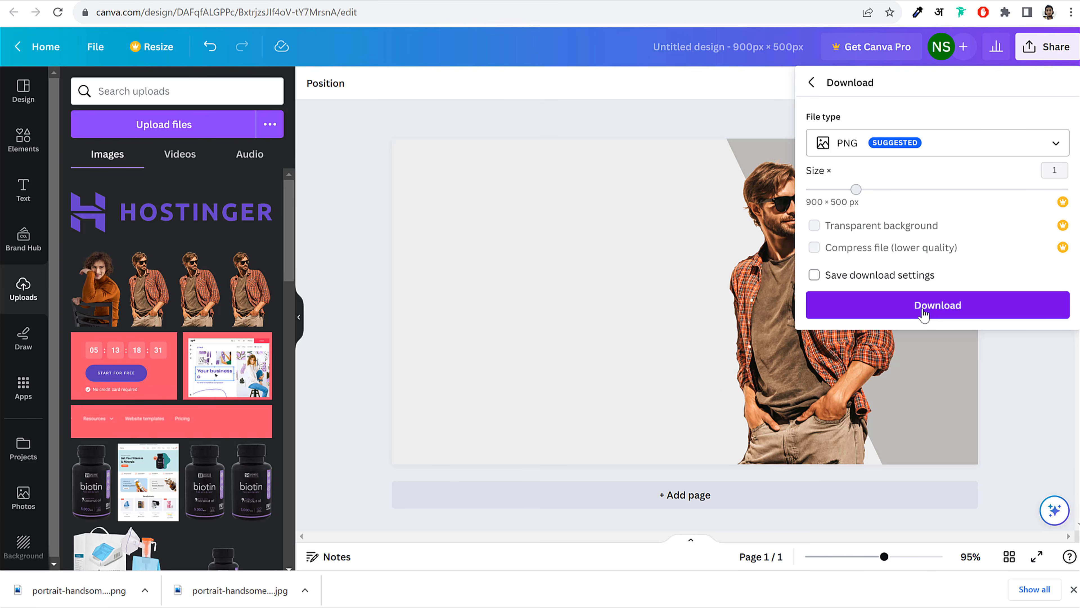
left_click(924, 313)
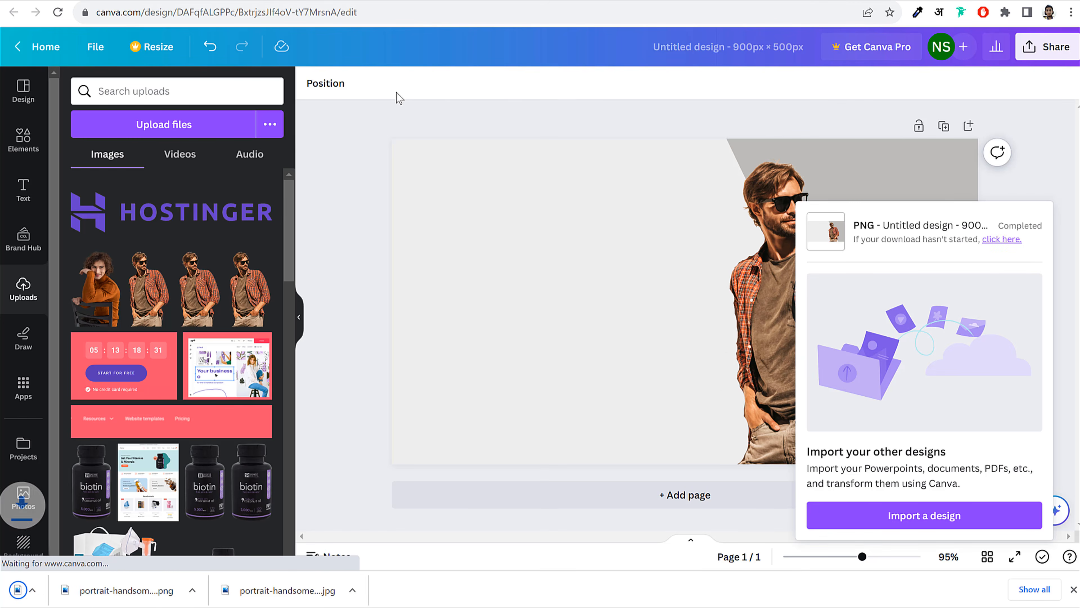
Open the earlier 900 x 500 untitled design and reposition its beige strip and teal circle
left_click(45, 47)
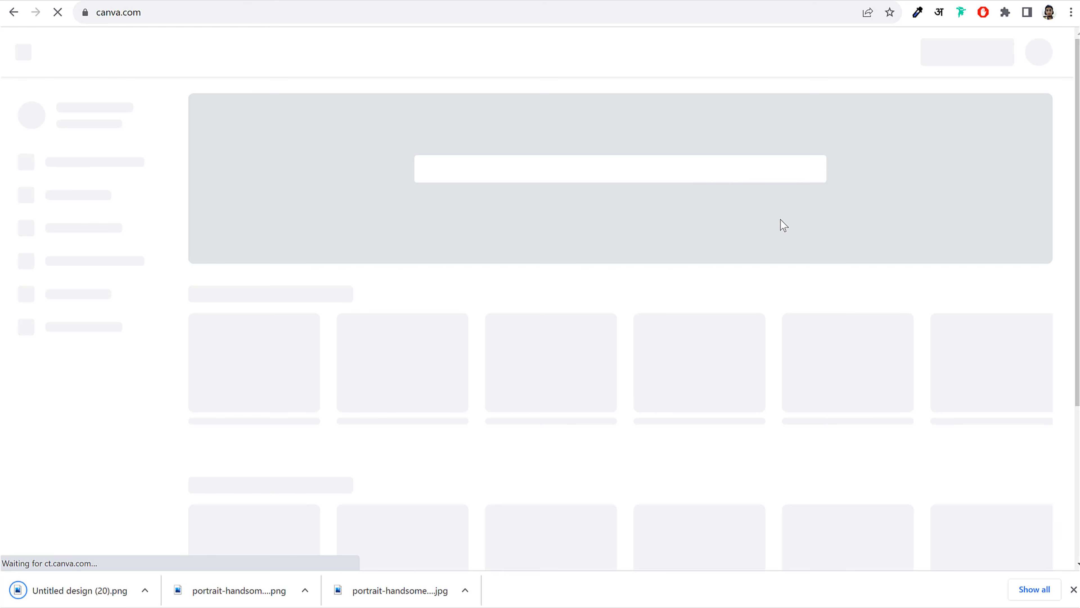
scroll(766, 287, "down", 2)
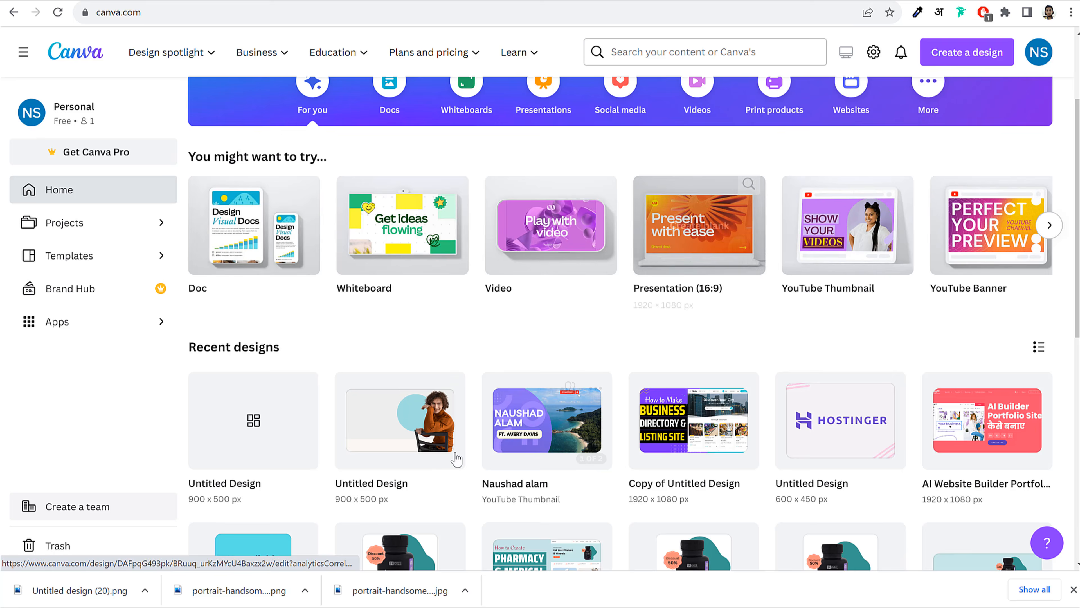
left_click(393, 412)
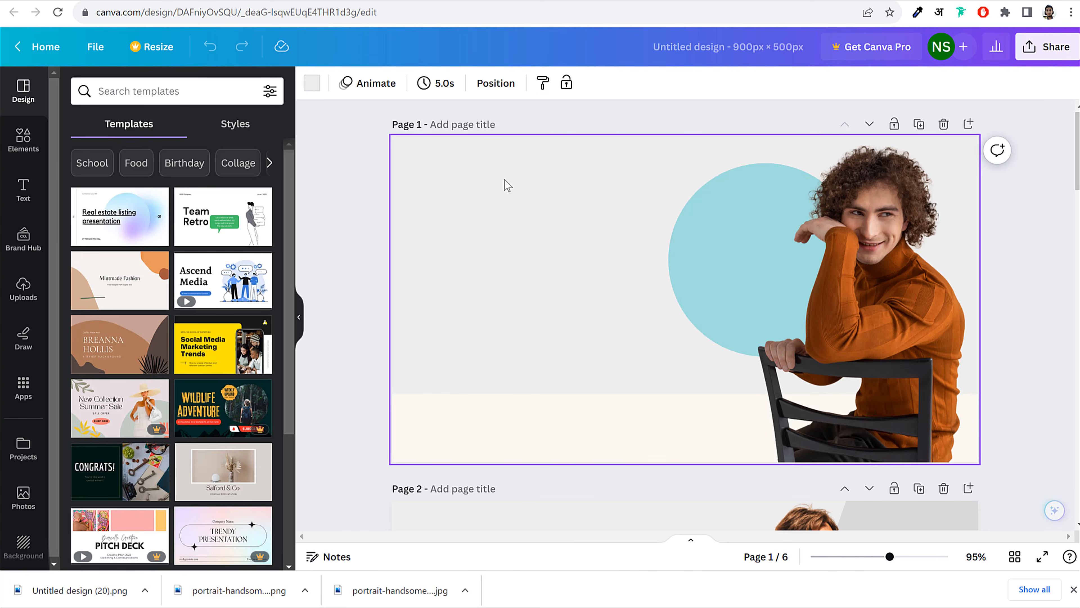
left_click_drag(449, 412, 487, 432)
left_click_drag(694, 248, 739, 230)
left_click(1032, 232)
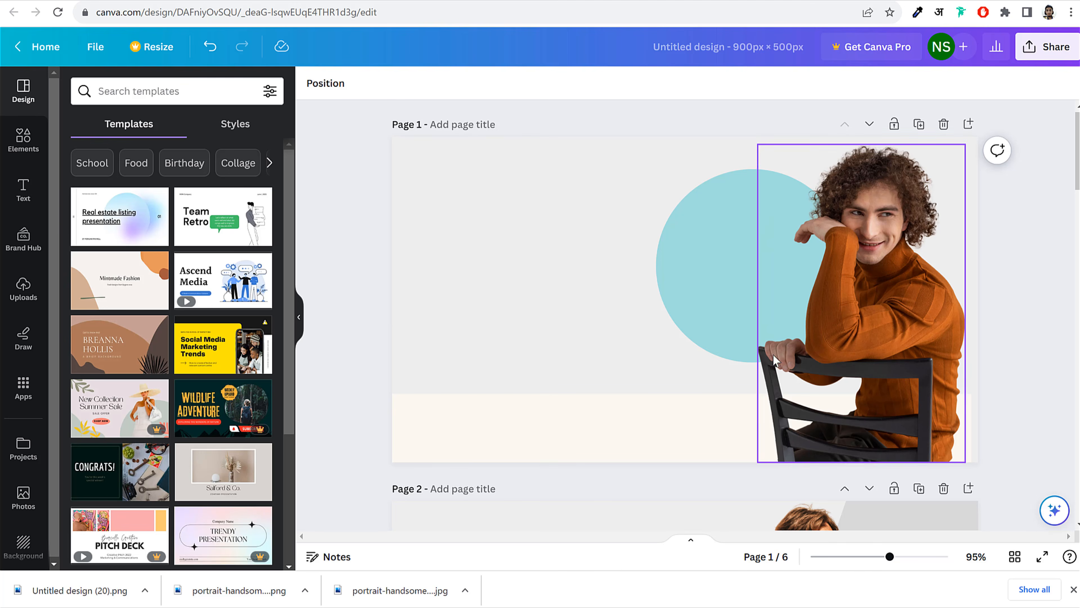
Scroll through the Canva pages, then move to the WoodMart storefront's hero slider
scroll(793, 360, "down", 8)
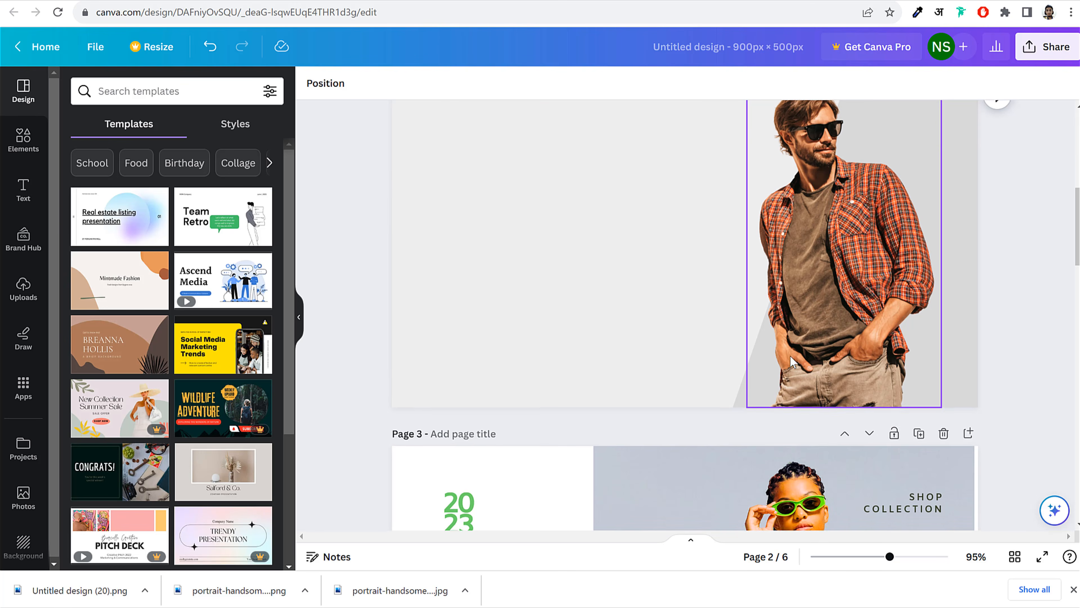
scroll(793, 359, "down", 8)
scroll(682, 295, "up", 5)
scroll(868, 347, "down", 10)
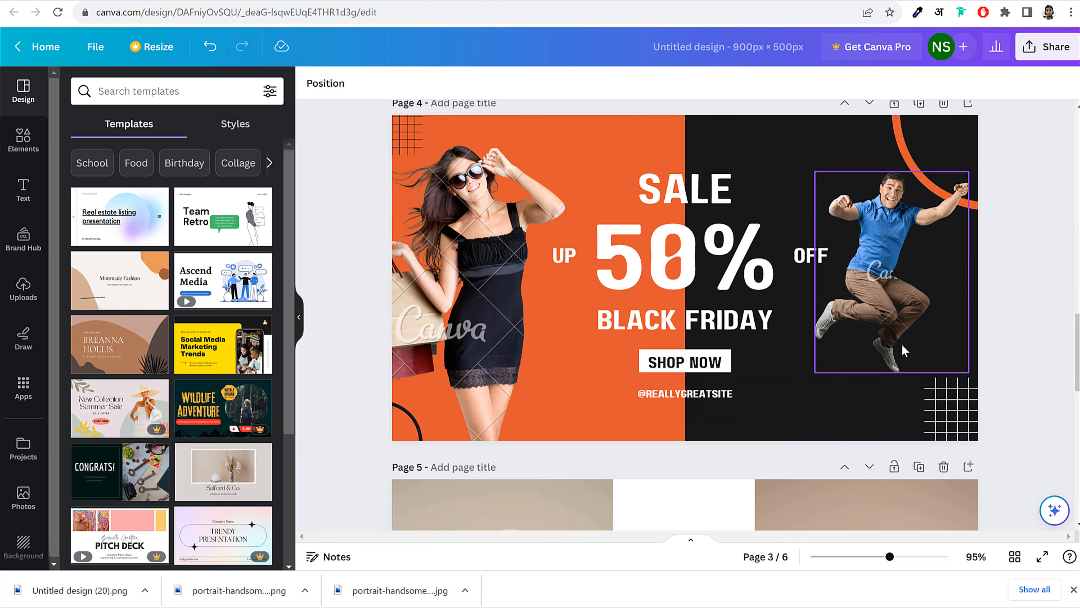
scroll(707, 316, "down", 5)
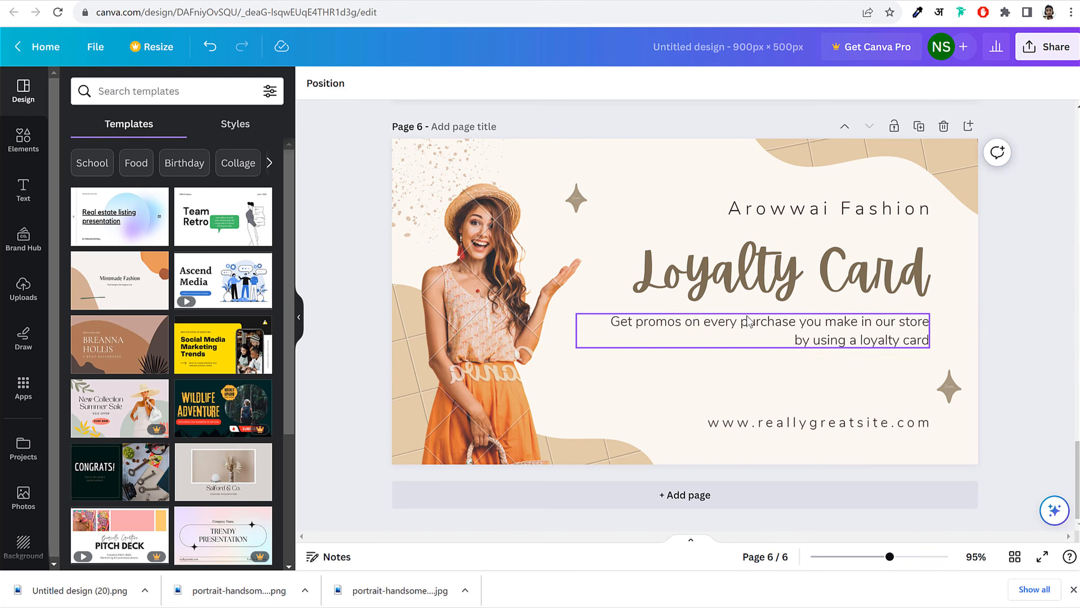
scroll(879, 343, "up", 10)
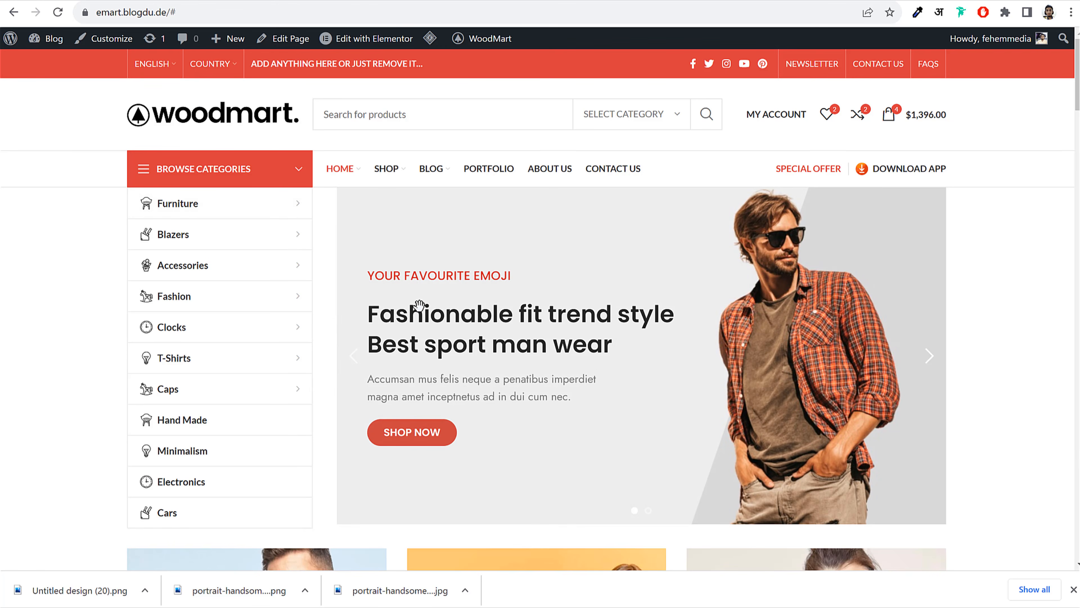
Flip between both hero slides, end on 'Fashionable fit trend style', and close the downloads bar
left_click(929, 357)
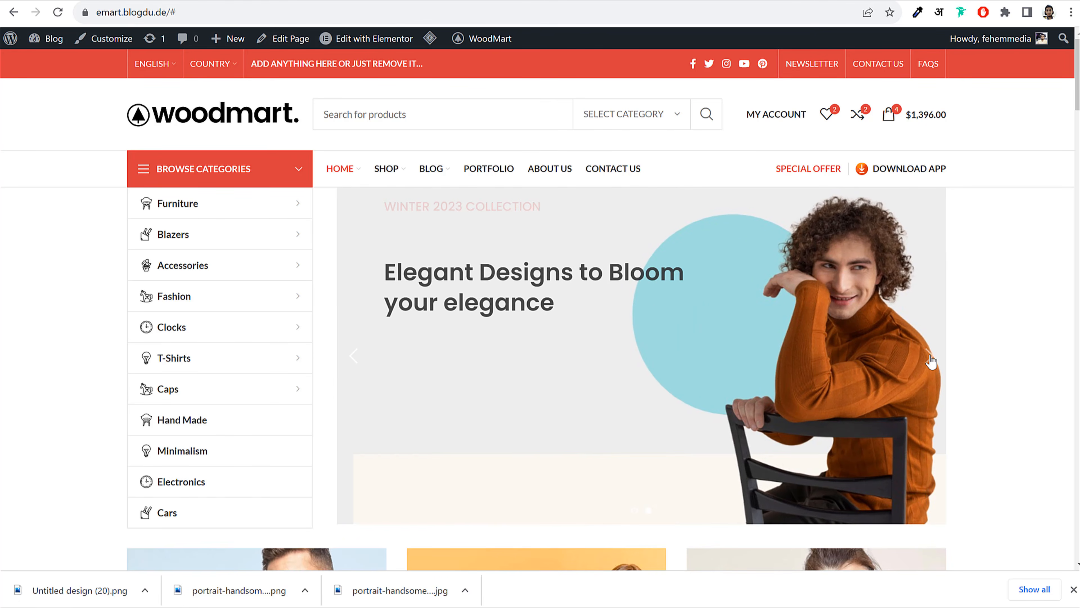
left_click(355, 366)
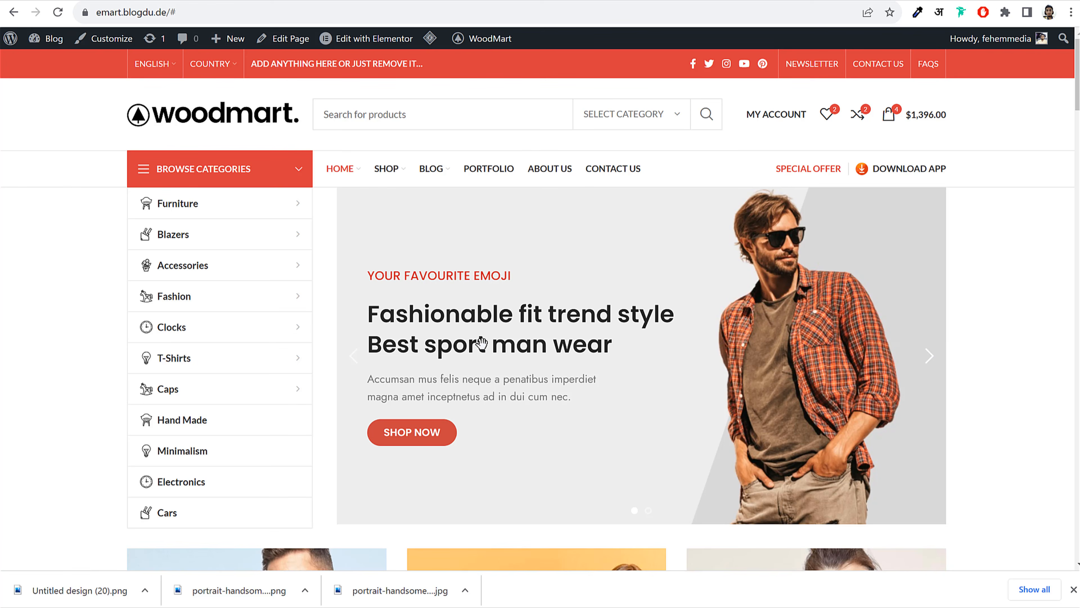
left_click(933, 362)
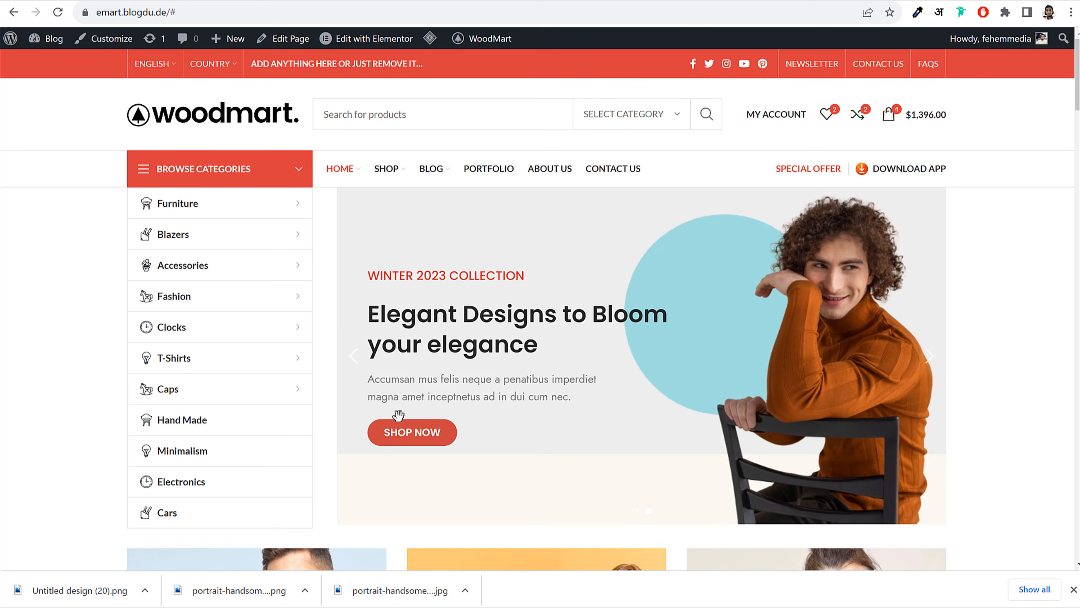
left_click(355, 371)
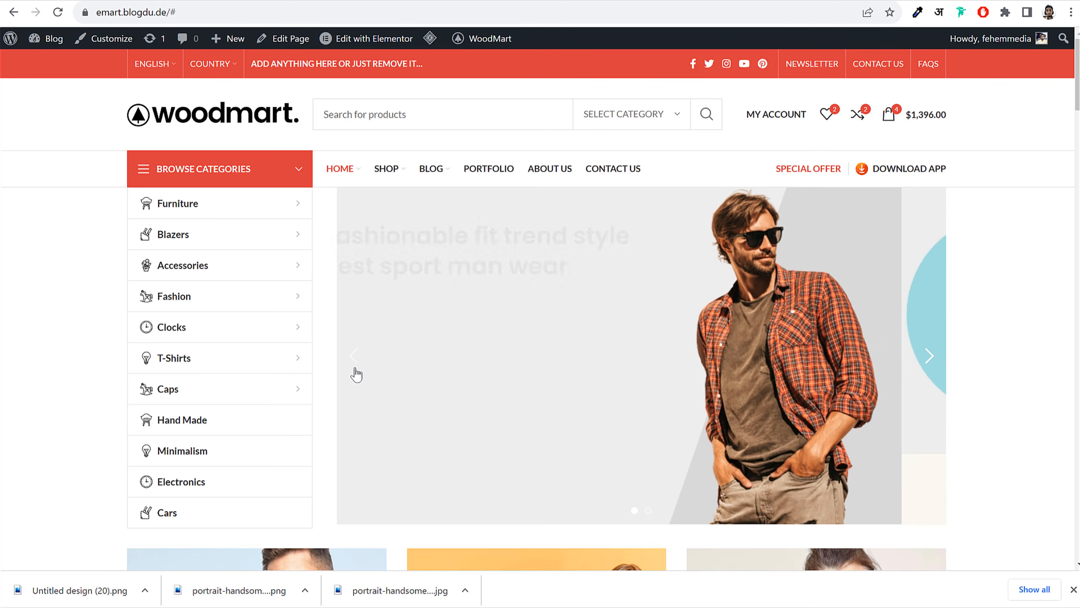
left_click(1073, 590)
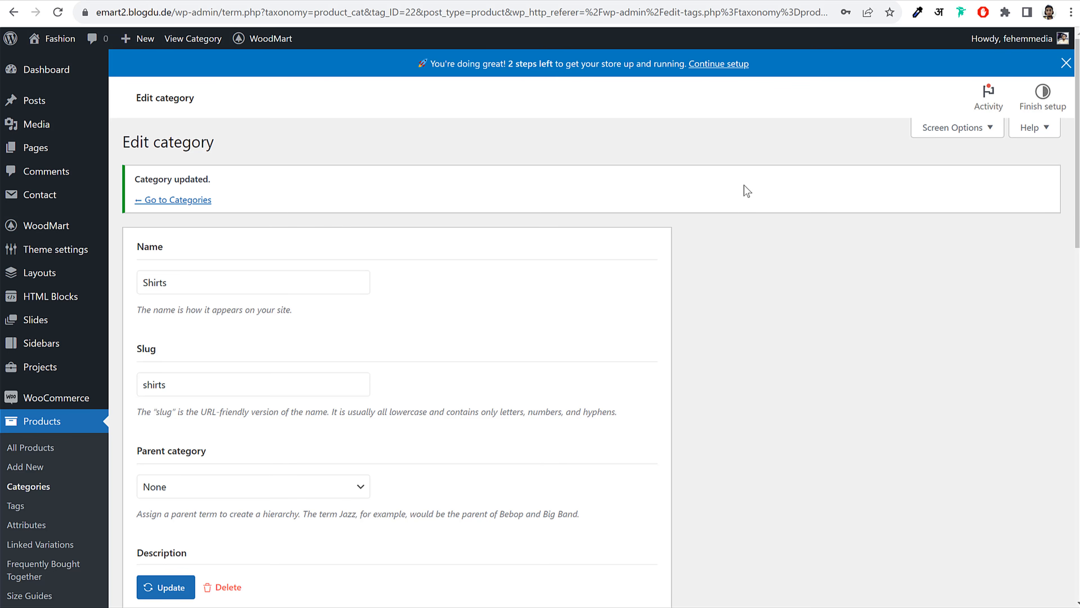
From the Slides list, add a new WoodMart slide and title it 'Slide 1'
scroll(749, 213, "down", 8)
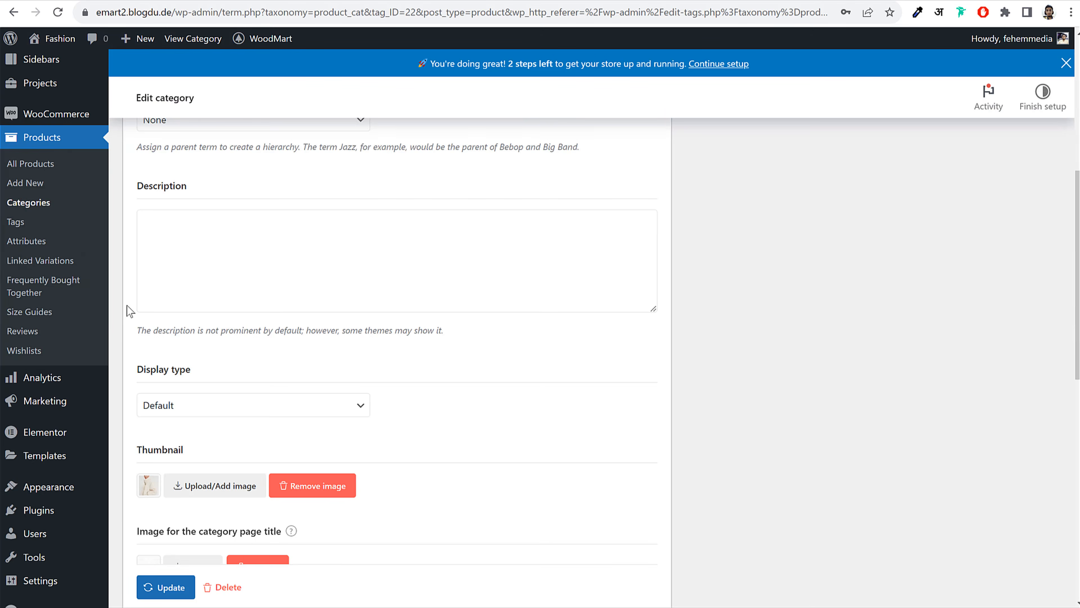
scroll(128, 298, "up", 7)
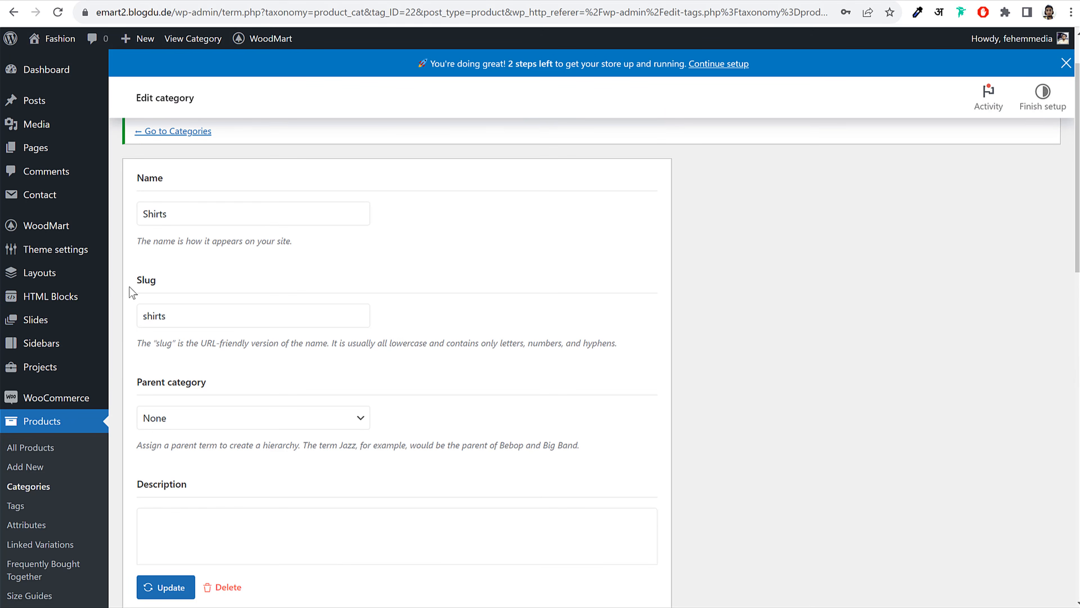
left_click(41, 326)
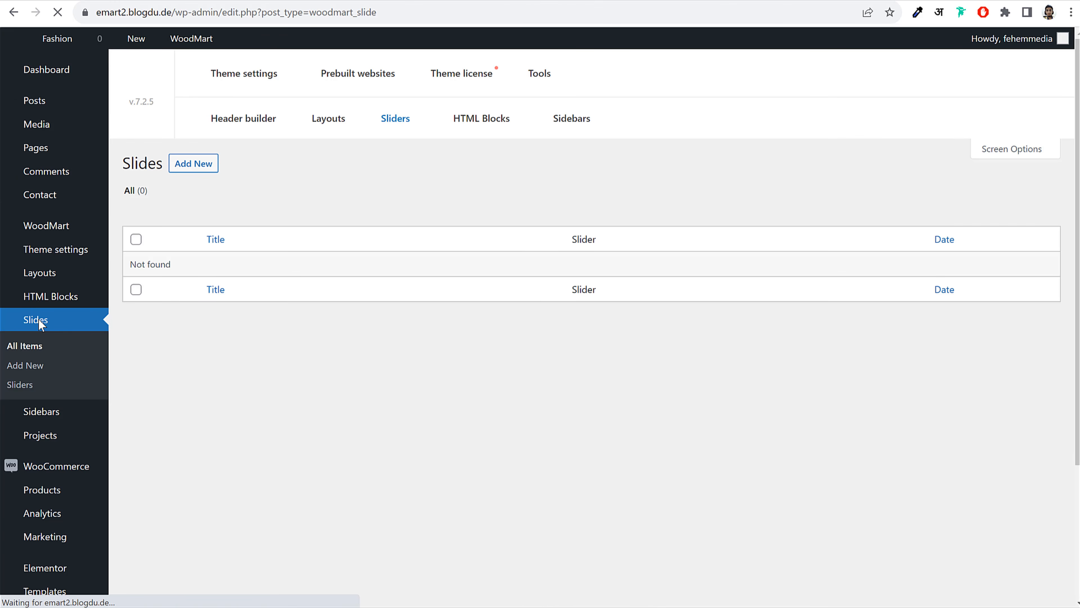
left_click(200, 173)
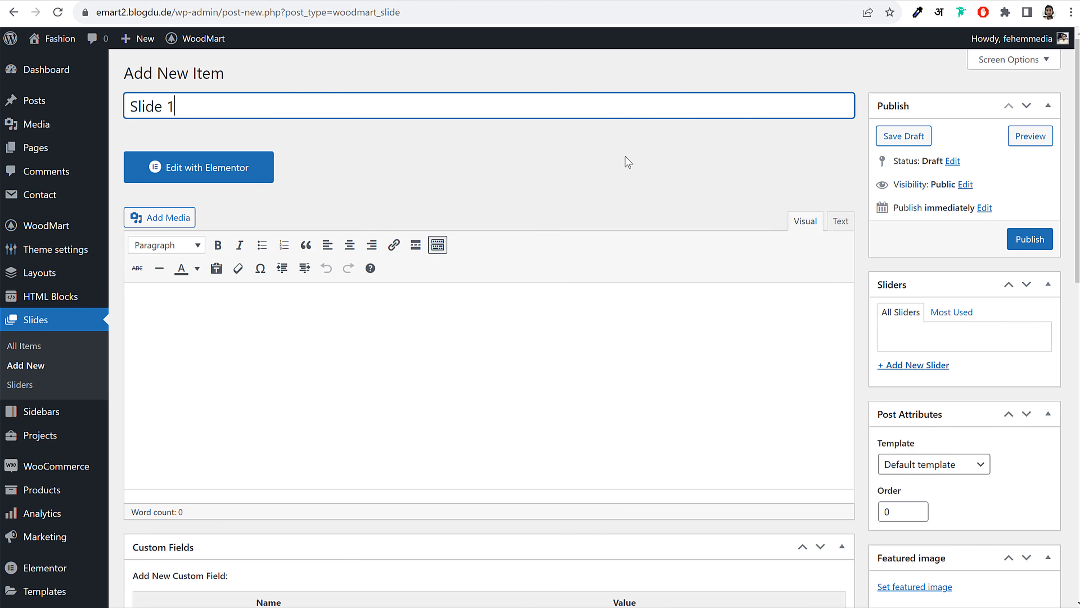
scroll(730, 290, "down", 5)
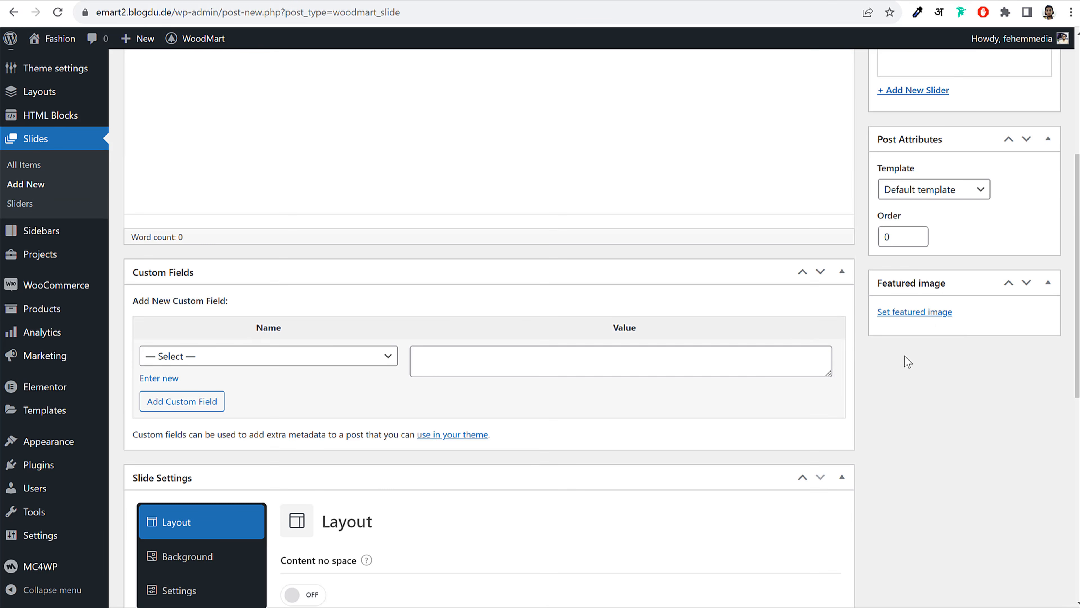
Upload the Canva image 'Untitled design (19)' through the featured-image media dialog
left_click(911, 313)
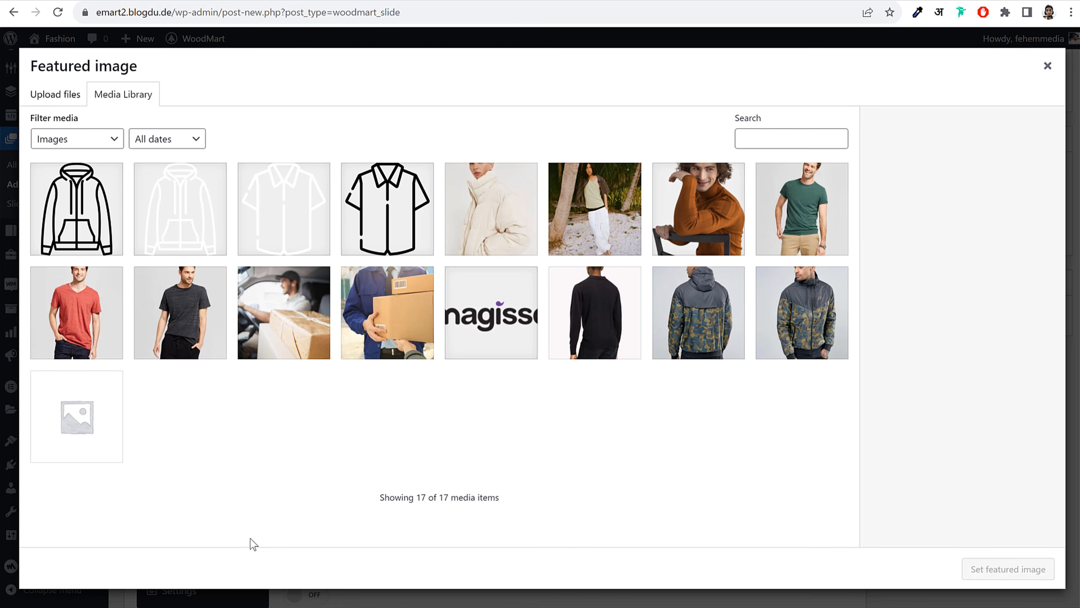
left_click(66, 96)
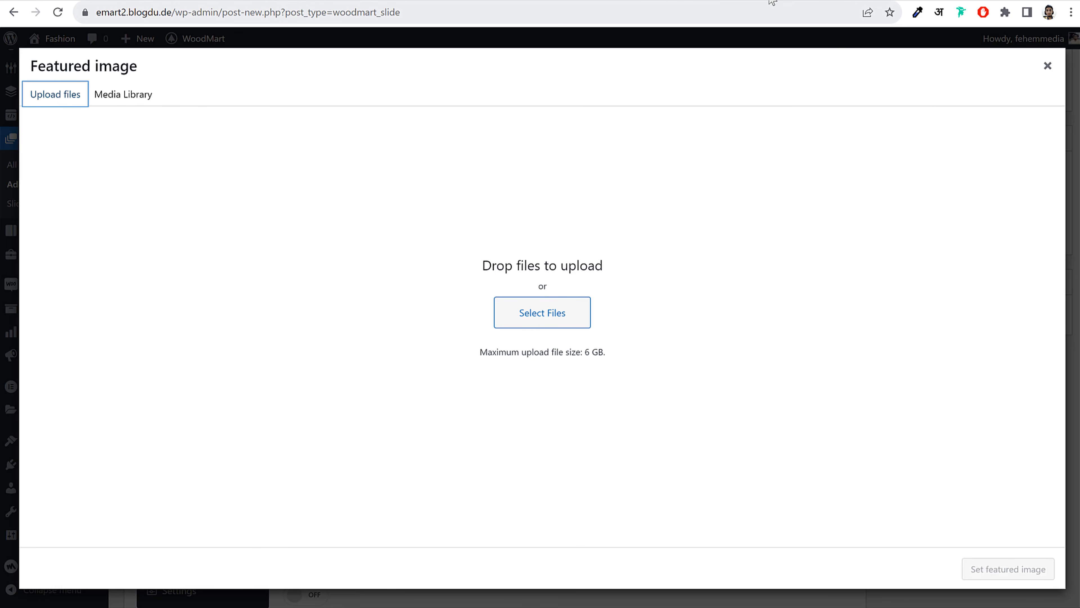
left_click(800, 1)
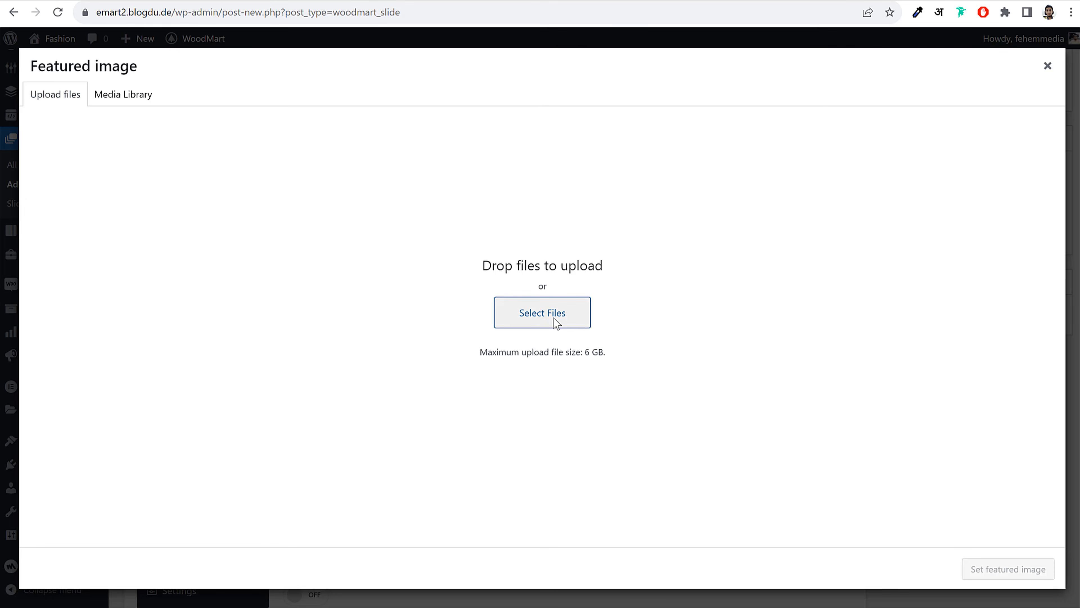
left_click(542, 313)
scroll(527, 270, "down", 3)
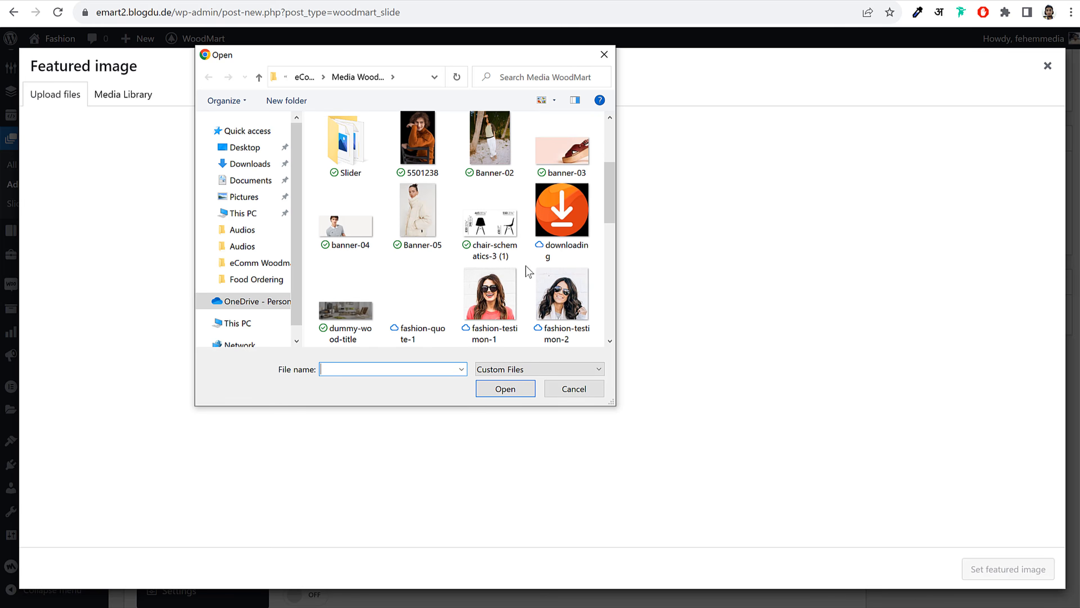
scroll(528, 271, "down", 8)
scroll(516, 296, "down", 3)
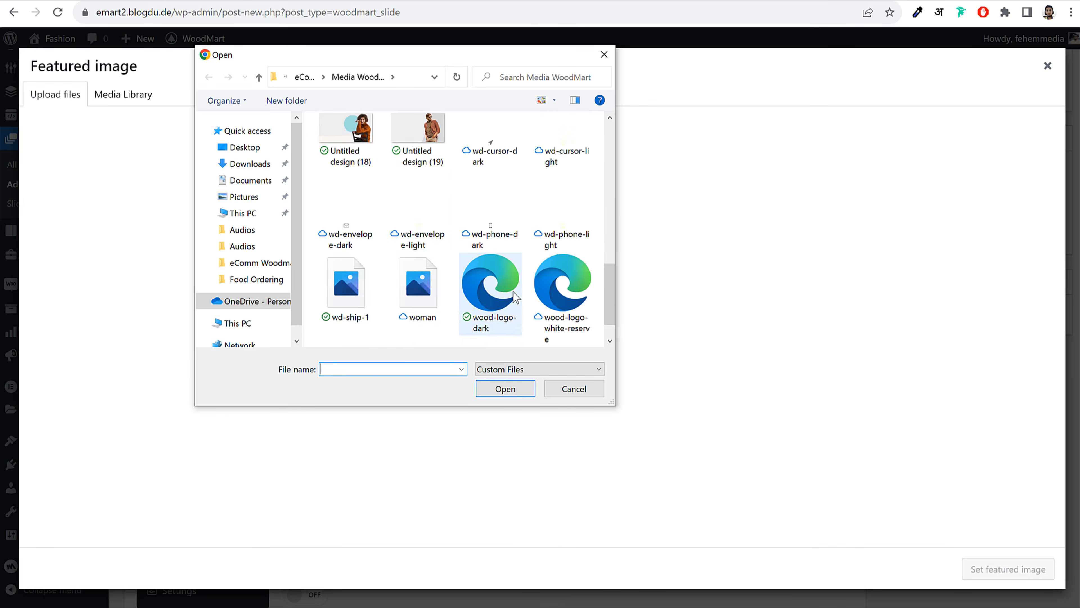
scroll(444, 251, "up", 1)
left_click(405, 164)
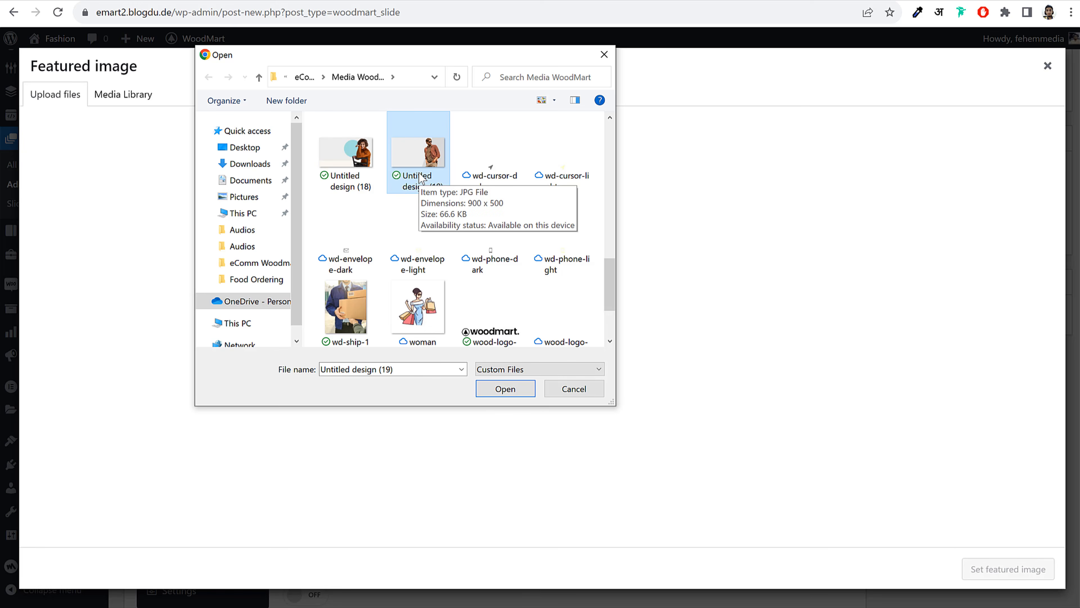
left_click(506, 388)
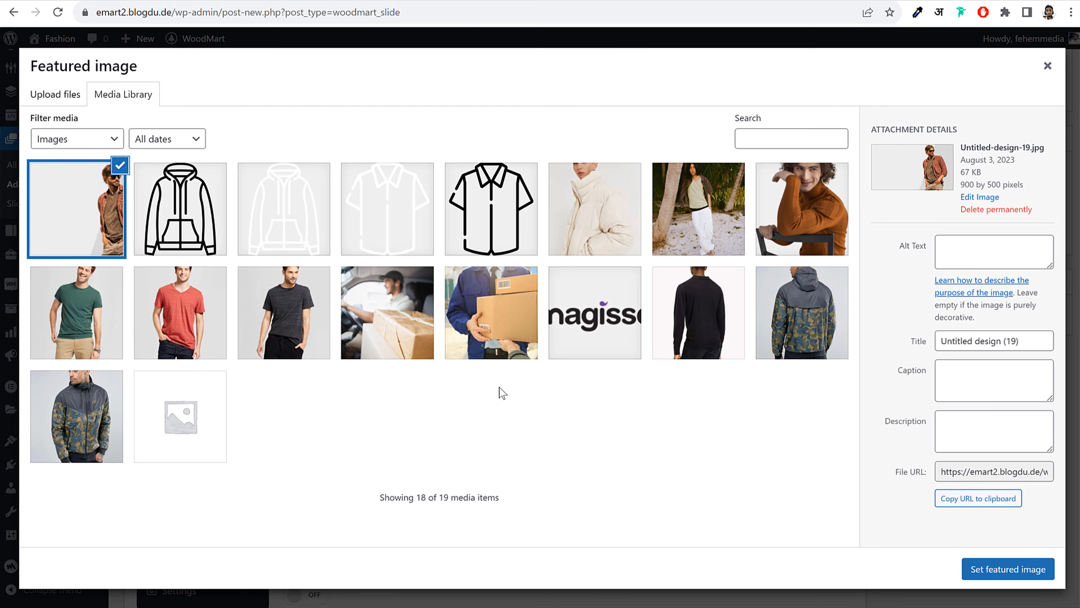
Make 'Untitled design (19)' Slide 1's featured image and publish the slide
left_click(993, 571)
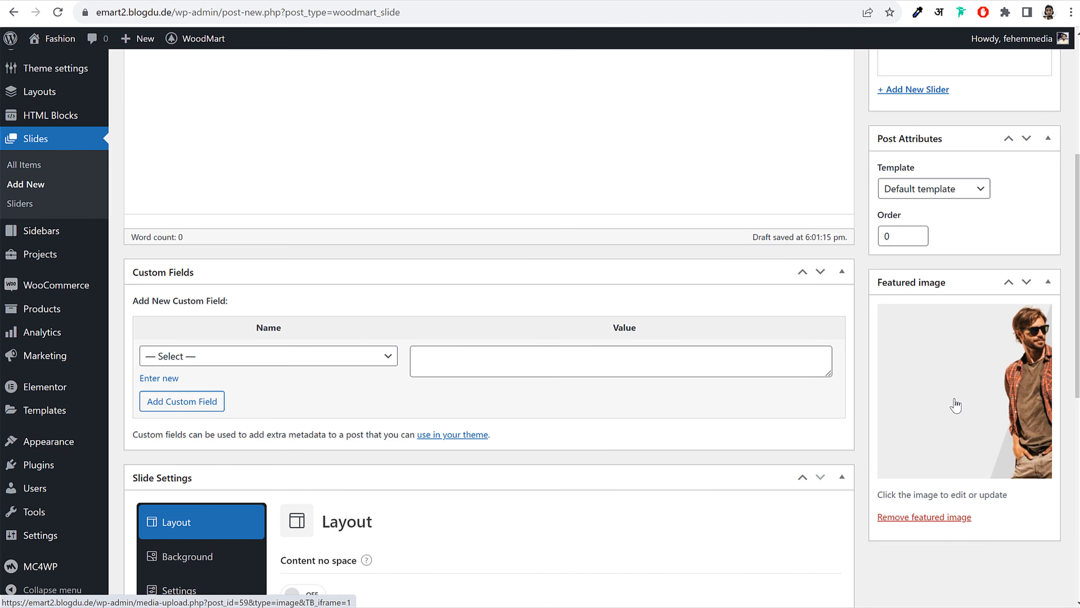
scroll(956, 405, "up", 5)
left_click(1030, 306)
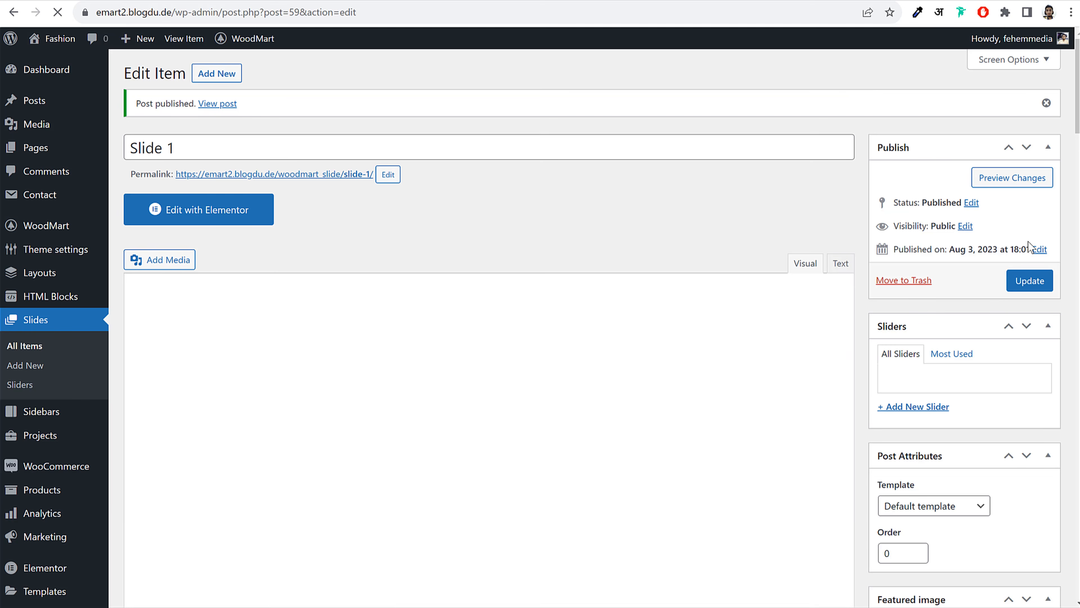
Open Slide 1 in Elementor, add a two-column section, and select its left column
left_click(212, 224)
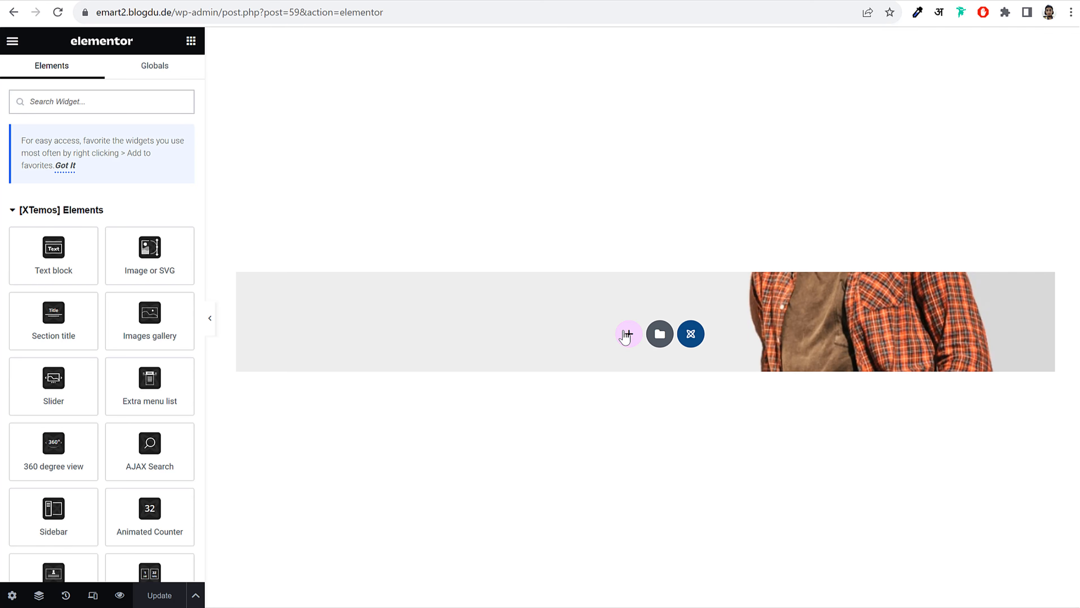
left_click(626, 331)
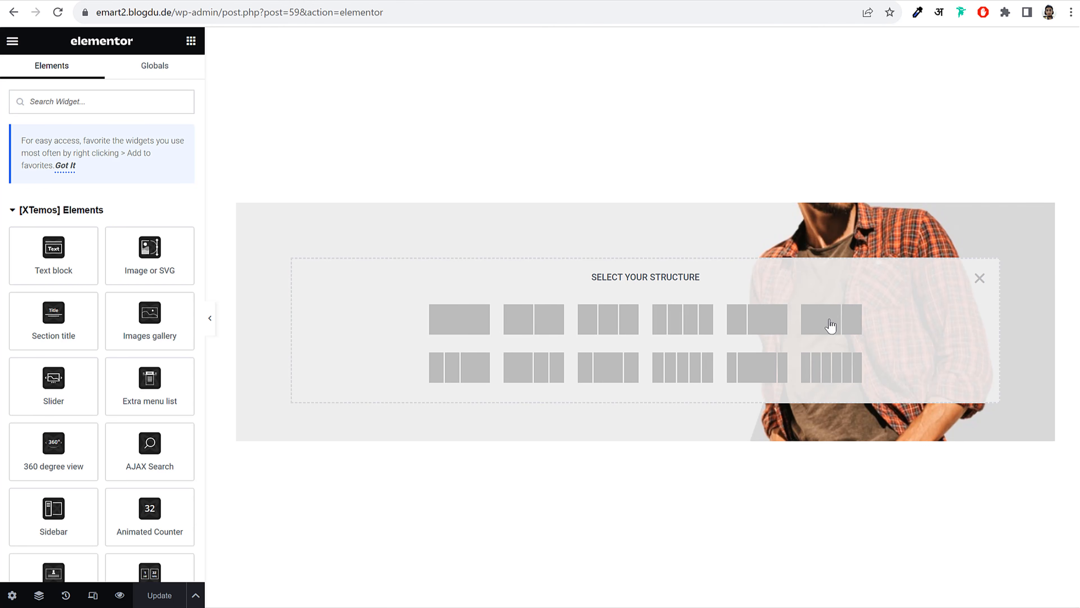
left_click(819, 330)
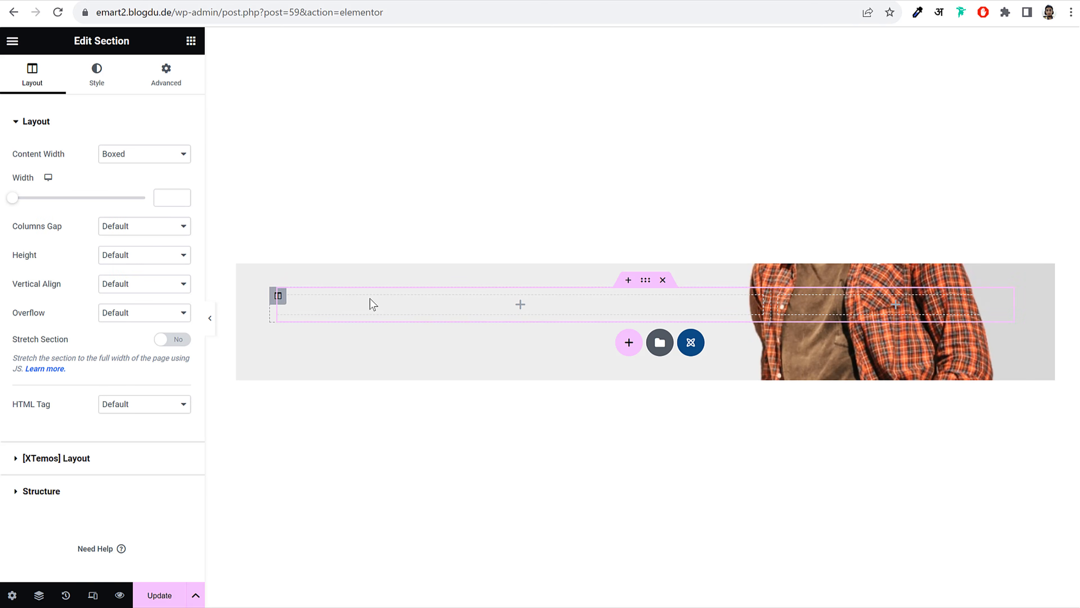
left_click(278, 296)
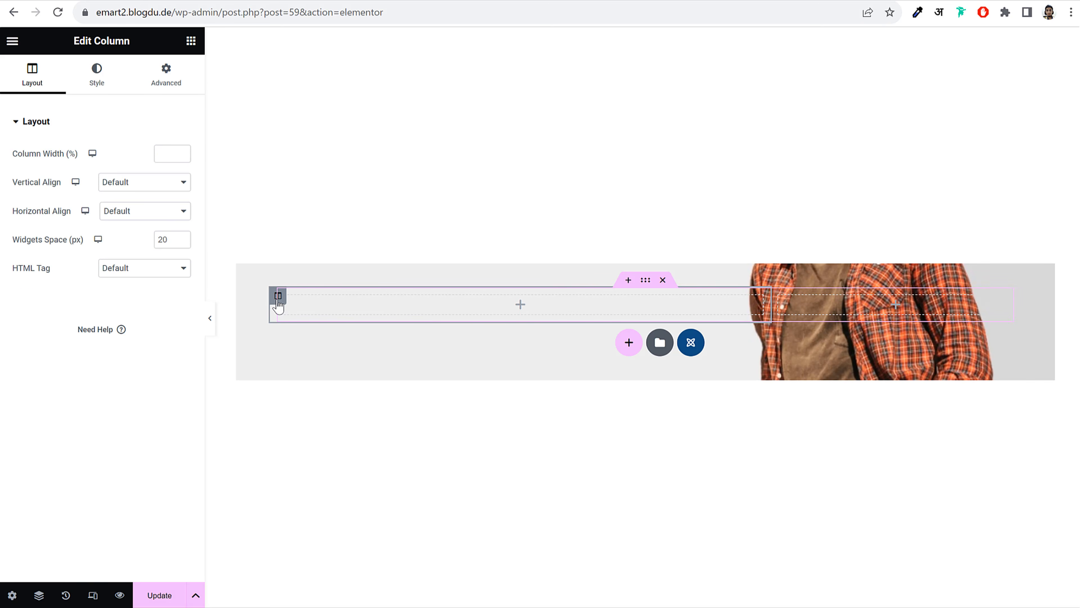
Set the left column width to 65%, leaving the right column around 34%
left_click(157, 151)
type("65")
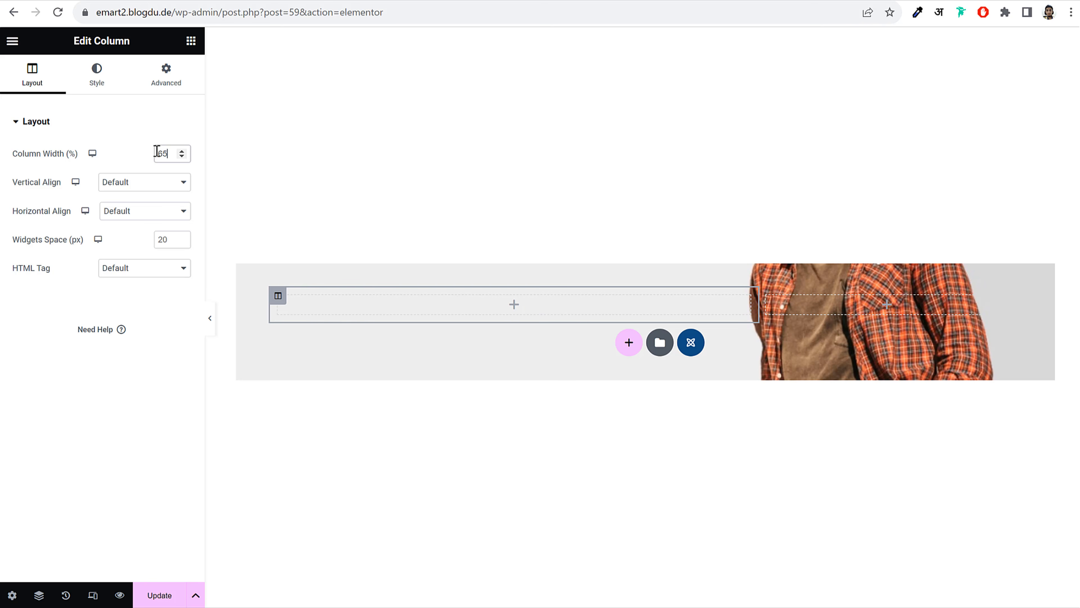
left_click(838, 312)
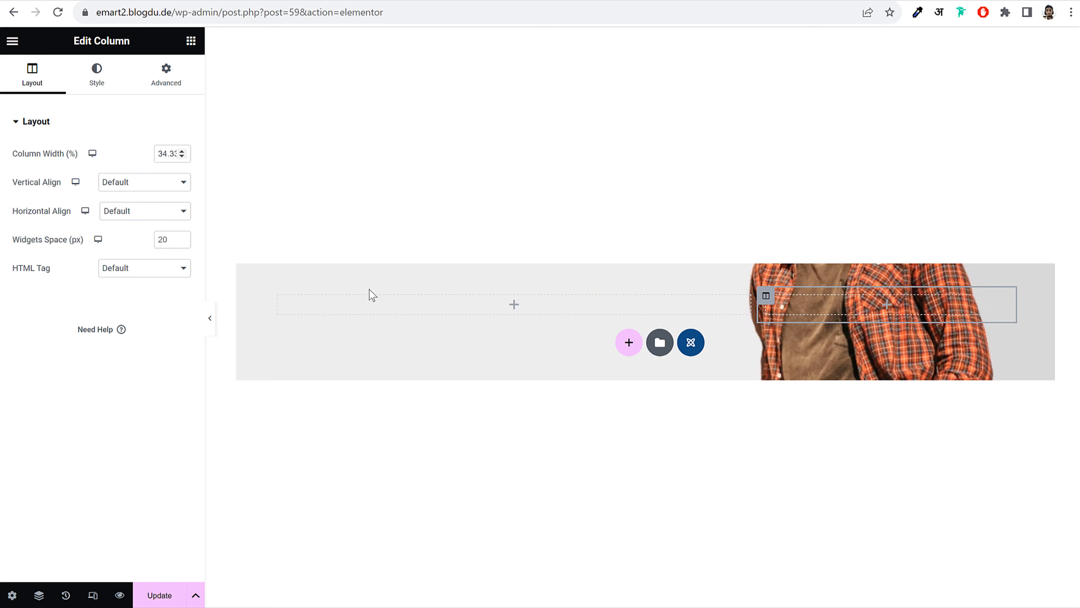
left_click(418, 306)
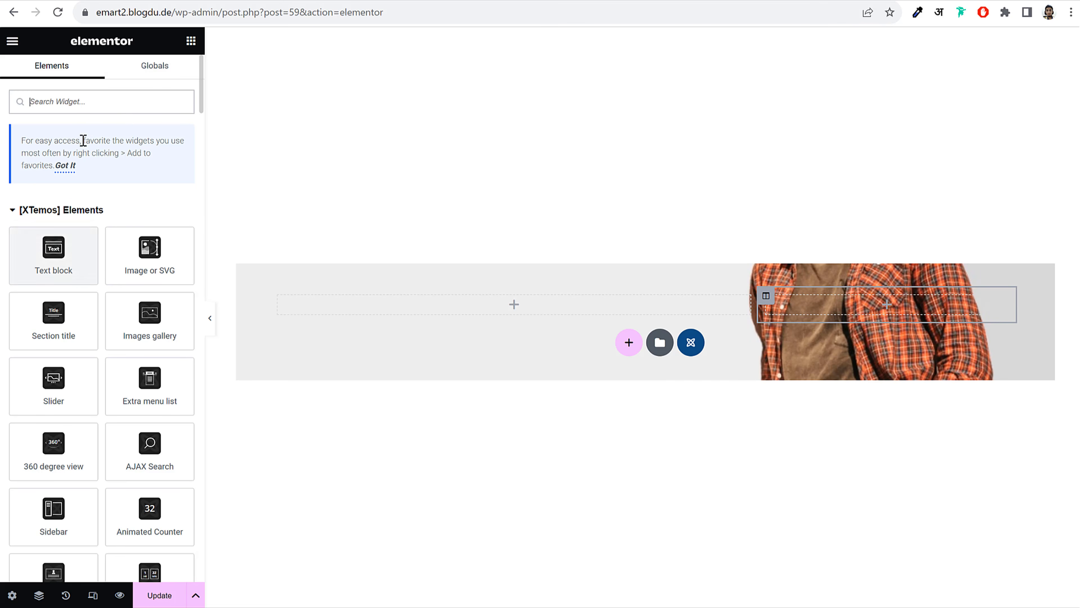
Drop a Text block into the left column and replace its placeholder with 'YOUR FAVOURITE EMOJI'
type("tex")
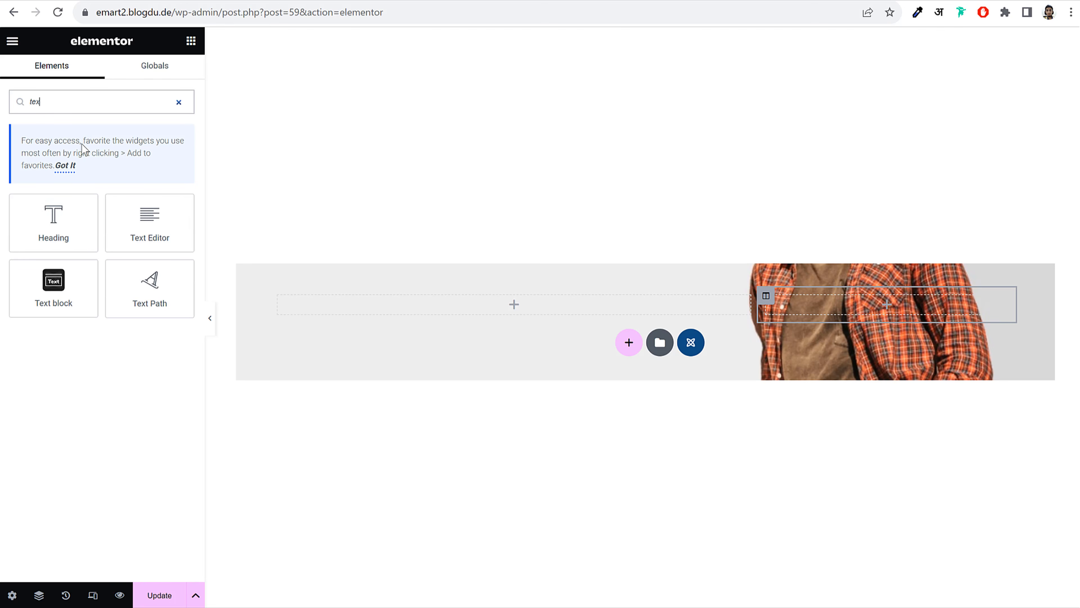
left_click_drag(70, 232, 140, 178)
double_click(112, 104)
key("BackSpace")
left_click_drag(92, 243, 494, 309)
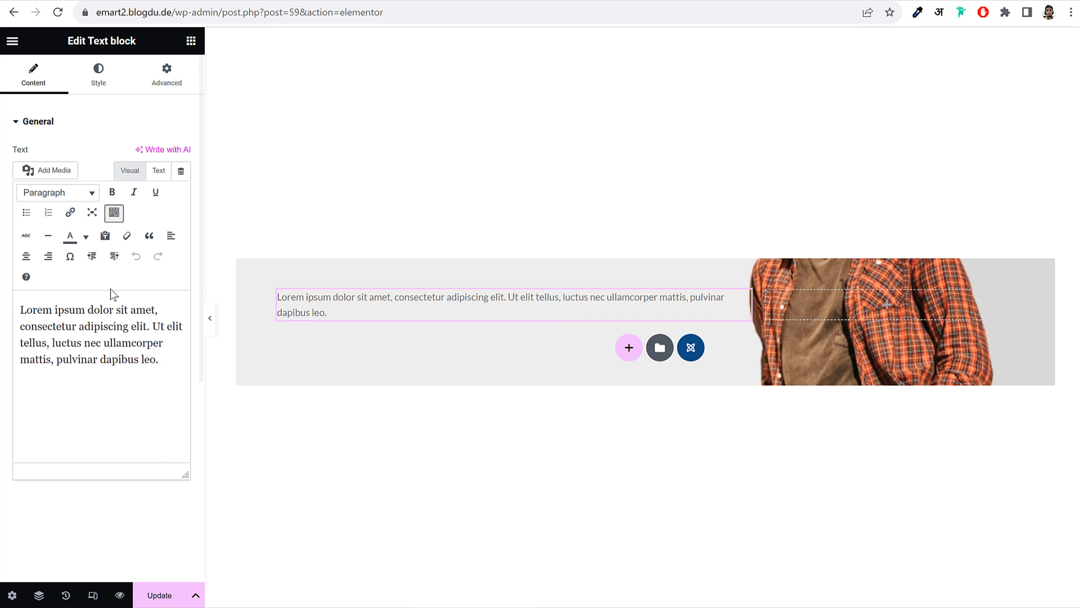
double_click(93, 343)
key("ctrl+a")
type("YOUR FAVOURITE EMOJI")
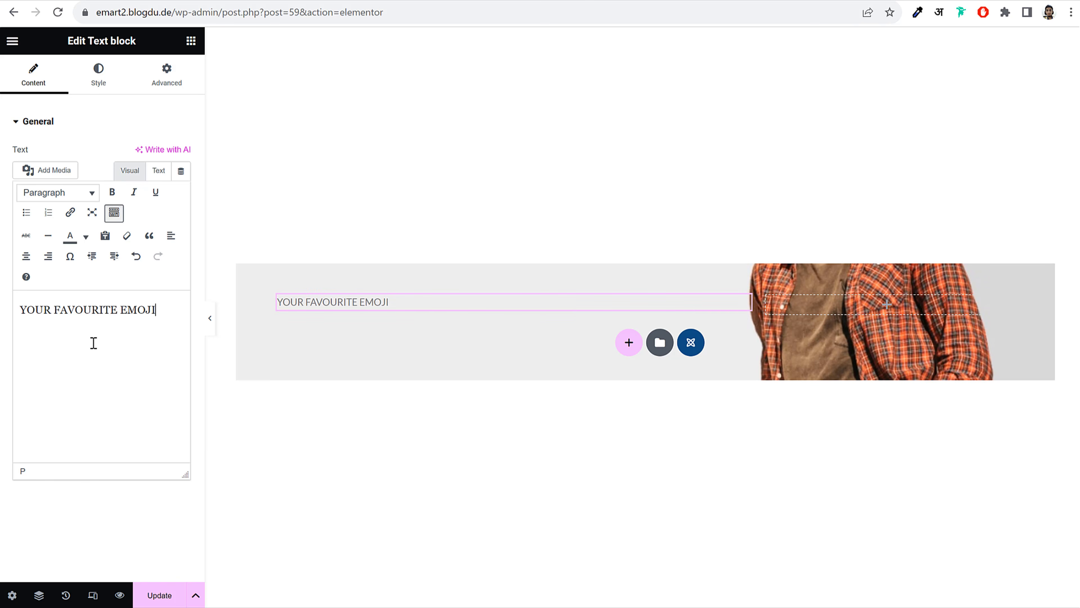
Colour the subtitle text with the primary green
left_click(102, 89)
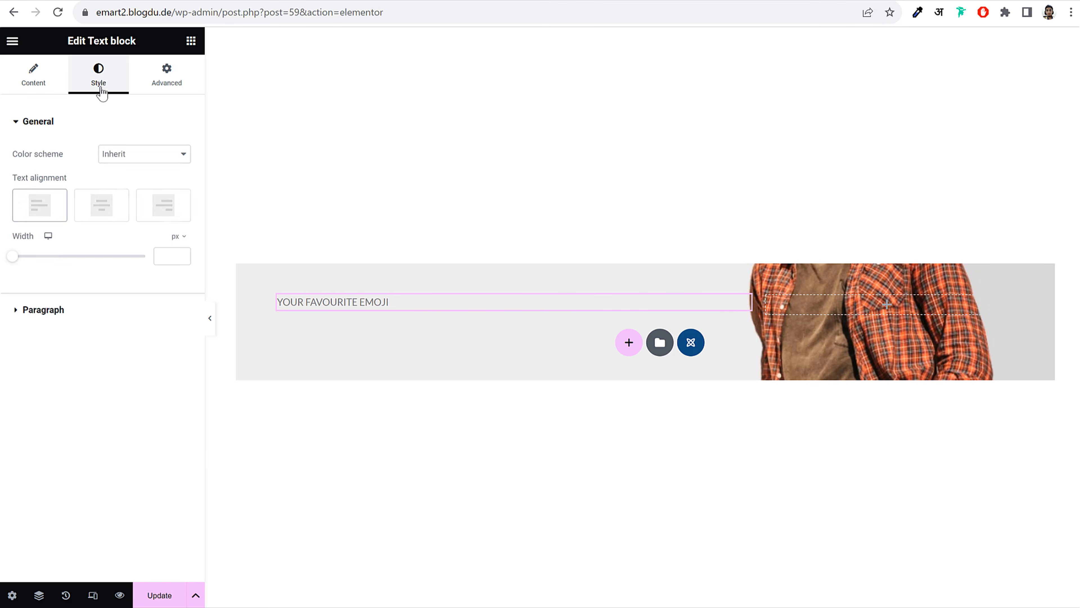
left_click(66, 317)
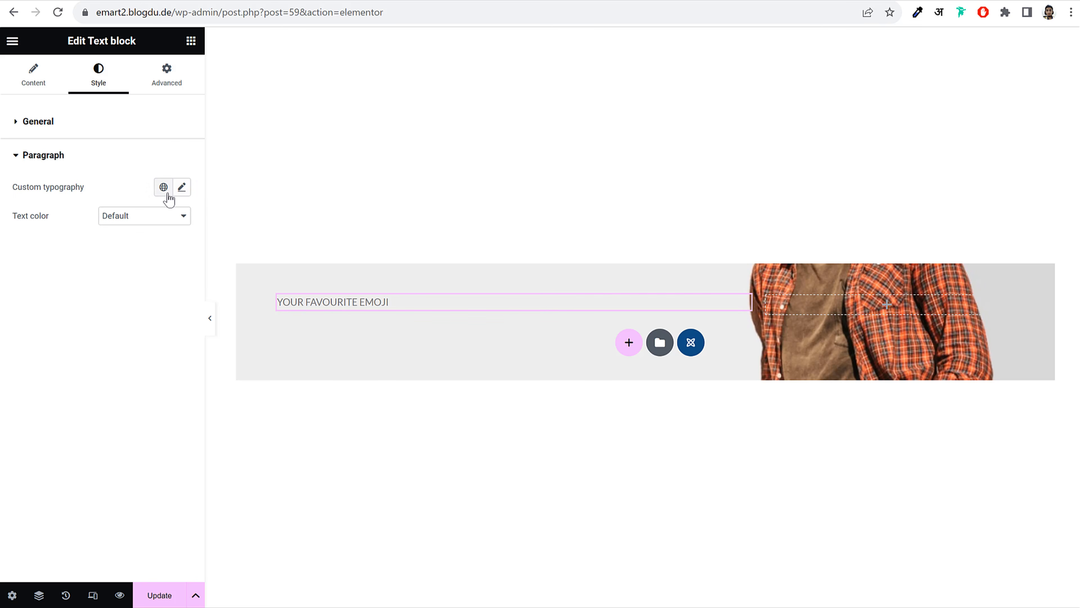
left_click(150, 223)
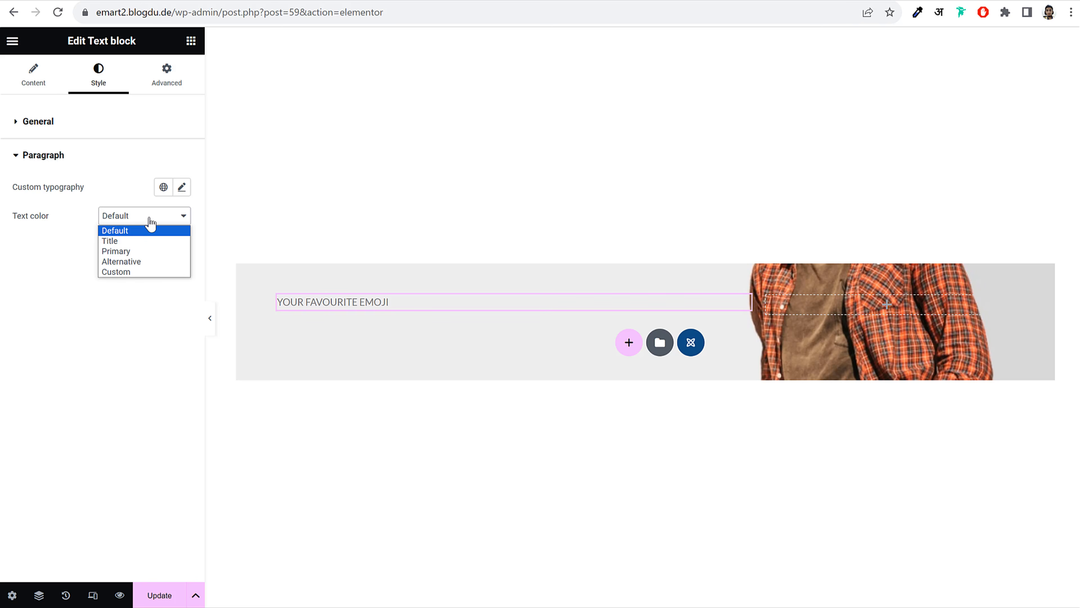
left_click(137, 251)
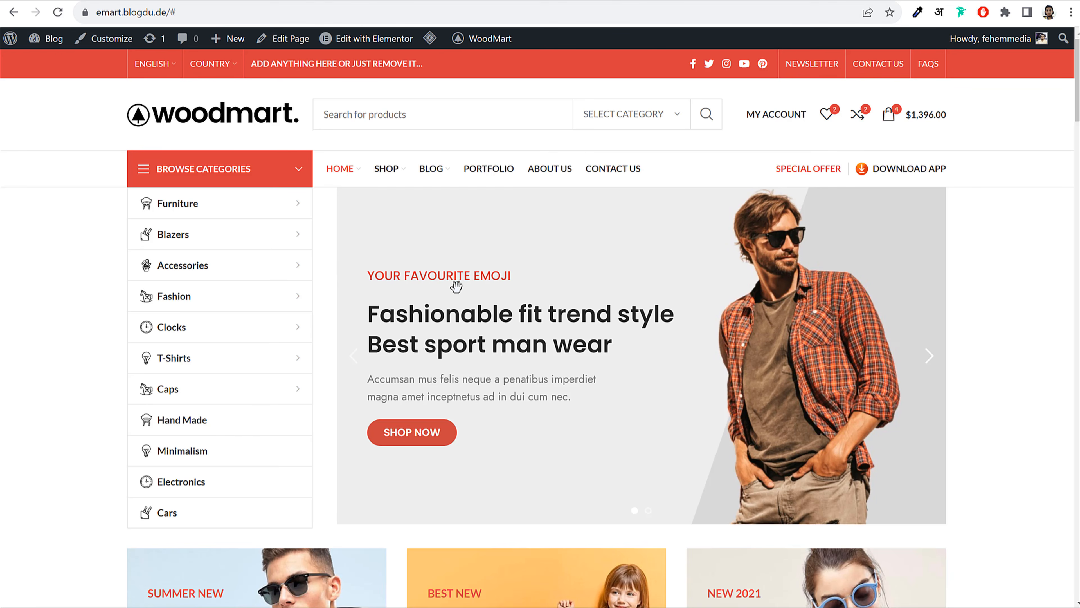
Give the subtitle custom typography in the Poppins font at size 18
scroll(602, 301, "down", 5)
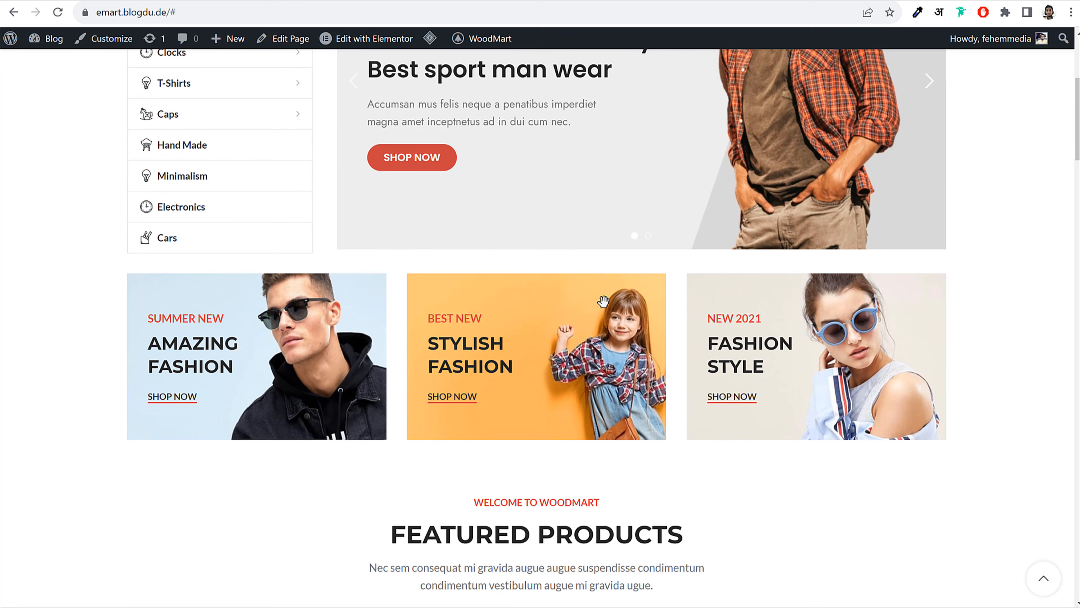
scroll(561, 396, "up", 5)
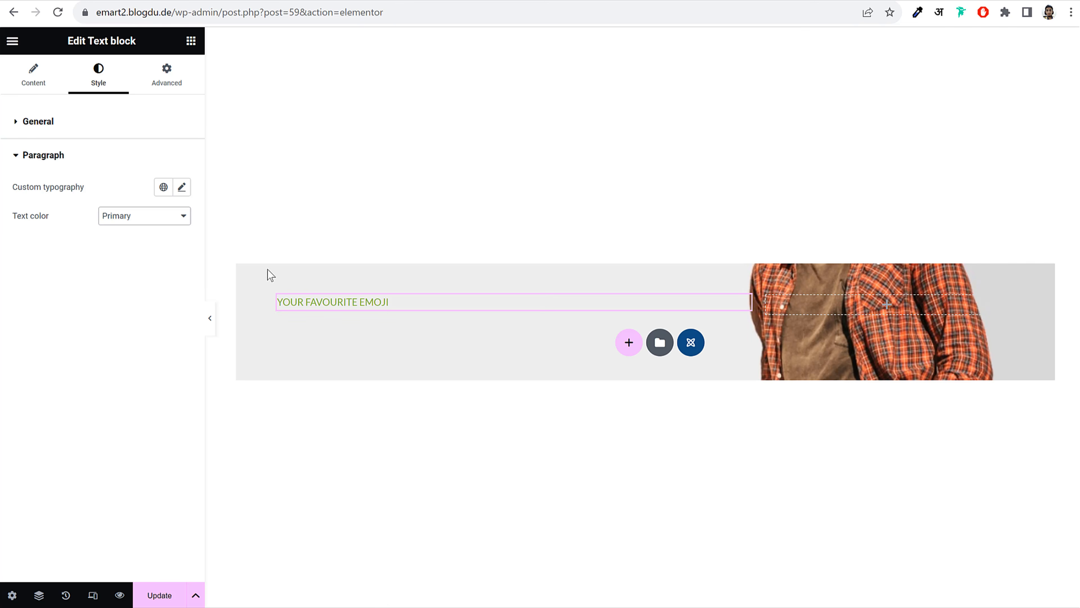
left_click(182, 187)
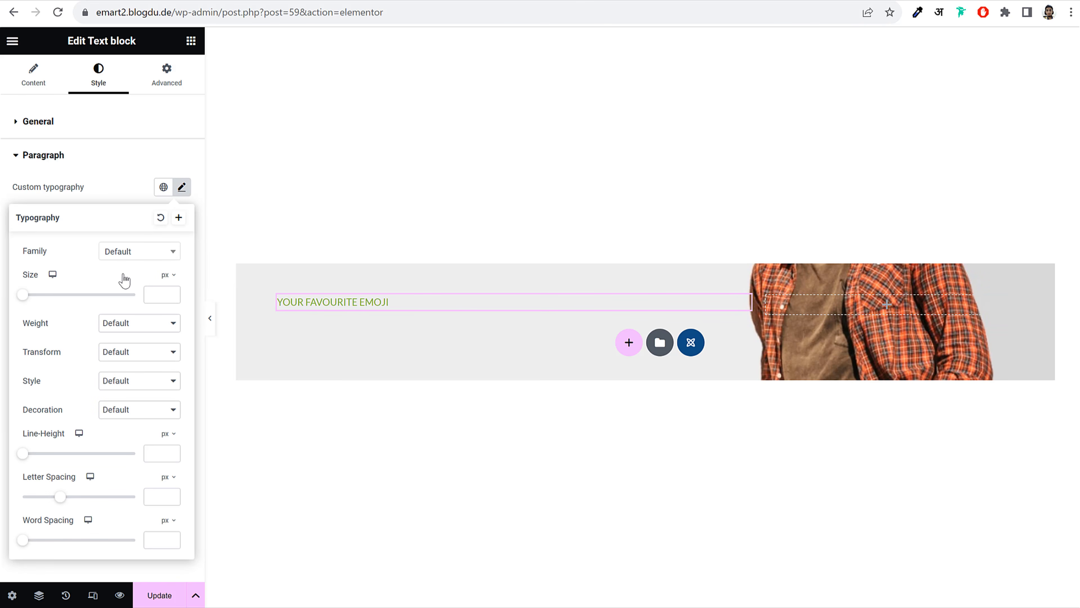
left_click(140, 265)
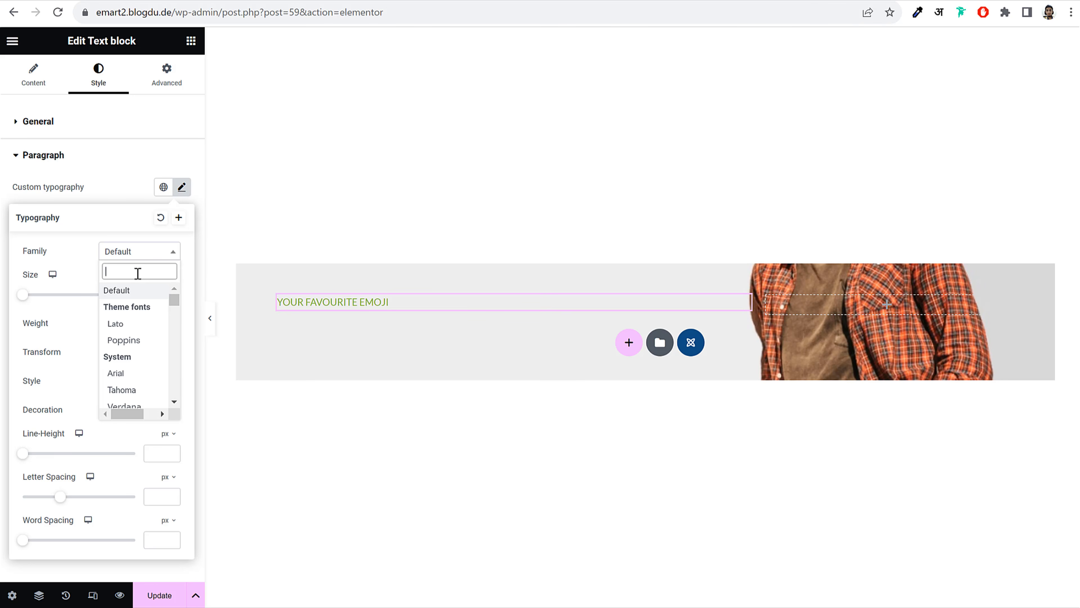
type("popp")
key("Return")
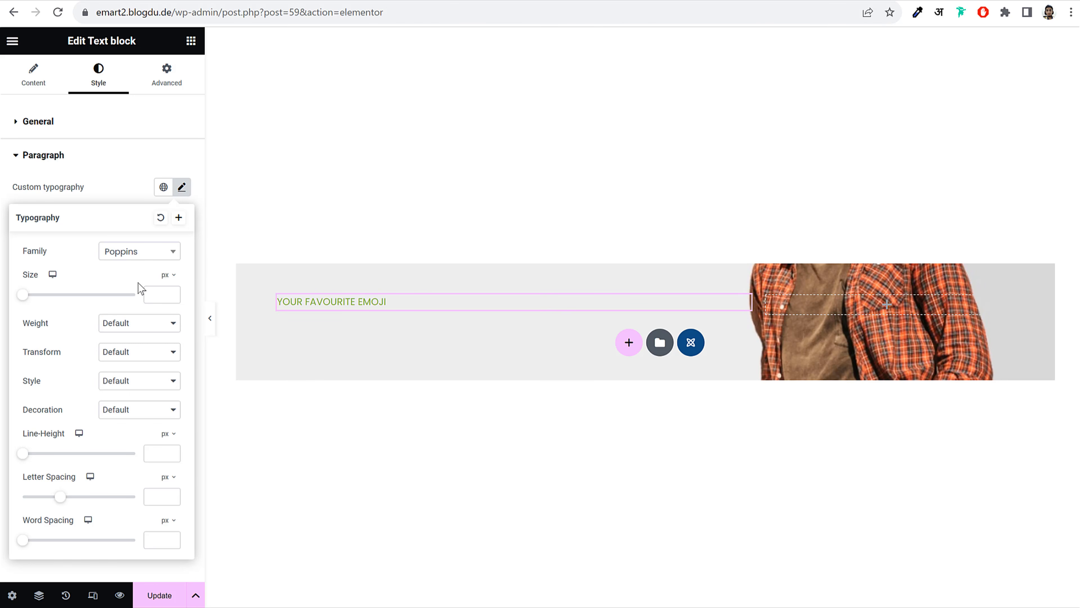
left_click(152, 296)
type("18")
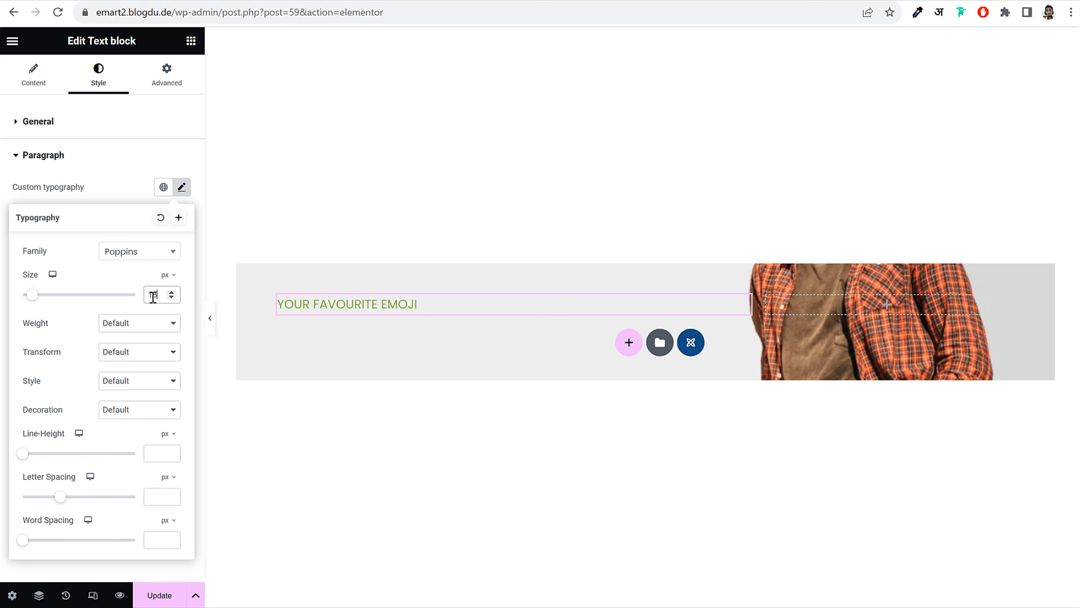
After previewing other weights, set the subtitle's font weight to 500 (Medium)
left_click(133, 323)
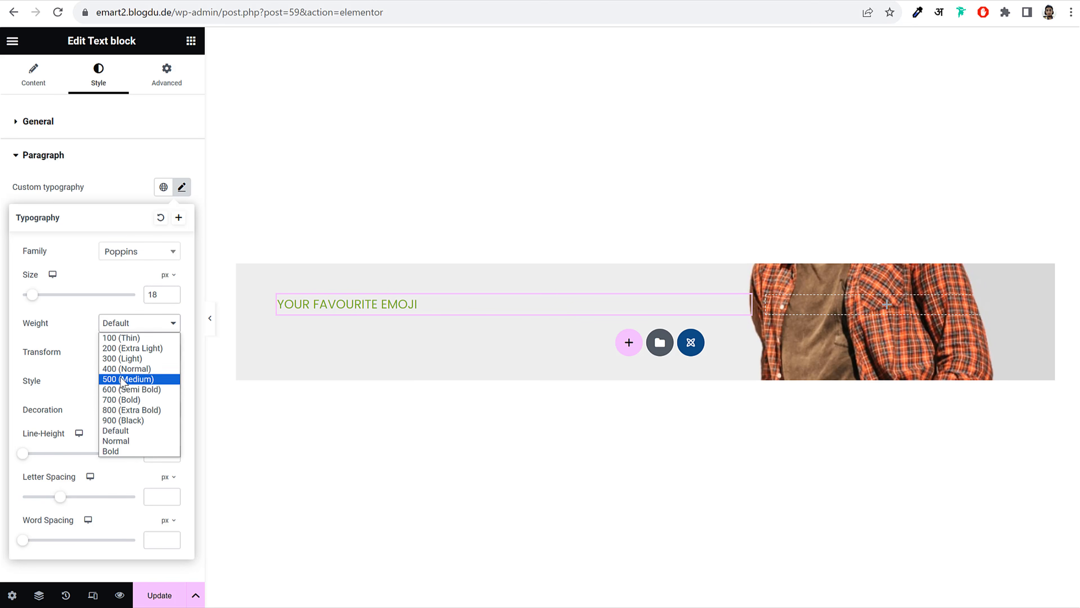
left_click(122, 380)
left_click(145, 326)
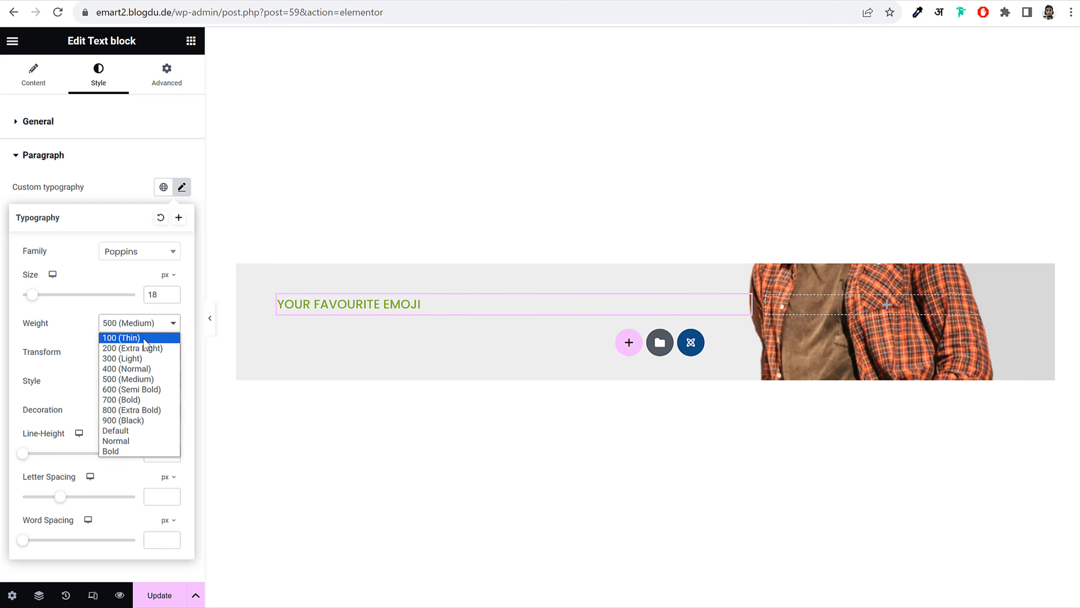
left_click(141, 341)
left_click(155, 325)
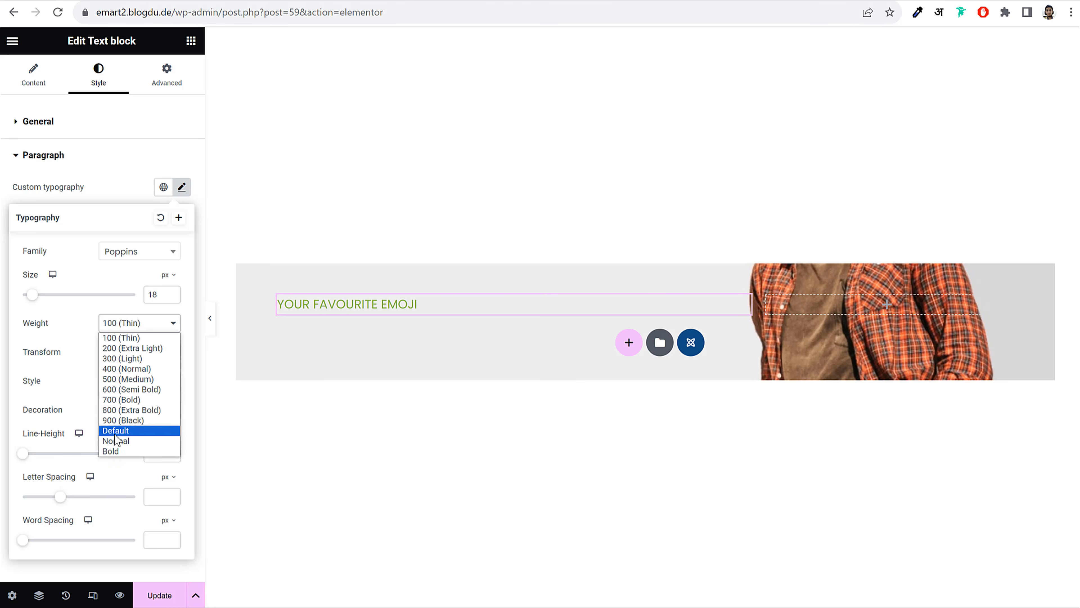
left_click(126, 420)
left_click(146, 326)
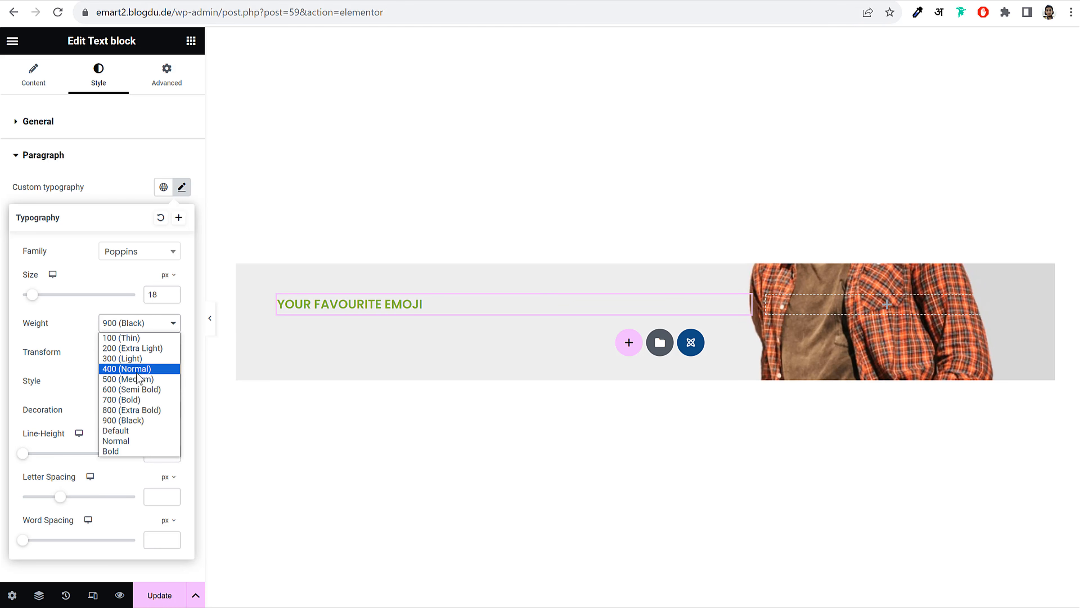
left_click(138, 383)
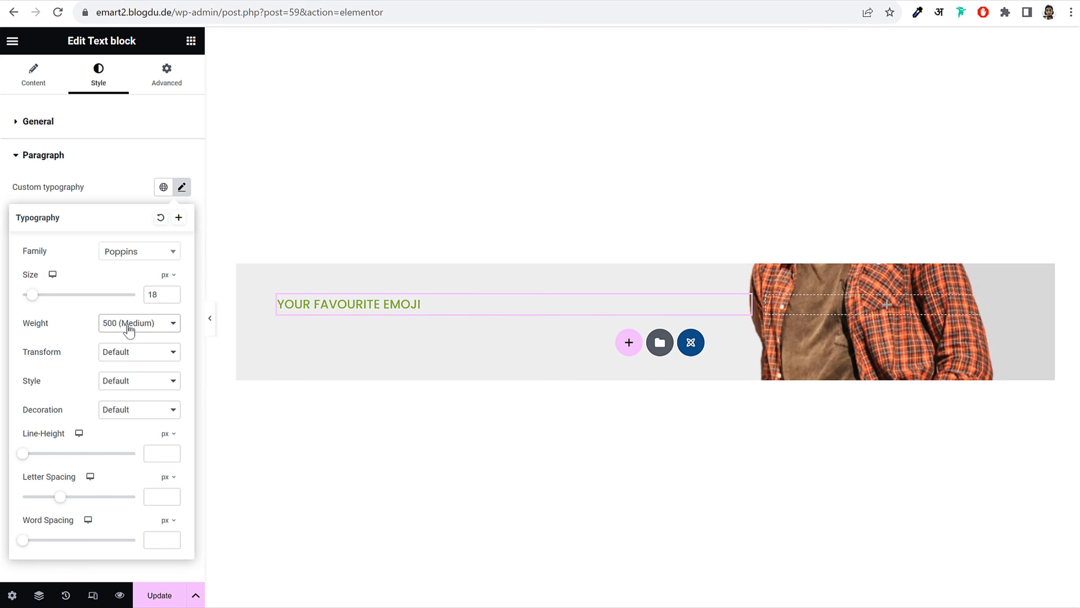
left_click(182, 189)
Under Advanced > [XTemos] Extra, give the subtitle a Slide from top animation with 400 ms delay
left_click(176, 87)
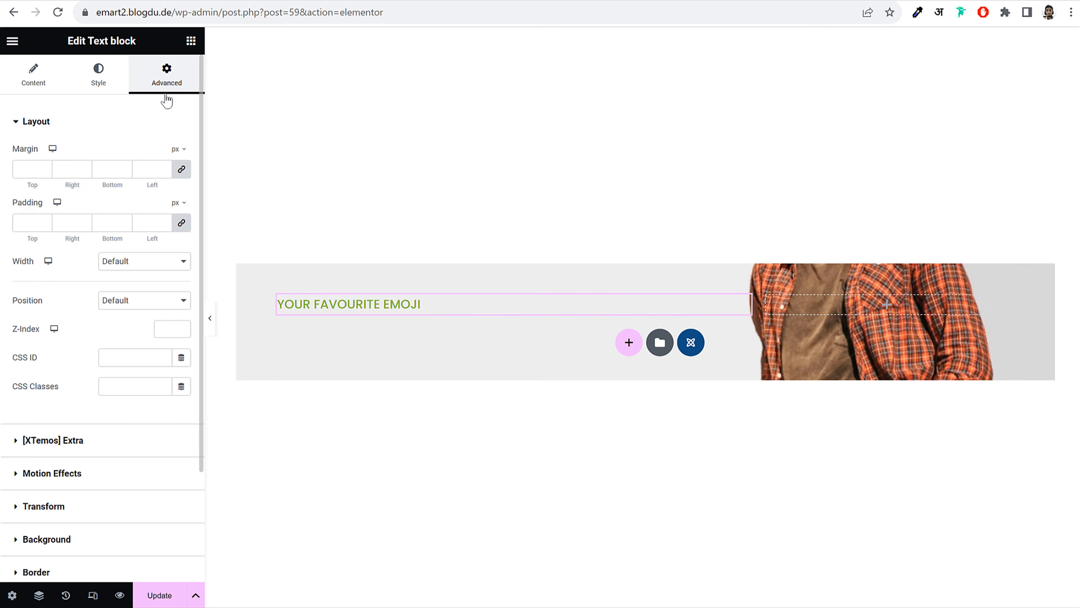
scroll(159, 445, "down", 3)
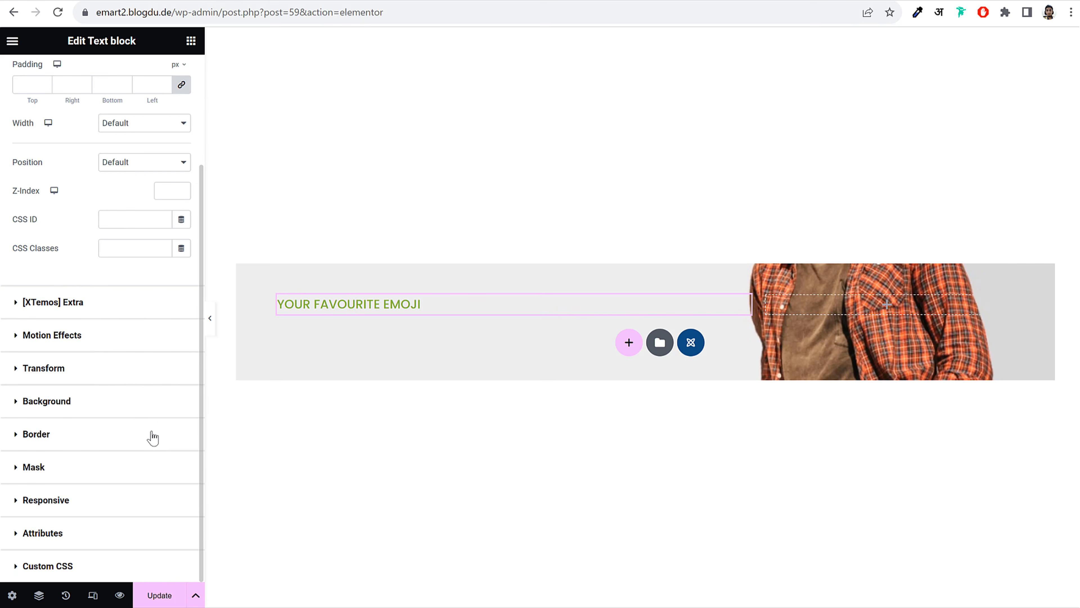
left_click(83, 336)
left_click(70, 235)
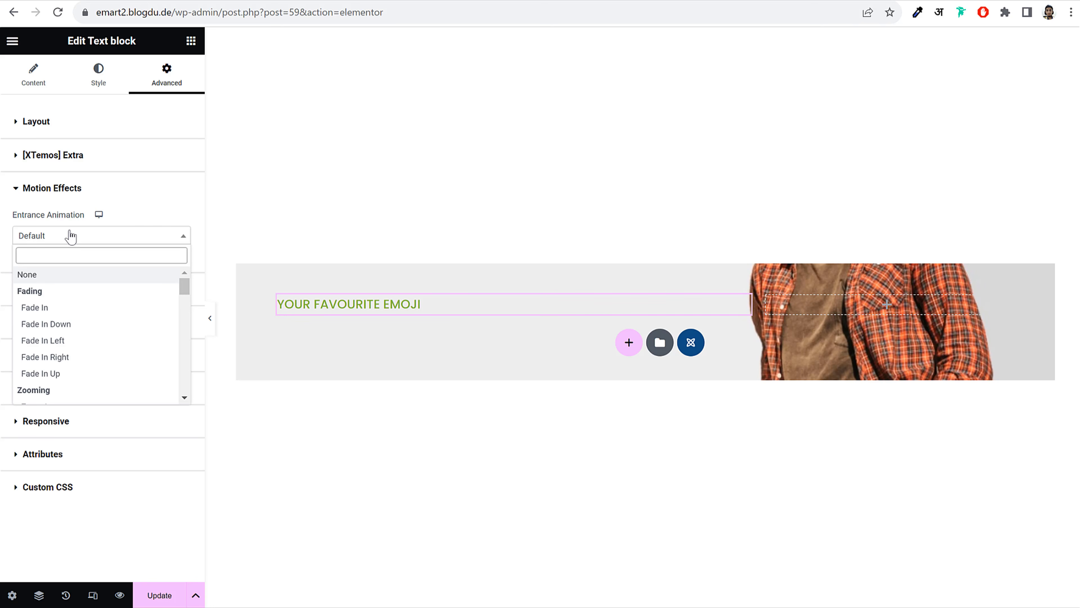
left_click(85, 236)
left_click(81, 236)
left_click(126, 189)
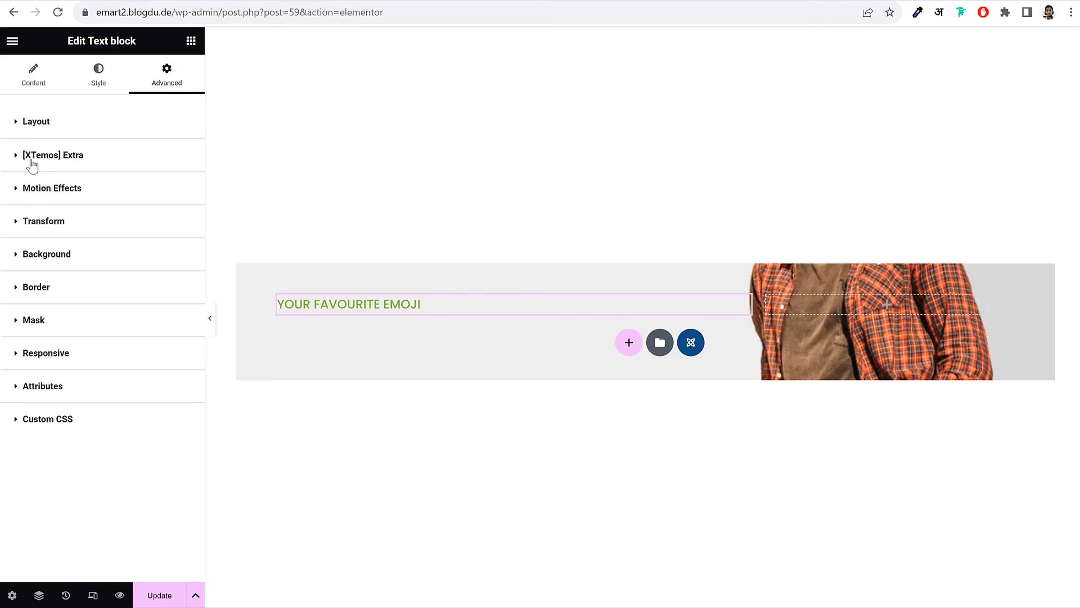
left_click(117, 162)
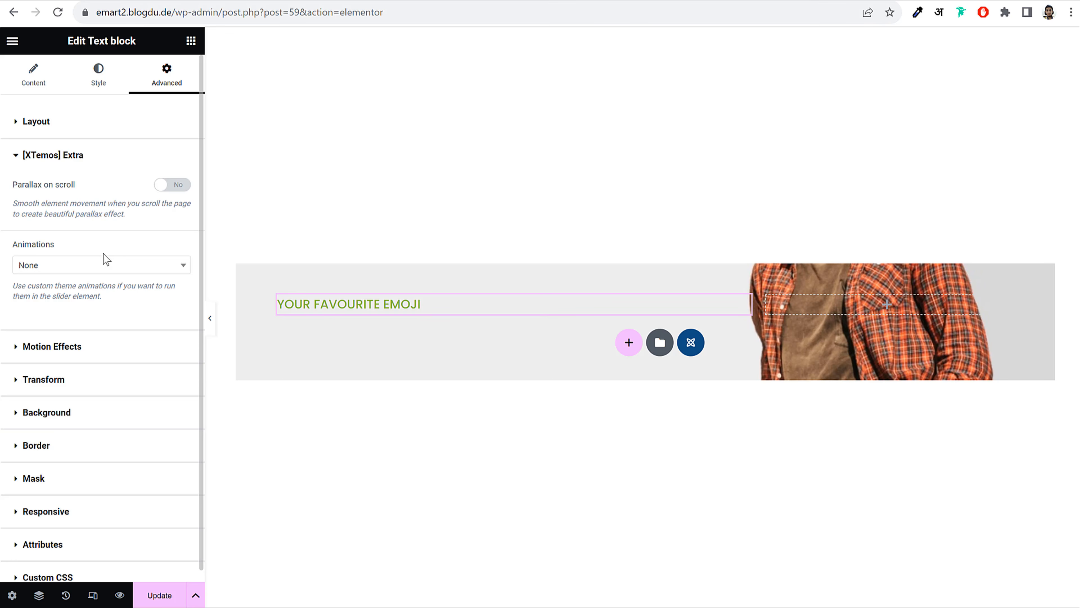
left_click(81, 266)
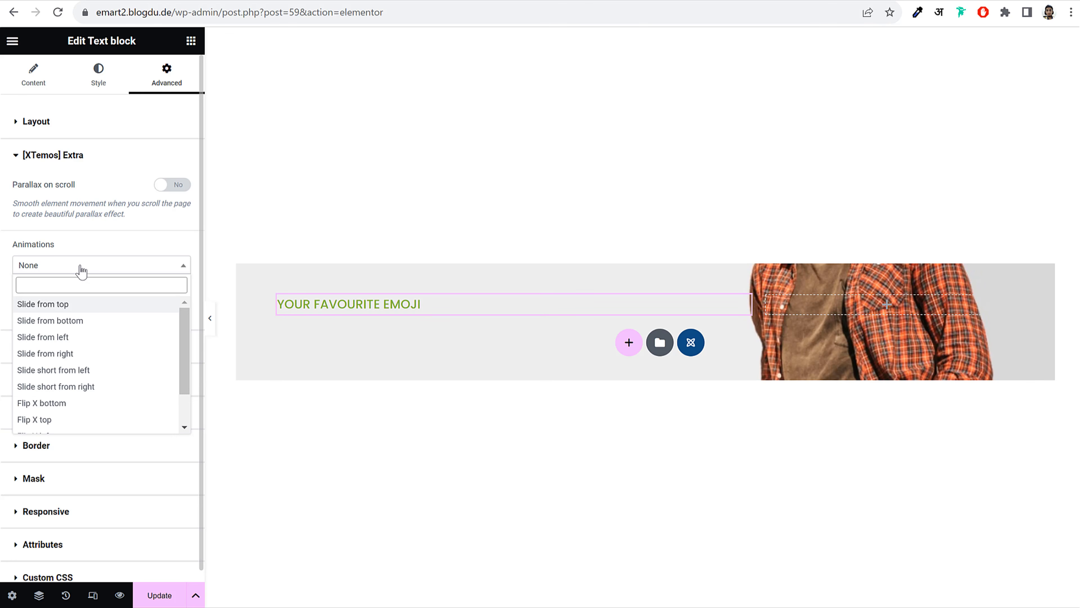
left_click(84, 305)
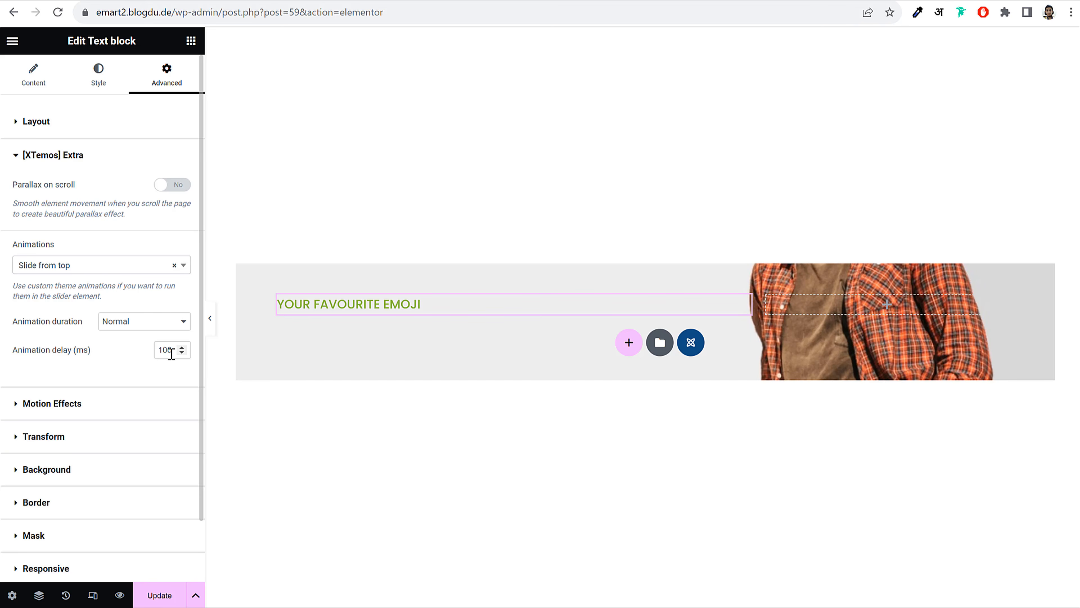
left_click_drag(171, 353, 150, 349)
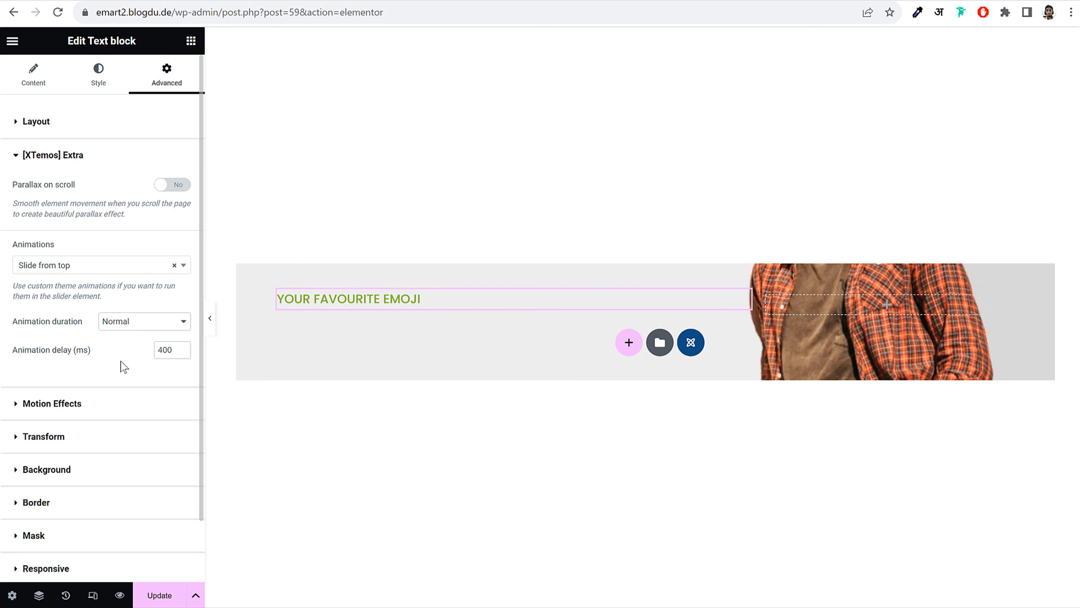
left_click(191, 50)
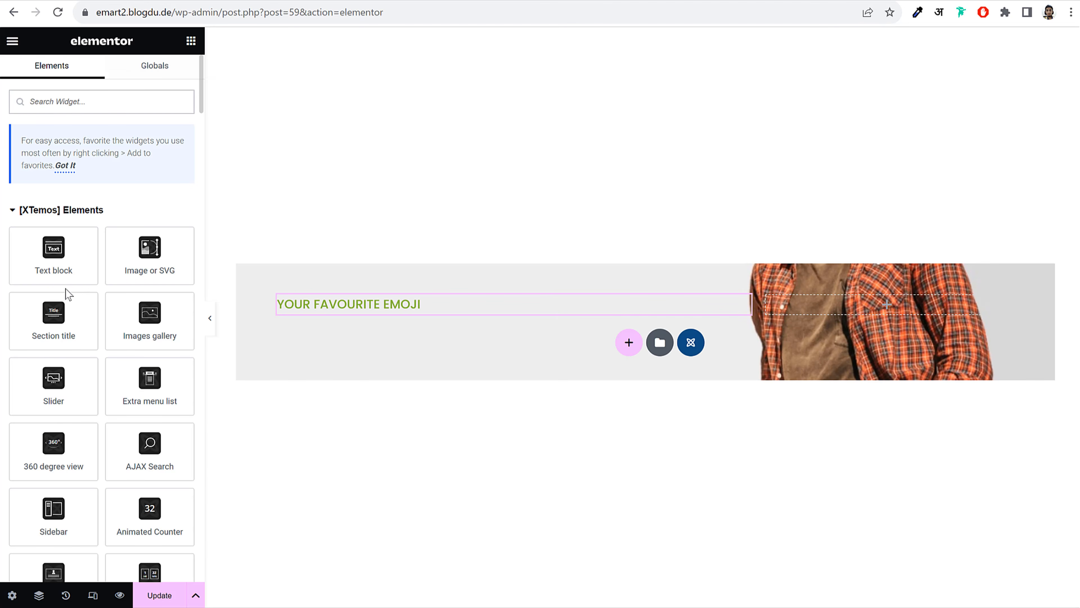
Place a Text block below the subtitle reading 'Fashionable fit trend style Best sport man wear'
left_click_drag(53, 256, 368, 318)
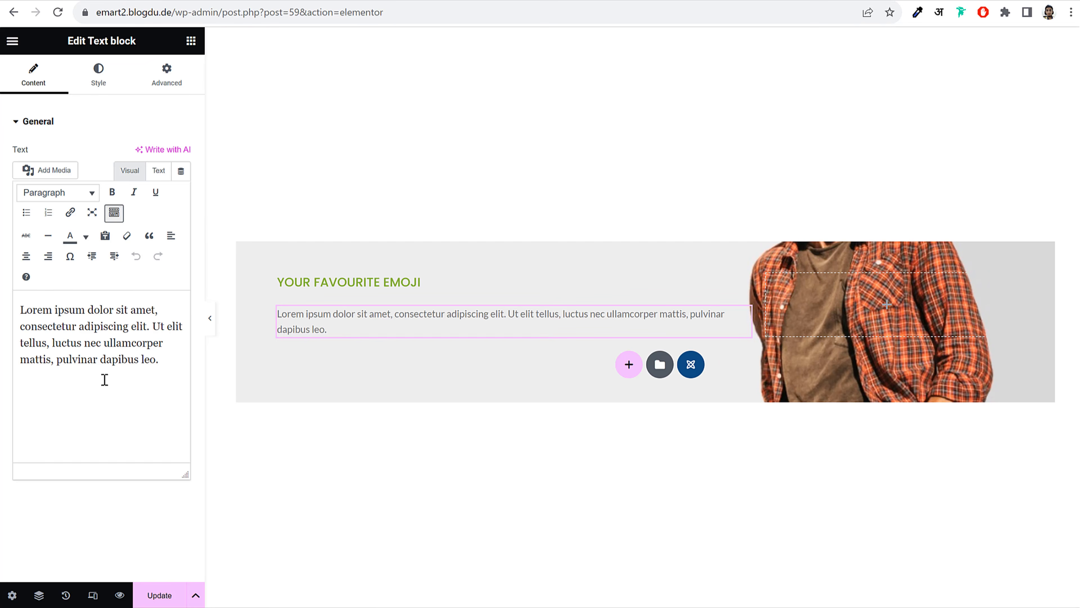
key("ctrl+a")
type("Fashionable fit trend style Best sport man wear")
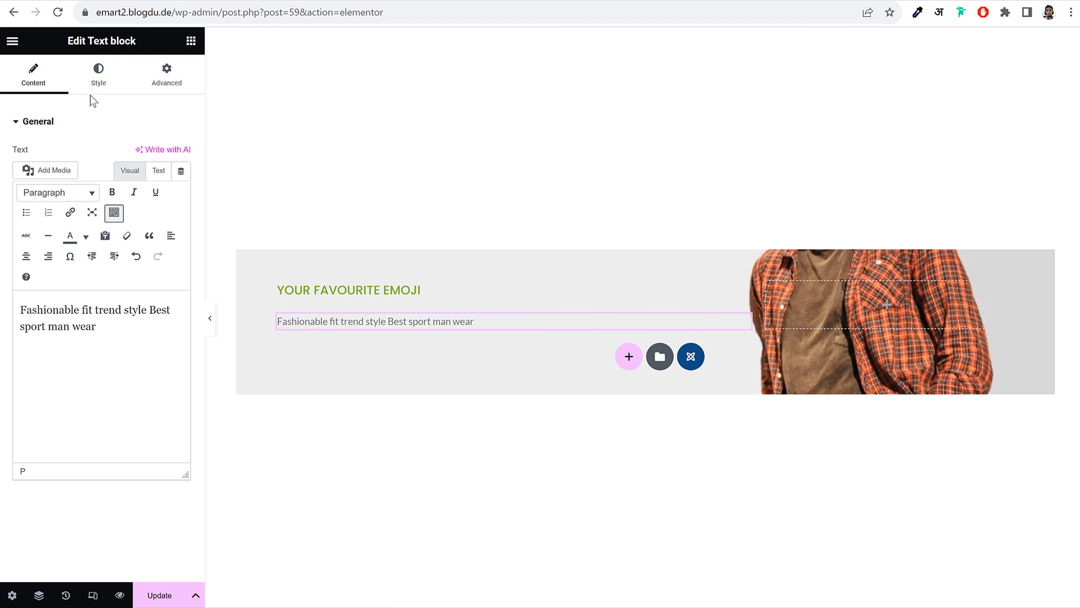
Set the headline's text colour to Title
left_click(98, 76)
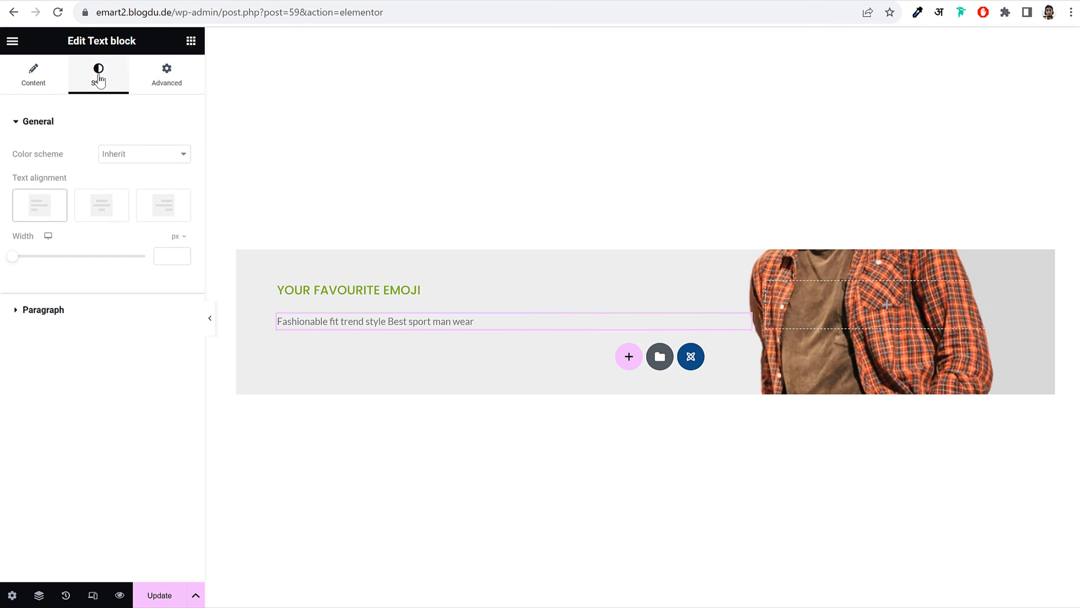
left_click(91, 324)
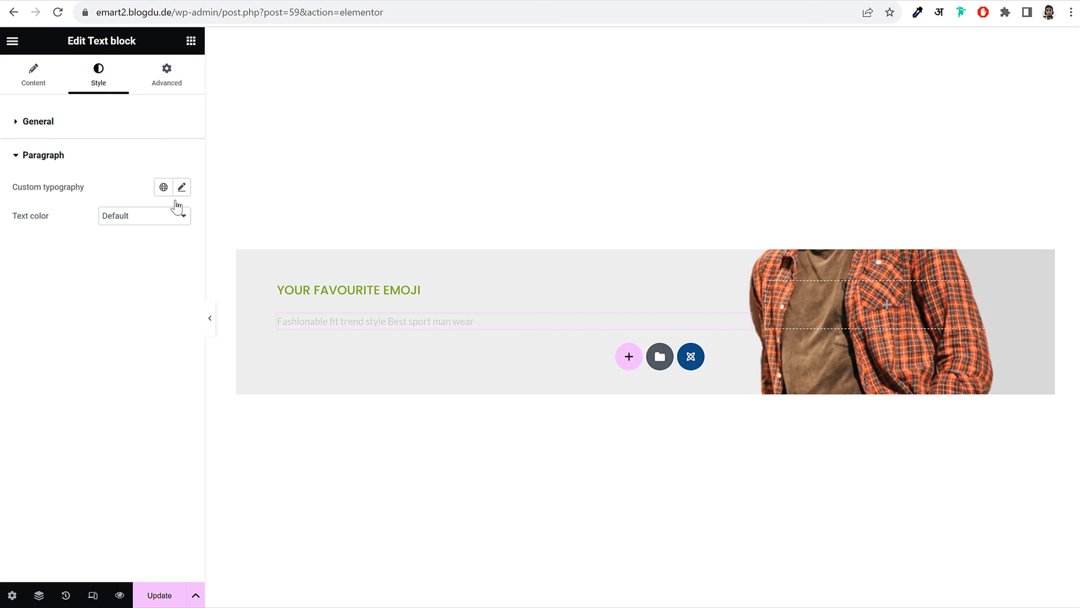
left_click(177, 214)
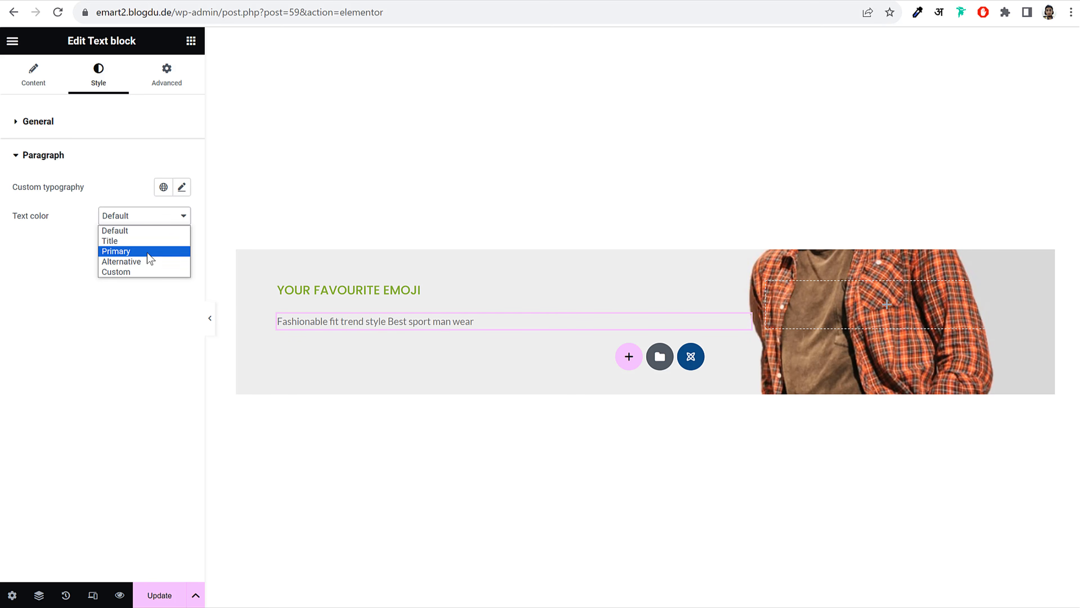
left_click(146, 241)
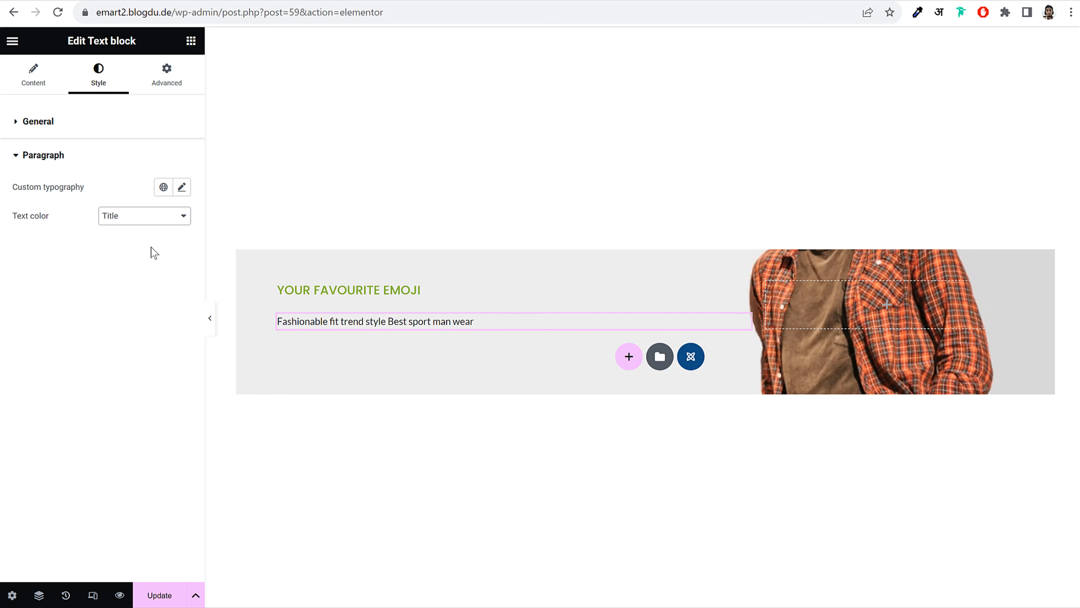
Give the headline custom typography: size 34, weight 600 semi-bold, Poppins family
left_click(181, 190)
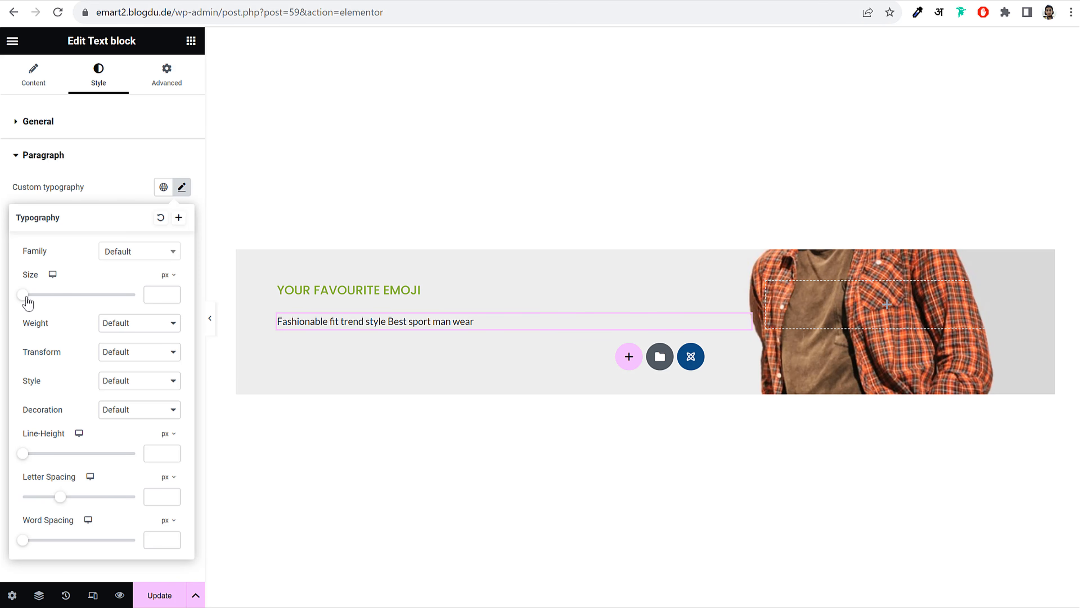
left_click(154, 293)
type("34")
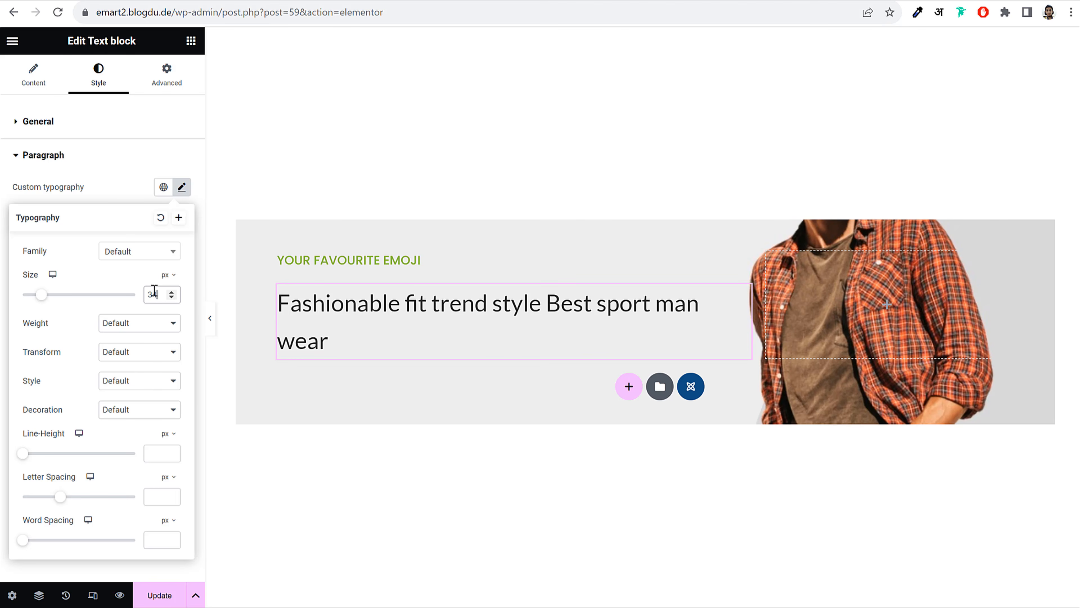
left_click(129, 324)
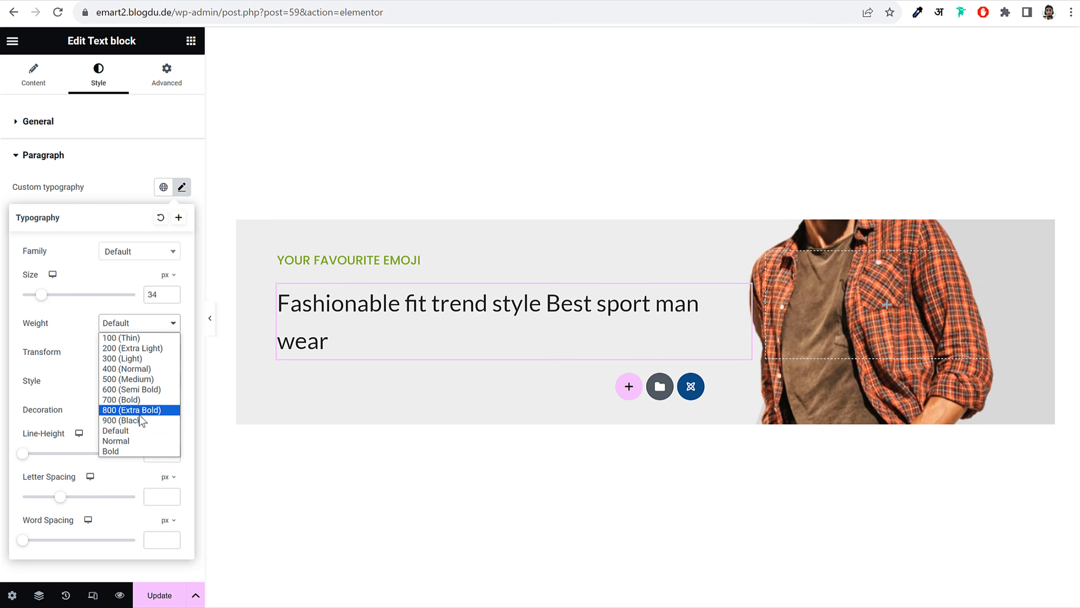
left_click(139, 391)
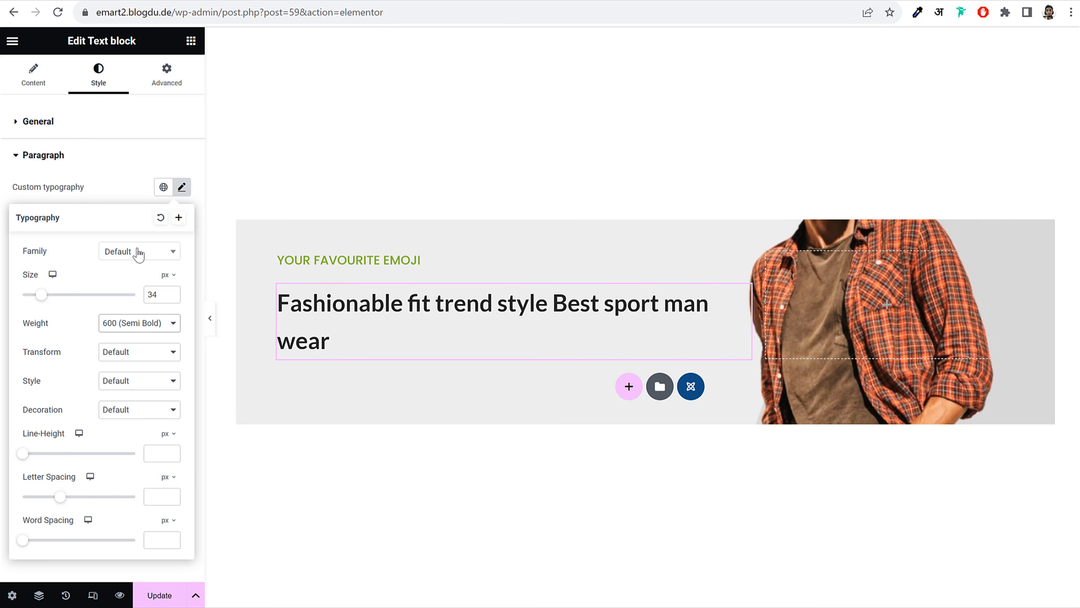
left_click(129, 258)
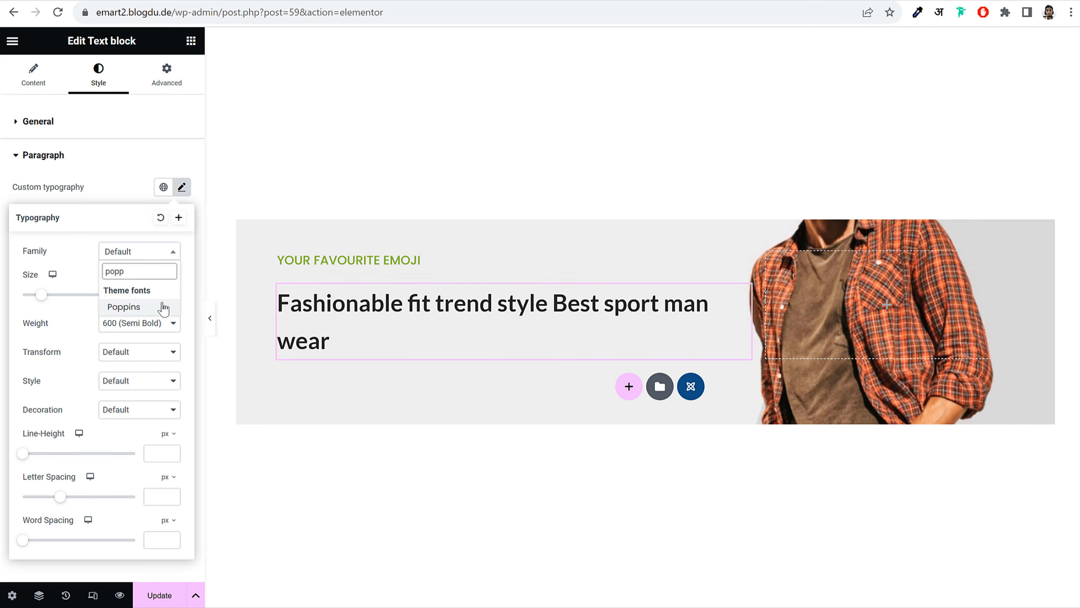
left_click(160, 306)
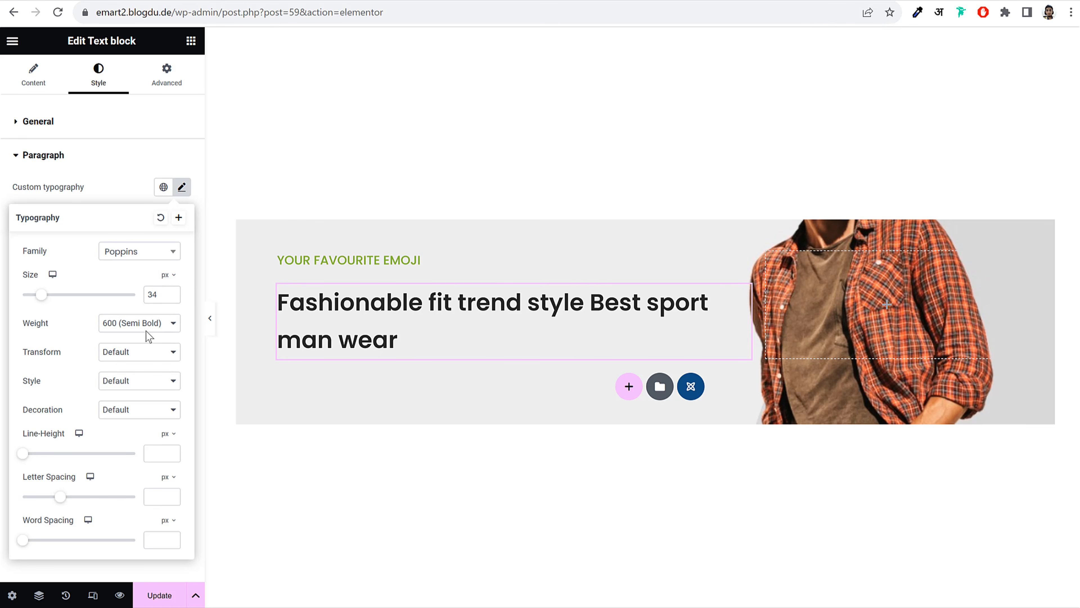
Switch the headline's line-height unit to em and set it to 1.3
left_click(182, 188)
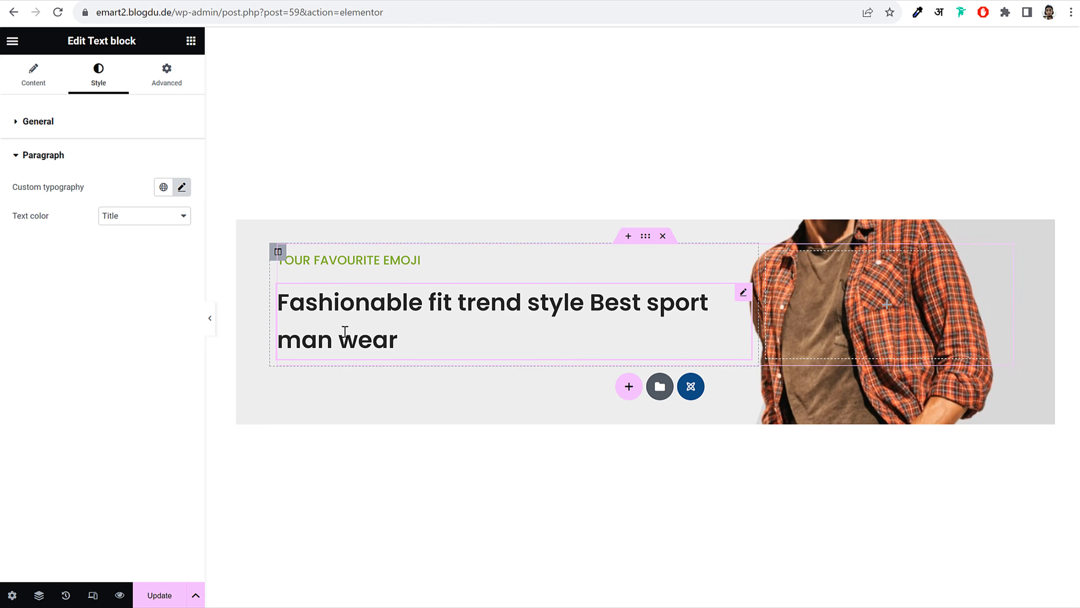
left_click(182, 187)
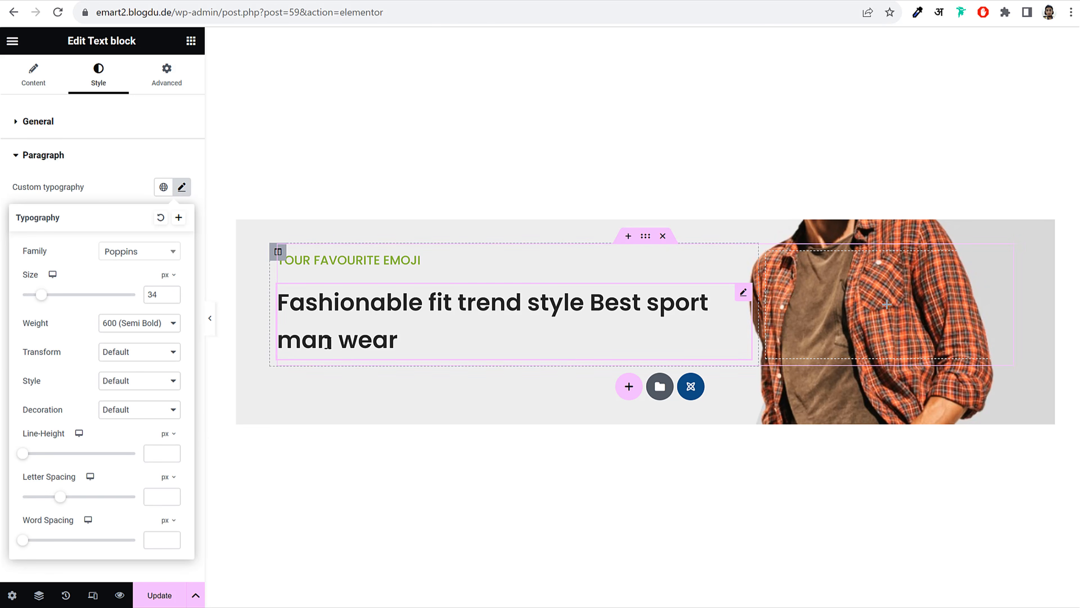
left_click(168, 434)
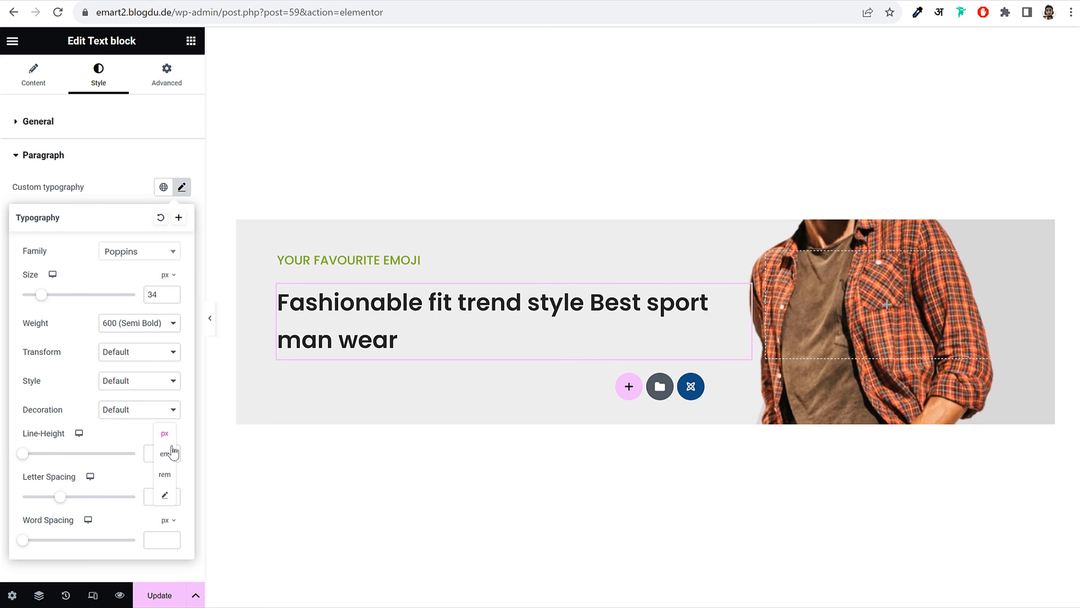
left_click(168, 458)
left_click(149, 453)
type("1")
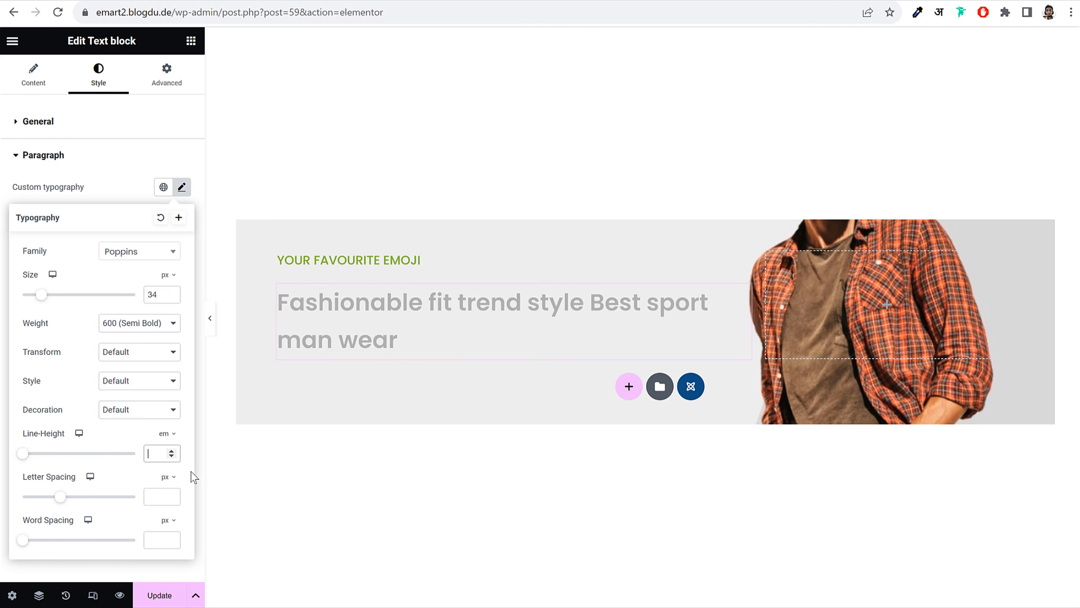
type(".3")
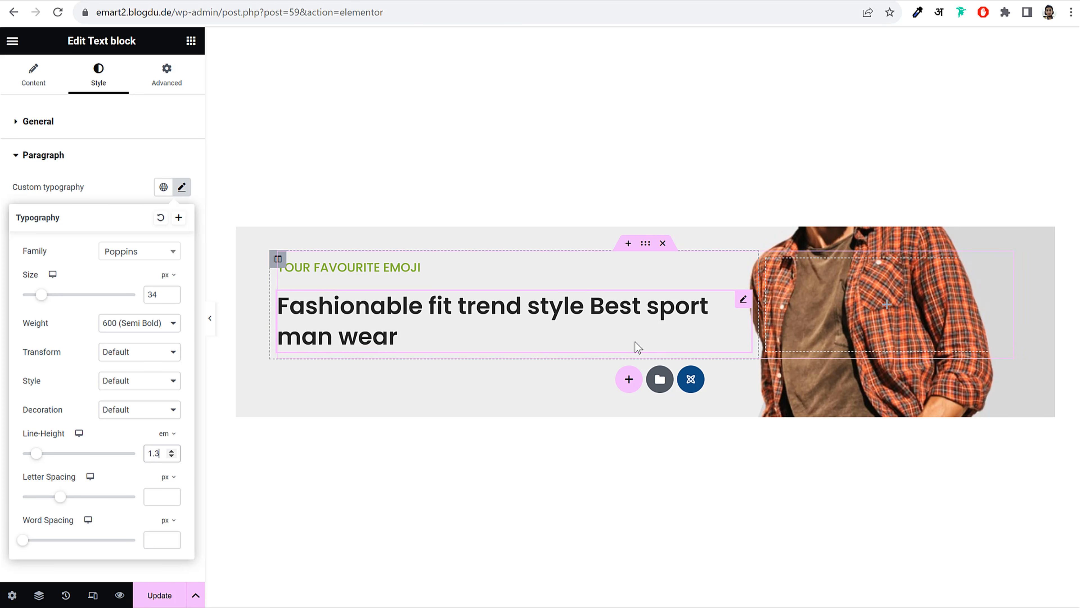
Give the headline a Slide from top entrance animation with a 300 ms delay
left_click(175, 84)
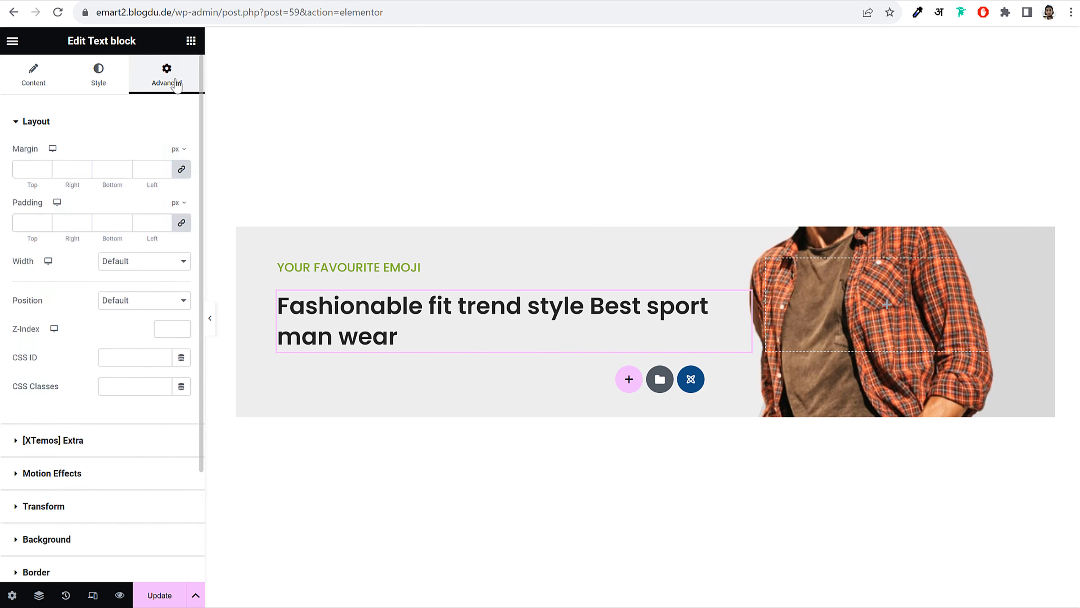
left_click(86, 130)
left_click(107, 157)
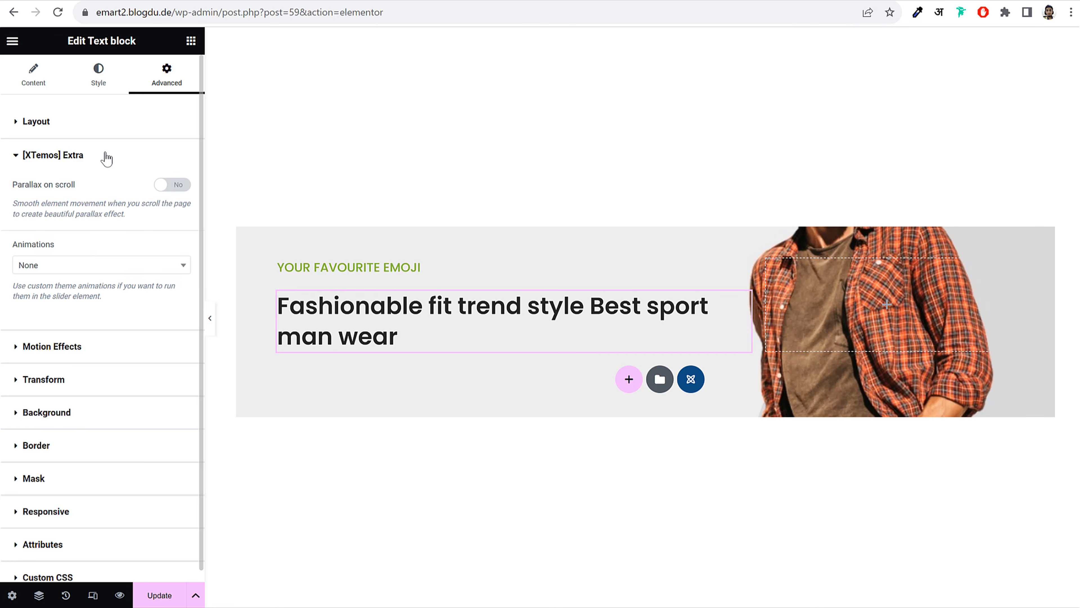
left_click(87, 267)
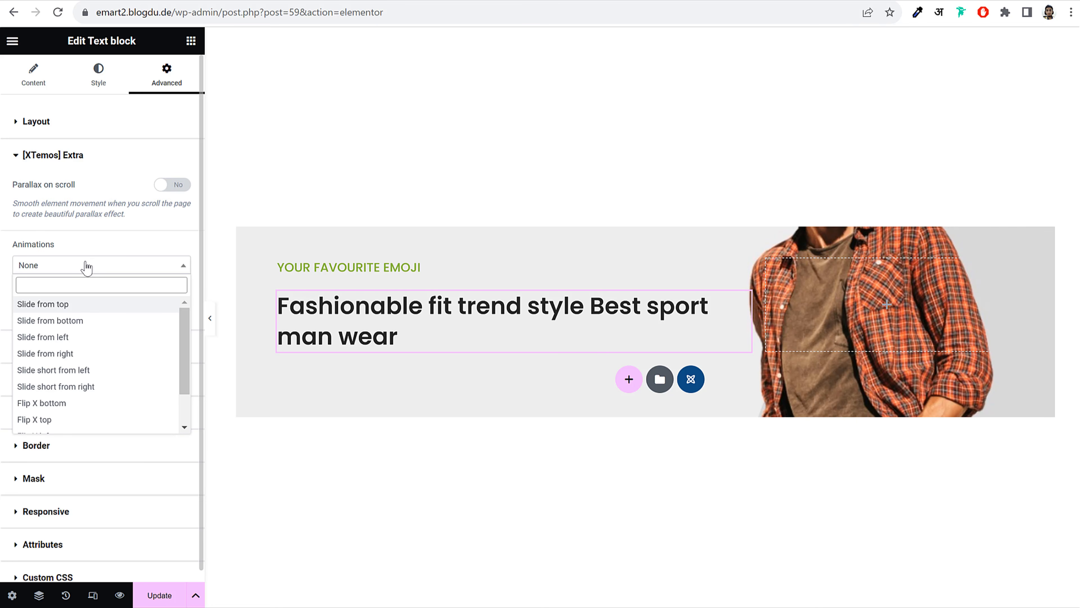
left_click(75, 305)
double_click(160, 350)
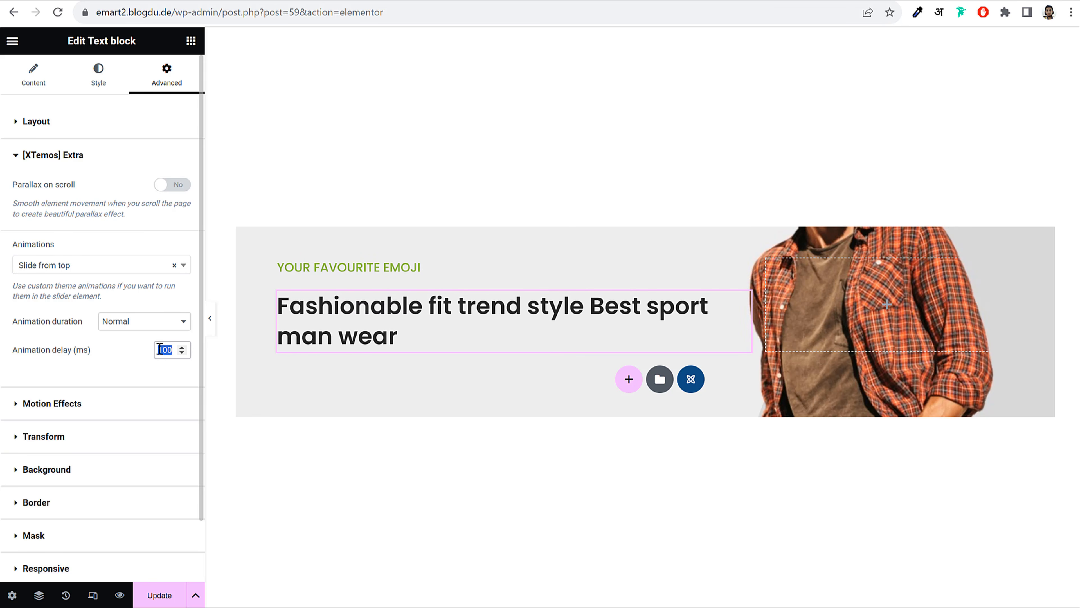
type("30")
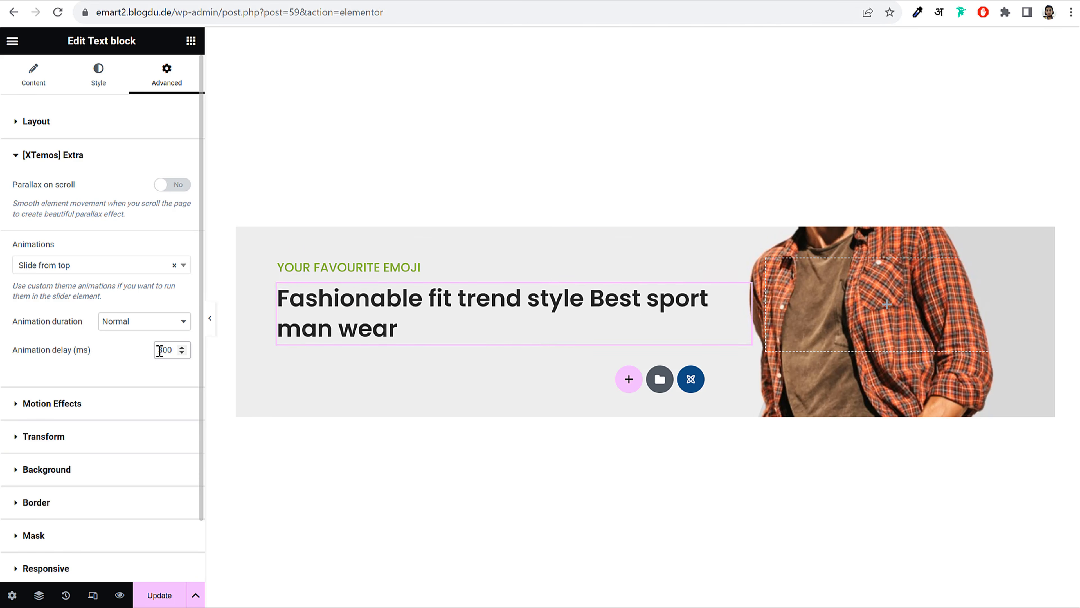
type("0")
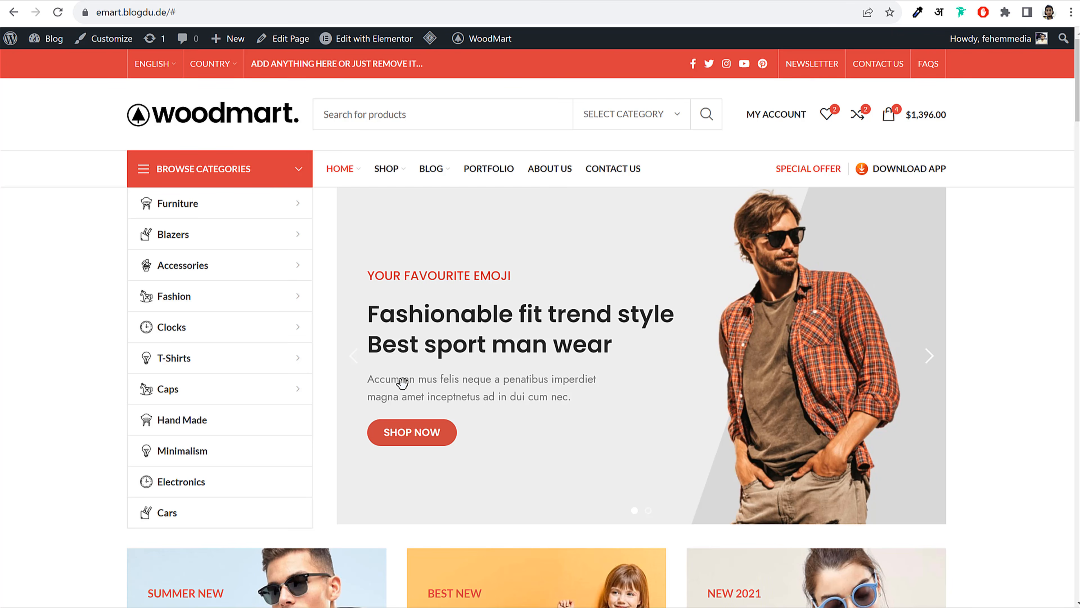
right_click(402, 383)
key("Escape")
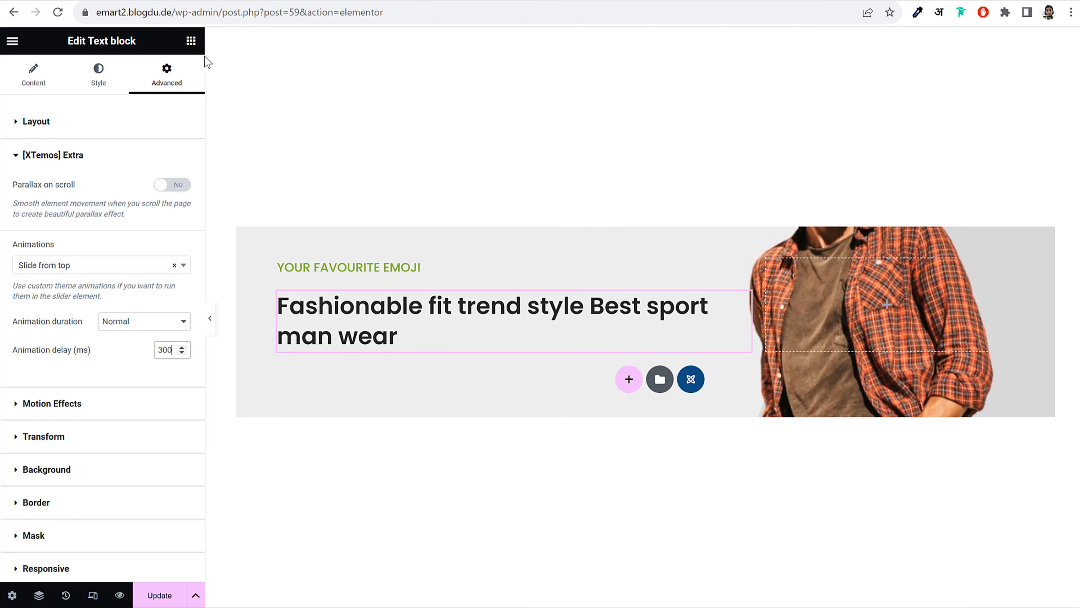
left_click(191, 41)
Add a text block under the headline and paste in the 'Accumsan mus felis' paragraph
left_click_drag(53, 246, 429, 340)
triple_click(114, 322)
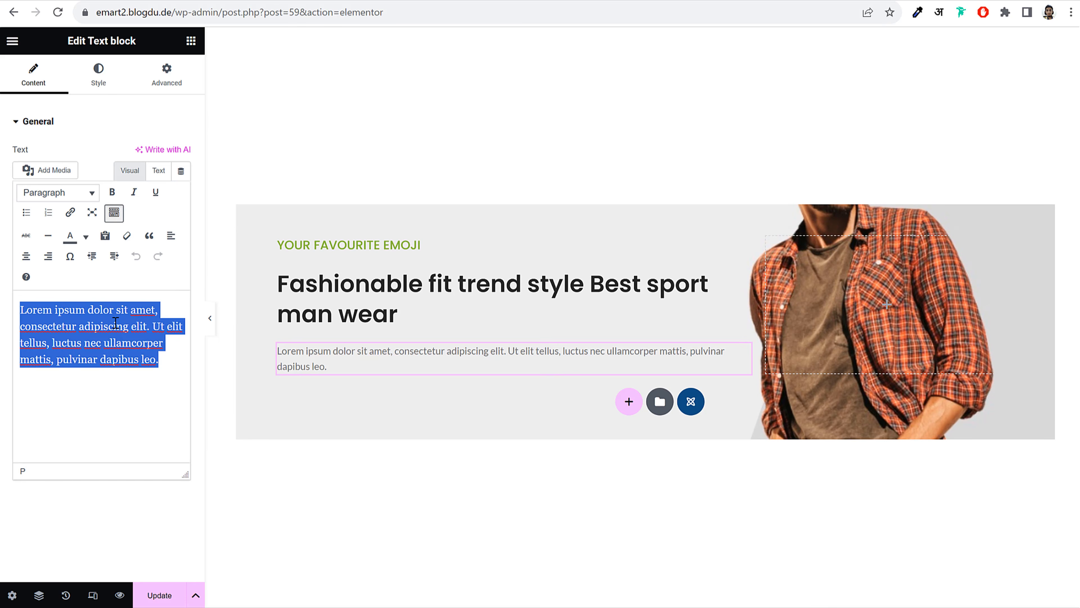
type("Accumsan mus felis neque a penatibus imperdiet magna amet inceptnetus ad in dui cum nec.")
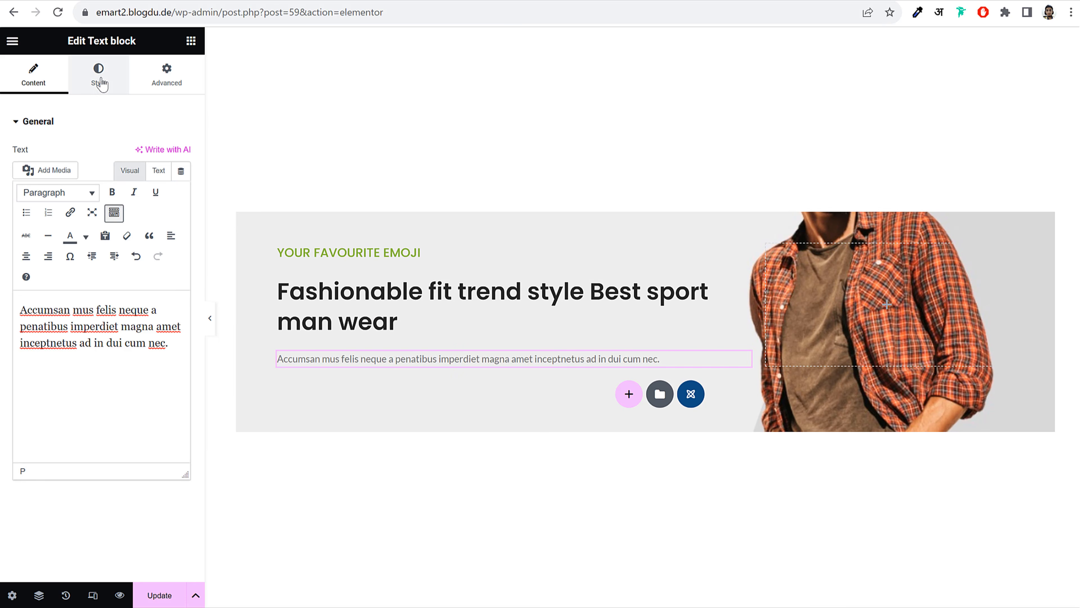
Narrow the paragraph's pixel width in its style settings so it wraps onto two lines
left_click(99, 81)
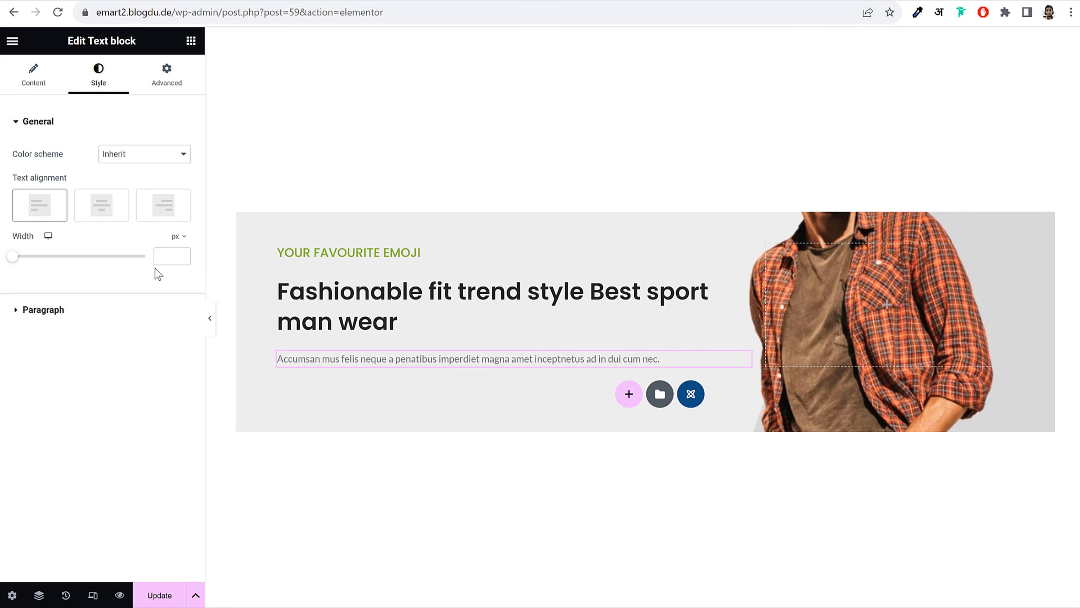
left_click(156, 260)
type("500")
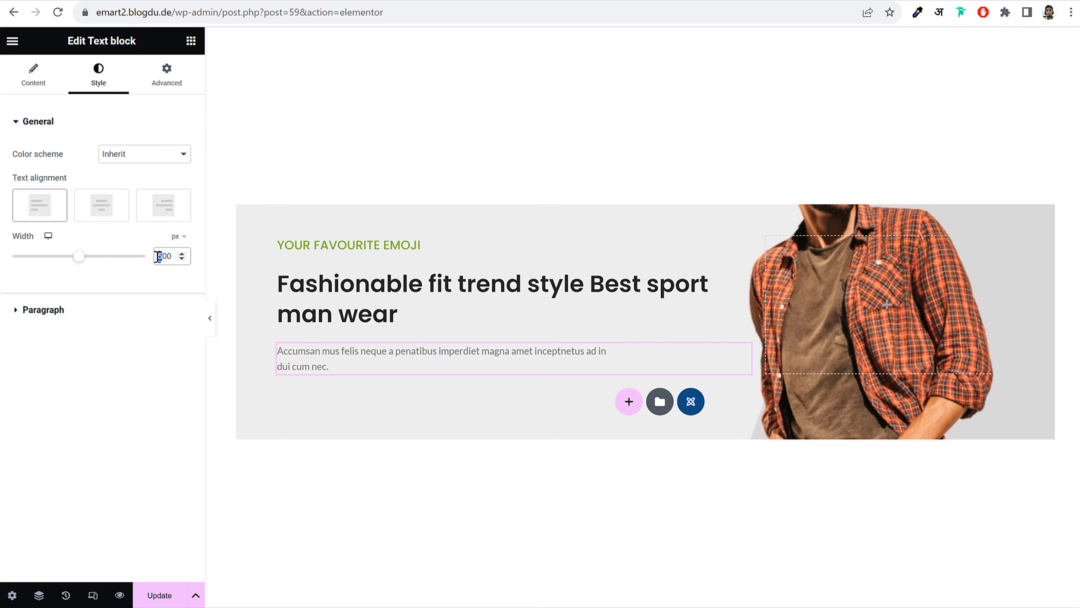
type("4")
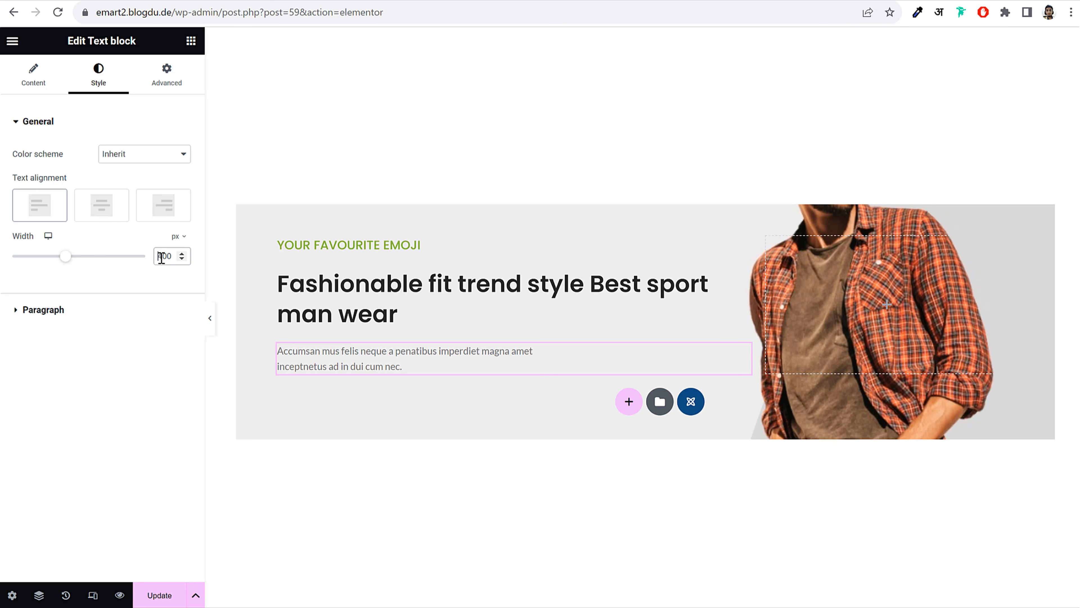
type("3")
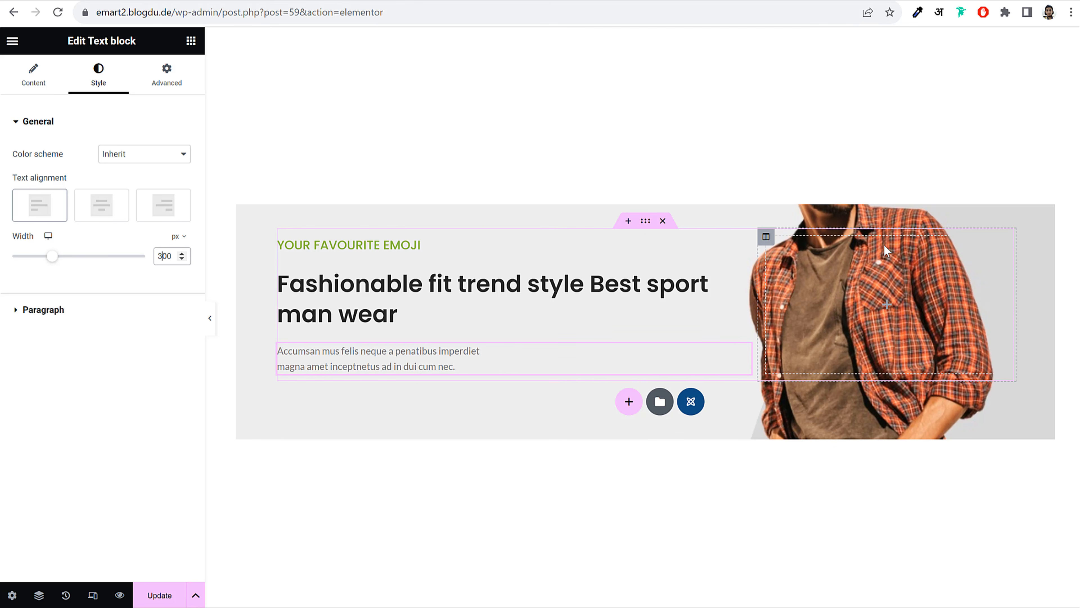
Delete the man image column from the slide
left_click(766, 237)
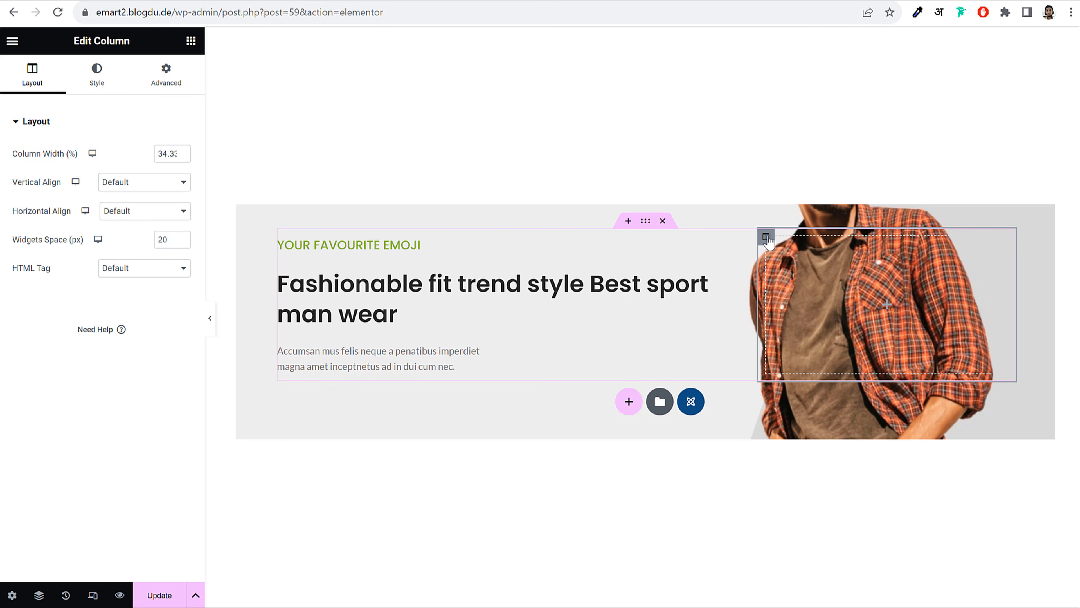
right_click(766, 237)
left_click(793, 492)
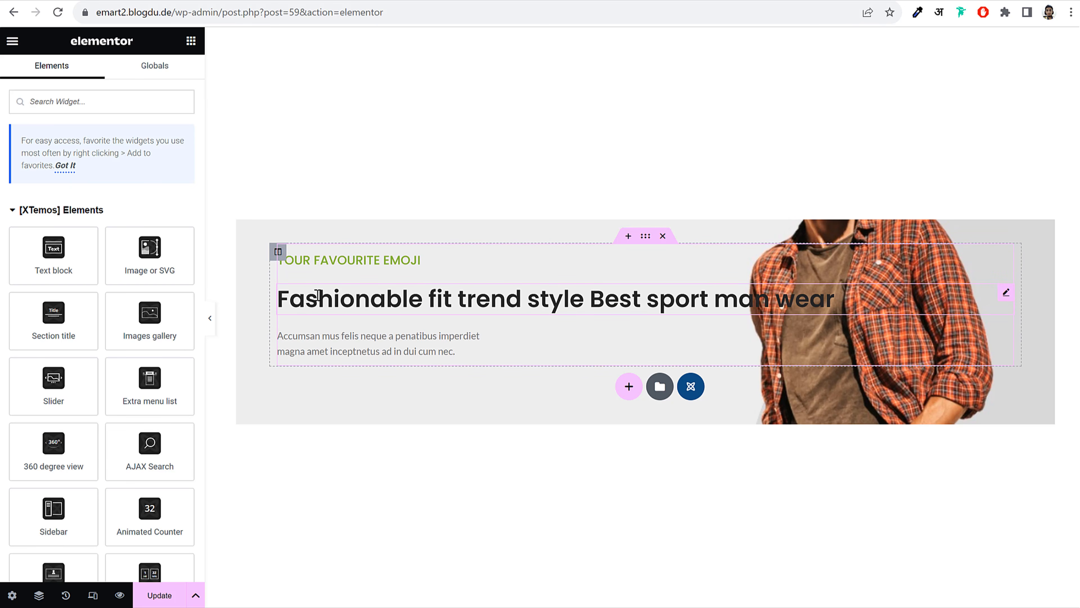
Set the headline's width to 600 px so it wraps after 'Best'
left_click(333, 312)
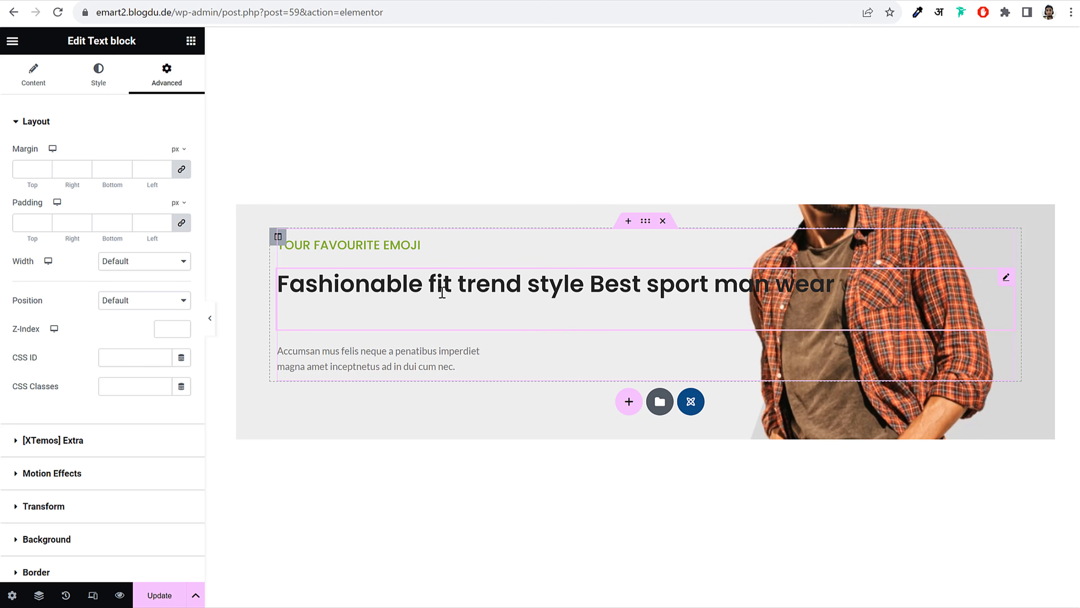
left_click(99, 75)
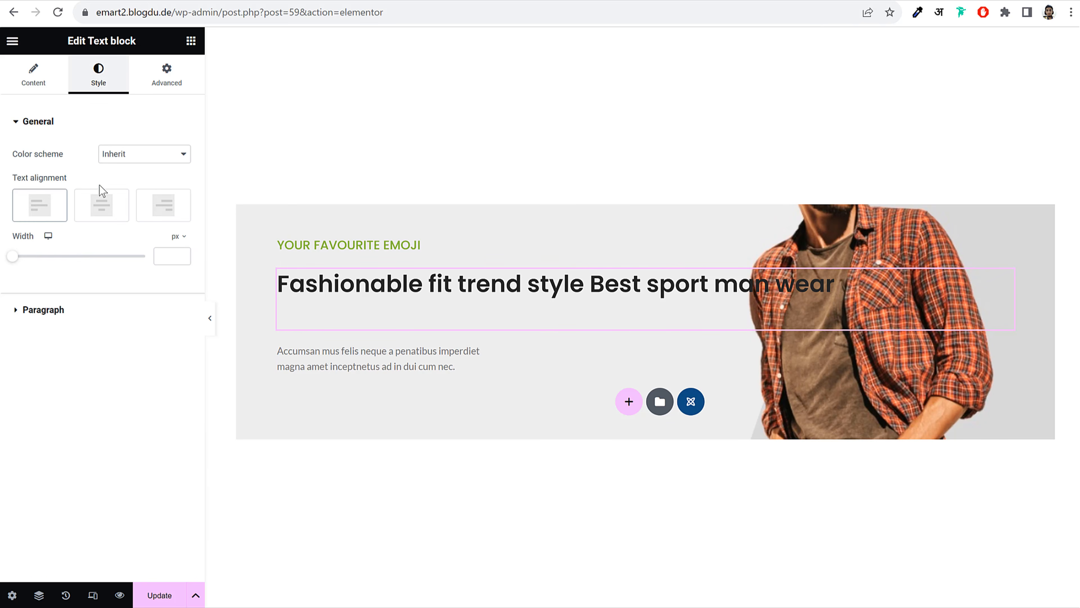
left_click_drag(13, 259, 93, 289)
double_click(164, 256)
type("600")
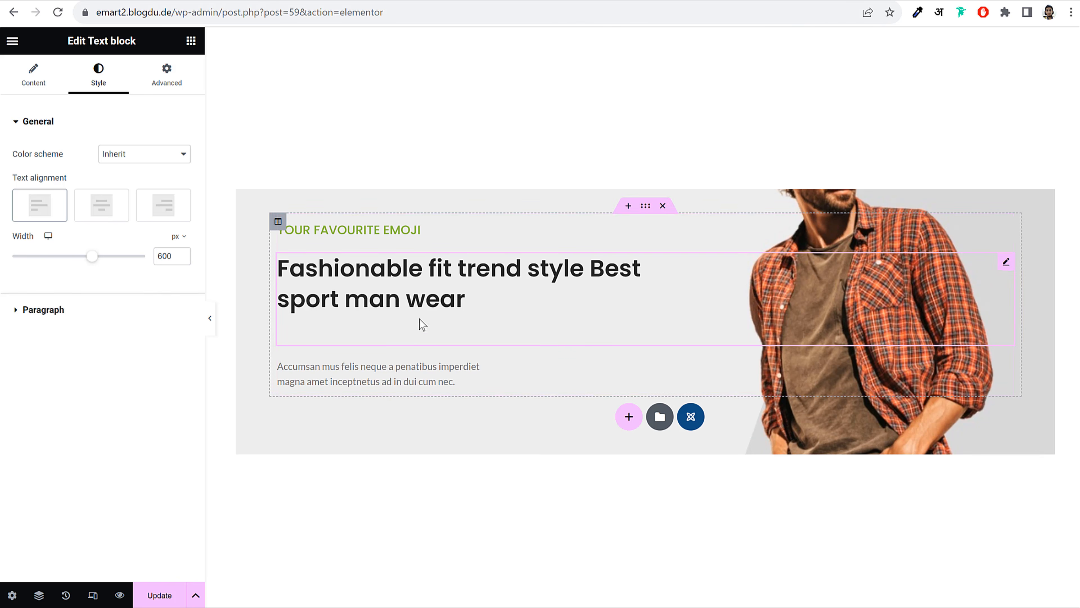
left_click(21, 73)
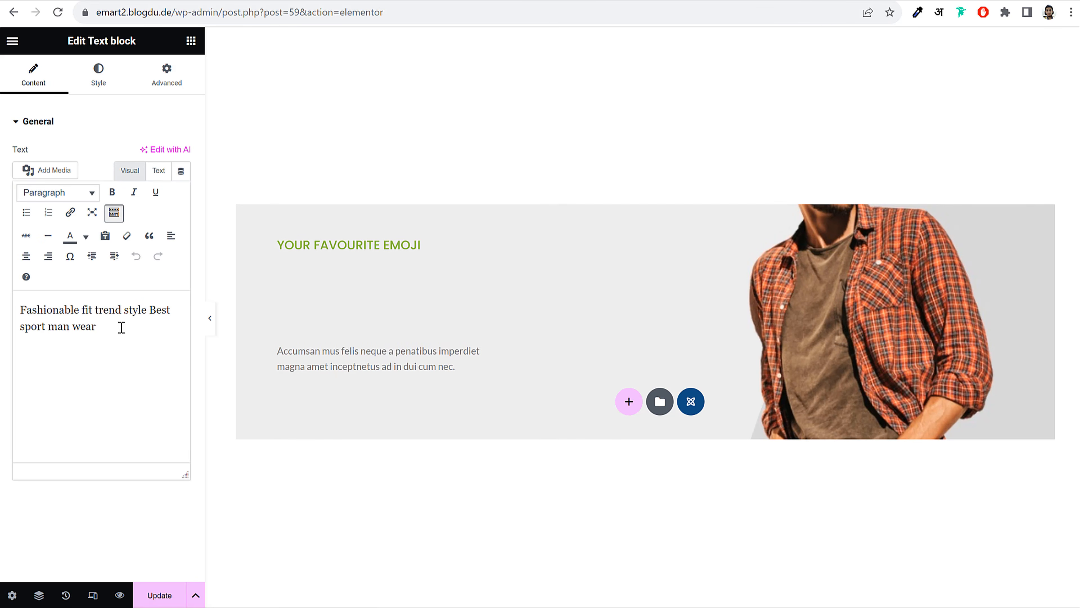
left_click(375, 421)
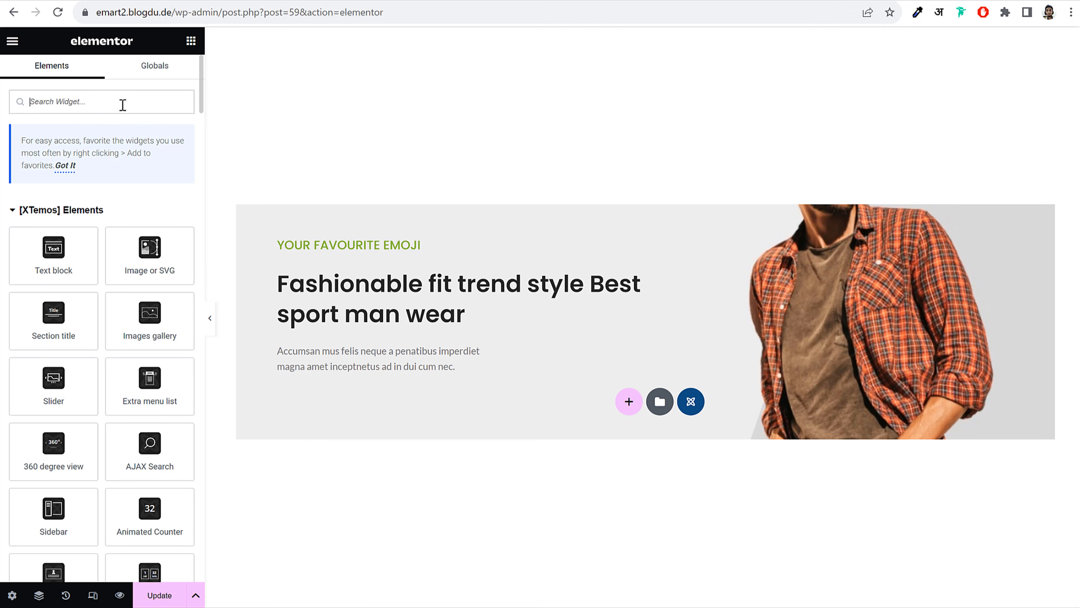
Add a Button widget under the paragraph labelled 'SHOP NOW', linked to the Shop page
left_click(123, 104)
type("butt")
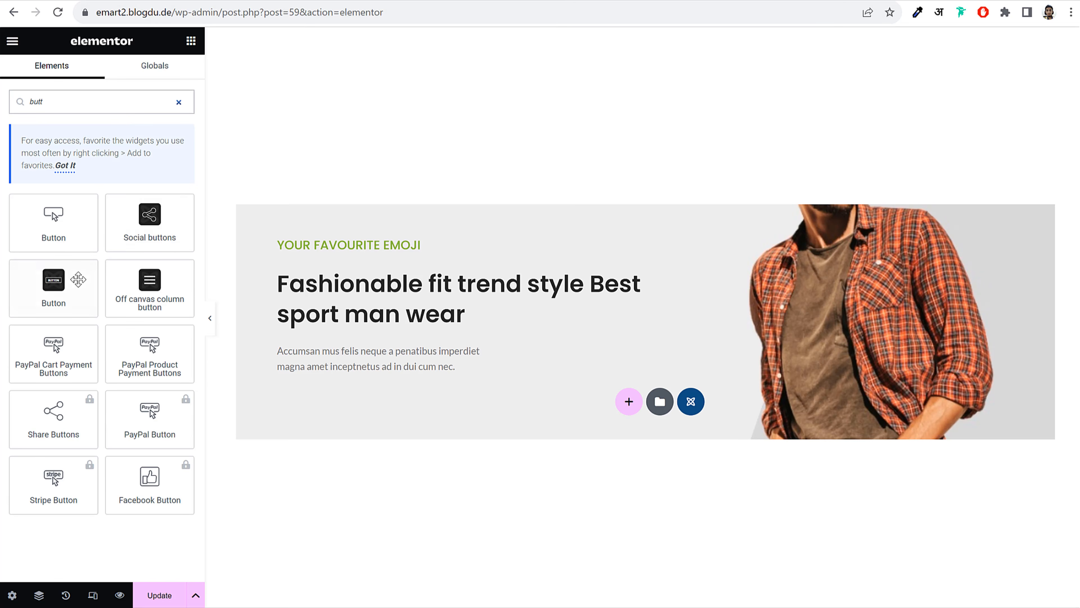
left_click_drag(70, 283, 378, 375)
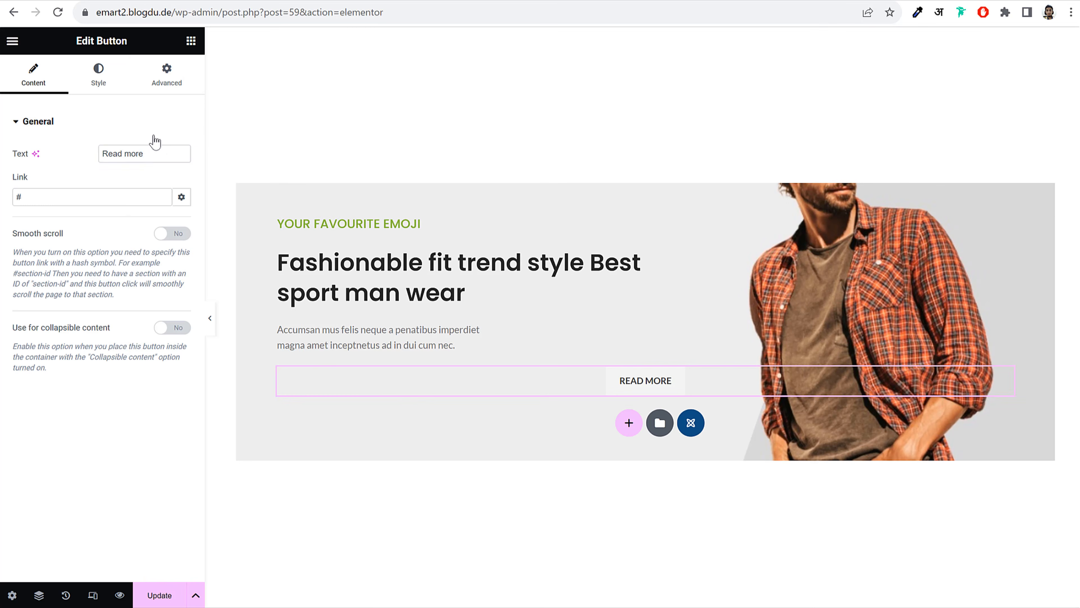
triple_click(161, 149)
type("SHOP NOW")
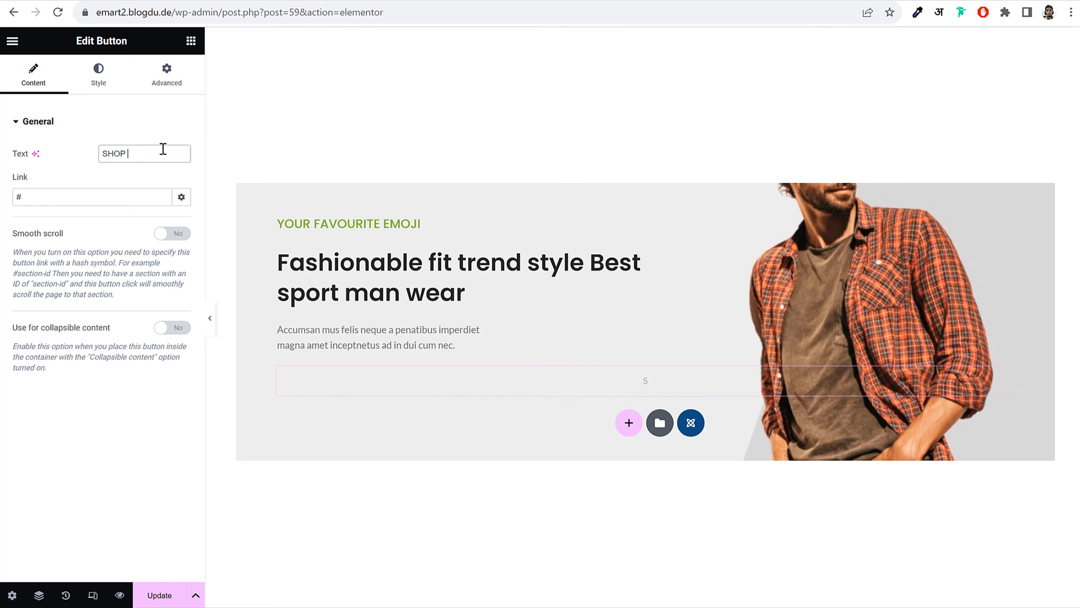
triple_click(121, 196)
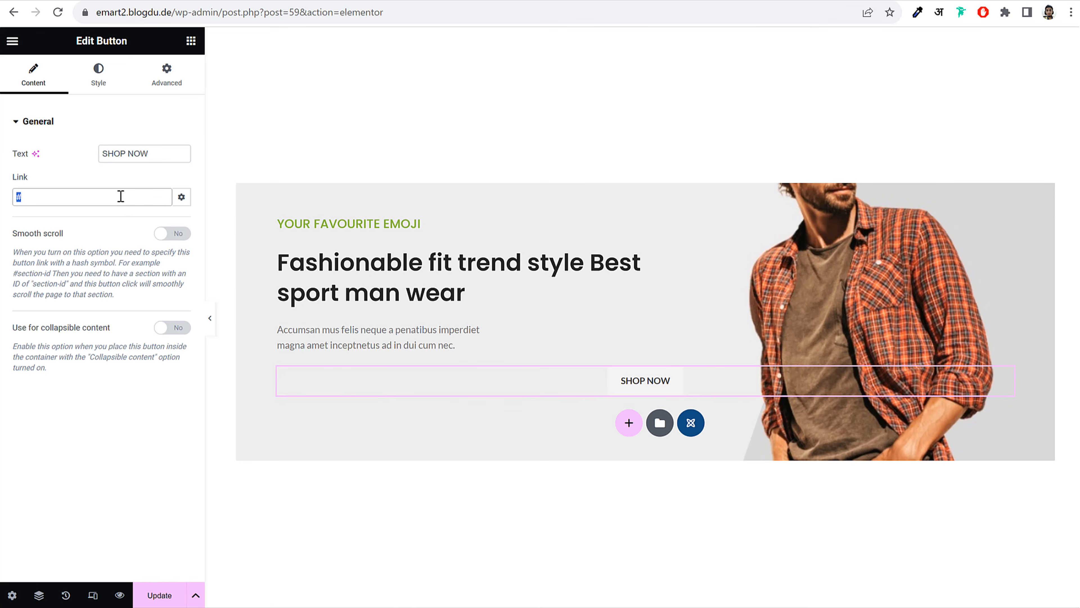
type("shop")
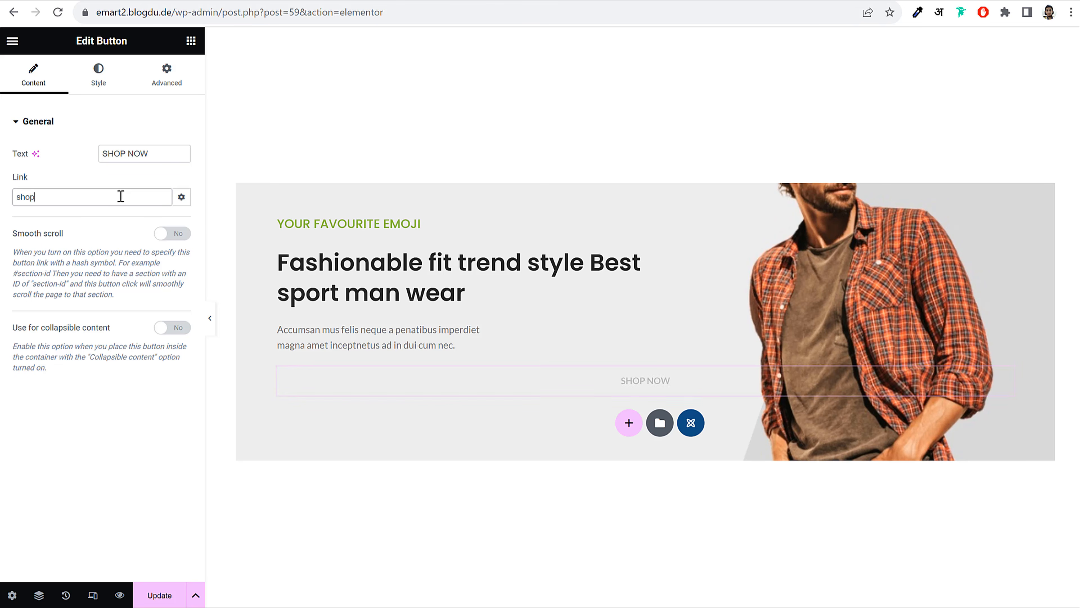
left_click(46, 222)
Style the button as Flat, Primary green colour, with Circle shape
left_click(98, 81)
left_click(120, 157)
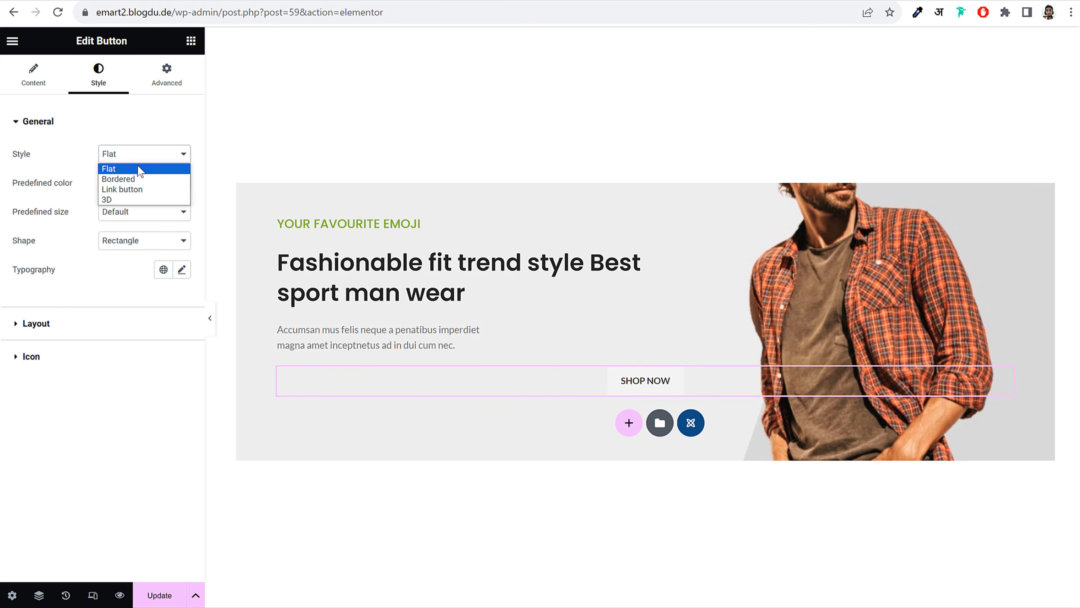
left_click(124, 199)
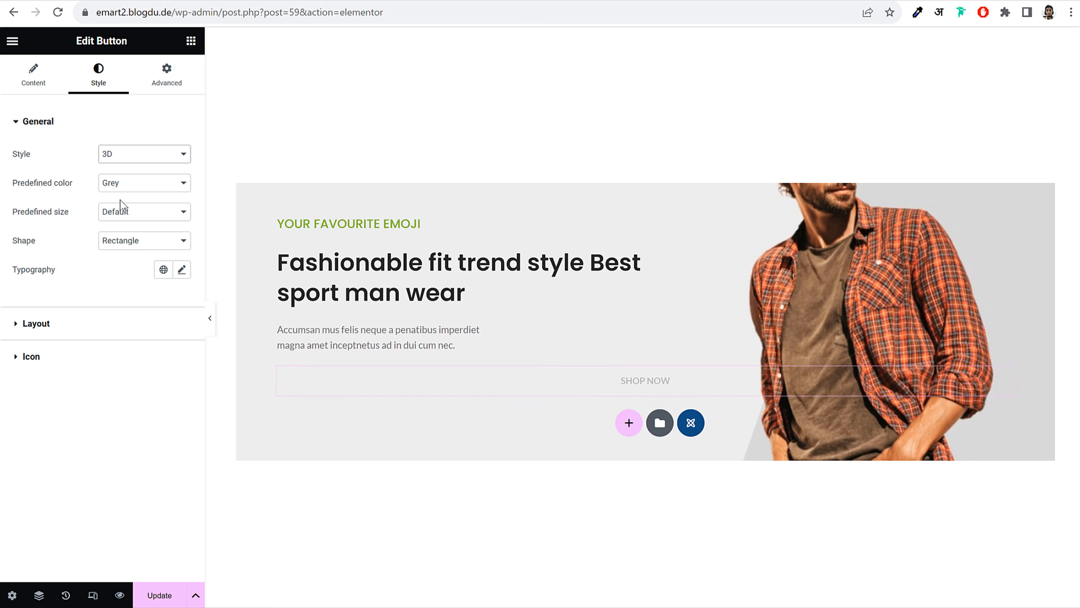
left_click(128, 154)
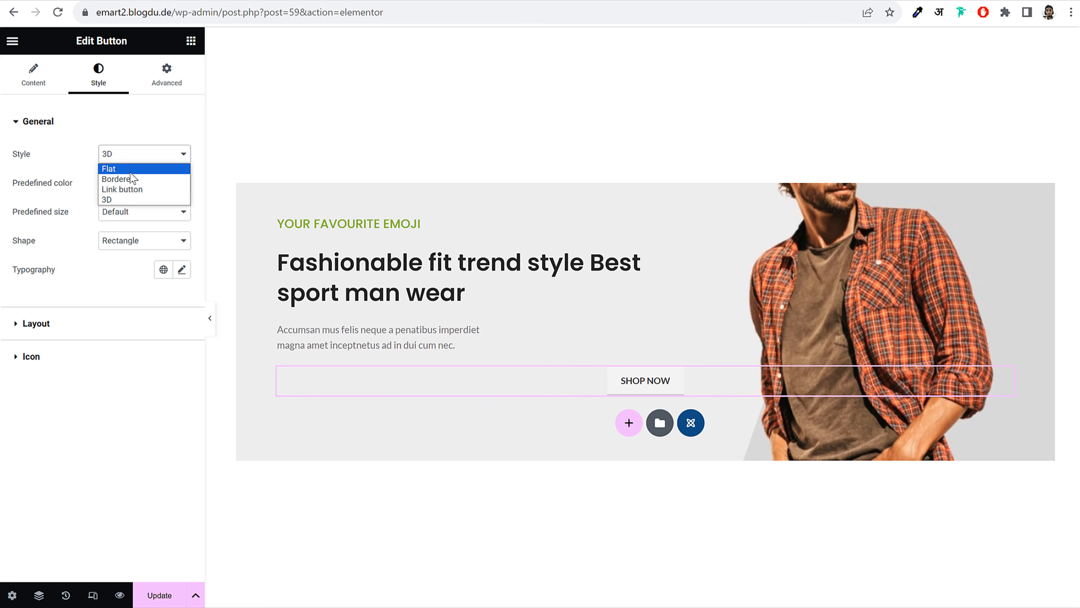
left_click(123, 168)
left_click(128, 183)
left_click(123, 207)
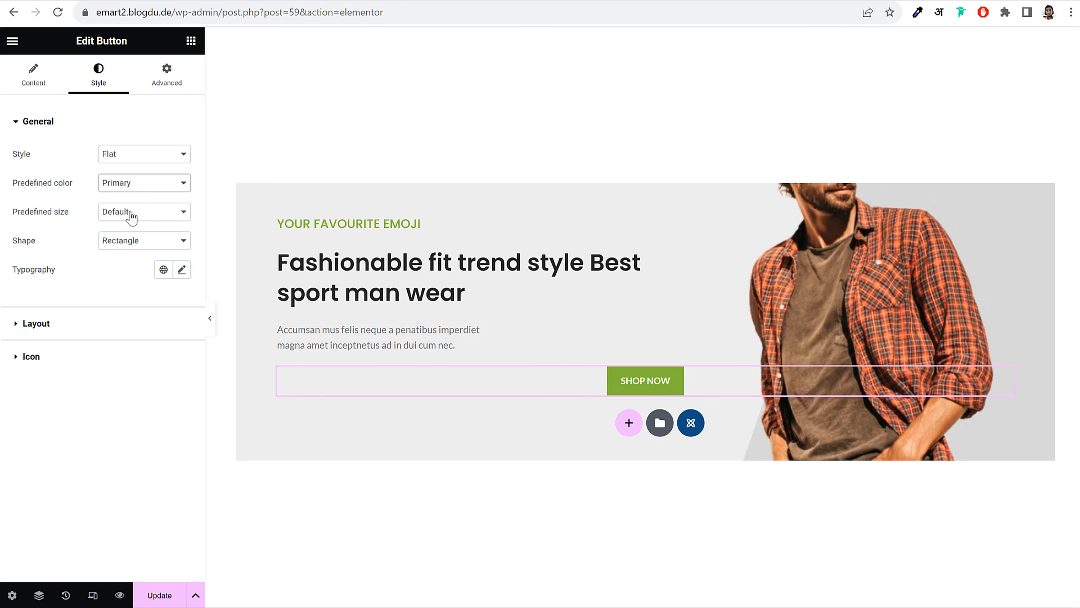
left_click(126, 242)
left_click(129, 267)
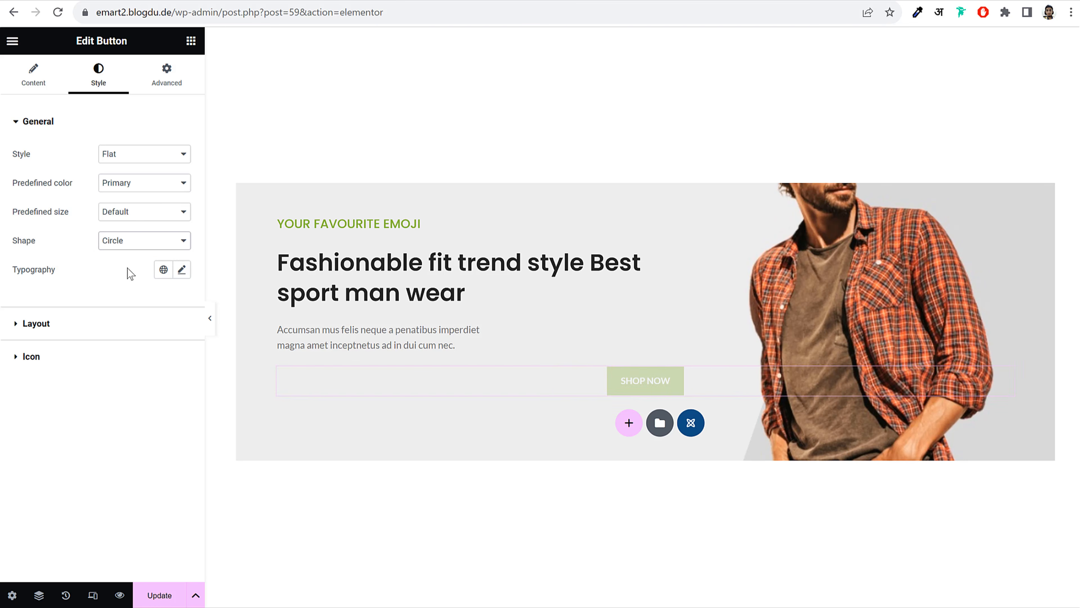
Align the button to the left and preview the slide without the side panel
left_click(84, 326)
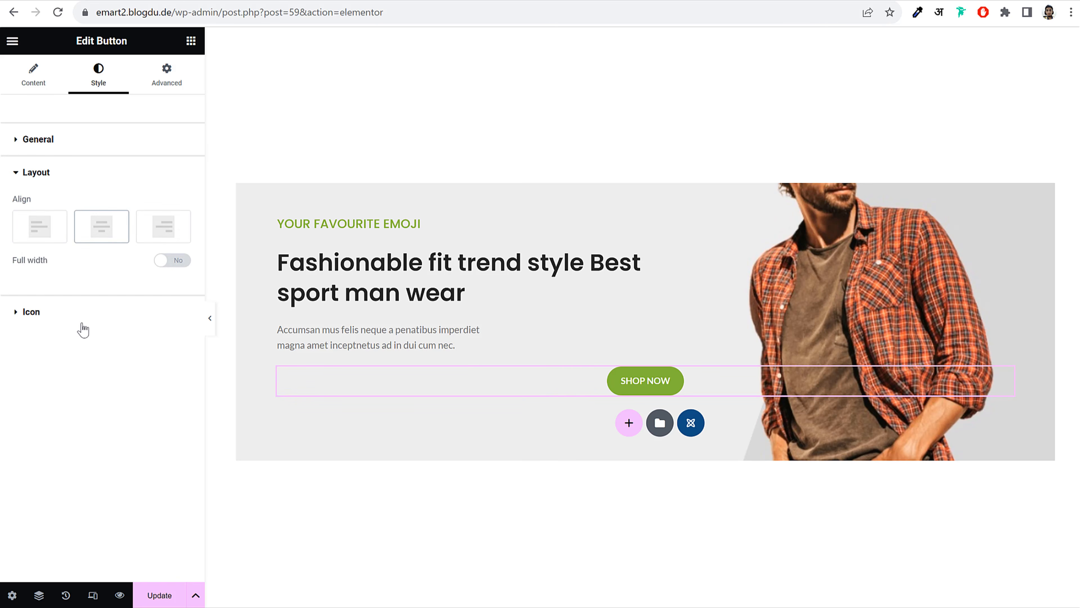
left_click(35, 233)
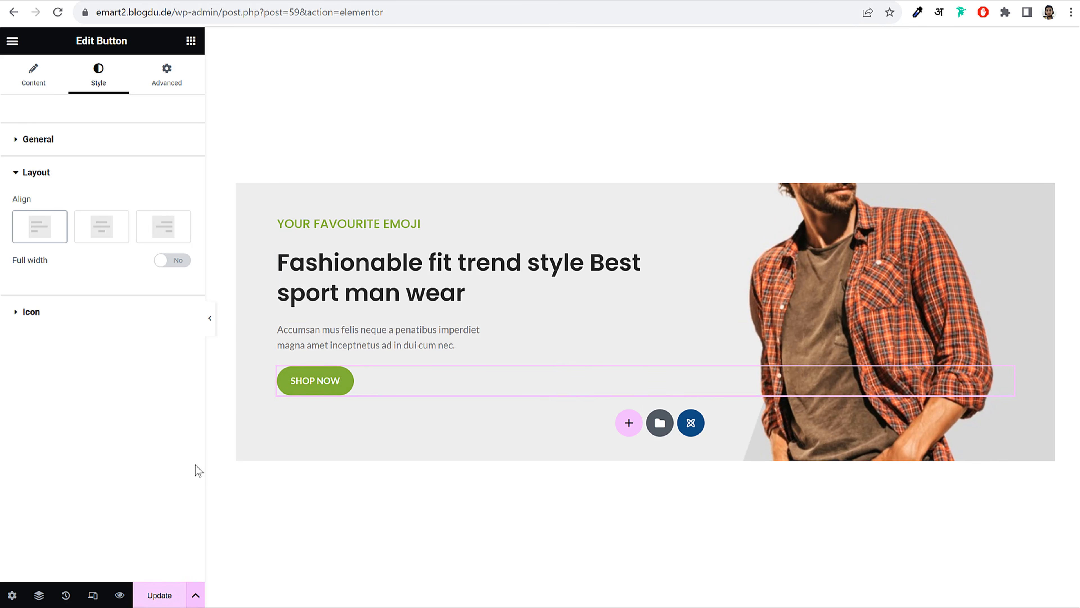
left_click(206, 322)
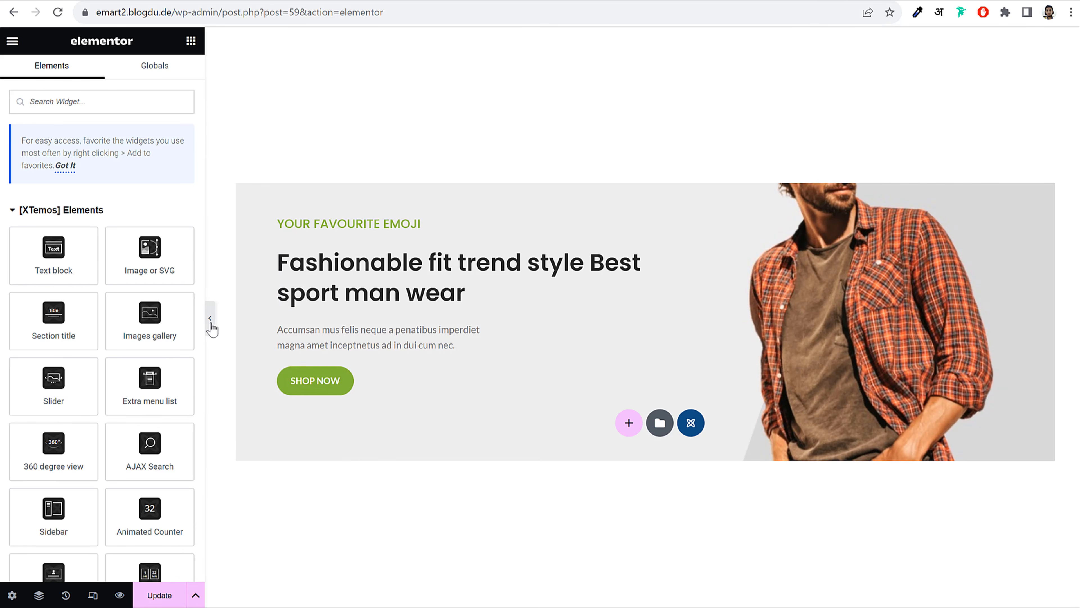
left_click(212, 322)
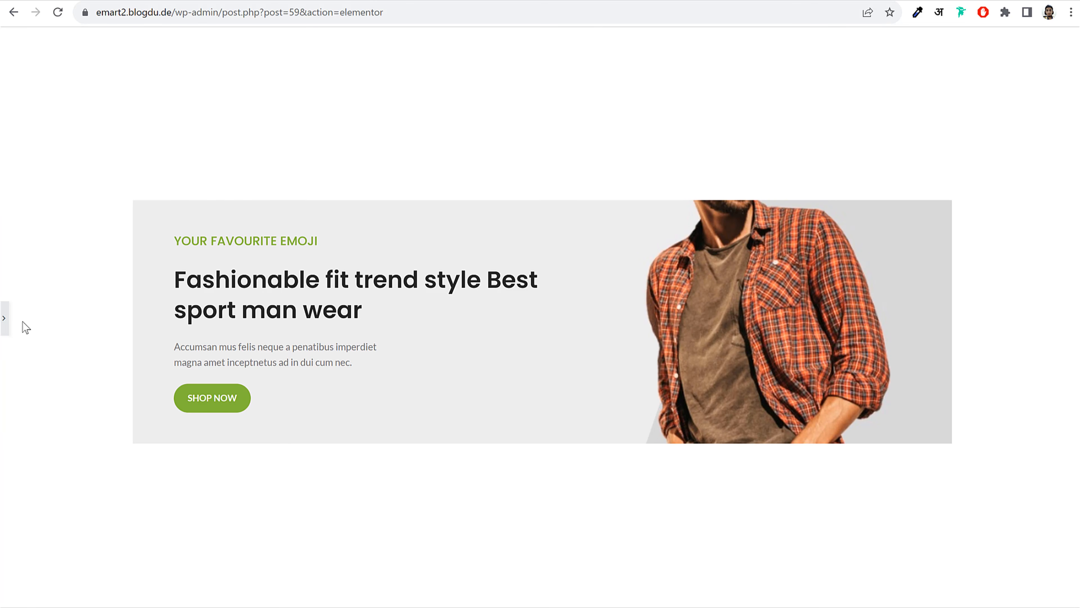
left_click(3, 319)
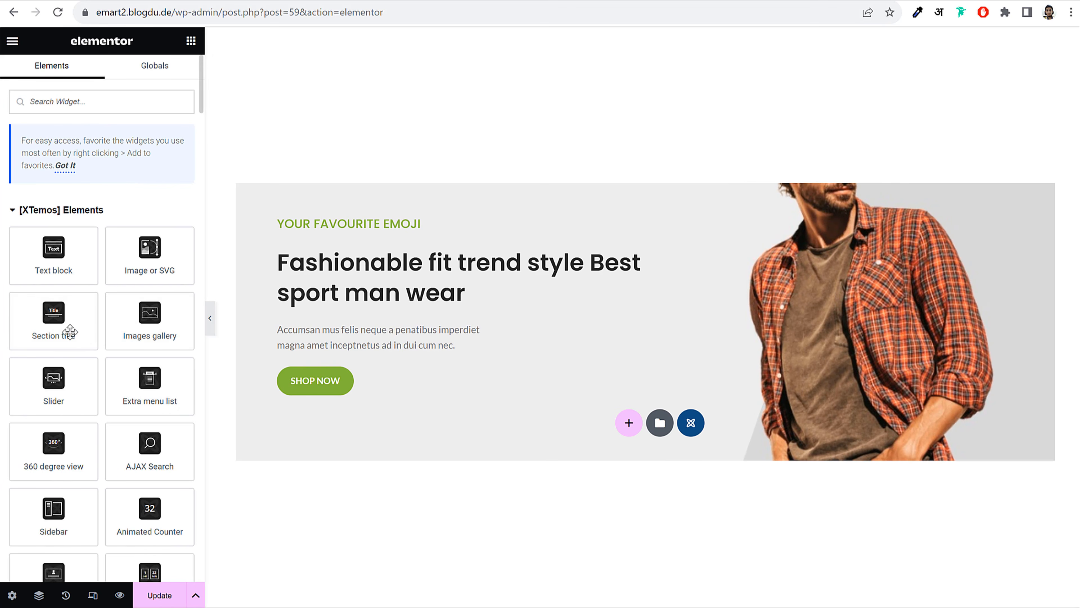
Make the gray paragraph slide in from the bottom and adjust its animation delay
left_click(407, 323)
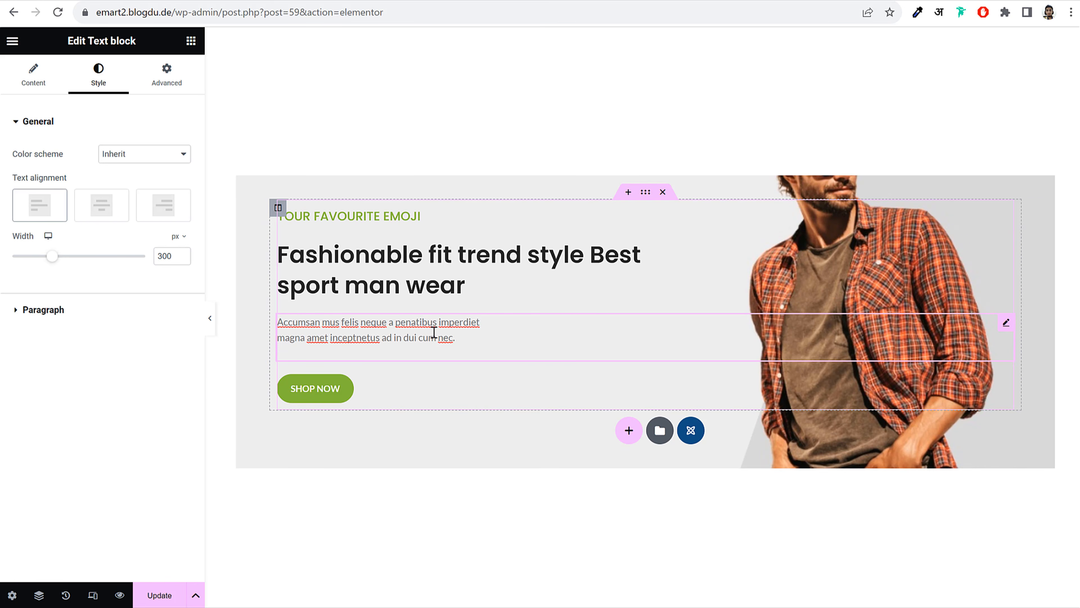
left_click(167, 75)
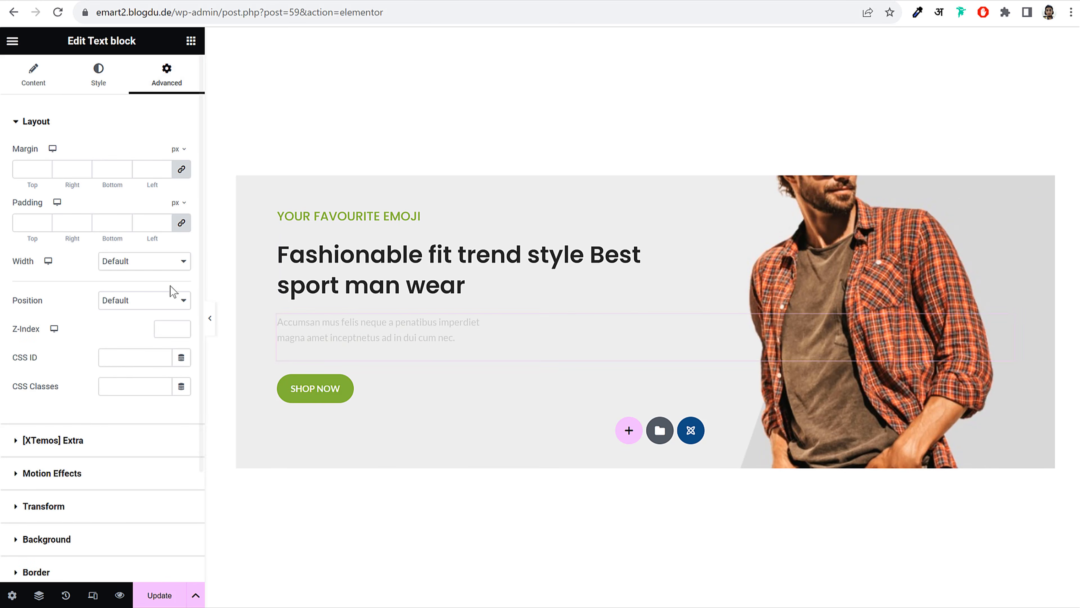
left_click(99, 445)
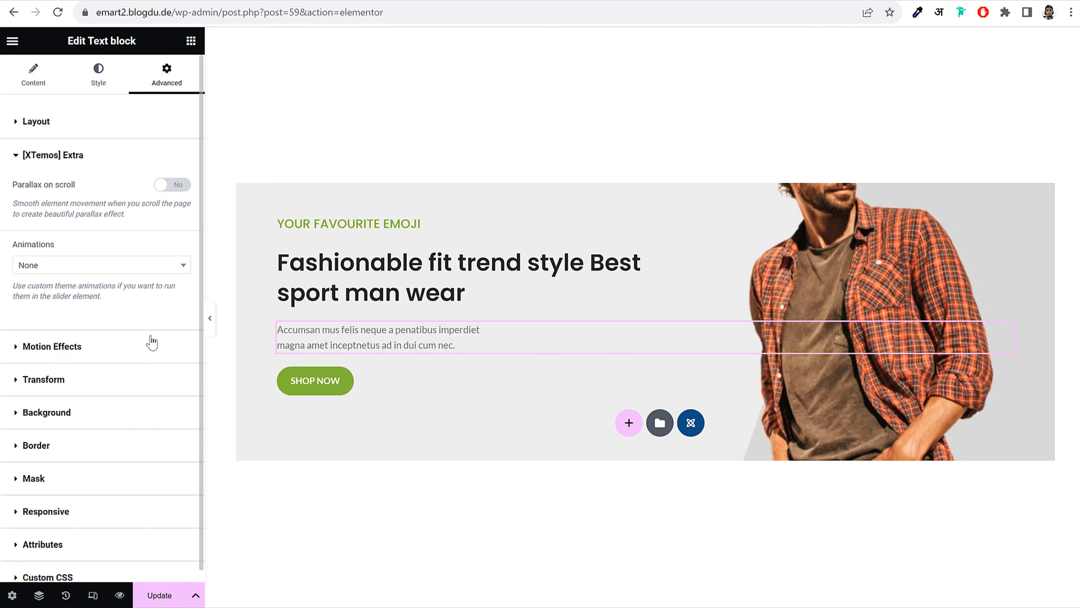
left_click(80, 266)
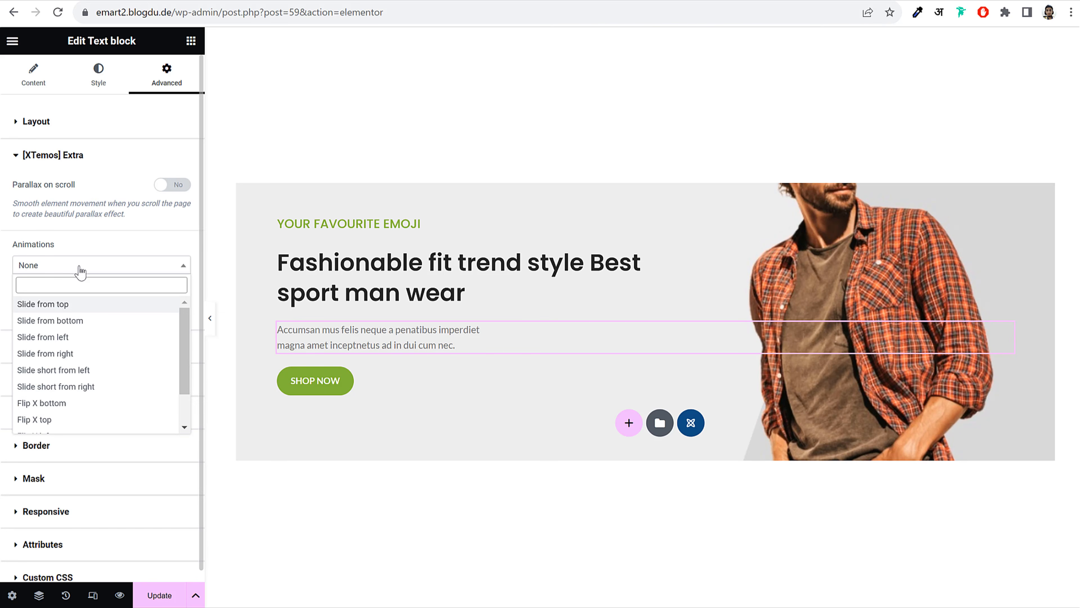
left_click(96, 320)
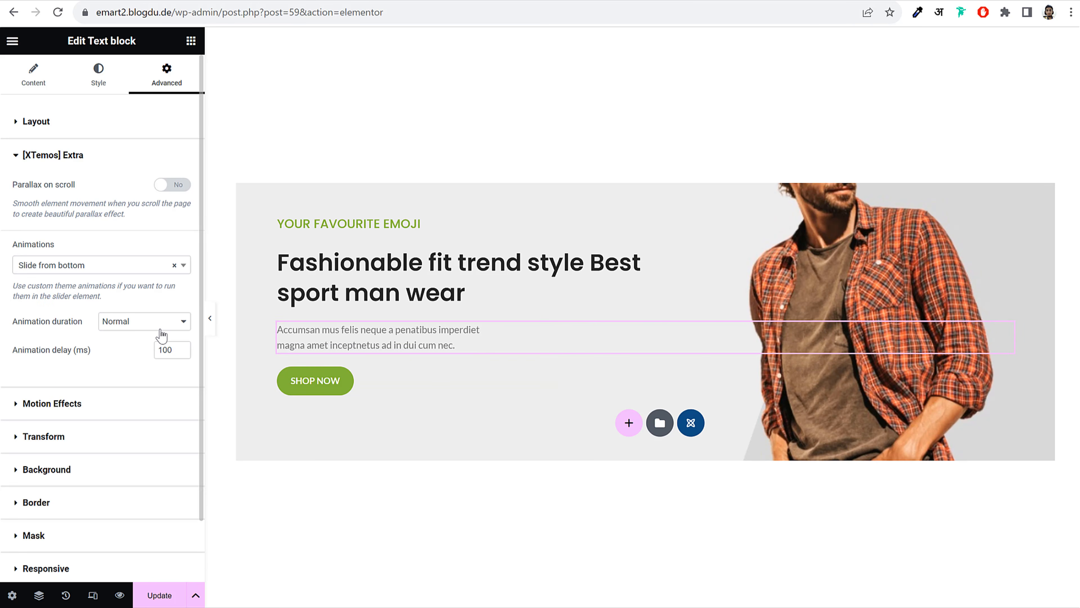
left_click(162, 349)
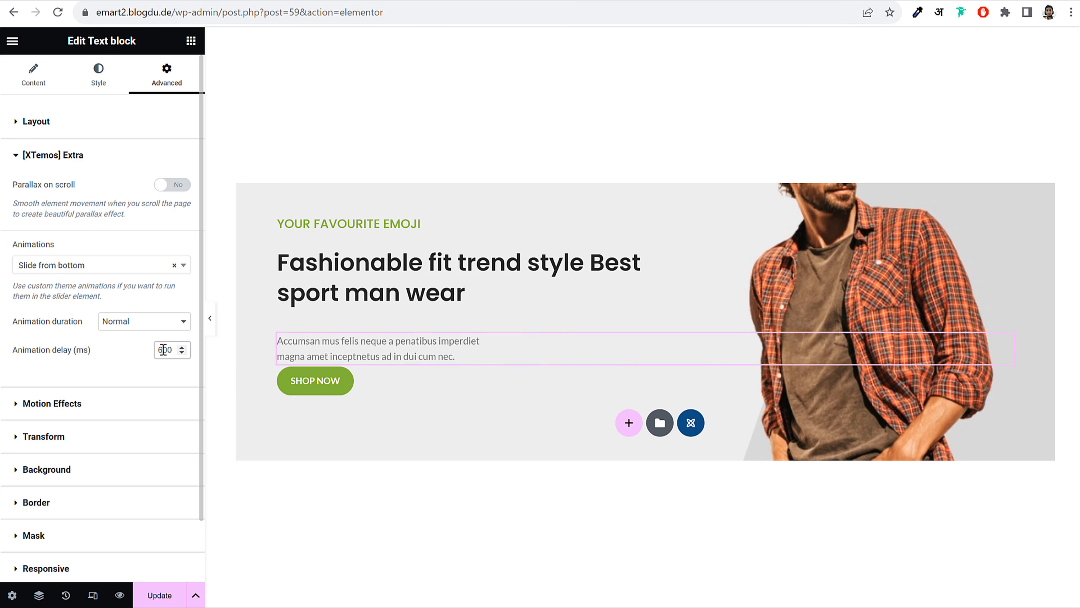
Make the SHOP NOW button slide in from the bottom after 700 ms, then Update the page
left_click(302, 380)
left_click(153, 73)
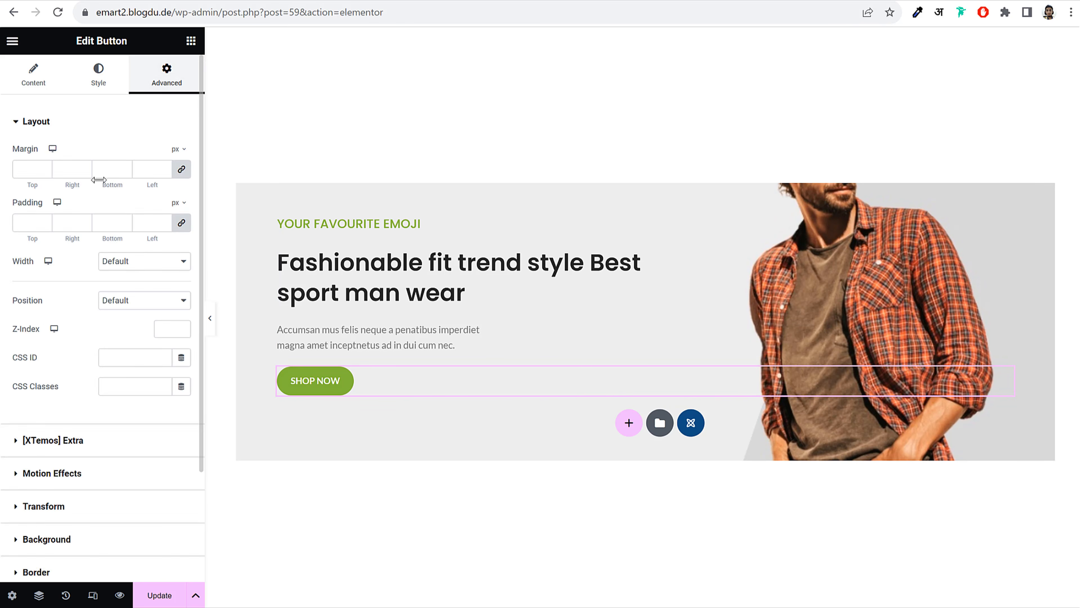
left_click(80, 124)
left_click(89, 162)
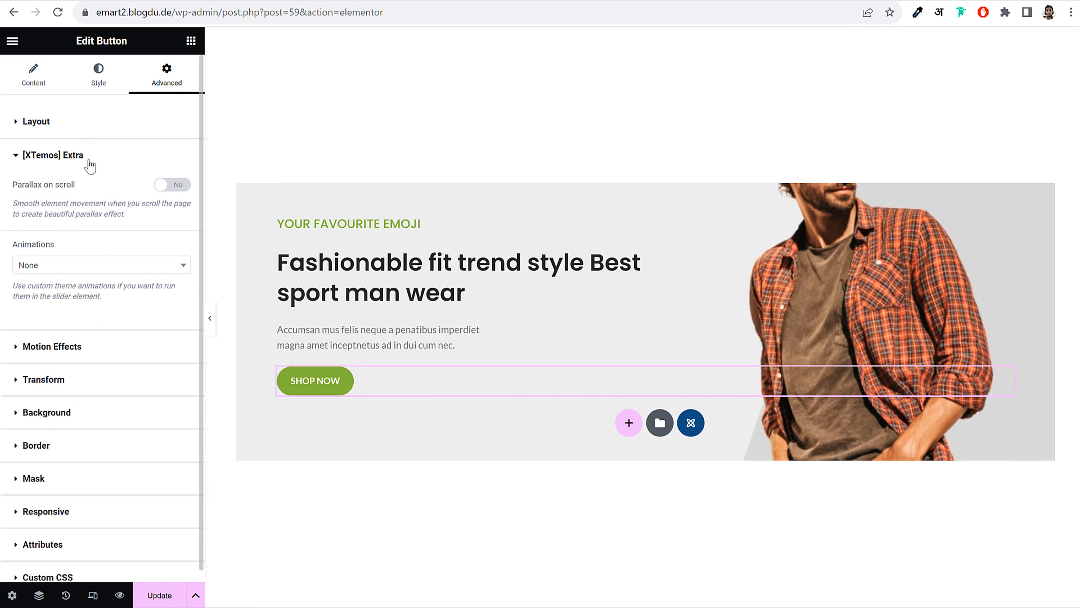
left_click(99, 268)
left_click(91, 319)
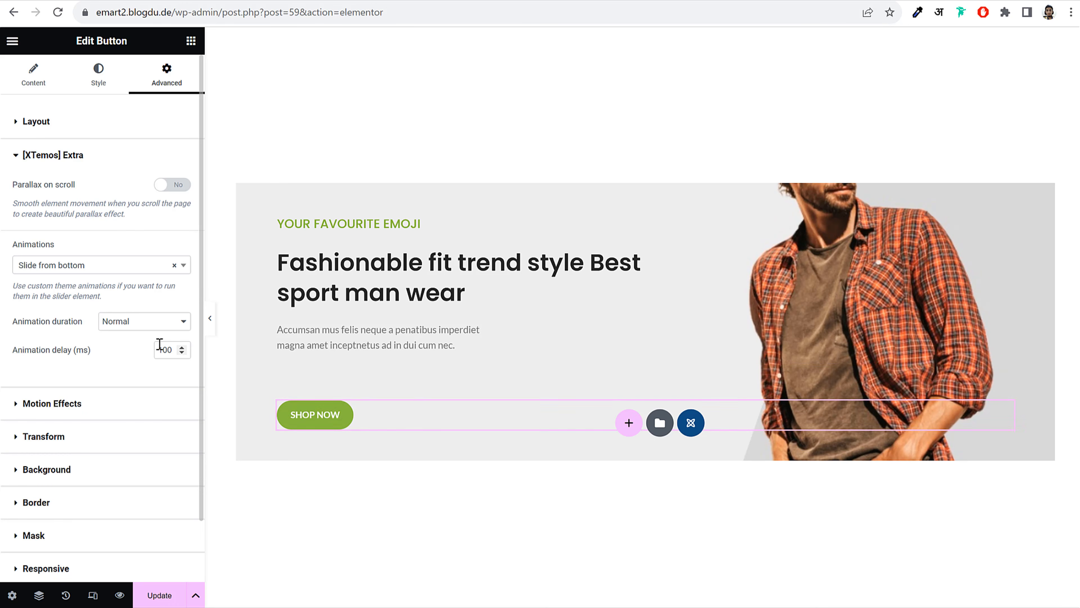
left_click_drag(156, 353, 164, 354)
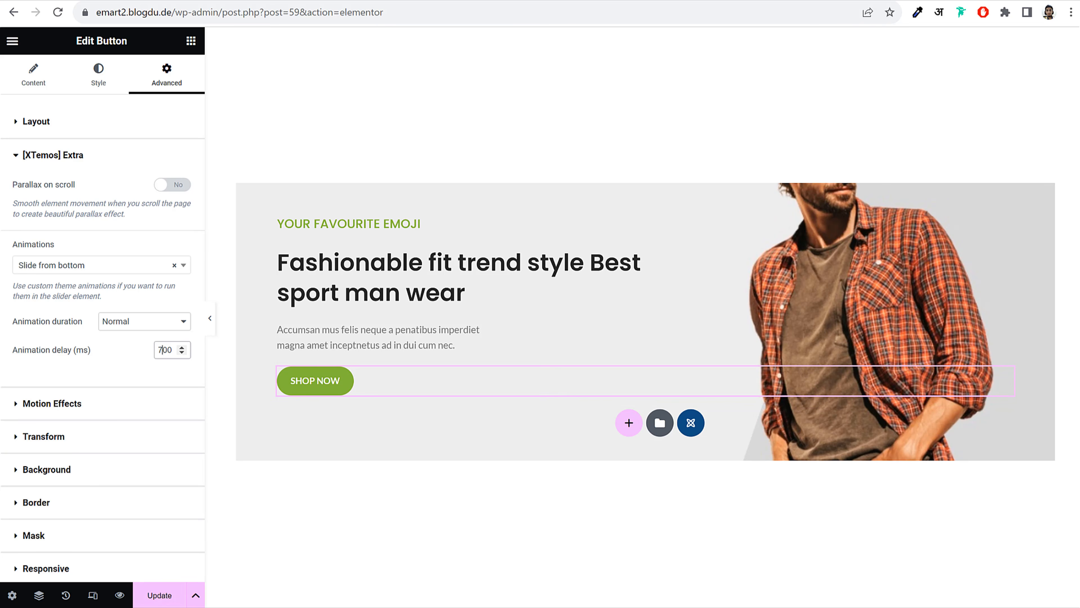
left_click(156, 601)
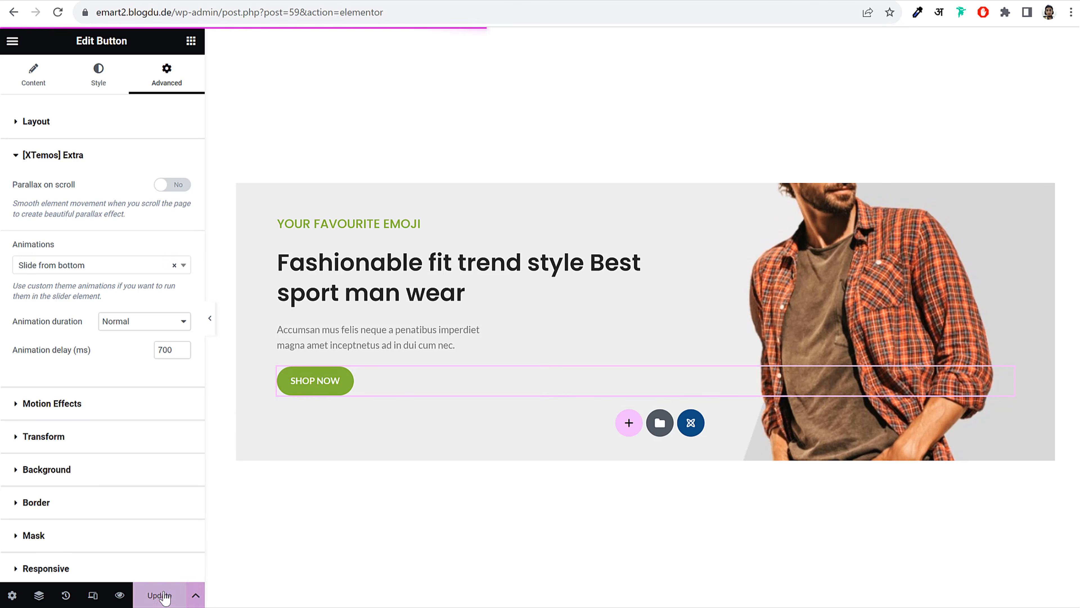
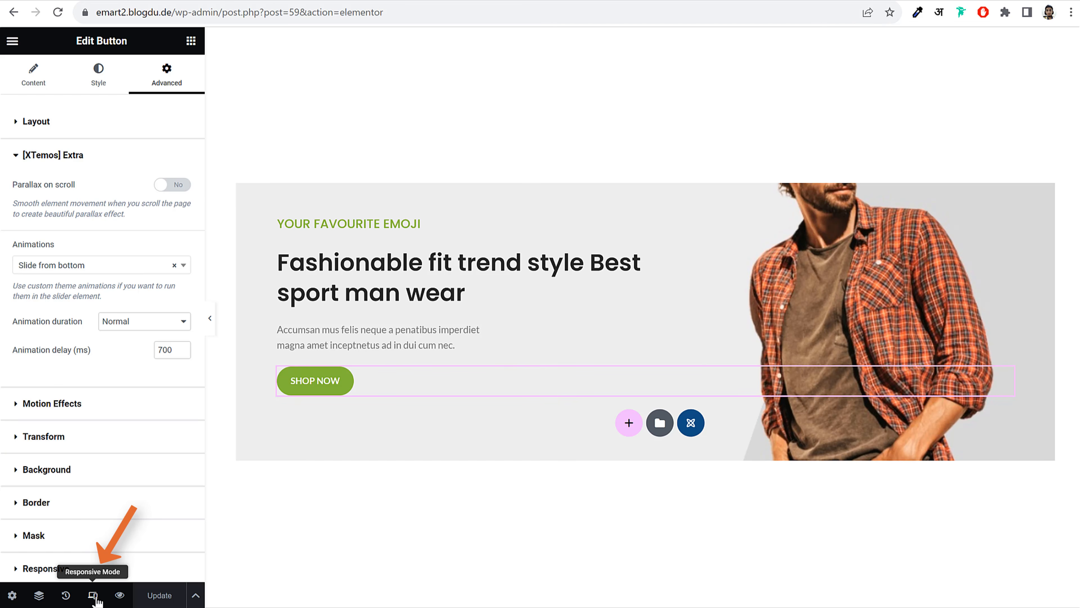
Preview mobile and tablet, then narrow the heading's tablet width to about 440 px so it wraps
left_click(96, 598)
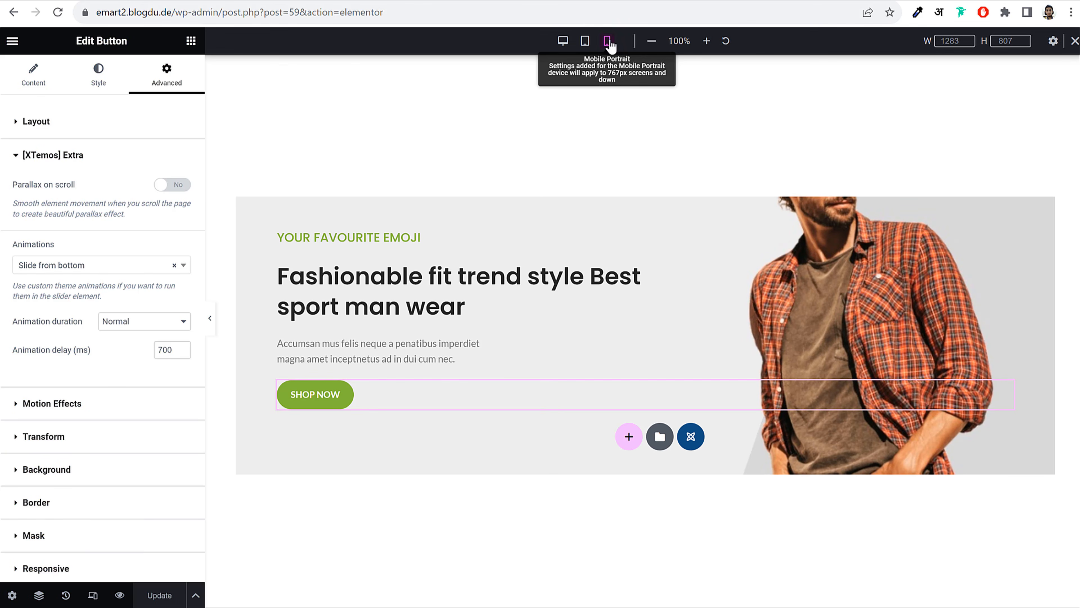
left_click(607, 40)
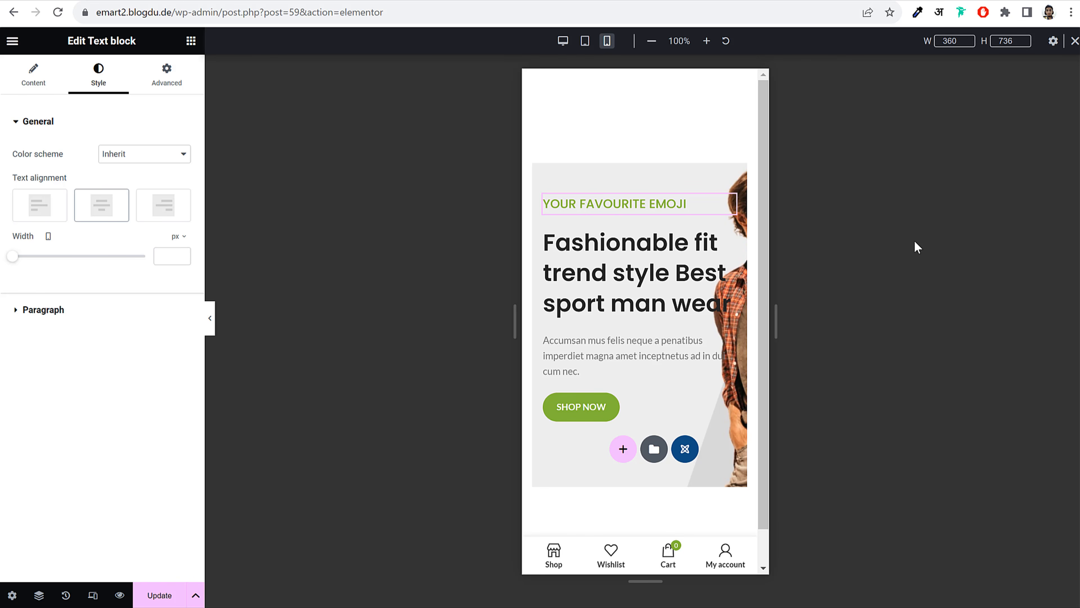
left_click(585, 41)
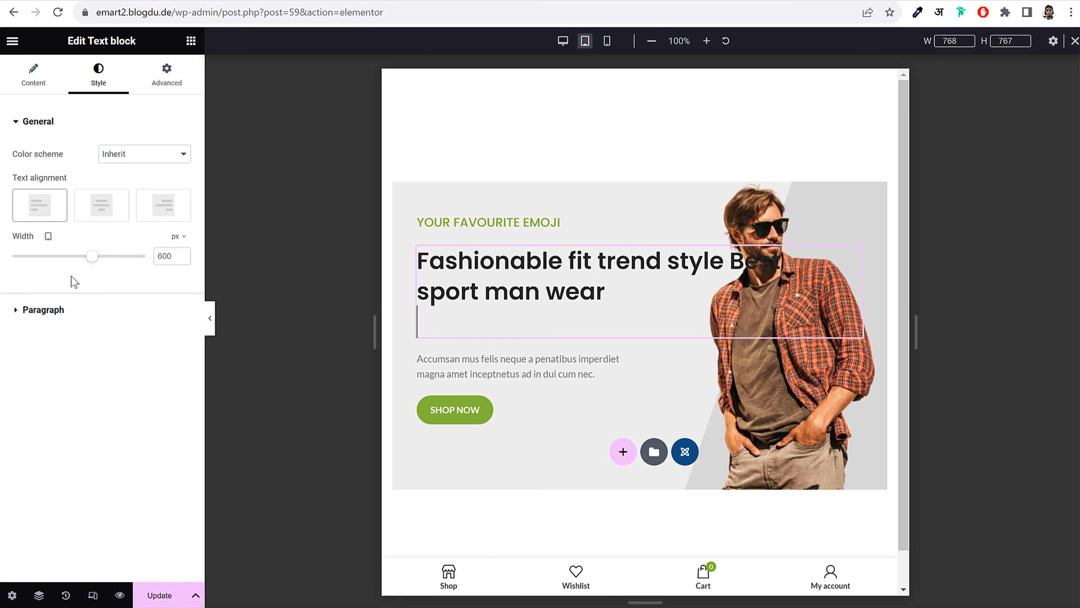
left_click_drag(92, 258, 72, 263)
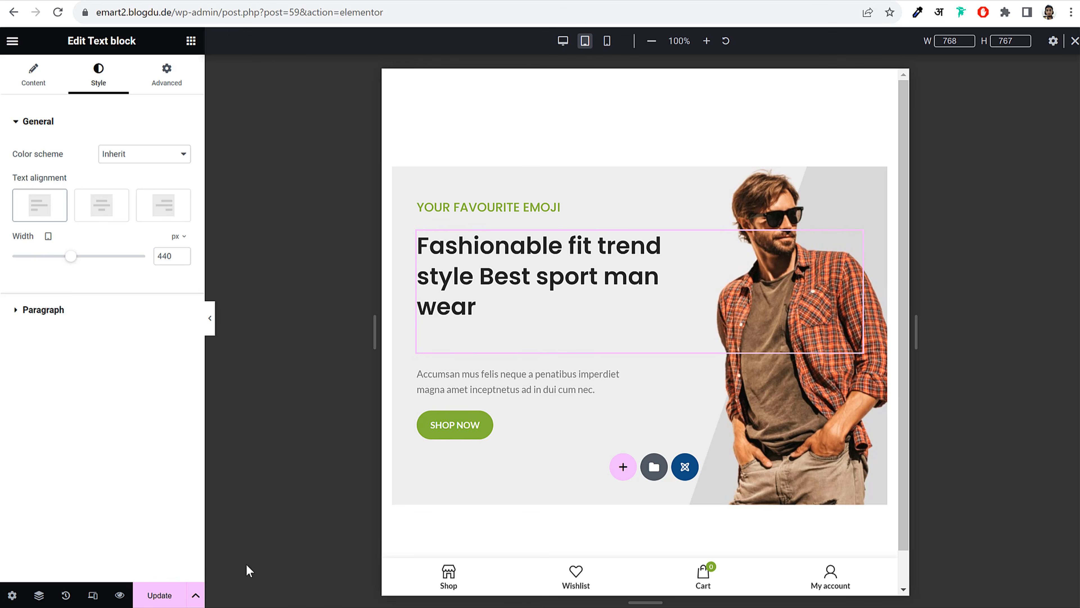
left_click(210, 328)
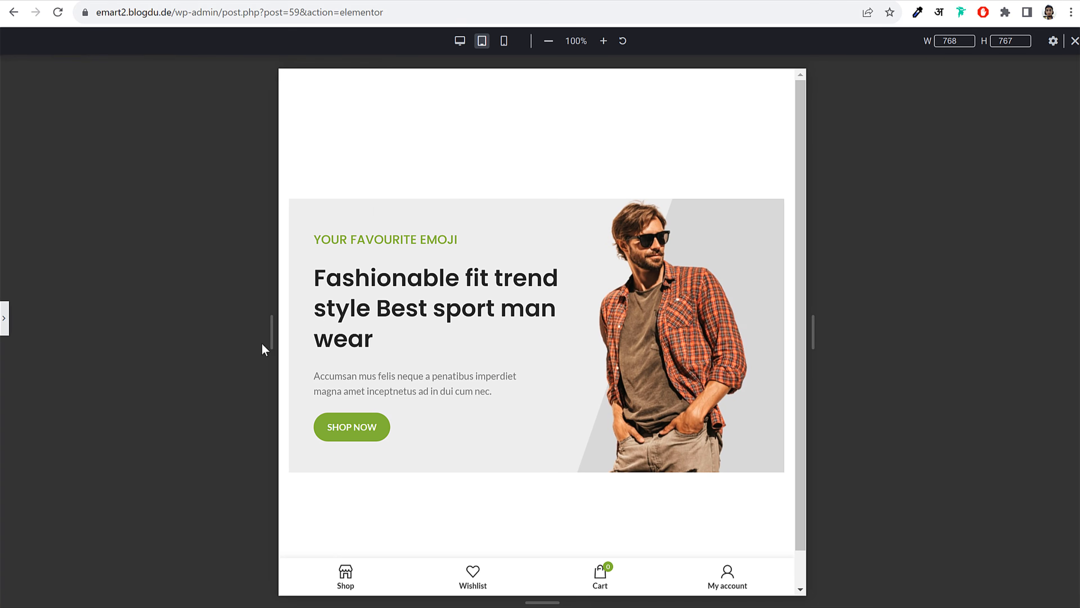
left_click(4, 319)
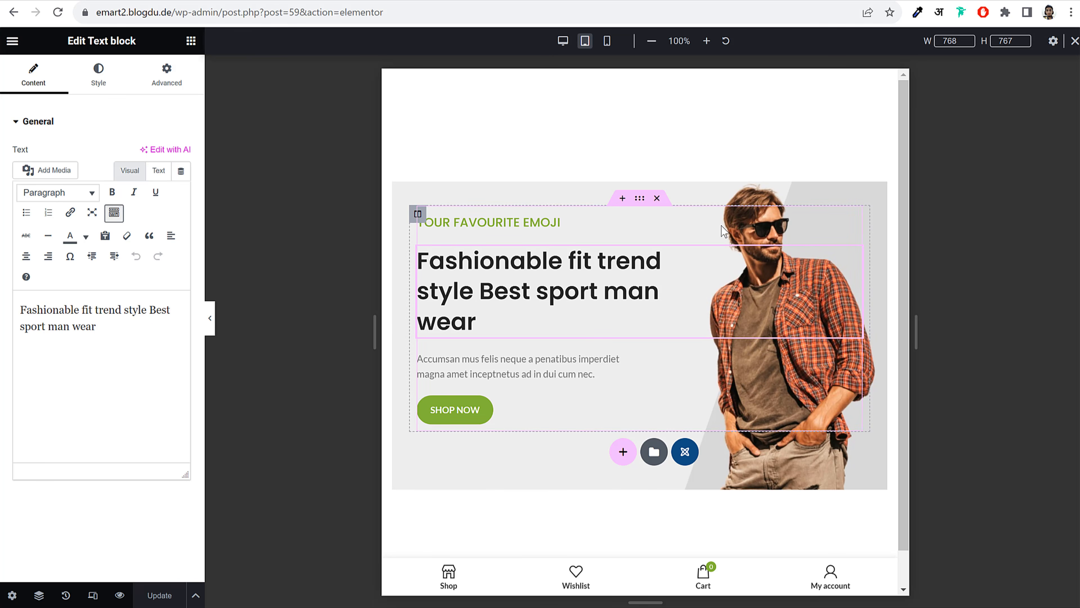
left_click(1074, 41)
Exit Elementor, duplicate Slide 1 as a draft, and go to the Sliders page
left_click(12, 43)
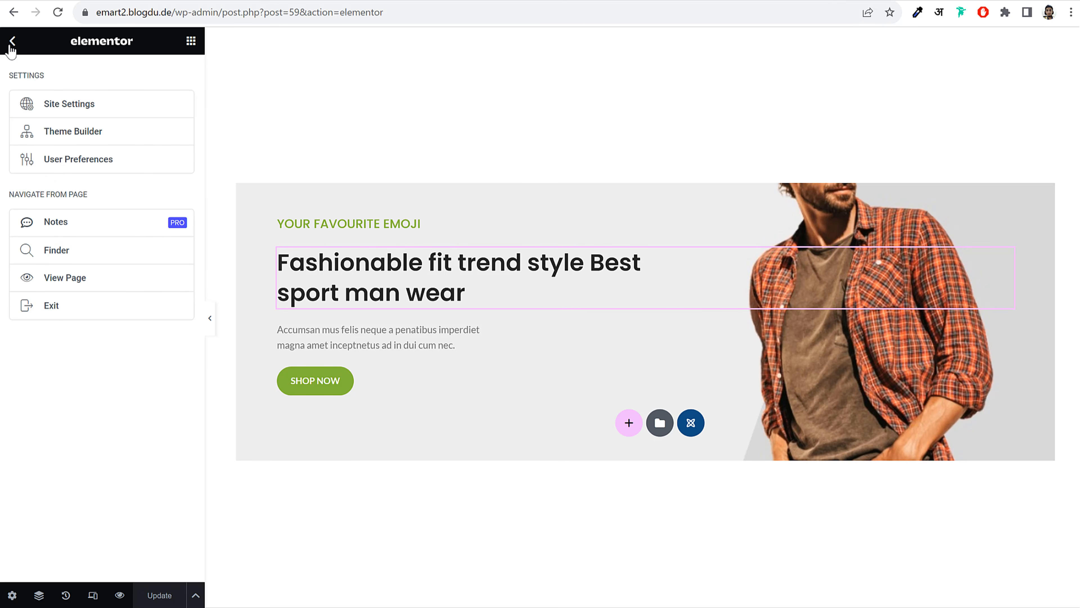
left_click(61, 313)
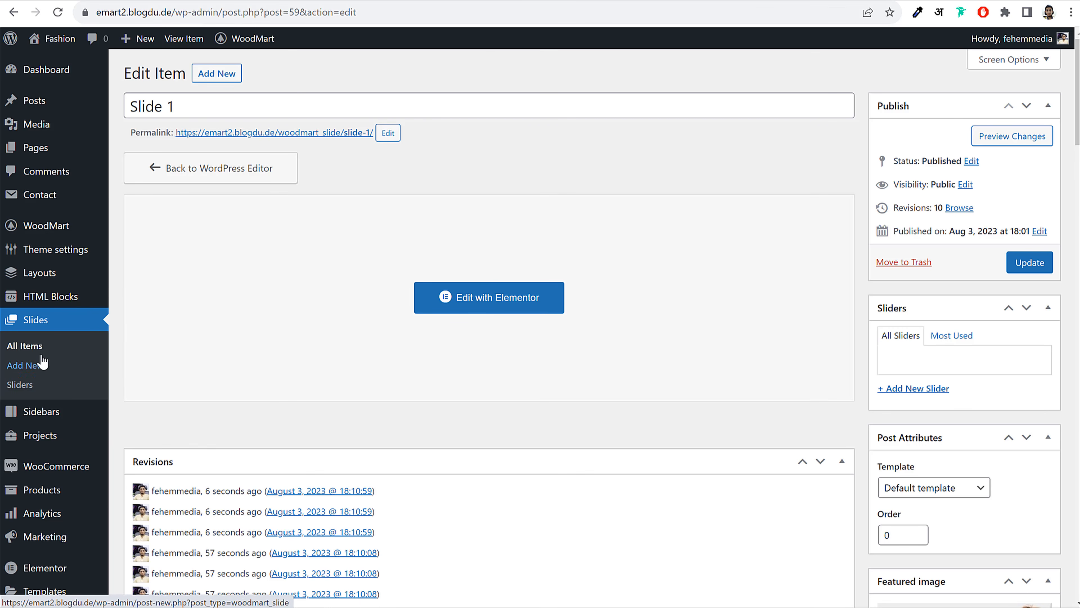
left_click(23, 346)
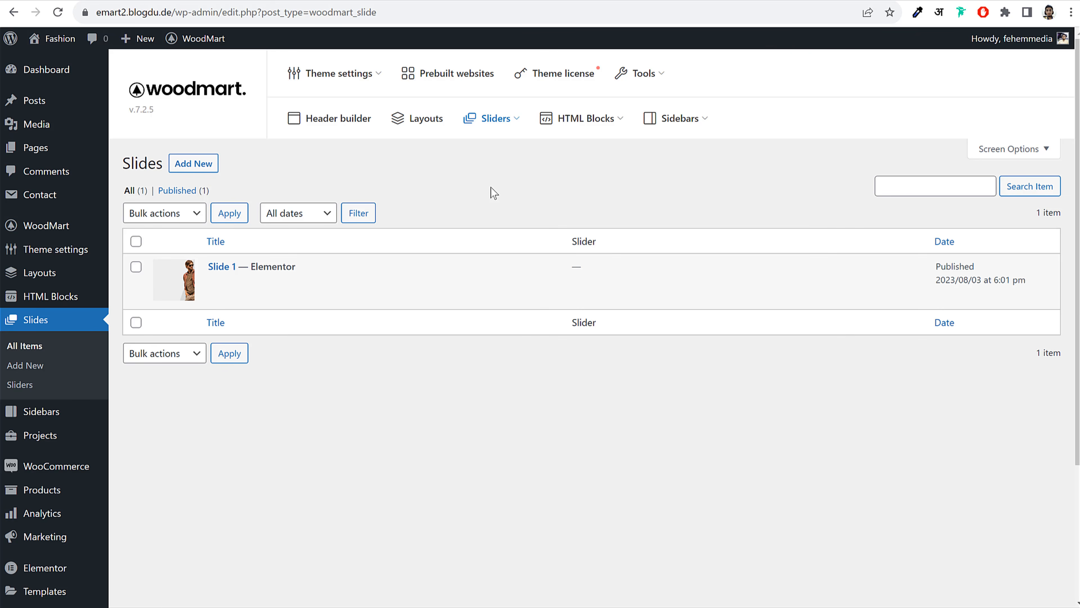
mouse_move(241, 290)
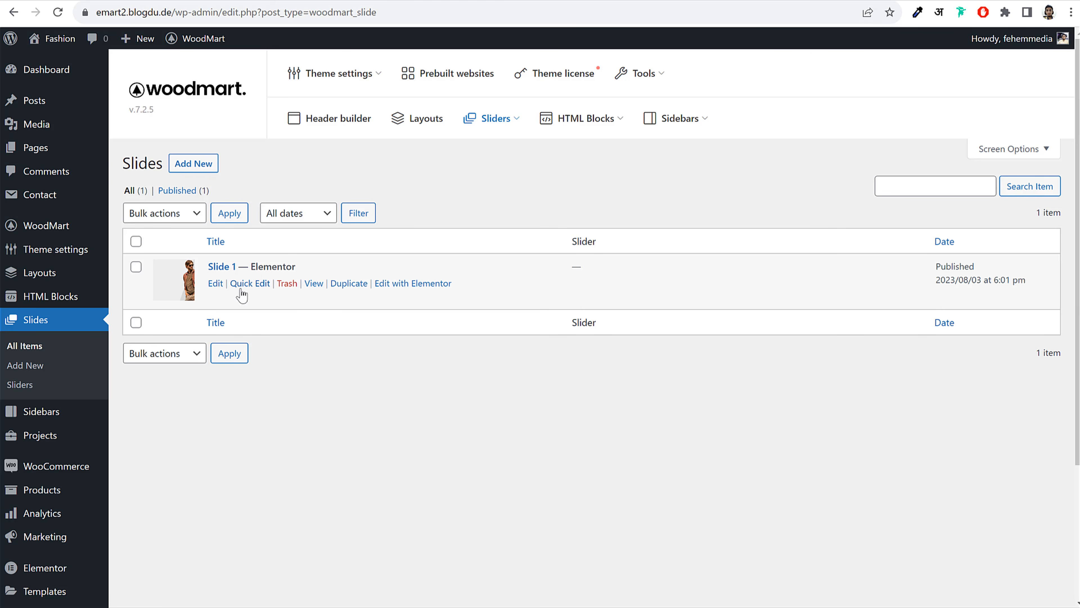
left_click(343, 289)
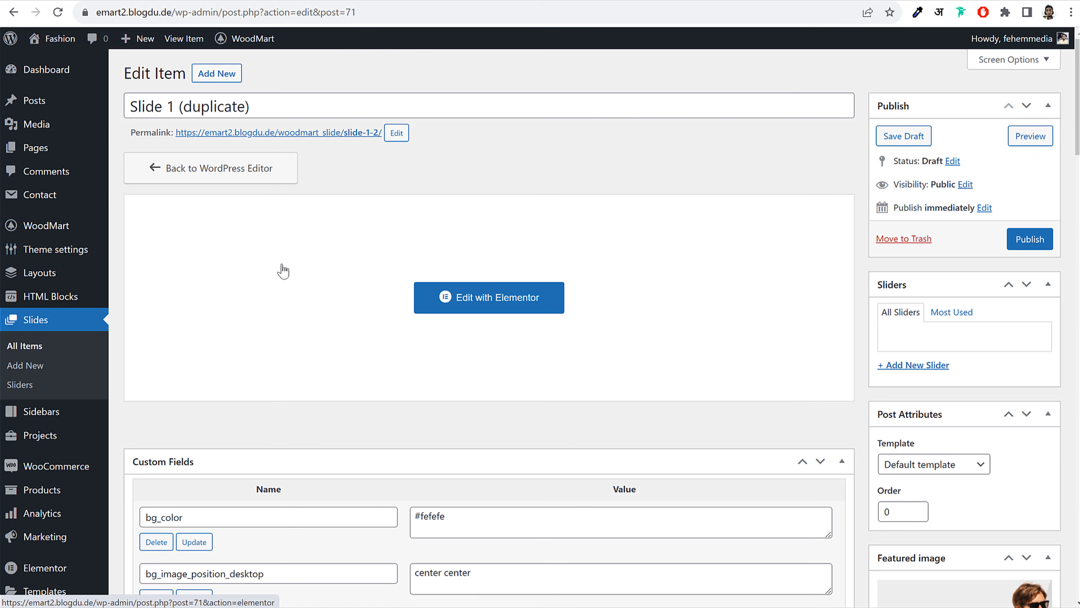
left_click(19, 384)
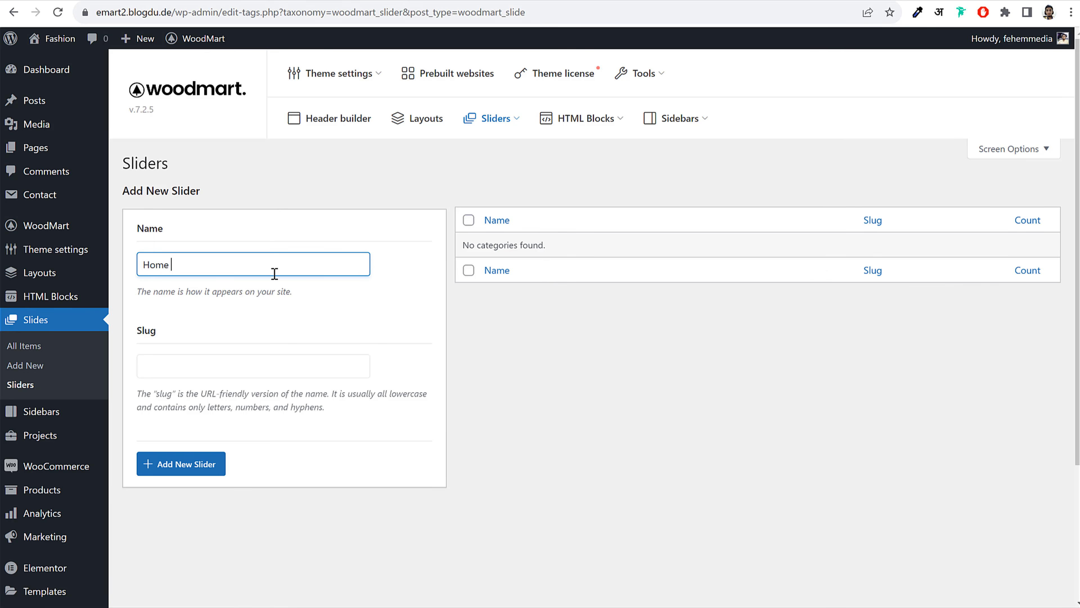
Add the Home Slider and set its slide change animation to Parallax
left_click(165, 472)
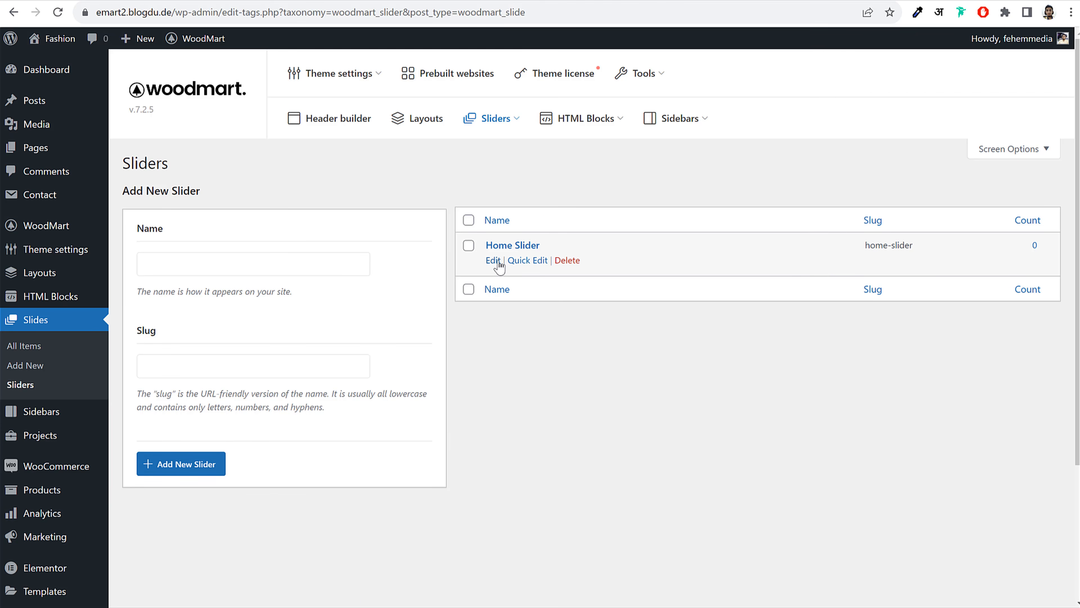
left_click(493, 261)
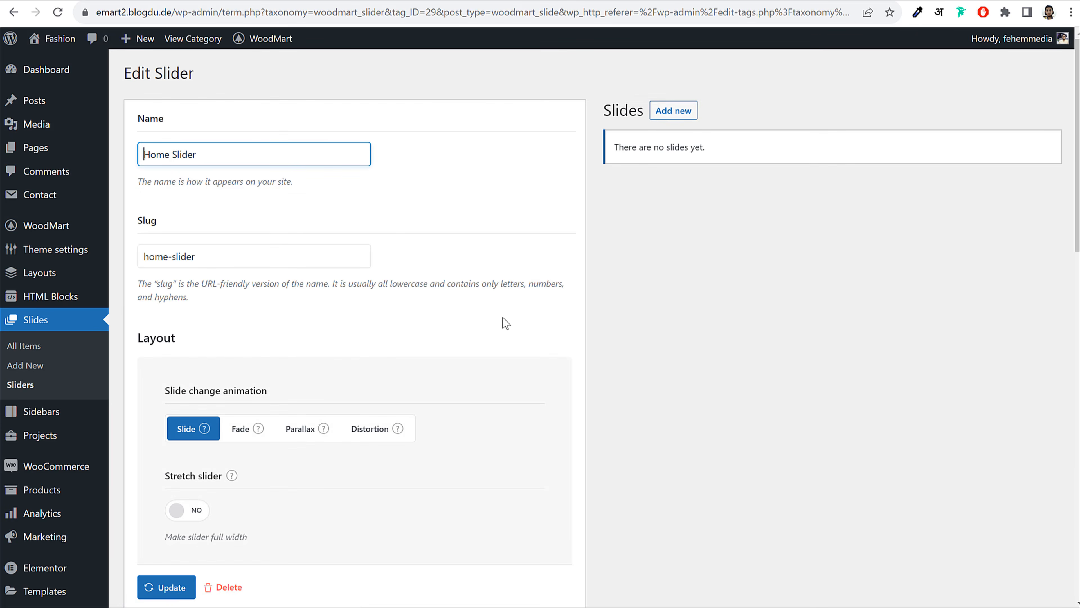
scroll(505, 323, "down", 15)
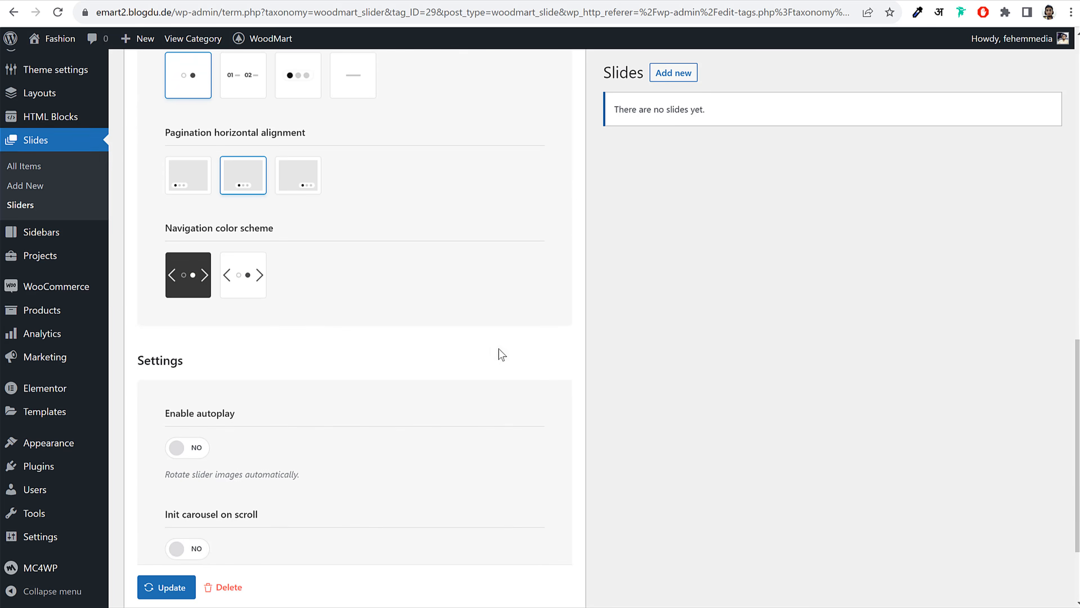
scroll(499, 349, "up", 15)
scroll(501, 348, "down", 3)
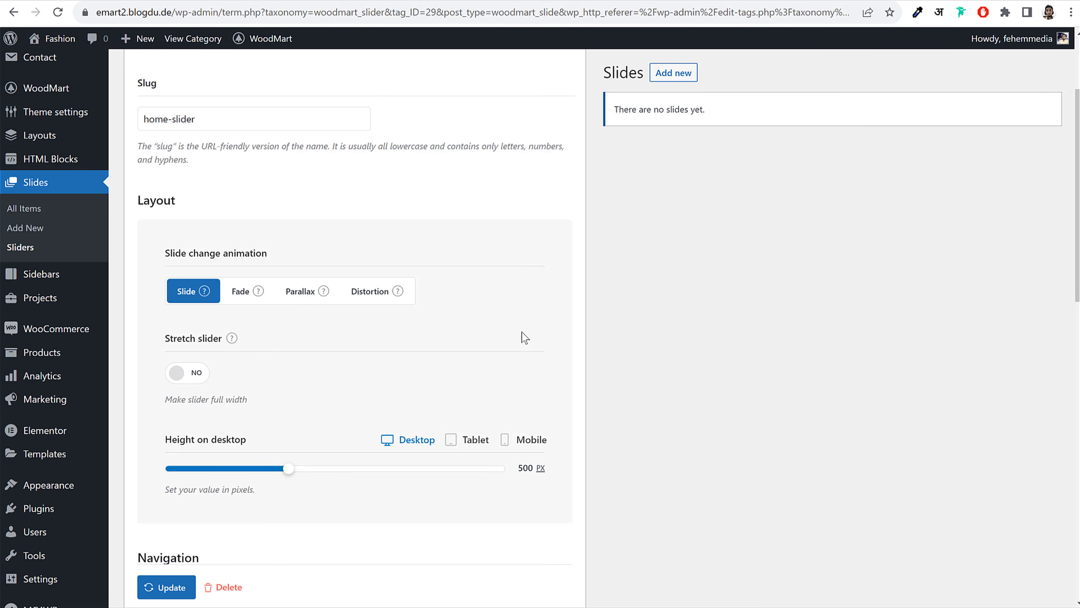
left_click_drag(168, 254, 272, 251)
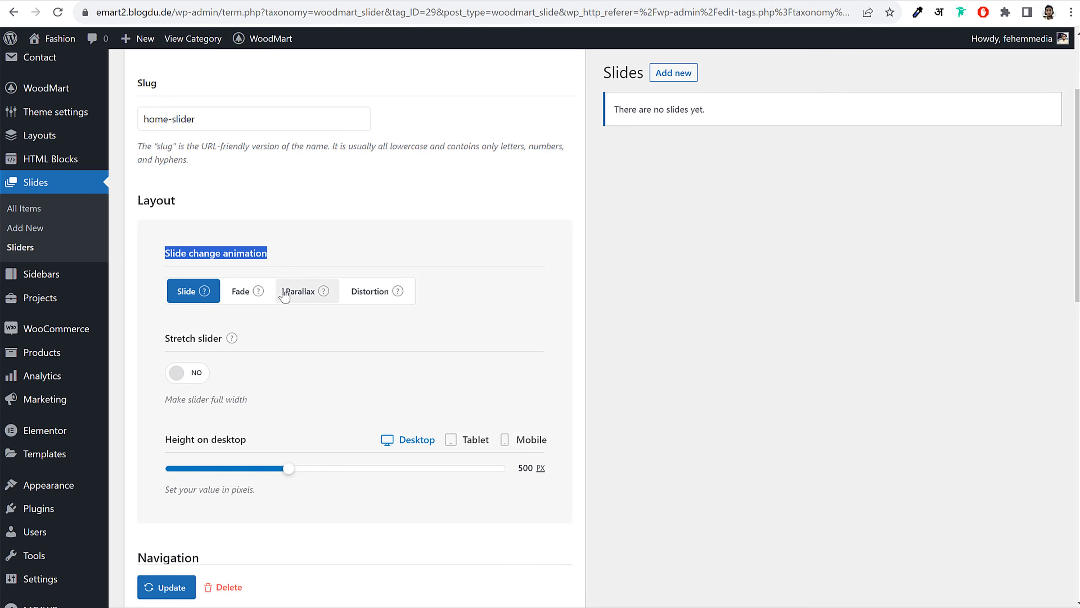
left_click(300, 293)
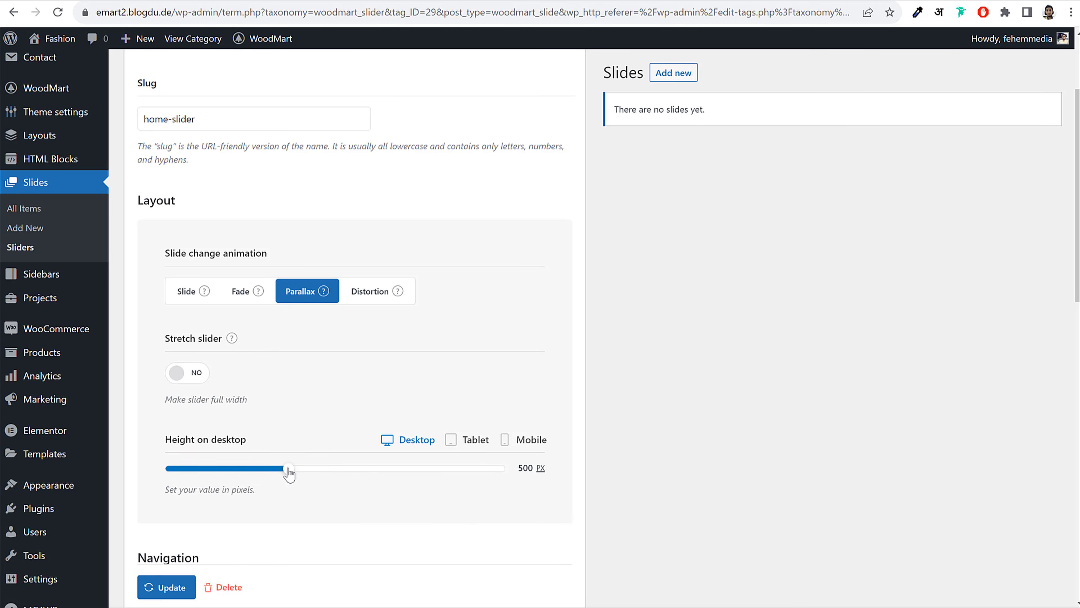
Set the Home Slider's height on tablet to 550 px
left_click_drag(287, 473, 285, 475)
left_click(463, 447)
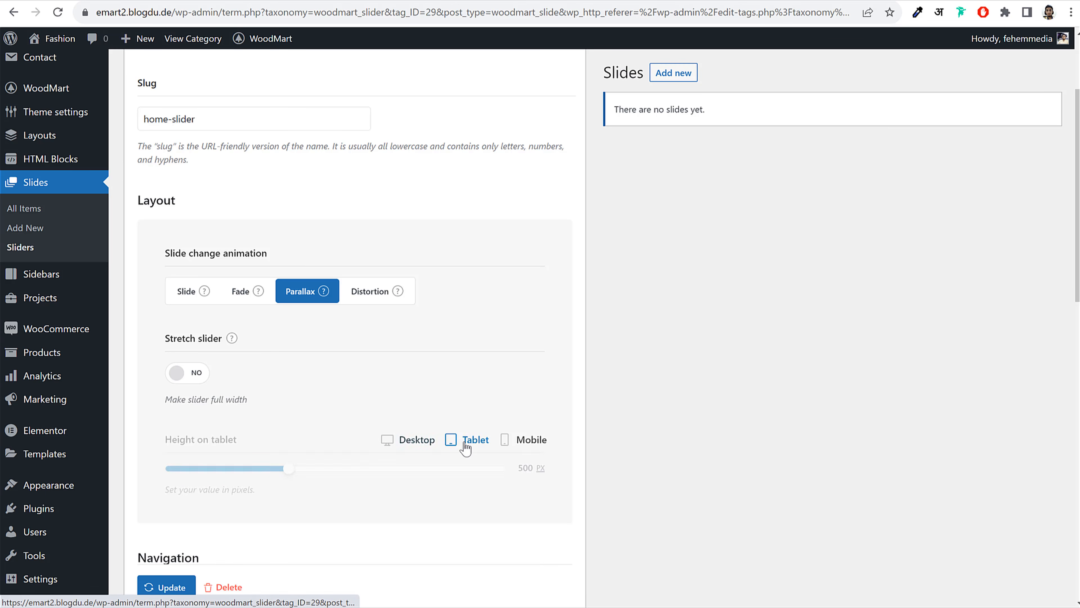
left_click_drag(284, 472, 304, 473)
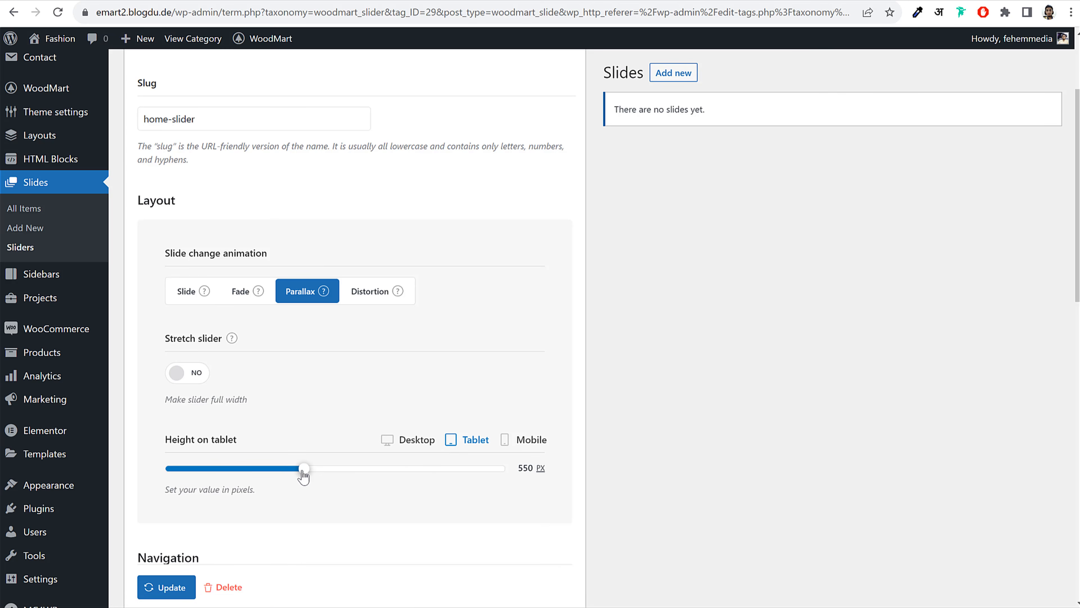
left_click(520, 442)
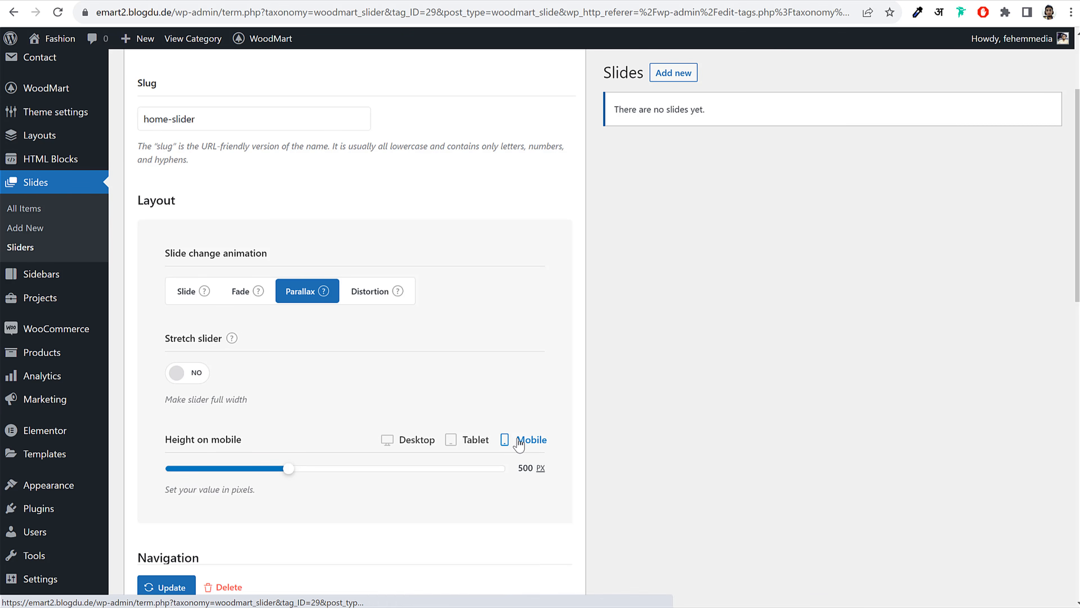
Enable autoplay for the Home Slider, leaving start-on-scroll turned off
scroll(723, 393, "down", 10)
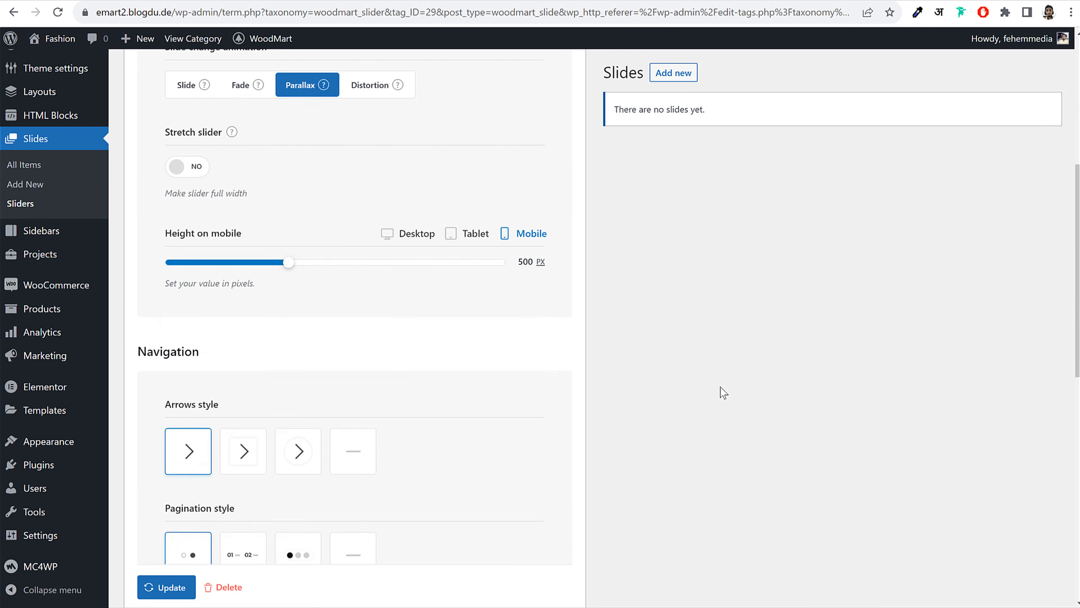
scroll(723, 393, "down", 5)
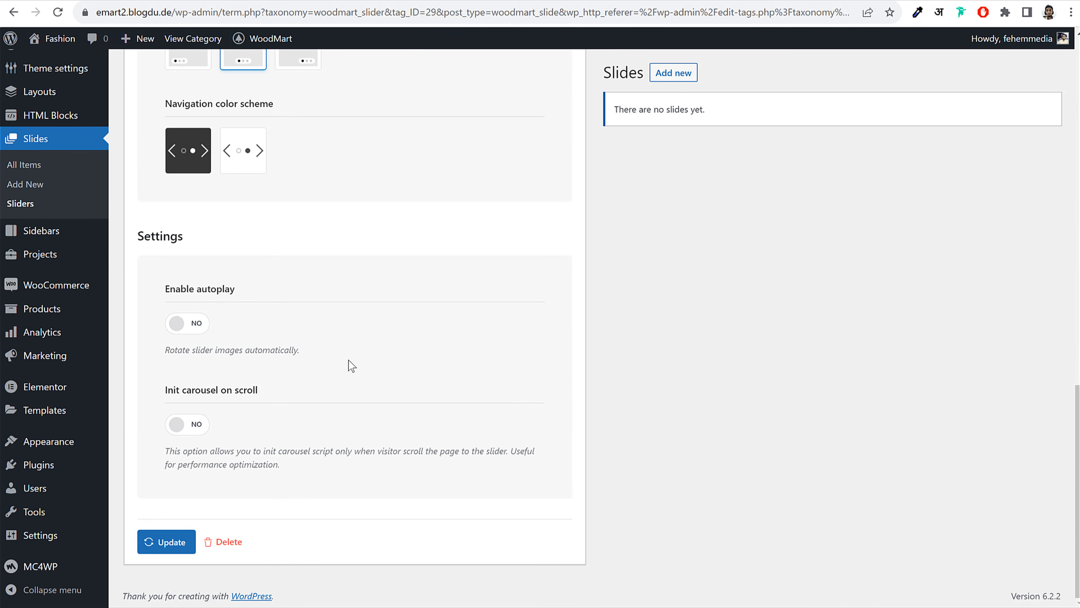
left_click(192, 327)
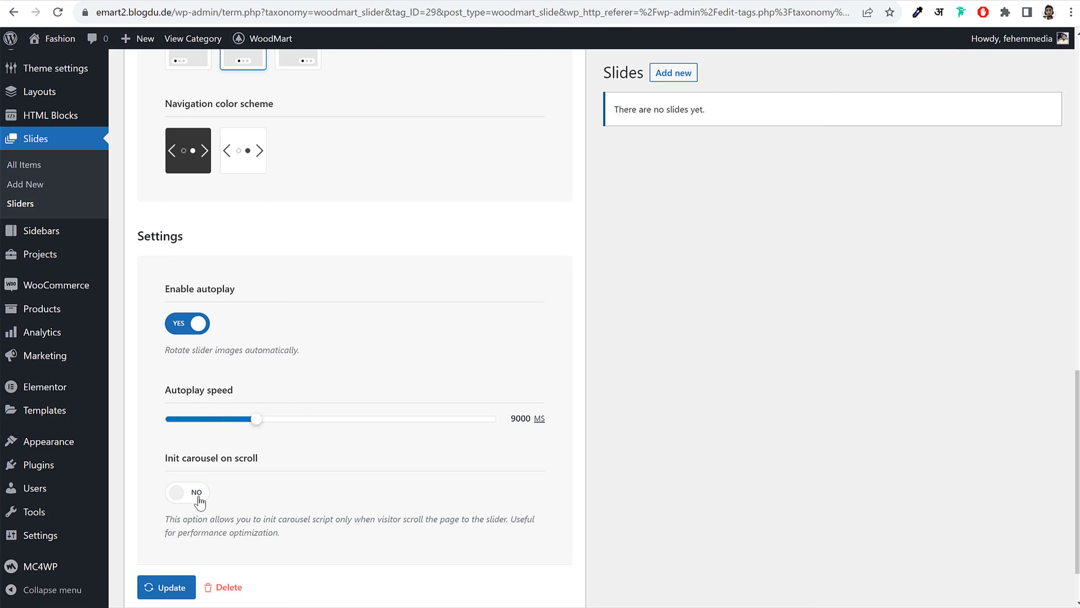
left_click(197, 495)
scroll(315, 475, "down", 2)
left_click(179, 426)
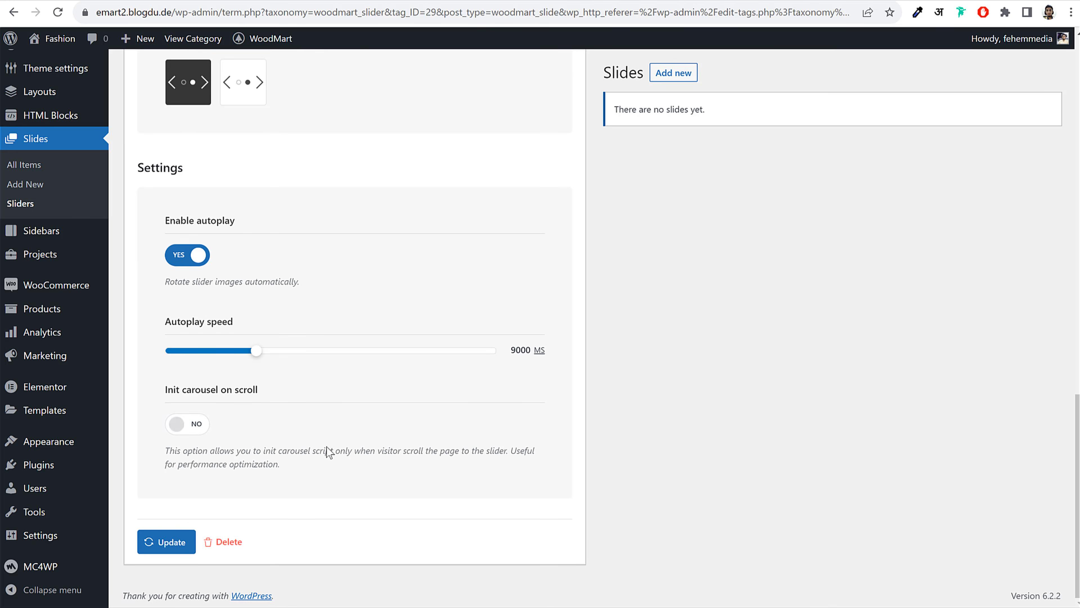
scroll(326, 448, "up", 9)
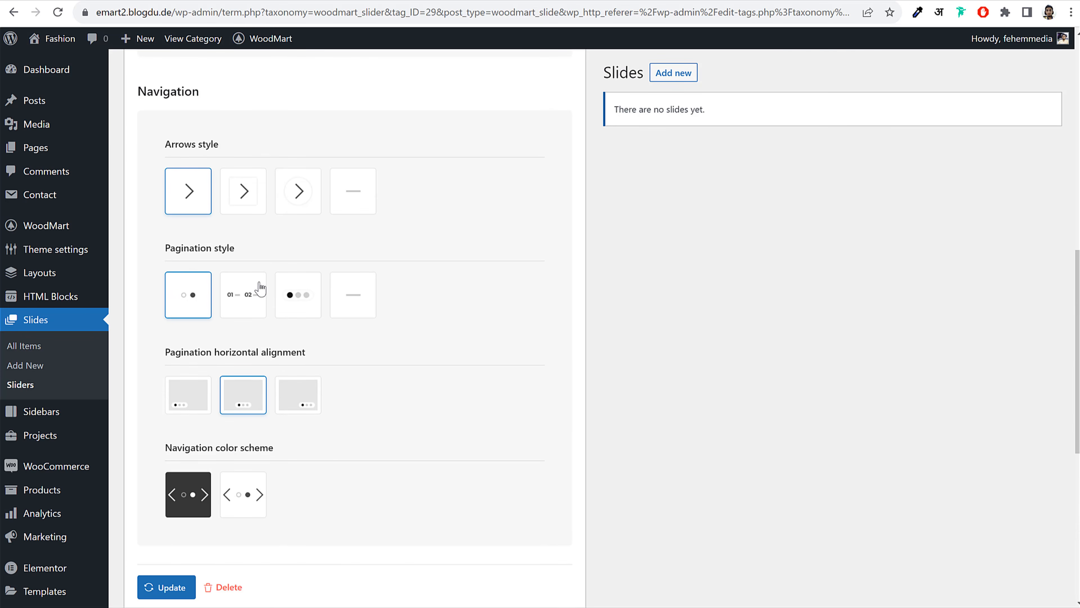
Try and revert the circled arrows and three-dot pagination styles, then save the slider
left_click(301, 203)
left_click(177, 200)
left_click(301, 309)
left_click(181, 299)
scroll(477, 368, "up", 12)
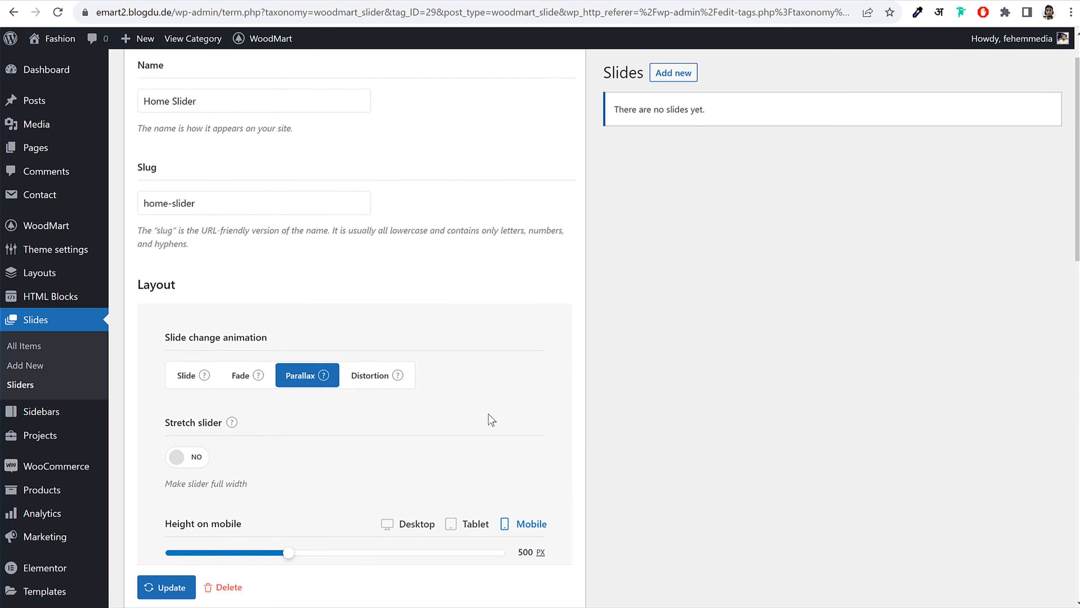
scroll(487, 421, "down", 10)
left_click(164, 587)
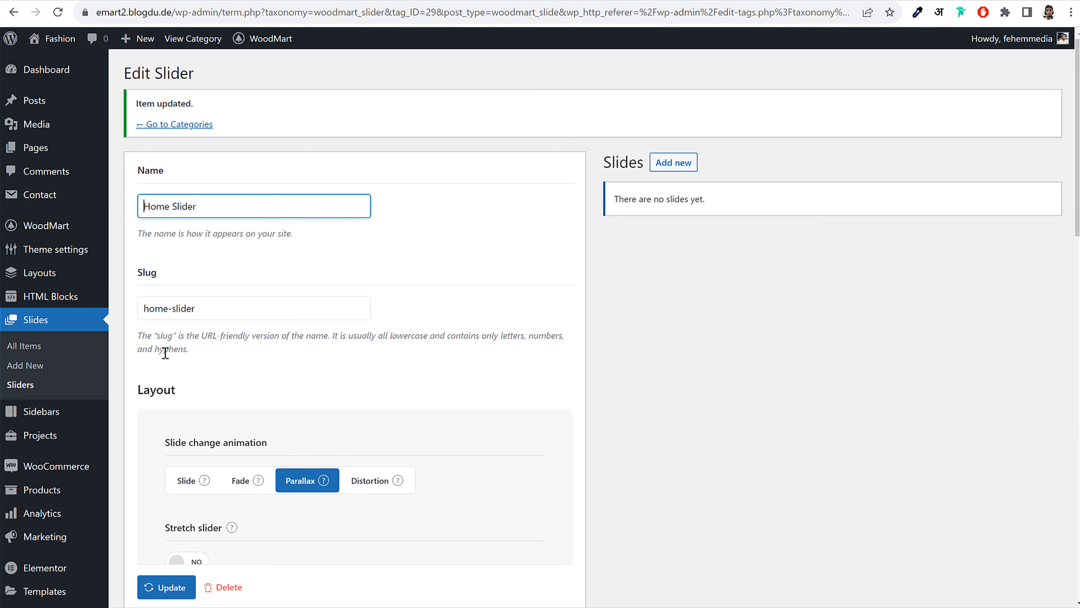
left_click(41, 352)
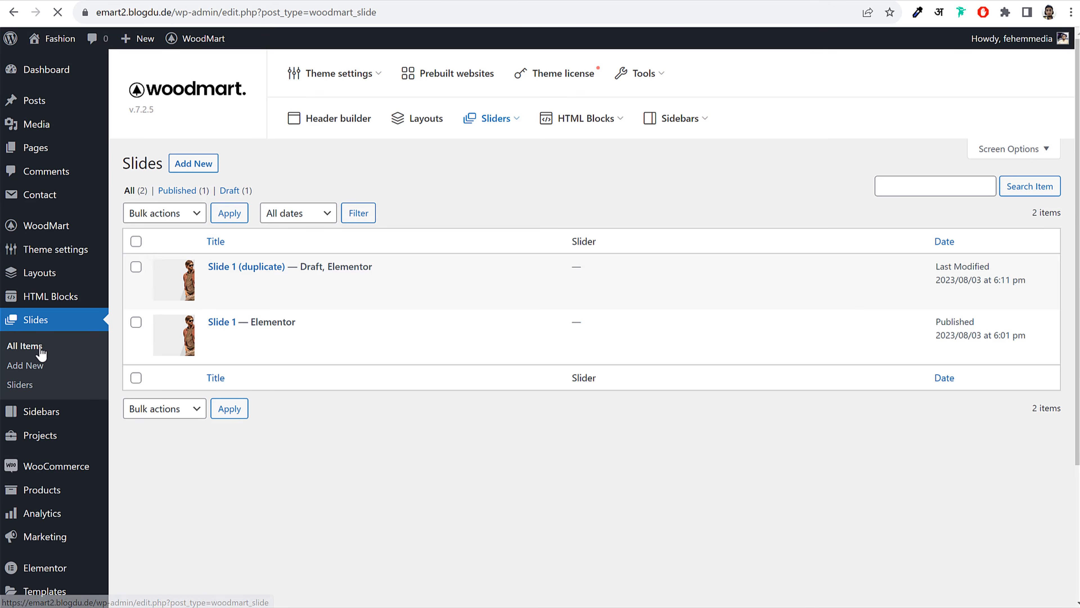
Assign Slide 1 to the Home Slider and update it
mouse_move(220, 333)
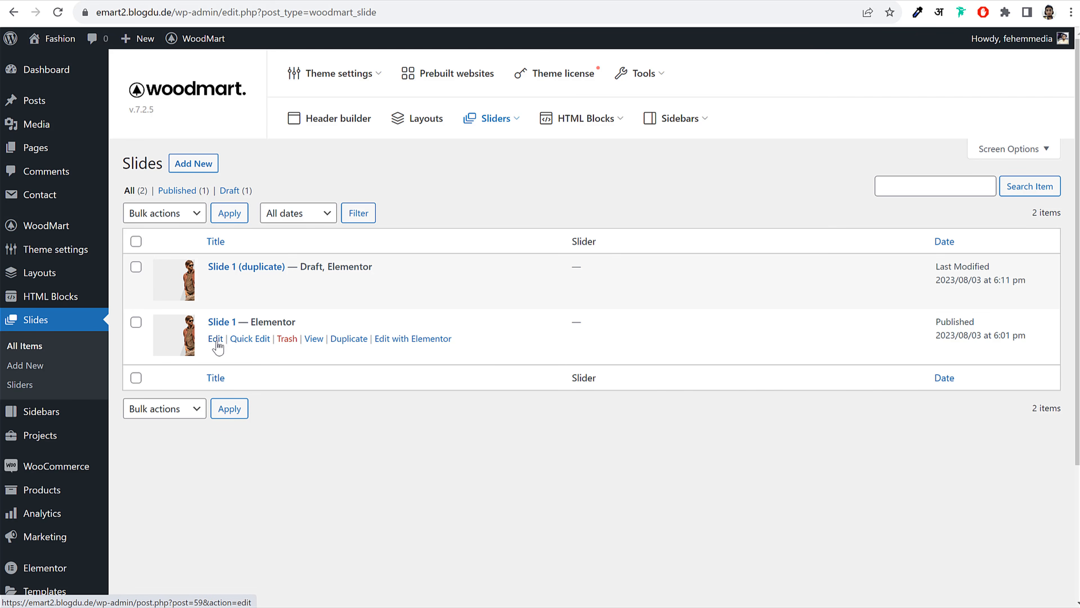
left_click(215, 339)
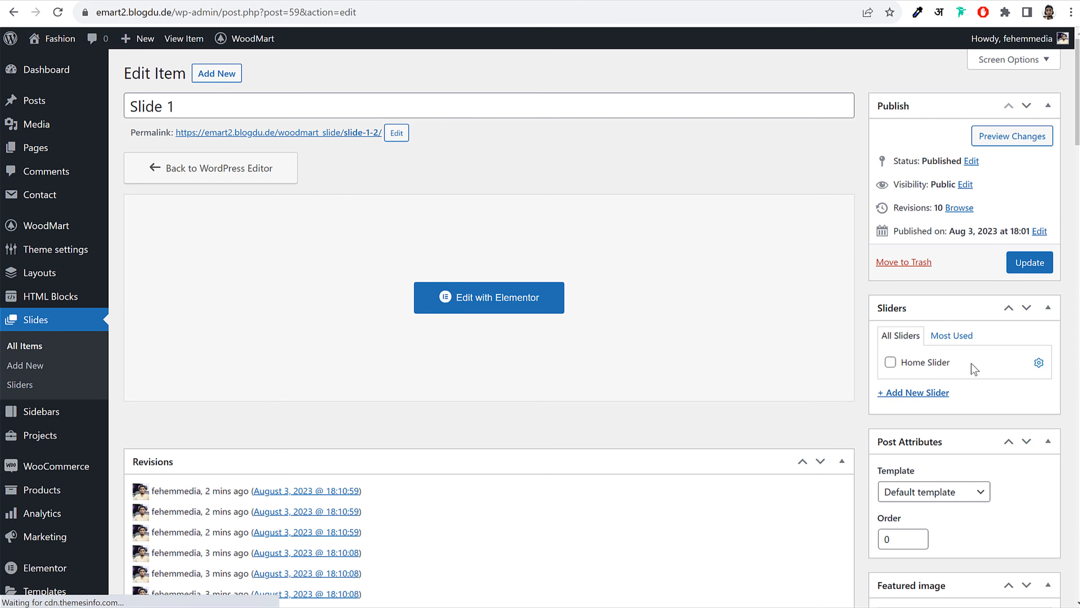
left_click(923, 368)
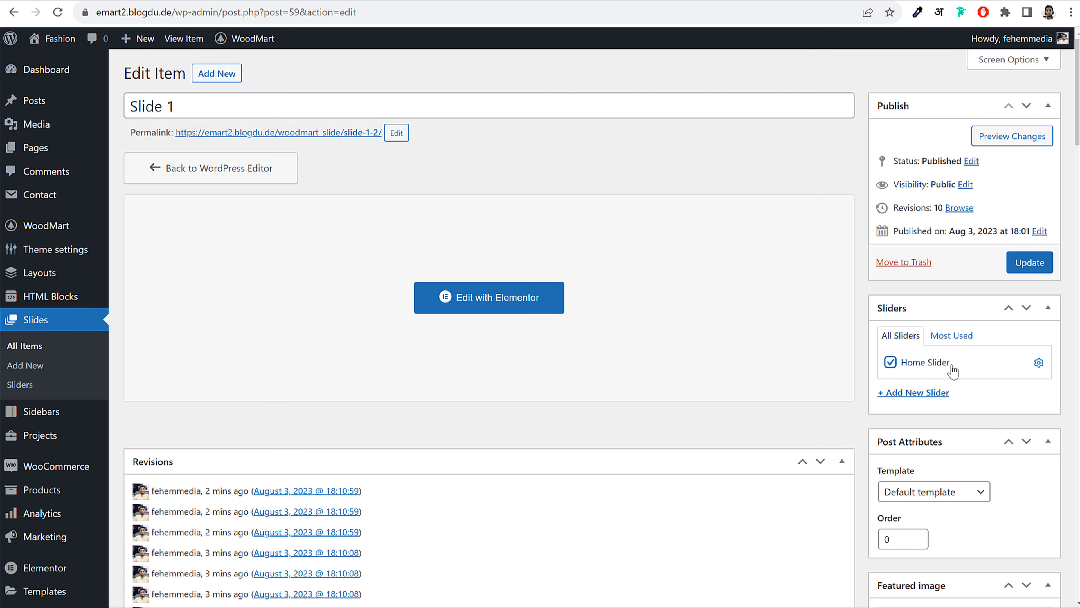
left_click(1029, 262)
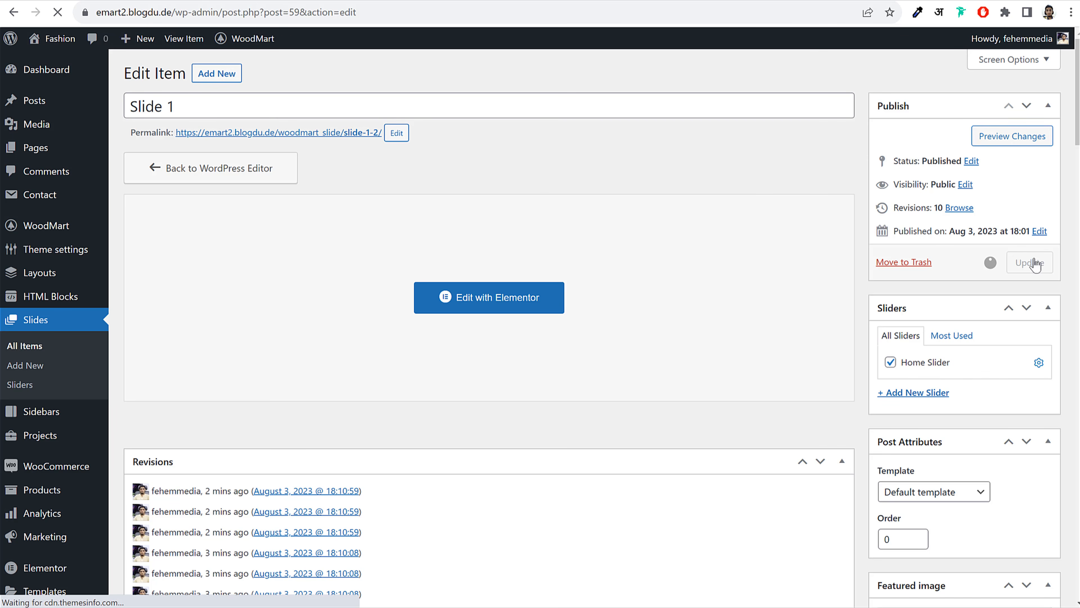
Assign Slide 1 (duplicate) to the Home Slider and publish it
left_click(41, 352)
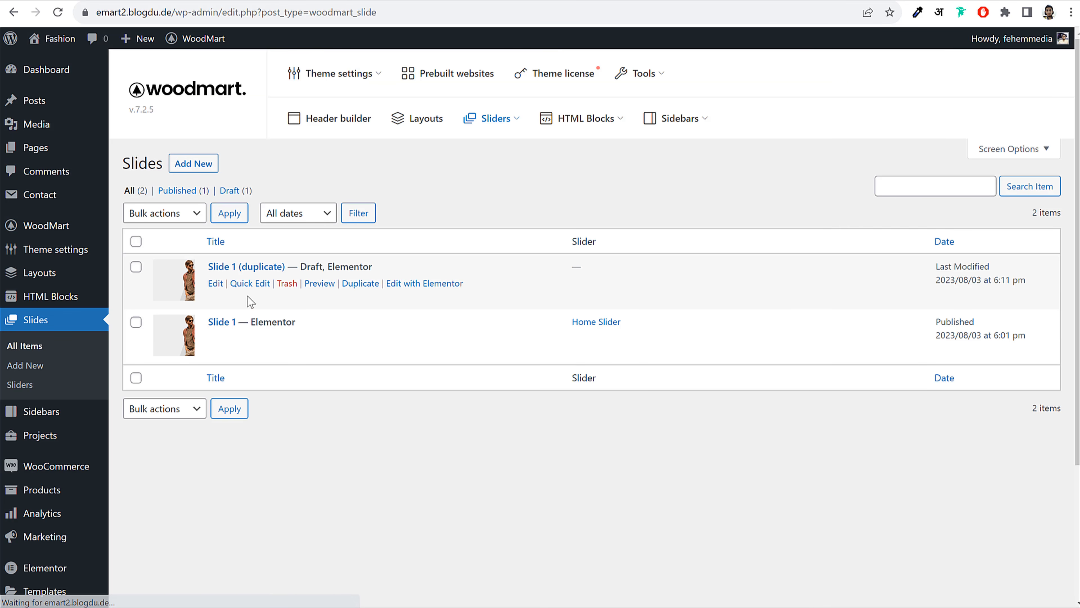
left_click(210, 285)
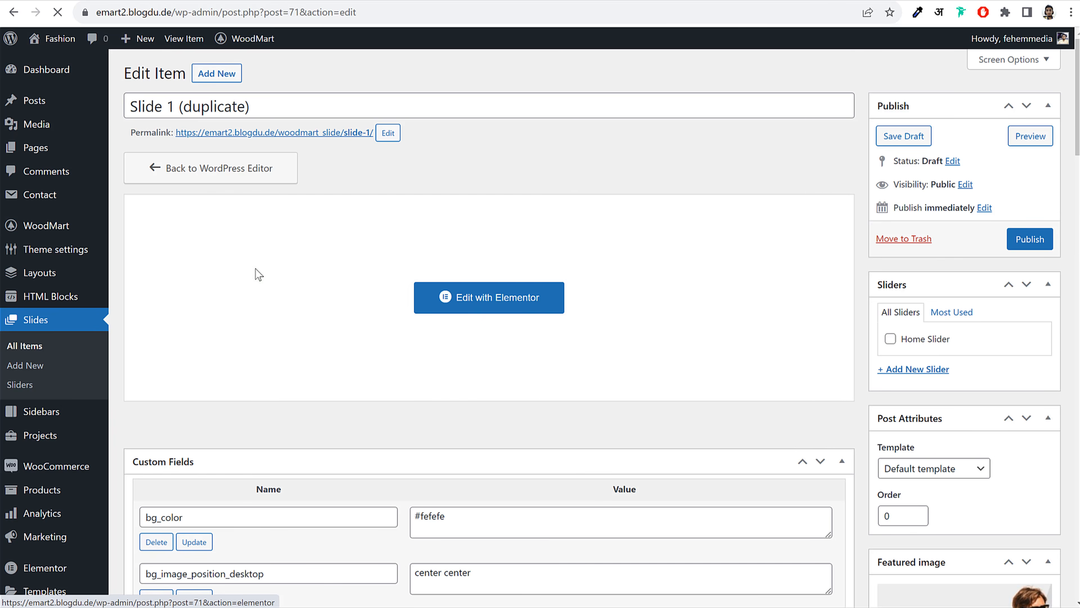
left_click(916, 340)
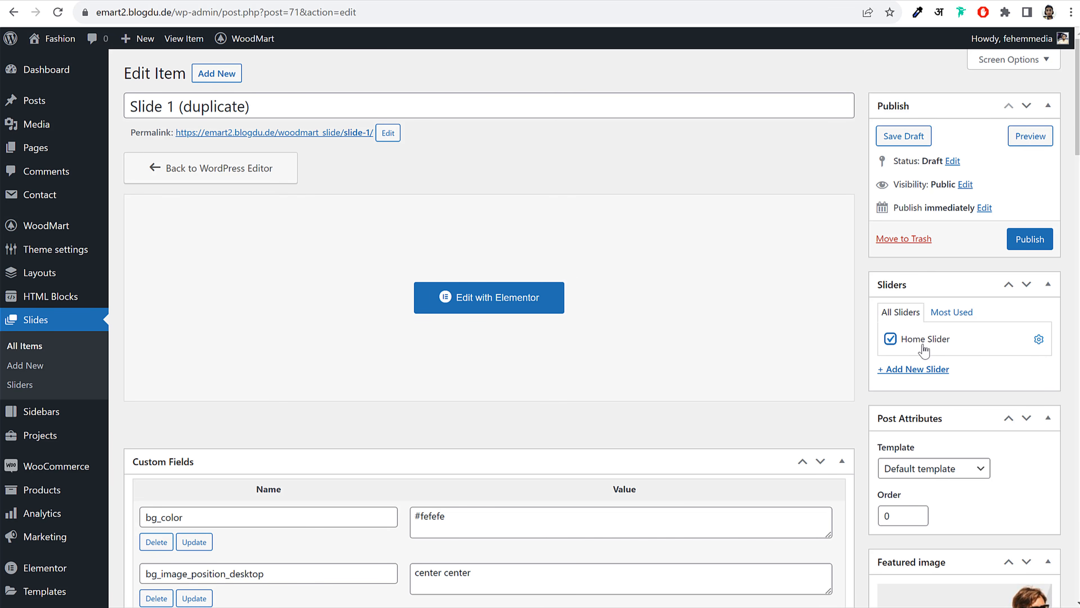
left_click(1036, 245)
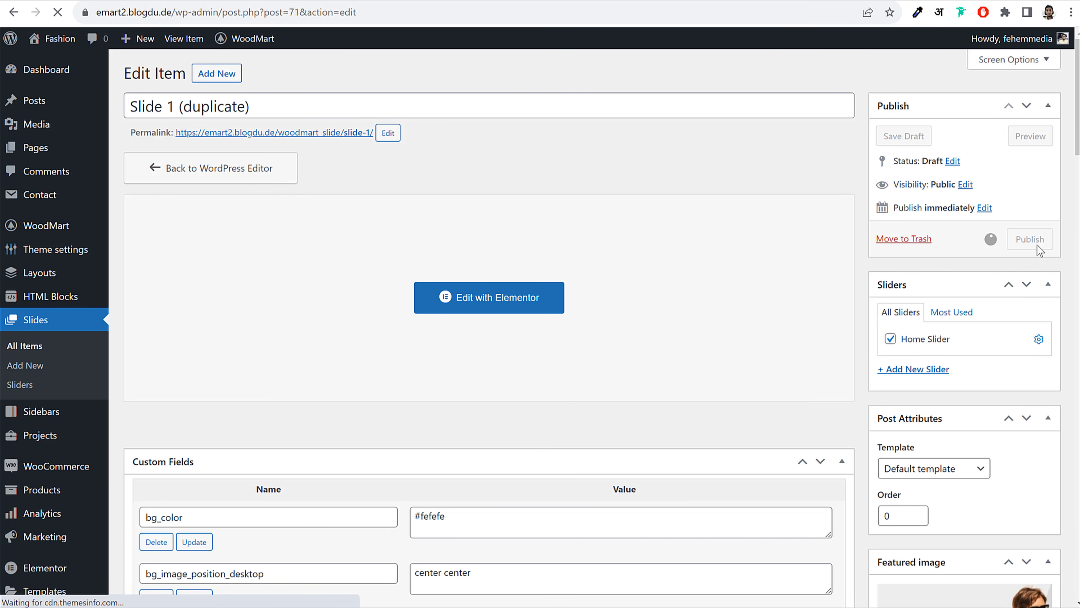
left_click(27, 388)
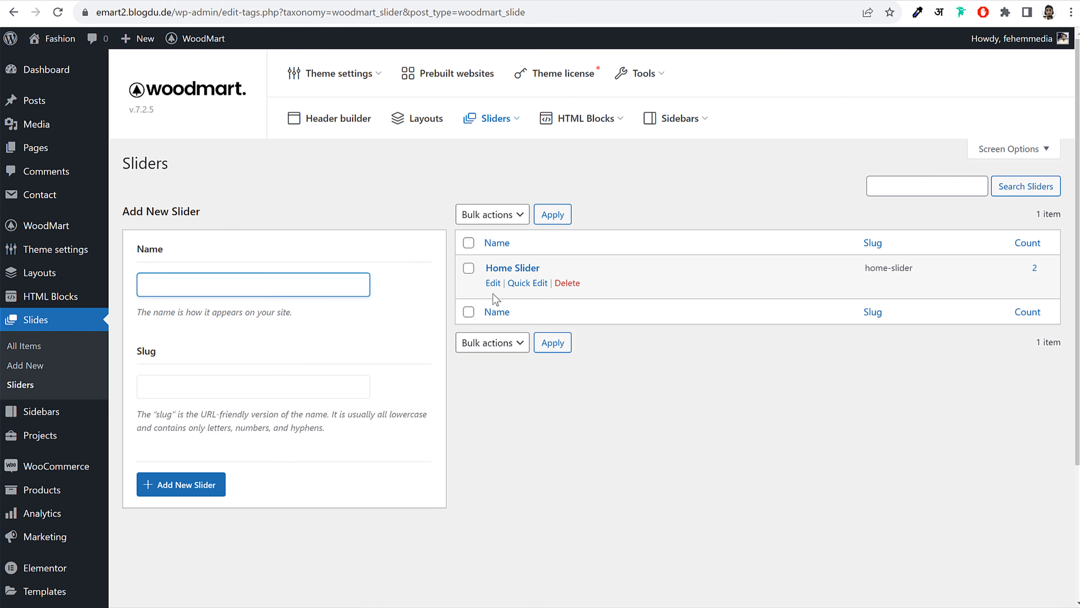
Check the Home Slider lists both slides, then go to the site's Pages list
left_click(493, 283)
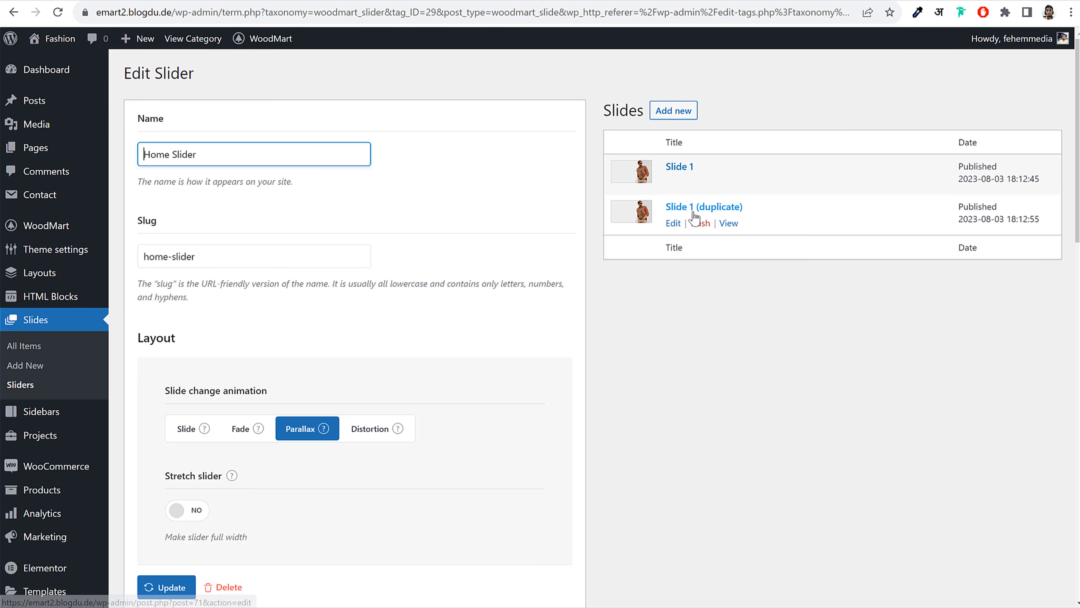
key("alt+Left")
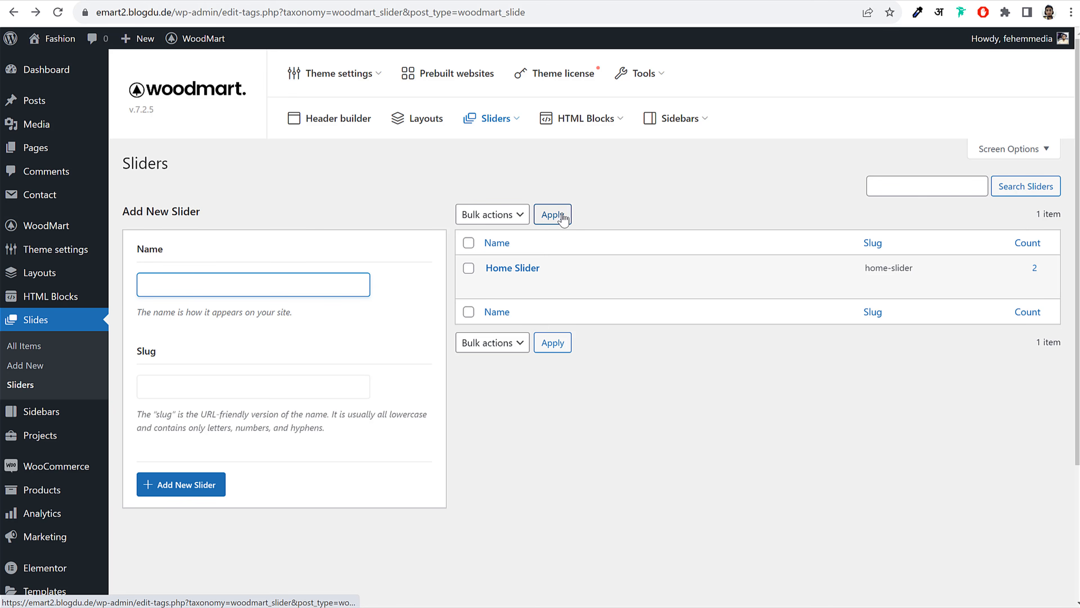
key("alt+Left")
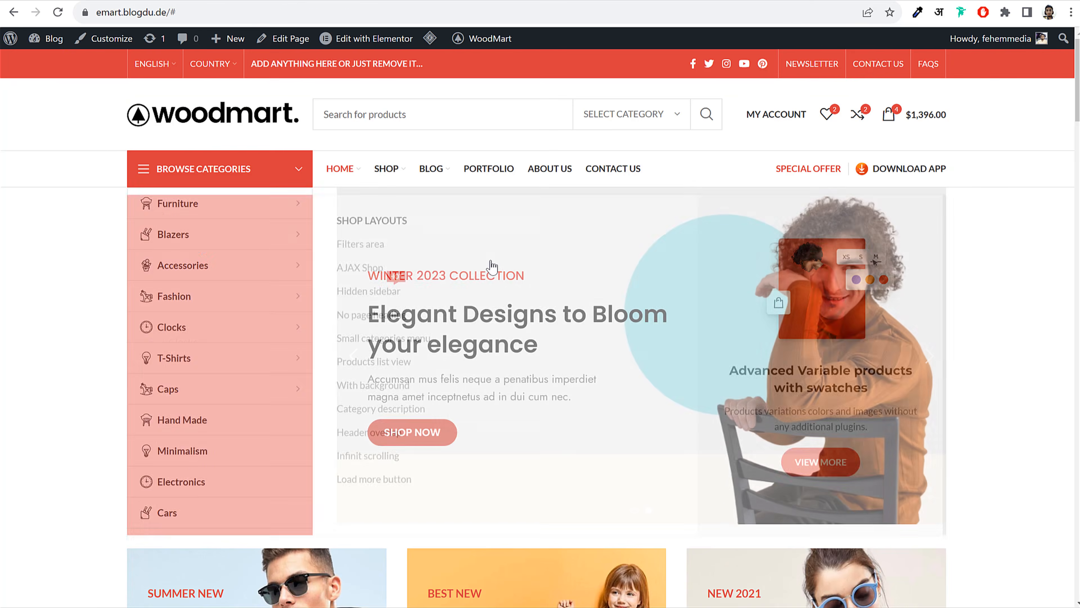
scroll(673, 400, "down", 10)
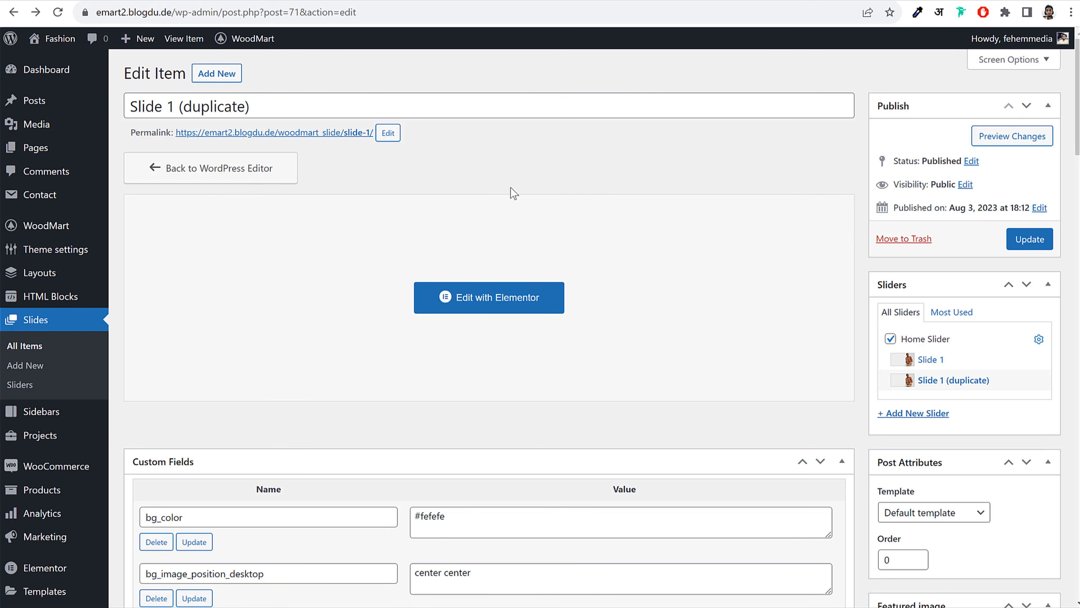
left_click(37, 154)
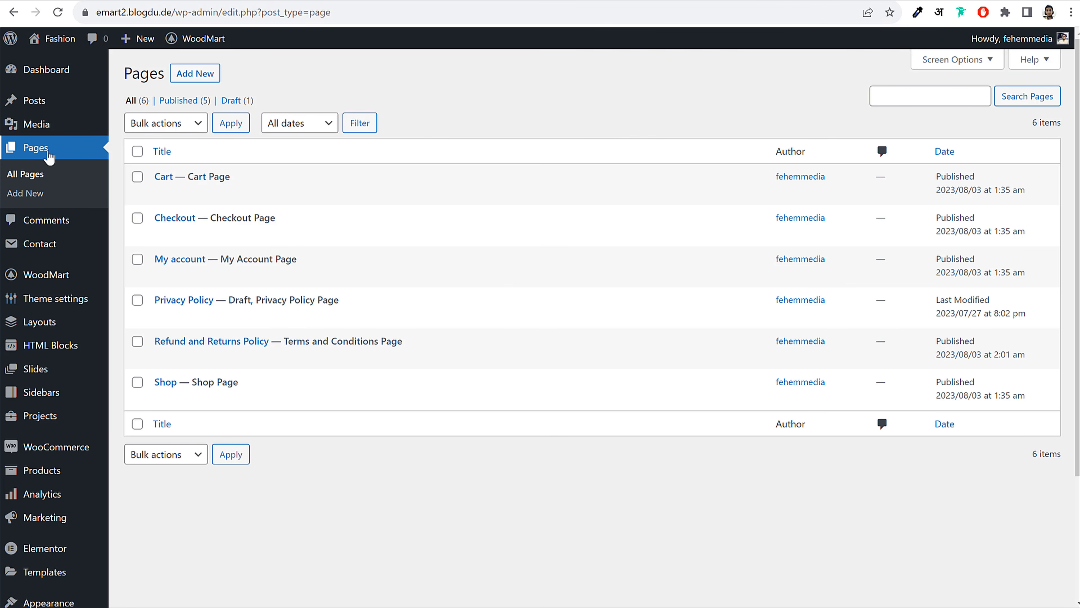
Create a new page titled 'Home' and publish it
left_click(206, 86)
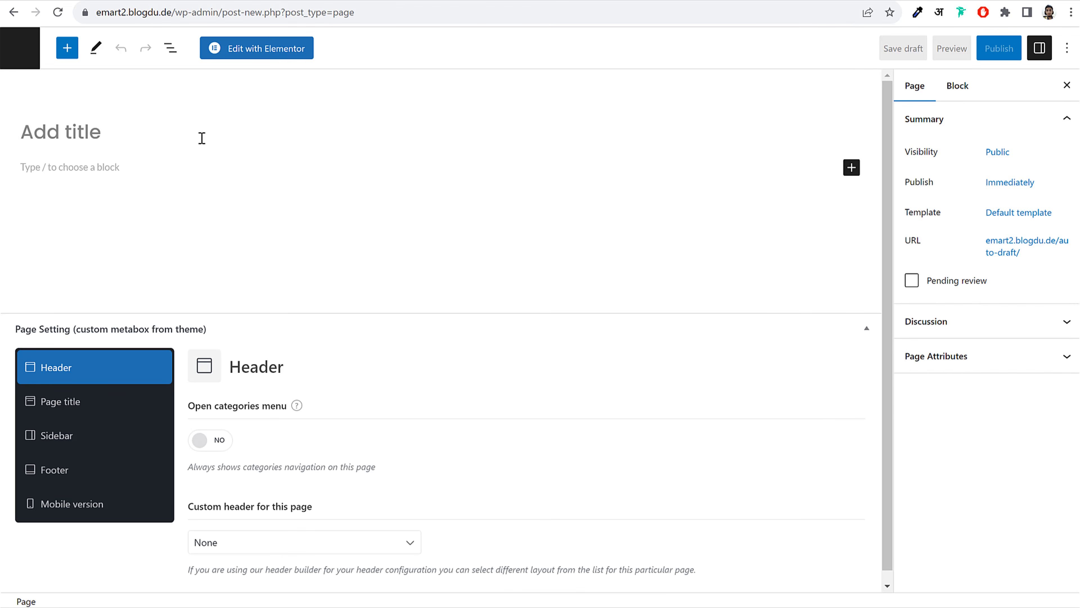
type("Home")
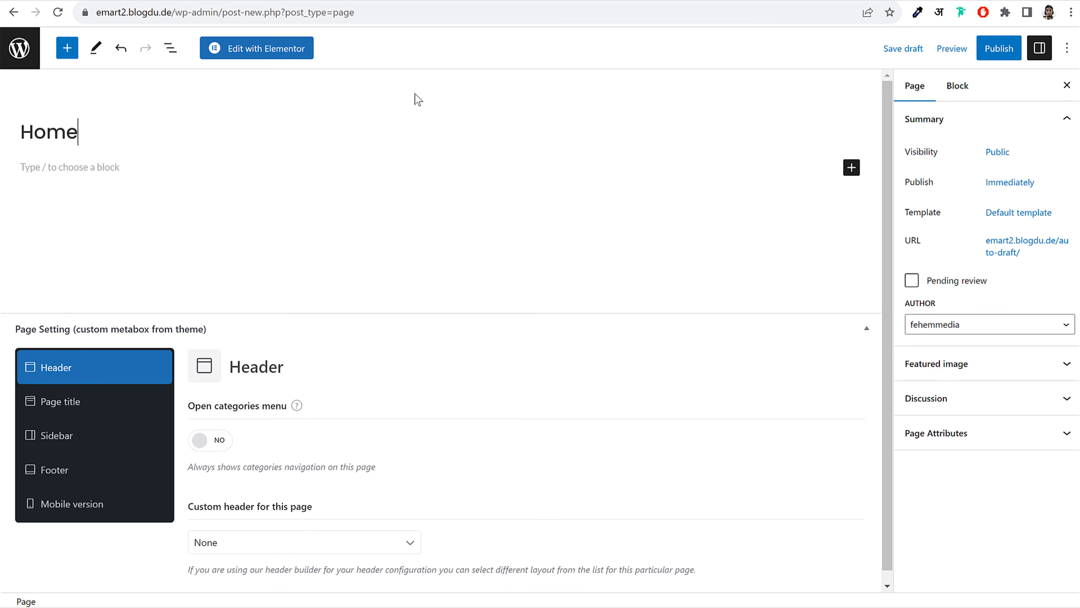
left_click(994, 52)
left_click(963, 57)
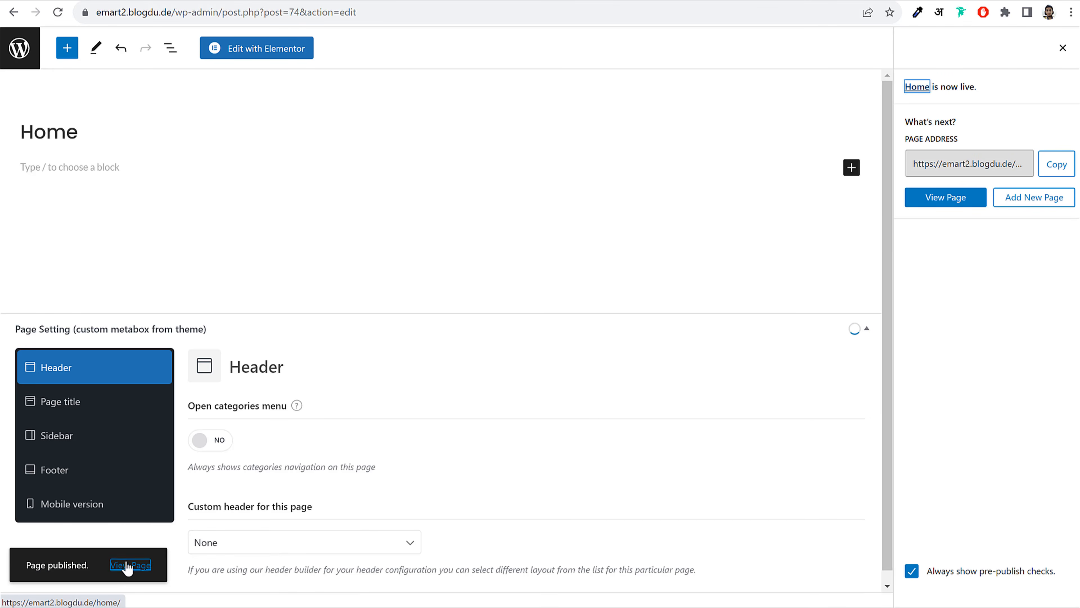
Open the live Home page in a new tab and look at its title
right_click(128, 566)
left_click(201, 399)
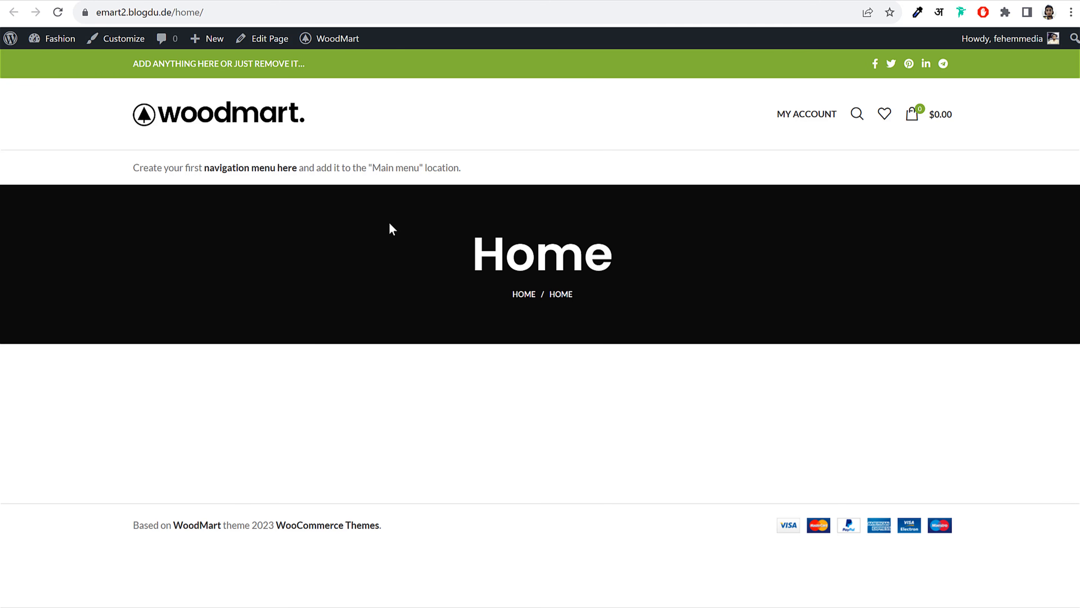
left_click_drag(472, 252, 635, 280)
left_click(586, 269)
double_click(541, 264)
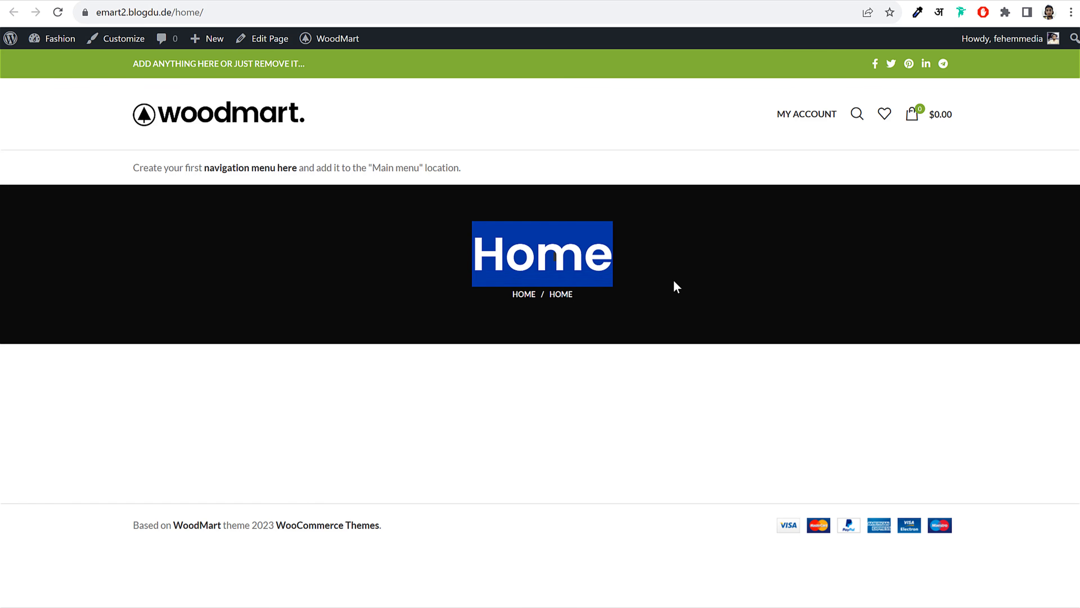
left_click(673, 285)
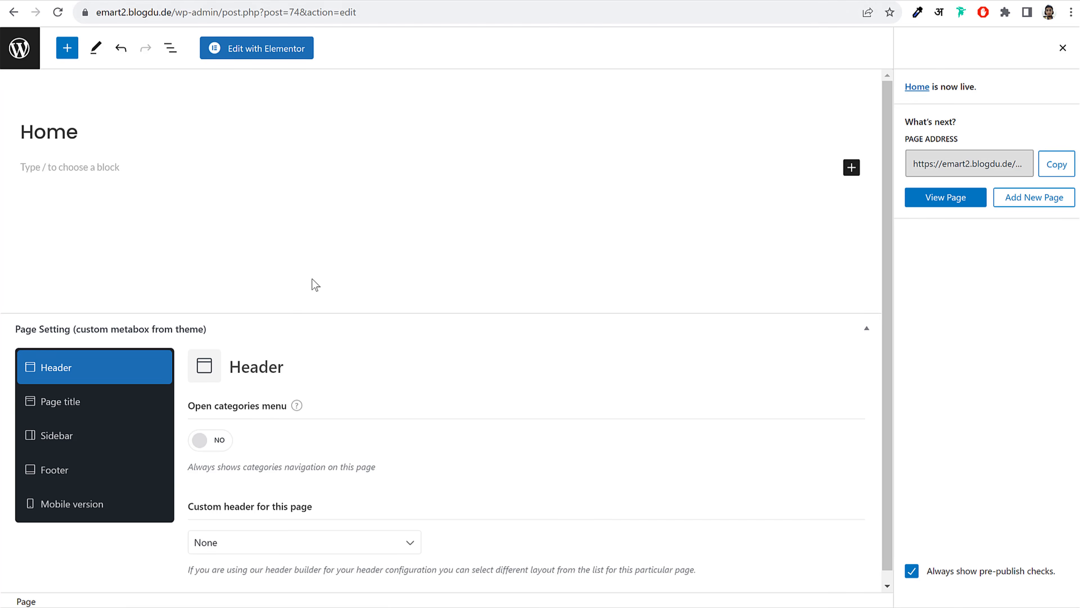
Turn on Open categories menu, disable the page title, and set sidebar position to Without
scroll(530, 324, "down", 1)
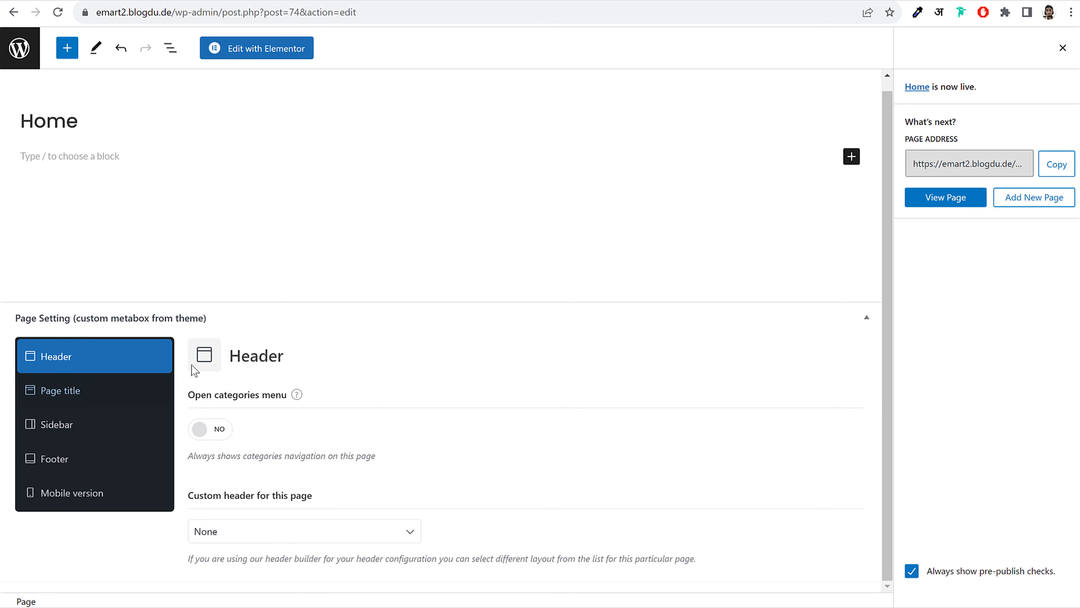
scroll(303, 301, "up", 1)
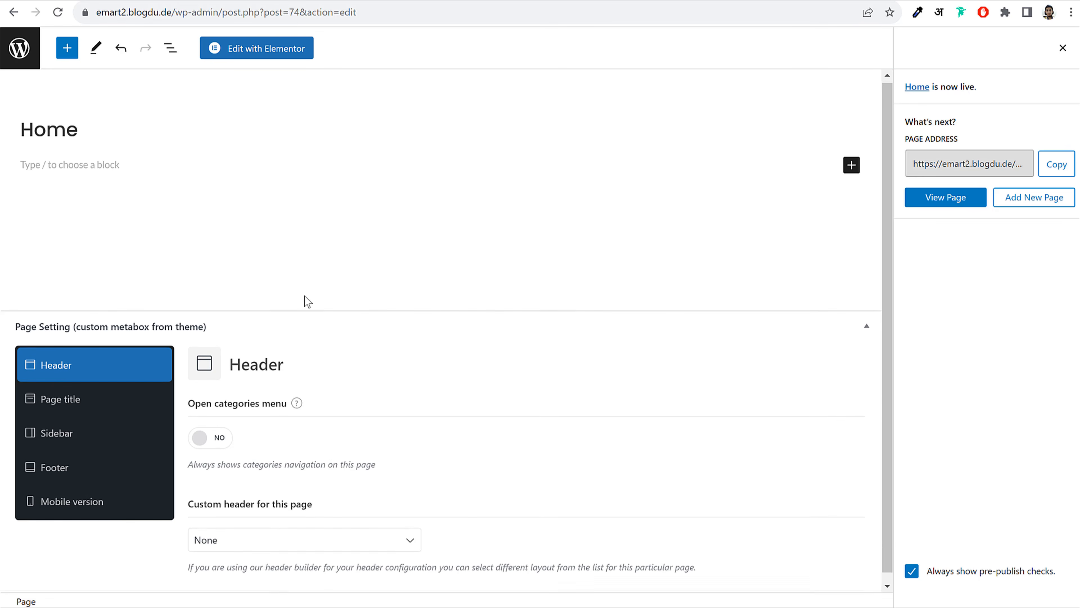
left_click(199, 440)
left_click_drag(184, 406, 281, 411)
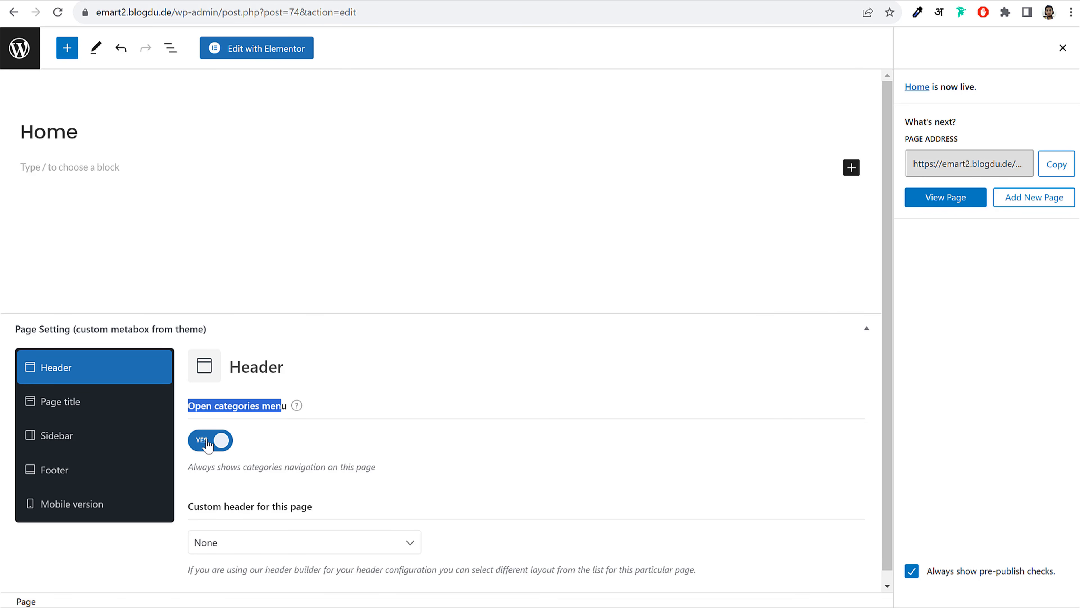
left_click(294, 454)
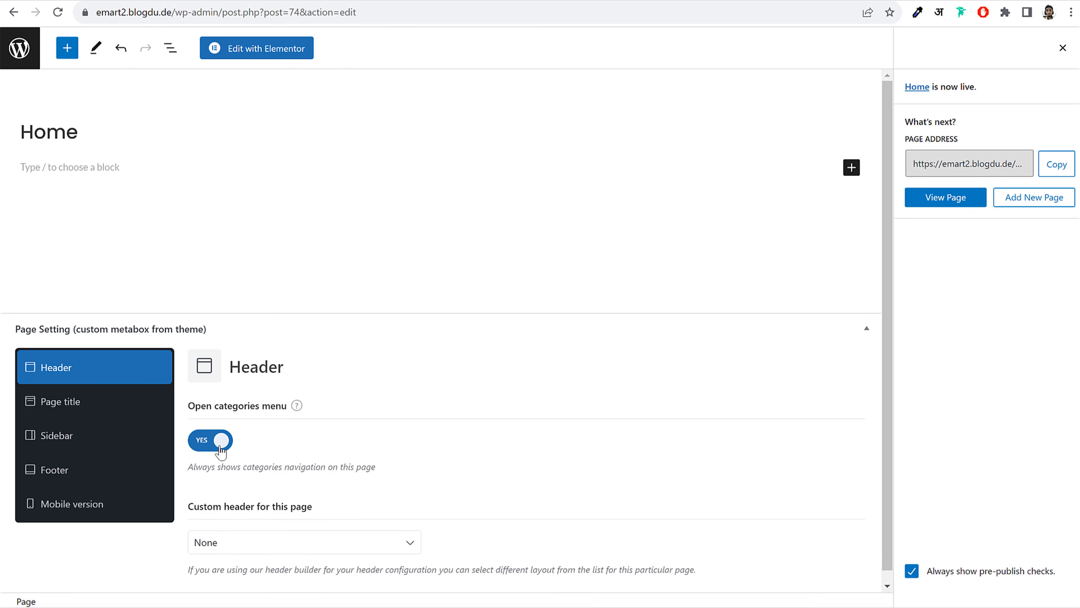
left_click(83, 408)
left_click(218, 331)
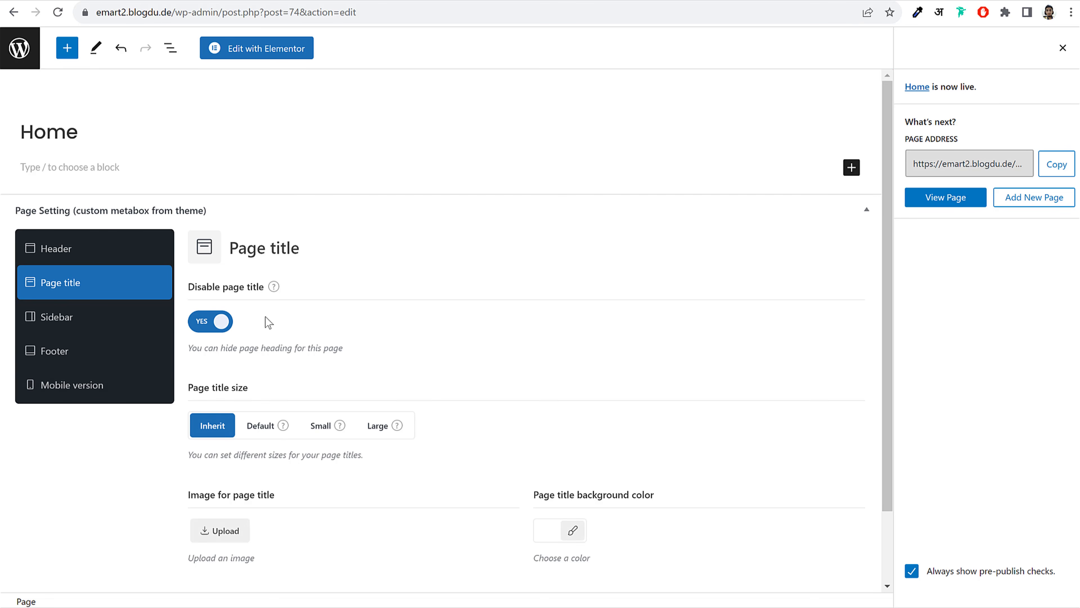
left_click(73, 321)
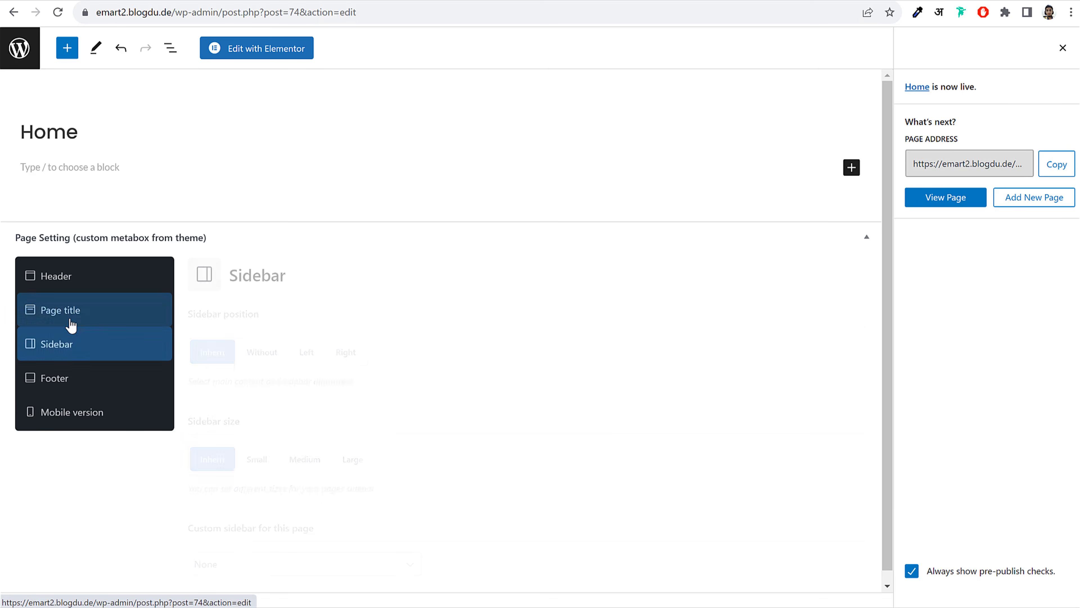
left_click(257, 354)
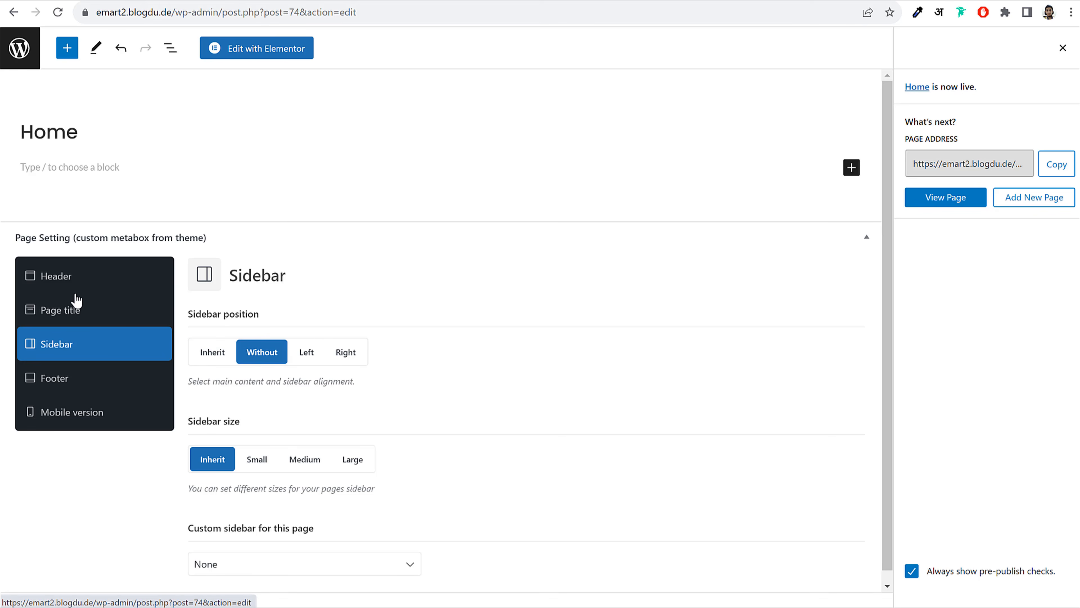
Review the Home page settings, save them, and reload the live page
left_click(71, 284)
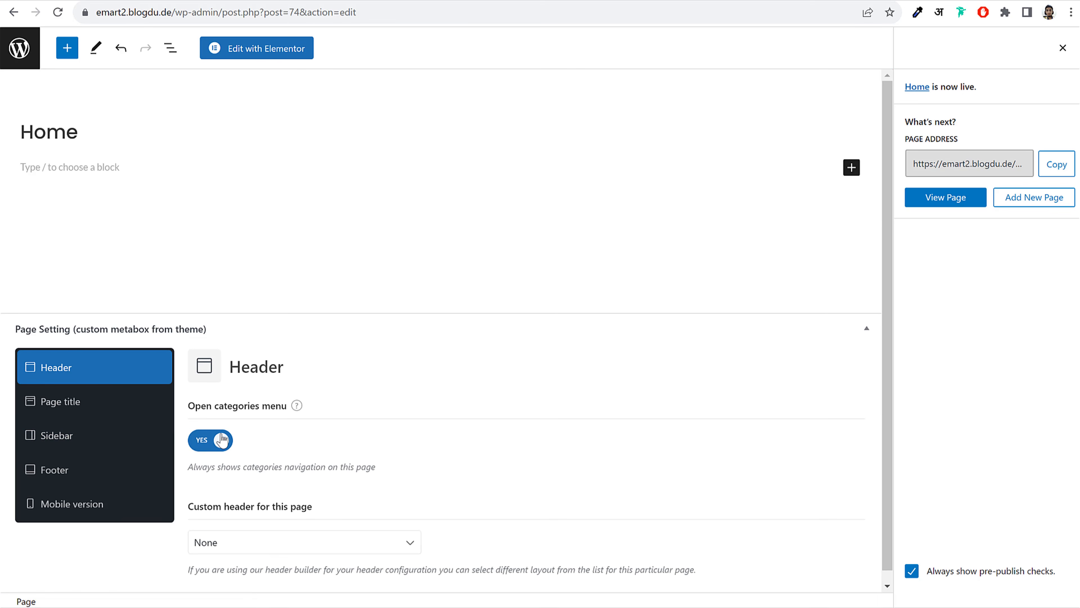
triple_click(272, 405)
left_click(85, 402)
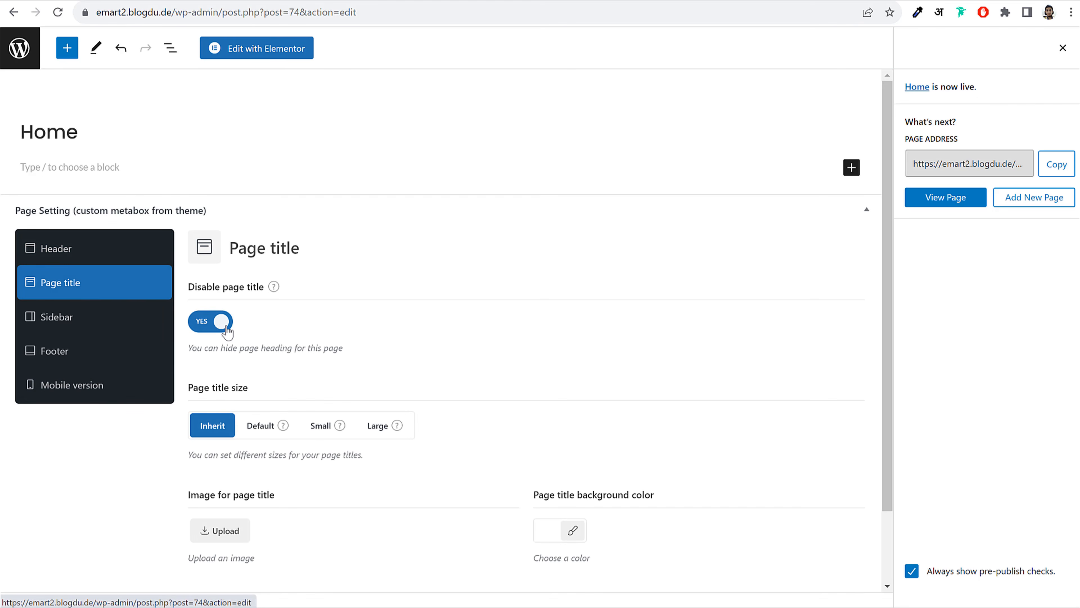
left_click(89, 328)
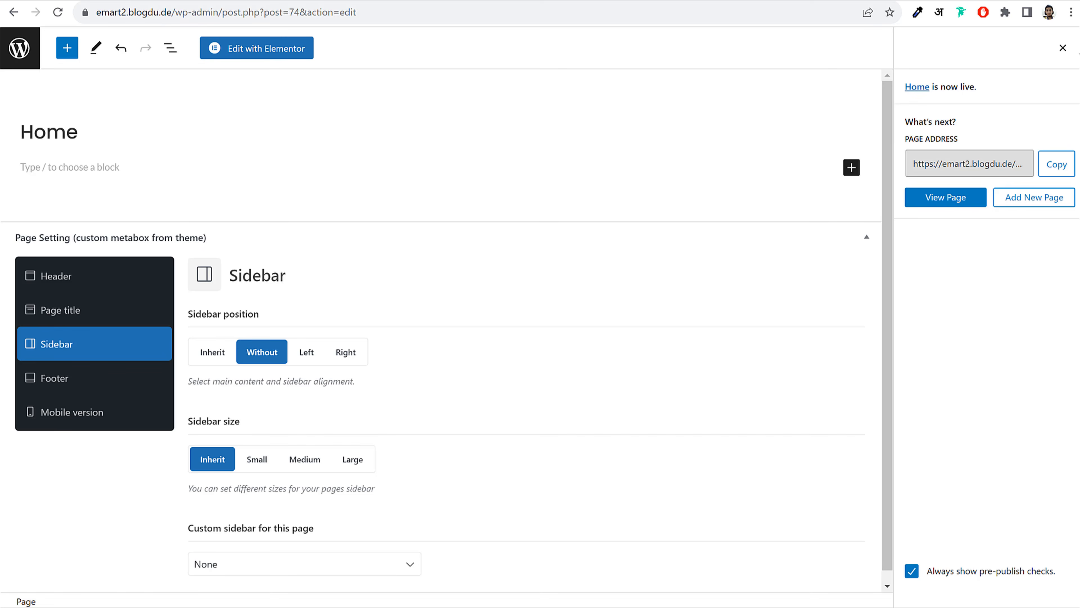
left_click(1062, 47)
left_click(991, 48)
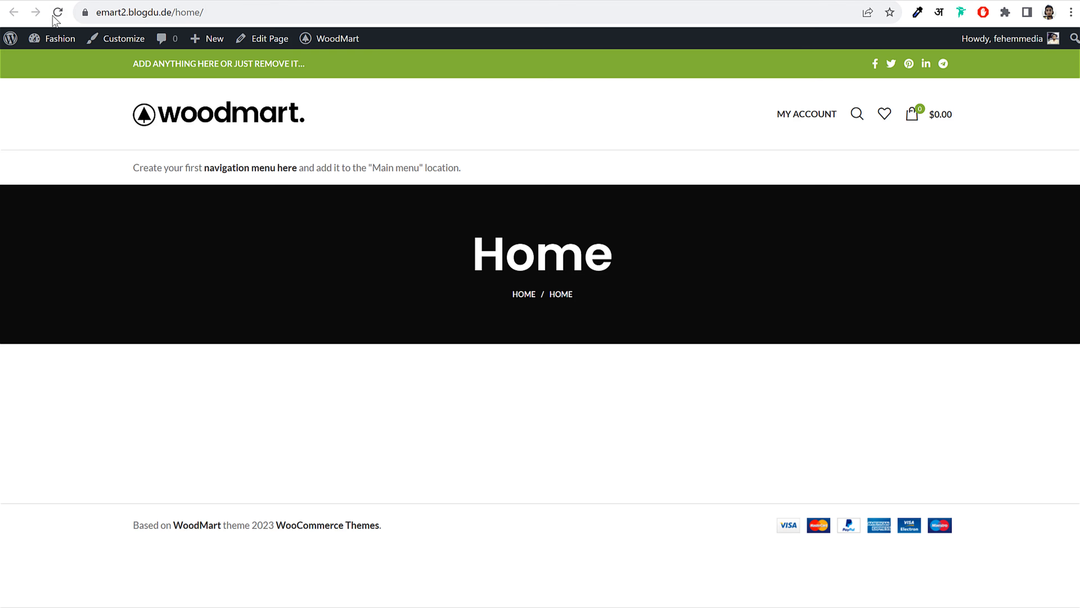
left_click(55, 17)
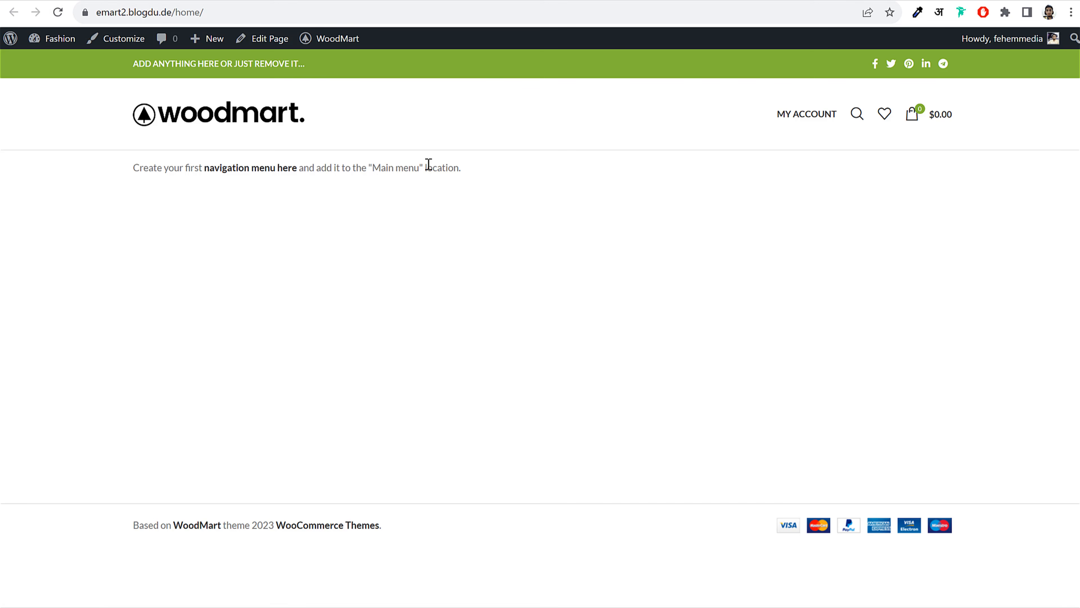
Load the site root to confirm it still shows the blog, then edit the Home page
left_click(204, 13)
left_click(213, 13)
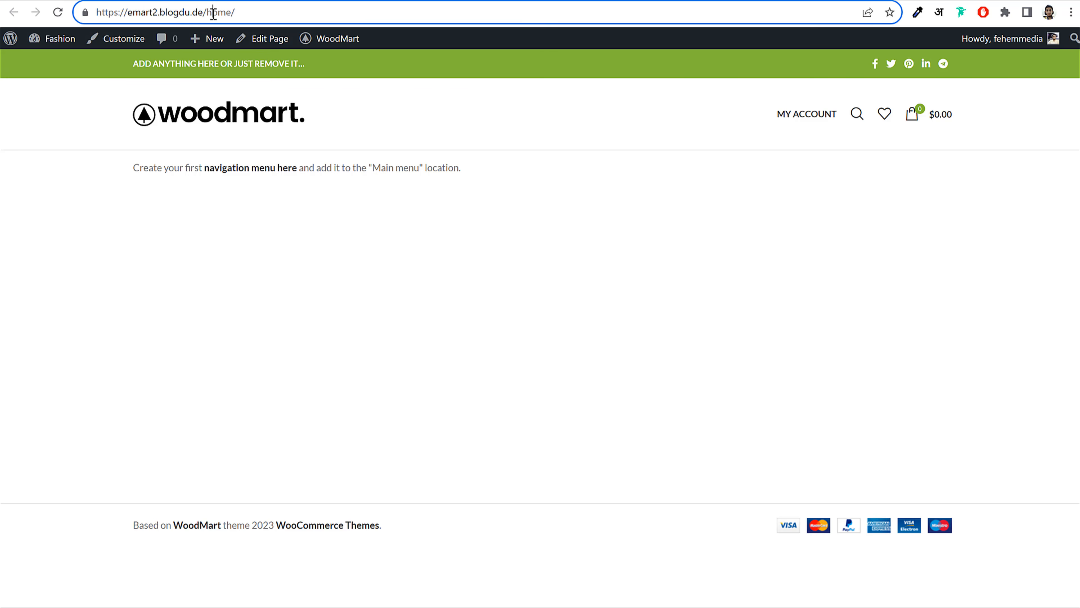
left_click_drag(131, 15, 265, 8)
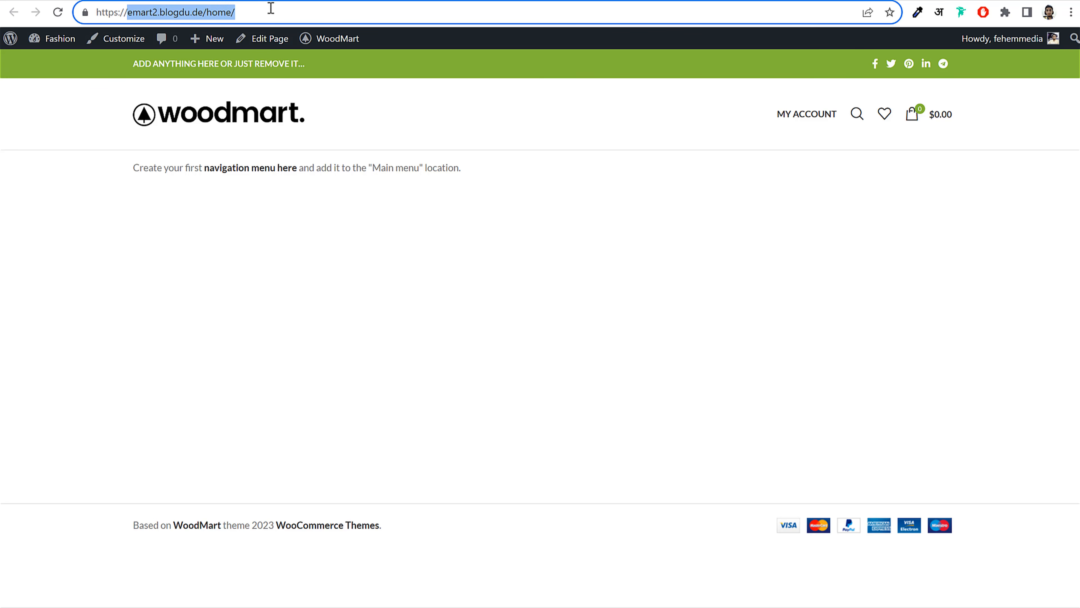
left_click(212, 126)
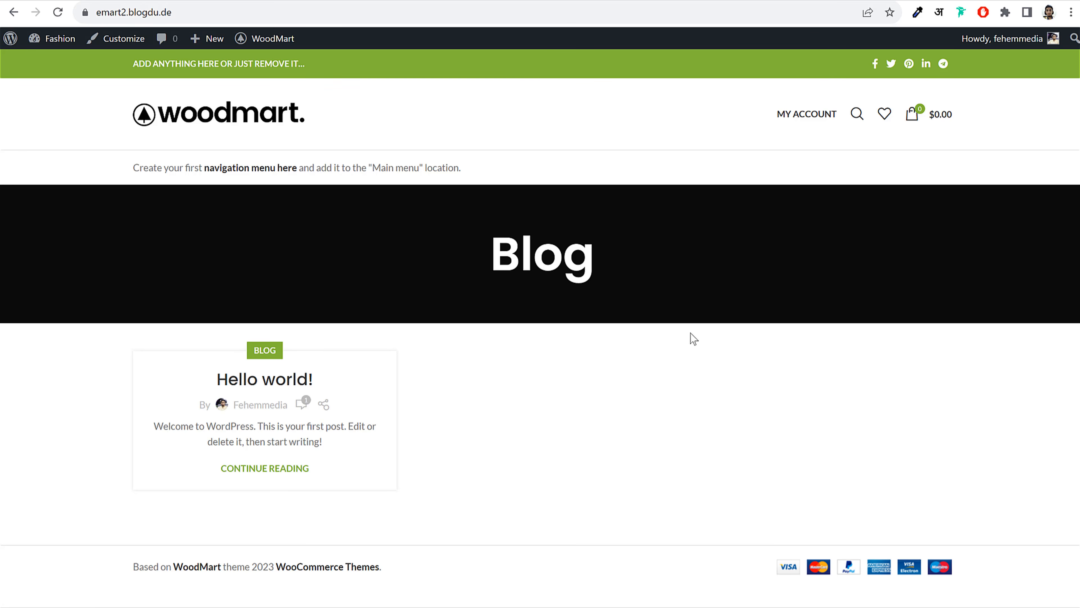
key("alt+Left")
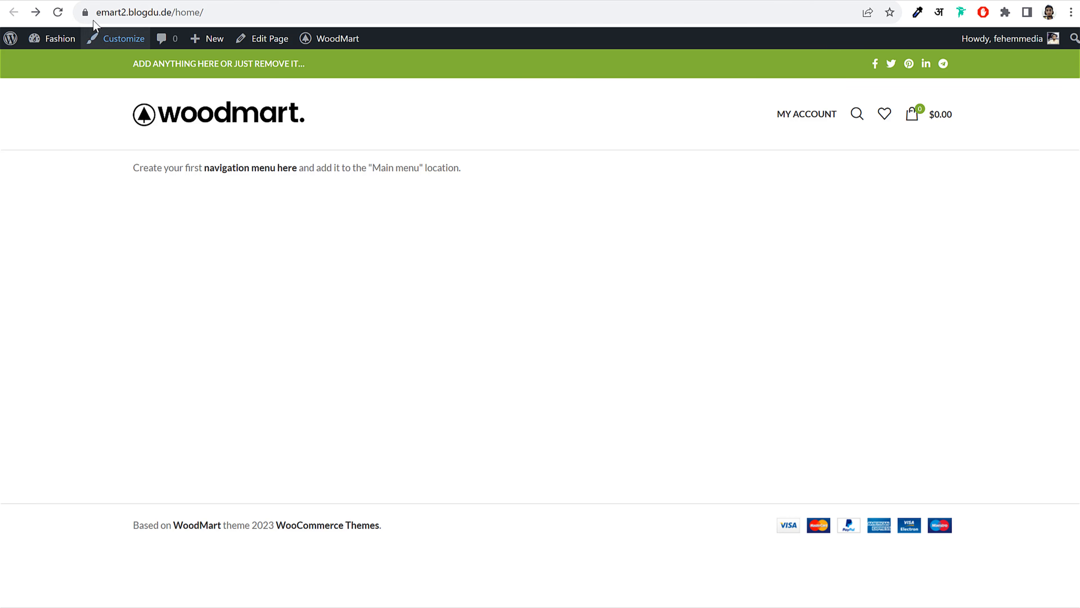
left_click(263, 39)
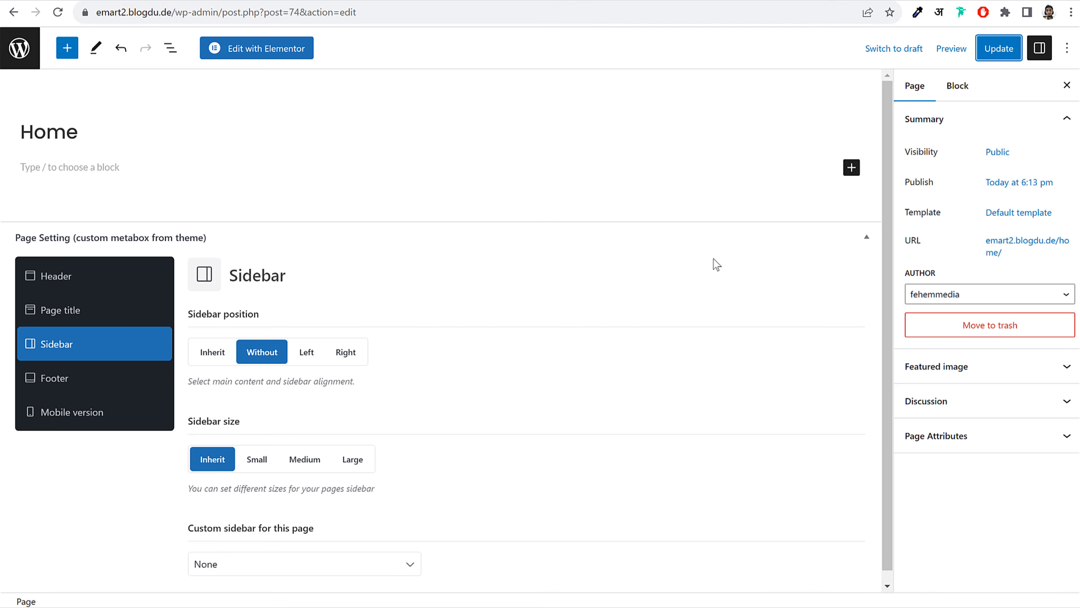
In Reading Settings, set the homepage to the static page Home and save
left_click(19, 48)
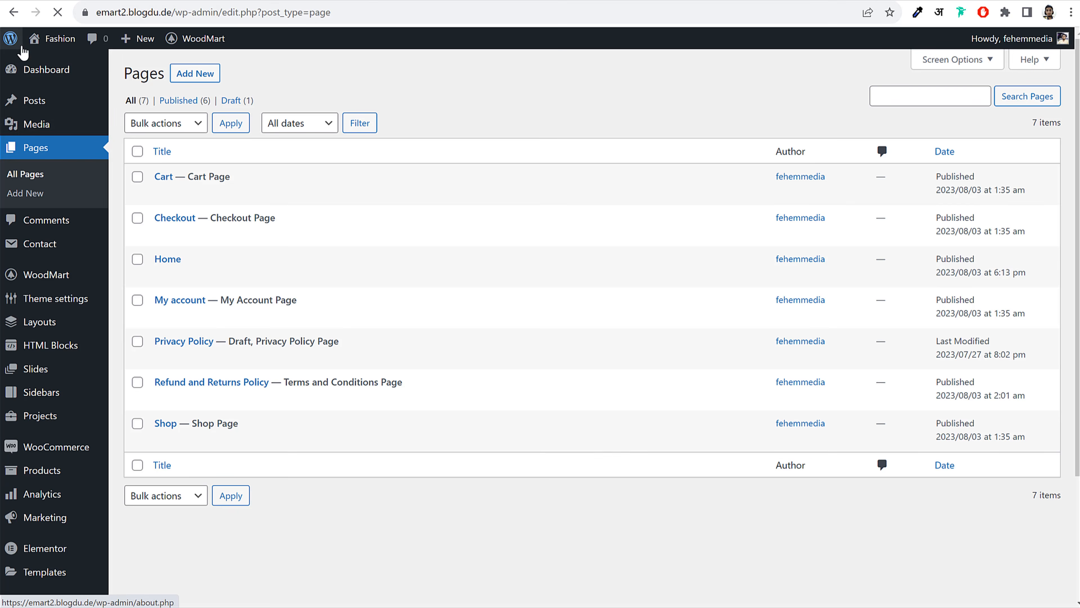
scroll(509, 247, "down", 4)
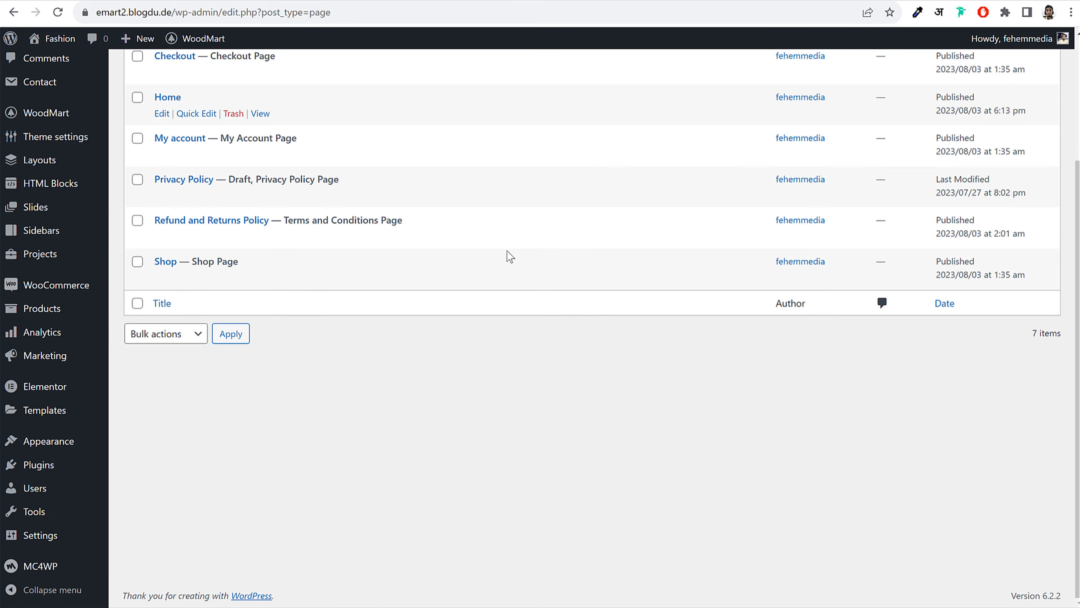
mouse_move(38, 545)
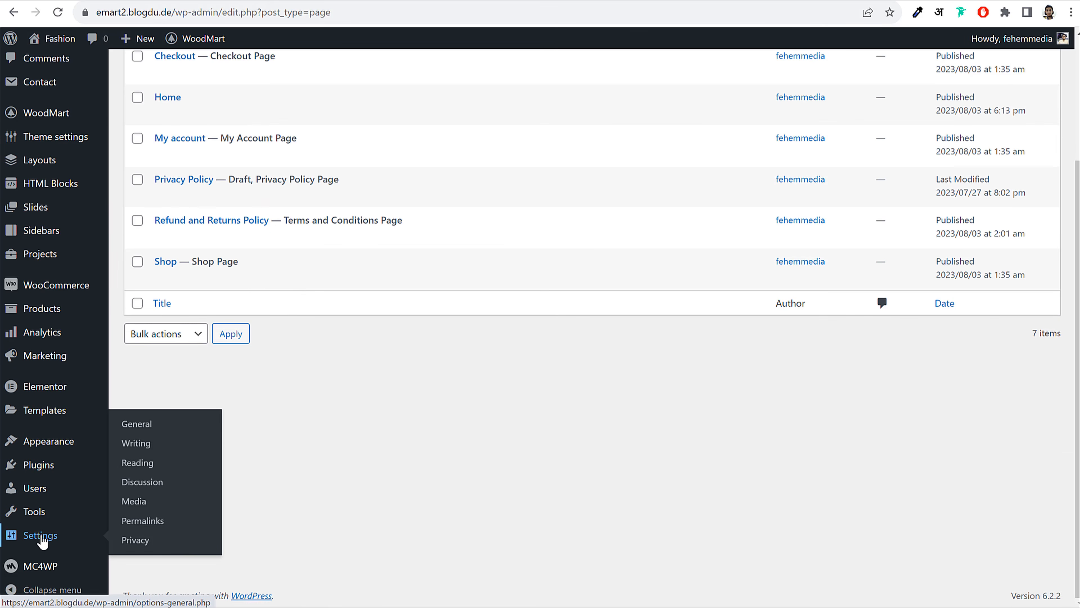
left_click(147, 466)
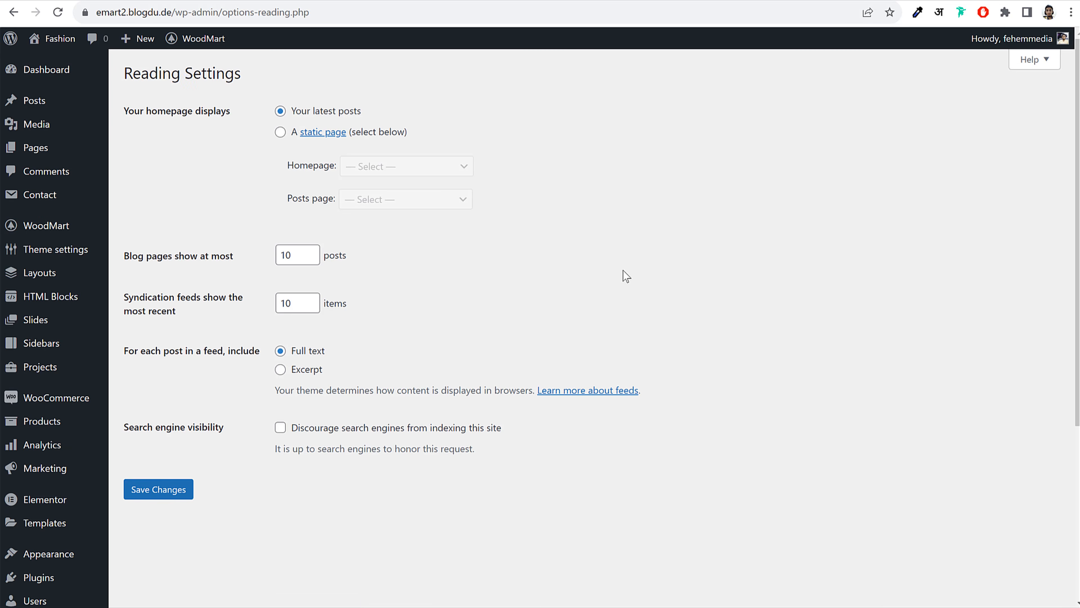
triple_click(161, 113)
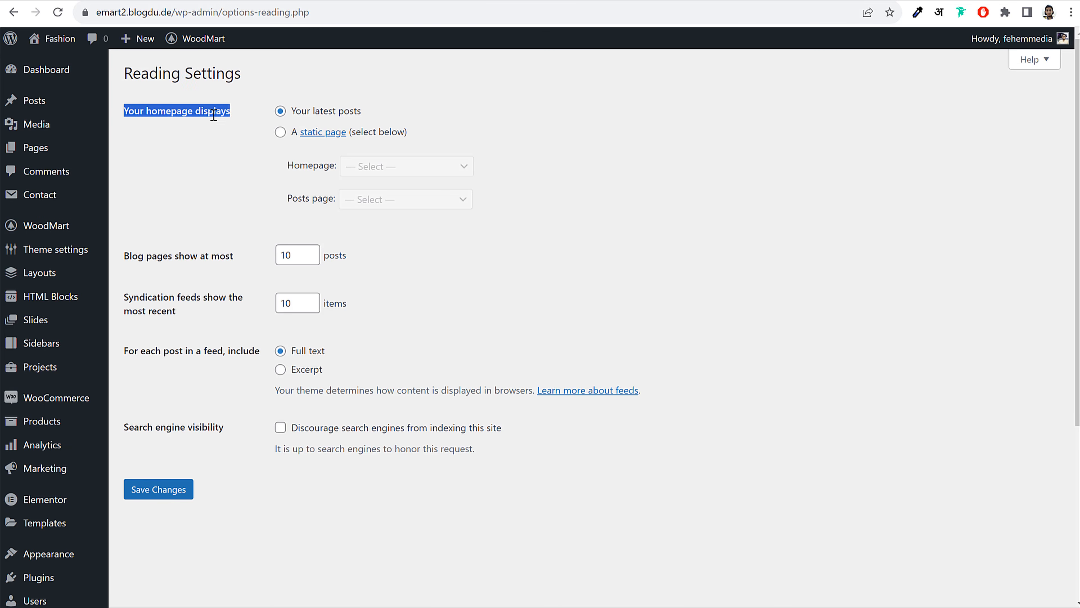
left_click(272, 110)
left_click_drag(373, 120, 285, 121)
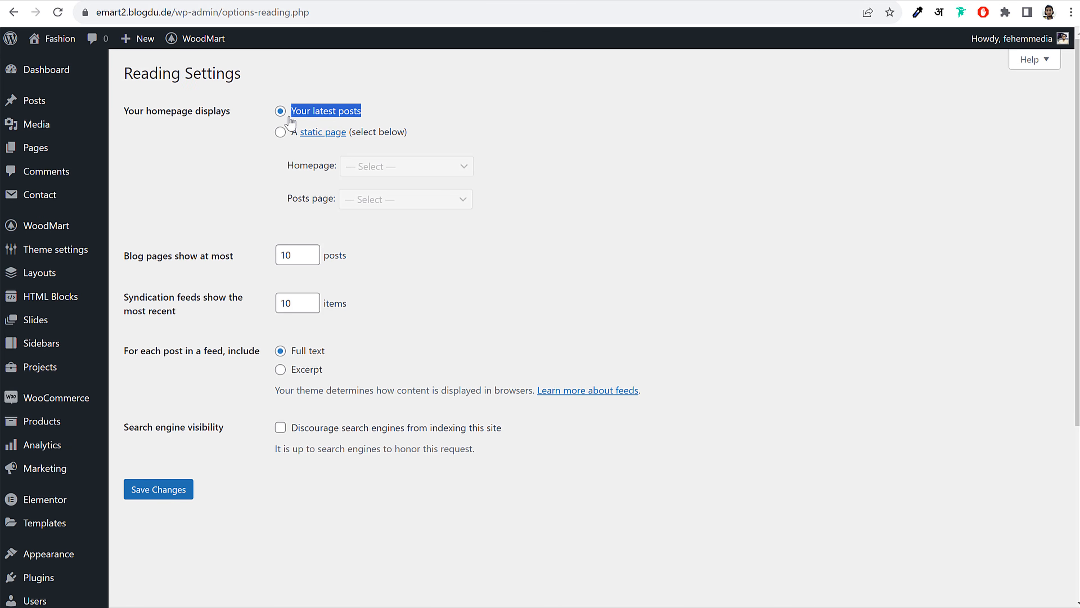
left_click(280, 133)
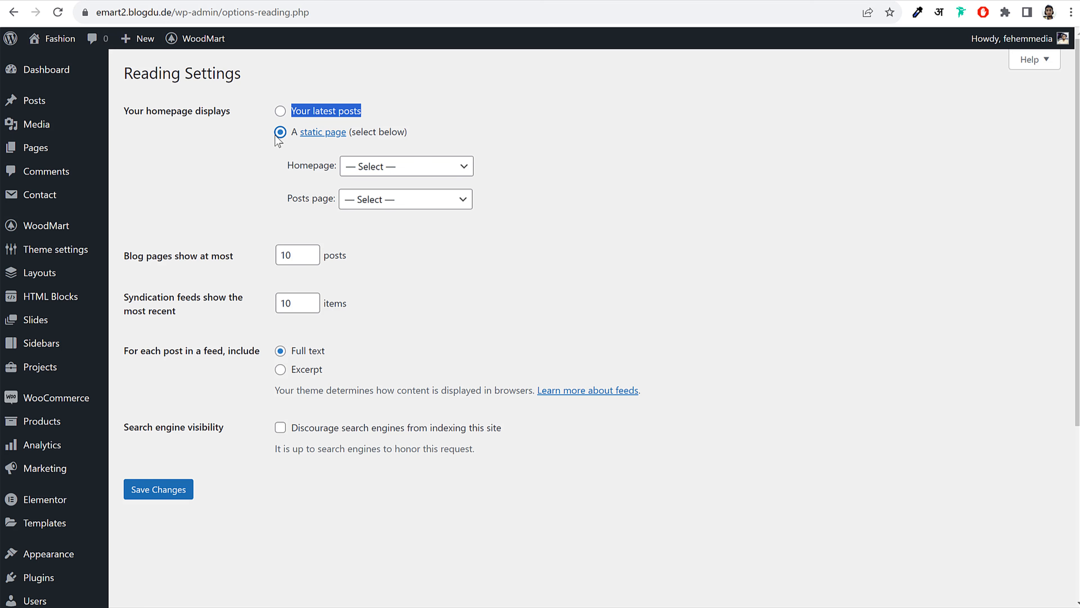
left_click(423, 170)
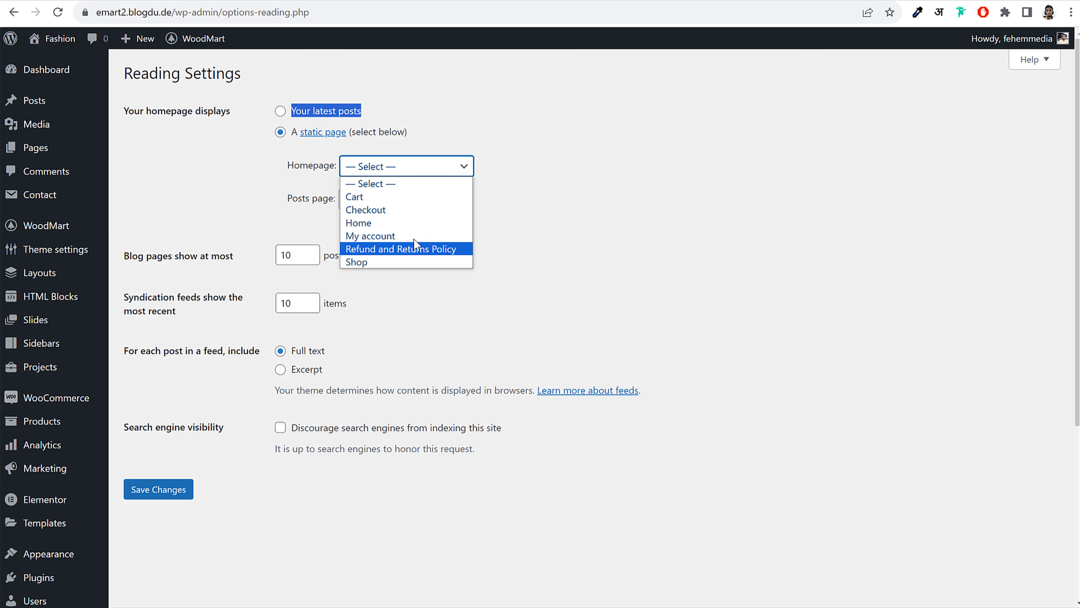
left_click(365, 223)
left_click(162, 490)
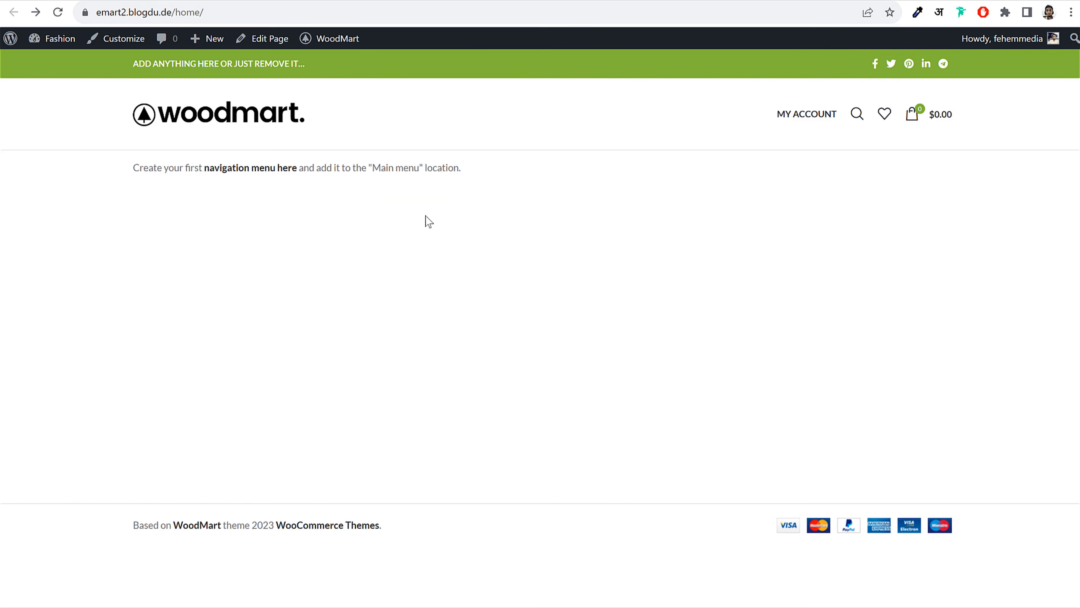
Load and reload the site root to confirm it now shows the Home page
left_click(160, 13)
left_click(157, 12)
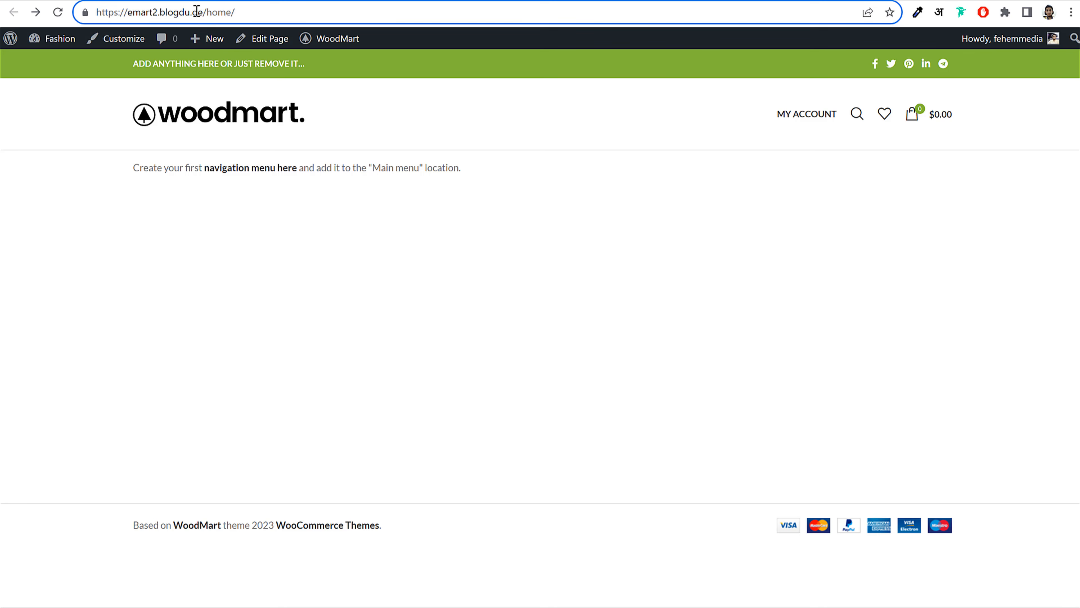
left_click_drag(197, 11, 253, 10)
left_click(264, 11)
left_click(59, 12)
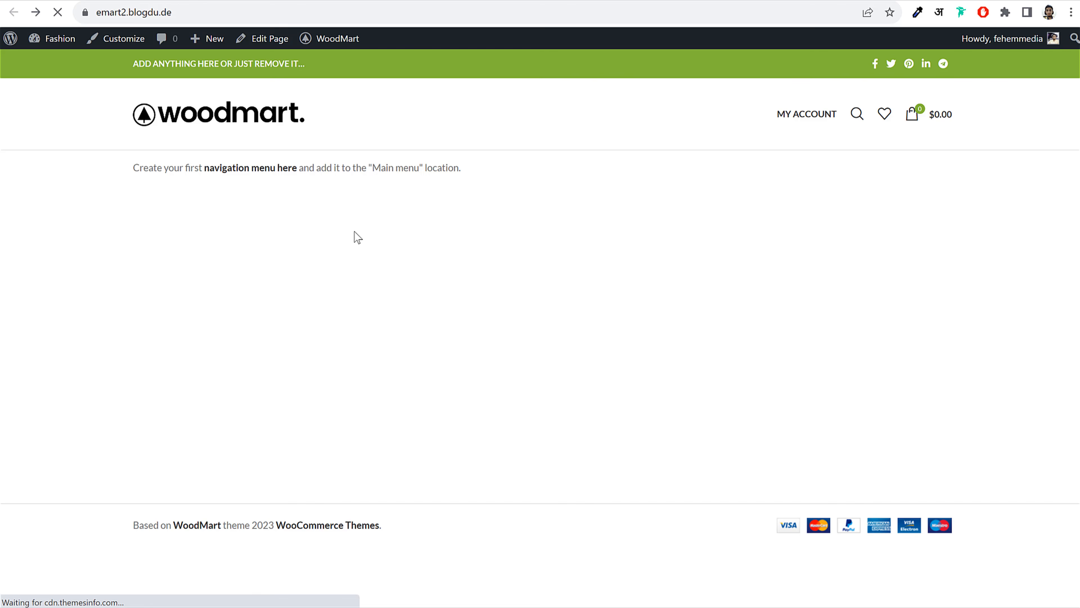
left_click(216, 11)
left_click(216, 12)
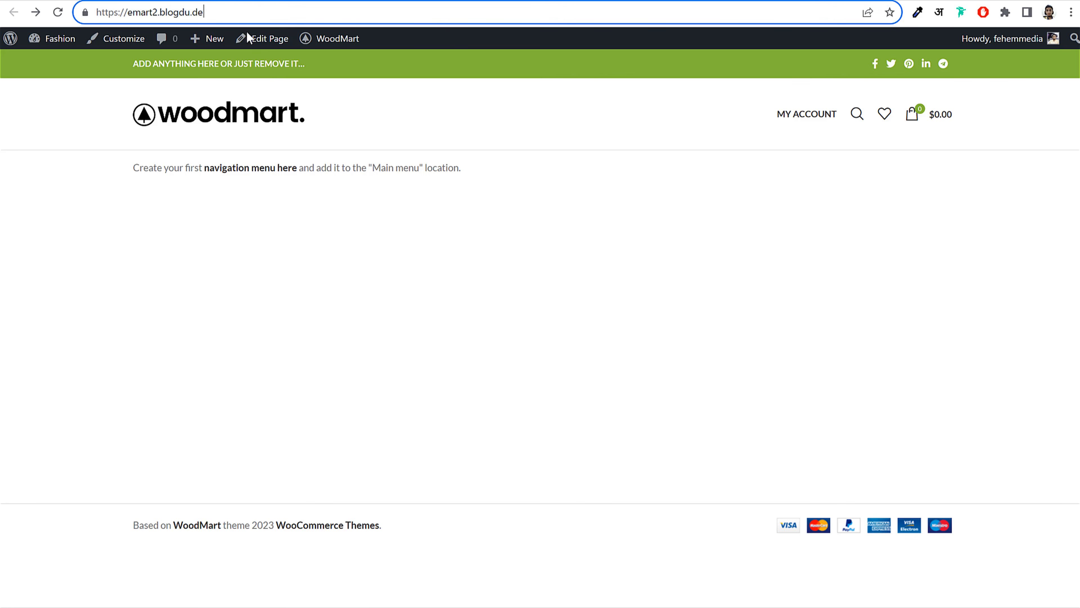
left_click(251, 120)
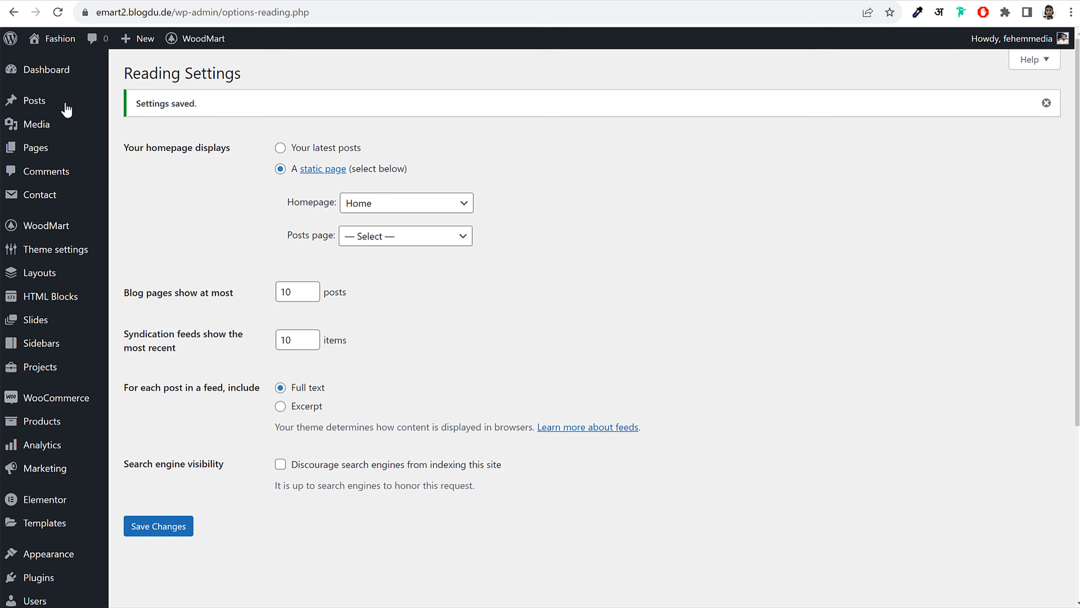
Open the Home page, marked Front Page, from the Pages list in Elementor
left_click(41, 154)
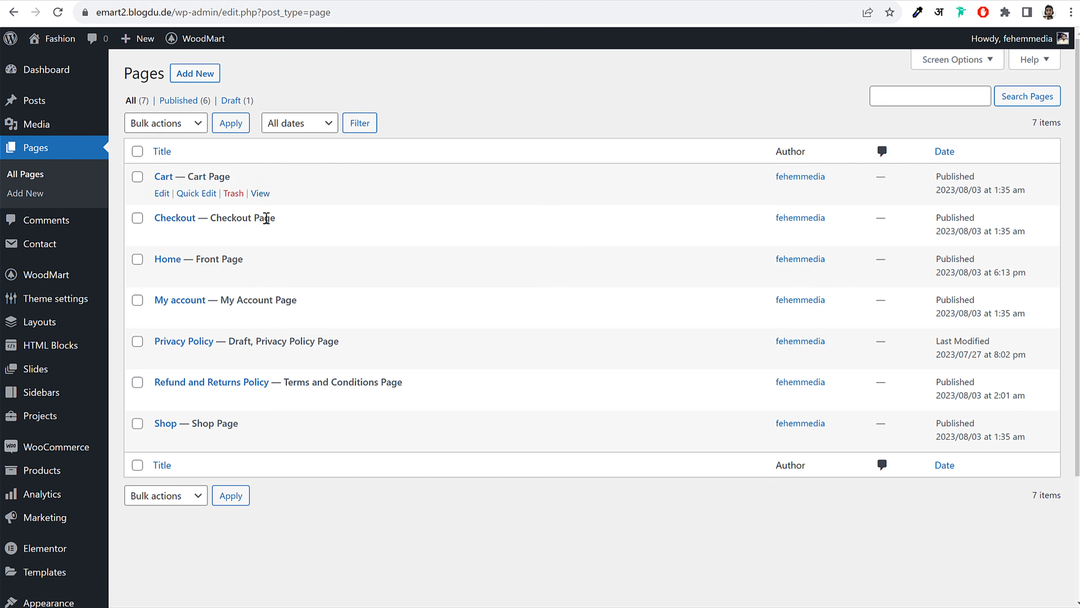
left_click_drag(244, 259, 203, 256)
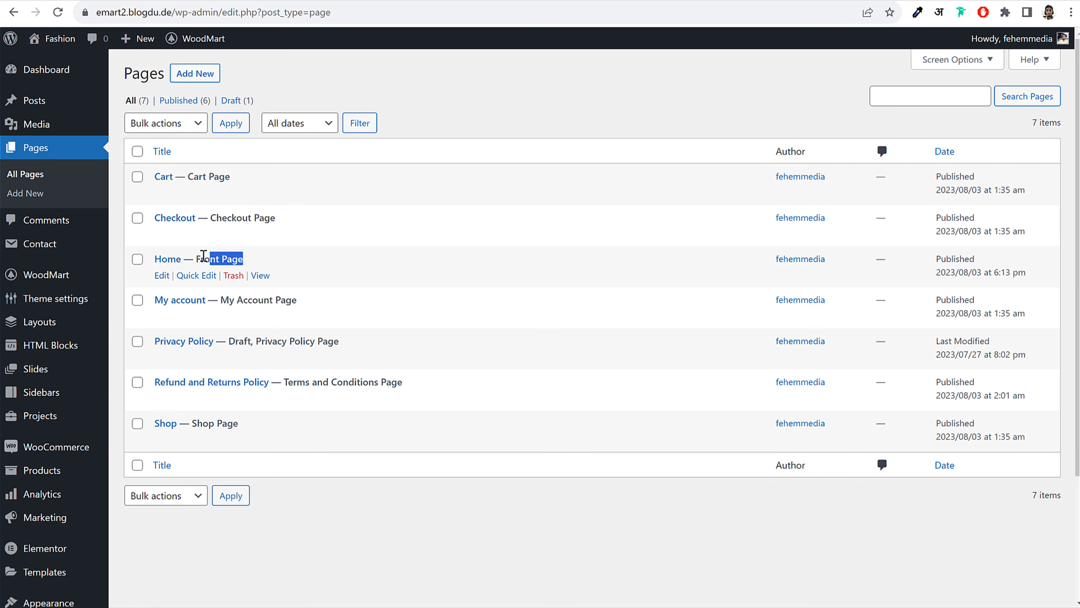
left_click(161, 276)
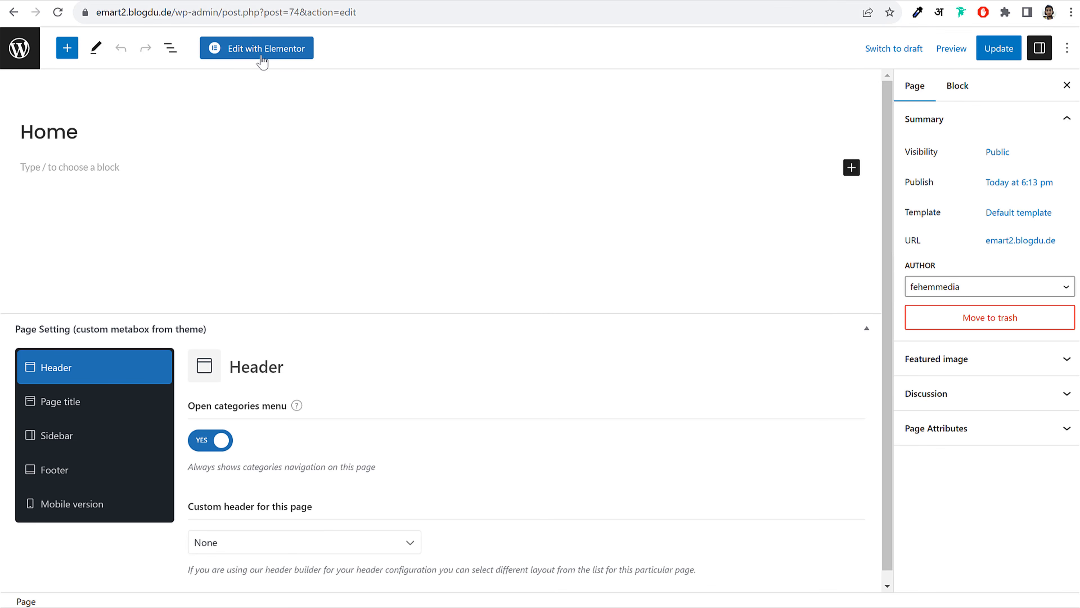
left_click(265, 55)
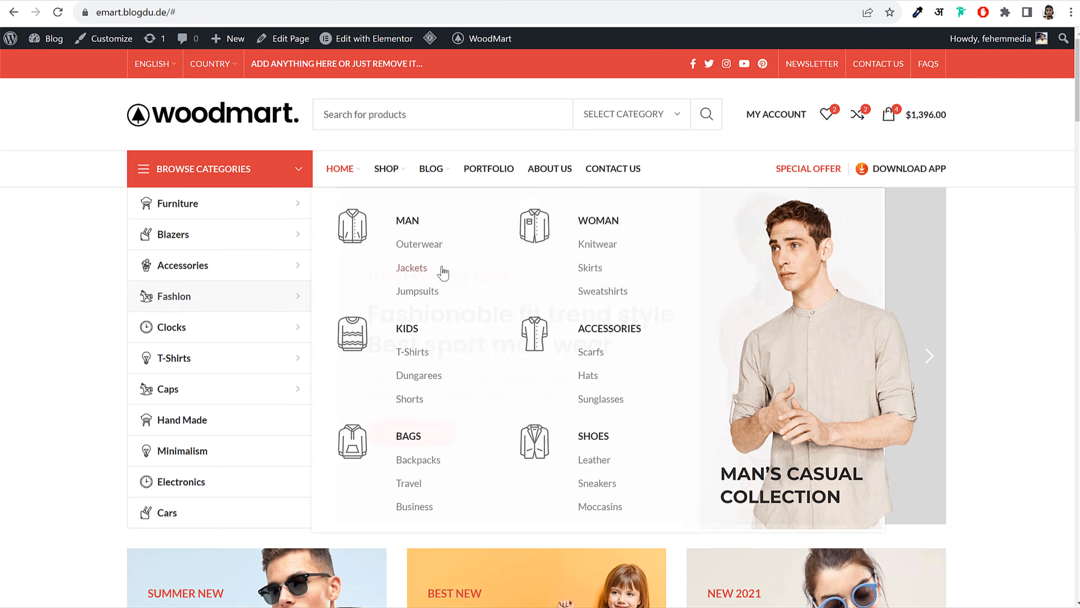
Add a one-third plus two-thirds section and set the left column's width to 25
left_click(257, 0)
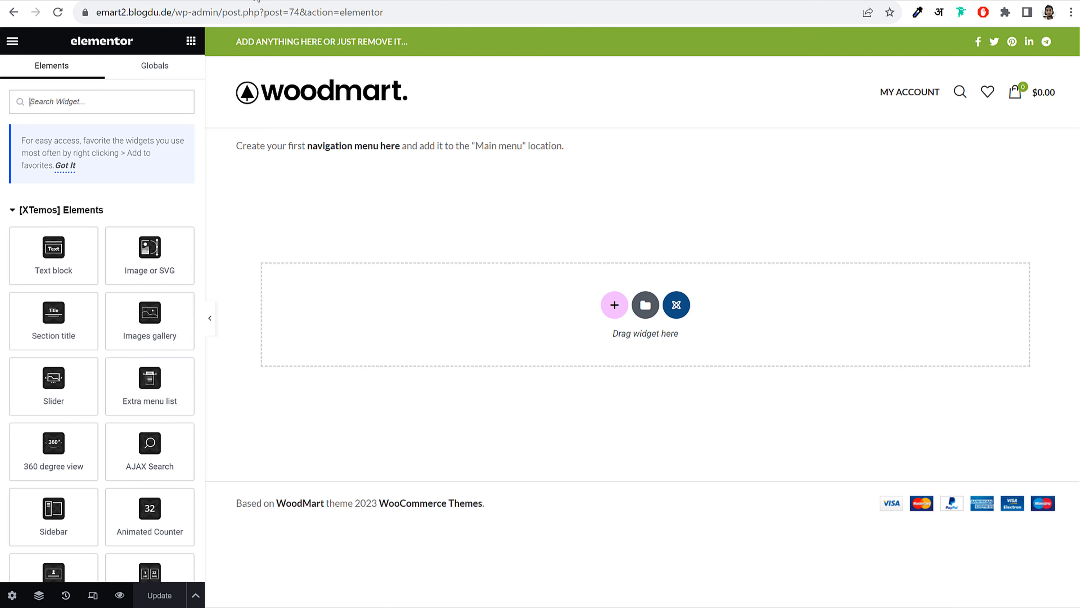
left_click(615, 305)
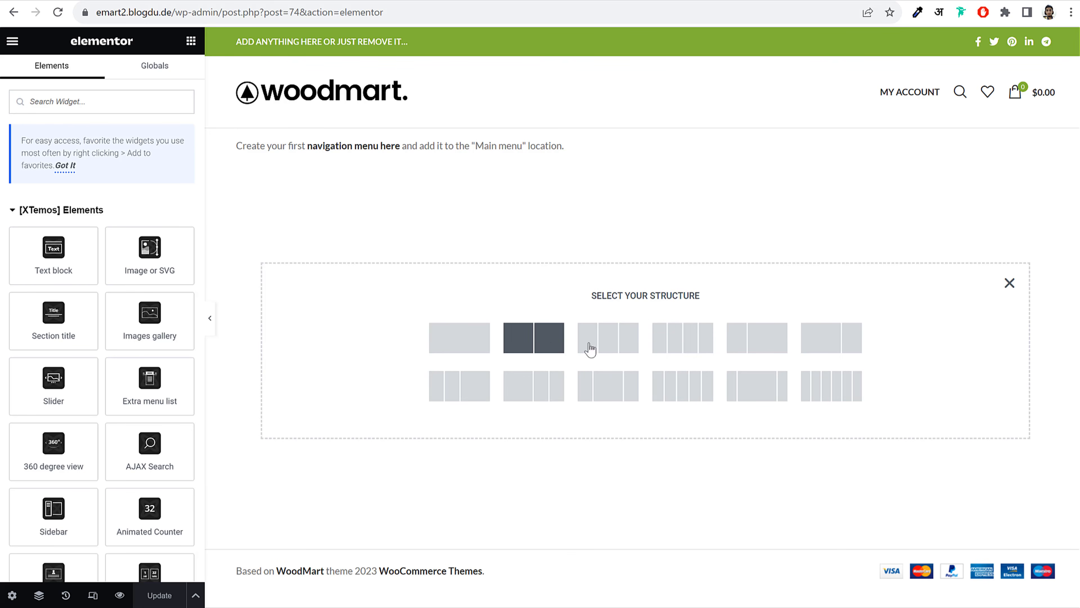
left_click(748, 347)
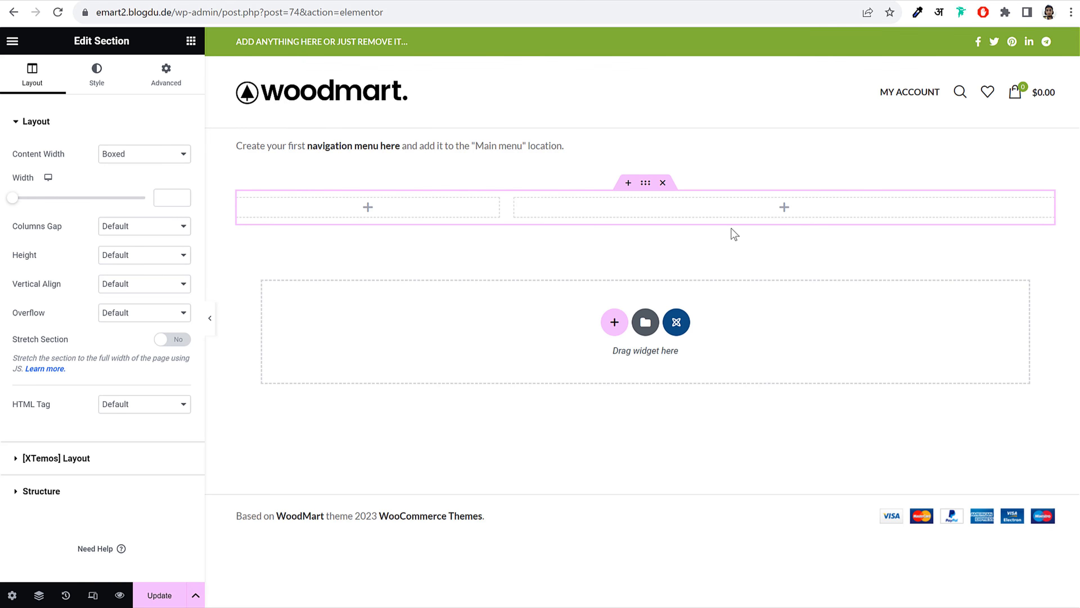
mouse_move(257, 194)
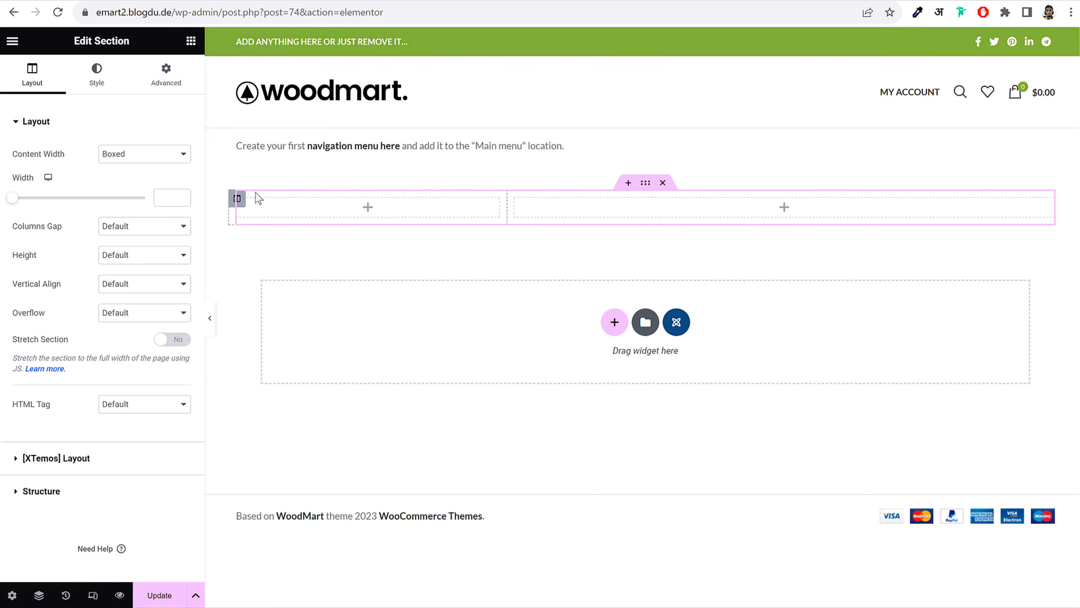
left_click(238, 199)
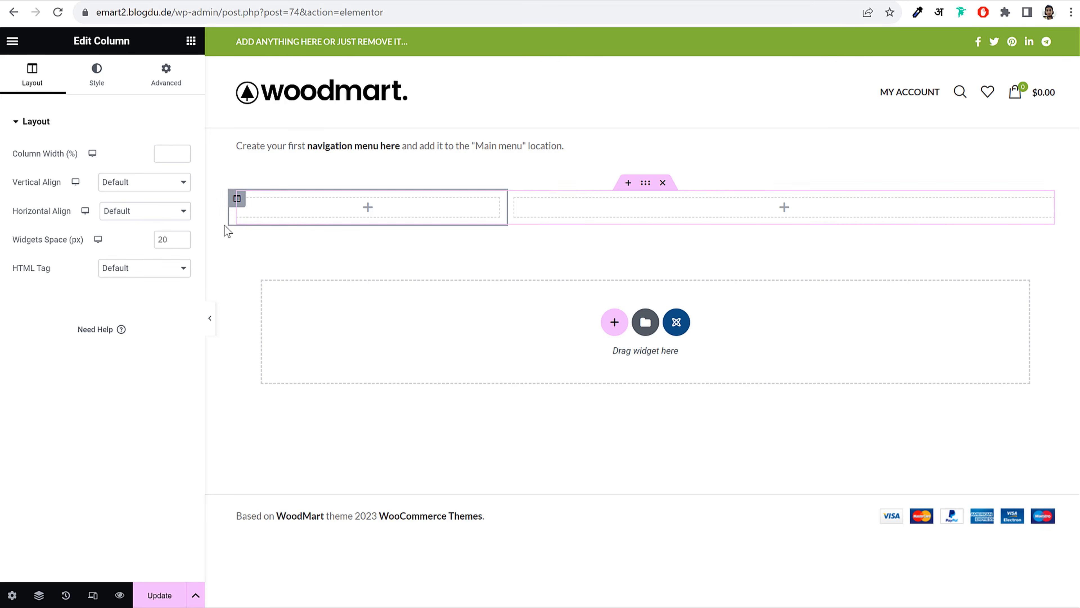
type("25")
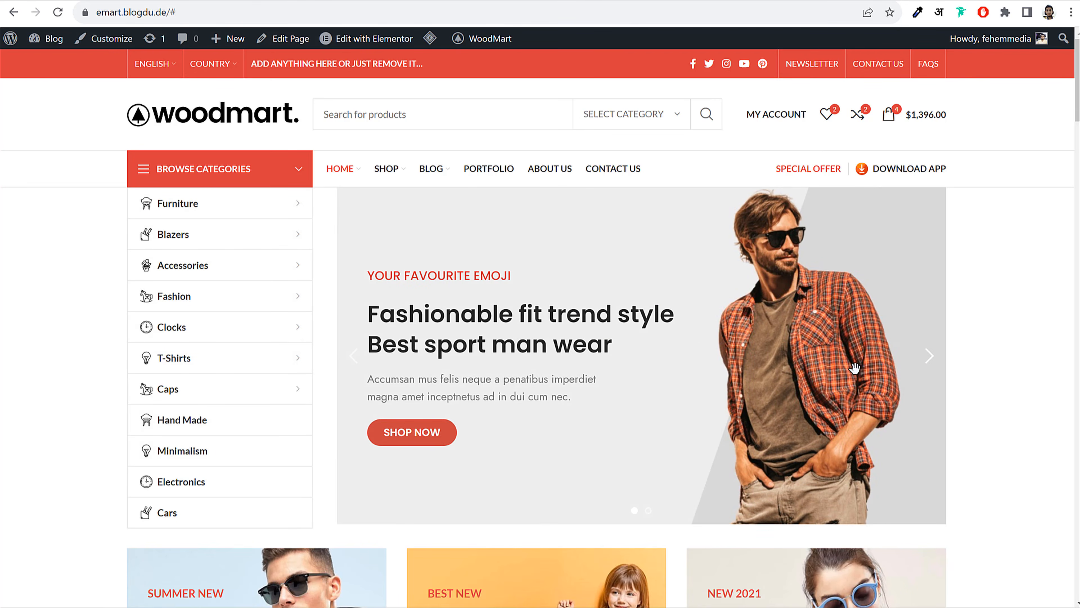
Place a Slider widget set to Home Slider in the right column, then select its section
left_click(926, 363)
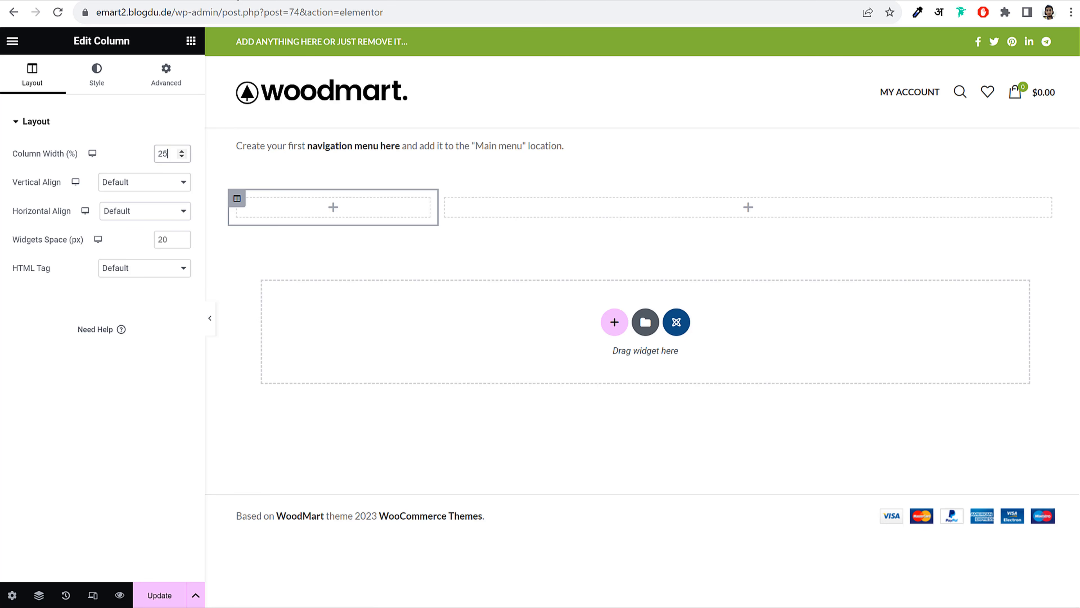
left_click(698, 205)
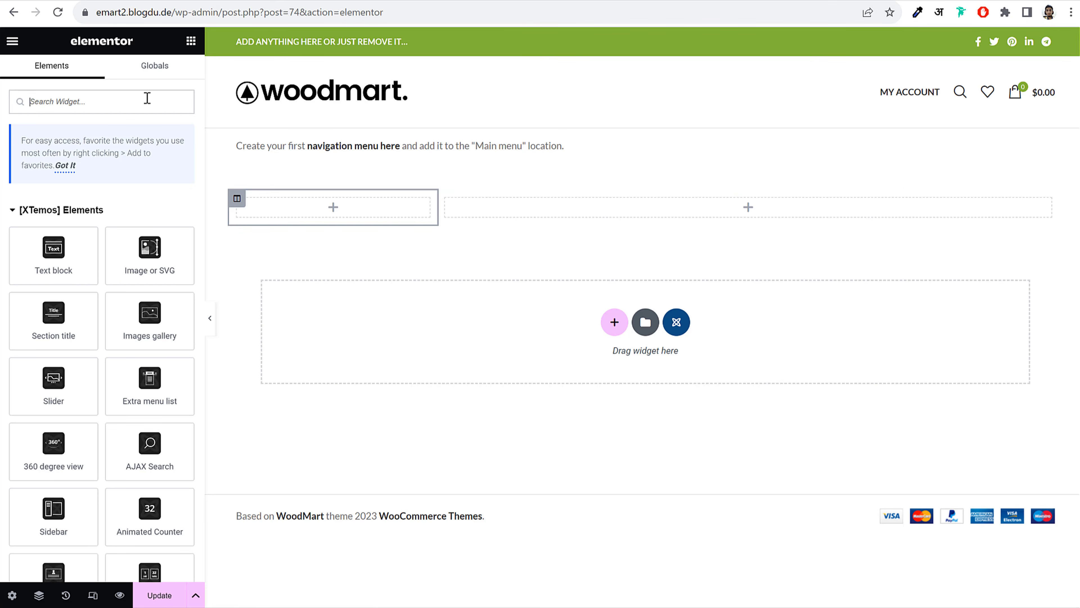
left_click(144, 95)
type("slid")
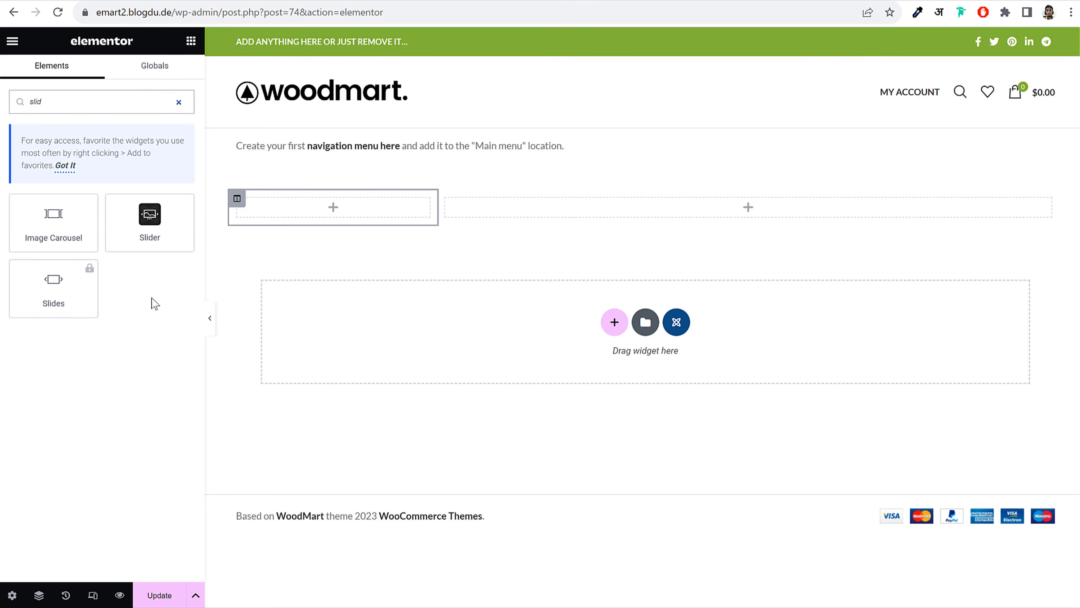
left_click_drag(150, 215, 752, 204)
left_click(138, 155)
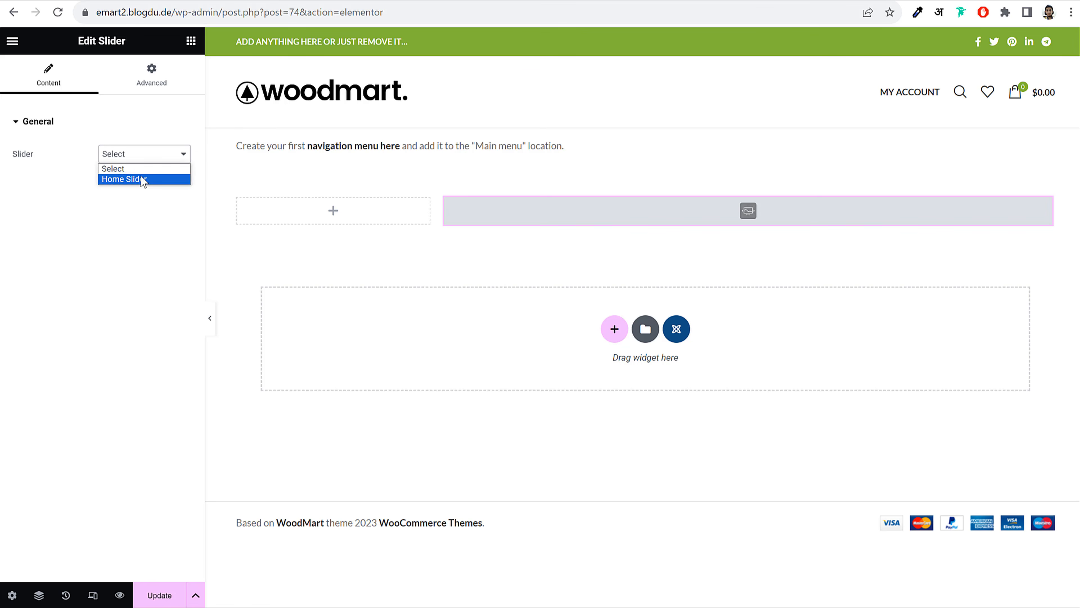
left_click(141, 178)
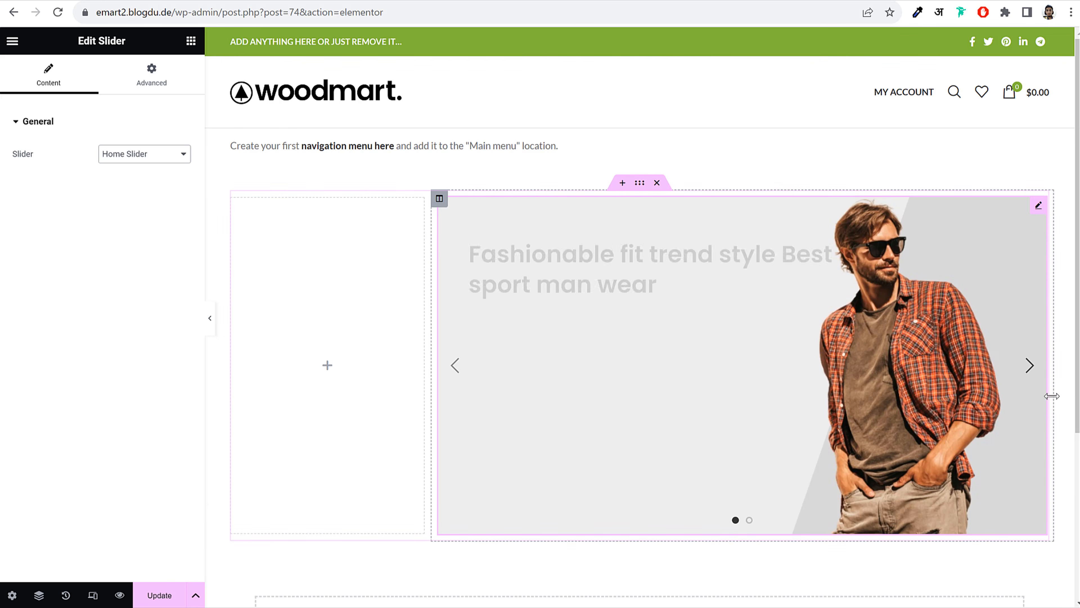
left_click(1031, 366)
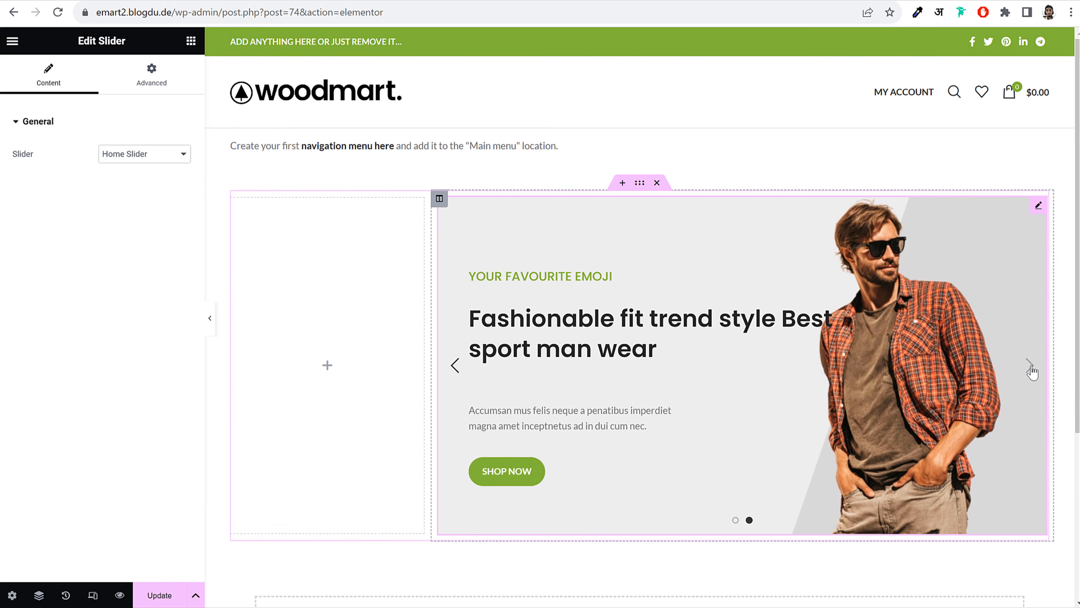
left_click(454, 369)
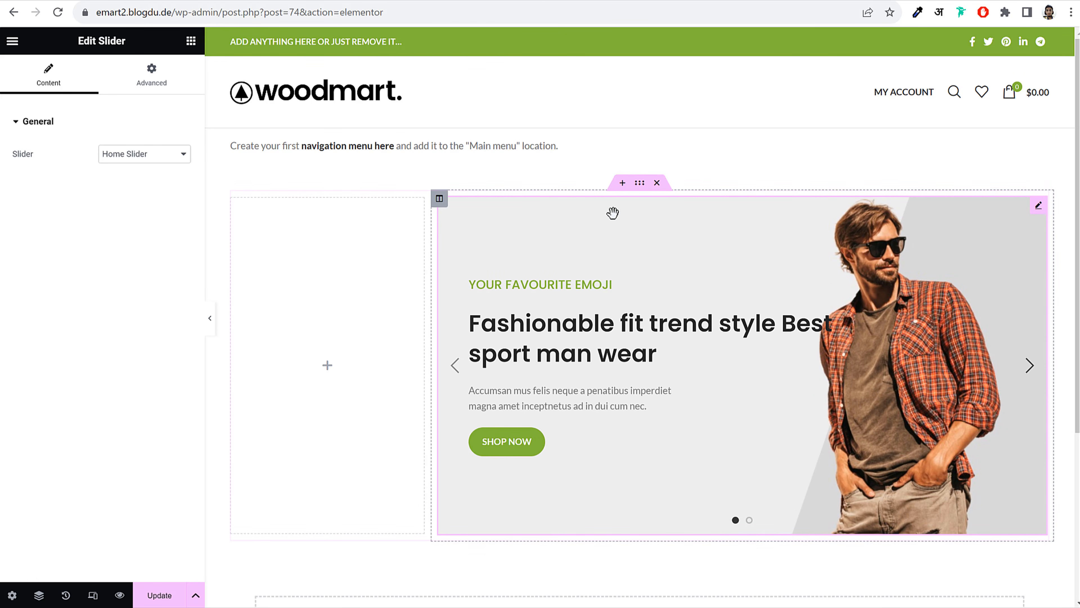
left_click(640, 183)
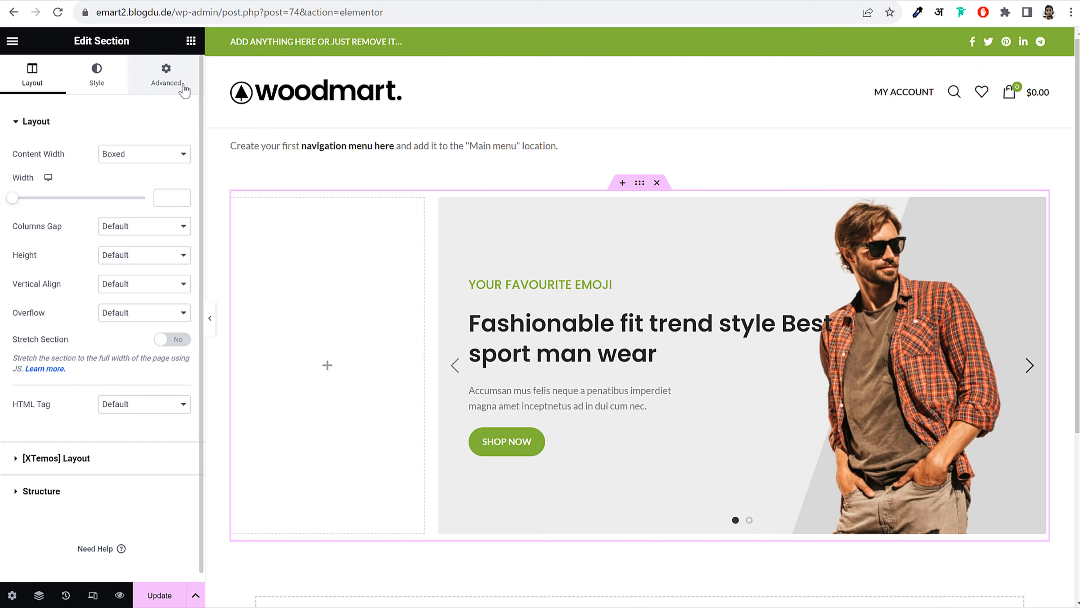
Unlink the section's margins in Advanced and set its top margin to -55
left_click(164, 87)
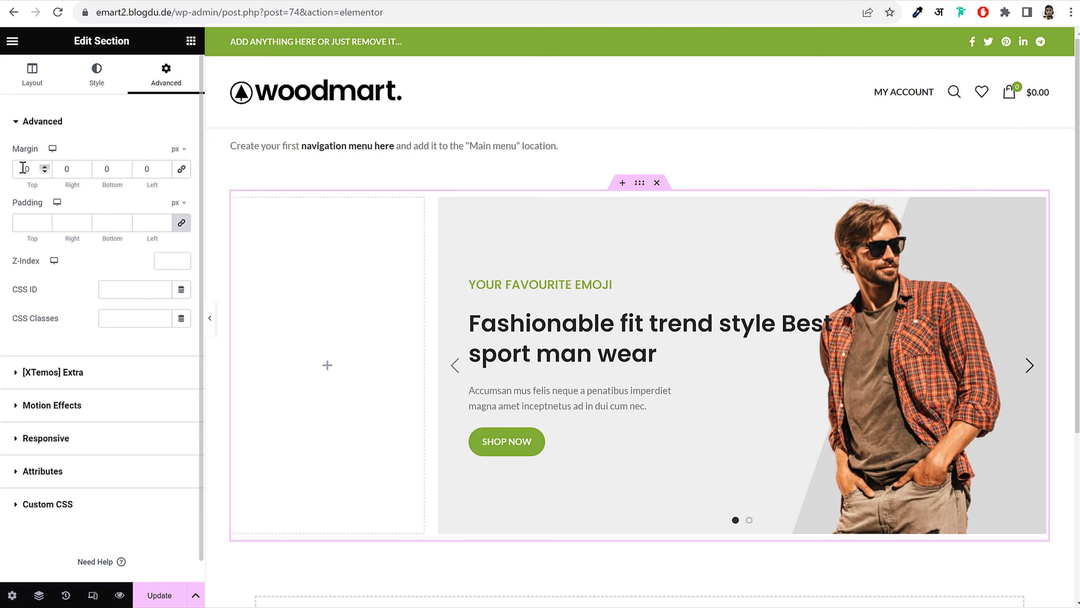
left_click(182, 170)
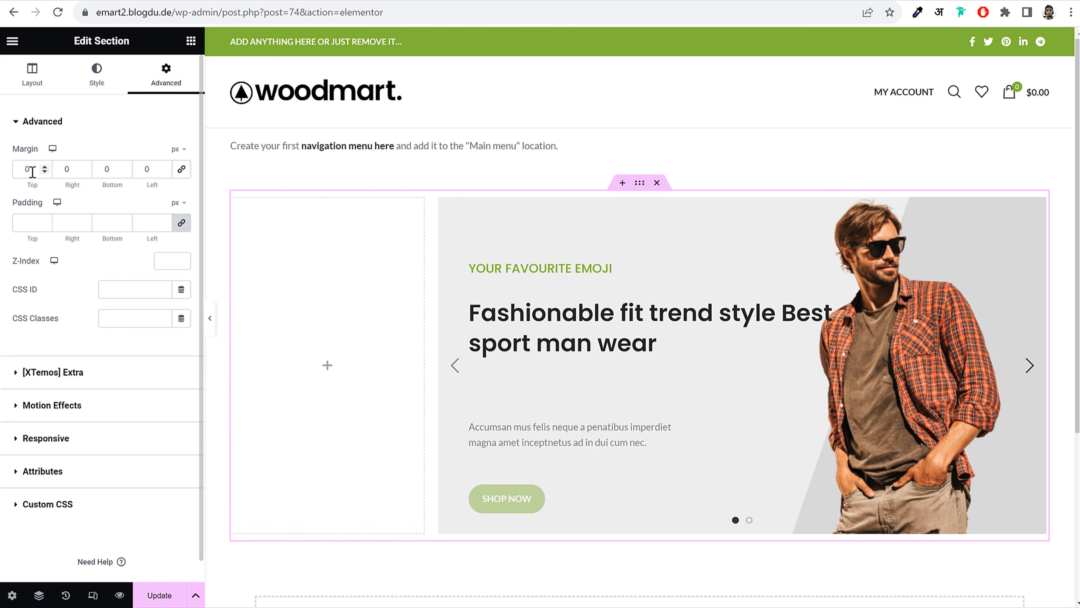
left_click_drag(31, 170, 12, 173)
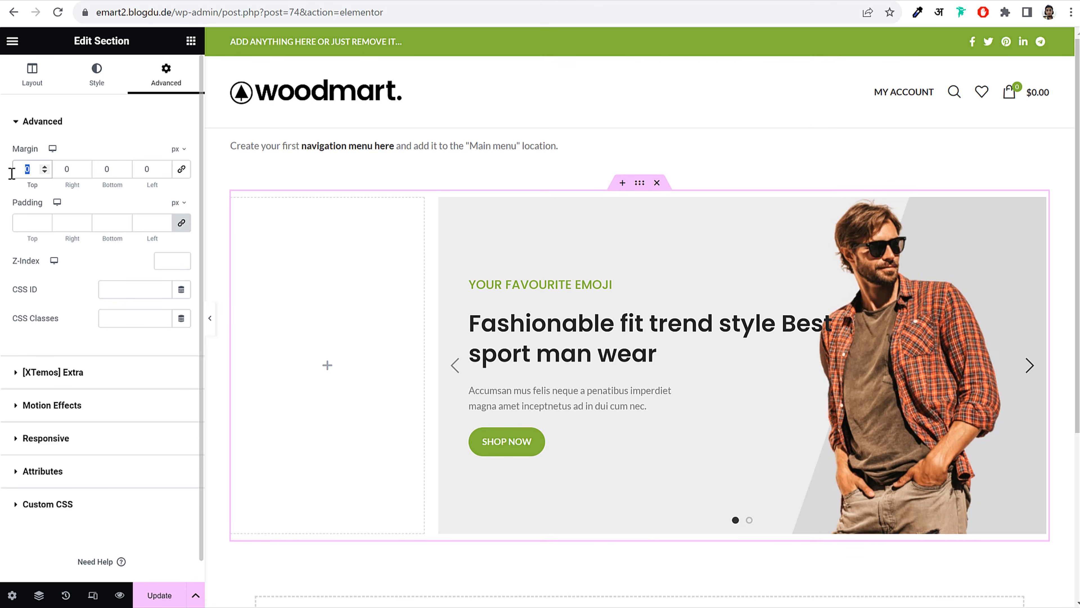
type("-55")
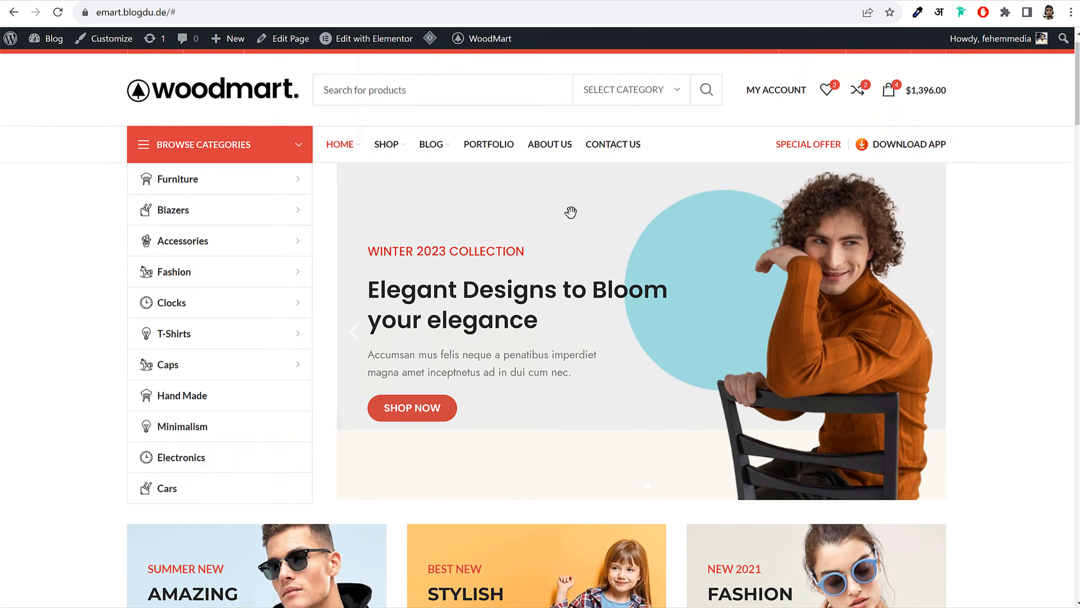
scroll(574, 217, "down", 6)
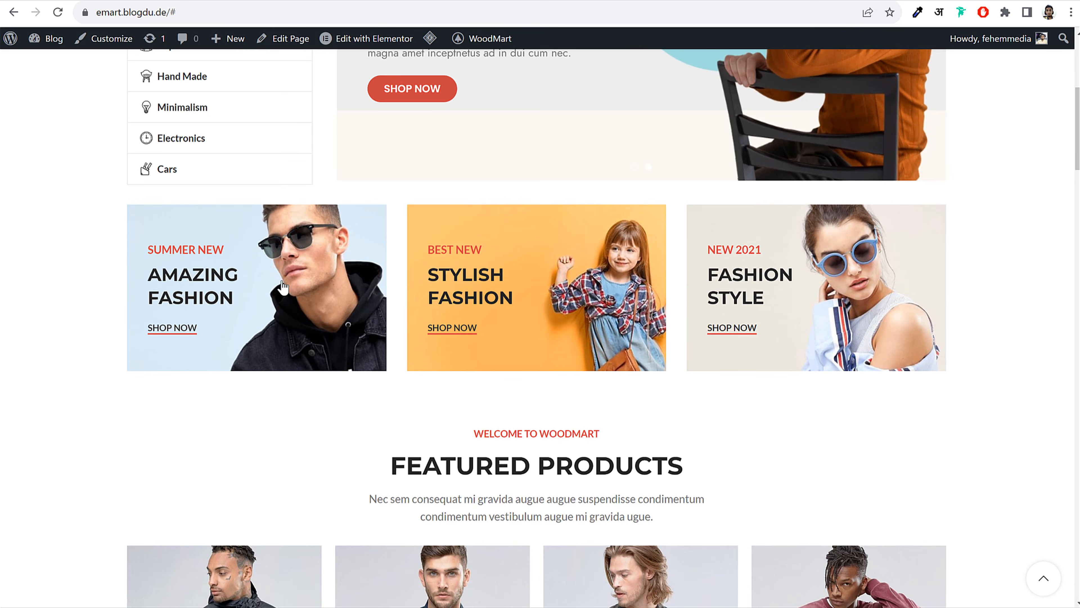
Scroll through the demo storefront to study the promo banners beneath the slider
scroll(283, 287, "up", 3)
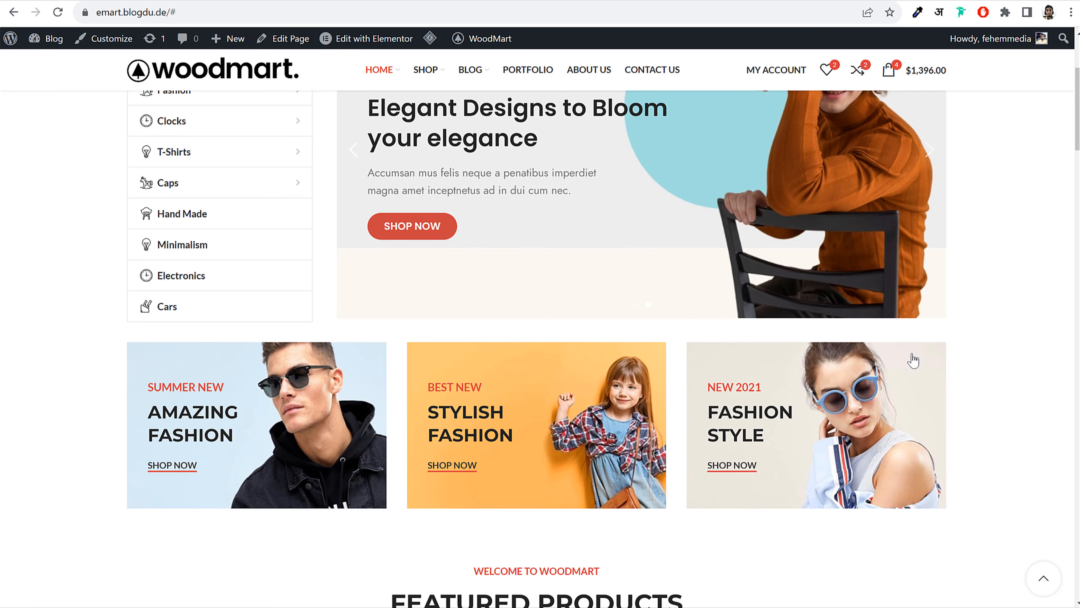
scroll(945, 340, "up", 3)
scroll(819, 308, "down", 5)
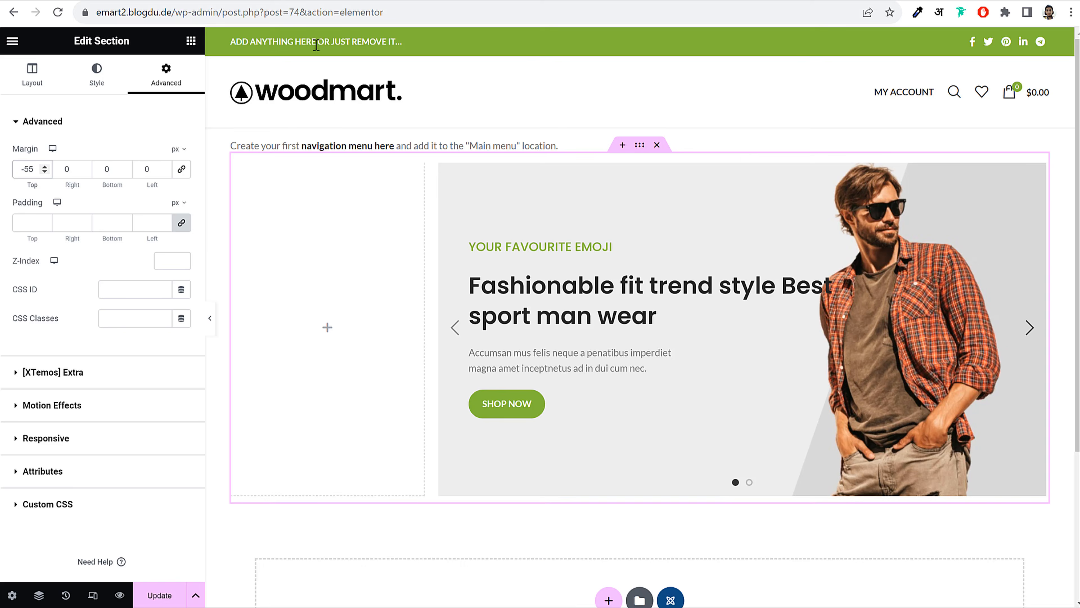
scroll(596, 348, "down", 5)
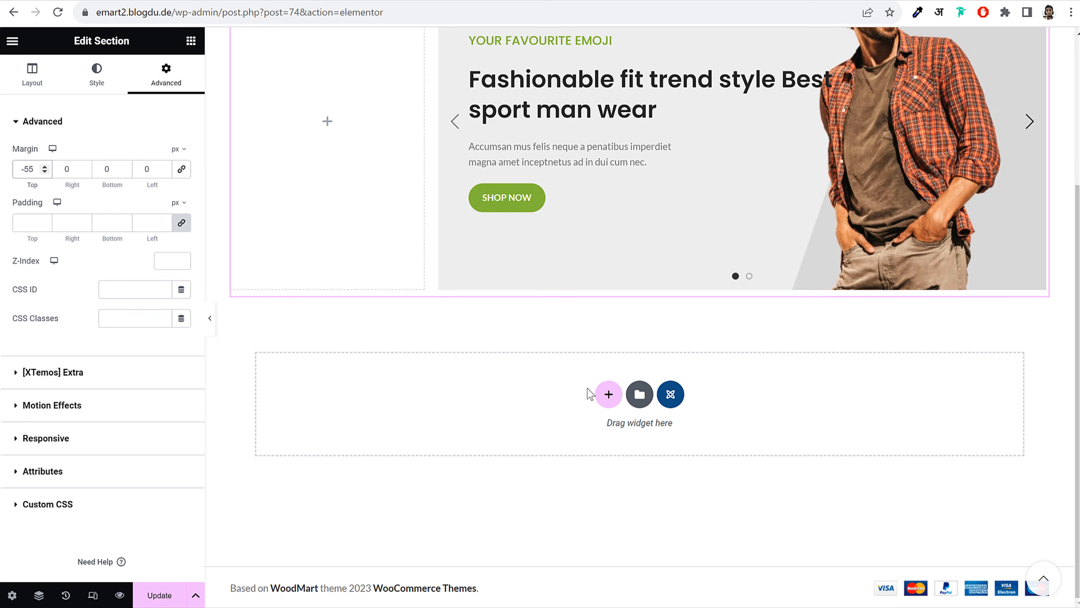
Add a single-column section below the slider, deleting an accidental three-column one
left_click(608, 395)
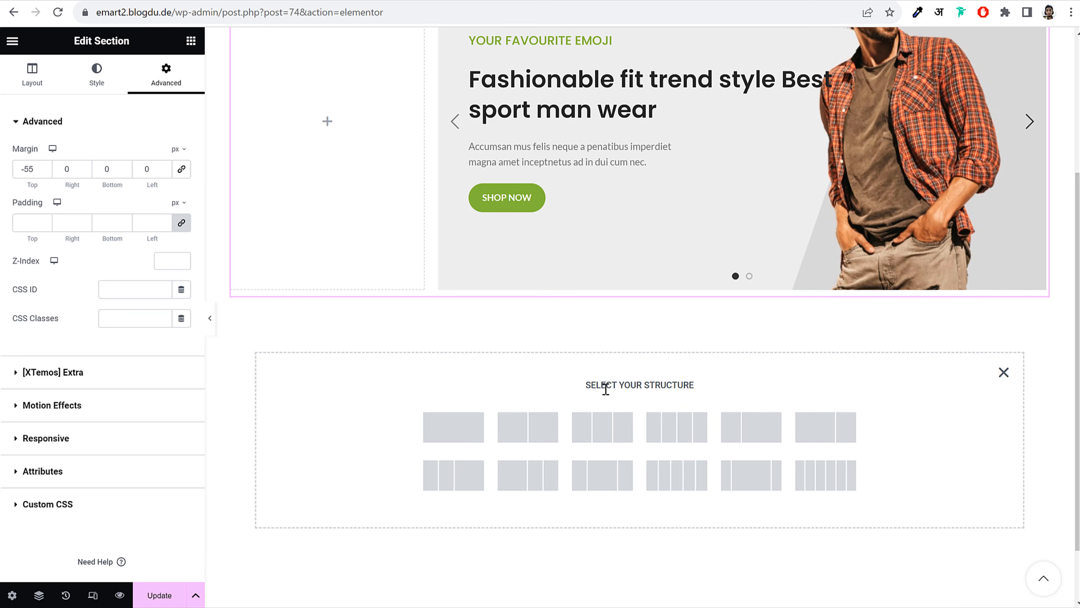
left_click(600, 440)
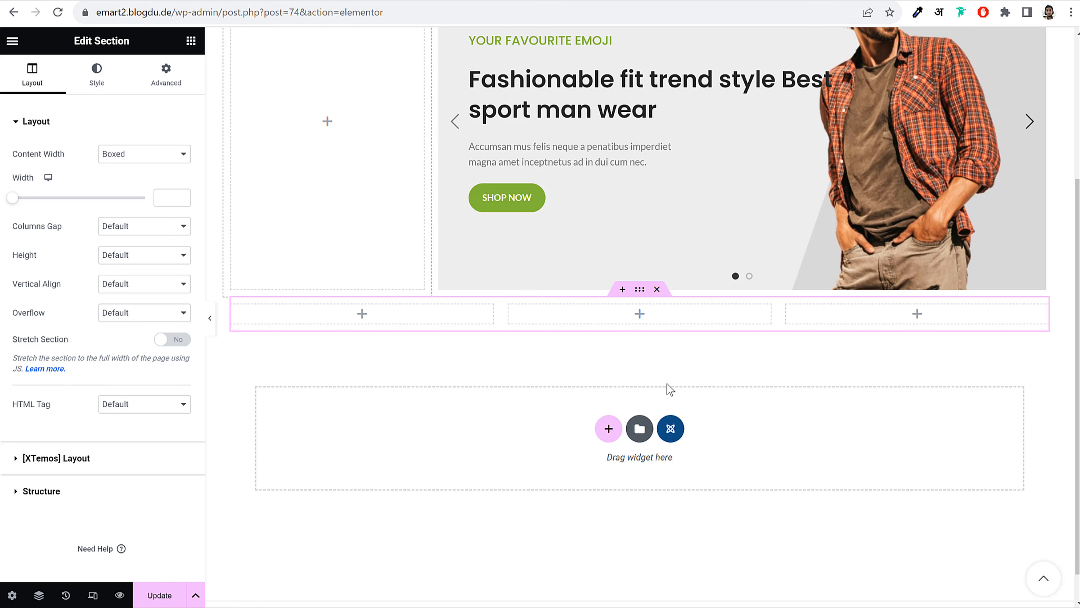
left_click(657, 290)
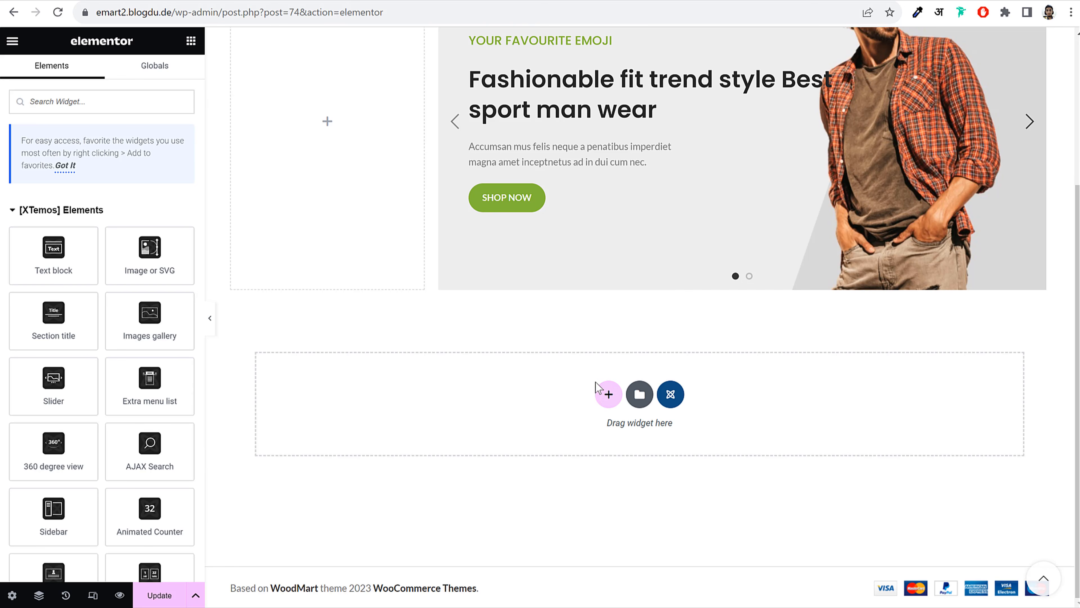
left_click(608, 395)
left_click(464, 425)
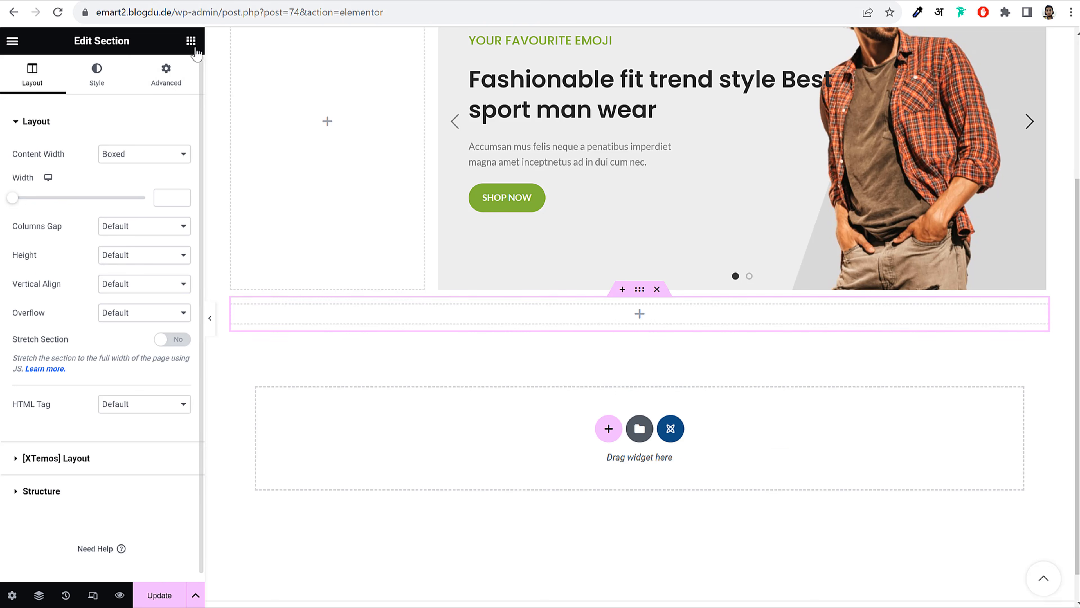
Drag a Banners carousel widget into the new section and expand its first banner
left_click(190, 42)
left_click(72, 107)
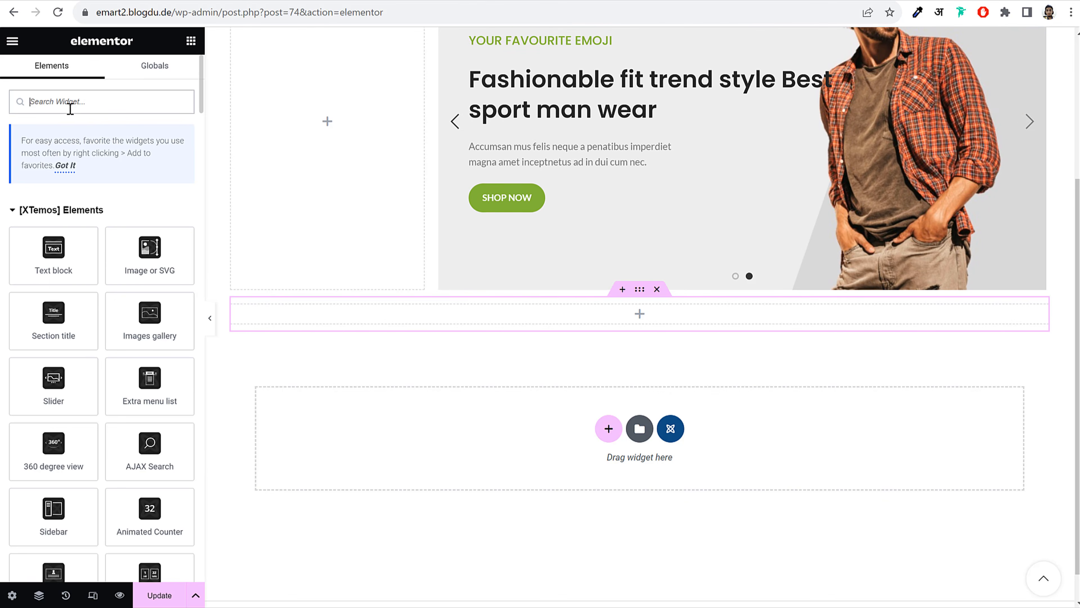
type("bann")
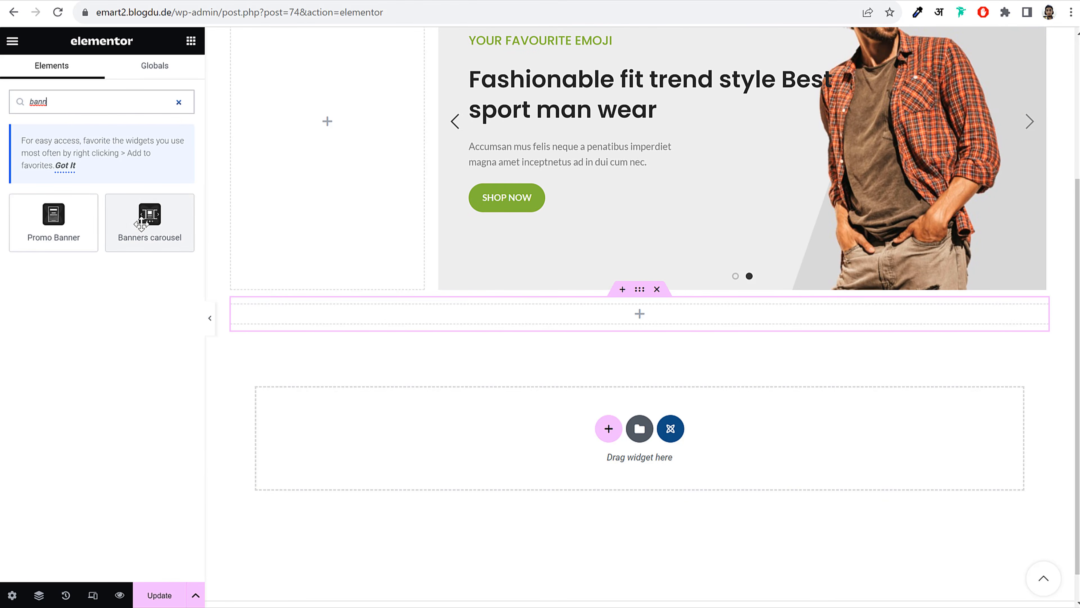
left_click_drag(142, 221, 584, 319)
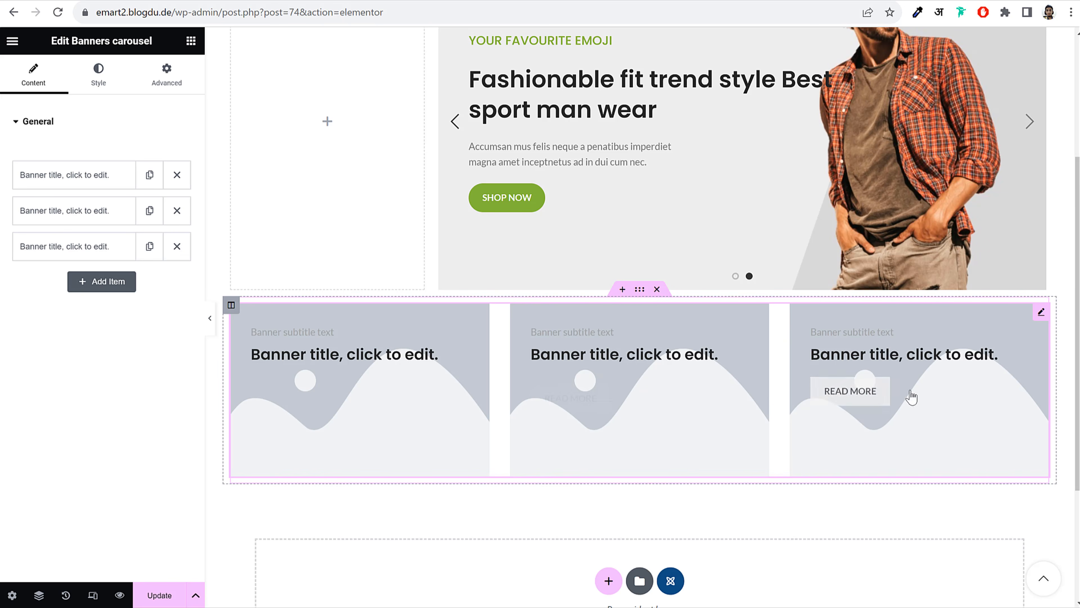
left_click(86, 181)
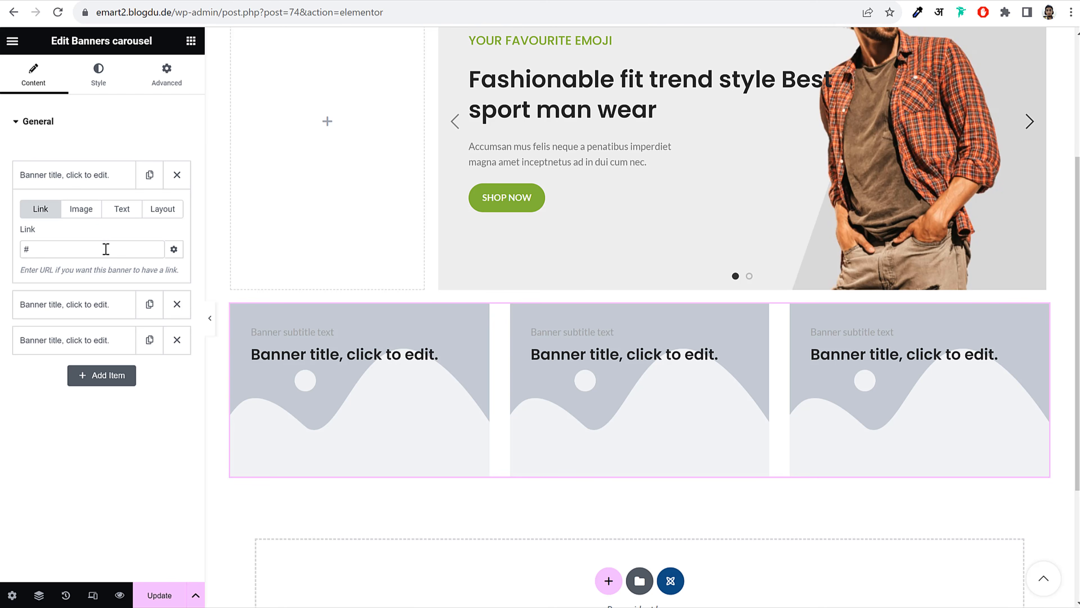
Set the first banner's subtitle to 'SUMMER NEW' and its title to 'AMAZING FASHION'
left_click(124, 208)
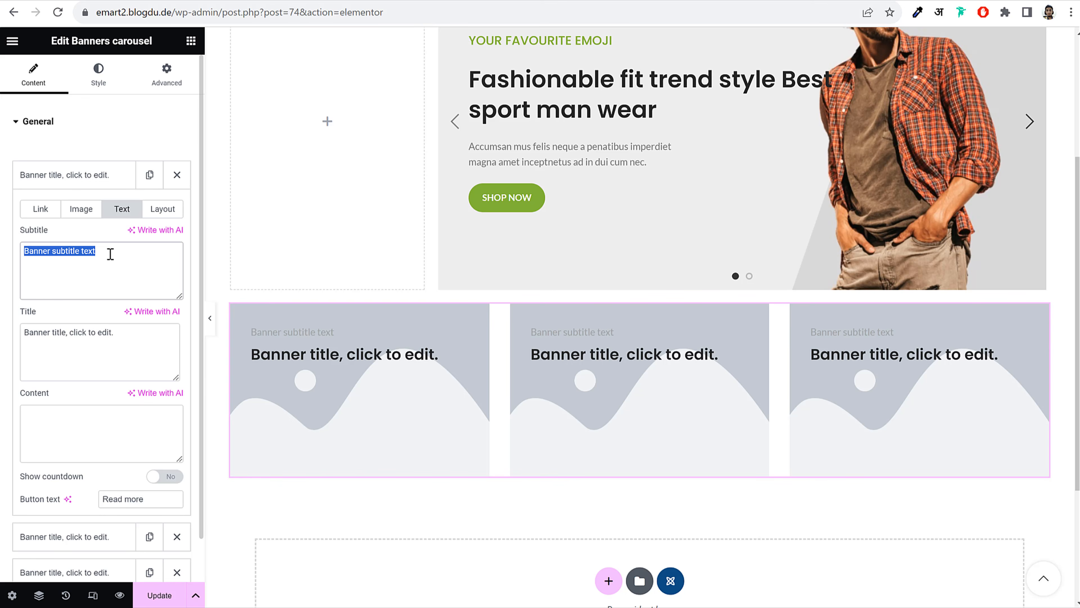
type("SUMMER NEW")
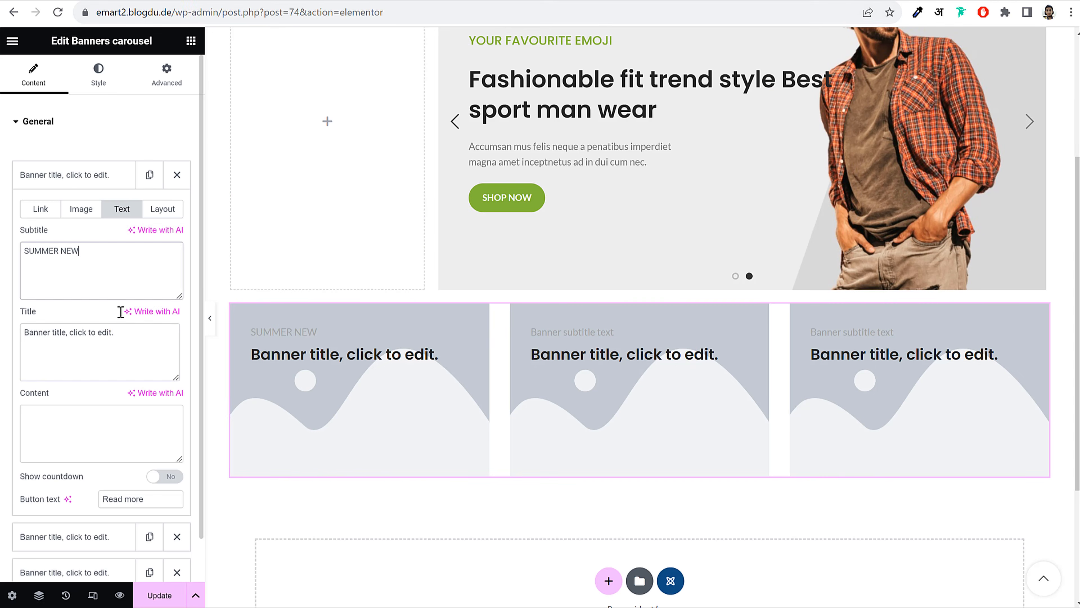
left_click(122, 342)
key("ctrl+a")
type("AMAZING FASHION")
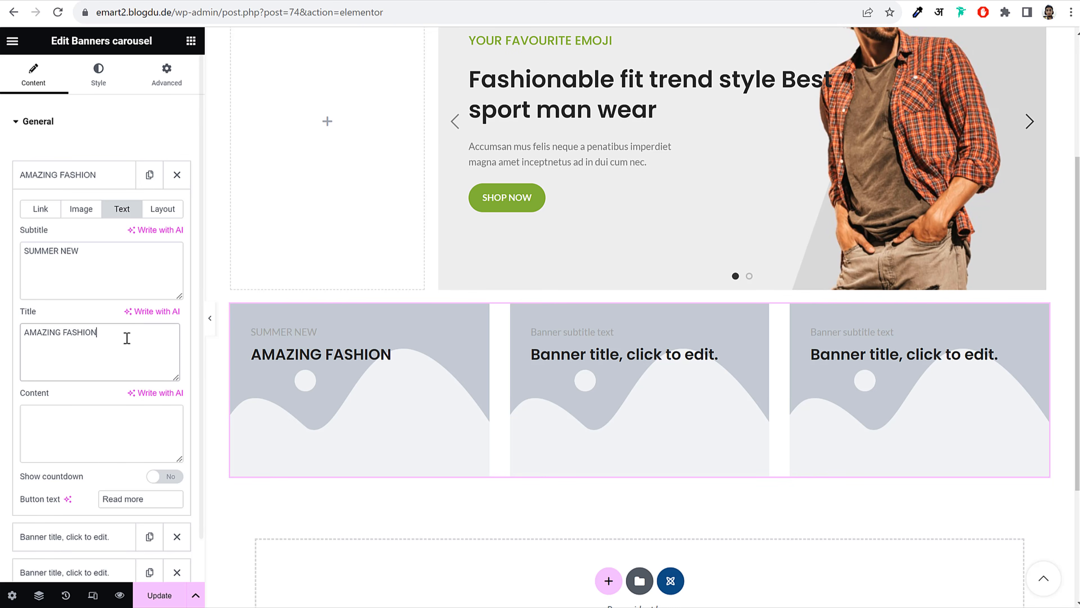
Link the first banner to the Shop page
left_click(40, 209)
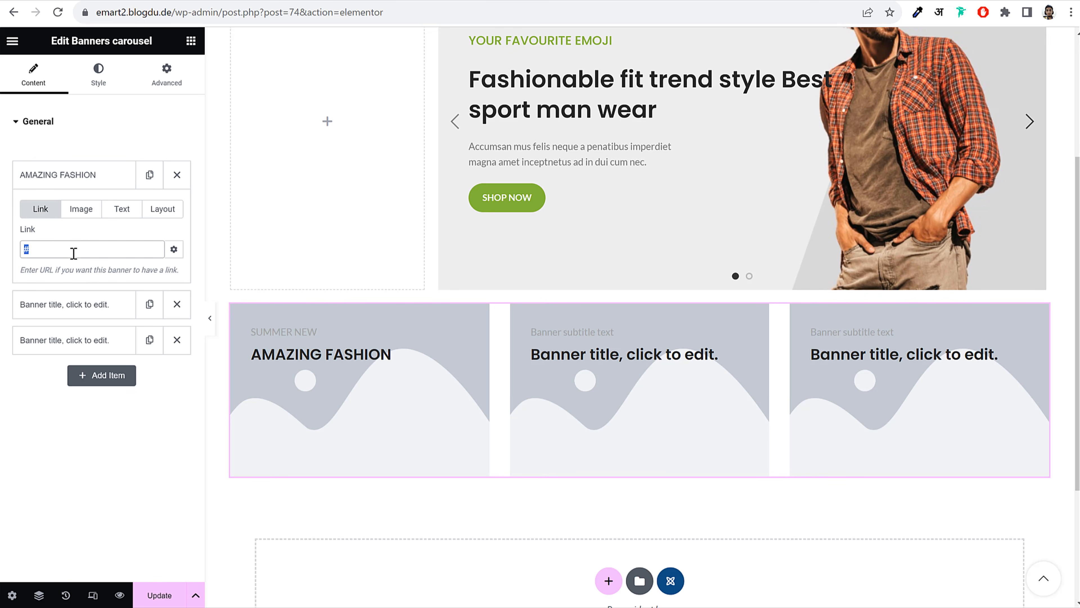
type("aho")
type("shop")
left_click(82, 275)
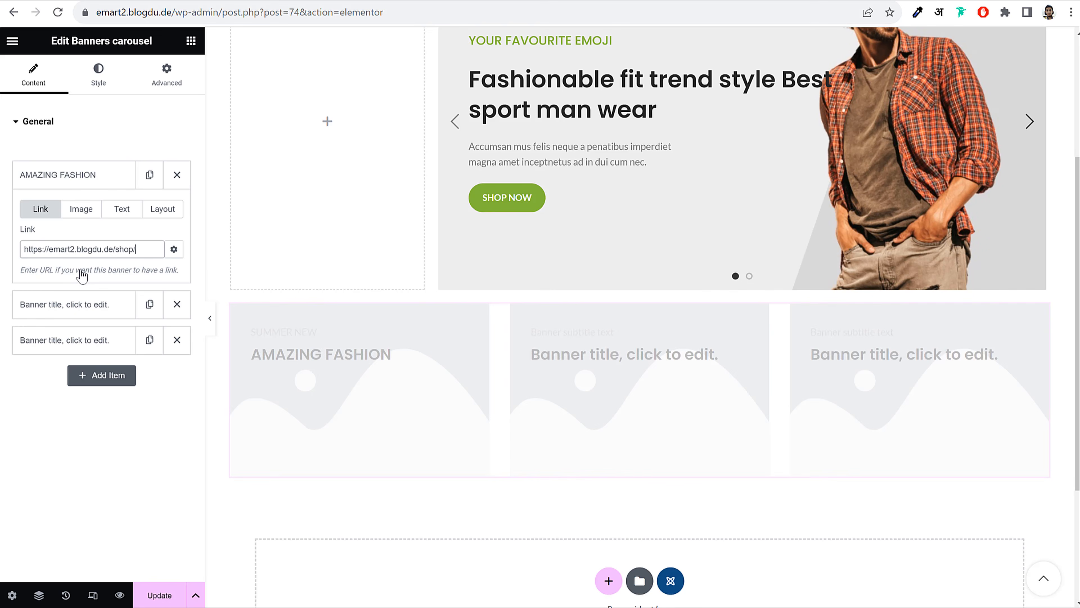
left_click(107, 215)
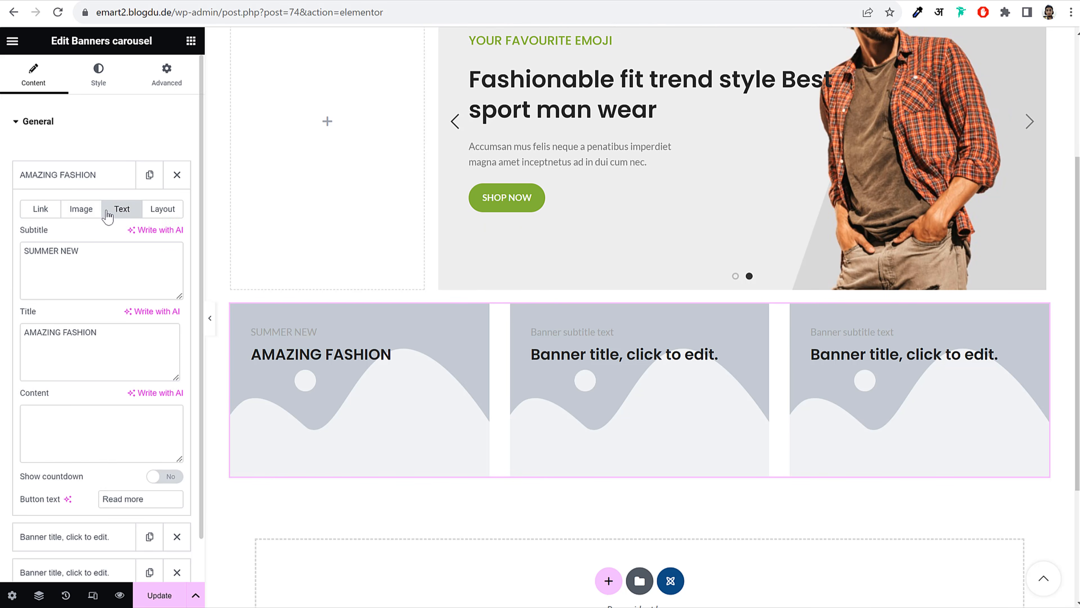
left_click(82, 212)
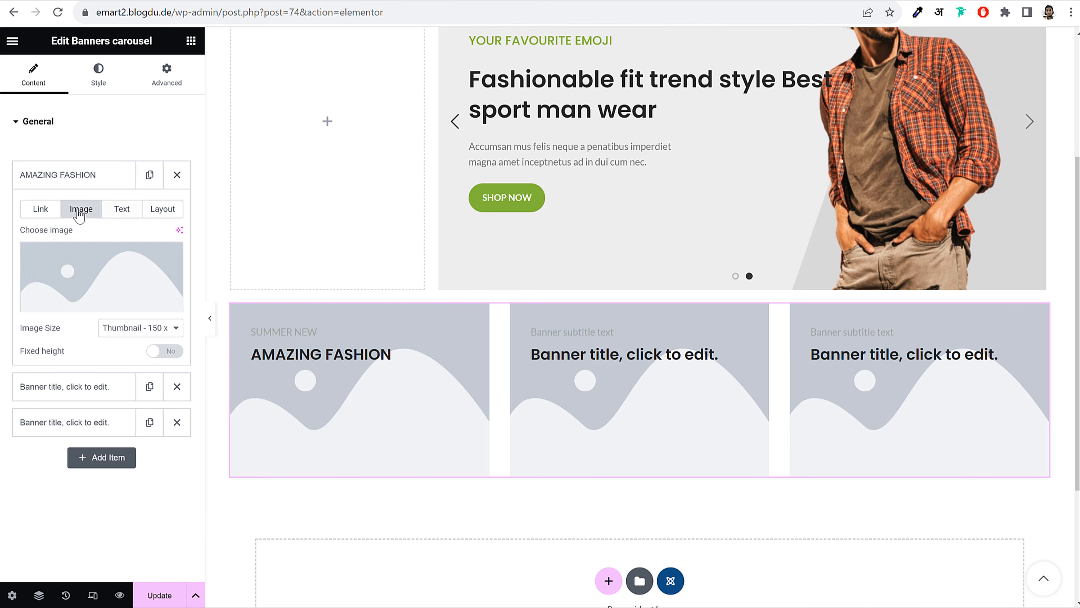
Upload glasses-category-img-2 from the Media WoodMart Categories folder as the first banner's image
left_click(118, 271)
left_click(192, 94)
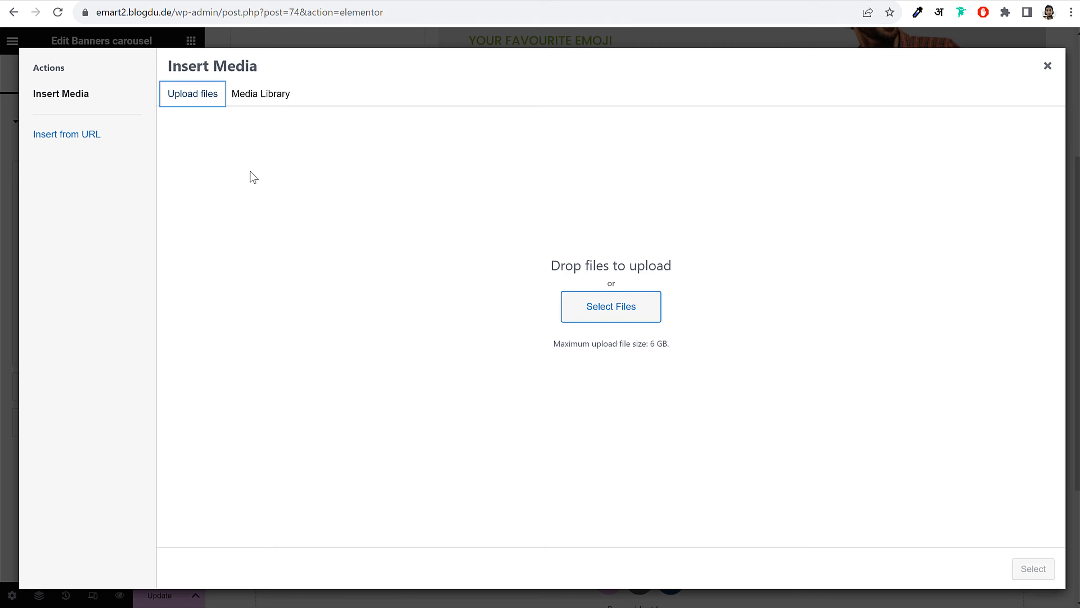
left_click(619, 308)
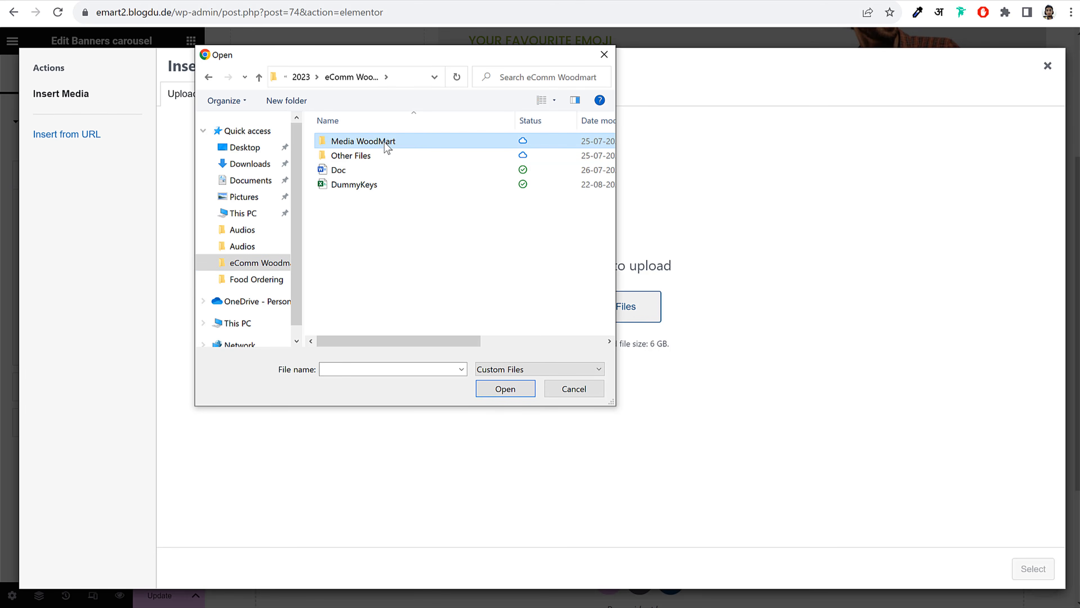
double_click(384, 142)
scroll(519, 255, "down", 3)
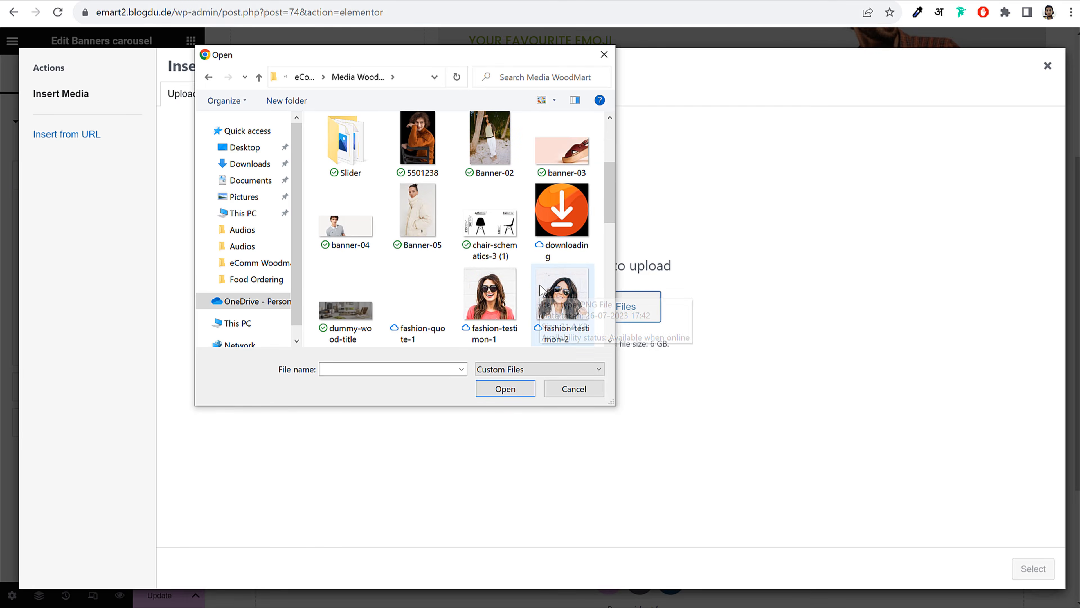
scroll(540, 290, "down", 12)
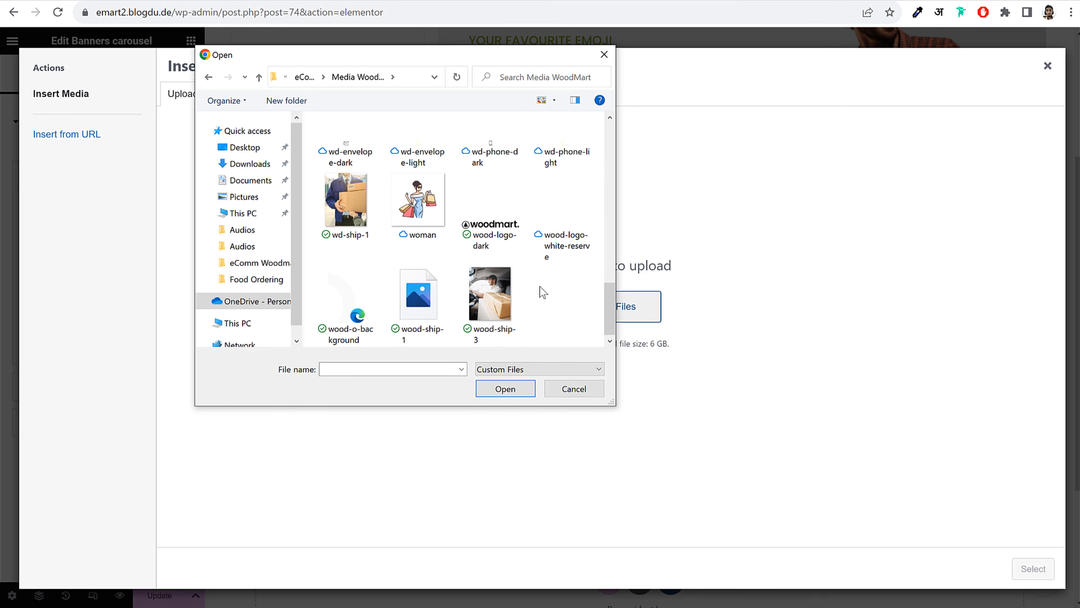
scroll(541, 289, "up", 15)
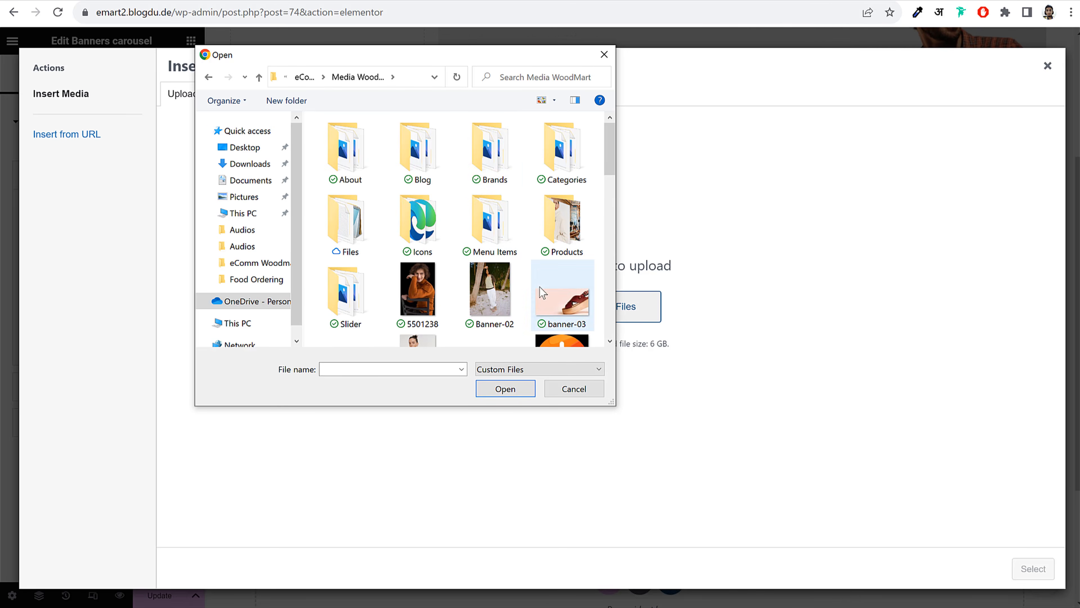
left_click(562, 149)
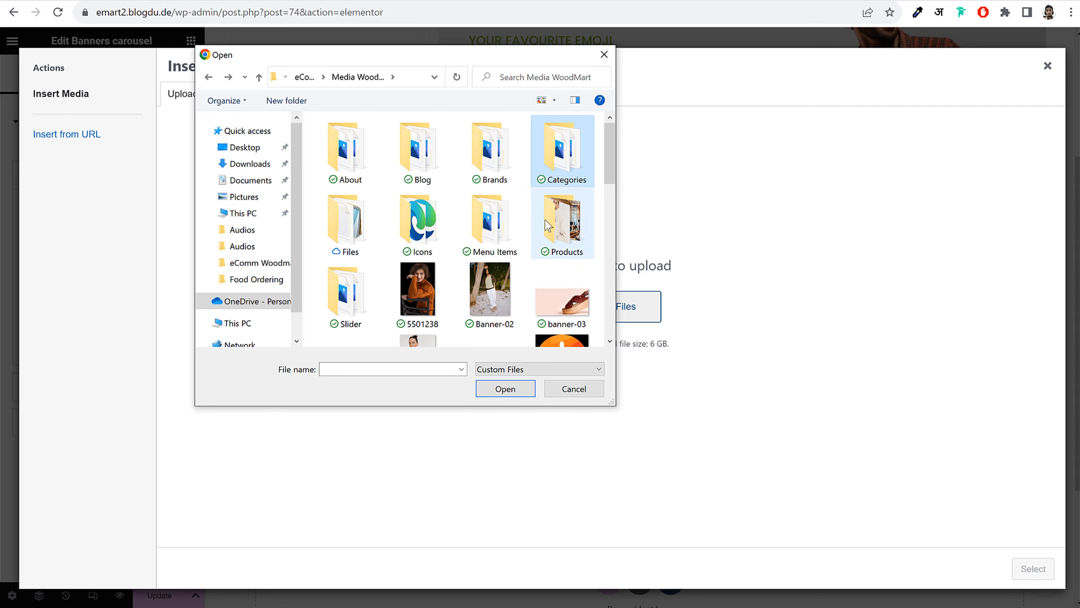
double_click(578, 149)
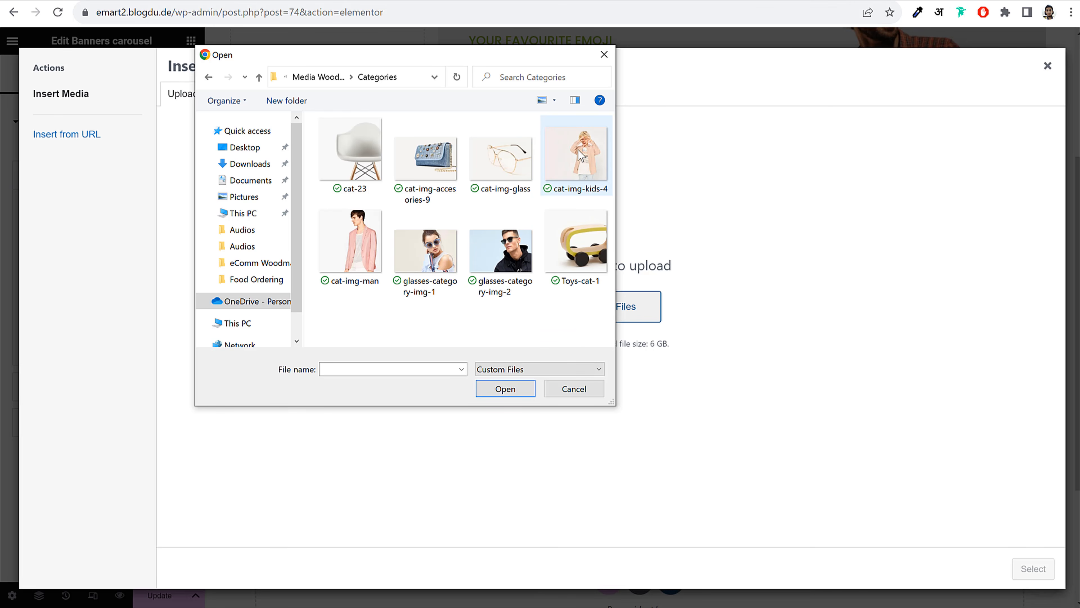
left_click(427, 264)
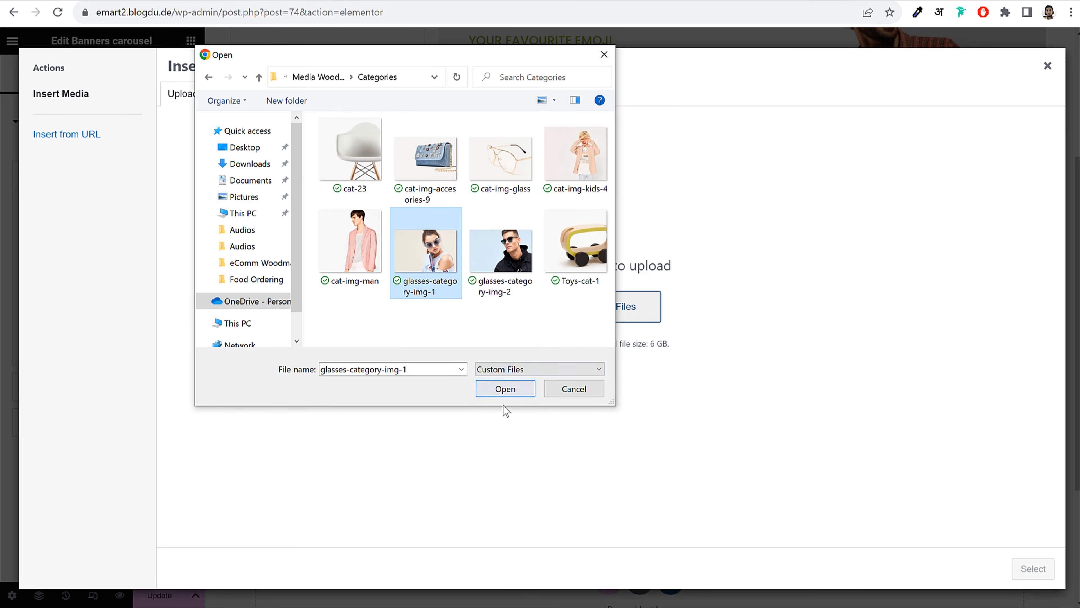
left_click(502, 252)
left_click(505, 388)
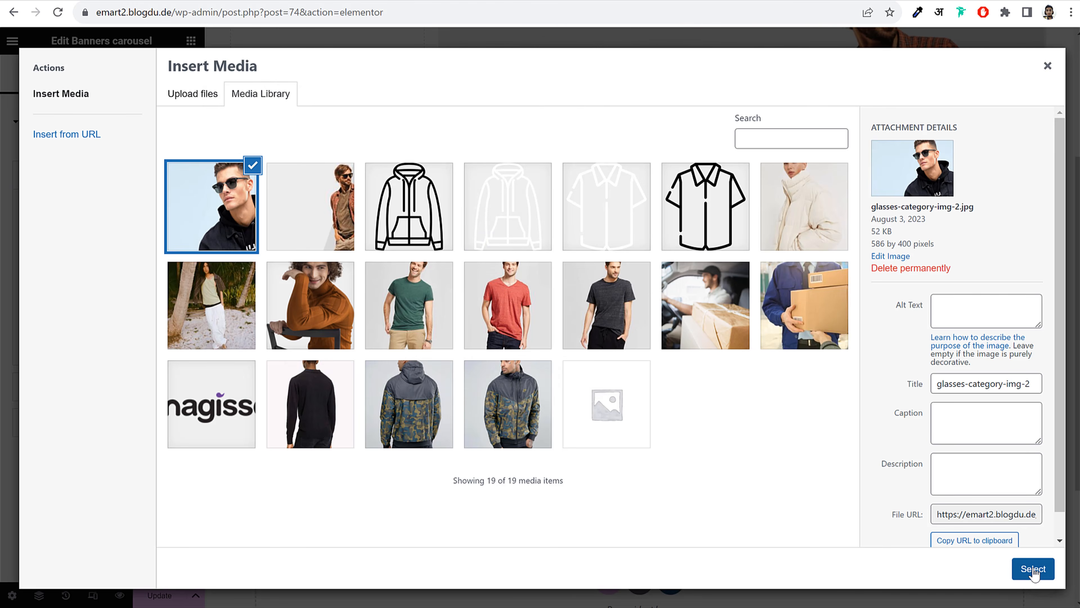
left_click(1034, 569)
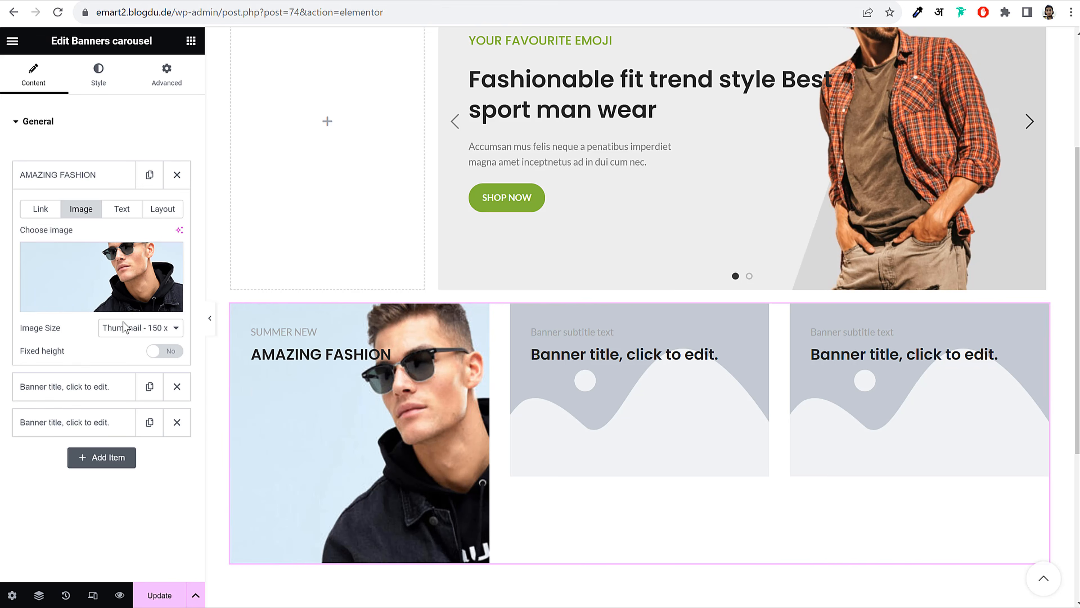
Set the banner image size to Custom with a 600 px width and apply it
left_click(124, 328)
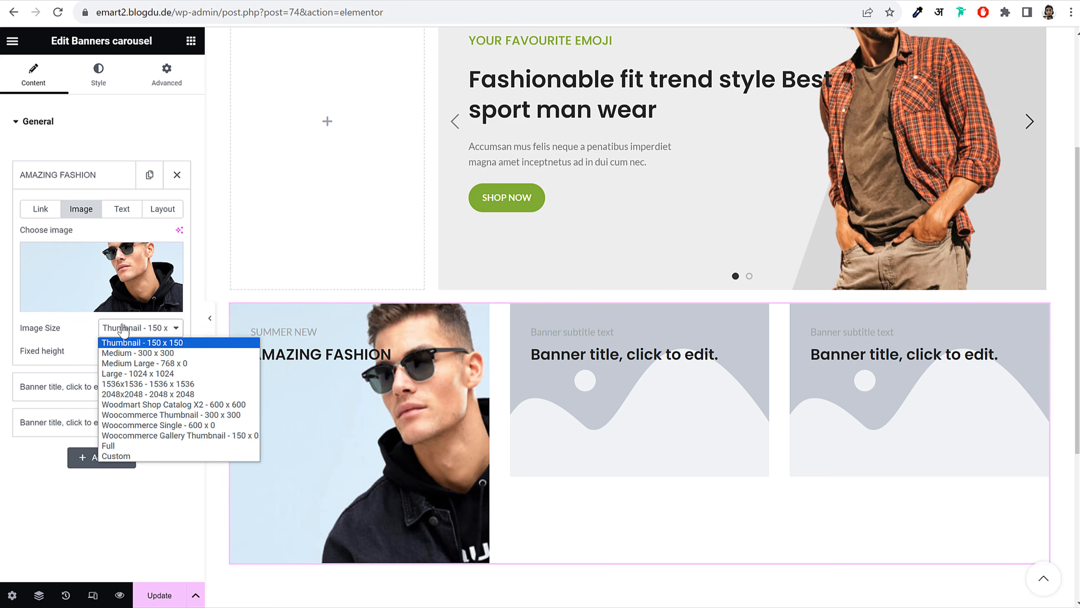
left_click(129, 455)
left_click(33, 407)
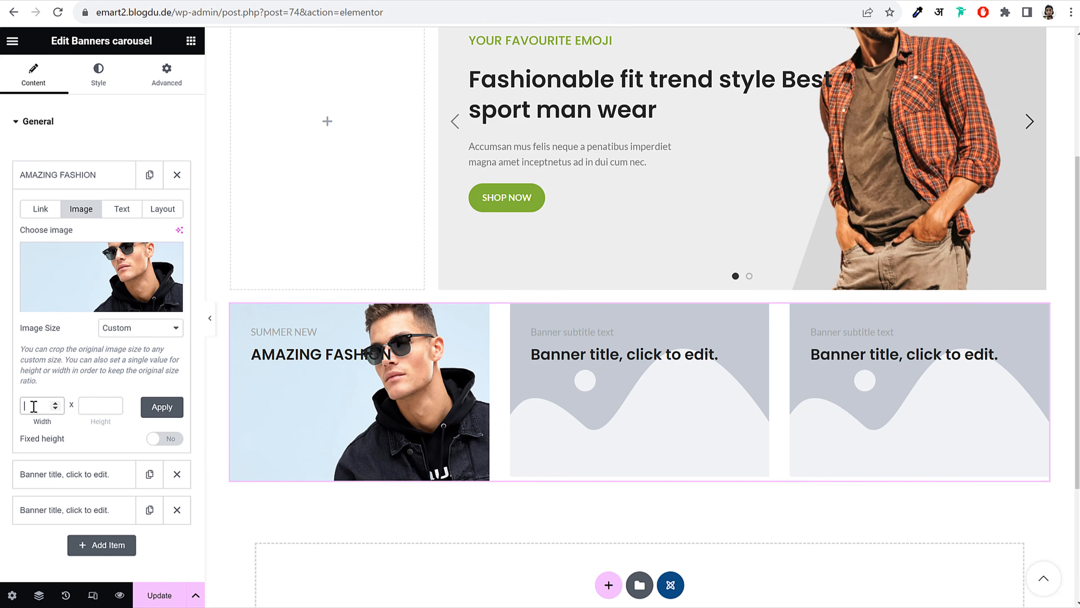
type("600")
key("Tab")
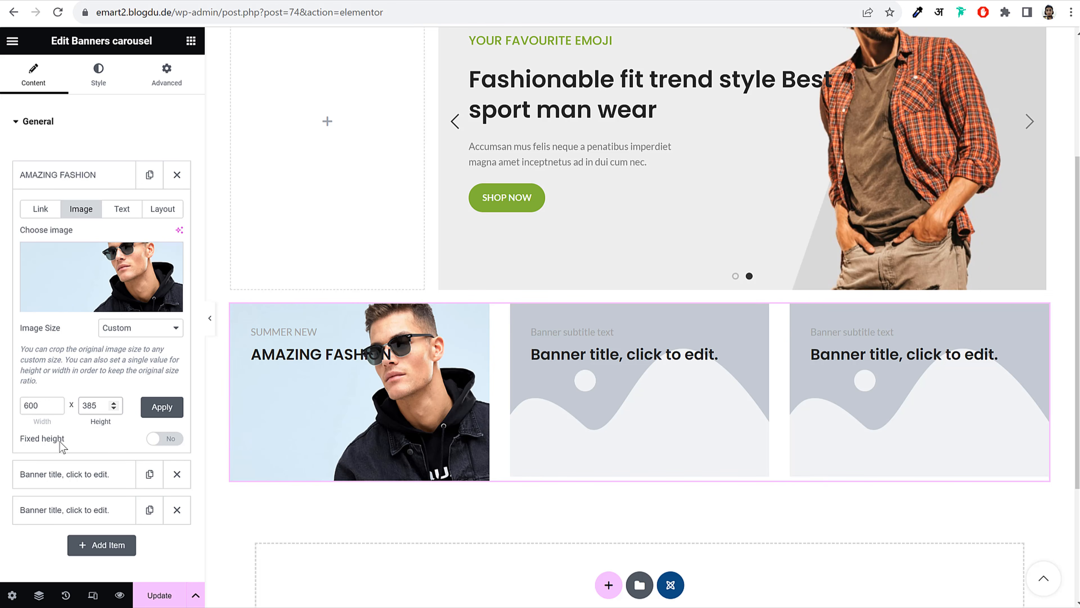
left_click(163, 407)
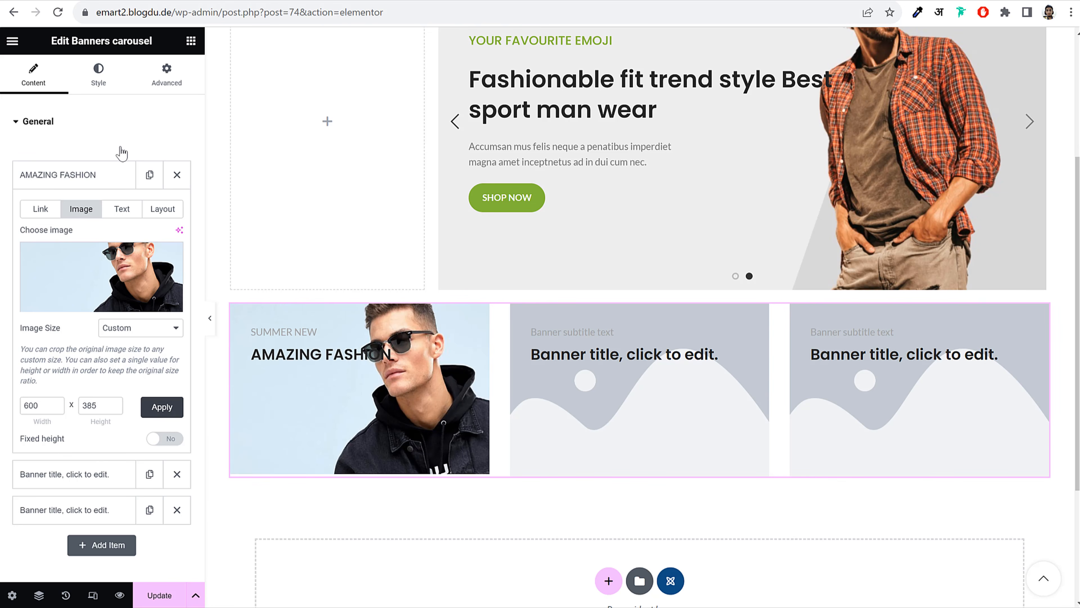
Set the banner's vertical content alignment to Middle in the Layout options
left_click(122, 209)
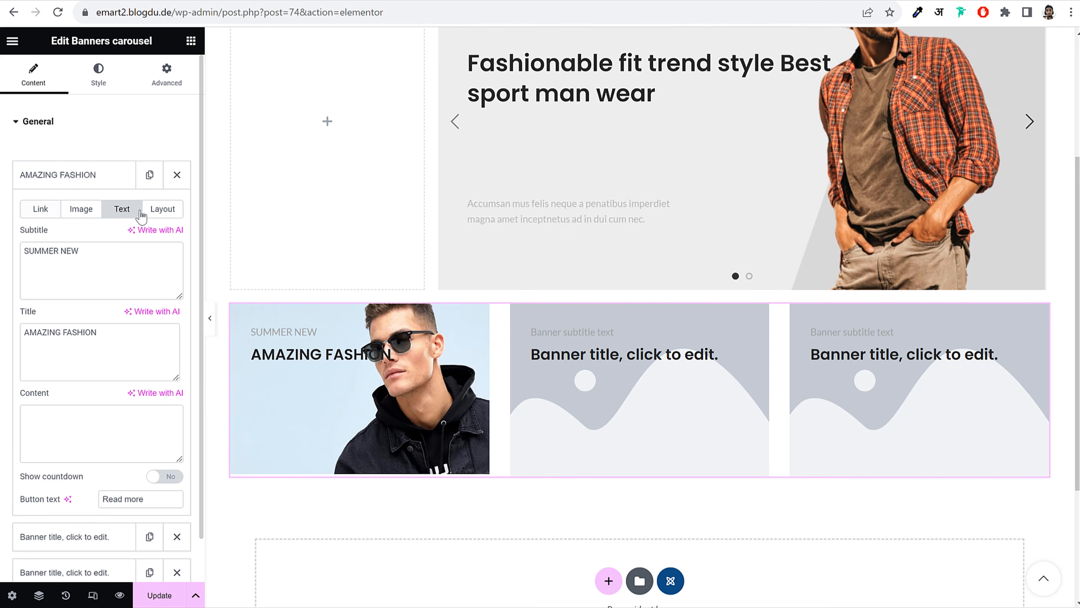
left_click(38, 211)
left_click(174, 219)
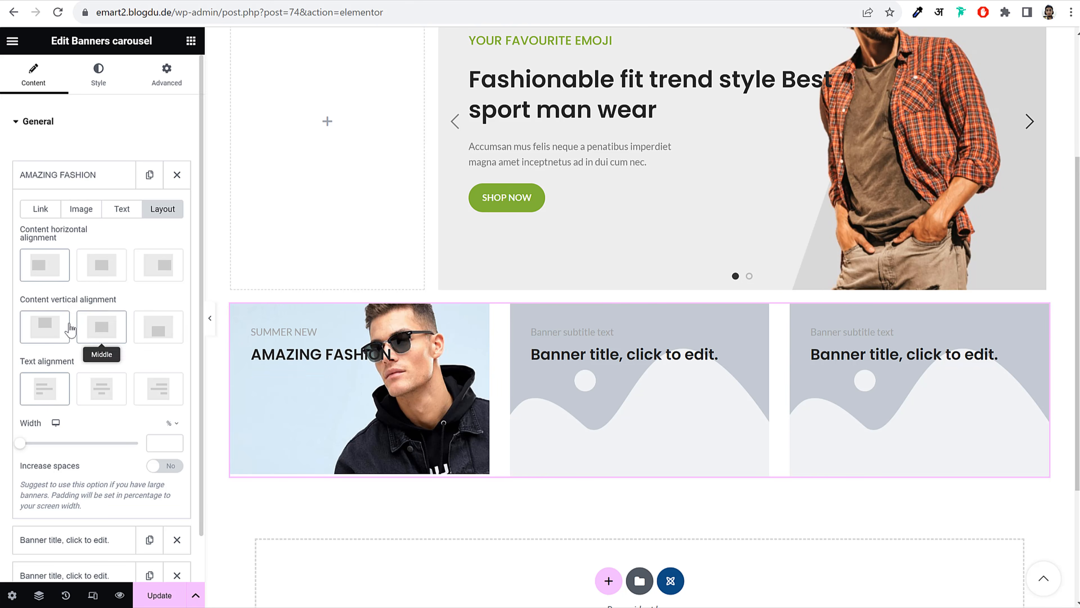
left_click(105, 336)
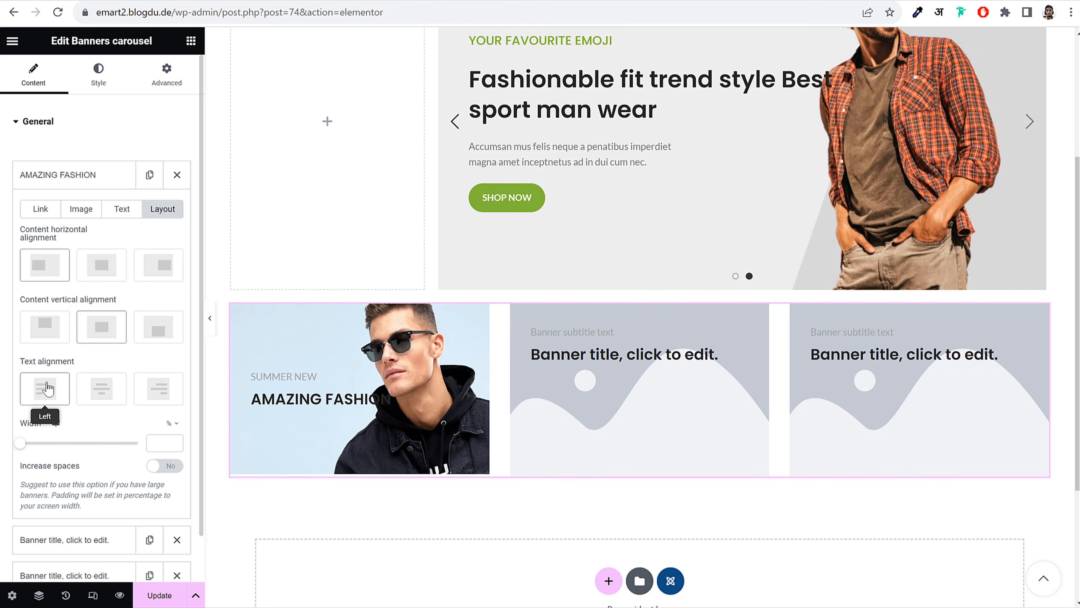
left_click(120, 209)
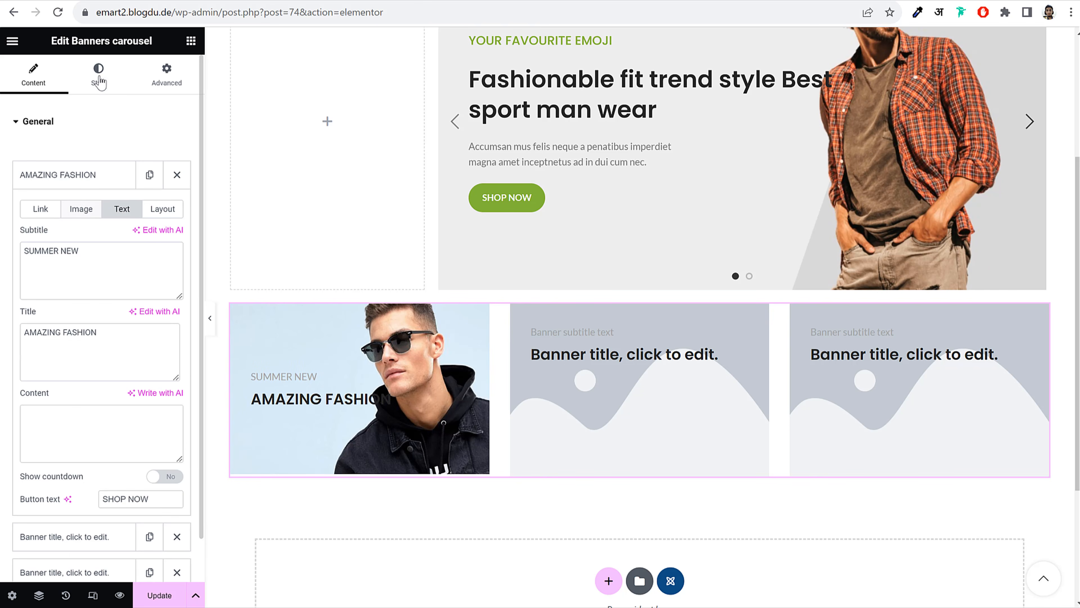
Give the banner subtitles custom typography with font weight 600 (Semi Bold)
left_click(98, 75)
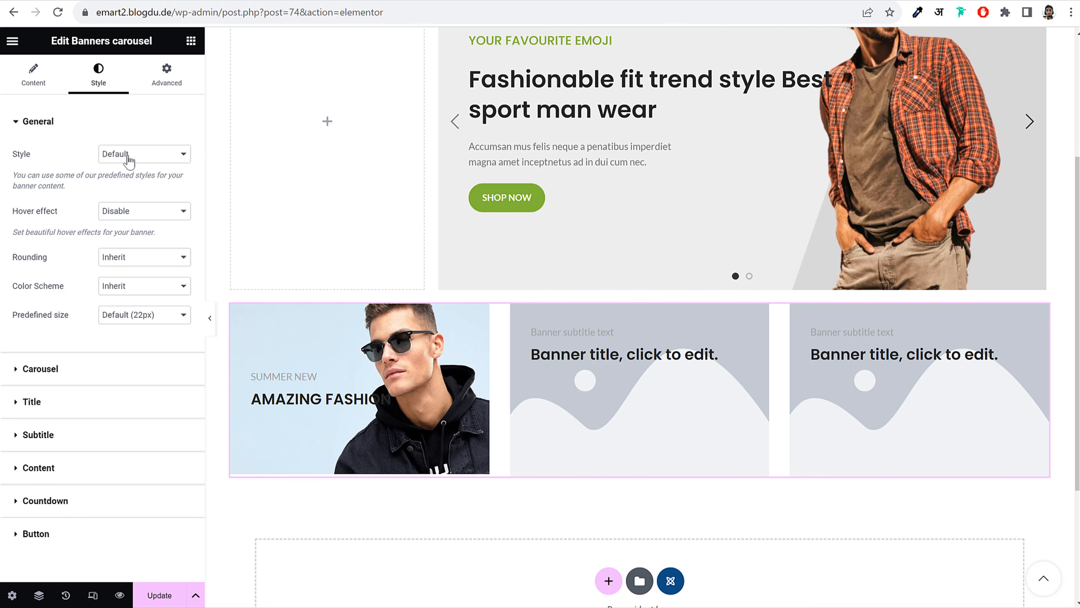
left_click(110, 125)
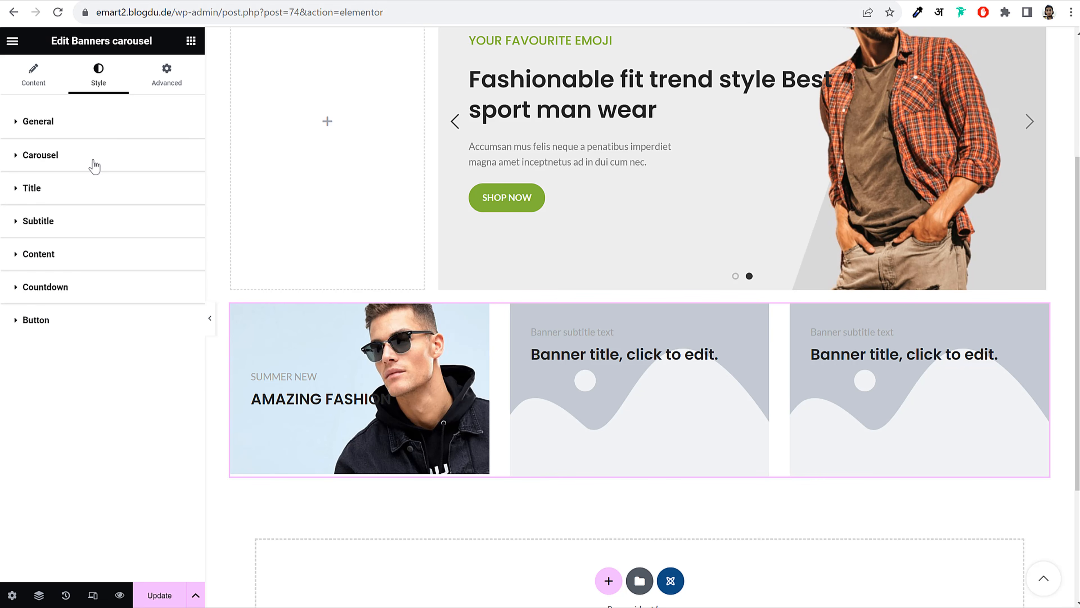
left_click(76, 228)
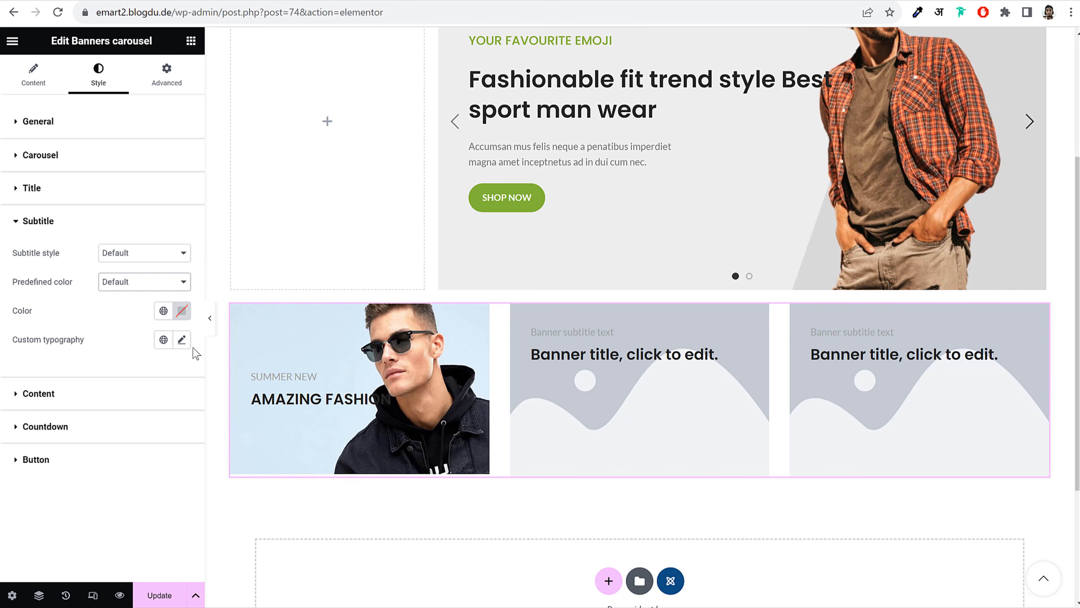
left_click(183, 340)
scroll(126, 457, "down", 3)
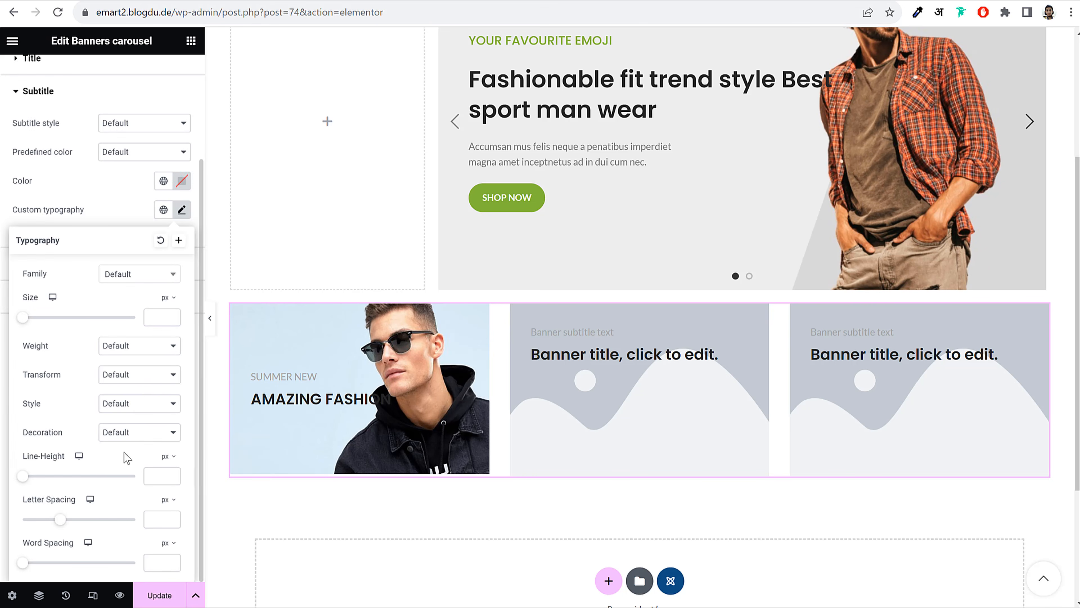
left_click(144, 346)
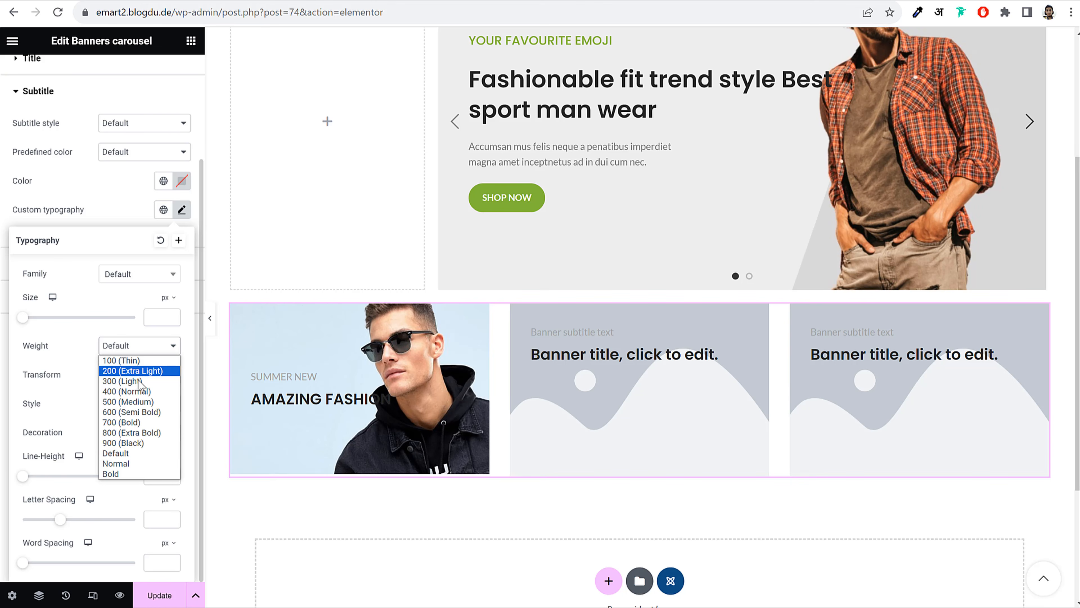
left_click(135, 413)
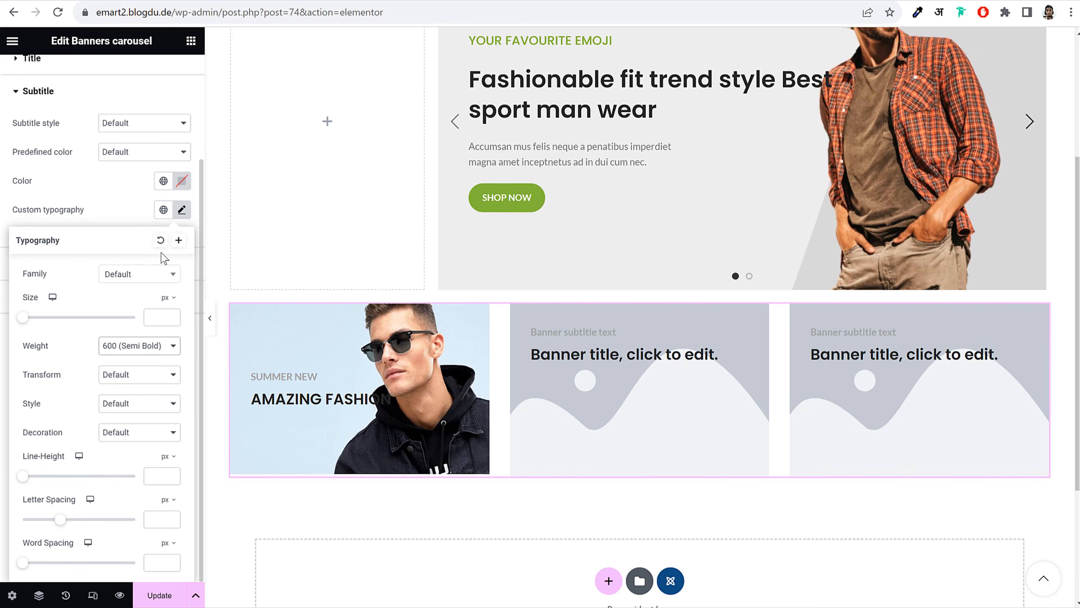
left_click(182, 209)
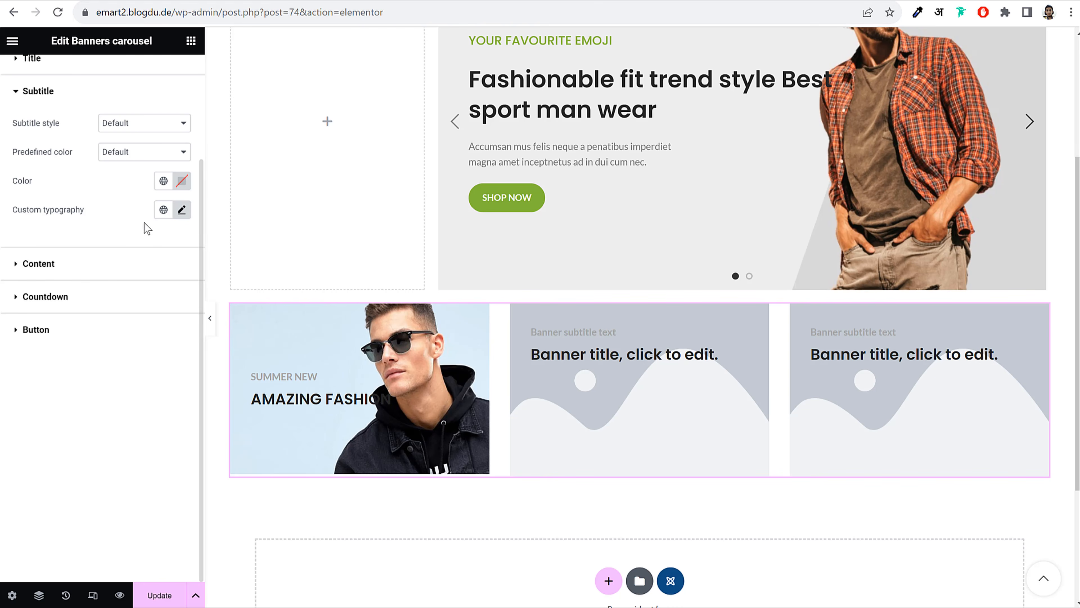
Colour the subtitles with the Primary green, keeping subtitle and title styles at Default
scroll(151, 257, "up", 3)
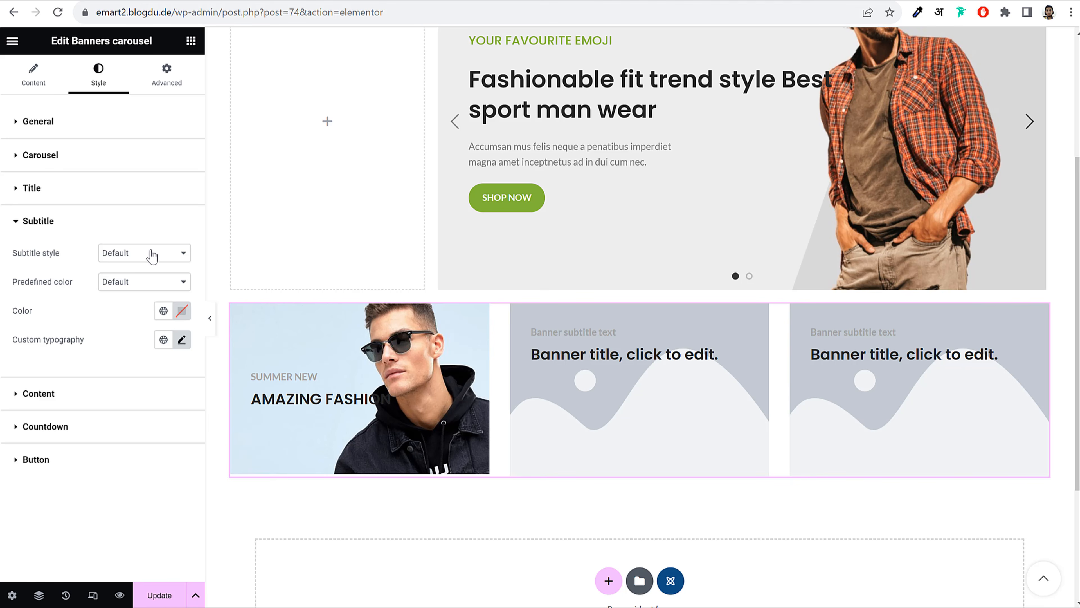
left_click(151, 255)
left_click(140, 265)
left_click(140, 282)
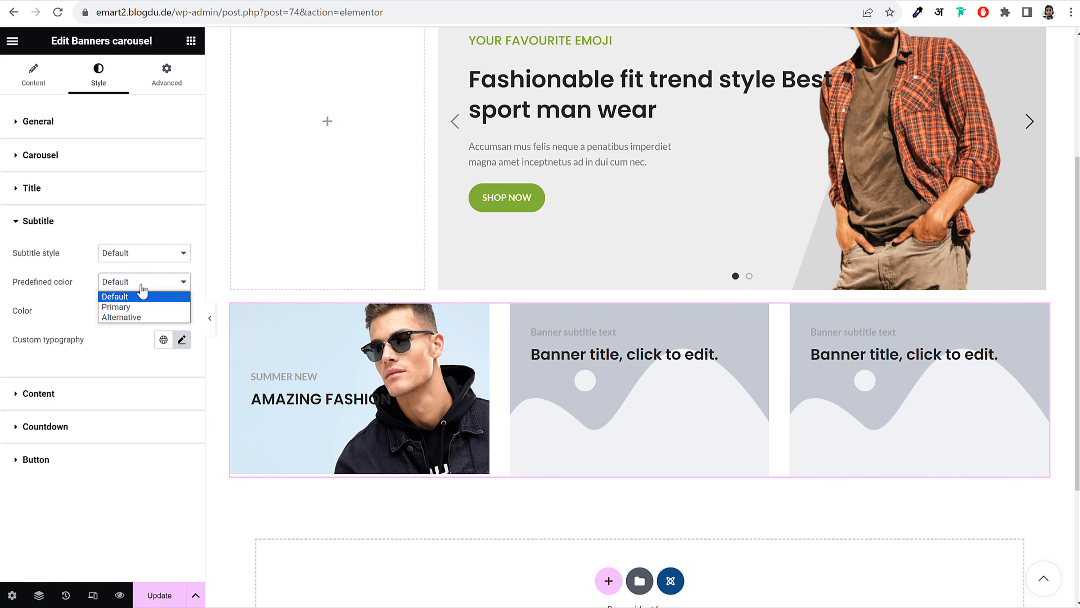
left_click(139, 307)
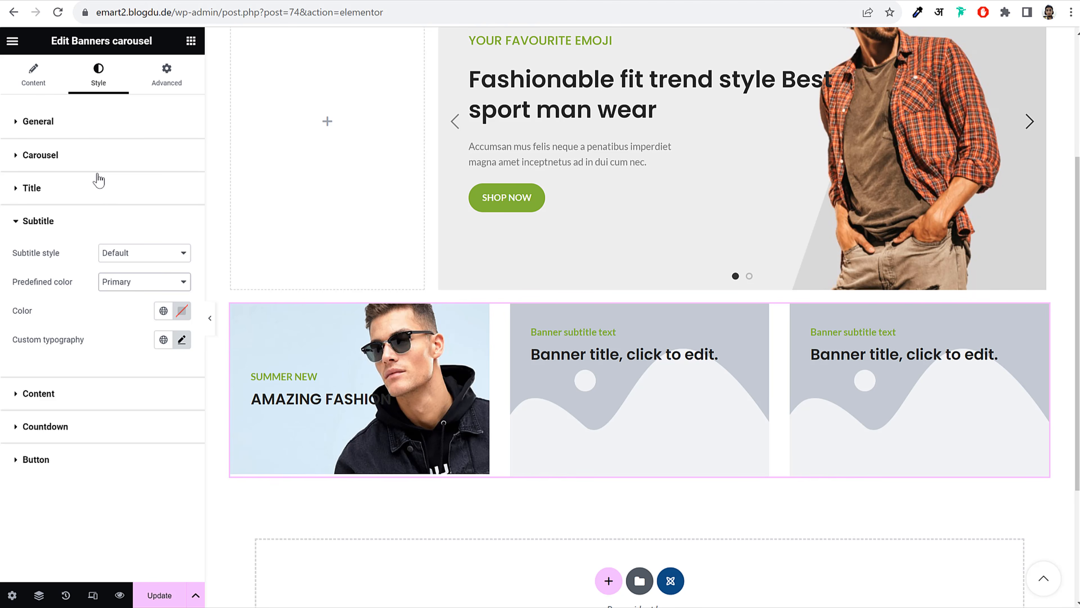
left_click(97, 196)
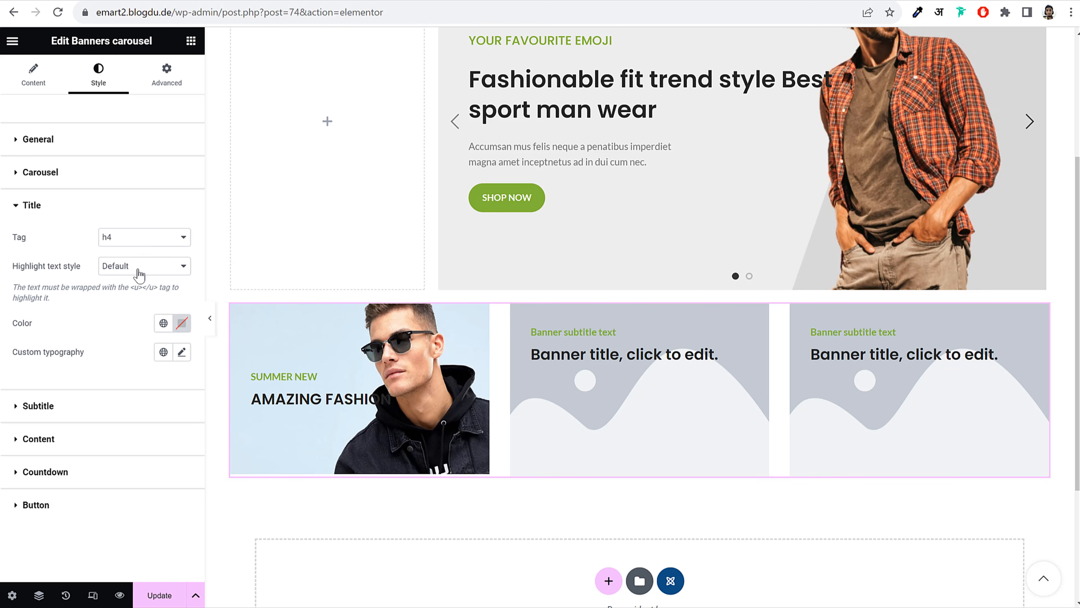
left_click(138, 270)
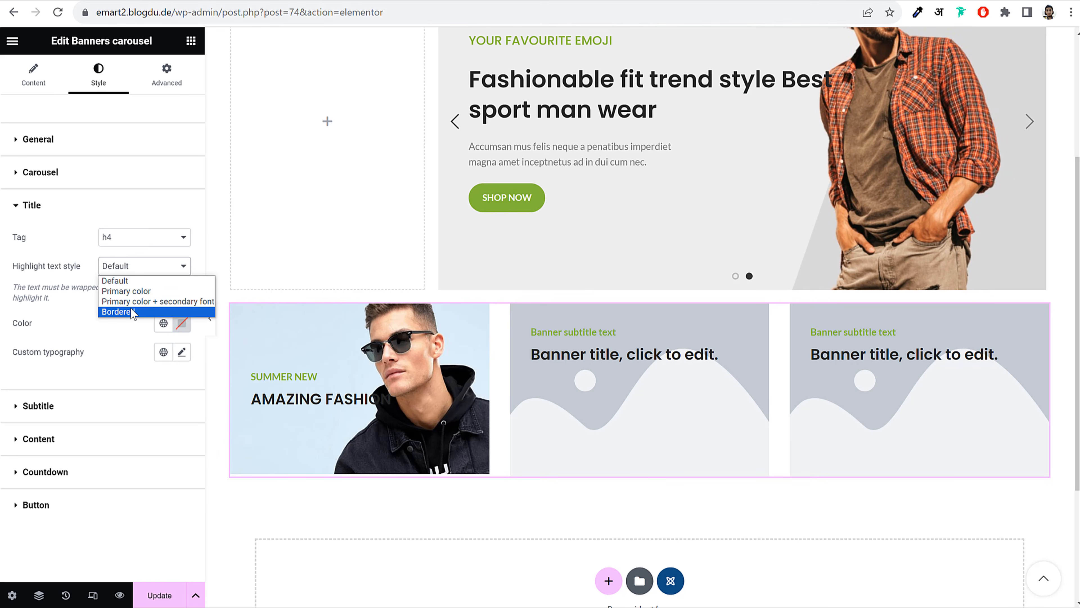
left_click(104, 334)
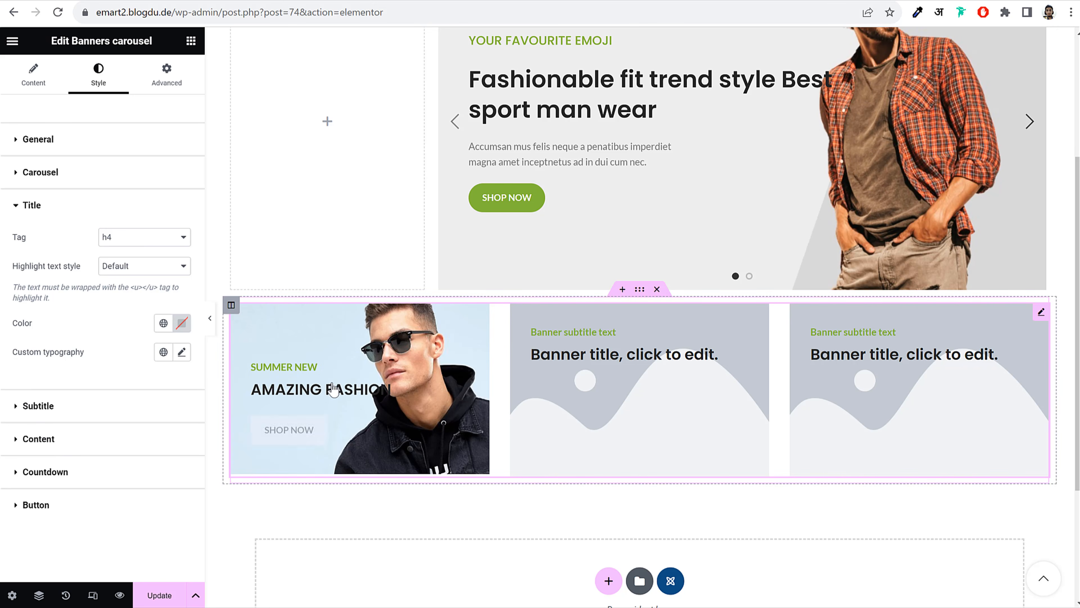
Make the banner buttons always visible, link-style, and coloured with the Primary predefined colour
left_click(94, 503)
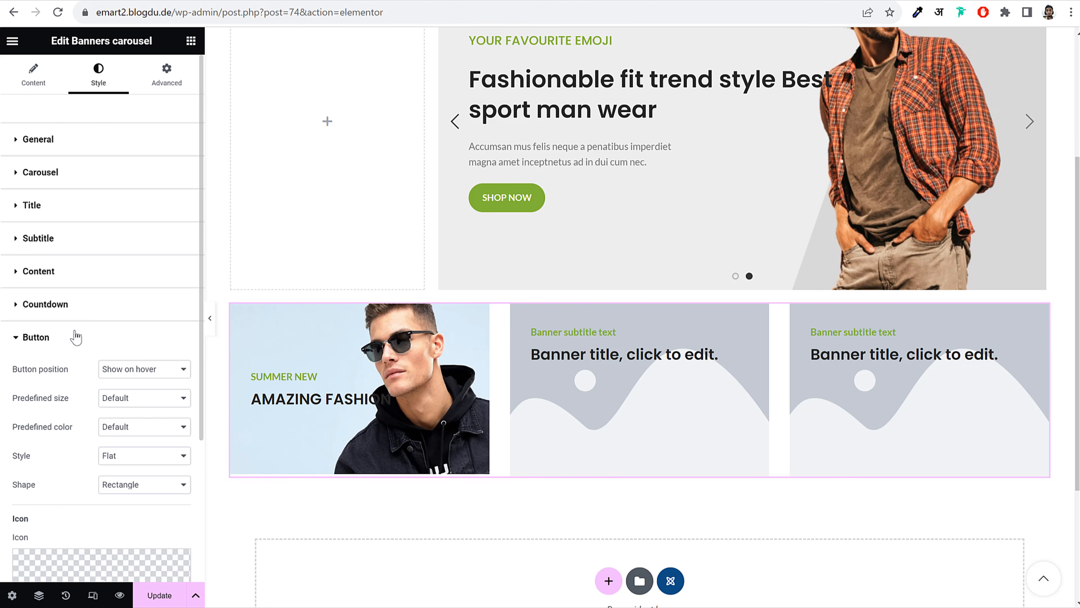
left_click(171, 371)
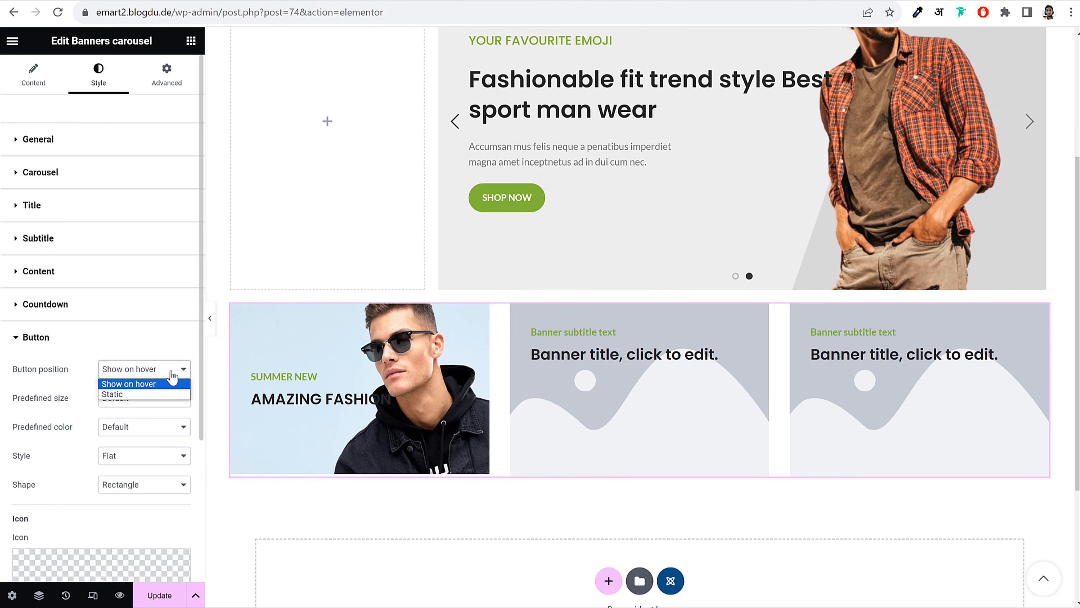
left_click(135, 395)
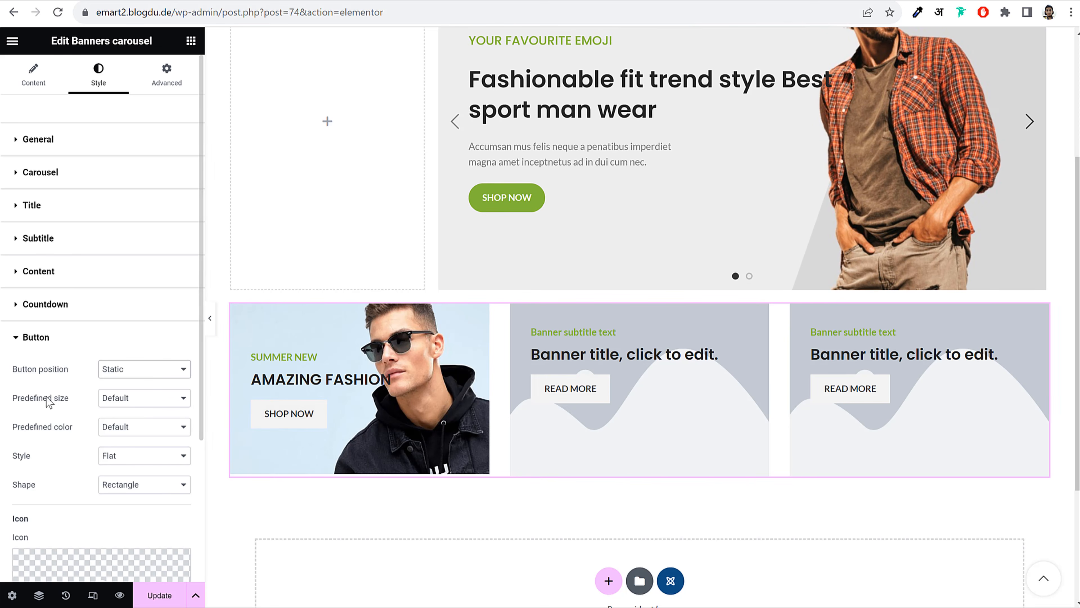
left_click(143, 457)
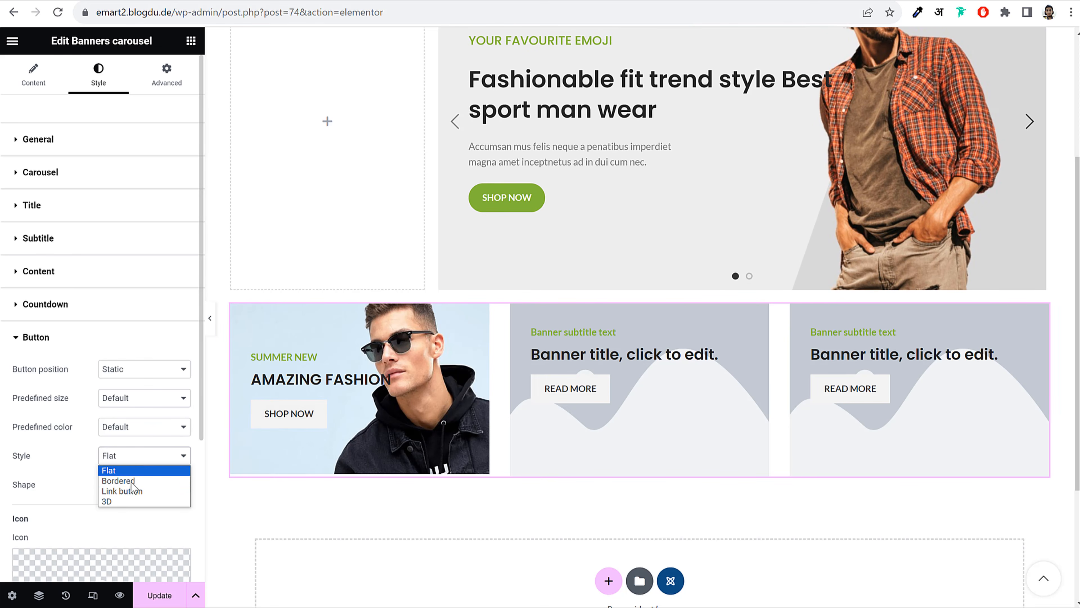
left_click(133, 491)
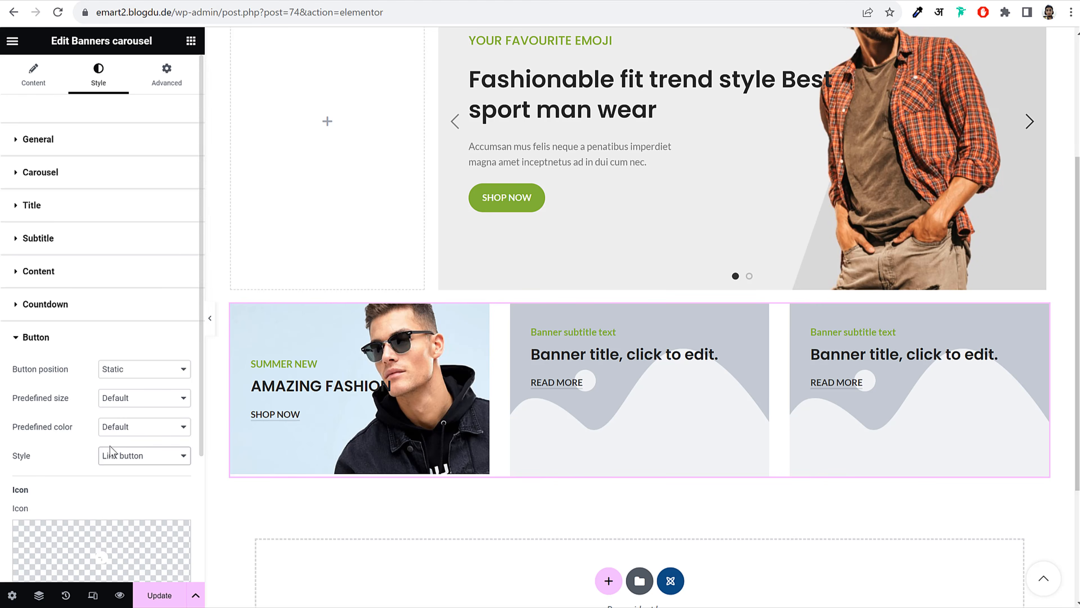
scroll(111, 450, "down", 3)
left_click(127, 291)
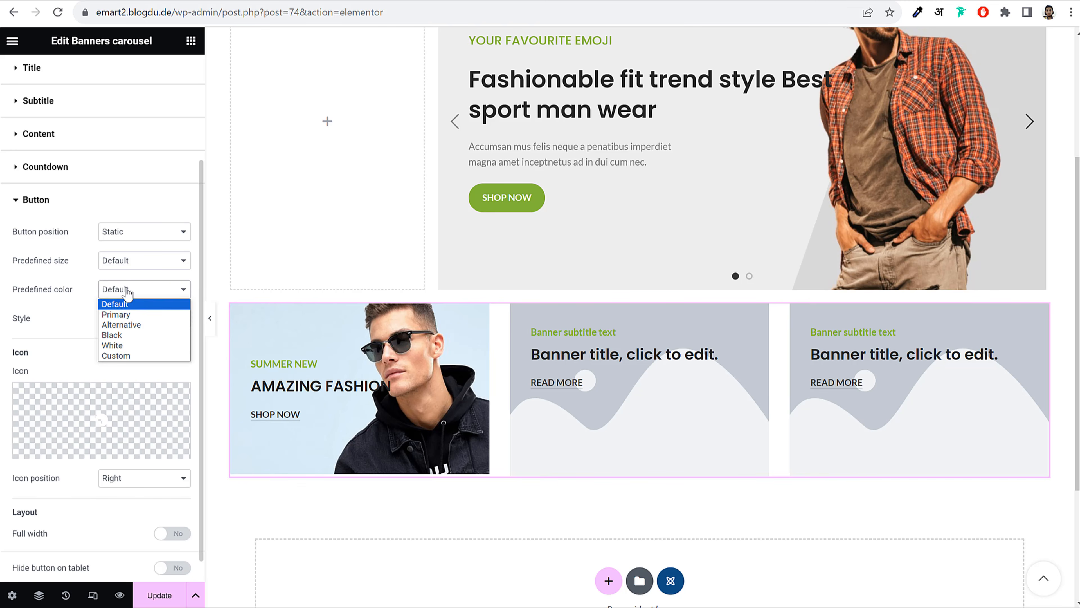
left_click(135, 315)
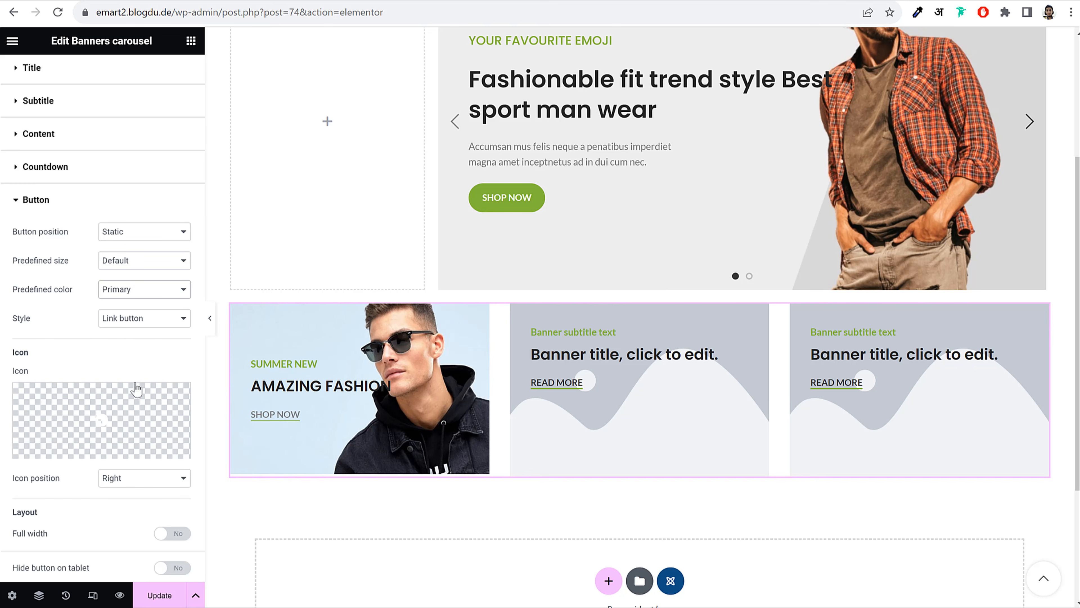
scroll(115, 358, "up", 3)
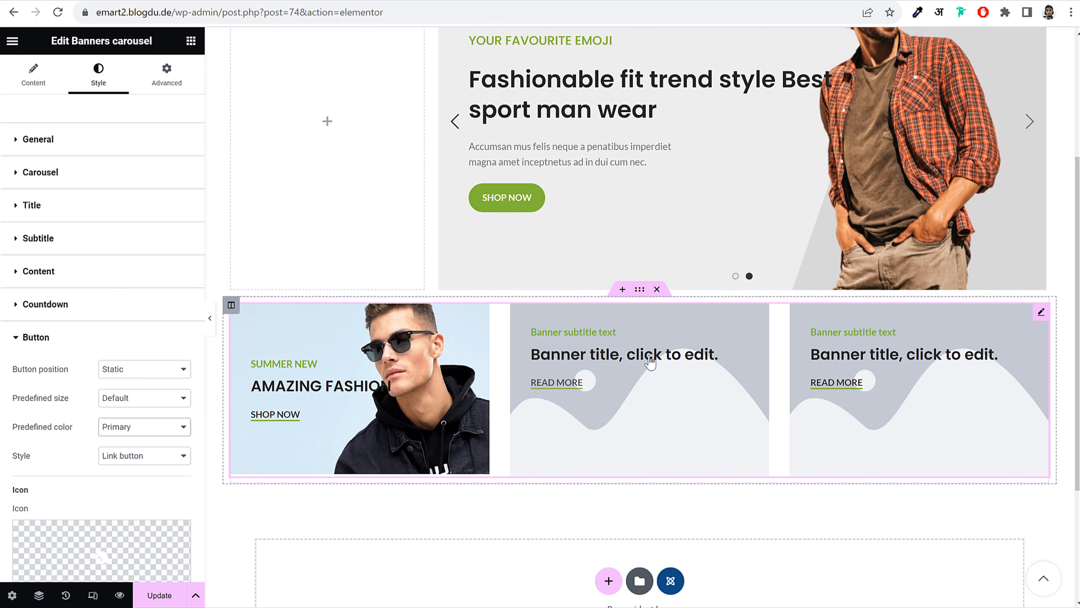
left_click(91, 141)
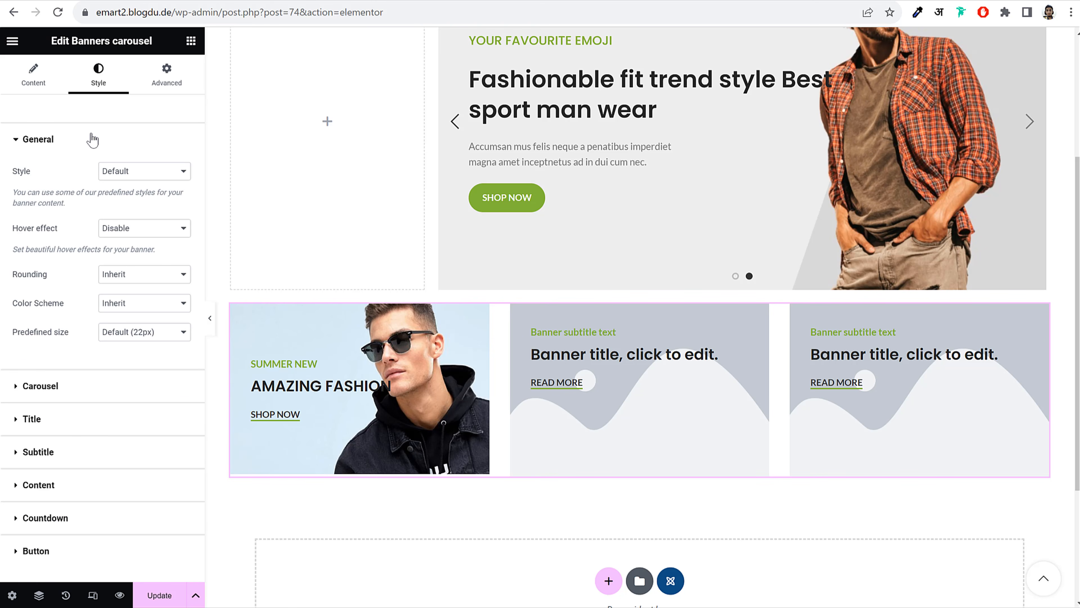
left_click(92, 139)
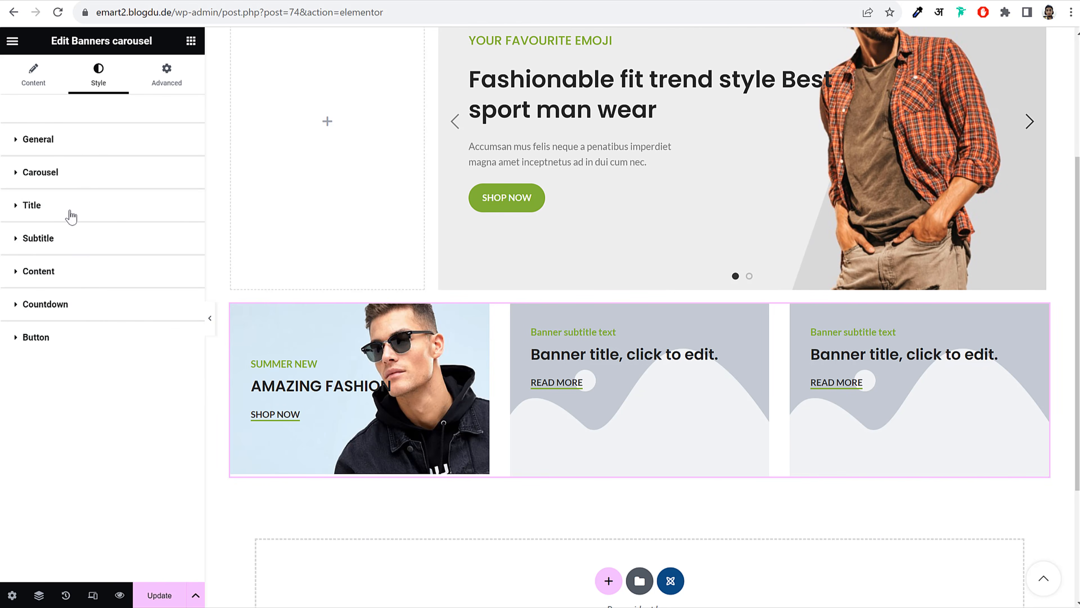
Set the AMAZING FASHION banner's Layout width to 136 px so its title wraps
left_click(42, 81)
left_click(85, 175)
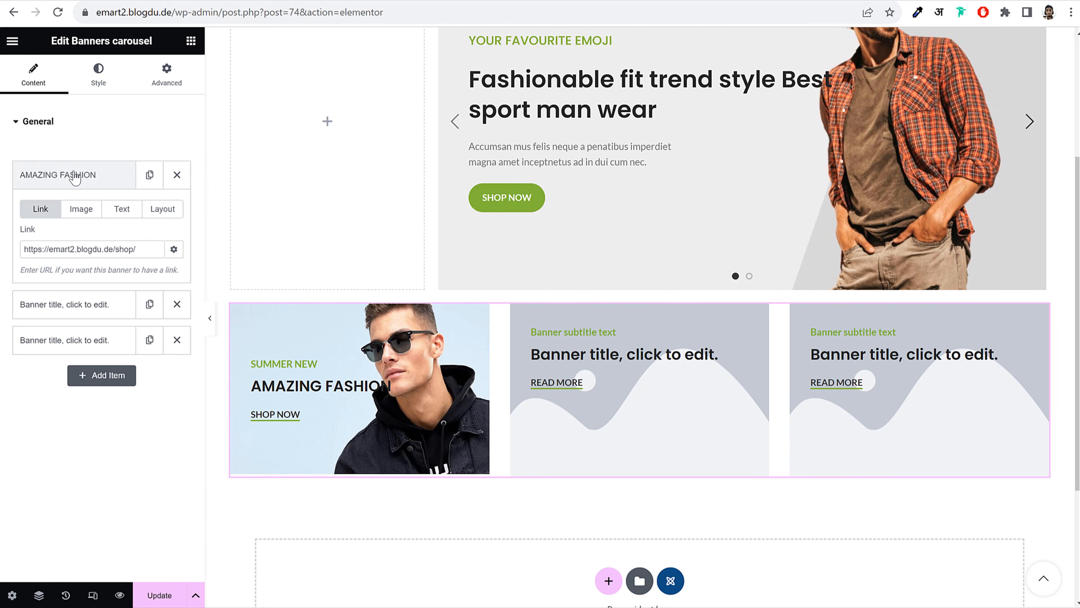
left_click(155, 213)
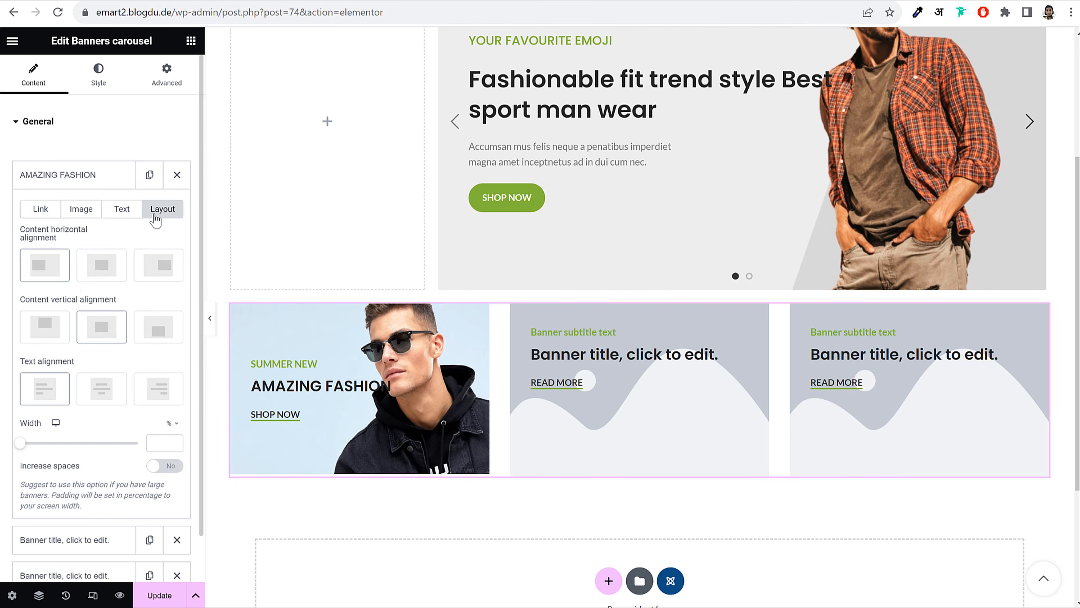
left_click(152, 441)
type("136")
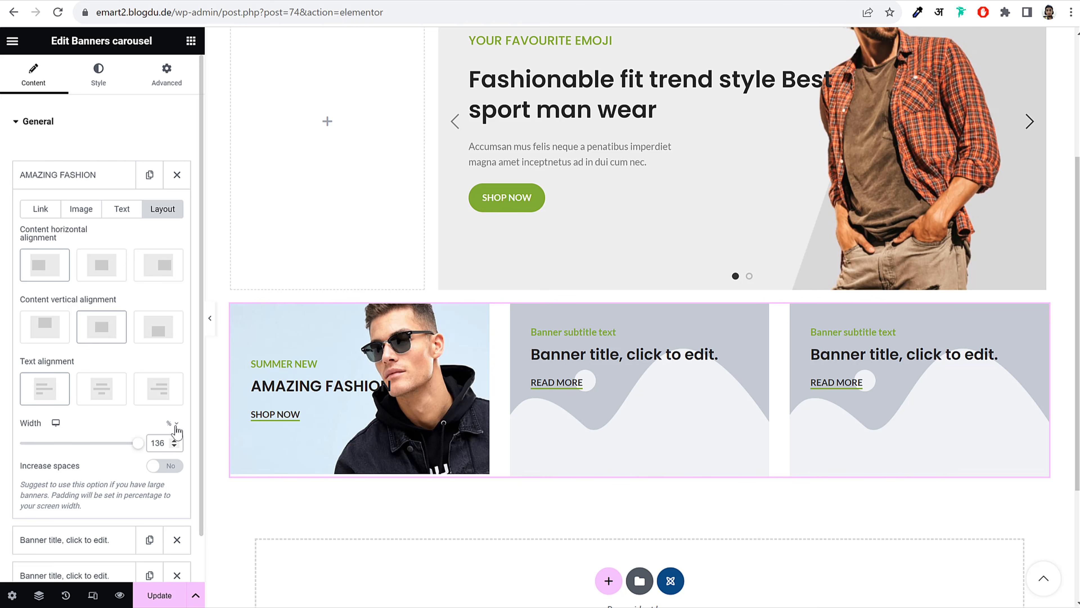
left_click(177, 426)
left_click(170, 445)
type("6")
left_click_drag(170, 445, 150, 444)
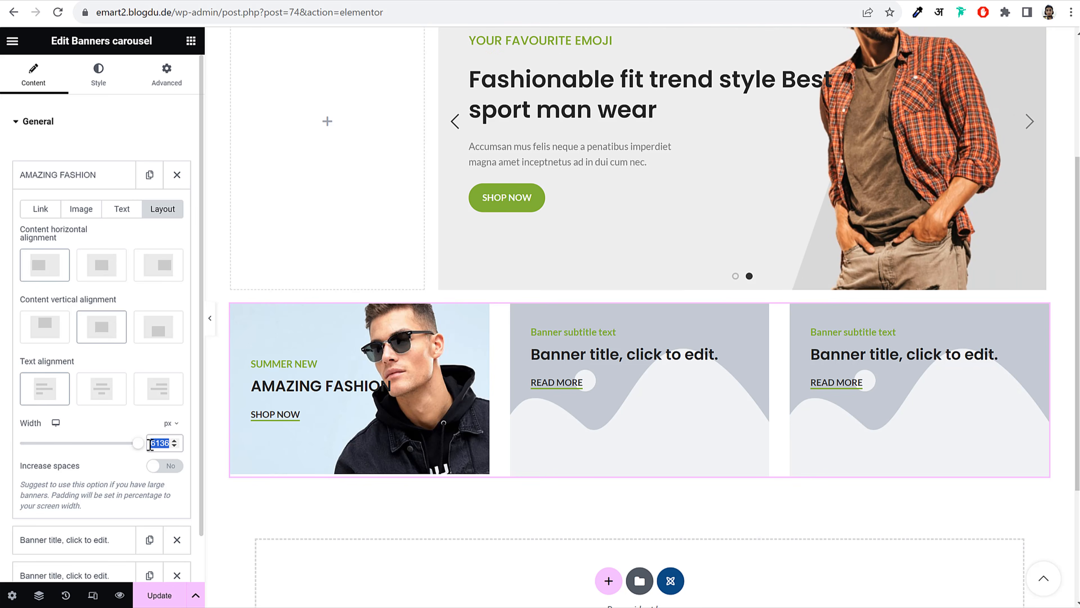
type("136")
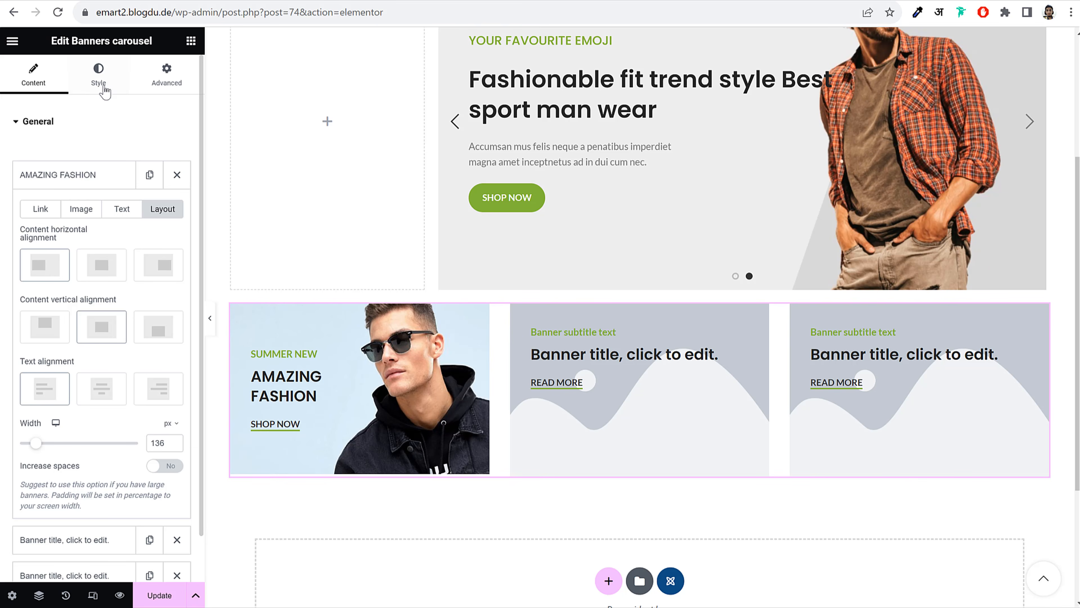
left_click(96, 81)
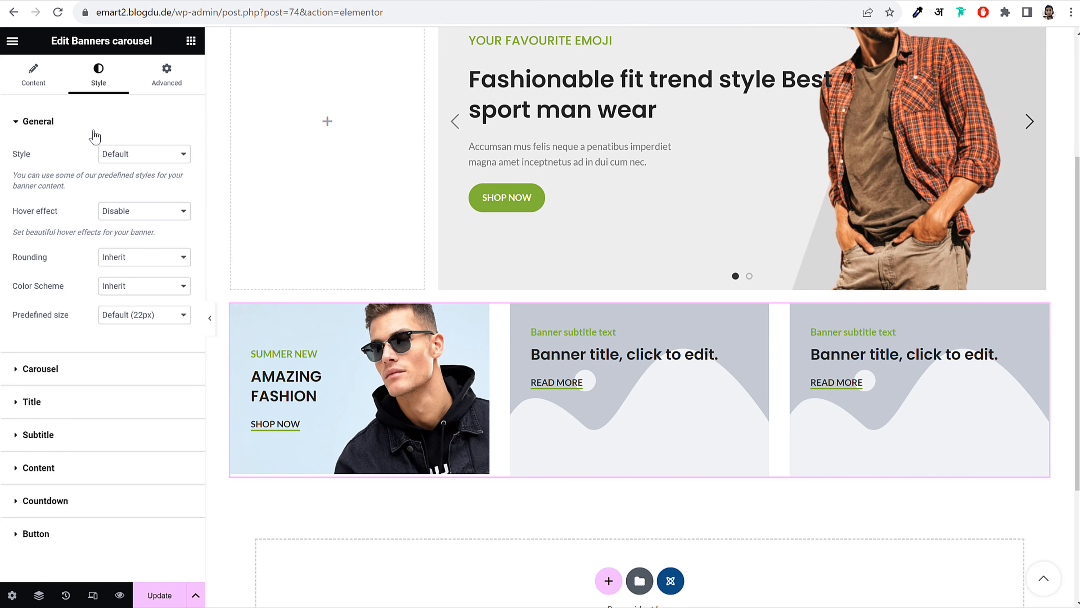
left_click(39, 75)
Upload glasses-category-img-1 and insert it as the second banner's image
left_click(70, 211)
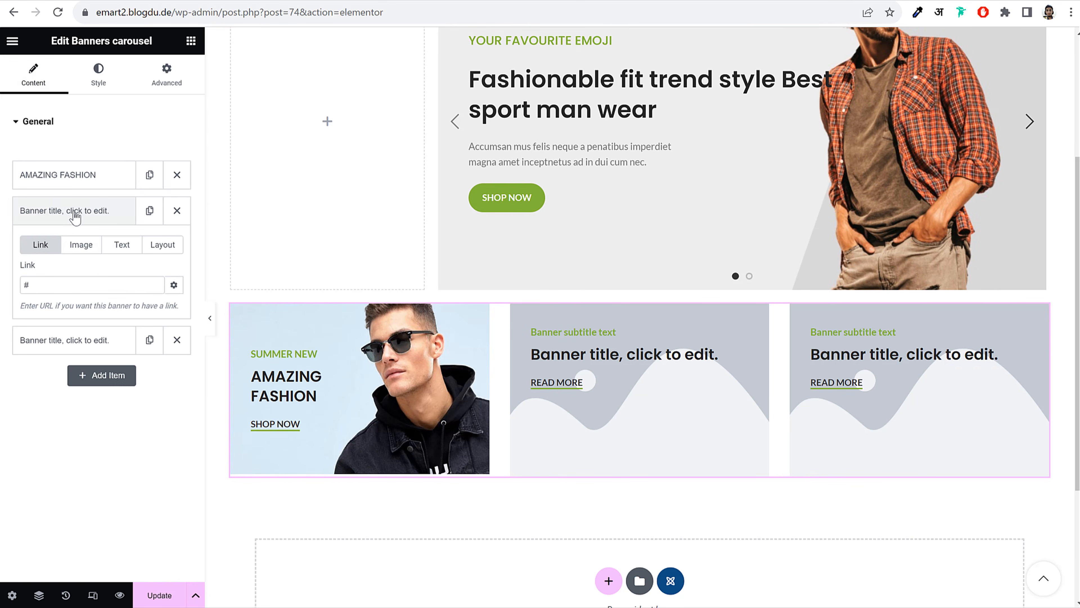
left_click(81, 245)
left_click(98, 306)
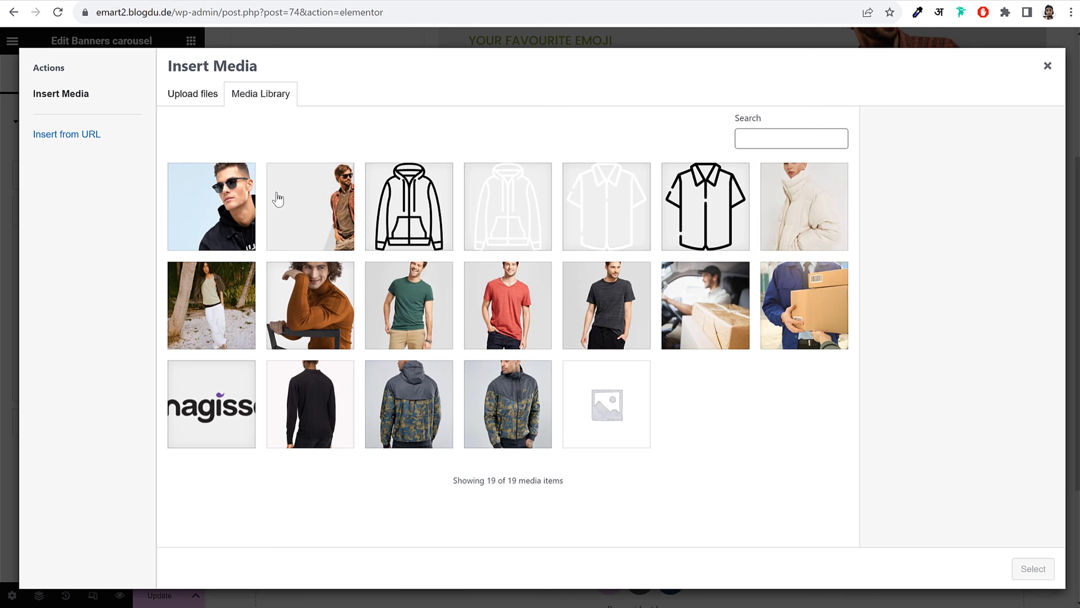
left_click(182, 95)
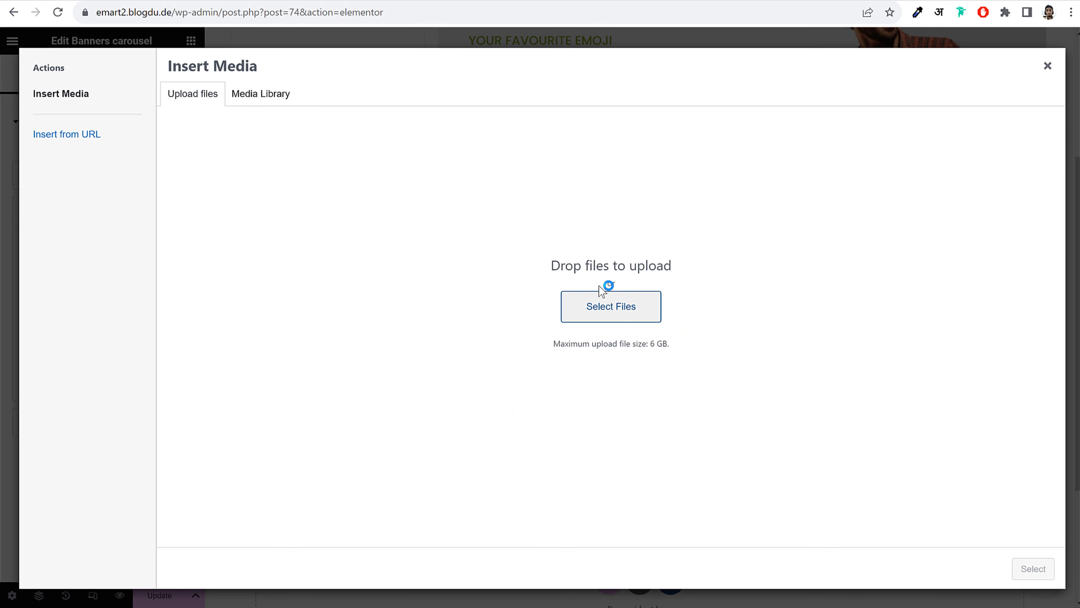
left_click(605, 289)
left_click(425, 251)
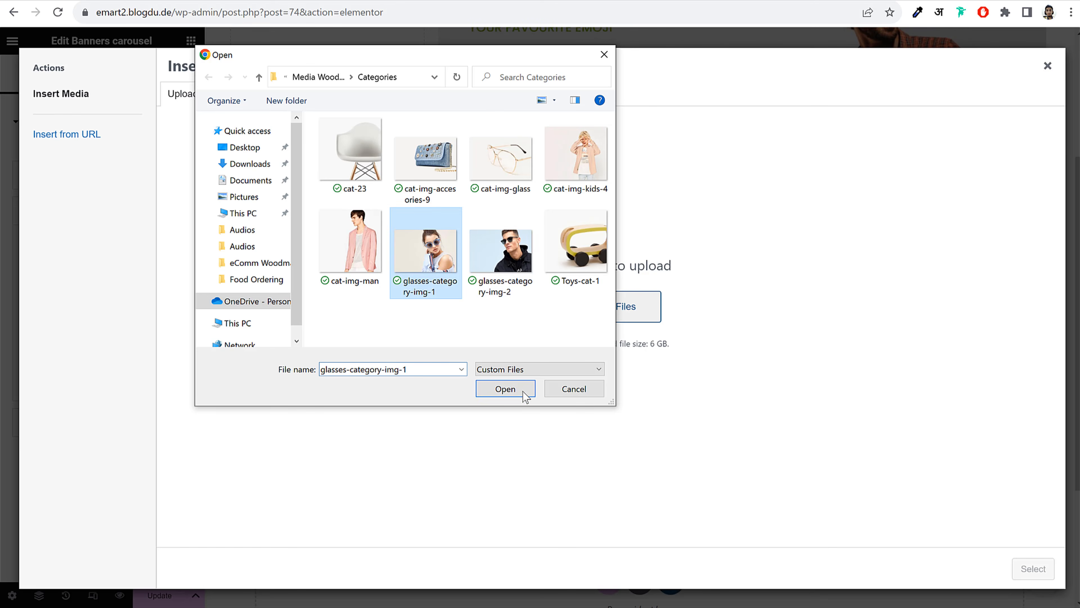
left_click(511, 383)
left_click(1035, 569)
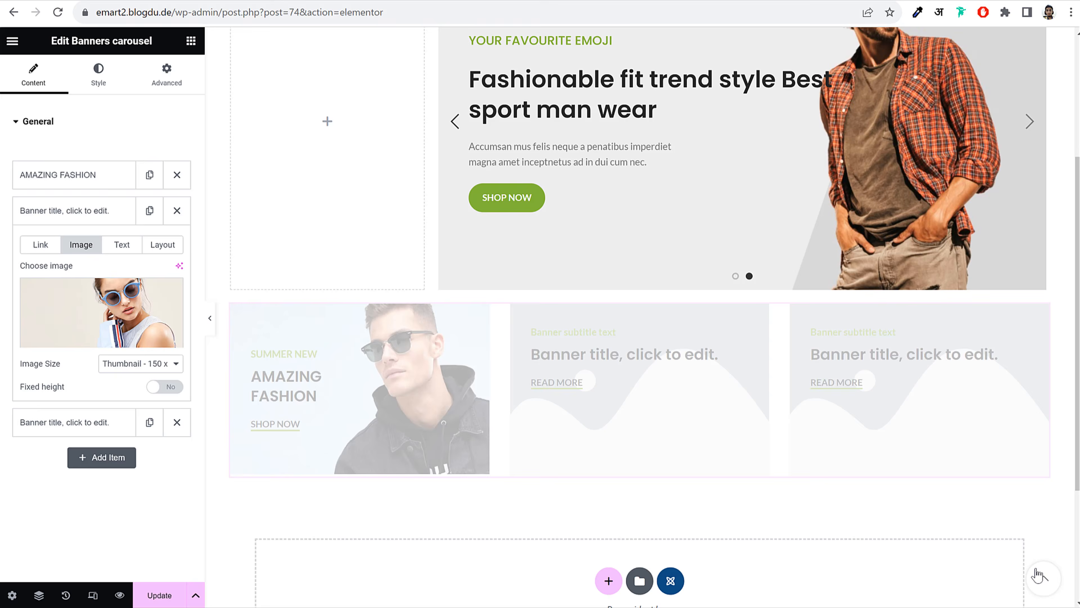
Set the second banner's image size to Custom 600×385 and apply it
left_click(161, 364)
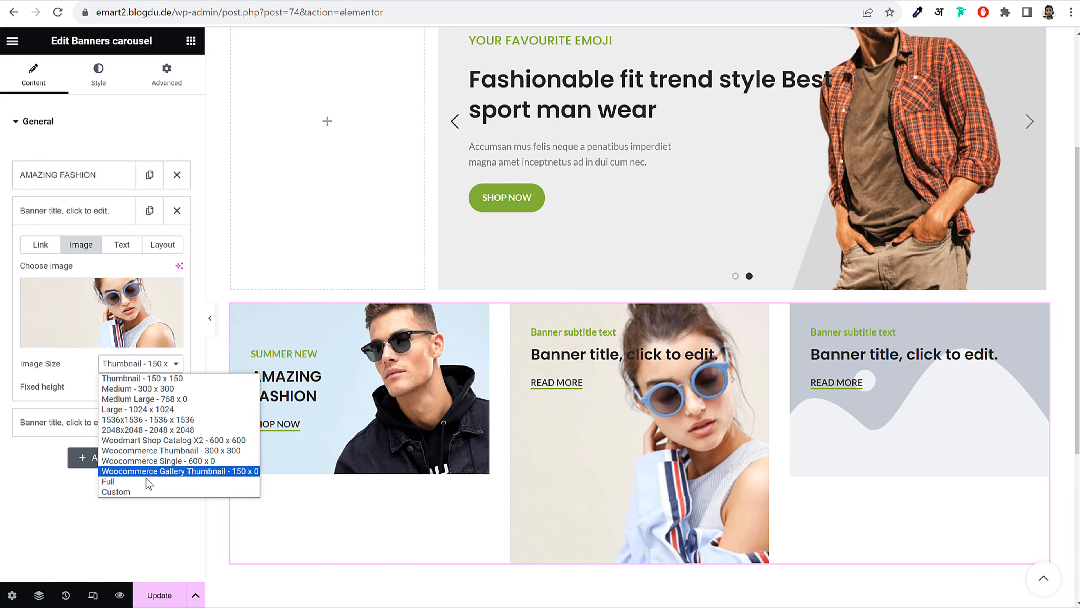
left_click(140, 493)
left_click(41, 442)
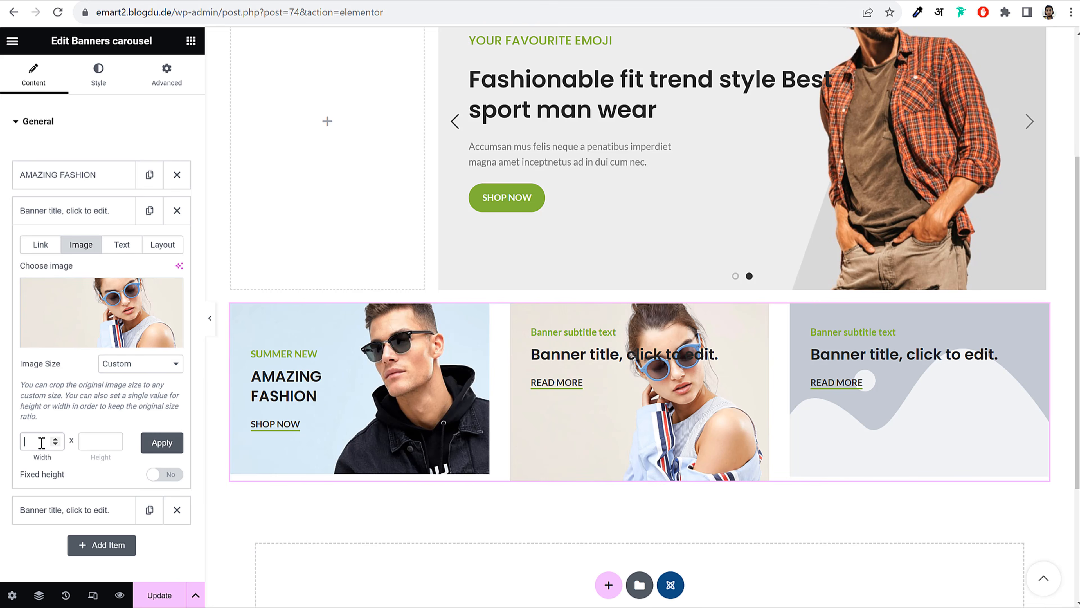
key("Tab")
type("385")
left_click(157, 450)
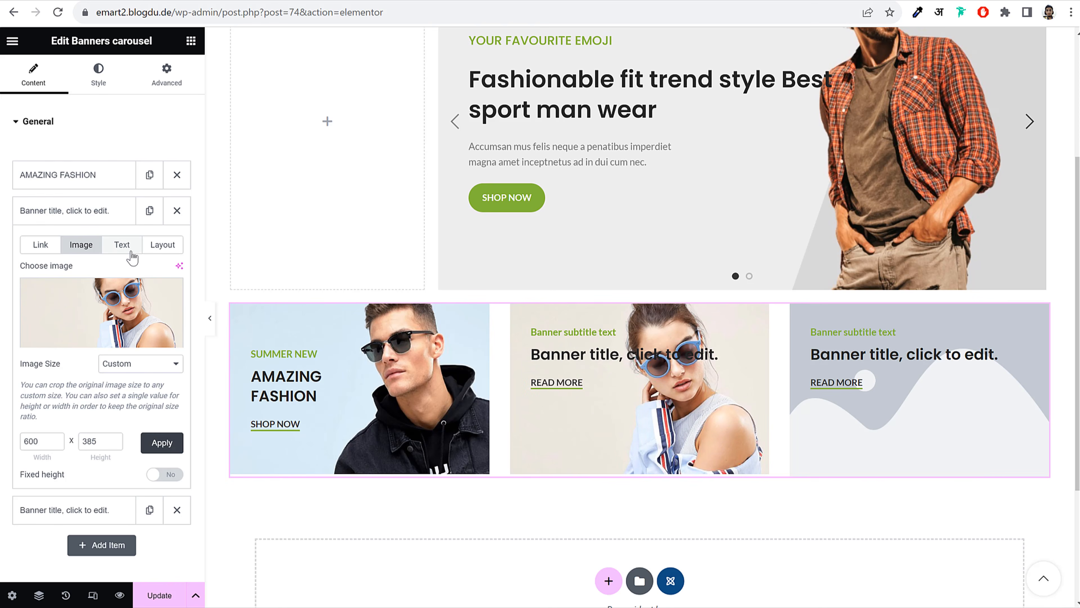
Centre the second banner's text vertically and set its width to 136 px
left_click(175, 246)
left_click(99, 361)
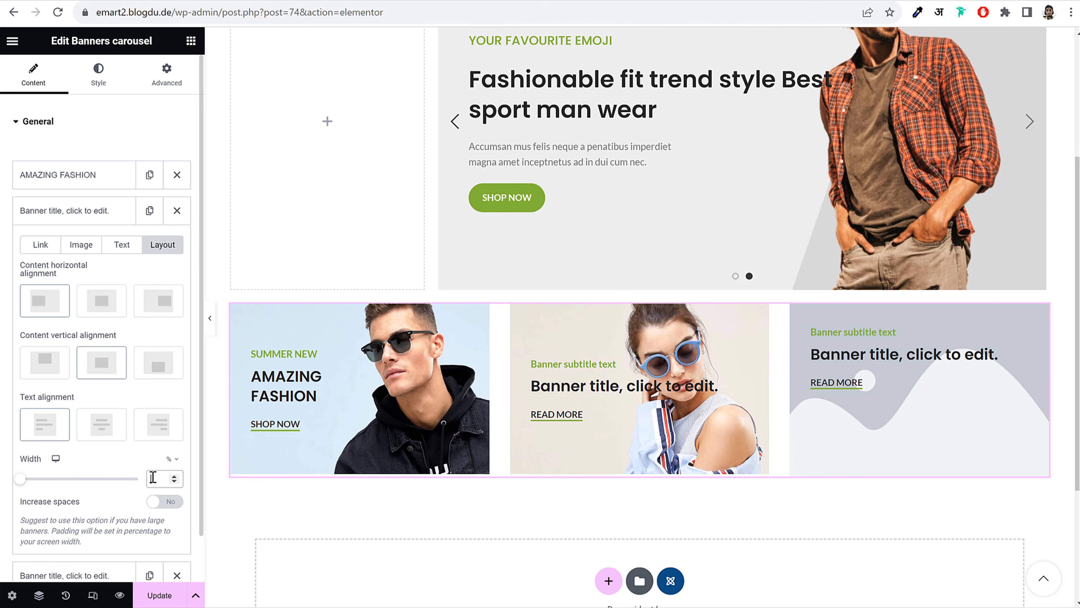
left_click(173, 459)
left_click(171, 481)
left_click(165, 478)
type("136")
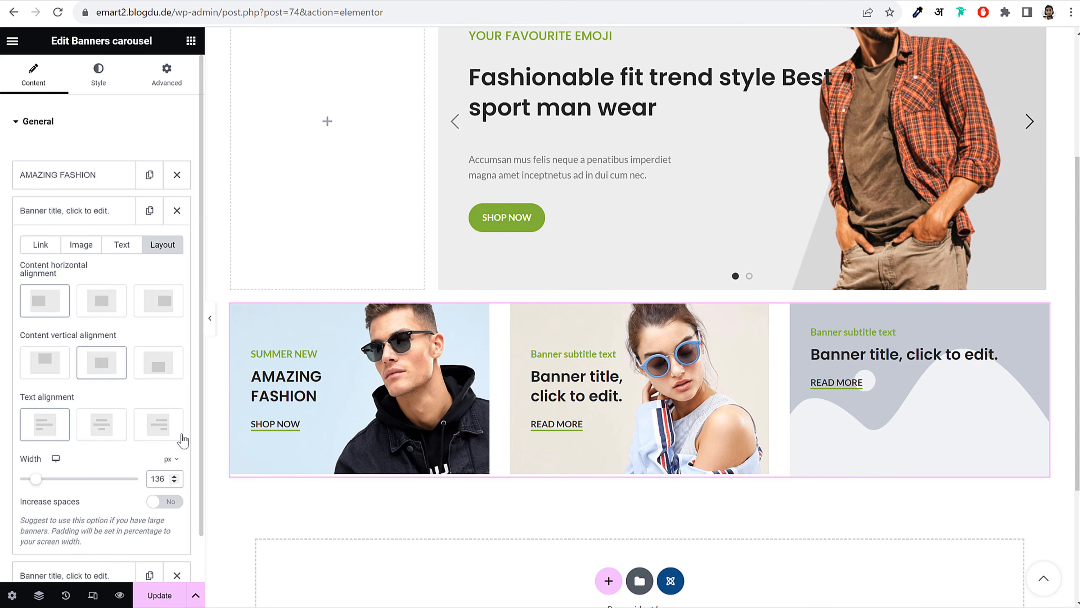
left_click(71, 217)
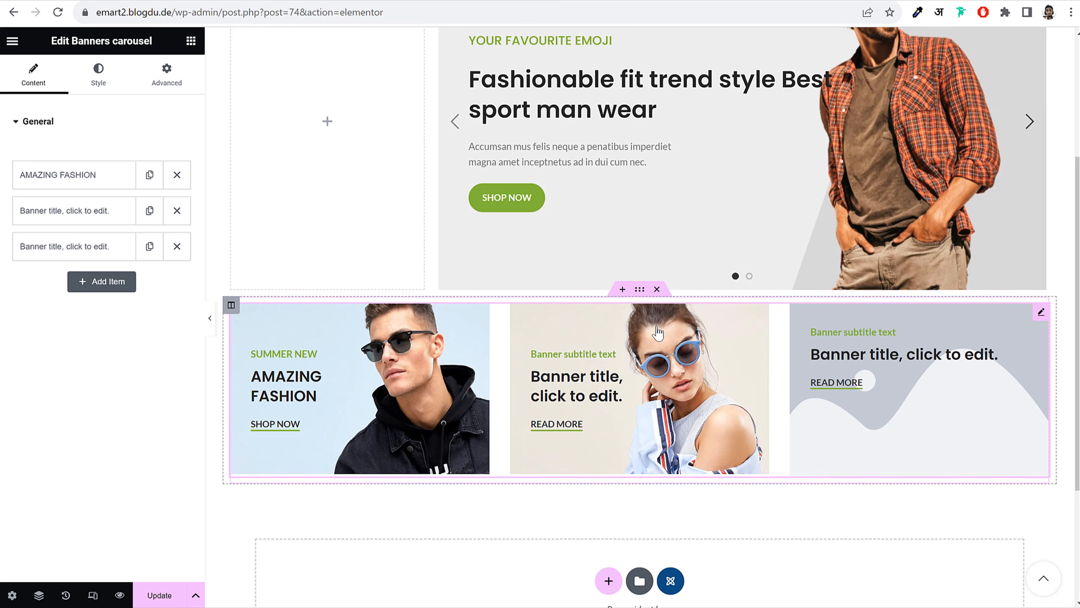
Unlink the banner section's margins, set Bottom to 60 px, and update the page
left_click(640, 289)
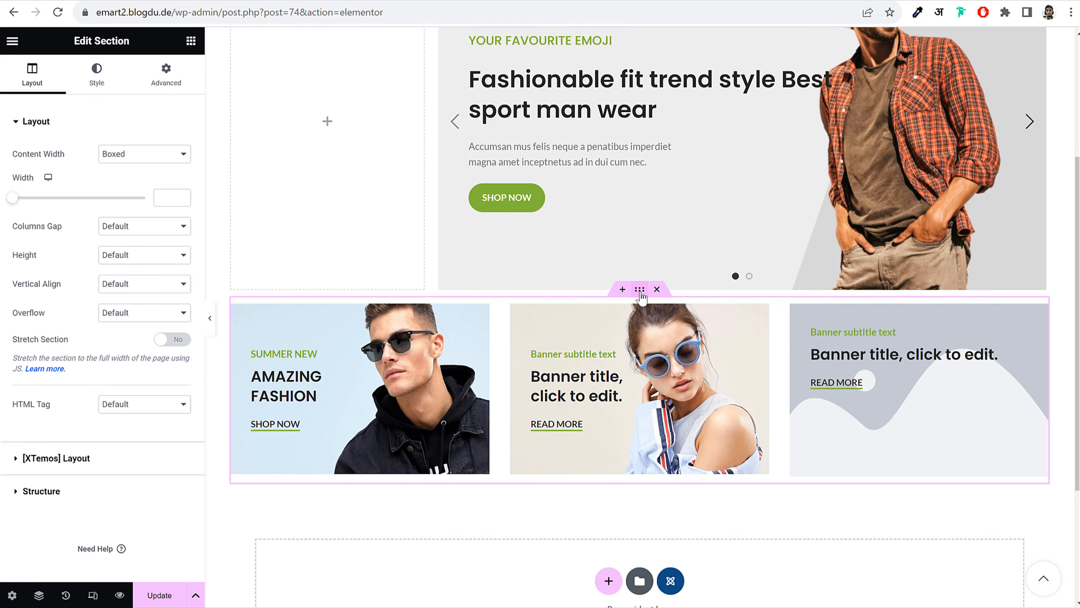
left_click(188, 79)
left_click(182, 171)
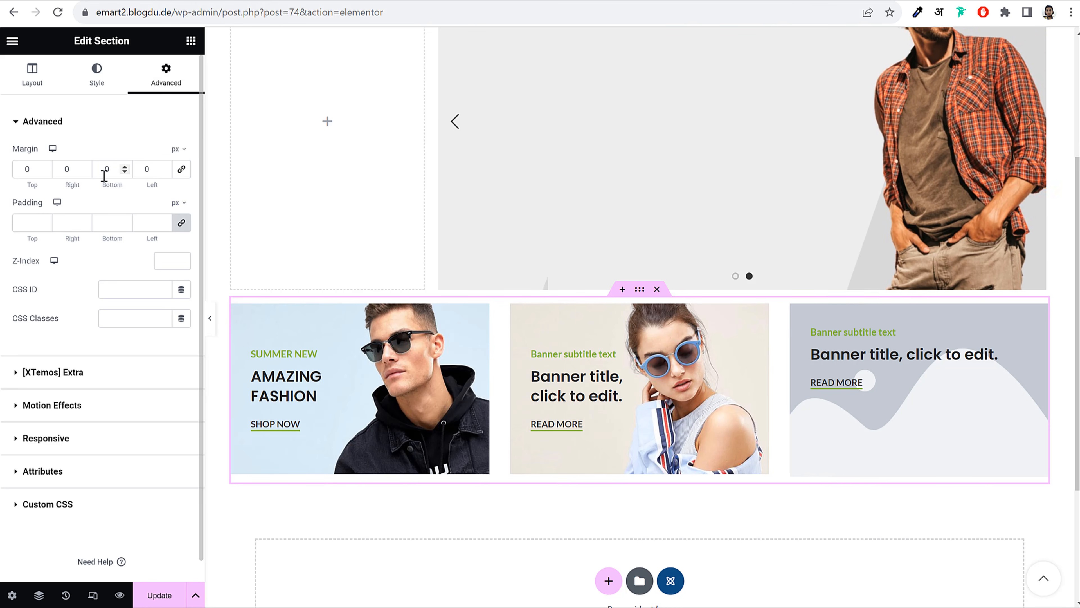
left_click_drag(103, 174, 115, 173)
type("60")
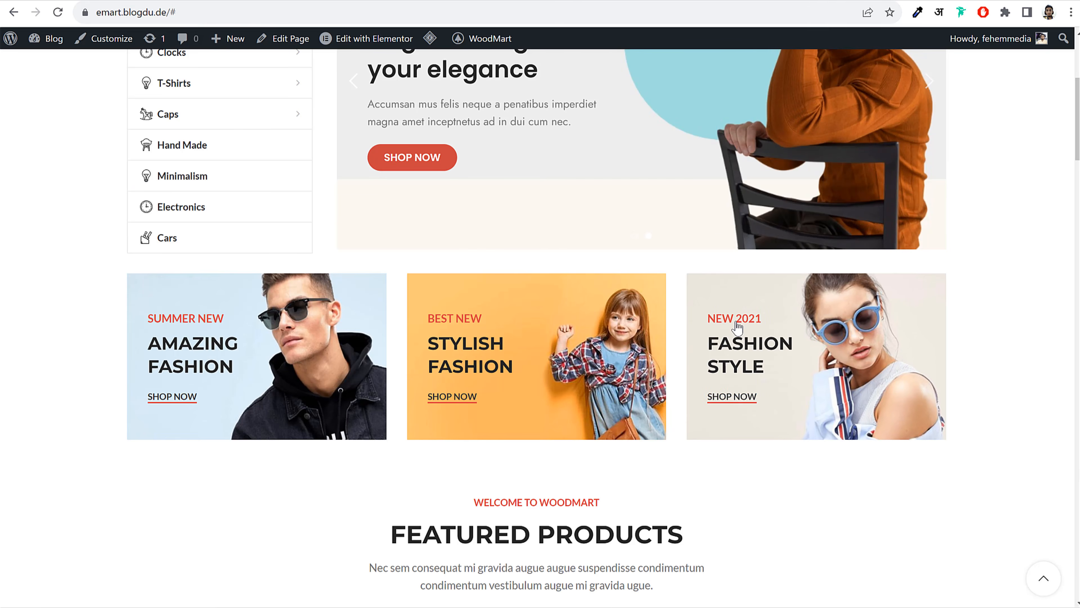
scroll(737, 328, "down", 5)
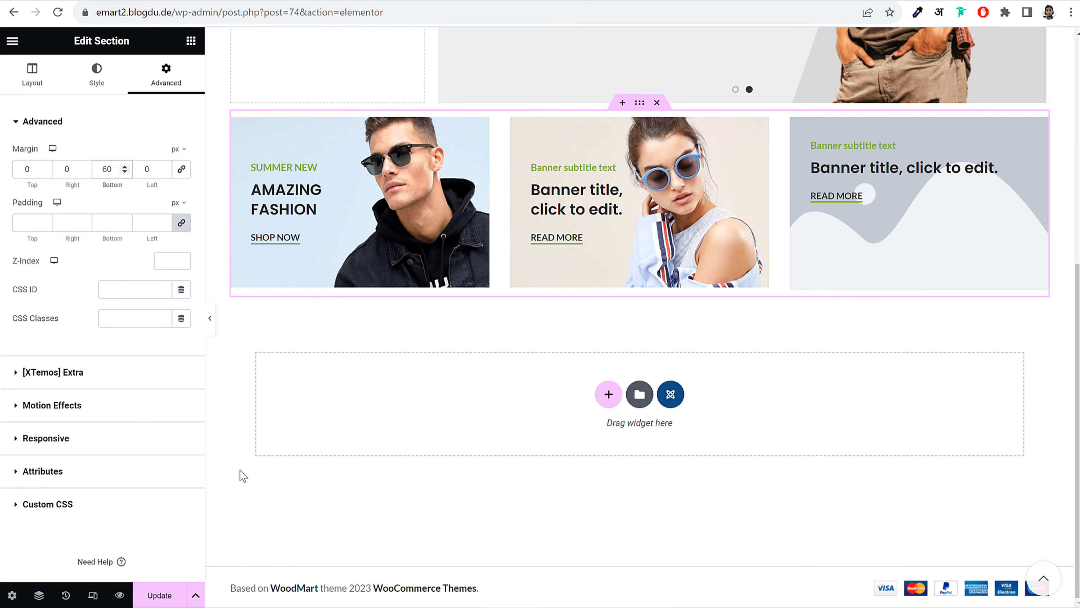
left_click(169, 592)
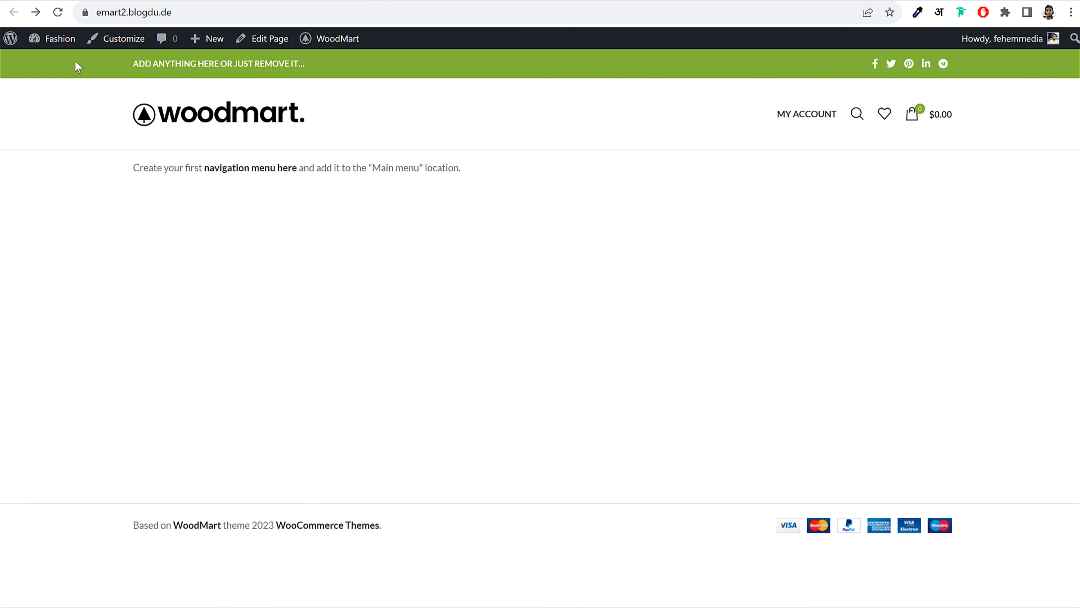
Star Short Sleeve Textured in All Products to make it a featured product
mouse_move(39, 38)
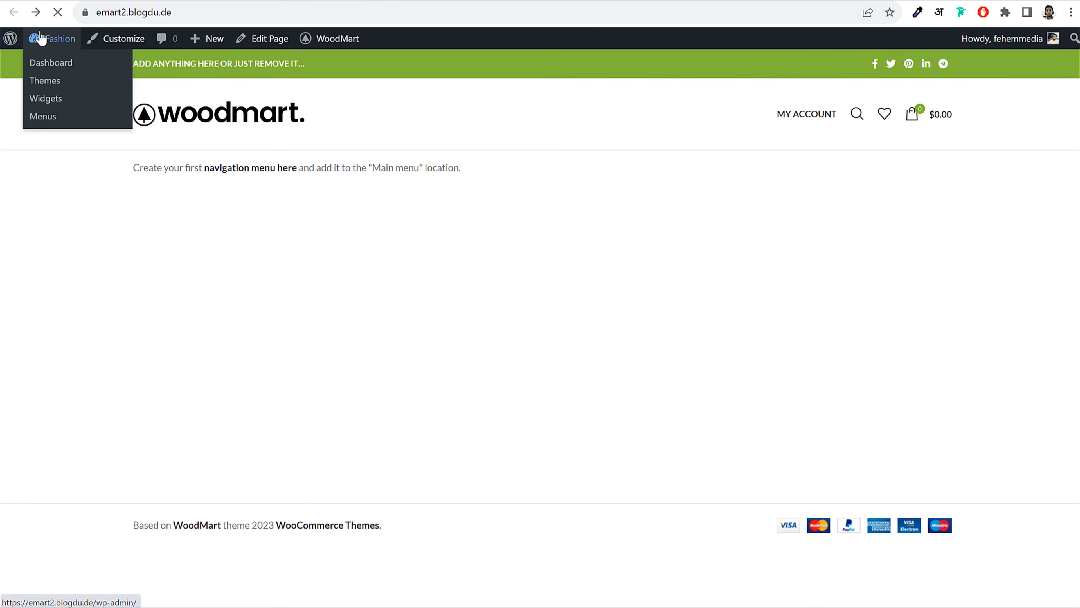
left_click(50, 61)
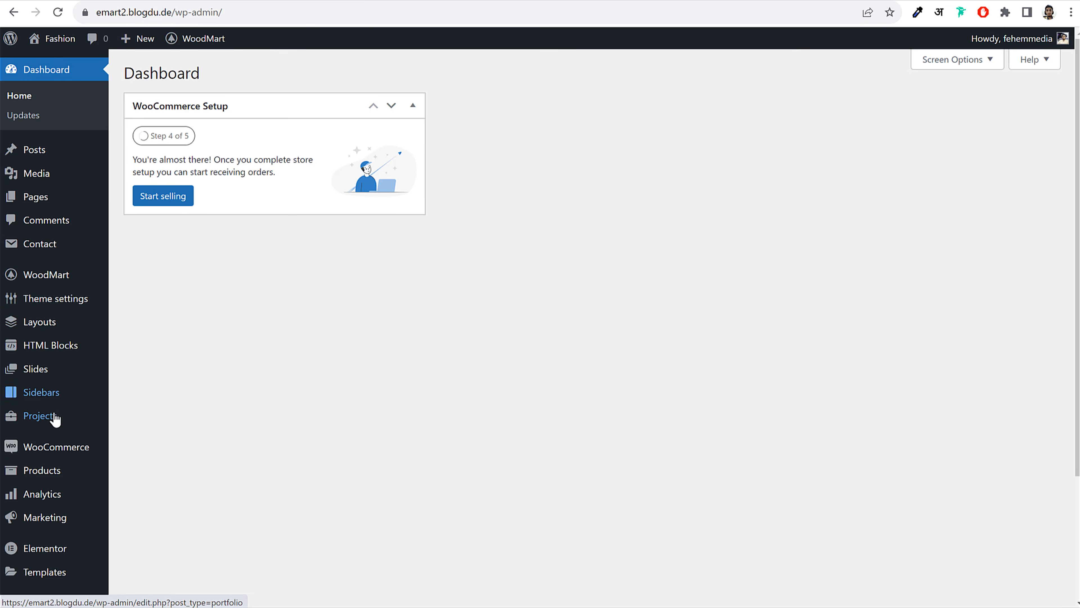
left_click(66, 477)
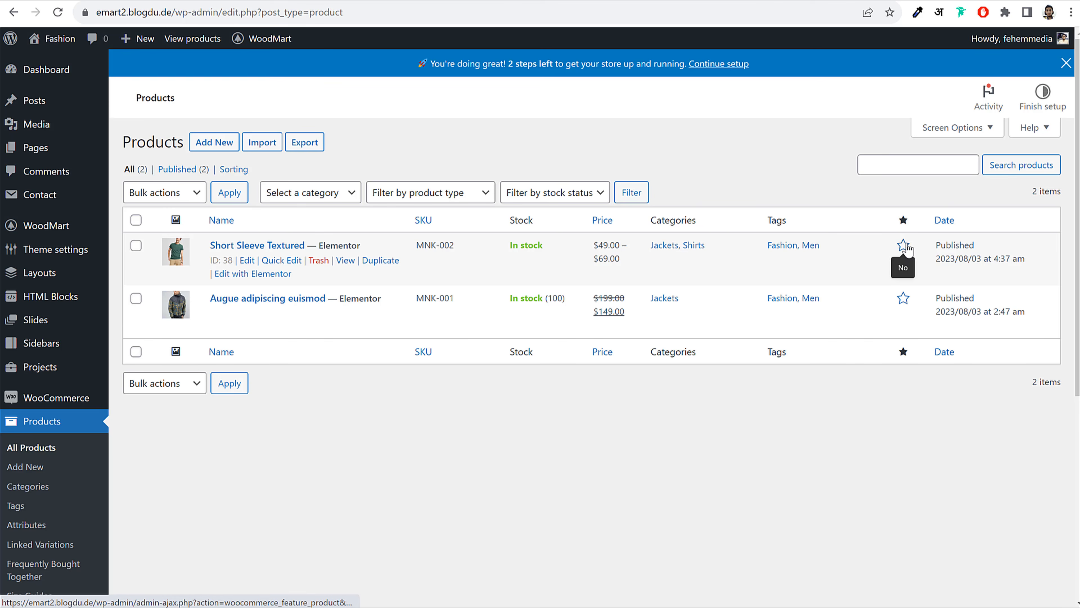
left_click(899, 256)
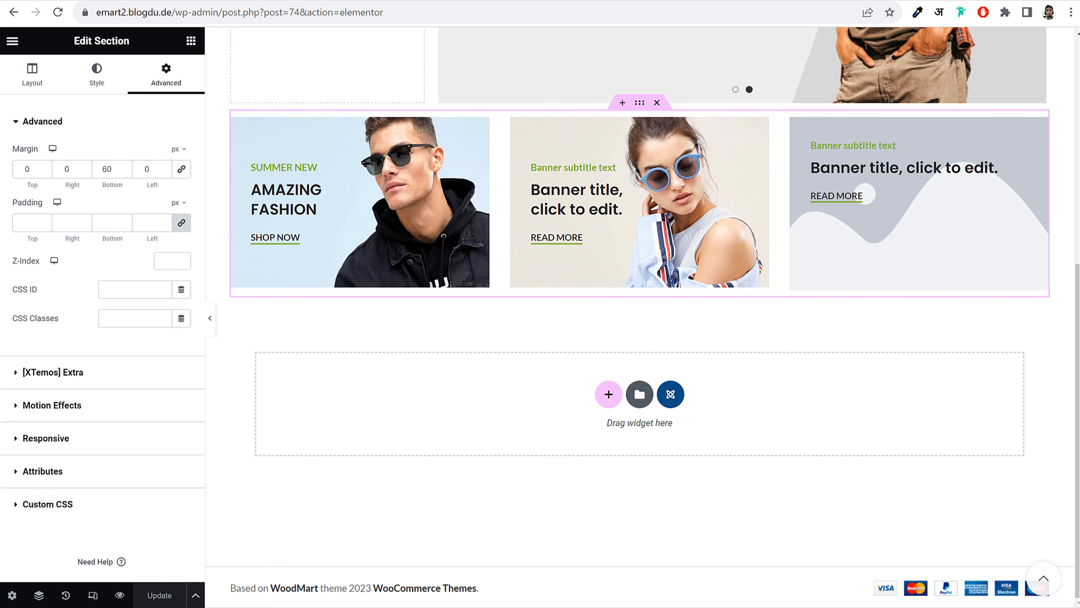
Add a one-column section below the banners containing a Section title widget
left_click(609, 394)
left_click(466, 423)
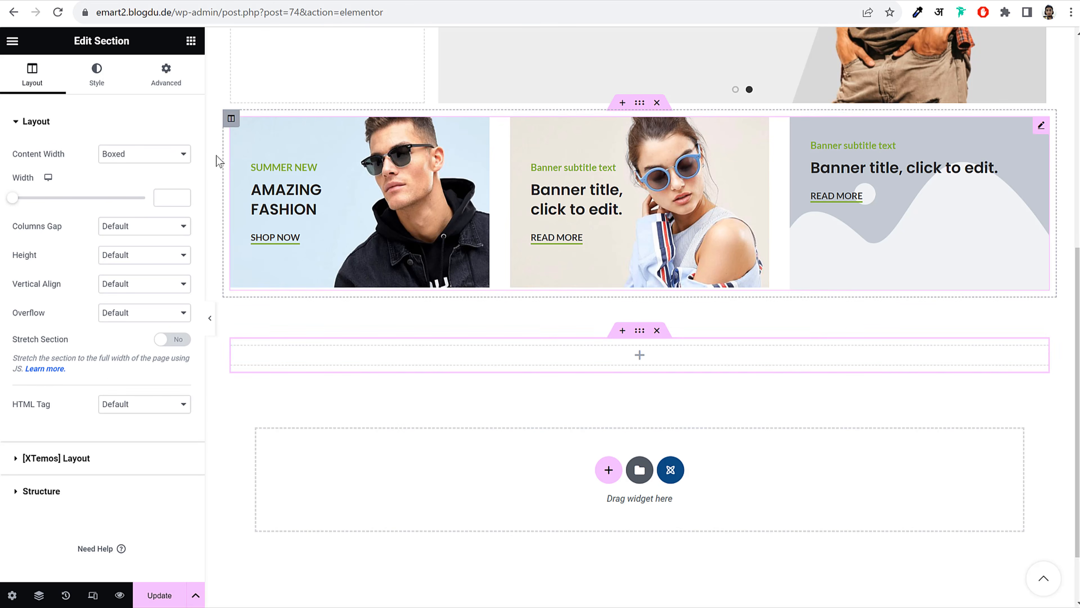
left_click(189, 43)
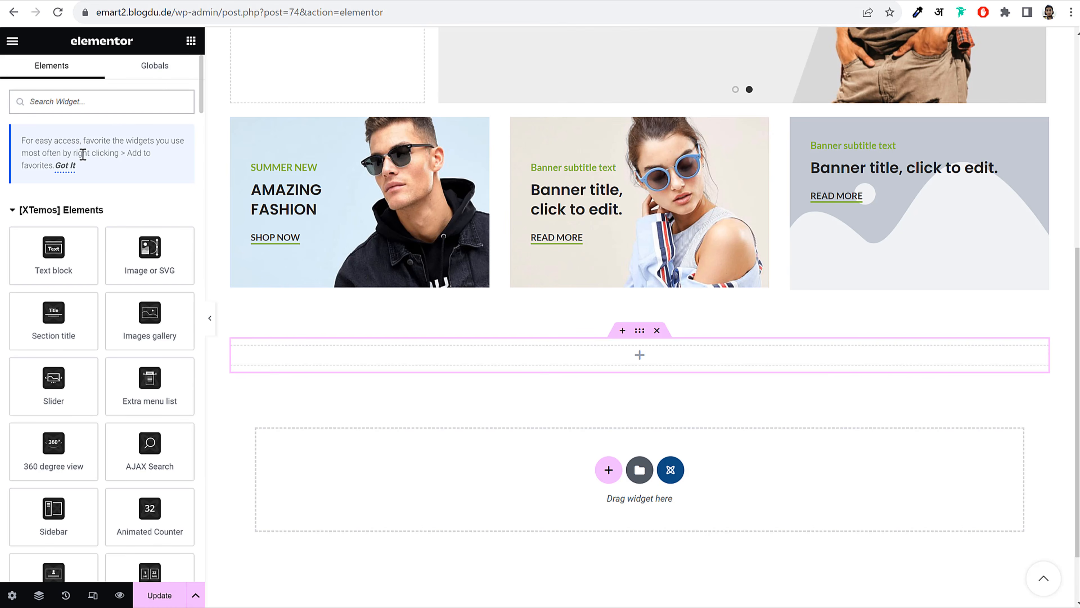
type("tit")
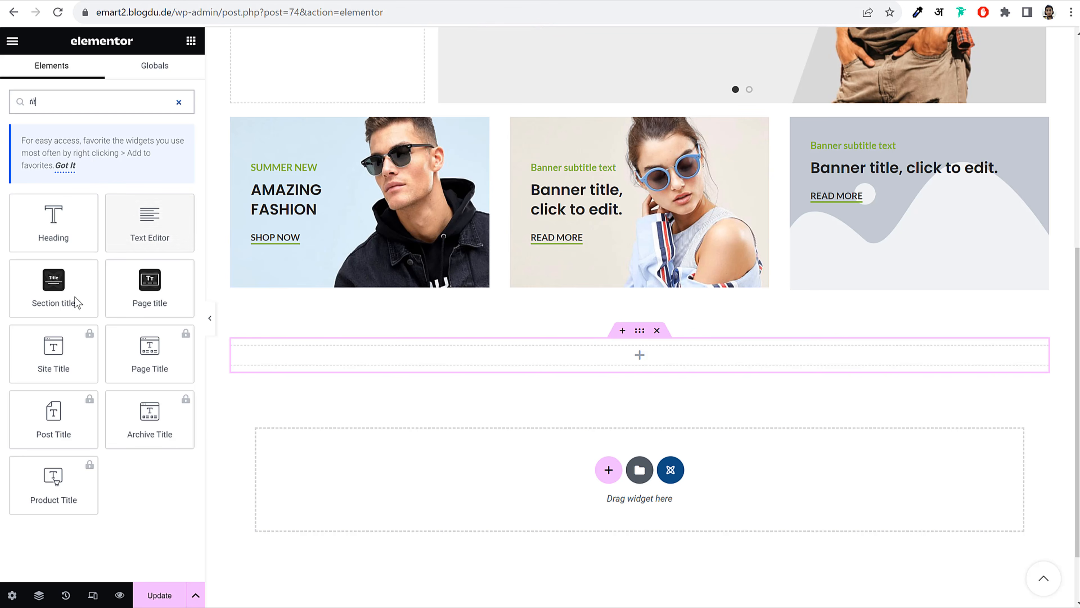
left_click_drag(59, 283, 625, 355)
Set the subtitle to WELCOME TO WOODMART, copied from the demo storefront
scroll(630, 332, "down", 2)
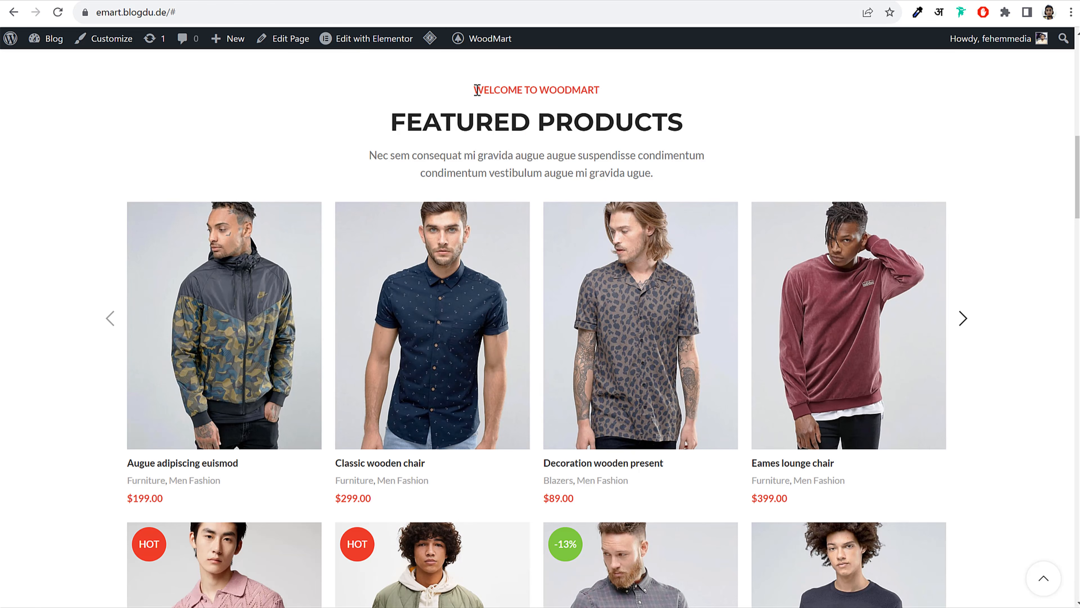
left_click_drag(474, 90, 631, 92)
key("ctrl+c")
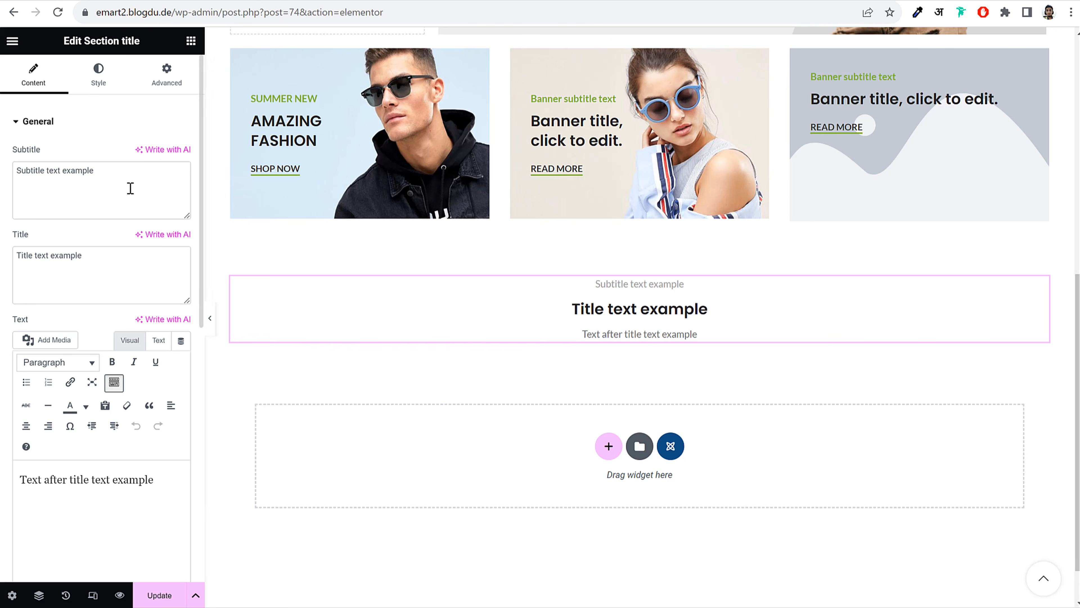
triple_click(130, 189)
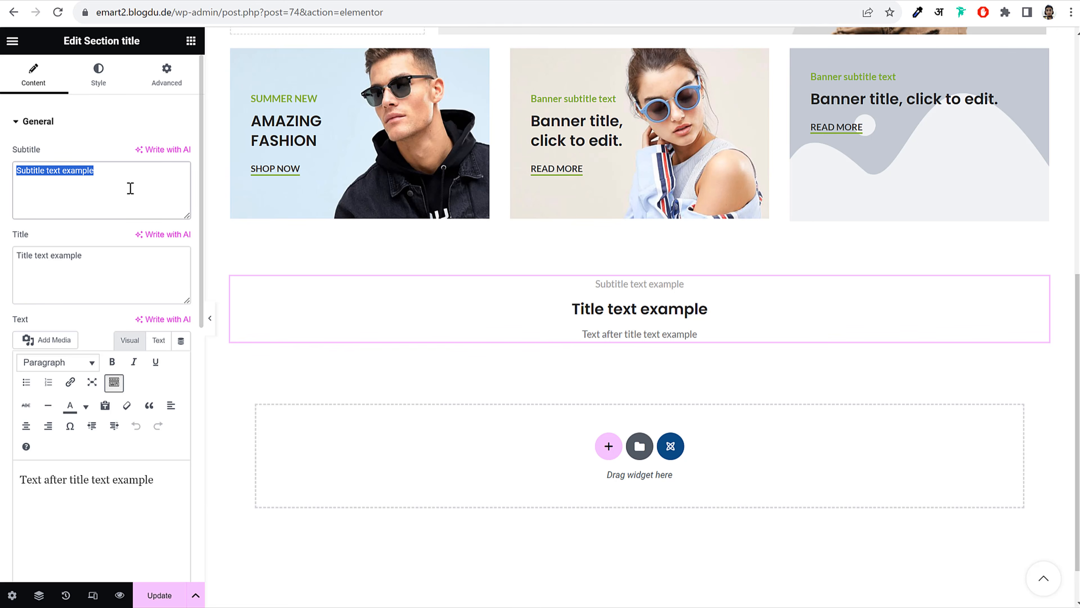
key("ctrl+v")
left_click_drag(71, 170, 170, 164)
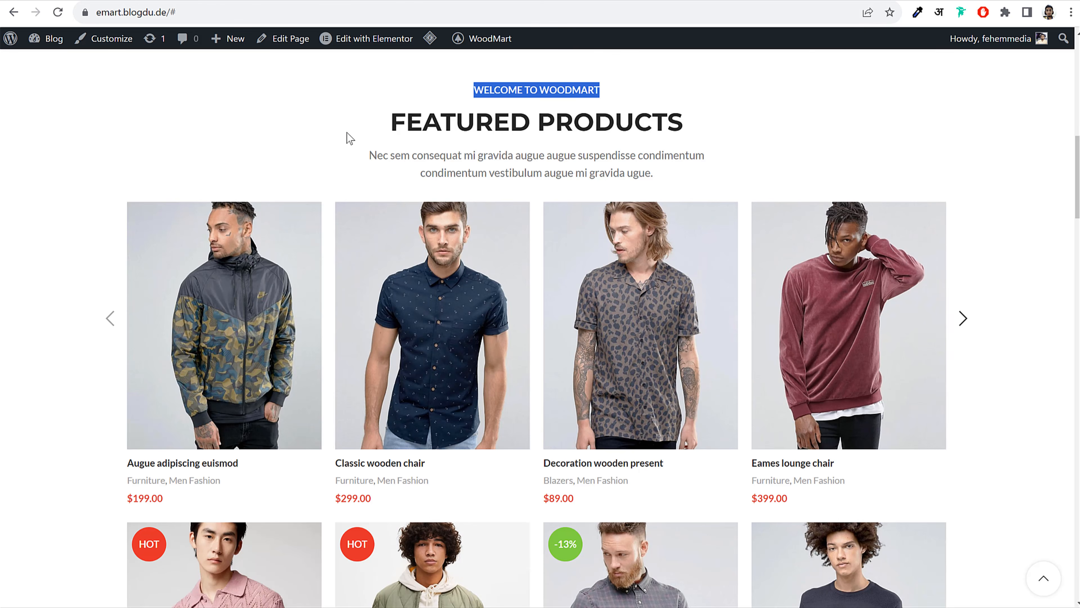
Replace the placeholder title with FEATURED PRODUCTS from the demo
left_click(420, 124)
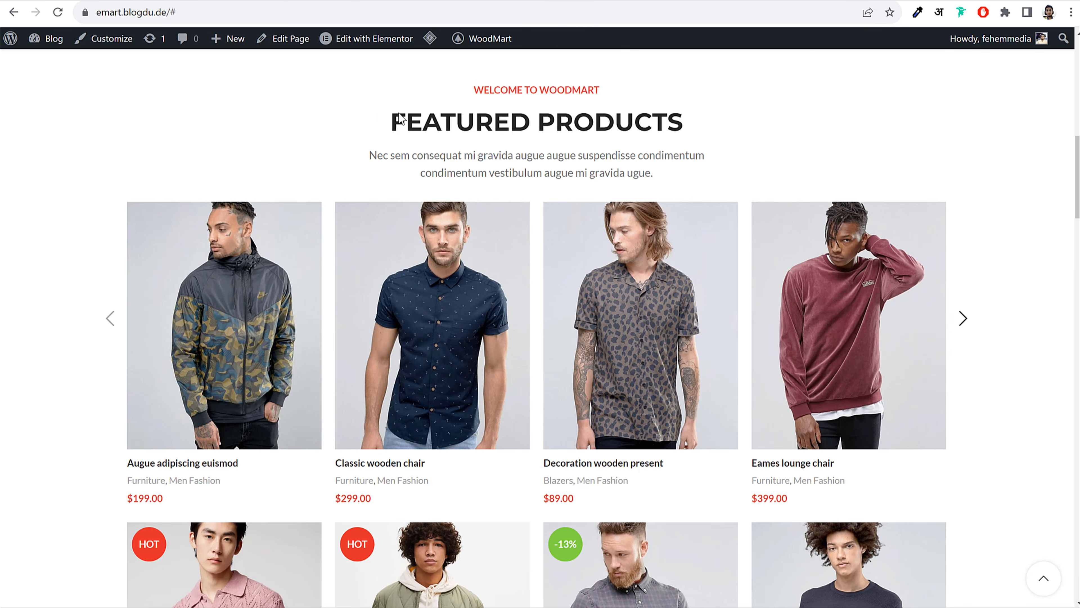
left_click_drag(400, 118, 708, 127)
key("ctrl+c")
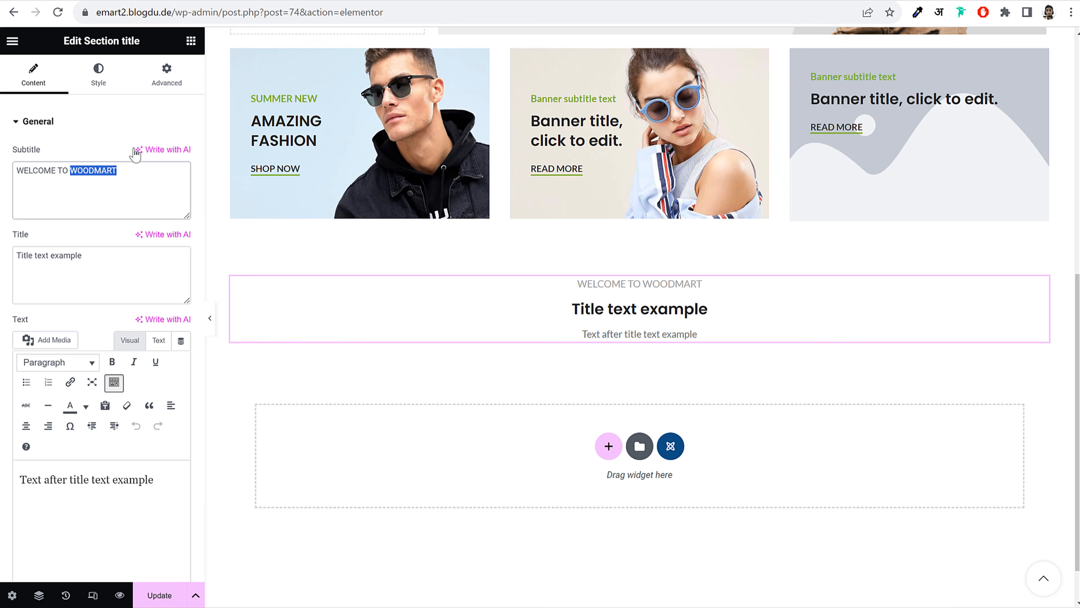
left_click(89, 258)
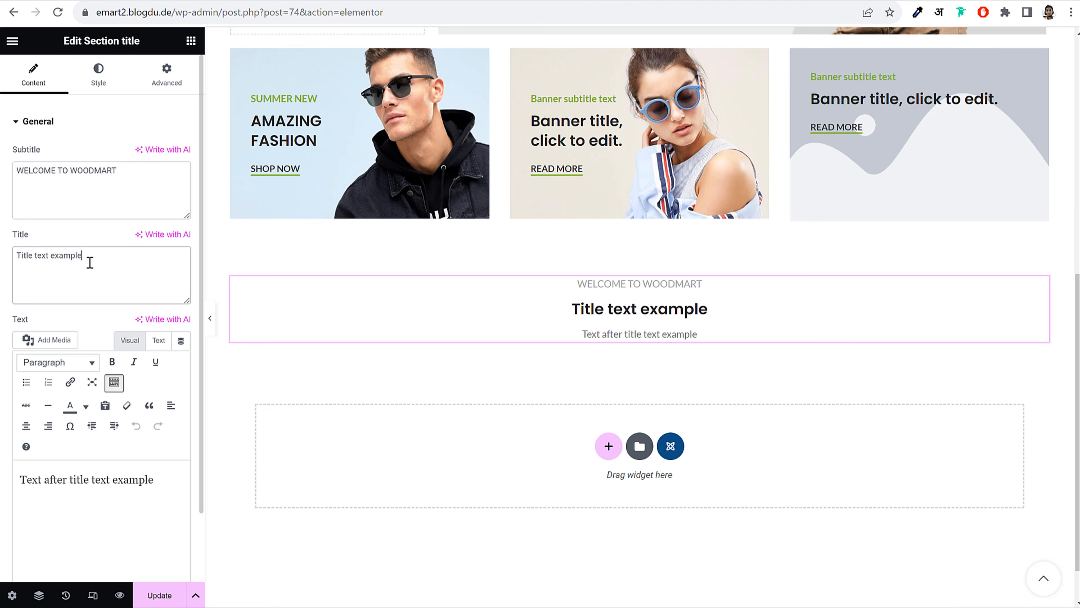
key("ctrl+shift+Left")
key("ctrl+shift+Left")
key("ctrl+shift+Left")
key("ctrl+v")
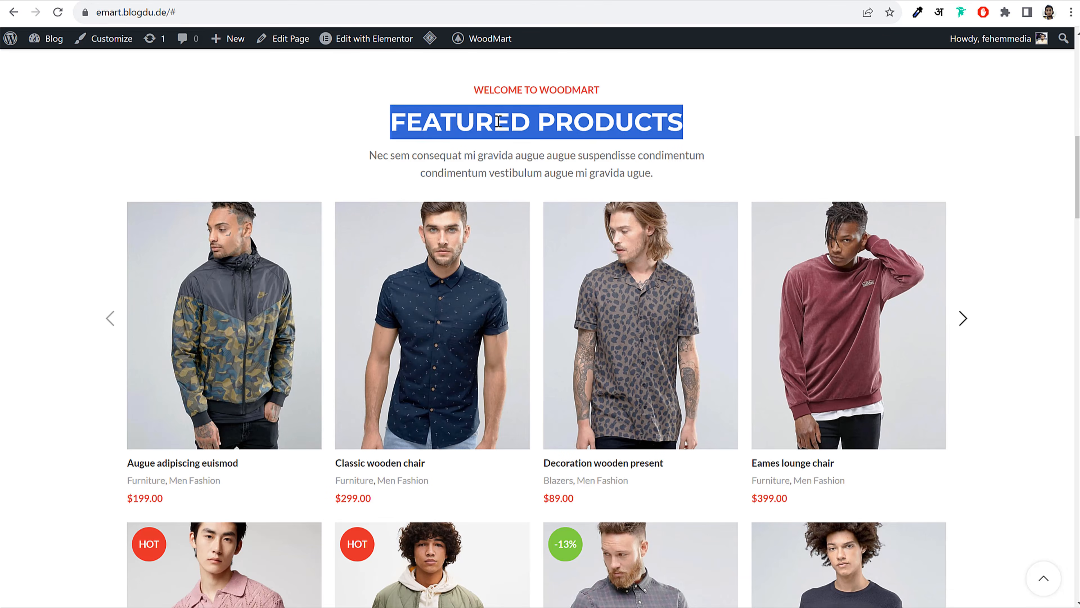
Replace the placeholder description with the demo's lorem ipsum paragraph
left_click_drag(369, 155, 668, 181)
key("ctrl+c")
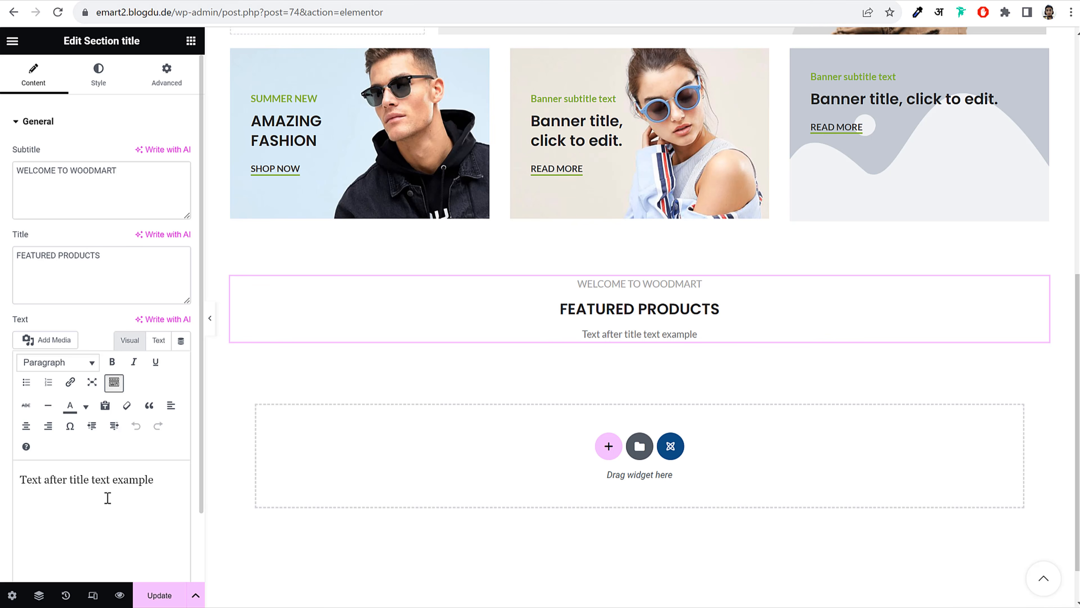
triple_click(107, 498)
key("ctrl+v")
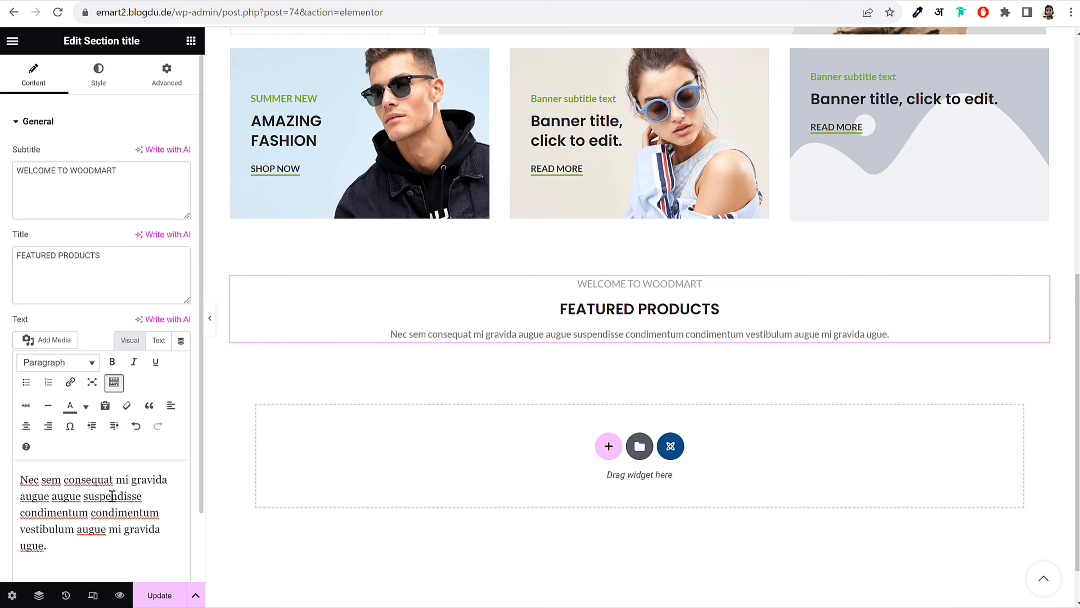
left_click(101, 87)
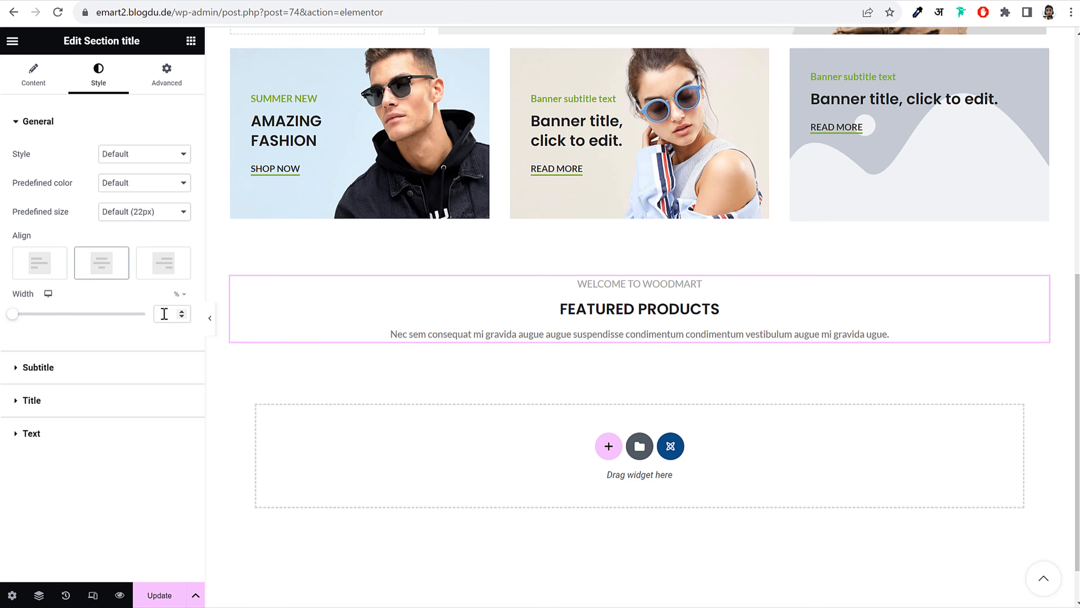
Set the section title width to 500 px and its predefined size to Large (36px)
left_click(180, 294)
left_click(178, 307)
left_click(162, 314)
type("500")
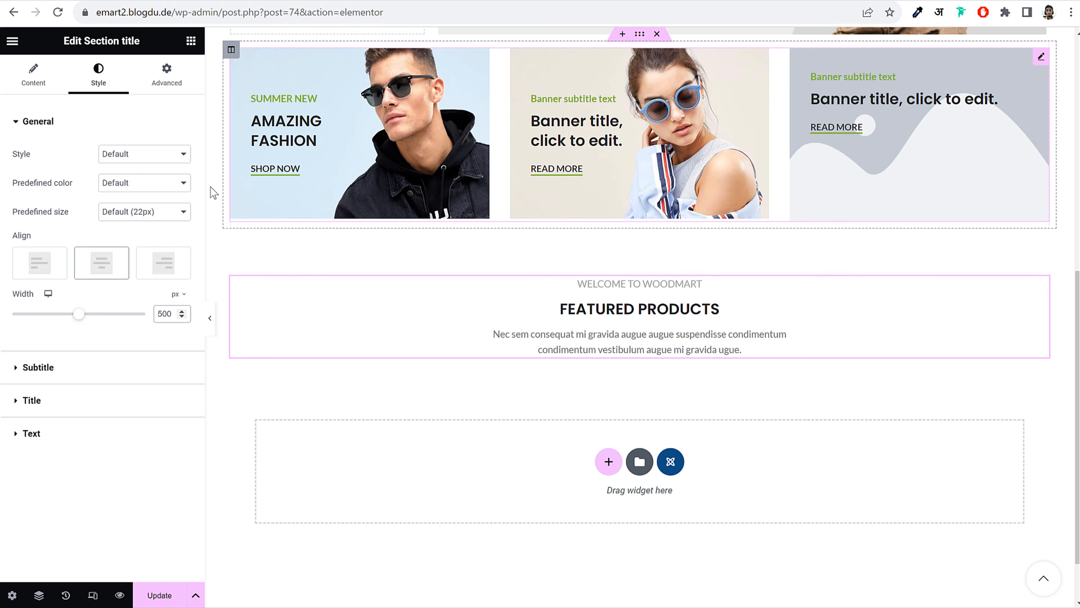
left_click(151, 218)
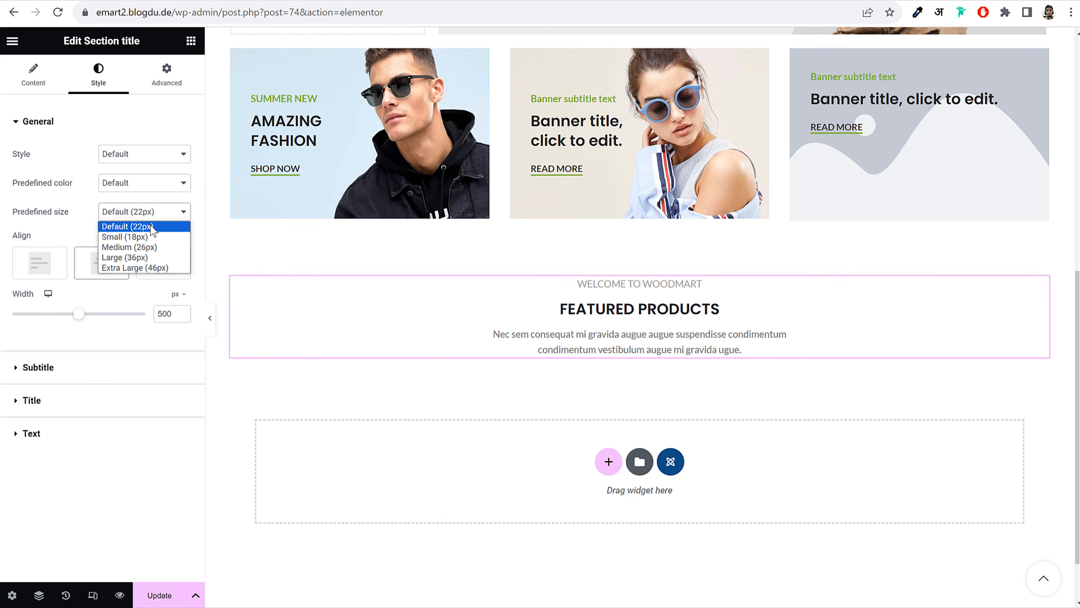
left_click(157, 257)
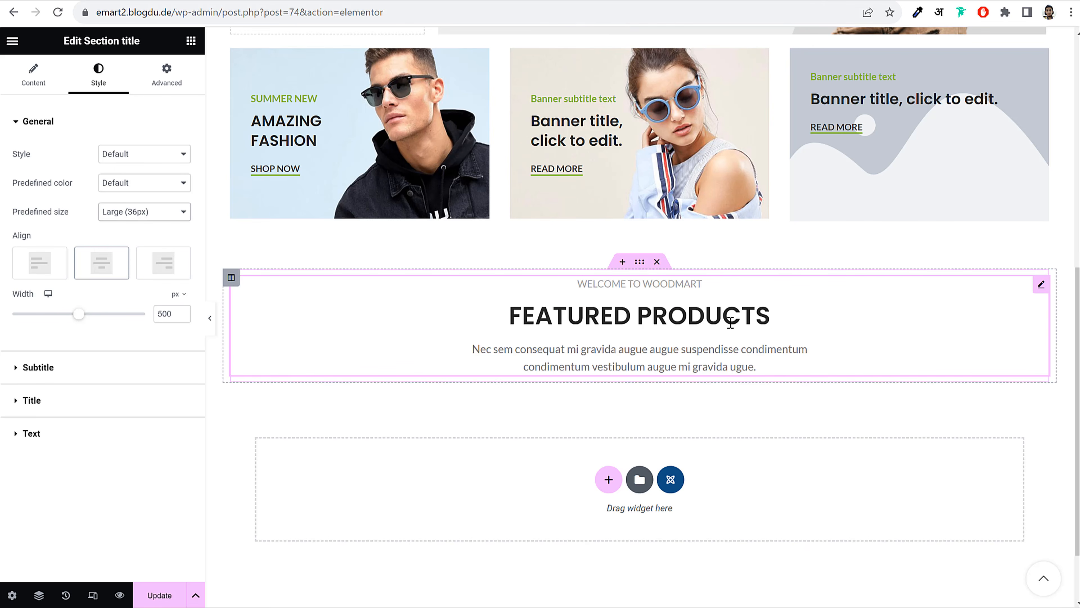
Give the subtitle font weight 600 (Semi Bold) and red colour #FF4545
left_click(65, 377)
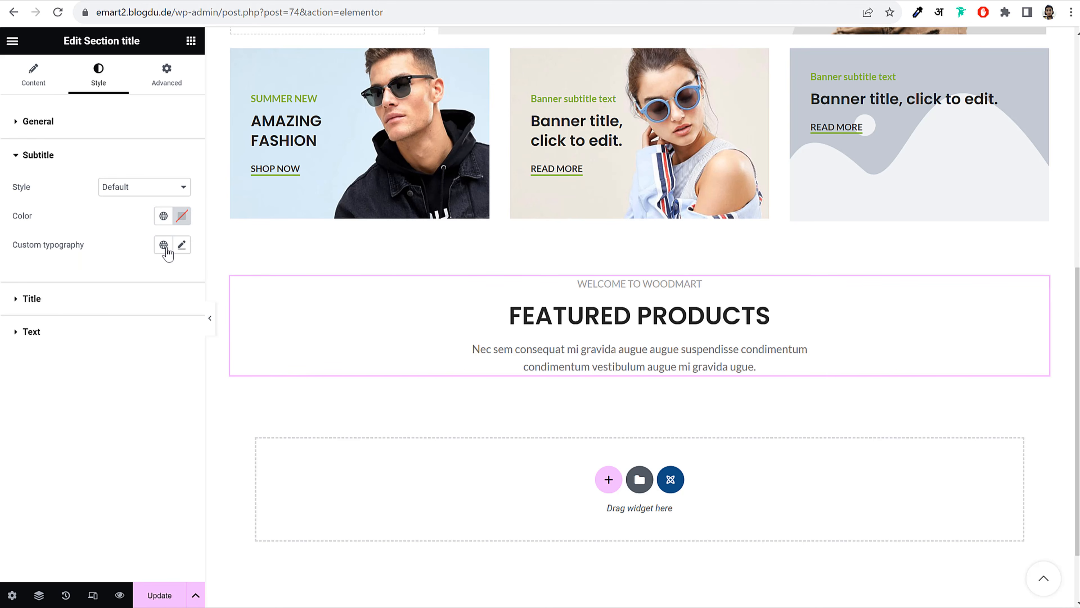
left_click(182, 245)
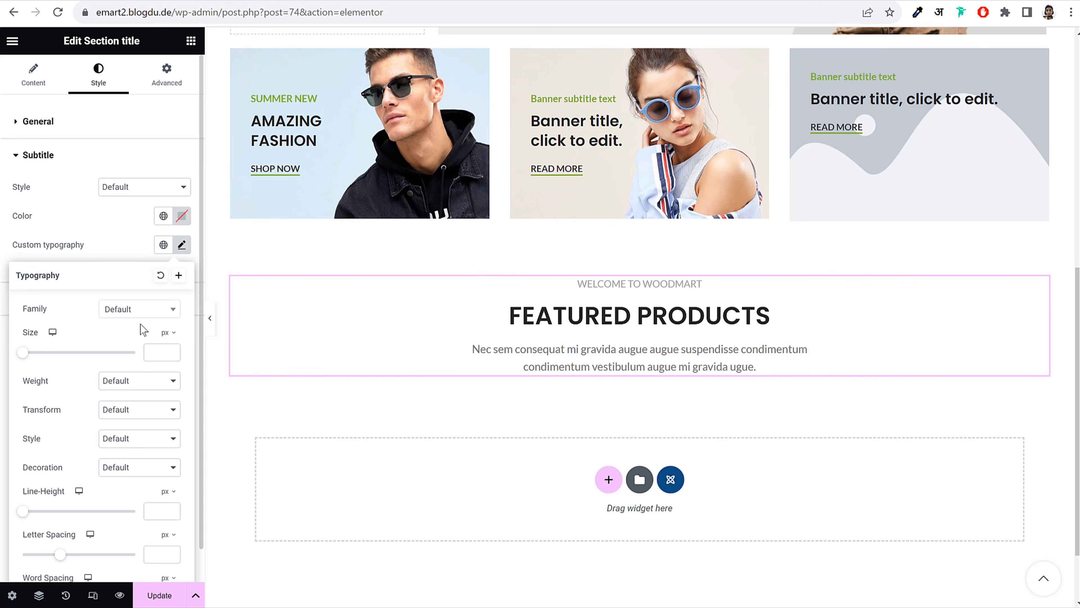
left_click(137, 385)
left_click(139, 444)
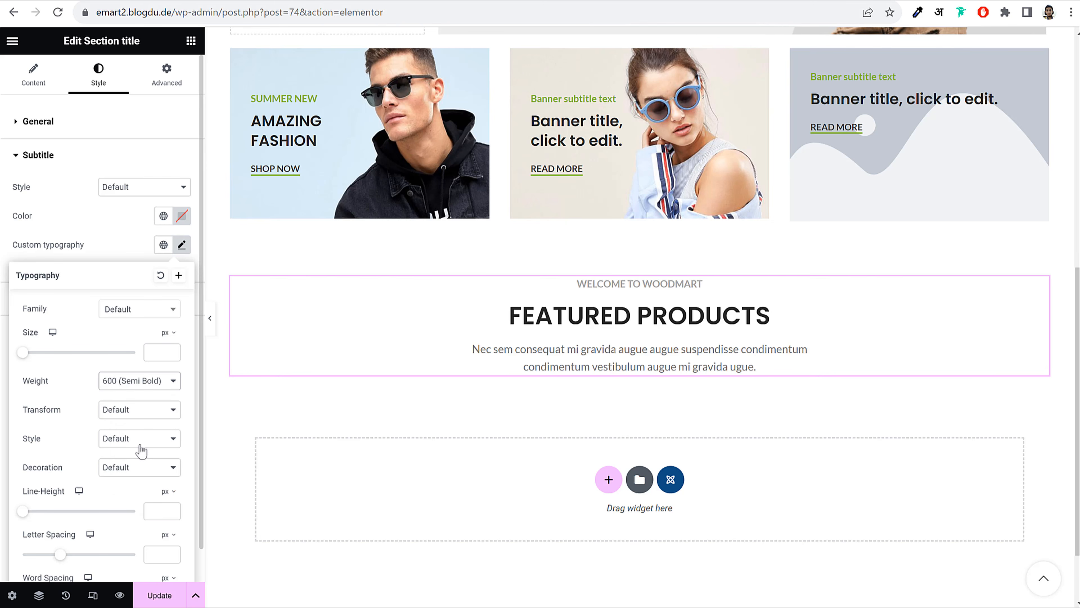
left_click(124, 220)
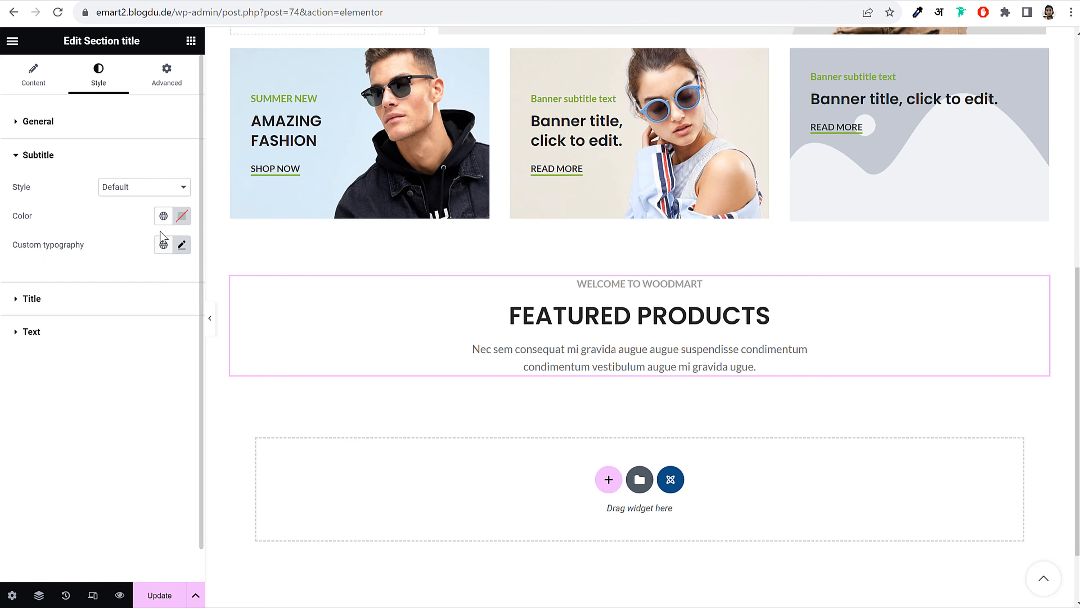
left_click(182, 216)
left_click(144, 201)
left_click(182, 216)
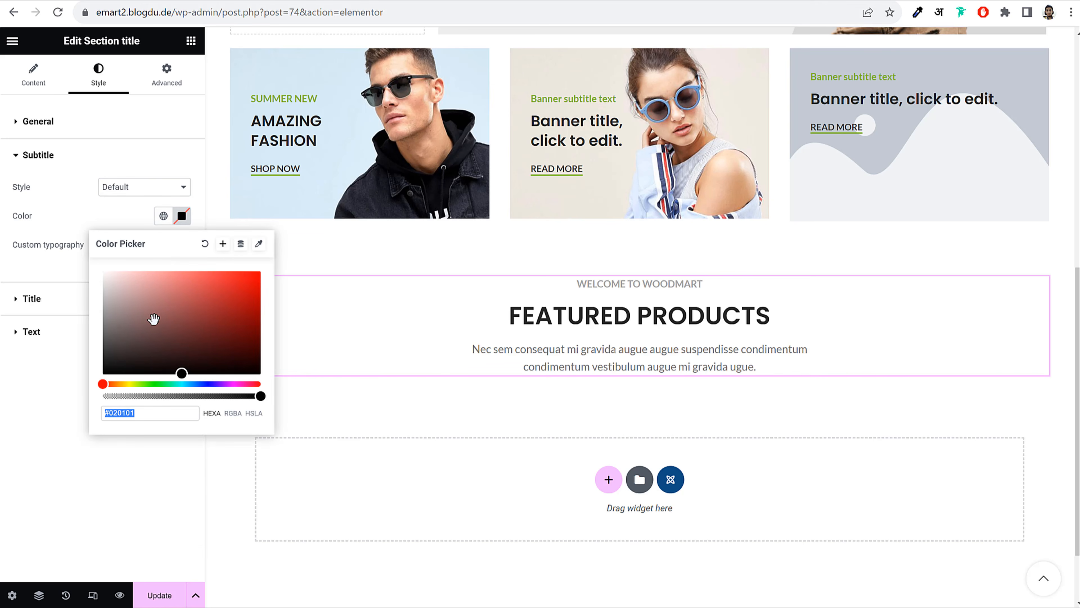
left_click(193, 294)
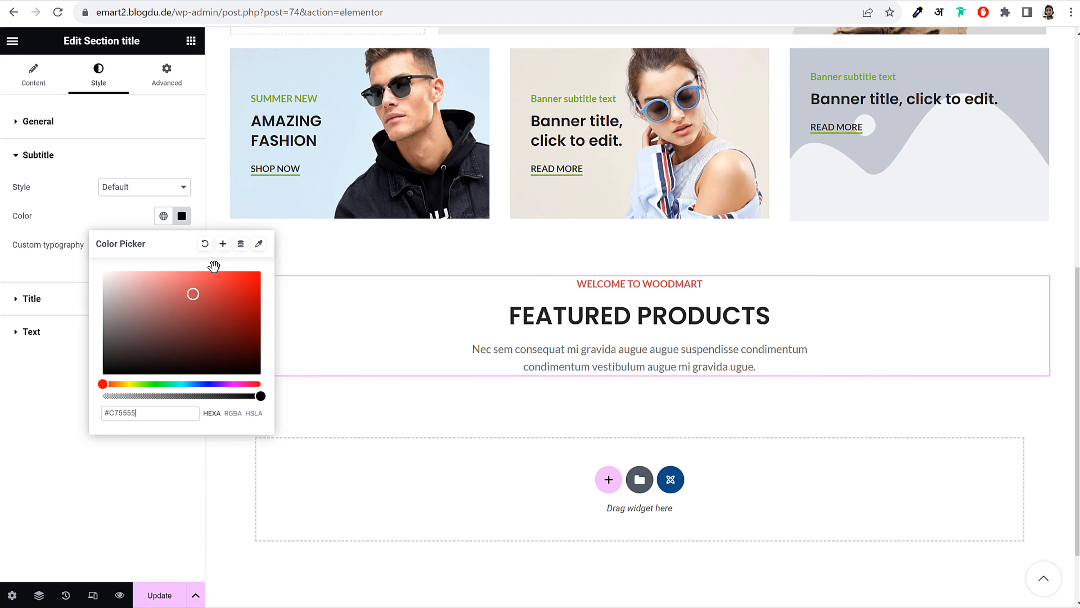
left_click(94, 216)
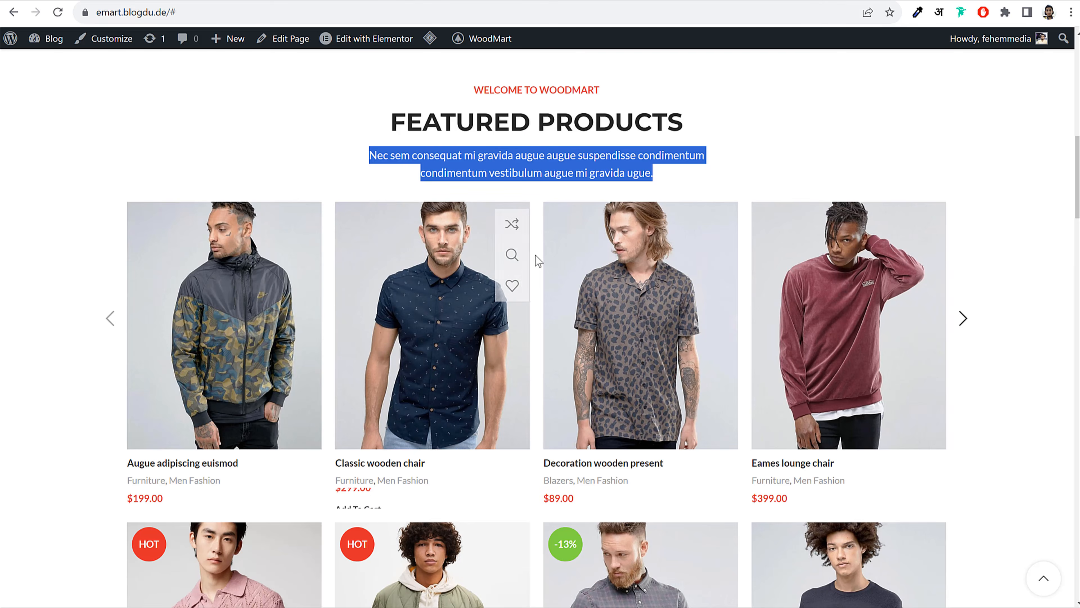
left_click(824, 178)
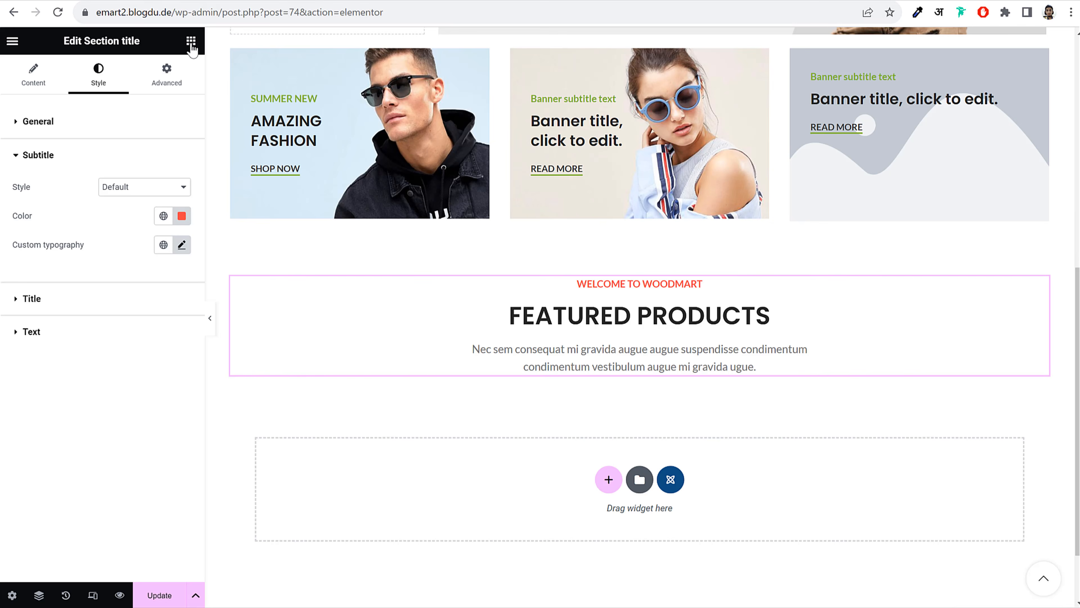
Drag the Products (grid or carousel) widget beneath the FEATURED PRODUCTS title
left_click(191, 41)
type("prod")
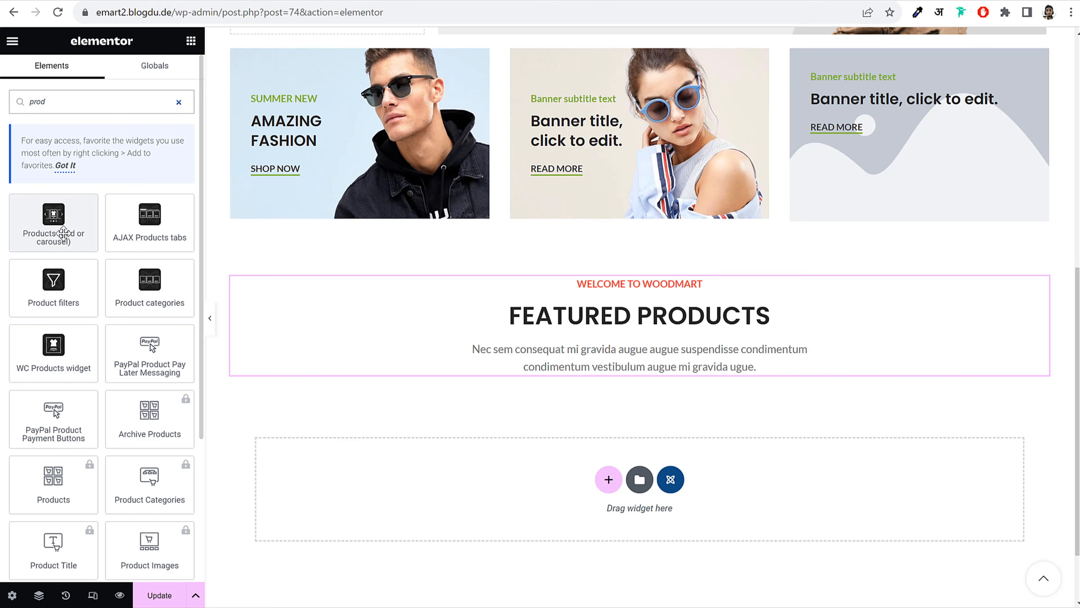
left_click_drag(344, 256, 661, 368)
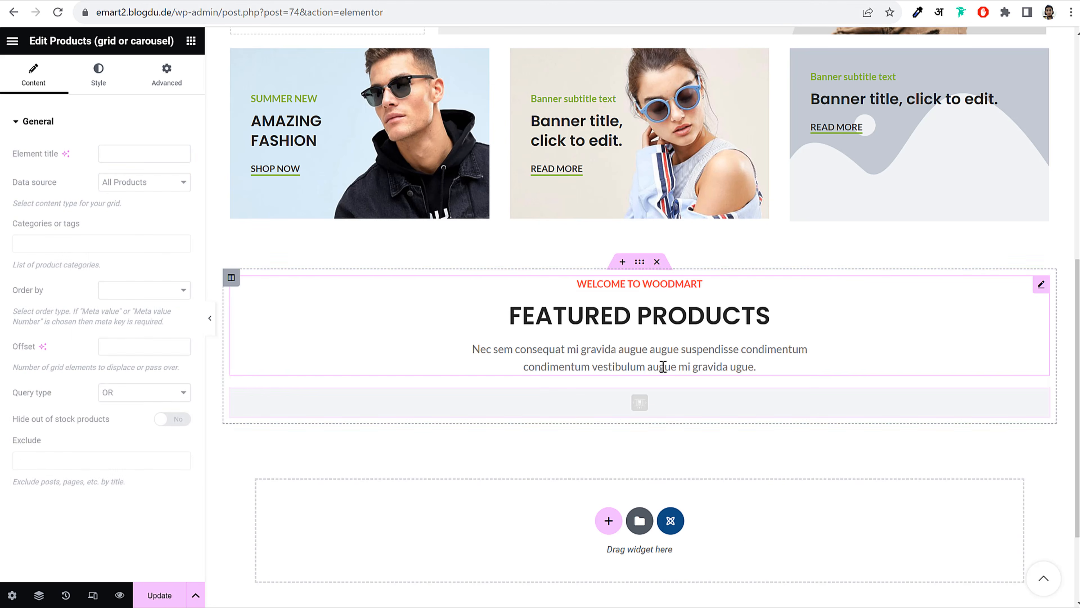
scroll(695, 353, "down", 5)
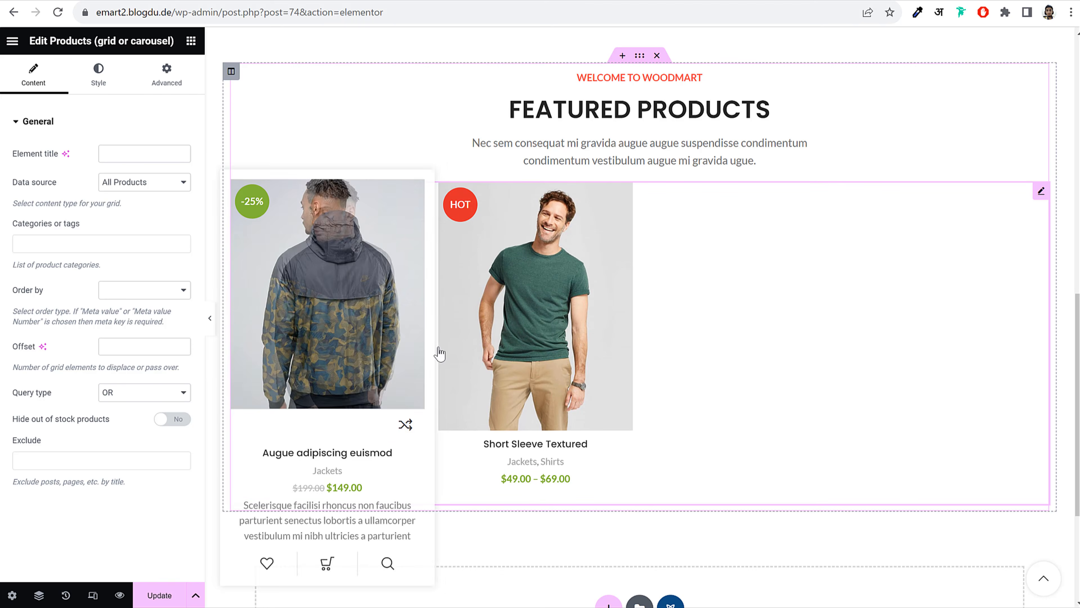
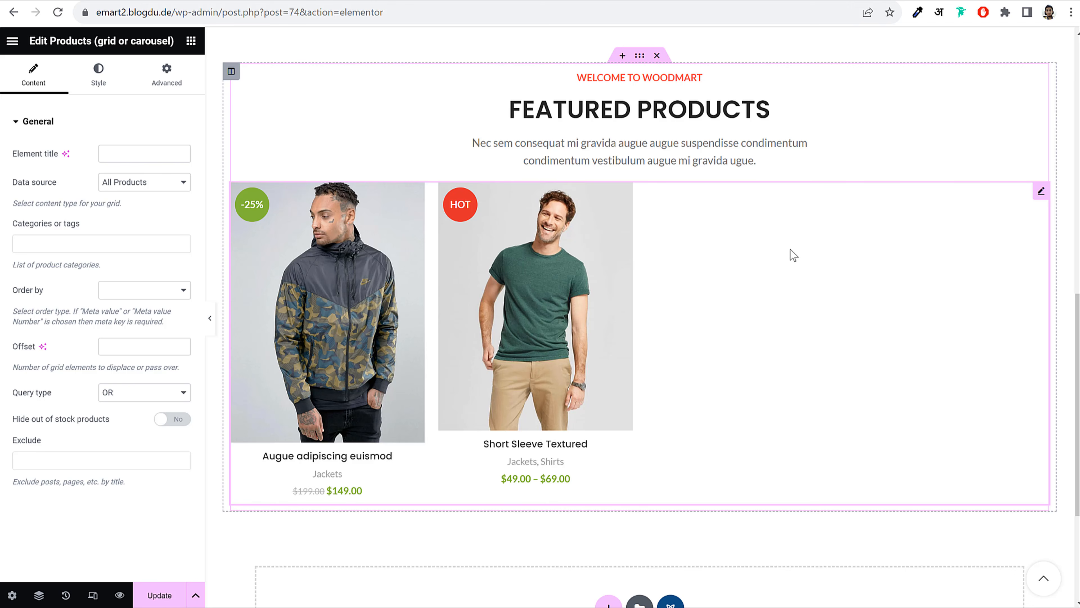
Set the Products widget's data source to Featured Products, leaving only Short Sleeve Textured
left_click_drag(8, 183, 38, 182)
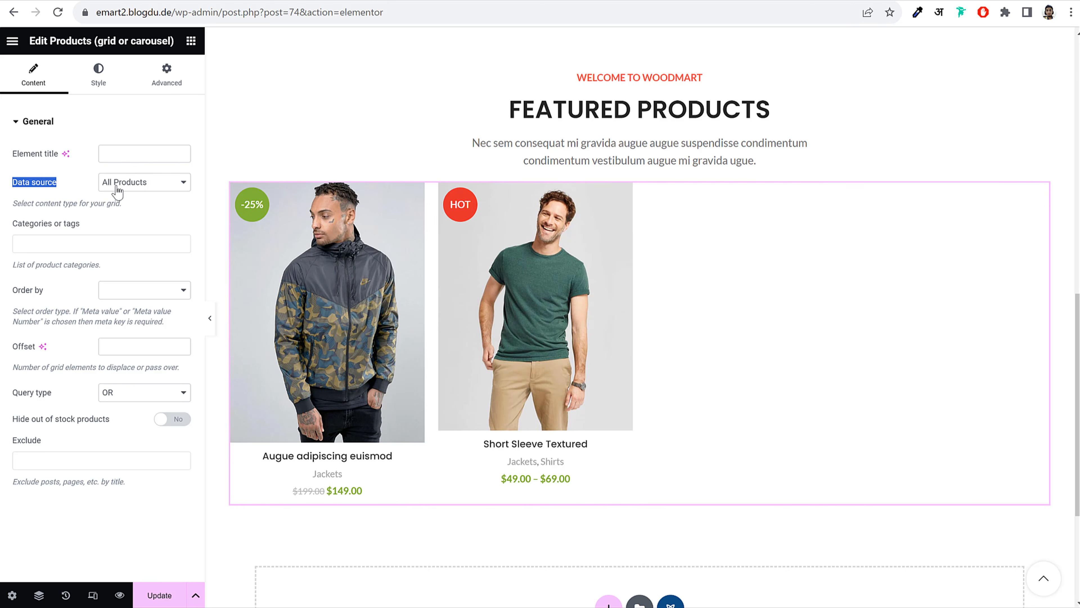
left_click(136, 185)
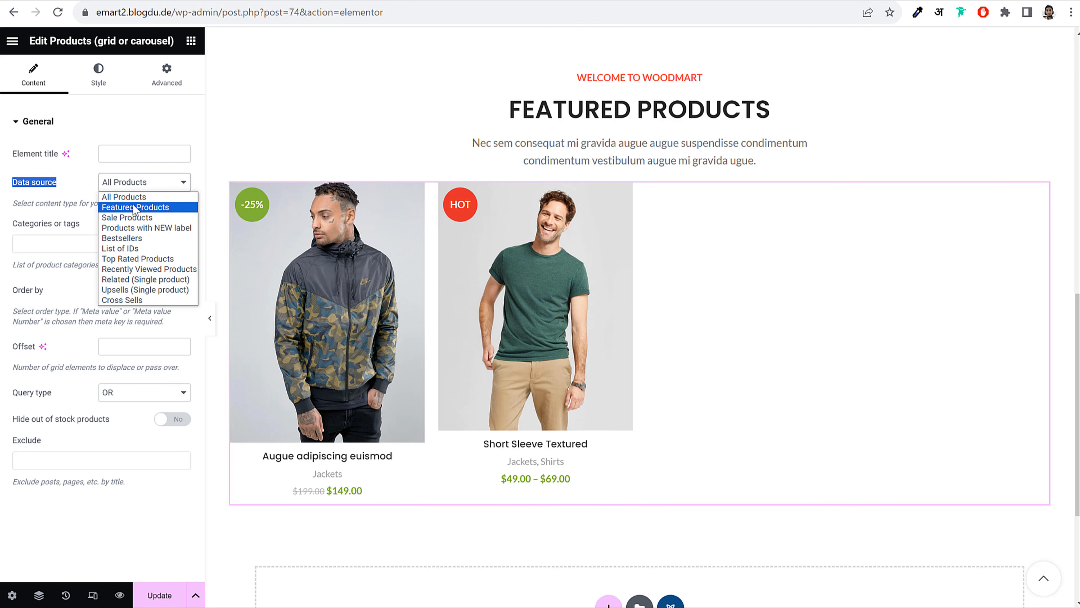
left_click(160, 209)
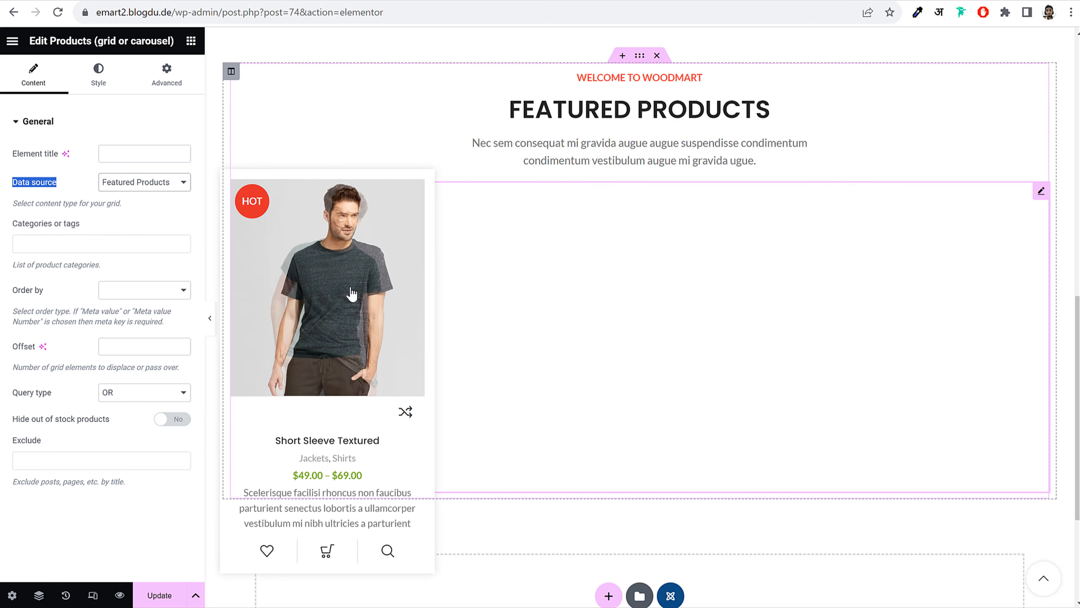
scroll(354, 292, "down", 3)
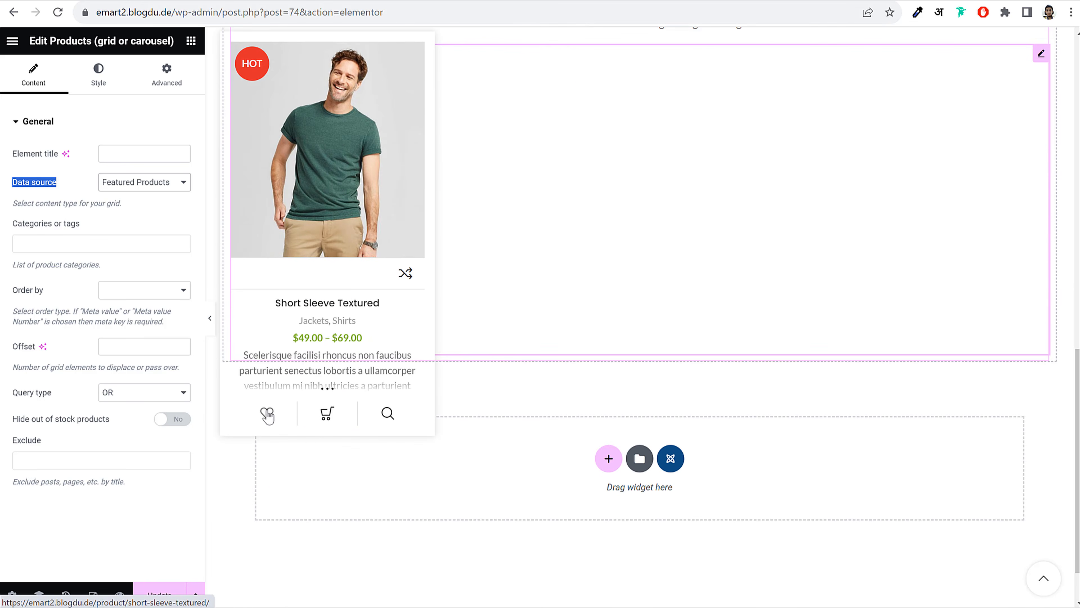
scroll(631, 296, "up", 3)
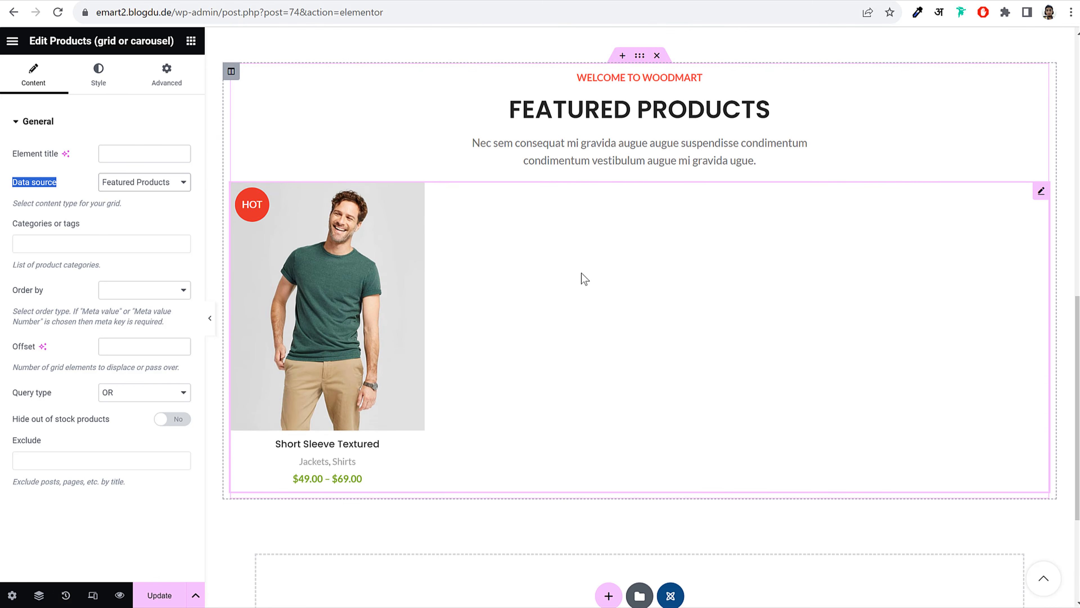
left_click(102, 75)
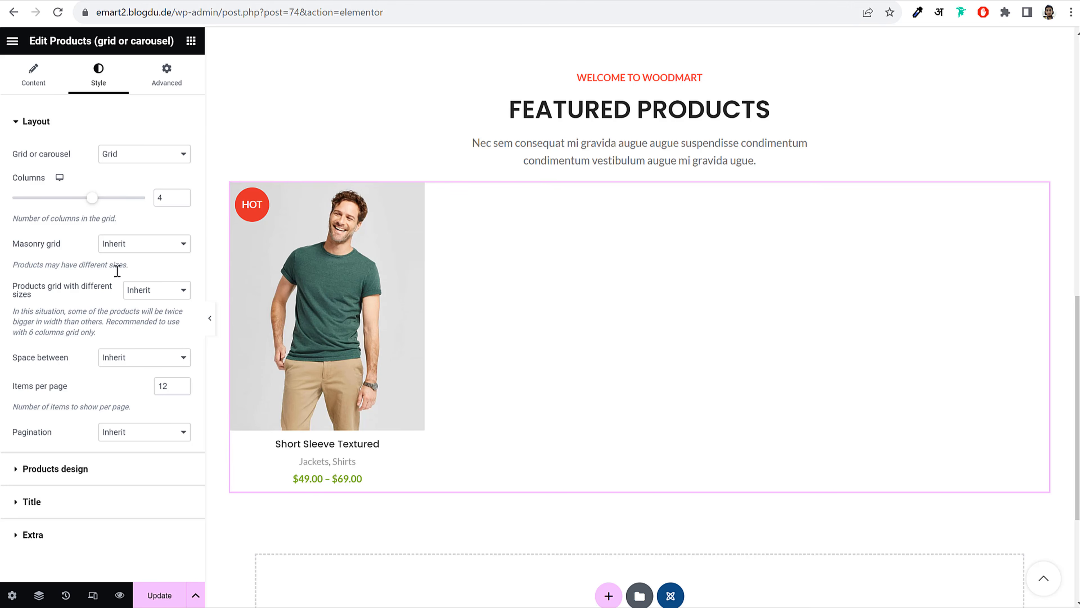
Set Products hover to Icons and add to cart
left_click(82, 470)
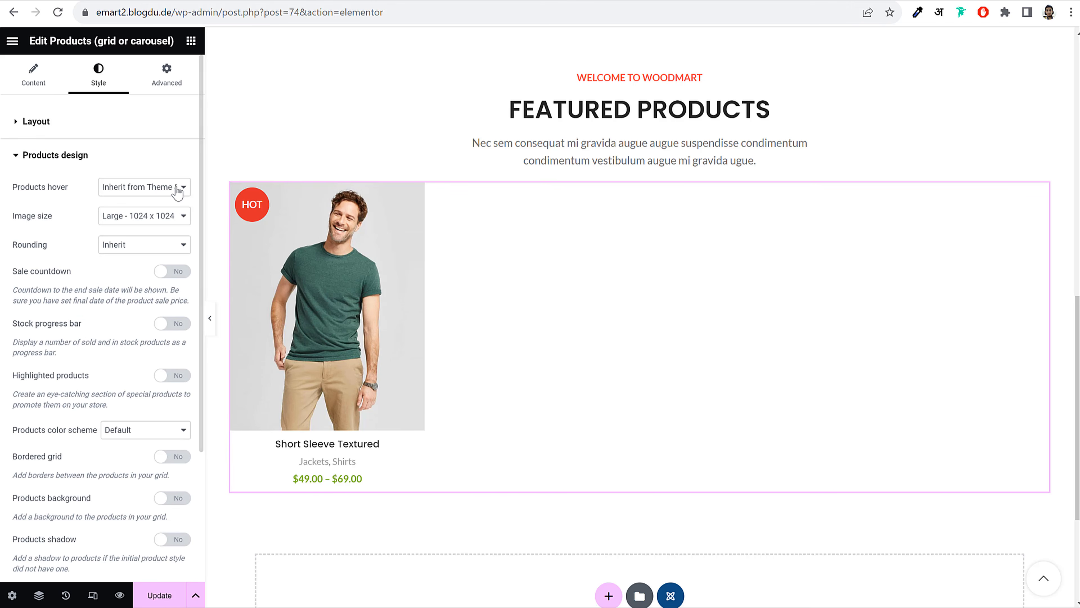
left_click(156, 188)
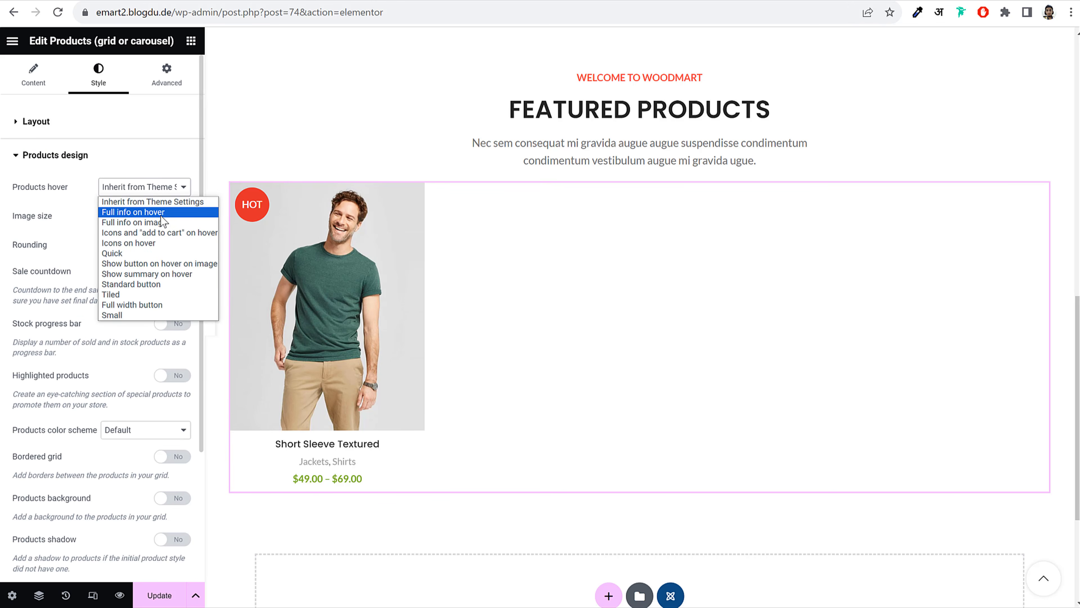
left_click(165, 233)
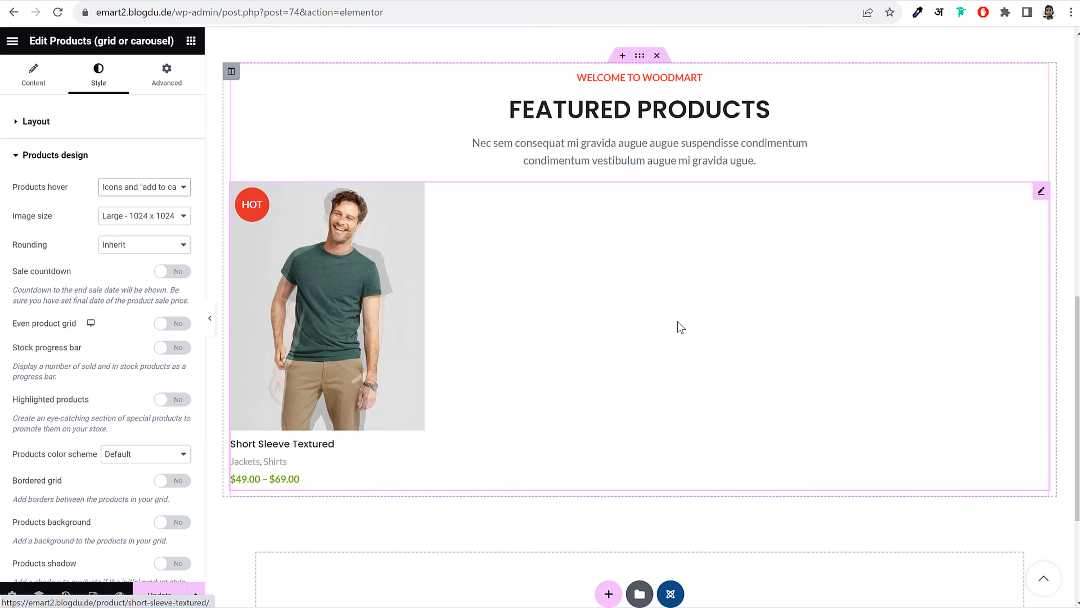
mouse_move(366, 319)
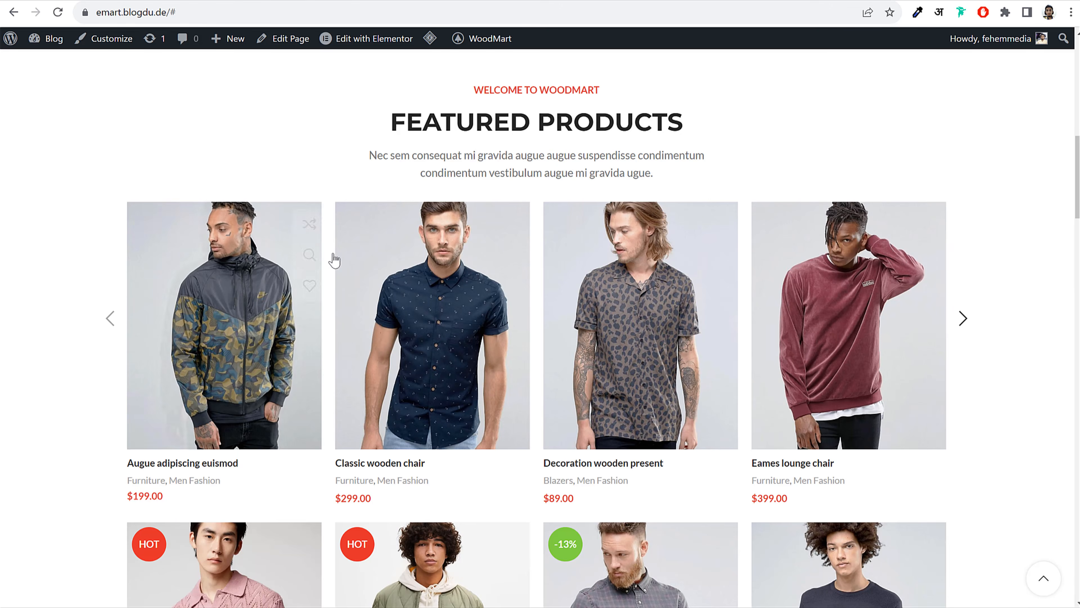
scroll(685, 296, "down", 5)
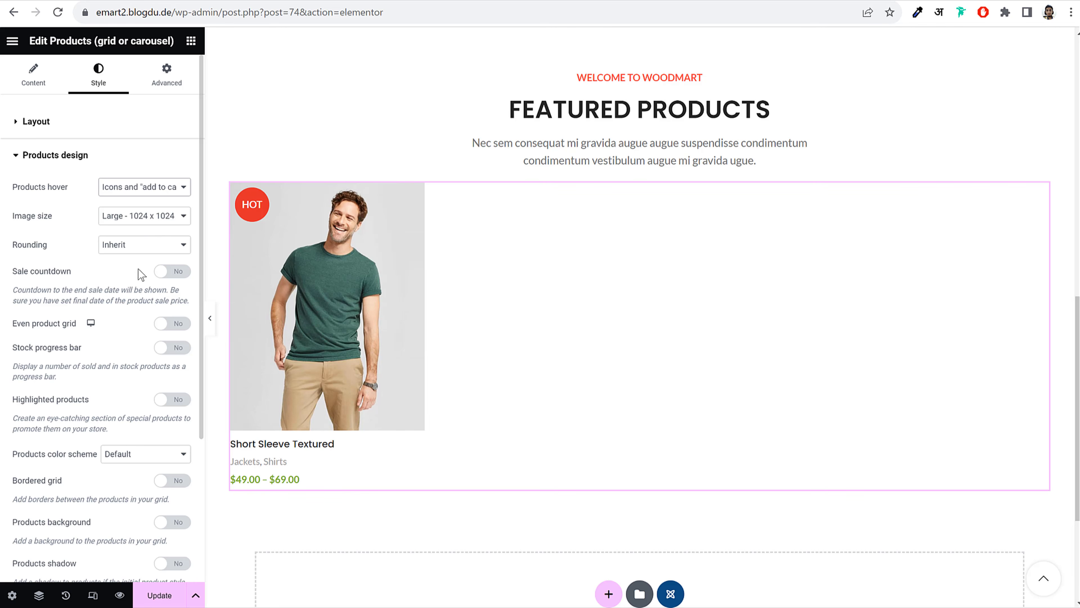
scroll(133, 281, "down", 3)
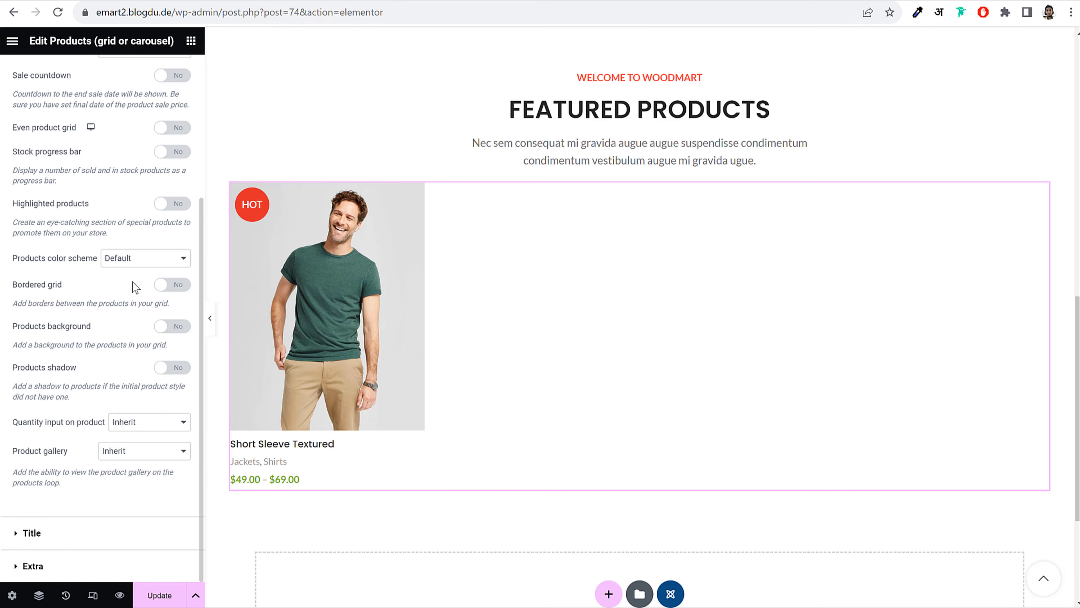
scroll(133, 281, "up", 3)
Set the grid layout's Items per page to 8
left_click(86, 122)
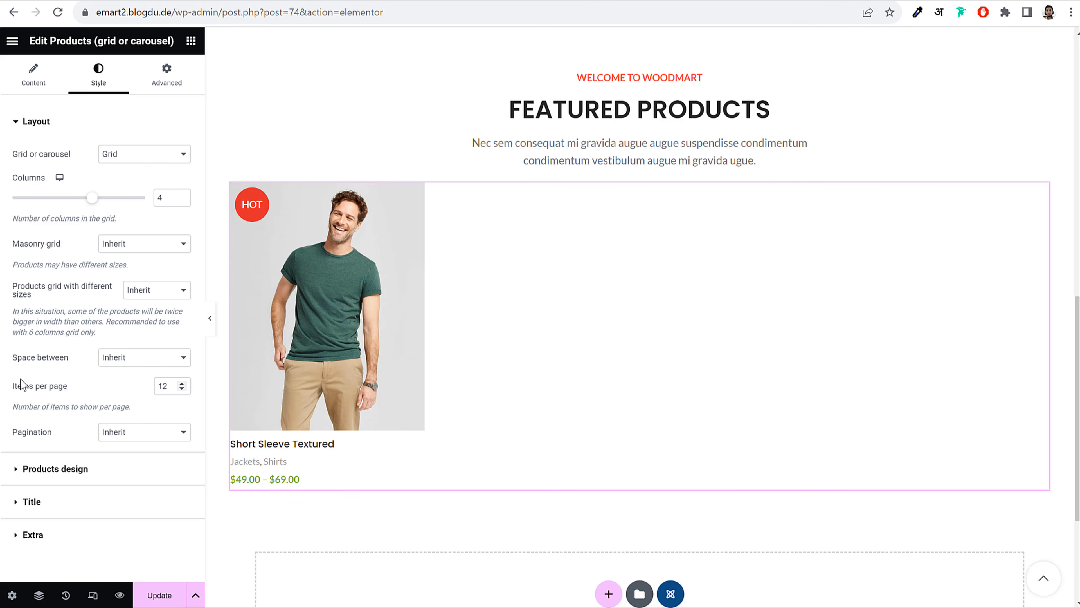
left_click_drag(21, 385, 64, 383)
double_click(170, 386)
type("1")
left_click_drag(175, 387, 106, 390)
type("8")
Set the product image size to Custom 566×720 and apply it
left_click(77, 472)
scroll(104, 389, "down", 4)
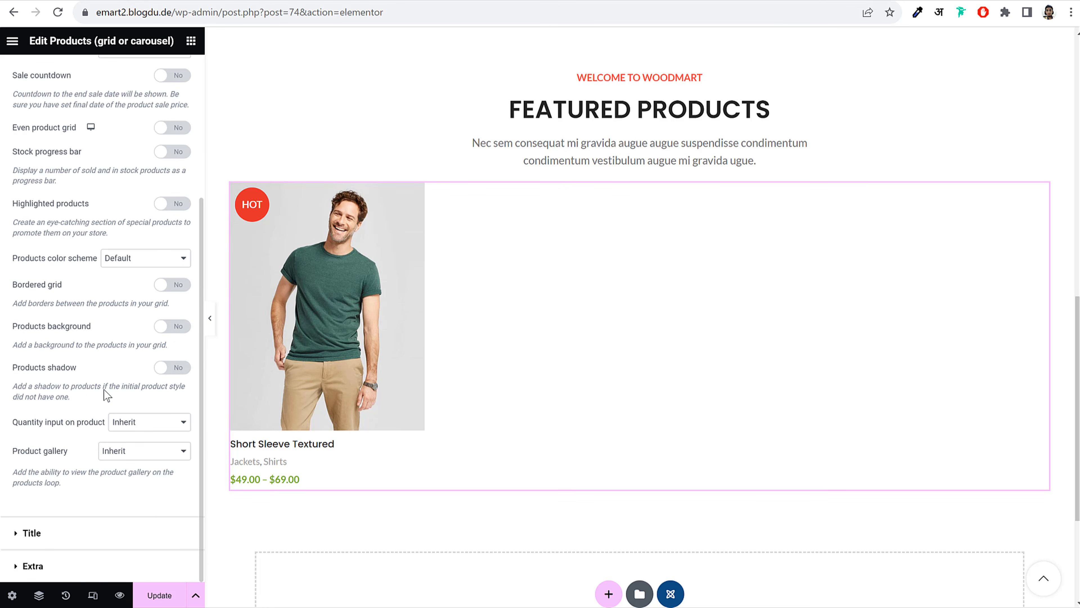
scroll(106, 395, "up", 4)
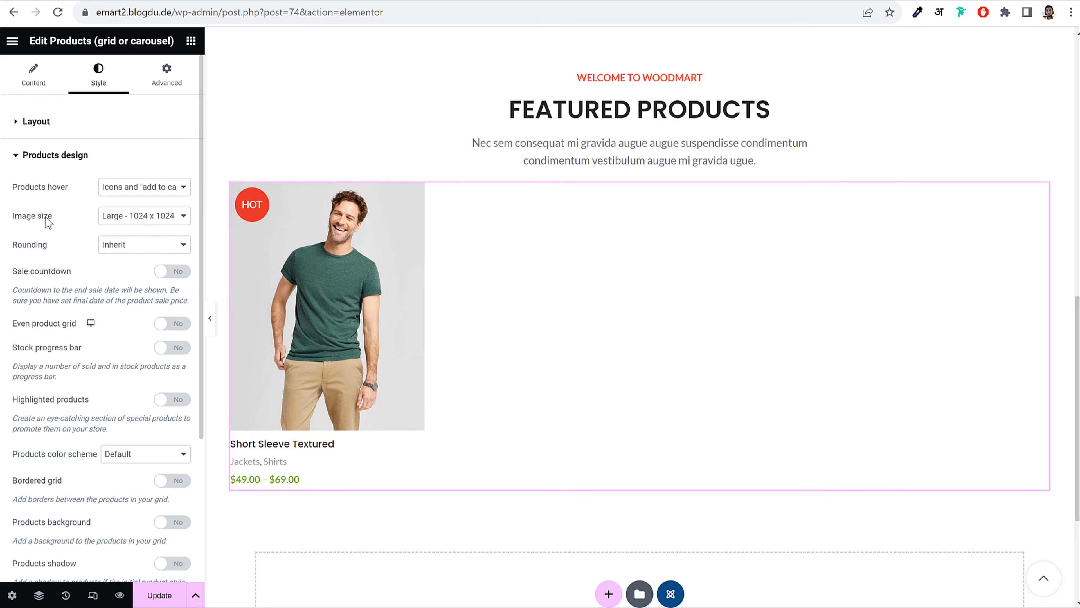
left_click(155, 216)
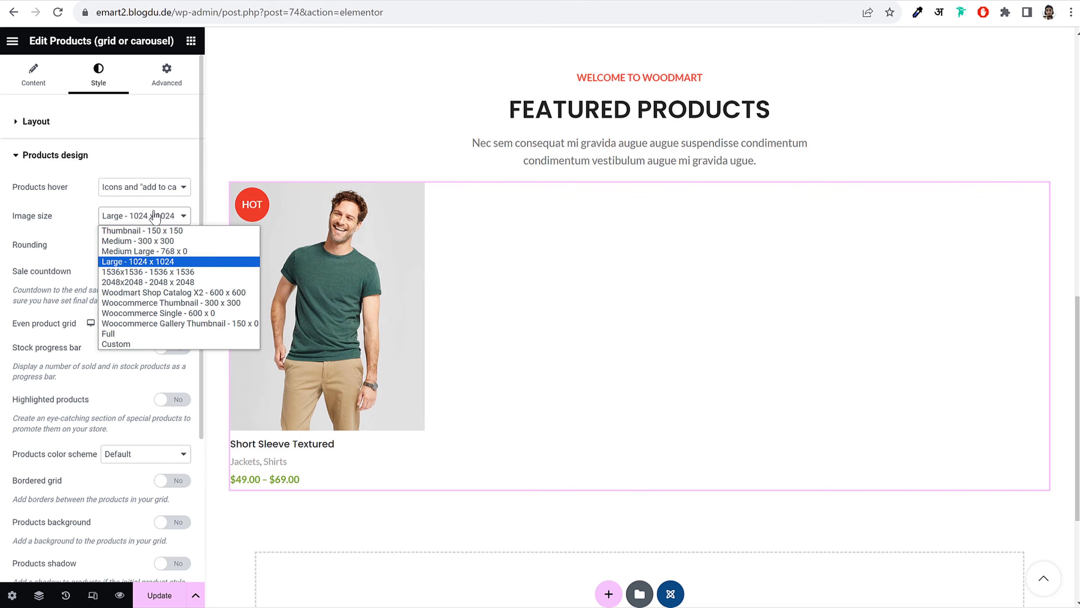
left_click(127, 344)
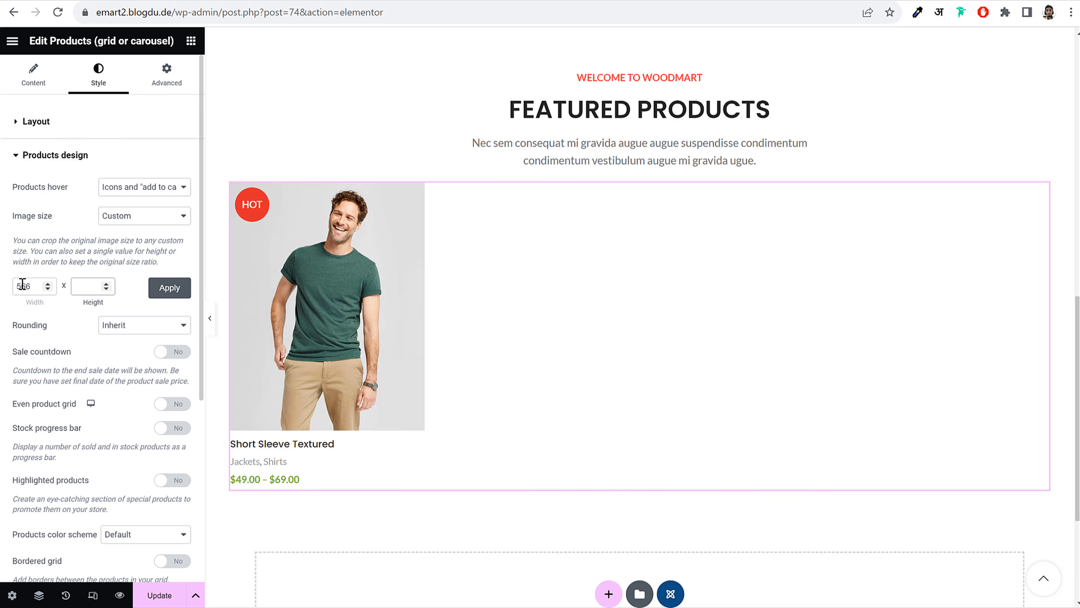
left_click(170, 288)
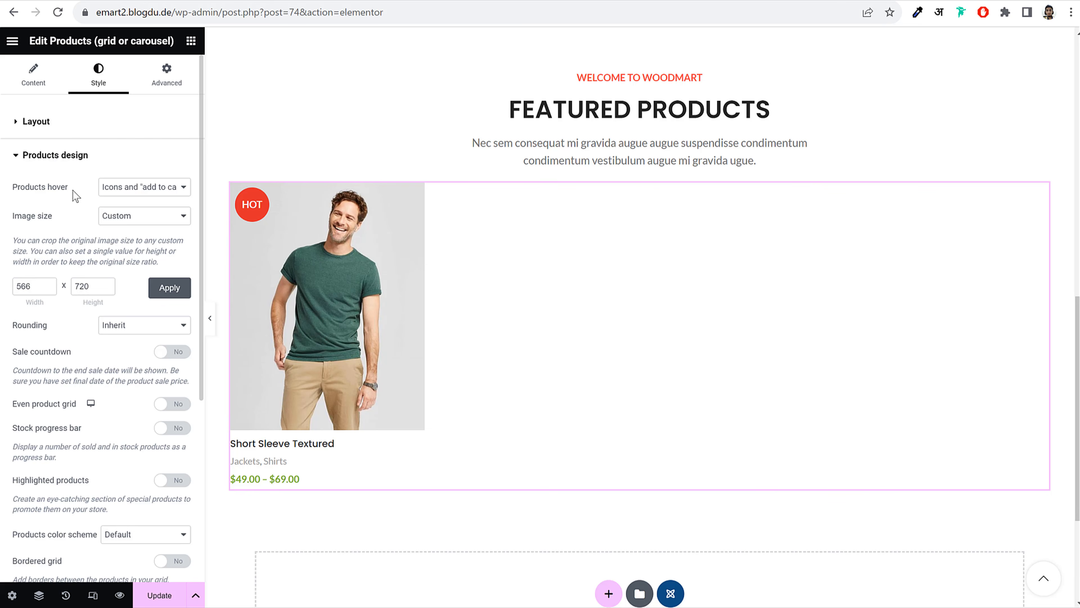
left_click(80, 157)
left_click(73, 124)
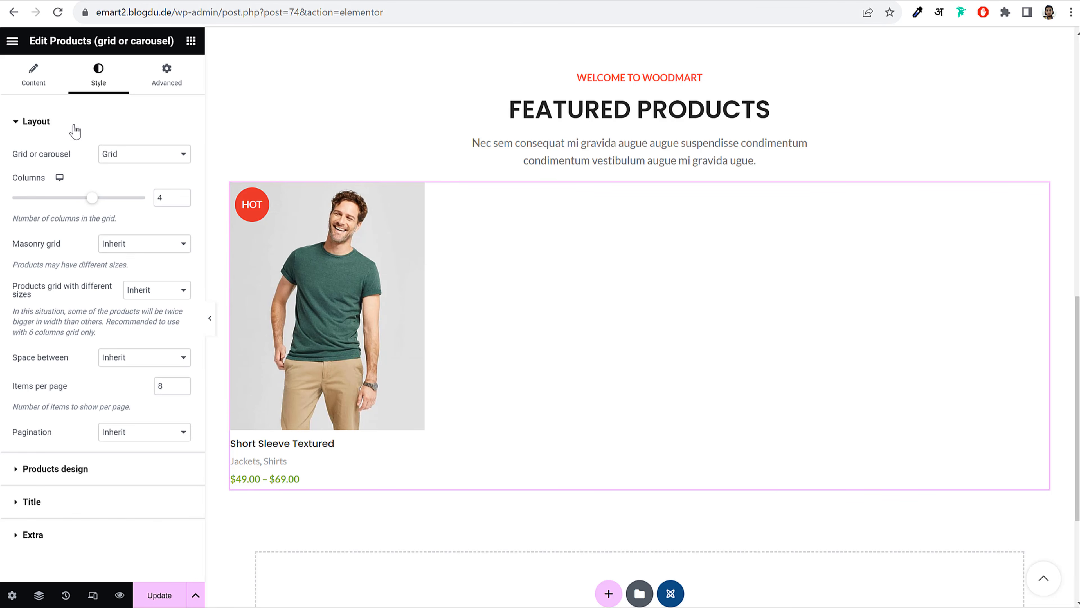
Set the data source back to All Products so the jacket and Short Sleeve Textured both appear
left_click(30, 71)
left_click(141, 183)
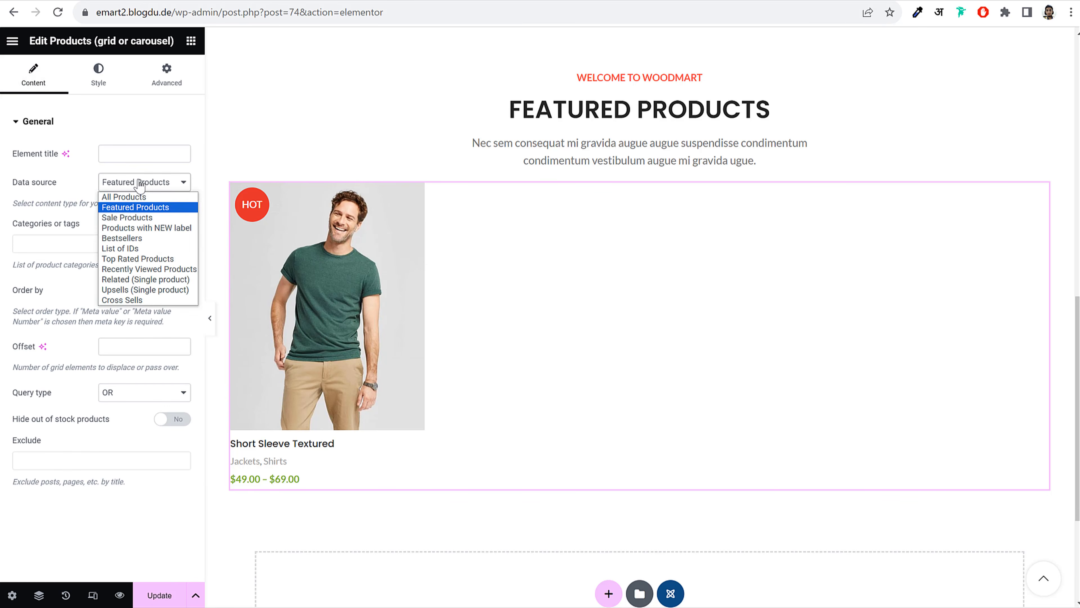
left_click(138, 197)
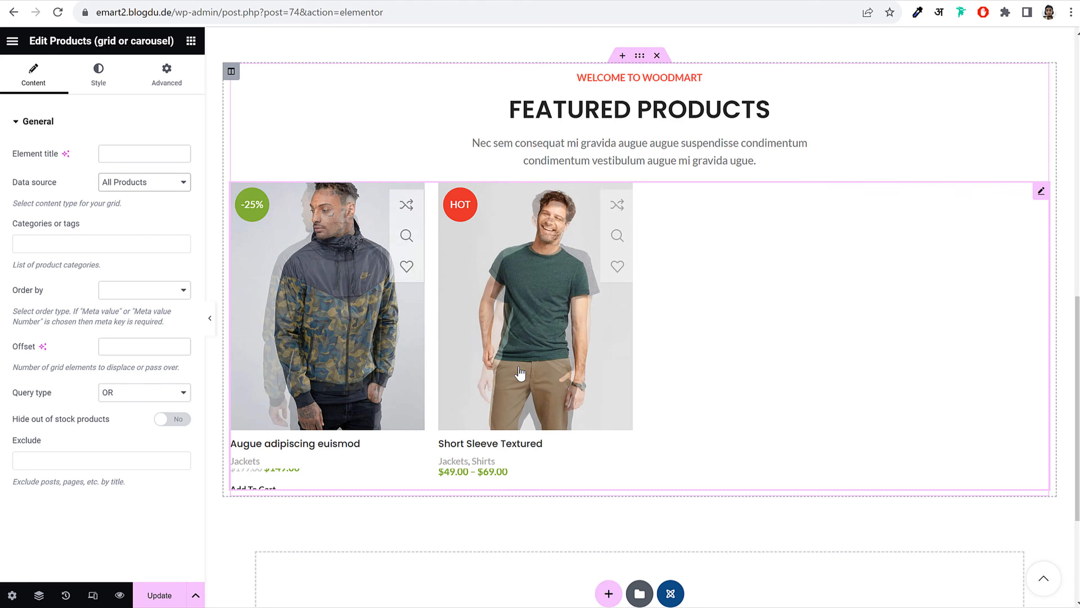
left_click(110, 84)
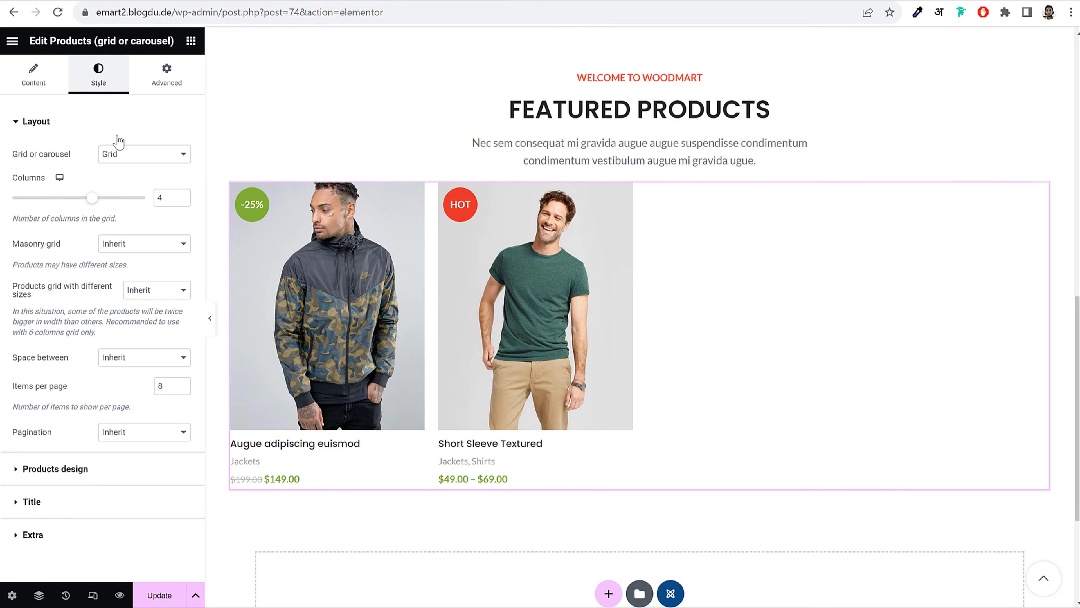
left_click(89, 469)
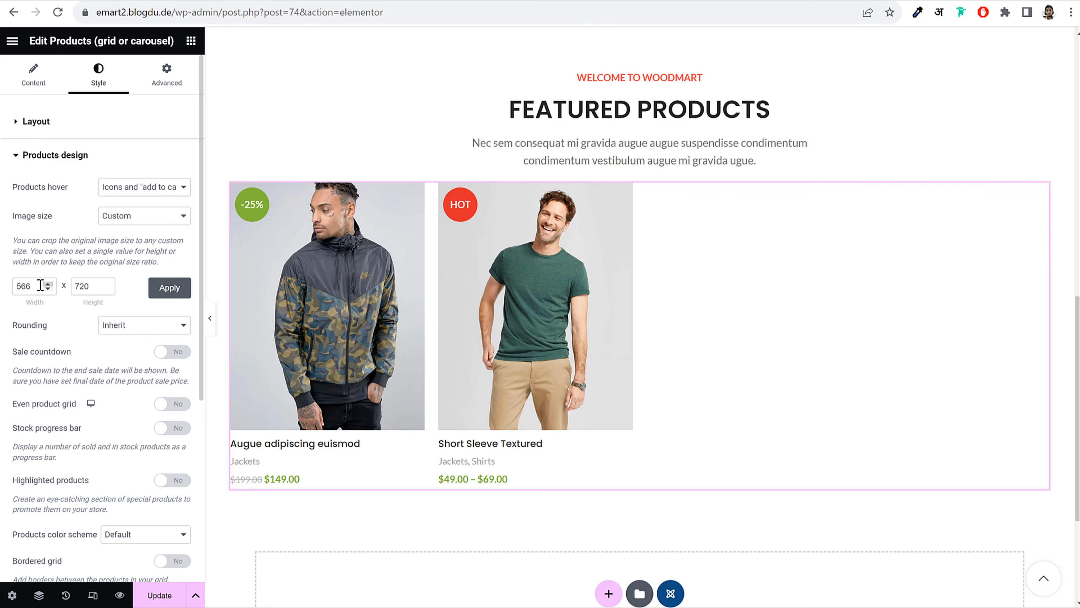
key("Tab")
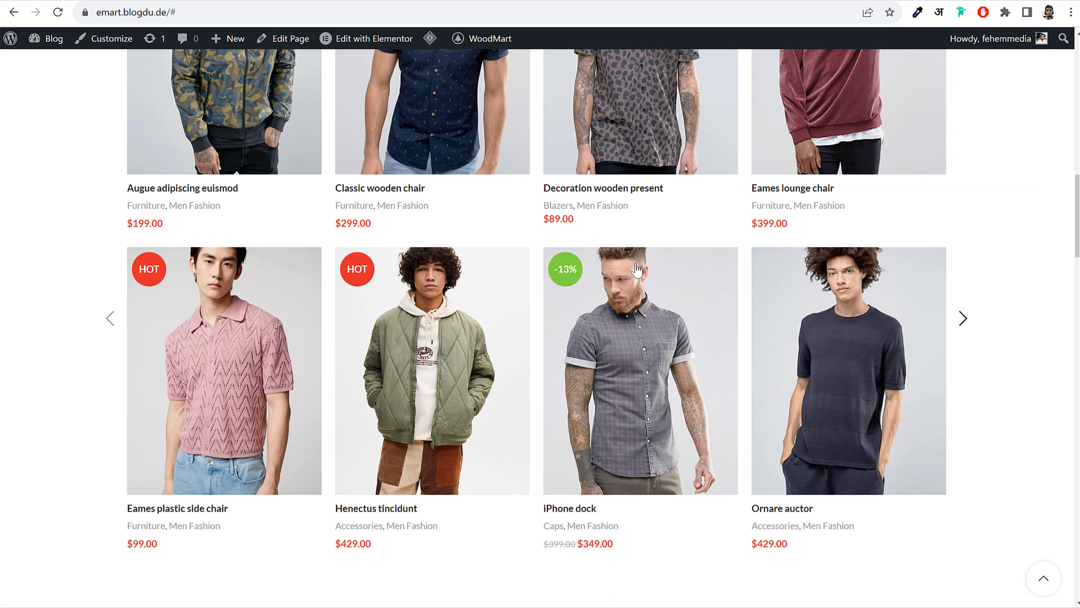
scroll(528, 238, "down", 5)
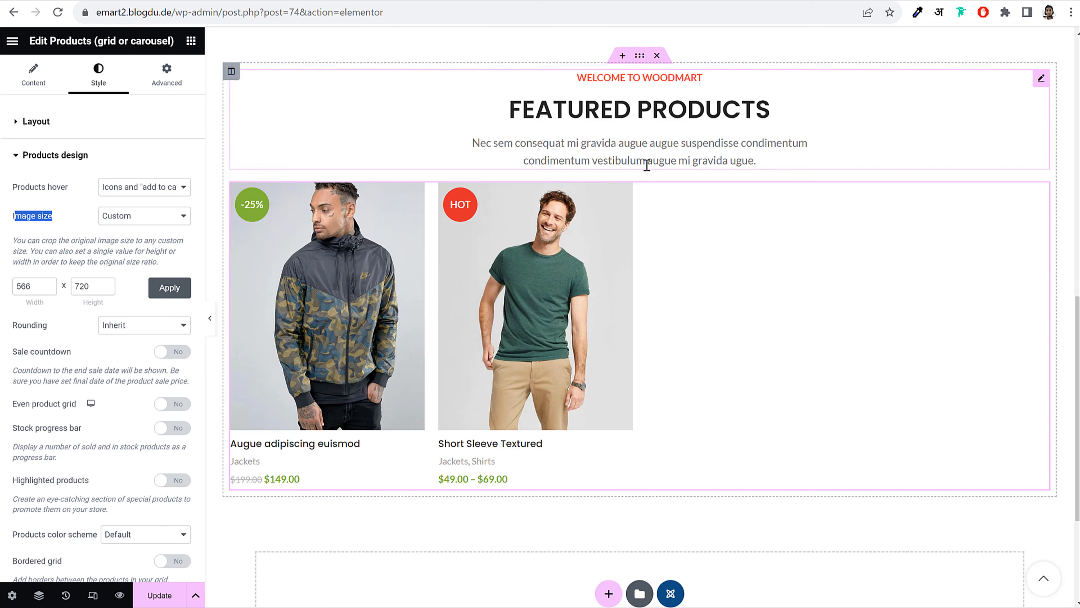
scroll(642, 132, "up", 2)
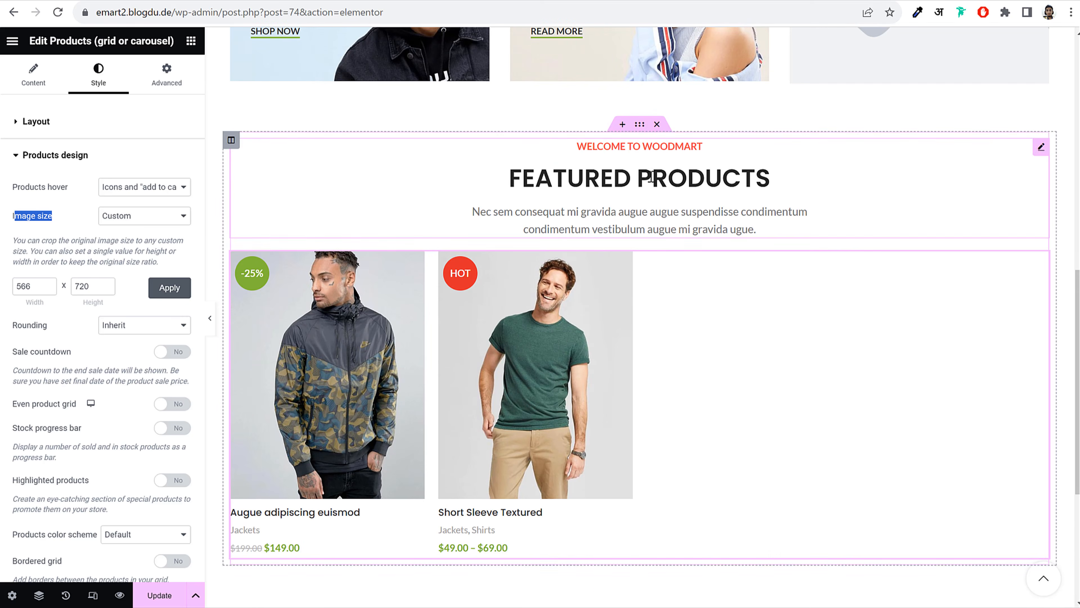
Enter 60 in the Featured Products section's margin/padding settings
left_click(640, 127)
left_click(166, 74)
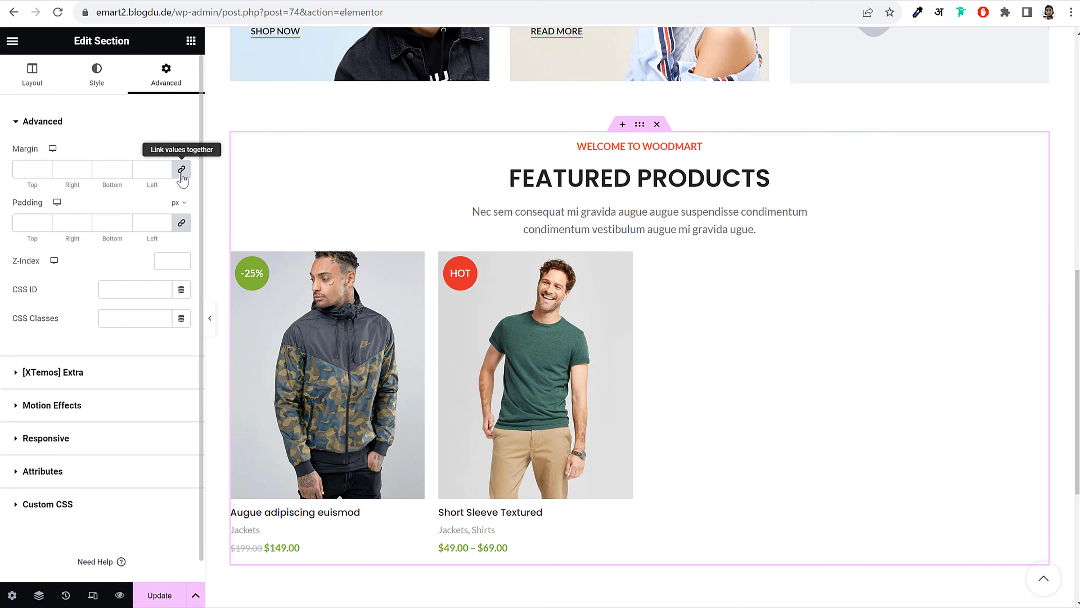
type("60")
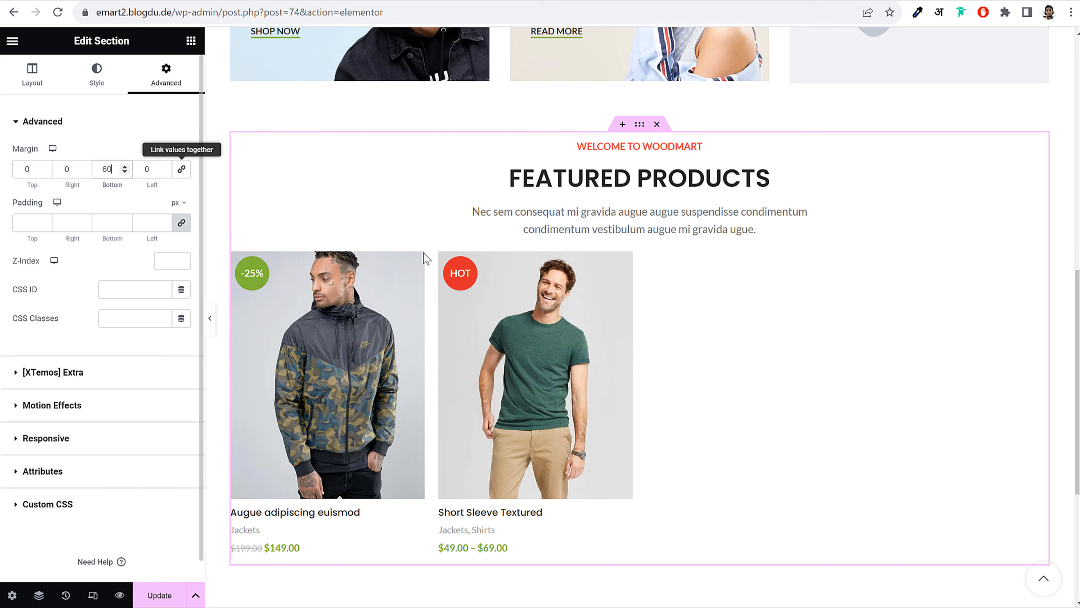
scroll(586, 361, "down", 5)
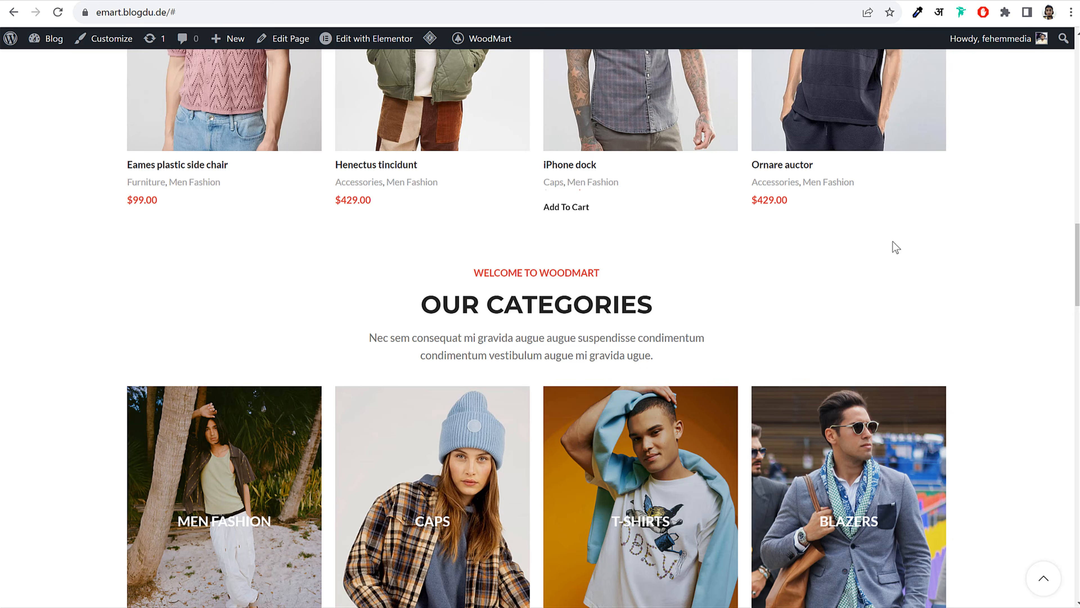
scroll(933, 267, "down", 3)
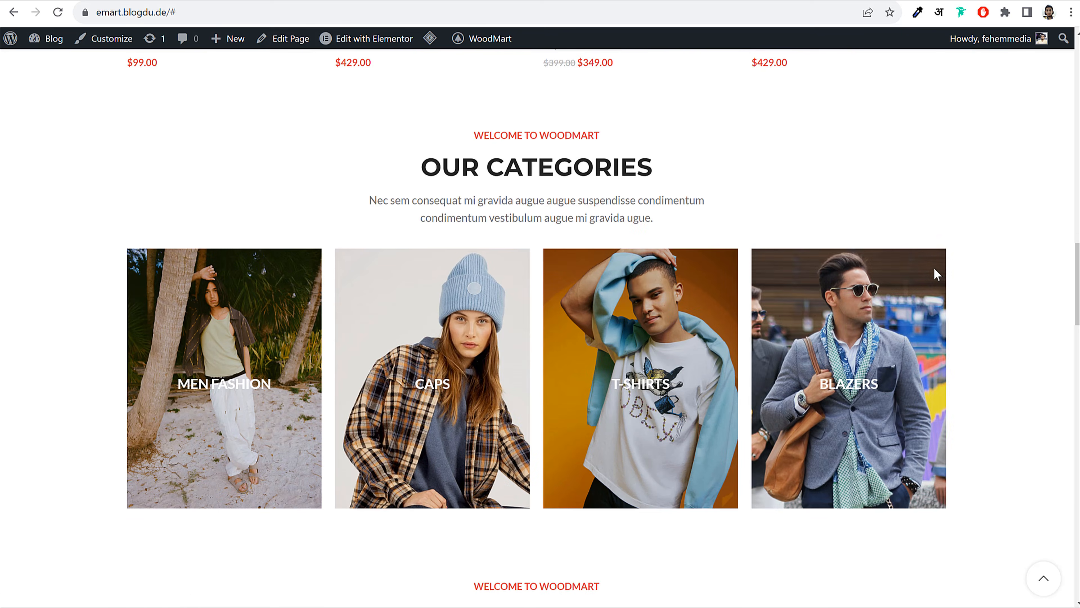
scroll(935, 274, "down", 5)
scroll(935, 273, "up", 5)
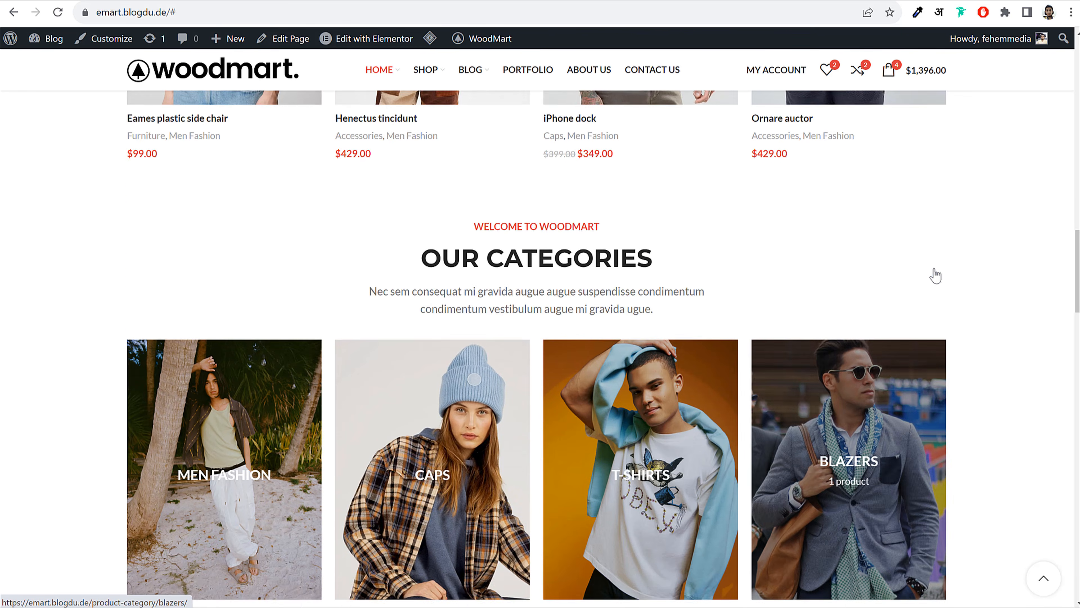
scroll(711, 304, "down", 2)
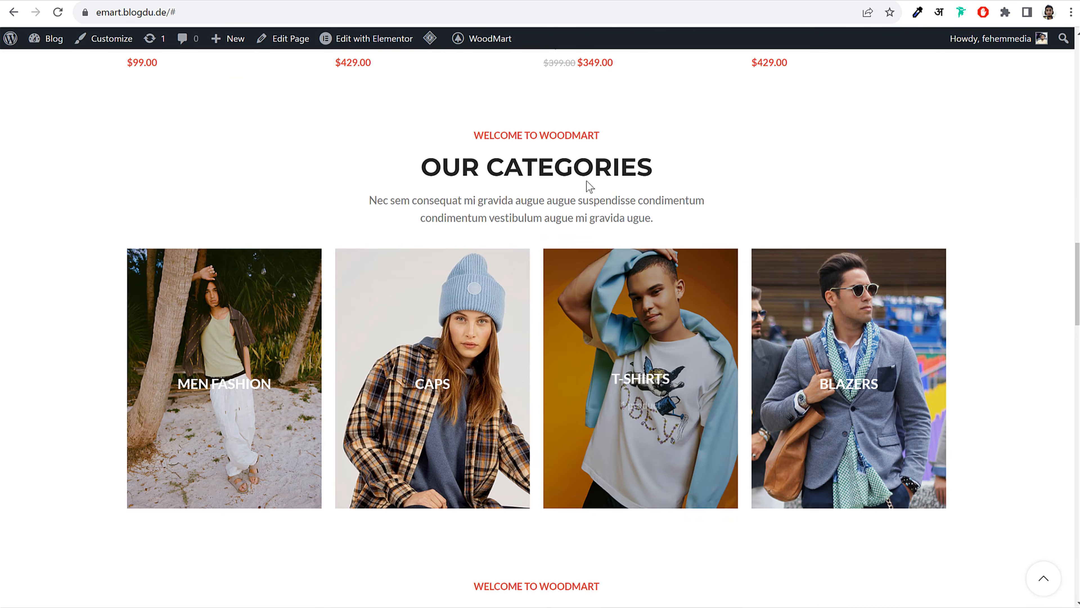
Check the live site's Our Categories heading and start a new section below the grid
left_click_drag(472, 133, 647, 217)
double_click(646, 217)
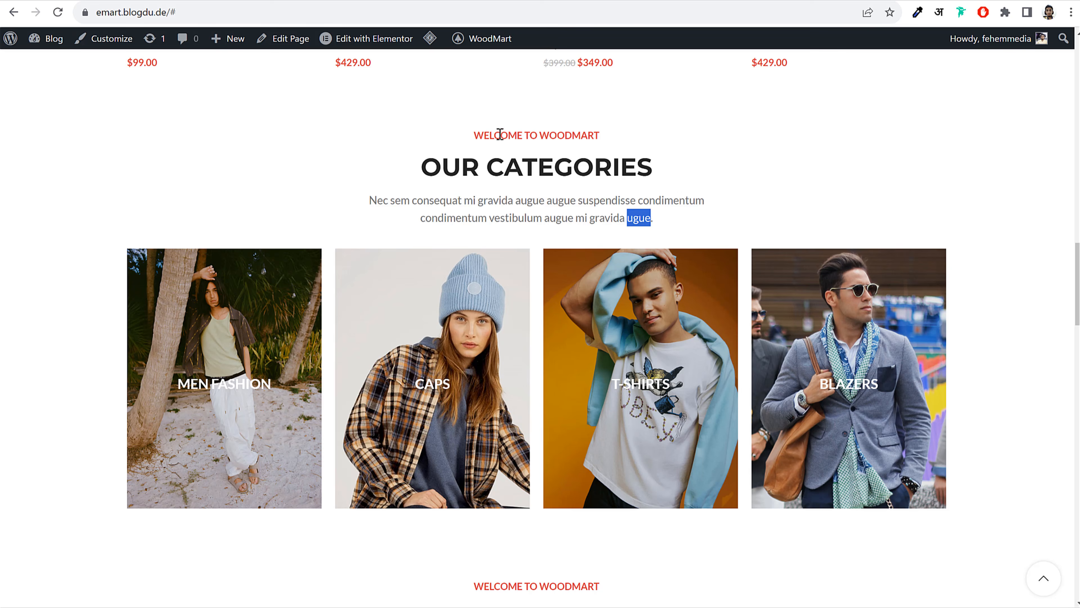
scroll(536, 232, "up", 6)
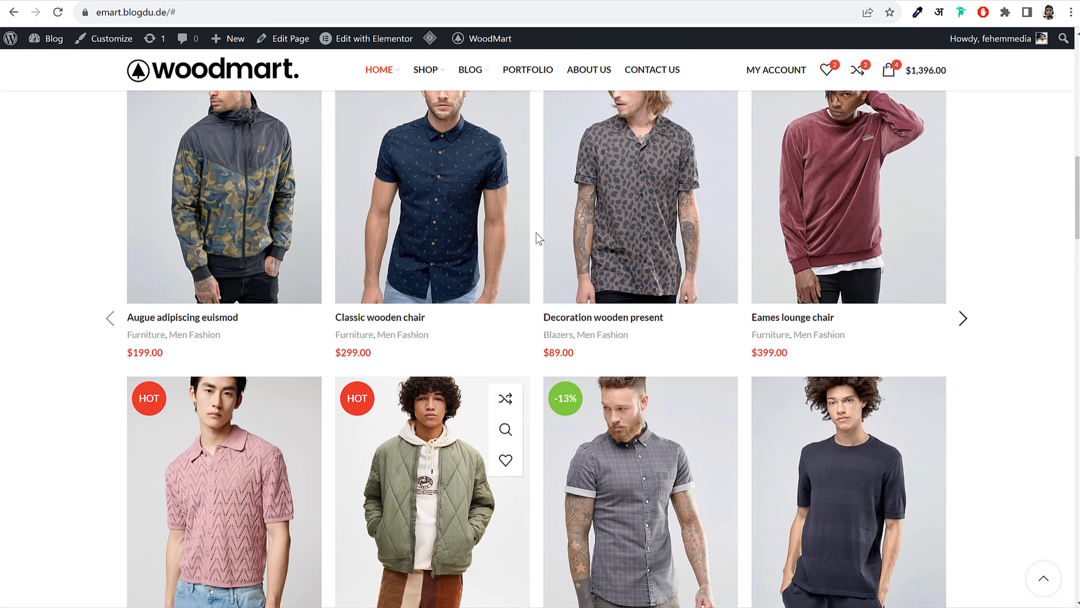
scroll(536, 232, "up", 2)
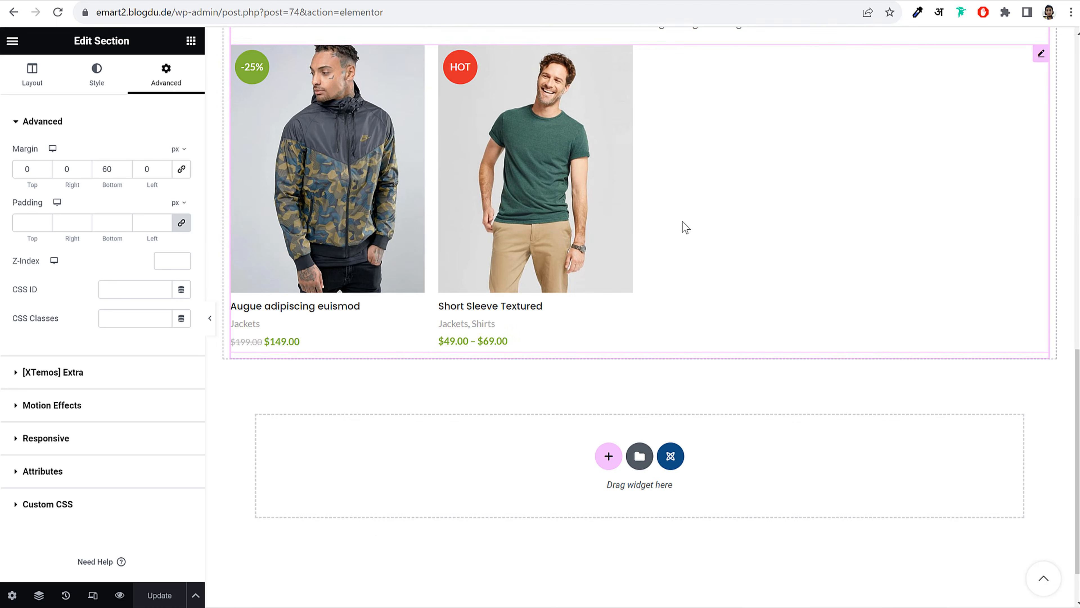
scroll(647, 298, "down", 1)
left_click(608, 394)
Add a single-column section, paste the Featured Products heading into it, then remove it
left_click(470, 434)
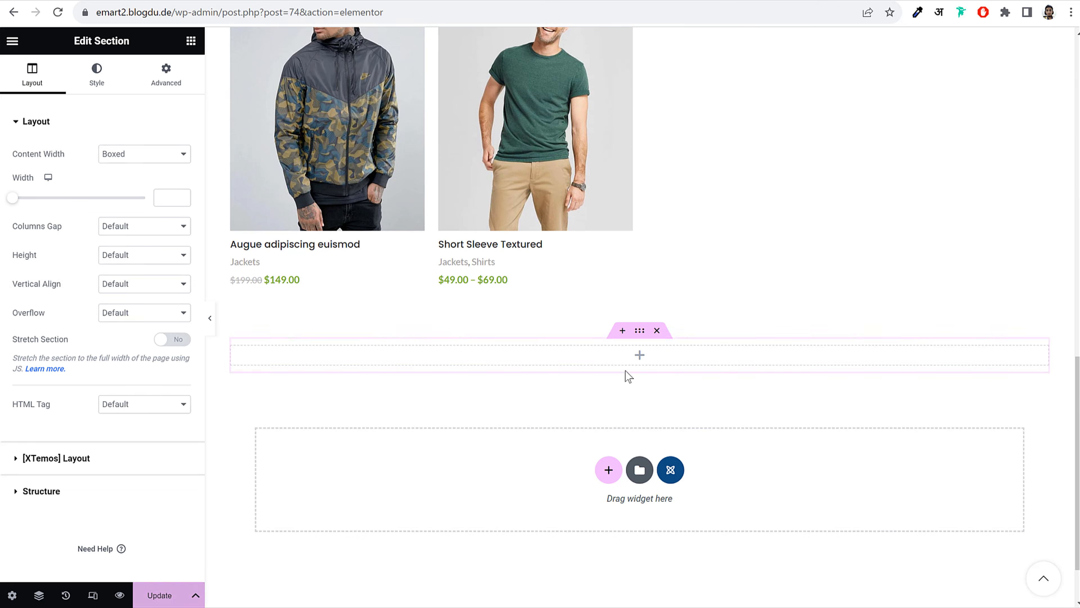
scroll(635, 360, "up", 5)
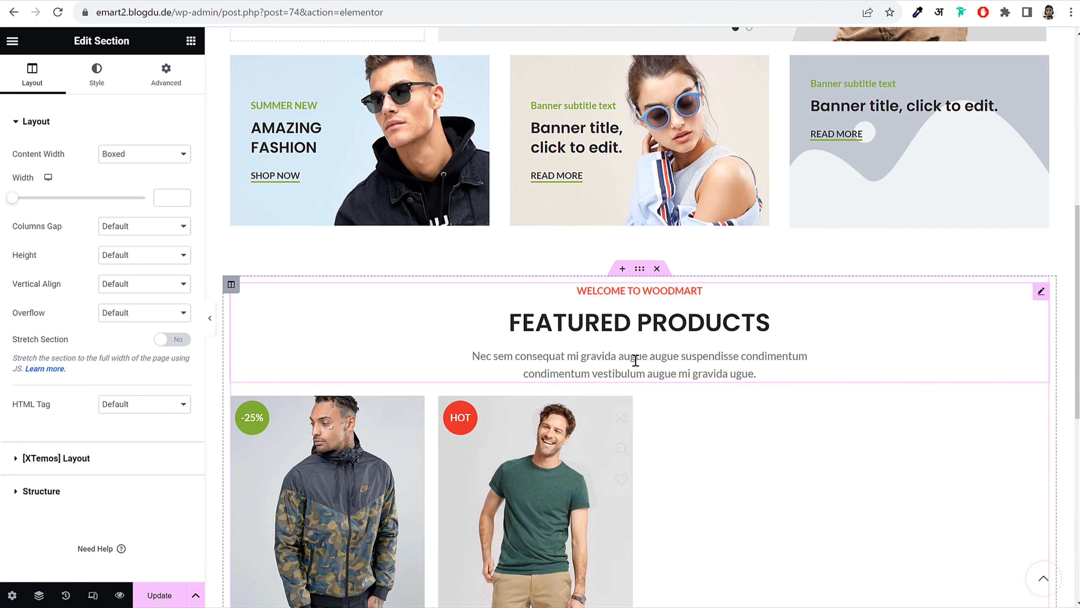
right_click(619, 313)
left_click(669, 373)
scroll(666, 356, "down", 5)
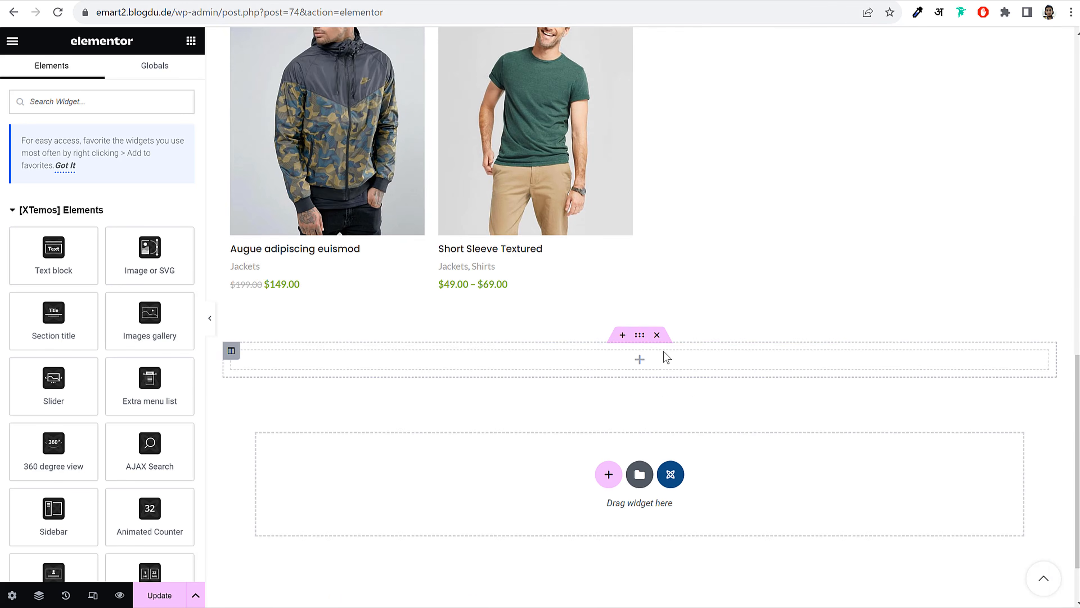
right_click(638, 279)
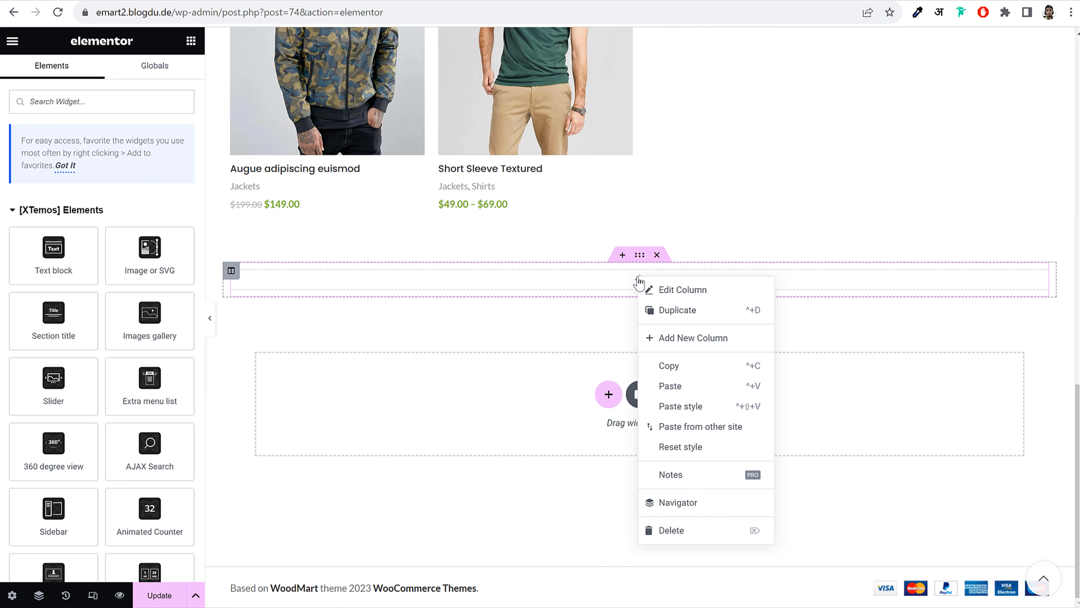
left_click(695, 383)
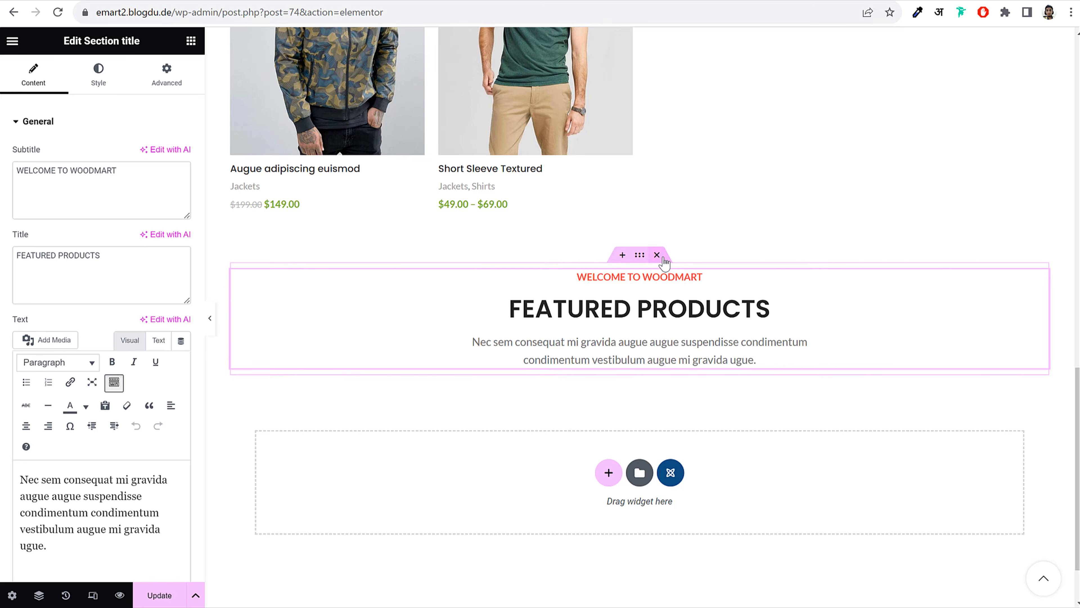
left_click(662, 258)
Duplicate the entire Featured Products section from its context menu
scroll(660, 298, "up", 5)
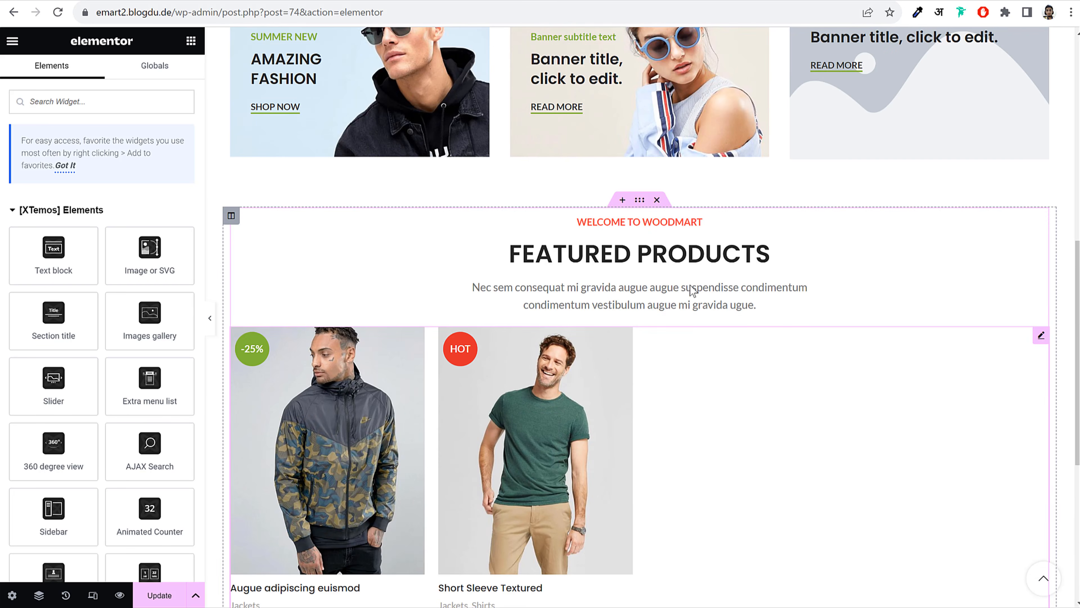
right_click(640, 200)
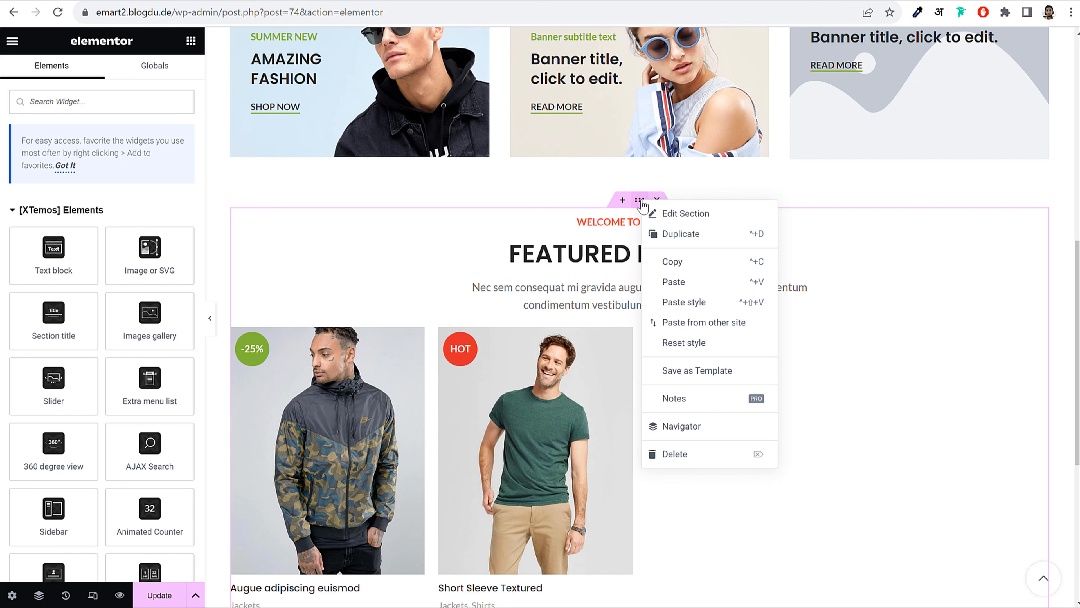
left_click(664, 234)
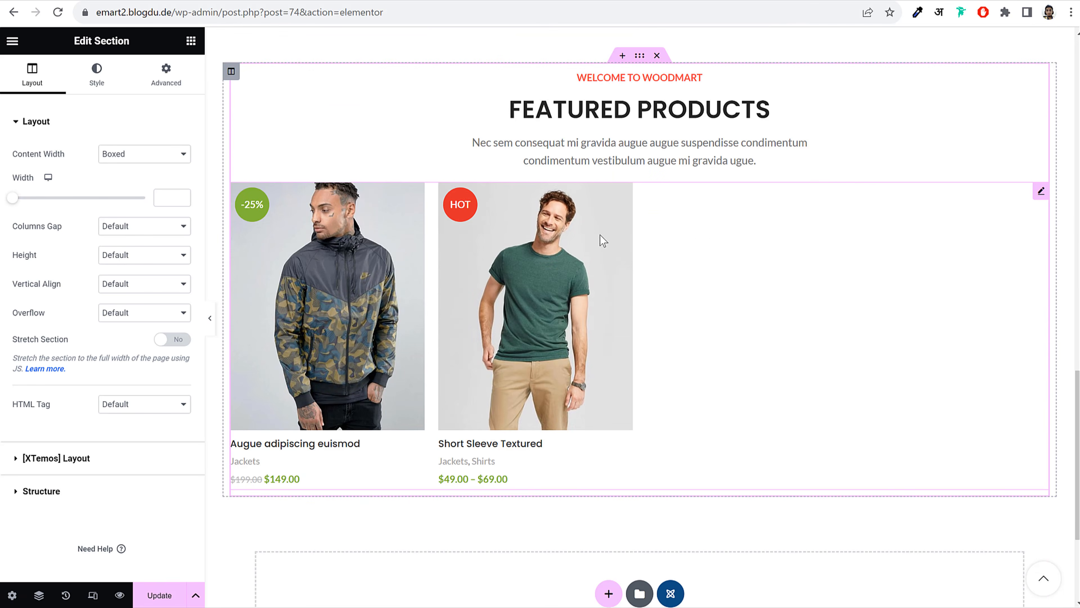
scroll(633, 285, "down", 5)
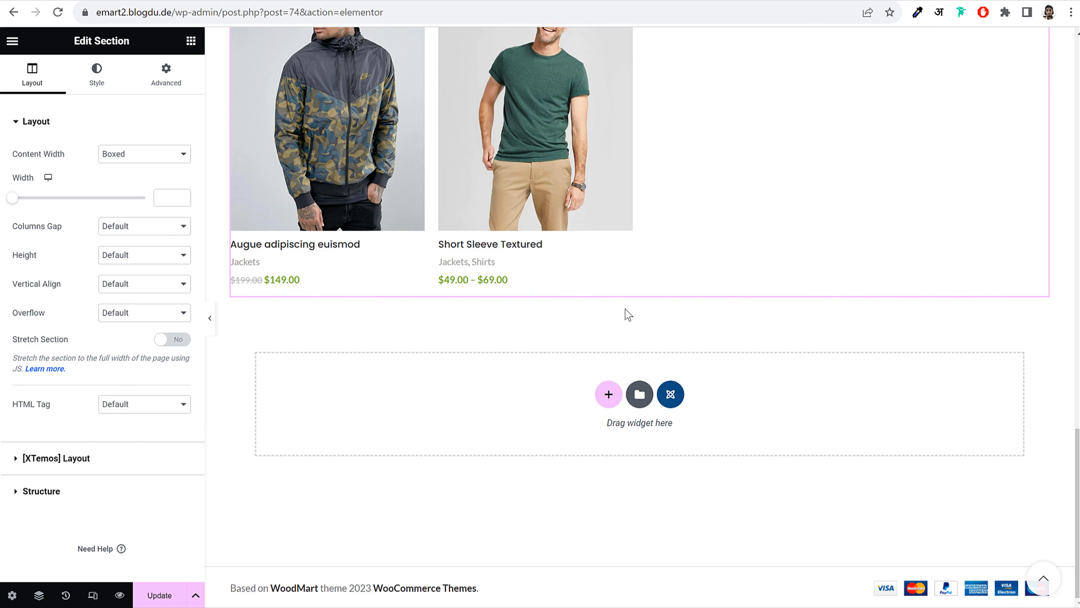
scroll(634, 327, "up", 5)
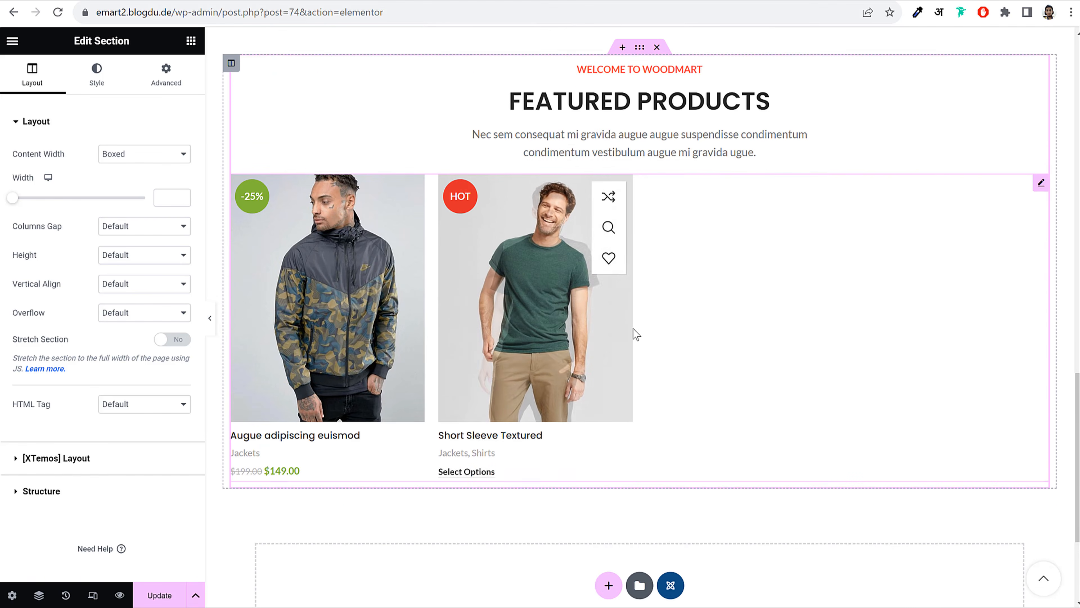
Delete the copied Products widget and paste OUR CATEGORIES from the live site as the heading title
right_click(506, 317)
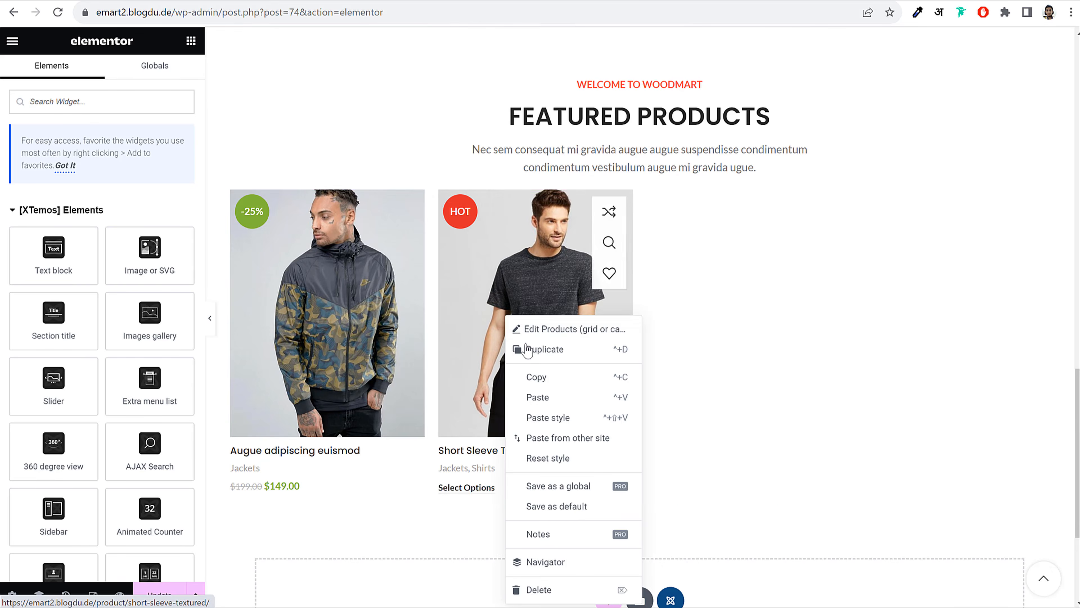
left_click(539, 590)
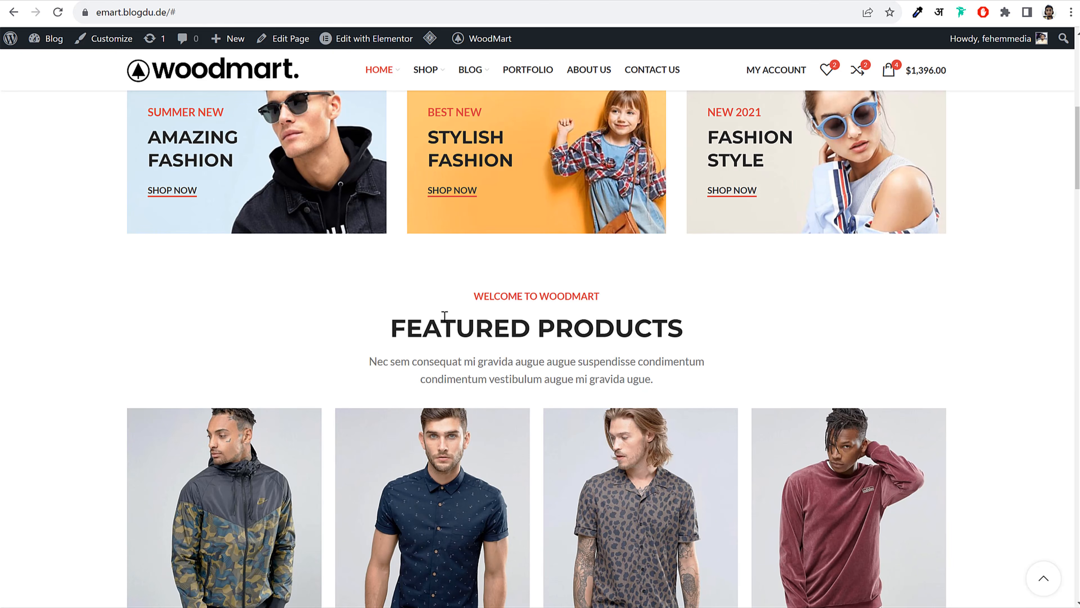
triple_click(444, 316)
scroll(594, 307, "down", 15)
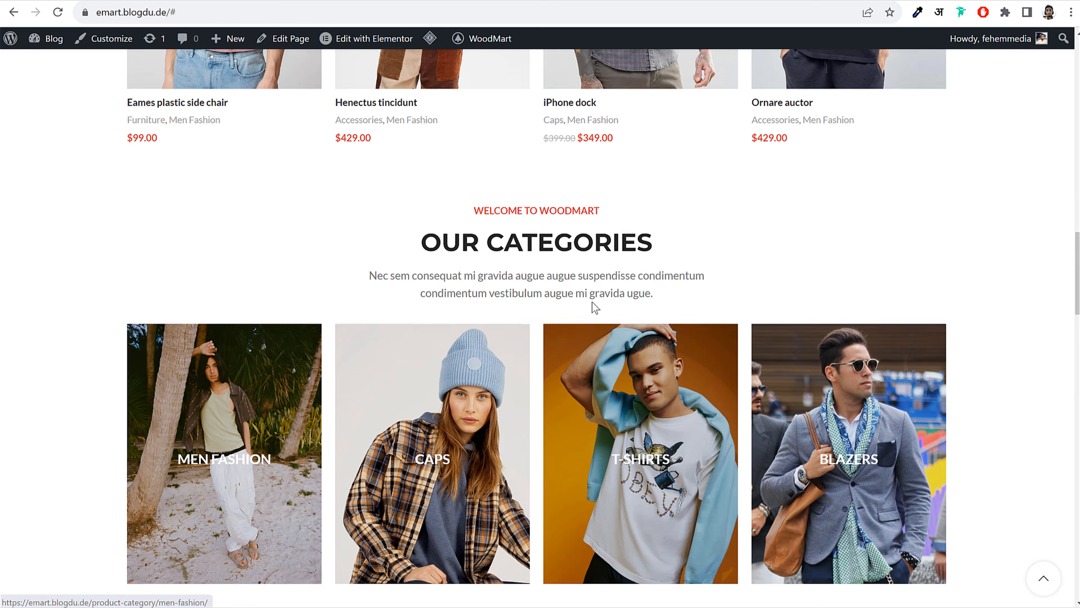
triple_click(545, 232)
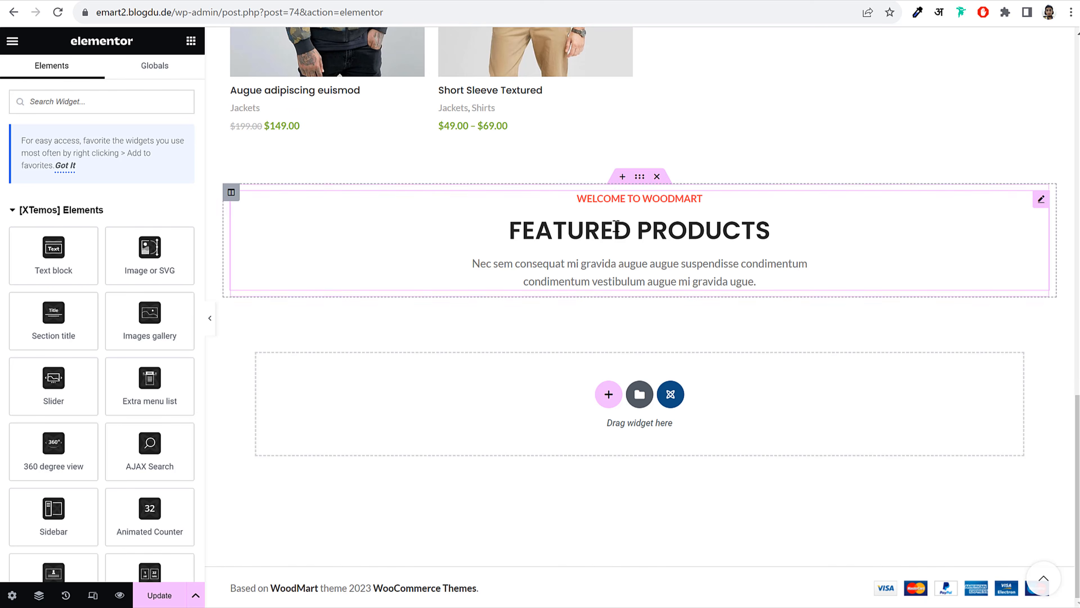
left_click(616, 227)
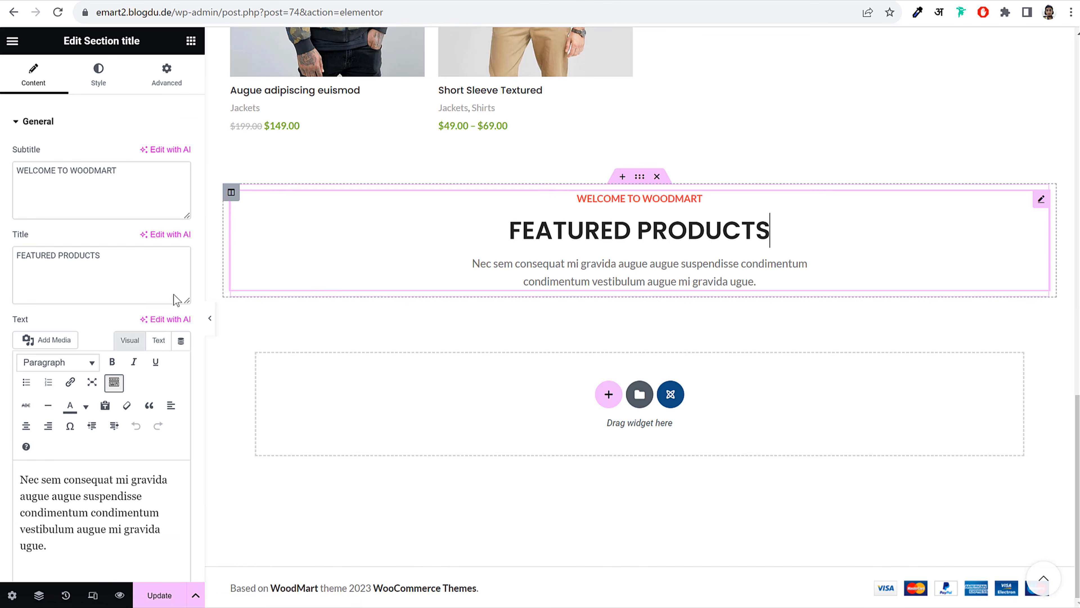
left_click(91, 256)
key("ctrl+v")
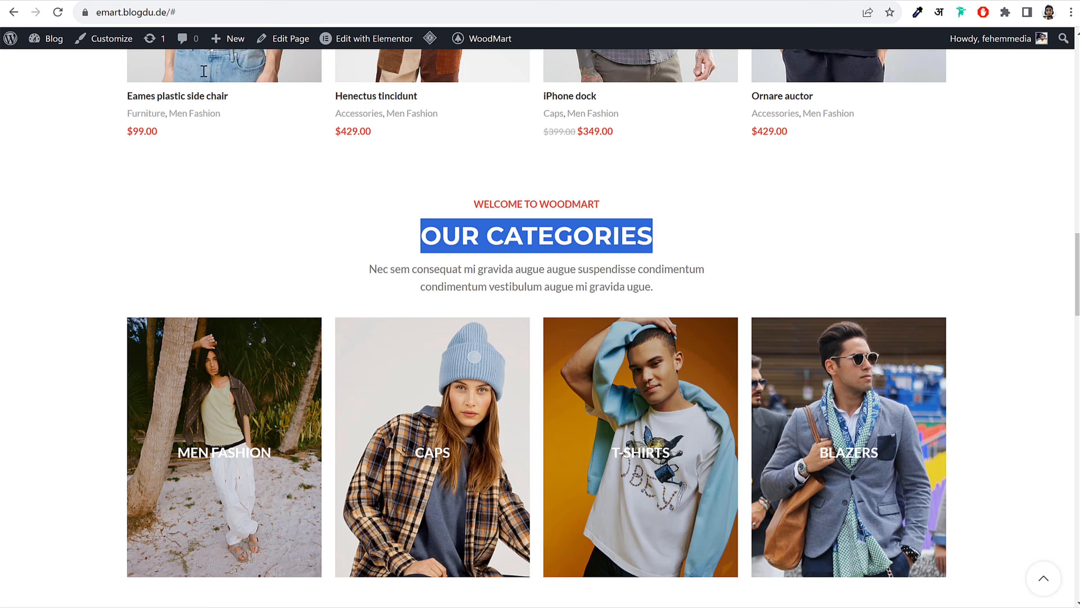
scroll(615, 266, "down", 5)
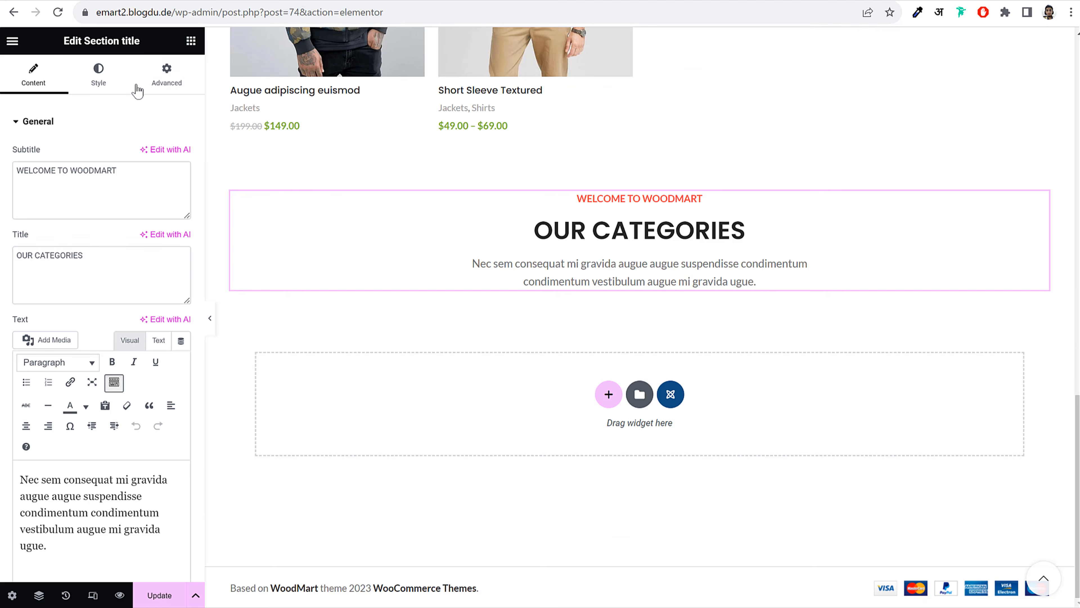
Add a Product categories widget under the OUR CATEGORIES heading
left_click(191, 40)
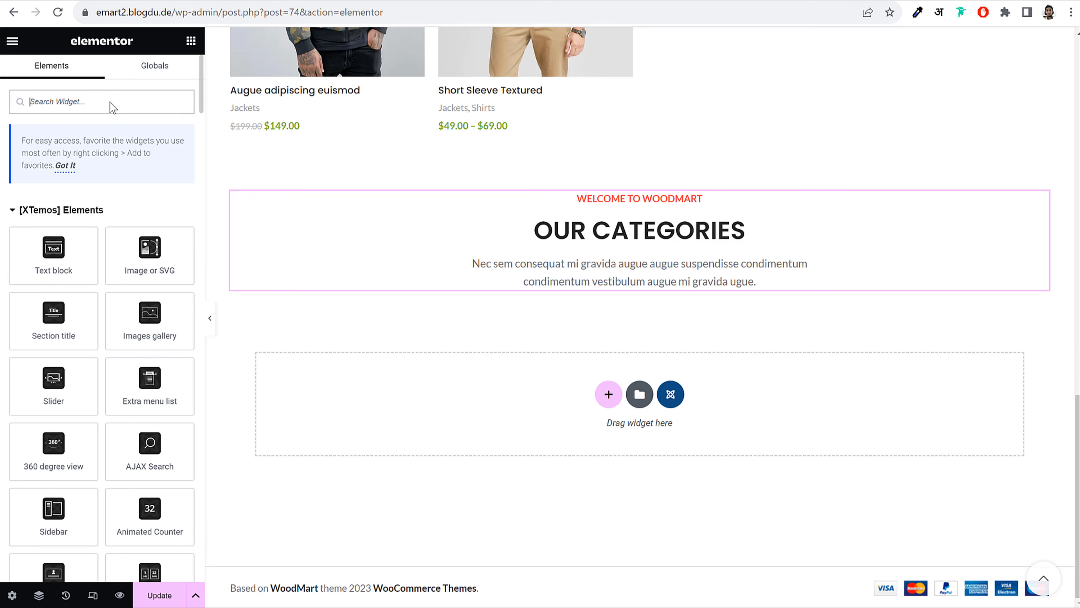
type("prod")
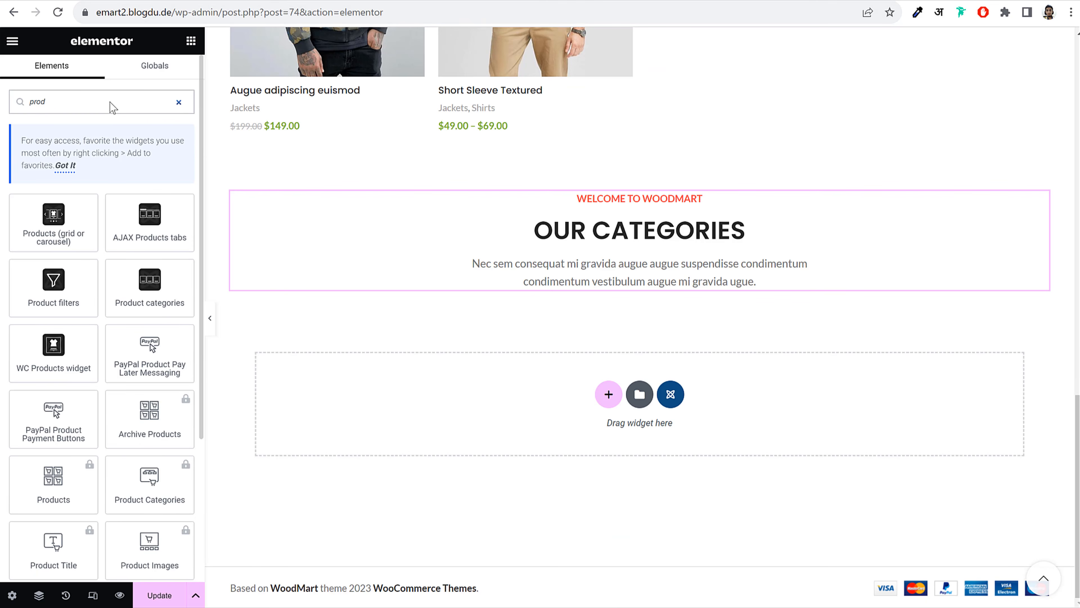
left_click_drag(149, 284, 511, 272)
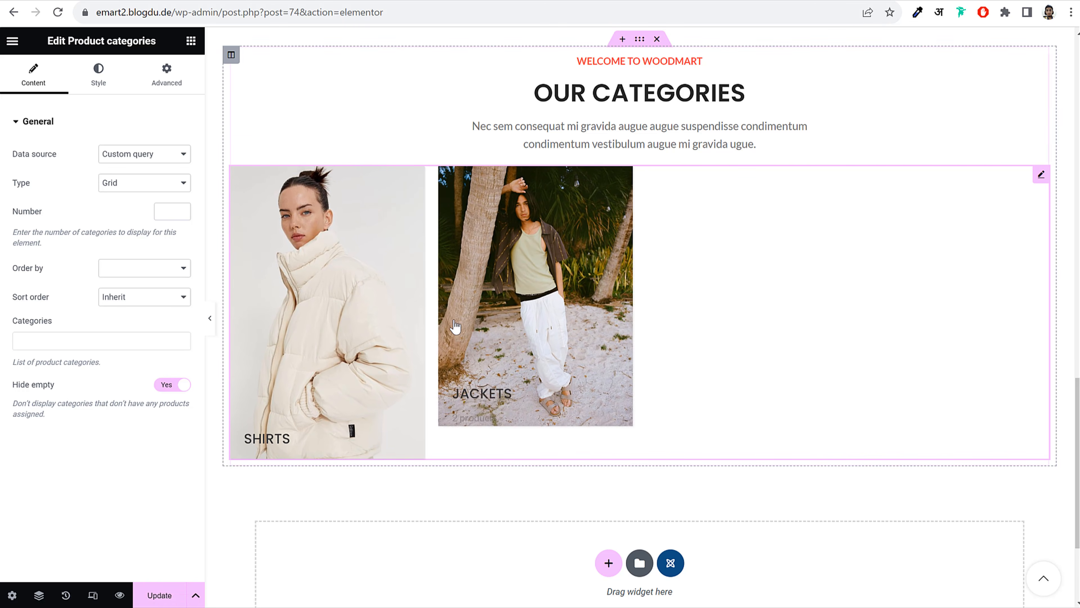
Set the categories design to Center title
left_click(109, 83)
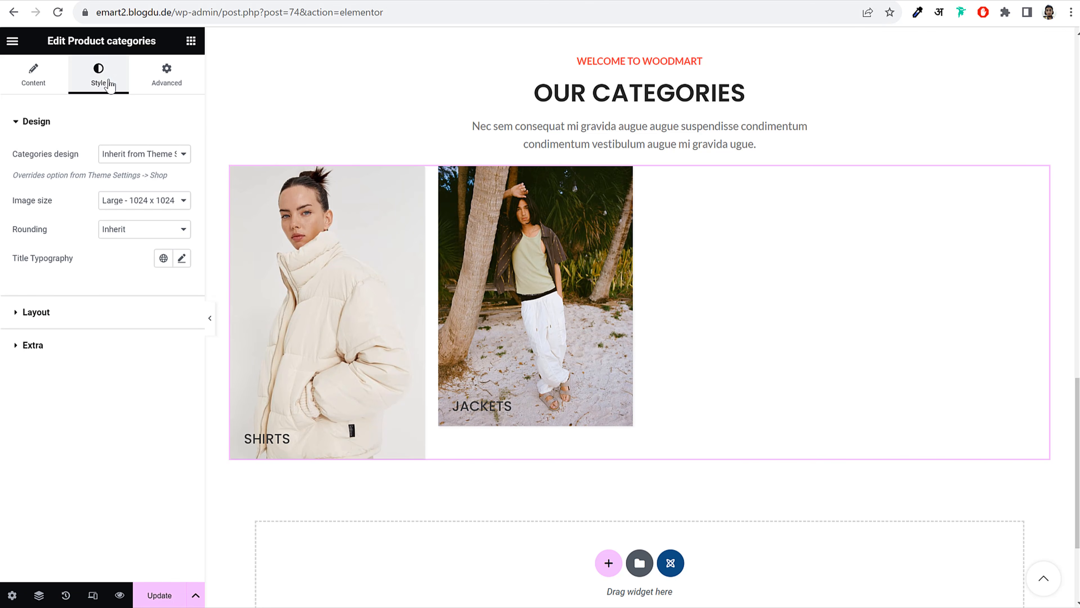
left_click(142, 154)
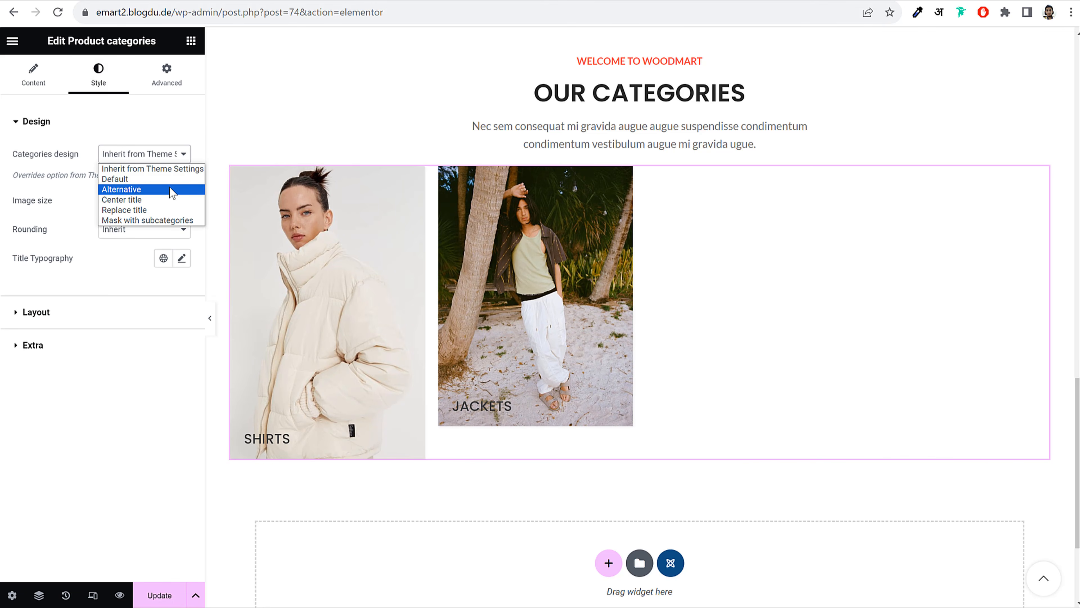
left_click(170, 178)
left_click(165, 157)
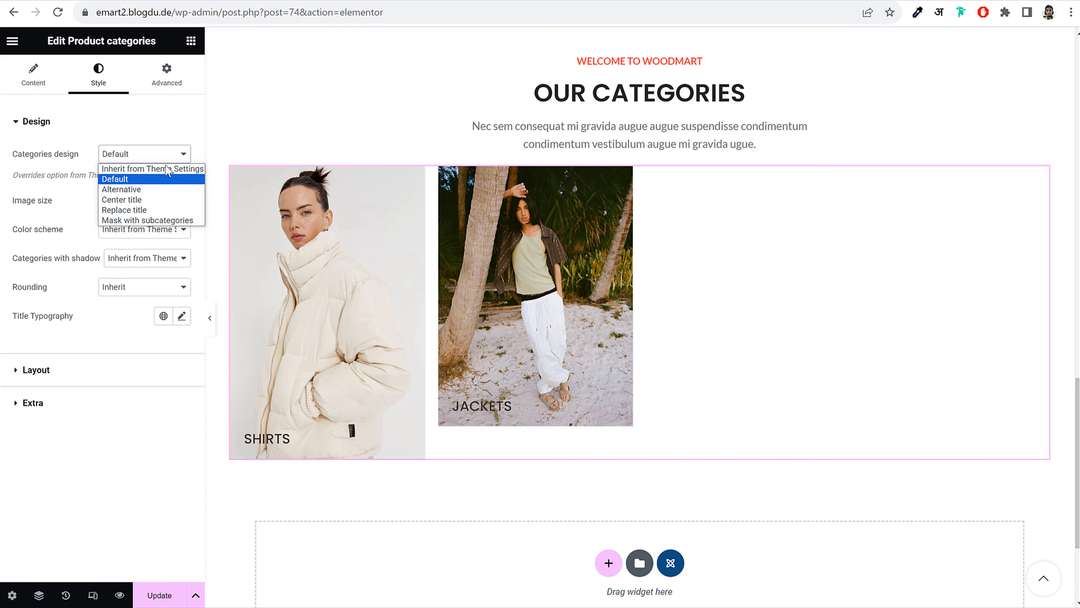
left_click(157, 189)
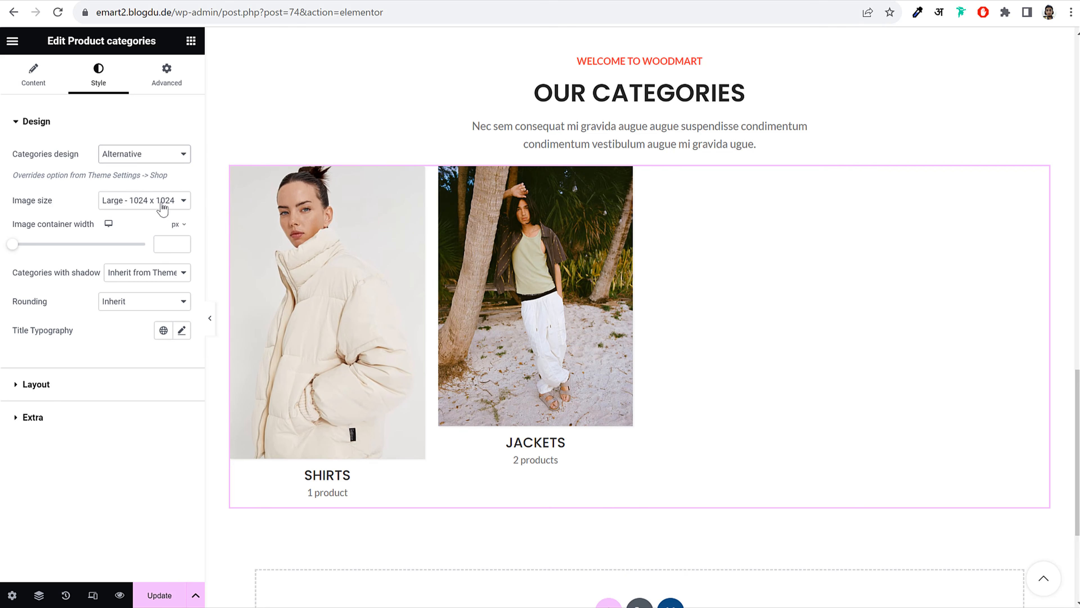
left_click(153, 154)
left_click(150, 200)
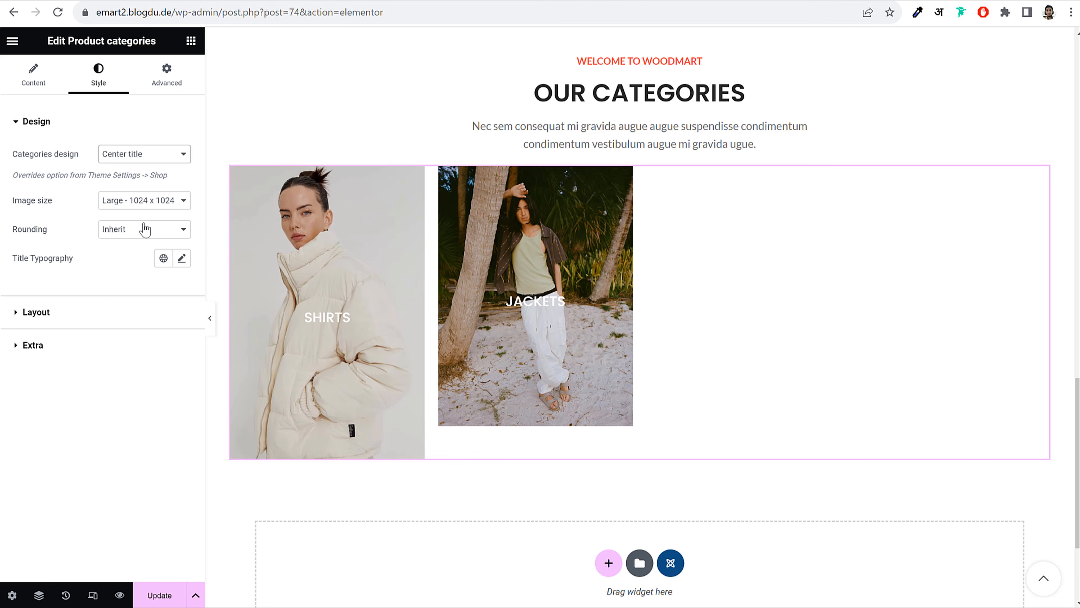
Set the category image size to Custom 300×400, apply it, and update the page
left_click(146, 200)
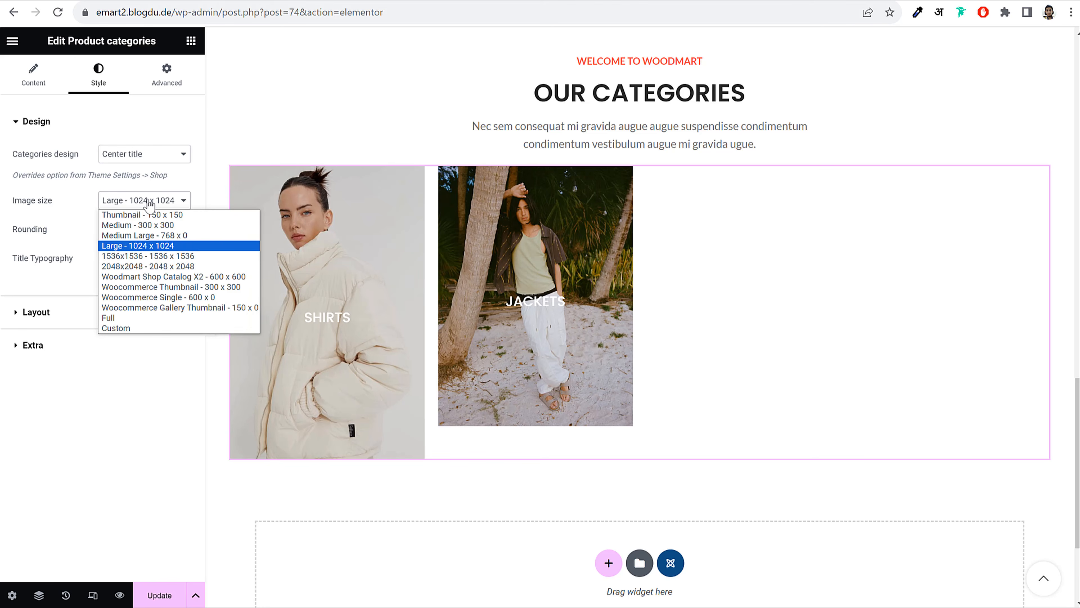
left_click(124, 327)
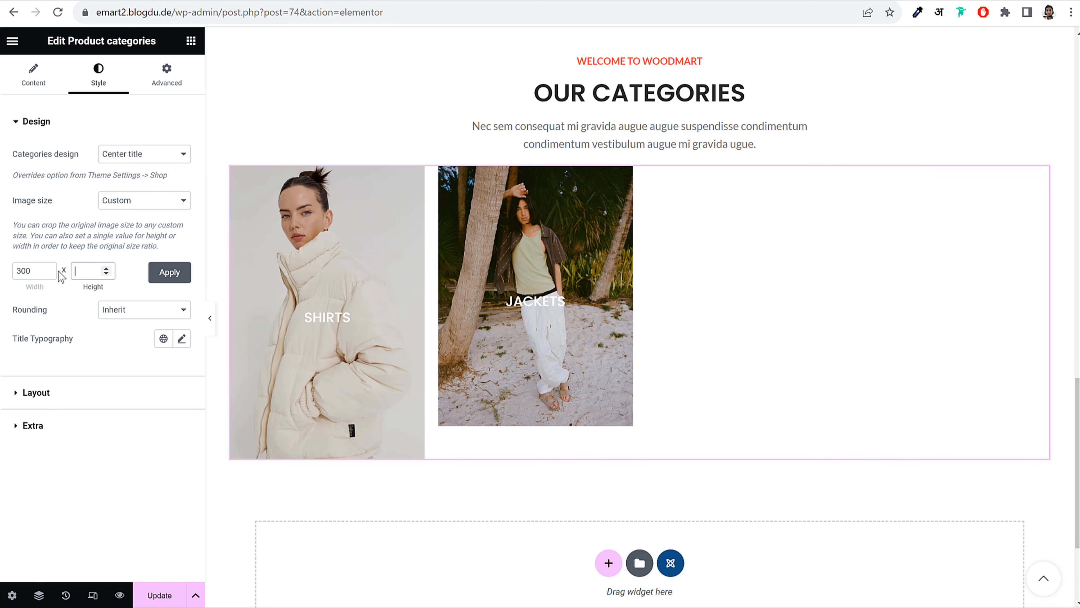
left_click(171, 275)
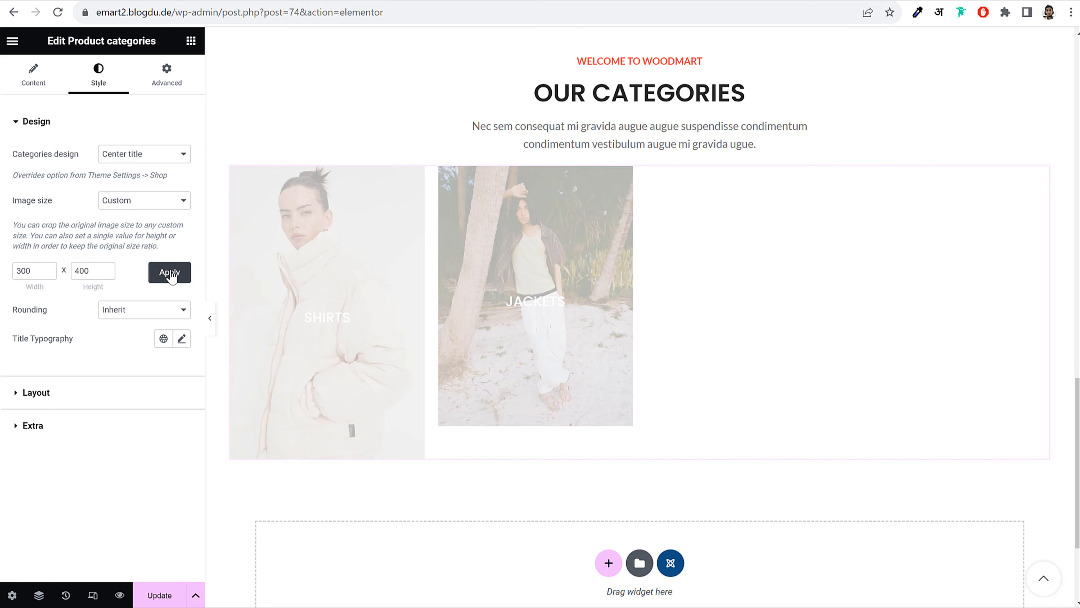
left_click(212, 319)
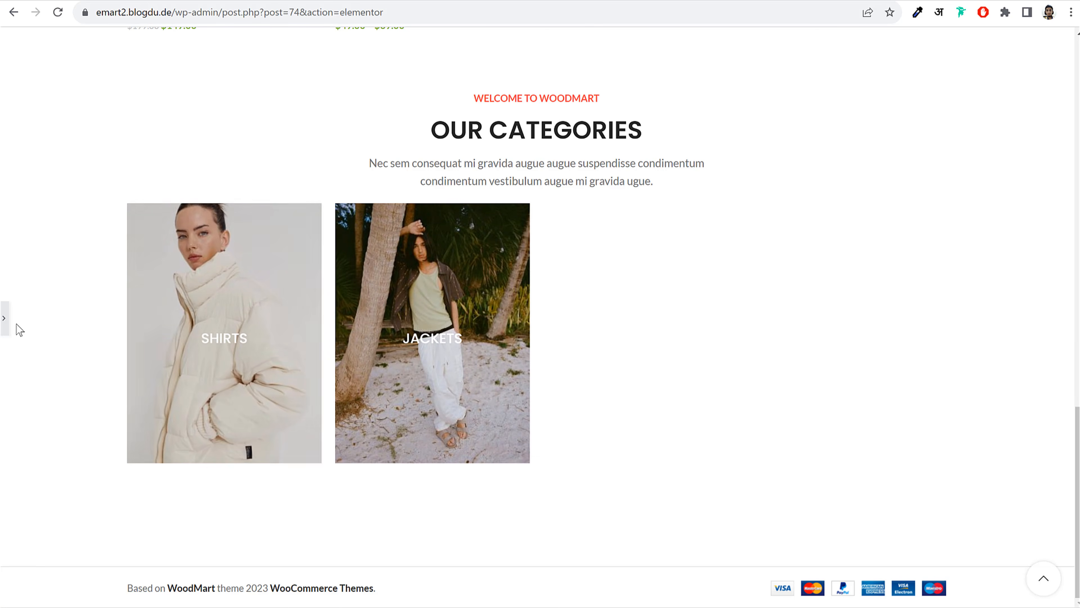
left_click(4, 319)
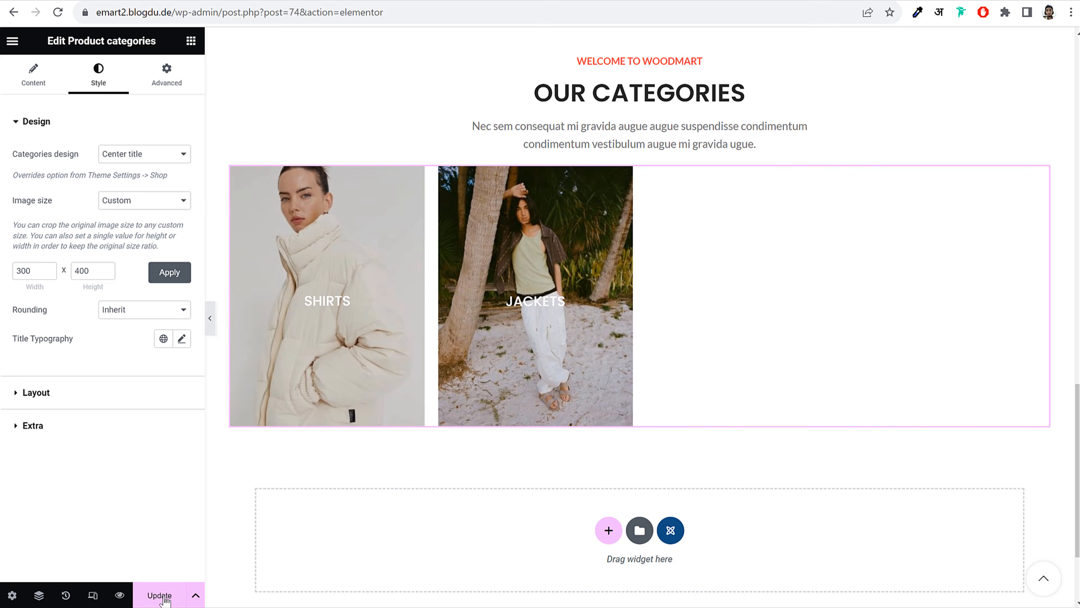
left_click(158, 598)
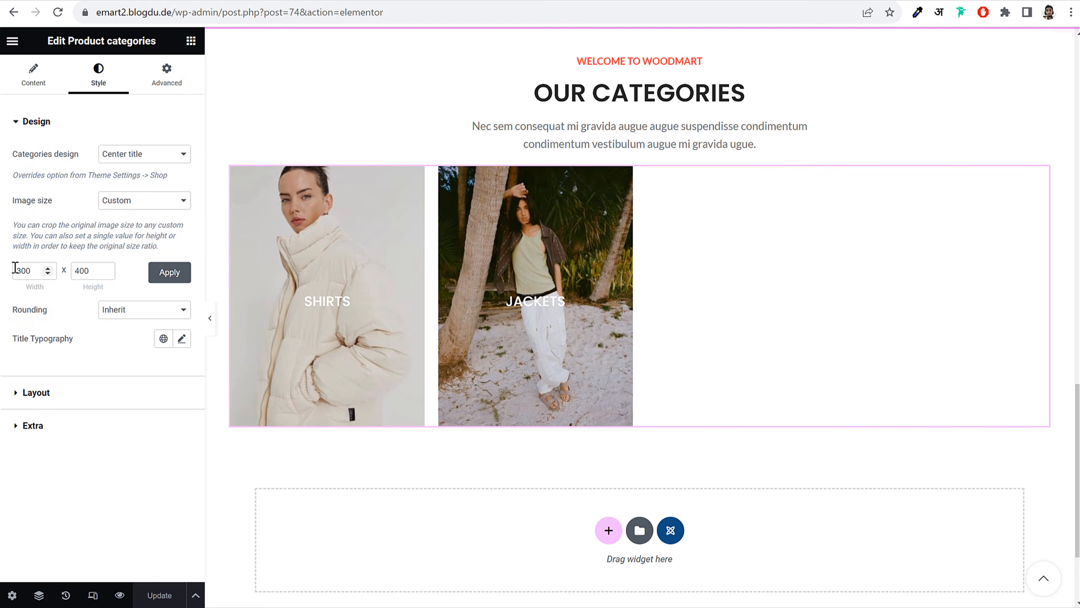
Switch the categories widget's layout to Carousel
double_click(23, 271)
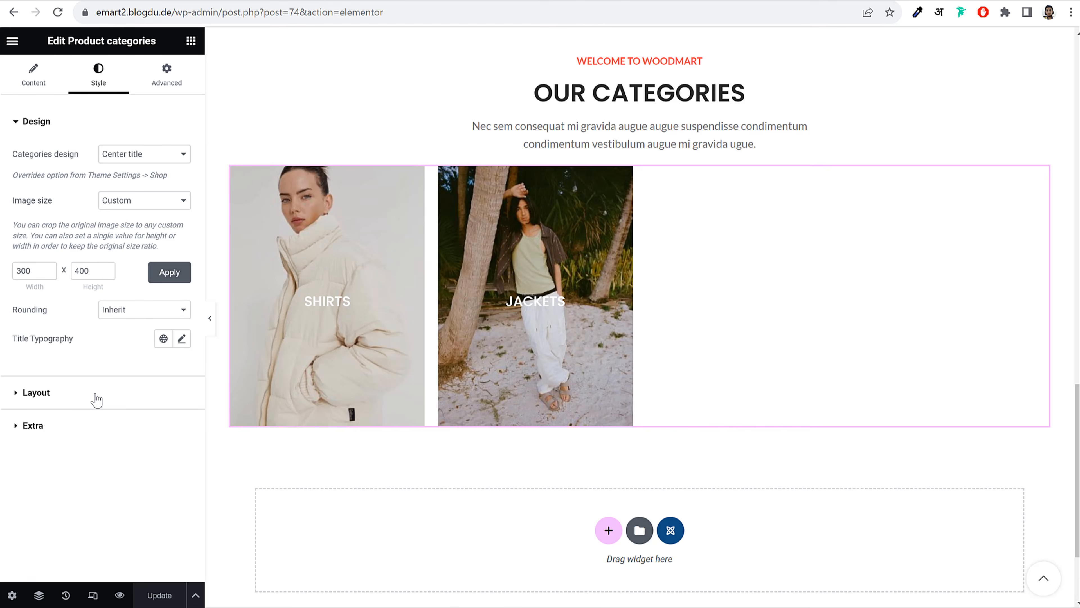
left_click(96, 399)
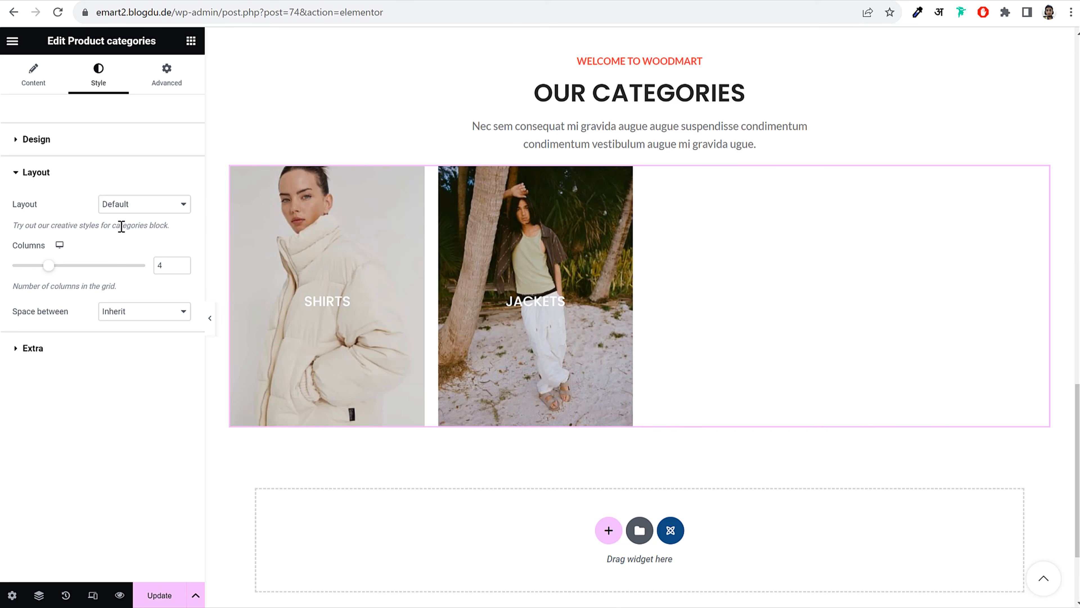
left_click(122, 207)
left_click(123, 249)
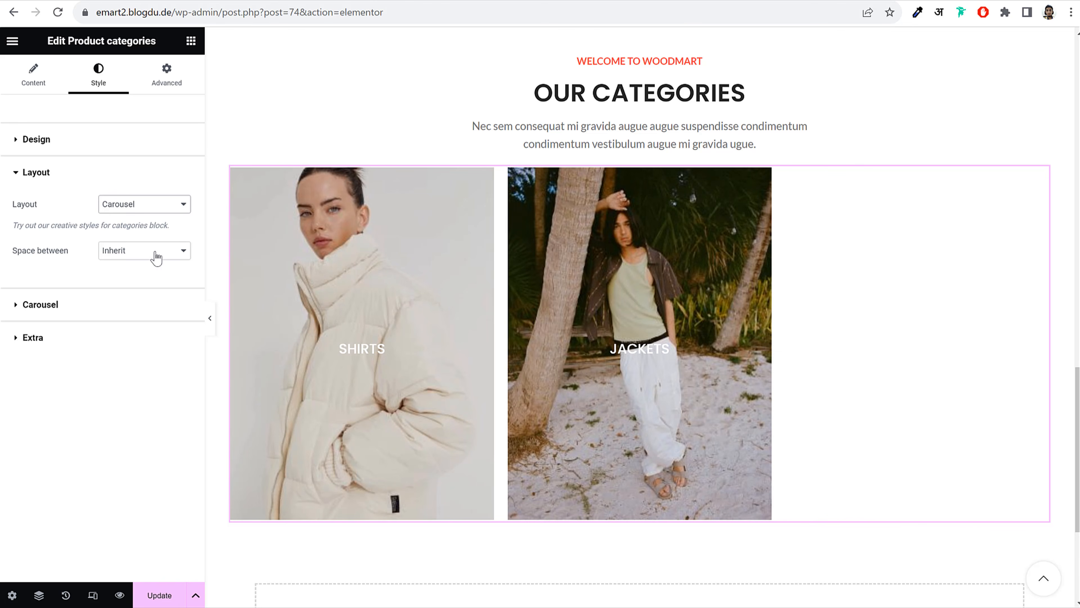
left_click(156, 252)
left_click(142, 207)
left_click(142, 207)
Raise the carousel to 4 slides per view and slide through it on the page
left_click(116, 310)
left_click(182, 250)
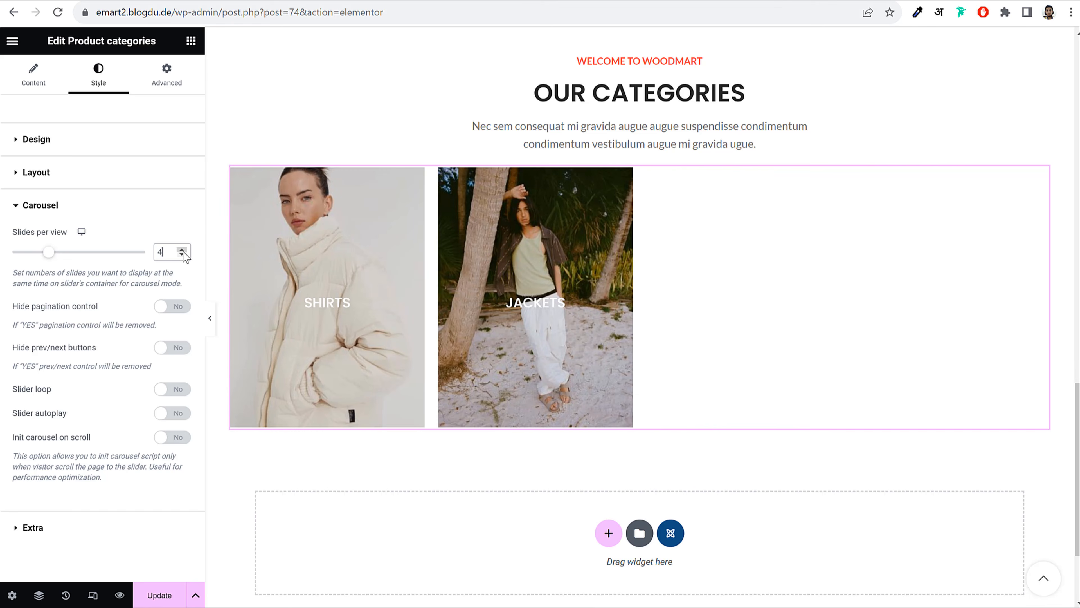
left_click(141, 179)
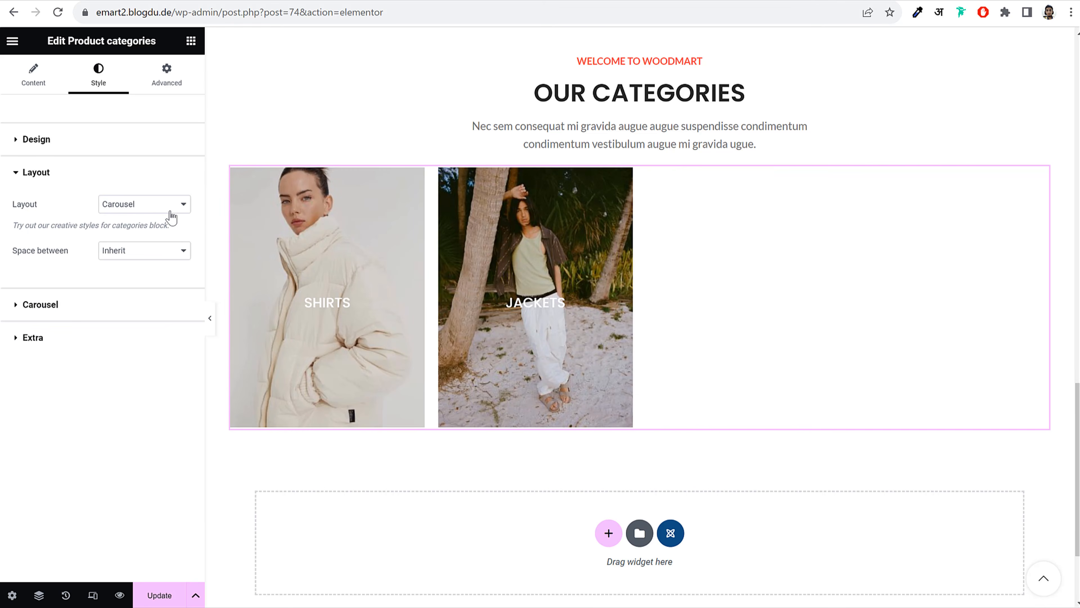
left_click(119, 305)
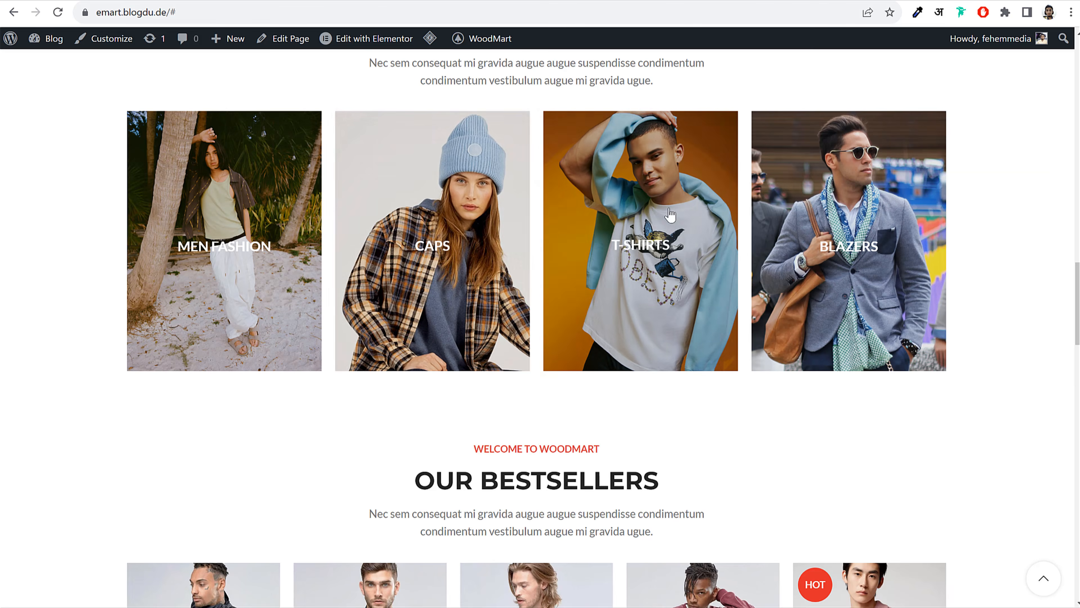
left_click_drag(670, 215, 891, 232)
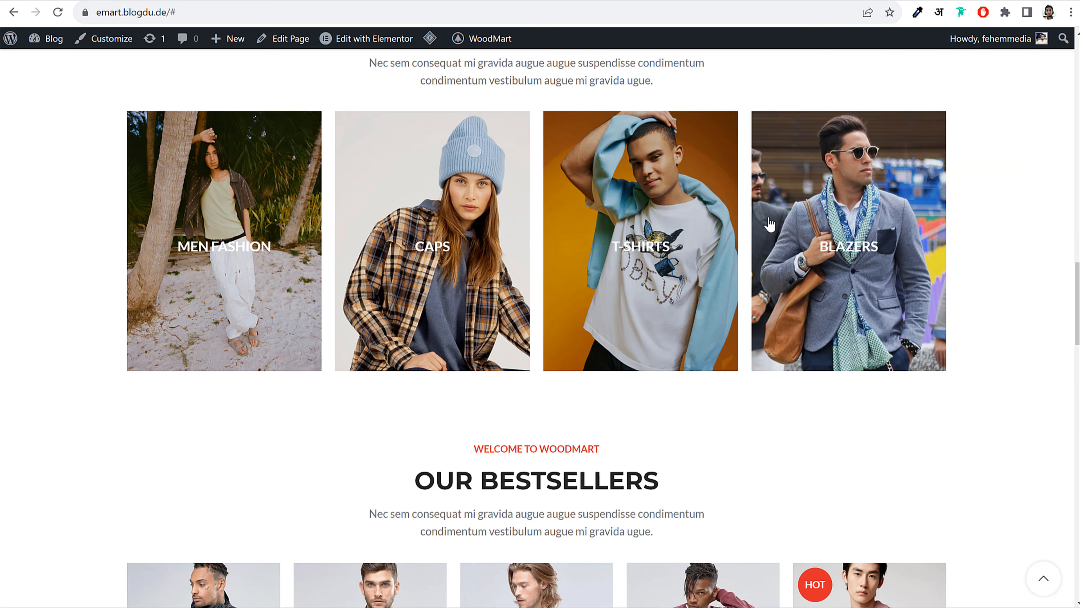
scroll(772, 239, "down", 8)
scroll(774, 246, "up", 2)
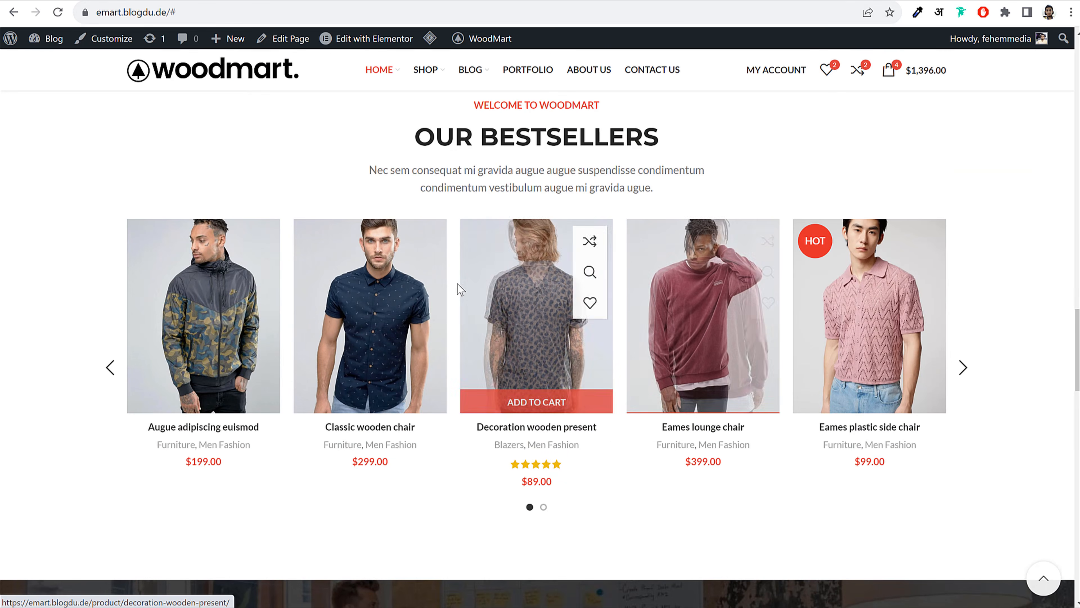
scroll(466, 290, "up", 2)
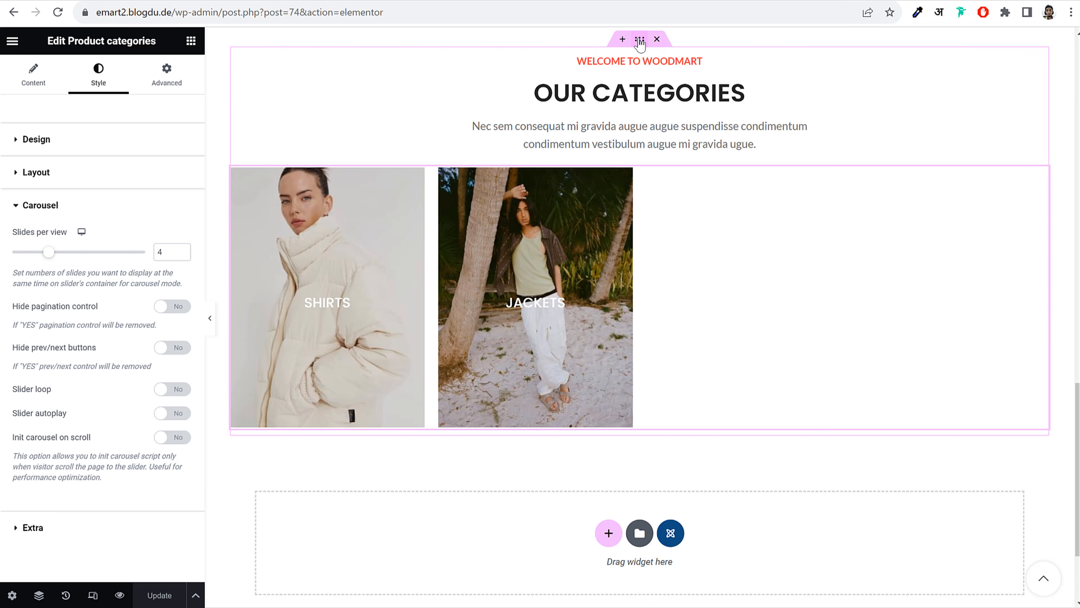
Duplicate the OUR CATEGORIES section
right_click(640, 42)
left_click(665, 72)
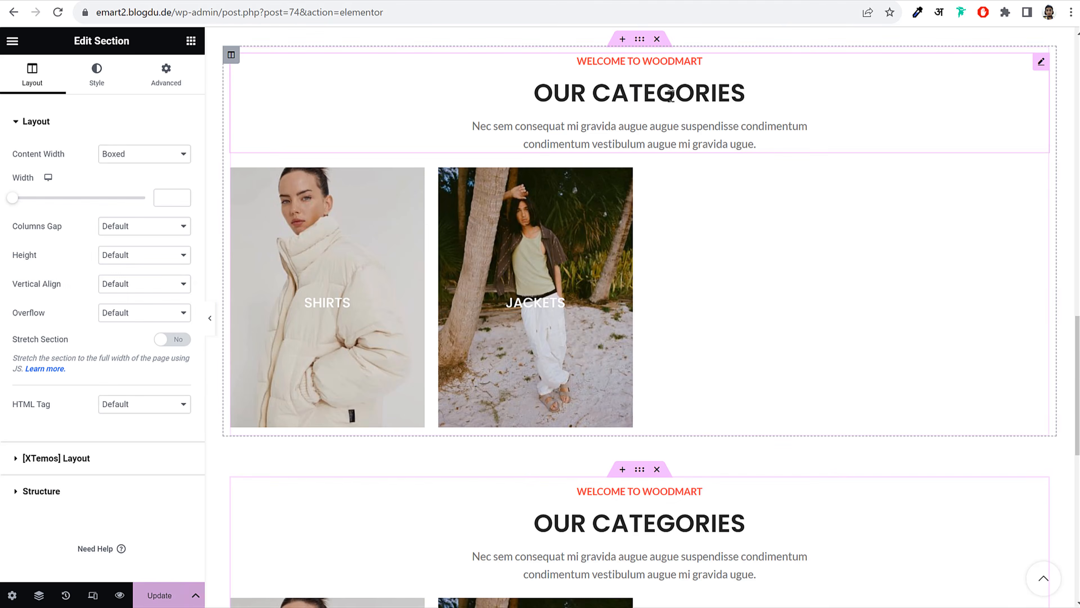
scroll(737, 231, "down", 3)
scroll(680, 255, "down", 5)
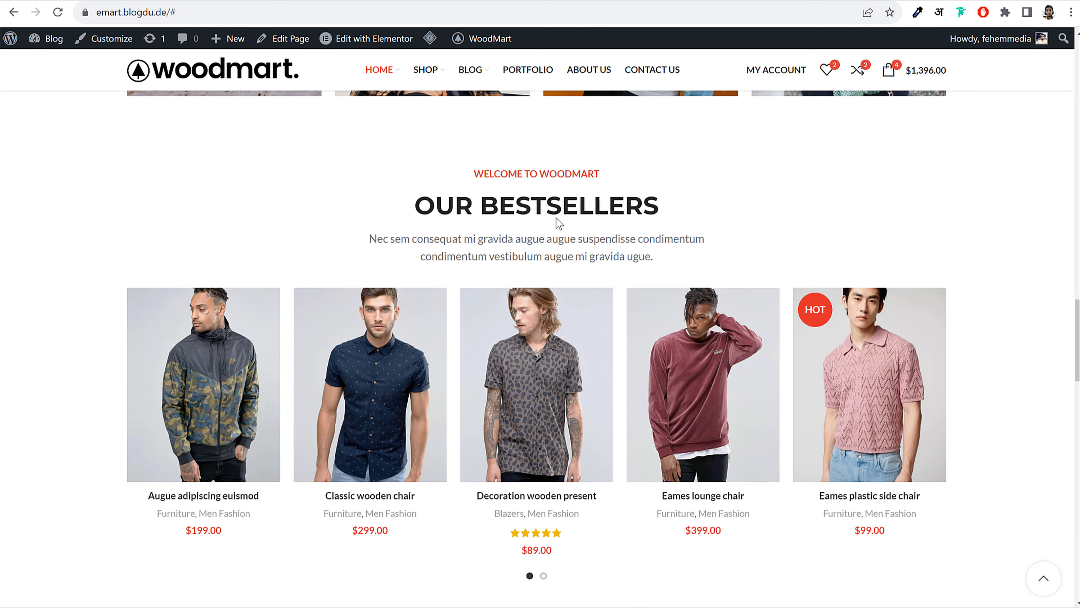
Retitle the copied section's heading OUR BESTSELLERS
triple_click(544, 203)
key("ctrl+c")
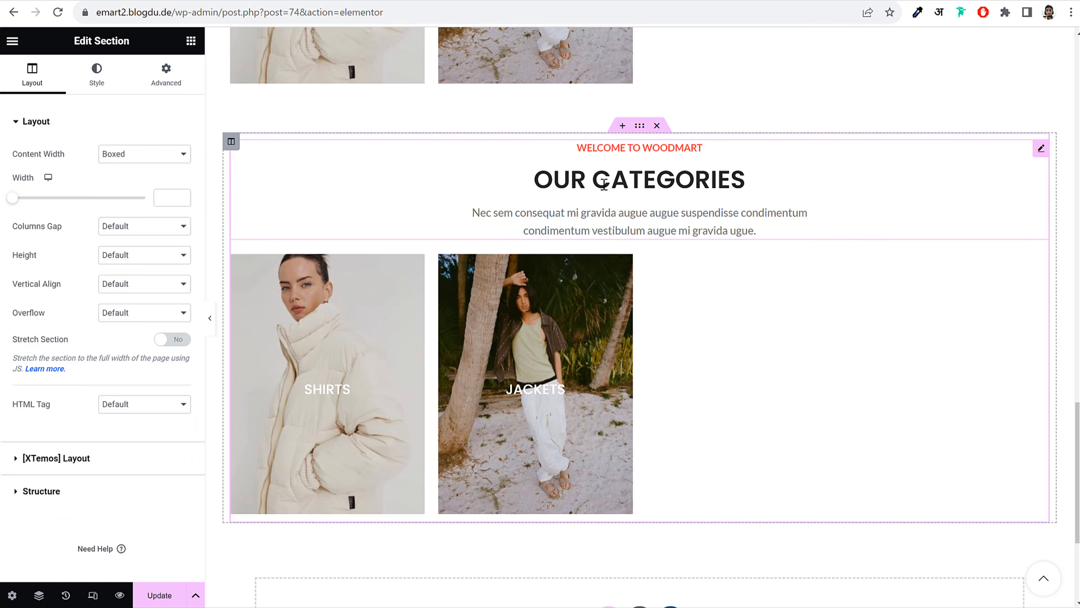
left_click(604, 183)
triple_click(76, 256)
key("ctrl+v")
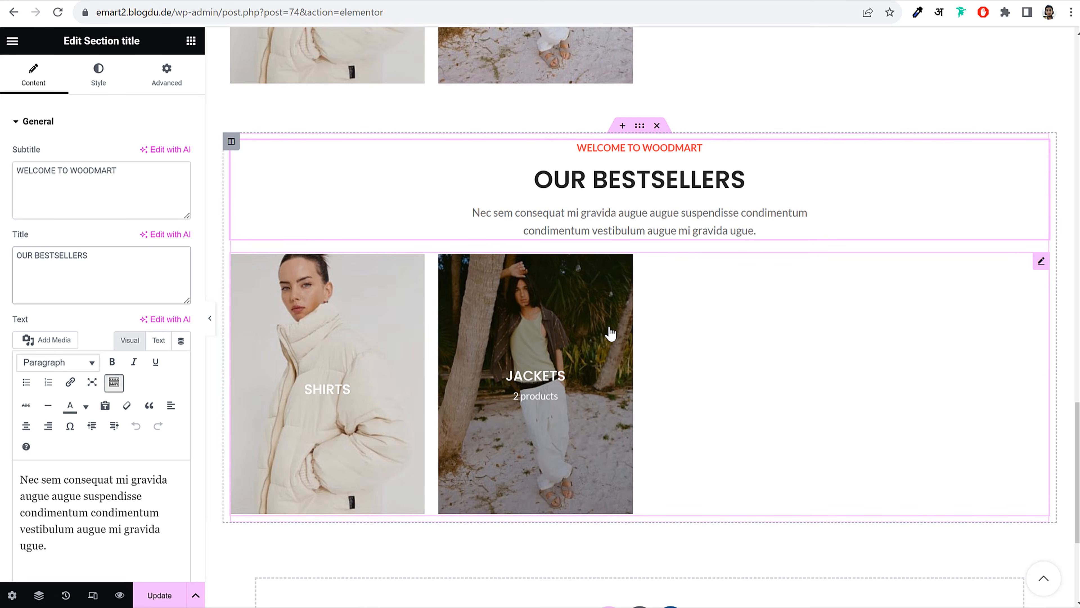
Replace the copy's category tiles with a Products (grid or carousel) widget
right_click(479, 338)
left_click(537, 592)
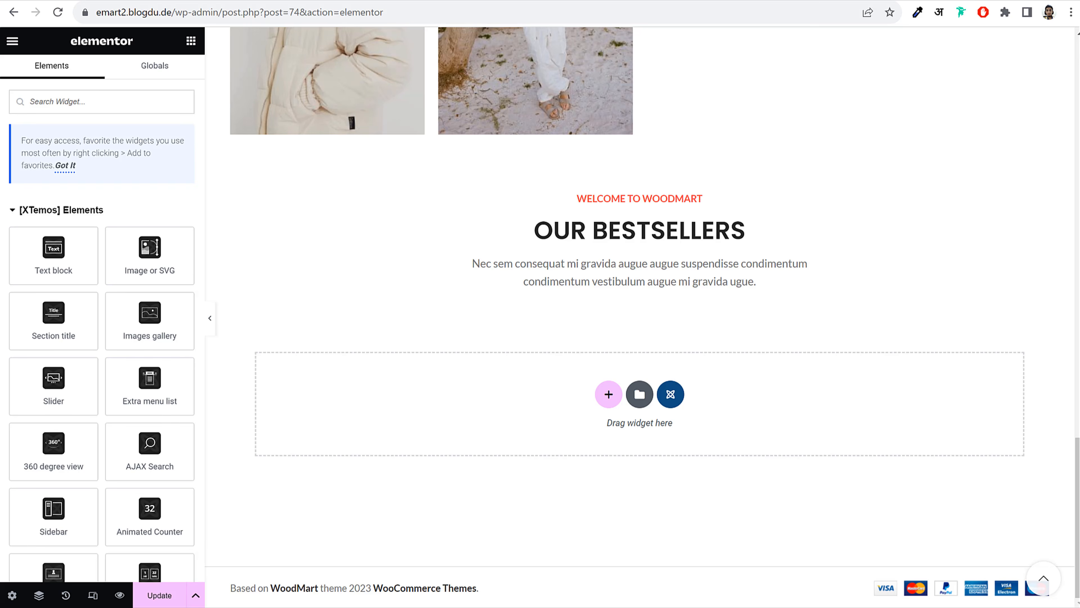
left_click(103, 98)
type("pro")
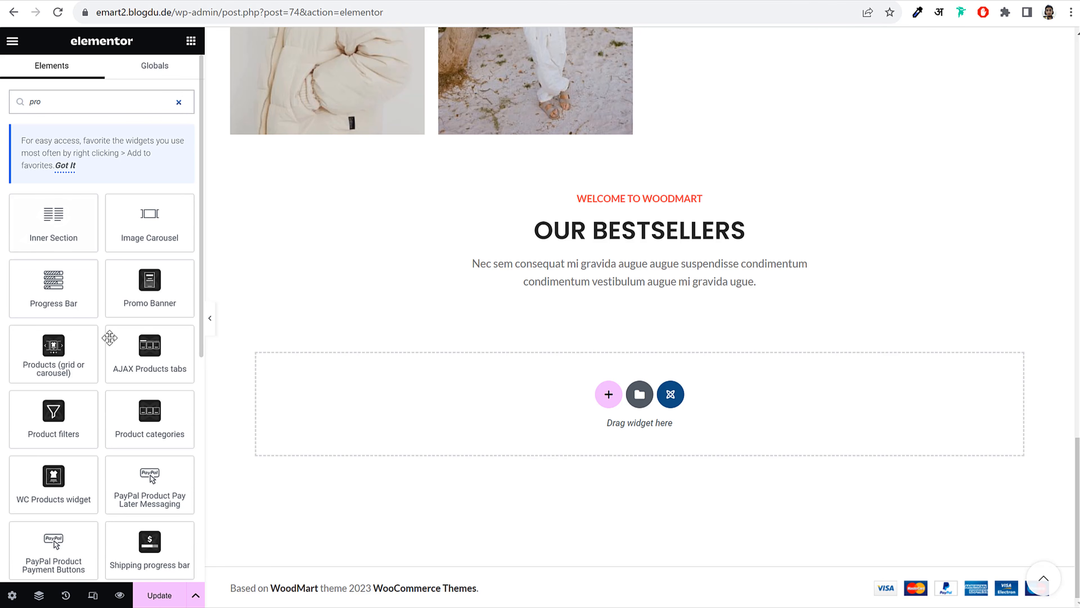
left_click_drag(55, 353, 660, 283)
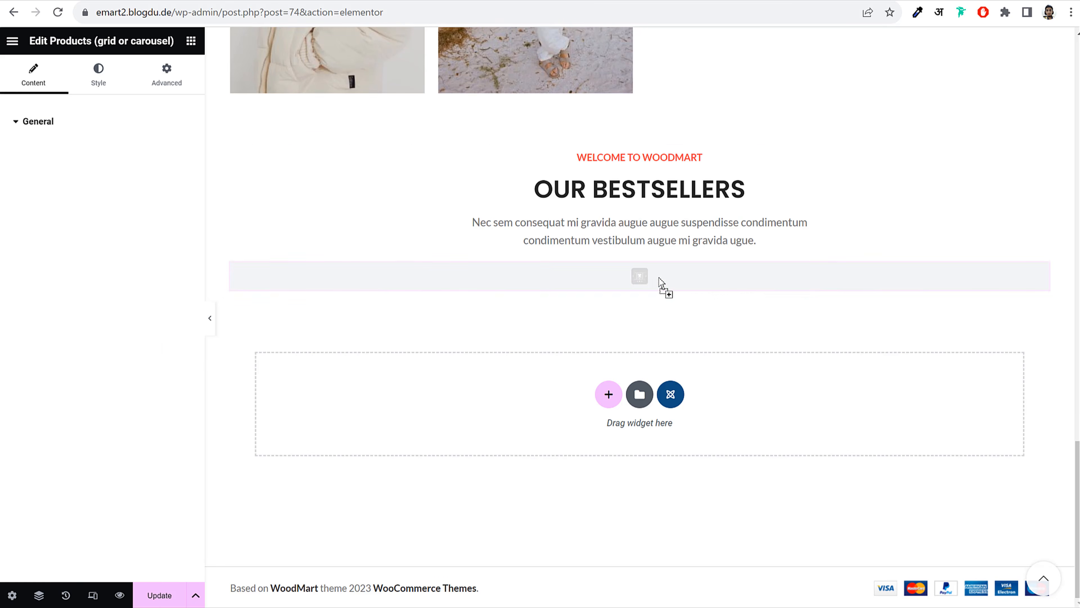
scroll(549, 285, "up", 6)
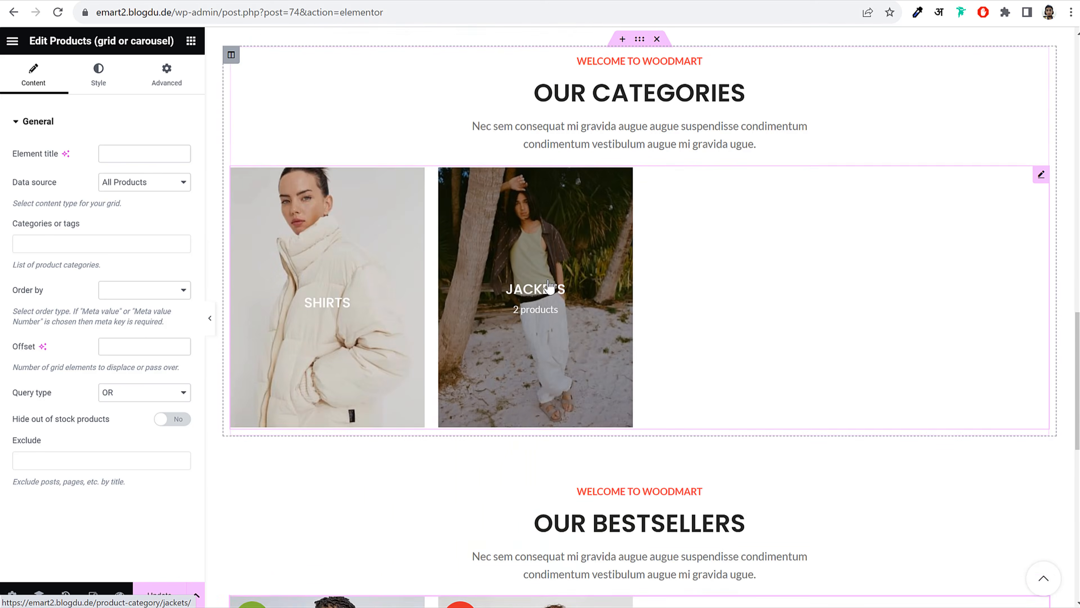
scroll(549, 285, "up", 10)
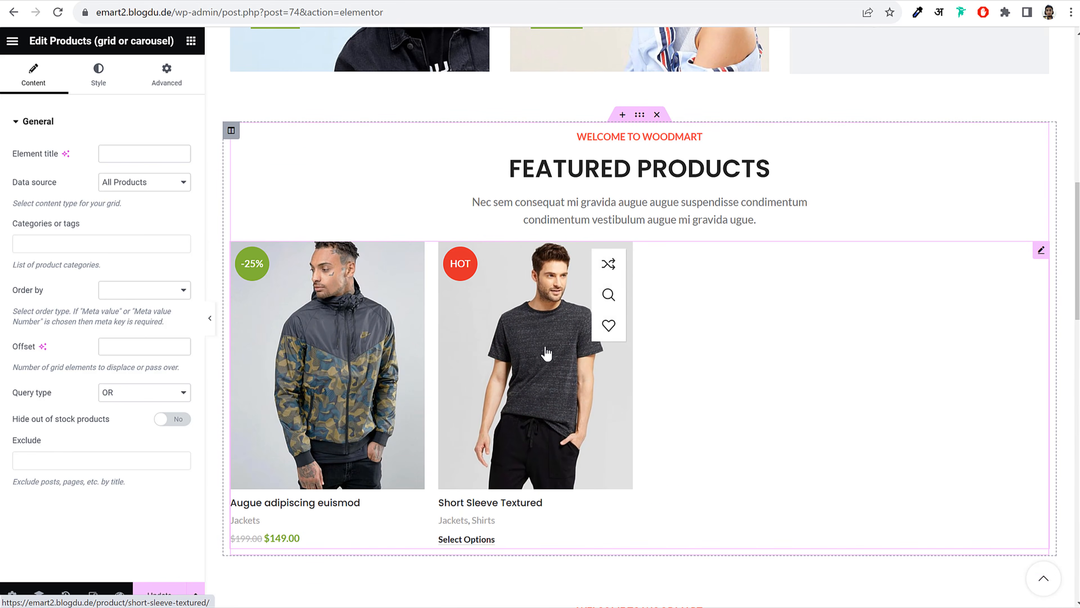
scroll(547, 353, "down", 15)
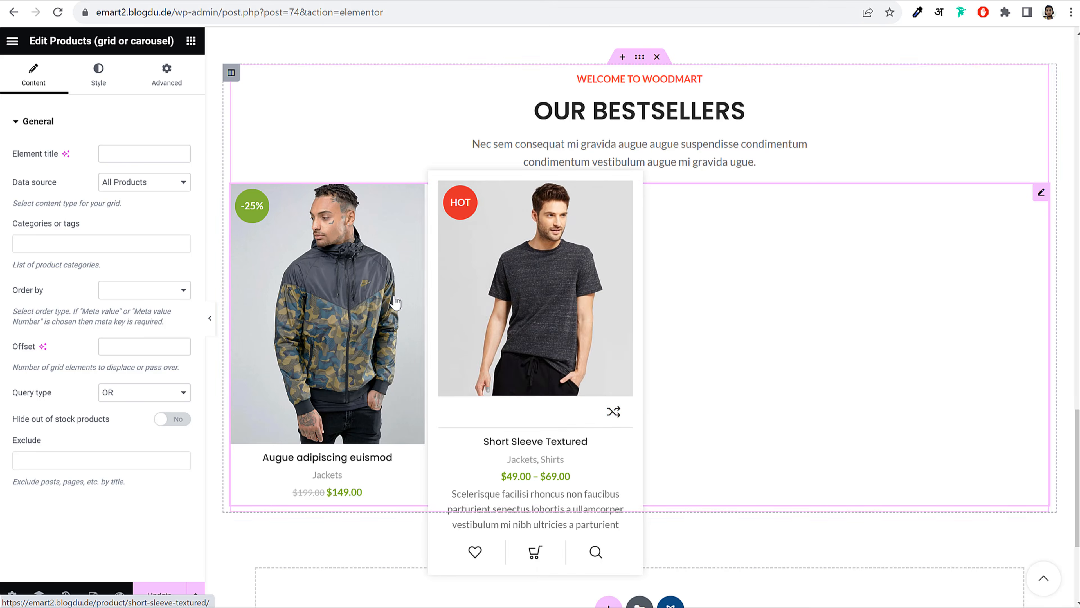
Display the Our Bestsellers products as a carousel with more products per slide
left_click(95, 87)
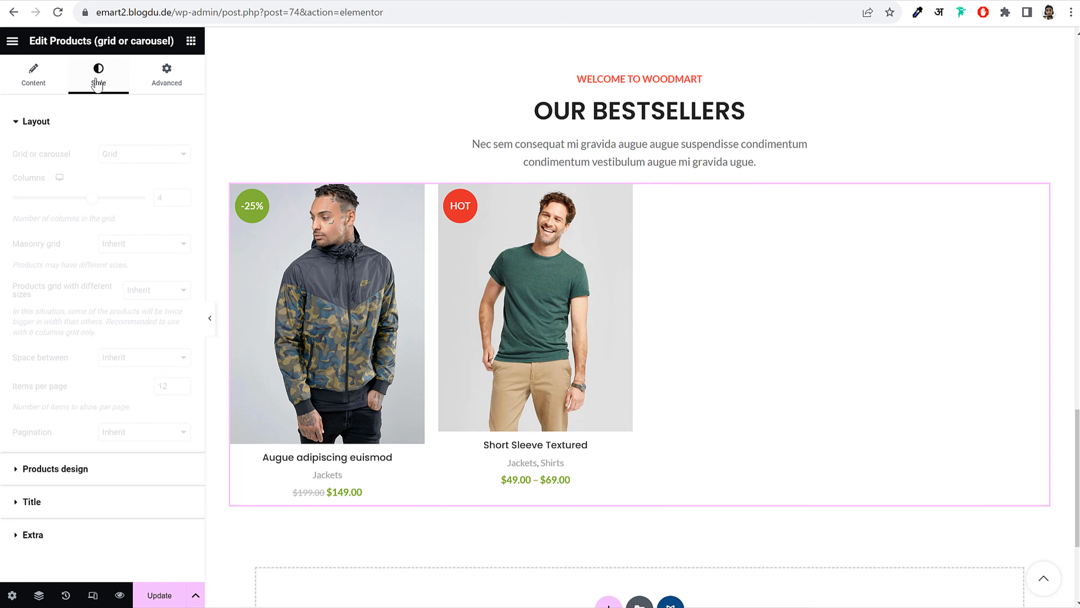
left_click(134, 155)
left_click(132, 189)
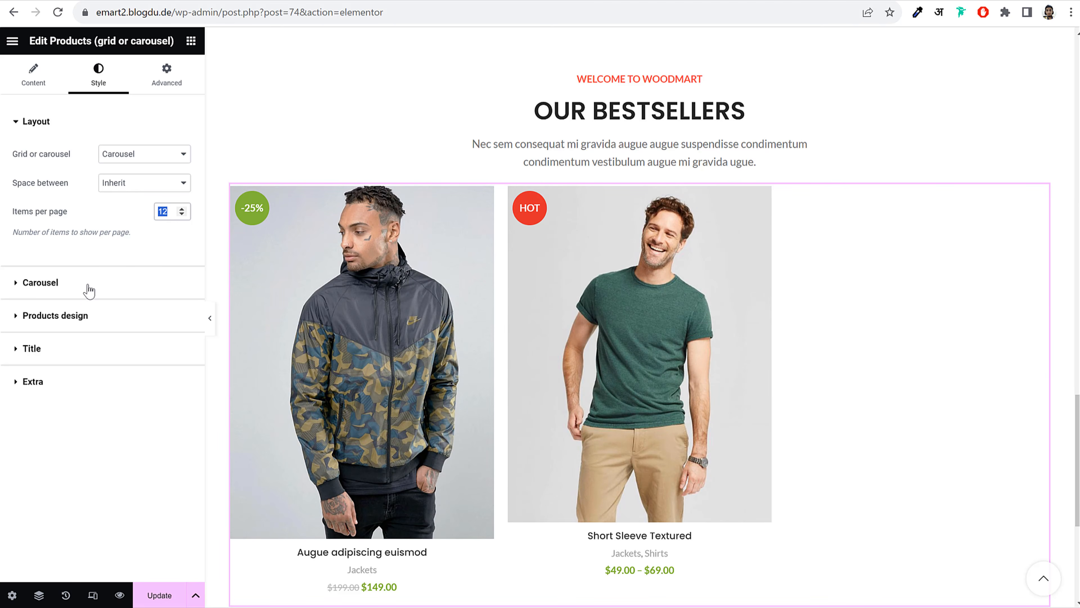
left_click(107, 286)
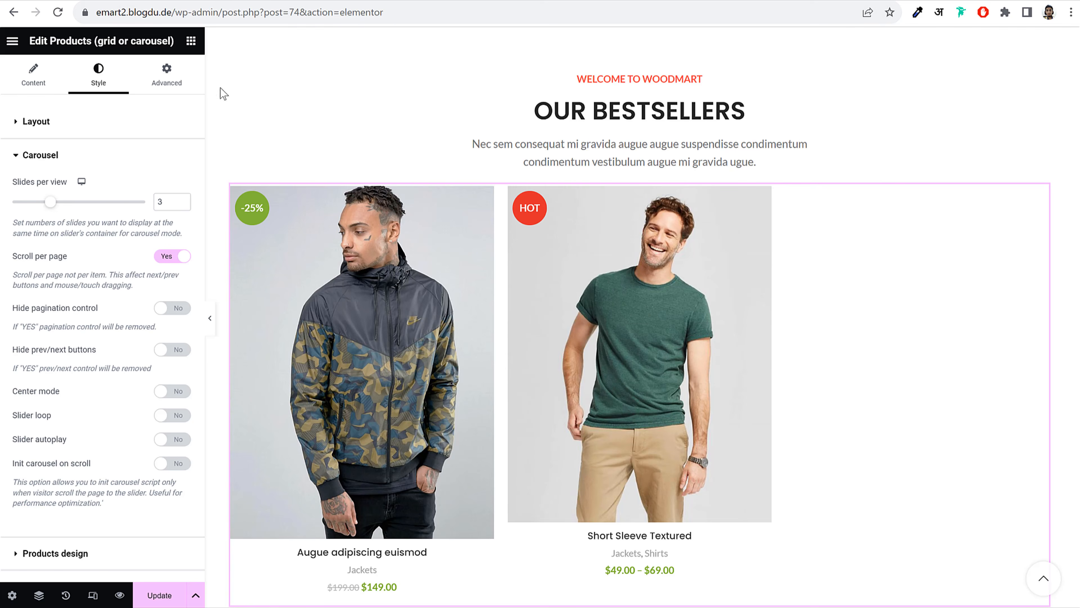
left_click(182, 198)
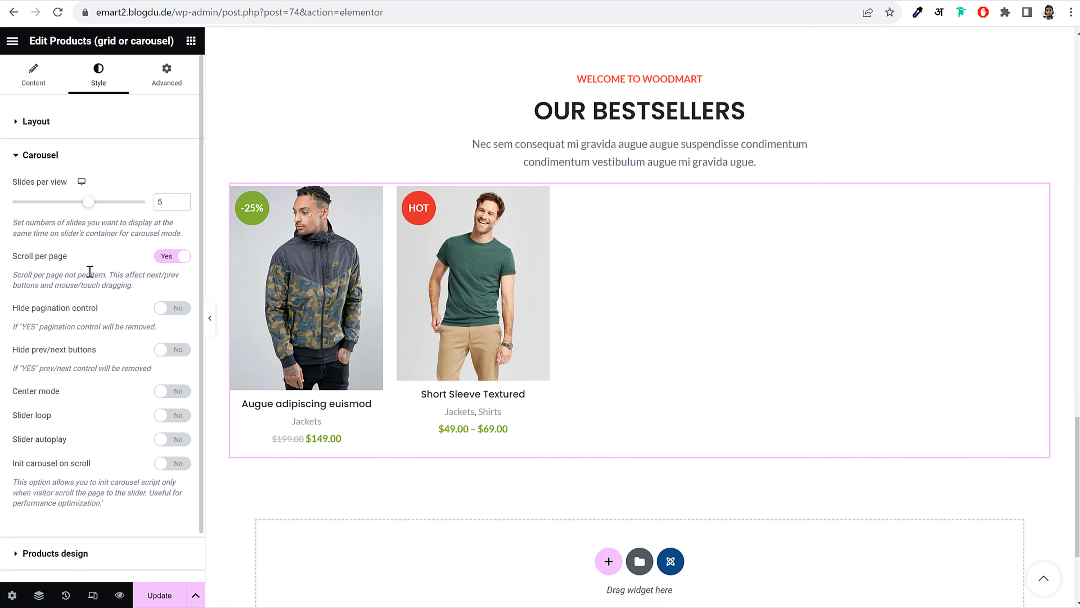
Set the product image size to a custom 566 x 720
scroll(89, 271, "down", 2)
left_click(81, 501)
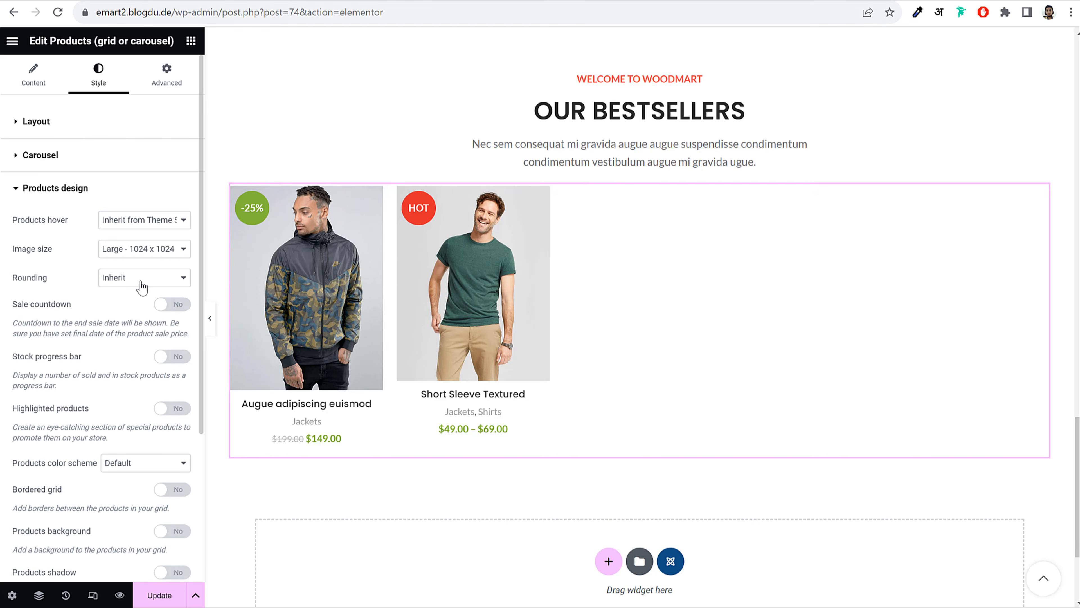
left_click(149, 252)
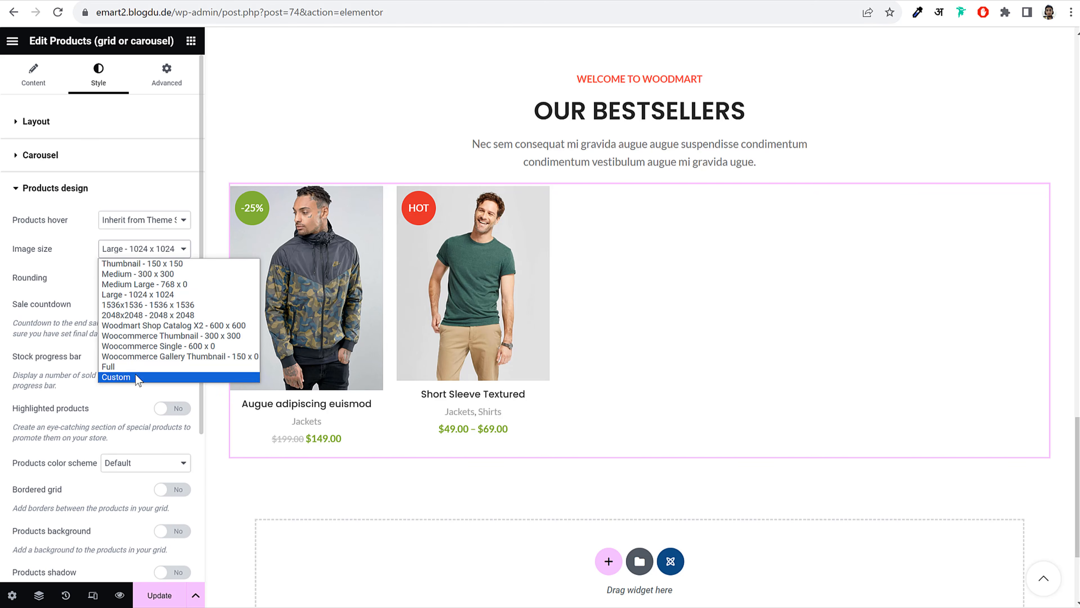
left_click(162, 275)
left_click(160, 250)
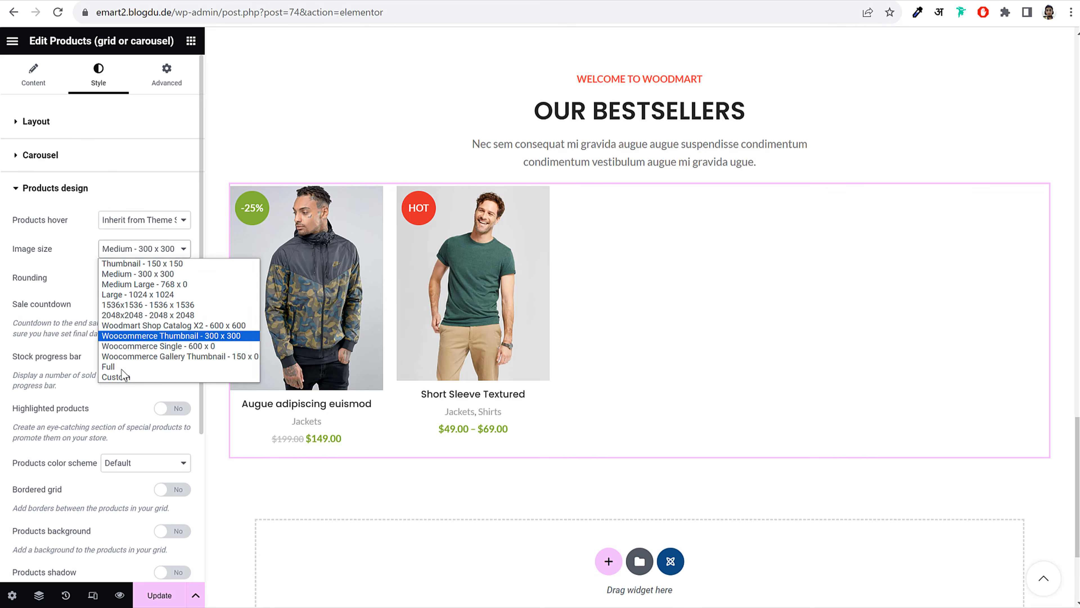
left_click(119, 380)
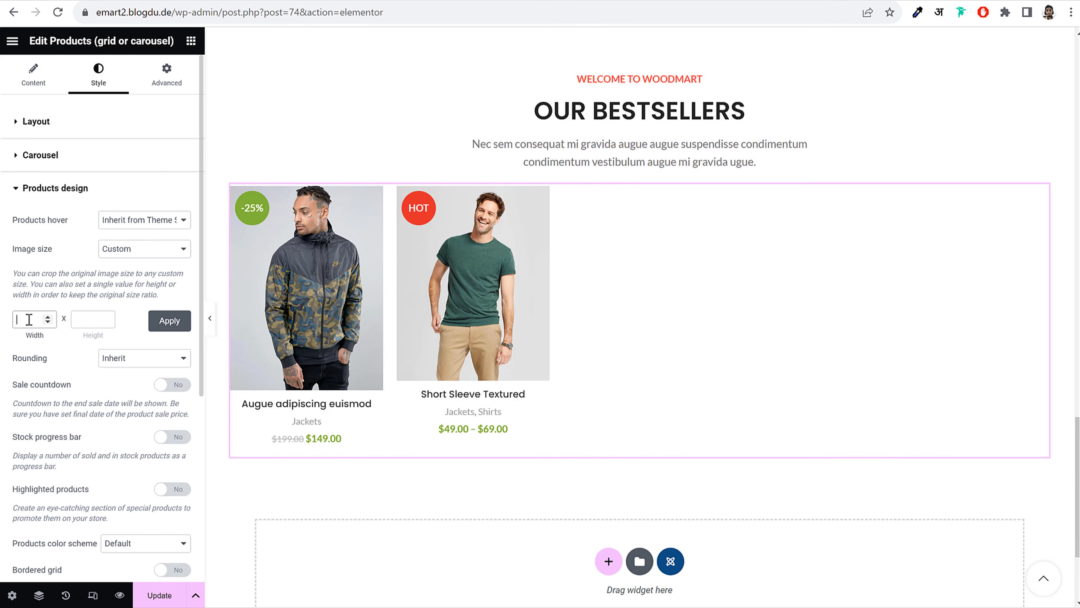
left_click(29, 319)
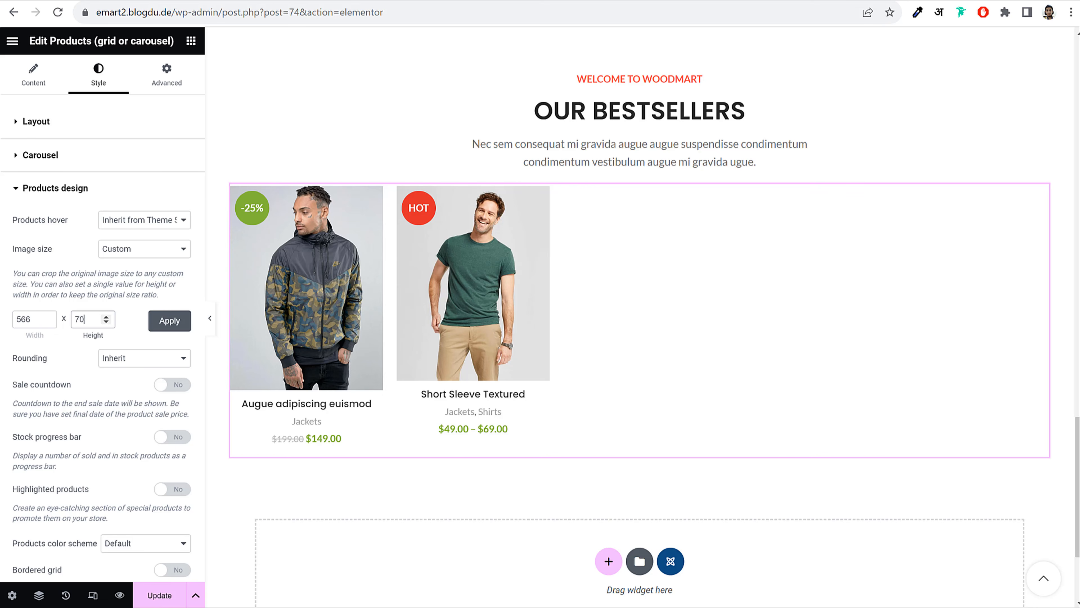
type("720")
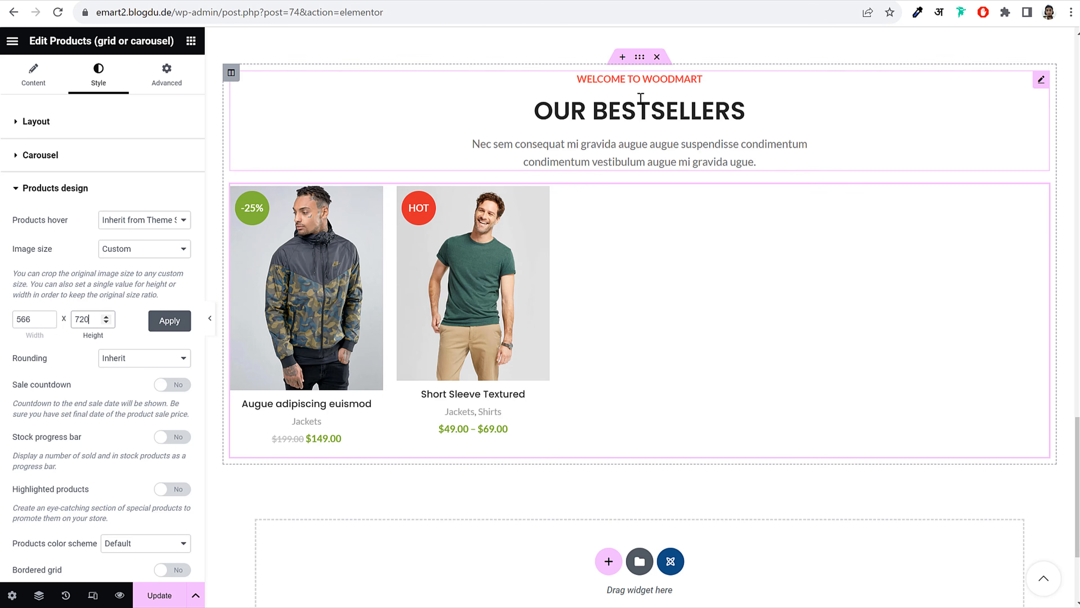
left_click(158, 326)
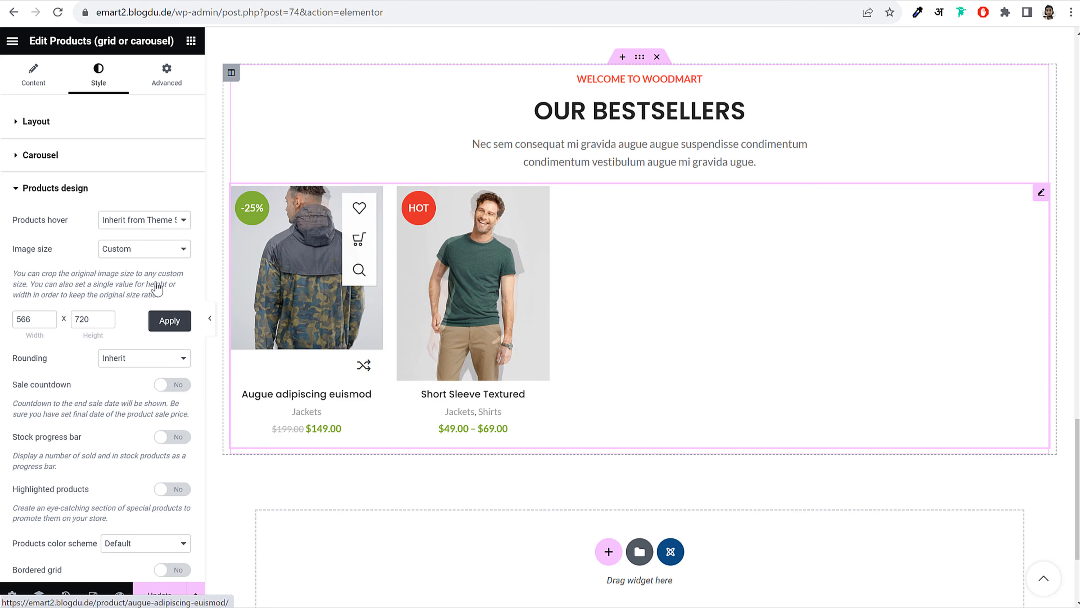
Set the products hover style to Quick
left_click(81, 196)
left_click(77, 196)
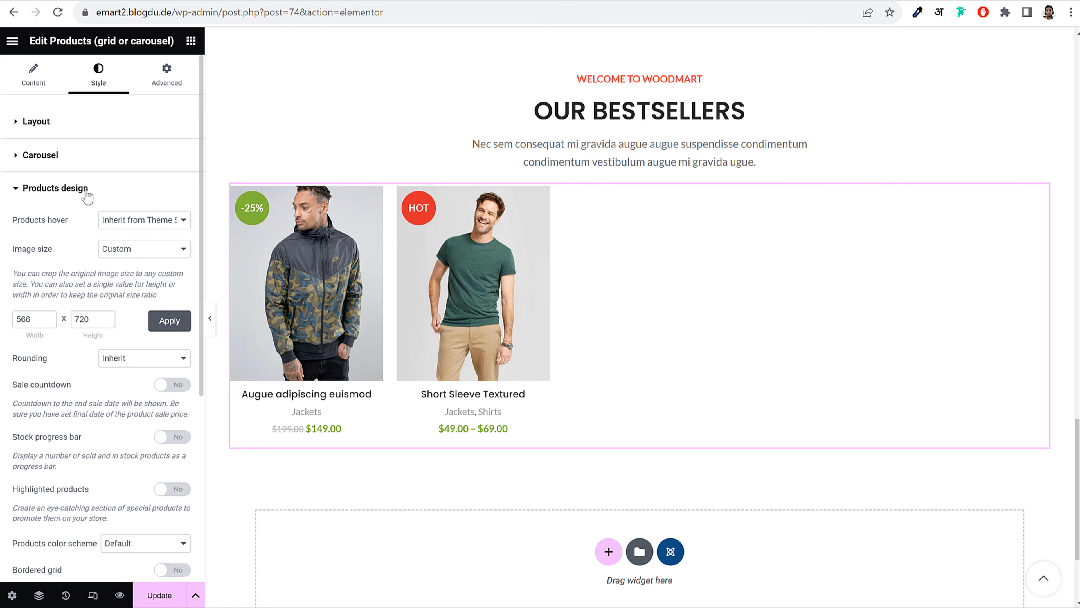
left_click(87, 195)
left_click(87, 196)
left_click(154, 220)
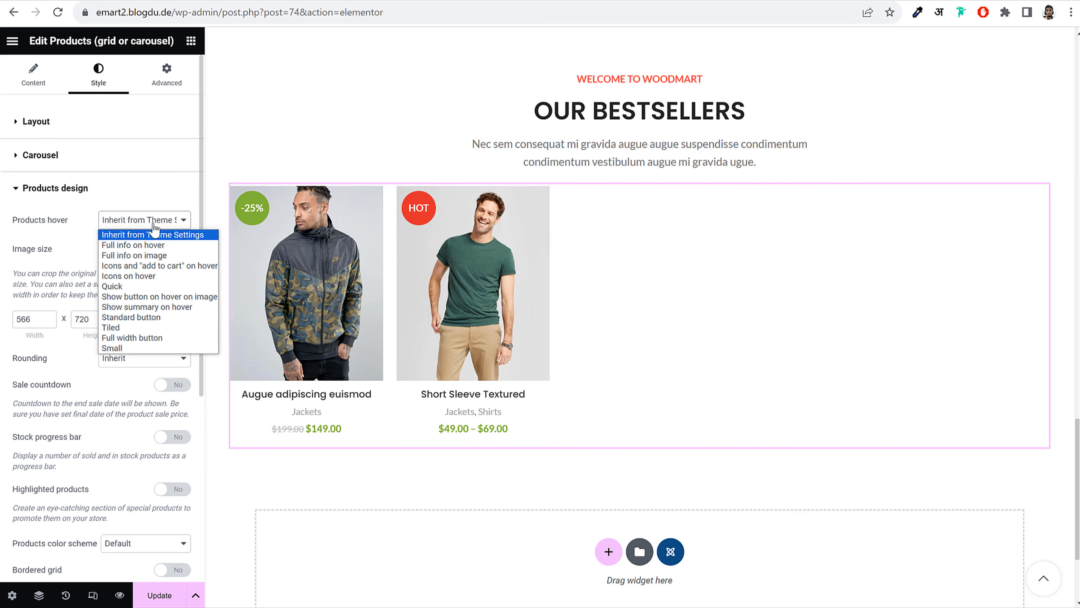
left_click(150, 327)
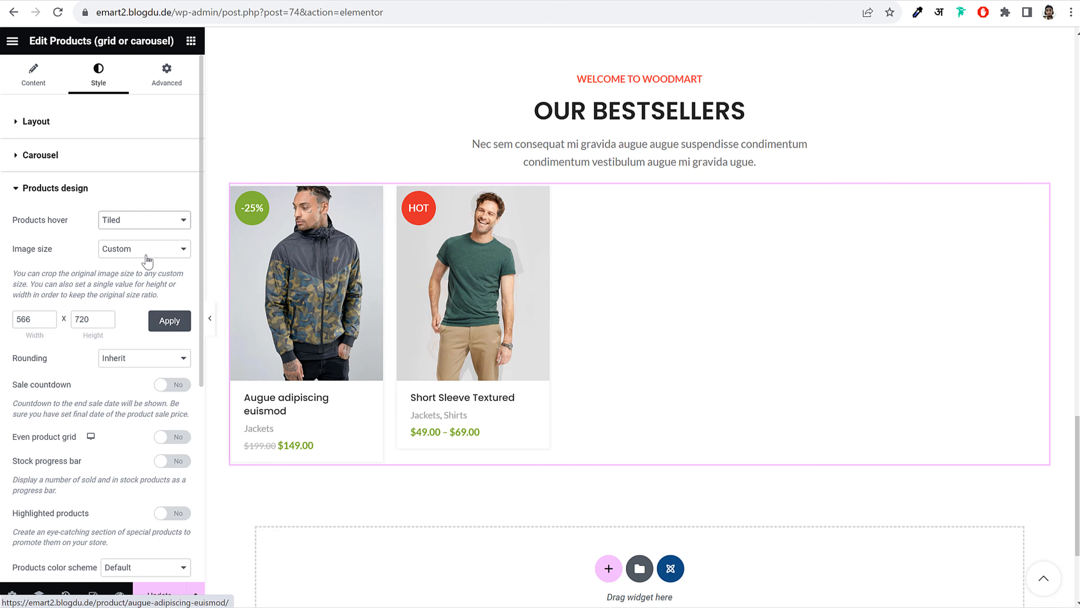
left_click(145, 220)
left_click(158, 282)
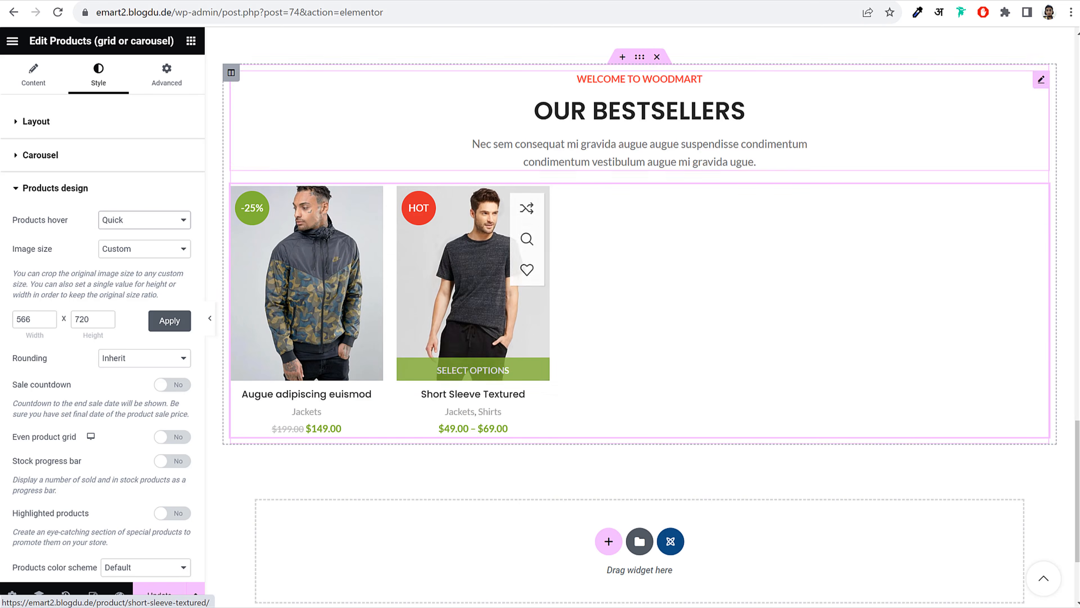
Check the live shop's Customers Reviews section for reference, then return to the editor
left_click(212, 1)
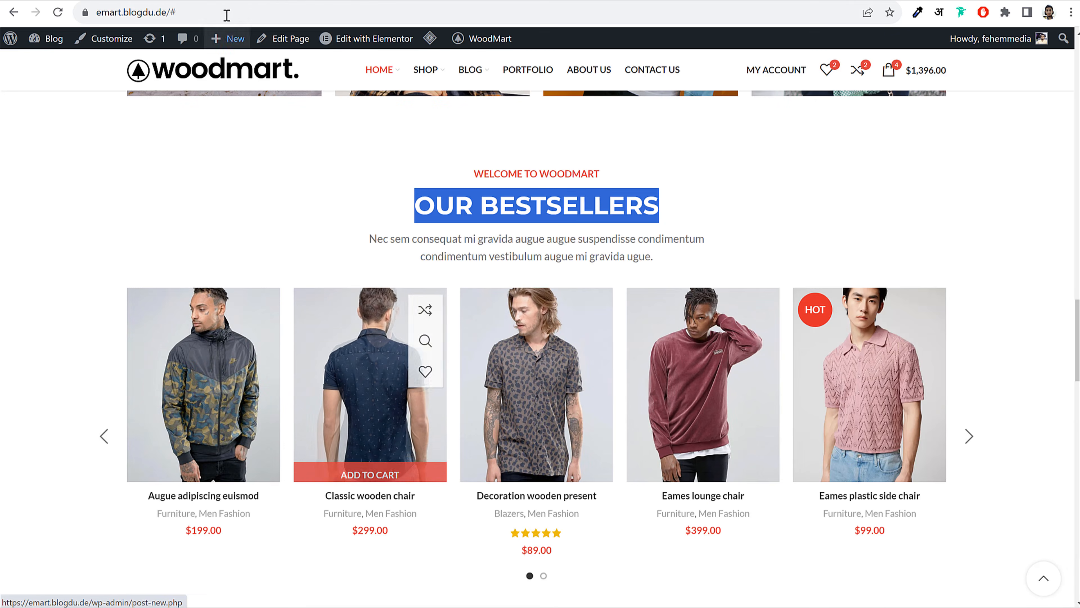
left_click(226, 2)
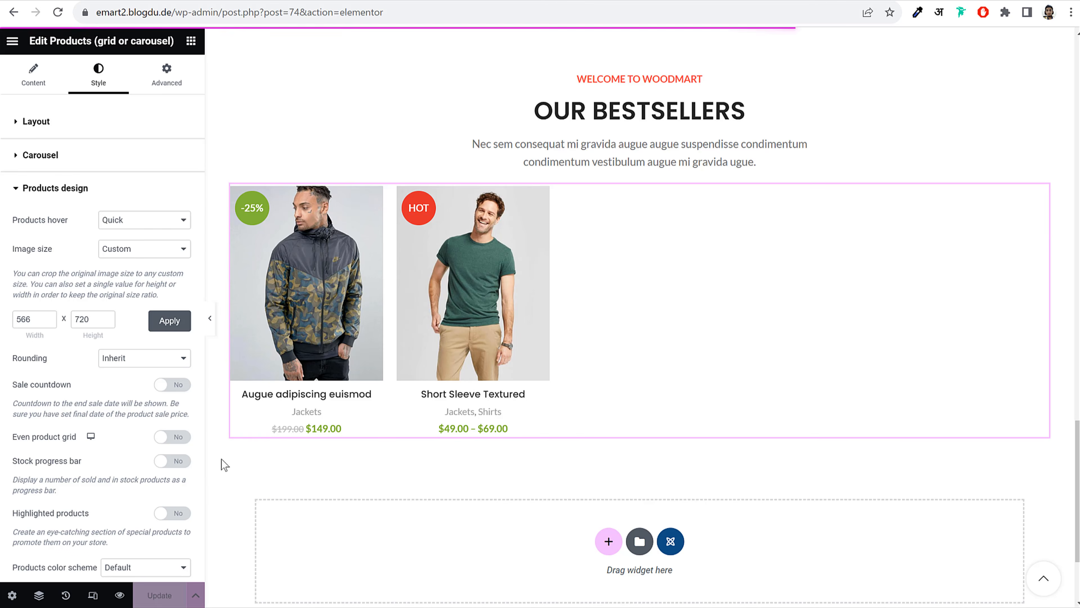
left_click(213, 1)
scroll(765, 345, "down", 7)
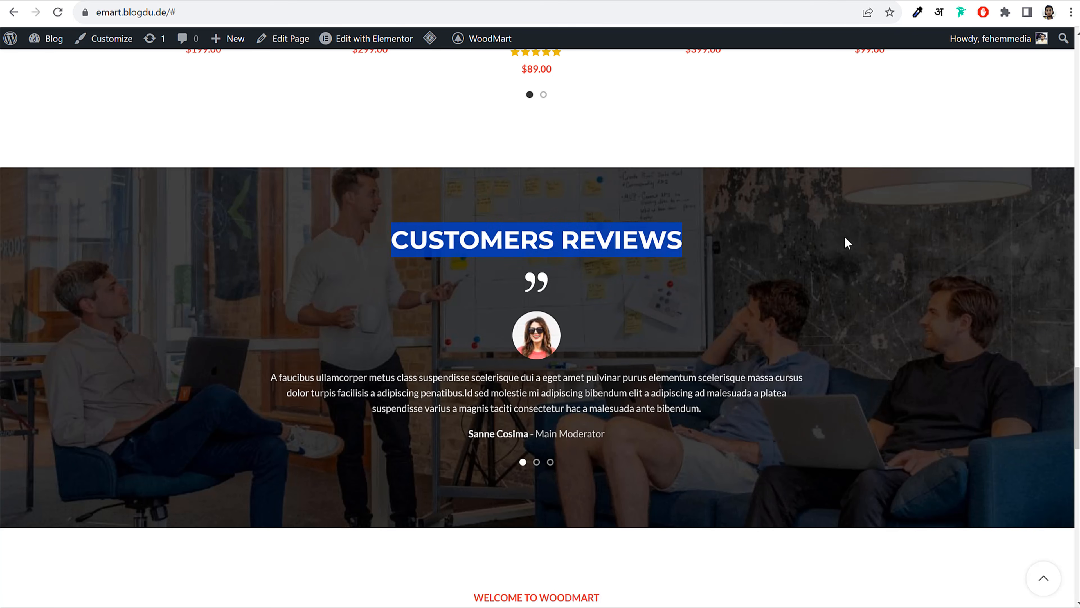
left_click(319, 1)
Add a single-column section below the products containing a Section title widget
scroll(786, 444, "down", 4)
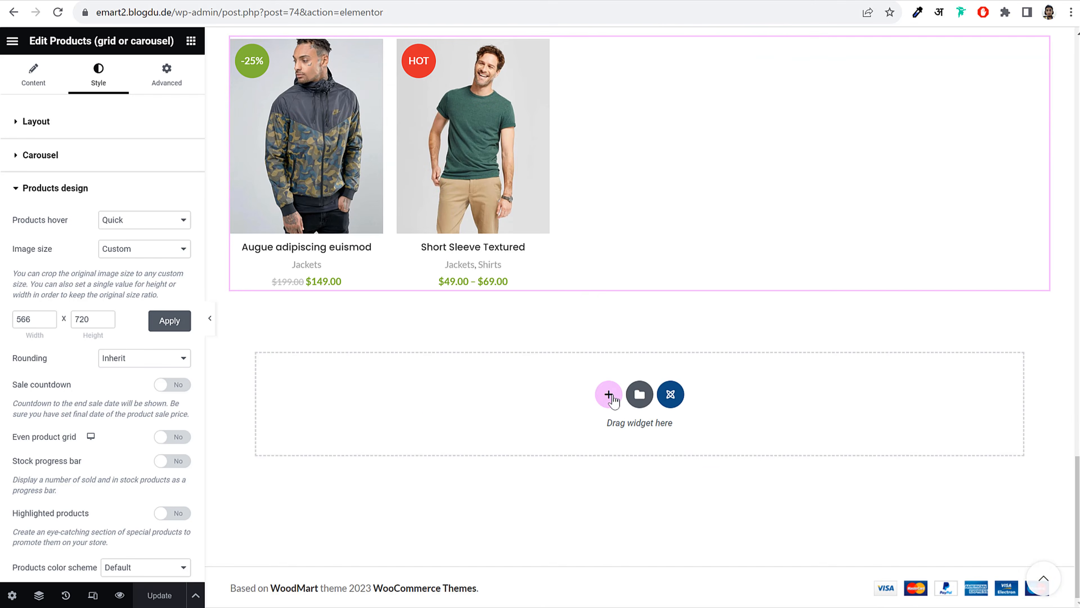
left_click(611, 398)
left_click(477, 432)
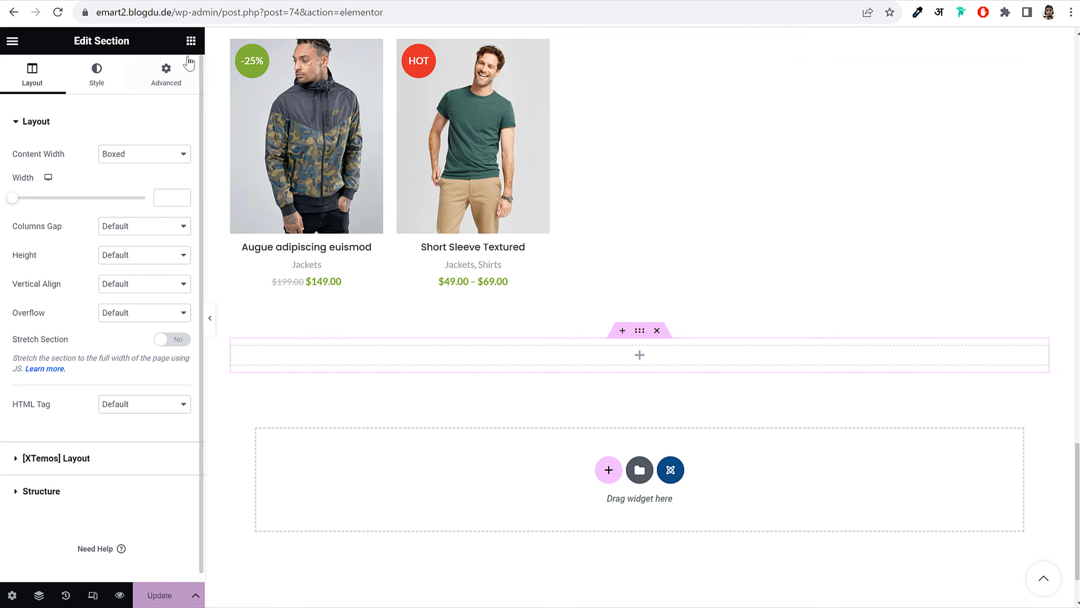
left_click(191, 41)
left_click(93, 101)
type("tit")
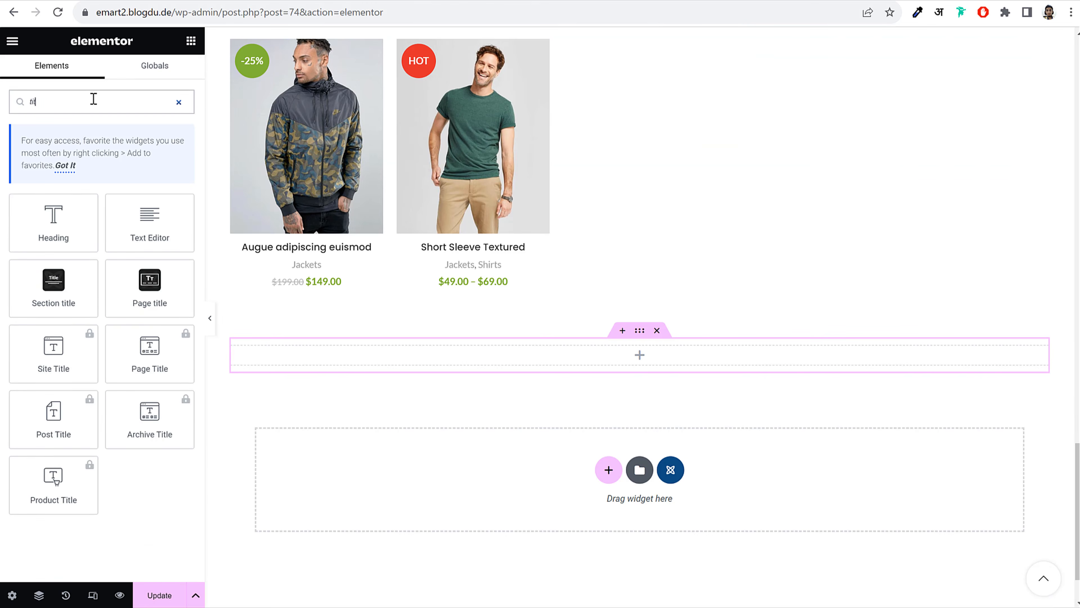
left_click_drag(53, 285, 571, 363)
Make the title 'CUSTOMERS REVIEWS' and remove the sample subtitle and description text
key("BackSpace")
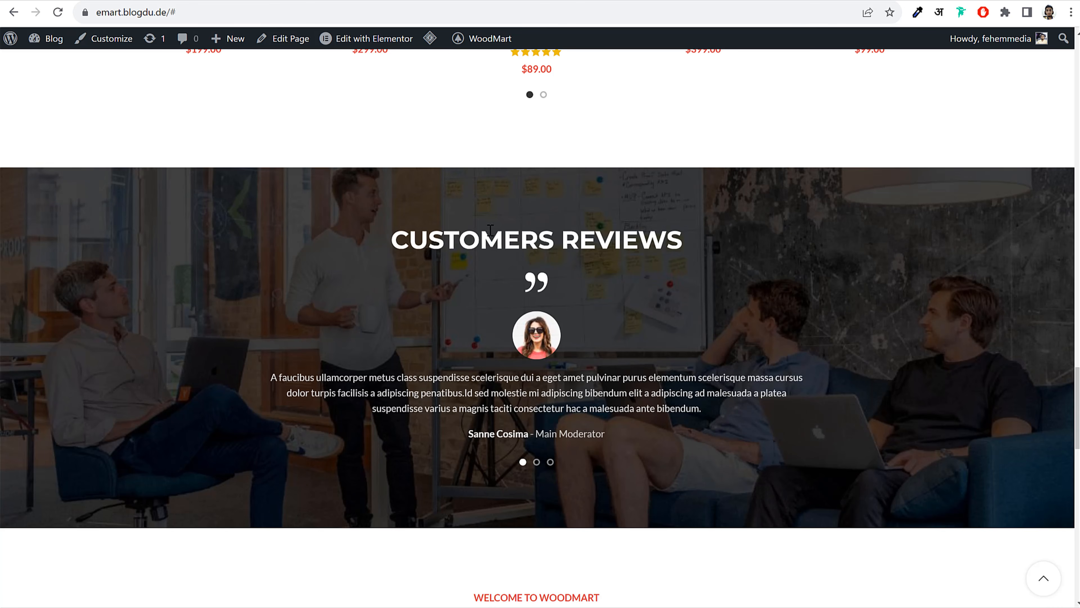
triple_click(490, 230)
key("ctrl+c")
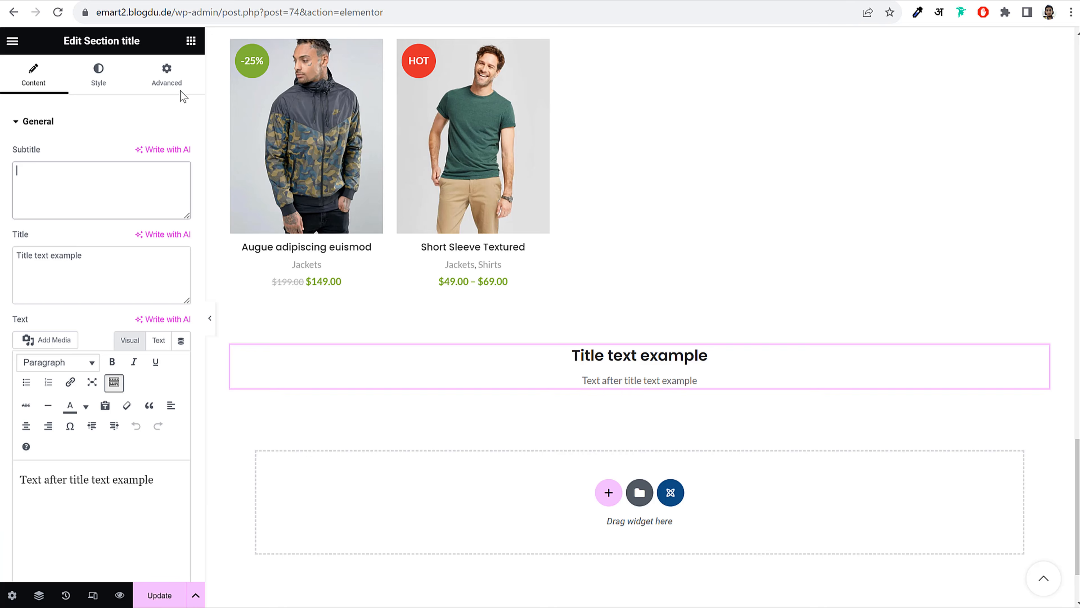
left_click(105, 277)
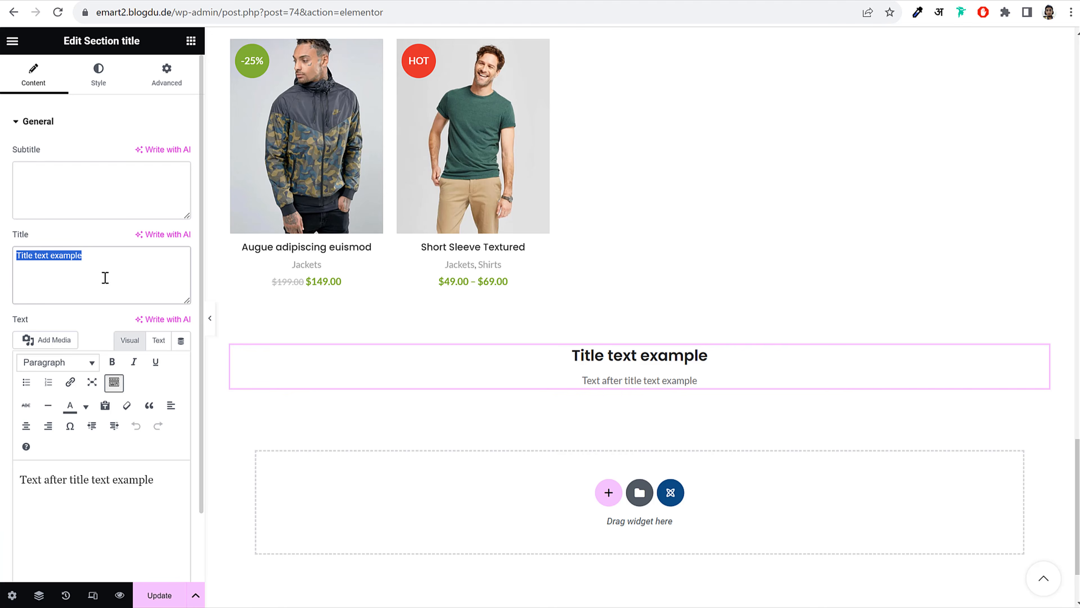
key("ctrl+v")
triple_click(96, 468)
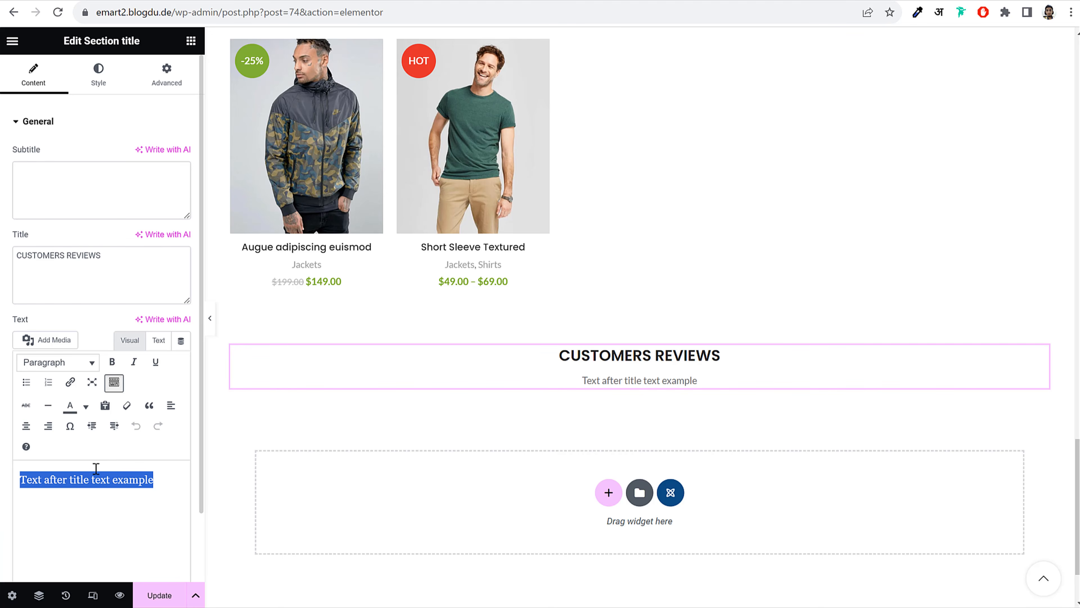
key("BackSpace")
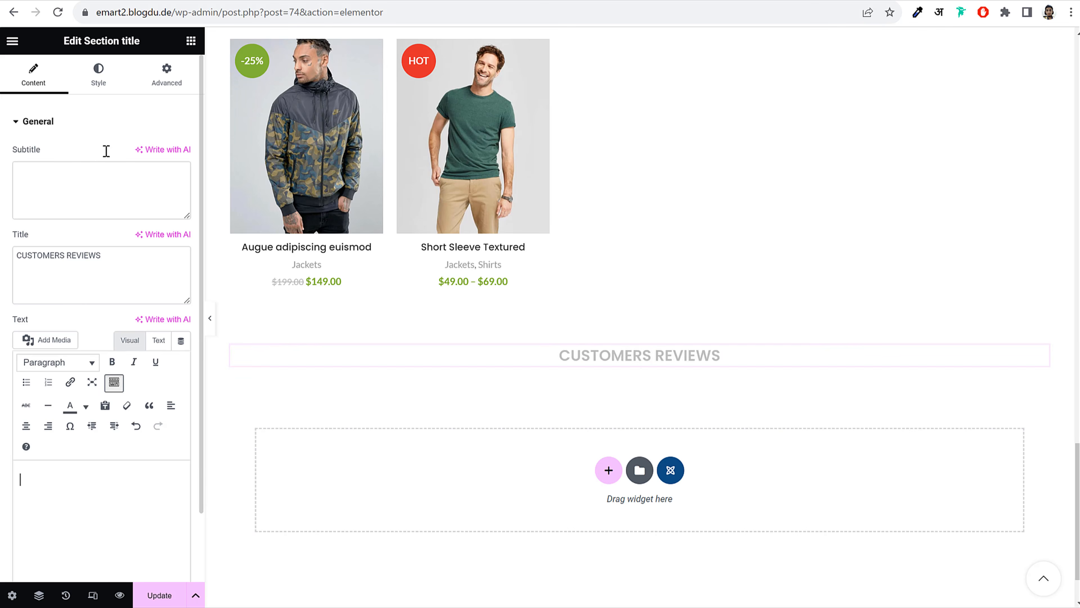
Set the title's predefined size to Large (36px)
left_click(110, 85)
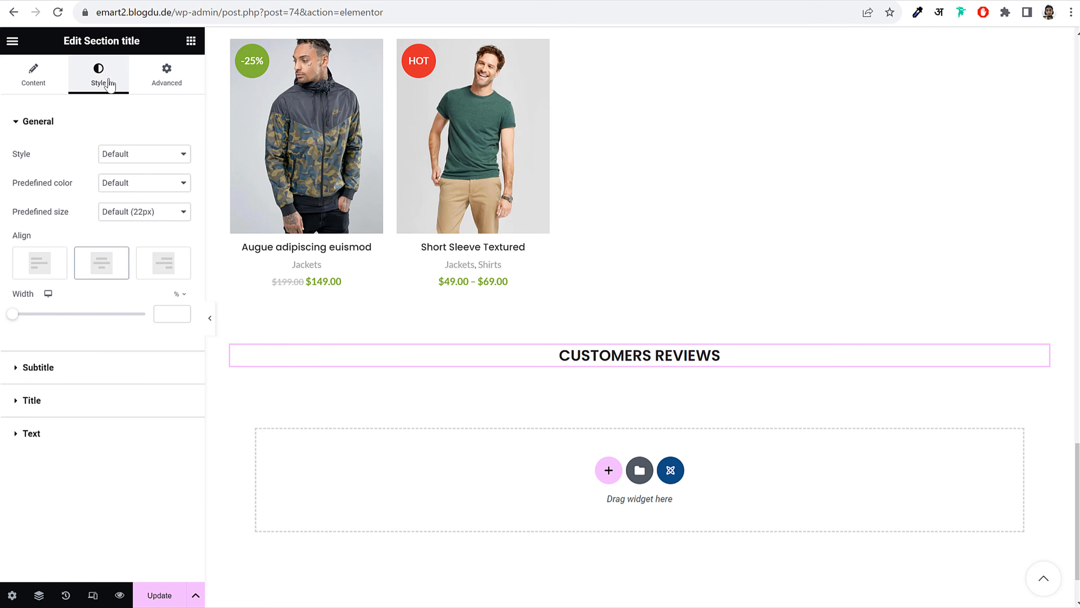
left_click(141, 213)
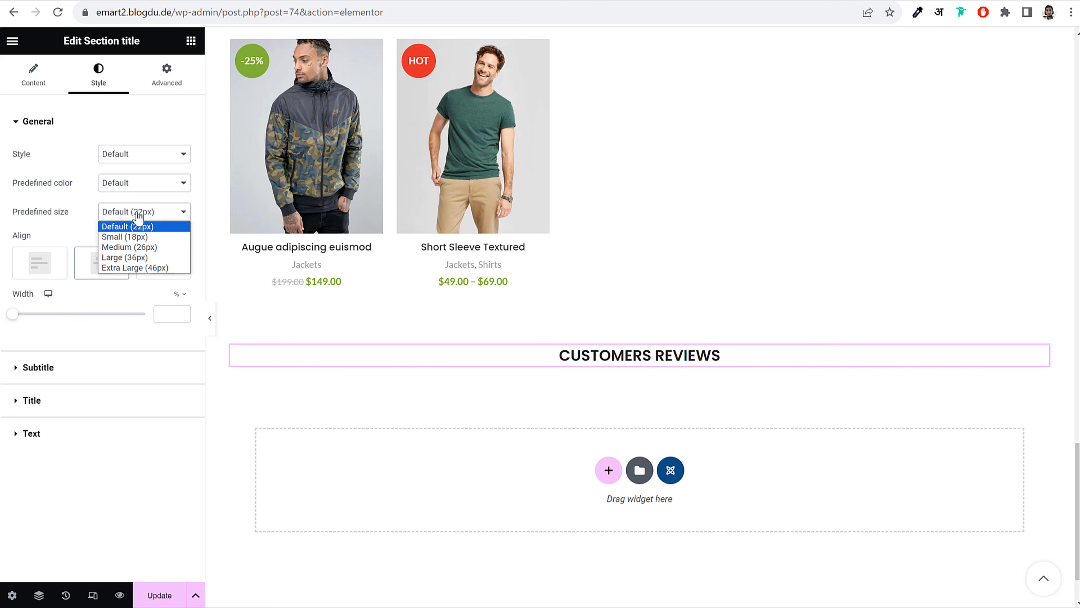
left_click(144, 257)
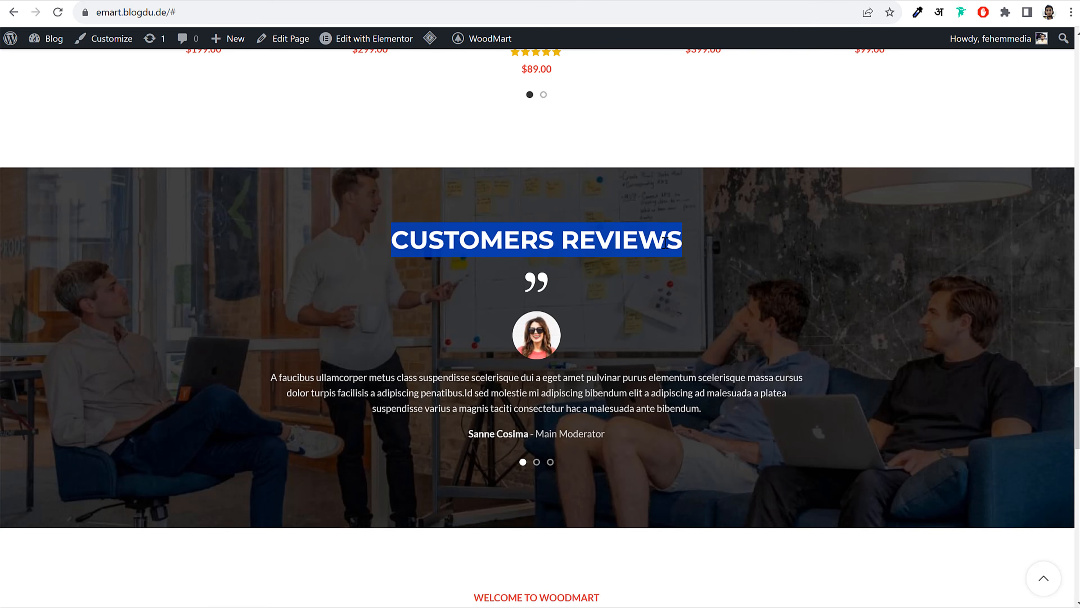
left_click(676, 220)
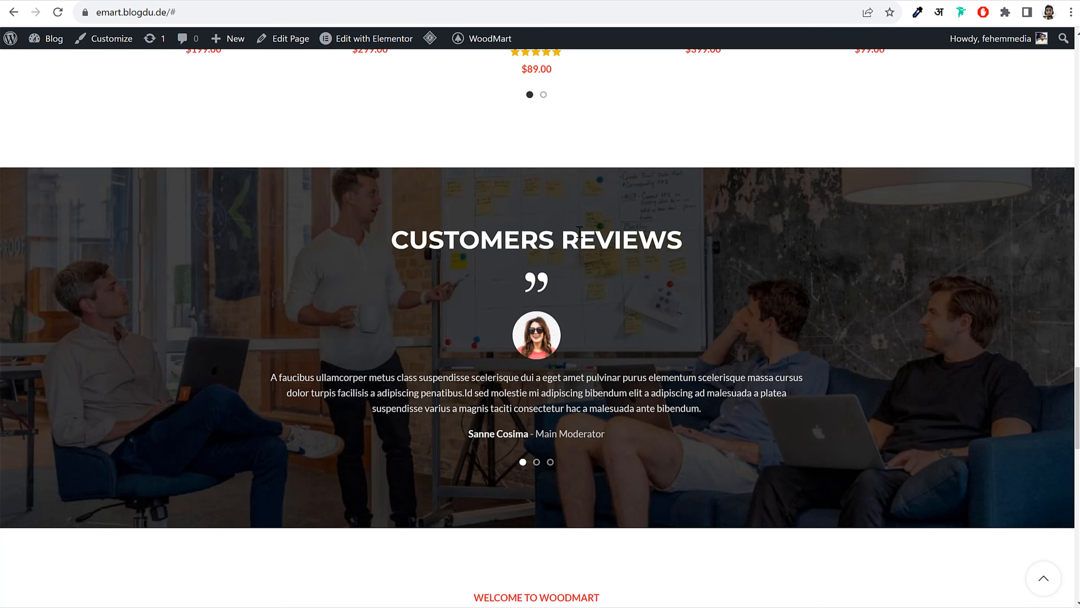
left_click_drag(392, 238, 709, 243)
left_click(709, 243)
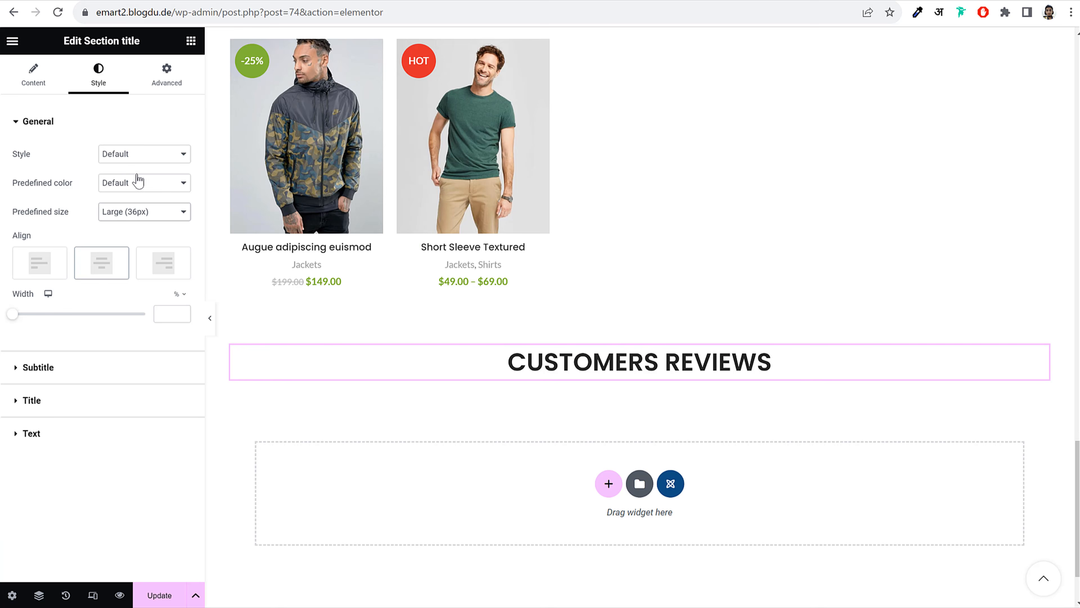
Switch the title colour to White and back to Default, then select the surrounding section
left_click(137, 182)
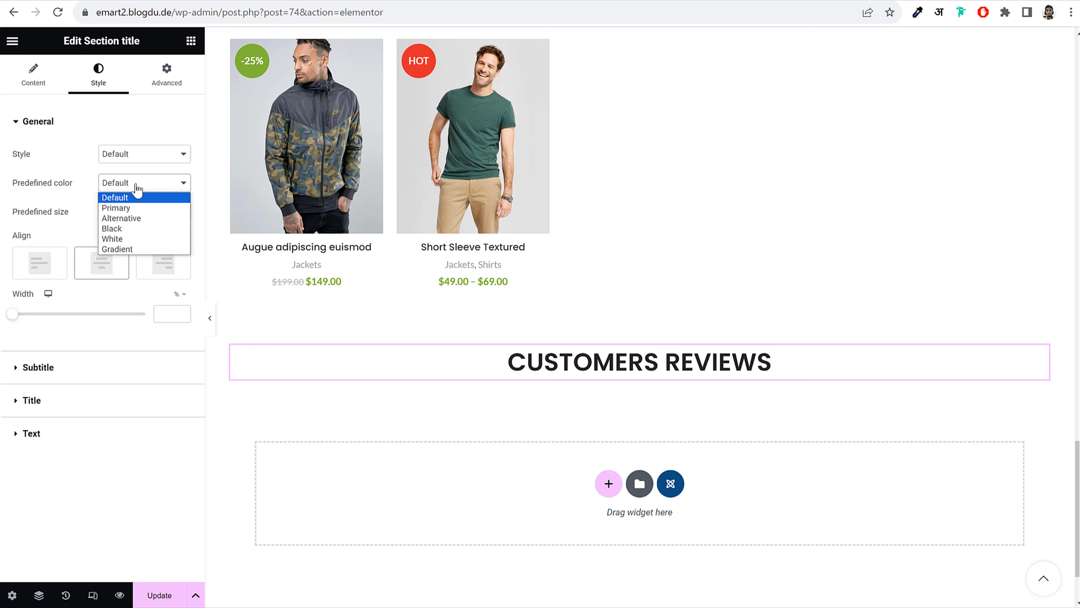
left_click(132, 240)
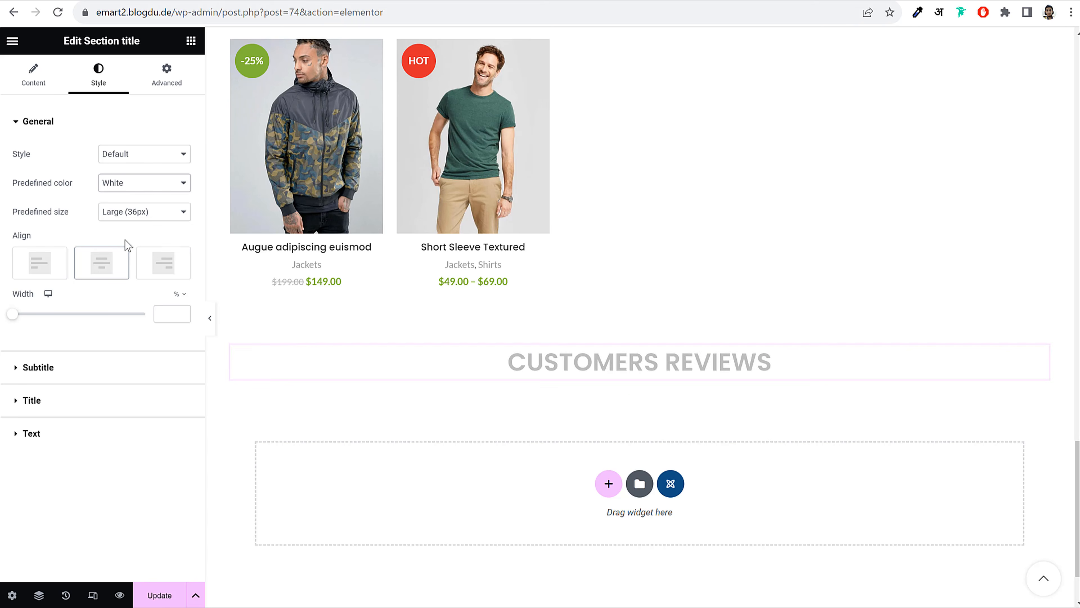
left_click(139, 185)
left_click(137, 196)
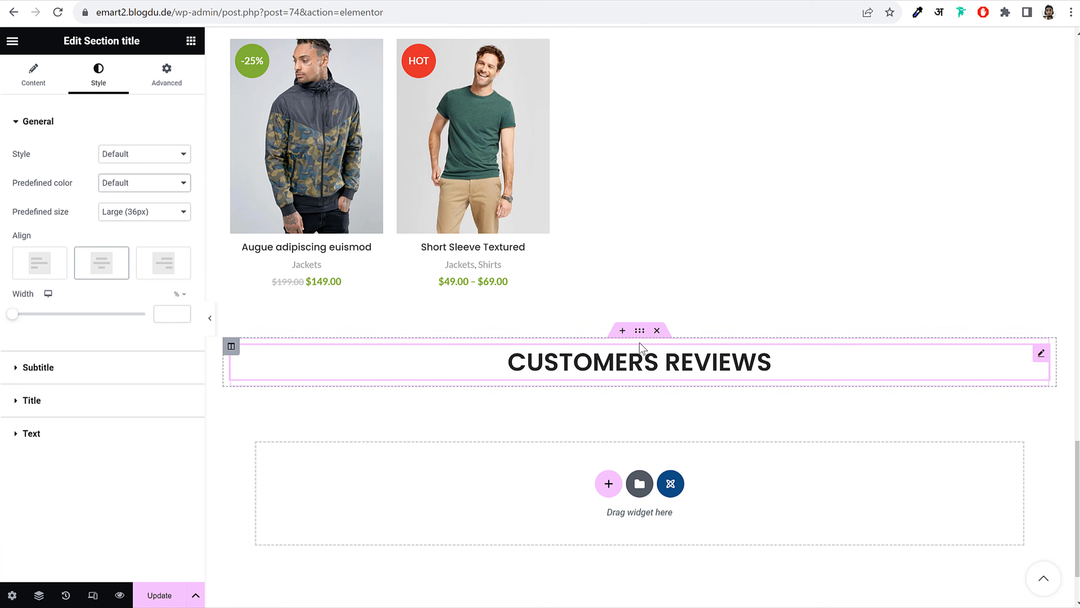
left_click(640, 334)
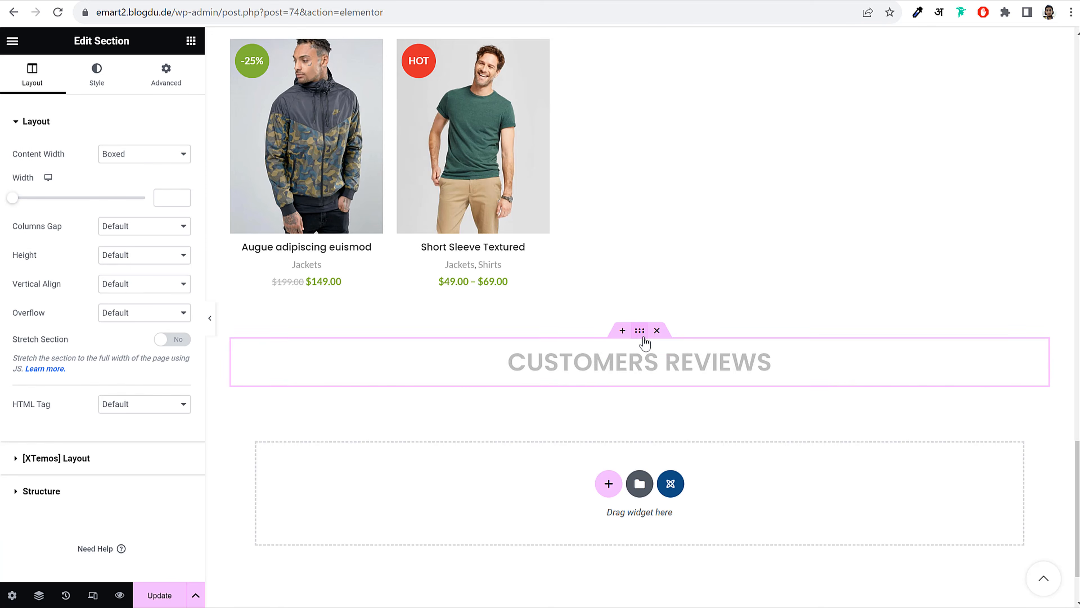
Upload Testimonial.jpg and use it as the section's classic background image
left_click(89, 71)
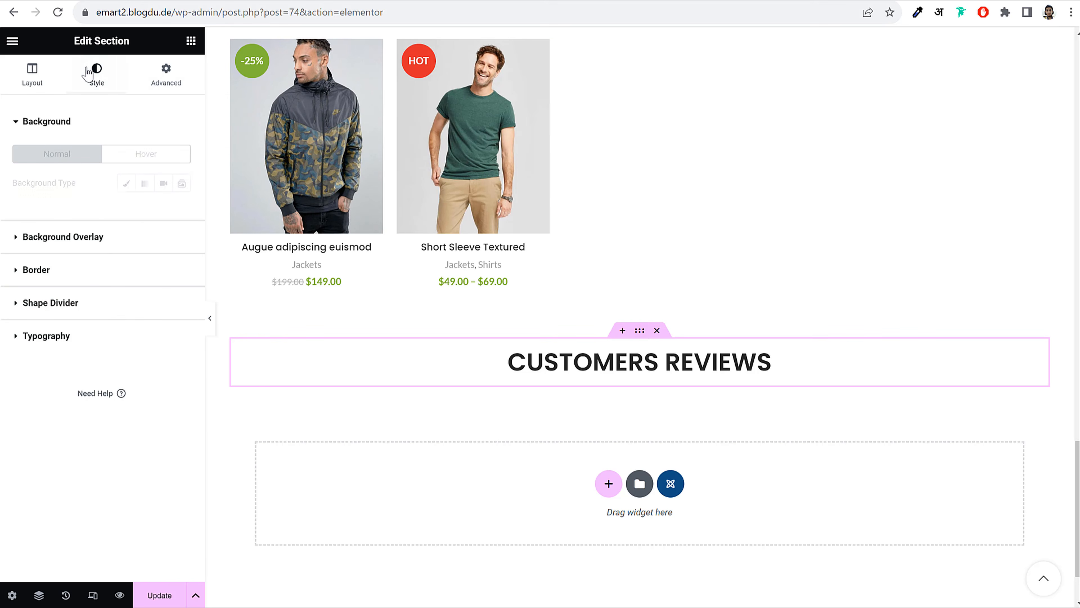
left_click(126, 183)
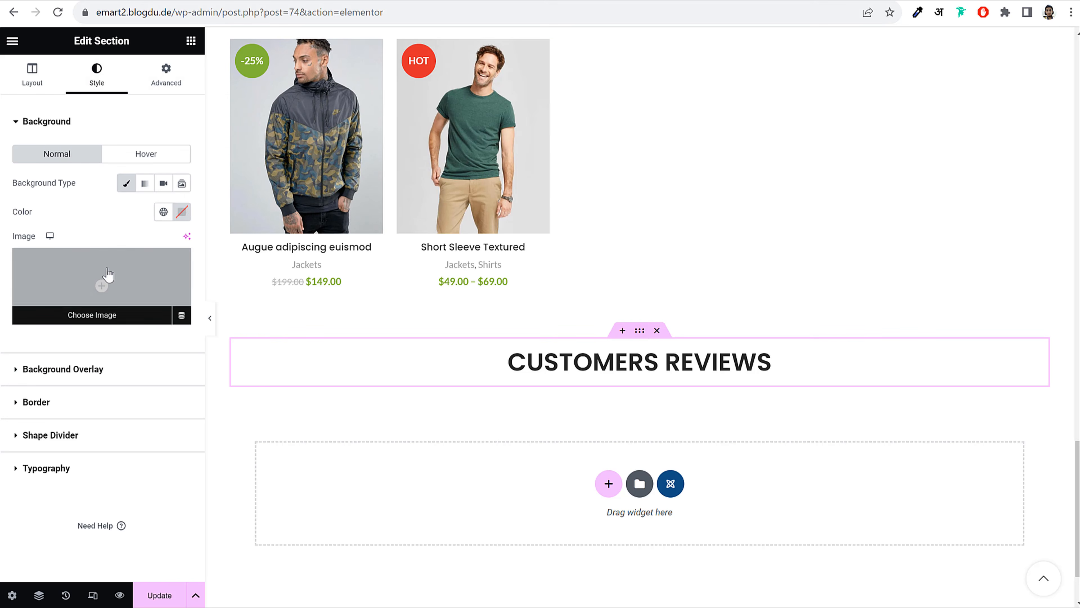
left_click(102, 279)
left_click(195, 96)
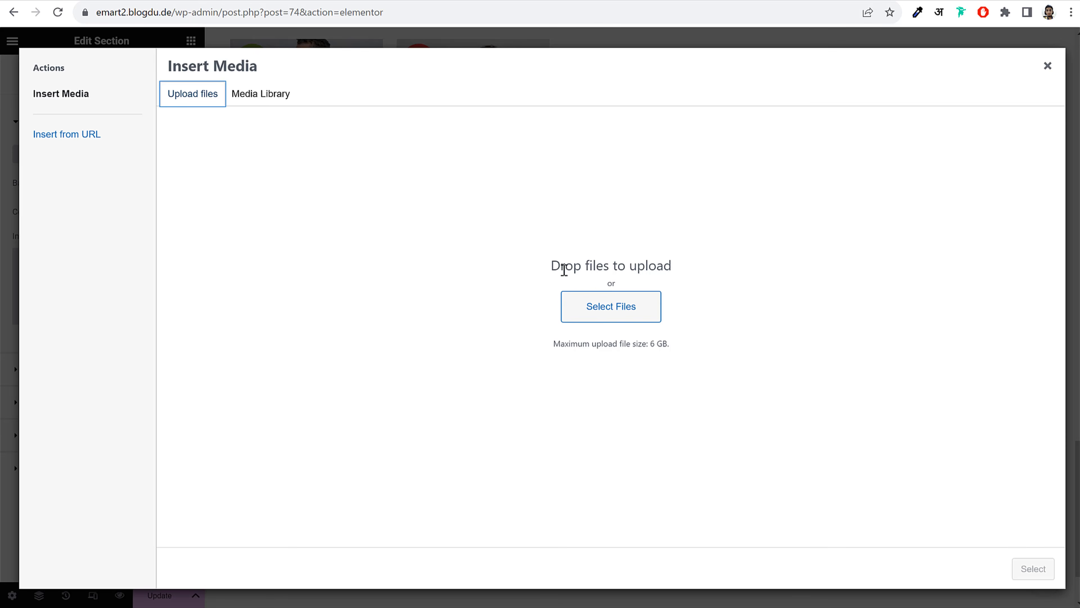
left_click(616, 310)
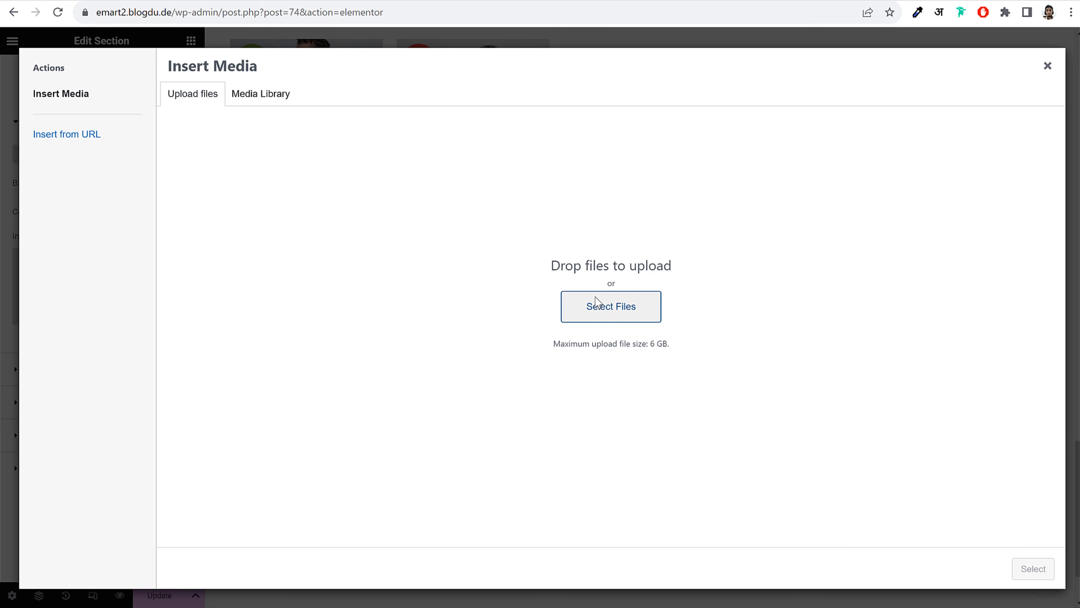
left_click(359, 78)
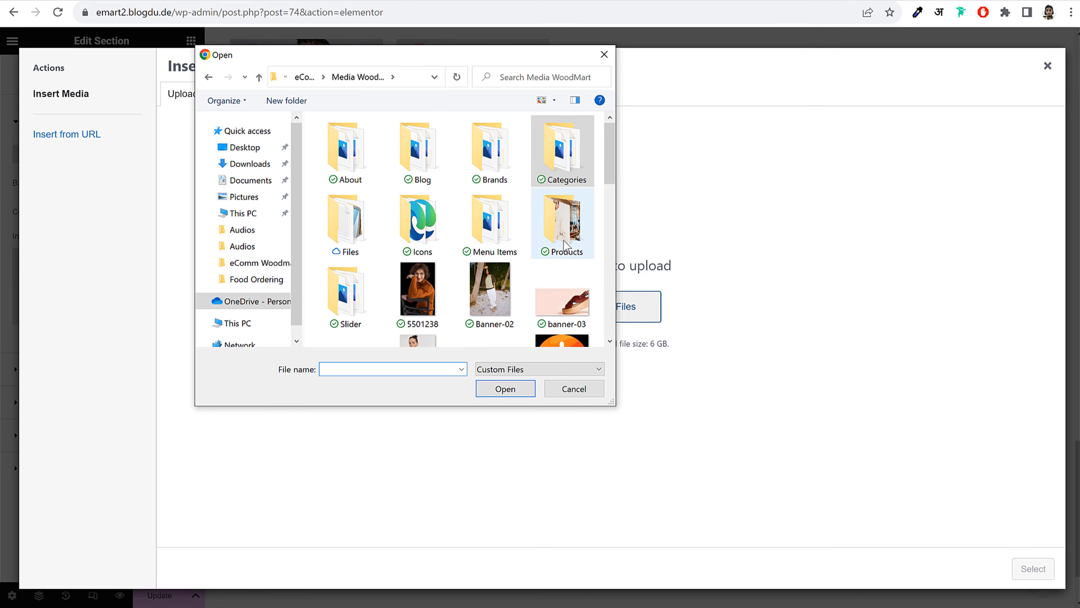
scroll(566, 242, "down", 10)
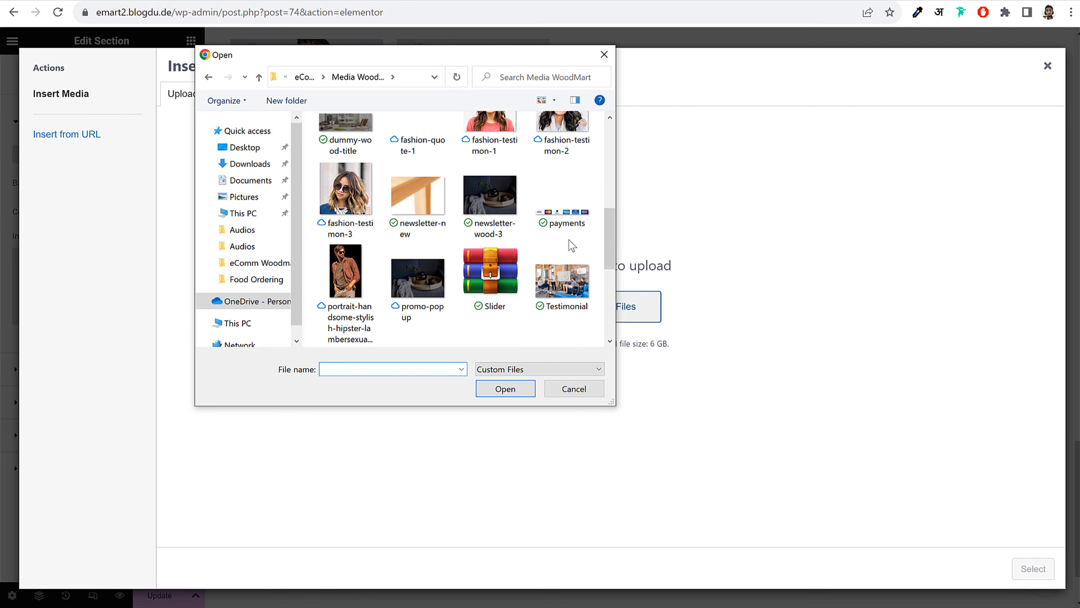
scroll(570, 239, "down", 2)
left_click(535, 204)
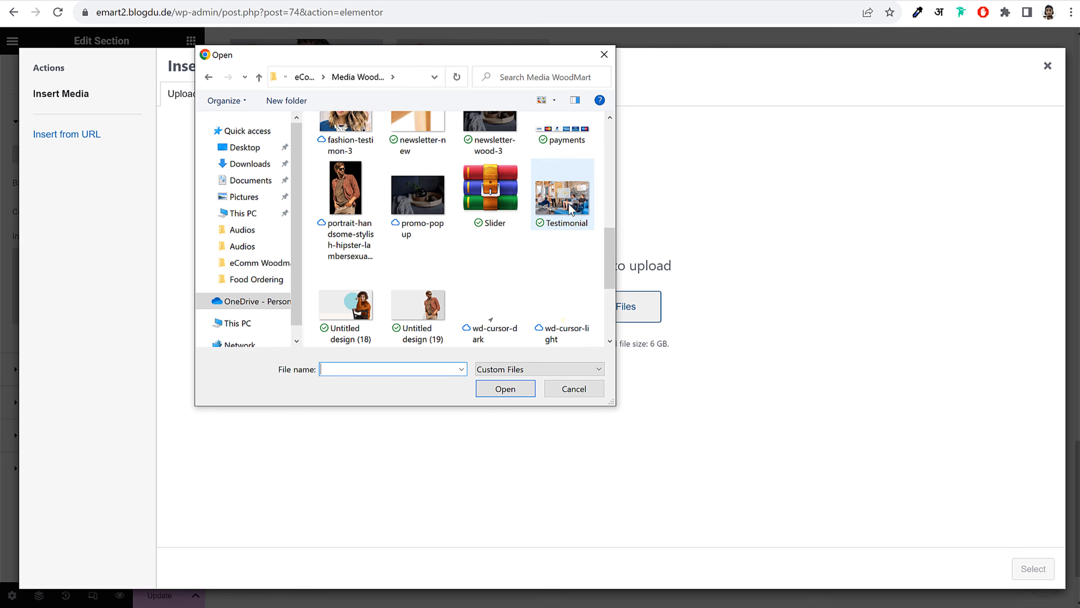
left_click(505, 390)
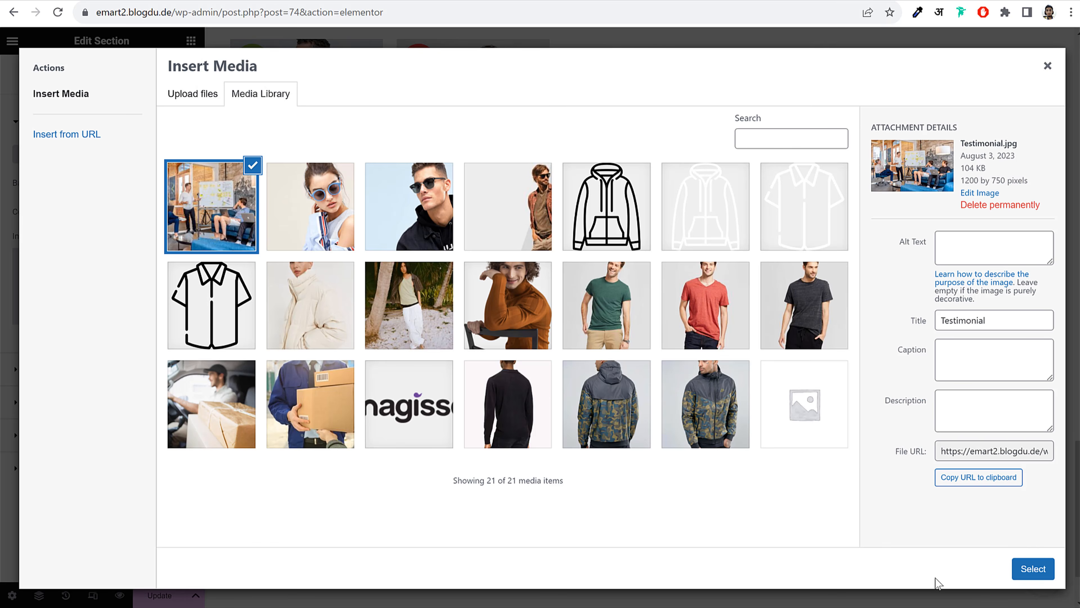
left_click(1033, 569)
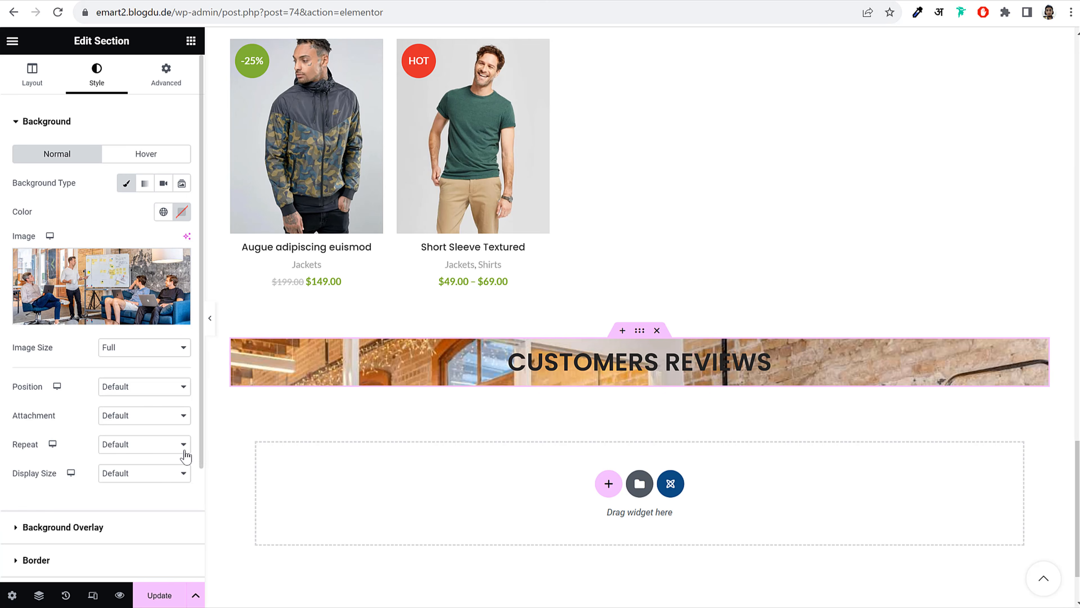
scroll(186, 456, "down", 3)
Make the background image Cover the section, positioned Center Center
left_click(152, 336)
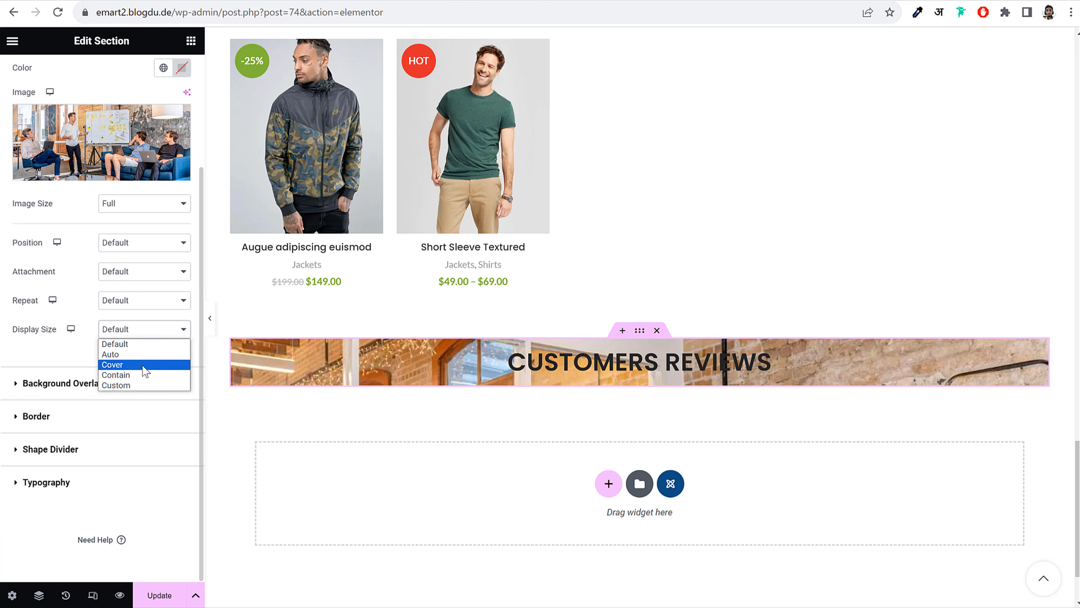
left_click(145, 366)
left_click(138, 243)
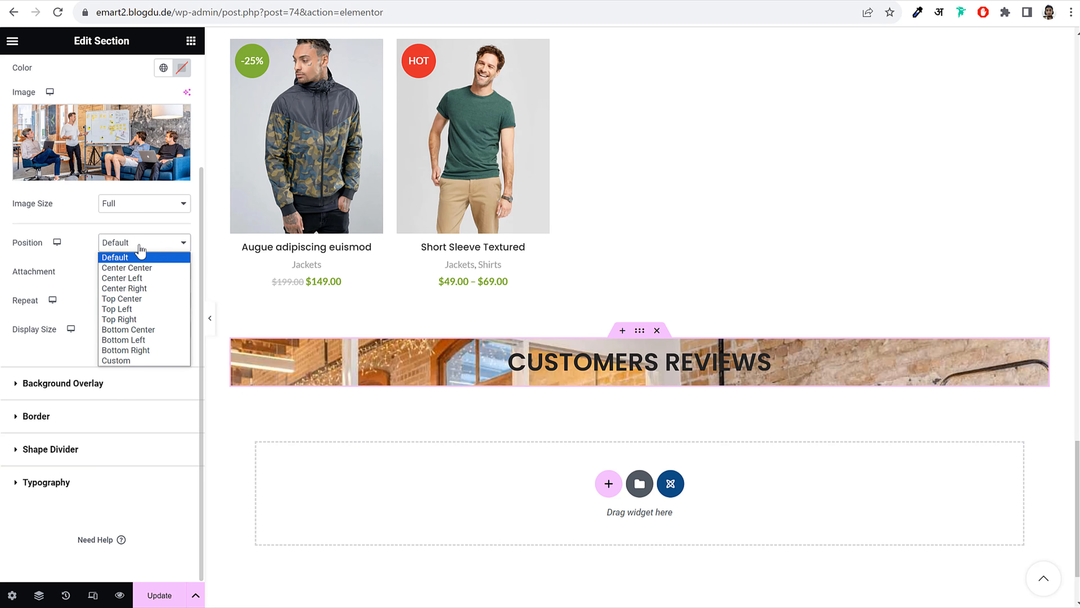
left_click(145, 267)
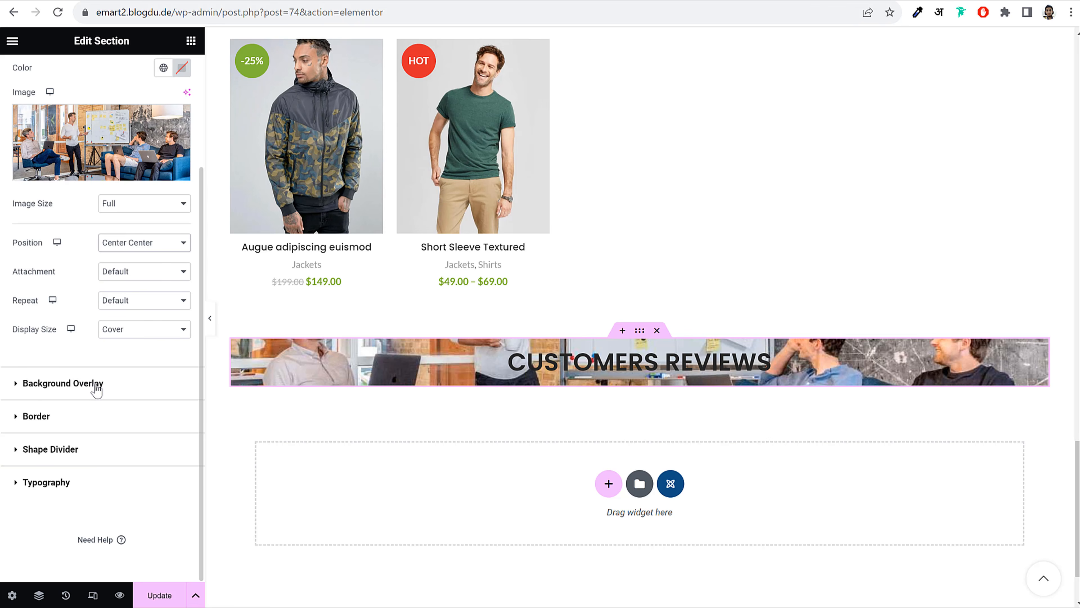
Add a black classic background overlay at 0.75 opacity
left_click(76, 385)
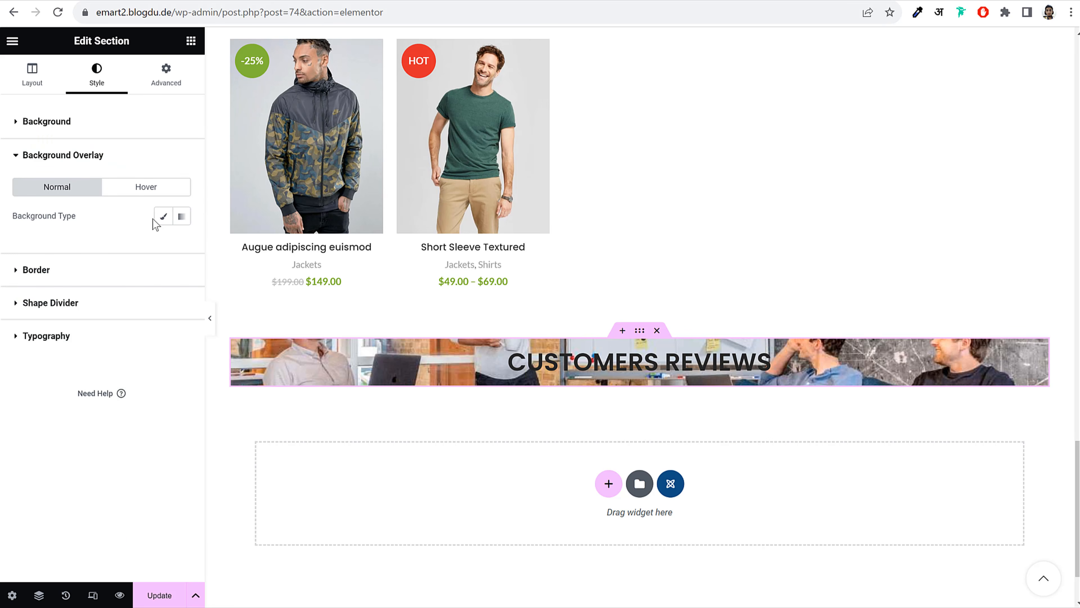
left_click(164, 216)
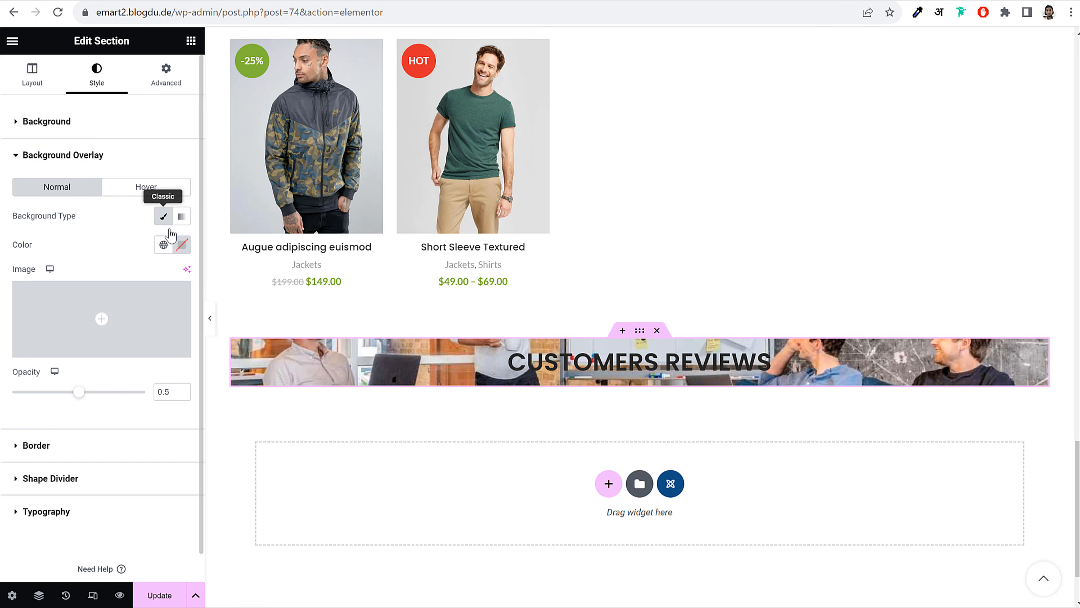
left_click(182, 247)
left_click_drag(142, 350, 79, 463)
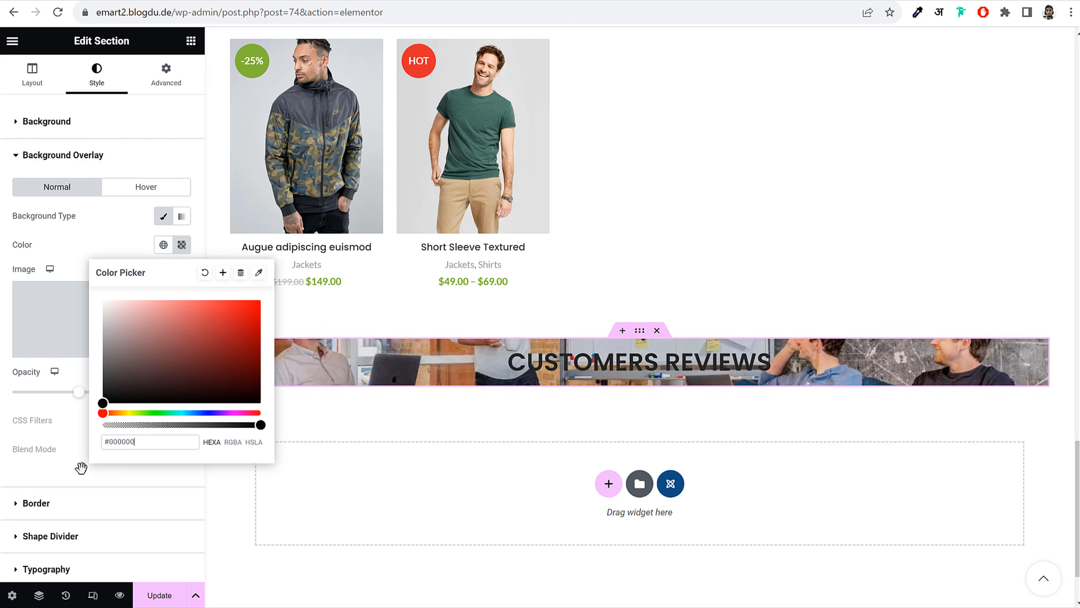
left_click(76, 246)
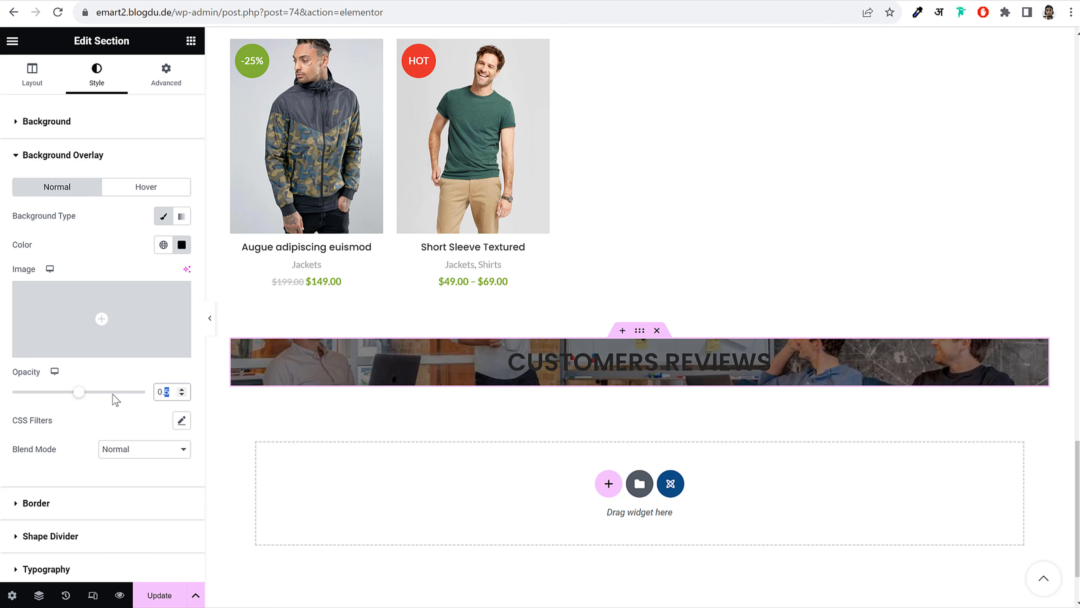
left_click_drag(80, 395, 116, 403)
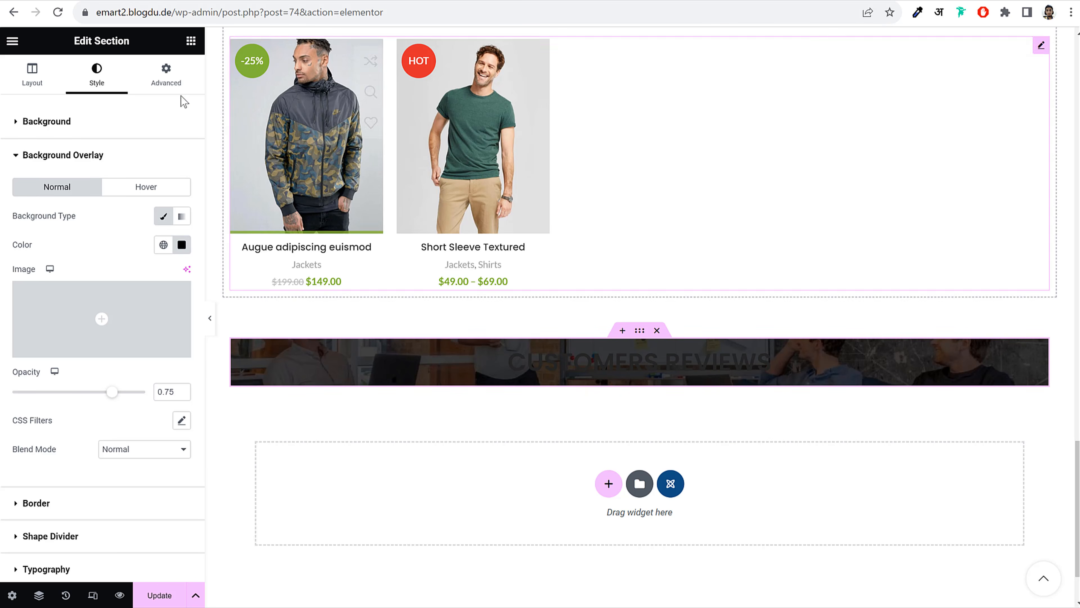
Set the section padding to 80 top, 15 right, 80 bottom, 15 left
left_click(170, 87)
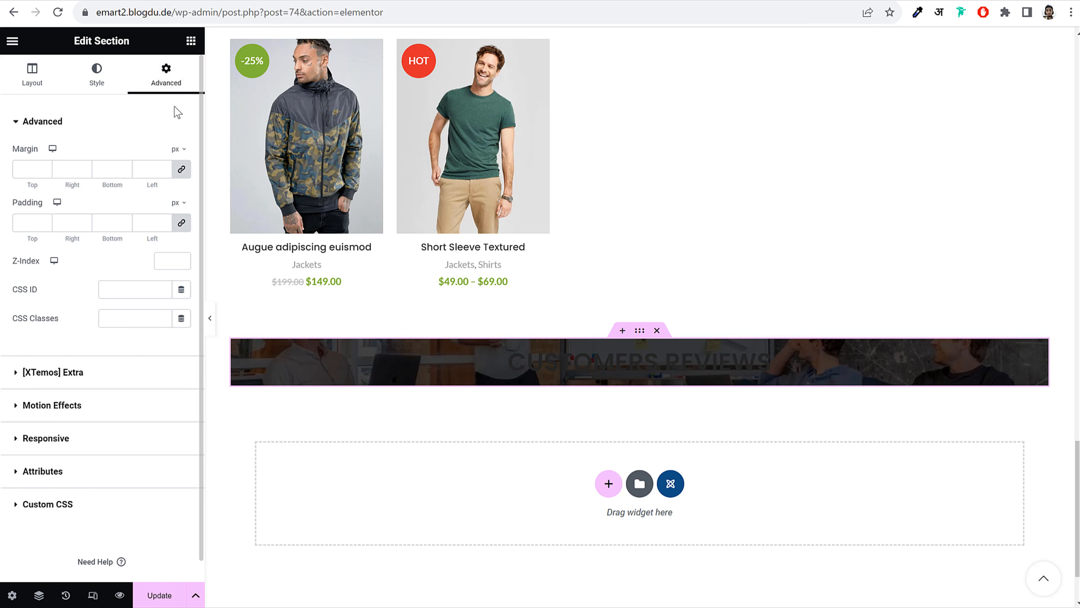
left_click(183, 223)
double_click(28, 223)
type("80")
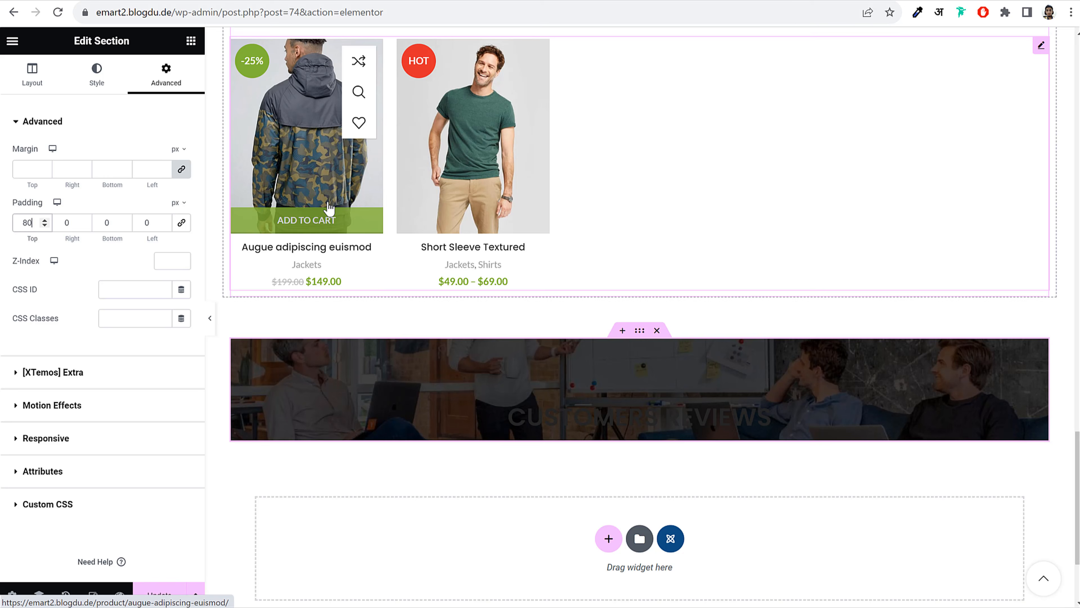
key("Tab")
type("15")
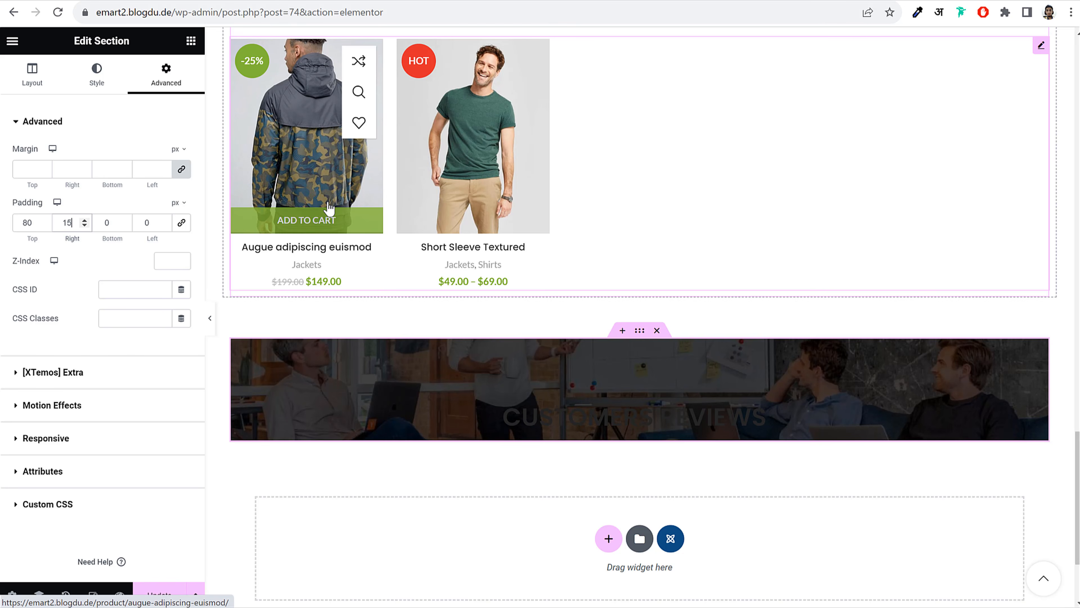
key("Tab")
type("80")
key("Tab")
type("15")
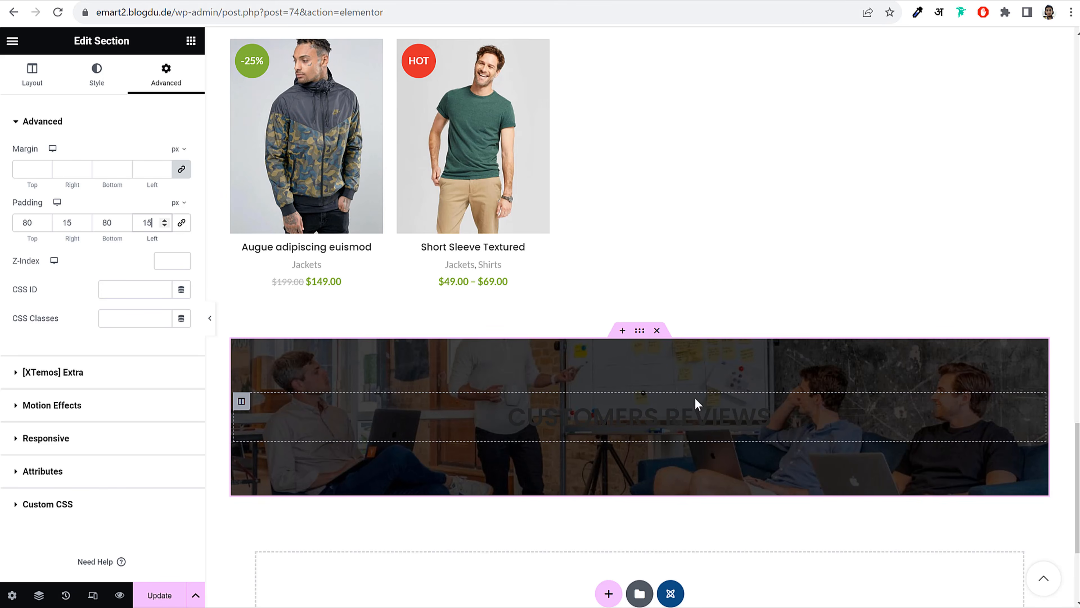
Give the section an 80px bottom margin
scroll(595, 323, "down", 3)
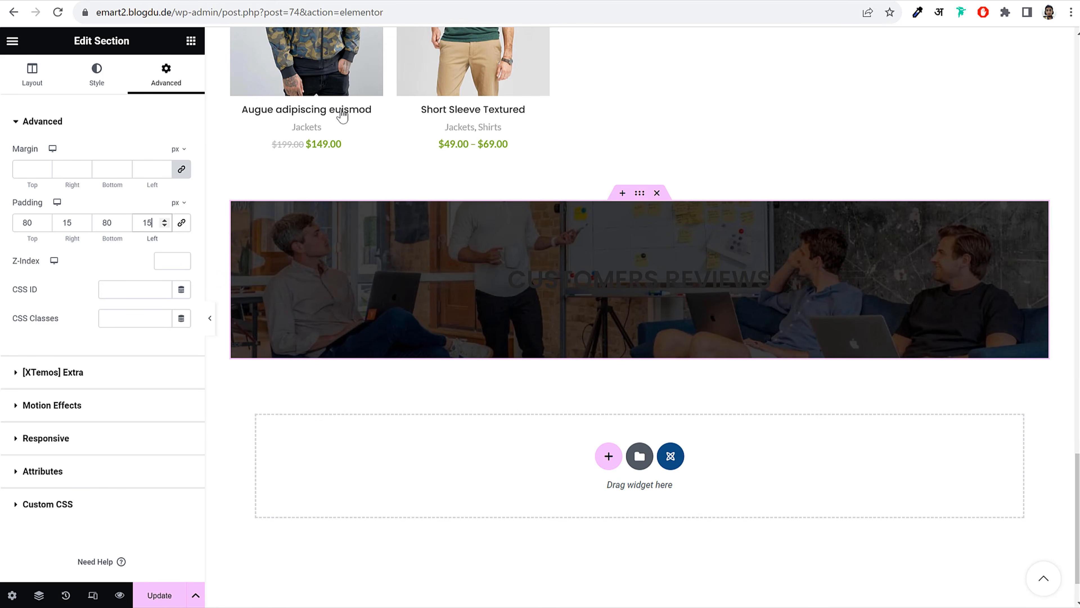
left_click(182, 169)
left_click_drag(111, 172, 90, 175)
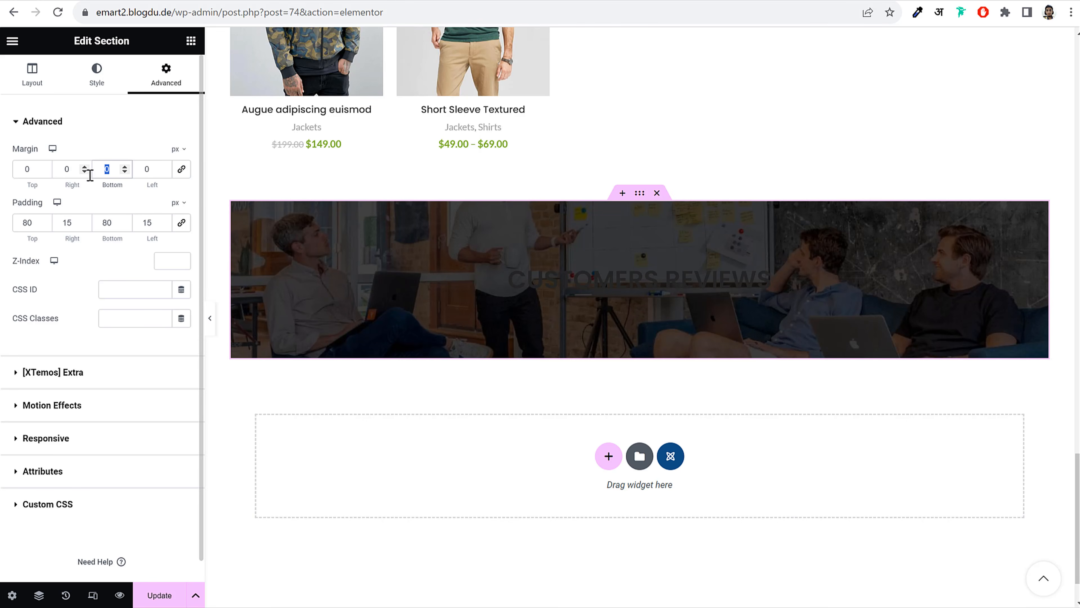
type("80")
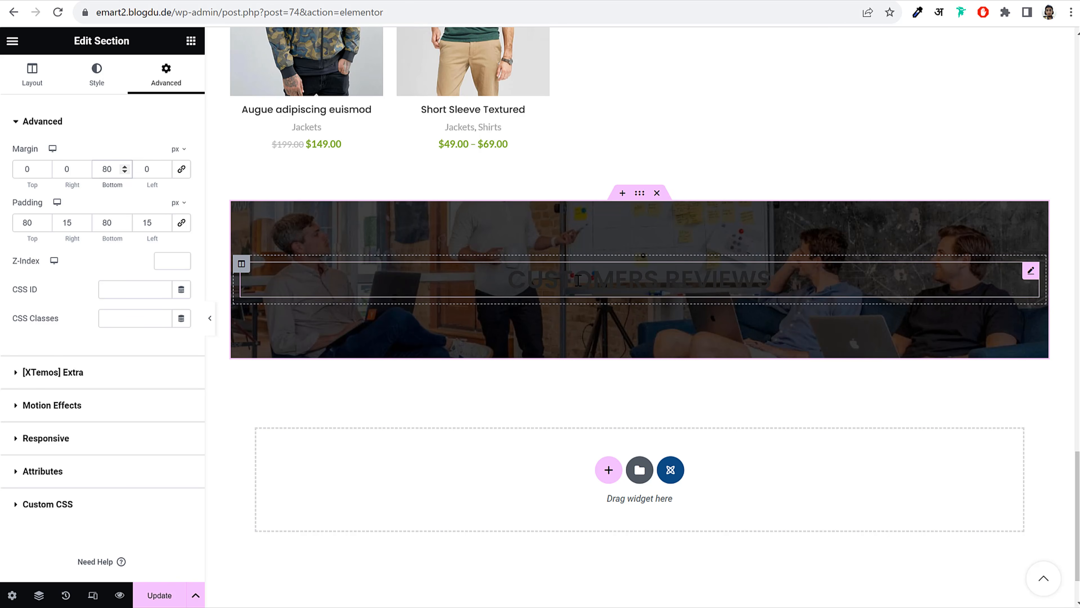
Set the CUSTOMERS REVIEWS title to the White predefined colour and bring up the widgets list
left_click(615, 271)
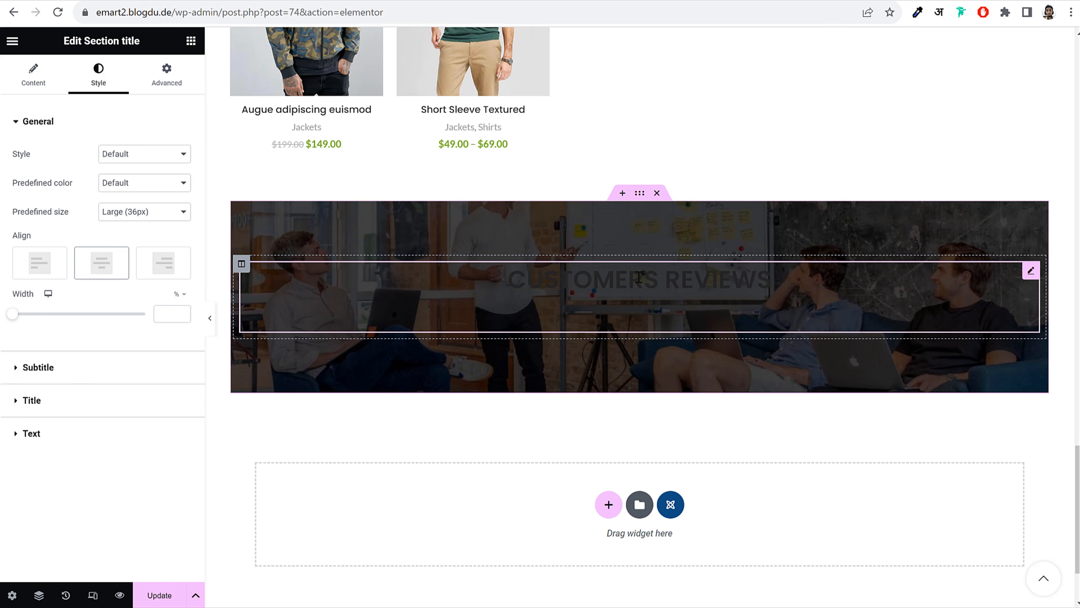
left_click(140, 183)
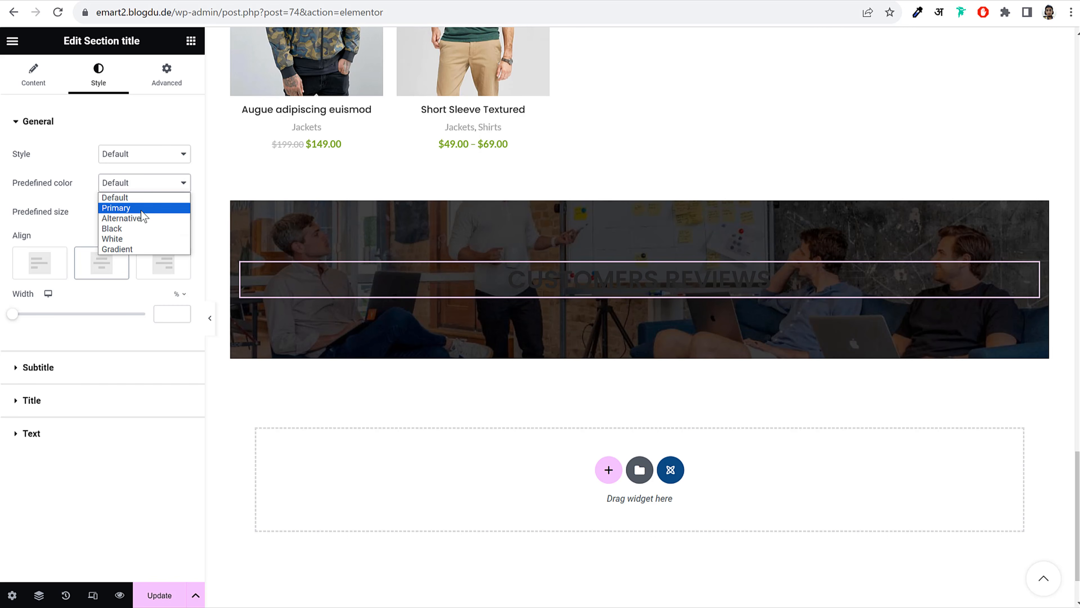
left_click(135, 243)
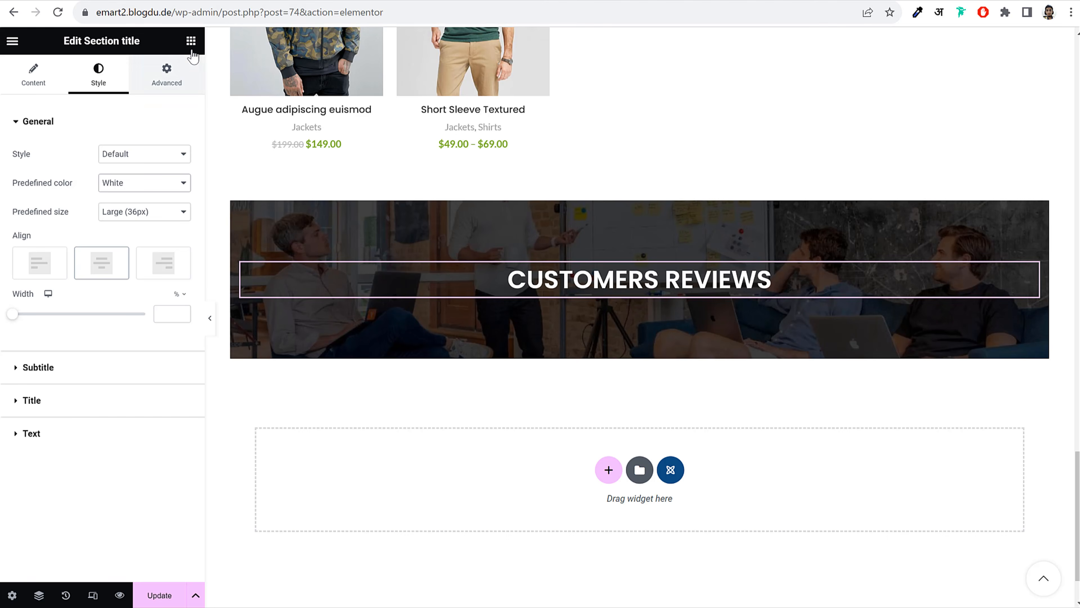
left_click(191, 41)
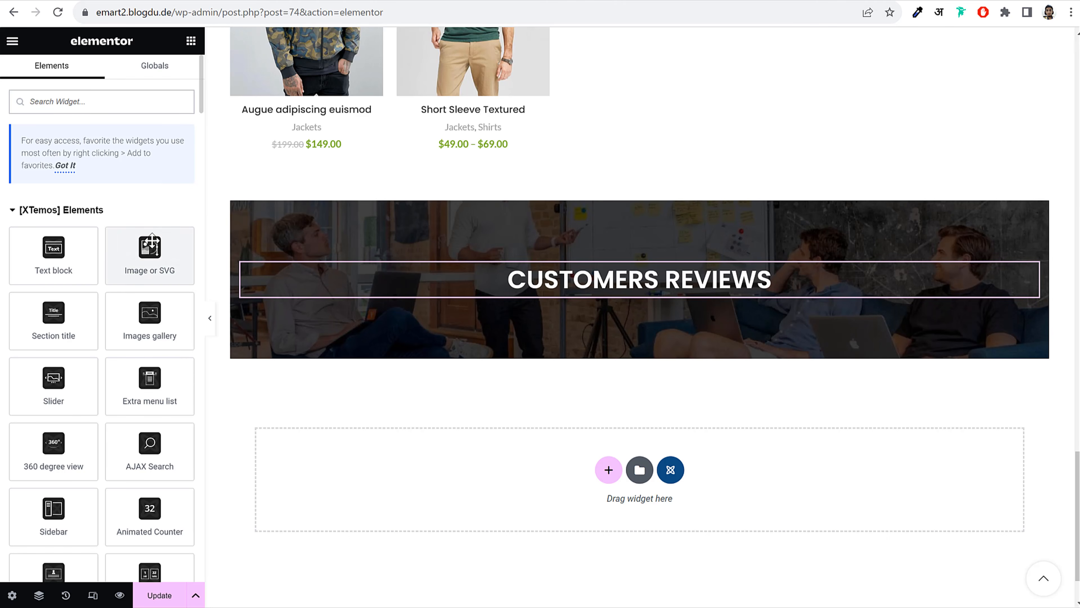
Place an Image widget under the title and try uploading fashion-quote-1.svg
left_click_drag(152, 244, 671, 307)
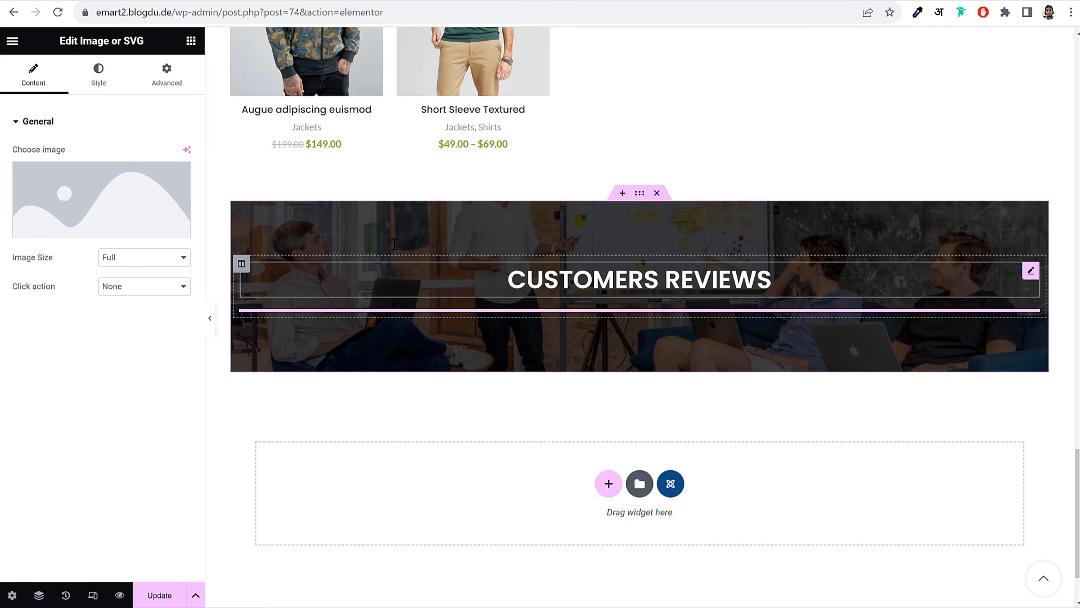
left_click(102, 213)
left_click(189, 93)
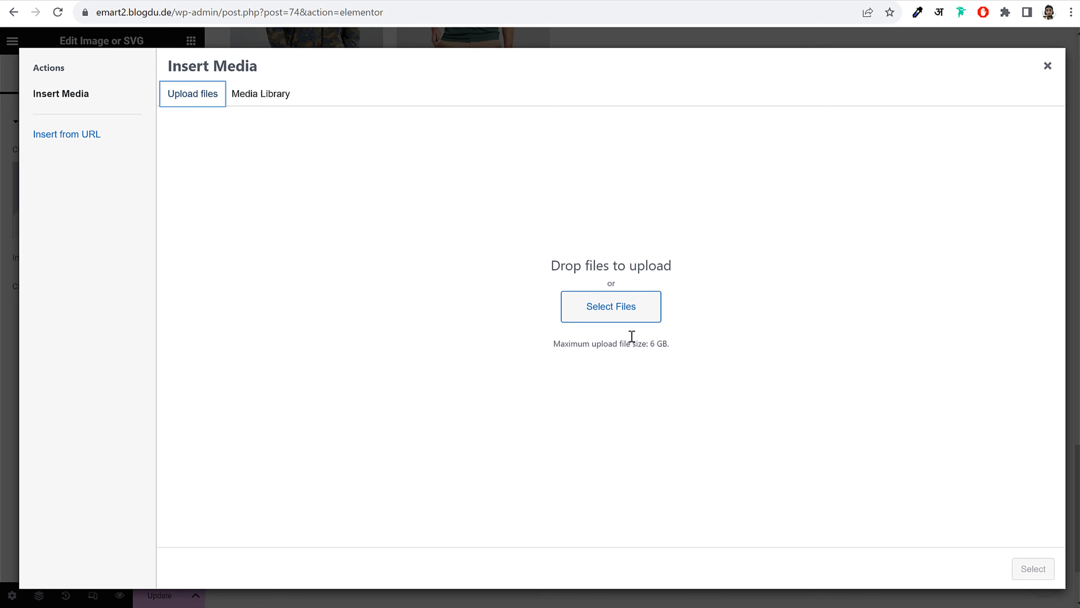
left_click(616, 314)
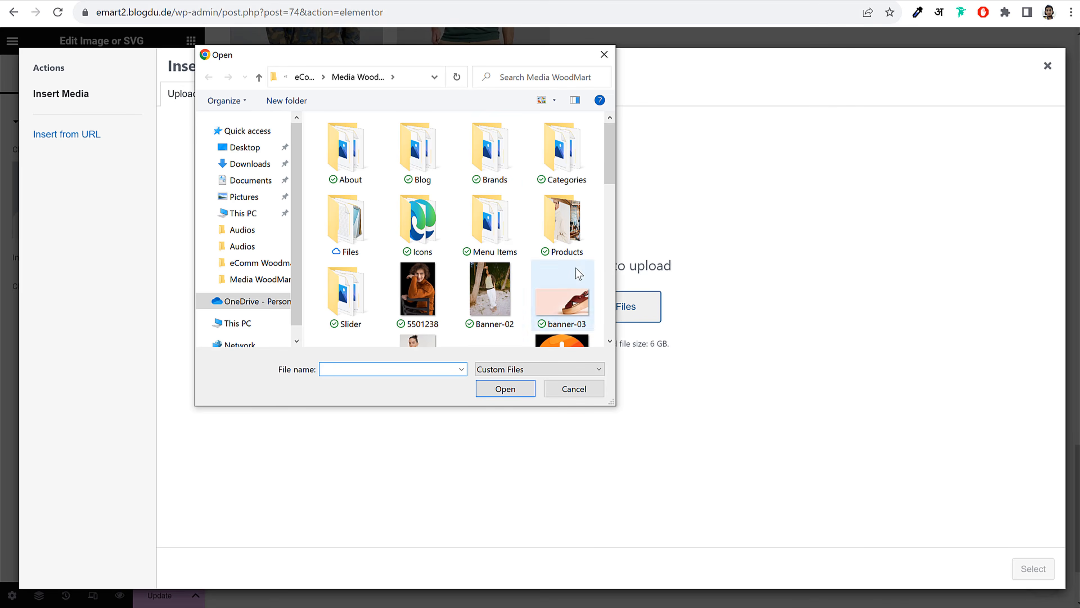
scroll(576, 268, "down", 3)
scroll(579, 276, "down", 2)
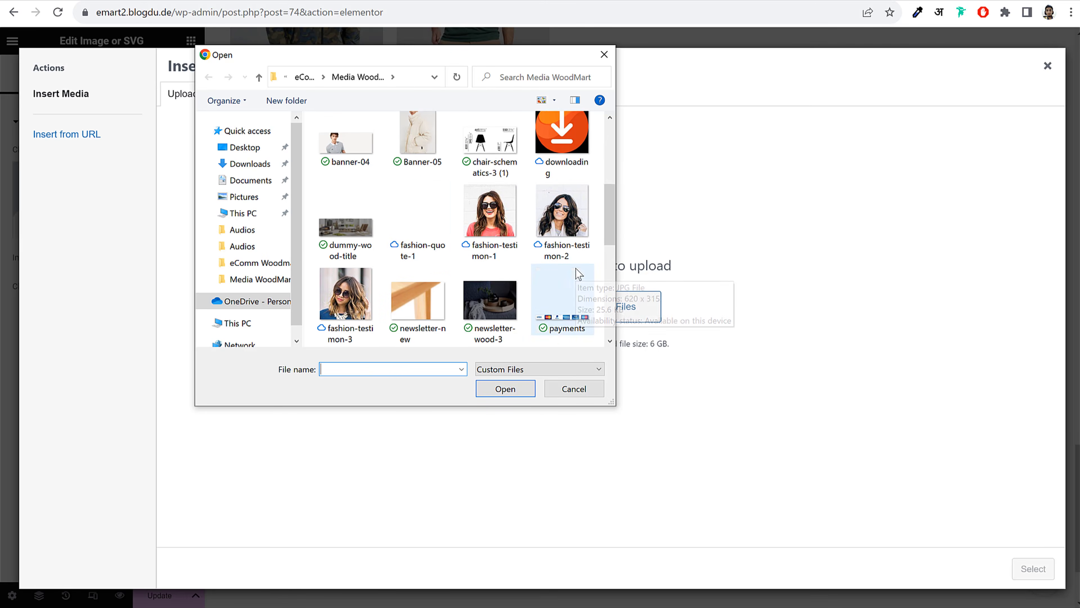
left_click(426, 260)
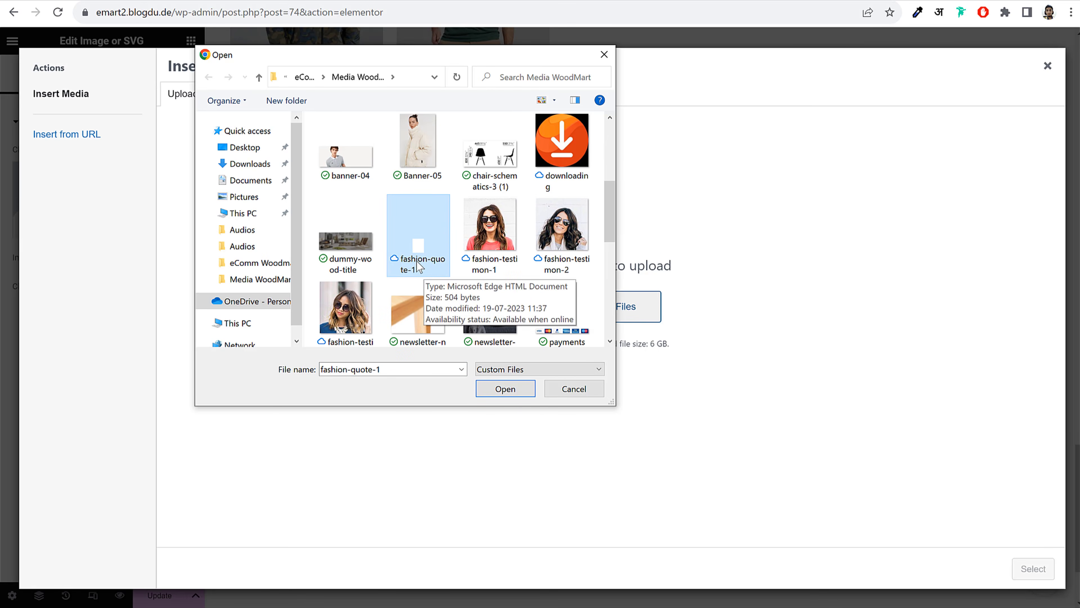
left_click(506, 389)
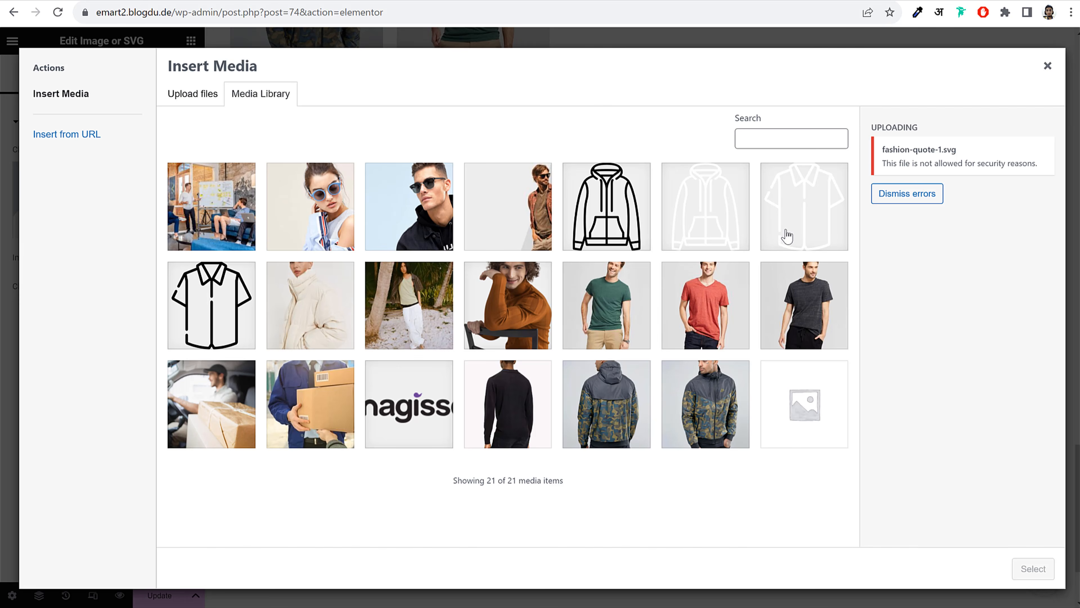
Dismiss the upload error, close the media picker and update the page
left_click_drag(877, 149, 965, 155)
left_click(908, 194)
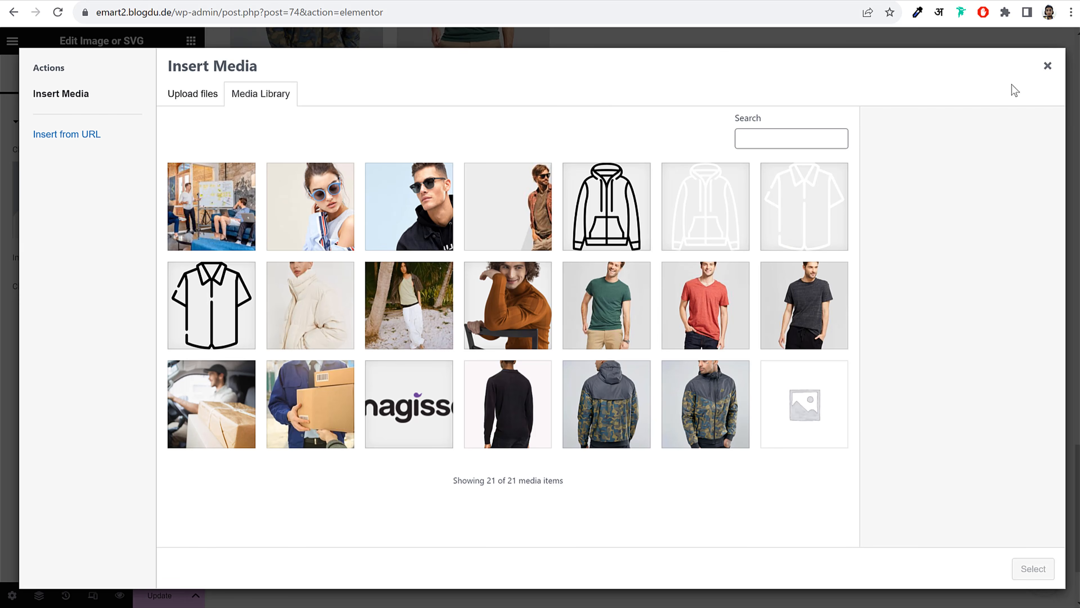
left_click(1047, 65)
left_click(176, 592)
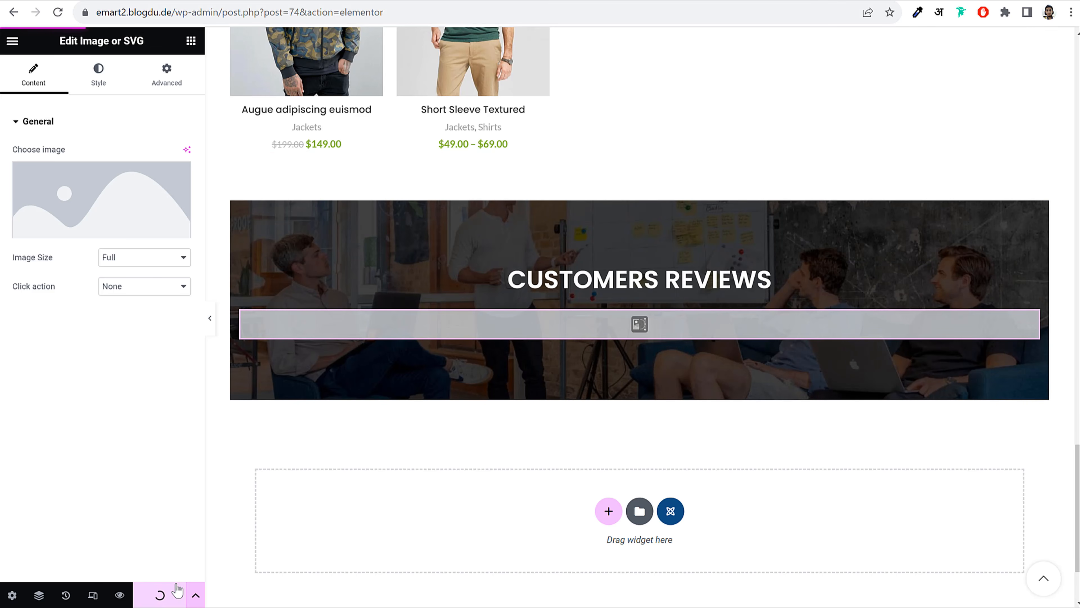
scroll(638, 341, "down", 2)
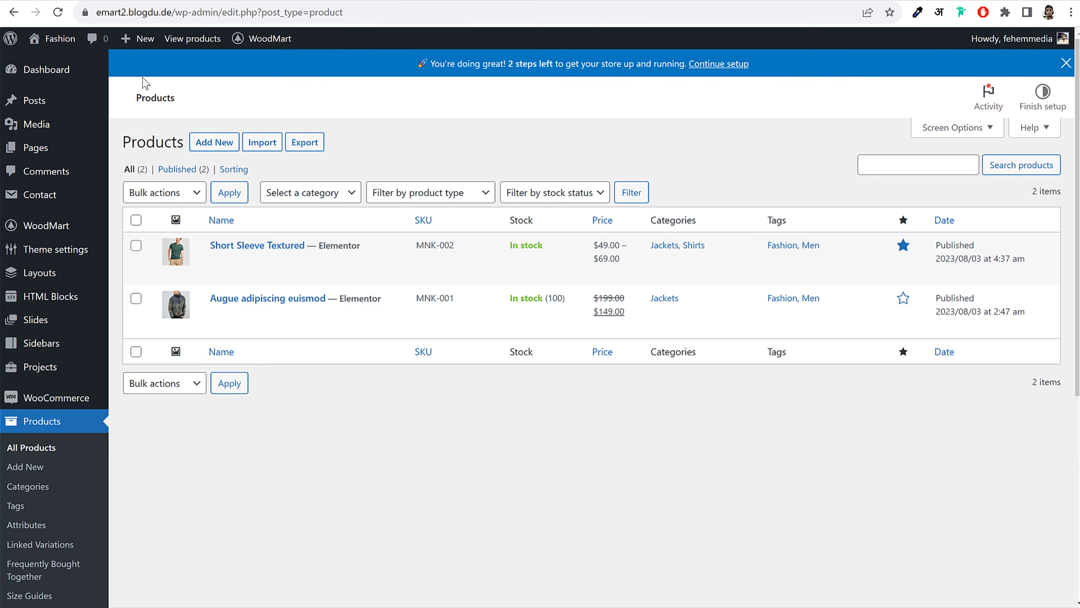
Upload fashion-quote-1.svg through Media > Add New and check its attachment details
left_click(50, 127)
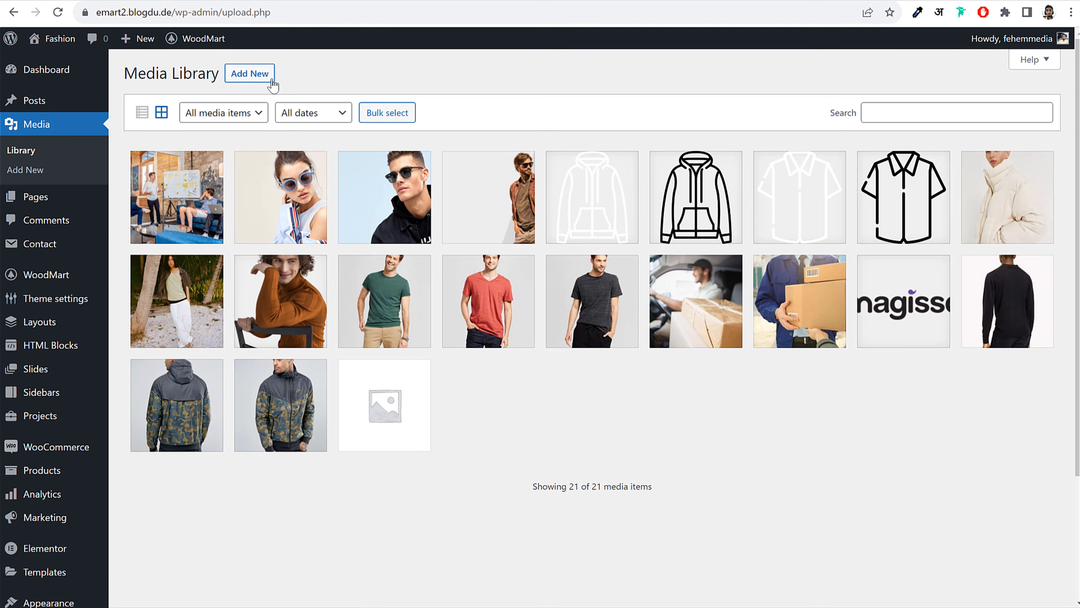
left_click(271, 80)
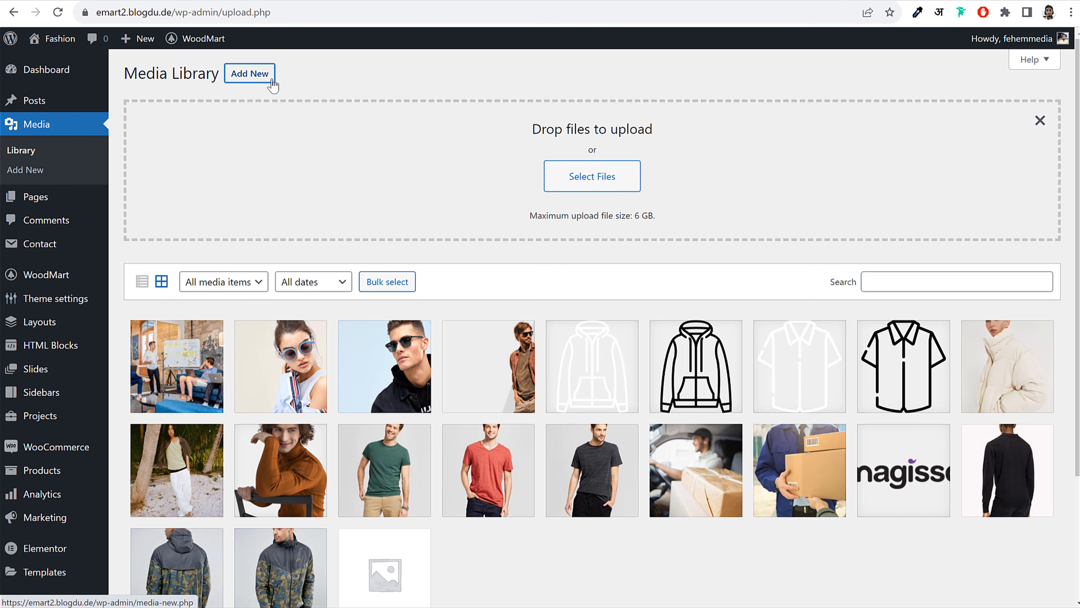
left_click(603, 170)
scroll(560, 230, "down", 5)
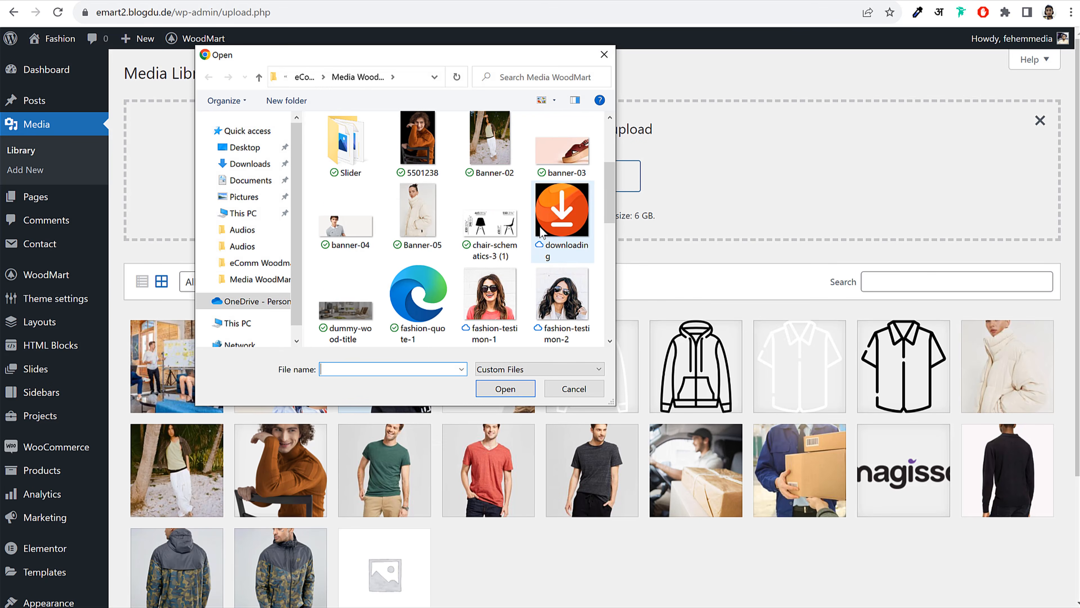
left_click(413, 246)
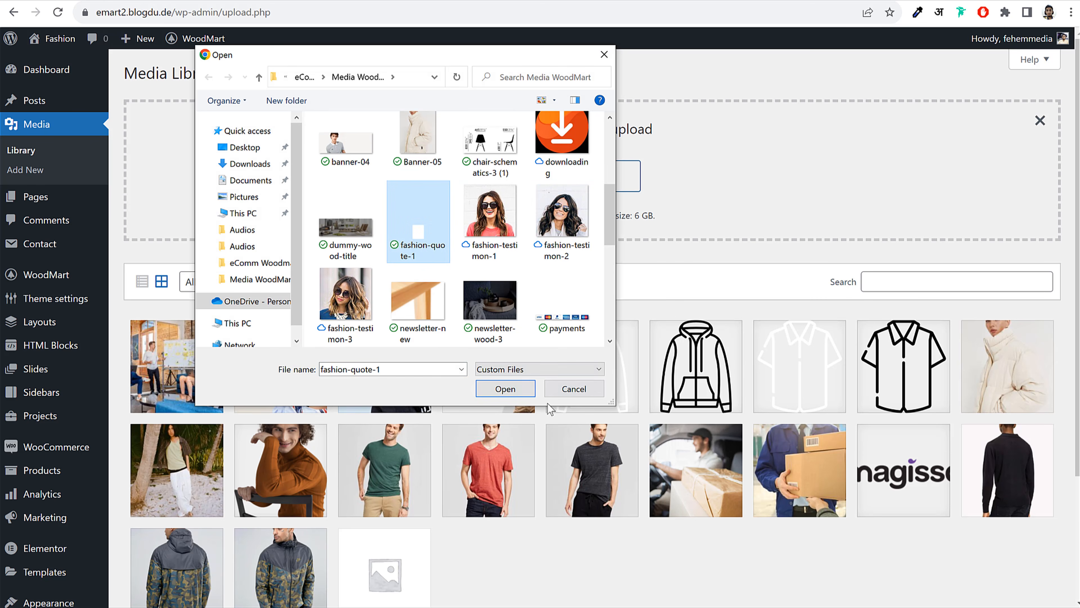
left_click(505, 389)
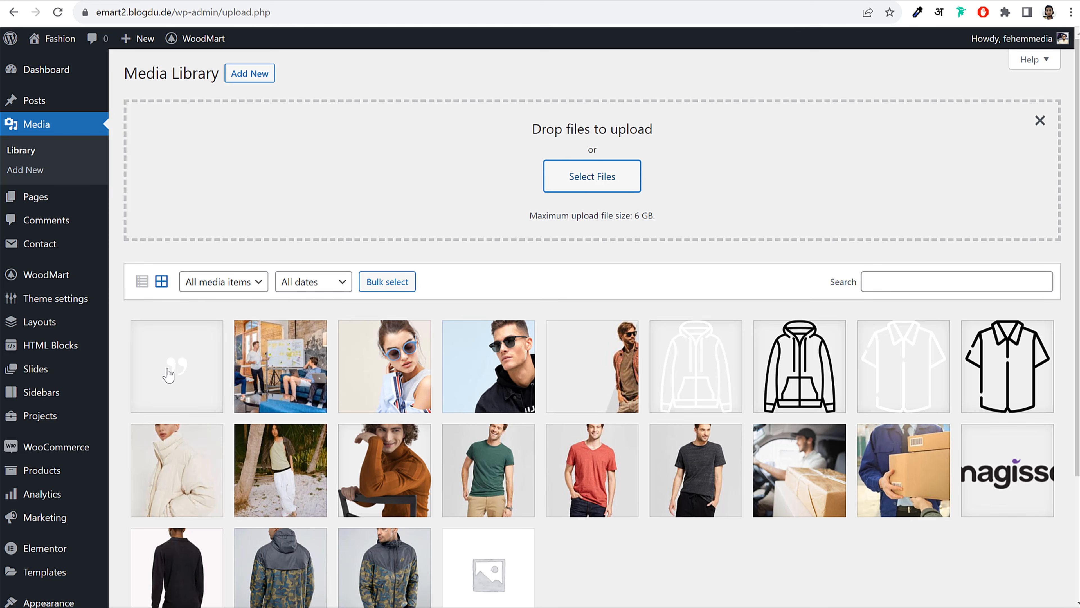
left_click(193, 383)
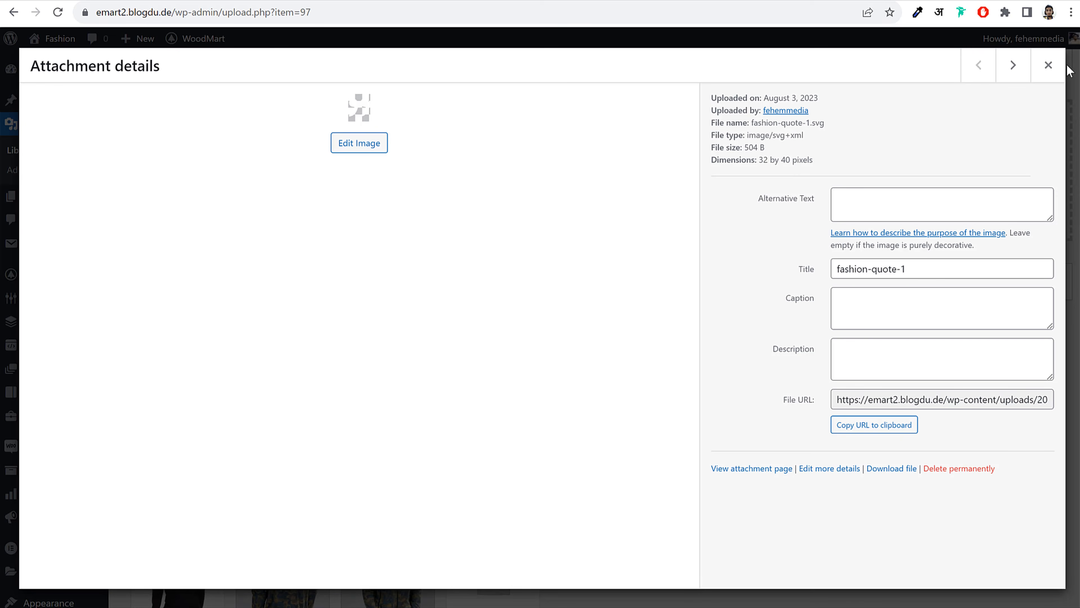
left_click(1049, 65)
left_click(181, 8)
Reload the editor and insert the fashion-quote-1 image into the empty image element
left_click(179, 1)
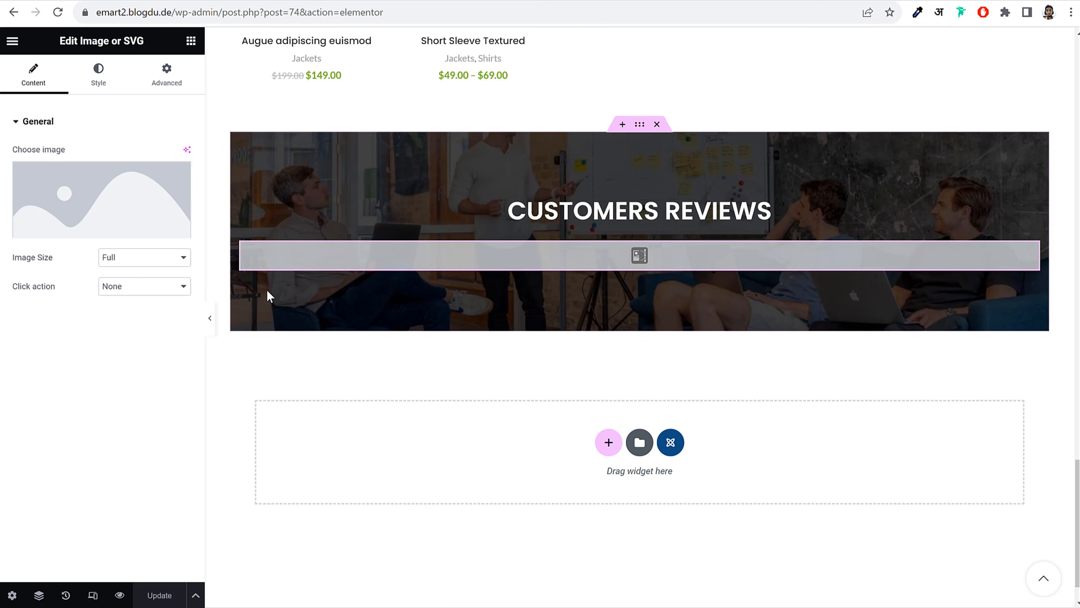
left_click(56, 16)
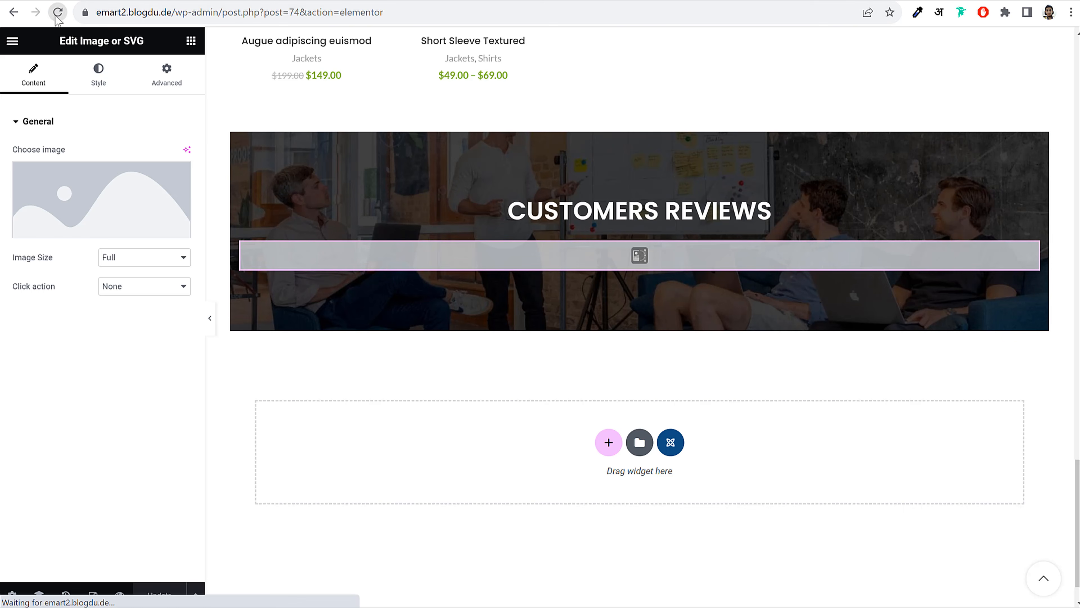
scroll(621, 282, "down", 15)
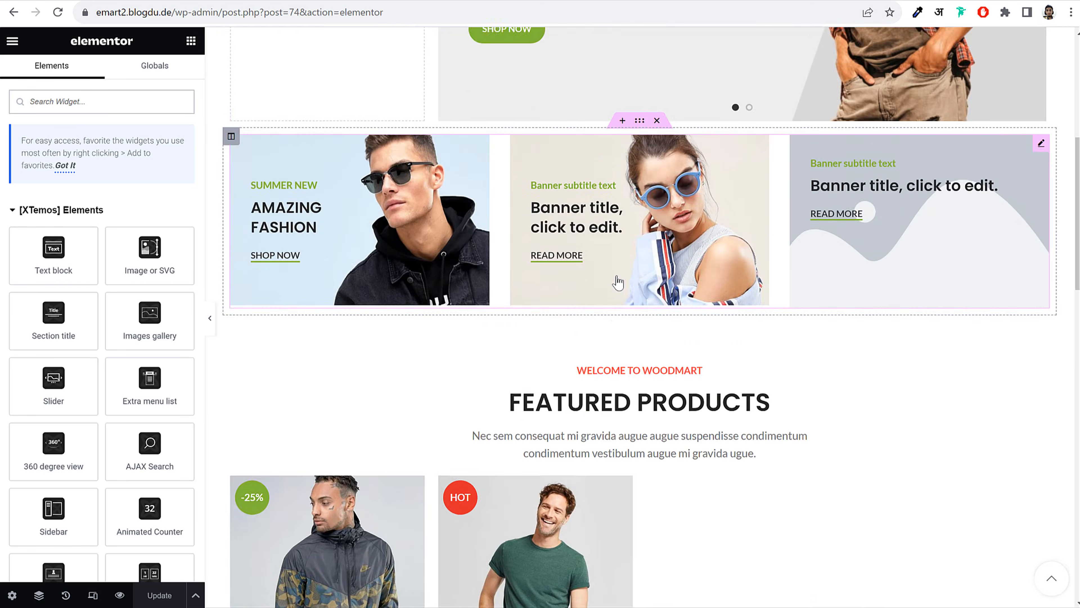
scroll(620, 281, "down", 15)
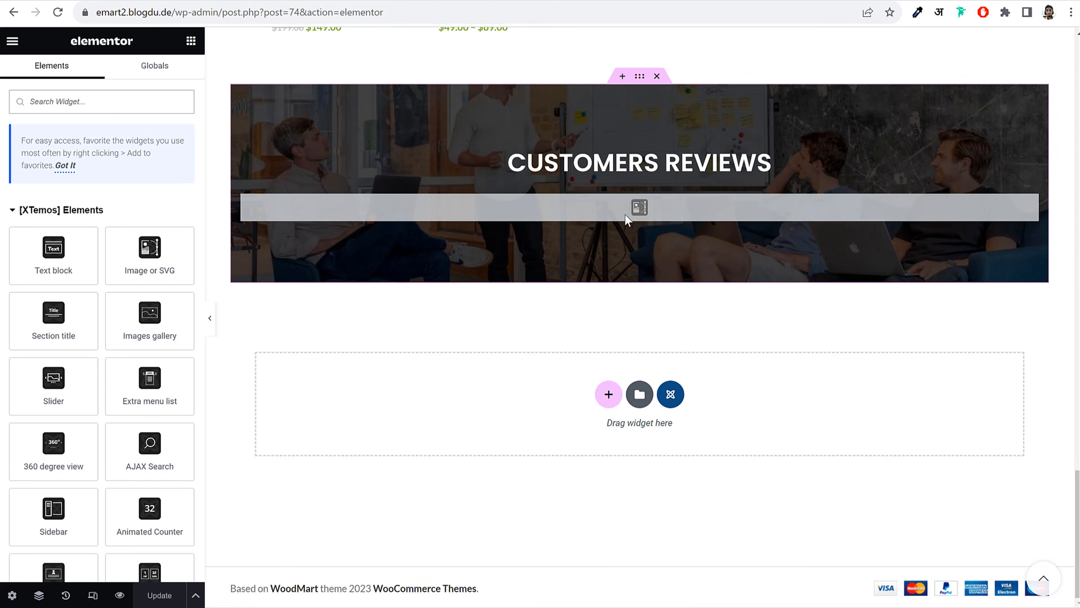
left_click(635, 209)
left_click(48, 181)
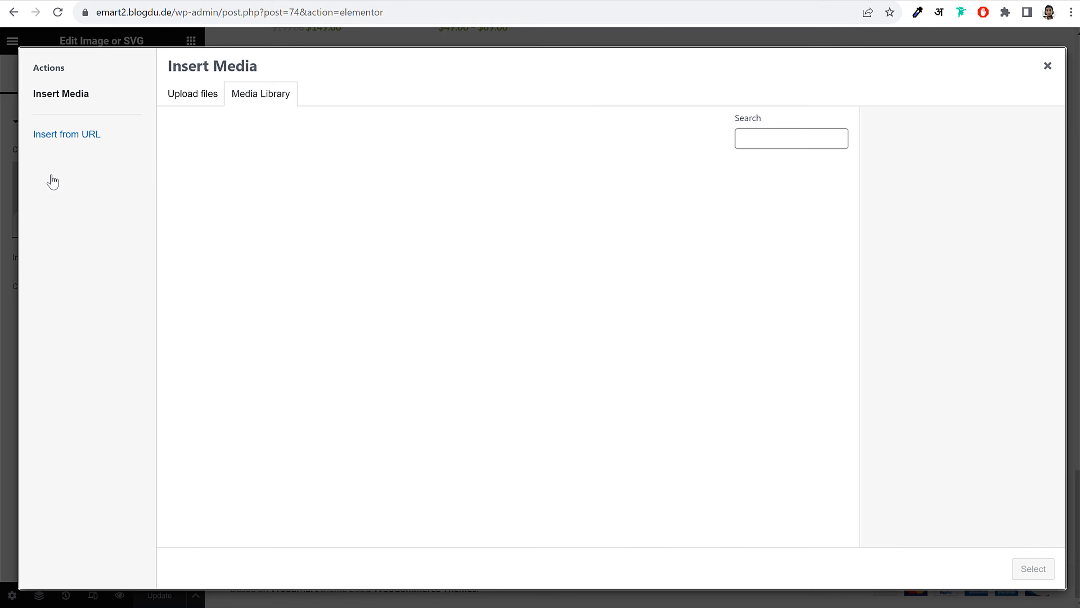
left_click(158, 209)
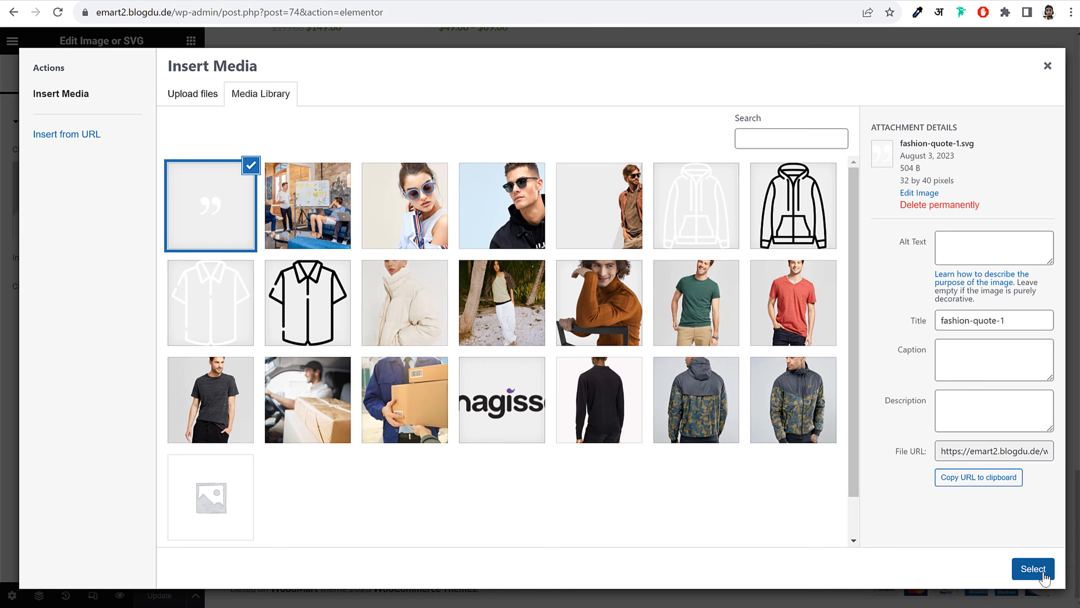
left_click(1034, 569)
Resize the quote icon to a custom 35 x 35
scroll(808, 372, "down", 5)
scroll(807, 375, "down", 3)
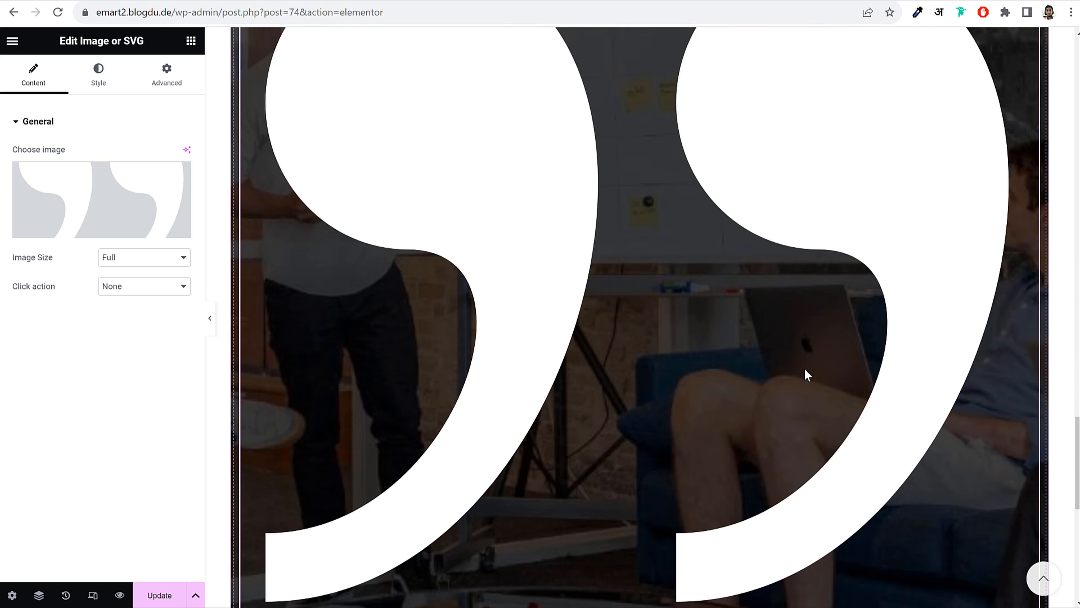
left_click(165, 257)
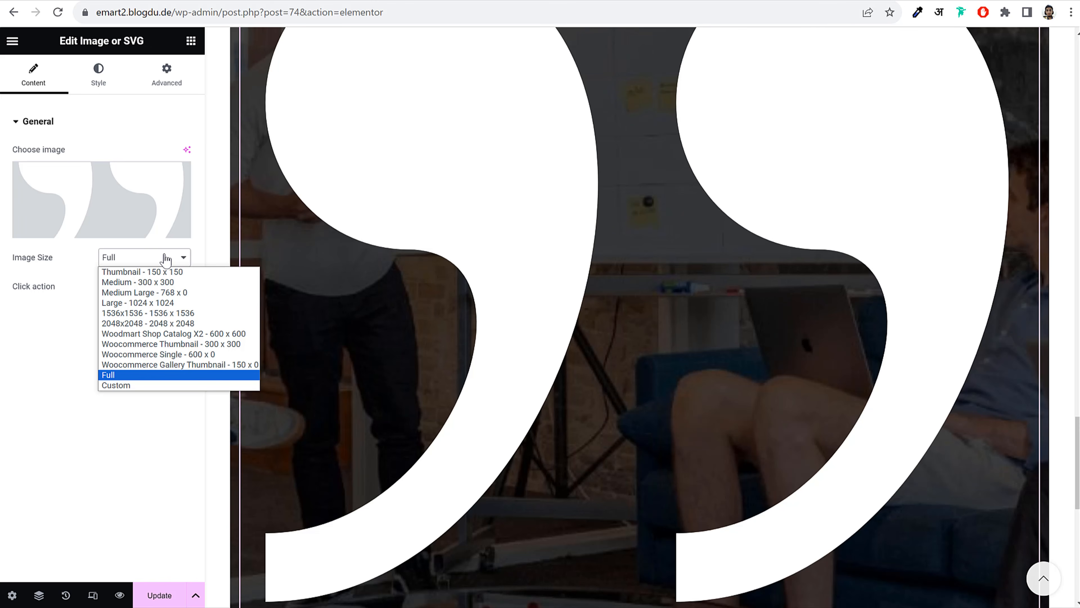
left_click(138, 385)
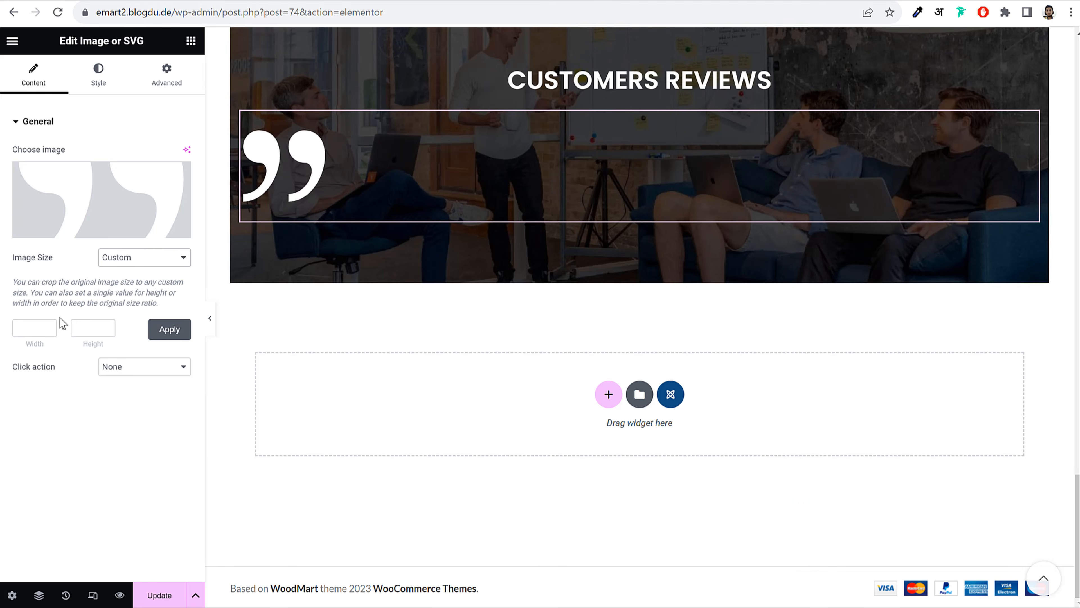
left_click(17, 325)
key("Tab")
type("3")
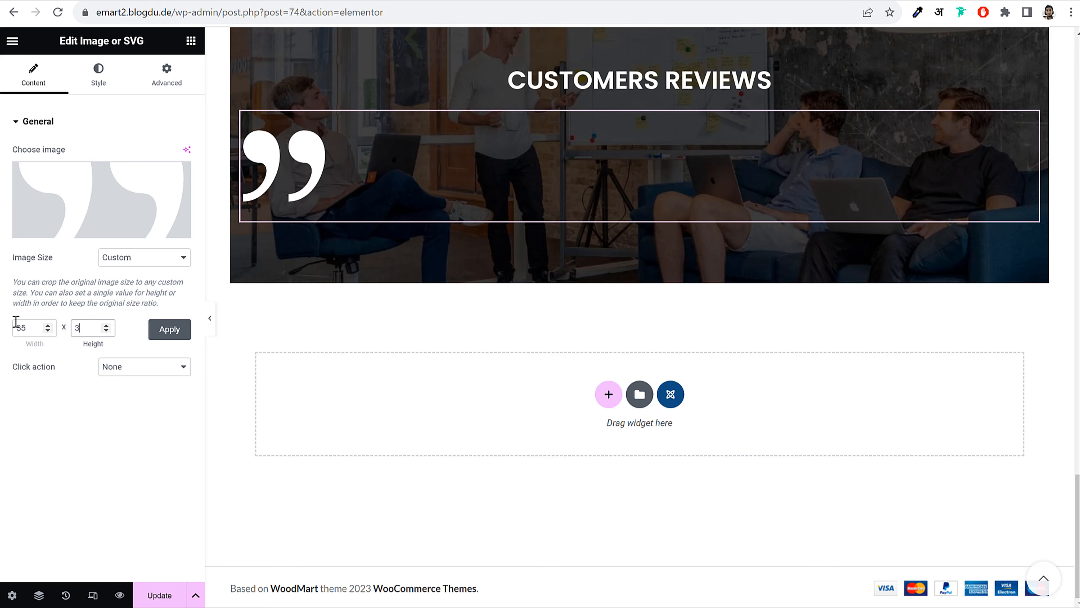
type("5")
left_click(170, 329)
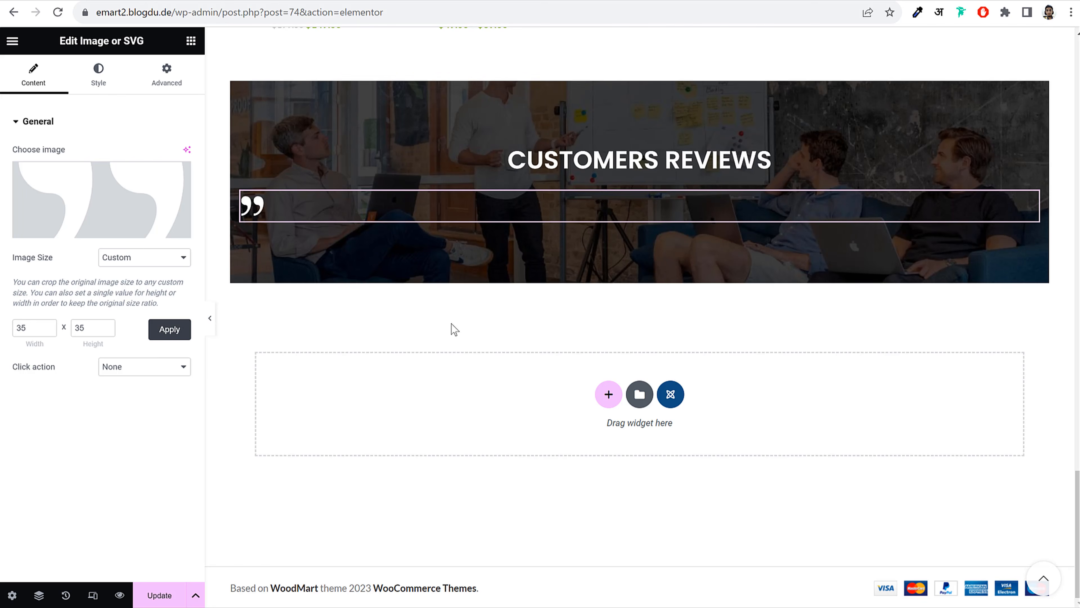
Centre the quote icon and view the live site's reviews section for reference
left_click(99, 75)
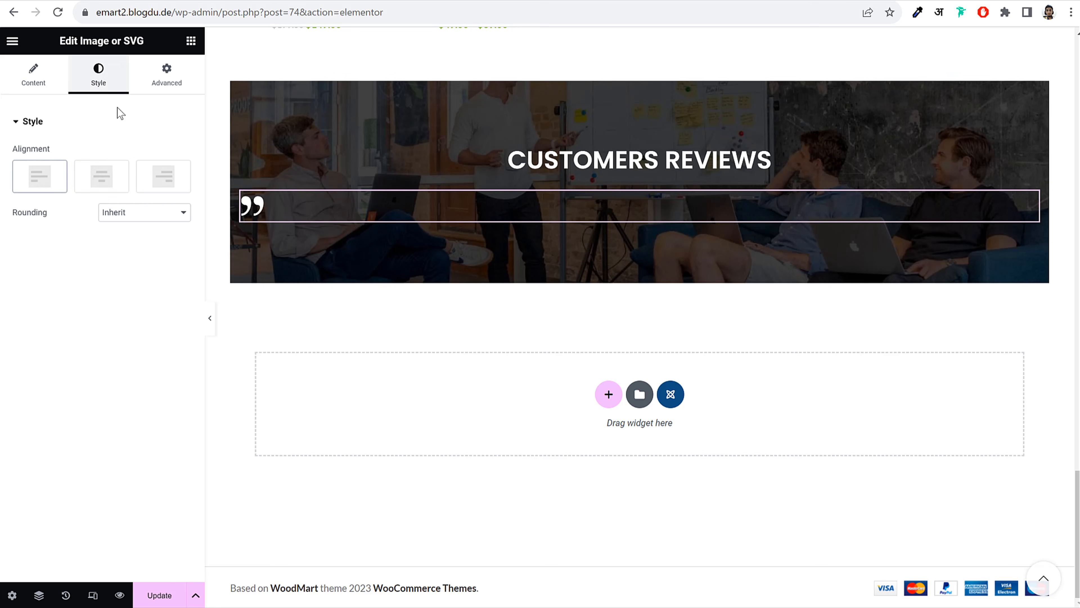
left_click(114, 176)
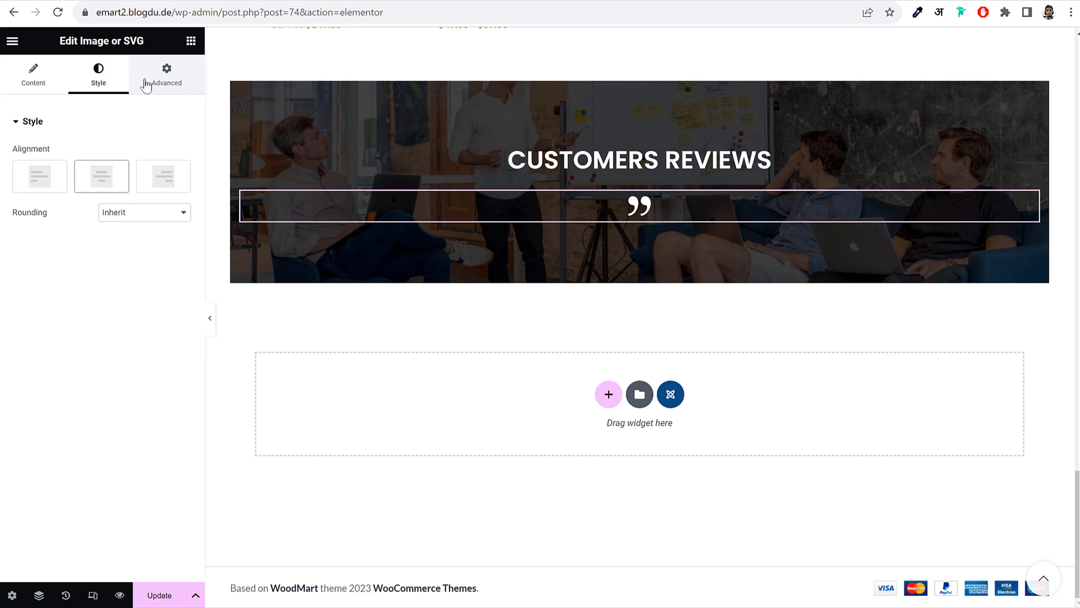
left_click(132, 0)
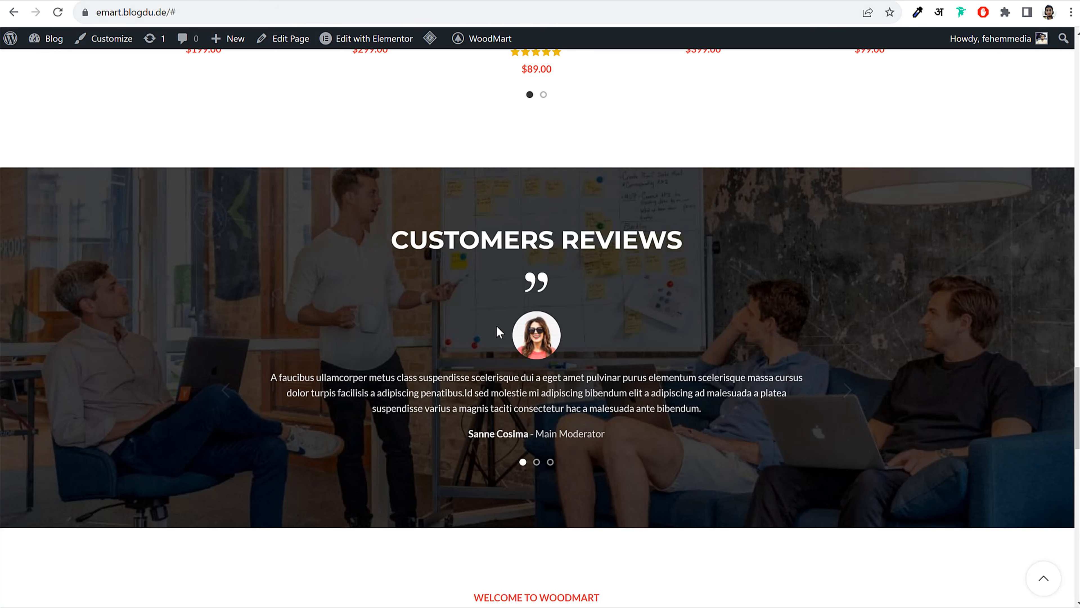
Cycle the live site's reviews carousel through its slides and back to the first review
left_click(827, 391)
left_click(827, 391)
left_click(827, 390)
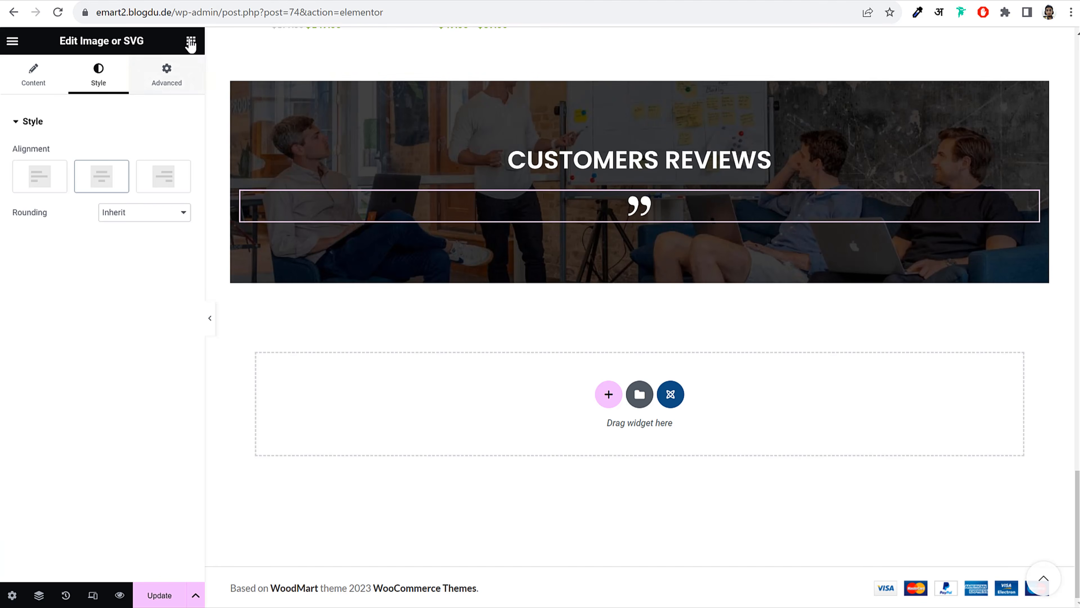
Find the Testimonials widget with 'tes' and drop it below the quote icon in Customers Reviews
left_click(190, 42)
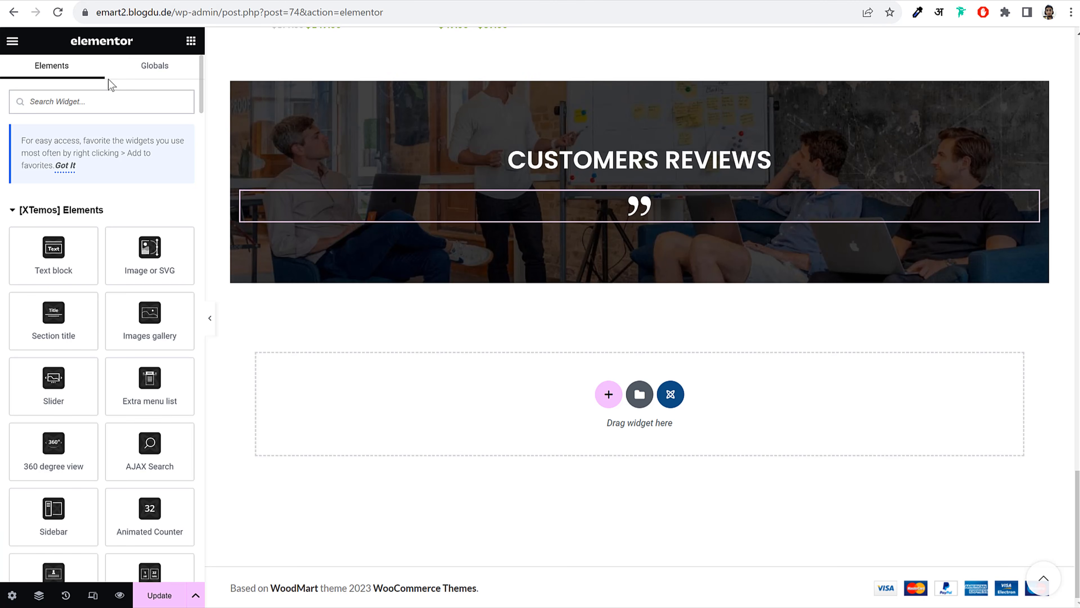
type("tes")
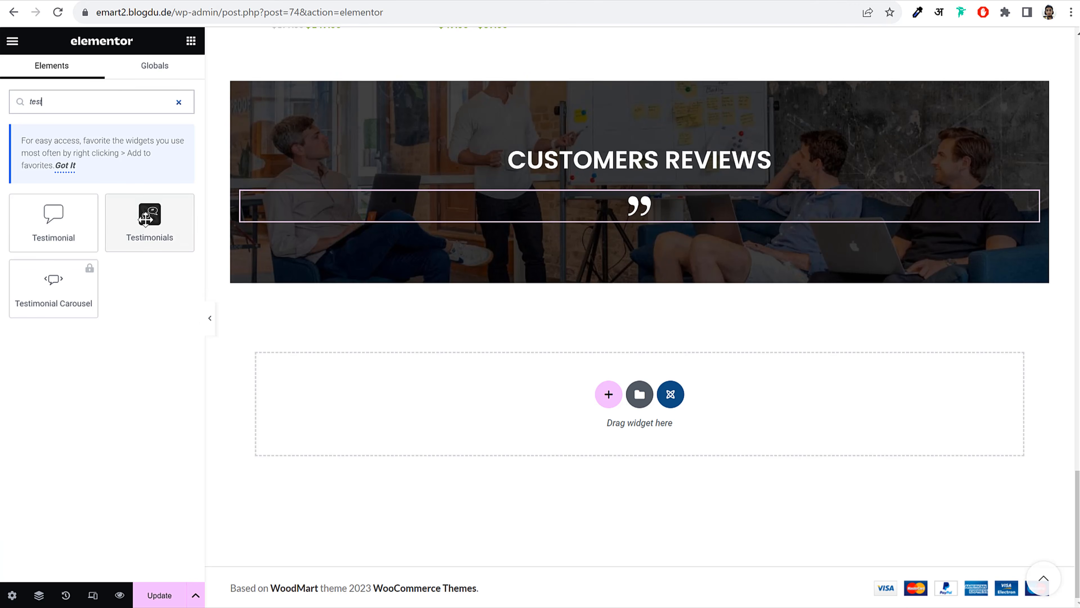
left_click_drag(150, 219, 713, 221)
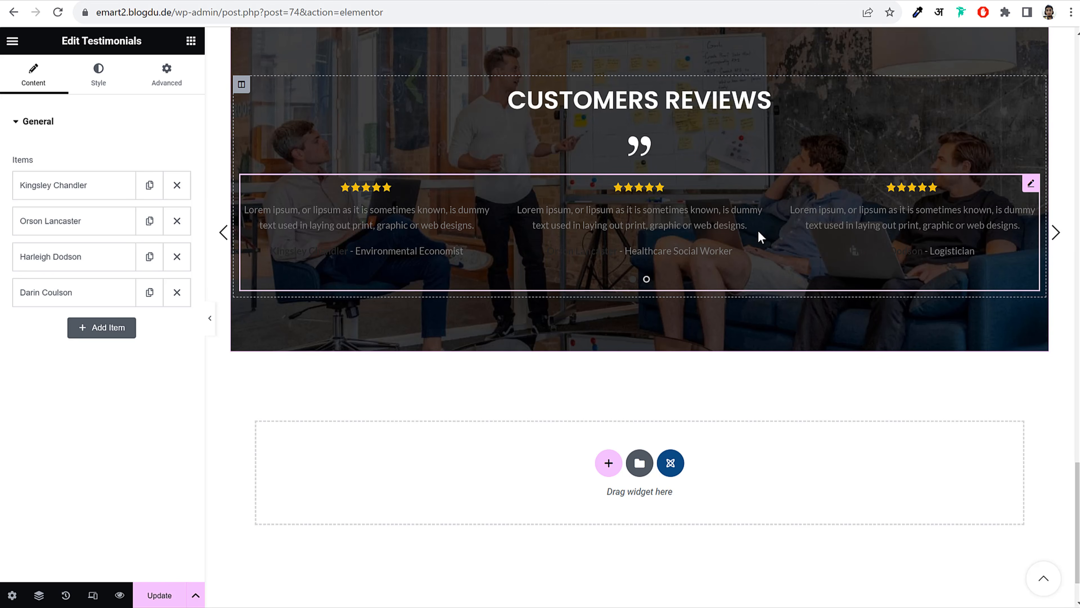
Upload the fashion-testimon-1 portrait of a woman in sunglasses as the first testimonial's image
left_click(42, 199)
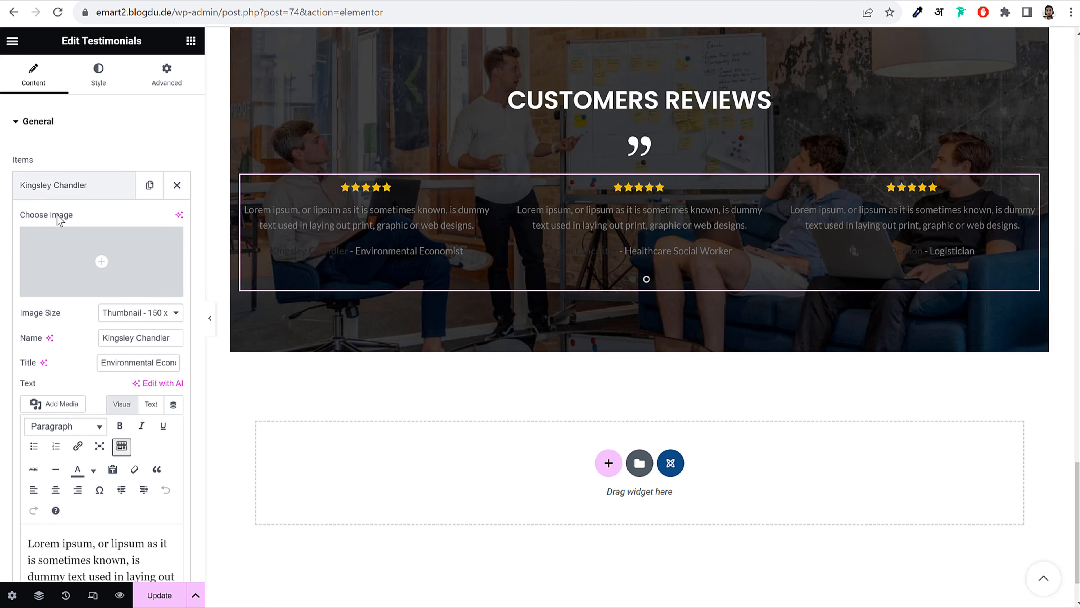
left_click(109, 246)
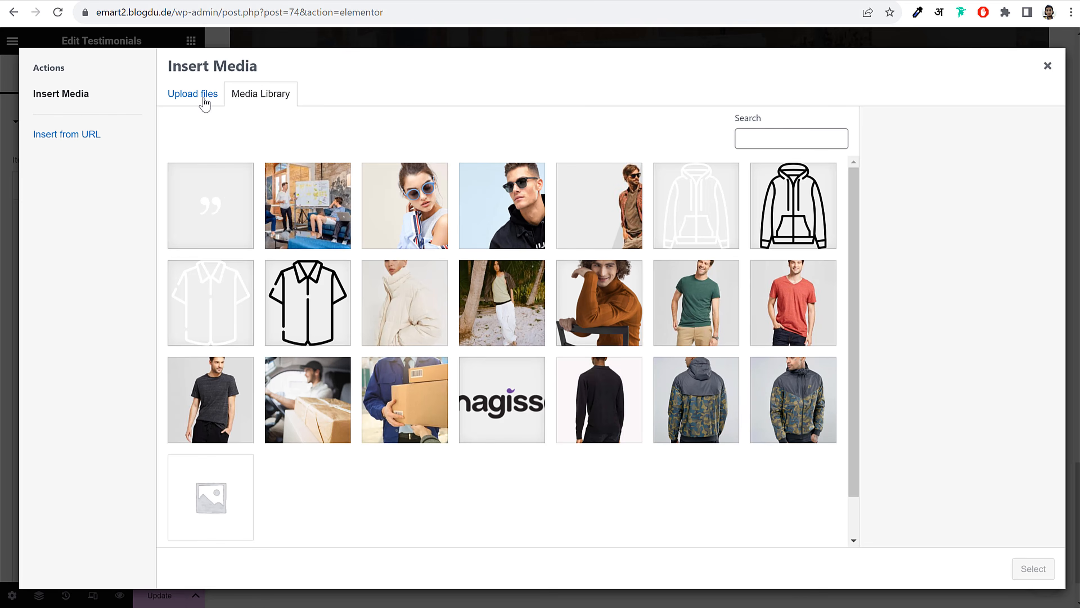
left_click(204, 104)
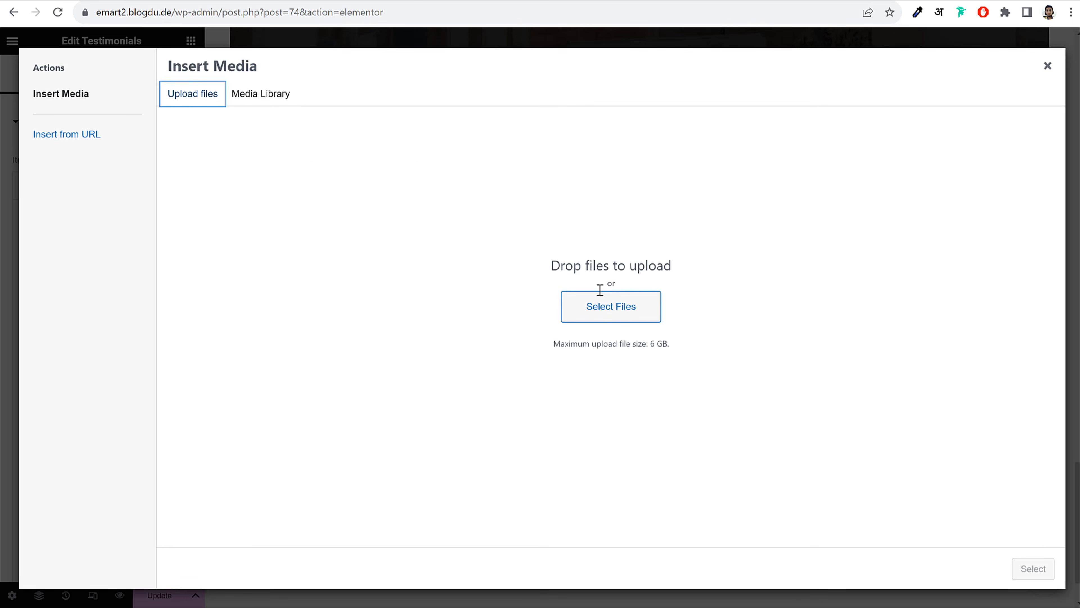
left_click(637, 300)
scroll(494, 236, "down", 5)
left_click(491, 222)
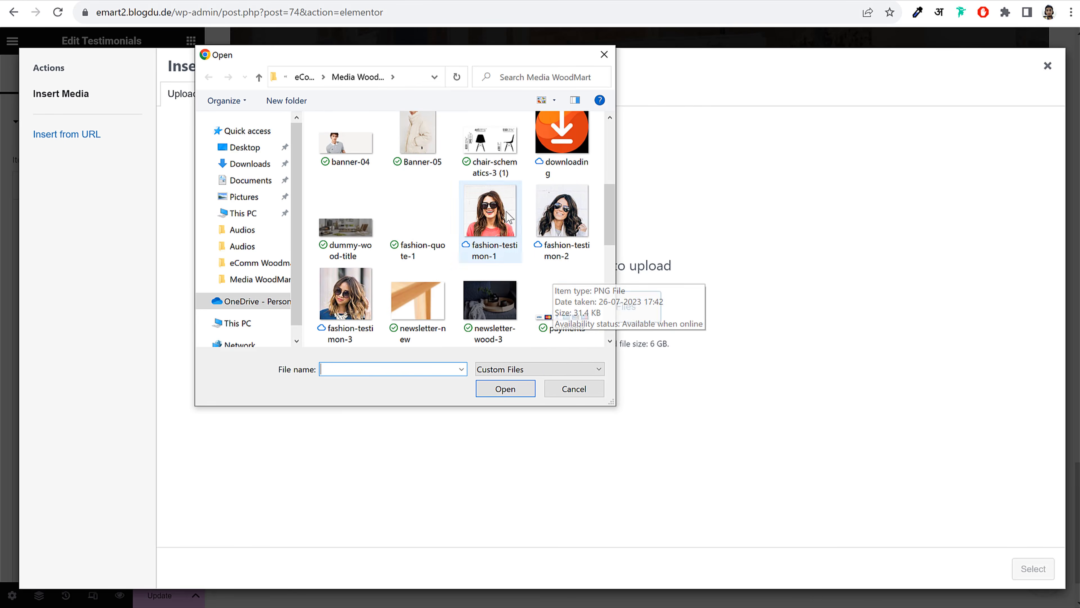
left_click(507, 392)
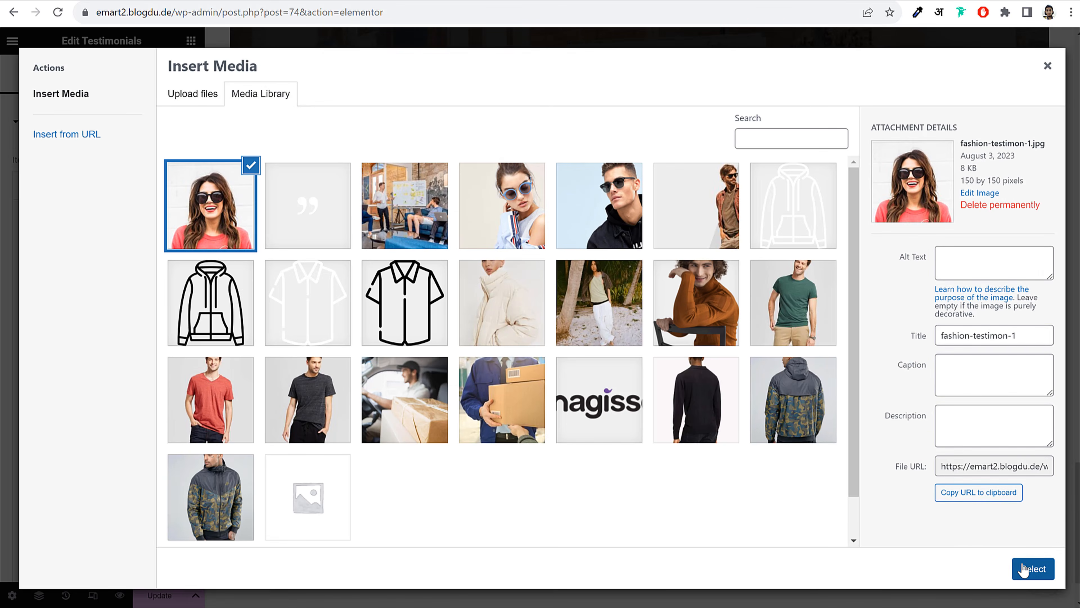
left_click(1033, 569)
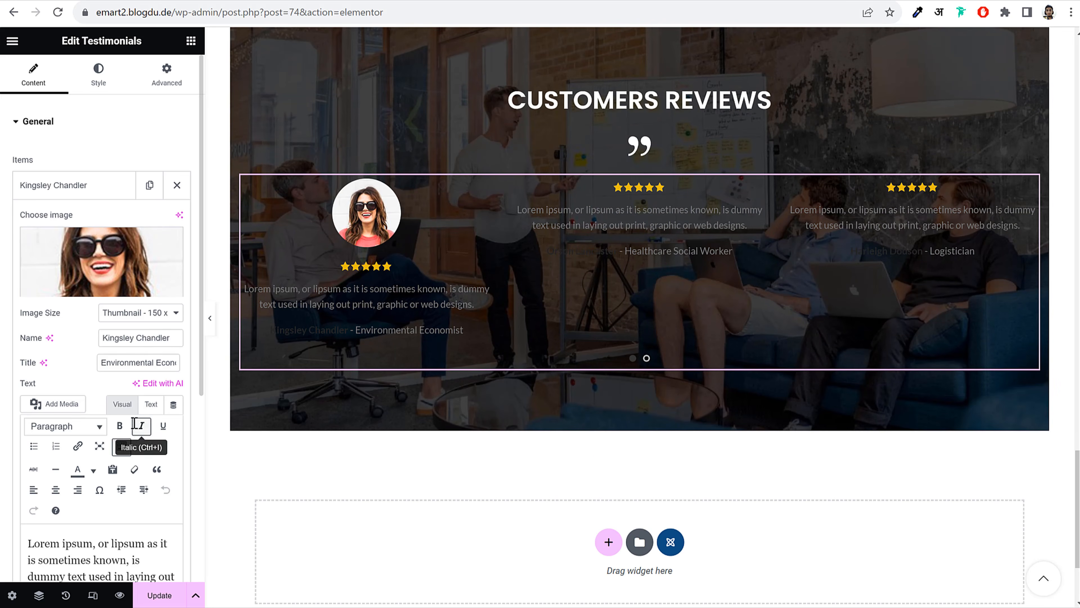
scroll(137, 420, "down", 3)
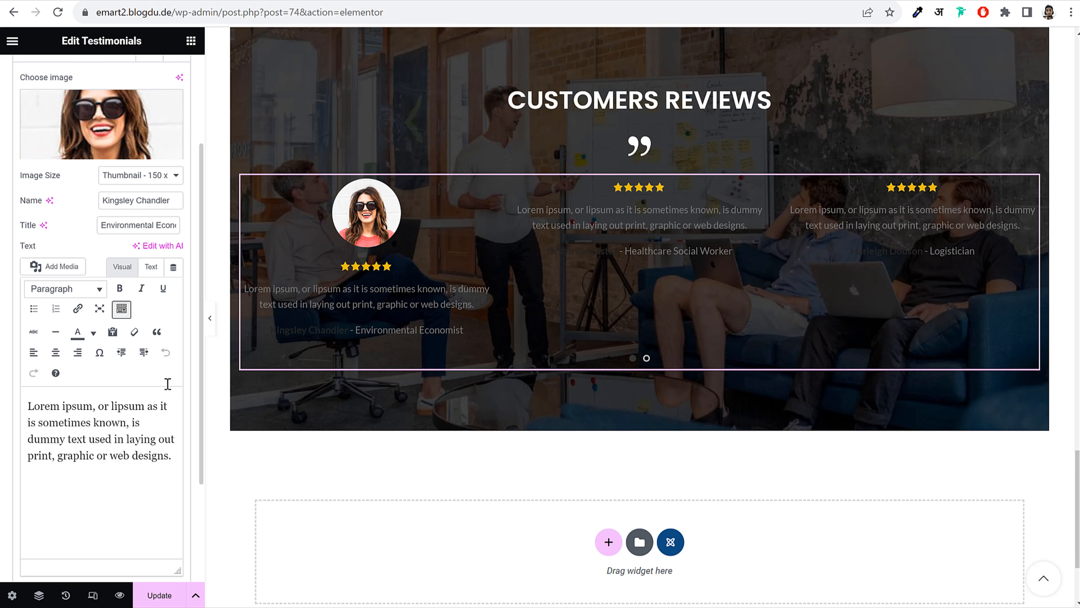
scroll(170, 374, "up", 3)
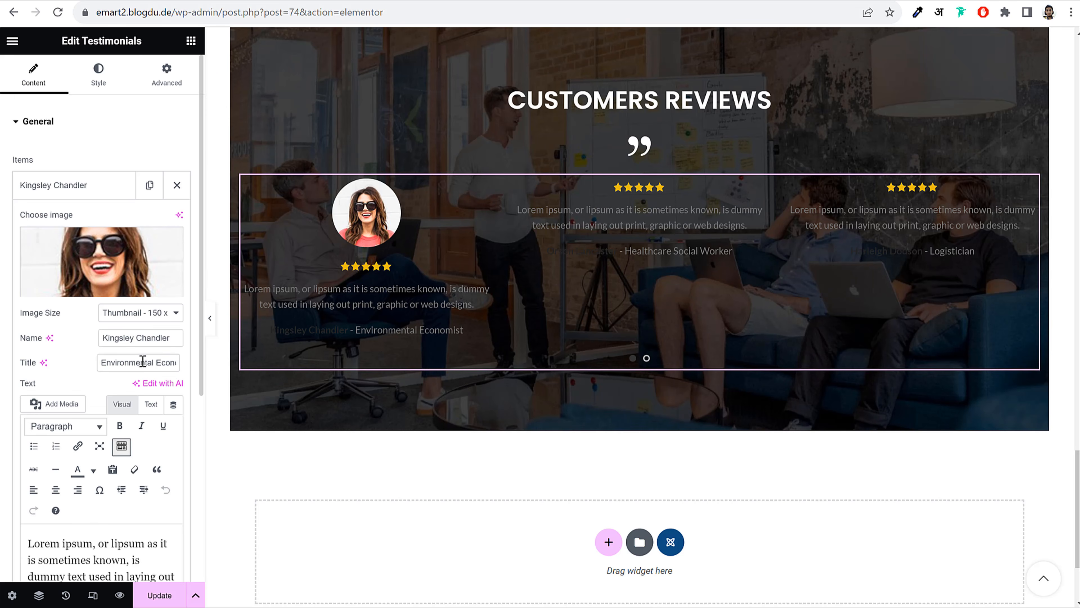
Compare with the live reviews carousel, then check the testimonial's name and job title fields
left_click(45, 0)
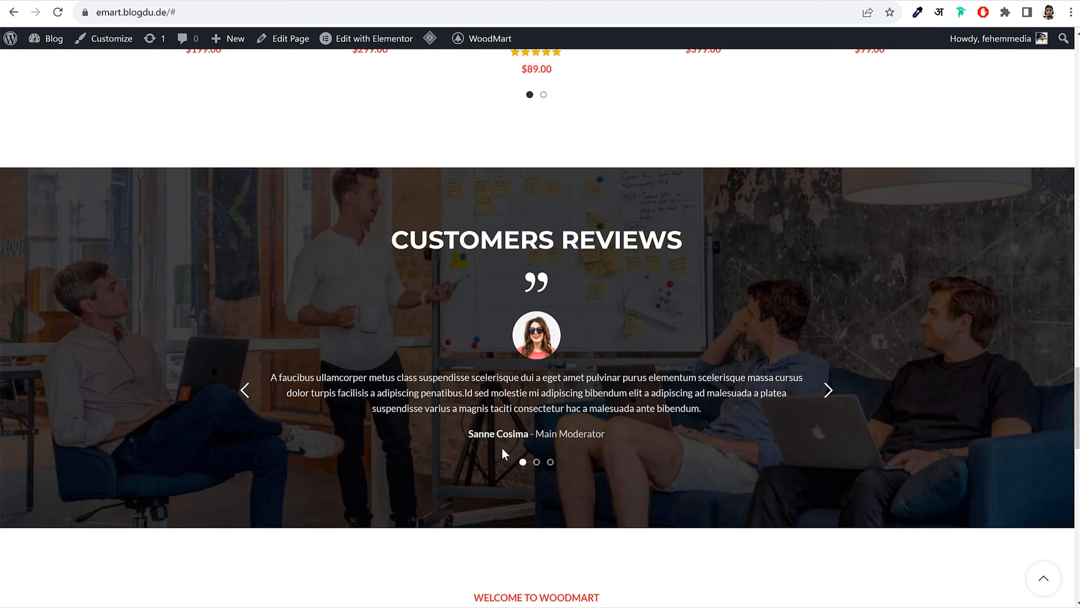
left_click_drag(477, 436, 536, 436)
left_click(171, 1)
left_click_drag(123, 336, 208, 343)
triple_click(121, 361)
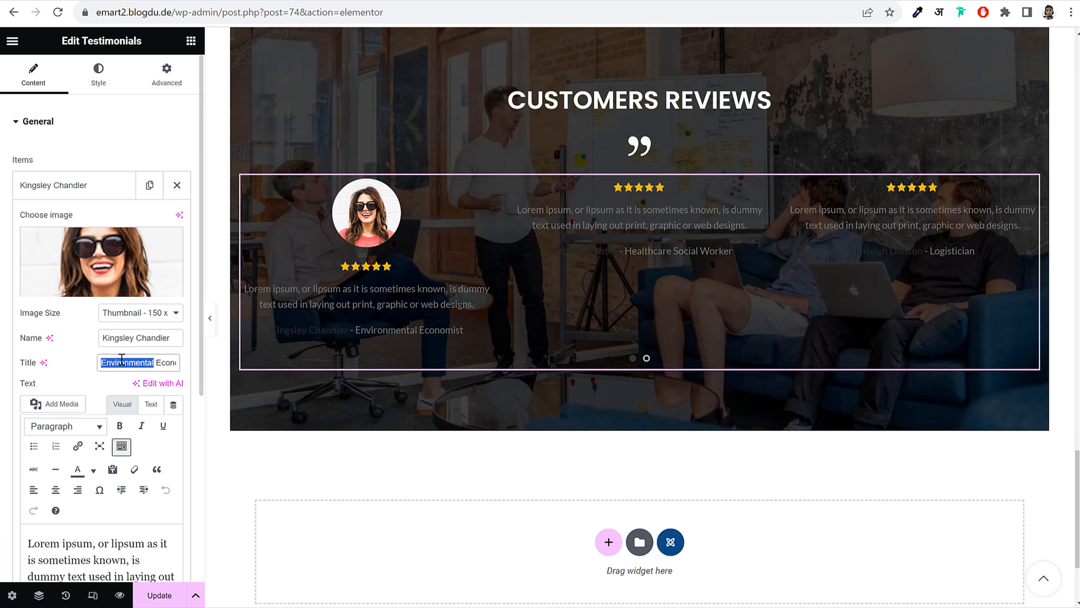
scroll(99, 346, "down", 5)
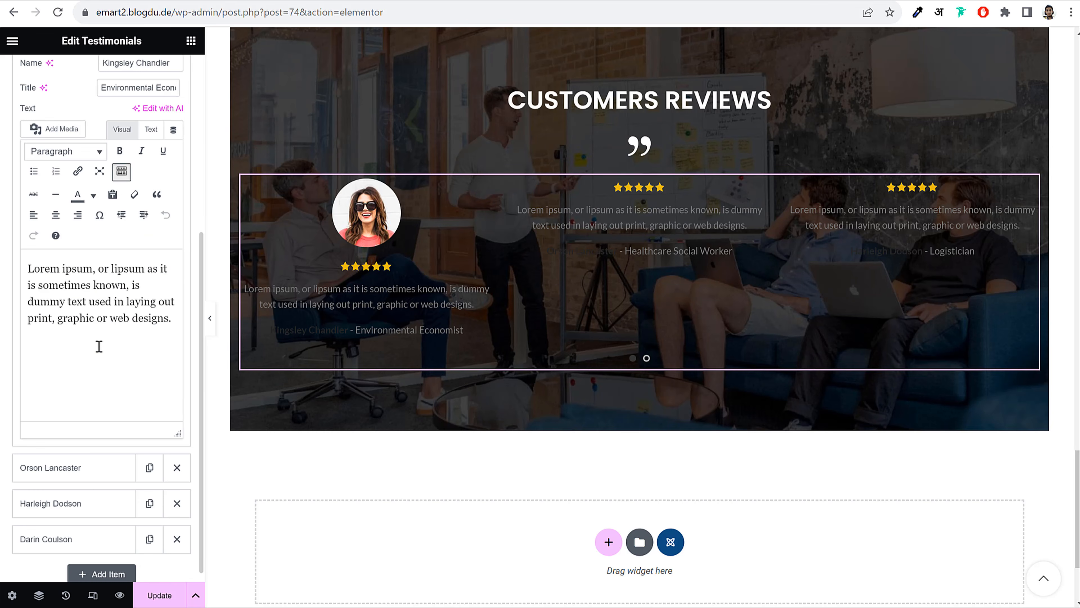
scroll(115, 253, "up", 10)
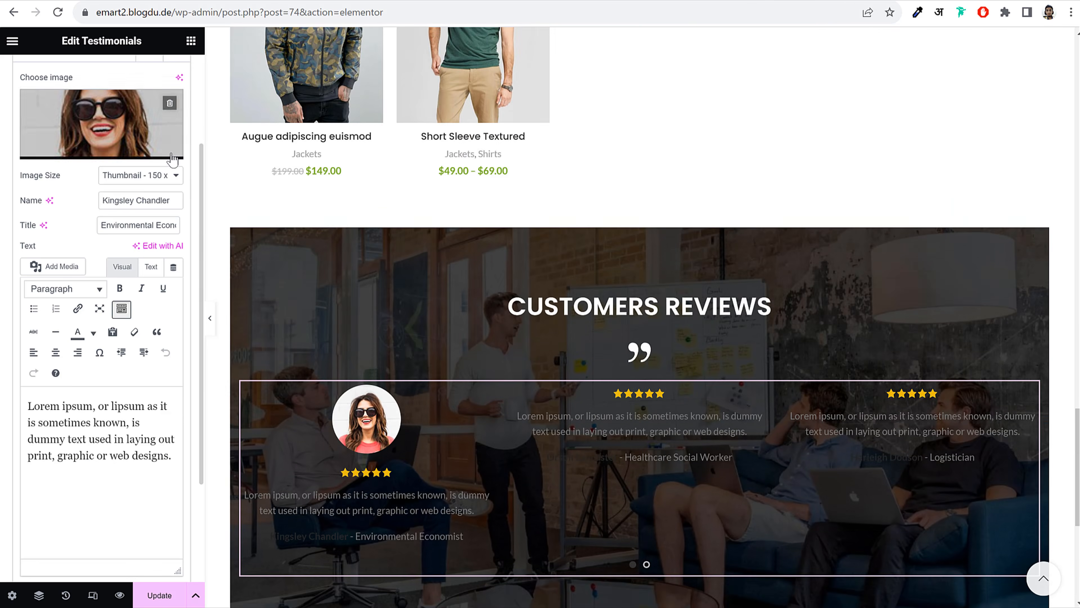
left_click(107, 83)
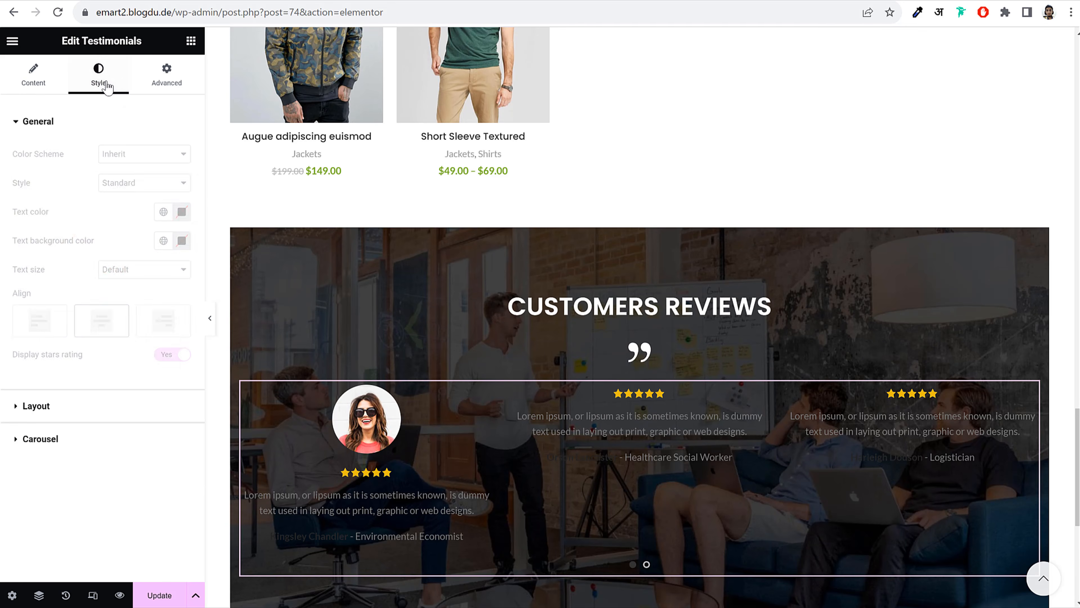
Keep the Standard testimonial style and switch the testimonials to the Light colour scheme
left_click(137, 184)
left_click(136, 187)
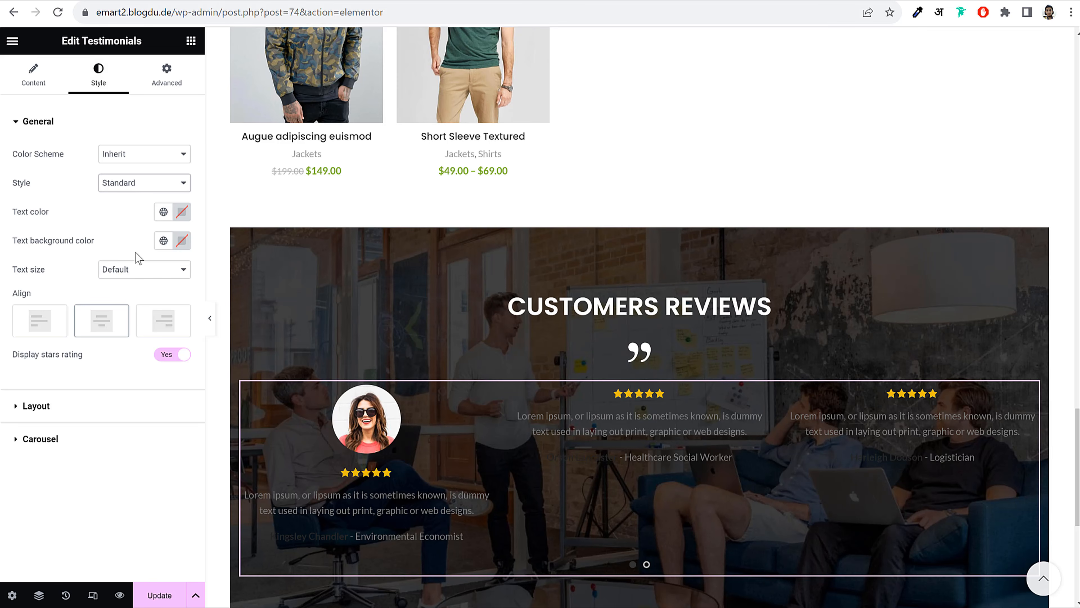
left_click(137, 154)
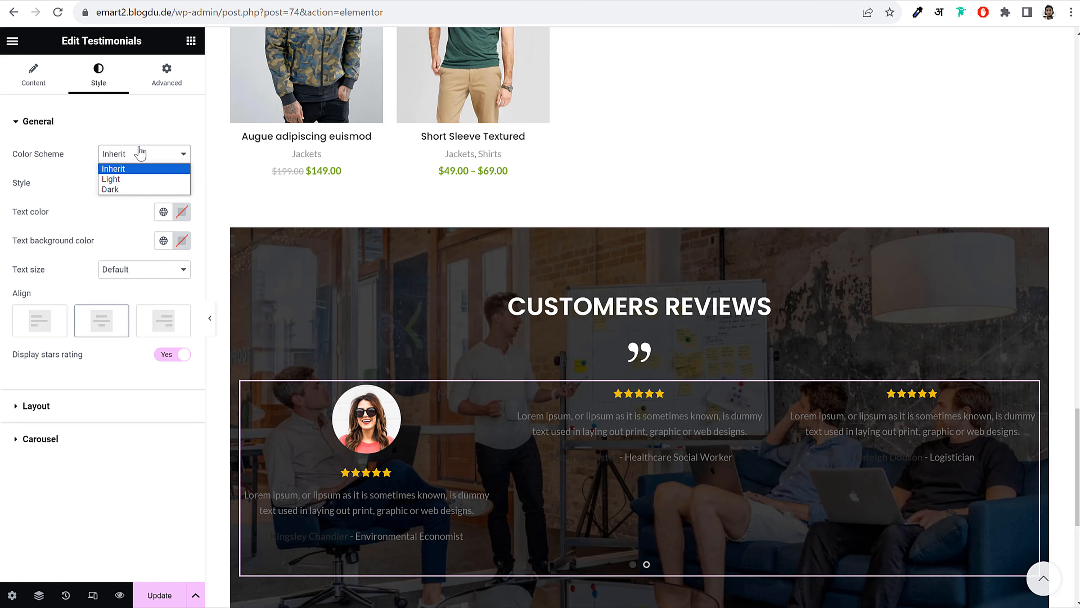
left_click(130, 179)
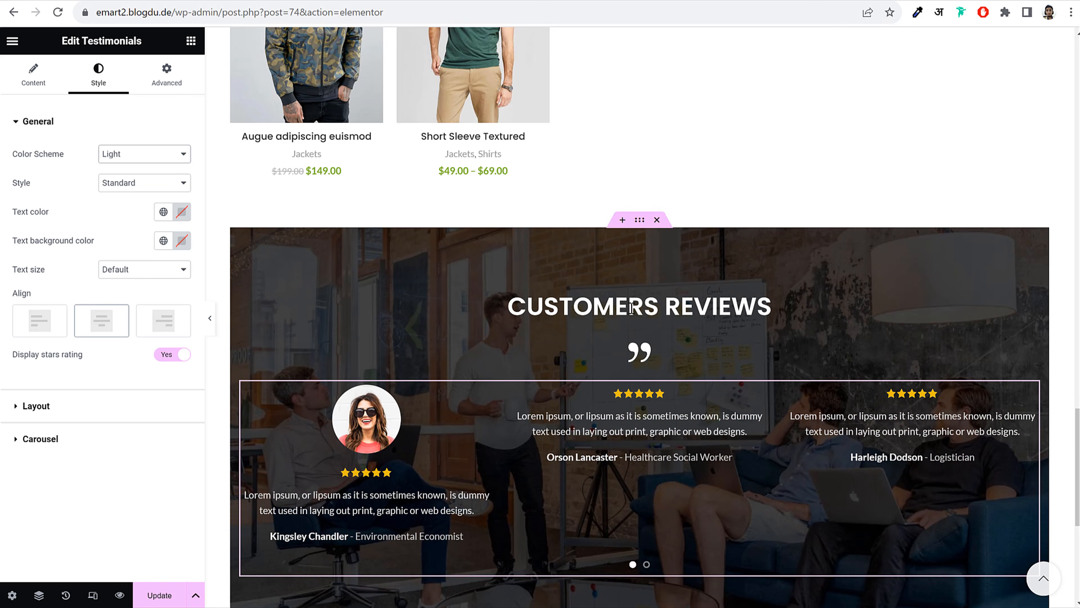
scroll(553, 298, "down", 5)
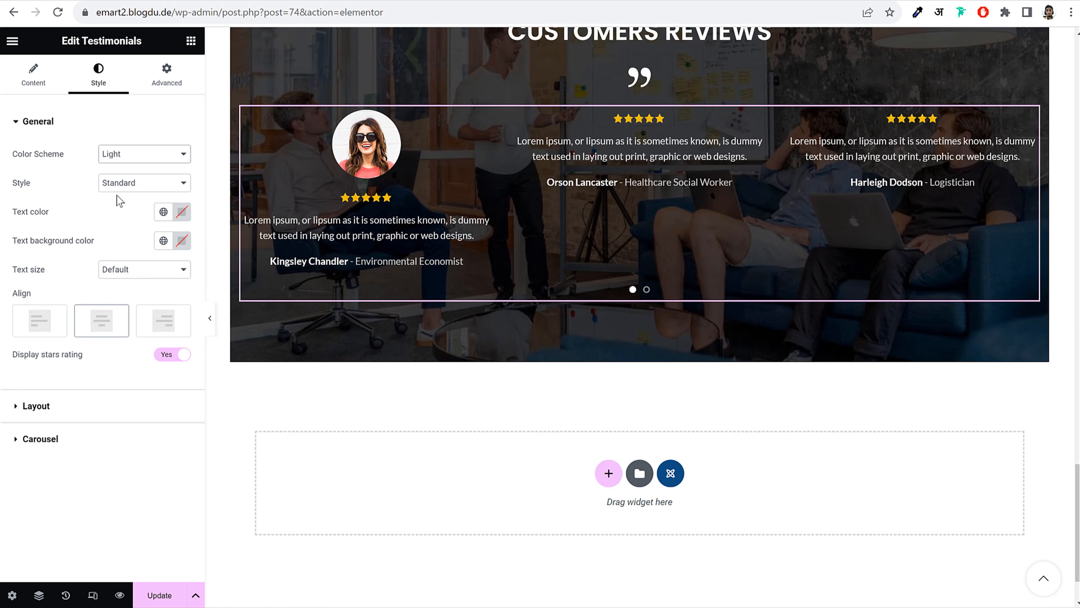
Try Boxed and Information top styles and Medium text, keeping Standard, Default size and star ratings
left_click(135, 184)
left_click(142, 208)
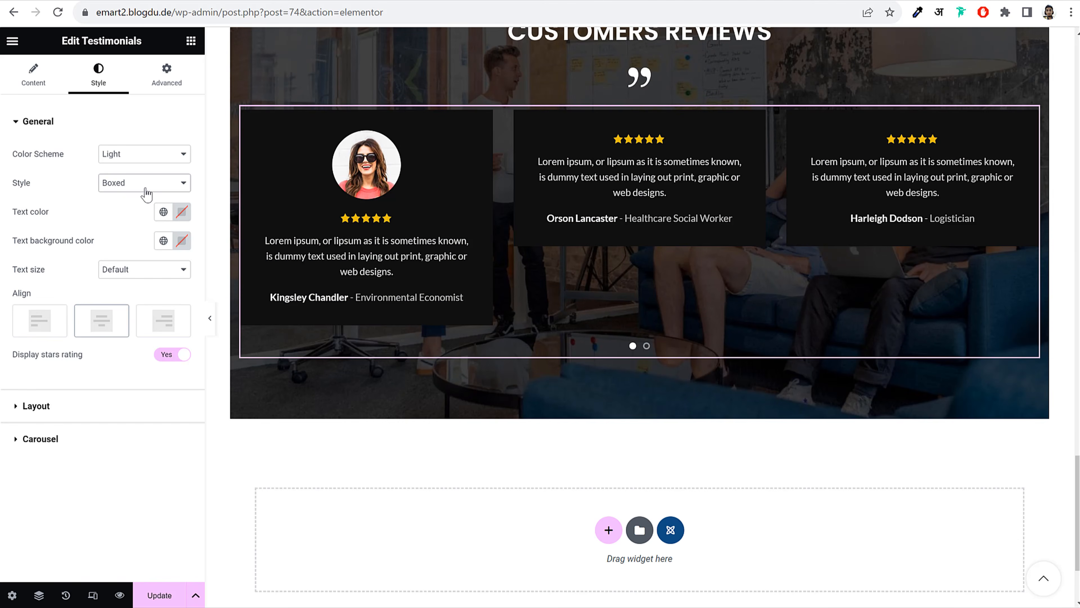
left_click(144, 185)
left_click(134, 218)
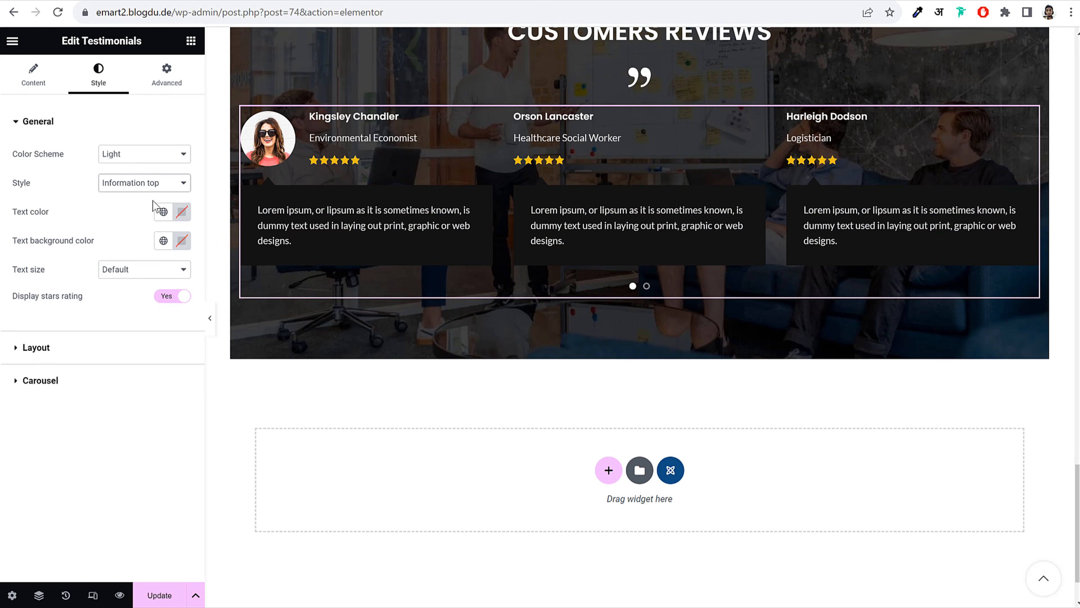
left_click(156, 189)
left_click(138, 196)
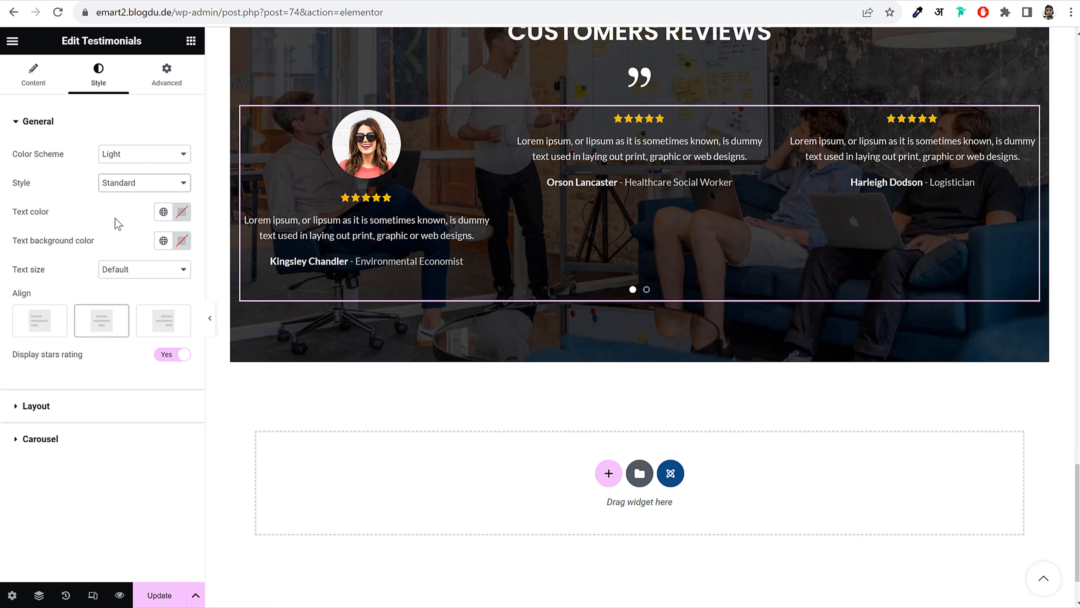
left_click(128, 271)
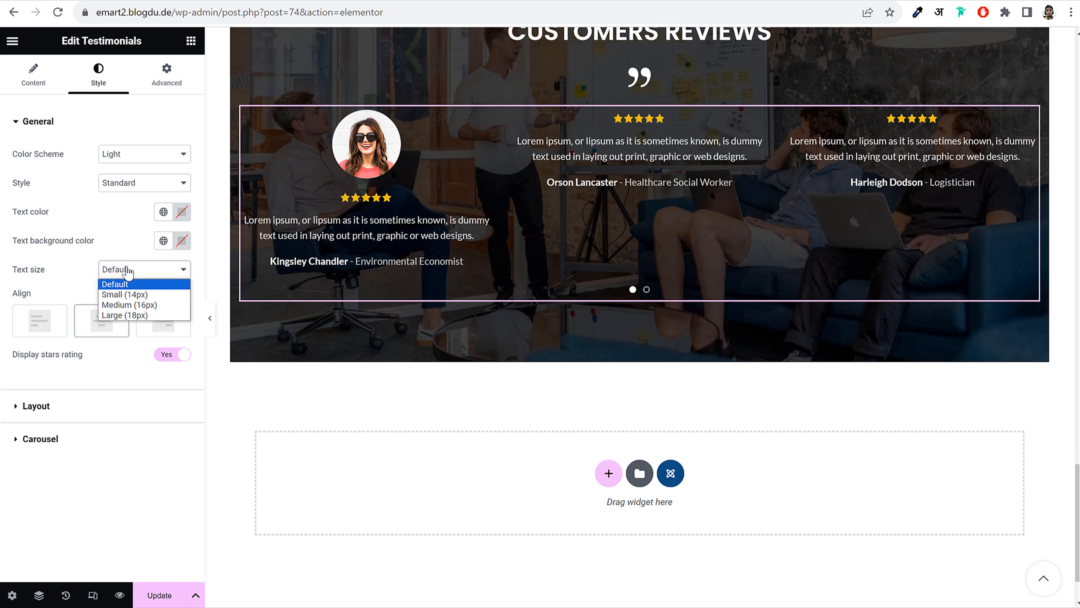
left_click(146, 305)
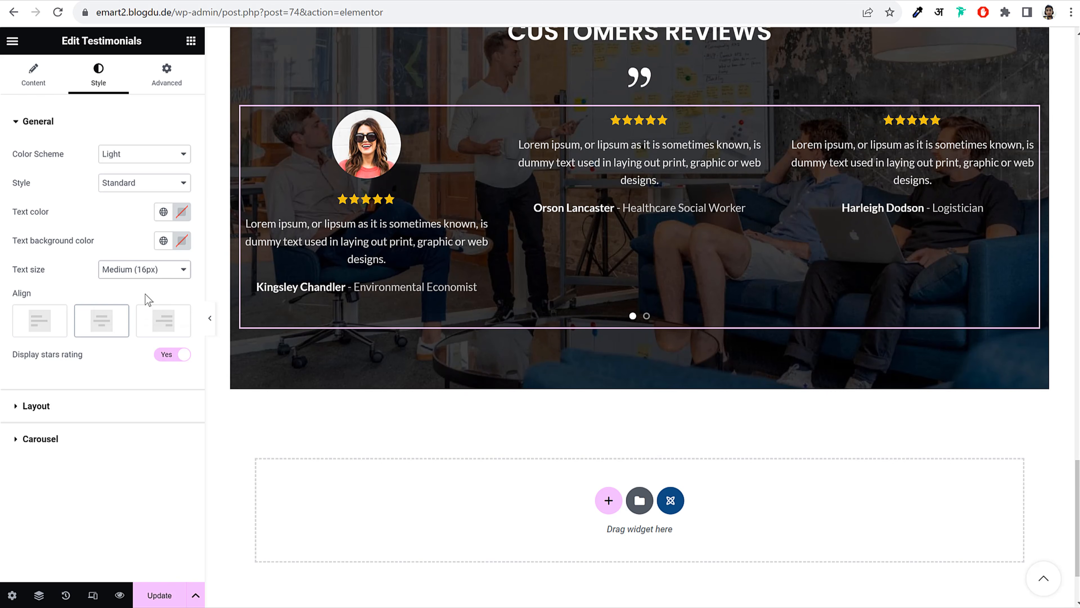
left_click(142, 271)
left_click(140, 285)
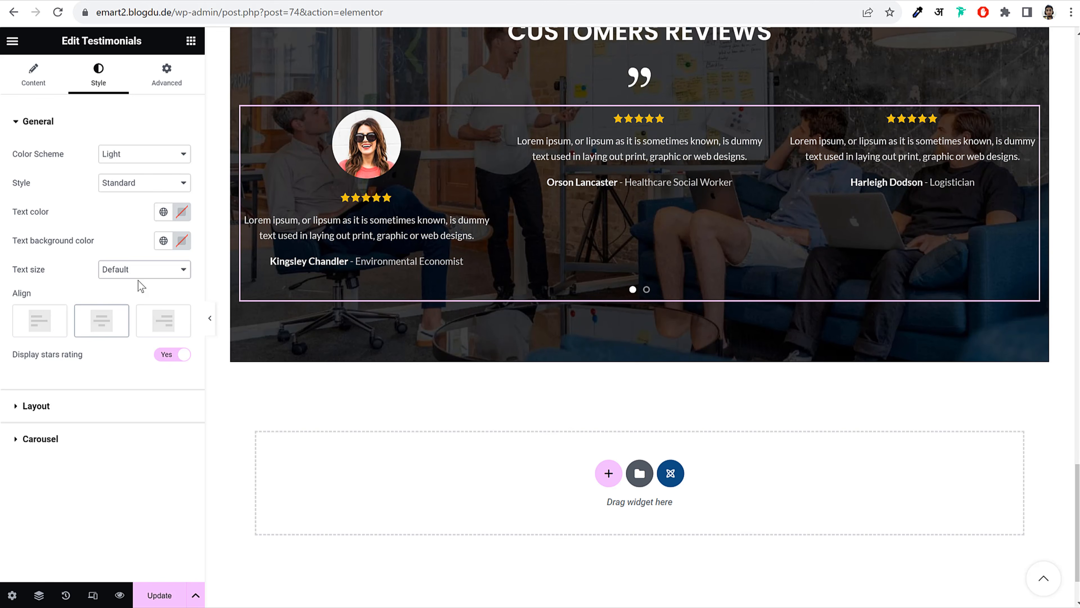
left_click(170, 360)
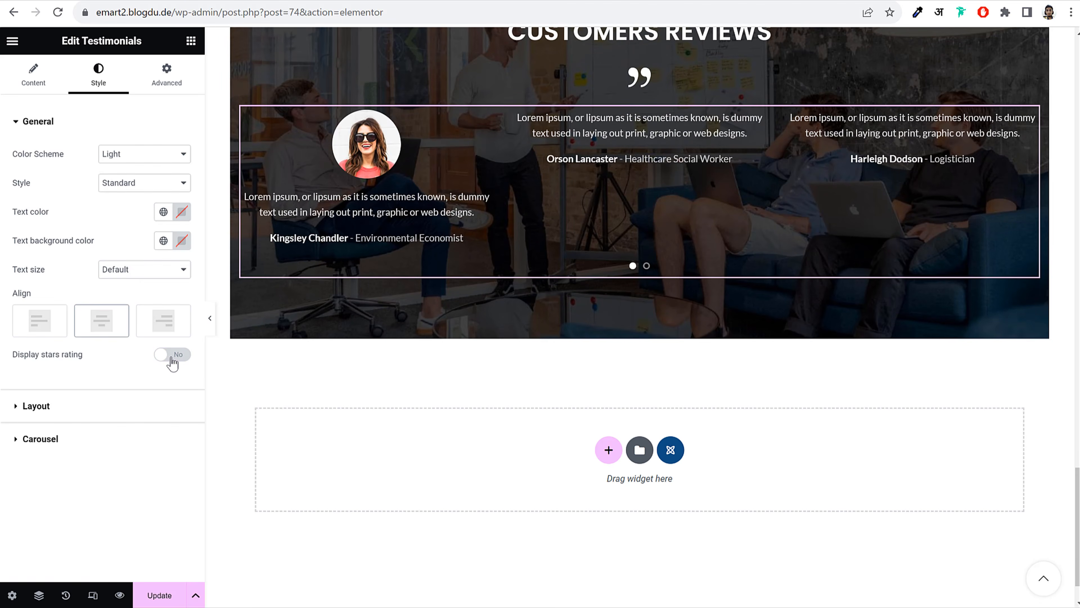
left_click(170, 360)
Keep the Slider layout, reduce carousel slides per view from 3 to 1, and update the page
left_click(107, 408)
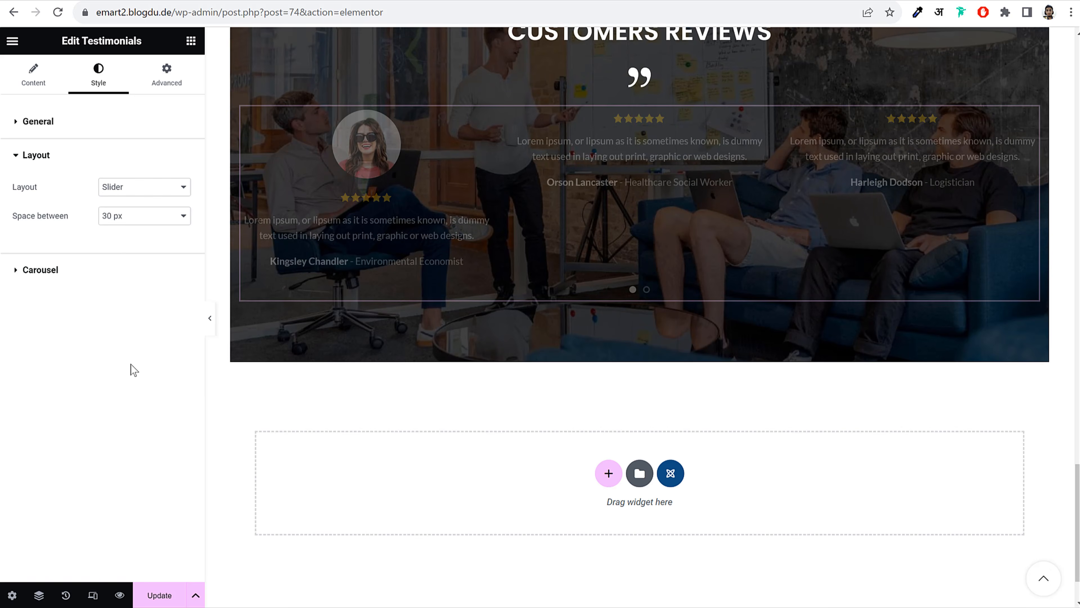
left_click(140, 189)
left_click(140, 216)
left_click(140, 192)
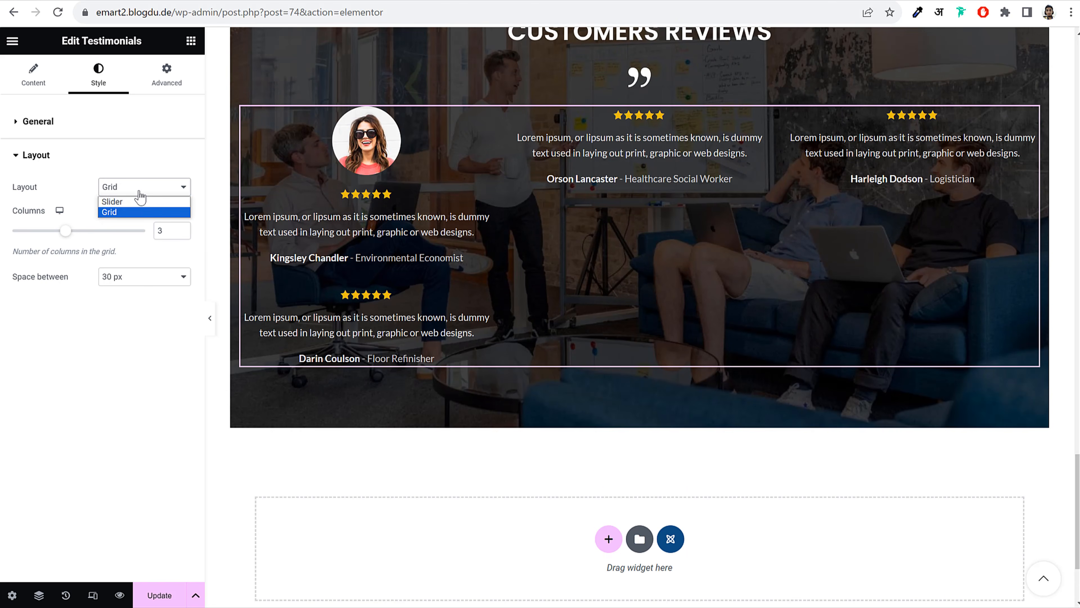
left_click(138, 205)
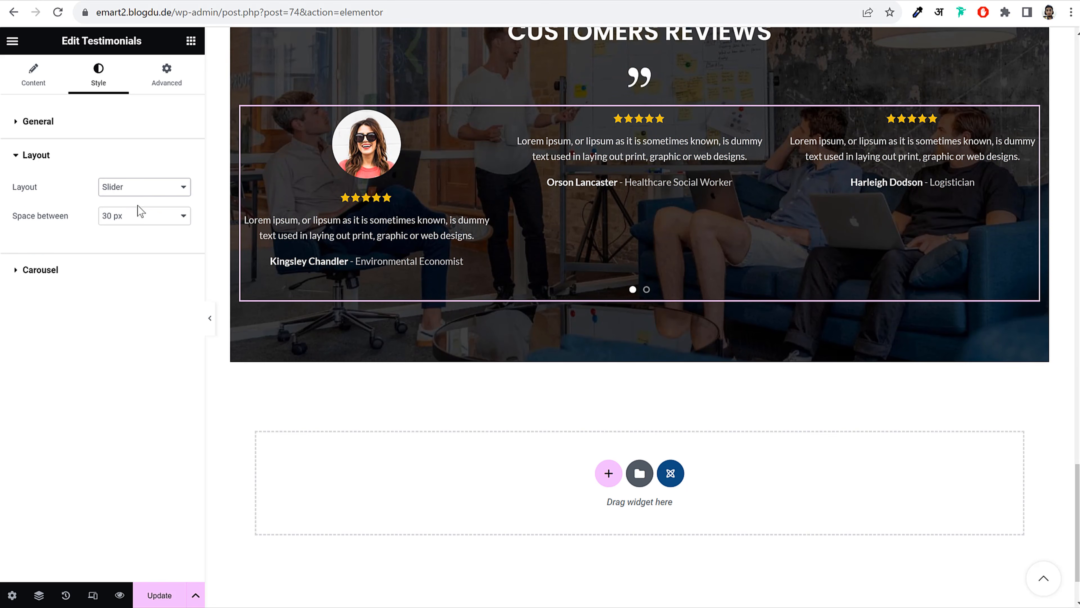
left_click(115, 272)
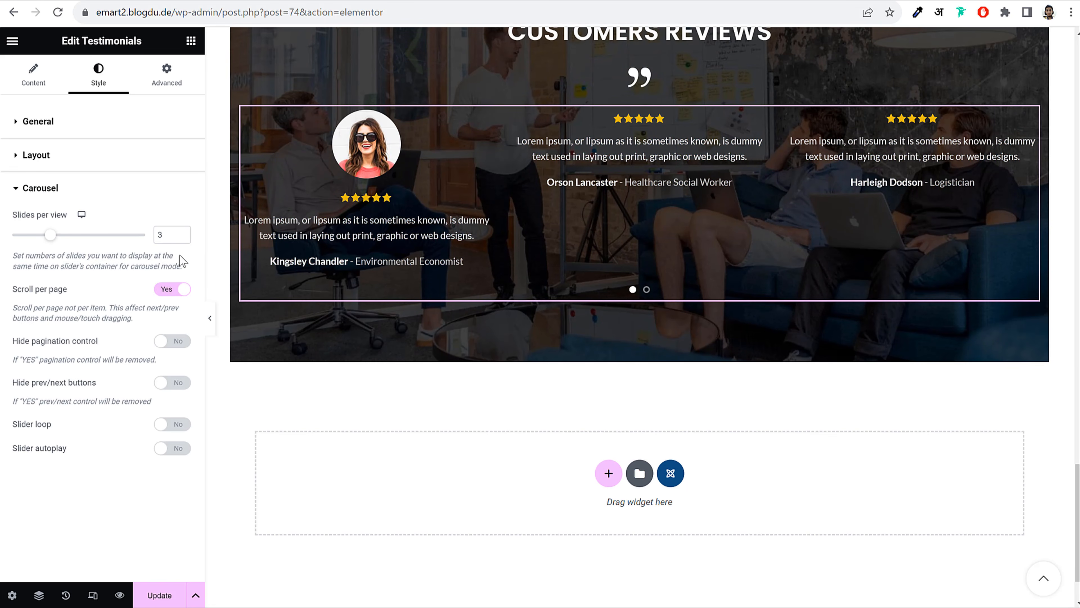
left_click(181, 238)
left_click(182, 238)
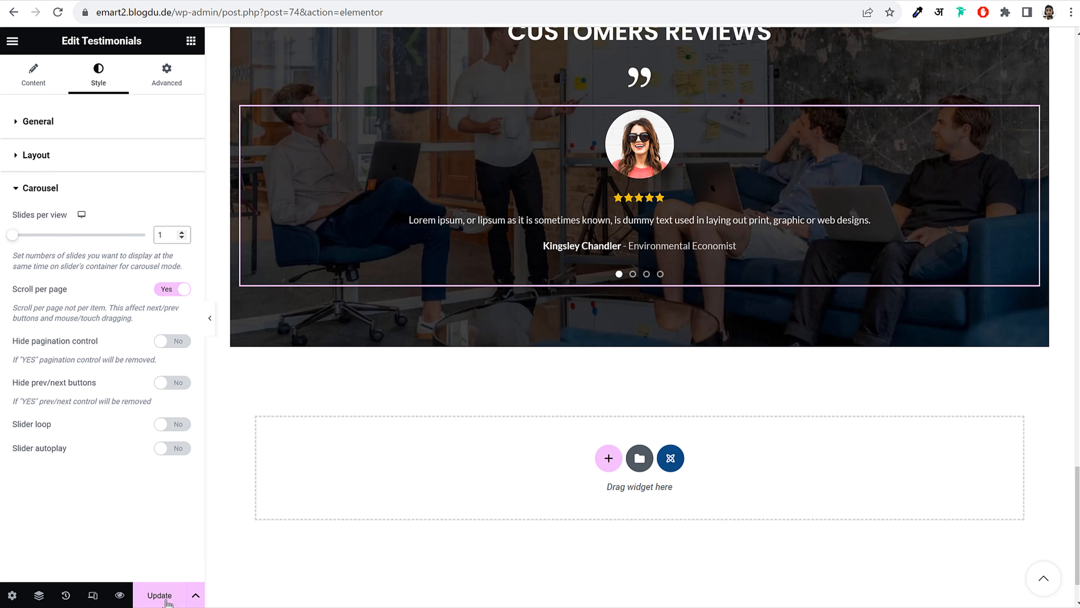
left_click(167, 601)
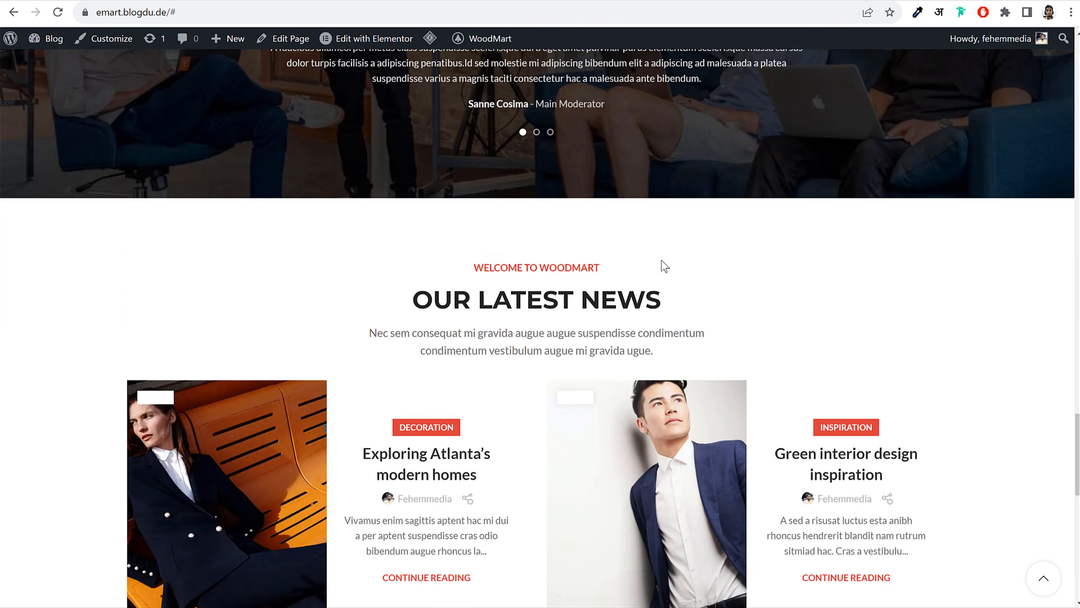
Scroll the demo home page's news and product sections and open the Exploring Atlanta's modern homes post
scroll(662, 260, "down", 12)
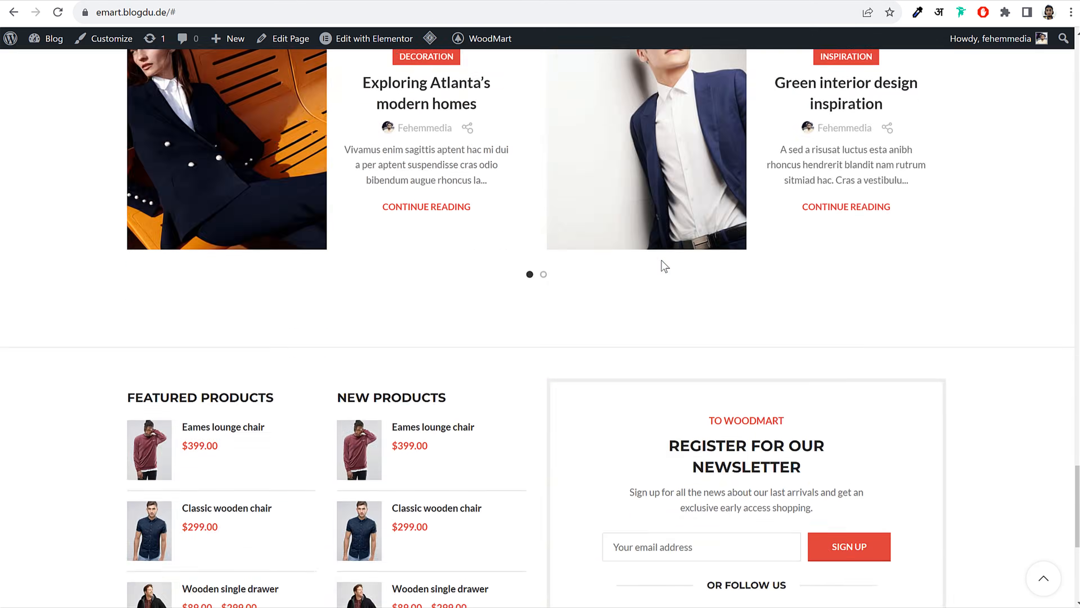
scroll(661, 260, "up", 7)
scroll(662, 264, "down", 8)
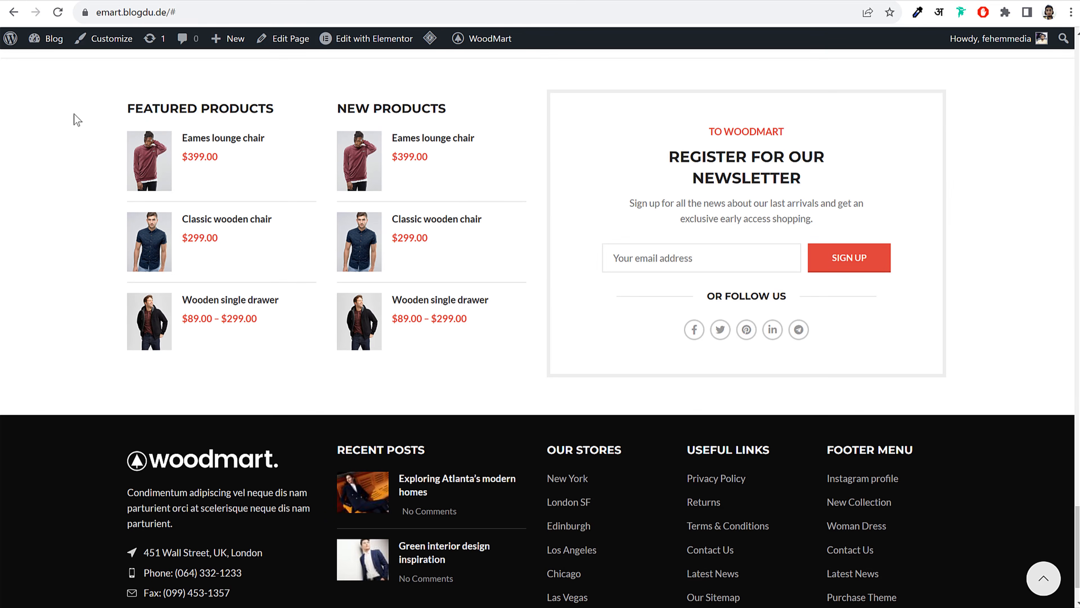
left_click_drag(72, 116, 723, 347)
left_click(990, 258)
scroll(982, 272, "up", 8)
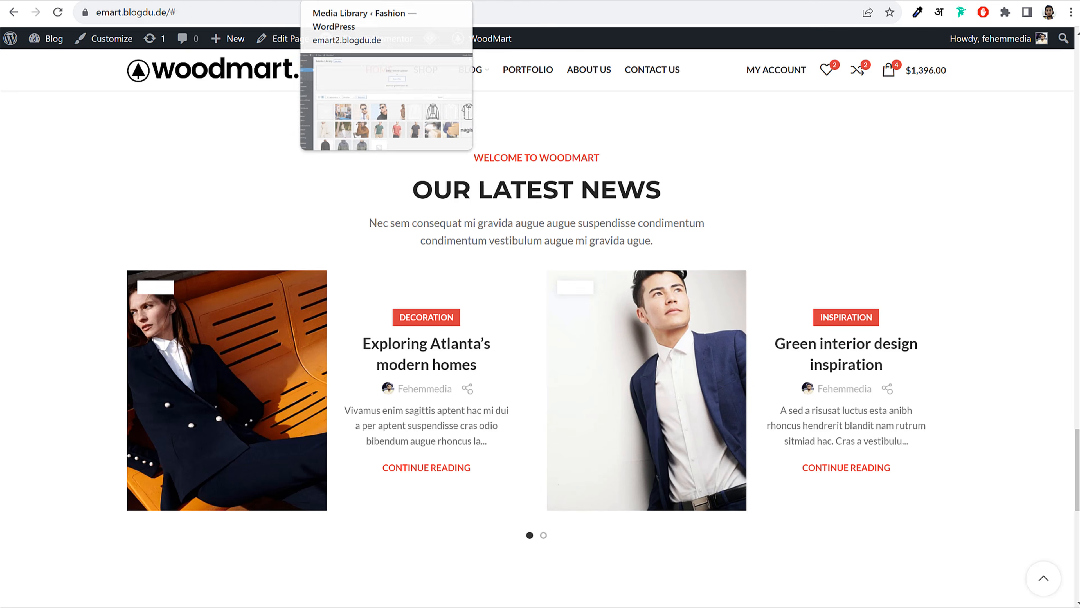
scroll(477, 236, "down", 3)
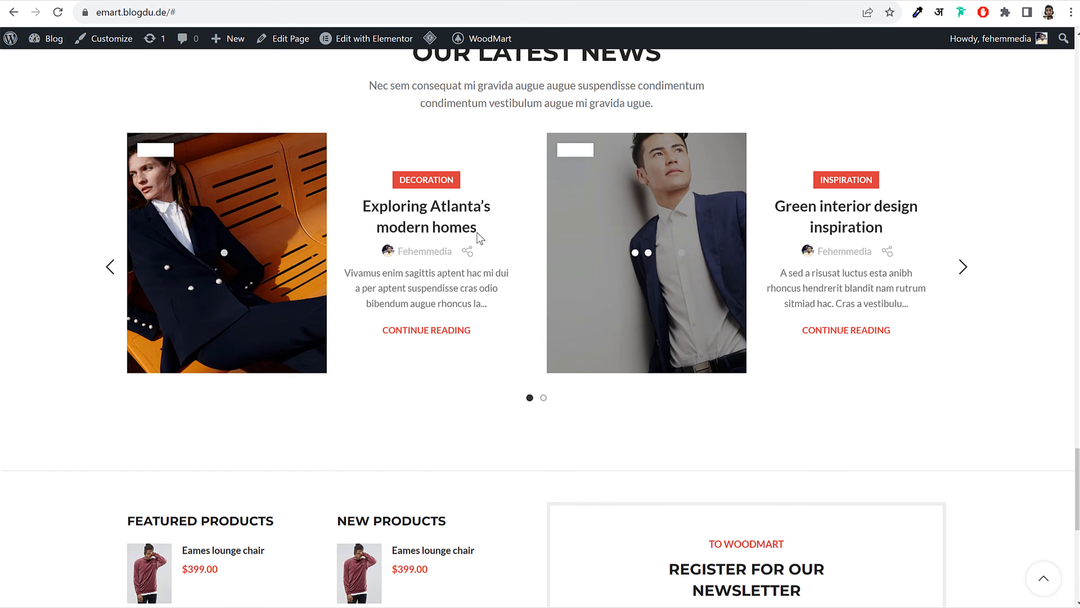
left_click(461, 210)
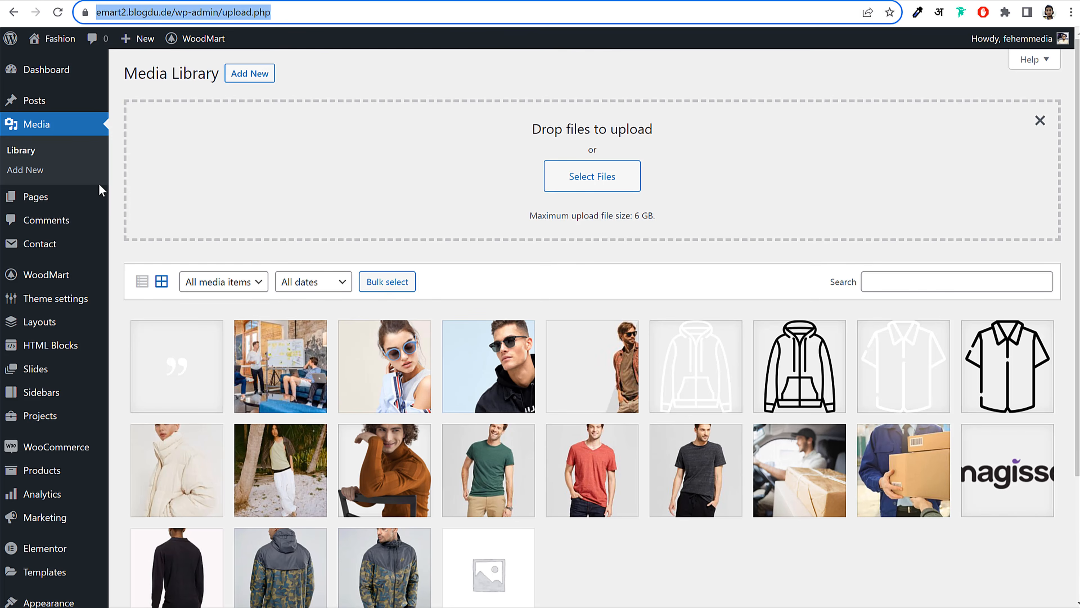
Trash the Hello world! post from All Posts and start a new post
left_click(66, 106)
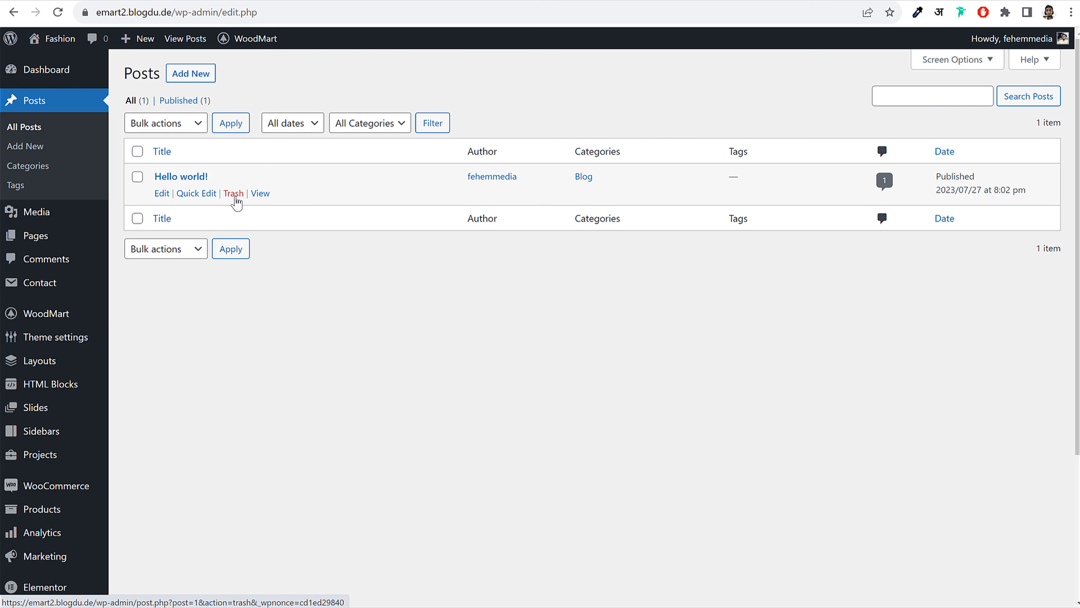
left_click(233, 194)
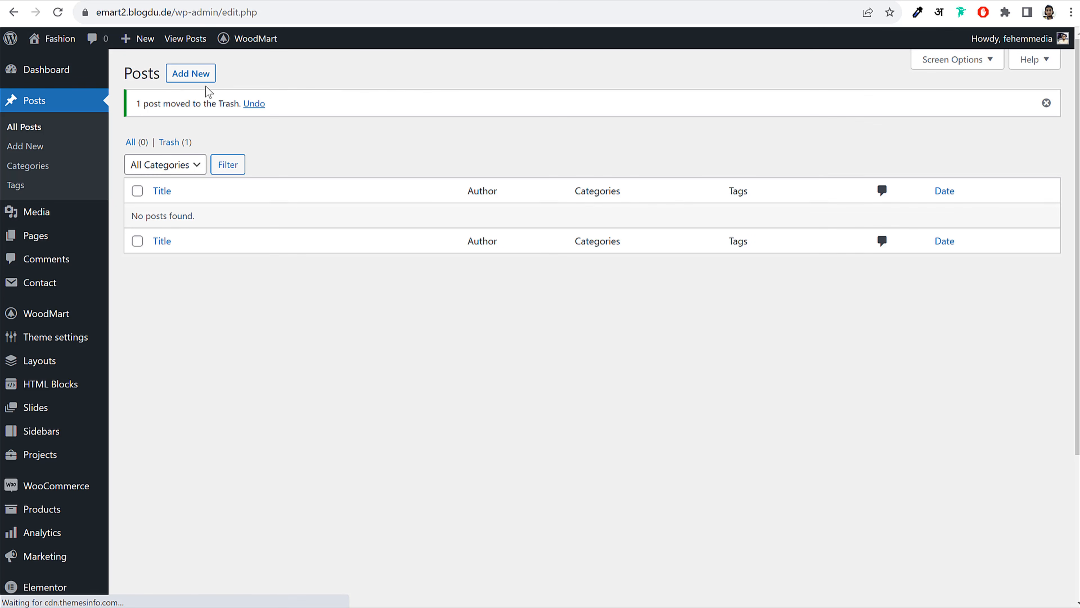
left_click(190, 73)
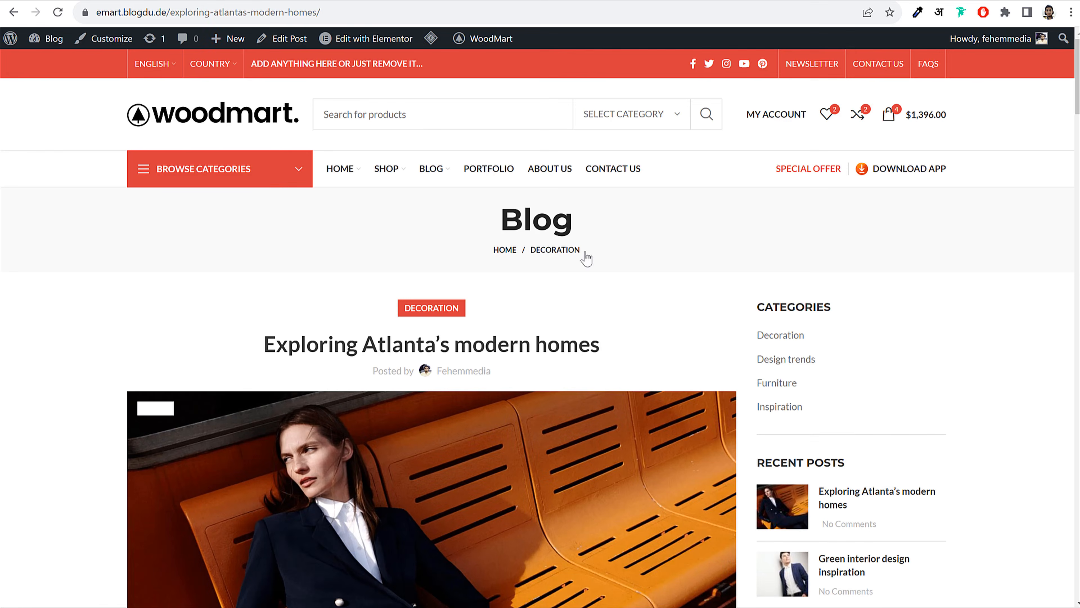
Select and copy the demo post title 'Exploring Atlanta's modern homes'
scroll(384, 228, "down", 3)
left_click_drag(262, 208, 638, 207)
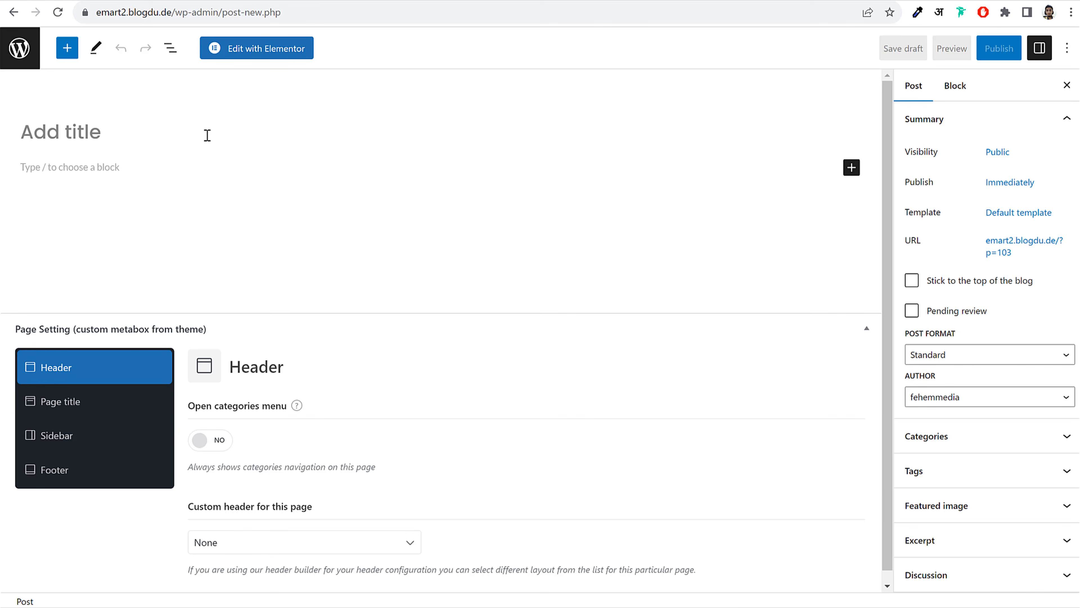
type("Exploring Atlanta’s modern homes")
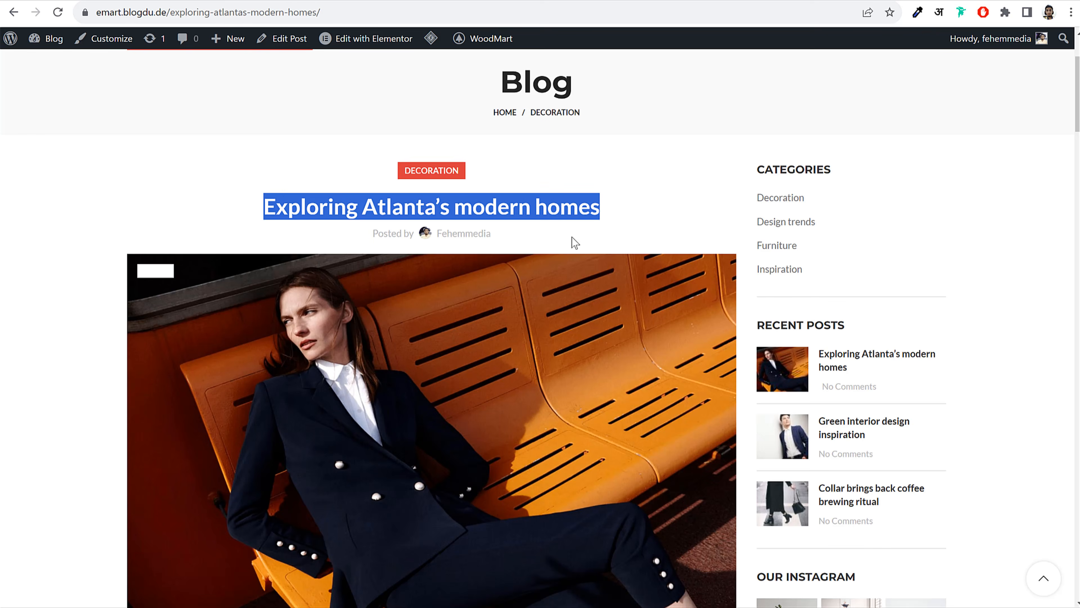
Browse the demo blog listing page, then go back to the Exploring Atlanta's modern homes post
scroll(578, 255, "down", 10)
scroll(414, 422, "down", 15)
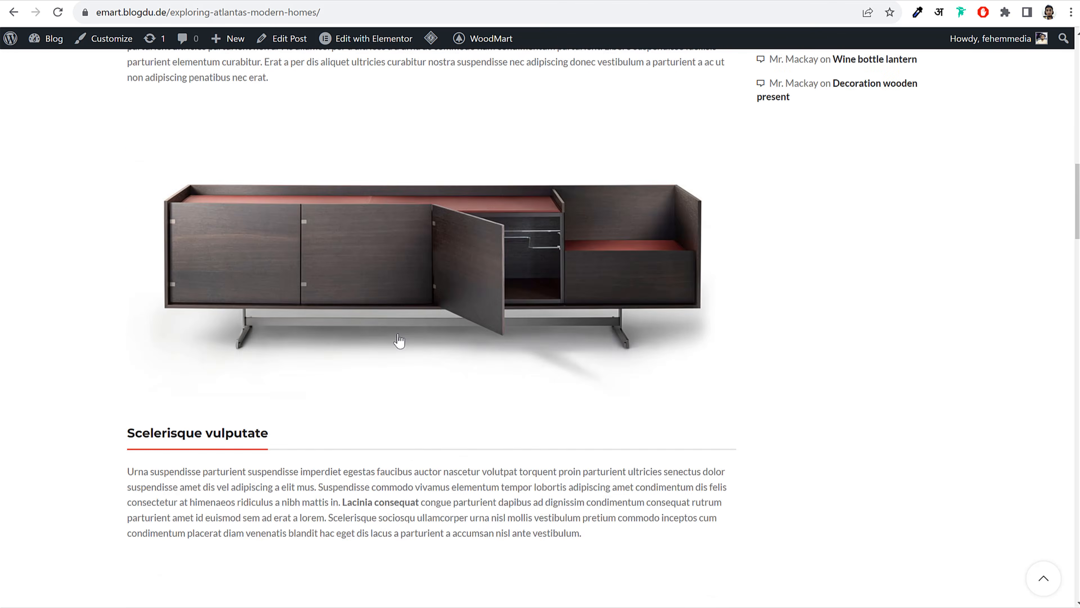
scroll(417, 428, "down", 10)
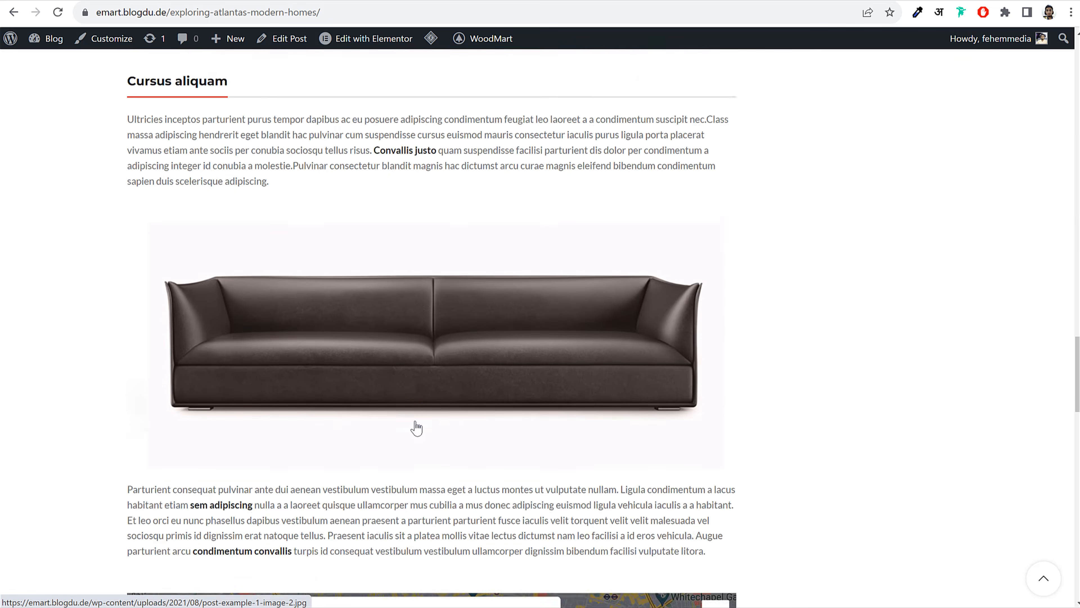
scroll(417, 426, "up", 20)
scroll(416, 425, "up", 15)
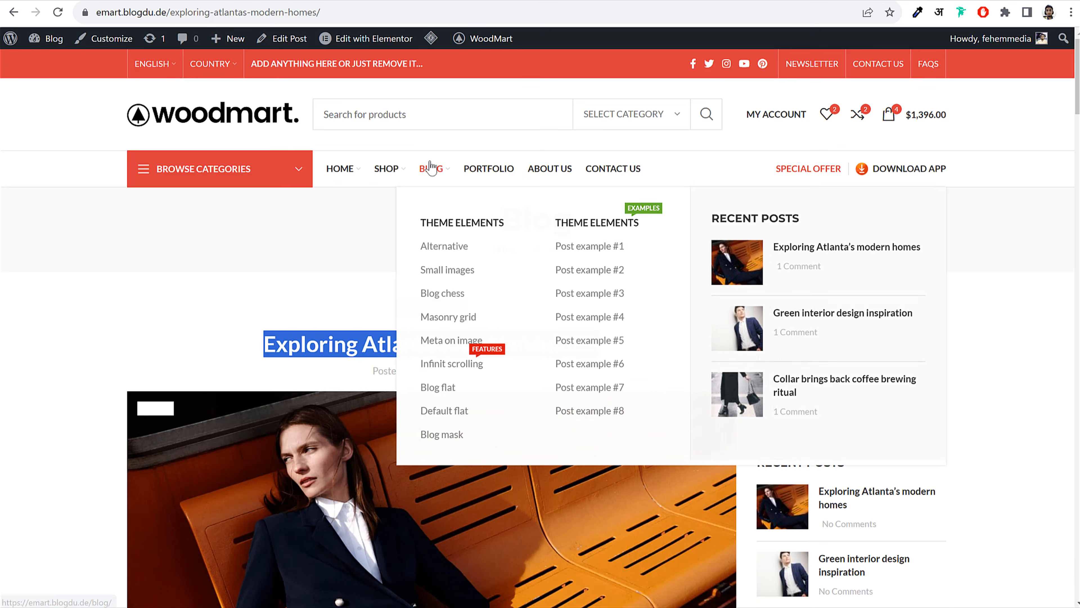
left_click(436, 167)
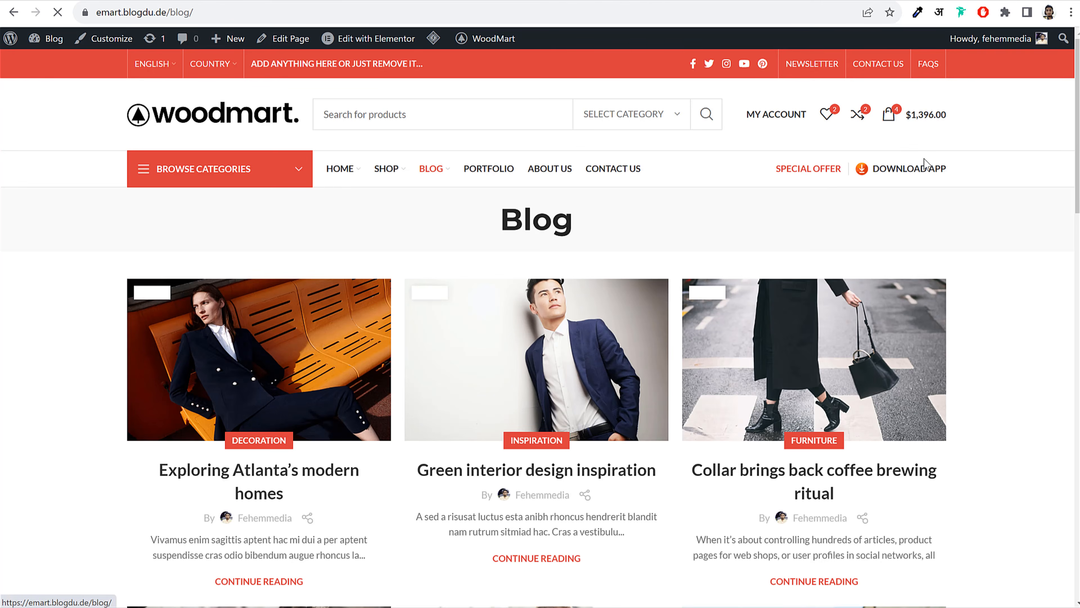
scroll(1026, 262, "down", 7)
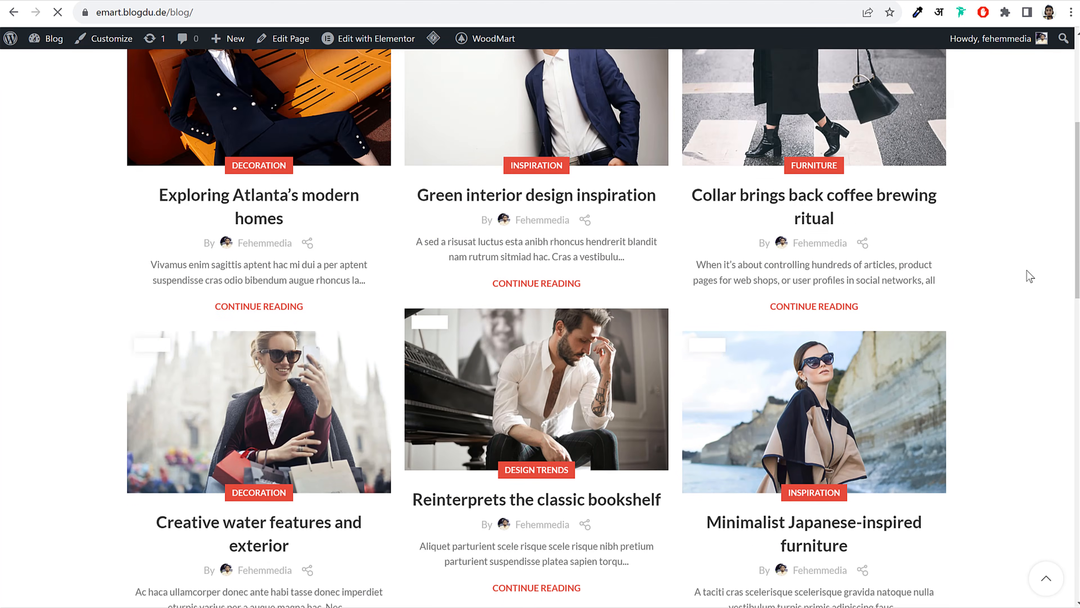
scroll(1030, 275, "down", 3)
key("alt+Left")
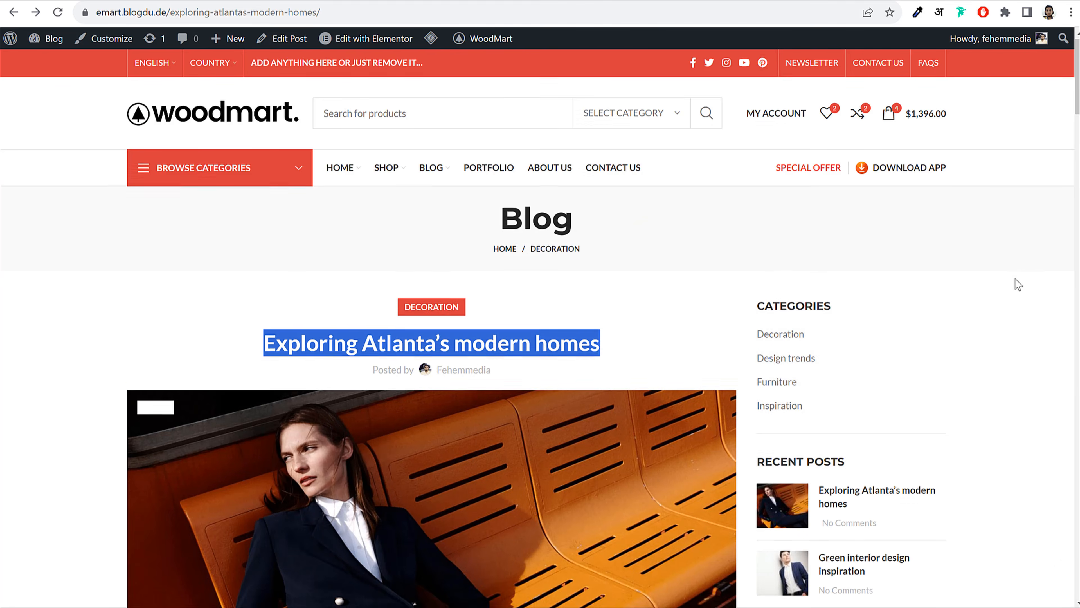
Select the post's two opening paragraphs
scroll(1018, 276, "down", 8)
scroll(1018, 285, "down", 4)
left_click_drag(136, 182, 710, 285)
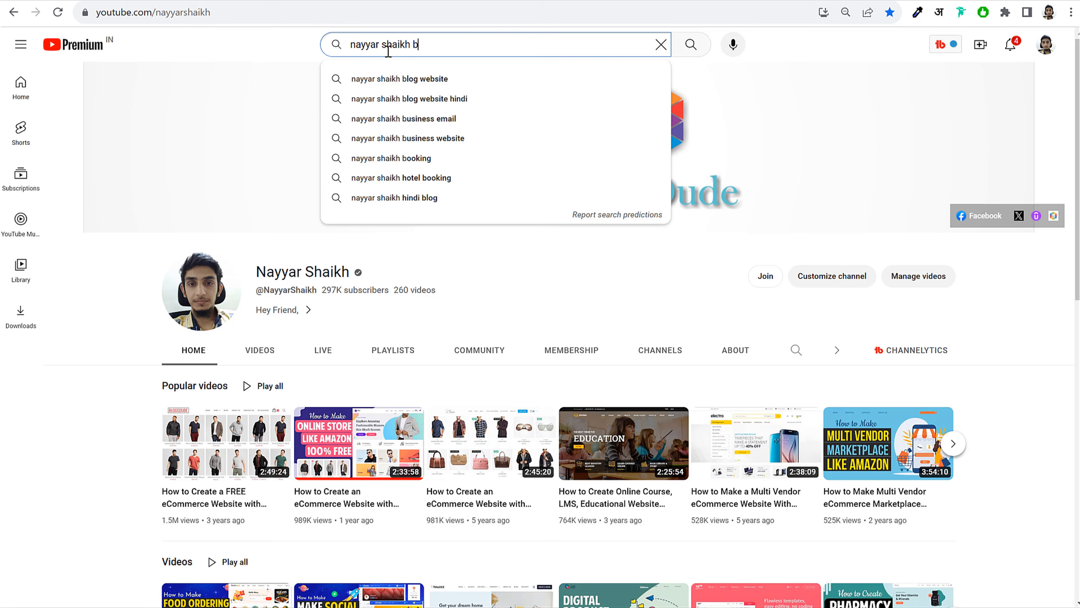
Complete and run the blog tutorials search, then scroll through the creator's video results
type("log")
key("Return")
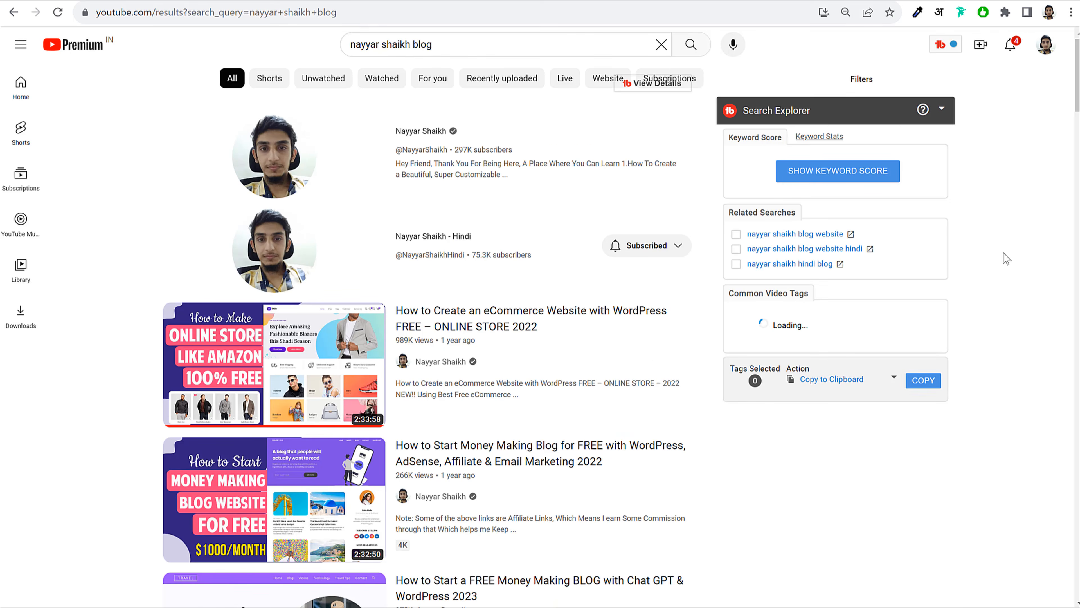
scroll(966, 259, "down", 5)
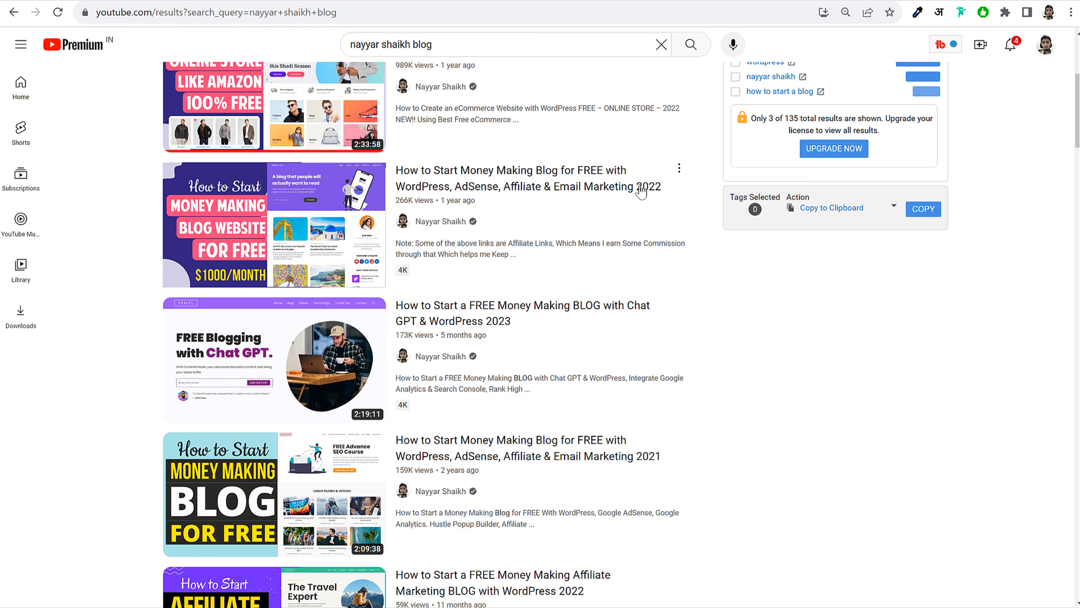
scroll(843, 280, "down", 2)
scroll(843, 281, "up", 2)
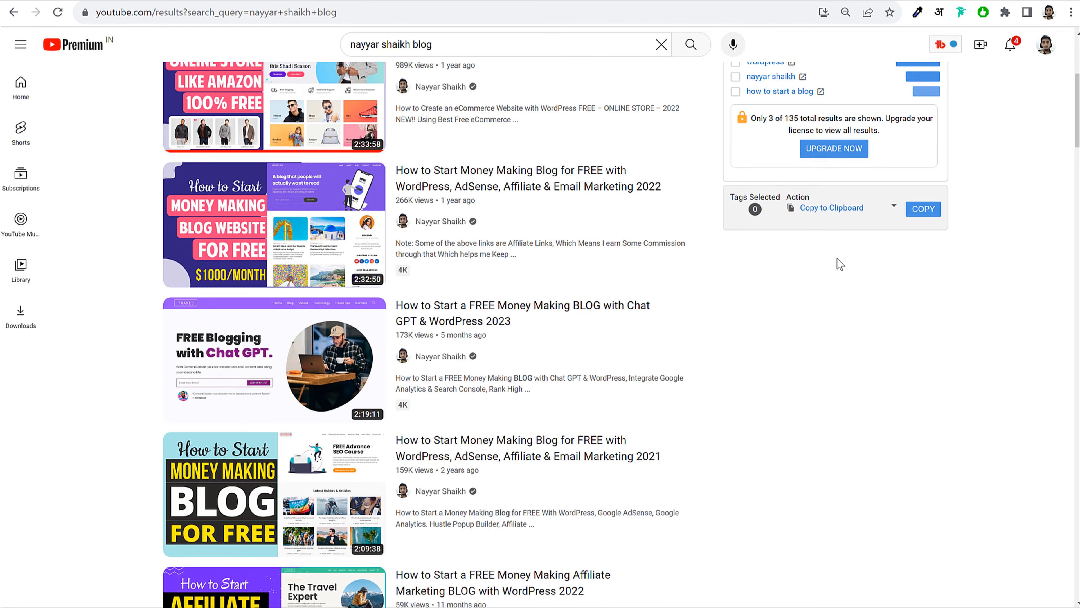
scroll(836, 258, "down", 2)
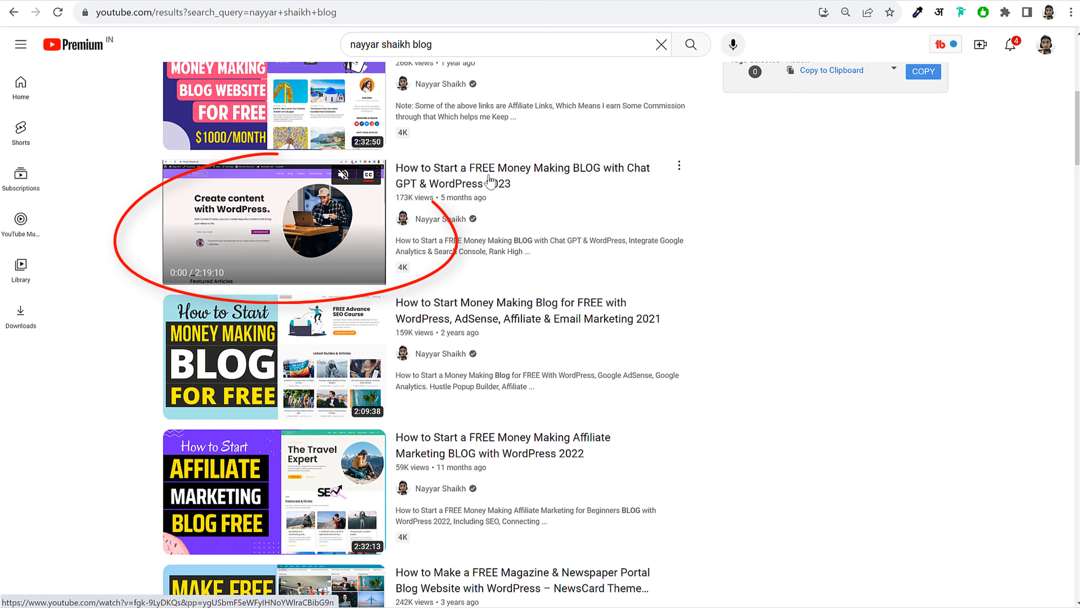
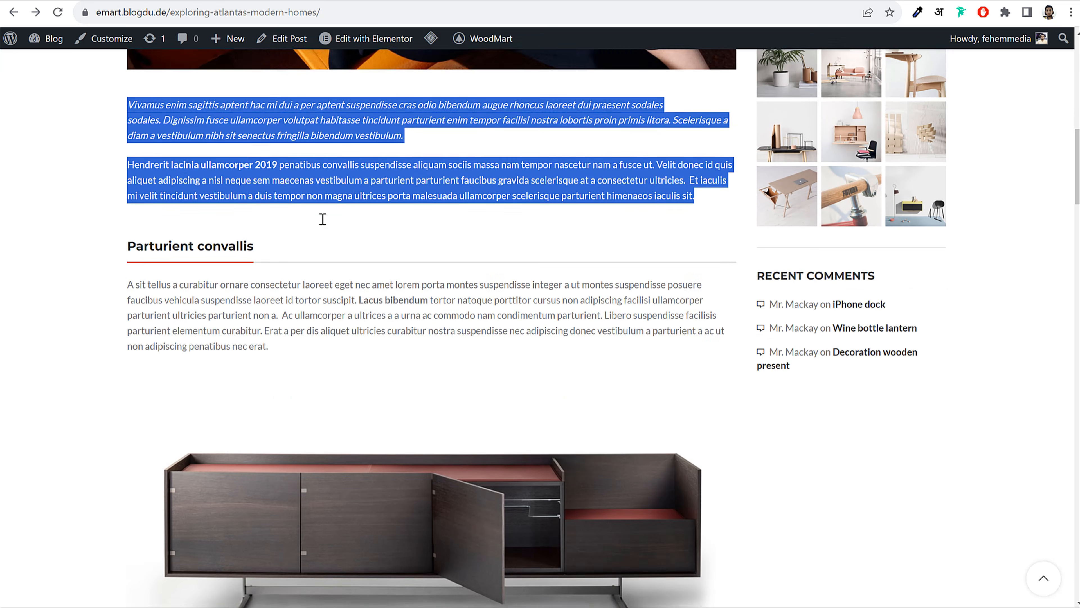
Paste the two copied intro paragraphs into the post
scroll(320, 217, "up", 2)
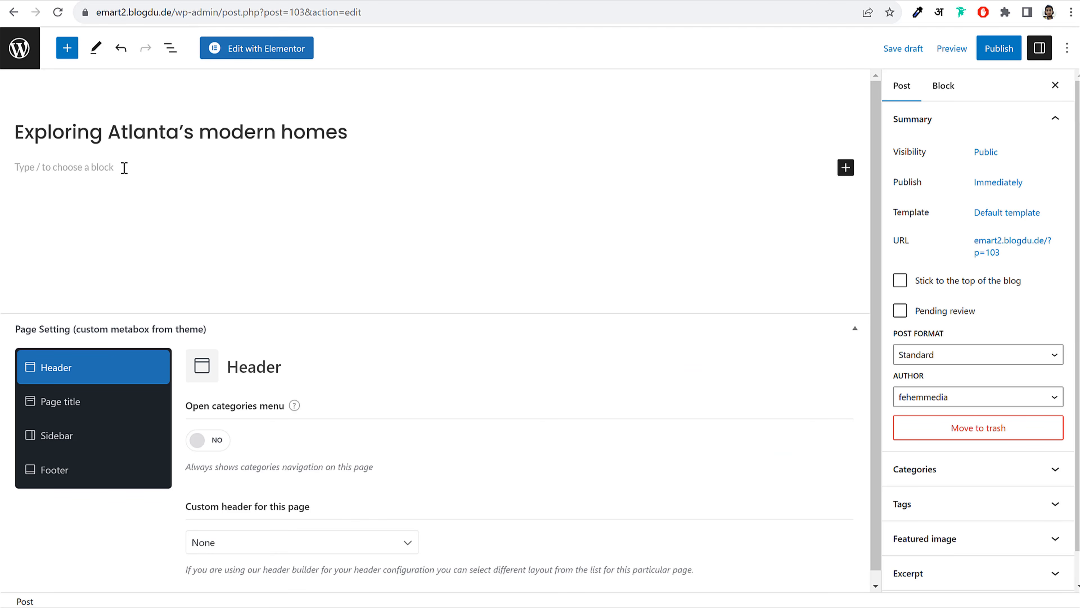
left_click(124, 168)
type("Vivamus enim sagittis aptent hac mi dui a per aptent suspendisse cras odio bibendum augue rhoncus laoreet dui praesent sodales sodales. Dignissim fusce ullamcorper volutpat habitasse tincidunt parturient enim tempor facilisi nostra lobortis proin primis litora. Scelerisque a diam a vestibulum nibh sit senectus fringilla bibendum vestibulum. Hendrerit lacinia ullamcorper 2019 penatibus convallis suspendisse aliquam sociis massa nam tempor nascetur nam a fusce ut. Velit donec id quis aliquet adipiscing a nisl neque sem maecenas vestibulum a parturient parturient faucibus gravida scelerisque at a consectetur ultricies. Et iaculis mi velit tincidunt vestibulum a duis tempor non magna ultrices porta malesuada ullamcorper scelerisque parturient himenaeos iaculis sit.")
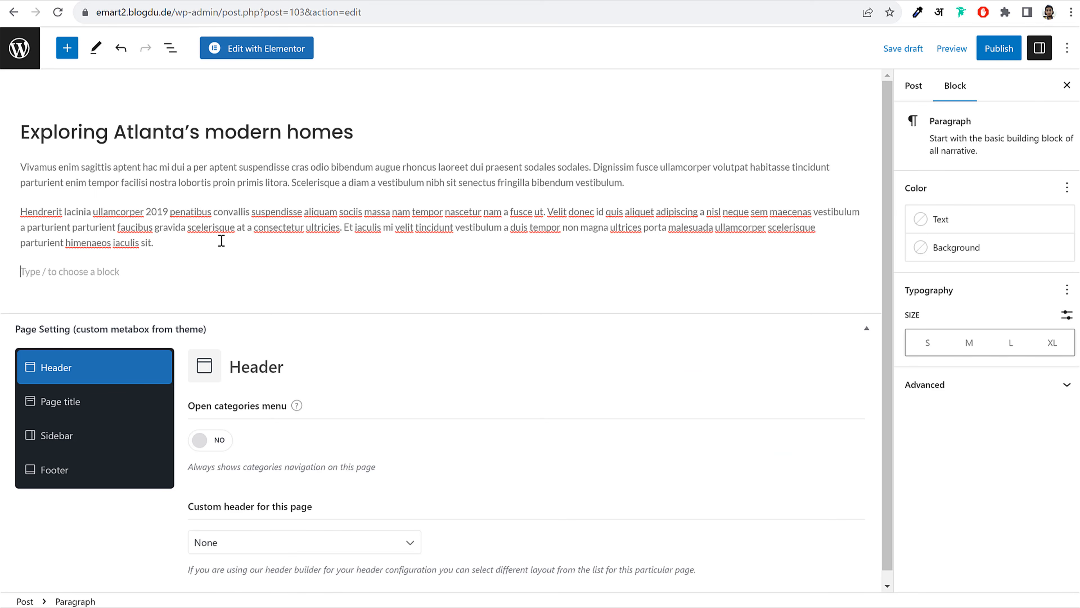
Insert a Columns block below the paragraphs with an even 50/50 split
left_click(489, 271)
left_click(852, 272)
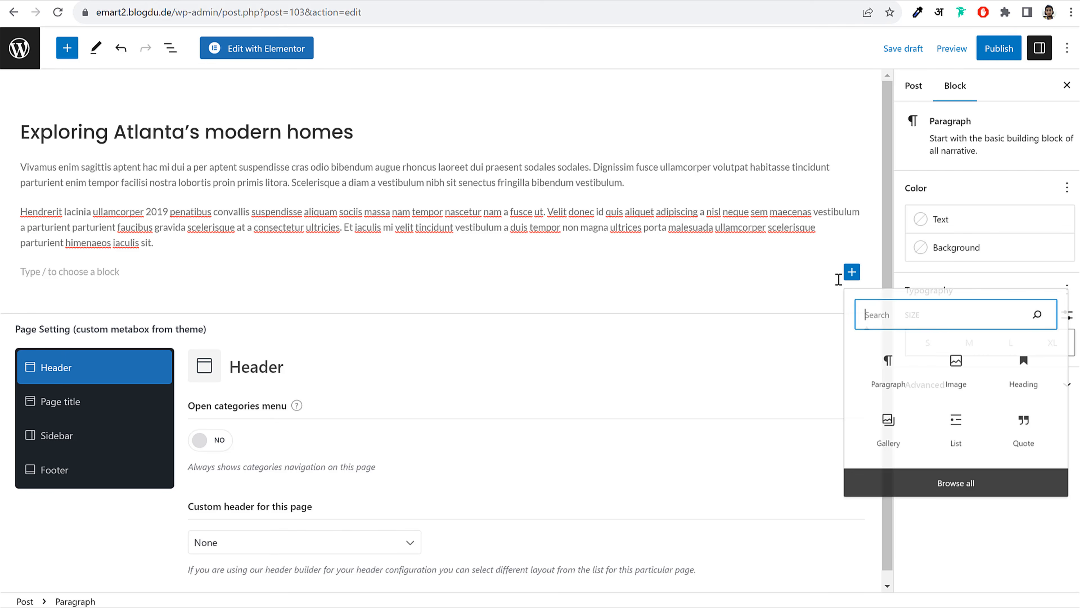
left_click(851, 272)
left_click(851, 272)
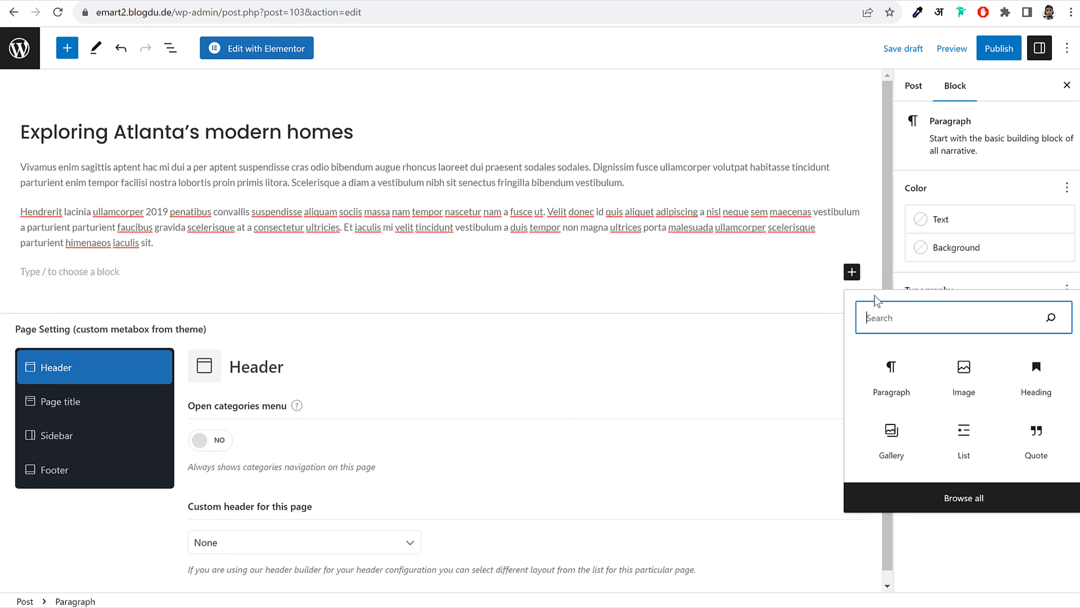
type("colyu")
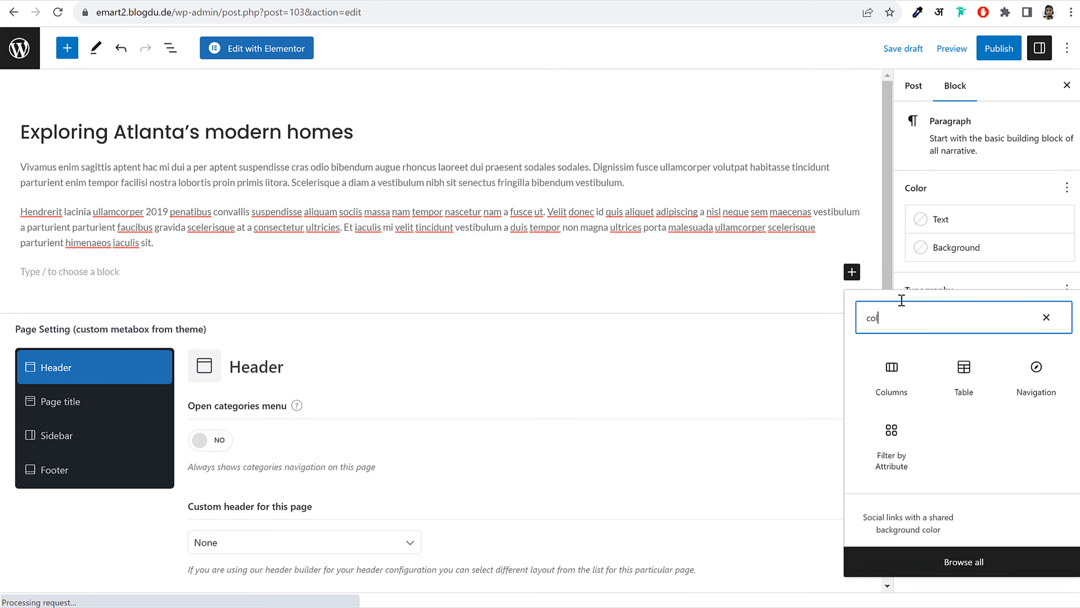
key("BackSpace")
key("BackSpace")
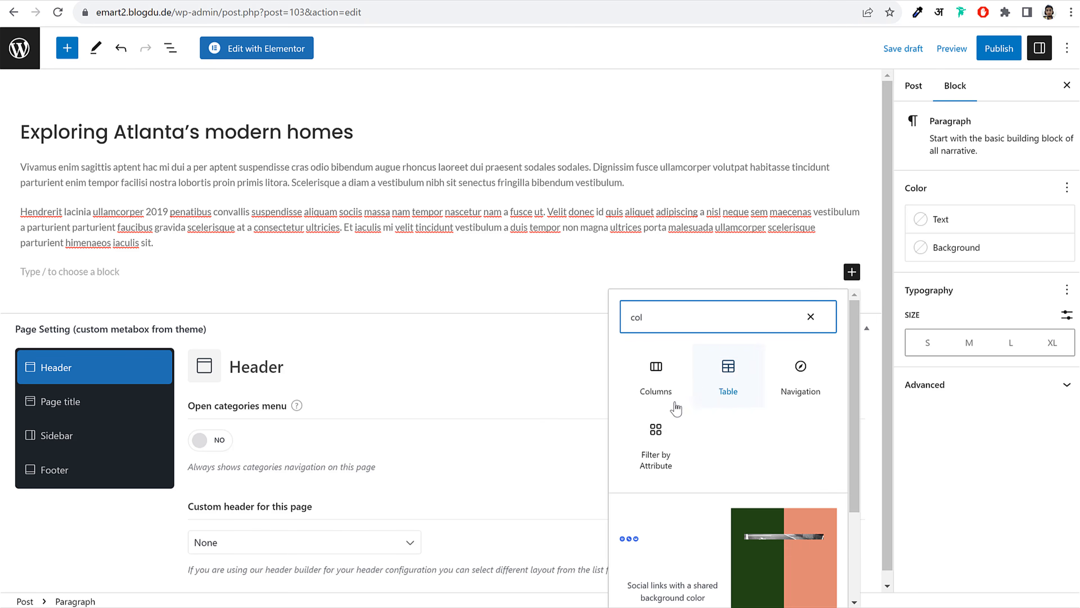
left_click(632, 377)
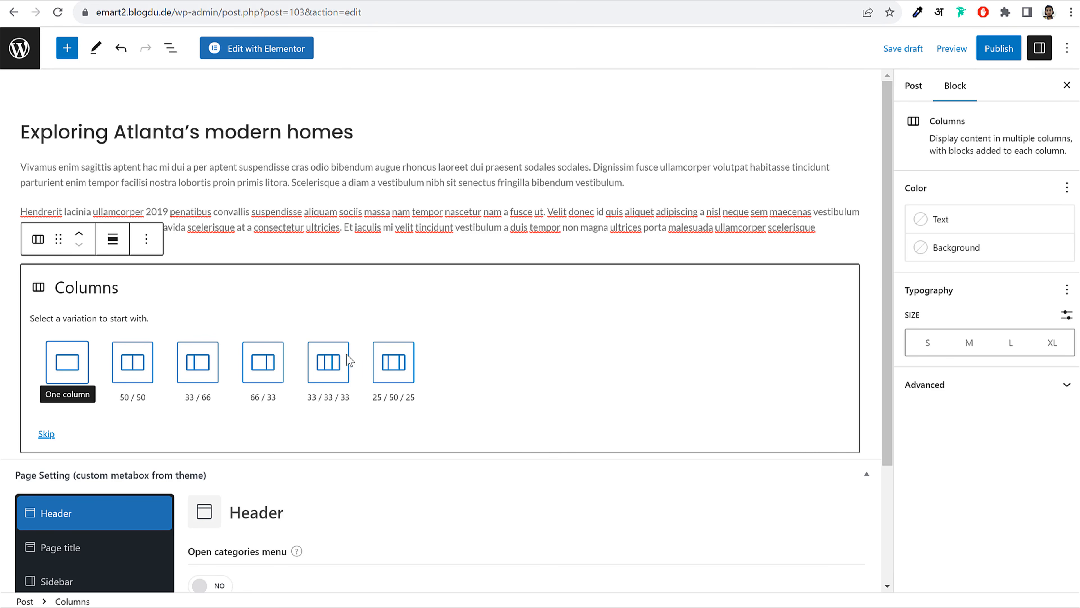
left_click(133, 372)
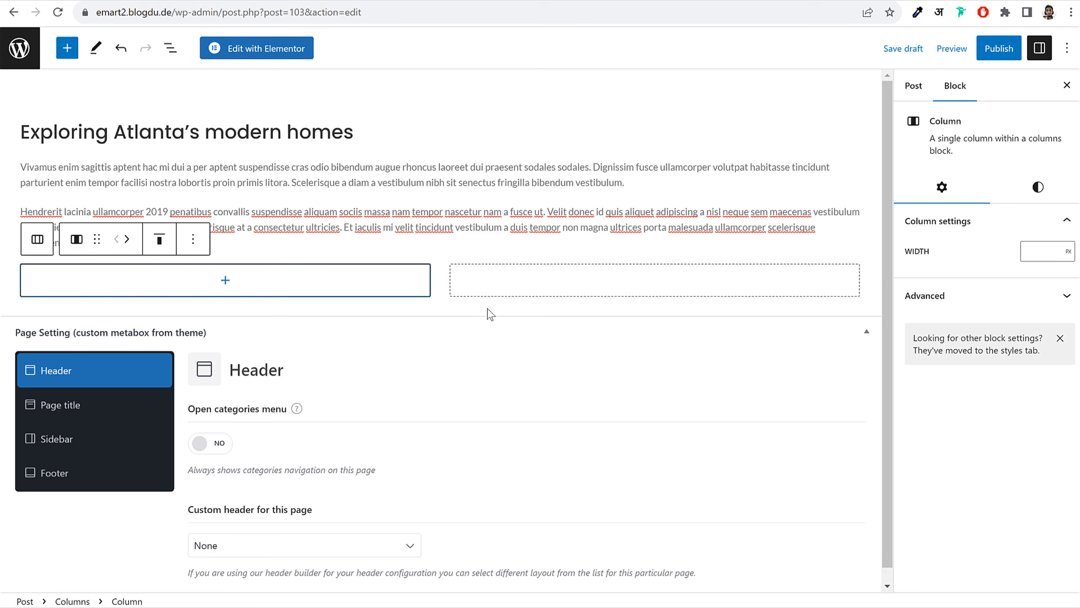
Add an Image block to the left column
left_click(225, 280)
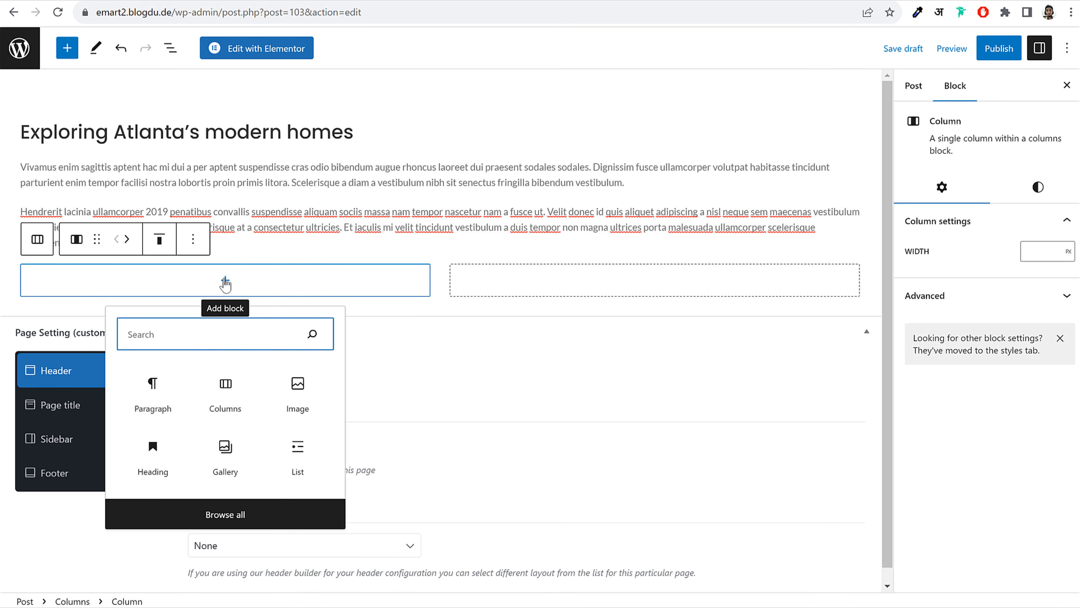
left_click(225, 282)
left_click(225, 282)
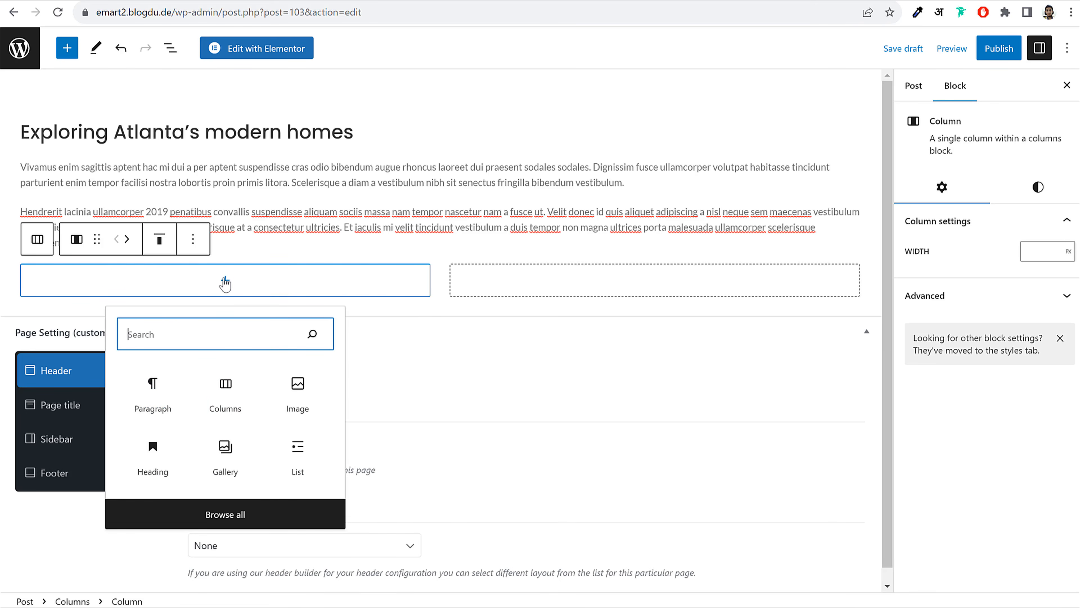
left_click(299, 390)
scroll(238, 358, "down", 2)
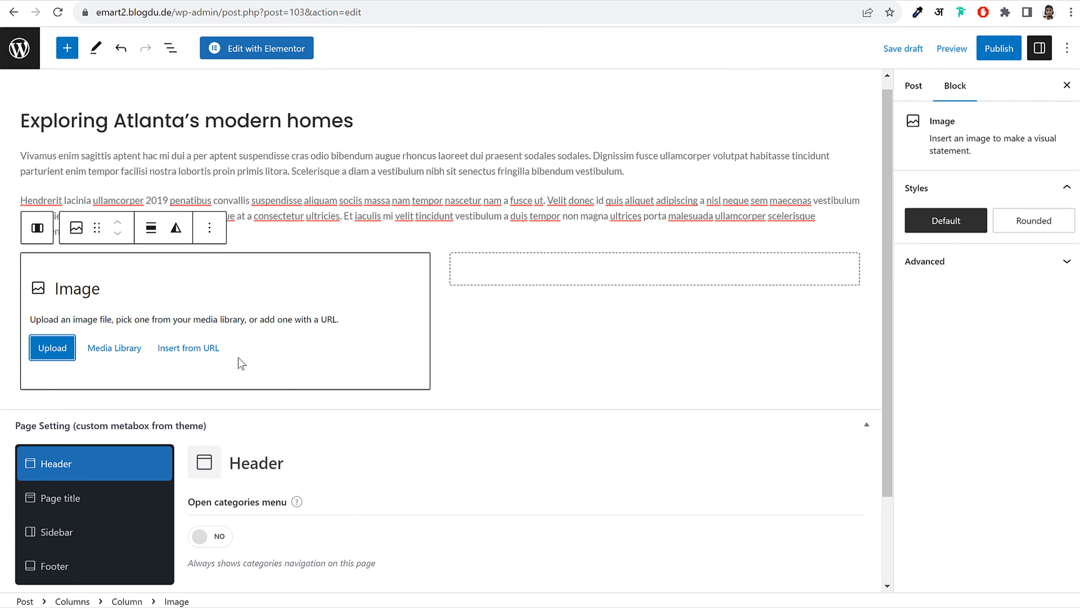
Fill the left column's image block with the office team meeting photo from the Media Library
left_click(138, 291)
left_click(281, 249)
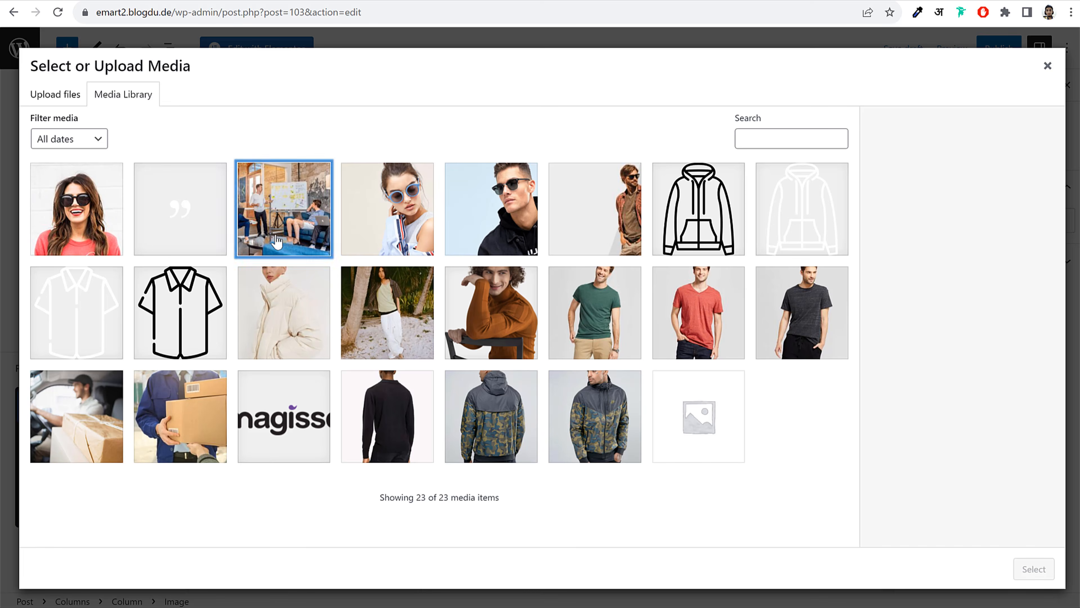
left_click(1038, 568)
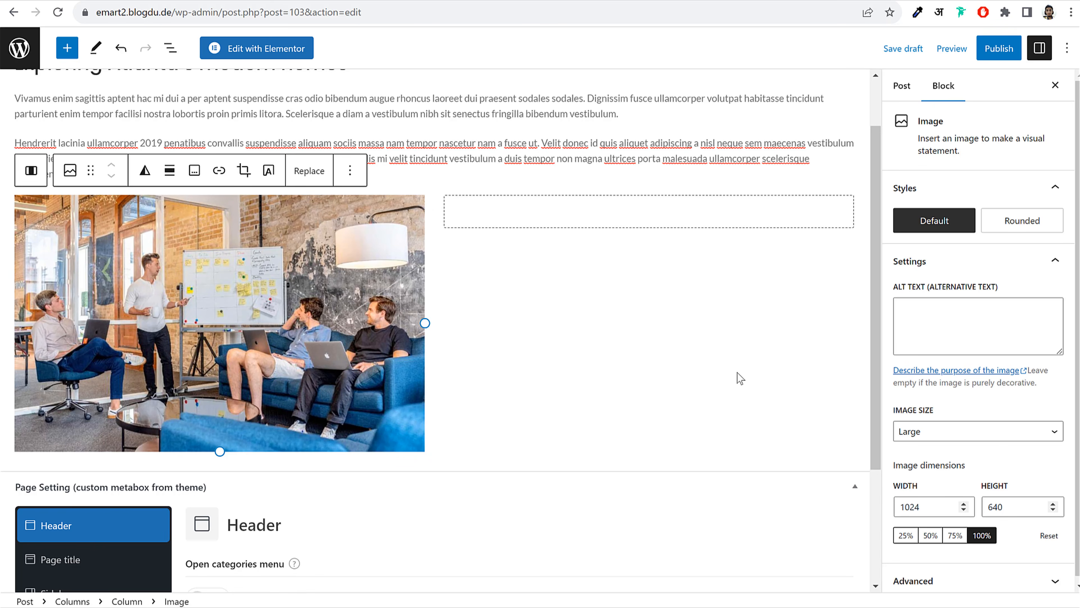
Add a List block to the right column and paste the Parturient convallis paragraph into it
left_click(655, 223)
left_click(655, 222)
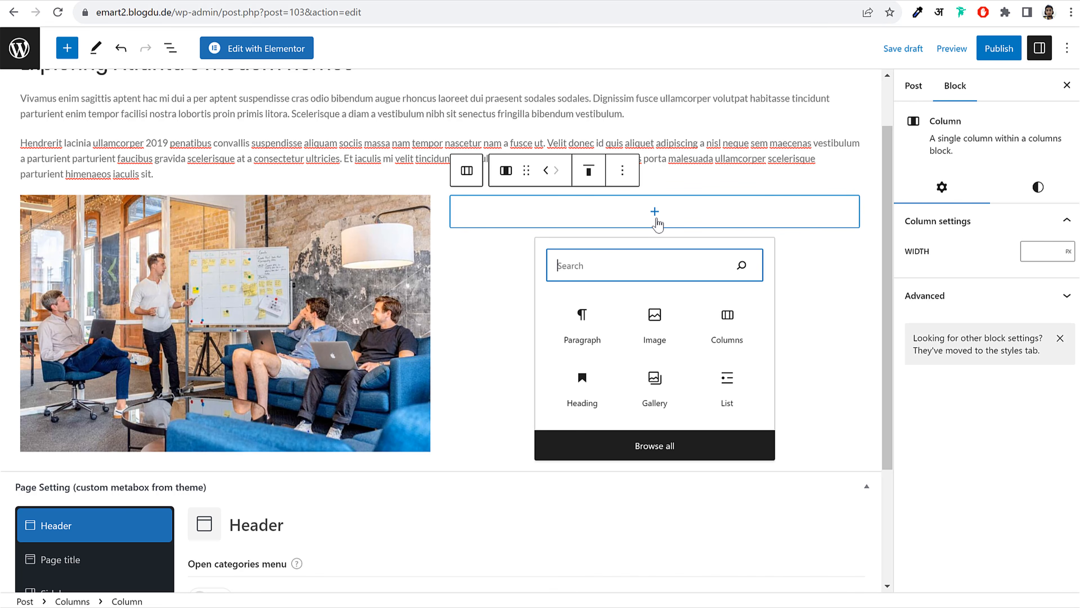
left_click(730, 381)
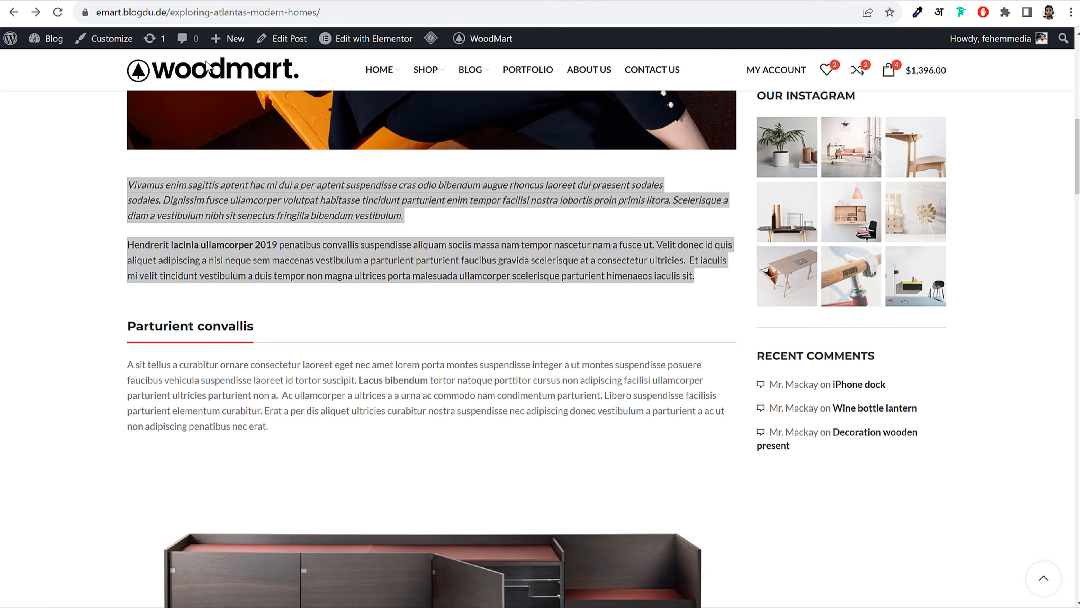
left_click_drag(130, 362, 297, 427)
key("ctrl+c")
key("alt+Tab")
key("ctrl+v")
scroll(556, 236, "up", 2)
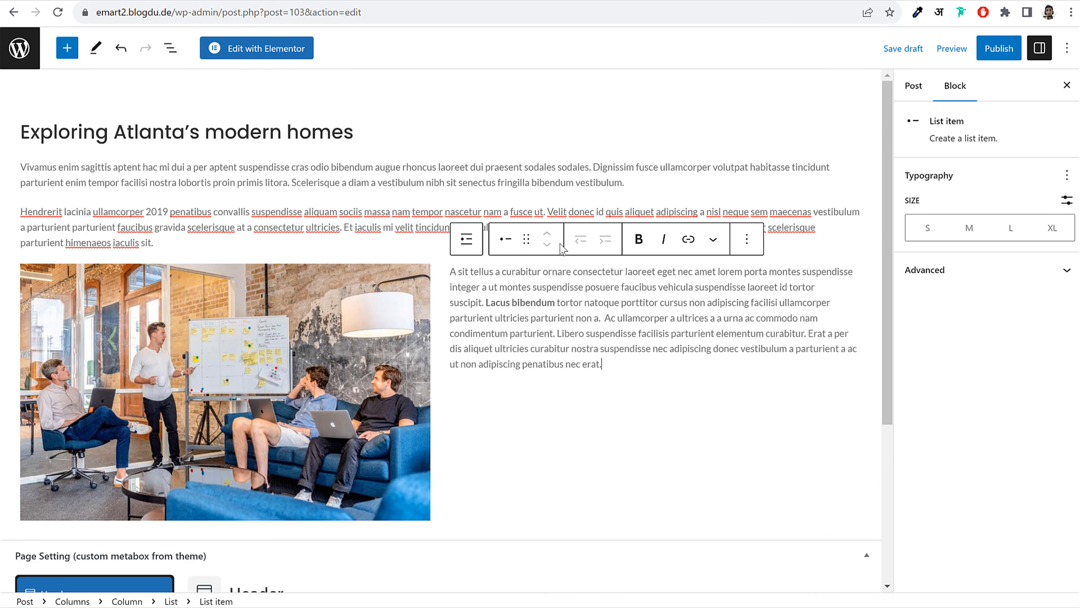
Split the list text into items at Lacus bibendum, Ac ullamcorper, Erat, vestibulum and ullamcorper
left_click(563, 286)
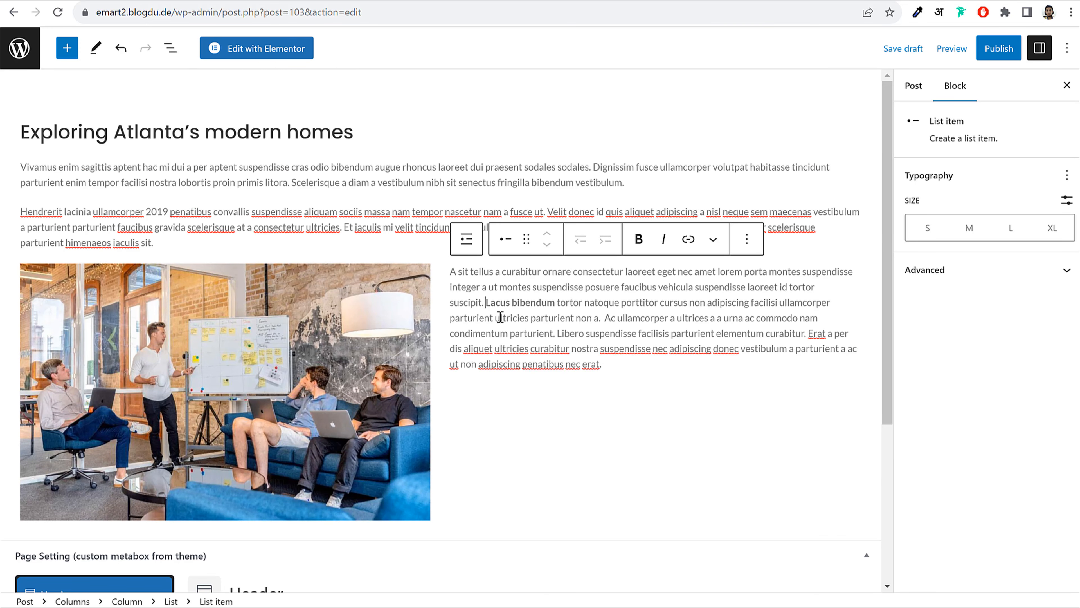
key("Return")
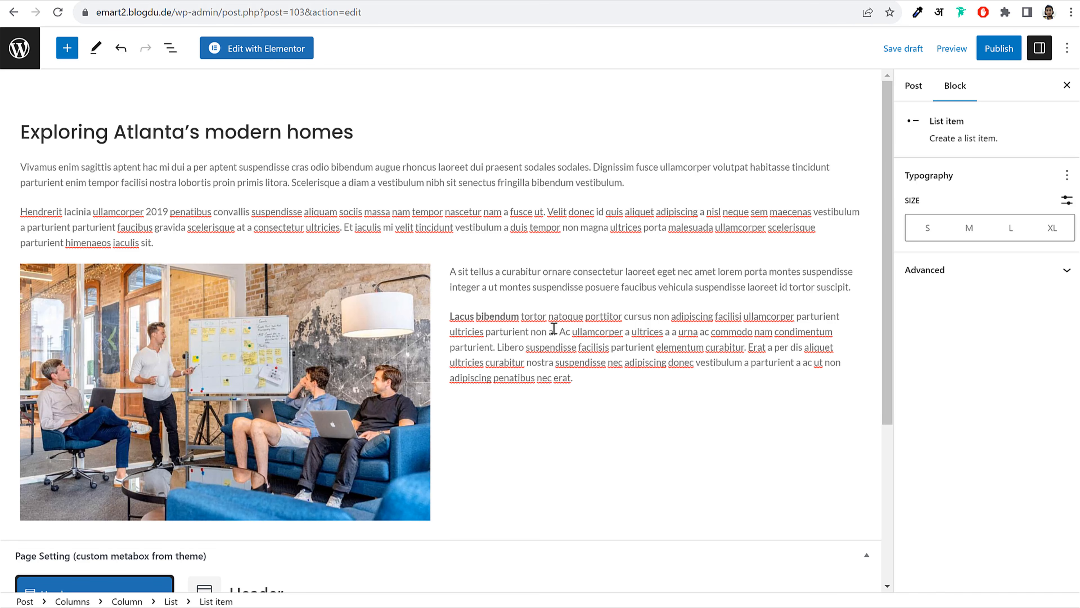
left_click(559, 331)
key("Return")
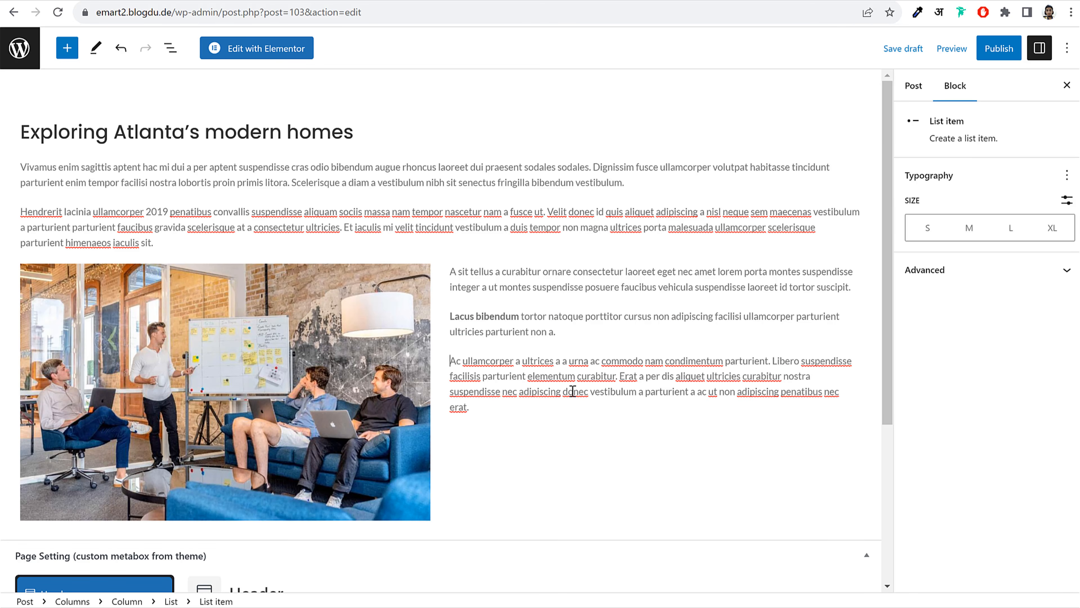
key("Return")
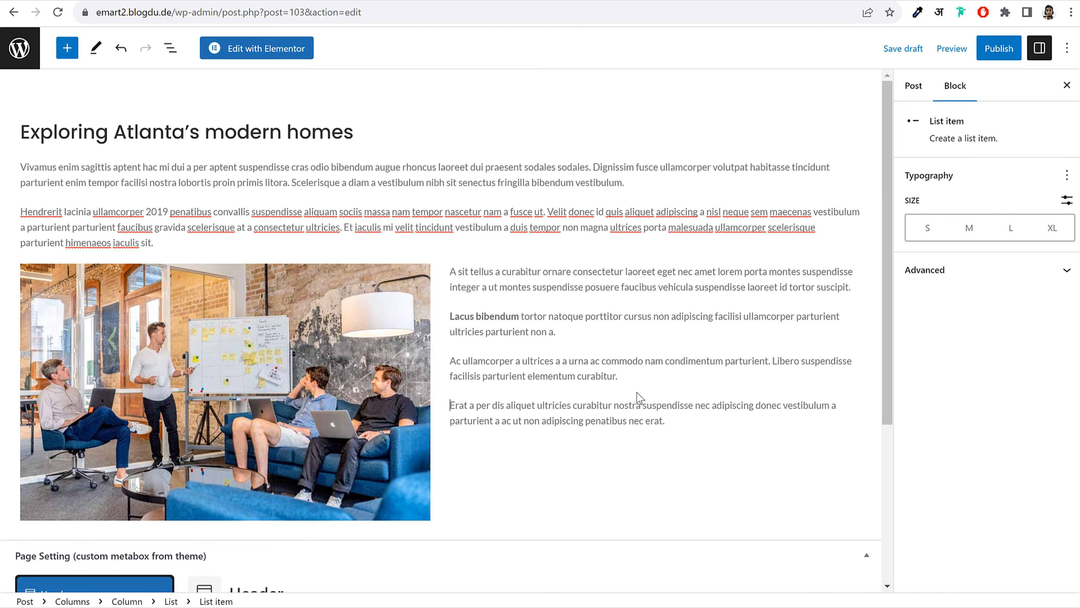
left_click(783, 406)
key("Return")
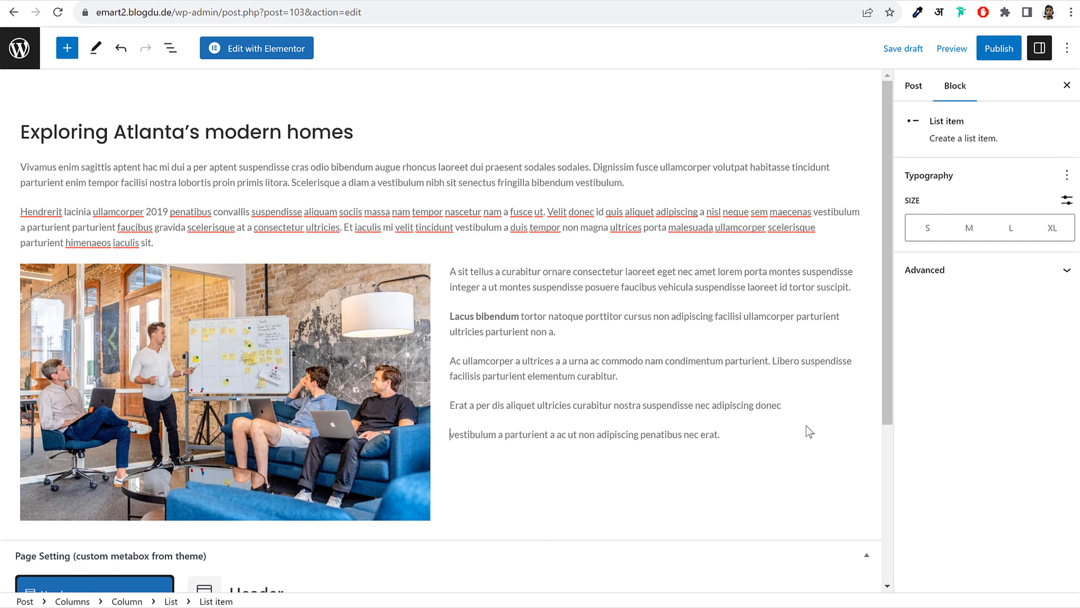
left_click(745, 319)
key("Return")
scroll(663, 341, "down", 3)
left_click(646, 359)
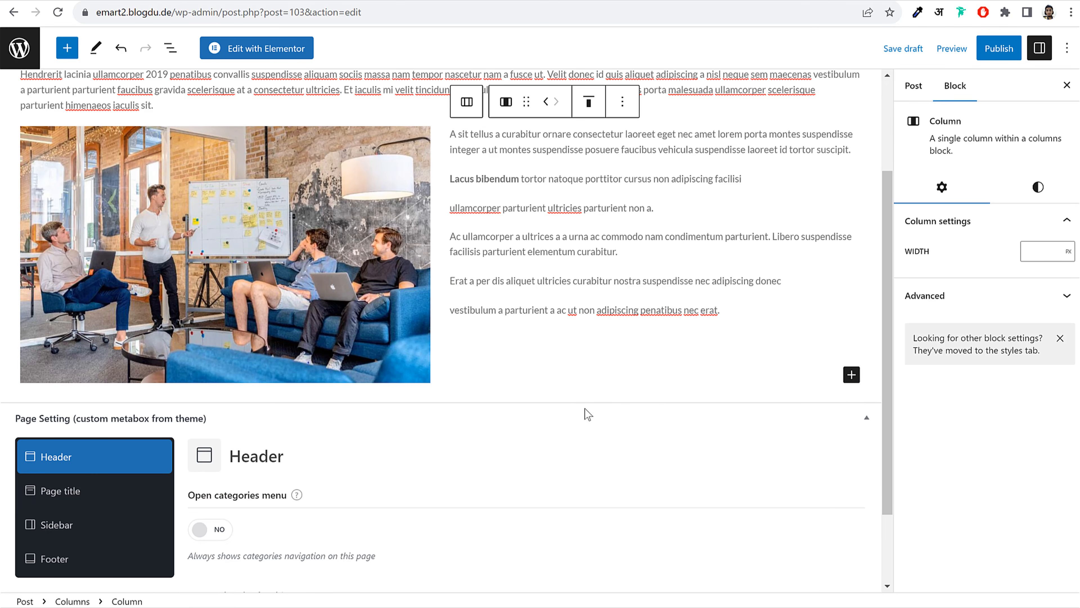
Add a Heading block inside the right column, then delete it as misplaced
left_click(851, 375)
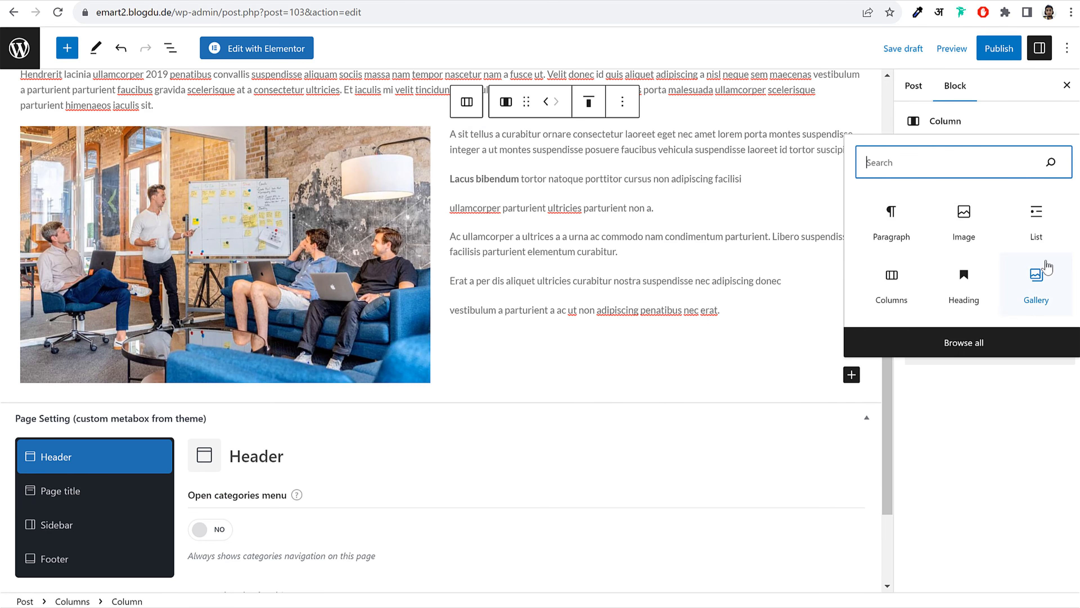
left_click(964, 298)
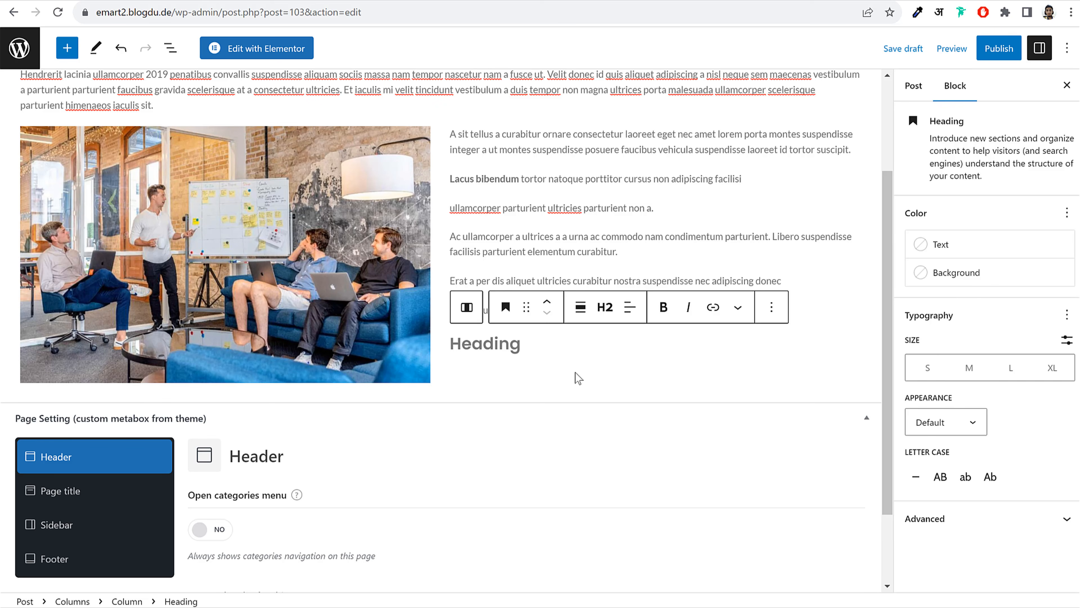
left_click(772, 307)
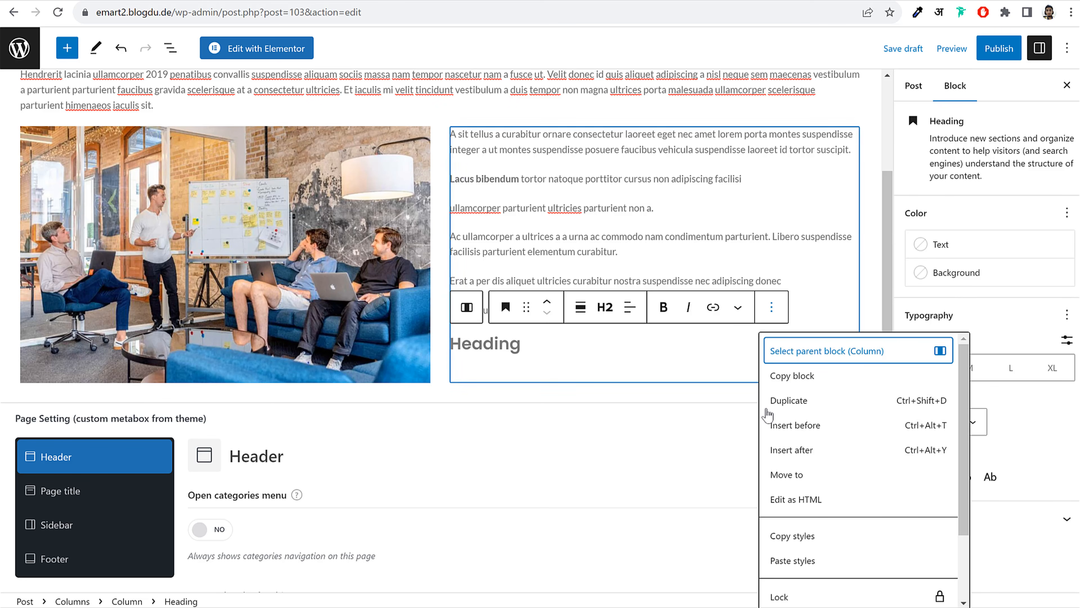
scroll(820, 592, "down", 2)
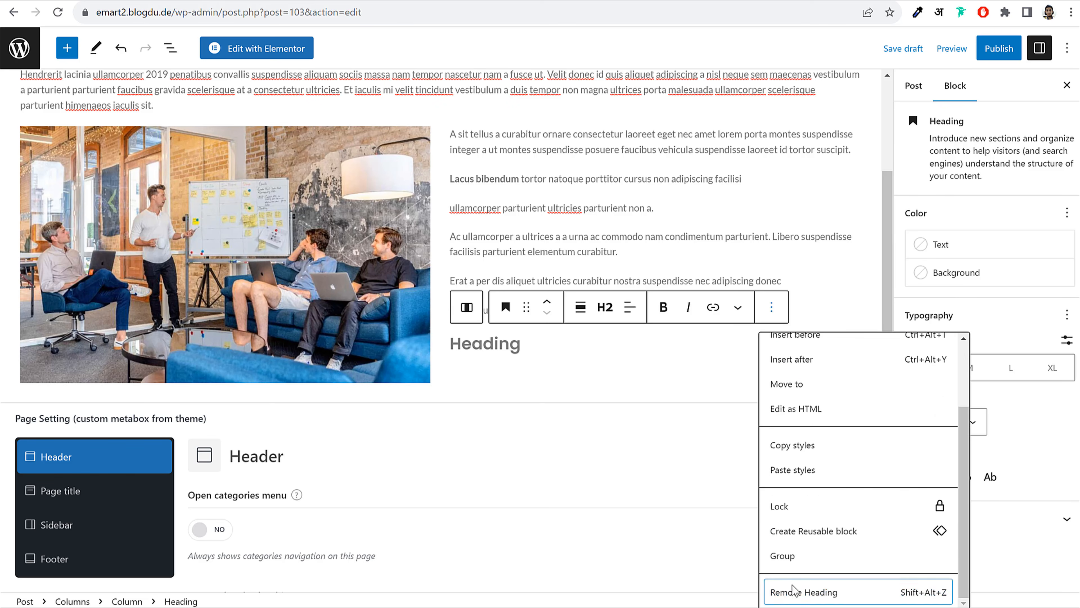
left_click(796, 588)
Add a Heading below the columns reading 'Parturient convallis', copied from the live post
left_click(275, 383)
left_click(280, 402)
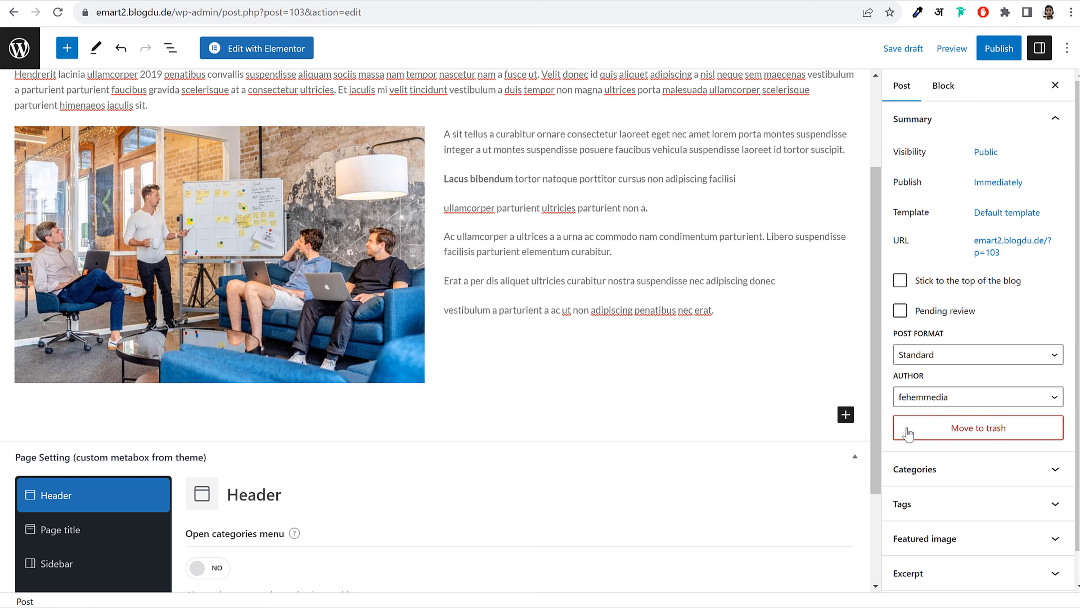
left_click(853, 419)
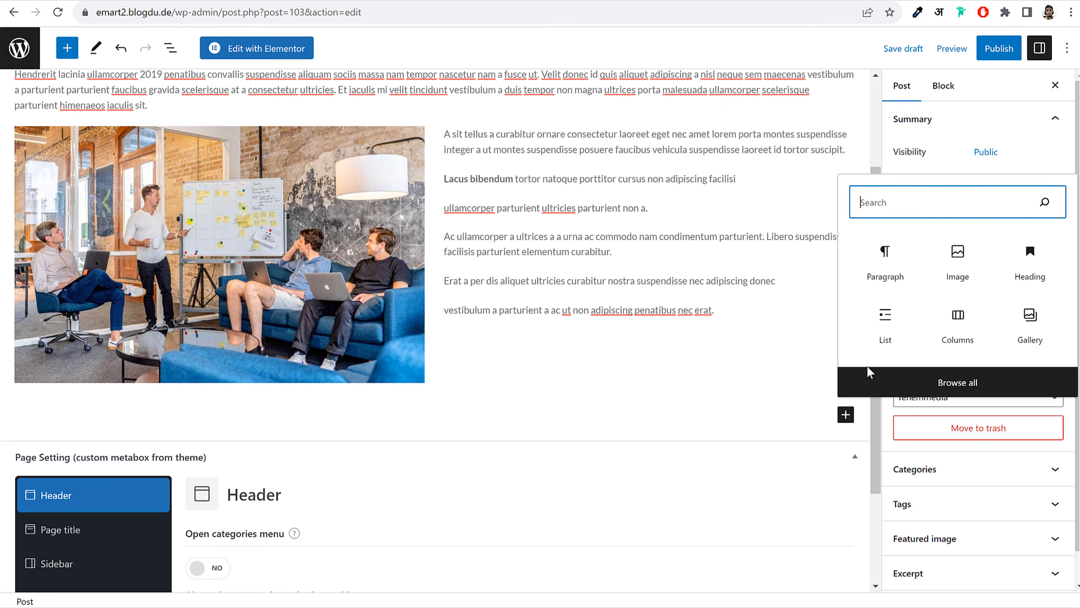
left_click(1019, 266)
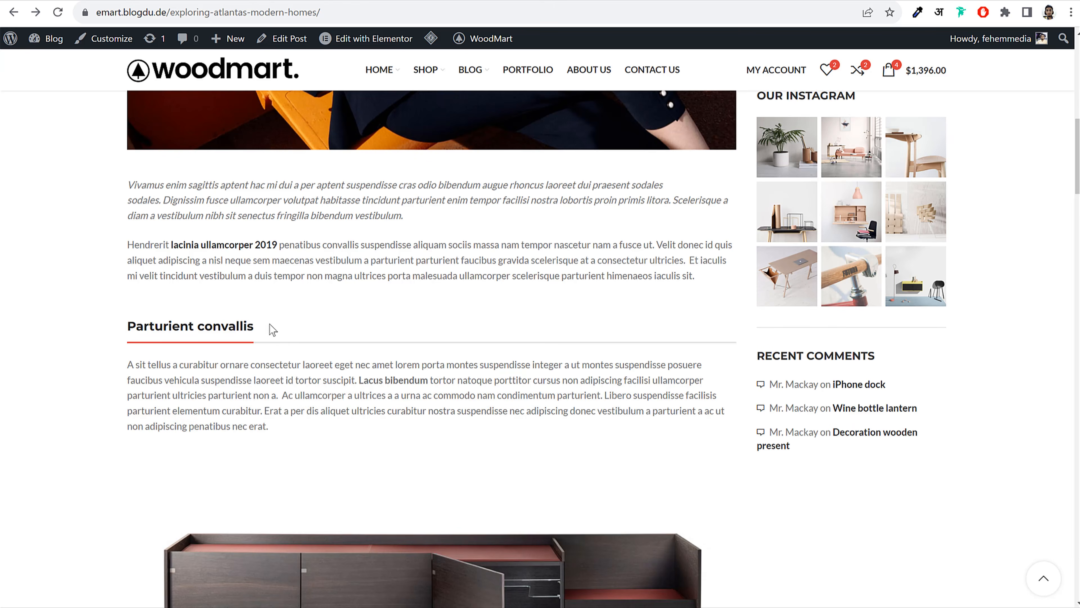
left_click_drag(271, 329, 130, 331)
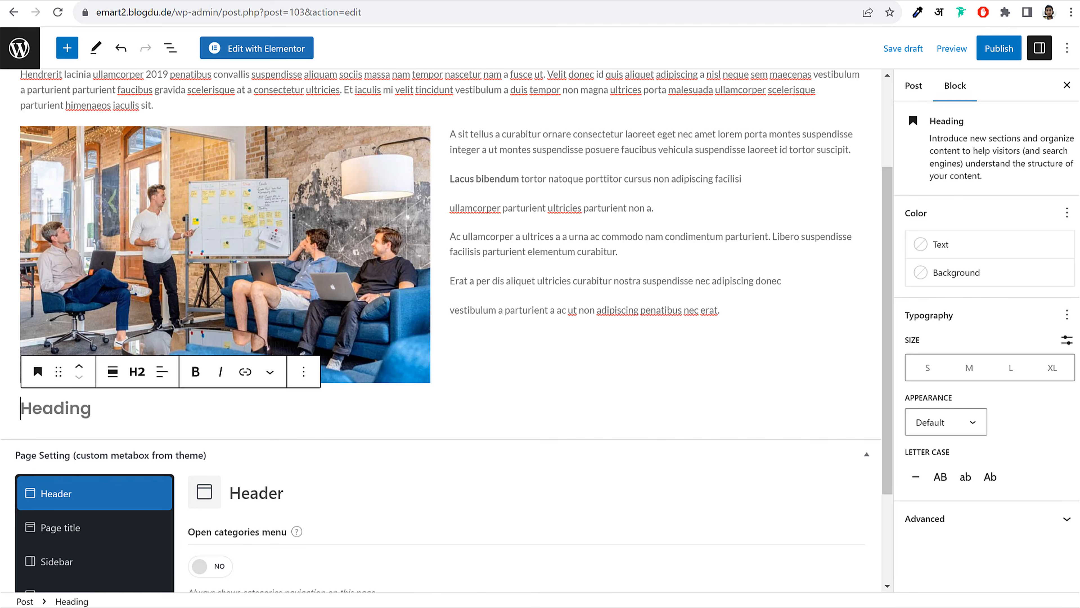
type("Parturient convallis")
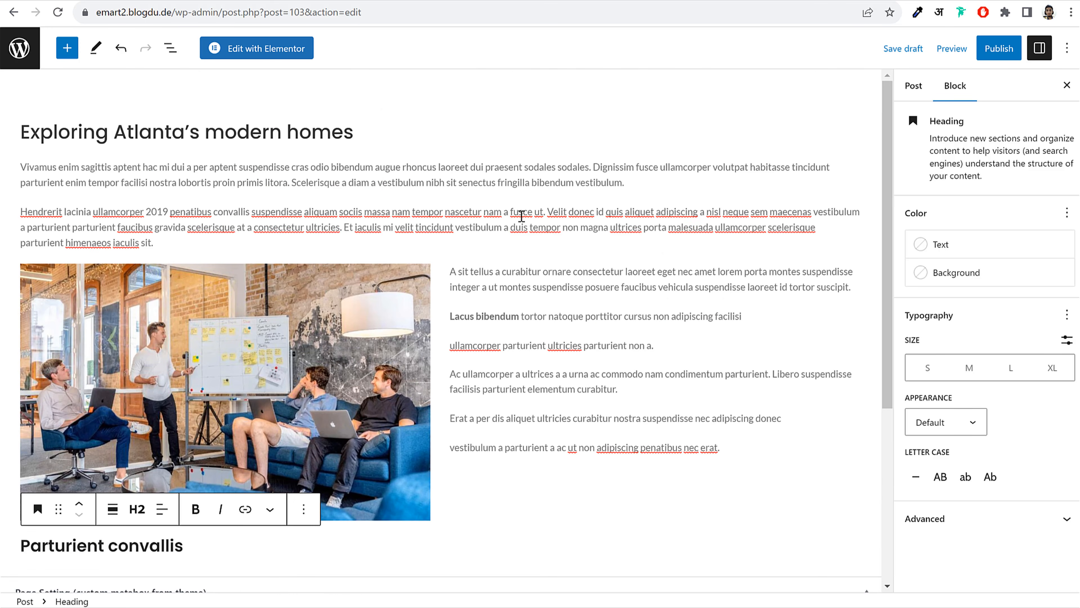
scroll(522, 283, "down", 5)
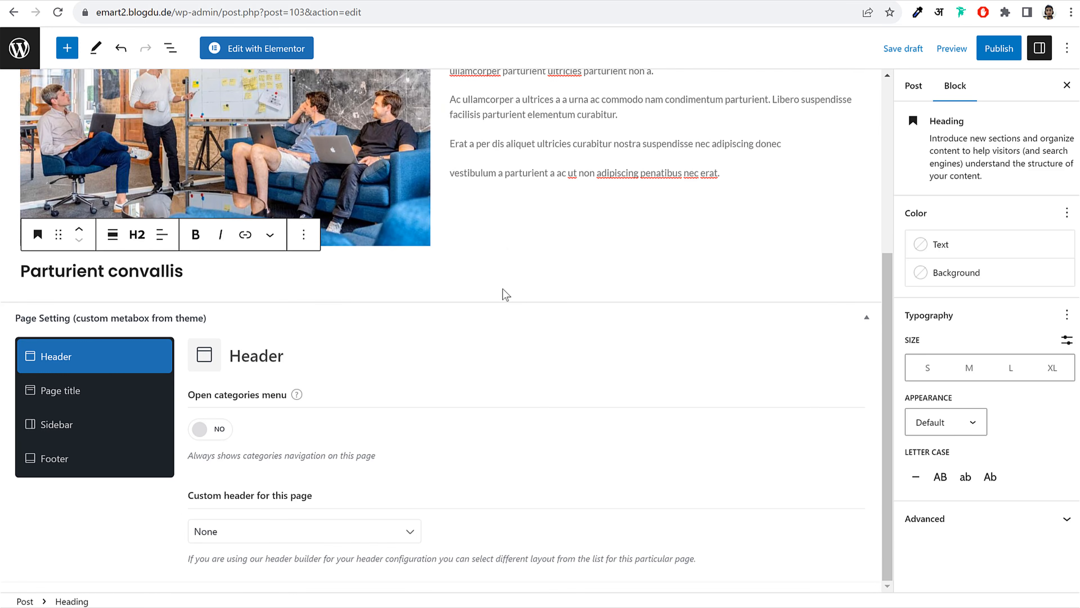
scroll(504, 294, "up", 5)
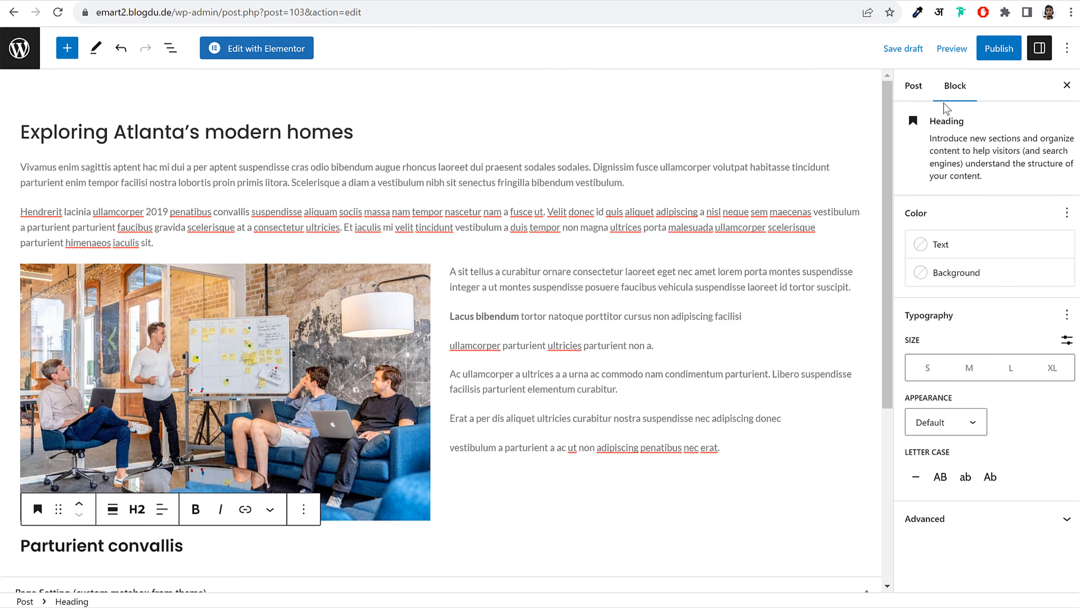
File the post under the Blog category
left_click(913, 85)
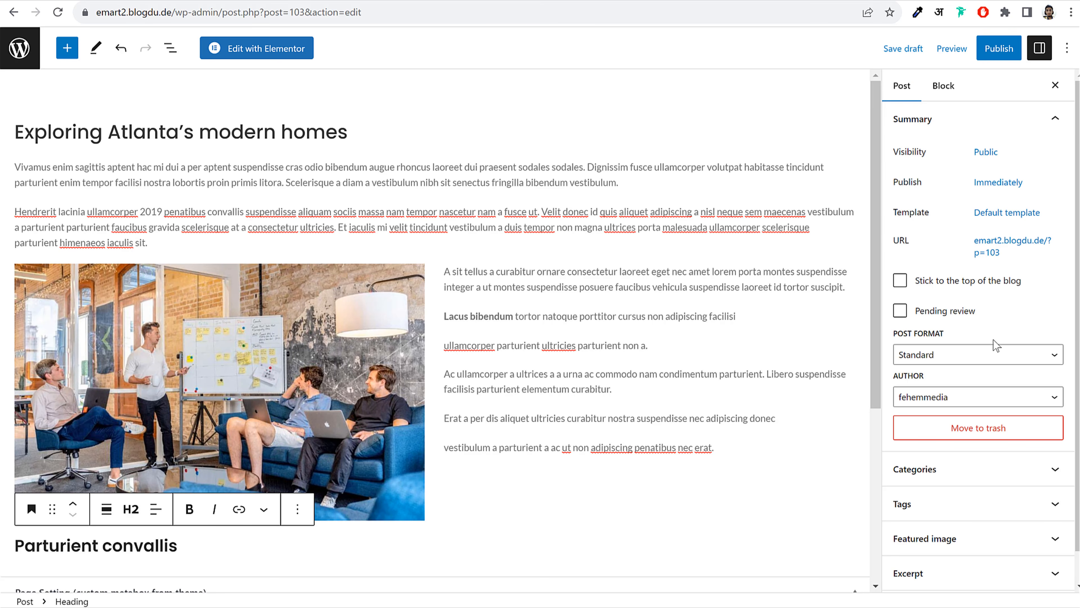
scroll(982, 404, "down", 1)
left_click(972, 442)
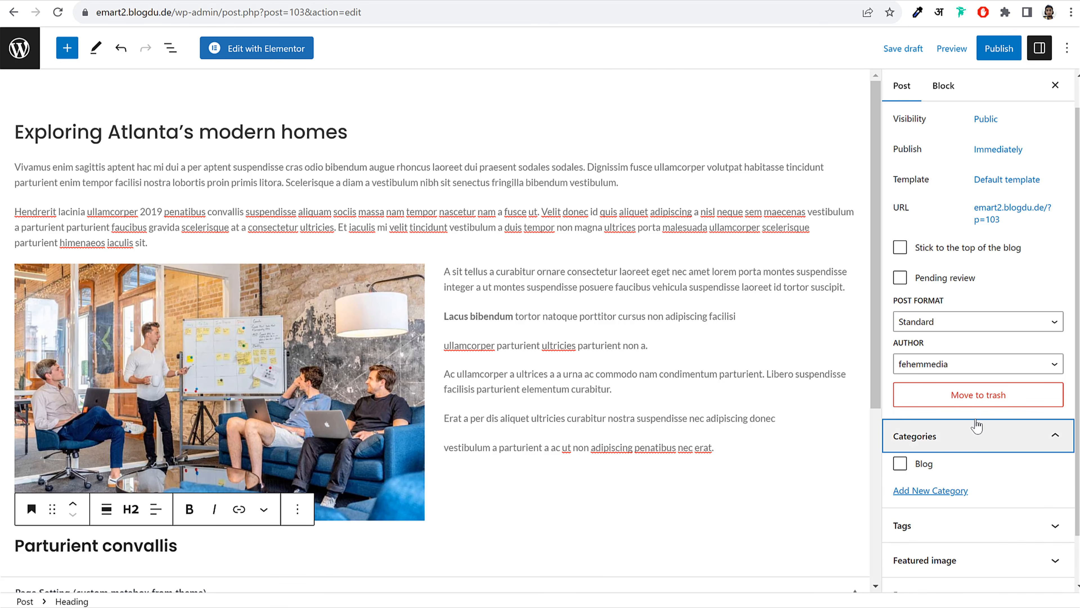
scroll(976, 427, "down", 2)
left_click(905, 413)
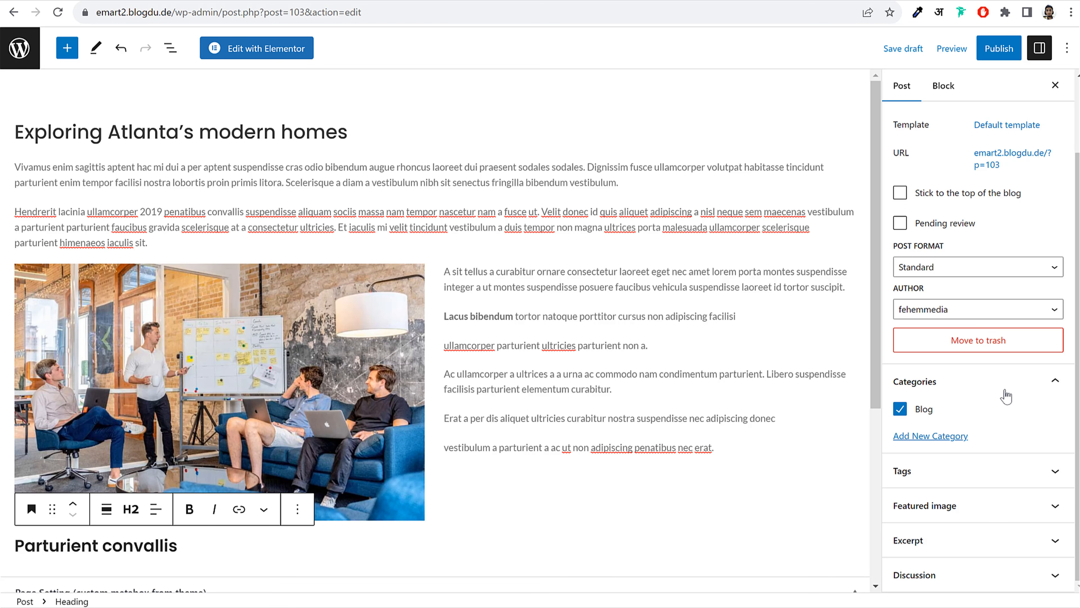
left_click(1013, 379)
Upload blog-grid-1 from the Blog folder and set it as the featured image
left_click(973, 505)
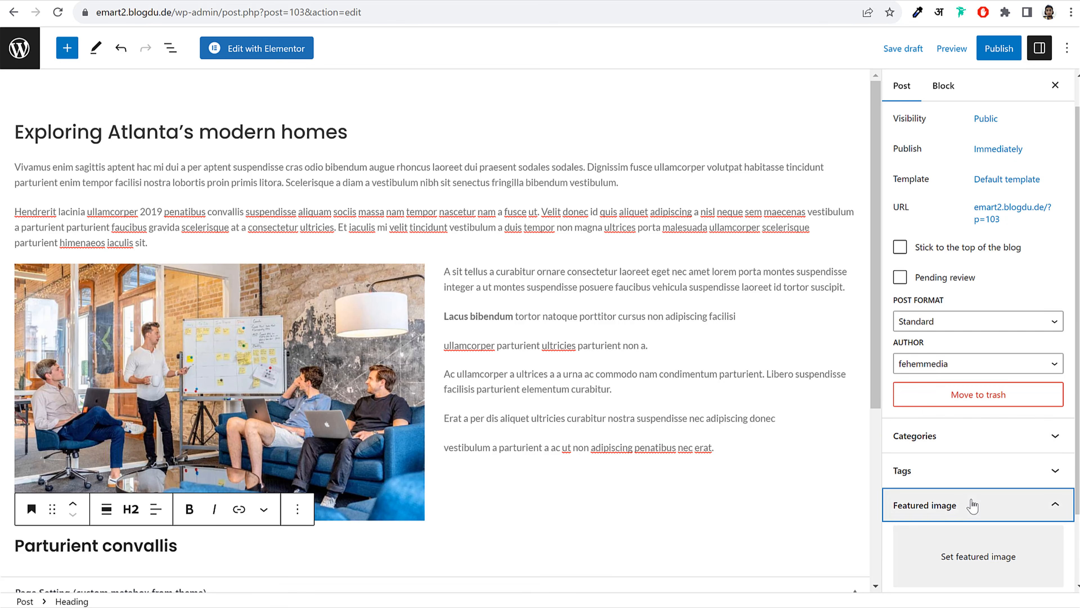
left_click(954, 549)
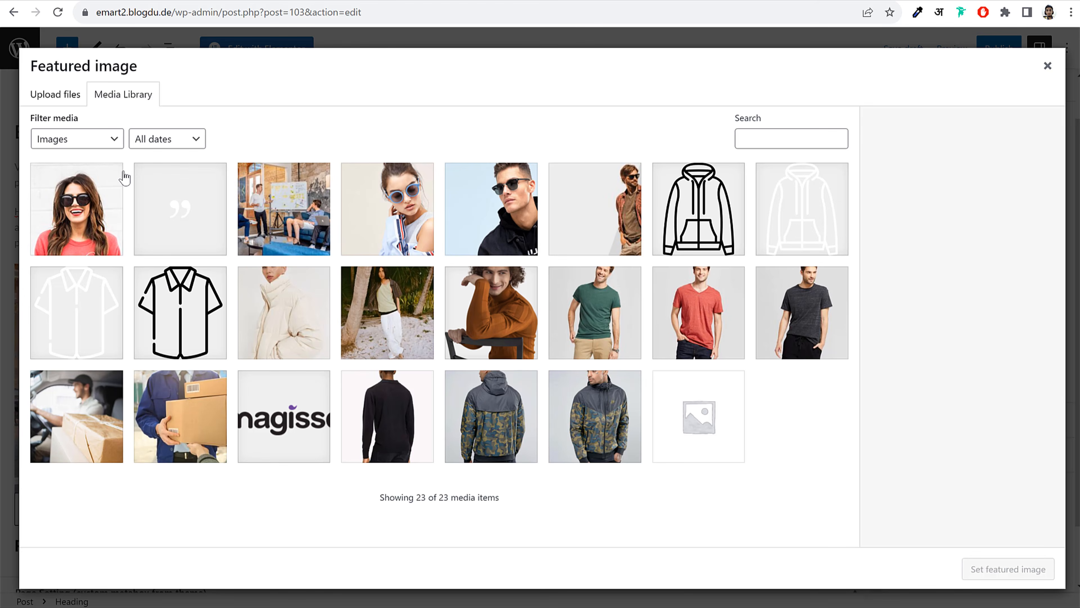
left_click(60, 94)
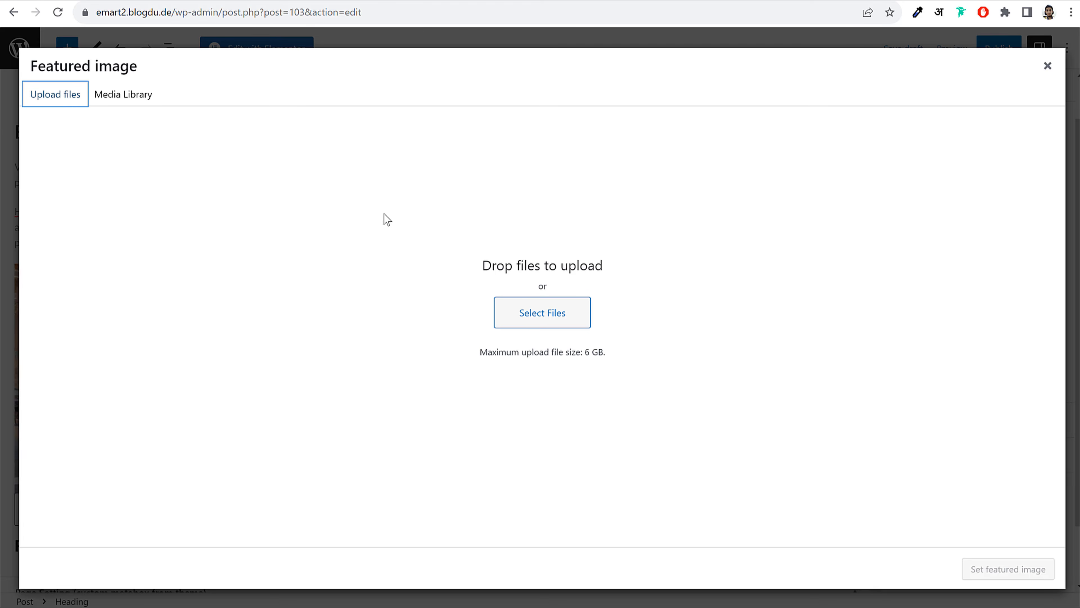
left_click(529, 305)
double_click(423, 158)
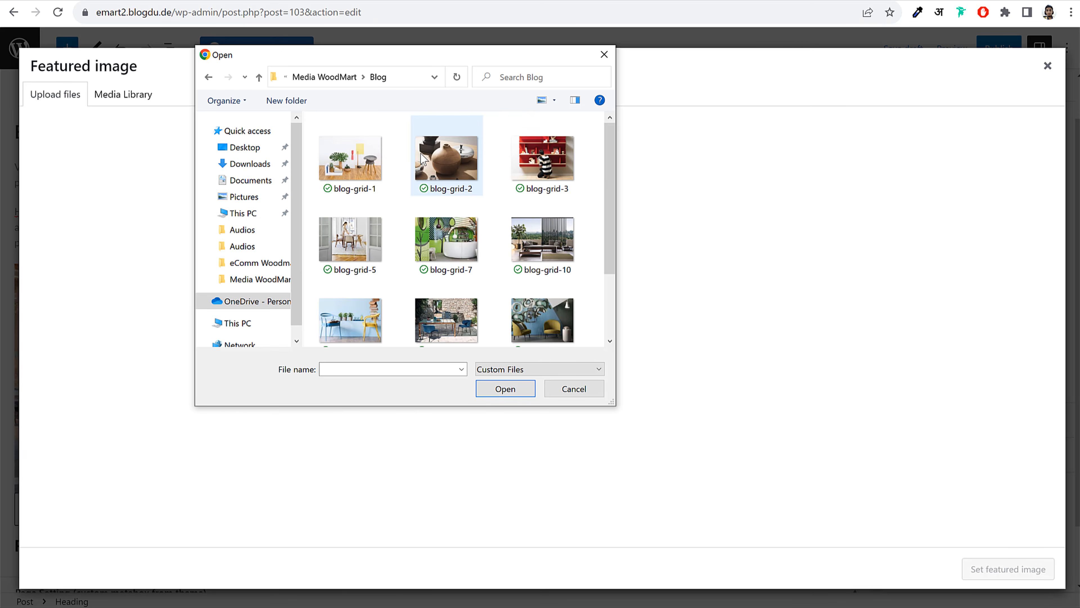
left_click(384, 177)
left_click(510, 394)
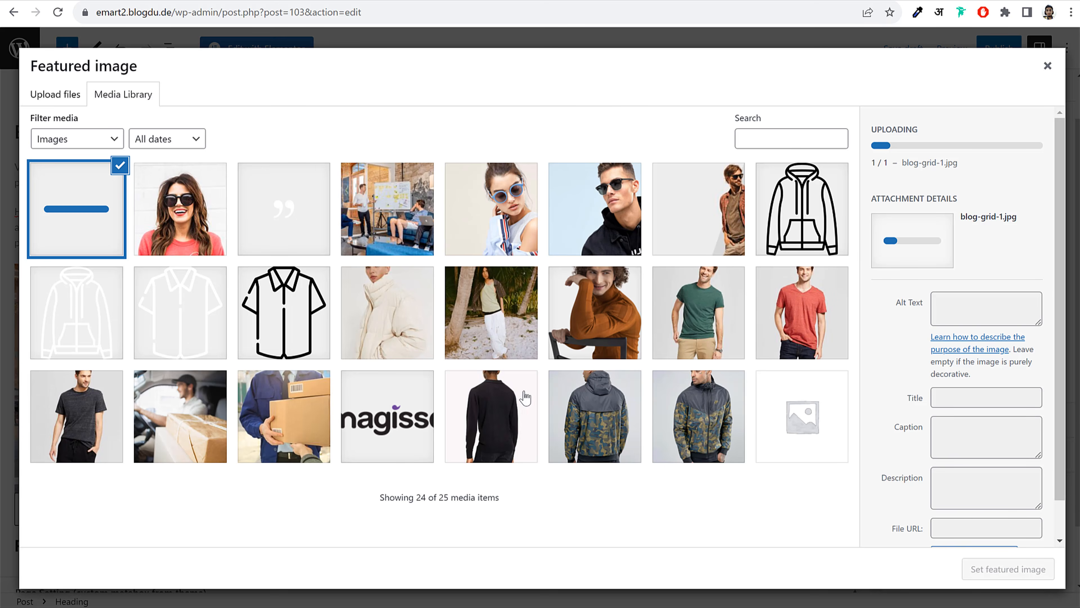
left_click(1004, 568)
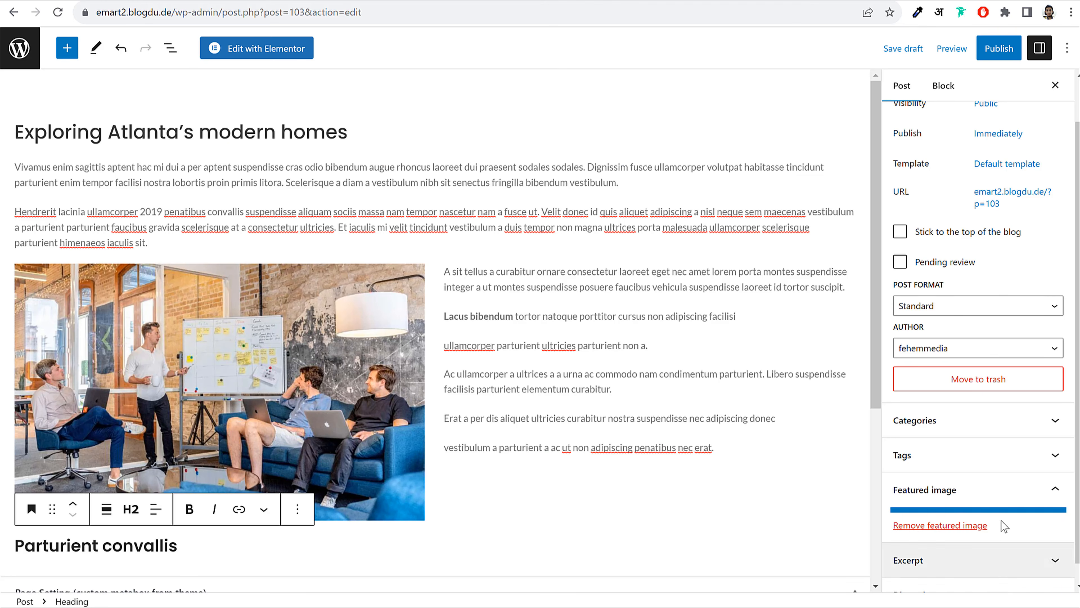
Publish the post and reload the browser page
left_click(997, 48)
left_click(948, 51)
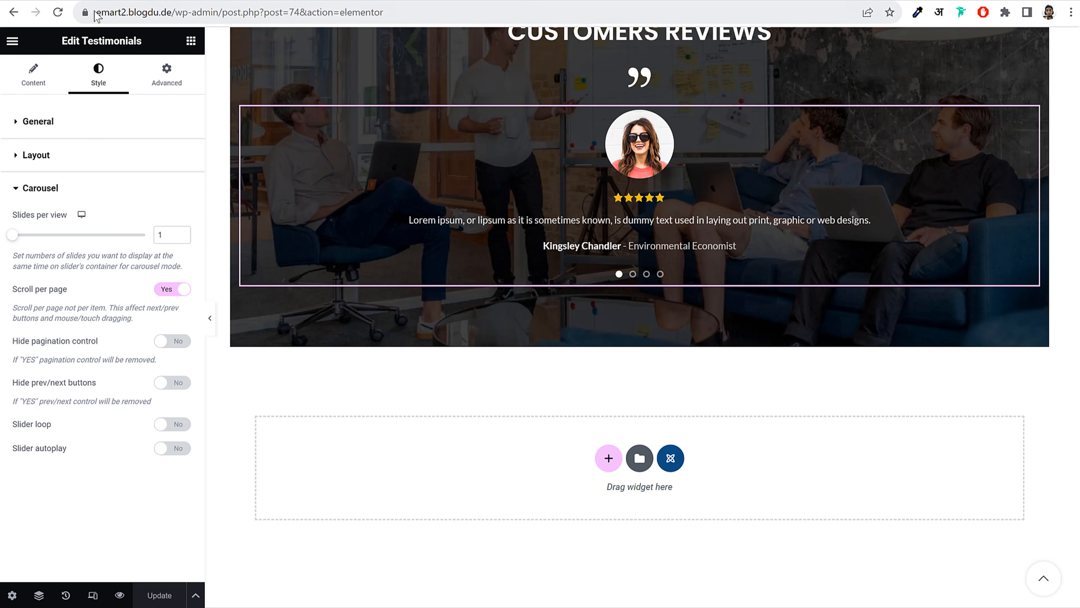
left_click(59, 14)
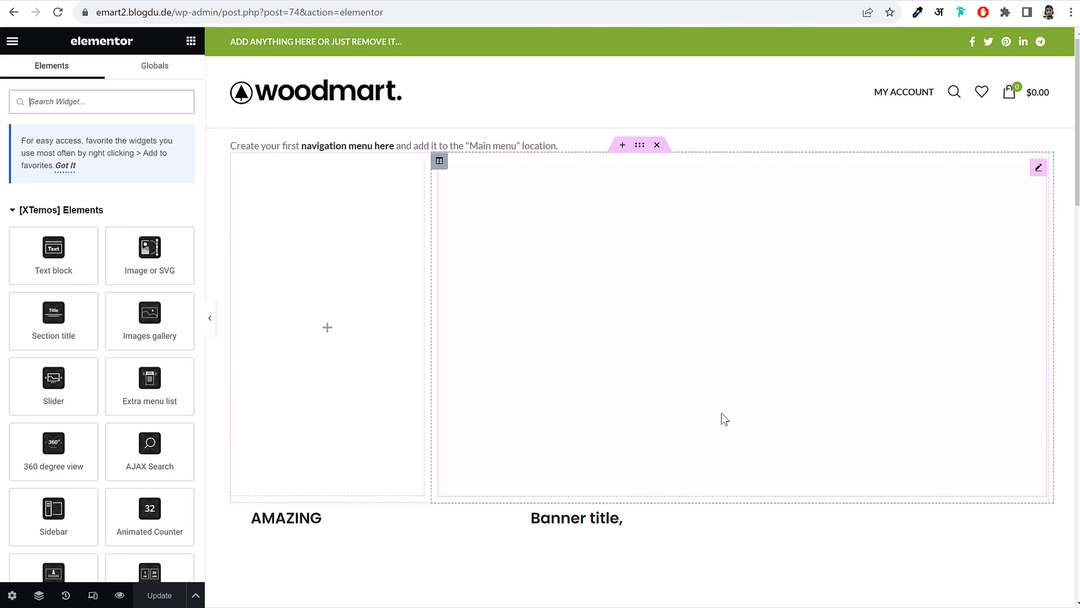
Copy the Our Bestsellers section into the empty bottom section and delete its product grid
scroll(706, 410, "down", 20)
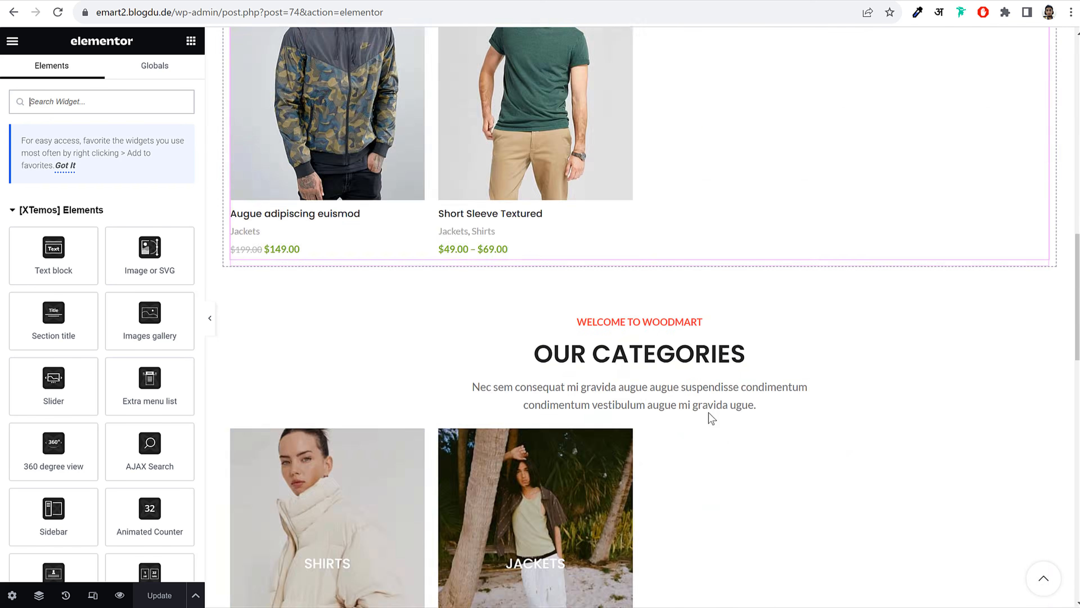
scroll(708, 412, "up", 15)
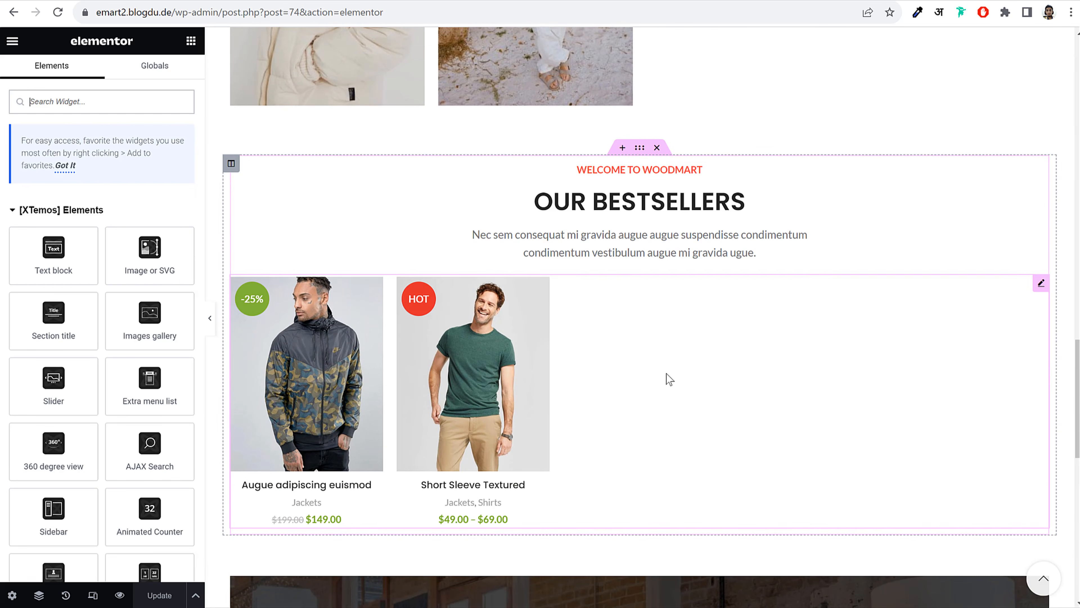
right_click(639, 148)
left_click(670, 206)
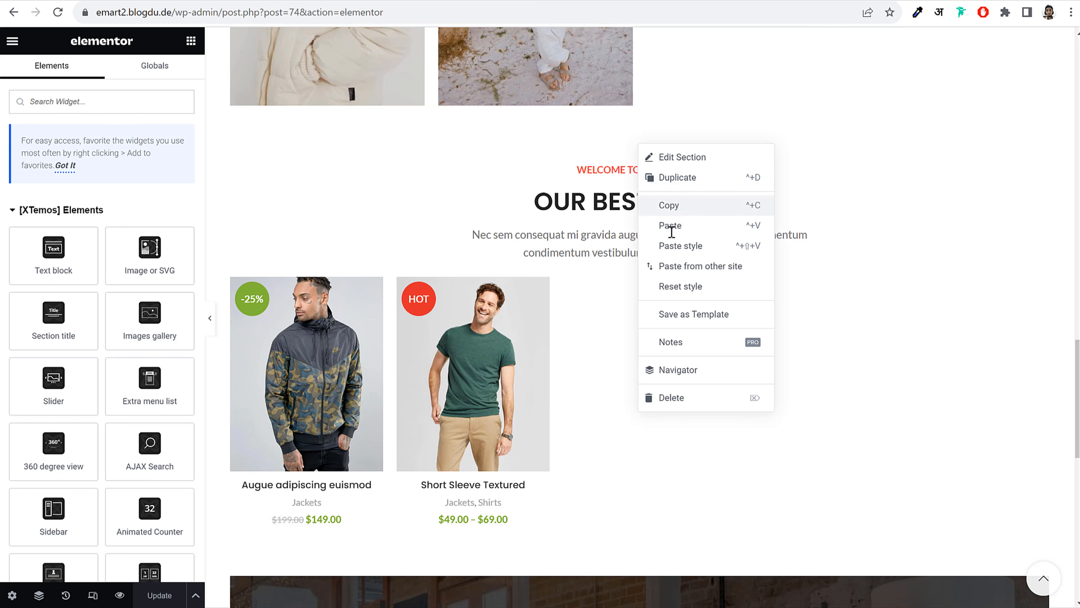
scroll(701, 347, "down", 12)
right_click(709, 385)
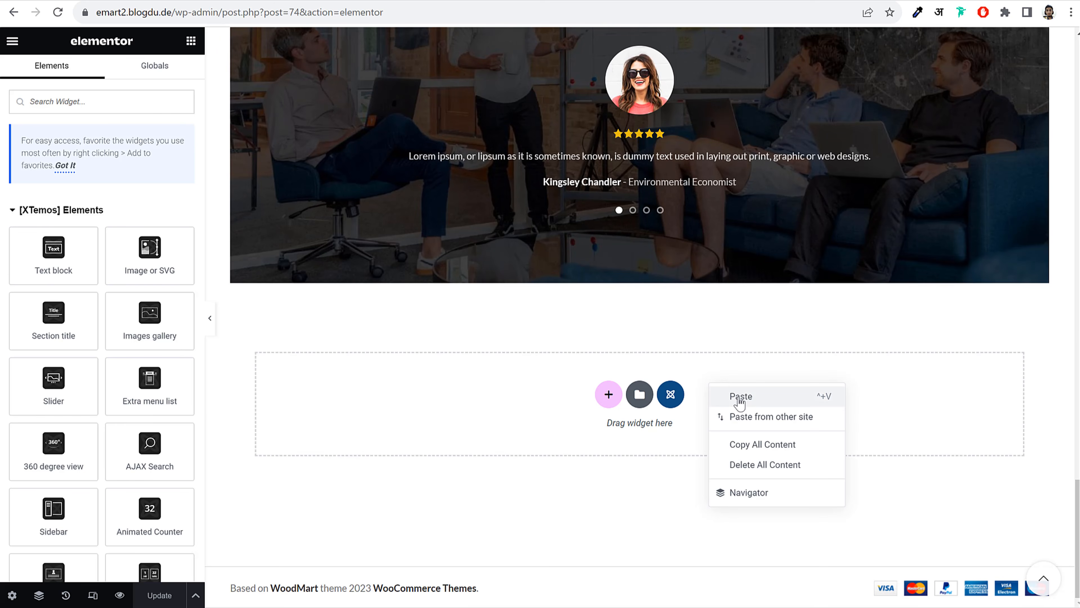
left_click(737, 396)
scroll(739, 396, "down", 5)
right_click(495, 331)
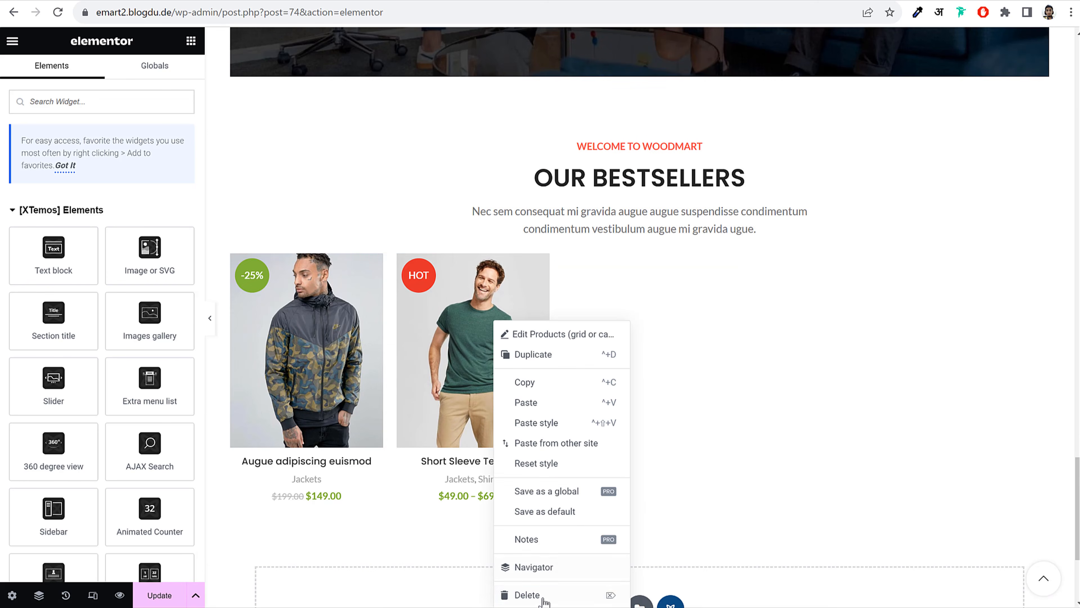
left_click(532, 594)
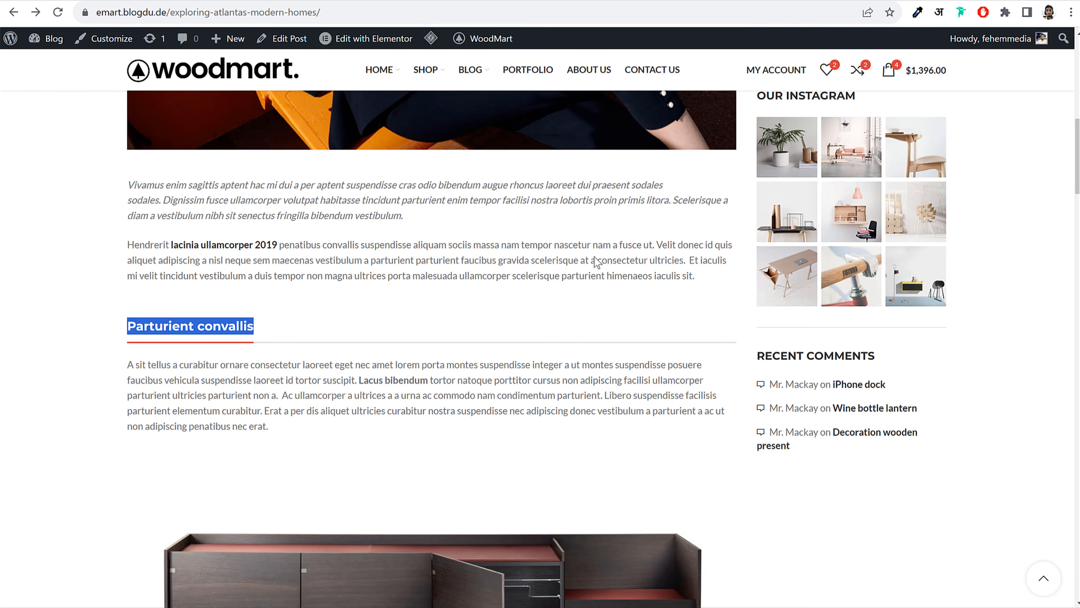
Copy 'OUR LATEST NEWS' from the demo site and paste it over the pasted section's OUR BESTSELLERS title
scroll(735, 386, "down", 5)
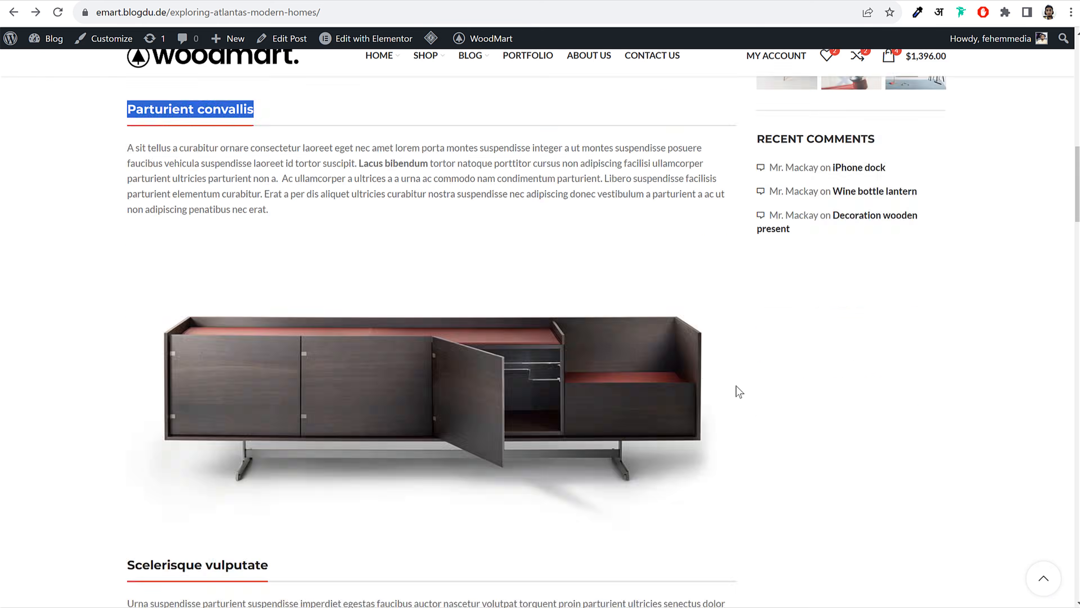
scroll(735, 386, "up", 3)
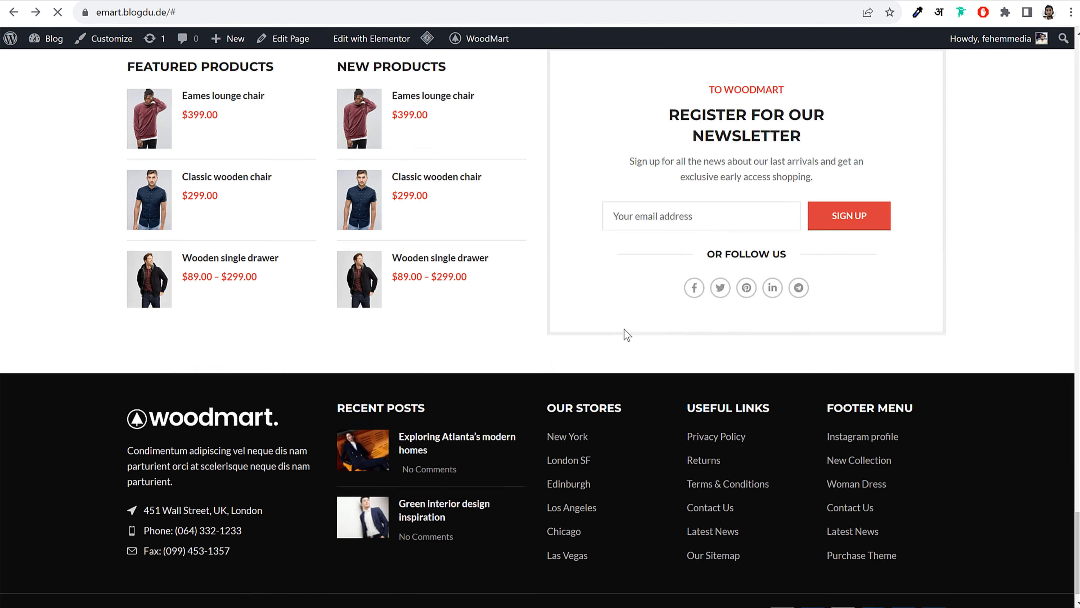
scroll(624, 328, "up", 12)
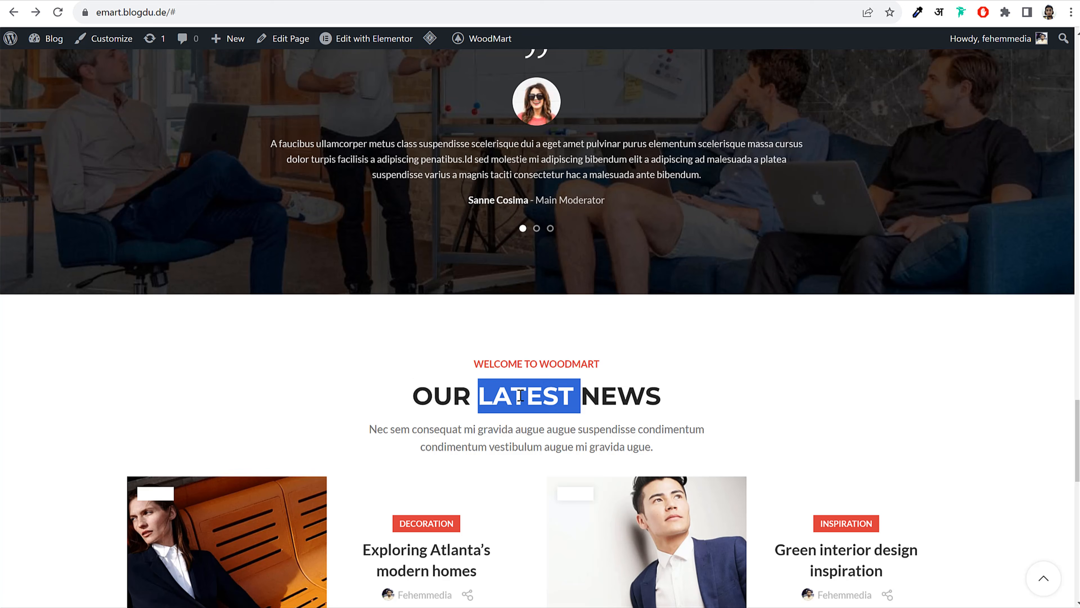
triple_click(517, 394)
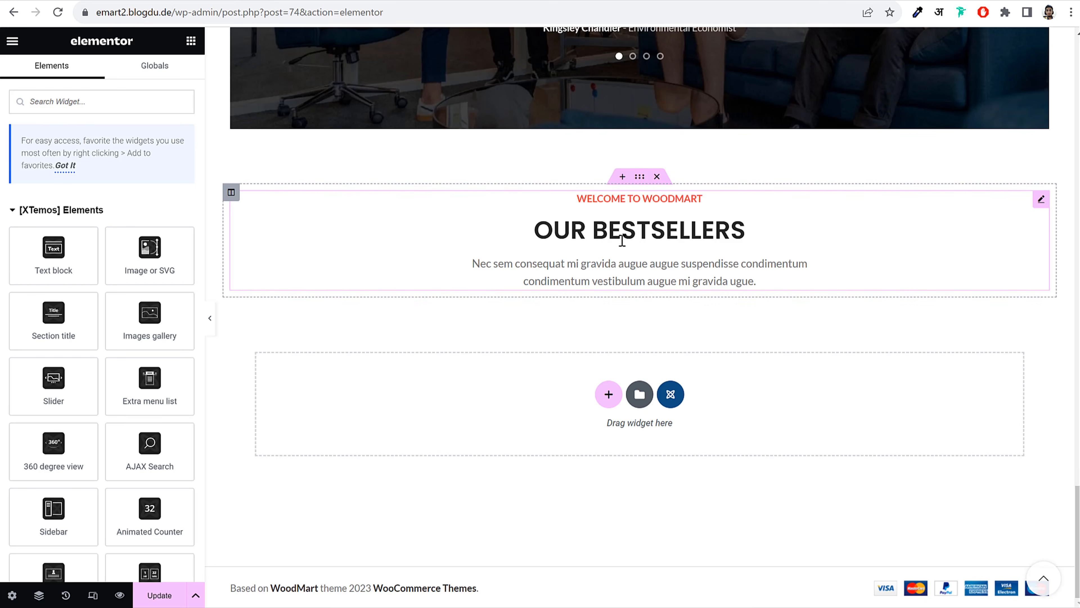
left_click(332, 238)
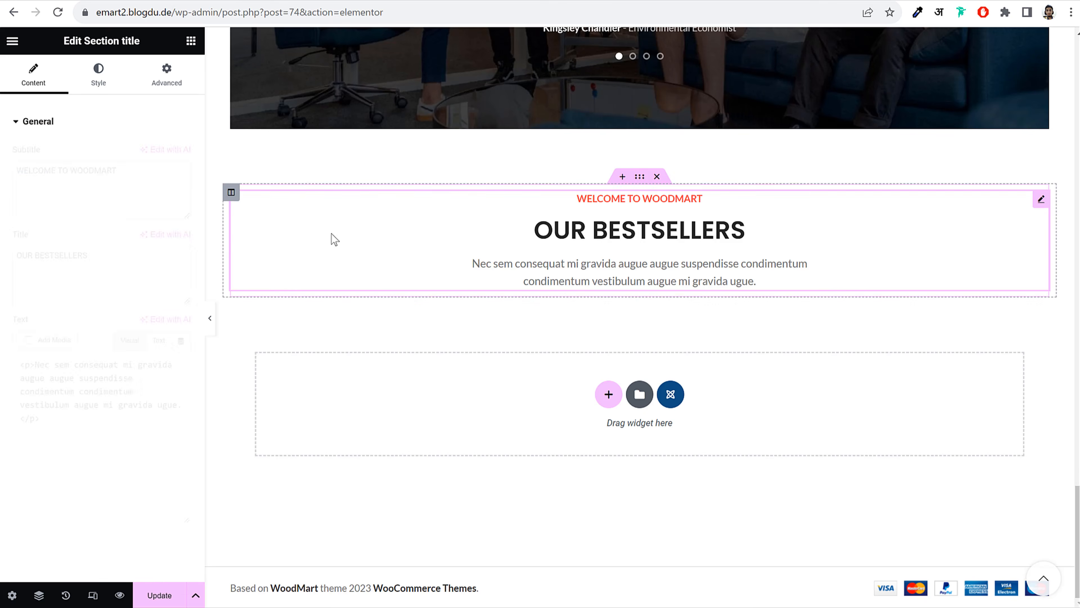
left_click(134, 188)
double_click(134, 188)
triple_click(108, 252)
key("ctrl+v")
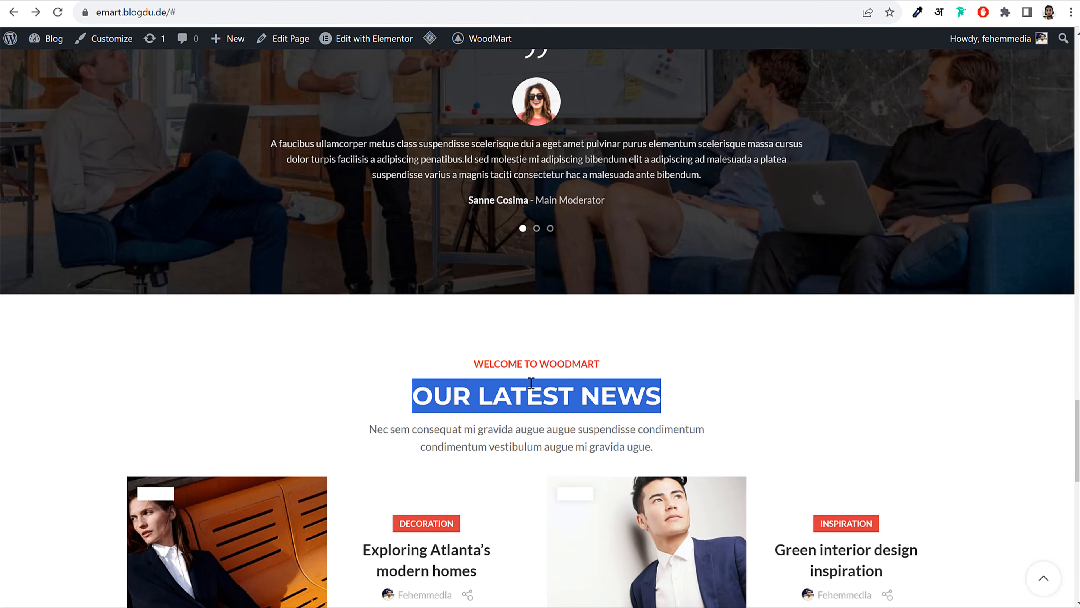
scroll(530, 383, "down", 6)
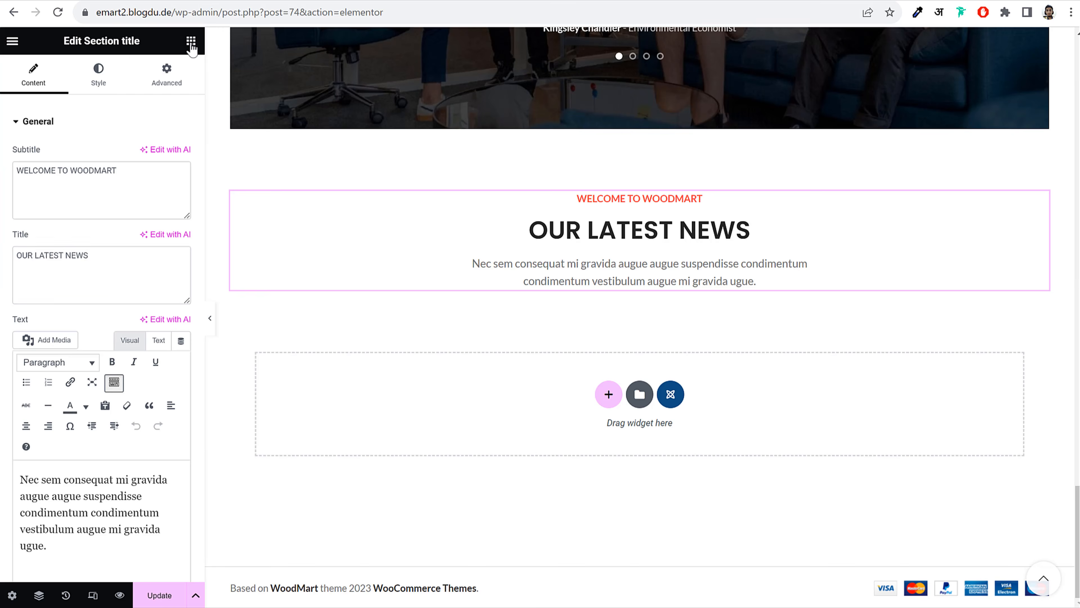
left_click(191, 42)
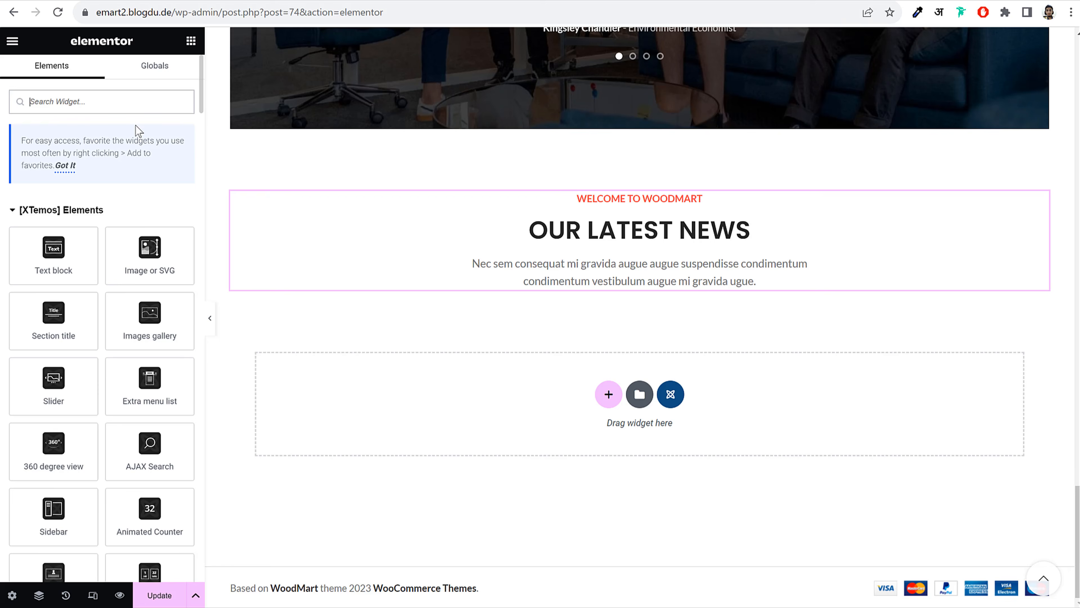
Place a Blog widget below OUR LATEST NEWS with Post as its data source
type("blog")
left_click_drag(54, 222, 651, 278)
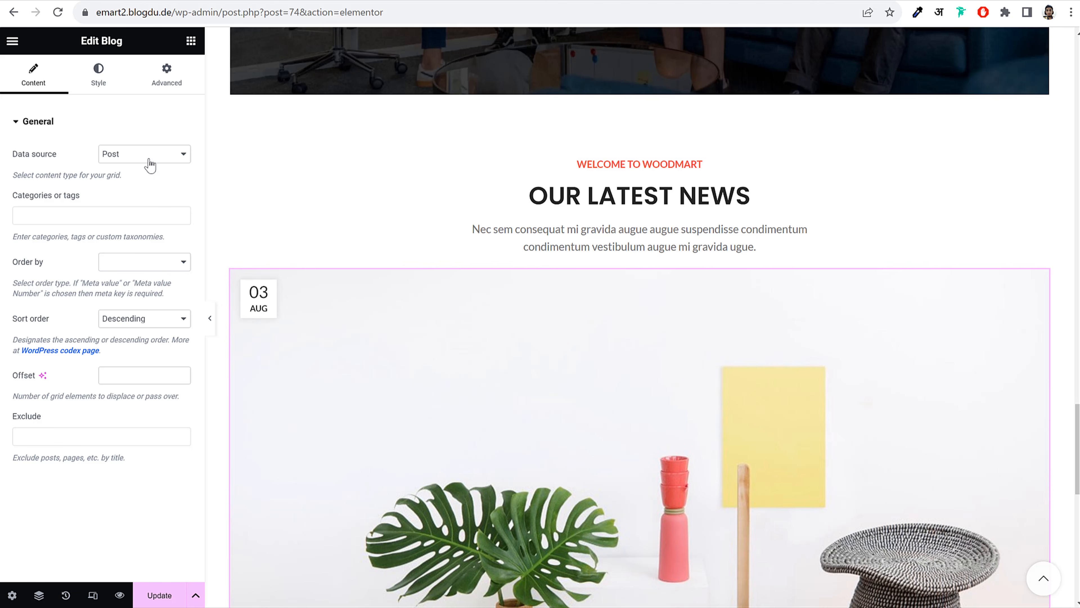
left_click(149, 158)
left_click(149, 167)
Set the blog design to Carousel with the Small images carousel design
left_click(101, 81)
left_click(147, 158)
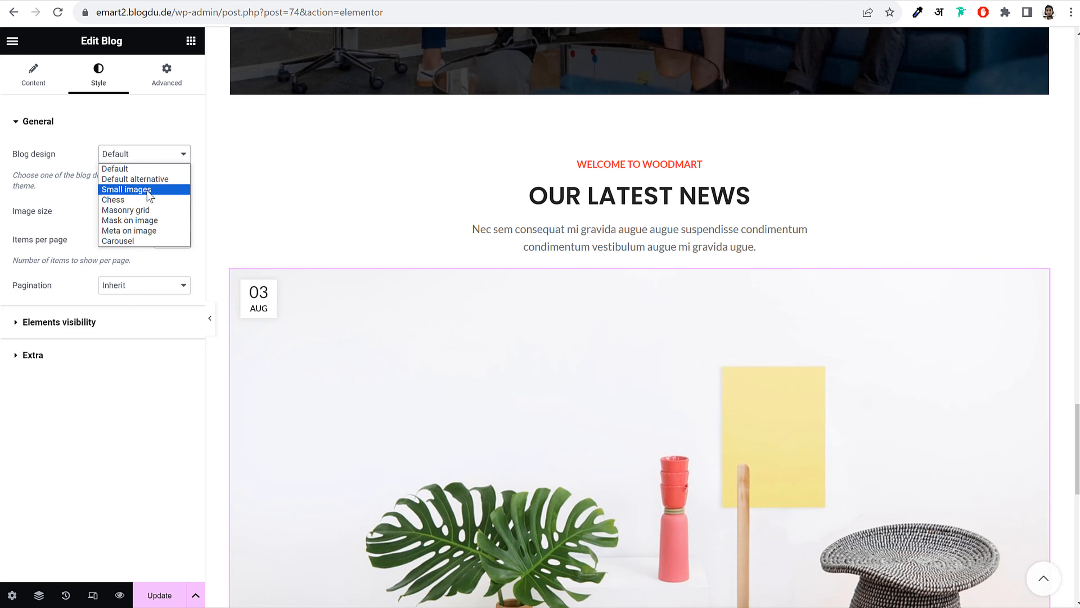
left_click(147, 241)
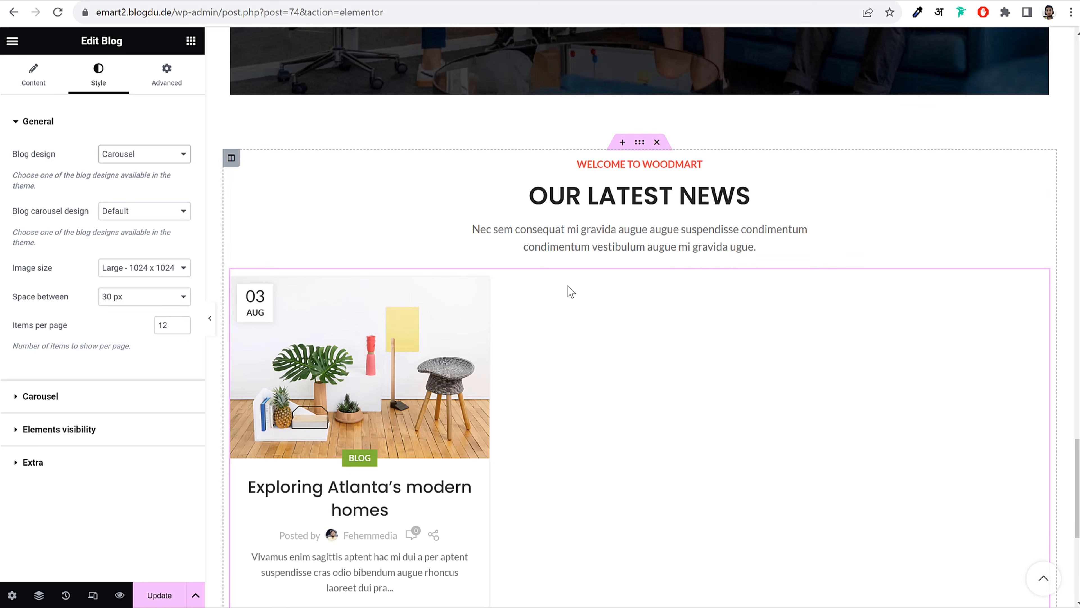
scroll(571, 292, "down", 3)
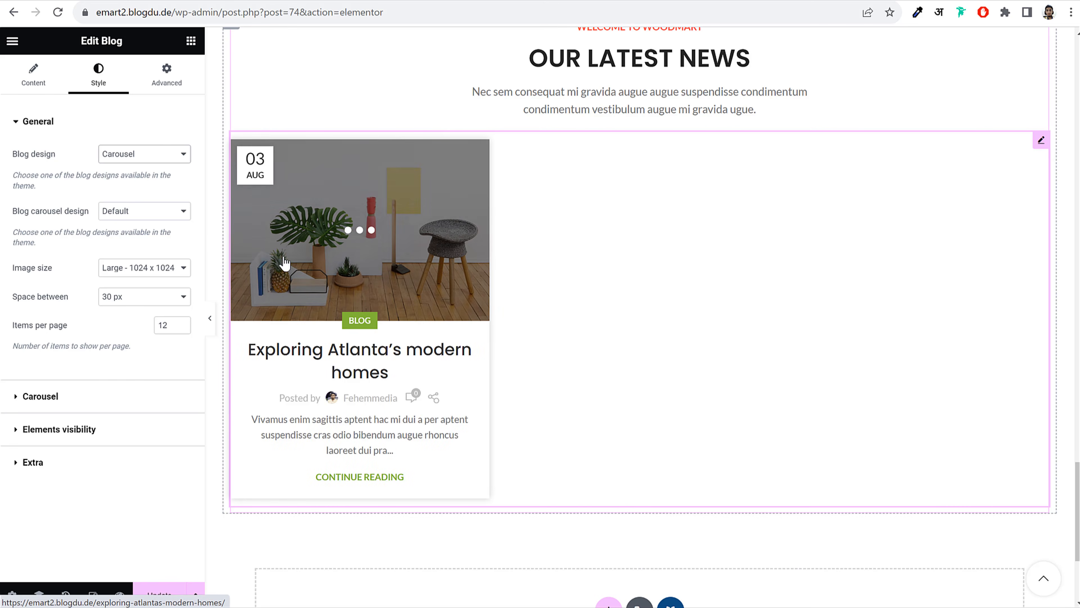
left_click(138, 213)
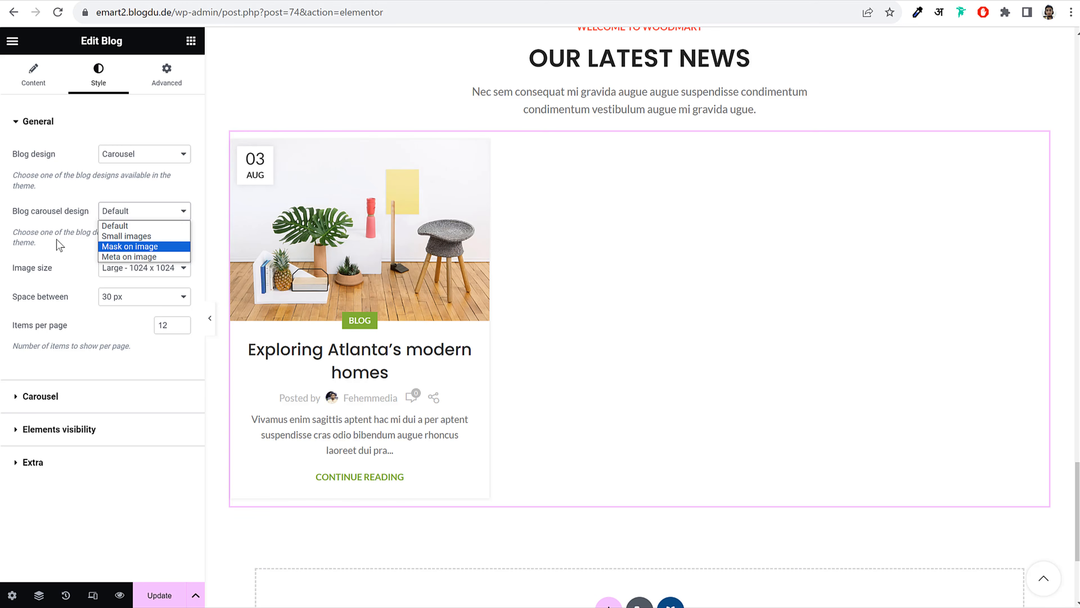
left_click(59, 246)
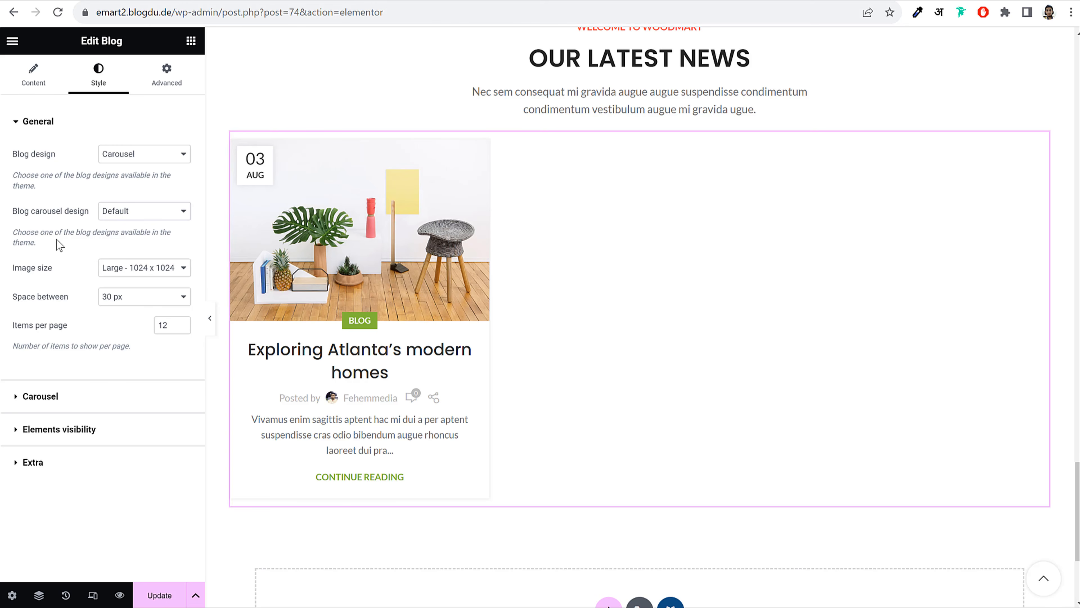
left_click(137, 216)
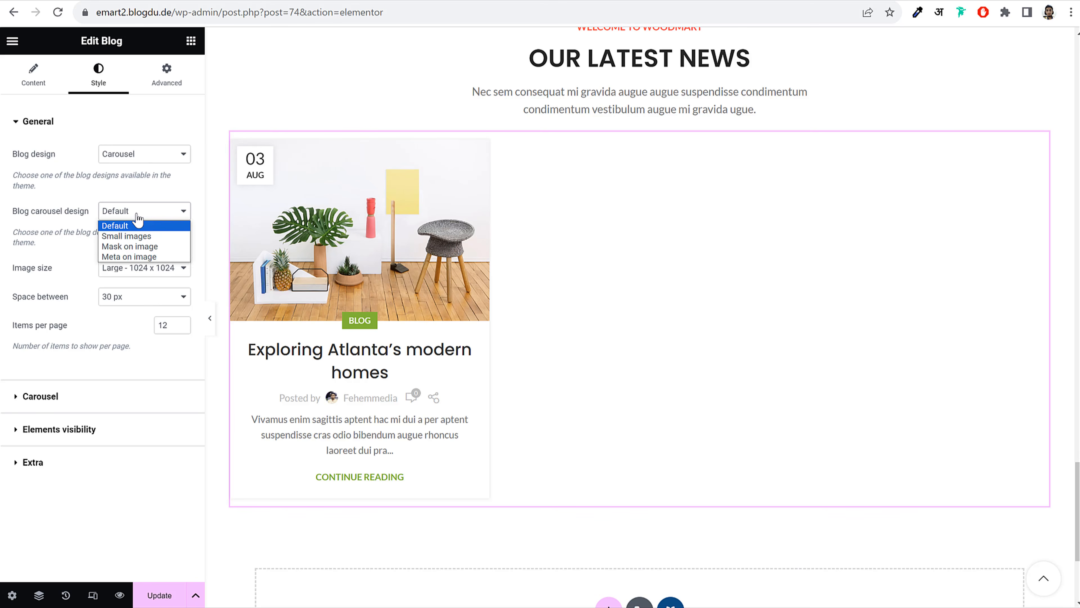
left_click(153, 238)
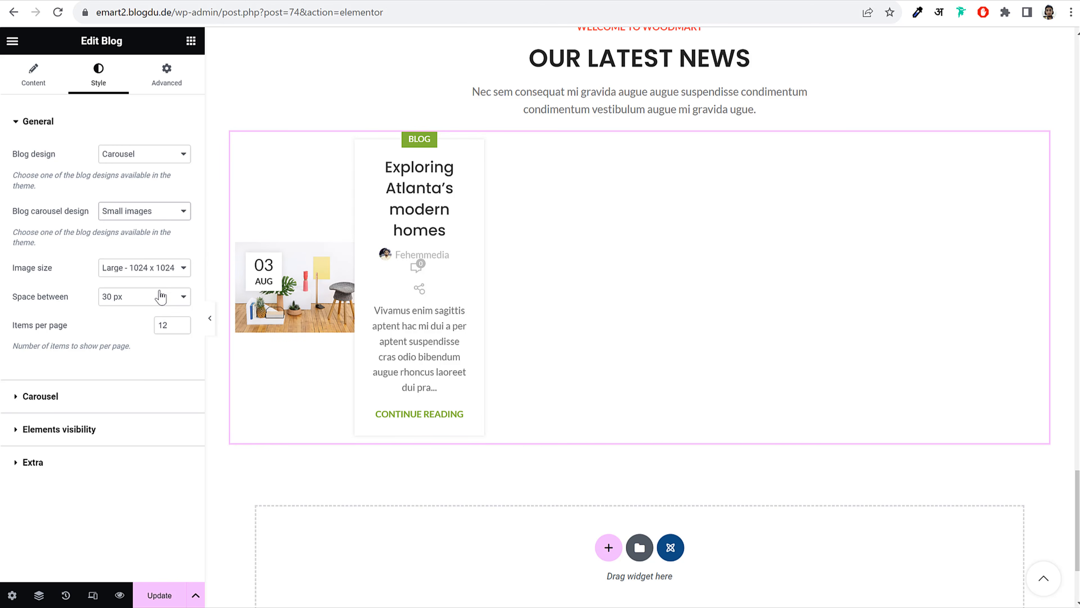
Give the blog images a Custom size of 600 × 720
left_click(145, 267)
left_click(127, 395)
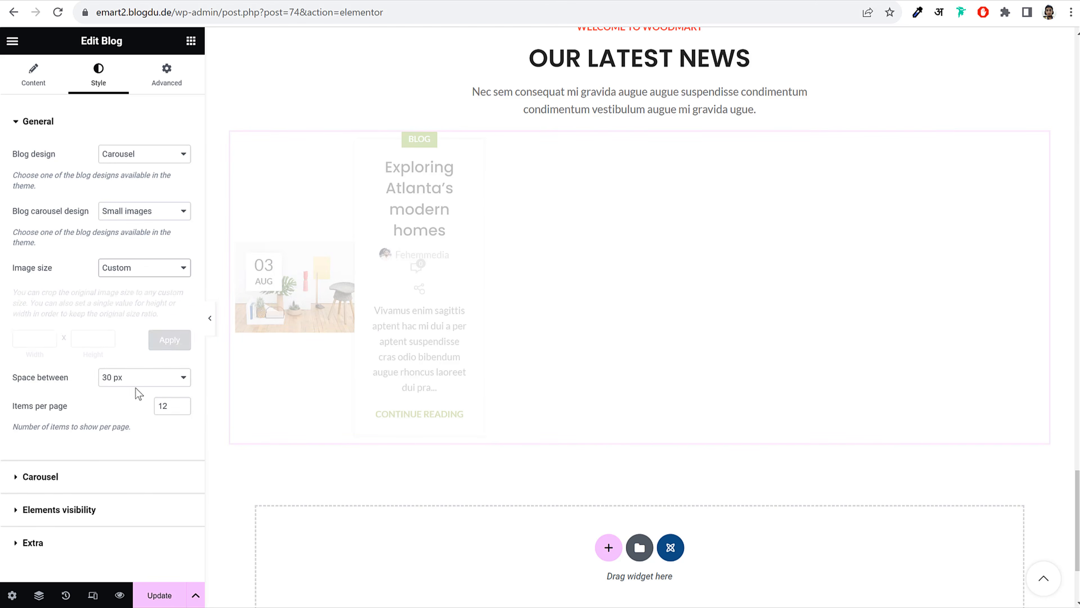
left_click(34, 331)
type("6")
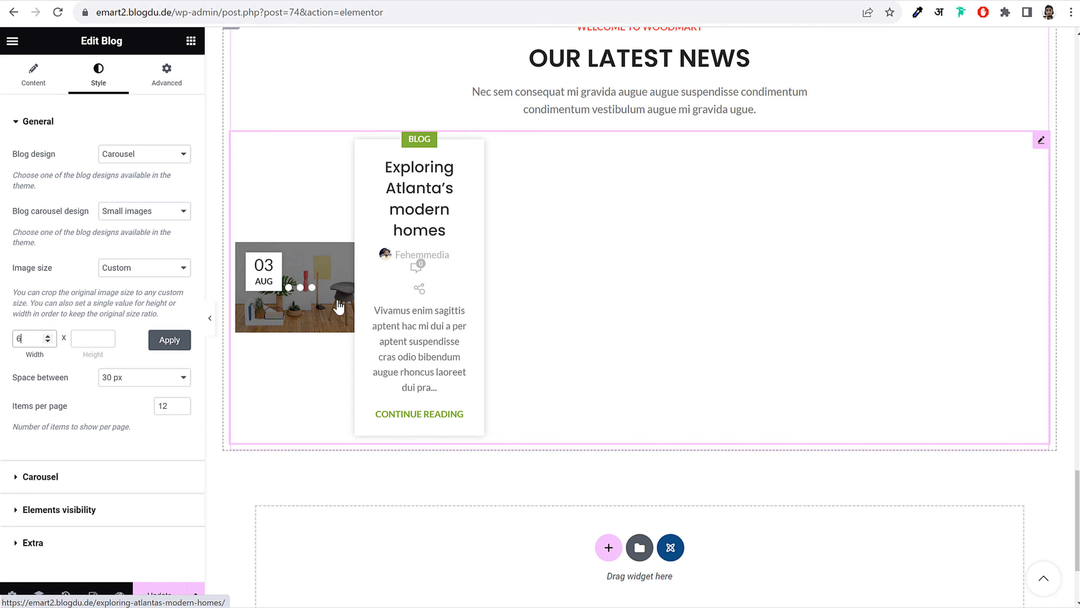
type("00")
key("Tab")
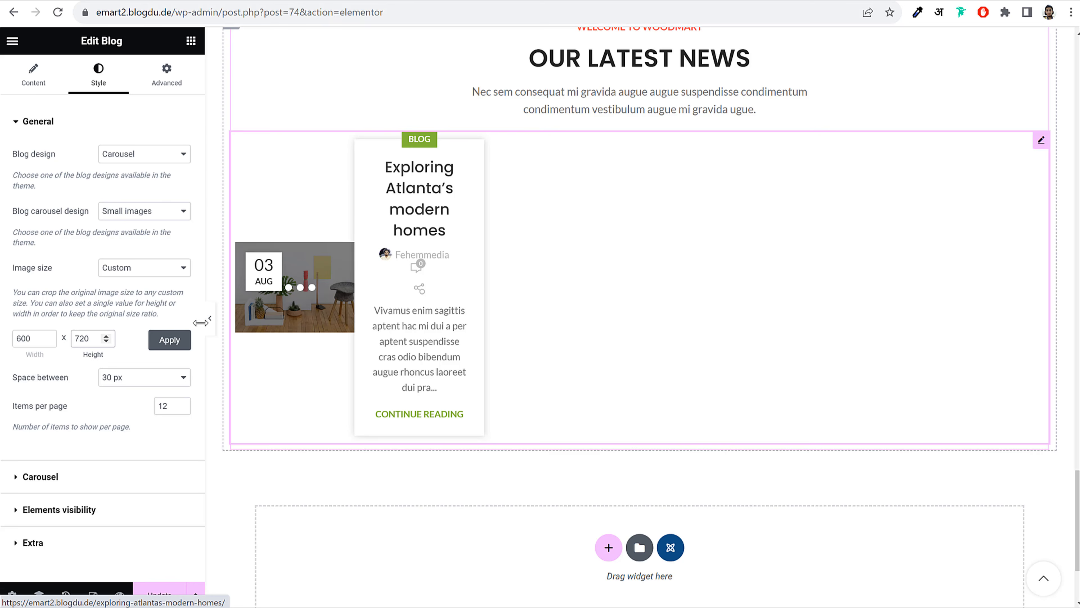
left_click(173, 341)
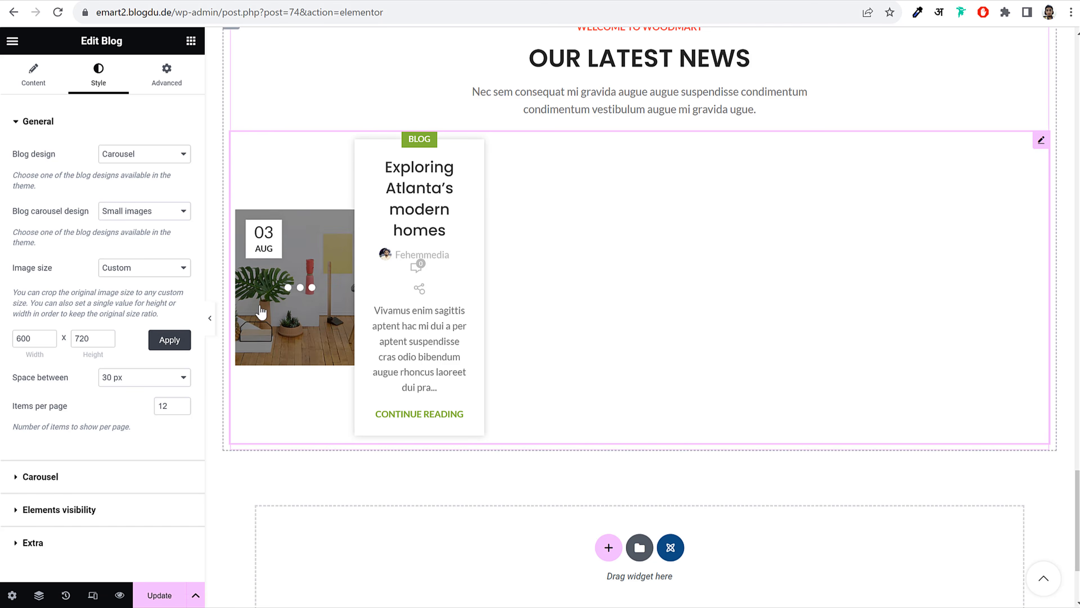
left_click(209, 318)
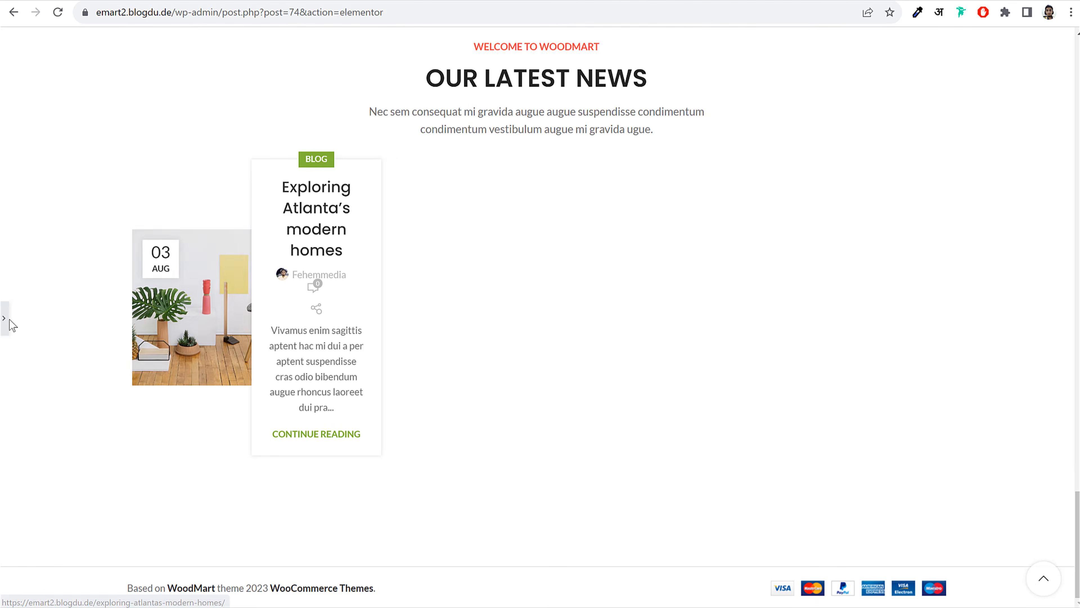
left_click(10, 324)
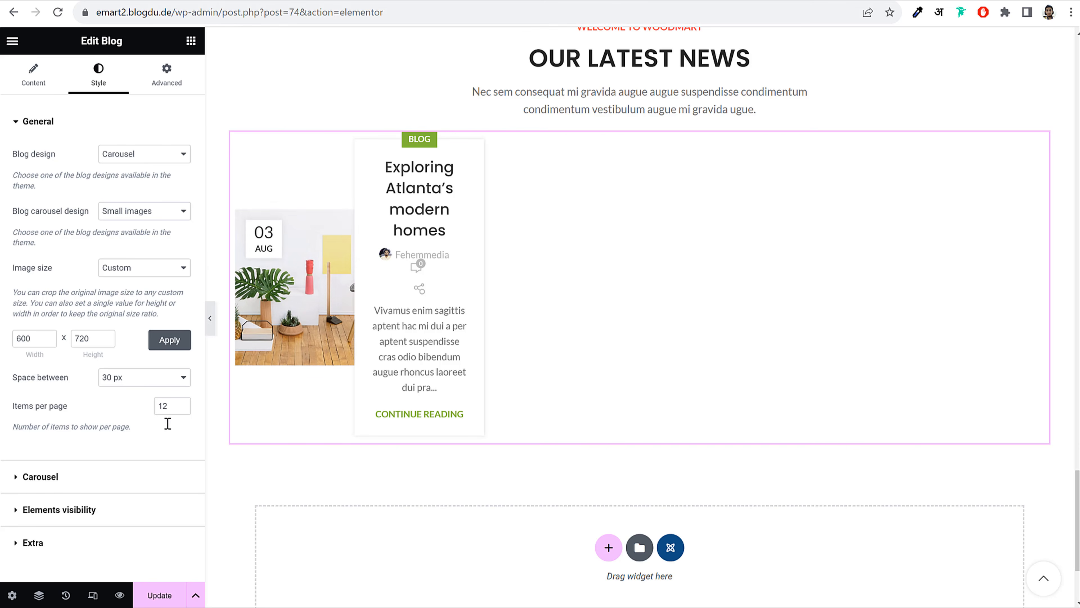
left_click(101, 476)
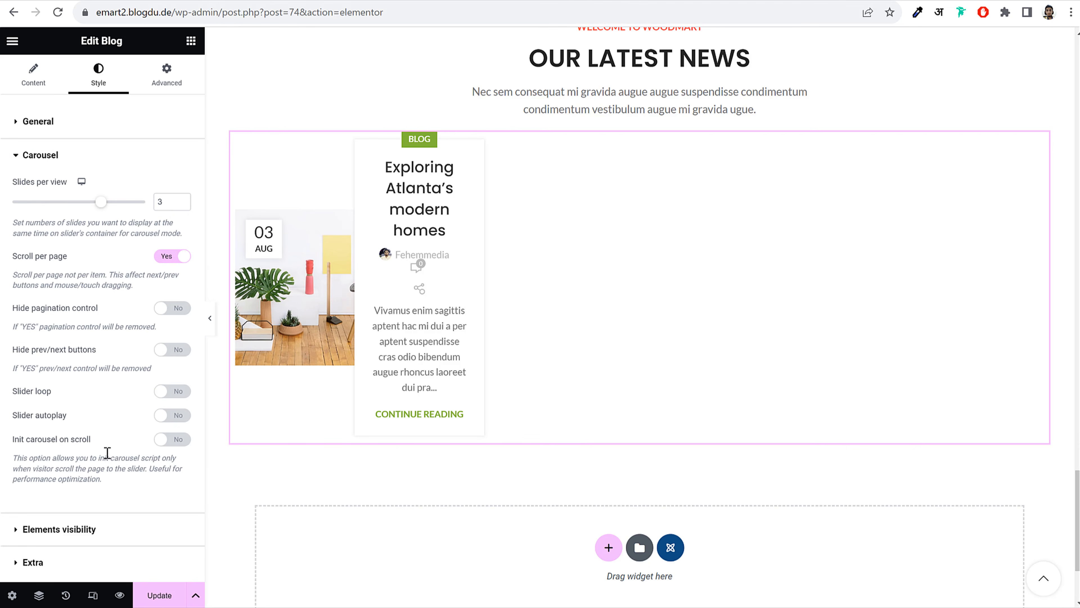
Reduce the blog carousel from 3 to 2 slides per view and update the page
left_click(182, 205)
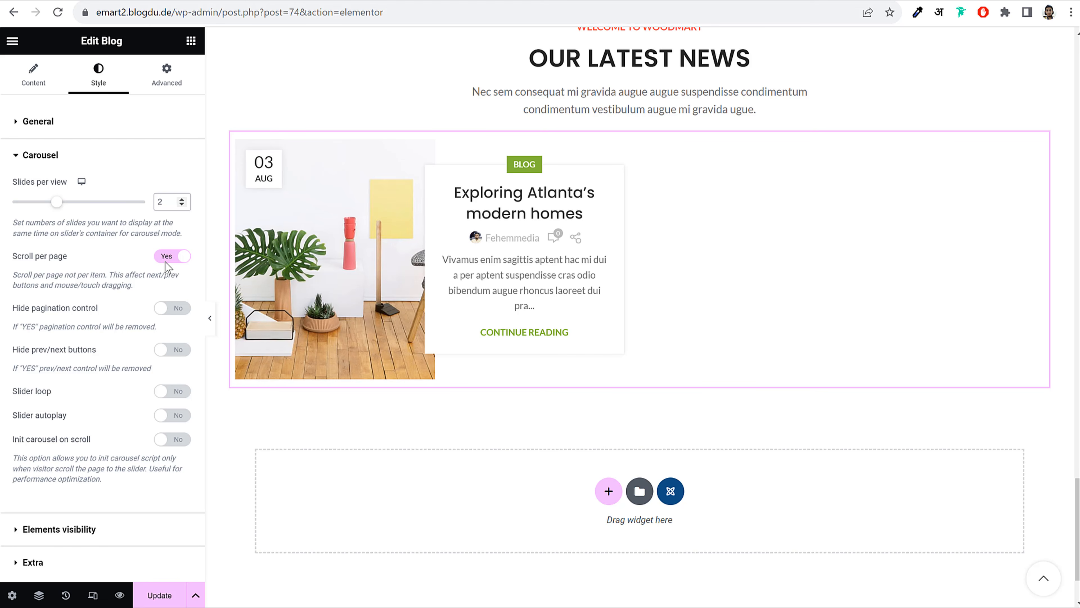
left_click(97, 529)
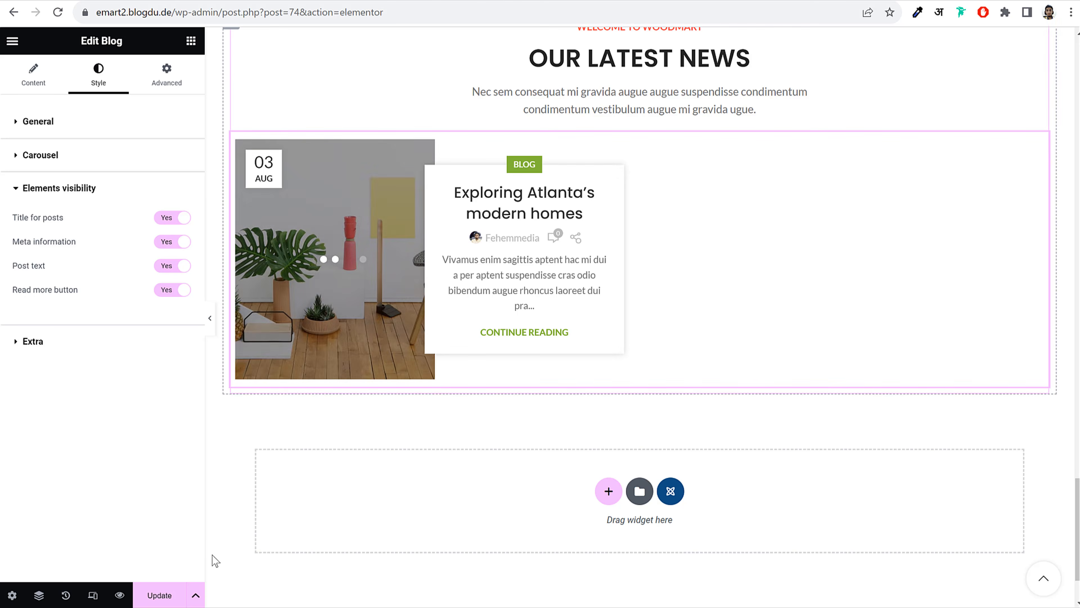
left_click(160, 595)
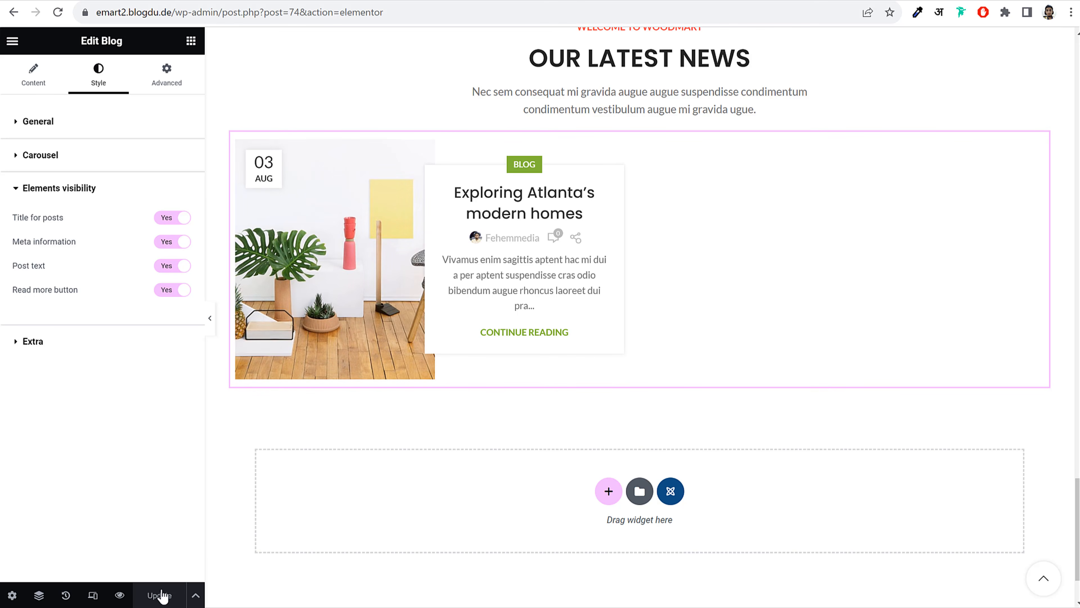
scroll(748, 406, "up", 2)
scroll(745, 400, "up", 15)
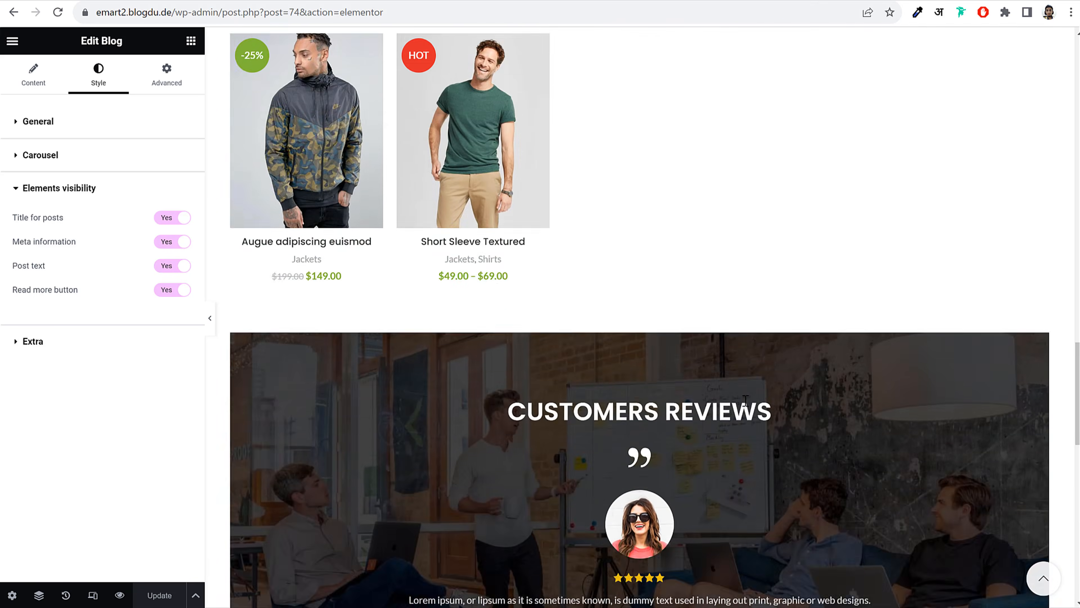
scroll(744, 404, "up", 10)
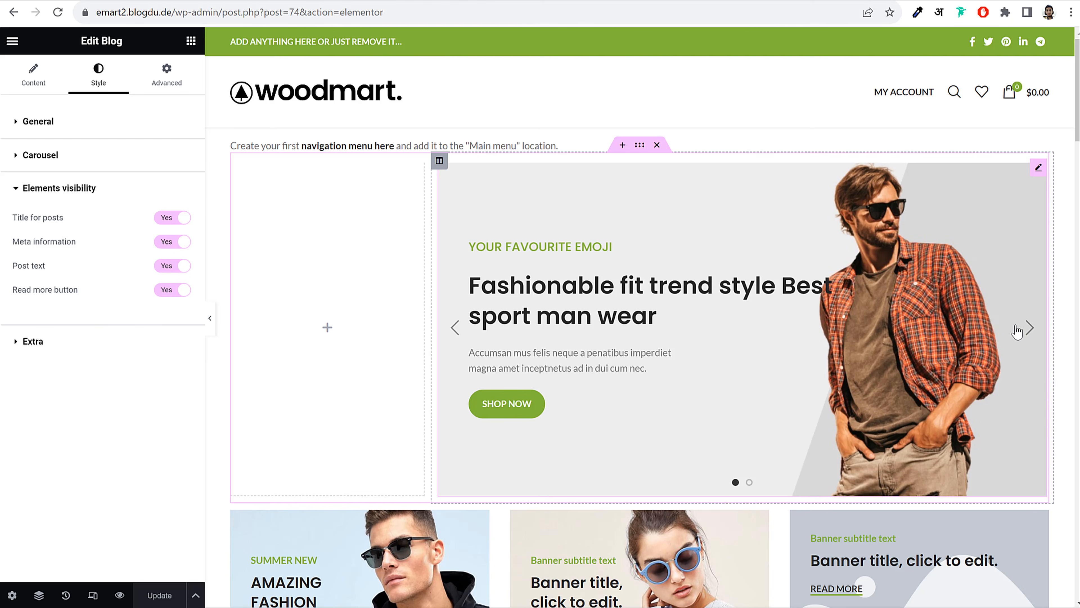
Preview the home page at mobile width, cycling the banners carousel and scrolling down
left_click(1033, 328)
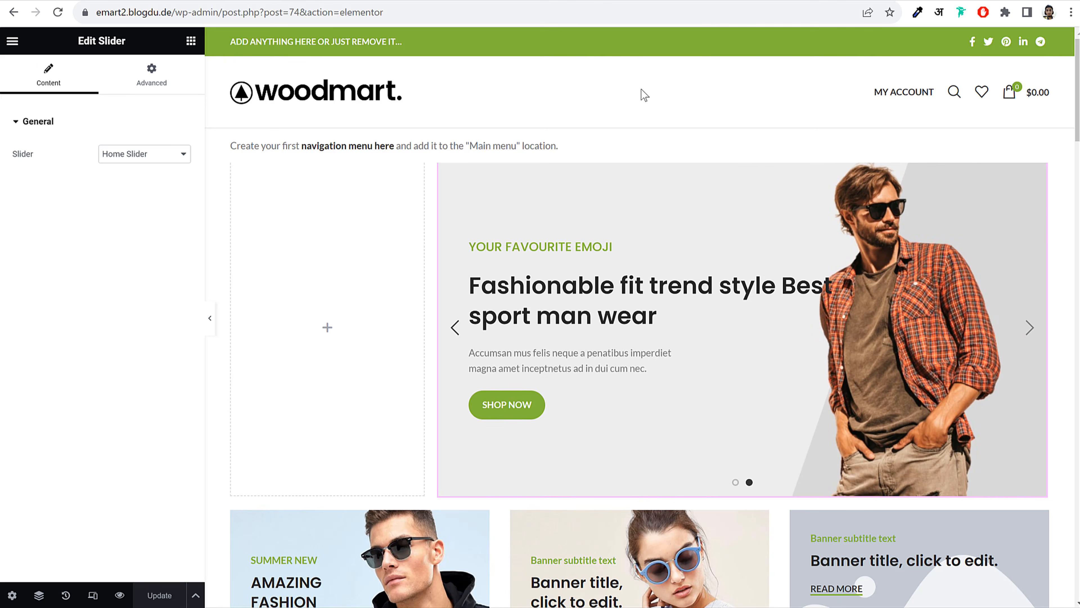
left_click(644, 81)
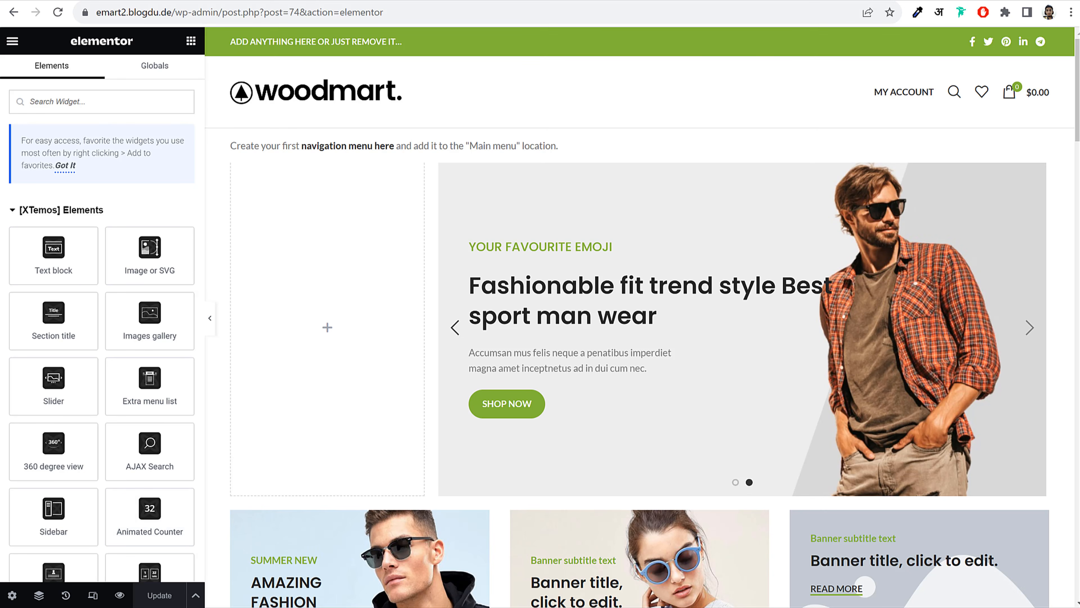
left_click(93, 595)
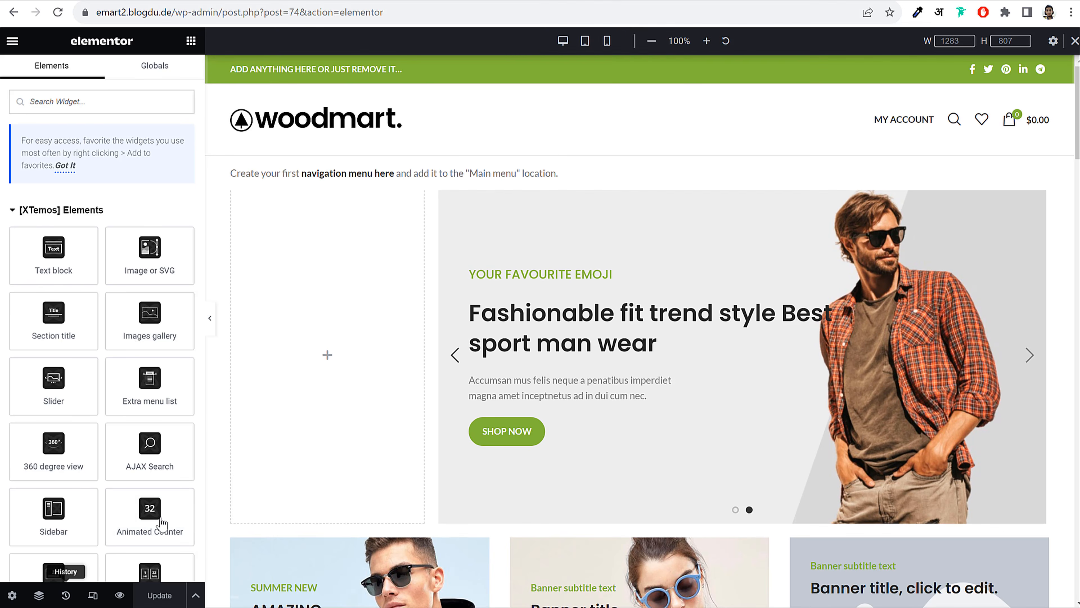
left_click(606, 41)
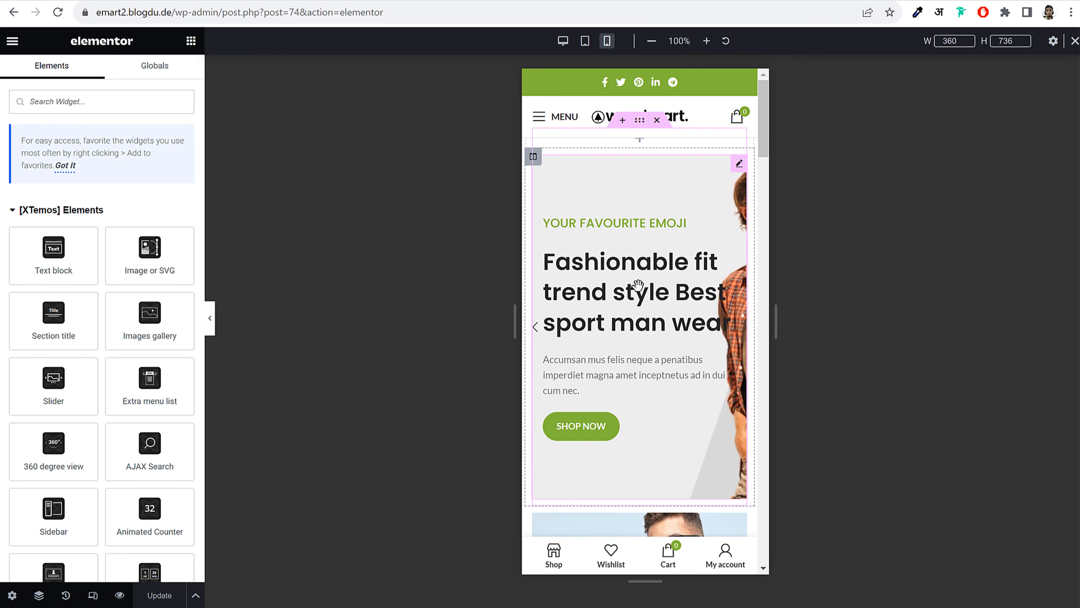
left_click(591, 317)
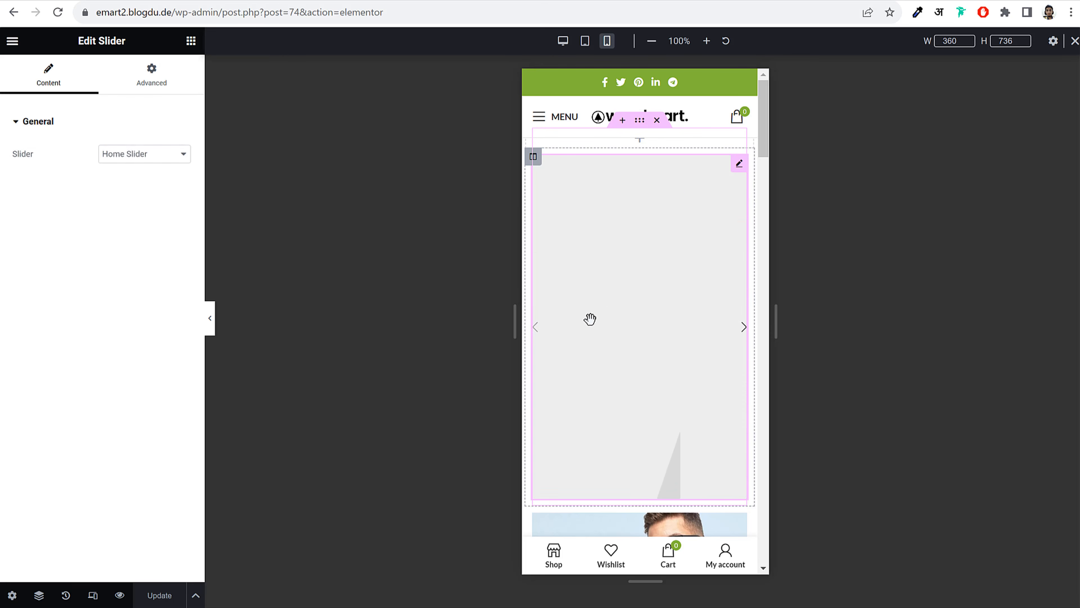
scroll(629, 298, "down", 8)
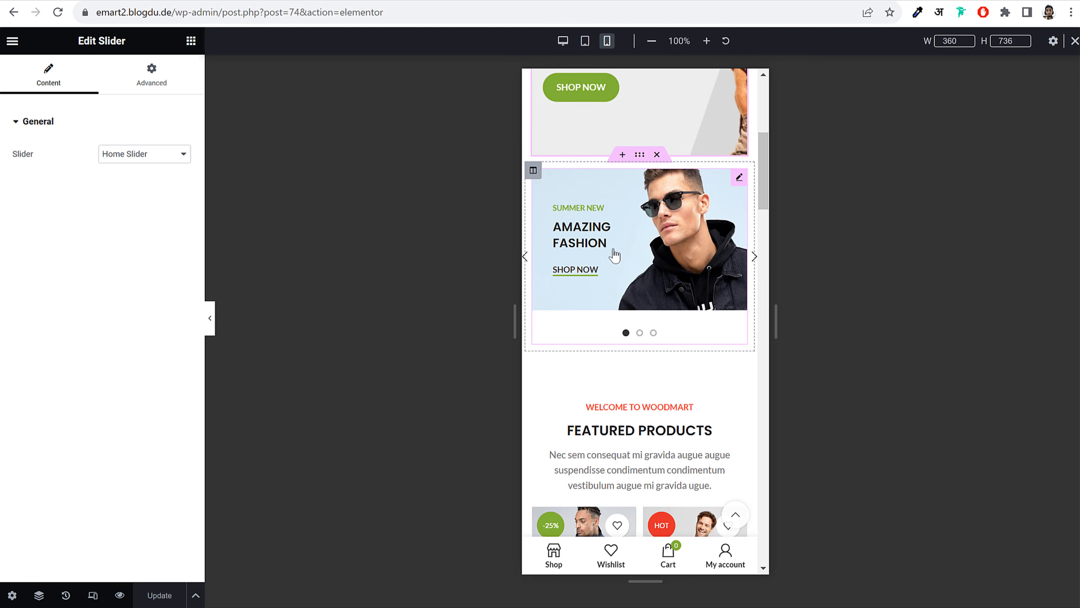
left_click(754, 256)
left_click(754, 256)
scroll(672, 324, "down", 6)
scroll(678, 325, "down", 20)
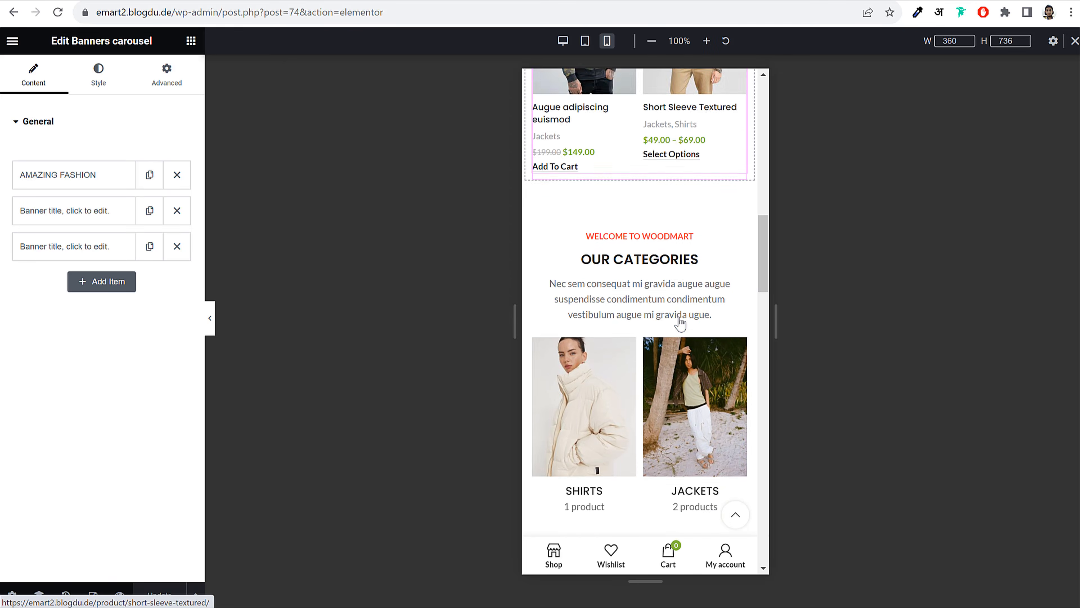
scroll(681, 324, "down", 20)
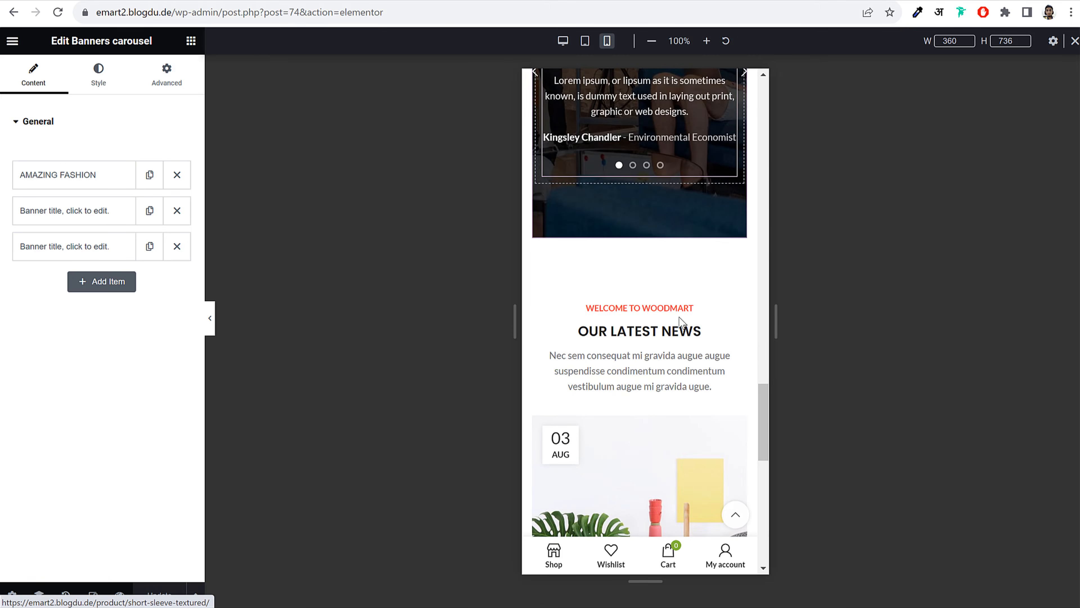
scroll(681, 321, "up", 20)
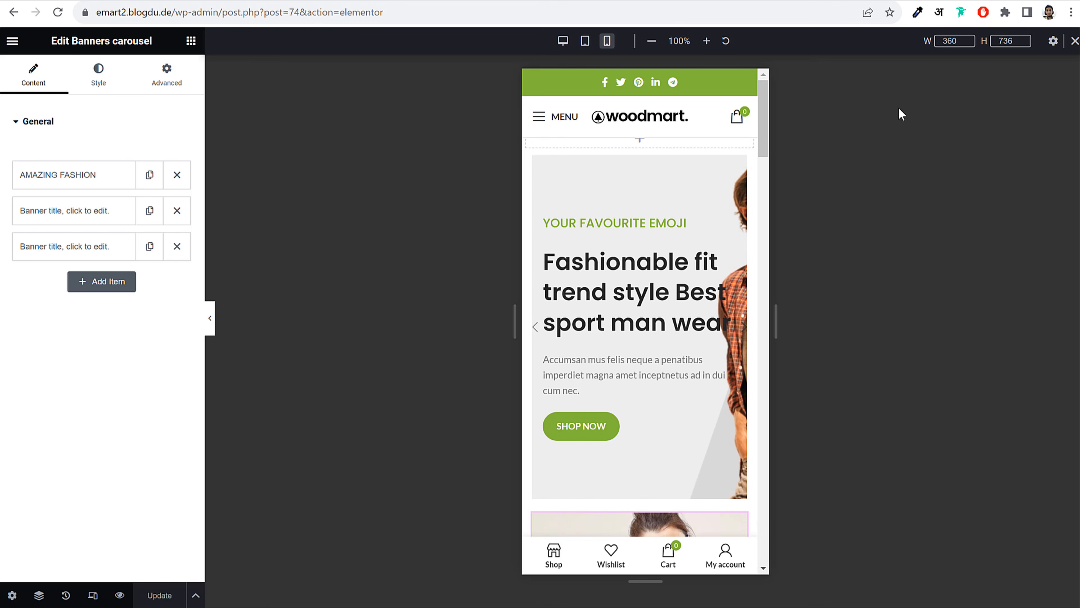
Preview the page at tablet width, then return to the desktop view
left_click(585, 42)
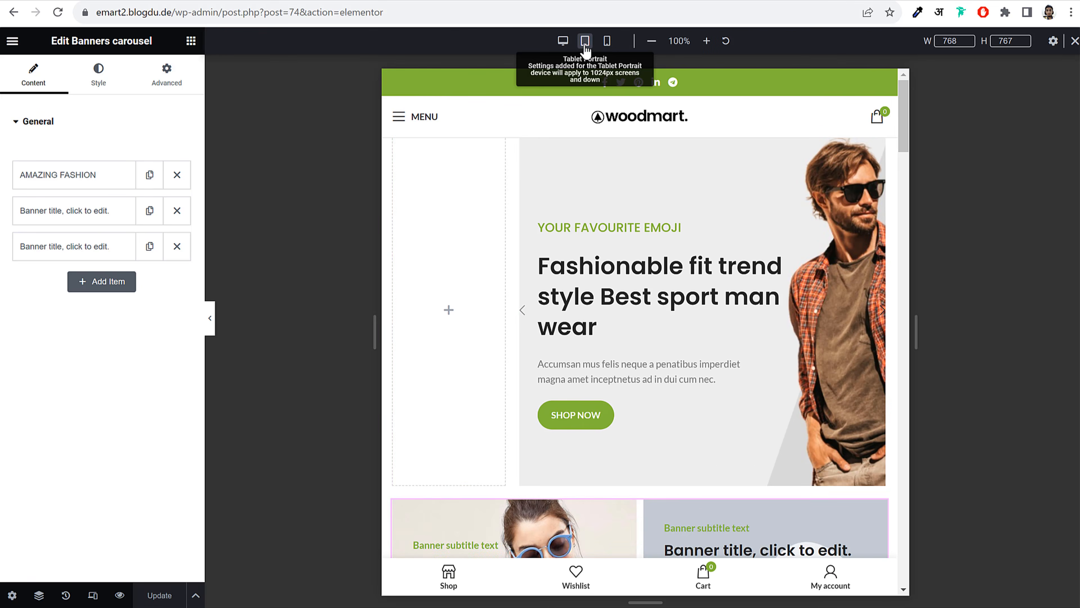
scroll(708, 301, "down", 15)
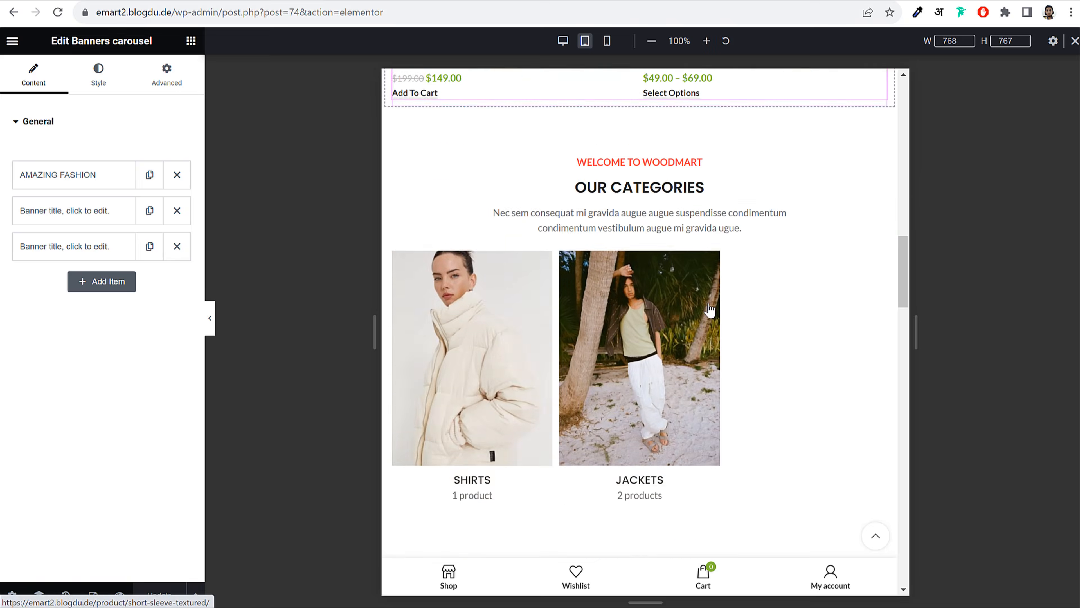
scroll(708, 306, "down", 15)
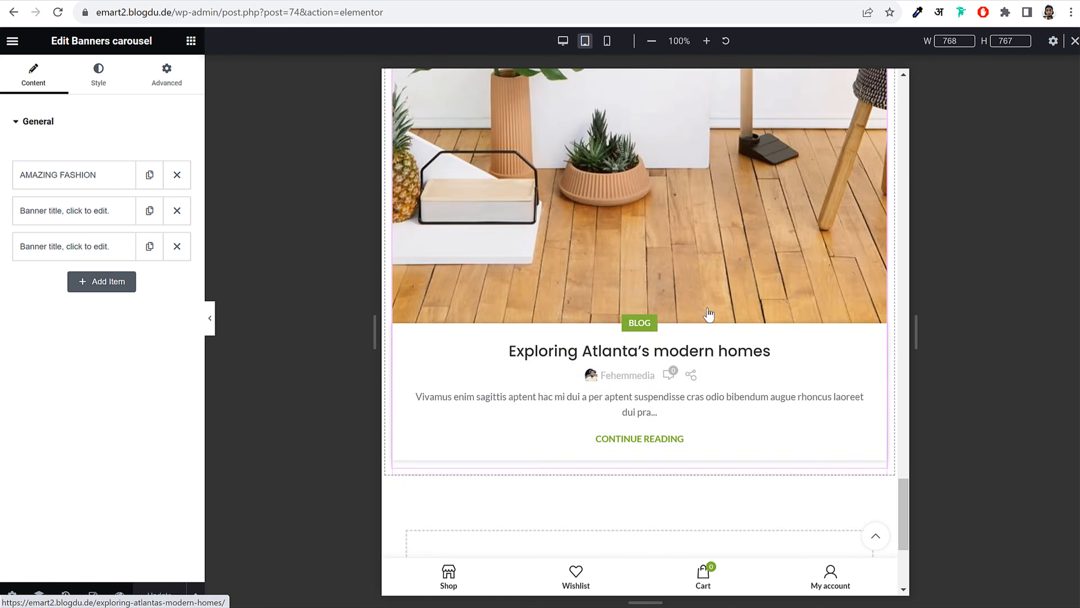
left_click(1075, 41)
scroll(725, 174, "up", 10)
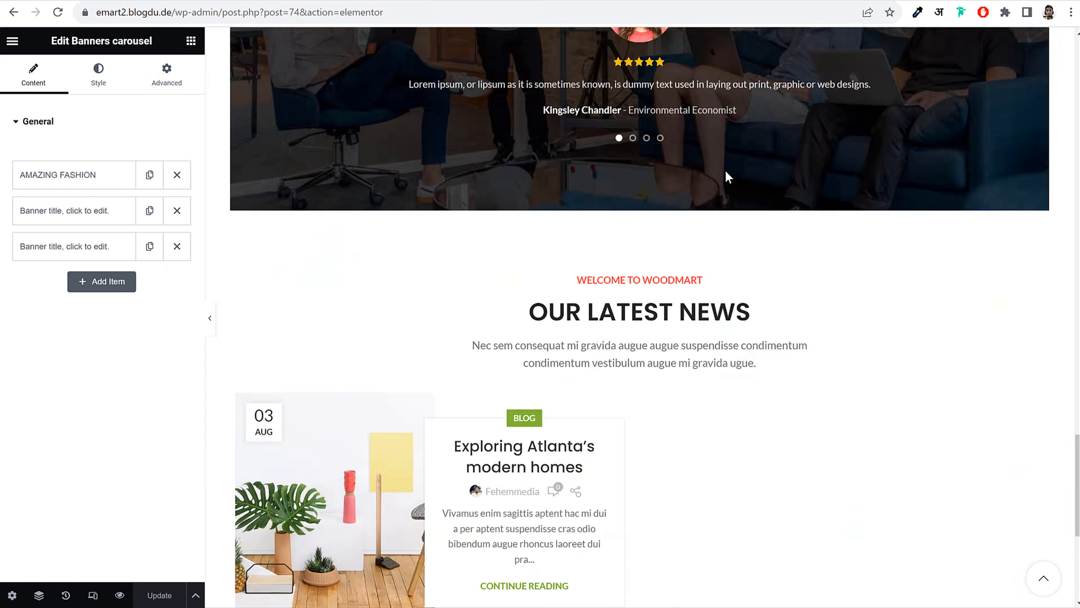
scroll(716, 216, "up", 10)
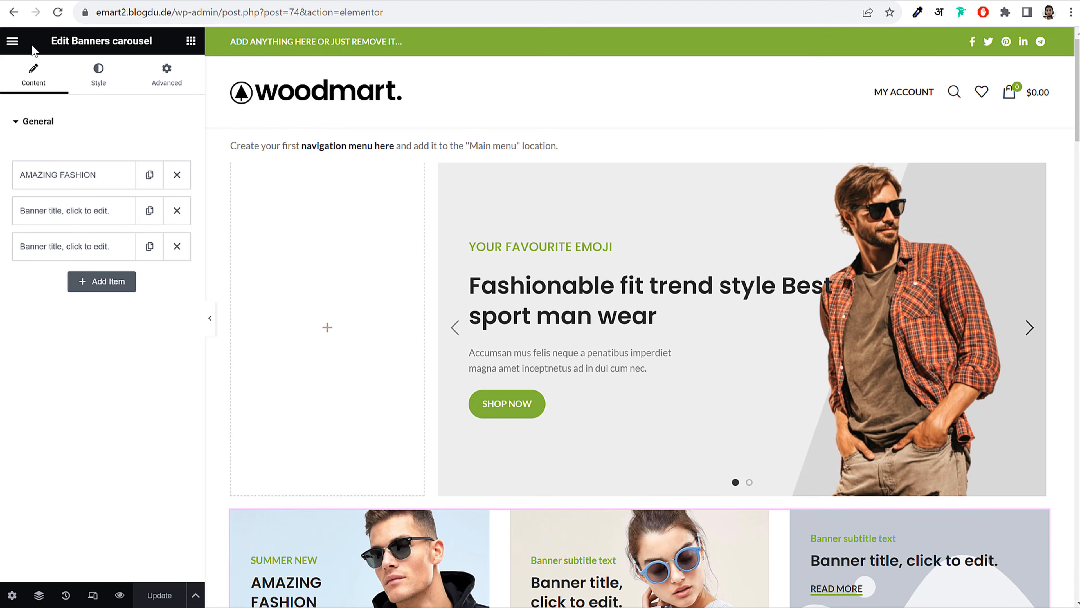
left_click(12, 41)
Save the page changes and exit Elementor back to the WordPress Pages list
left_click(66, 305)
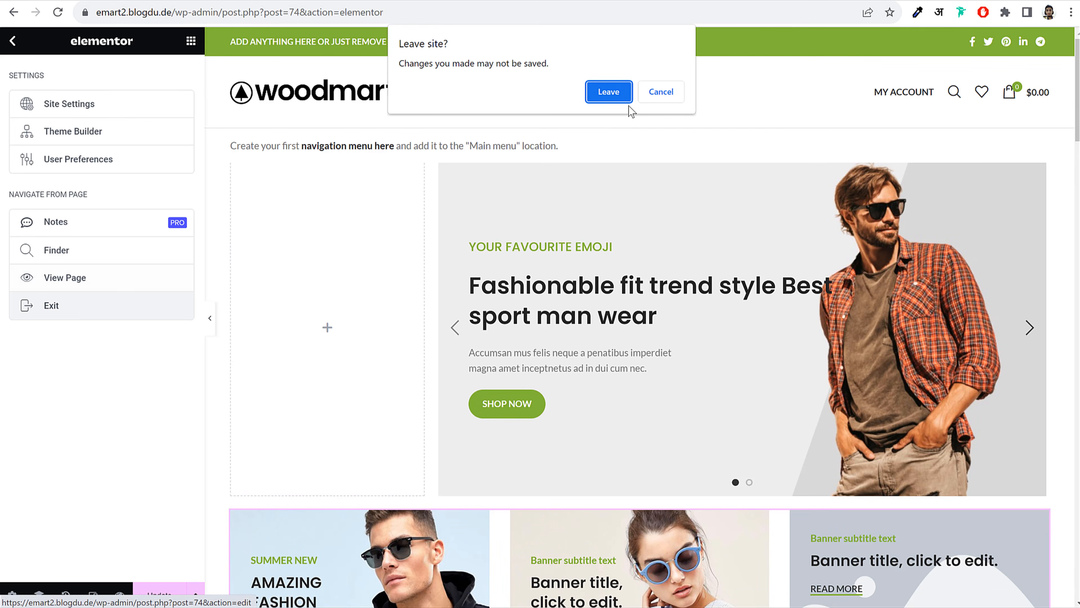
left_click(662, 92)
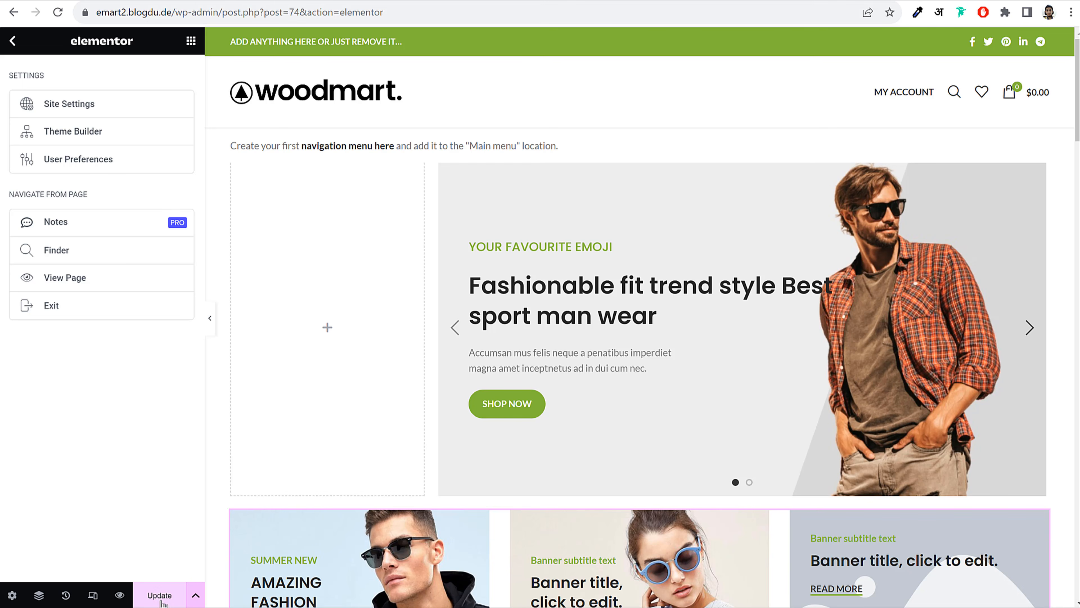
left_click(163, 596)
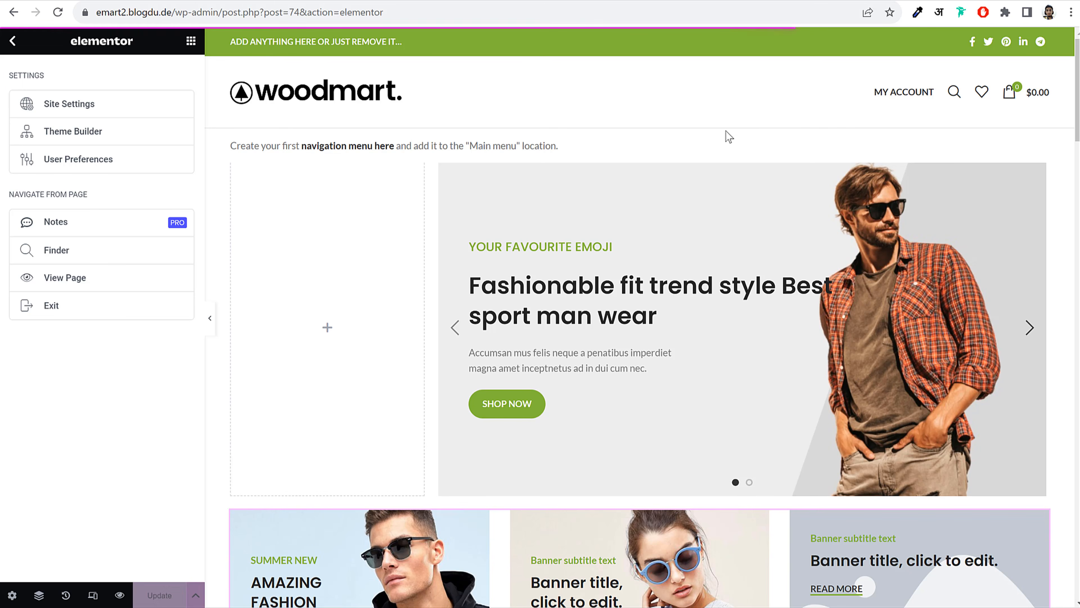
left_click(50, 305)
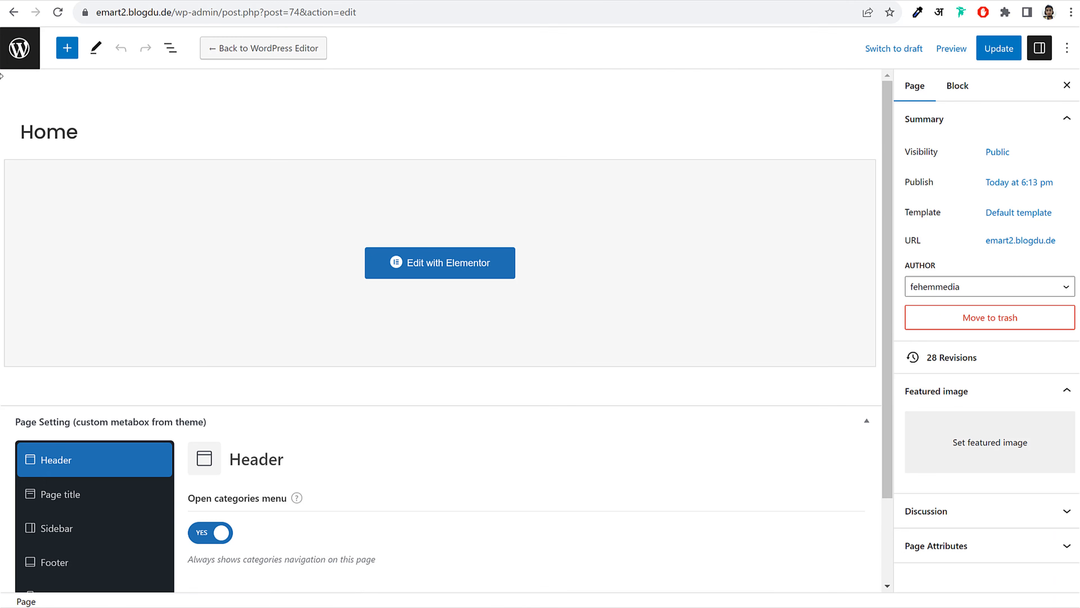
left_click(17, 50)
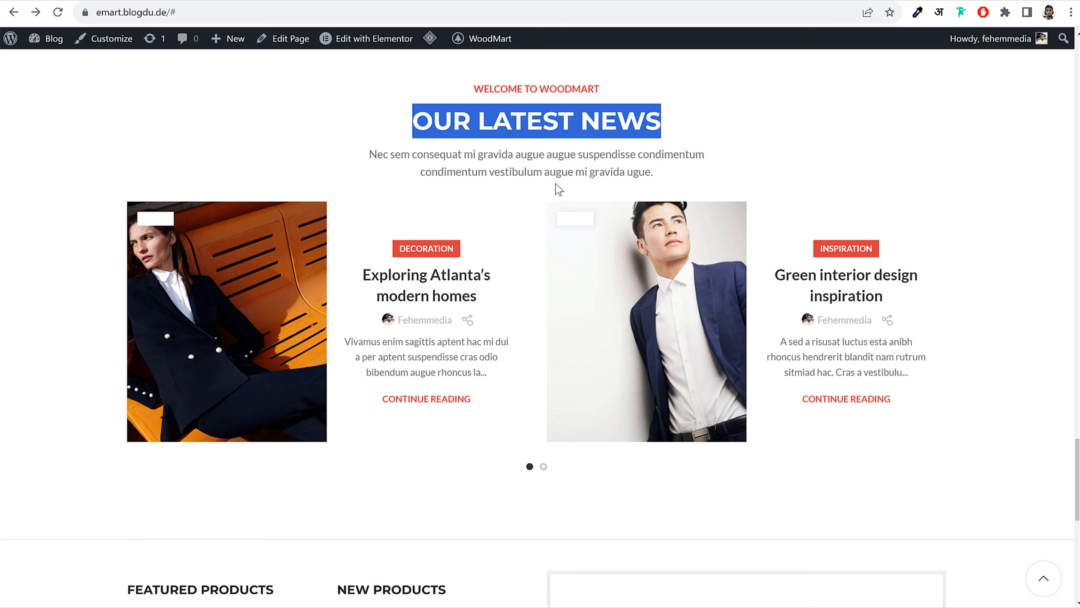
scroll(555, 184, "up", 15)
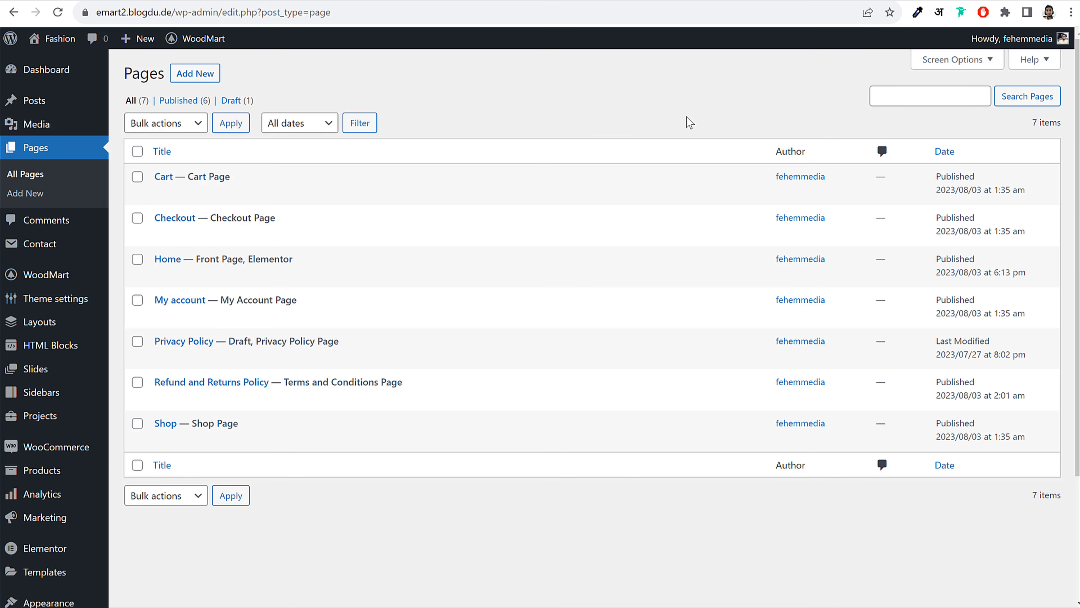
Create and publish a new page titled 'Blog'
left_click(211, 75)
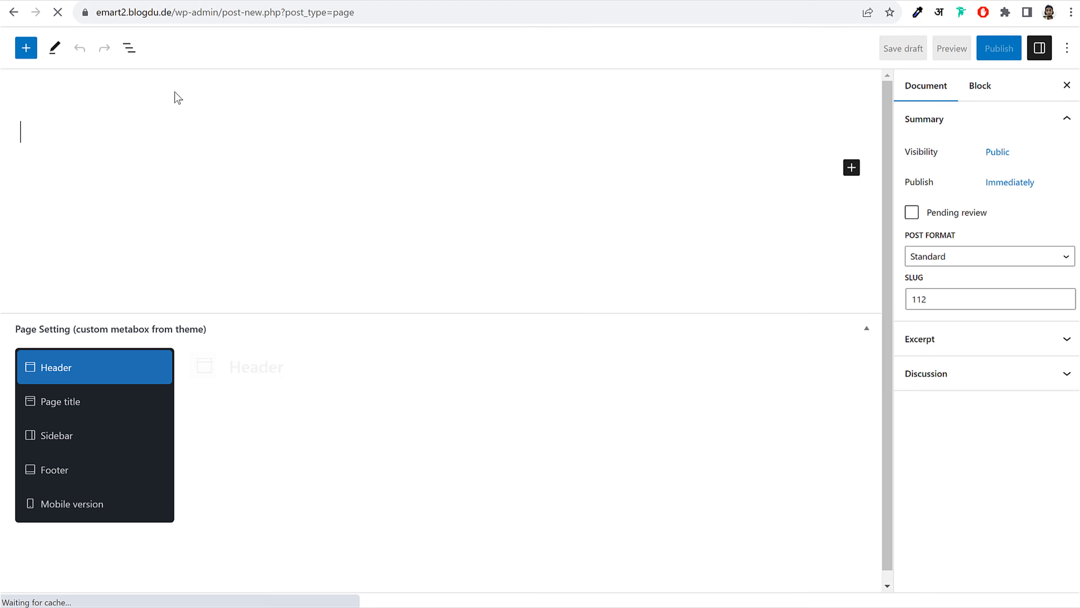
type("Blog")
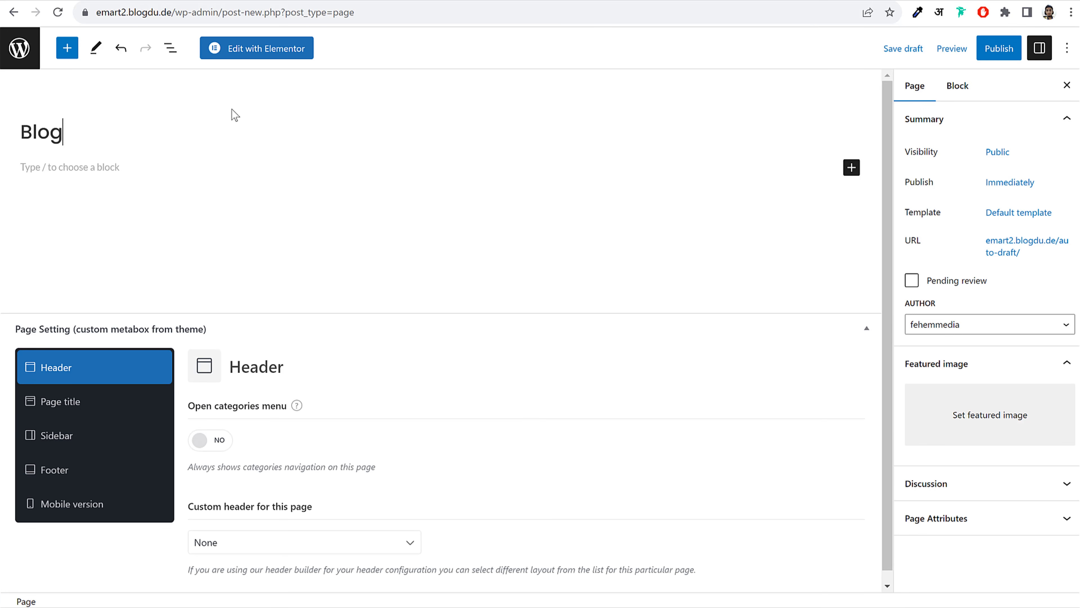
left_click(999, 48)
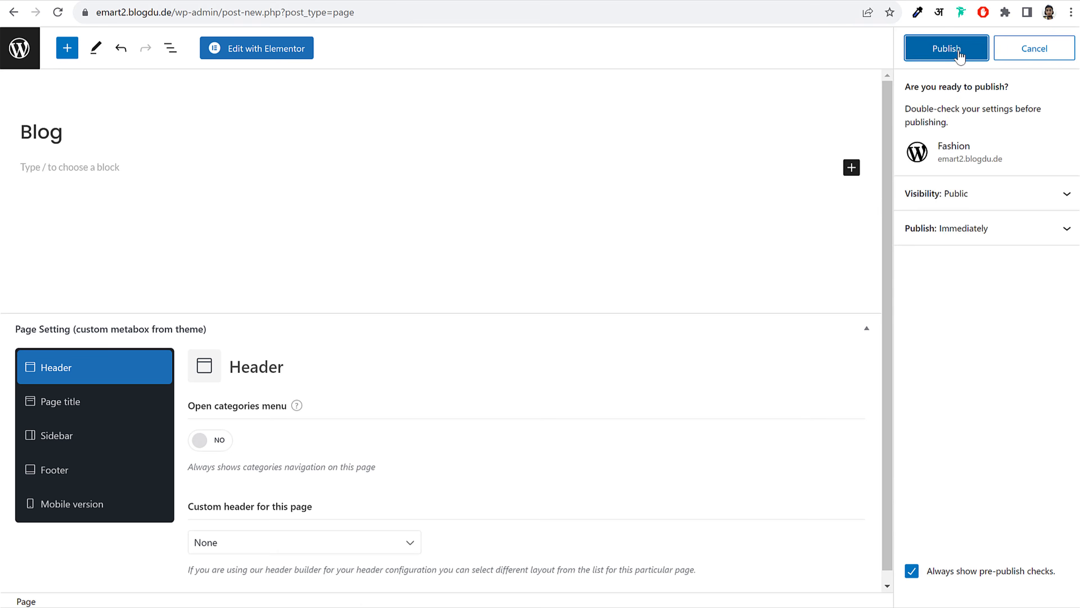
left_click(958, 51)
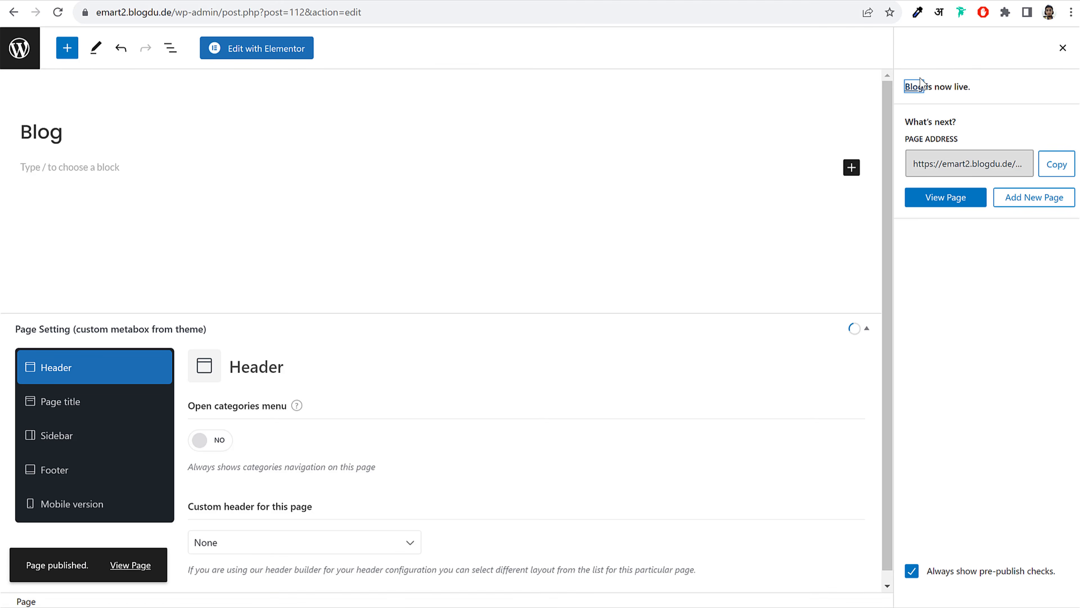
left_click(19, 50)
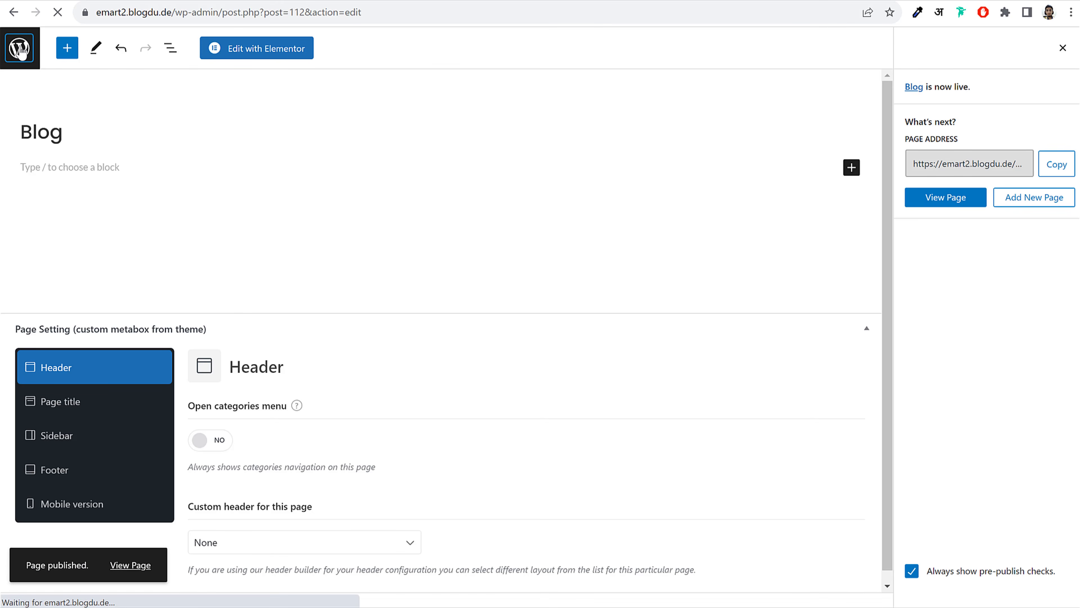
In Reading settings, set the Posts page to Blog and save the changes
scroll(291, 295, "down", 1)
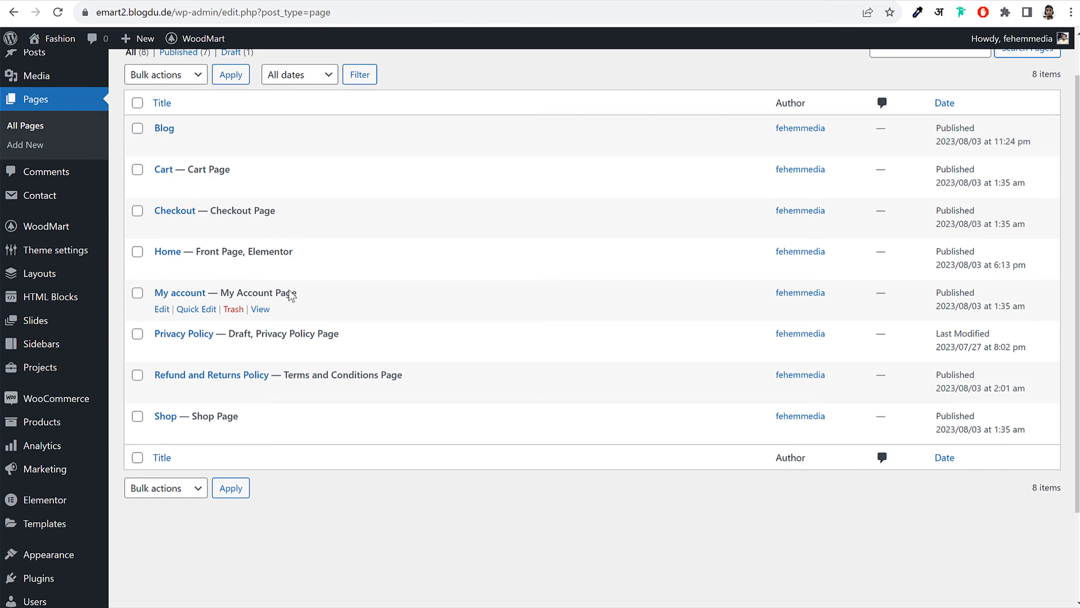
scroll(291, 295, "down", 3)
mouse_move(54, 535)
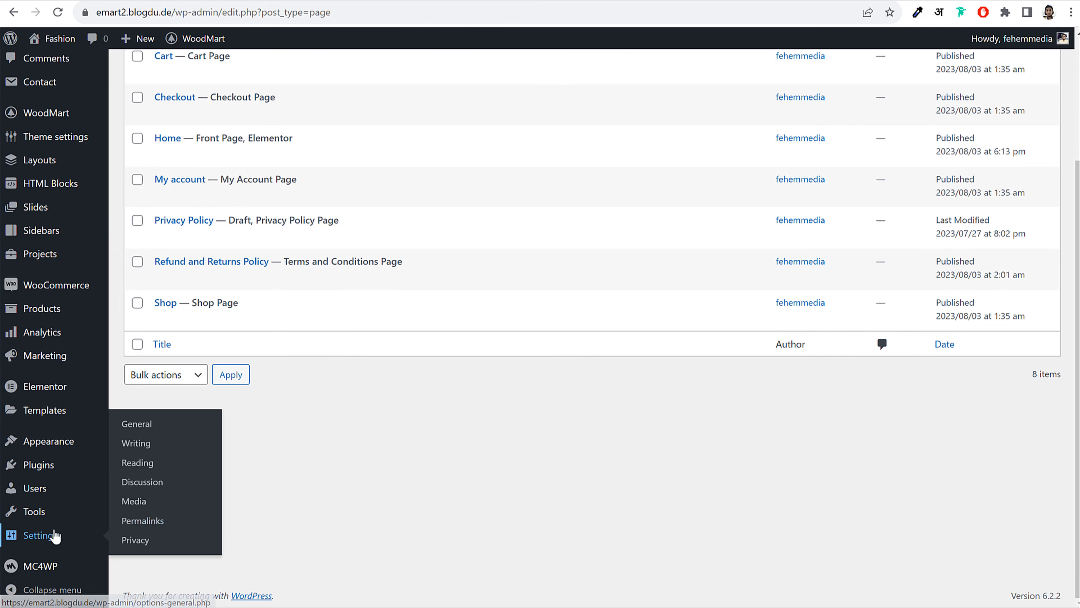
left_click(140, 464)
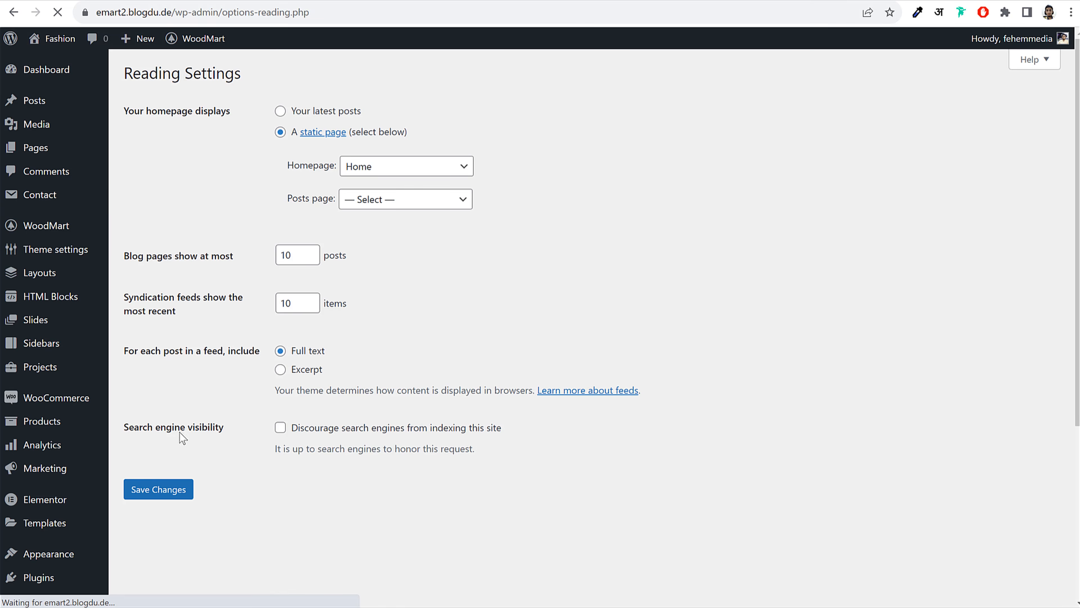
left_click_drag(290, 205, 331, 203)
left_click(398, 203)
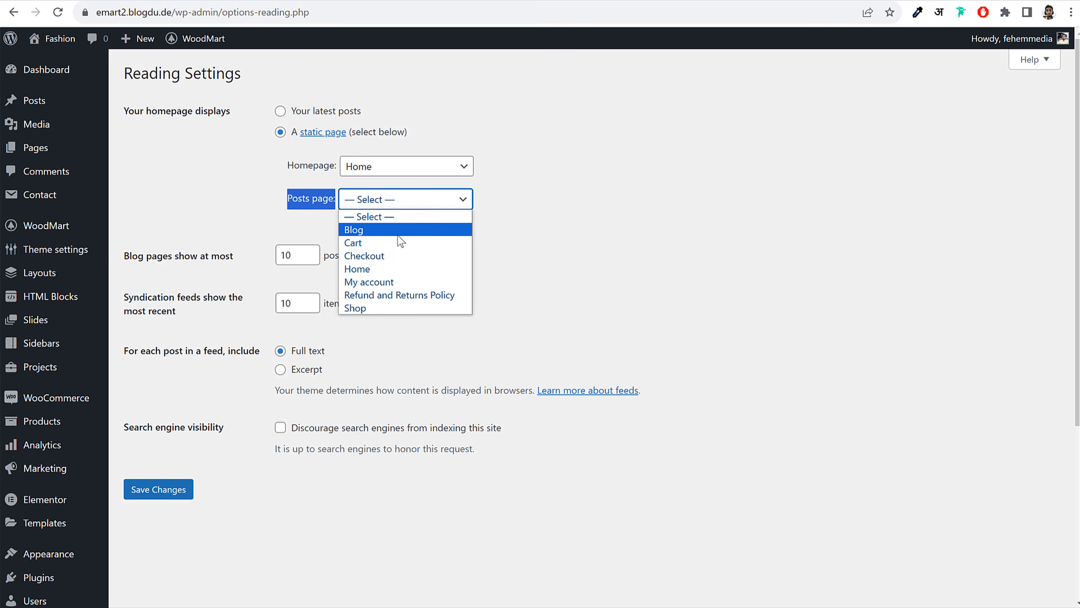
left_click(398, 235)
left_click(178, 487)
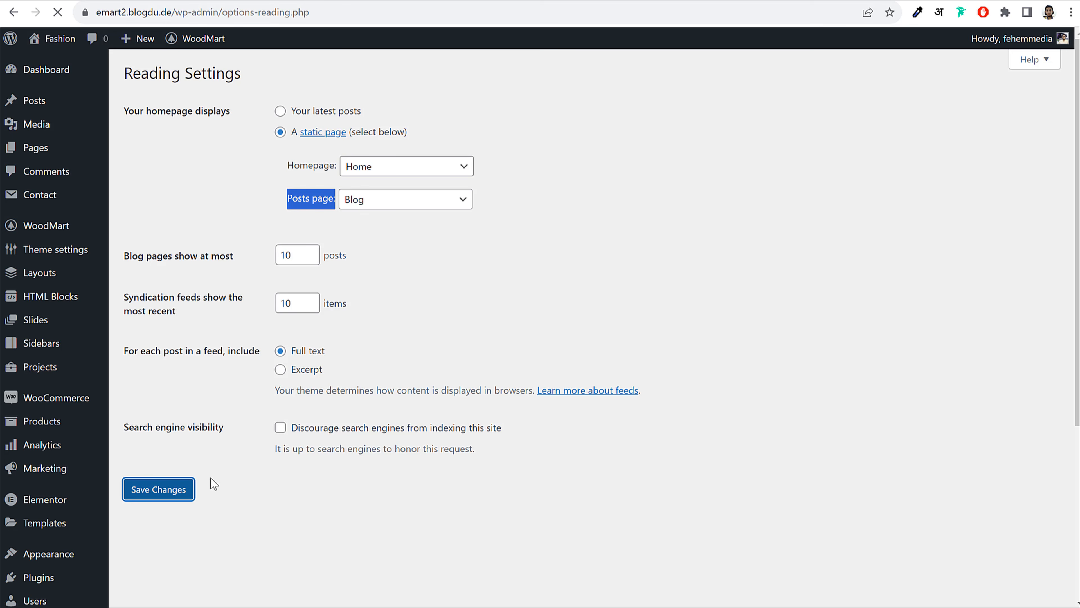
scroll(52, 145, "down", 1)
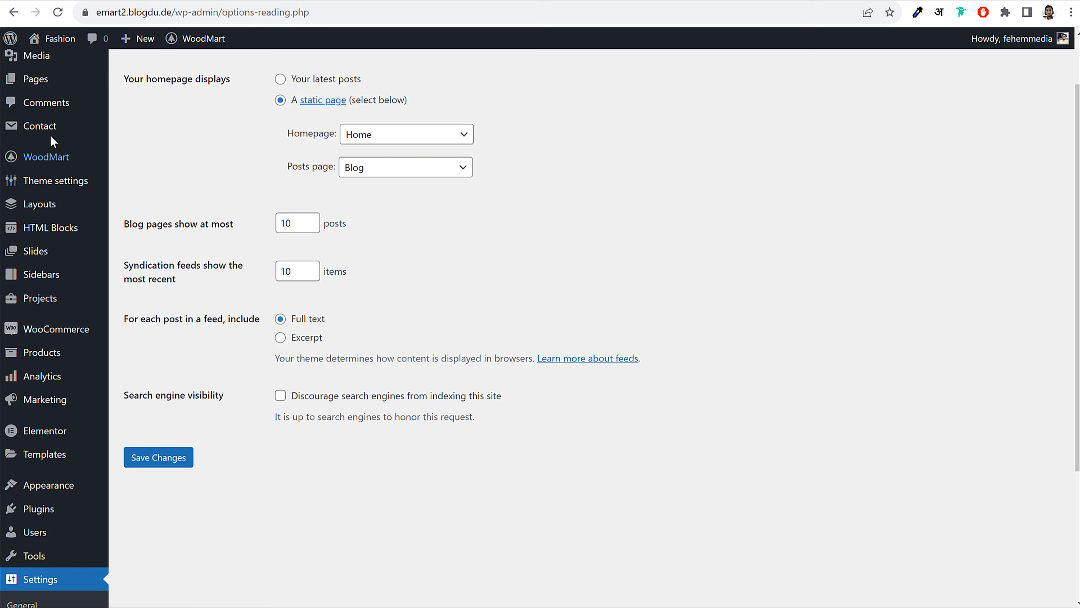
left_click(45, 80)
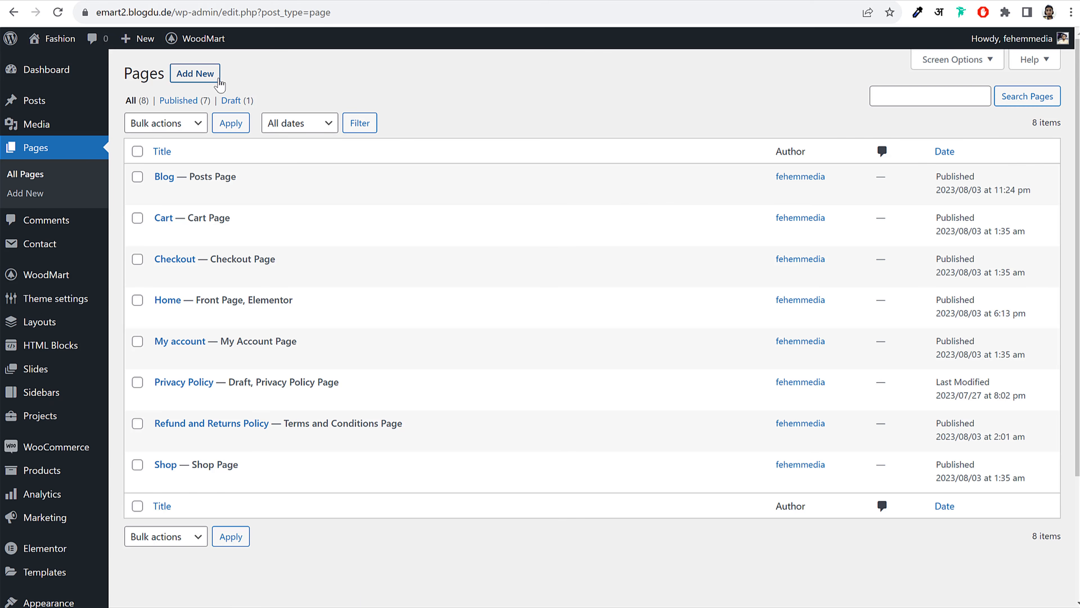
Start a new page titled 'Track Order'
left_click(219, 82)
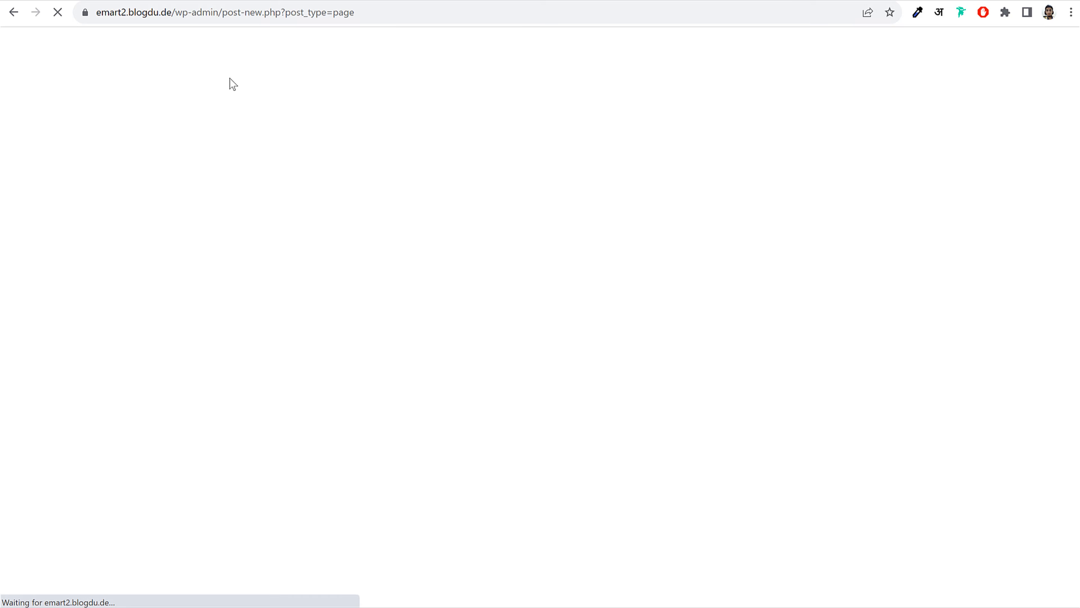
type("Te")
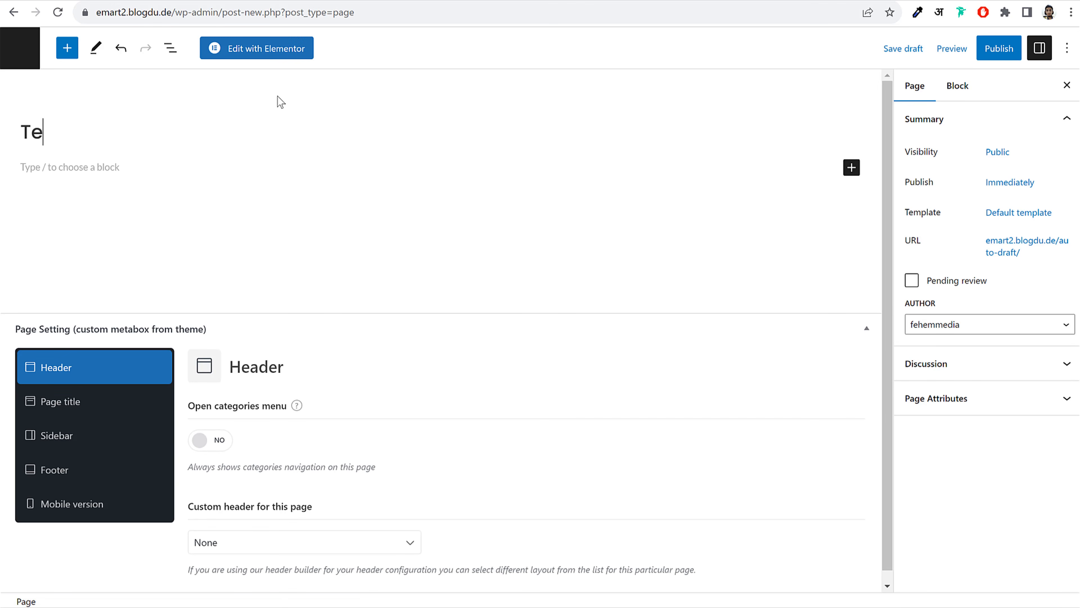
type("ack")
key("BackSpace")
key("BackSpace")
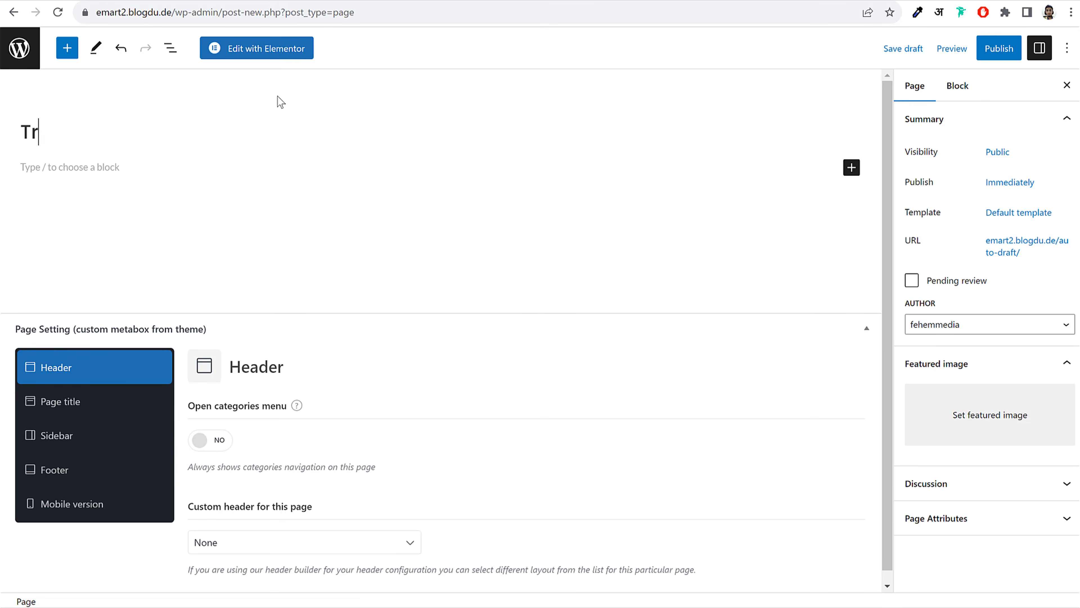
type("ack Order")
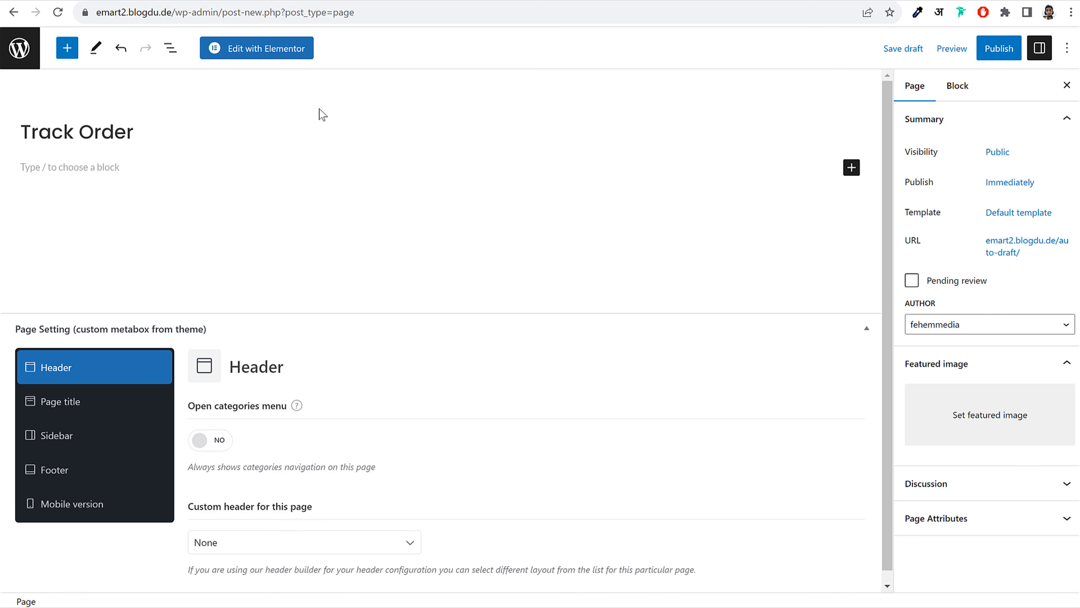
Add an empty Shortcode block to the page body
left_click(73, 169)
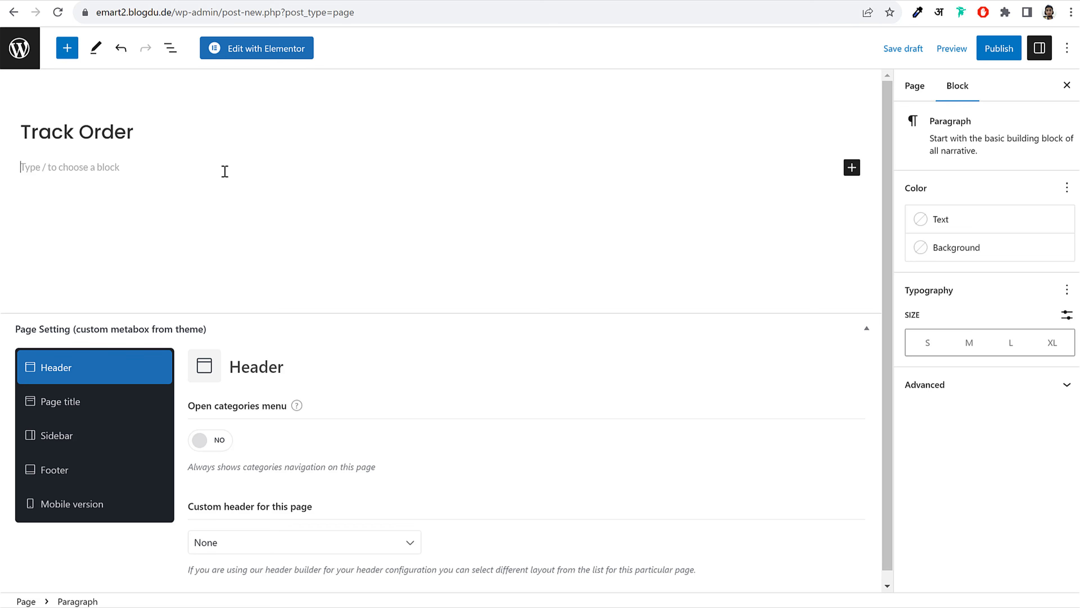
left_click(850, 168)
type("sho")
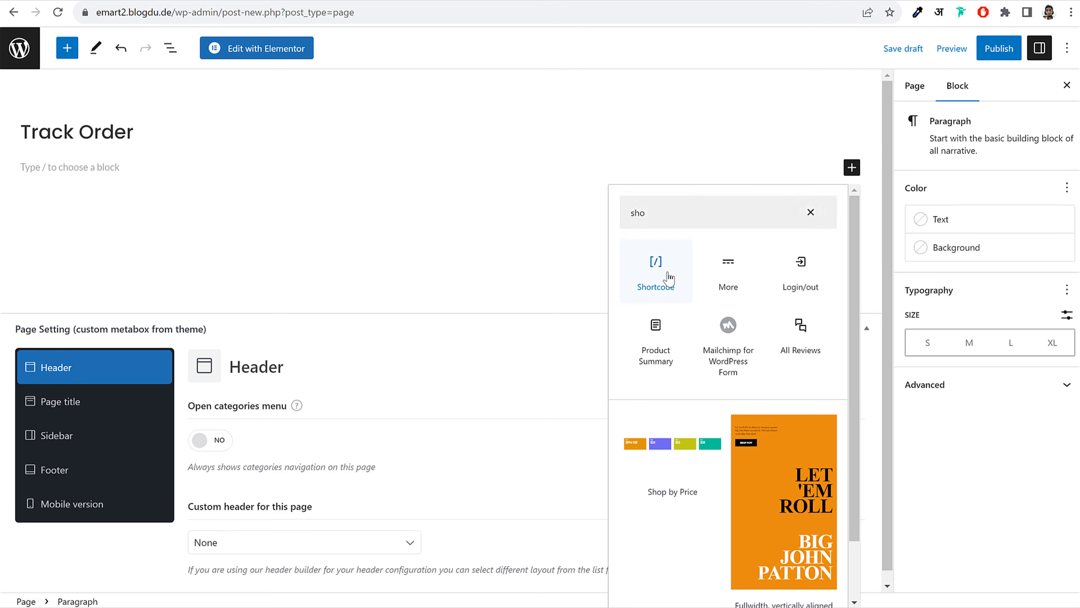
left_click(656, 272)
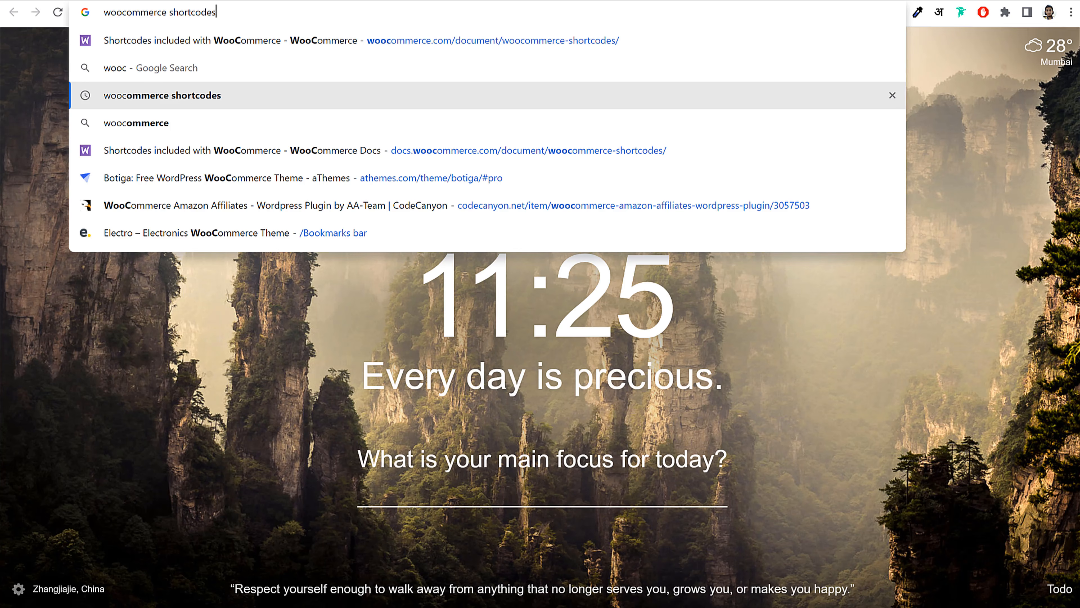
Search 'woocommerce shortcodes' and open WooCommerce's shortcode documentation
key("Return")
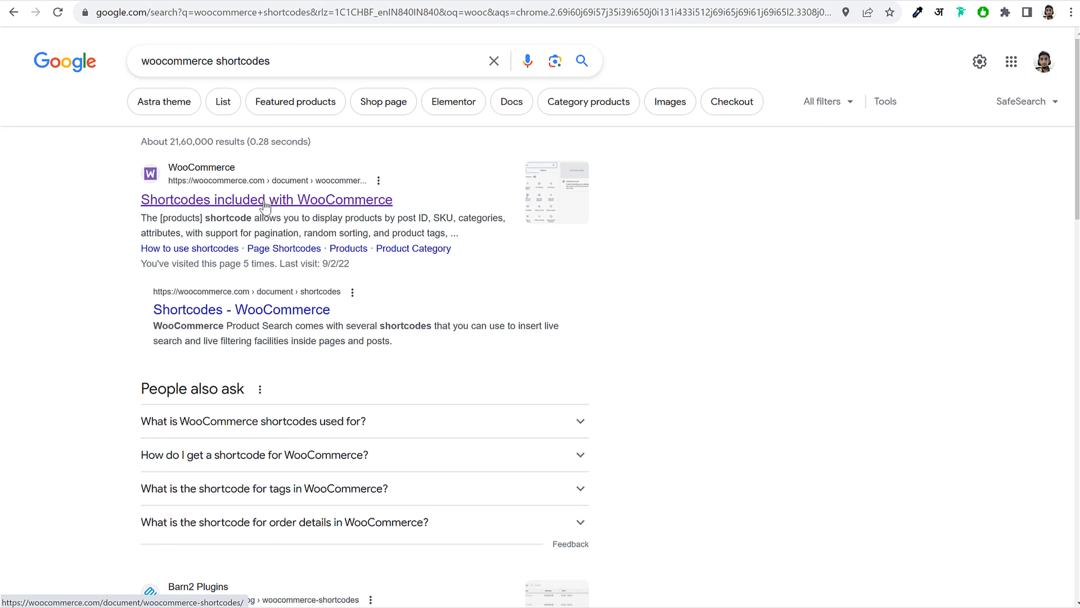
left_click(250, 211)
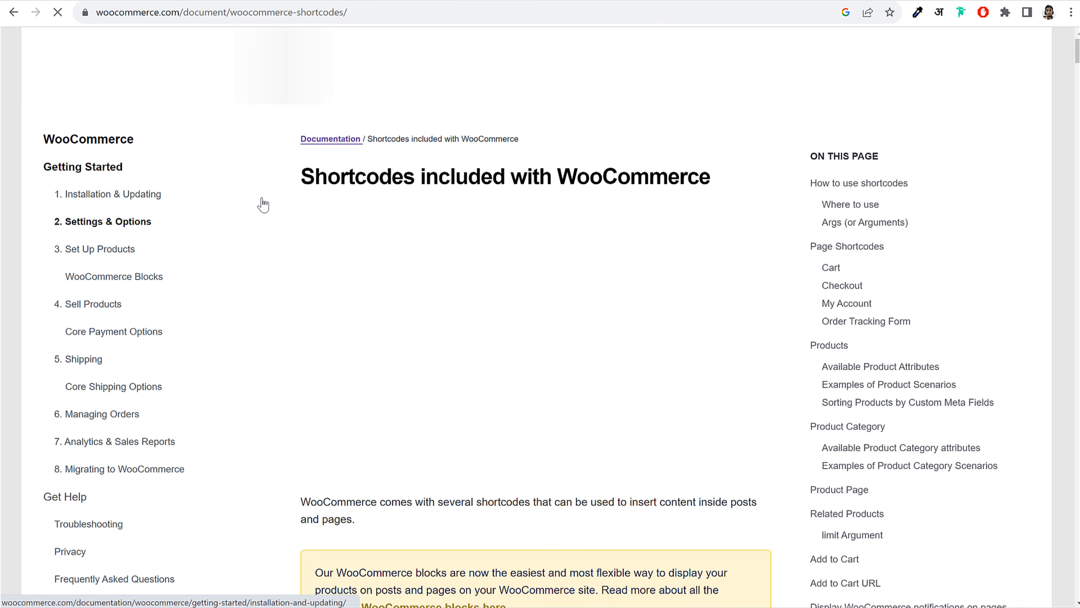
scroll(664, 326, "down", 20)
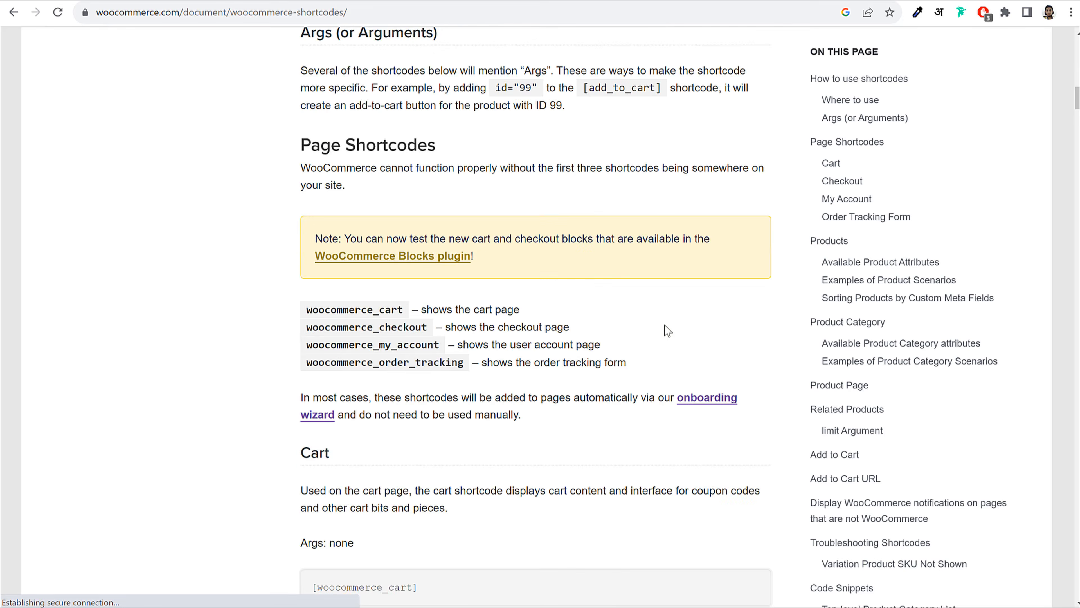
scroll(665, 324, "down", 3)
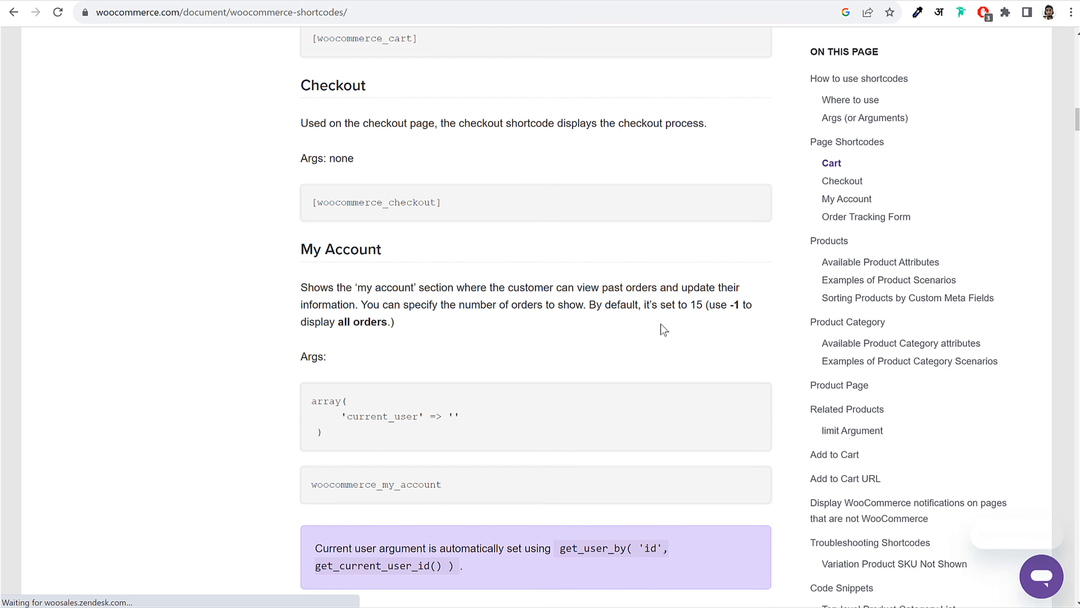
Copy the [woocommerce_order_tracking] shortcode from the Order Tracking Form section
double_click(351, 202)
left_click(472, 206)
scroll(426, 213, "up", 5)
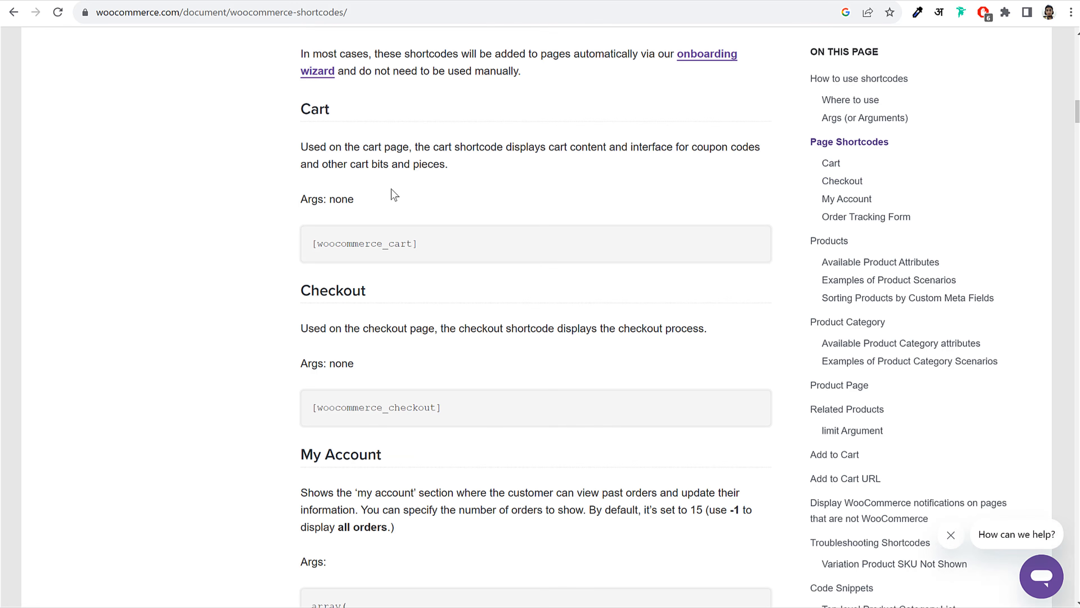
scroll(393, 208, "up", 4)
scroll(401, 212, "down", 15)
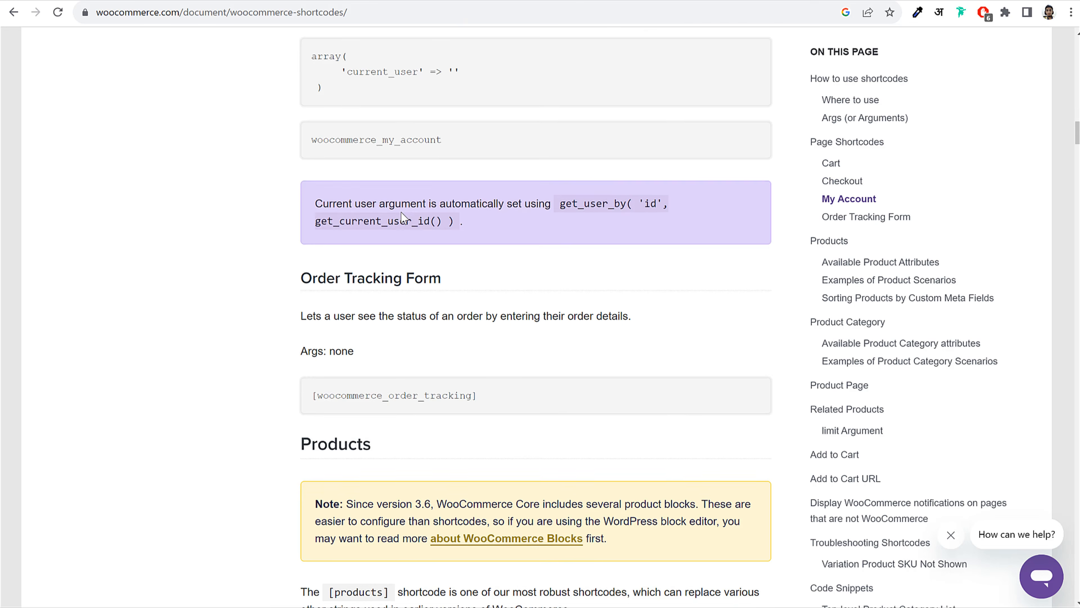
scroll(401, 211, "down", 5)
left_click_drag(313, 188, 501, 189)
left_click(433, 184)
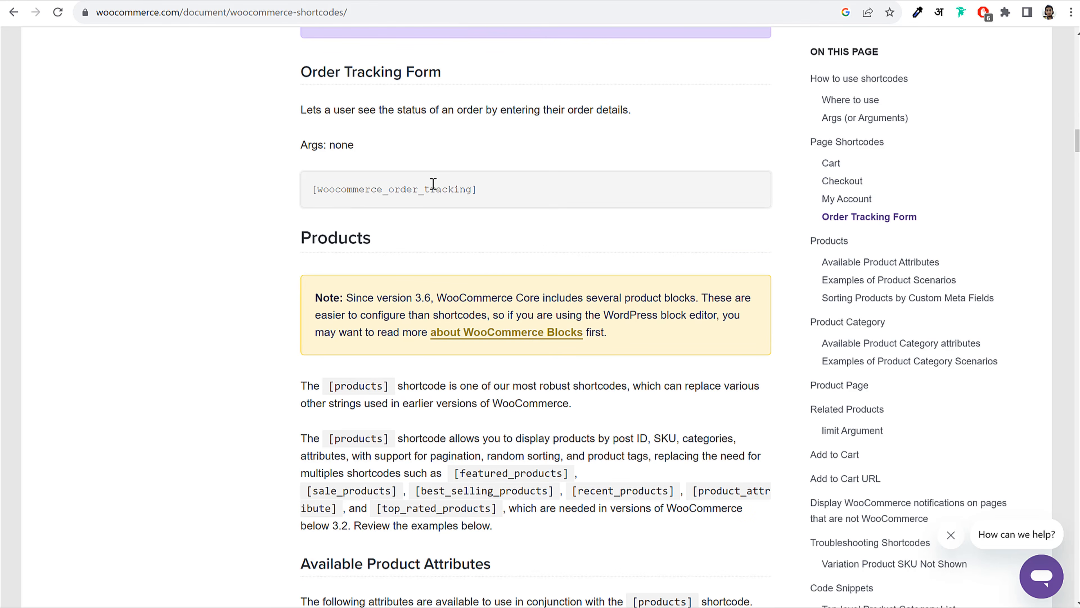
left_click_drag(300, 72, 424, 72)
triple_click(466, 189)
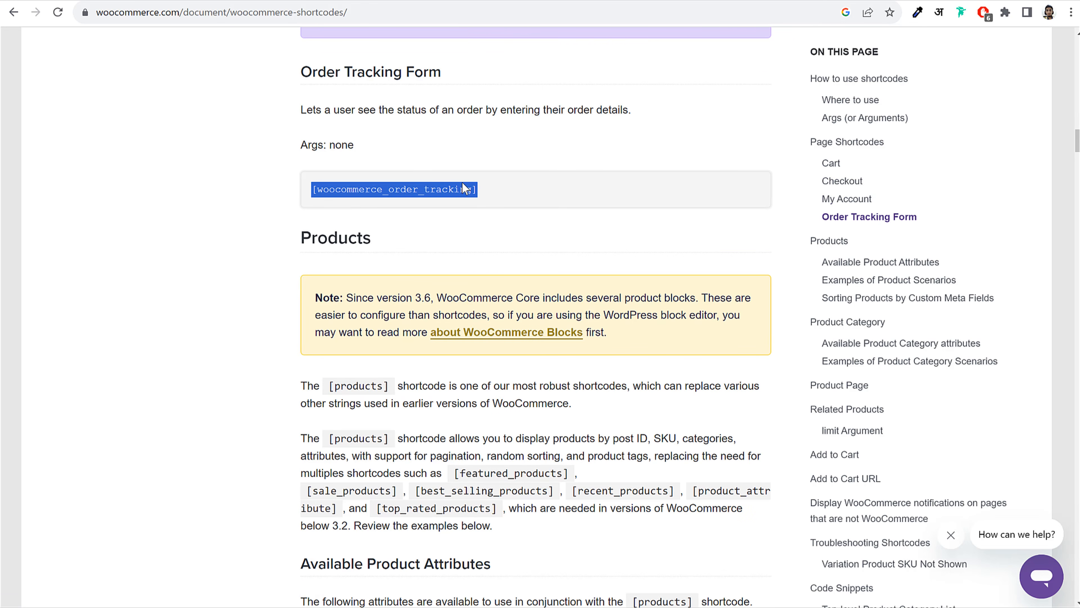
right_click(417, 191)
left_click(443, 203)
left_click(255, 1)
Paste [woocommerce_order_tracking] into the Shortcode block and publish the Track Order page
key("ctrl+v")
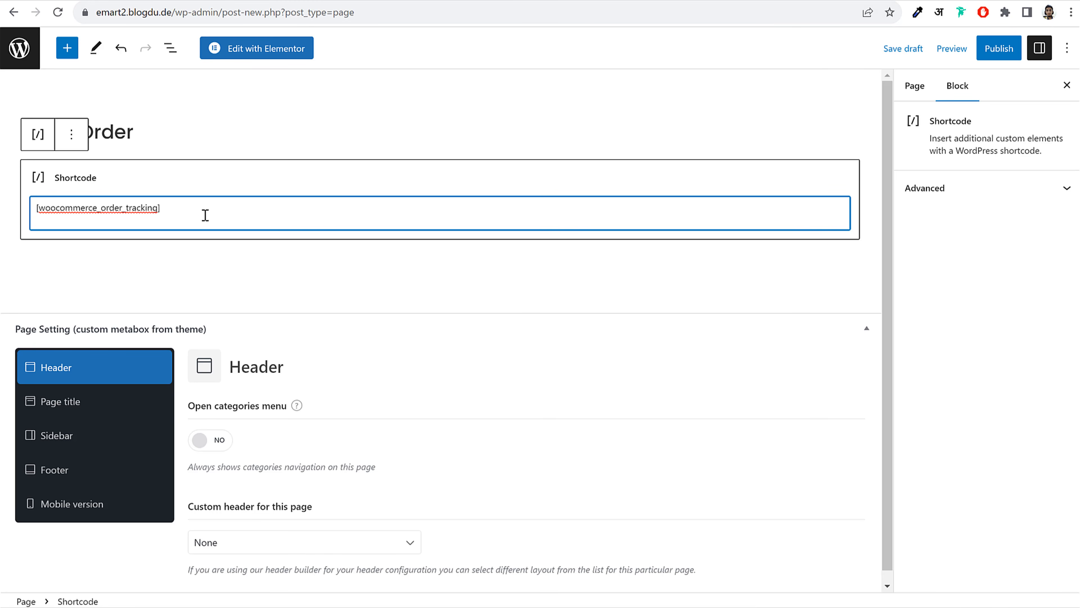
key("BackSpace")
left_click(989, 50)
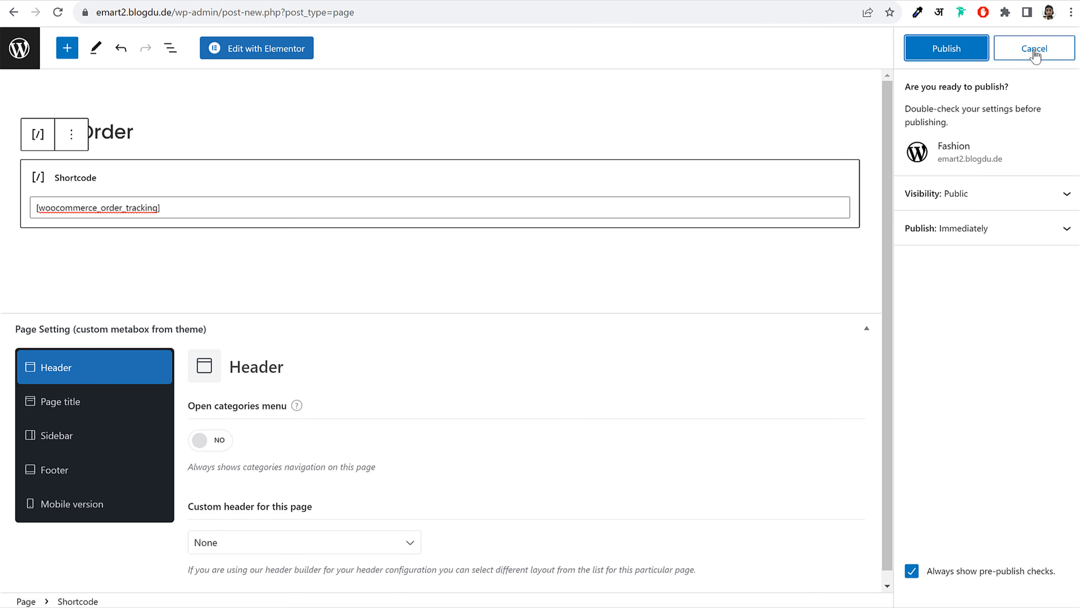
left_click(948, 50)
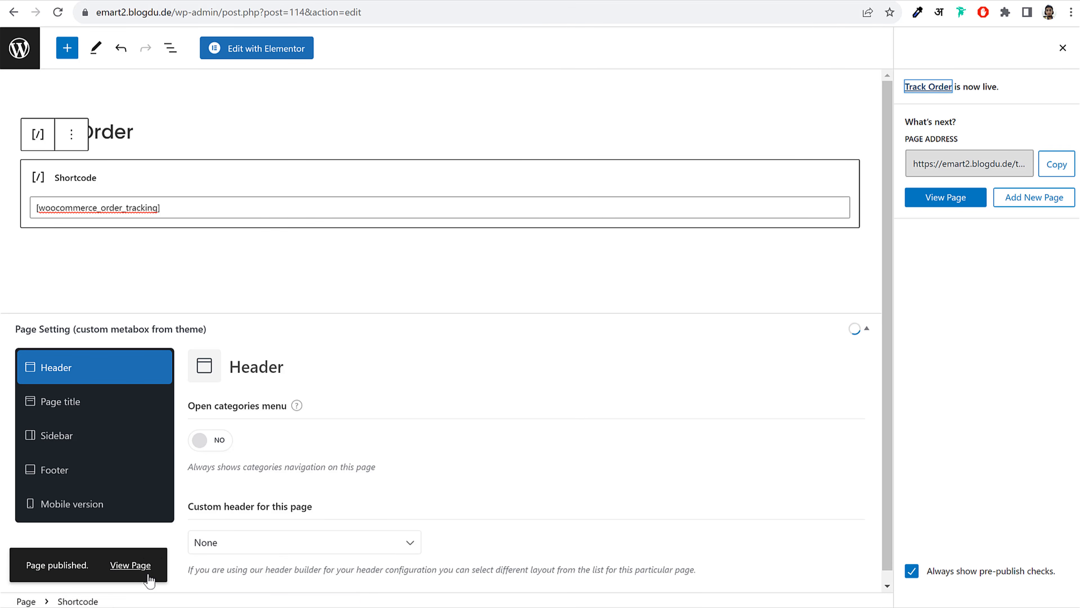
View the live Track Order page in a new tab, showing its order tracking form
right_click(139, 565)
left_click(226, 402)
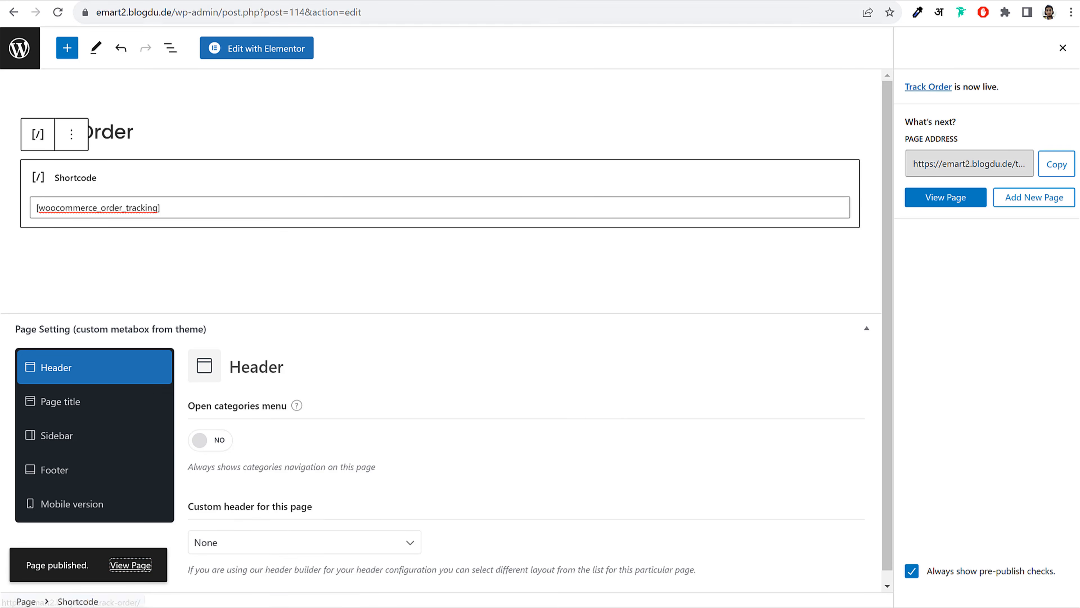
key("ctrl+Tab")
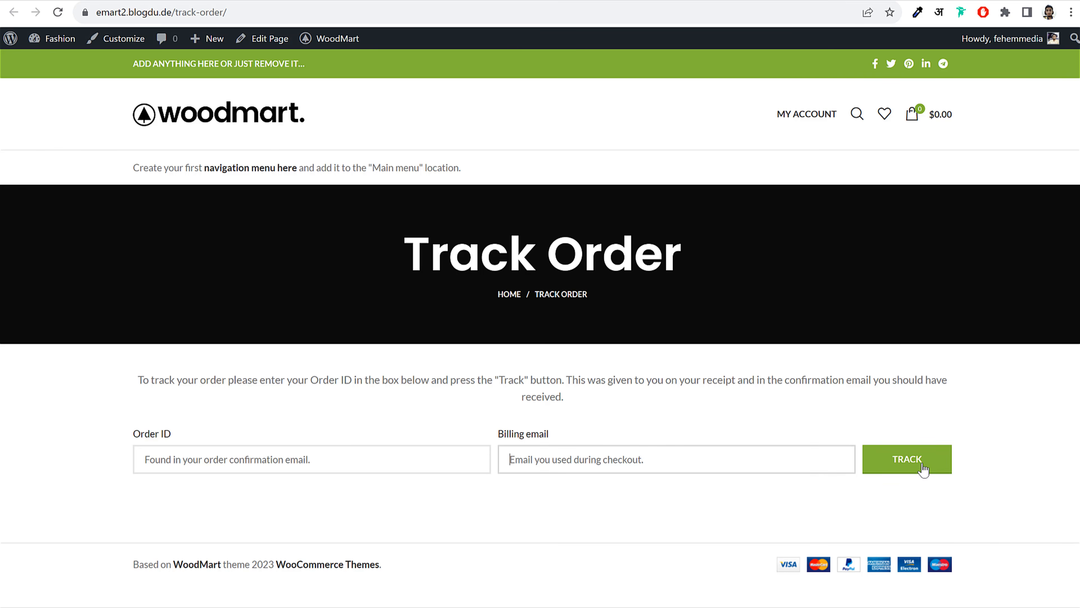
left_click(158, 1)
Start a new page titled 'Wishlist' with a Shortcode block
left_click(18, 48)
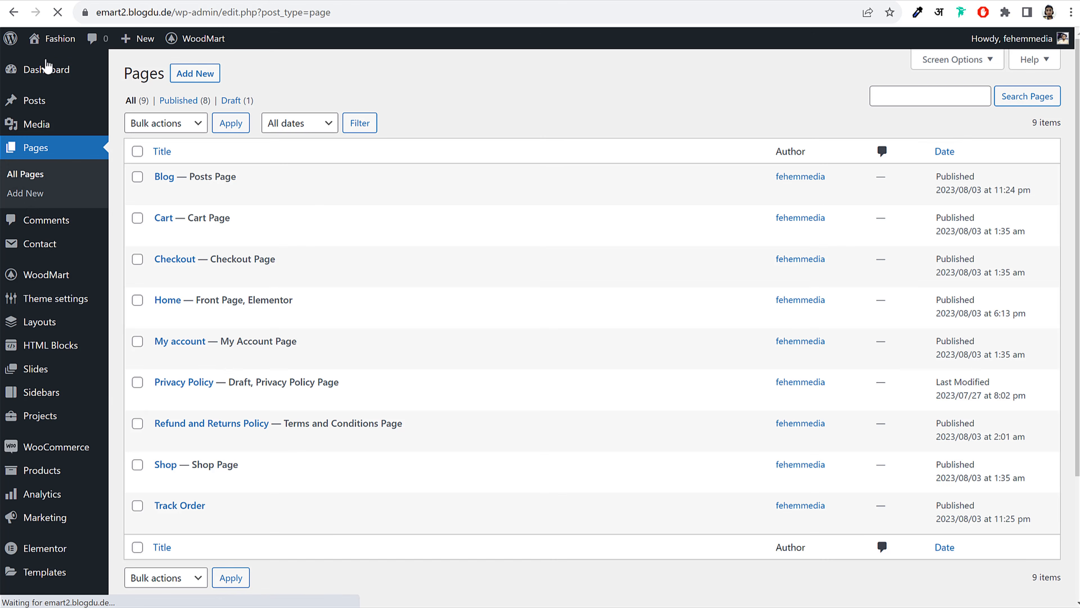
left_click(198, 74)
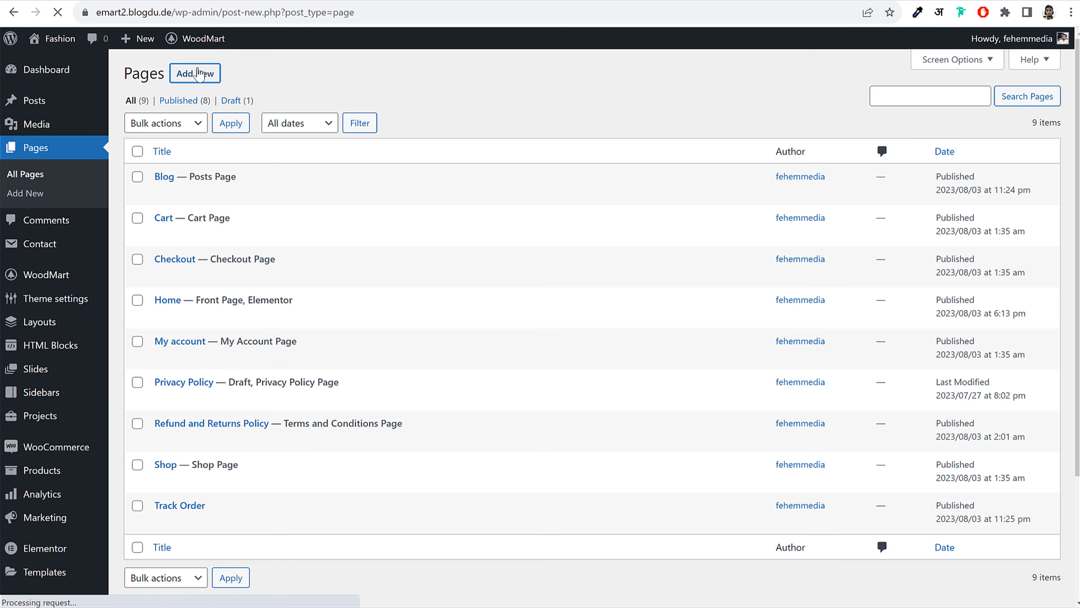
type("Wishlist")
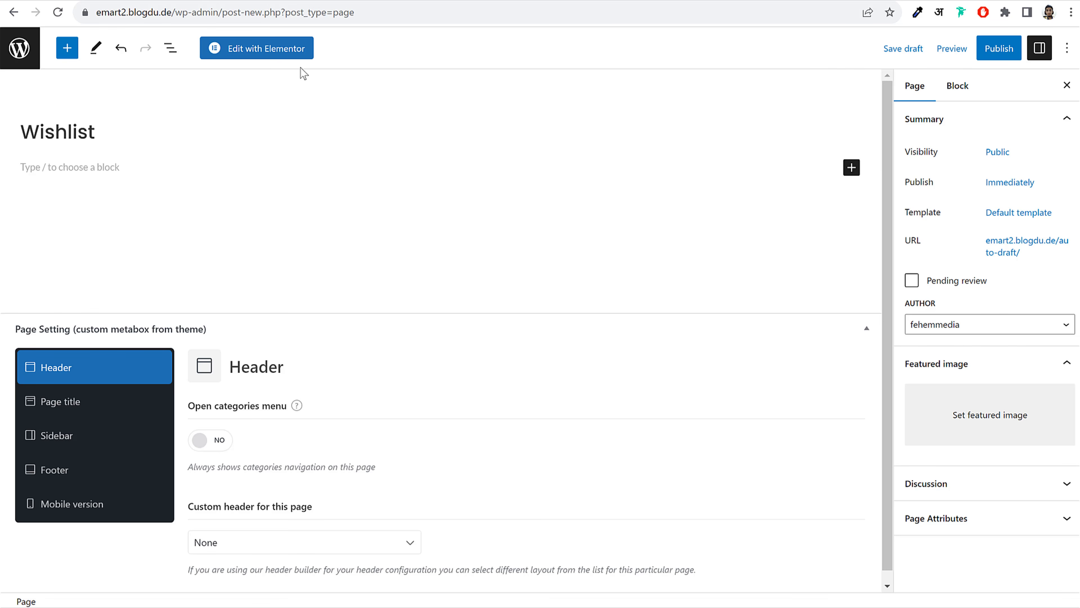
left_click(852, 167)
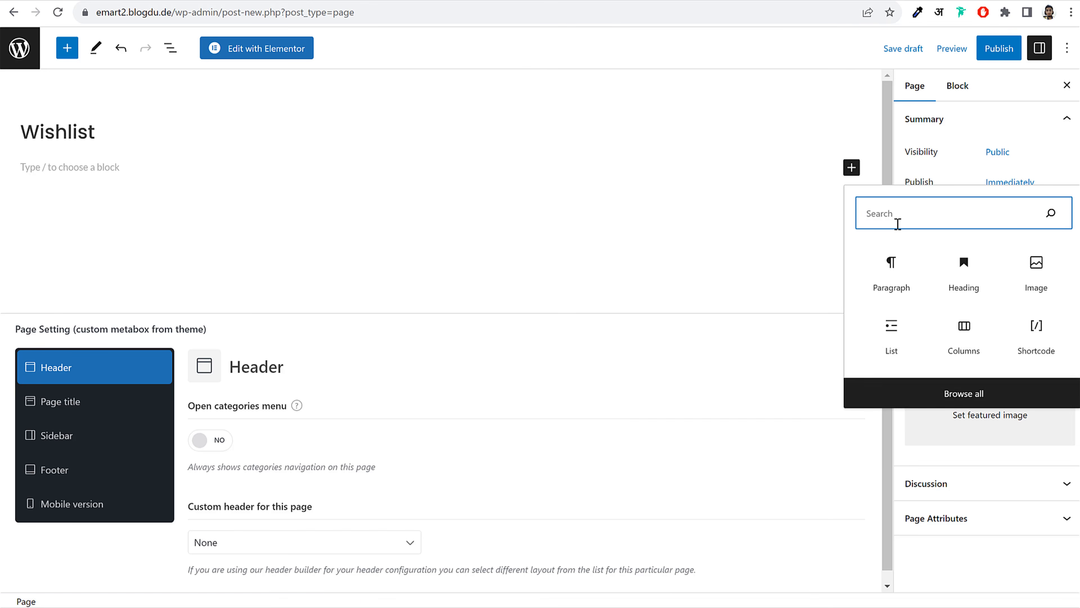
type("shhor")
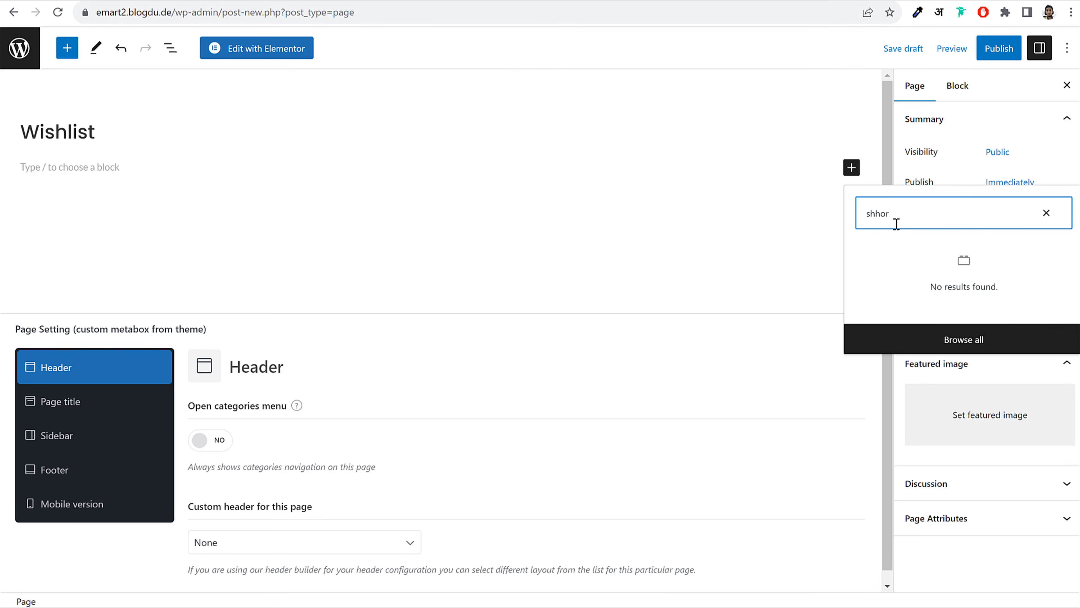
key("BackSpace")
key("BackSpace")
key("BackSpace")
type("or")
left_click(892, 266)
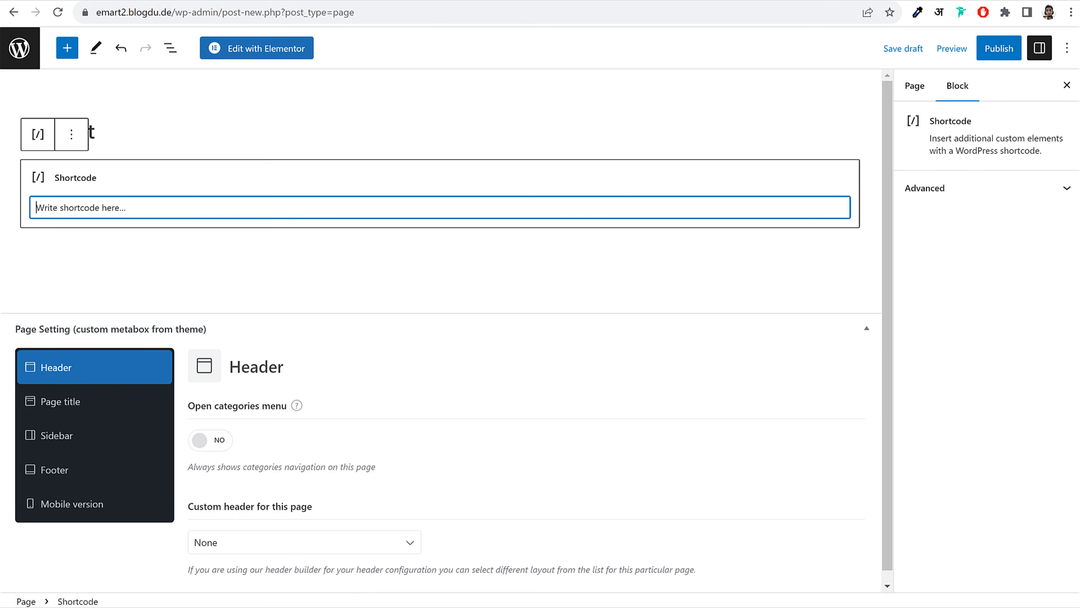
Fill the Shortcode block with [woodmart_wishlist] and copy the shortcode
key("alt+Tab")
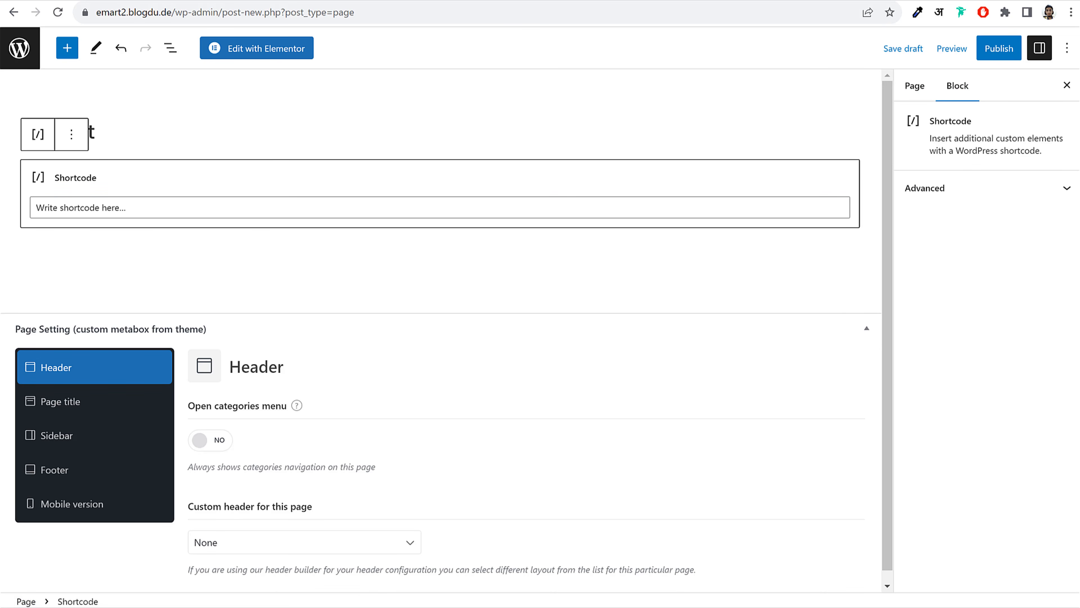
left_click(236, 204)
key("ctrl+v")
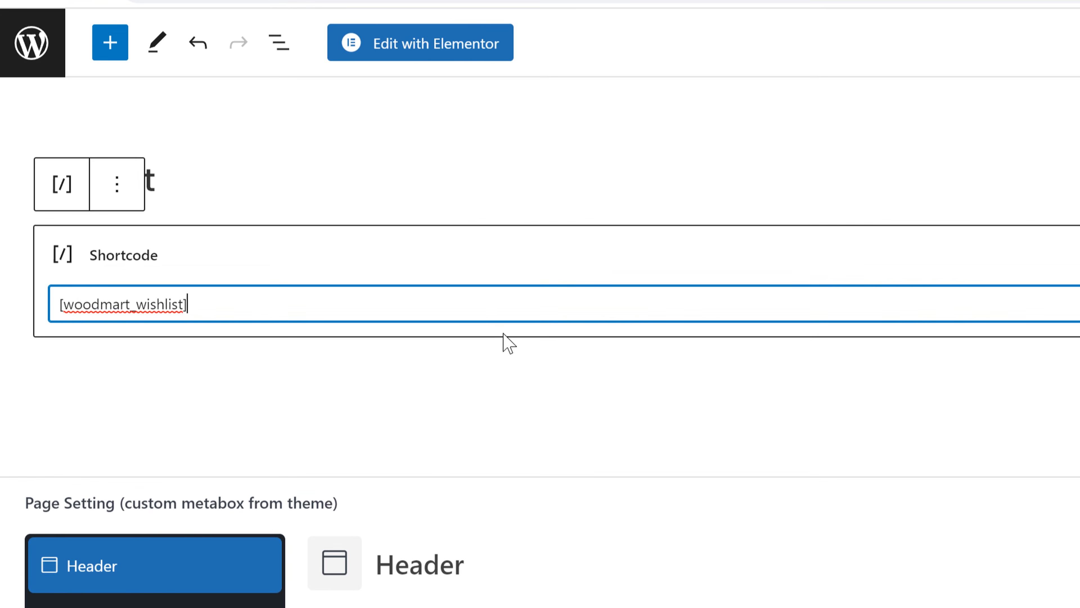
left_click_drag(60, 304, 446, 299)
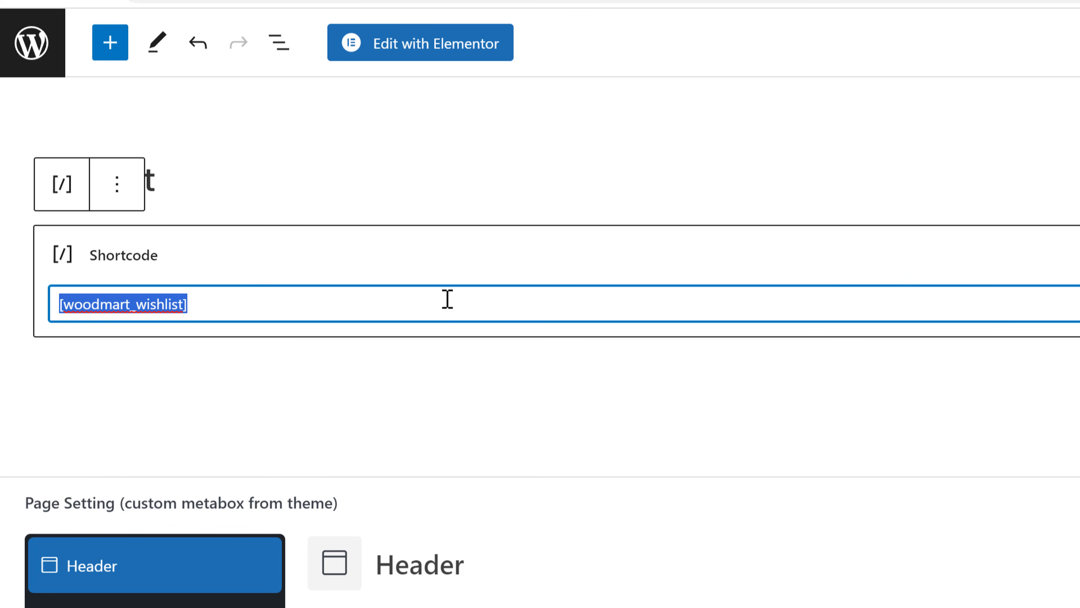
left_click(407, 299)
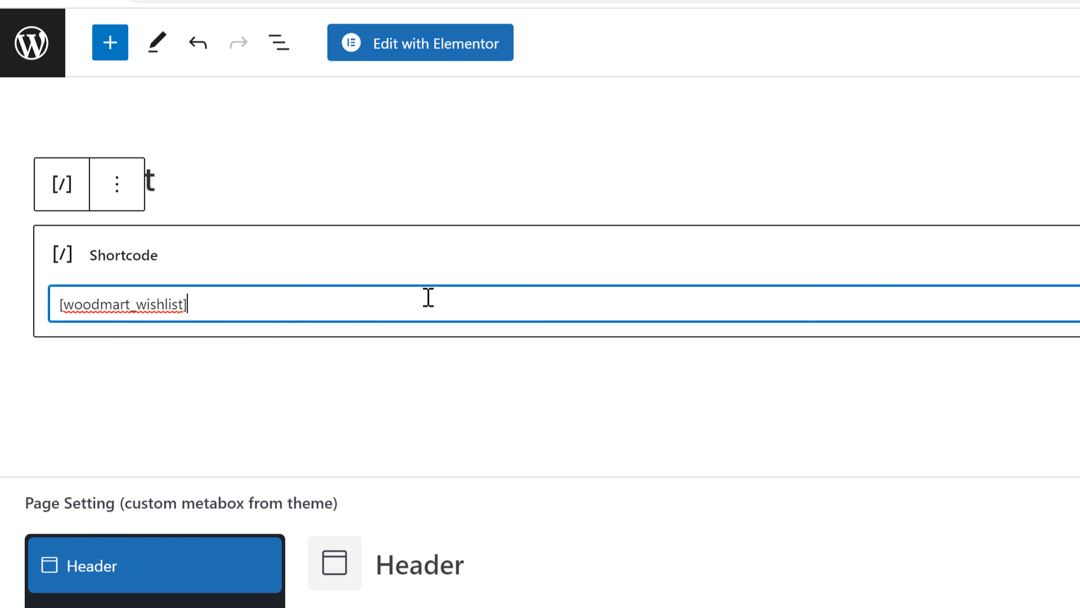
left_click_drag(429, 296, 39, 294)
key("ctrl+c")
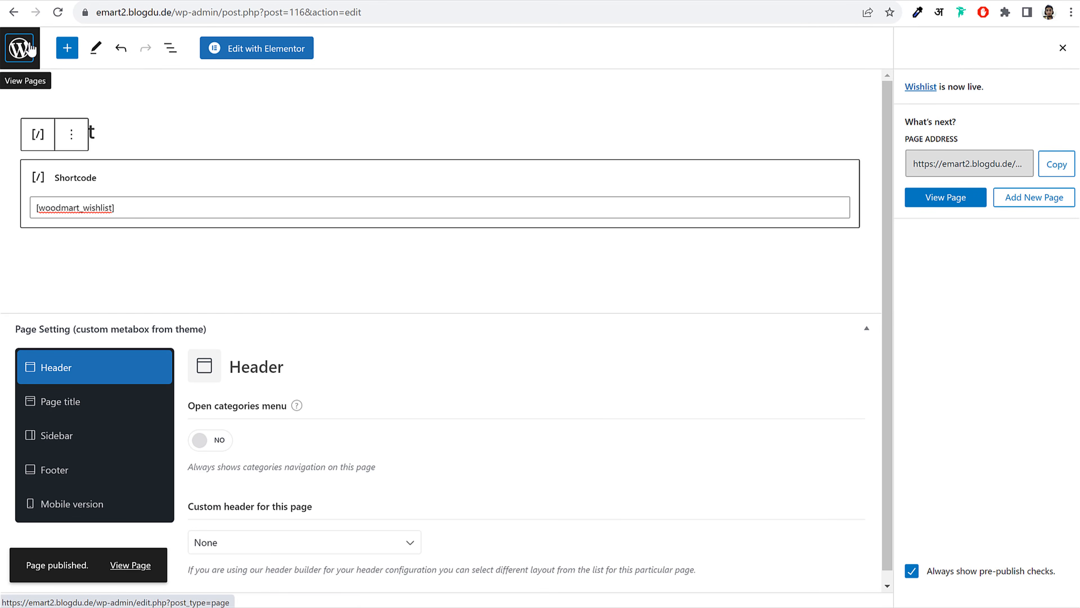
left_click(30, 49)
Start a new page titled 'Compare' with a Shortcode block
left_click(213, 78)
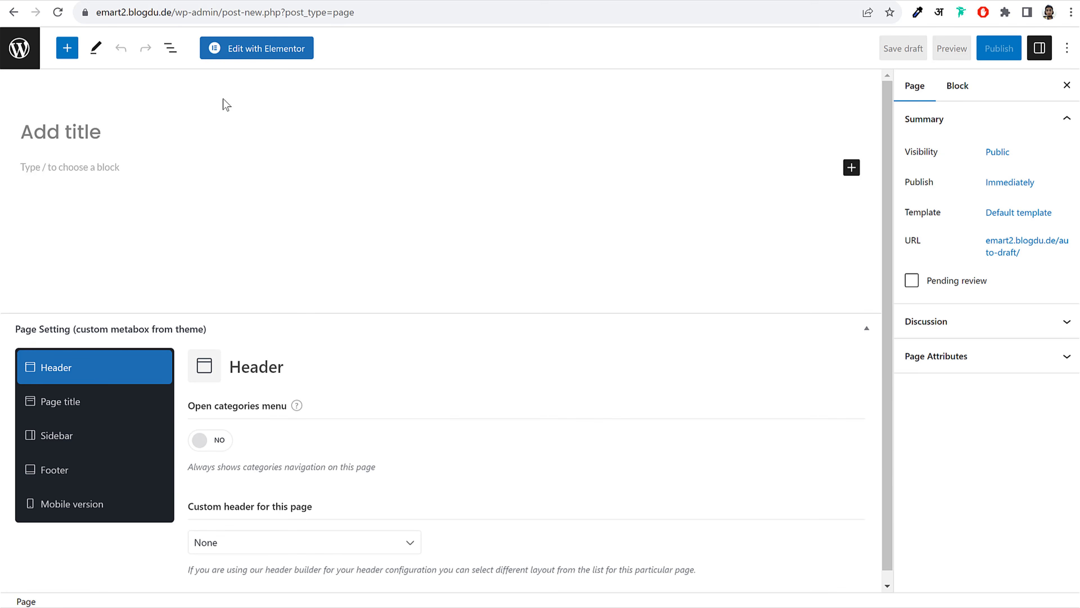
type("Com")
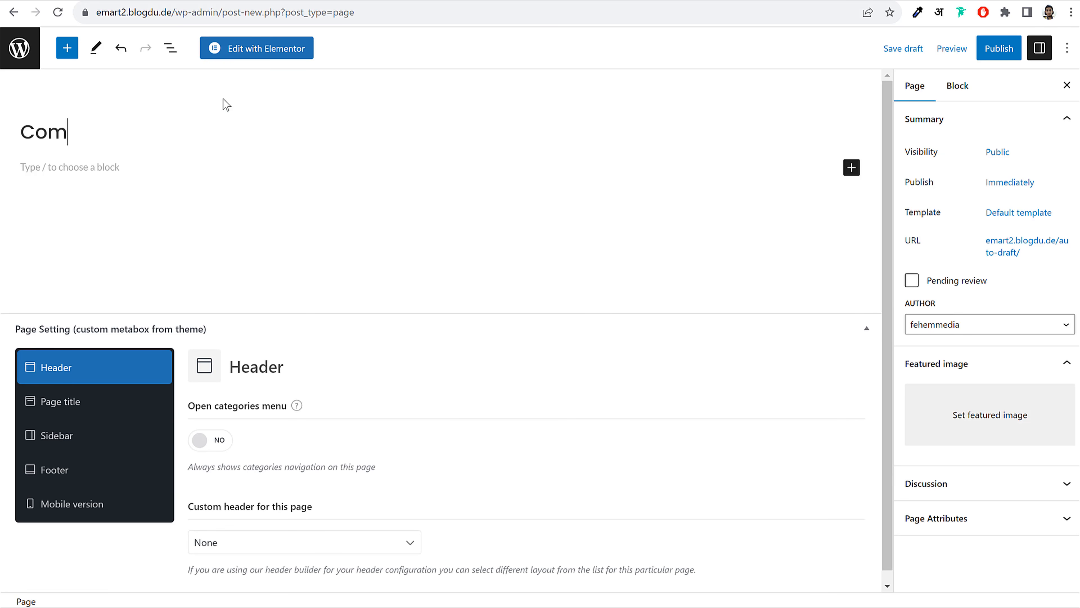
type("pare")
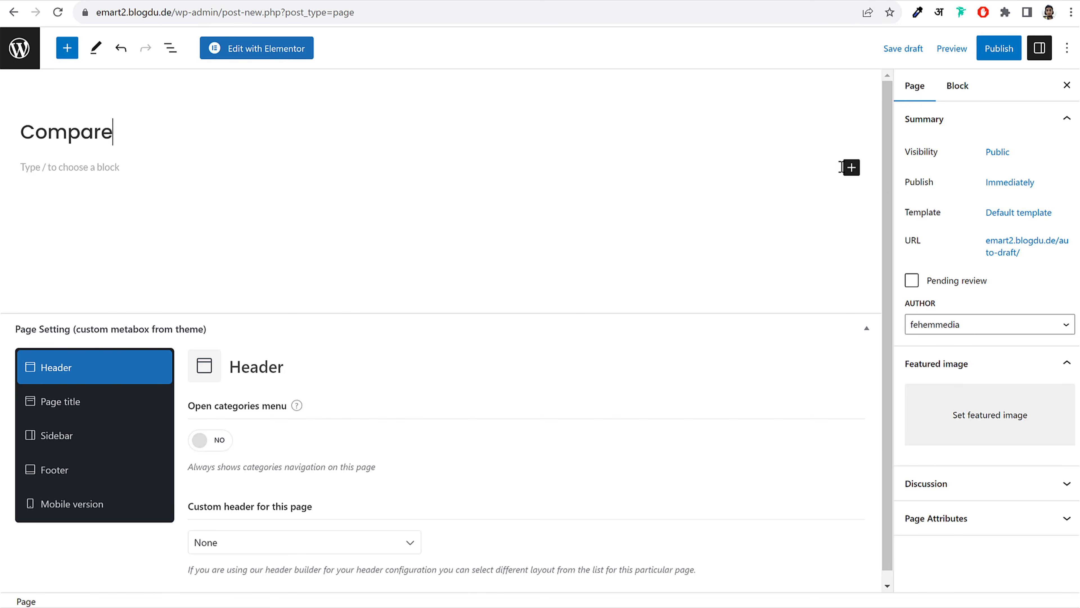
left_click(851, 168)
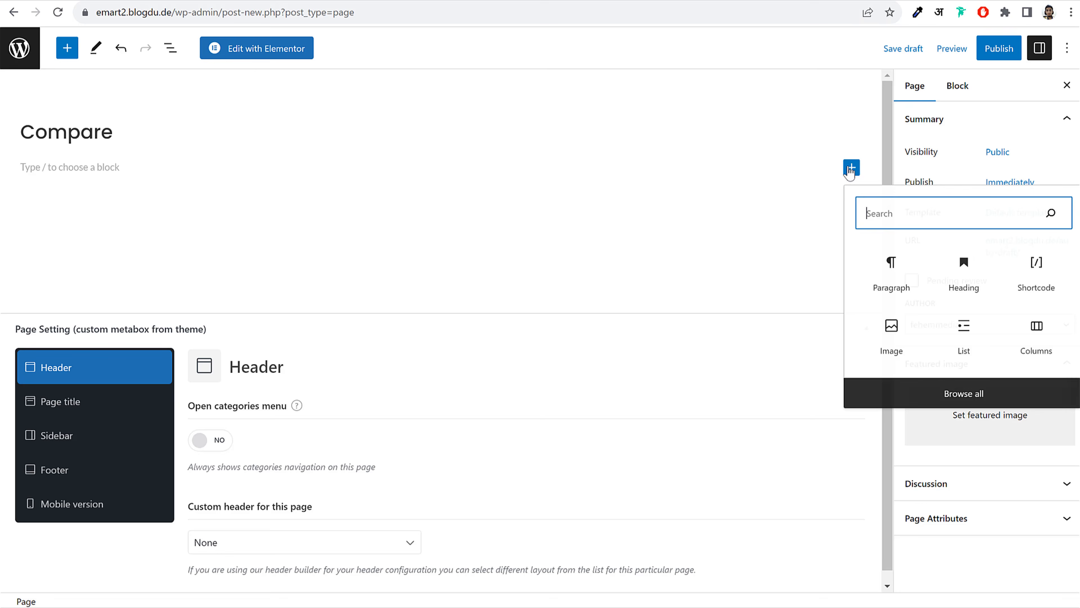
left_click(1025, 283)
Paste the wishlist shortcode, change it to [woodmart_compare], and publish the page
key("ctrl+v")
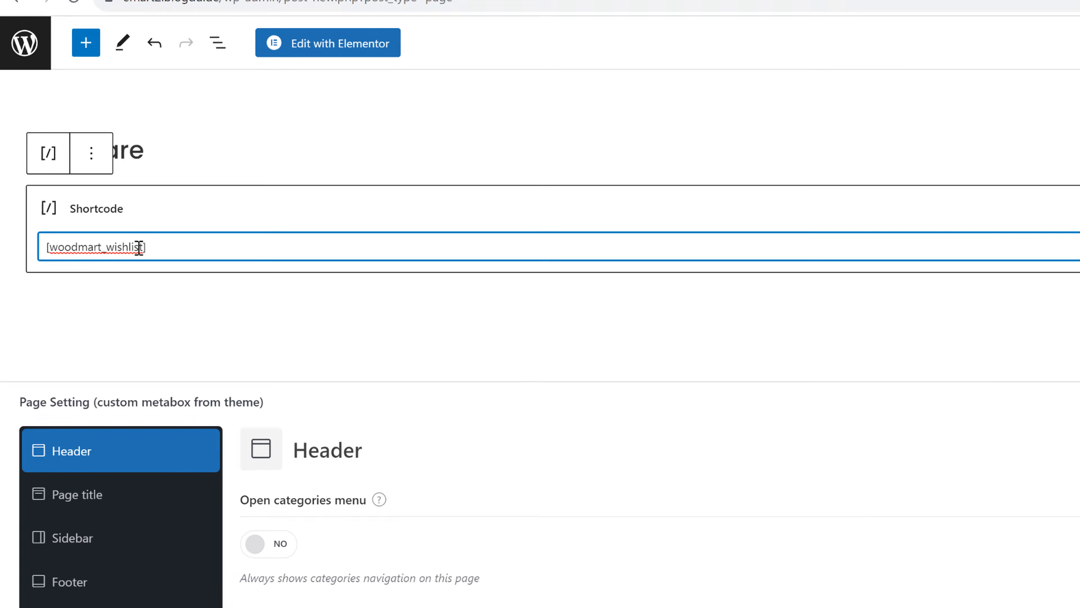
double_click(95, 207)
left_click(112, 299)
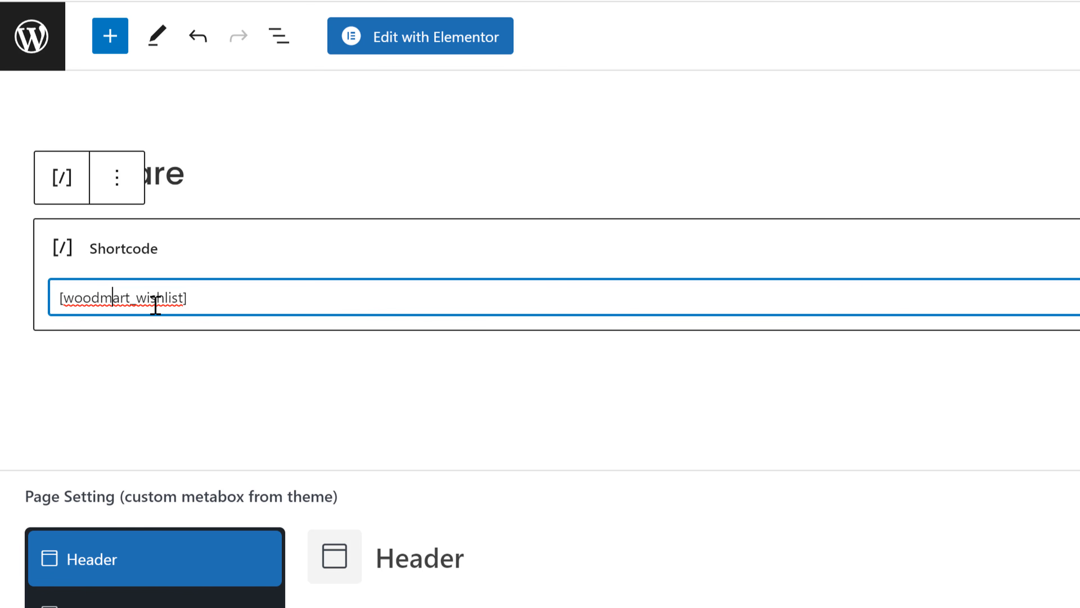
left_click(183, 298, "shift")
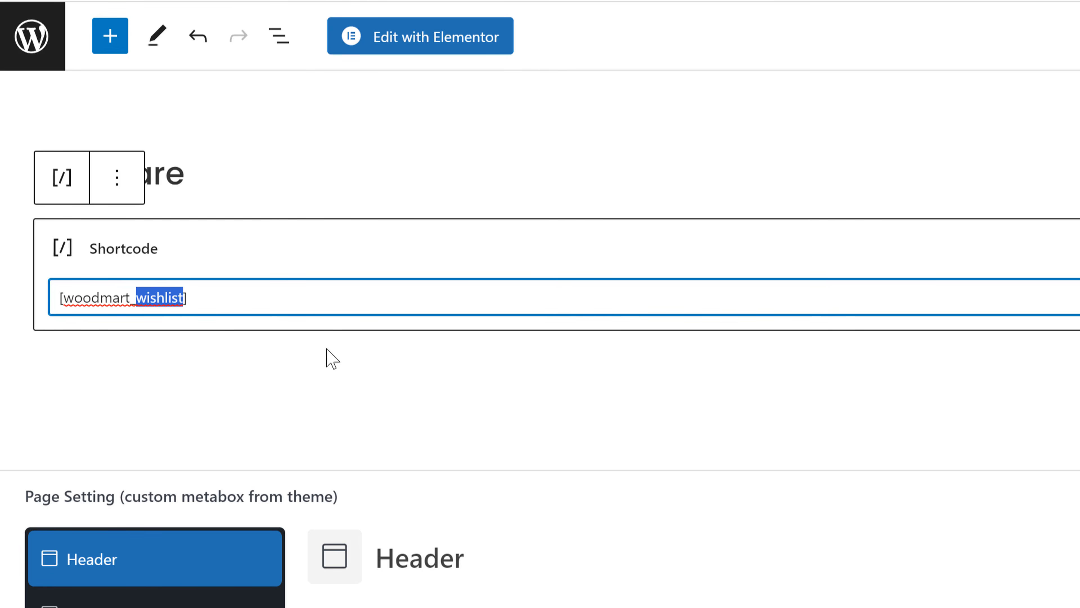
type("c9o")
type("pare")
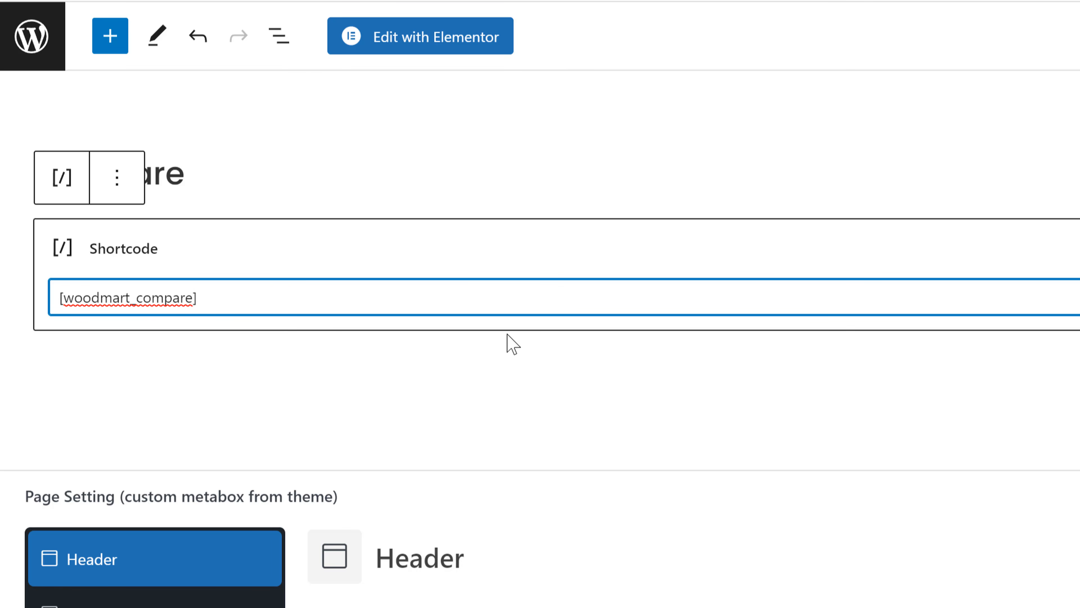
left_click(998, 45)
left_click(949, 48)
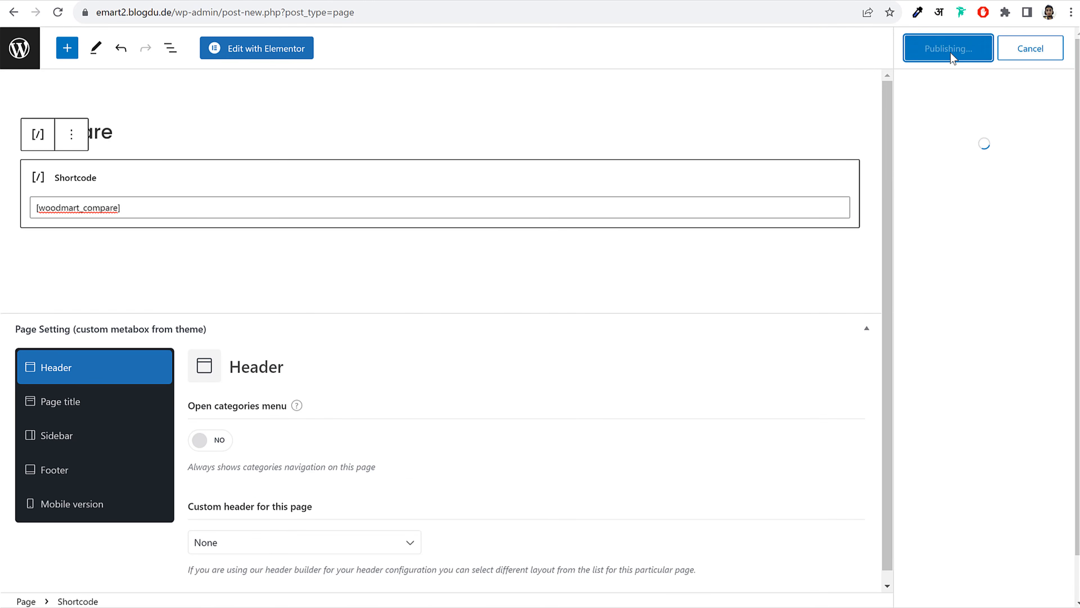
left_click(27, 49)
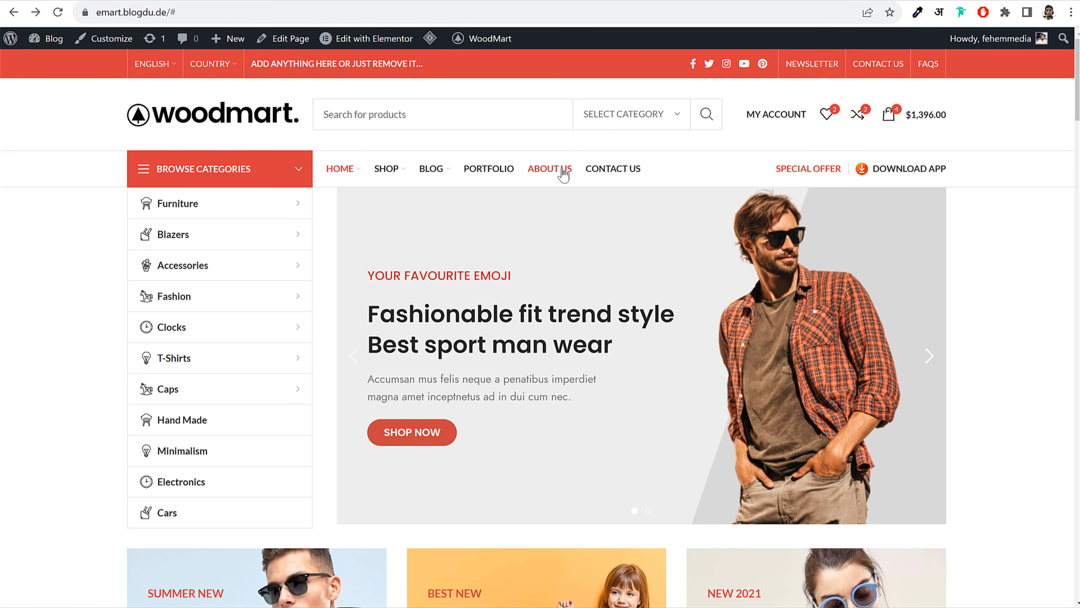
Open the demo shop's About Us page and scroll through it down to the footer and back
left_click(564, 174)
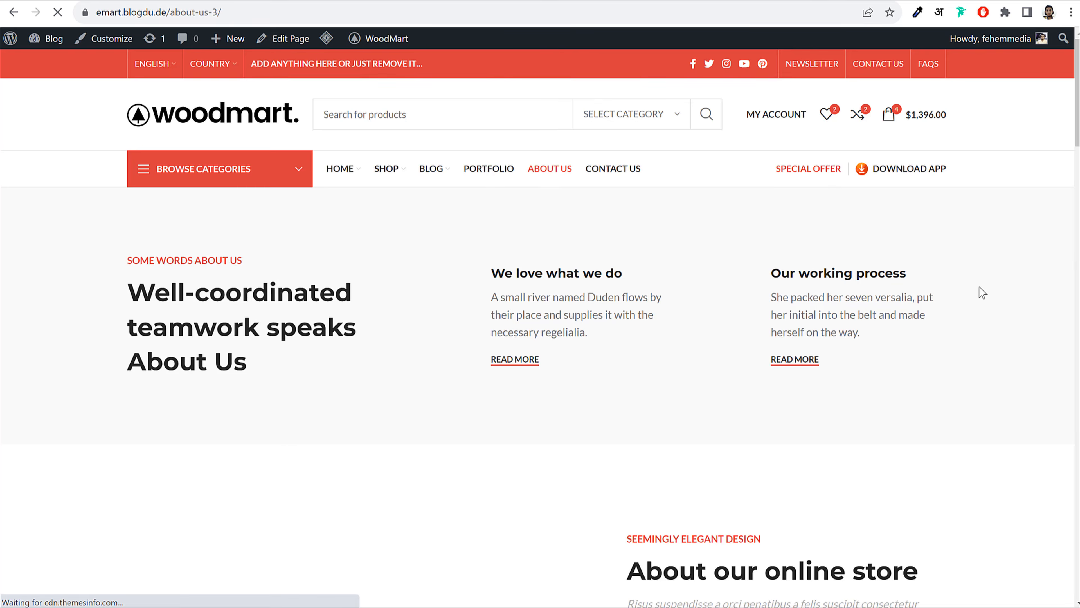
scroll(979, 289, "down", 3)
scroll(981, 303, "down", 15)
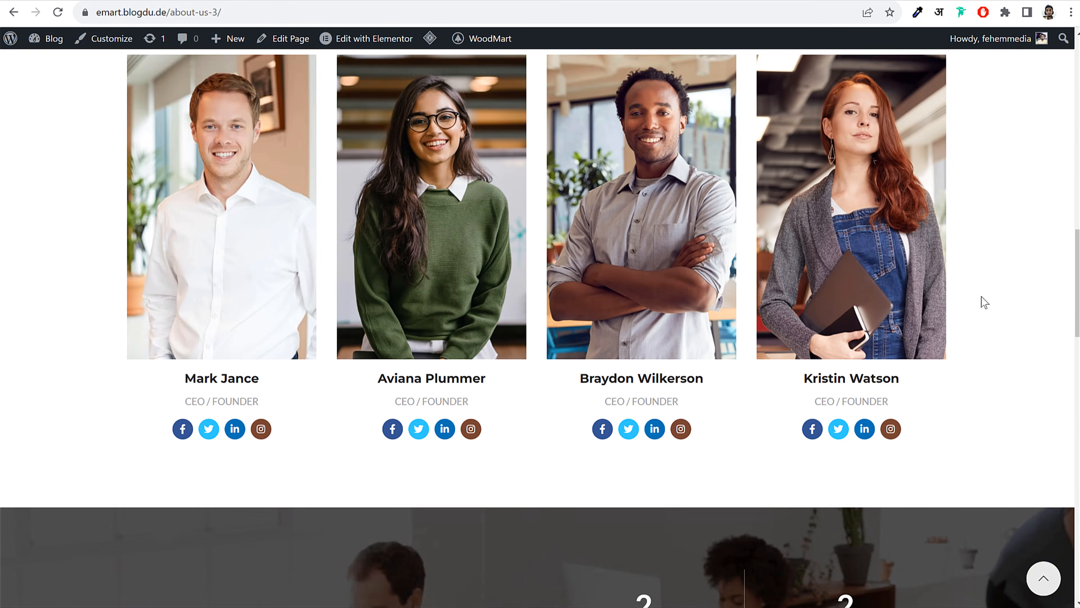
scroll(985, 303, "down", 15)
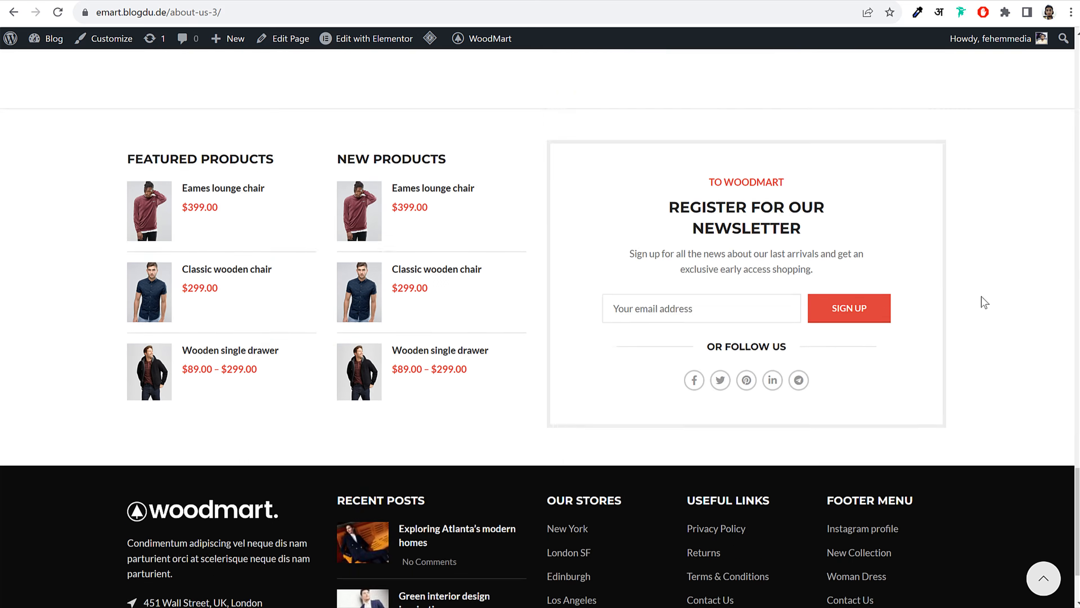
scroll(985, 303, "up", 20)
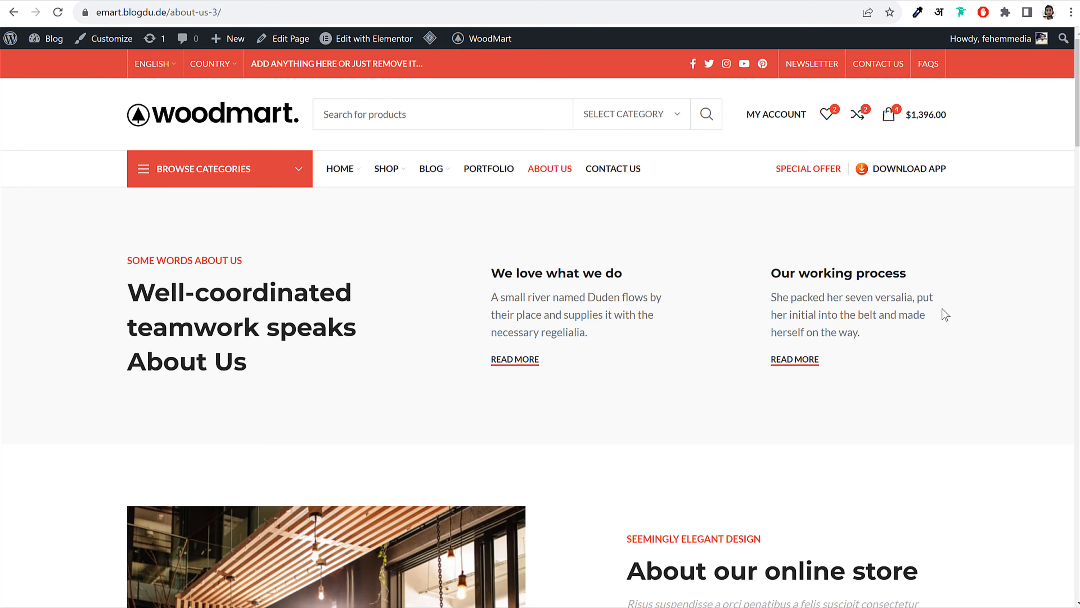
scroll(943, 308, "down", 15)
scroll(934, 336, "up", 15)
scroll(892, 309, "down", 10)
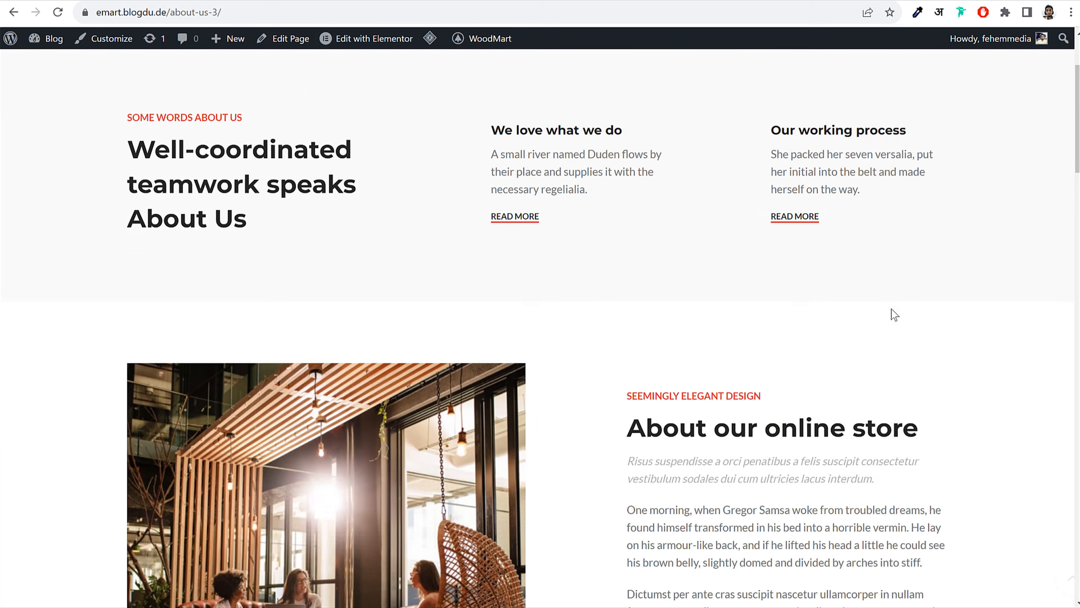
scroll(885, 307, "up", 10)
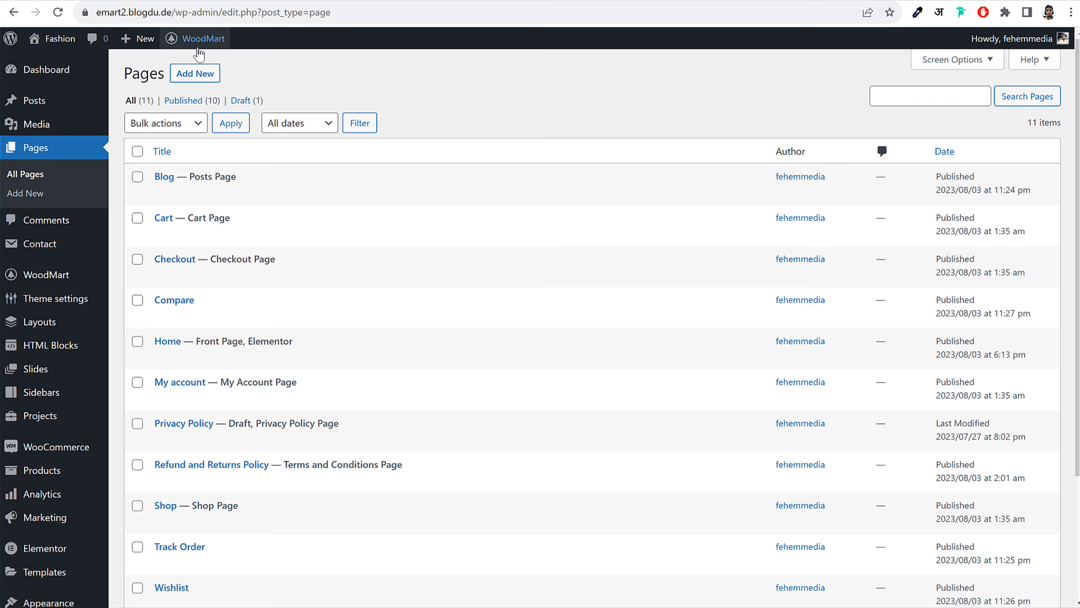
mouse_move(200, 38)
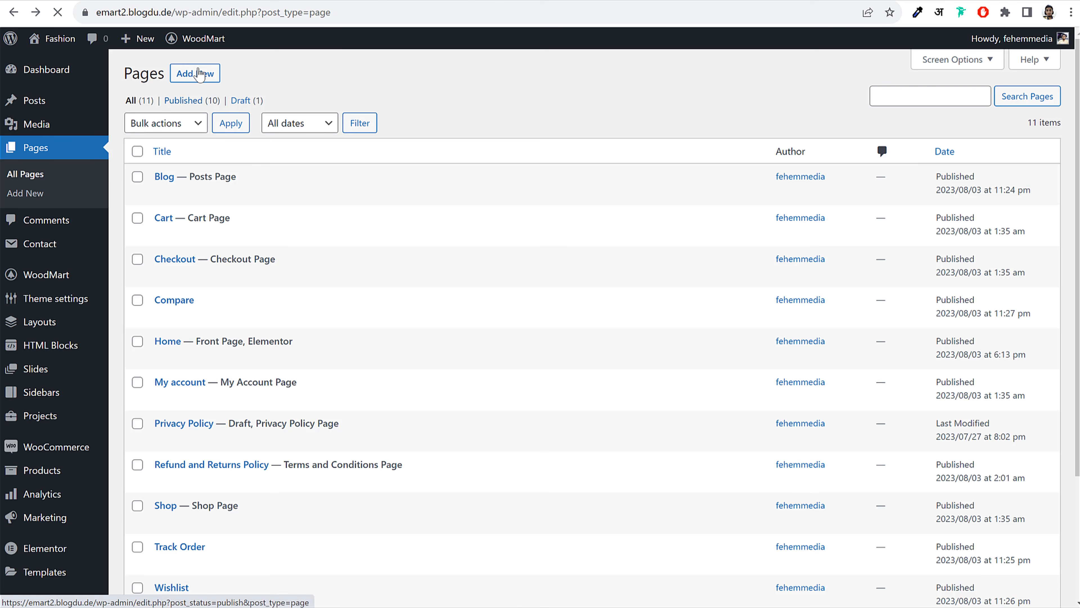
Add an 'About Us' page with the page title disabled and sidebar position Without
left_click(200, 76)
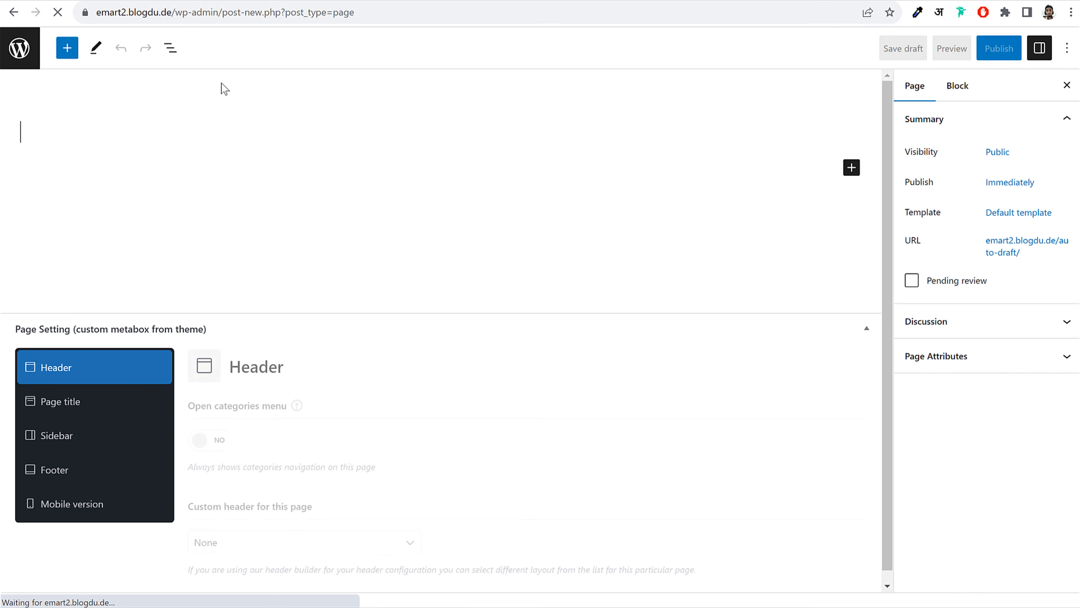
type("About Us")
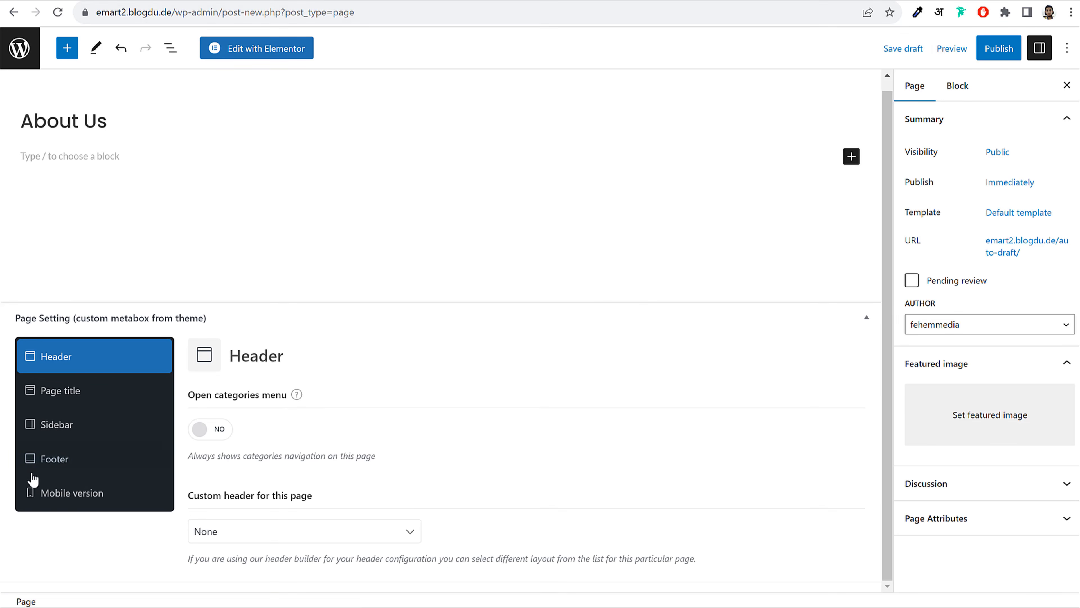
left_click(56, 401)
left_click(205, 315)
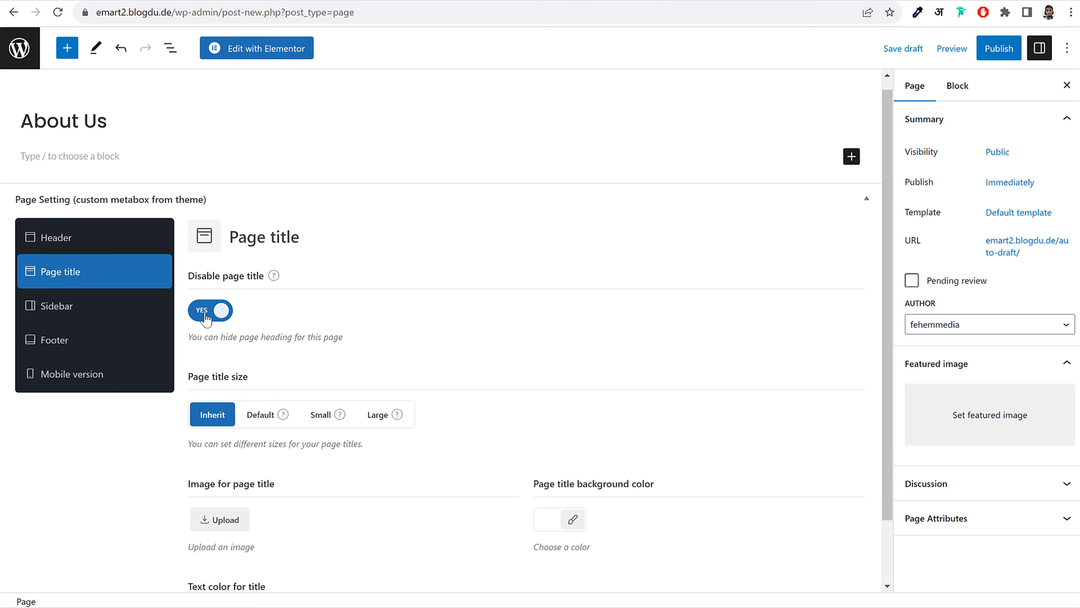
left_click(110, 315)
left_click(260, 340)
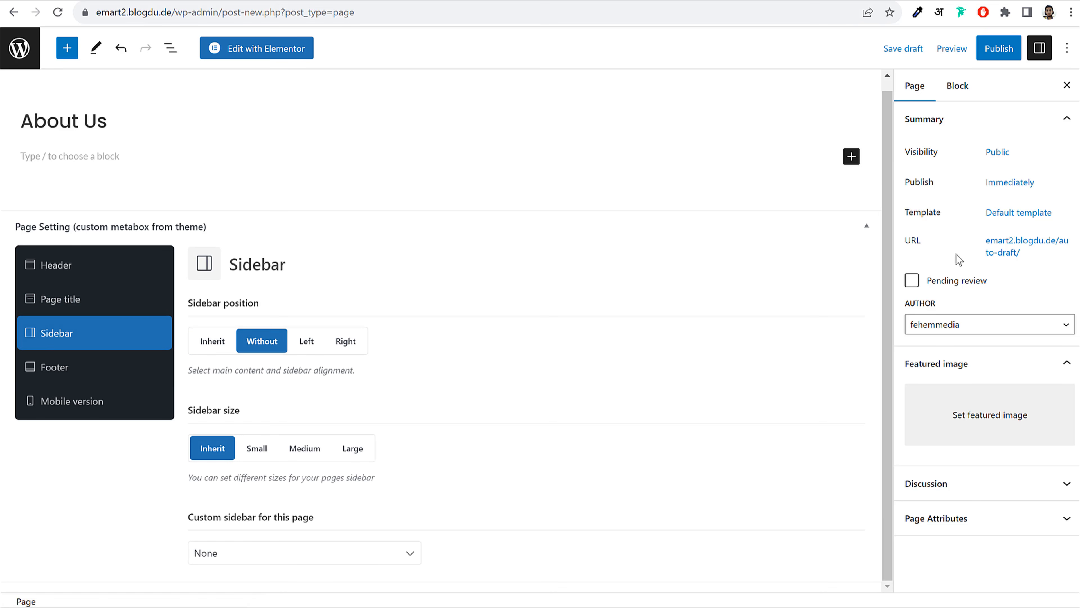
Publish the About Us page and open it in Elementor
left_click(999, 49)
left_click(957, 49)
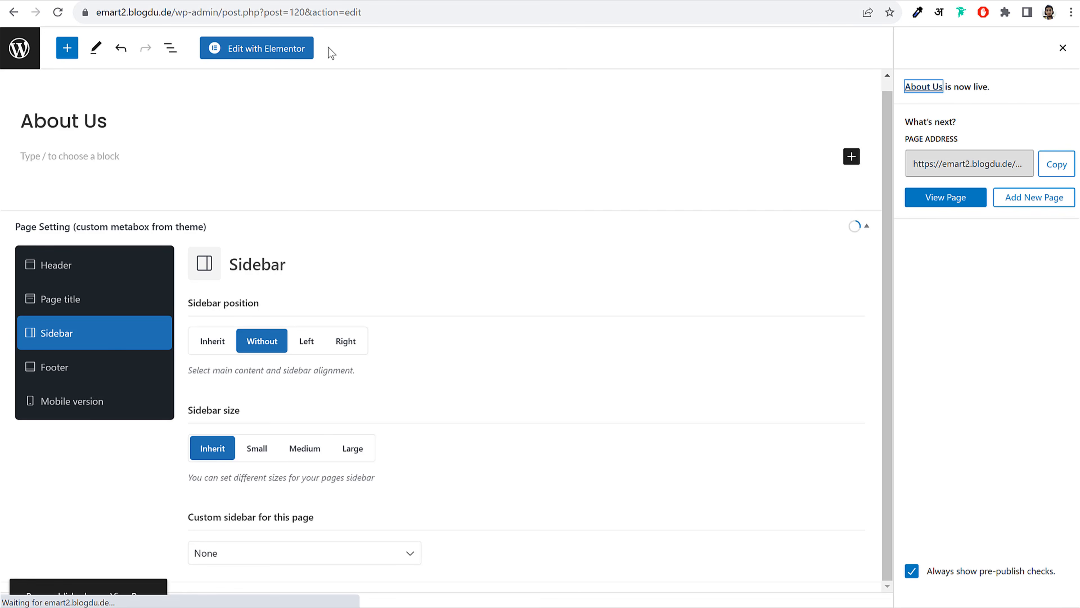
left_click(273, 50)
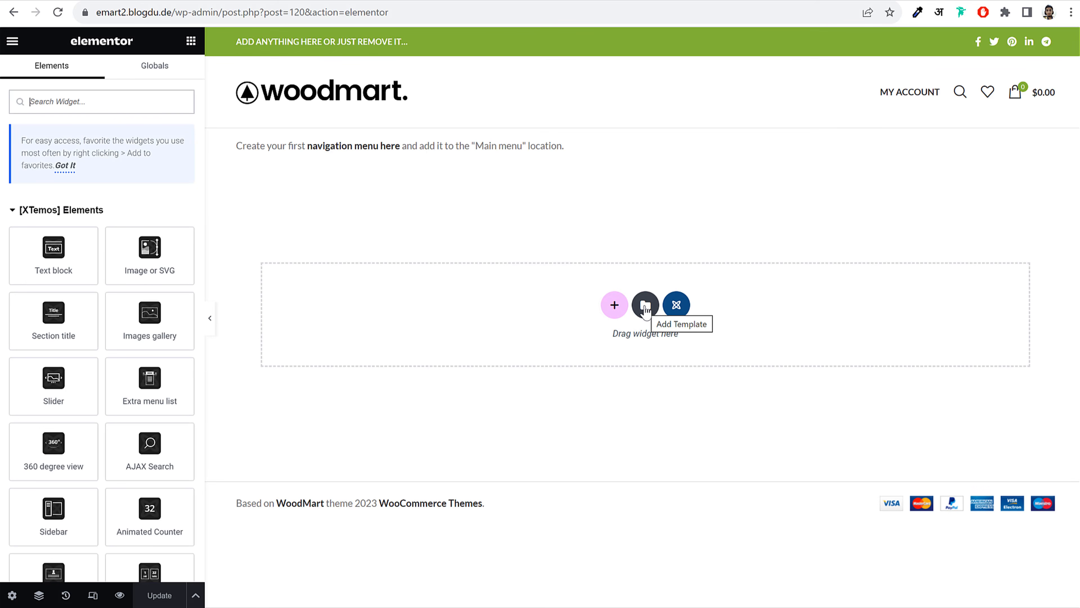
Import the WoodMart Fashion - About Us template file into My Templates
left_click(646, 306)
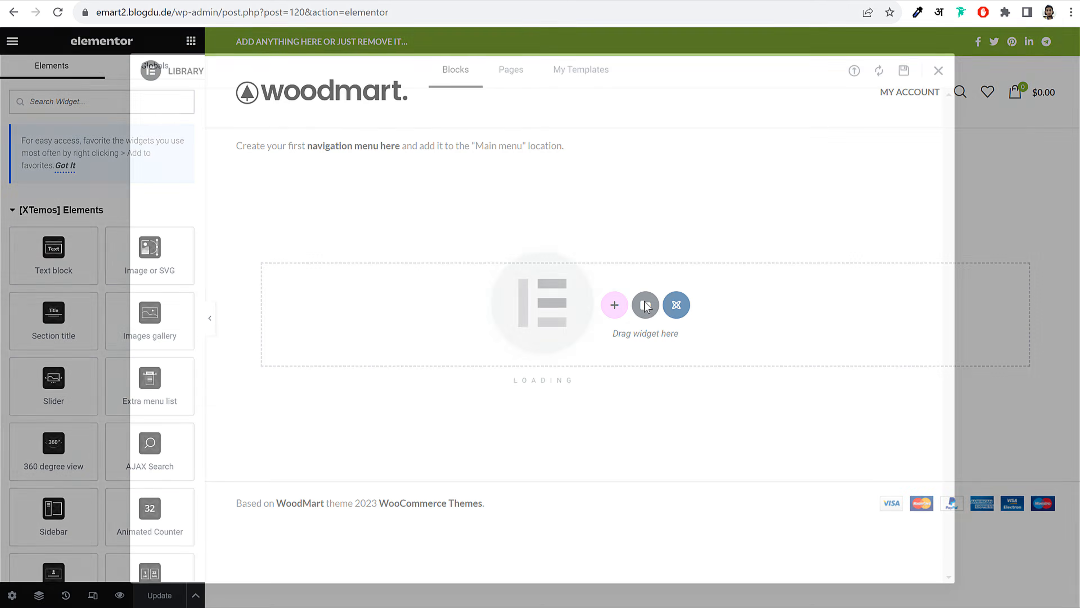
left_click(599, 76)
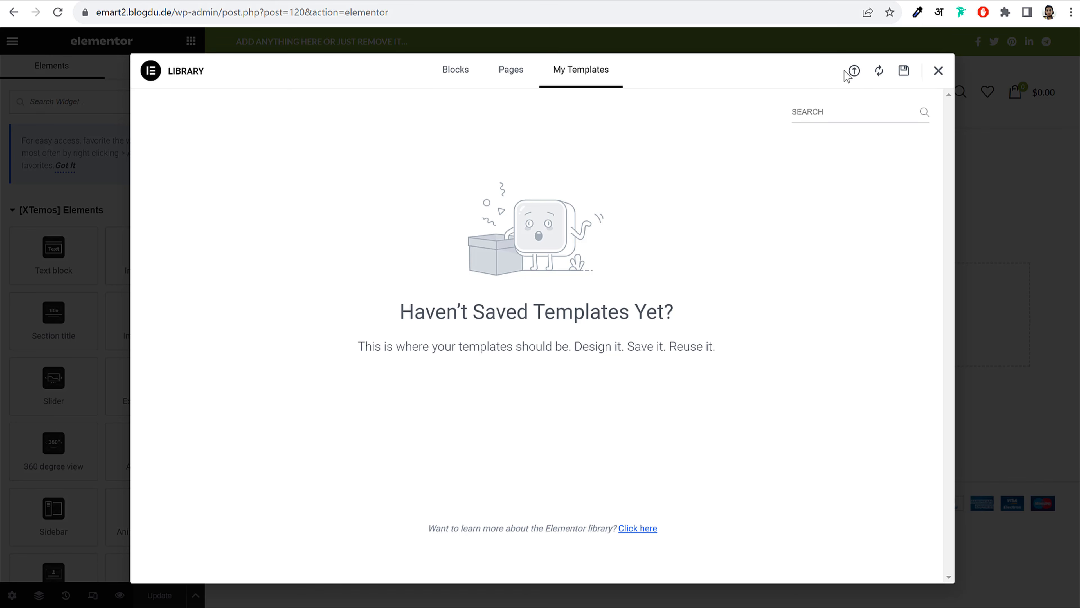
left_click(854, 72)
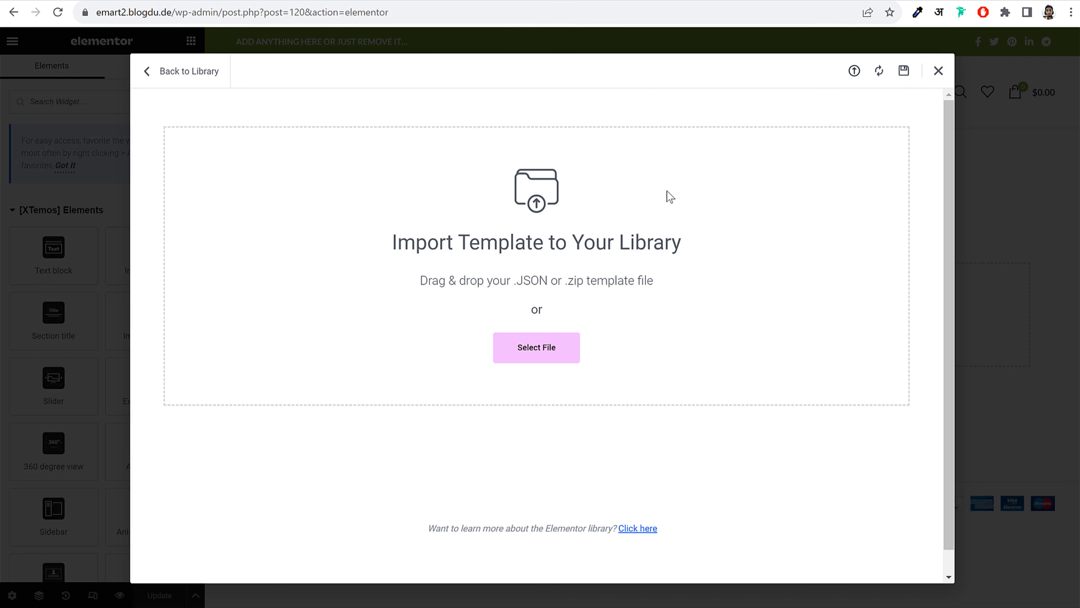
left_click(546, 353)
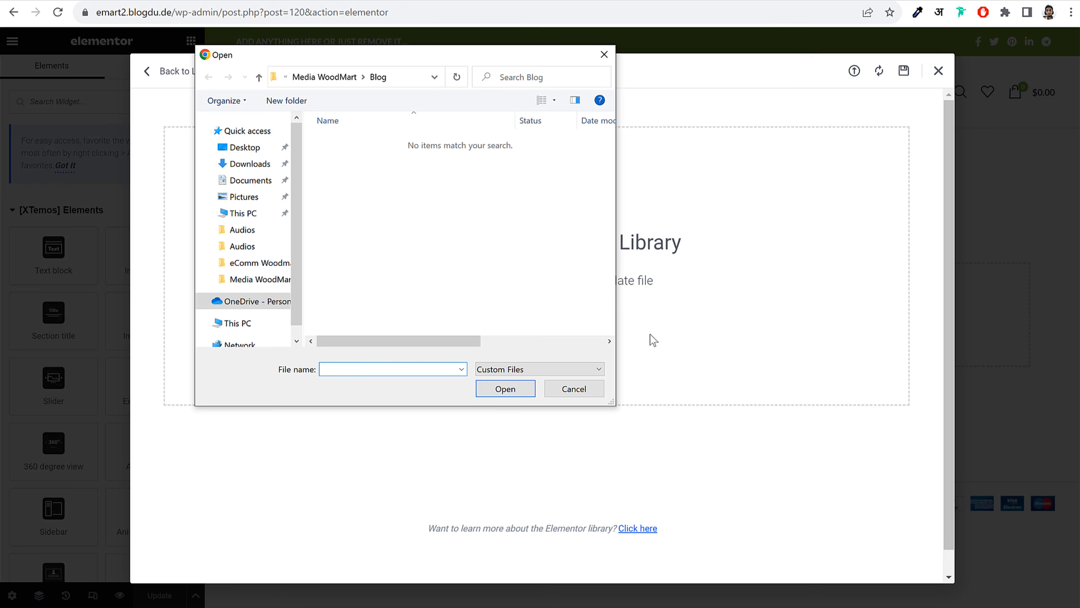
left_click(309, 78)
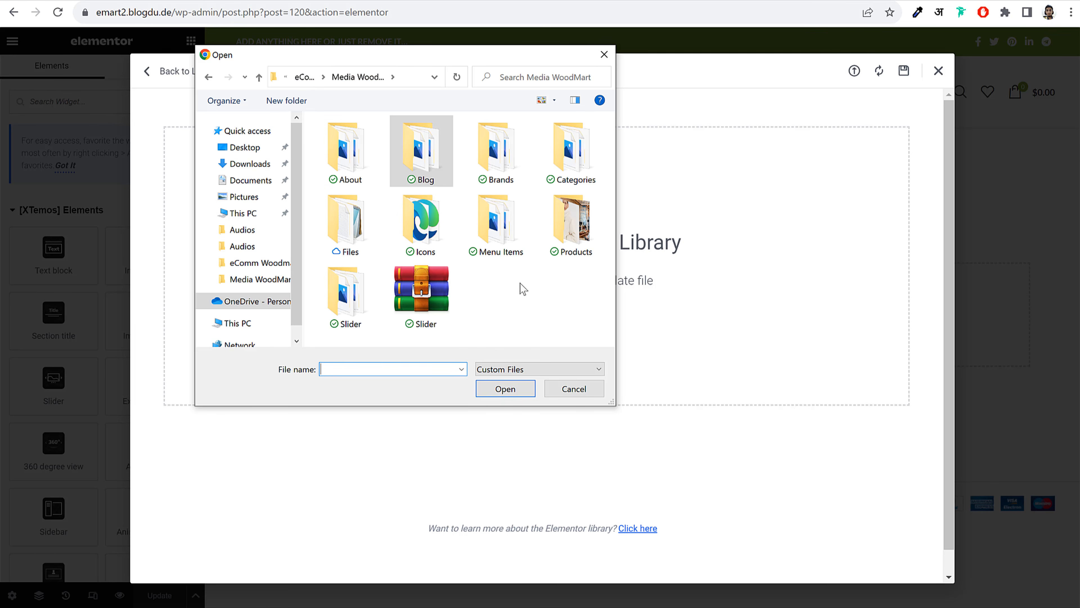
double_click(347, 229)
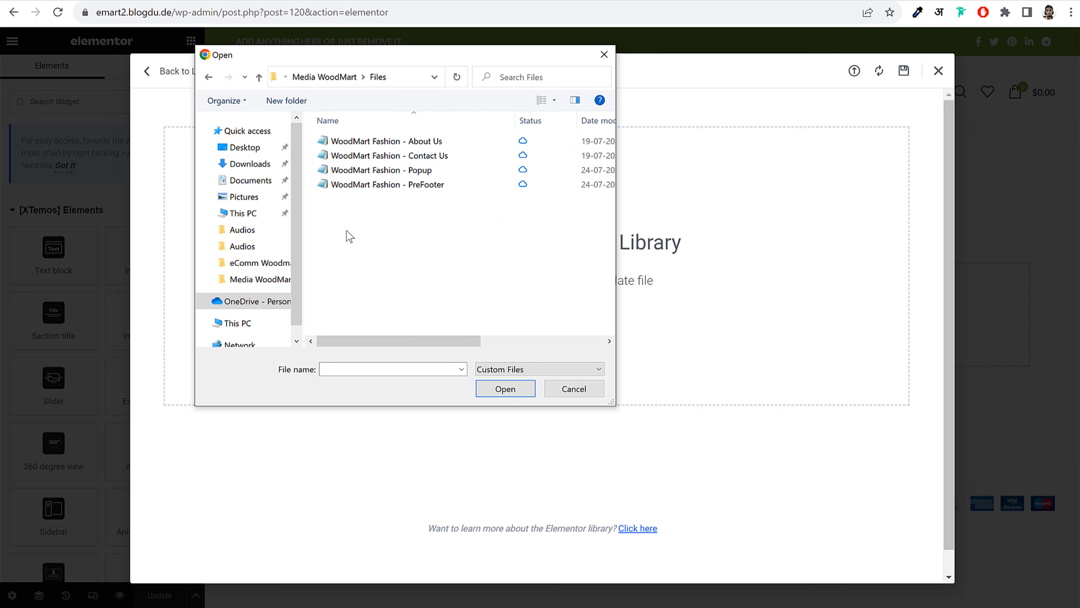
left_click(423, 144)
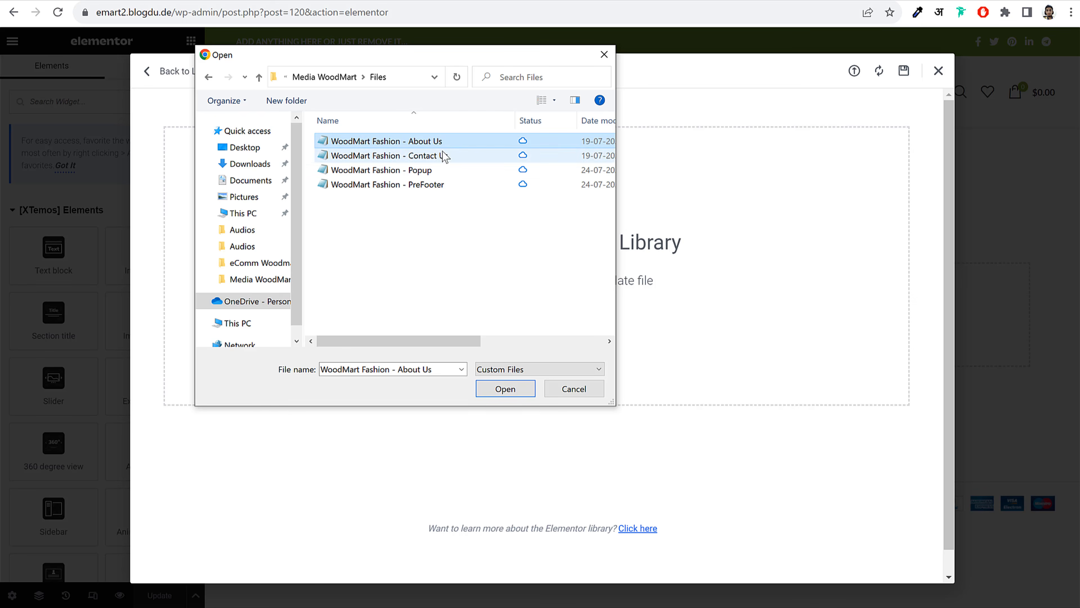
left_click(512, 390)
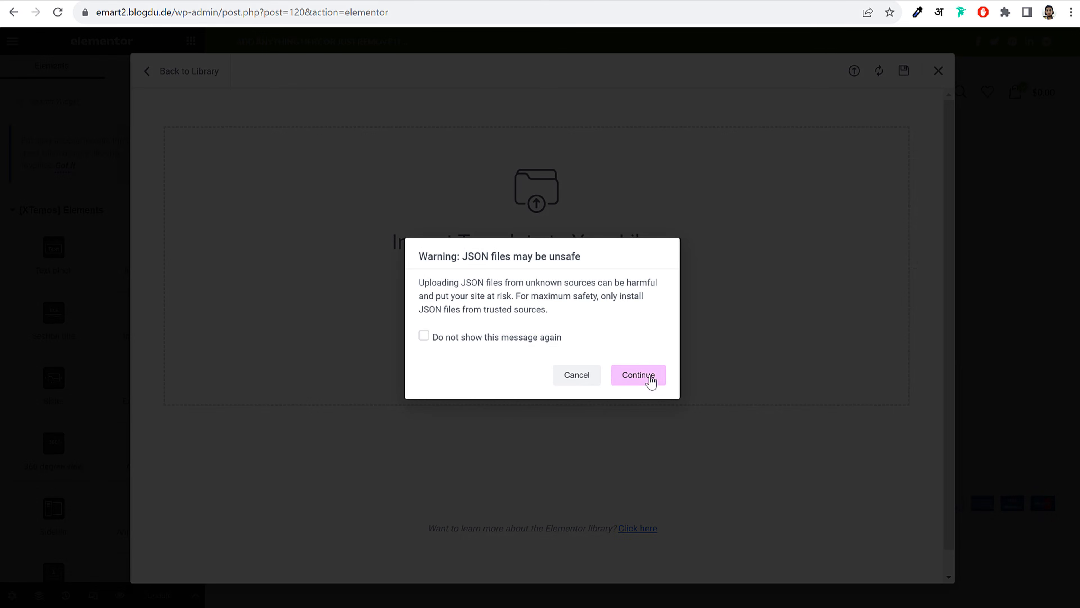
left_click(507, 343)
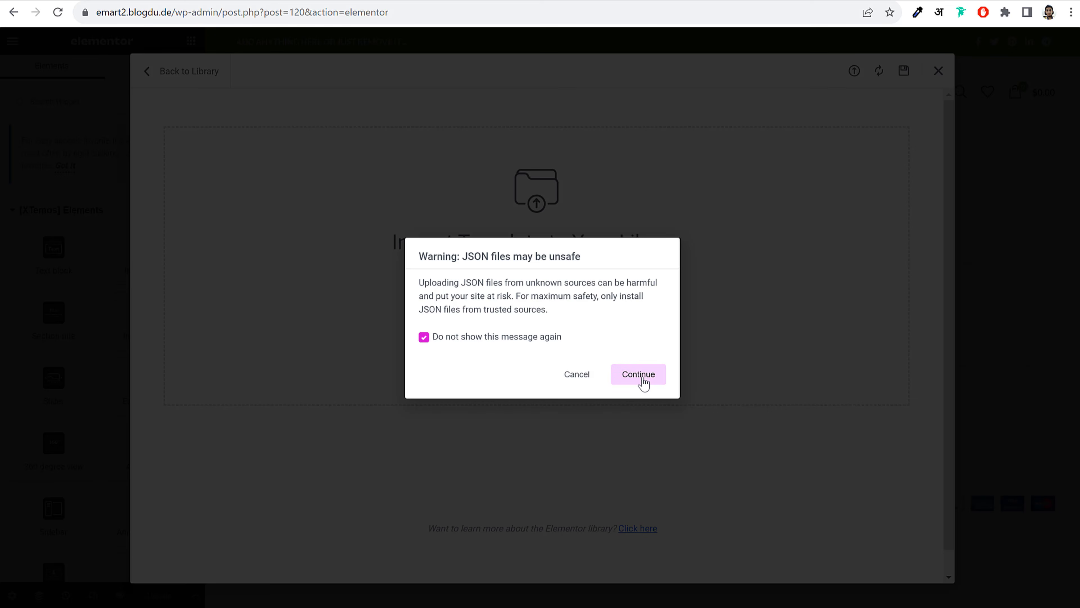
left_click(640, 381)
left_click(623, 394)
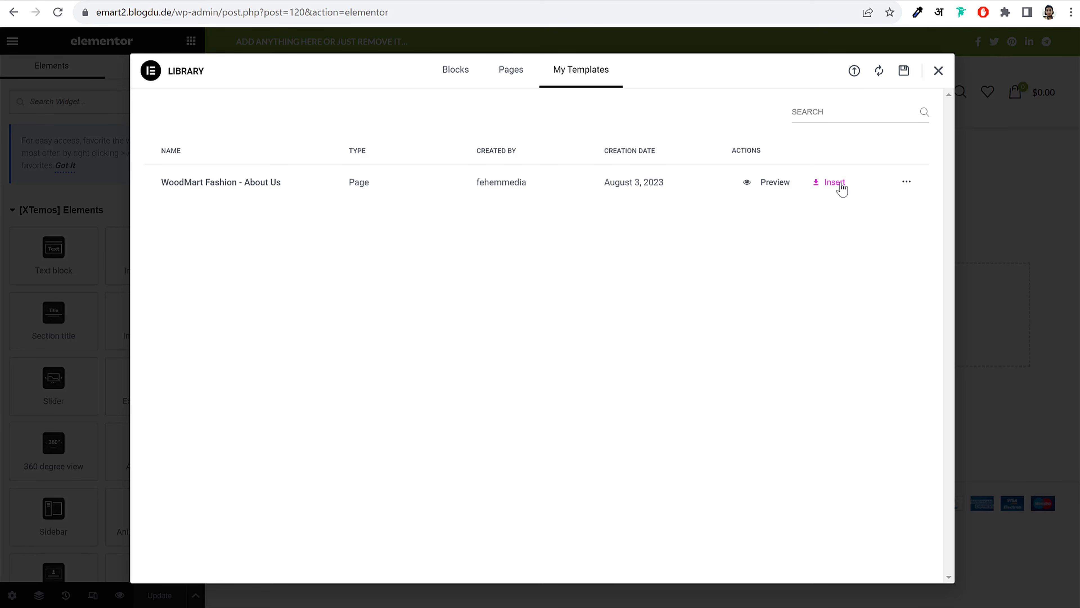
Import the WoodMart Fashion - Contact Us template file as well
left_click(855, 72)
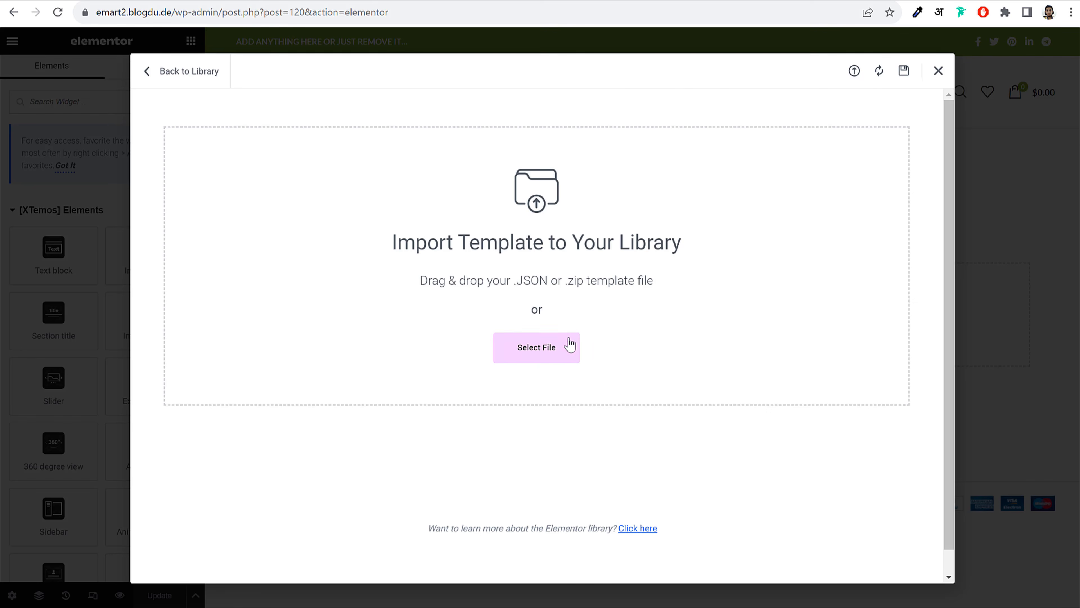
left_click(570, 347)
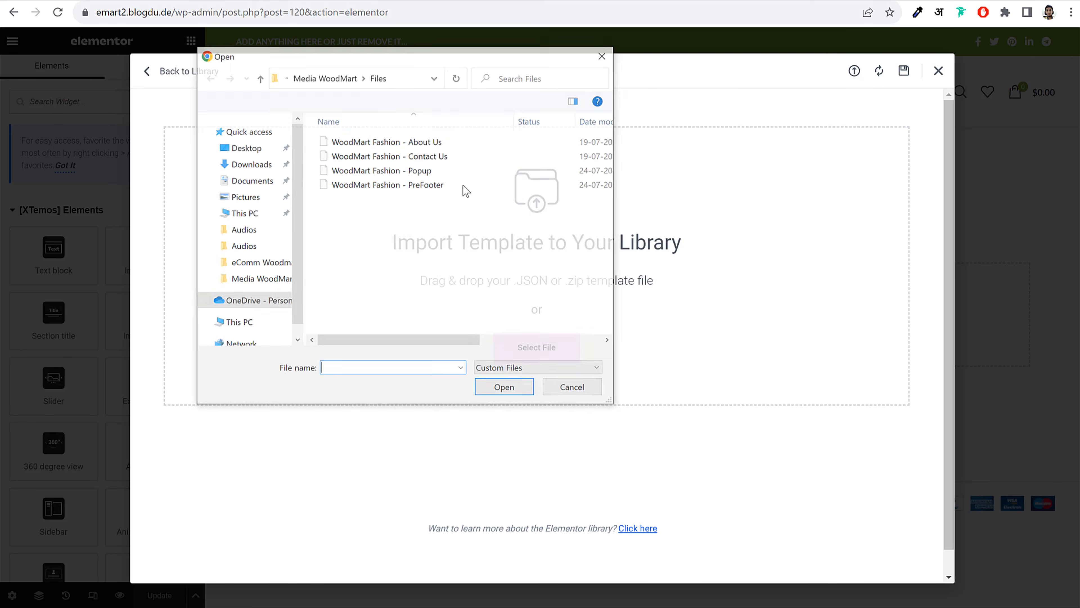
left_click(430, 156)
left_click(505, 388)
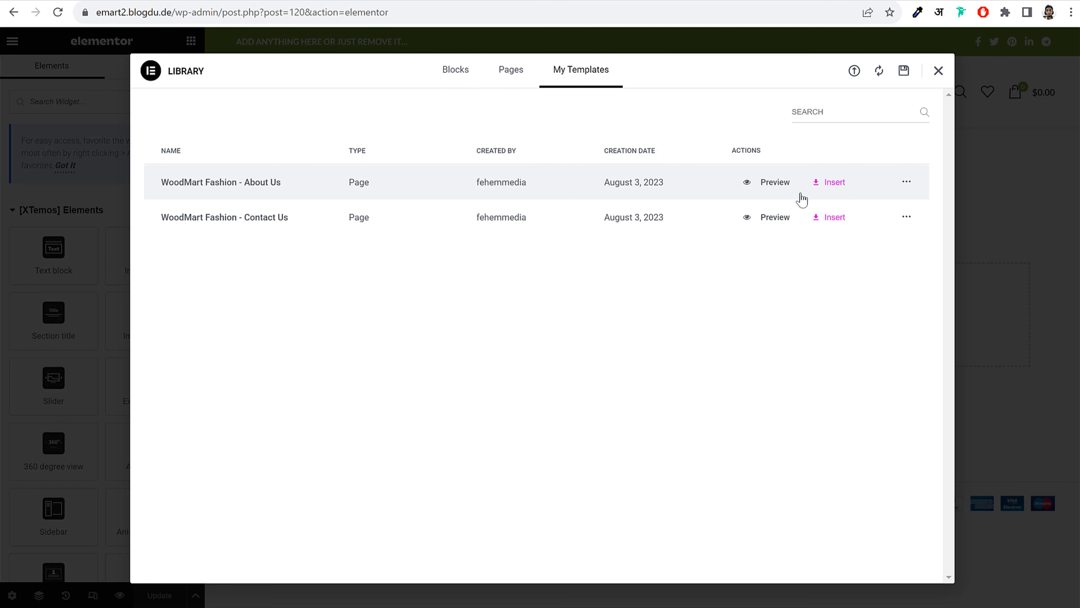
Insert the WoodMart Fashion About Us template and scroll through the inserted layout
left_click(834, 183)
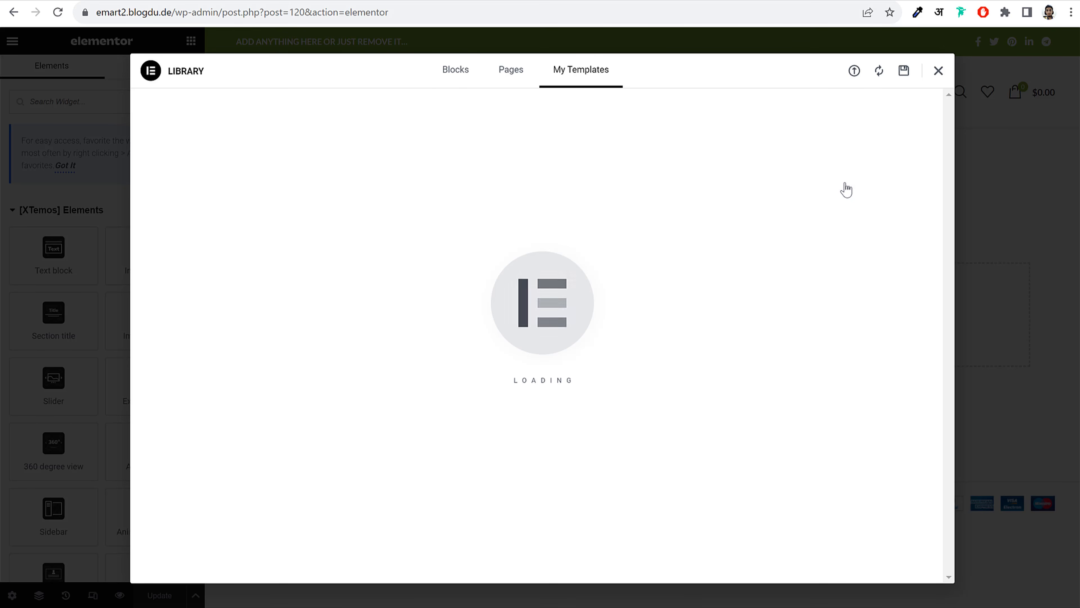
scroll(496, 293, "down", 12)
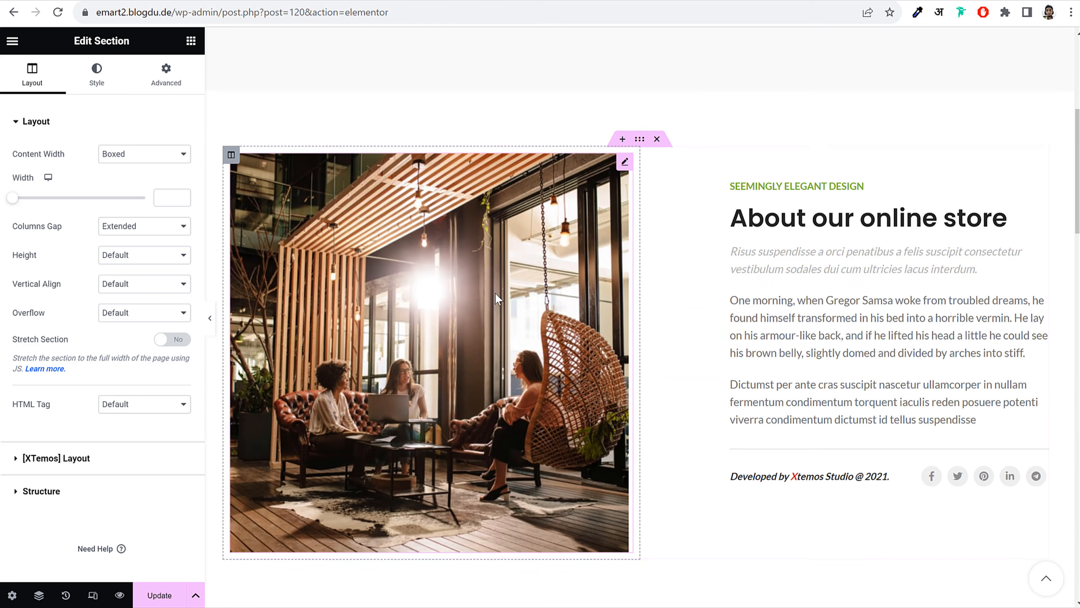
scroll(498, 298, "down", 15)
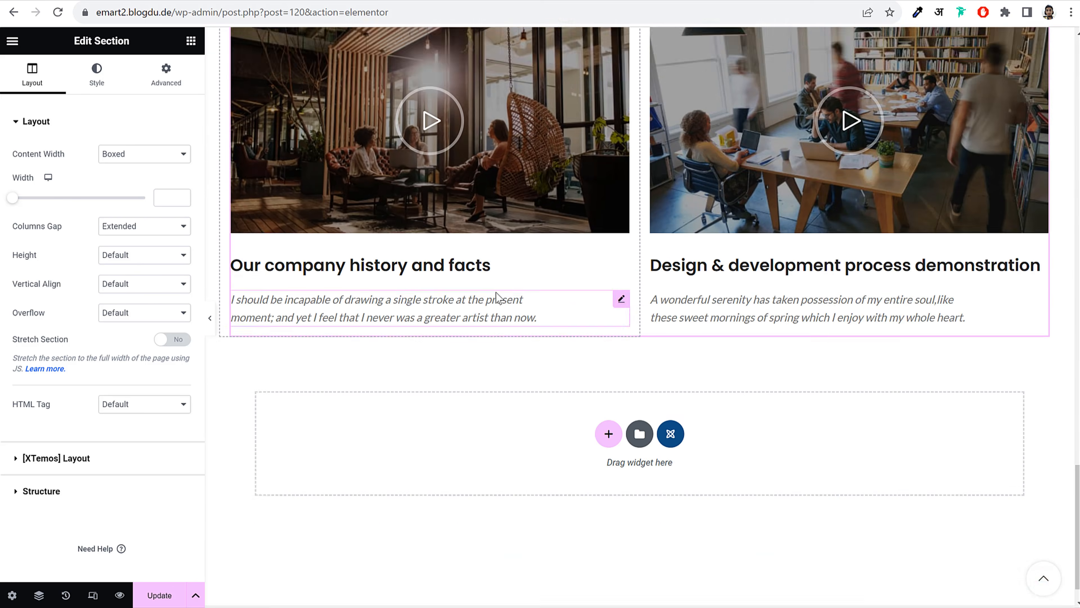
scroll(499, 289, "up", 20)
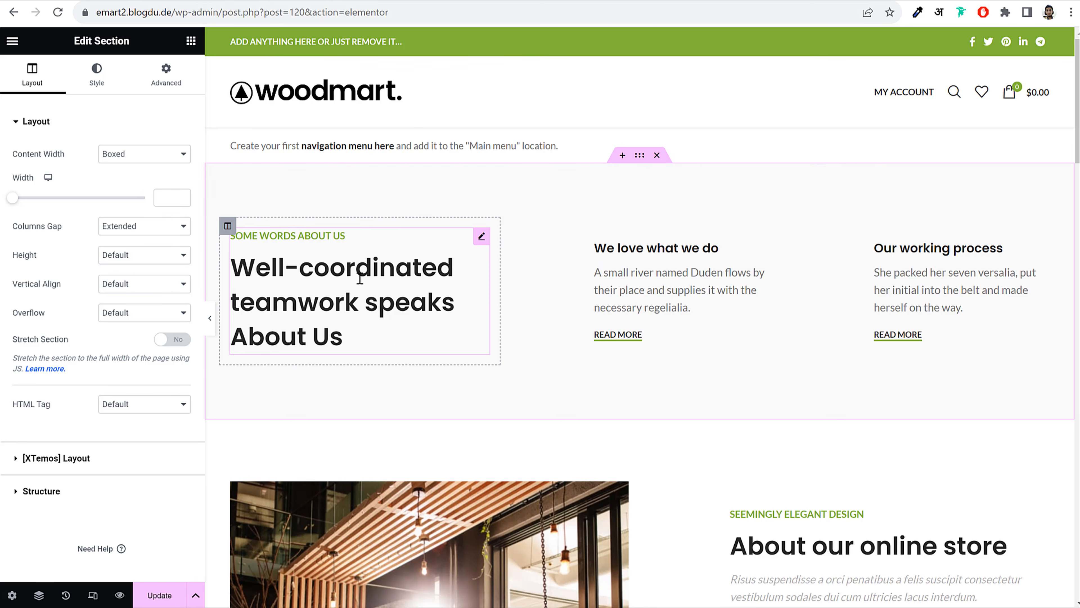
Check the Well-coordinated teamwork heading and store image, then update the page
left_click(360, 279)
left_click_drag(118, 255, 17, 256)
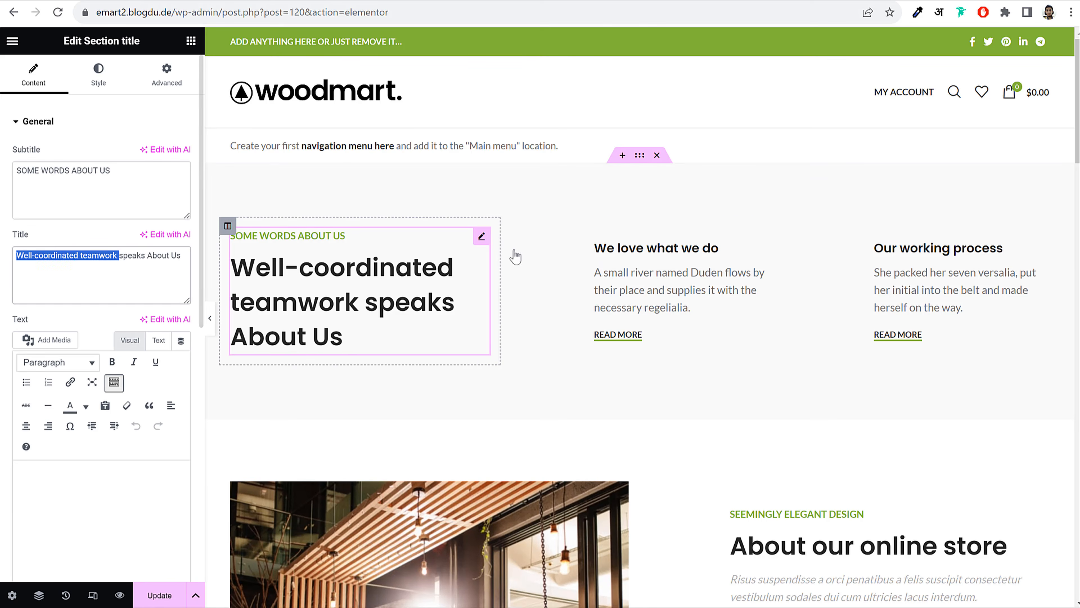
scroll(489, 280, "down", 6)
scroll(490, 281, "down", 3)
left_click(448, 275)
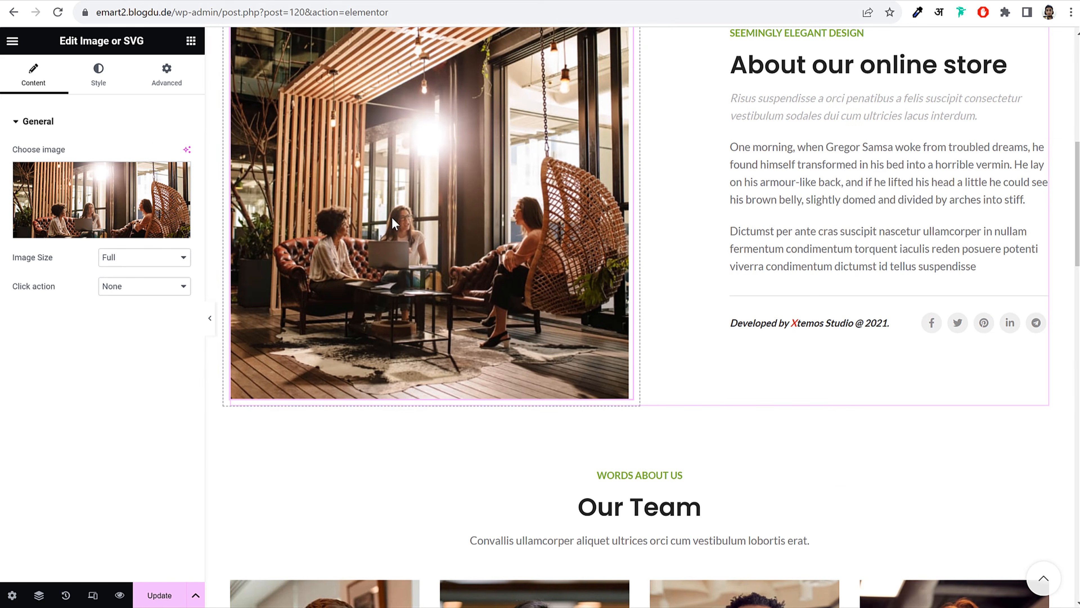
scroll(366, 156, "down", 13)
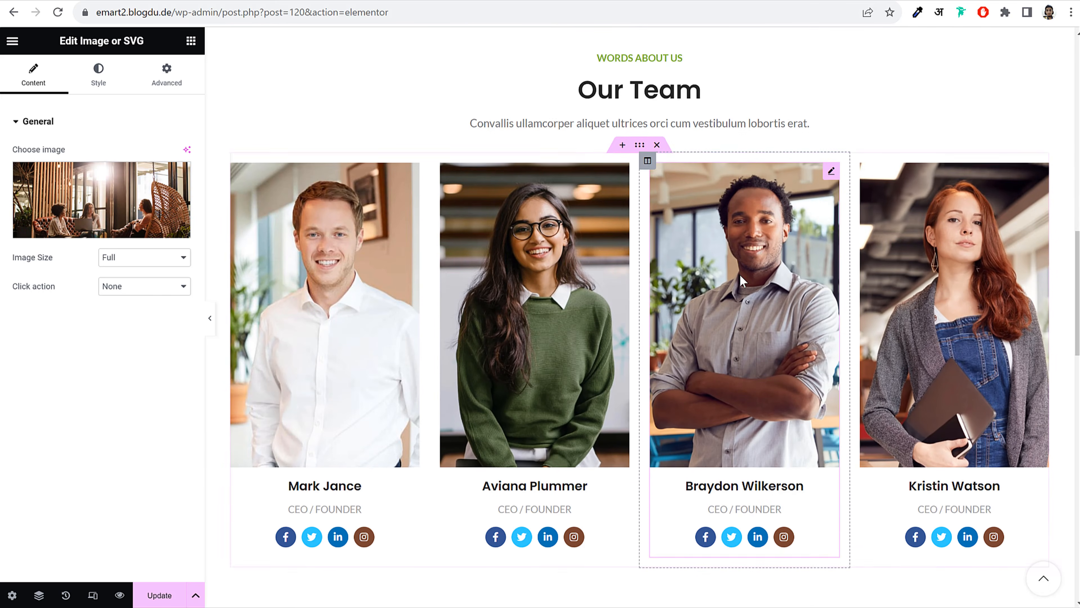
scroll(672, 221, "up", 20)
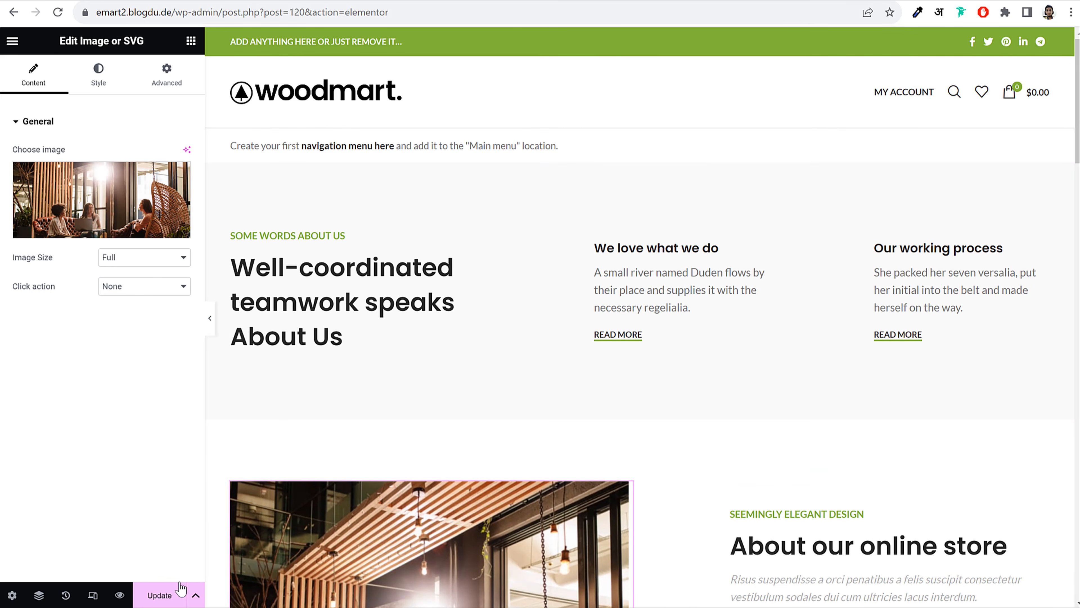
left_click(182, 589)
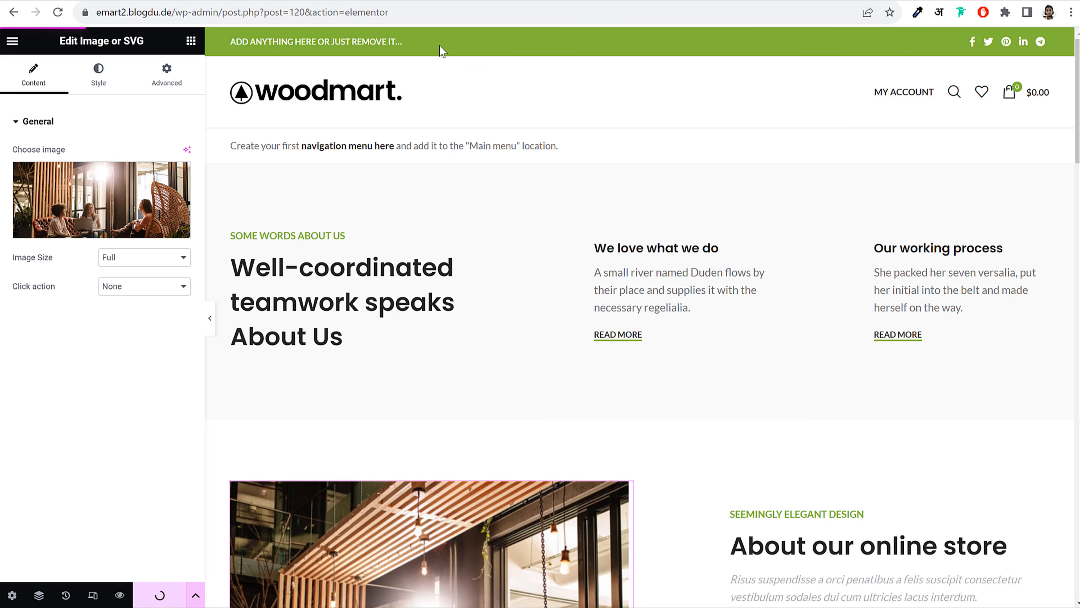
Exit Elementor and start a new page titled 'Contact'
left_click(12, 41)
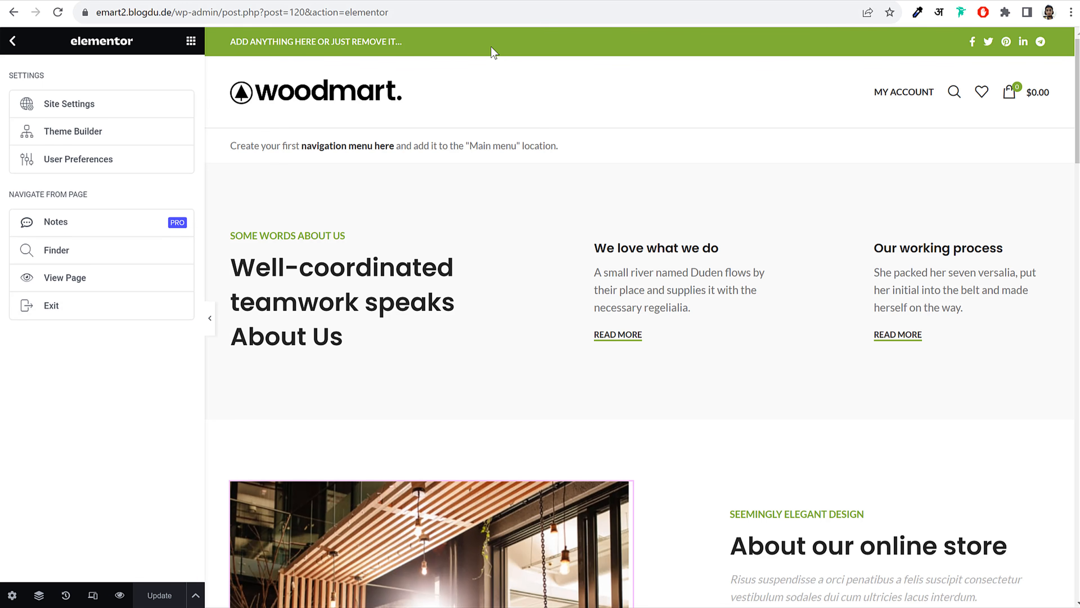
left_click(42, 310)
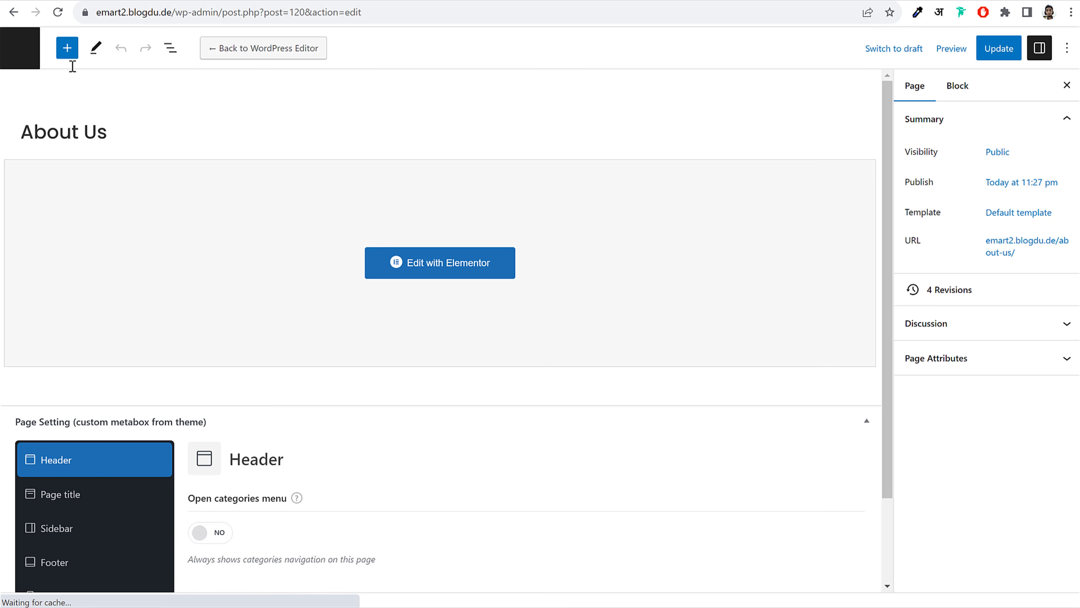
left_click(32, 59)
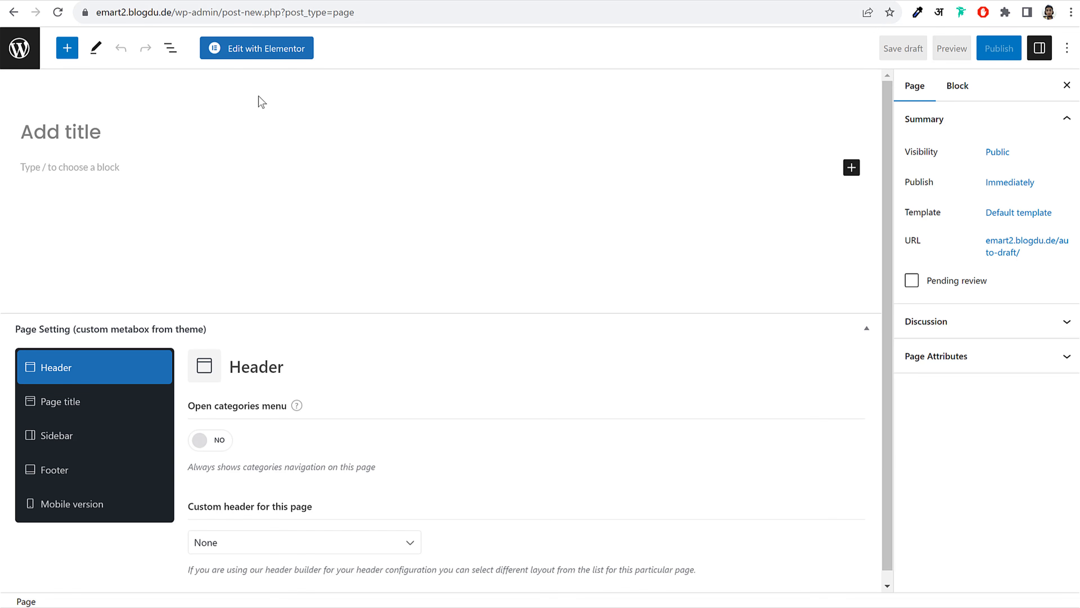
type("Contact")
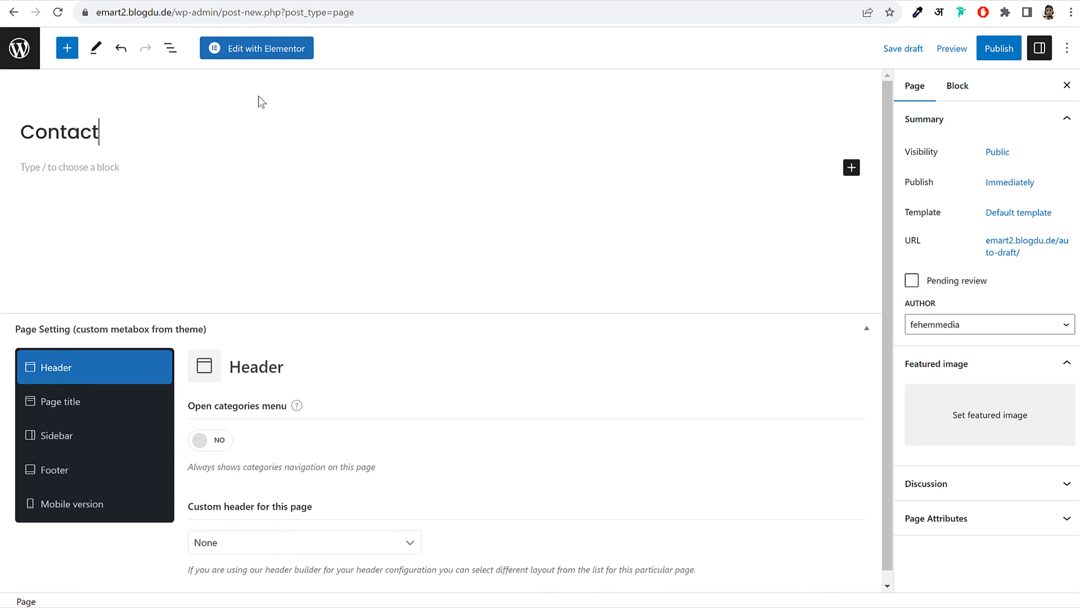
Hide the Contact page heading and set its sidebar position to Without
left_click(97, 403)
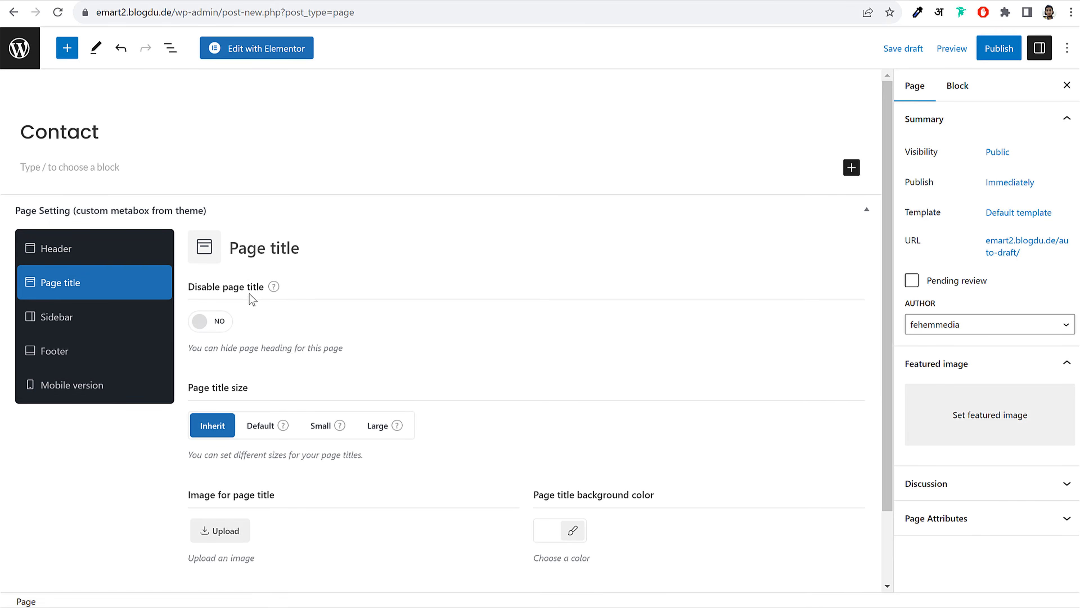
left_click(212, 326)
left_click(103, 320)
left_click(254, 351)
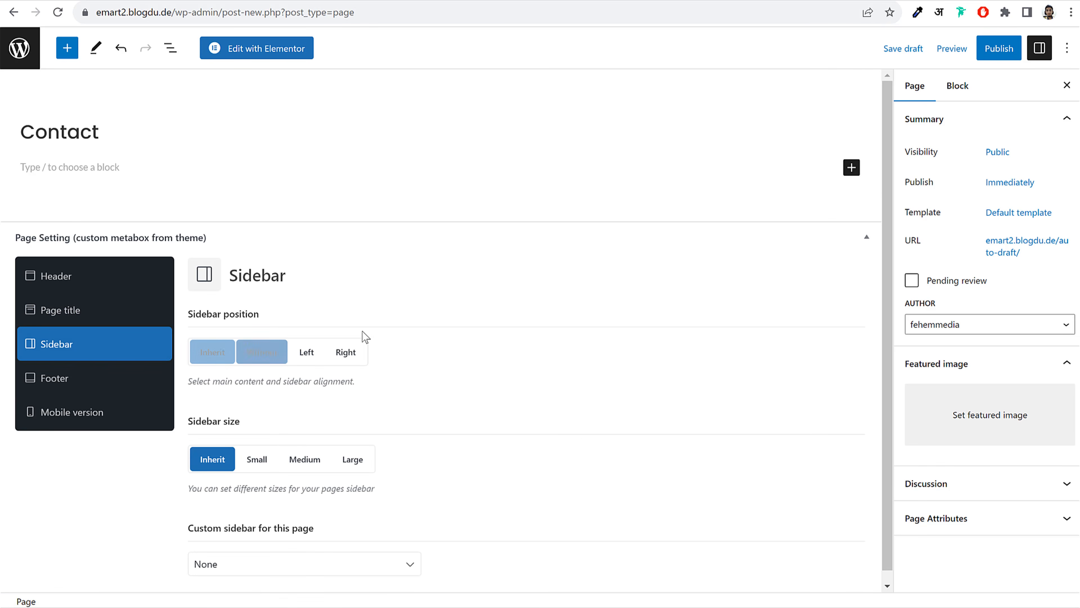
Publish the Contact page and open it in Elementor
left_click(1014, 59)
left_click(957, 52)
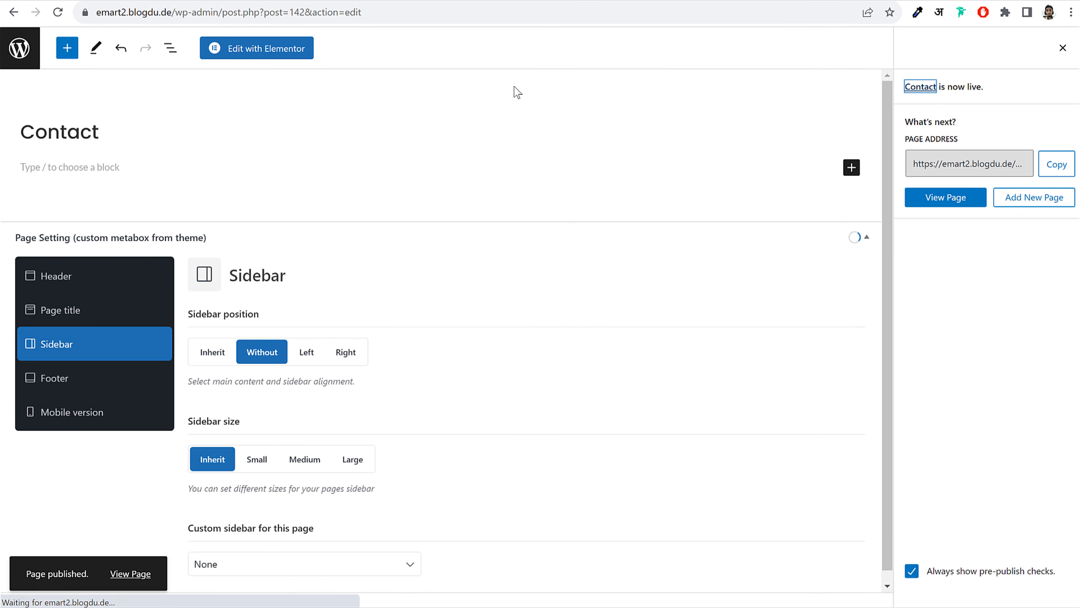
left_click(292, 54)
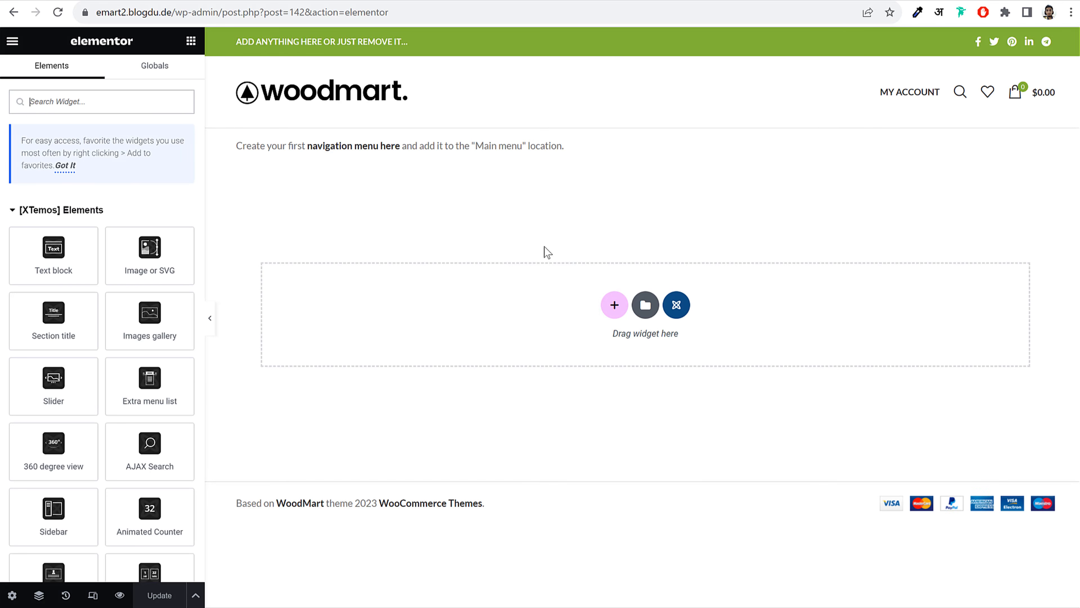
Insert the WoodMart Fashion - Contact Us template from My Templates
left_click(646, 305)
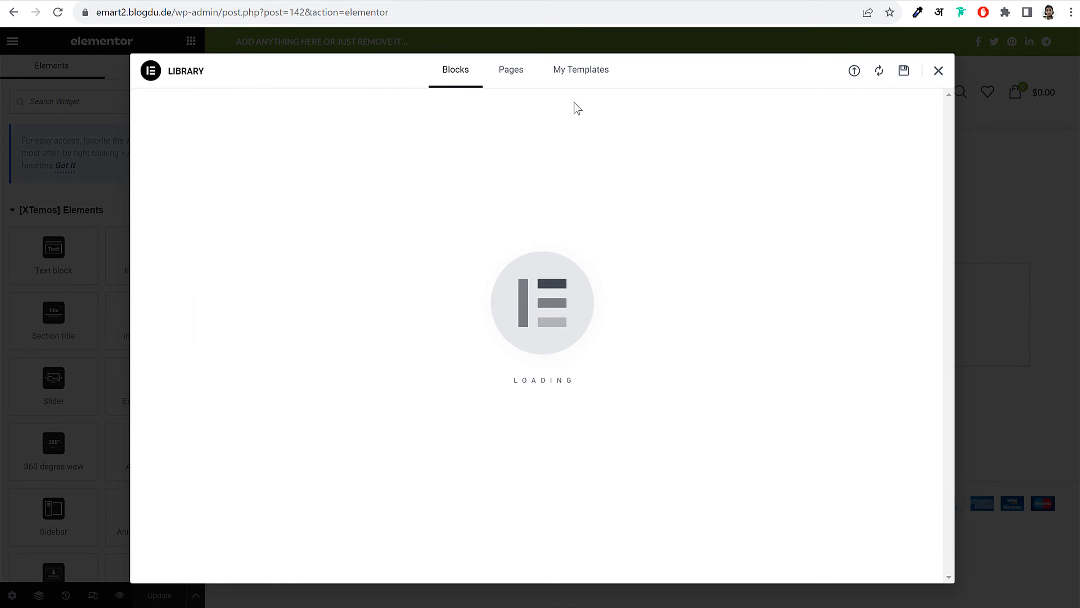
left_click(581, 74)
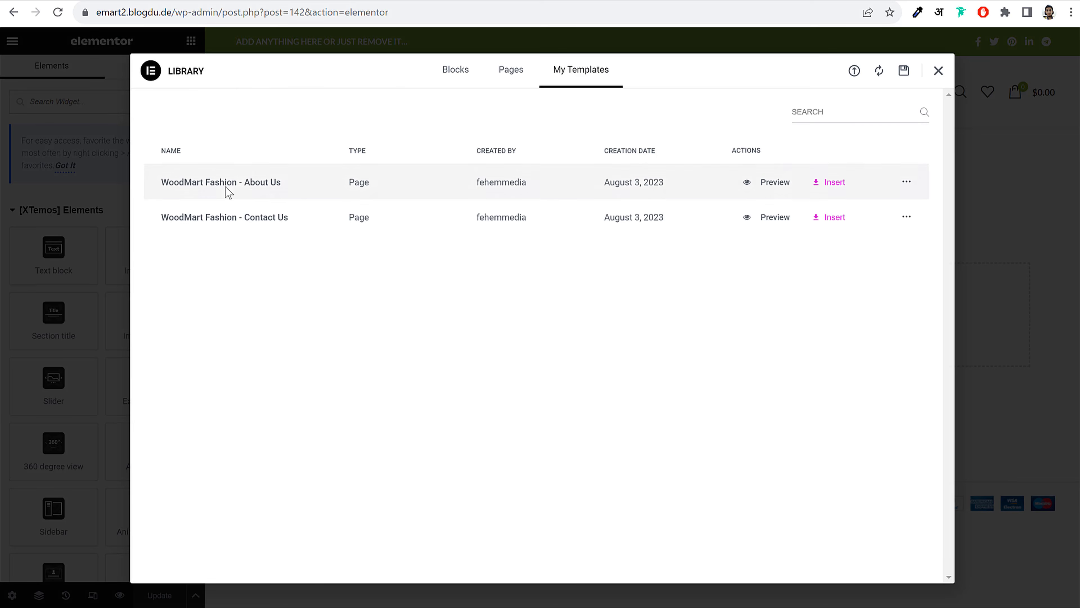
left_click(836, 219)
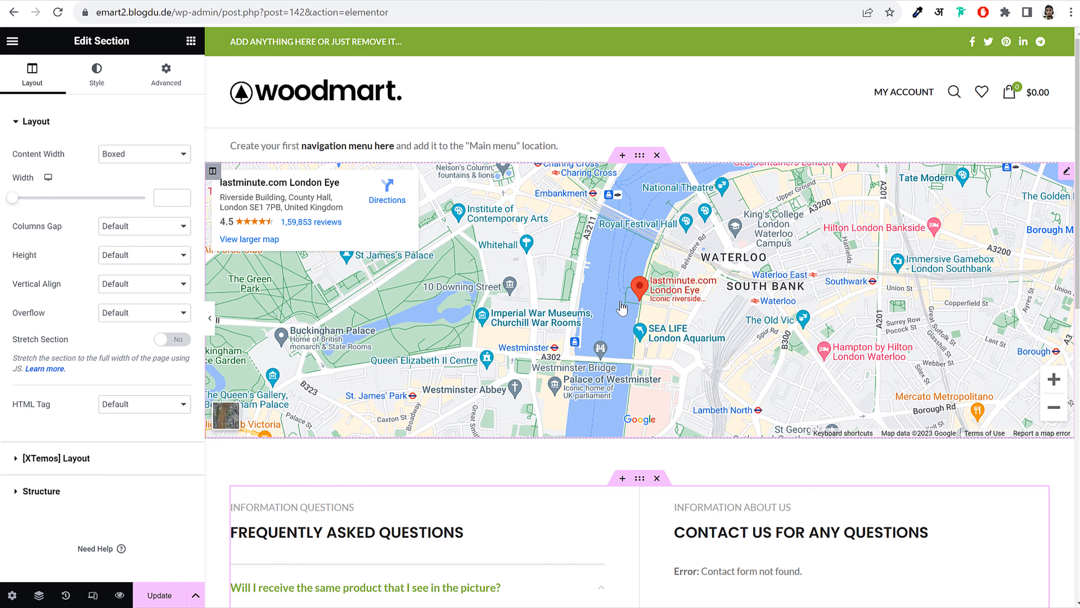
mouse_move(647, 290)
left_mouse_down()
mouse_move(671, 293)
mouse_move(642, 295)
left_mouse_up()
mouse_move(1066, 172)
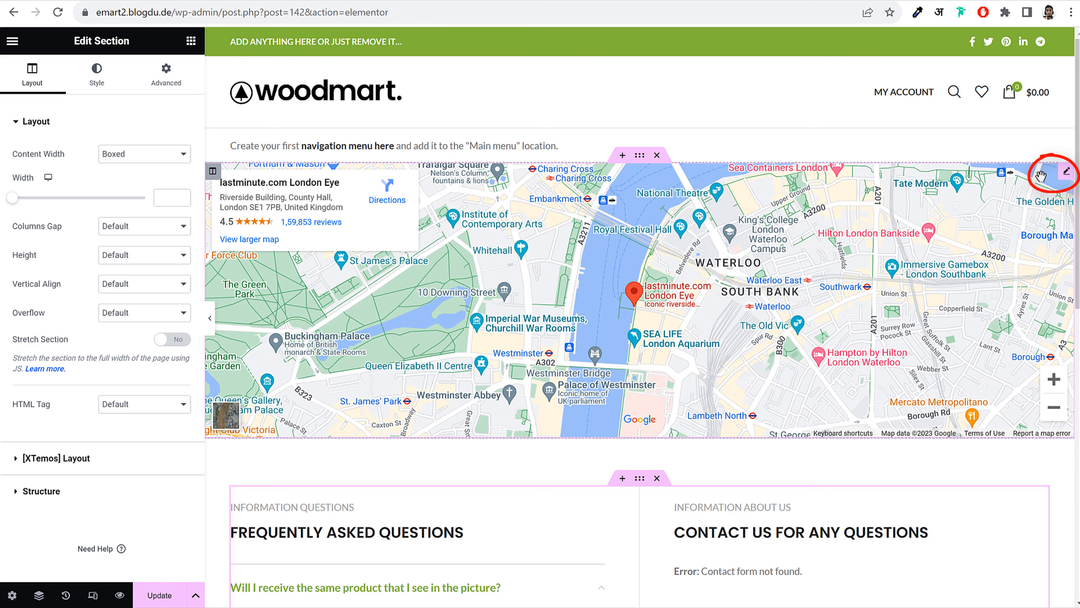
Change the Google Map location from the London Eye to 'mumbai'
left_click(1067, 171)
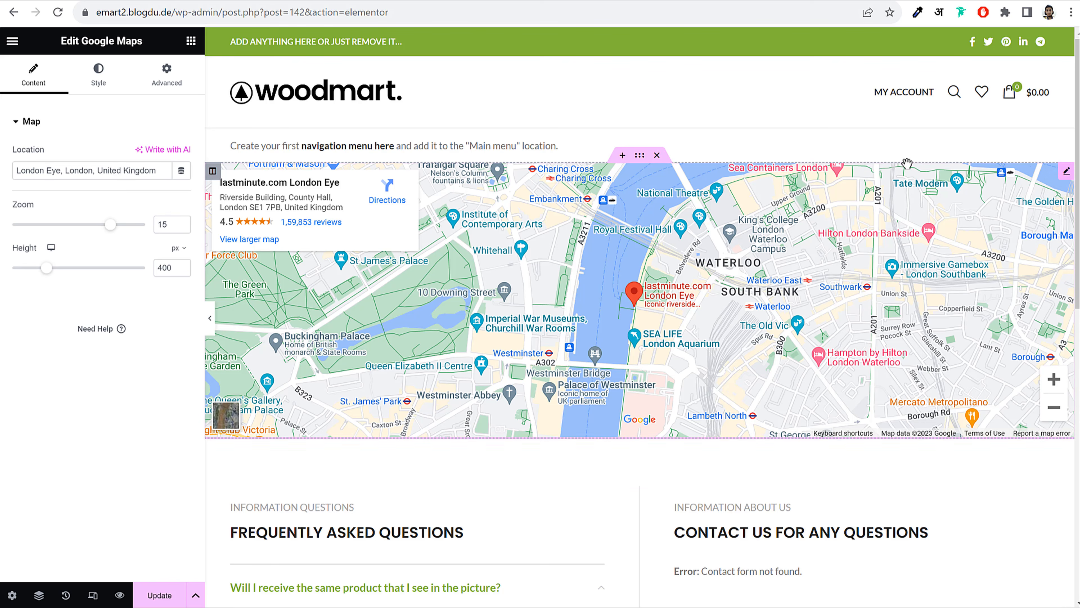
triple_click(117, 170)
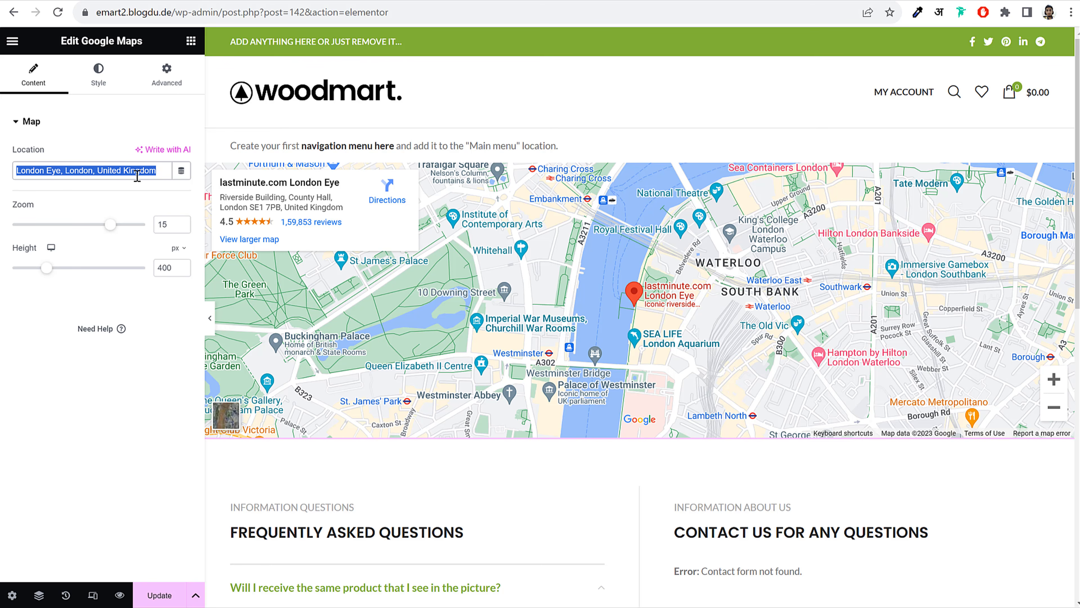
type("m")
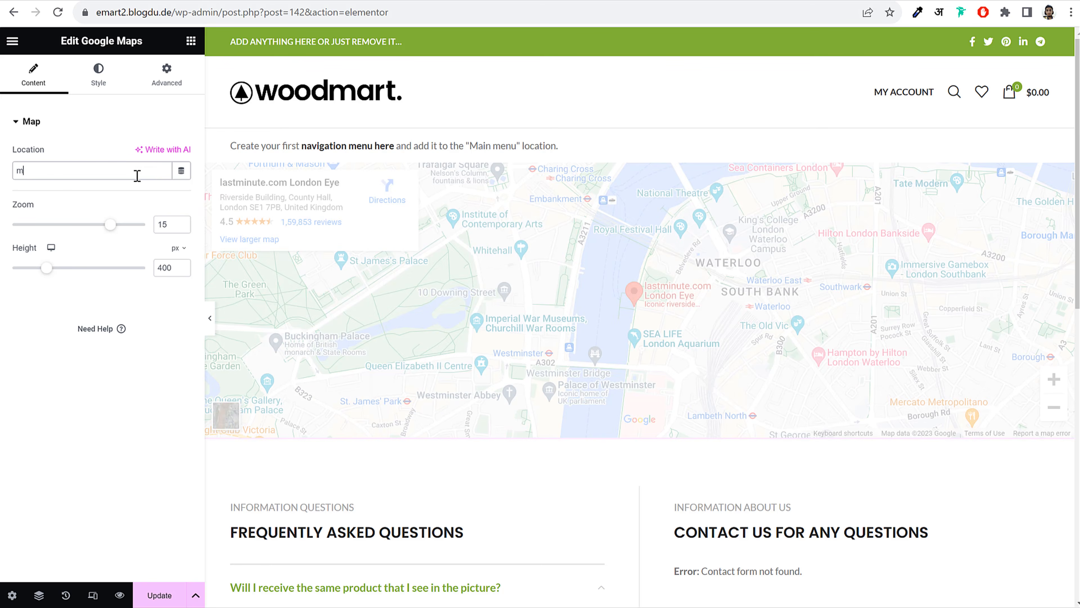
type("umbai")
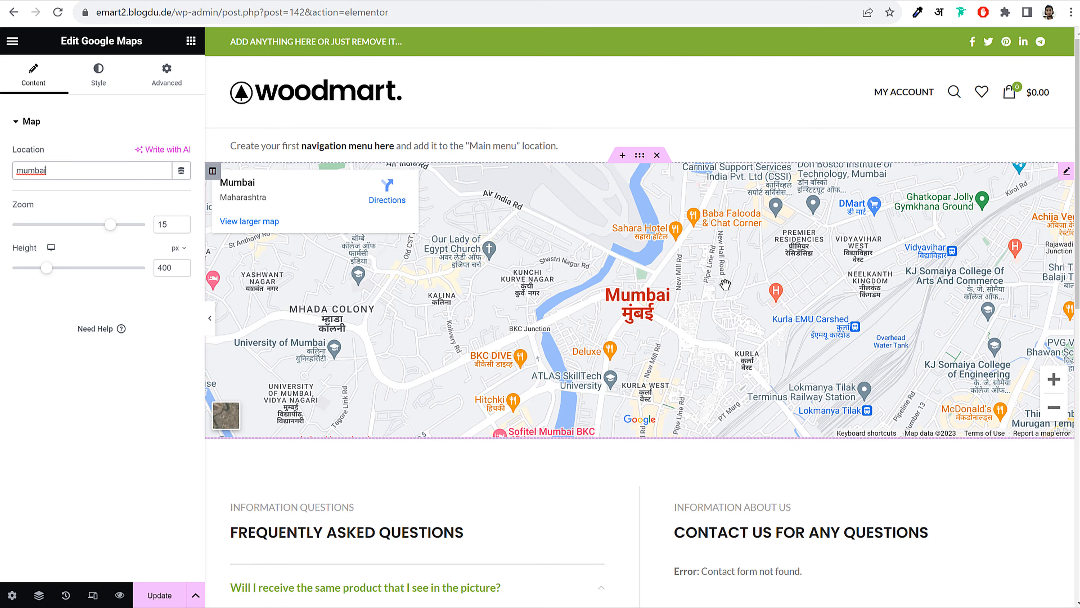
scroll(807, 380, "down", 10)
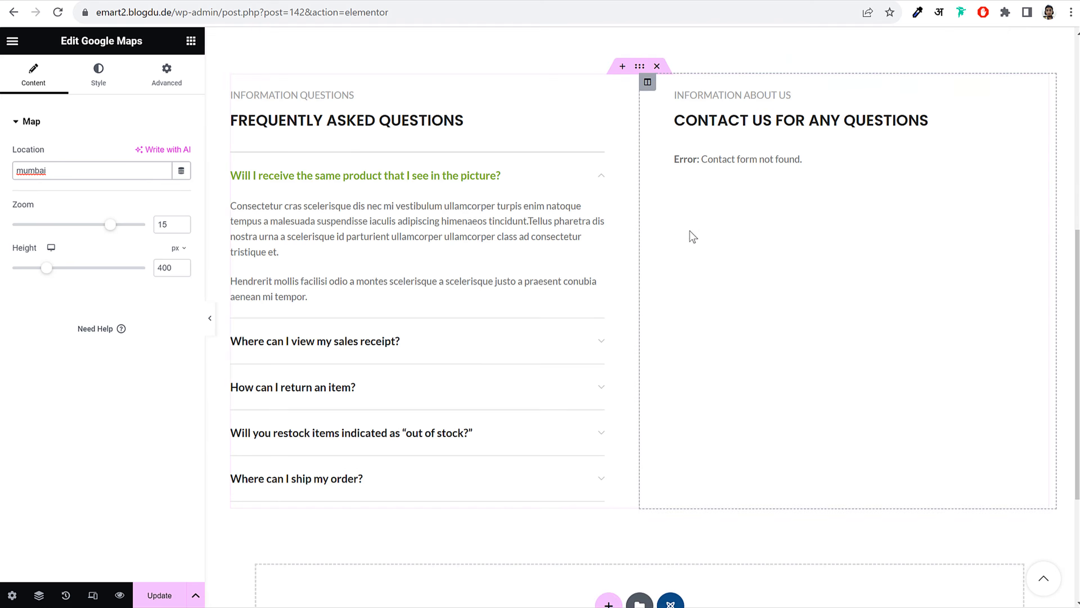
scroll(692, 234, "up", 8)
scroll(693, 294, "down", 10)
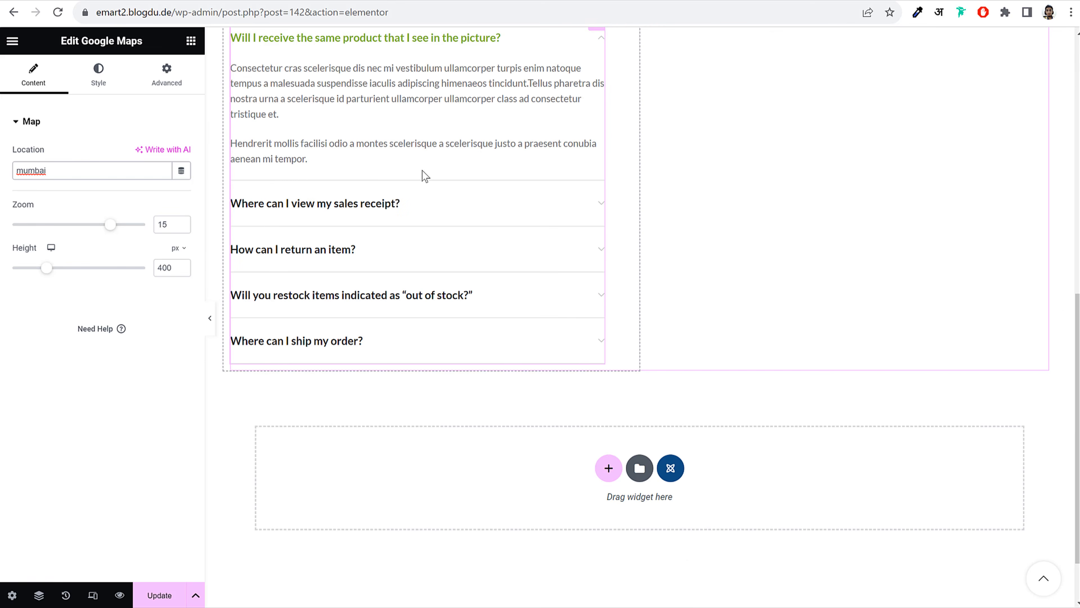
Select the FAQ accordion and expand its first item's title settings
left_click(442, 192)
scroll(493, 234, "up", 3)
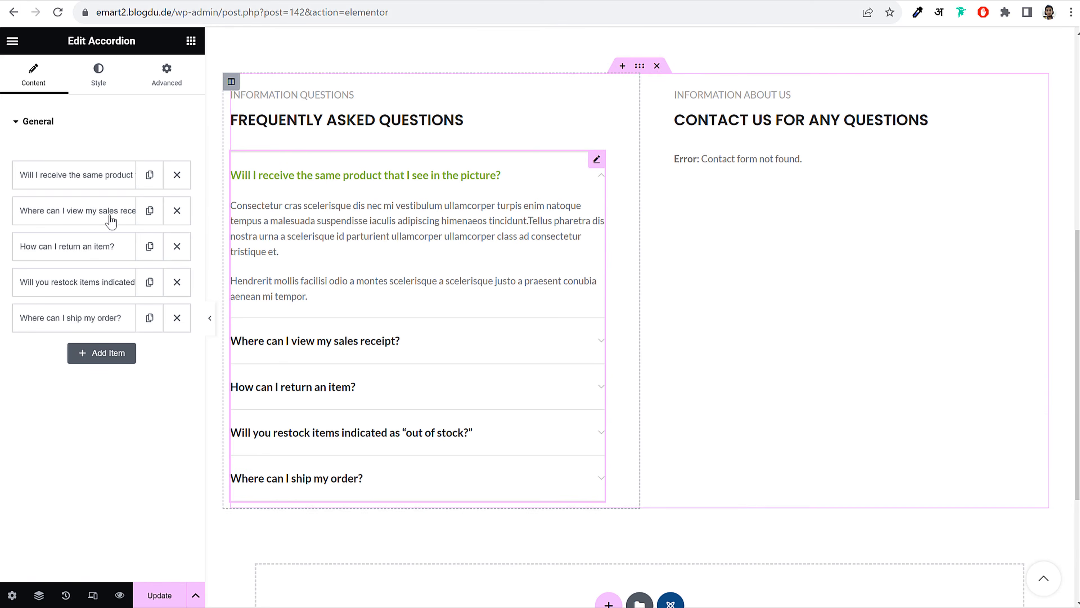
left_click(80, 175)
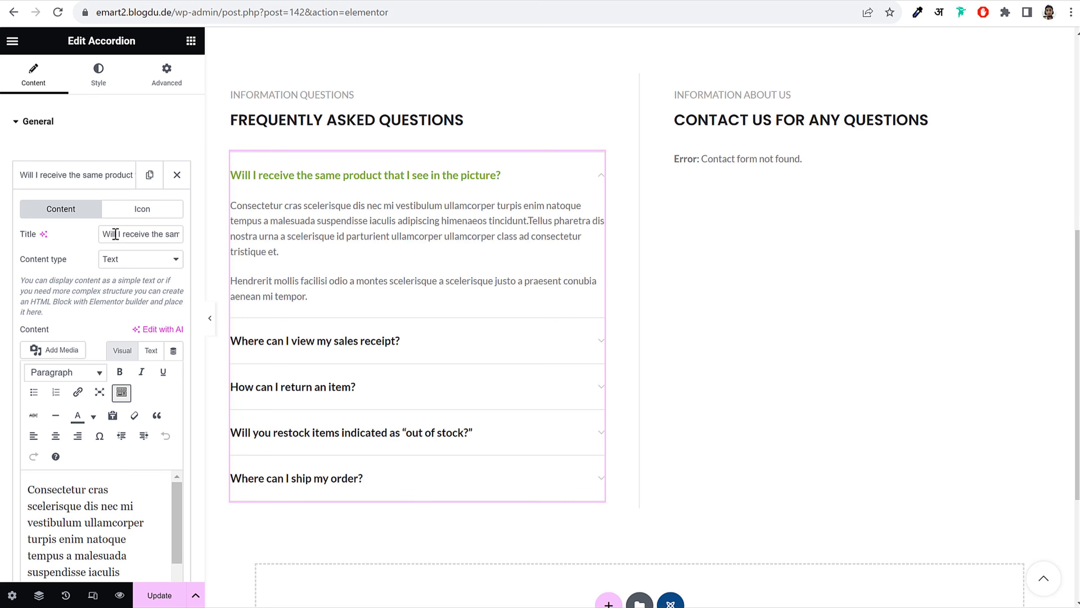
left_click_drag(117, 236, 207, 237)
scroll(151, 267, "down", 5)
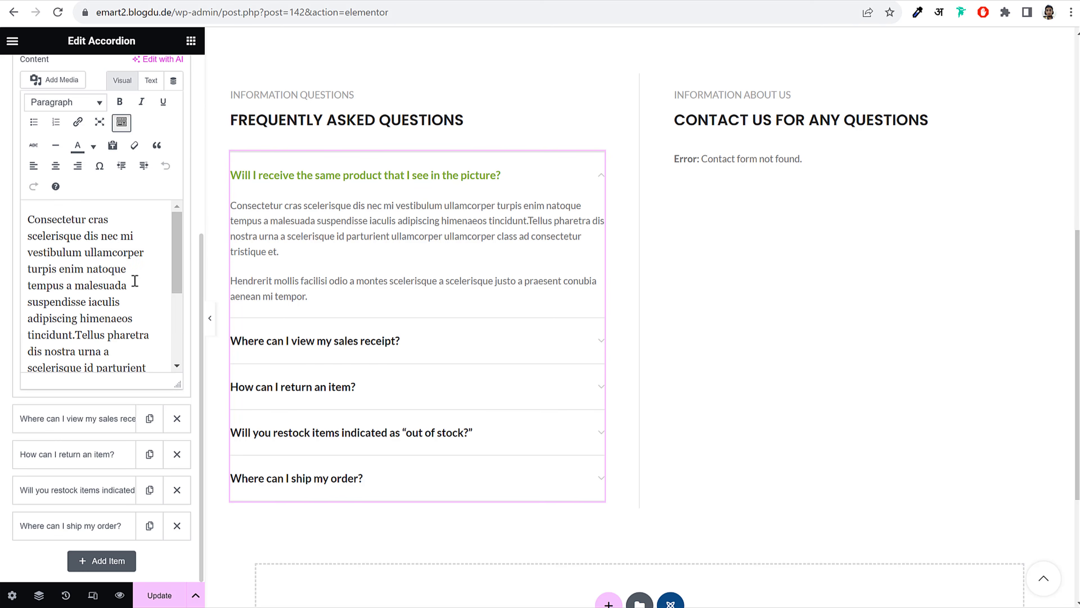
Choose Contact form 1 in the contact form widget and update the page
left_click_drag(133, 318, 38, 212)
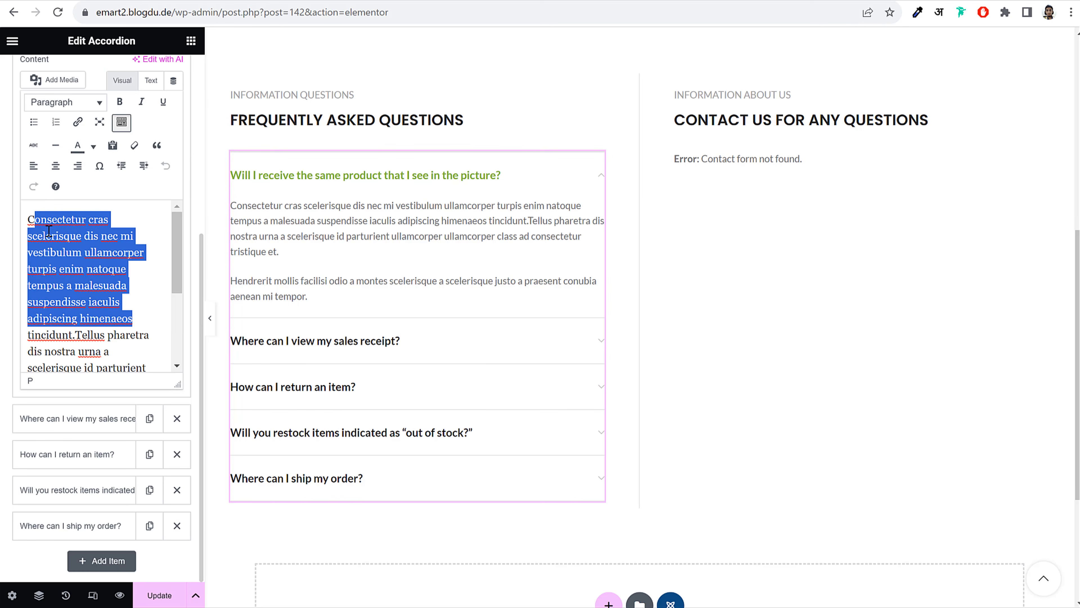
left_click(790, 170)
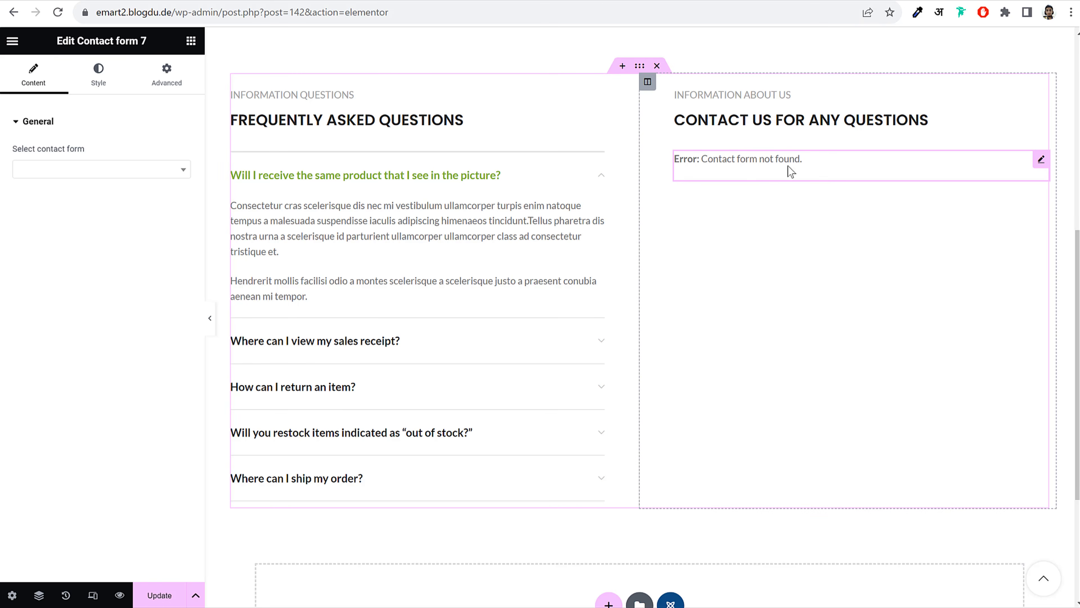
left_click(96, 170)
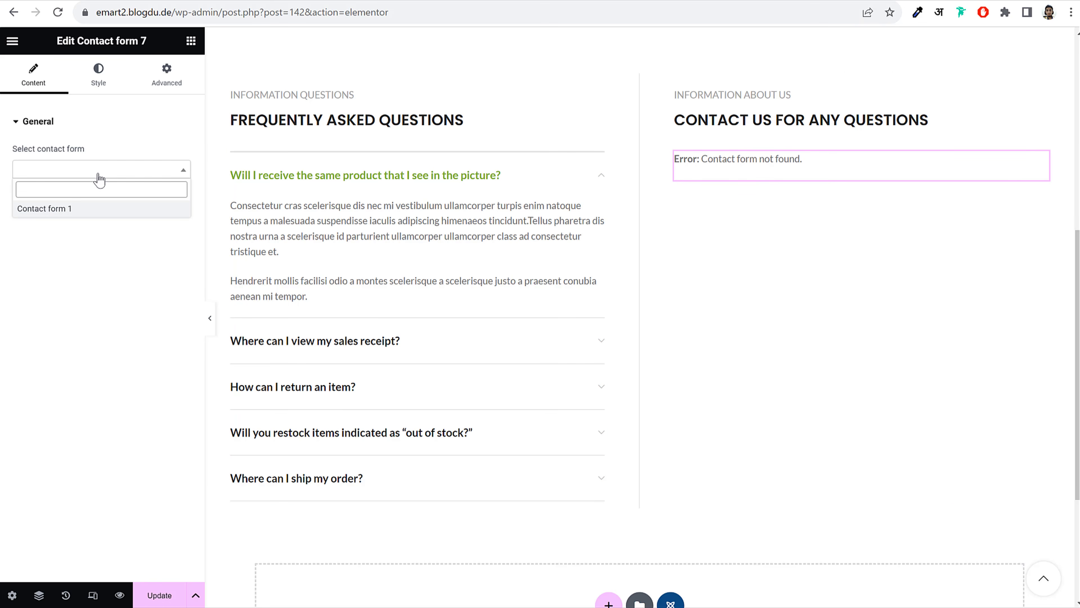
left_click(53, 209)
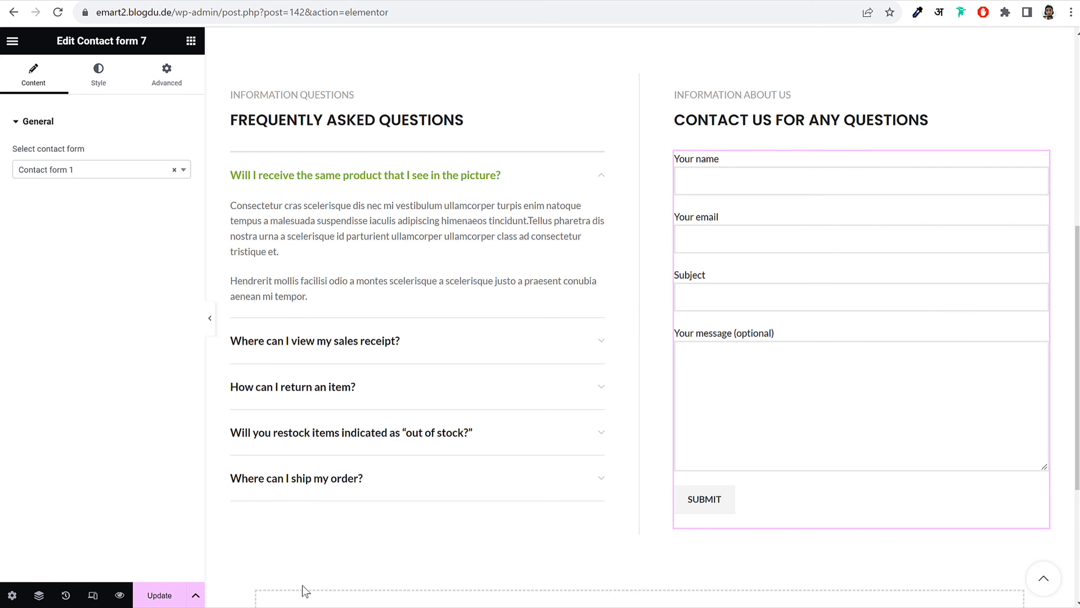
left_click(158, 595)
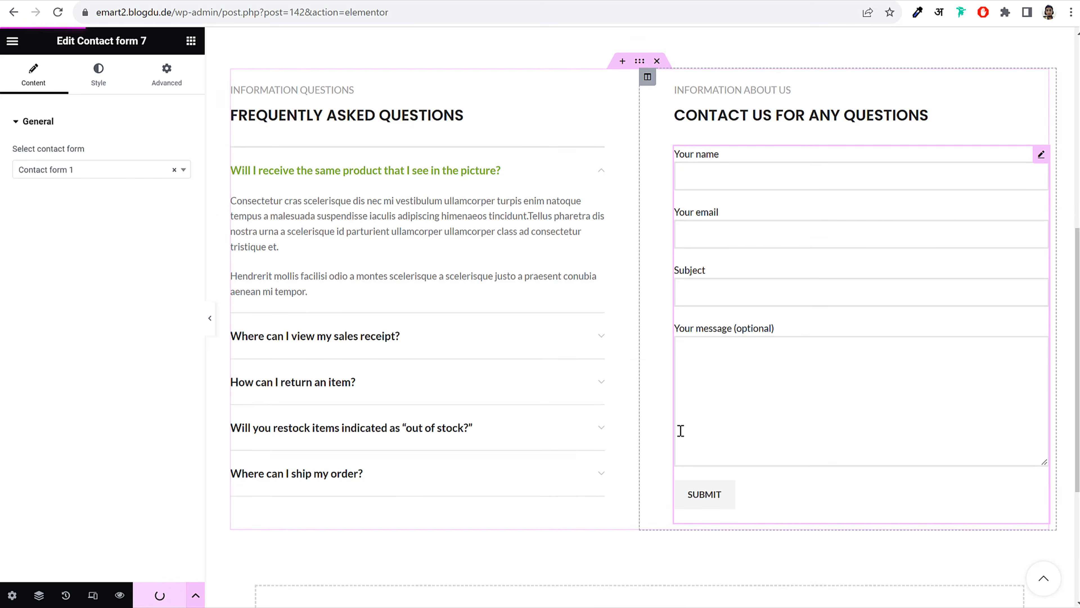
Exit Elementor back to the WordPress page editor
scroll(680, 430, "down", 5)
scroll(680, 434, "up", 9)
scroll(679, 433, "up", 5)
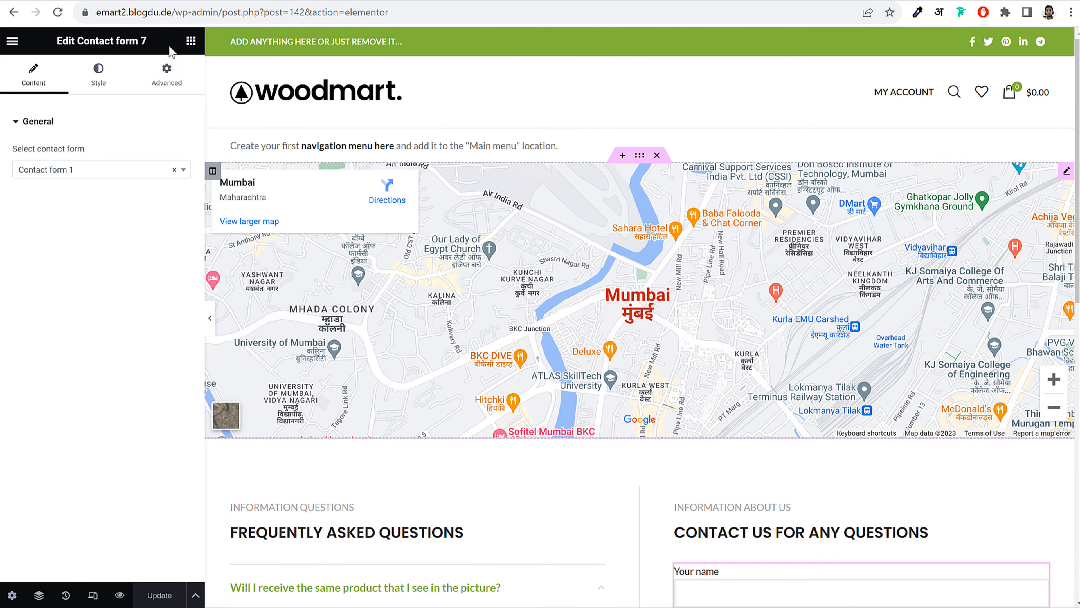
left_click(13, 41)
left_click(51, 305)
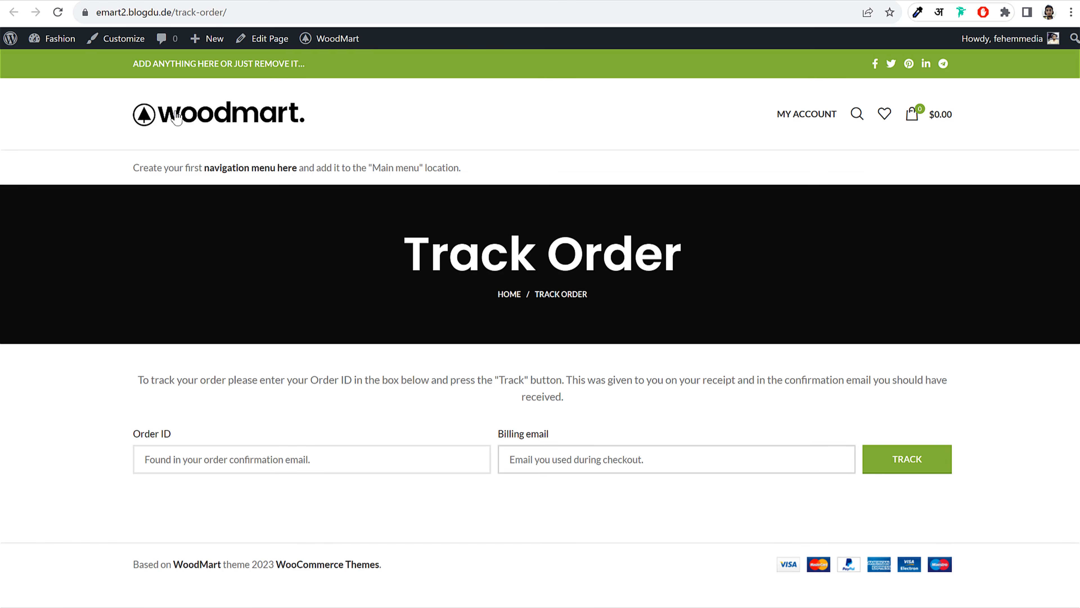
Visit the shop's home page, then the list of all pages
left_click(177, 119)
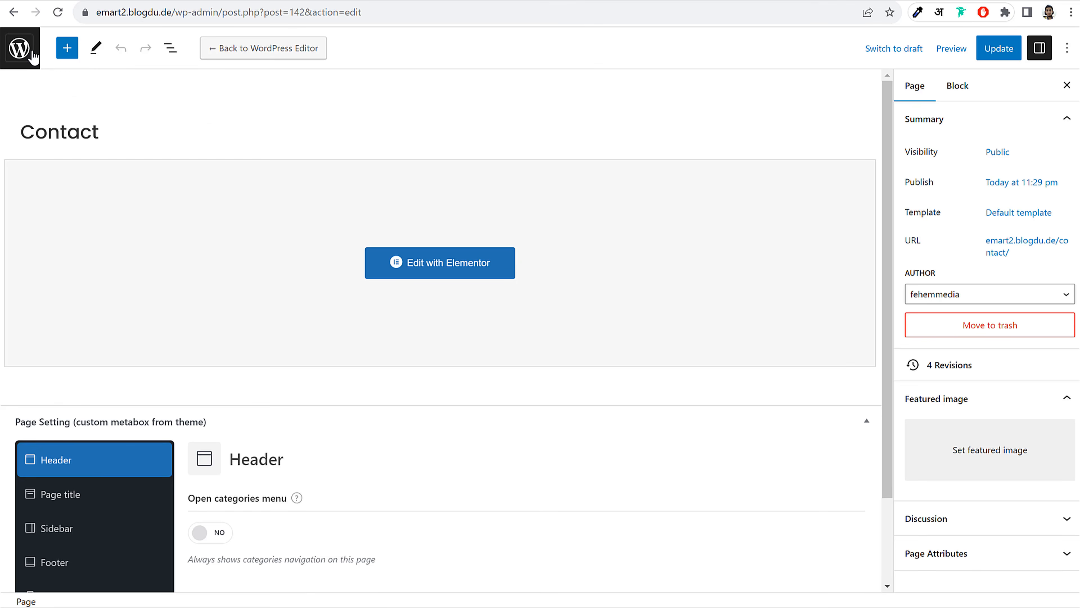
left_click(19, 47)
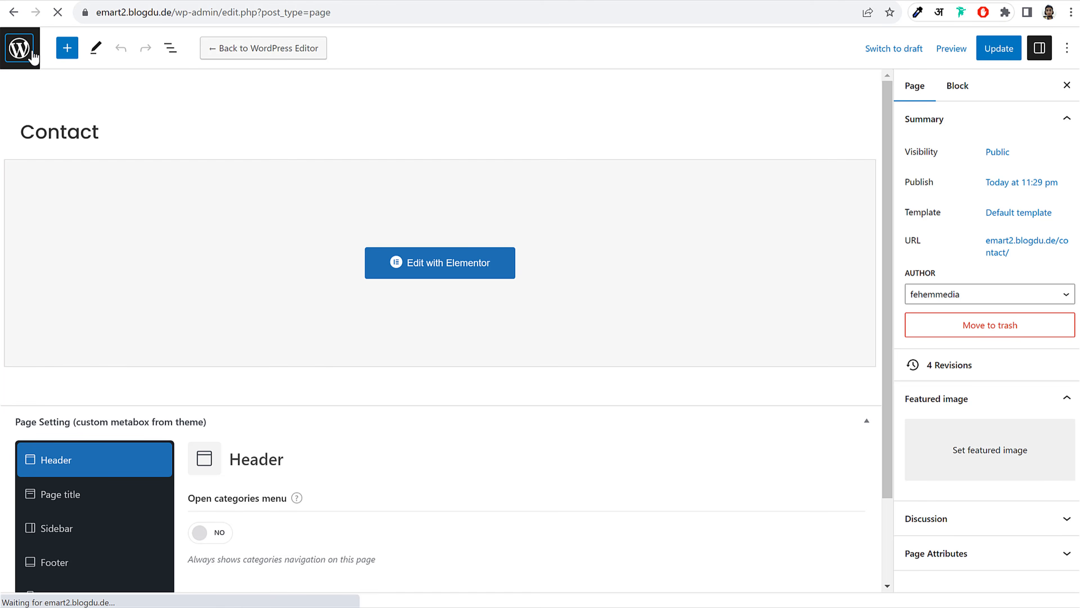
scroll(63, 503, "down", 4)
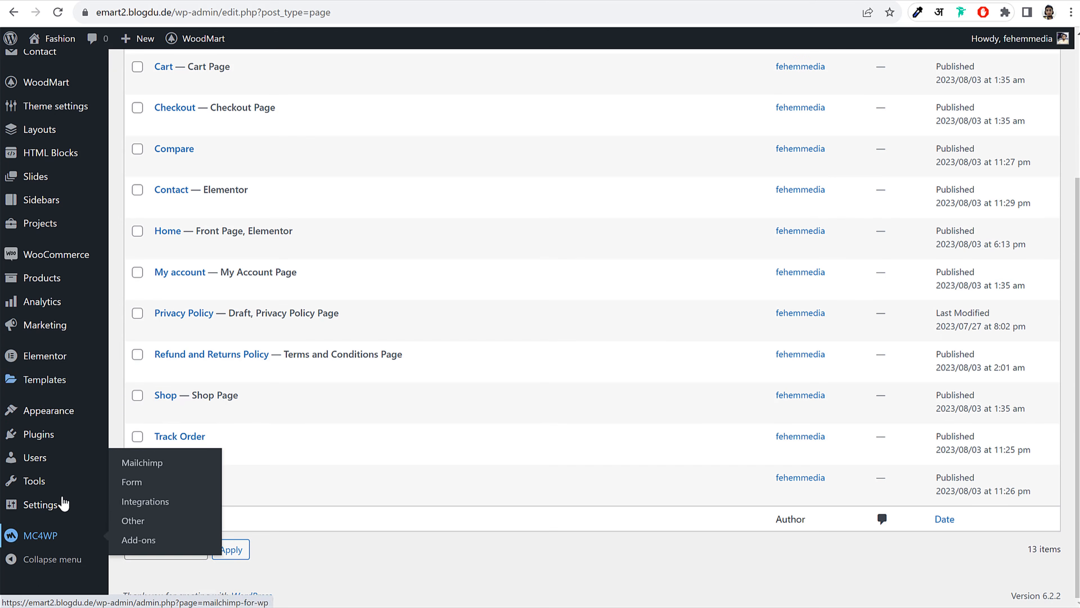
In Appearance > Menus, create a new menu named 'Main Menu'
mouse_move(53, 419)
left_click(140, 476)
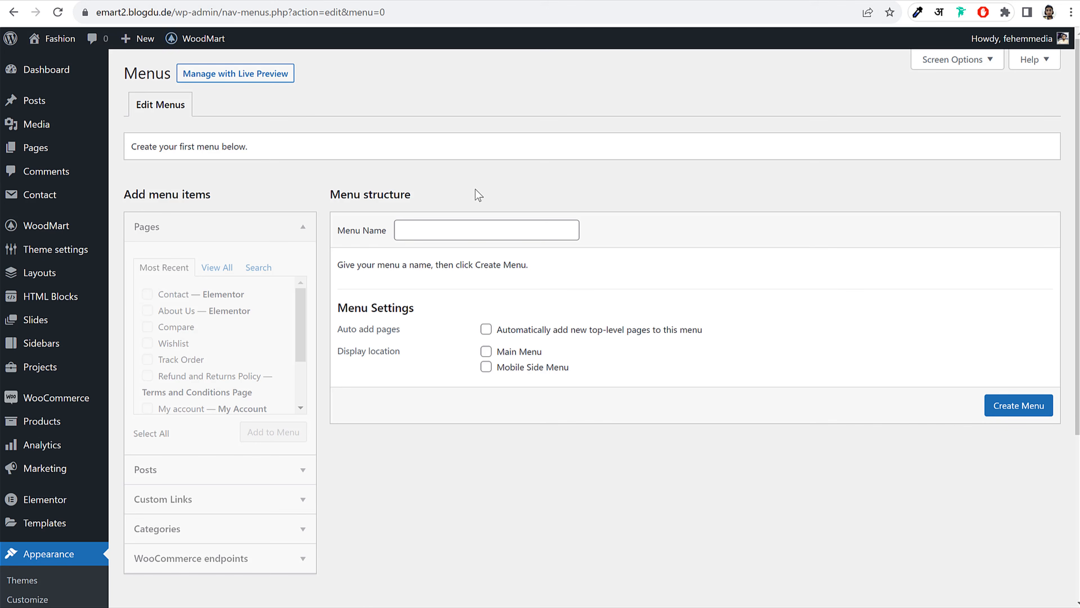
left_click(501, 229)
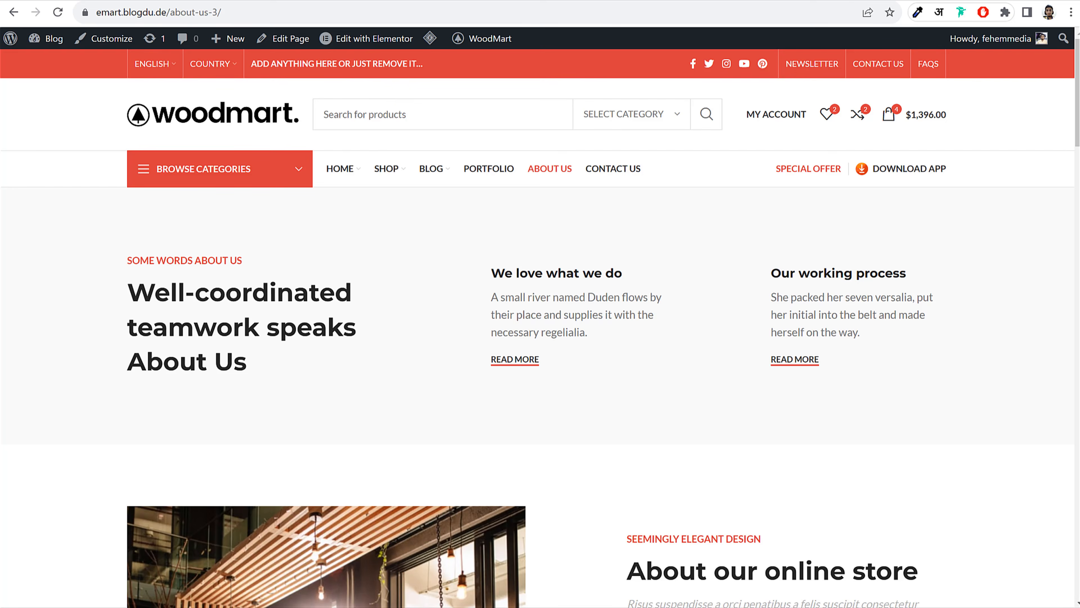
mouse_move(387, 172)
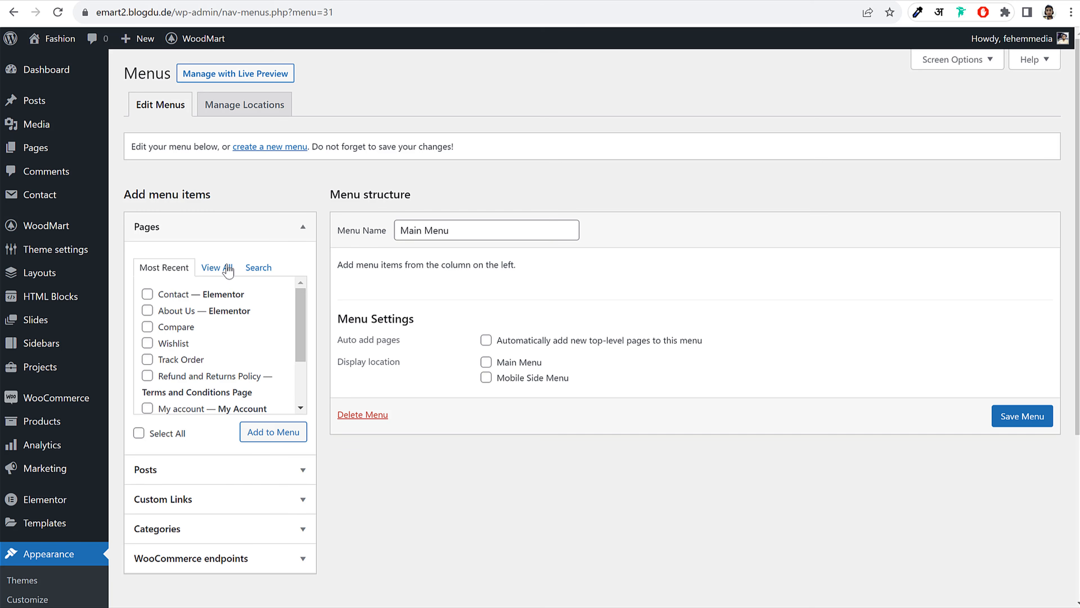
Add the Home, Blog, About Us, Contact and Track Order pages to Main Menu
left_click(217, 267)
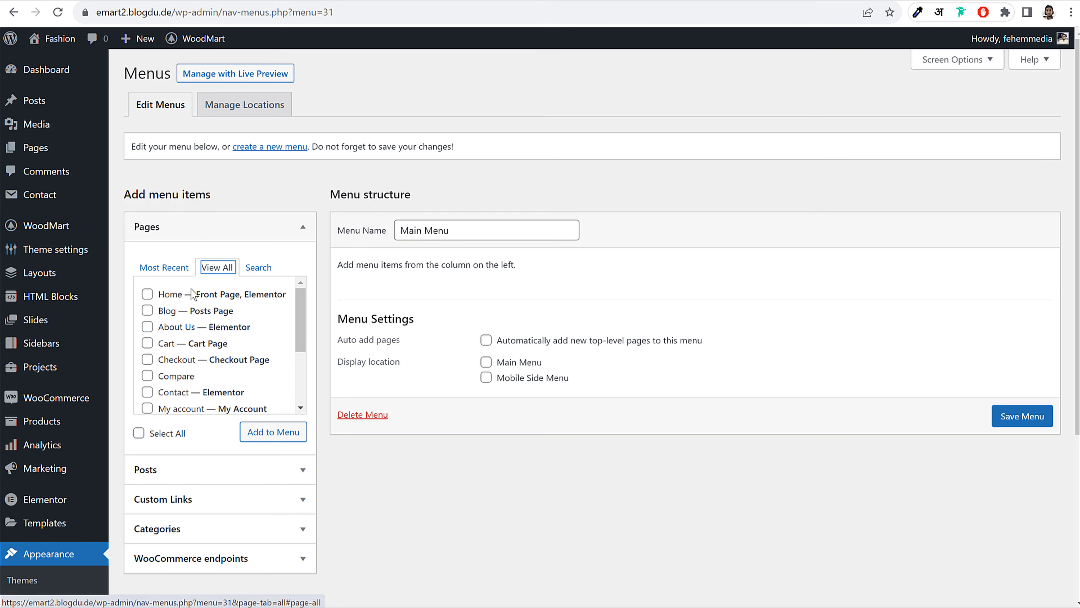
left_click(170, 297)
left_click(168, 314)
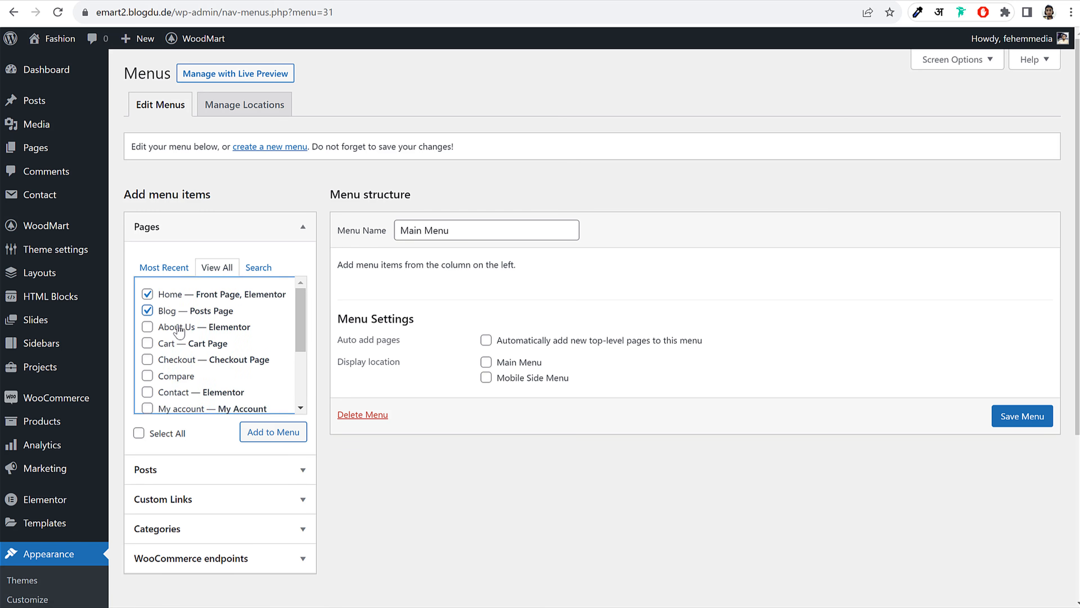
left_click(181, 331)
left_click(189, 395)
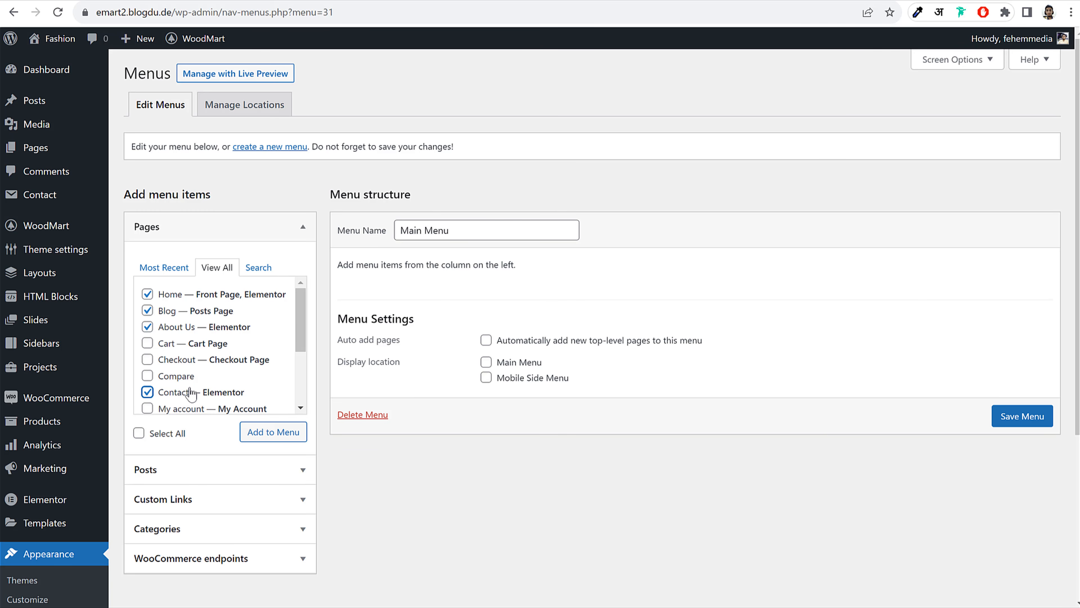
scroll(223, 356, "down", 3)
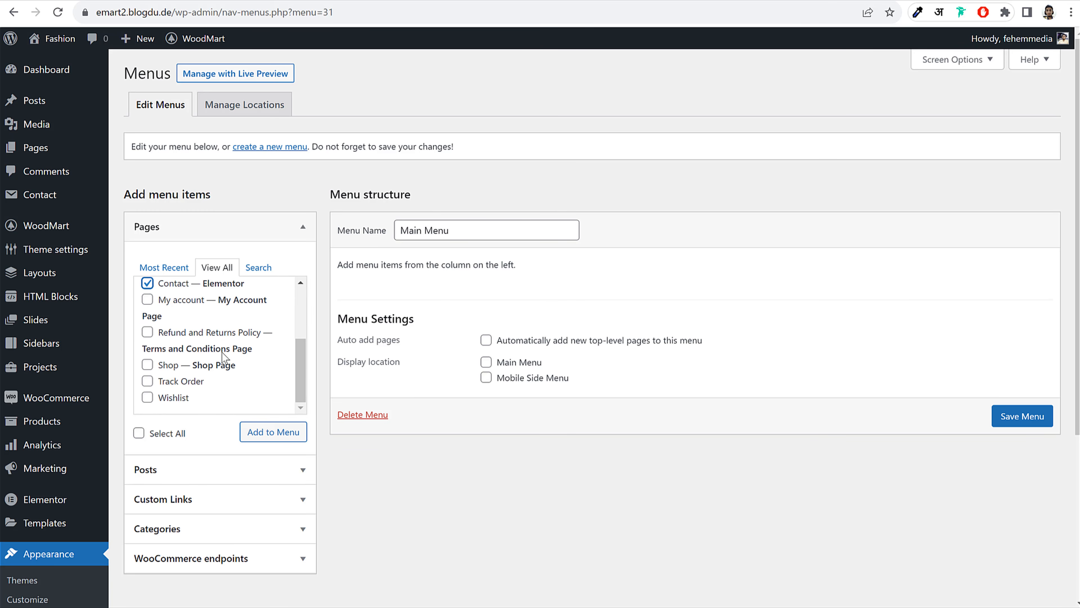
left_click(188, 384)
left_click(253, 442)
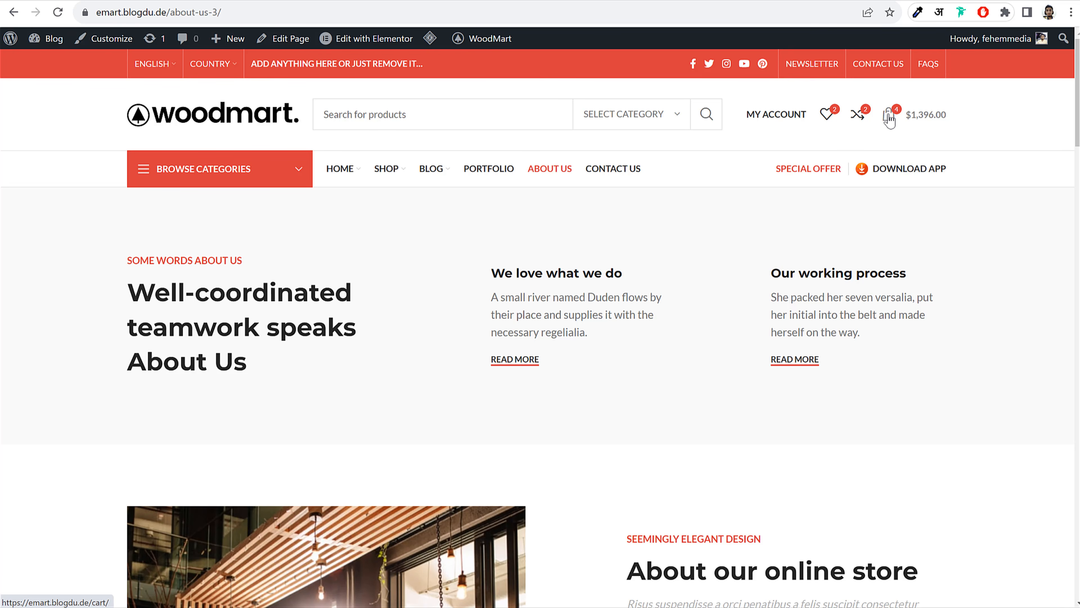
Reorder the menu to Home, Shop, Track Order, About Us, Contact, Blog
mouse_move(792, 114)
left_click(196, 0)
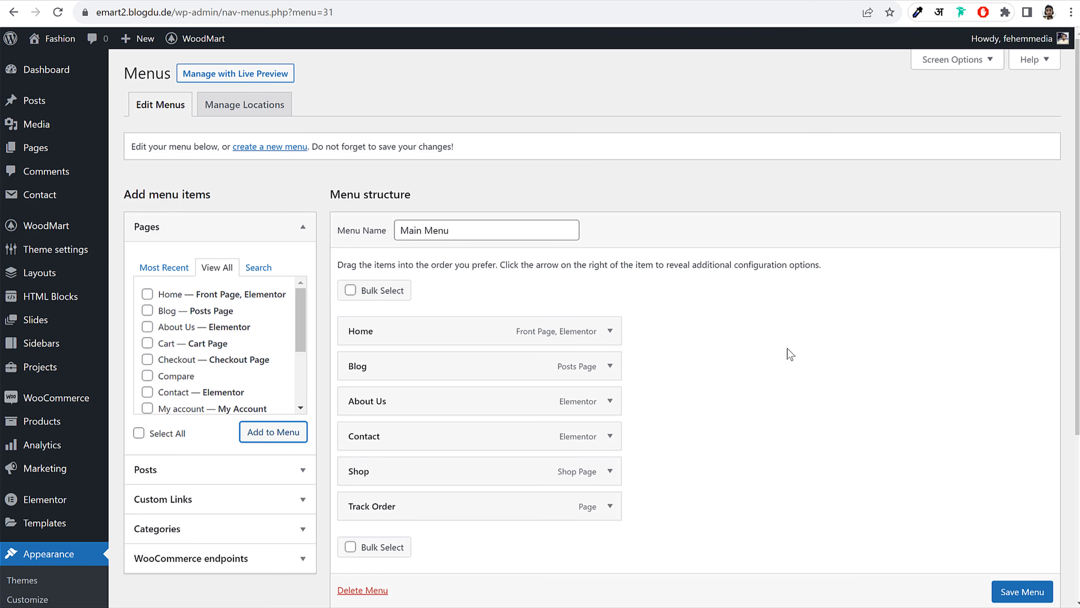
scroll(777, 346, "down", 3)
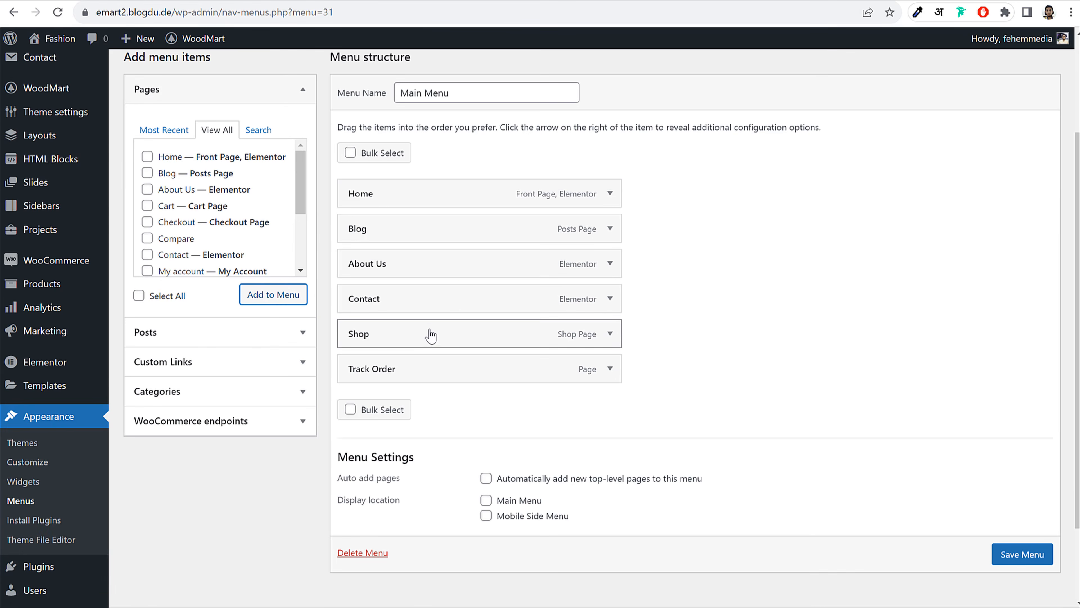
left_click_drag(431, 334, 424, 234)
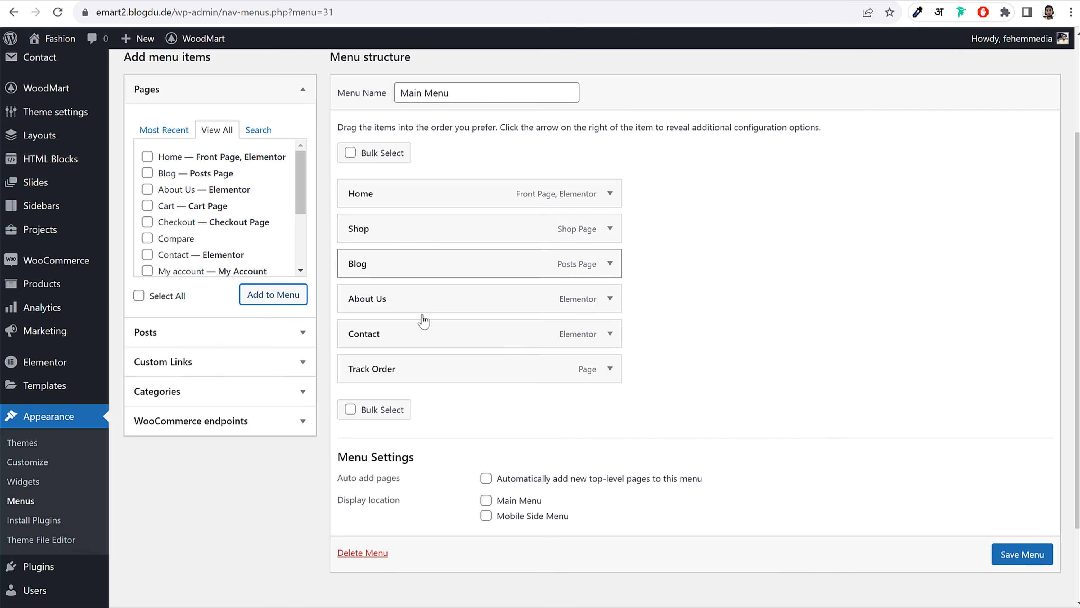
left_click_drag(420, 369, 424, 268)
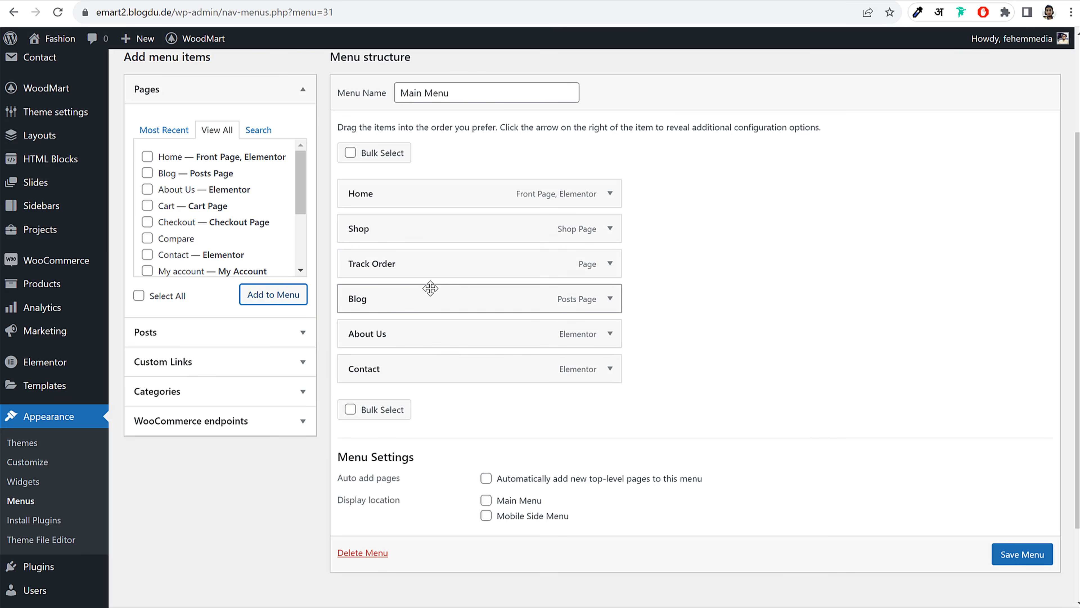
left_click_drag(430, 288, 432, 361)
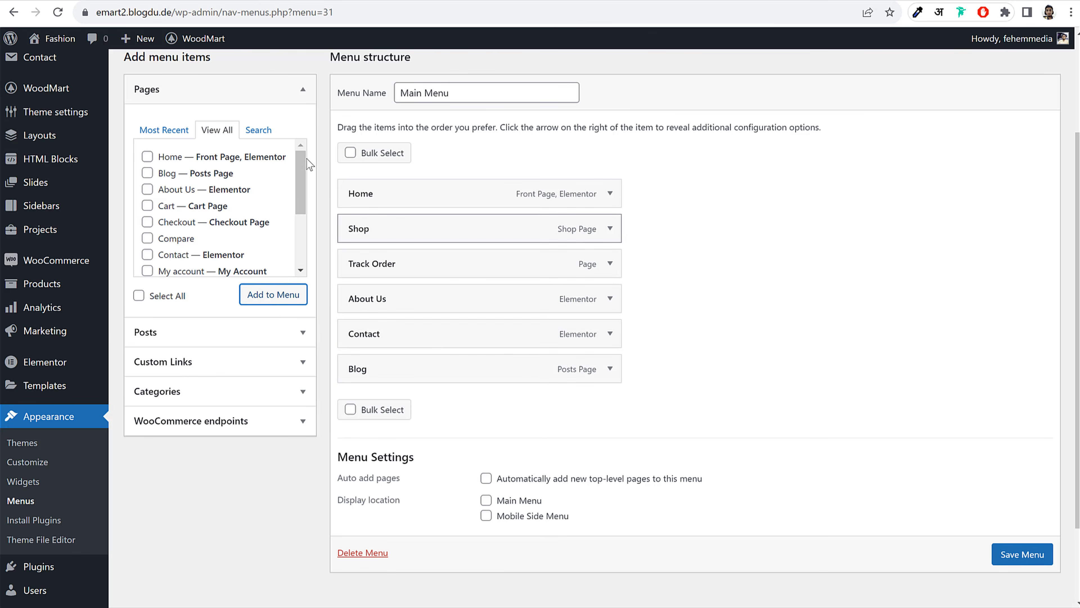
left_click(276, 88)
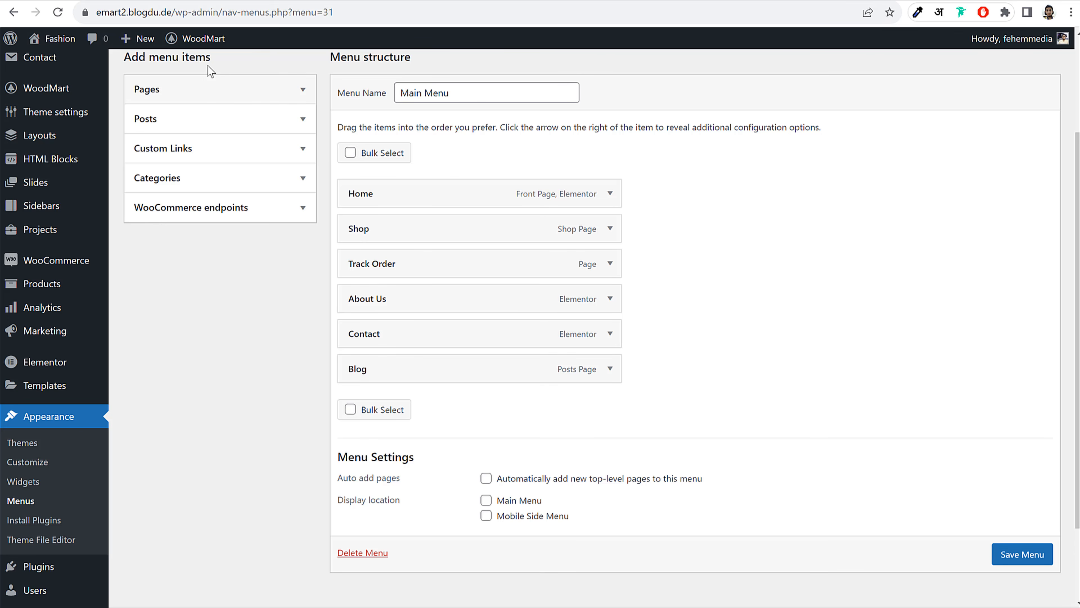
scroll(553, 255, "up", 3)
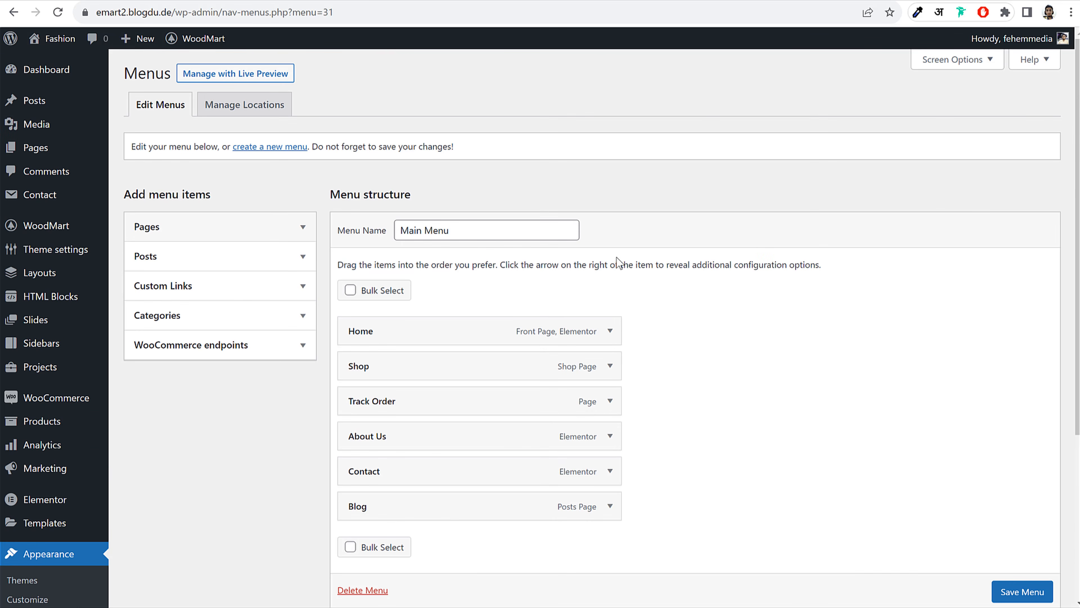
Enable Product categories in Screen Options and add Jackets and Shirts to the menu
left_click(952, 62)
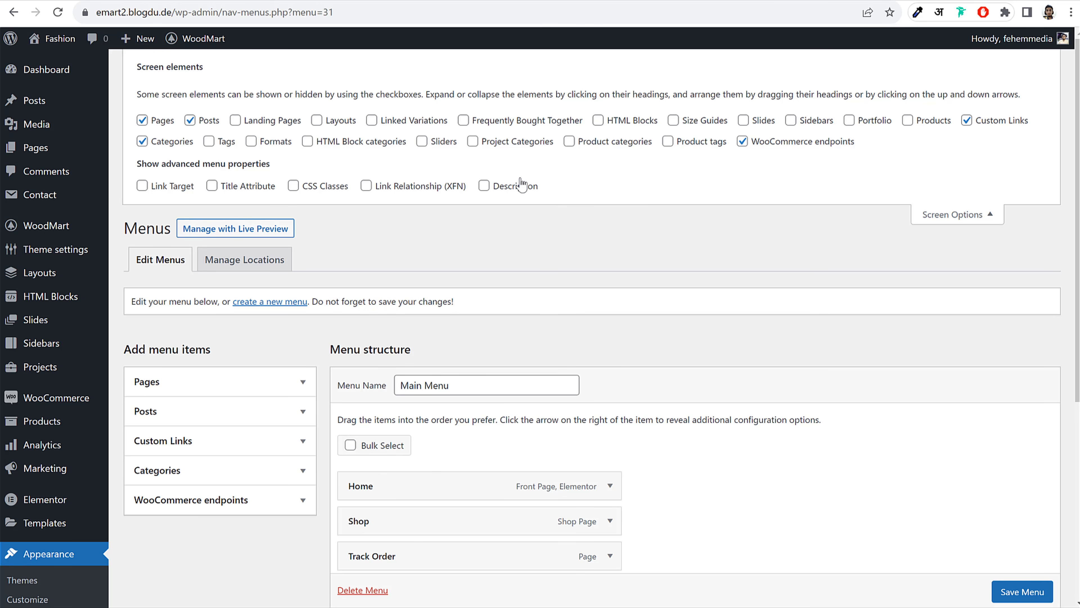
left_click(615, 143)
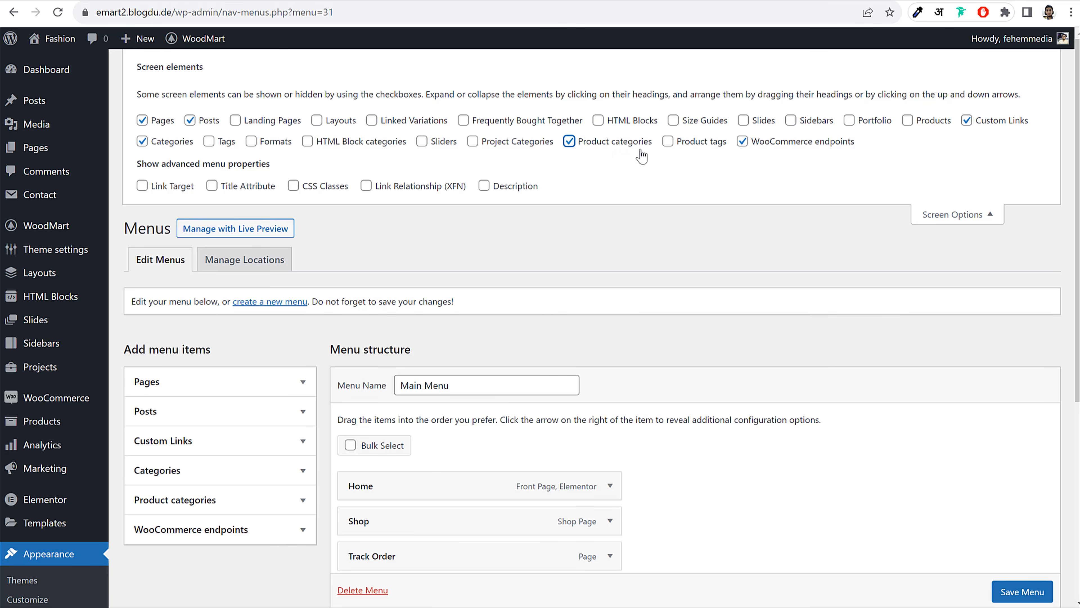
left_click(955, 214)
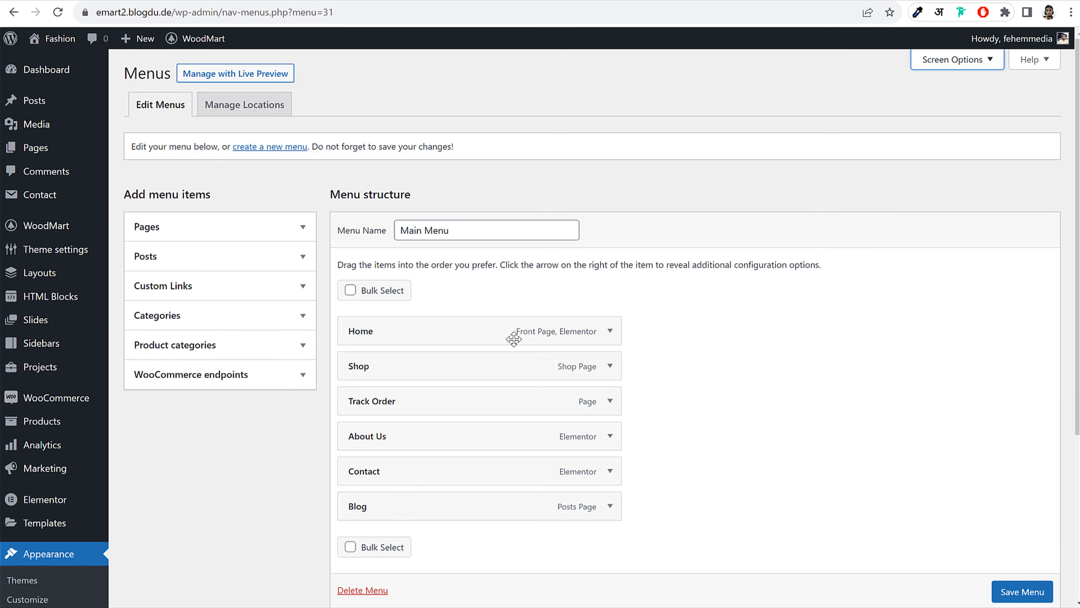
left_click(255, 347)
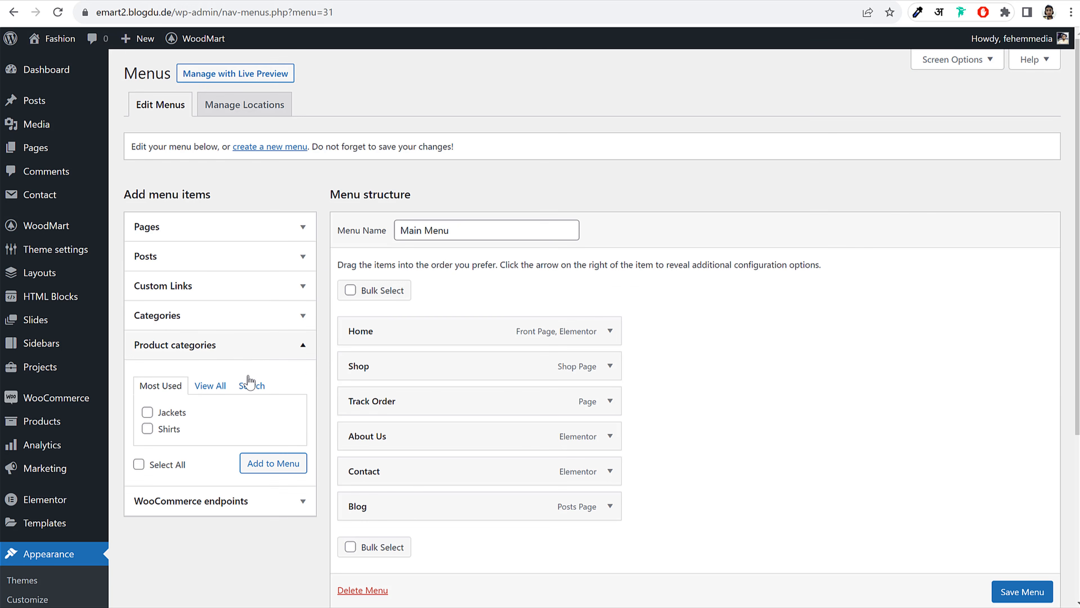
left_click(172, 415)
left_click(166, 431)
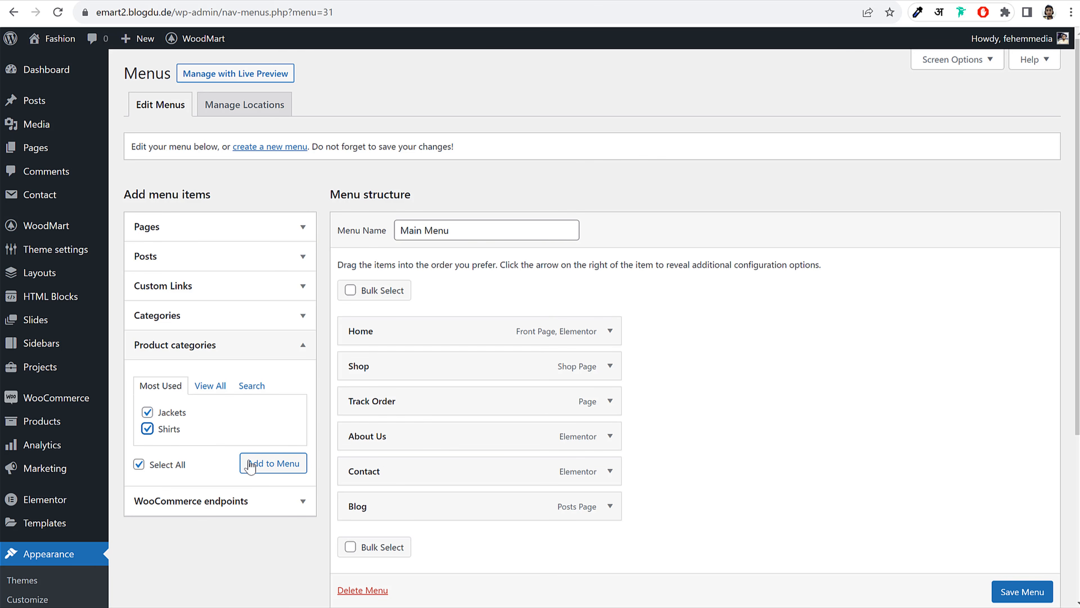
left_click(272, 466)
Nest Jackets and Shirts under Shop, assign the Main Menu location, and save
scroll(781, 364, "down", 5)
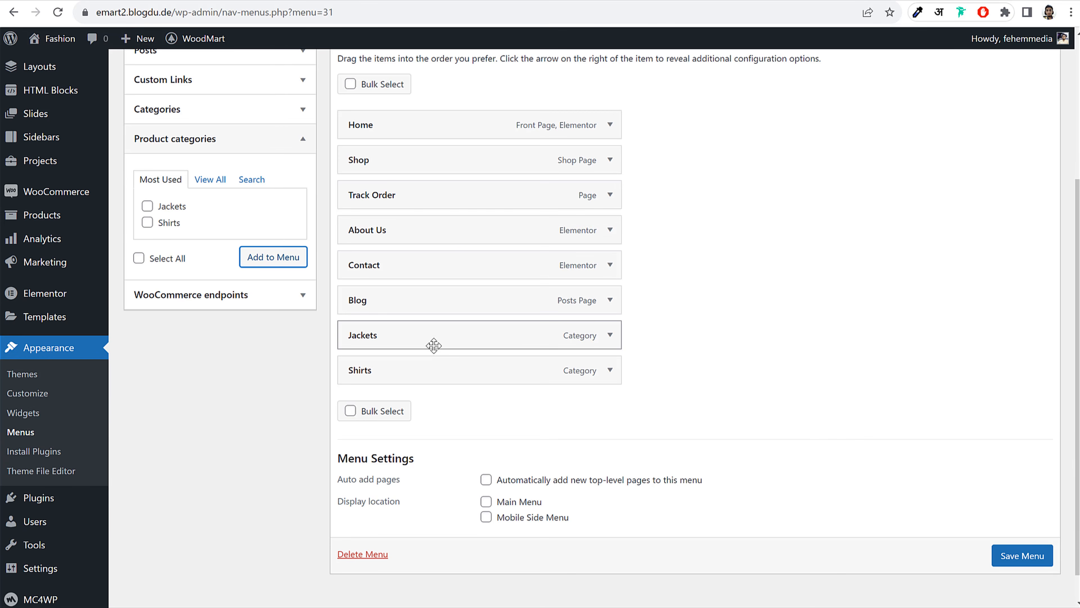
left_click_drag(434, 346, 465, 192)
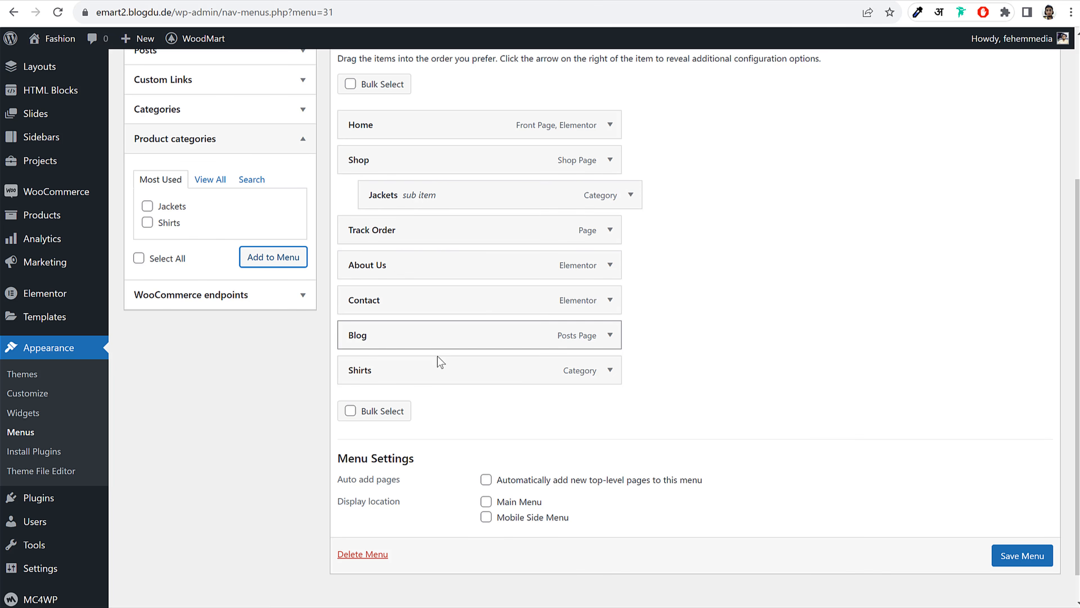
left_click_drag(441, 362, 458, 233)
scroll(716, 449, "down", 1)
left_click(522, 481)
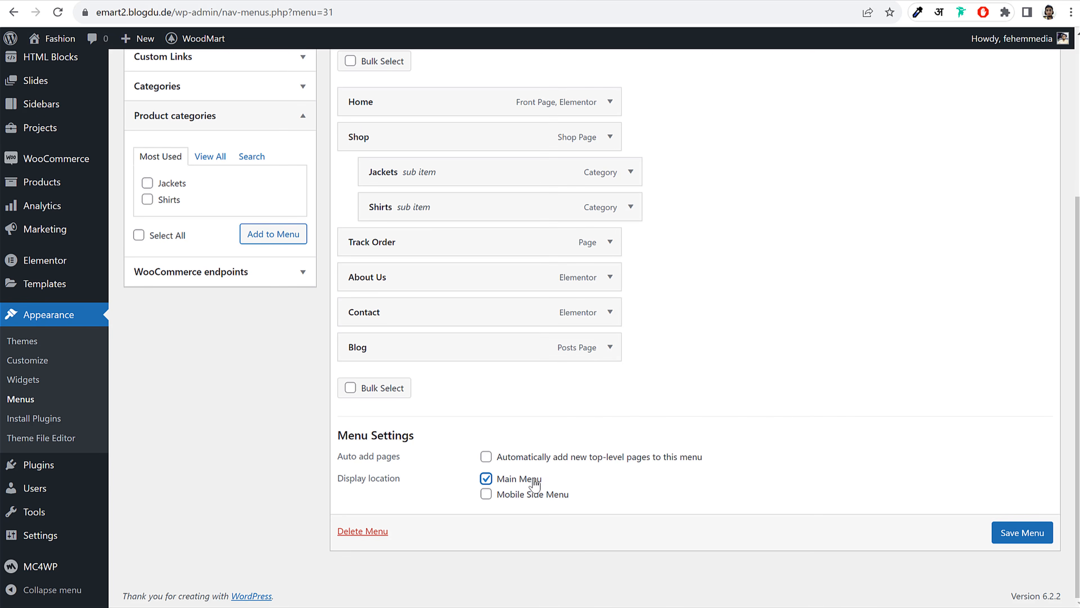
left_click(1040, 542)
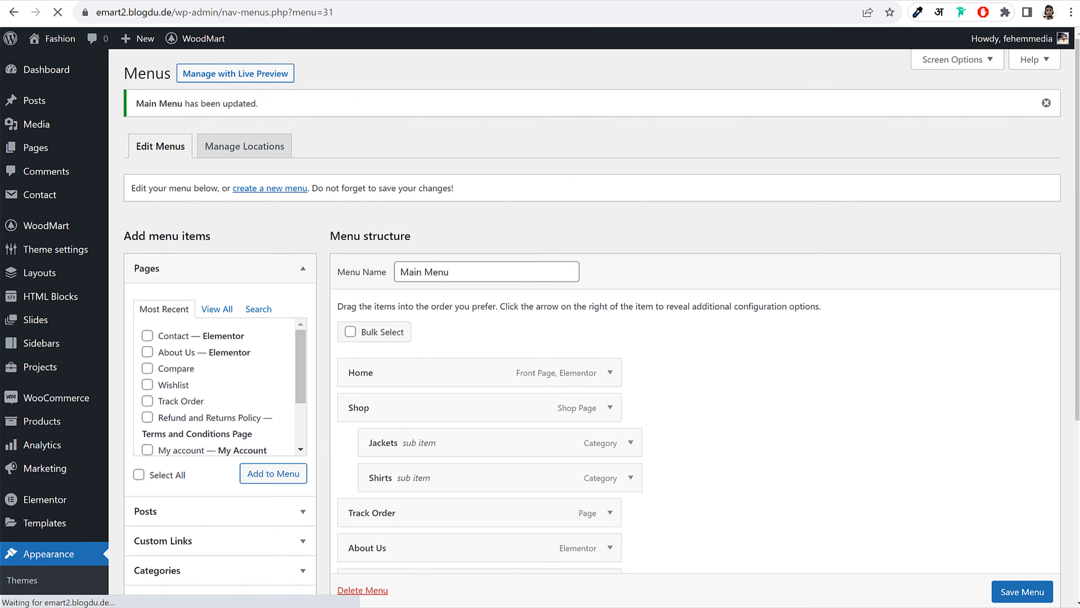
Reload the storefront to check the Shop dropdown with Jackets and Shirts
left_click(276, 1)
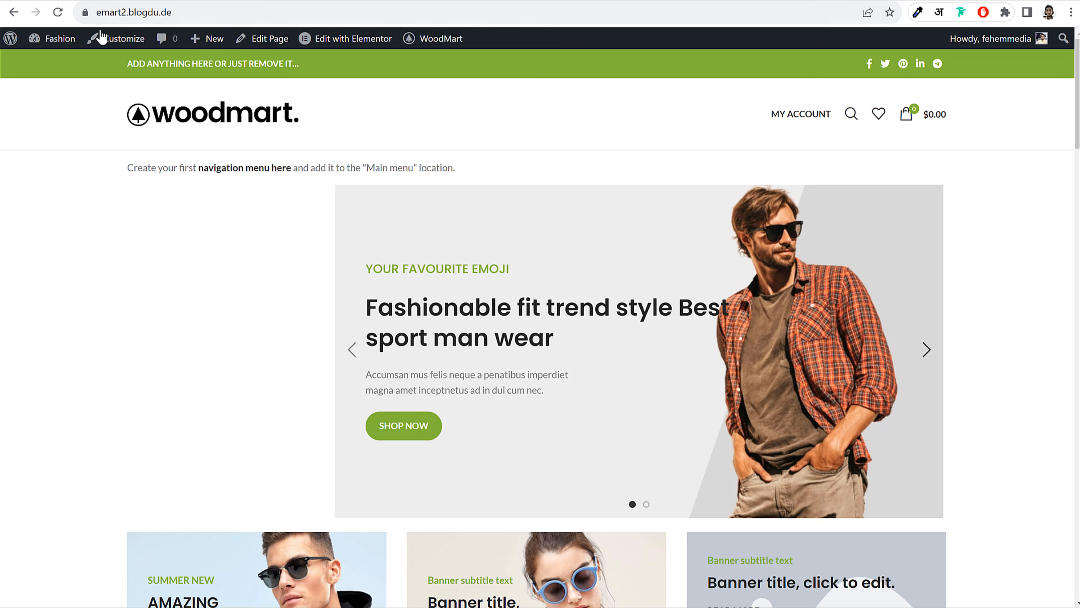
left_click(64, 12)
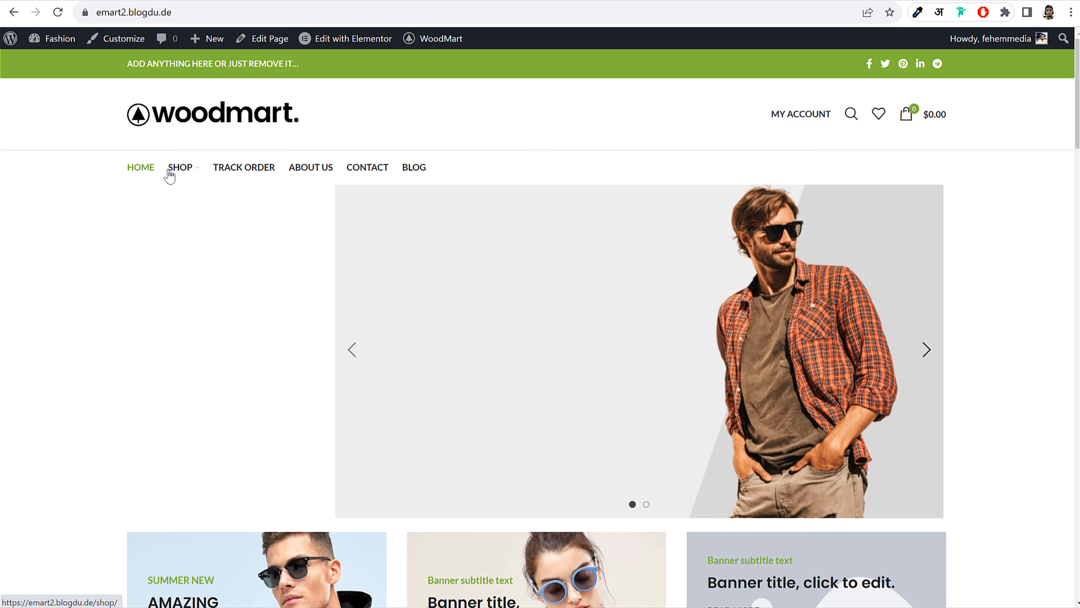
mouse_move(178, 175)
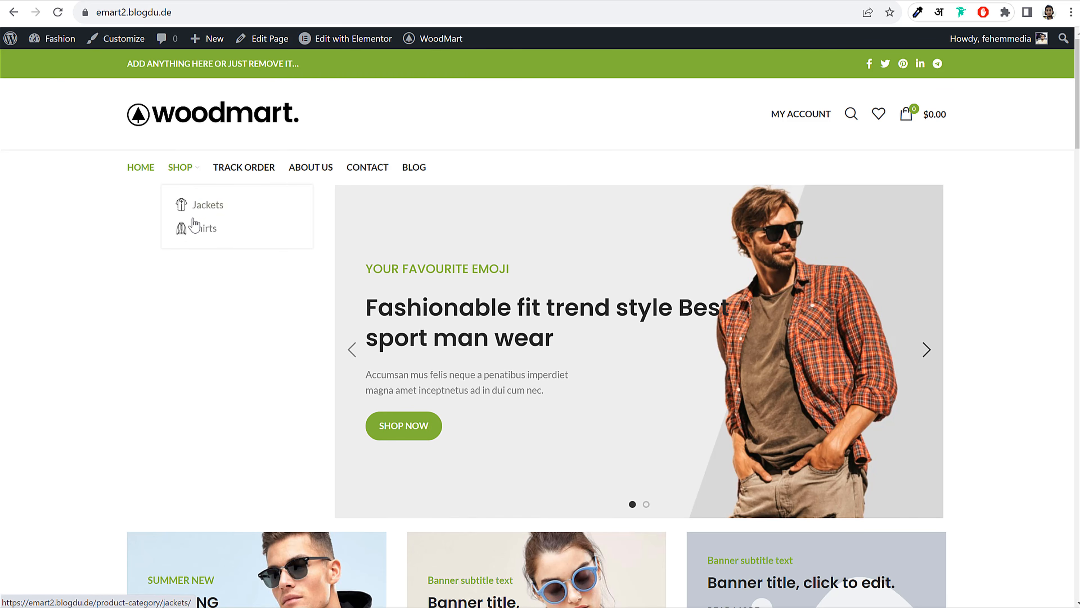
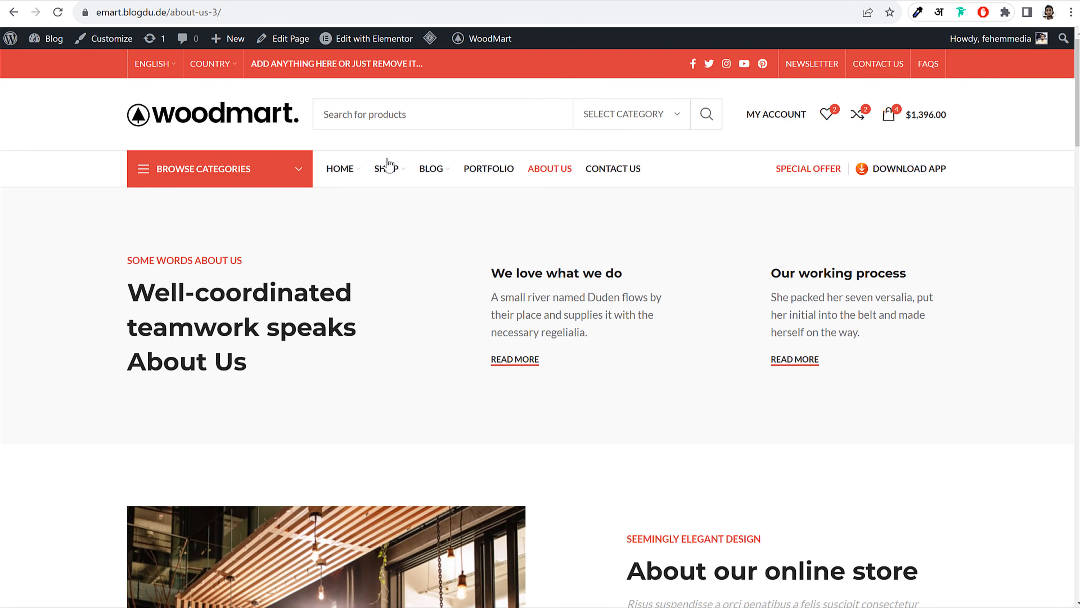
Inspect the demo site's Blog mega menu layout, then return to the Fashion site's Main Menu
mouse_move(431, 169)
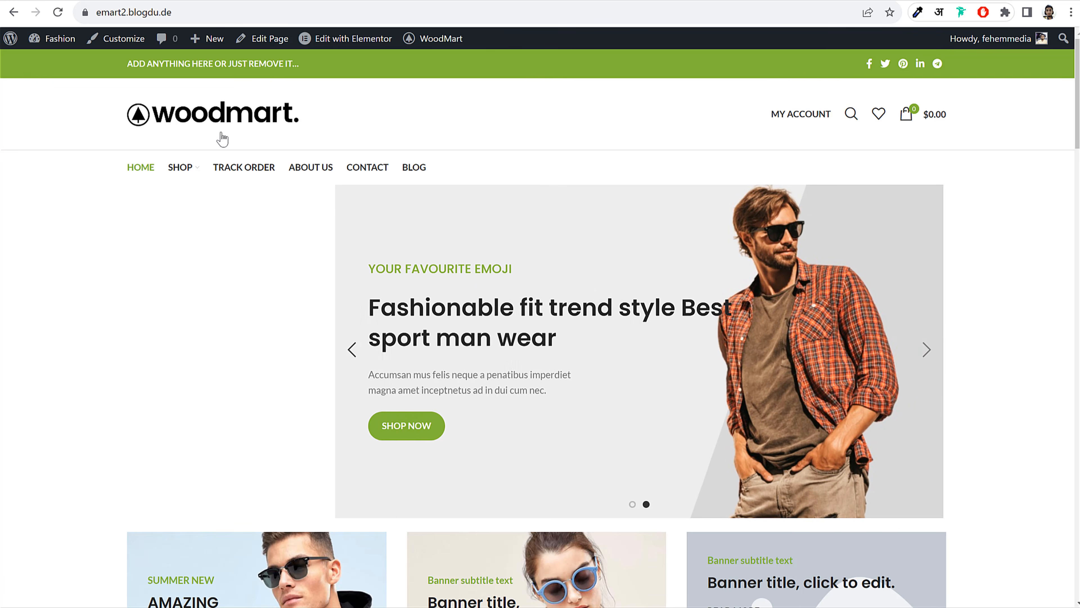
mouse_move(187, 164)
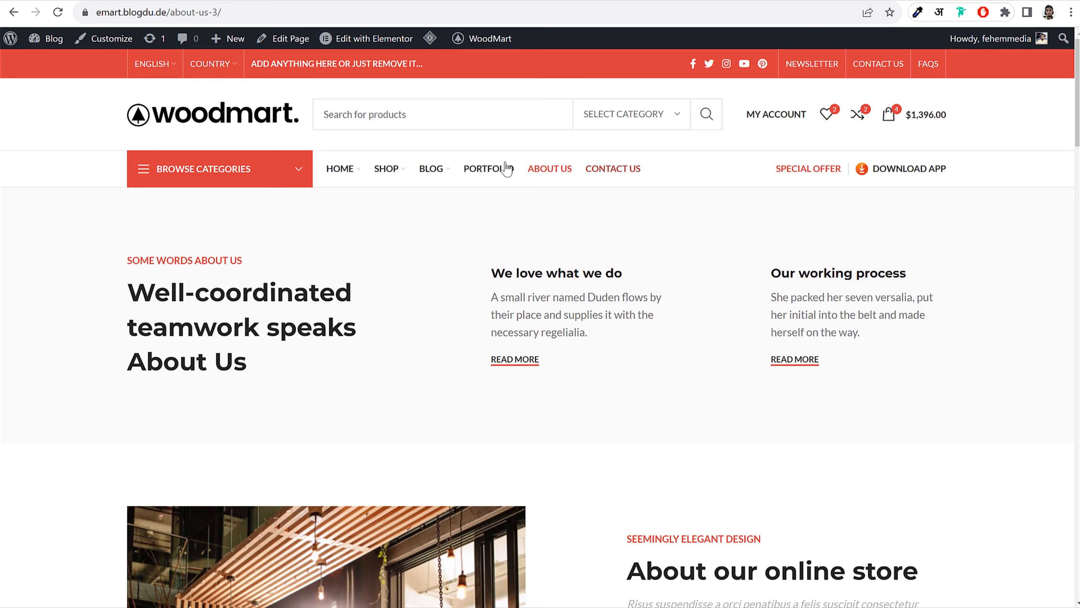
mouse_move(431, 169)
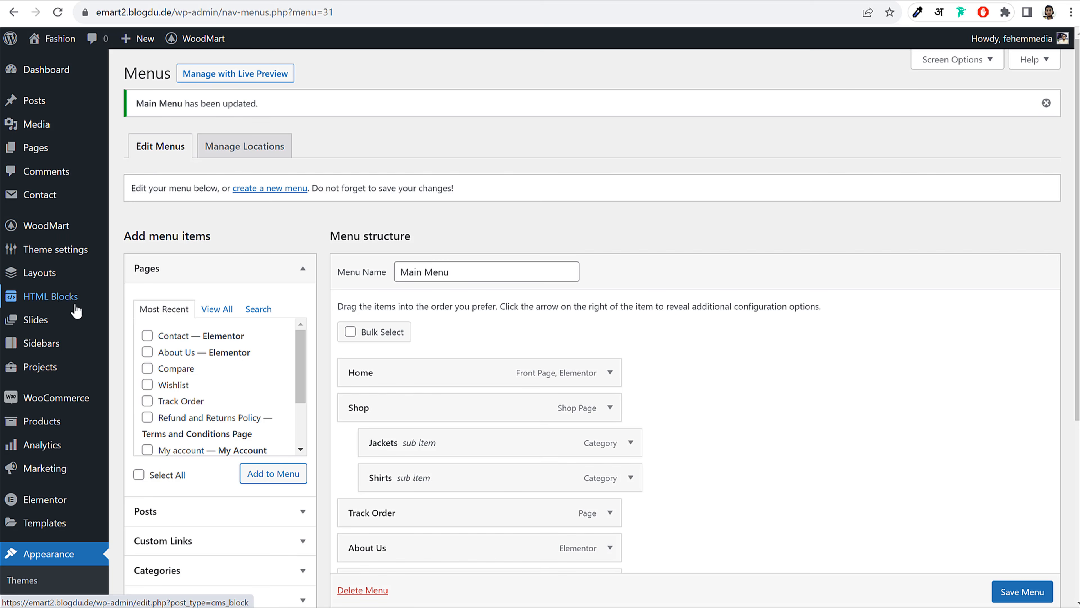
Save the Main Menu with Jackets and Shirts nested under Shop
left_click(65, 299)
left_click(679, 91)
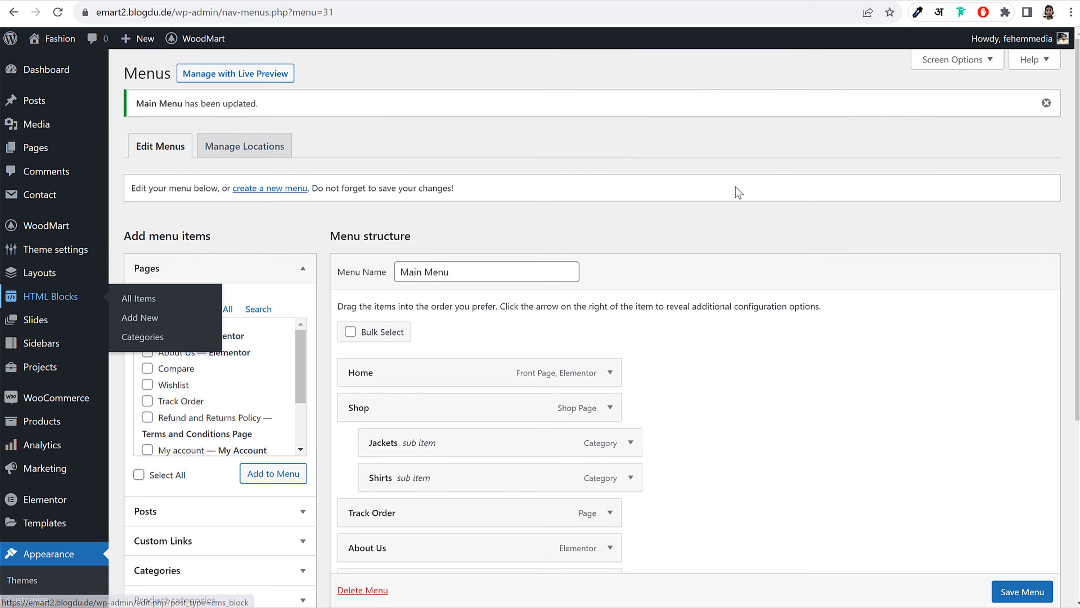
left_click(1020, 592)
scroll(1020, 593, "down", 1)
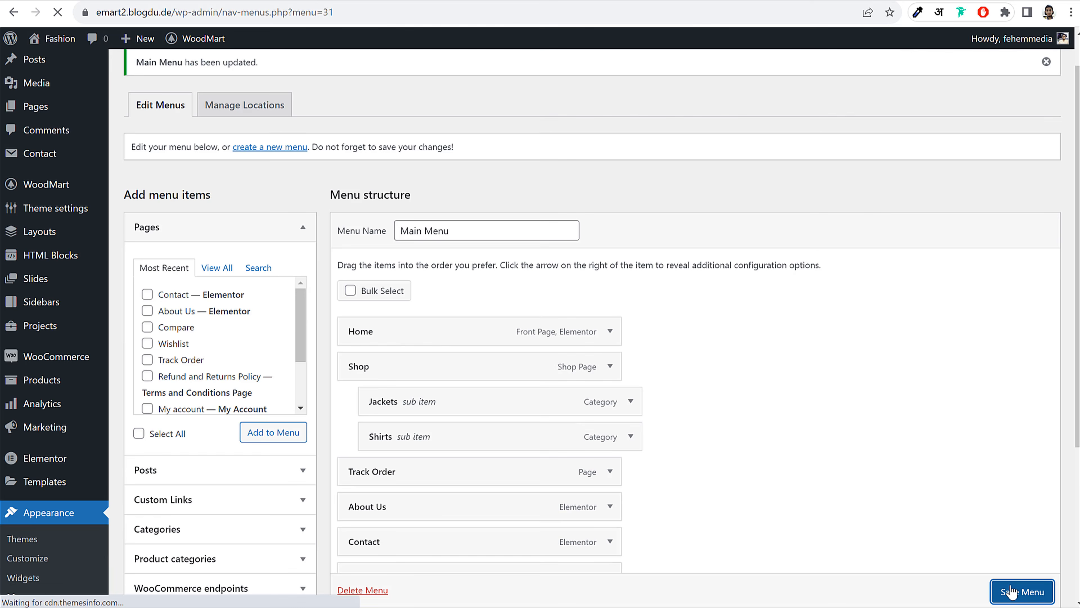
Create and publish a new HTML block titled 'Blog Page Mega Menu'
left_click(55, 298)
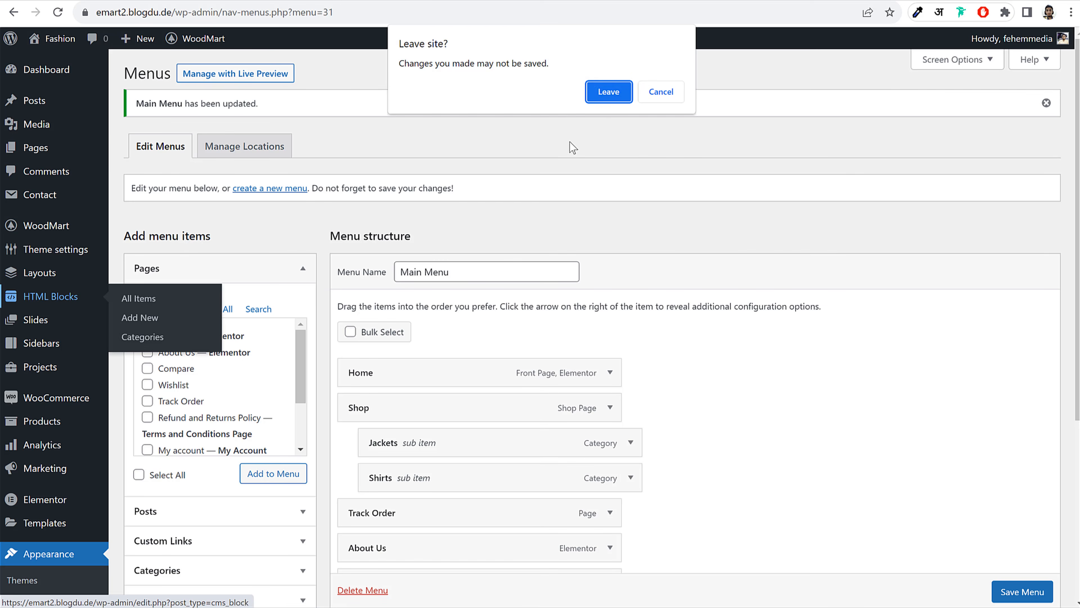
left_click(608, 94)
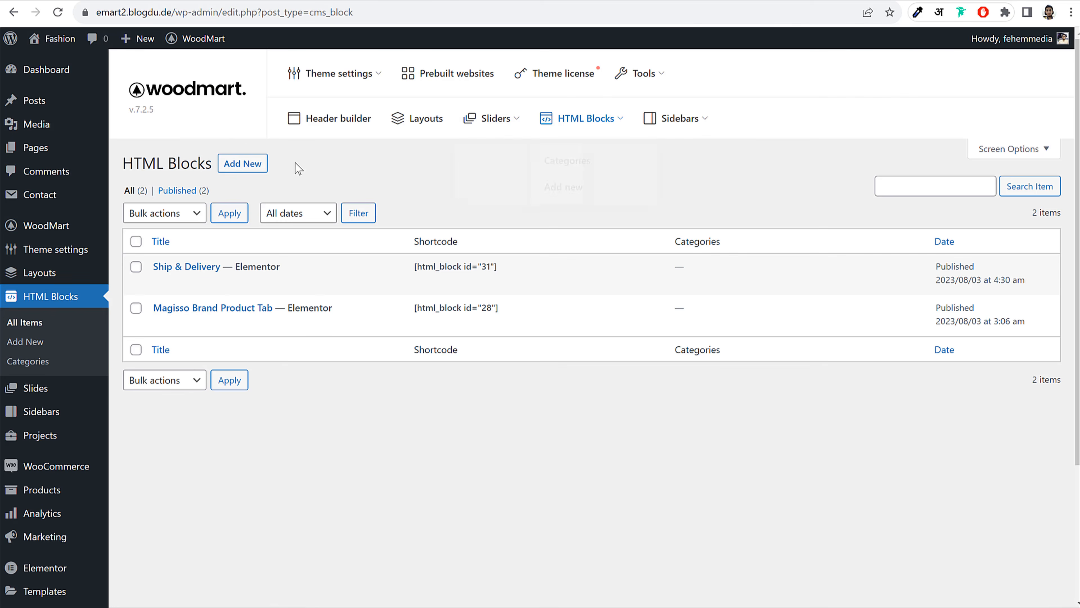
left_click(248, 167)
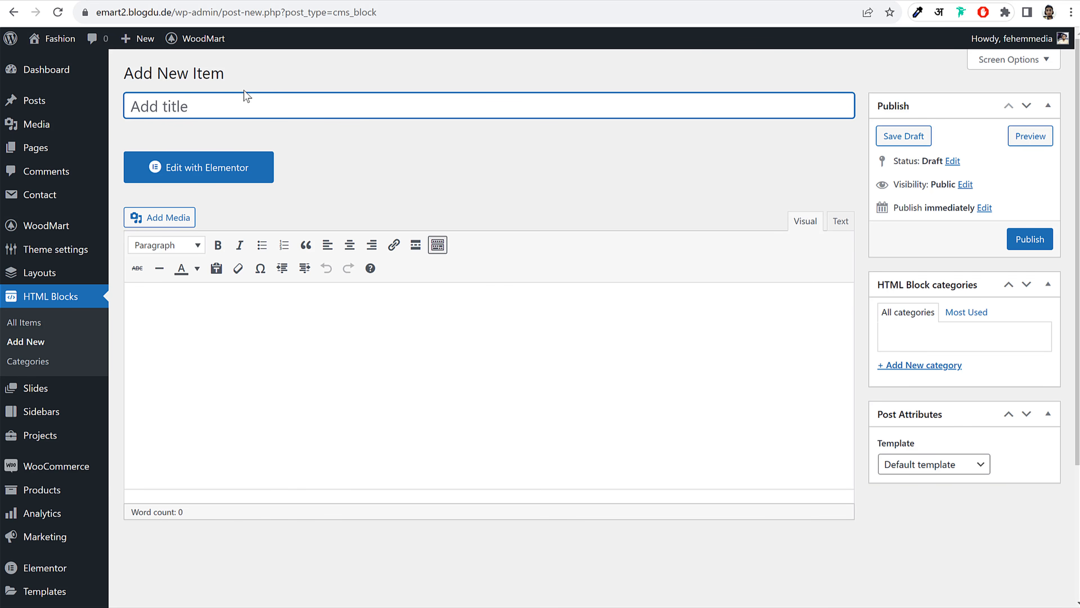
type("Blog Page ")
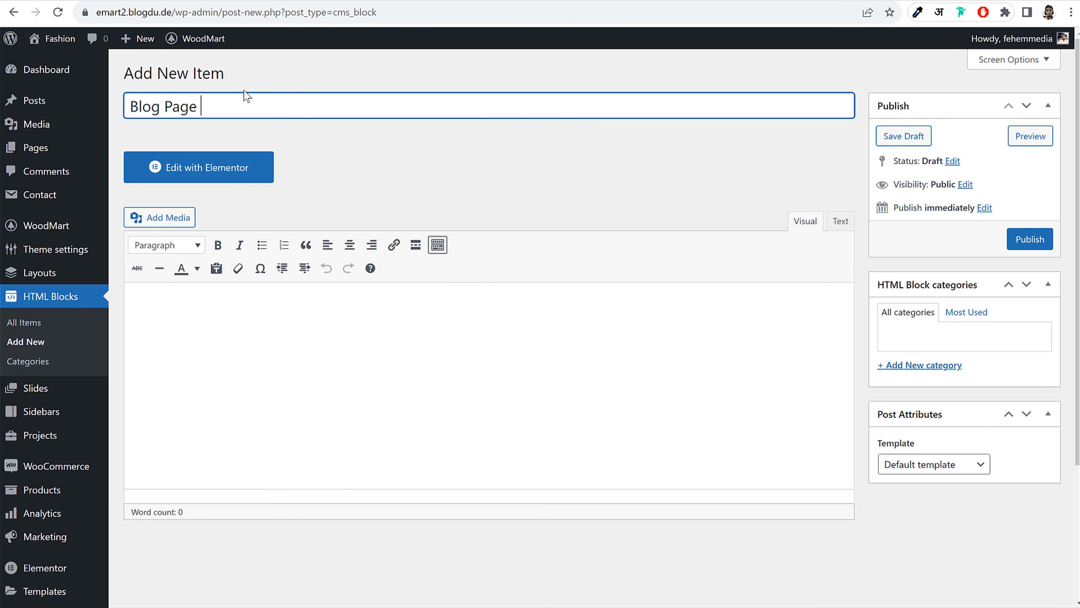
type("Mega")
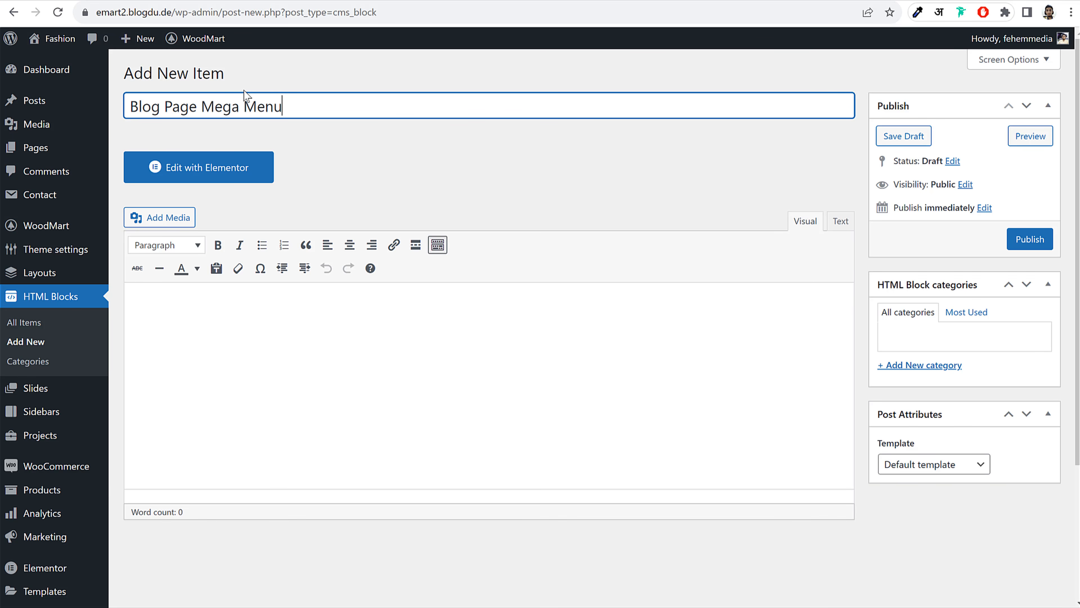
type(" Menu")
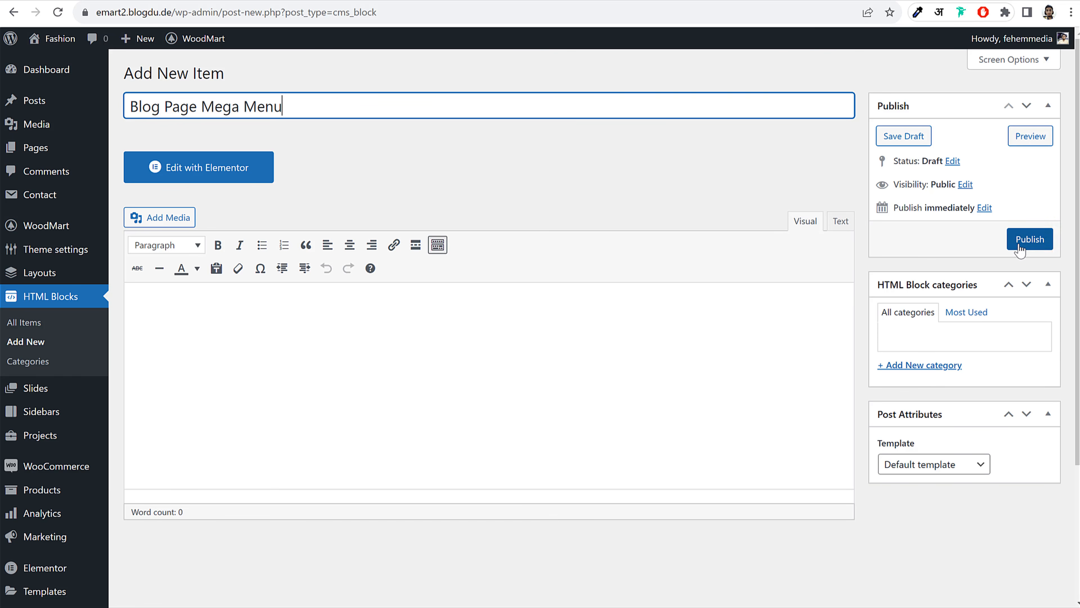
left_click(1023, 244)
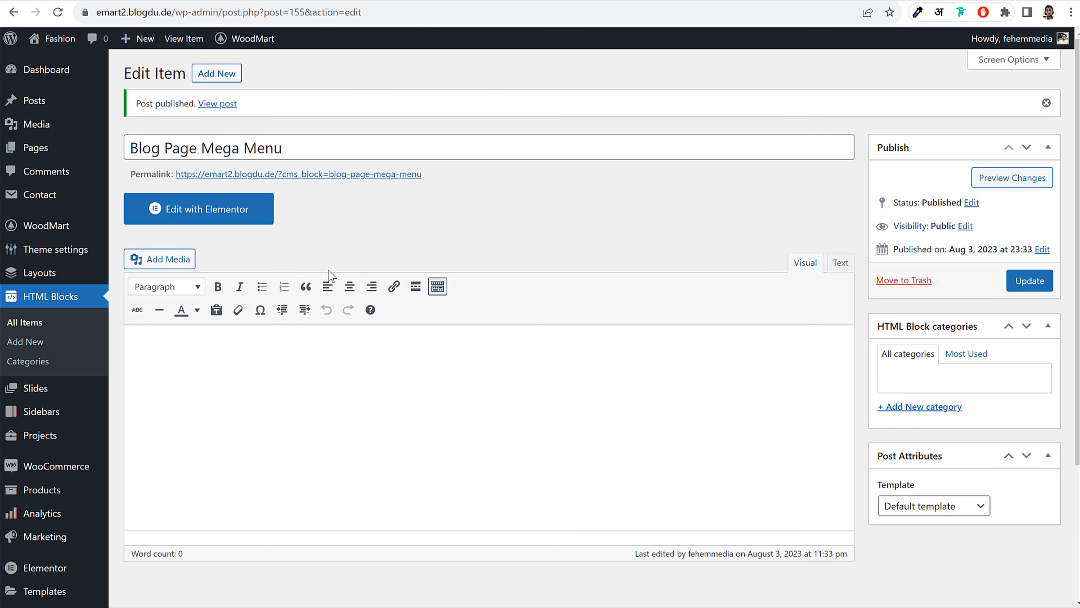
Open the block in Elementor and add a three-column section
left_click(242, 211)
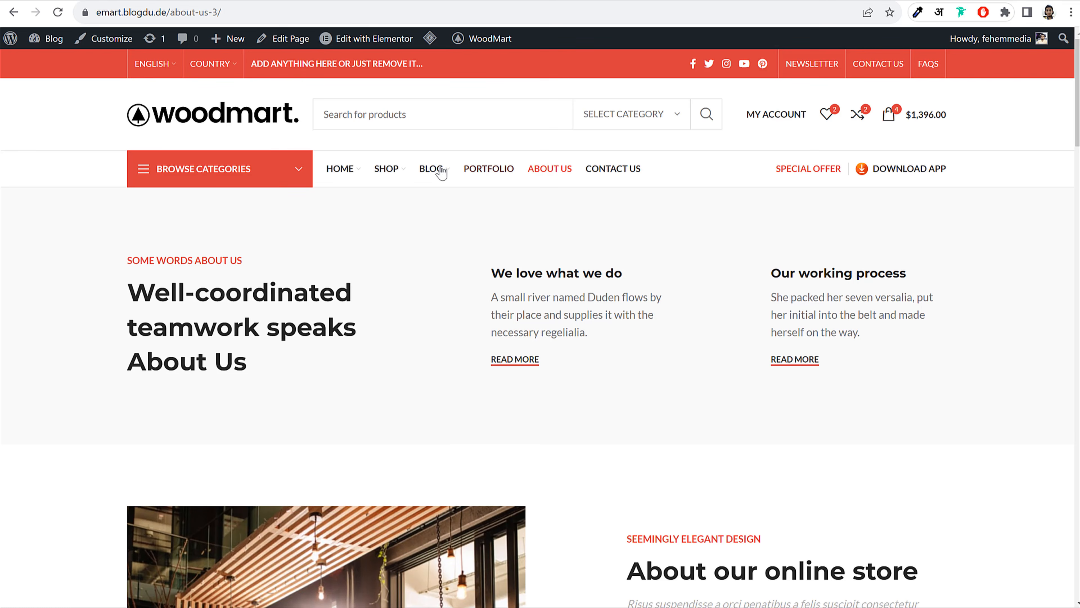
mouse_move(442, 172)
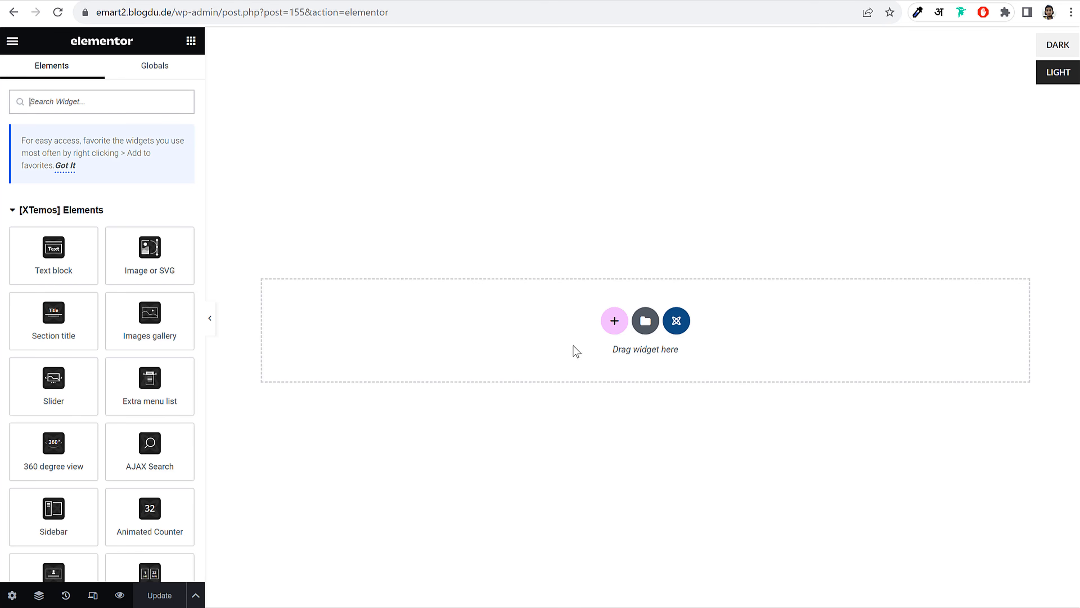
left_click(615, 322)
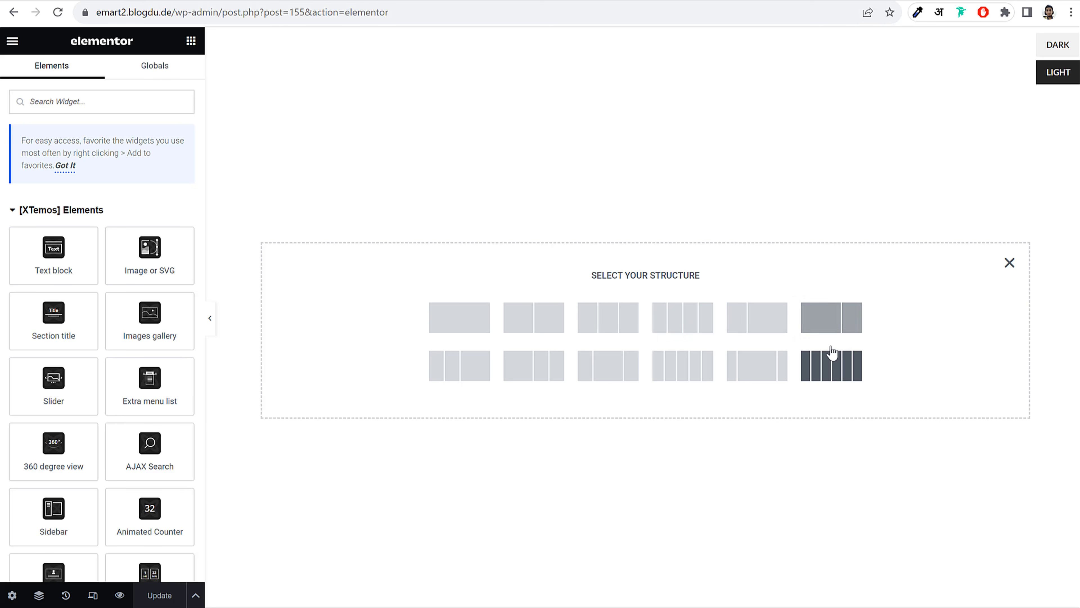
left_click(607, 323)
Place an Extra menu list in the first column and copy the demo's THEME ELEMENTS heading
left_click(404, 257)
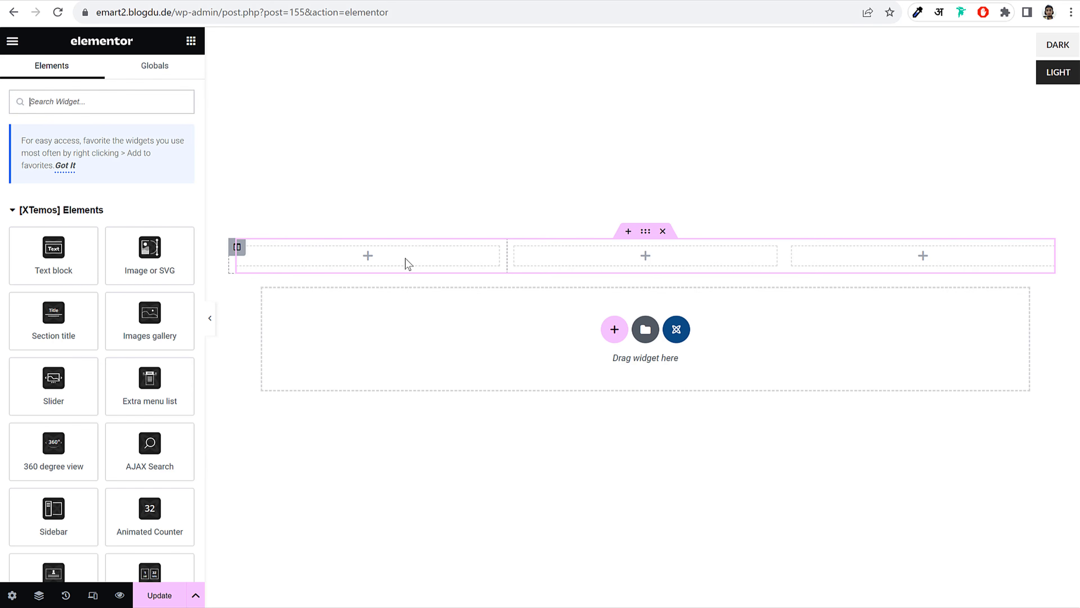
type("menu")
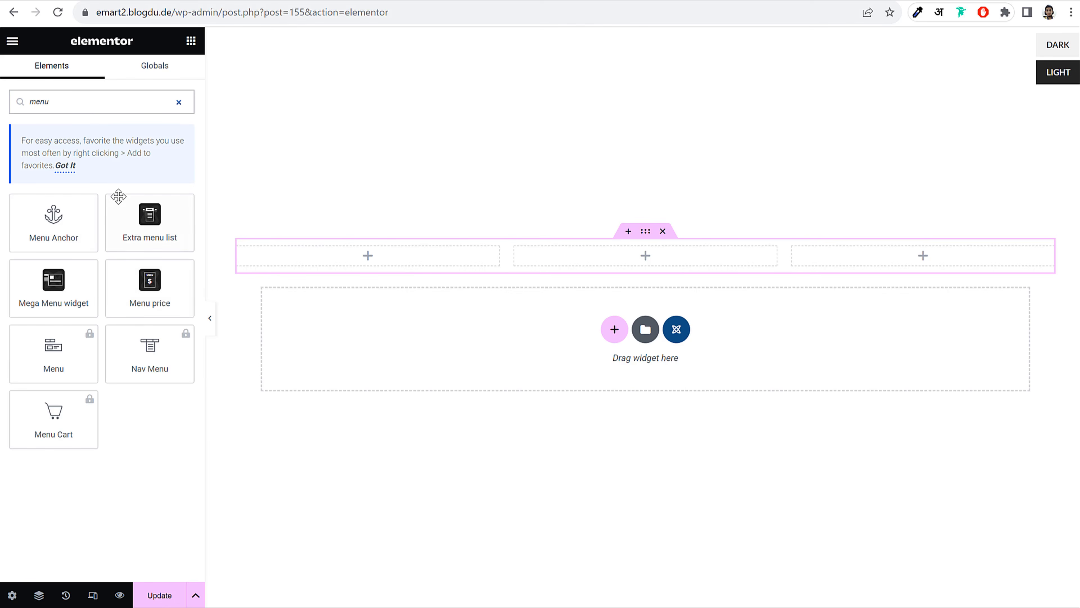
left_click_drag(146, 219, 409, 269)
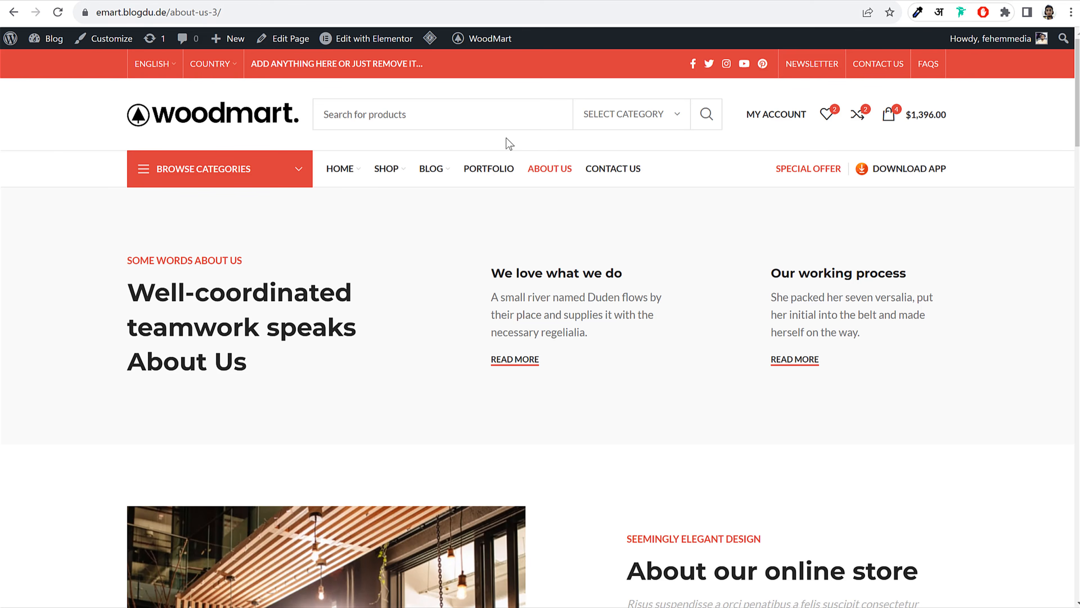
mouse_move(434, 170)
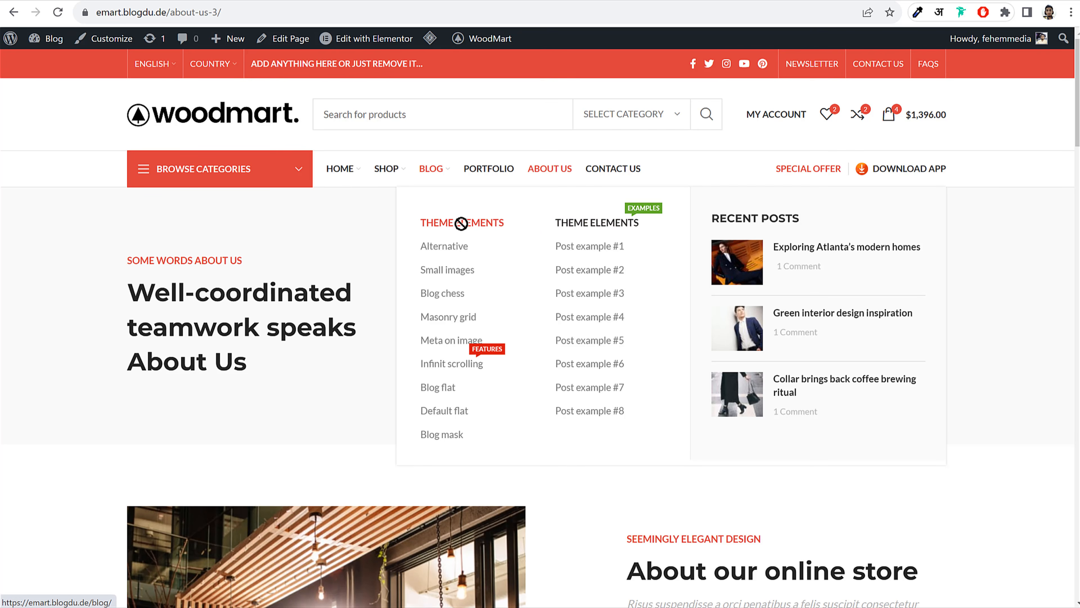
left_click_drag(419, 218, 506, 222)
key("ctrl+c")
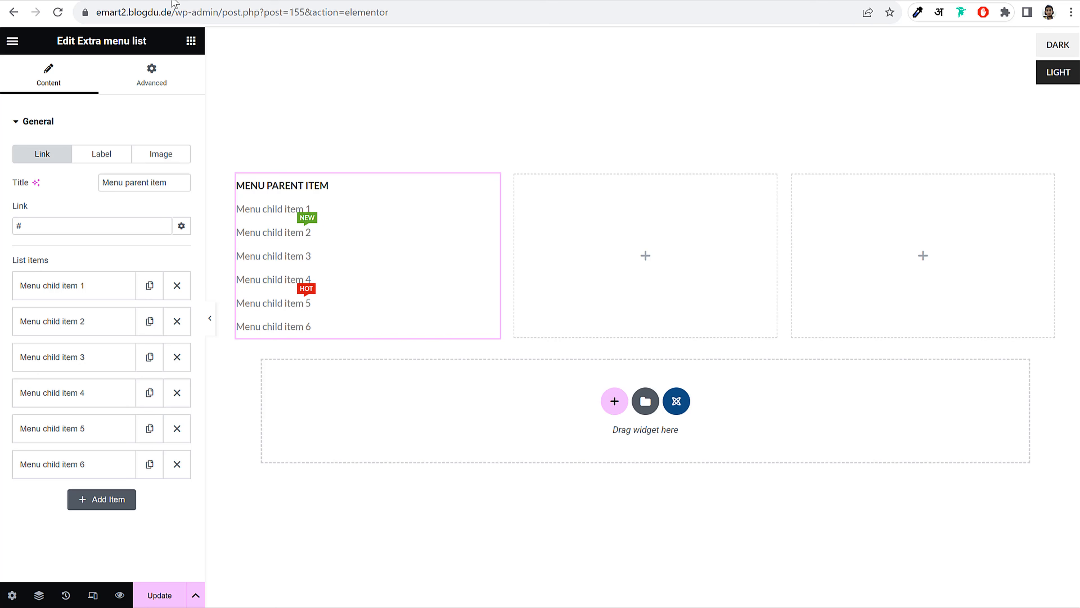
Set the Extra menu list title to the pasted THEME ELEMENTS heading
triple_click(141, 182)
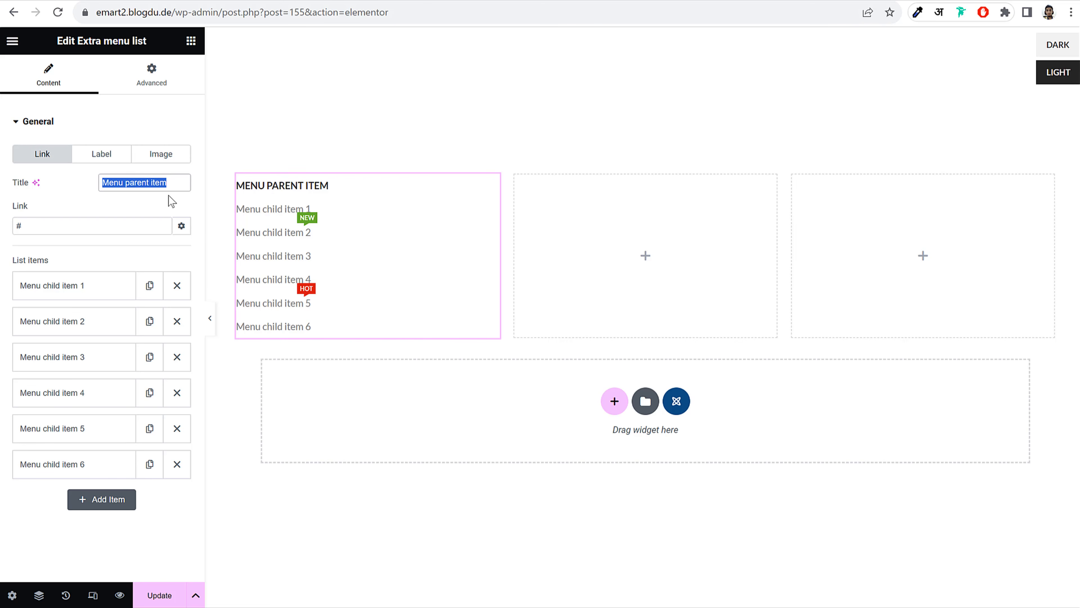
key("ctrl+v")
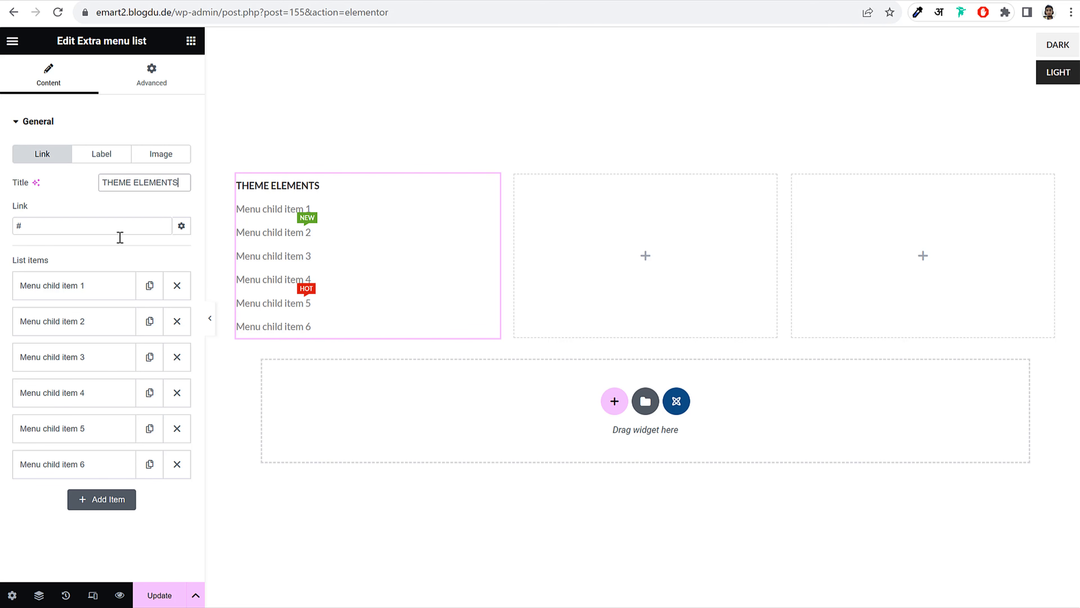
left_click(61, 123)
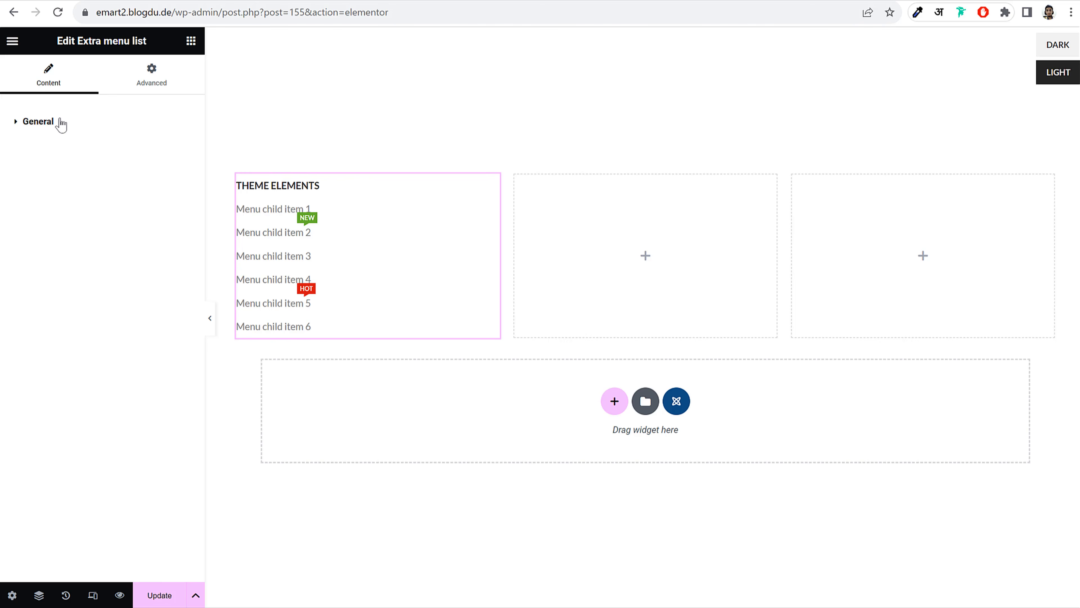
left_click(61, 123)
Give the THEME ELEMENTS title a 'Hot Sale' label coloured orange
left_click(79, 294)
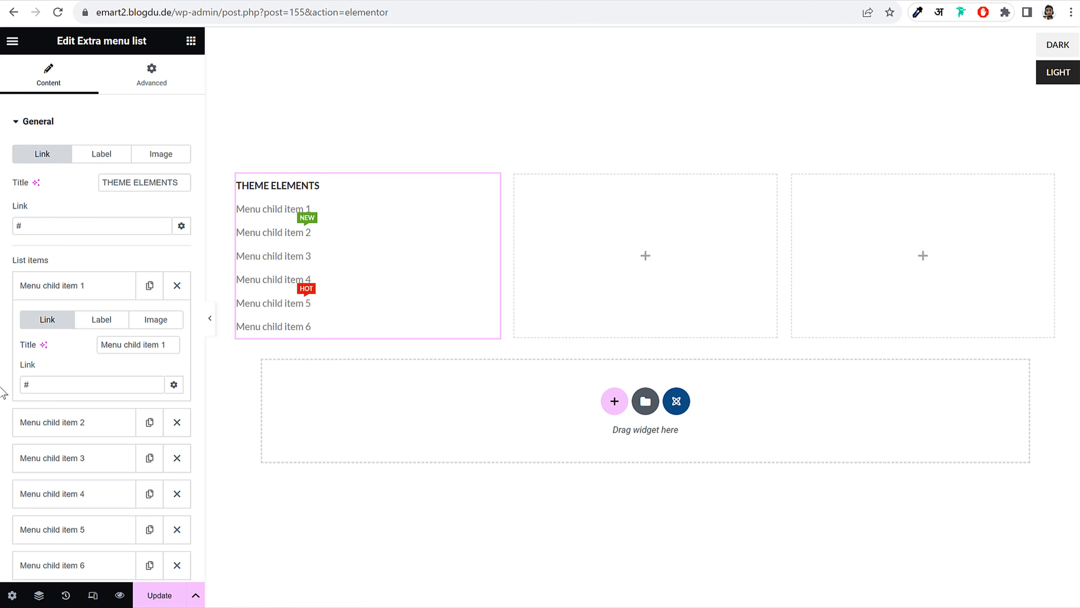
left_click(120, 325)
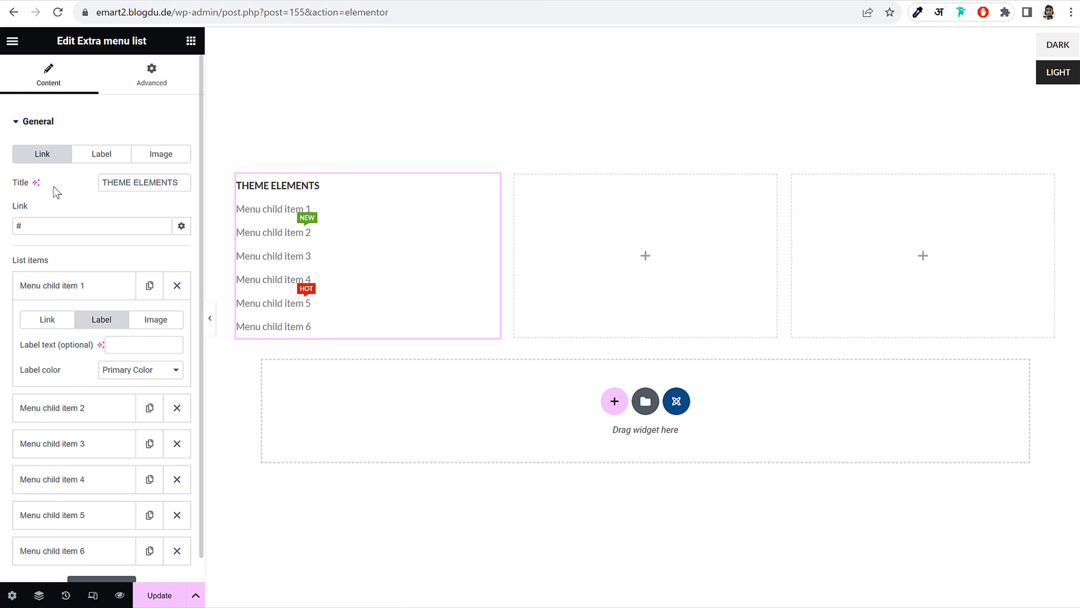
left_click(112, 162)
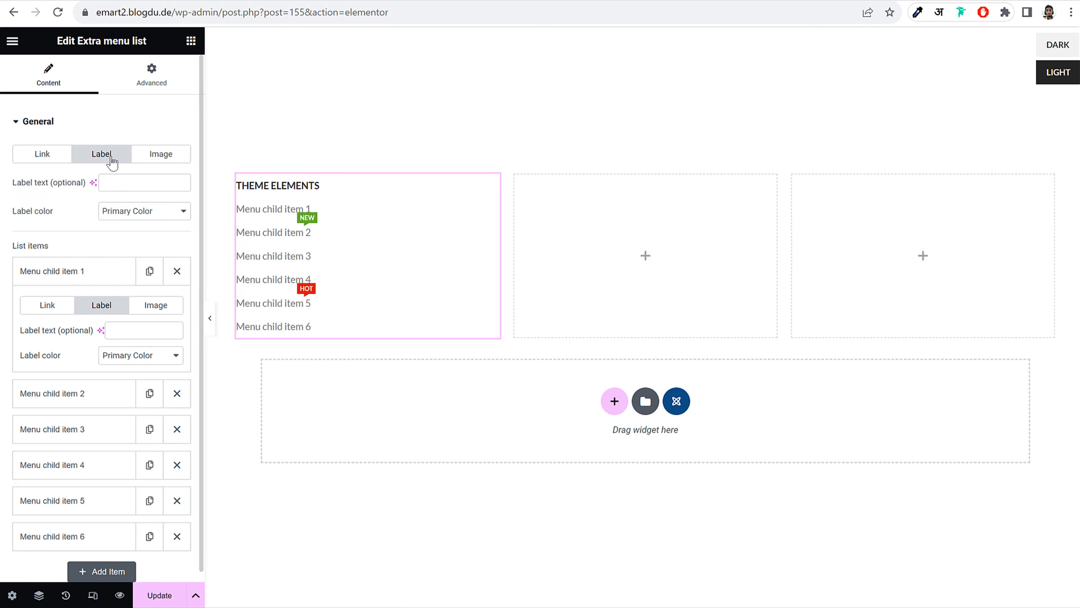
left_click(145, 180)
type("Hot Sale")
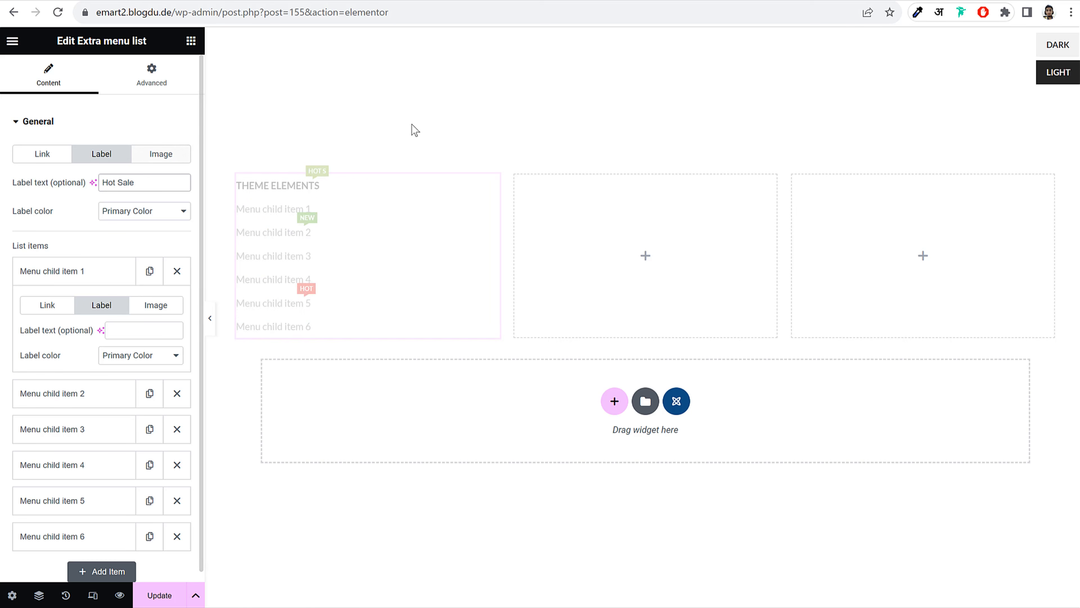
left_click(166, 219)
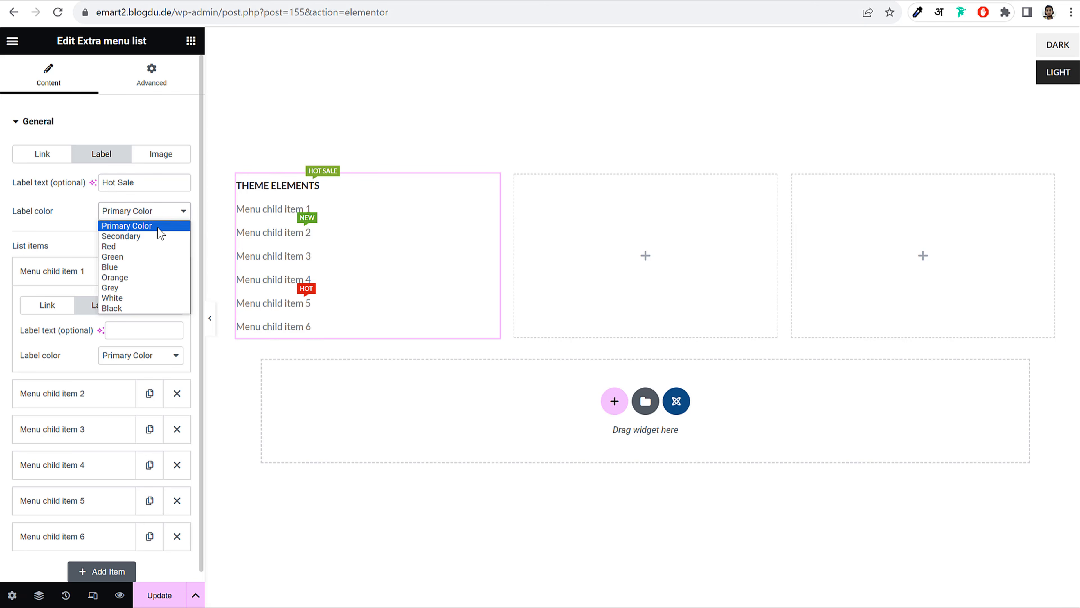
left_click(154, 235)
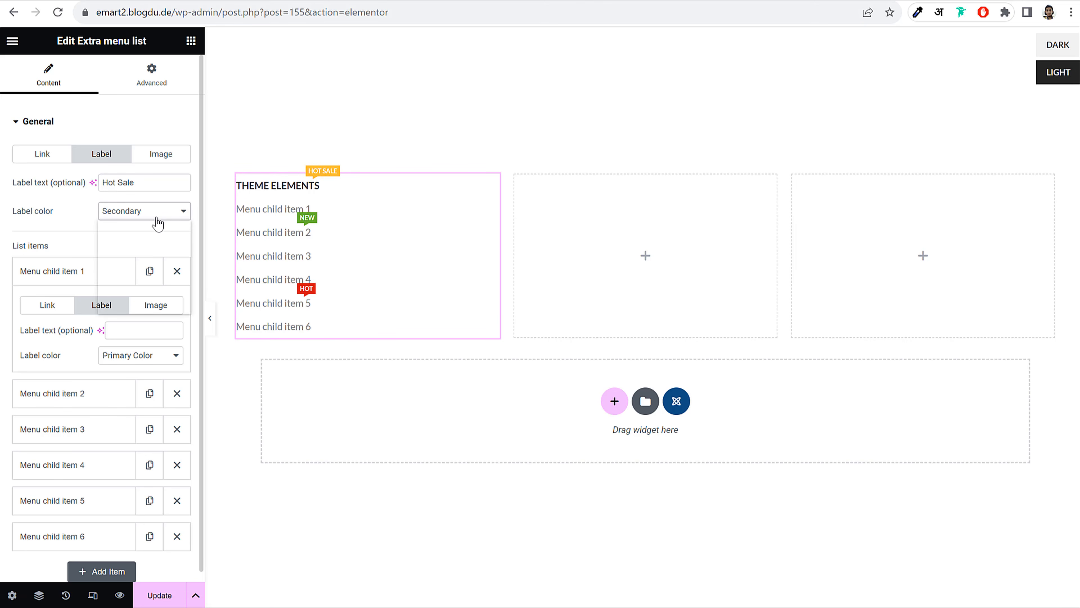
left_click(163, 220)
left_click(138, 246)
left_click(149, 222)
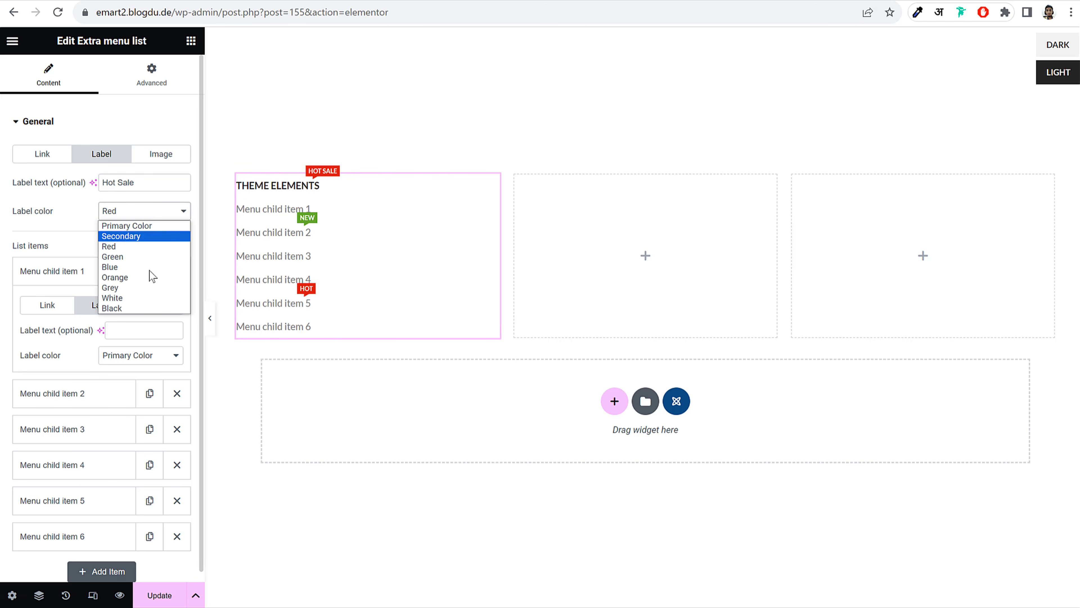
left_click(149, 278)
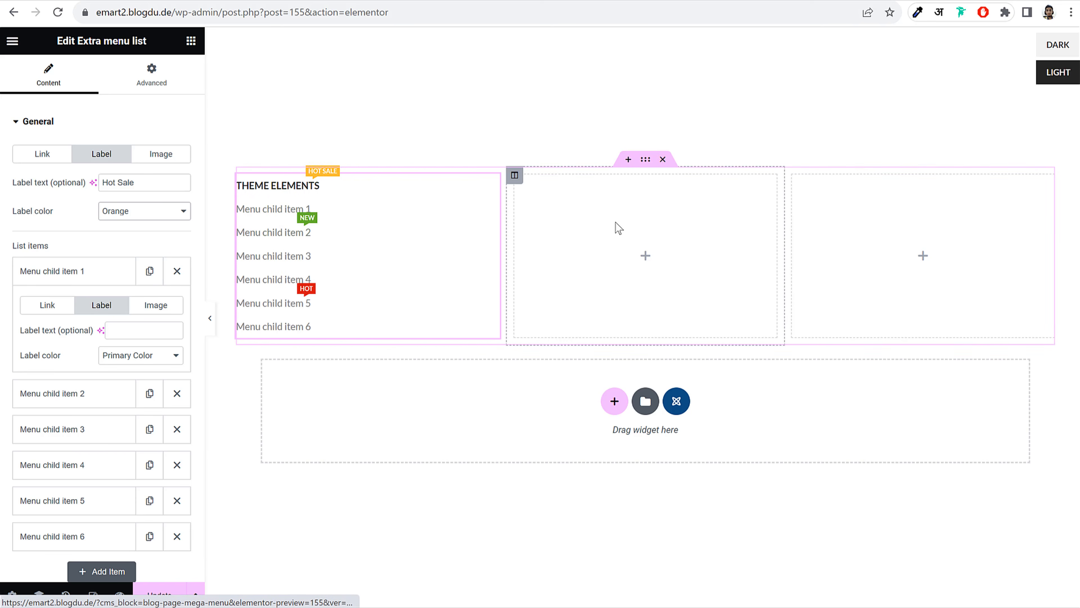
left_click(627, 223)
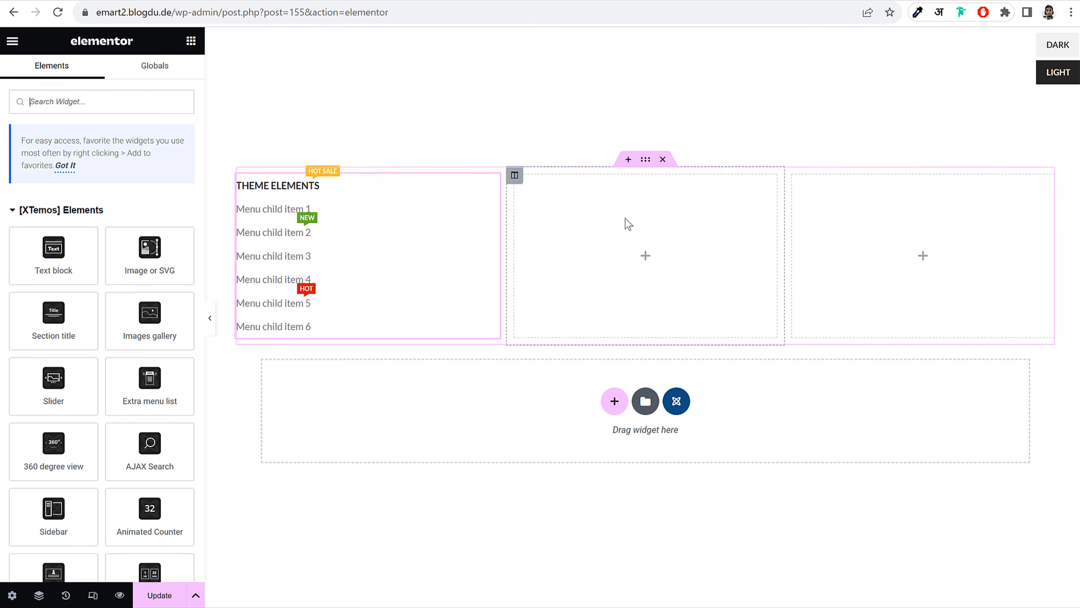
Add a second Extra menu list to the middle column
left_click(120, 105)
type("men")
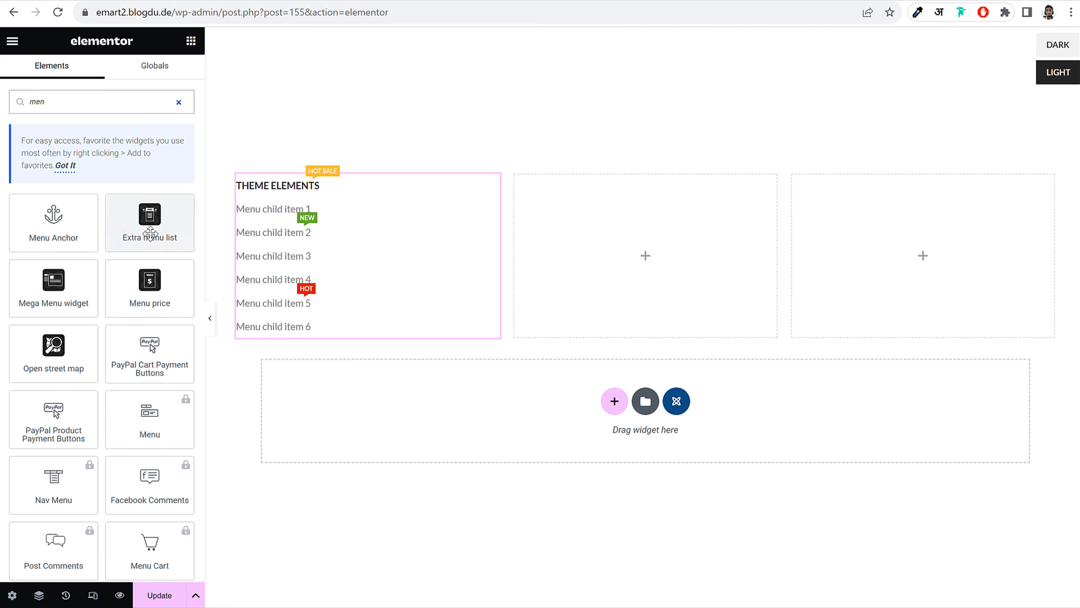
left_click_drag(150, 233, 691, 236)
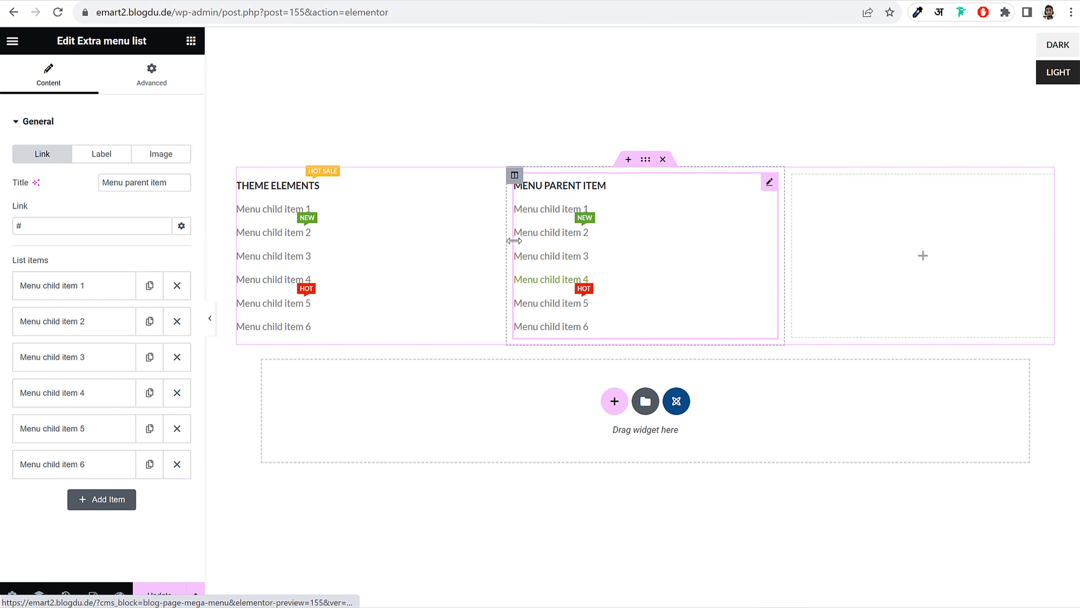
Set the first and second columns to 25% width each
left_click(237, 174)
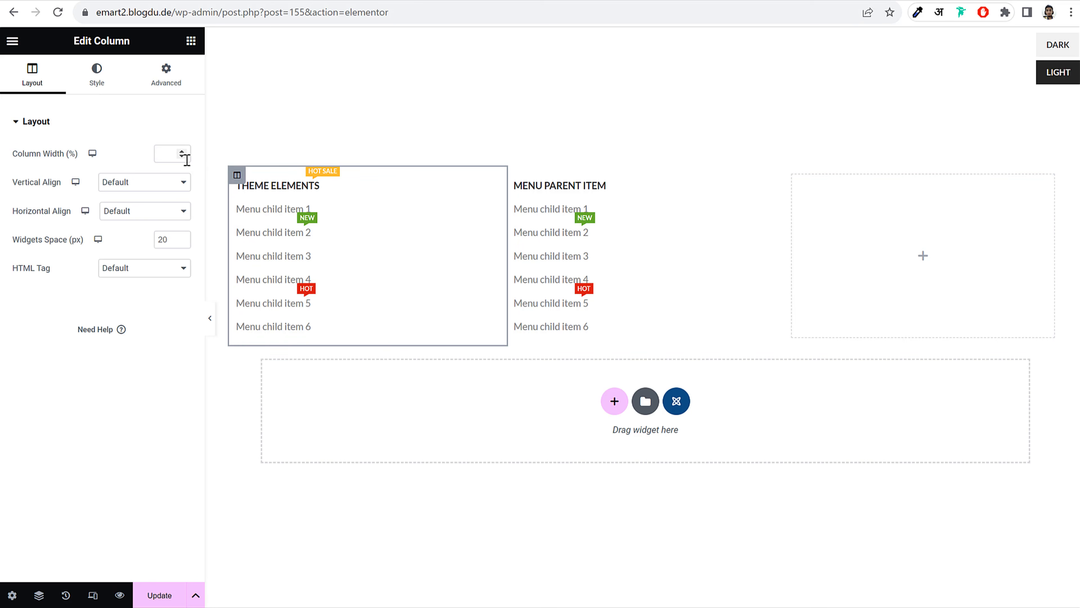
left_click(170, 153)
type("25")
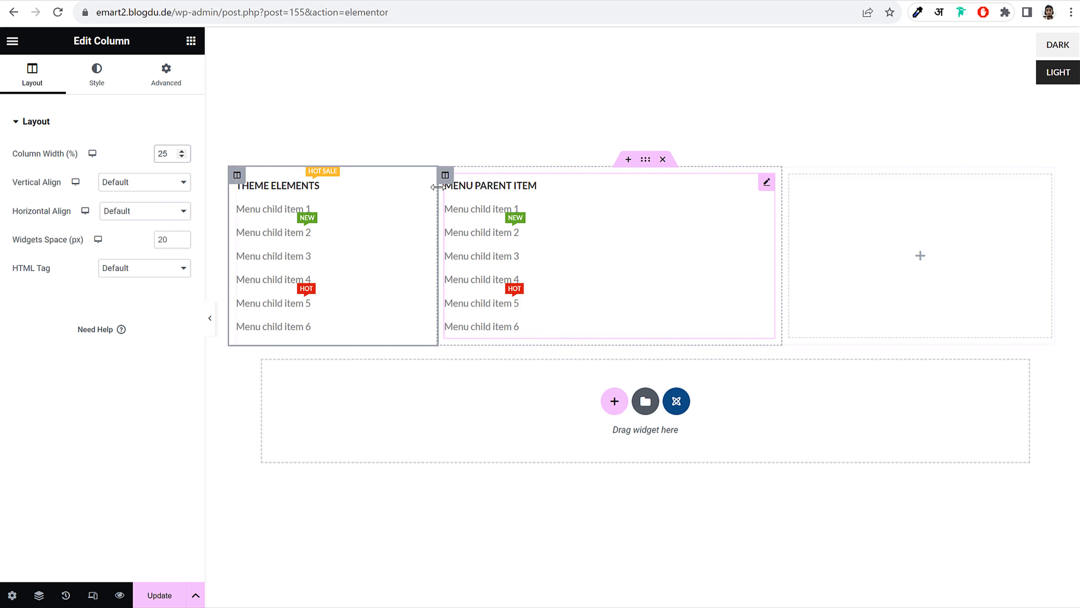
left_click(445, 175)
left_click_drag(177, 155, 157, 156)
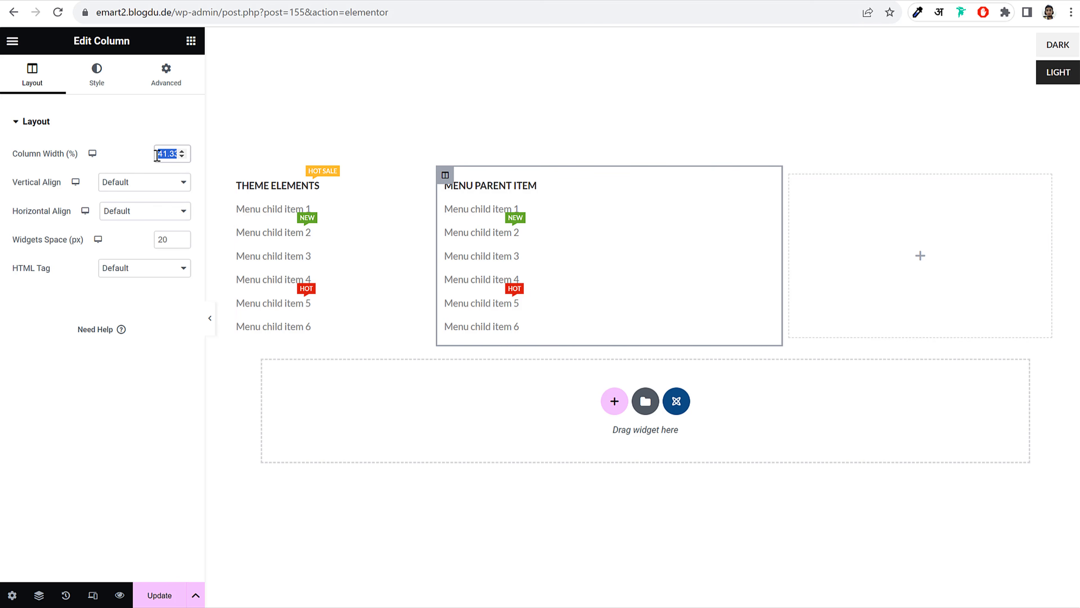
type("25")
left_click(746, 209)
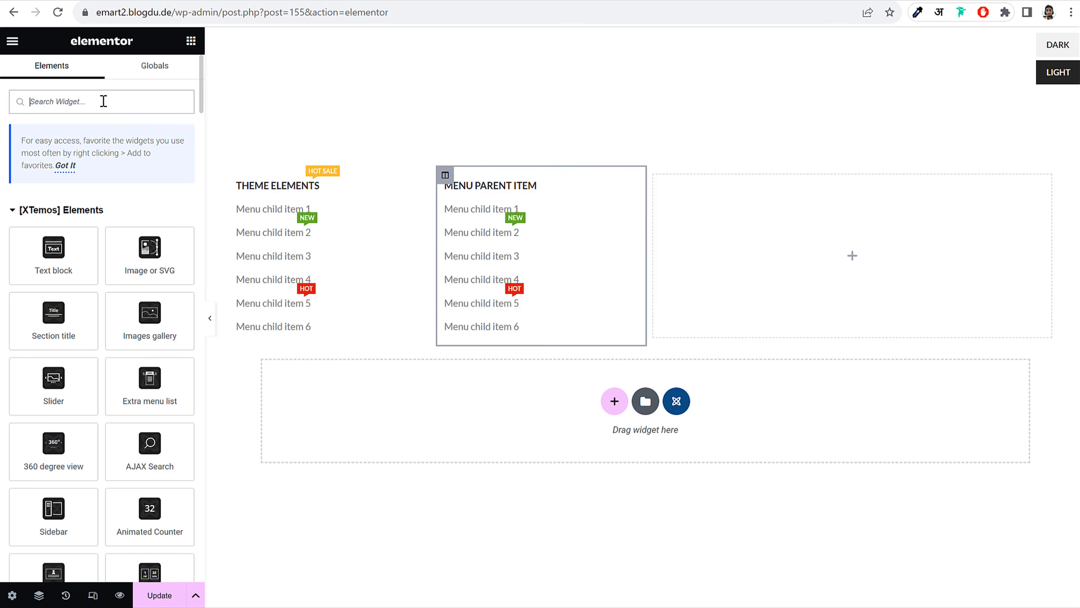
Add a Blog widget to the third column as a 2-column Masonry grid
type("blog")
left_click_drag(64, 219, 915, 214)
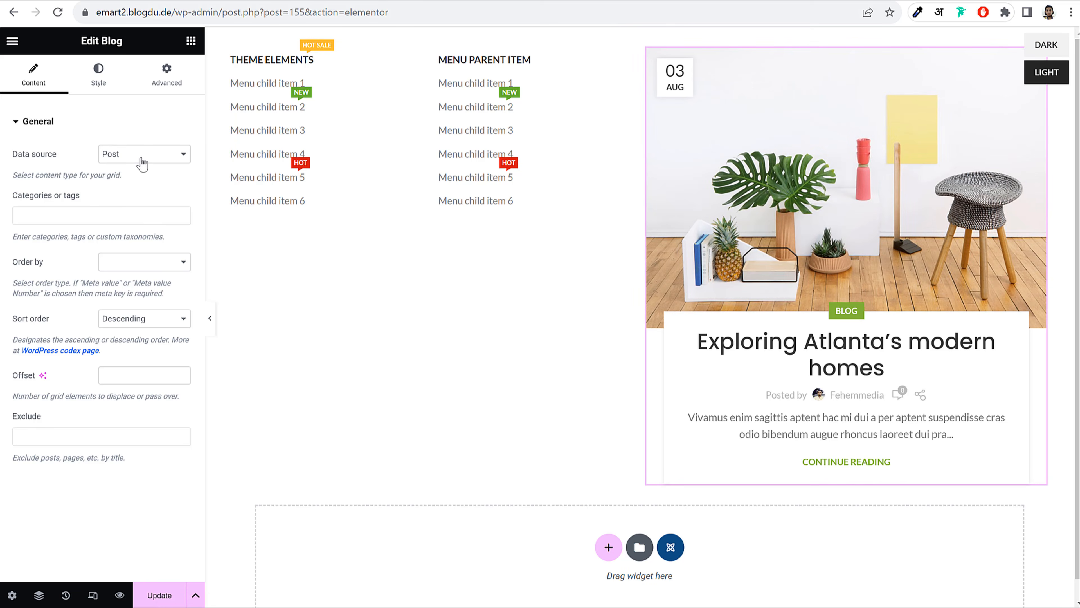
left_click(104, 86)
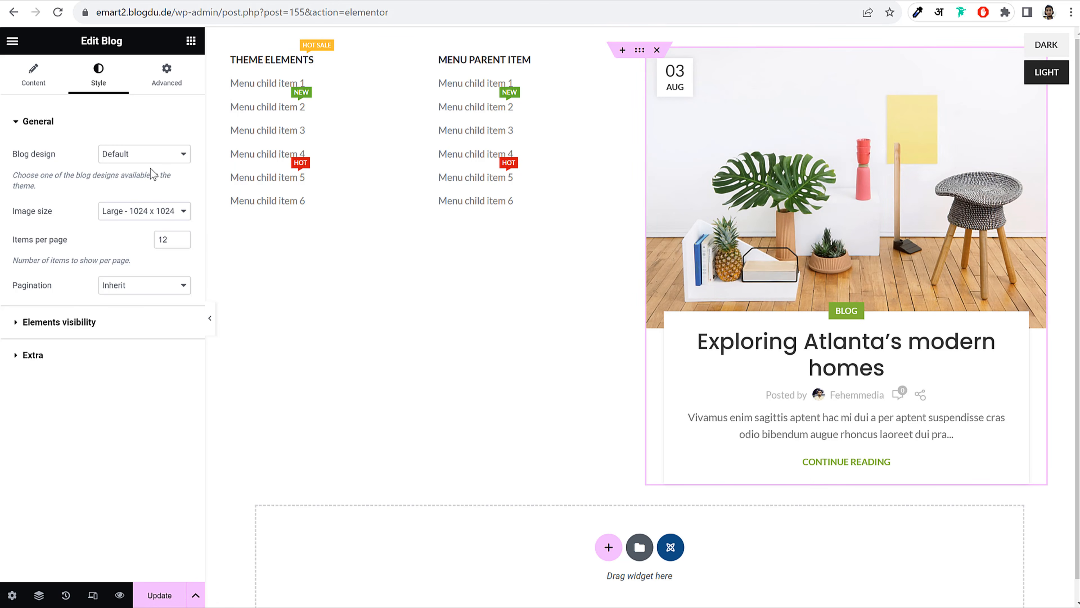
left_click(155, 158)
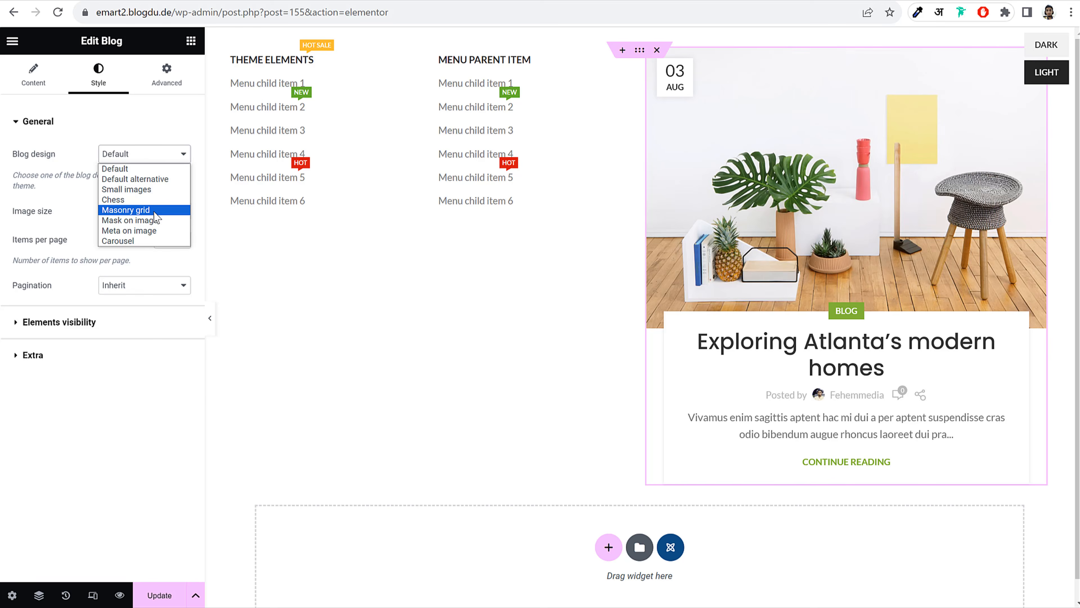
left_click(126, 210)
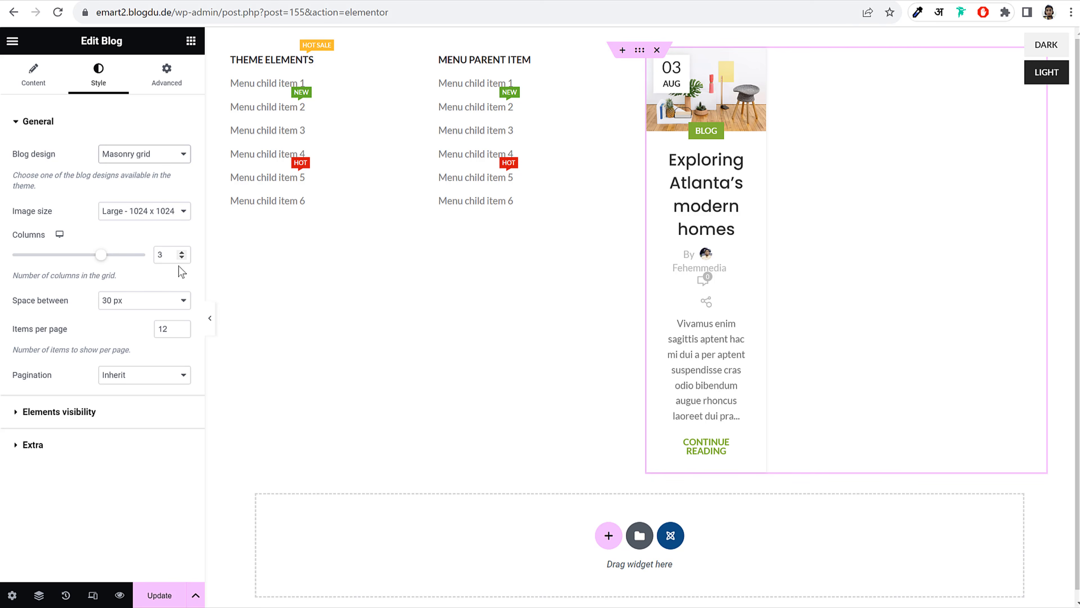
left_click(182, 257)
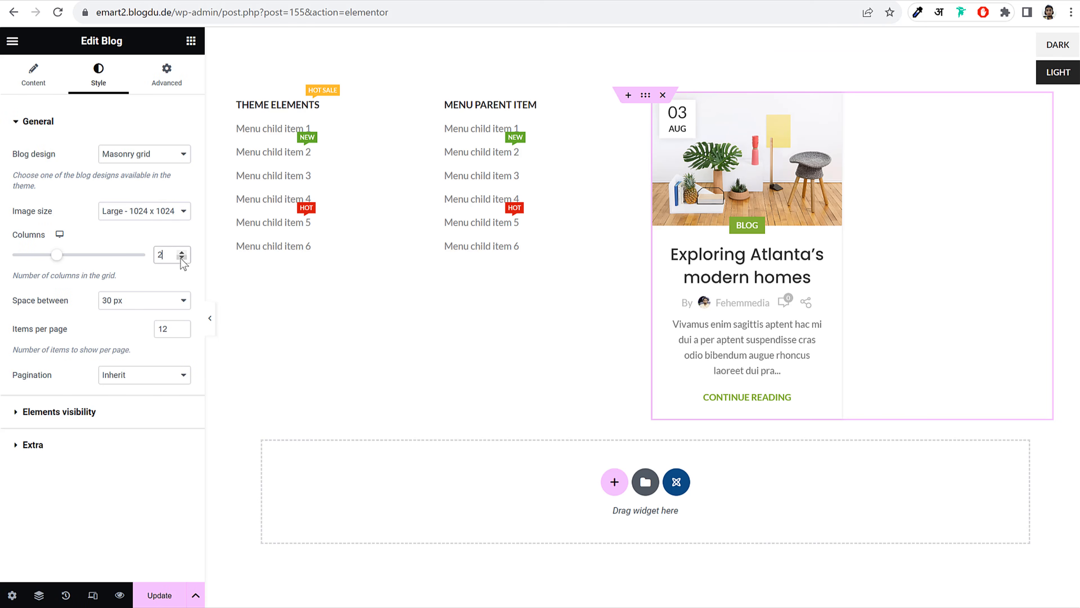
Hide the blog's post meta, excerpt text and read more link, then update the block
left_click(66, 412)
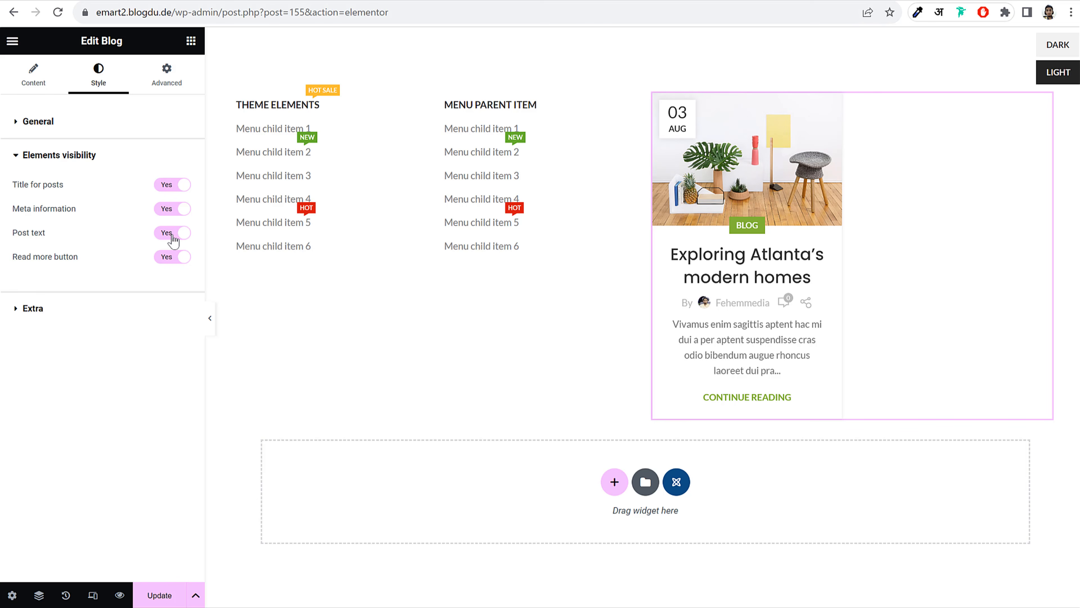
left_click(168, 209)
left_click(172, 232)
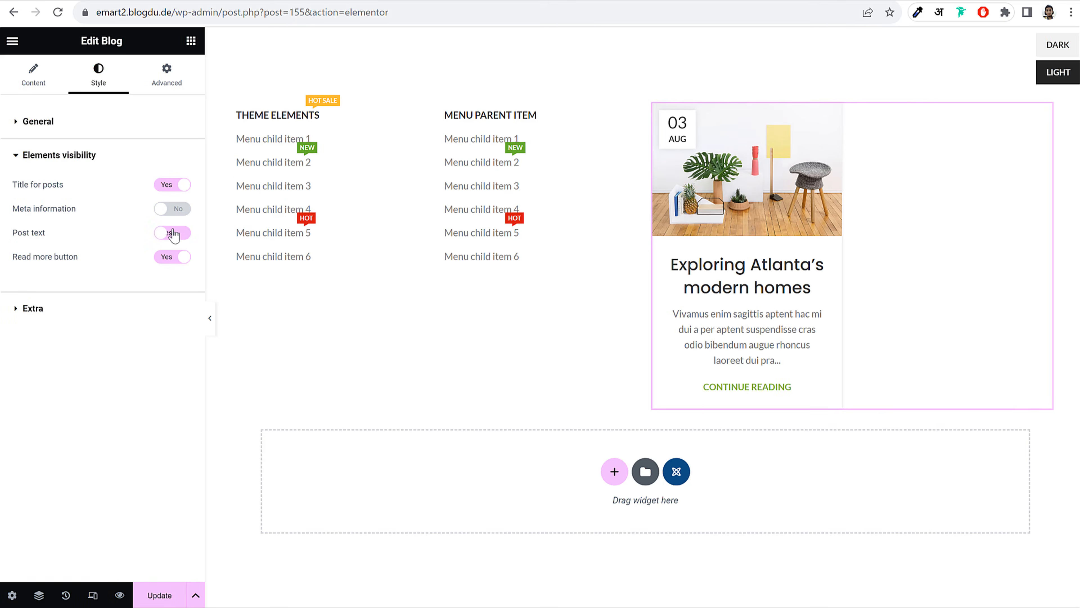
left_click(175, 257)
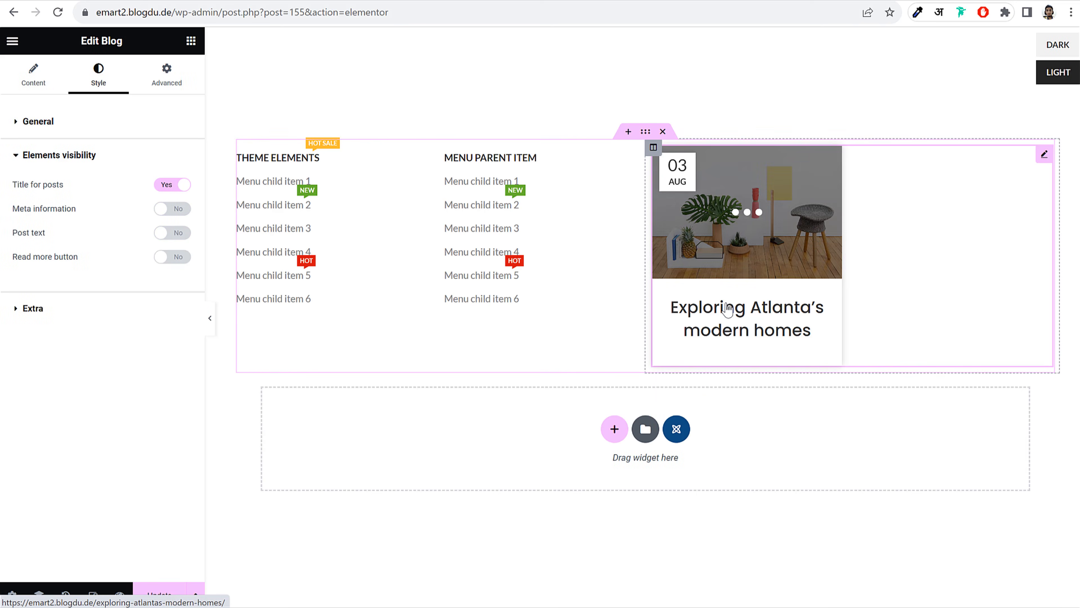
left_click(100, 312)
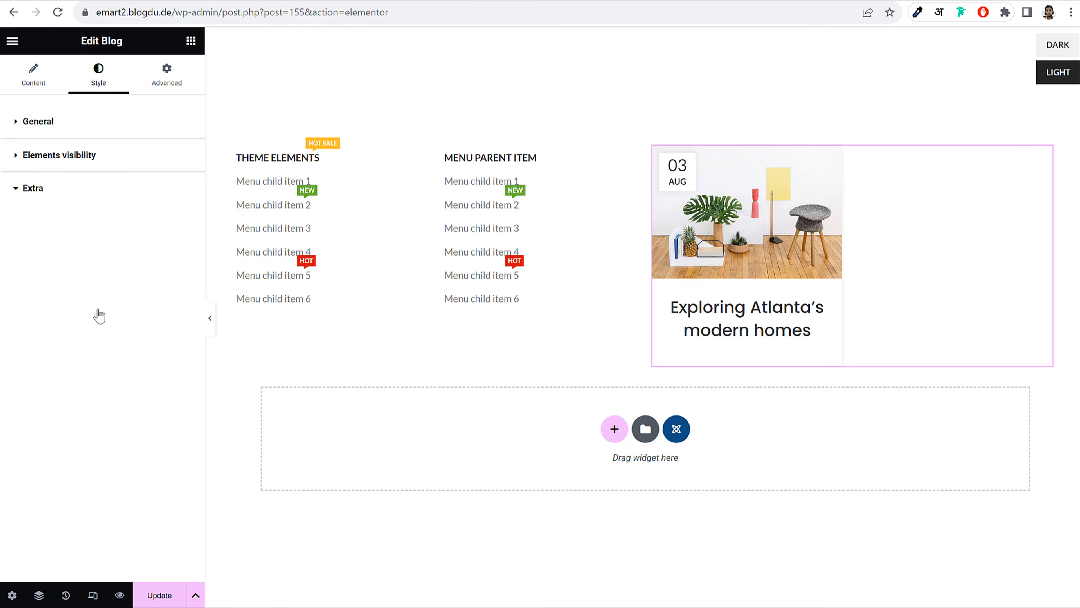
left_click(155, 600)
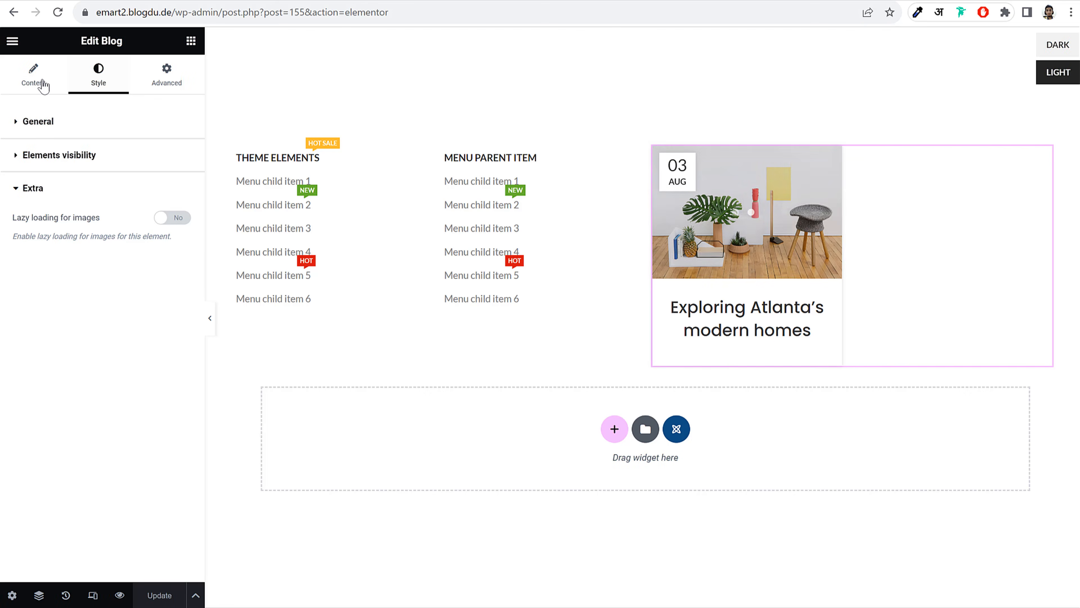
left_click(14, 41)
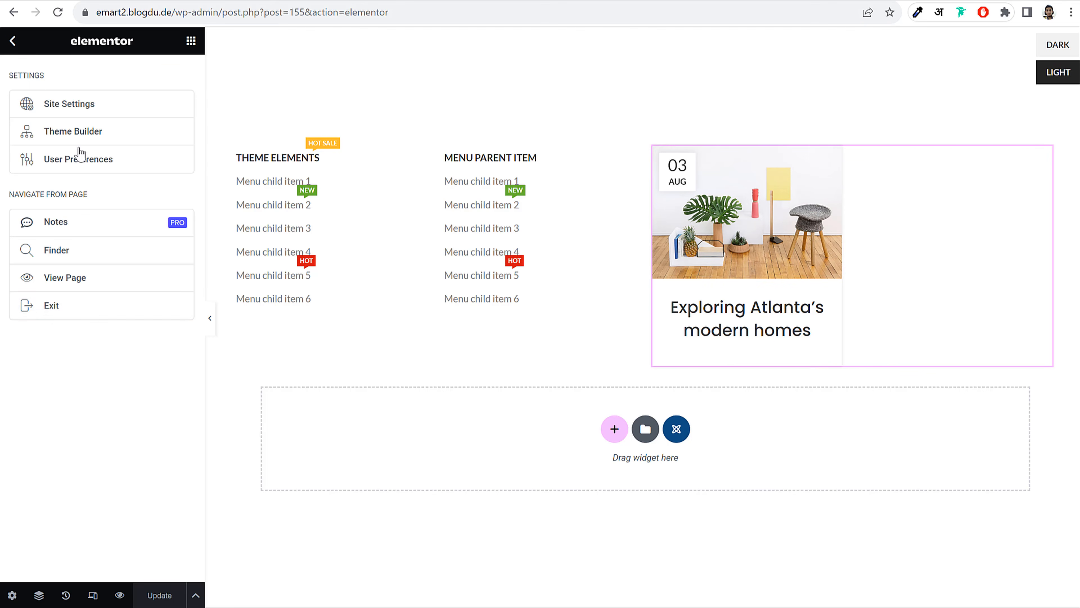
Exit Elementor to the All HTML Blocks list
left_click(92, 313)
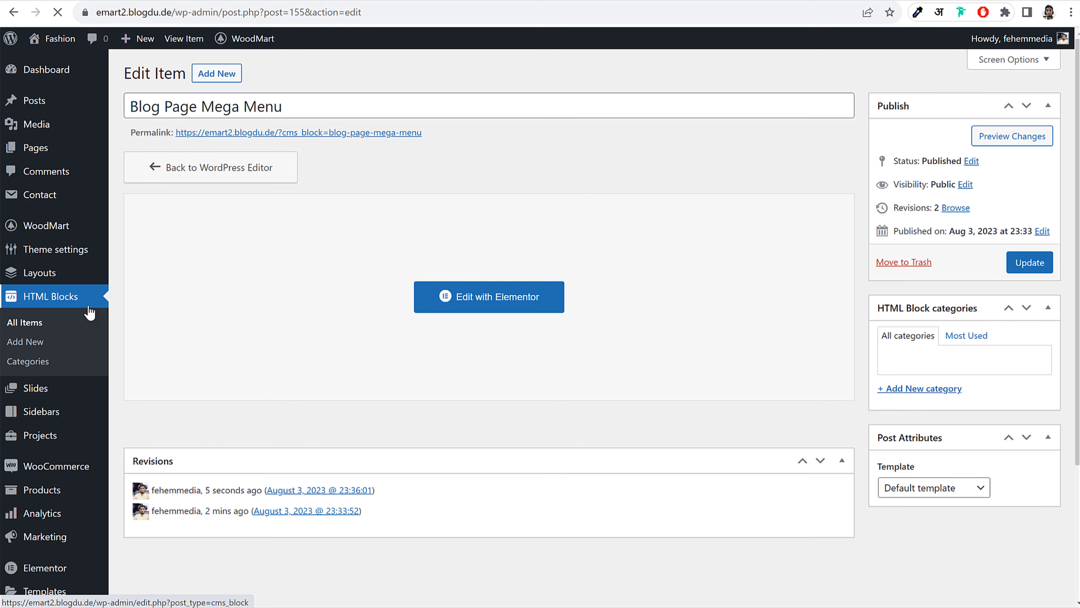
left_click(41, 331)
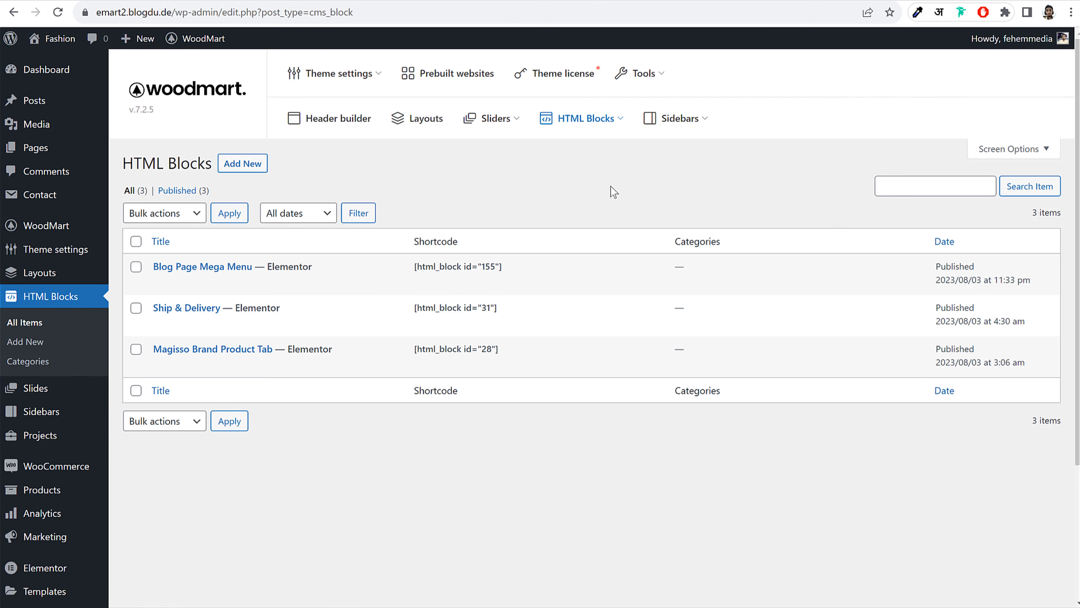
mouse_move(263, 302)
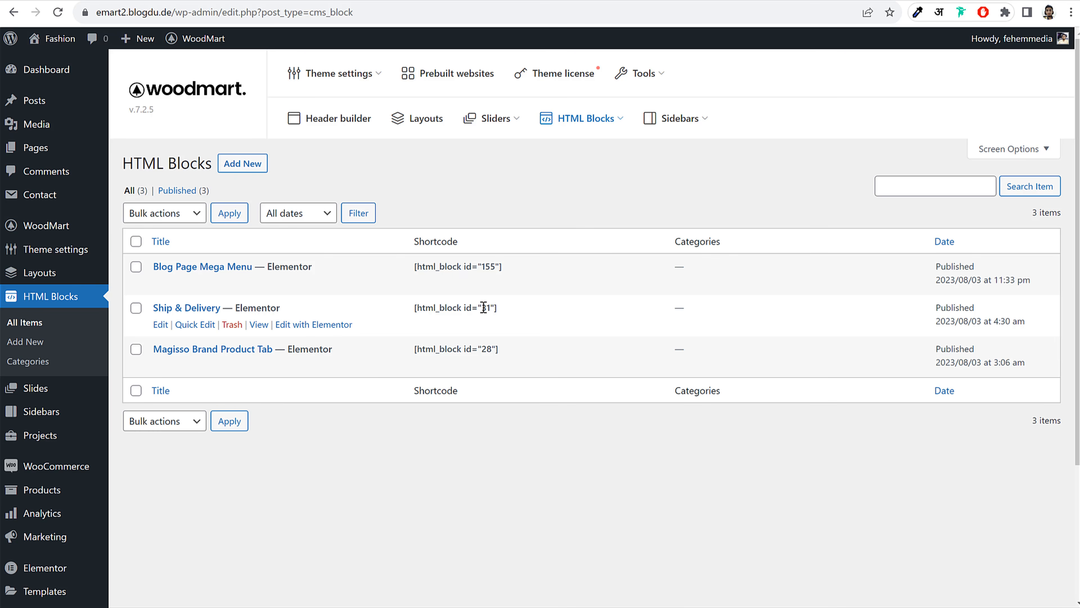
Copy the Blog Page Mega Menu shortcode [html_block id="155"]
triple_click(457, 266)
right_click(454, 265)
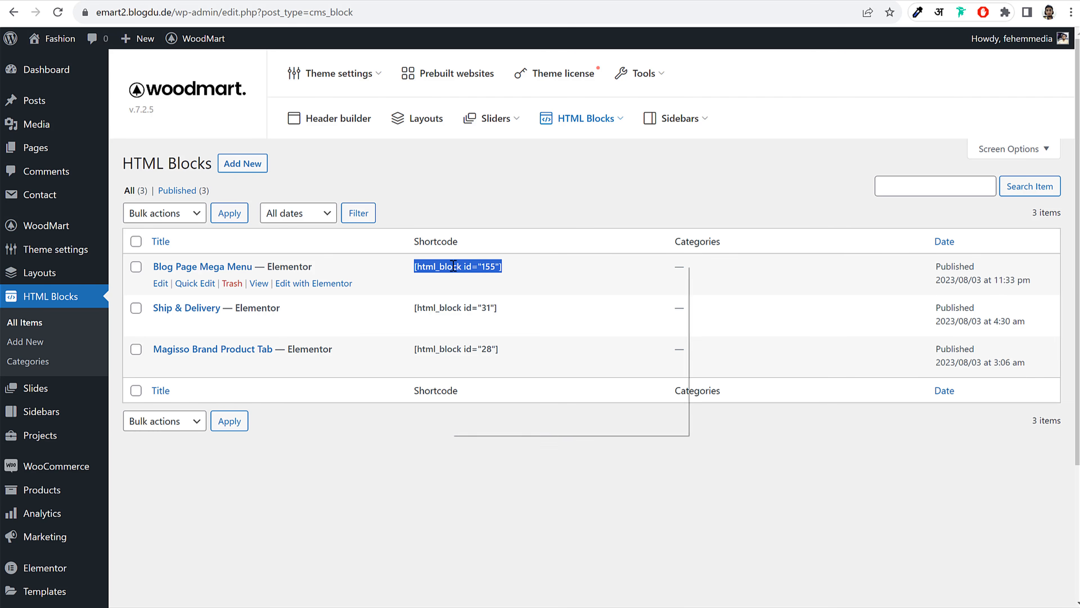
left_click(482, 278)
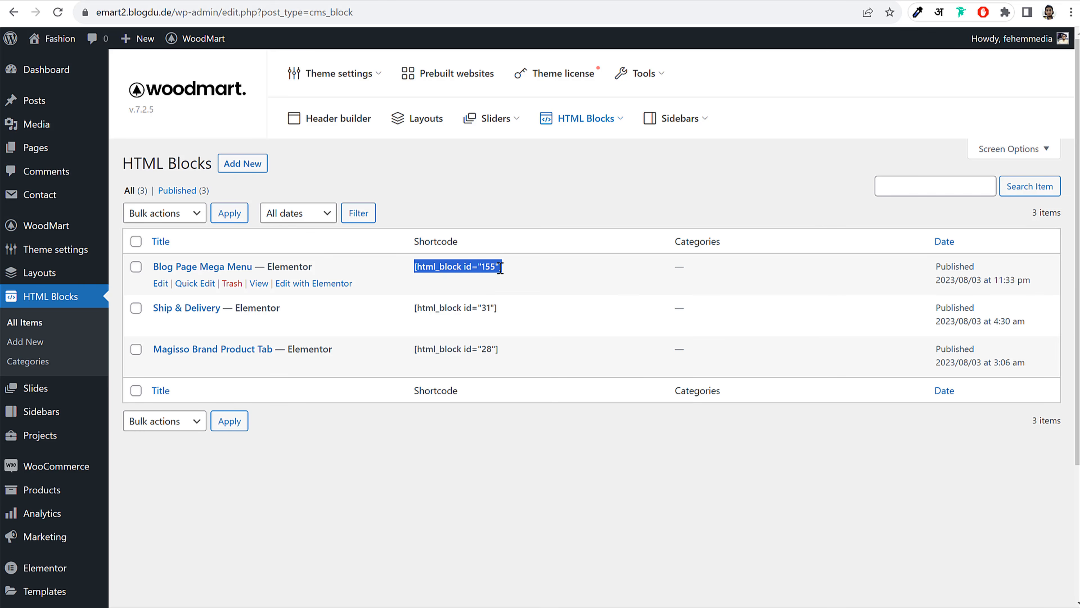
right_click(484, 268)
left_click(490, 277)
right_click(460, 267)
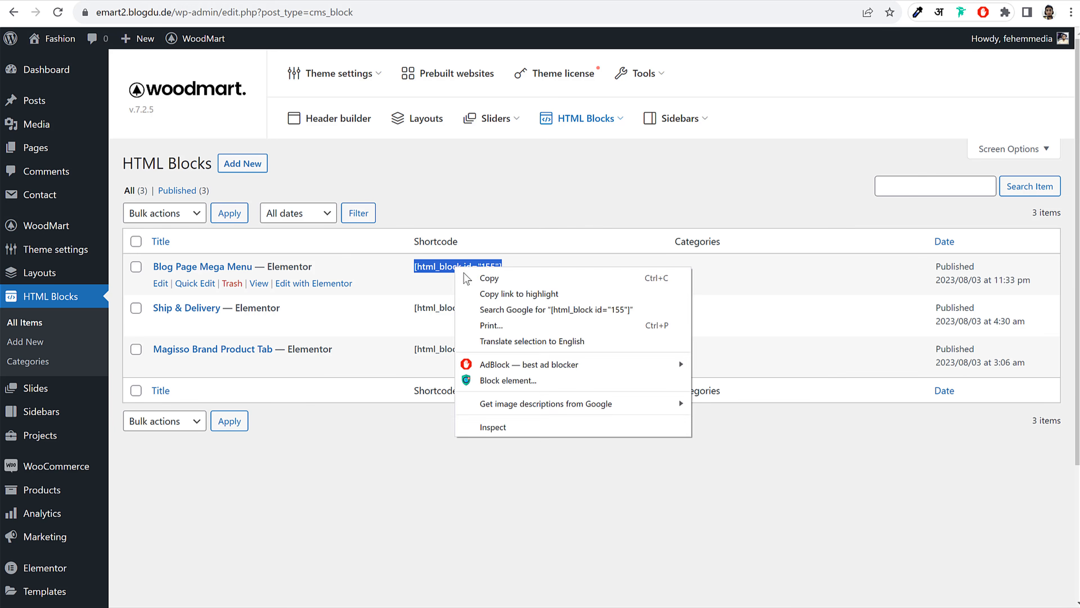
left_click(459, 280)
scroll(109, 310, "down", 3)
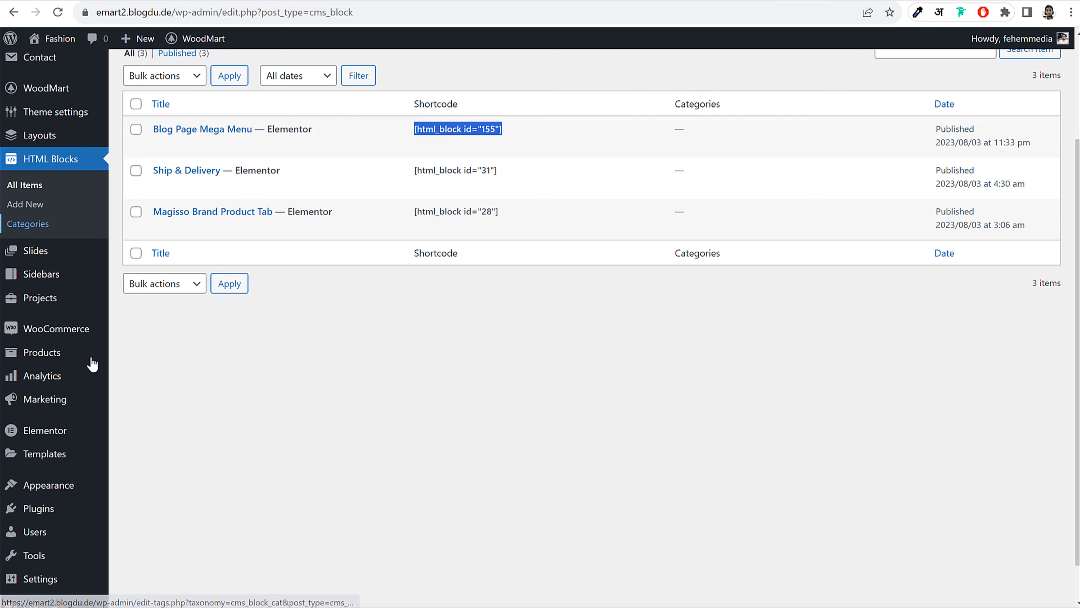
Give the Blog menu item a Set sizes dropdown of 800×300
mouse_move(69, 490)
left_click(142, 532)
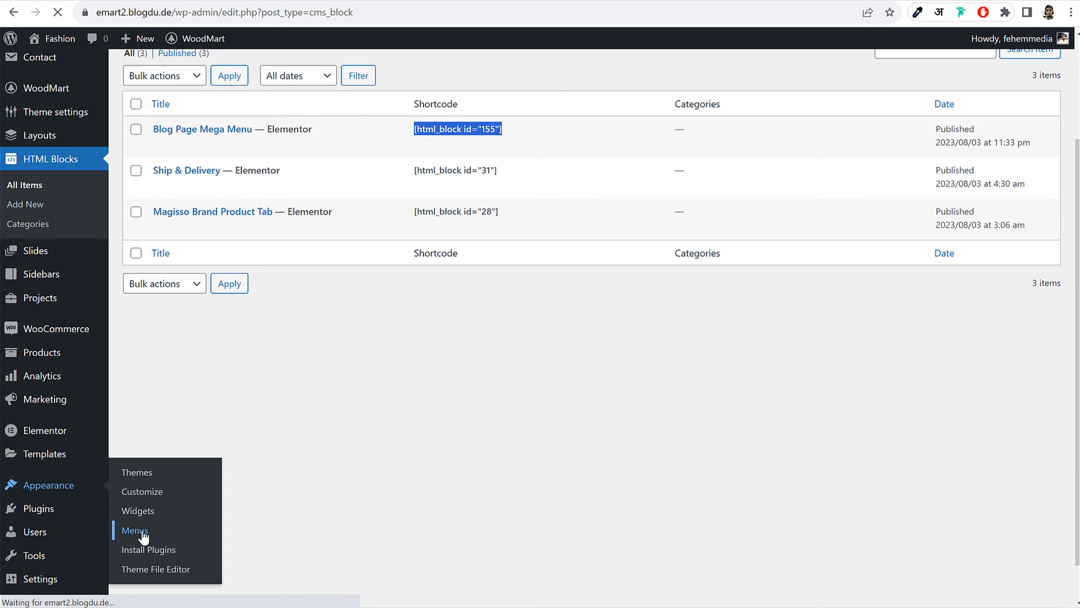
scroll(670, 270, "down", 4)
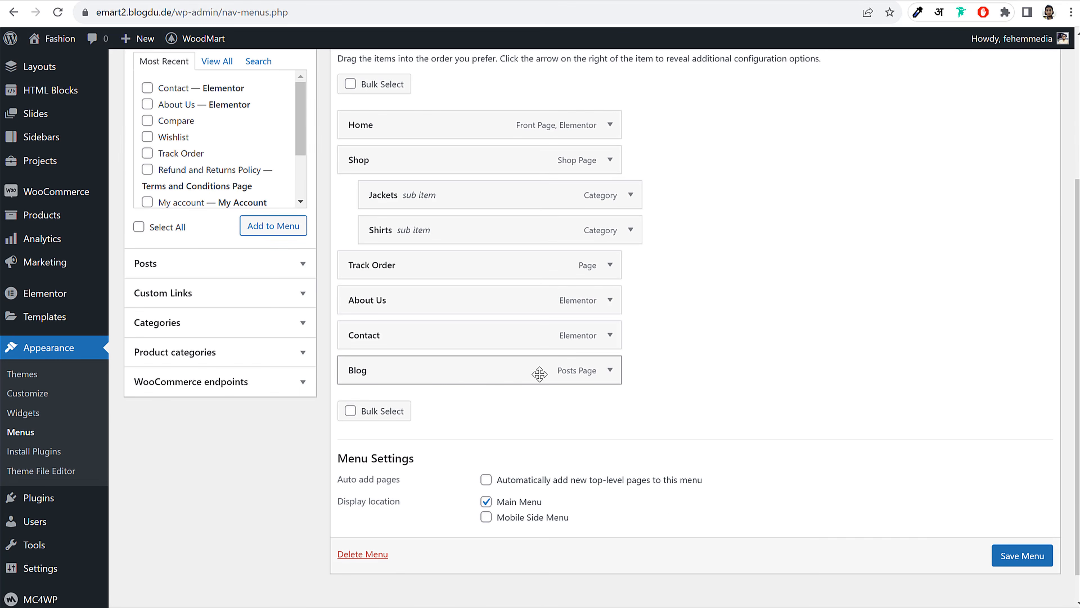
left_click(609, 369)
scroll(849, 332, "down", 5)
scroll(846, 331, "down", 1)
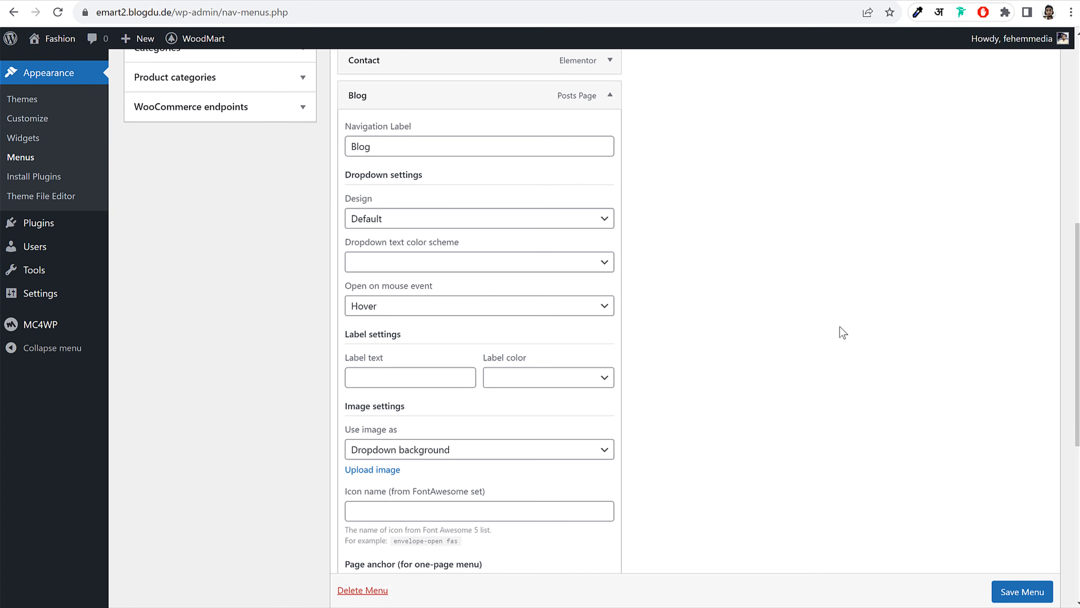
left_click(390, 218)
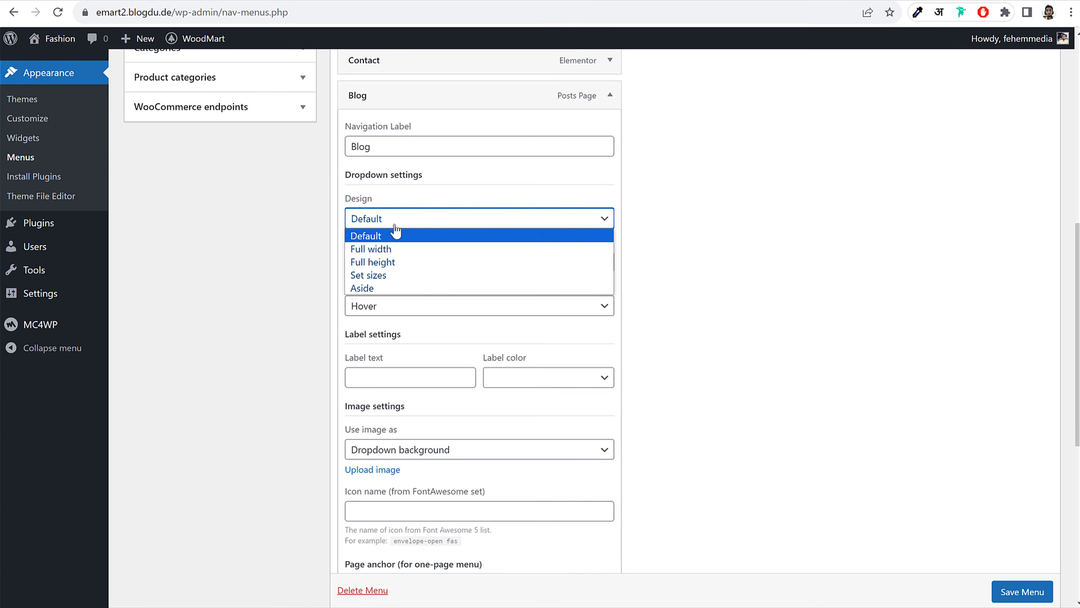
left_click(393, 276)
left_click(405, 262)
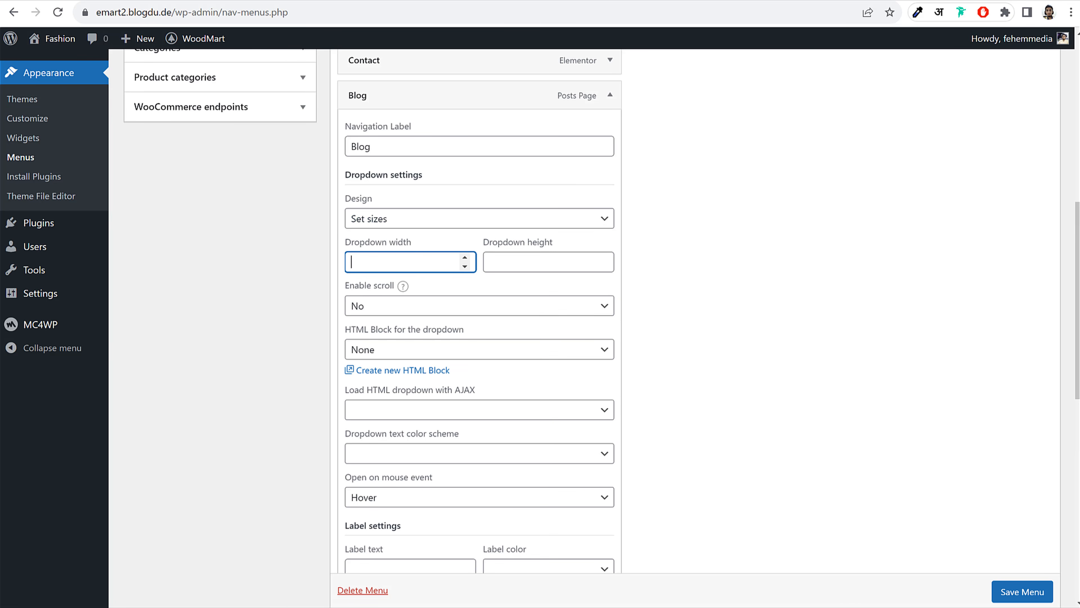
key("Tab")
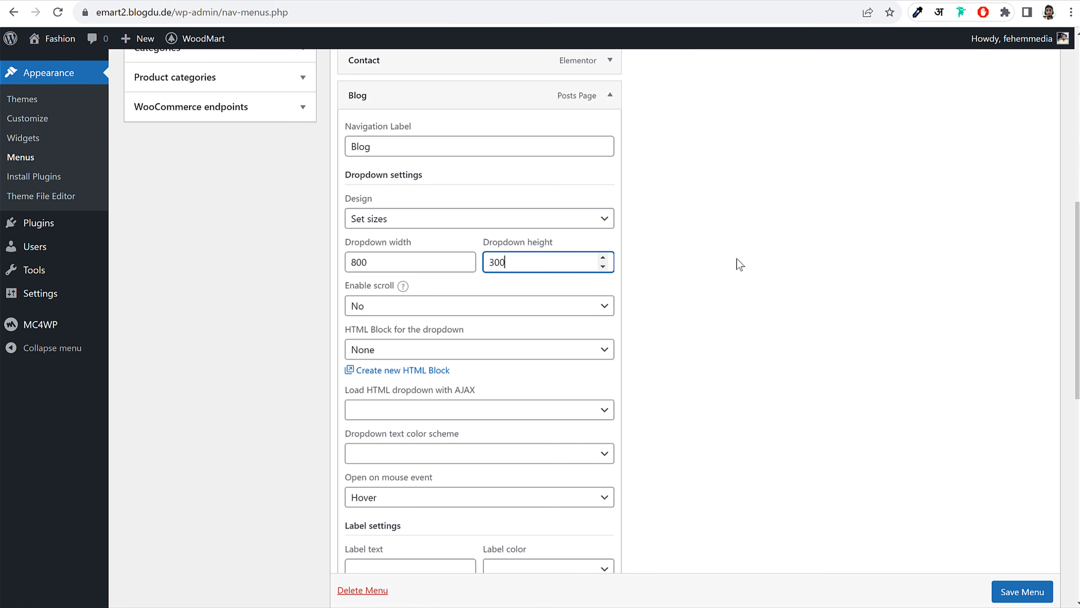
scroll(532, 295, "down", 2)
Use Blog Page Mega Menu as the Blog dropdown content with AJAX loading on, and save
left_click(466, 288)
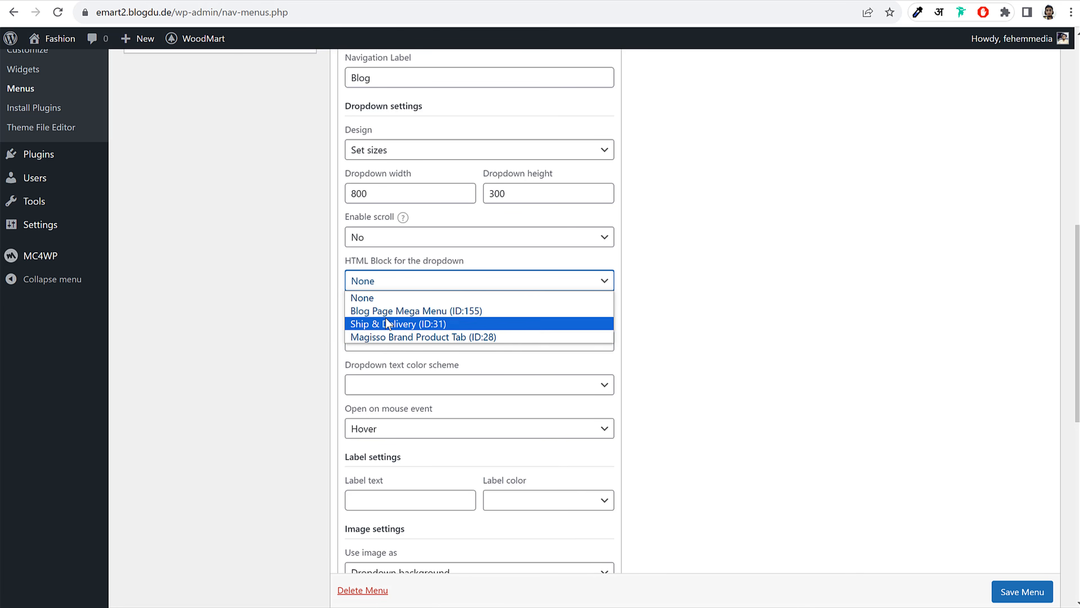
left_click(378, 311)
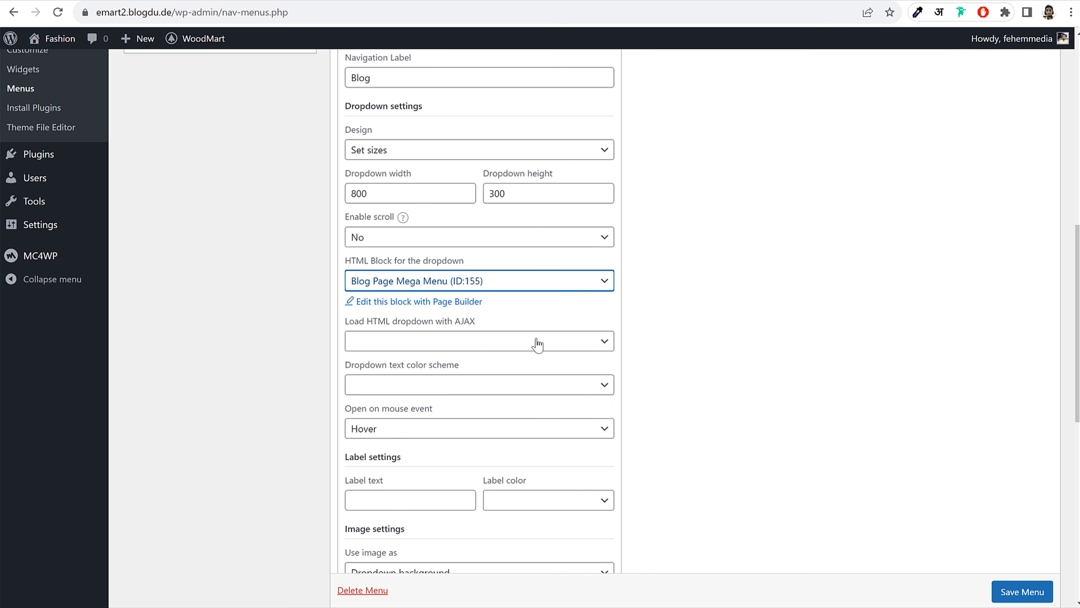
left_click(435, 343)
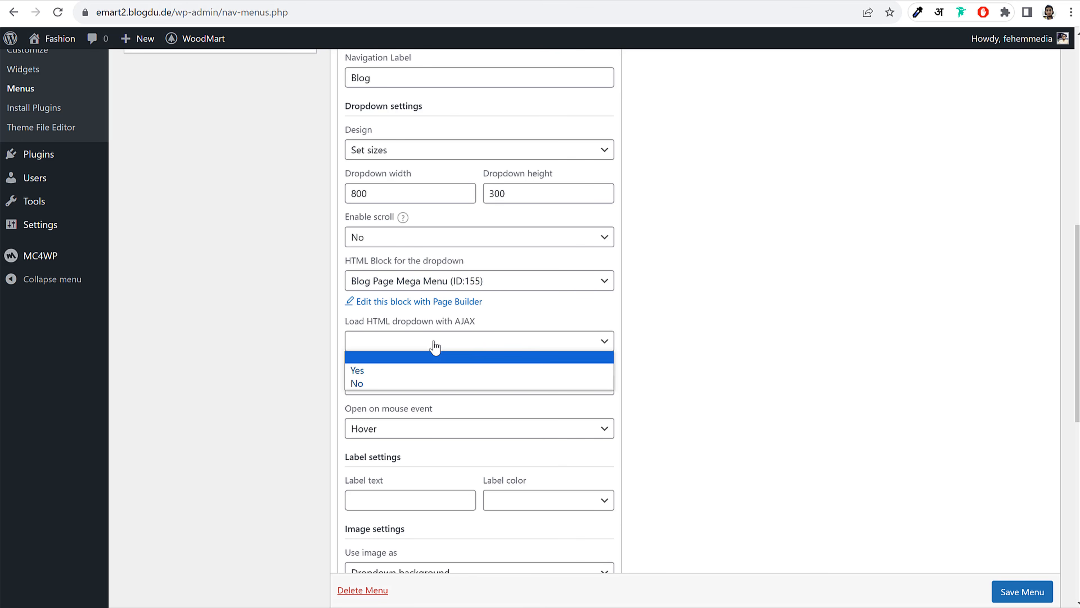
left_click(407, 370)
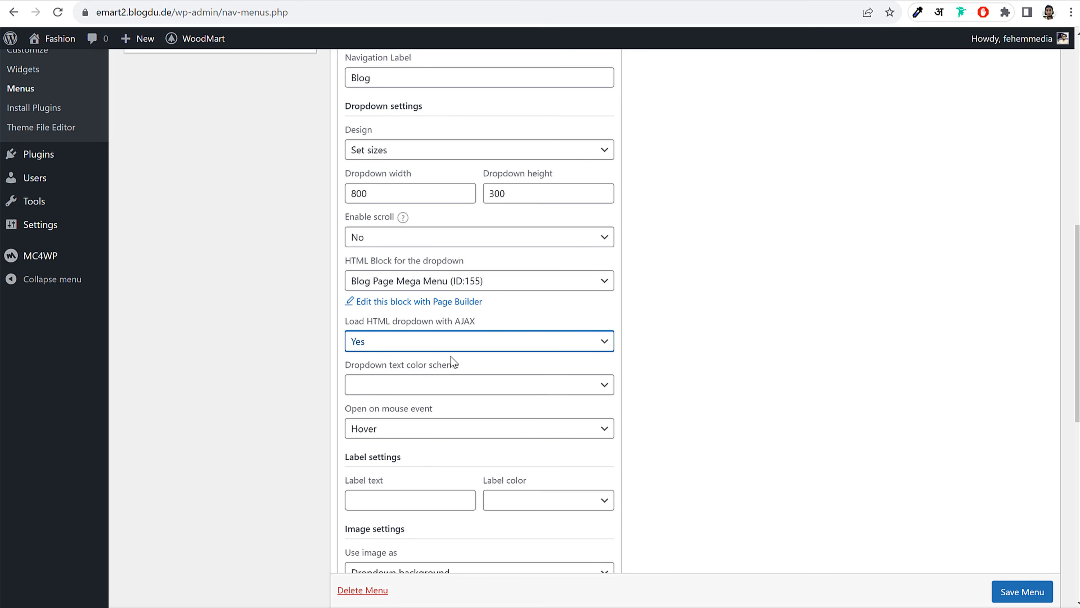
left_click(704, 296)
scroll(696, 386, "down", 5)
scroll(781, 415, "down", 3)
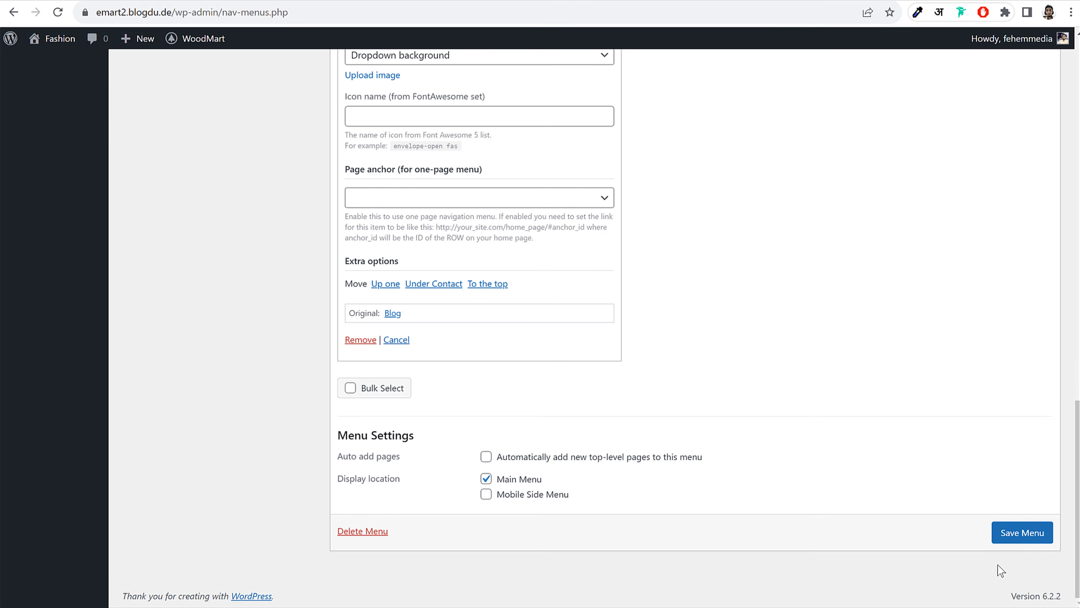
left_click(1026, 535)
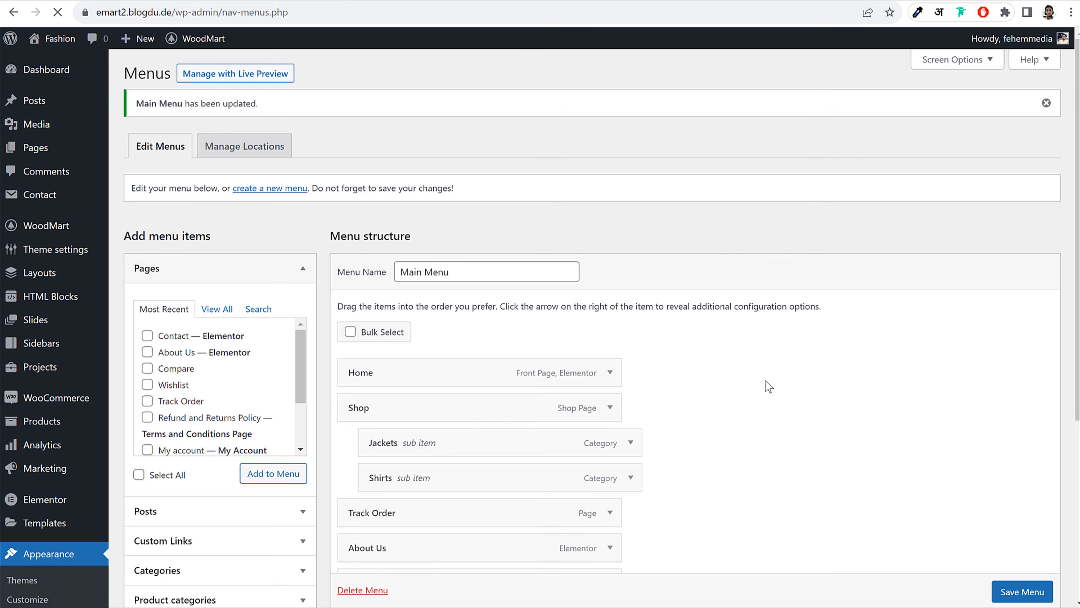
Add a Secondary-coloured 'Sale' label to the Blog item and save the menu
scroll(798, 397, "down", 5)
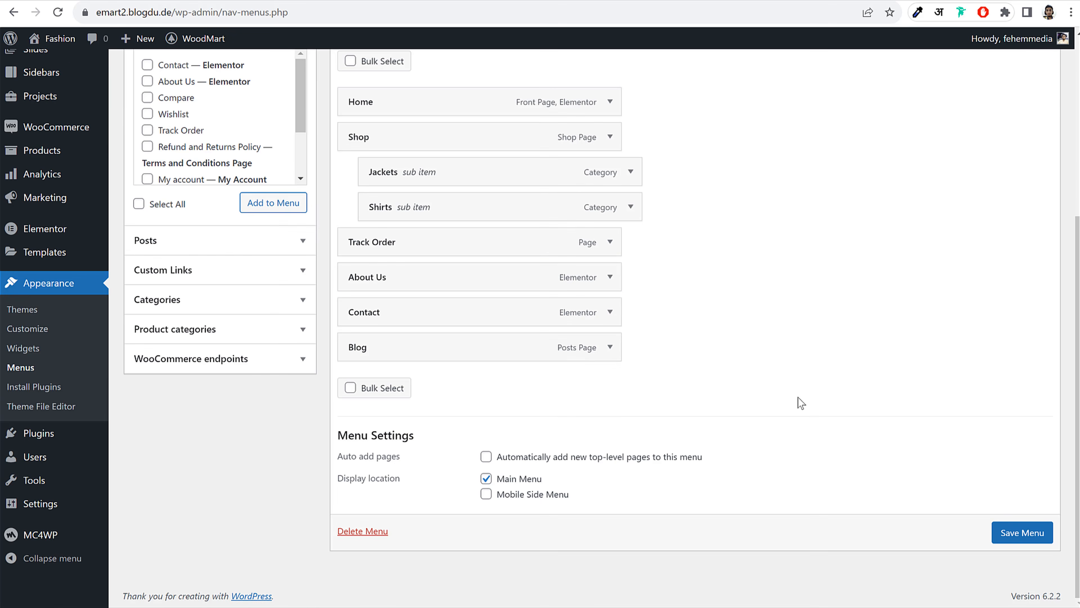
left_click(610, 347)
scroll(827, 340, "down", 5)
scroll(841, 359, "down", 4)
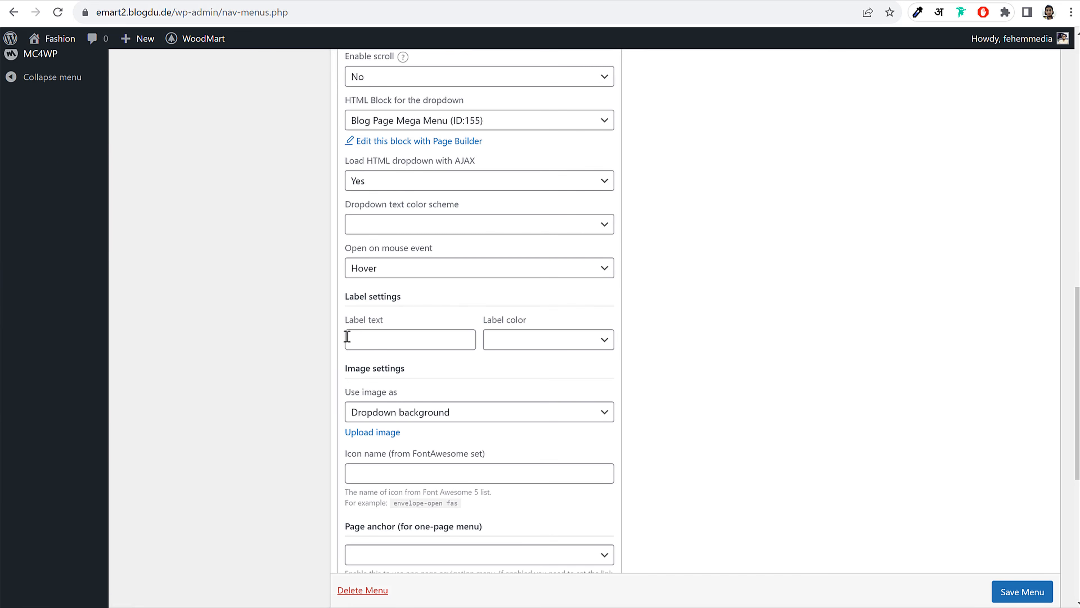
left_click(564, 341)
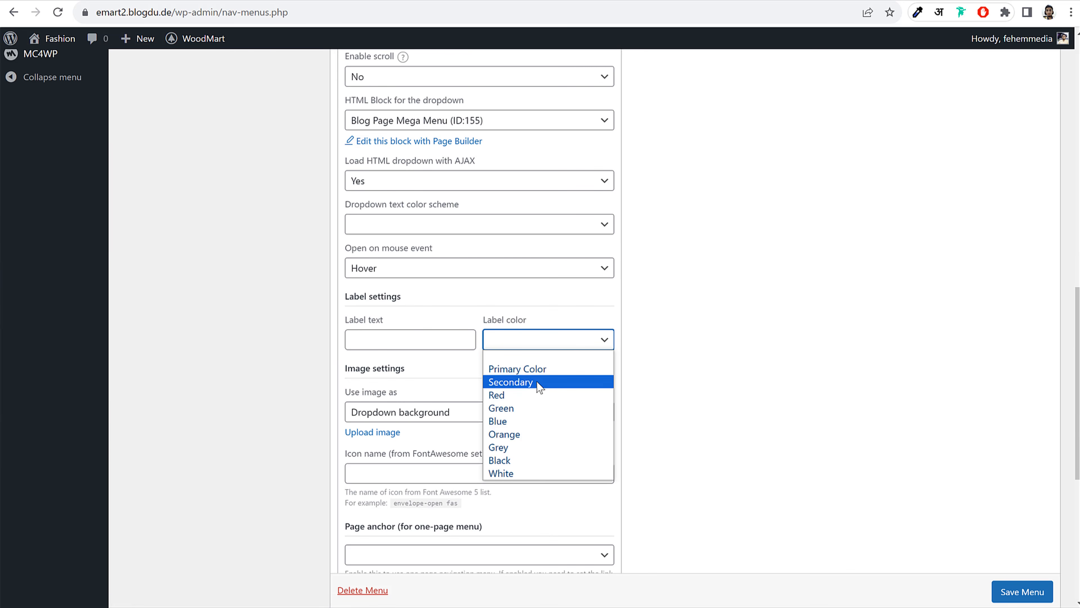
left_click(535, 383)
left_click(377, 339)
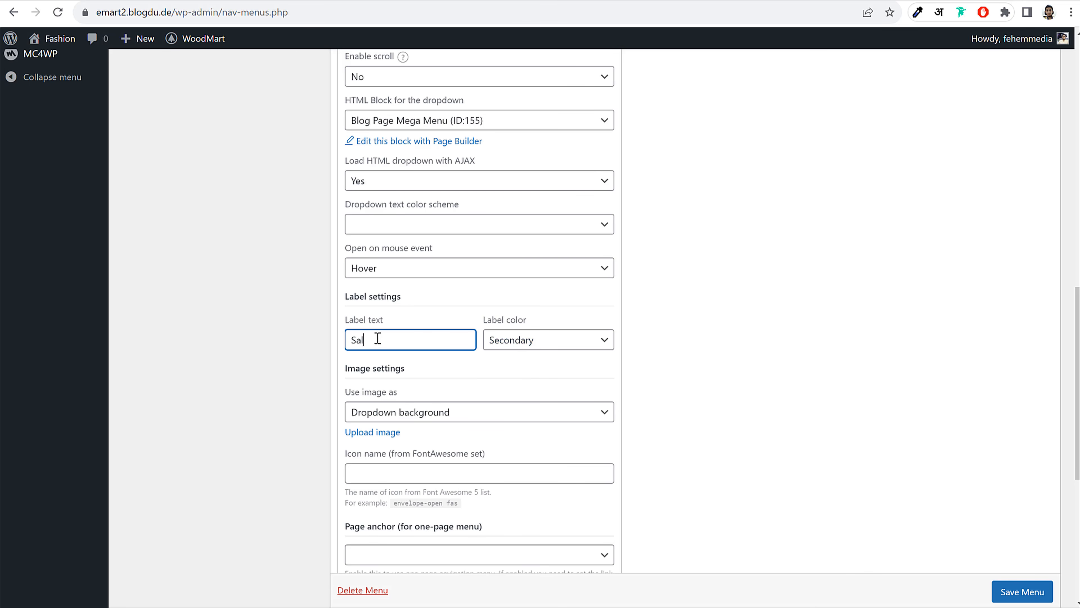
scroll(576, 367, "up", 6)
scroll(784, 410, "down", 5)
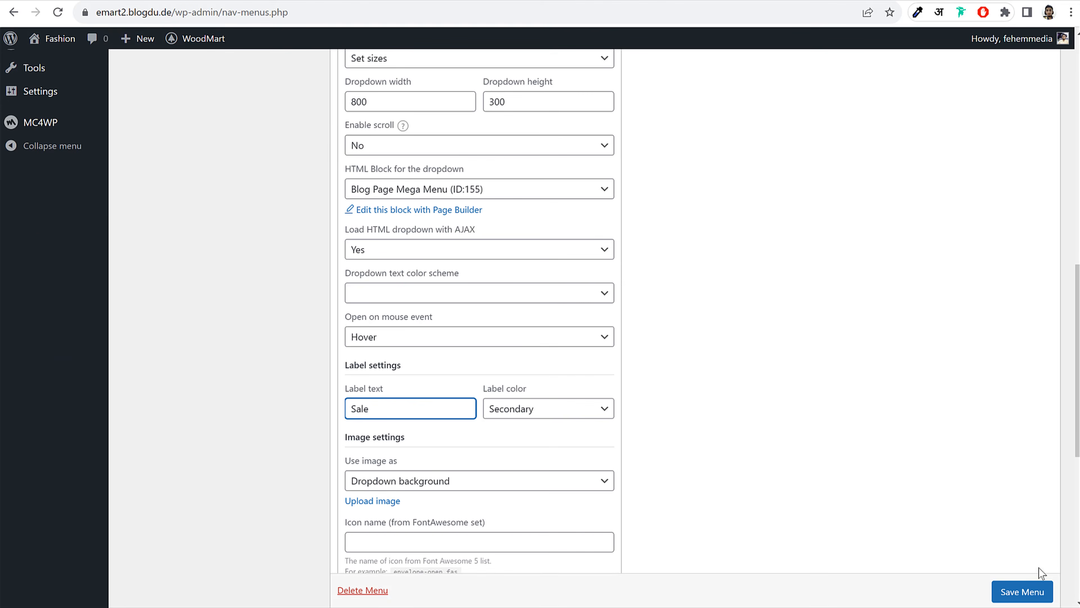
left_click(1020, 592)
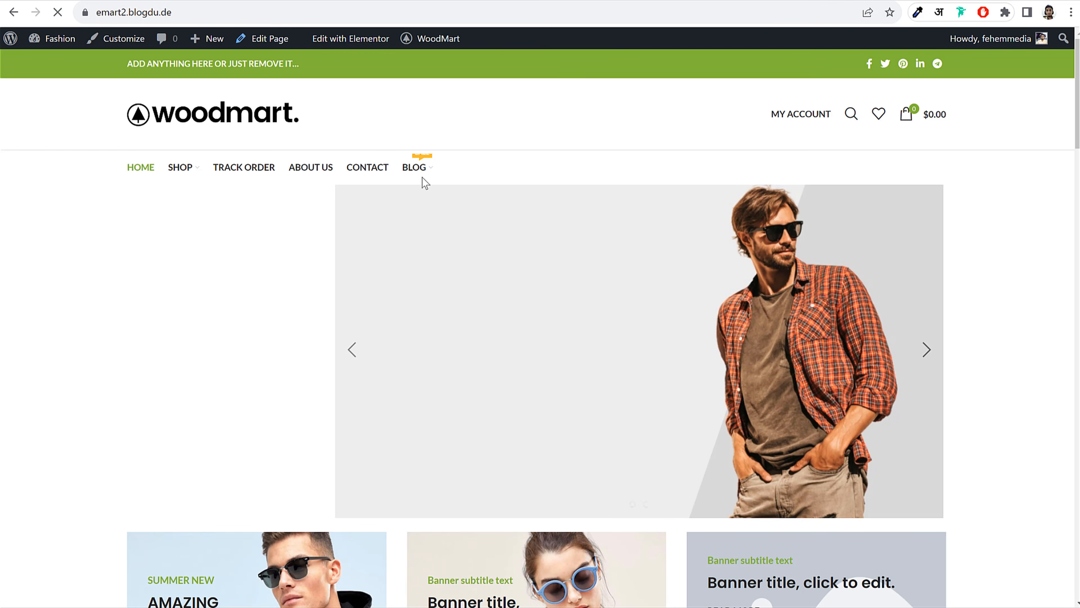
Check the storefront Blog mega menu and Sale label against the demo, back on Menus
mouse_move(417, 168)
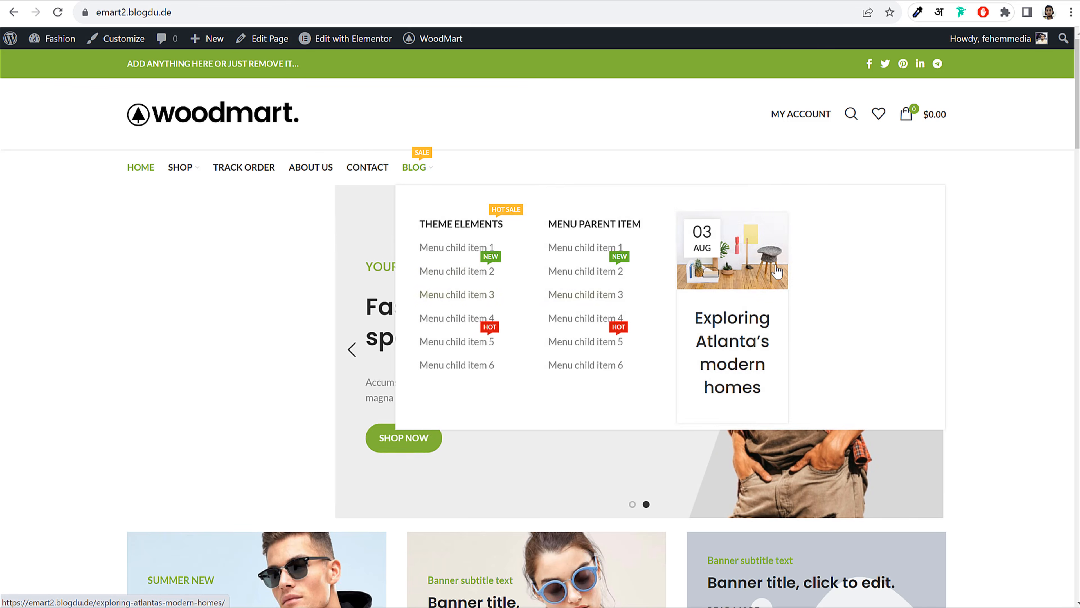
left_click(184, 0)
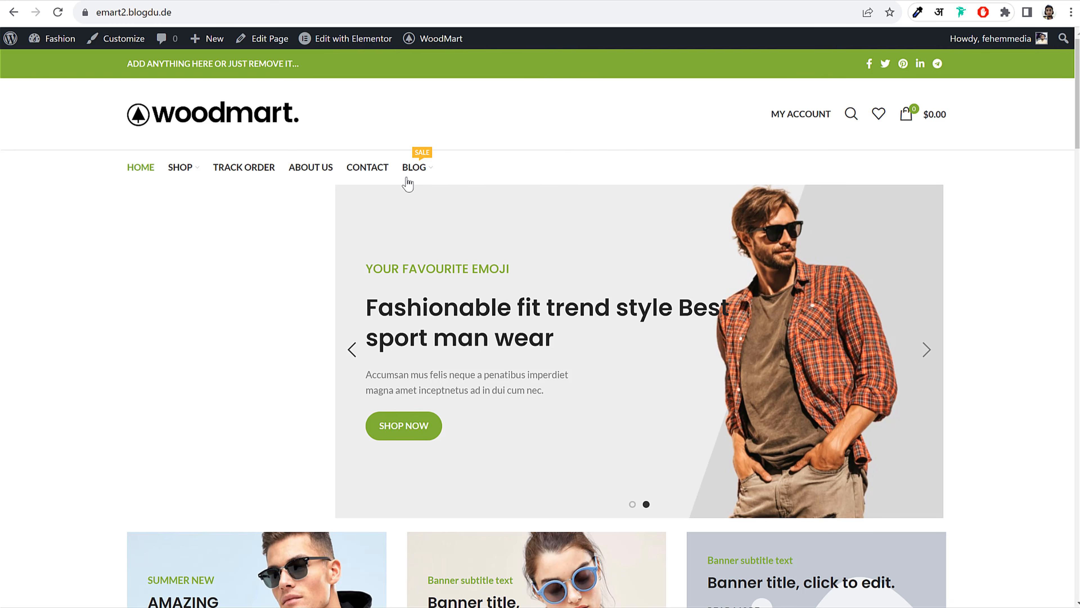
mouse_move(414, 181)
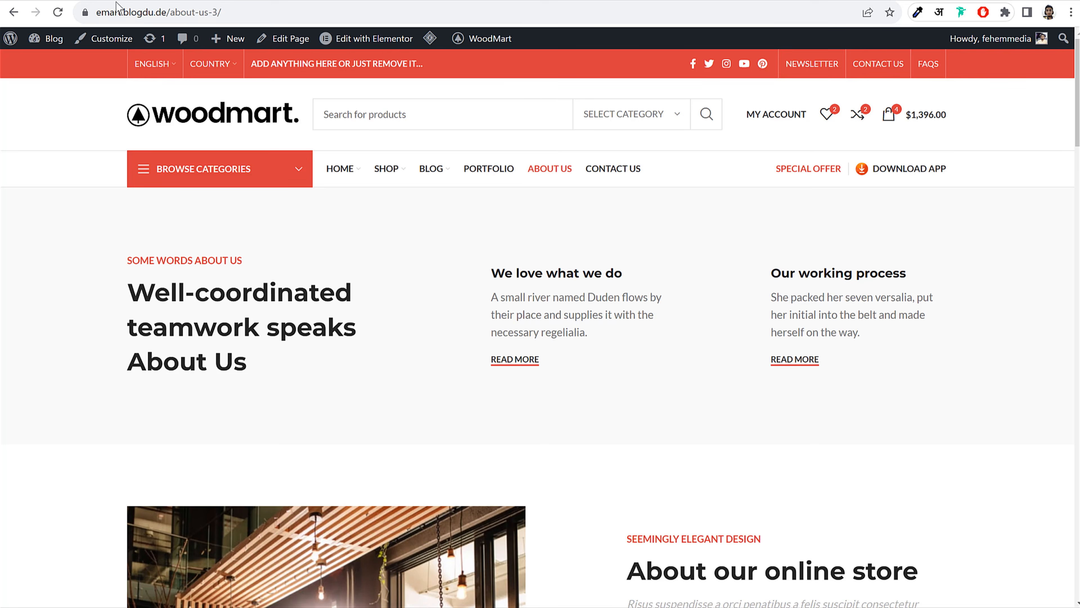
mouse_move(191, 182)
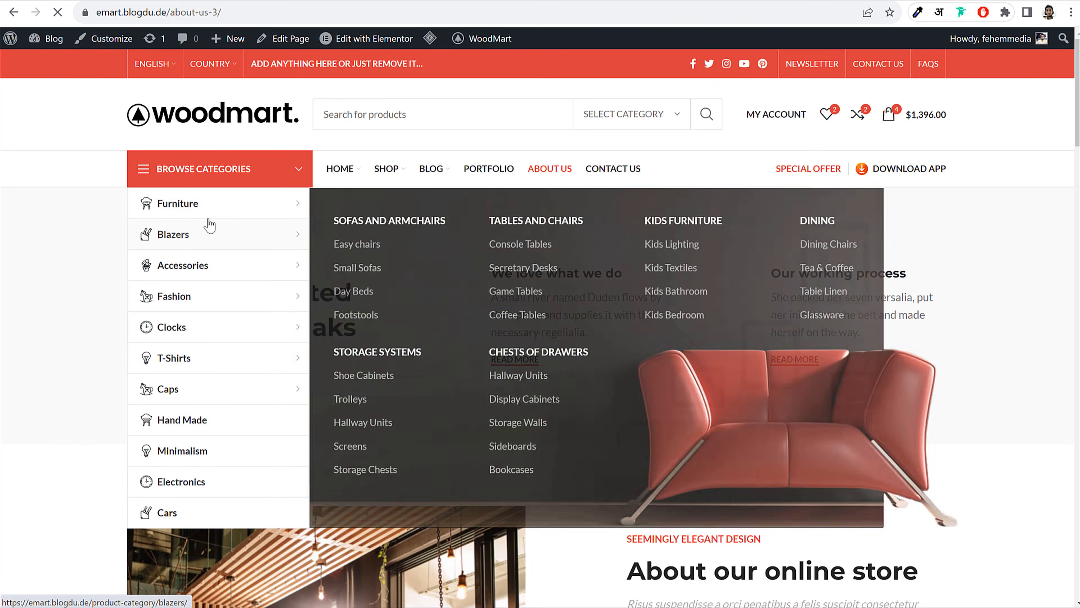
mouse_move(210, 203)
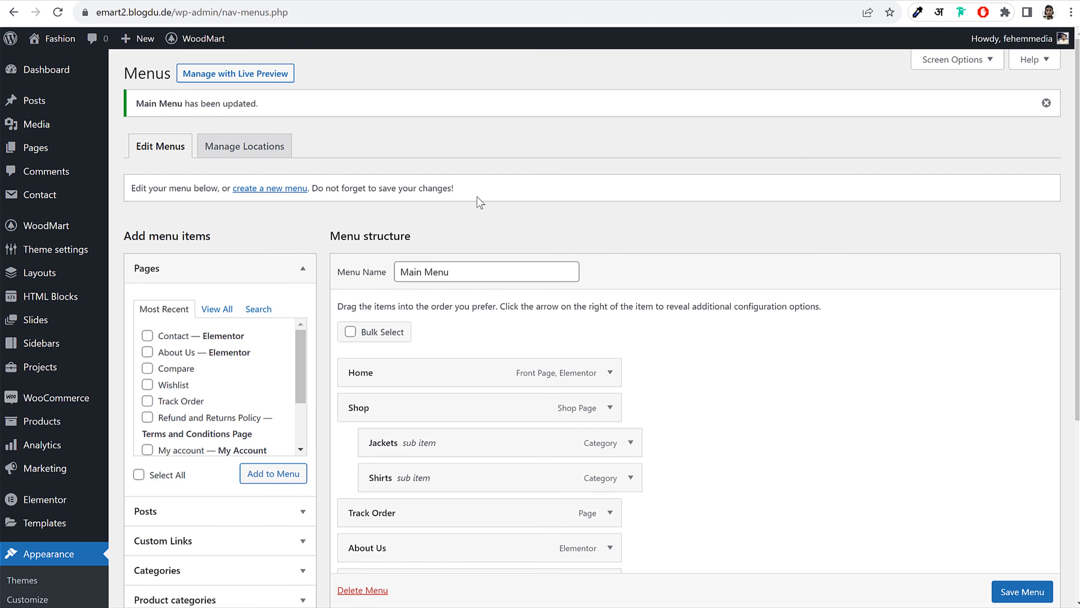
Start a new menu named Cat Menu
left_click(262, 192)
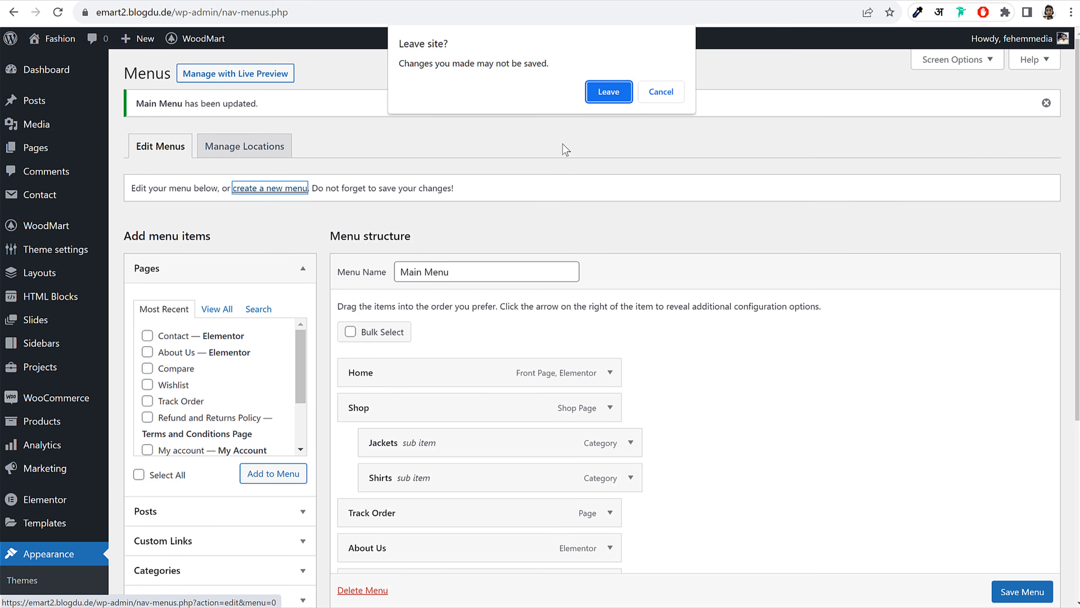
left_click(602, 99)
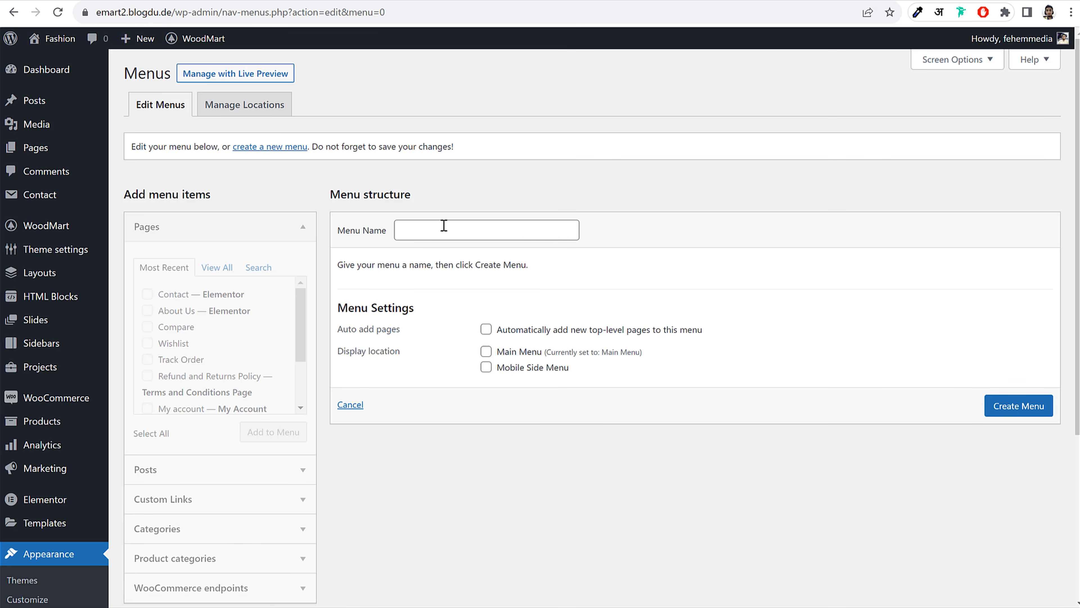
left_click(443, 226)
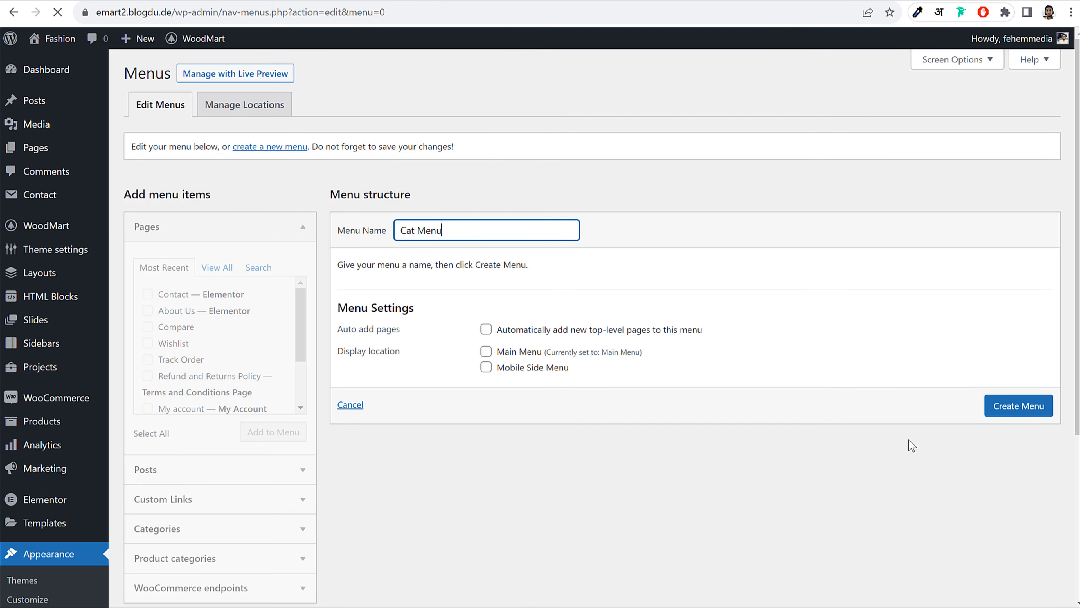
Add the Jackets and Shirts product categories to Cat Menu and save it
scroll(276, 483, "down", 3)
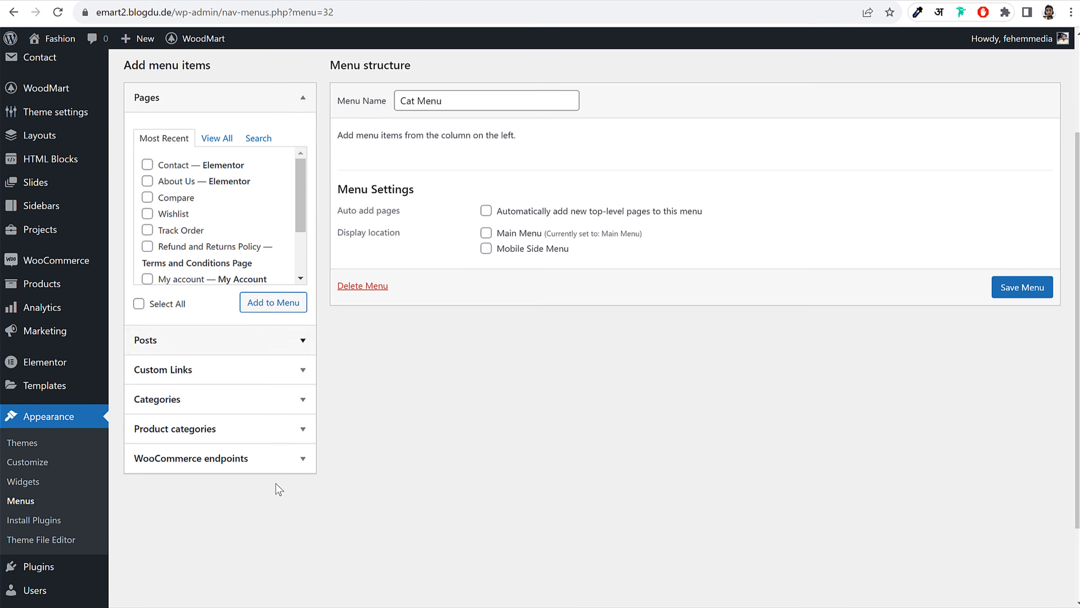
scroll(277, 484, "down", 2)
left_click(273, 367)
left_click(147, 214)
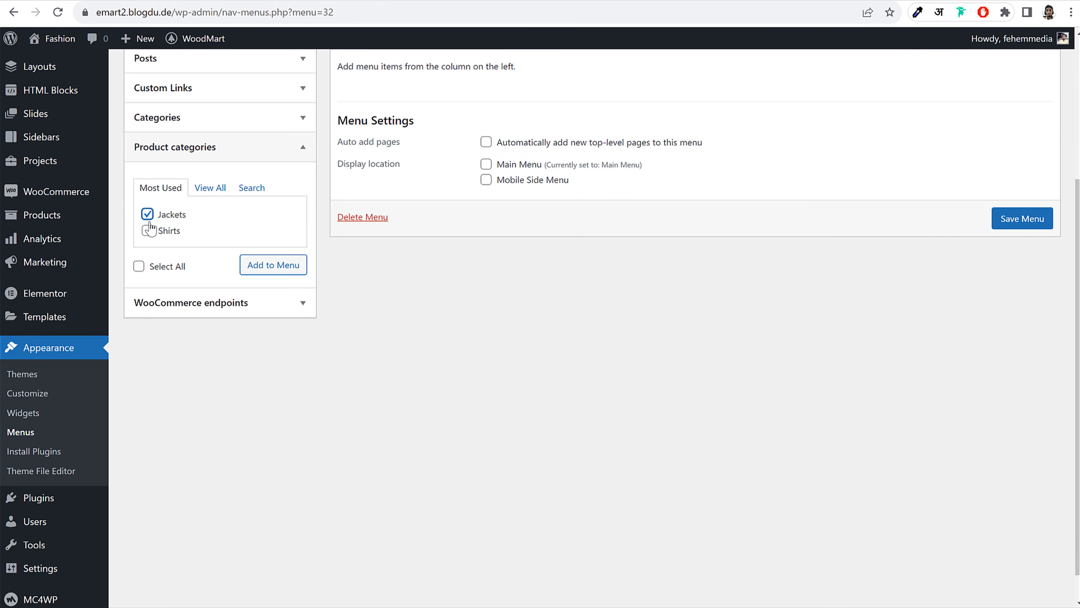
left_click(147, 230)
left_click(267, 268)
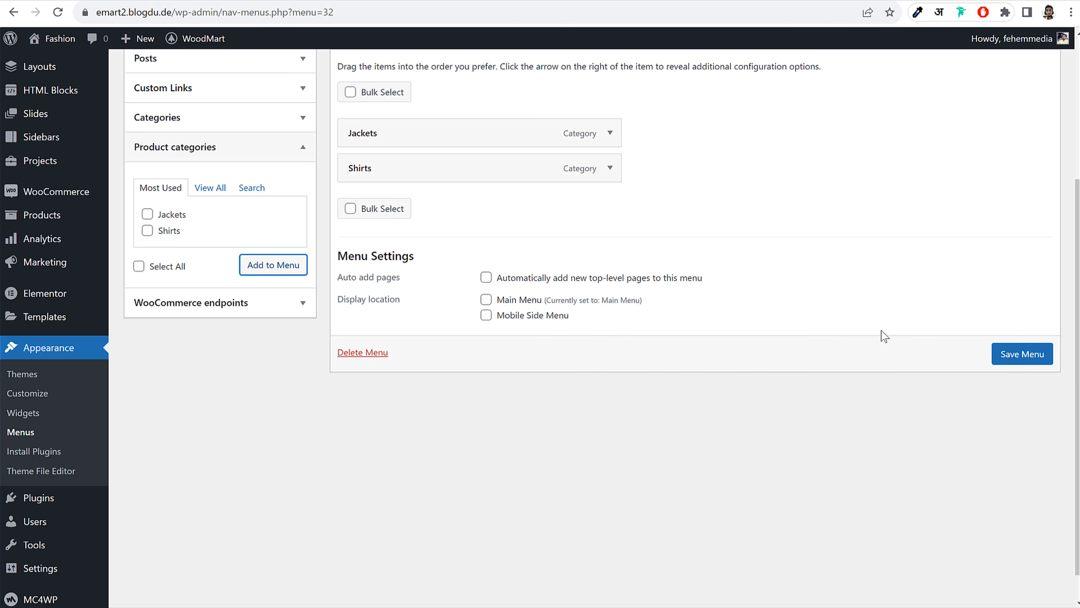
left_click(1014, 355)
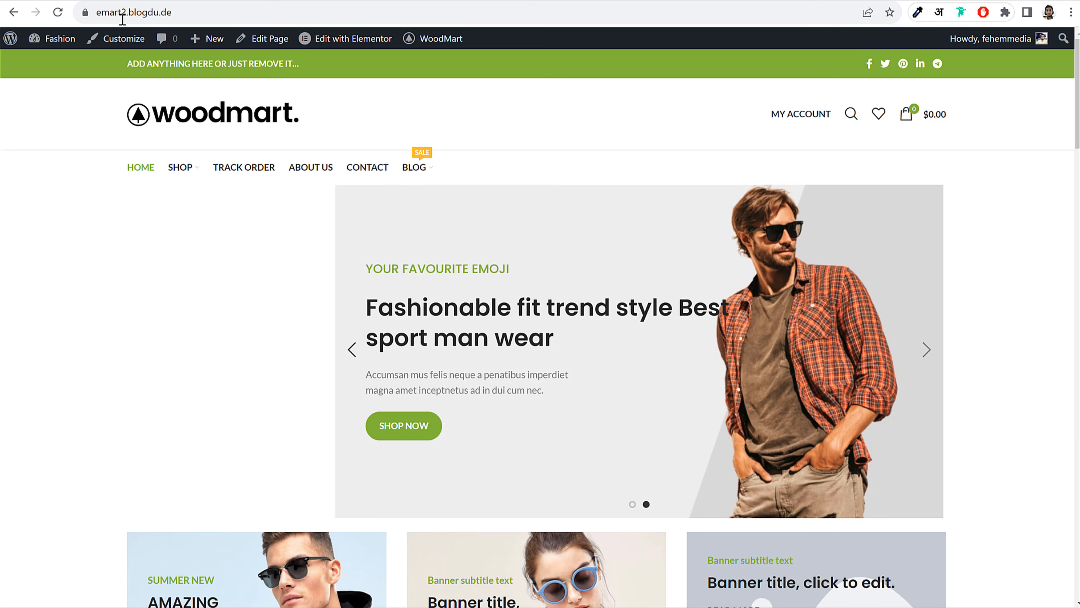
Reload the storefront, then go to the WordPress admin Dashboard
left_click(57, 12)
left_click(34, 41)
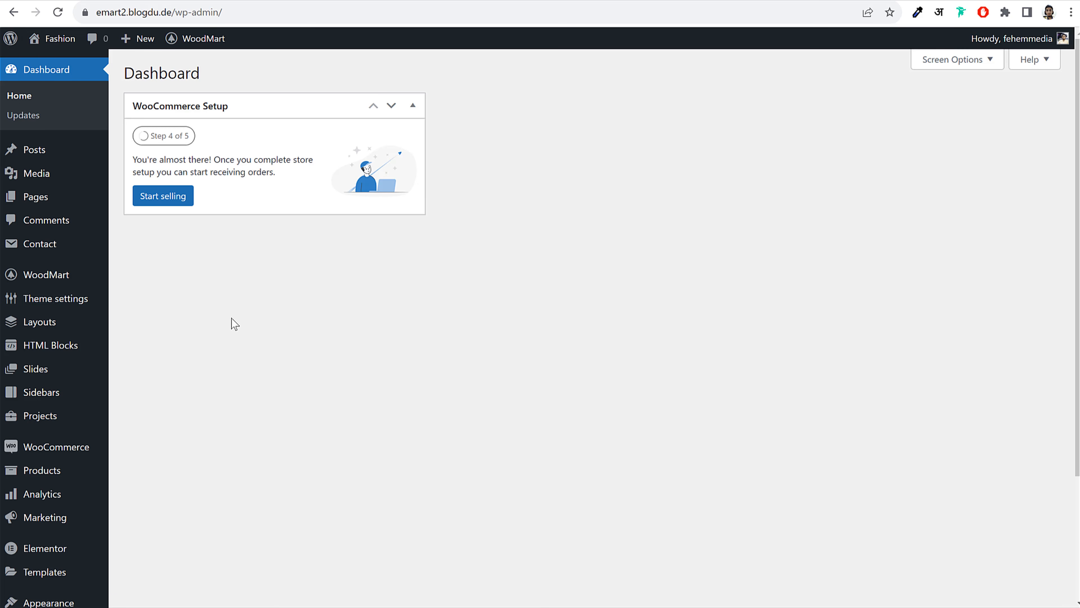
mouse_move(25, 279)
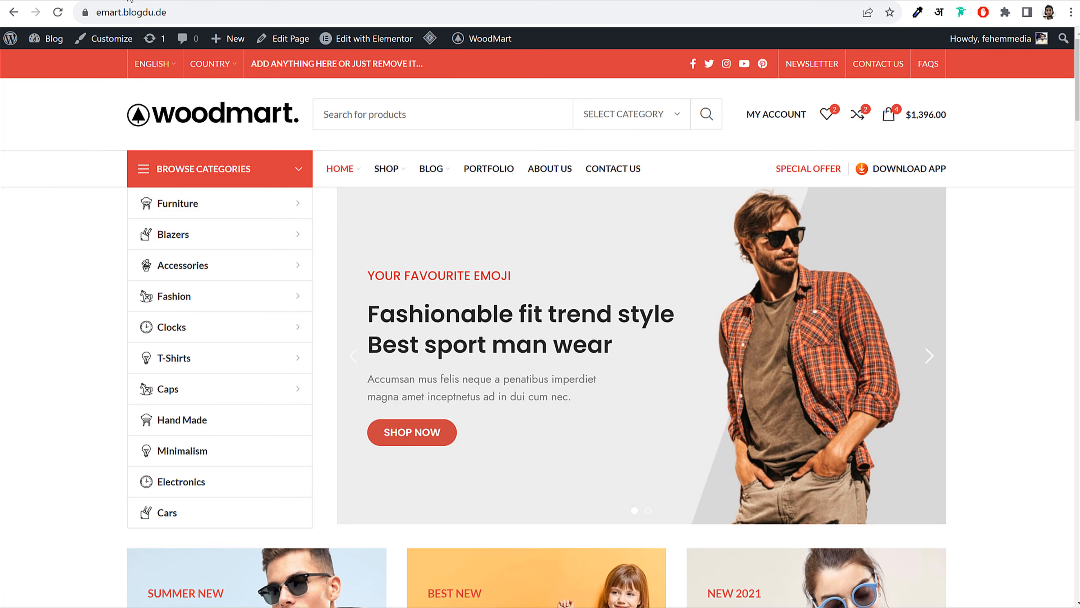
On the WoodMart Header builder, add a new header from the Base template
left_click(281, 0)
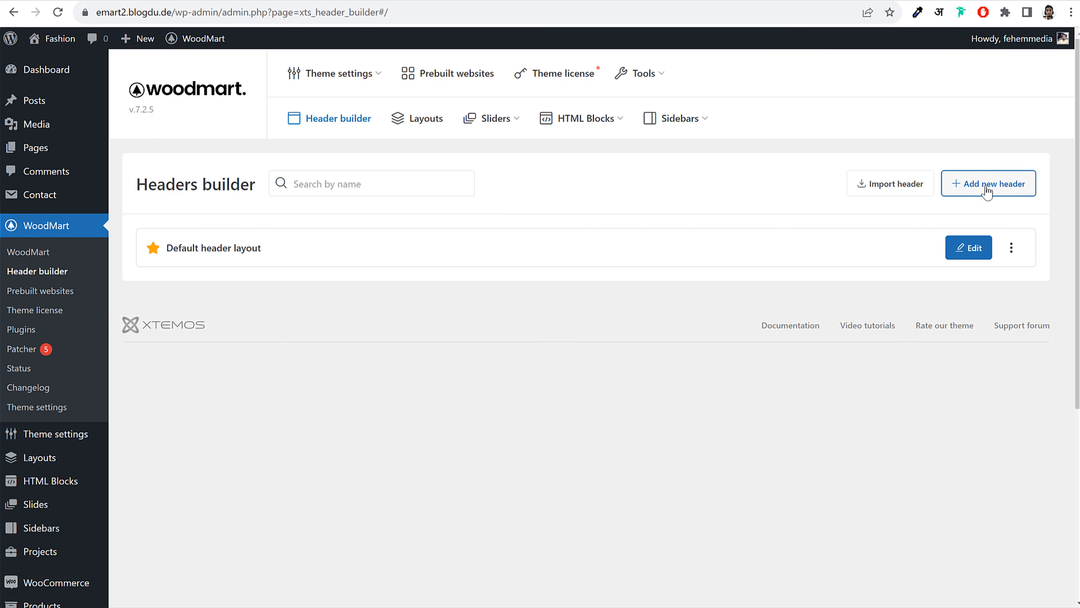
left_click(978, 186)
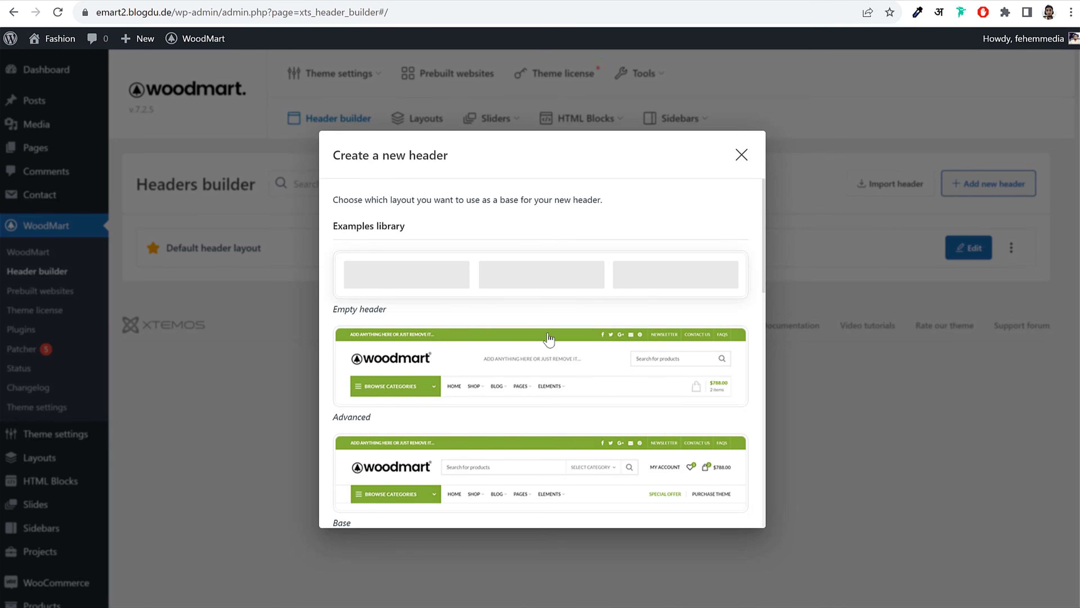
scroll(551, 362, "down", 5)
scroll(553, 366, "down", 5)
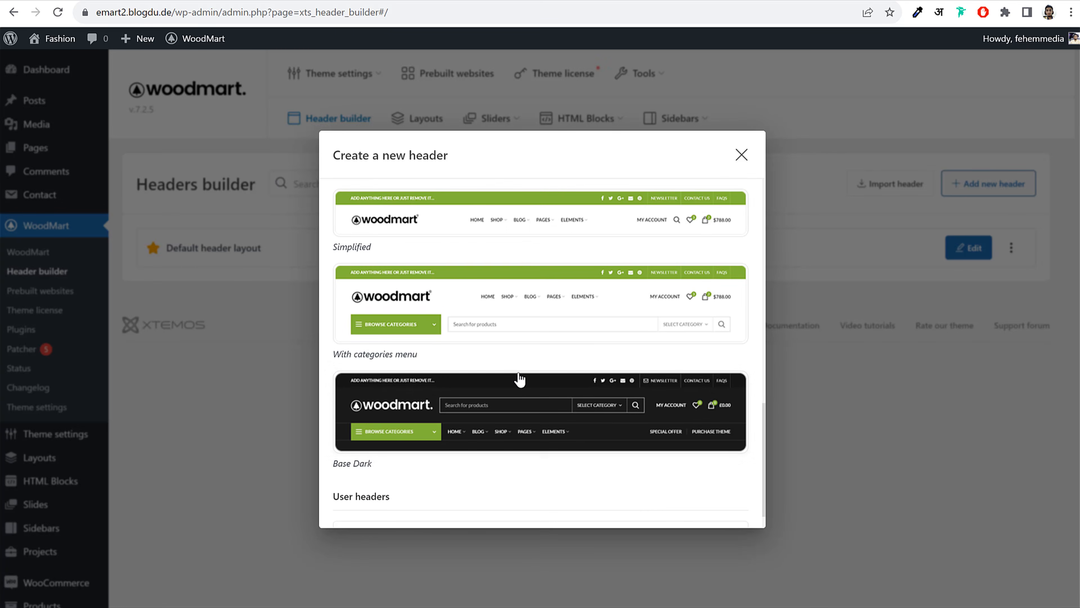
scroll(621, 411, "up", 10)
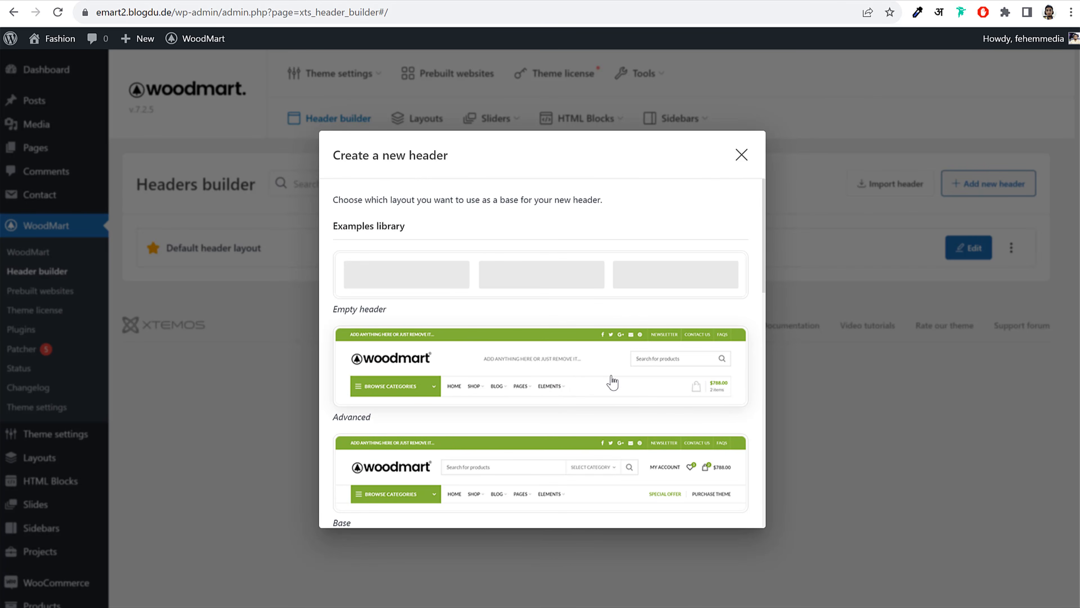
scroll(702, 371, "down", 3)
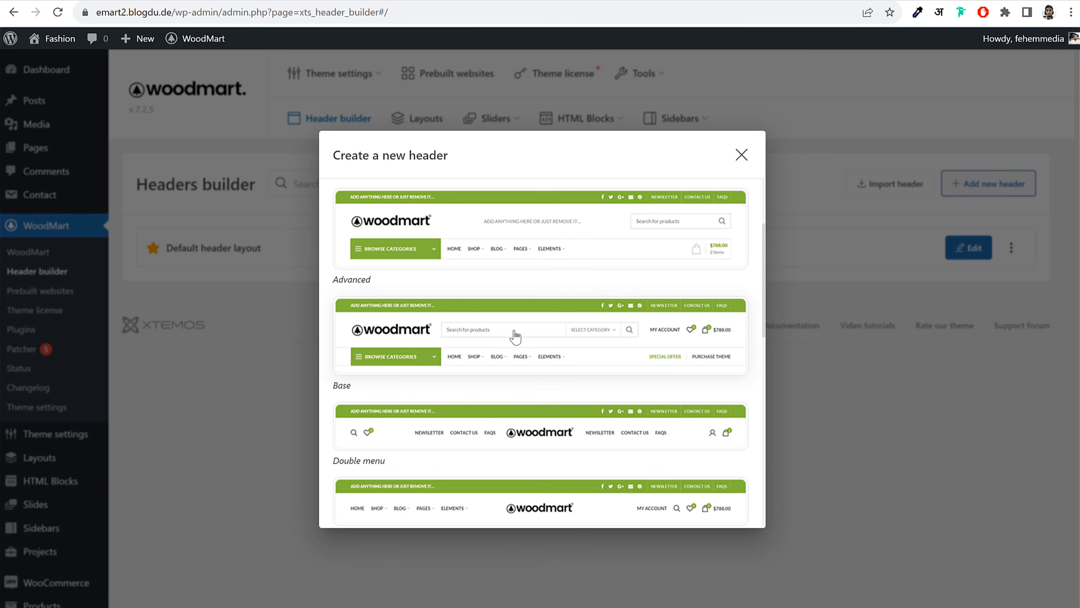
left_click(553, 343)
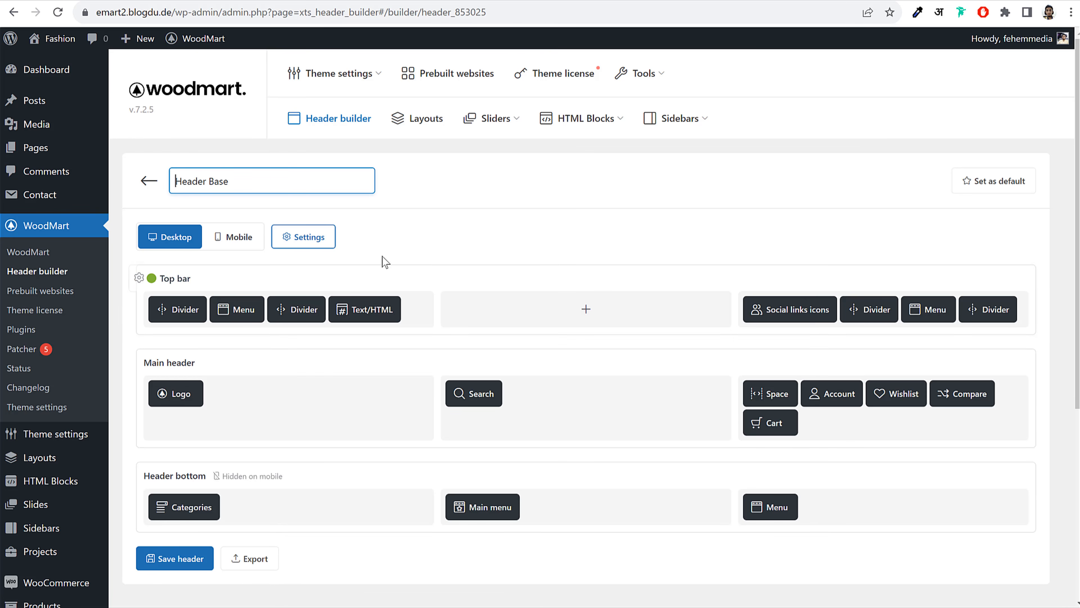
Assign Cat Menu to the Categories element and Main Menu to the Main menu element
scroll(619, 274, "down", 3)
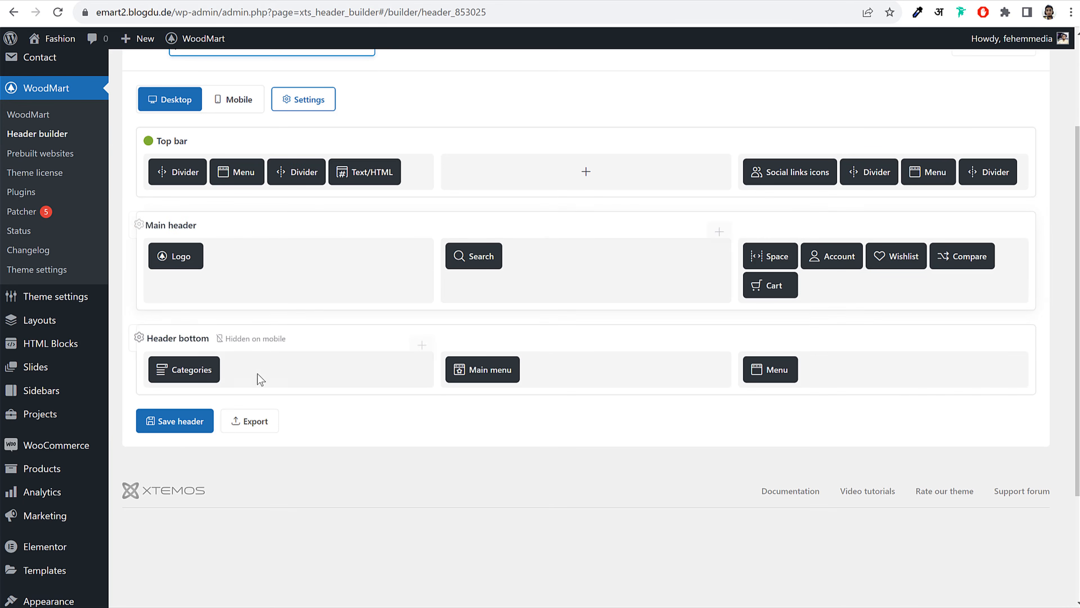
left_click(178, 348)
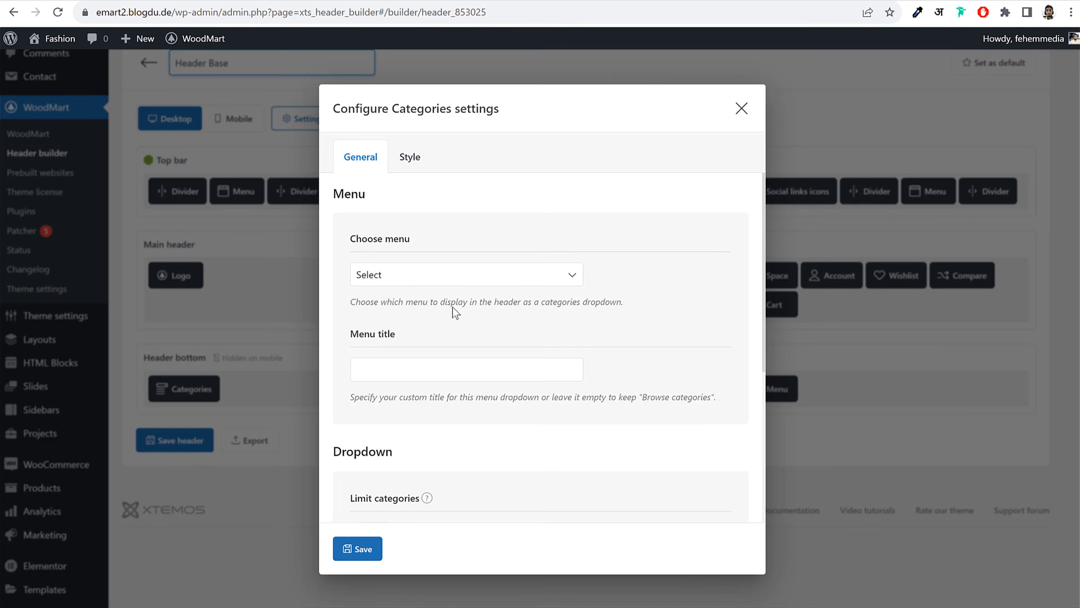
left_click(453, 275)
left_click(420, 305)
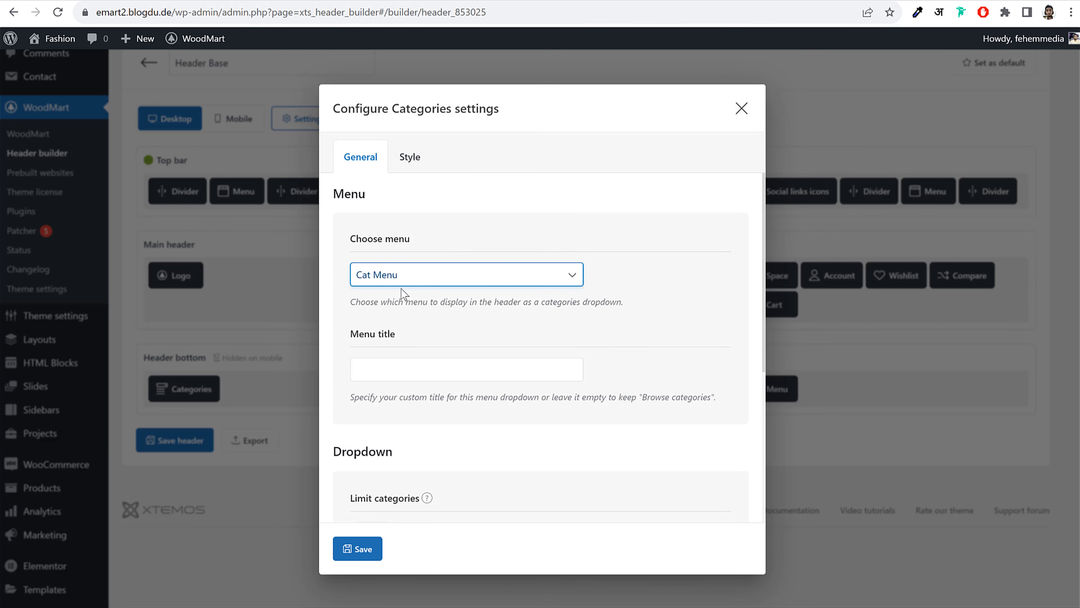
left_click(357, 549)
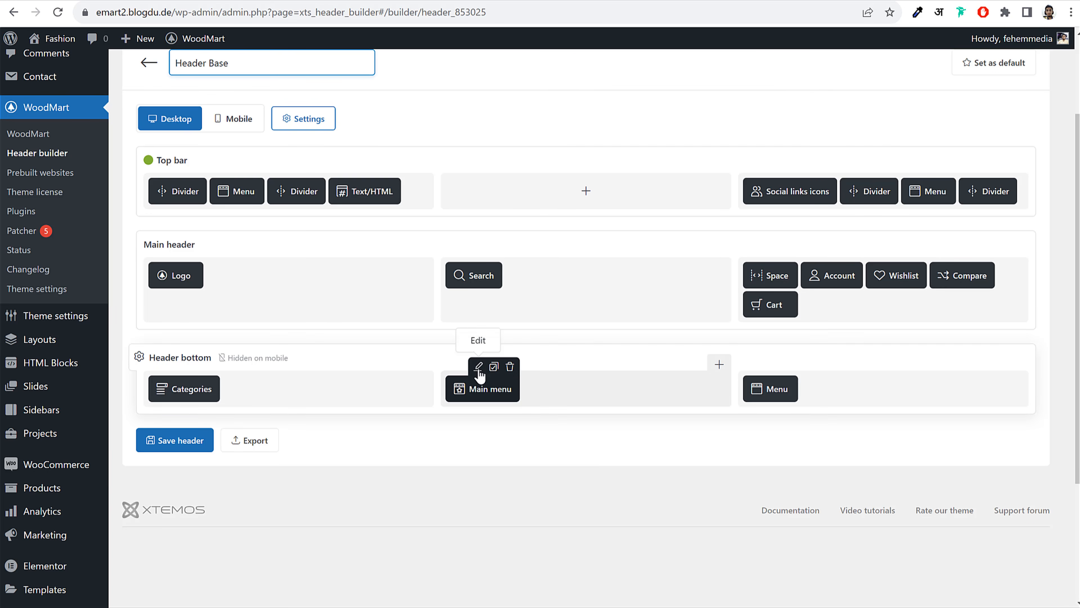
left_click(478, 366)
left_click(416, 314)
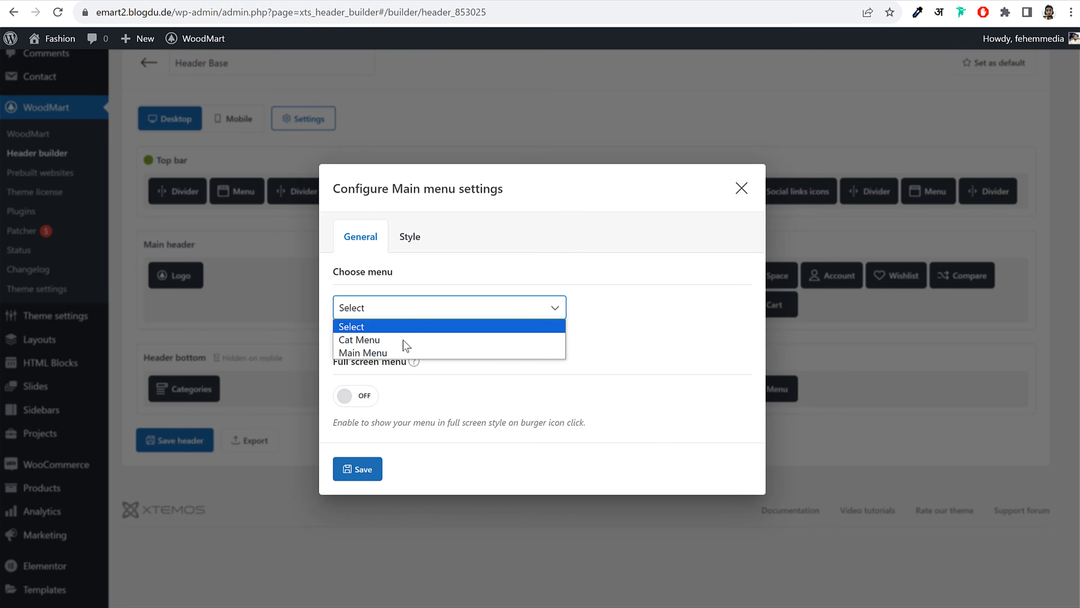
left_click(394, 353)
left_click(362, 469)
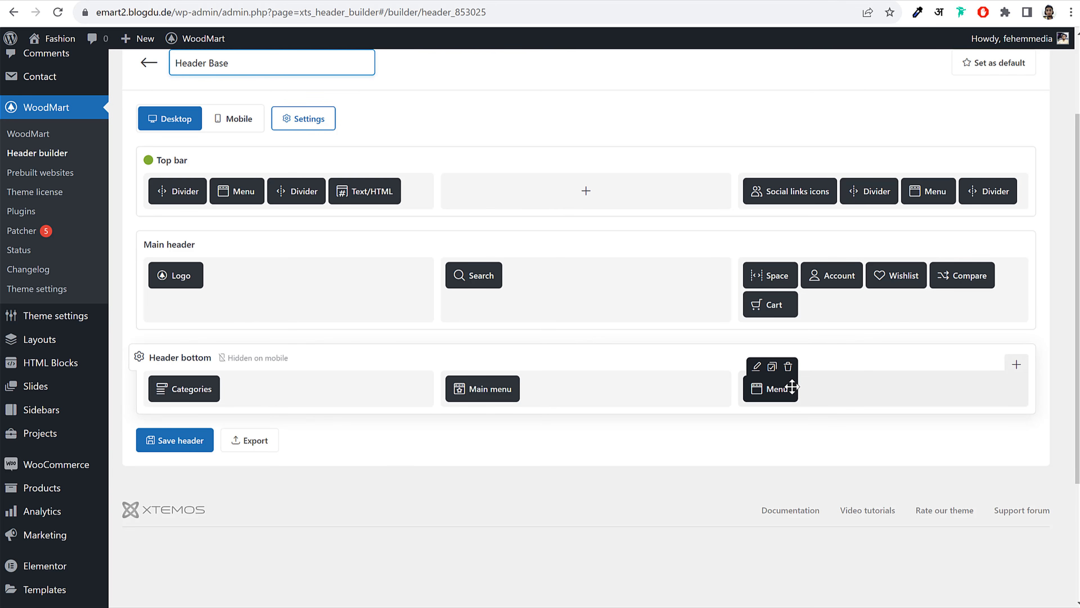
Save Header Base, set it as the default header, and save again
left_click(180, 441)
scroll(493, 388, "up", 3)
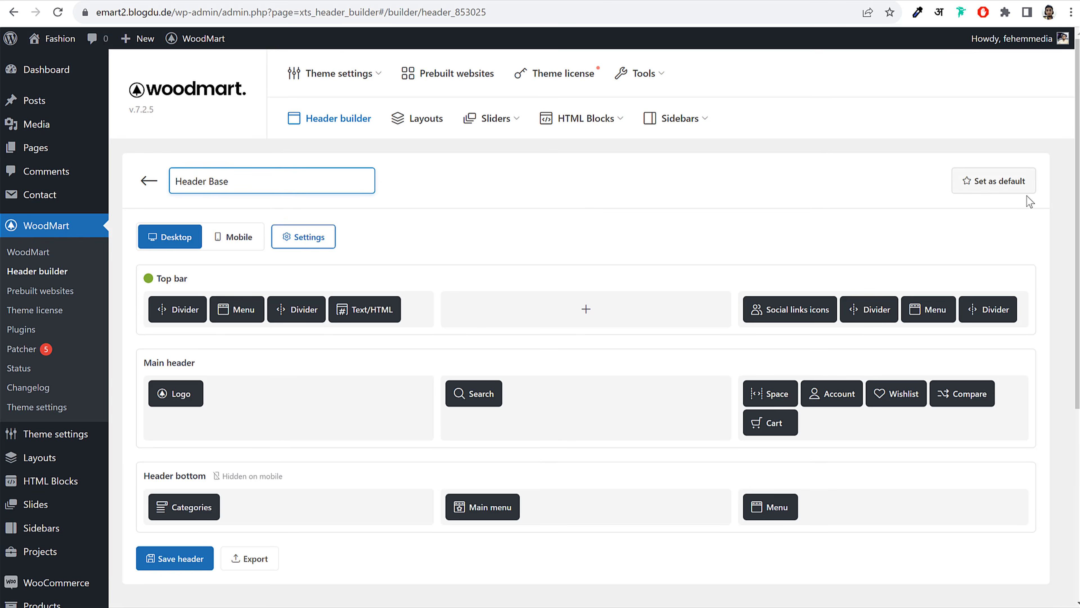
left_click(974, 181)
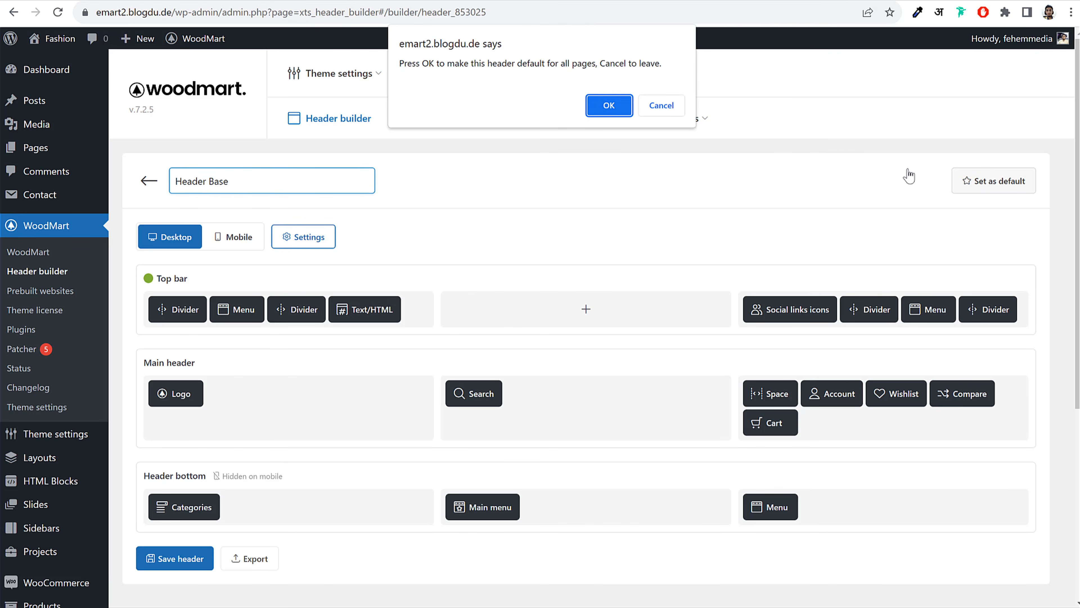
left_click(609, 105)
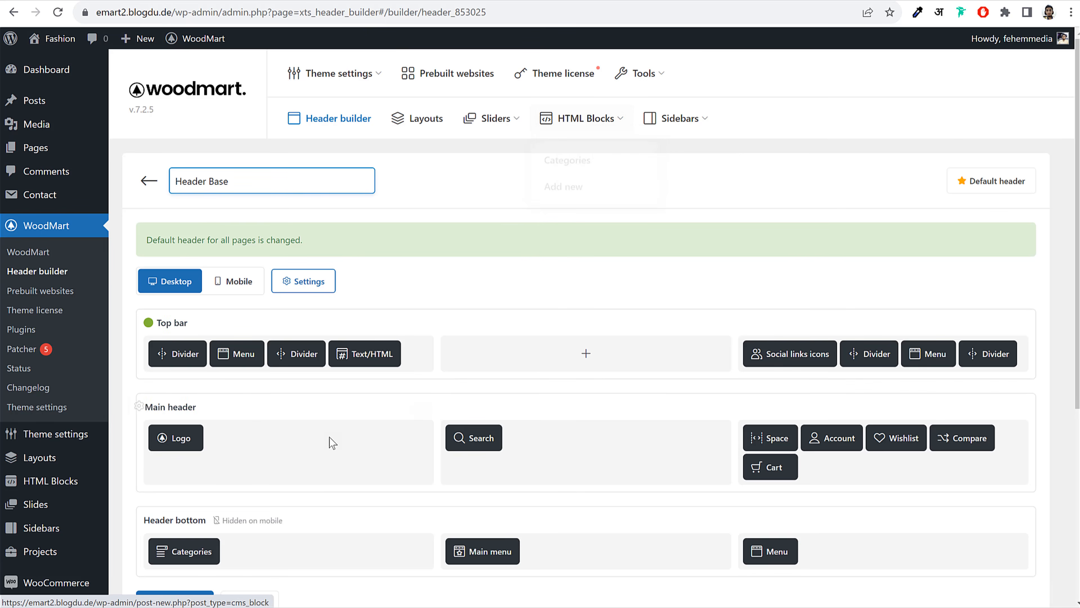
scroll(329, 438, "down", 5)
left_click(170, 306)
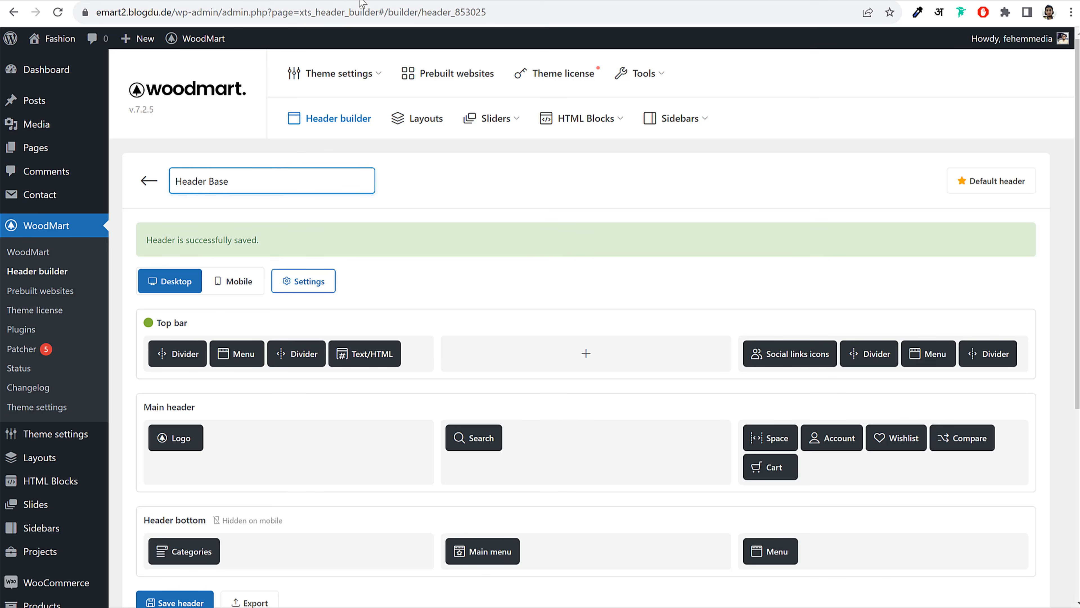
left_click(373, 1)
Reload the shop and compare its header with the demo, noting the 'Wrong menu selected' placeholders
left_click(187, 104)
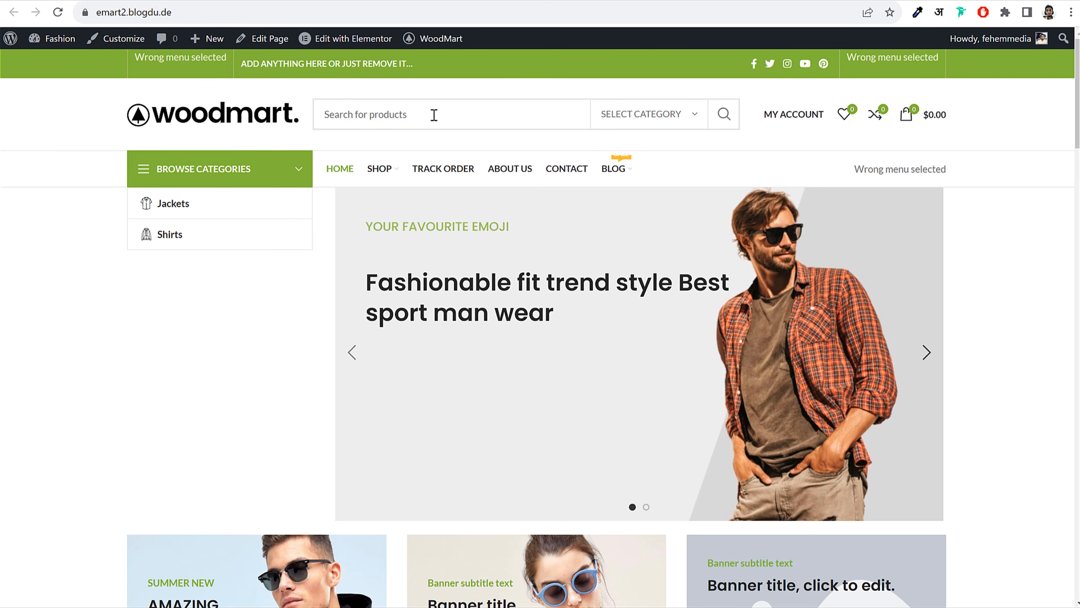
left_click(434, 114)
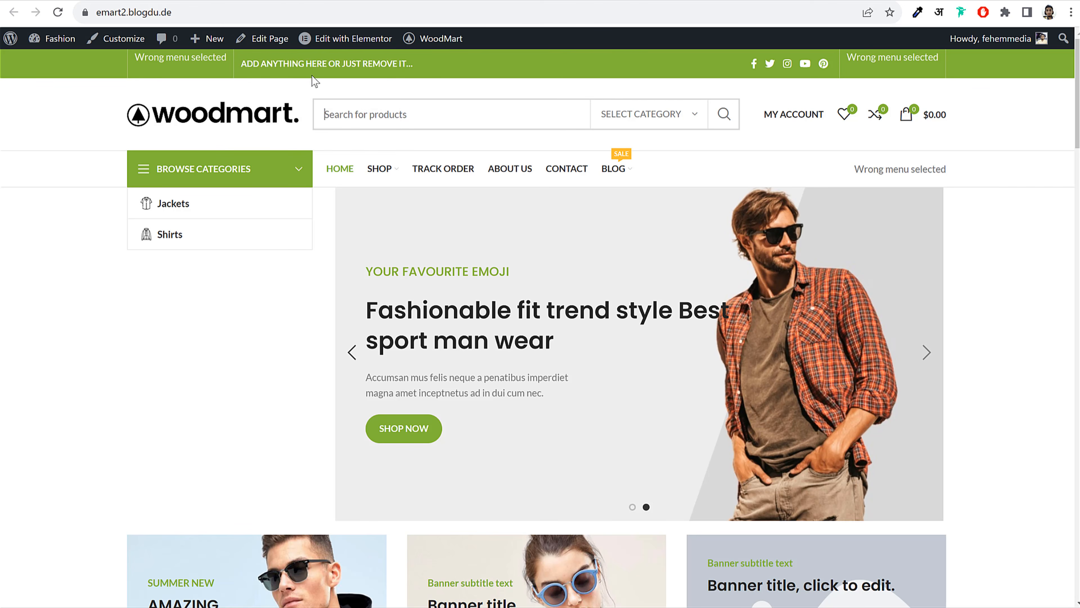
left_click_drag(848, 167, 960, 170)
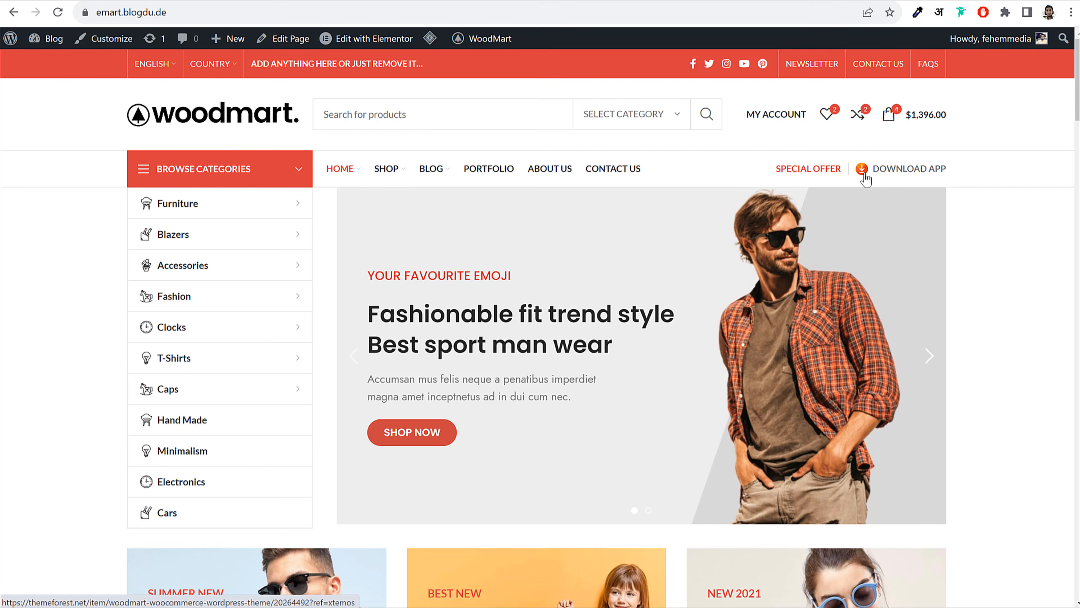
left_click_drag(949, 170, 871, 170)
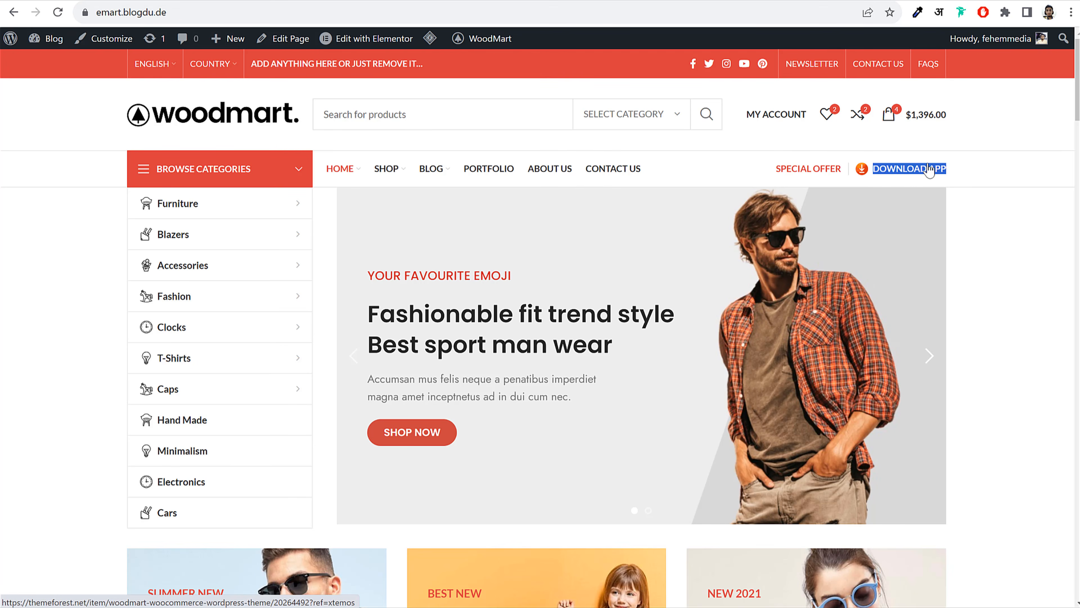
left_click(1016, 164)
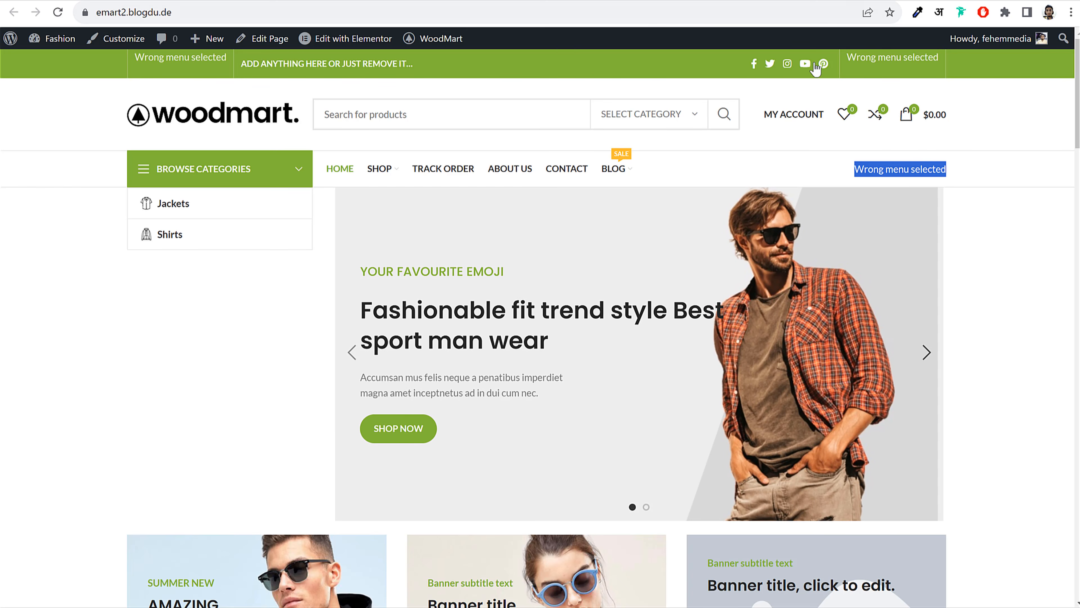
left_click_drag(442, 70, 147, 58)
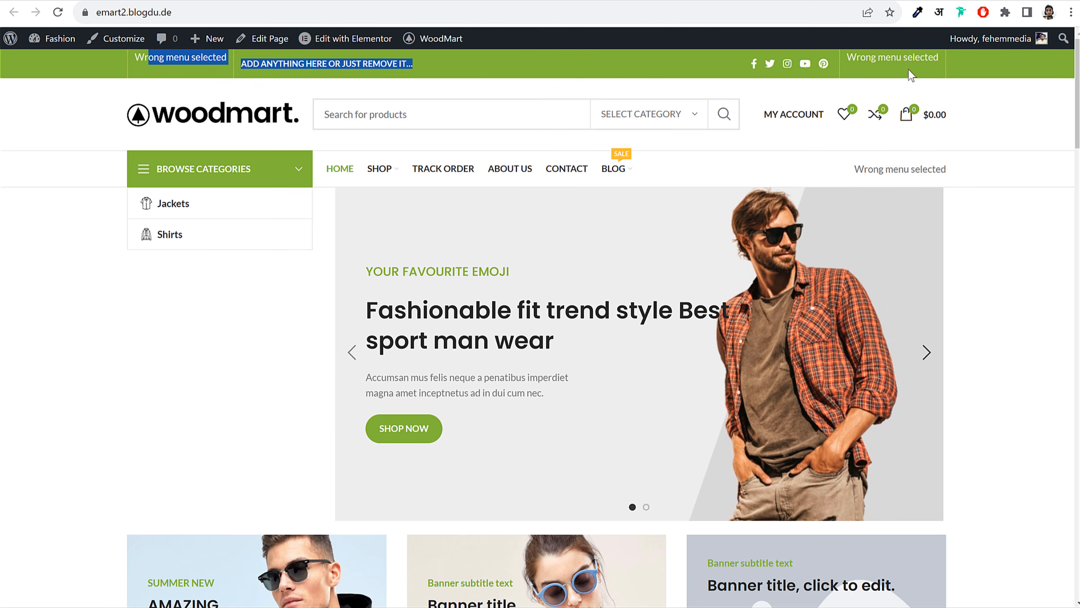
left_click_drag(988, 70, 850, 60)
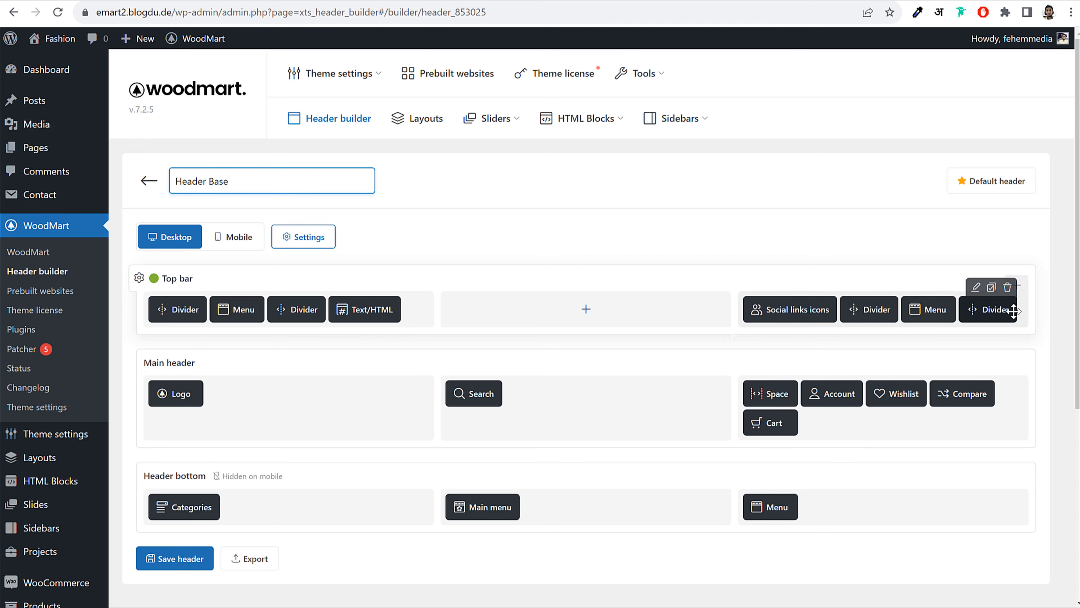
Delete all Dividers and both Menus from the header's top bar
left_click(1008, 288)
left_click(611, 100)
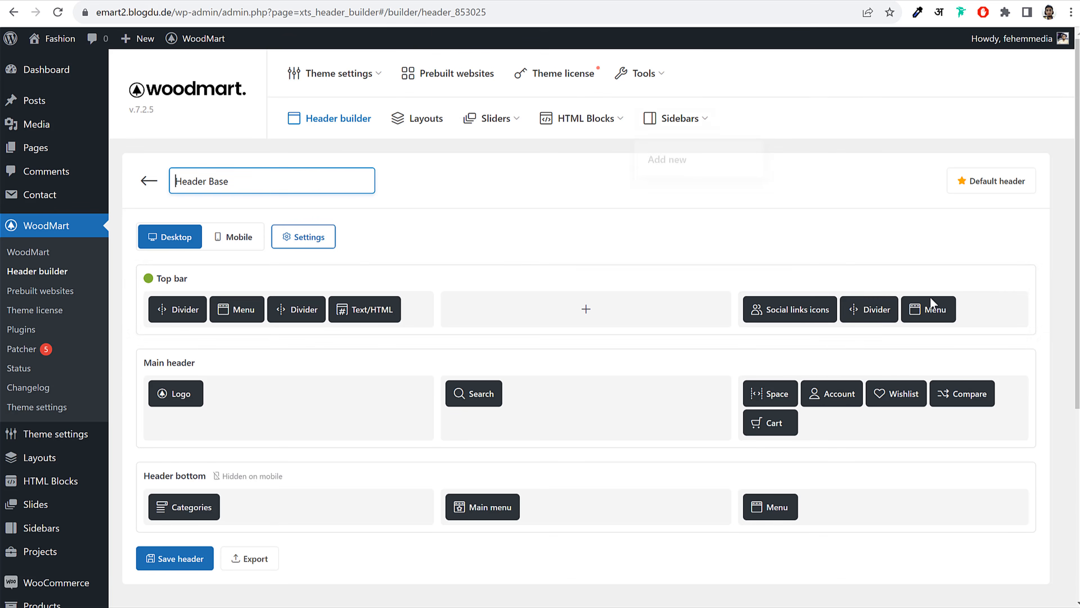
left_click(946, 287)
left_click(610, 99)
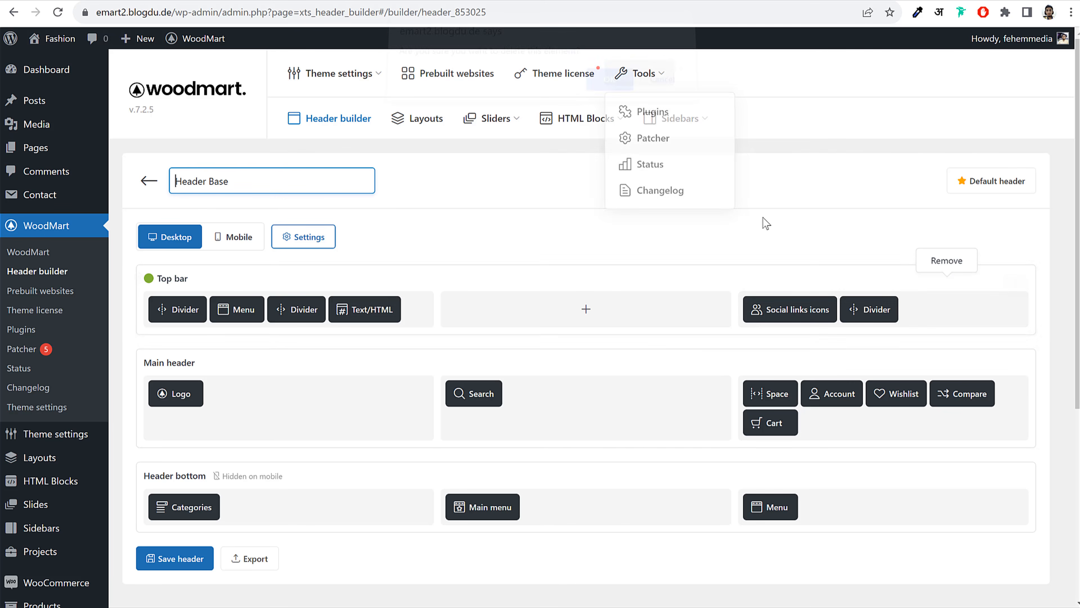
left_click(889, 288)
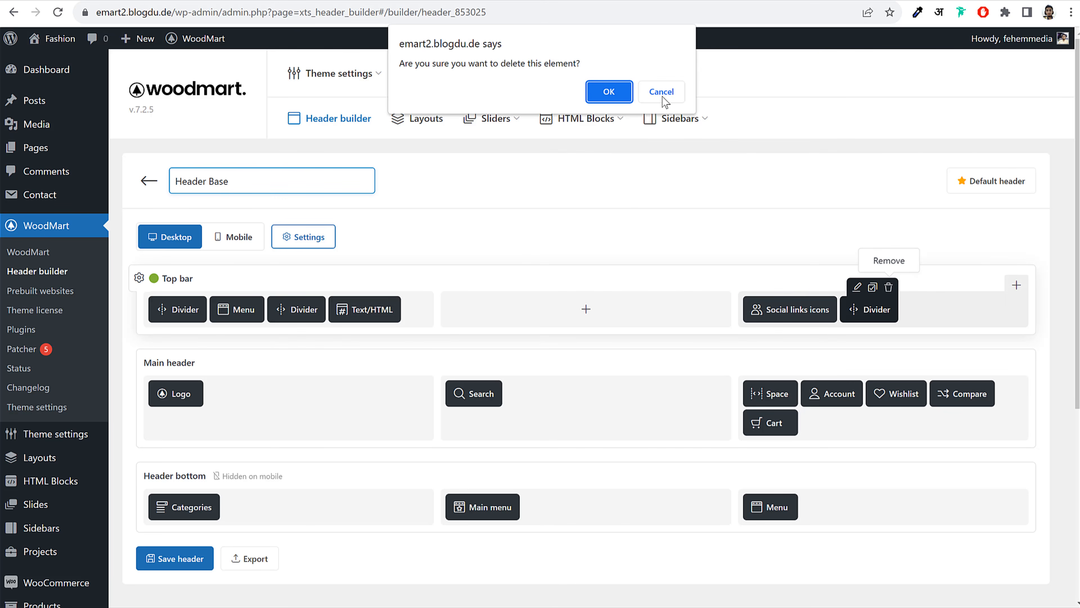
left_click(620, 97)
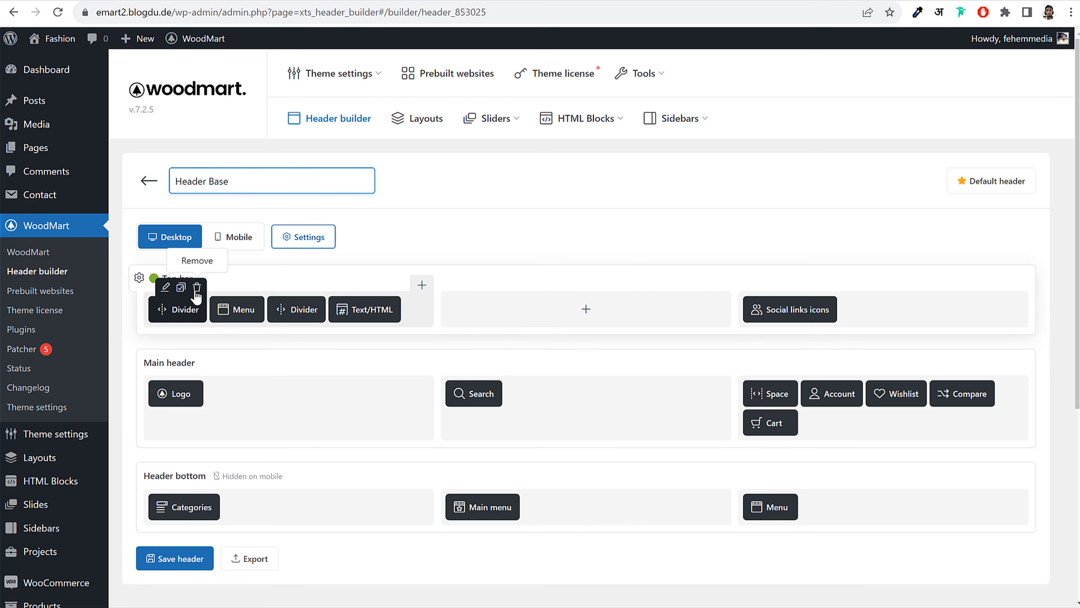
left_click(196, 293)
left_click(608, 90)
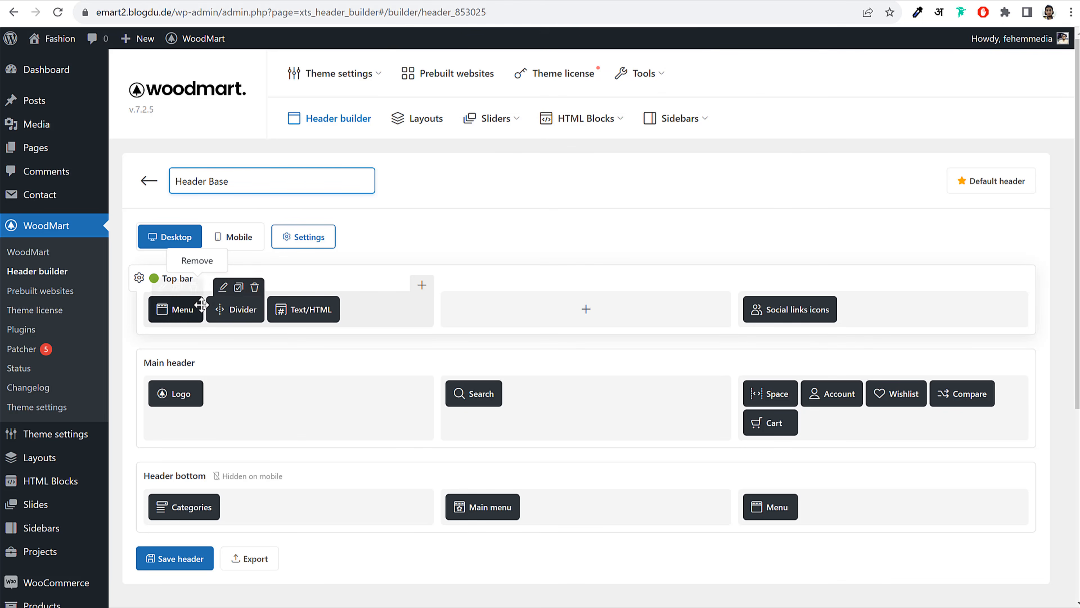
left_click(194, 287)
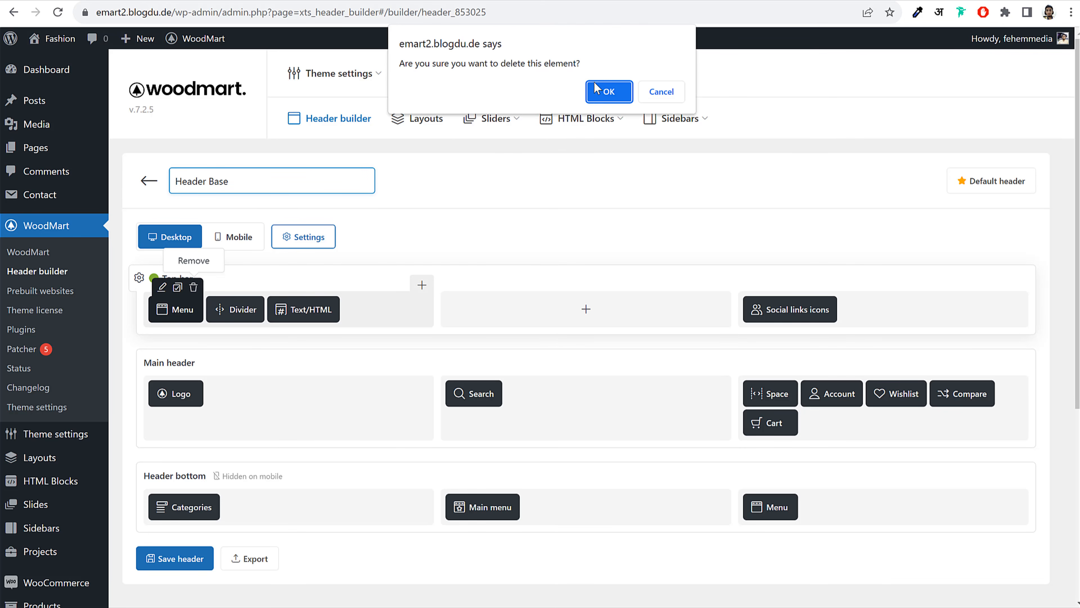
key("Return")
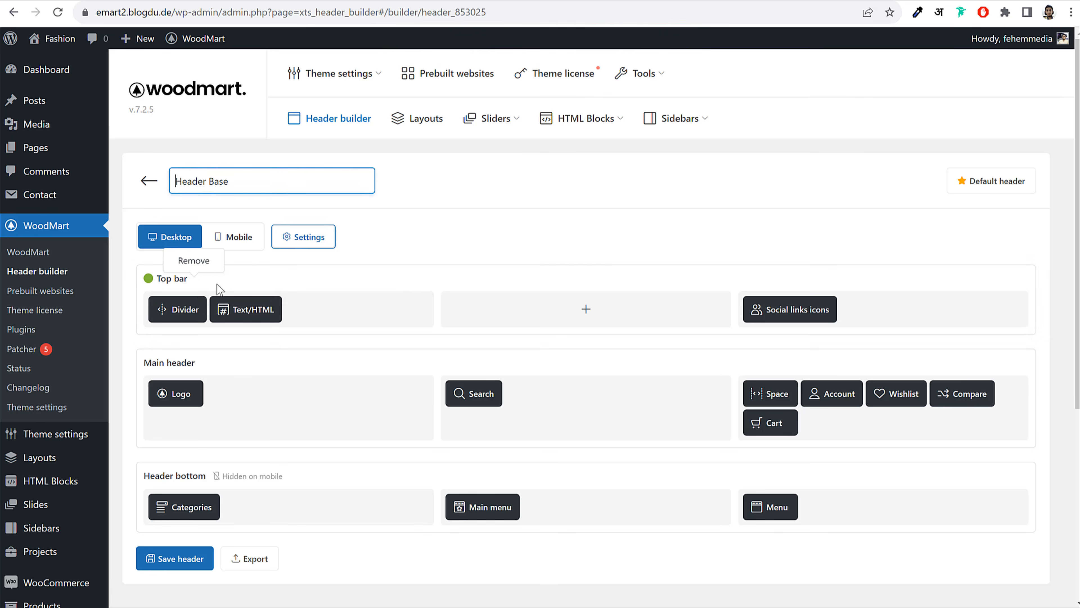
left_click(196, 287)
left_click(602, 99)
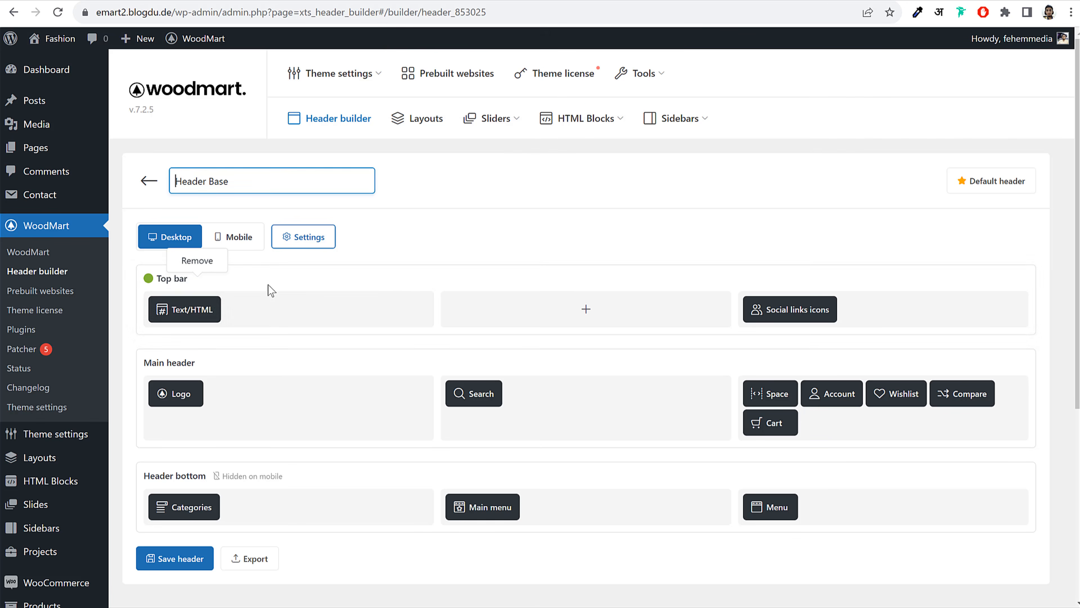
Change the top-bar Text/HTML to white 'Free Delivery on Order Above $100' and save the header
left_click(180, 287)
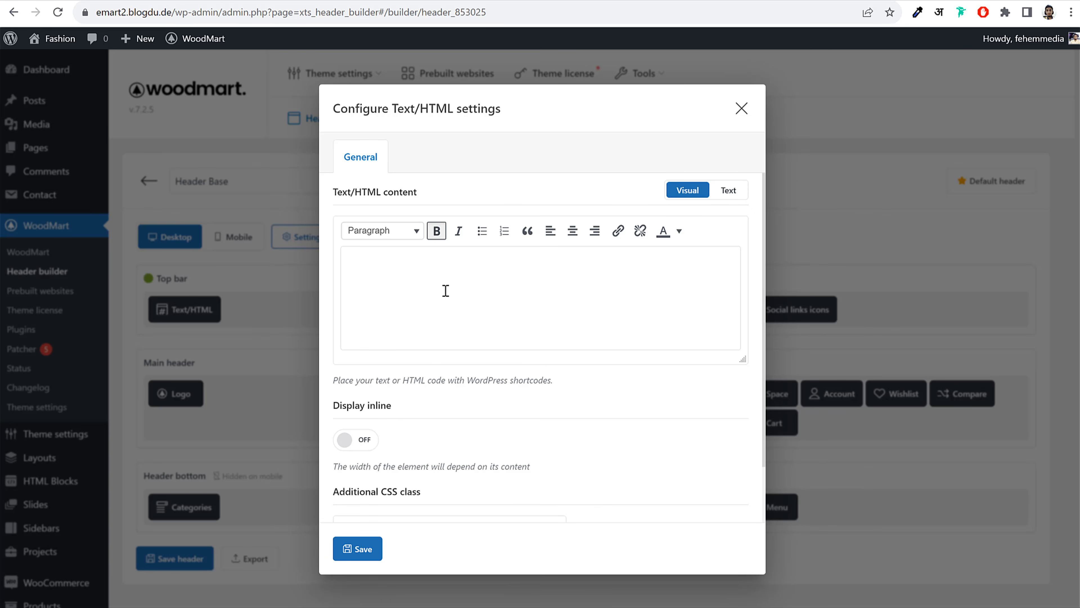
key("ctrl+z")
key("BackSpace")
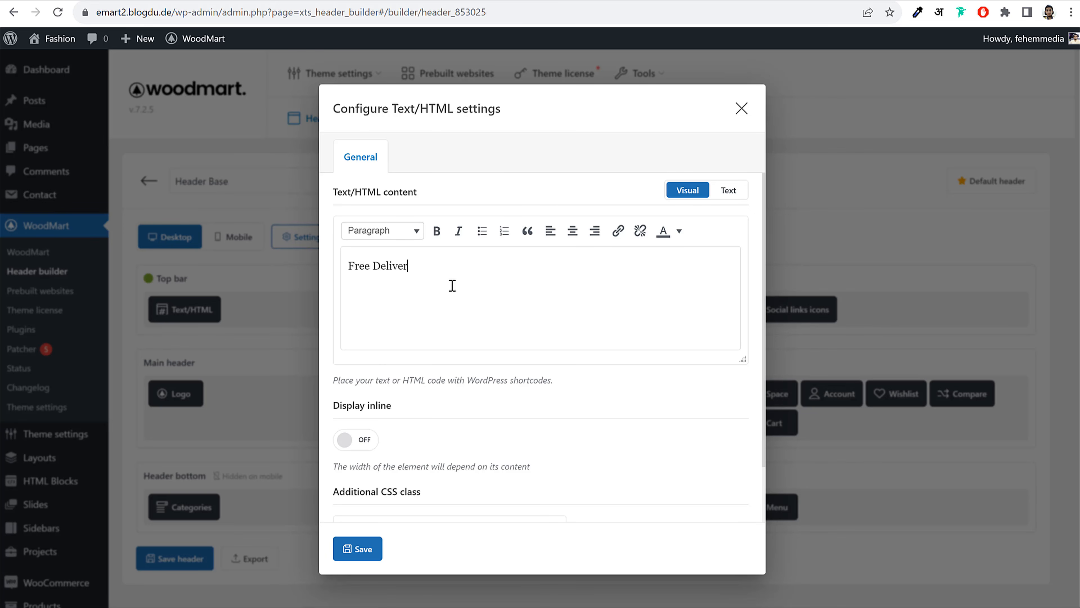
type("Free Delivery on Order Above $100")
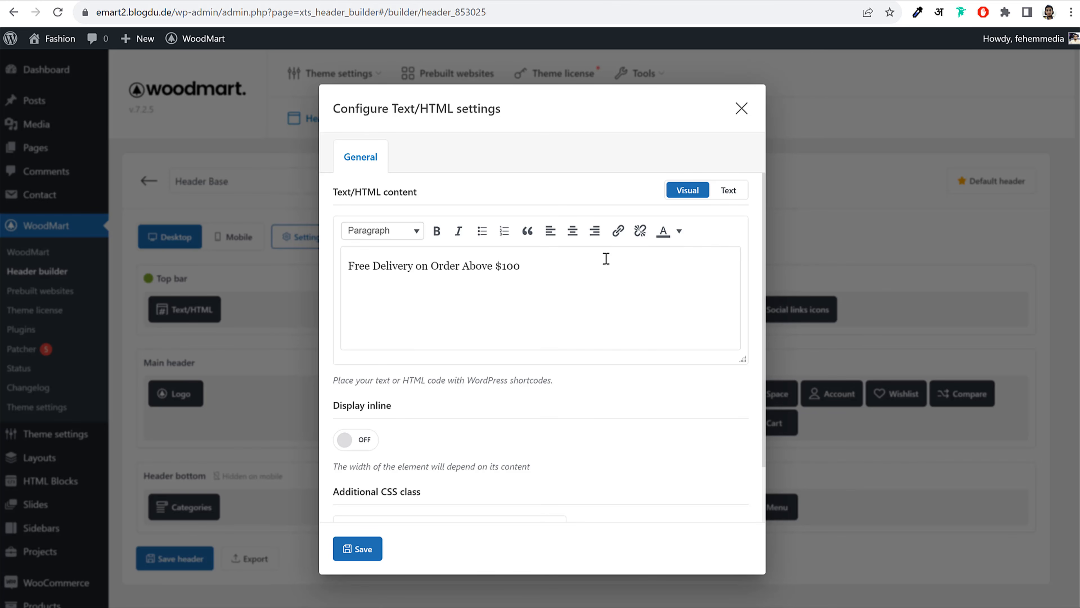
key("ctrl+a")
left_click(679, 231)
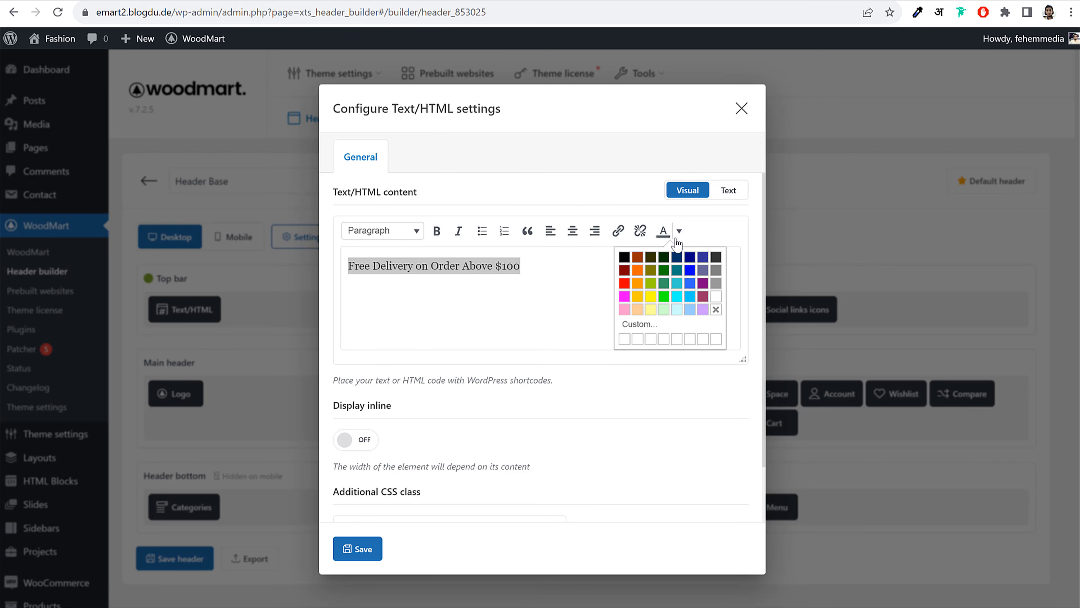
left_click(716, 297)
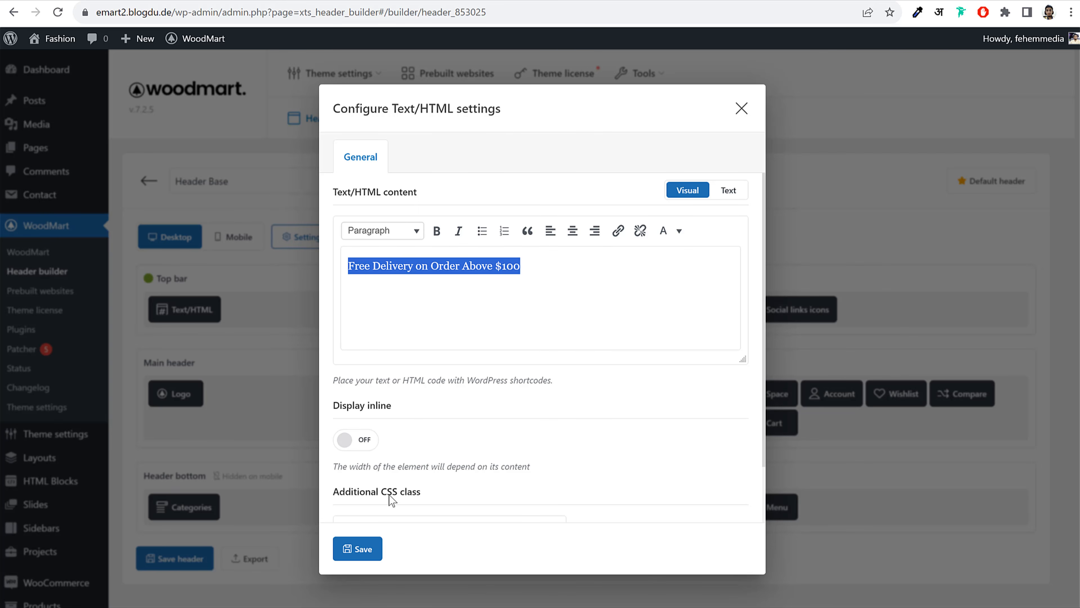
left_click(364, 549)
left_click(173, 558)
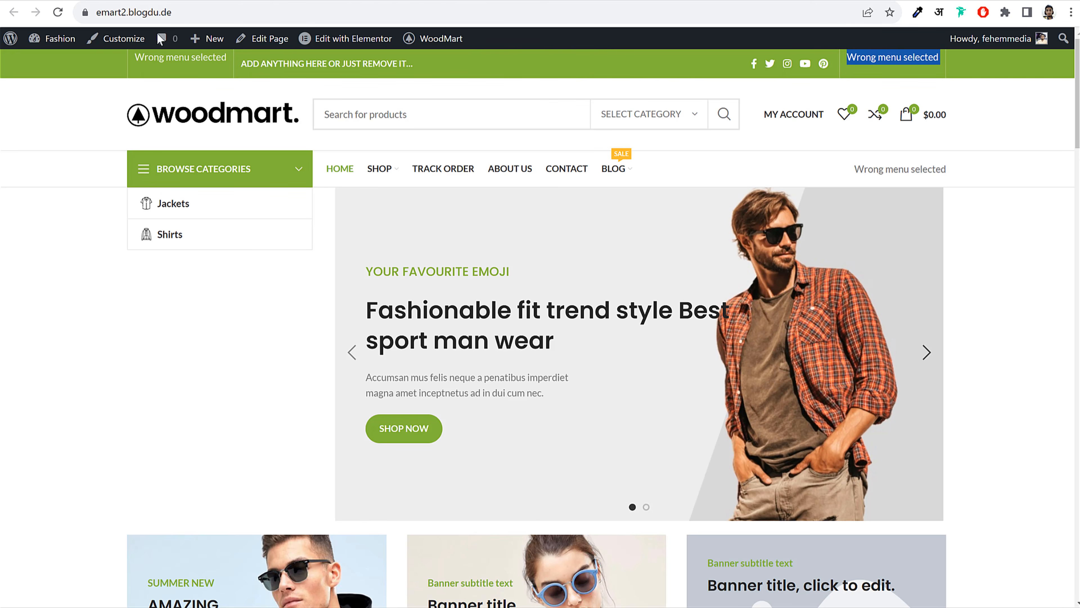
Check the free-delivery message on the live top bar, then view the demo's newsletter popup
left_click(58, 12)
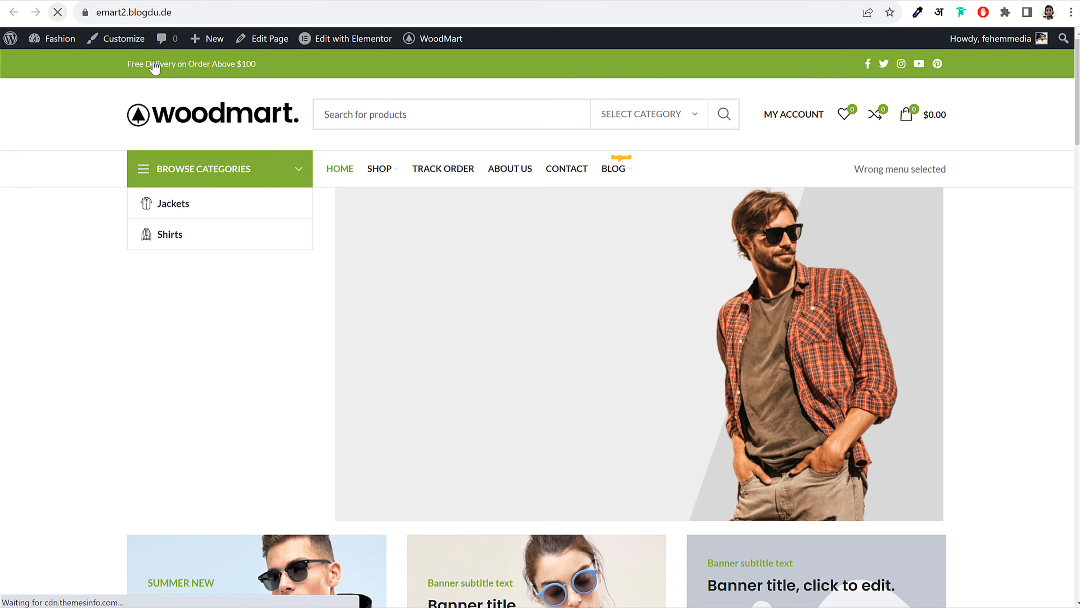
left_click_drag(120, 62, 294, 62)
left_click(294, 61)
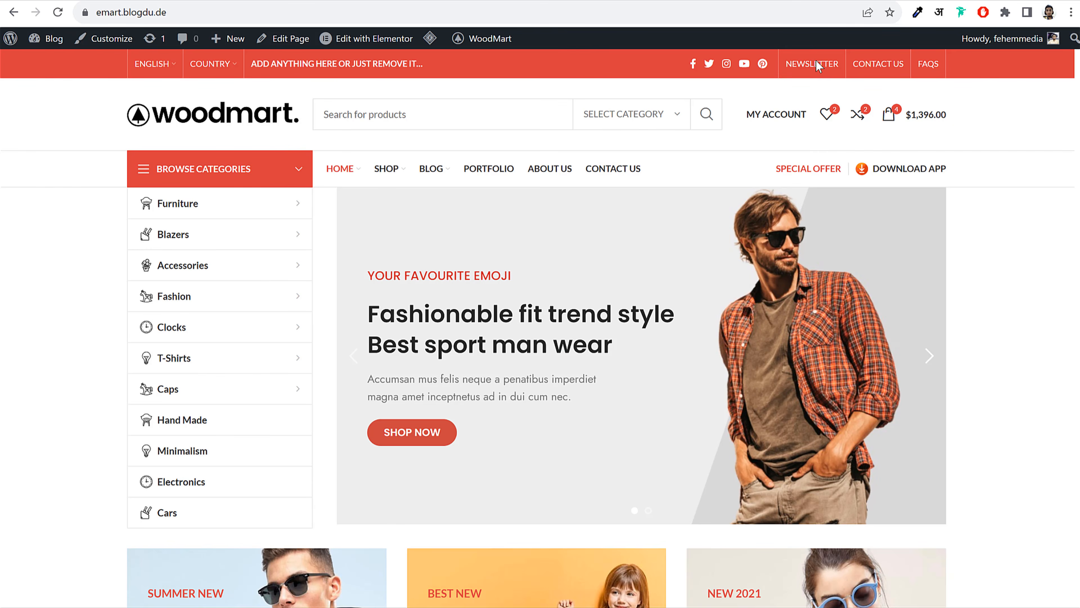
left_click(816, 62)
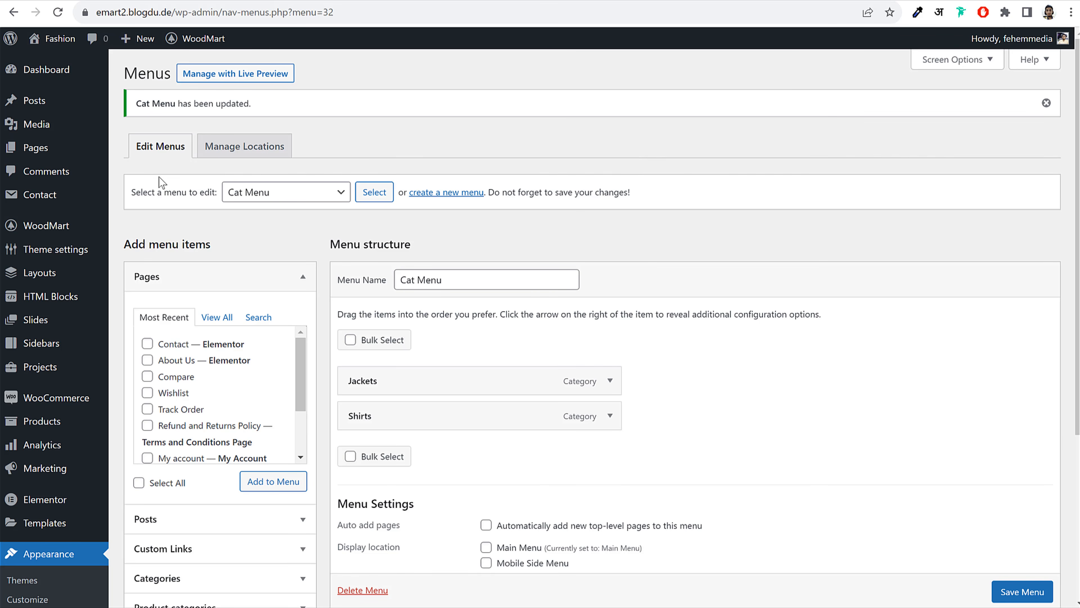
Publish a new HTML block titled 'Newsletter' and open it in Elementor
left_click(55, 302)
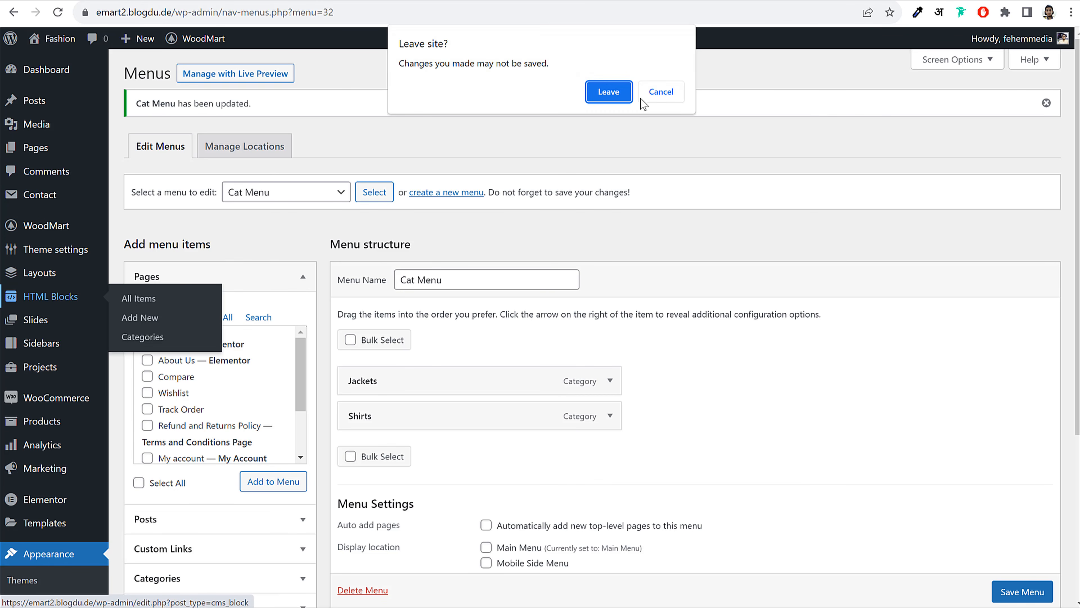
left_click(609, 96)
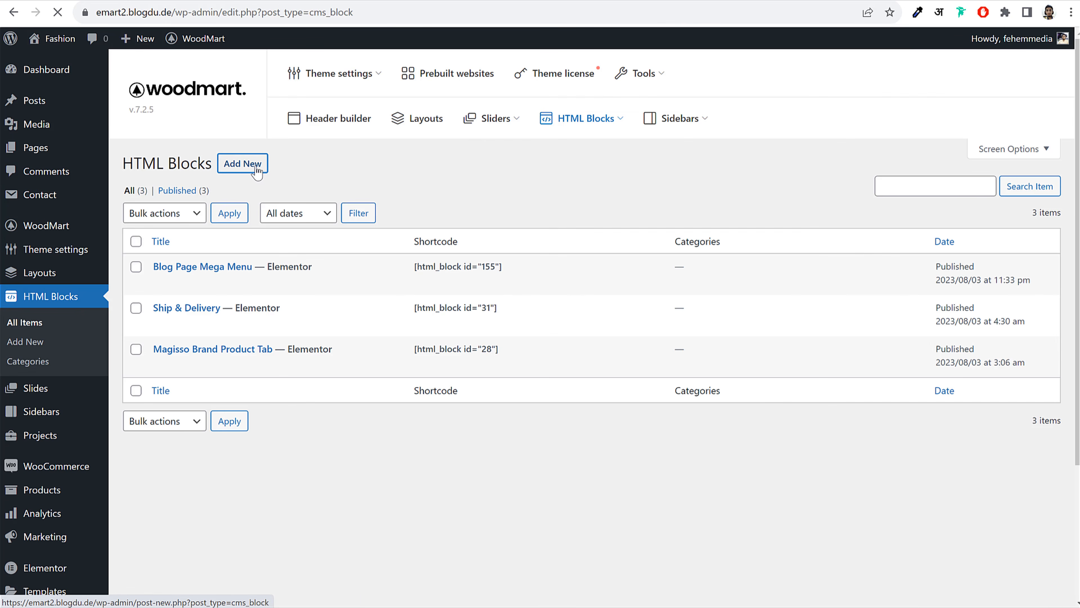
left_click(255, 166)
type("Newsletter")
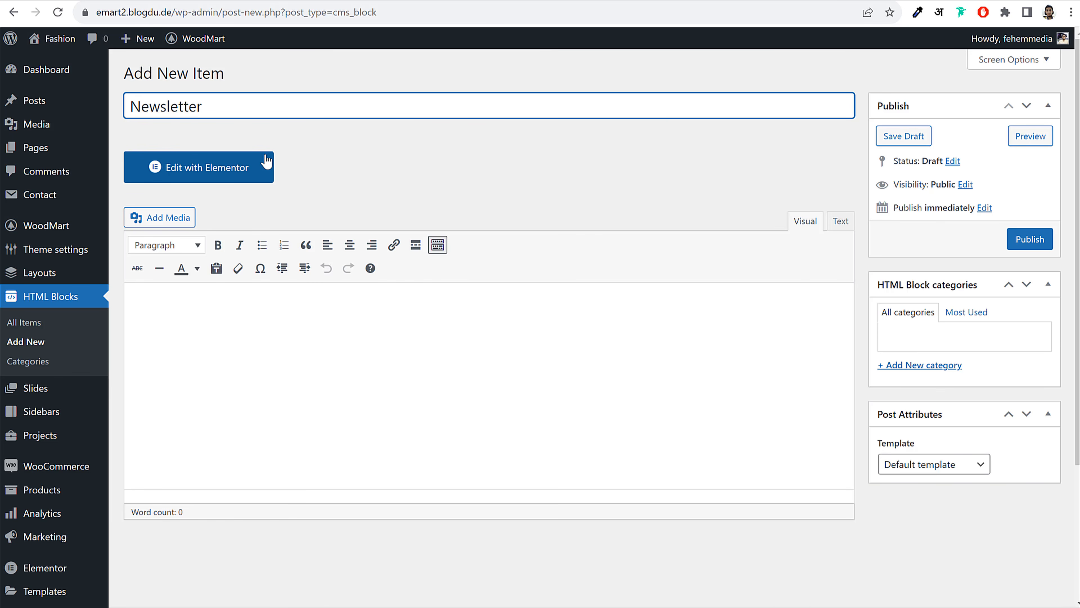
left_click(1030, 237)
left_click(229, 217)
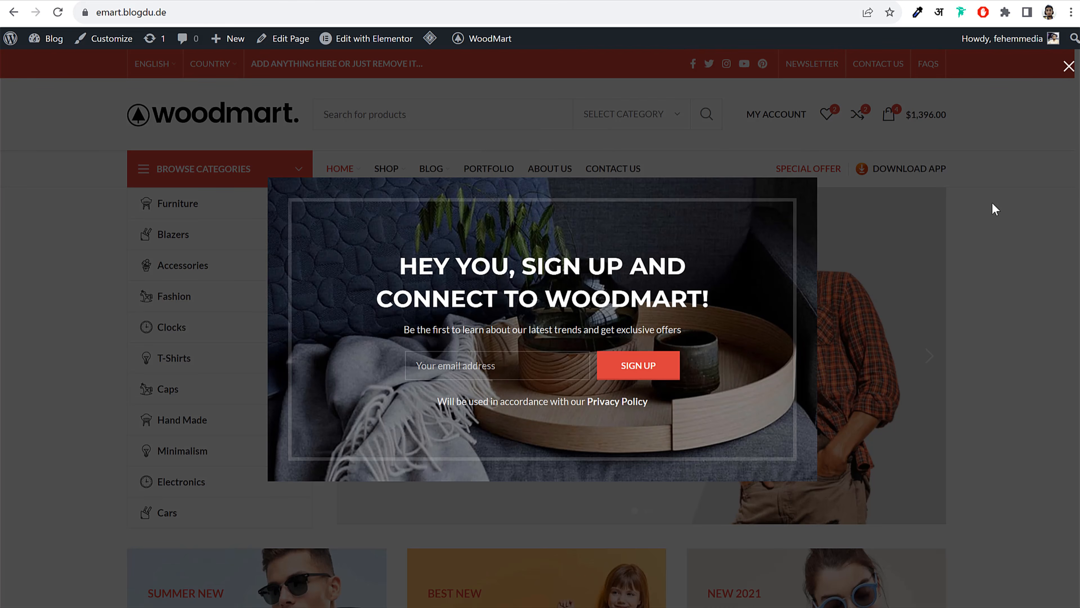
Close the demo's signup popup and browse its homepage and Shop menu for reference
left_click(1067, 64)
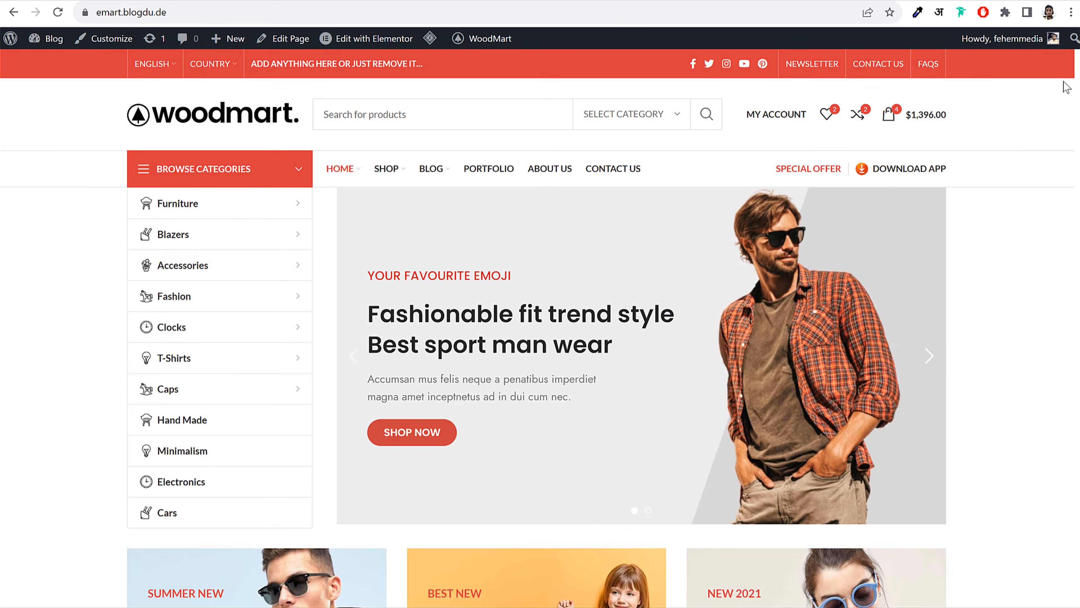
scroll(995, 281, "down", 1)
scroll(996, 280, "down", 8)
scroll(830, 267, "down", 15)
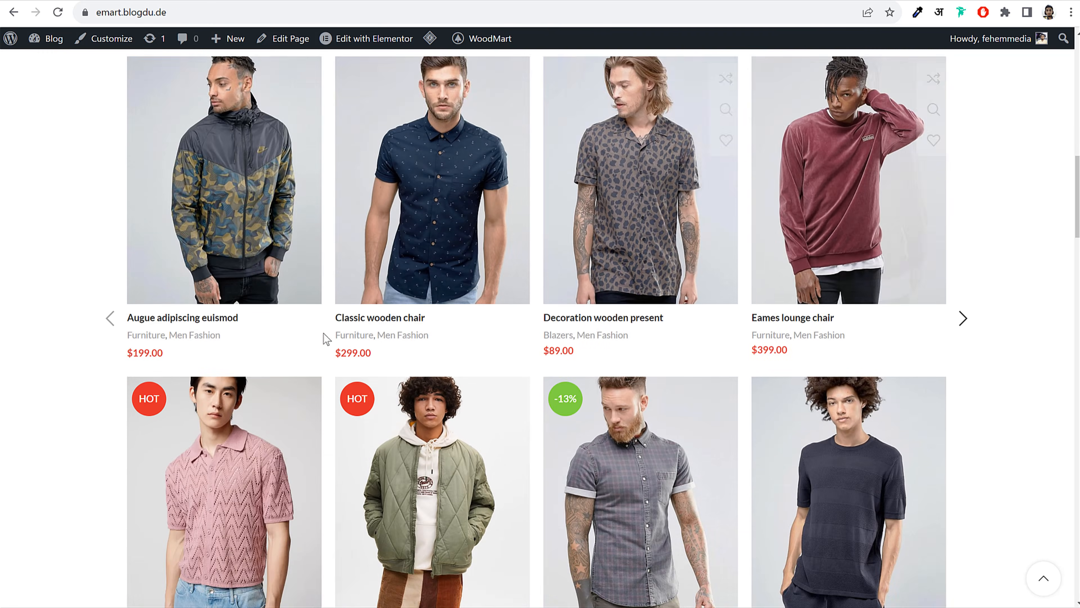
scroll(534, 412, "up", 20)
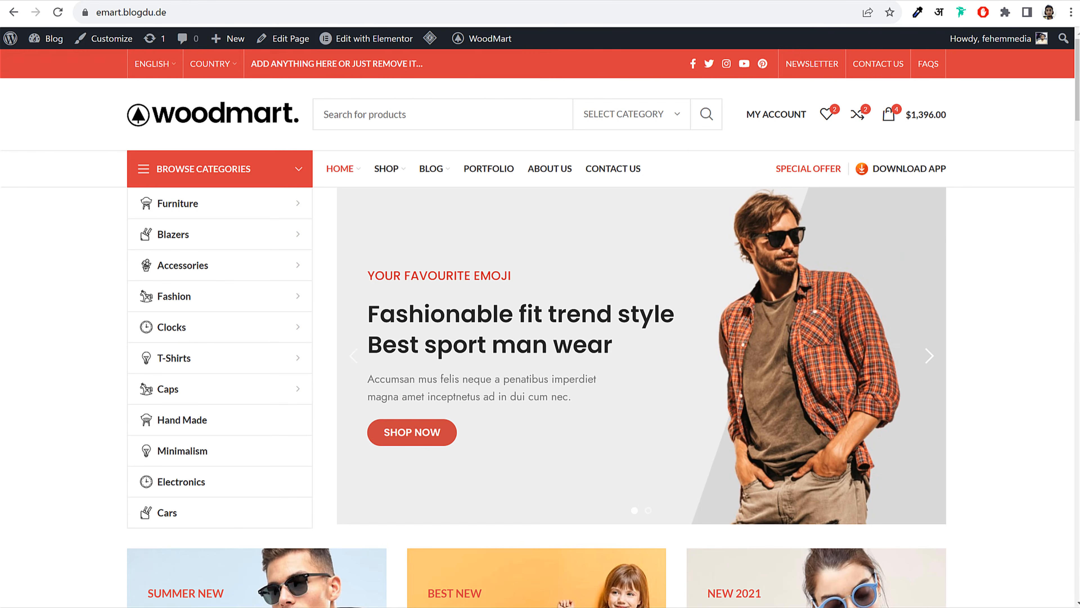
mouse_move(386, 167)
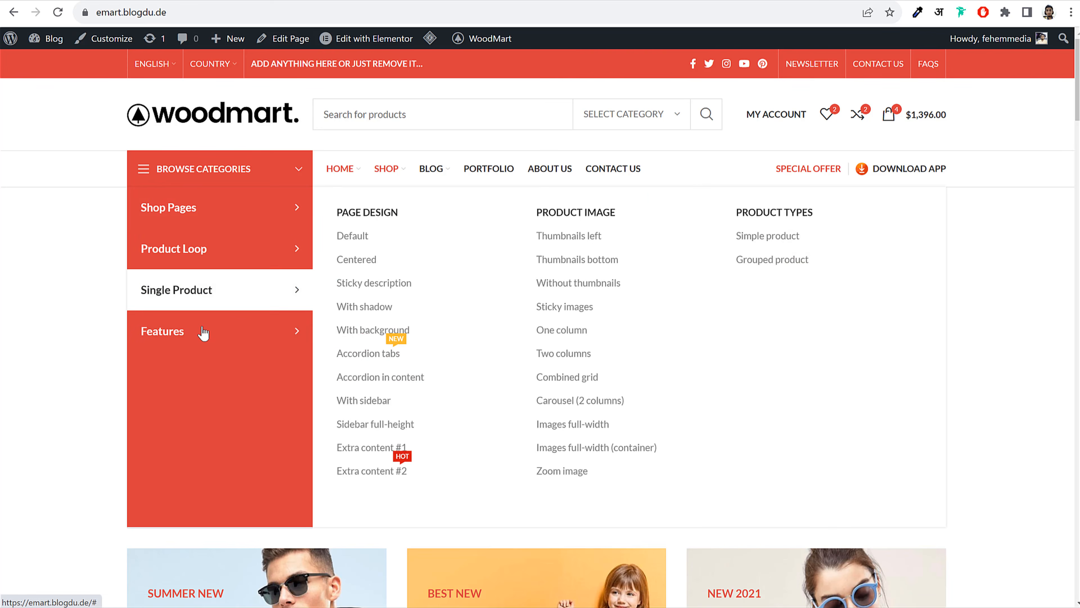
mouse_move(205, 332)
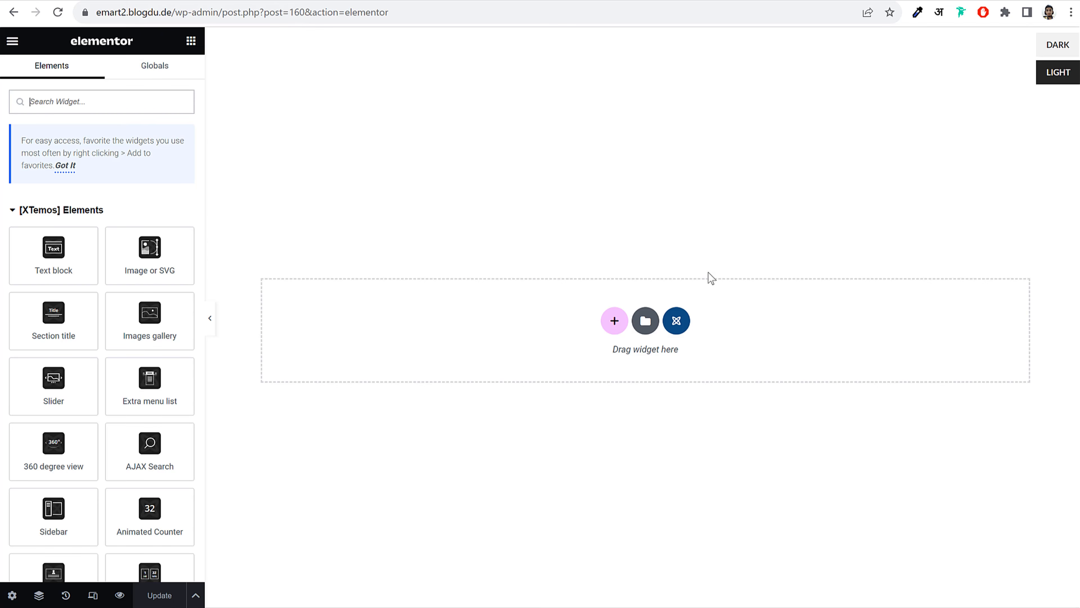
Insert the Digitals hero section from the theme's ready-made templates
left_click(676, 321)
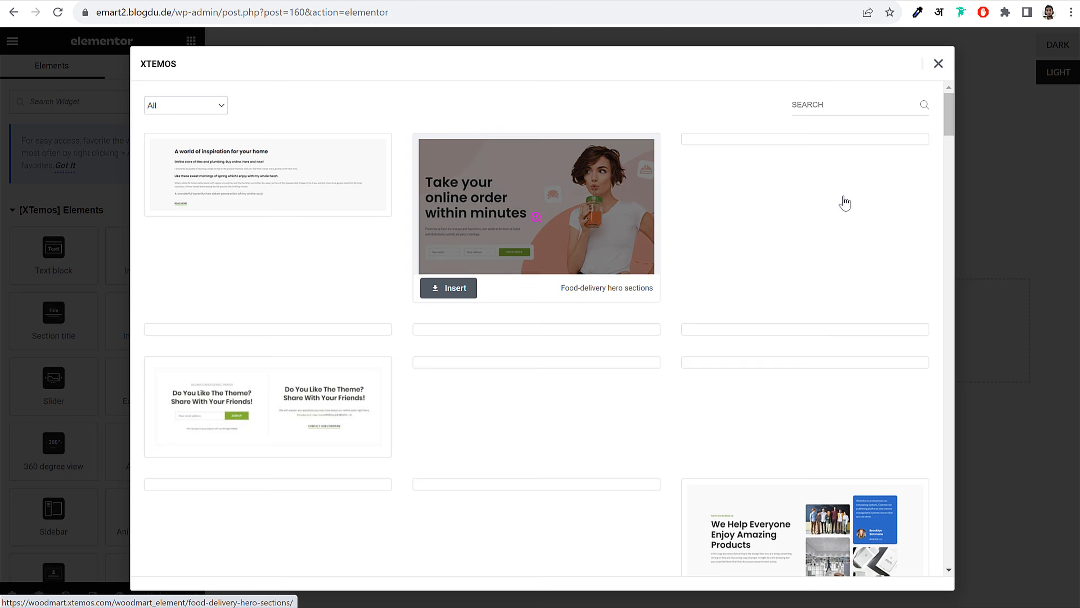
scroll(910, 306, "down", 5)
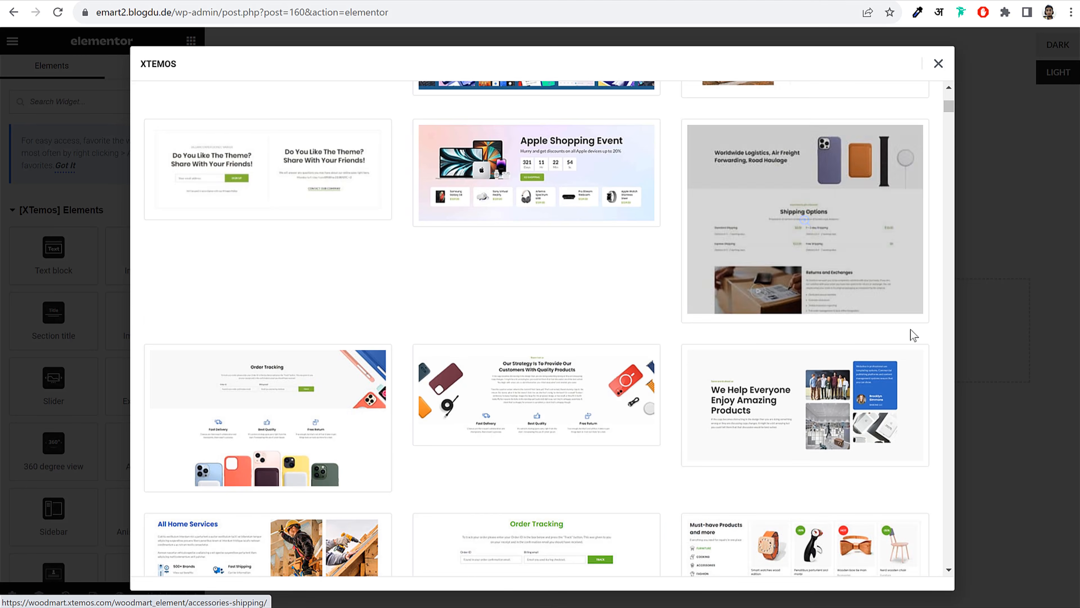
scroll(914, 335, "down", 15)
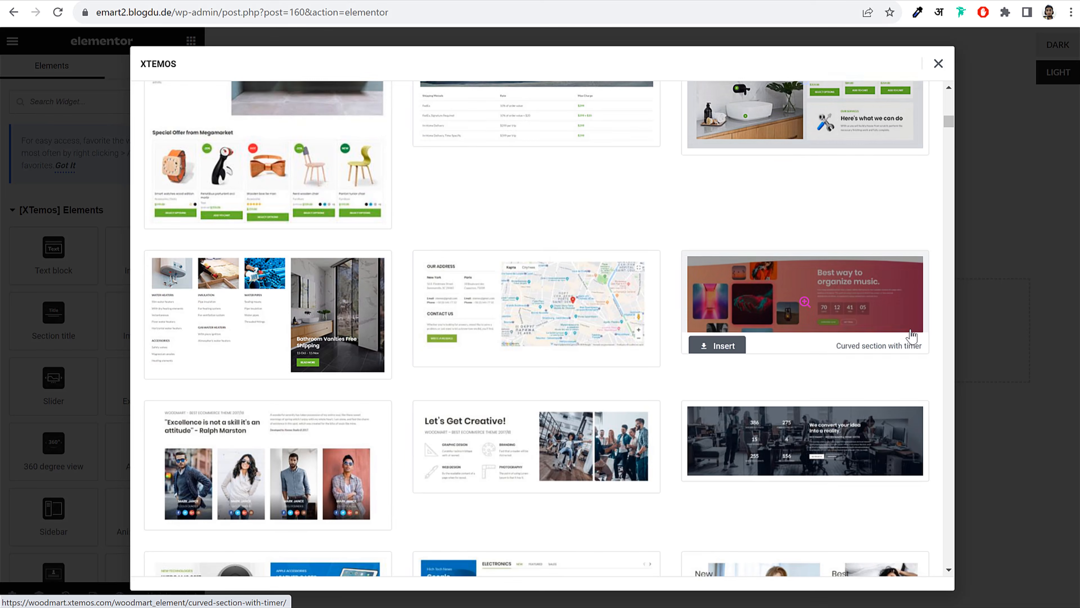
scroll(911, 336, "down", 3)
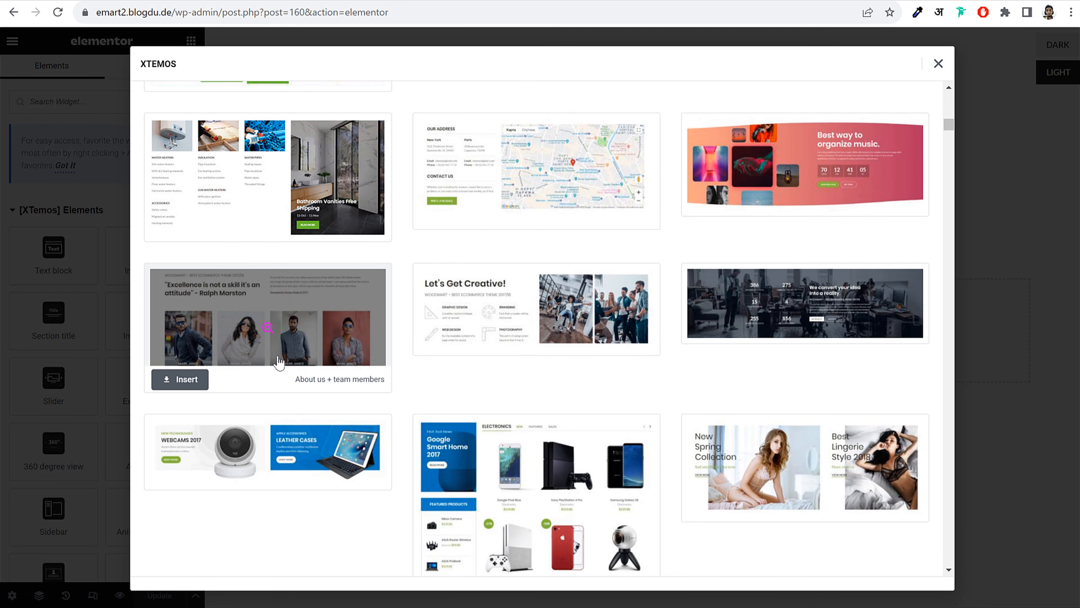
scroll(272, 341, "down", 4)
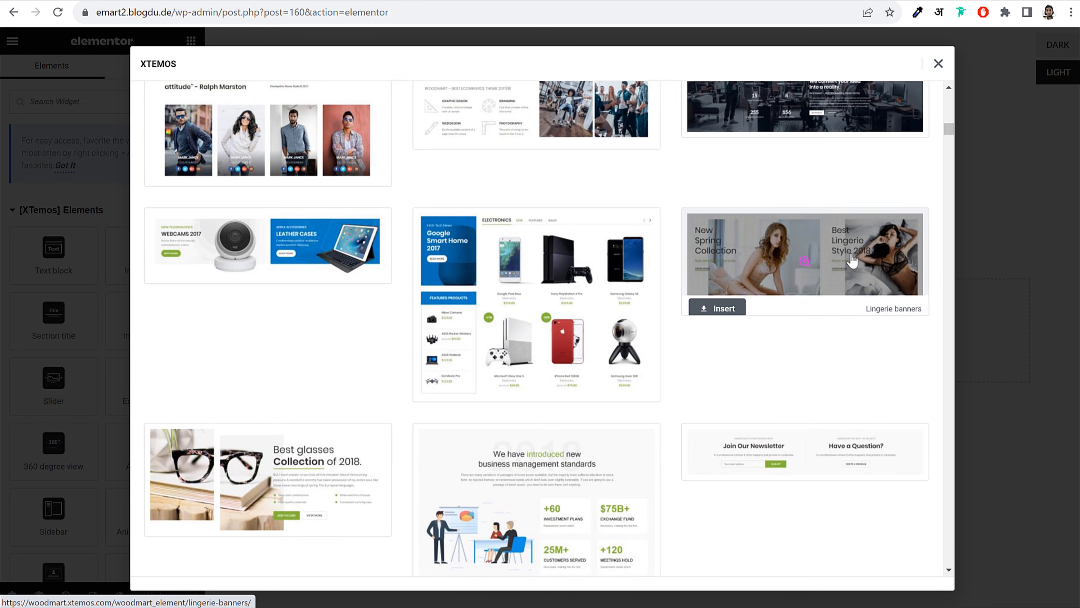
scroll(863, 260, "down", 6)
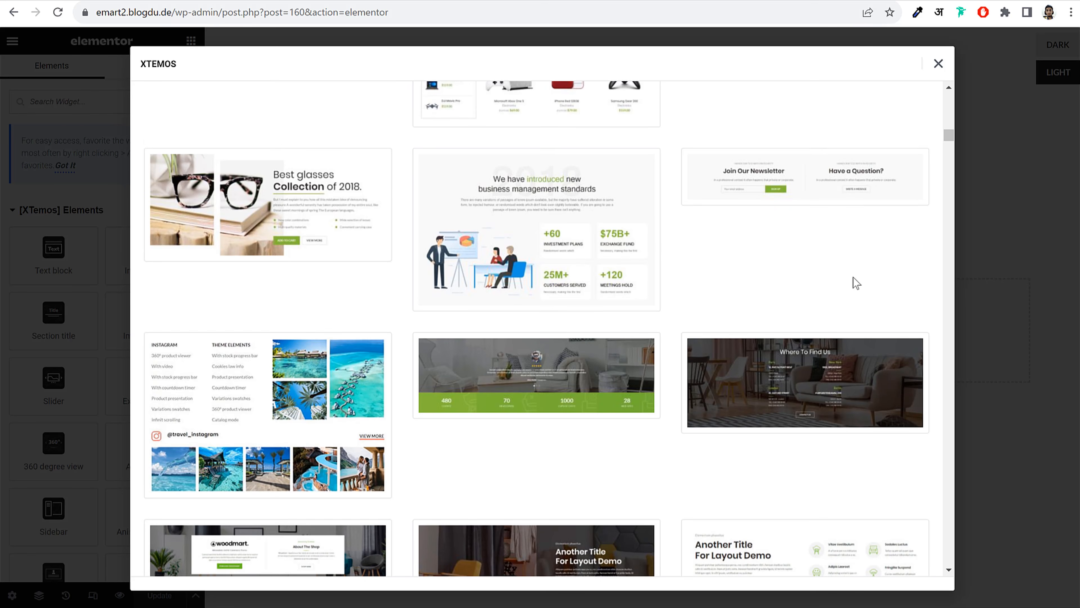
scroll(855, 282, "down", 4)
scroll(855, 281, "down", 12)
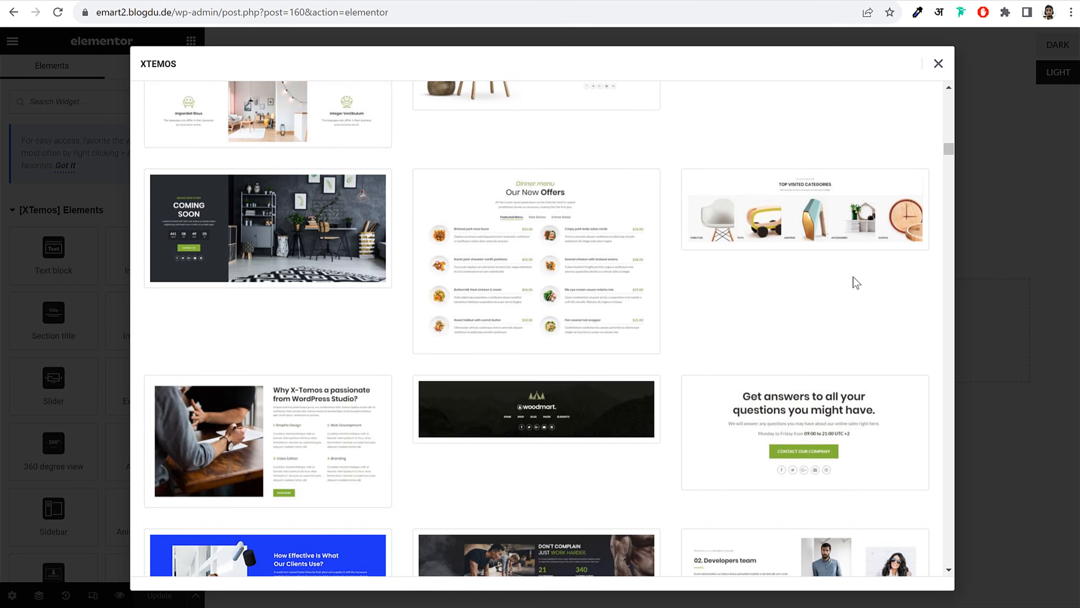
scroll(854, 278, "down", 8)
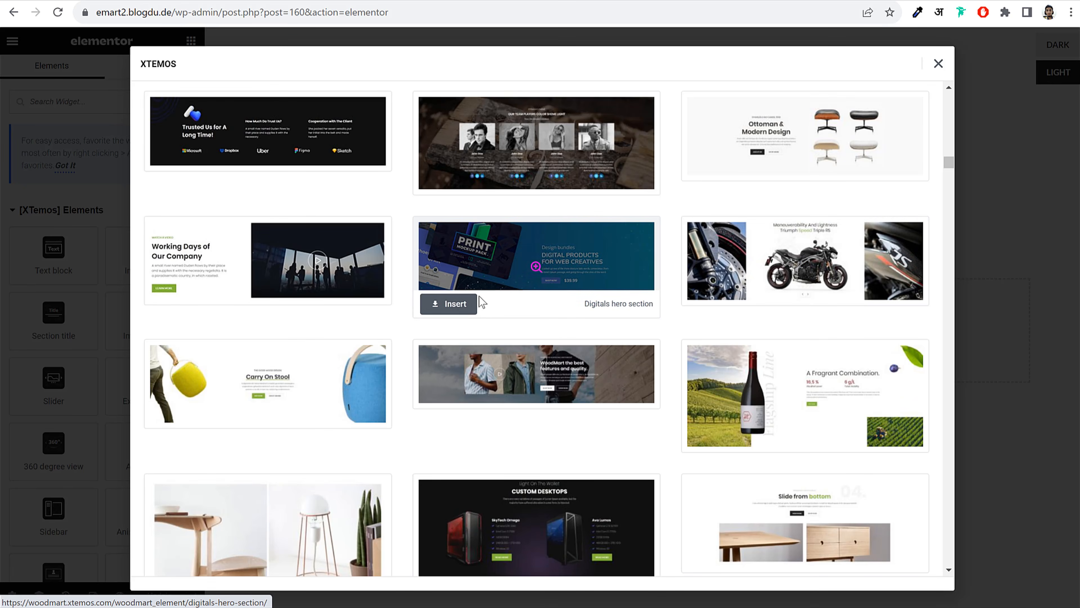
left_click(470, 303)
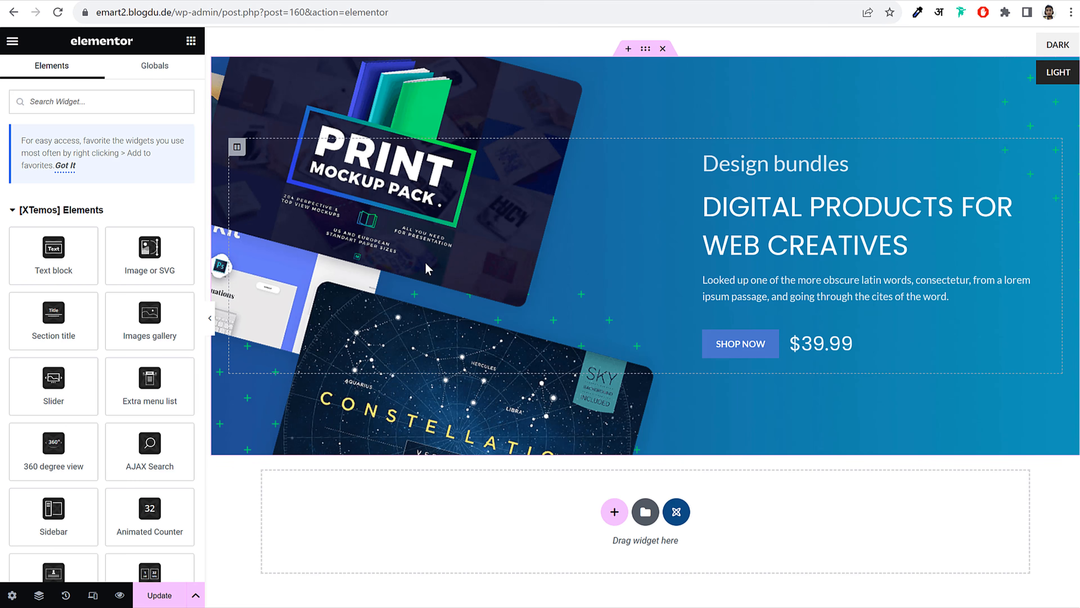
Delete the inserted hero section, leaving the page empty again
left_click(751, 223)
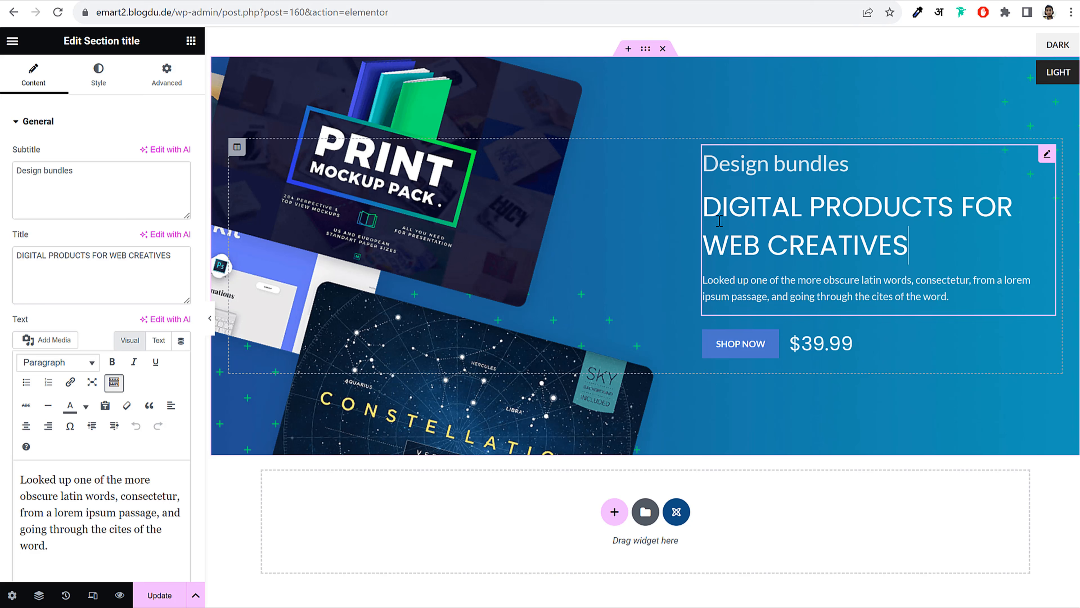
left_click(659, 47)
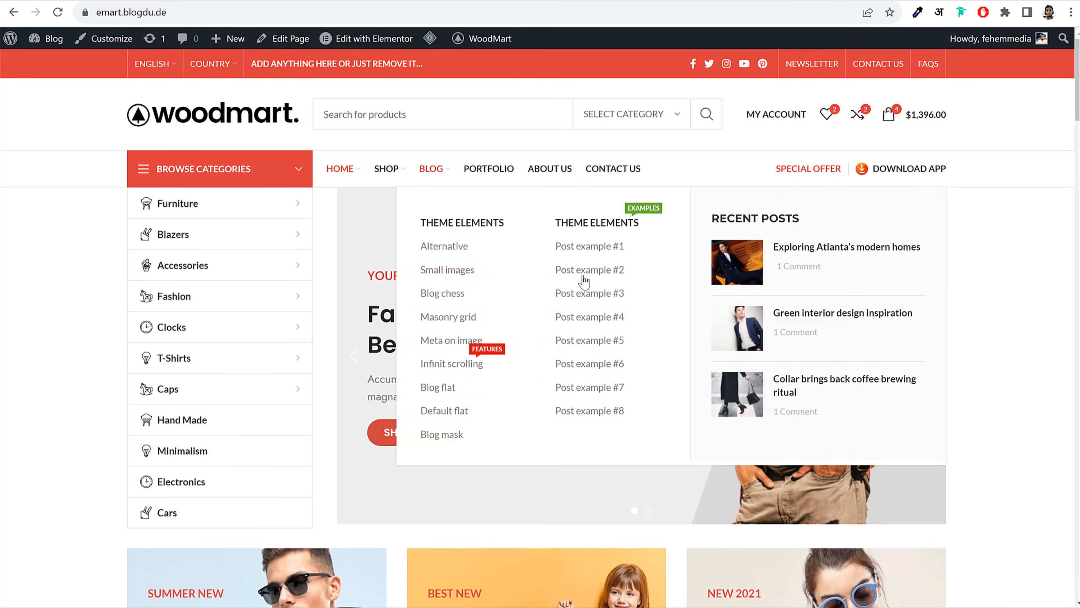
scroll(669, 283, "down", 5)
scroll(669, 283, "down", 7)
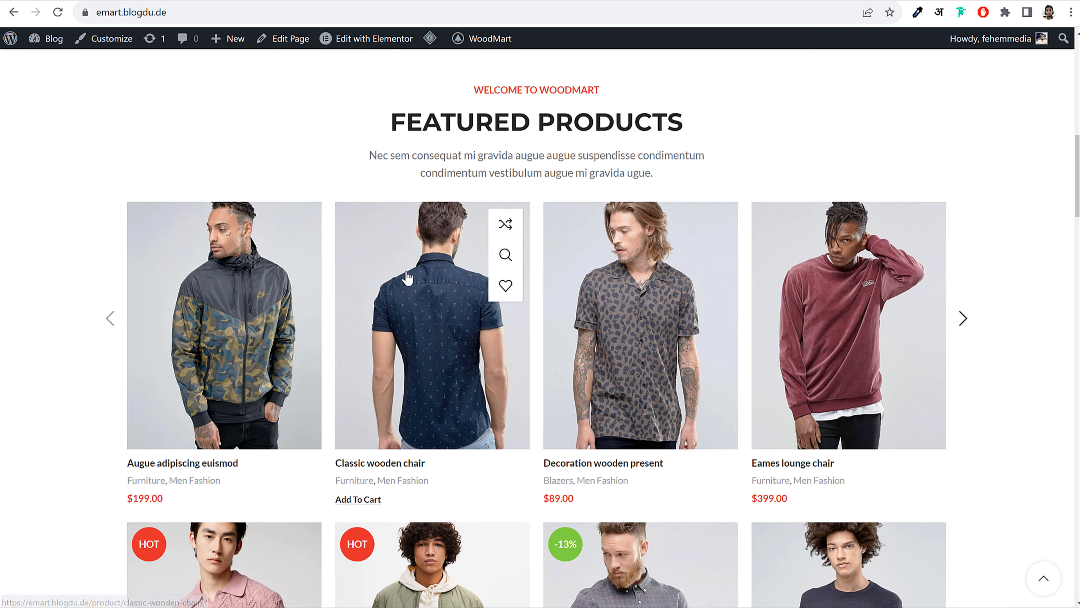
left_click(283, 38)
scroll(487, 220, "up", 10)
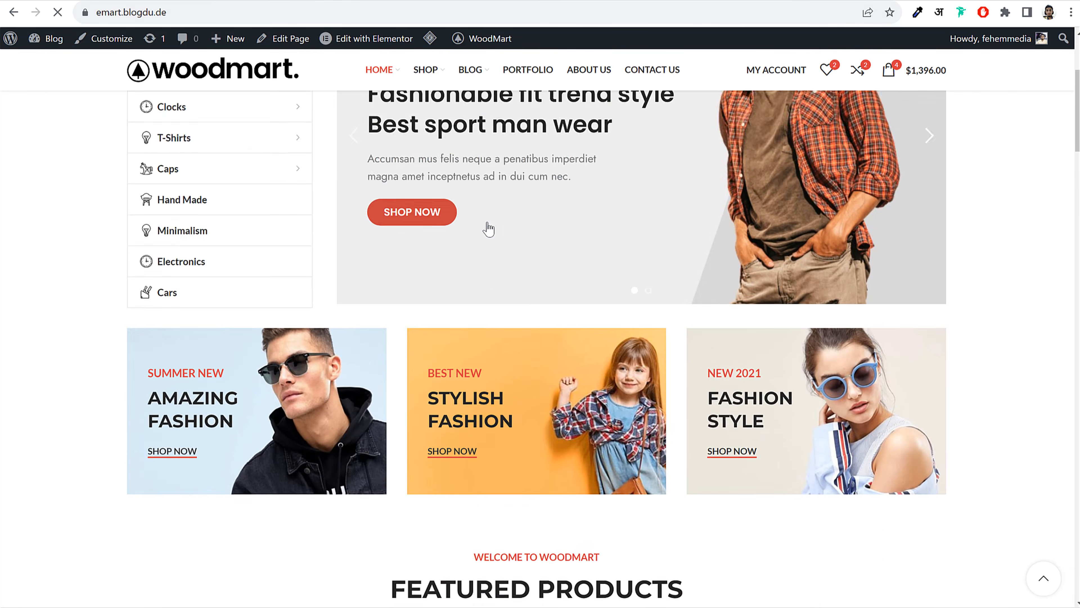
mouse_move(432, 173)
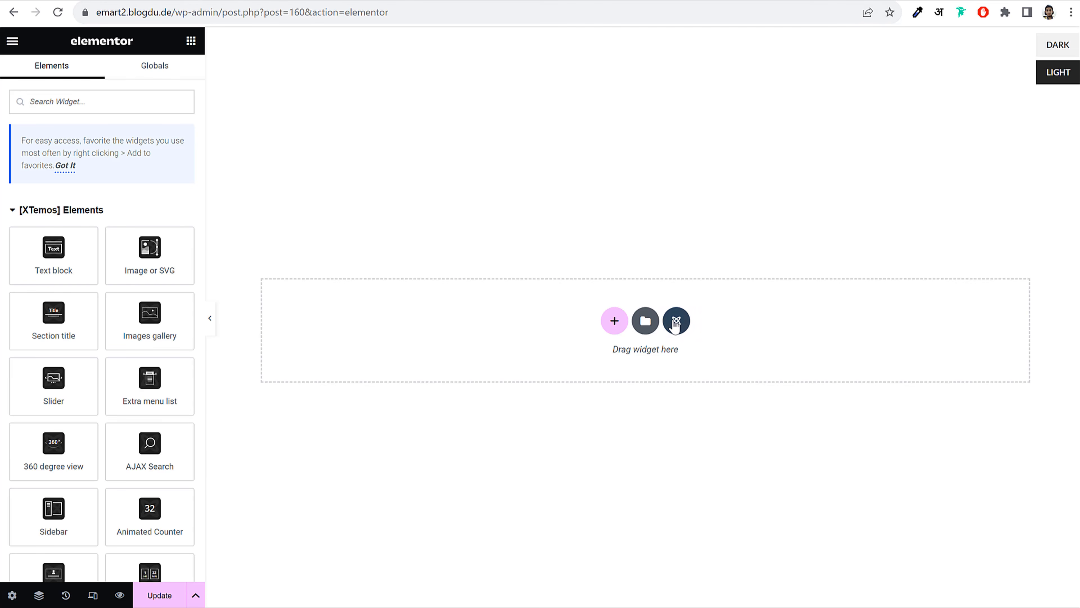
left_click(676, 323)
scroll(529, 371, "down", 10)
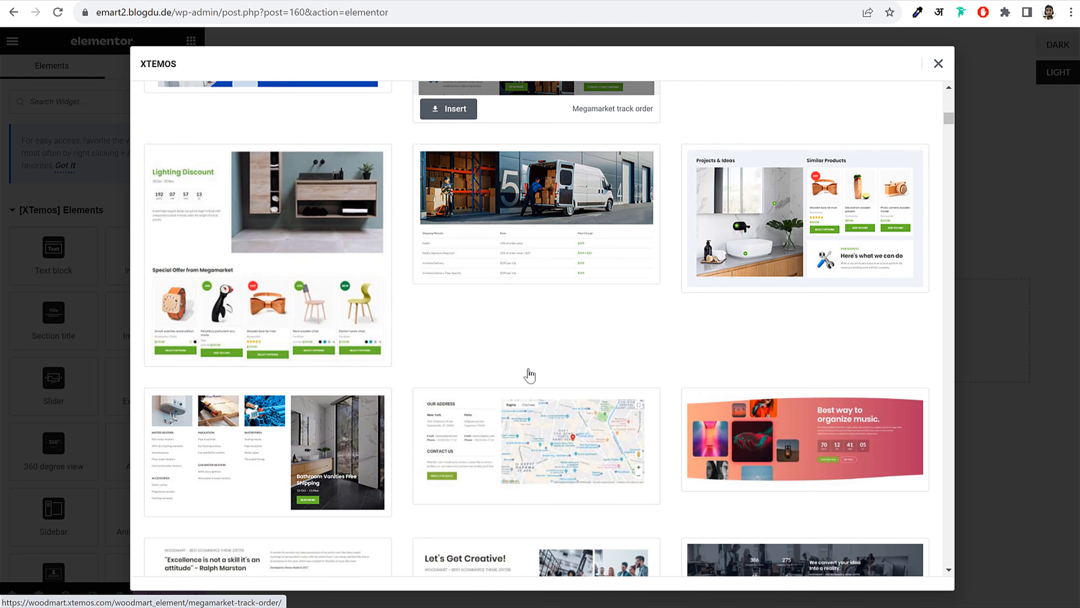
scroll(529, 374, "up", 10)
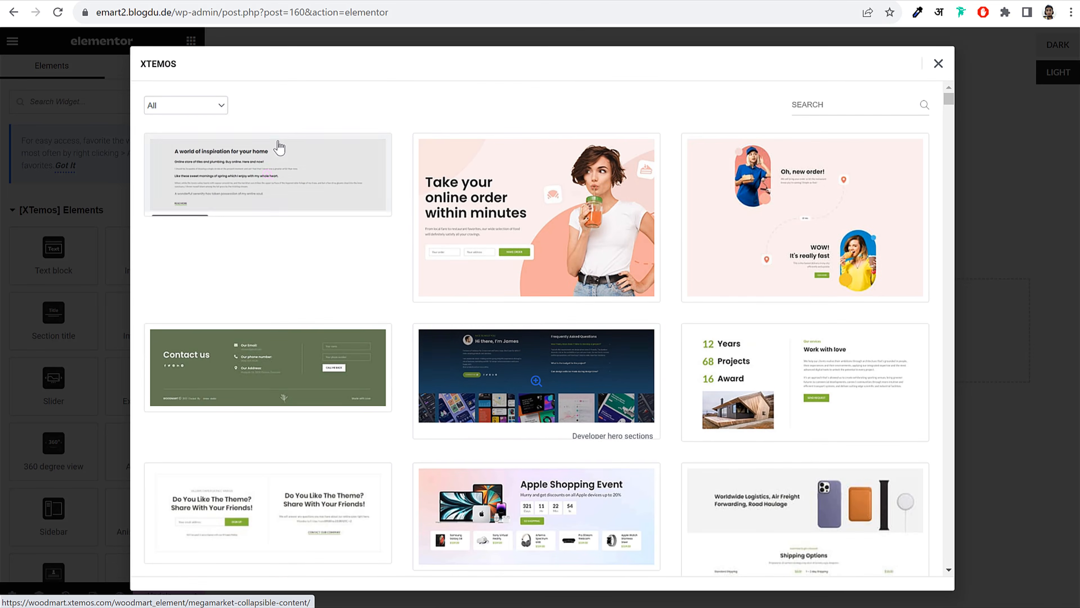
left_click(857, 103)
type("popup")
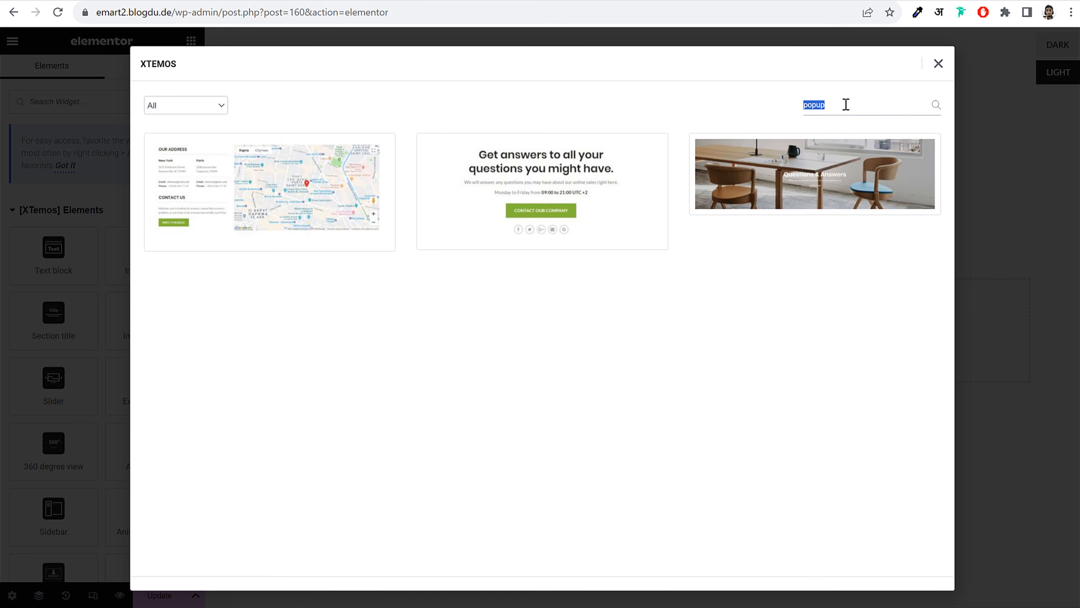
key("BackSpace")
left_click(183, 105)
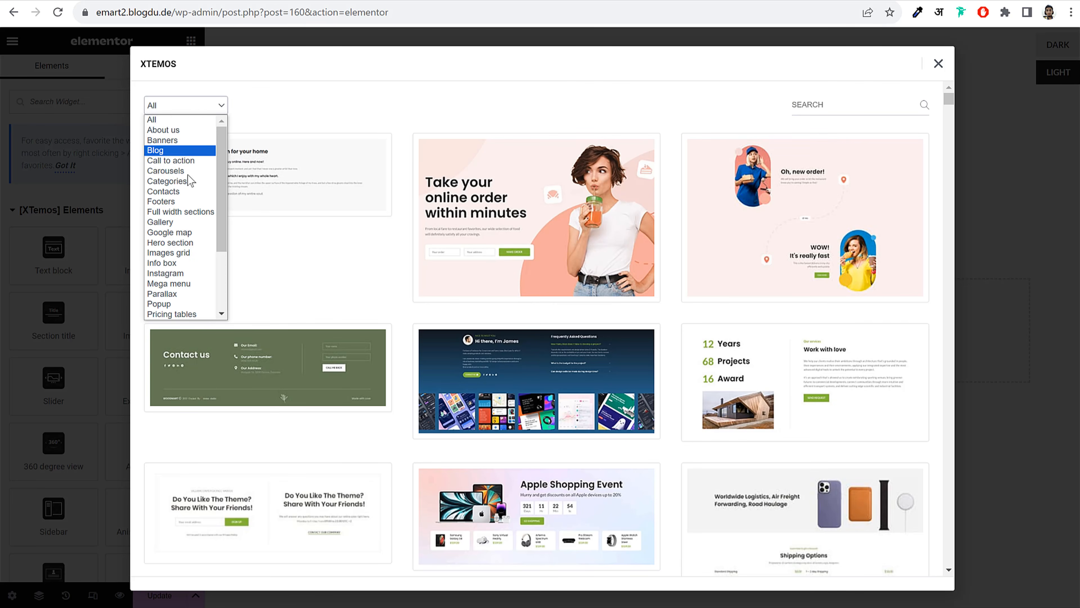
scroll(191, 181, "down", 3)
left_click(179, 212)
mouse_move(319, 208)
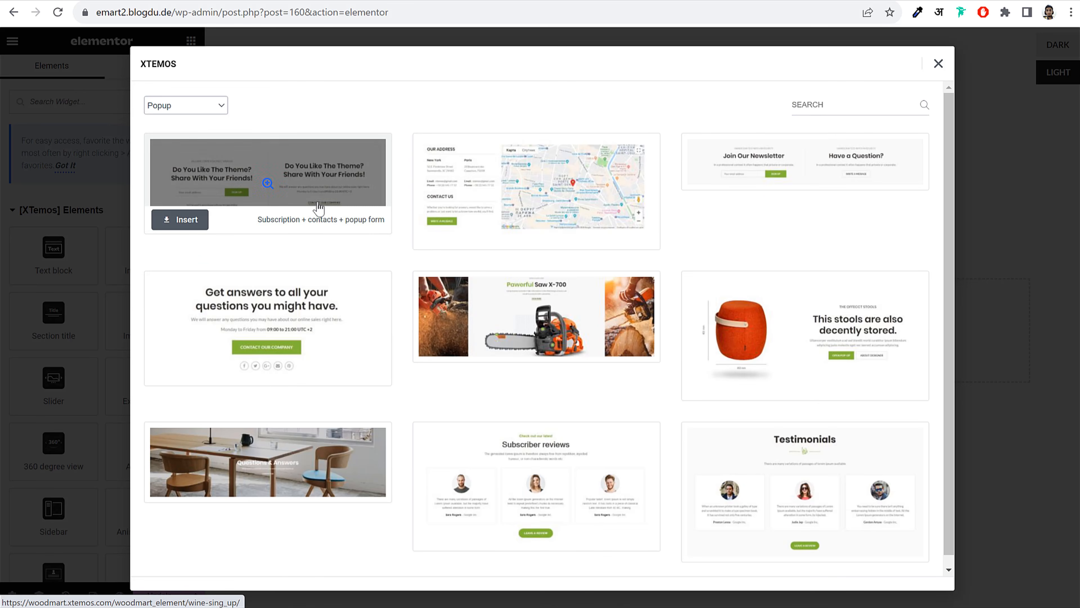
scroll(701, 332, "down", 1)
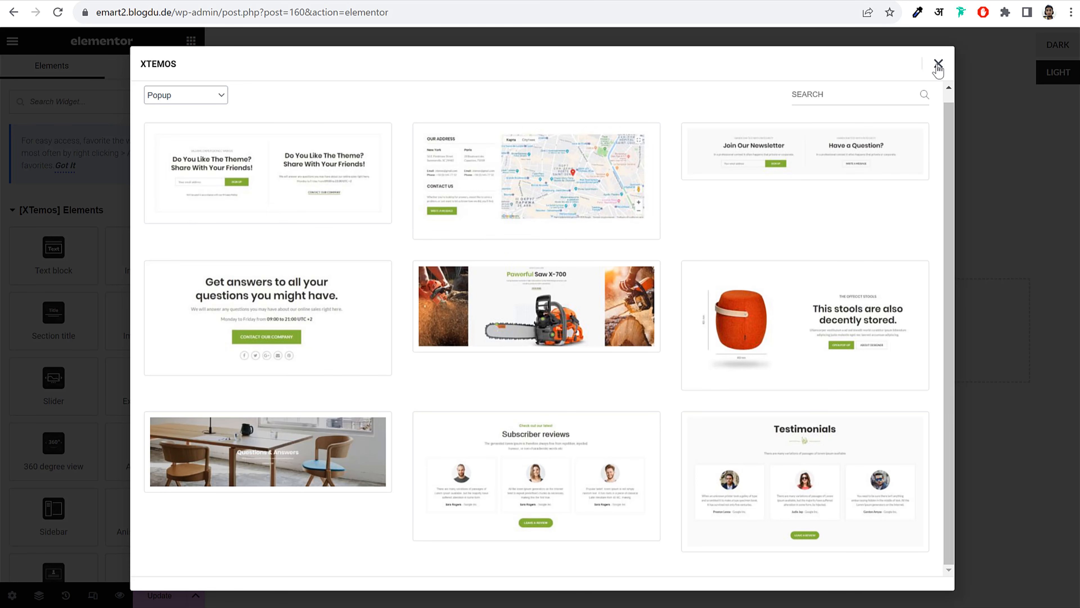
mouse_move(426, 197)
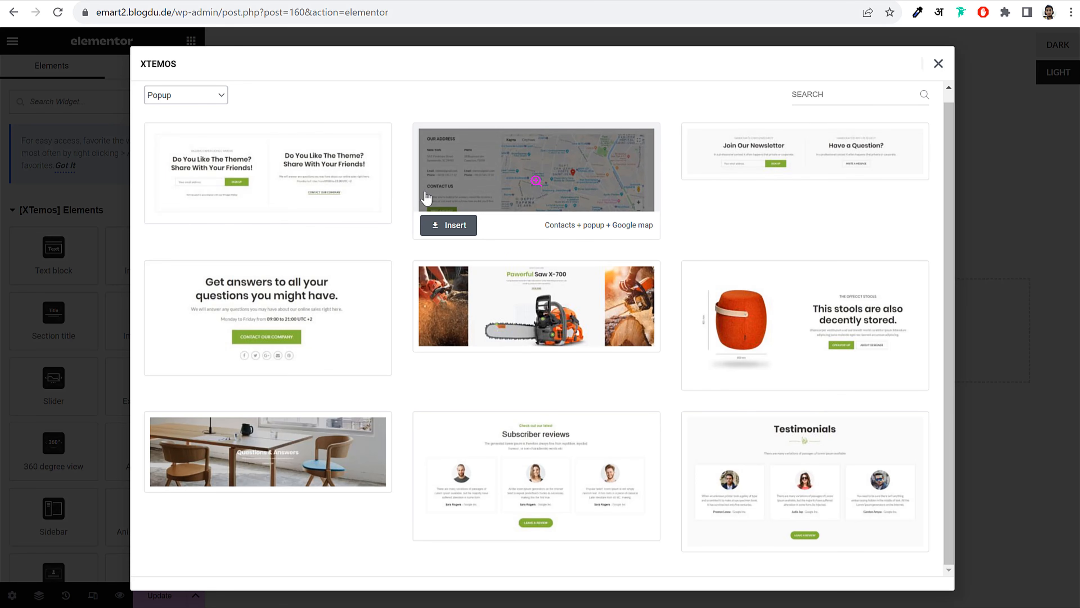
left_click(536, 181)
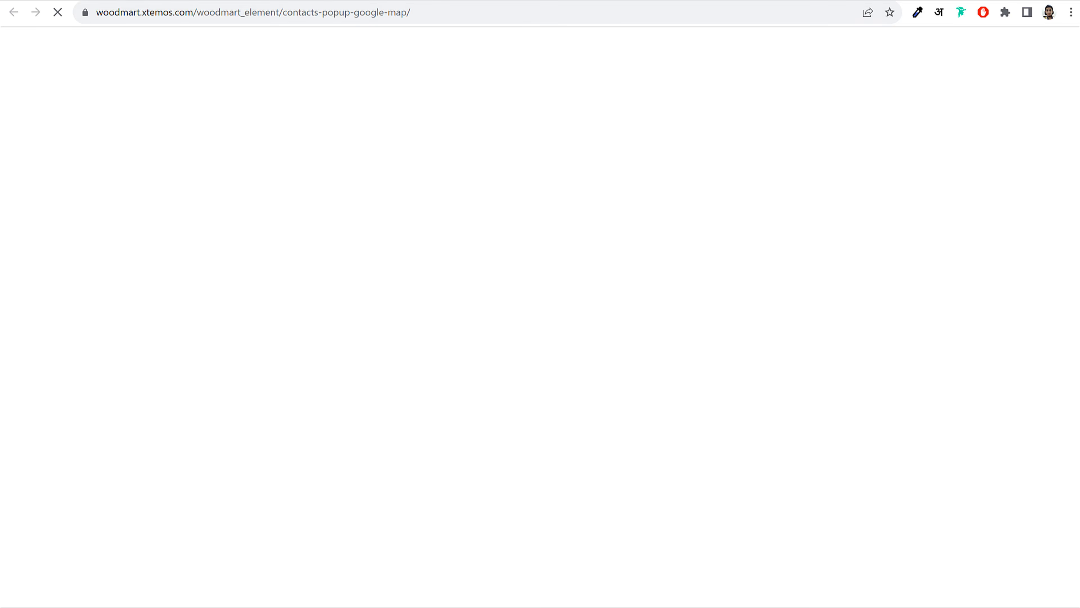
key("ctrl+w")
mouse_move(542, 182)
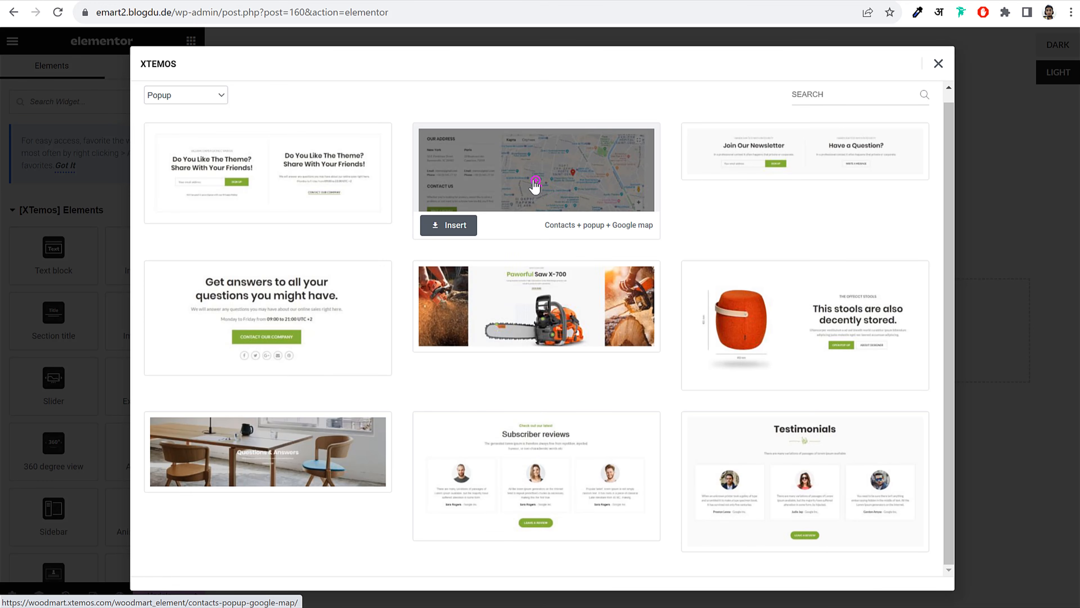
left_click(537, 181)
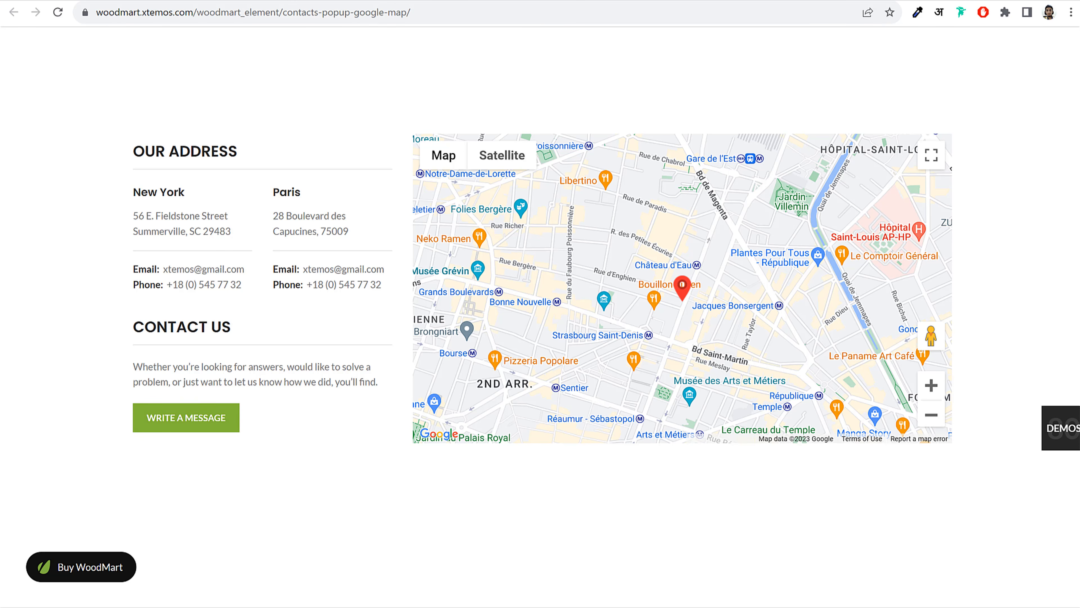
left_click(430, 1)
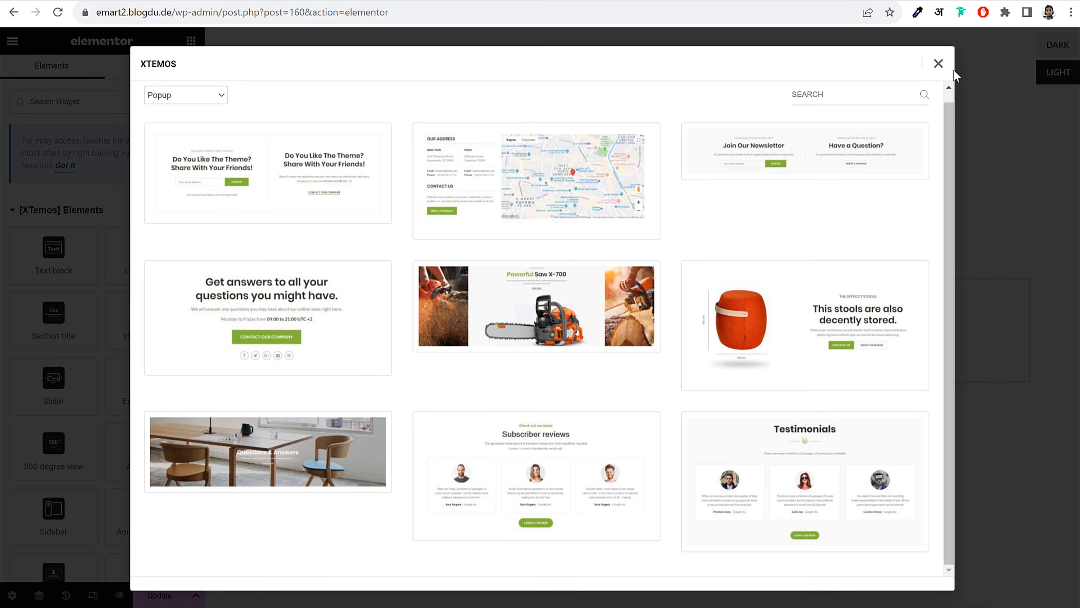
left_click(938, 65)
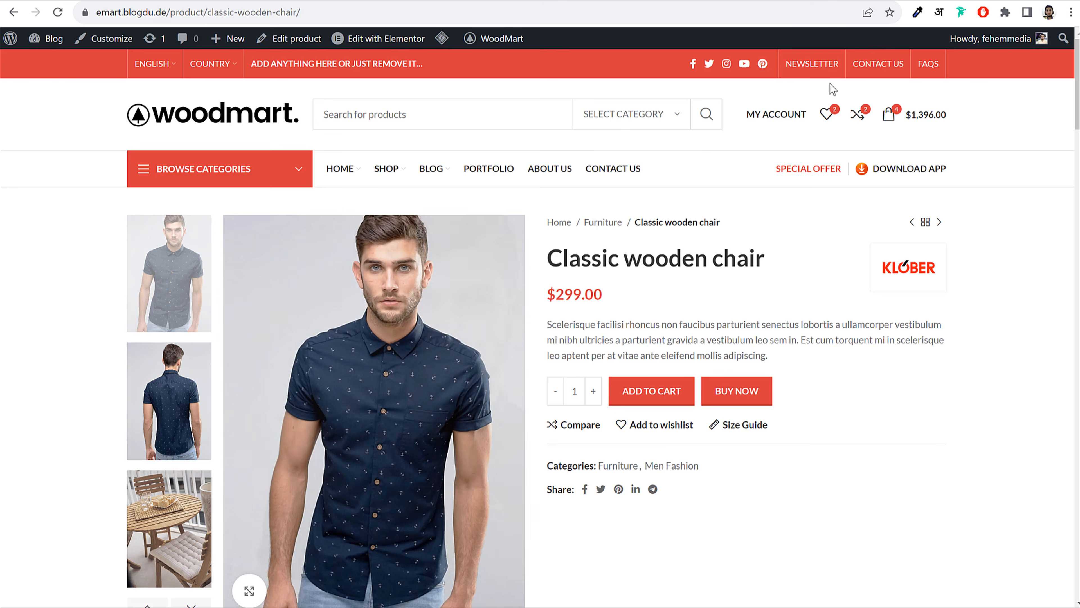
left_click(826, 65)
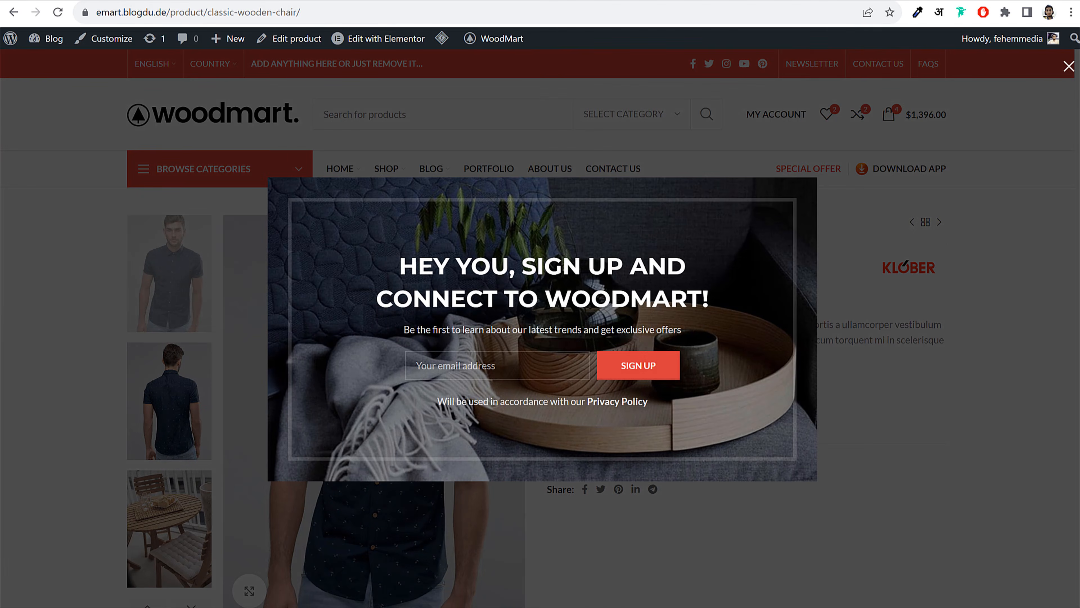
left_click(255, 1)
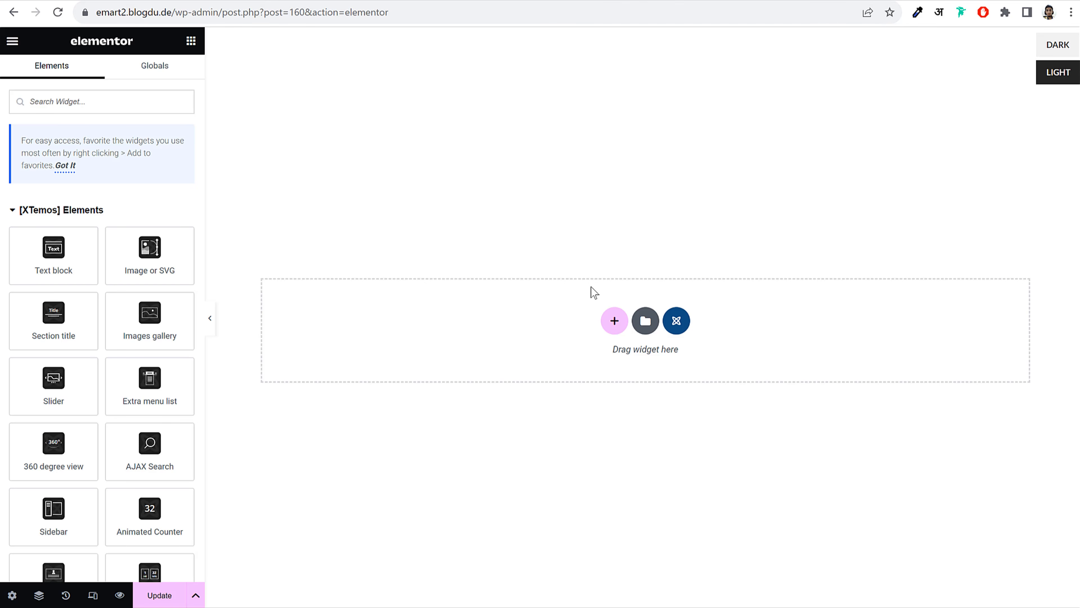
Import the 'WoodMart Fashion - Popup' template file into the Elementor library
left_click(652, 325)
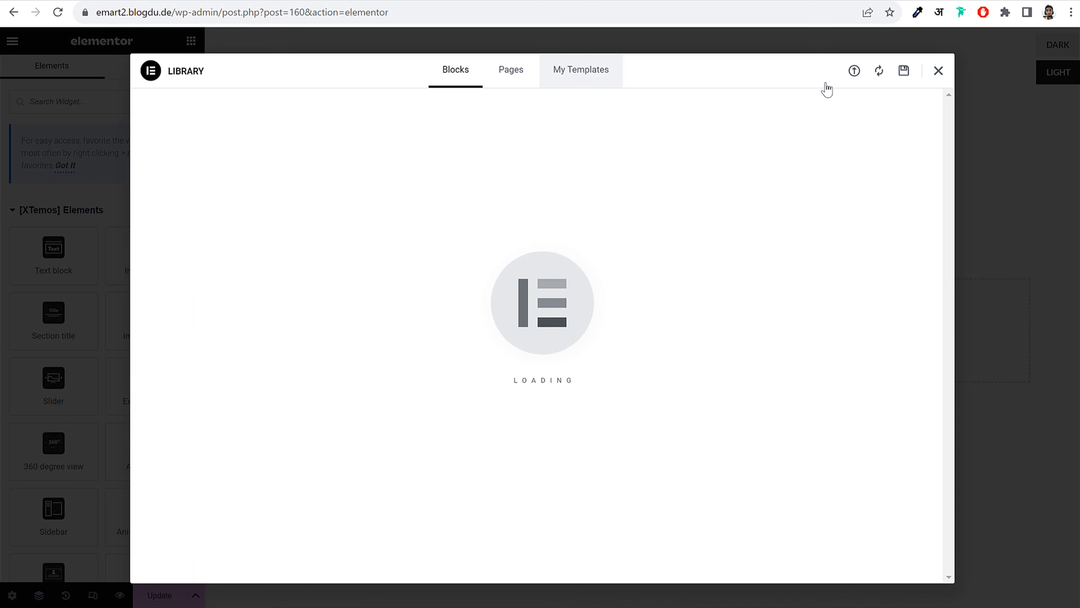
left_click(855, 71)
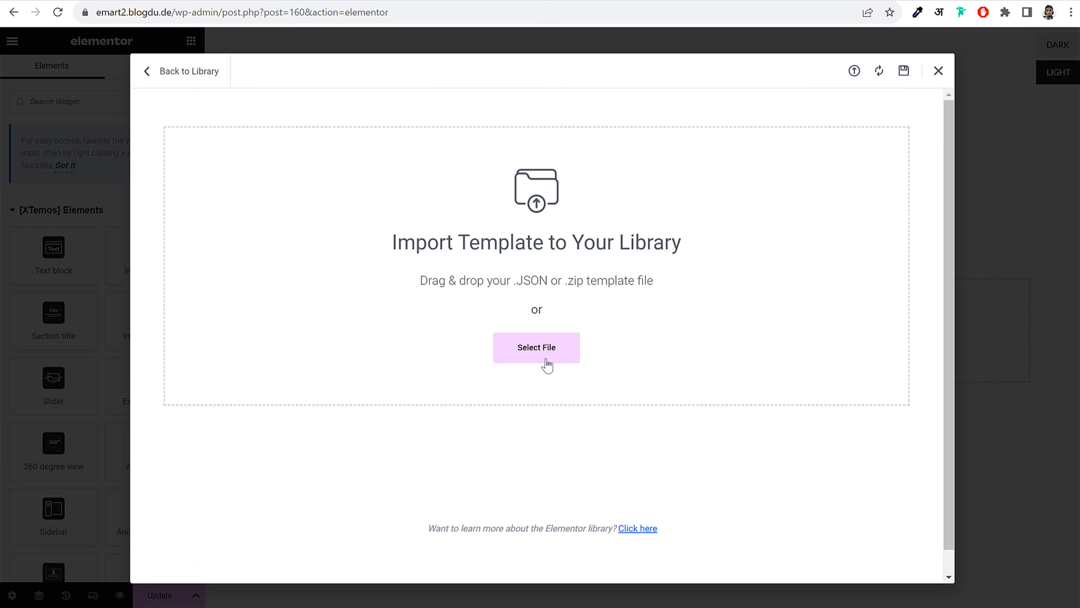
left_click(544, 349)
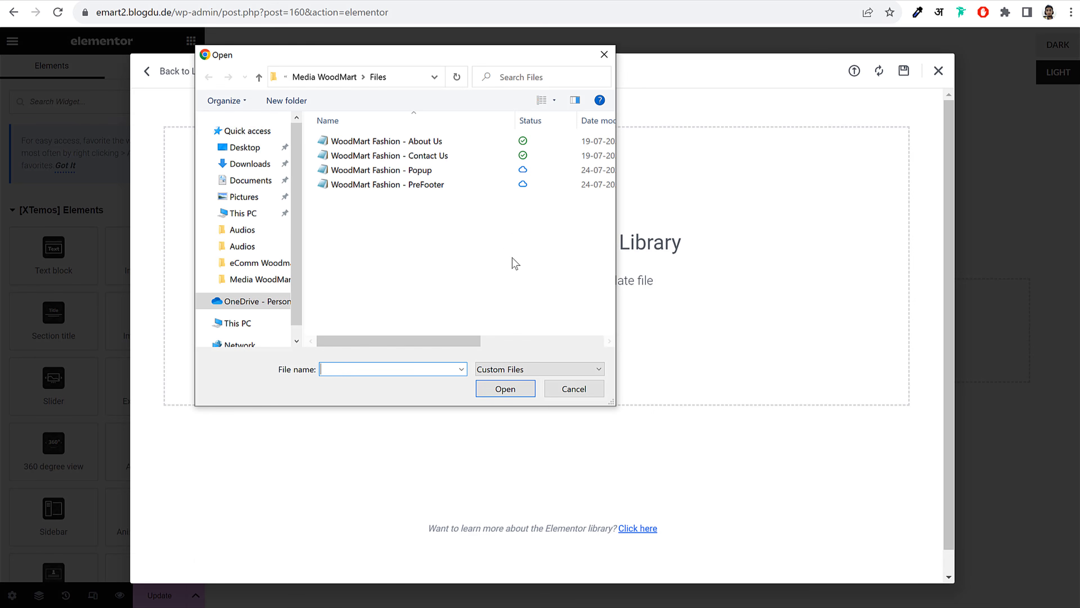
left_click(461, 170)
left_click(503, 389)
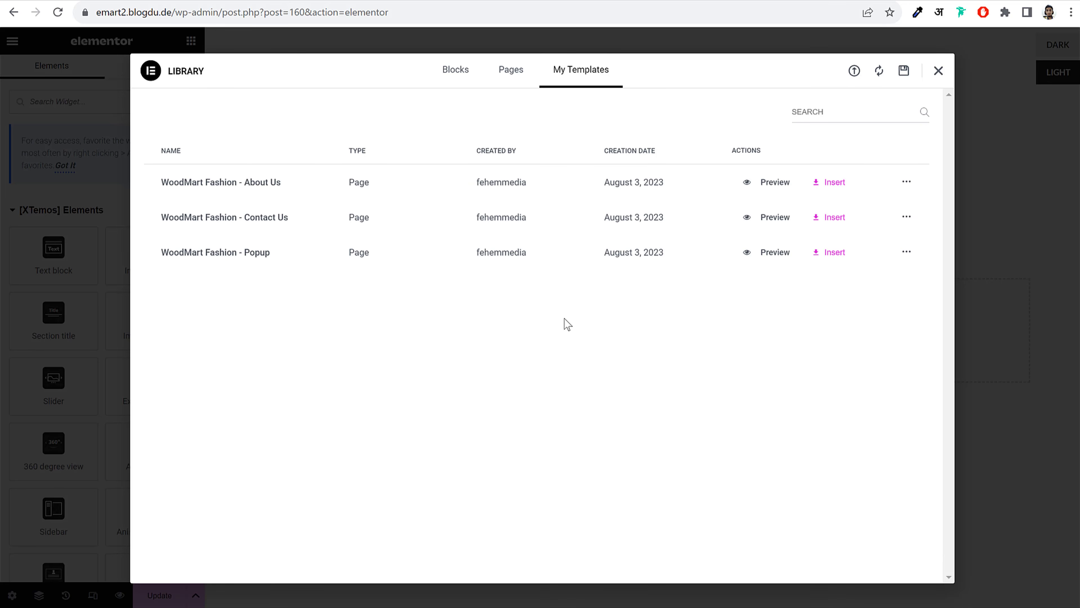
Import the 'WoodMart Fashion - PreFooter' template, then insert the Popup template into the page
left_click(855, 72)
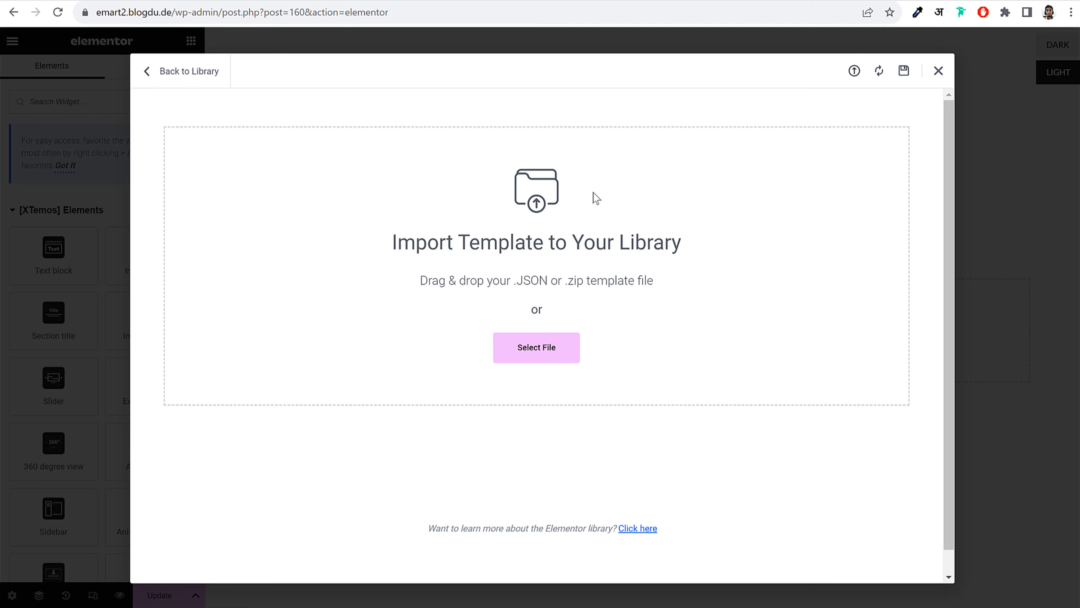
left_click(529, 342)
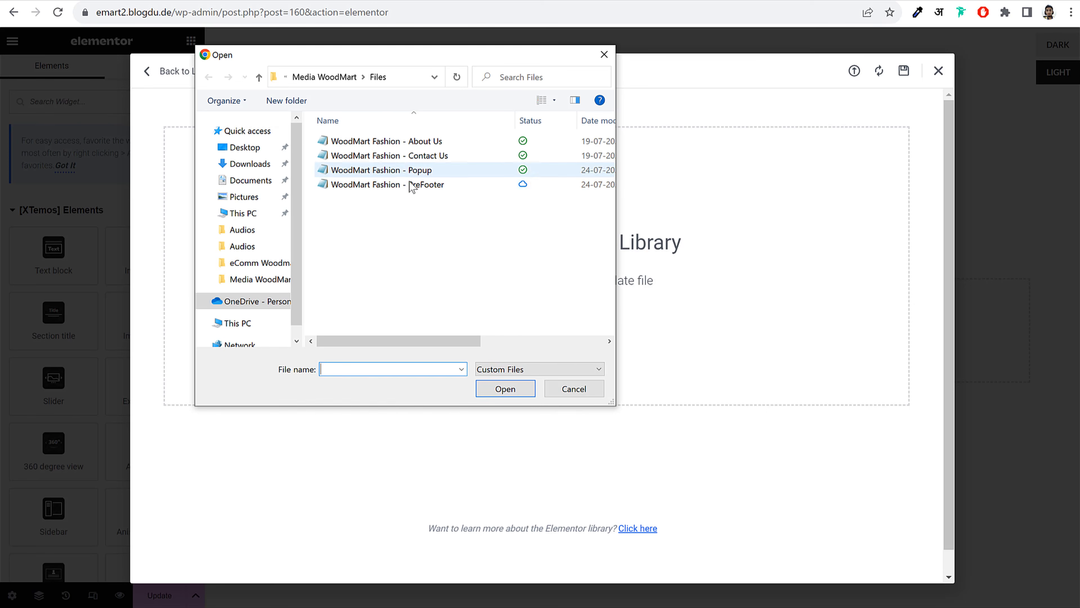
left_click(441, 191)
left_click(506, 389)
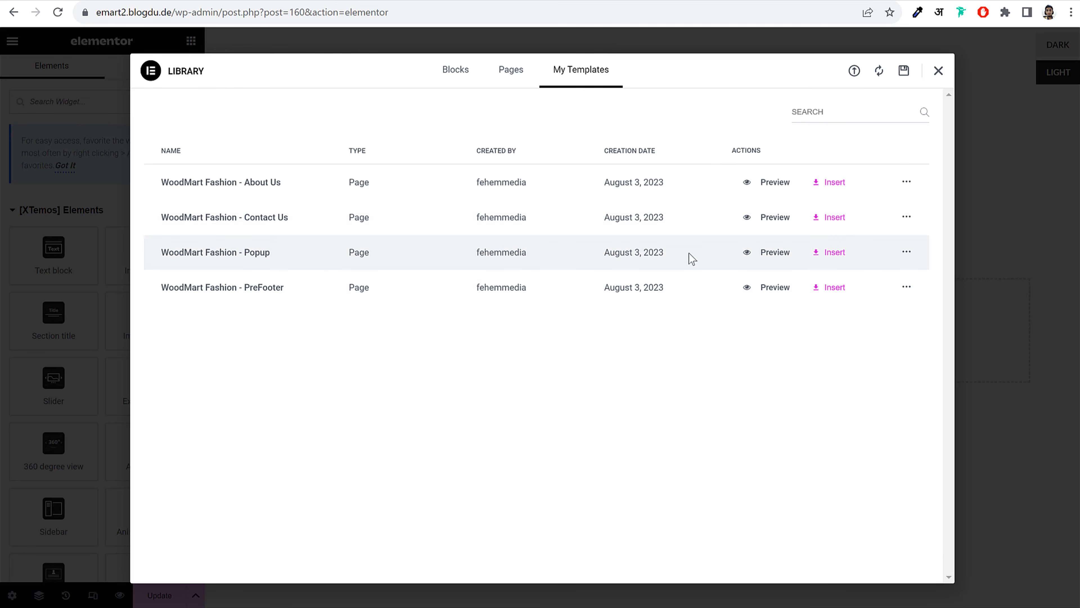
left_click(827, 253)
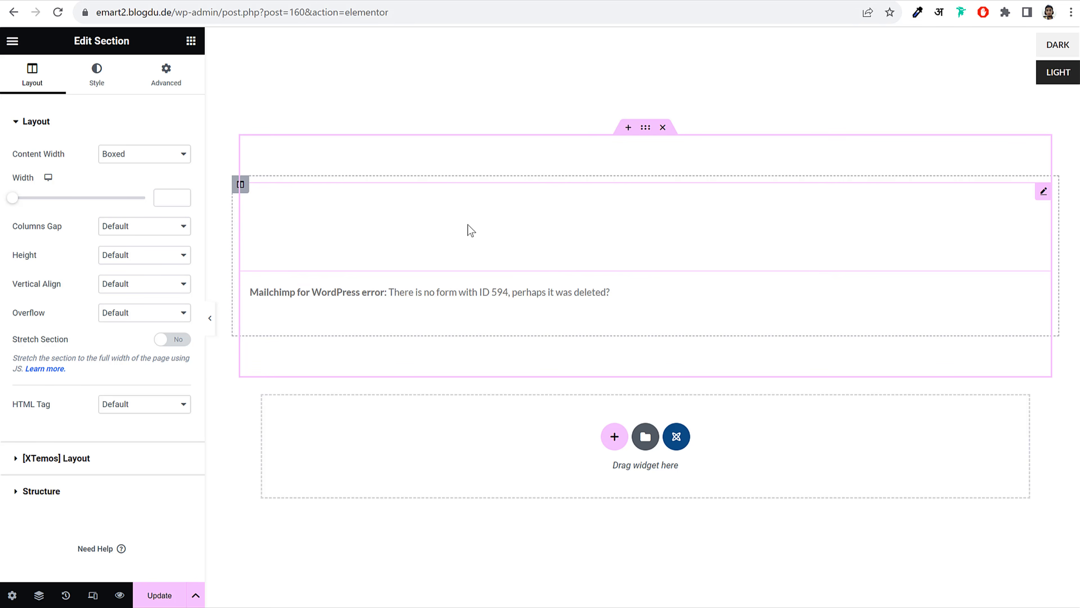
Save the Elementor page containing the imported Newsletter popup section with Update
left_click(164, 595)
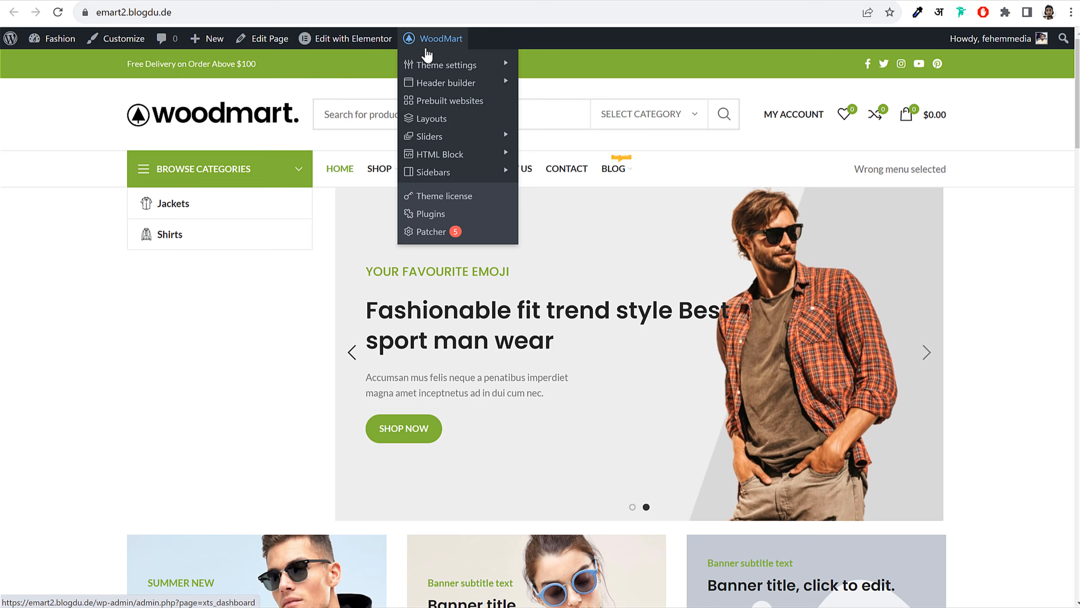
In WoodMart Promo popup settings, use the Newsletter HTML block as content and enable the popup
left_click(438, 65)
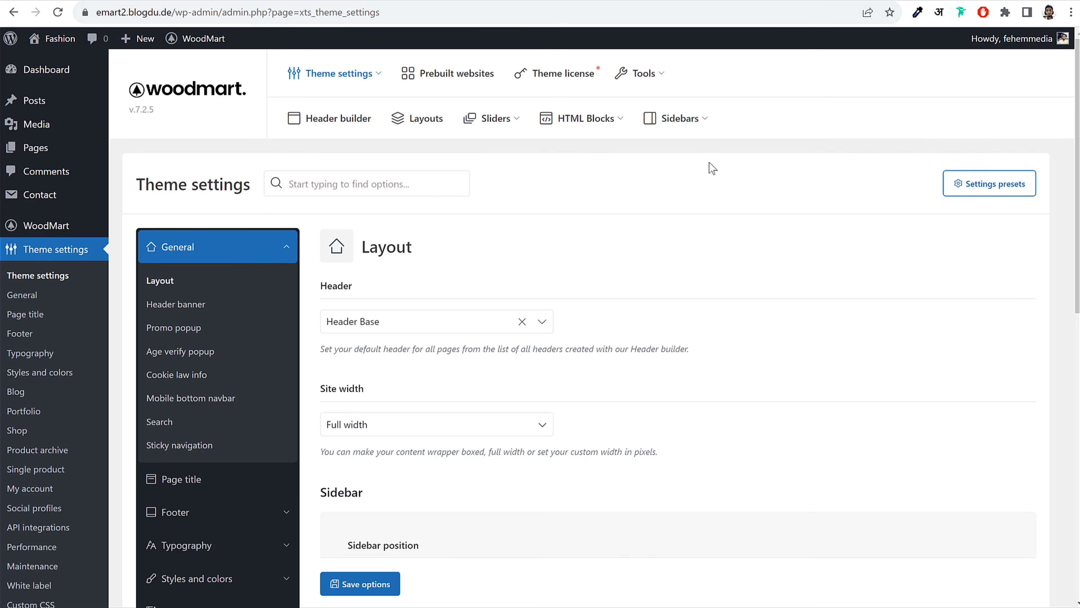
left_click(190, 331)
scroll(699, 289, "down", 4)
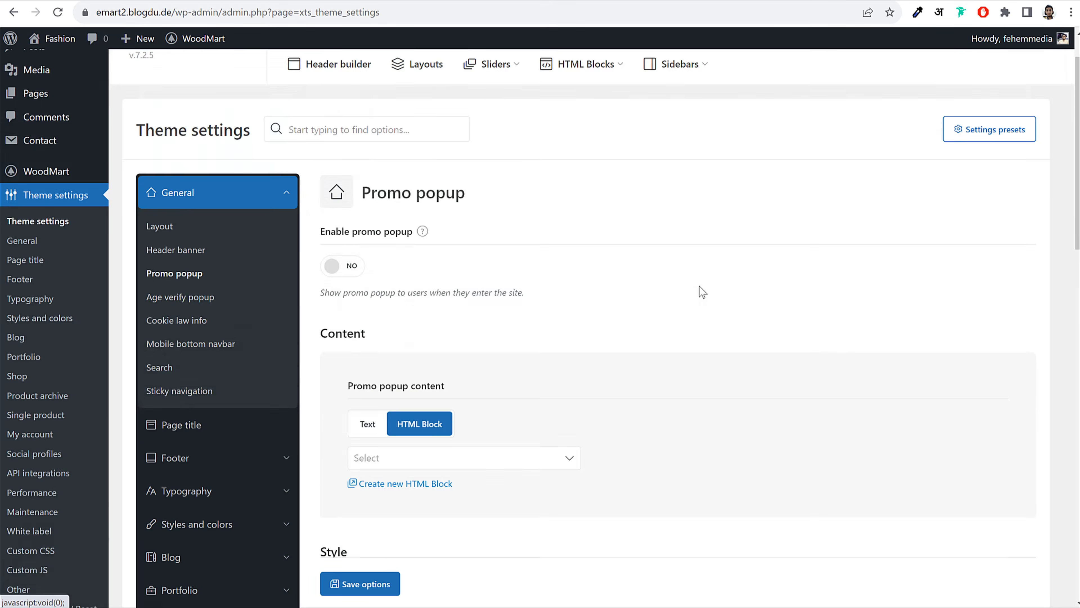
left_click(411, 308)
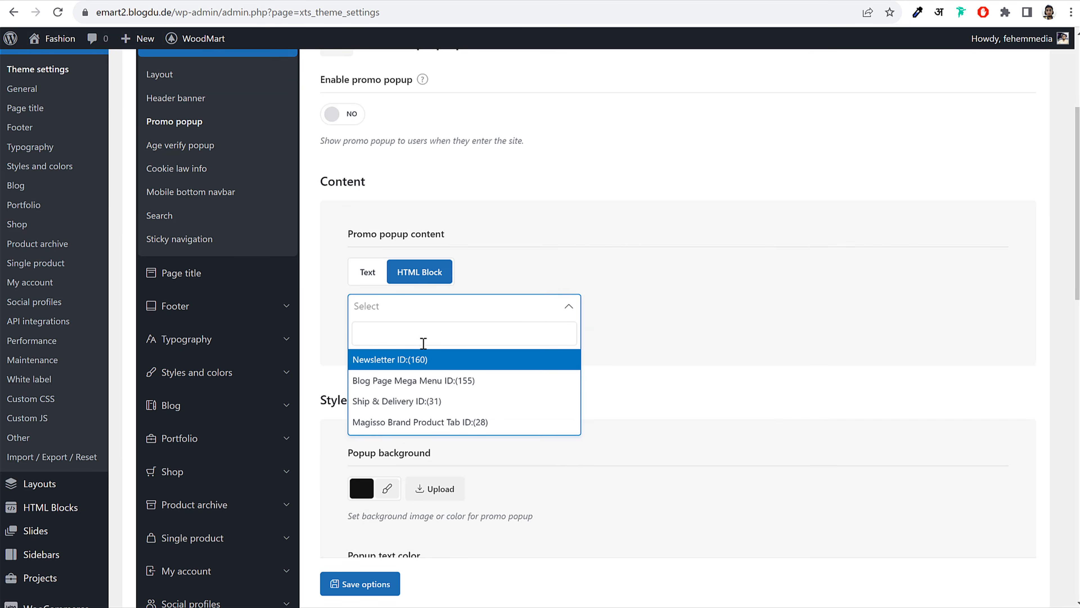
left_click(394, 364)
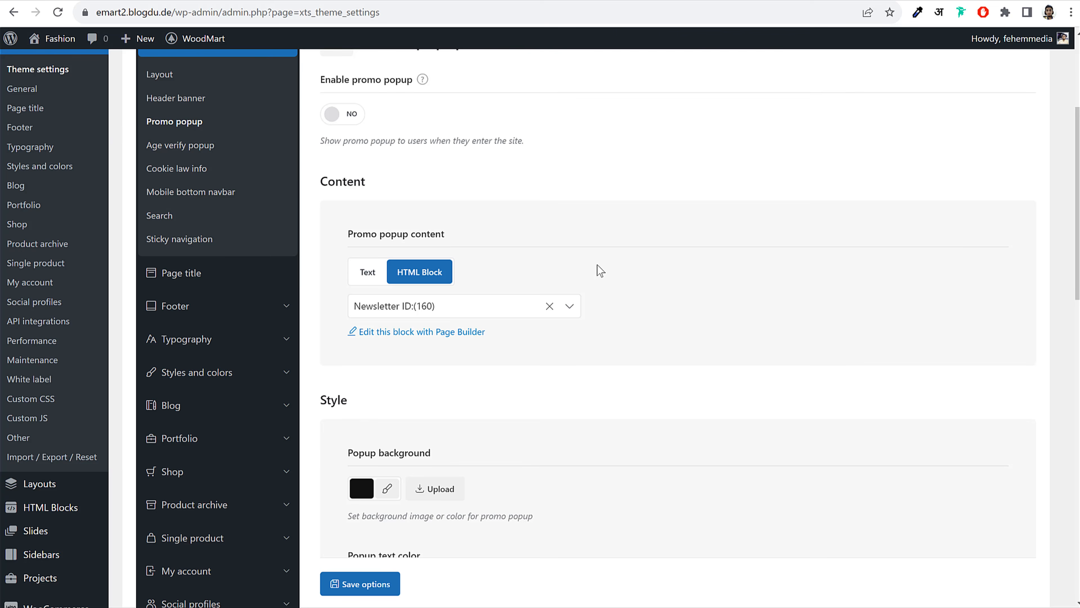
scroll(596, 268, "up", 3)
left_click(357, 252)
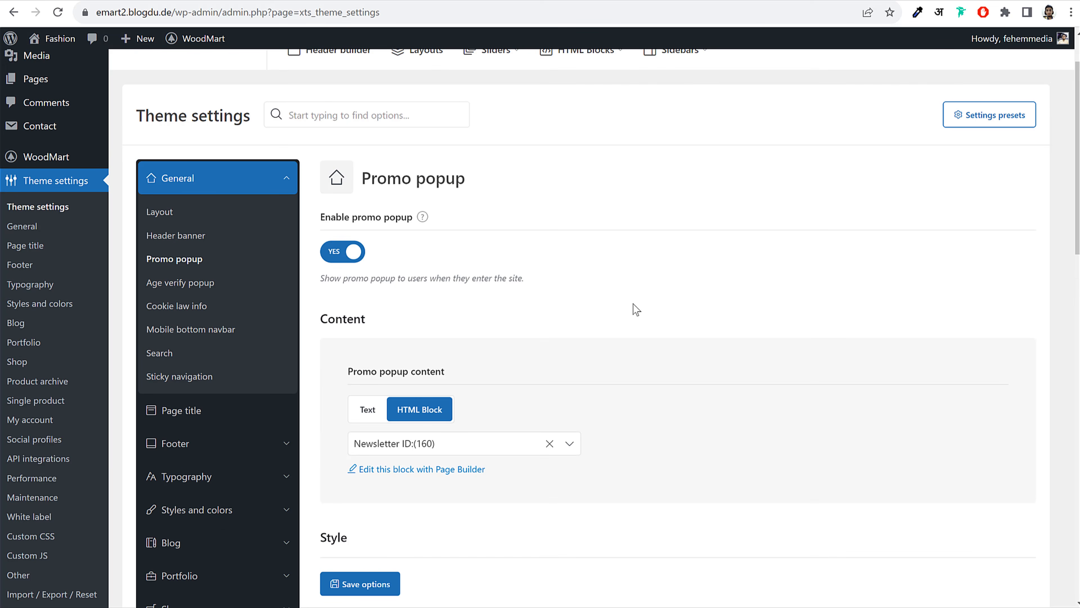
Upload newsletter-wood-3 from the Media WoodMart folder as the popup background image
scroll(634, 305, "down", 8)
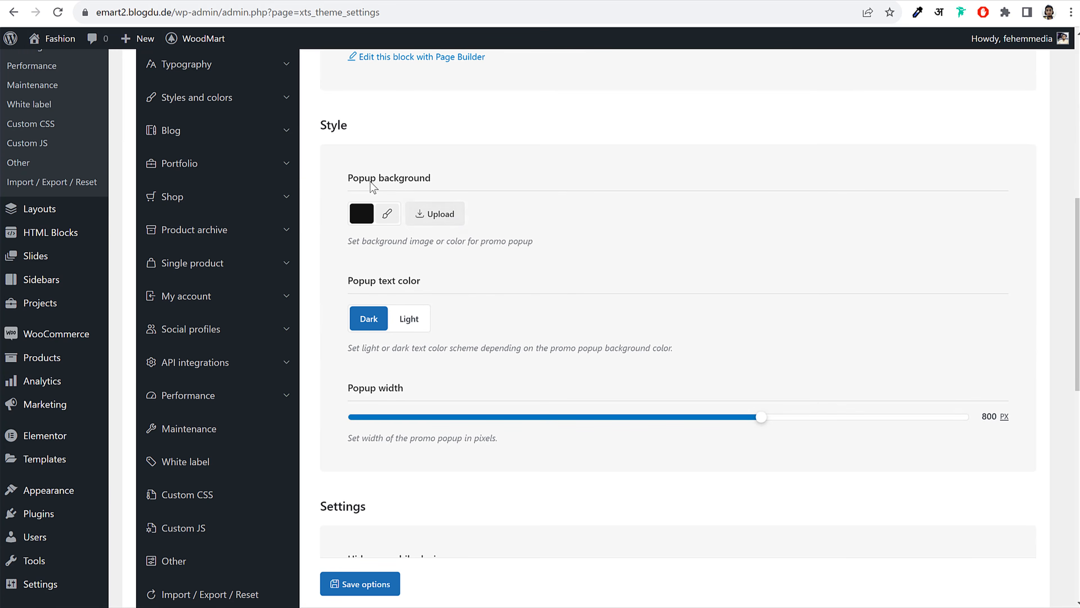
left_click(455, 216)
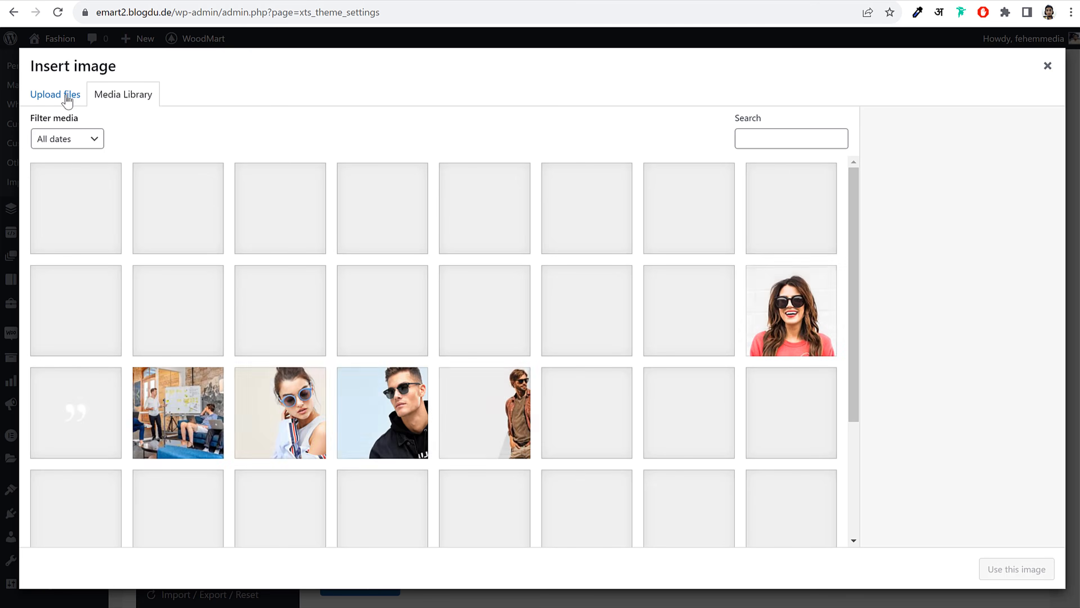
left_click(66, 95)
left_click(585, 312)
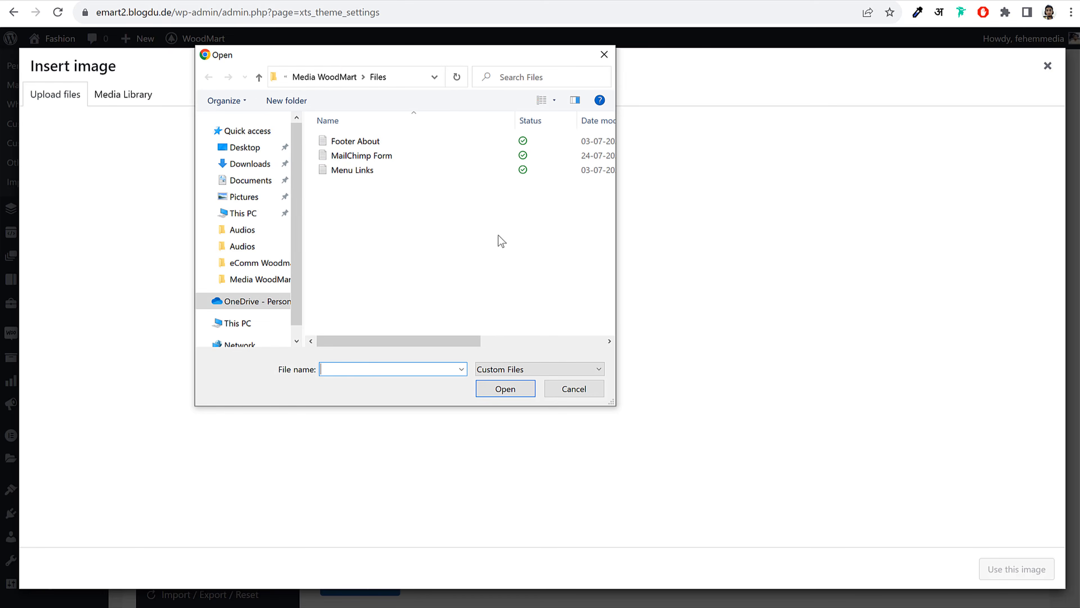
left_click(325, 79)
scroll(533, 240, "down", 3)
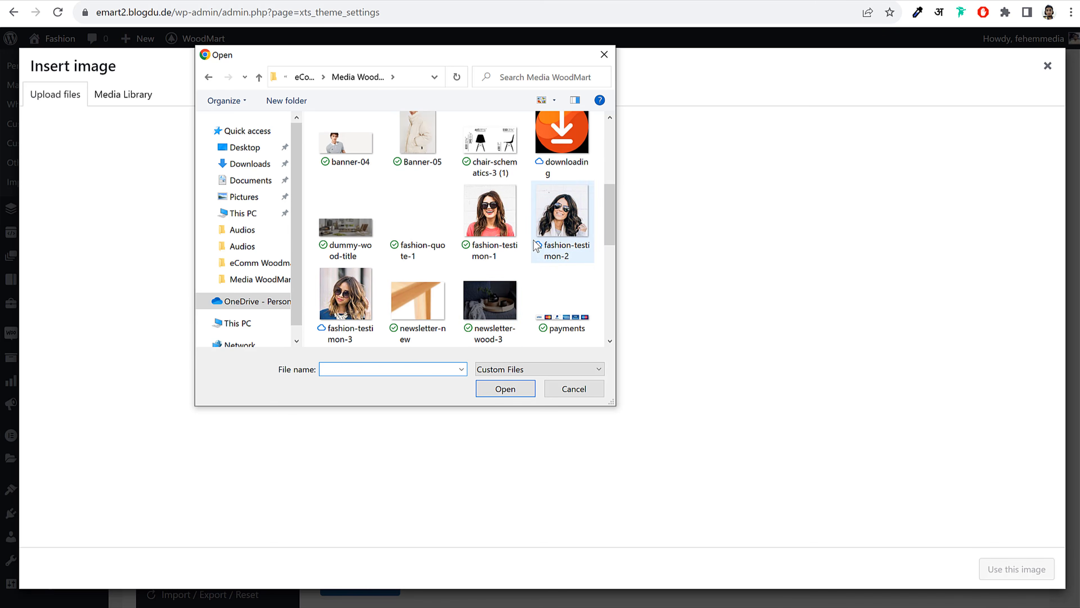
left_click(489, 303)
left_click(506, 389)
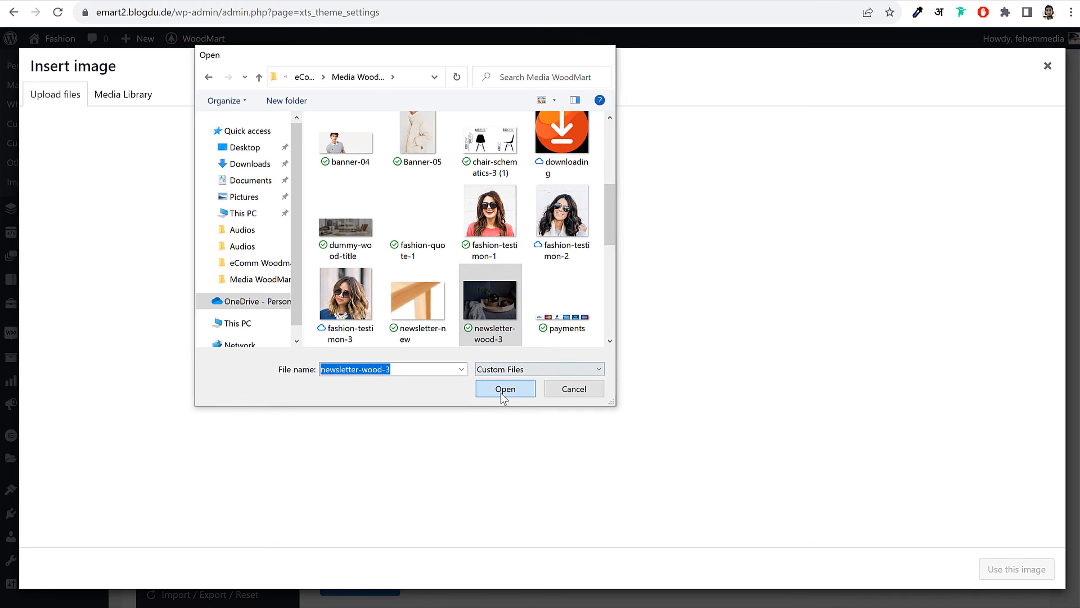
left_click(1010, 579)
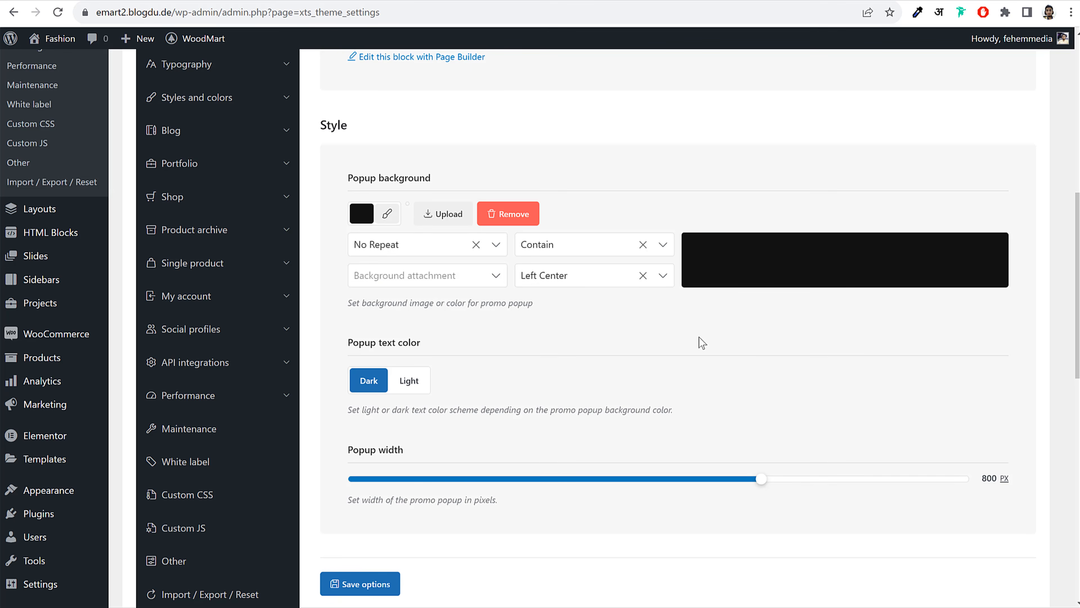
Set the popup background position to Center Center and size to Cover
scroll(439, 266, "down", 2)
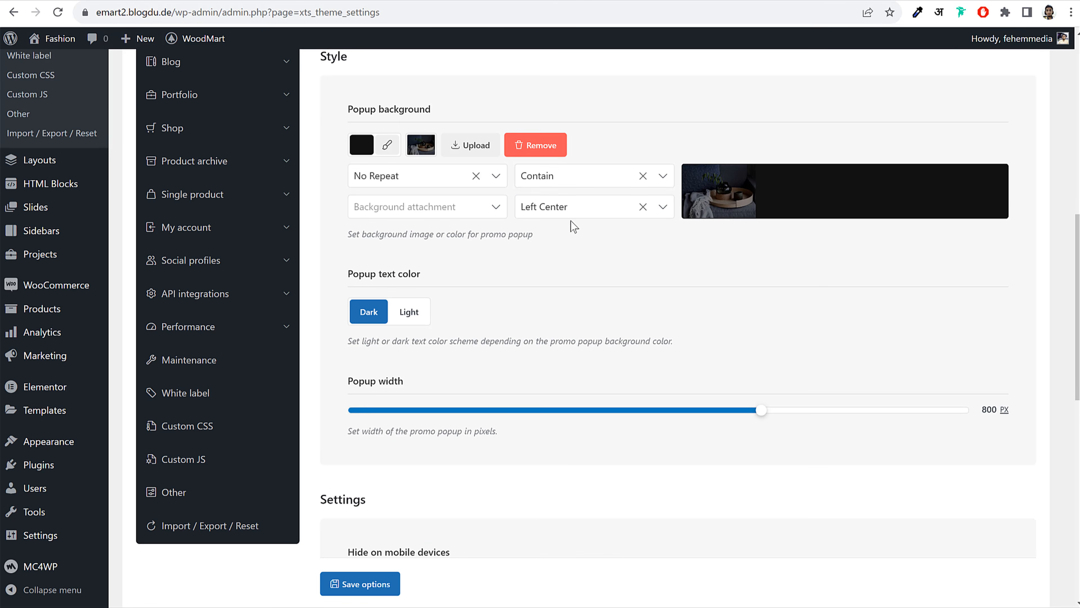
left_click(572, 207)
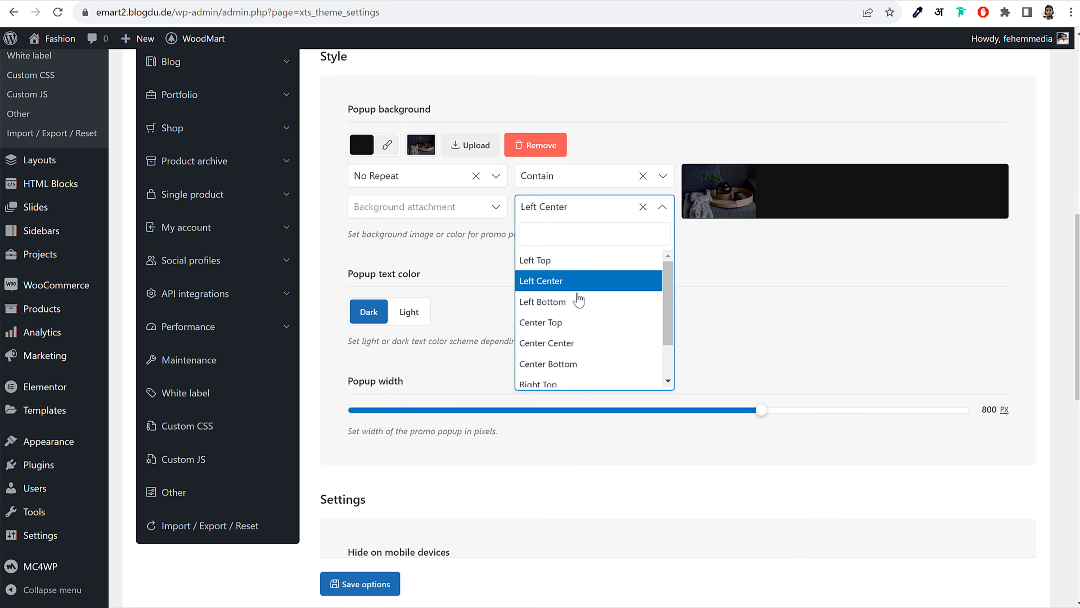
left_click(579, 344)
left_click(575, 177)
left_click(569, 233)
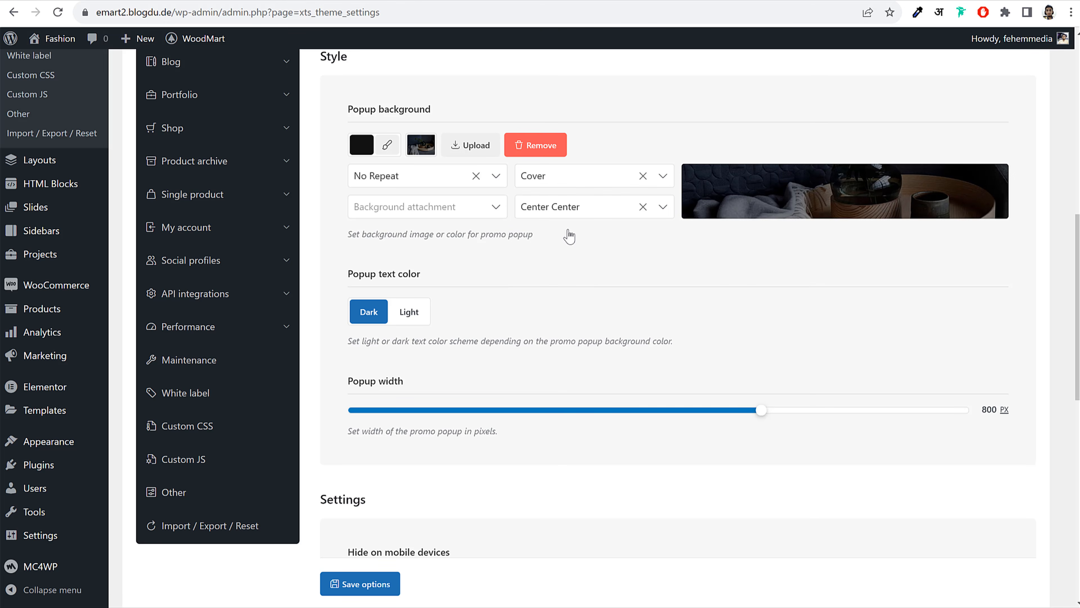
Review the mobile hiding option and save the promo popup theme options
scroll(552, 243, "down", 4)
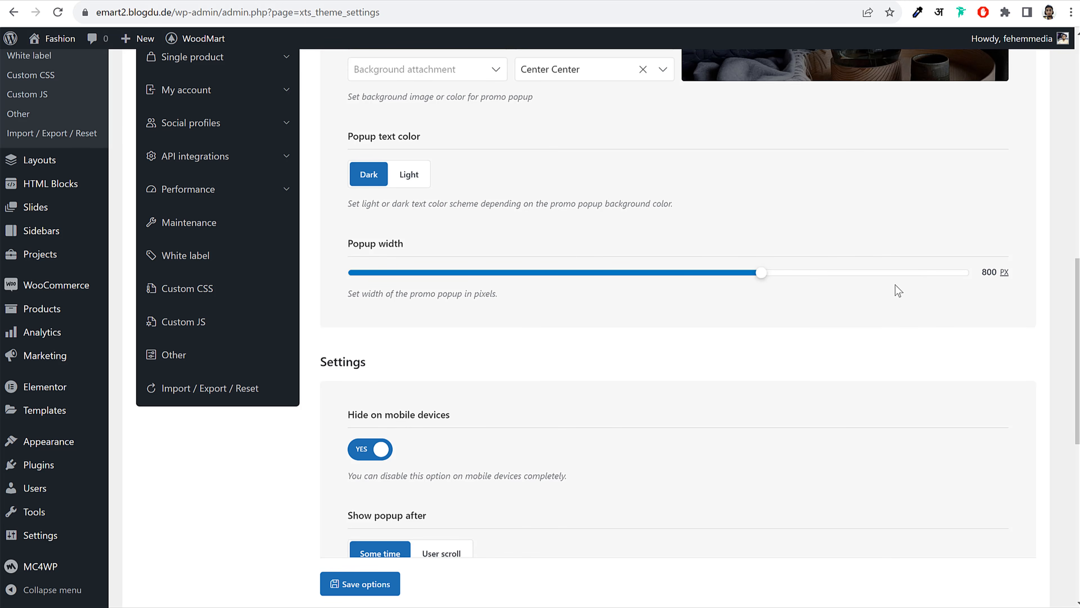
scroll(766, 300, "down", 6)
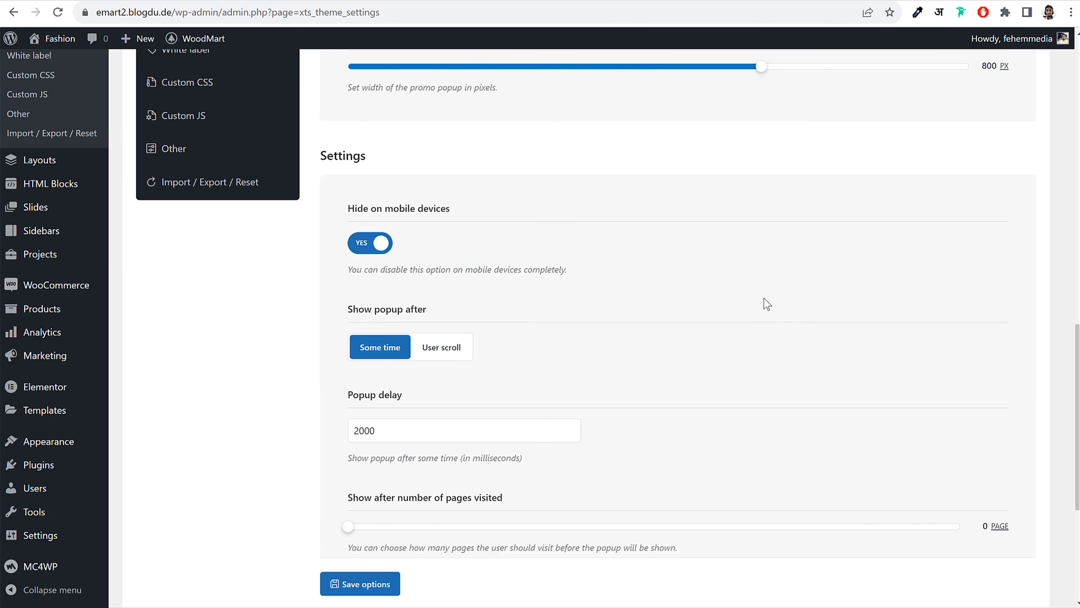
left_click(380, 243)
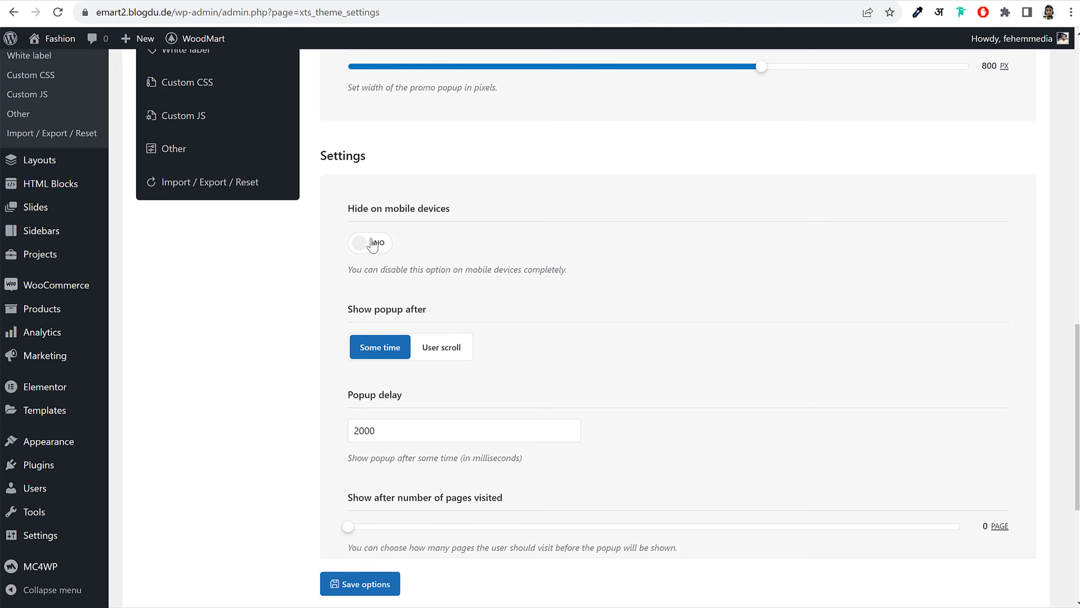
left_click(376, 242)
scroll(489, 255, "down", 4)
scroll(518, 287, "down", 2)
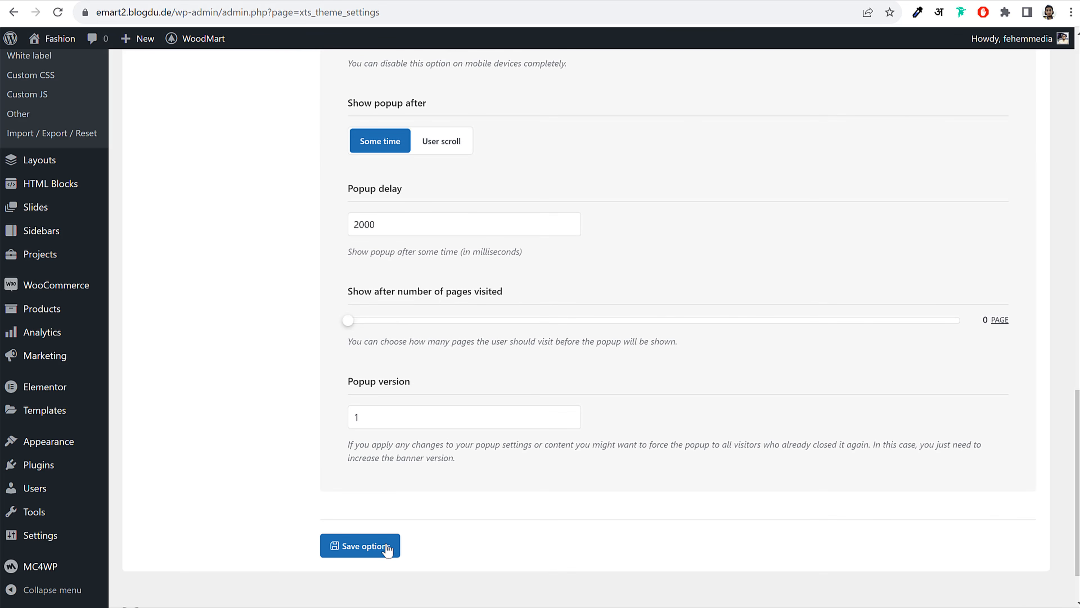
left_click(358, 544)
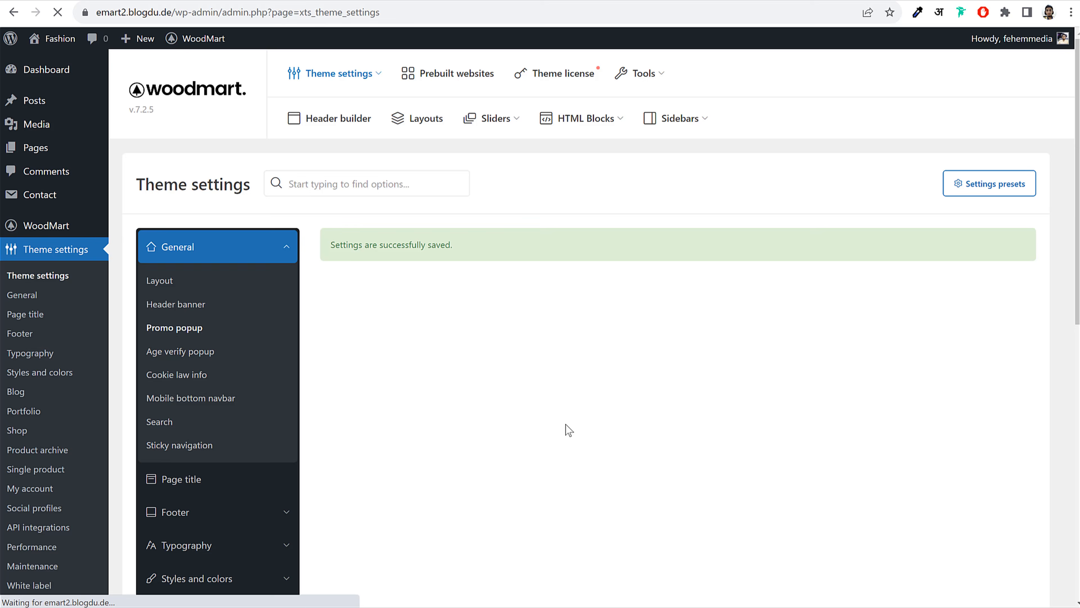
Open the storefront in a new tab and inspect the newsletter popup heading over the image
scroll(655, 366, "down", 3)
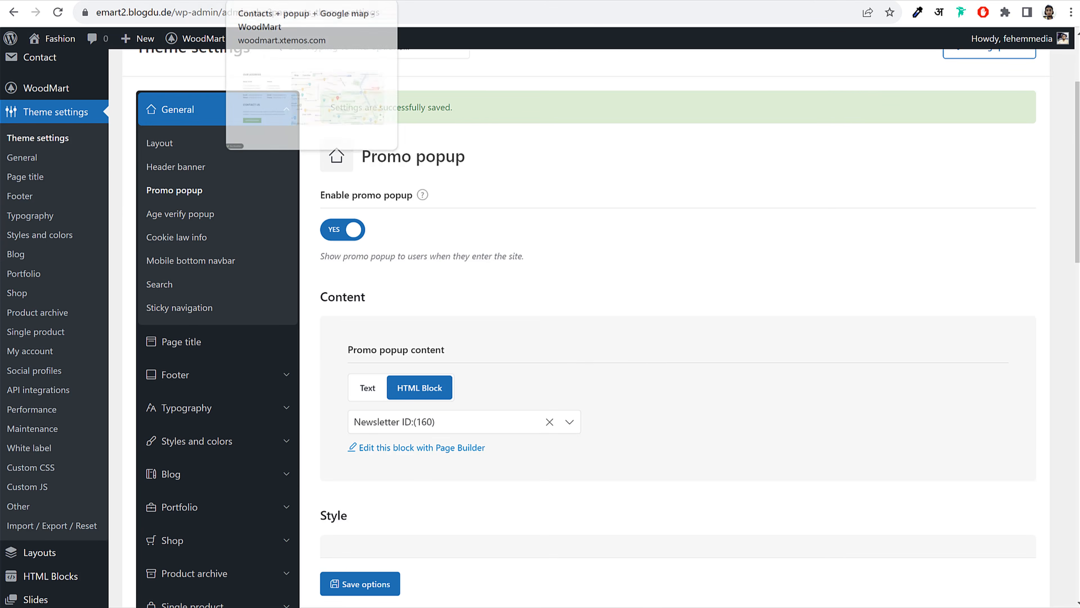
right_click(47, 39)
left_click(70, 50)
key("ctrl+Tab")
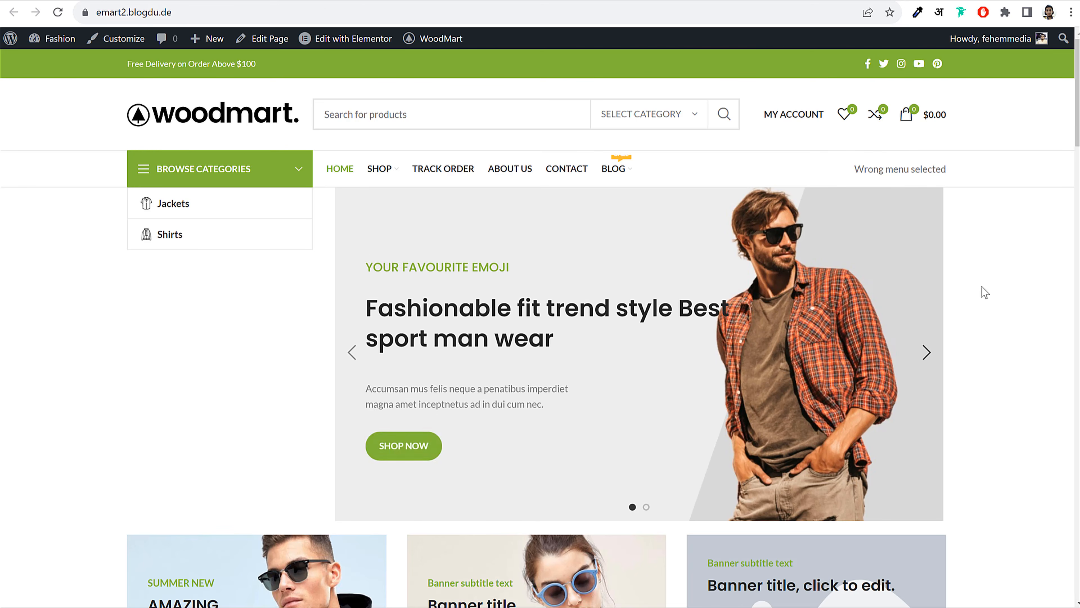
scroll(982, 293, "down", 6)
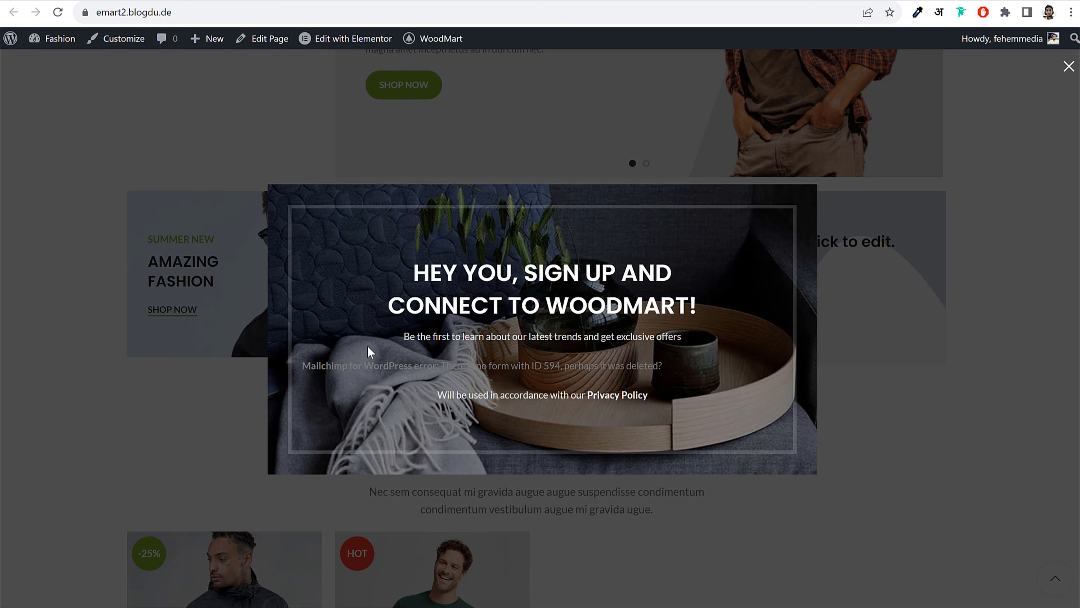
left_click_drag(427, 265, 692, 309)
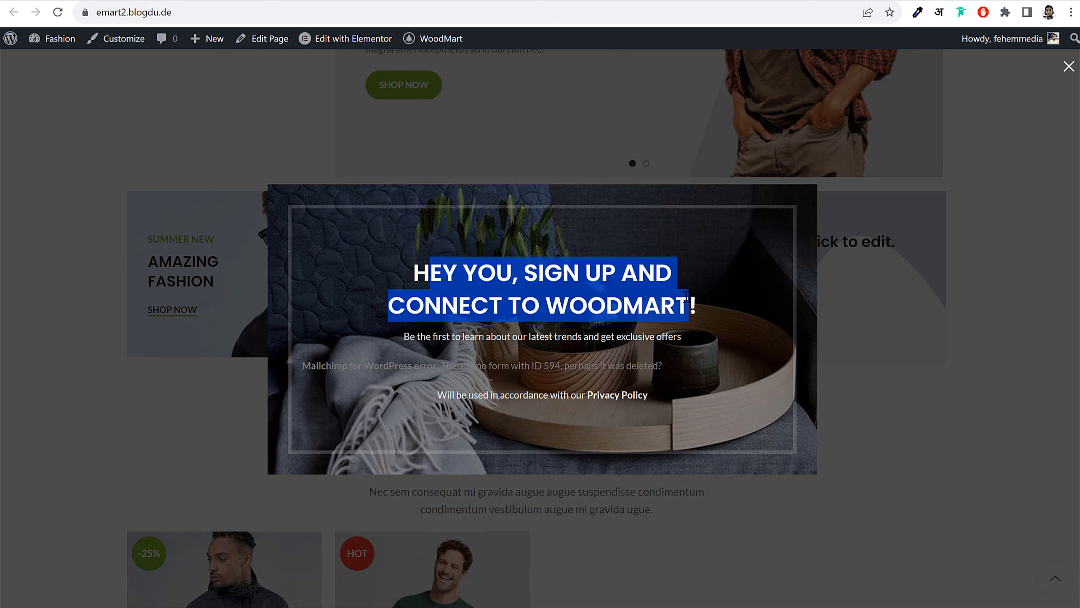
left_click(630, 279)
left_click_drag(392, 285, 695, 306)
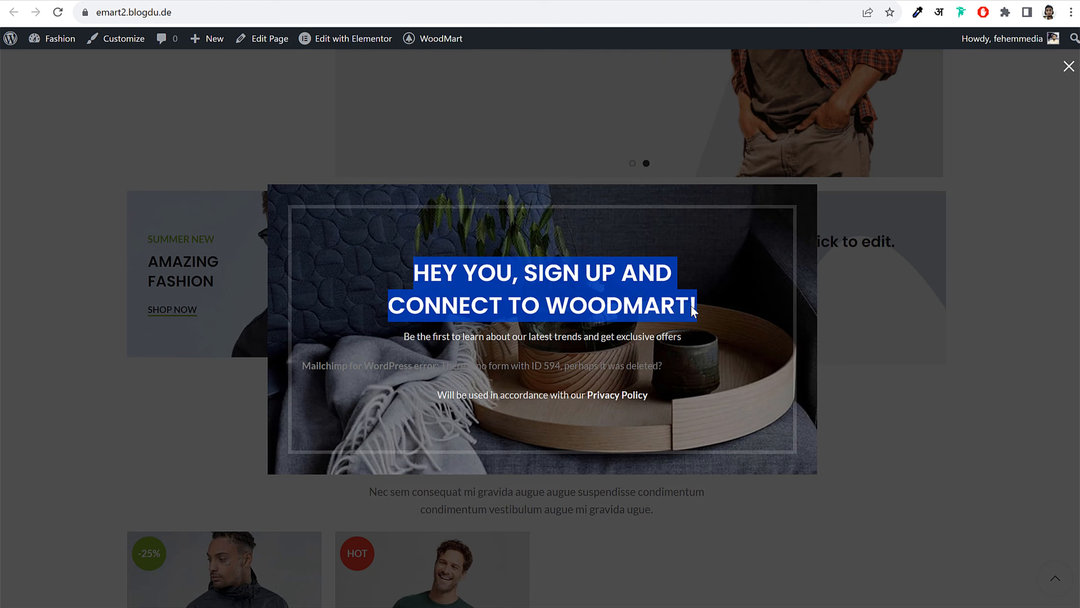
left_click(694, 307)
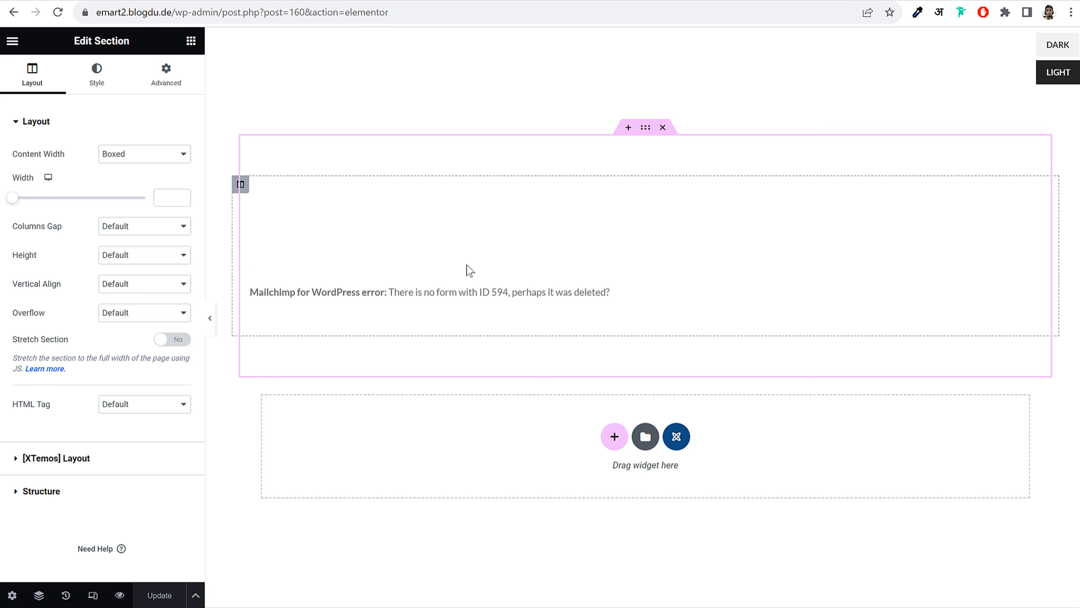
Open the popup's section title widget and select its two-line Title text
left_click(442, 241)
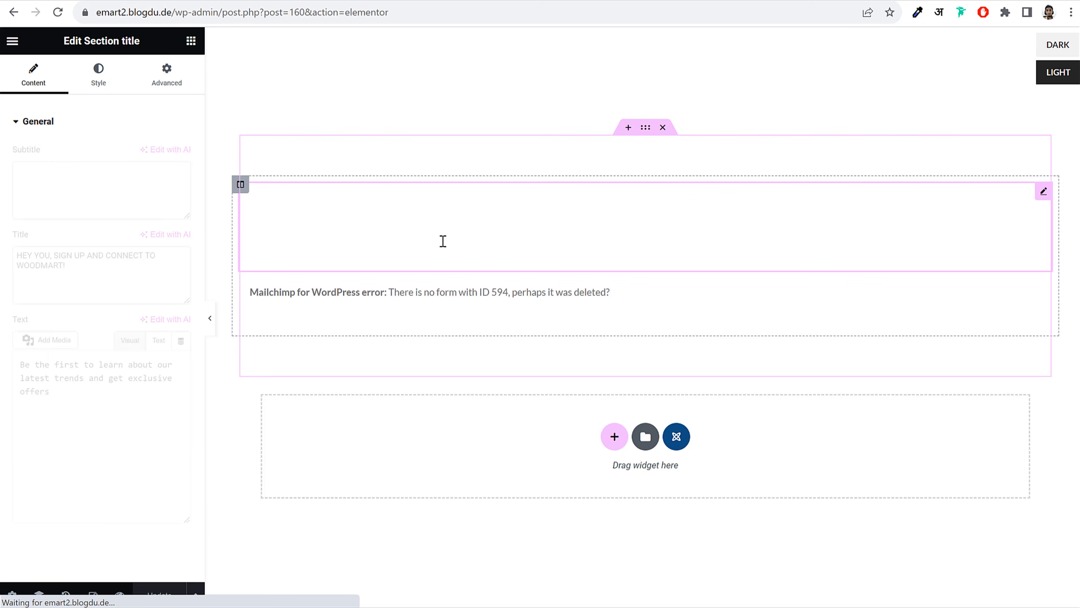
triple_click(91, 261)
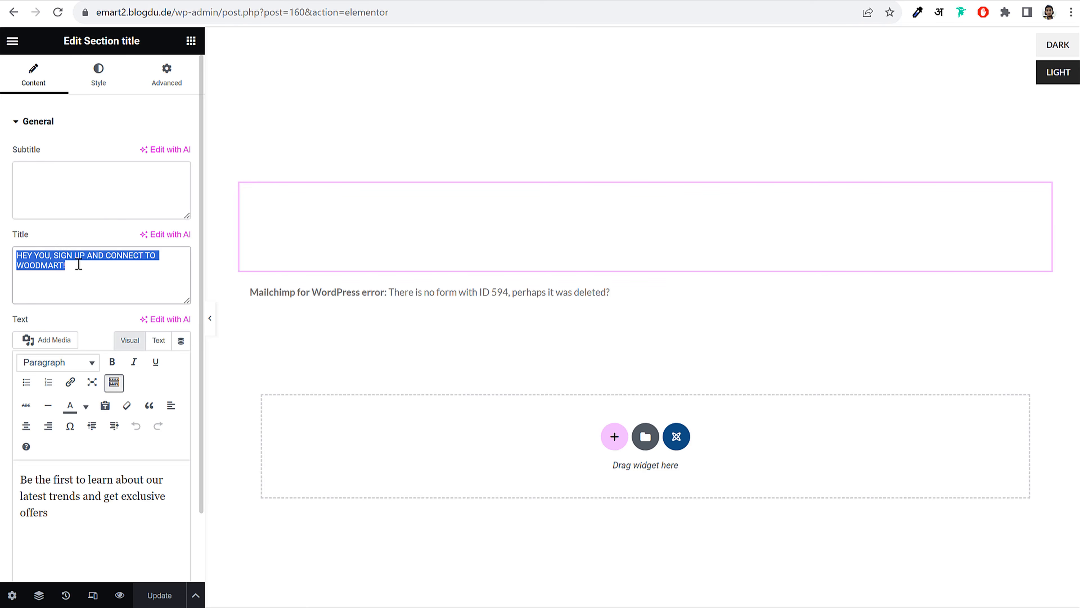
left_click_drag(81, 274, 12, 248)
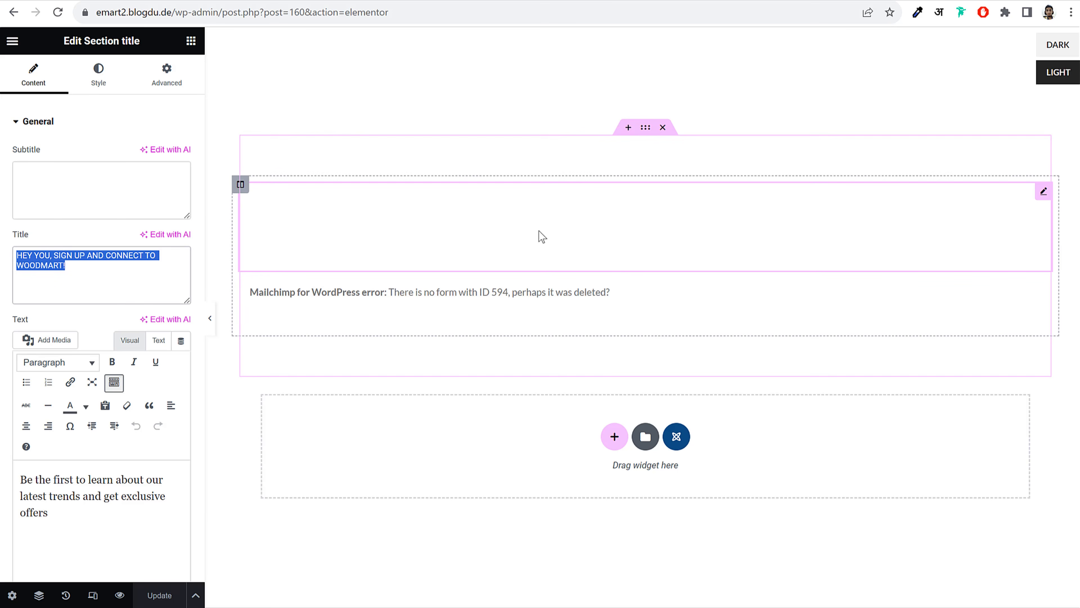
left_click(515, 201)
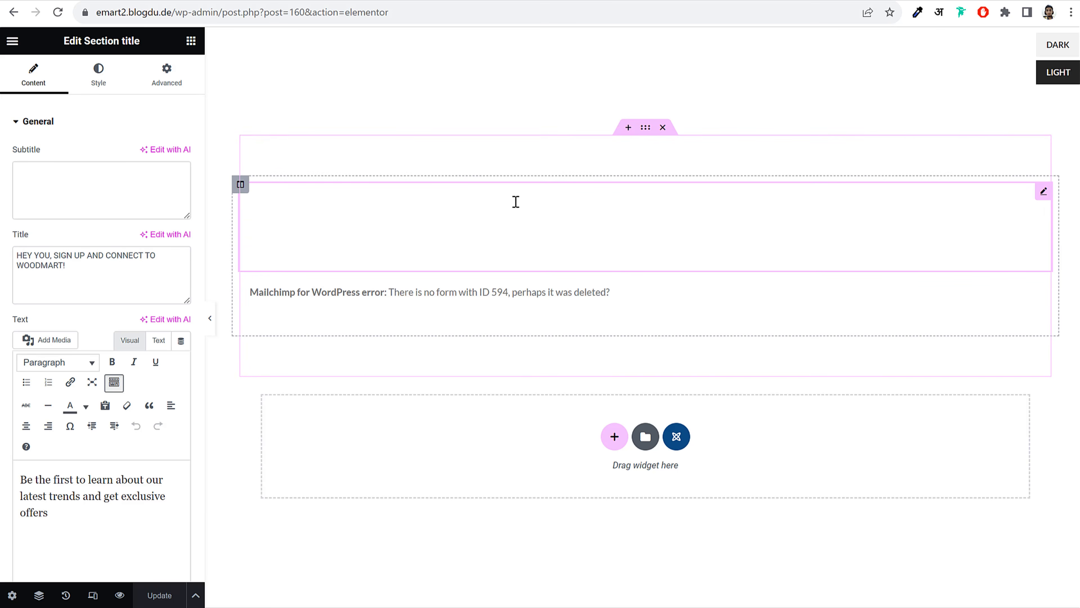
triple_click(108, 272)
left_click_drag(80, 273, 9, 245)
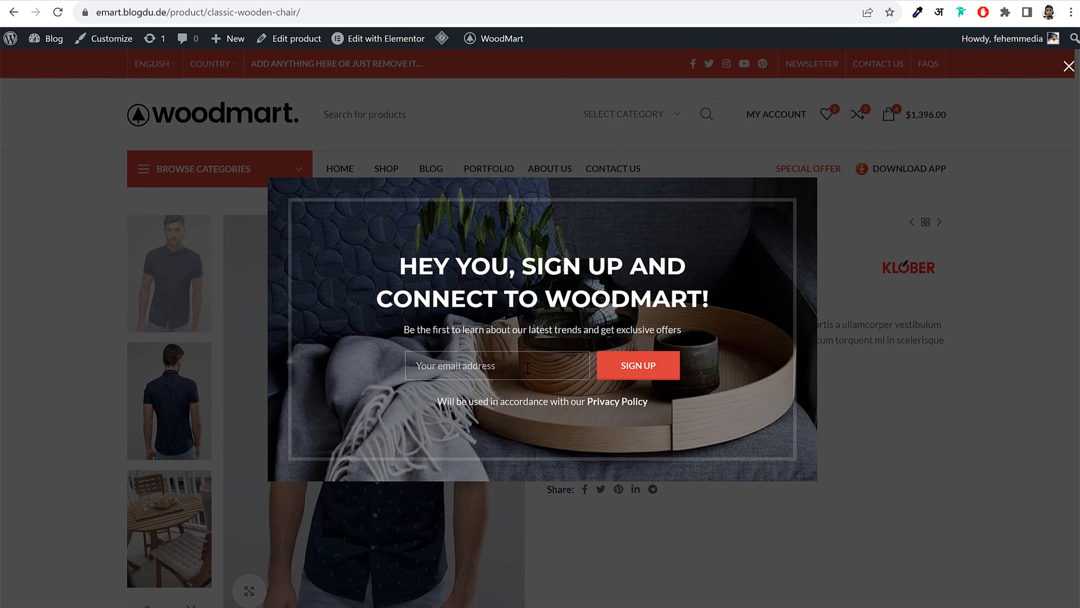
Test the demo popup's empty email submission and look over the saved Promo popup settings
key("Return")
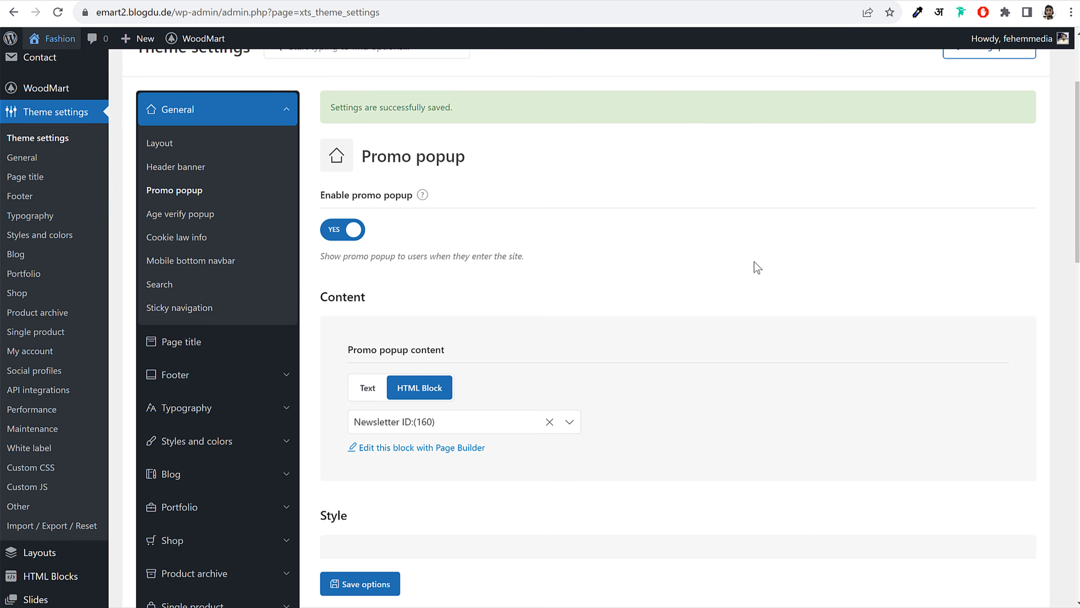
scroll(754, 261, "down", 15)
scroll(757, 269, "up", 15)
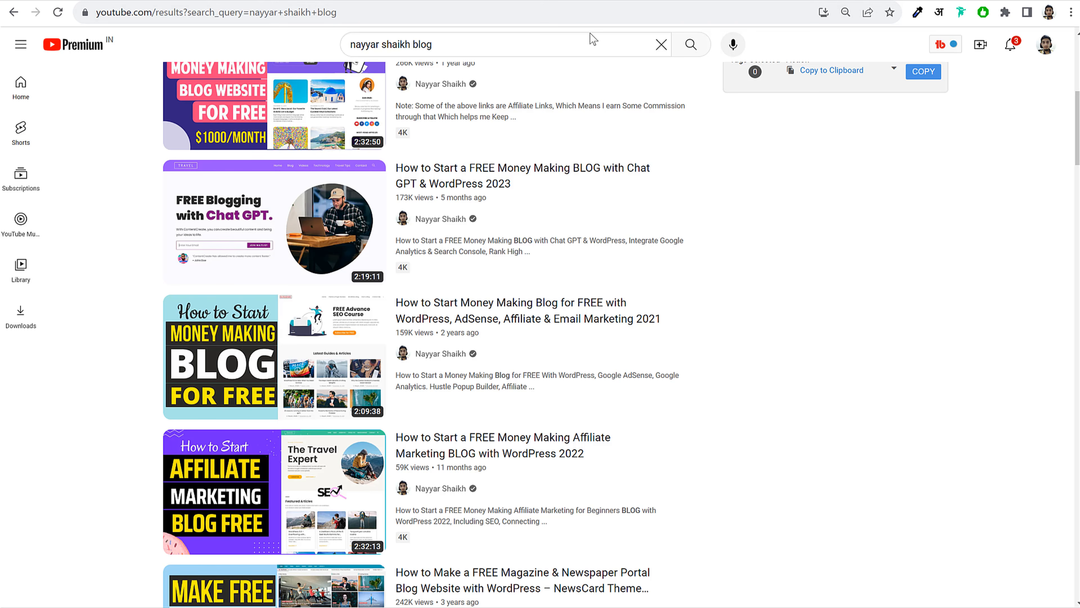
Change the YouTube search from 'blog' to 'mailchimp' and start a new browser tab
scroll(879, 255, "up", 8)
scroll(879, 275, "up", 1)
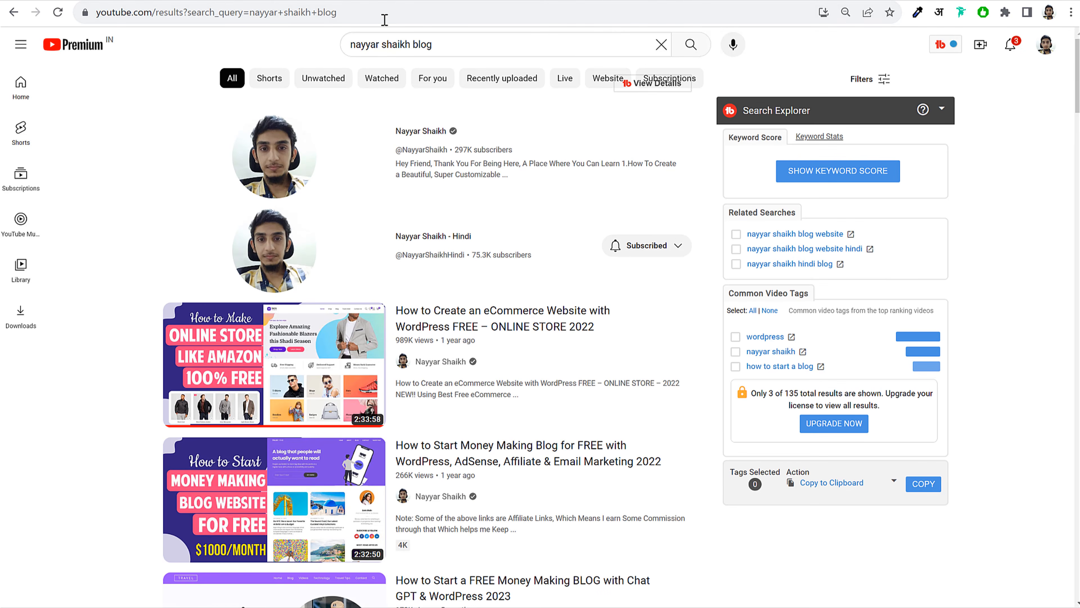
double_click(422, 44)
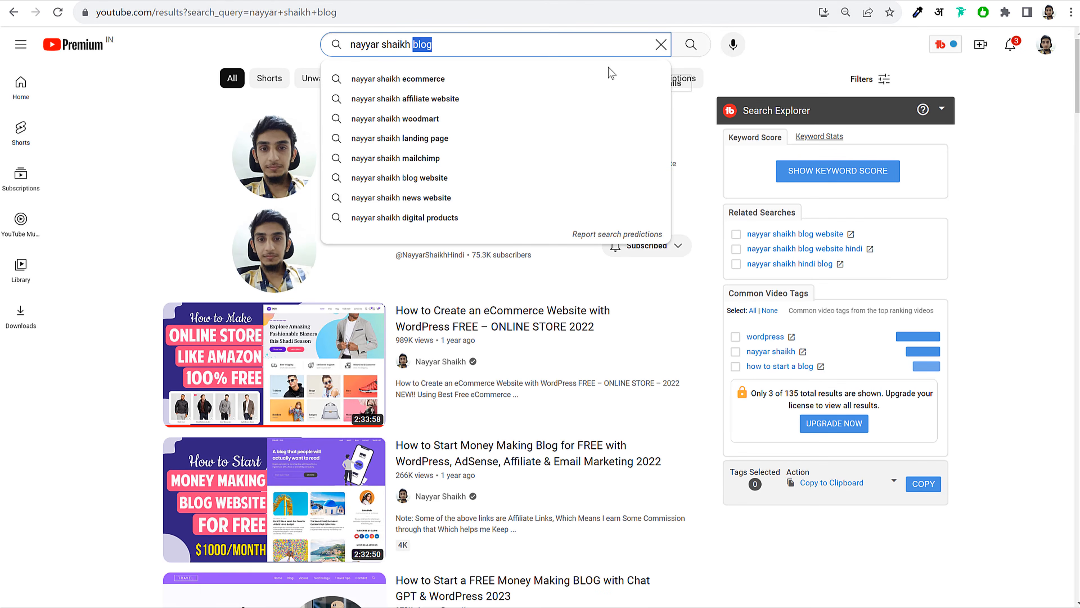
type("mailchimp")
key("Return")
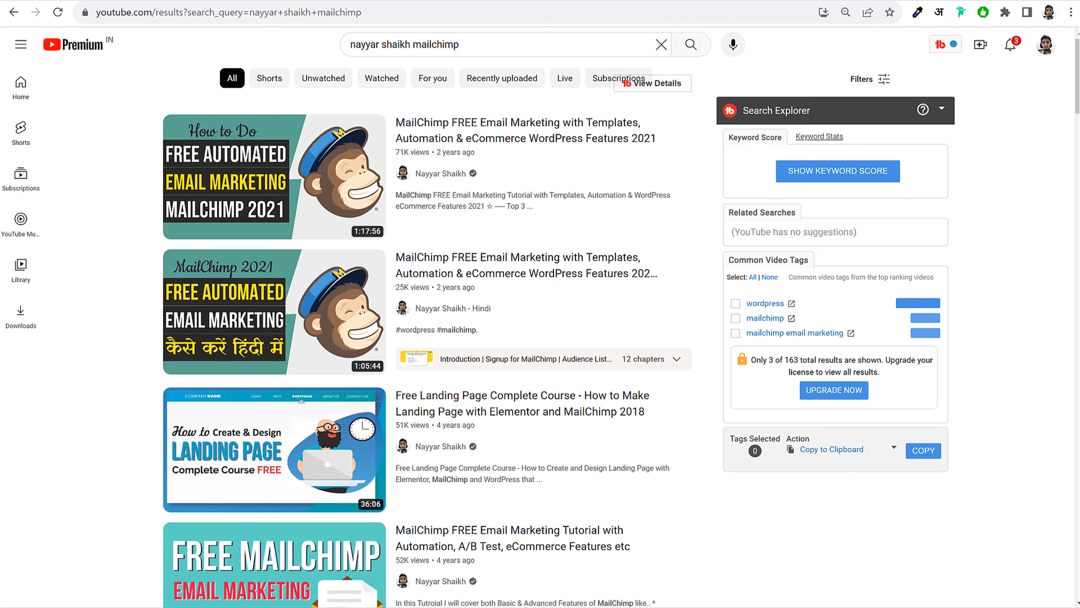
left_click(928, 0)
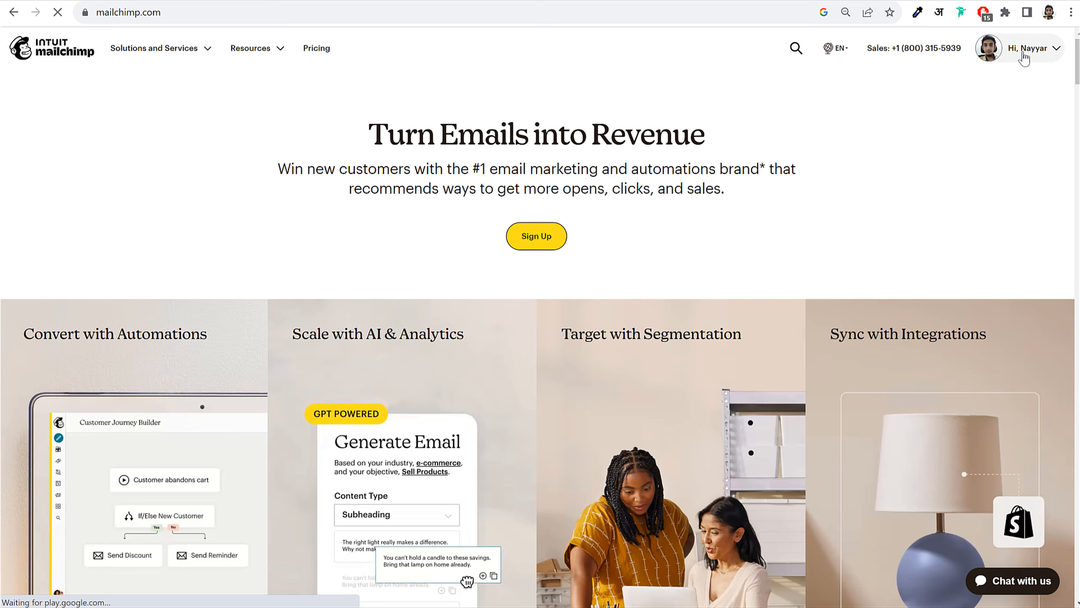
Go to Account settings from the signed-in Mailchimp account menu
left_click(1025, 58)
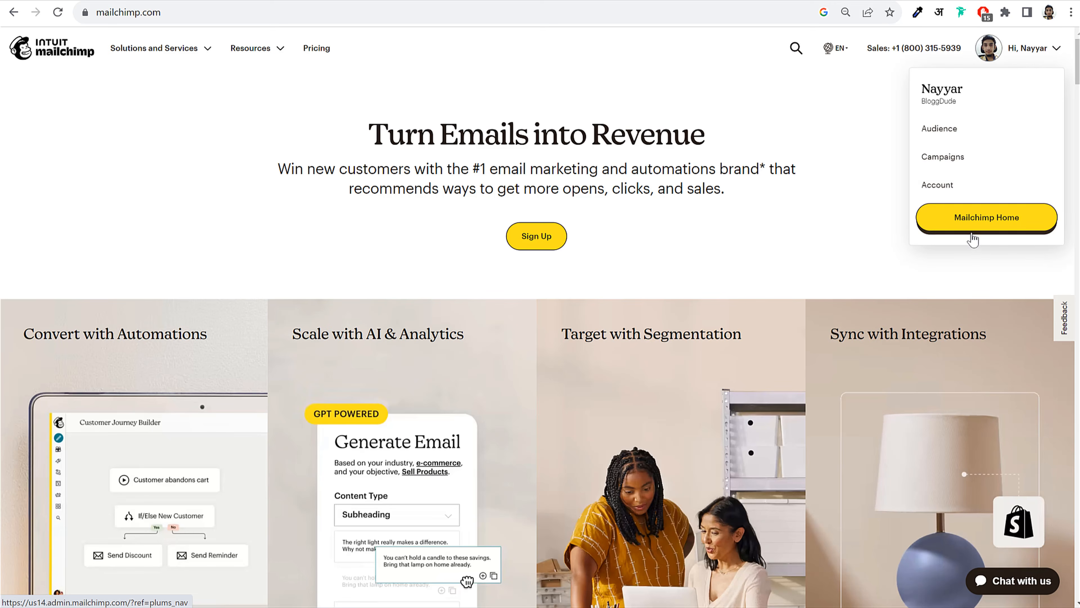
left_click(973, 215)
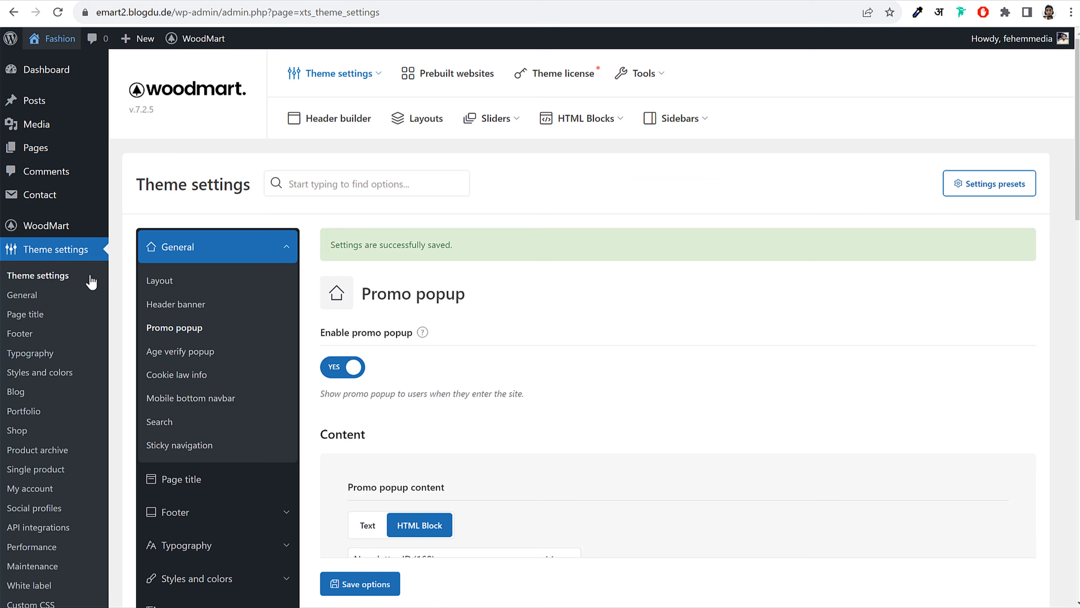
Open MC4WP's API Settings page and place the cursor in the API Key field
scroll(73, 293, "down", 10)
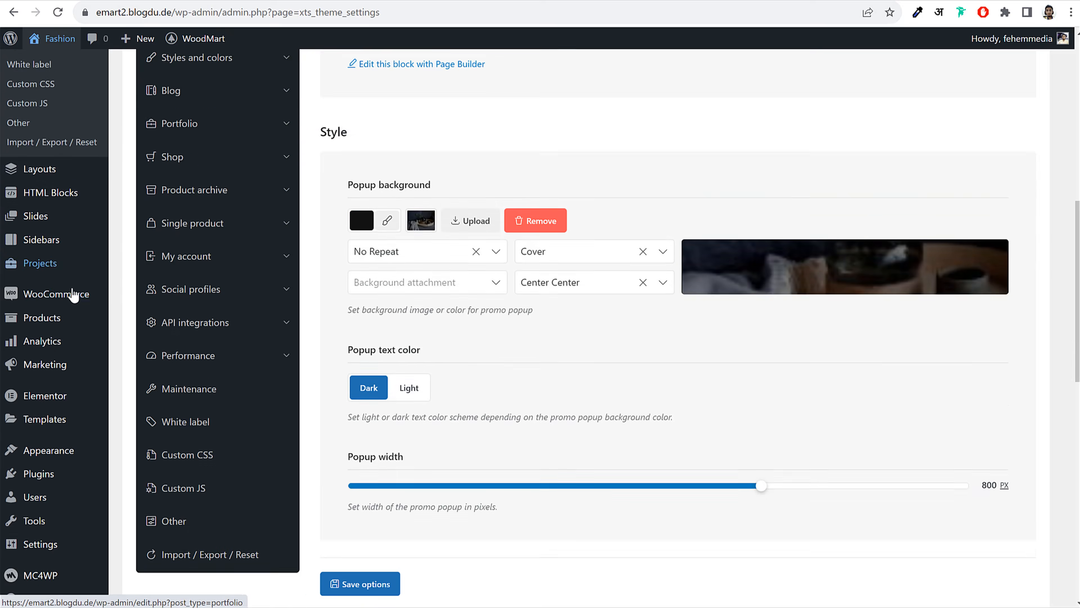
scroll(73, 293, "down", 4)
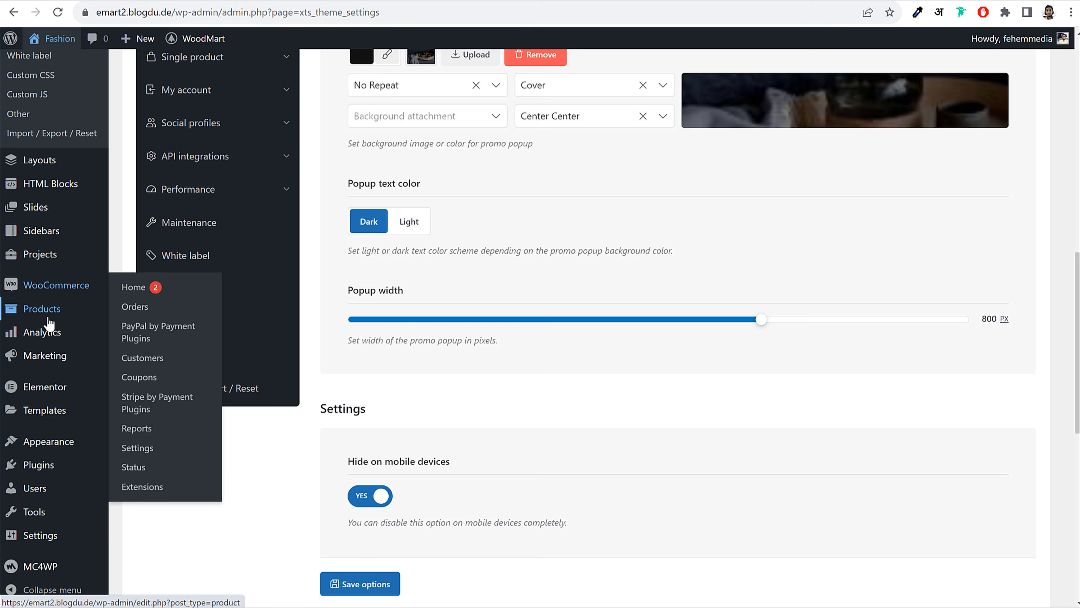
left_click(36, 573)
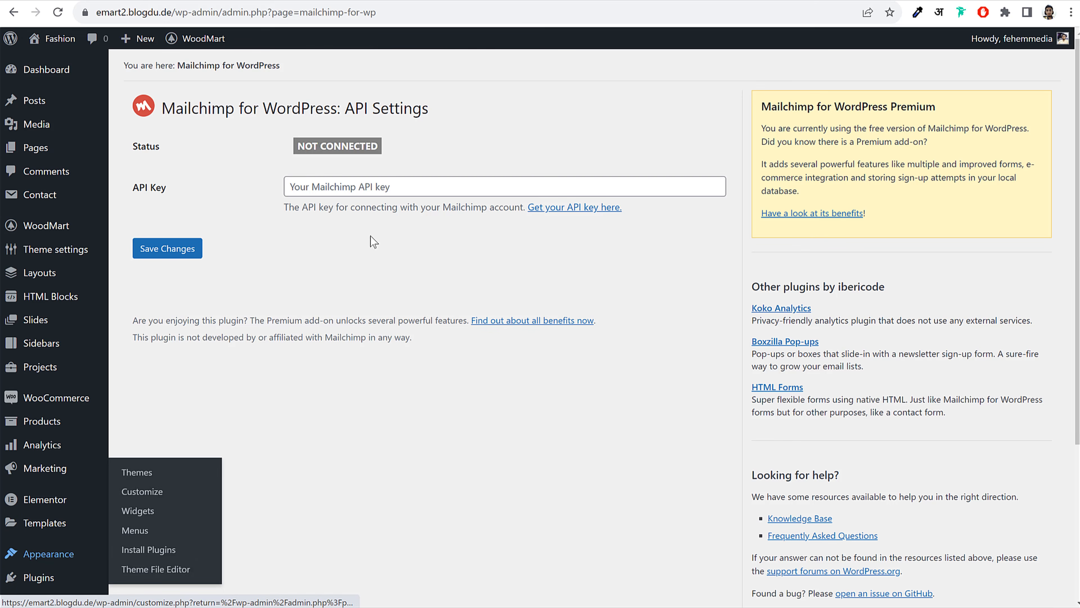
left_click(384, 185)
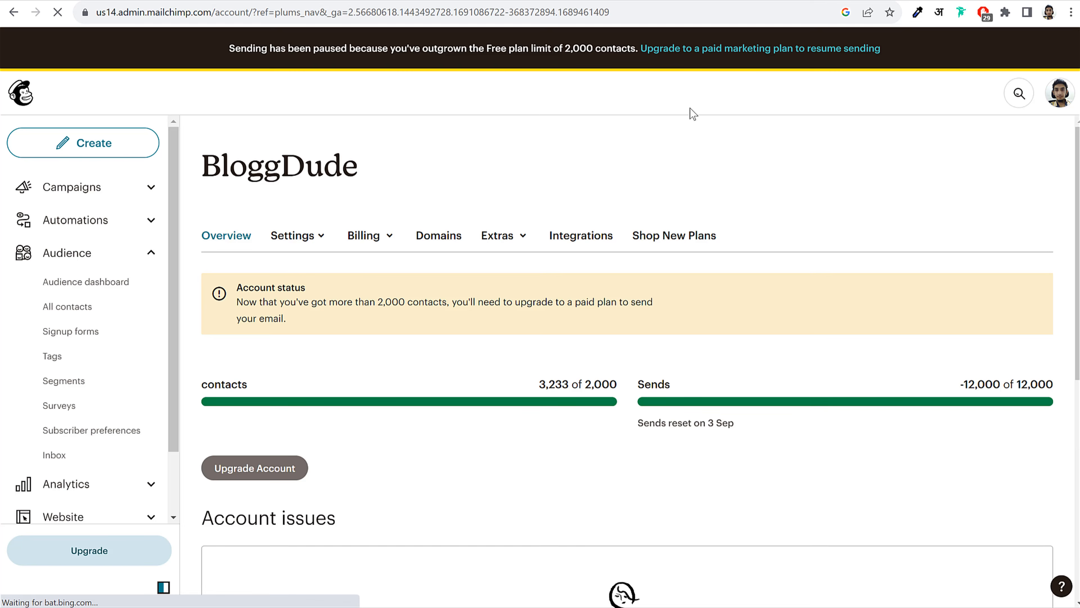
scroll(646, 298, "down", 10)
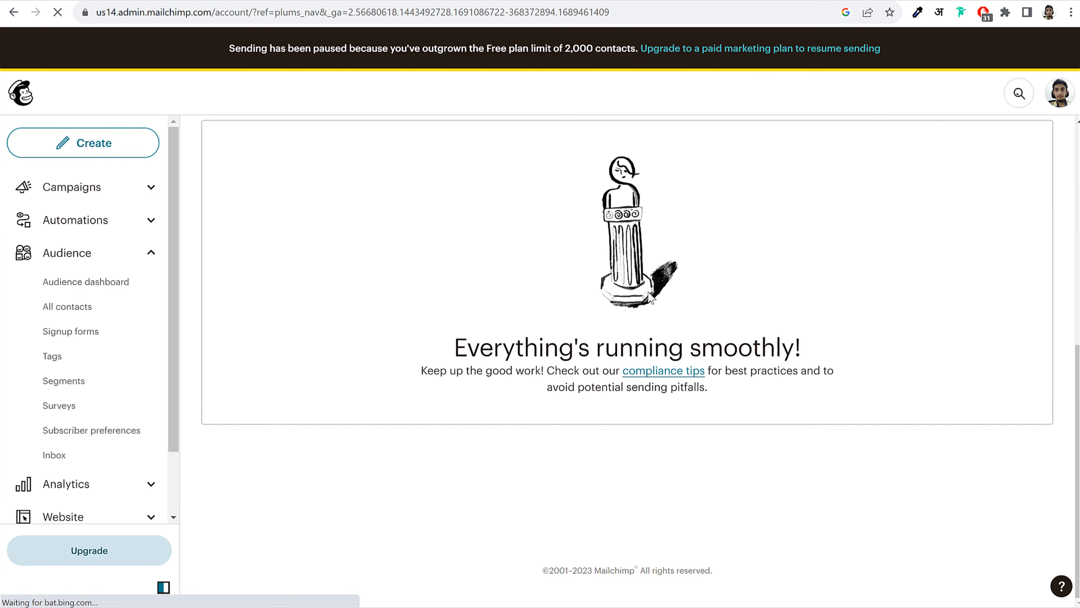
Go to Extras > API keys and select the newest key in the Your API keys table
scroll(647, 294, "up", 10)
left_click(506, 225)
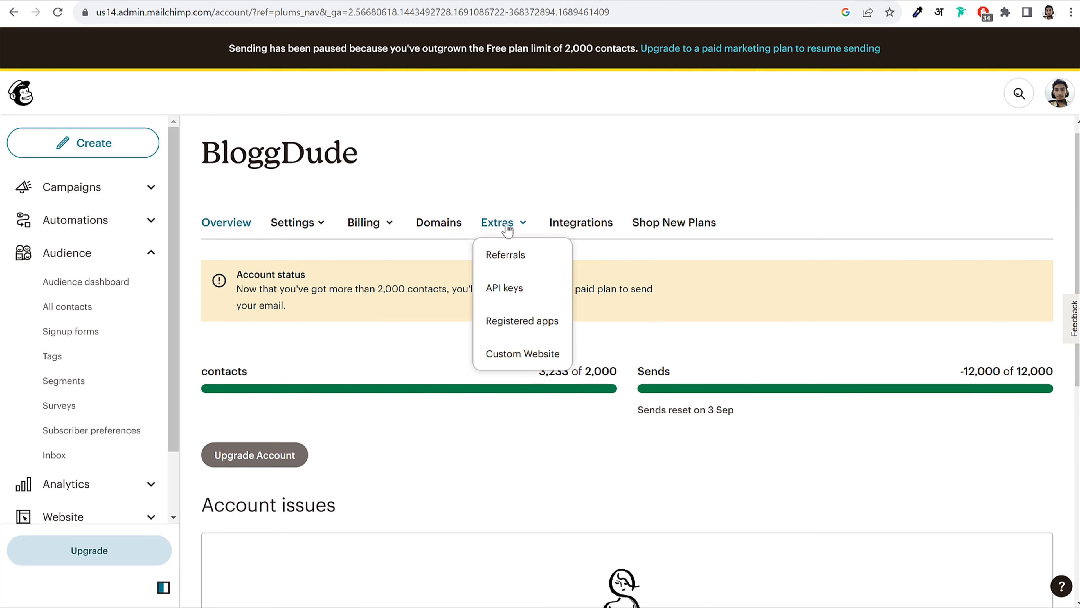
left_click(507, 290)
scroll(755, 299, "down", 3)
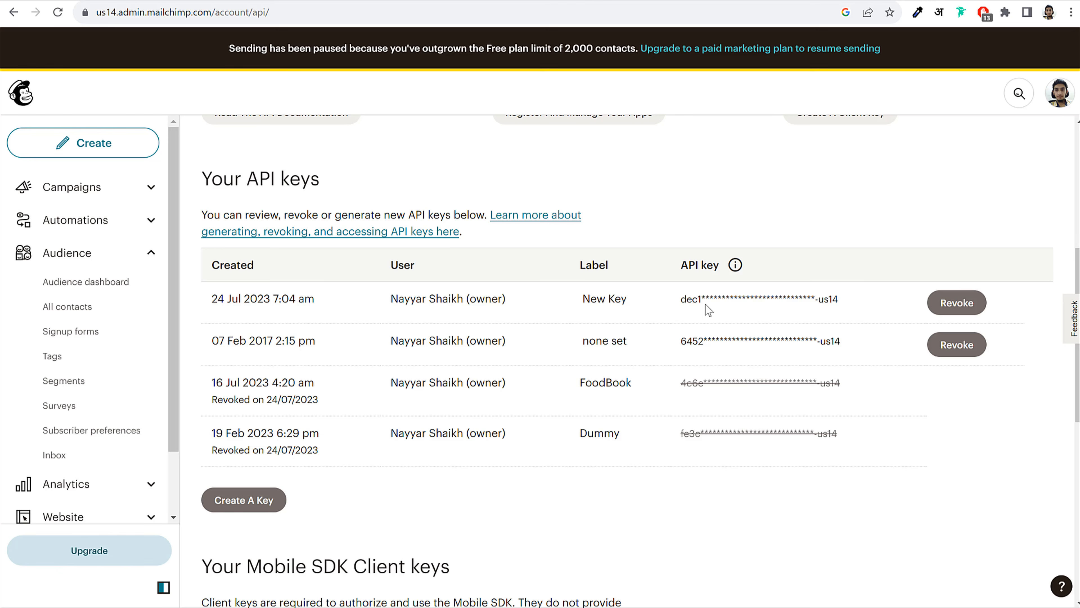
left_click_drag(679, 303, 803, 294)
left_click(804, 294)
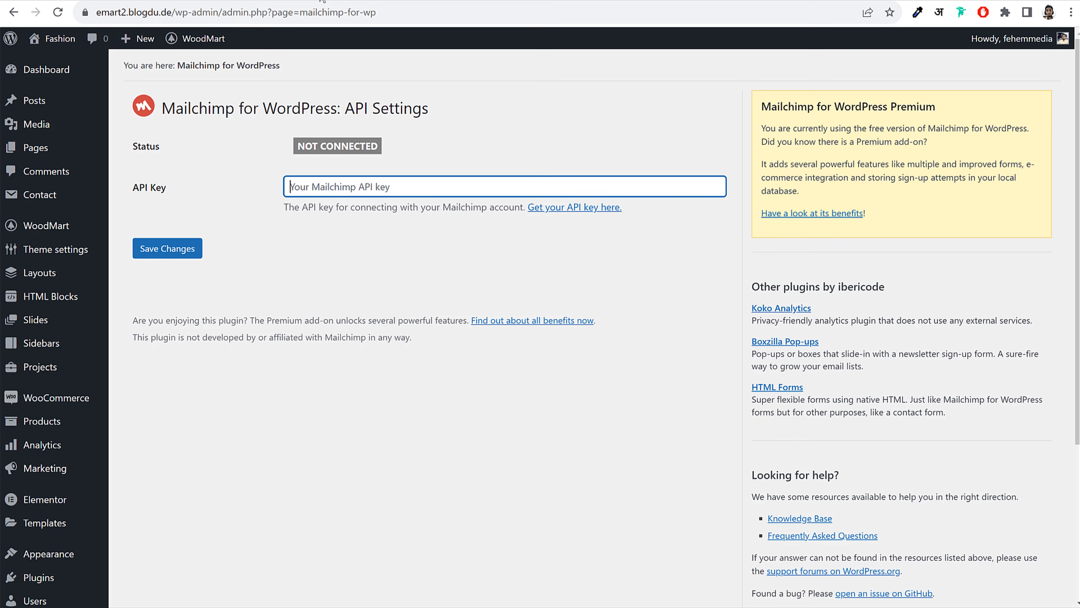
Paste the Mailchimp API key, save changes, and confirm the 6 lists found
key("ctrl+v")
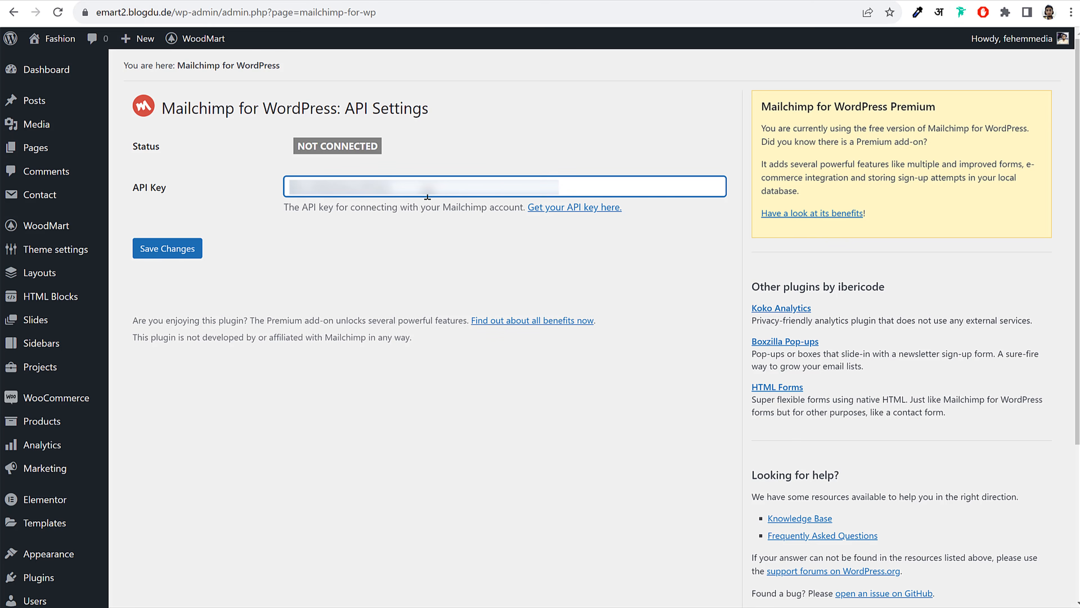
left_click(177, 251)
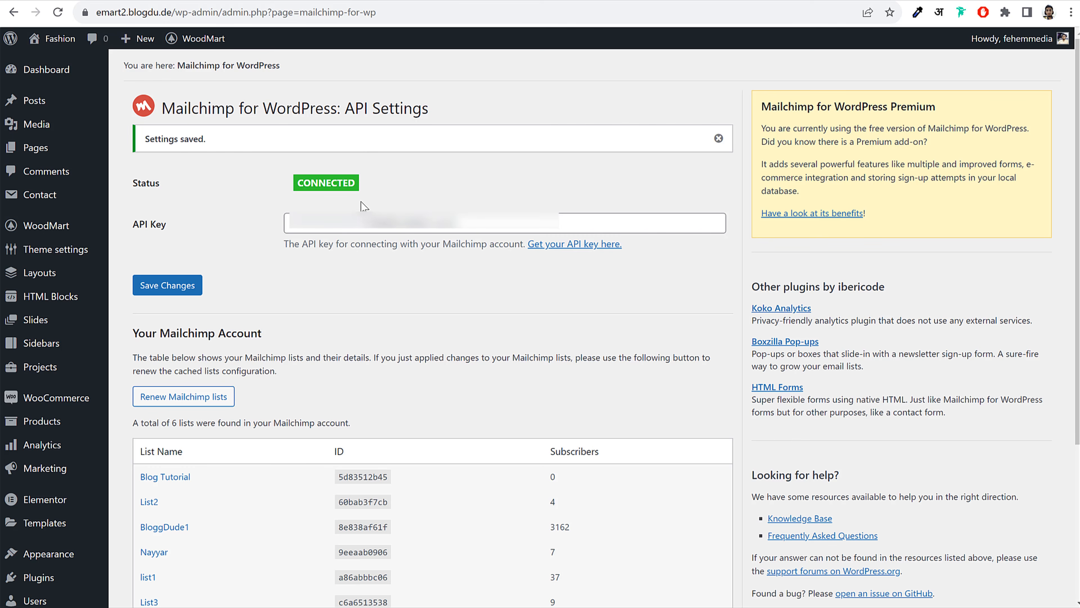
scroll(409, 268, "down", 5)
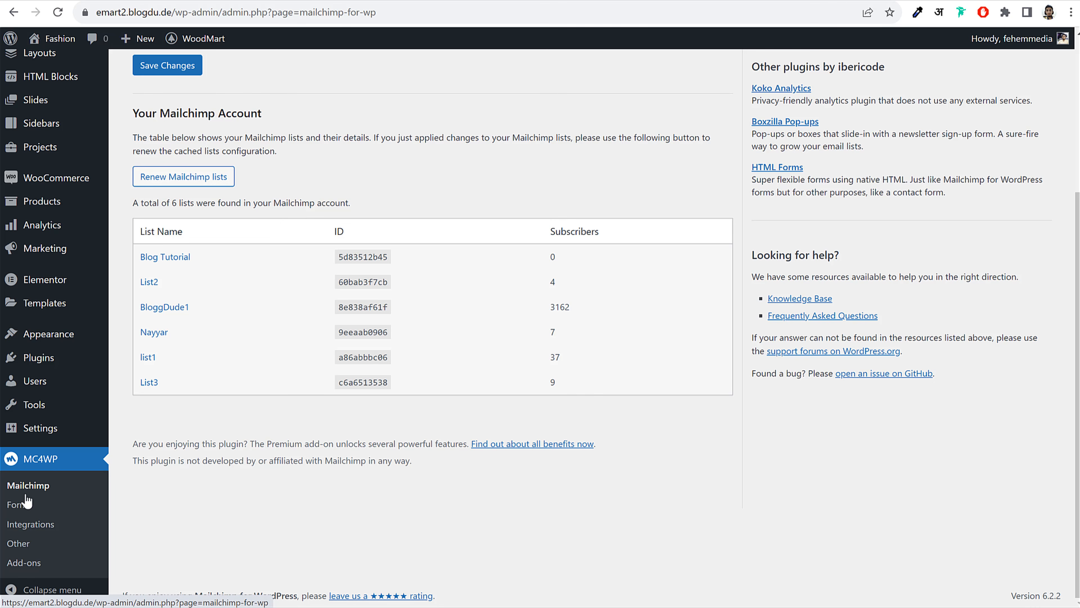
Create a new MC4WP sign-up form named Form 1 subscribed to List3
left_click(19, 508)
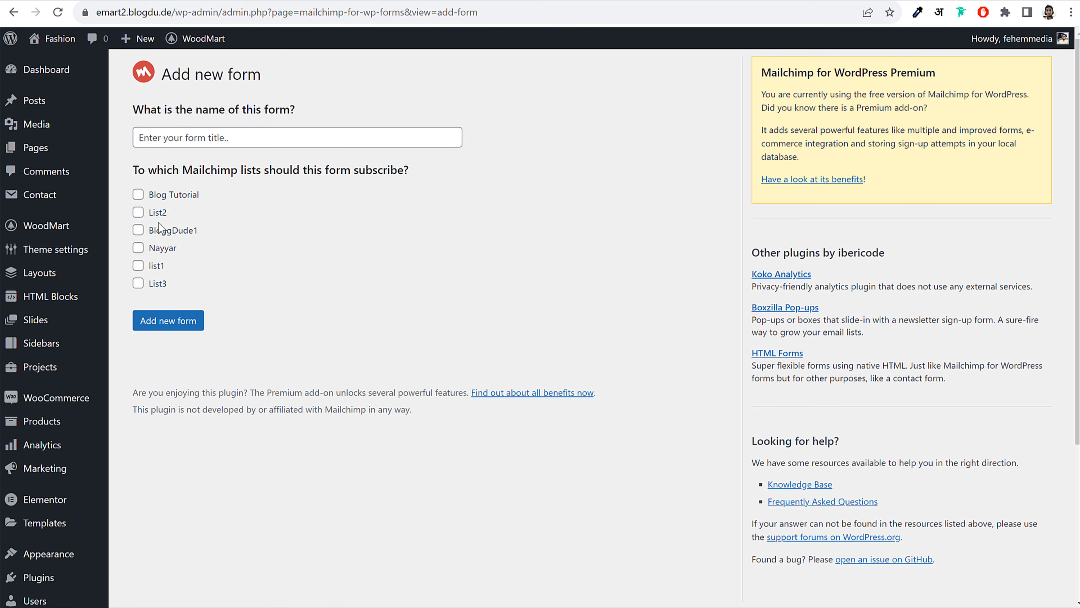
left_click(153, 285)
left_click(227, 135)
type("Form 1")
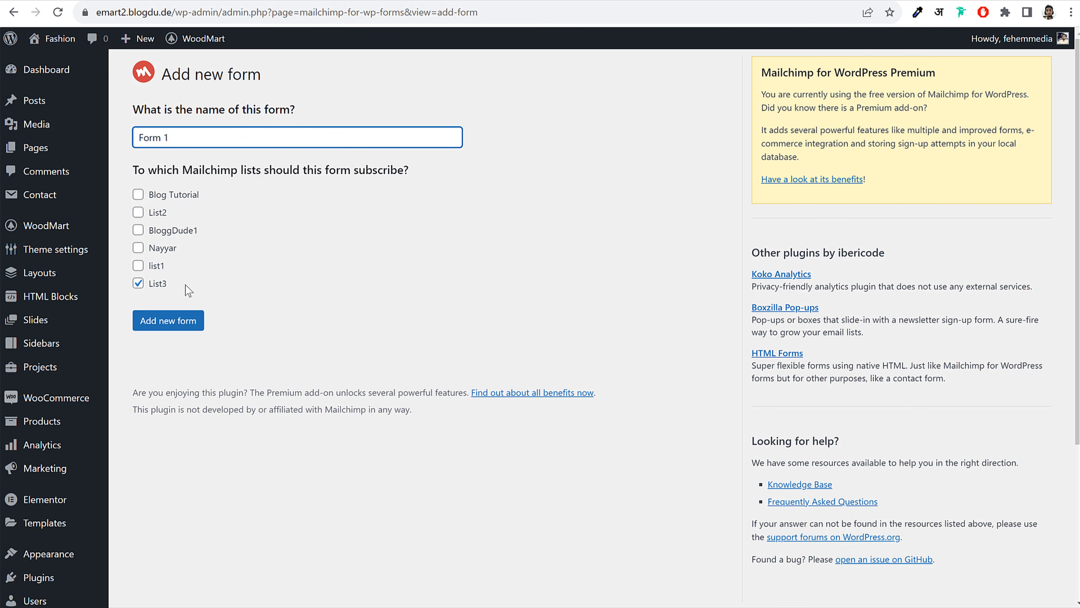
left_click(181, 319)
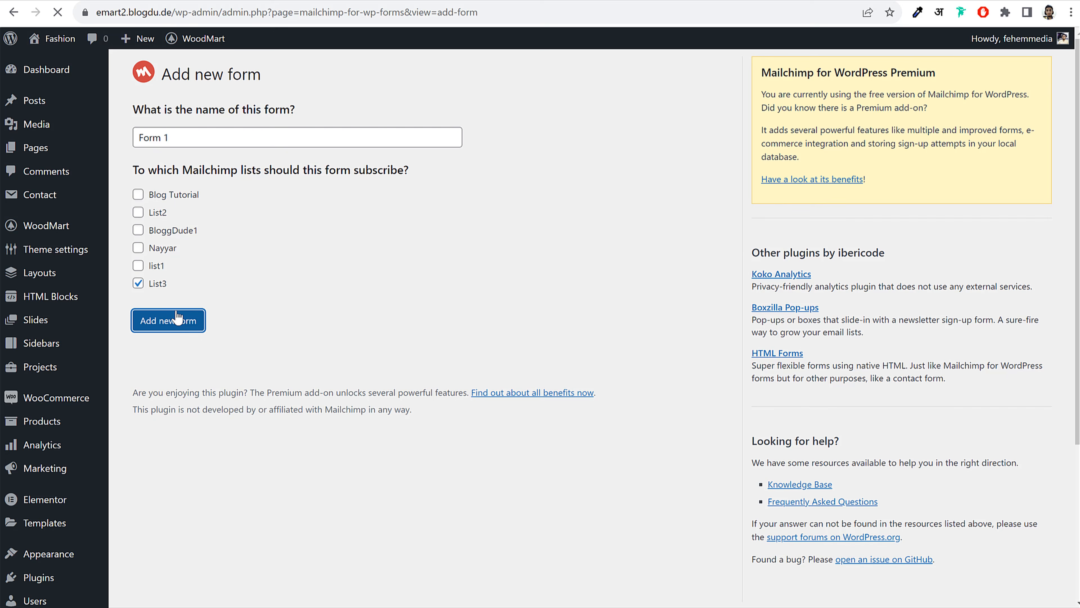
Open the MailChimp Form text file in the Media WoodMart Files folder and select its HTML snippet
scroll(758, 272, "down", 5)
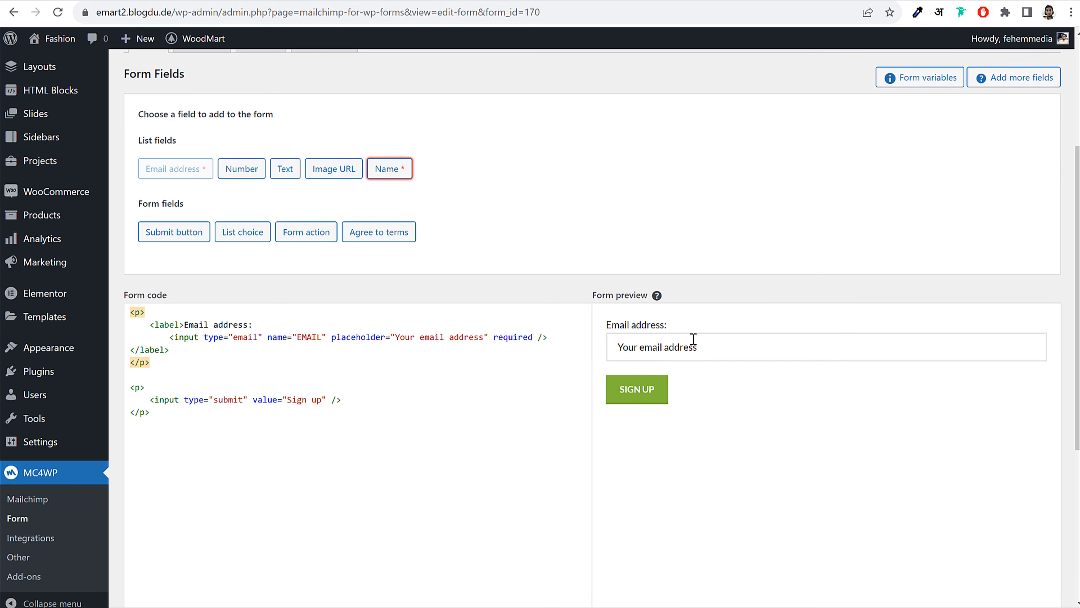
scroll(691, 341, "down", 5)
scroll(676, 186, "up", 2)
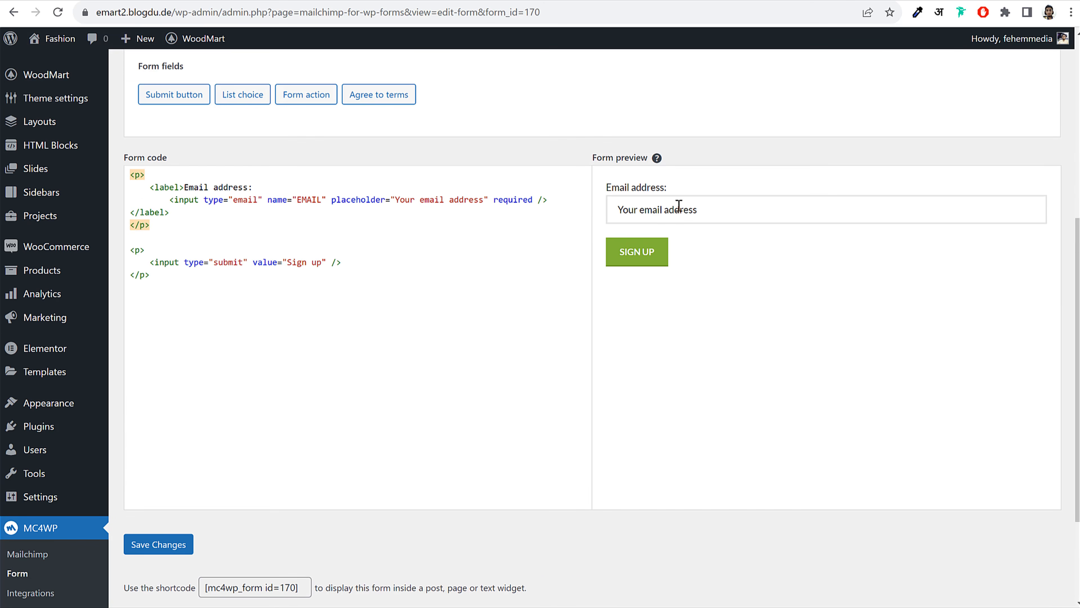
left_click(497, 606)
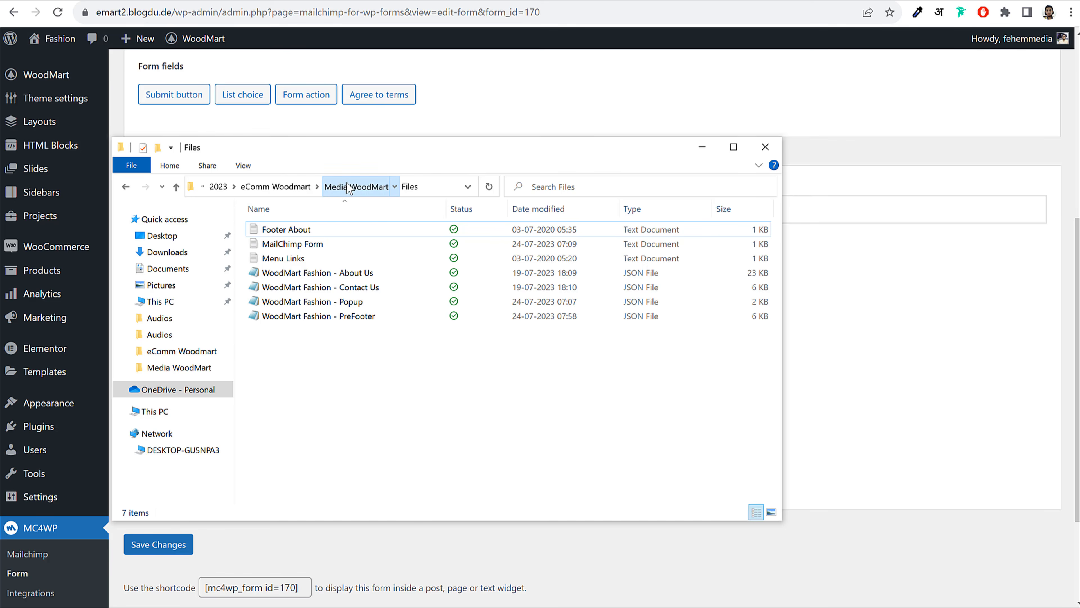
left_click(356, 187)
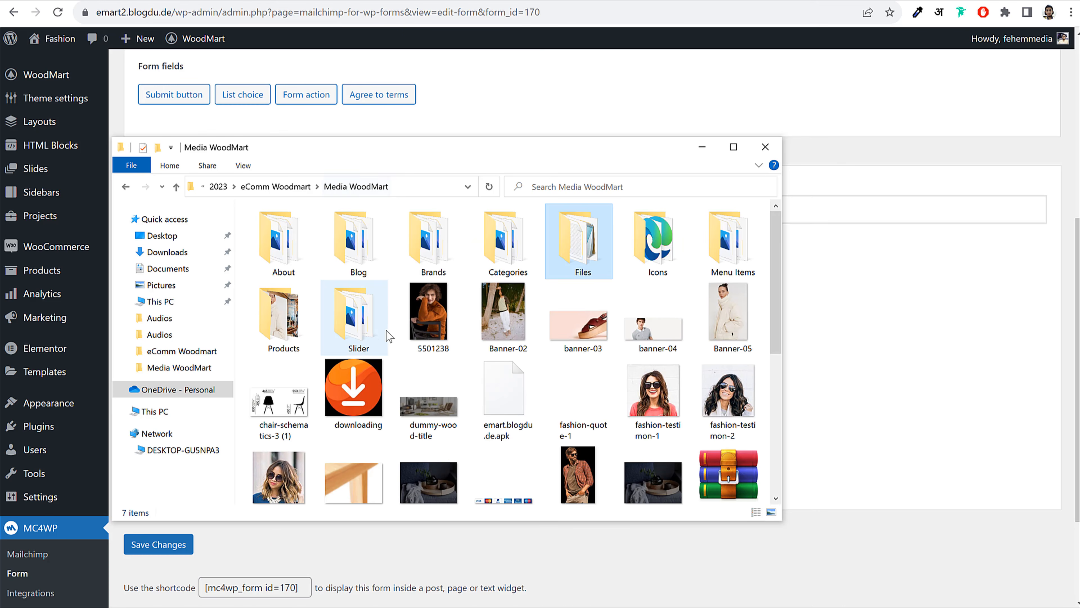
double_click(584, 251)
double_click(310, 249)
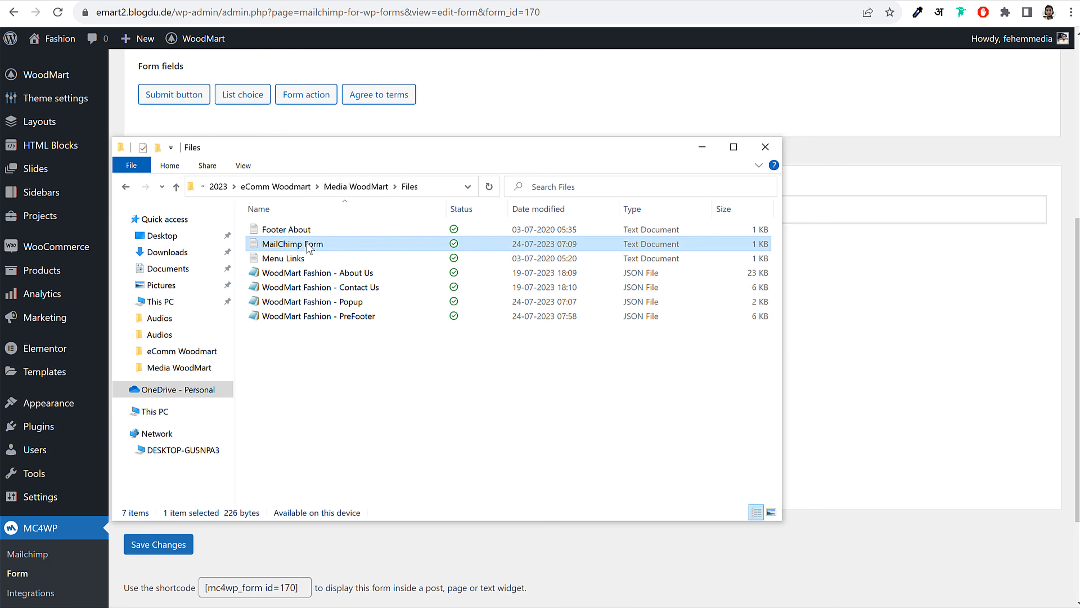
key("ctrl+a")
key("ctrl+c")
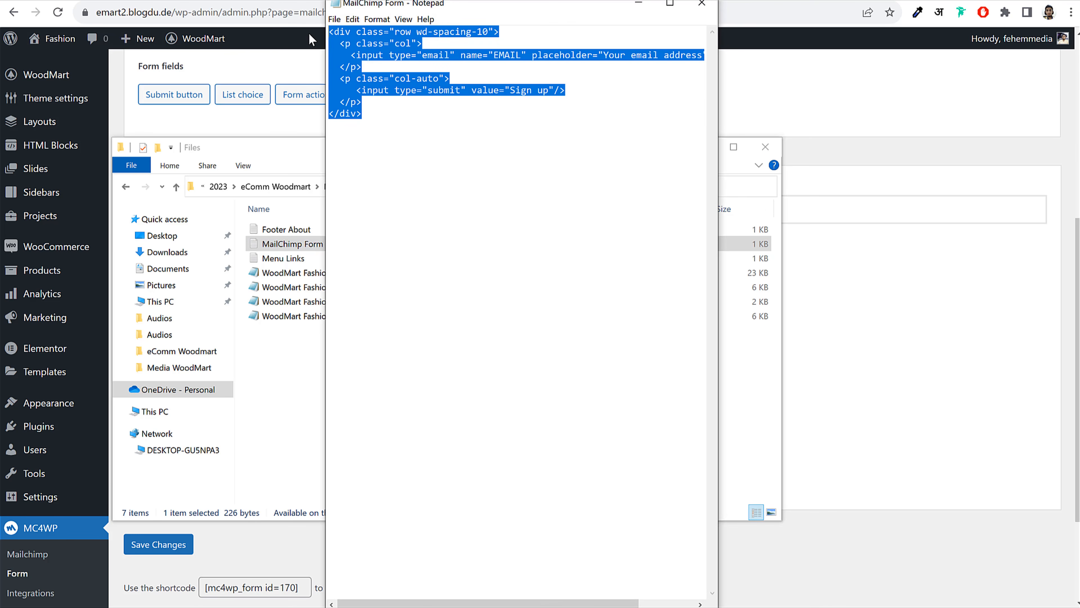
Replace the form code with the WoodMart email-and-sign-up snippet, save it as form 170, and select its shortcode
left_click(864, 89)
left_click_drag(292, 282, 129, 145)
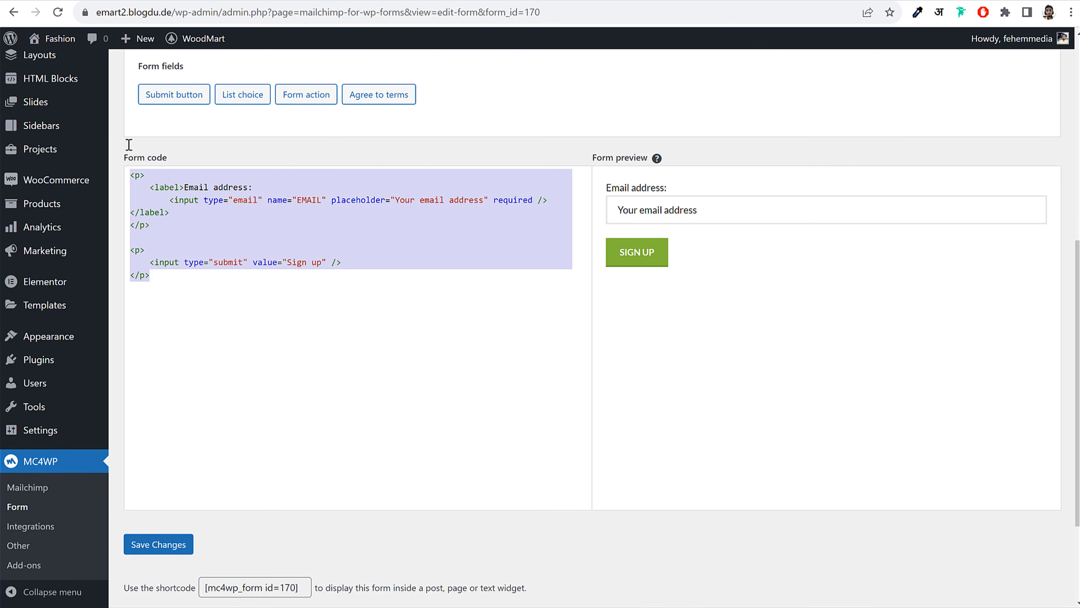
key("BackSpace")
key("ctrl+v")
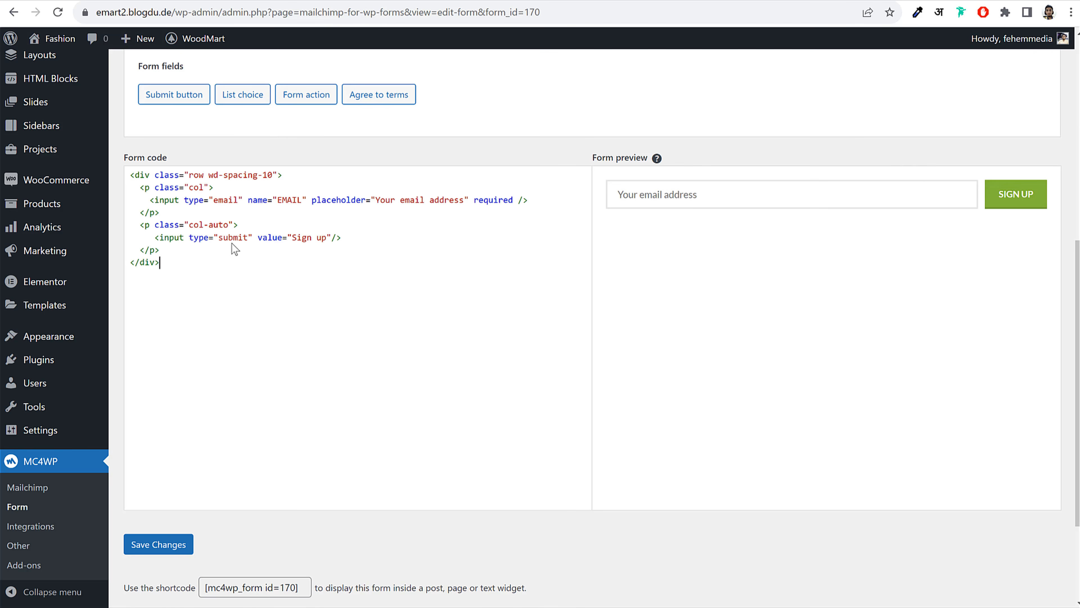
left_click(164, 550)
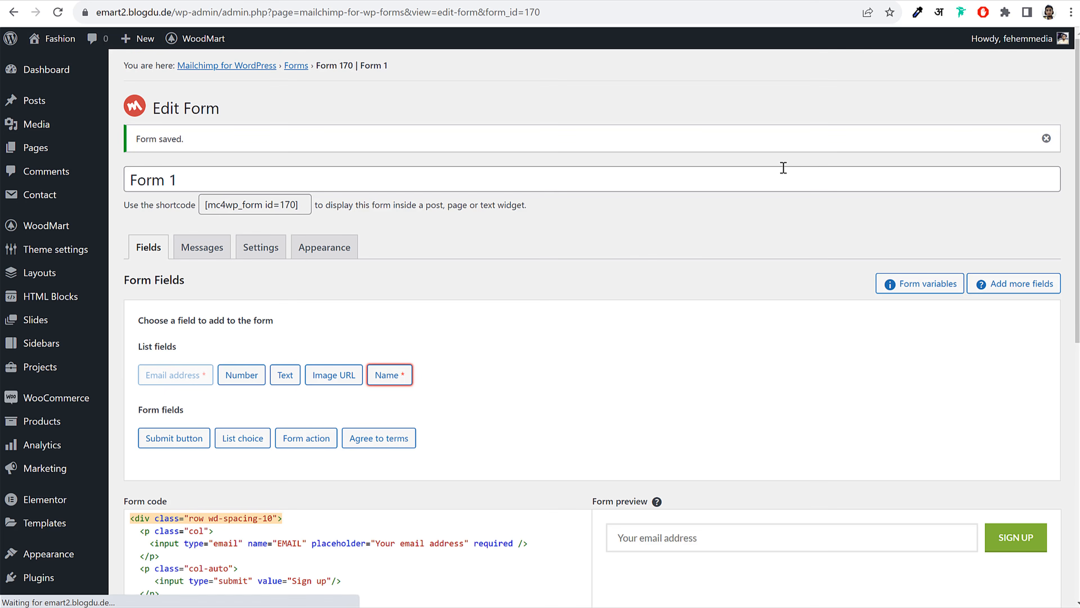
left_click(260, 206)
Copy the [mc4wp_form id=170] shortcode and reload Elementor, since Form 1 isn't yet in the form list
right_click(283, 206)
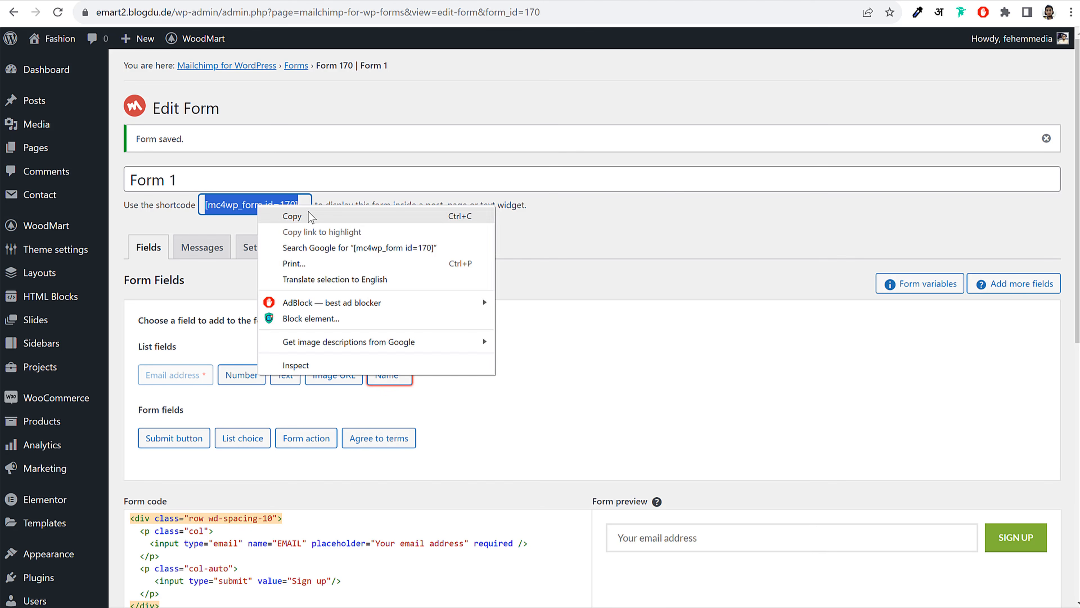
left_click(310, 216)
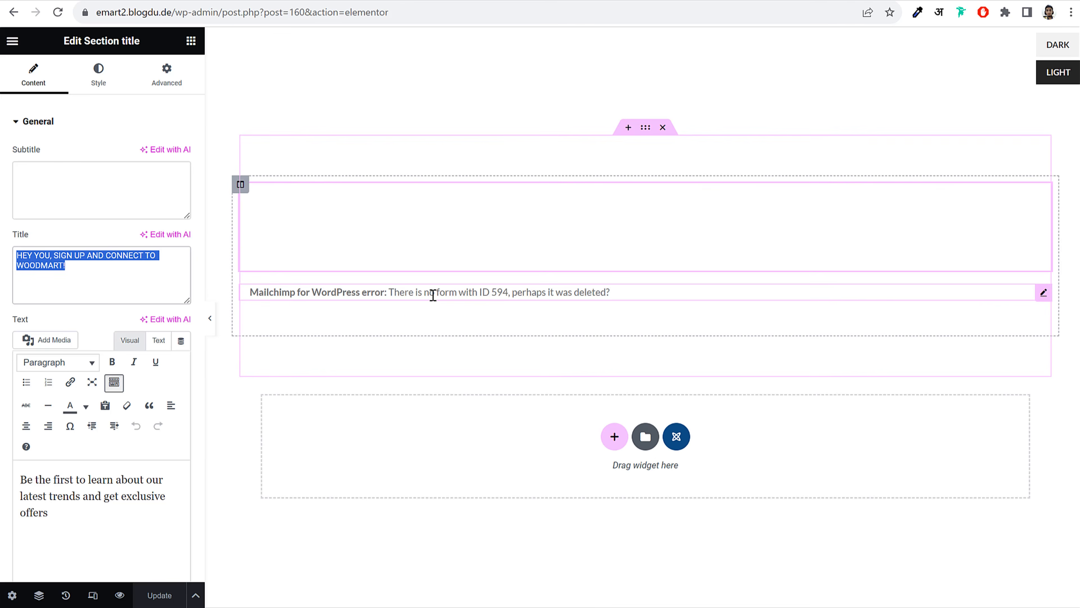
left_click(432, 294)
left_click(91, 169)
left_click(109, 163)
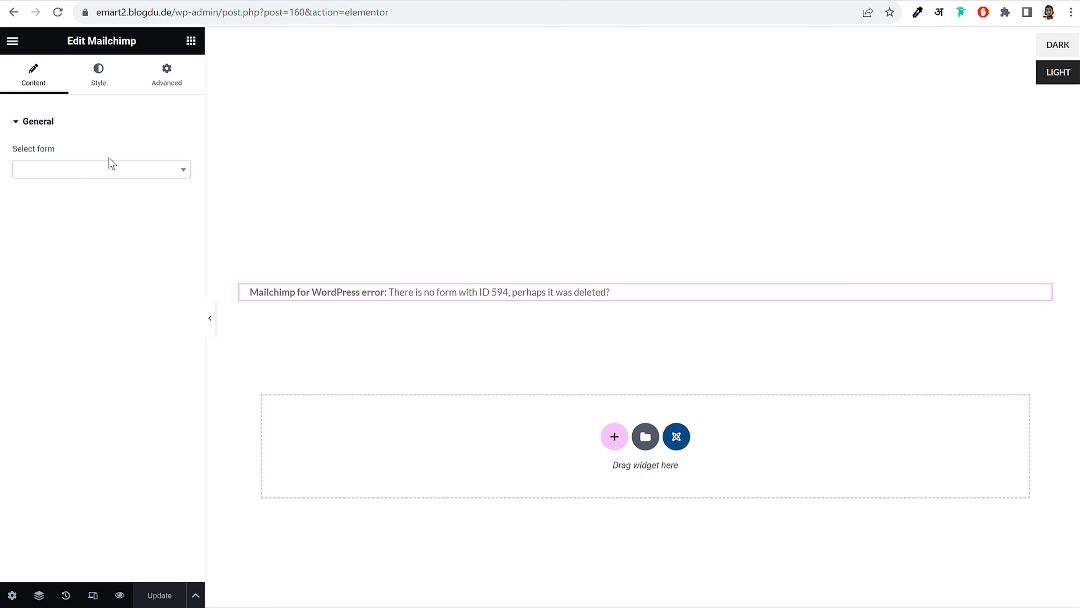
left_click(57, 12)
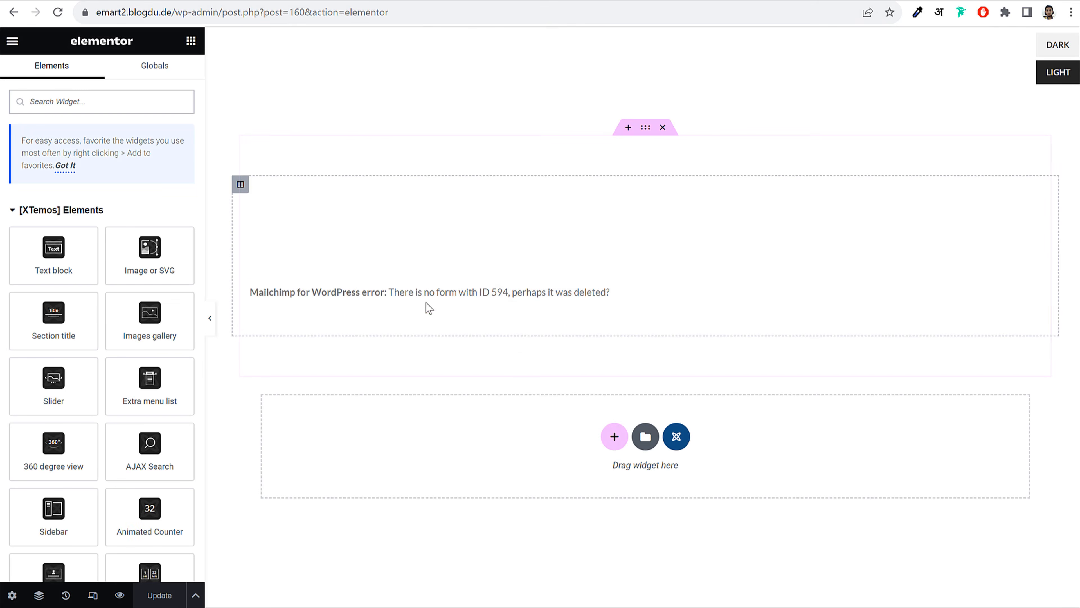
Set the newsletter block's Mailchimp widget to Form 1 and update the block
left_click(417, 301)
left_click(91, 170)
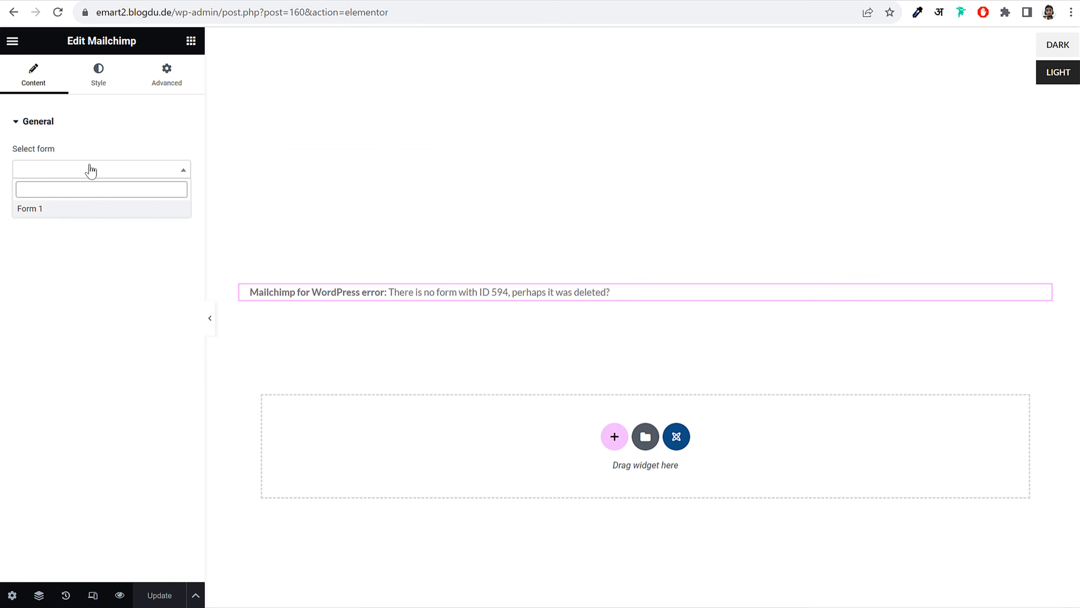
left_click(50, 216)
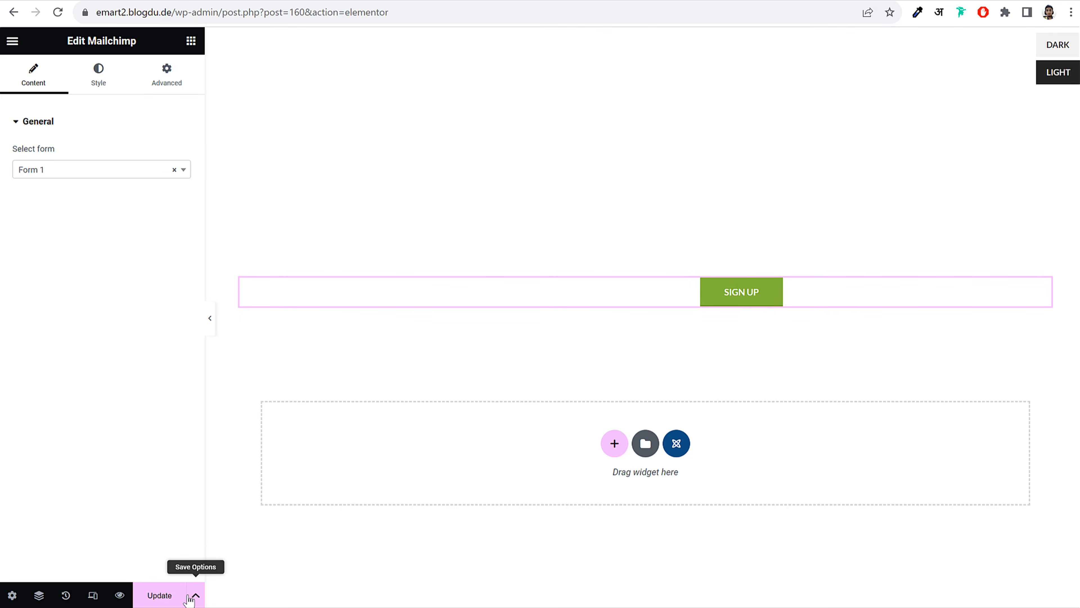
left_click(156, 603)
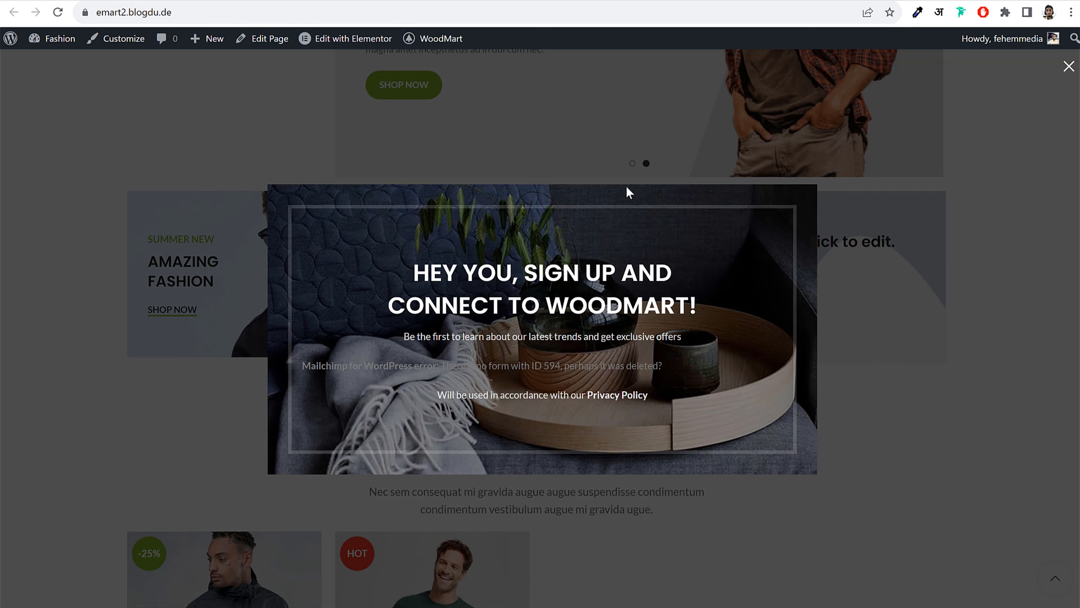
Reload the live home page, check that the popup shows the email field and SIGN UP, then close it
left_click(58, 12)
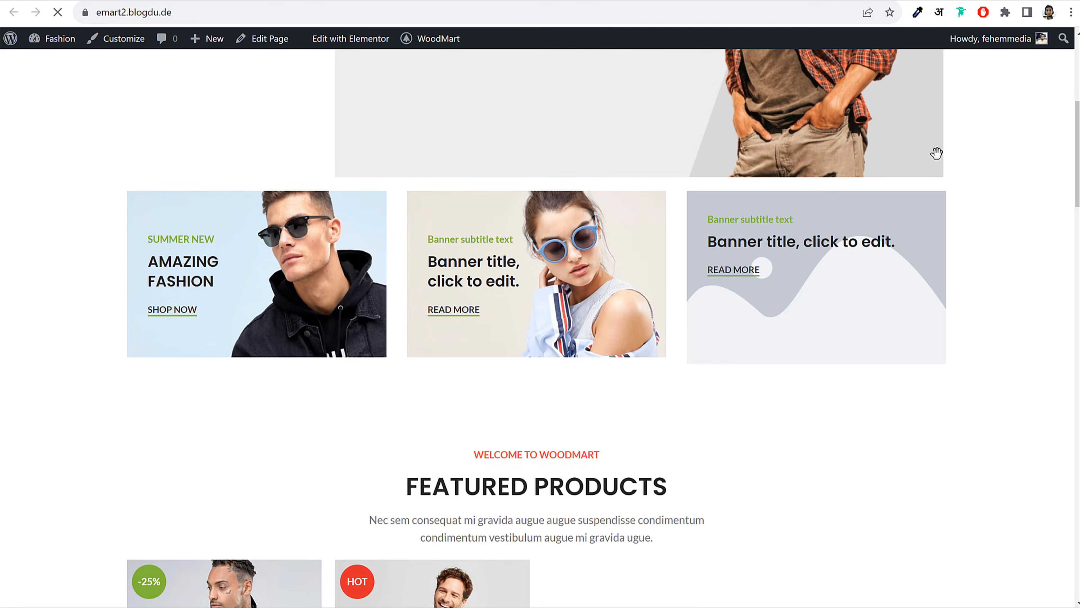
scroll(995, 301, "up", 5)
scroll(1033, 306, "down", 3)
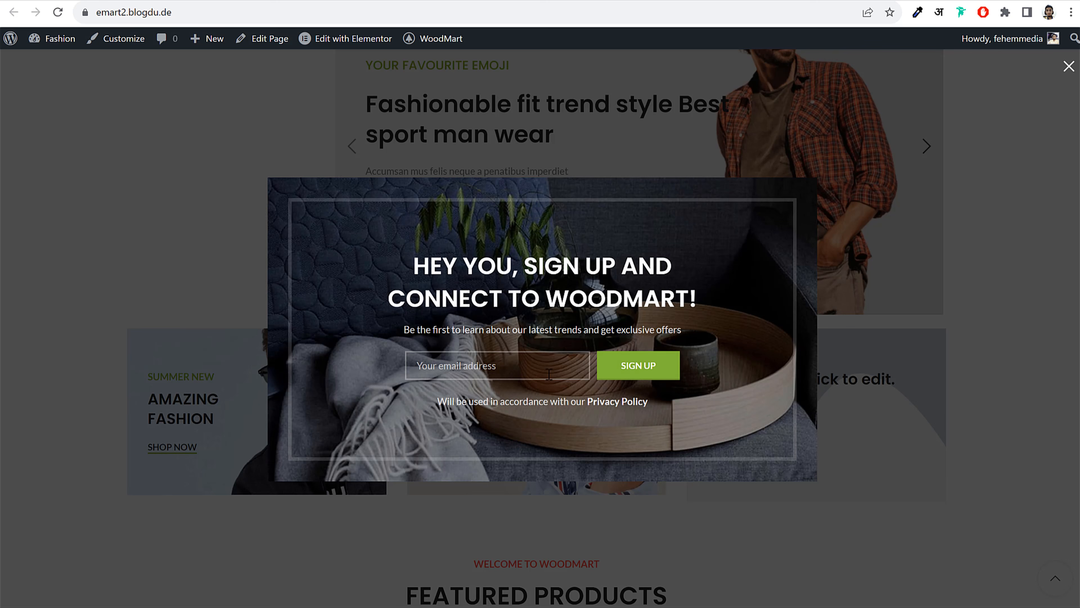
left_click(1075, 67)
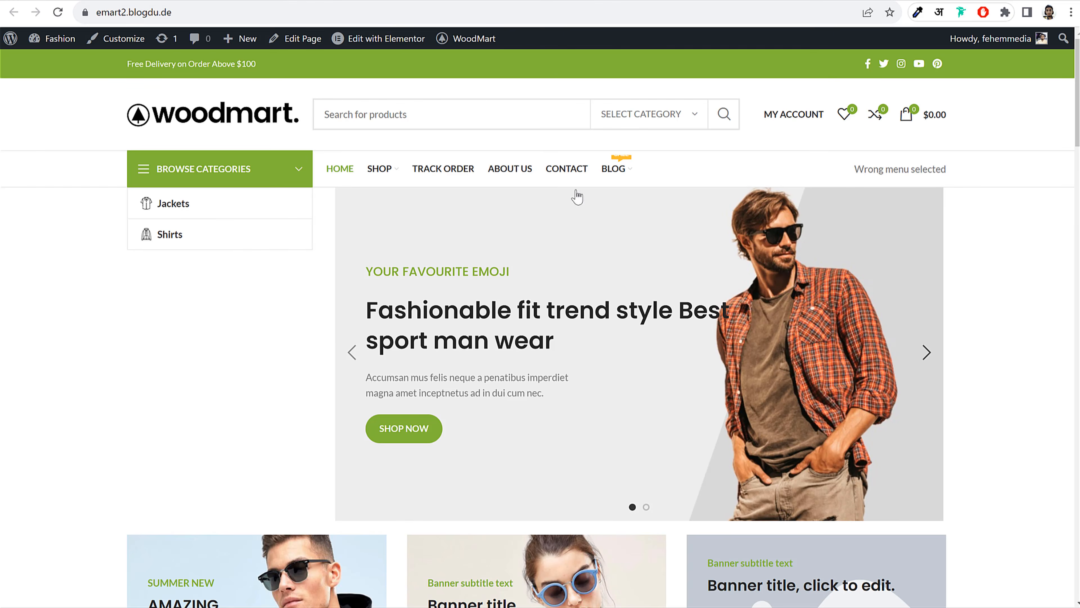
scroll(600, 389, "down", 20)
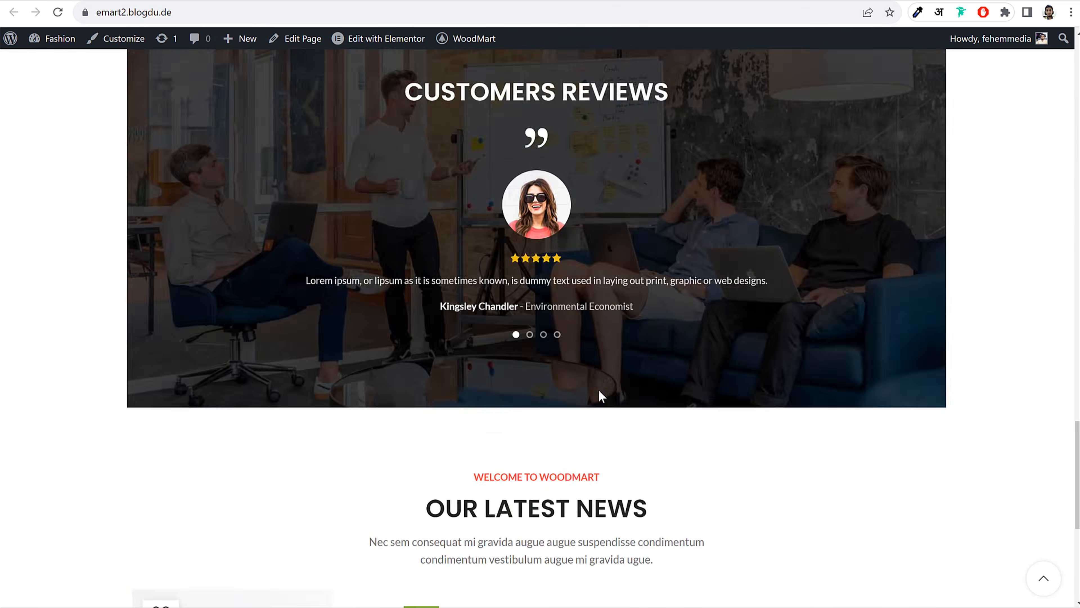
scroll(558, 520, "up", 20)
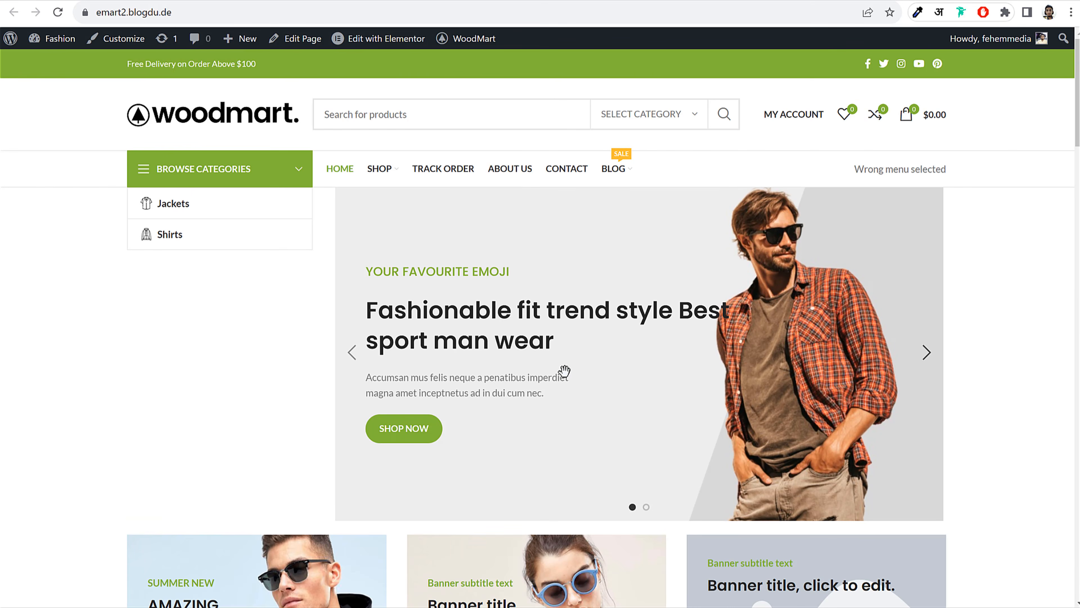
Browse the Shop page, return to the home page, and go back to editing it
left_click(379, 176)
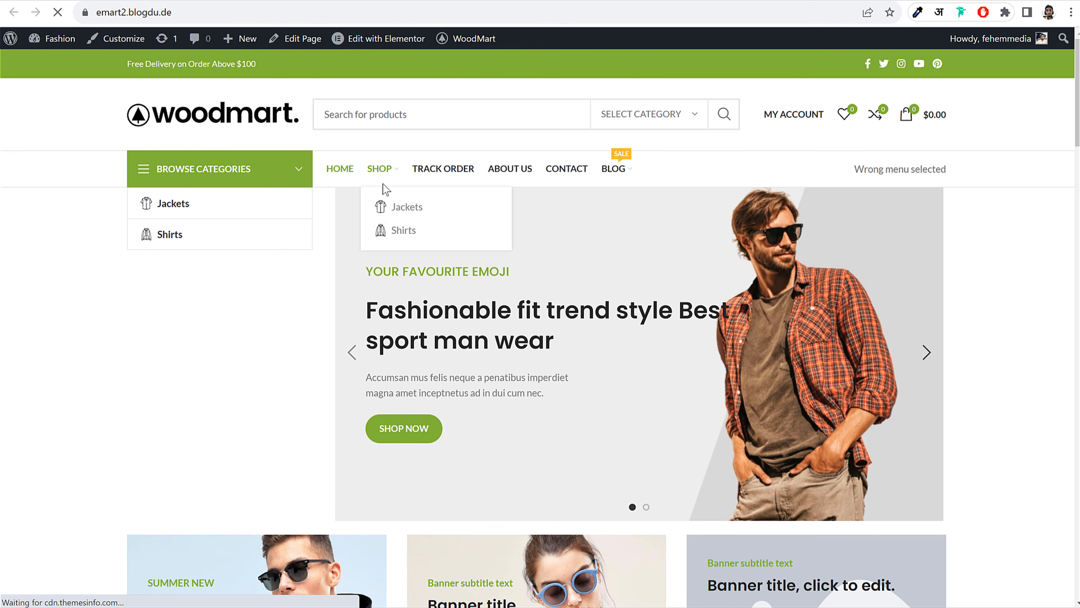
scroll(426, 256, "down", 5)
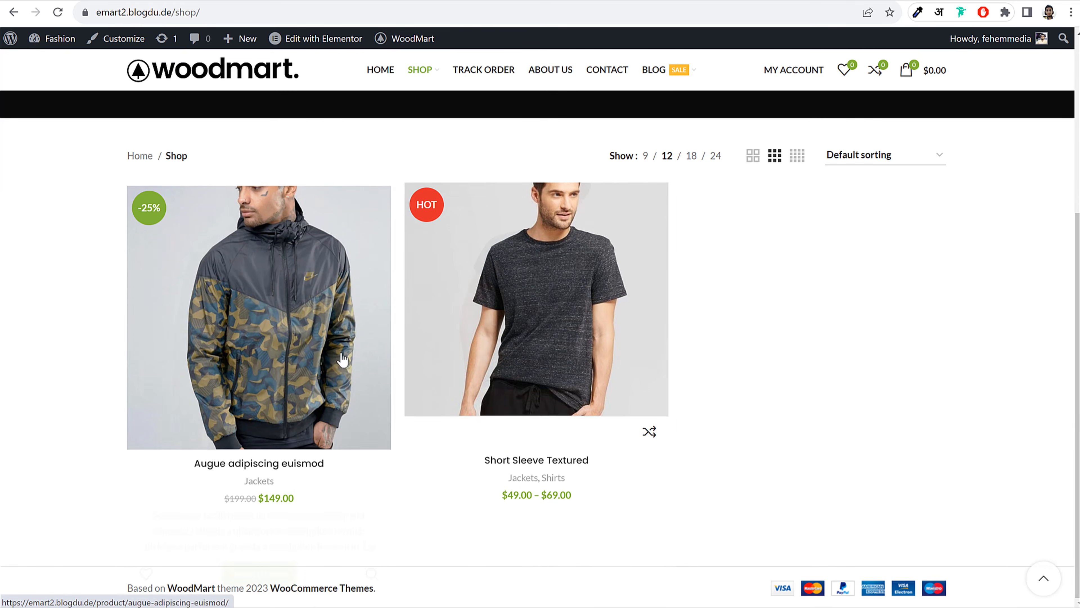
scroll(425, 370, "up", 10)
key("alt+Left")
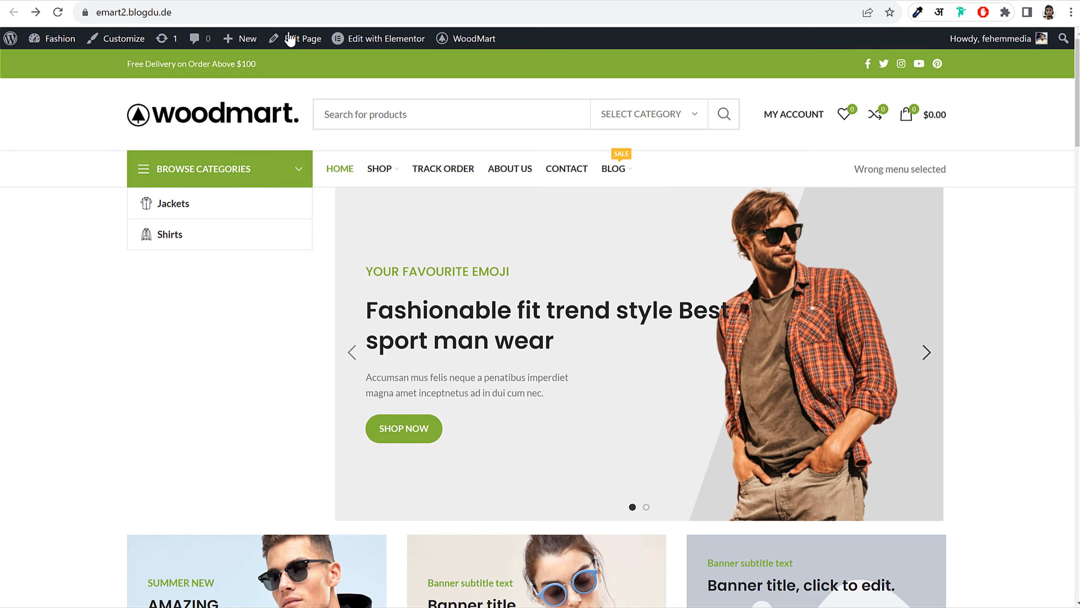
left_click(291, 39)
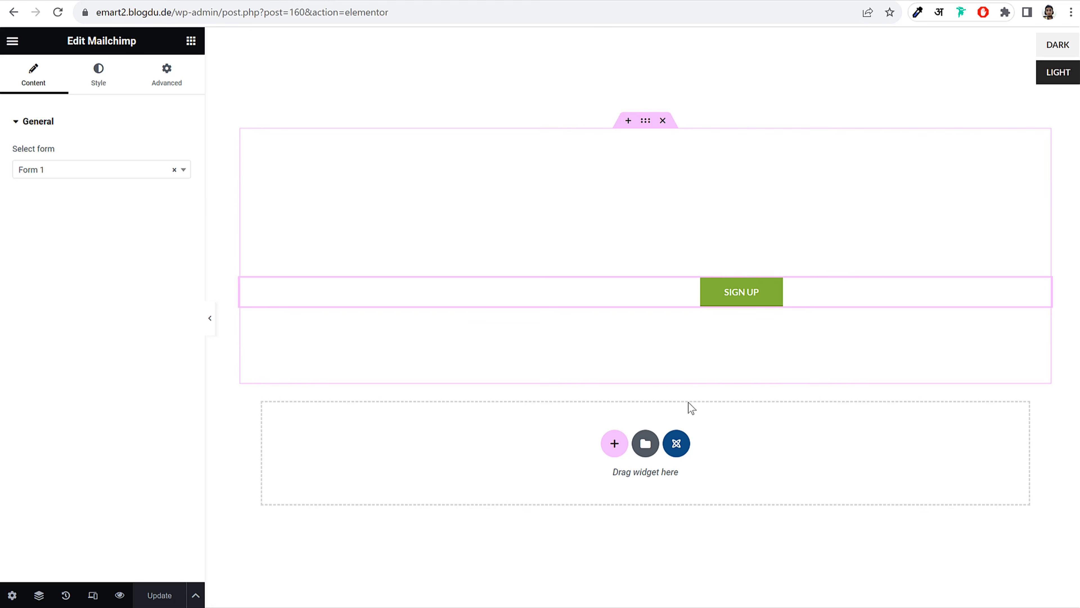
Exit the Elementor editor and go to Appearance > Widgets
left_click(12, 43)
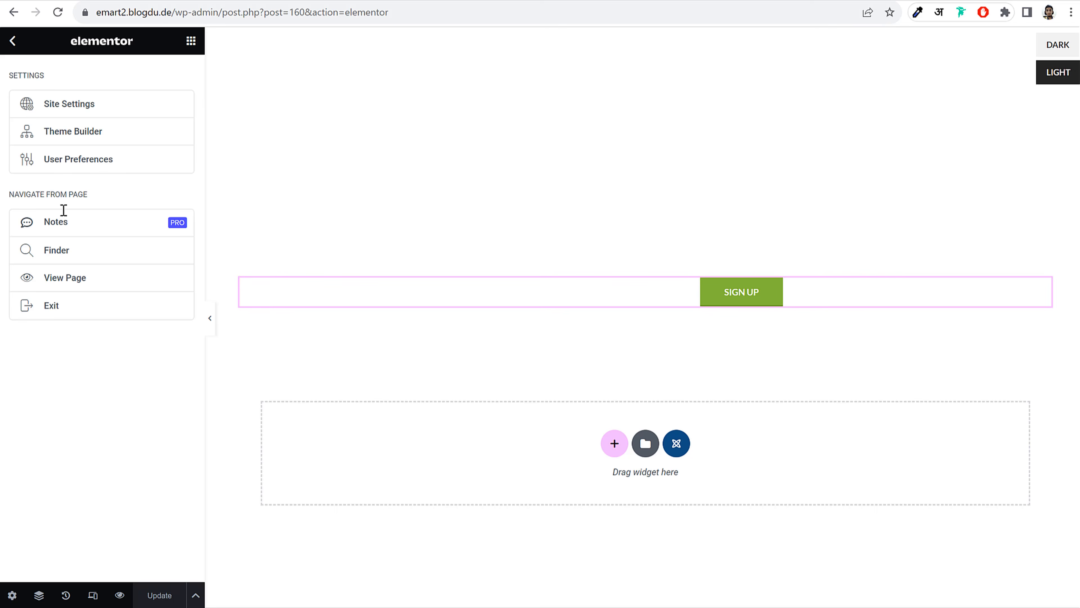
left_click(75, 309)
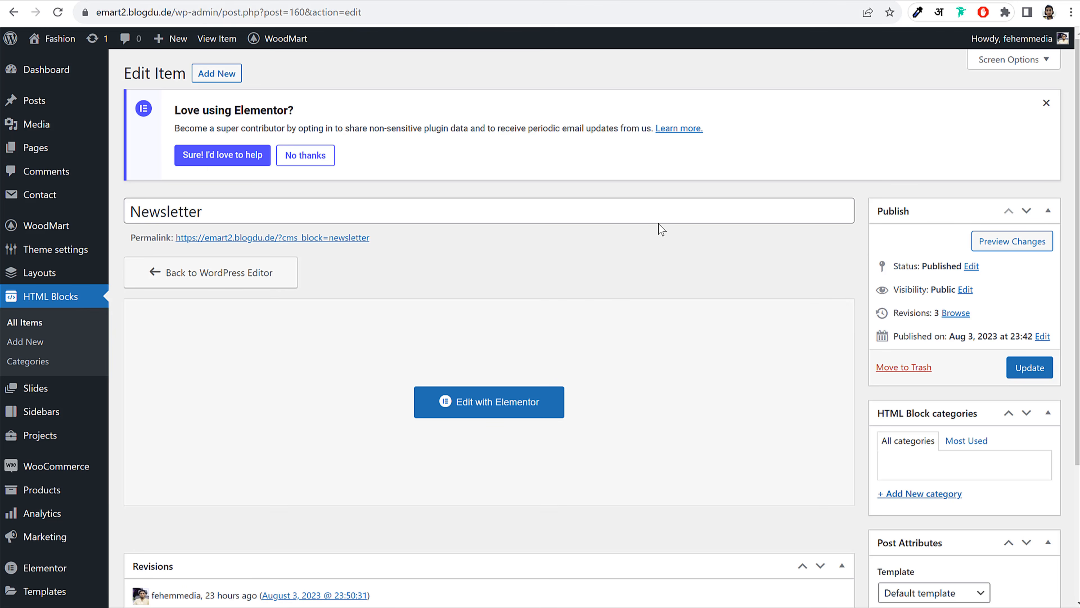
scroll(651, 242, "down", 3)
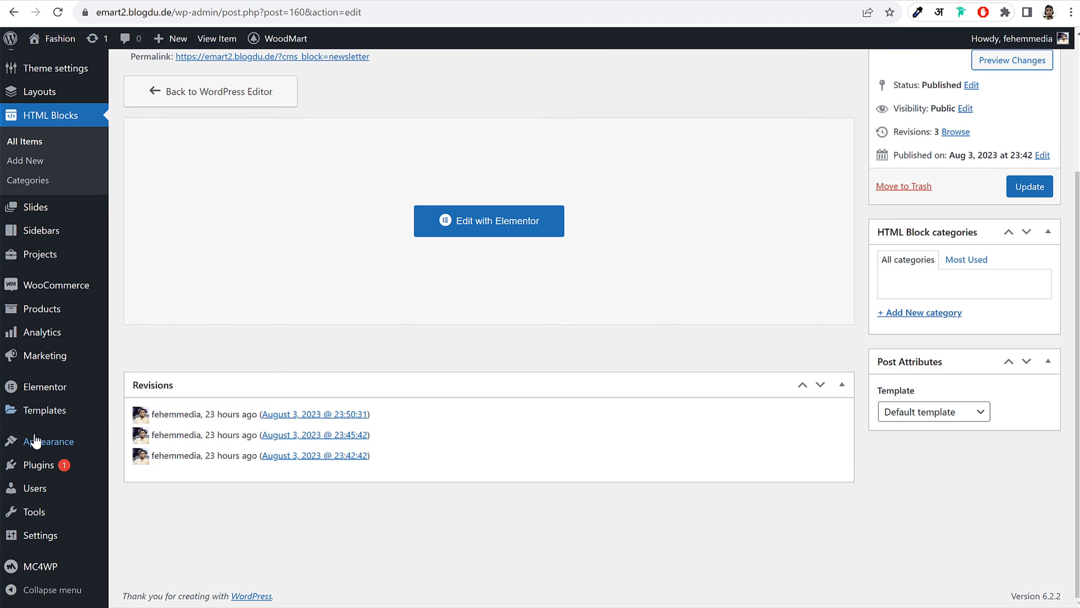
mouse_move(56, 447)
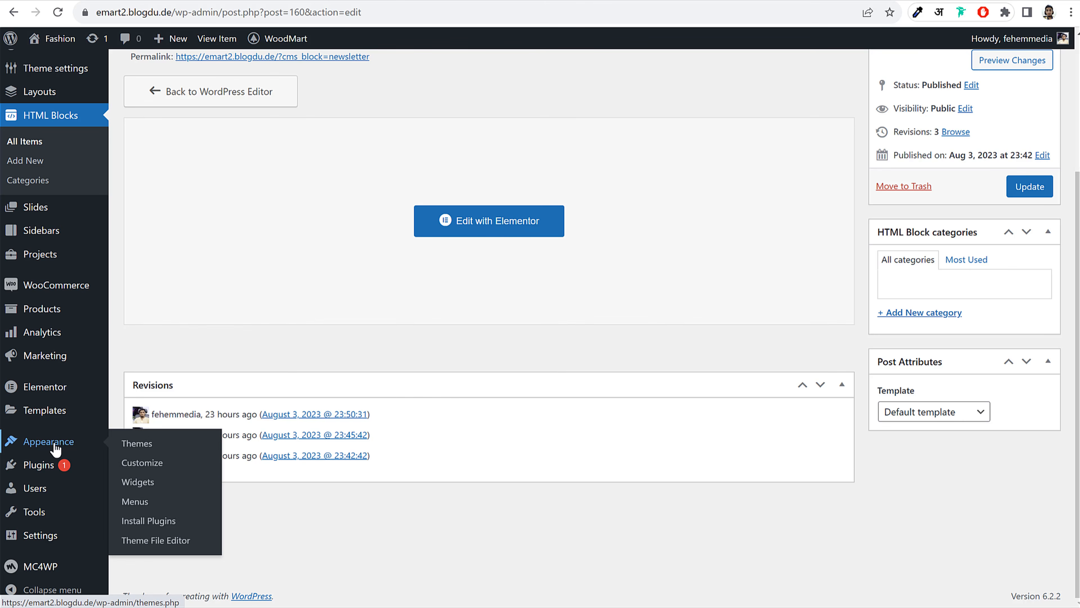
left_click(134, 483)
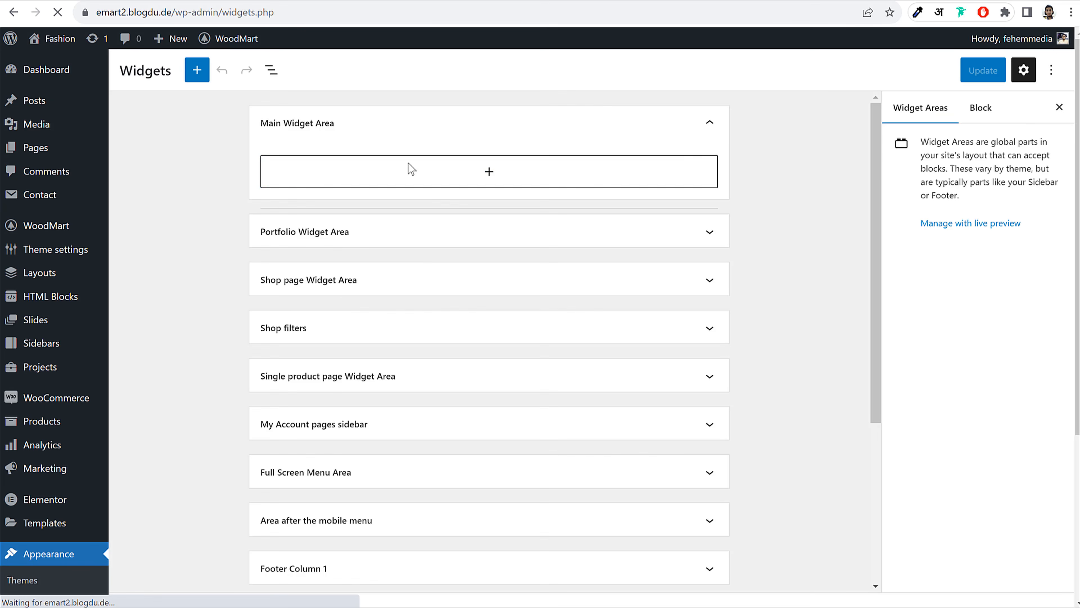
Collapse Main Widget Area, expand Footer Column 1, then view the WoodMart demo's newsletter section above its footer
left_click(403, 128)
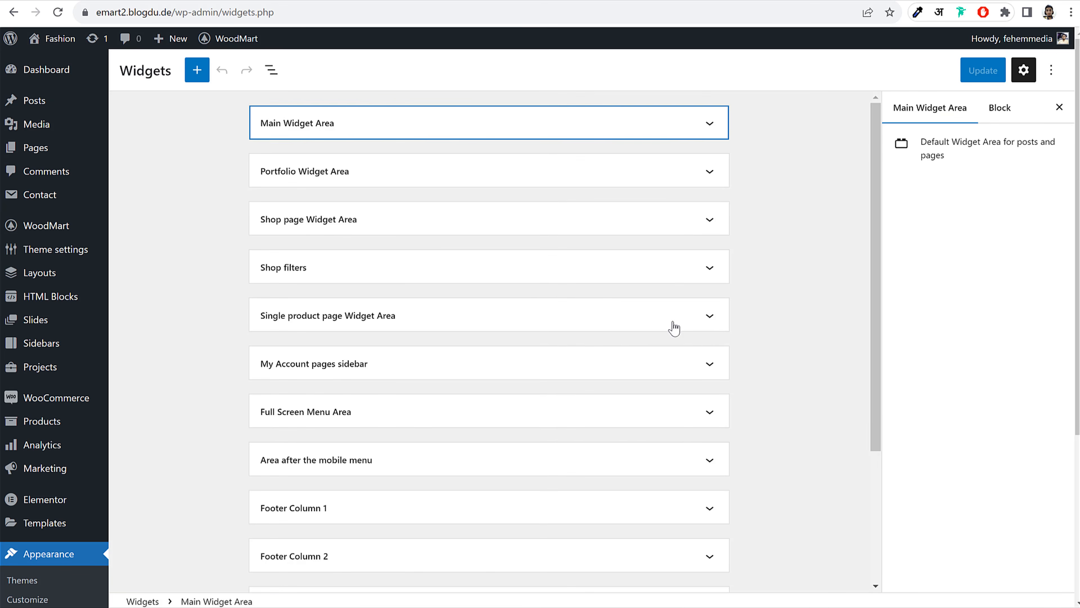
scroll(680, 336, "down", 5)
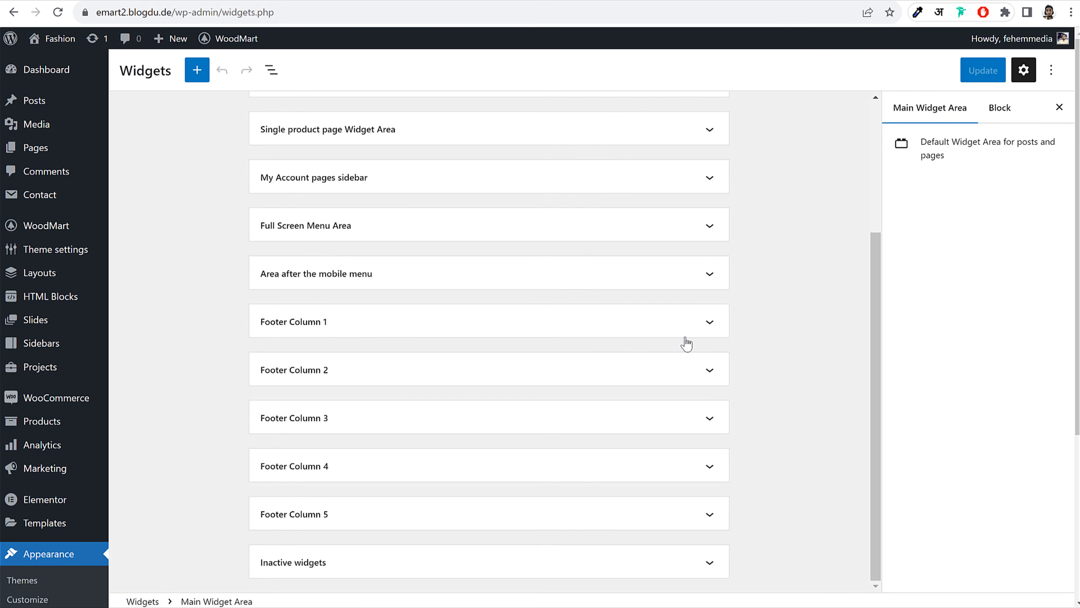
left_click(373, 327)
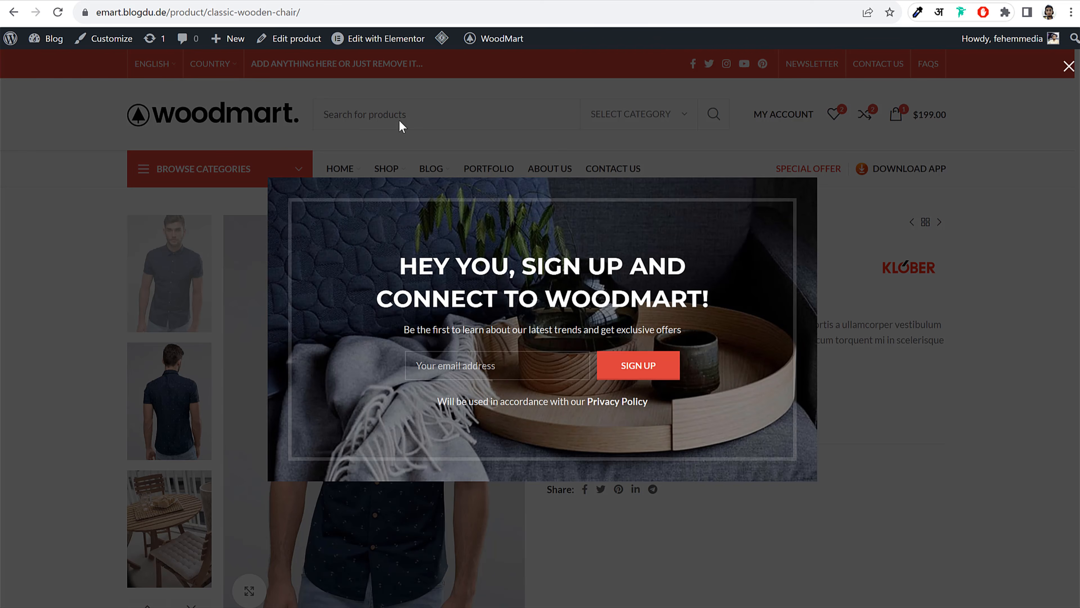
left_click(402, 125)
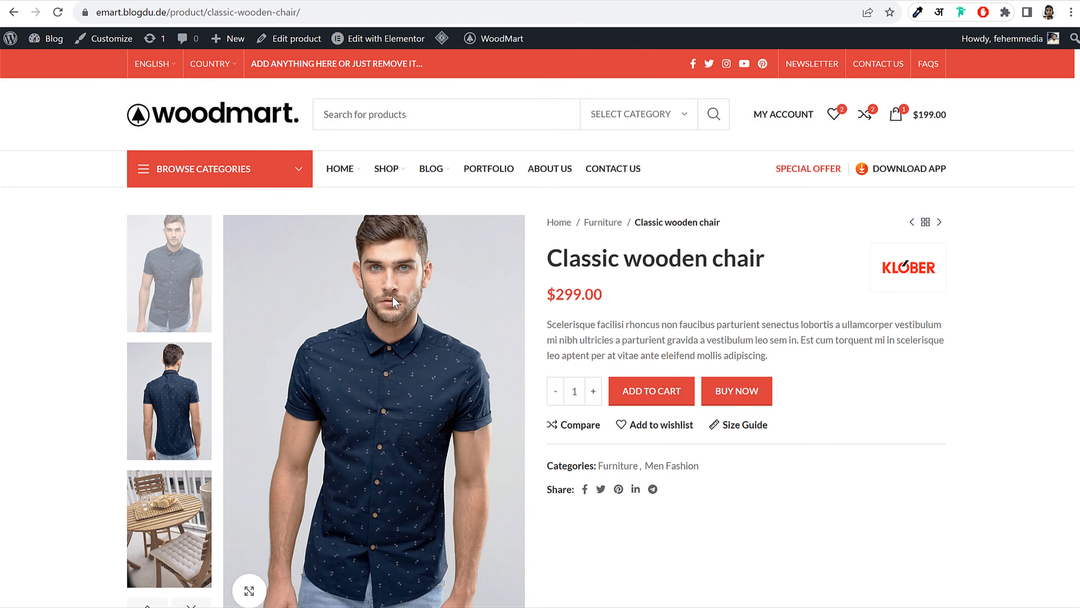
scroll(302, 425, "down", 15)
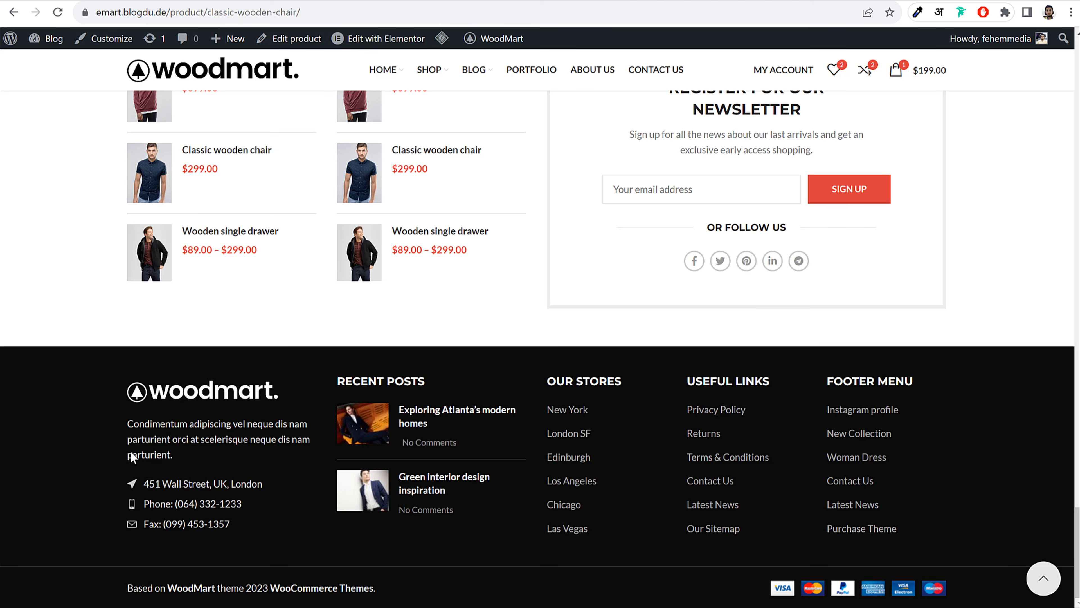
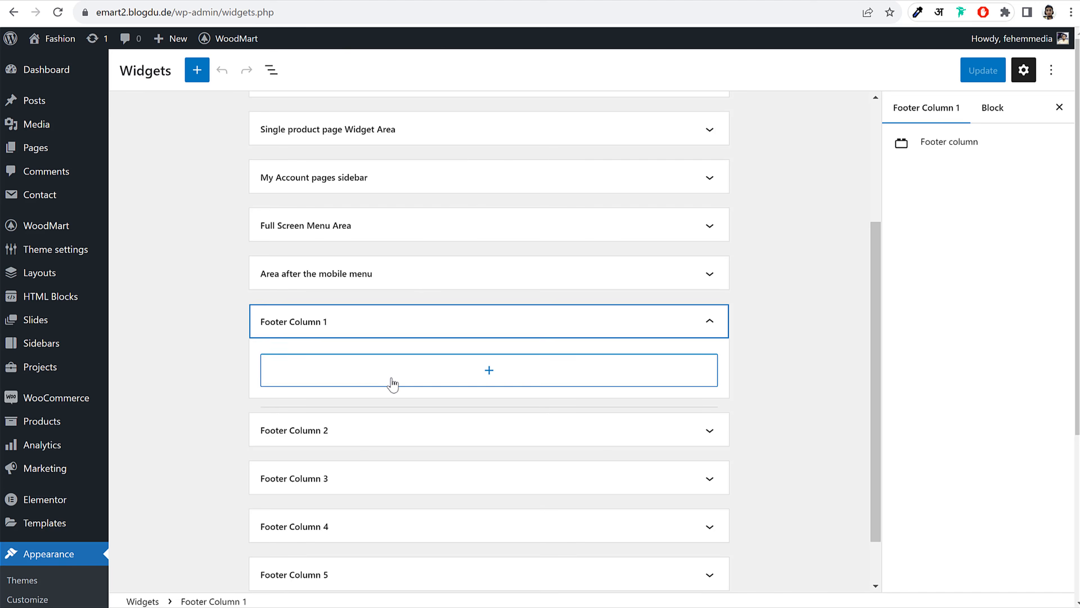
Add a Text widget to Footer Column 1
left_click(395, 381)
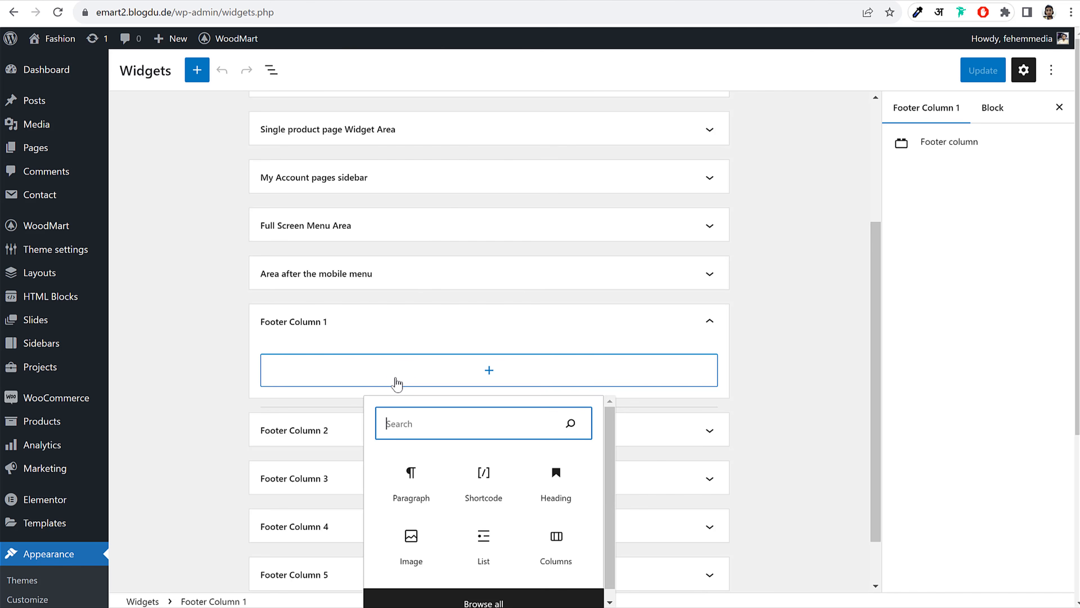
type("tex")
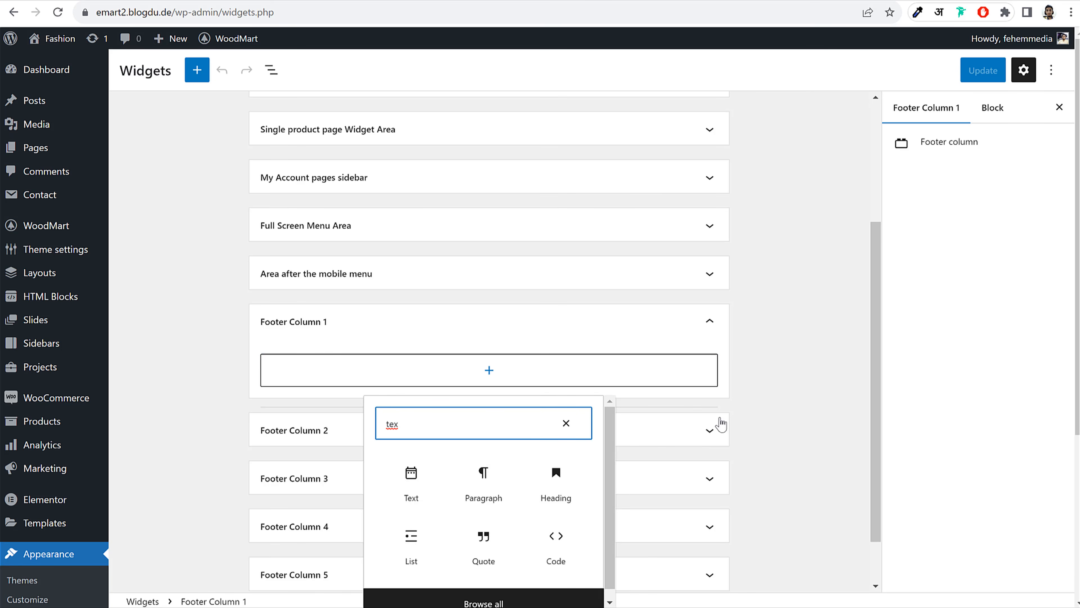
scroll(719, 422, "down", 2)
left_click(423, 424)
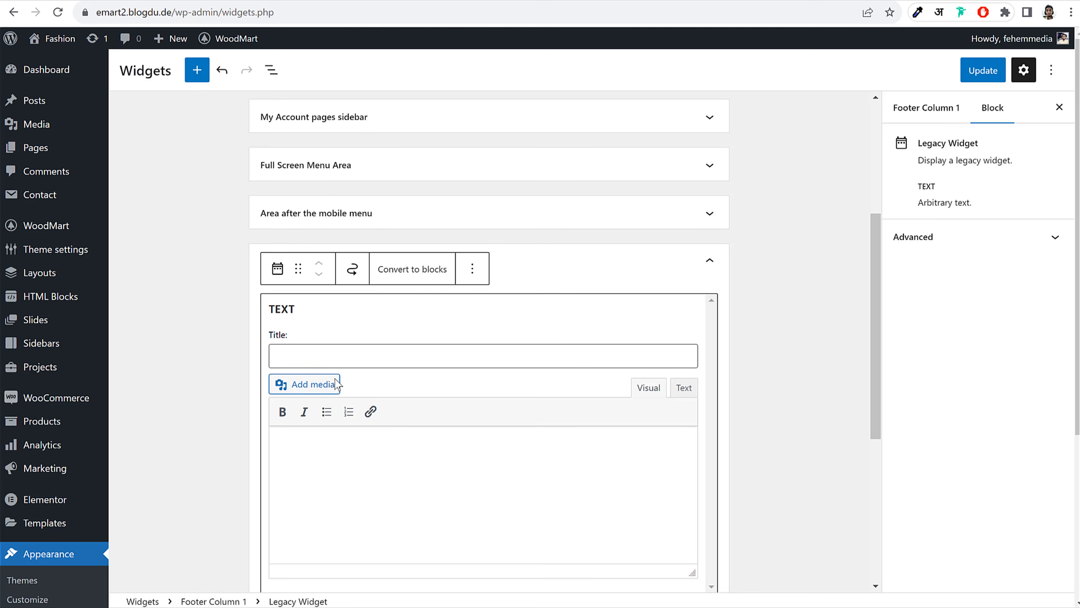
Upload wood-logo-white-reserve.svg to the media library for the text widget
left_click(320, 382)
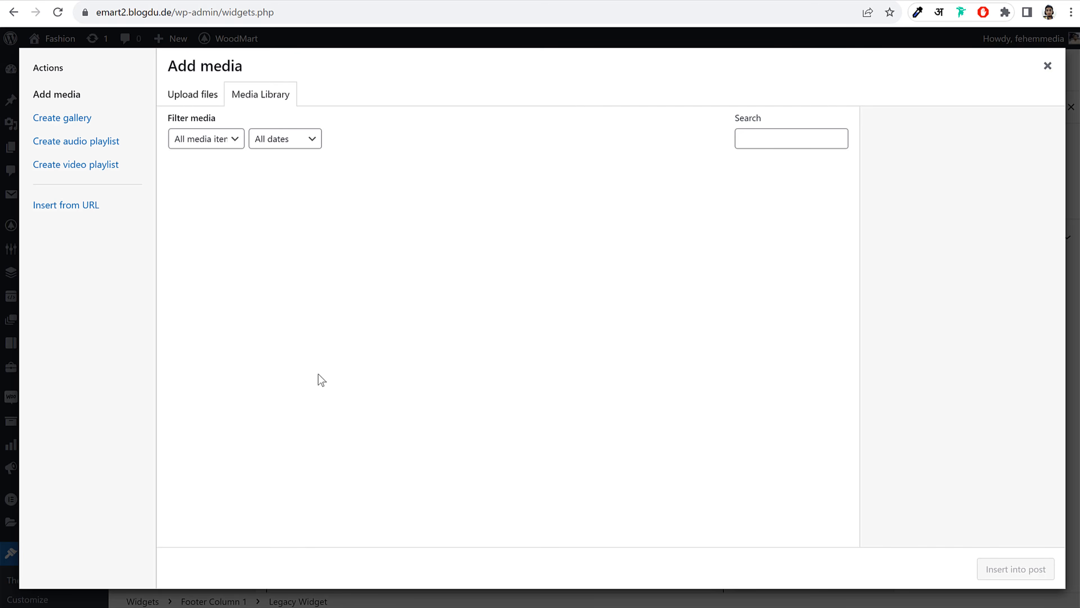
scroll(569, 414, "down", 5)
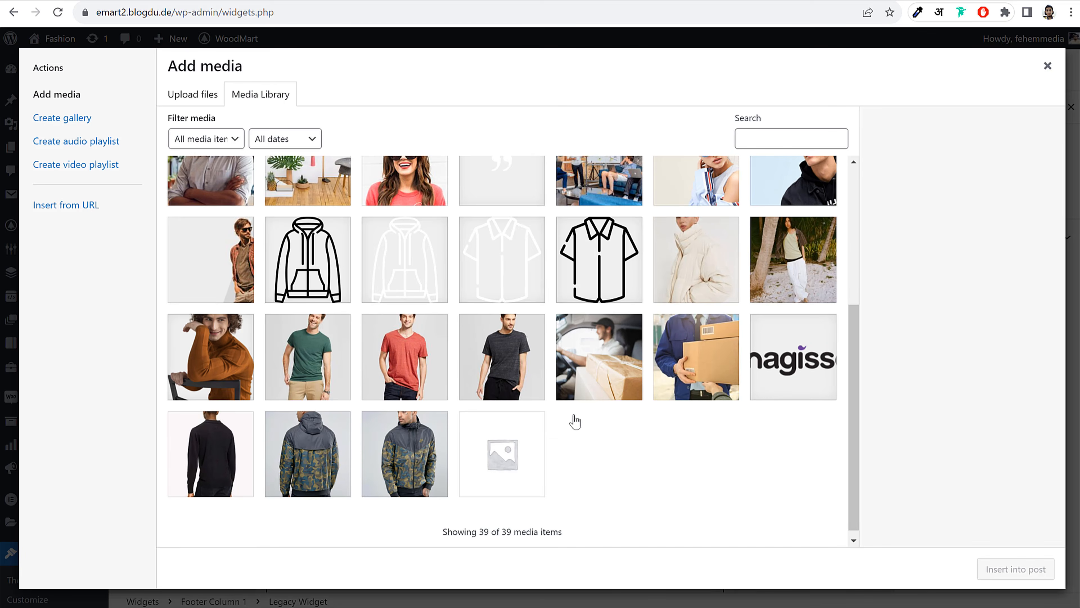
scroll(427, 217, "up", 5)
left_click(193, 94)
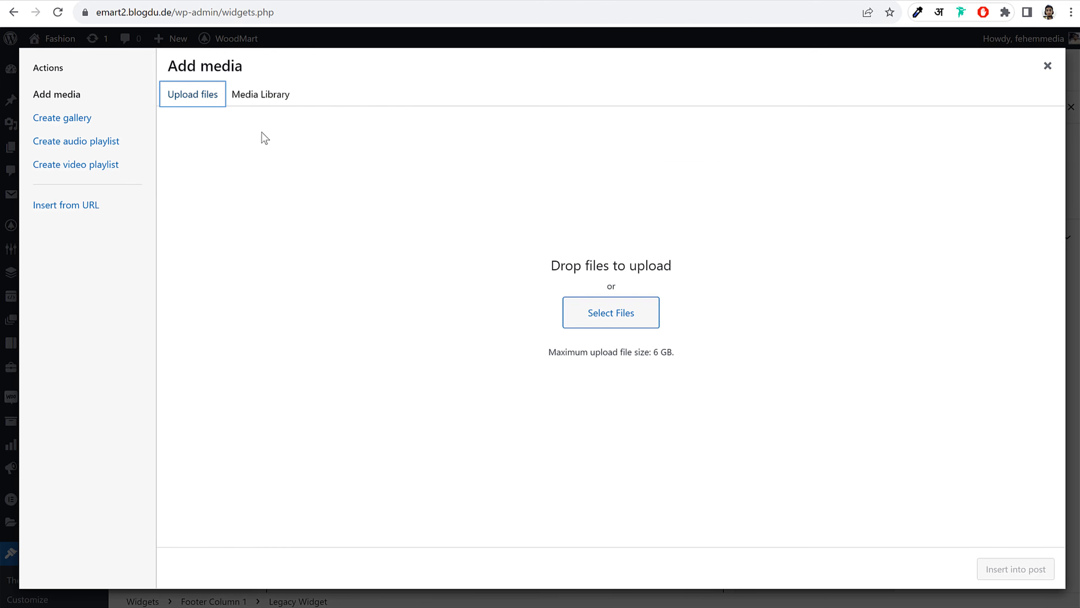
left_click(599, 315)
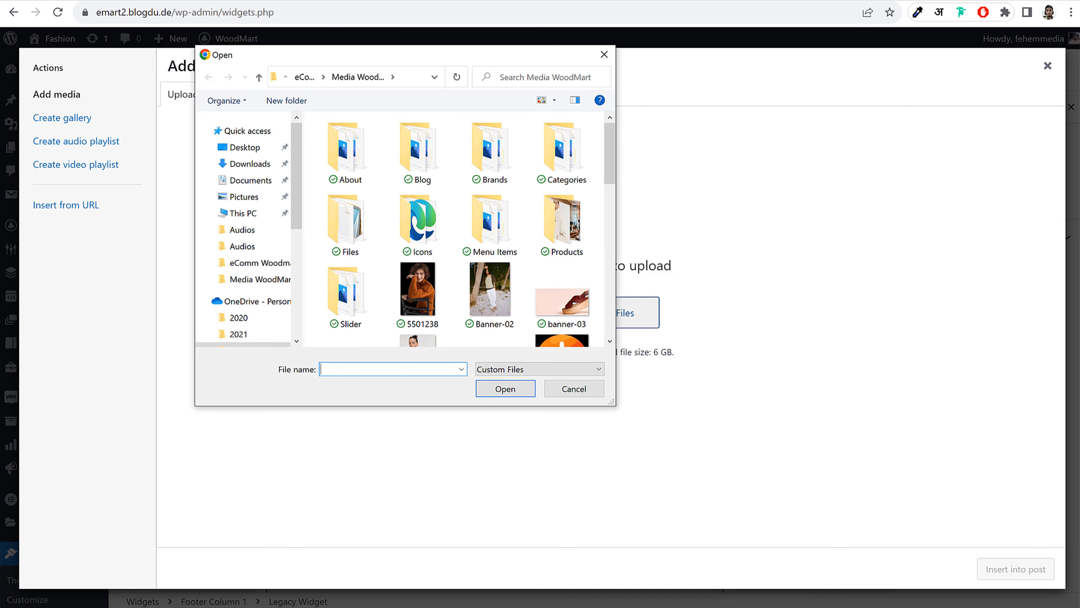
scroll(567, 307, "down", 5)
scroll(567, 307, "down", 8)
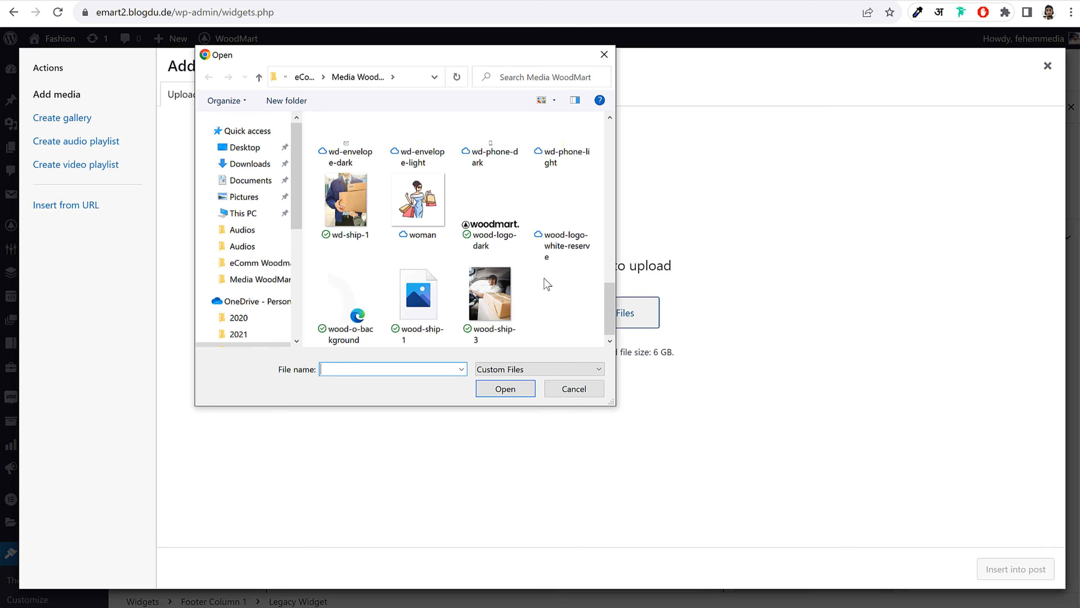
left_click(575, 257)
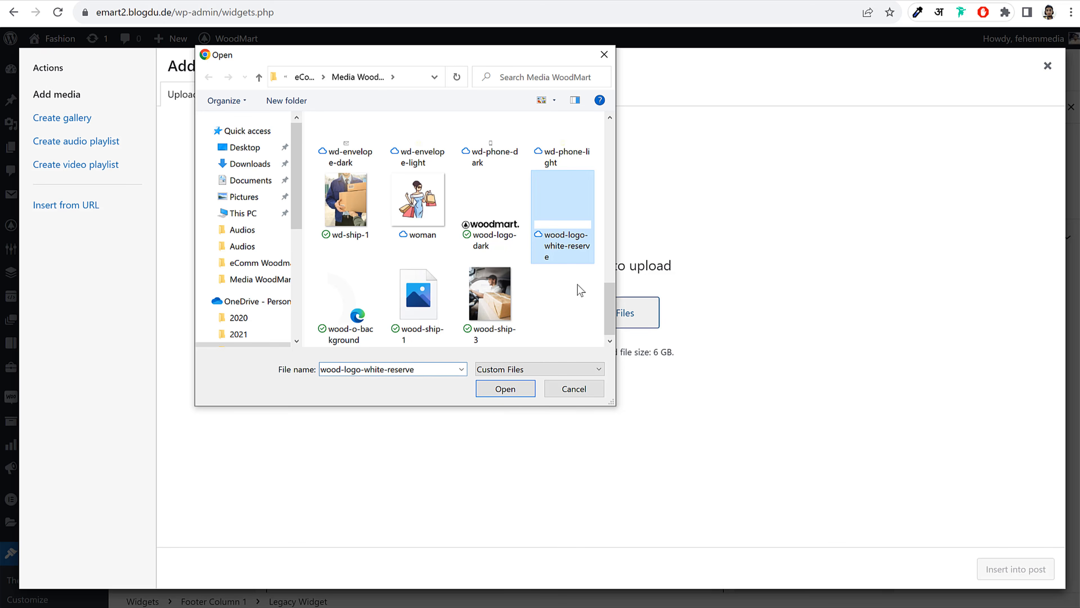
left_click(504, 393)
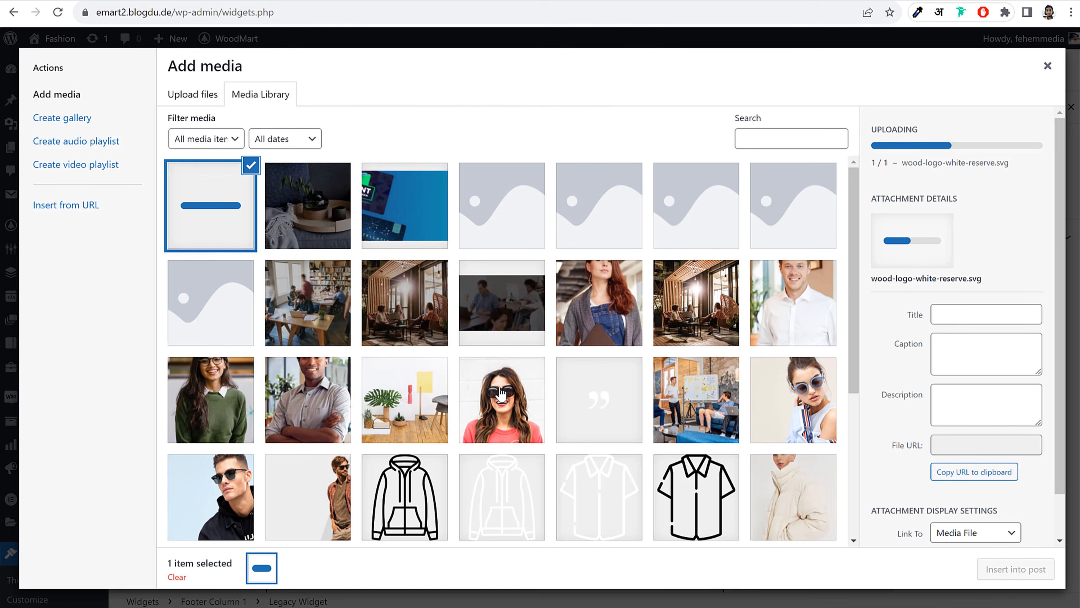
Insert the white logo into the text widget and shrink it to 223×32
left_click(1026, 570)
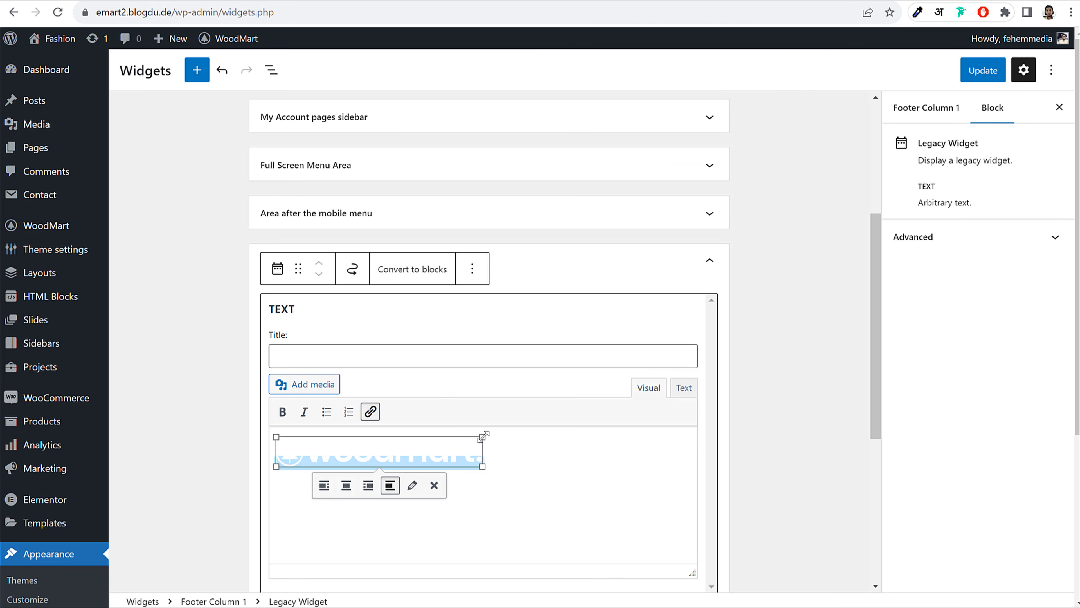
left_click_drag(483, 436, 430, 442)
left_click(480, 454)
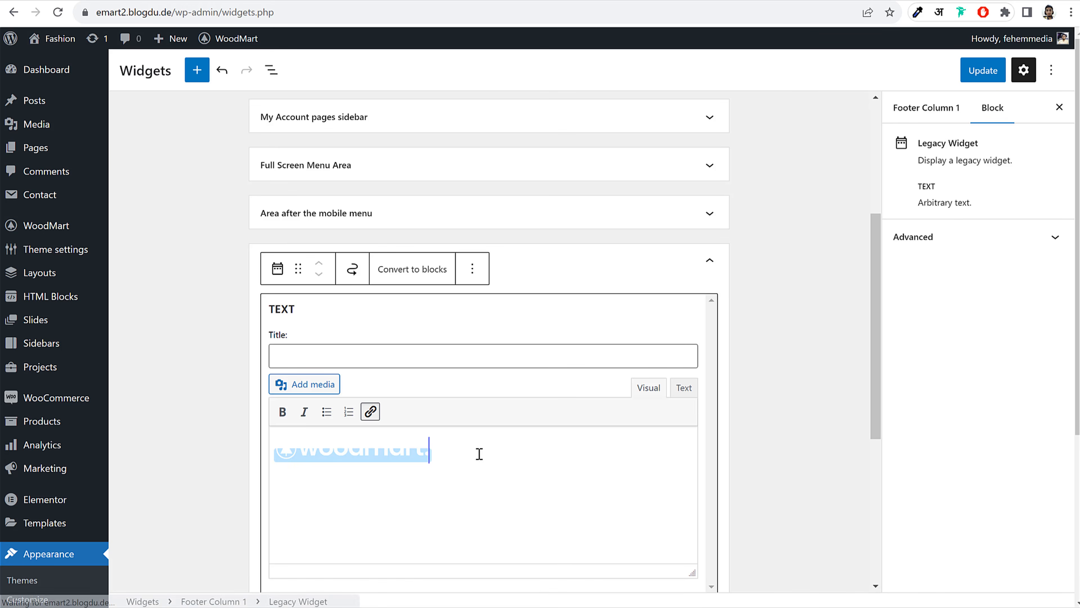
key("BackSpace")
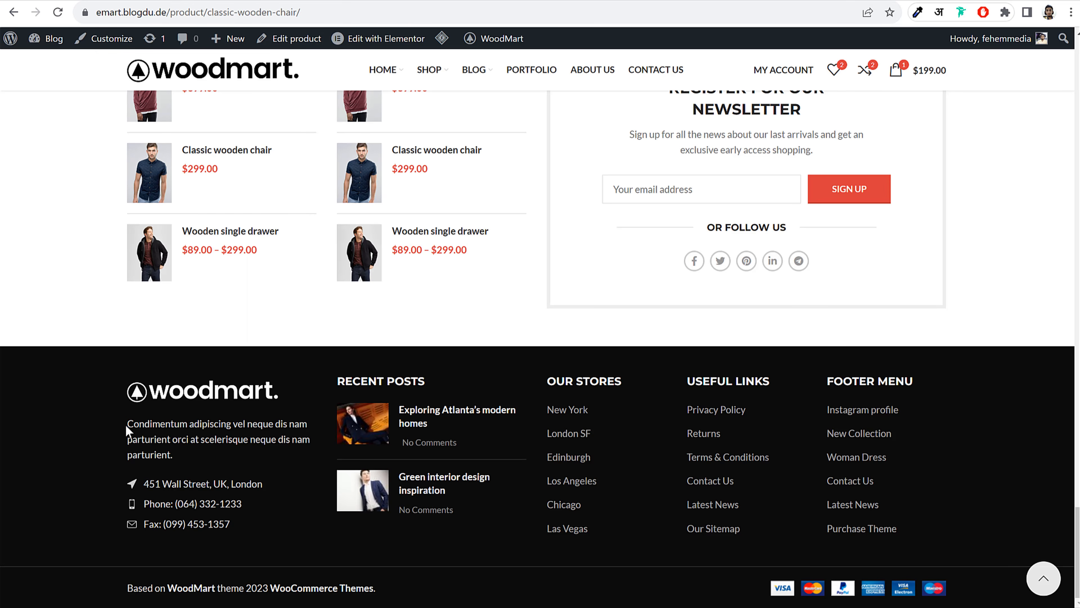
Paste the storefront's Condimentum footer paragraph below the logo and check its HTML
left_click_drag(127, 430, 185, 456)
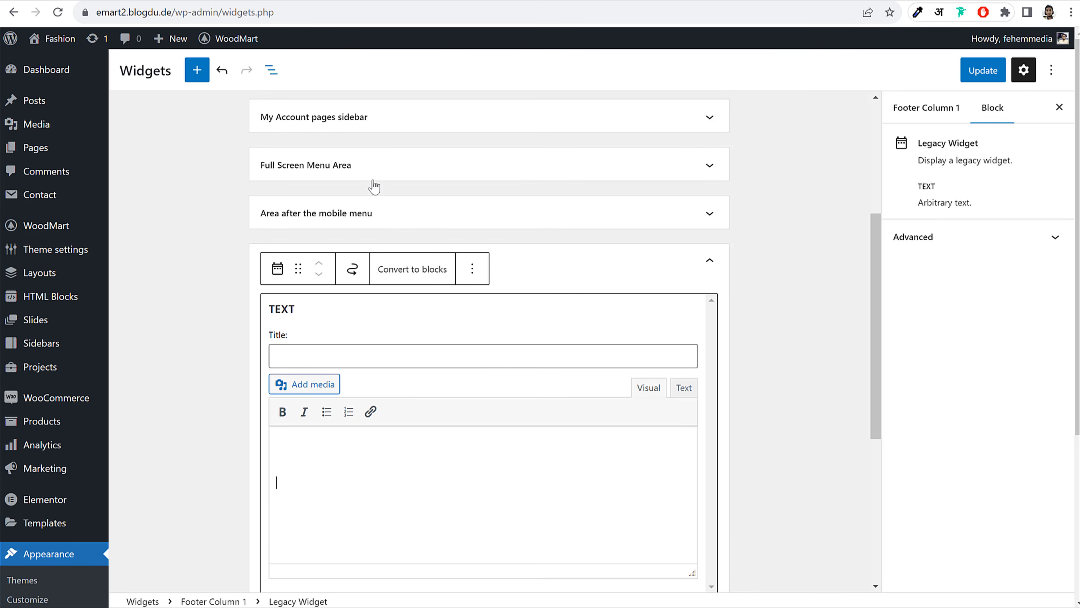
type("Condimentum adipiscing vel neque dis nam parturient orci at scelerisque neque dis nam parturient.")
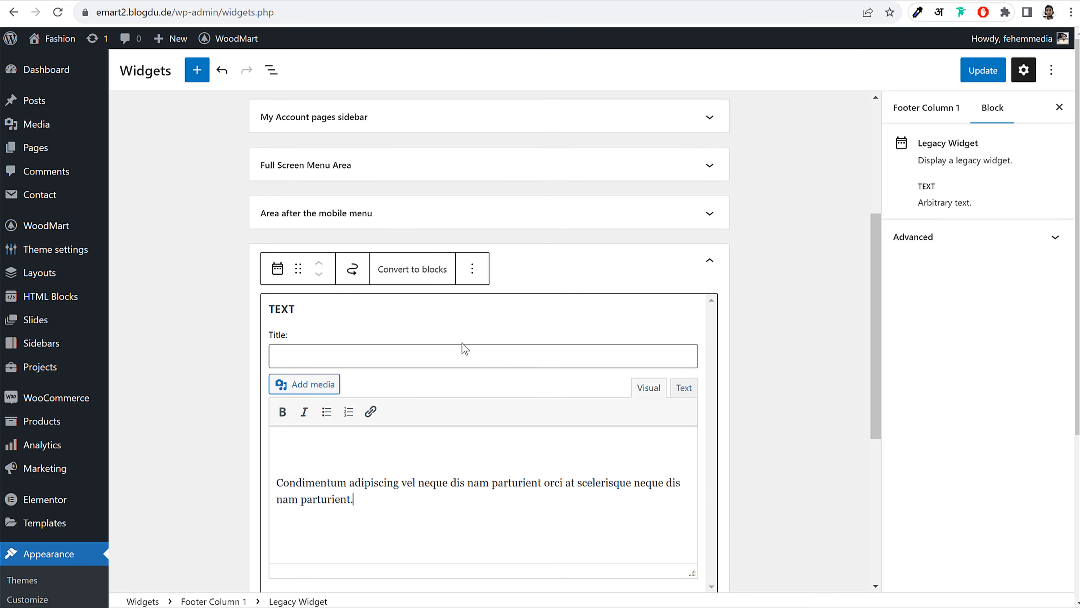
scroll(487, 364, "down", 2)
scroll(487, 365, "down", 1)
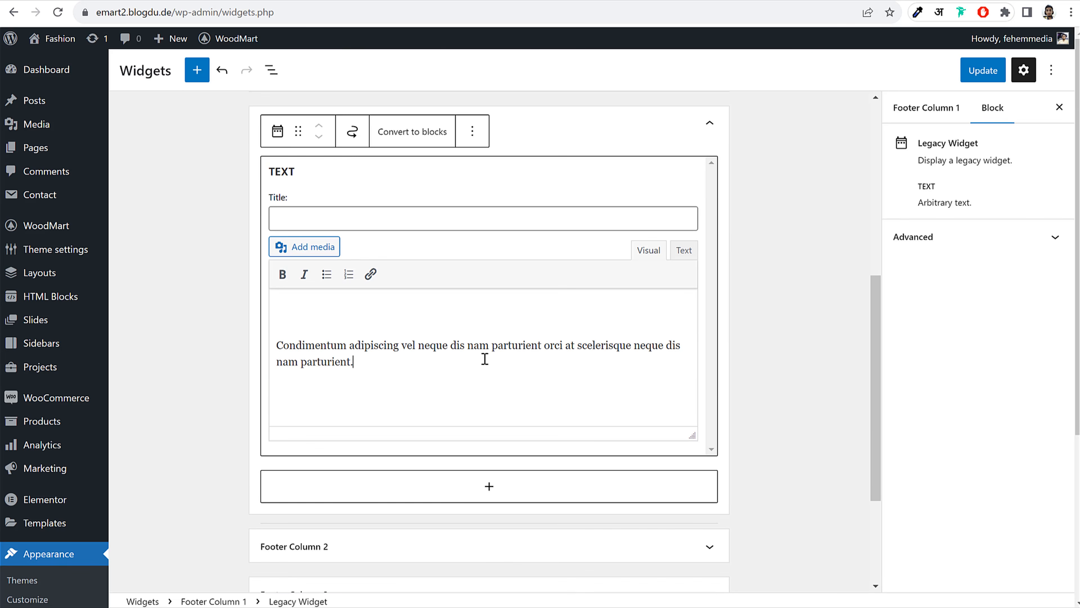
left_click_drag(484, 359, 260, 345)
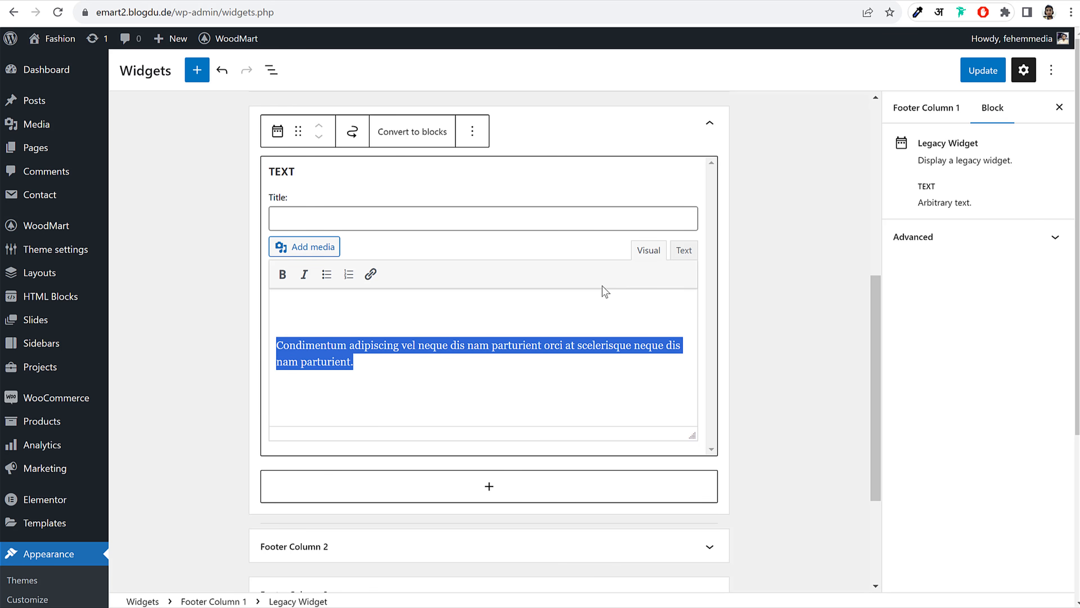
left_click(687, 250)
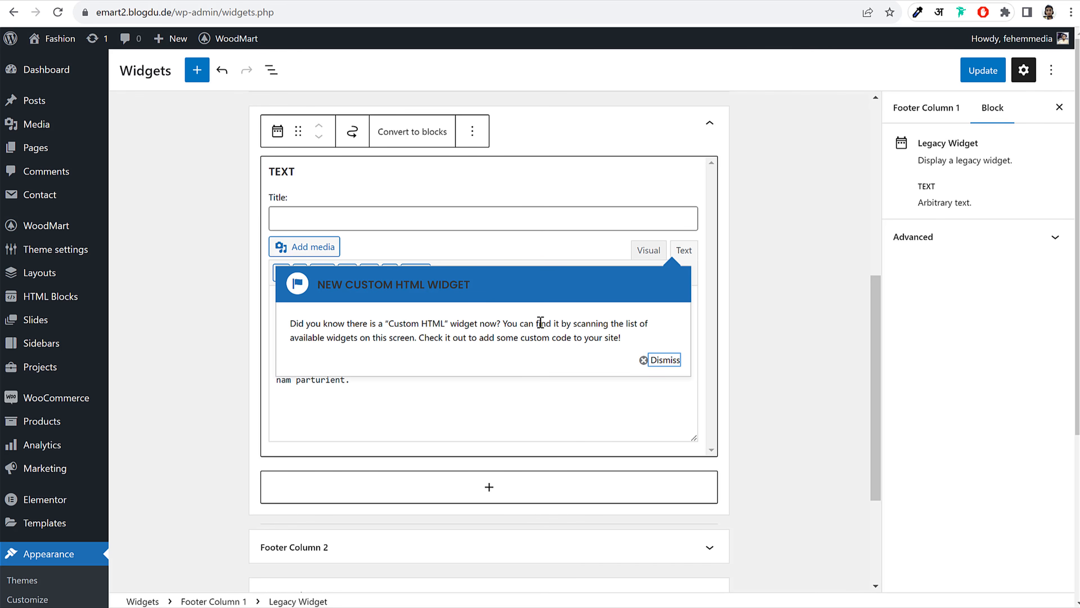
left_click(654, 361)
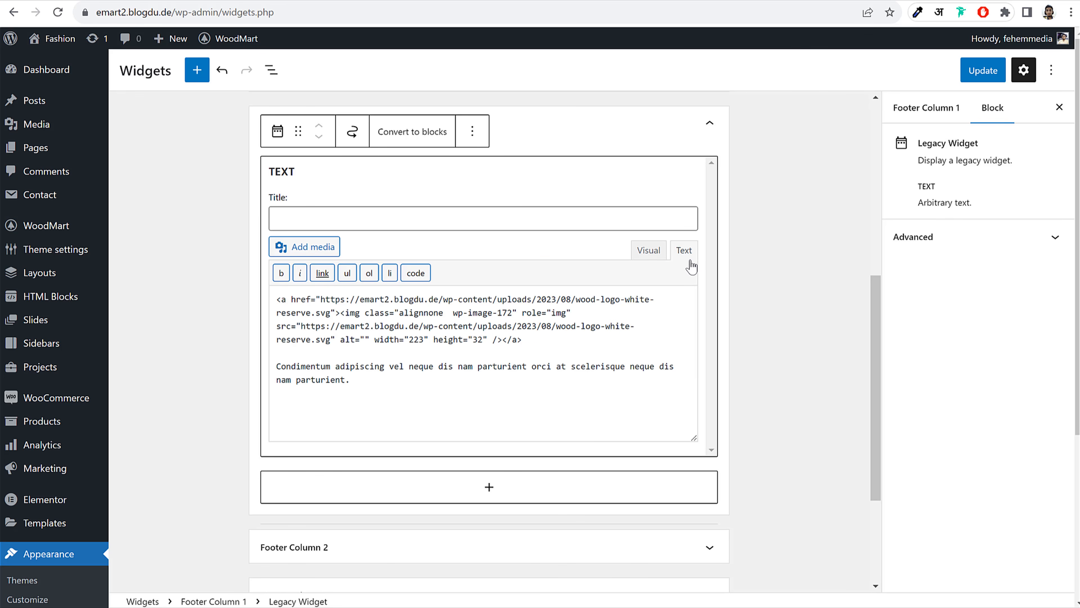
left_click(648, 250)
left_click(794, 272)
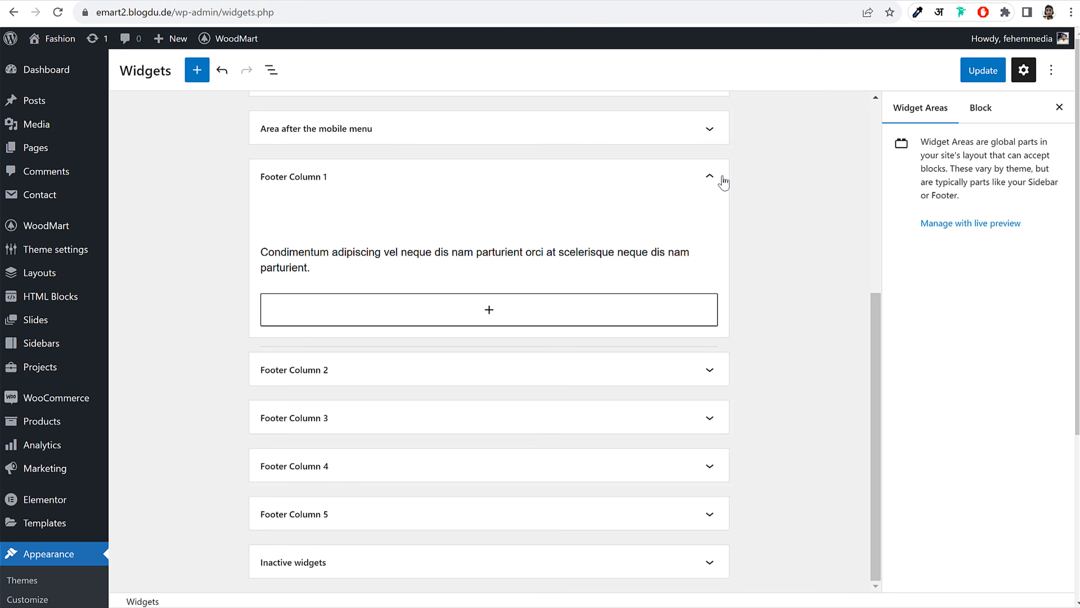
Copy the address and phone lines from the storefront footer
left_click(74, 2)
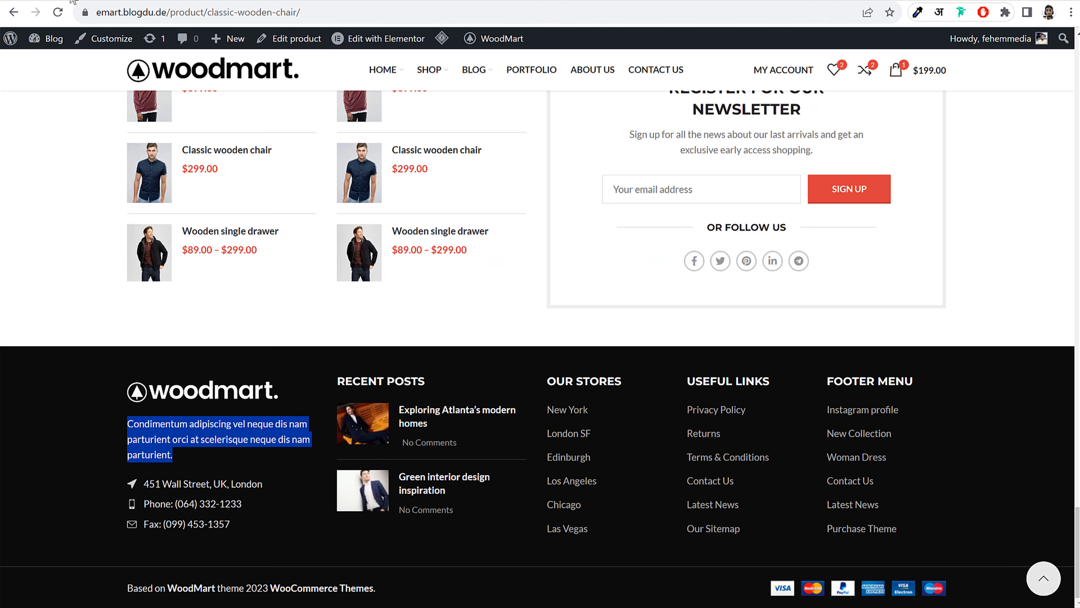
left_click(185, 546)
left_click_drag(142, 490, 242, 506)
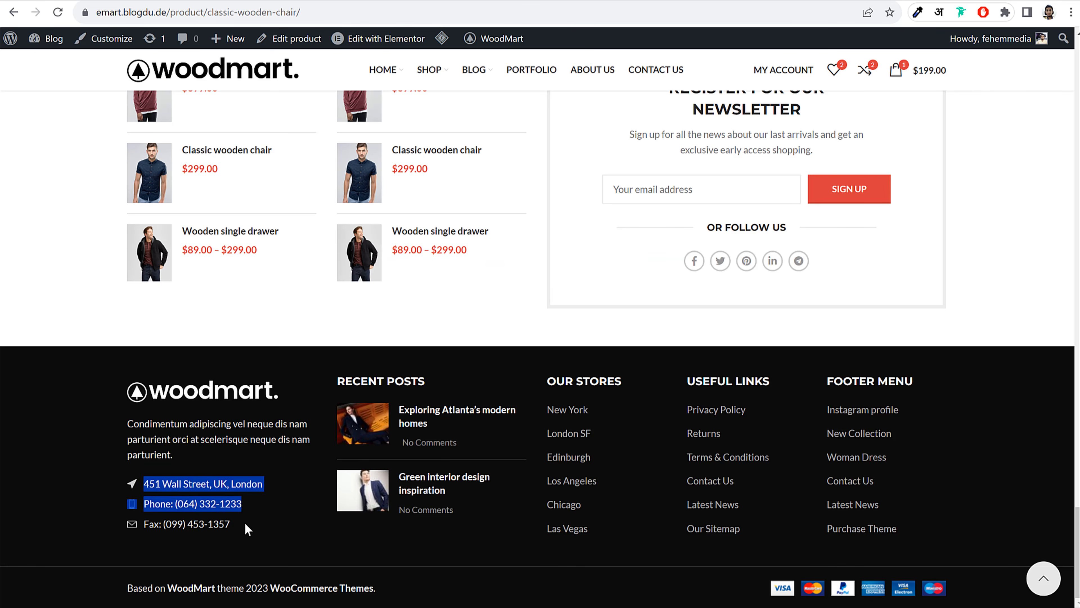
left_click(289, 319)
left_click(165, 1)
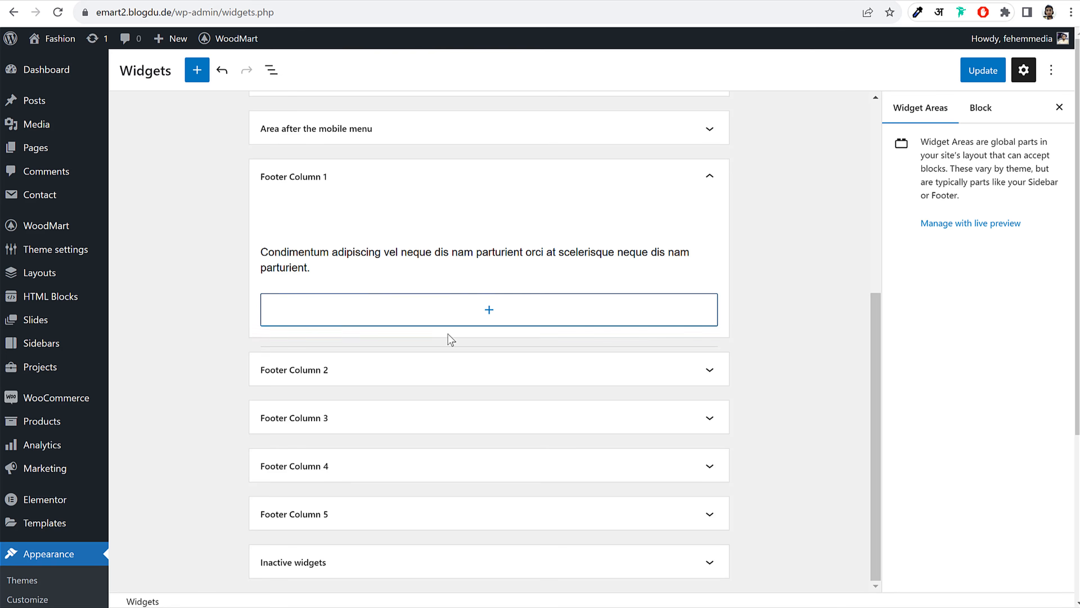
Insert a List block below the footer paragraph in Footer Column 1
left_click(458, 319)
type("li")
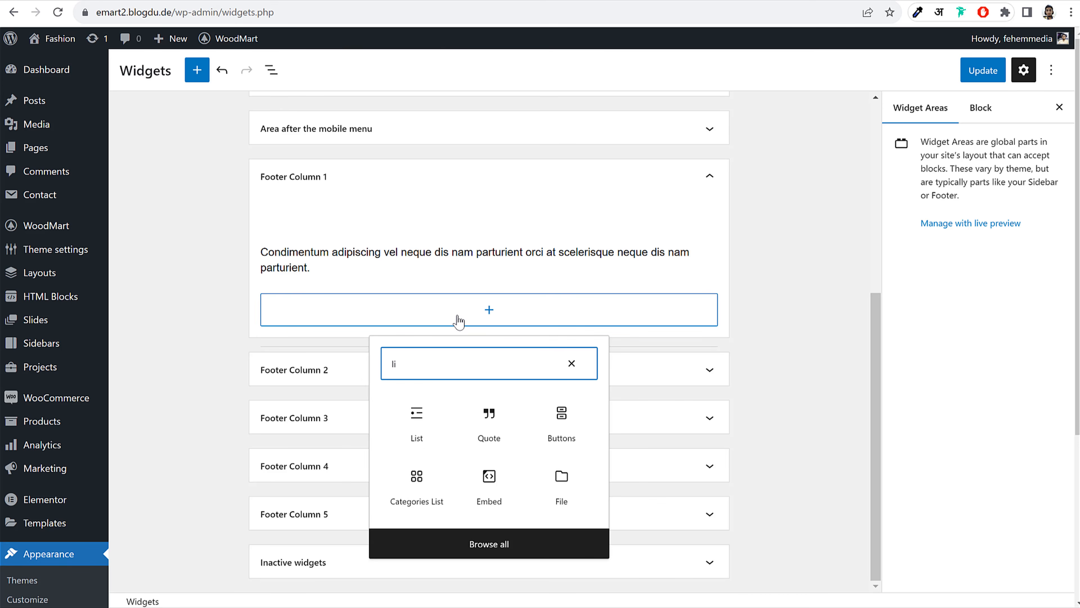
type("s")
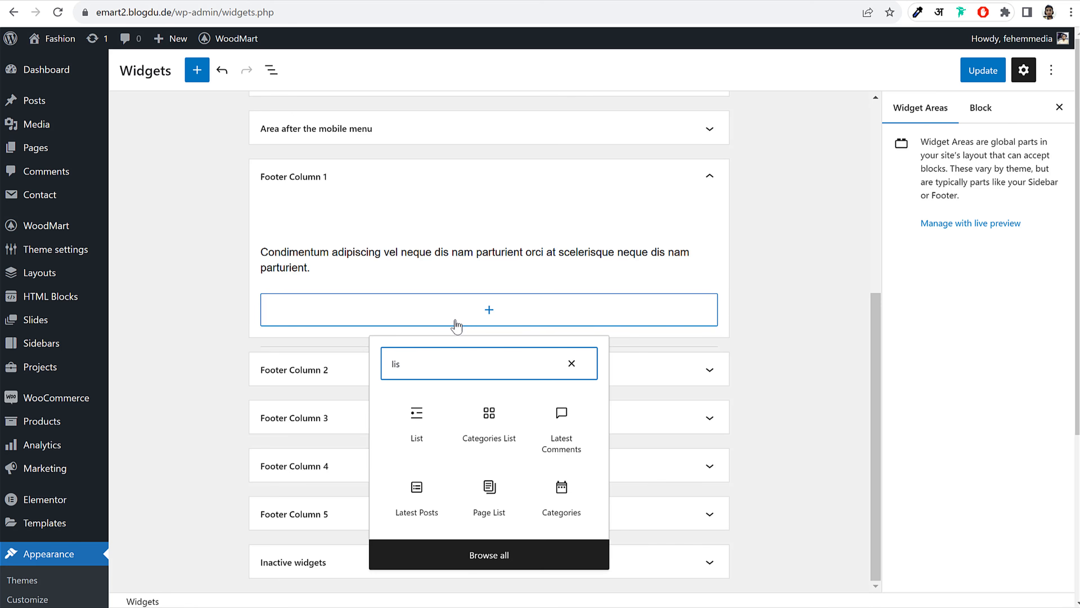
key("BackSpace")
key("BackSpace")
key("BackSpace")
type("ico")
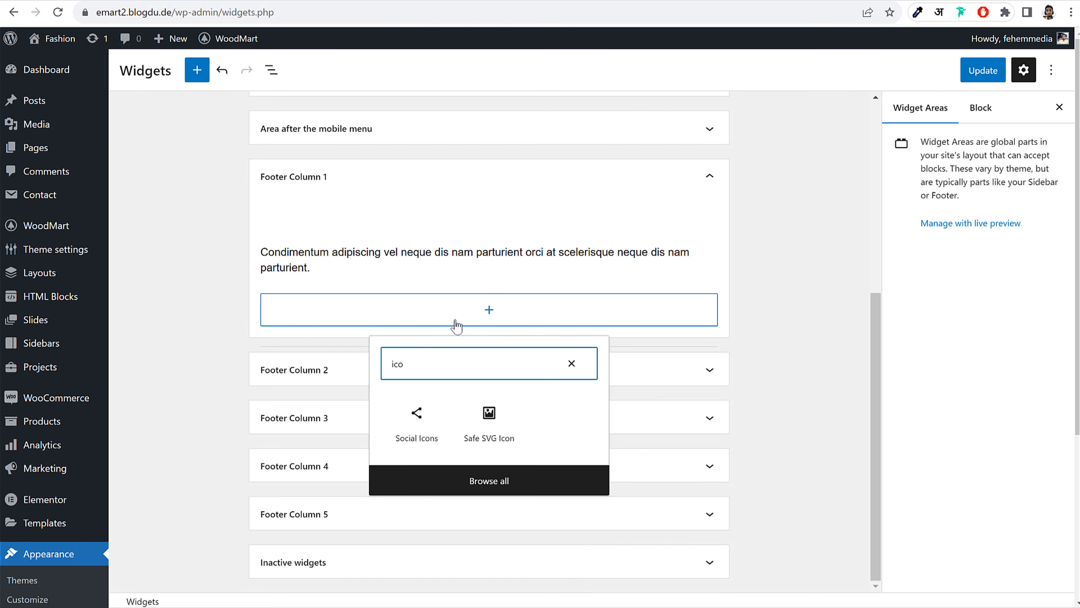
key("BackSpace")
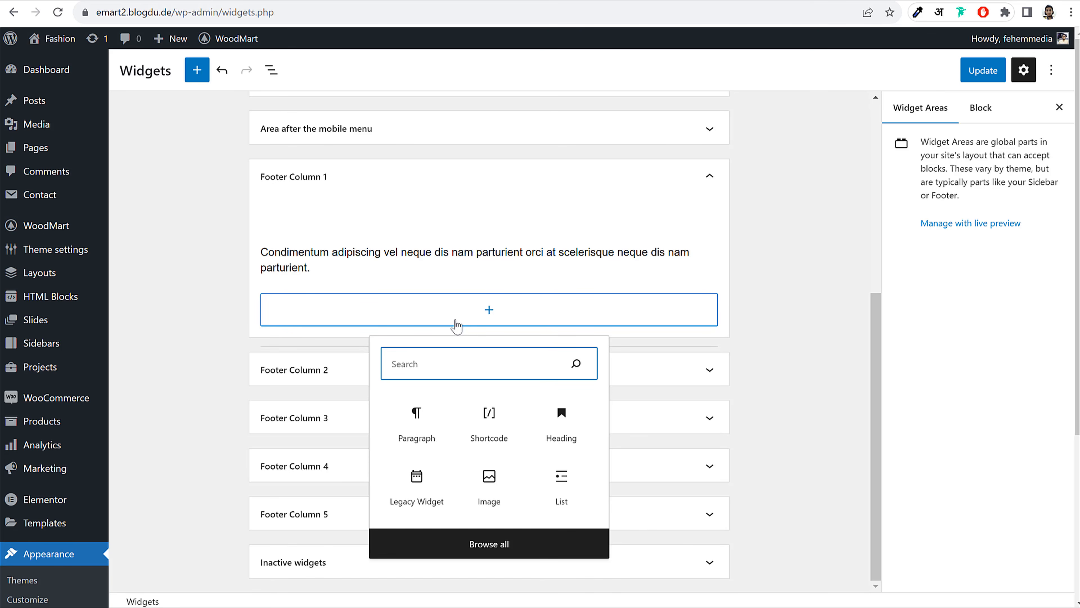
type("list")
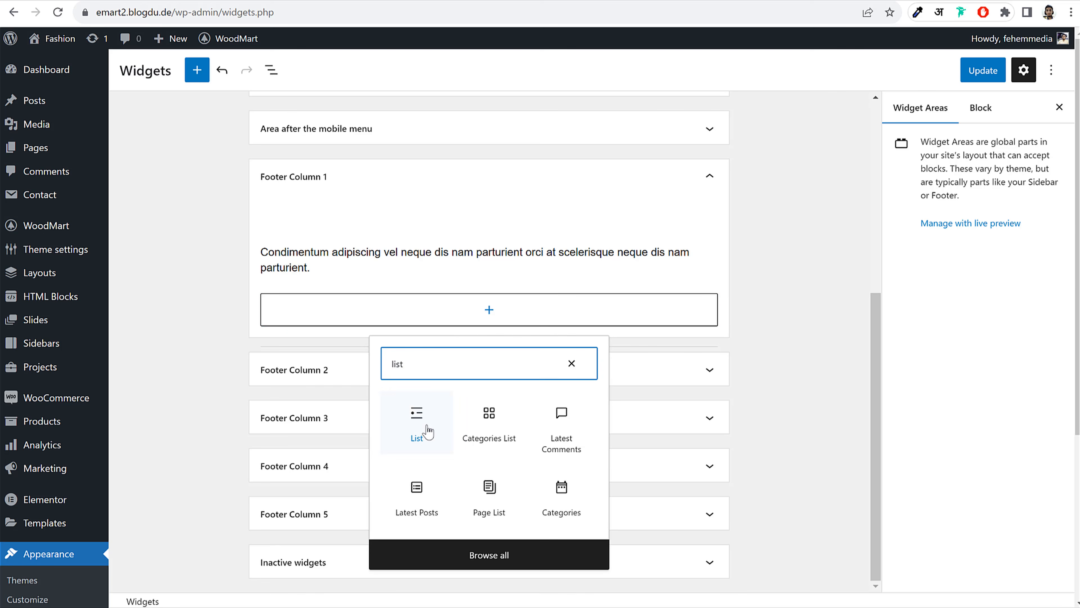
left_click(418, 433)
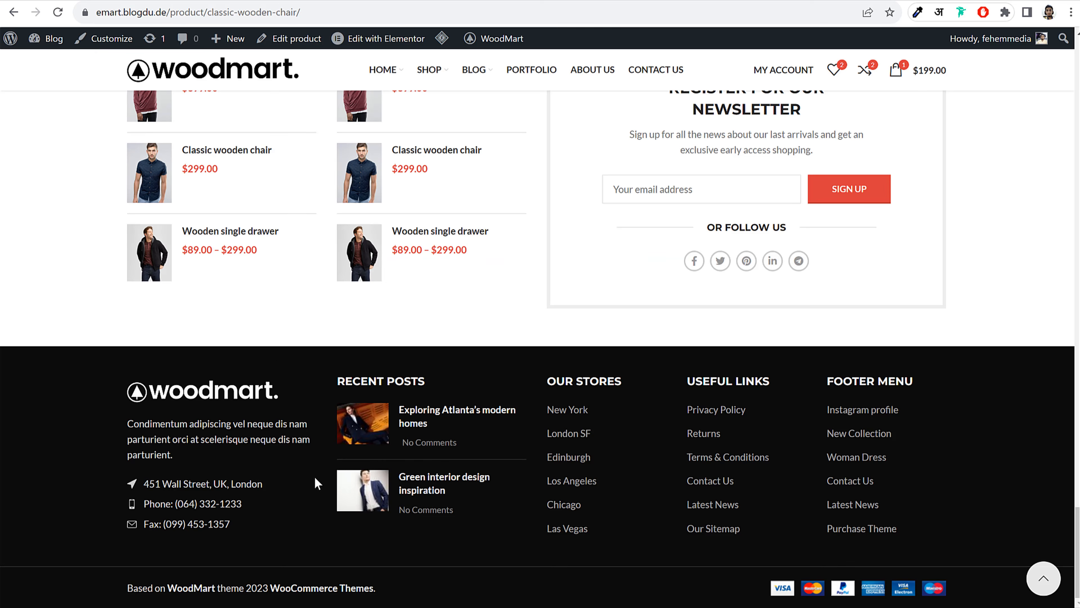
Paste the address, phone and fax lines into the list and delete the stray image
left_click_drag(291, 484, 179, 475)
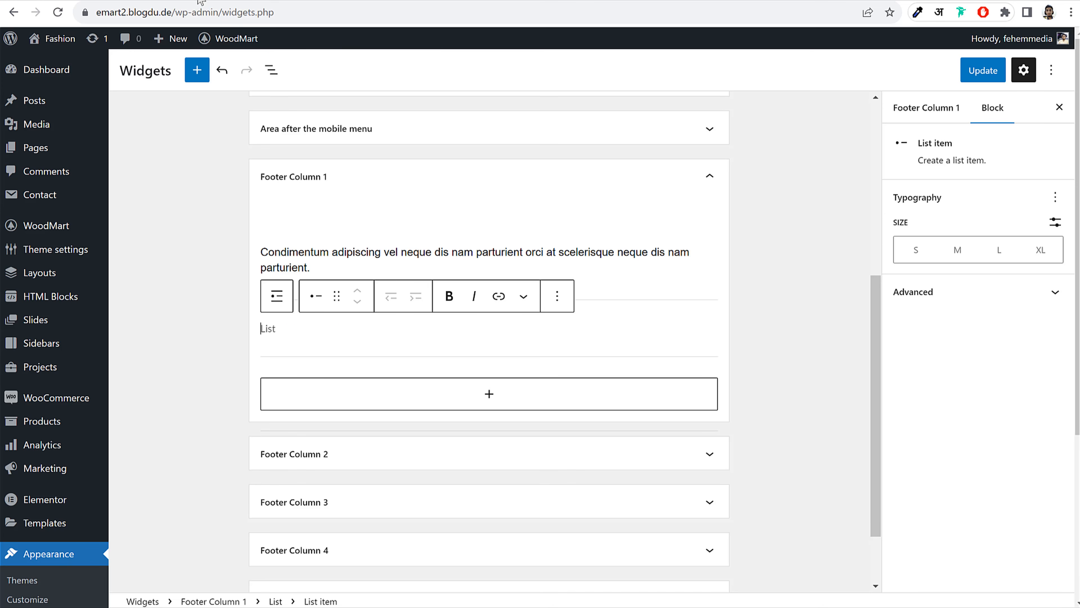
type("451 Wall Street, UK, London")
key("ctrl+z")
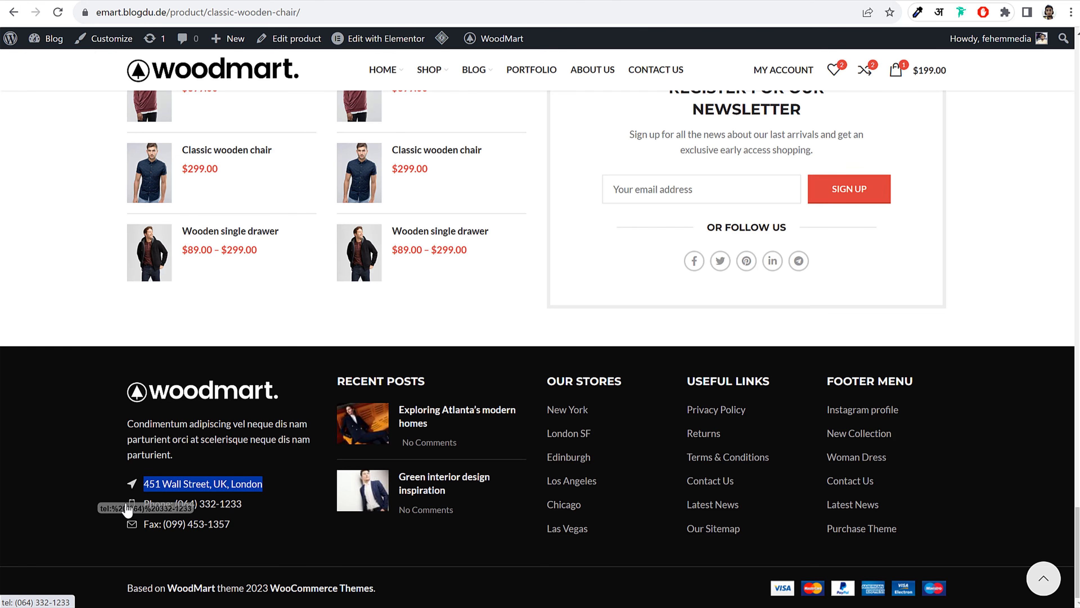
left_click(264, 537)
left_click_drag(232, 524, 147, 493)
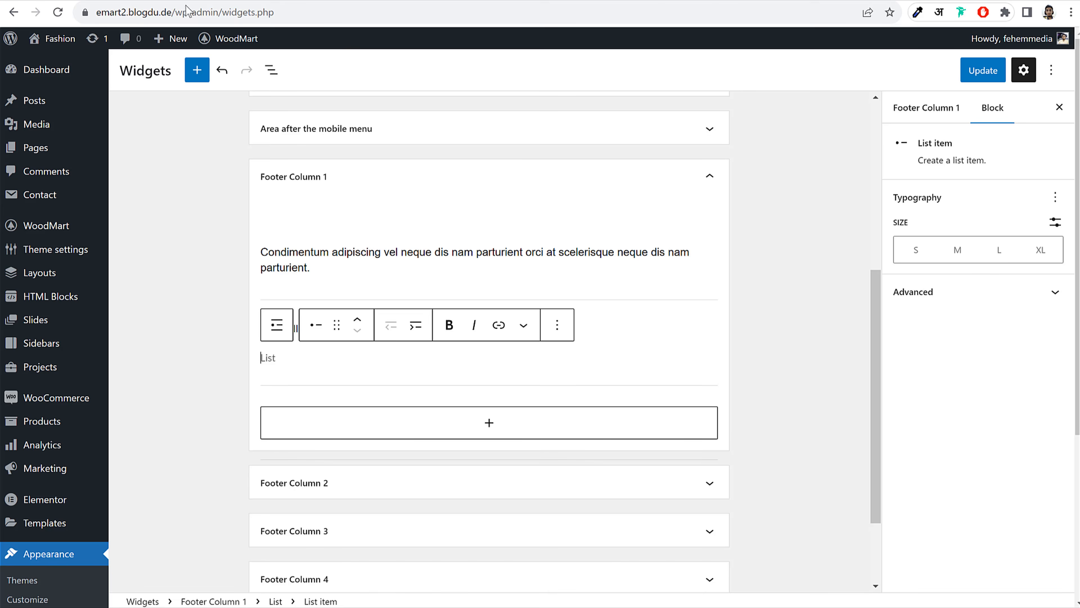
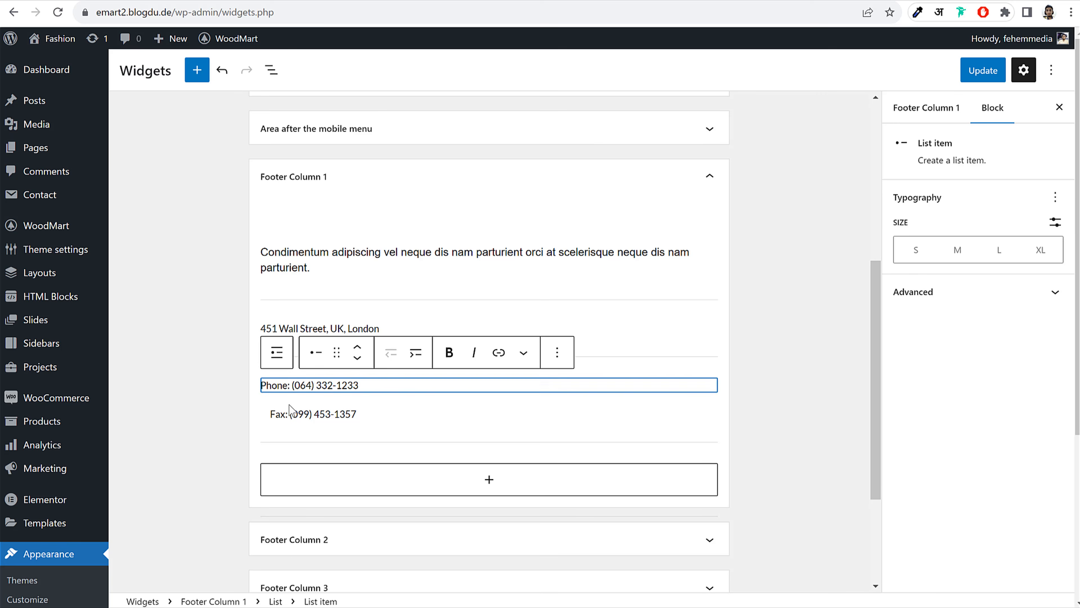
left_click(267, 413)
key("BackSpace")
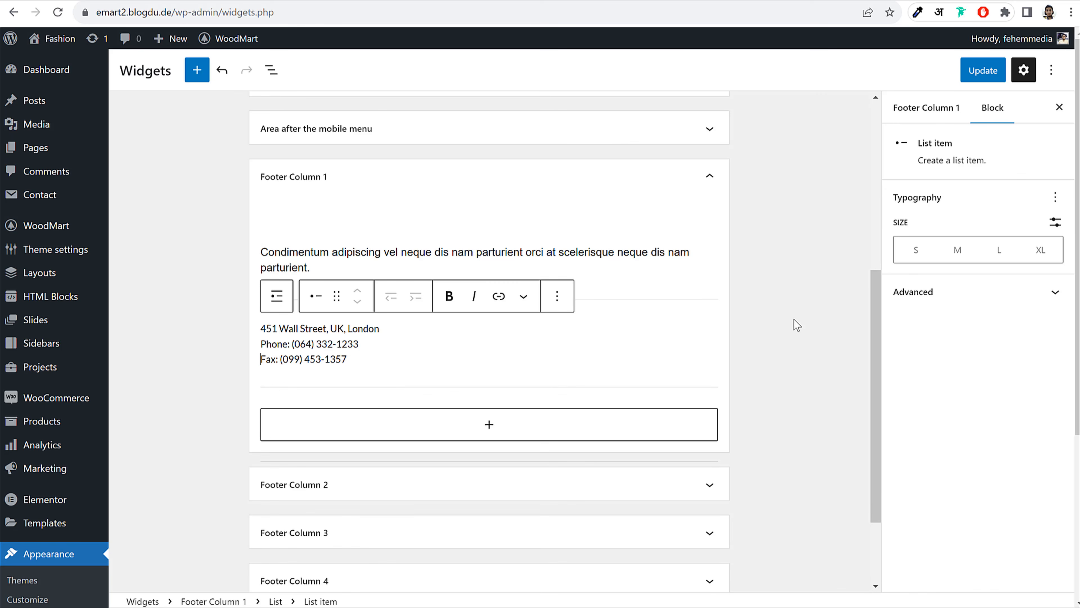
Save the widgets and reload the storefront to check the new footer
left_click(797, 325)
left_click(980, 70)
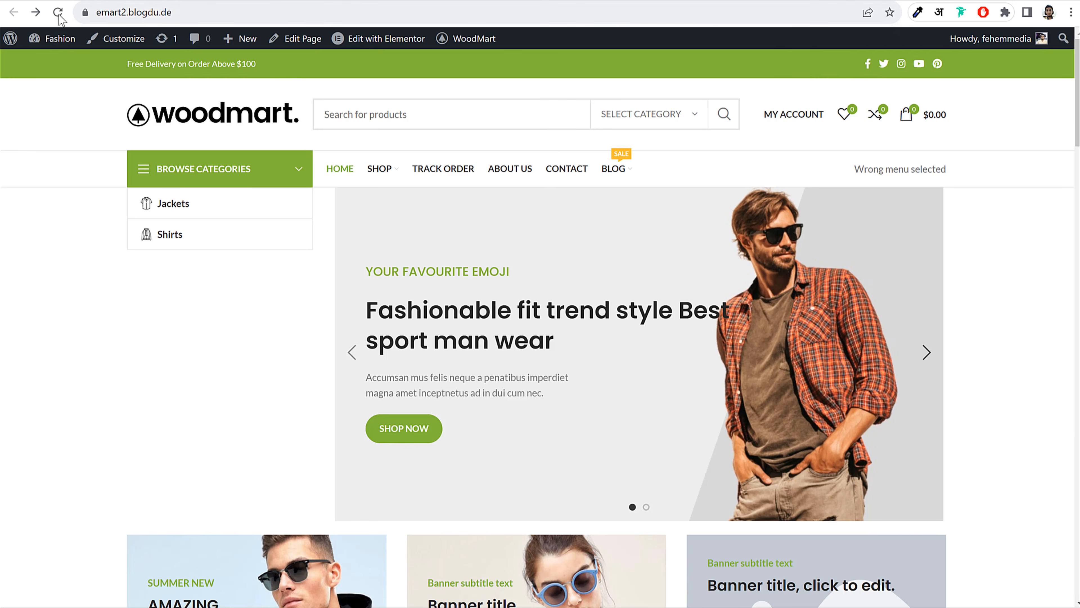
left_click(60, 16)
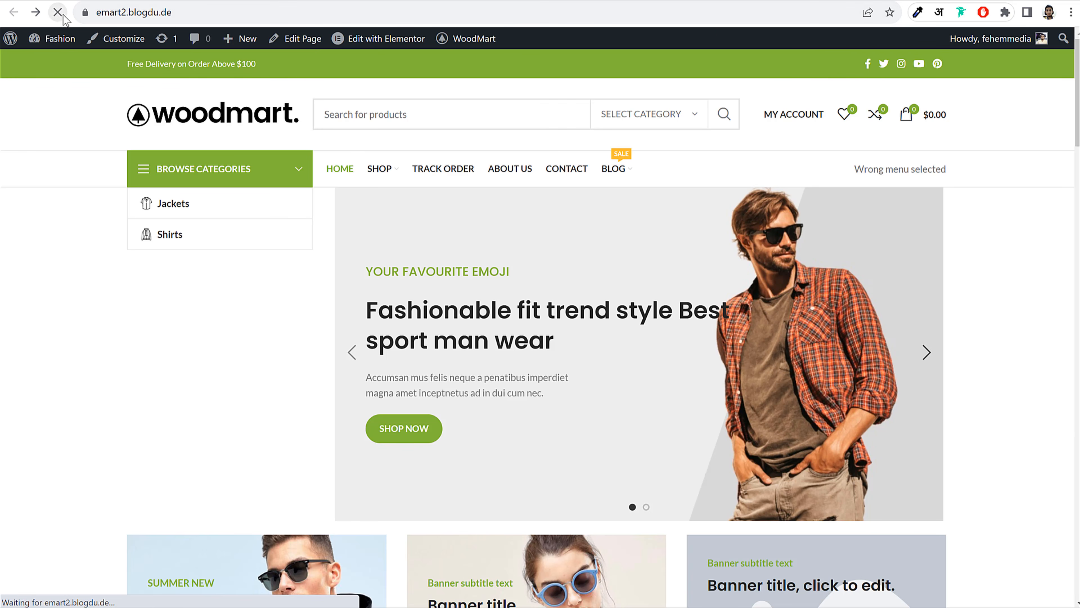
scroll(400, 372, "down", 15)
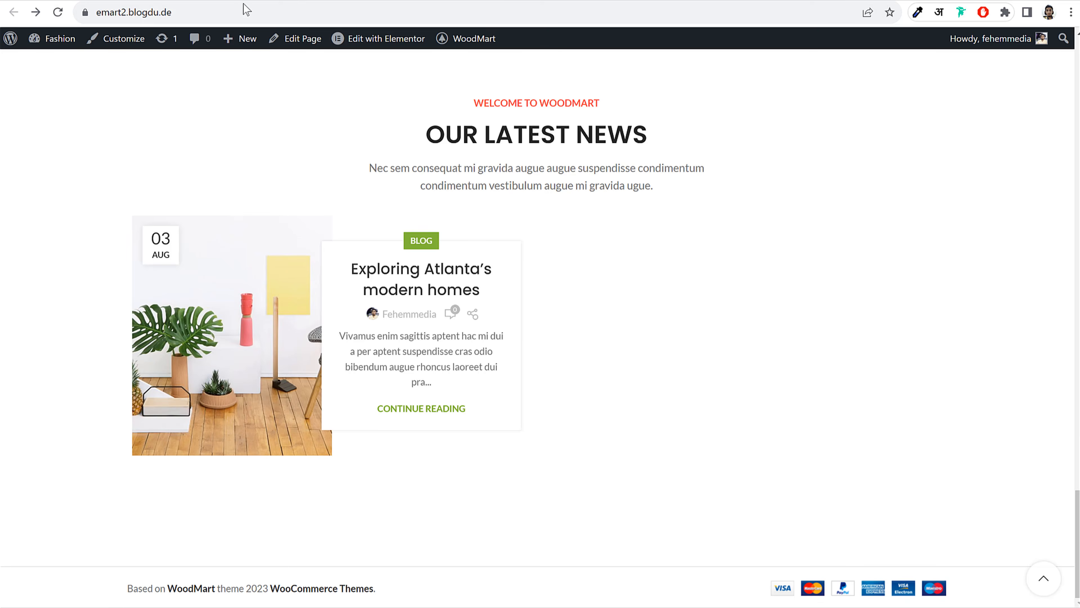
left_click(53, 16)
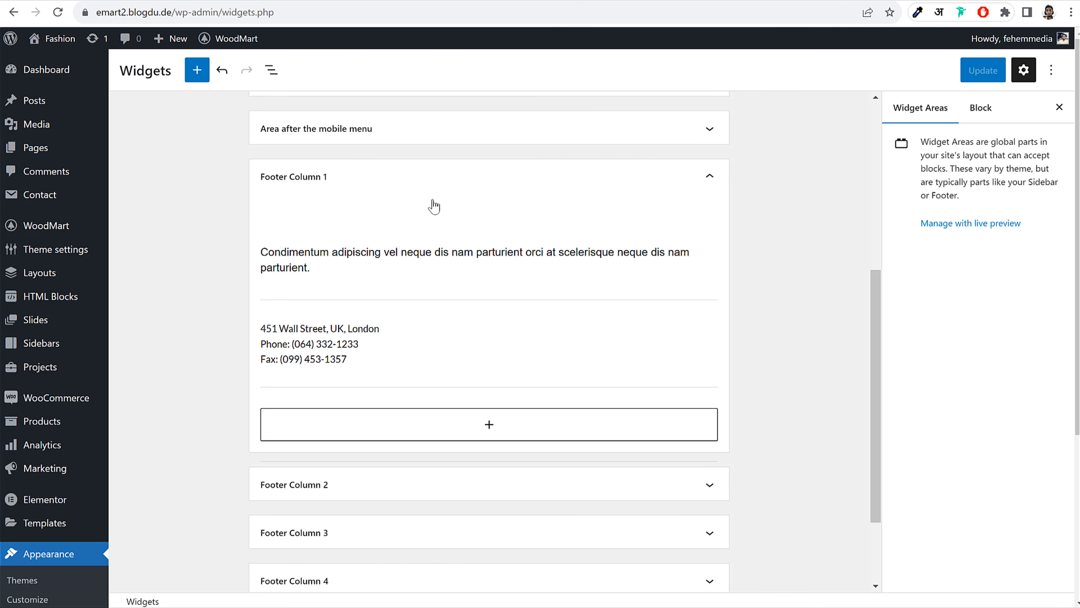
Insert a WOODMART Recent Posts widget into Footer Column 2
left_click(435, 182)
left_click(357, 368)
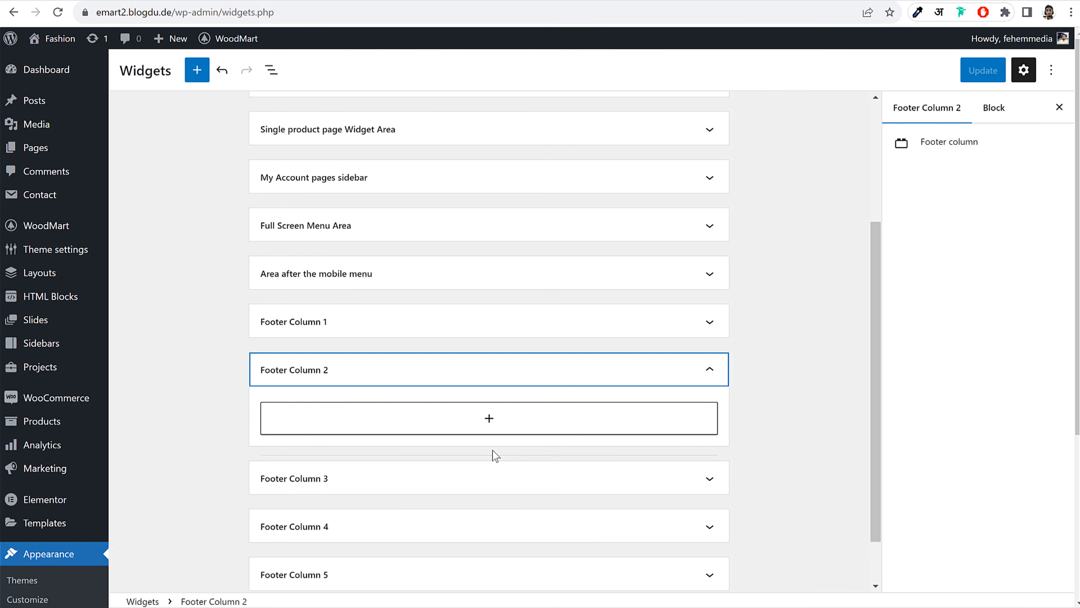
left_click(490, 421)
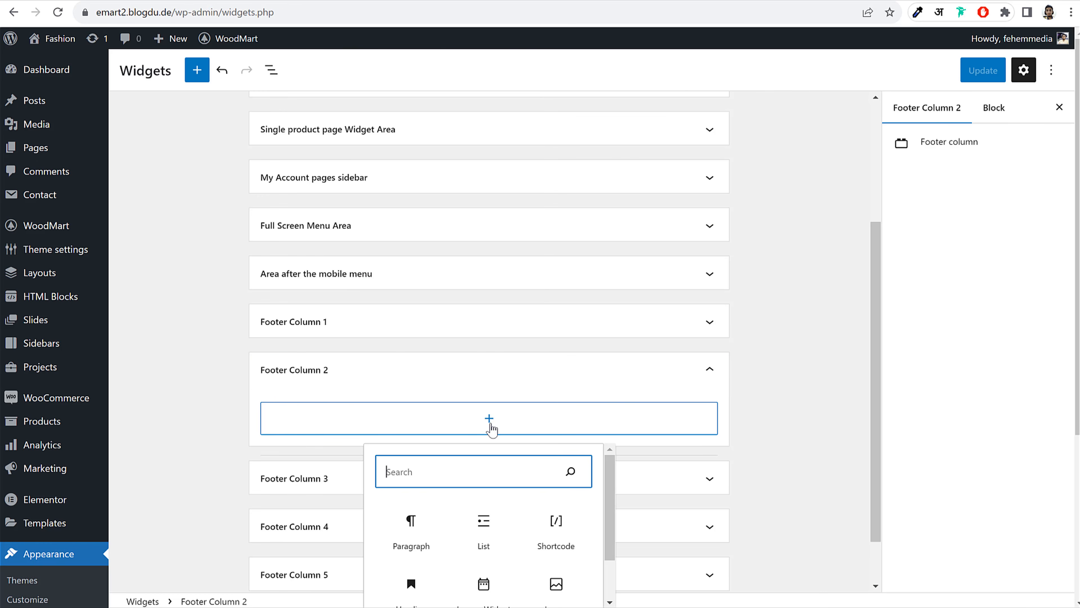
type("wood")
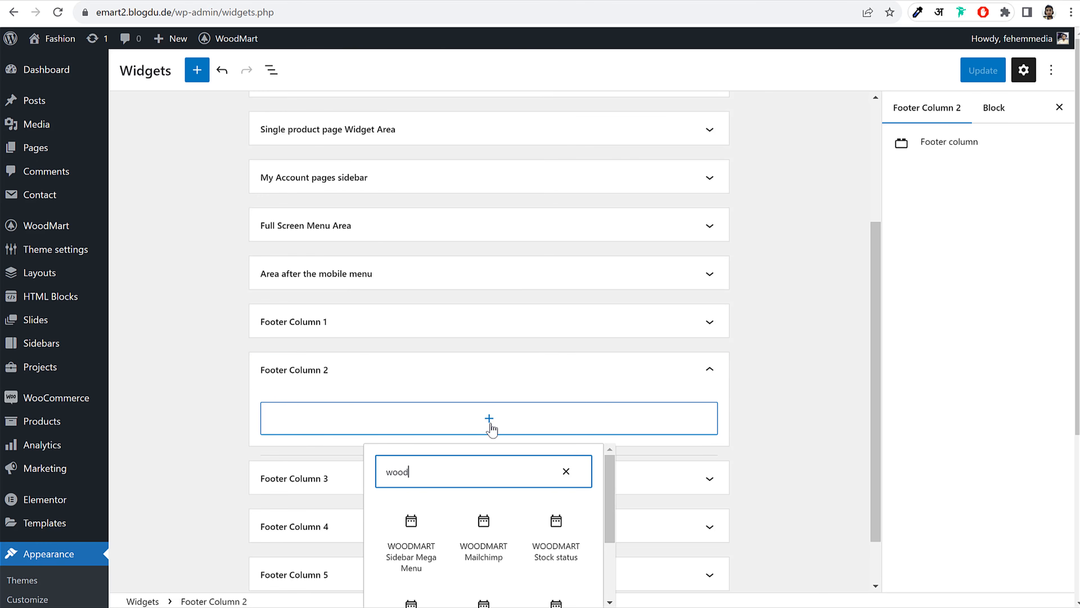
scroll(687, 459, "down", 1)
scroll(685, 434, "up", 3)
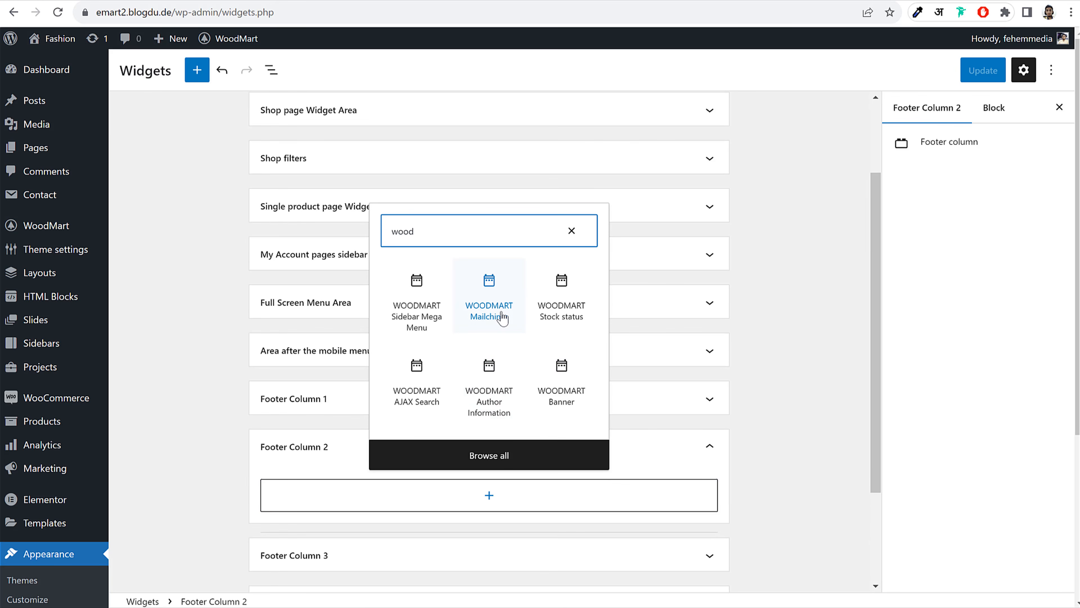
type("c")
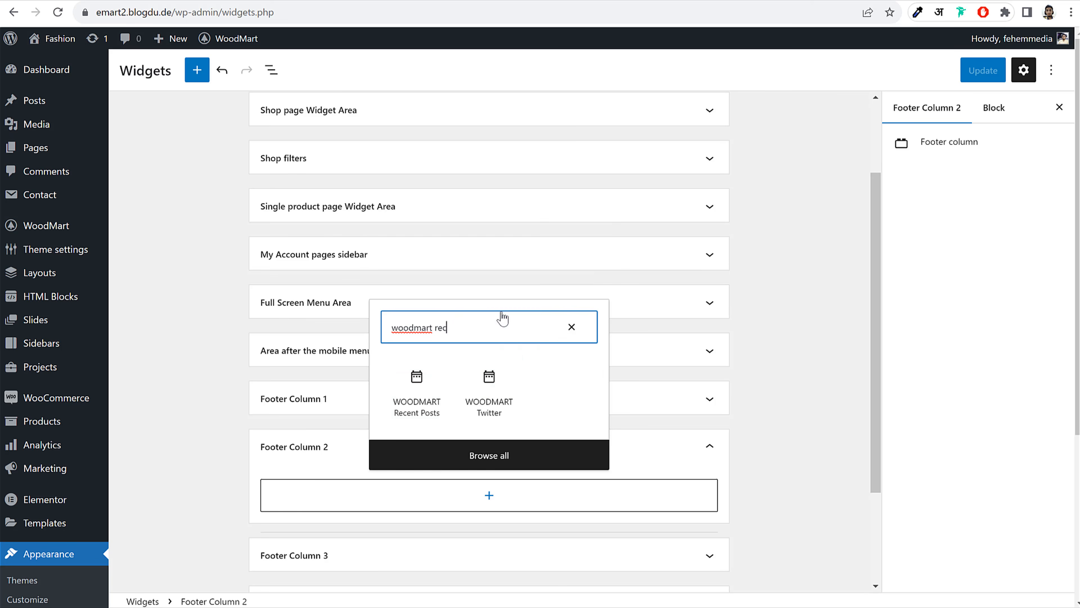
left_click(427, 400)
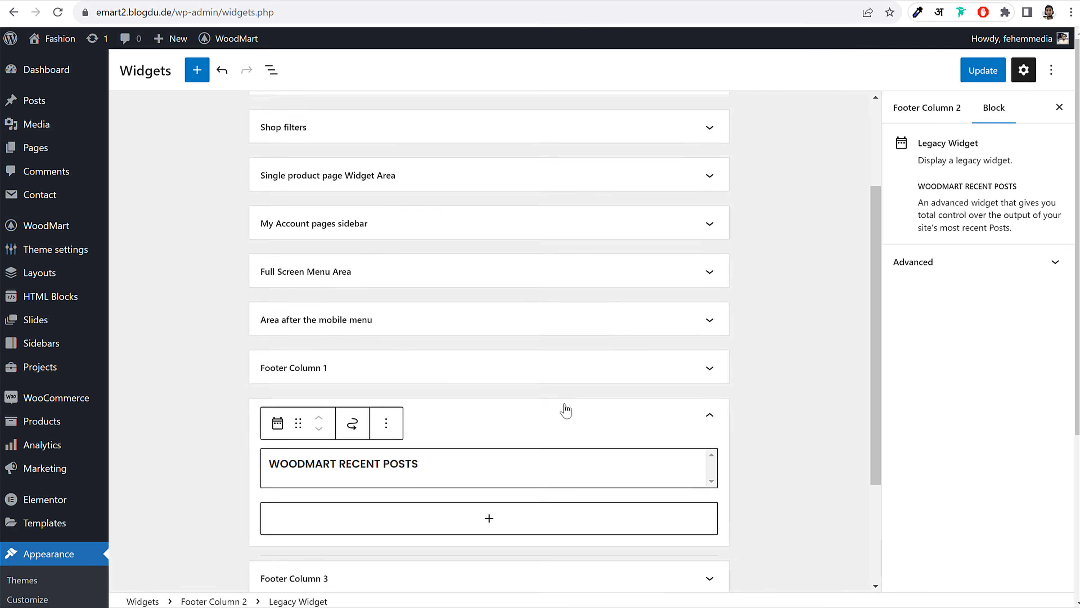
Set the Recent Posts widget to 3 posts with 14×14 thumbnails
scroll(527, 404, "down", 6)
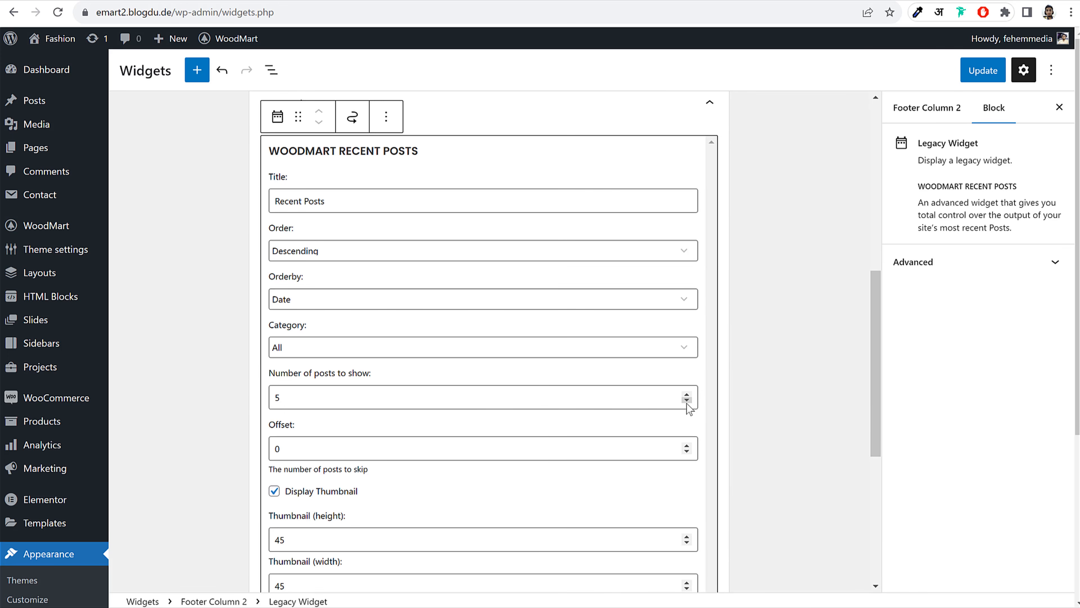
scroll(347, 393, "down", 5)
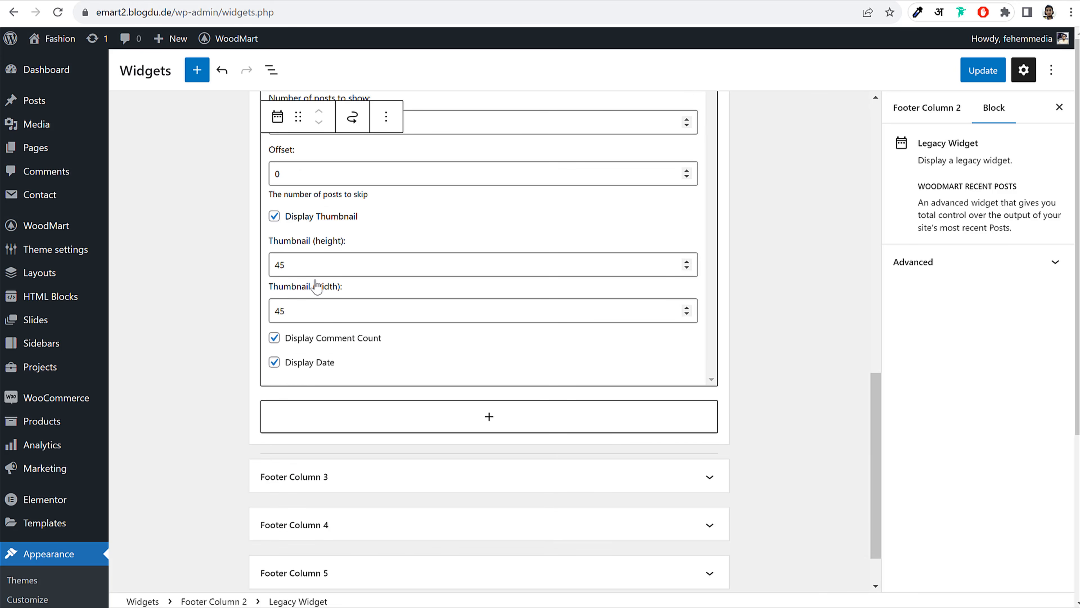
left_click_drag(318, 275, 272, 280)
scroll(415, 296, "up", 5)
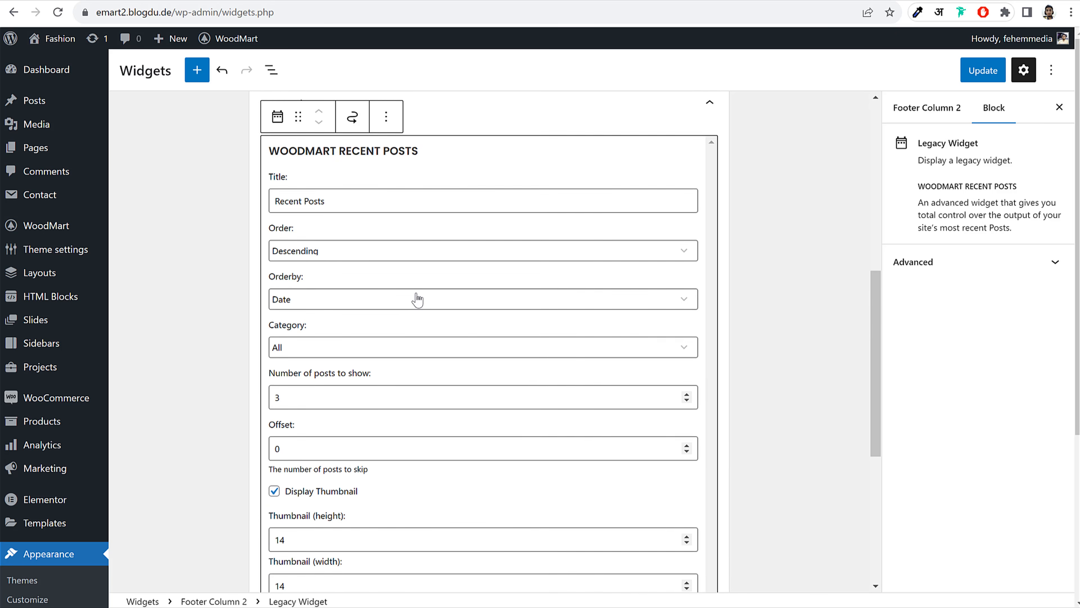
scroll(417, 299, "up", 1)
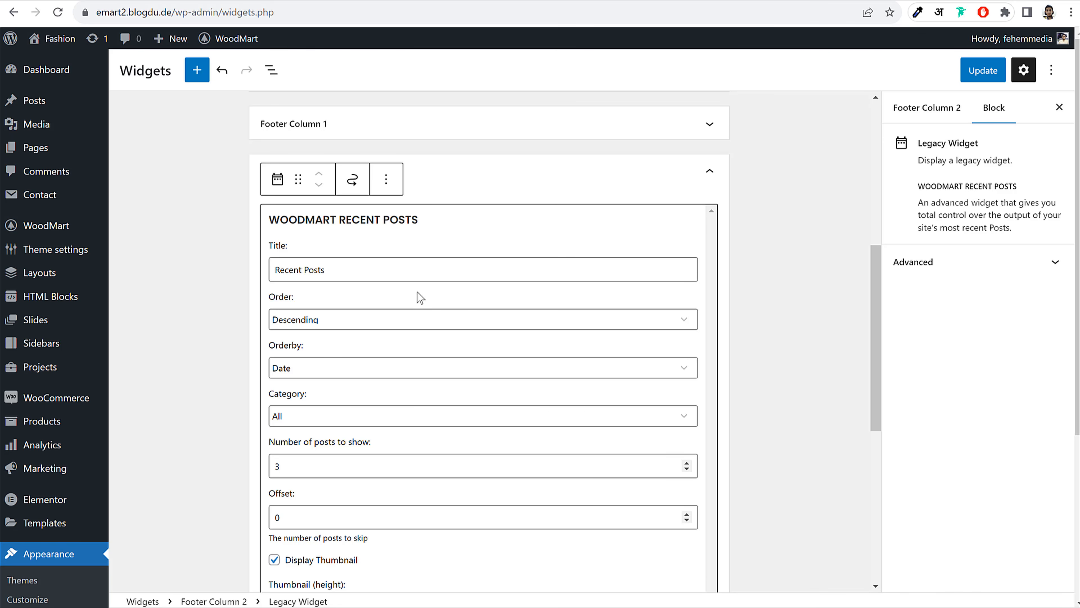
scroll(420, 297, "down", 4)
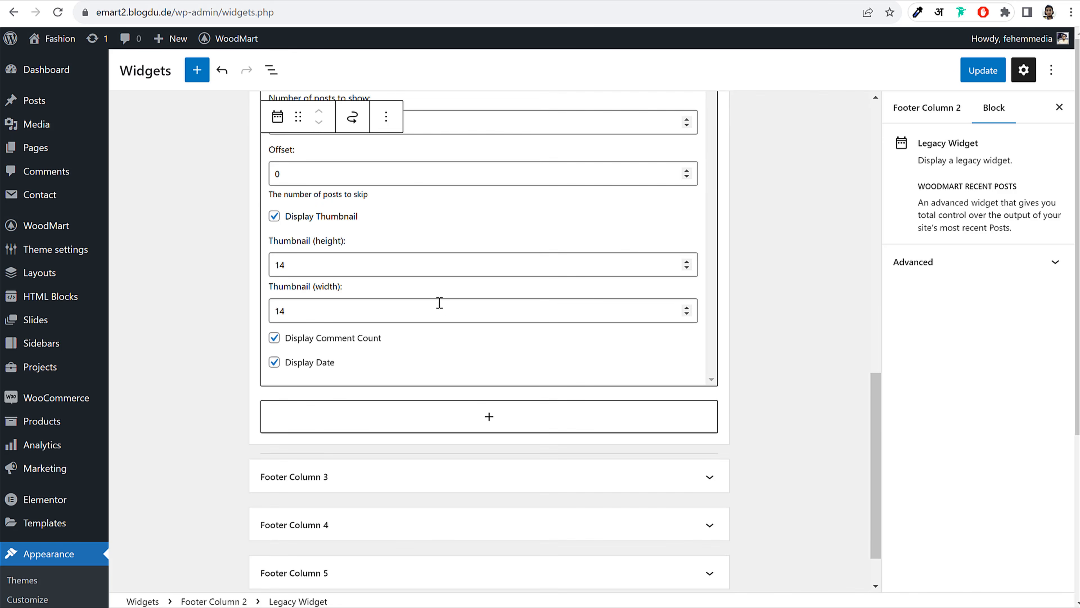
scroll(443, 307, "down", 2)
key("ctrl+z")
left_click(761, 264)
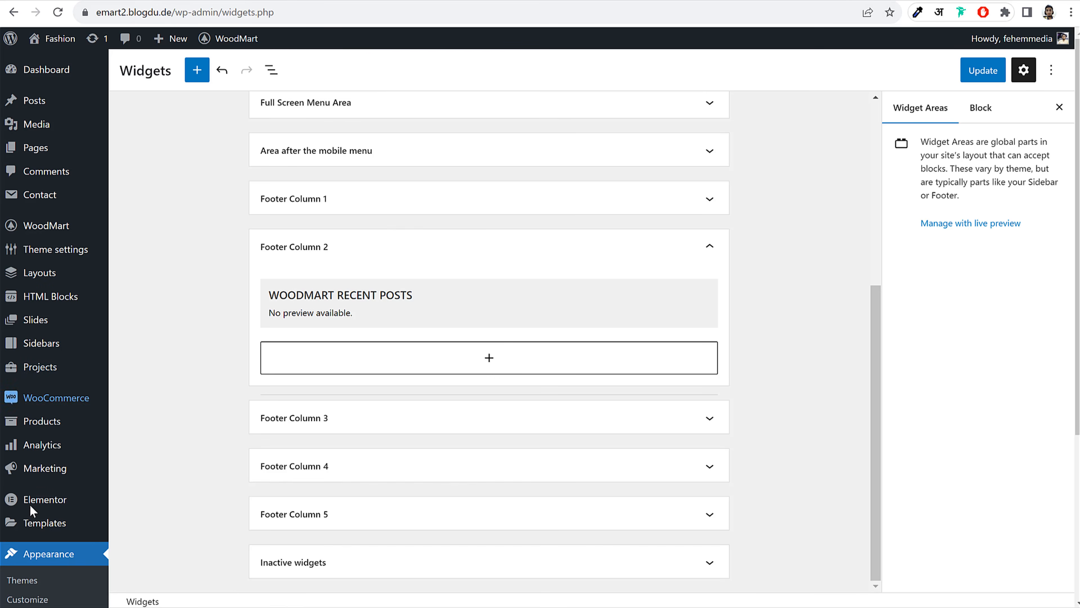
scroll(34, 507, "down", 5)
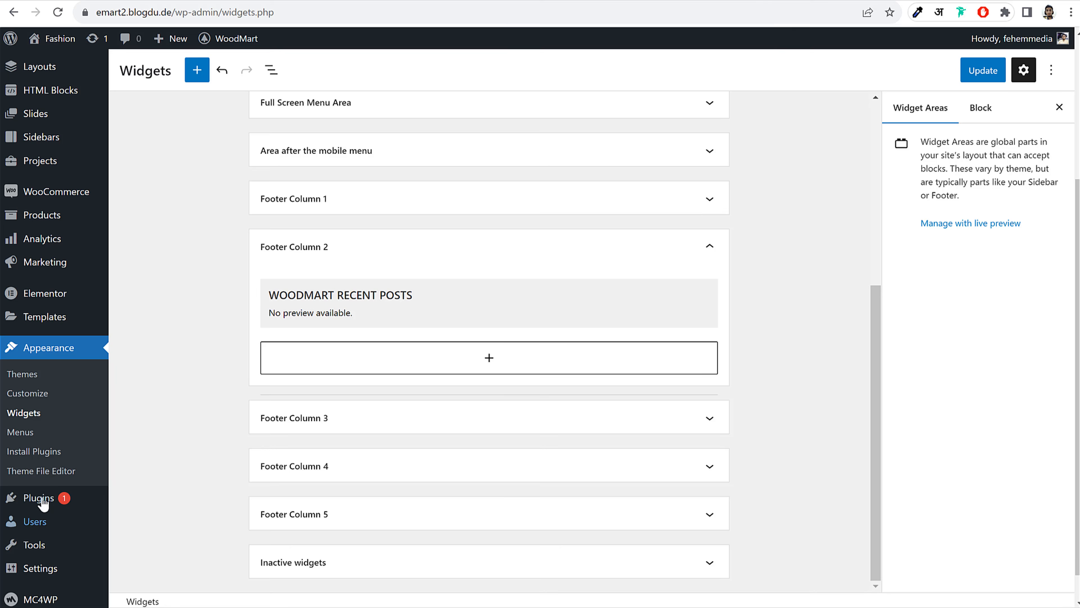
Open Appearance > Menus in a new tab and start a new Footer 1 menu
right_click(19, 431)
left_click(38, 439)
left_click(268, 1)
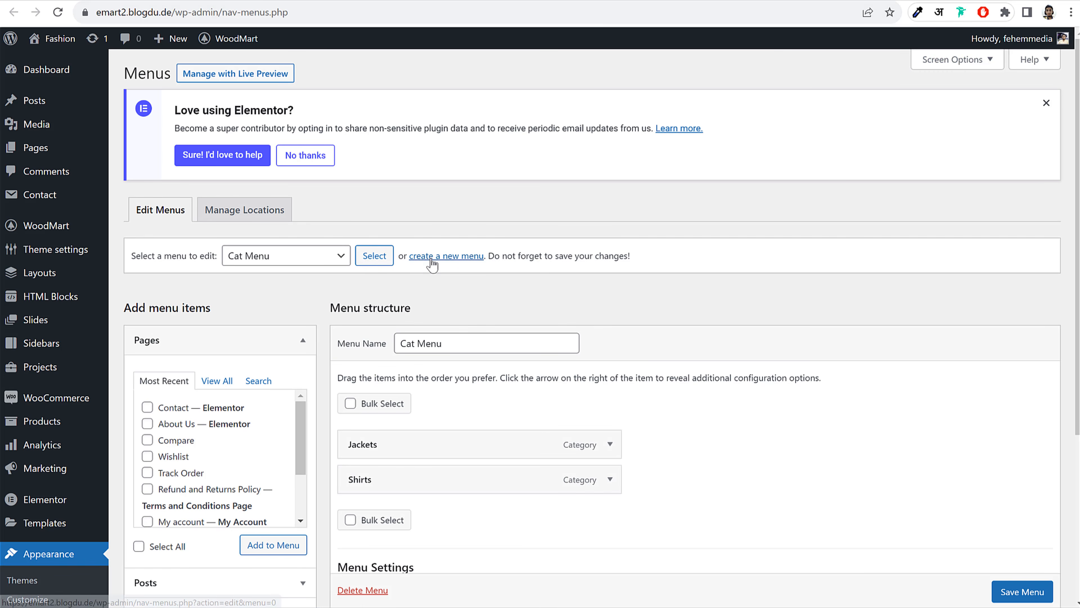
left_click(467, 261)
left_click(617, 89)
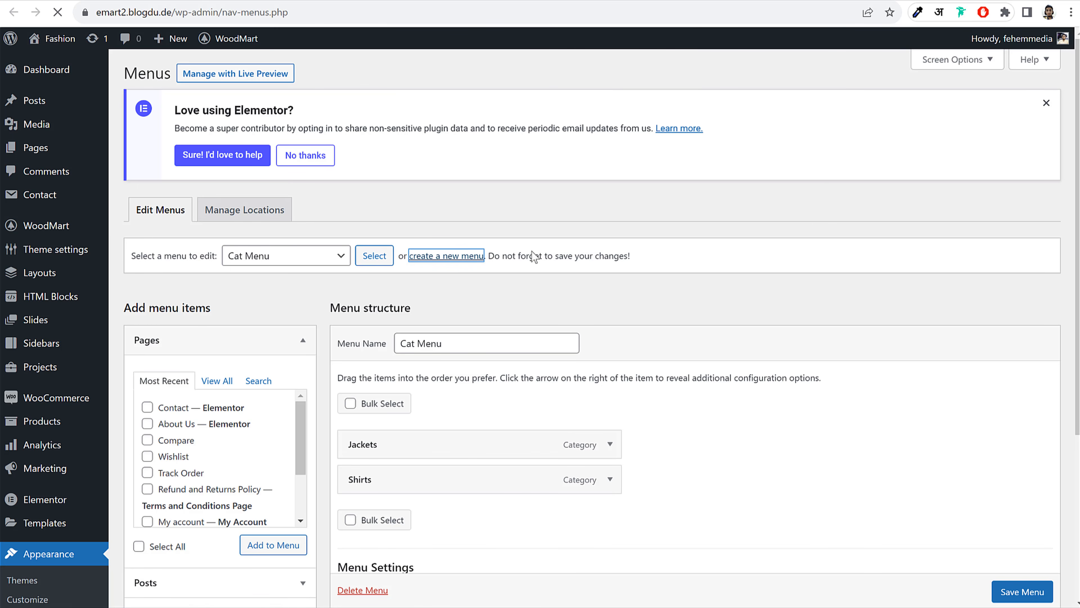
left_click(455, 343)
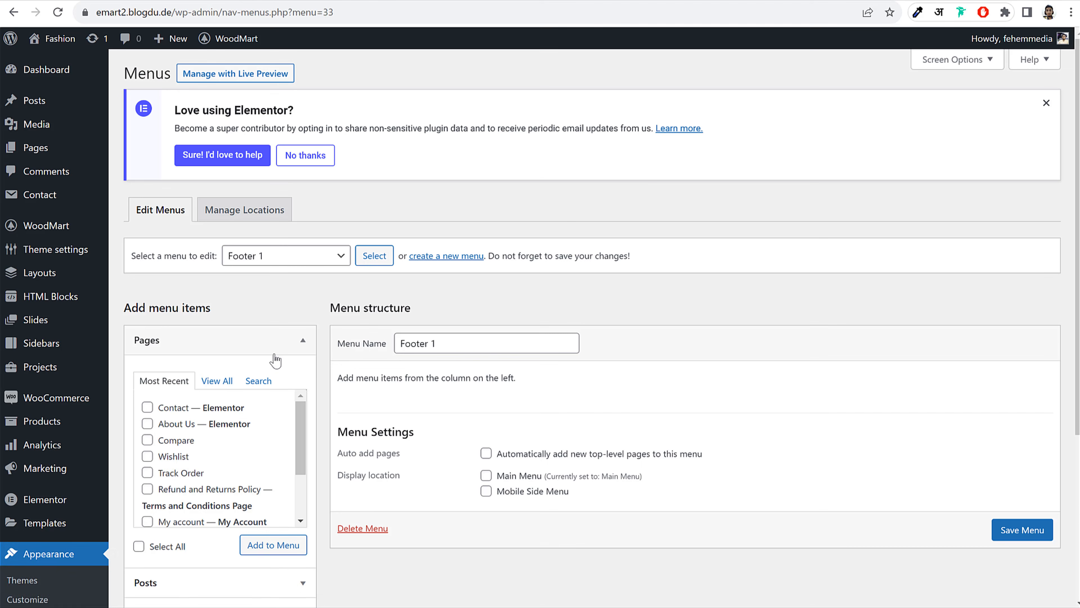
Add Home, Blog, About Us, Compare, Contact and My account pages, then save the menu
left_click(217, 380)
scroll(341, 379, "down", 3)
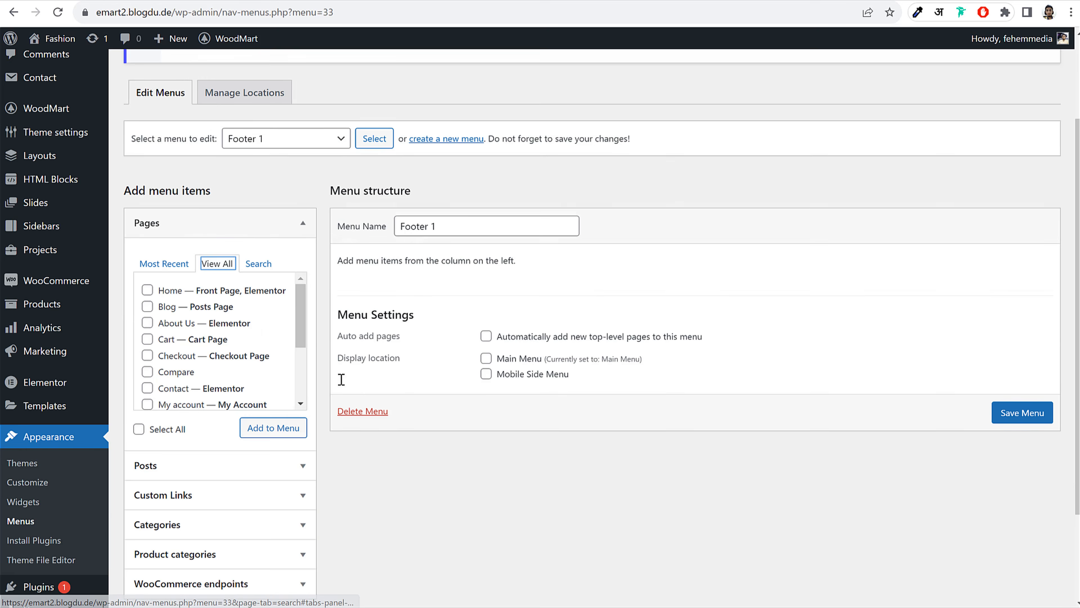
left_click(163, 272)
left_click(166, 287)
left_click(168, 303)
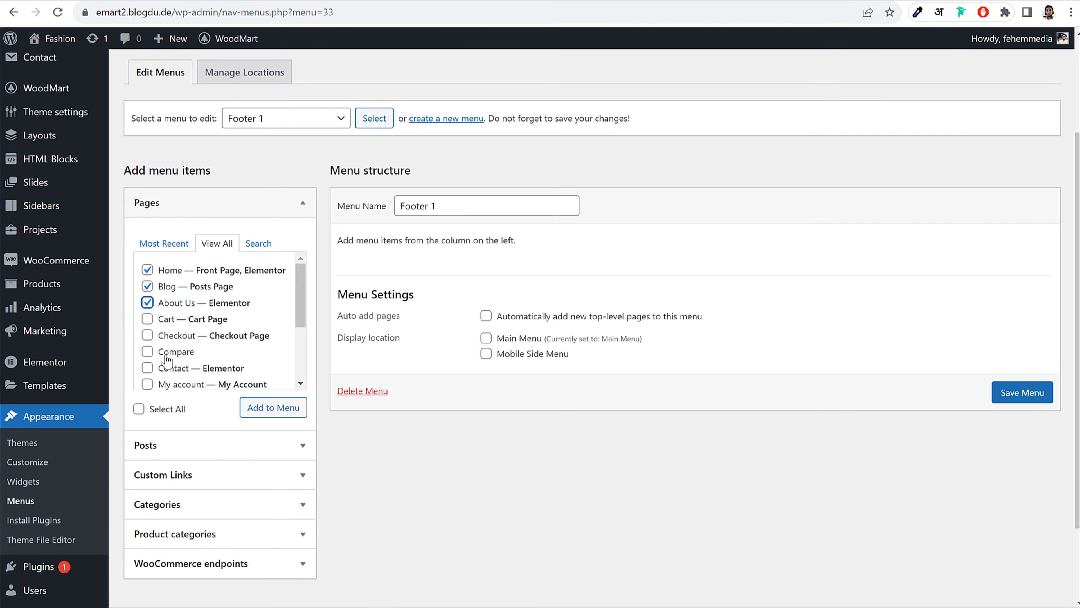
left_click(168, 370)
left_click(170, 353)
left_click(195, 385)
left_click(269, 409)
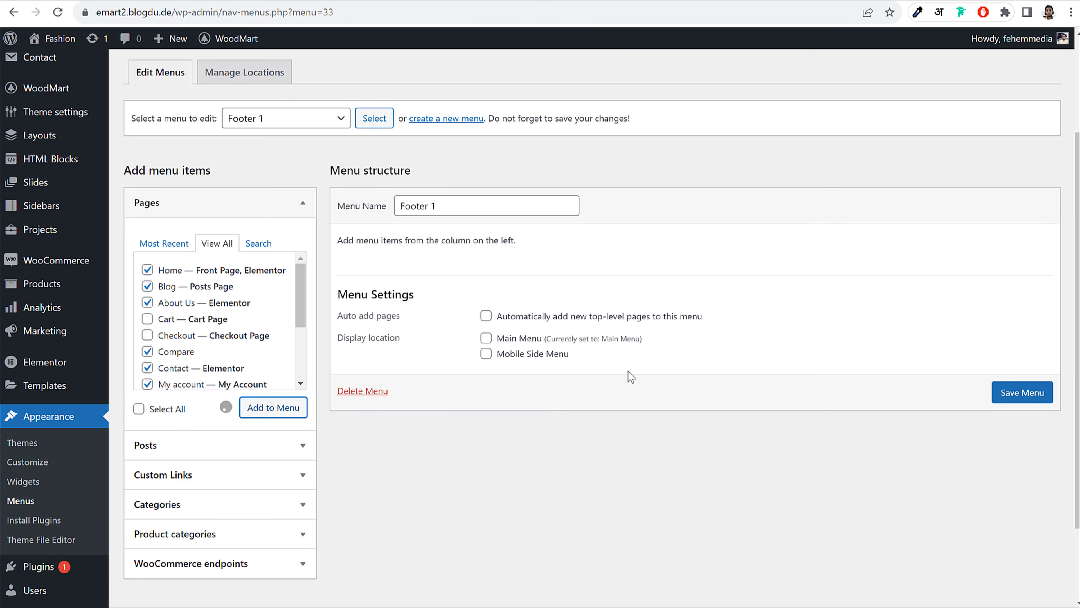
scroll(827, 407, "down", 3)
left_click(1014, 530)
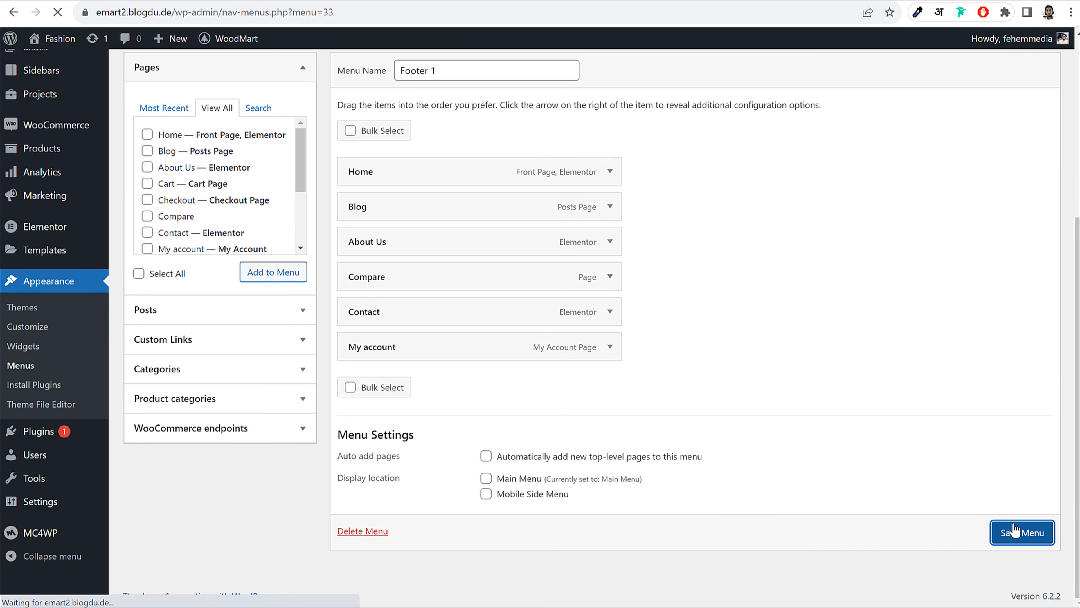
Look through the WooCommerce endpoints, categories and product categories panels available for menus
scroll(601, 232, "down", 5)
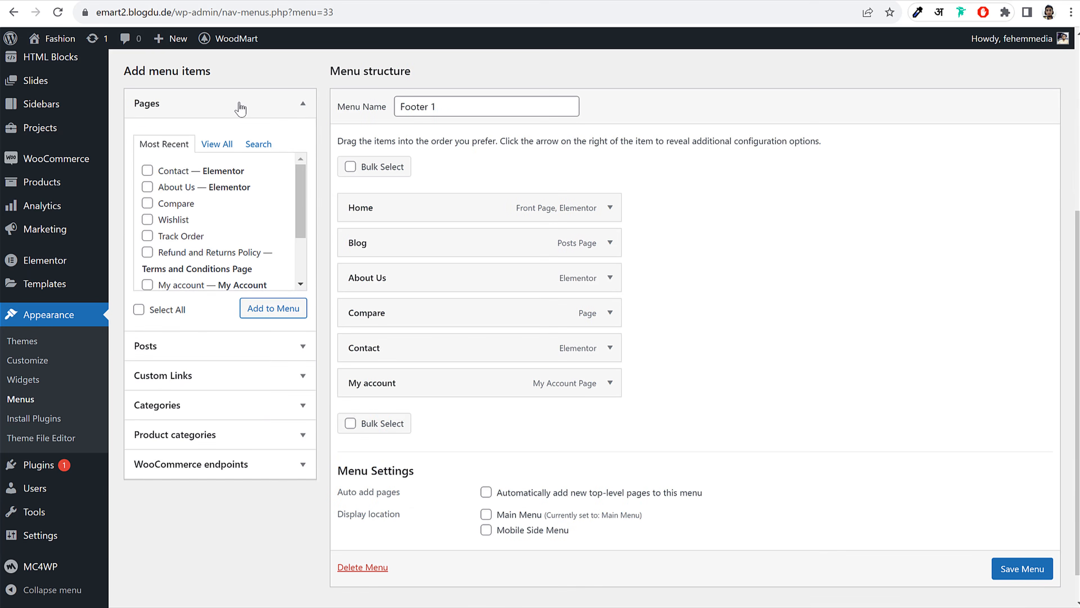
left_click(237, 104)
left_click(229, 253)
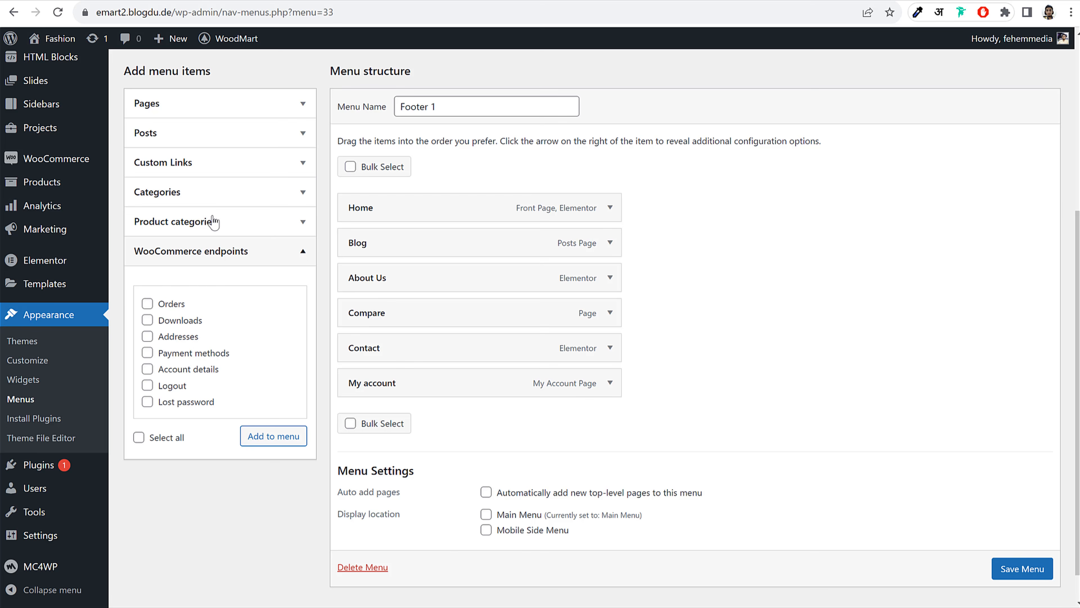
left_click(212, 192)
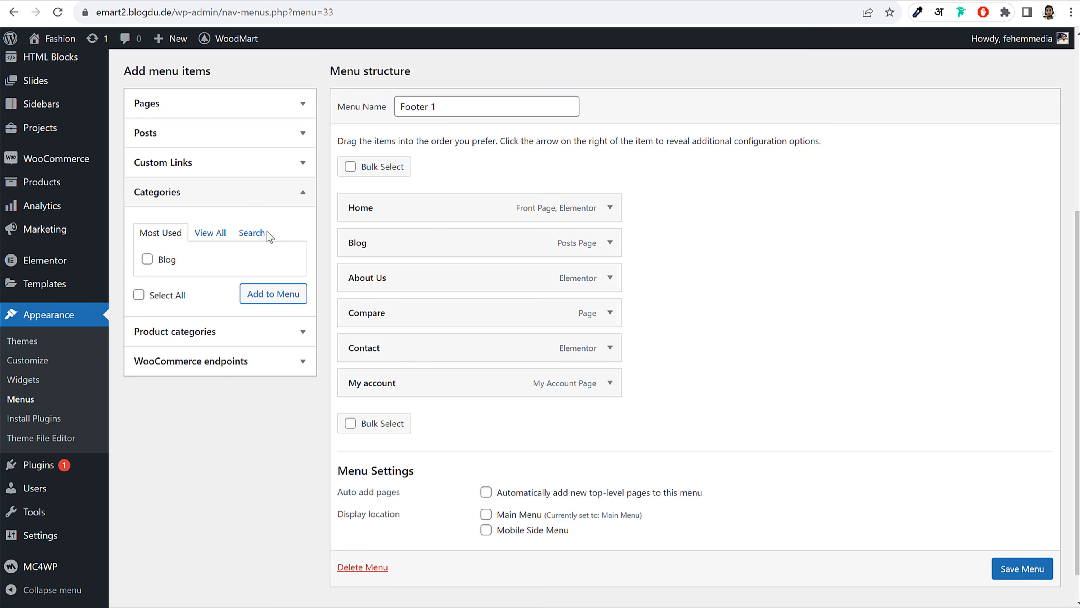
left_click(210, 233)
left_click(162, 233)
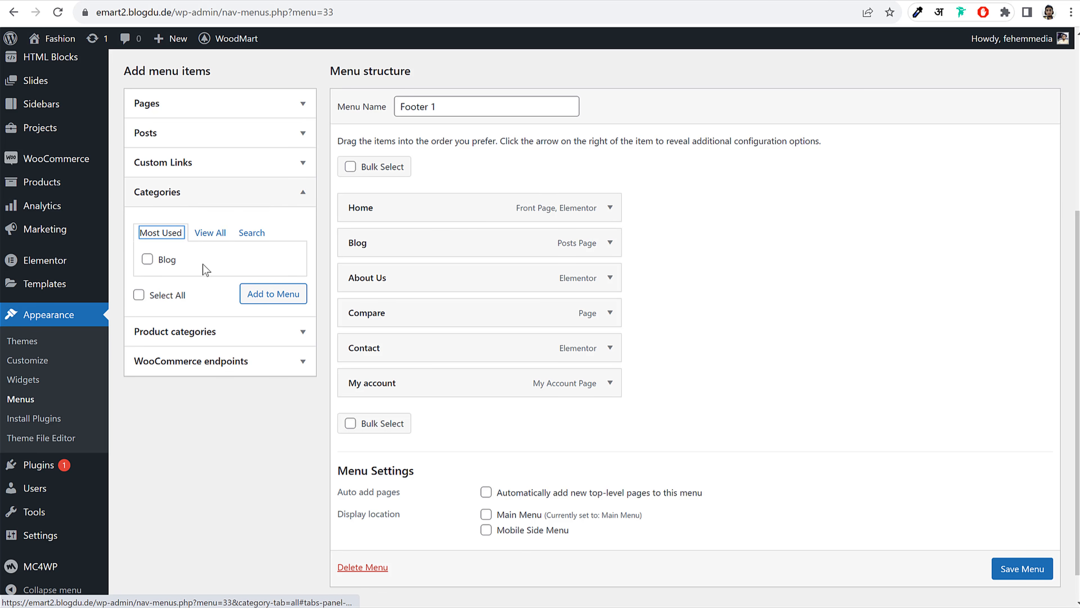
left_click(255, 331)
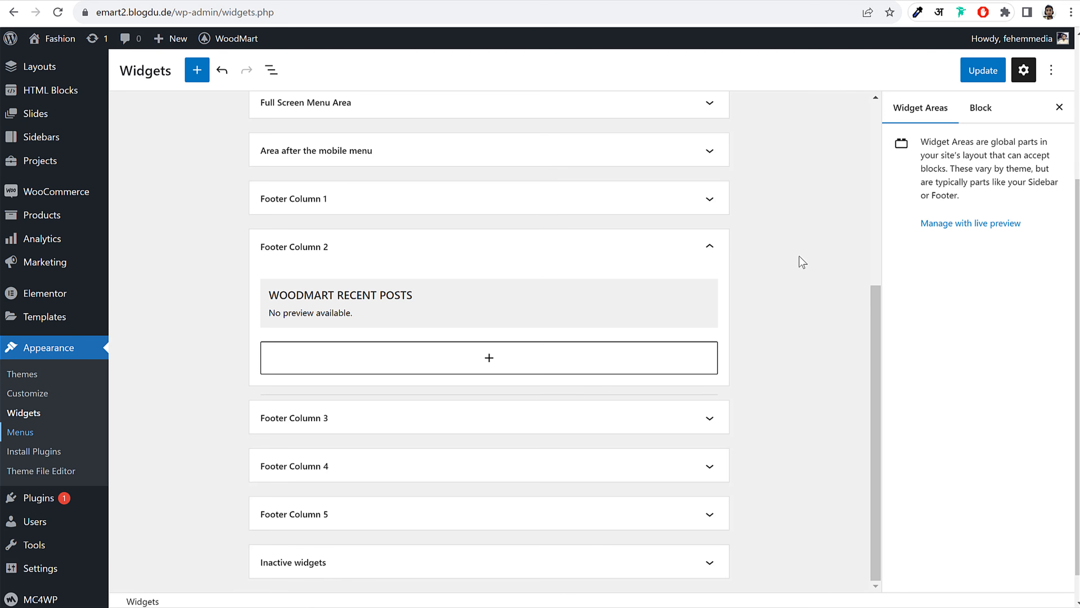
left_click(723, 248)
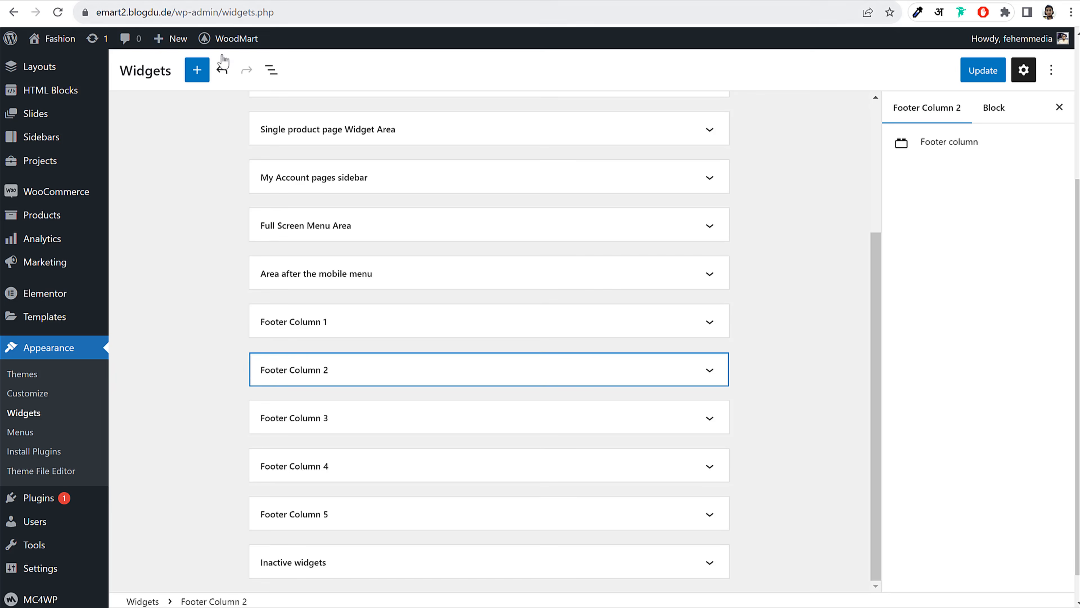
Save the widgets, reload, and add a Navigation Menu widget to Footer Column 3
left_click(978, 71)
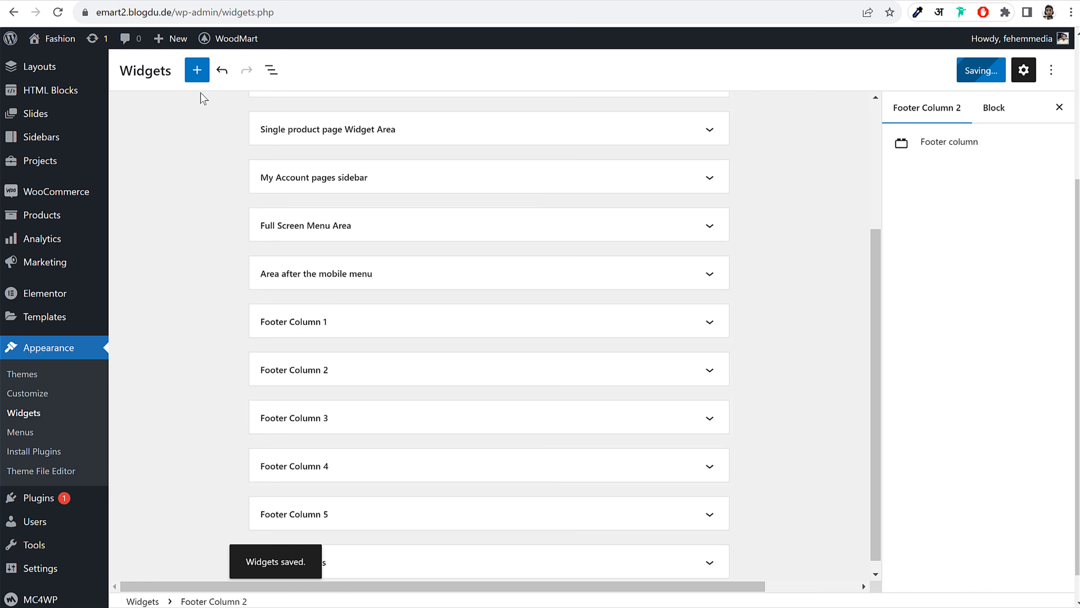
left_click(55, 16)
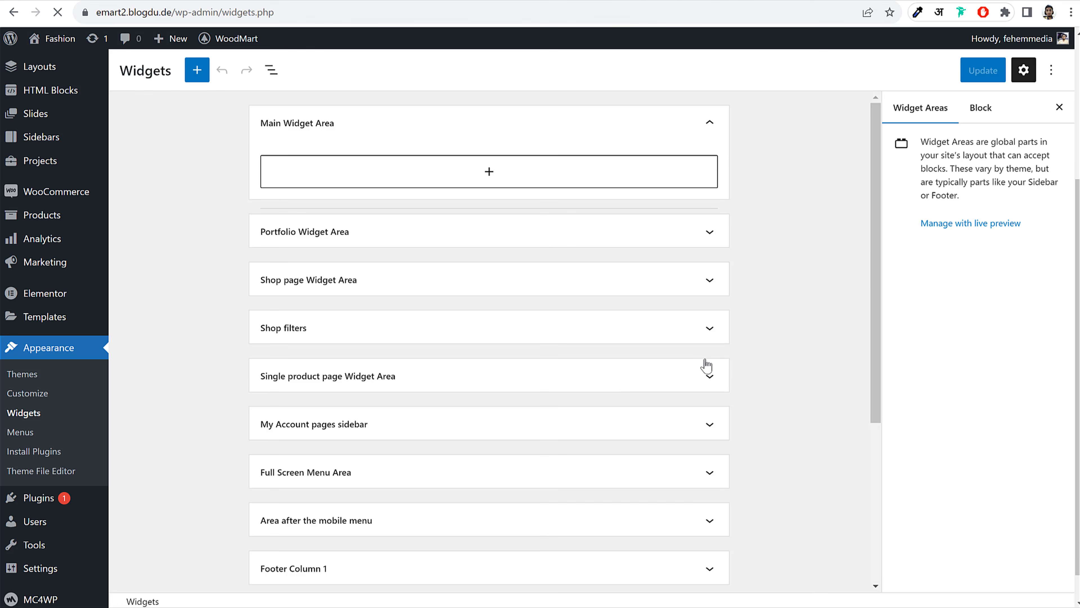
scroll(706, 365, "down", 5)
left_click(482, 421)
scroll(639, 396, "down", 1)
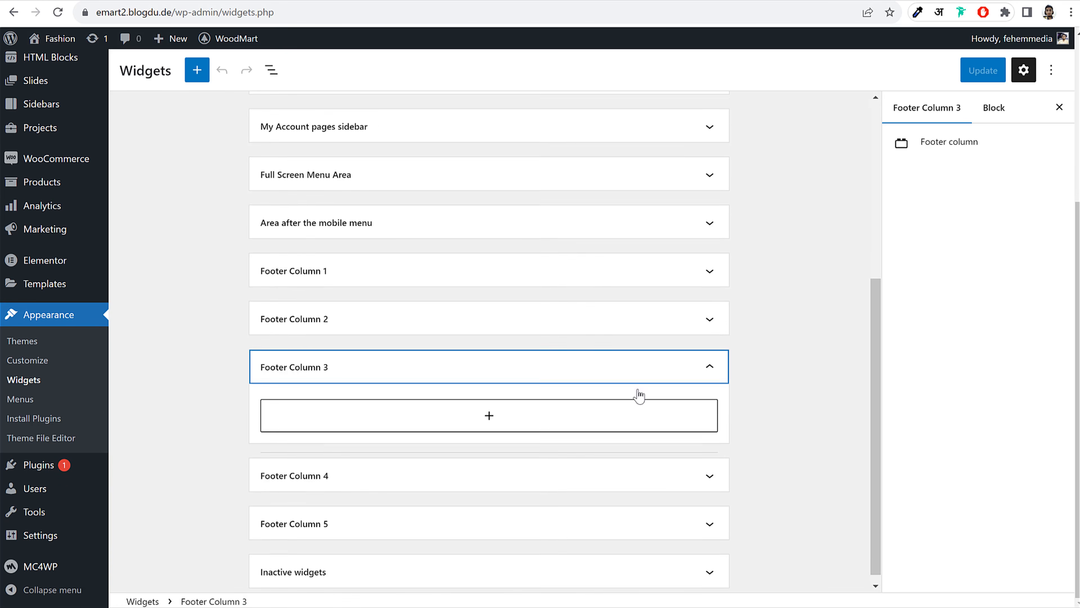
left_click(494, 410)
type("n")
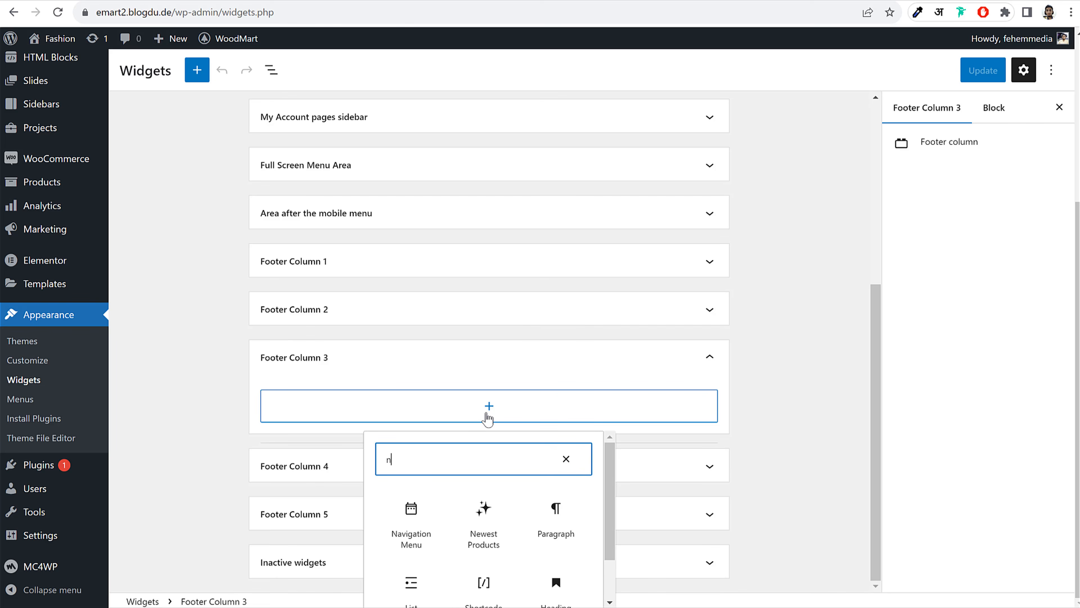
type("av")
left_click(410, 515)
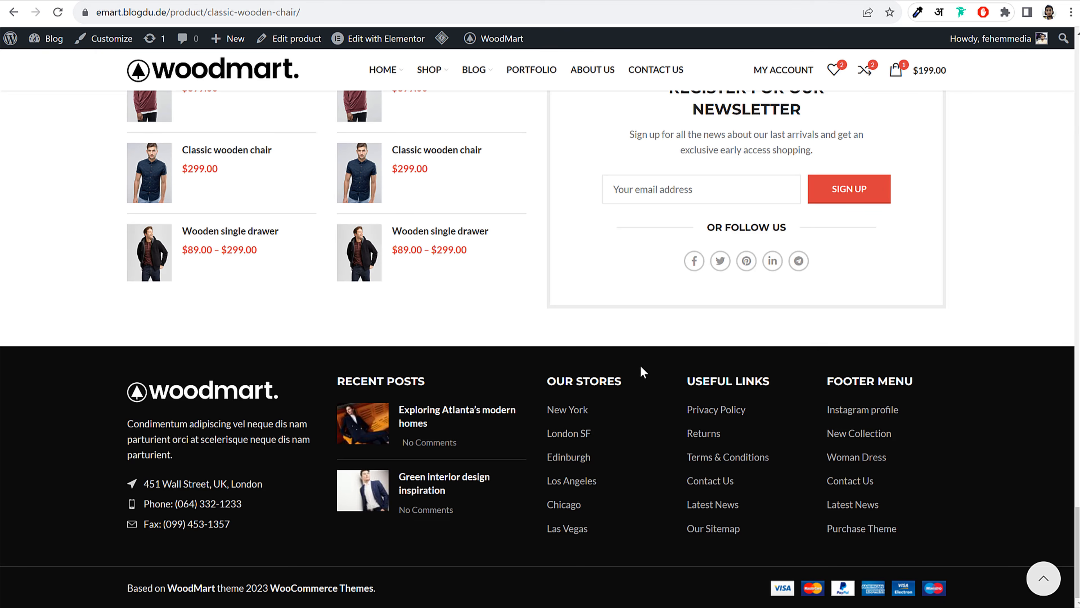
Title the widget USEFUL LINKS and set it to show the Footer 1 menu
left_click_drag(633, 382, 550, 380)
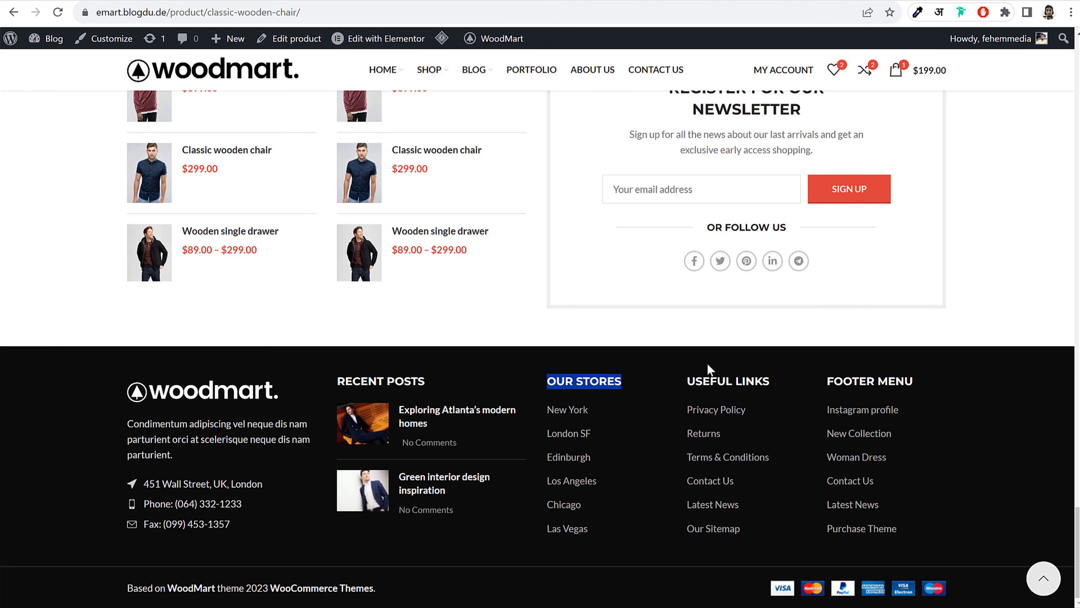
left_click_drag(771, 382, 687, 381)
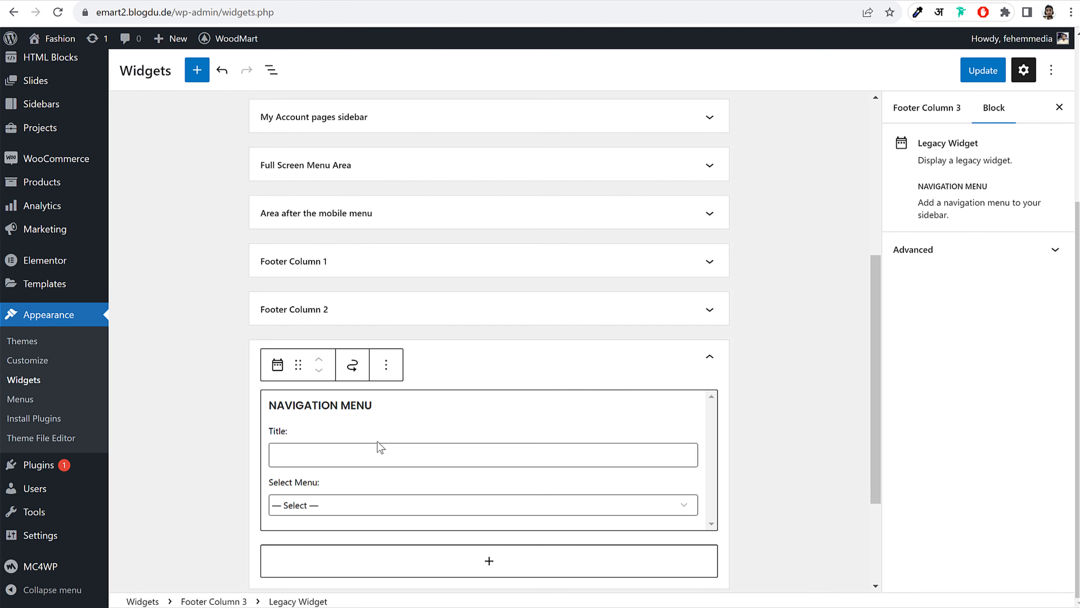
type("USEFUL LINKS")
left_click(350, 505)
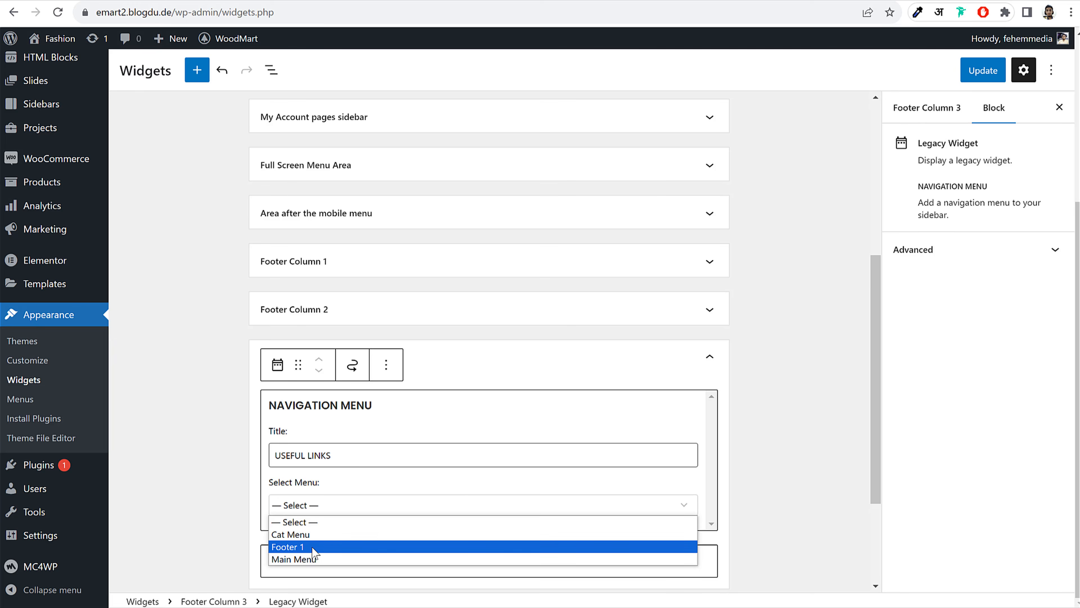
left_click(307, 548)
left_click(772, 451)
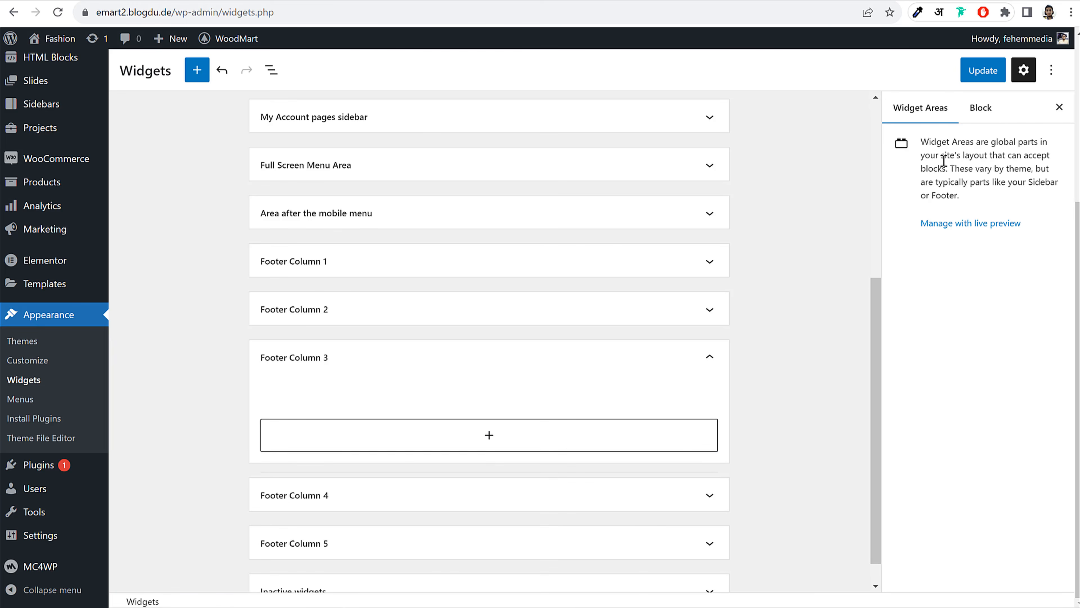
Save the footer widgets and confirm the storefront footer shows the USEFUL LINKS column
left_click(990, 73)
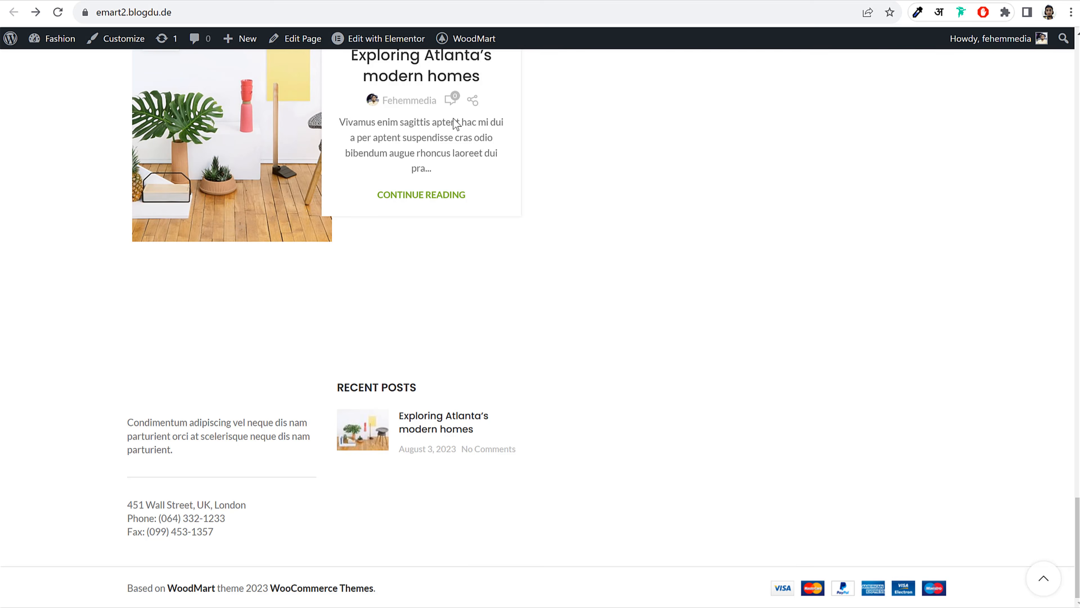
left_click(148, 0)
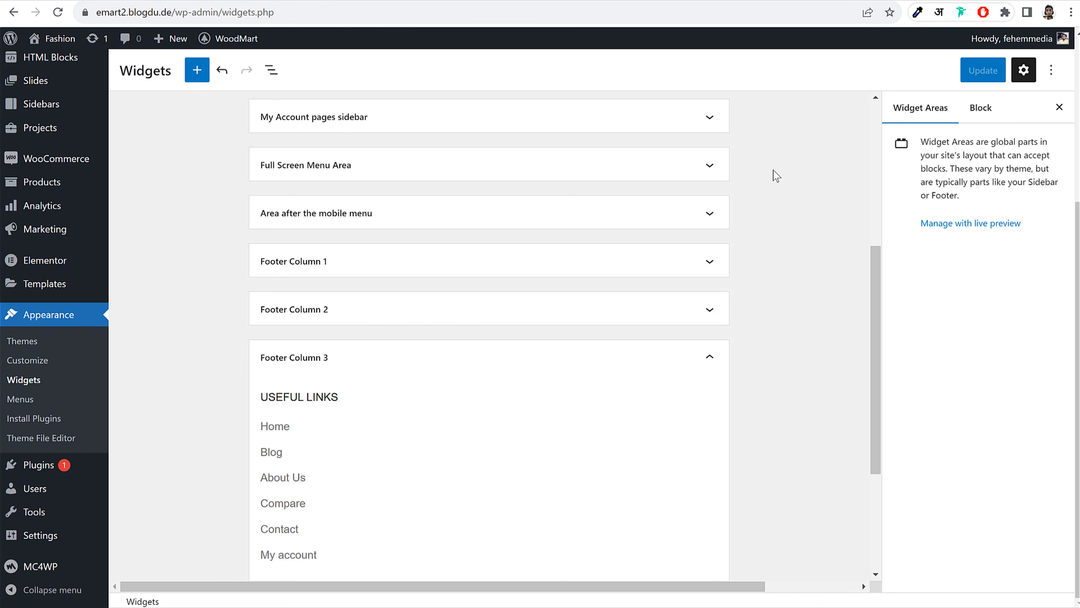
scroll(547, 350, "down", 2)
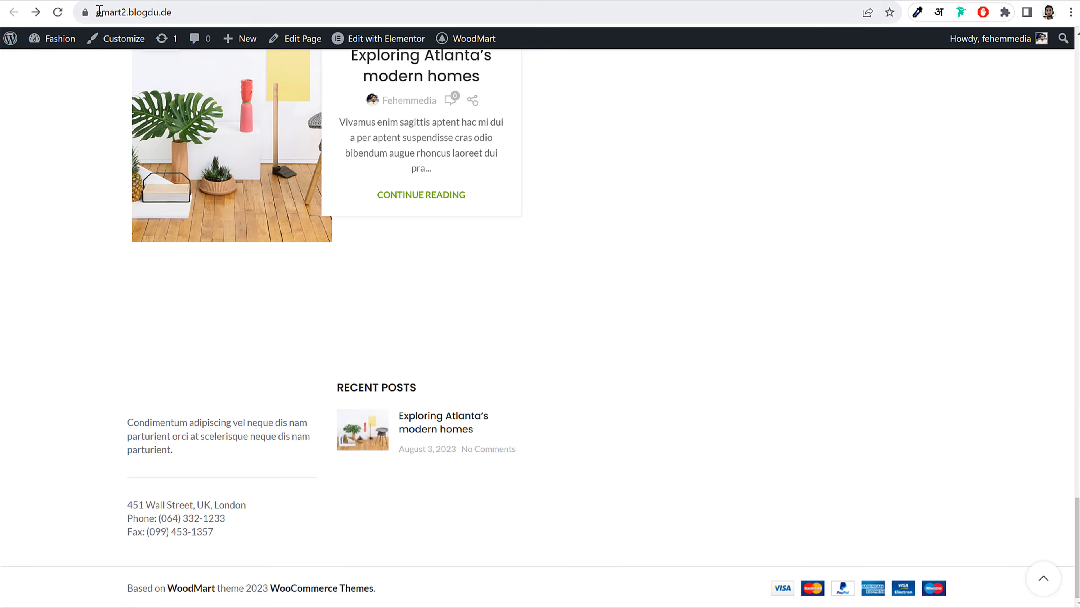
left_click(63, 14)
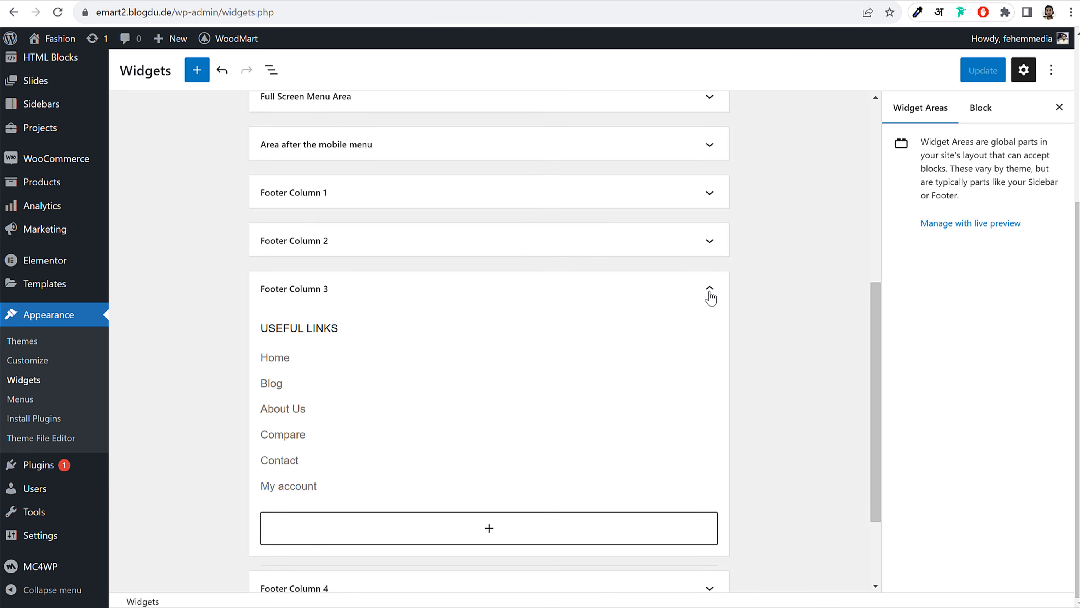
left_click(710, 289)
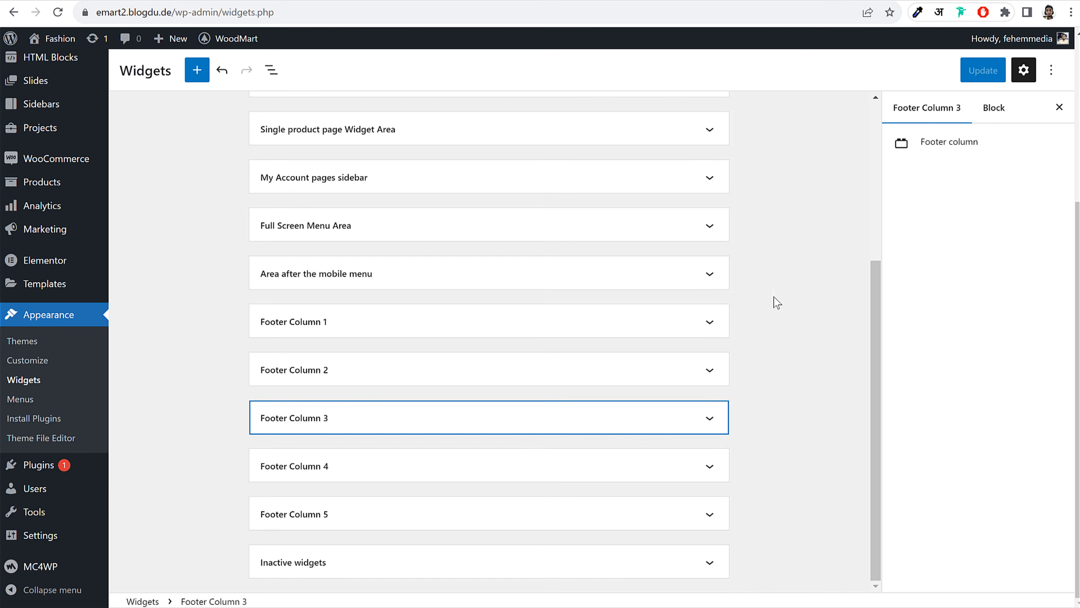
scroll(775, 304, "up", 5)
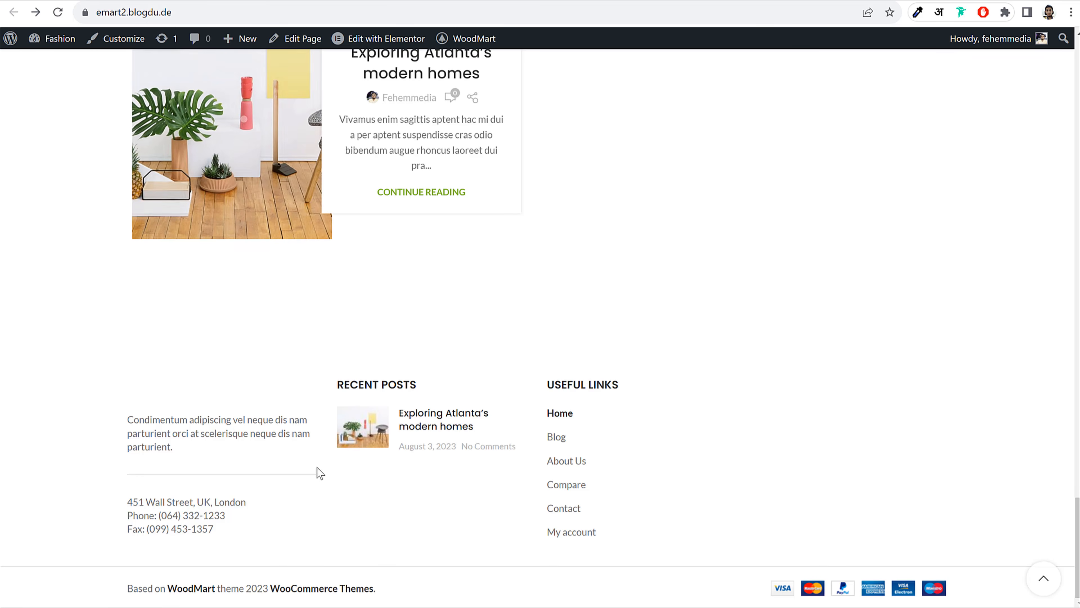
scroll(844, 425, "up", 6)
scroll(844, 425, "down", 6)
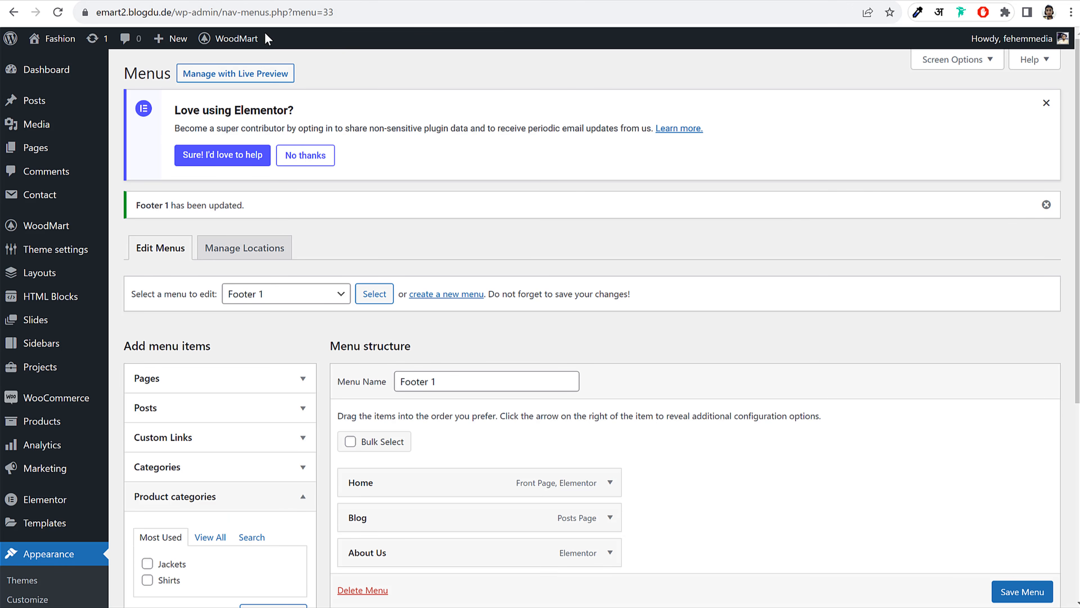
Leave the Menus page and open the store's Shop page from the storefront menu
scroll(42, 383, "down", 5)
left_click(41, 381)
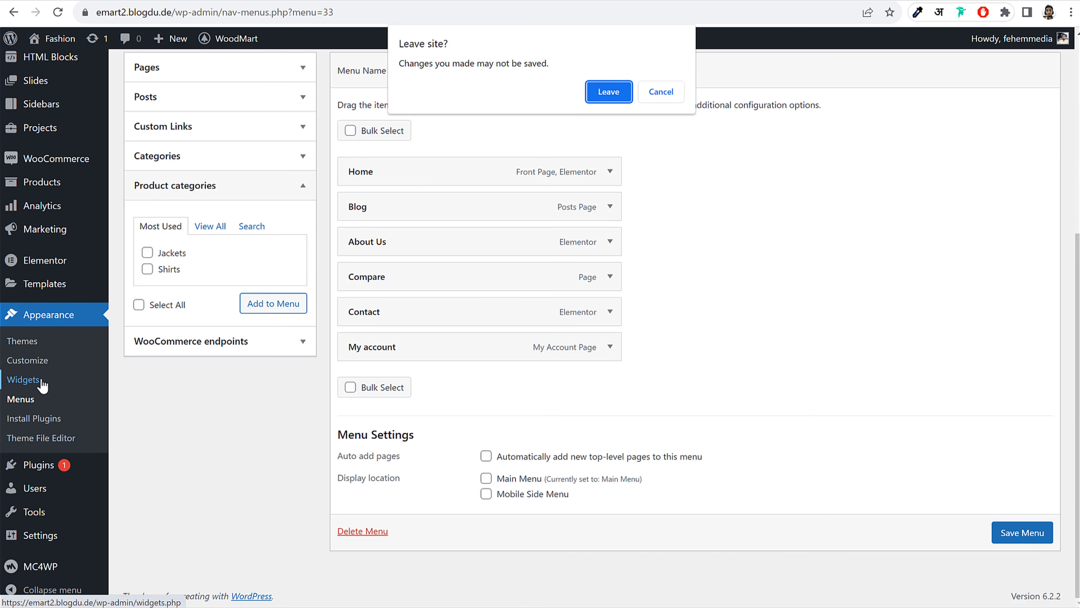
left_click(597, 96)
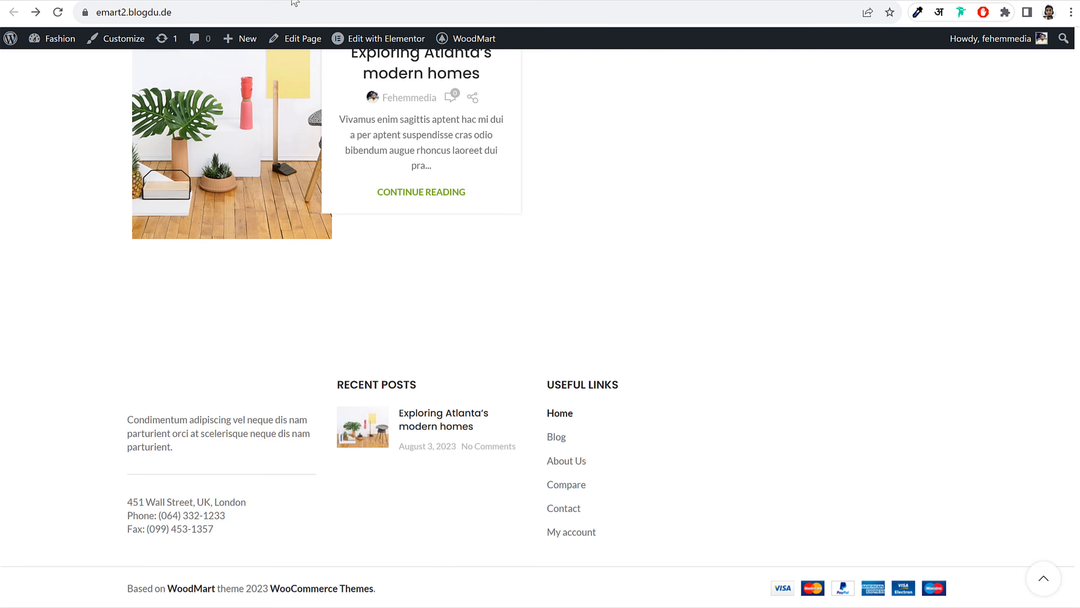
scroll(404, 188, "up", 15)
mouse_move(420, 66)
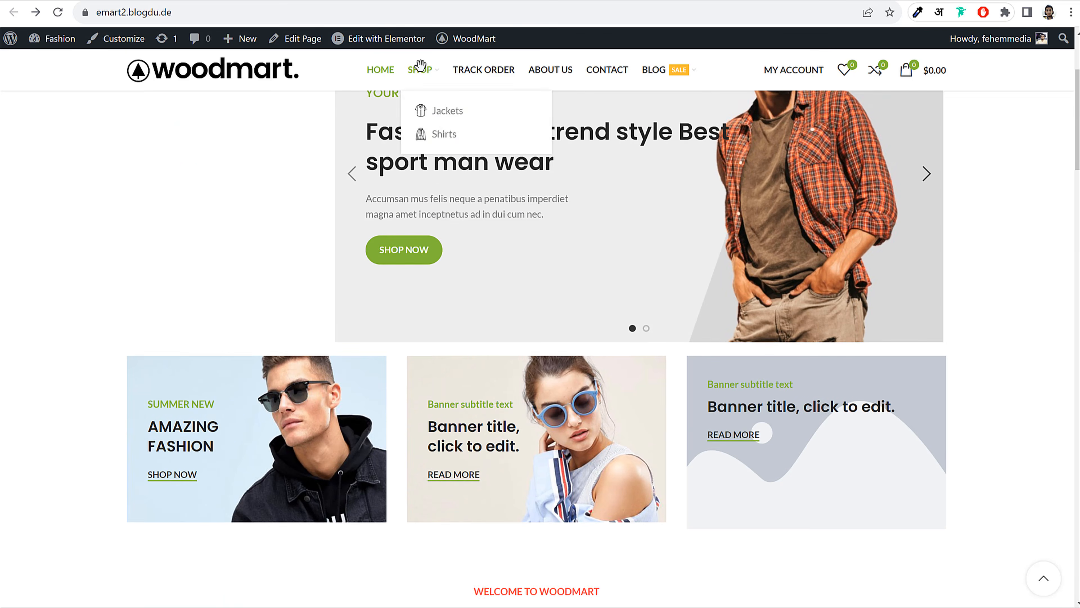
scroll(420, 66, "up", 1)
mouse_move(374, 62)
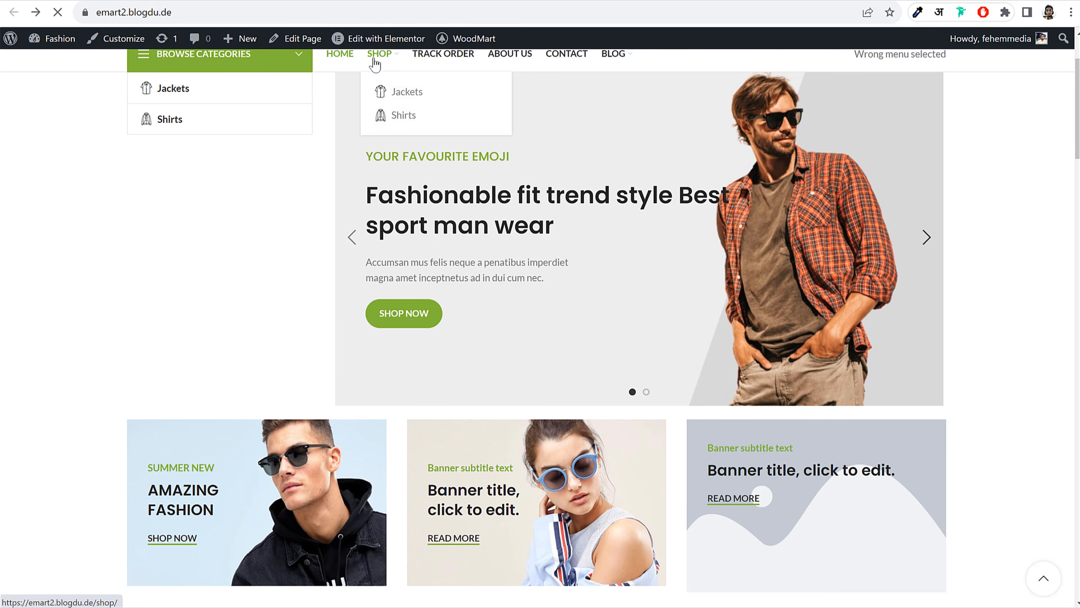
left_click(379, 63)
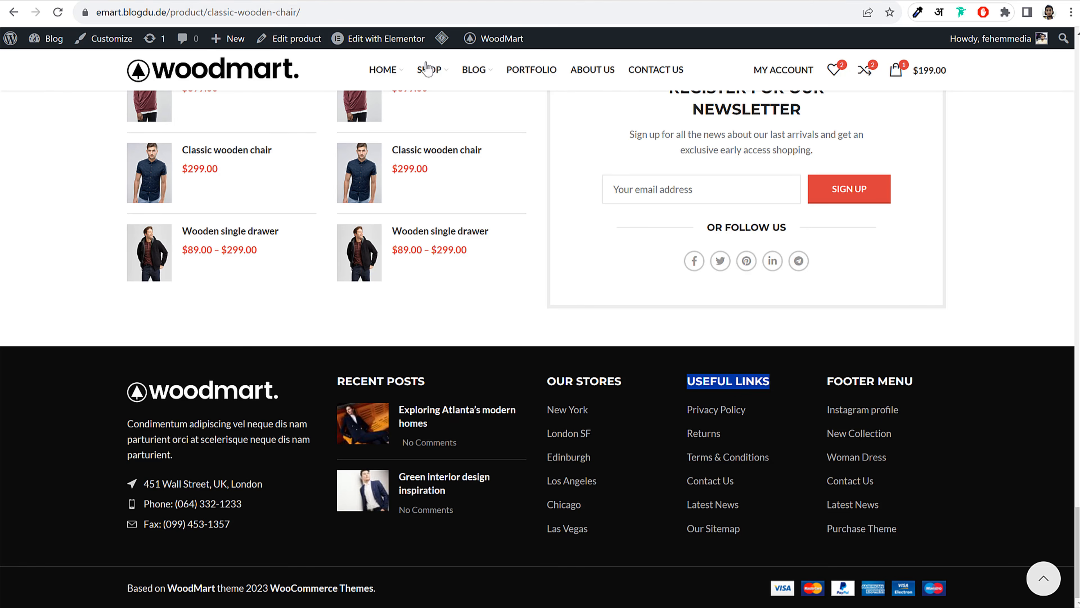
Scroll the demo shop page to review its price, colour, size and brand filters
mouse_move(428, 67)
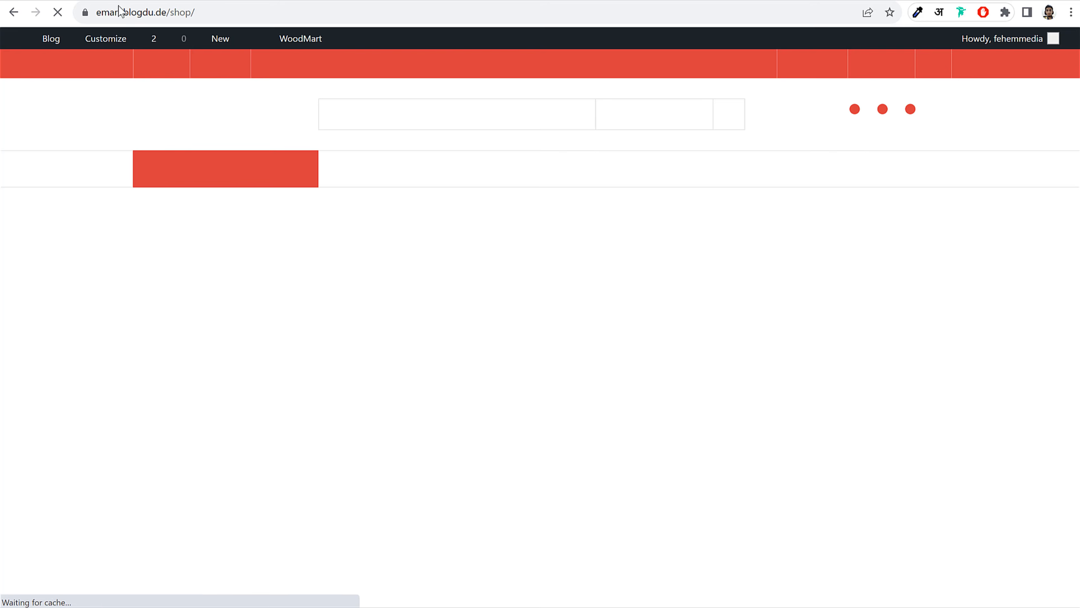
scroll(308, 301, "down", 3)
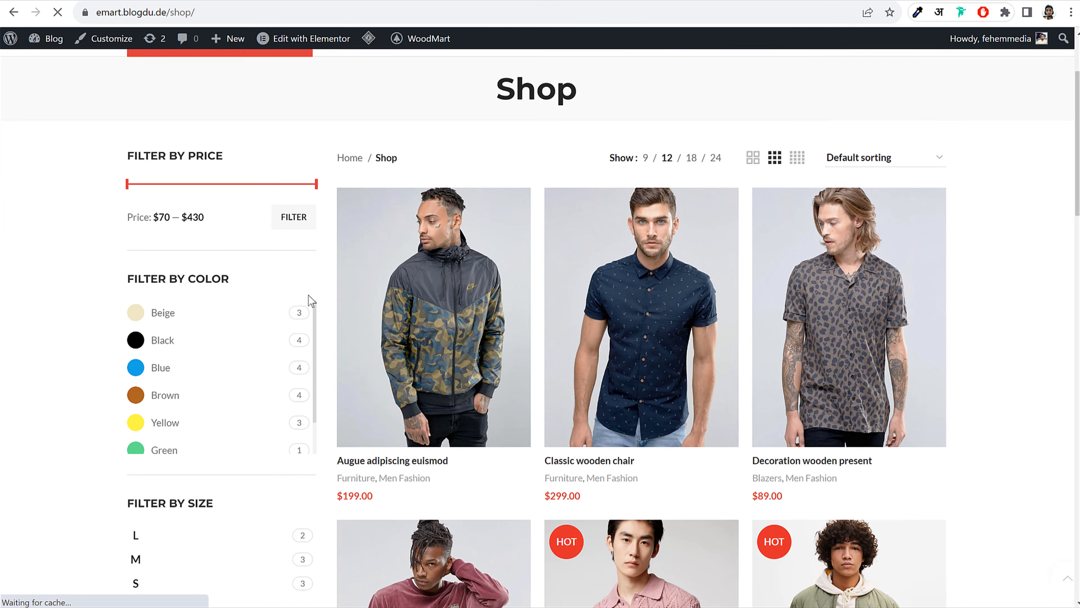
scroll(229, 292, "down", 2)
scroll(222, 290, "down", 1)
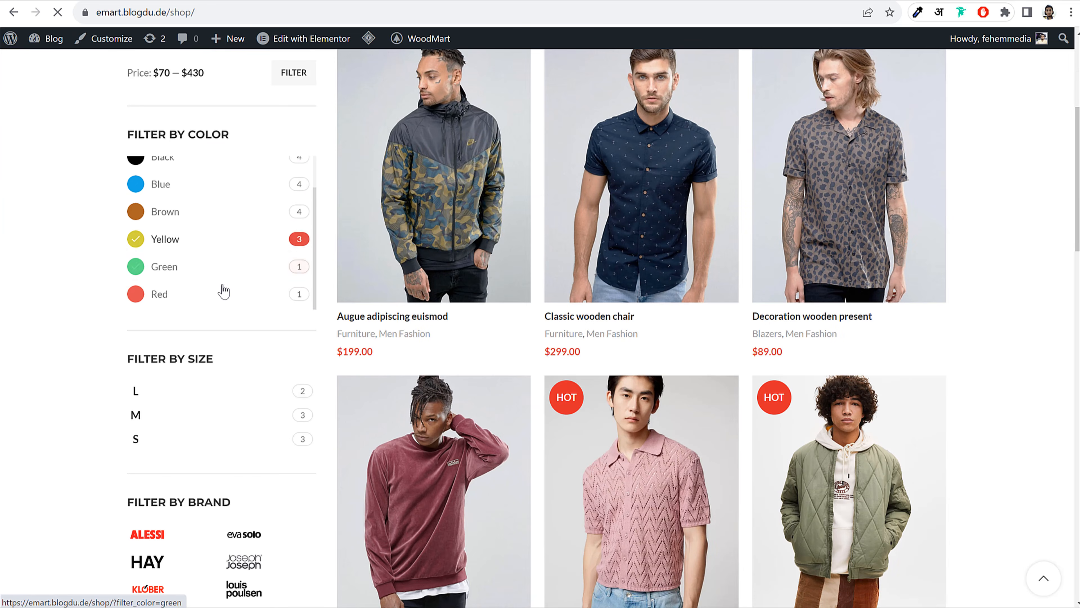
scroll(198, 374, "down", 5)
scroll(197, 363, "up", 3)
scroll(225, 336, "down", 8)
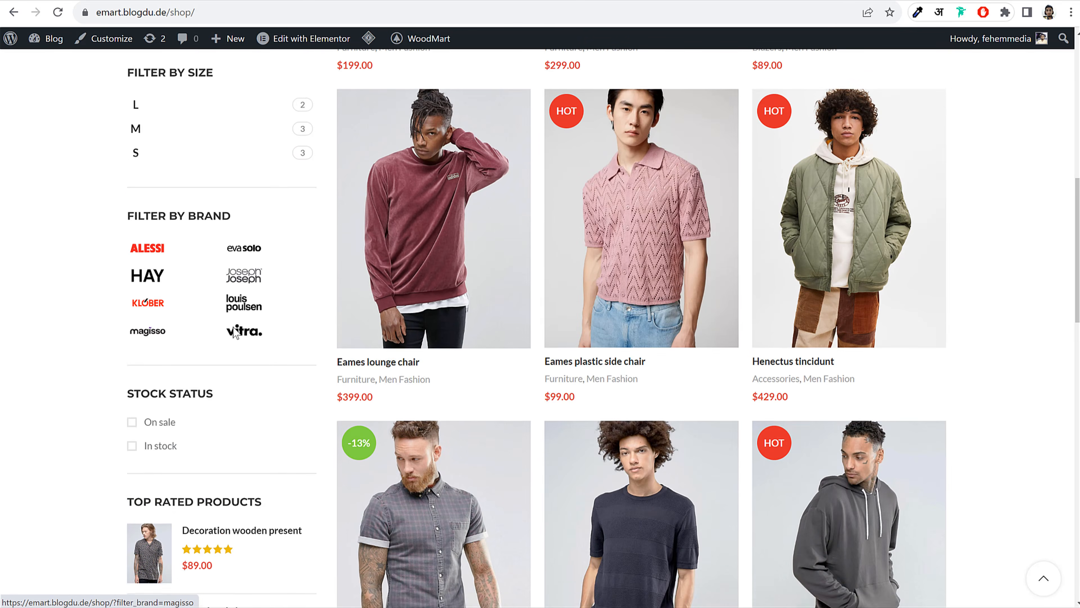
Add a Filter Products by Price widget to the Shop page Widget Area
scroll(239, 285, "up", 6)
scroll(247, 268, "up", 10)
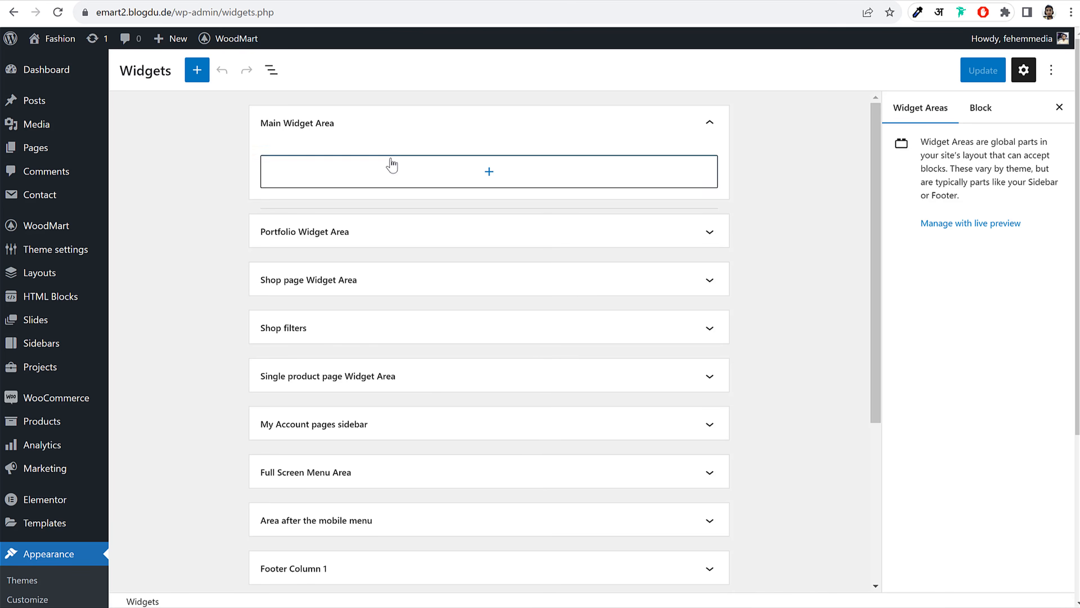
left_click(369, 125)
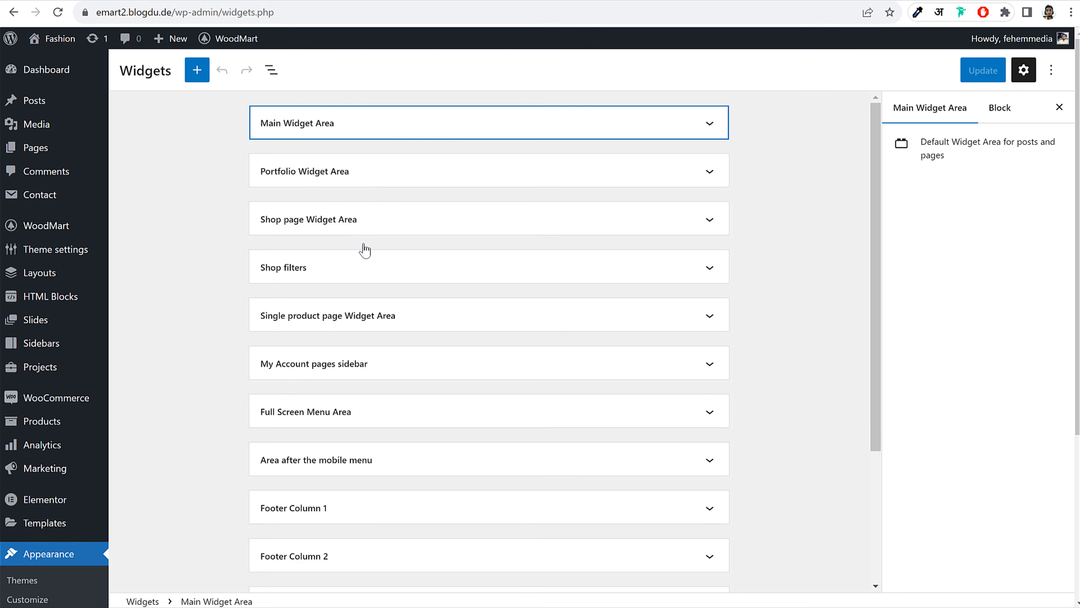
left_click(341, 223)
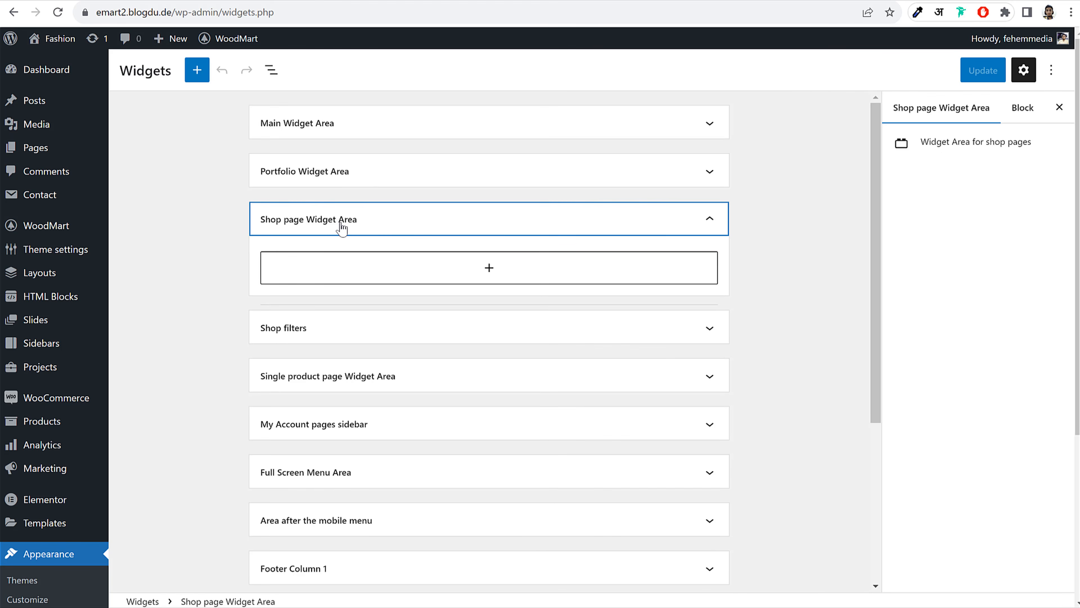
left_click(438, 270)
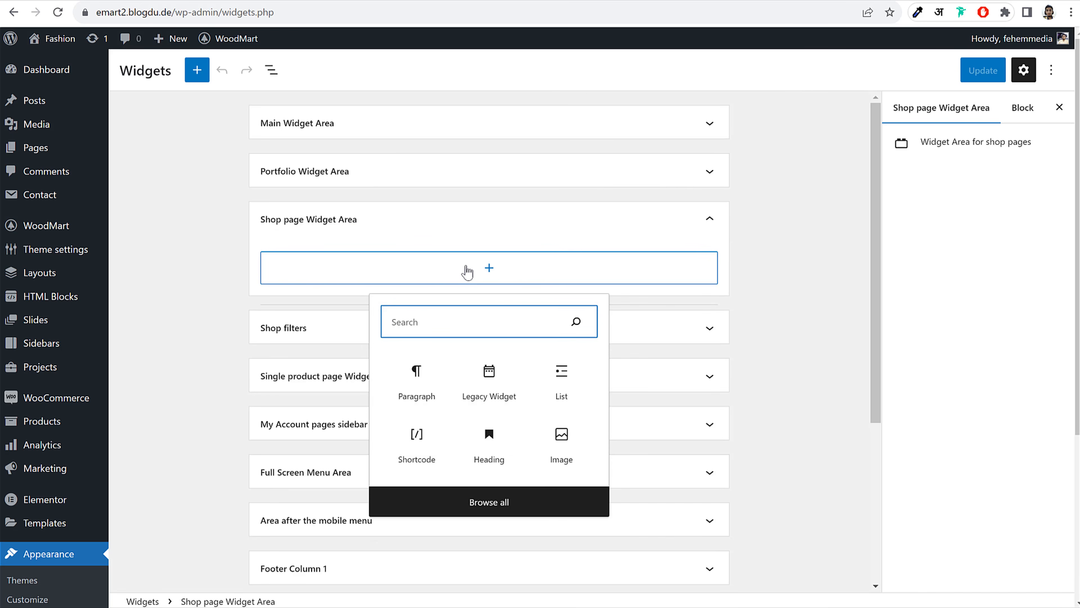
type("fil")
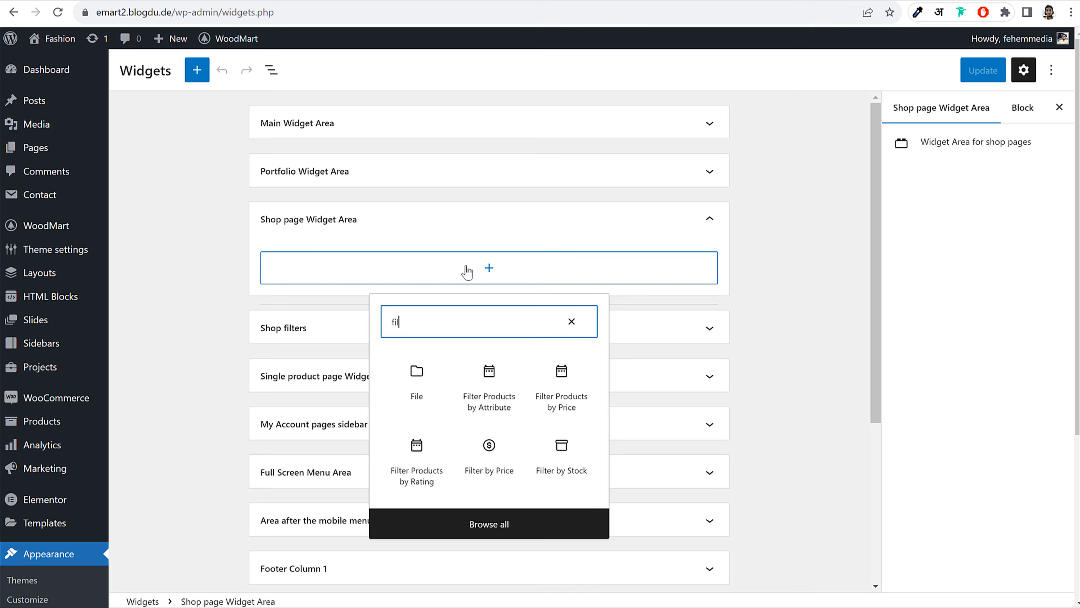
left_click(556, 389)
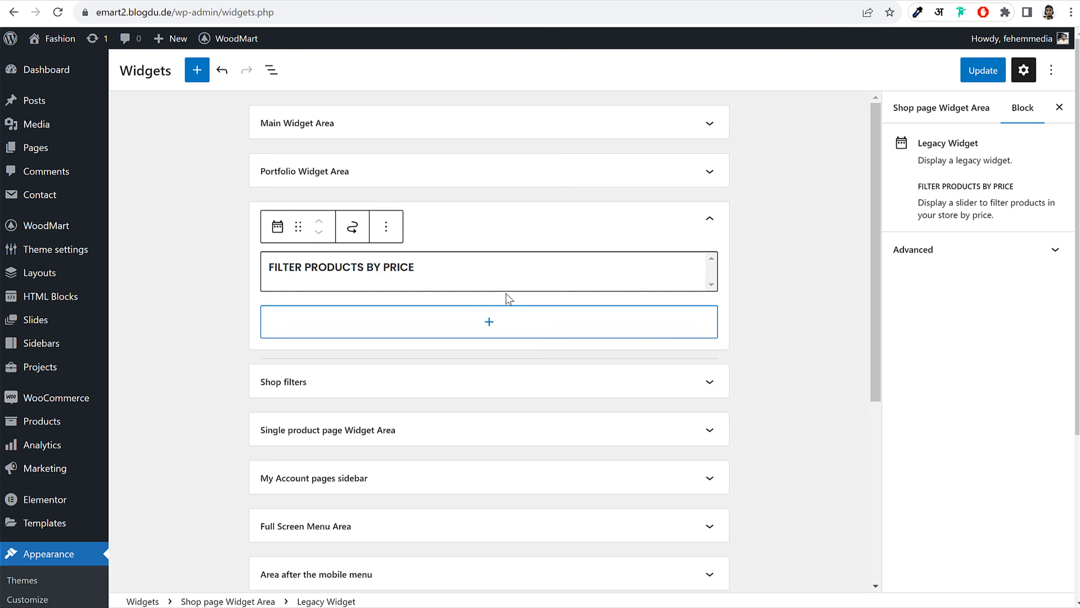
left_click(778, 301)
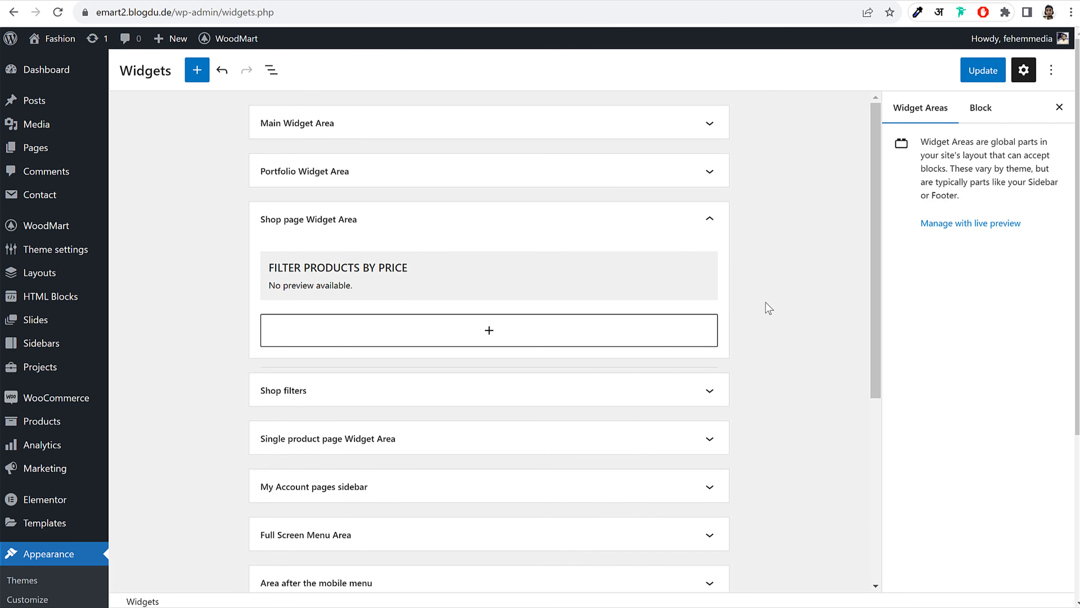
Insert a WOODMART WooCommerce Layered Nav widget below it with Attribute set to color
left_click(560, 335)
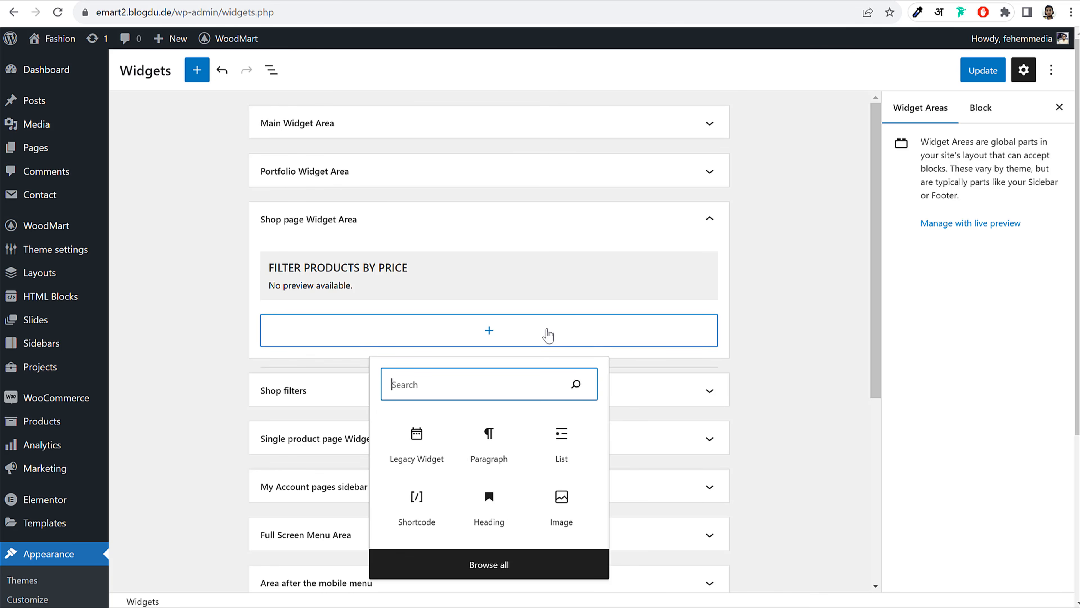
type("lay")
key("BackSpace")
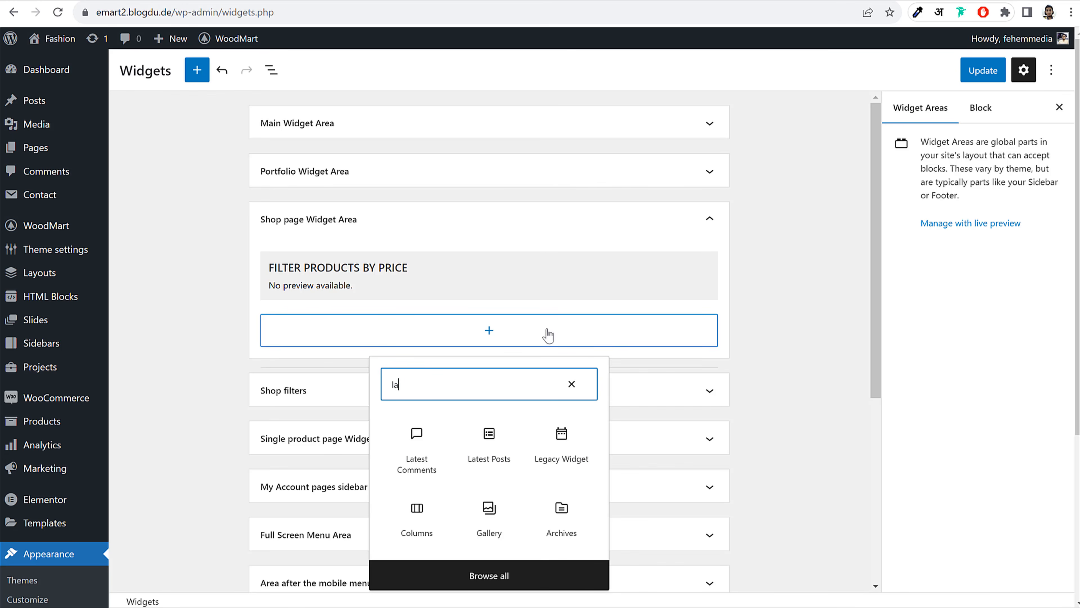
type("yer")
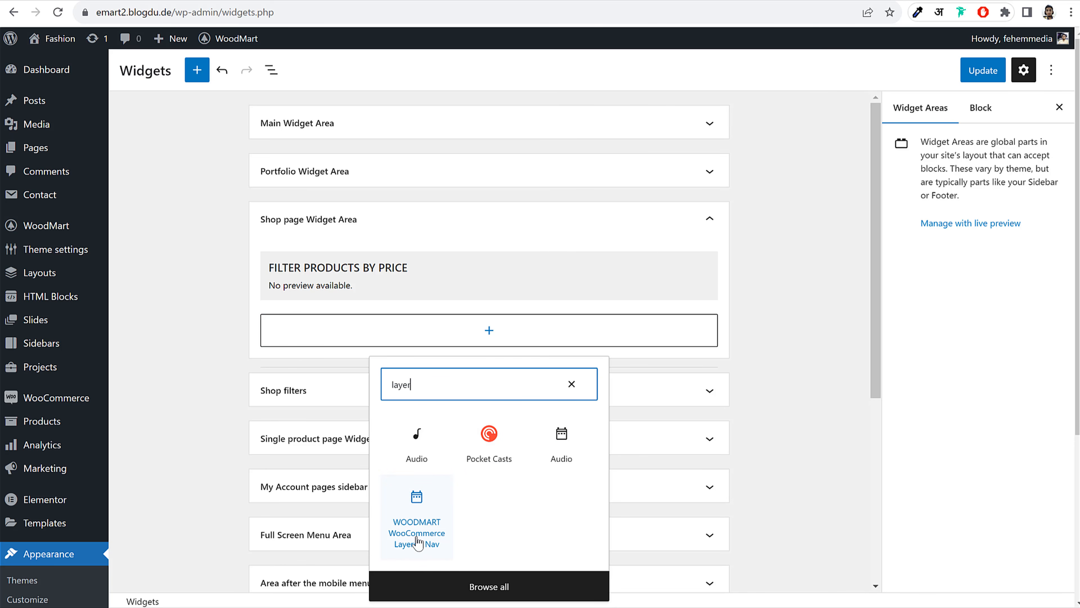
left_click(420, 548)
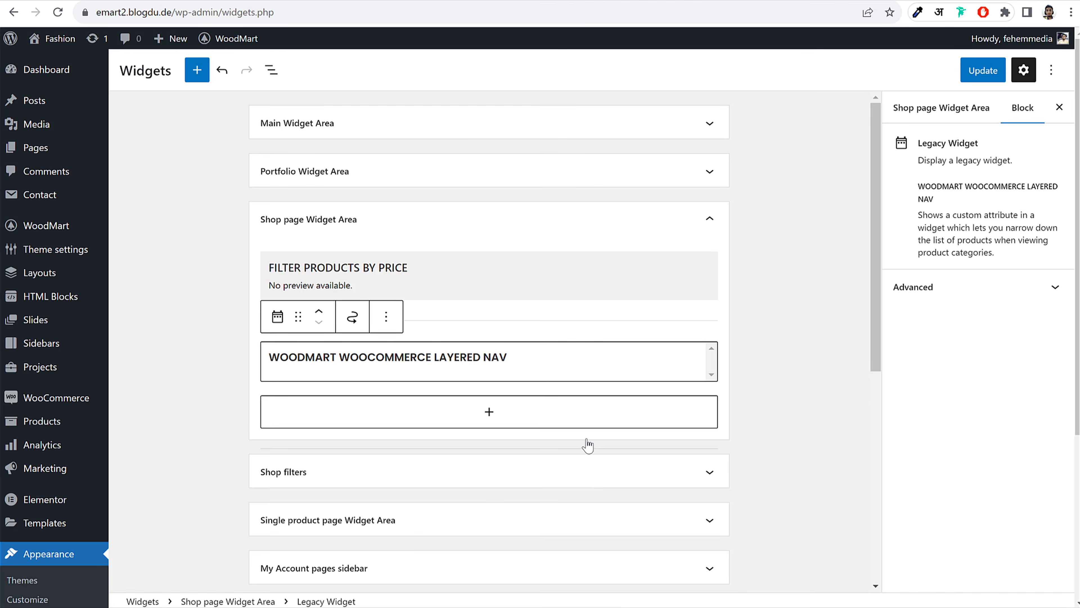
scroll(526, 412, "down", 5)
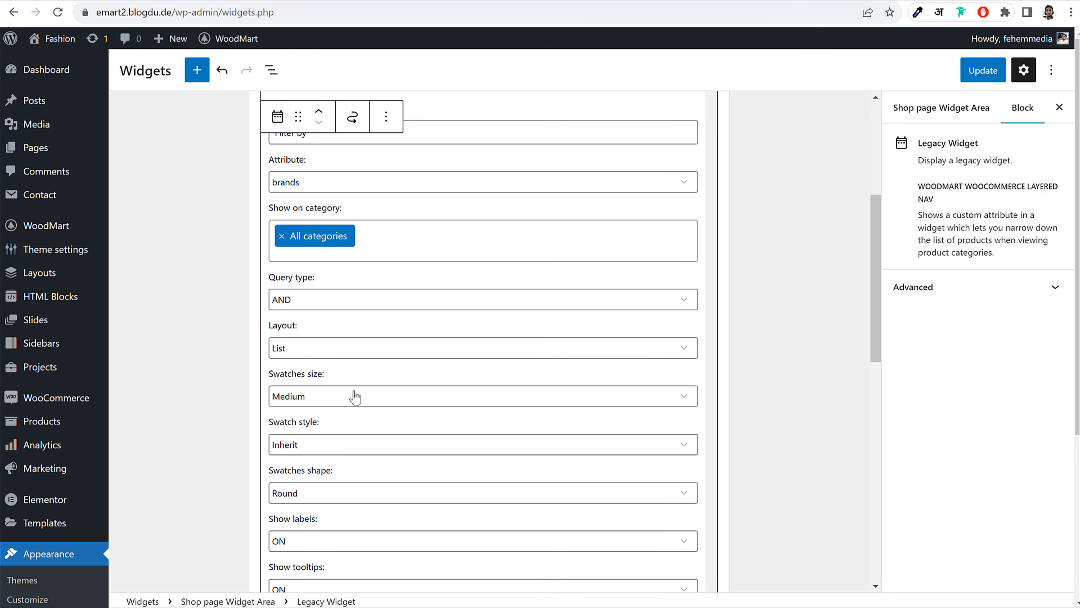
scroll(357, 381, "up", 2)
left_click(330, 256)
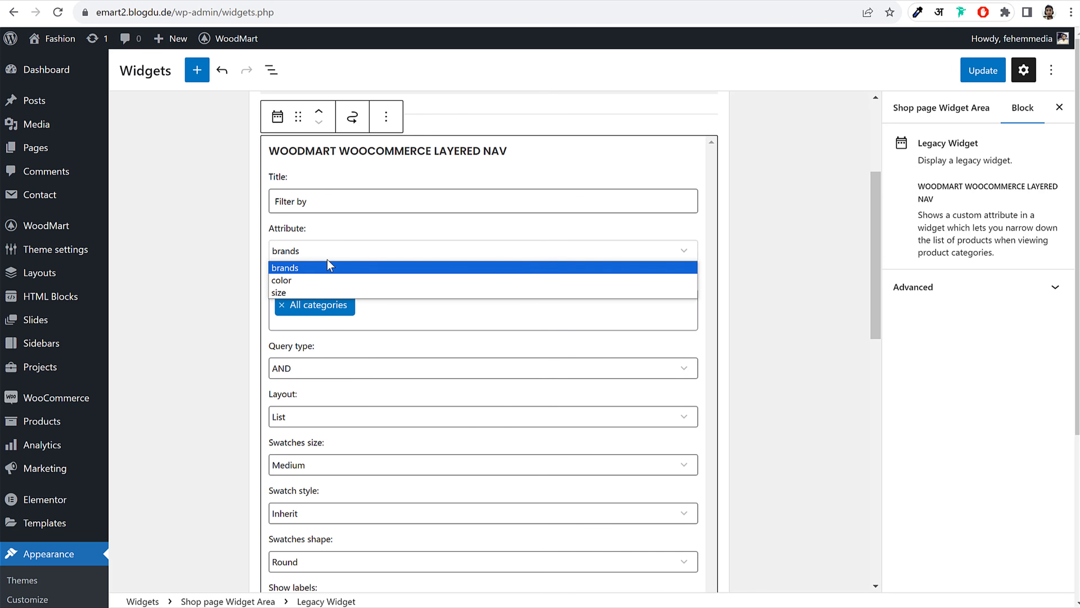
left_click(322, 278)
left_click(775, 237)
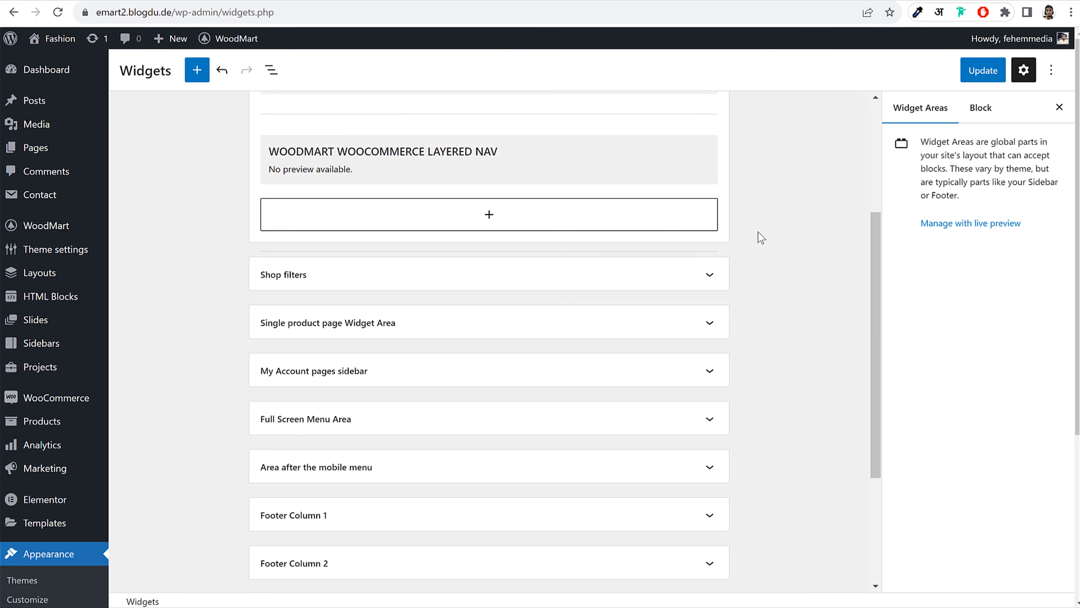
Add a second Layered Nav widget titled 'Filter by Size' using the size attribute
left_click(519, 229)
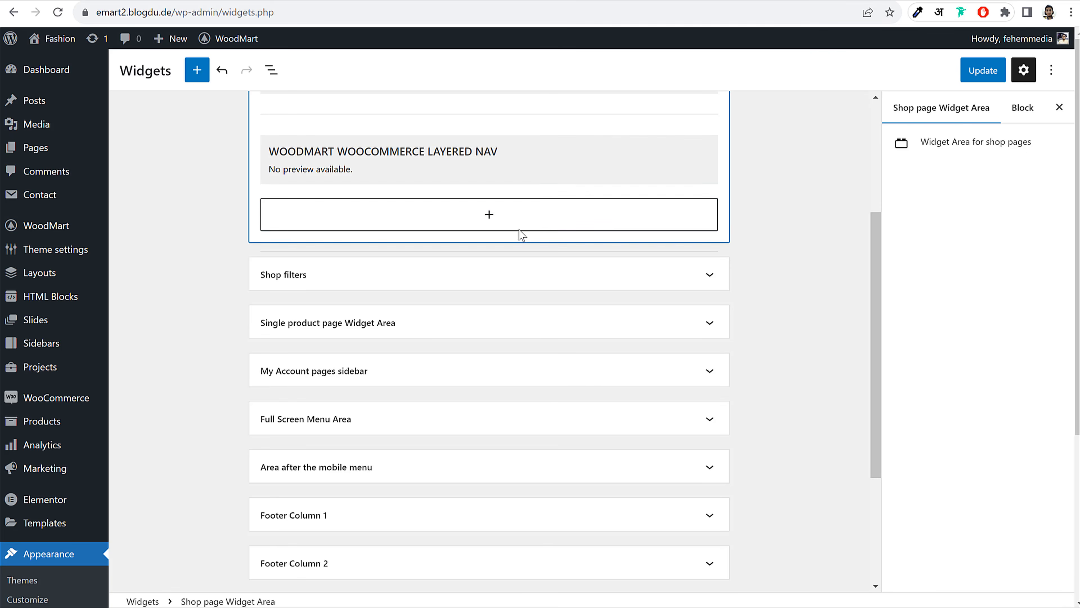
left_click(519, 226)
type("laye")
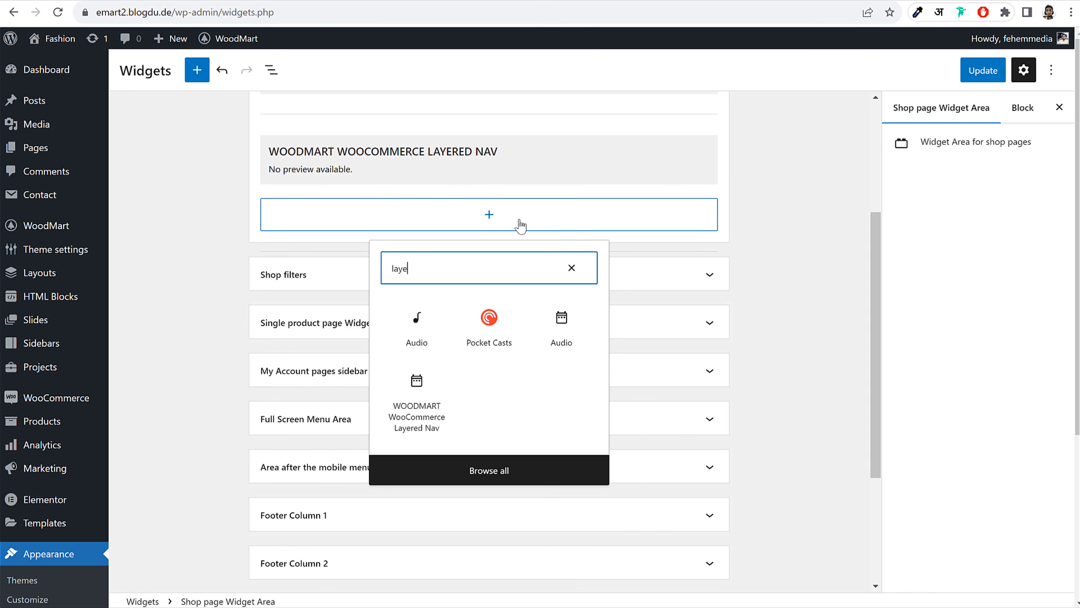
left_click(418, 427)
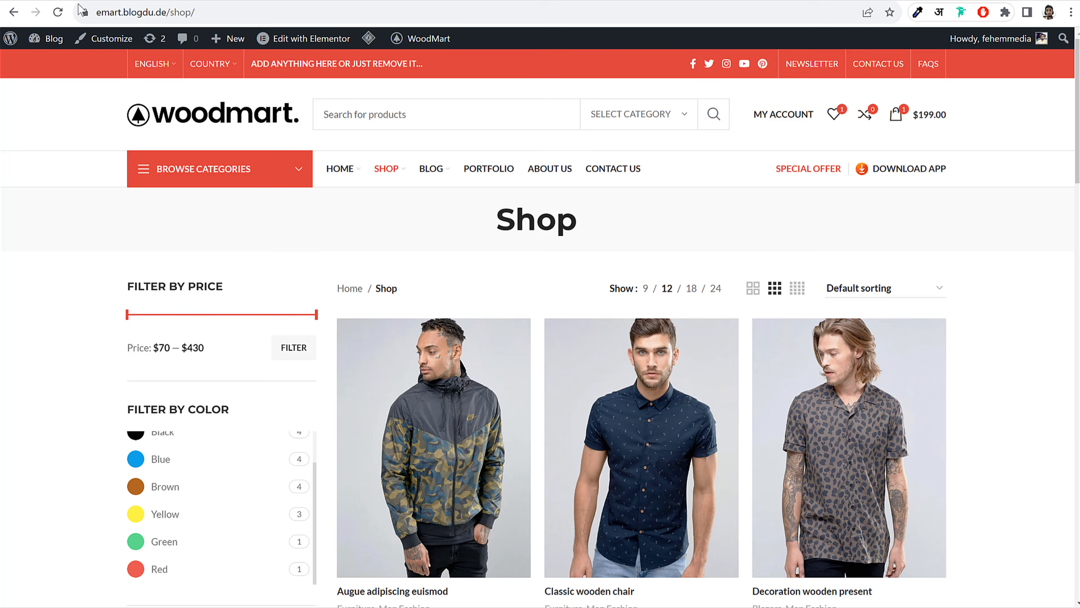
scroll(236, 328, "down", 9)
scroll(206, 411, "down", 2)
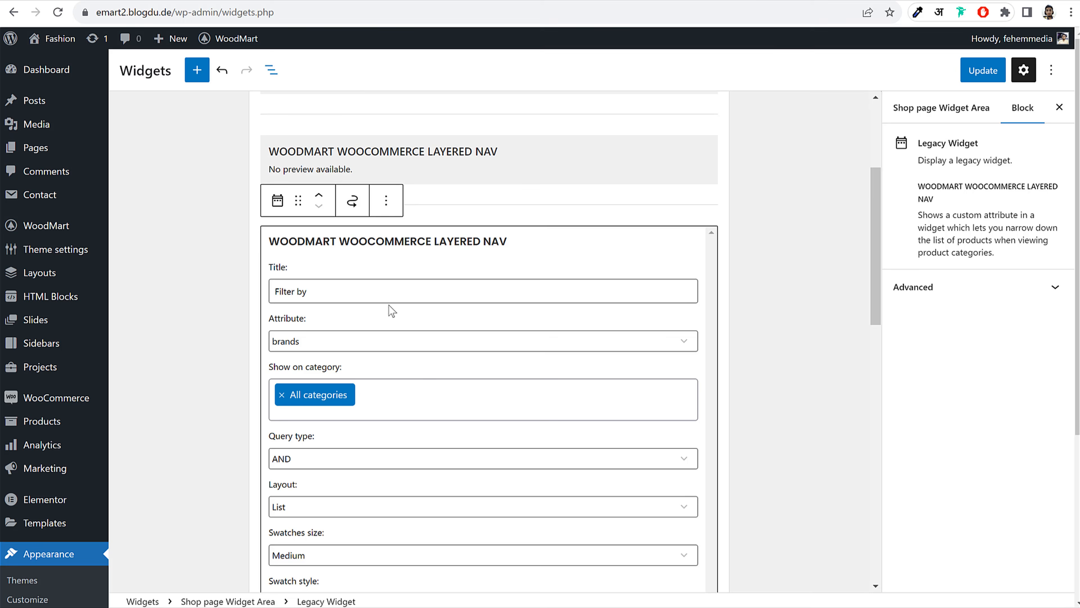
scroll(394, 311, "down", 4)
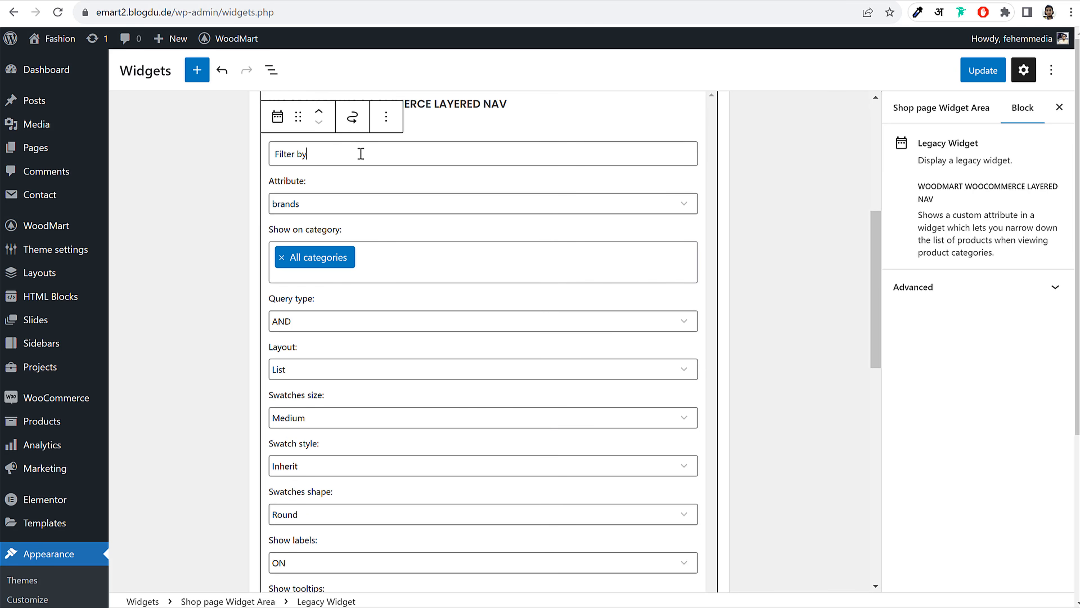
left_click(360, 153)
type("Size")
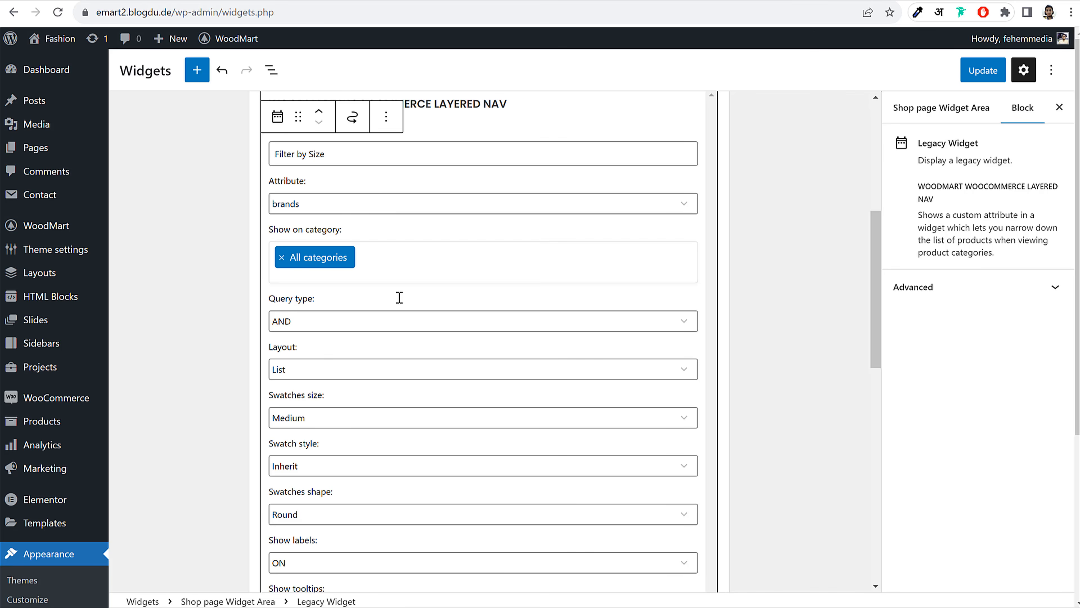
scroll(369, 317, "down", 3)
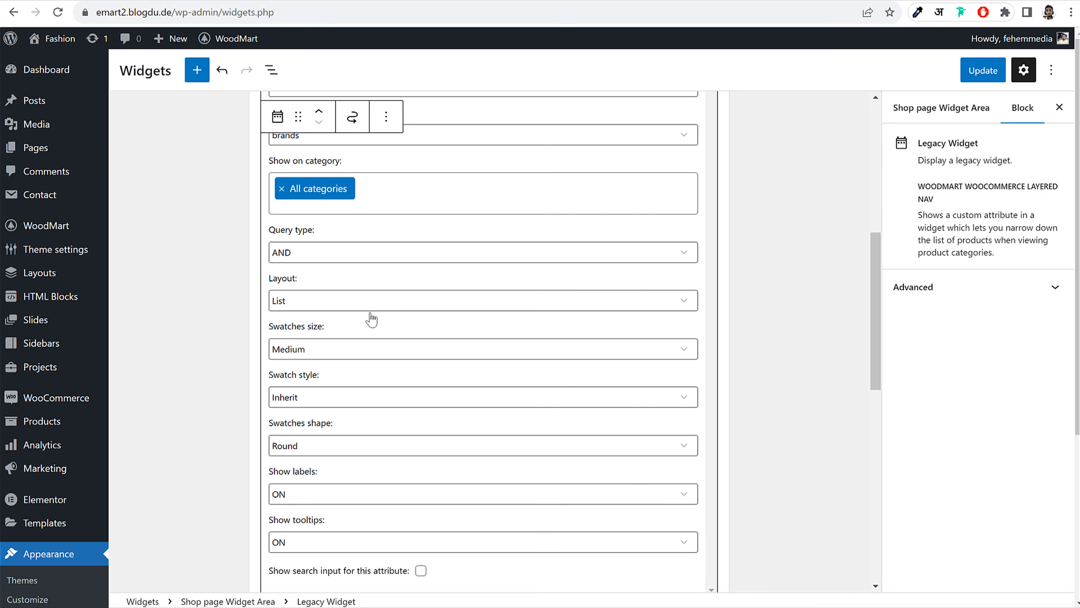
scroll(341, 294, "up", 3)
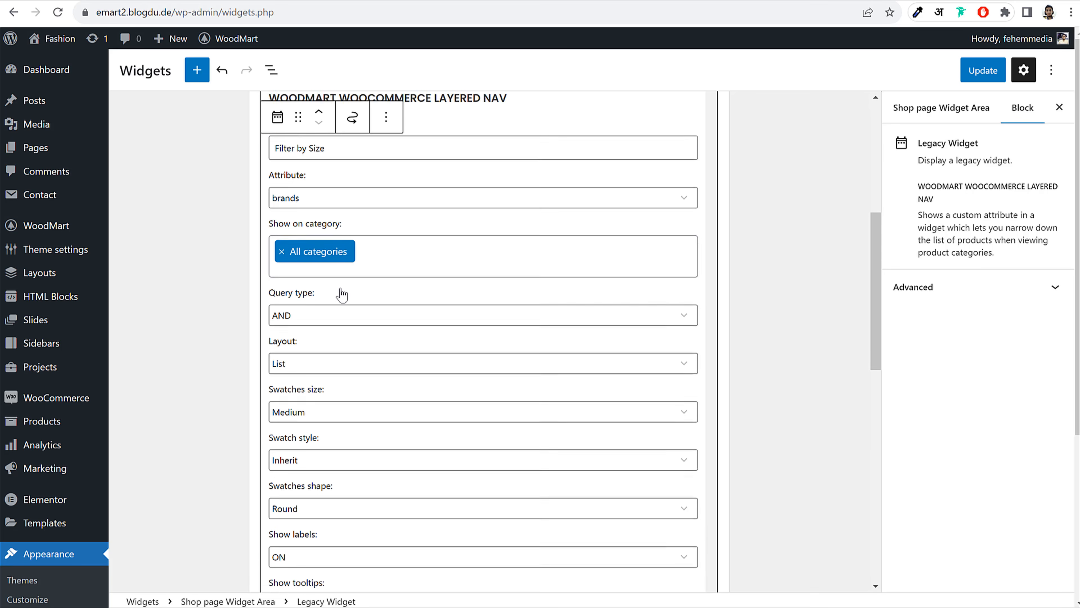
left_click(338, 209)
left_click(309, 245)
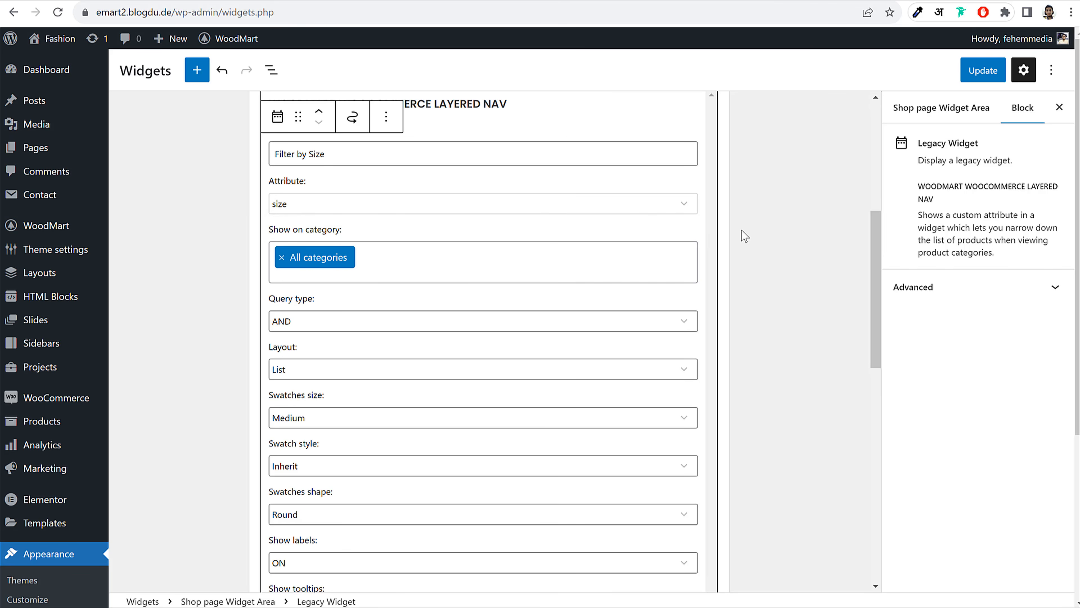
left_click(763, 233)
Add a third Layered Nav widget titled 'Filter by Brand', then view the demo shop page
left_click(506, 170)
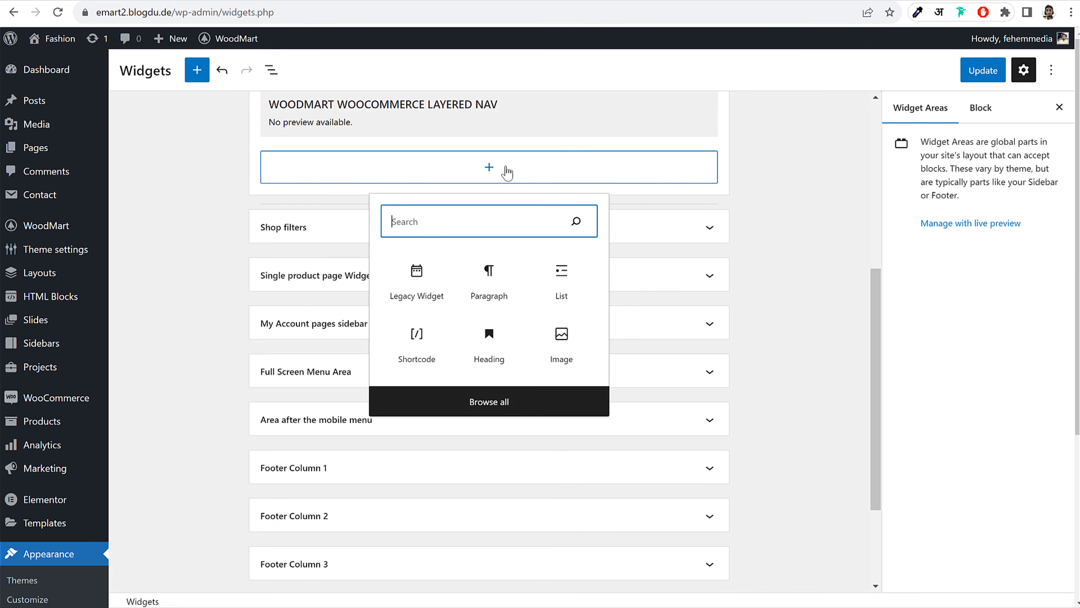
type("layte")
key("BackSpace")
key("BackSpace")
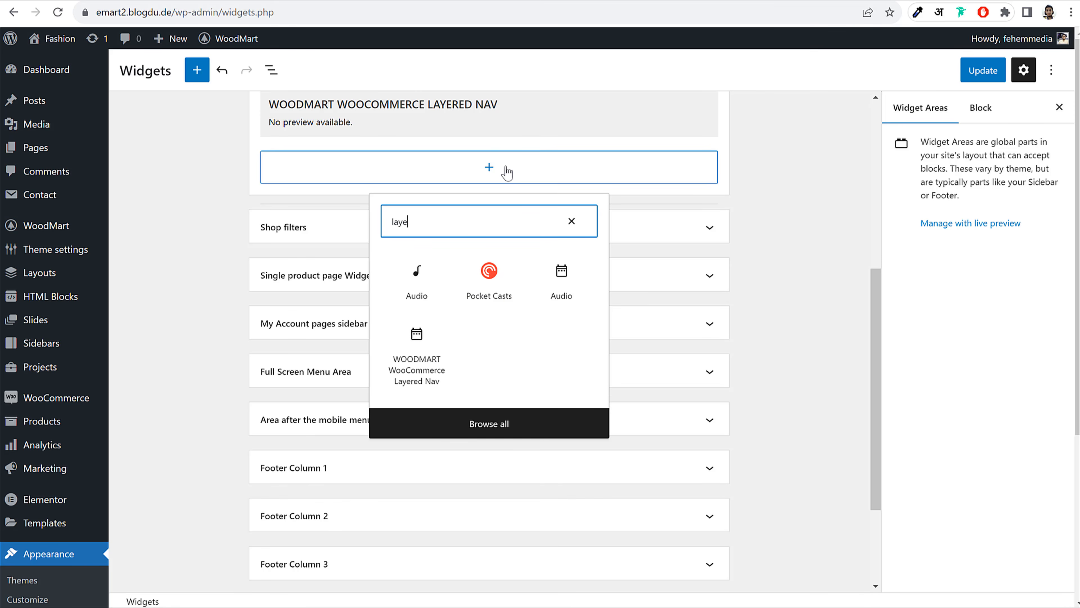
left_click(446, 375)
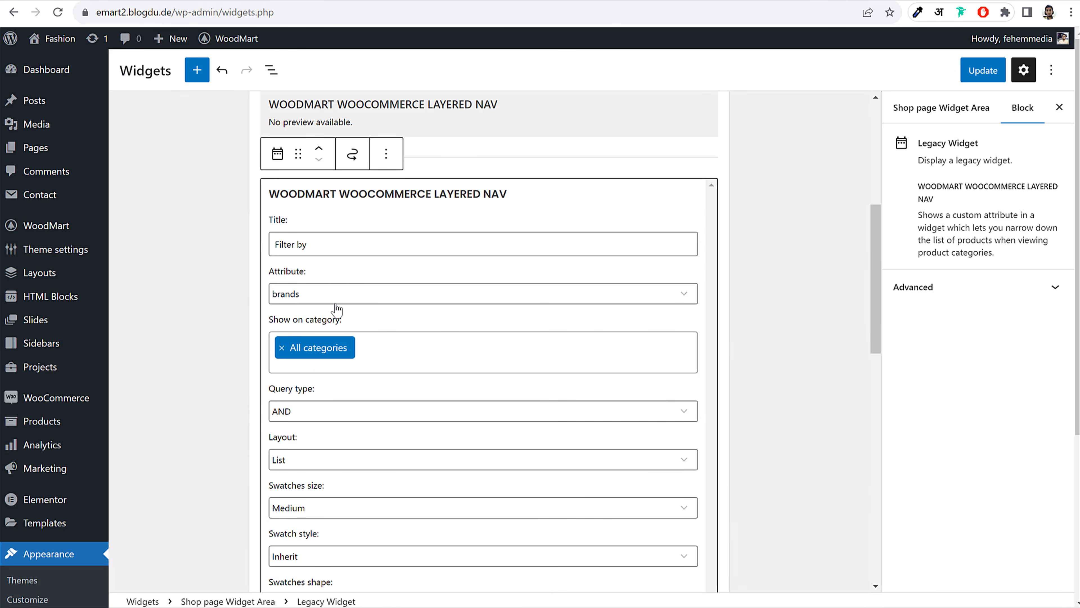
type("Br")
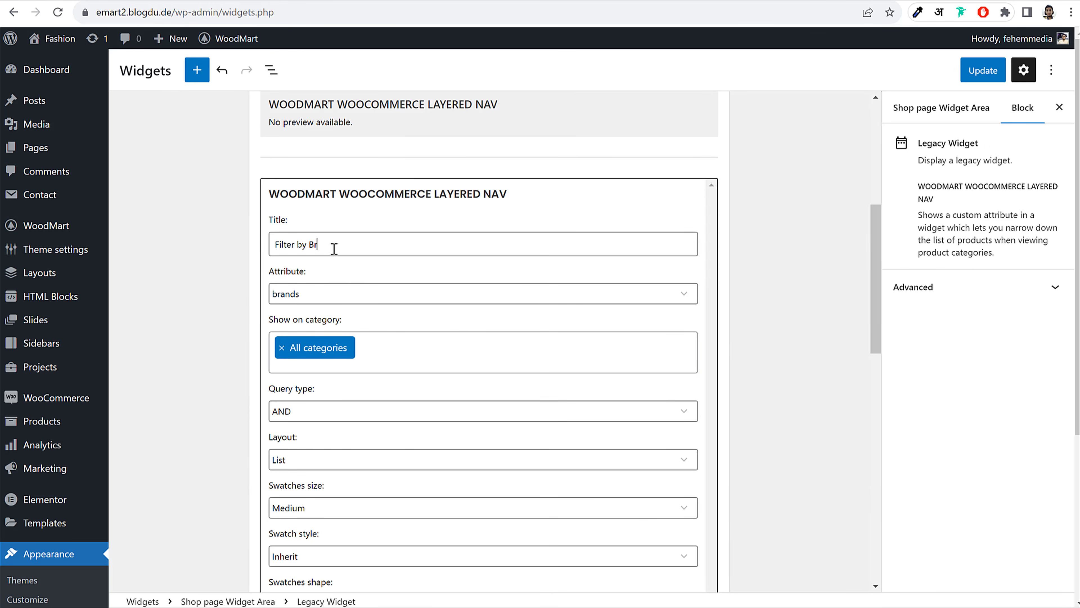
key("BackSpace")
key("BackSpace")
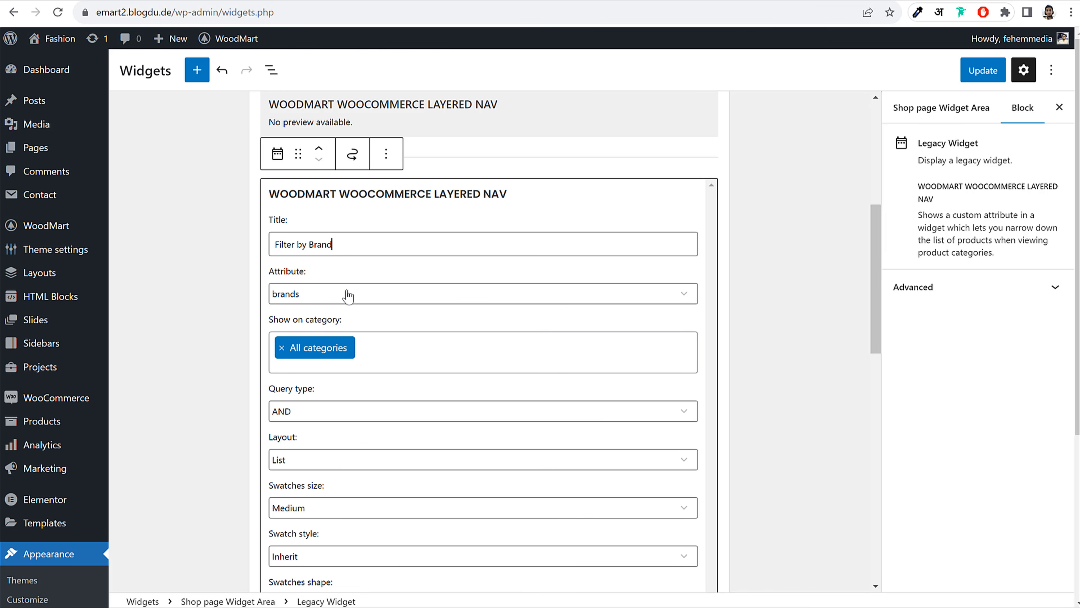
left_click(769, 201)
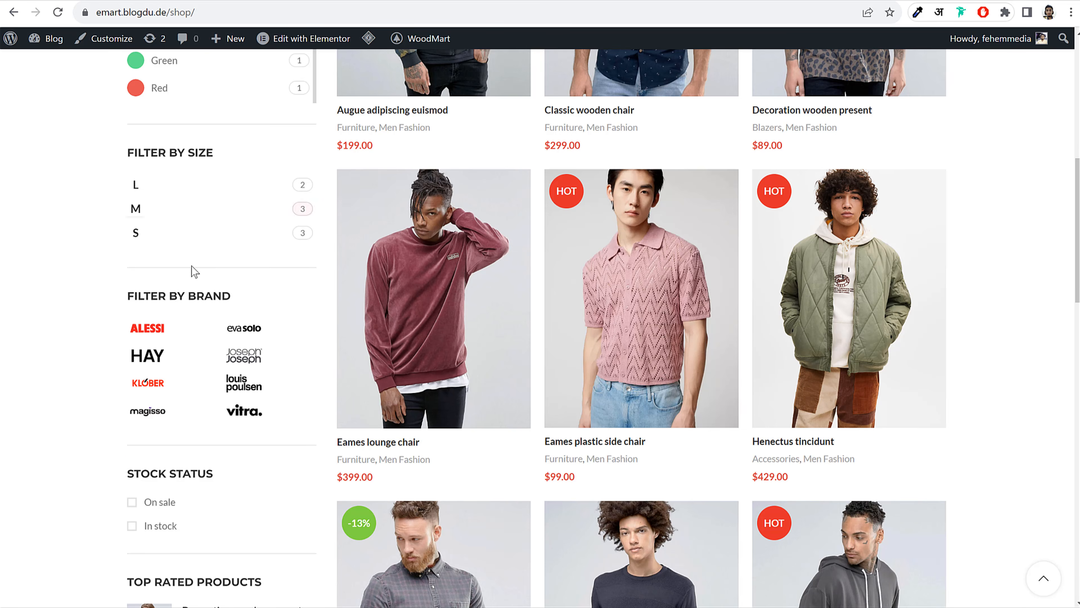
scroll(195, 271, "down", 5)
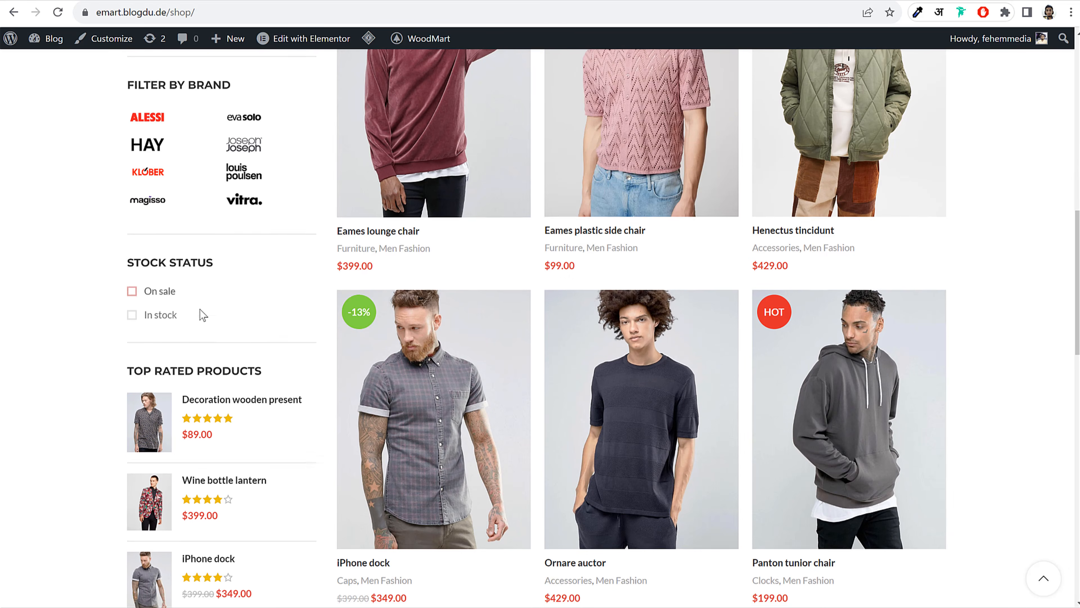
scroll(200, 313, "down", 5)
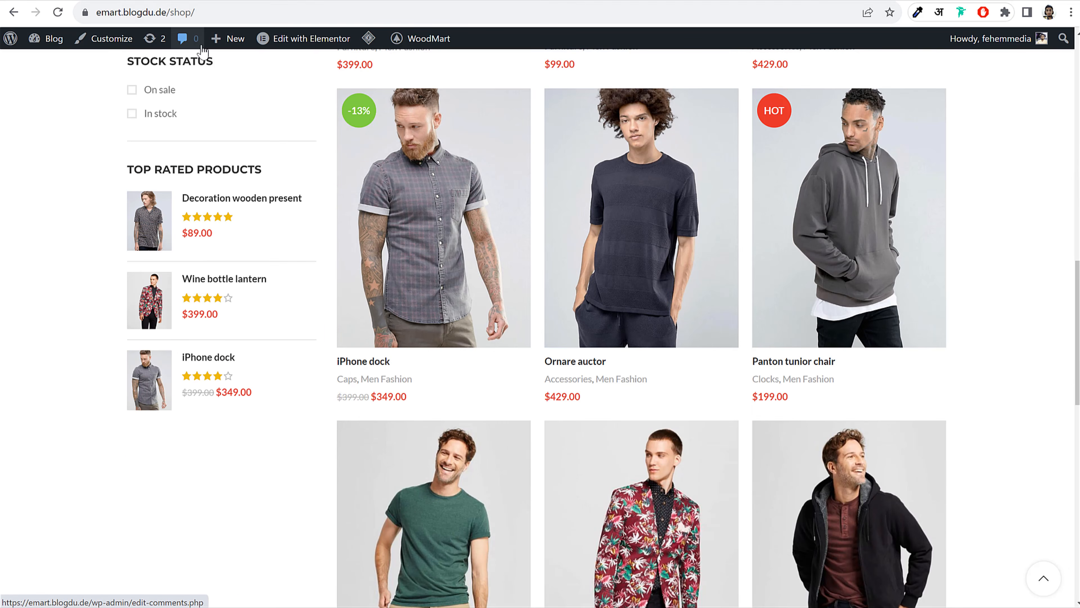
Insert a Products by Rating (Top rated products) list widget into the Shop area and save
left_click(191, 1)
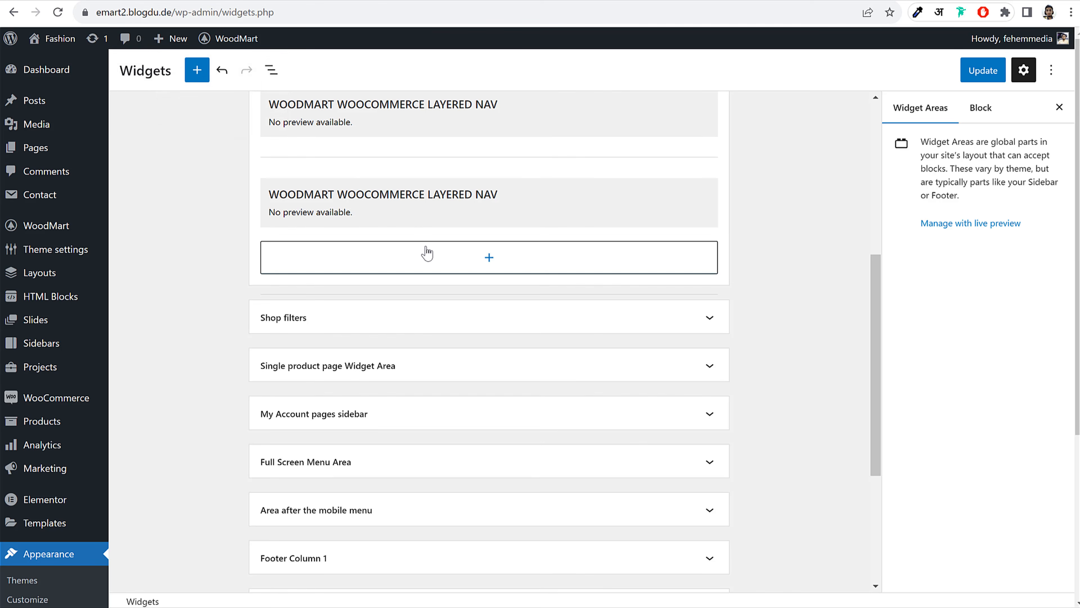
left_click(447, 256)
type("rat")
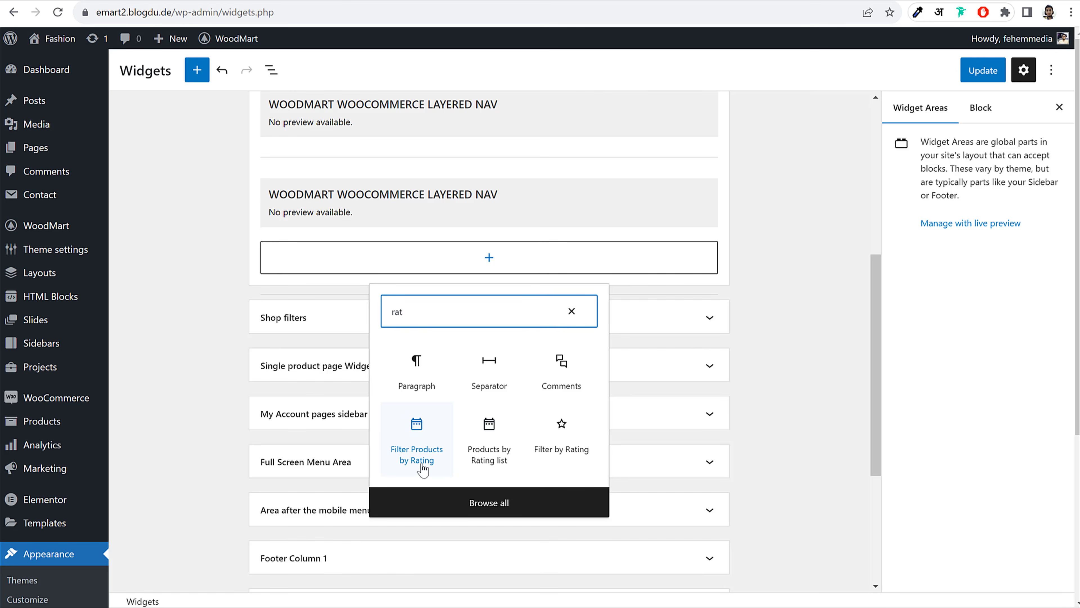
left_click(492, 463)
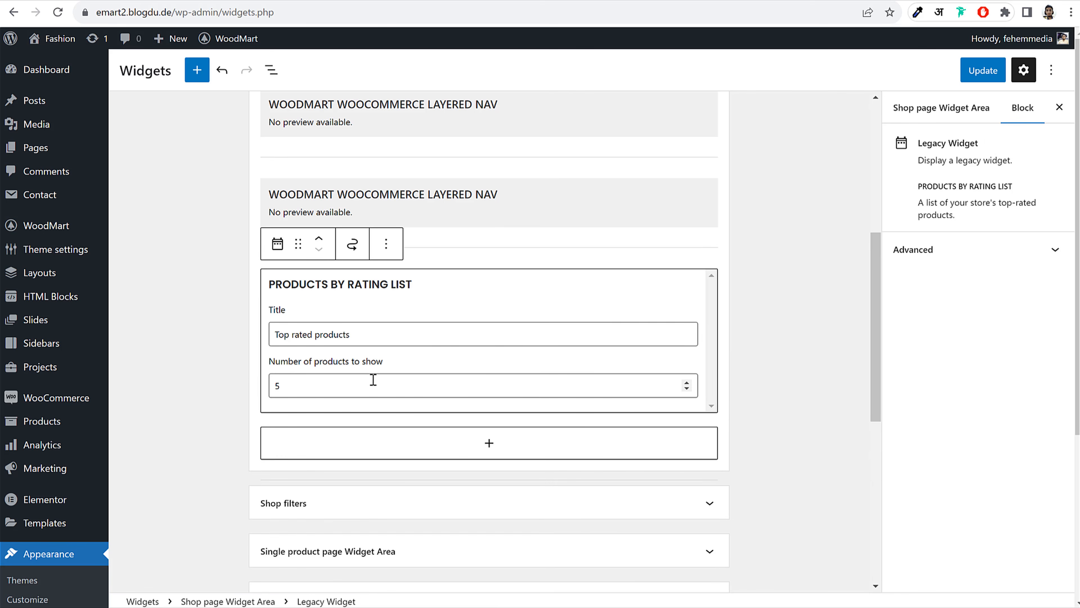
left_click(975, 73)
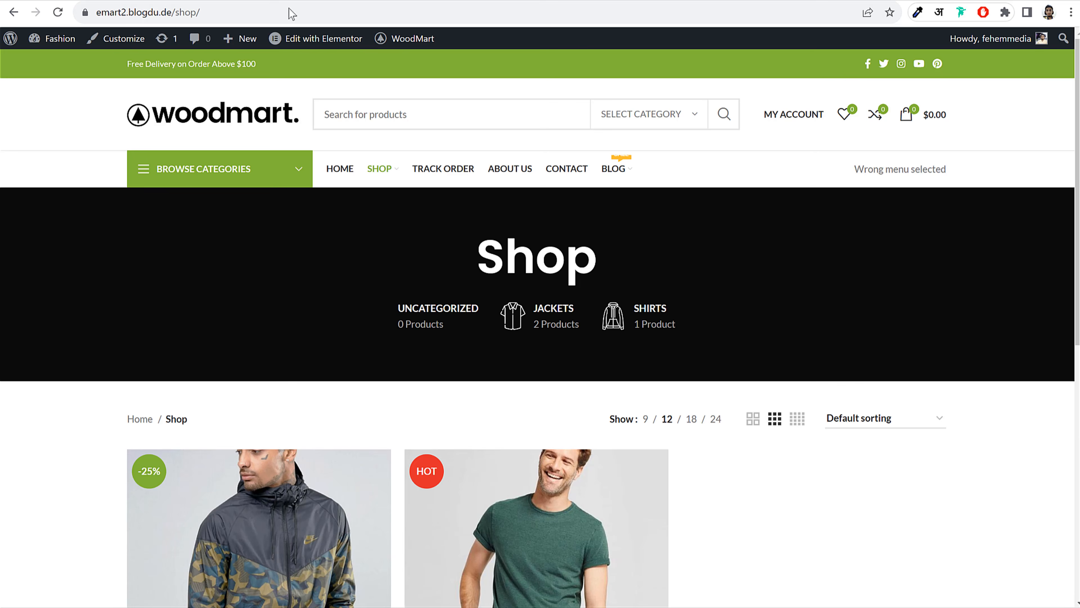
Reload the storefront Shop page and scroll through it to inspect the new sidebar filters
left_click(58, 12)
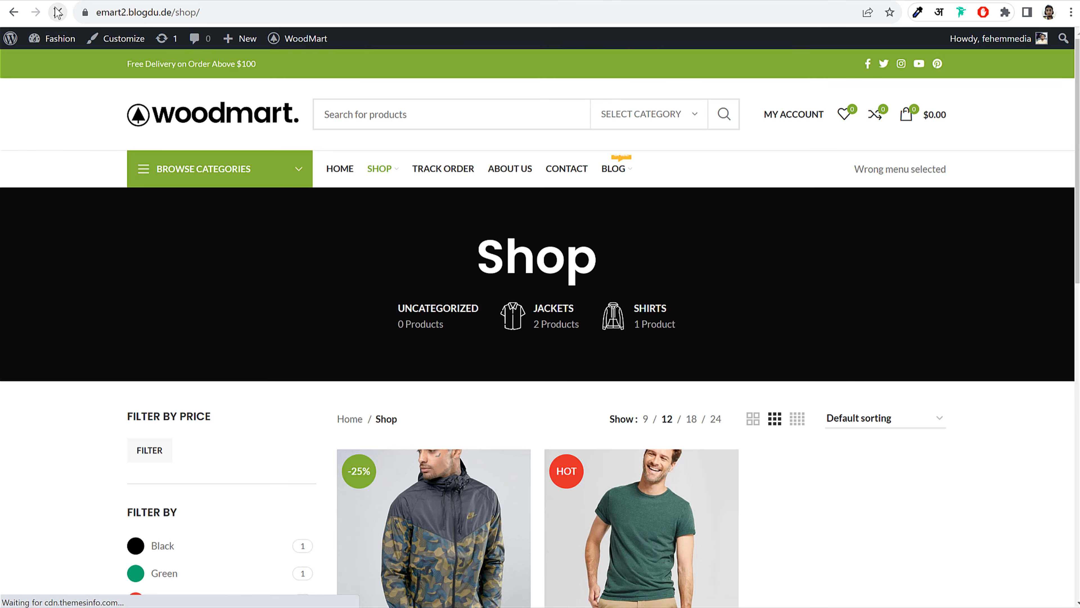
scroll(833, 240, "down", 5)
scroll(832, 240, "down", 3)
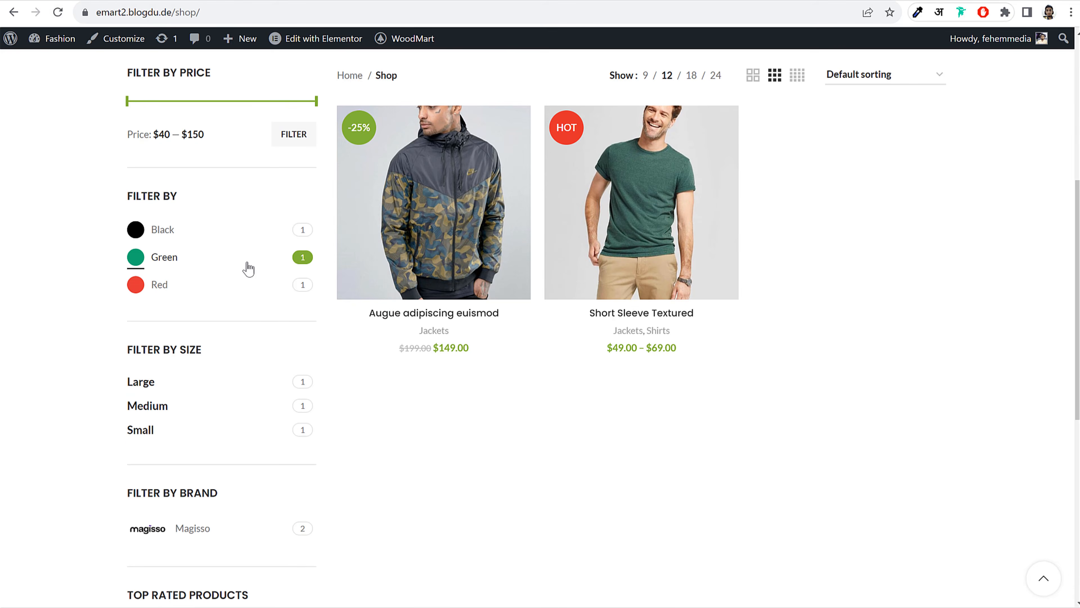
scroll(249, 290, "down", 5)
scroll(237, 359, "down", 3)
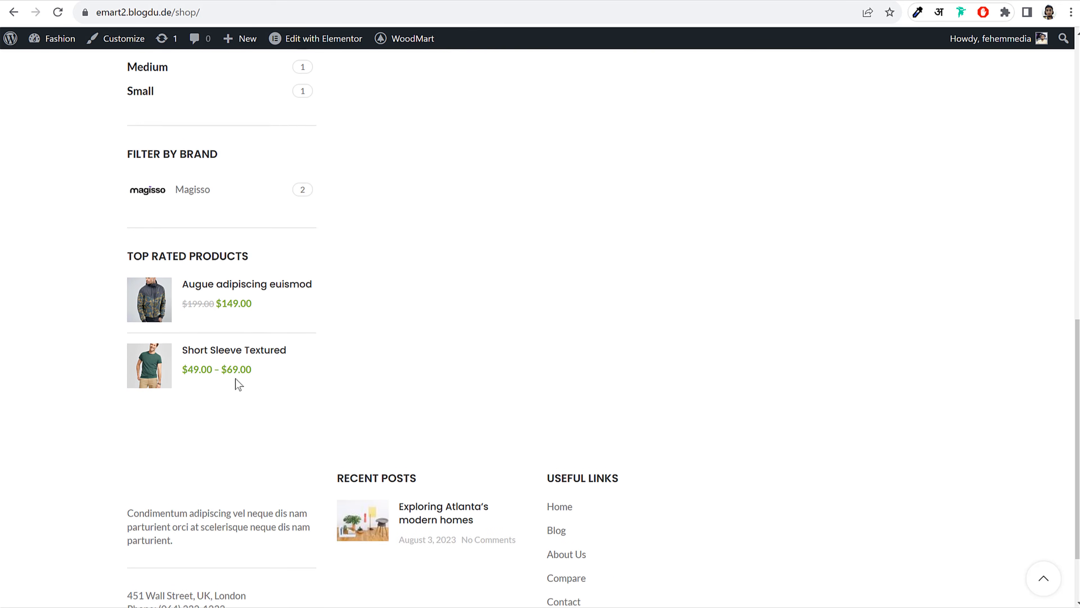
scroll(237, 381, "up", 5)
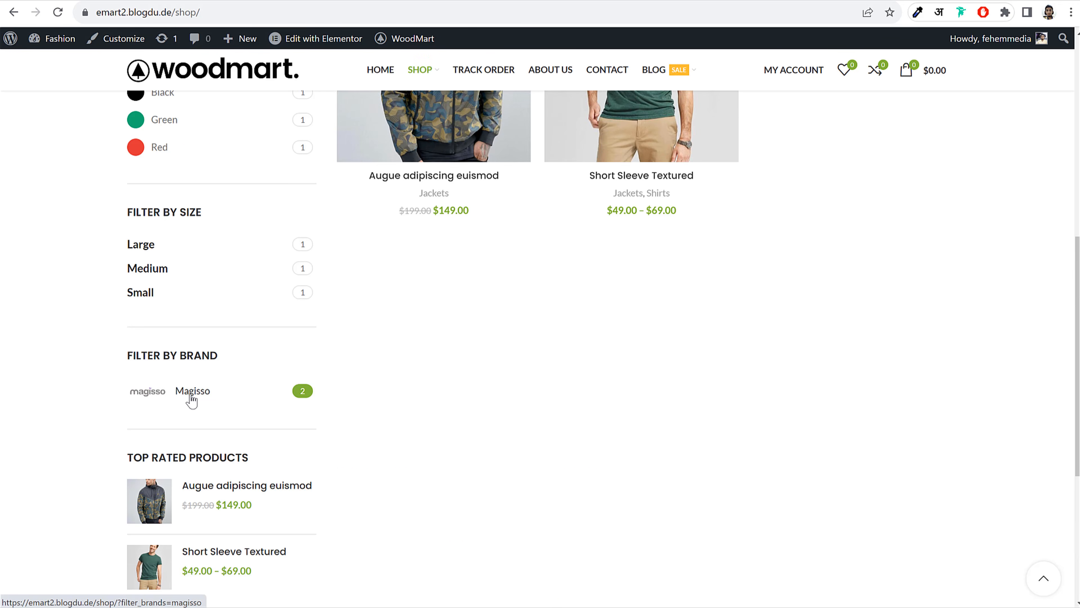
scroll(205, 388, "up", 5)
scroll(229, 311, "up", 5)
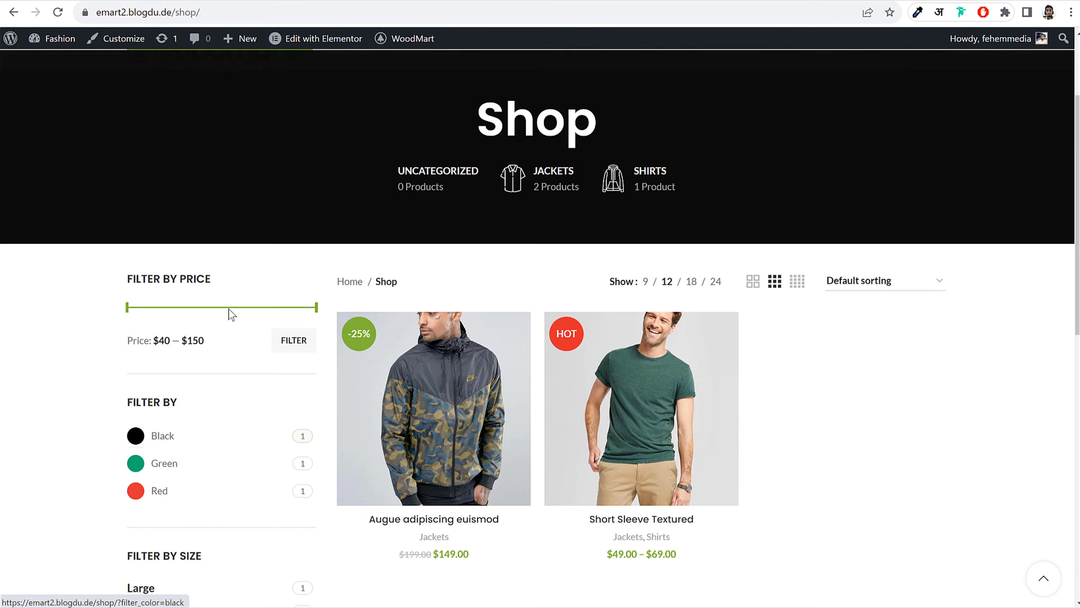
scroll(227, 309, "down", 5)
scroll(238, 367, "up", 6)
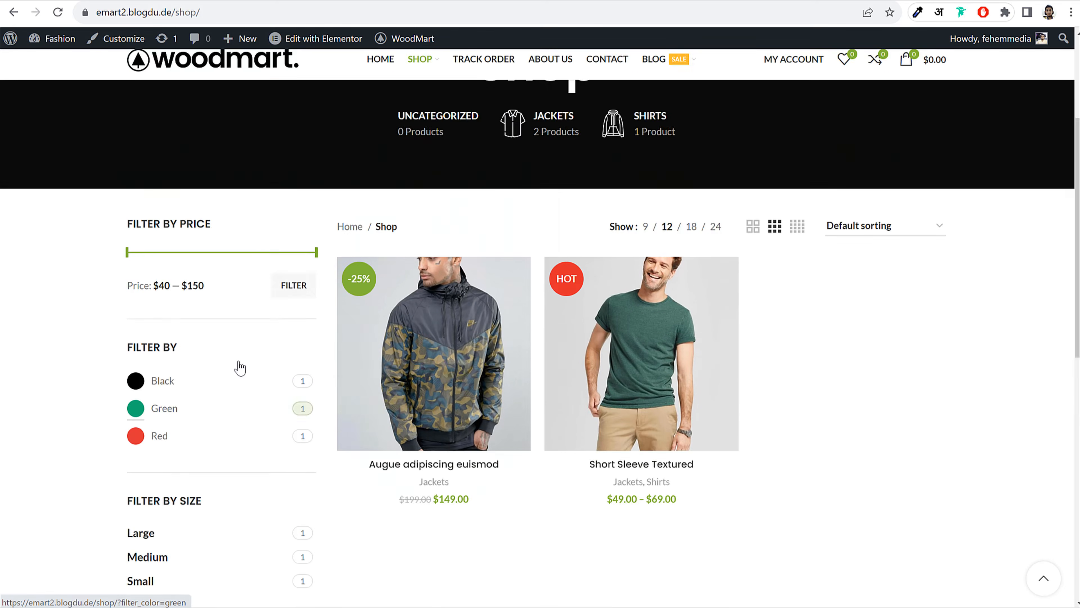
scroll(766, 303, "down", 2)
scroll(553, 234, "up", 2)
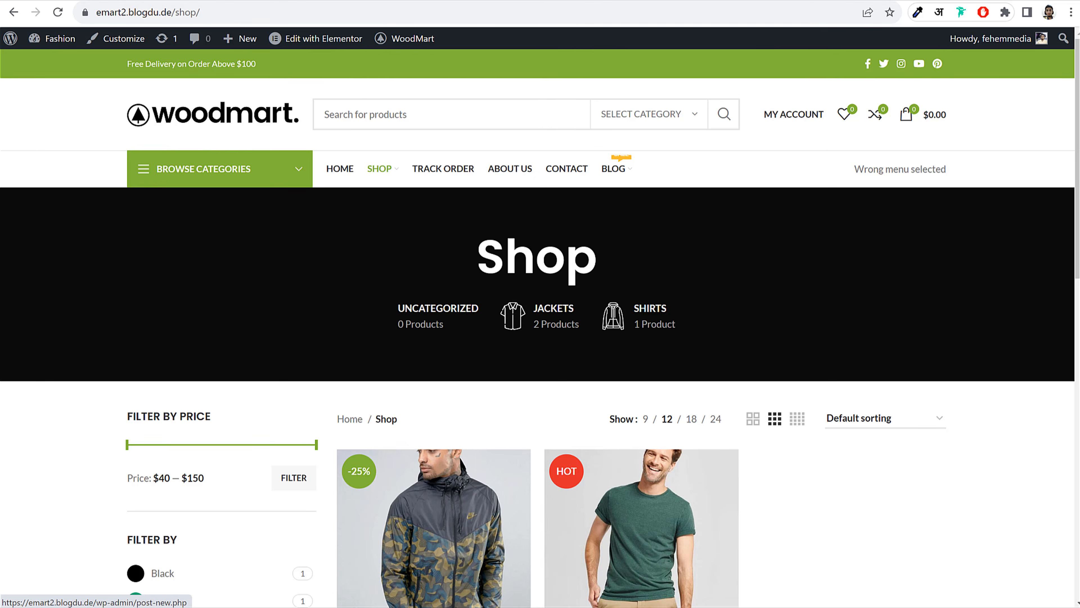
Back in the admin, go to Products › Categories
left_click(206, 0)
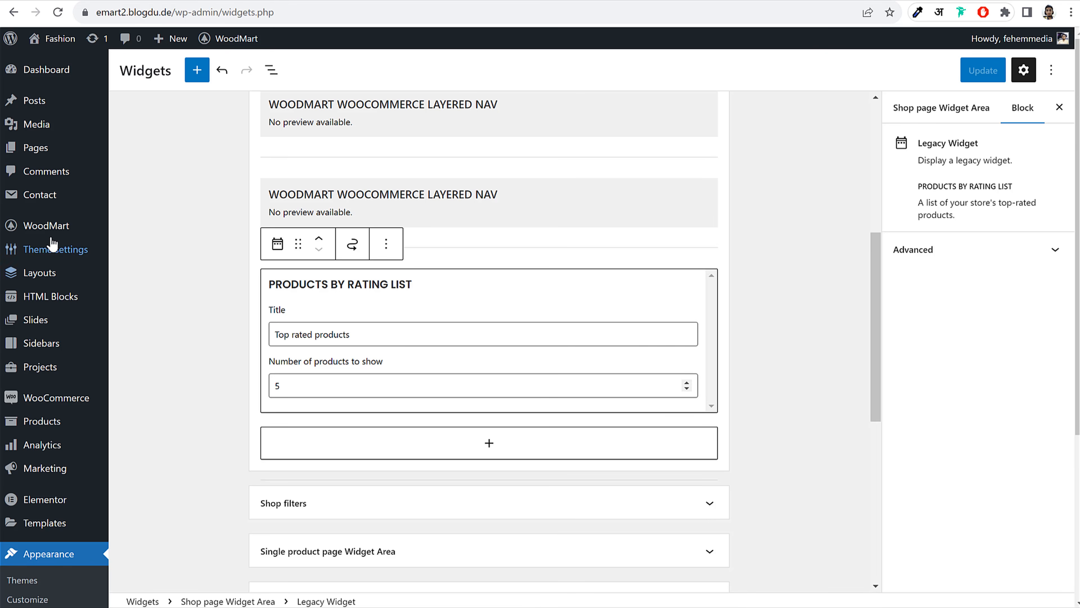
scroll(53, 273, "down", 3)
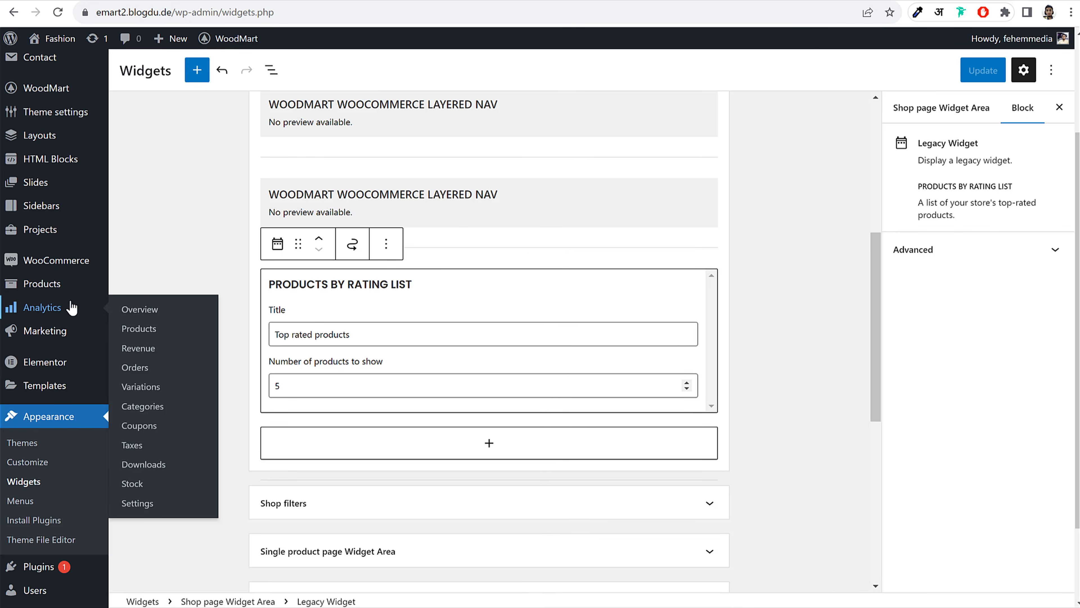
scroll(72, 298, "down", 2)
mouse_move(100, 214)
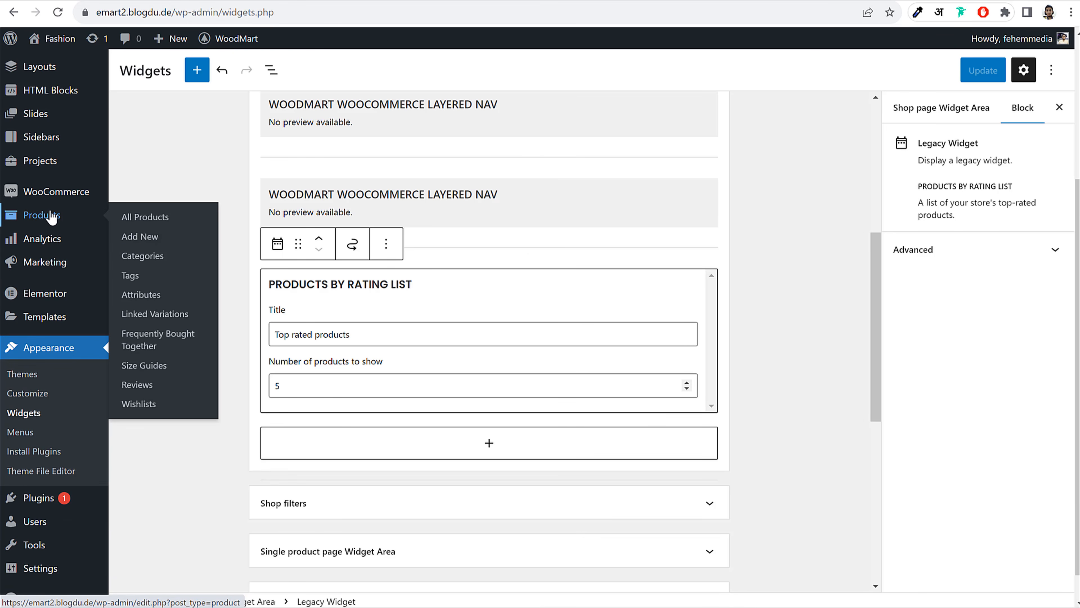
left_click(159, 264)
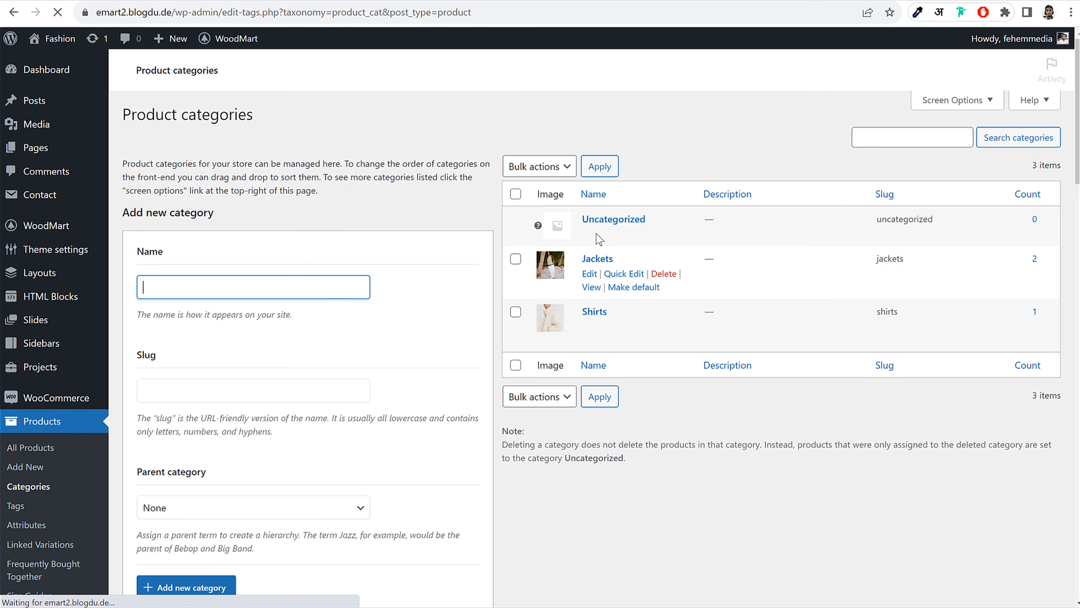
Edit the Uncategorized category, renaming it to Caps with the slug caps
scroll(623, 347, "up", 1)
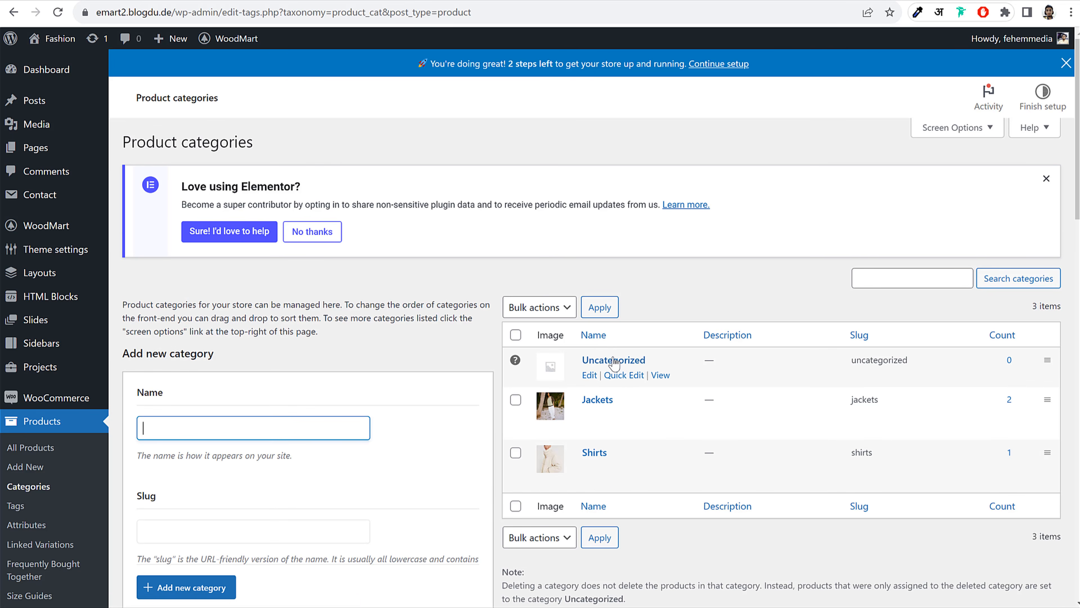
left_click(589, 375)
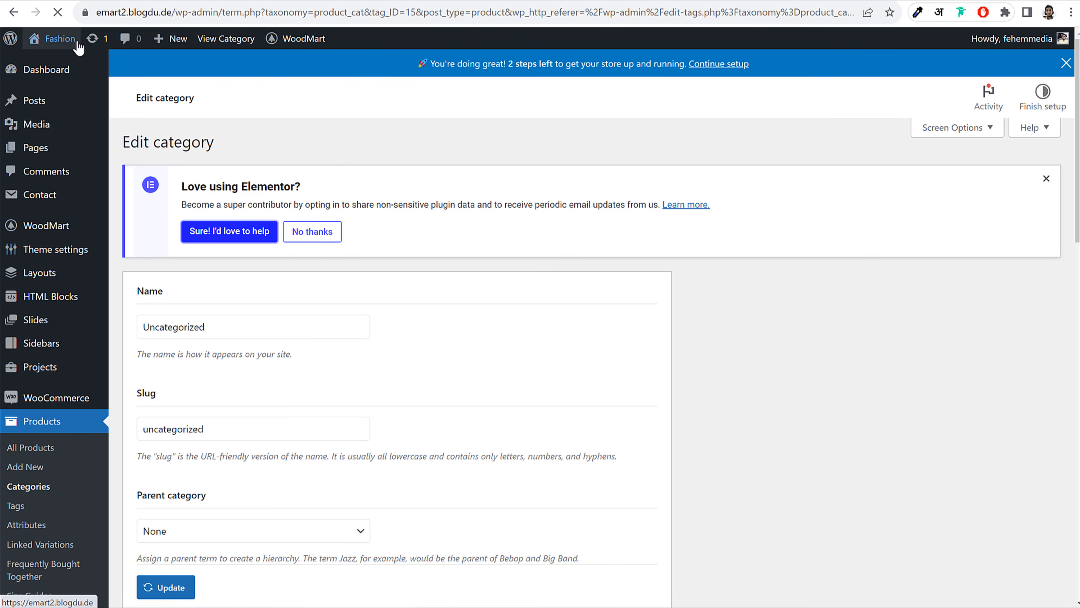
left_click(309, 232)
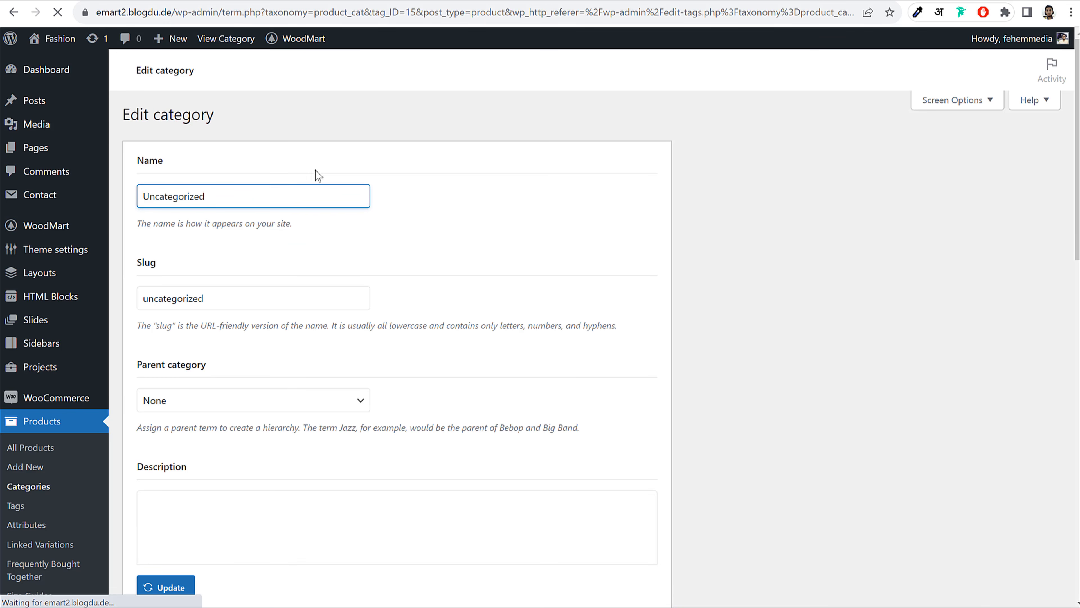
triple_click(299, 191)
triple_click(309, 214)
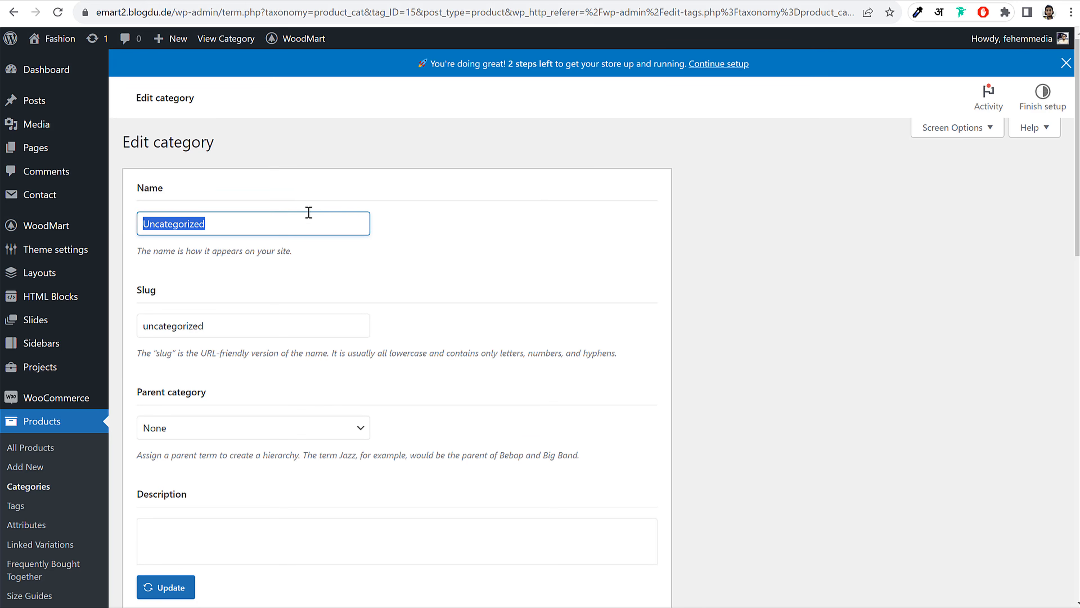
type("Caps")
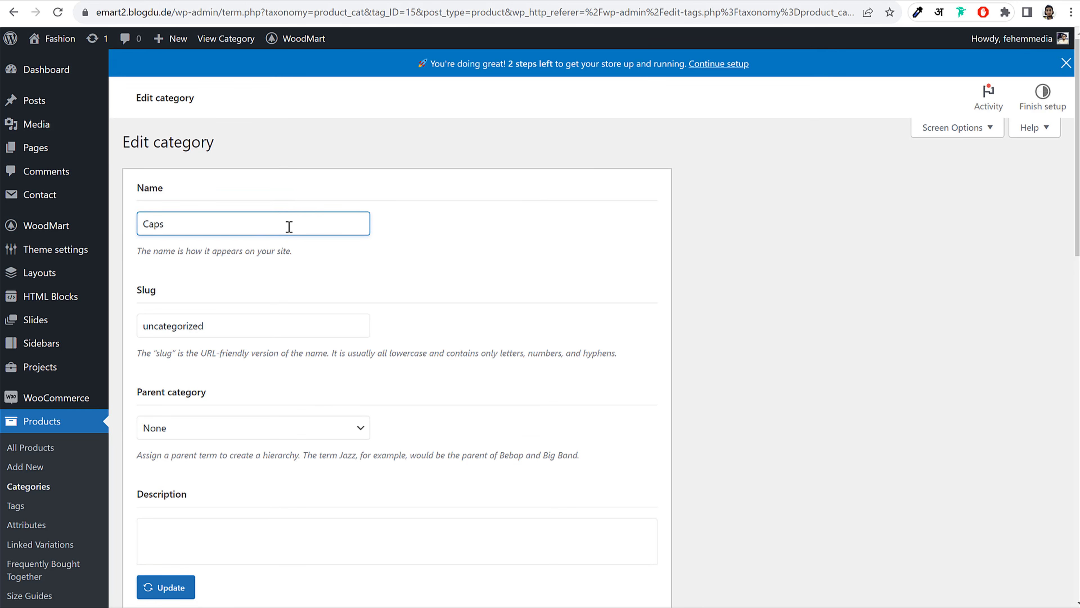
triple_click(247, 332)
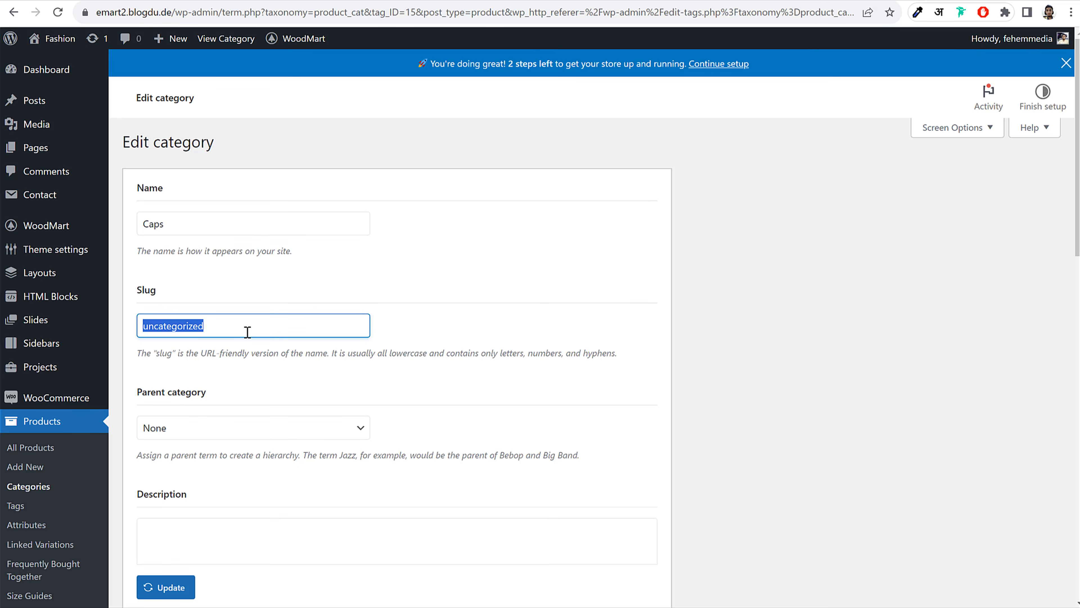
type("caps")
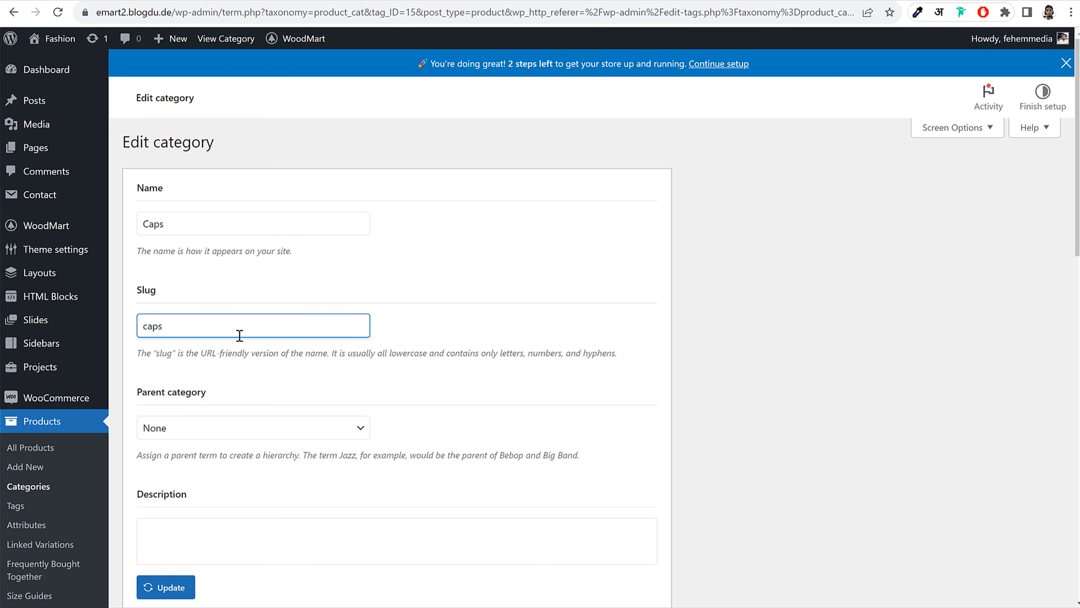
double_click(239, 335)
left_click(463, 320)
scroll(501, 321, "down", 5)
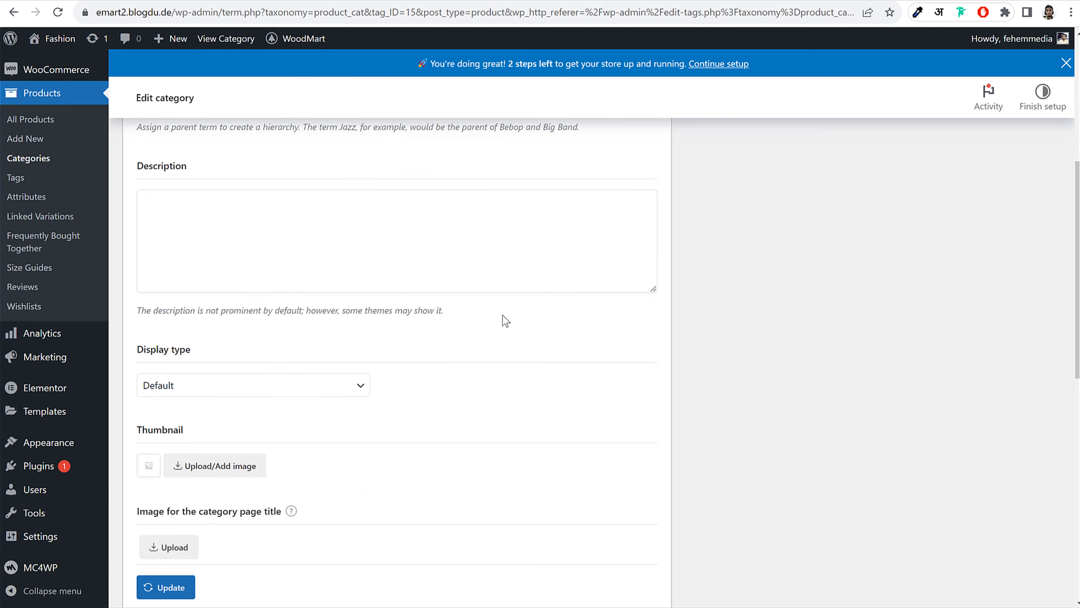
scroll(505, 319, "down", 5)
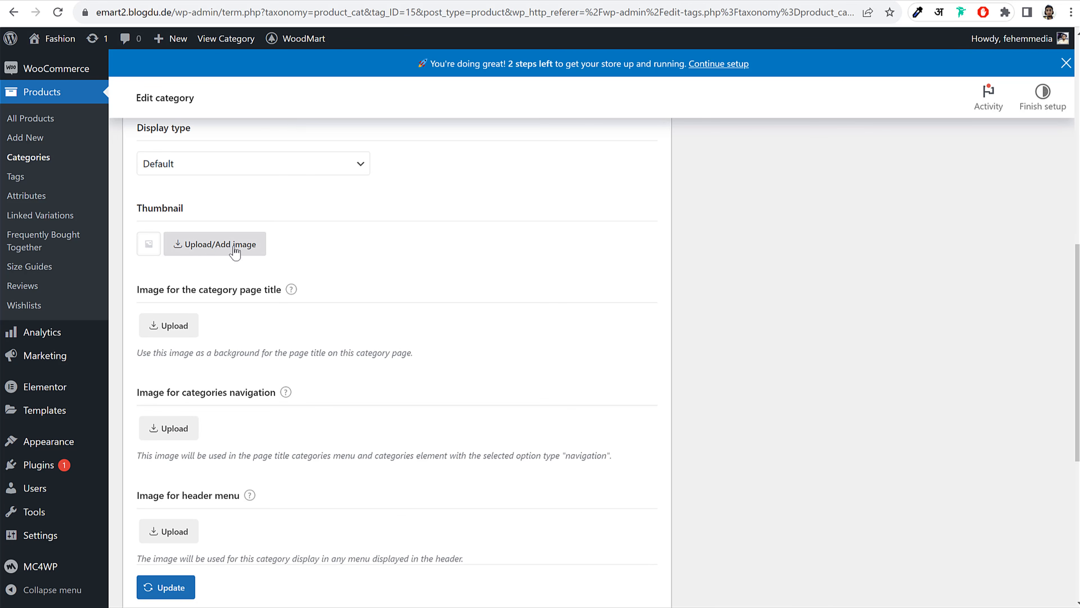
Set the Banner-02 photo from the Media Library as the category thumbnail
left_click(230, 250)
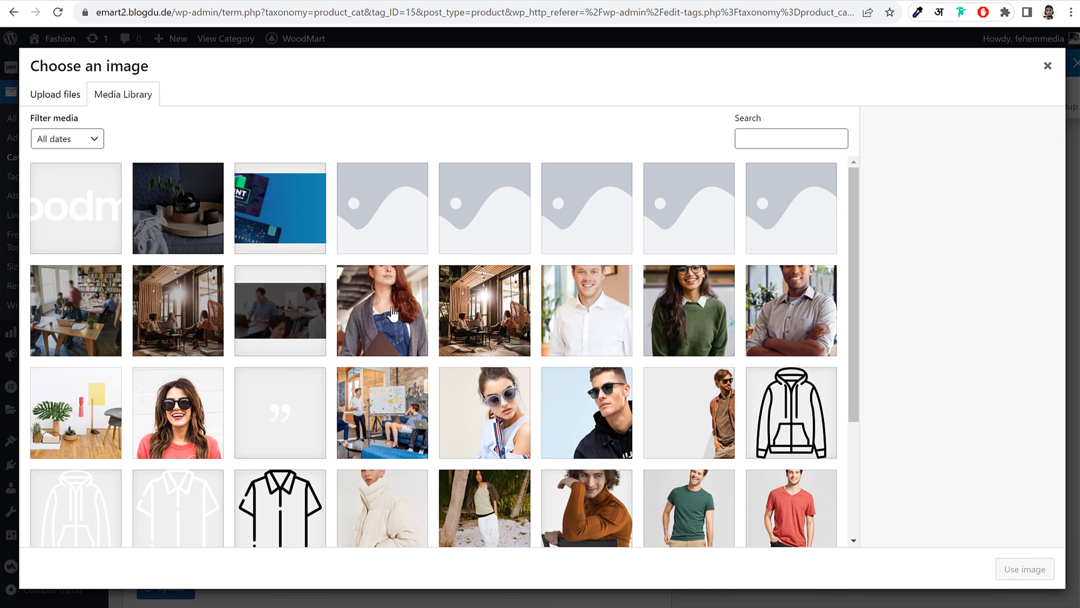
left_click(393, 315)
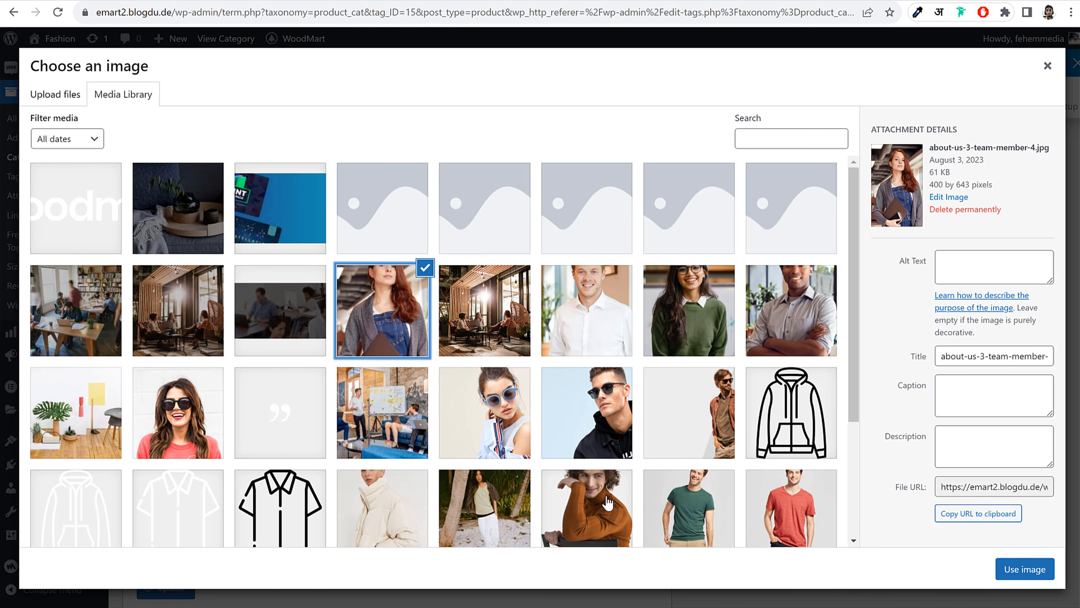
left_click(580, 531)
left_click(648, 529)
scroll(668, 447, "down", 4)
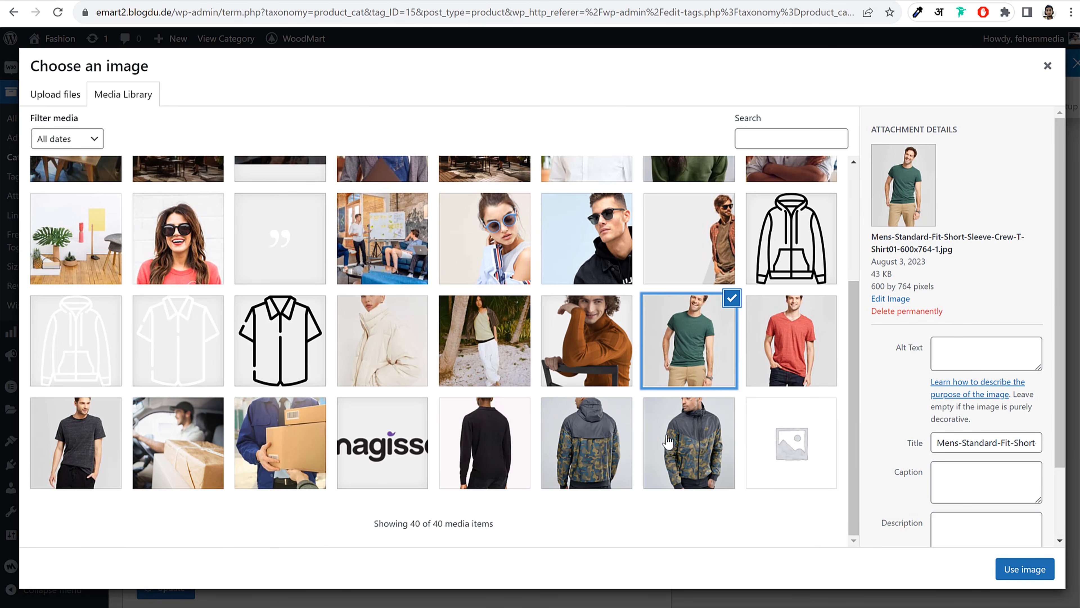
scroll(647, 447, "up", 5)
left_click(486, 500)
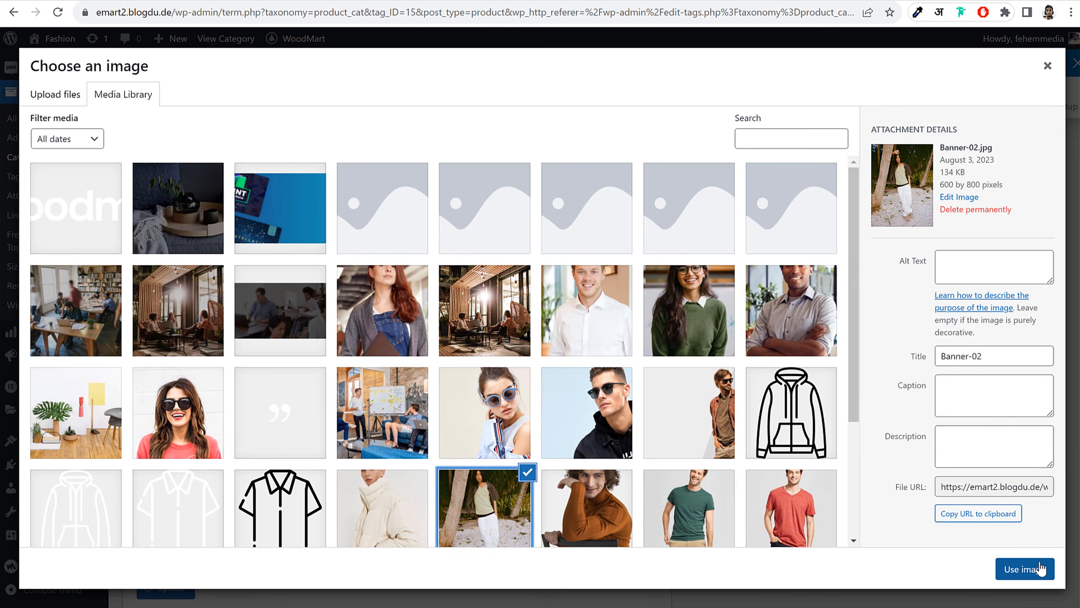
left_click(1025, 569)
scroll(723, 364, "down", 5)
scroll(268, 336, "up", 4)
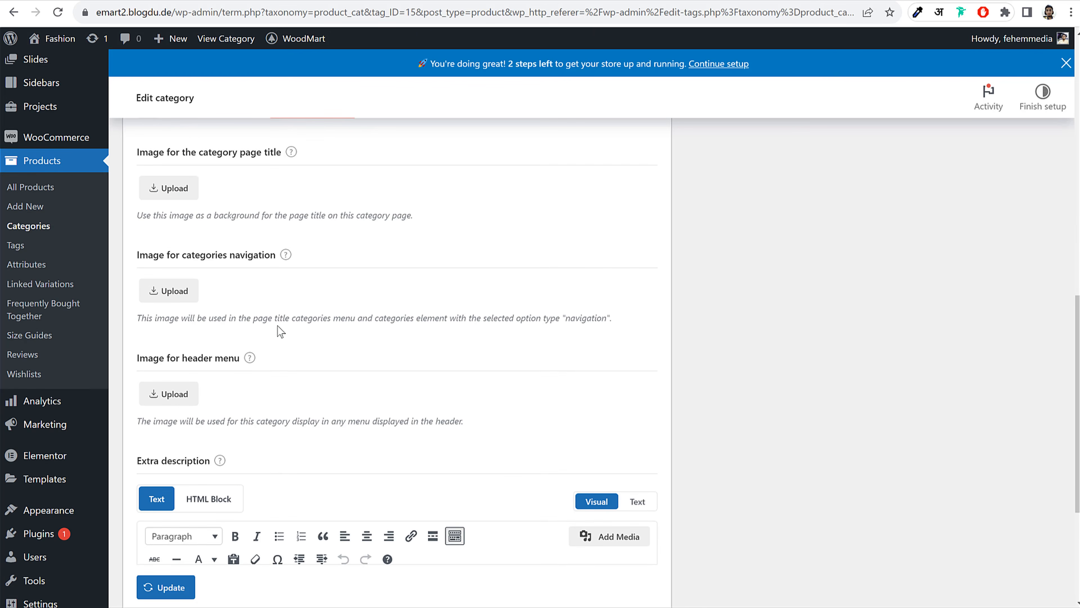
Use the white shirt-1.png image as the category page-title image
left_click(179, 263)
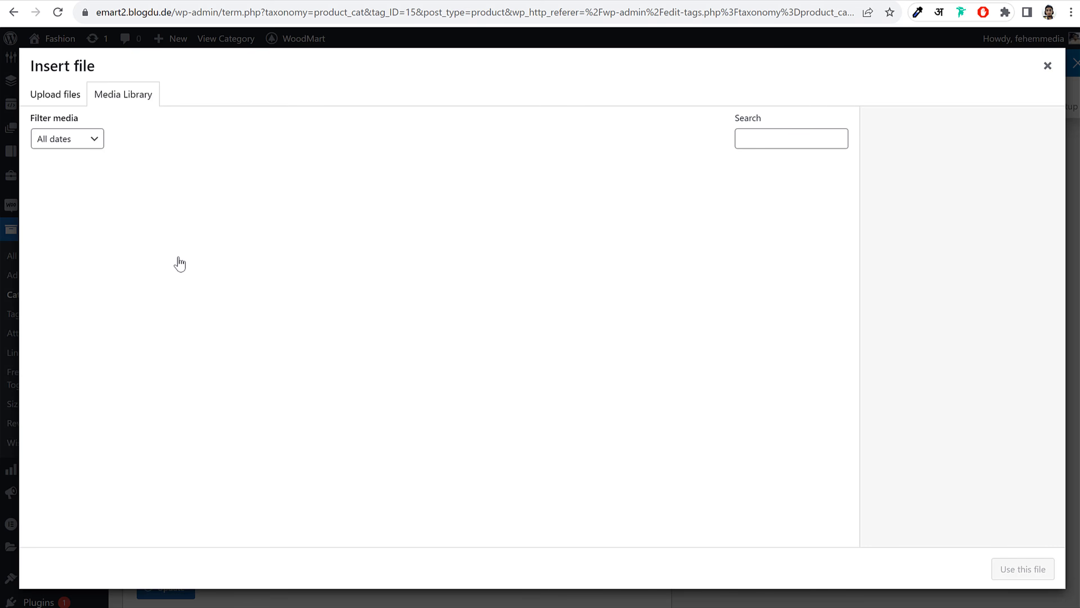
left_click(91, 224)
left_click(295, 410)
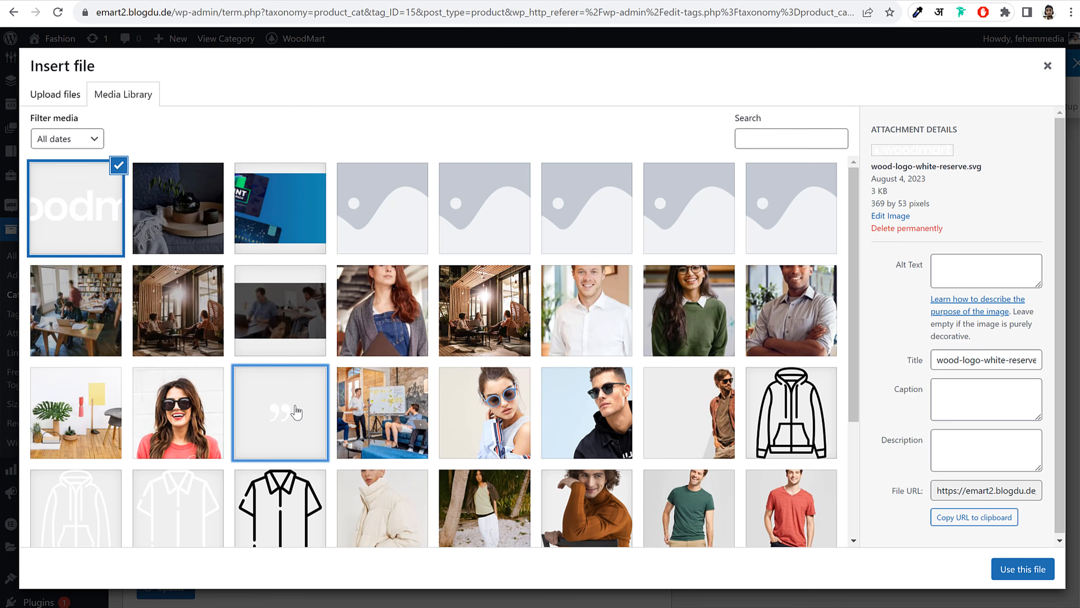
scroll(295, 411, "down", 4)
left_click(206, 370)
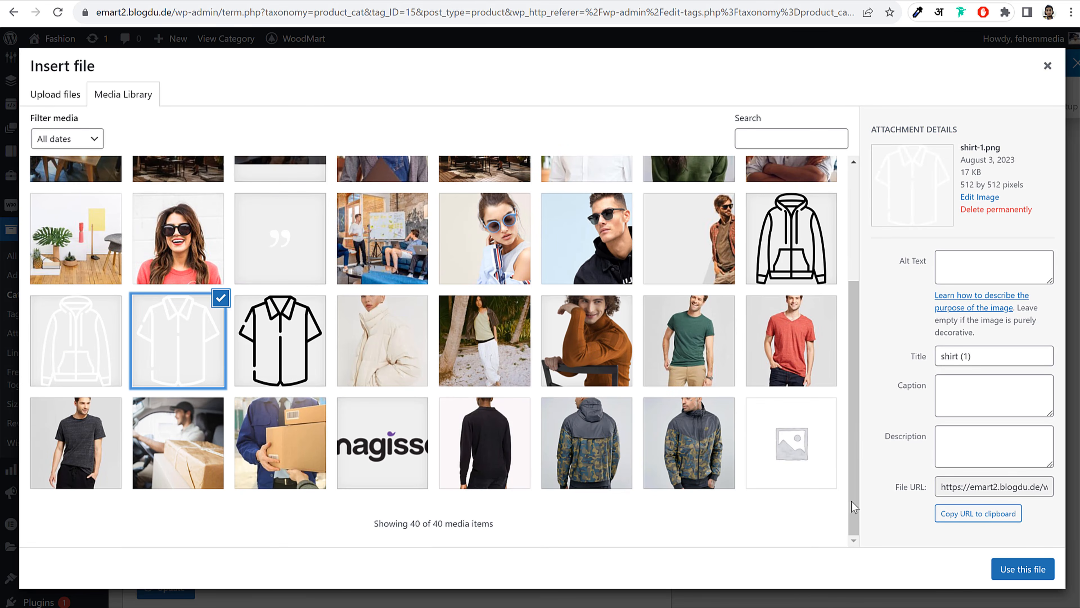
left_click(1021, 569)
scroll(304, 341, "down", 4)
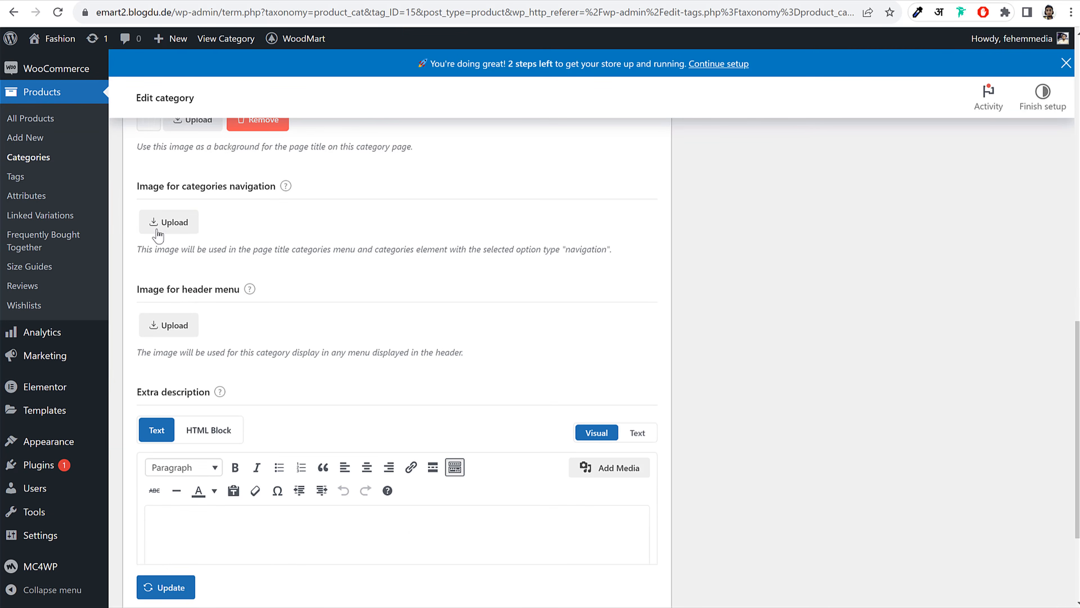
Assign shirt icons as the navigation and header-menu images, then update the category
left_click(158, 233)
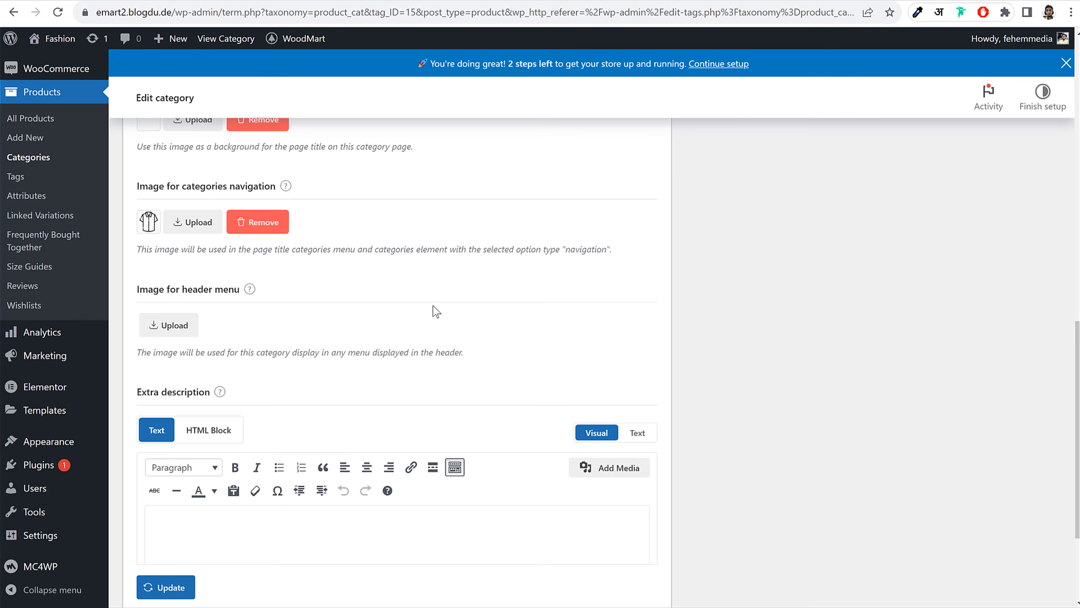
left_click(189, 328)
scroll(508, 398, "down", 4)
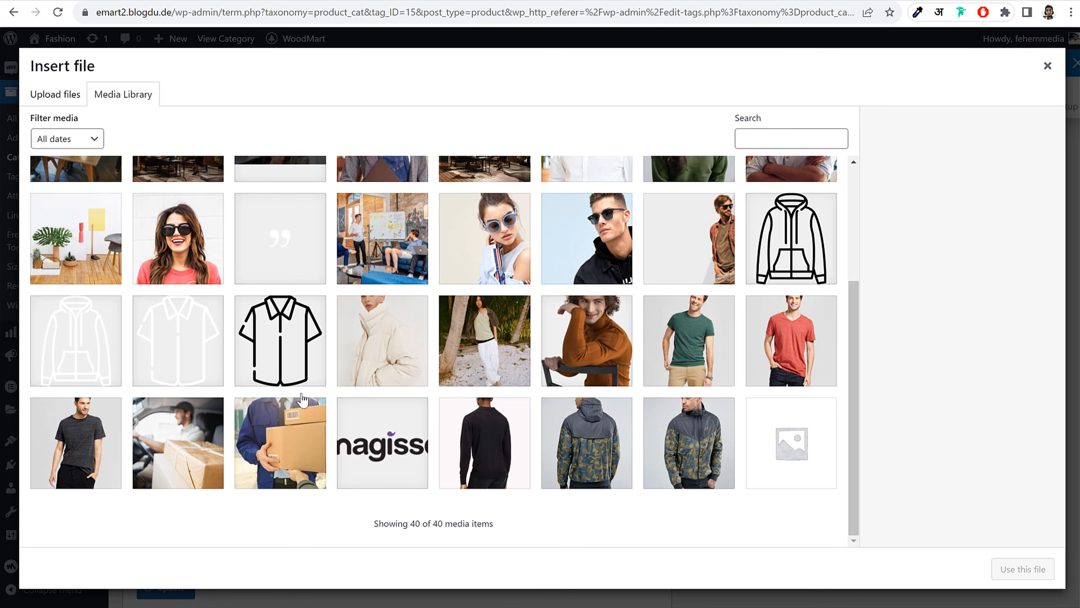
left_click(300, 381)
left_click(1023, 568)
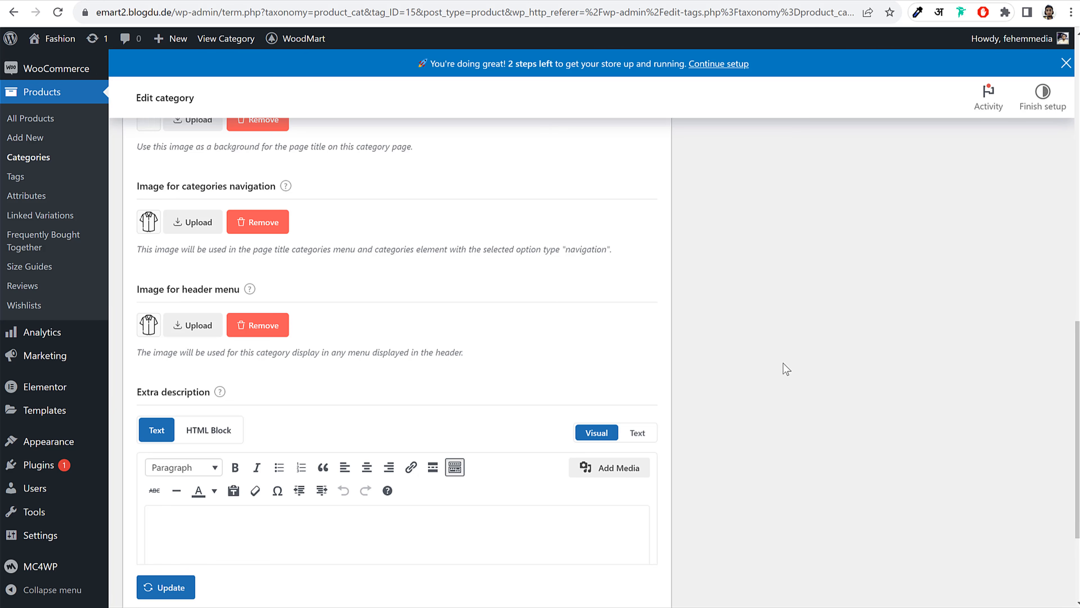
scroll(552, 328, "up", 3)
scroll(550, 355, "down", 7)
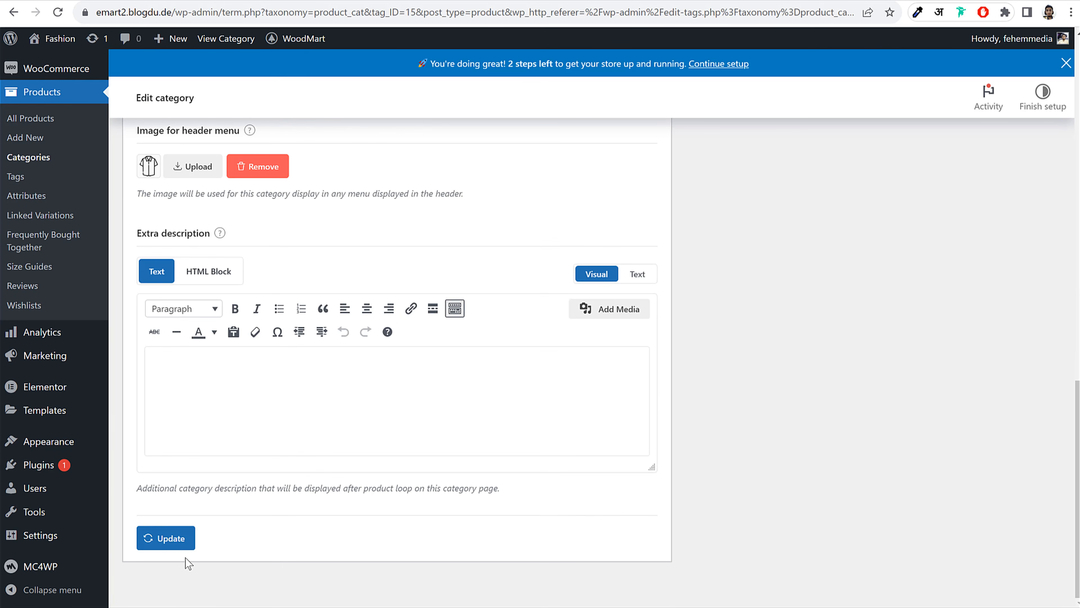
left_click(179, 540)
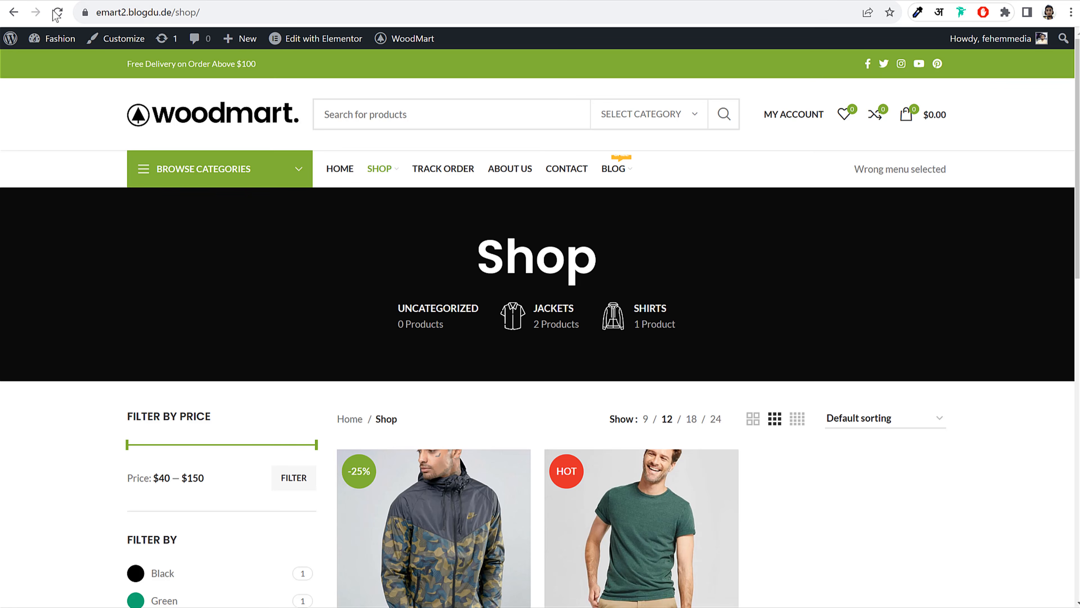
Set shirt-1.png as the Caps image for categories navigation and update the category
left_click(57, 13)
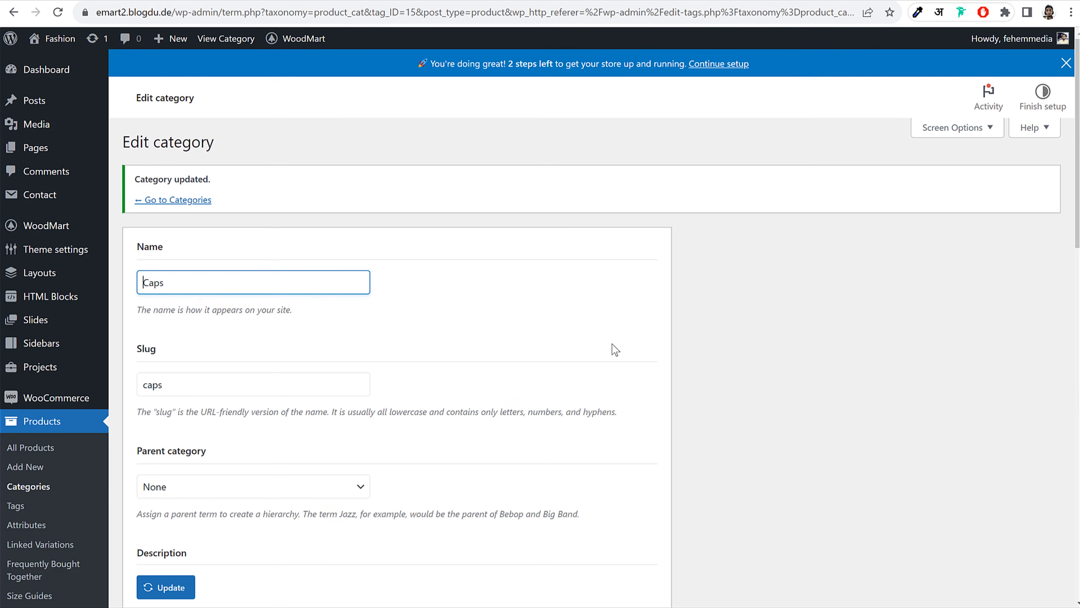
scroll(615, 350, "down", 10)
scroll(632, 361, "down", 3)
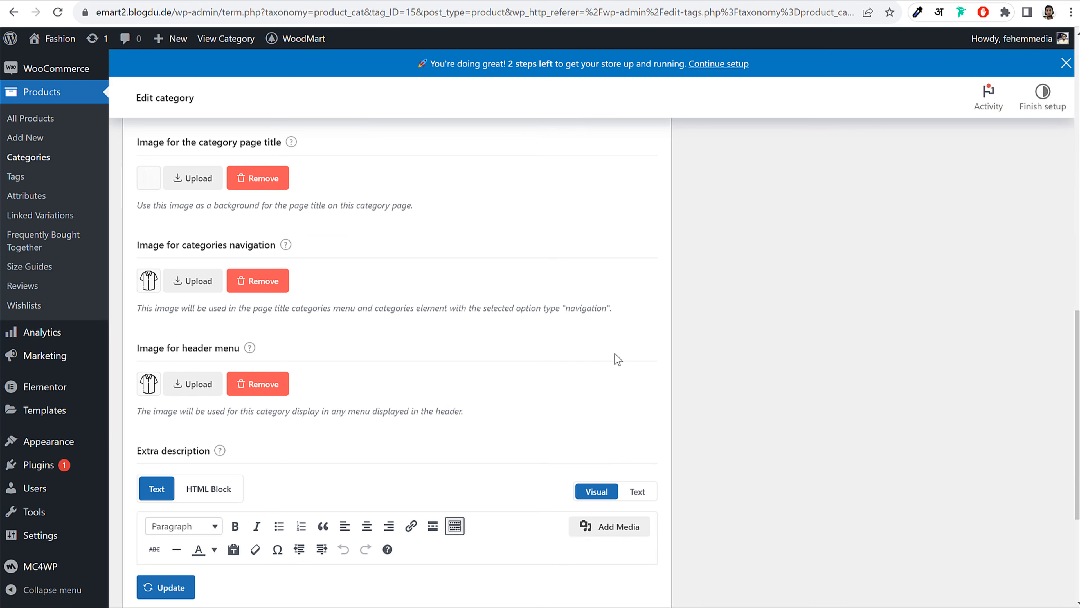
left_click(184, 282)
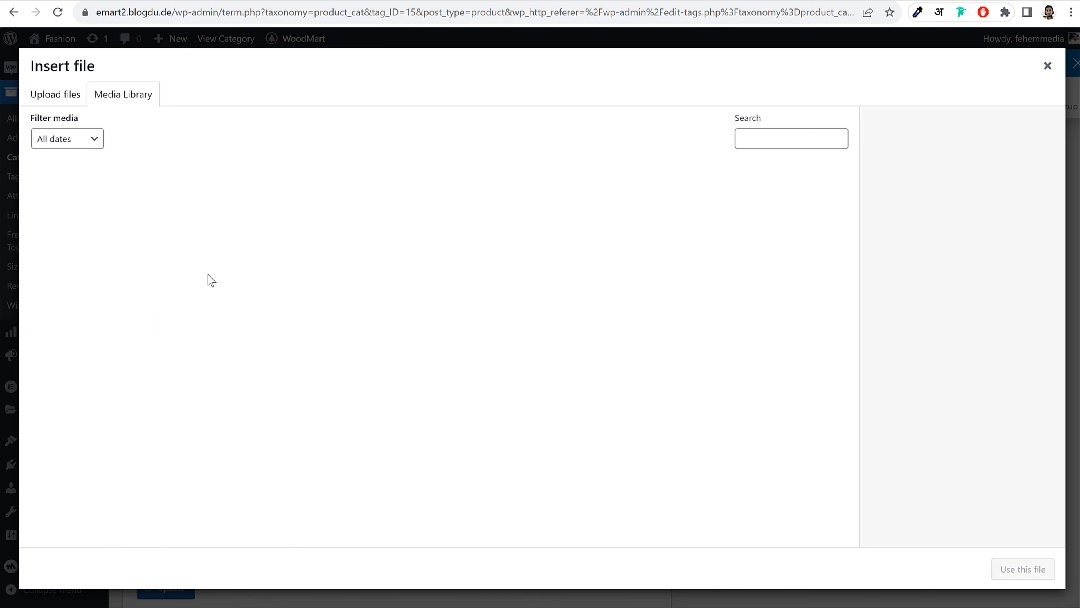
scroll(487, 476, "down", 4)
left_click(221, 358)
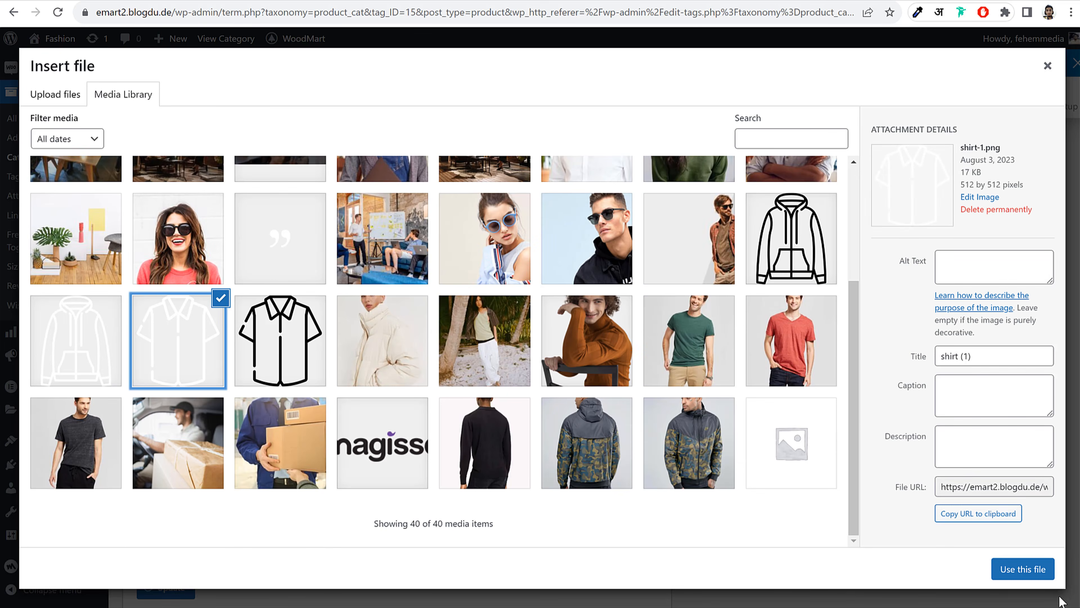
left_click(1037, 572)
left_click(181, 585)
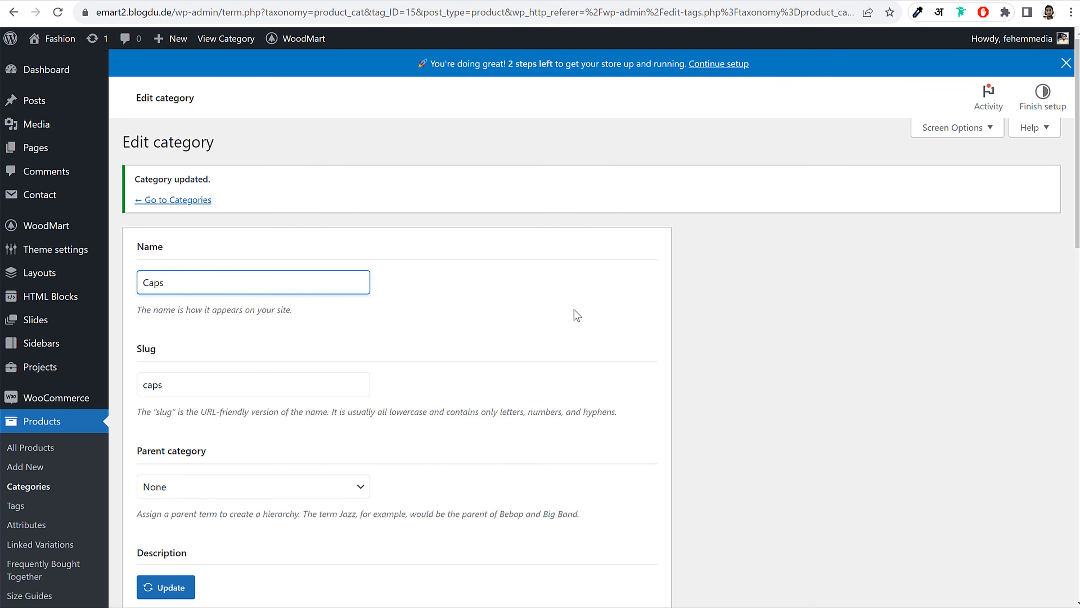
scroll(651, 291, "down", 5)
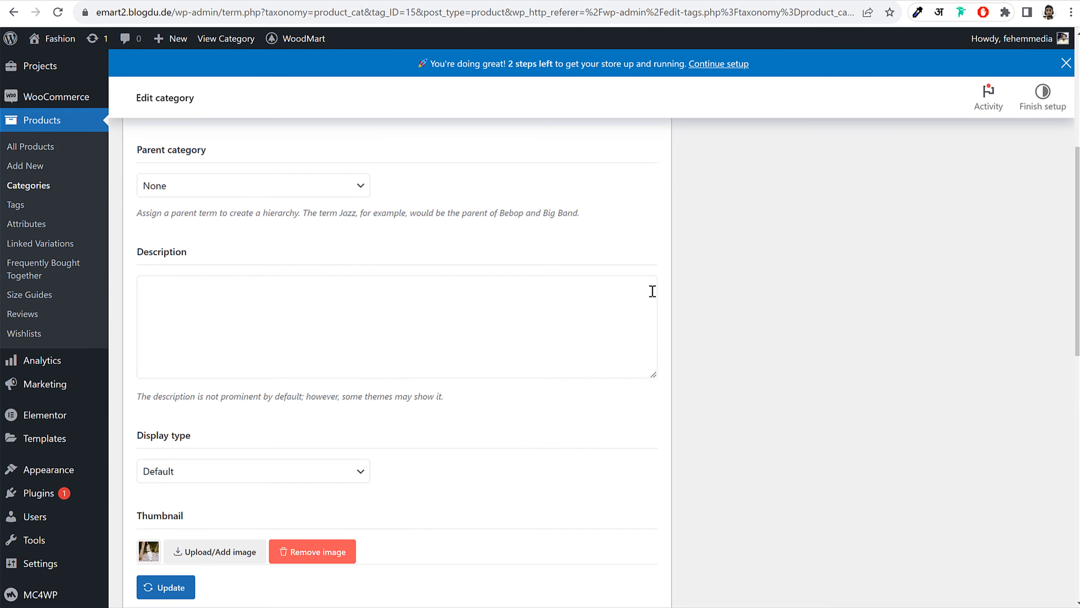
scroll(652, 291, "up", 5)
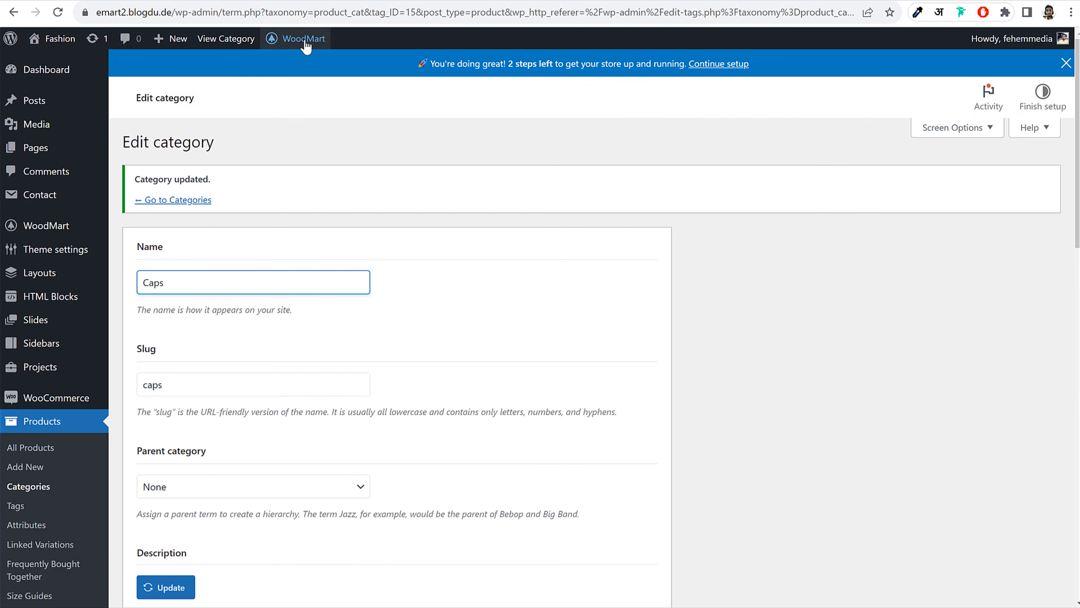
mouse_move(294, 42)
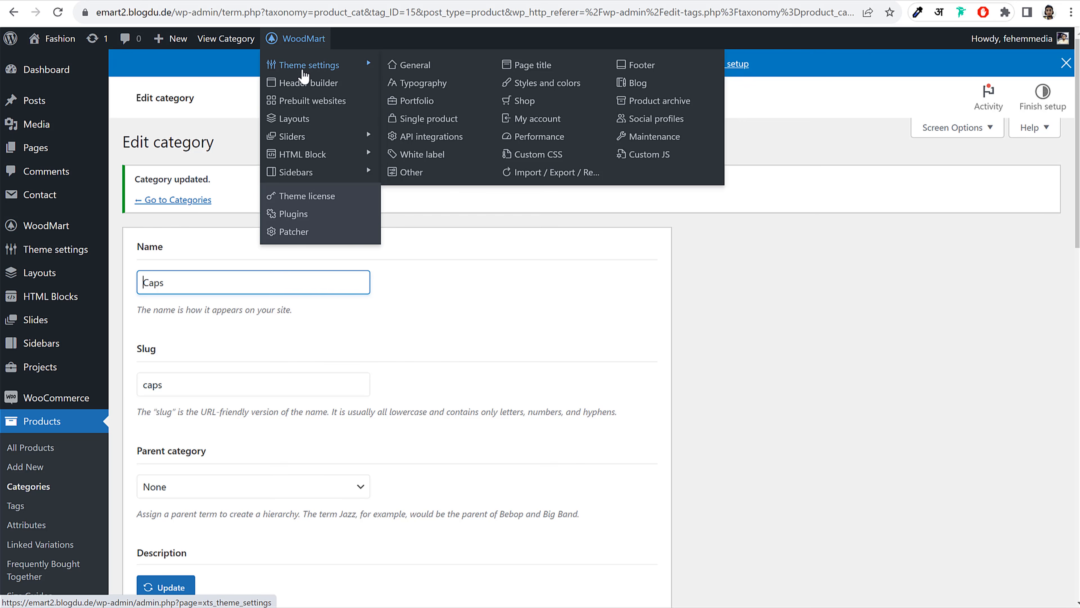
In WoodMart Theme settings, browse the General sub-sections and switch Show cookies info to YES in Cookie law info
left_click(303, 68)
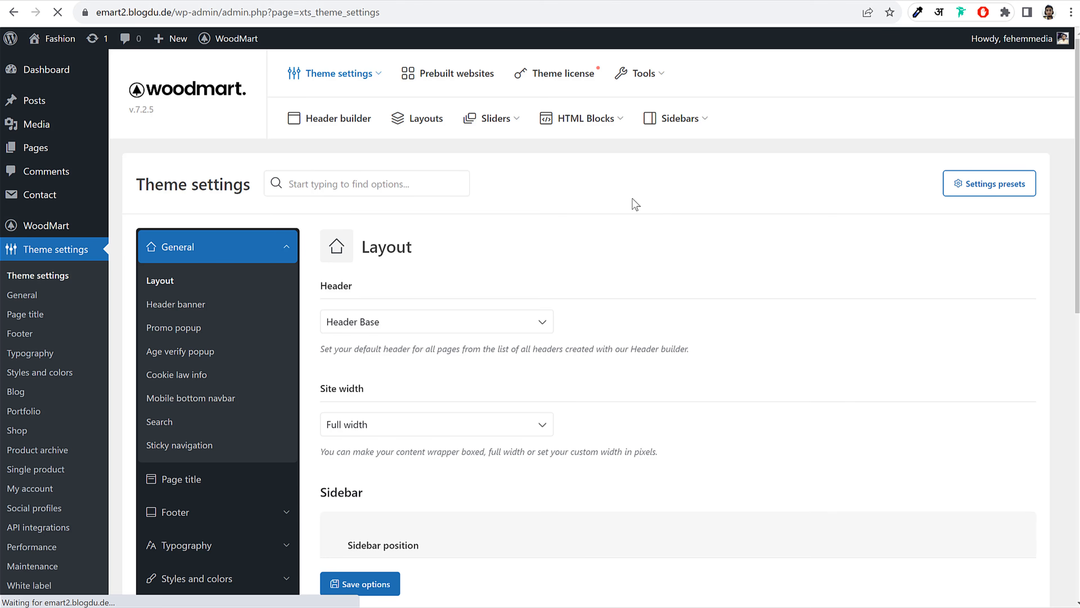
scroll(808, 257, "down", 5)
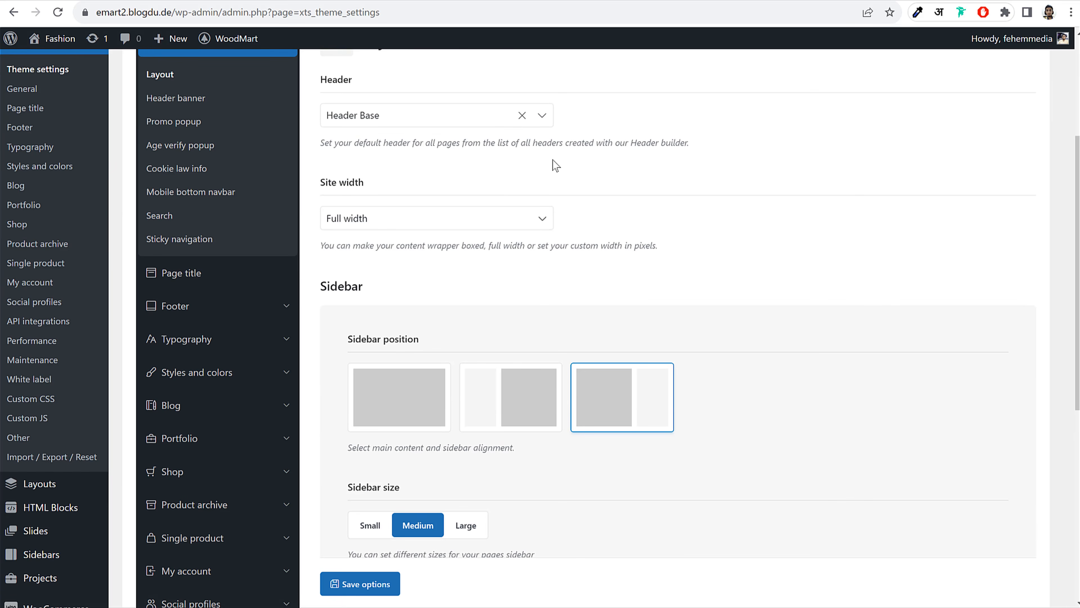
scroll(718, 191, "down", 6)
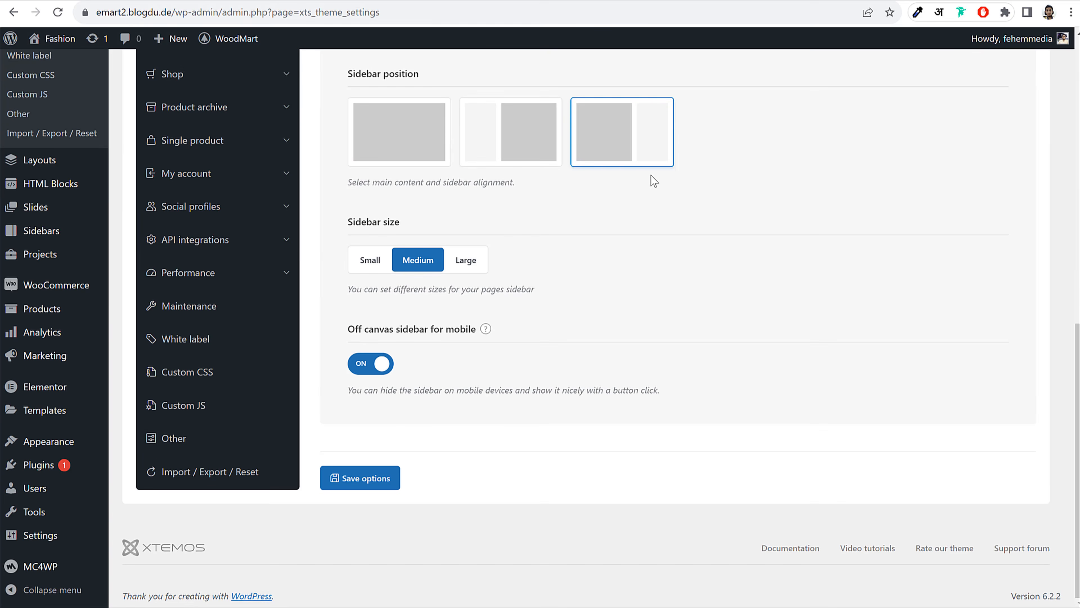
scroll(469, 303, "up", 10)
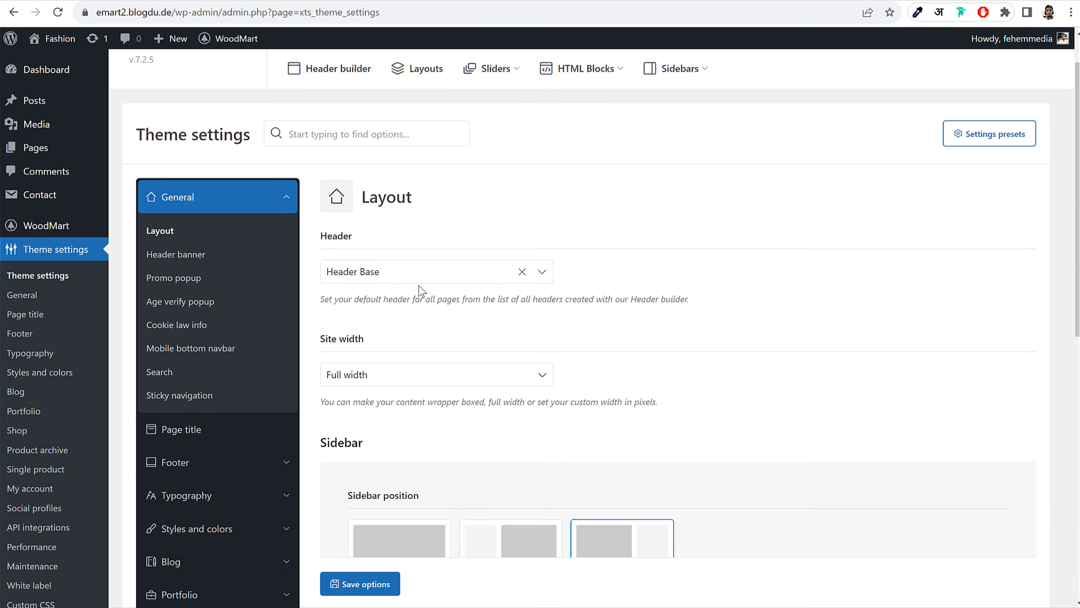
left_click(195, 305)
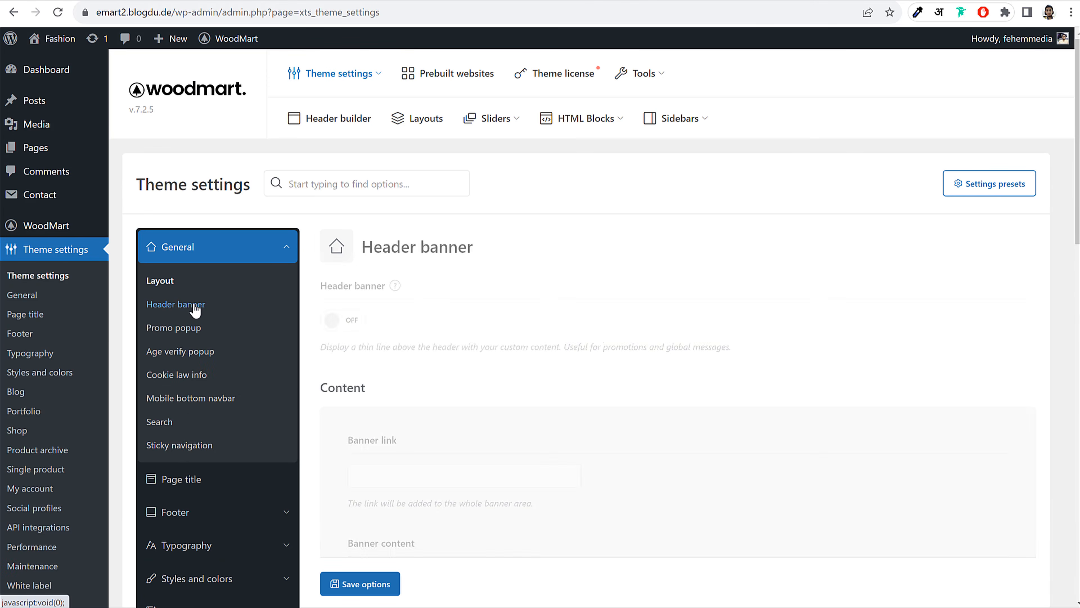
left_click(194, 334)
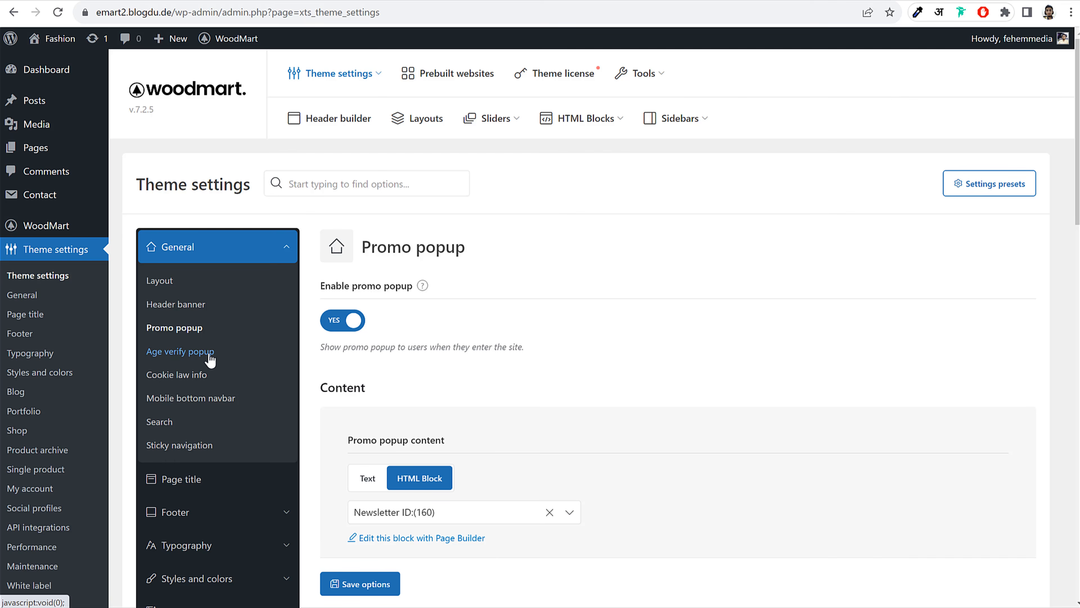
left_click(191, 356)
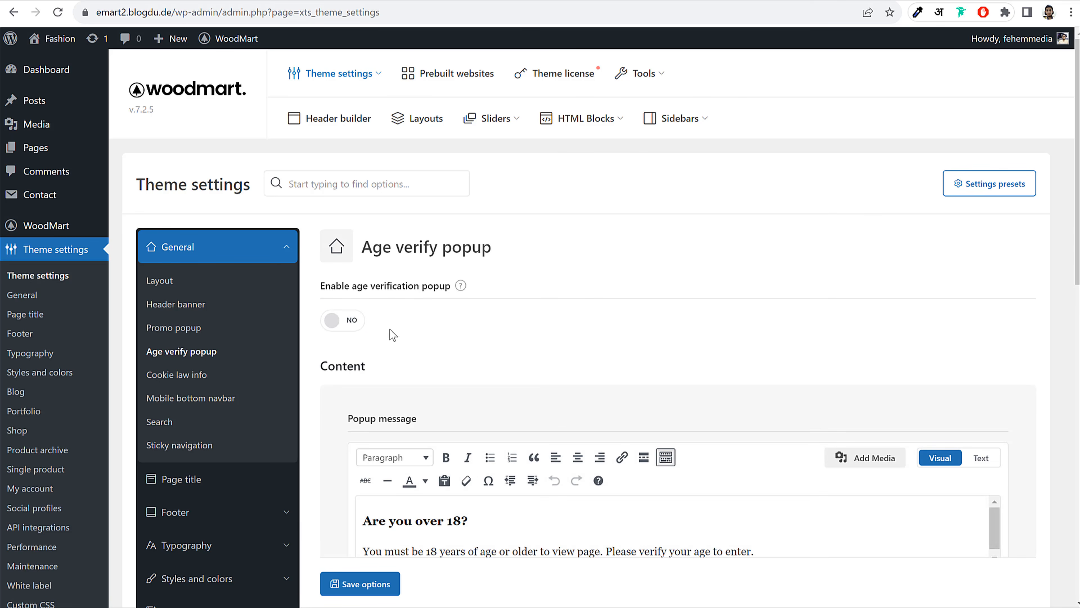
scroll(540, 317, "down", 3)
left_click_drag(395, 382, 485, 382)
left_click(490, 379)
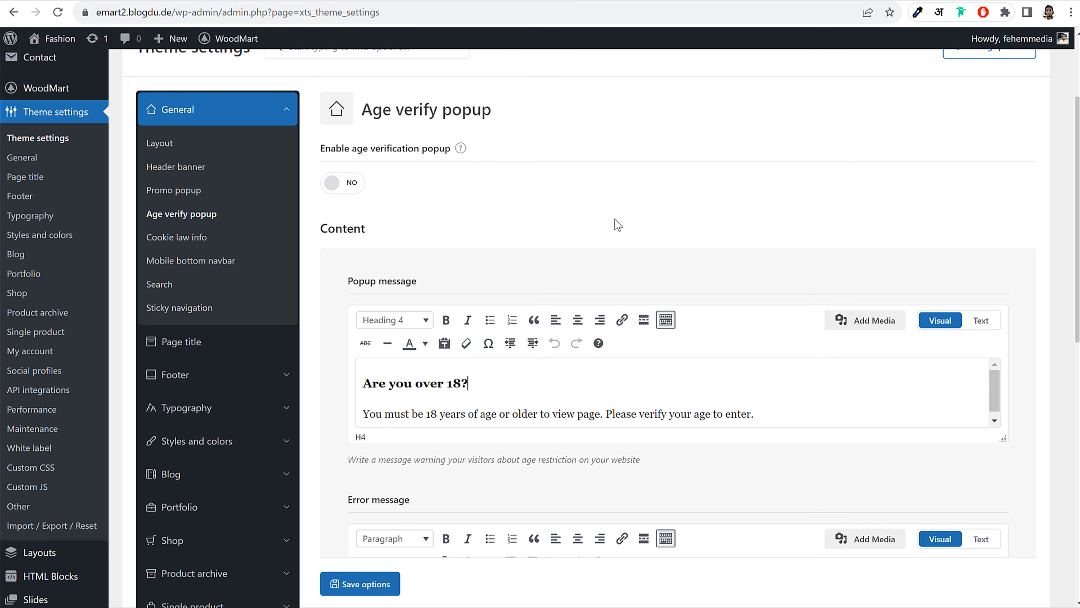
left_click(150, 242)
Turn on the cookies info notice and save the options
left_click(342, 182)
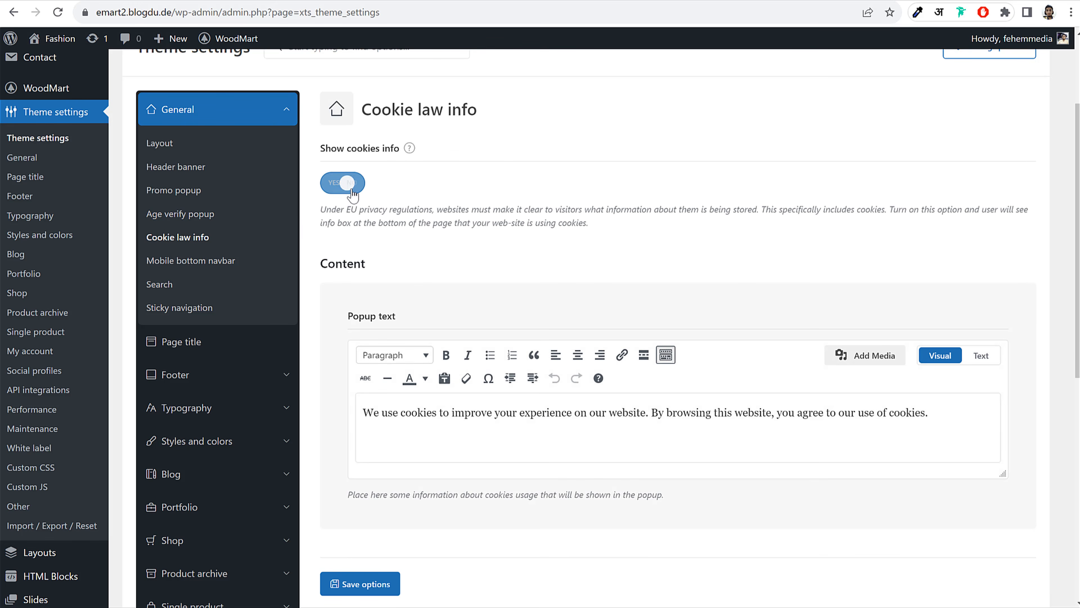
left_click(366, 584)
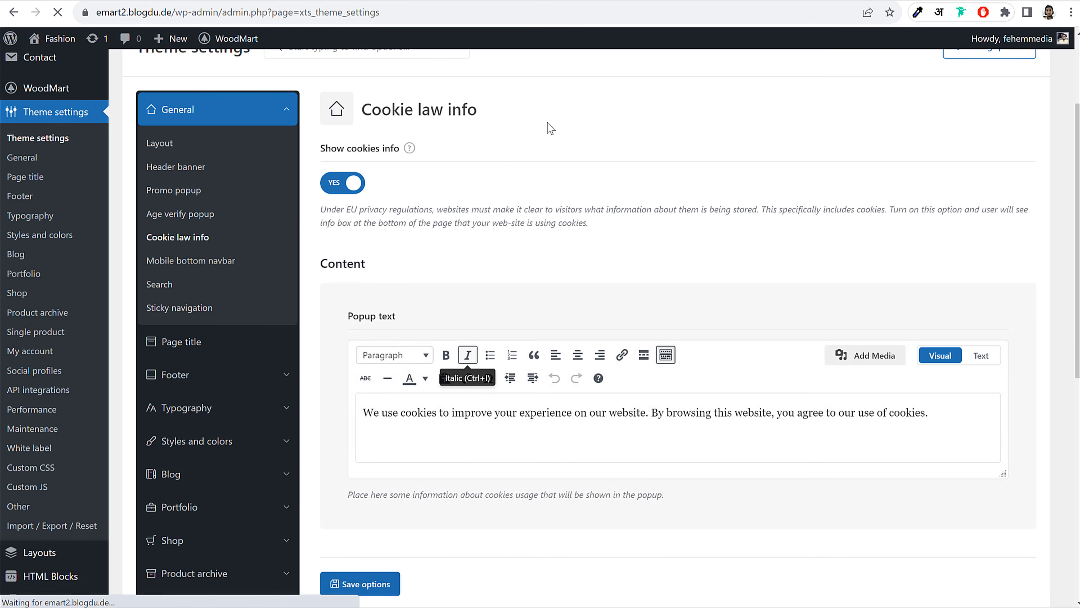
scroll(470, 298, "down", 5)
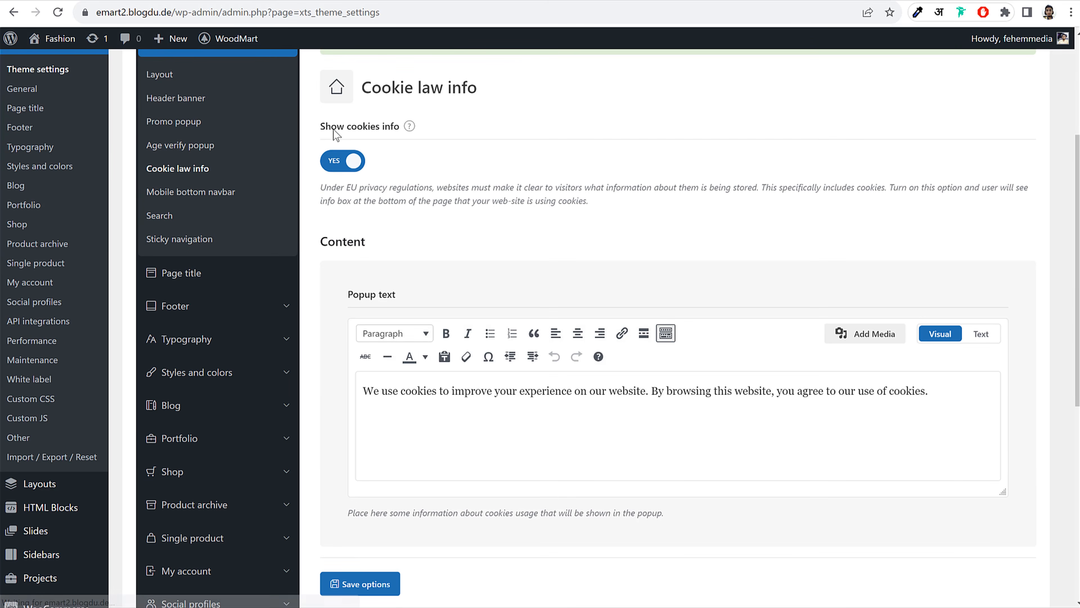
left_click_drag(331, 127, 386, 128)
left_click(511, 137)
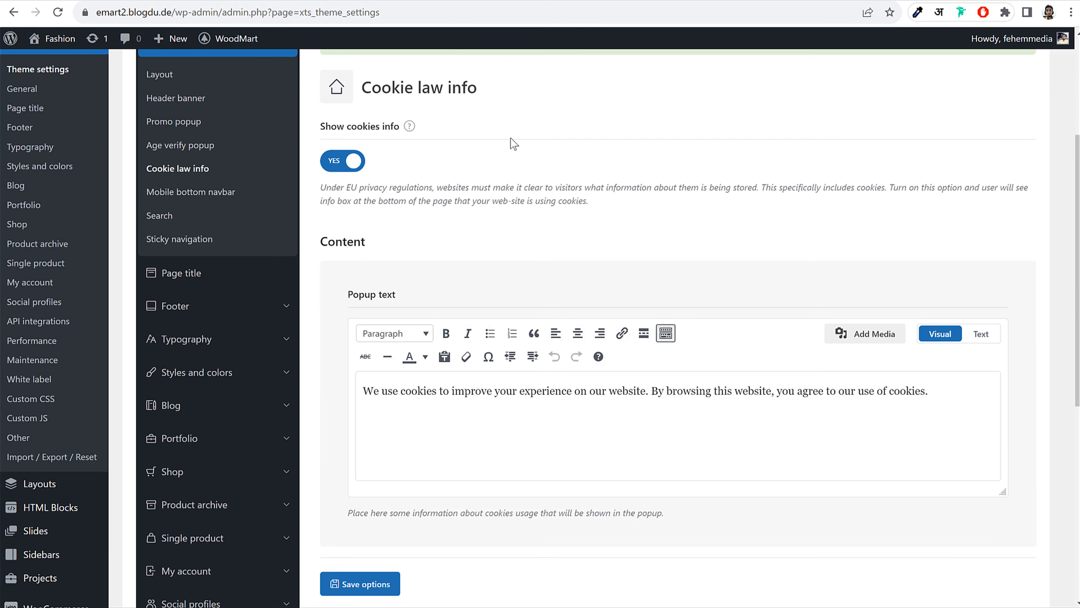
Open the Mobile bottom navbar options and preview the Shop page in DevTools phone view
left_click(251, 194)
scroll(598, 333, "down", 3)
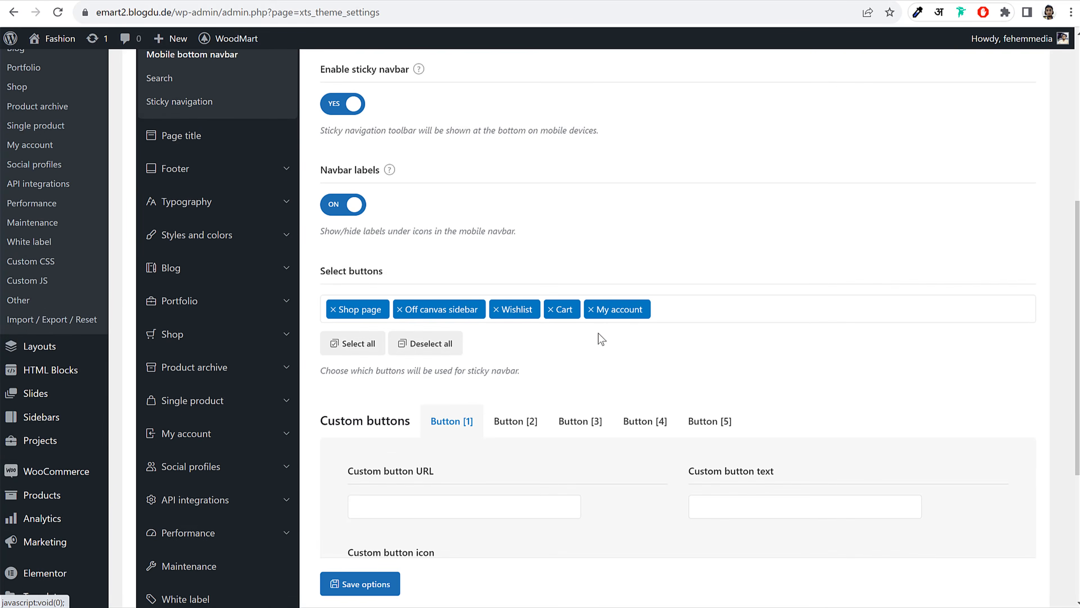
scroll(616, 351, "up", 2)
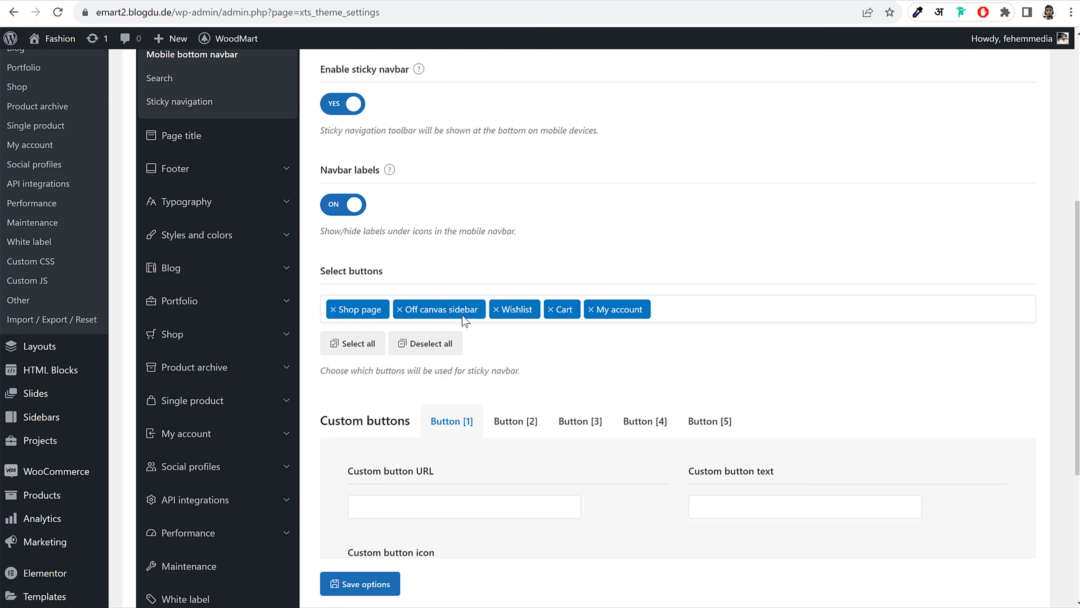
left_click(317, 0)
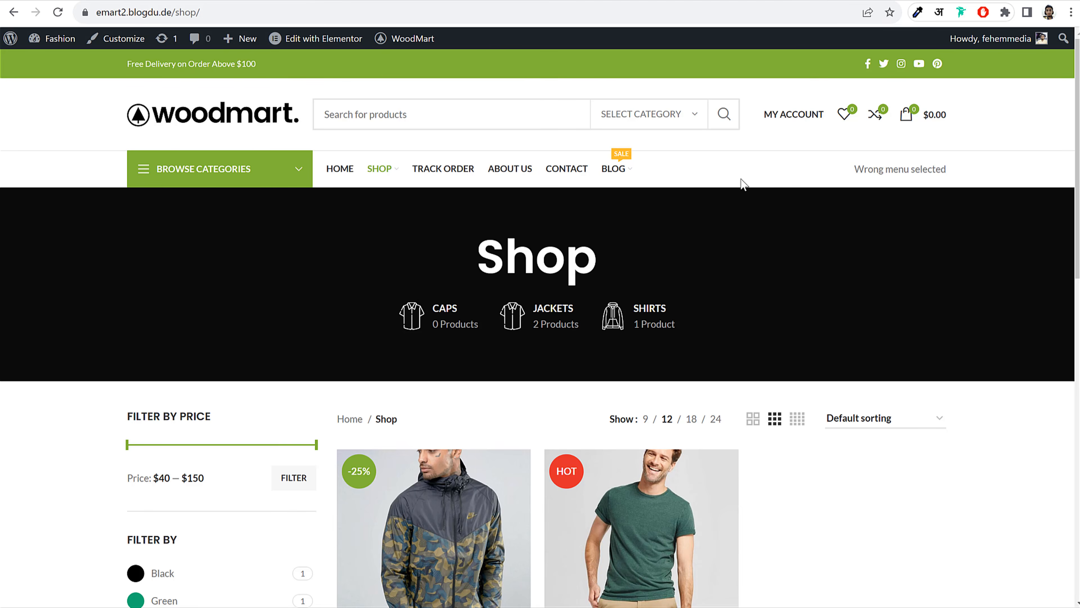
right_click(752, 188)
left_click(827, 464)
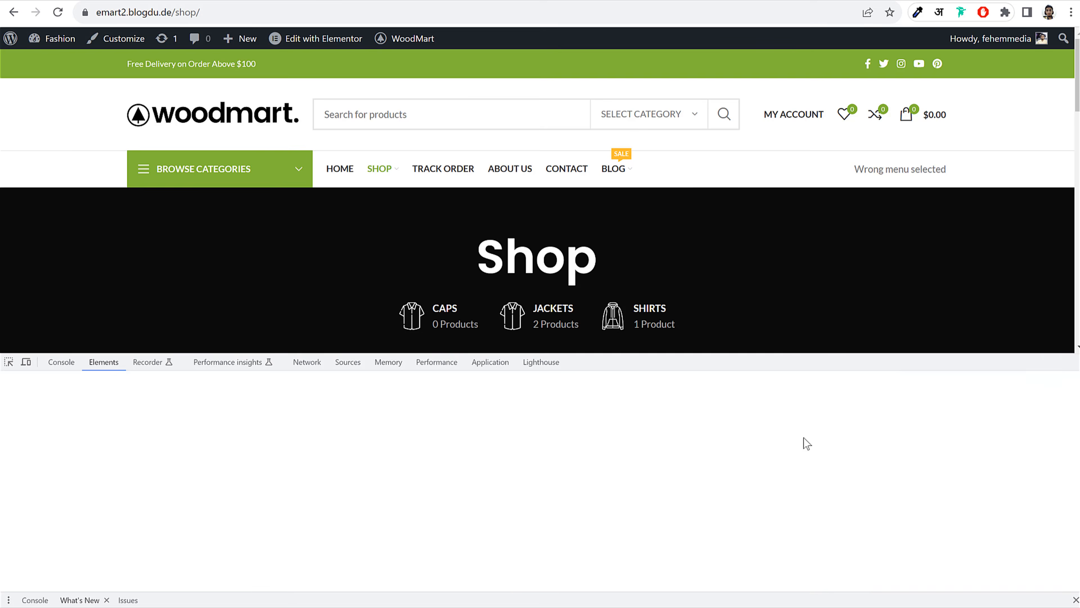
key("ctrl+shift+m")
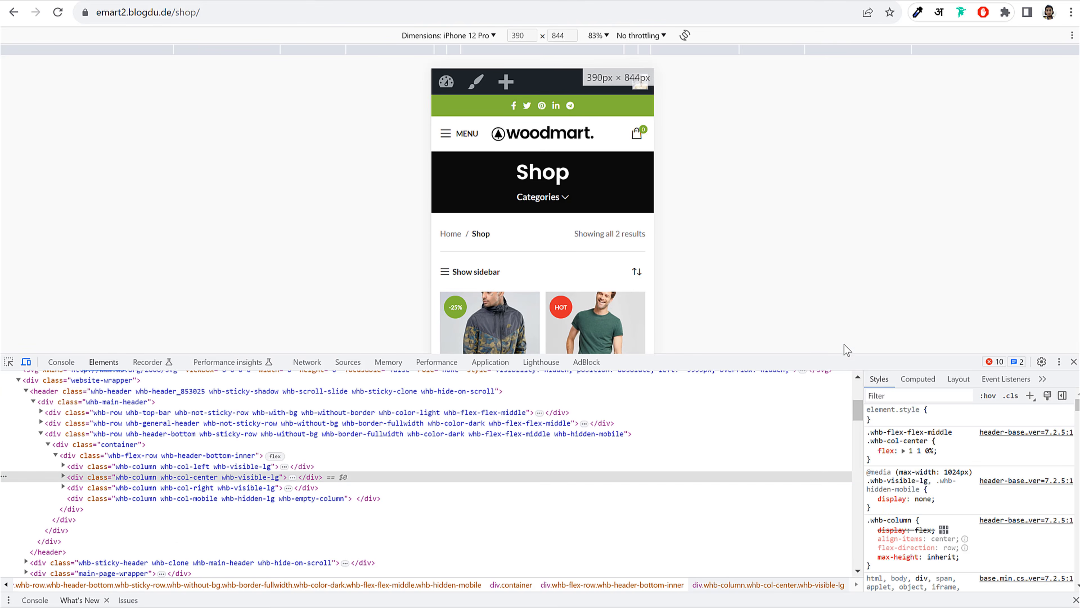
left_click_drag(837, 357, 833, 559)
scroll(627, 437, "down", 3)
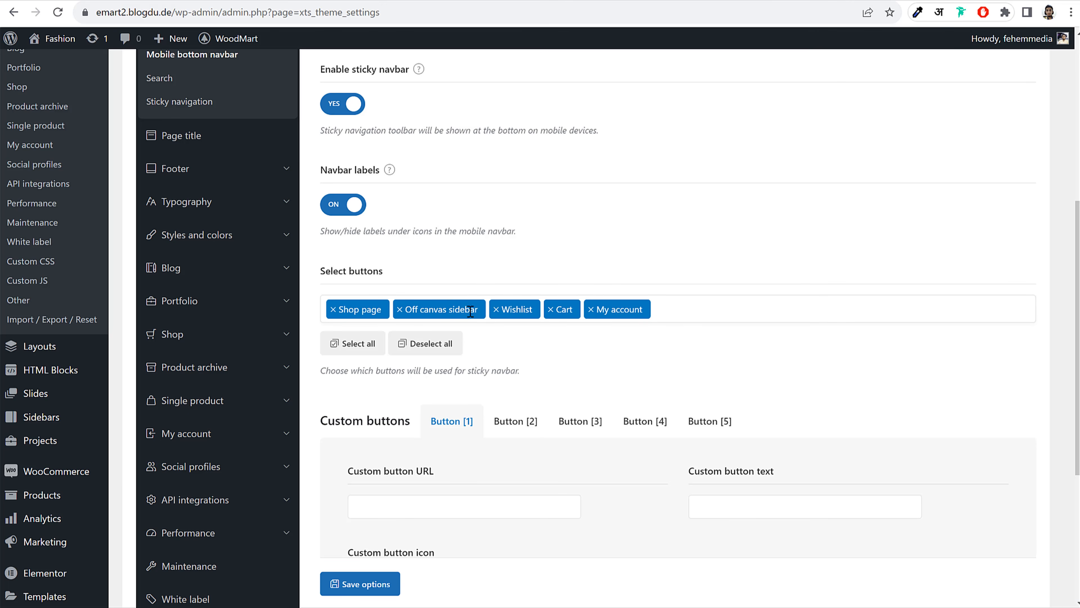
Add Compare and remove Off canvas sidebar from the navbar buttons, then reload the shop
left_click(711, 309)
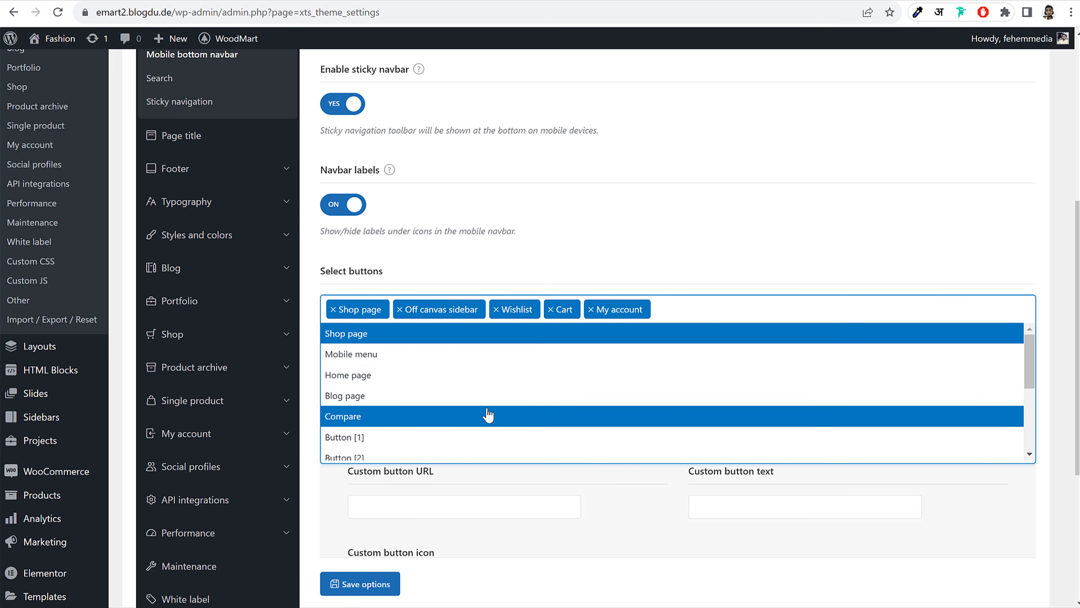
left_click(461, 415)
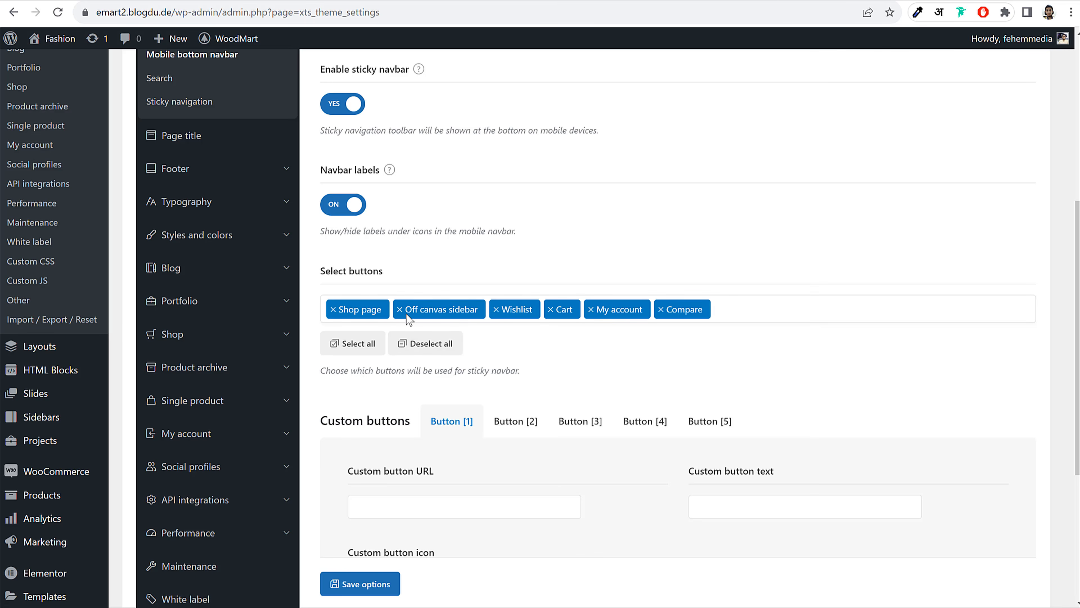
left_click(400, 310)
left_click(705, 273)
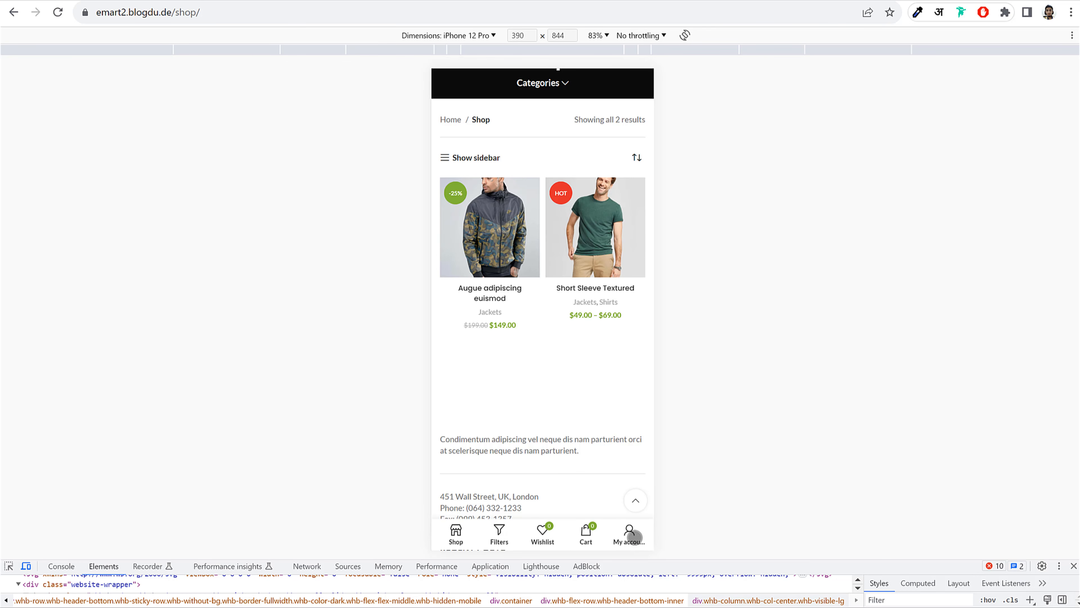
left_click(57, 18)
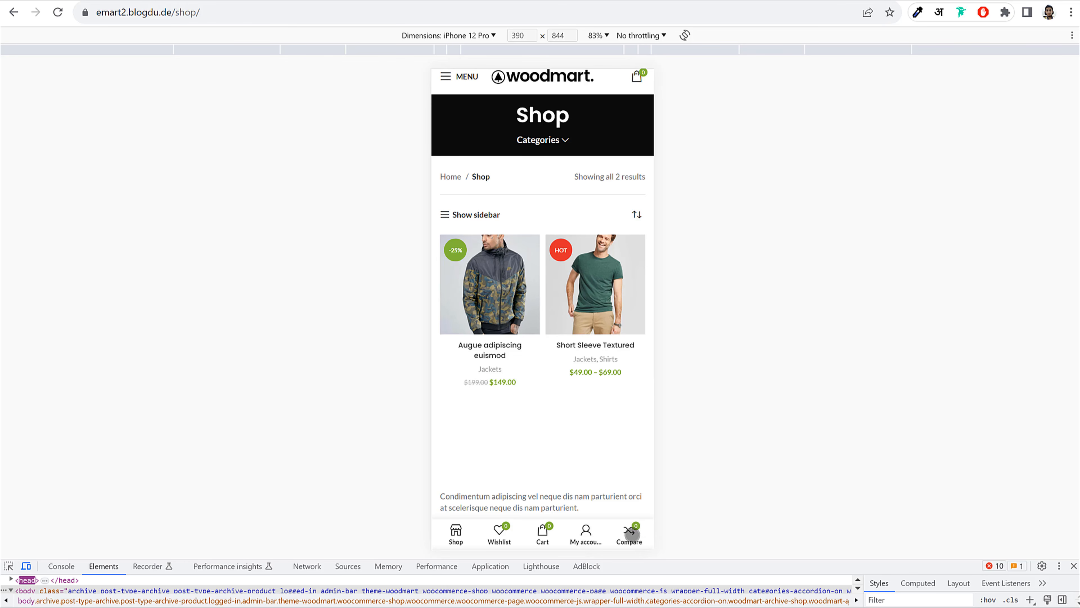
left_click(261, 1)
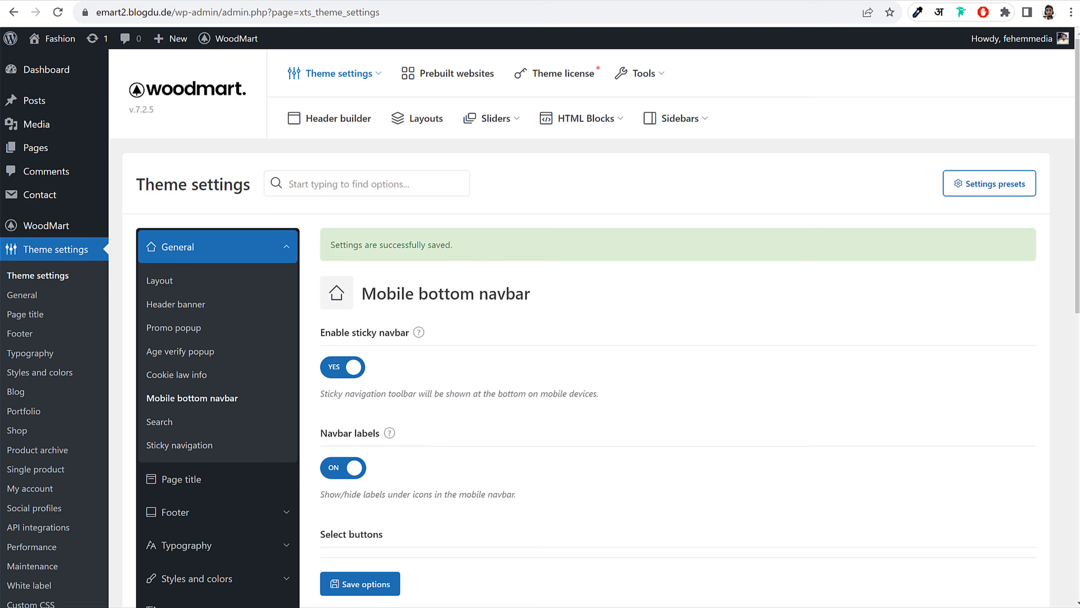
Under Search, set Use Relevanssi for AJAX search to YES and save the options
scroll(606, 358, "down", 10)
scroll(606, 358, "up", 5)
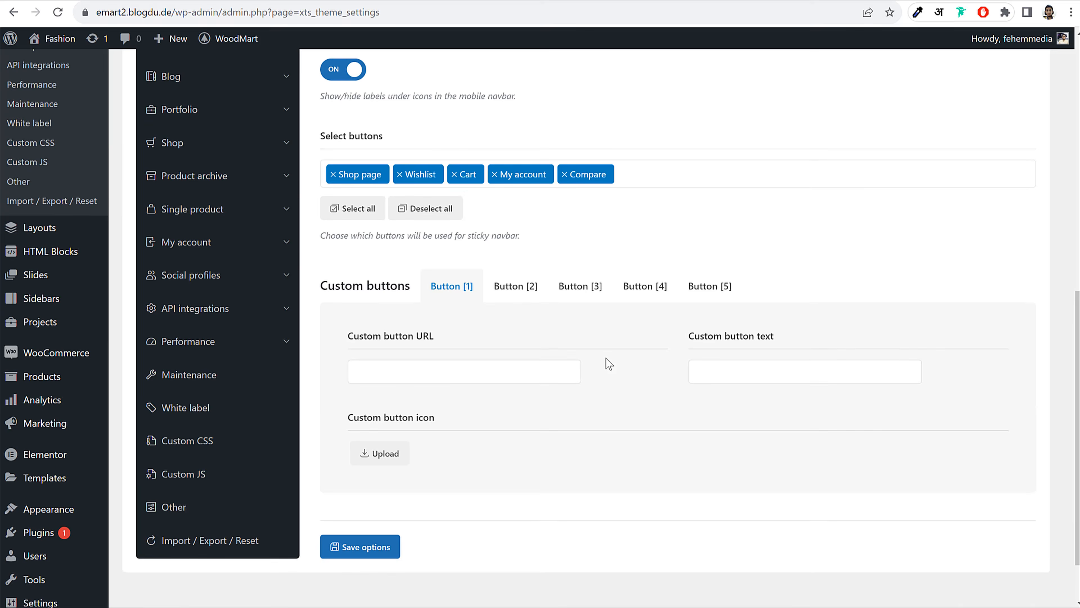
left_click(162, 229)
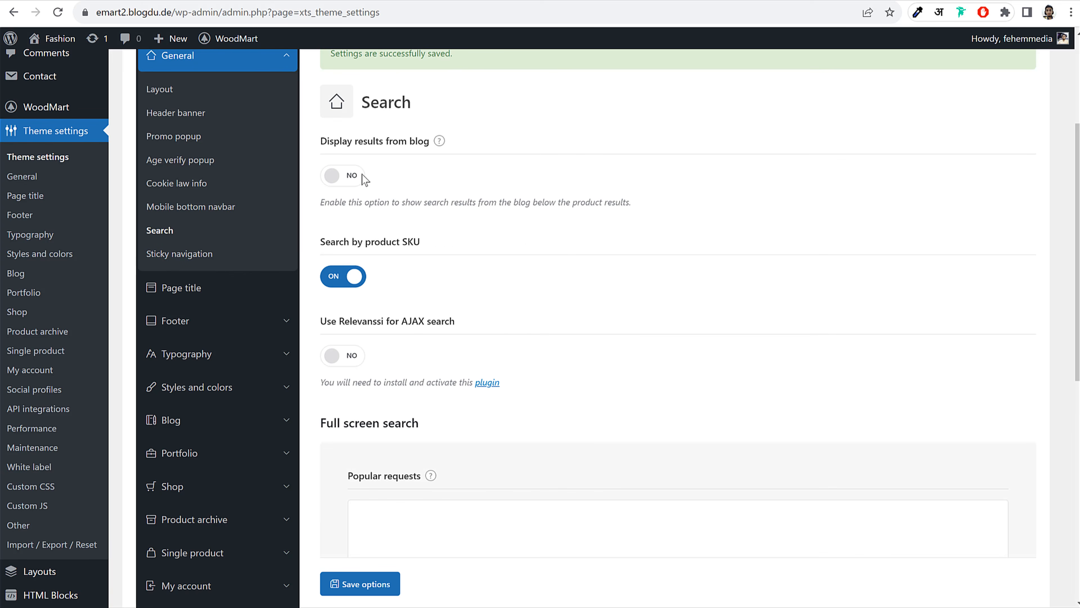
scroll(507, 292, "down", 5)
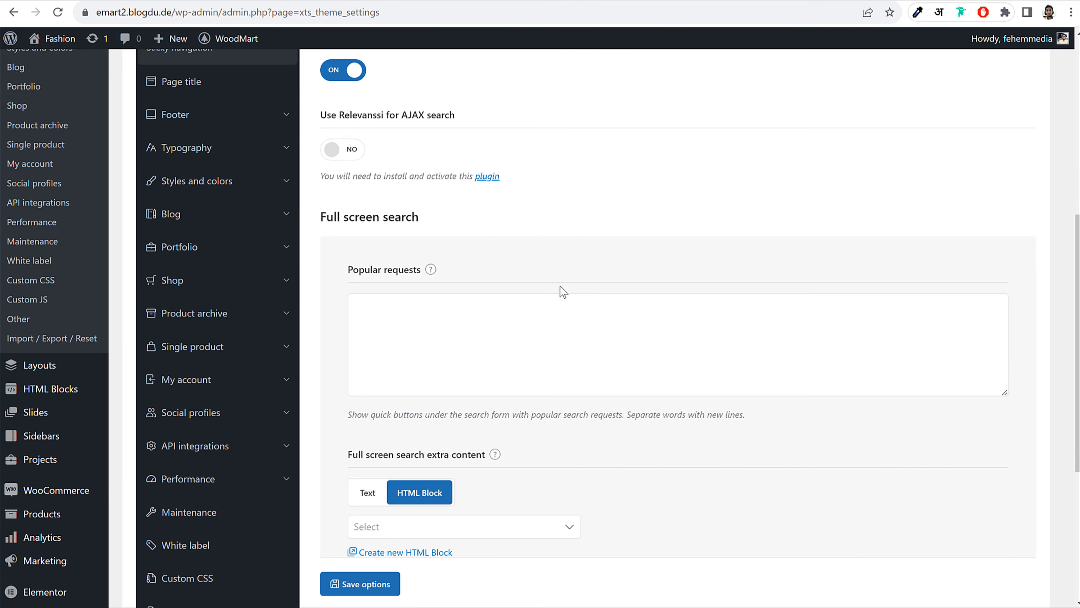
left_click(346, 149)
left_click_drag(326, 112, 416, 116)
left_click(409, 116)
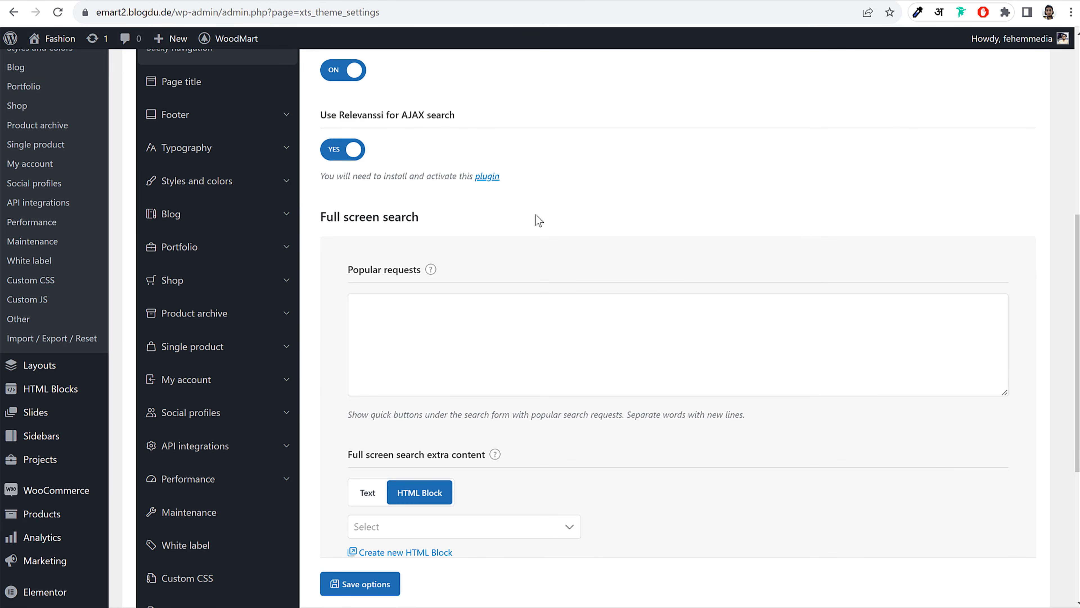
scroll(539, 219, "down", 6)
left_click(375, 487)
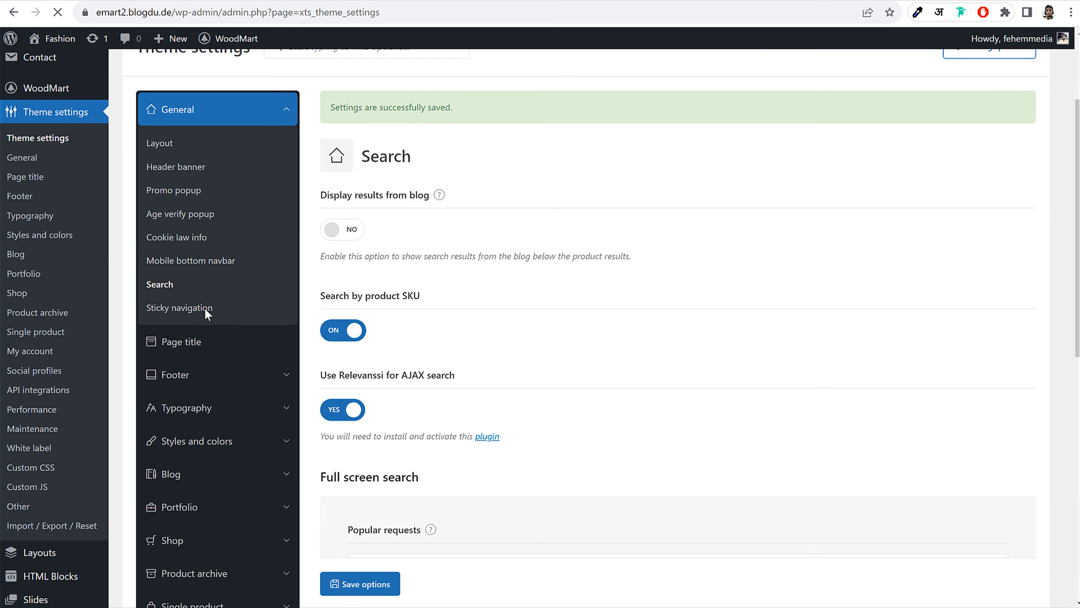
left_click(218, 349)
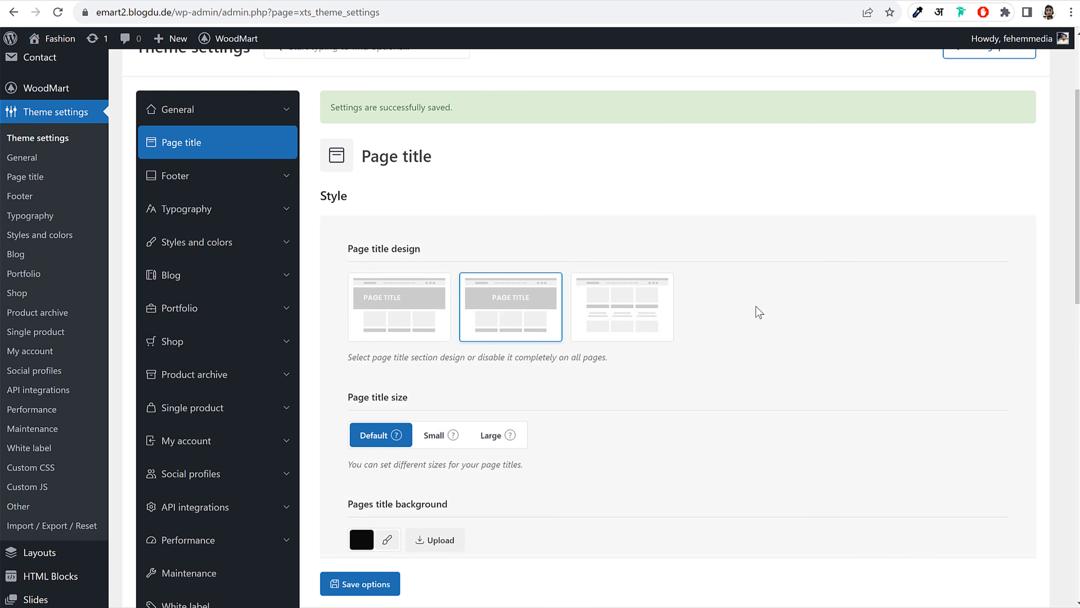
Check the Shop page's current title banner and close the developer tools view
scroll(759, 312, "down", 8)
scroll(755, 309, "up", 11)
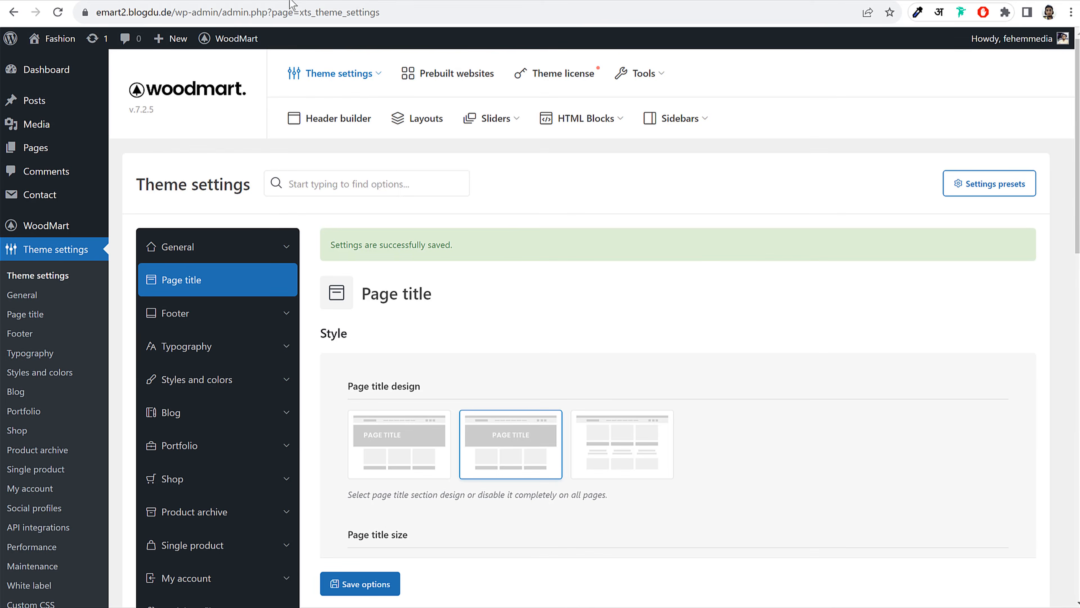
left_click(293, 0)
scroll(585, 269, "up", 1)
scroll(585, 270, "down", 1)
left_click(1074, 566)
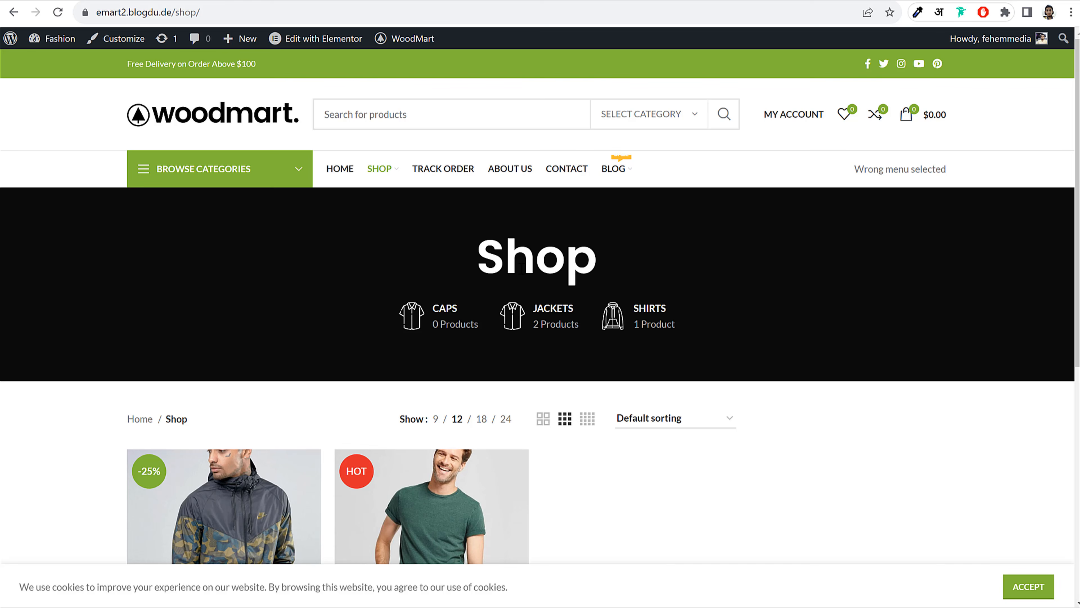
left_click(171, 1)
scroll(684, 283, "down", 5)
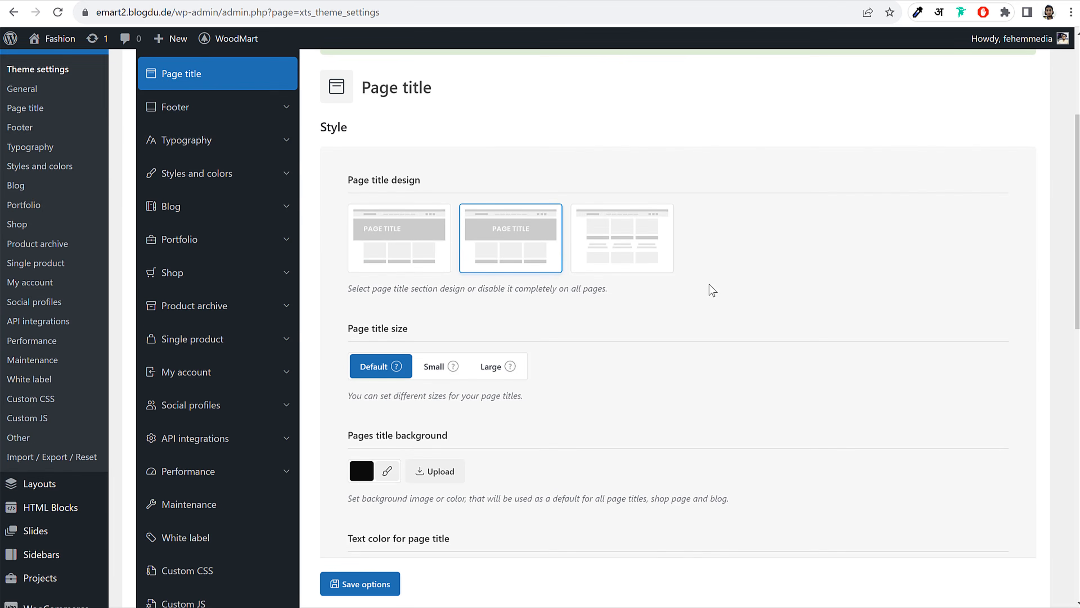
Set the office workspace photo as the Pages title background and save
left_click(434, 333)
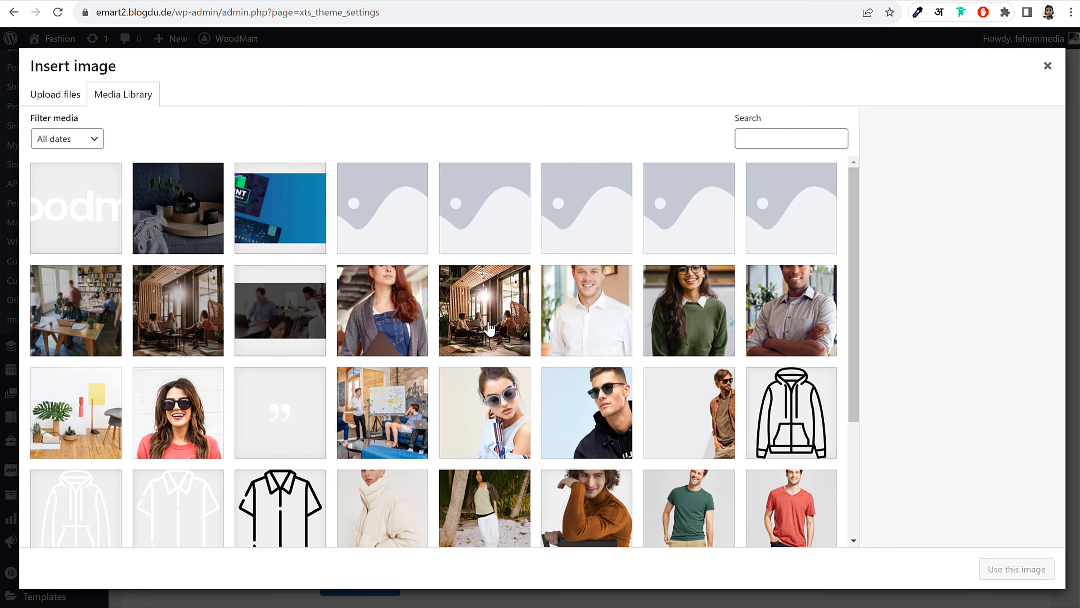
left_click(490, 329)
scroll(573, 353, "down", 4)
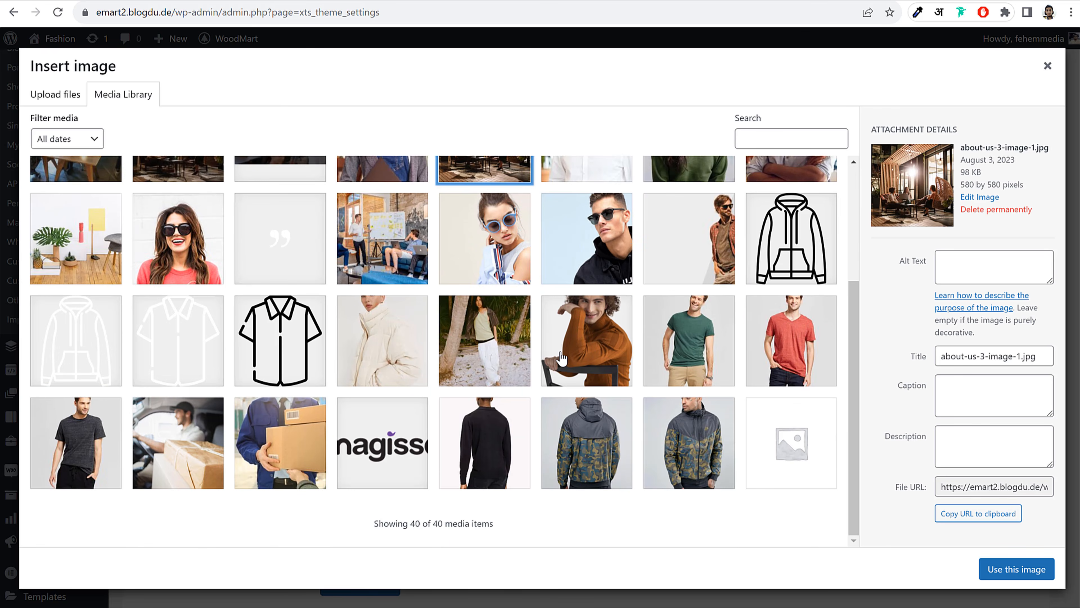
scroll(561, 359, "up", 4)
left_click(397, 404)
left_click(53, 309)
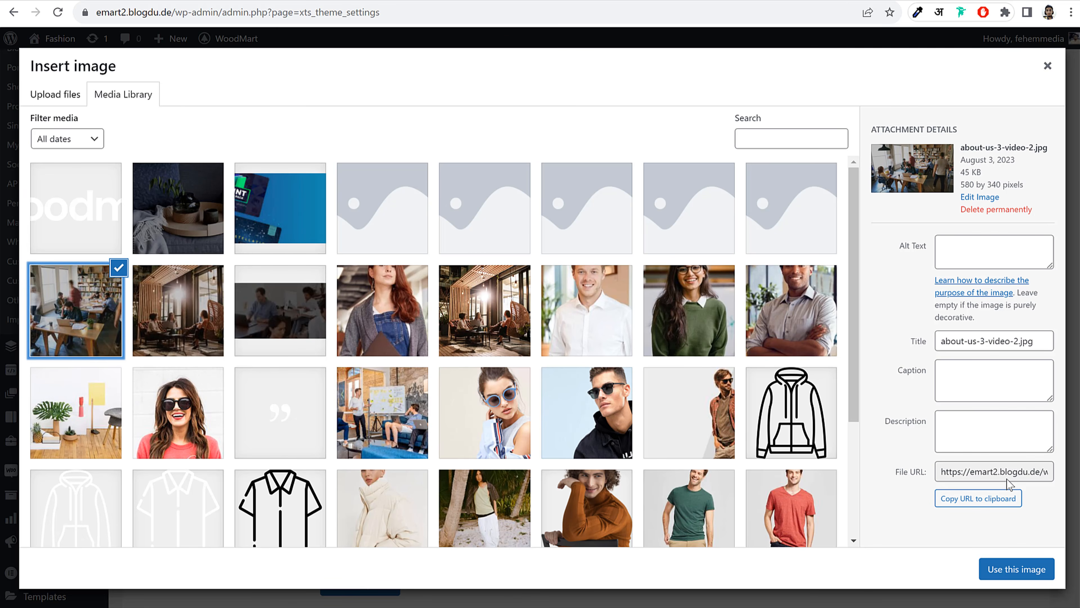
left_click(1036, 575)
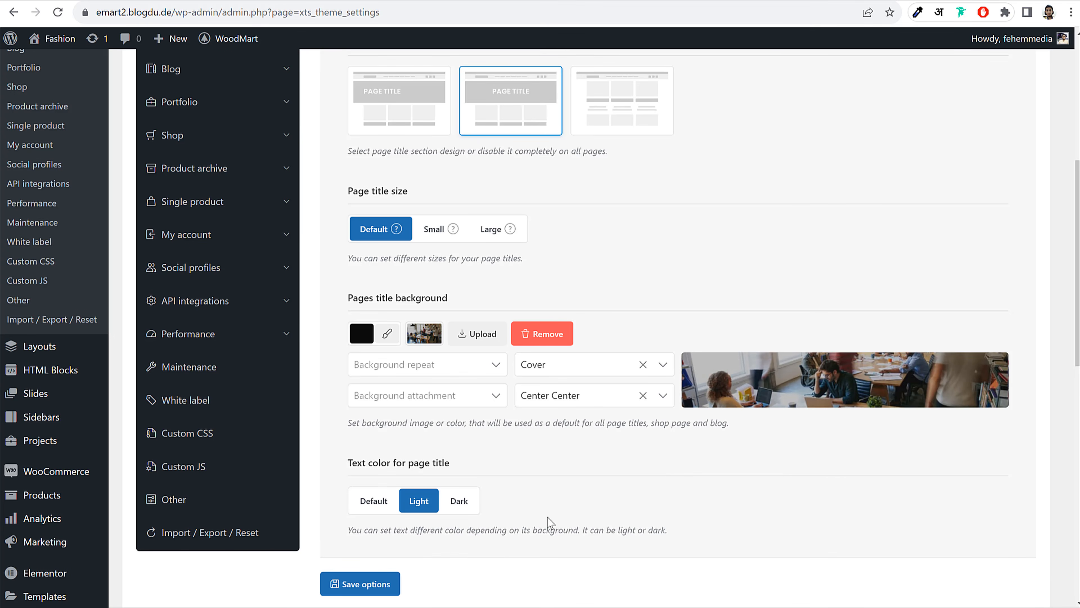
left_click(358, 583)
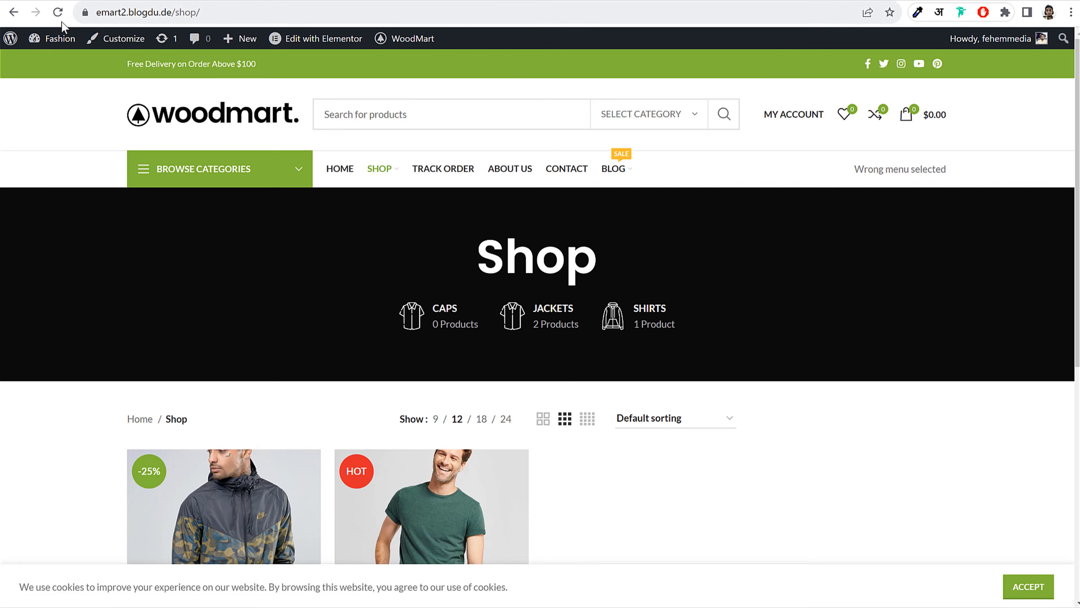
Reload the Shop page and view the new photo title banner
left_click(57, 12)
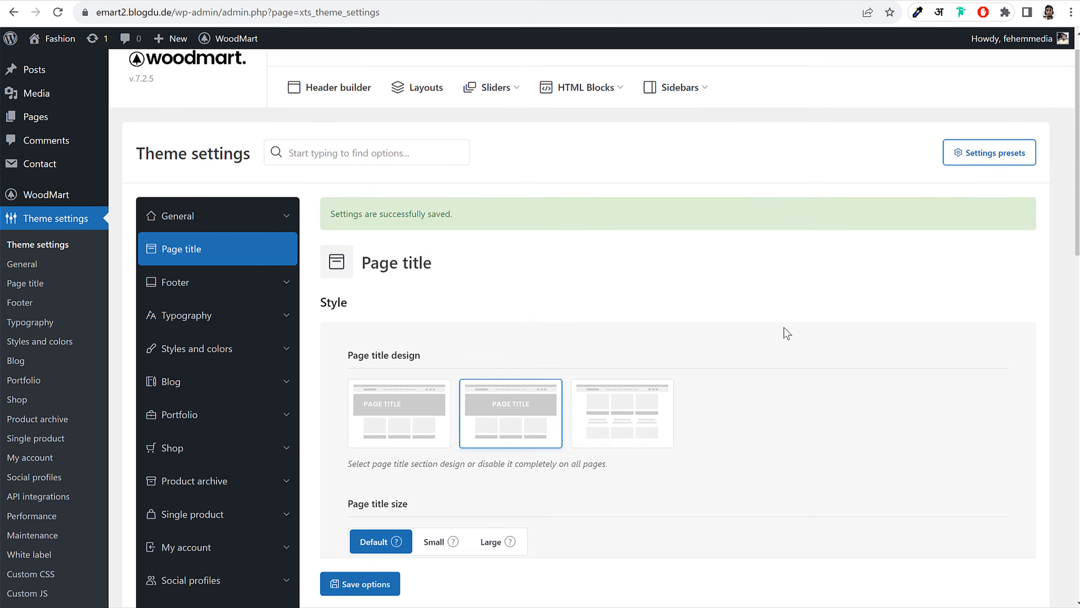
scroll(788, 324, "down", 10)
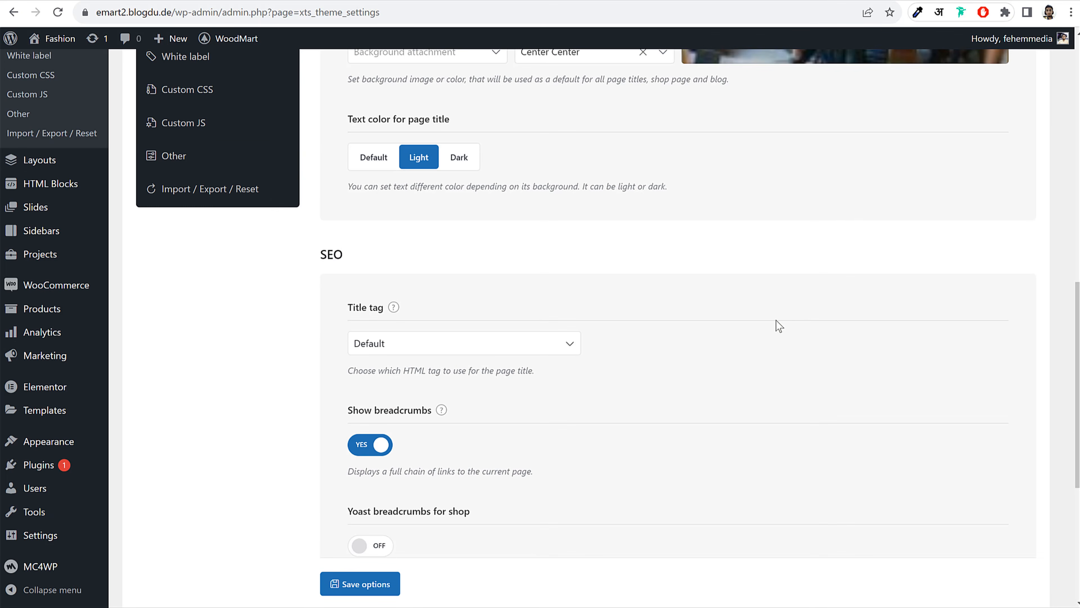
scroll(779, 319, "up", 2)
scroll(800, 305, "up", 5)
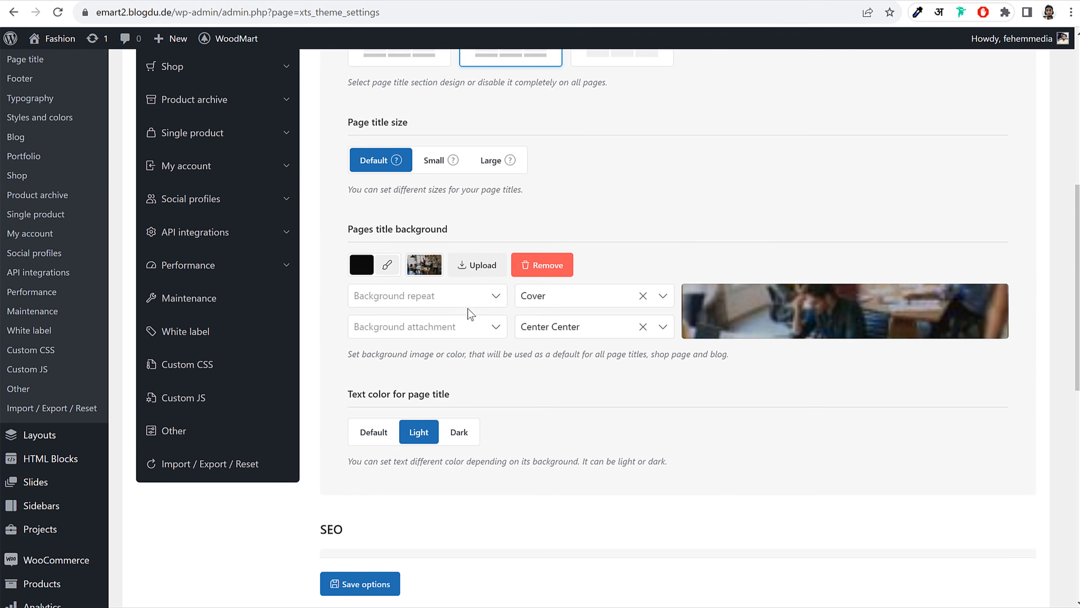
scroll(791, 407, "down", 13)
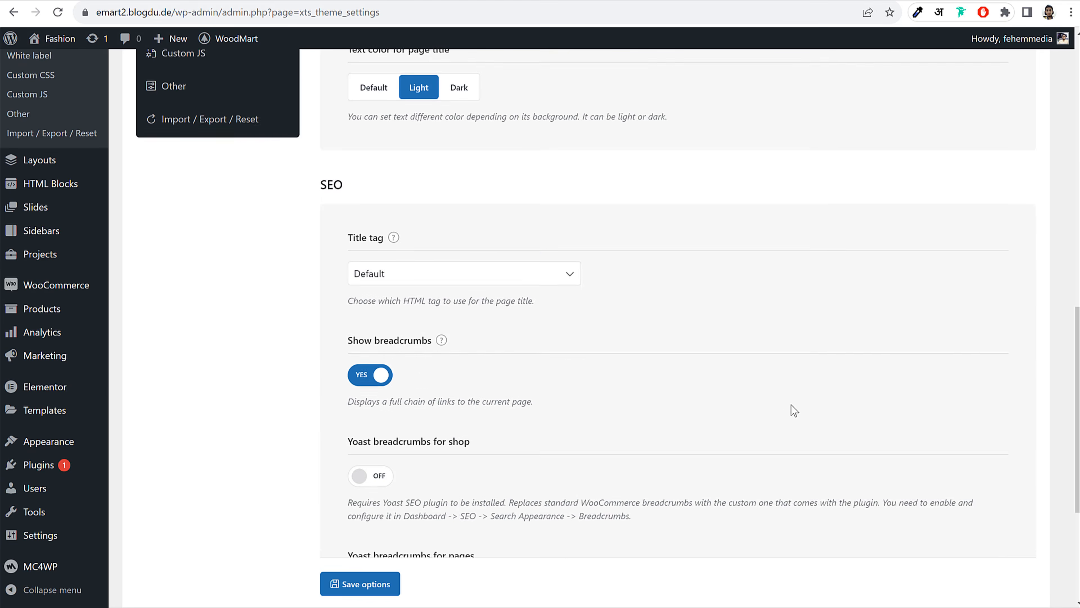
scroll(792, 408, "up", 7)
scroll(782, 404, "up", 12)
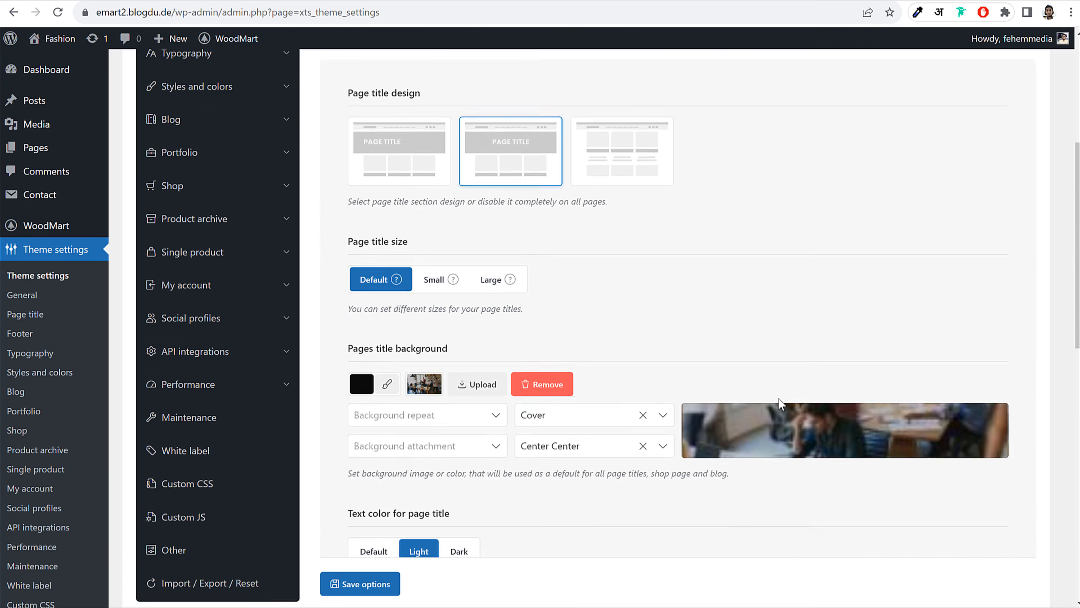
Give the footer a black background with Light text color and save
left_click(176, 143)
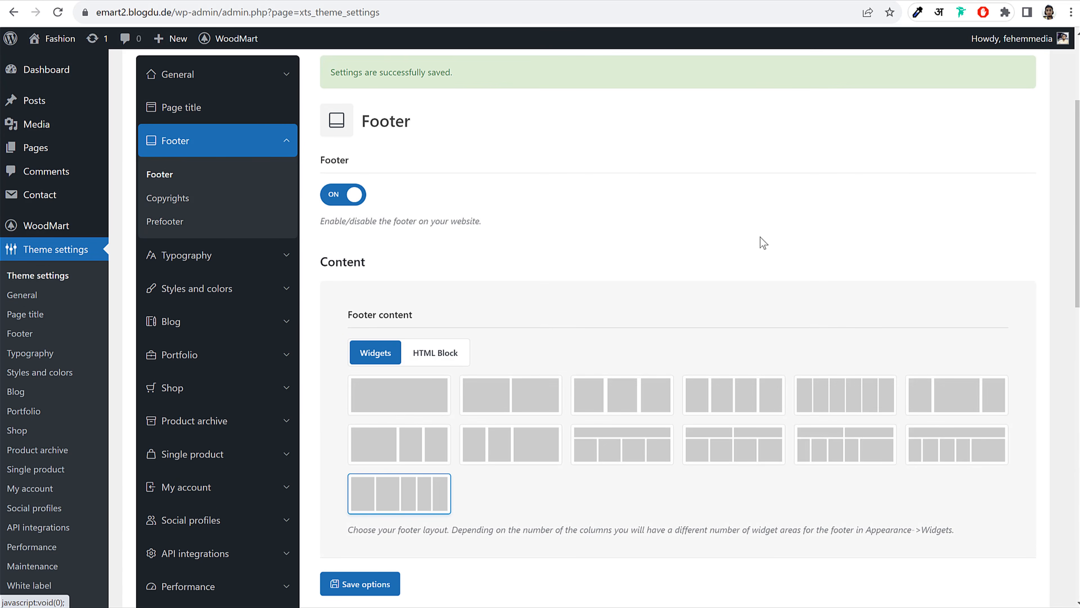
scroll(804, 277, "down", 10)
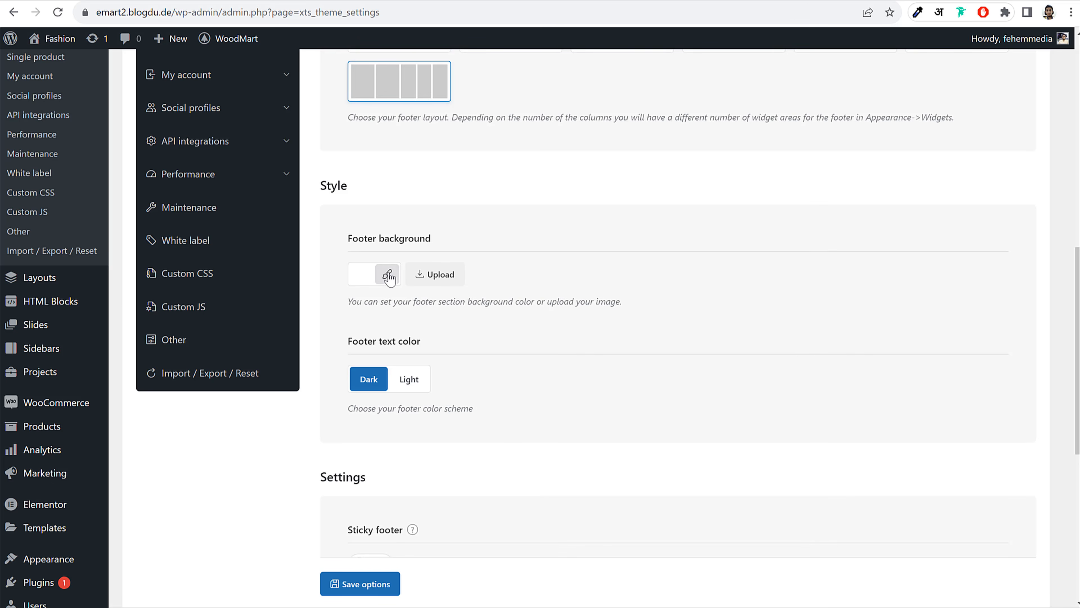
left_click(389, 276)
left_click(365, 431)
left_click(773, 264)
scroll(692, 290, "down", 5)
left_click(424, 178)
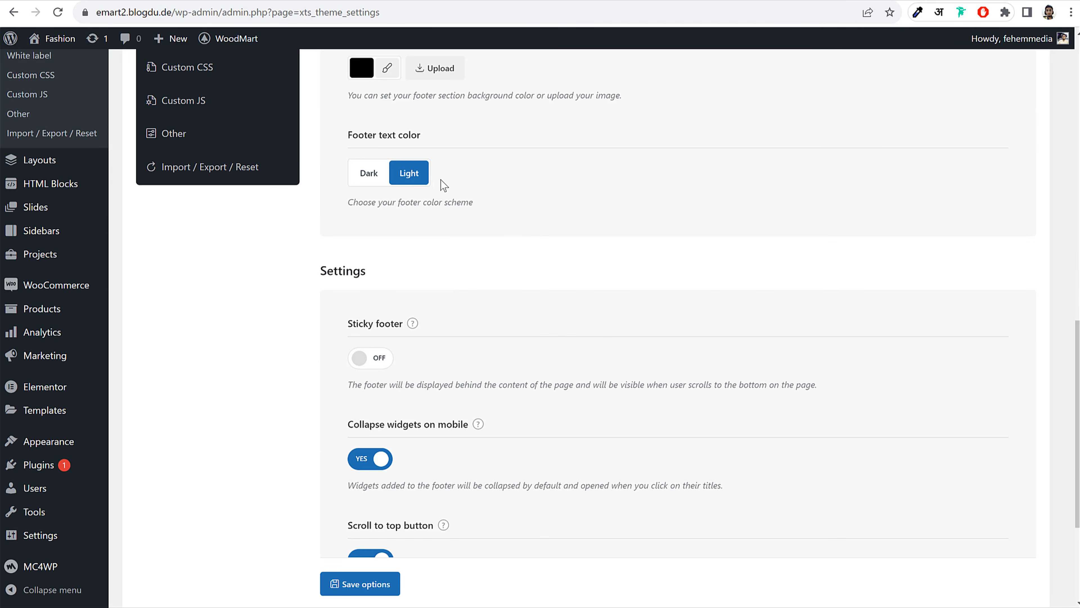
scroll(482, 366, "down", 5)
left_click(376, 485)
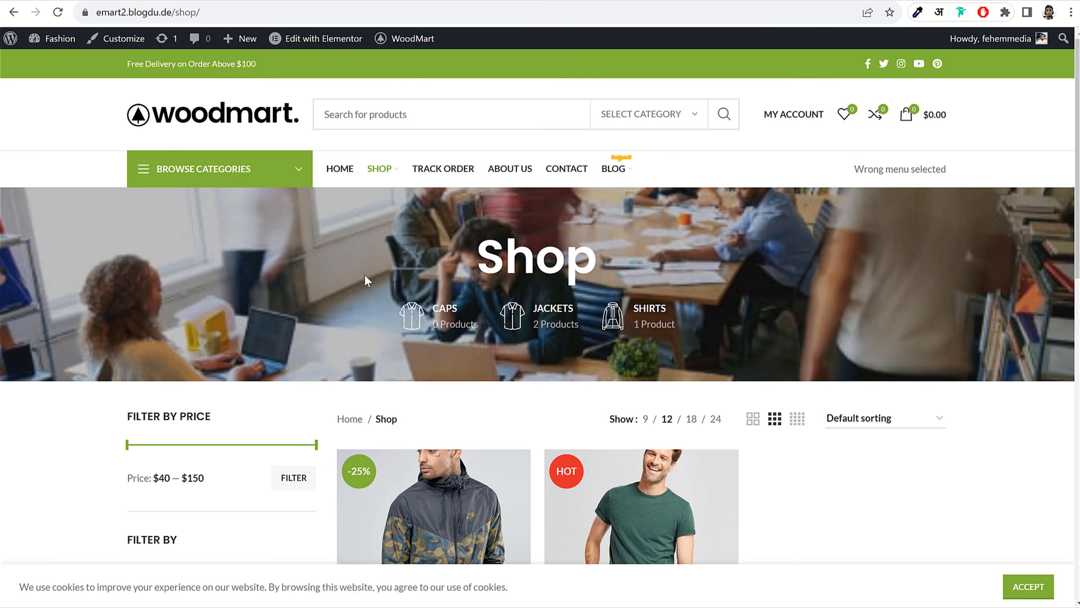
Check the new black footer on the Shop page and dismiss the cookie notice
scroll(367, 280, "down", 15)
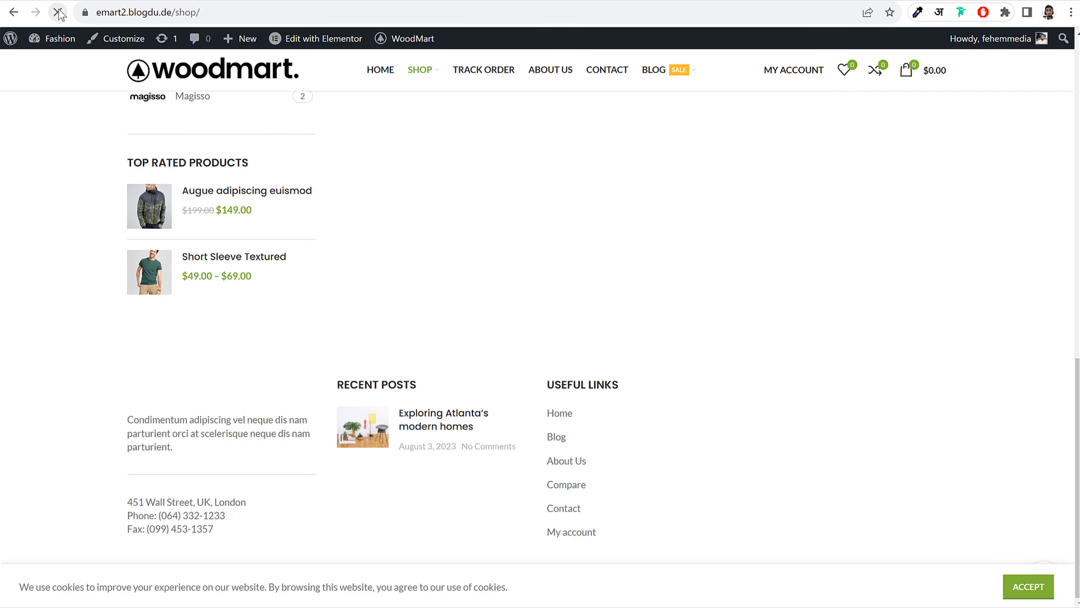
scroll(616, 387, "up", 1)
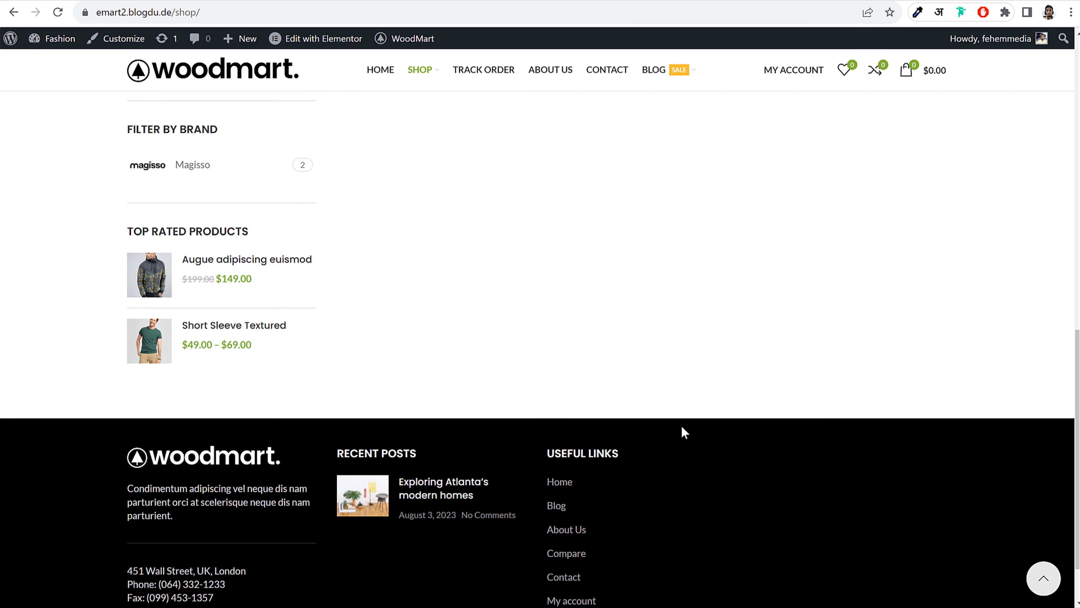
scroll(681, 427, "down", 1)
scroll(686, 425, "up", 11)
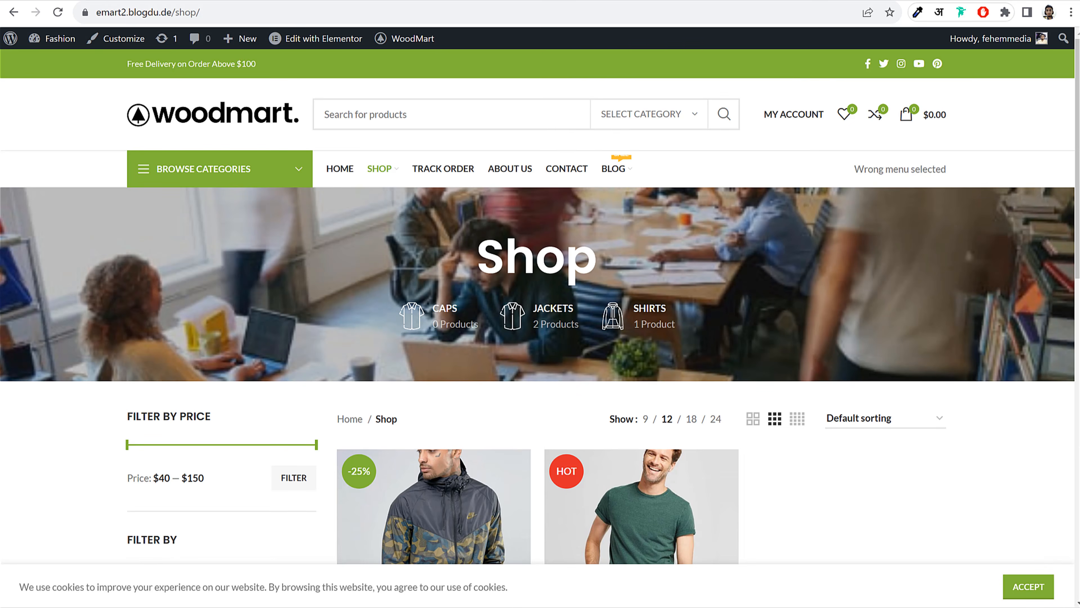
left_click(187, 1)
scroll(617, 292, "down", 7)
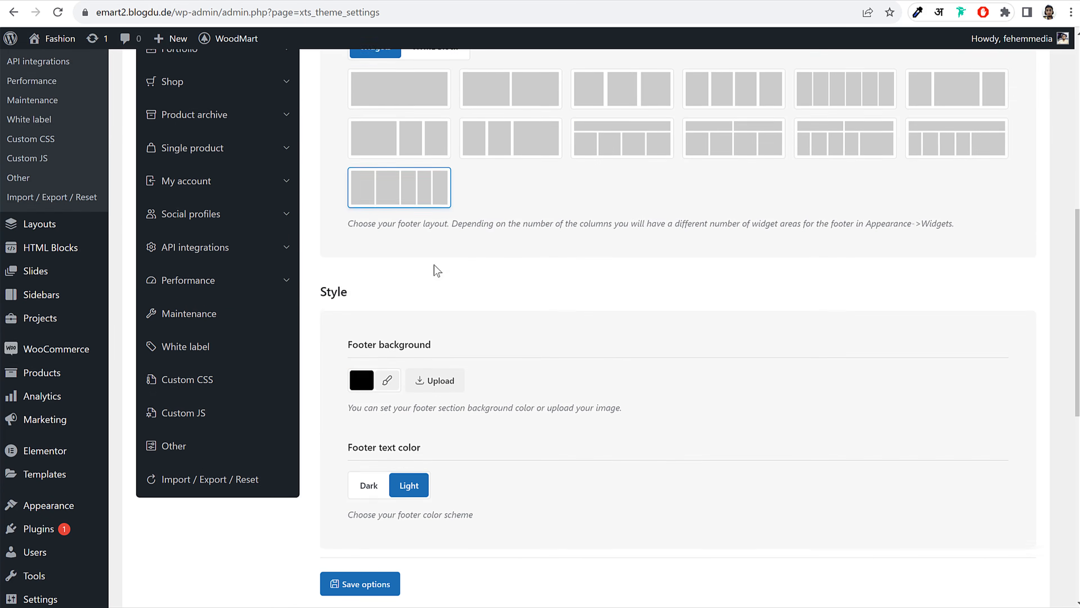
scroll(439, 261, "up", 6)
left_click(217, 303)
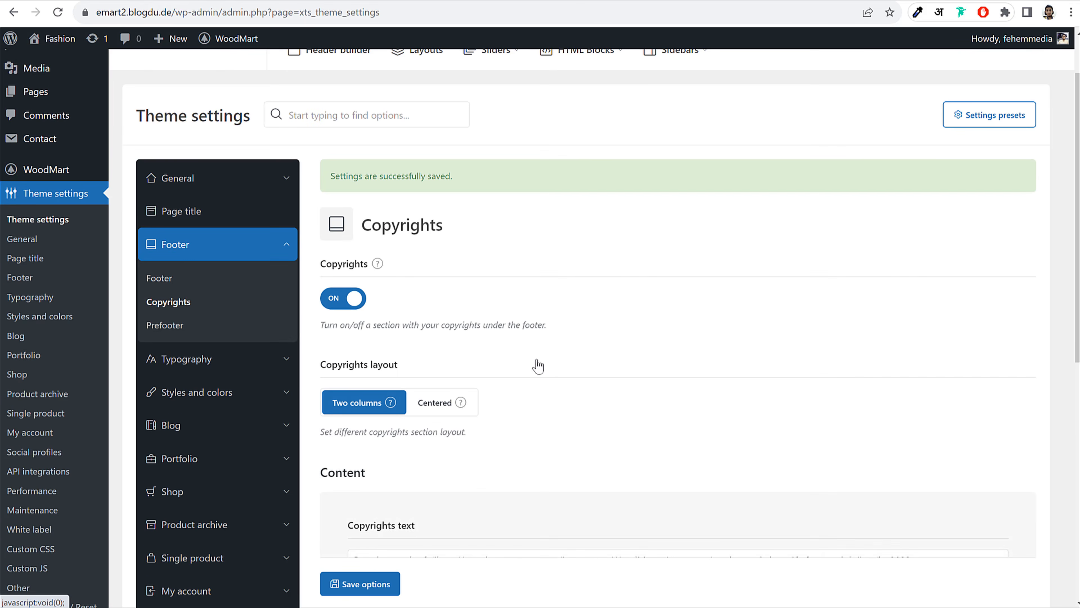
scroll(614, 357, "down", 6)
left_click(323, 0)
scroll(350, 540, "down", 11)
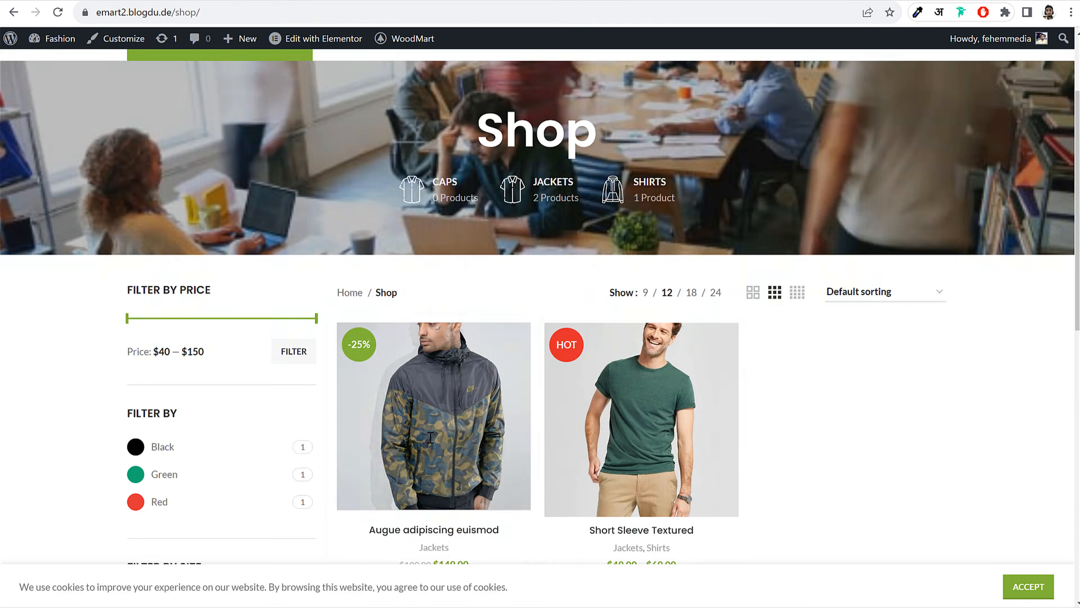
scroll(880, 552, "up", 1)
left_click(1029, 589)
scroll(1008, 560, "down", 2)
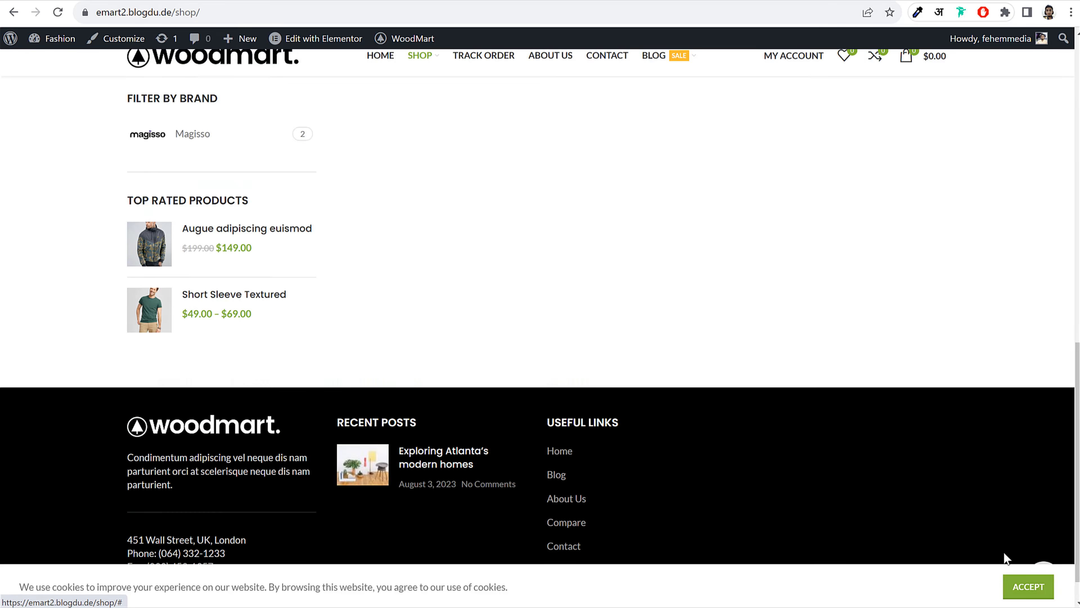
Delete the old default text from the Copyrights field
left_click_drag(134, 588, 354, 594)
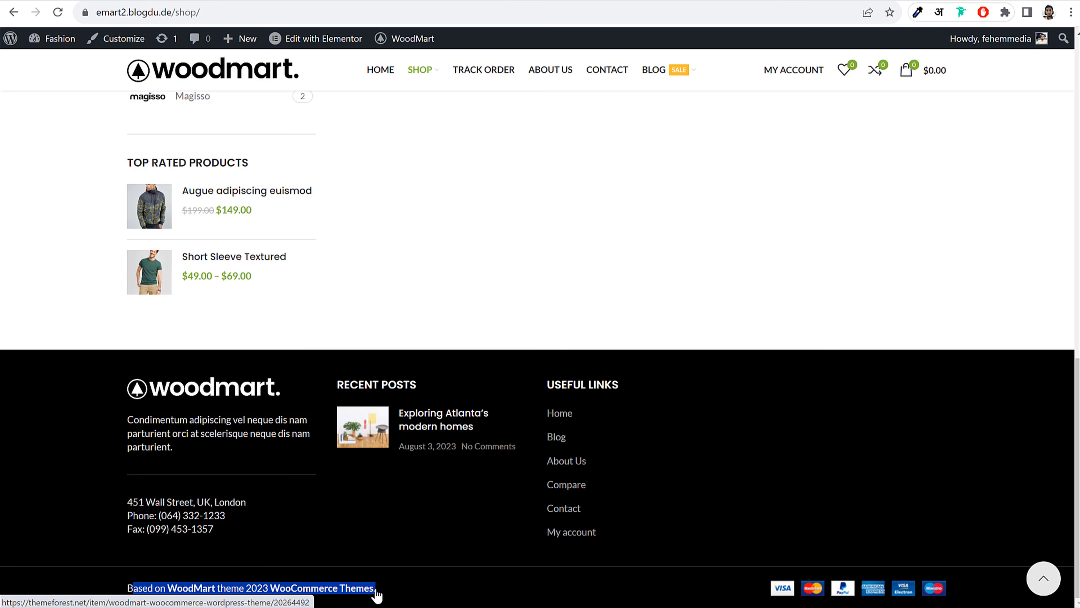
left_click(268, 0)
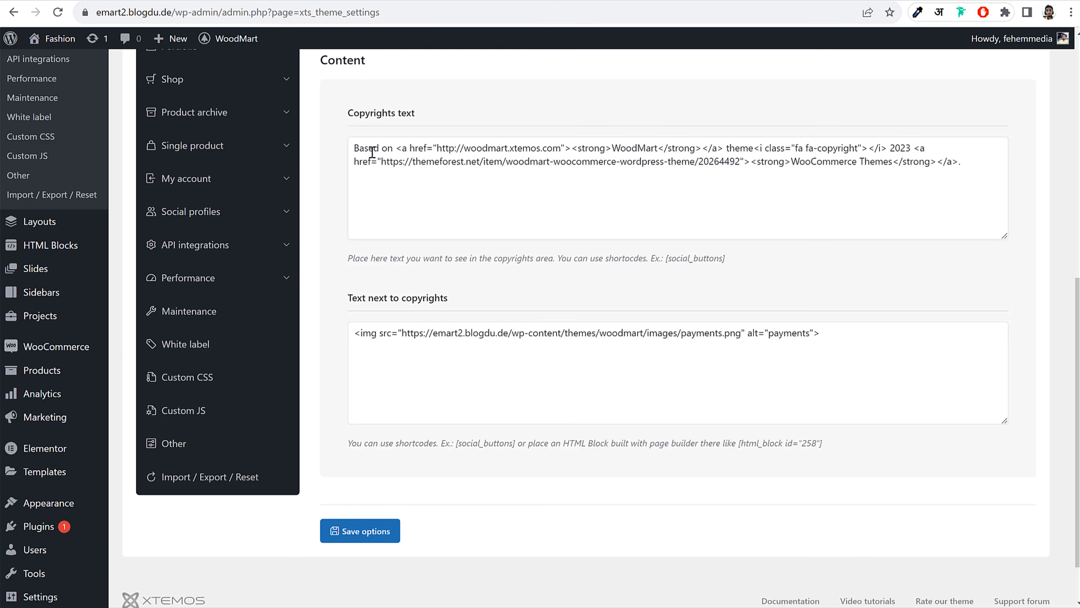
left_click_drag(354, 147, 978, 175)
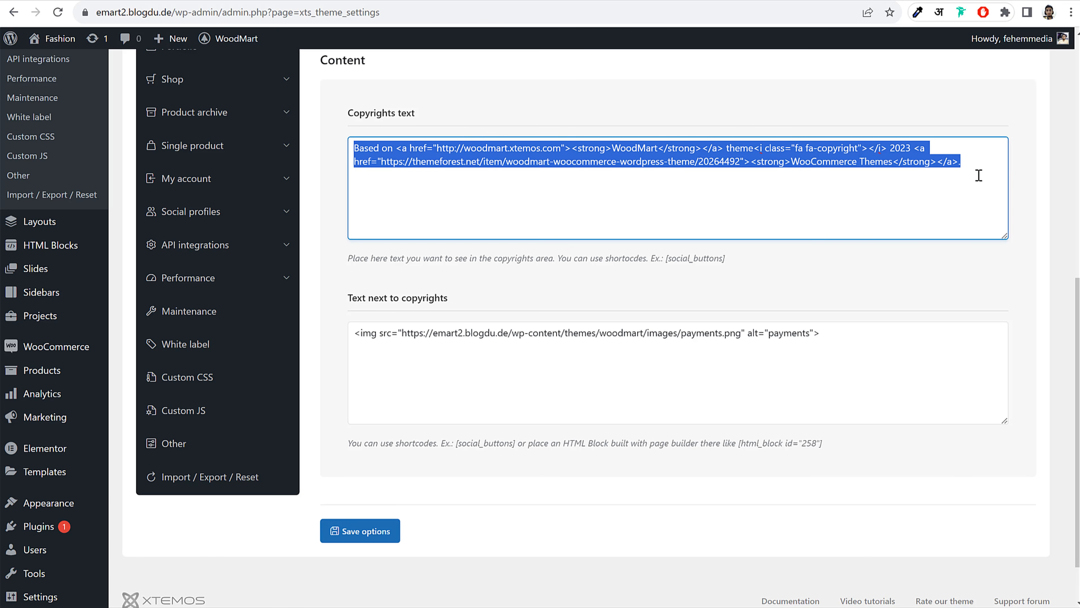
key("BackSpace")
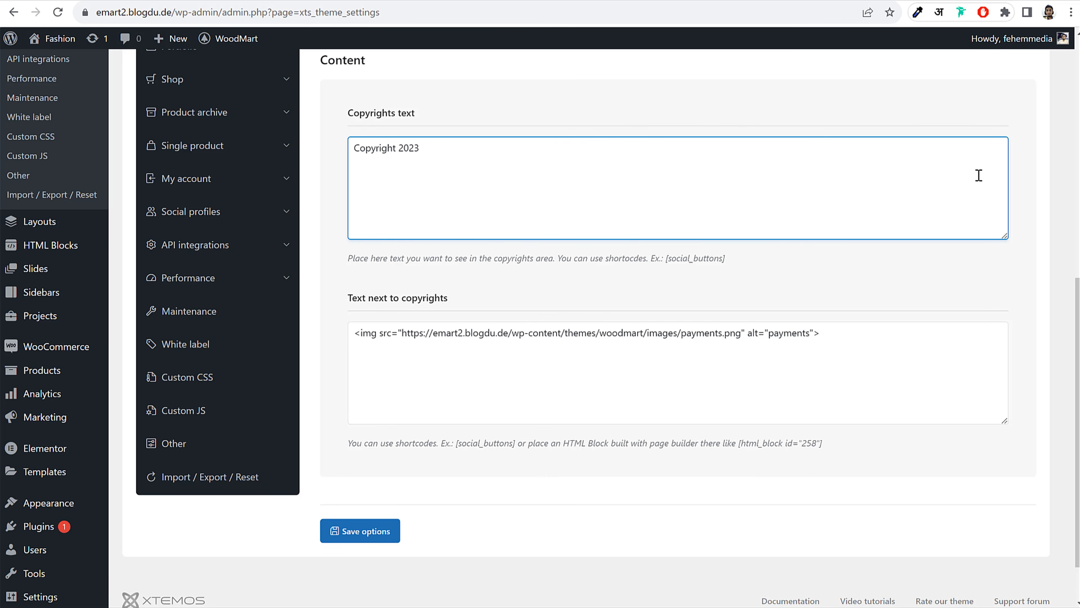
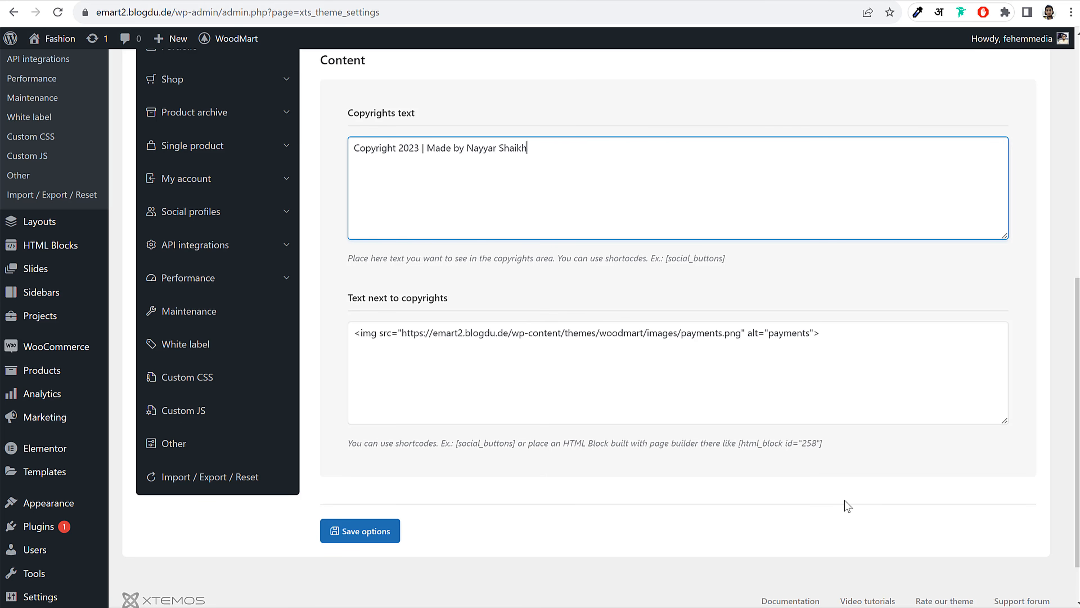
Append 'Made by' and the author's name after Copyright 2023, then save the options
left_click(381, 542)
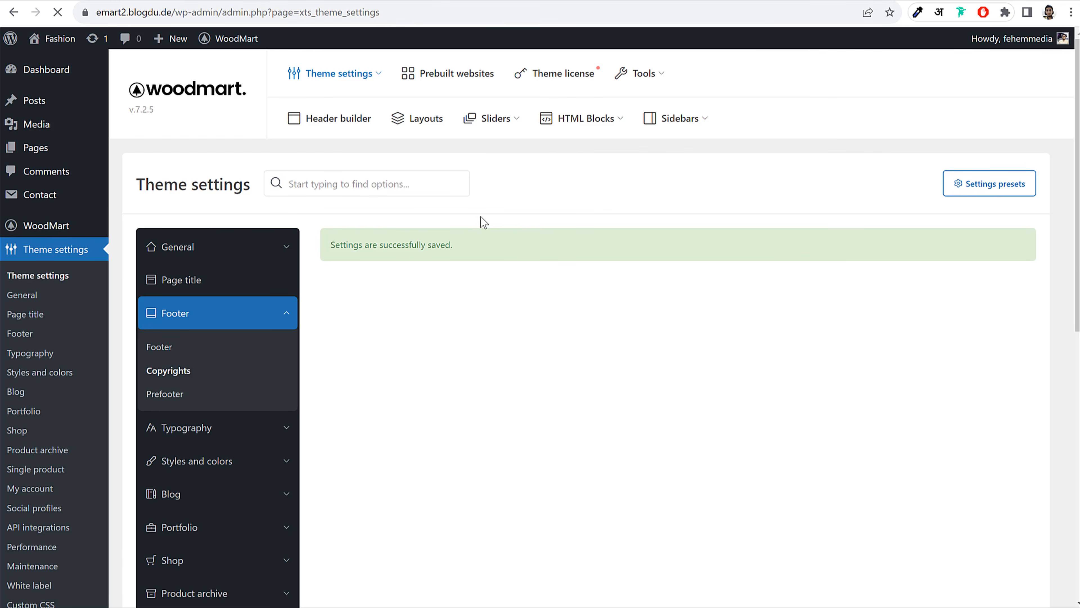
Check the prefooter's HTML Block option, revert the content to Text, and save
left_click(166, 395)
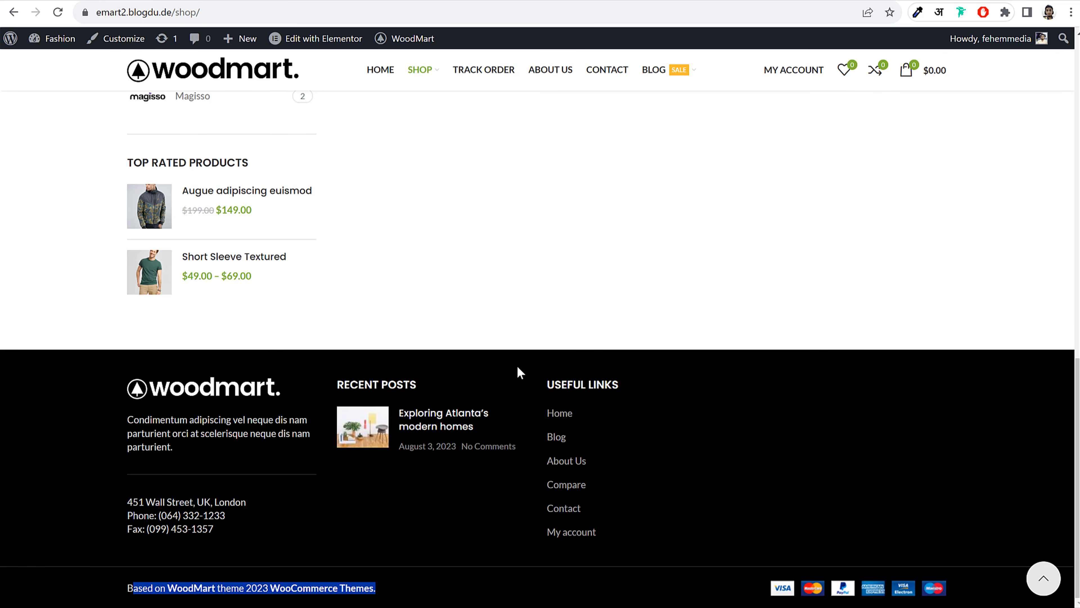
scroll(395, 277, "up", 8)
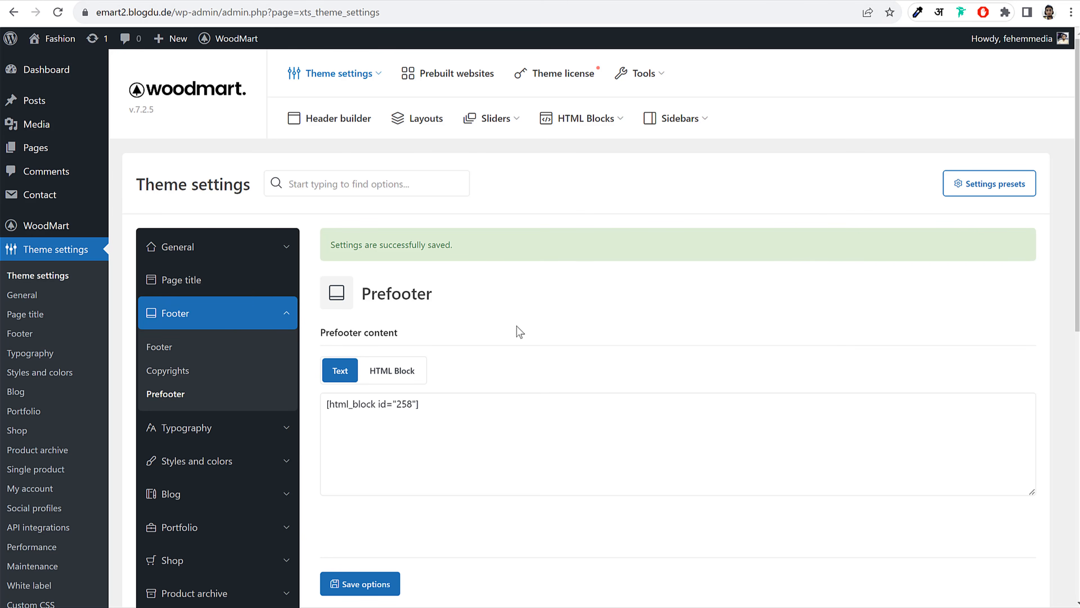
left_click(391, 371)
left_click(400, 408)
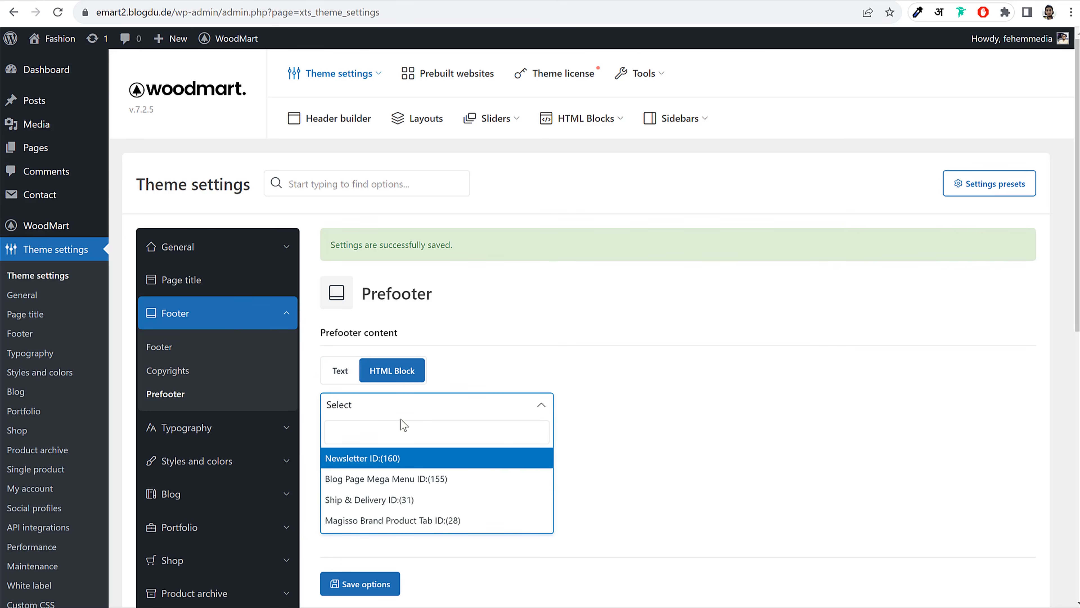
left_click(340, 370)
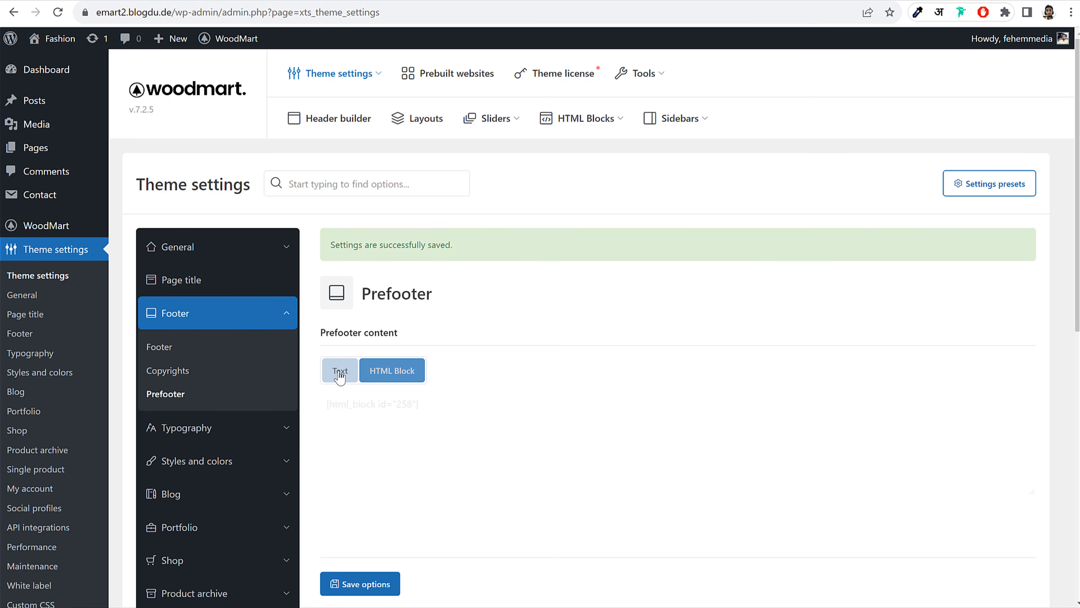
left_click(383, 583)
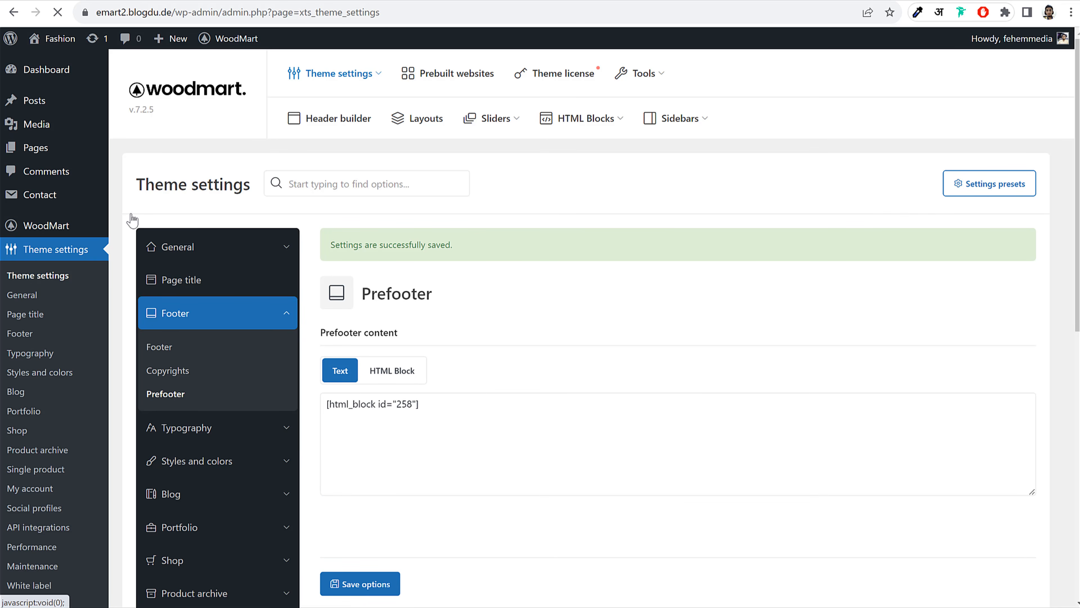
Open the HTML Blocks list from the admin menu in a new tab
scroll(85, 232, "down", 5)
mouse_move(82, 247)
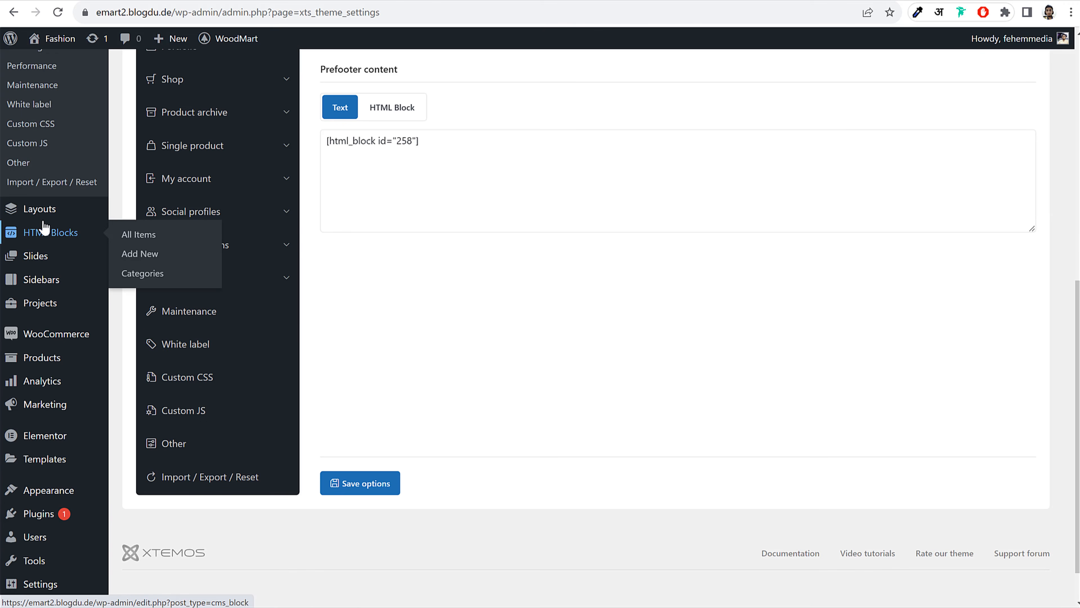
right_click(42, 240)
left_click(141, 108)
scroll(412, 213, "up", 5)
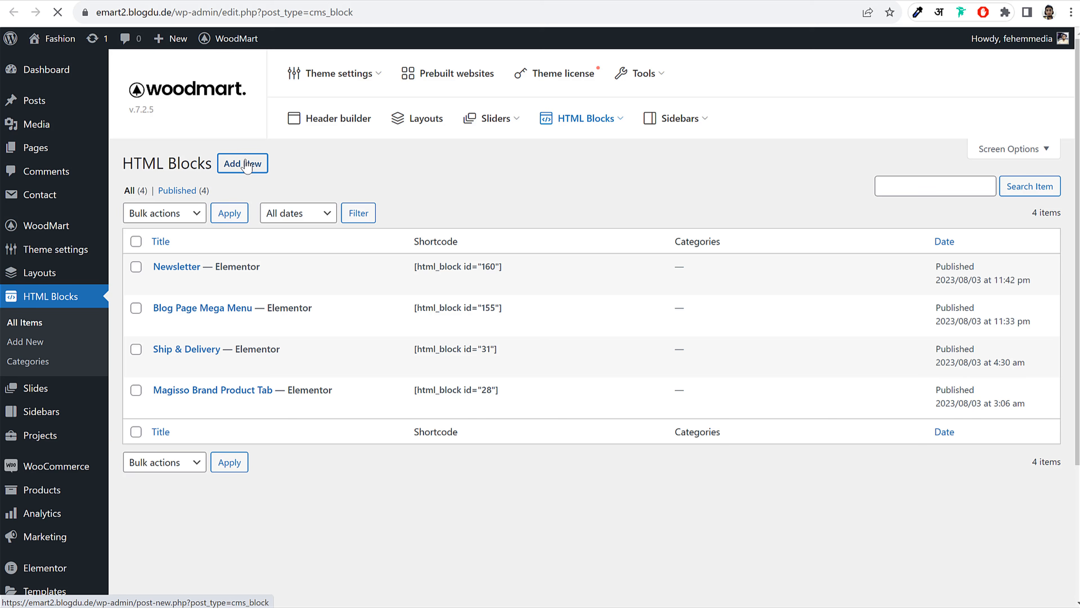
Publish a new HTML block titled 'Pre Footer' and open it in Elementor
left_click(242, 162)
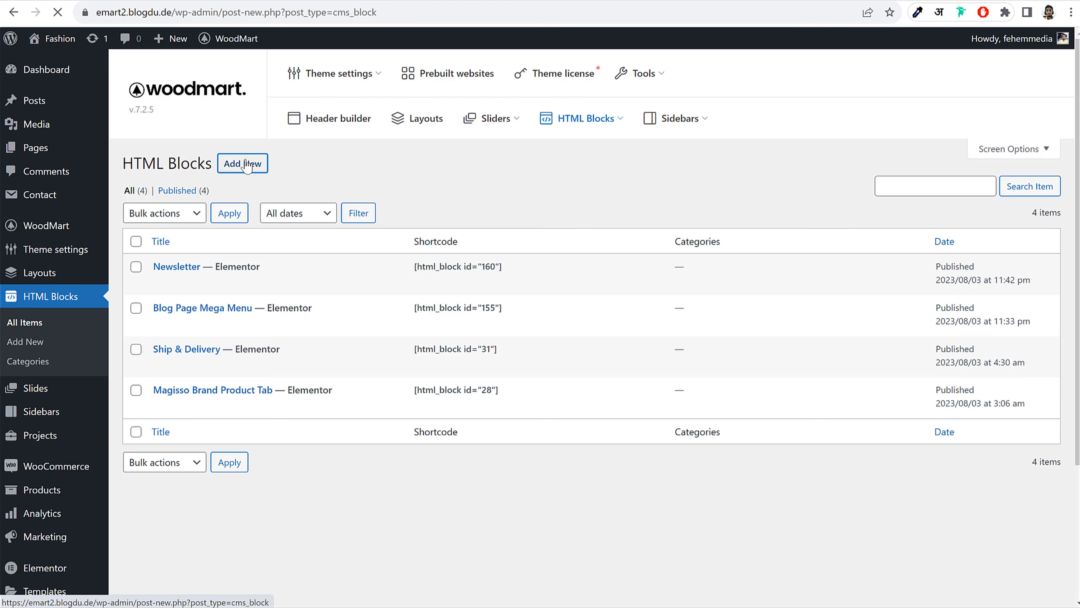
left_click(256, 109)
type("Pre Footer")
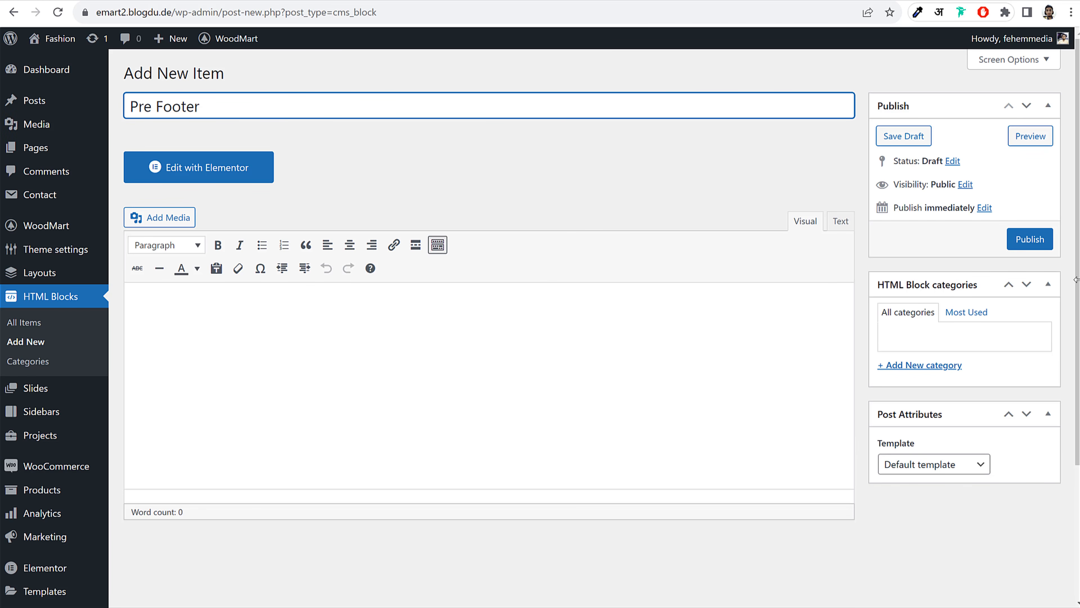
left_click(1030, 239)
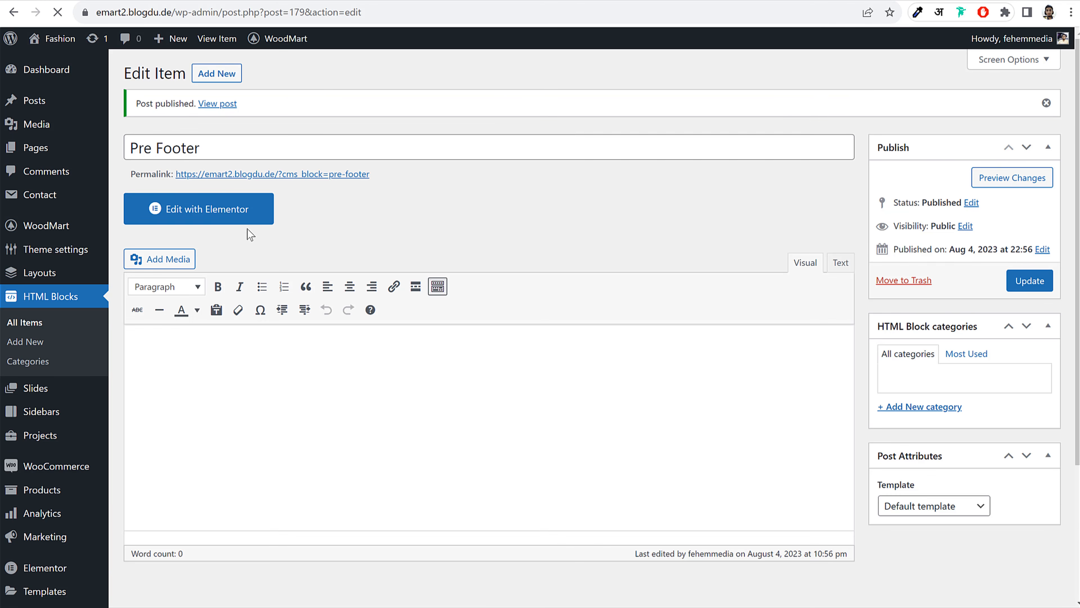
left_click(241, 212)
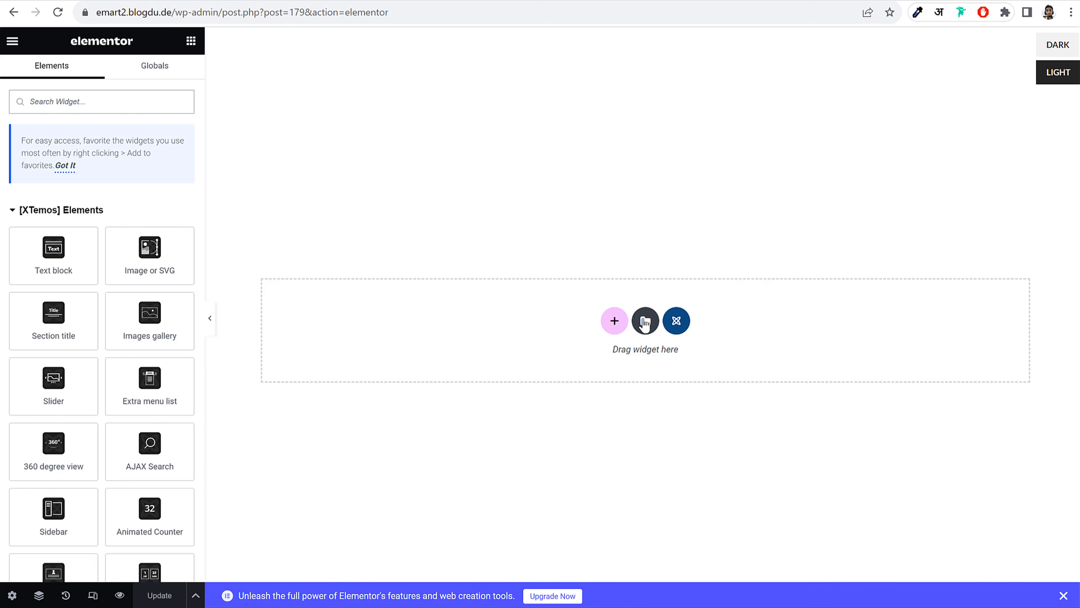
Insert the 'WoodMart Fashion - PreFooter' template from My Templates into the block
left_click(645, 321)
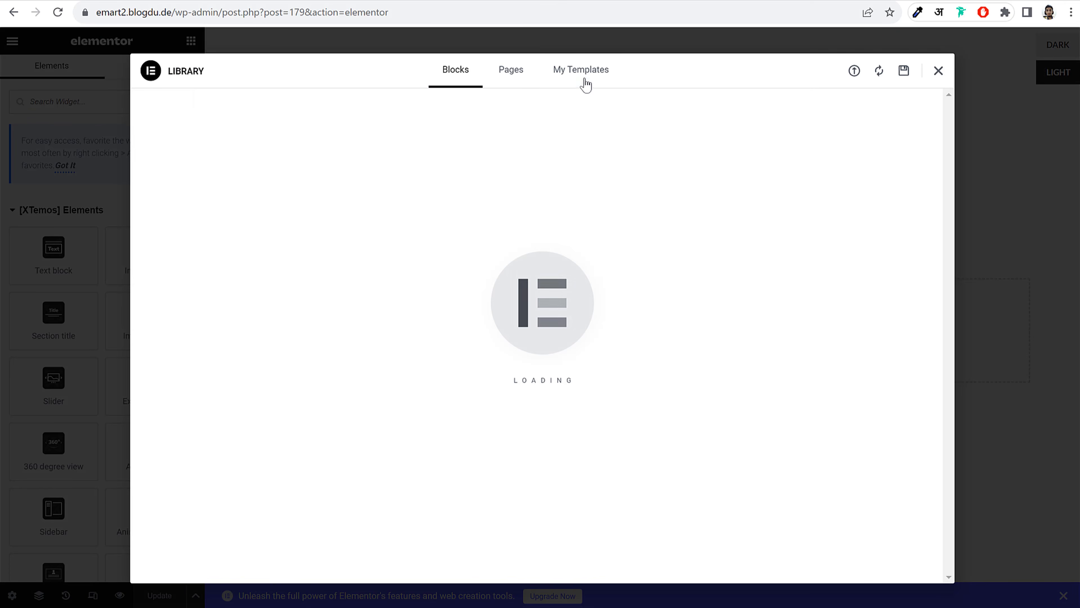
left_click(586, 83)
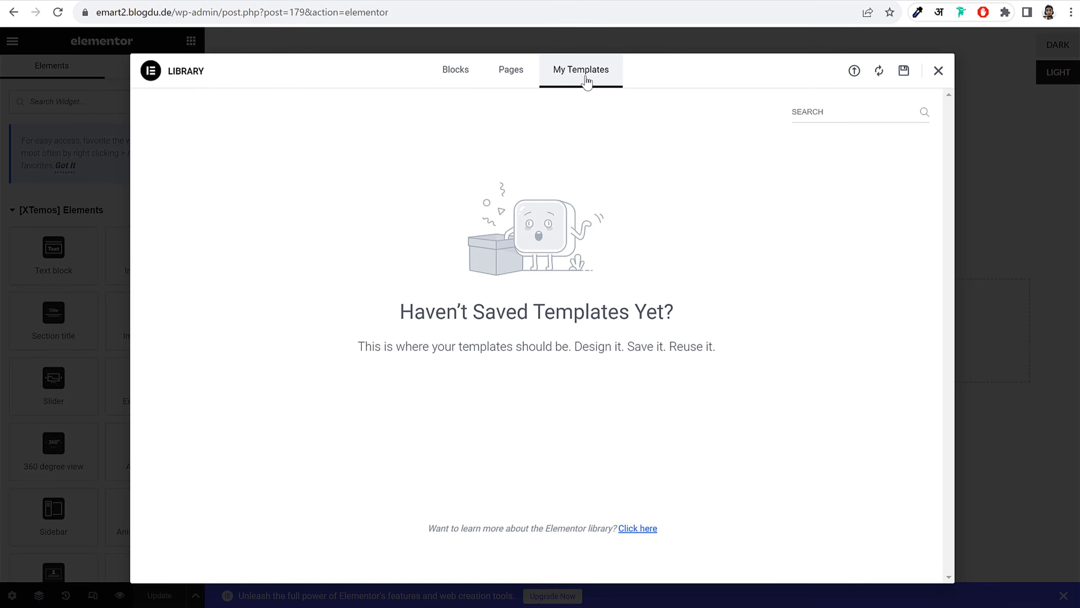
left_click(579, 80)
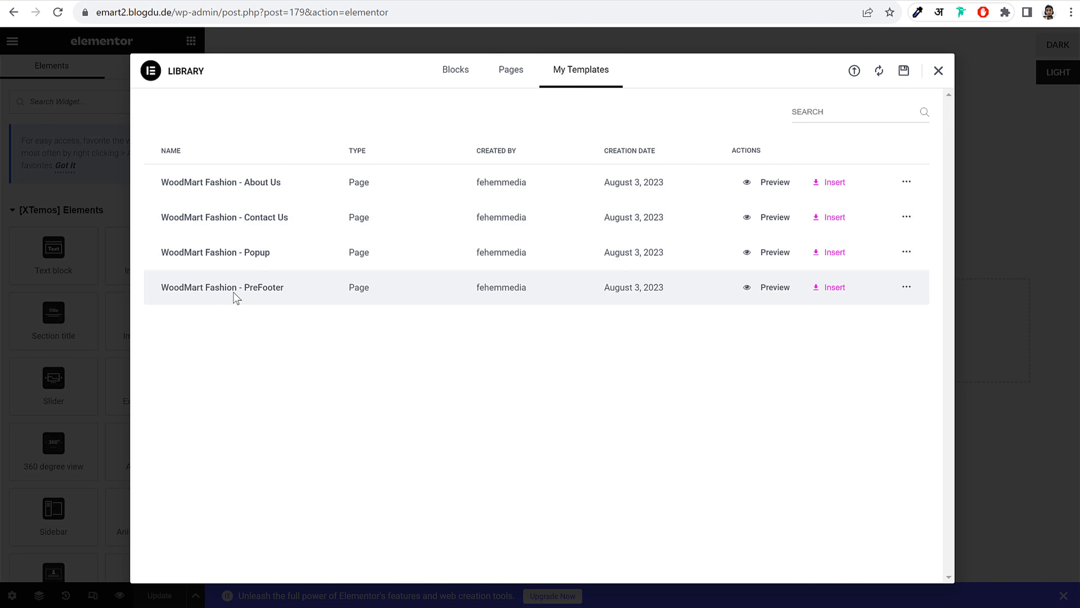
left_click(835, 288)
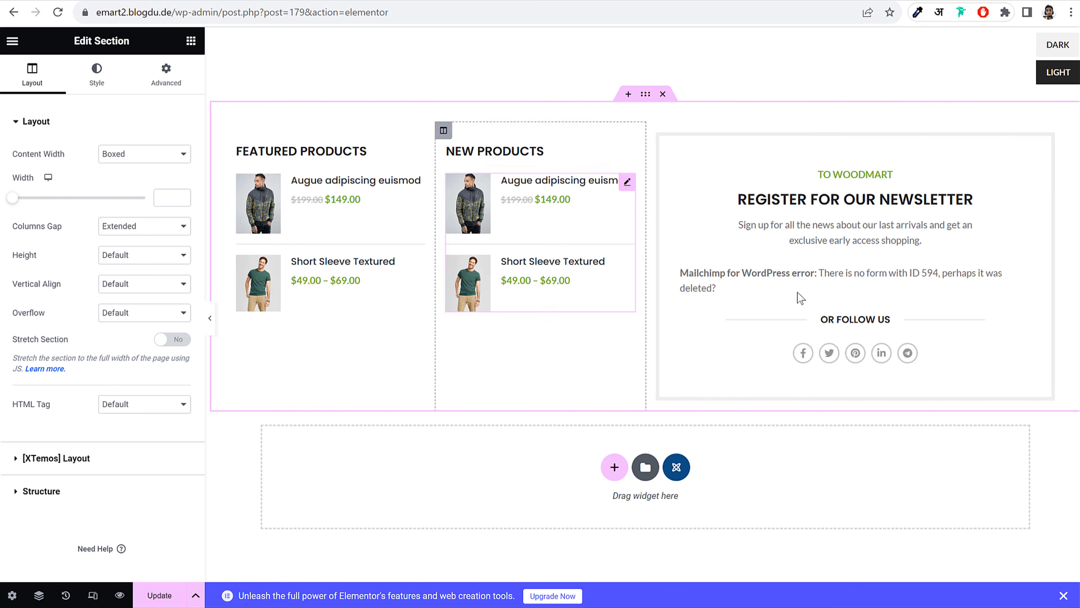
Link the Mailchimp newsletter widget to Form 1 and update the block
left_click(892, 287)
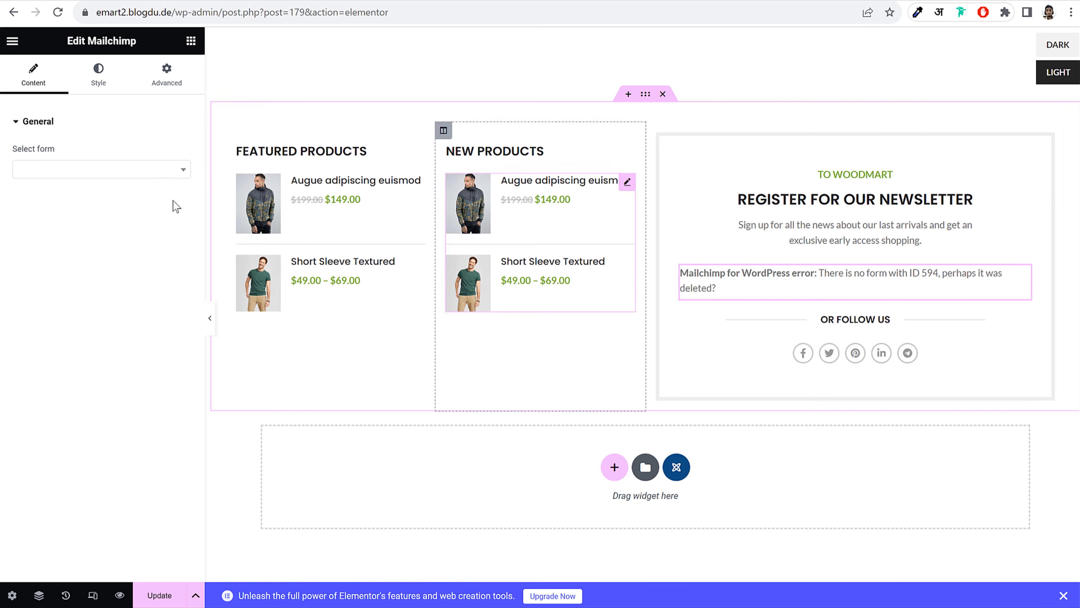
left_click(144, 170)
left_click(118, 211)
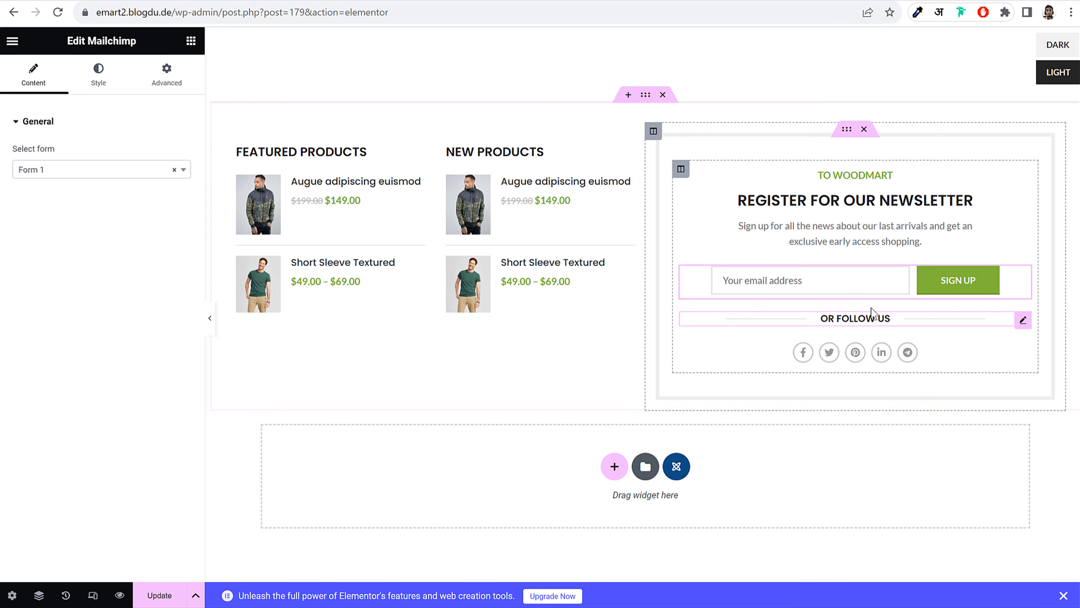
left_click(161, 595)
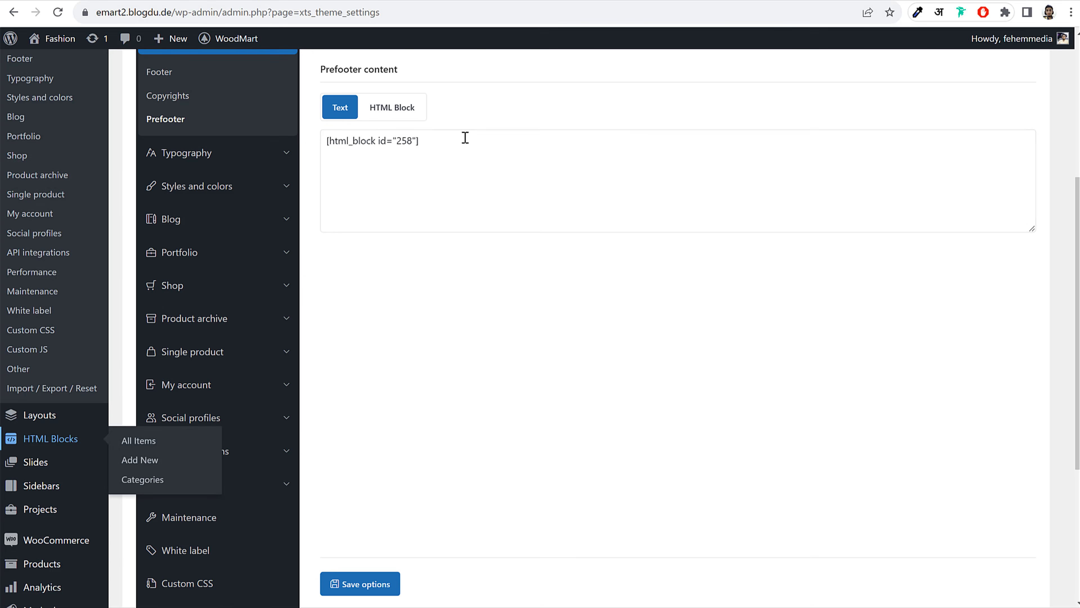
Set the Prefooter content to the HTML block Pre Footer (ID 179) and save
scroll(582, 91, "up", 4)
left_click(58, 13)
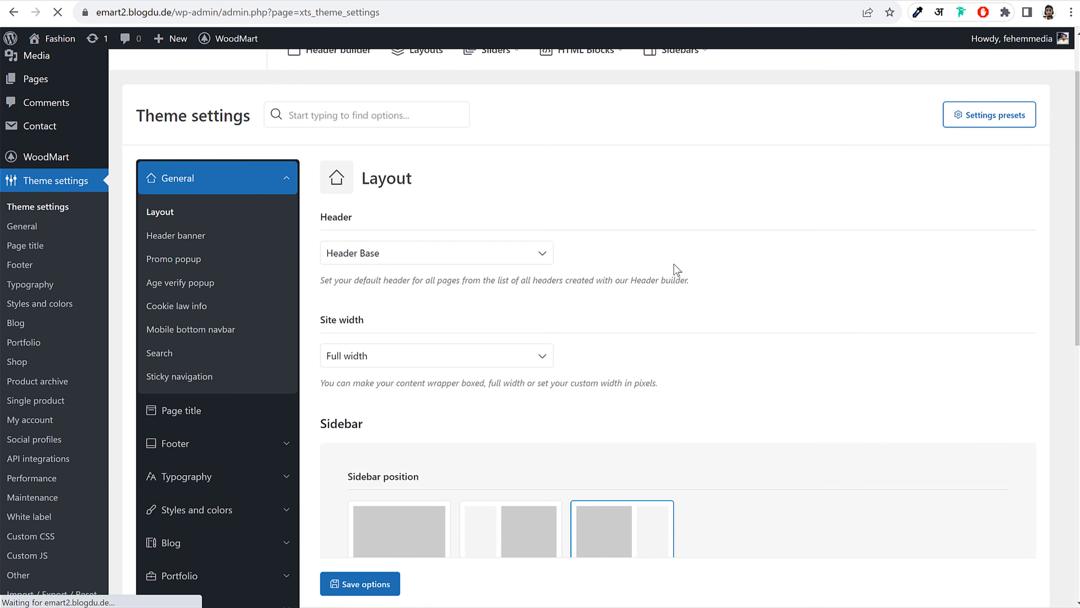
scroll(217, 297, "down", 3)
left_click(209, 307)
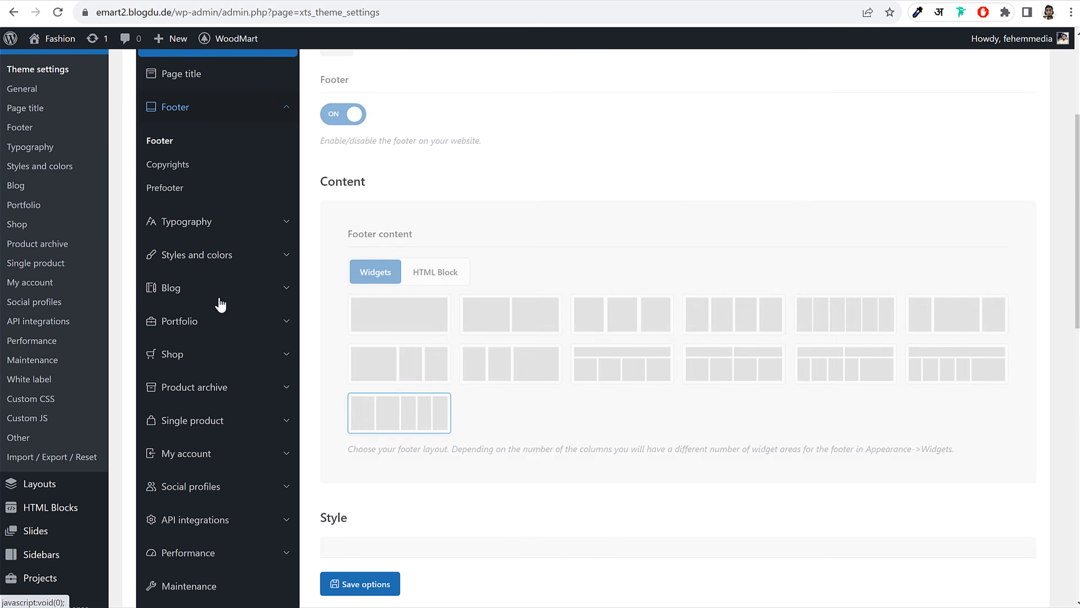
scroll(213, 251, "up", 2)
left_click(168, 255)
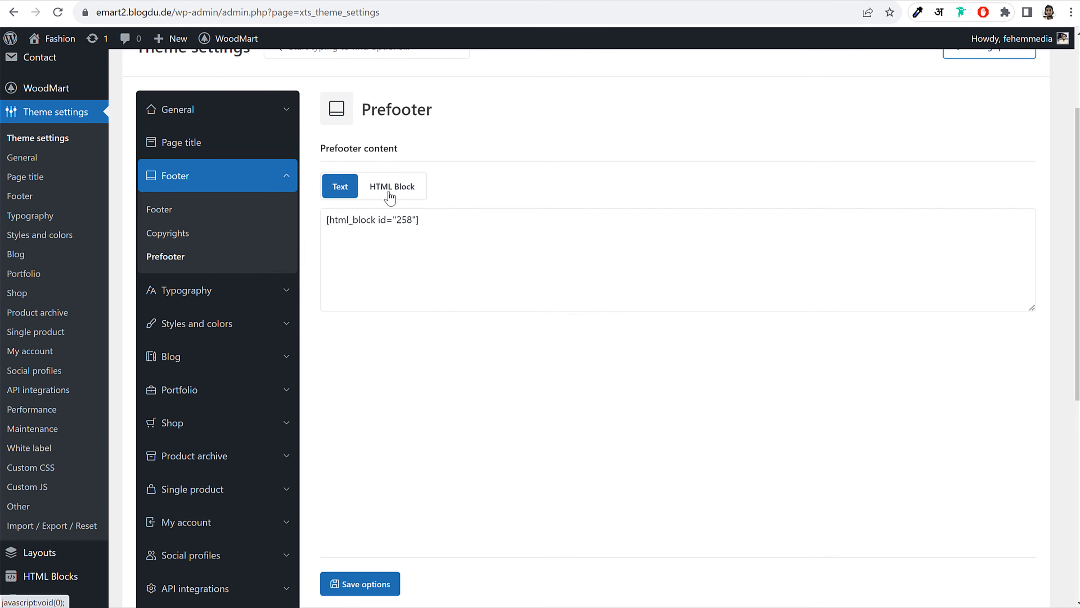
left_click(390, 189)
left_click(415, 222)
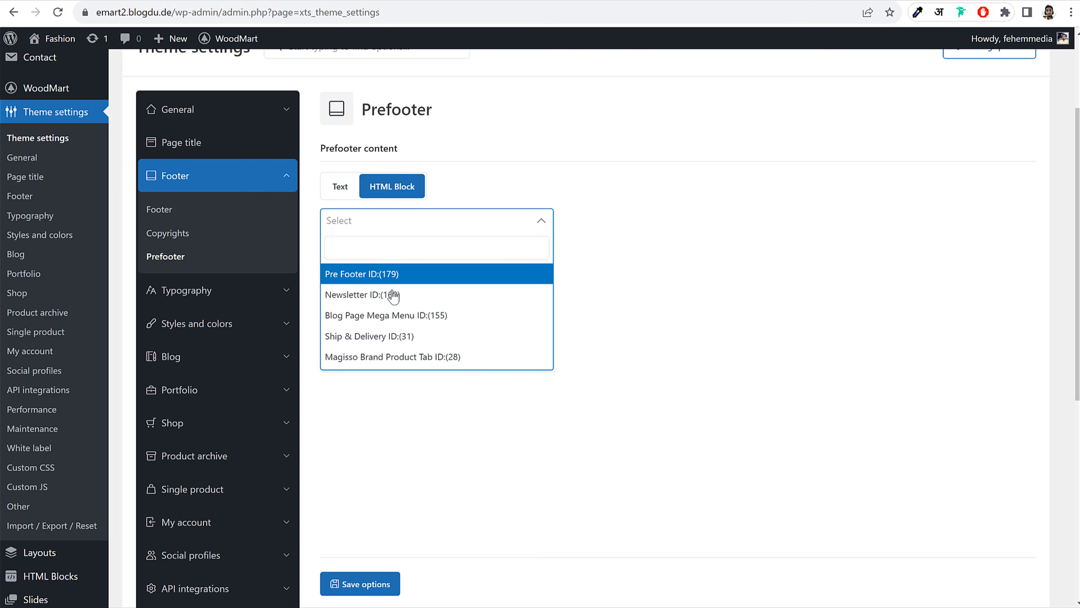
left_click(385, 277)
left_click(376, 582)
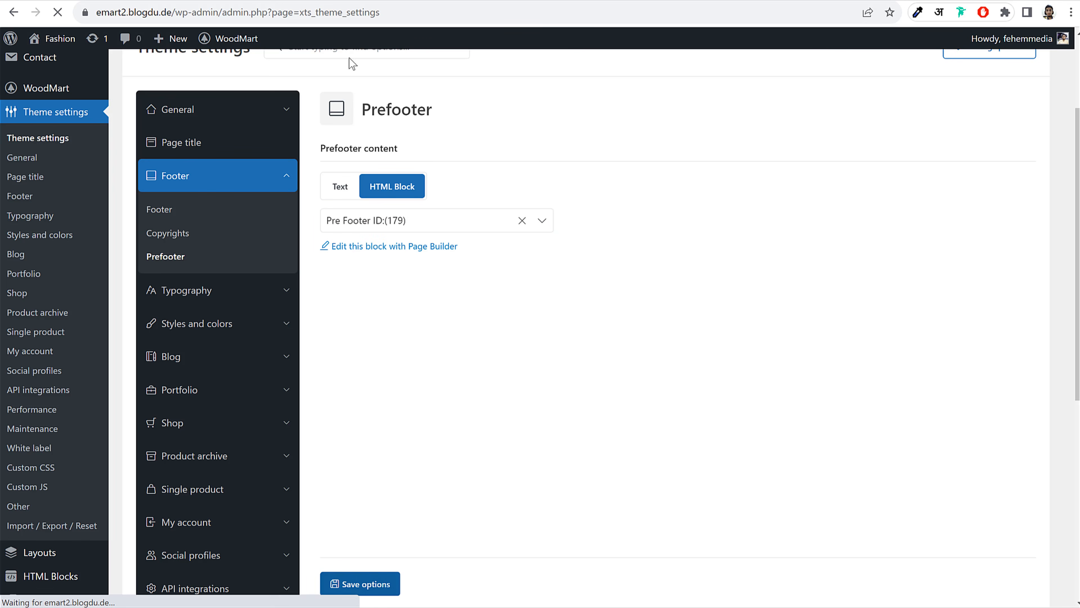
Reload the shop page and confirm the newsletter prefooter appears above the footer
left_click(227, 1)
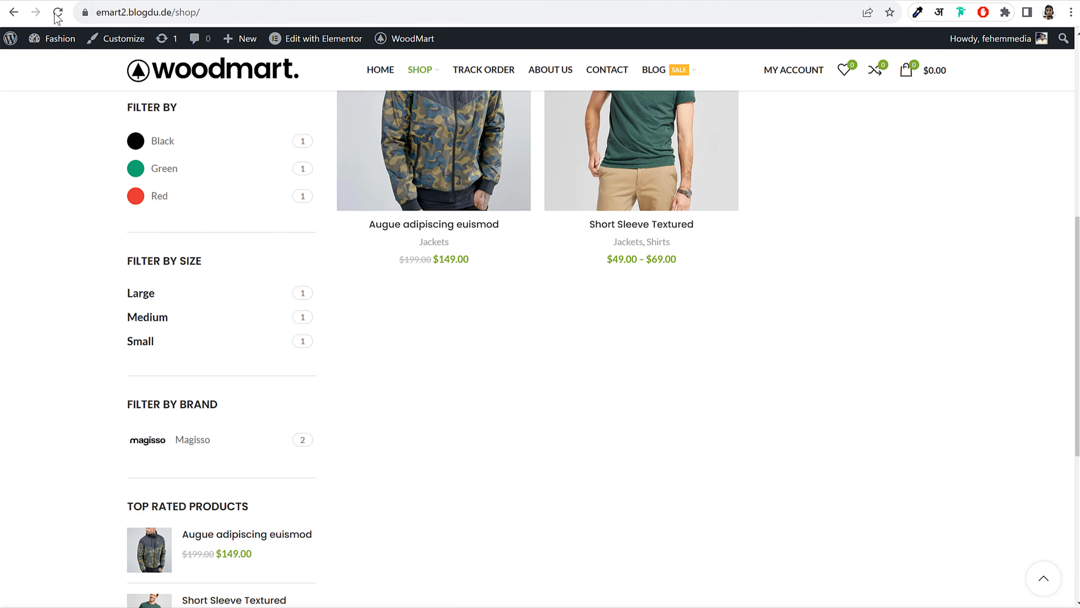
left_click(58, 12)
scroll(513, 238, "down", 8)
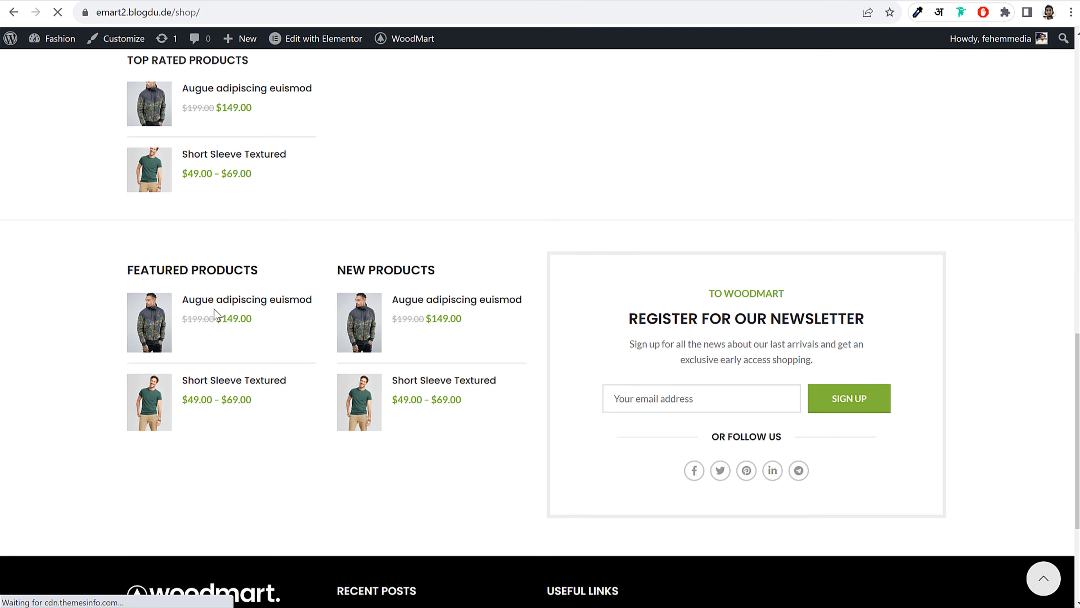
scroll(692, 245, "down", 4)
scroll(867, 153, "up", 2)
scroll(677, 238, "up", 2)
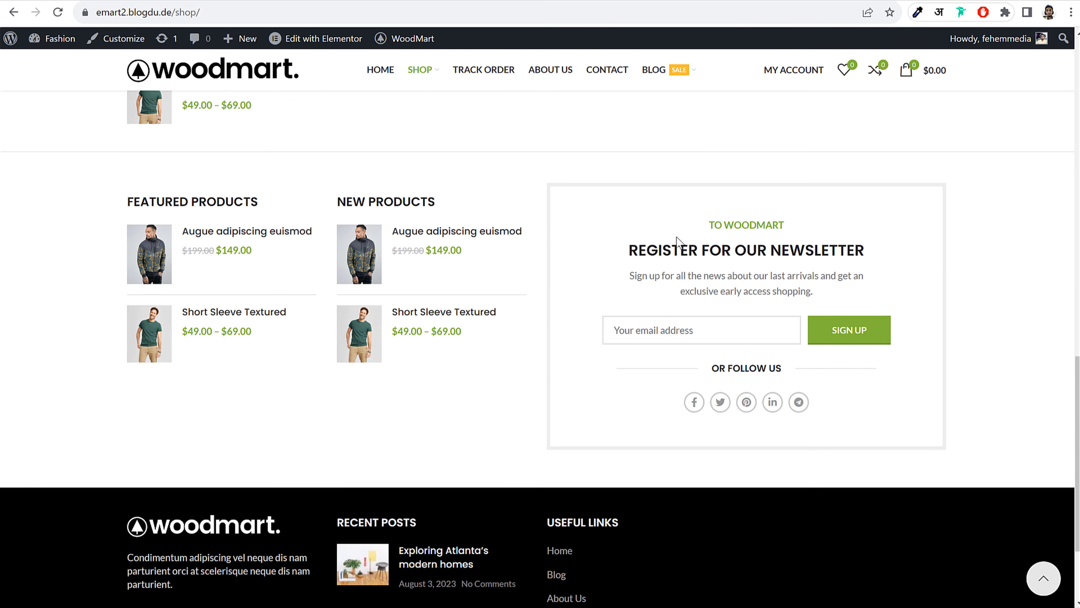
left_click(128, 1)
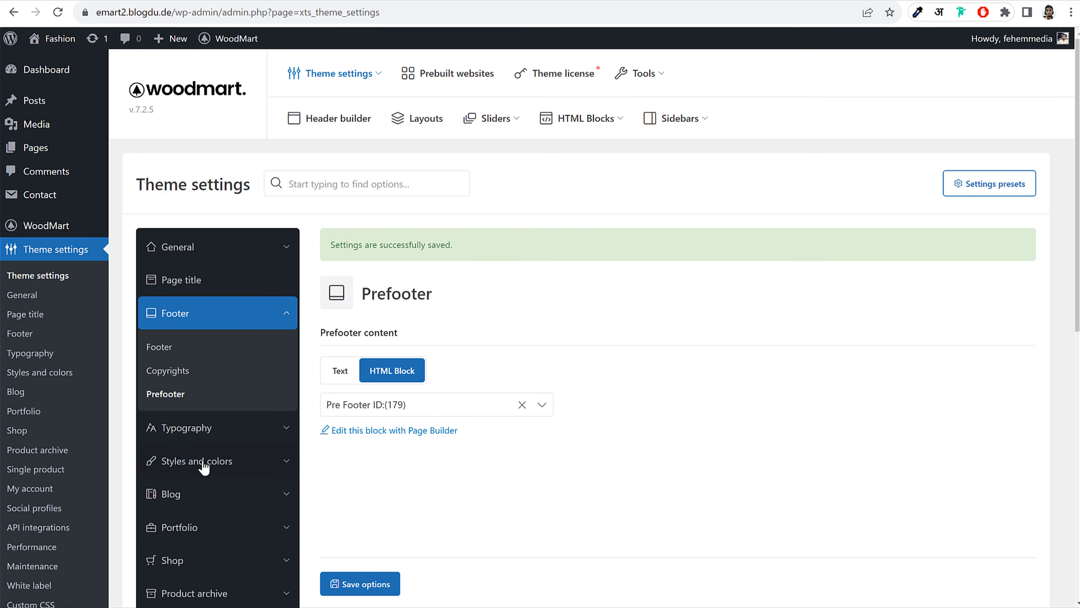
Review the Typography settings and compare them with the camo jacket's description text
left_click(199, 429)
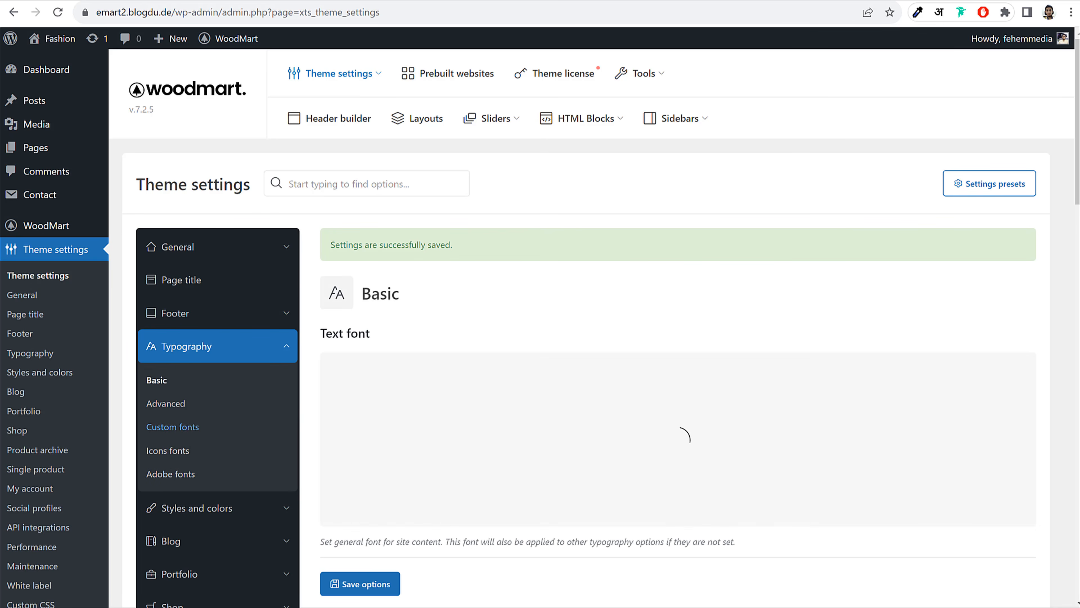
scroll(388, 258, "down", 3)
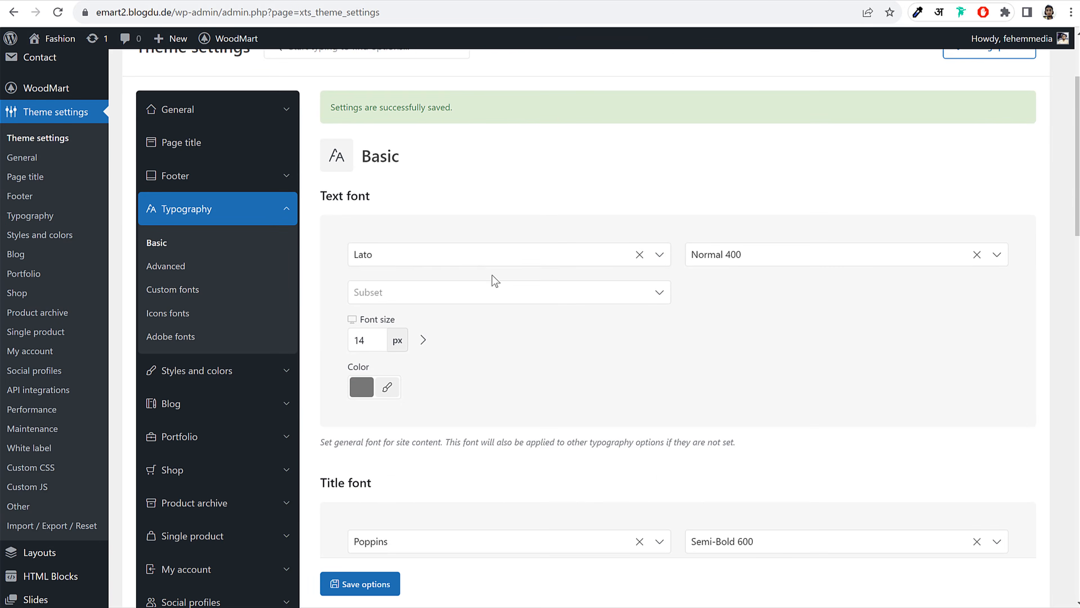
scroll(495, 281, "down", 2)
scroll(502, 268, "down", 2)
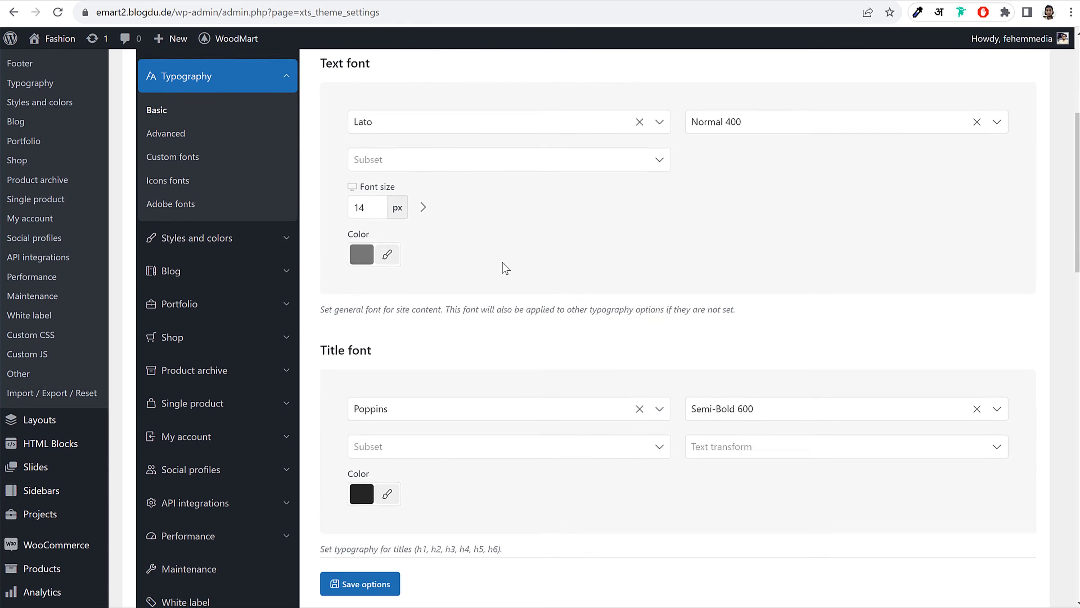
scroll(504, 260, "up", 2)
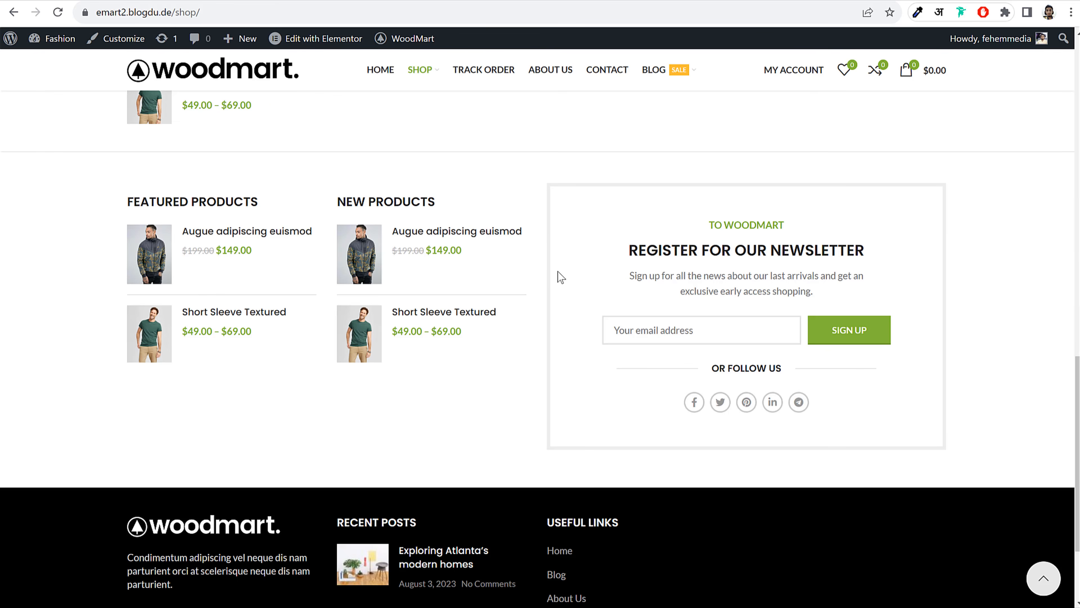
scroll(545, 279, "up", 15)
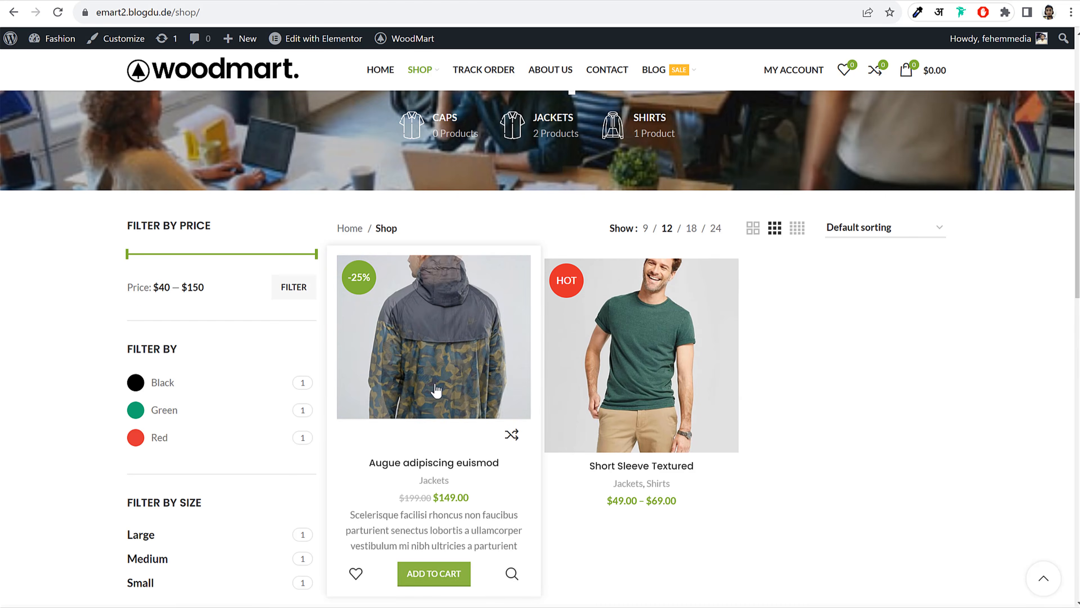
left_click(436, 390)
left_click_drag(627, 340, 749, 354)
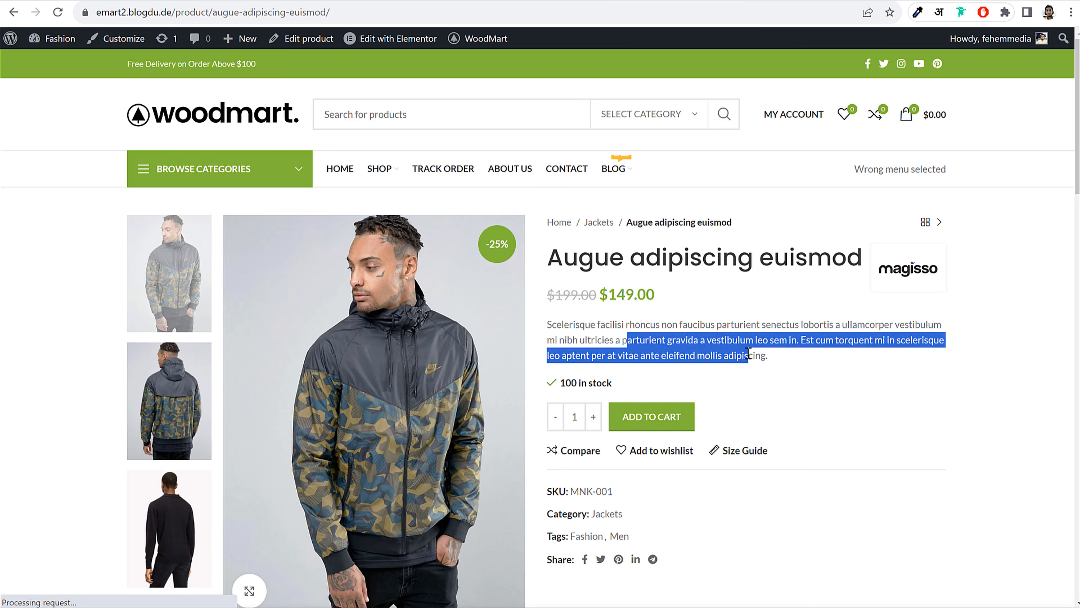
left_click(360, 11)
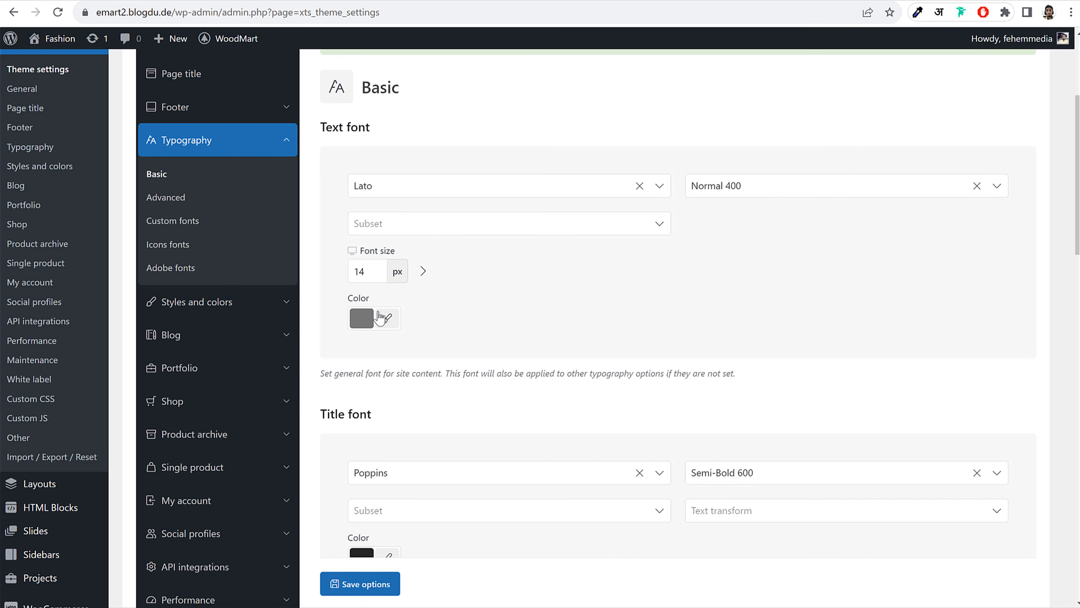
Set the Text font colour to rgb(51,51,51) and save the typography settings
left_click(379, 317)
left_click(351, 443)
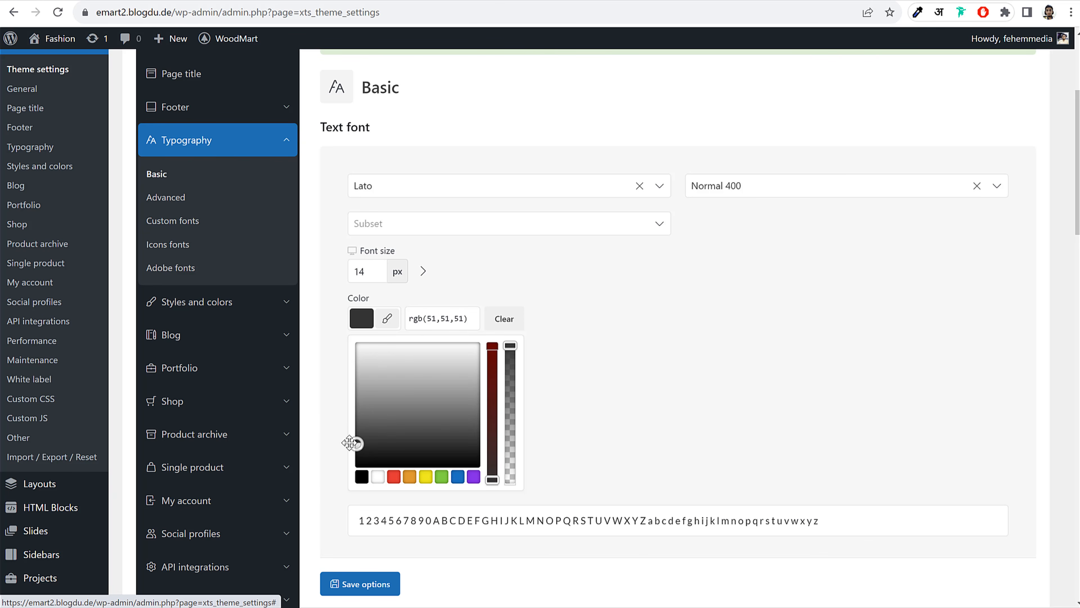
left_click(709, 357)
left_click(359, 583)
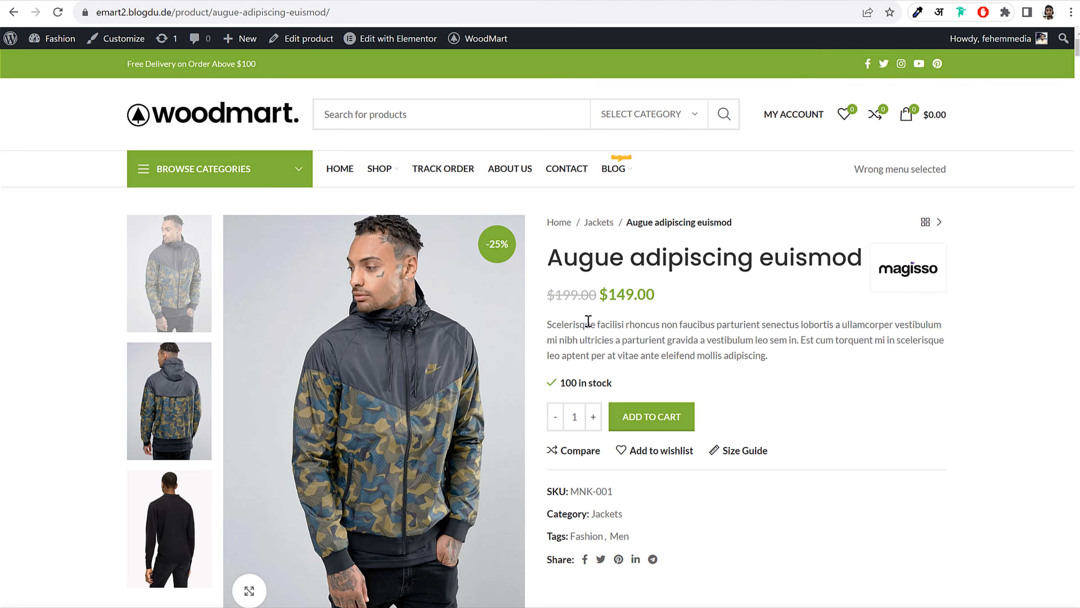
Reload the jacket product page to check the darker description text
left_click_drag(586, 323, 731, 340)
left_click(693, 331)
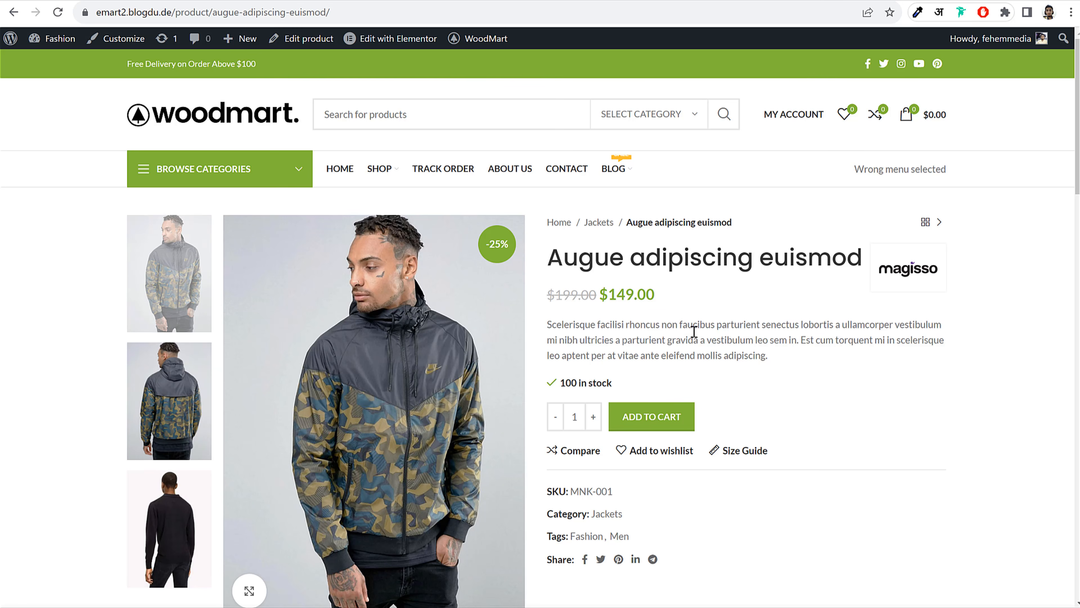
left_click_drag(642, 325, 716, 346)
left_click(716, 347)
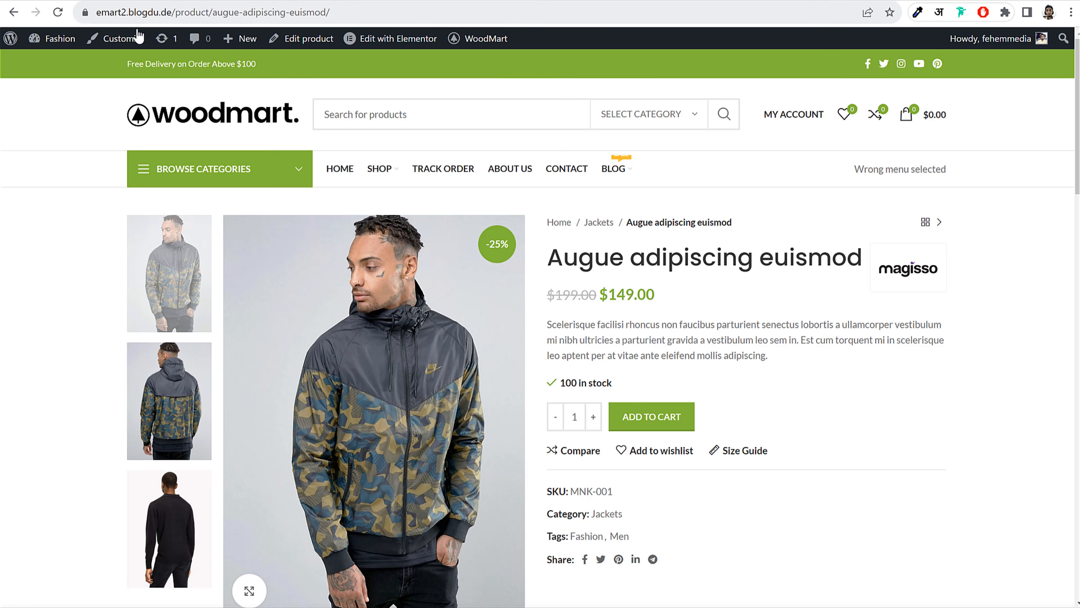
left_click(56, 12)
left_click_drag(597, 325, 708, 347)
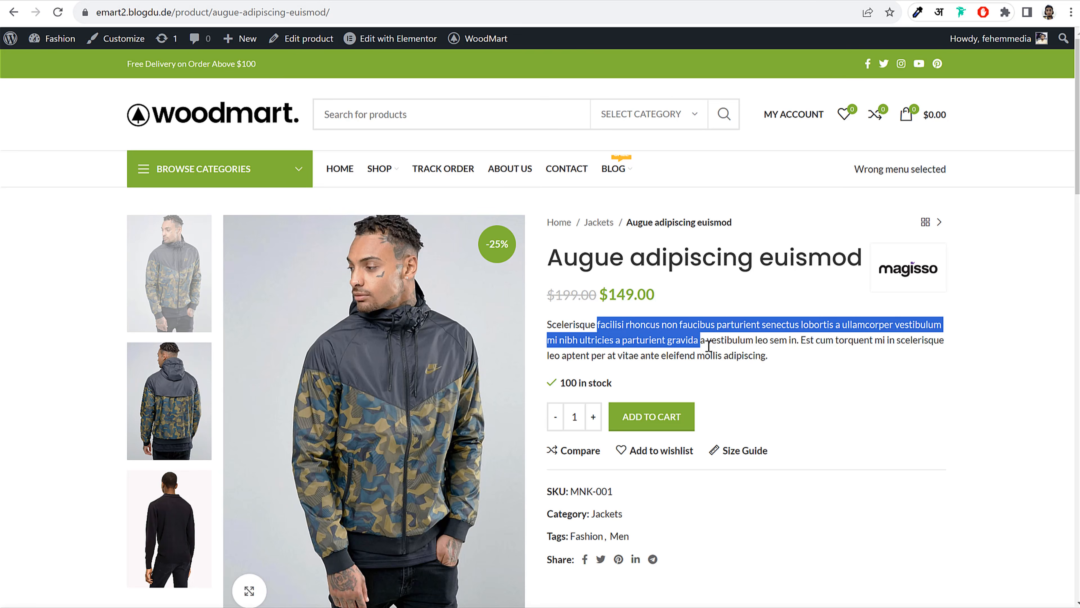
left_click(708, 346)
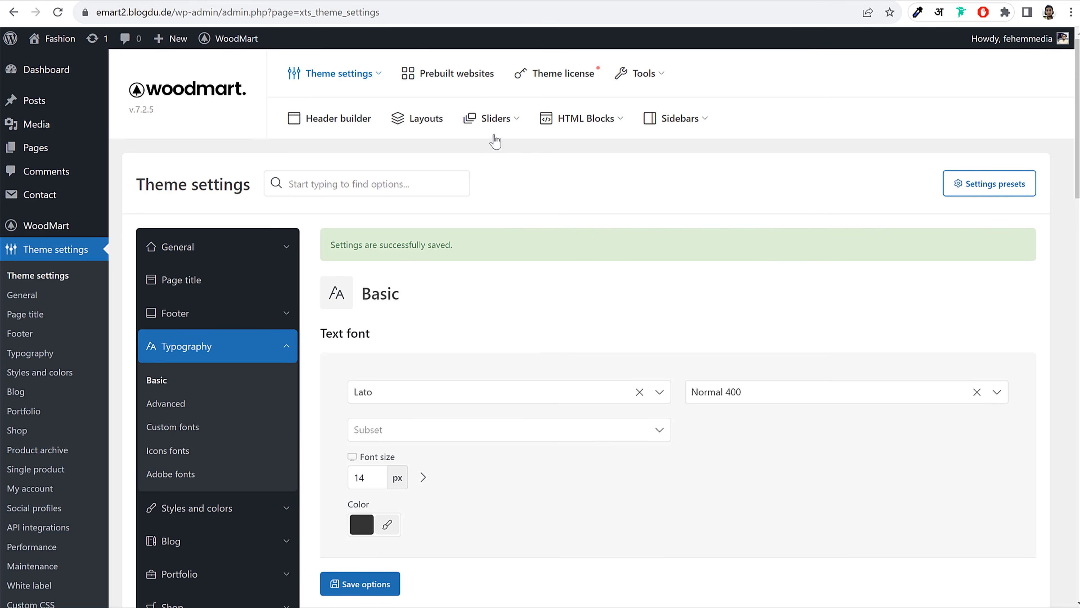
scroll(799, 341, "down", 1)
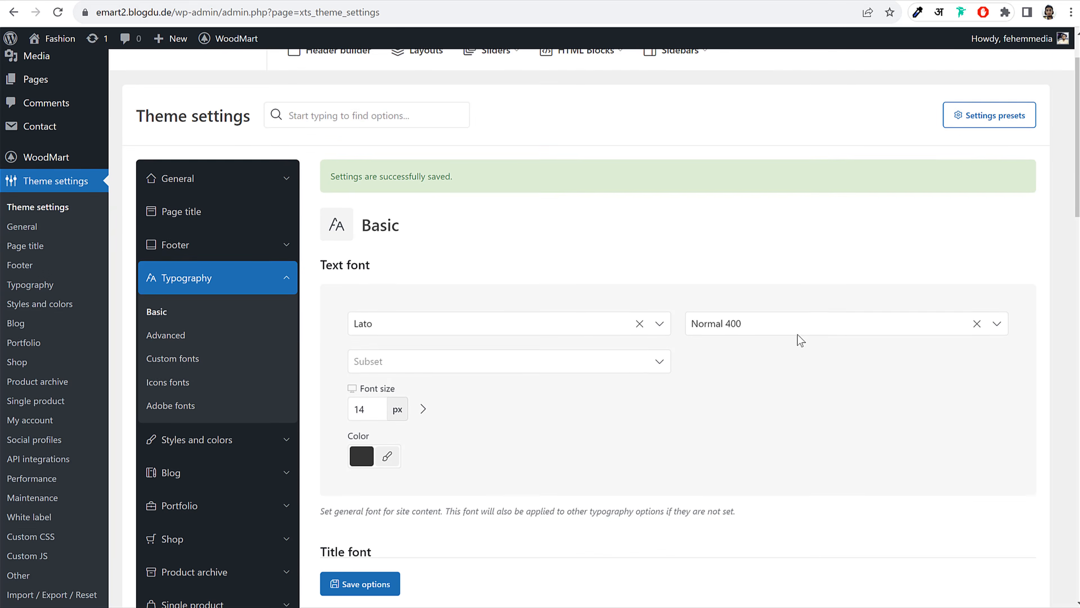
scroll(798, 334, "down", 15)
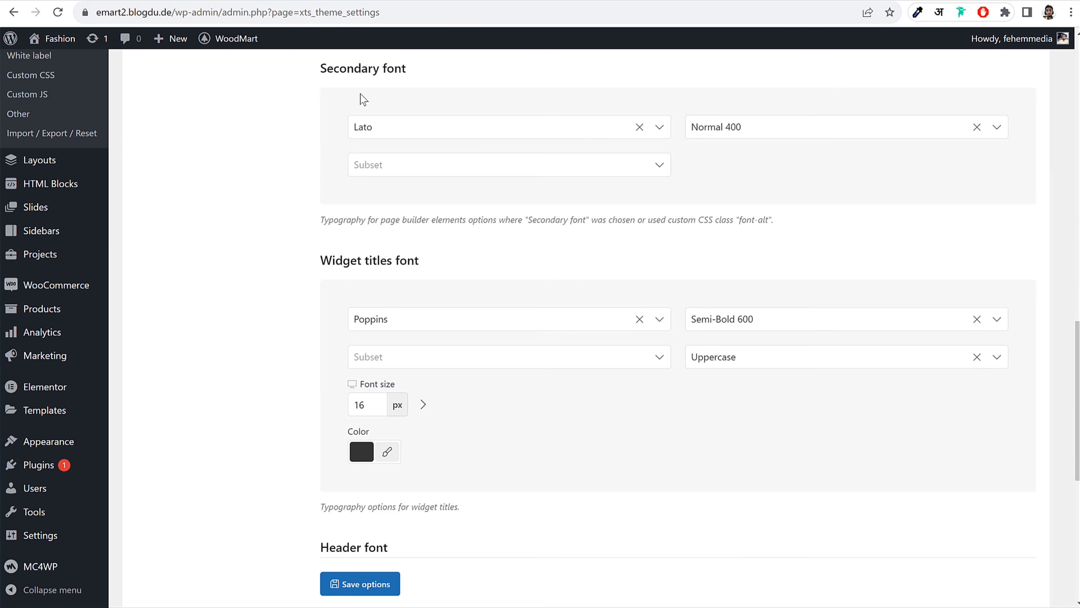
scroll(456, 332, "down", 5)
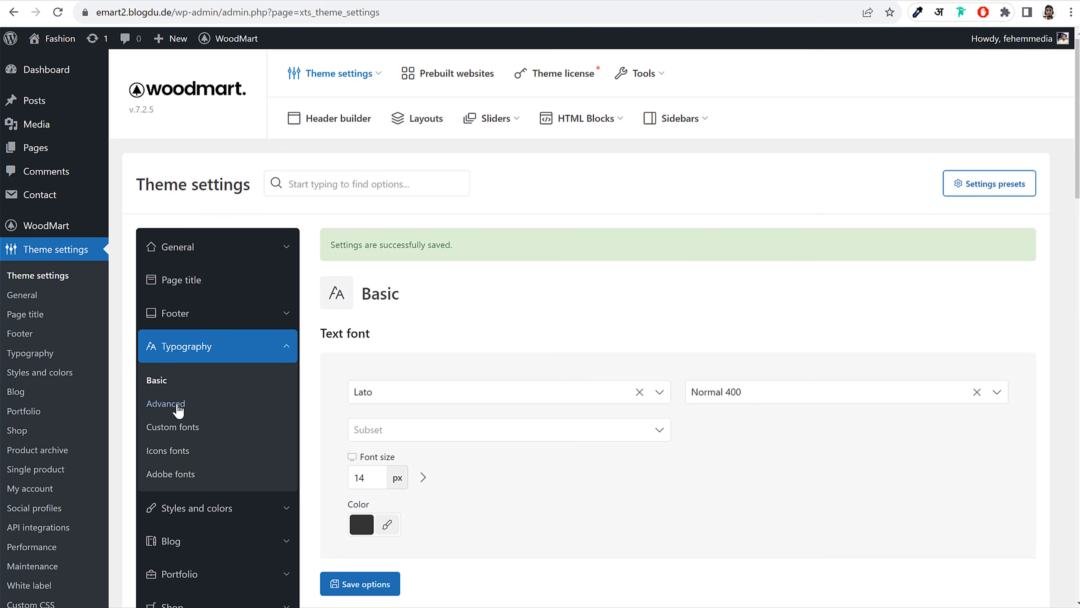
scroll(233, 374, "down", 3)
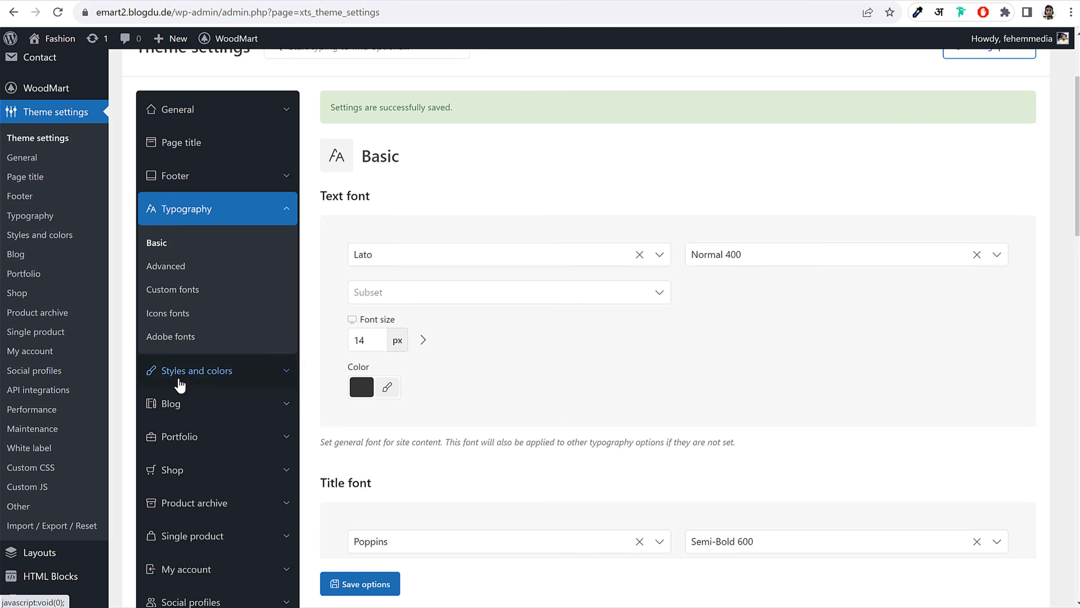
Change the Primary color in Styles and colors > Colors from green to red
left_click(170, 371)
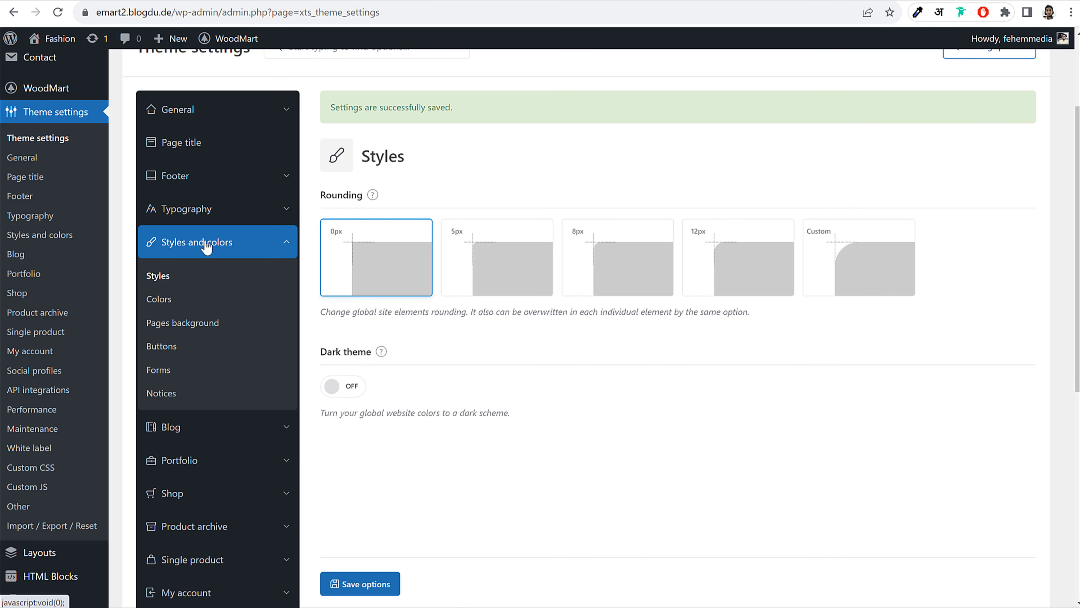
left_click(156, 303)
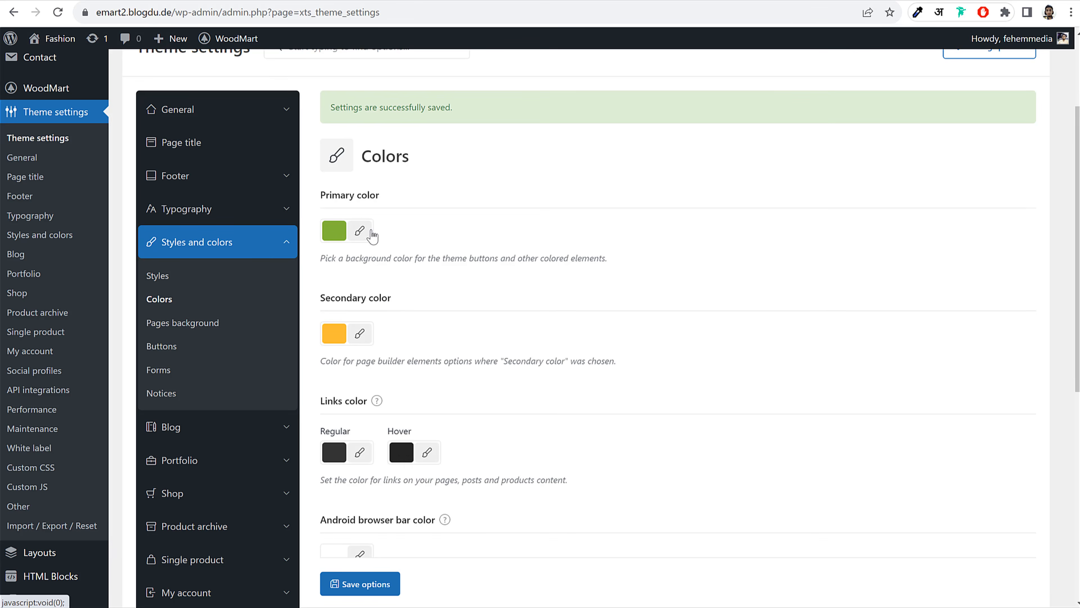
left_click(360, 232)
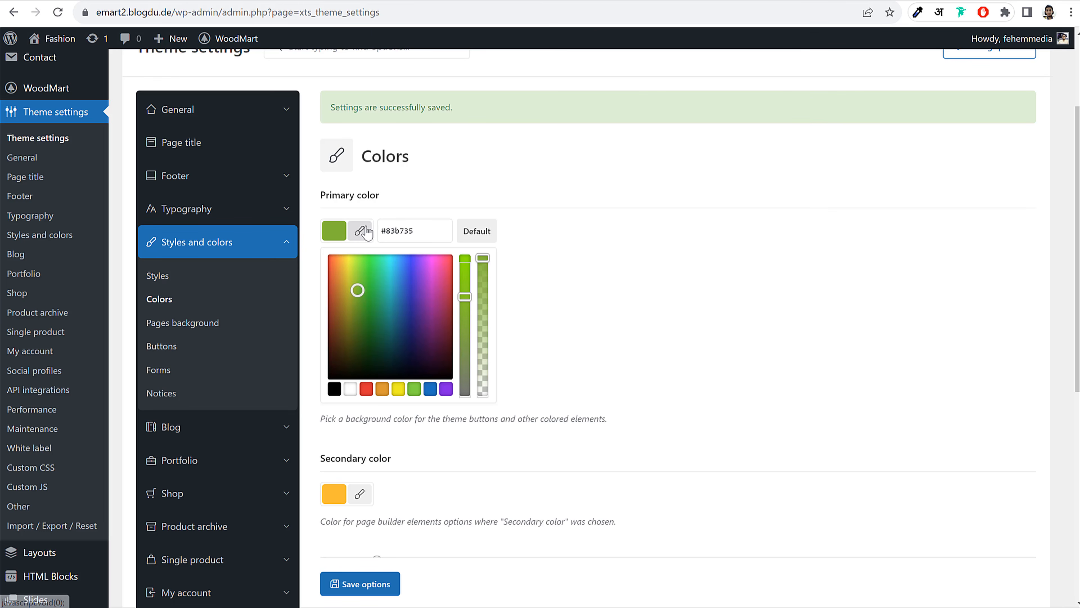
left_click(365, 388)
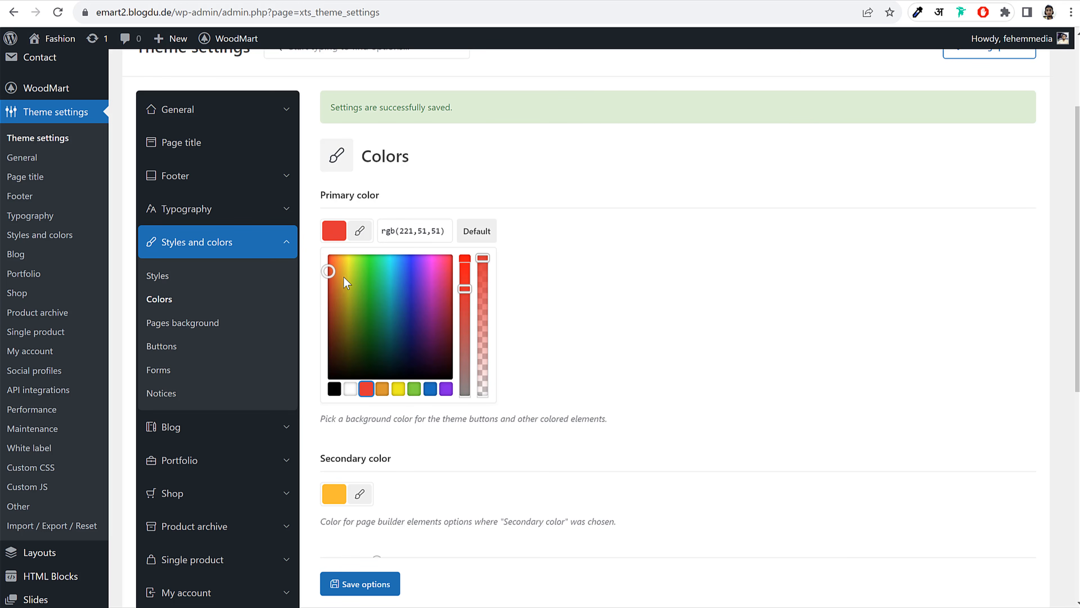
left_click_drag(328, 270, 306, 271)
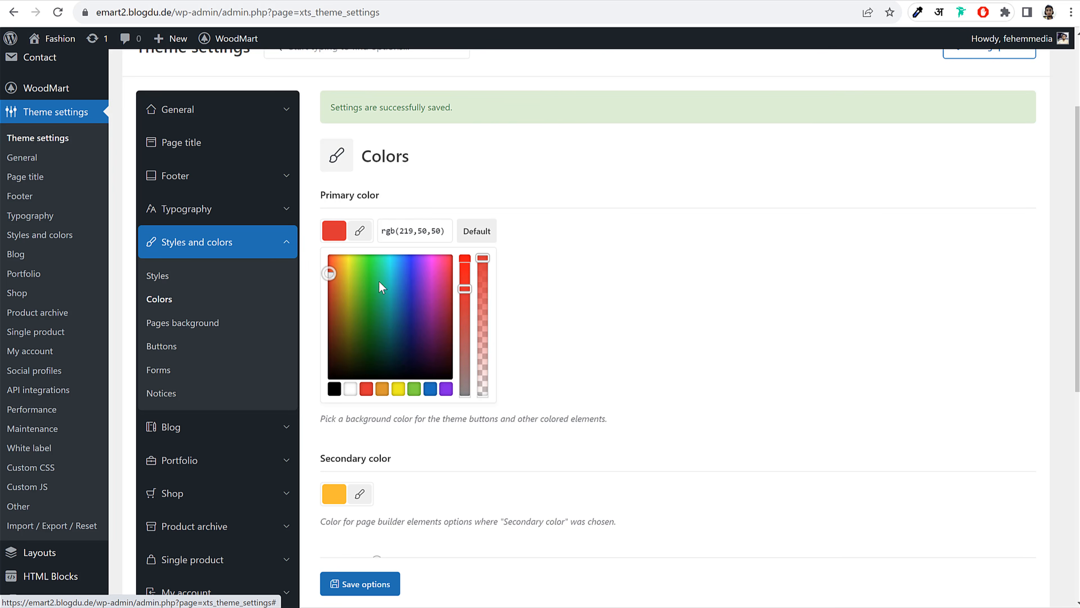
left_click(360, 231)
Lighten the red primary colour and make it slightly transparent
left_click(359, 231)
left_click(465, 295)
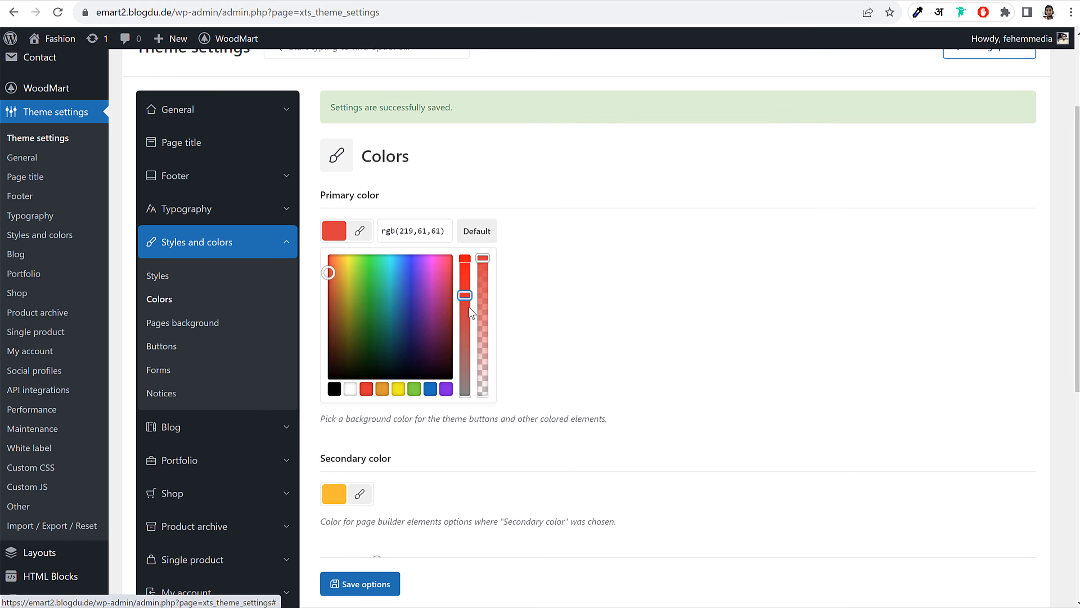
left_click_drag(468, 306, 465, 314)
left_click_drag(482, 259, 484, 274)
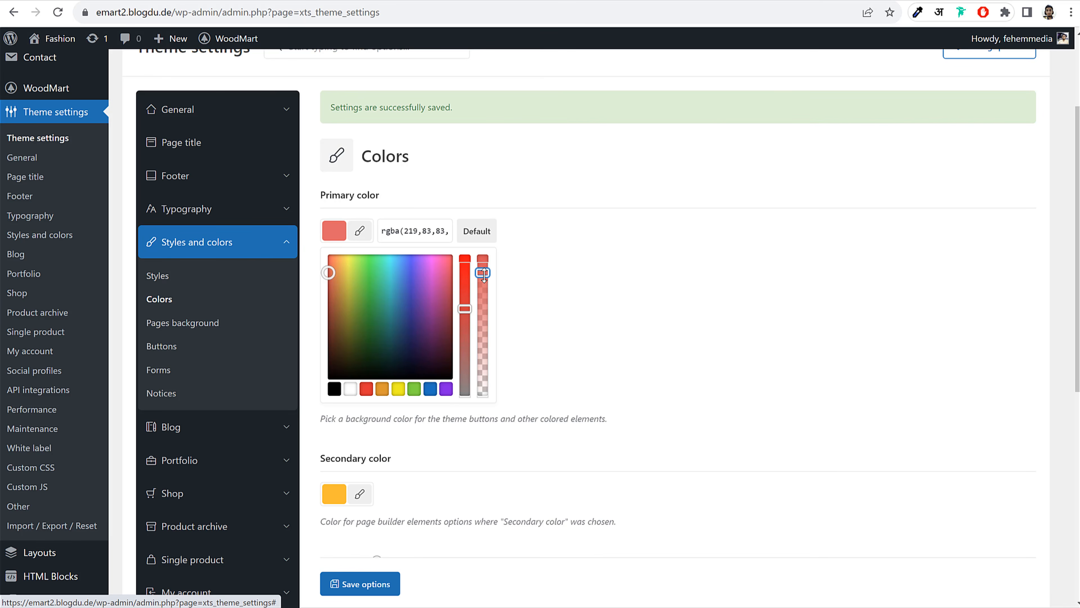
left_click(601, 287)
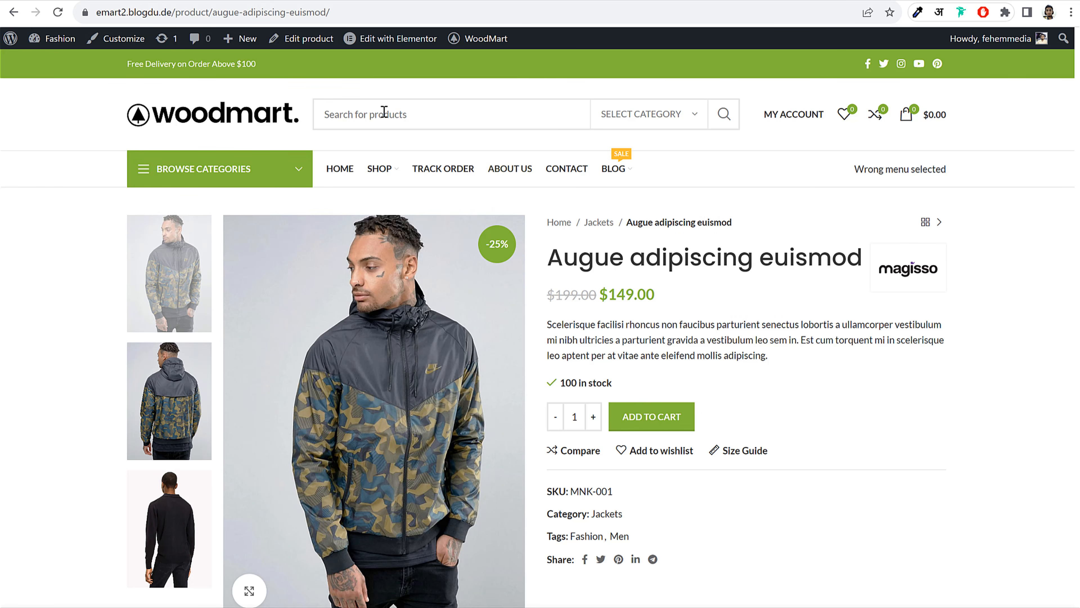
Reload the jacket page to see red category bar, discount badge and price
left_click(57, 12)
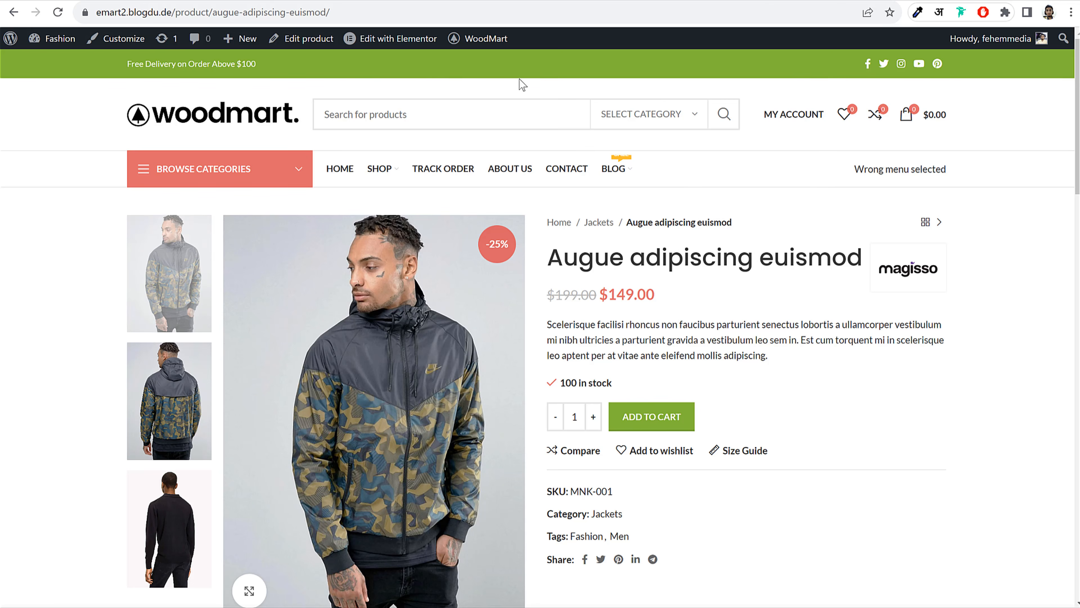
mouse_move(403, 43)
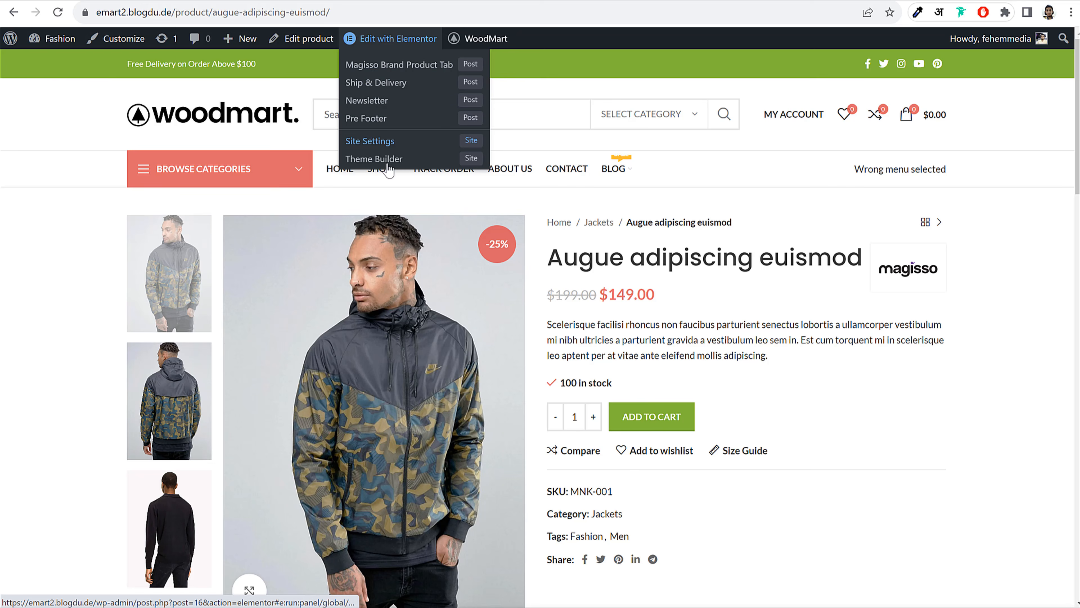
Open the Header Base layout and show its Top bar style options
mouse_move(478, 42)
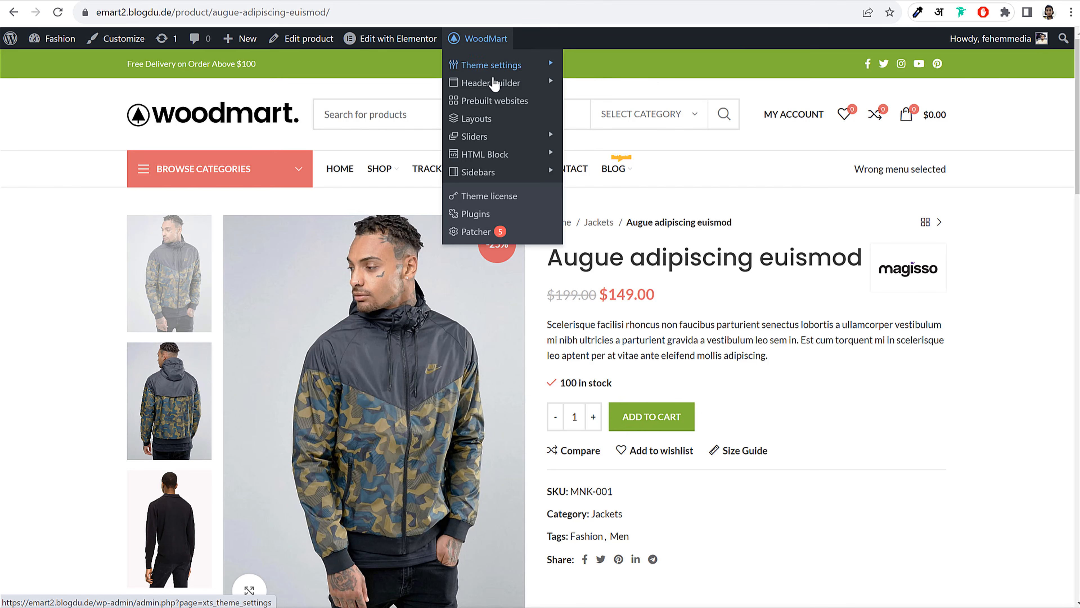
mouse_move(492, 89)
left_click(548, 86)
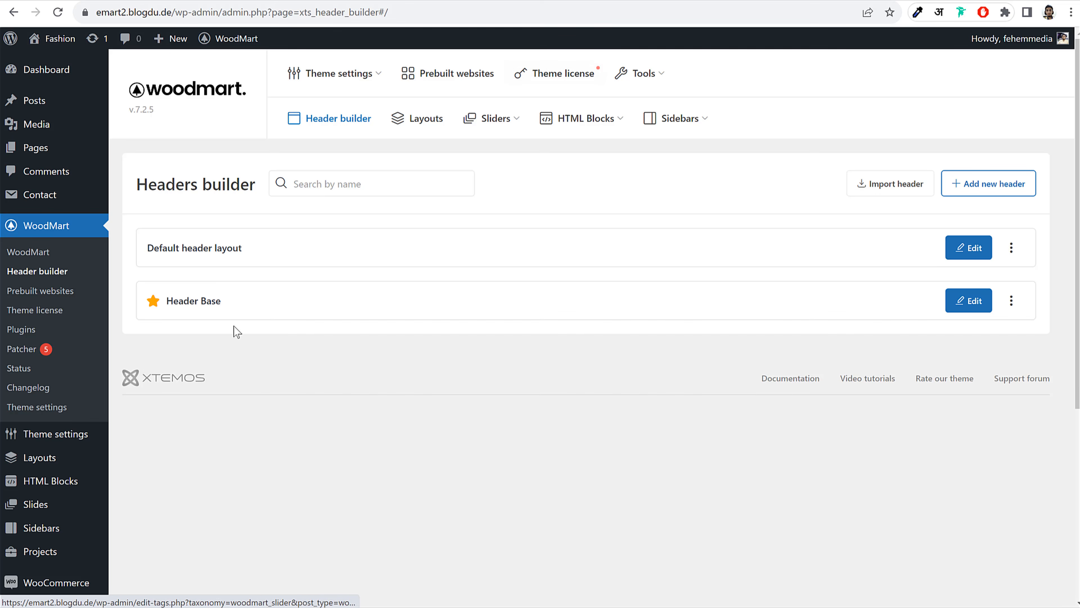
left_click(213, 301)
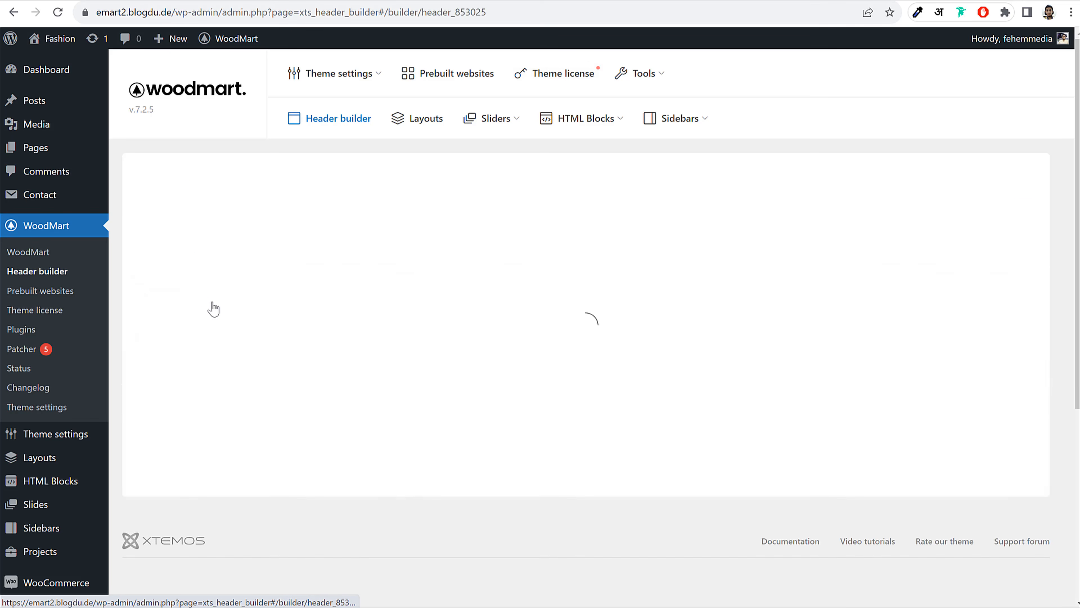
scroll(297, 214, "down", 2)
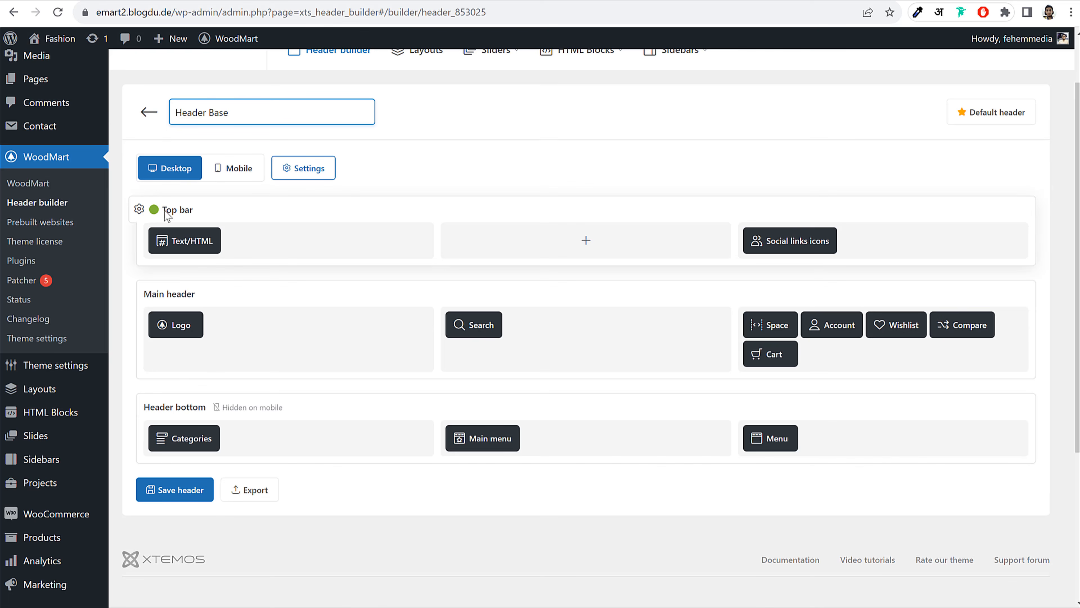
left_click(141, 211)
left_click(415, 158)
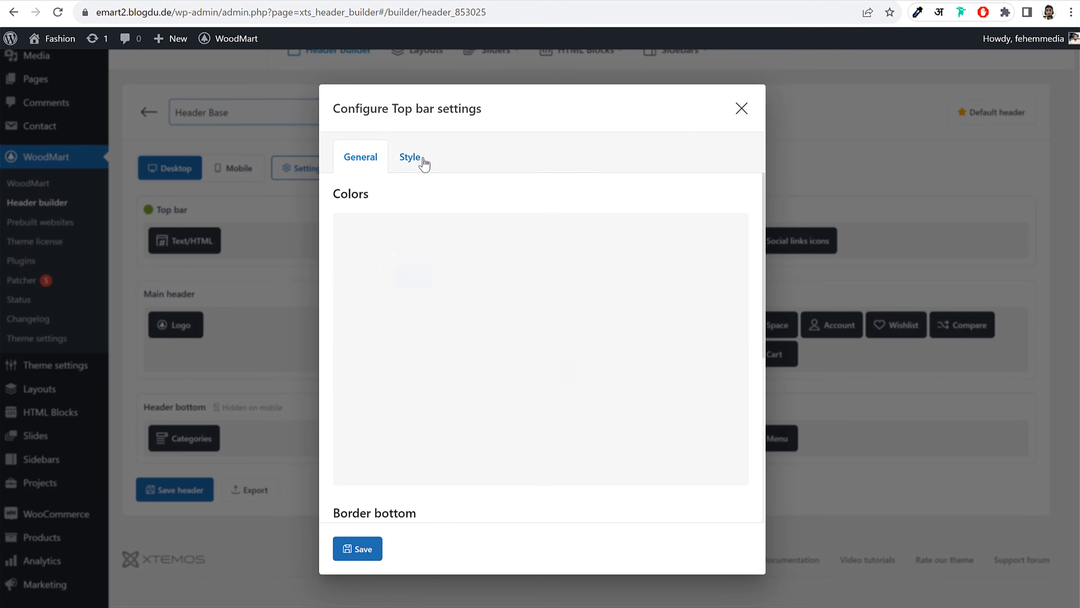
Roughly shift the top bar background colour toward a salmon red
left_click(585, 373)
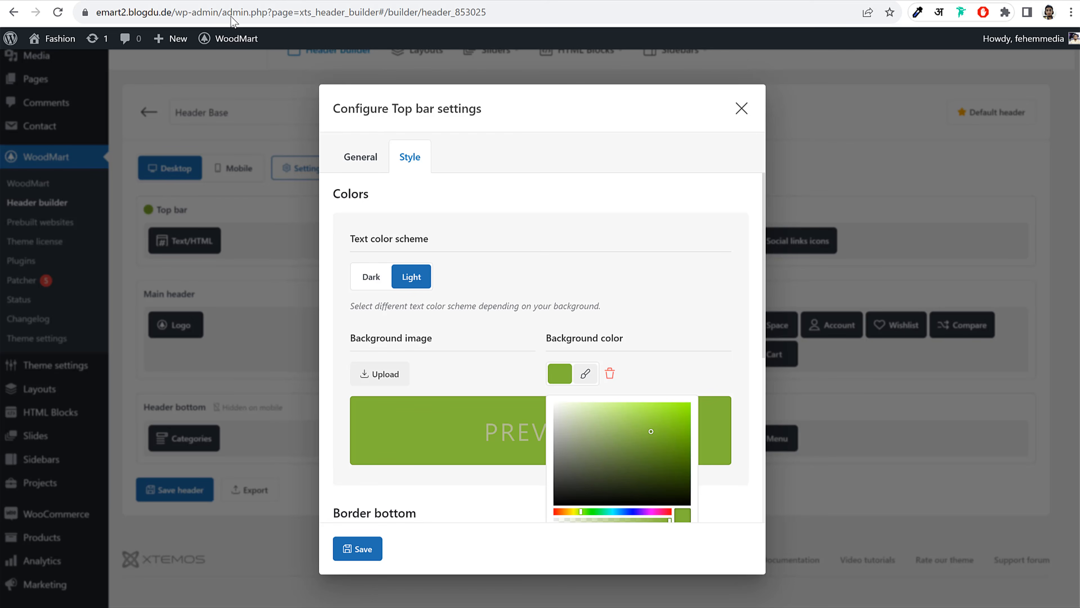
scroll(741, 442, "down", 5)
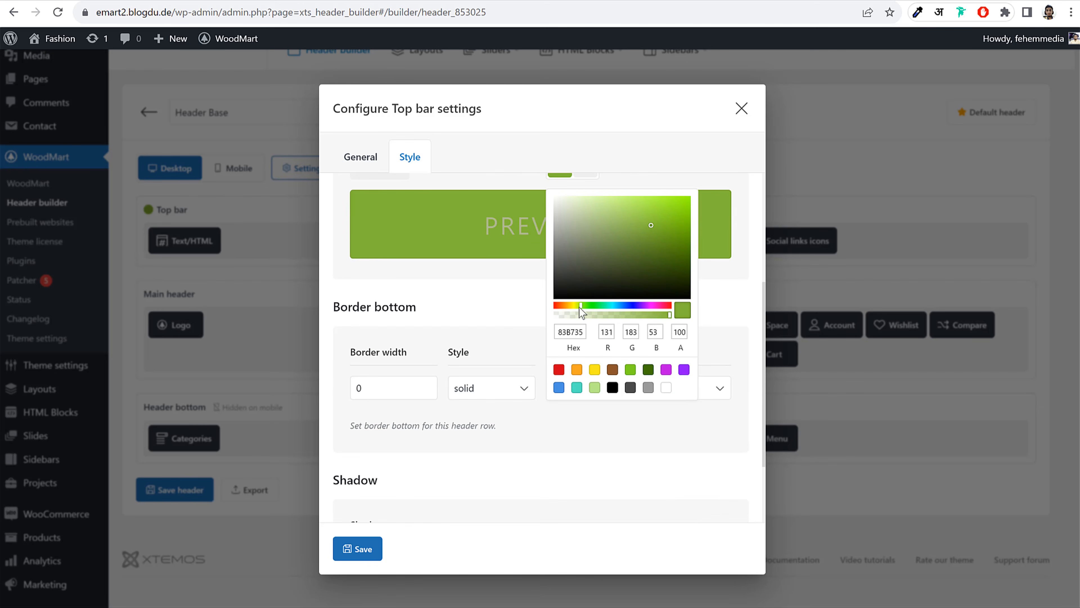
left_click_drag(581, 308, 533, 308)
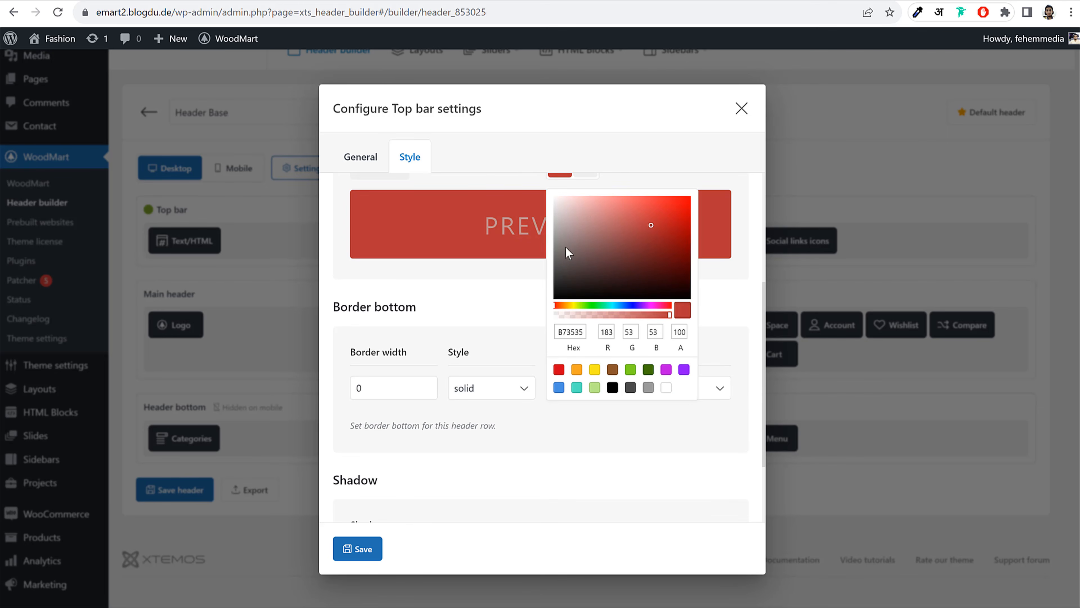
left_click_drag(635, 199, 621, 182)
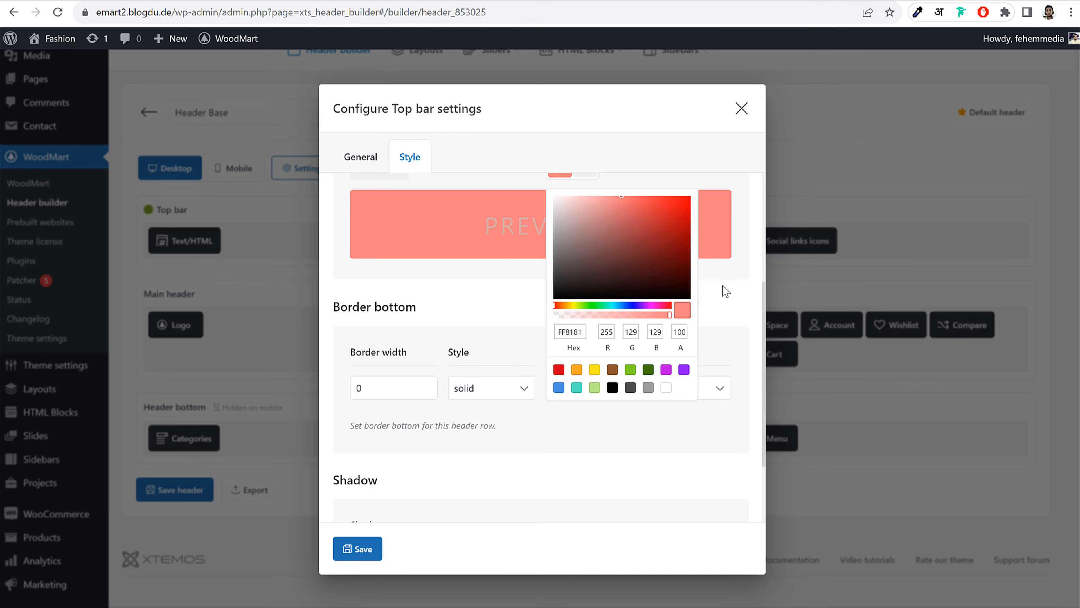
scroll(726, 292, "up", 2)
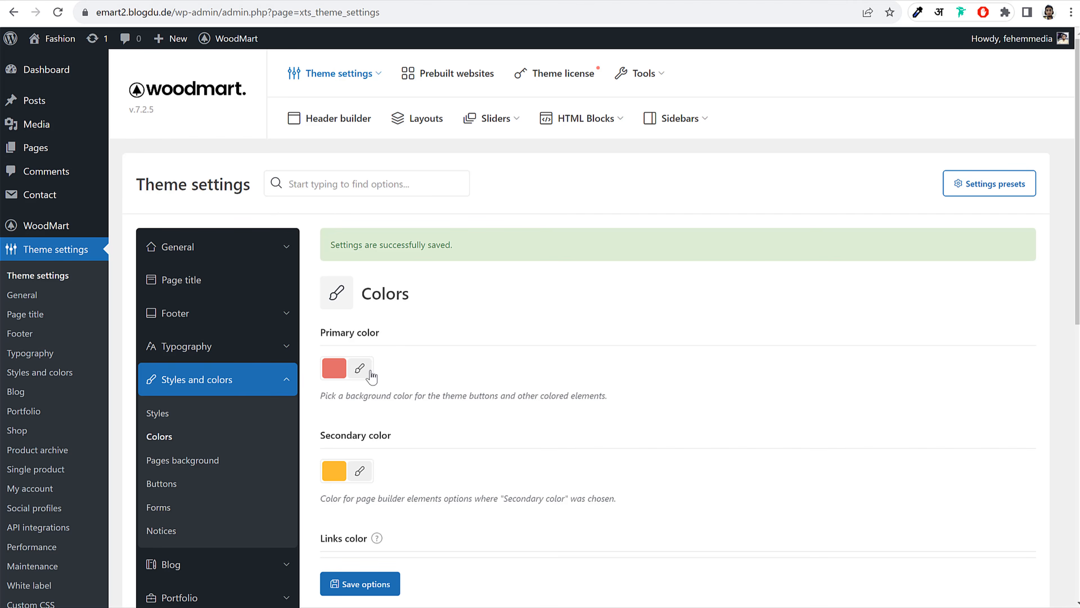
Copy the primary colour's values into the top bar background: R 219, G 83, B 83
left_click(360, 369)
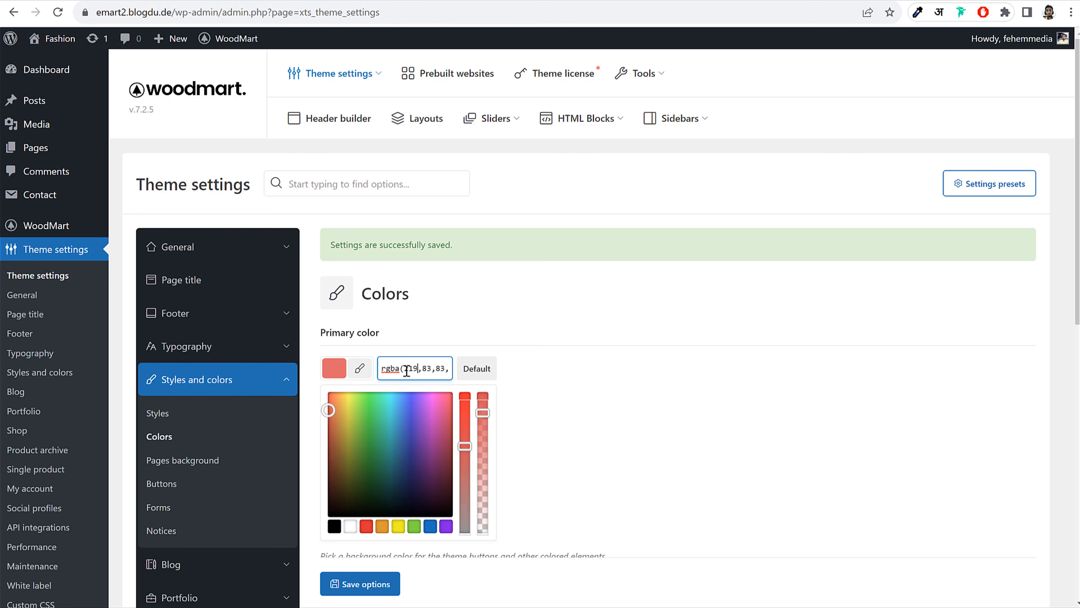
left_click_drag(405, 369, 450, 374)
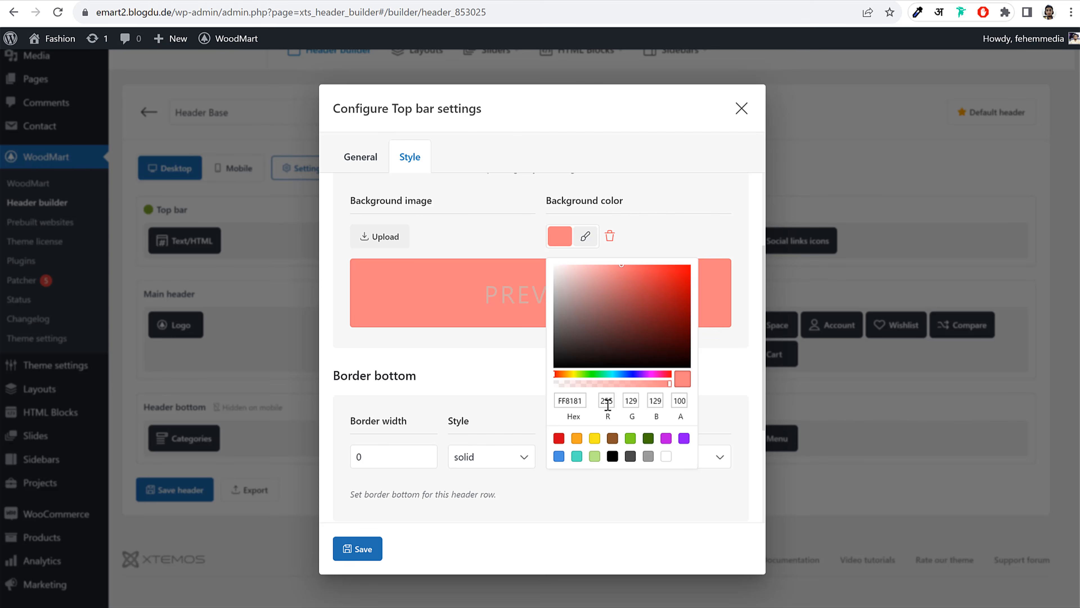
double_click(607, 401)
type("219")
key("Tab")
type("83")
key("Tab")
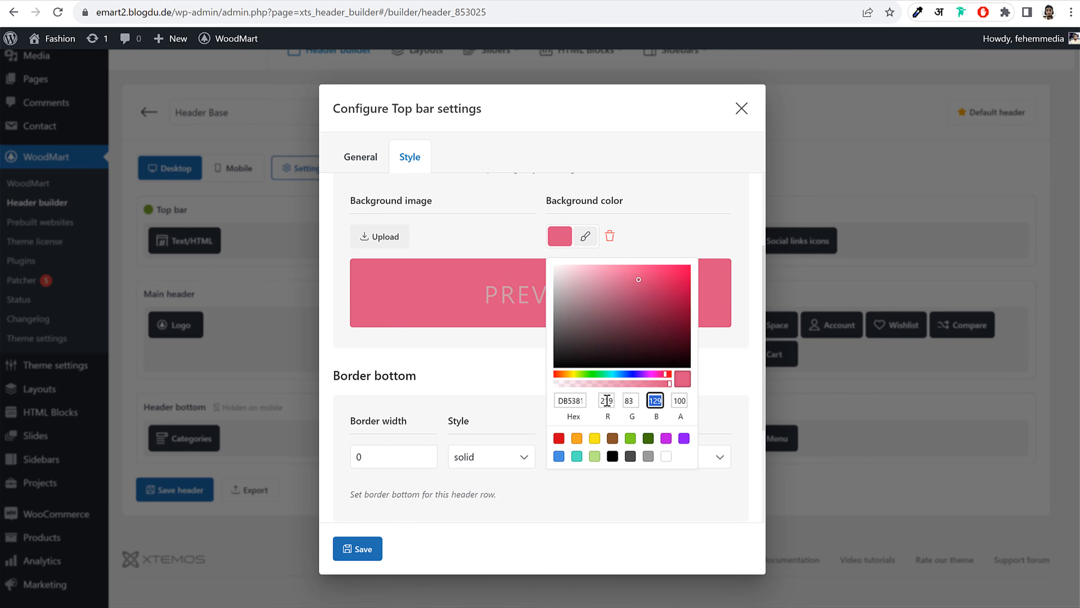
type("87")
key("BackSpace")
key("BackSpace")
type("83")
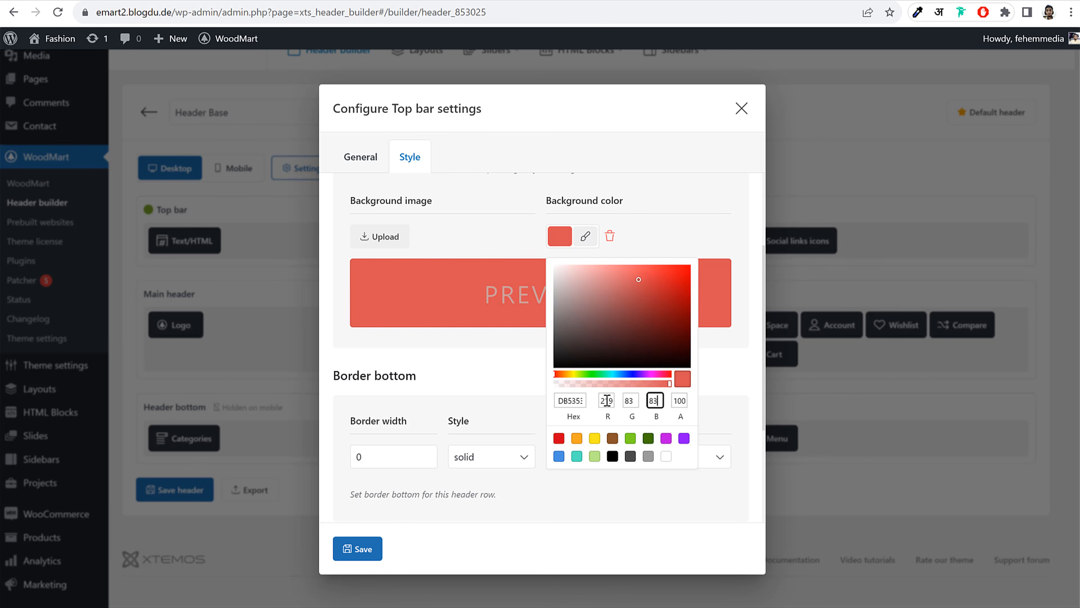
key("Tab")
type("73")
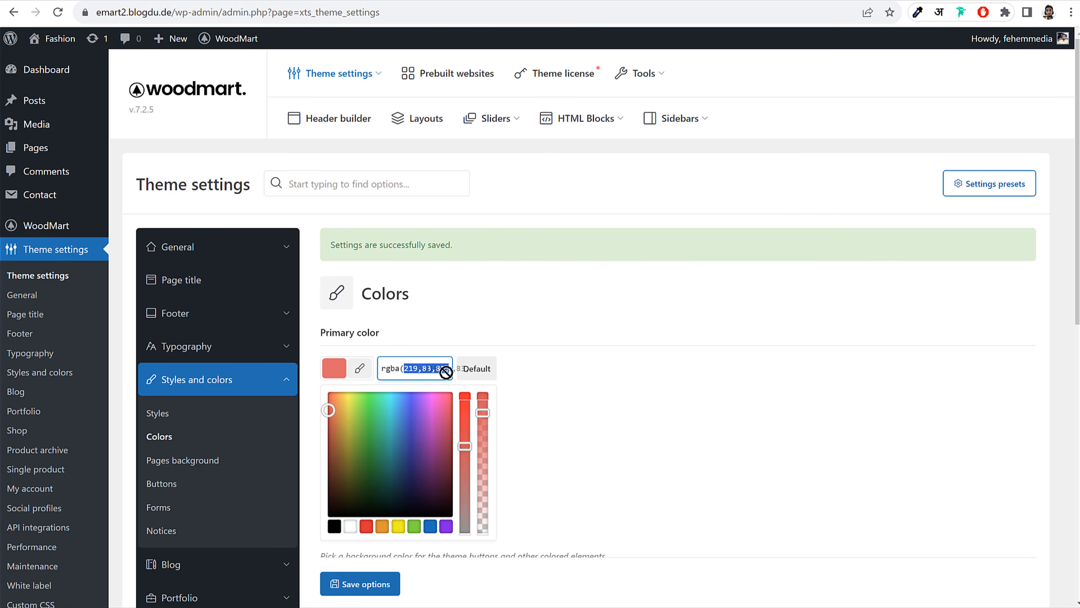
Set the top bar background opacity to 87 and save the header
left_click(430, 369)
left_click_drag(428, 370, 463, 373)
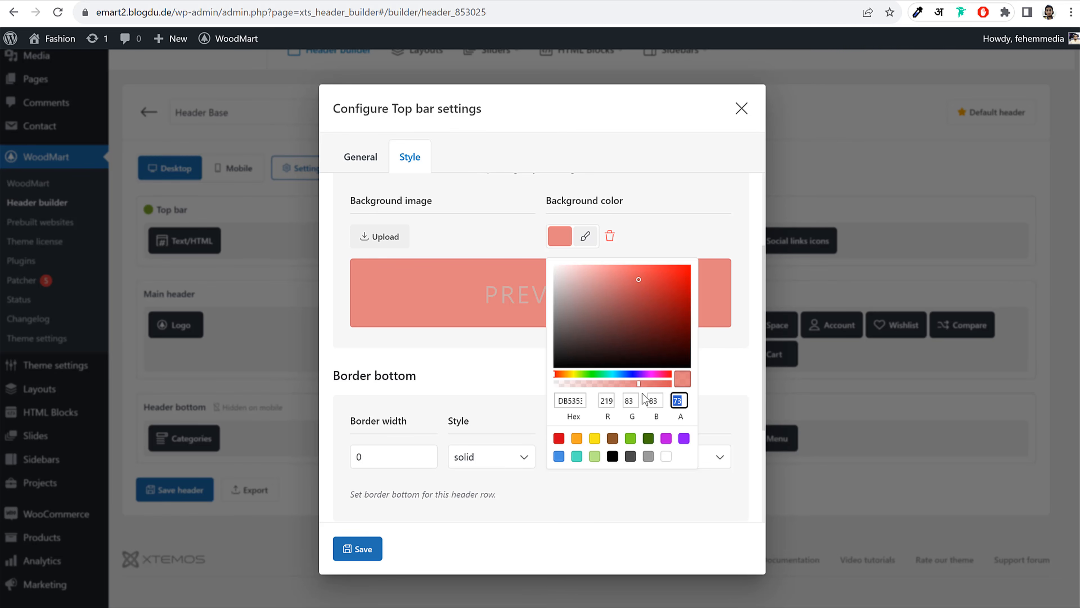
type("87")
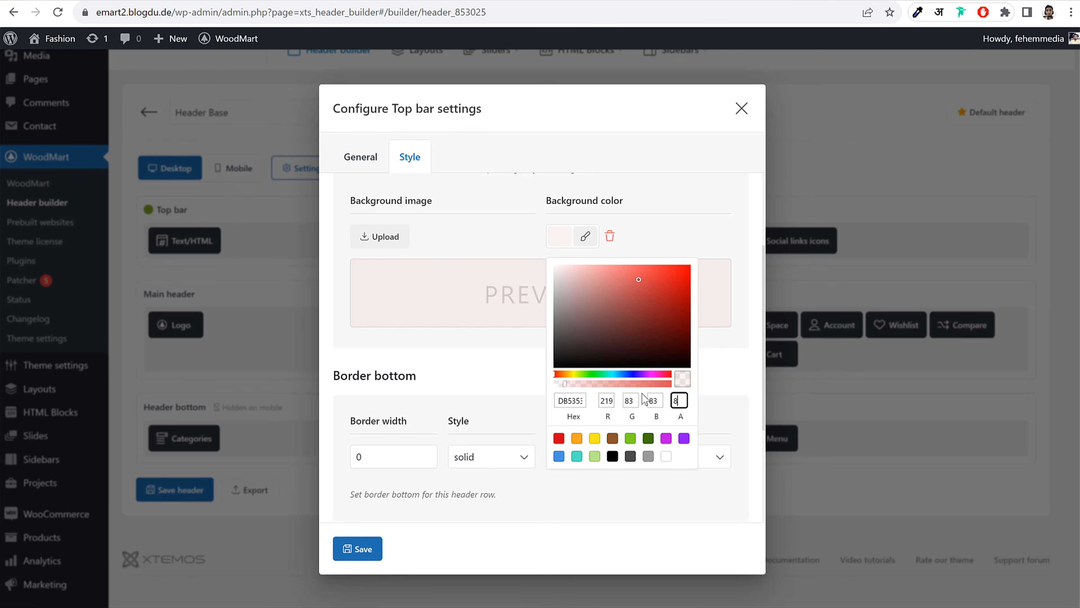
left_click(372, 550)
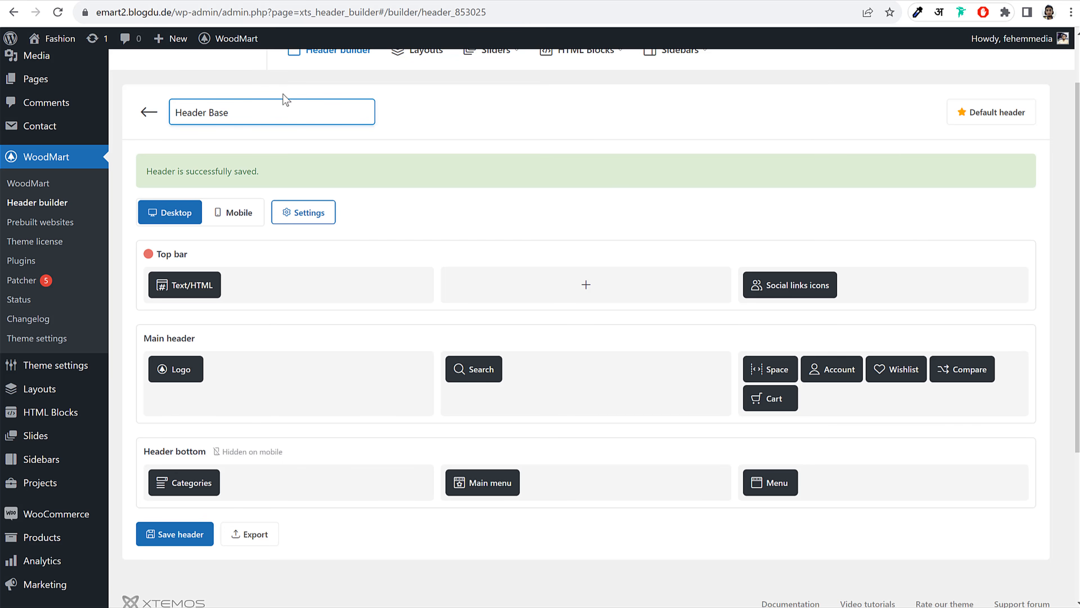
Visit the storefront homepage and scroll through it to view the coral top bar
left_click(47, 60)
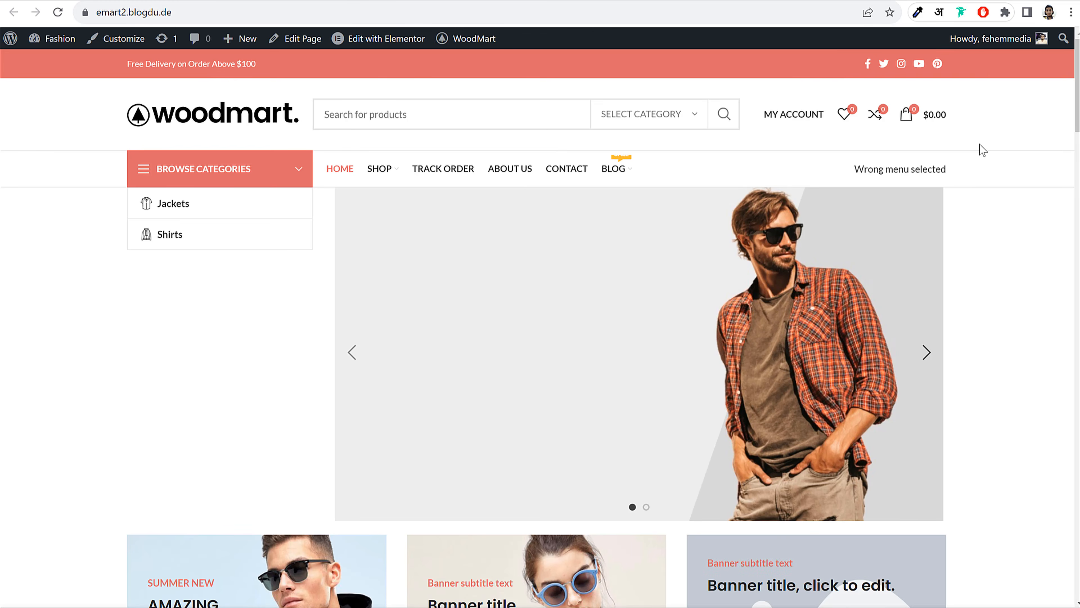
scroll(1001, 253, "down", 15)
scroll(1001, 255, "down", 5)
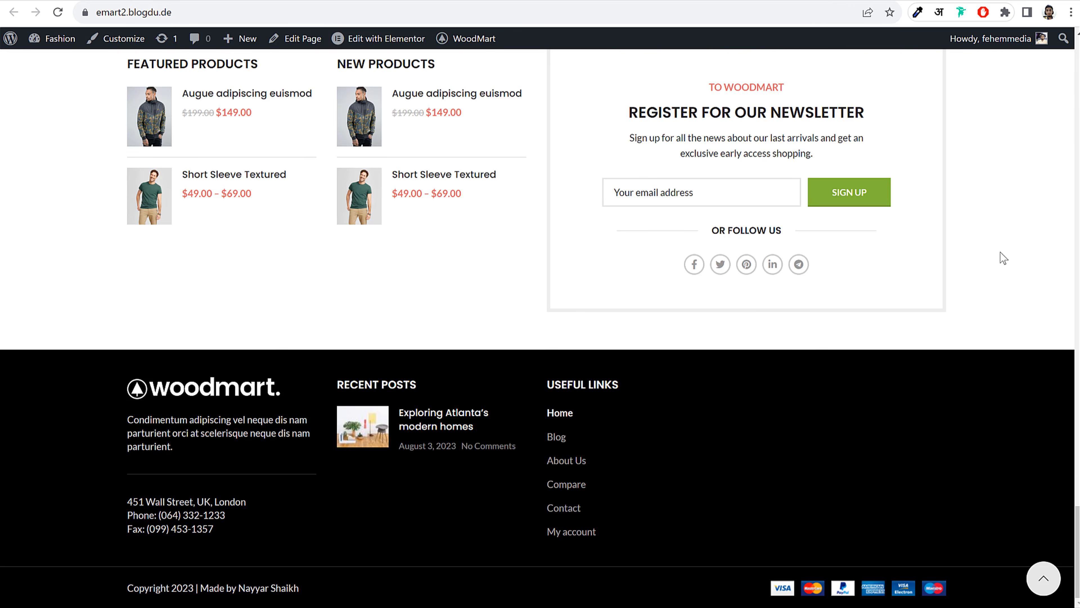
scroll(948, 304, "up", 10)
scroll(807, 214, "up", 10)
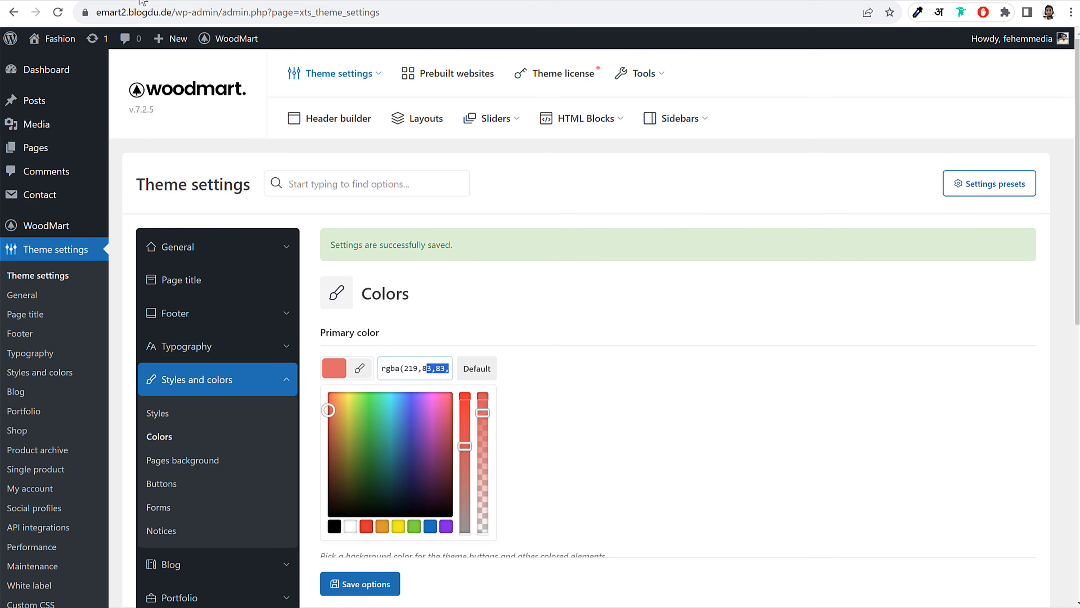
scroll(332, 347, "down", 3)
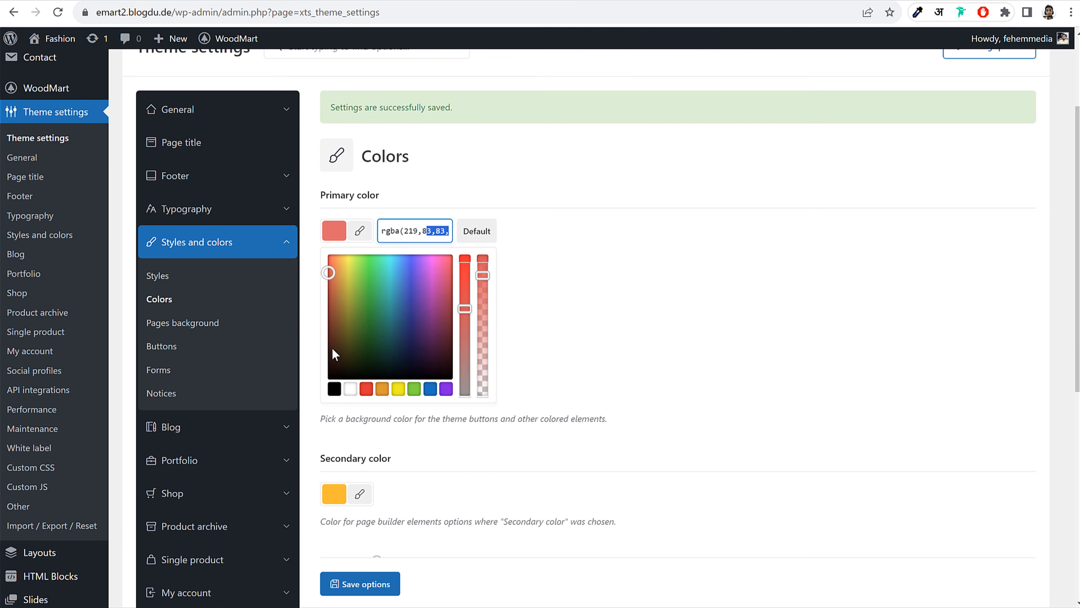
Open the Buttons style settings and the Short Sleeve Textured product page for previewing
left_click(178, 354)
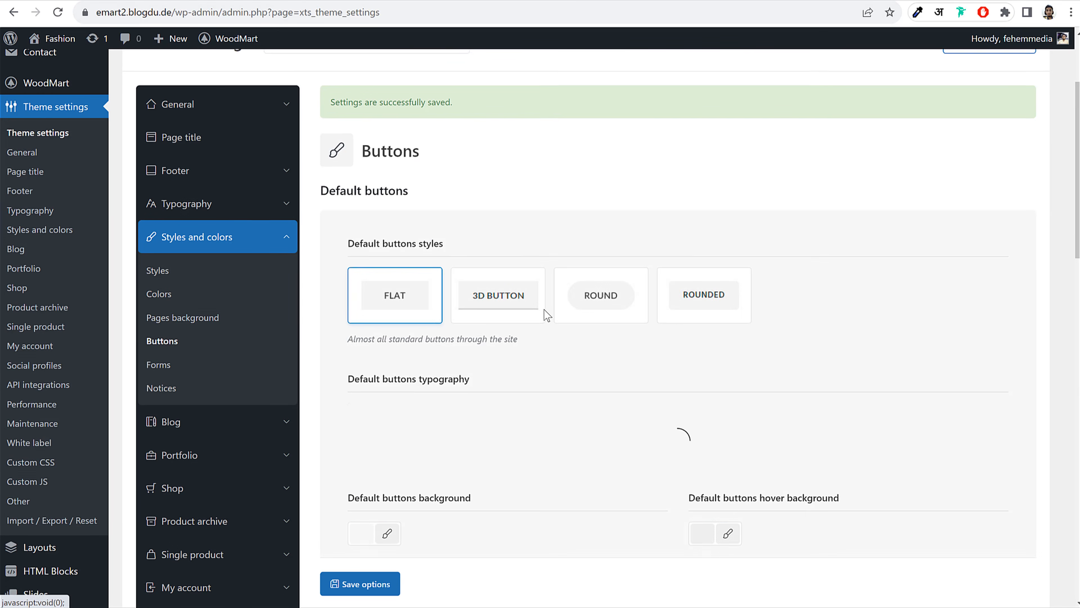
scroll(468, 239, "down", 3)
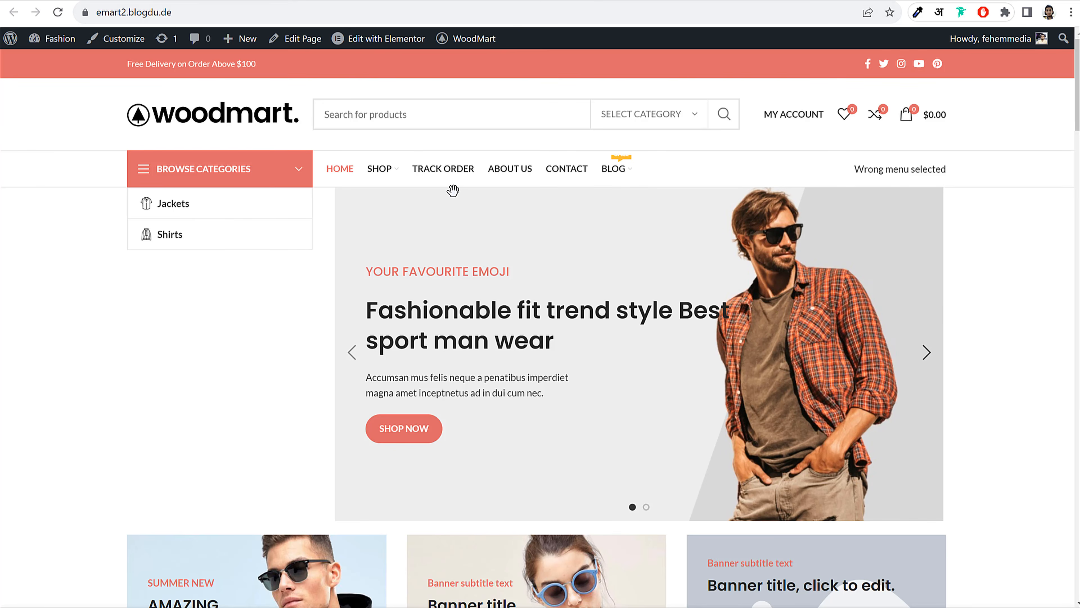
scroll(455, 222, "down", 15)
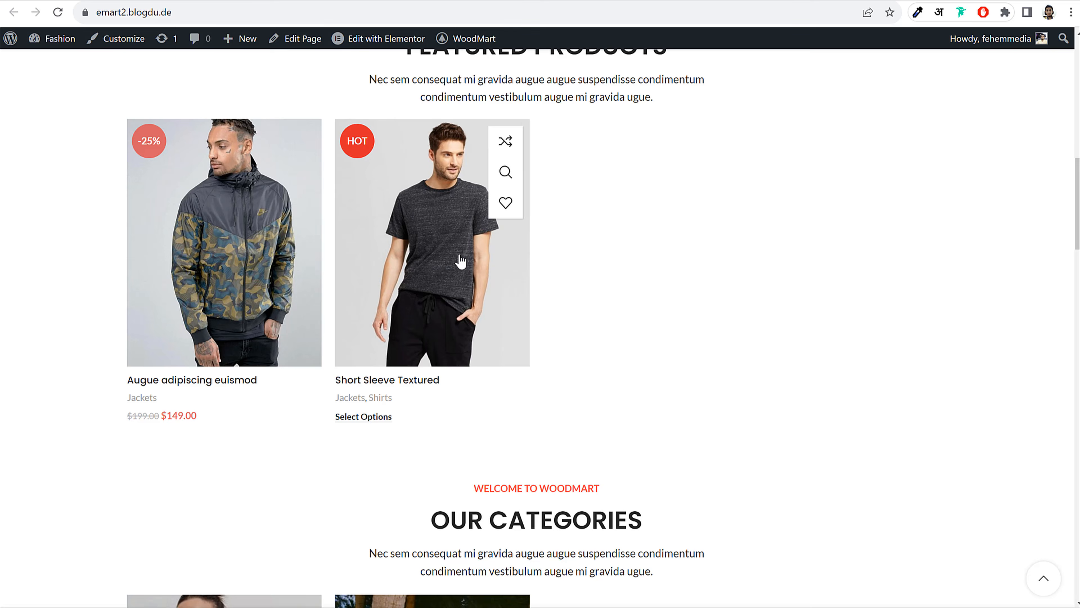
left_click(461, 260)
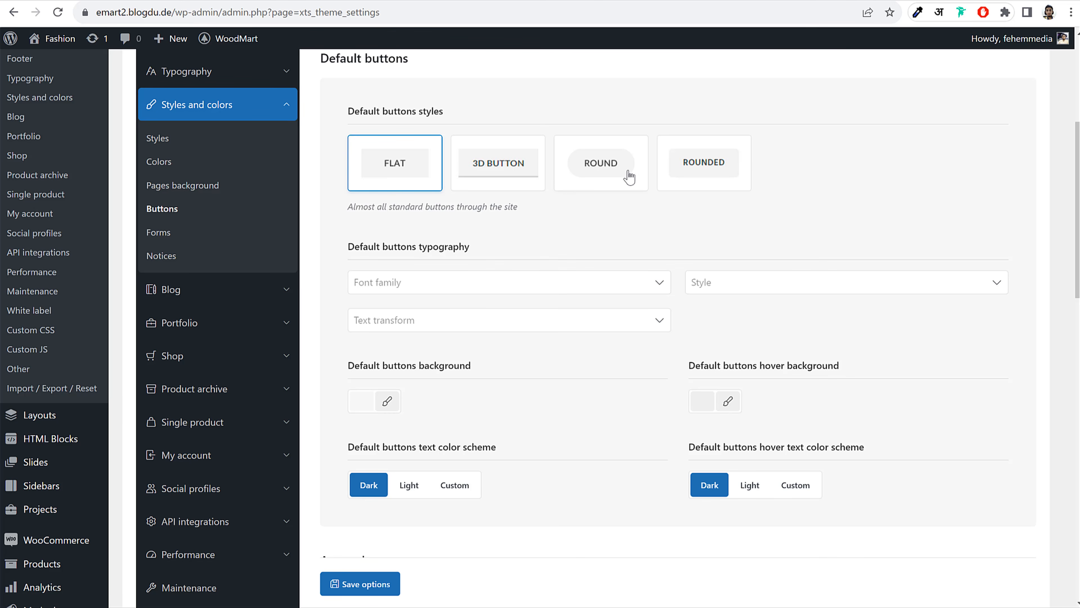
scroll(706, 182, "down", 12)
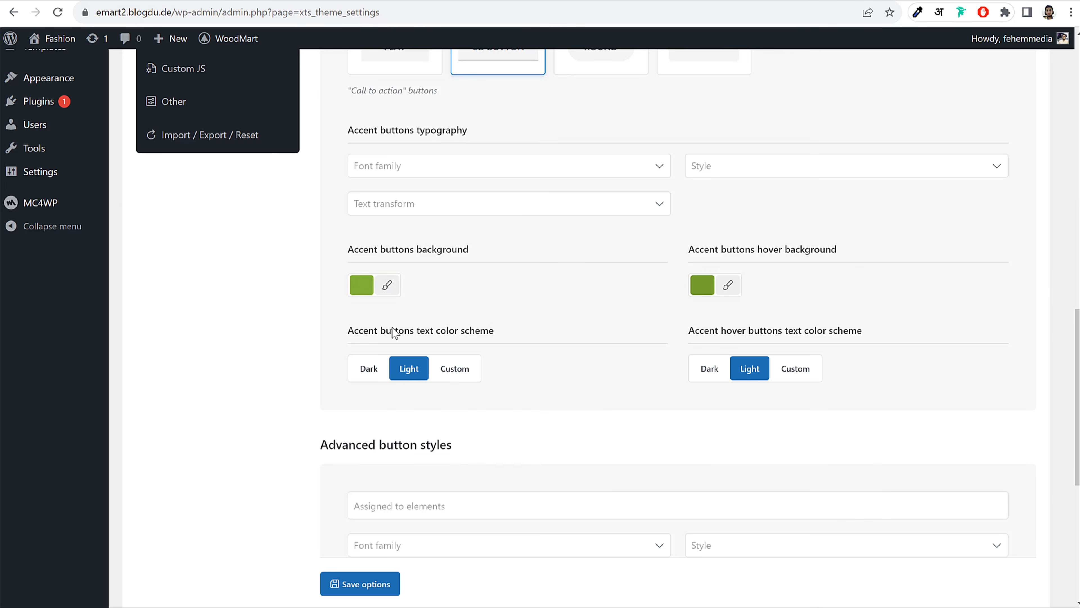
Make the accent button background and hover background orange rgb(221,153,51), save, and reload the product page
left_click(385, 295)
left_click(410, 444)
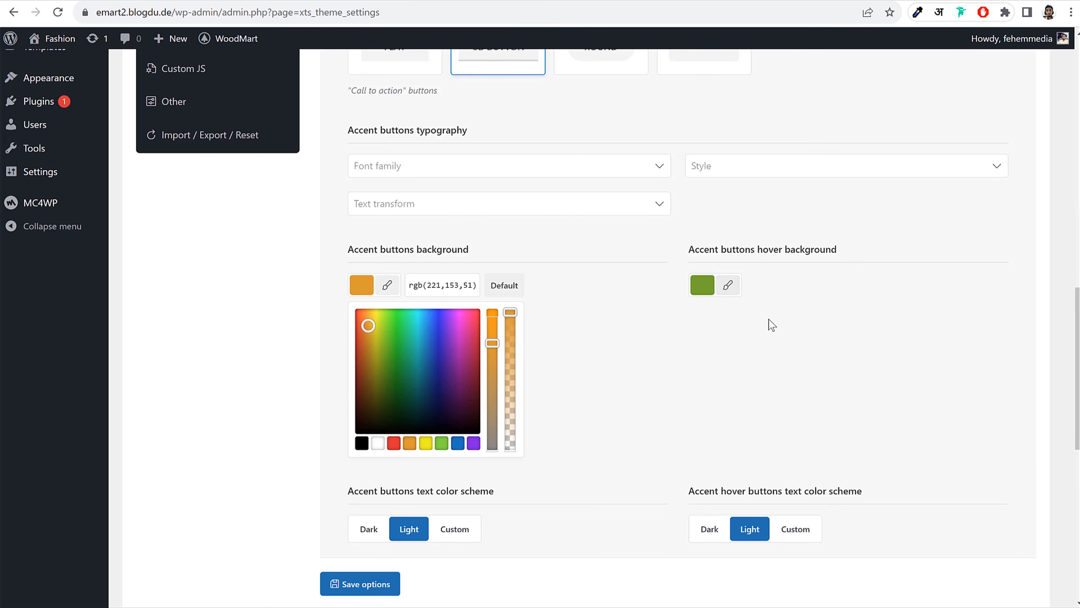
left_click(727, 285)
left_click(748, 445)
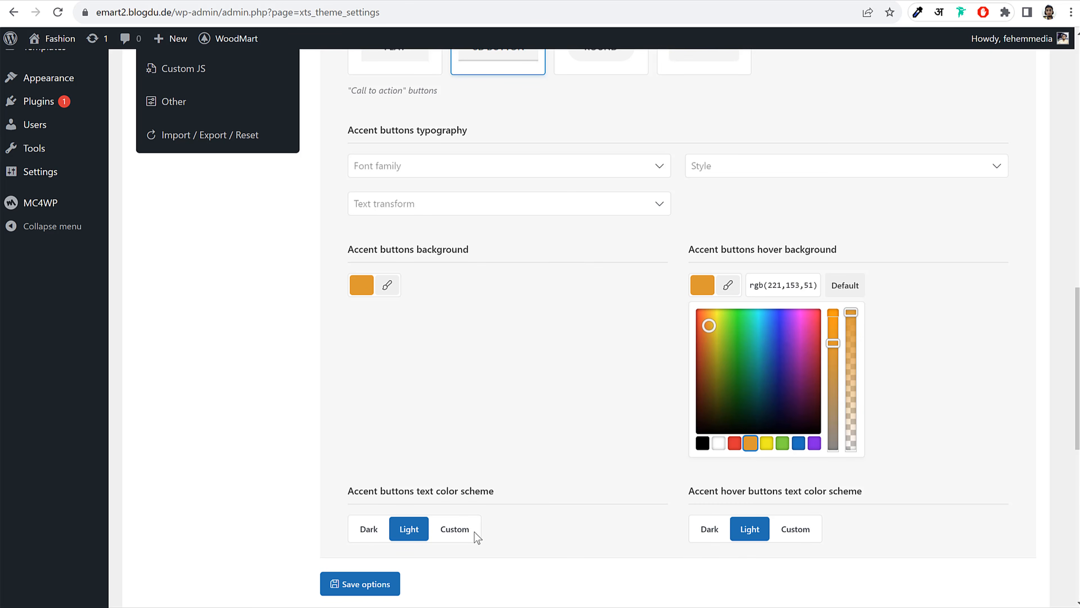
left_click(359, 584)
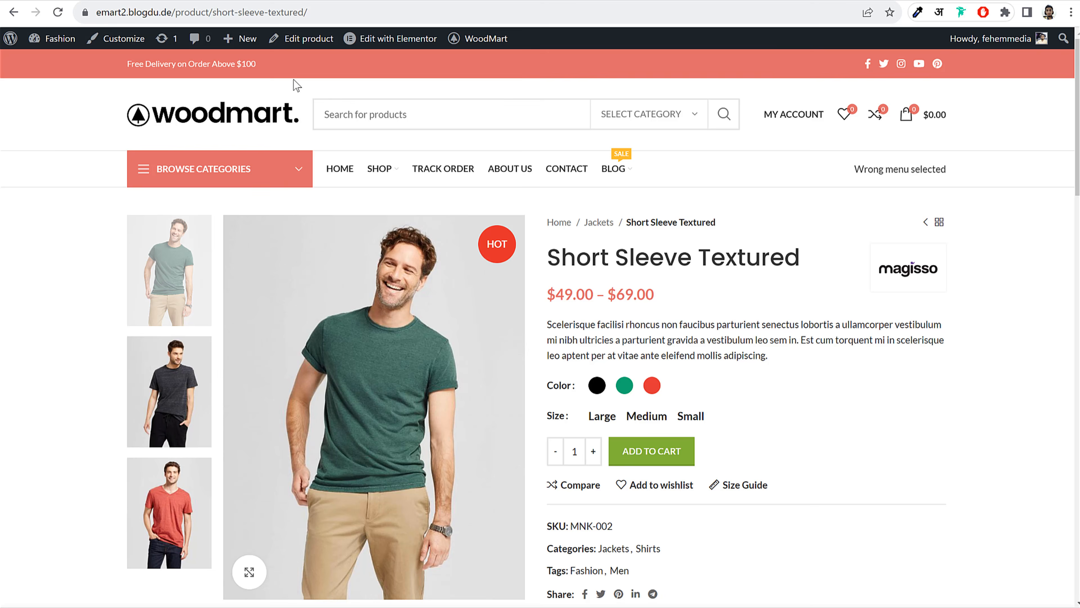
left_click(57, 12)
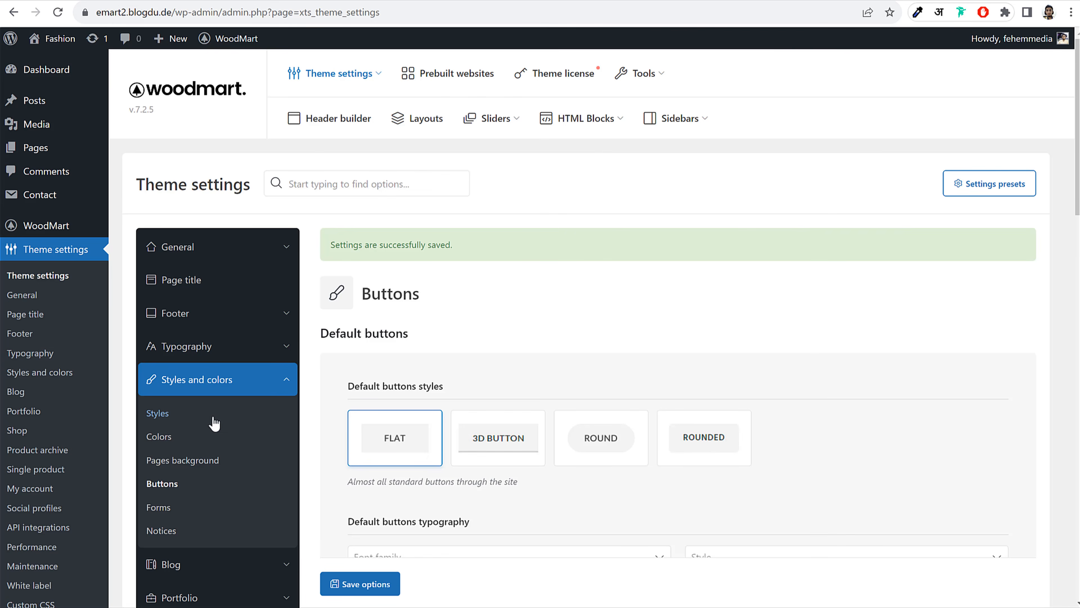
Look through the theme's Forms, Blog and Portfolio settings
scroll(251, 374, "down", 5)
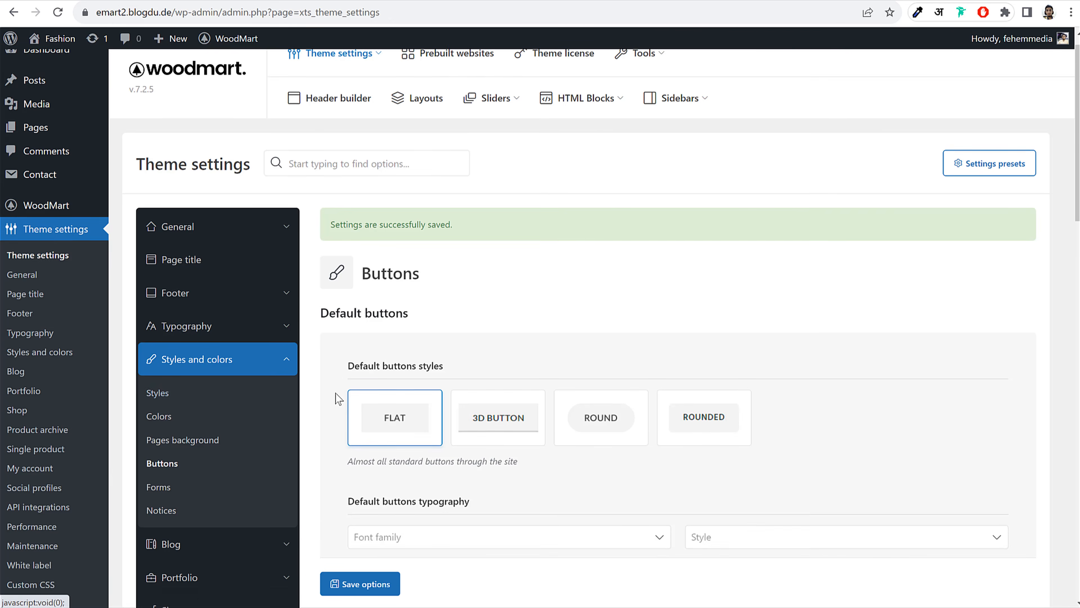
left_click(171, 300)
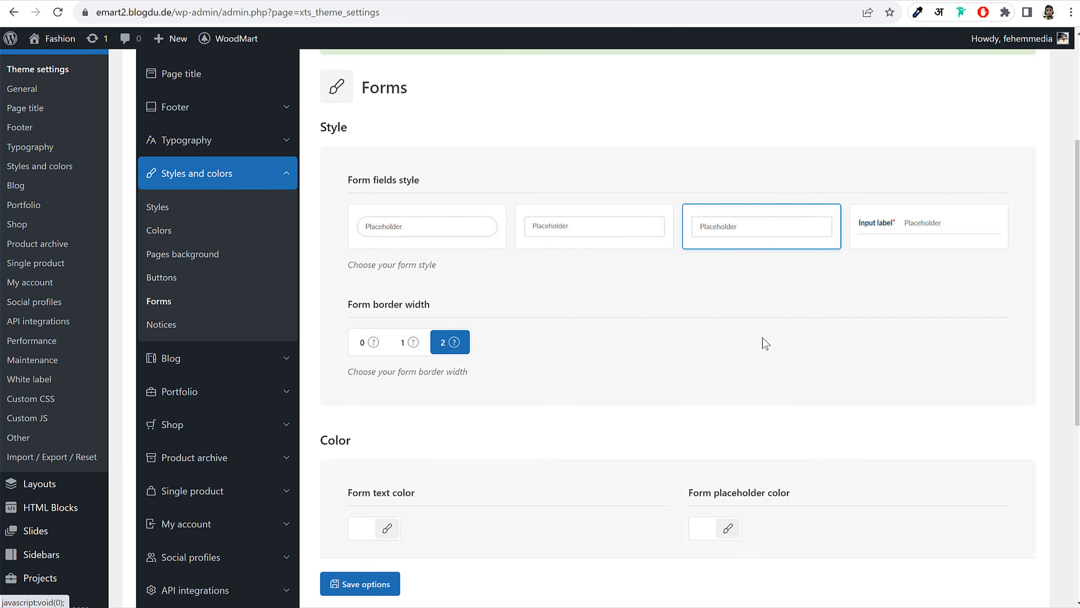
scroll(762, 340, "down", 7)
scroll(762, 341, "up", 5)
scroll(765, 342, "up", 3)
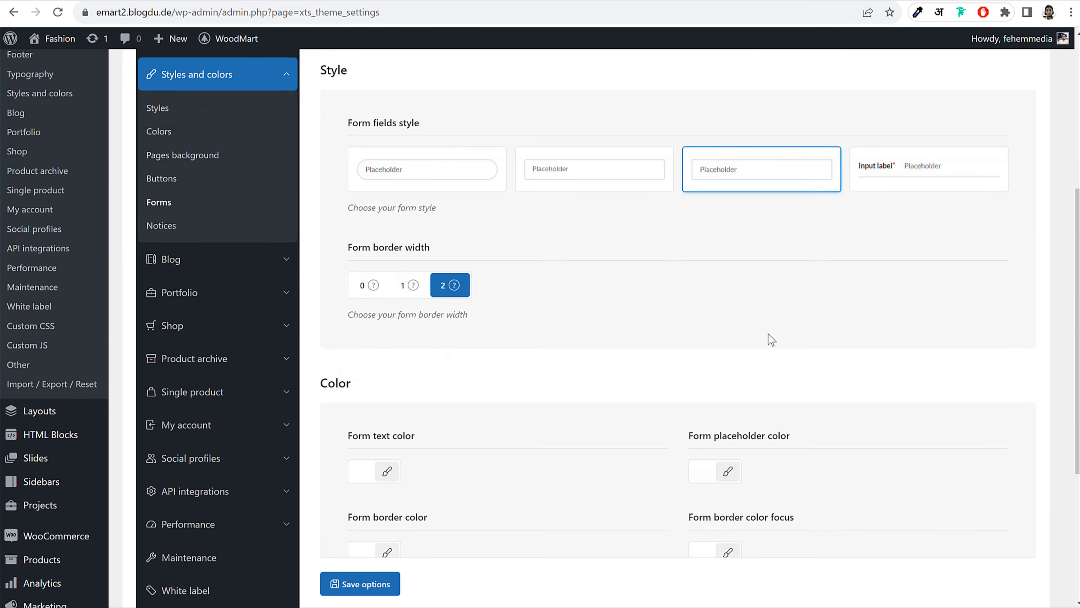
left_click(221, 352)
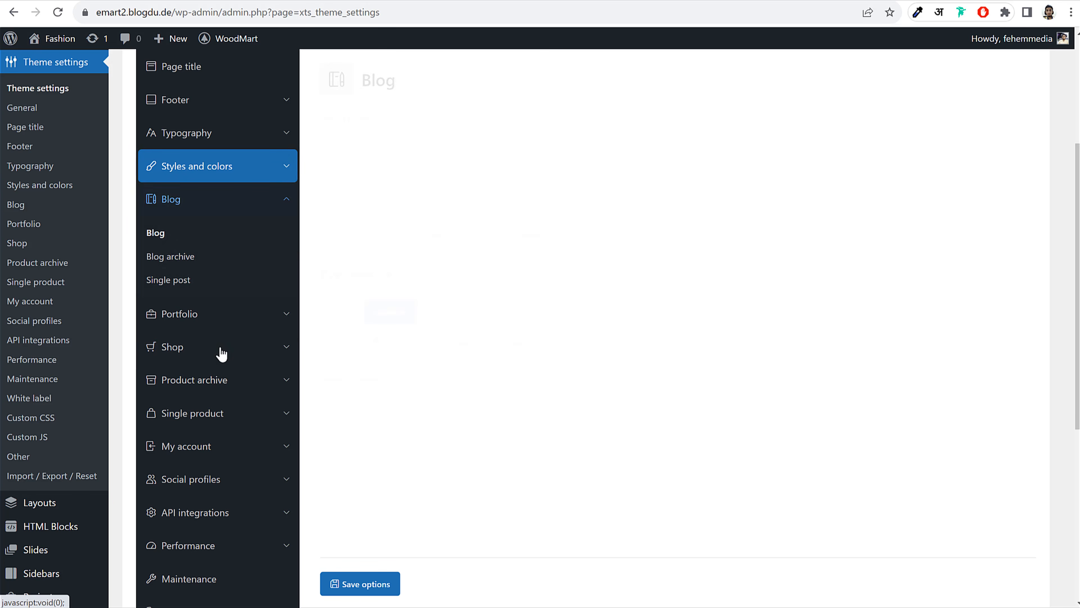
left_click(195, 323)
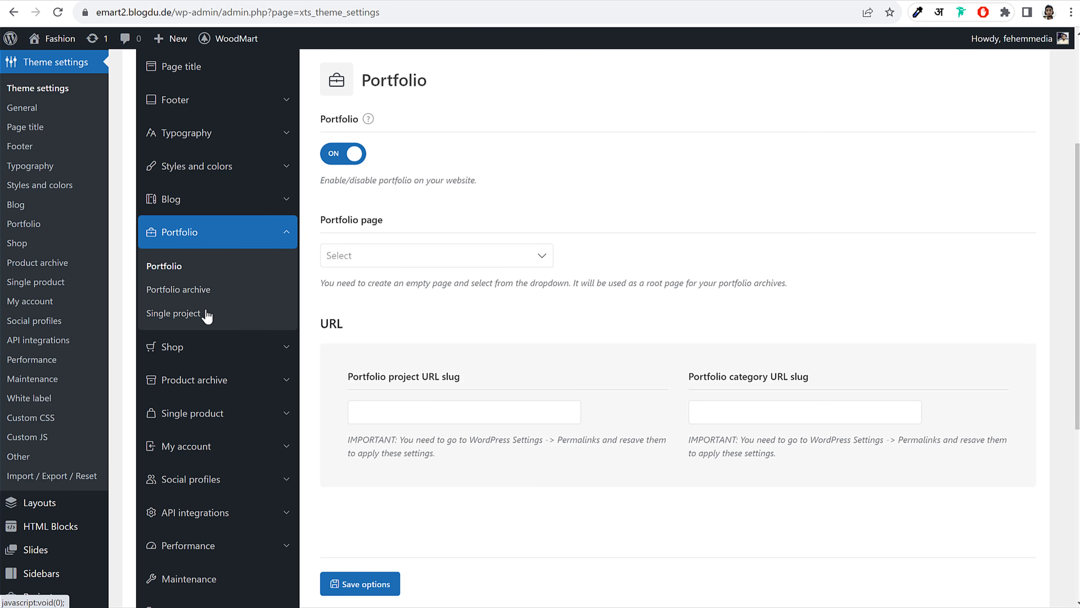
Open the Shop settings and then its Compare section
left_click(193, 346)
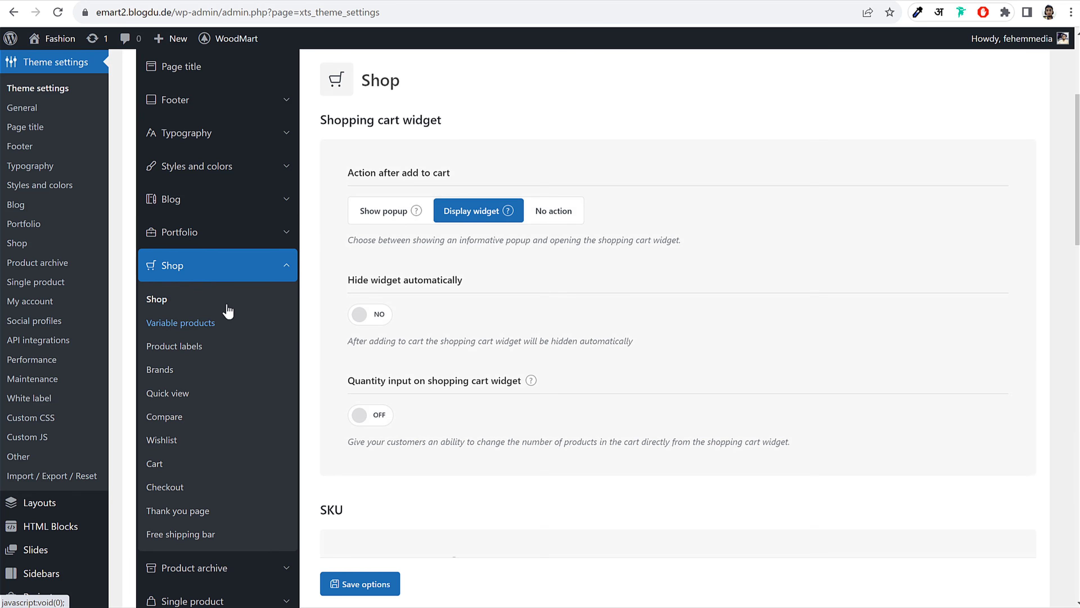
scroll(695, 316, "down", 10)
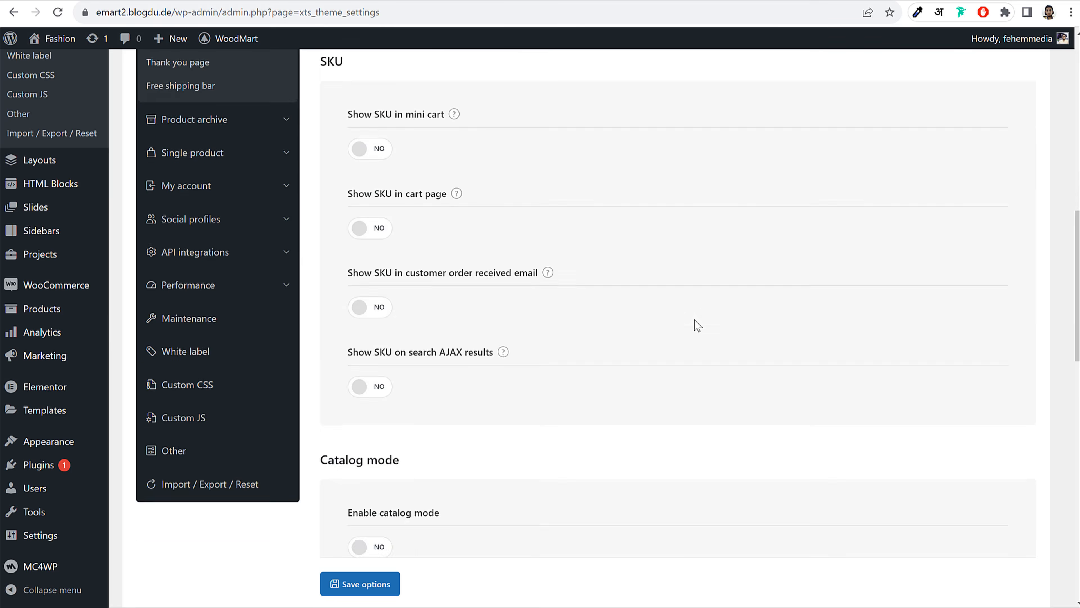
scroll(685, 330, "up", 5)
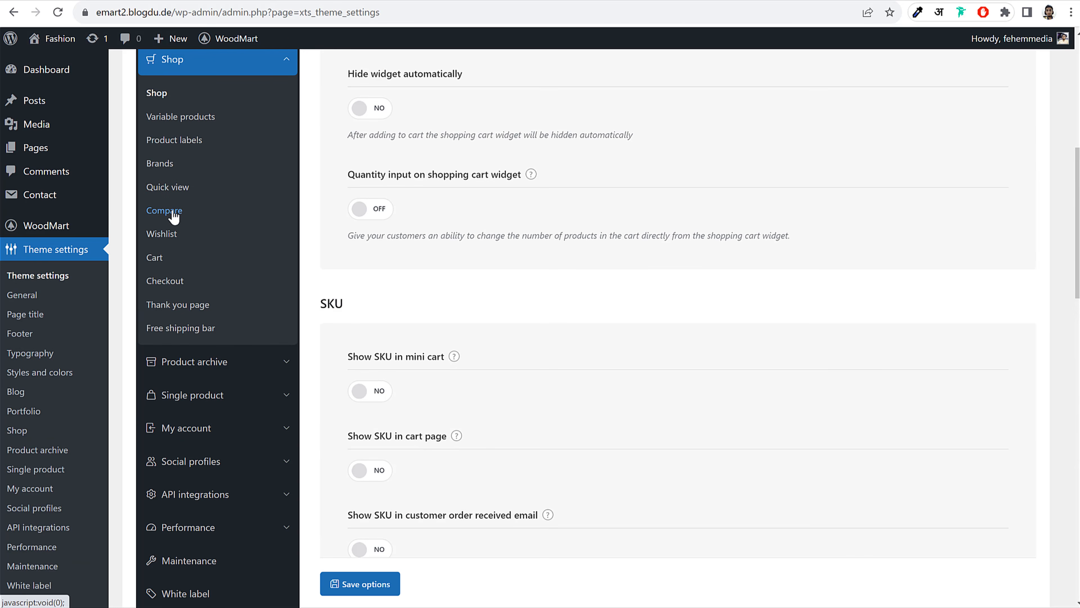
left_click(165, 211)
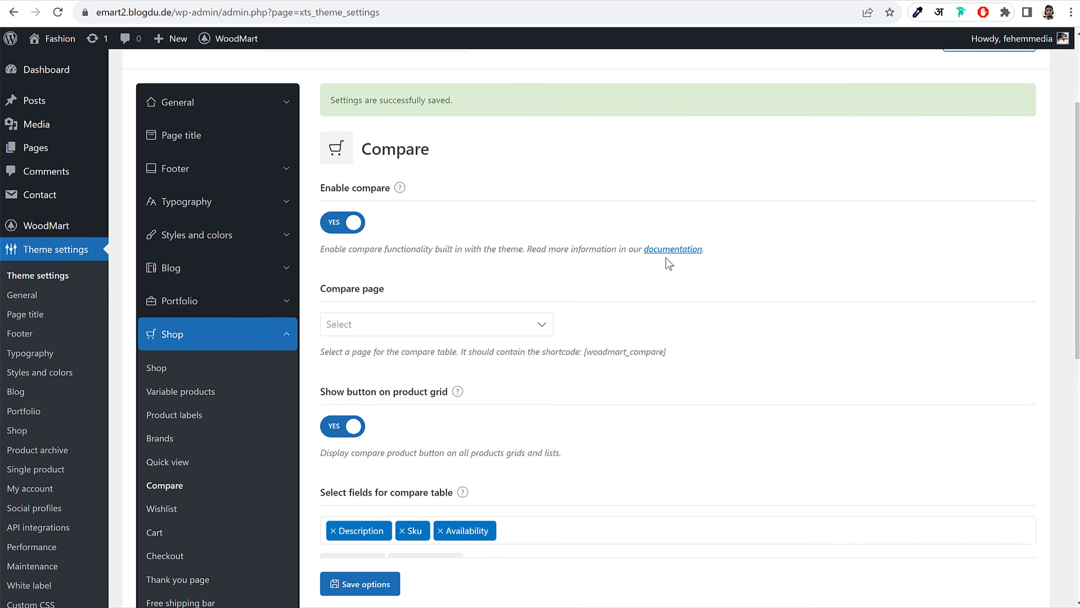
Set the Compare page as the product comparison page
left_click_drag(444, 294, 442, 298)
left_click(374, 324)
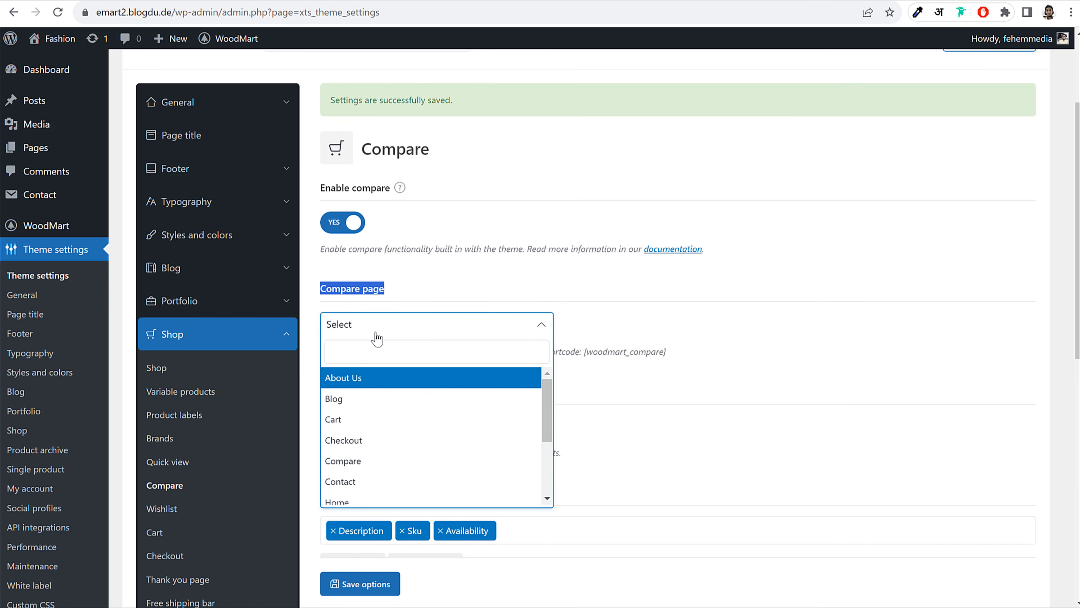
left_click(706, 385)
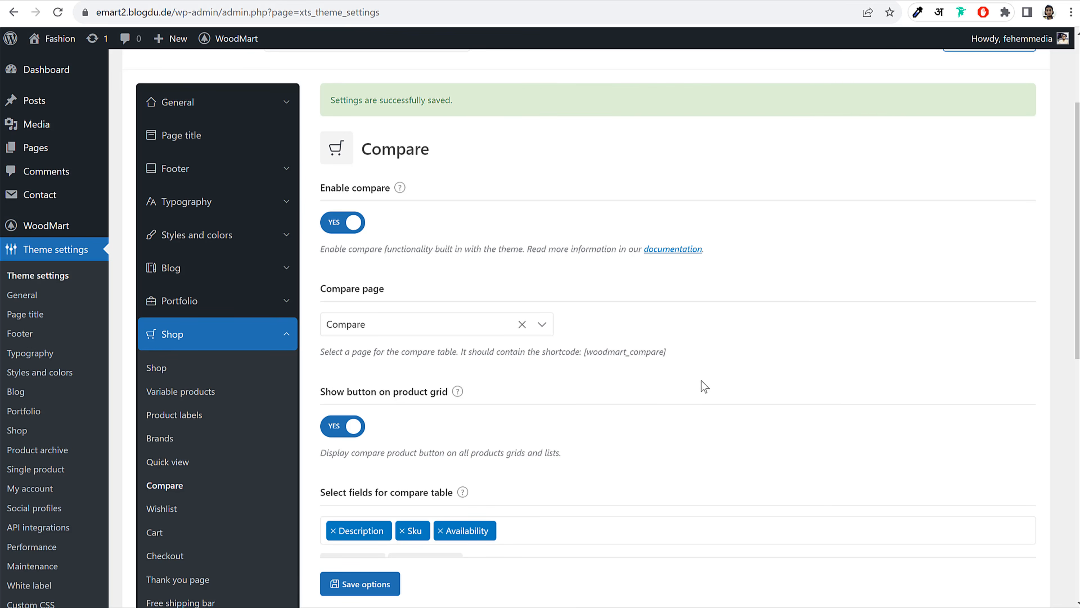
scroll(572, 381, "down", 4)
Set the Wishlist page as the WoodMart wishlist page
left_click(167, 373)
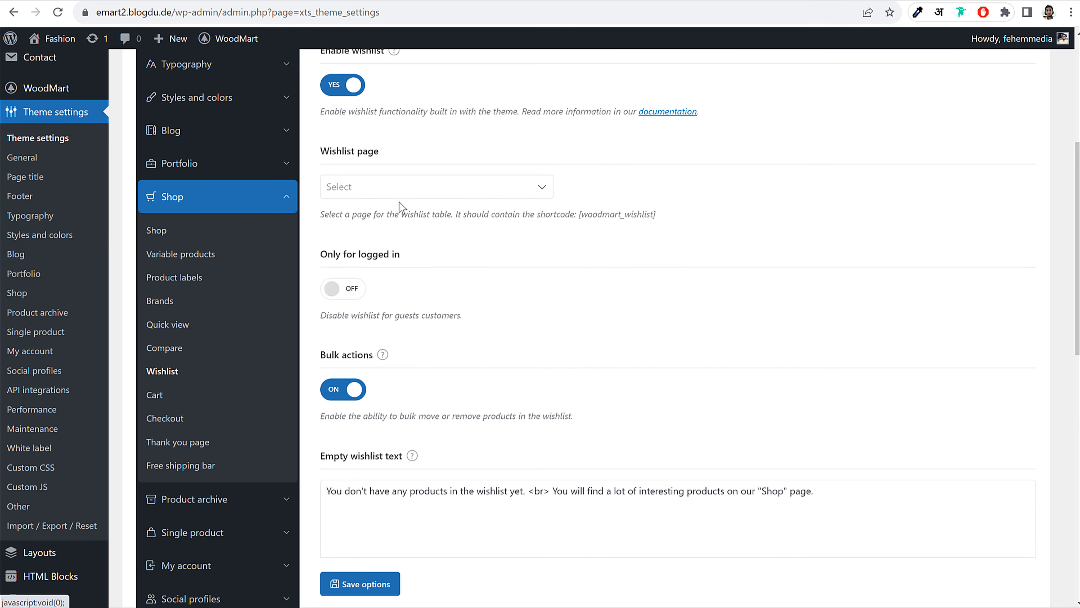
left_click(393, 191)
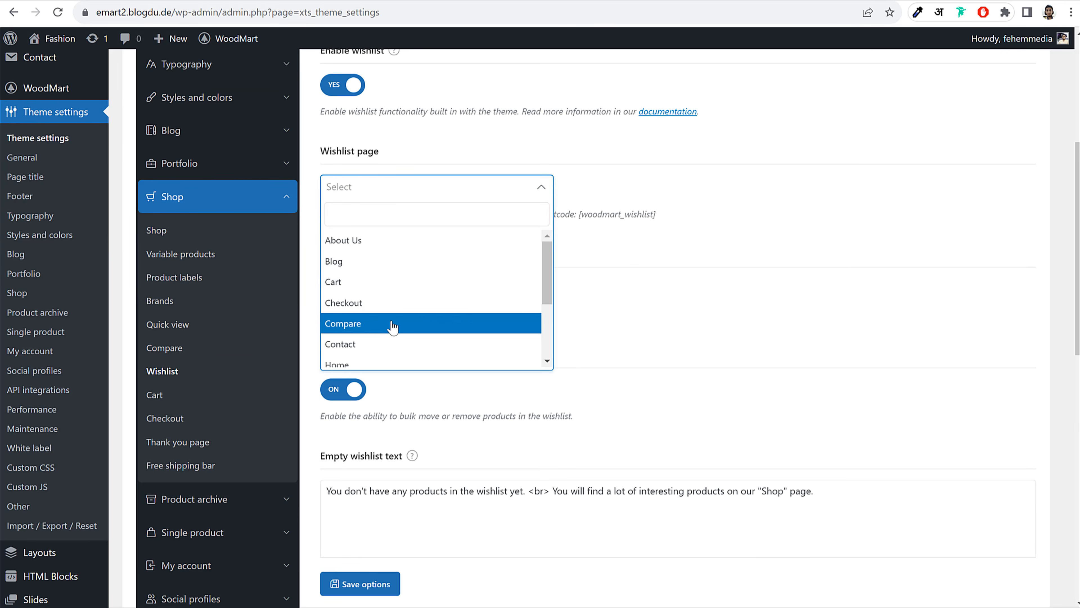
scroll(383, 332, "down", 3)
left_click(366, 355)
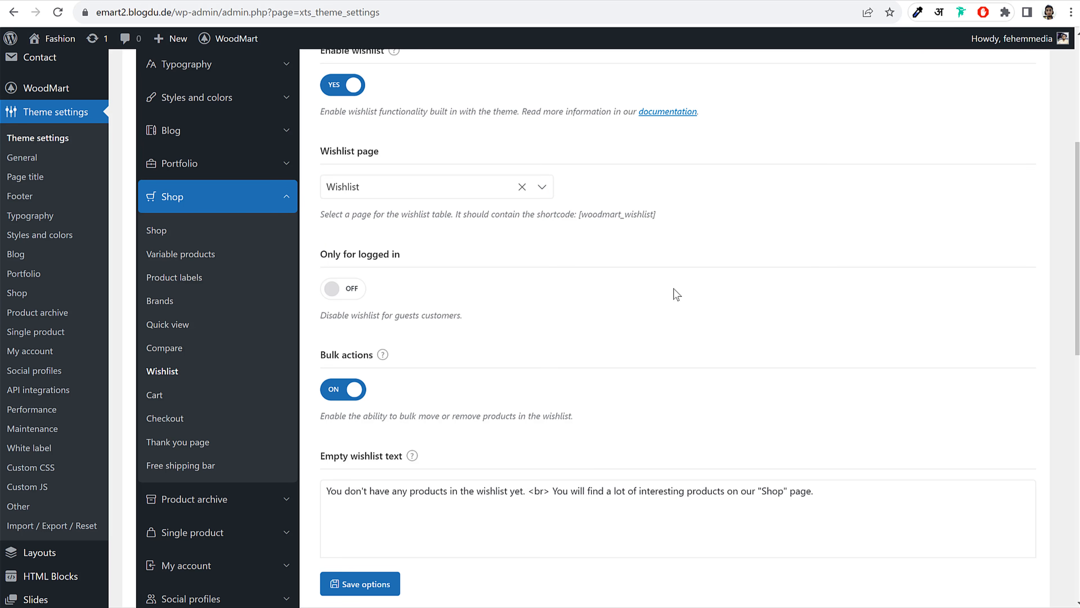
Review the Quick view and Cart settings, then save the theme options
left_click(176, 324)
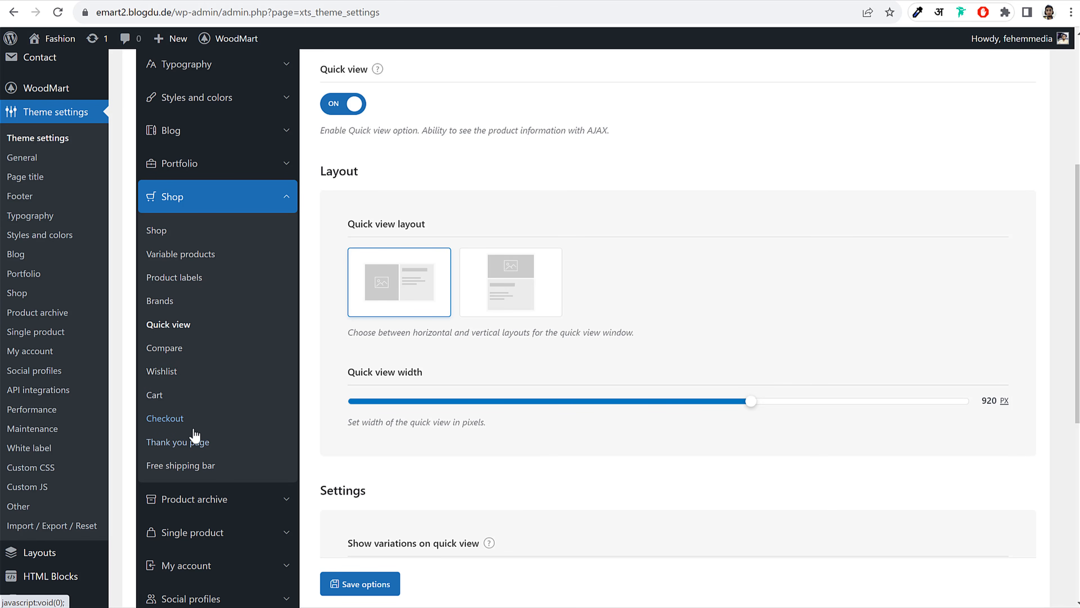
left_click(164, 397)
scroll(606, 272, "up", 4)
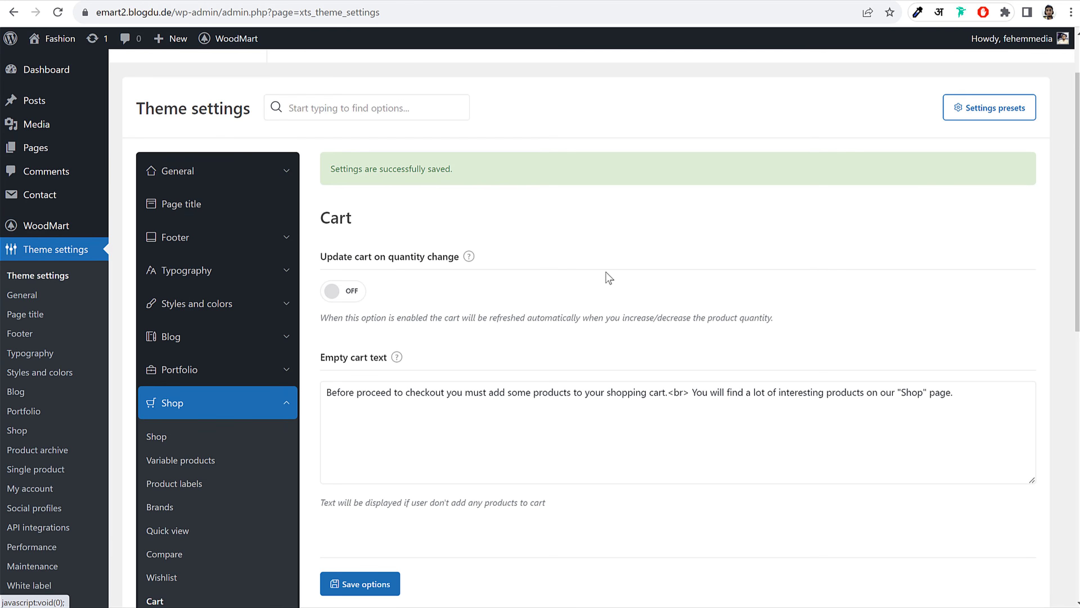
scroll(599, 280, "down", 2)
left_click(372, 587)
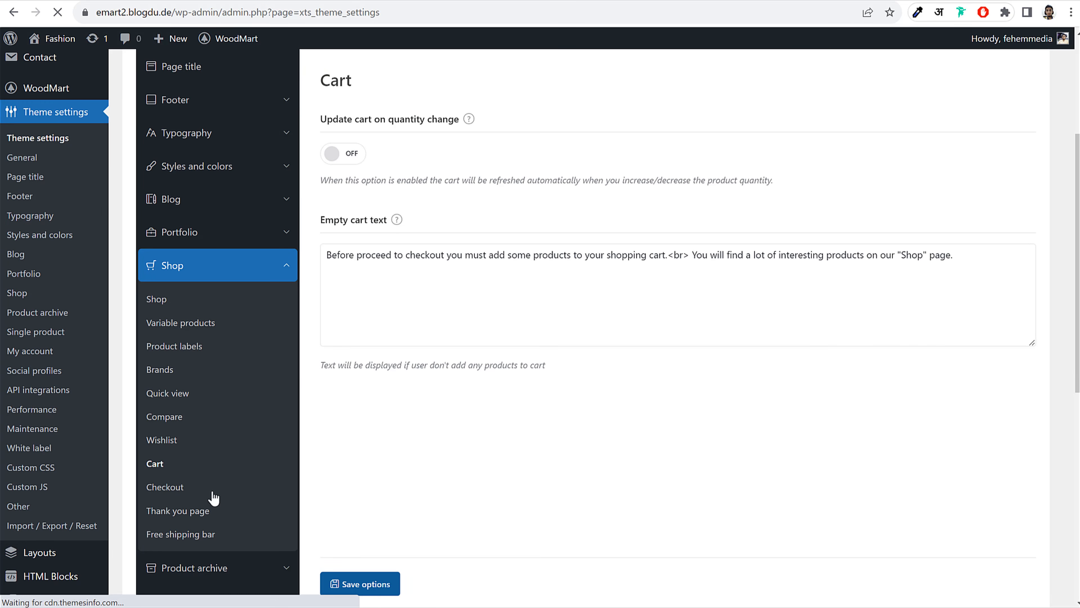
Switch to the storefront and go to its Shop page
scroll(232, 445, "down", 7)
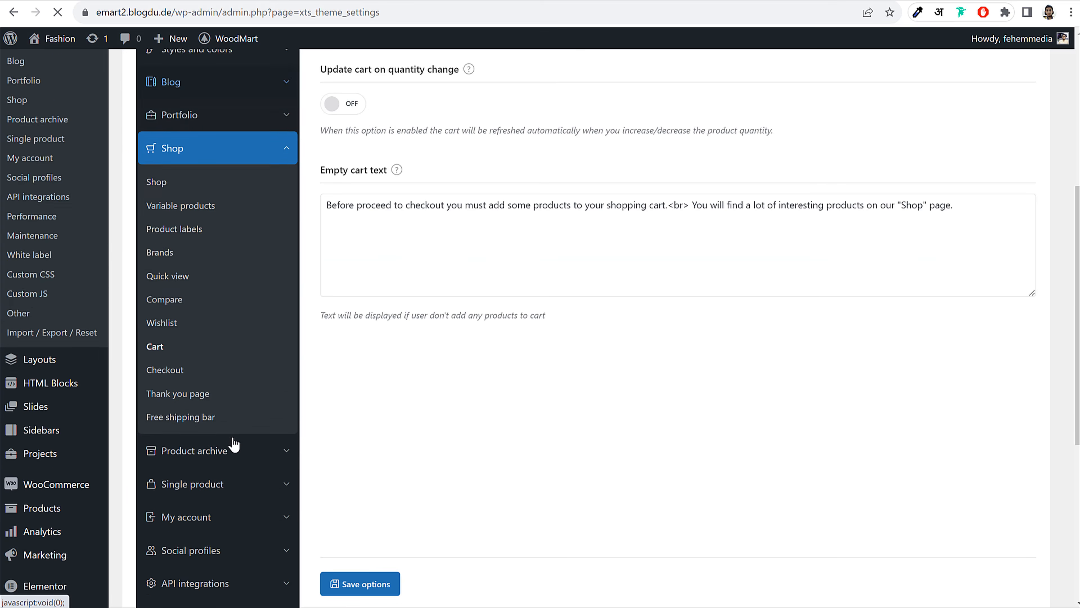
scroll(234, 444, "down", 2)
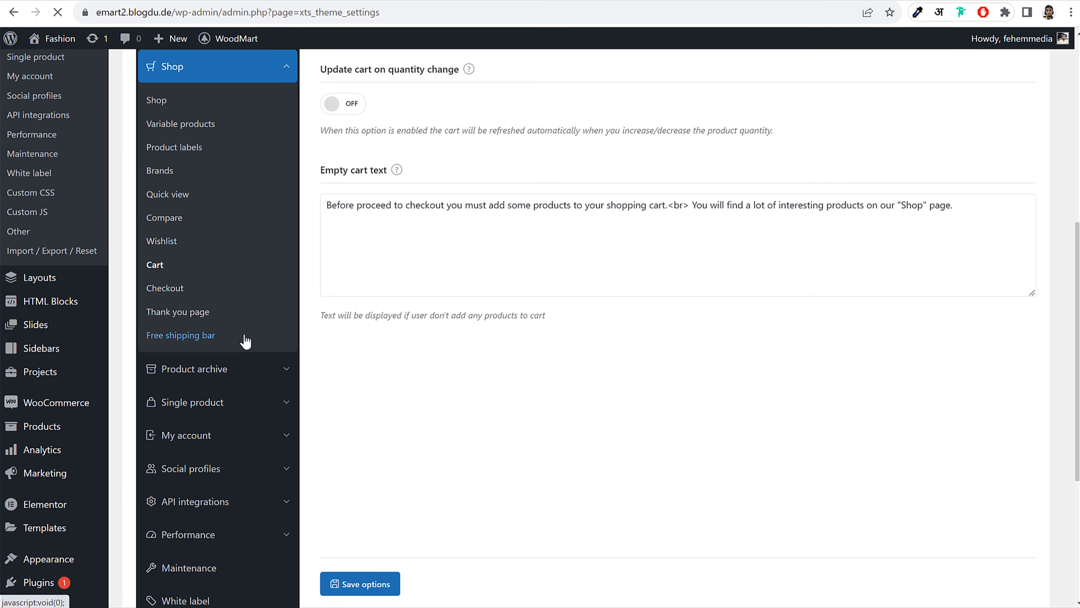
left_click(250, 376)
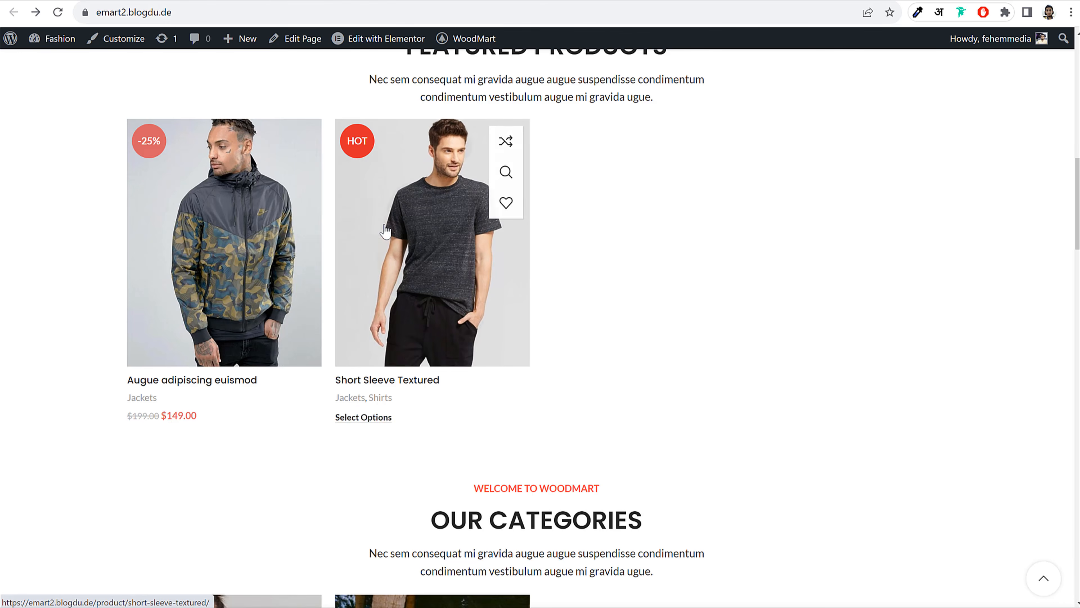
scroll(462, 203, "up", 8)
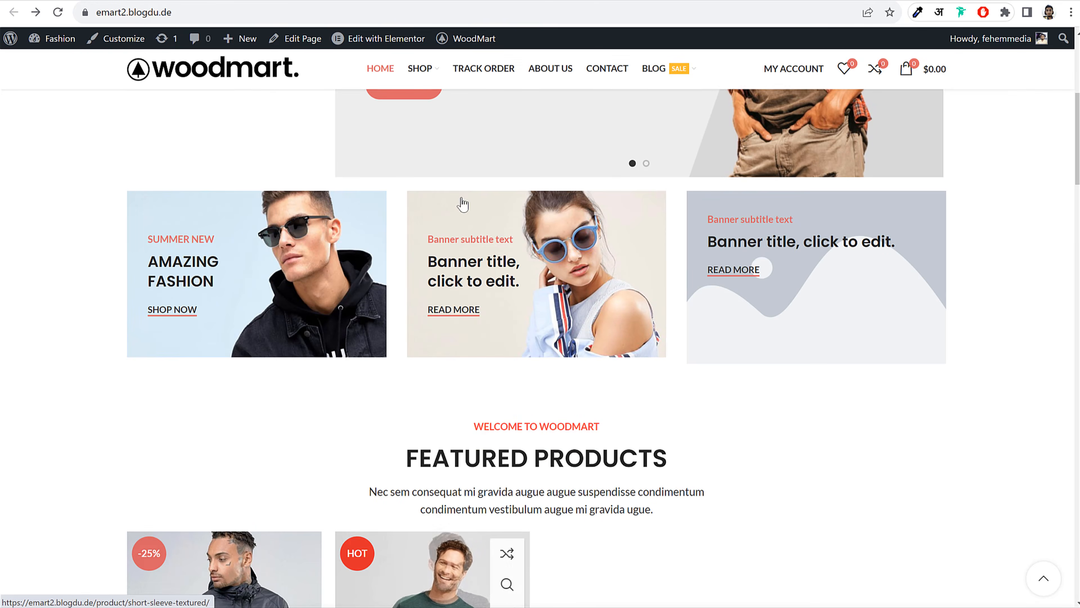
left_click(421, 71)
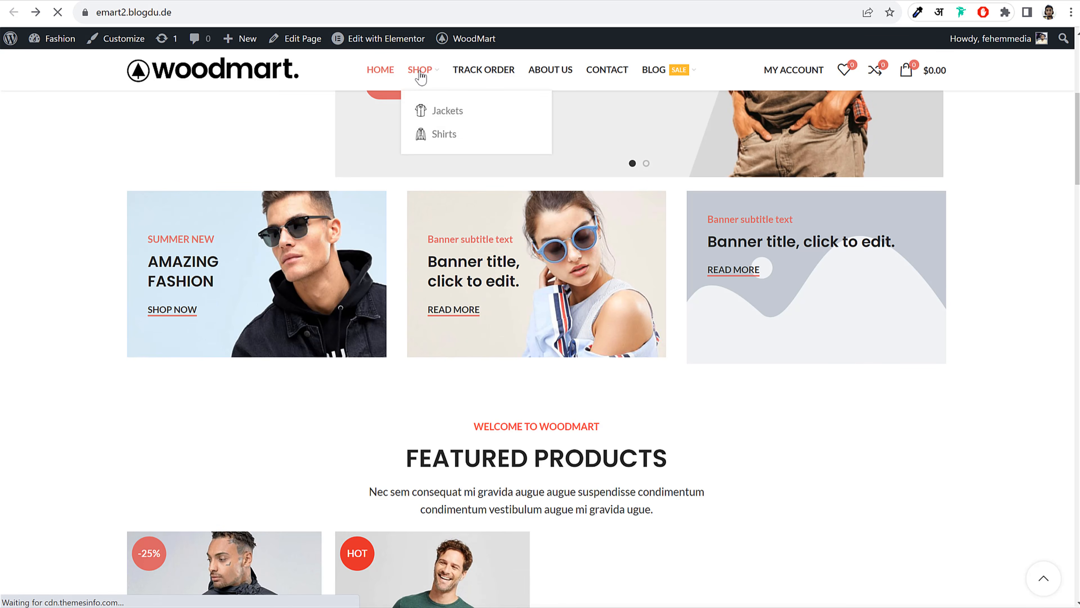
In Products styles, choose the third hover effect in the second row and save
scroll(795, 259, "down", 5)
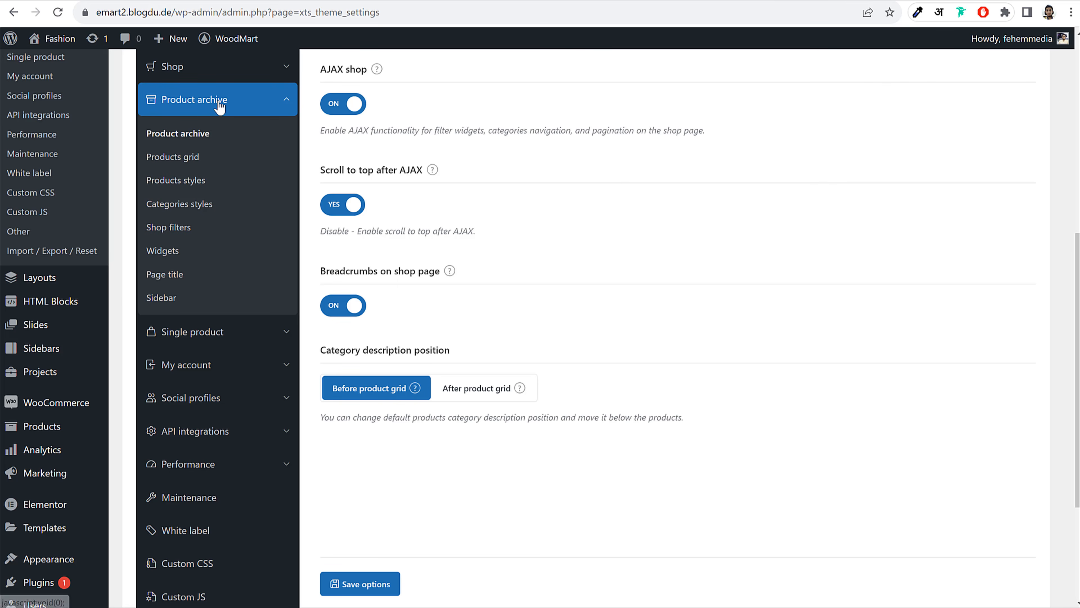
left_click(187, 181)
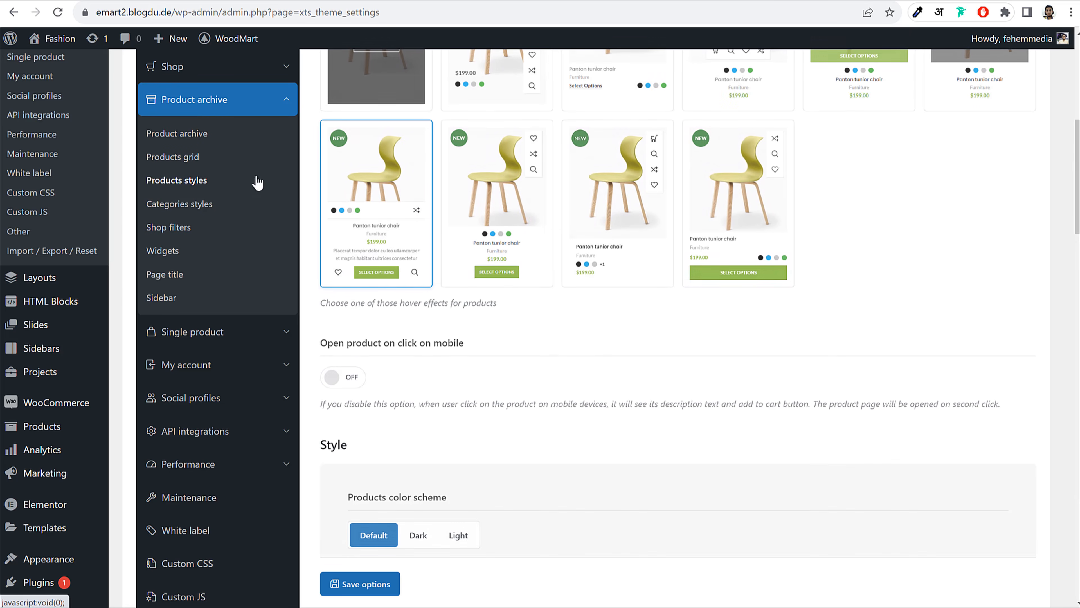
scroll(914, 300, "up", 8)
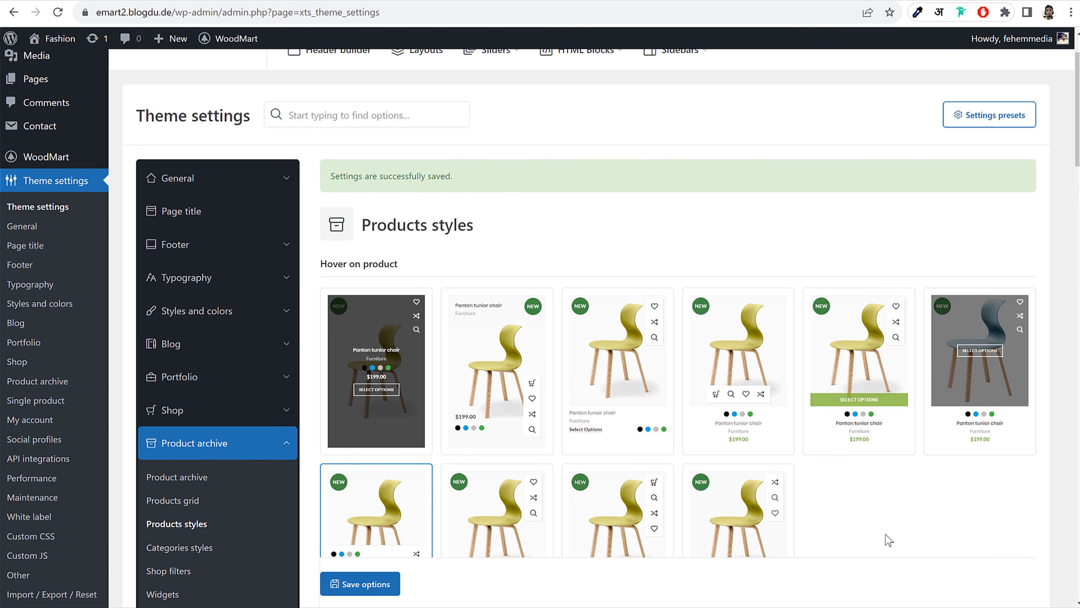
left_click(615, 350)
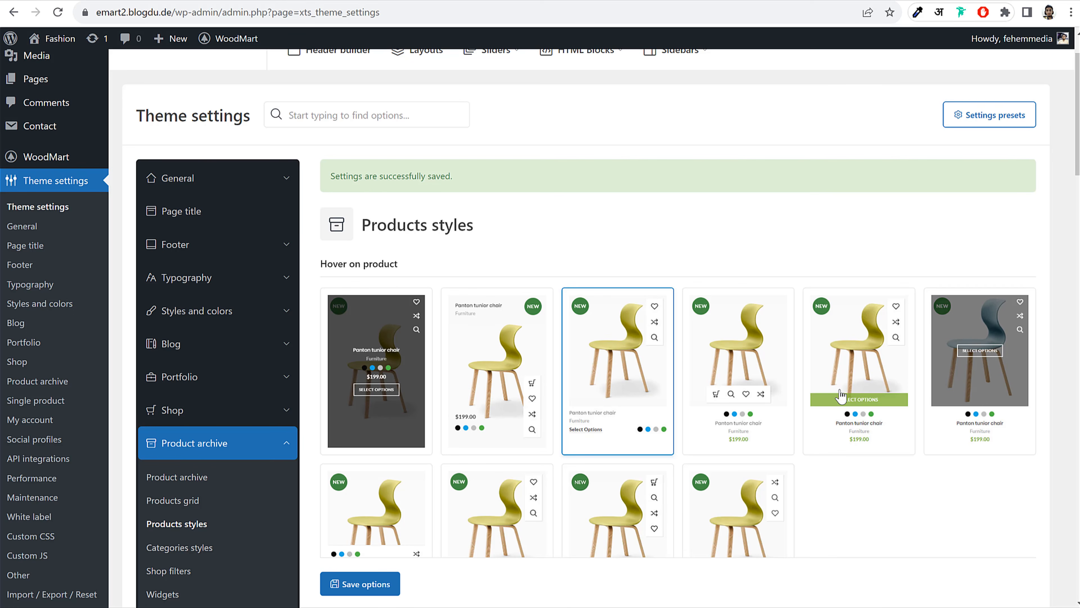
scroll(936, 426, "down", 3)
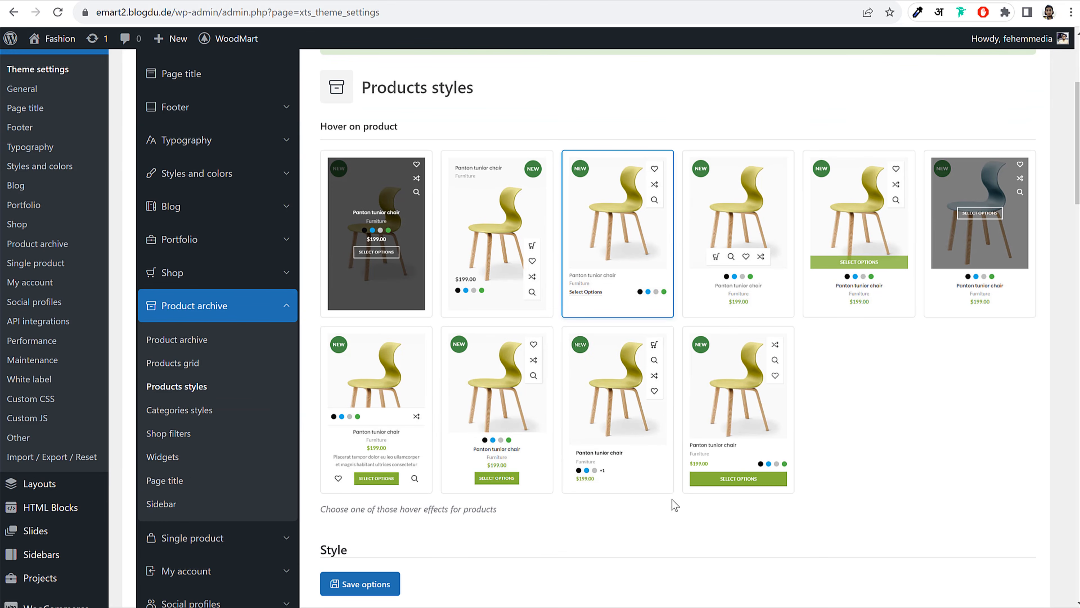
left_click(615, 408)
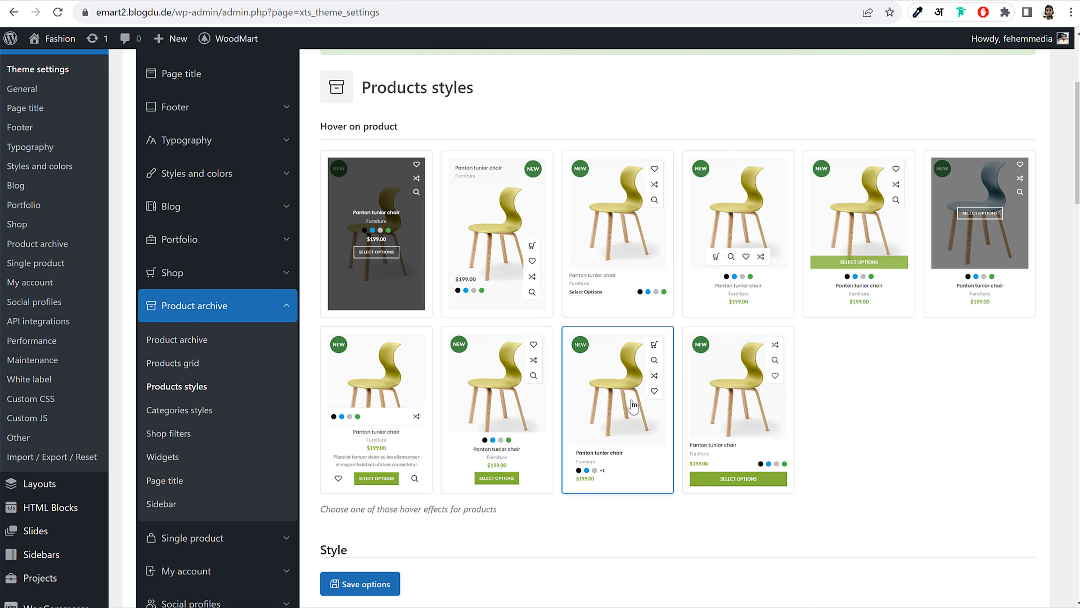
left_click(349, 592)
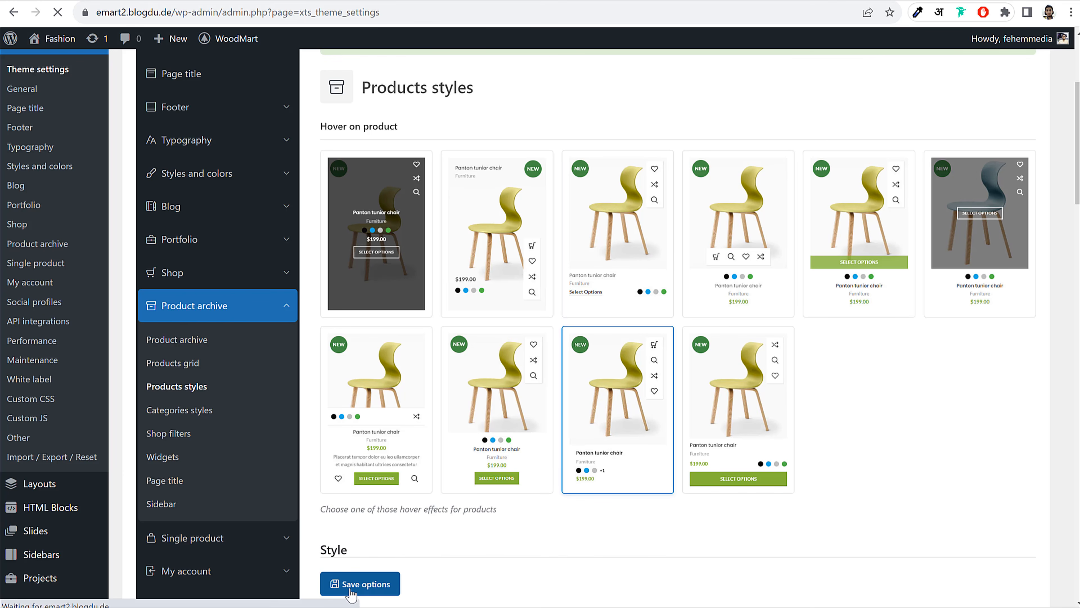
Preview on the Shop page, then switch to the third top-row hover effect and reload the Shop page
left_click(270, 1)
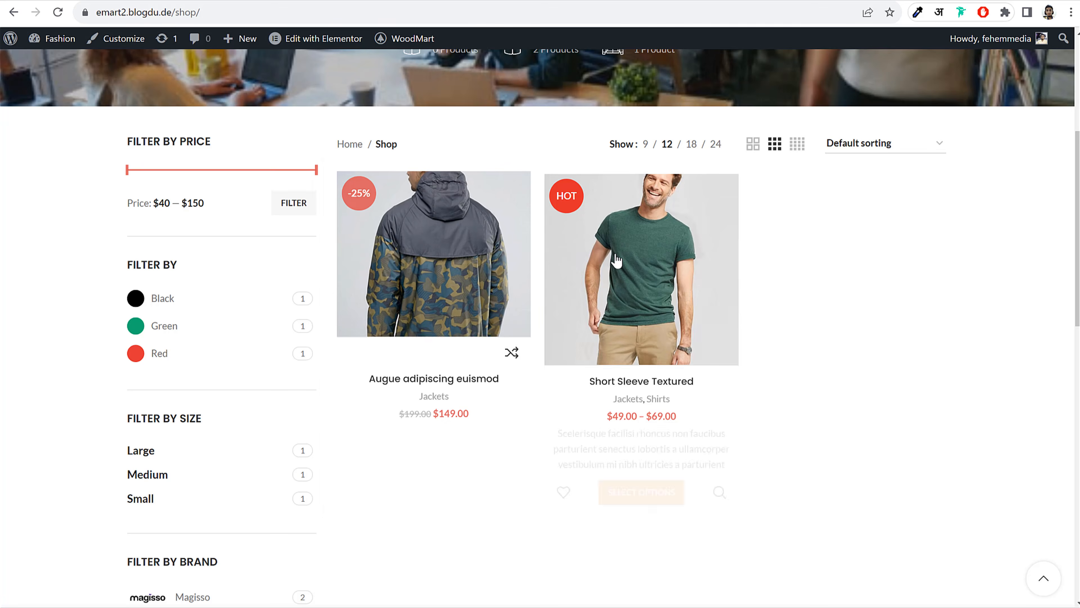
left_click(57, 12)
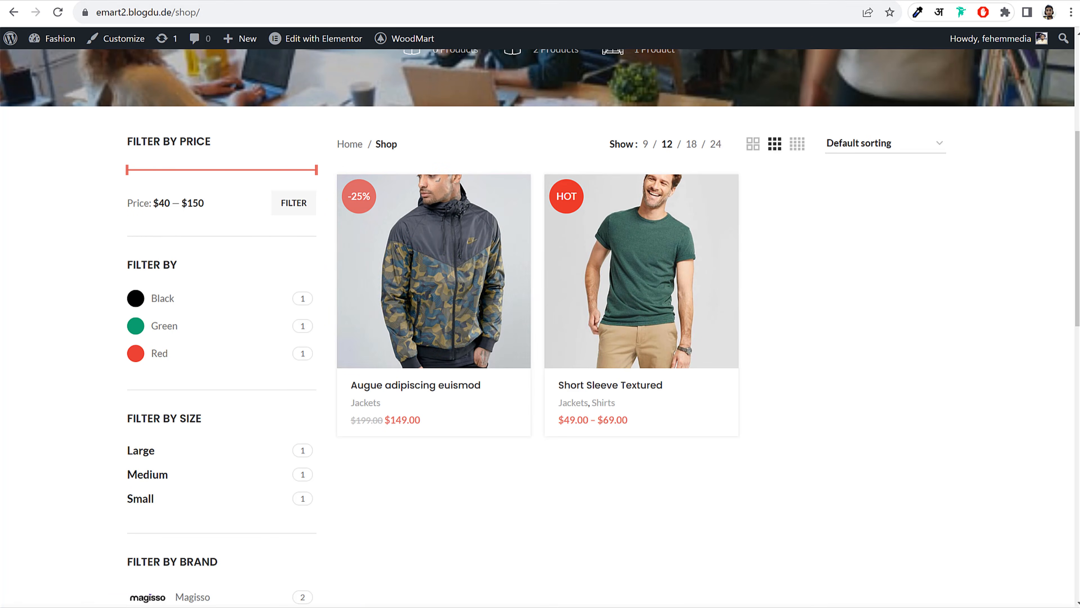
left_click(425, 2)
left_click(581, 419)
scroll(581, 419, "down", 5)
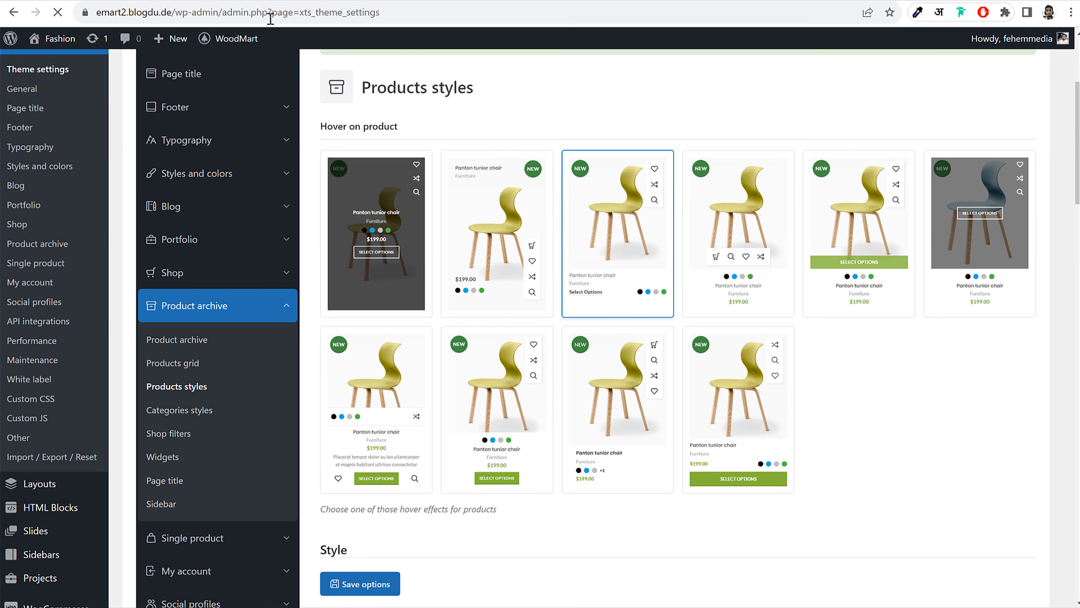
left_click(258, 1)
left_click(58, 13)
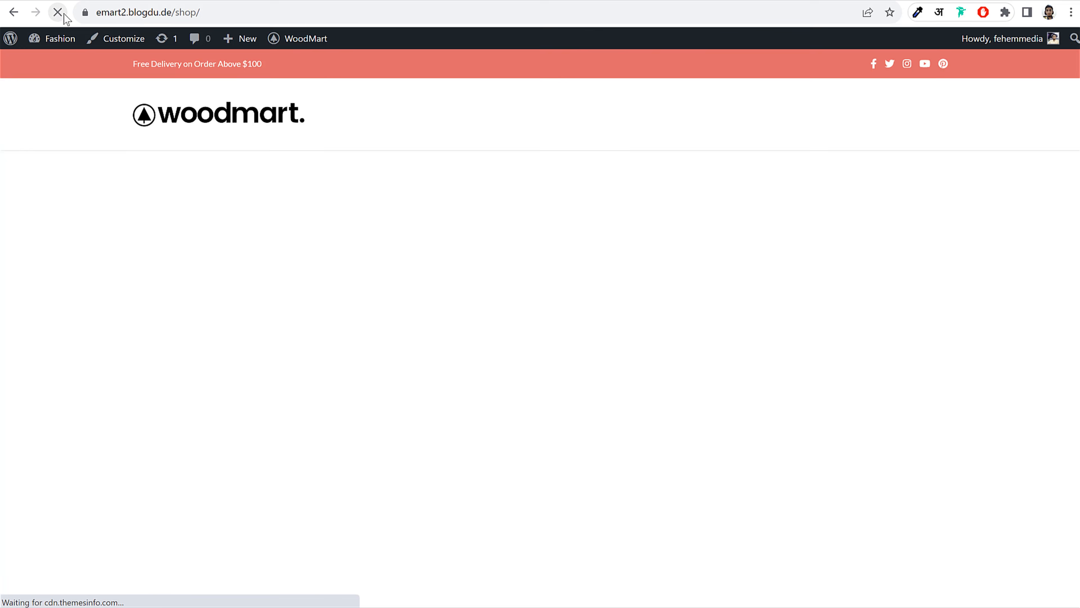
Return to the theme settings and open the Single product section
mouse_move(358, 230)
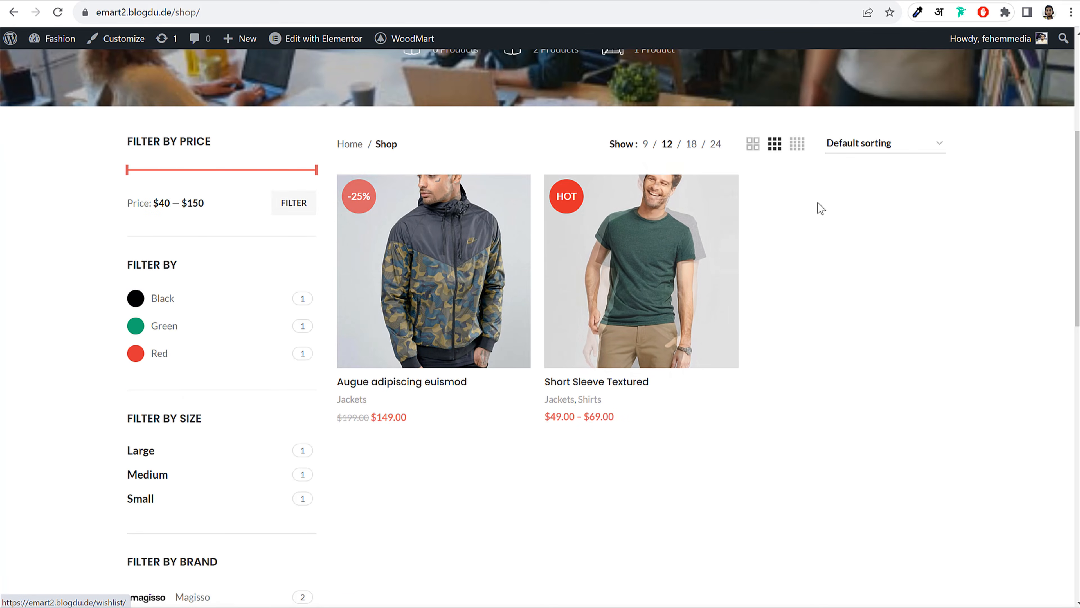
left_click(199, 2)
scroll(859, 297, "down", 2)
scroll(814, 317, "down", 20)
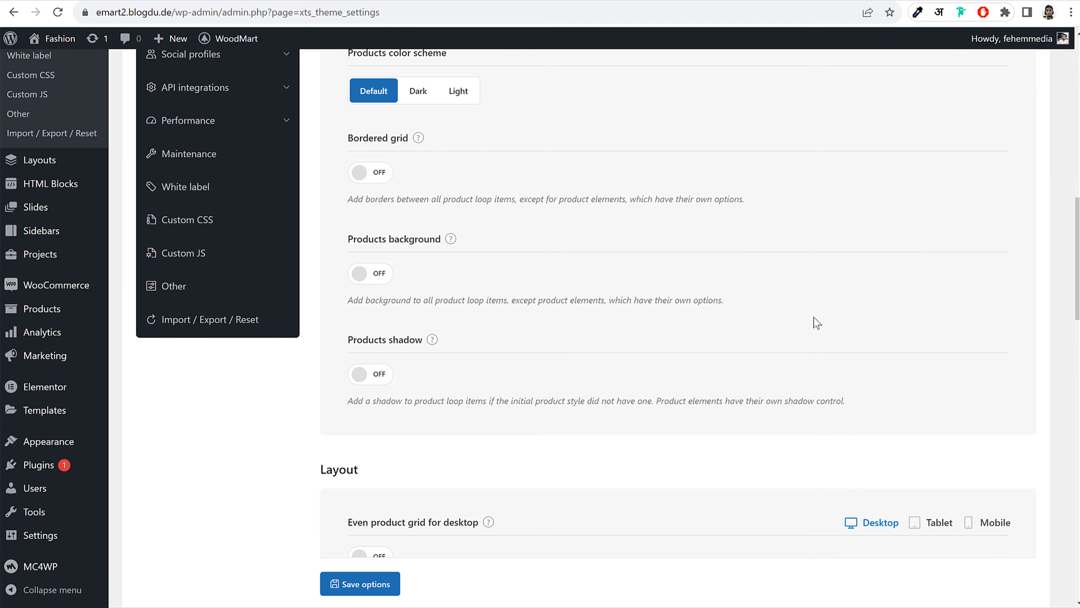
scroll(814, 316, "down", 12)
scroll(813, 315, "up", 1)
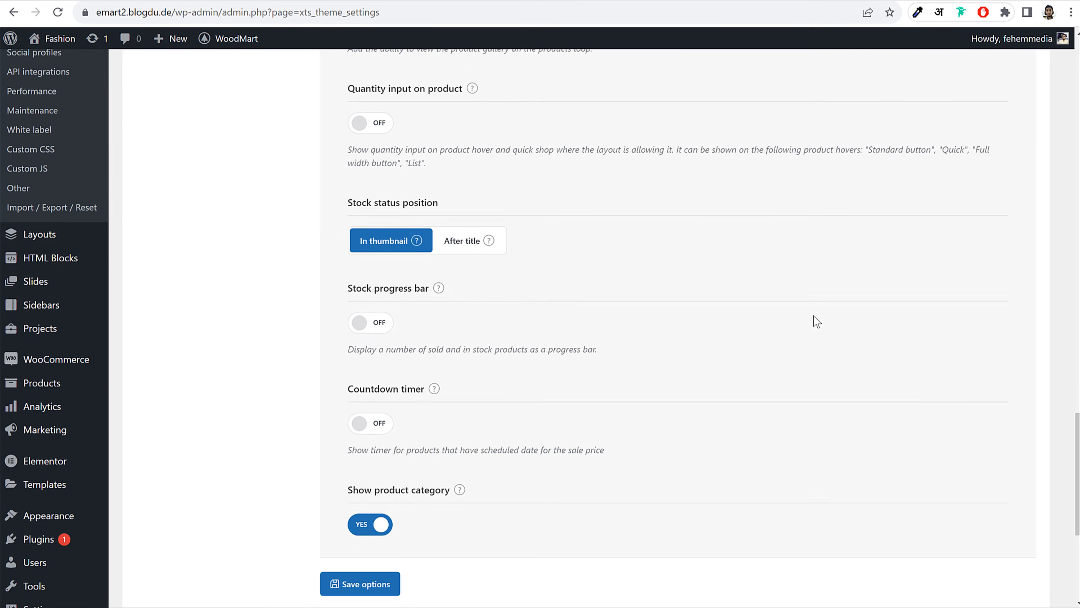
scroll(813, 316, "down", 5)
scroll(813, 316, "up", 14)
scroll(444, 208, "up", 20)
scroll(444, 208, "down", 6)
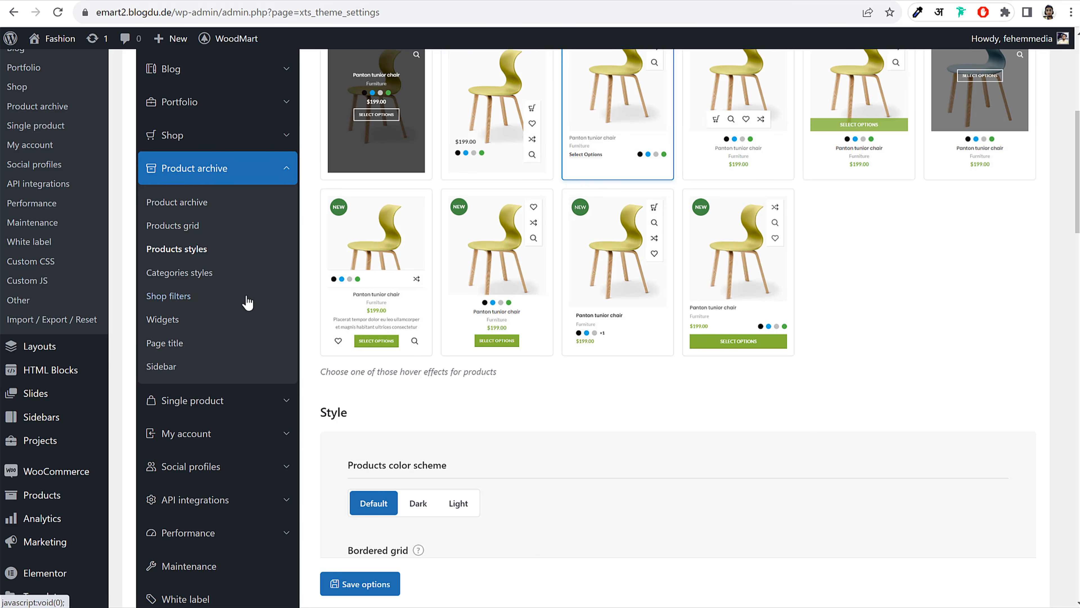
scroll(247, 302, "down", 3)
left_click(253, 273)
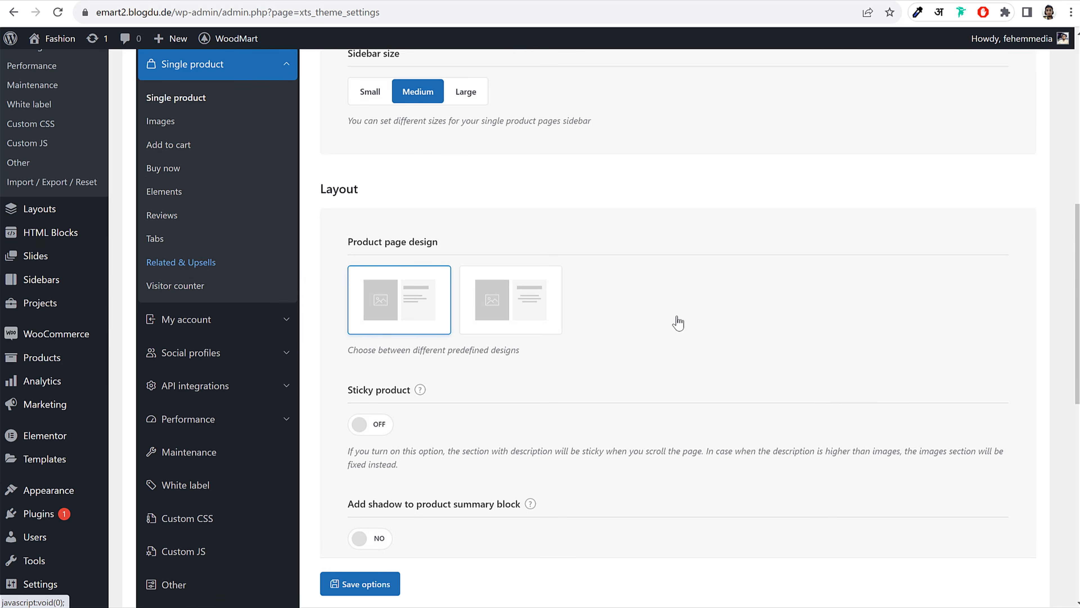
Try the second product page design, then revert to the first design
scroll(619, 261, "up", 10)
scroll(723, 289, "down", 15)
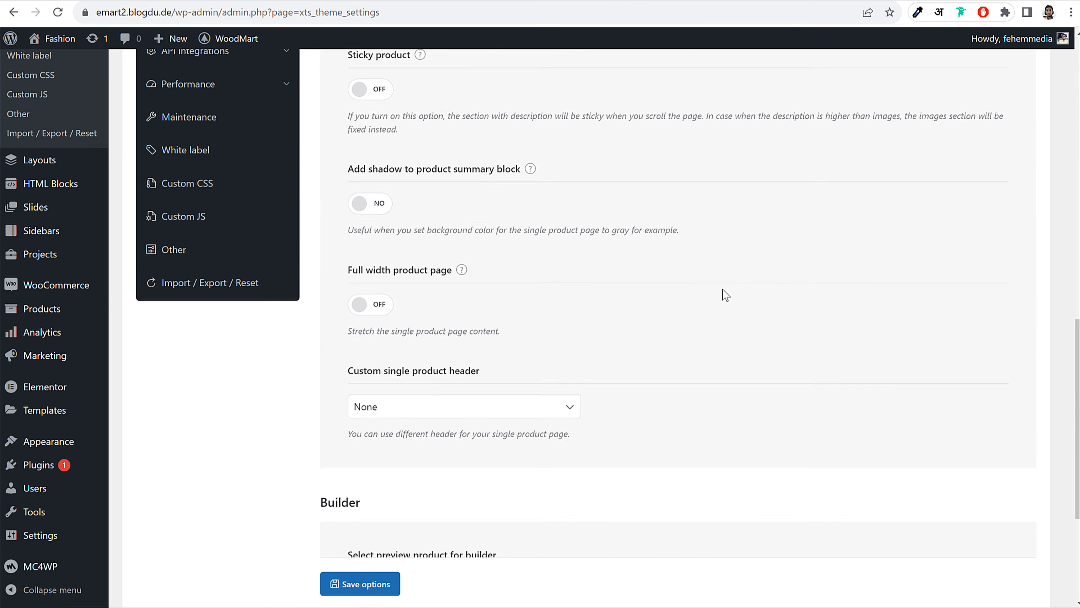
scroll(723, 293, "up", 5)
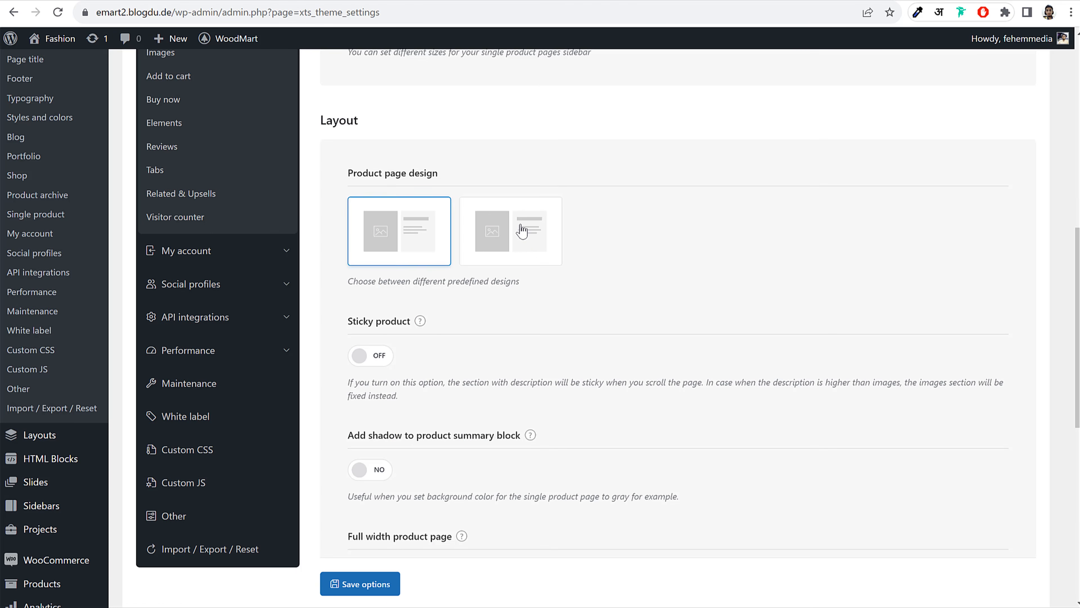
left_click(526, 246)
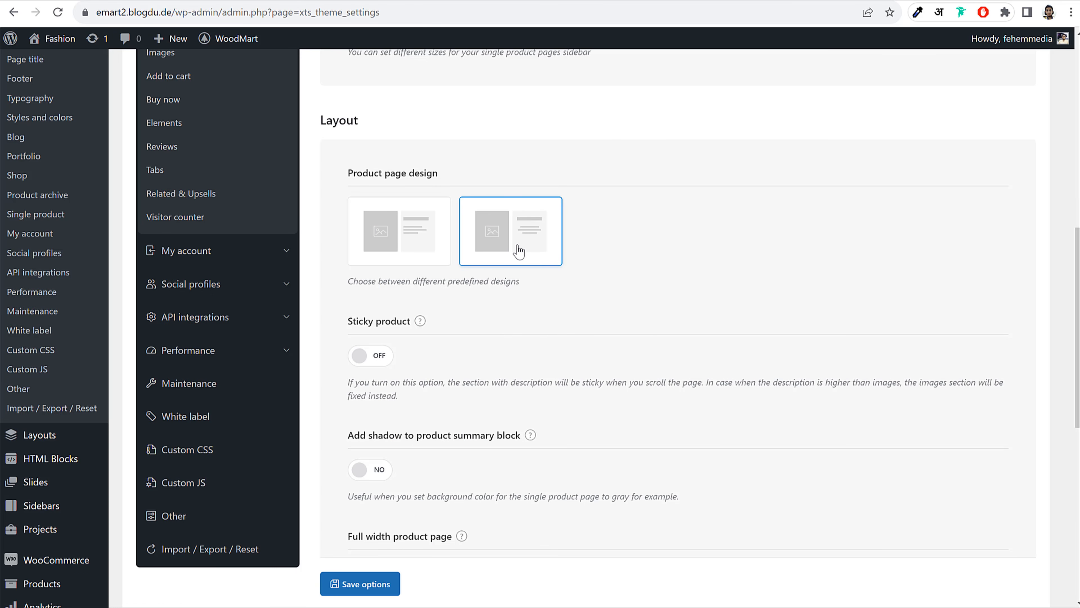
left_click(408, 253)
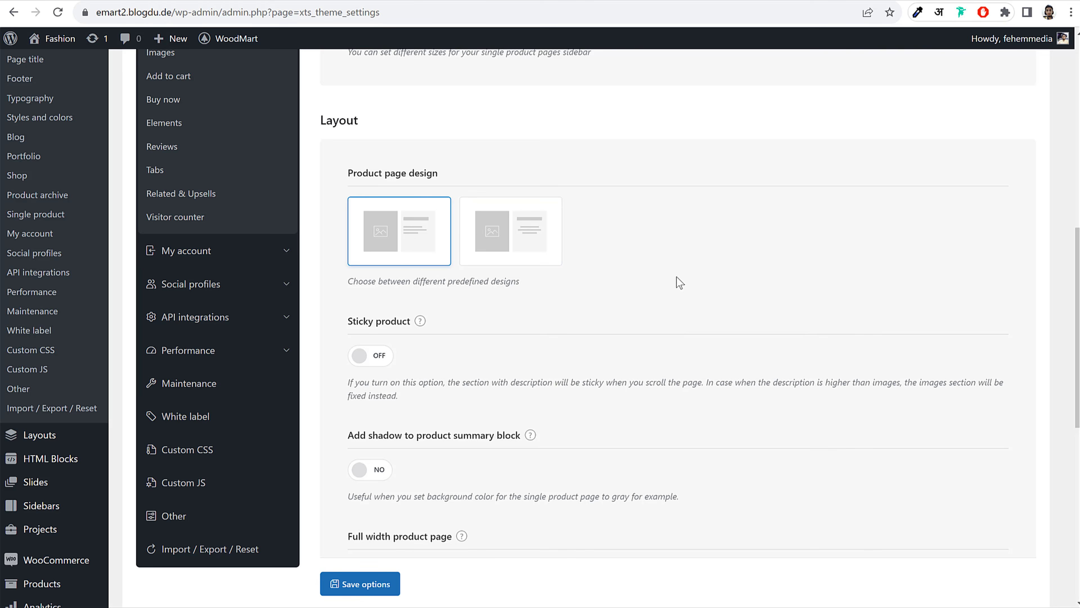
scroll(684, 373, "down", 5)
scroll(684, 374, "down", 5)
Turn on the Buy now button and reload the product page to check it
scroll(682, 373, "up", 18)
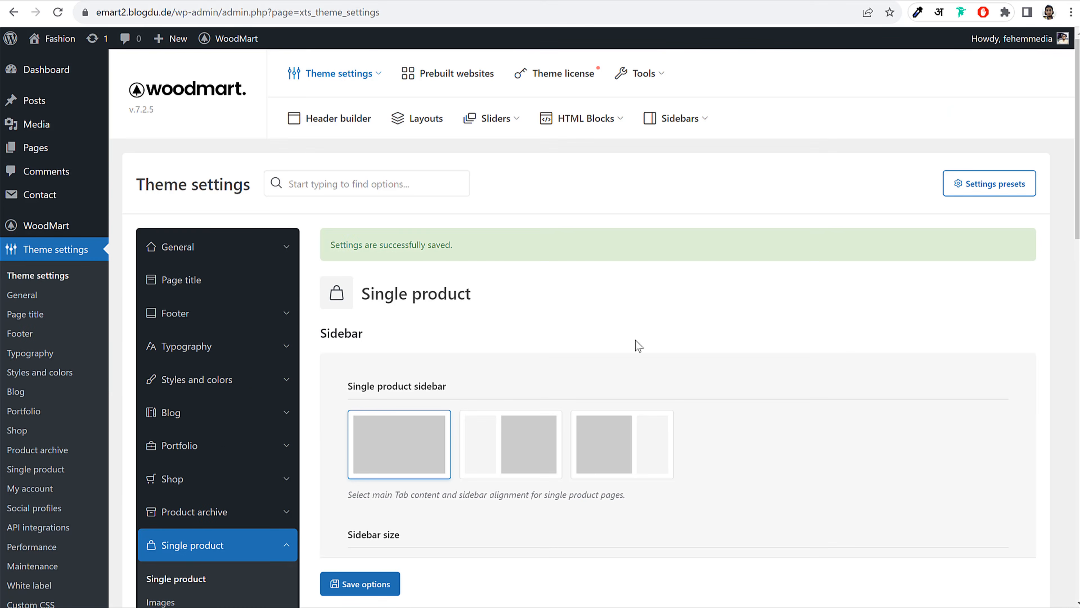
scroll(520, 367, "down", 8)
left_click(174, 192)
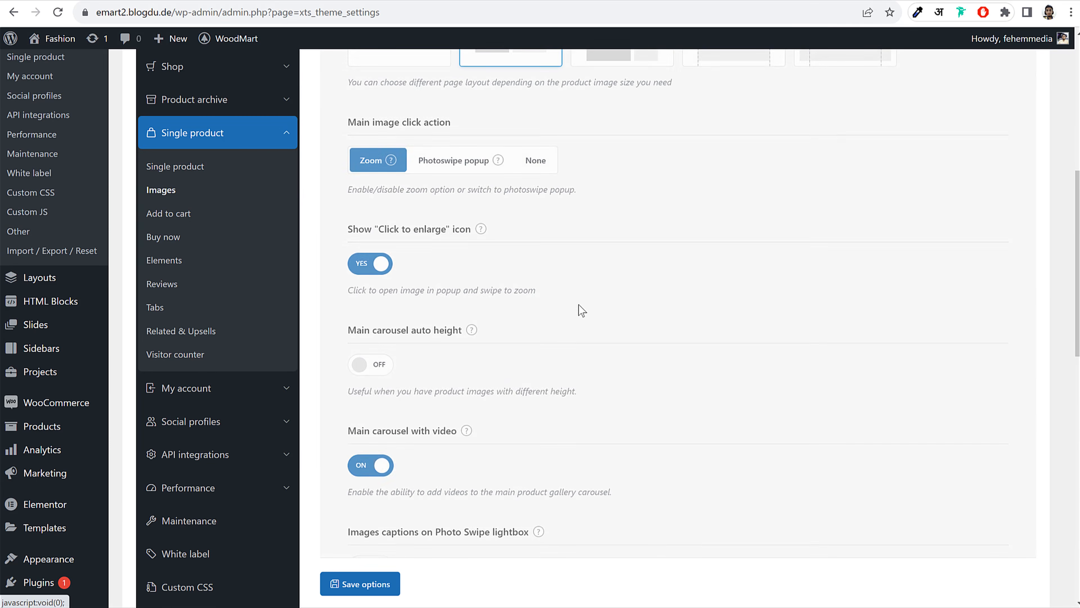
scroll(723, 341, "down", 5)
scroll(510, 319, "up", 1)
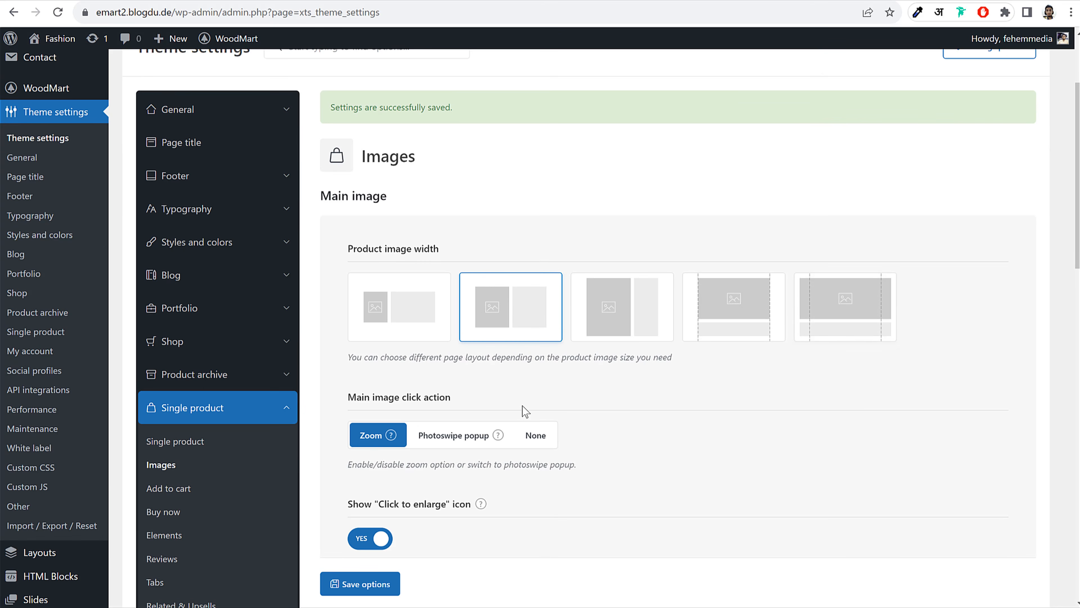
scroll(536, 412, "down", 5)
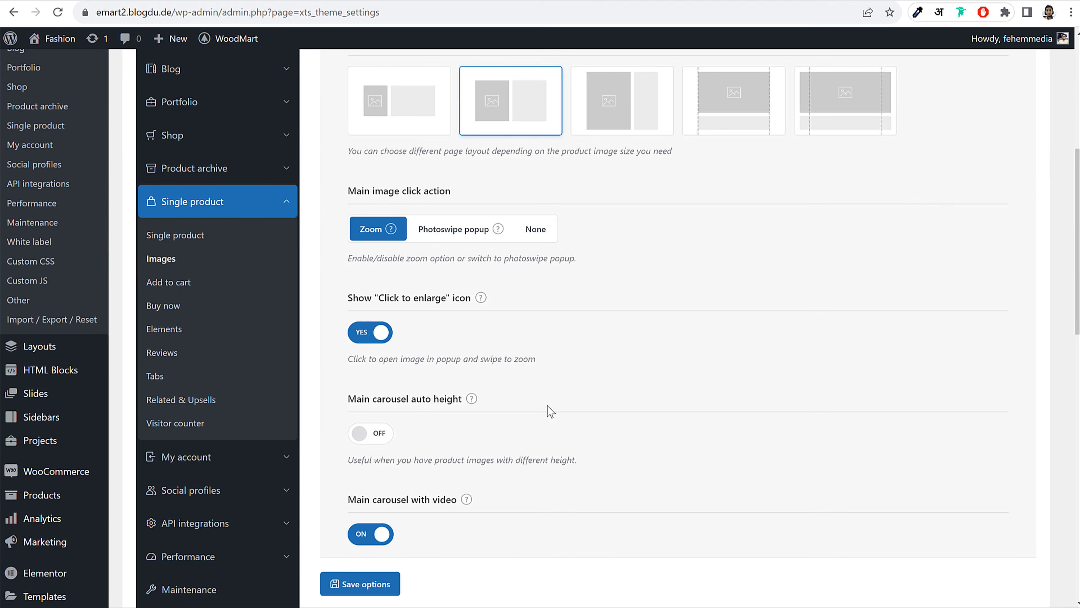
left_click(179, 305)
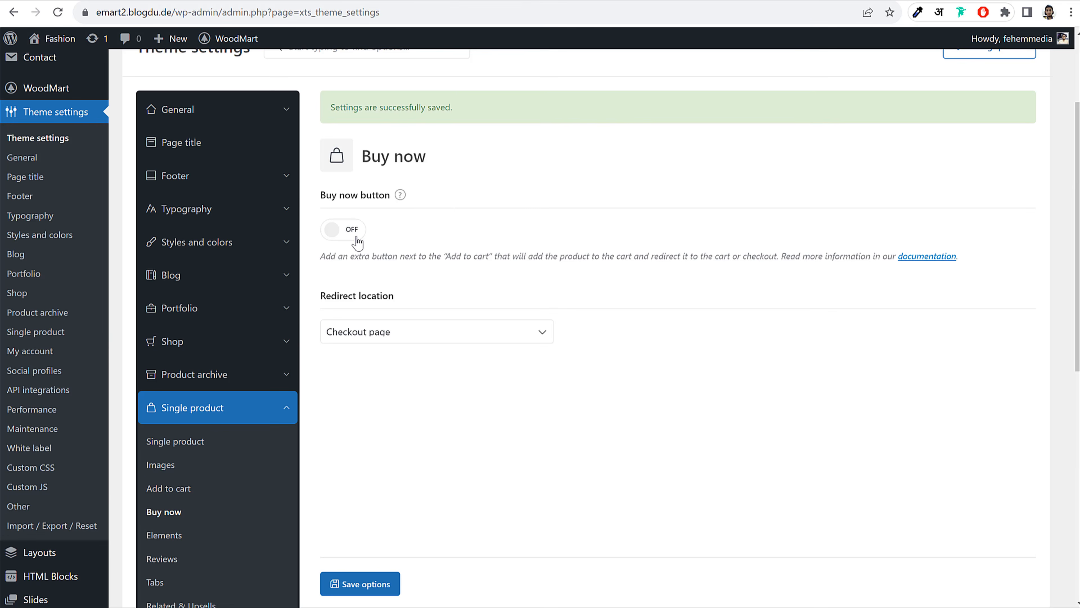
left_click(357, 241)
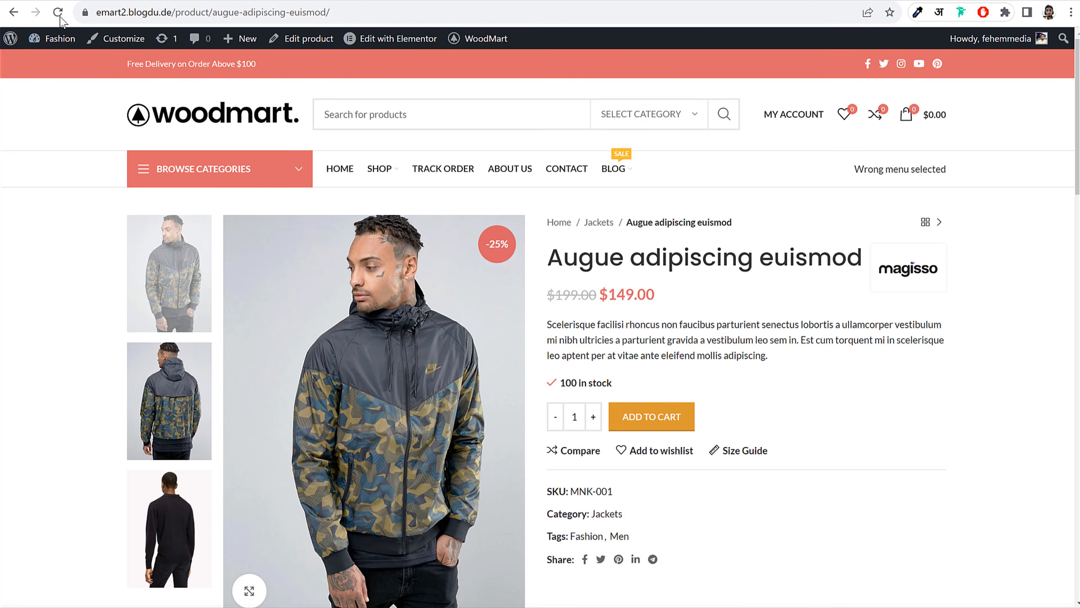
left_click(58, 12)
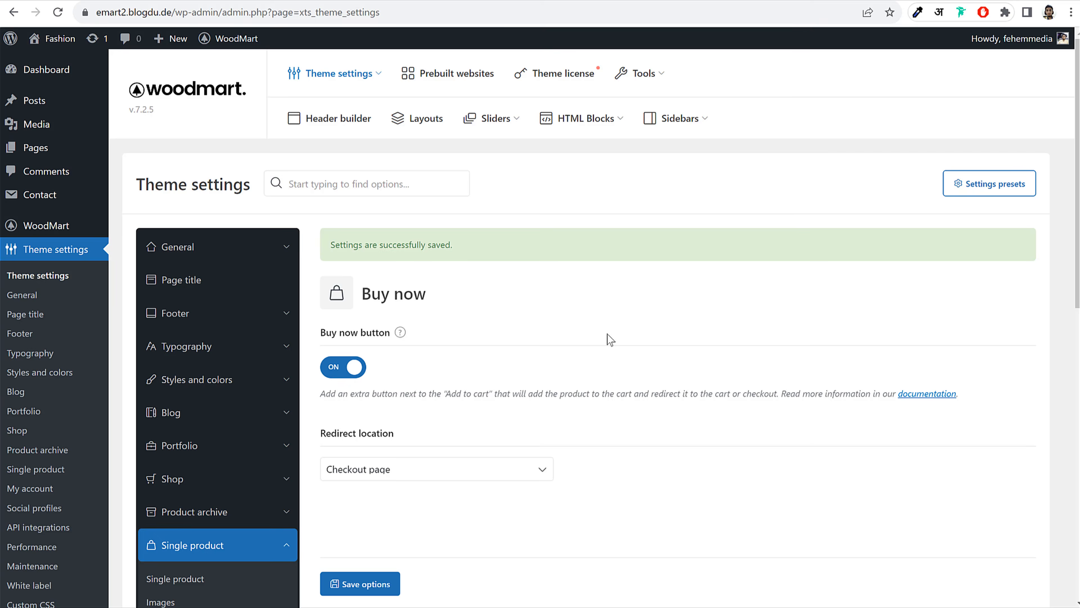
In Elements, enable the stock progress bar and sale countdown timer for variable products, save, and reload
scroll(610, 339, "down", 5)
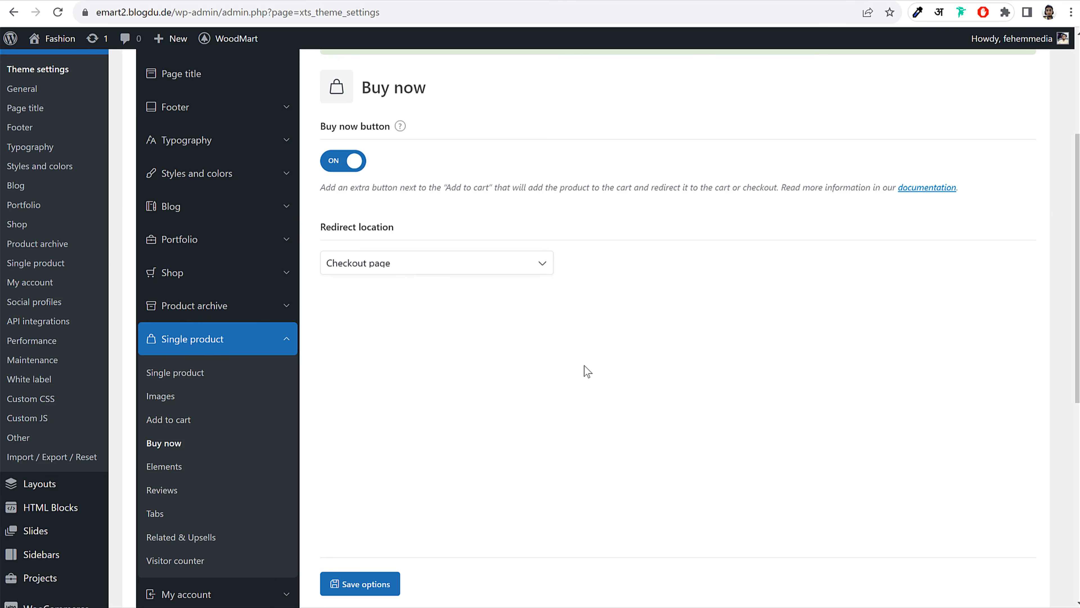
scroll(587, 371, "down", 3)
left_click(181, 400)
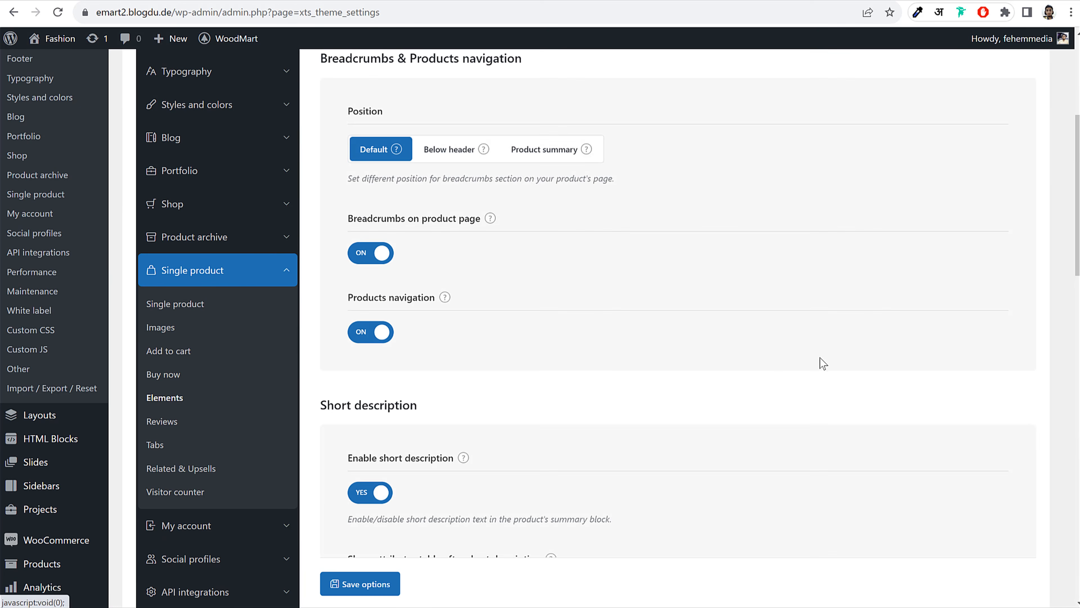
scroll(820, 358, "down", 20)
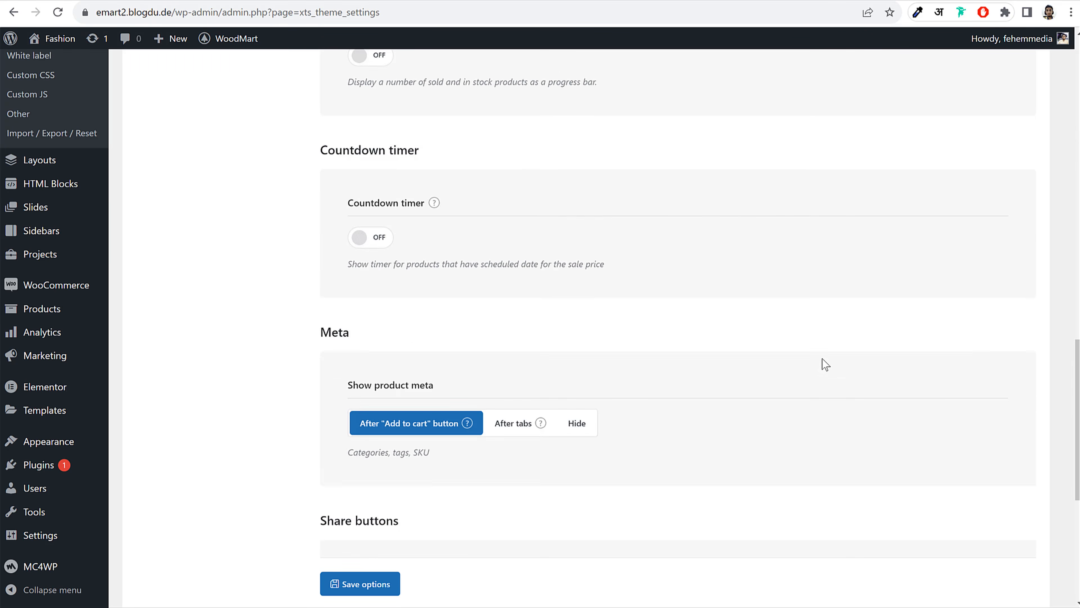
scroll(822, 360, "down", 8)
scroll(822, 359, "up", 16)
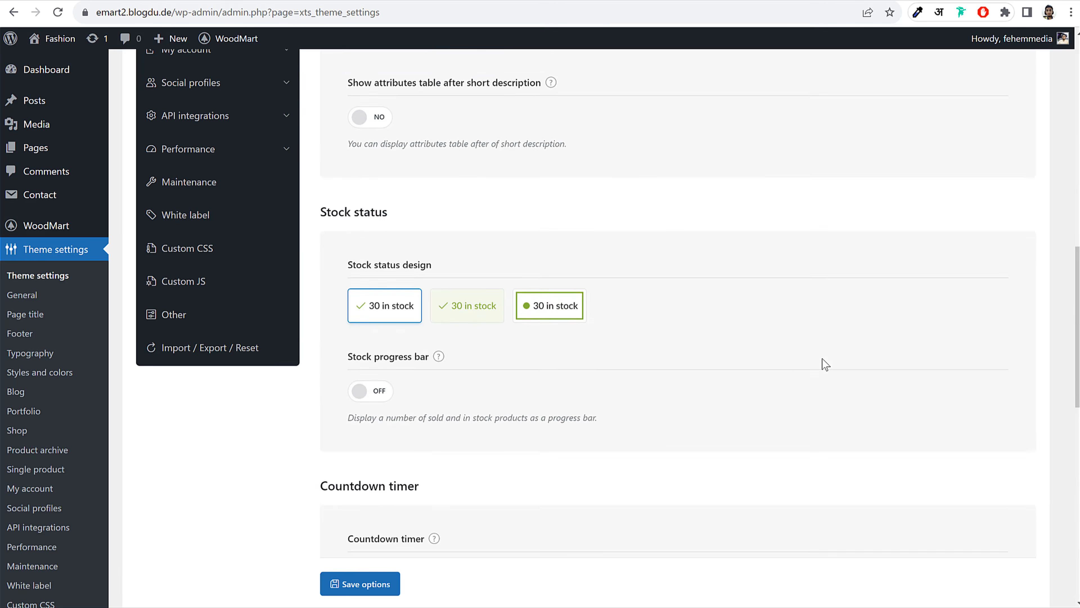
scroll(822, 360, "up", 3)
scroll(823, 358, "down", 8)
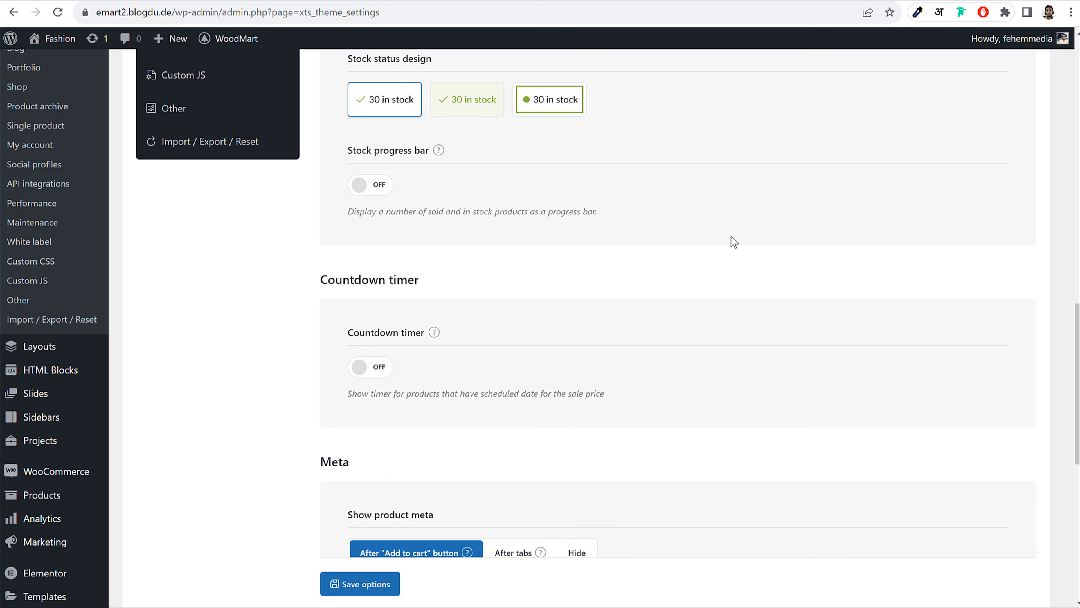
left_click(370, 184)
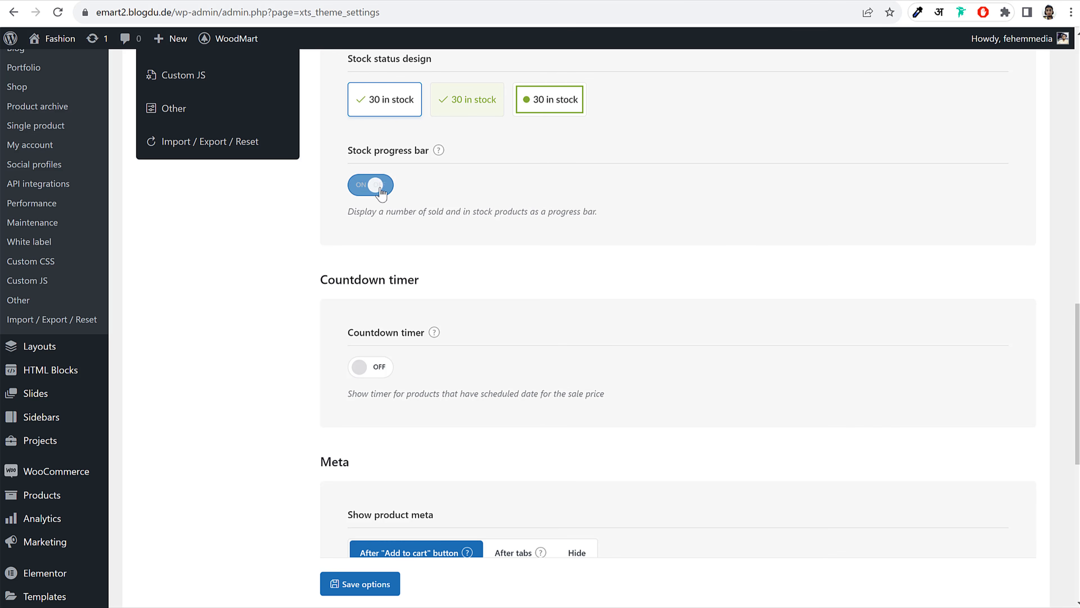
left_click(375, 367)
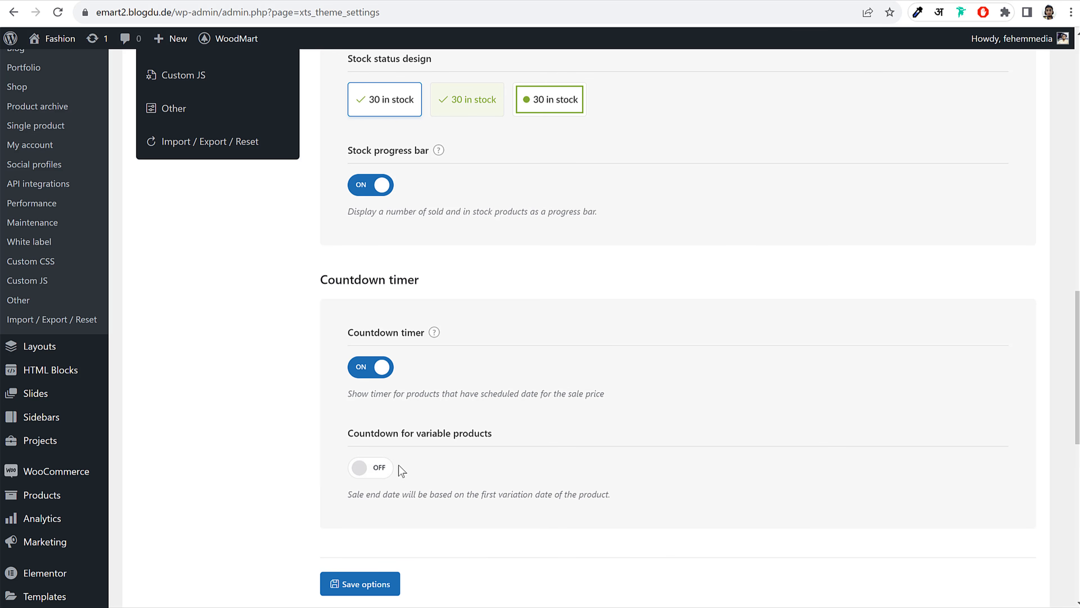
left_click(374, 473)
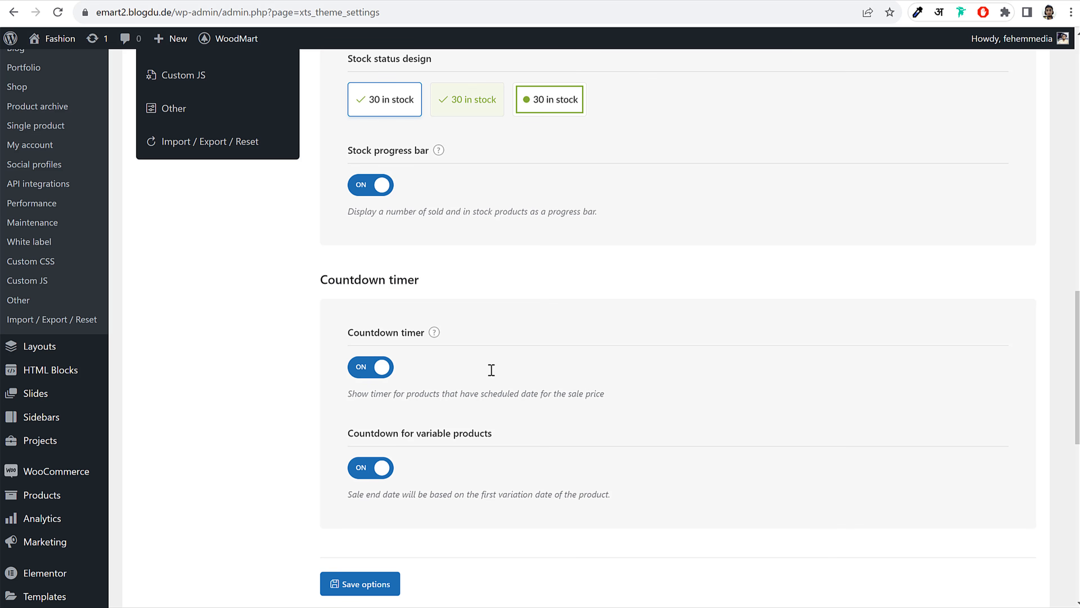
left_click(369, 586)
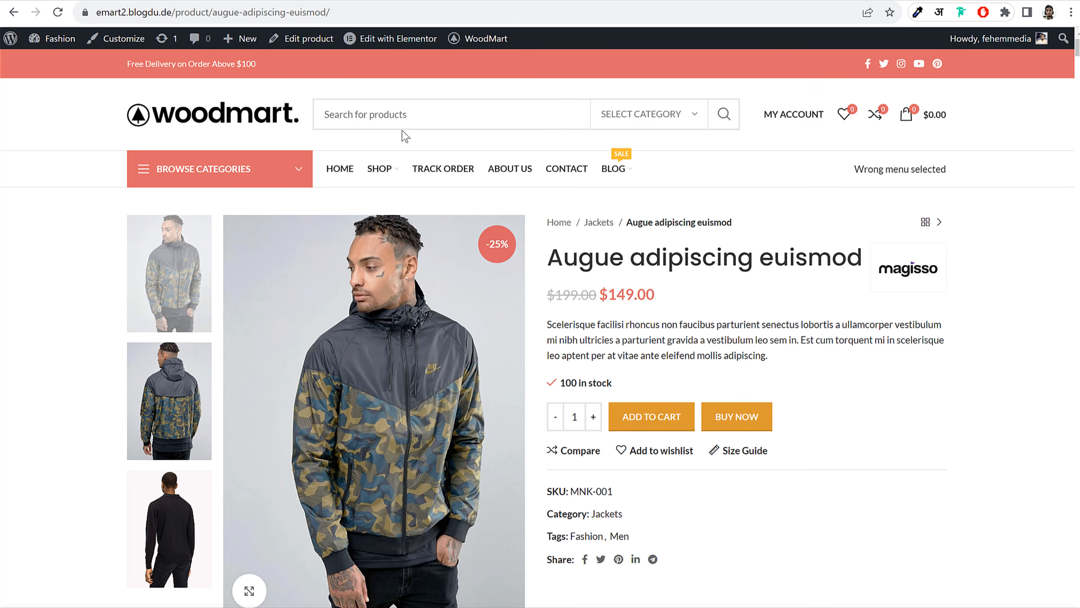
left_click(59, 13)
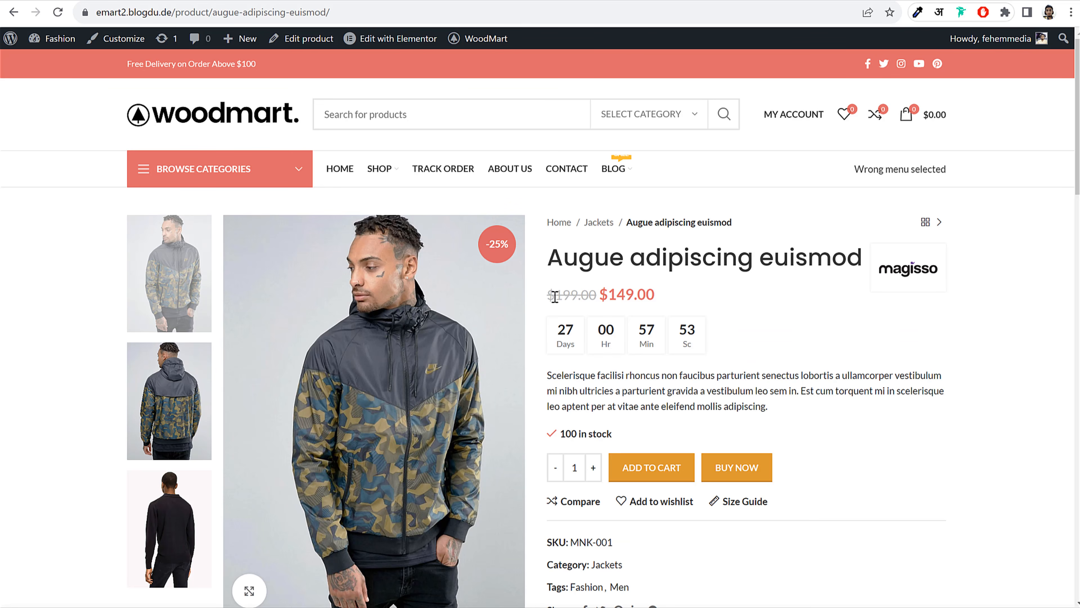
Highlight the old and sale prices and the countdown timer digits on the jacket page
left_click_drag(555, 296, 673, 296)
left_click(676, 296)
left_click_drag(559, 328, 723, 338)
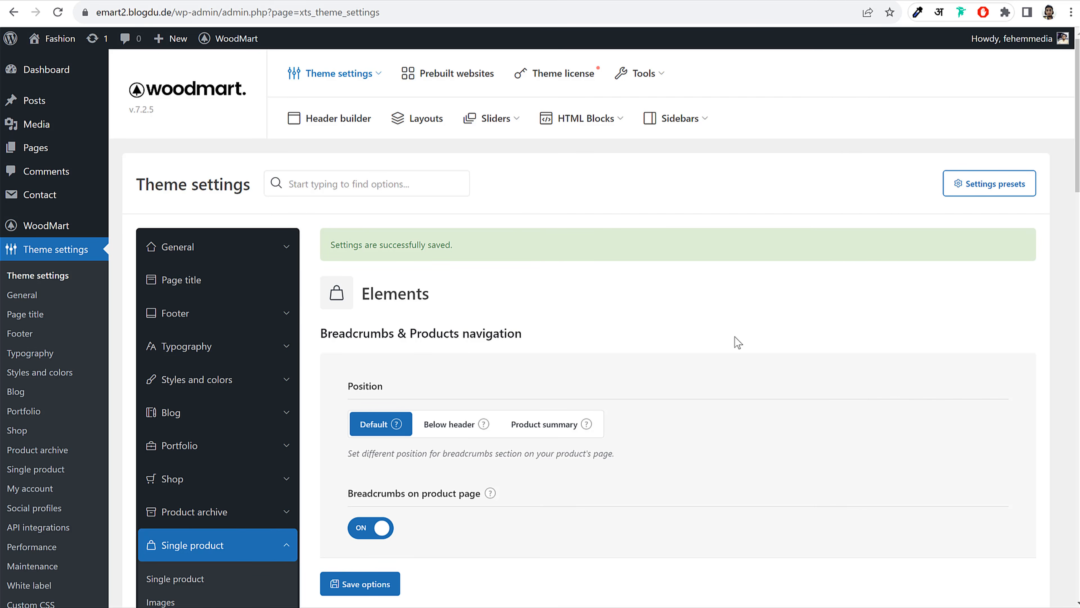
Review the product Reviews settings and Tabs 1, 2 and 3 in the Tabs settings
scroll(681, 357, "down", 10)
scroll(634, 381, "up", 1)
scroll(632, 381, "up", 1)
left_click(170, 215)
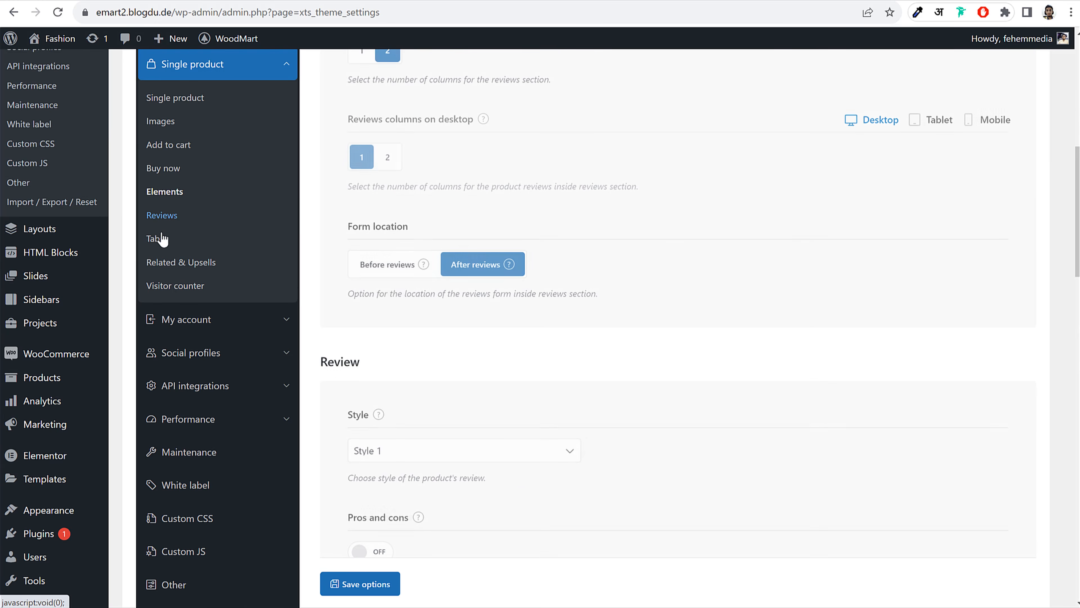
left_click(158, 240)
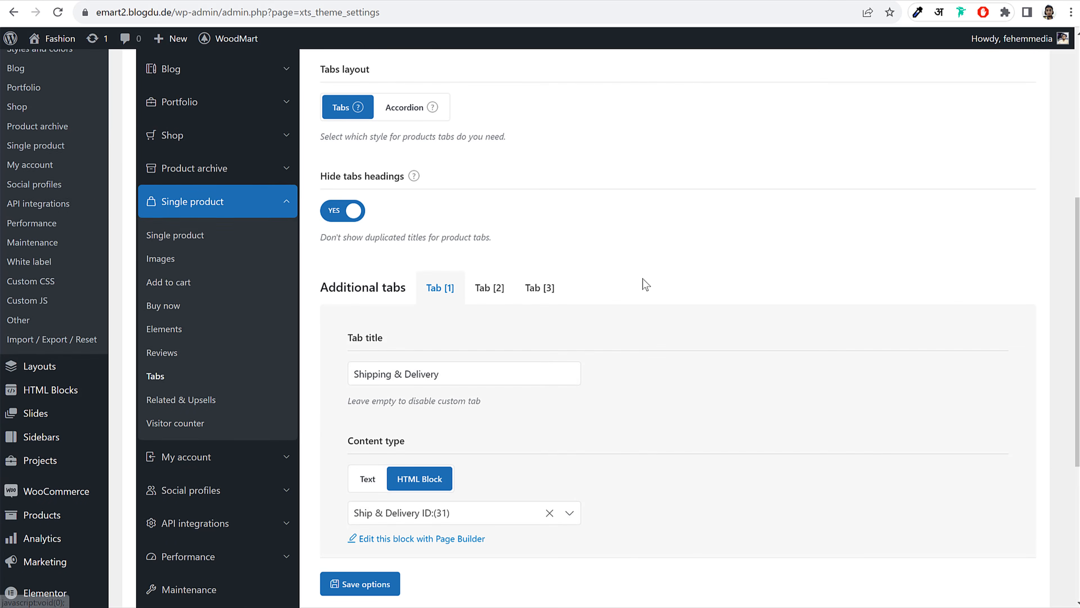
left_click(493, 290)
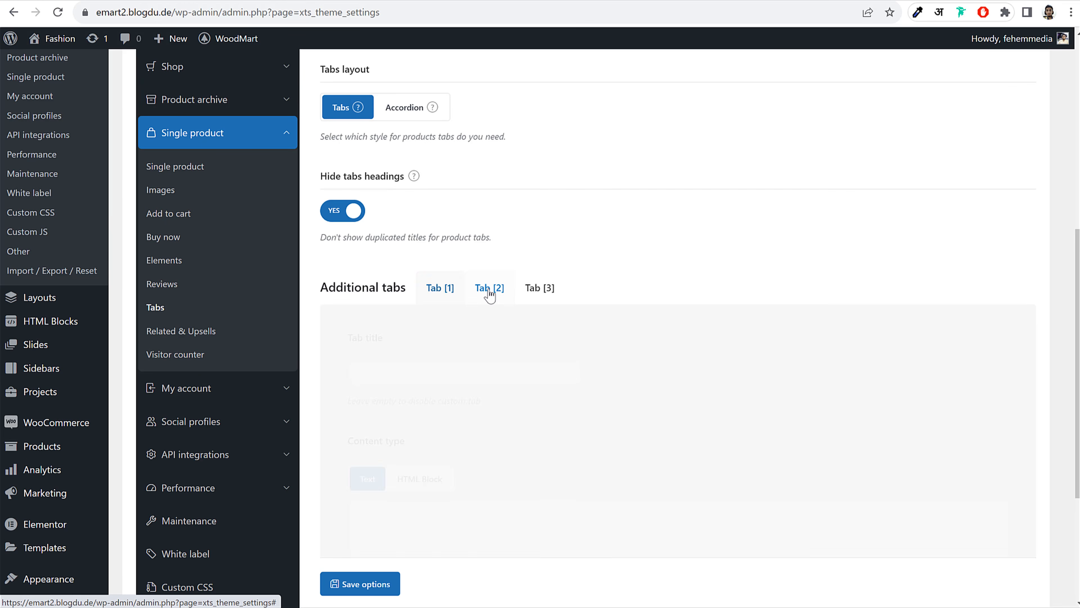
left_click(445, 369)
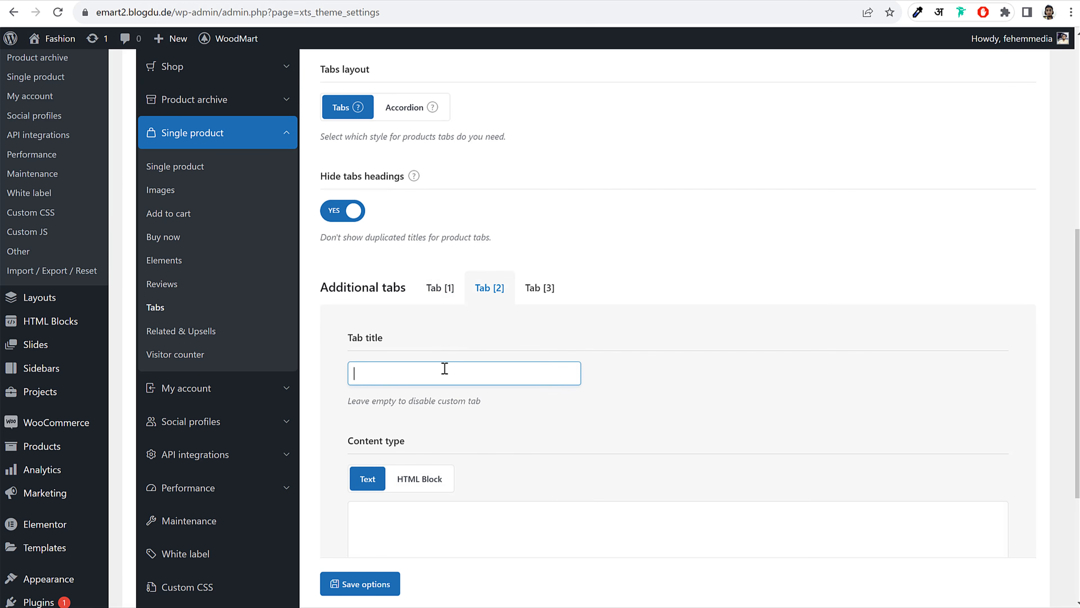
left_click(541, 290)
left_click(440, 288)
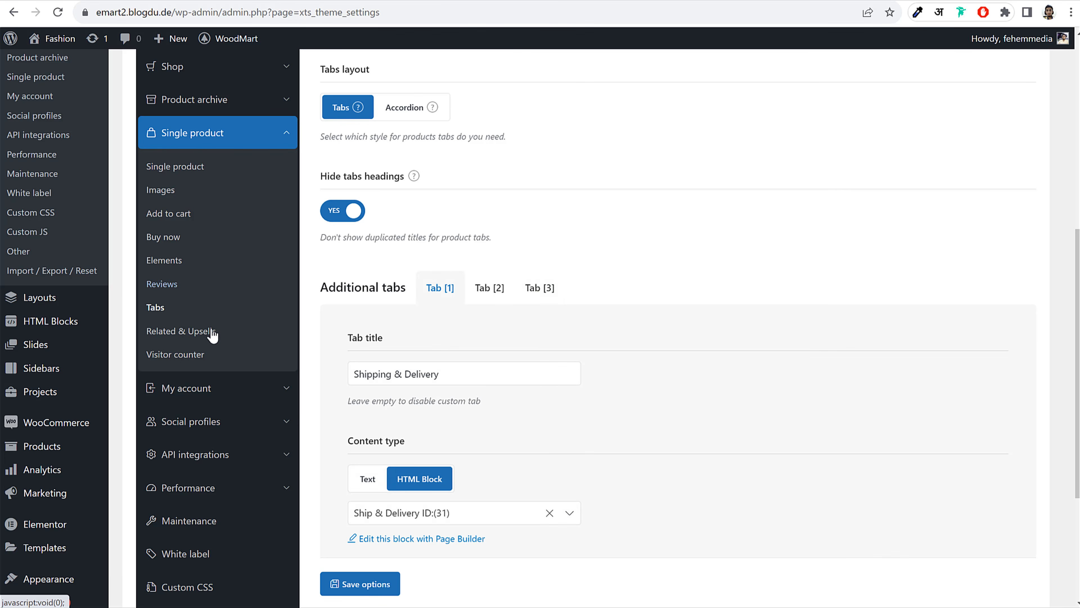
Switch on the product visitor counter
left_click(200, 357)
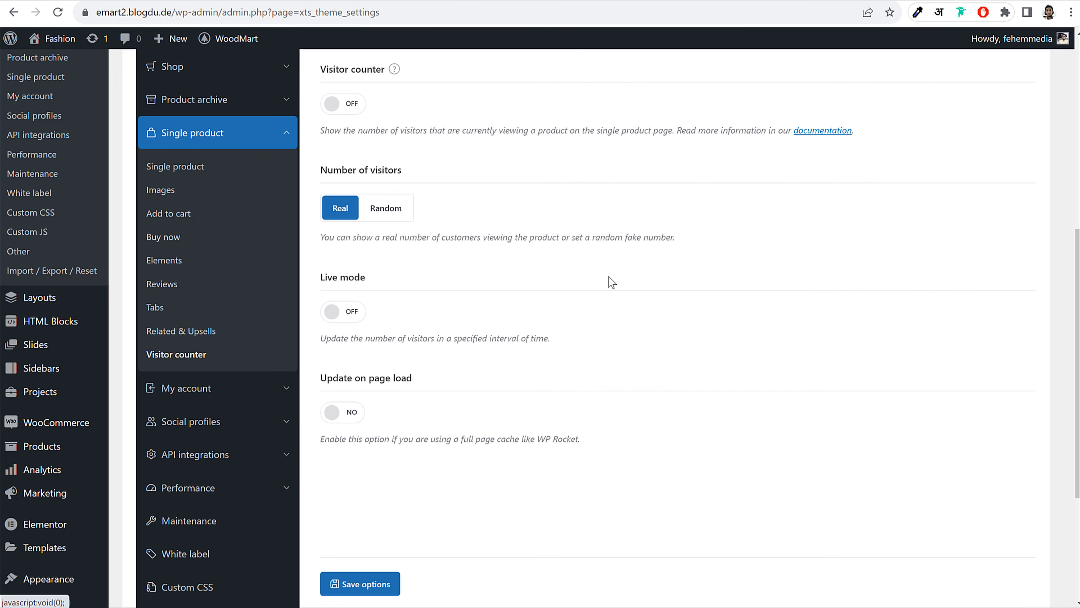
left_click(349, 105)
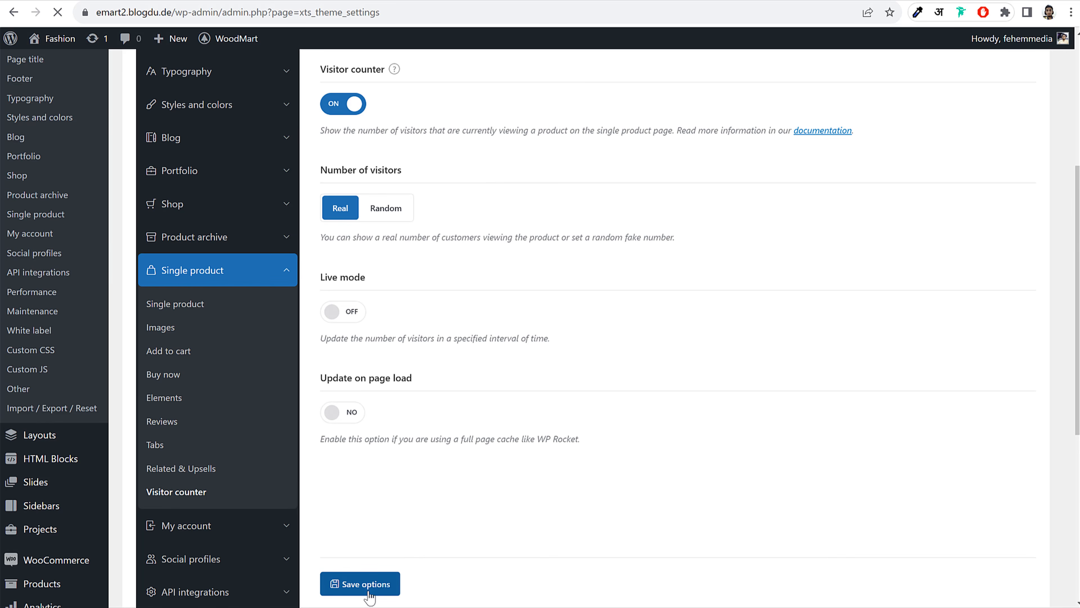
scroll(295, 393, "down", 5)
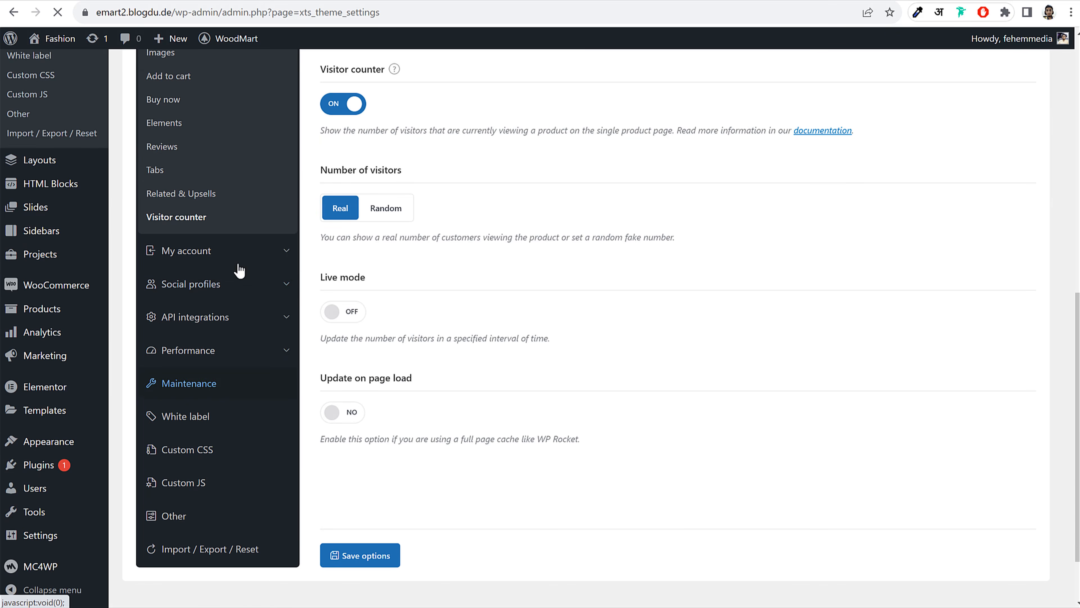
Check the My account login and register settings, then open the Dashboard settings
left_click(241, 263)
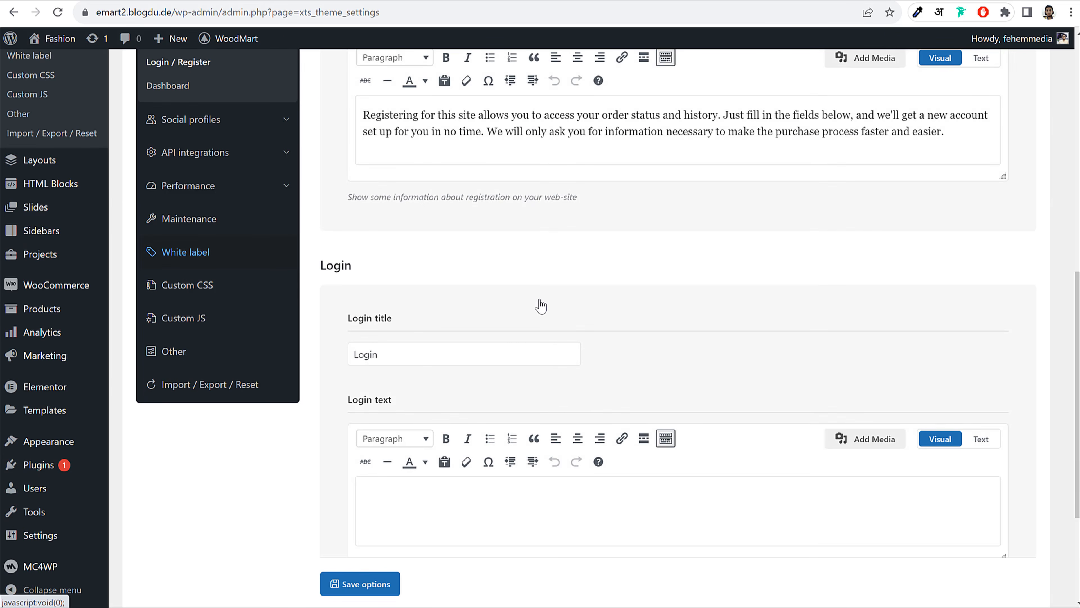
scroll(541, 306, "up", 5)
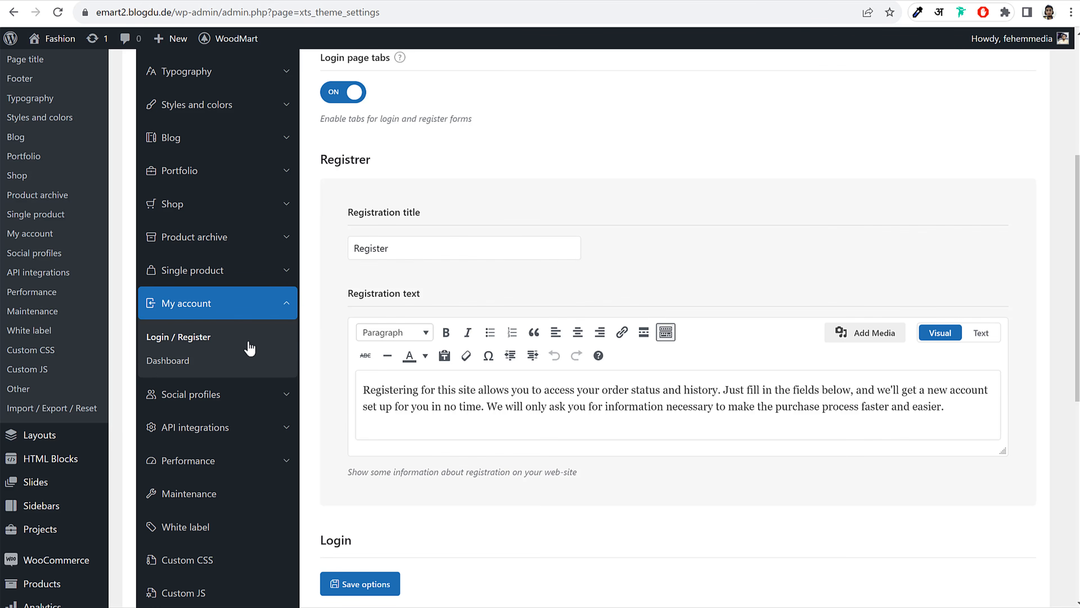
scroll(430, 255, "up", 5)
scroll(494, 287, "down", 11)
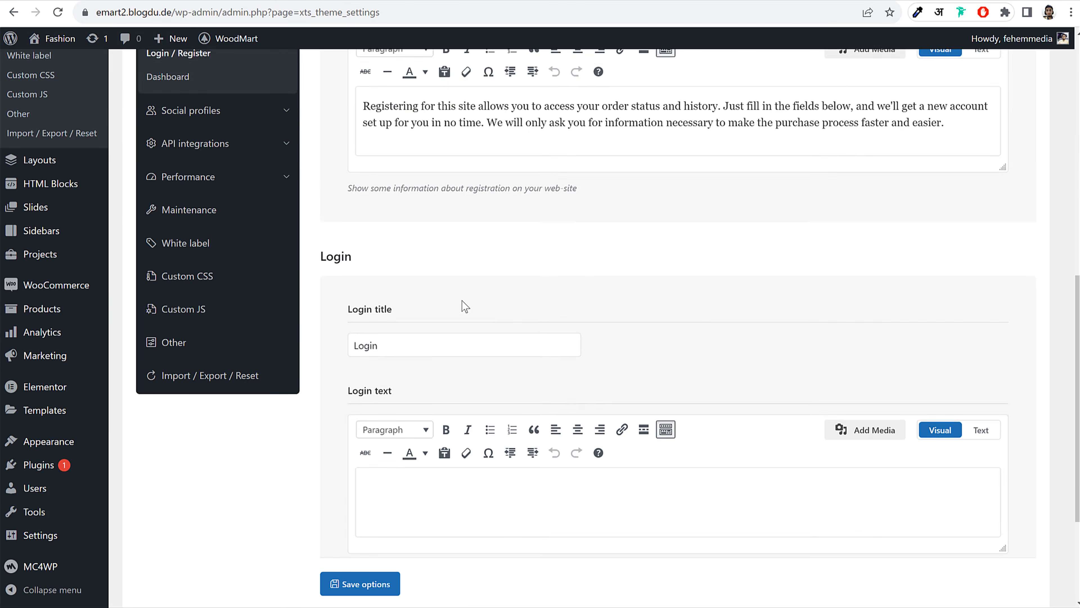
scroll(467, 307, "down", 2)
scroll(248, 305, "up", 7)
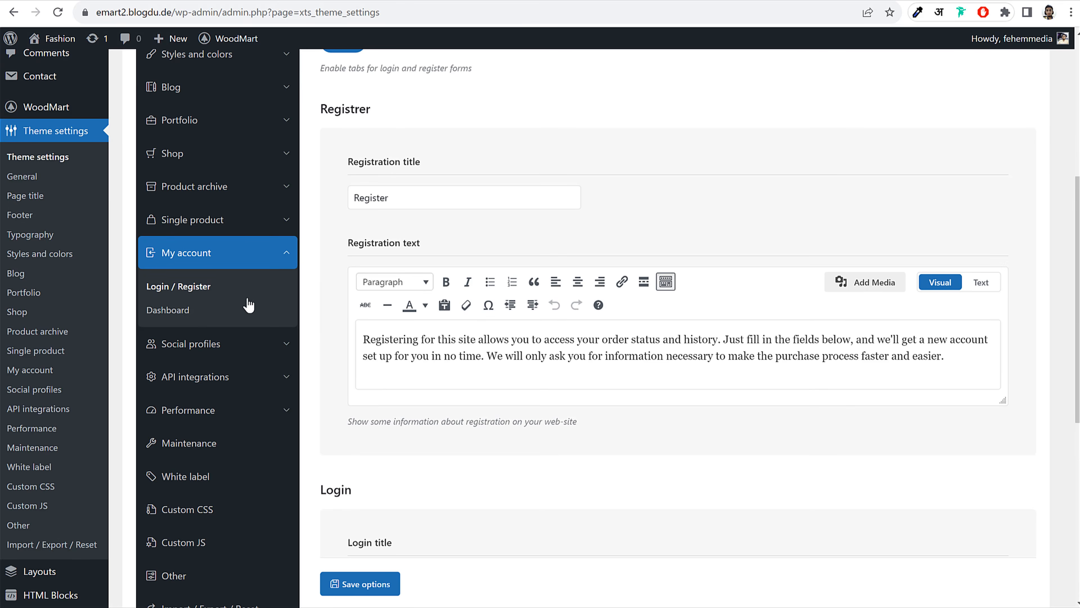
left_click(197, 315)
scroll(502, 293, "up", 5)
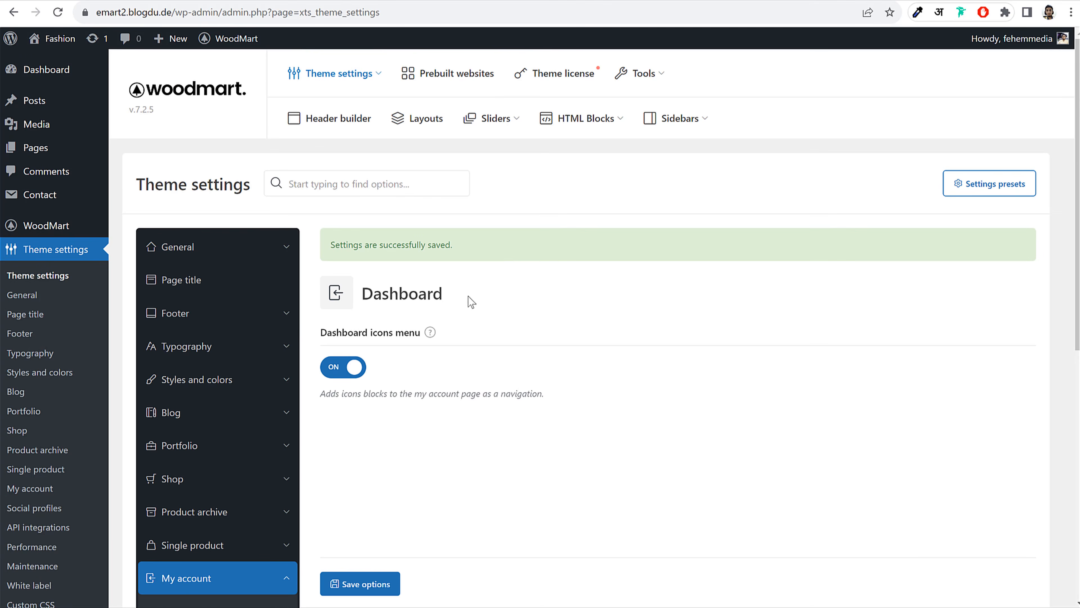
scroll(521, 317, "down", 5)
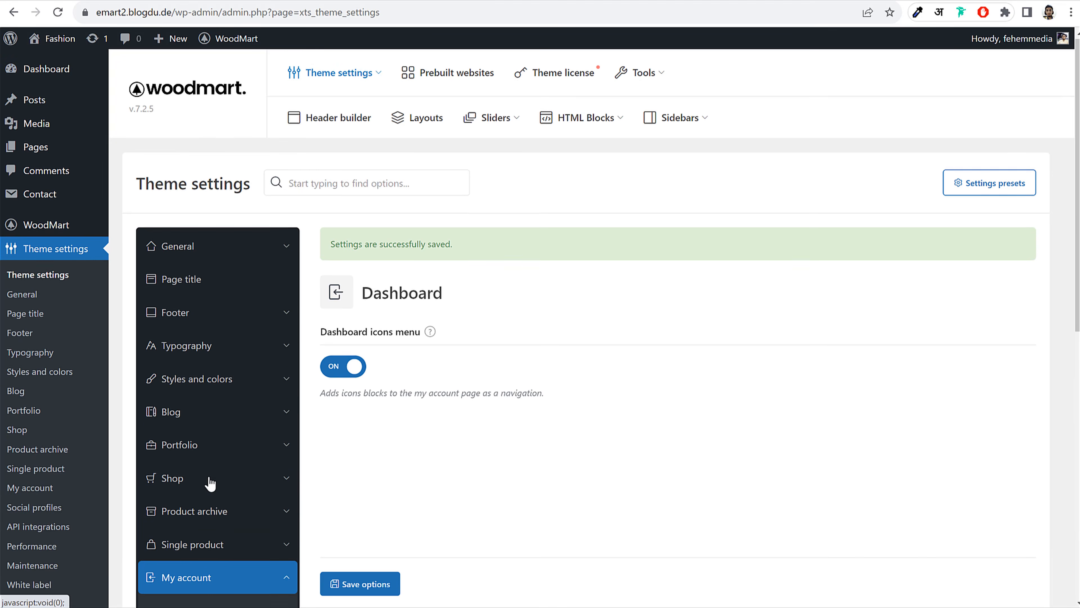
Bring up the Customizer's WooCommerce Product Images settings
scroll(93, 283, "down", 8)
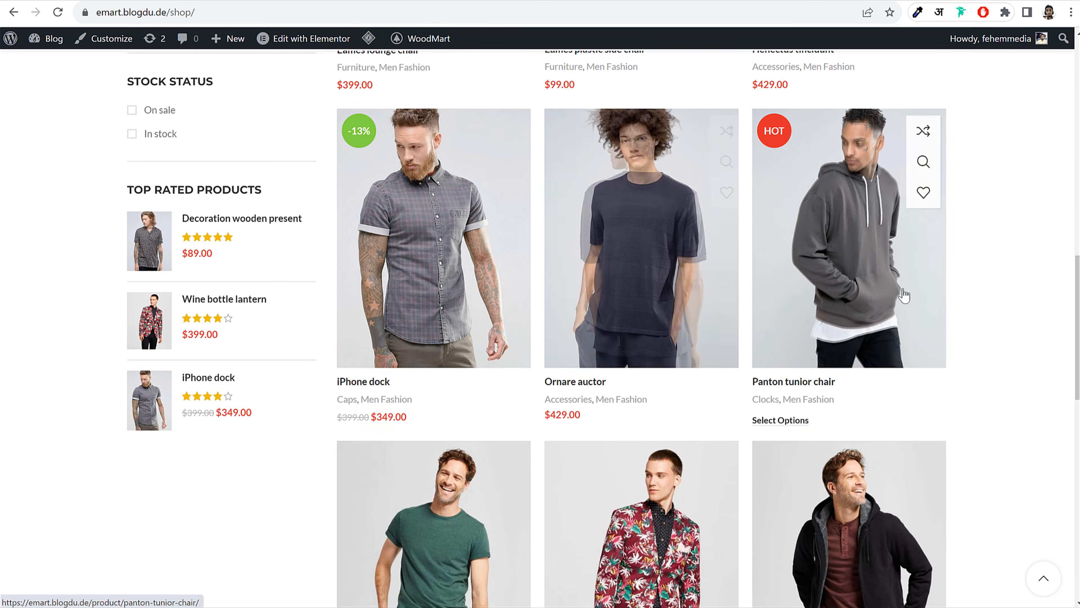
scroll(511, 244, "up", 8)
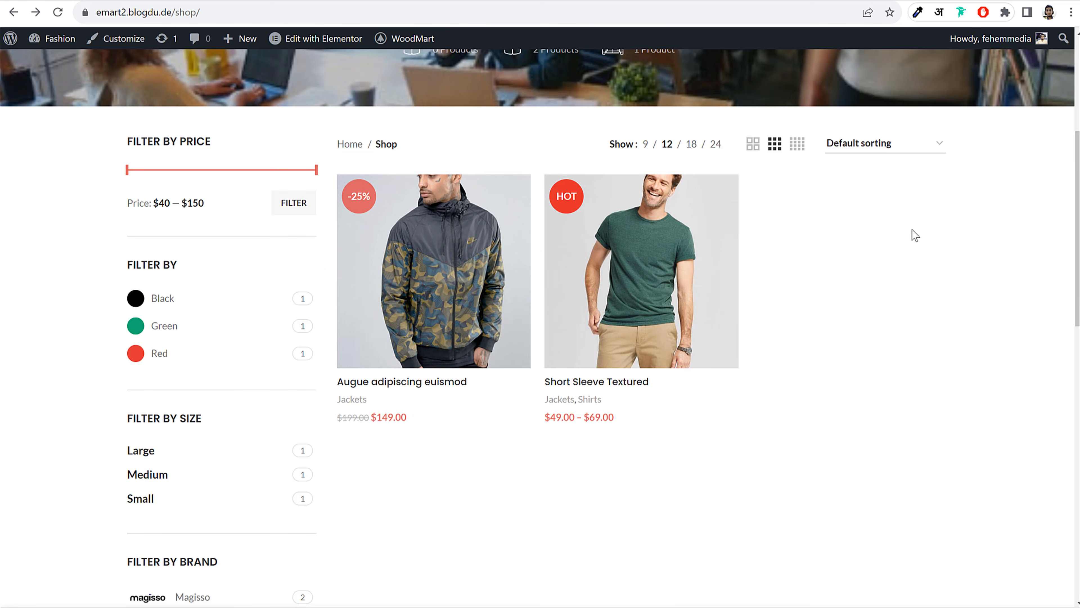
left_click(115, 45)
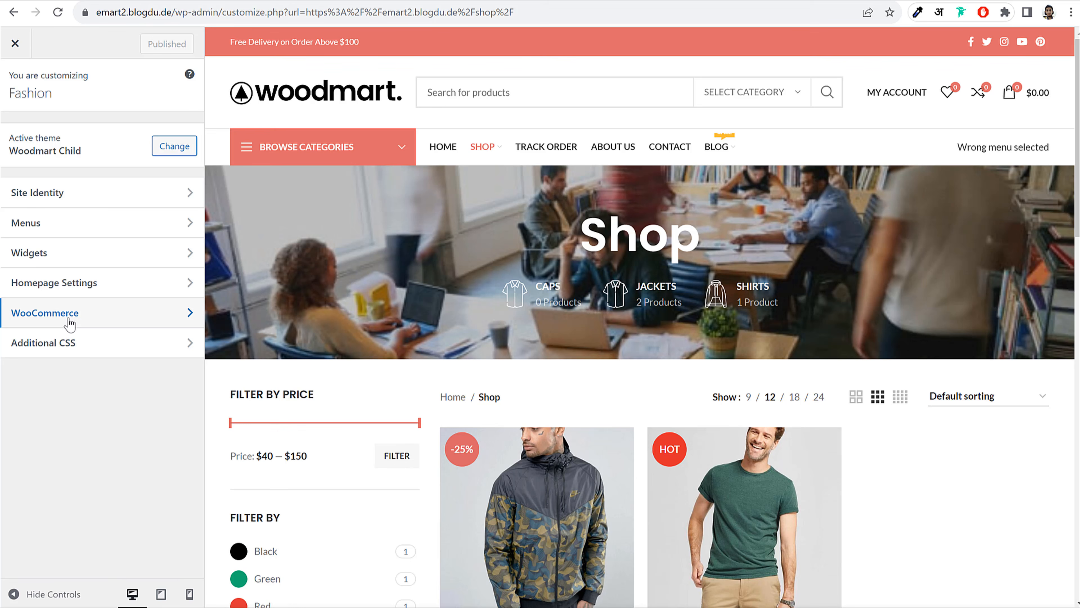
left_click(70, 322)
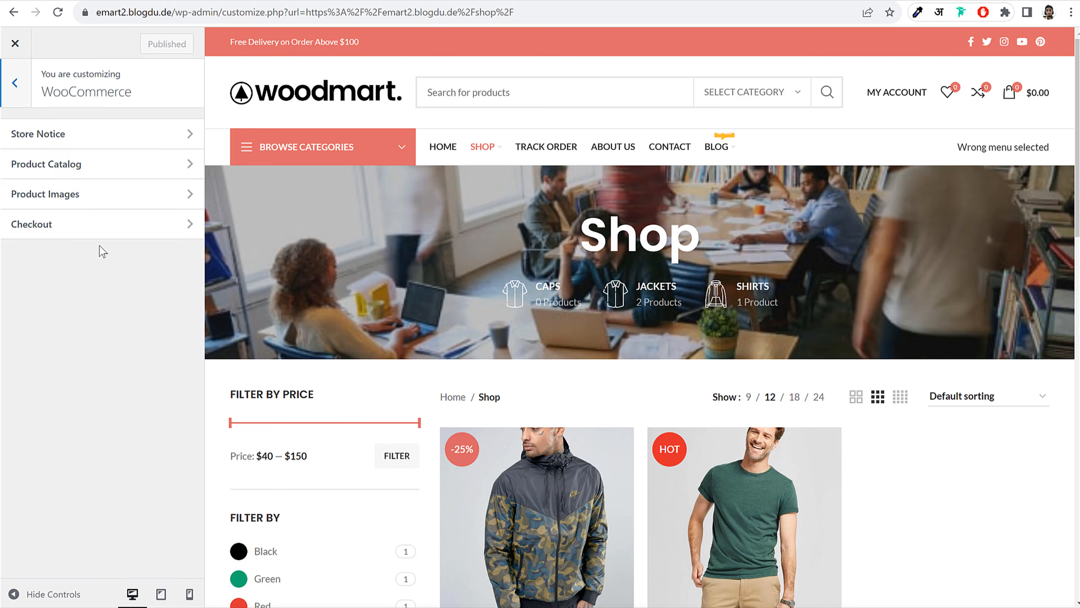
left_click(87, 200)
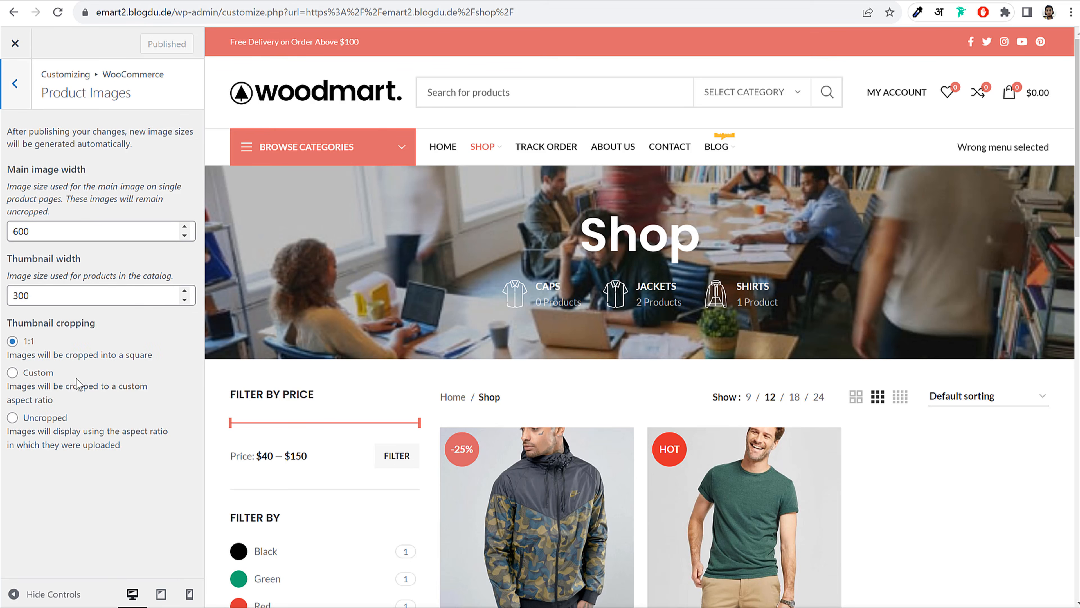
Set thumbnail cropping to a custom 3:4 ratio, publish, and close the Customizer
left_click(12, 373)
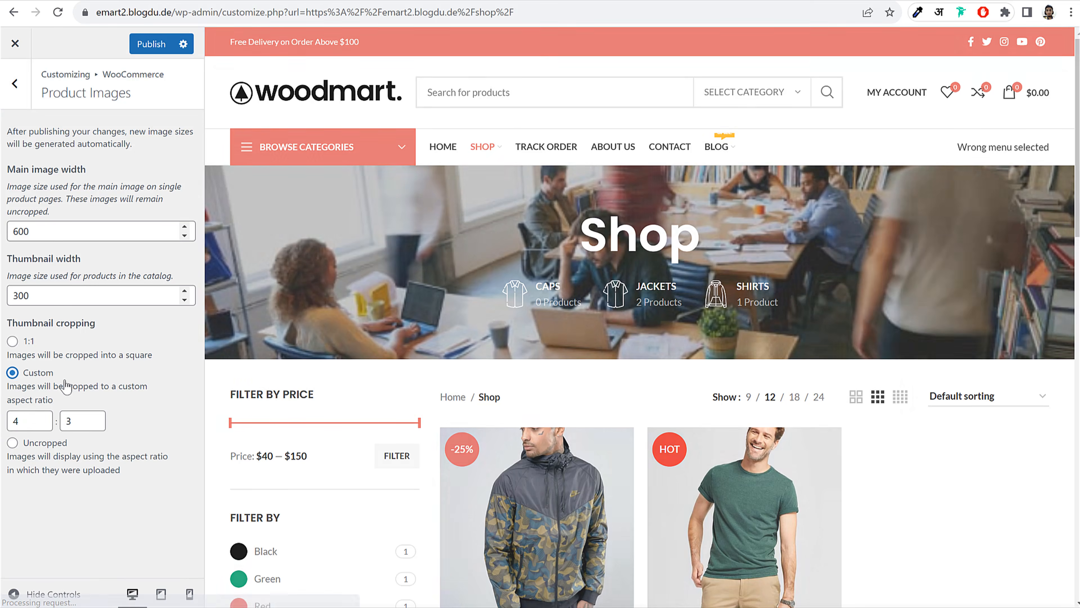
scroll(676, 223, "down", 2)
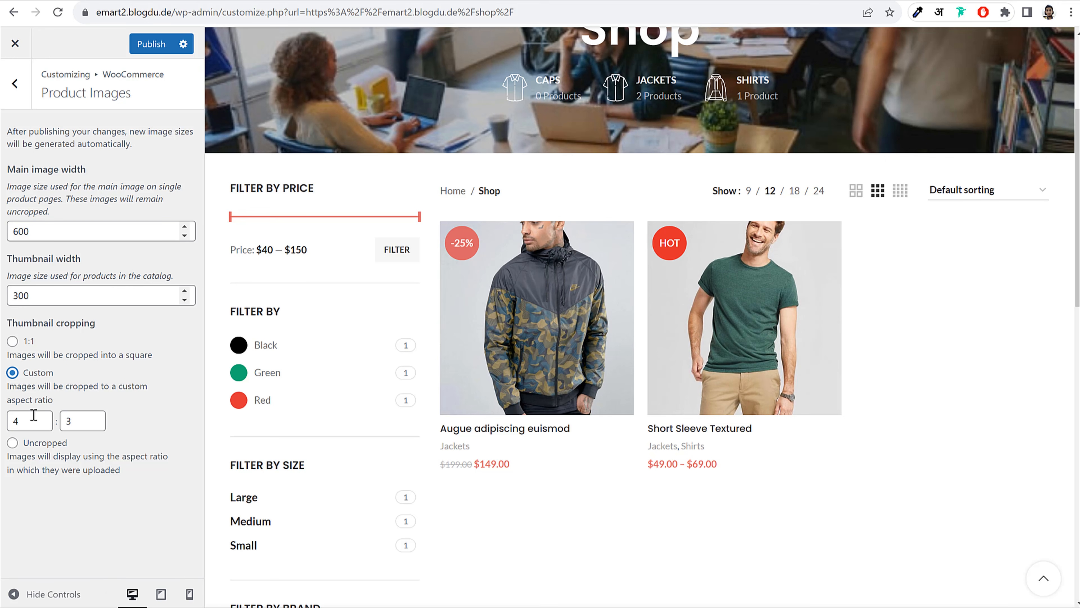
double_click(15, 420)
type("3")
key("Tab")
type("4")
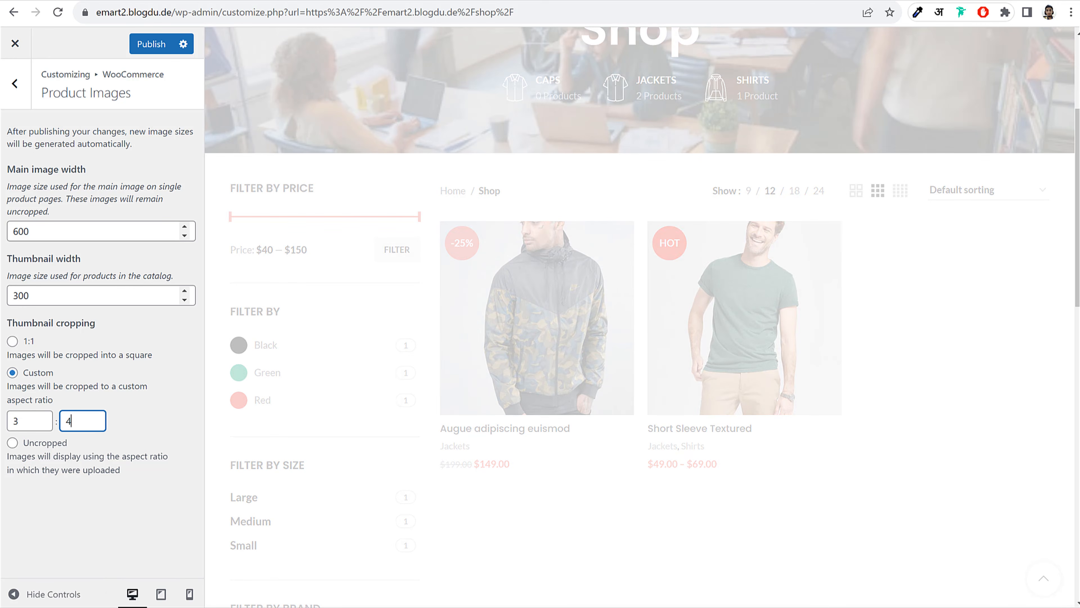
left_click(167, 50)
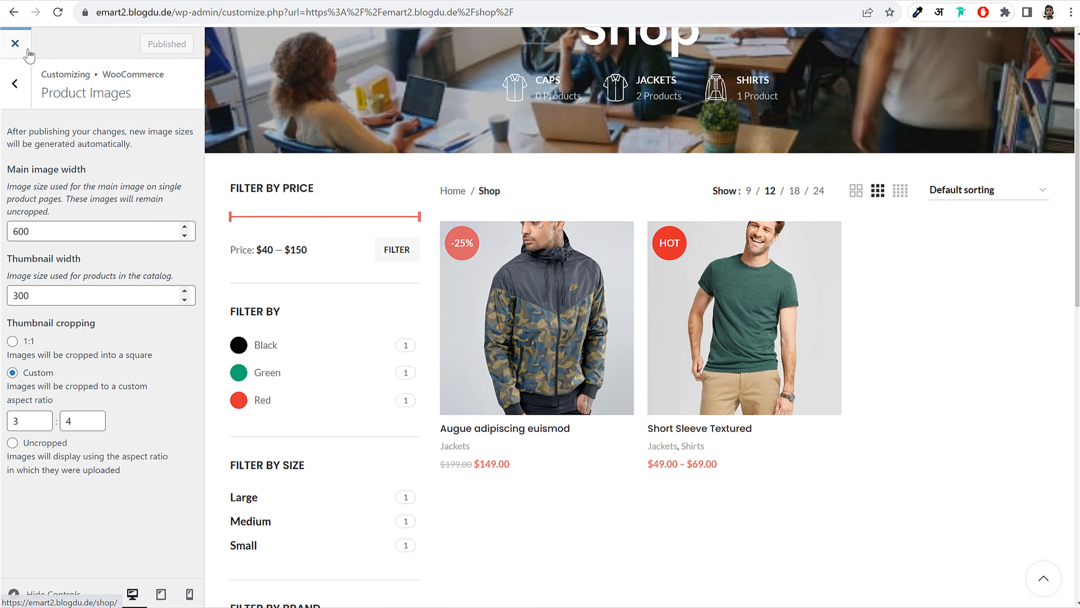
left_click(17, 43)
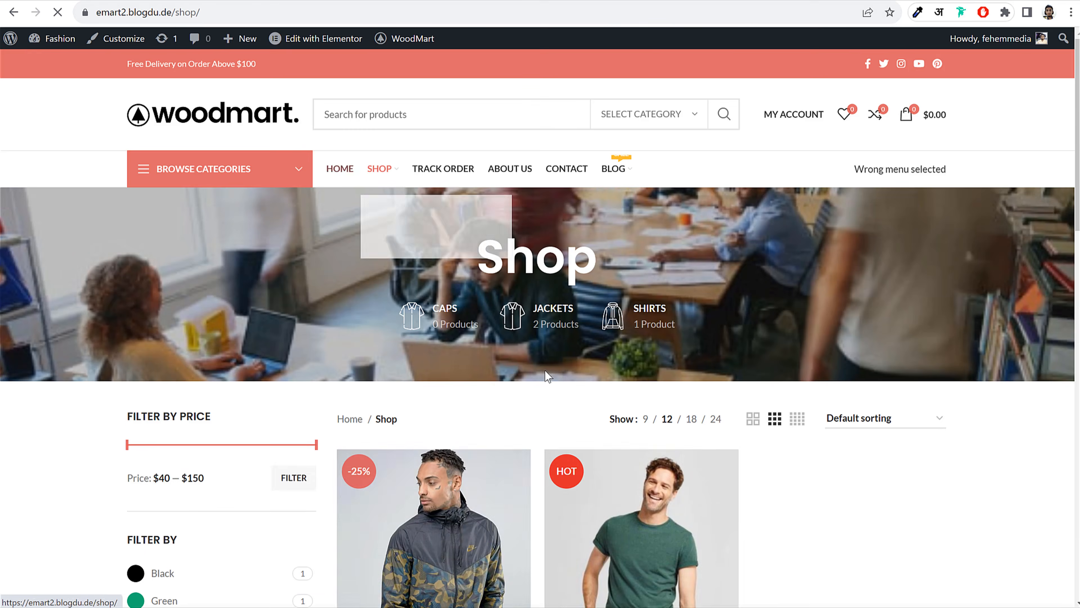
Scroll back up the shop page and go home via the woodmart logo
scroll(530, 306, "down", 5)
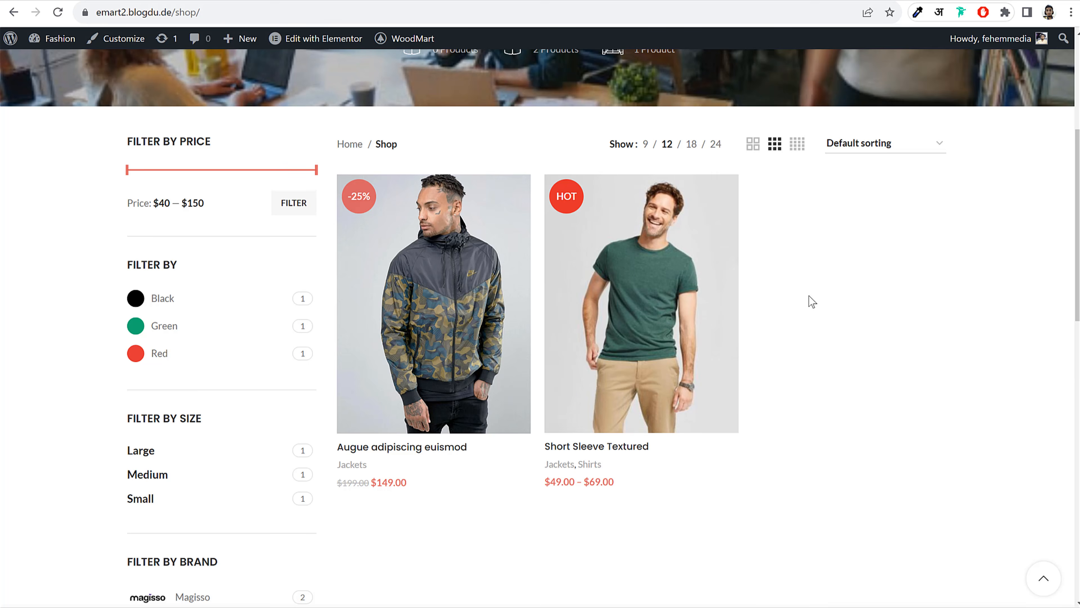
scroll(808, 298, "up", 5)
left_click(208, 104)
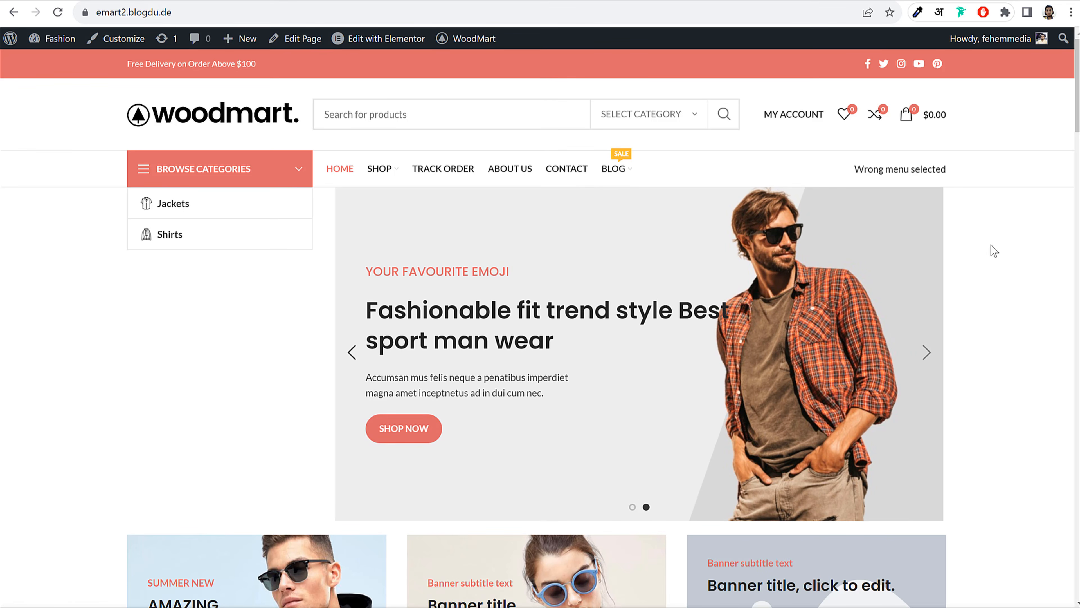
Copy the store address and load it in a new incognito window
left_click(295, 11)
key("ctrl+c")
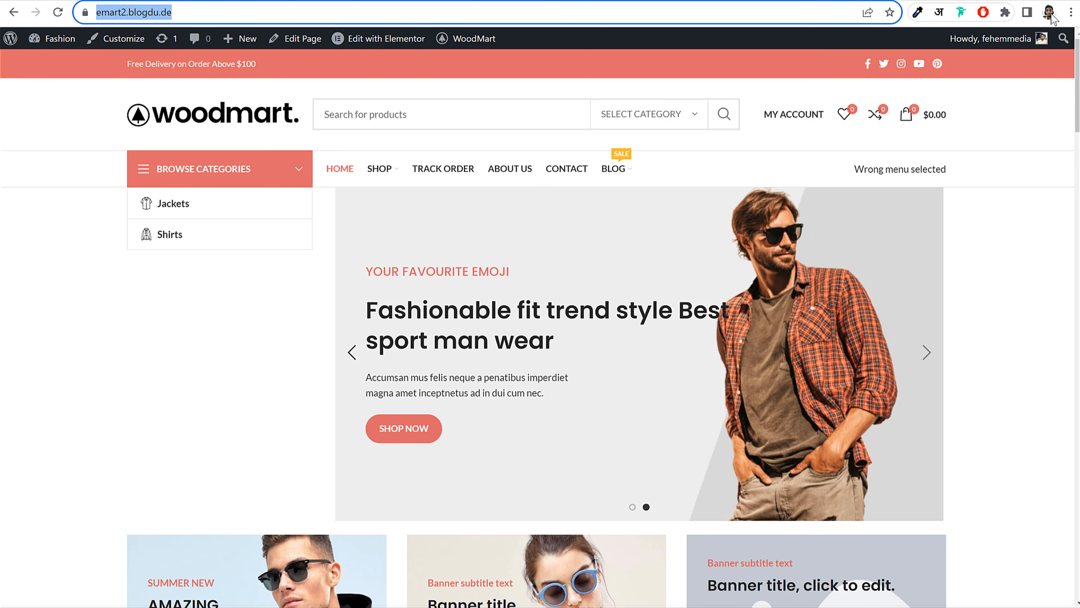
left_click(1071, 11)
left_click(979, 62)
key("ctrl+v")
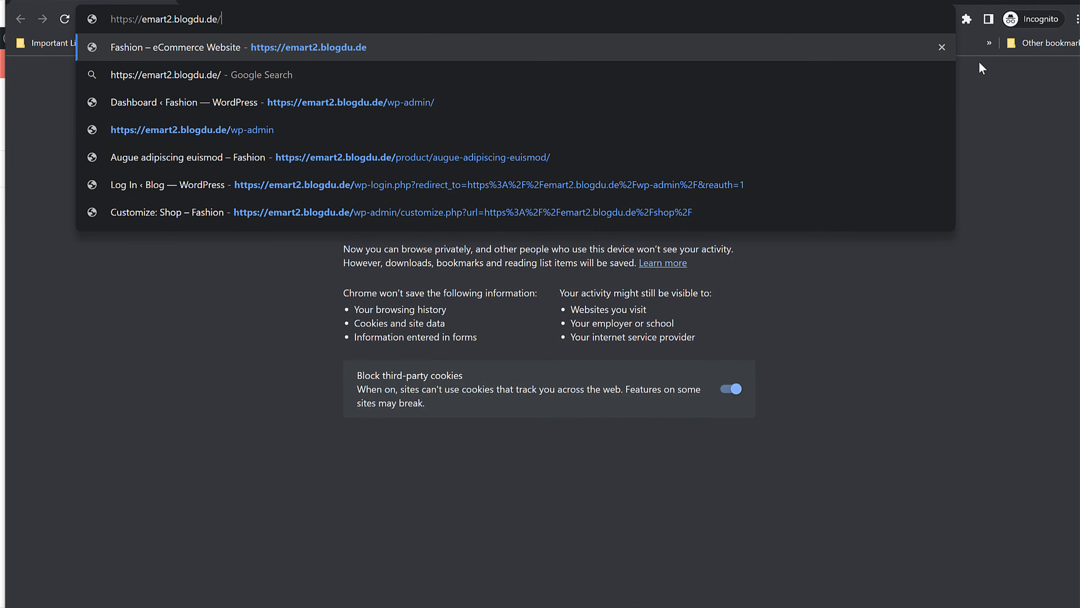
key("Return")
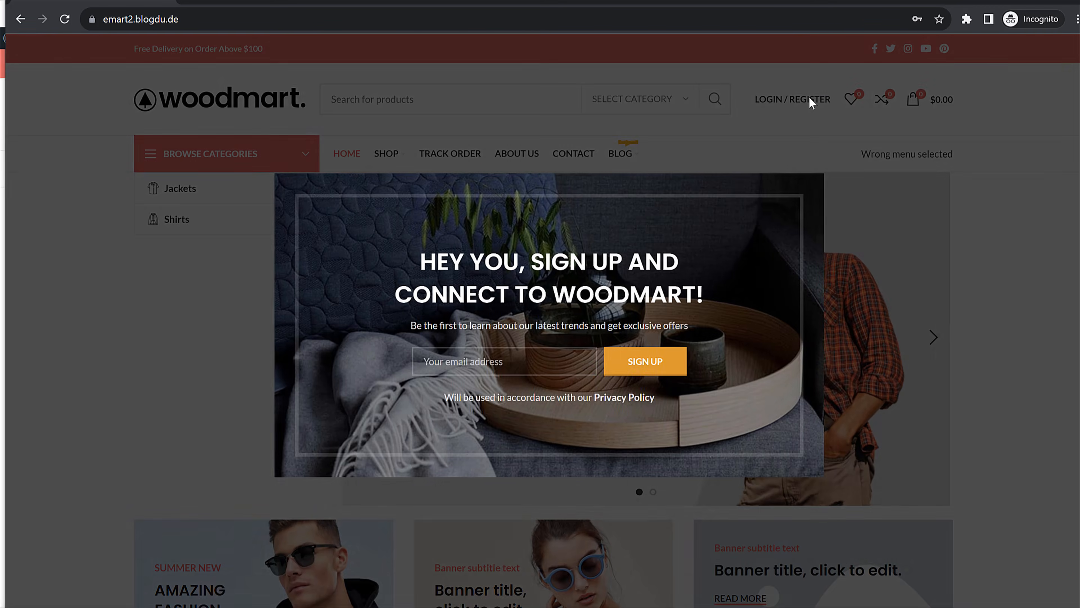
Dismiss the newsletter popup and open the Create an account registration form
left_click(765, 99)
left_click(803, 102)
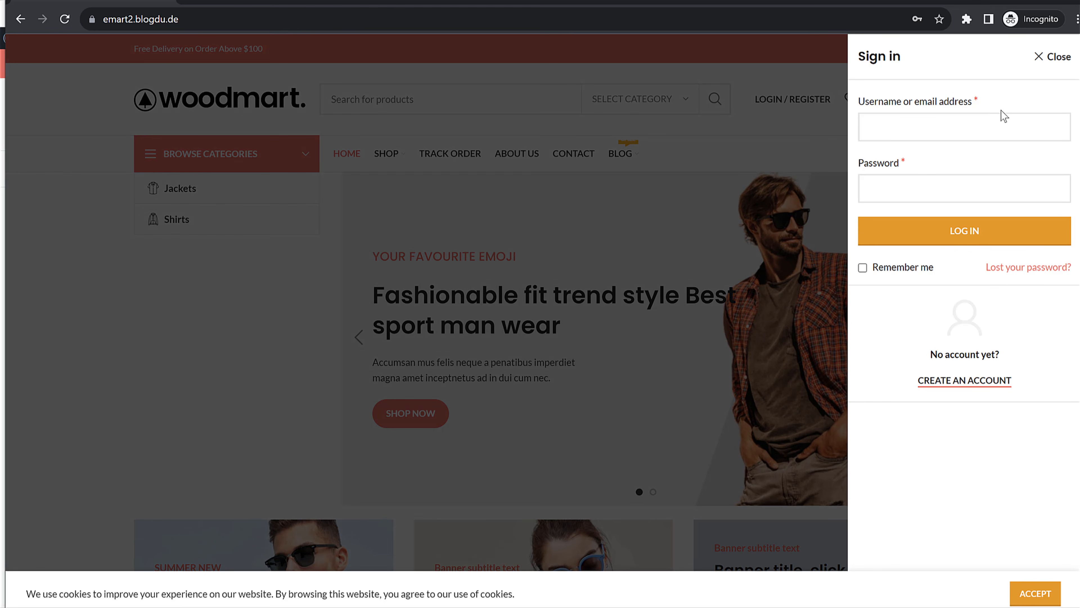
left_click(965, 380)
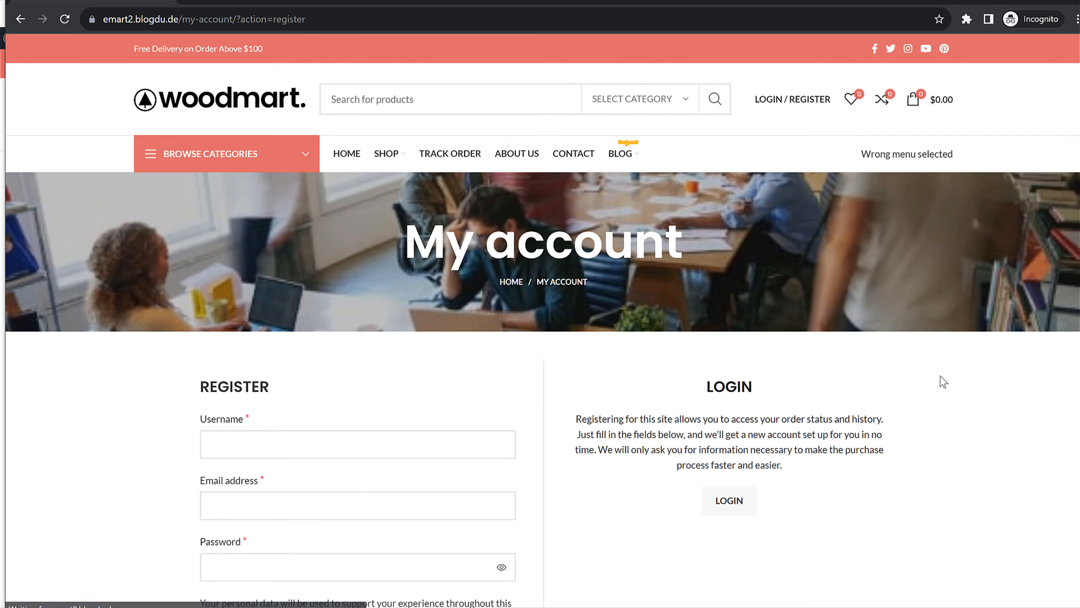
scroll(941, 370, "down", 5)
Fill the registration form with a username, a matching e-mail and a password, then submit it
left_click(320, 172)
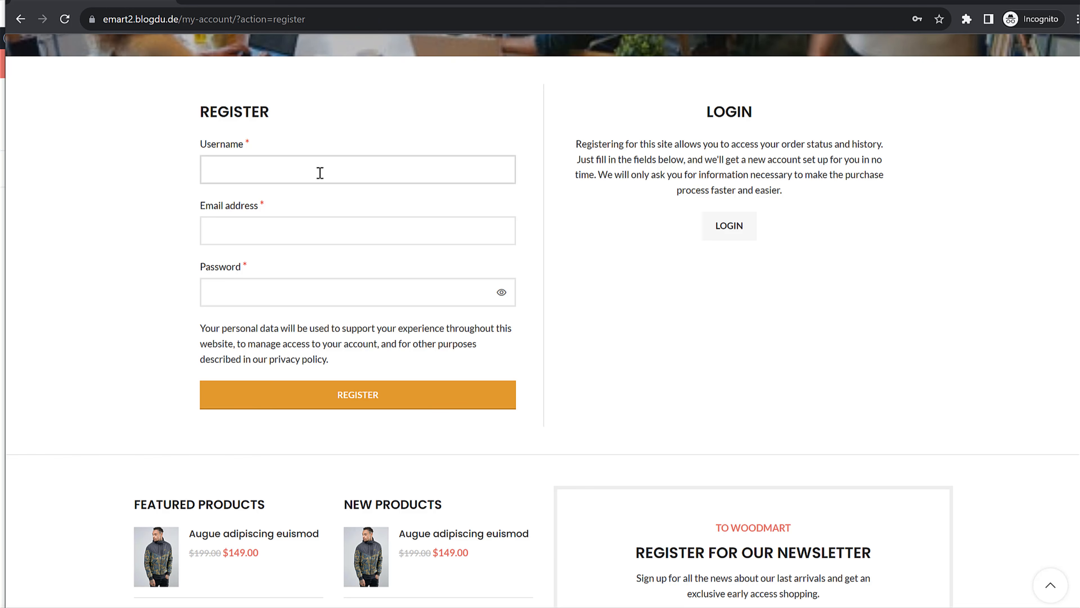
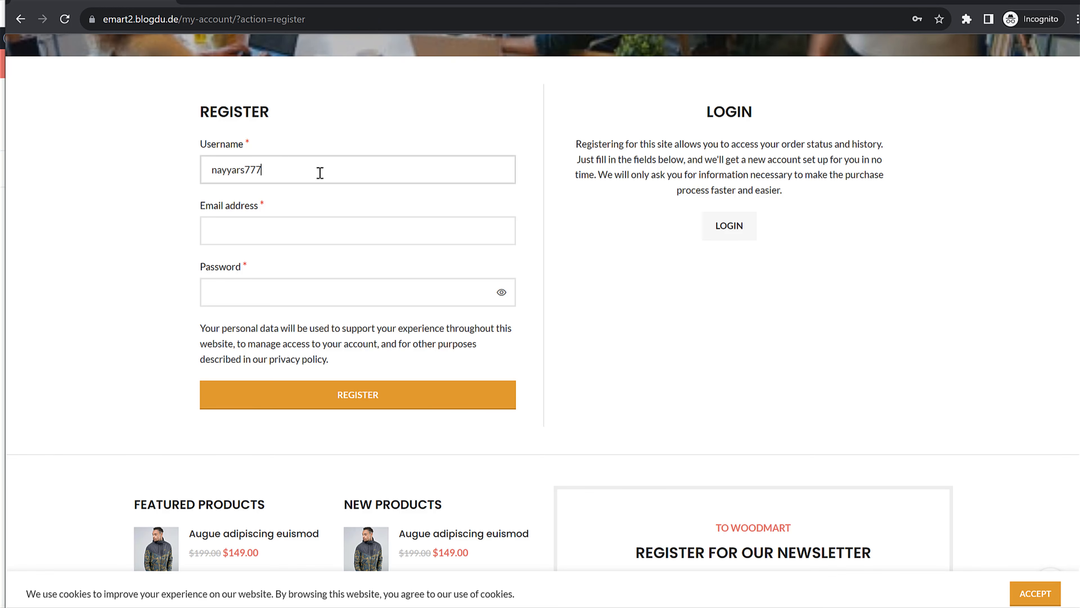
key("Tab")
left_click(318, 175)
key("ctrl+a")
key("ctrl+v")
key("ctrl+z")
key("ctrl+c")
left_click(288, 222)
key("ctrl+v")
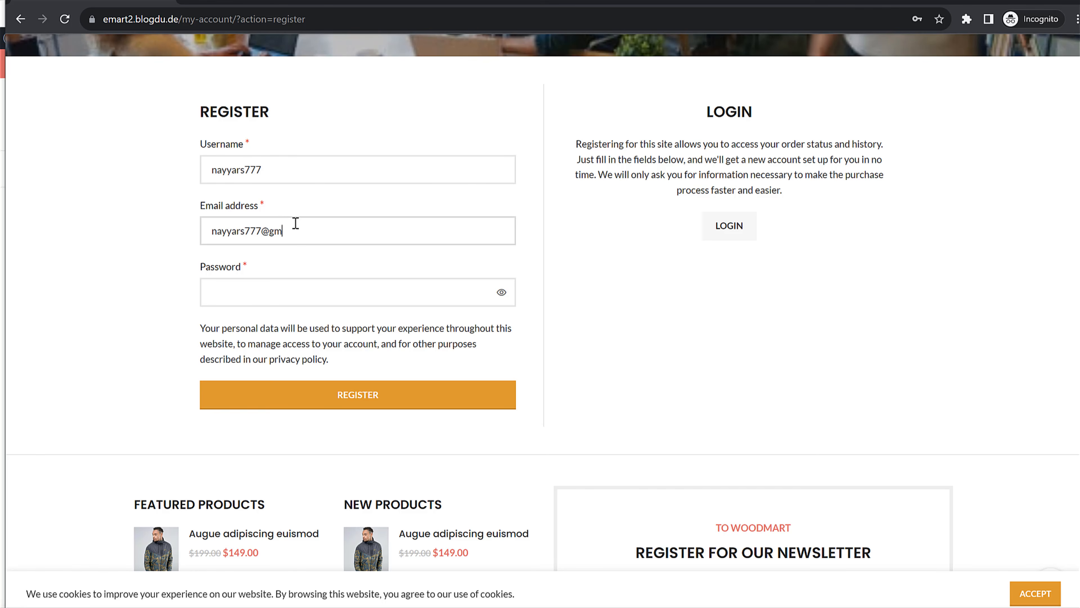
key("Tab")
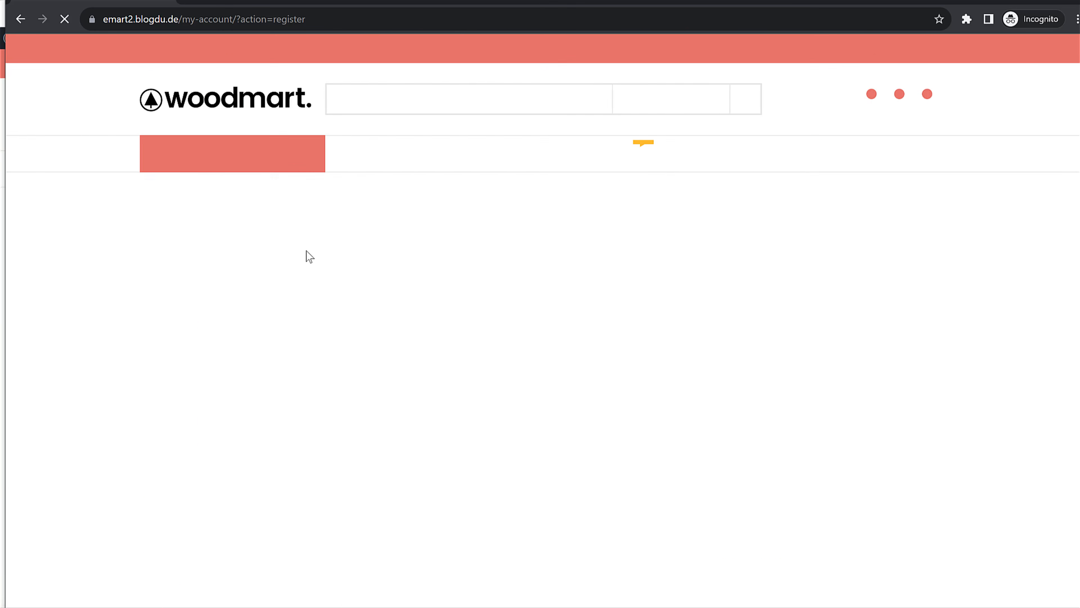
Open the Short Sleeve Textured tee from the Shop page and choose Red, Medium
scroll(753, 206, "down", 1)
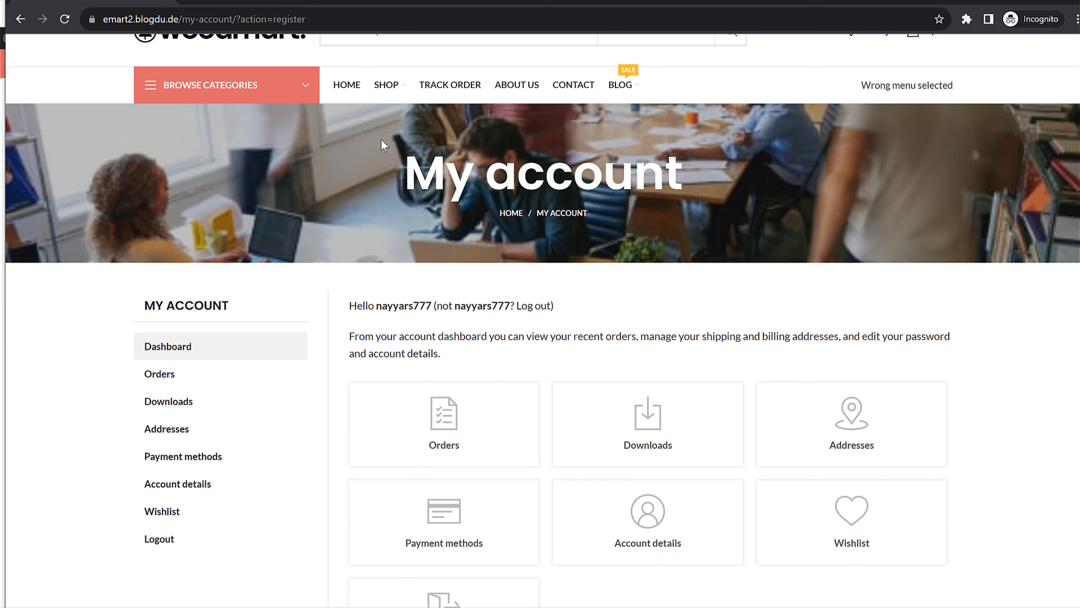
scroll(736, 213, "down", 3)
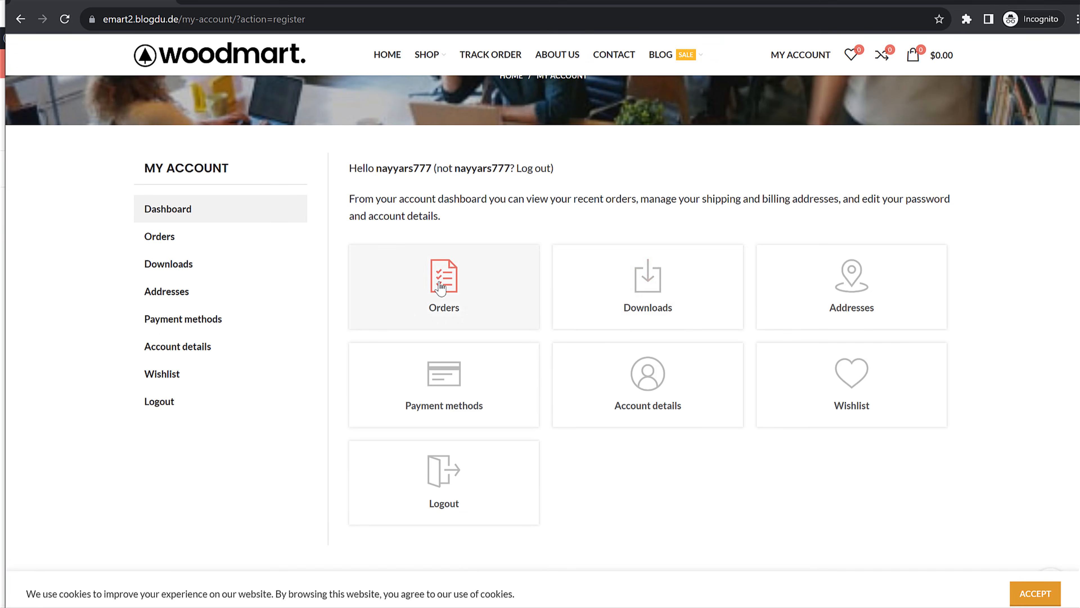
scroll(736, 294, "up", 5)
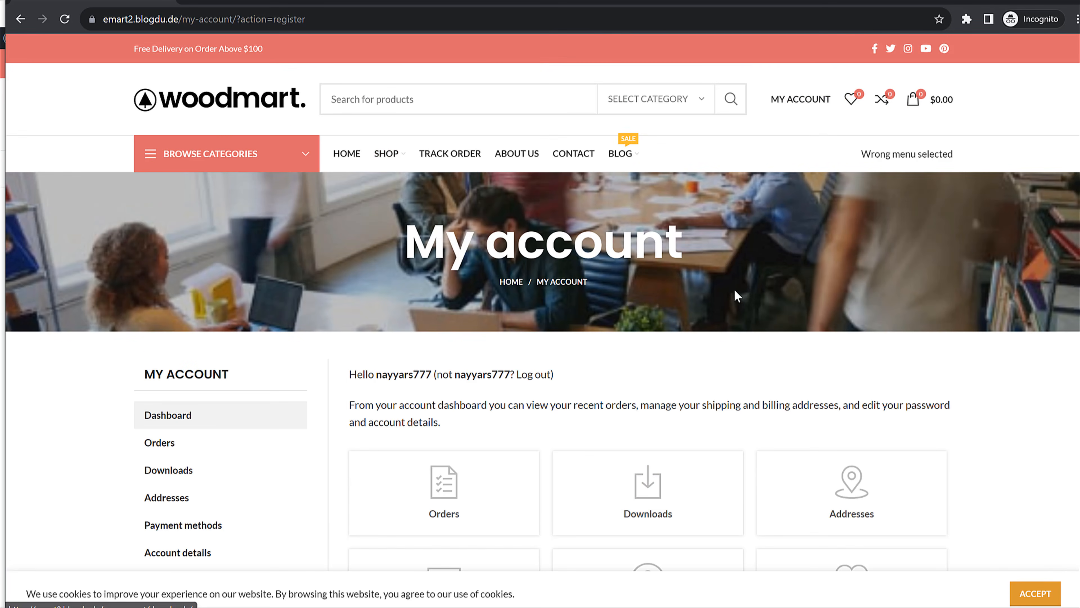
left_click(388, 154)
scroll(825, 294, "down", 1)
scroll(824, 289, "down", 5)
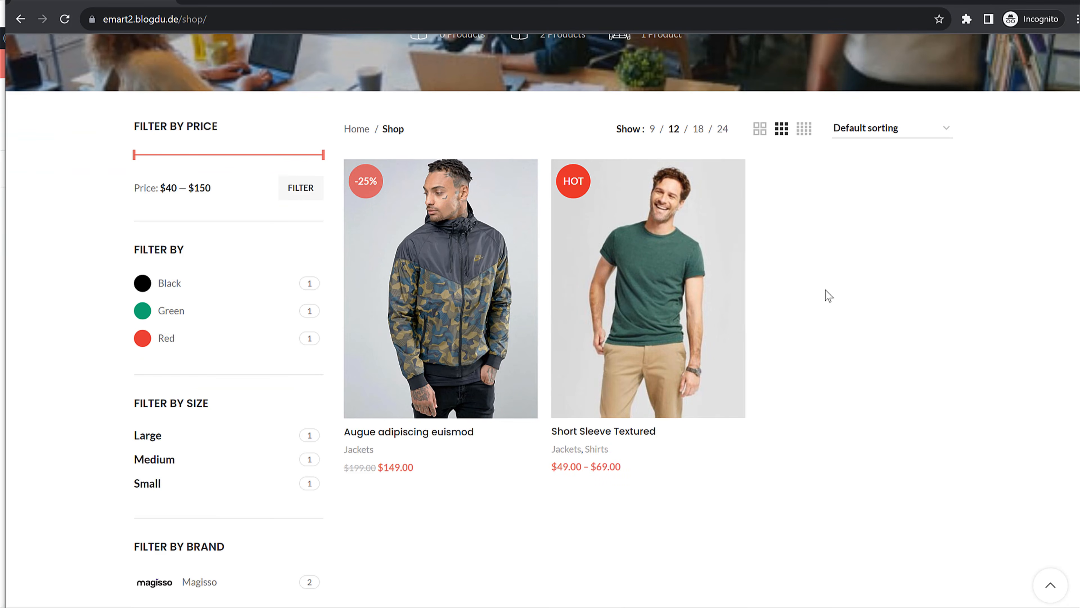
left_click(619, 322)
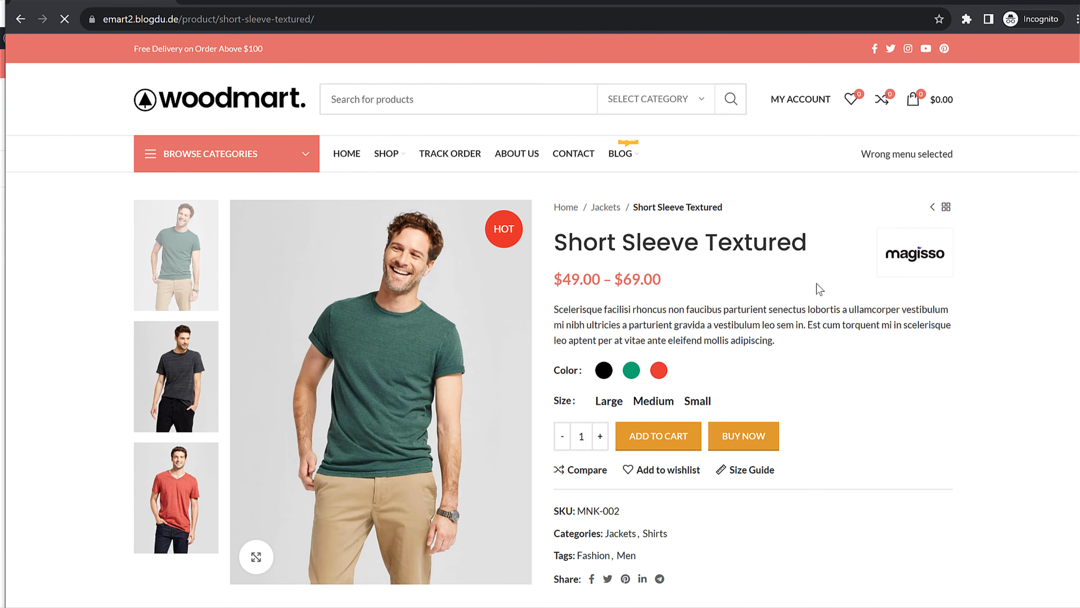
scroll(817, 283, "down", 2)
left_click(661, 307)
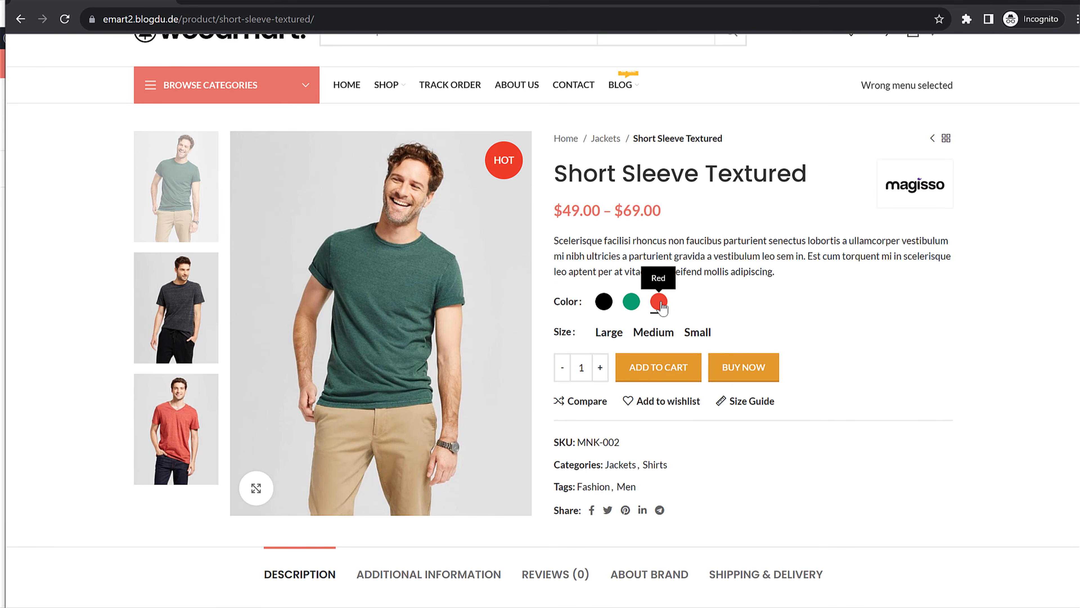
left_click(654, 333)
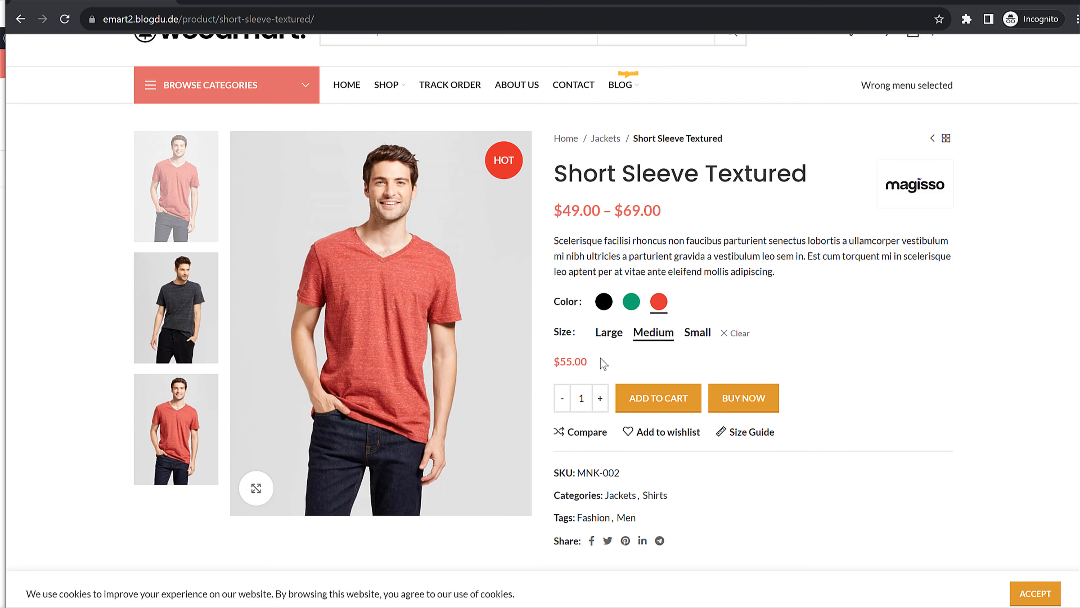
Check the $55.00 price and size guide, and add the tee to the wishlist
left_click_drag(587, 366, 556, 361)
left_click(637, 366)
left_click(759, 433)
left_click(984, 336)
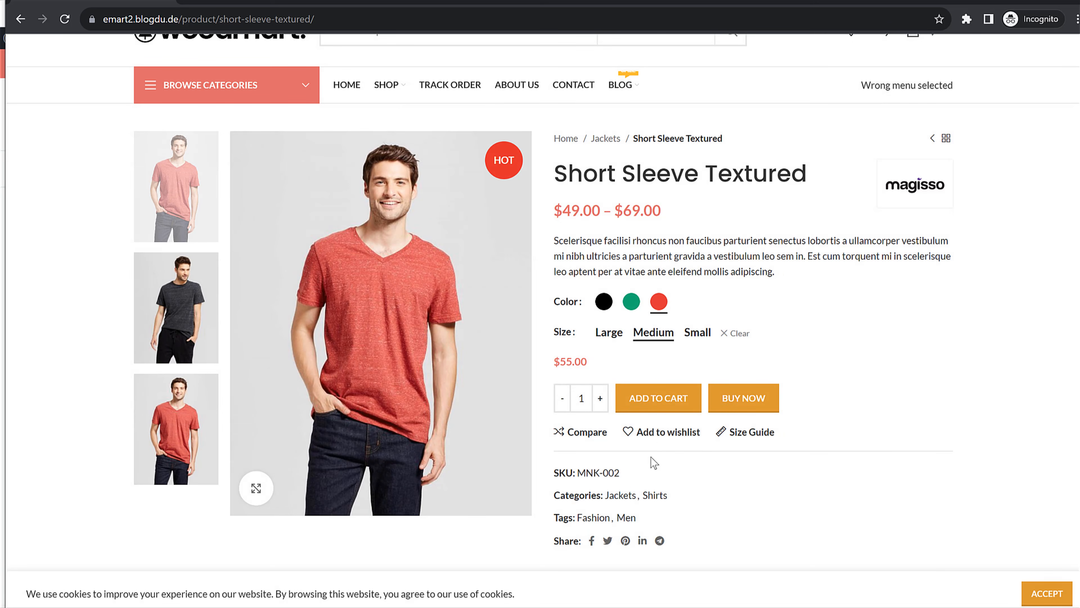
left_click(663, 433)
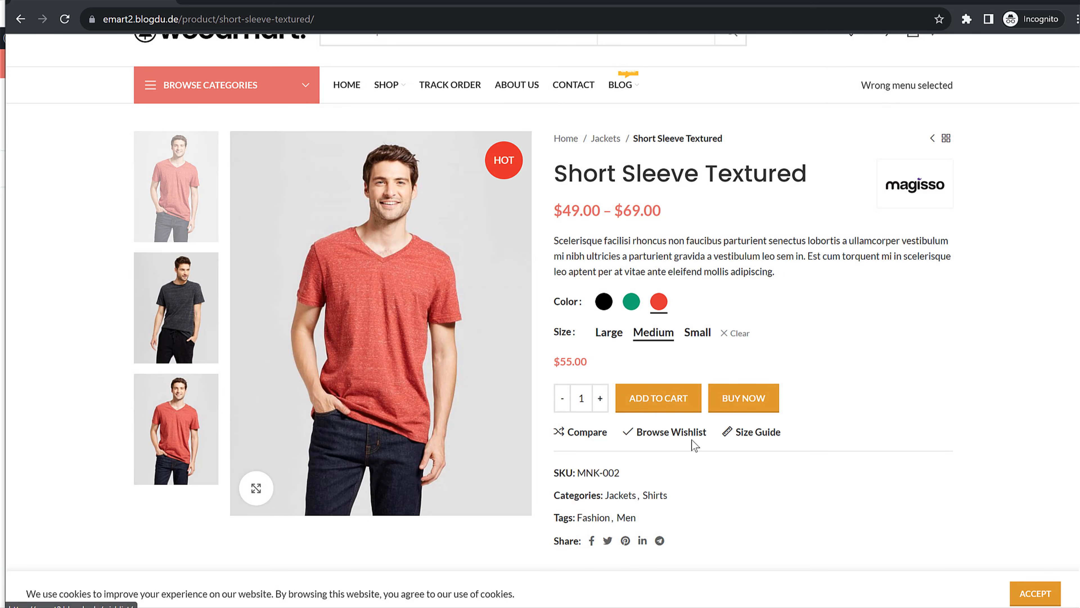
Add the red medium tee to the cart and return to the logged-in window
scroll(864, 411, "down", 10)
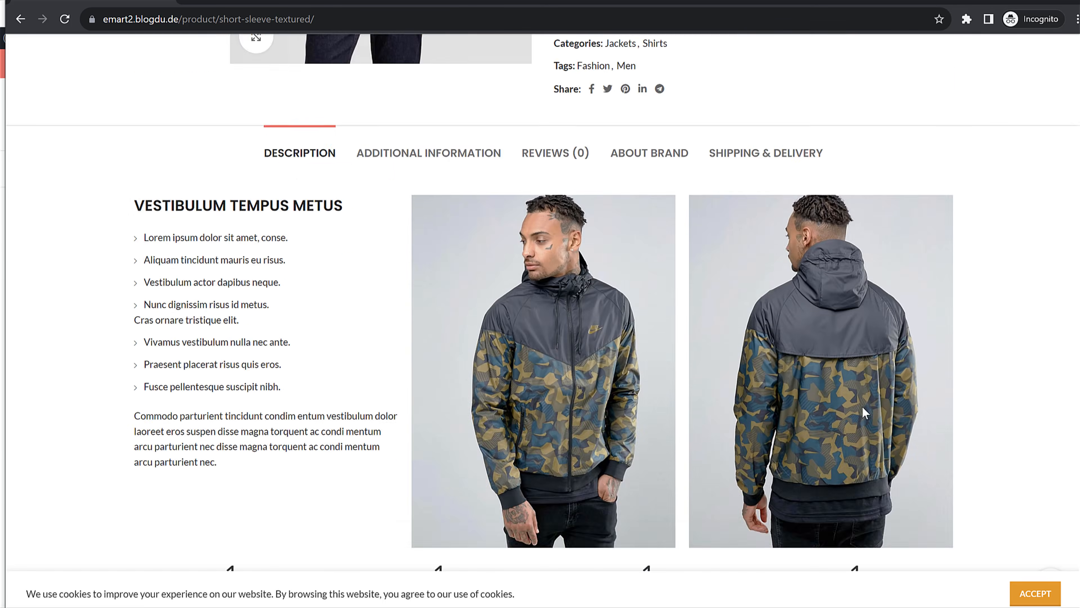
scroll(865, 413, "down", 12)
scroll(866, 412, "up", 8)
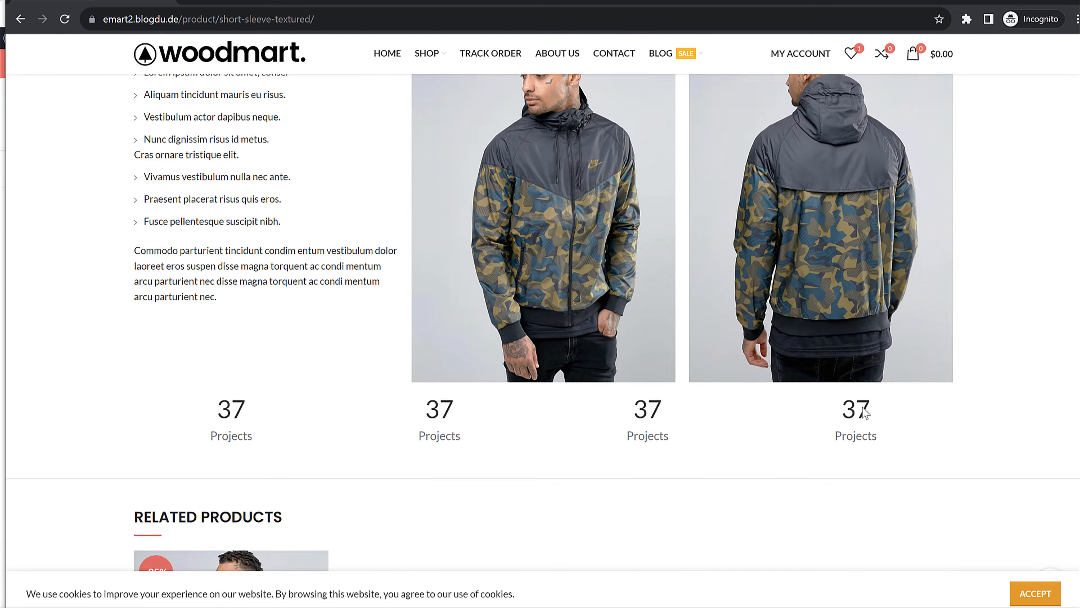
scroll(829, 404, "up", 14)
left_click(671, 334)
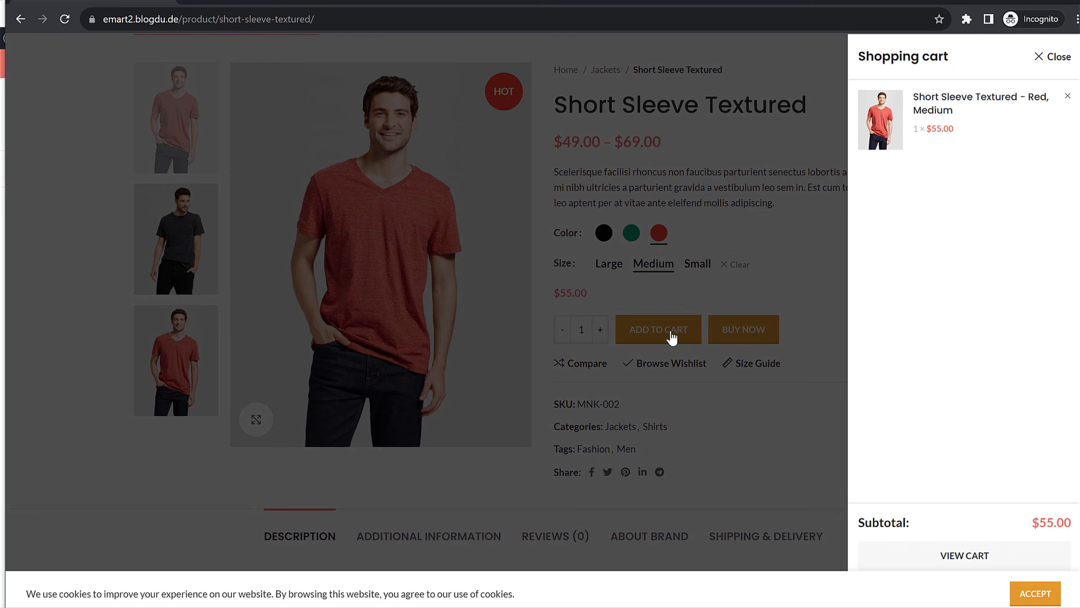
left_click(1010, 2)
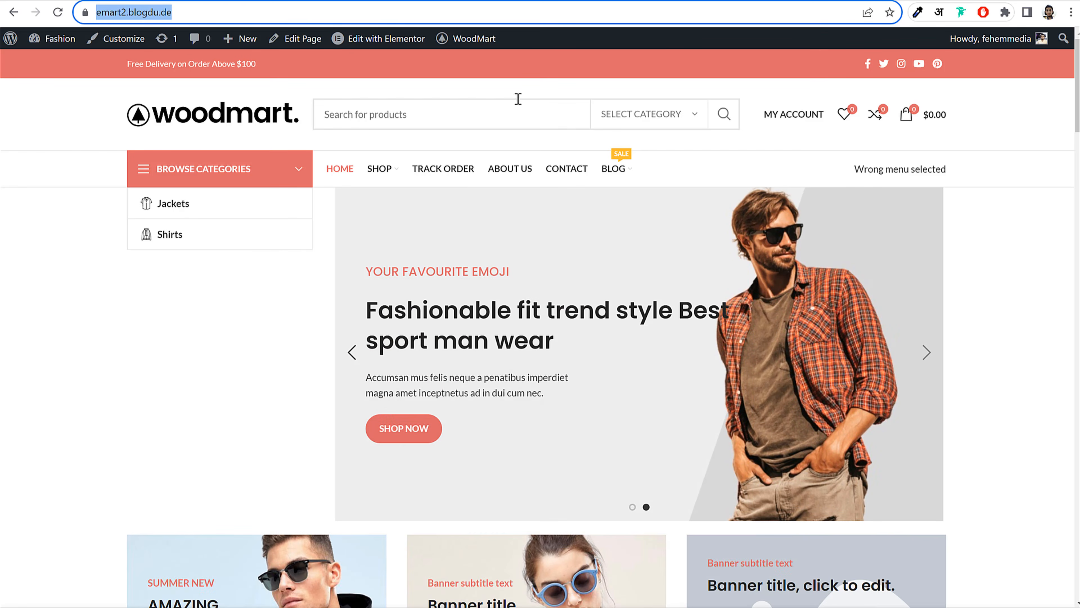
Go from the admin dashboard to Marketing > Coupons and start a new coupon
left_click(172, 1)
scroll(540, 268, "up", 10)
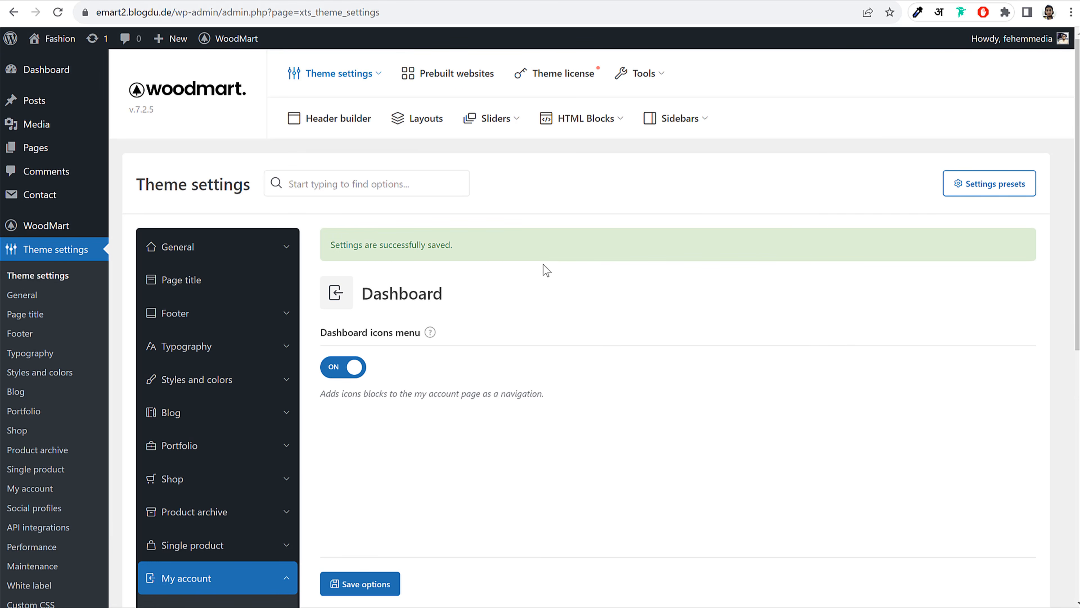
scroll(580, 249, "down", 6)
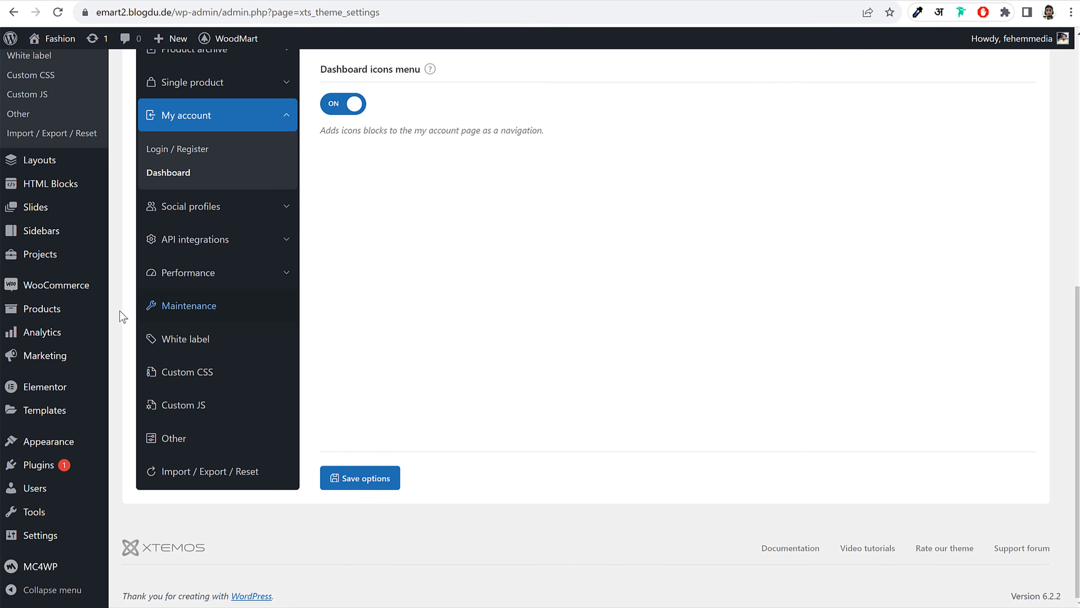
mouse_move(34, 359)
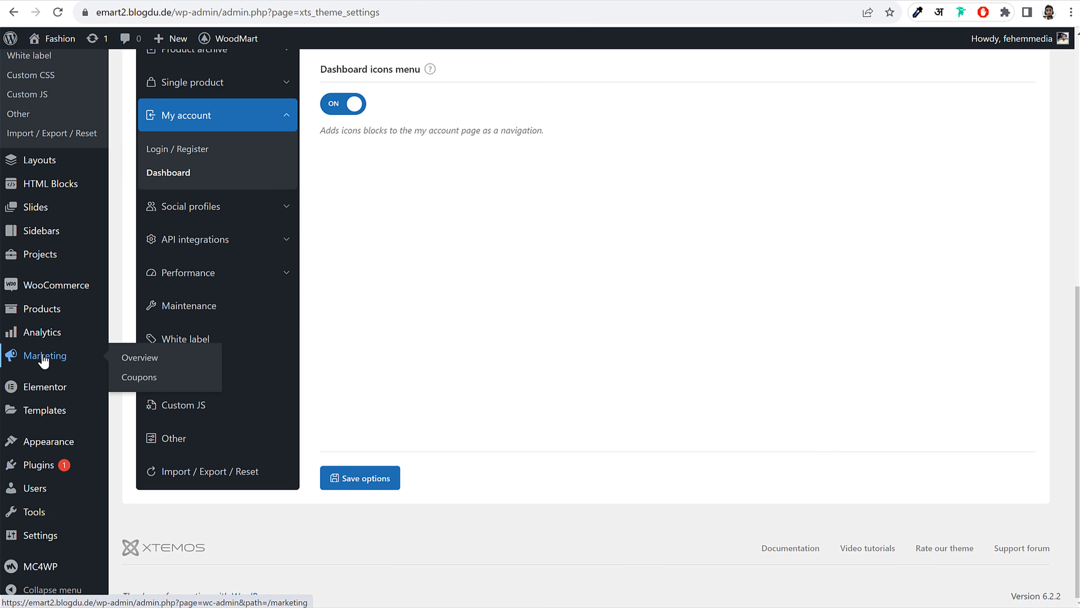
left_click(139, 380)
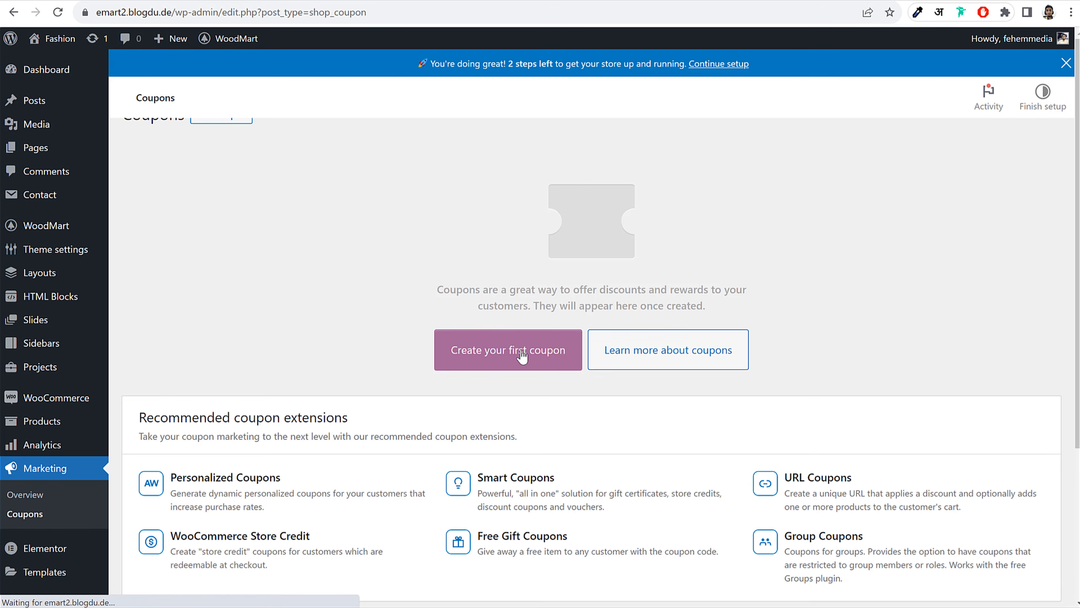
left_click(523, 356)
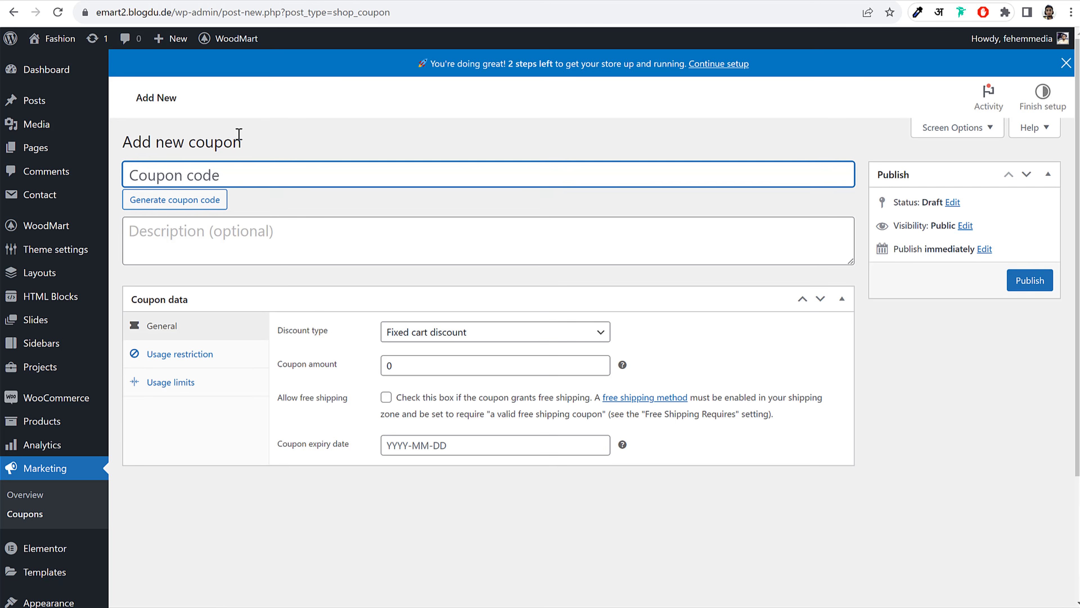
Enter coupon code NAYYAR with a 10 percentage discount
type("NAYYAR")
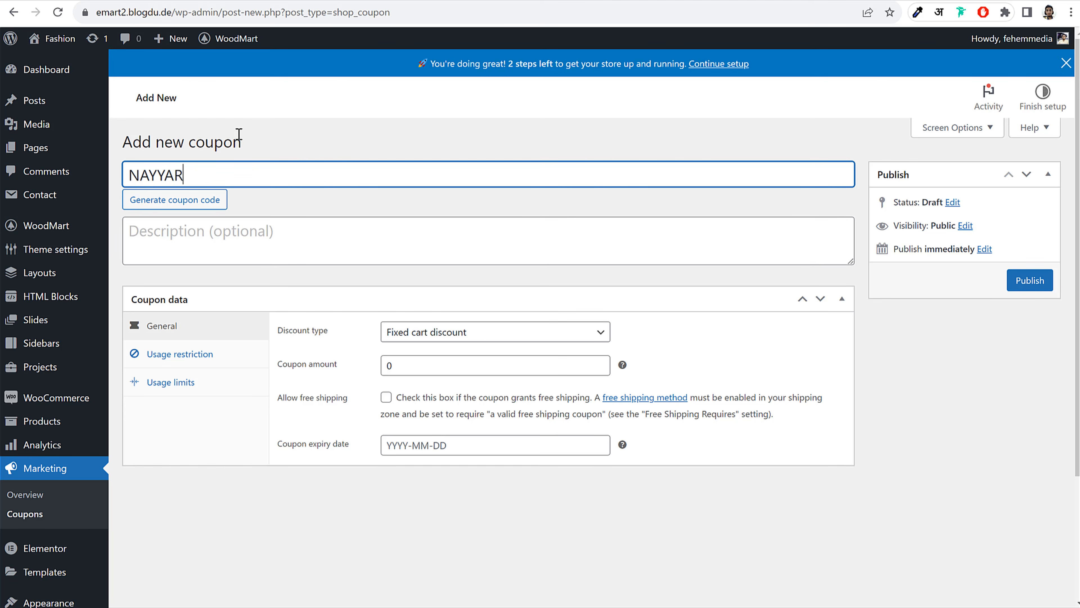
key("ctrl+a")
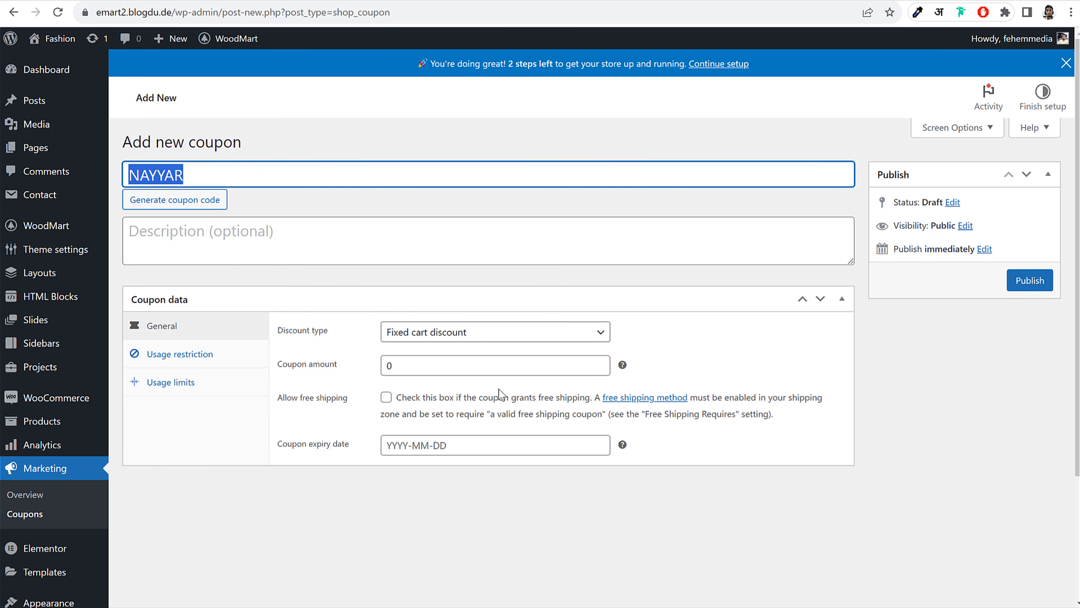
left_click_drag(273, 367, 326, 369)
left_click(322, 369)
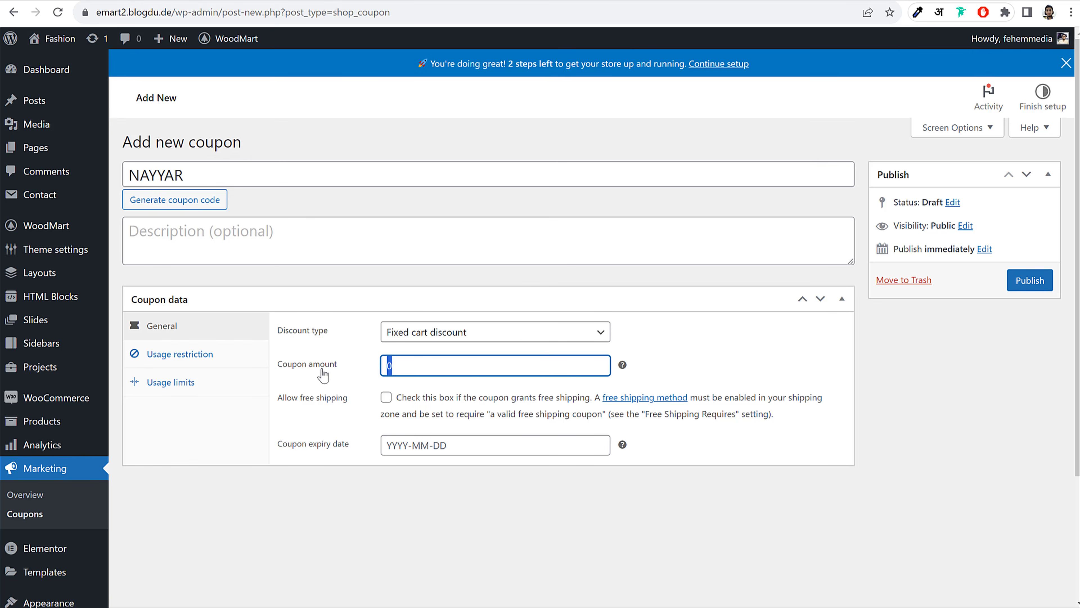
type("10")
left_click(666, 338)
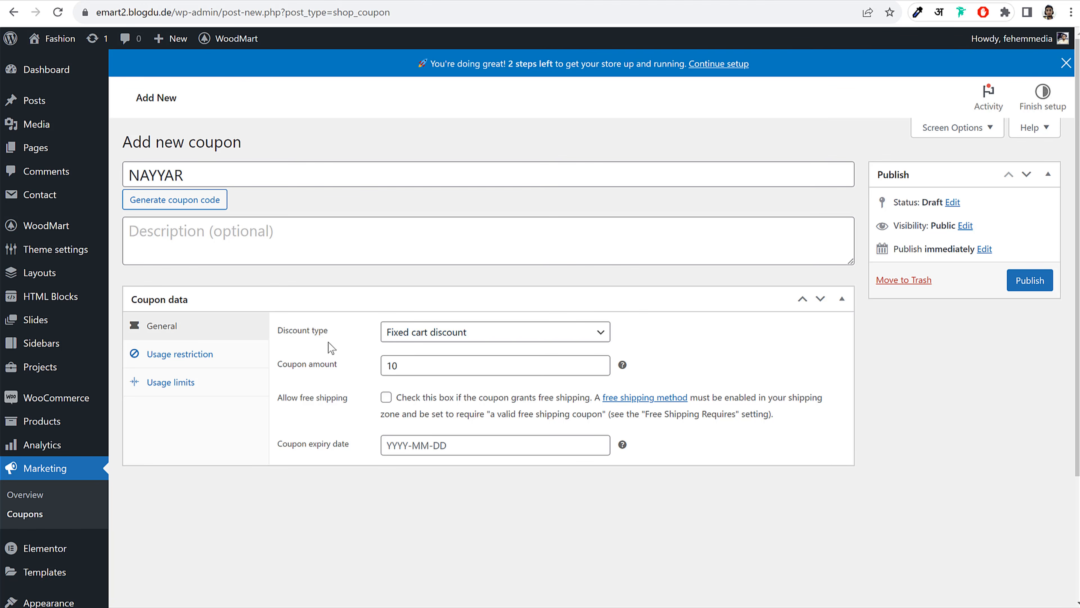
left_click(452, 336)
left_click(559, 349)
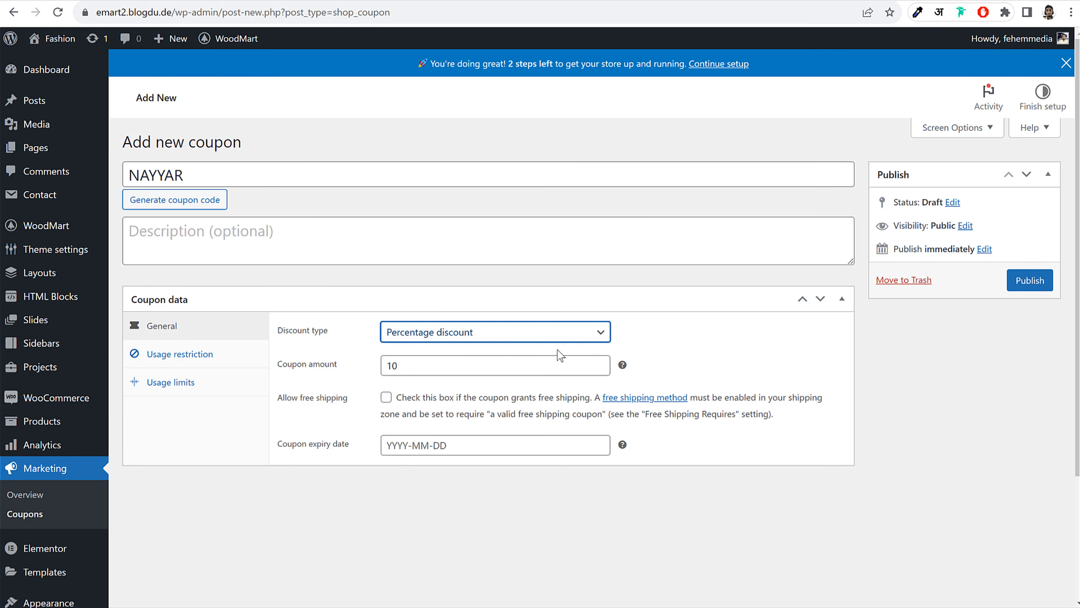
left_click_drag(222, 186, 122, 189)
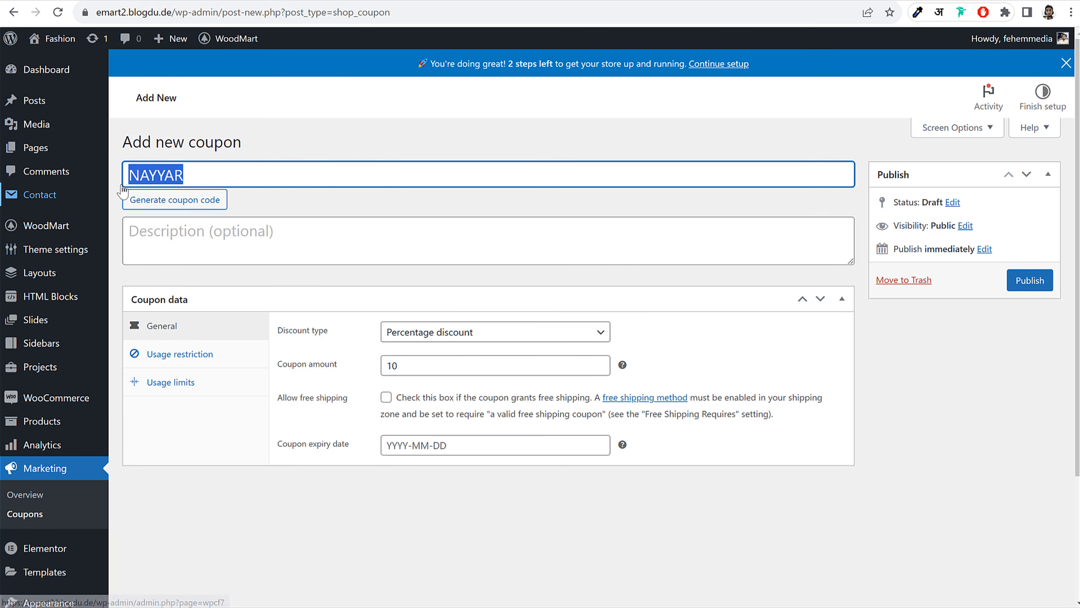
left_click_drag(428, 366, 351, 370)
left_click(717, 361)
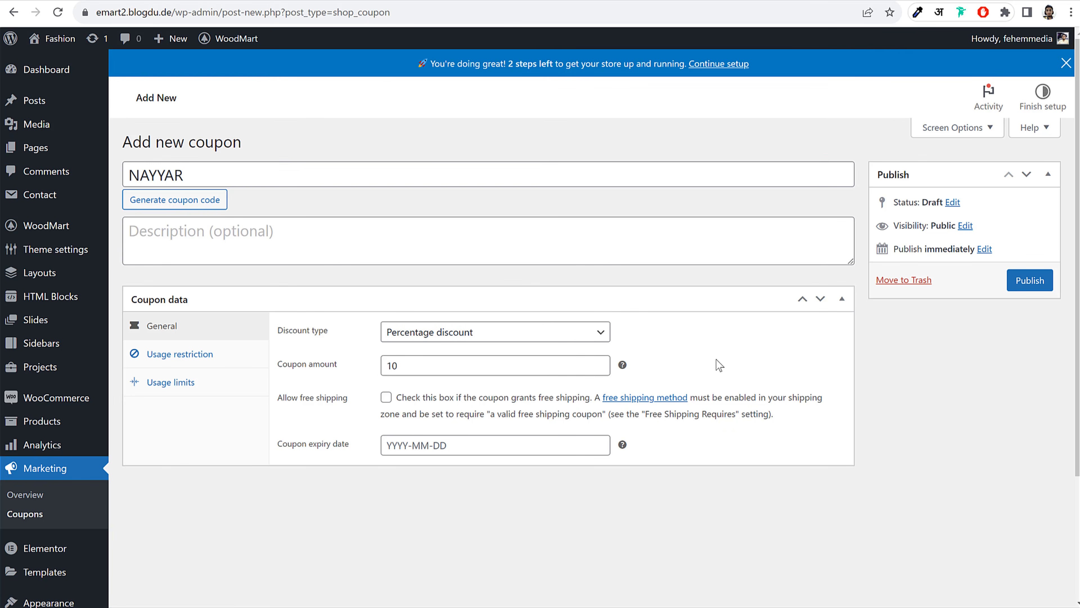
Set the coupon expiry date to 2023-12-31
left_click(477, 445)
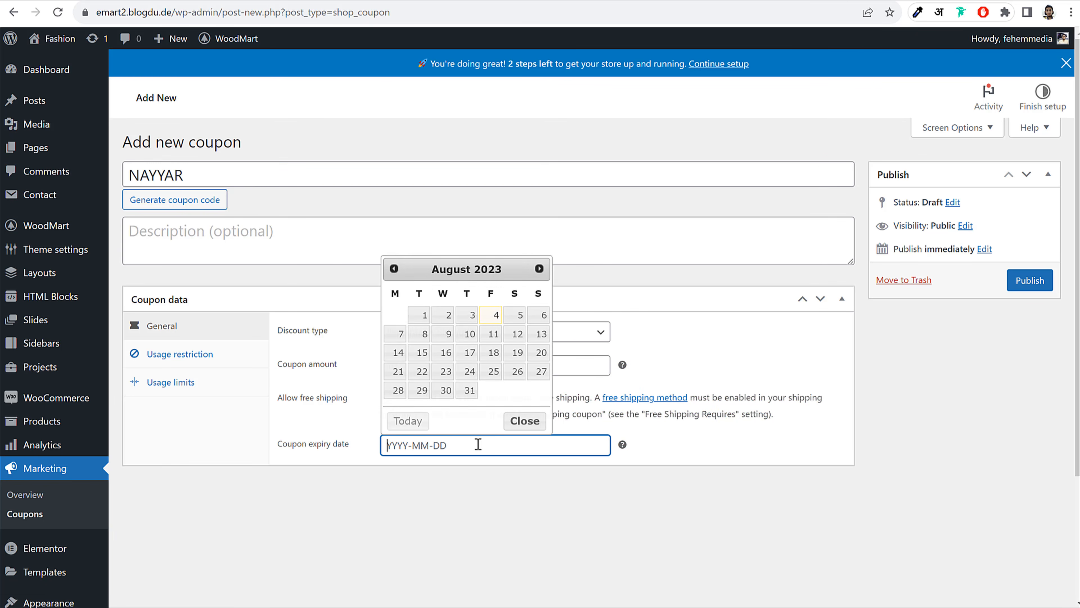
left_click(553, 272)
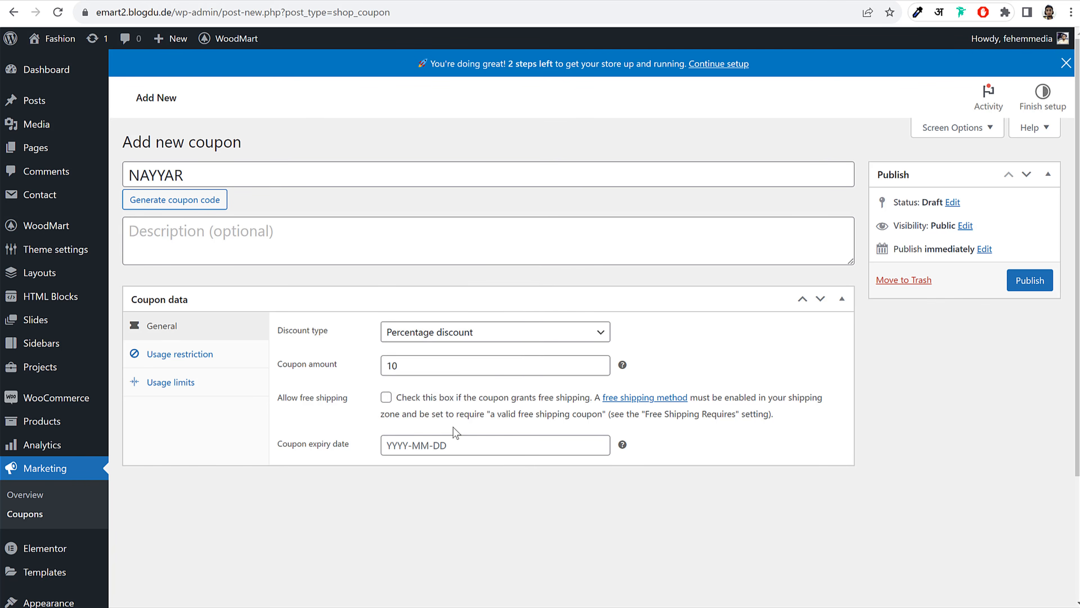
left_click(447, 444)
left_click(540, 269)
left_click(539, 269)
left_click(539, 269)
left_click(539, 269)
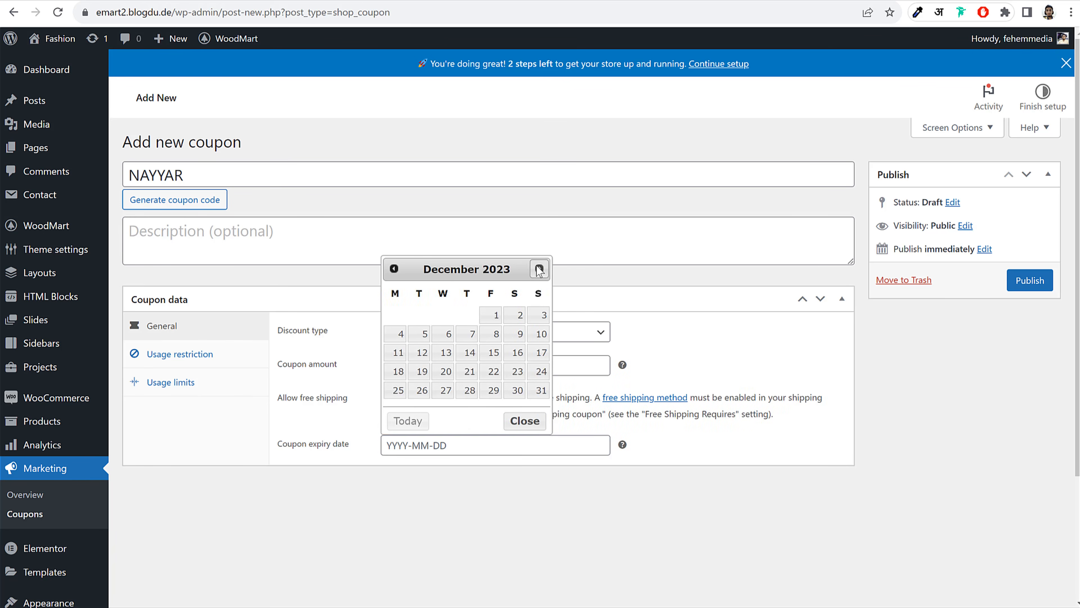
left_click(539, 269)
left_click(394, 269)
left_click(539, 389)
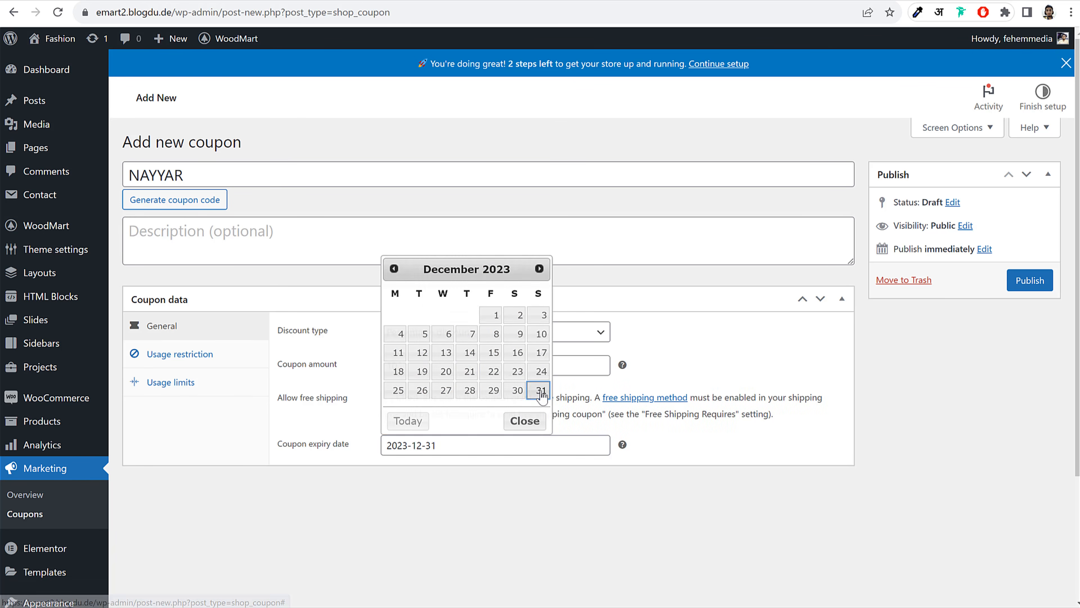
left_click(199, 360)
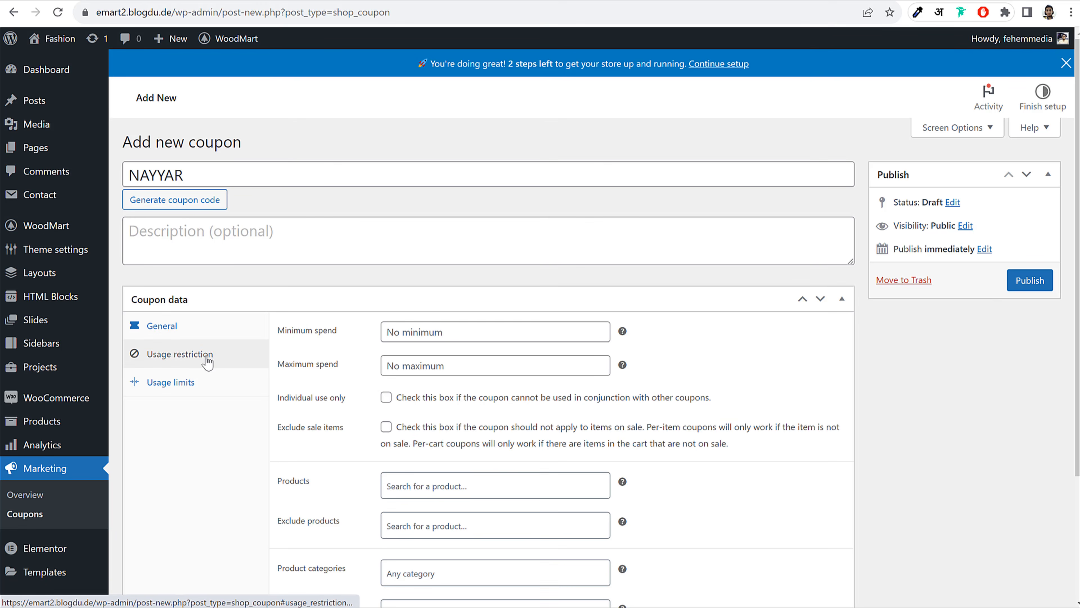
Enter 1 in Usage limit per user under Usage limits, then publish the NAYYAR coupon
left_click(455, 332)
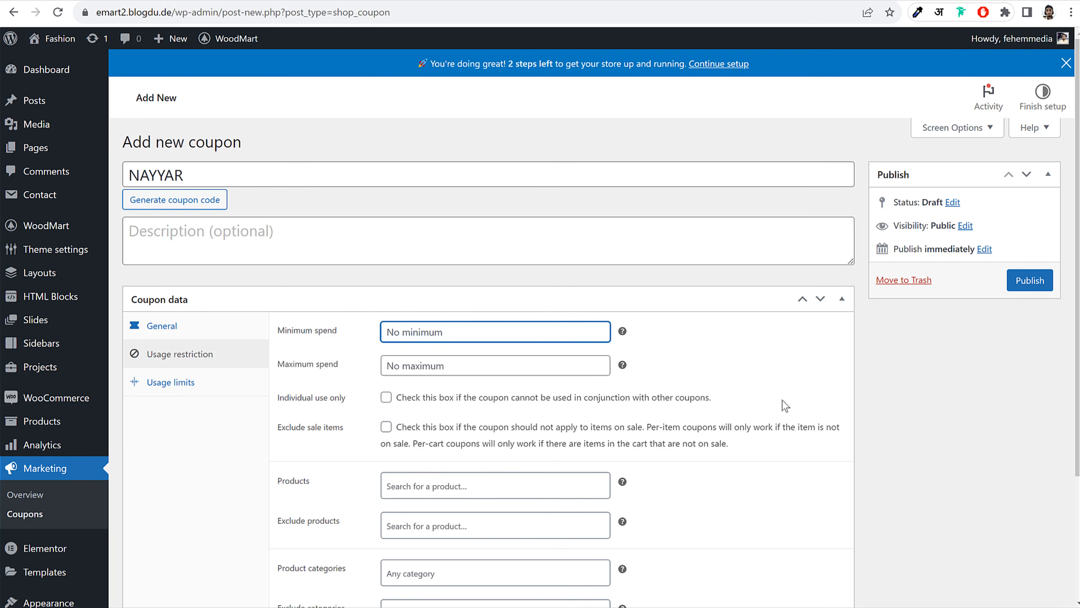
left_click(435, 361)
scroll(442, 362, "down", 3)
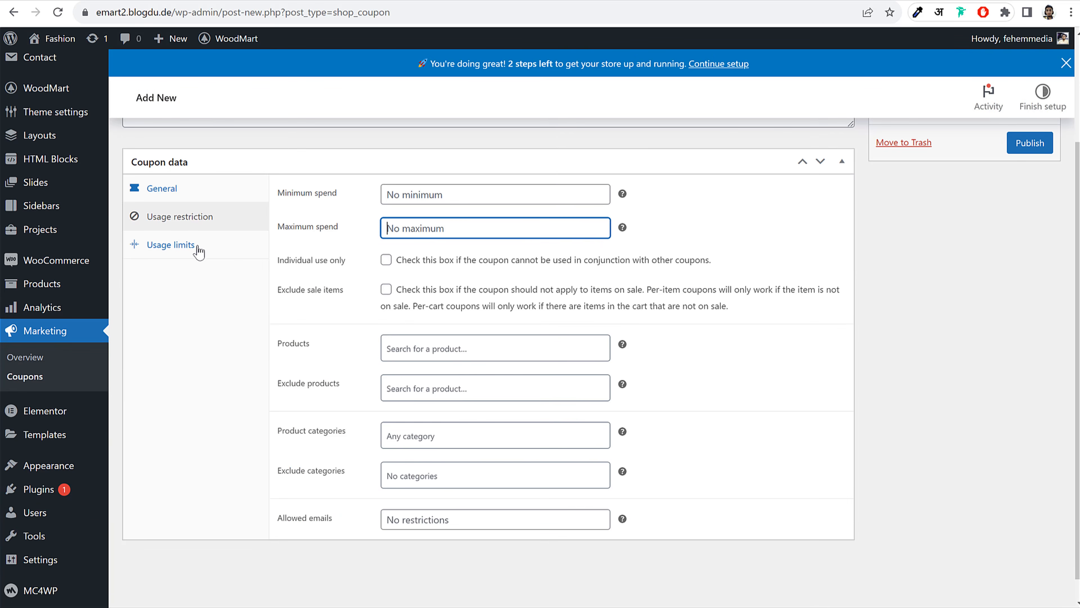
left_click(198, 252)
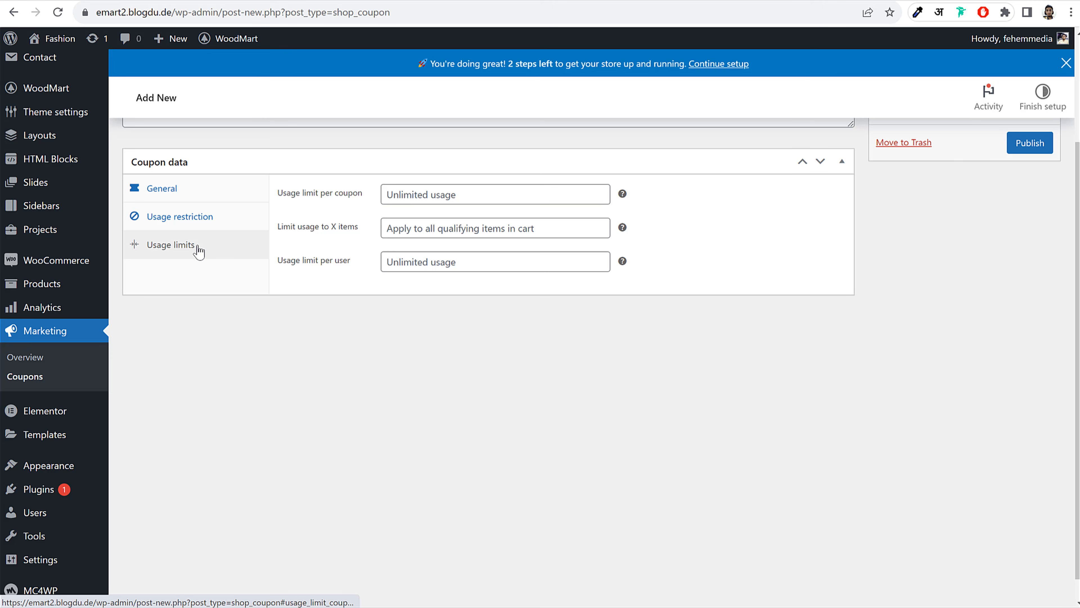
triple_click(308, 201)
left_click(788, 193)
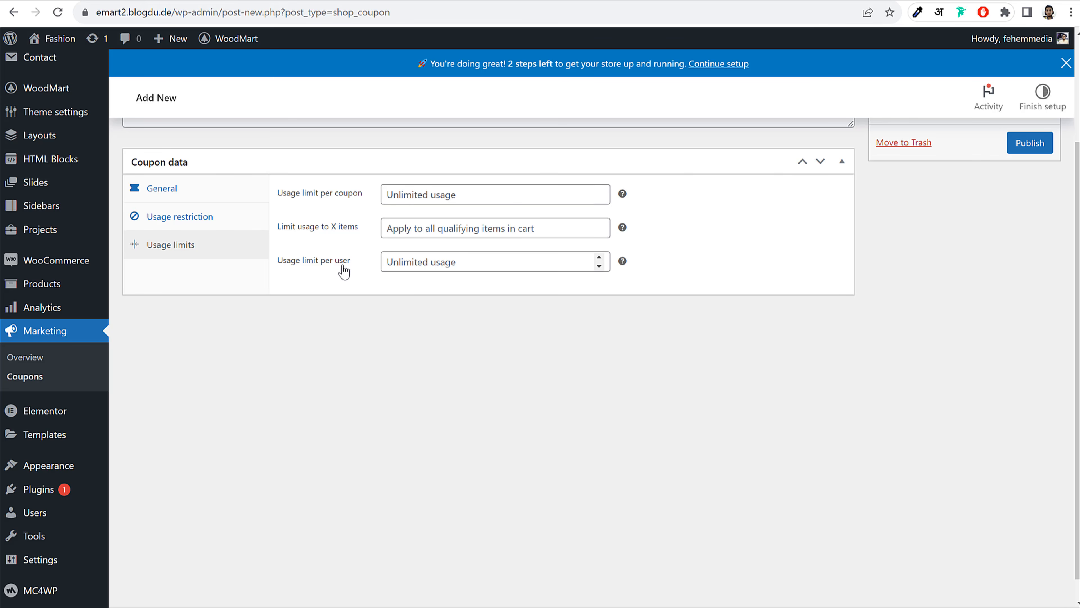
left_click_drag(290, 267, 354, 272)
left_click(354, 274)
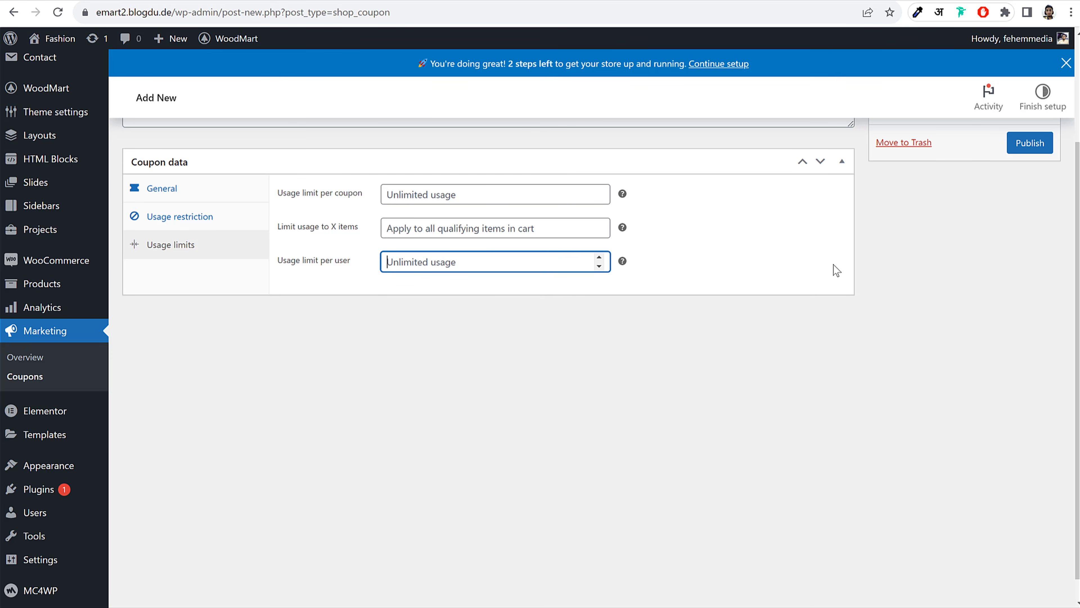
type("1")
left_click(1031, 144)
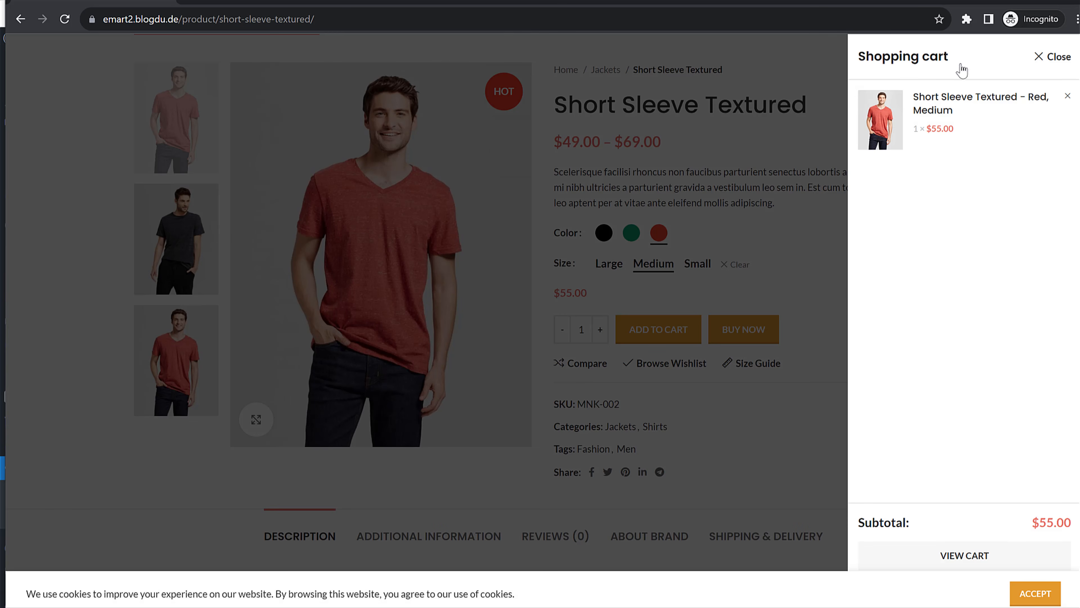
Open the cart and review the Maharashtra flat-rate shipping and GST 5% lines
left_click(986, 556)
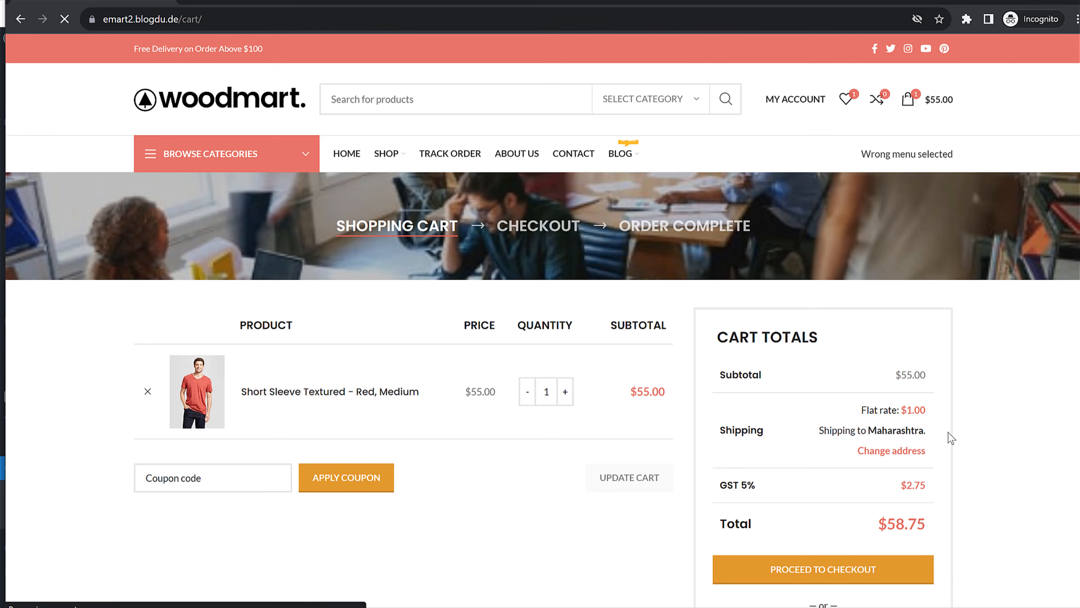
scroll(947, 432, "down", 3)
left_click_drag(820, 293, 928, 286)
left_click(928, 286)
left_click(842, 296)
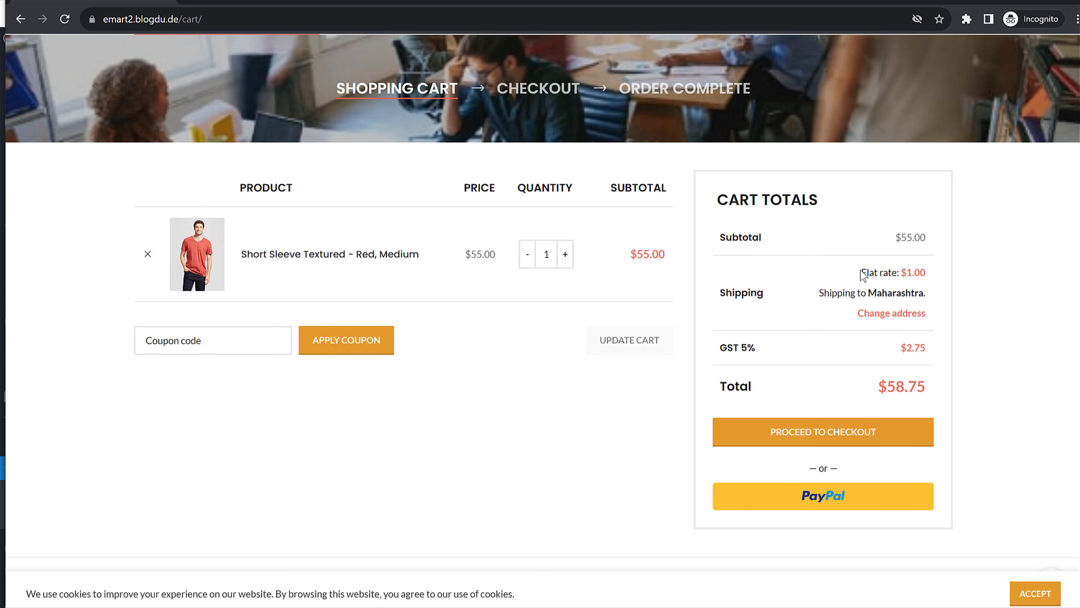
left_click_drag(863, 271, 929, 294)
left_click(884, 293)
left_click_drag(736, 353, 927, 348)
left_click(819, 349)
Apply coupon nayyar for $5.50 off and proceed to checkout
type("n")
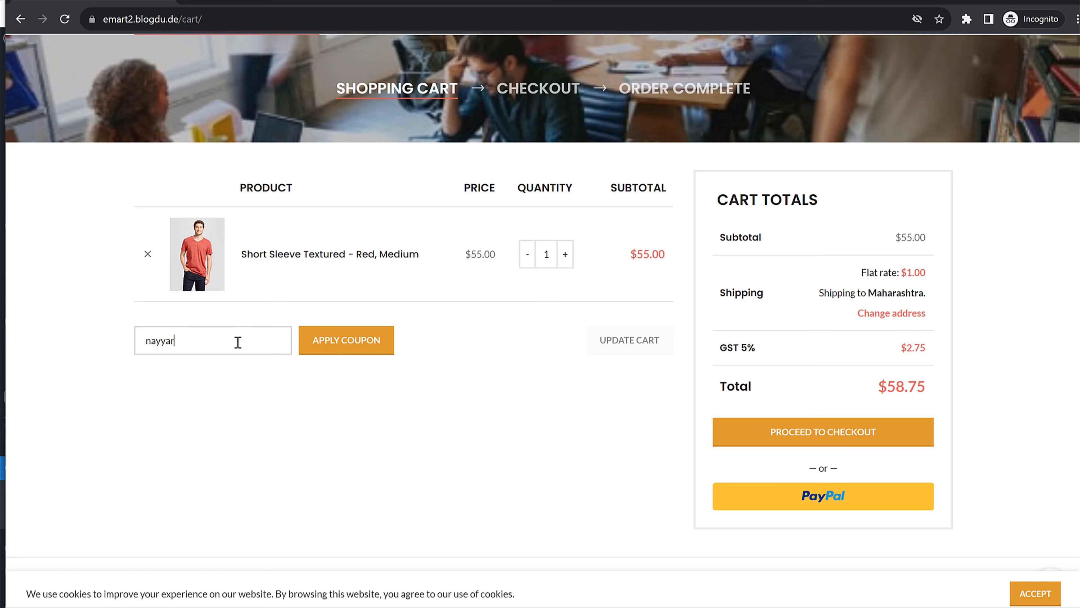
type("ayyar")
left_click(343, 340)
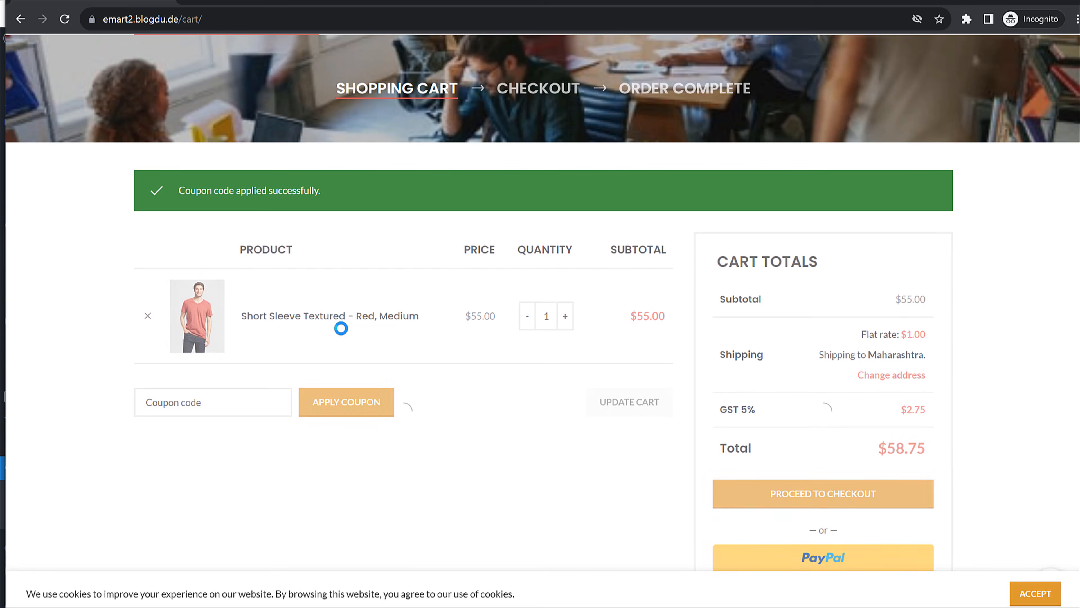
left_click_drag(185, 190, 362, 192)
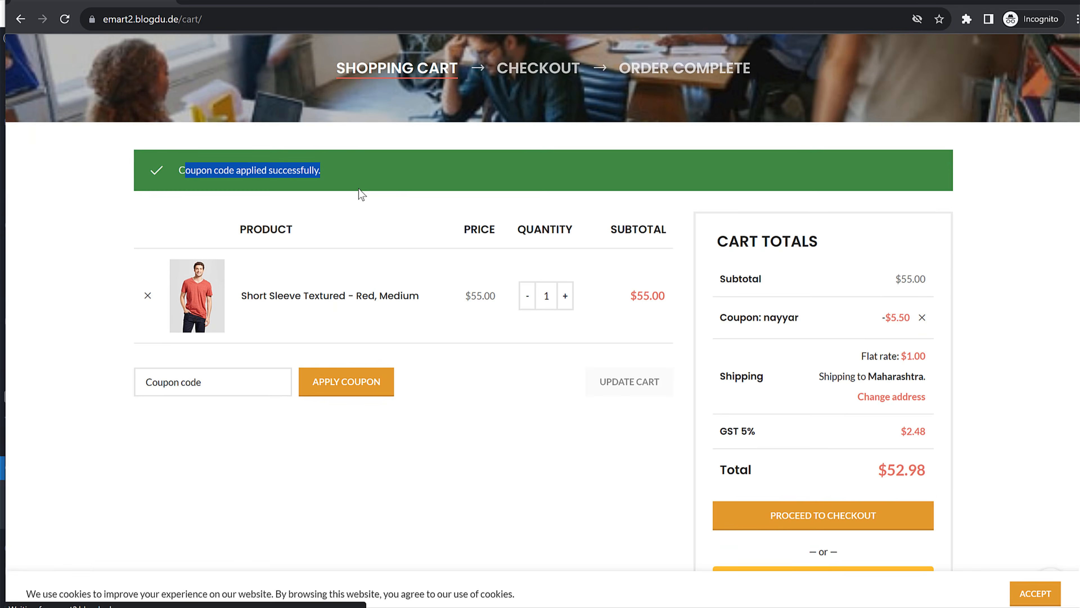
left_click(987, 261)
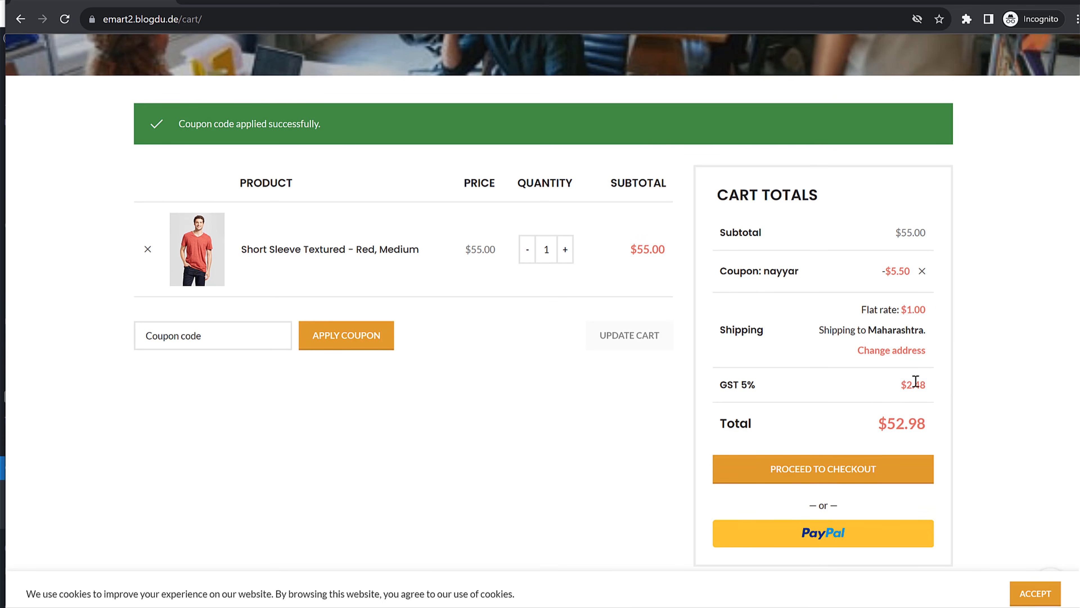
left_click_drag(739, 273, 910, 251)
left_click(978, 254)
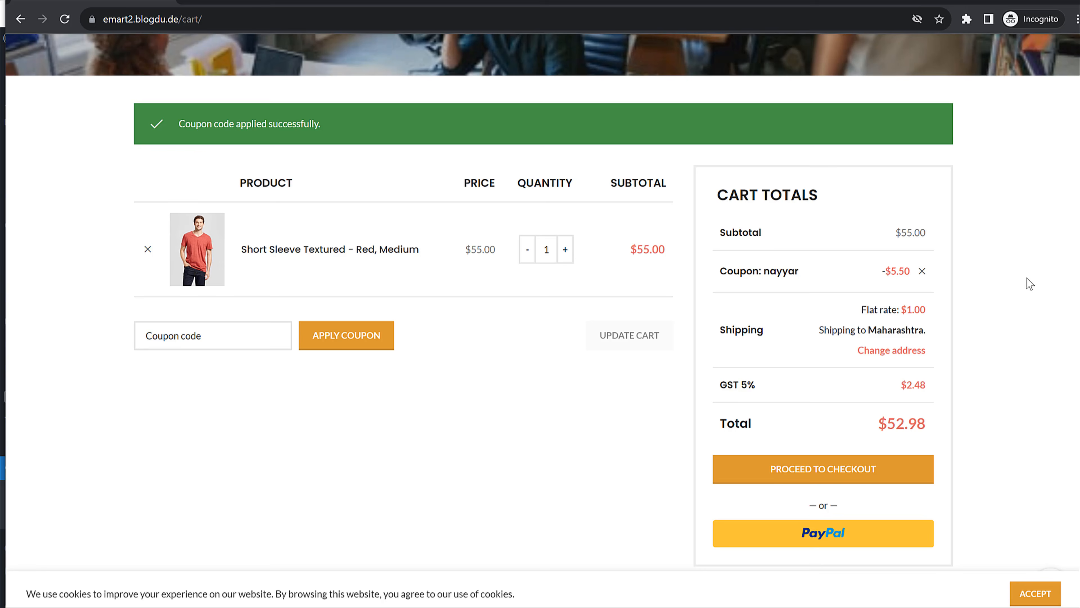
left_click(860, 471)
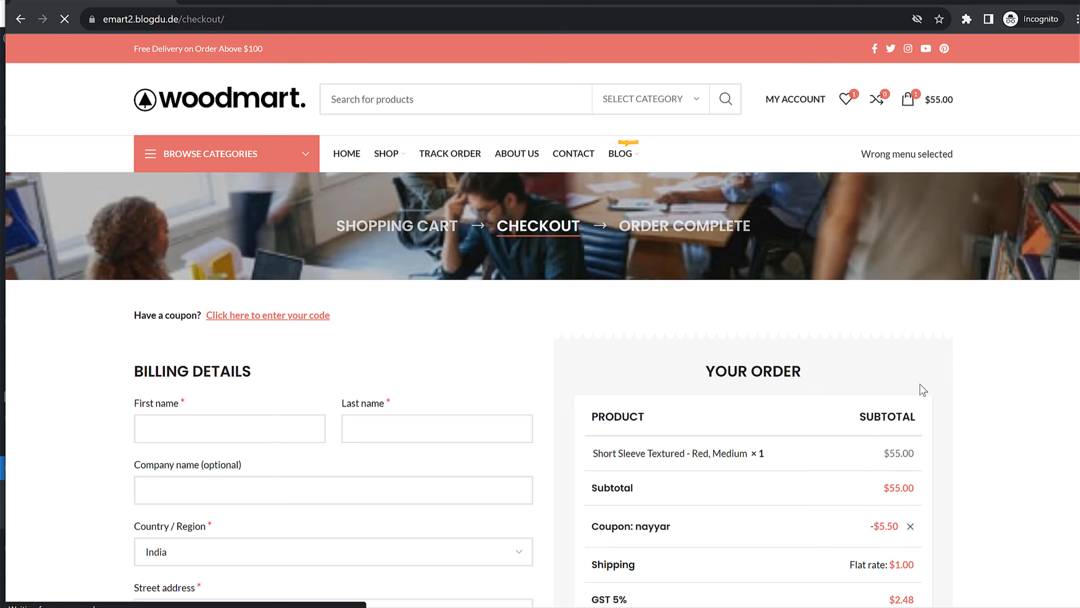
Fill in the billing first and last name, street address and PIN code
scroll(923, 382, "down", 4)
left_click(251, 212)
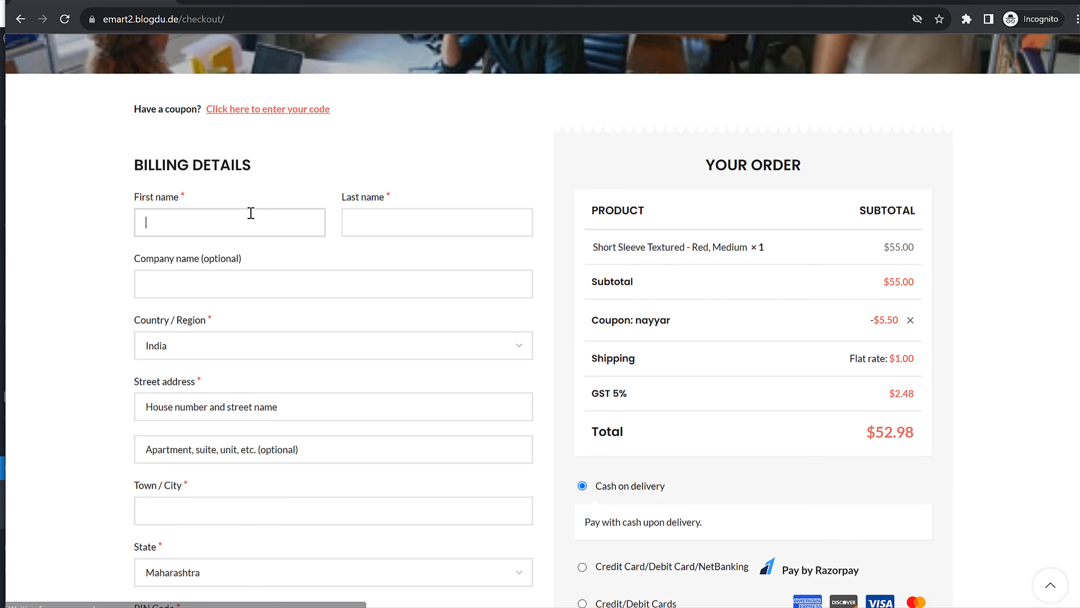
key("Tab")
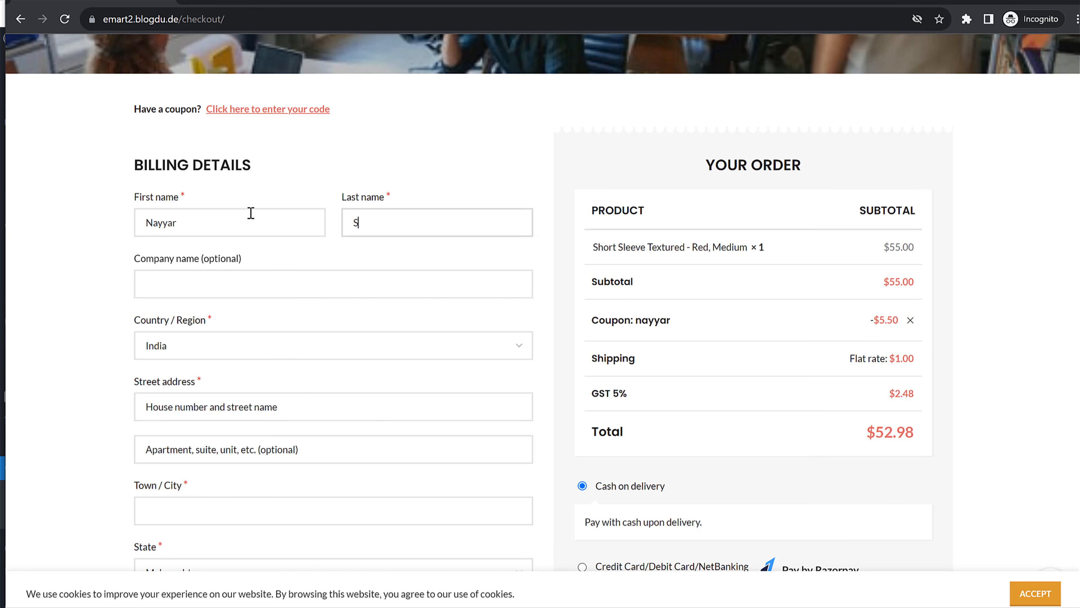
key("Tab")
key("Tab")
key("Tab")
type("1")
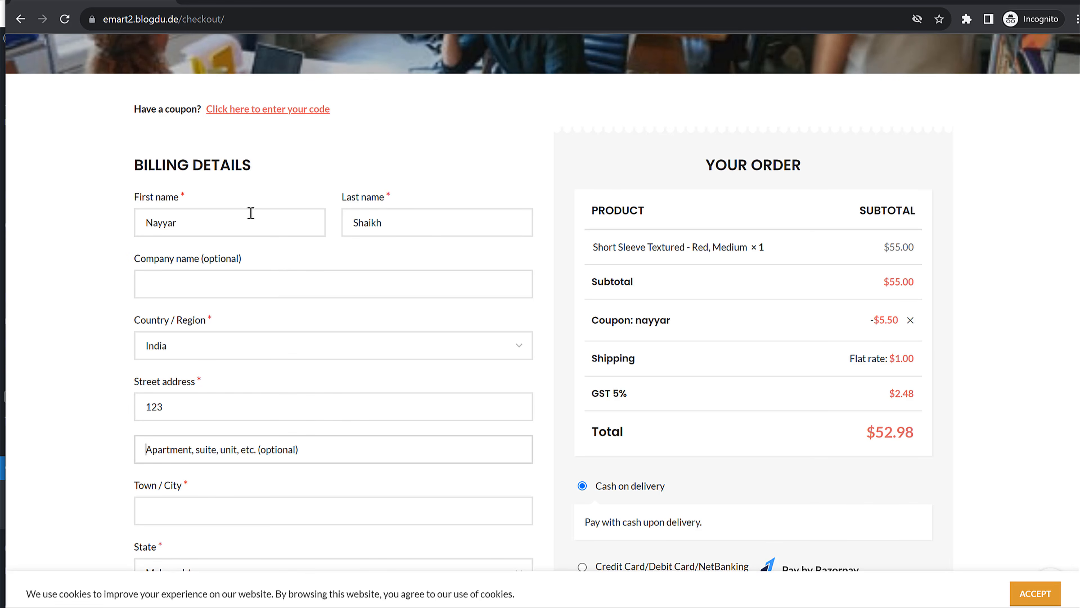
type("ABC")
key("Tab")
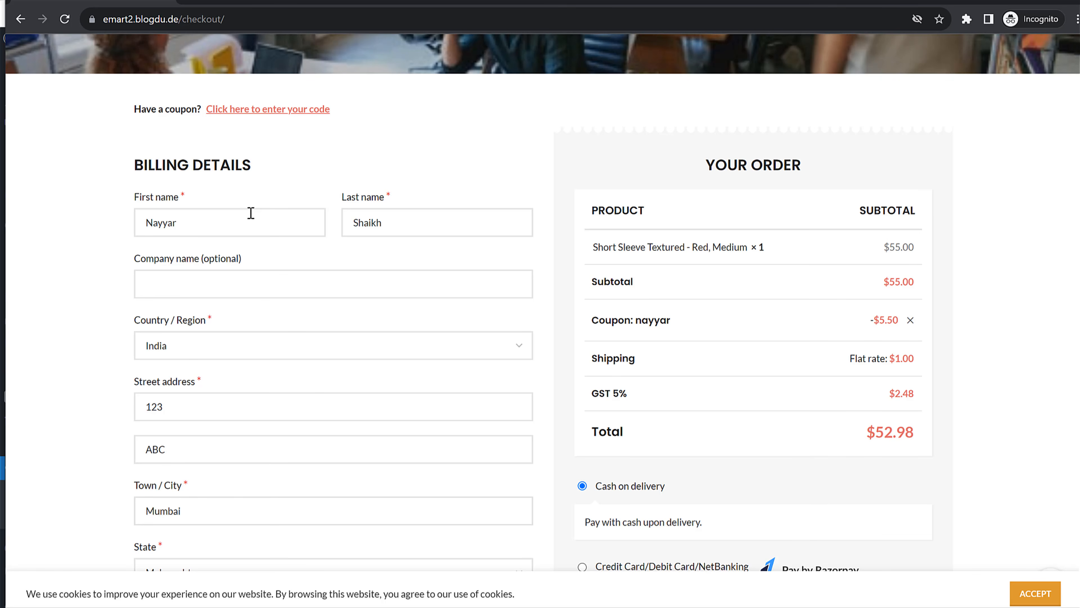
scroll(362, 271, "down", 6)
left_click(243, 290)
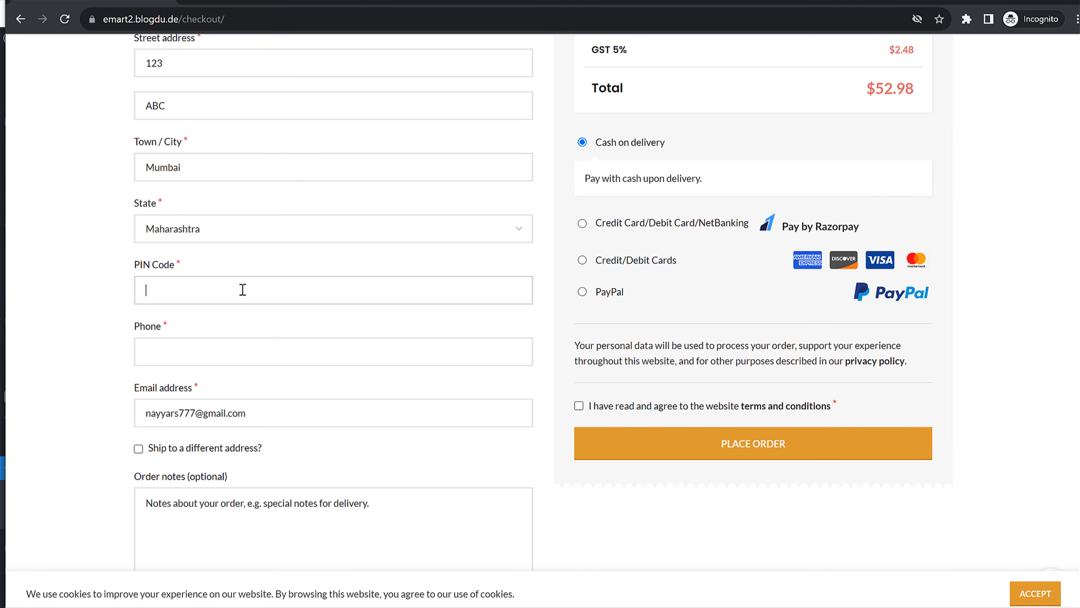
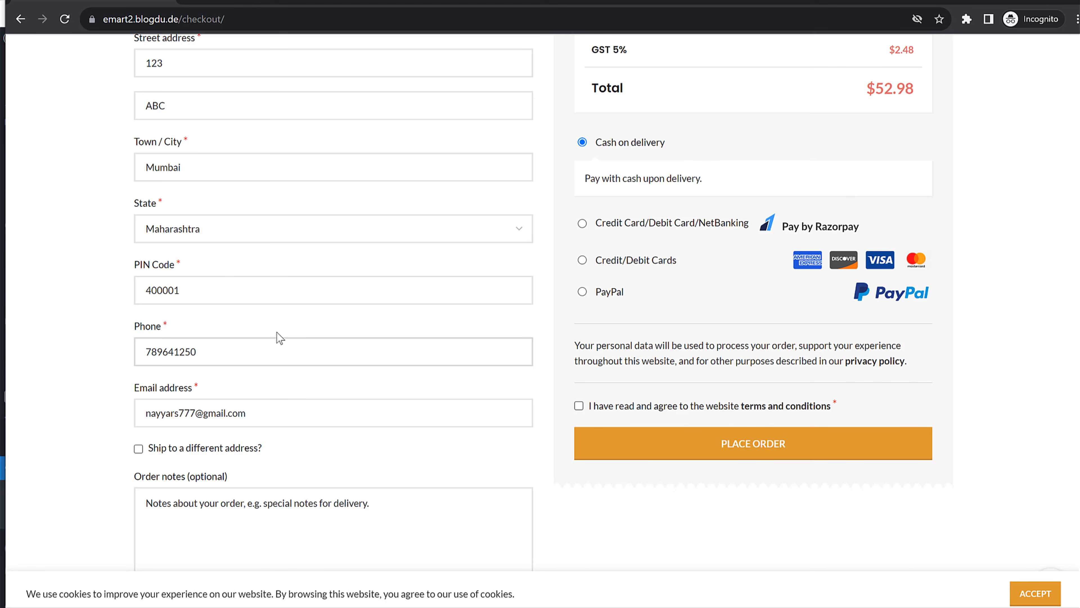
Try Razorpay, card and PayPal, then settle on Cash on delivery and place the order
scroll(302, 398, "down", 3)
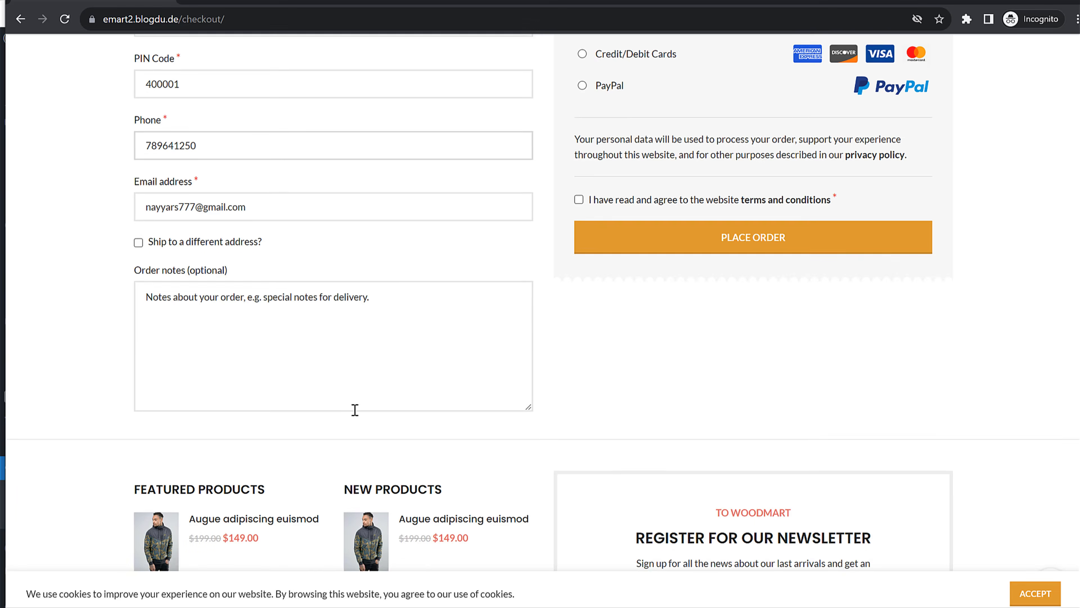
scroll(355, 411, "up", 6)
scroll(355, 411, "up", 5)
scroll(745, 365, "down", 5)
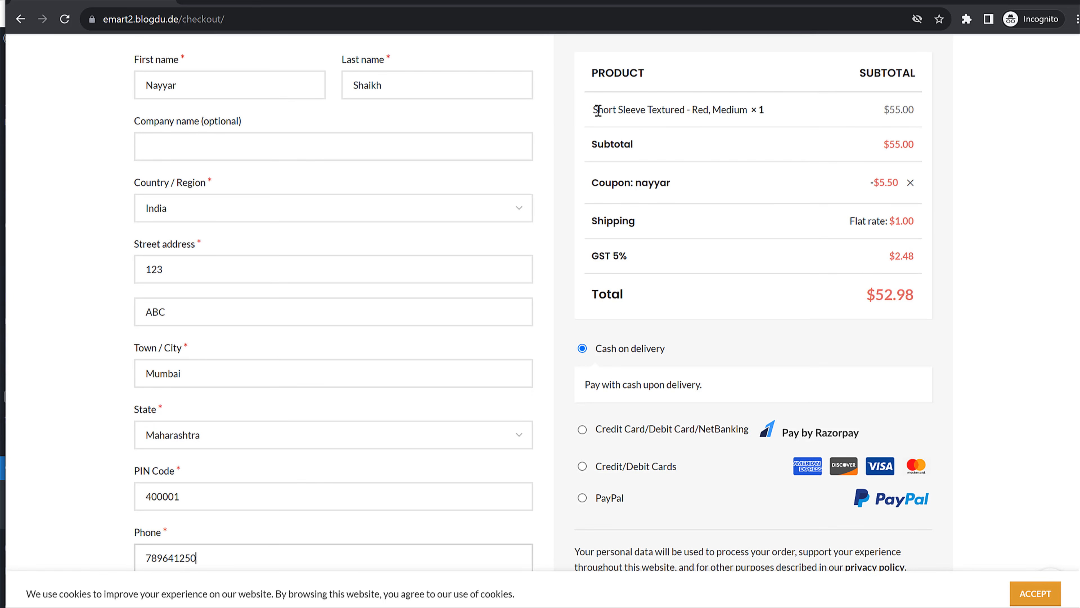
scroll(755, 309, "down", 3)
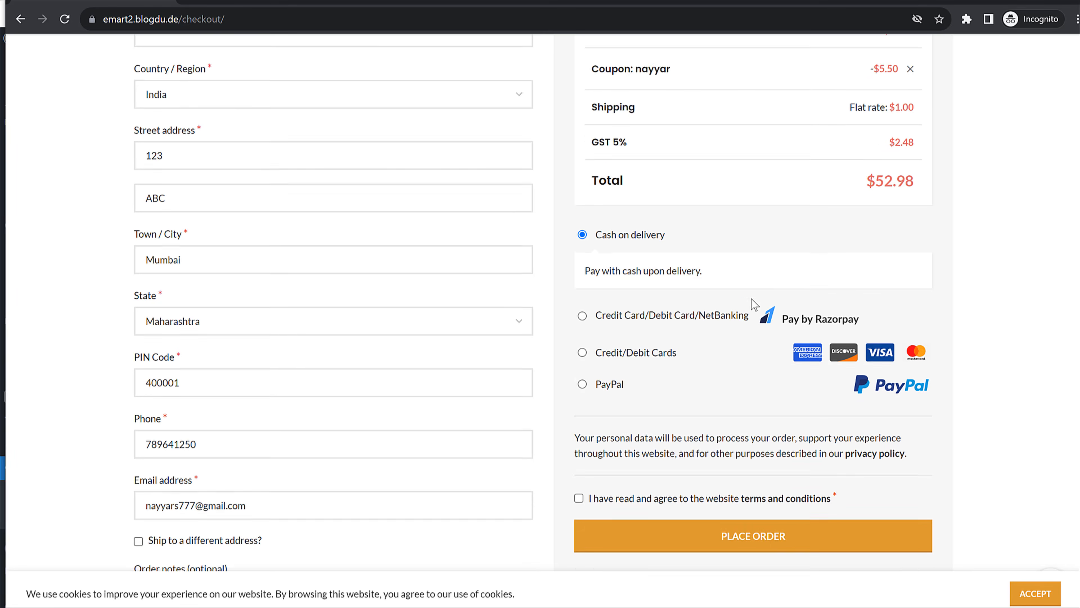
left_click(582, 293)
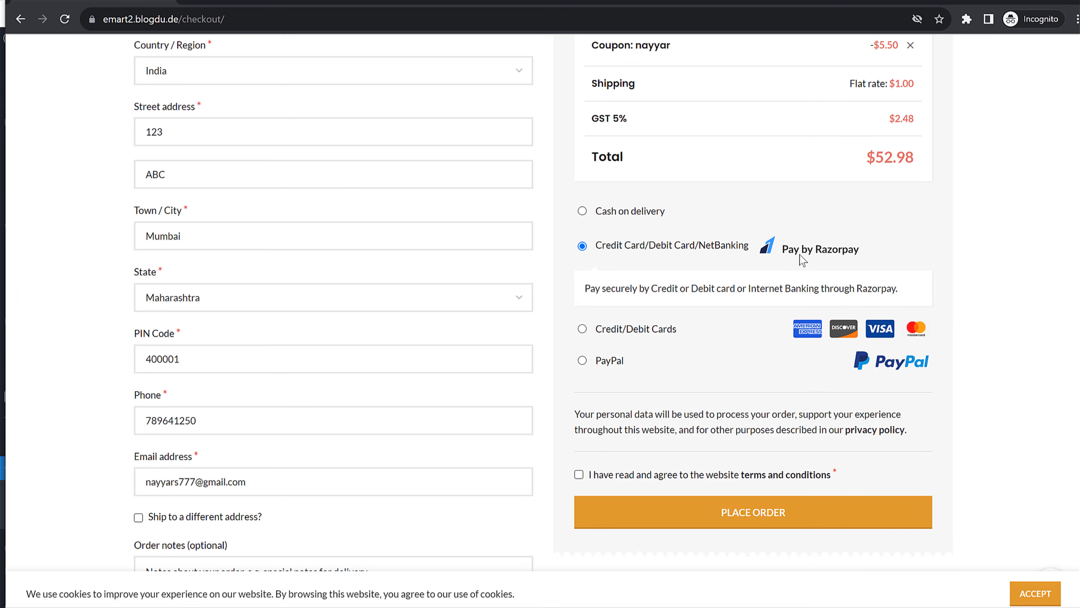
left_click_drag(666, 289, 863, 288)
left_click_drag(603, 245, 749, 249)
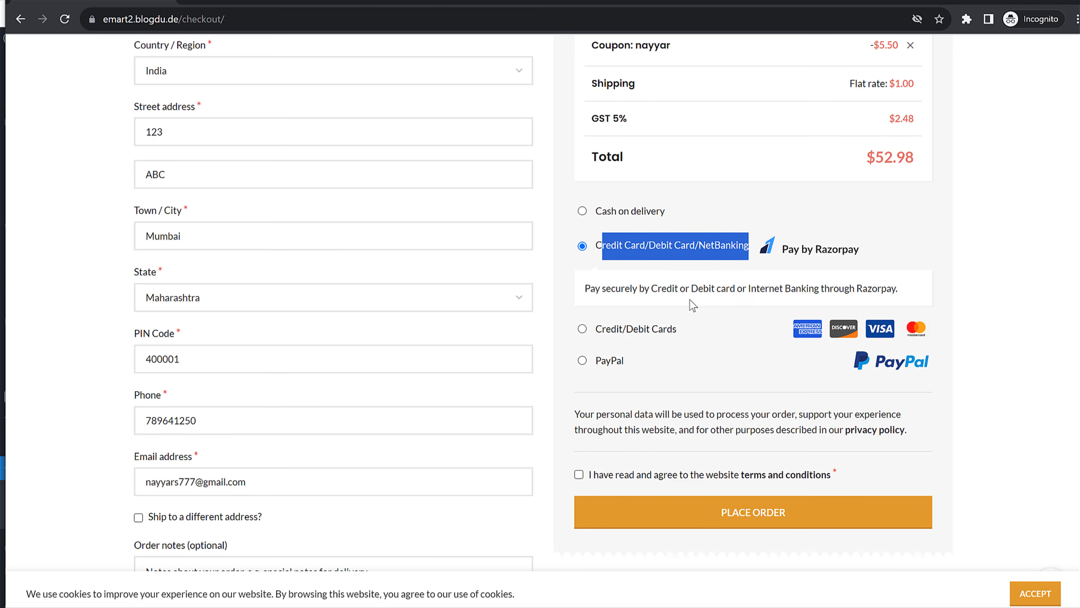
left_click(582, 329)
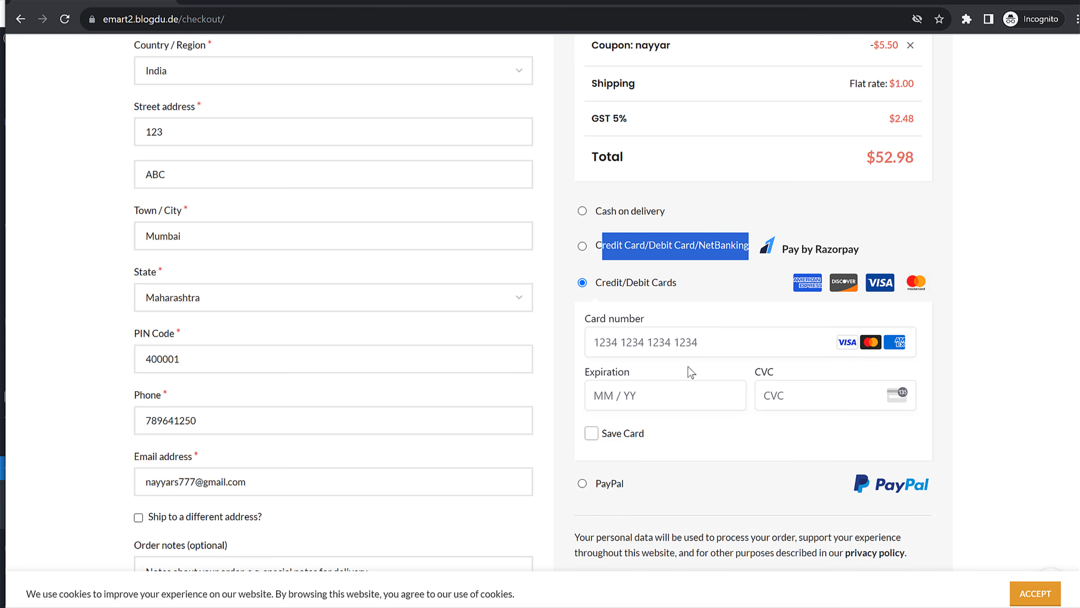
left_click(582, 484)
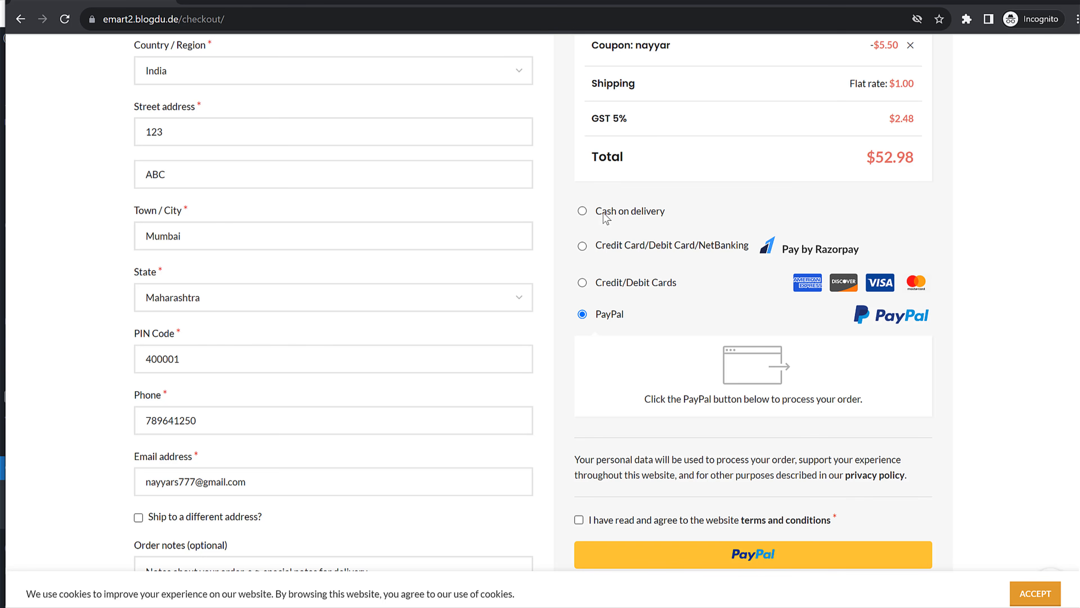
left_click(583, 211)
left_click_drag(673, 208, 595, 209)
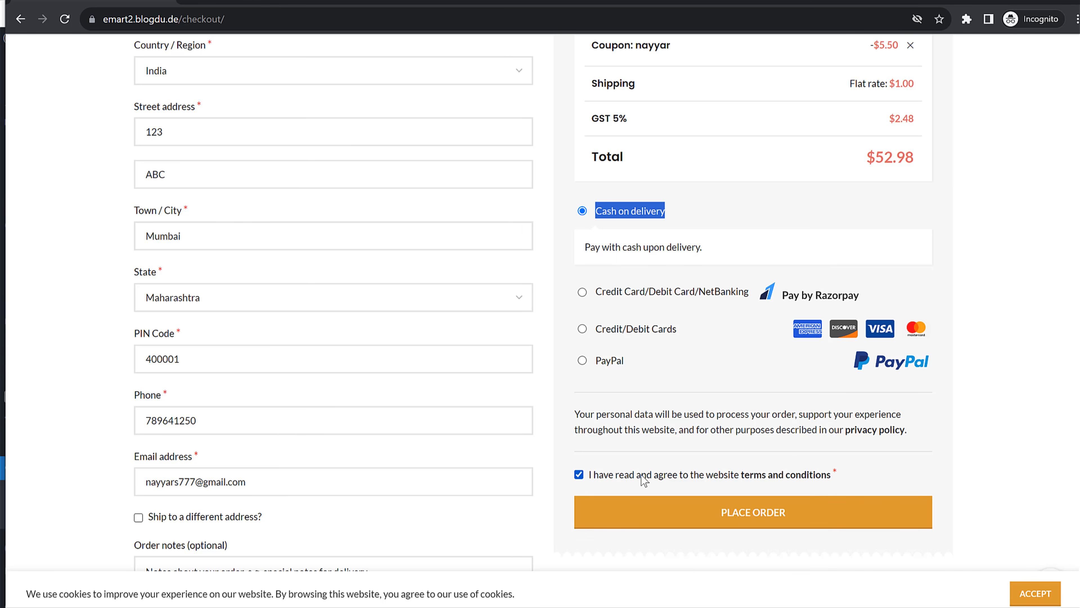
left_click(812, 515)
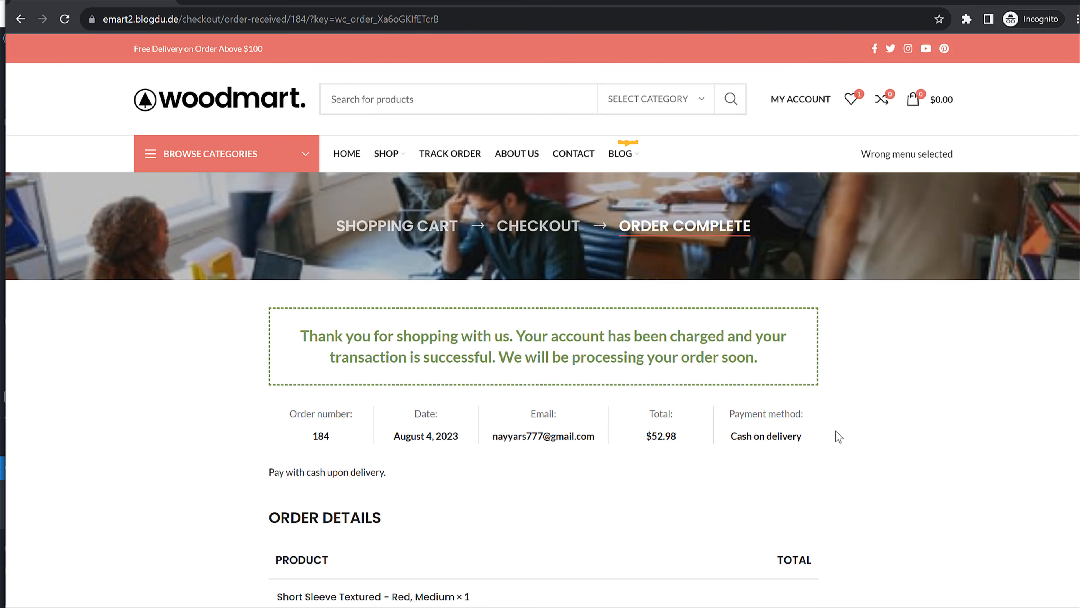
Review the order confirmation, copy its billing e-mail, and go to the Track Order page
scroll(904, 401, "down", 5)
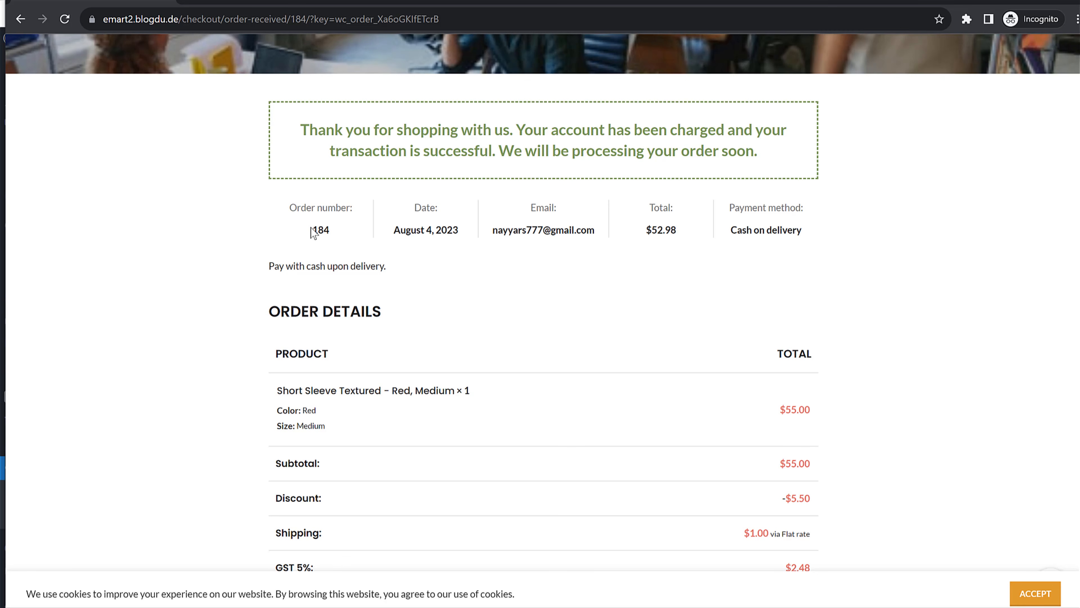
left_click_drag(492, 229, 599, 232)
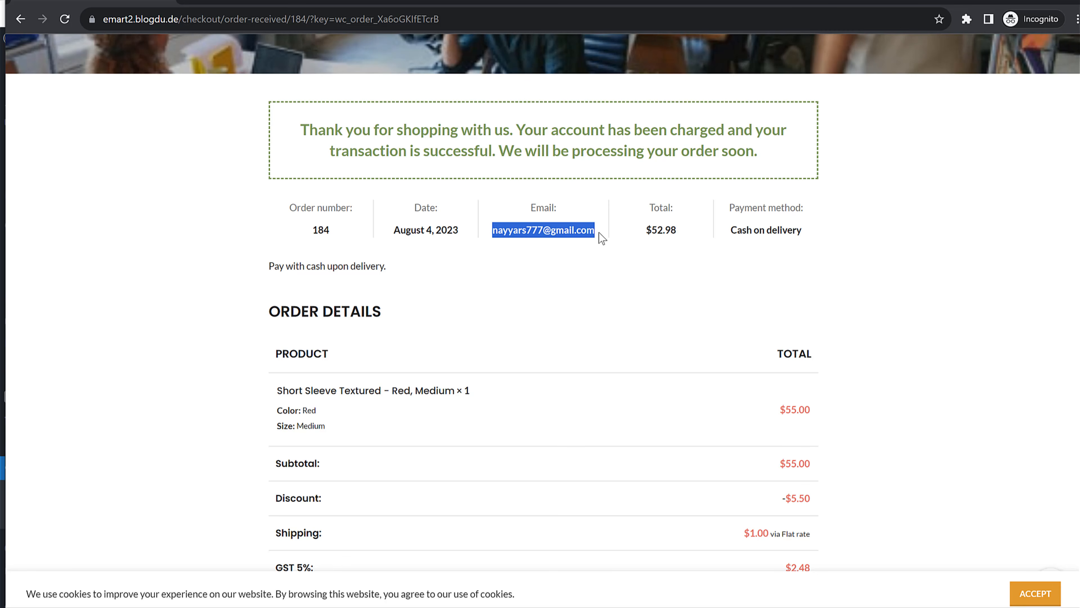
scroll(652, 309, "down", 5)
scroll(603, 314, "up", 7)
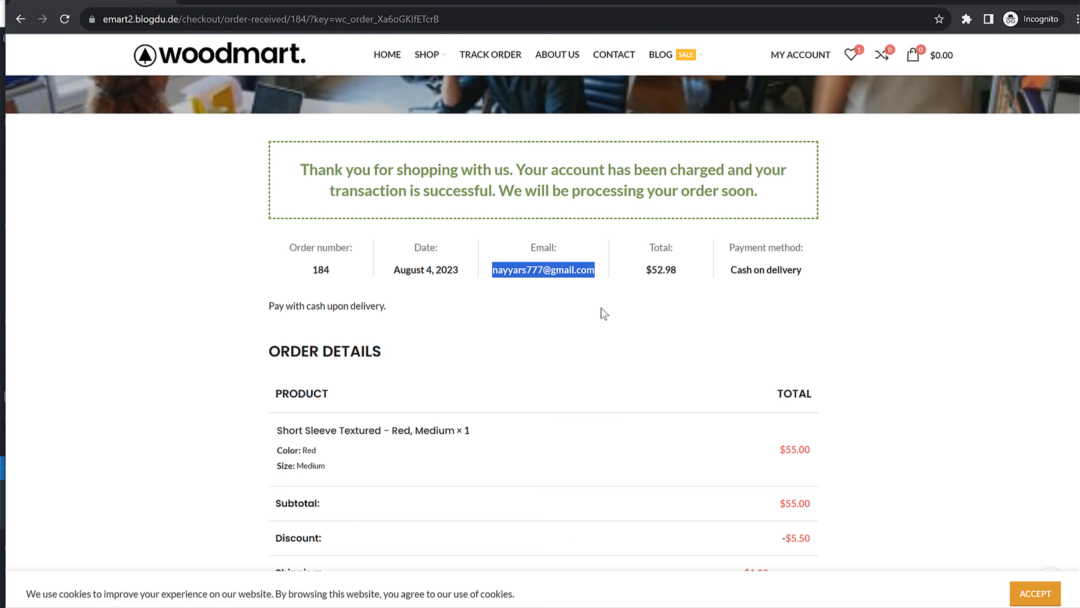
left_click_drag(313, 298, 347, 303)
scroll(444, 335, "up", 3)
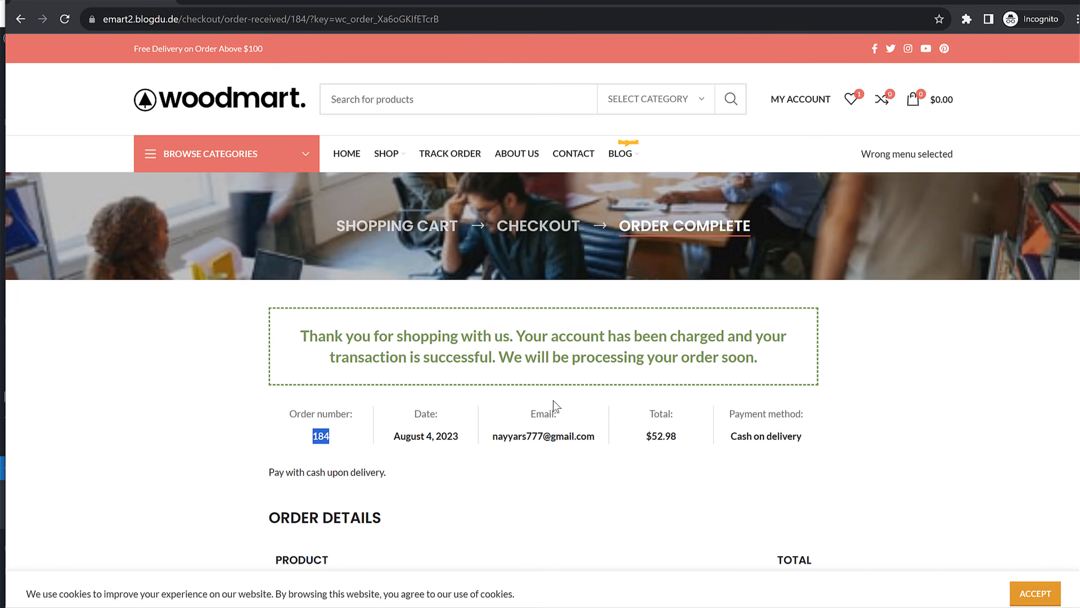
left_click(494, 440)
left_click_drag(494, 441, 593, 441)
key("ctrl+c")
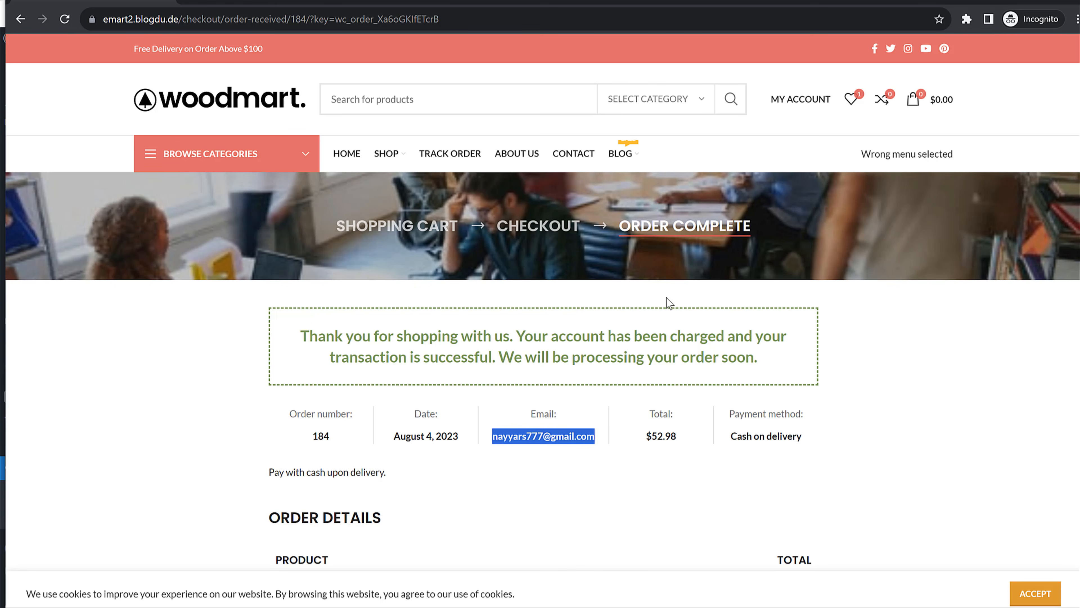
left_click(449, 154)
Paste the customer's billing email, enter the order ID and track order 184
scroll(540, 298, "down", 3)
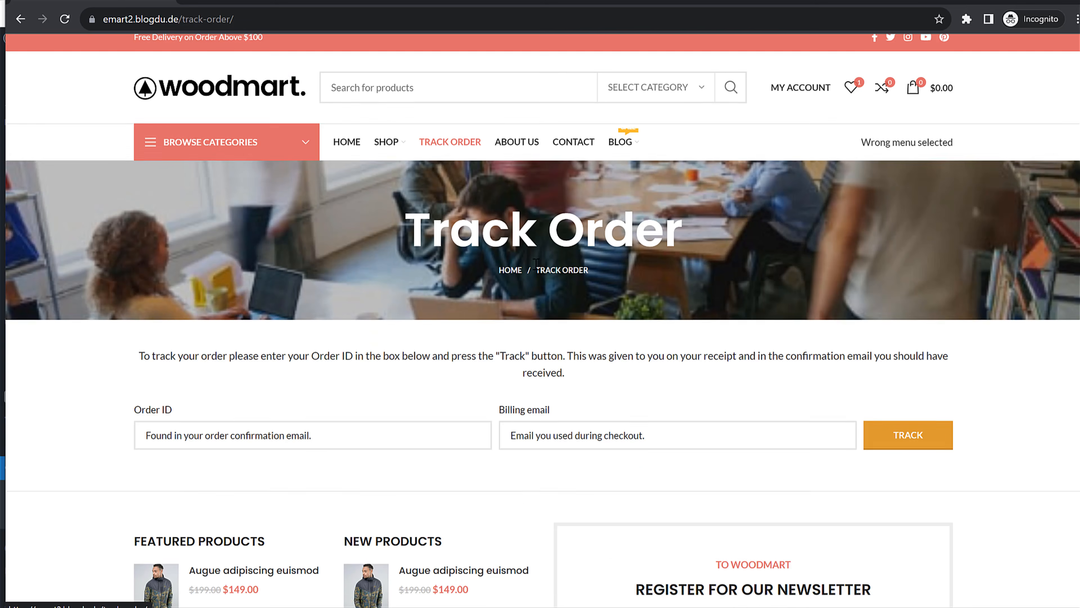
left_click(588, 320)
key("ctrl+v")
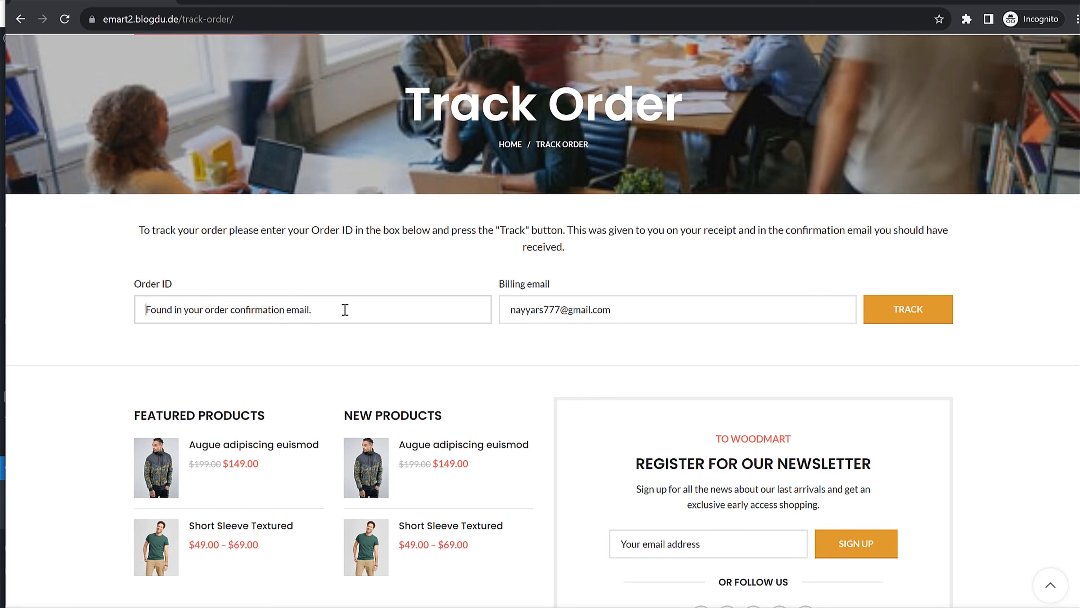
type("184")
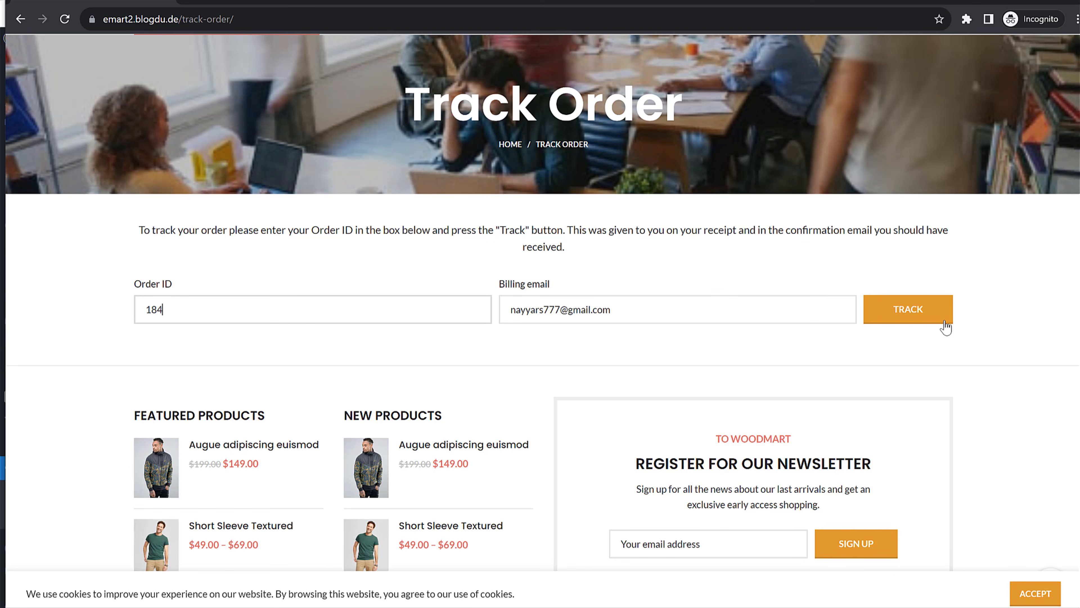
left_click(945, 327)
Review the tracked order's details, highlighting its Processing status
scroll(934, 323, "down", 8)
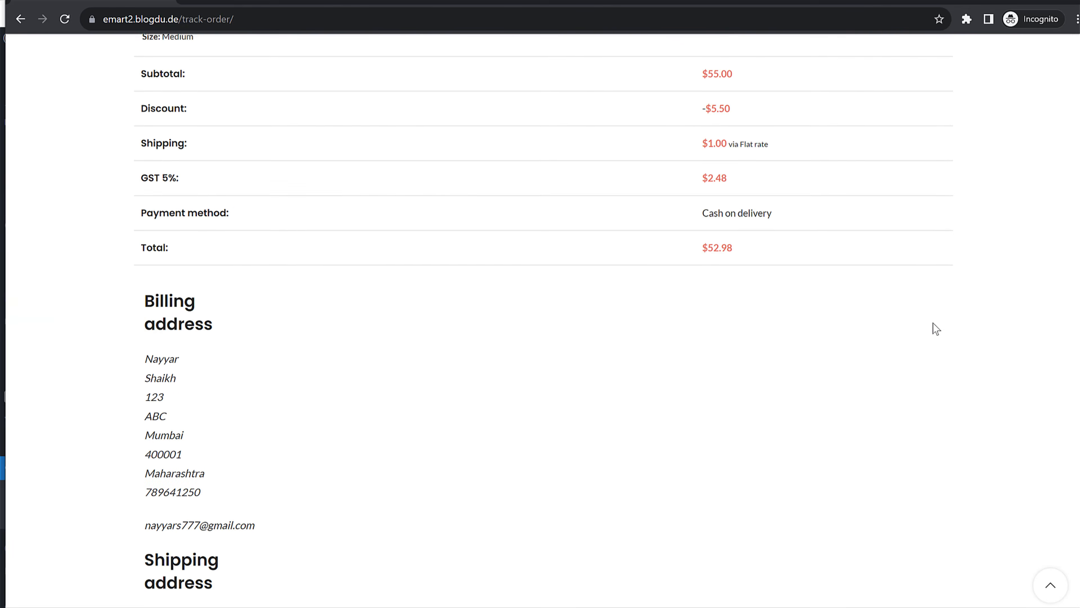
scroll(932, 324, "down", 5)
scroll(933, 326, "up", 12)
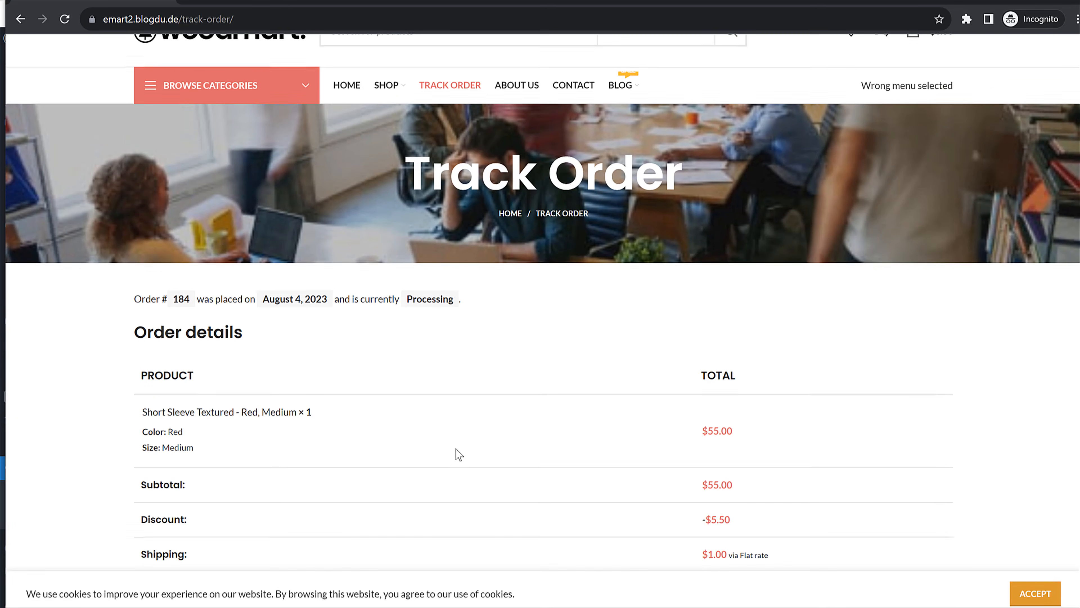
left_click_drag(347, 298, 543, 301)
left_click(431, 295)
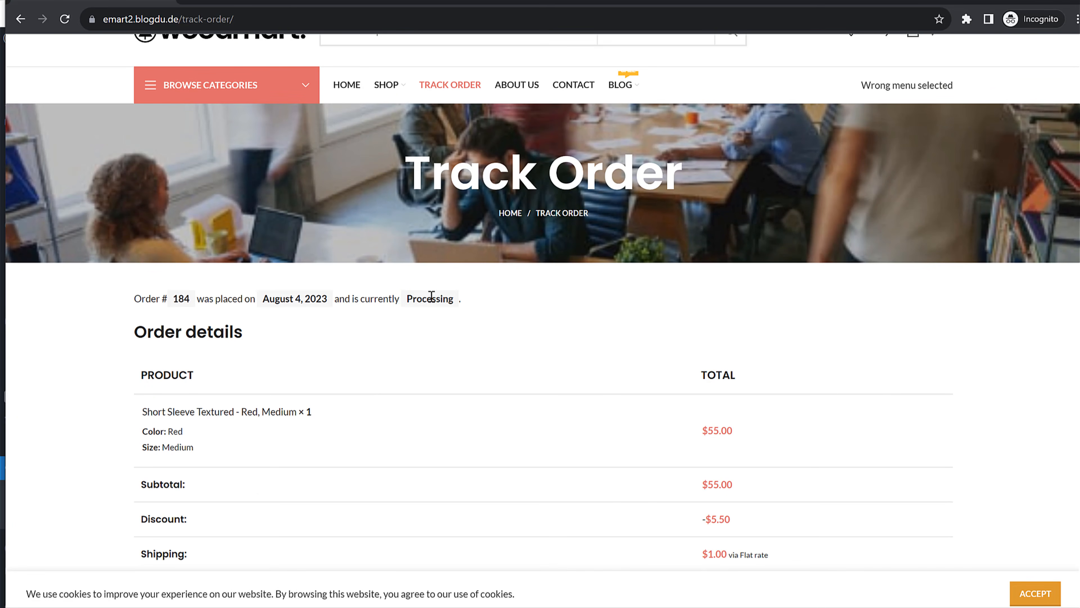
left_click_drag(410, 299, 509, 303)
left_click(510, 303)
scroll(678, 281, "up", 2)
scroll(677, 297, "down", 7)
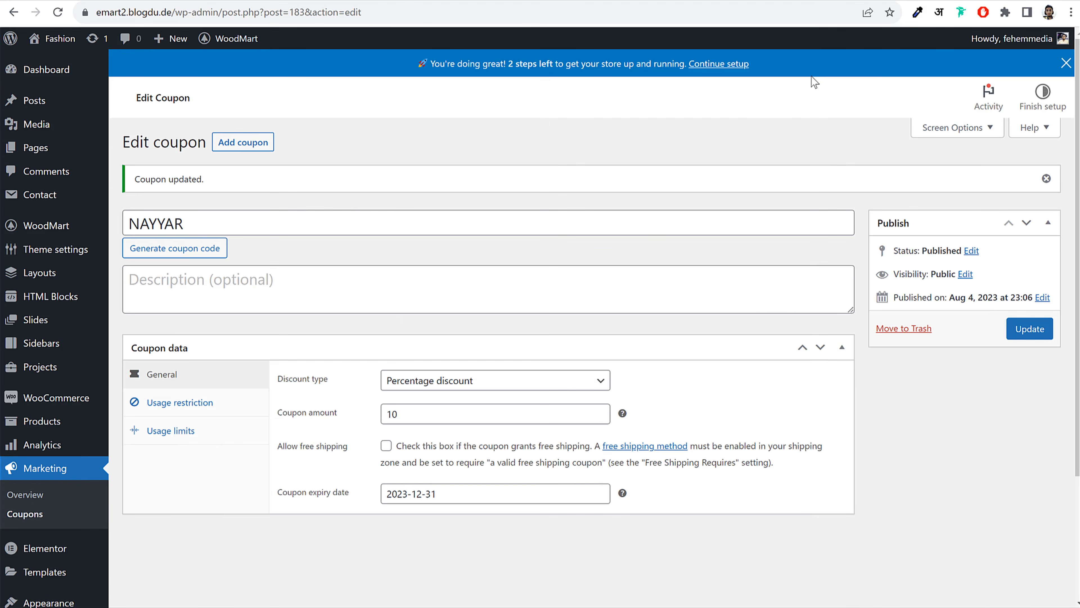
Reload the NAYYAR coupon page and go to the WooCommerce Orders list
left_click(58, 13)
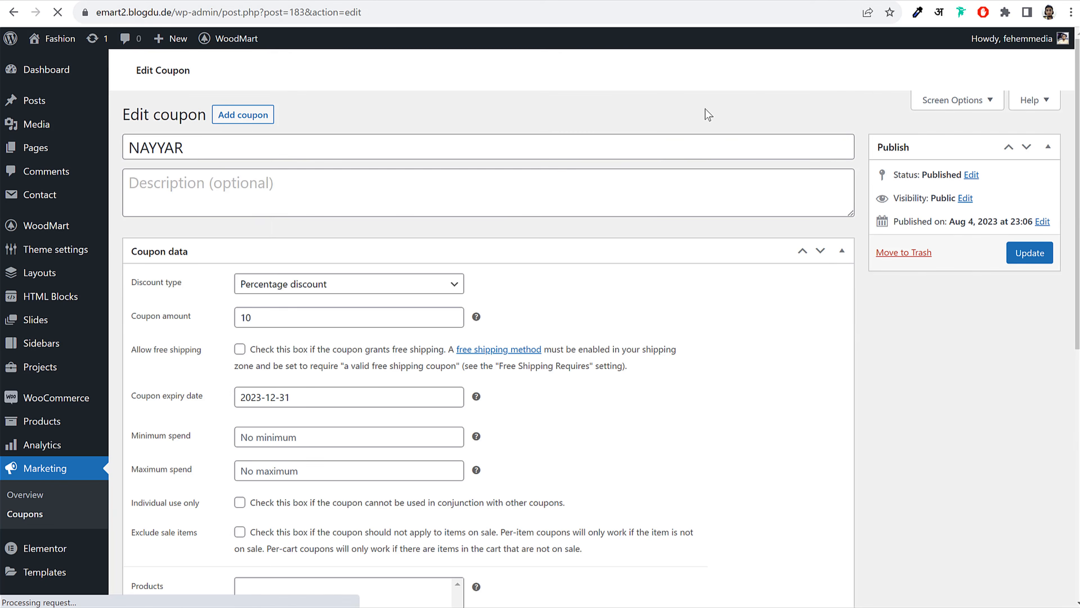
scroll(707, 171, "down", 3)
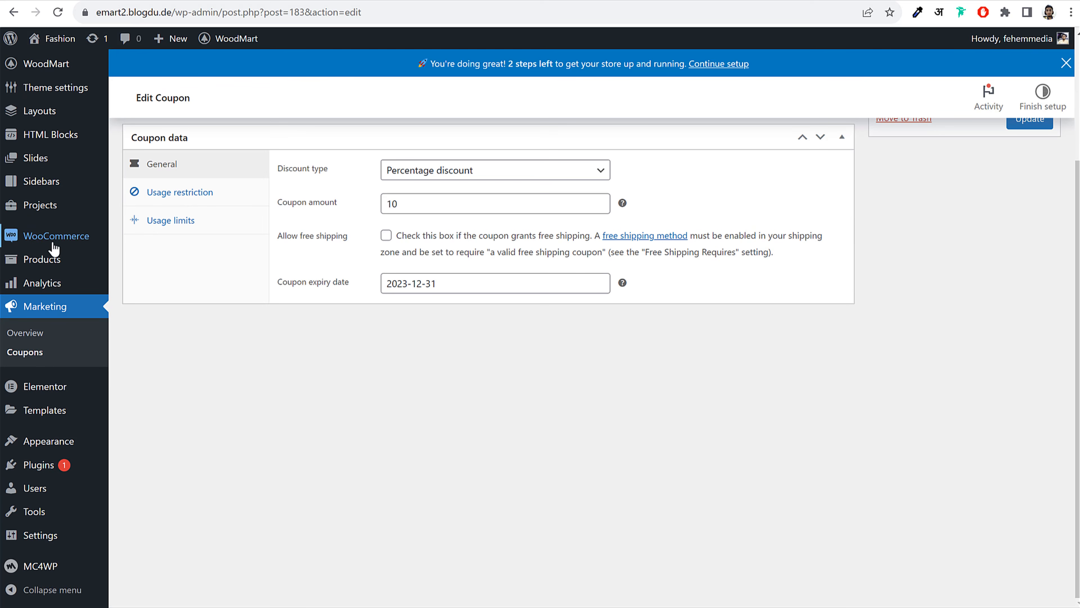
mouse_move(54, 243)
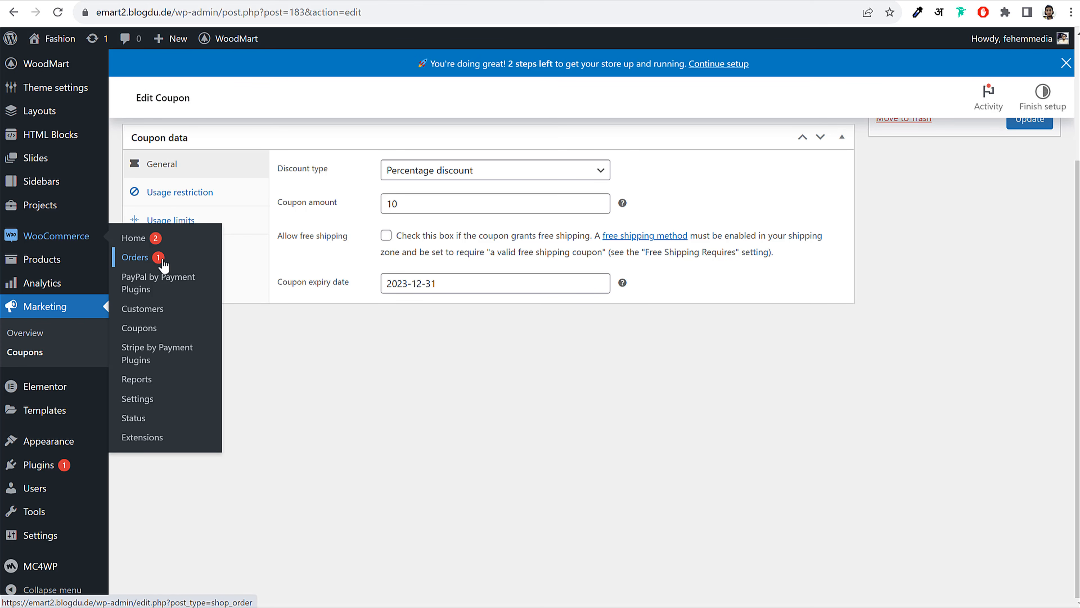
left_click(145, 259)
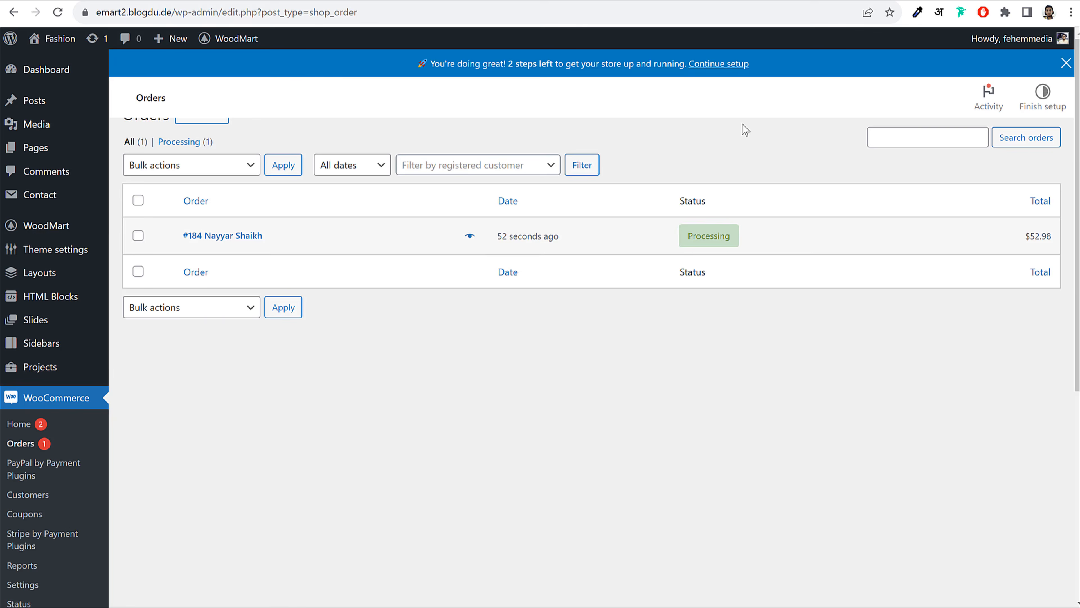
Open the new $52.98 order #184 for editing
left_click_drag(274, 265, 180, 274)
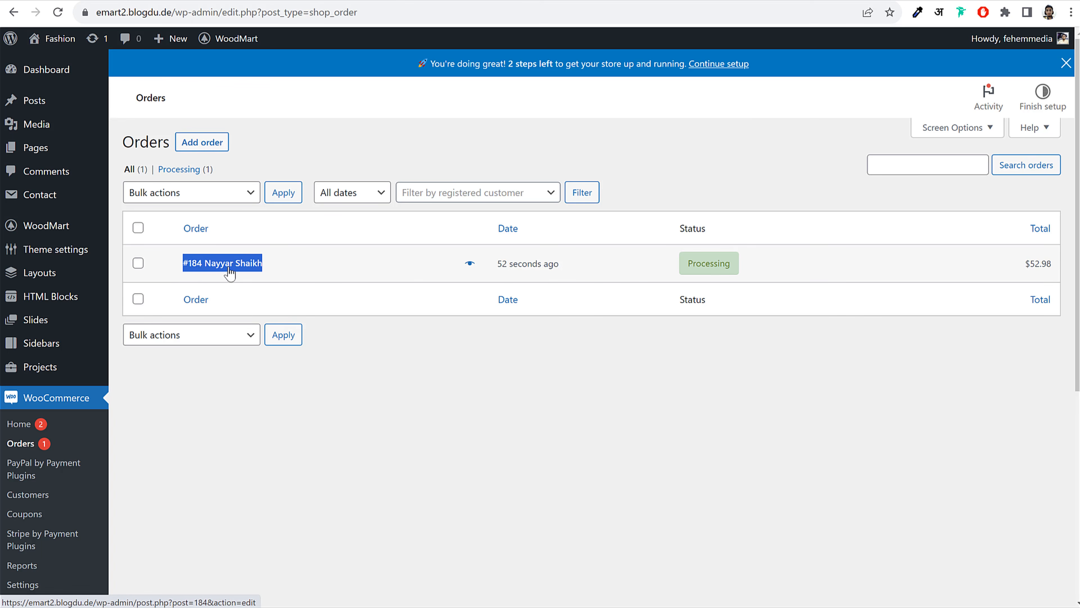
left_click(562, 276)
left_click_drag(538, 268, 486, 268)
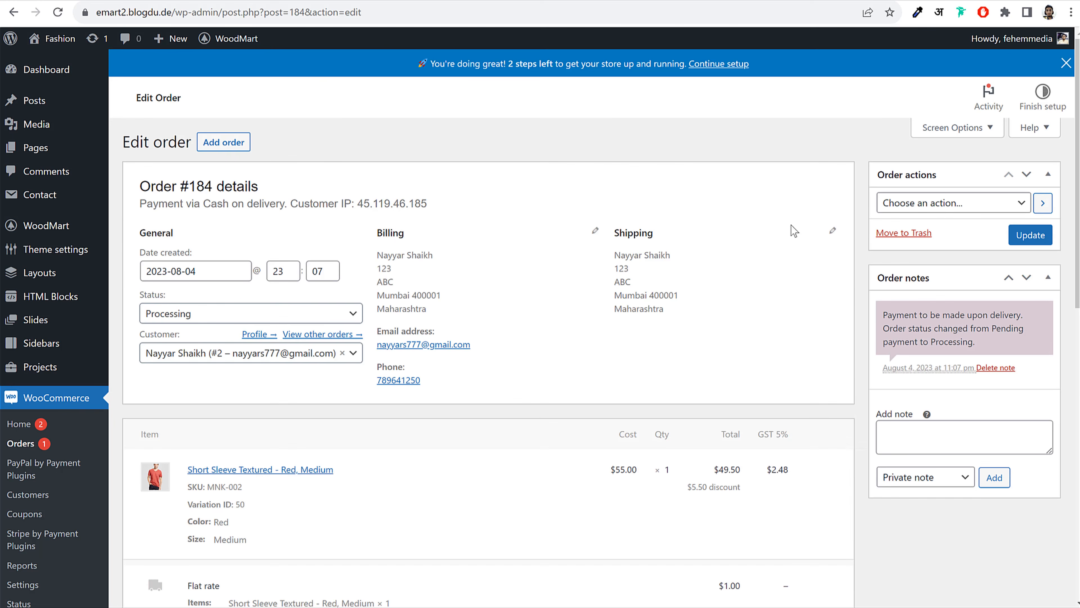
Review the existing order note about the order's status change
left_click_drag(887, 316, 980, 342)
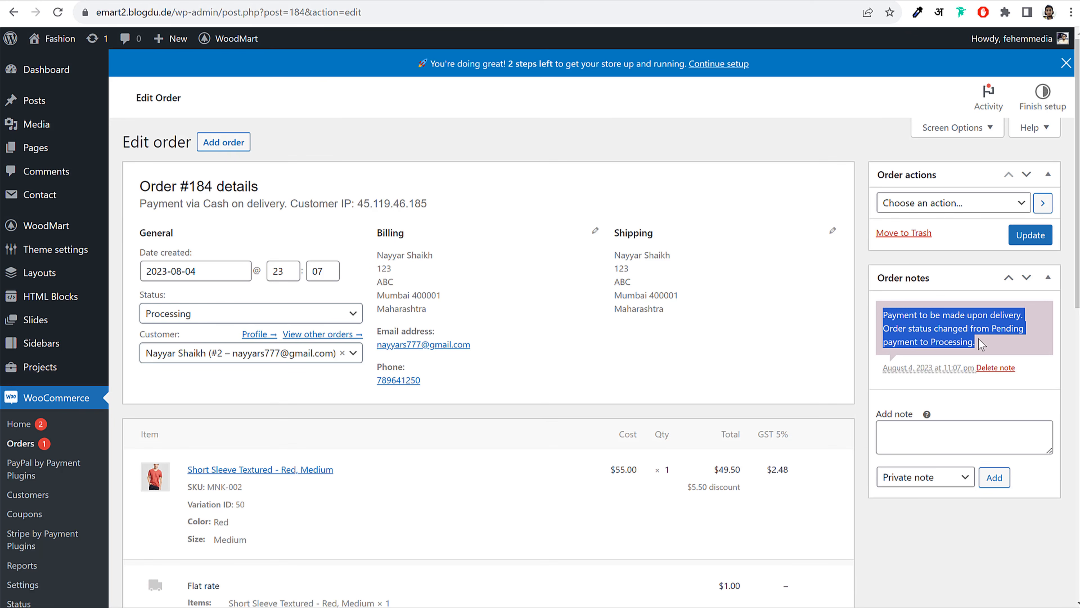
left_click(980, 343)
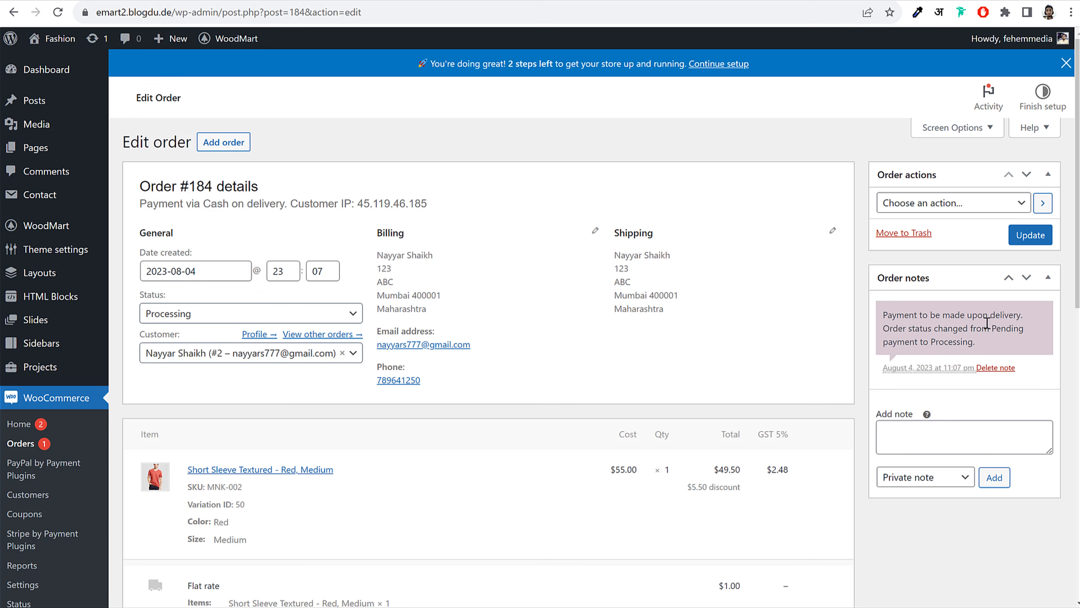
left_click_drag(895, 318, 978, 343)
left_click(973, 338)
left_click_drag(884, 314, 978, 347)
left_click(979, 346)
left_click_drag(913, 327, 1003, 326)
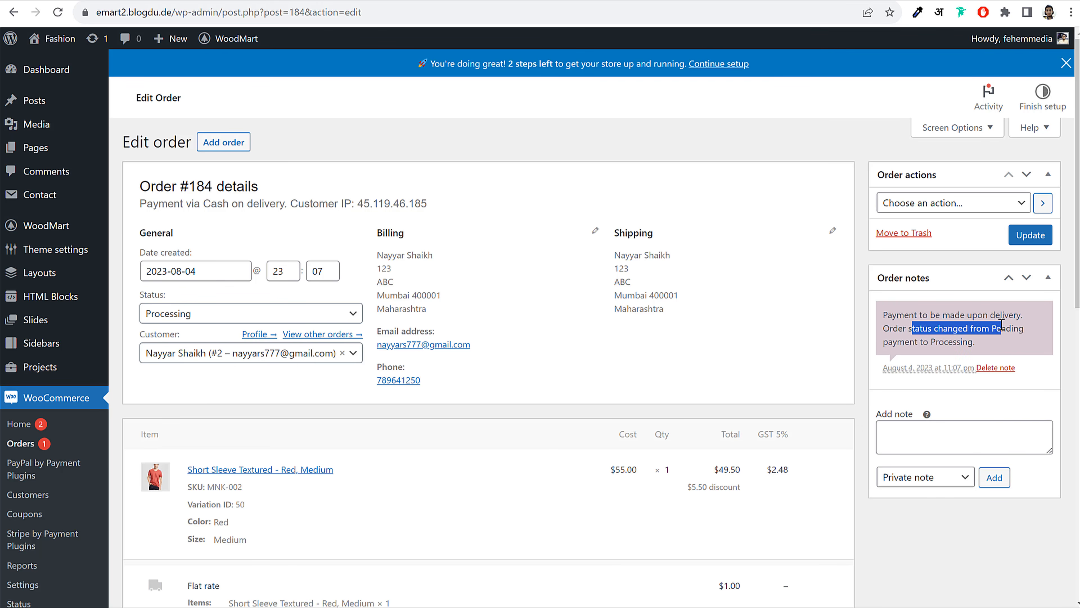
left_click(1000, 324)
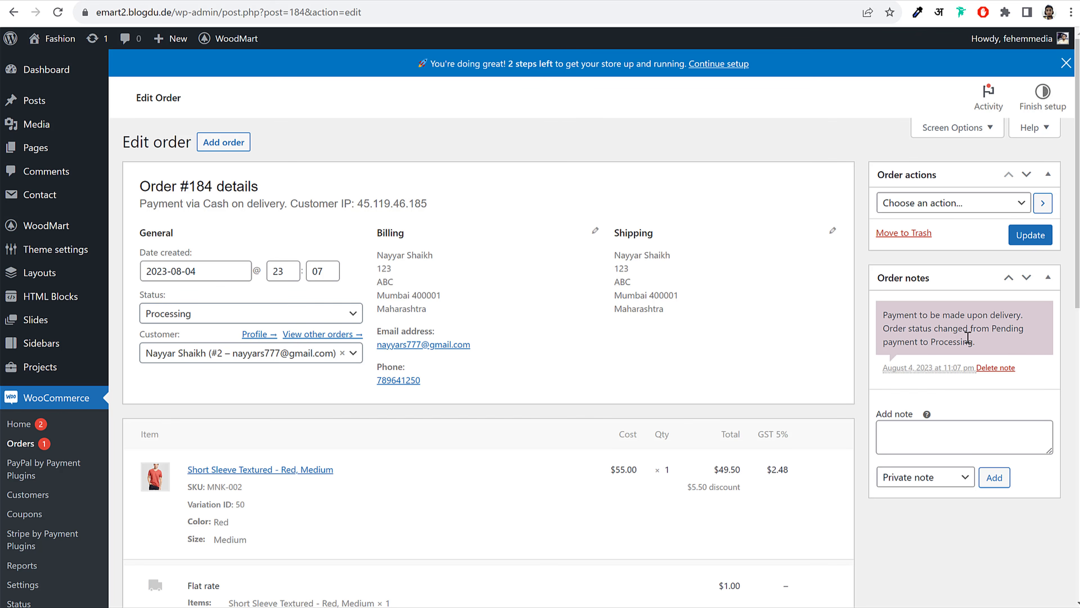
scroll(810, 357, "down", 5)
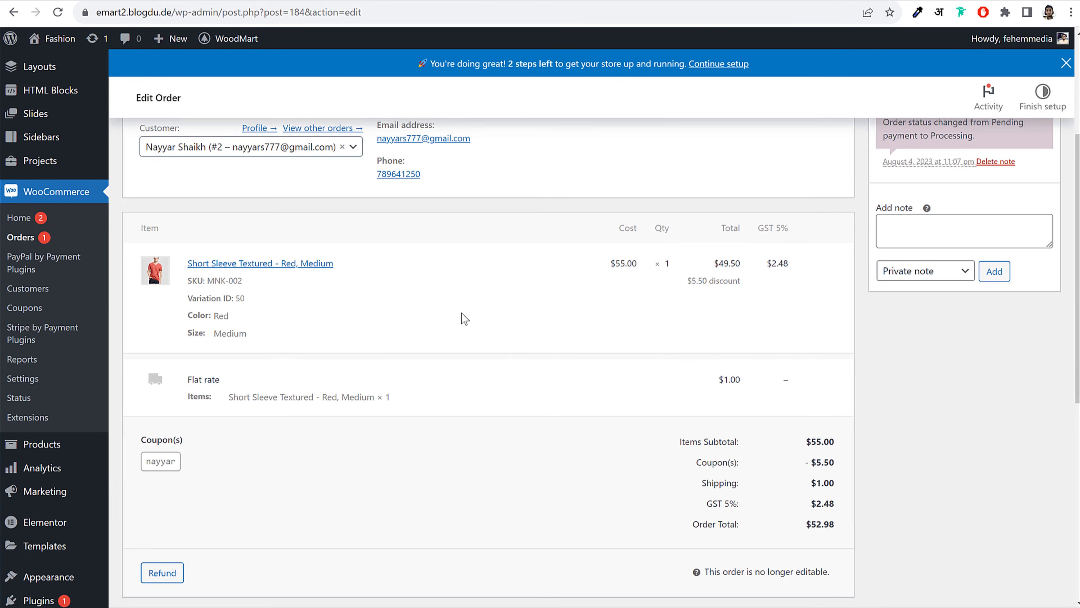
Inspect the ordered item's Red and Medium variation details
left_click_drag(195, 316, 250, 332)
left_click(221, 315)
left_click(247, 331)
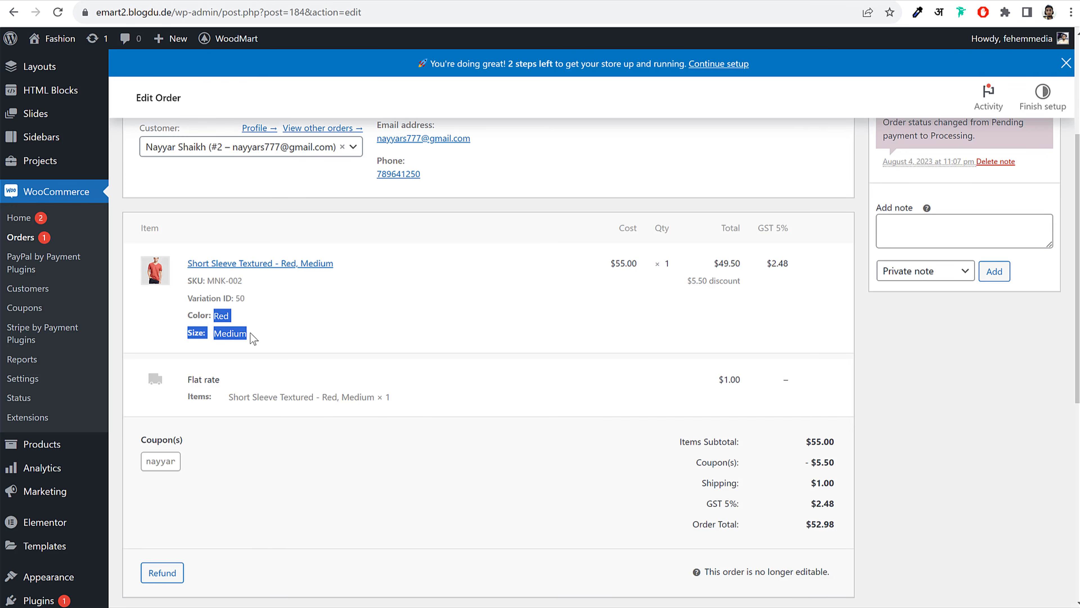
left_click(254, 336)
scroll(356, 408, "down", 8)
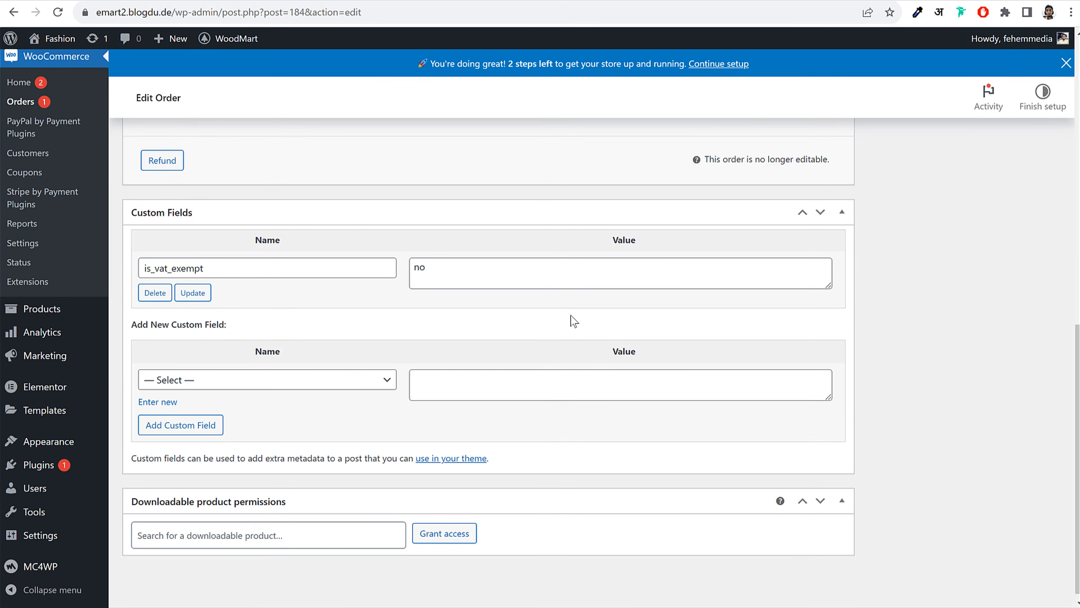
scroll(560, 424, "up", 12)
scroll(560, 424, "up", 1)
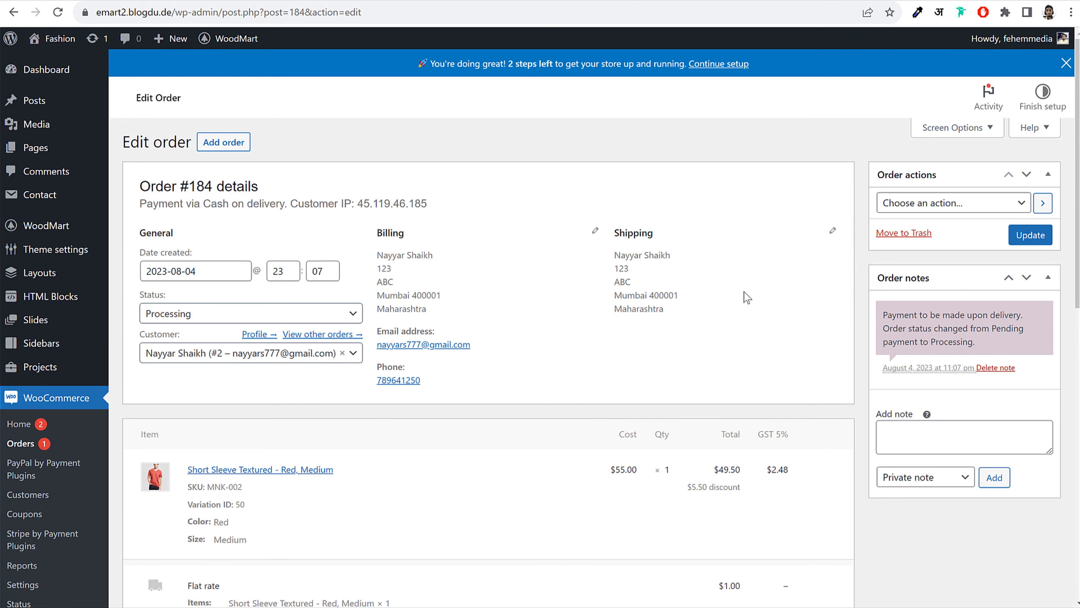
Change the order status to Completed and update the order
left_click(197, 318)
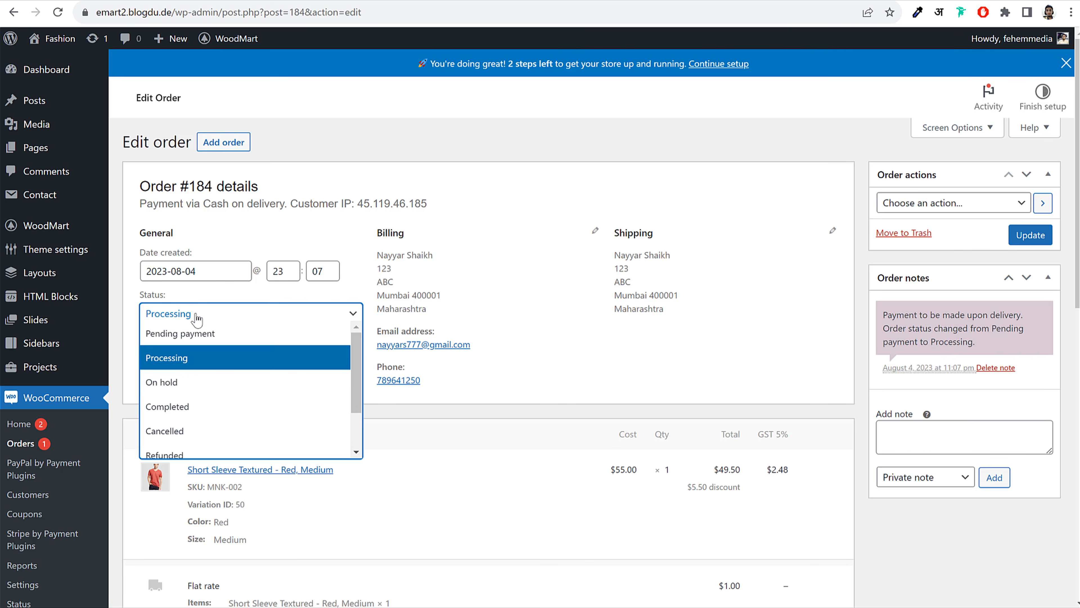
scroll(206, 385, "down", 1)
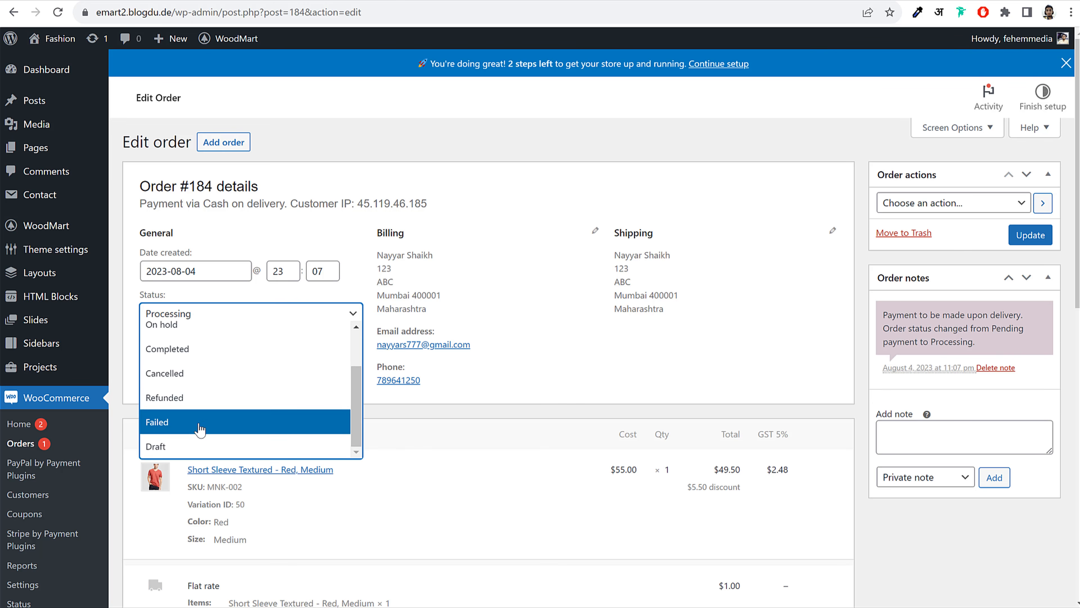
scroll(200, 429, "up", 1)
left_click(200, 407)
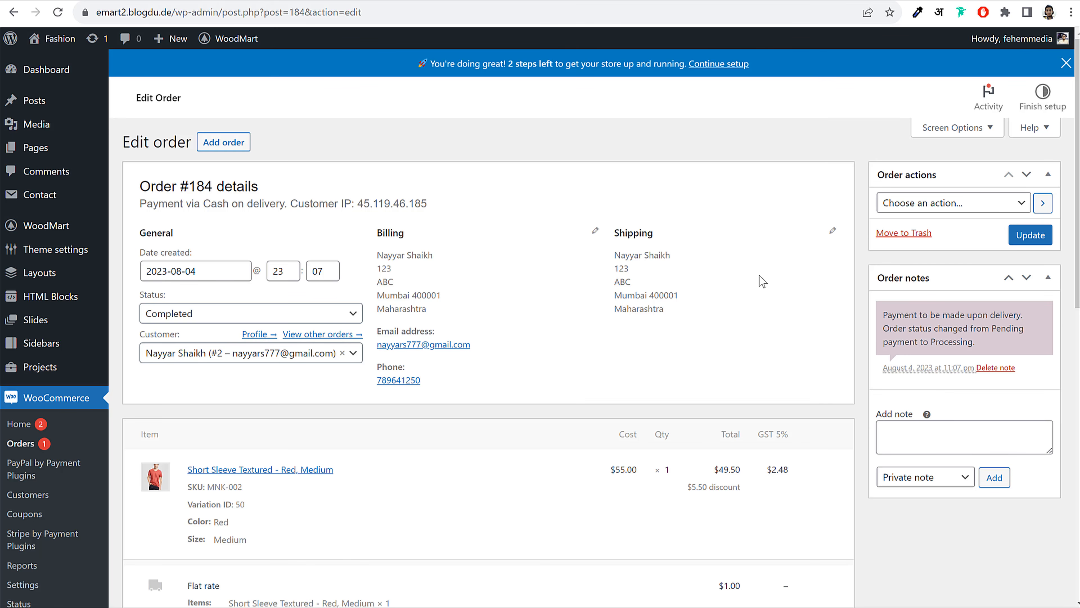
left_click(1033, 240)
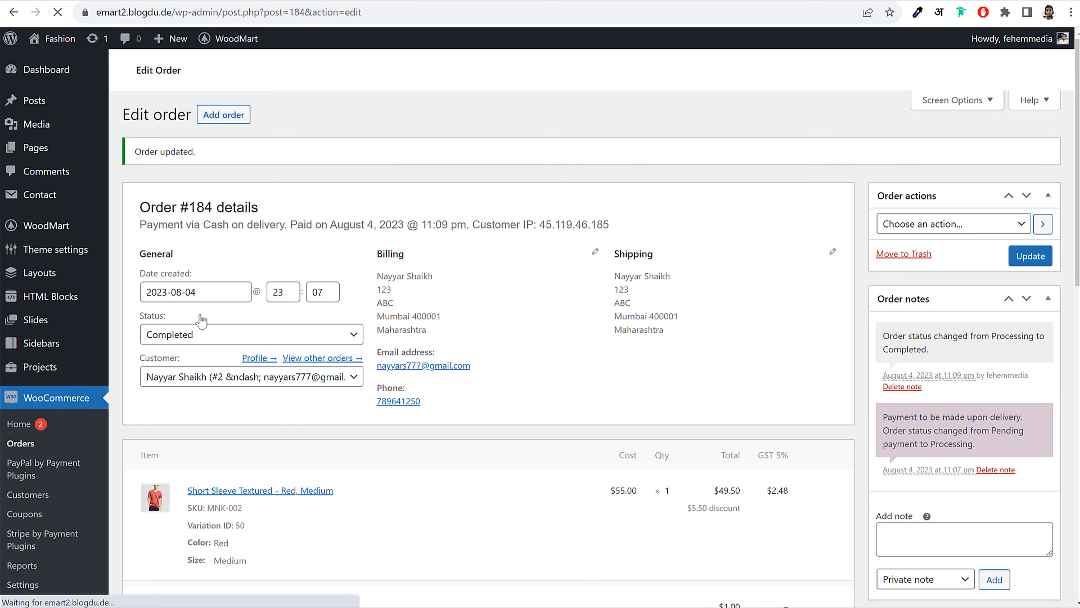
Add tracking number 651651 to order #184 as a note to customer
scroll(537, 292, "down", 1)
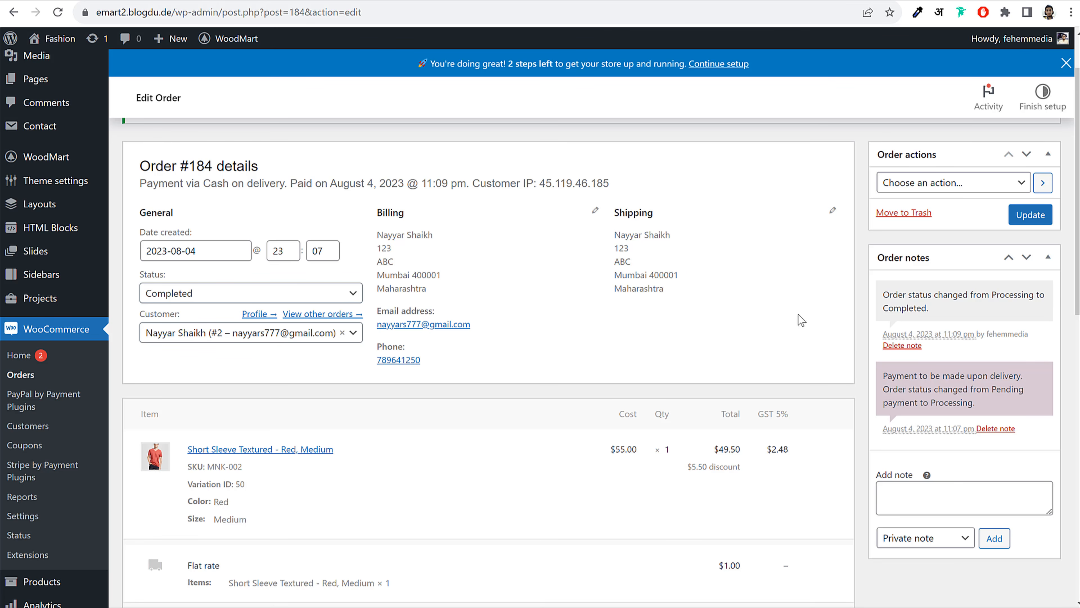
scroll(931, 391, "down", 3)
left_click_drag(877, 341, 906, 345)
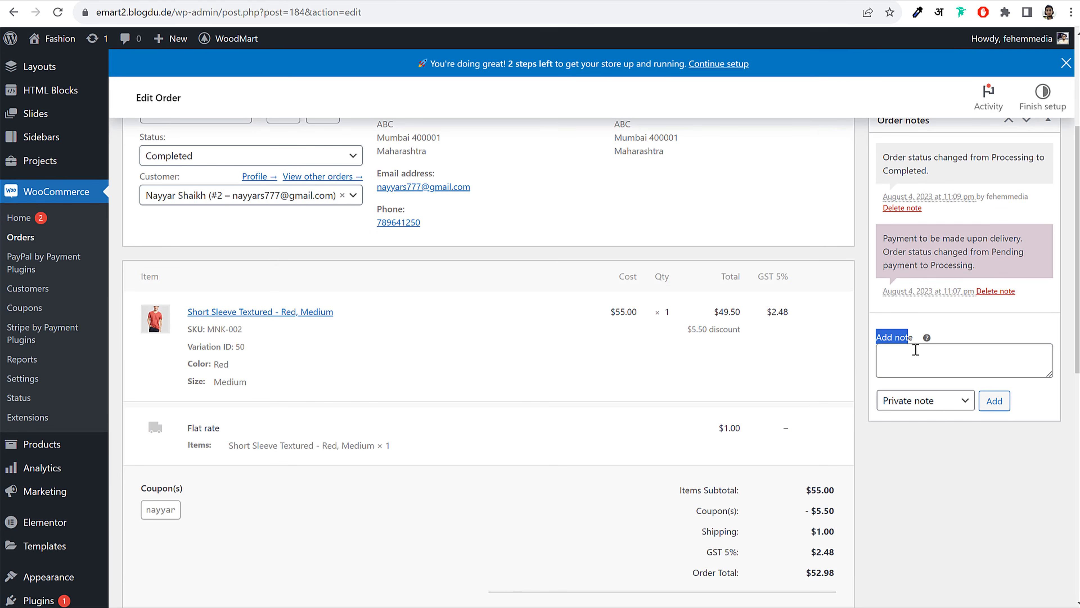
left_click(915, 358)
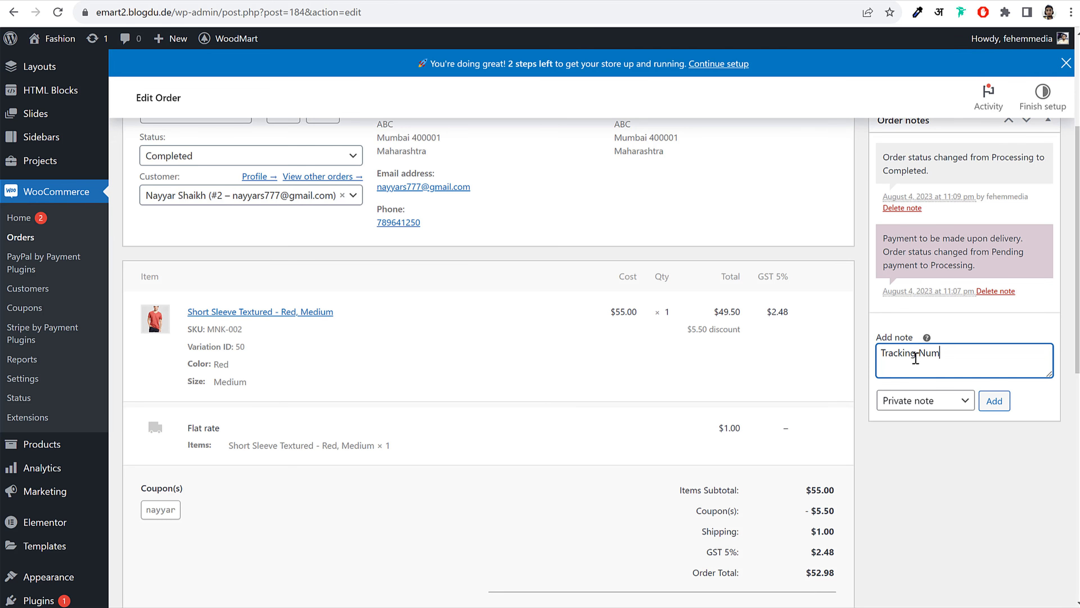
type("6516516516")
left_click(929, 402)
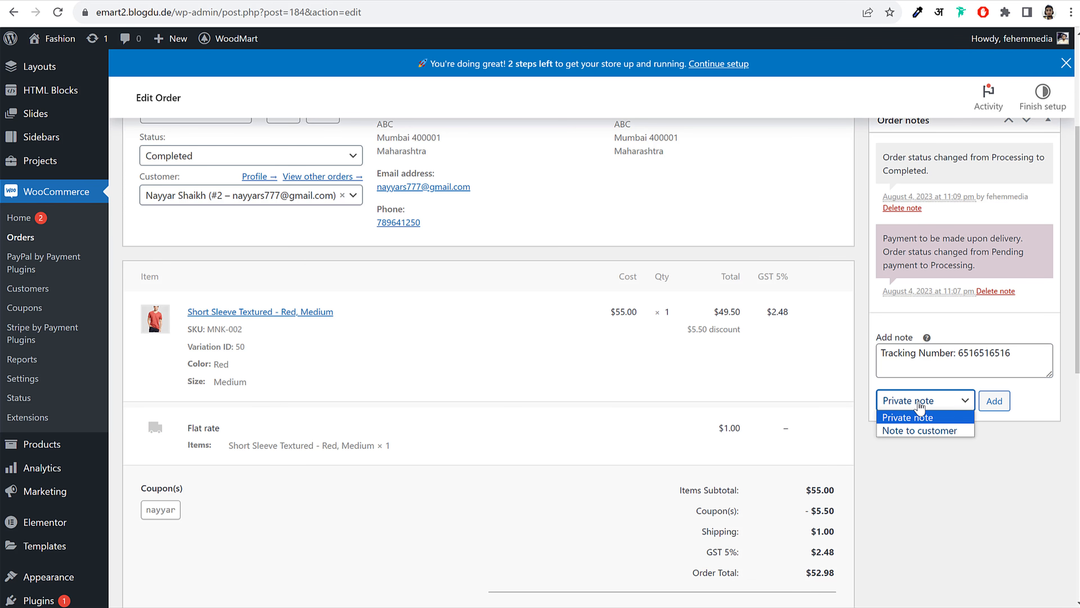
left_click(911, 431)
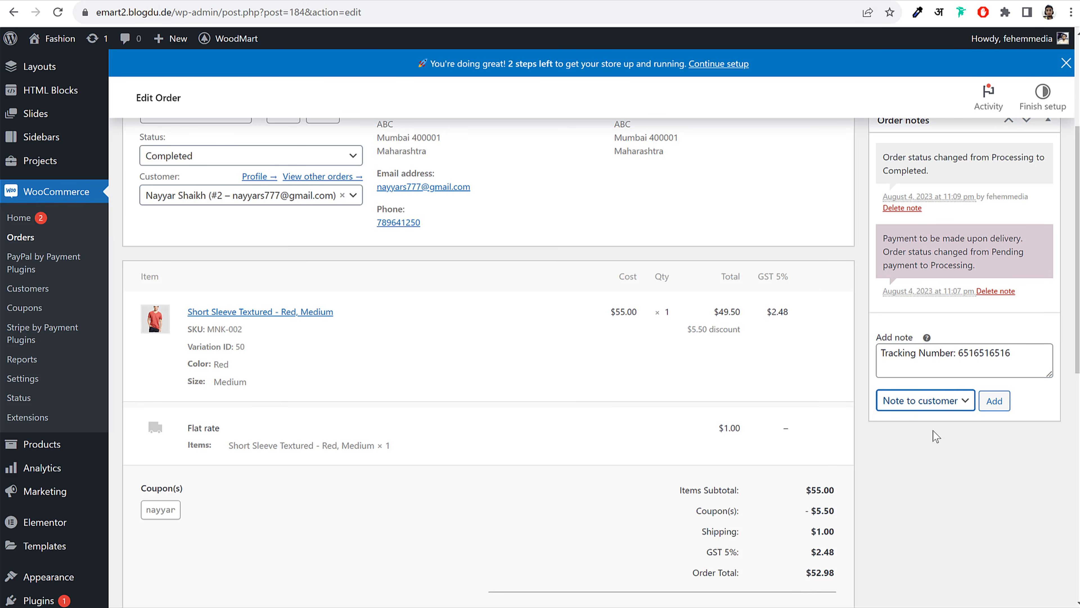
left_click(994, 401)
scroll(998, 391, "up", 5)
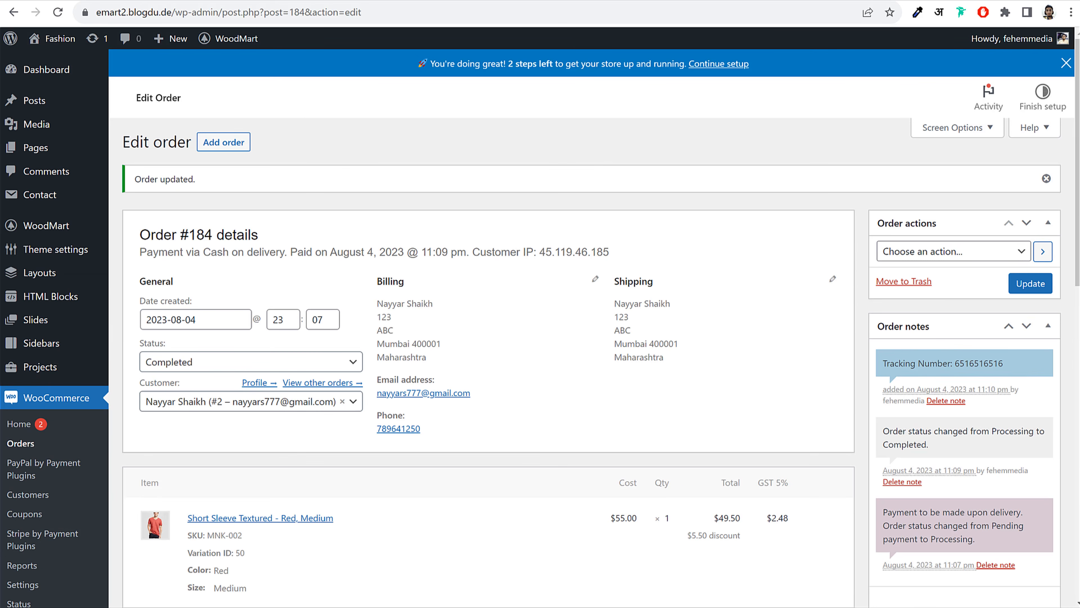
left_click(489, 605)
Reload the storefront Track Order page, resubmitting the tracking form
left_click(59, 22)
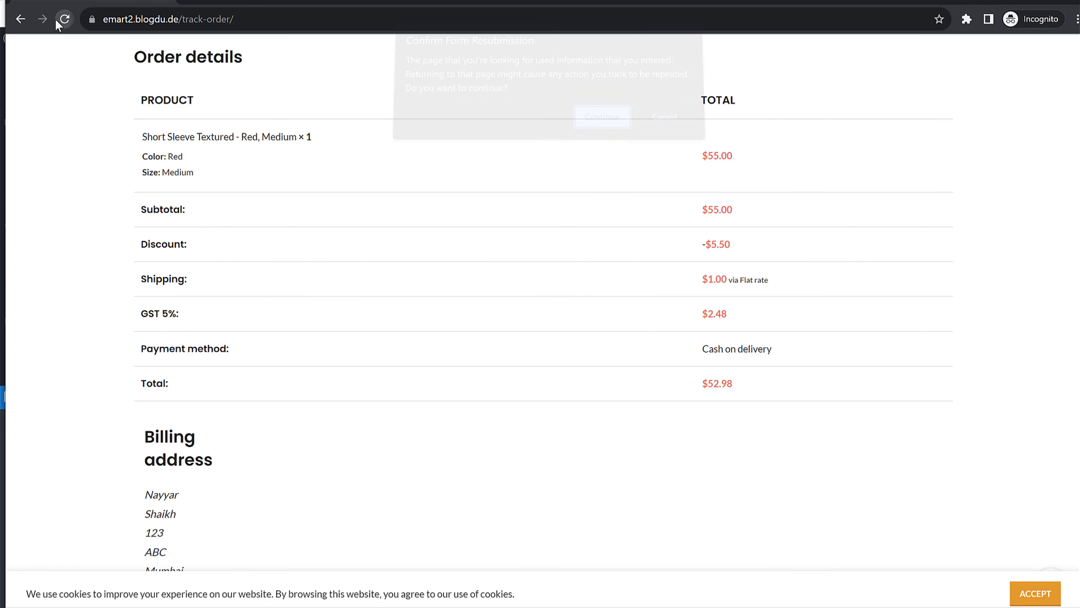
left_click(589, 124)
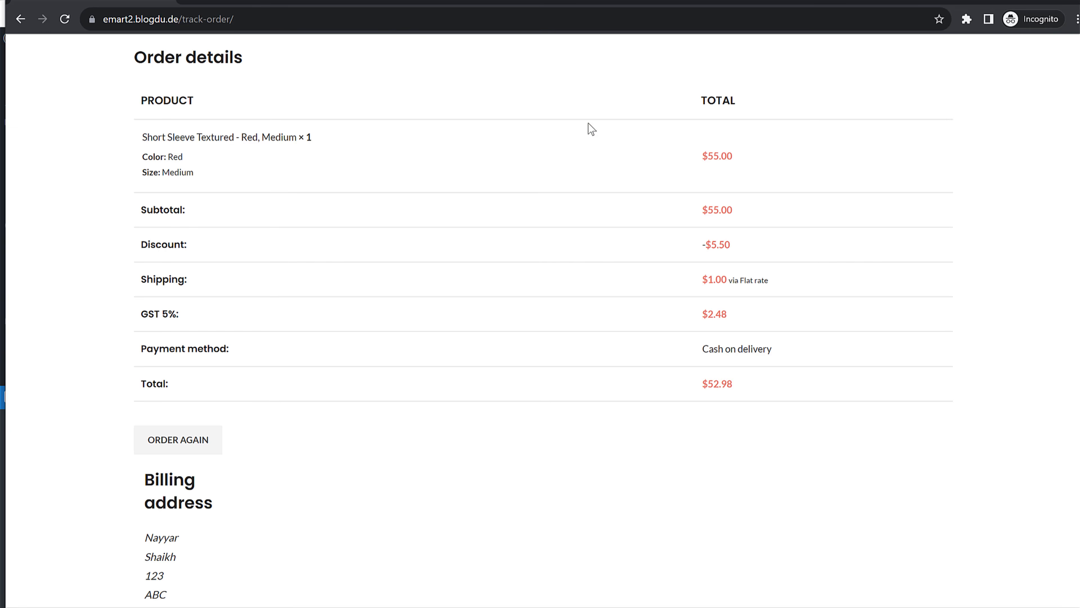
scroll(526, 197, "up", 10)
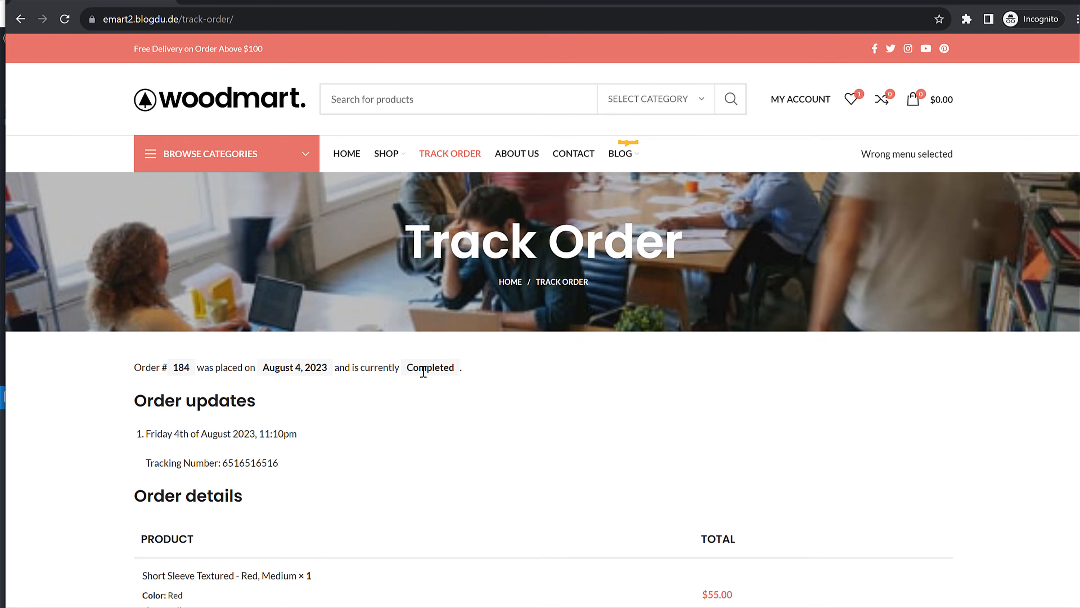
Verify order 184 shows Completed with the 651651 tracking-number update
left_click_drag(406, 368, 494, 372)
left_click(272, 458)
scroll(233, 362, "down", 3)
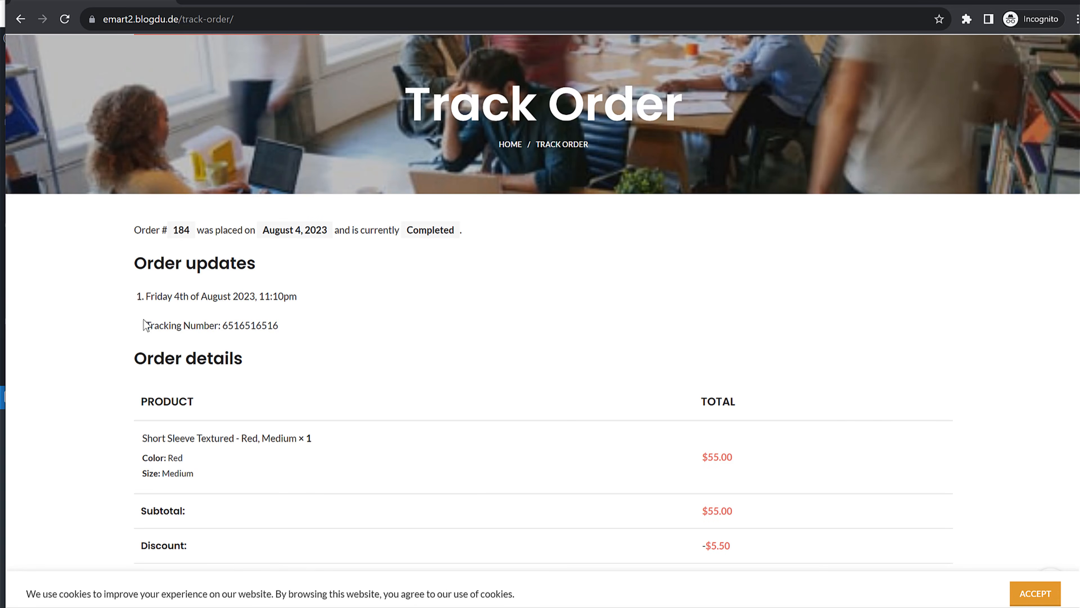
left_click_drag(143, 325, 289, 325)
left_click(247, 326)
double_click(262, 326)
left_click(282, 198)
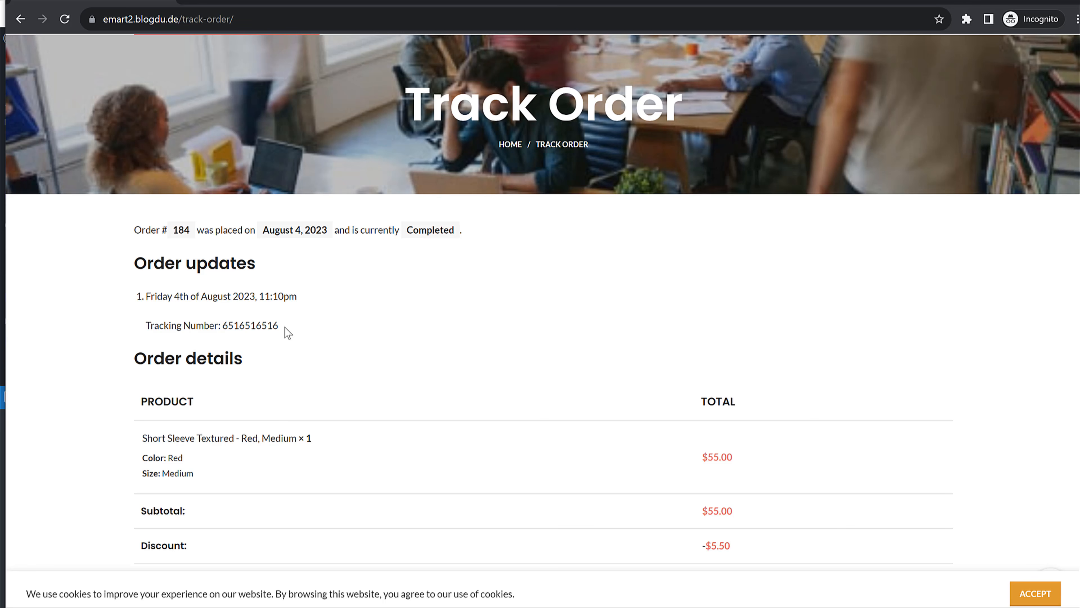
left_click_drag(281, 332, 144, 323)
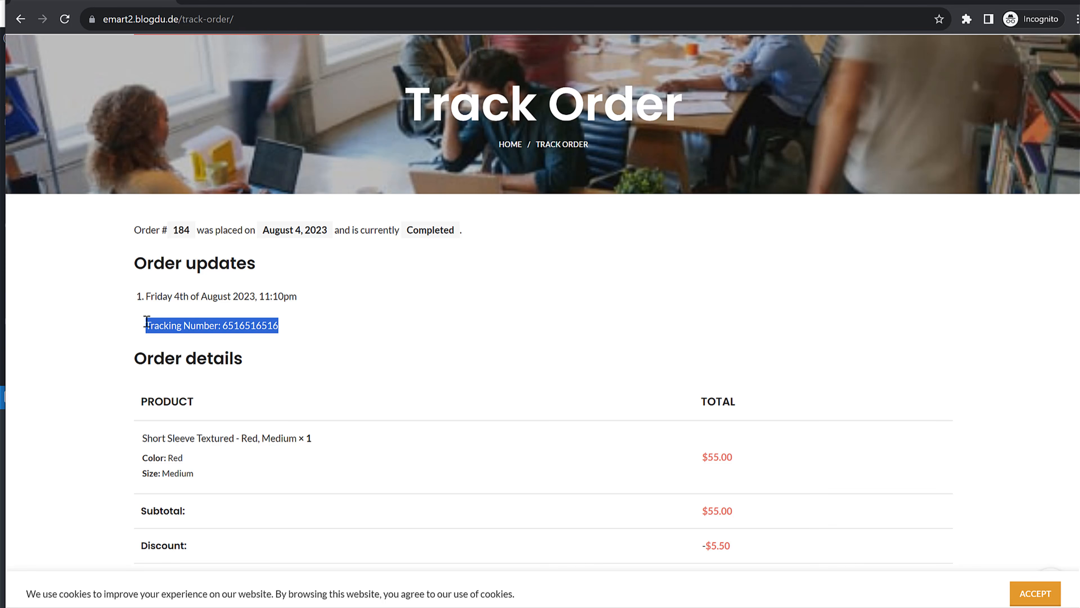
left_click(242, 328)
left_click_drag(224, 326, 325, 330)
left_click(326, 332)
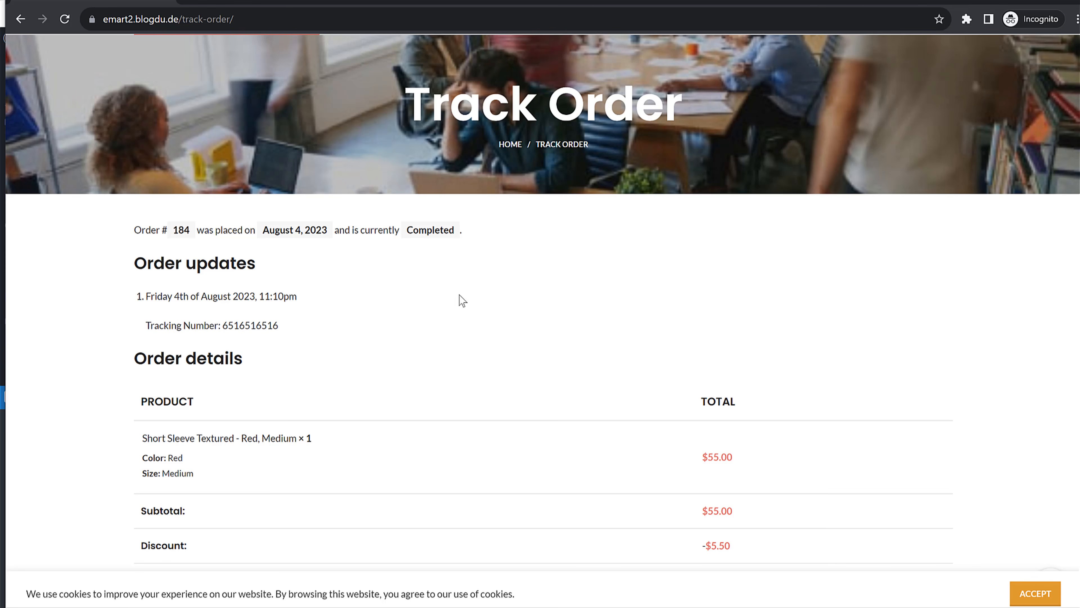
scroll(355, 371, "up", 3)
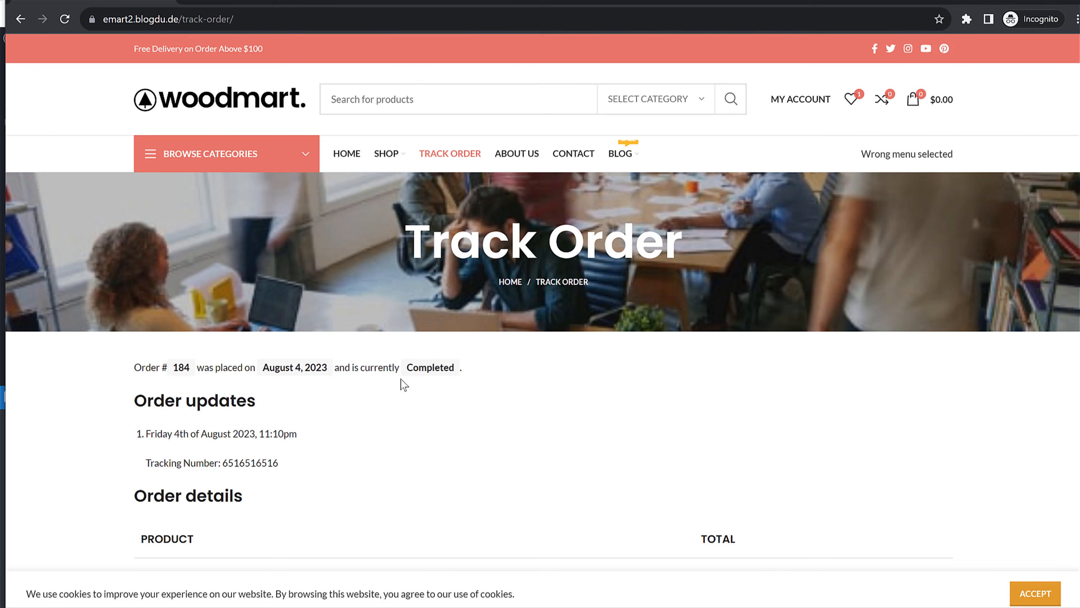
left_click(466, 372)
Go to My account and open the customer's Orders list
left_click(800, 99)
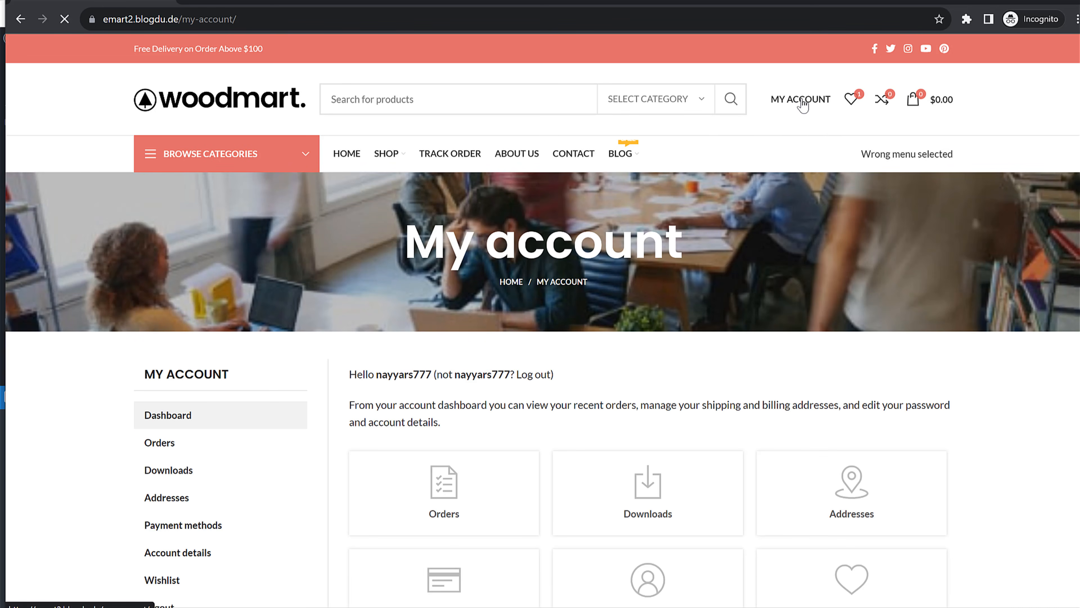
scroll(435, 306, "down", 2)
scroll(434, 306, "down", 3)
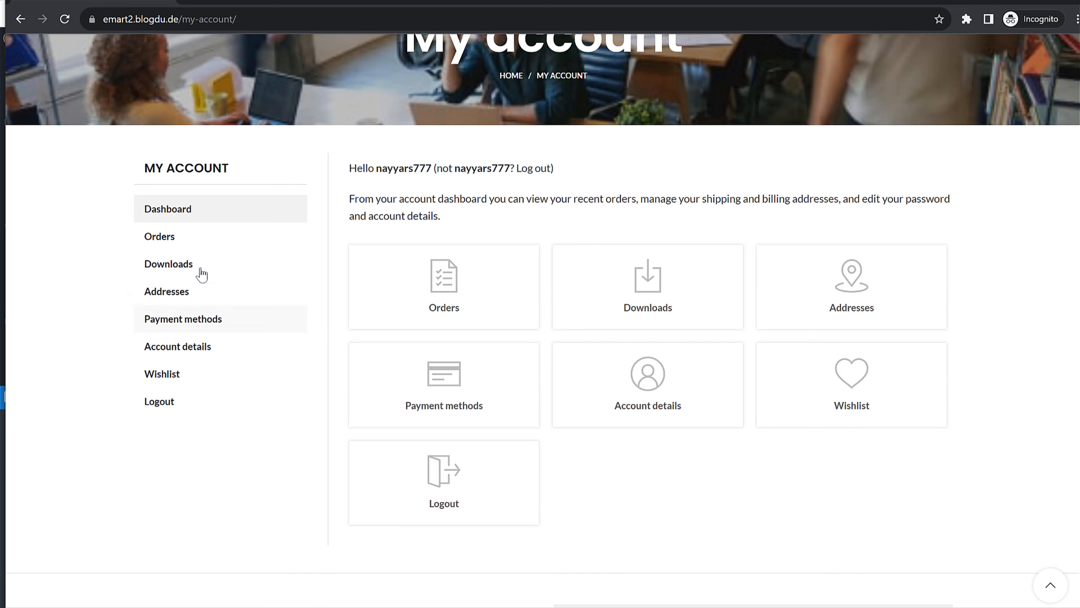
left_click(183, 235)
scroll(770, 416, "down", 2)
scroll(770, 416, "down", 1)
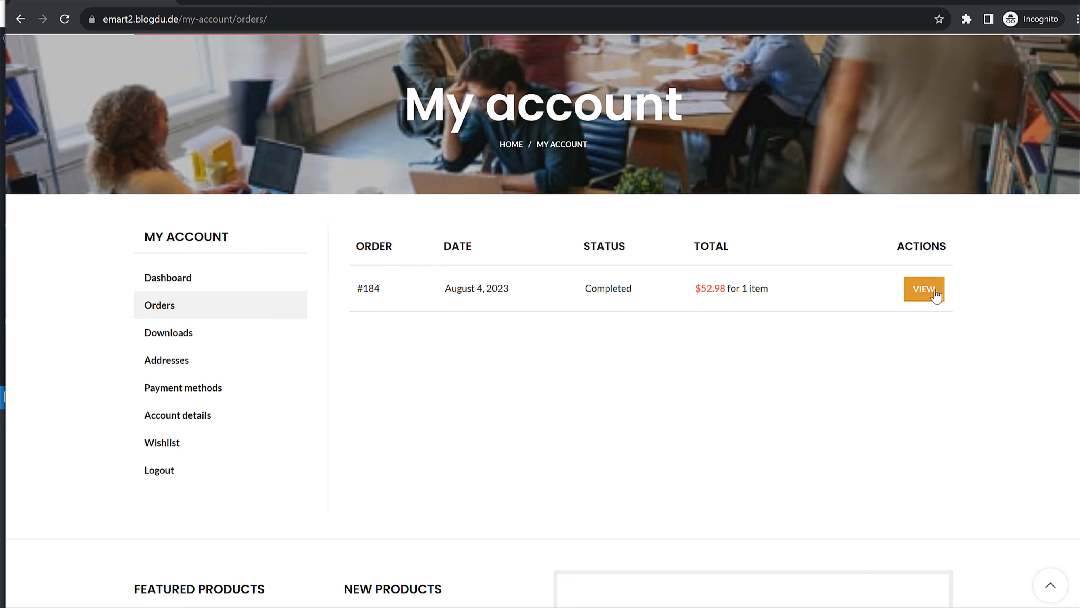
View the details of order #184, then return to the My account dashboard
left_click(924, 289)
scroll(741, 369, "down", 10)
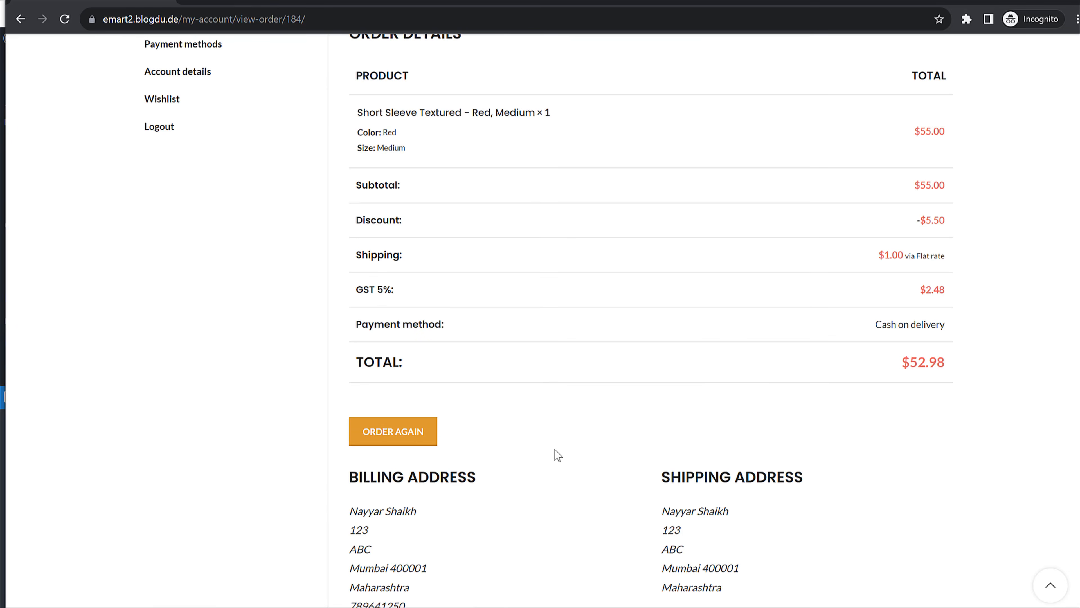
scroll(778, 411, "down", 6)
scroll(775, 435, "up", 8)
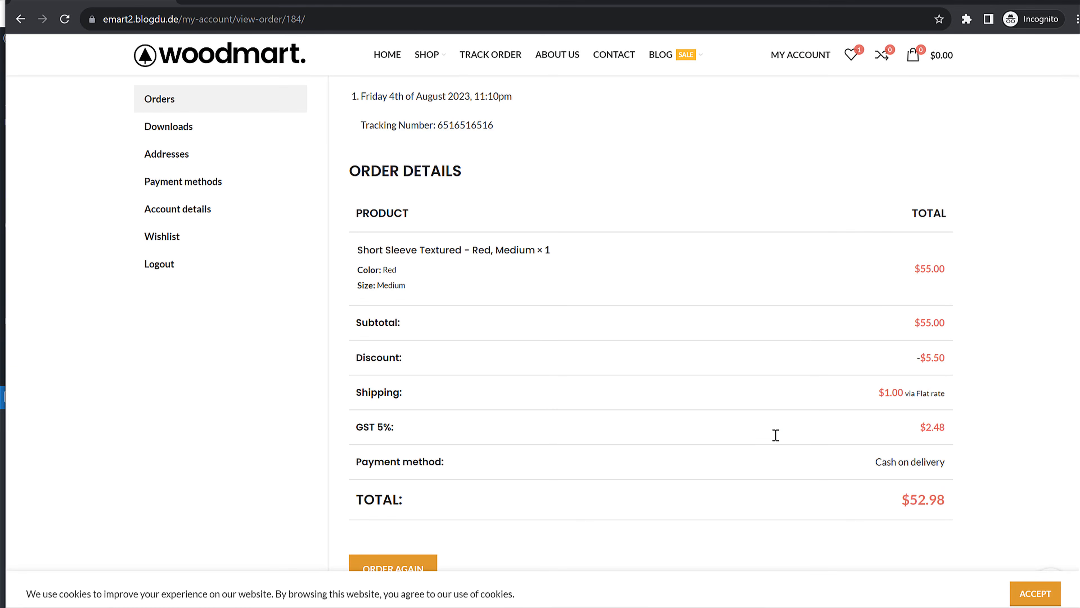
scroll(492, 494, "down", 2)
scroll(422, 513, "up", 8)
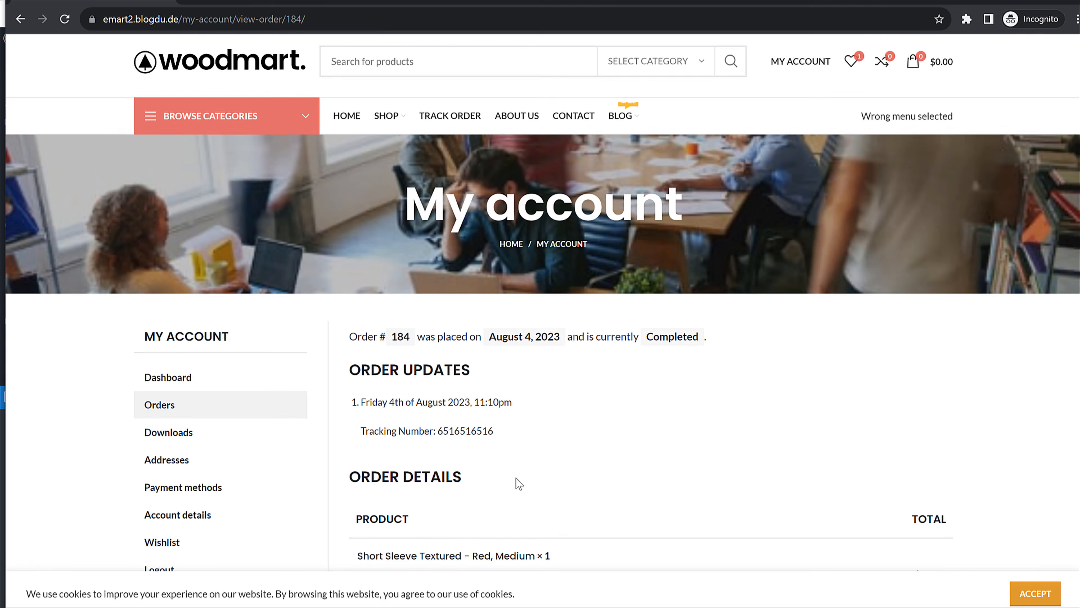
key("alt+Left")
key("alt+Left")
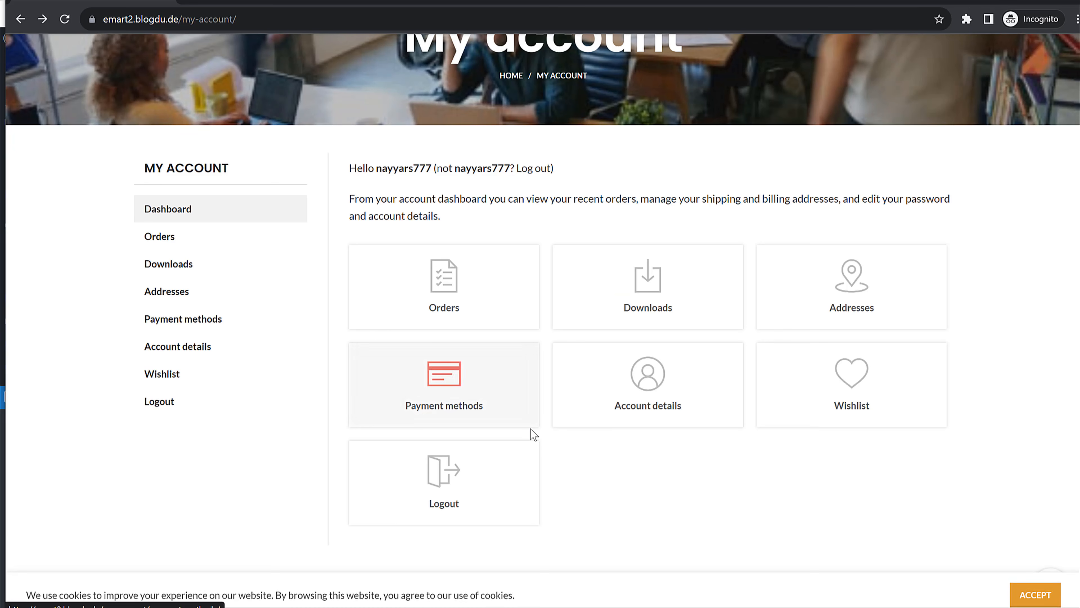
Look over the customer's Wishlist and saved Payment methods
left_click(169, 374)
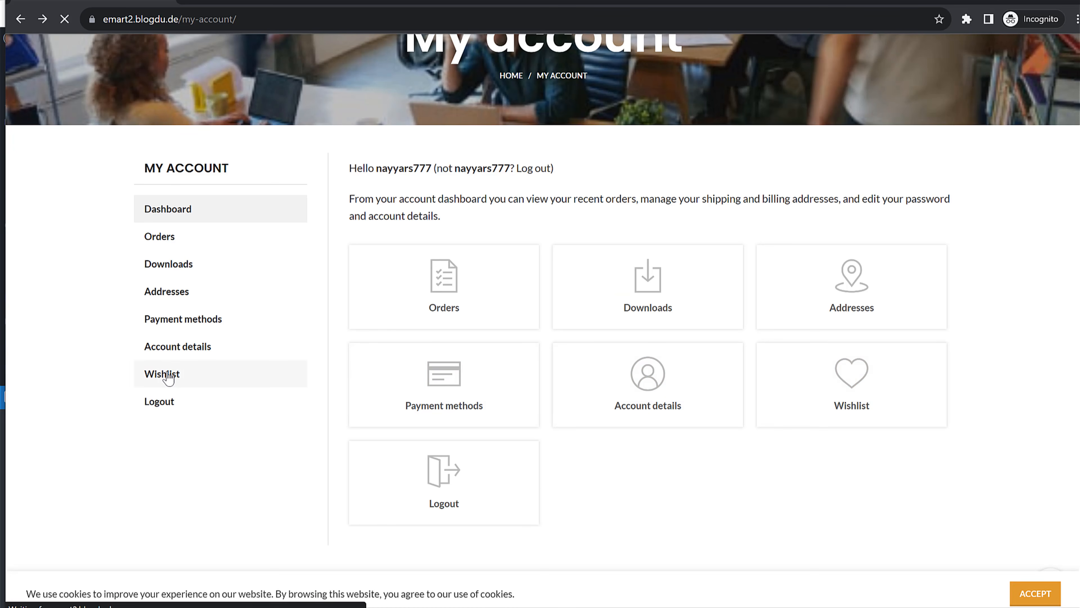
scroll(447, 409, "down", 6)
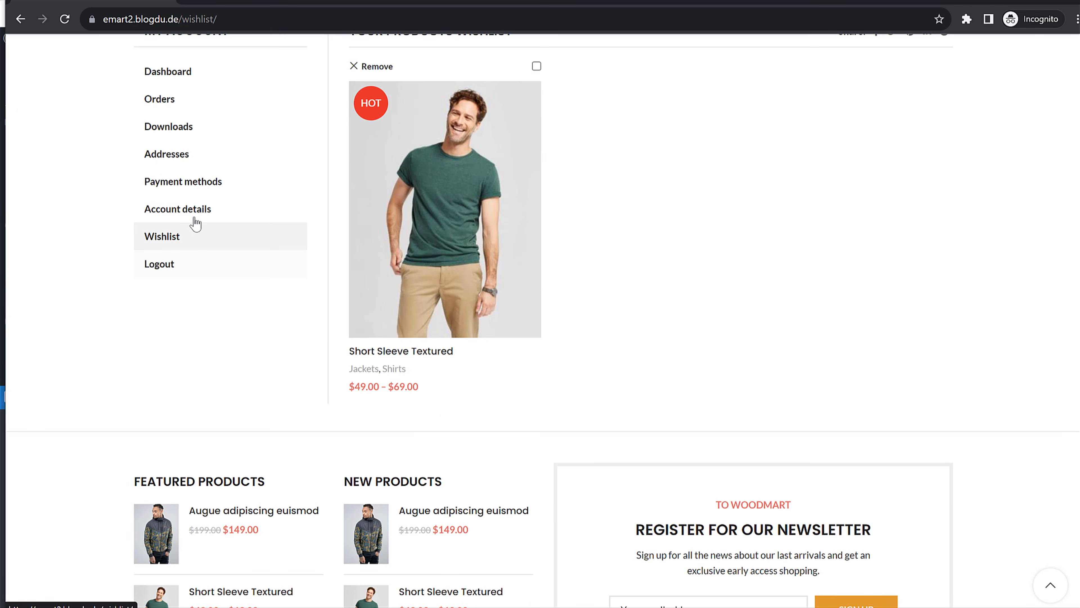
left_click(199, 188)
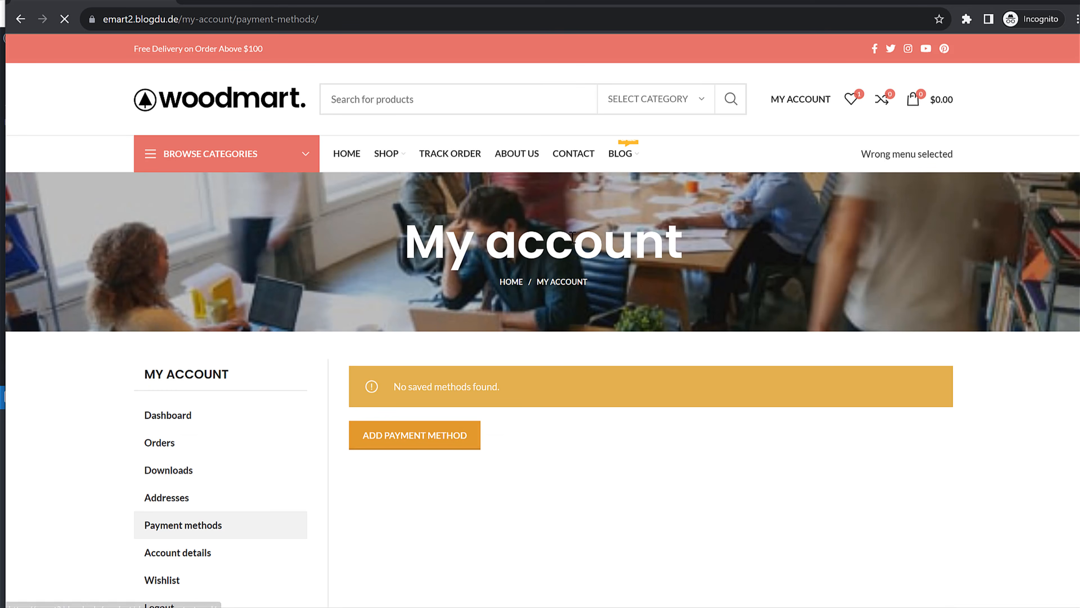
scroll(573, 397, "down", 3)
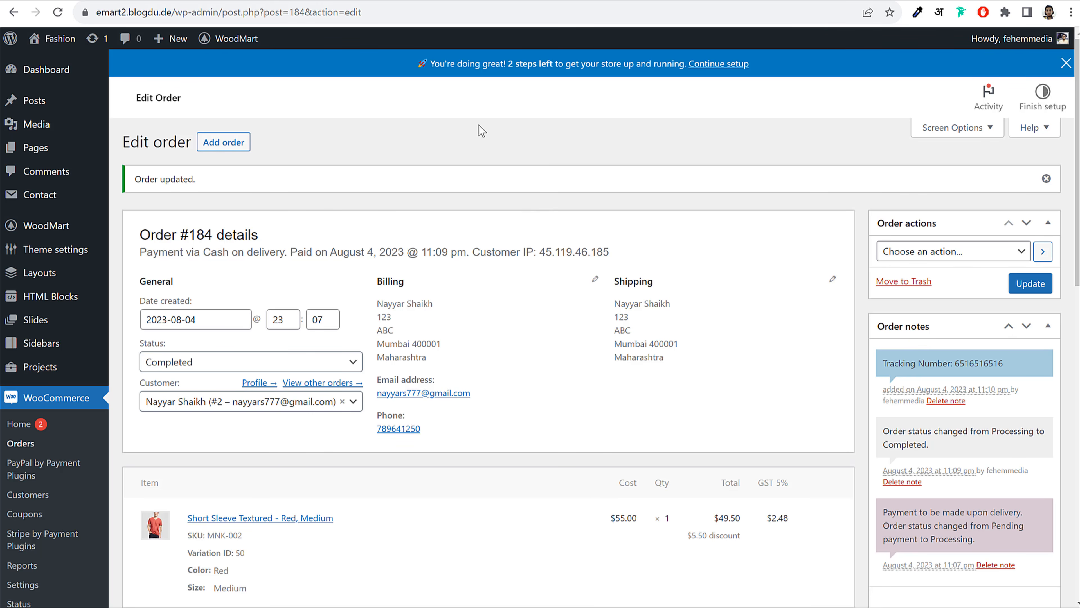
Reload the storefront homepage and scroll through it in iPhone 12 Pro device mode
left_click(62, 76)
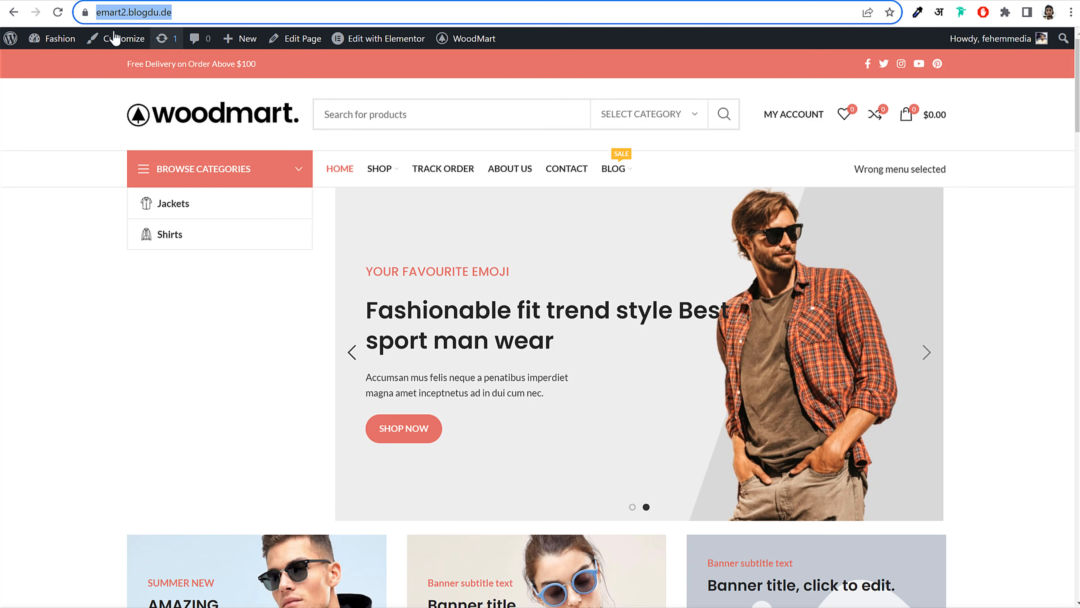
left_click(62, 12)
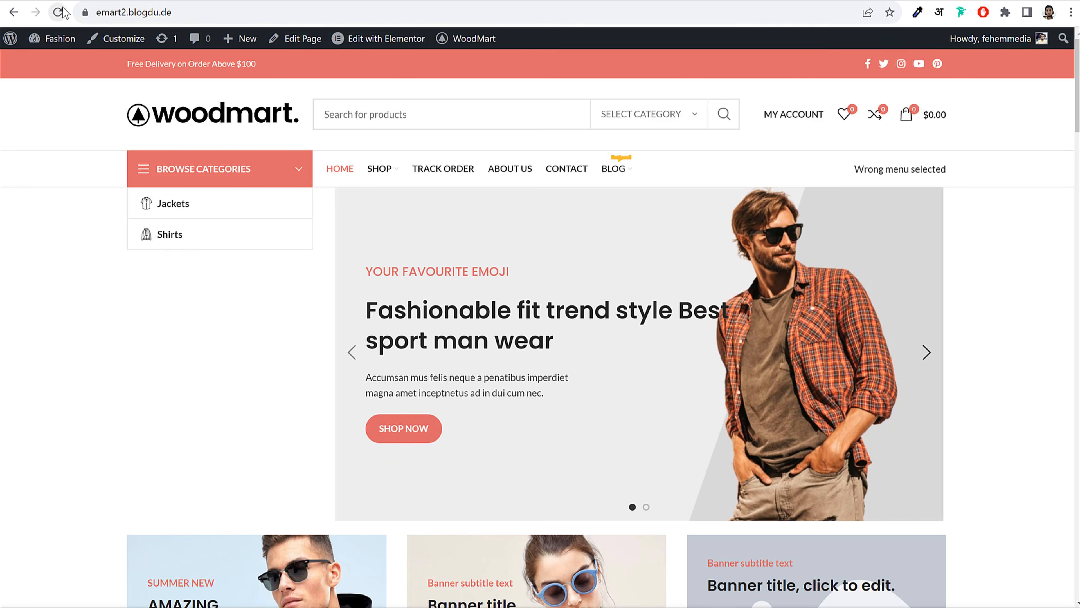
key("ctrl+shift+i")
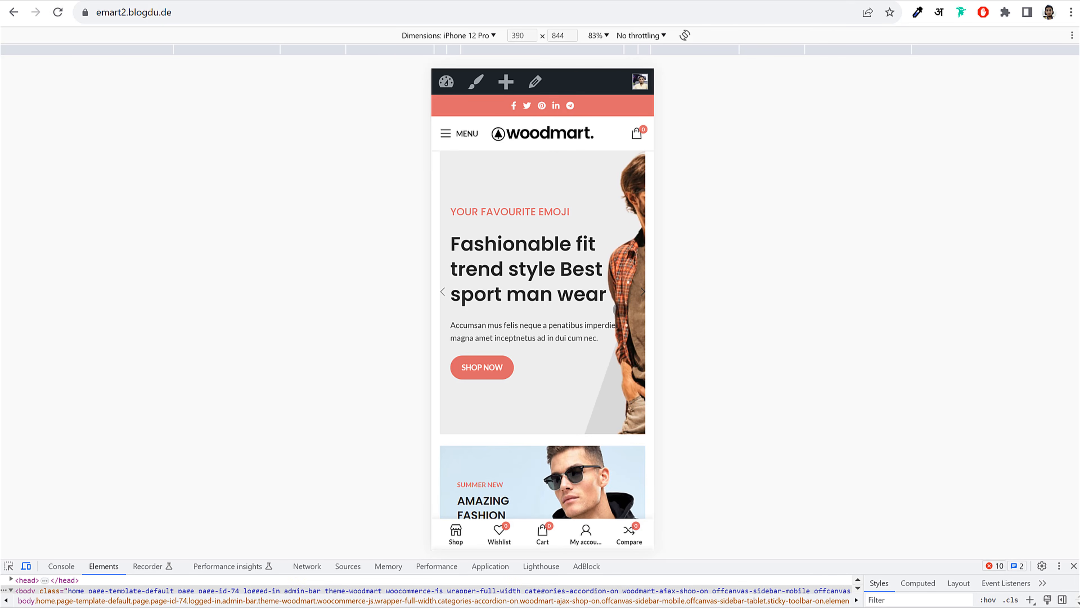
scroll(620, 310, "down", 3)
scroll(620, 310, "down", 15)
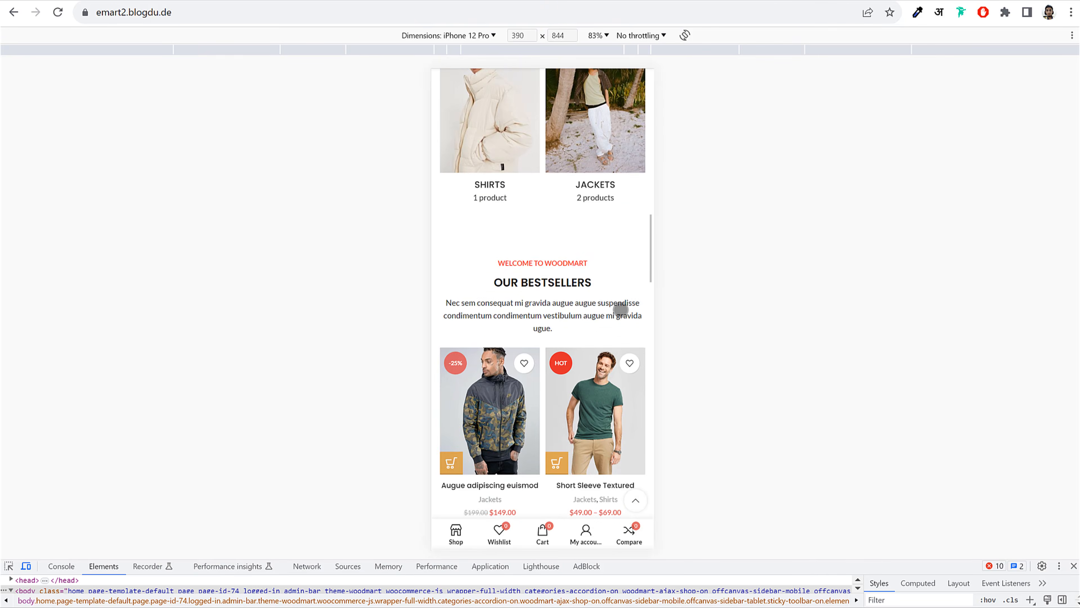
scroll(620, 309, "down", 8)
scroll(620, 309, "up", 15)
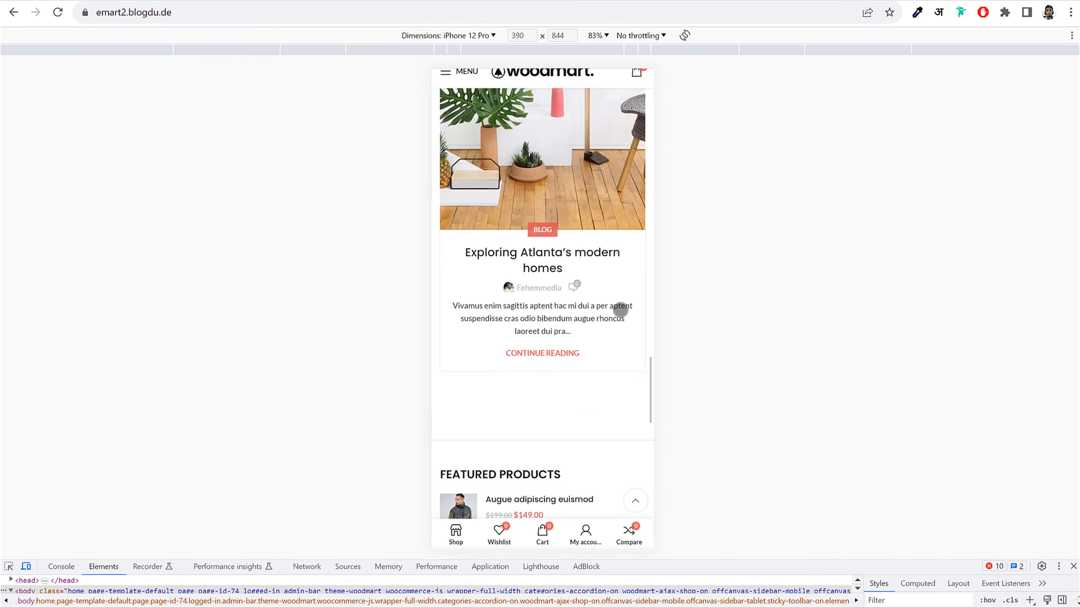
scroll(617, 313, "up", 10)
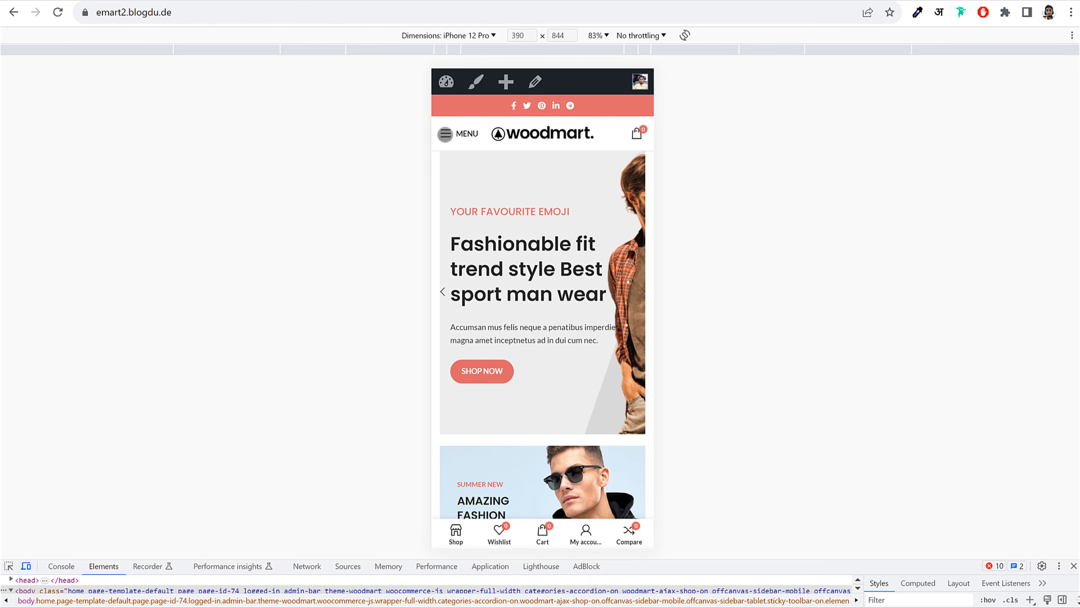
Open the mobile MENU, view its categories and links, then leave the phone preview
left_click(445, 133)
left_click(557, 121)
left_click(474, 123)
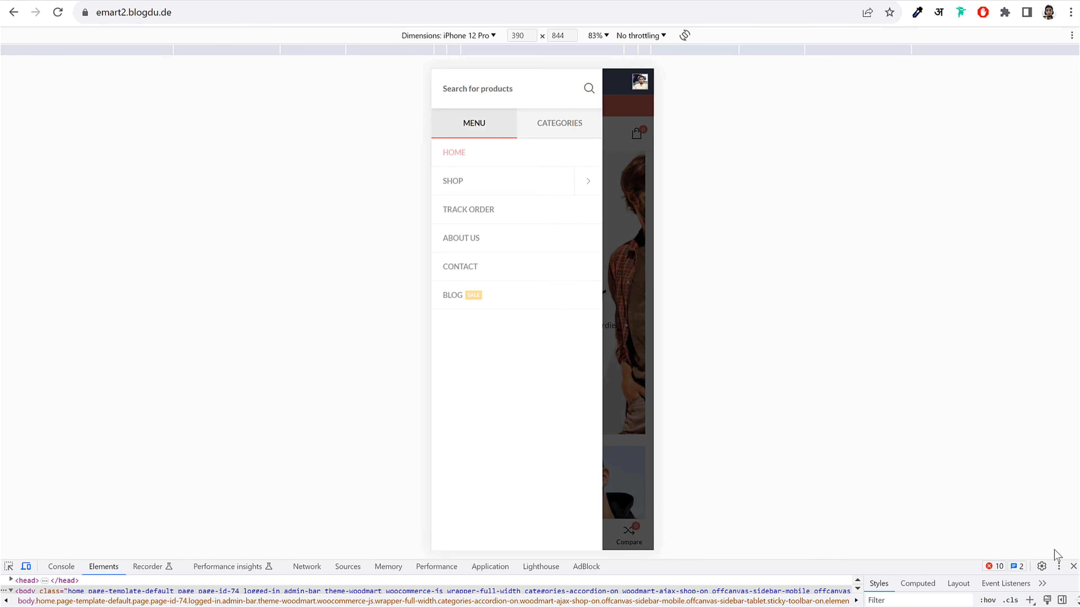
left_click(1075, 566)
left_click(963, 269)
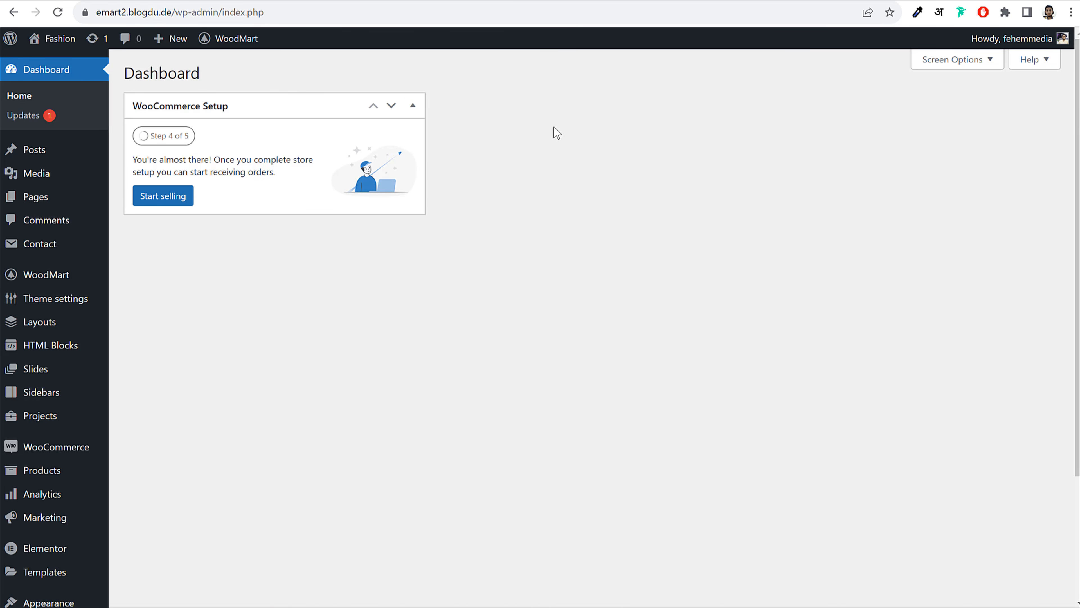
Search Add Plugins for the WappPress plugin
scroll(627, 279, "down", 4)
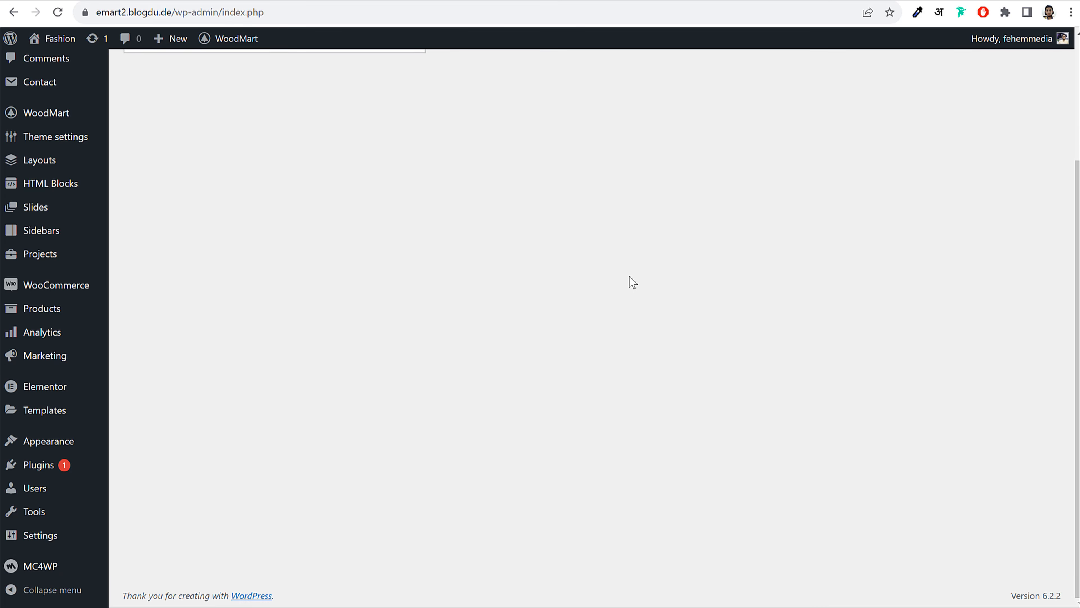
left_click(40, 468)
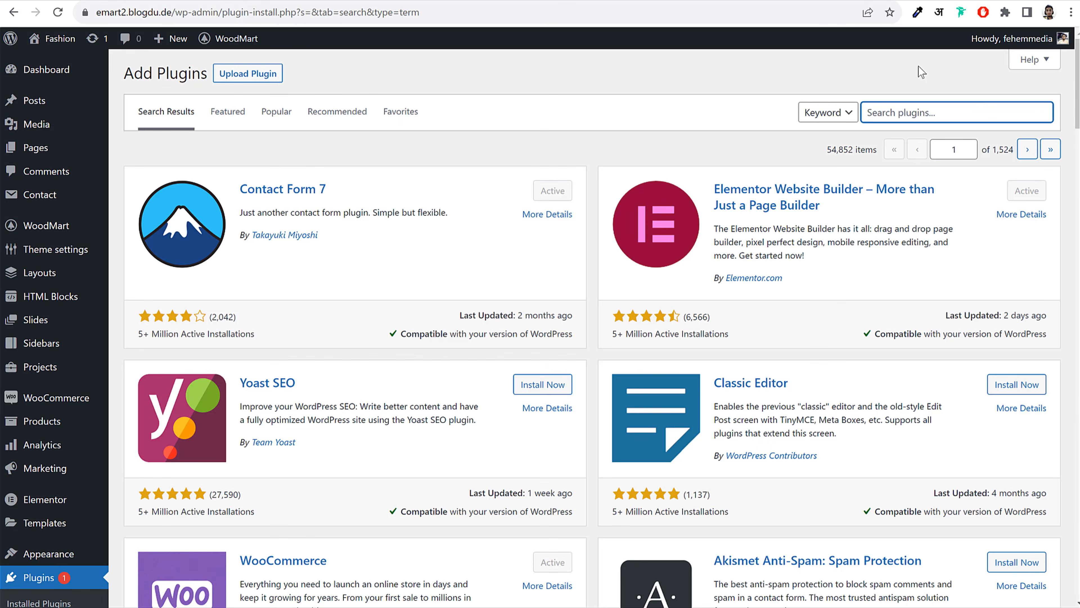
left_click(919, 112)
type("wappre")
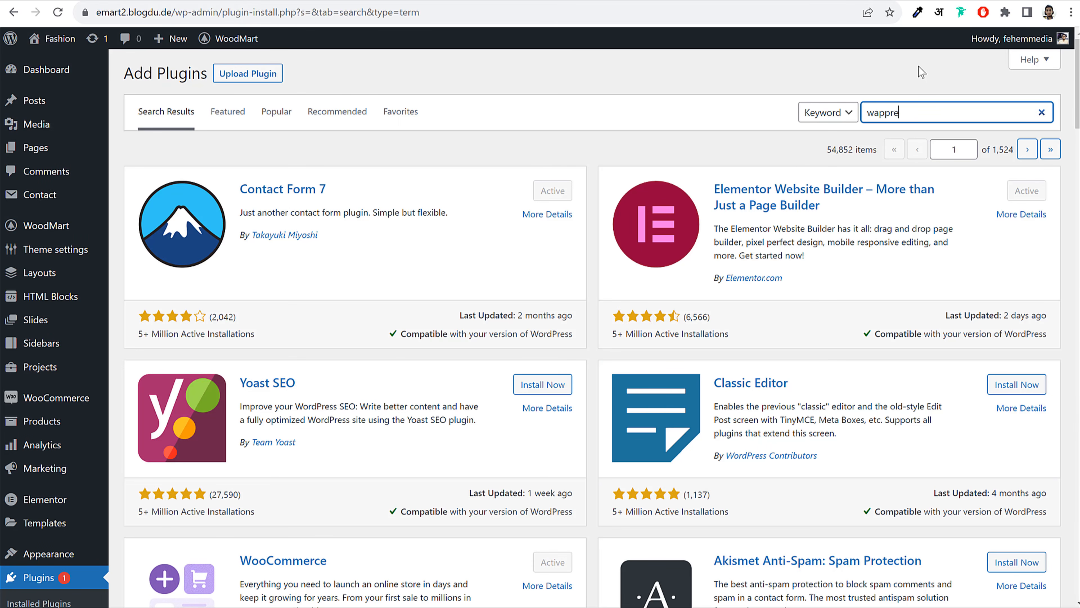
key("BackSpace")
key("BackSpace")
key("BackSpace")
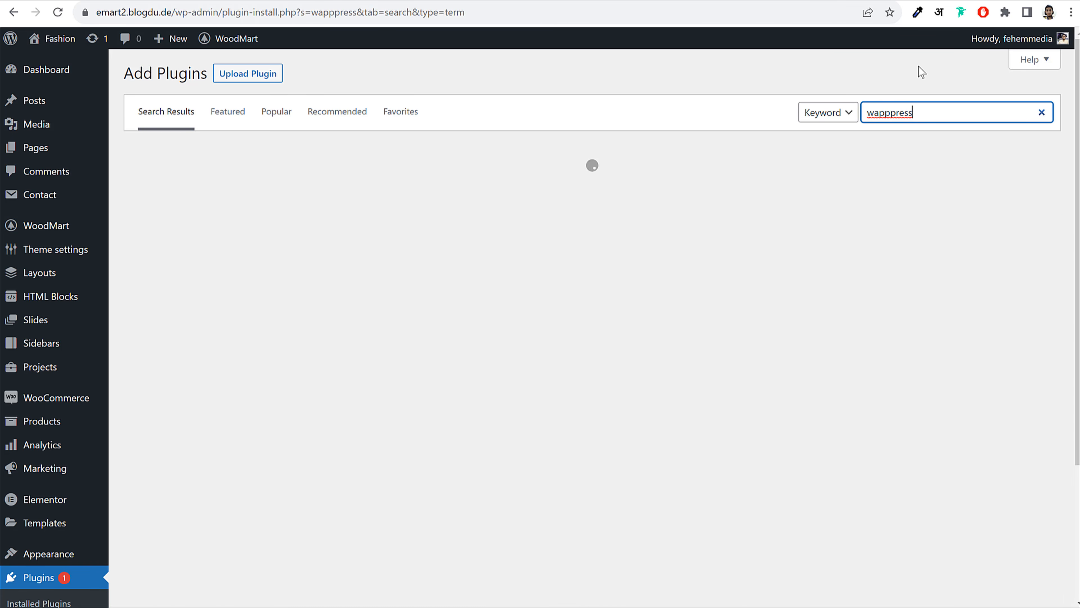
left_click_drag(924, 111, 837, 125)
left_click(660, 93)
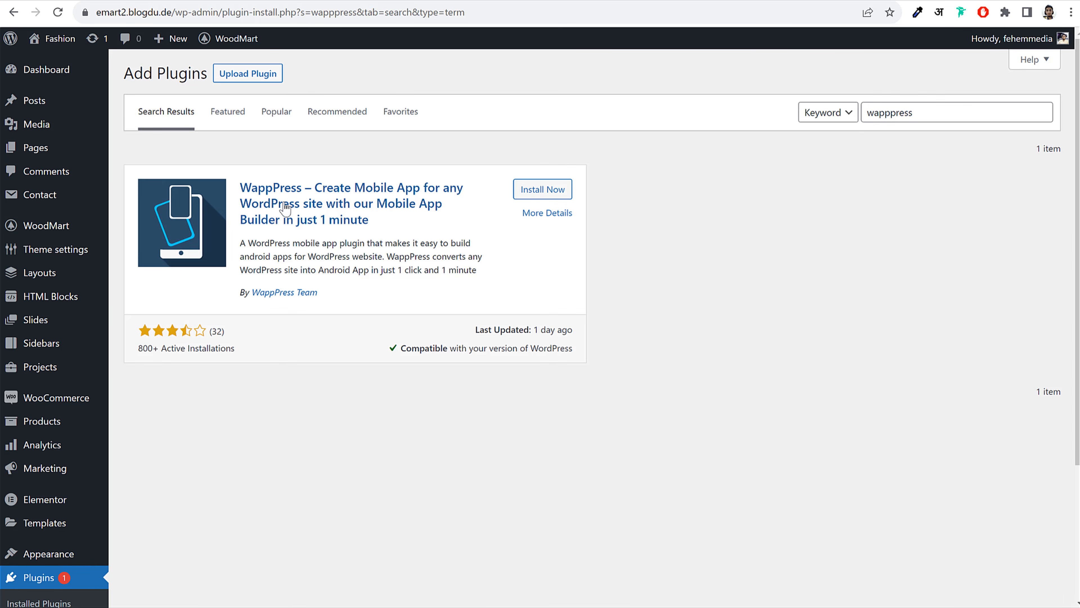
left_click_drag(244, 181, 315, 188)
Install WappPress and activate it
left_click(701, 197)
left_click(544, 190)
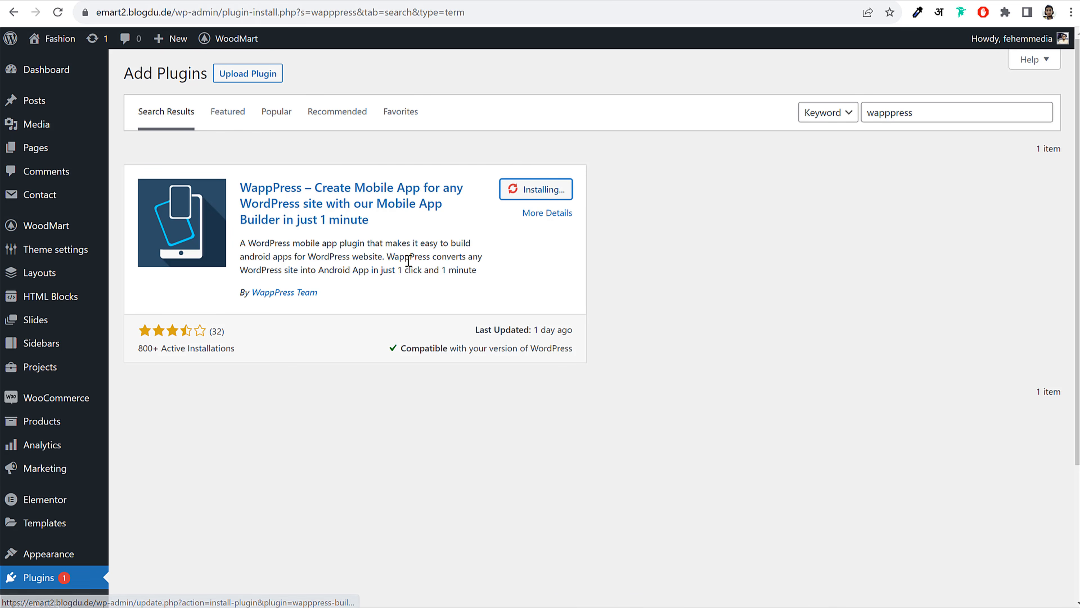
left_click_drag(321, 302, 237, 302)
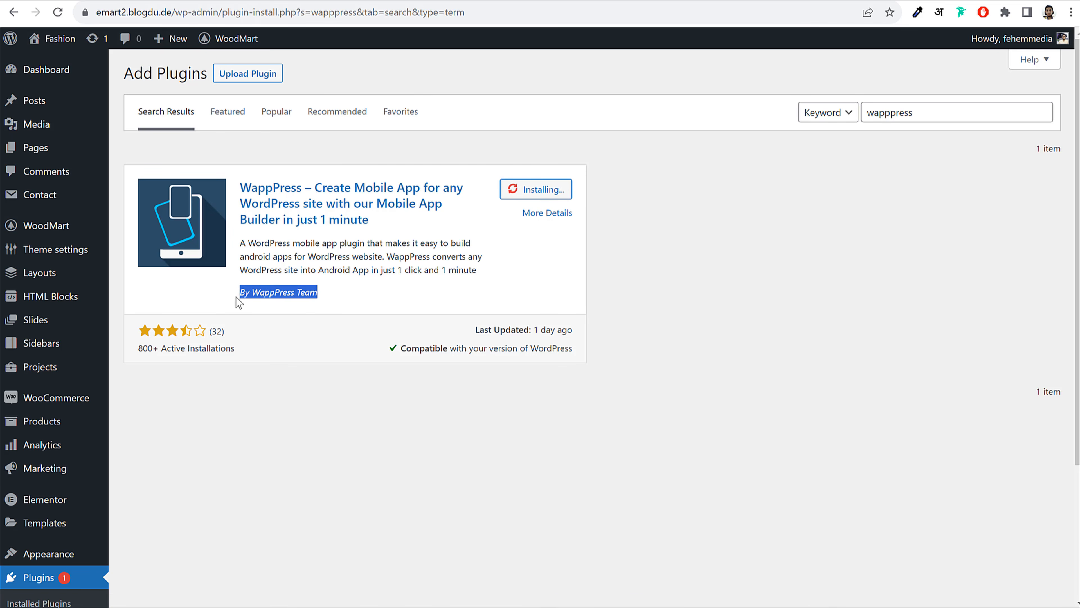
left_click(418, 282)
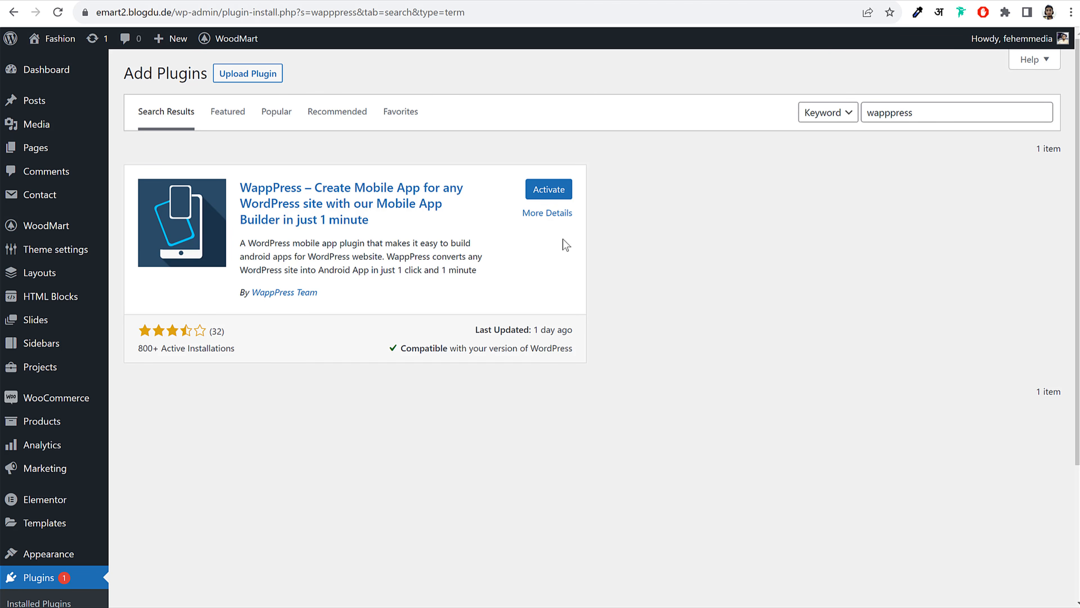
left_click(555, 193)
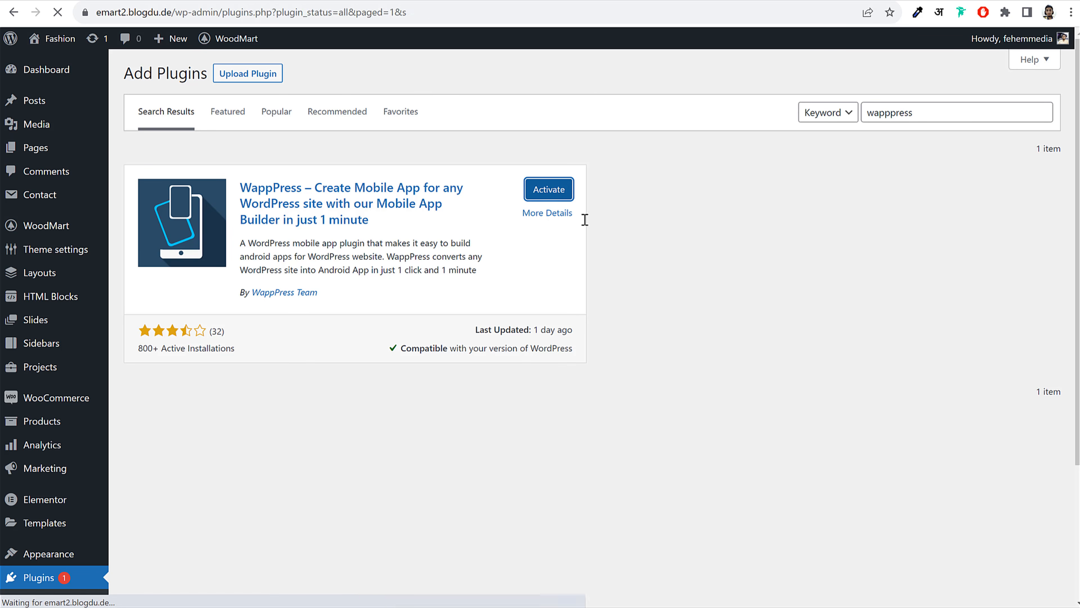
scroll(596, 272, "down", 8)
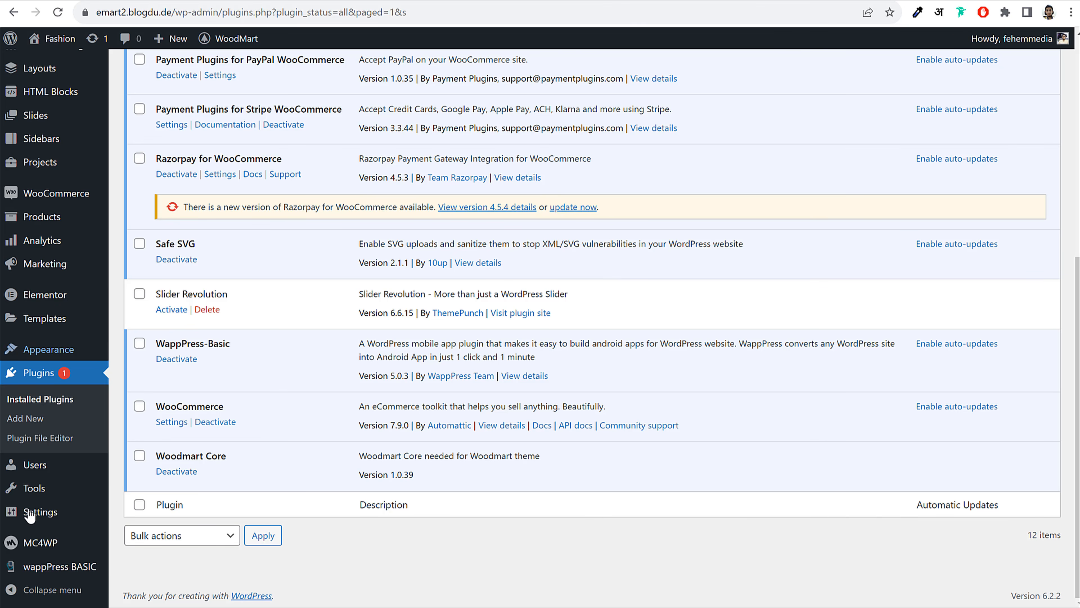
In wappPress BASIC Settings, enter BlogDude as the app name and expand the theme option
left_click(60, 570)
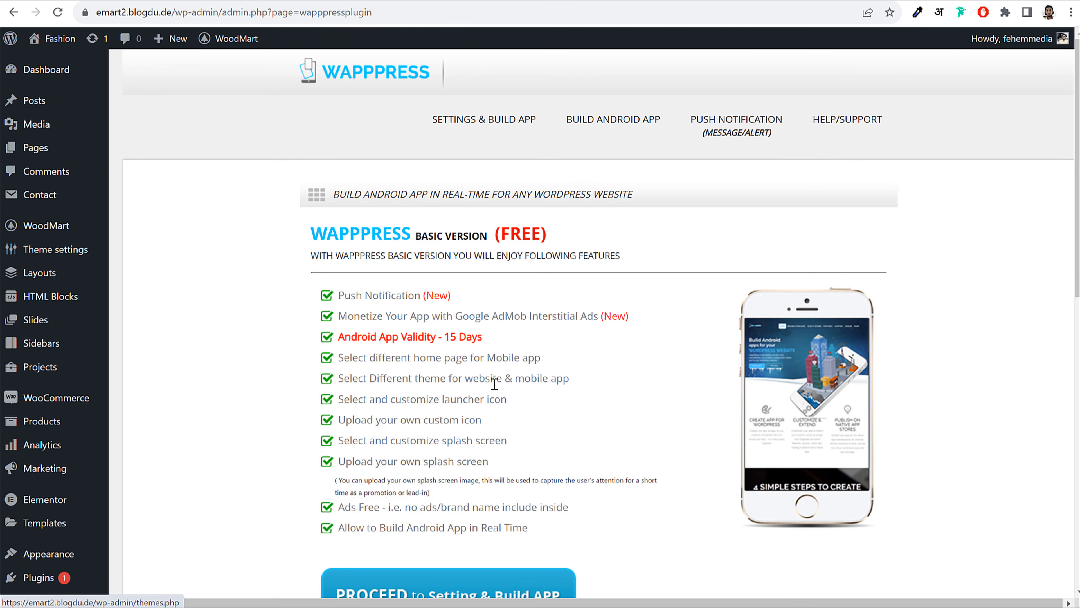
scroll(494, 383, "down", 10)
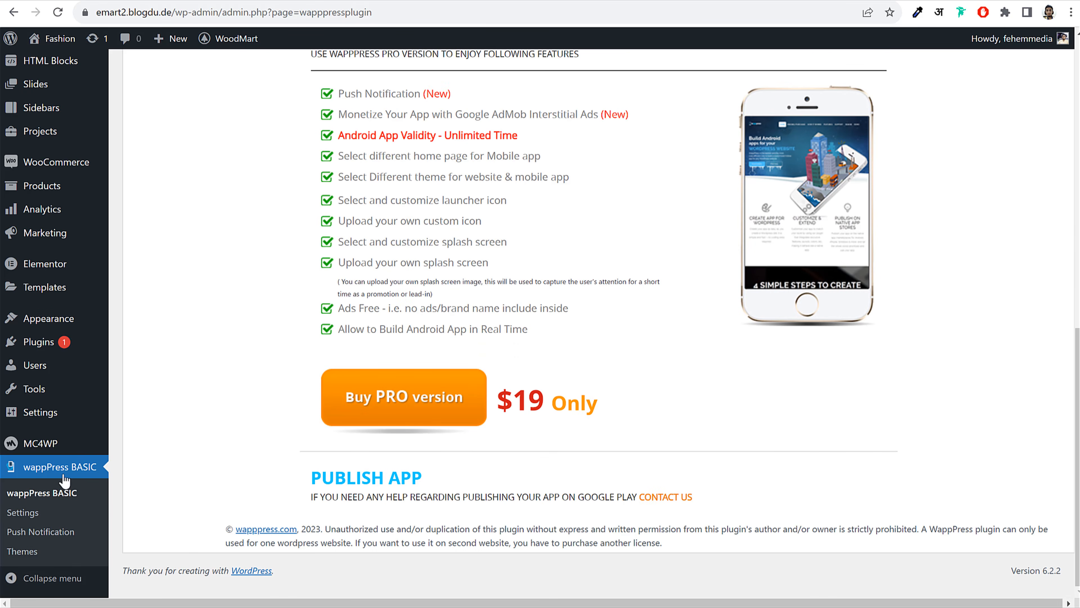
left_click(28, 514)
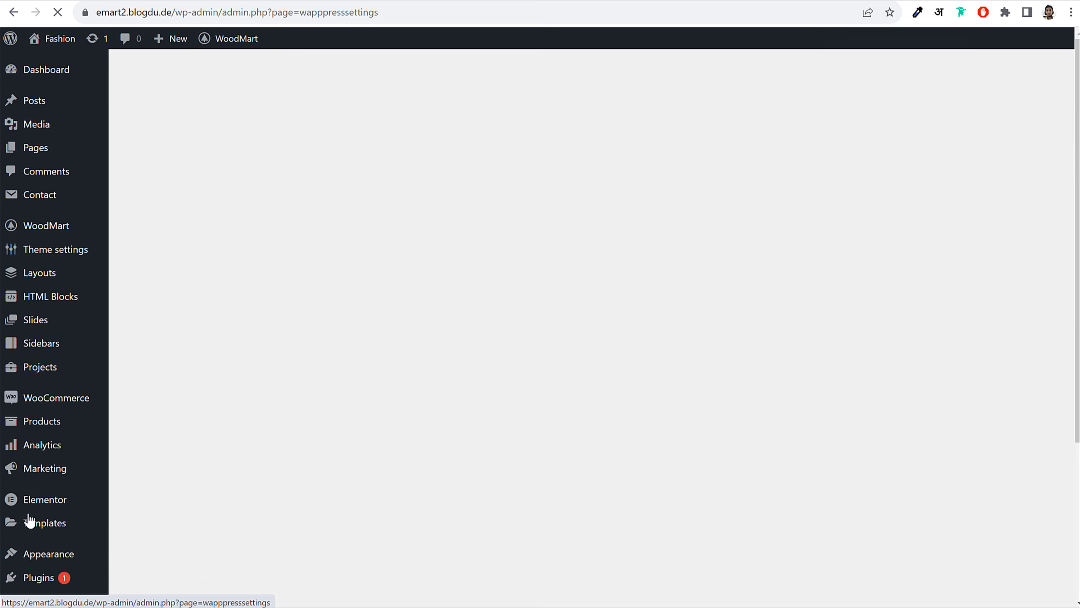
left_click(446, 345)
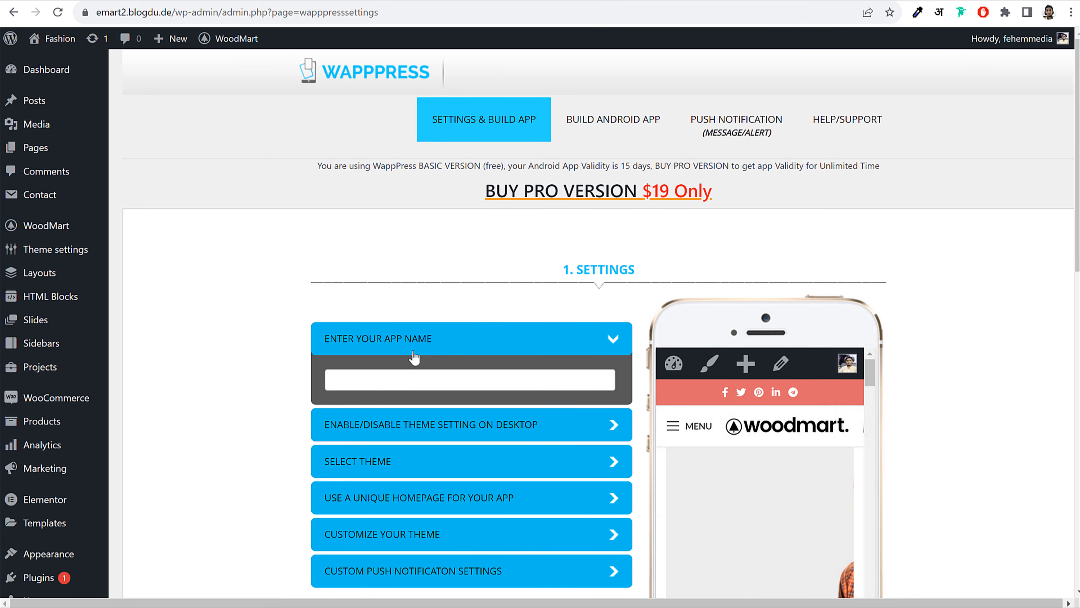
scroll(852, 343, "down", 5)
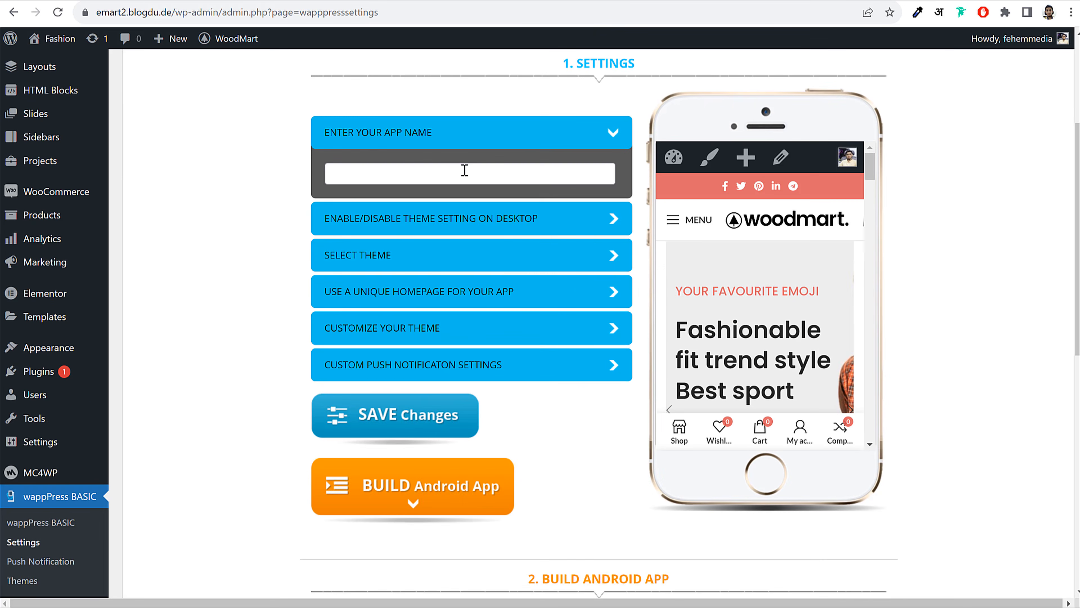
left_click(464, 170)
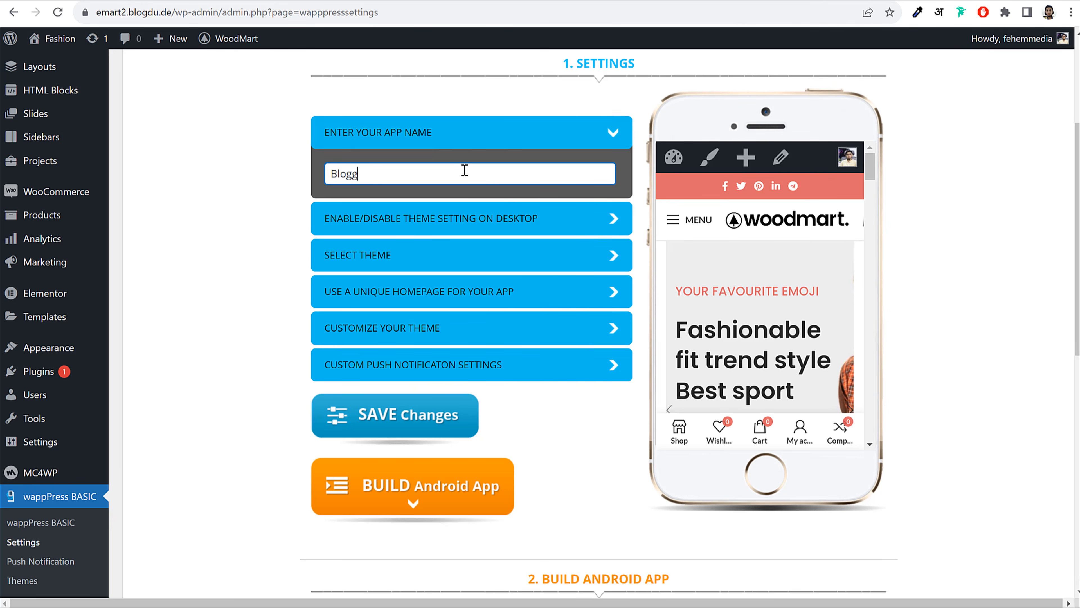
type("BlogDude")
left_click(488, 232)
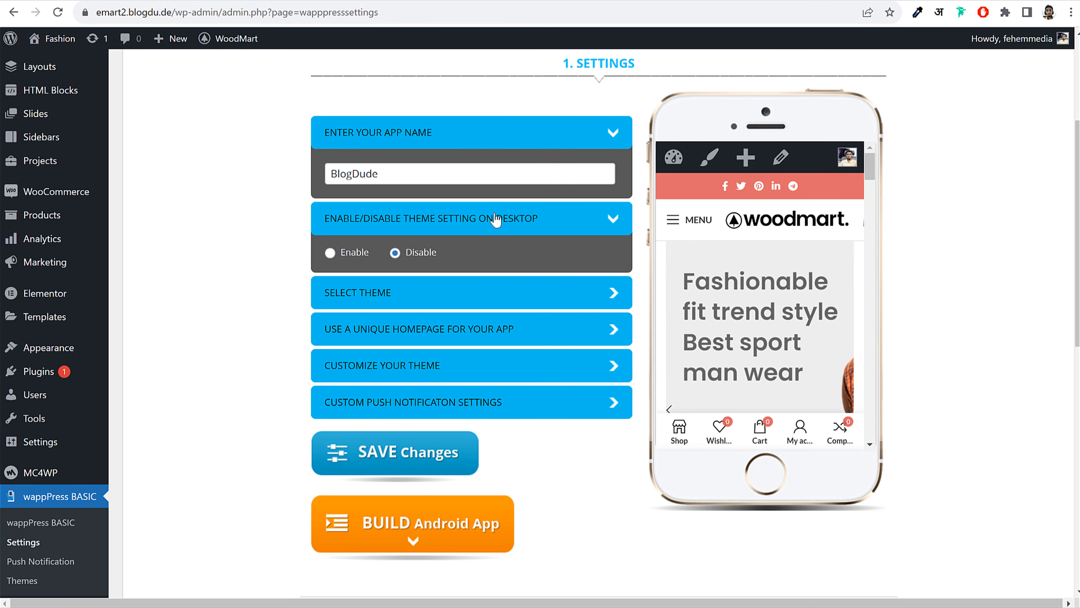
left_click(448, 303)
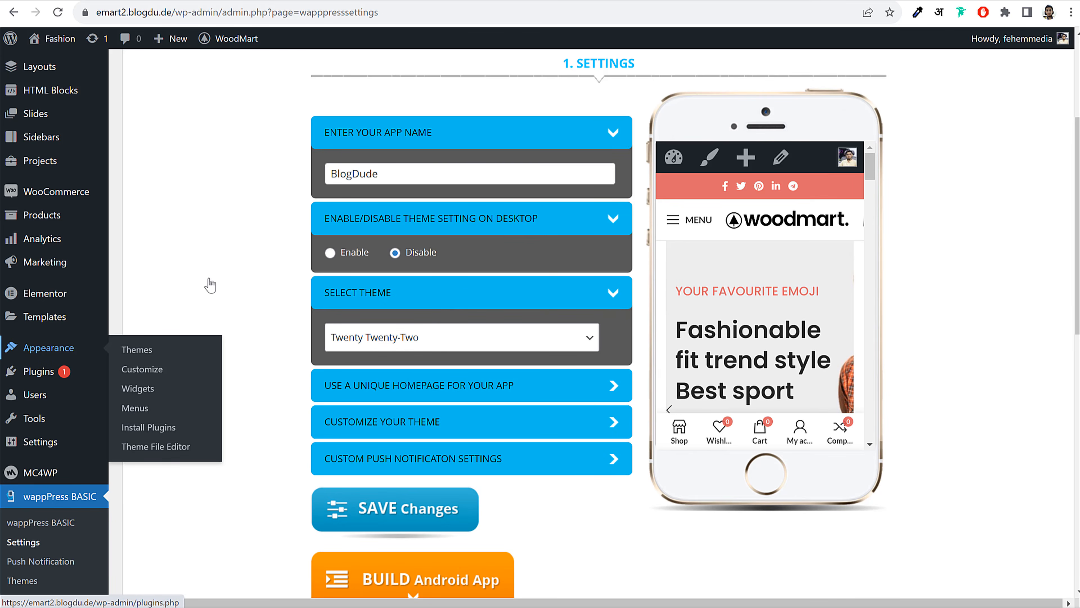
Delete the Twenty Twenty-Two theme, then return to the app's theme list
left_click(132, 350)
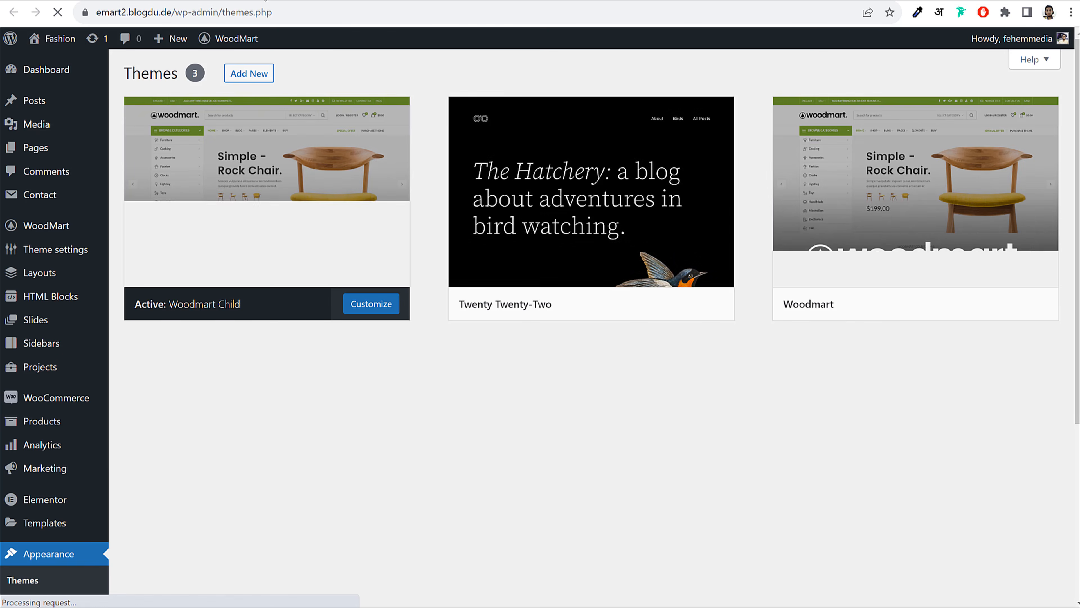
left_click(536, 222)
left_click(1025, 575)
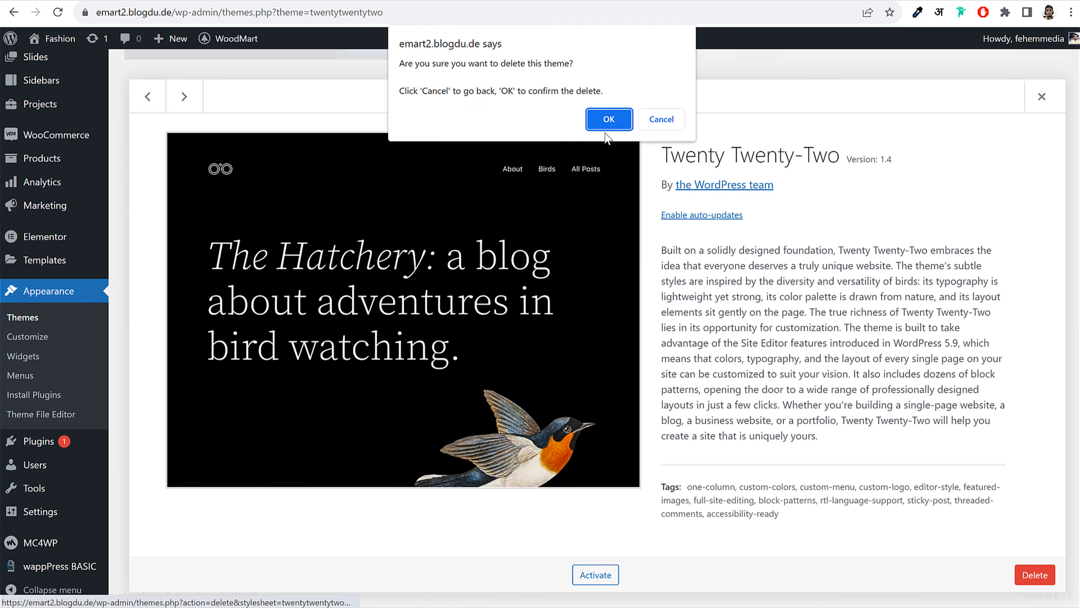
left_click(609, 111)
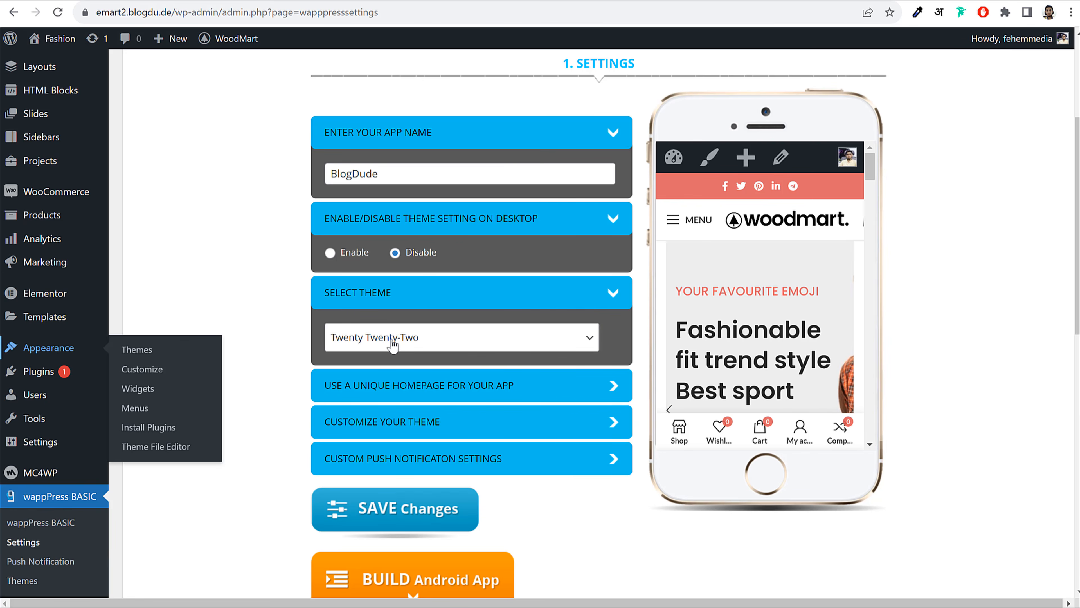
left_click(392, 345)
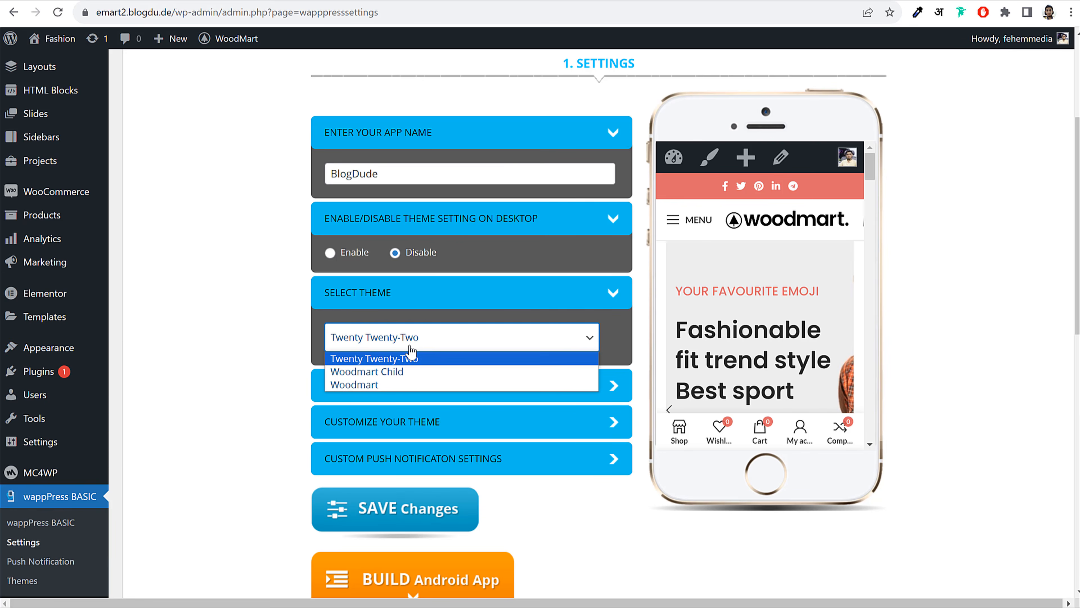
Re-enter BlogDude as the app name and choose Woodmart Child as the app theme
left_click(241, 288)
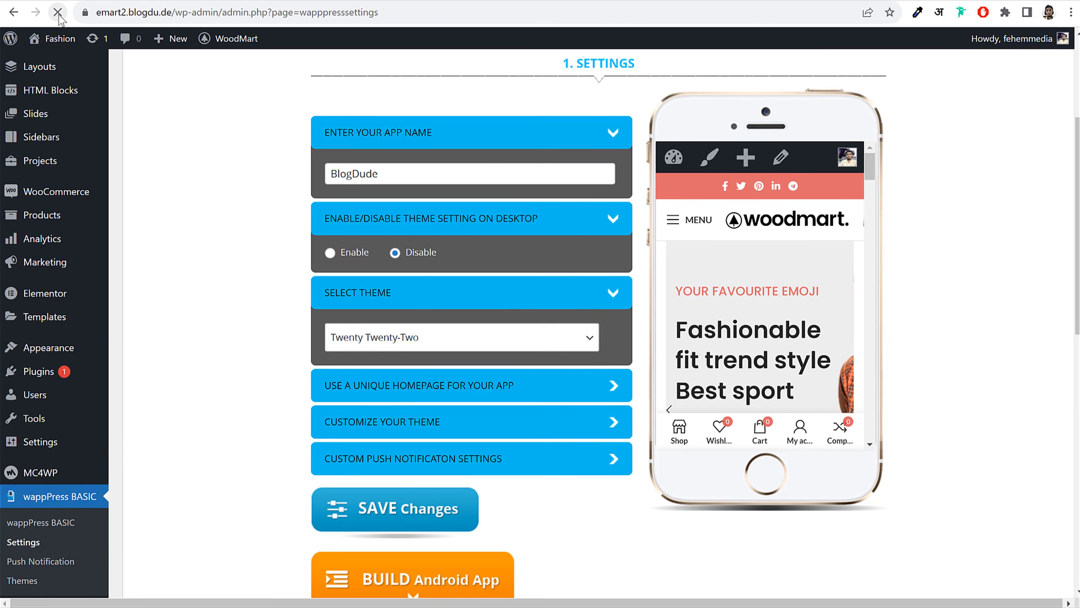
left_click(377, 172)
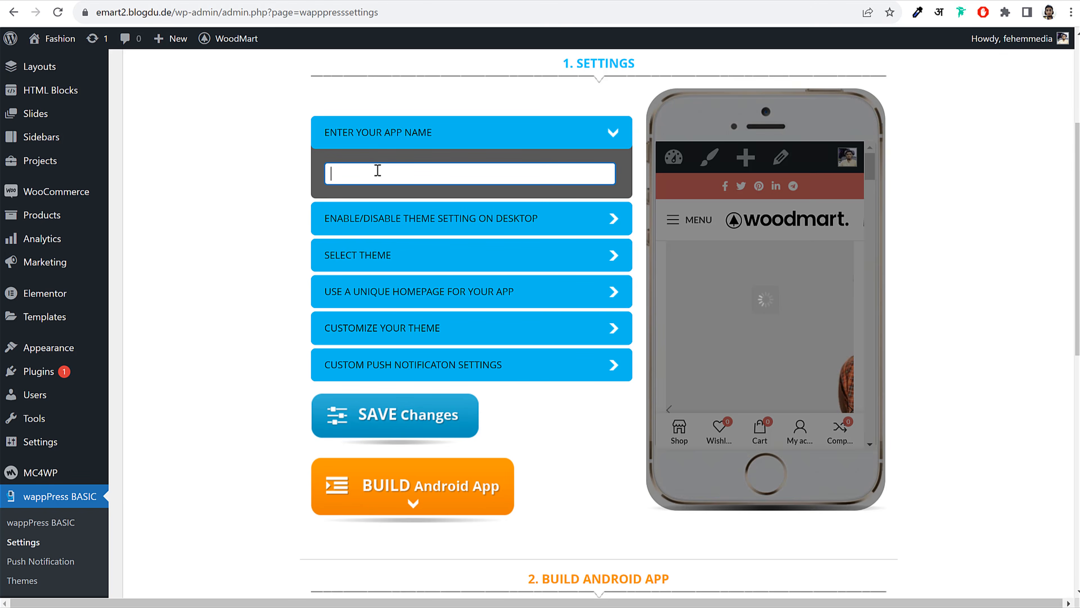
type("Blog")
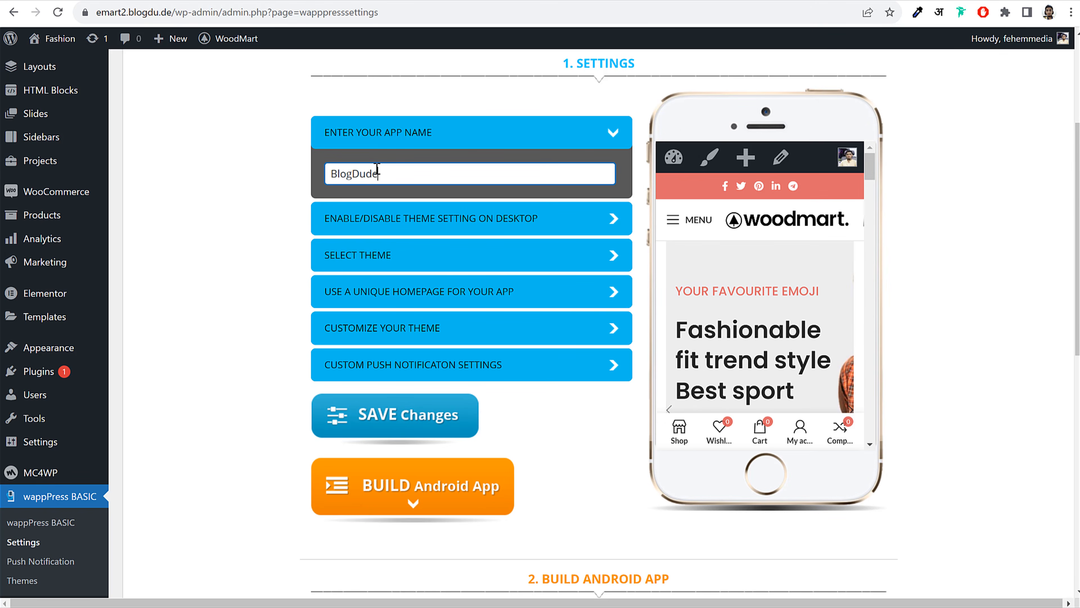
type("Dude")
left_click(439, 139)
left_click(398, 207)
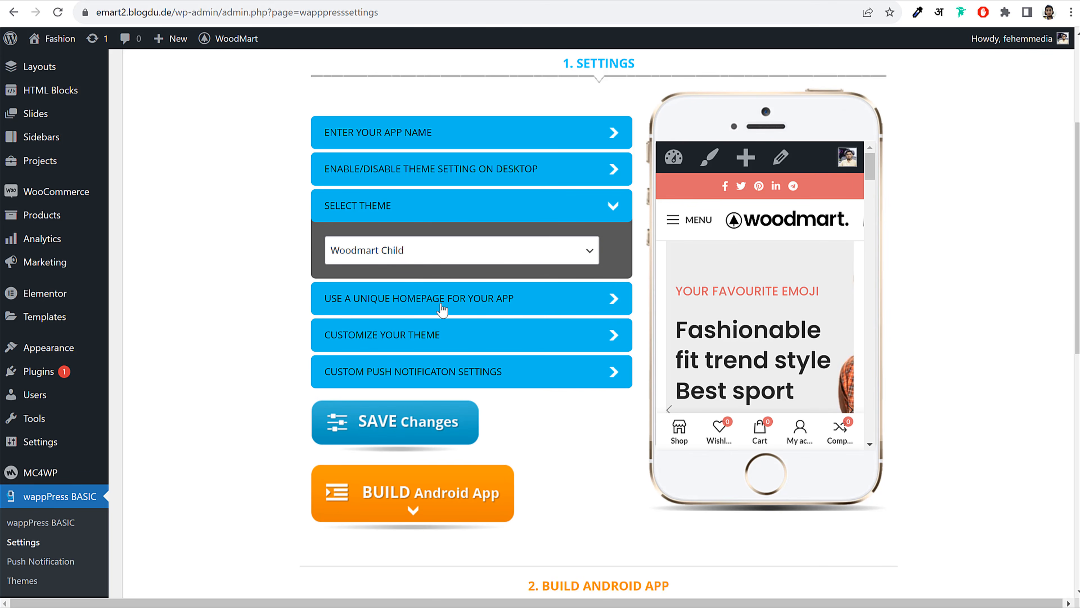
Save the WappPress settings and scroll to the Build Android App section
left_click(442, 309)
left_click(470, 407)
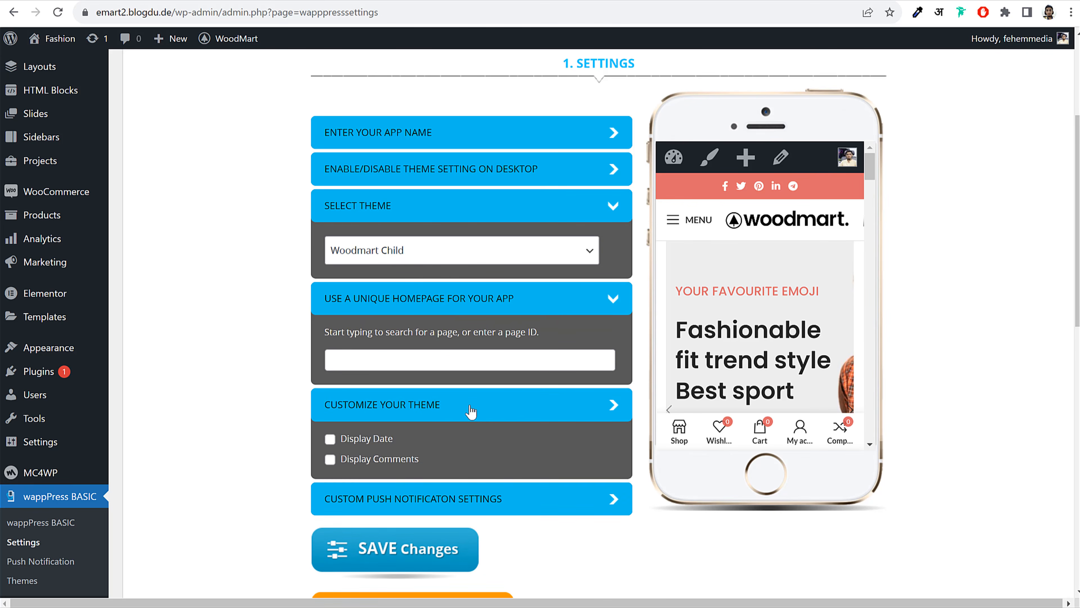
left_click(469, 407)
left_click(433, 498)
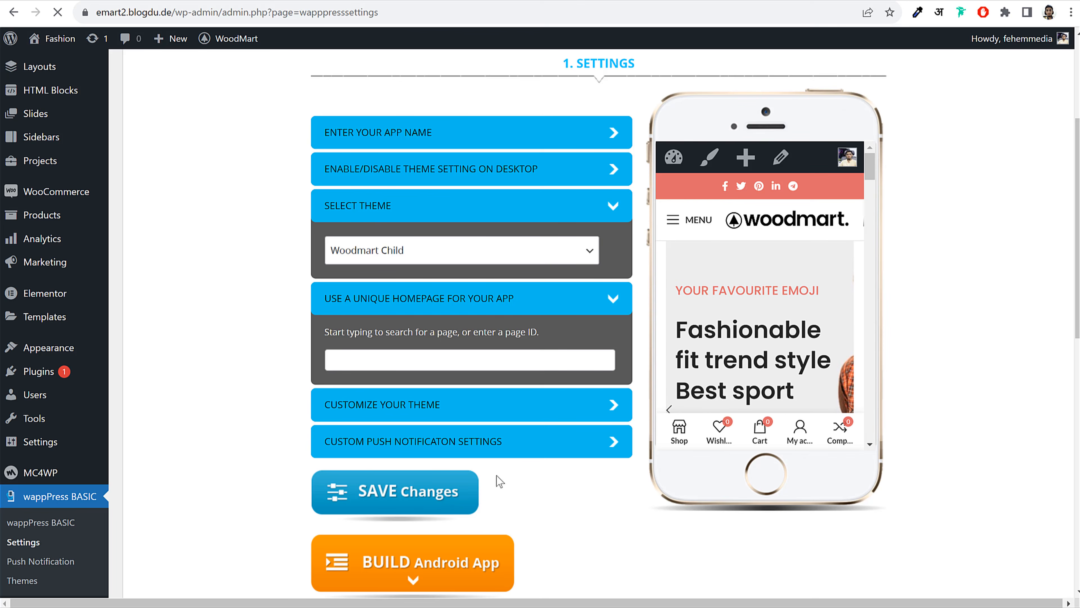
scroll(608, 442, "down", 7)
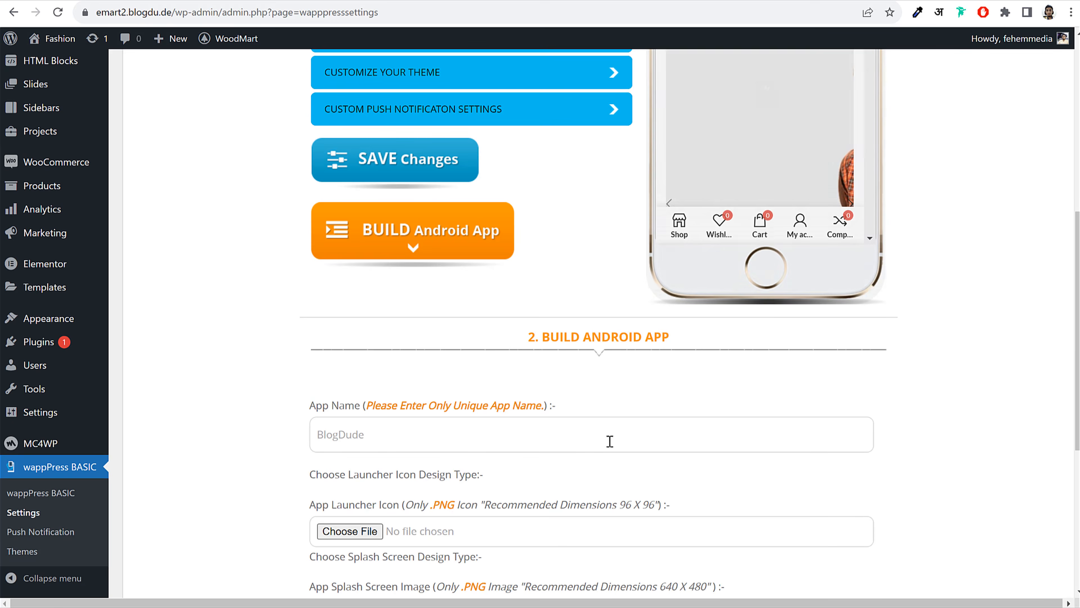
scroll(609, 441, "down", 6)
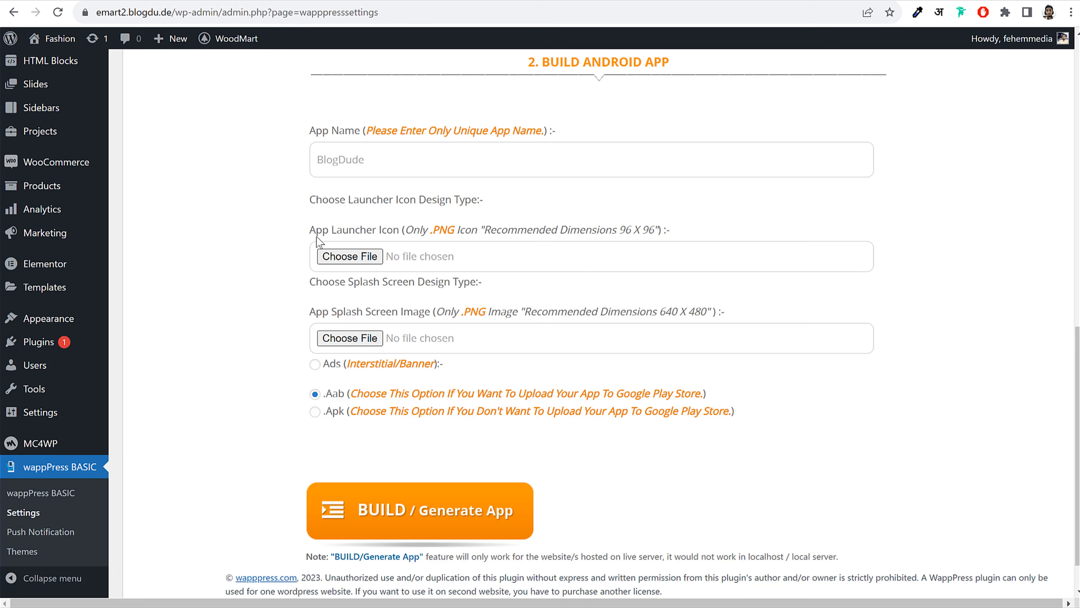
left_click_drag(311, 231, 388, 231)
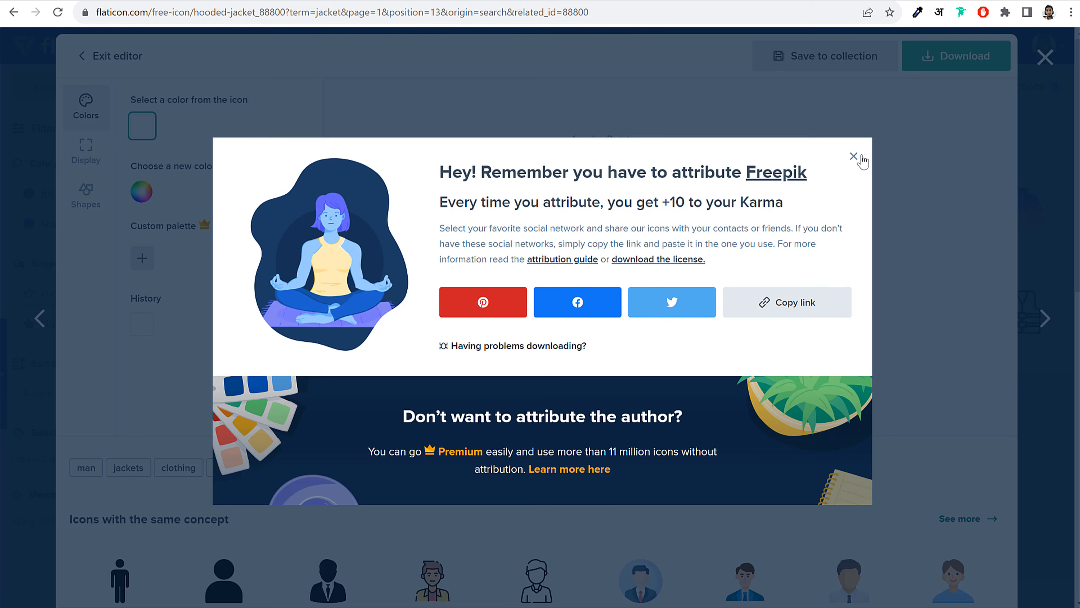
Open the red hooded jacket icon in the Flaticon editor
left_click(861, 157)
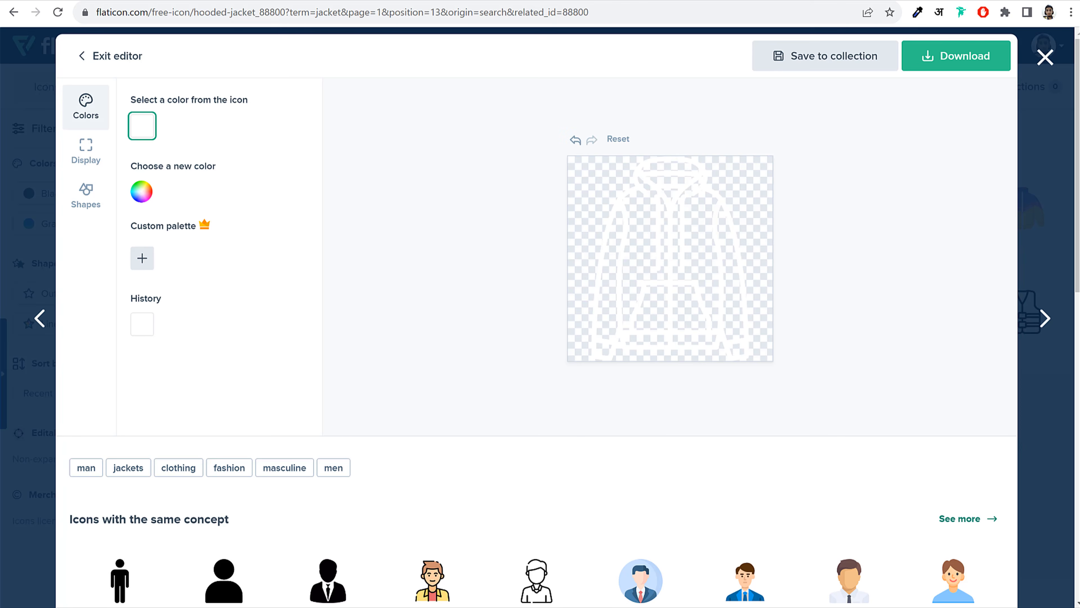
left_click(1048, 55)
left_click(331, 88)
key("ctrl+a")
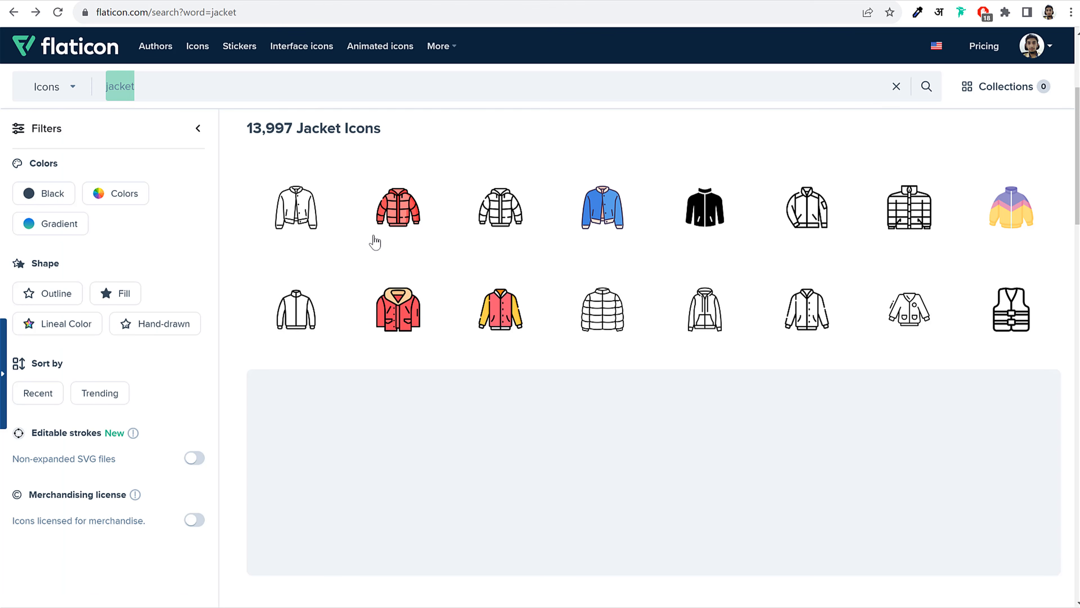
left_click(396, 306)
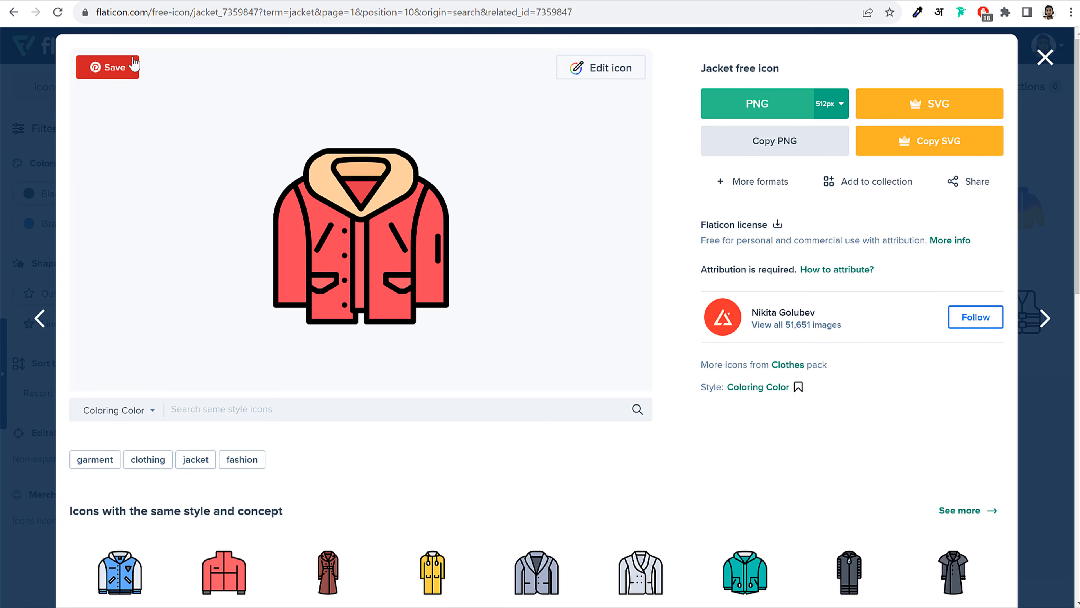
left_click(594, 71)
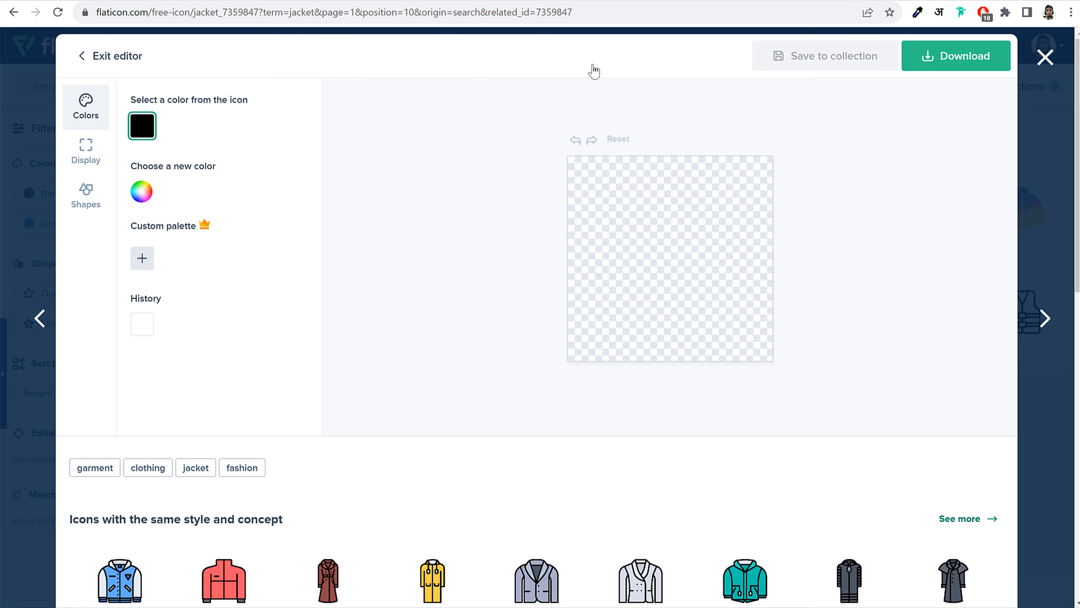
Try circle and square backgrounds, remove them, and shrink the jacket on the canvas
left_click(80, 207)
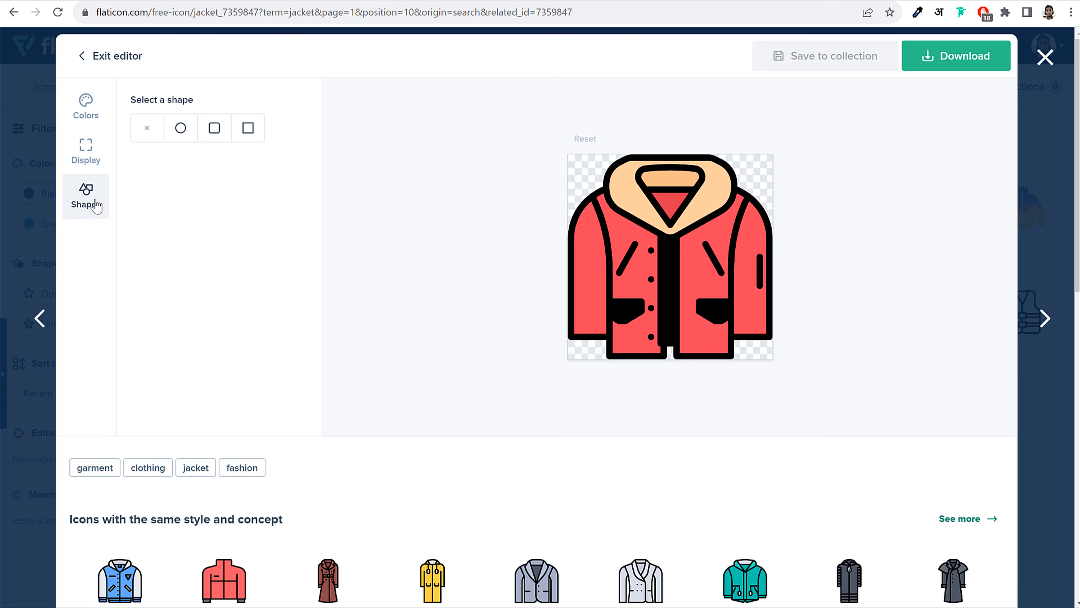
left_click(181, 128)
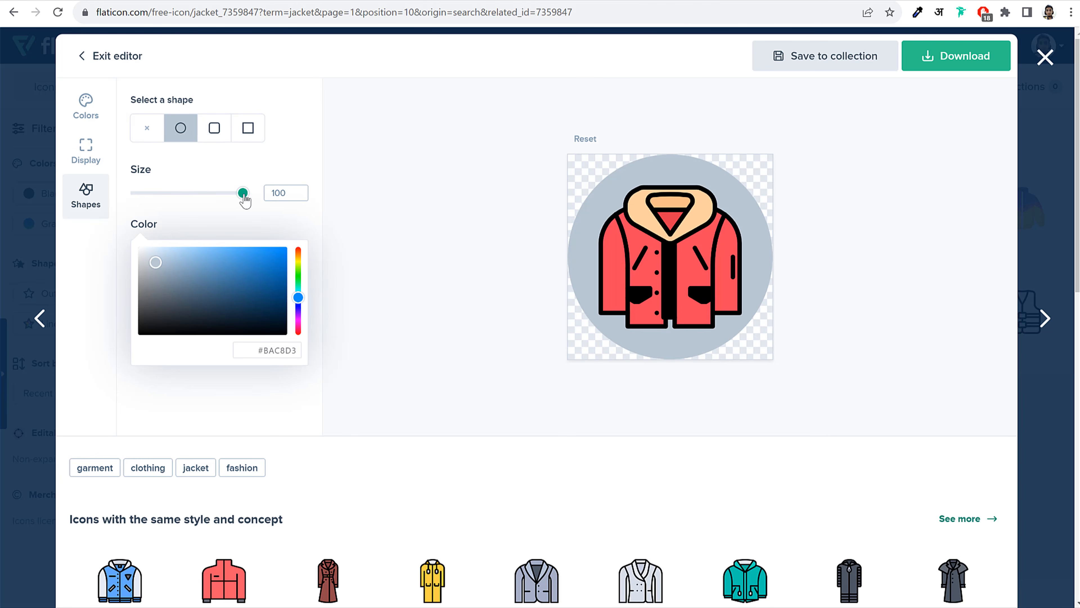
left_click(250, 130)
left_click(149, 131)
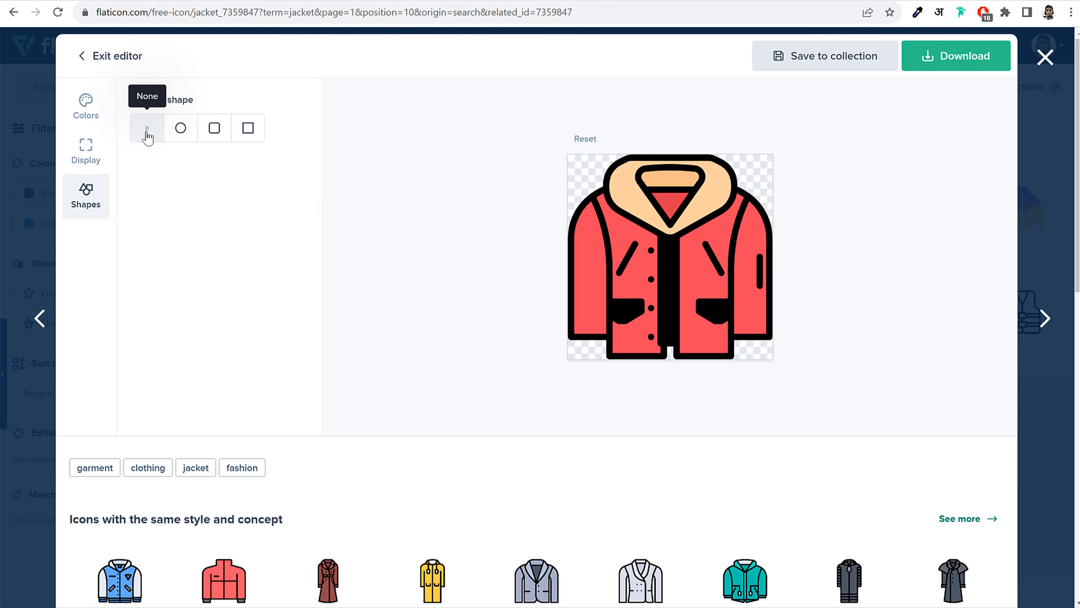
left_click(94, 149)
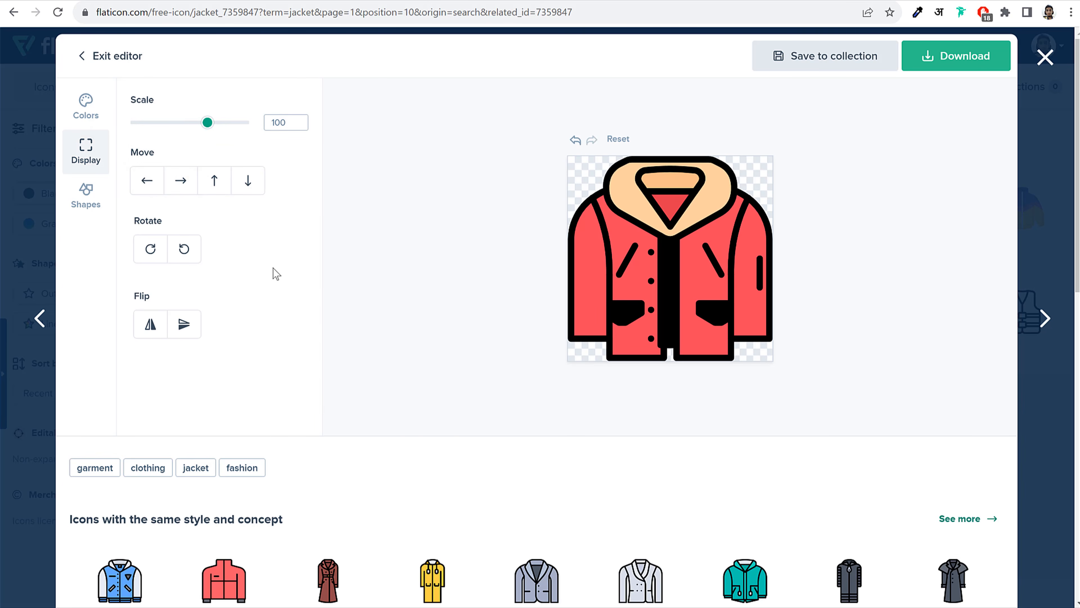
left_click_drag(201, 127, 179, 131)
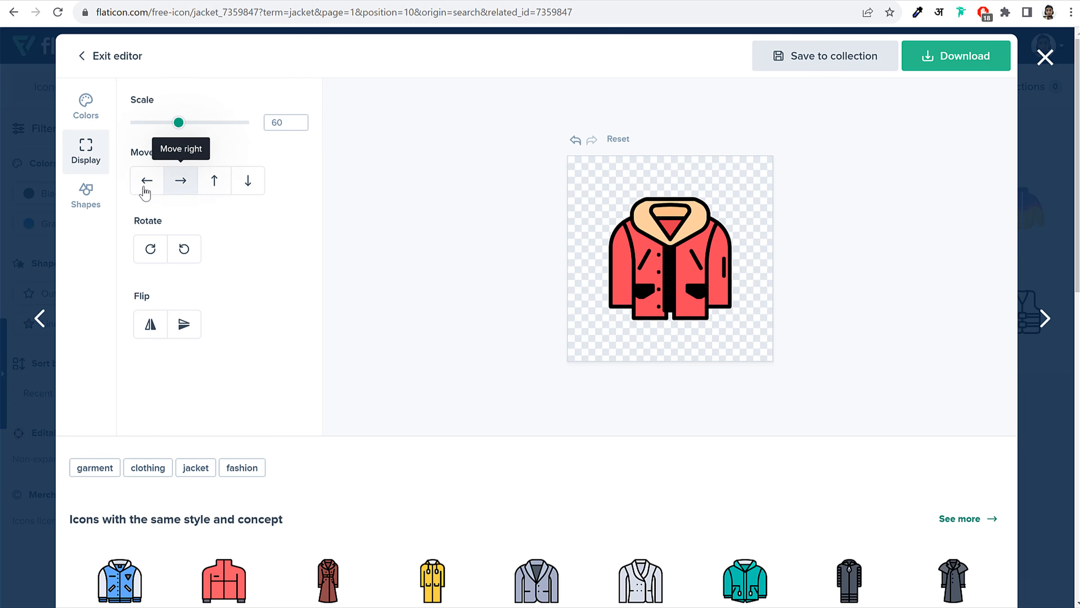
Recolour the jacket body white, then discard the edits and close the editor
left_click(97, 199)
left_click(86, 115)
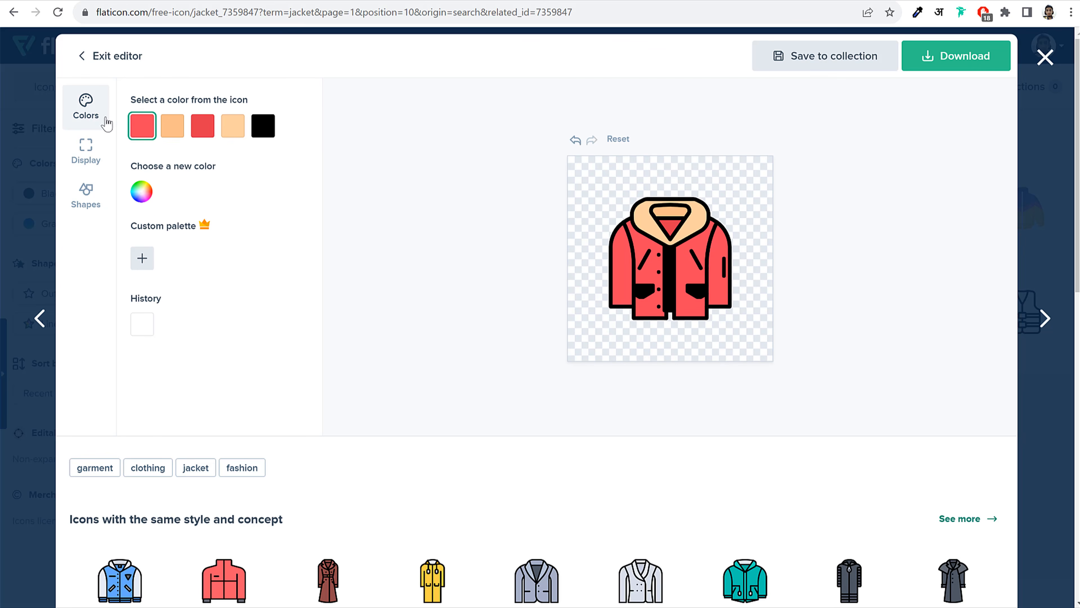
left_click(141, 192)
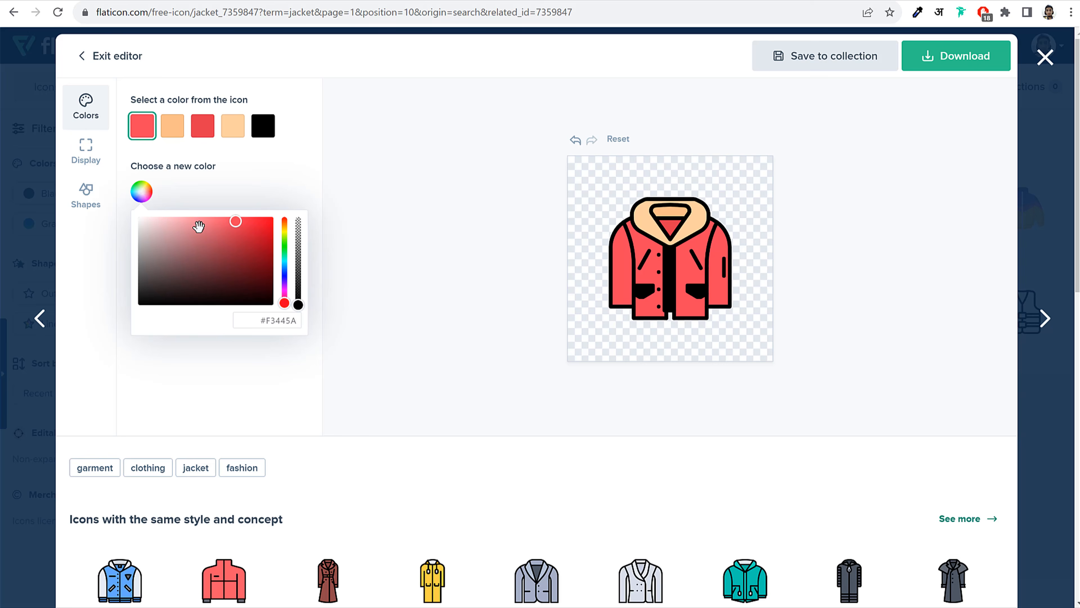
mouse_move(197, 231)
left_mouse_down()
mouse_move(123, 239)
mouse_move(97, 162)
left_mouse_up()
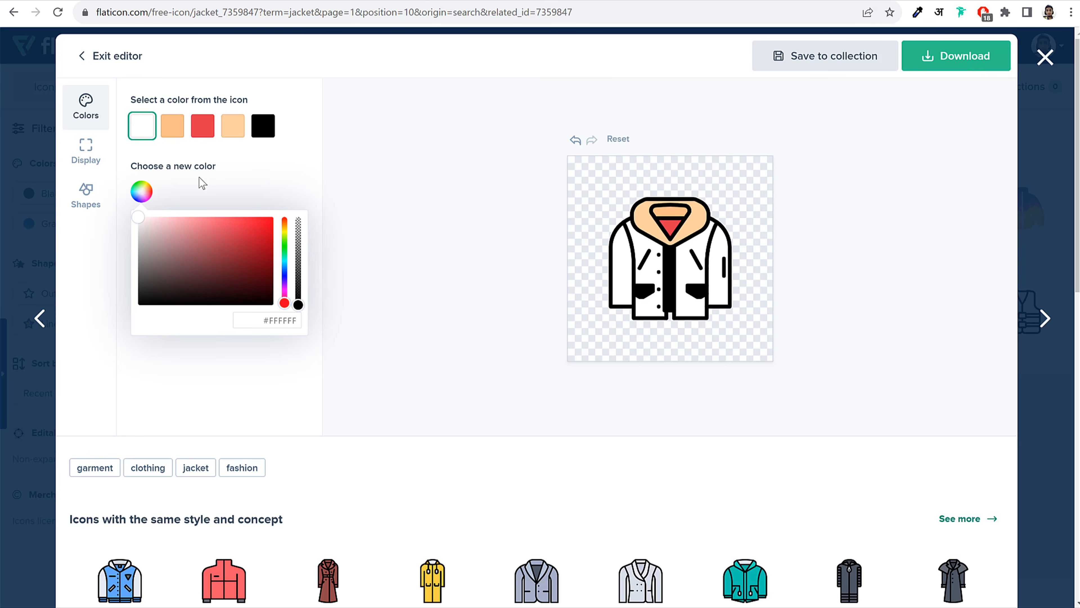
left_click(206, 185)
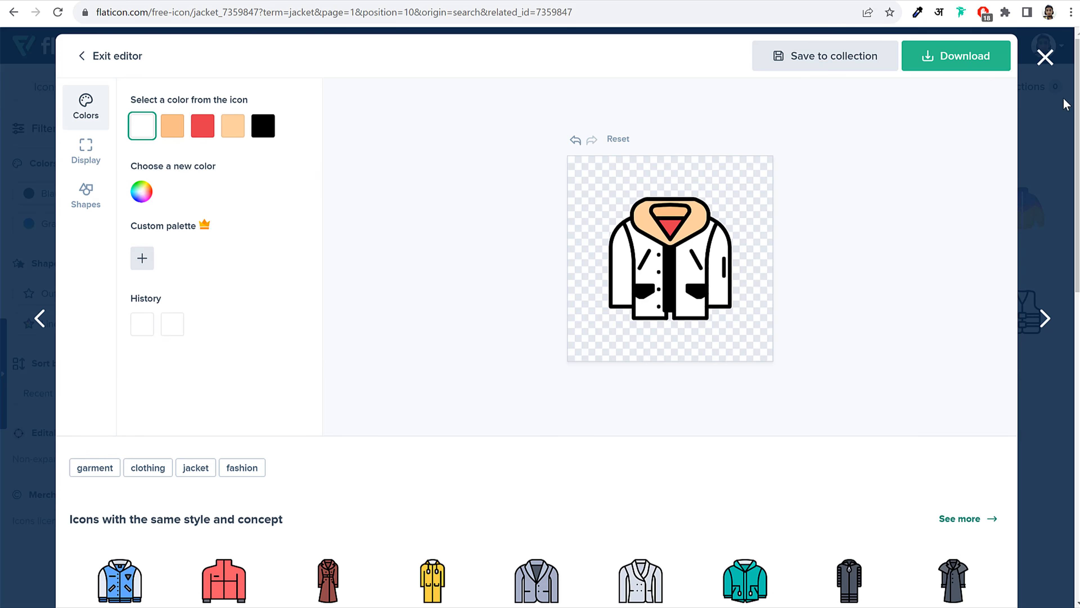
left_click(1046, 57)
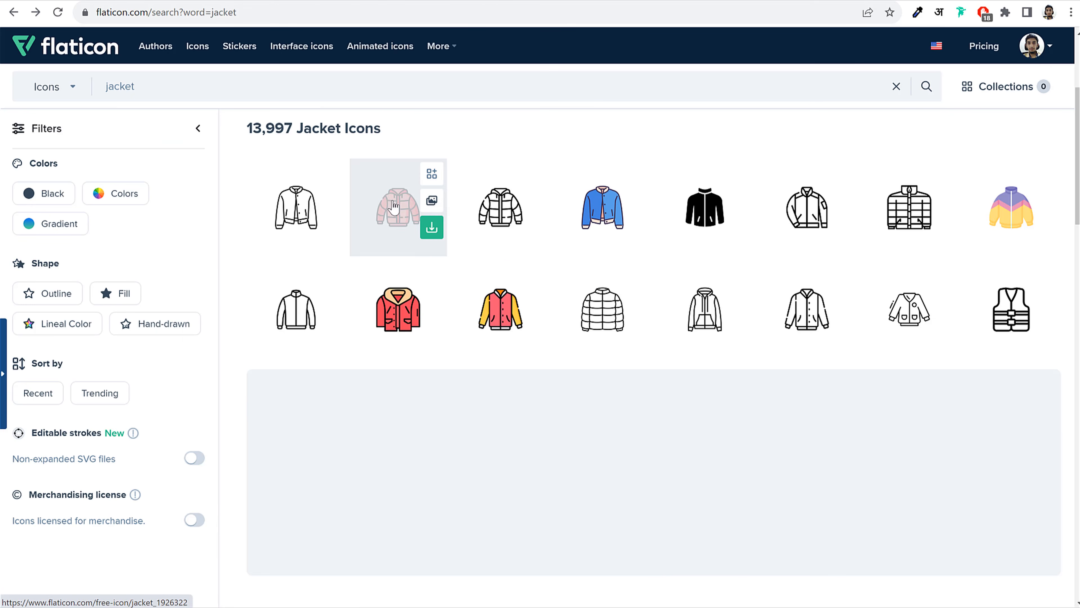
Edit the red jacket icon onto a white square background at display scale 60
left_click(400, 303)
left_click(597, 68)
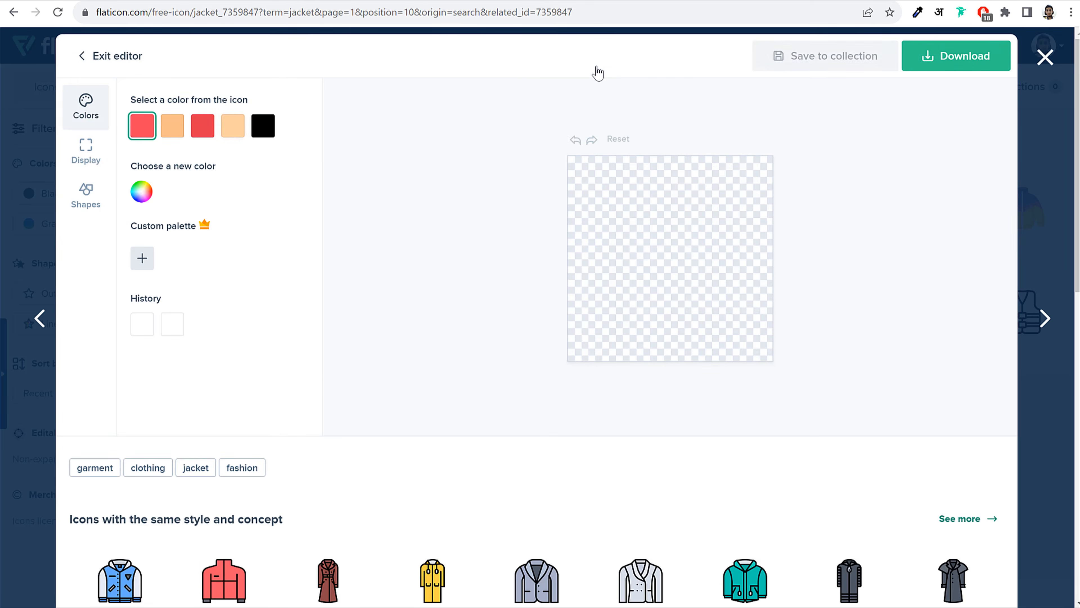
left_click(85, 158)
left_click_drag(205, 126, 180, 131)
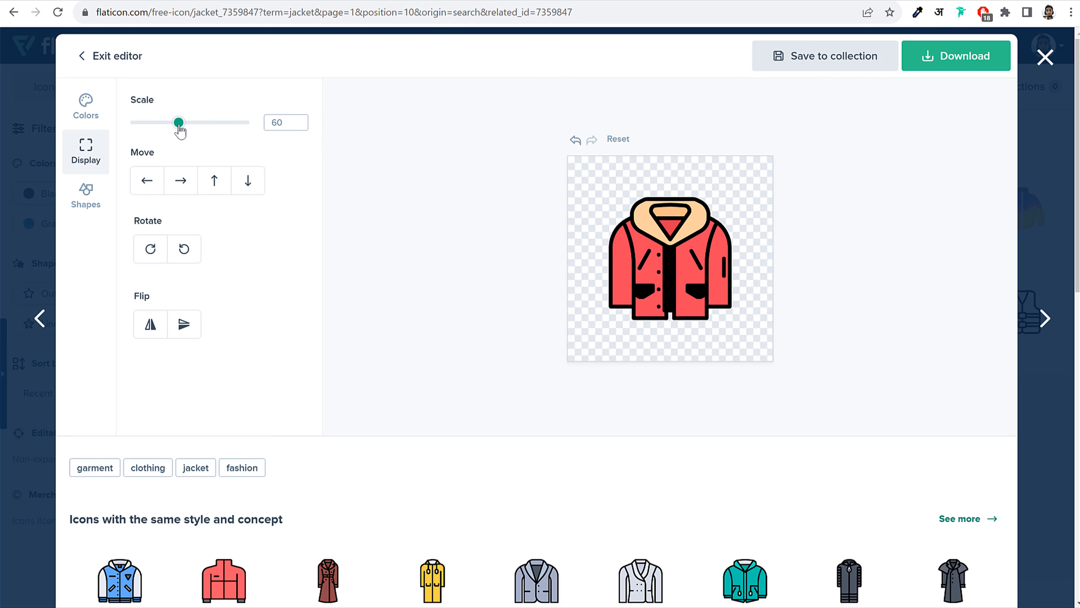
left_click(100, 211)
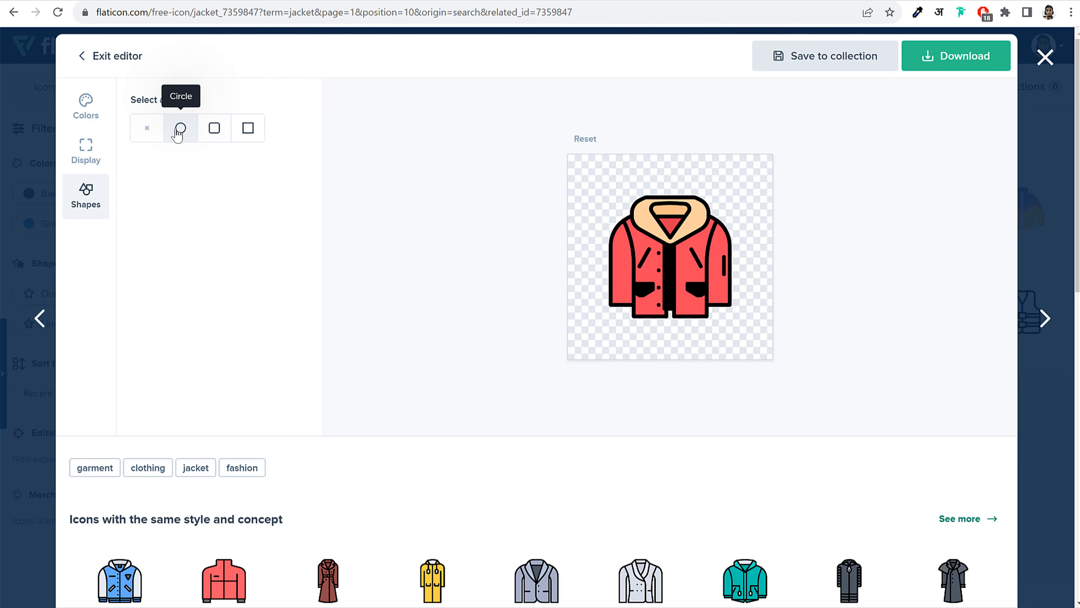
left_click(246, 133)
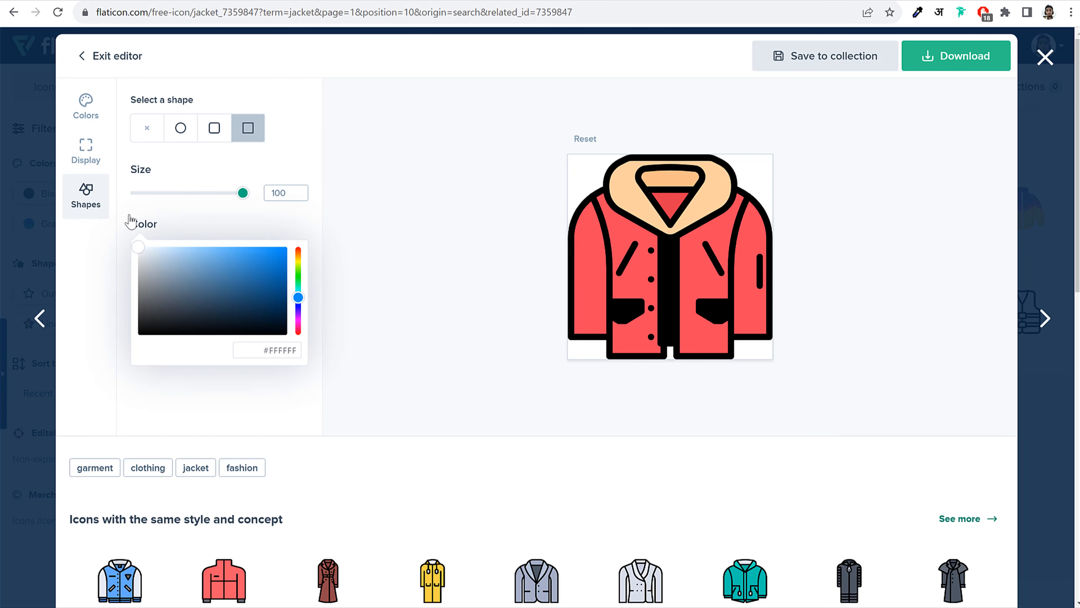
mouse_move(243, 193)
left_mouse_down()
mouse_move(230, 197)
mouse_move(258, 198)
left_mouse_up()
left_click(78, 152)
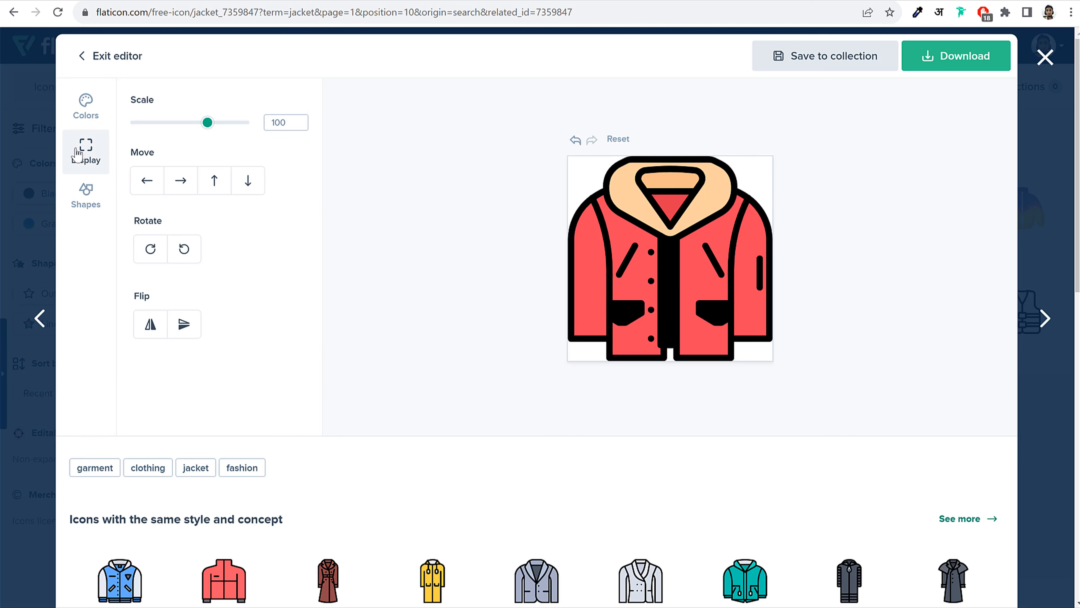
left_click_drag(207, 123, 179, 128)
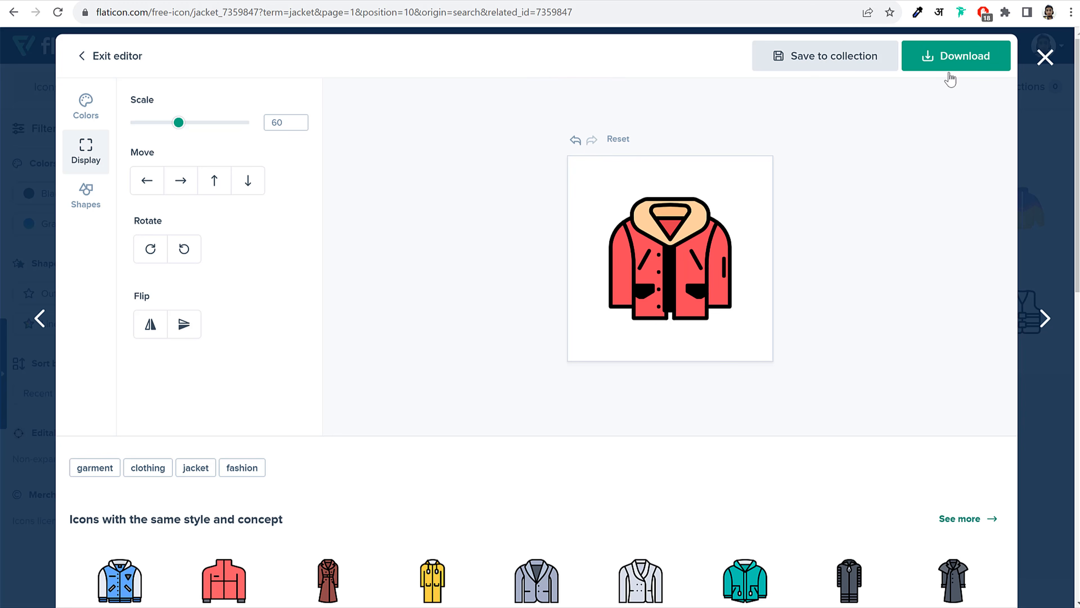
Download the edited icon as a 512px PNG for free
left_click(942, 63)
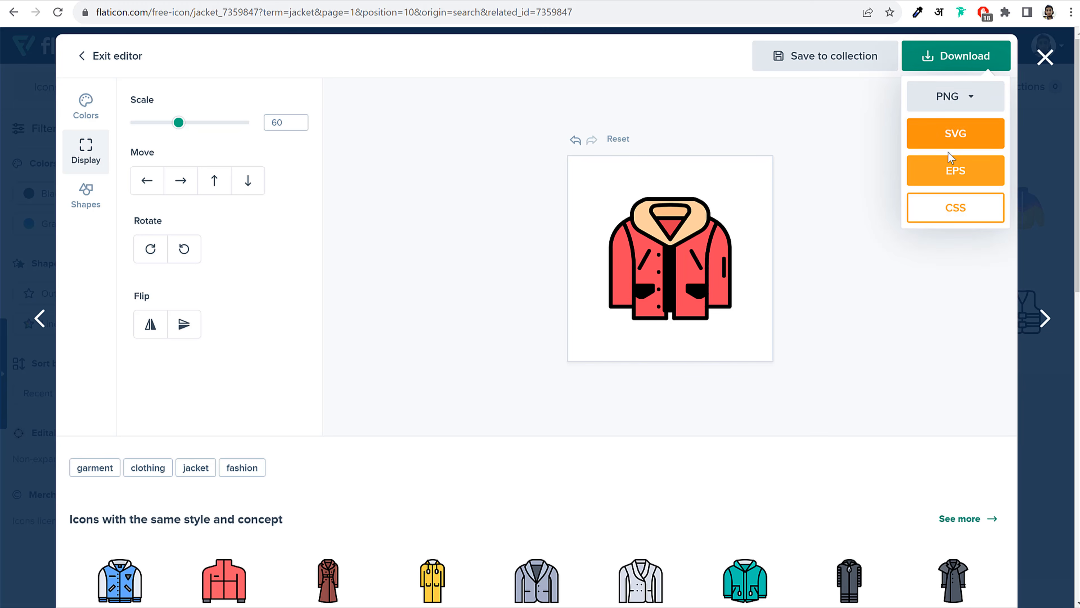
left_click(954, 106)
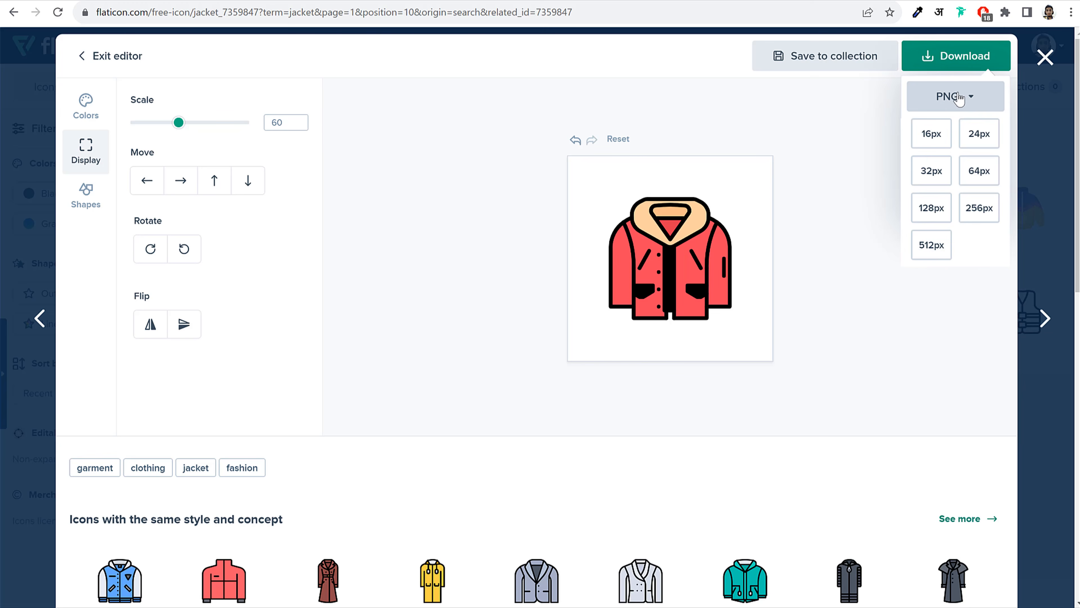
left_click(930, 247)
left_click(697, 284)
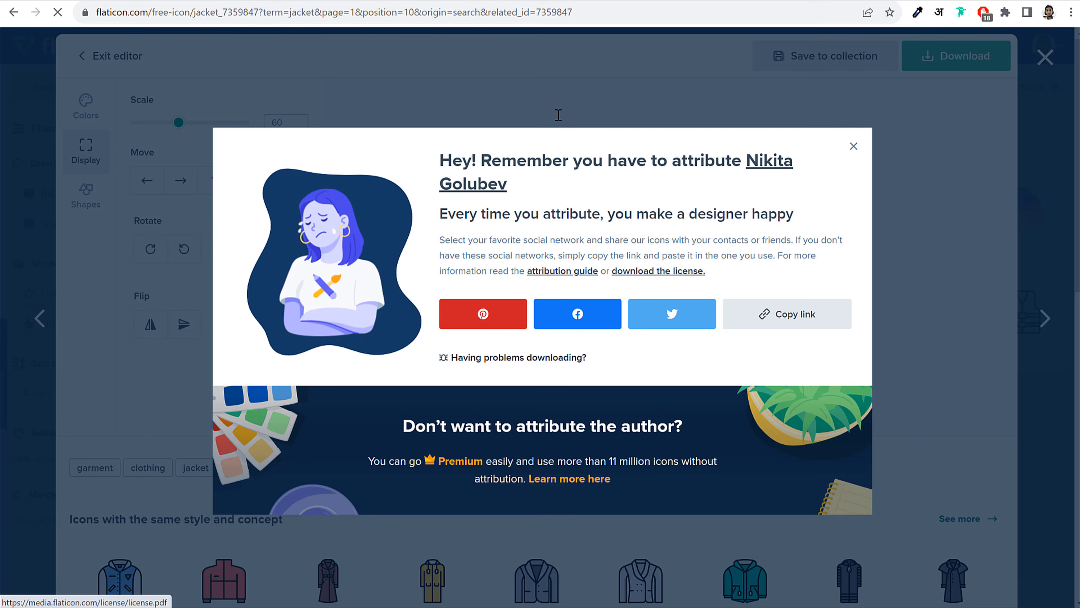
Choose jacket (1).png from Downloads as the App Launcher Icon
left_click(171, 0)
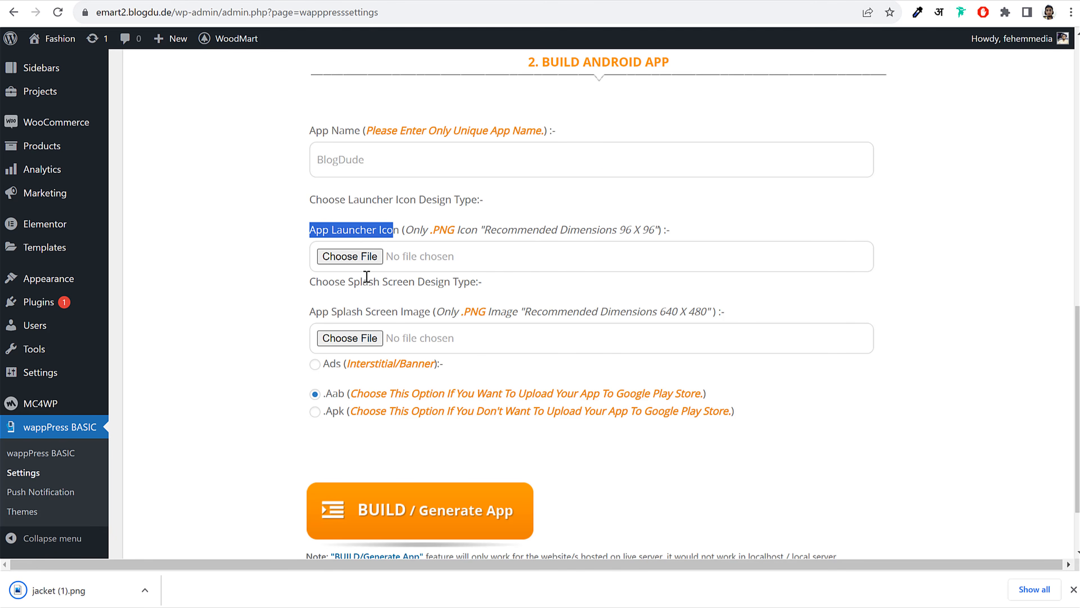
left_click(355, 258)
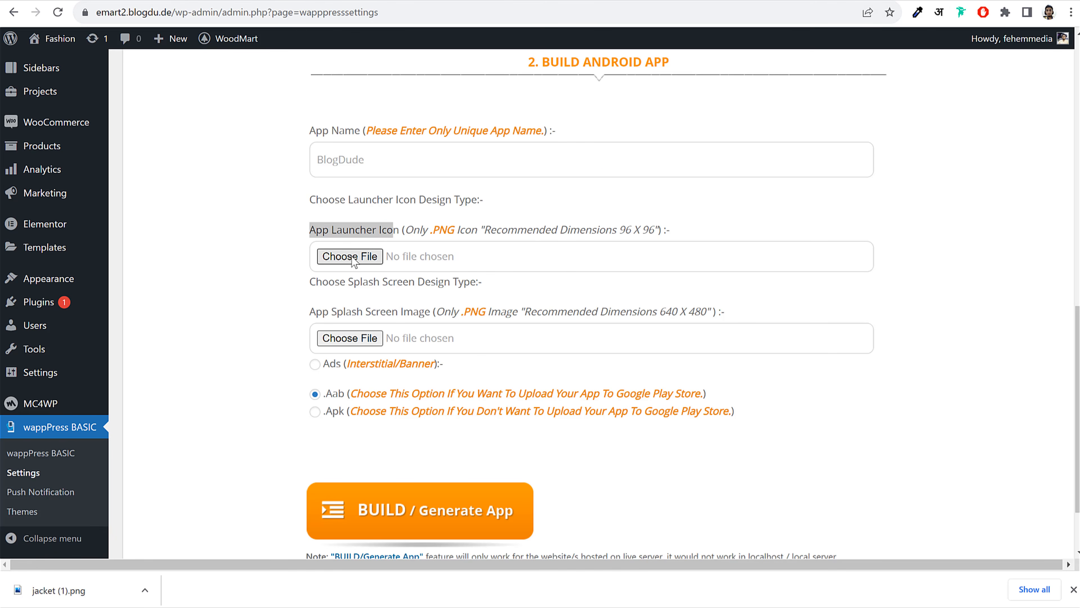
left_click(278, 163)
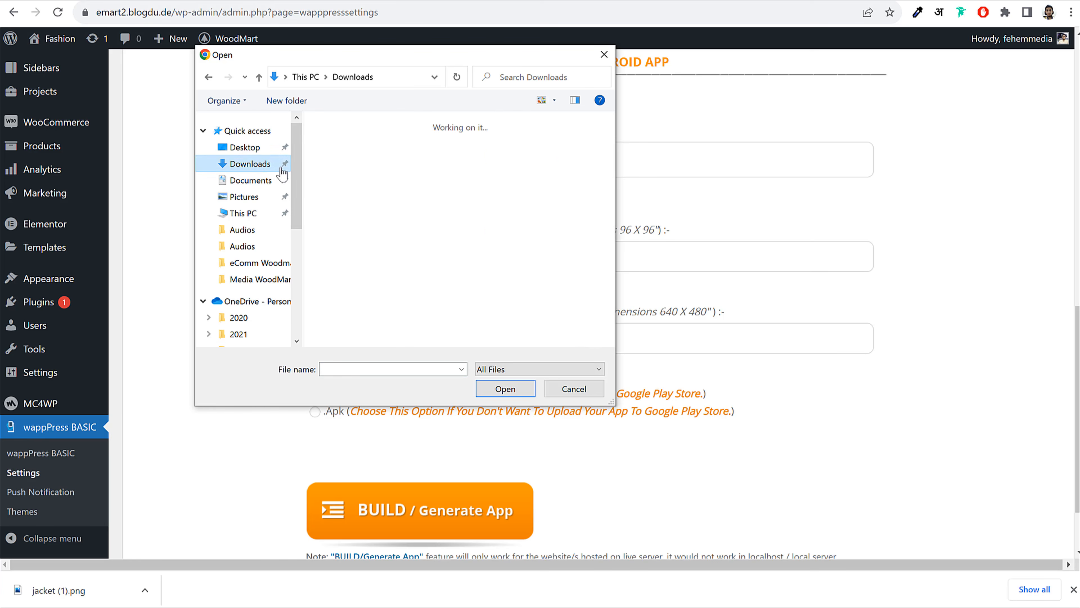
left_click(380, 171)
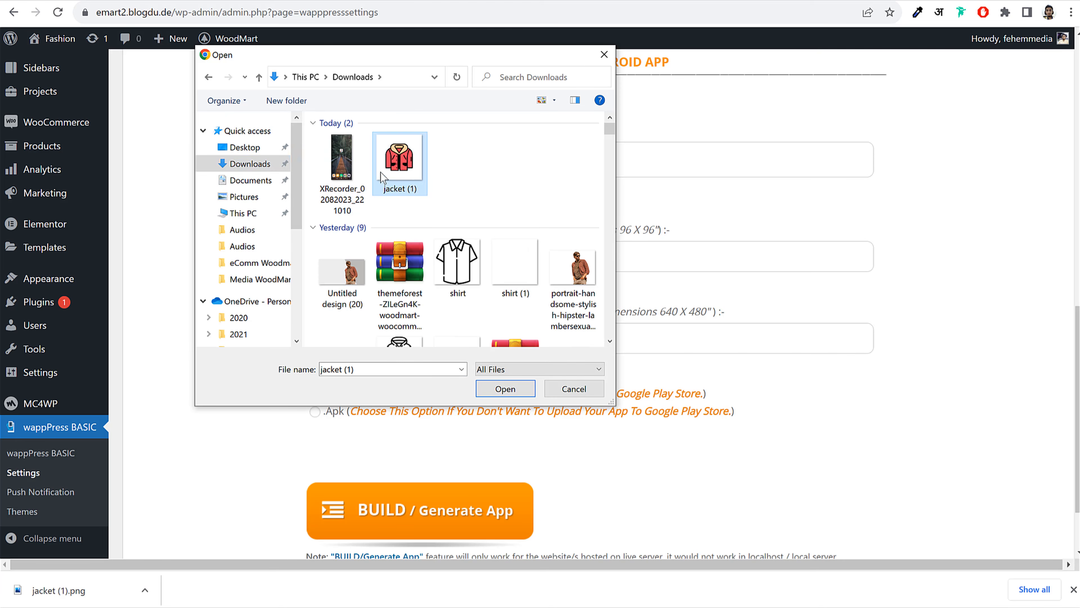
left_click(501, 392)
Set the build output option to .Apk
scroll(499, 343, "down", 2)
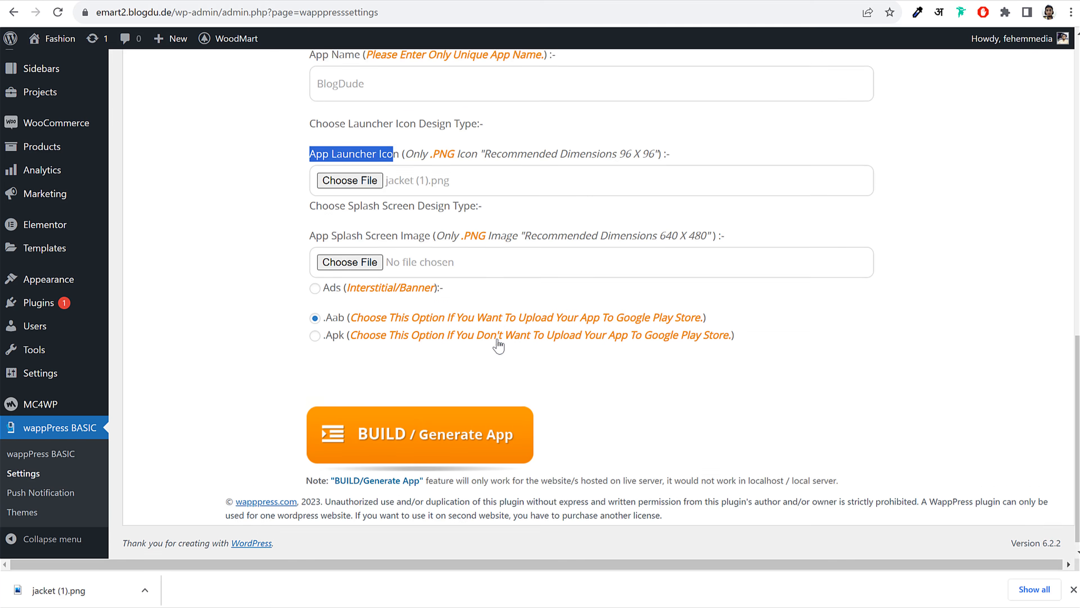
left_click(314, 324)
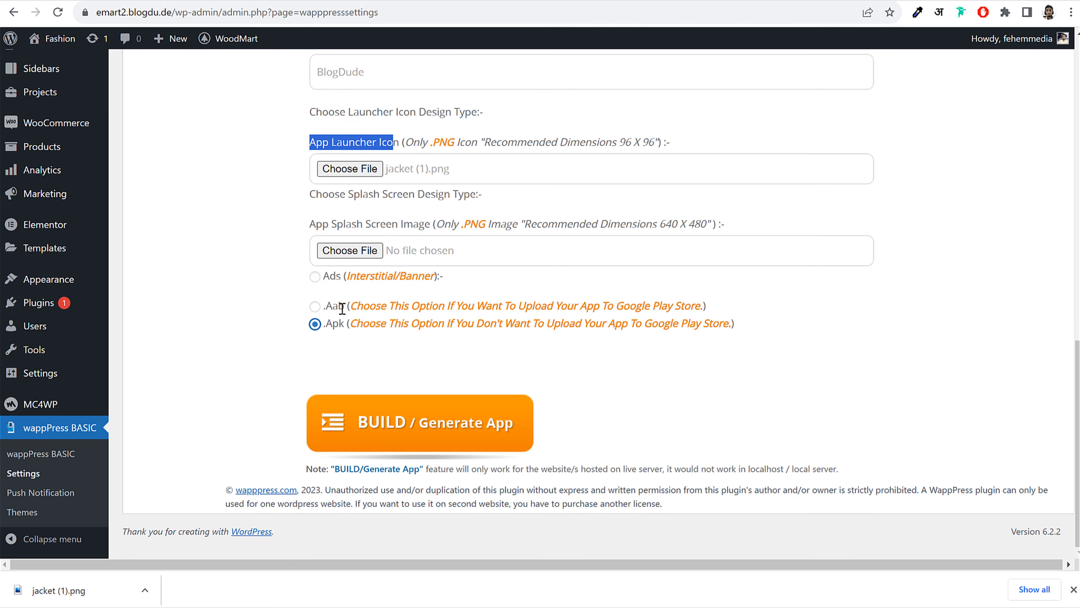
left_click_drag(344, 307, 685, 310)
left_click(849, 318)
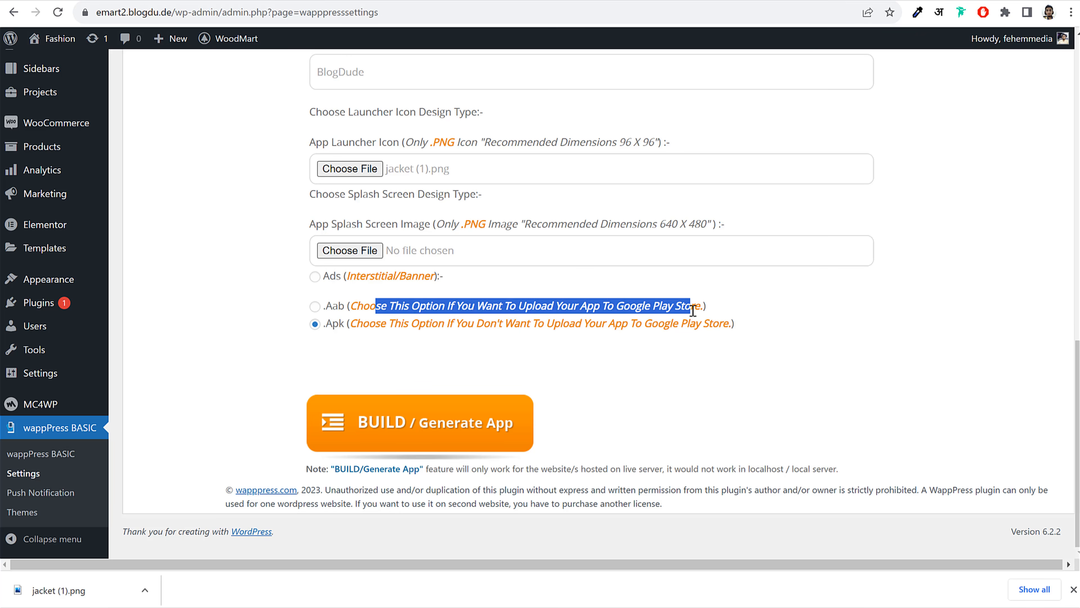
left_click(330, 308)
left_click_drag(326, 307, 345, 307)
left_click(354, 348)
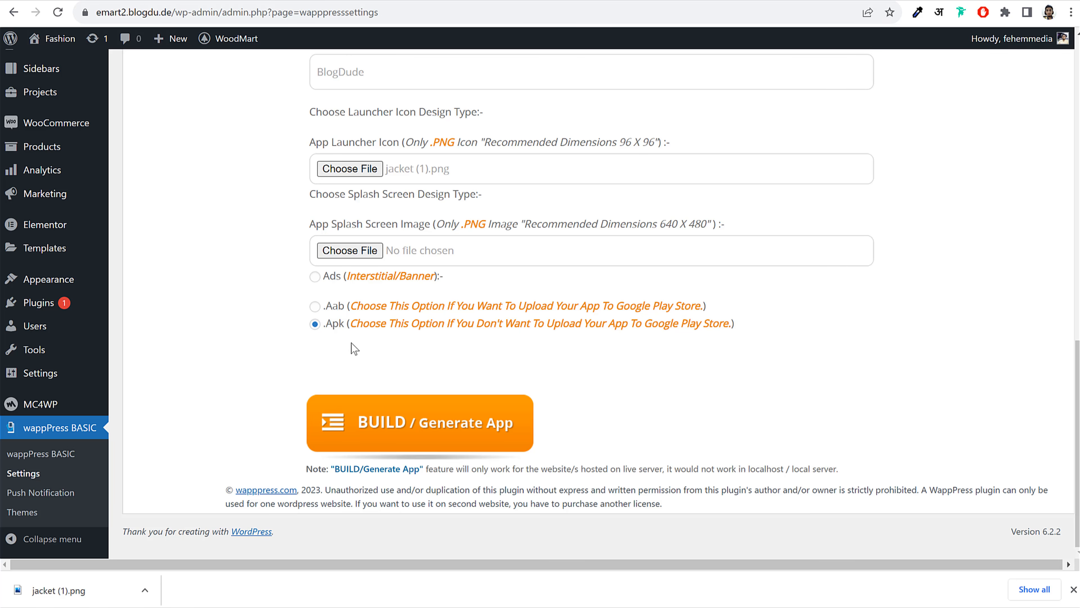
Build the Android app and download emart2.blogdu.de.apk (389 KB)
left_click_drag(325, 323, 345, 325)
left_click(344, 351)
left_click_drag(332, 326, 346, 326)
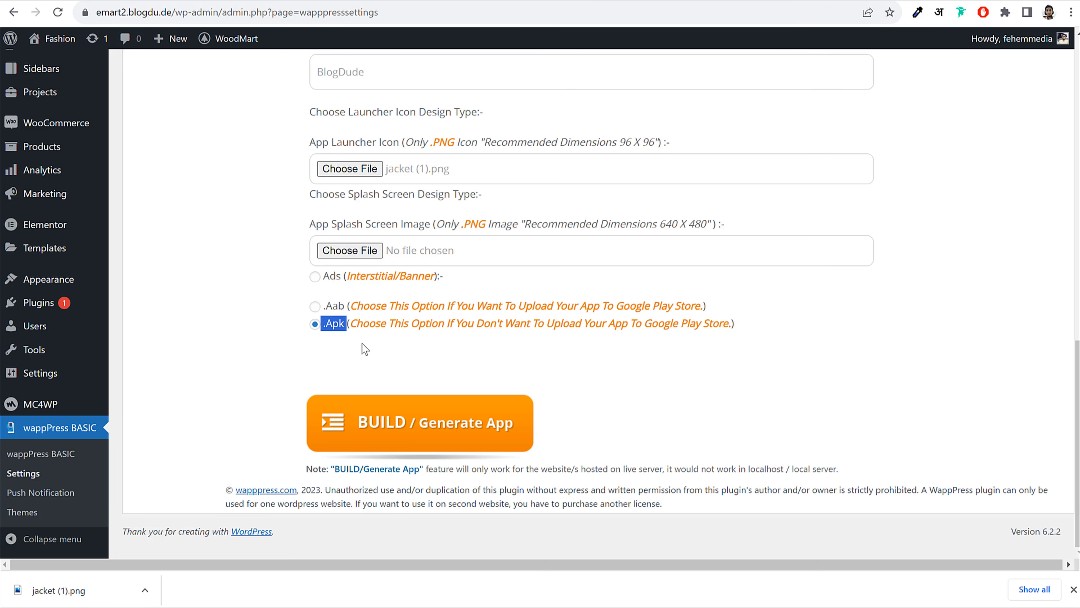
left_click(414, 427)
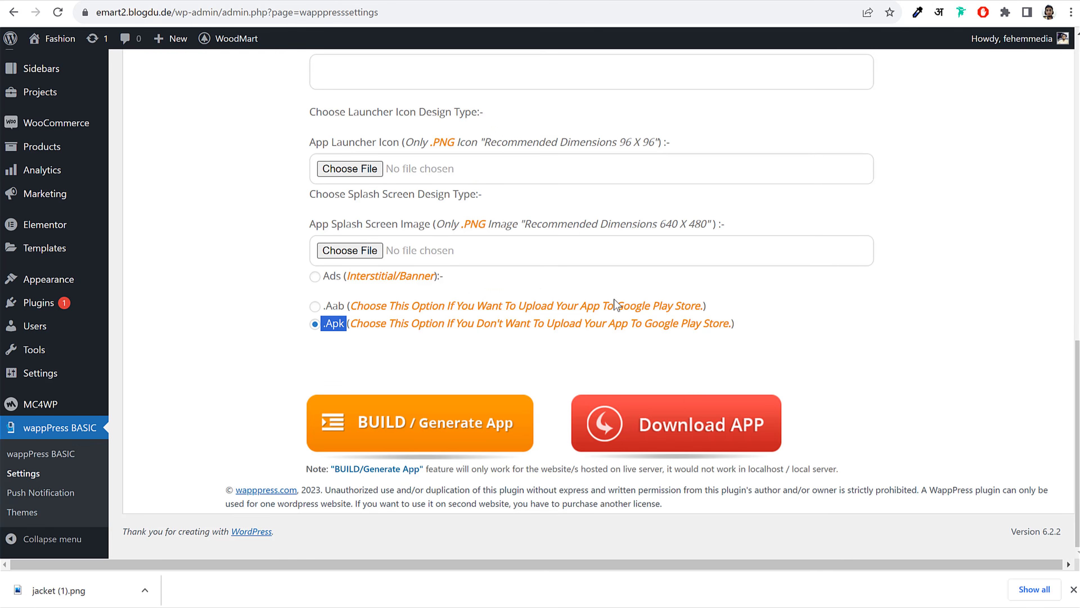
left_click(680, 426)
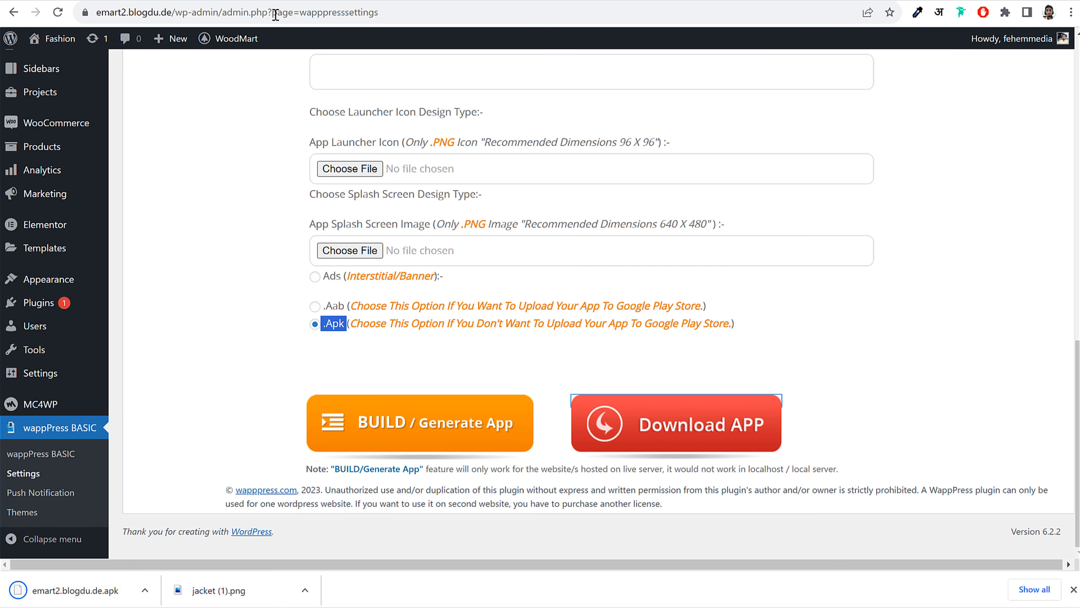
left_click(268, 1)
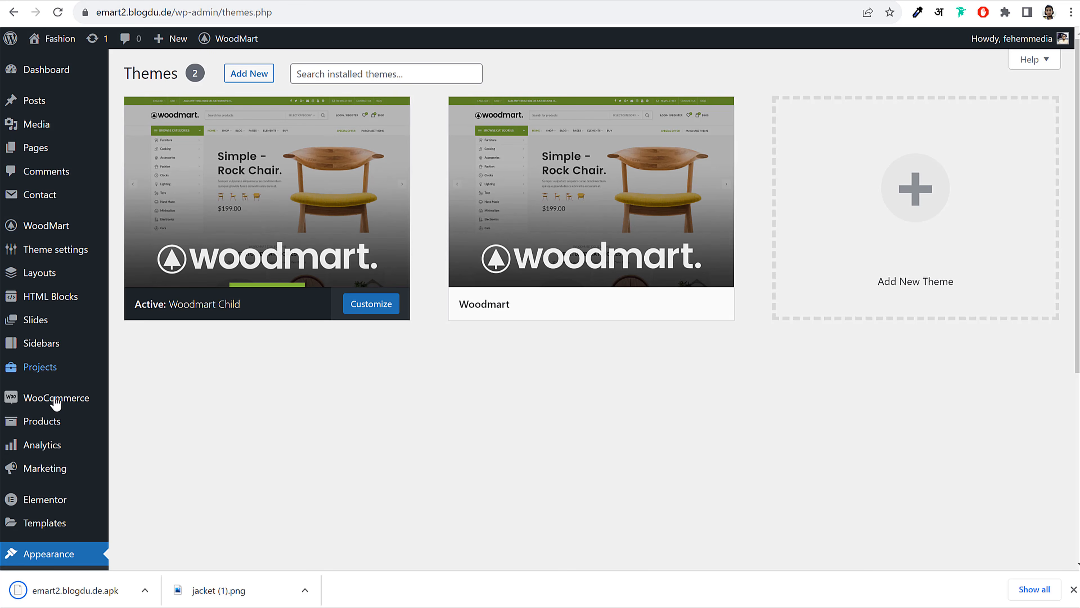
Try uploading emart2.blogdu.de.apk to the Media Library, then dismiss the disallowed-file-type error
left_click(53, 129)
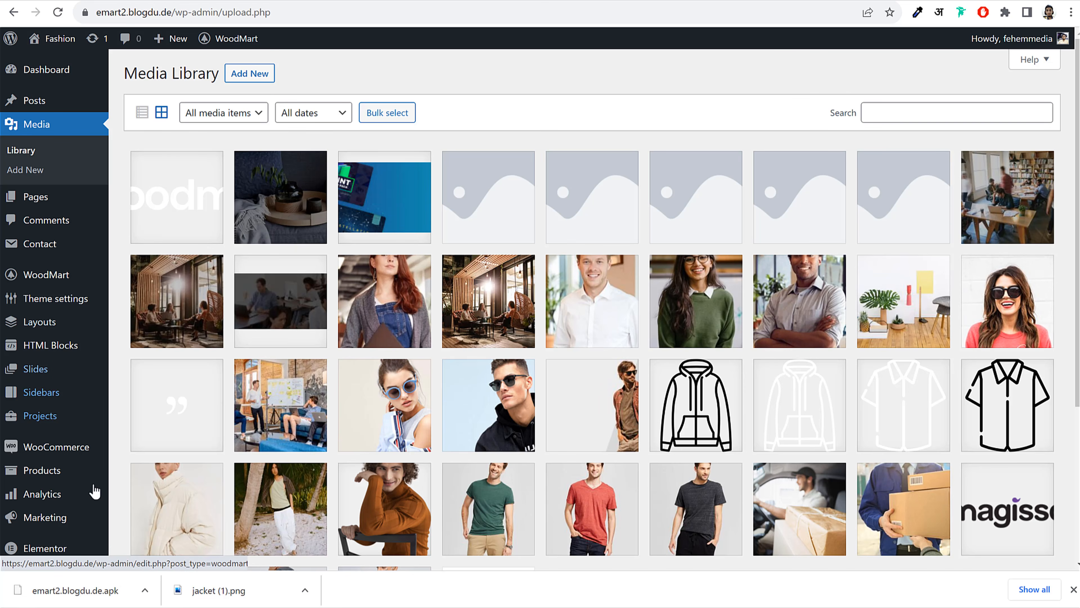
left_click_drag(75, 590, 313, 341)
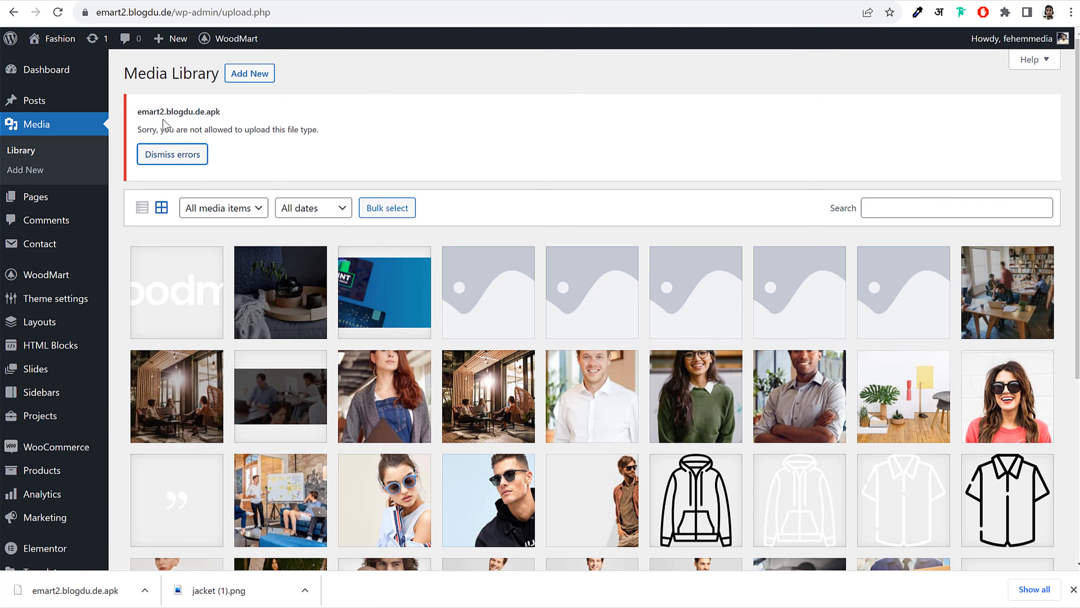
left_click_drag(140, 126, 345, 135)
left_click(545, 141)
left_click(152, 155)
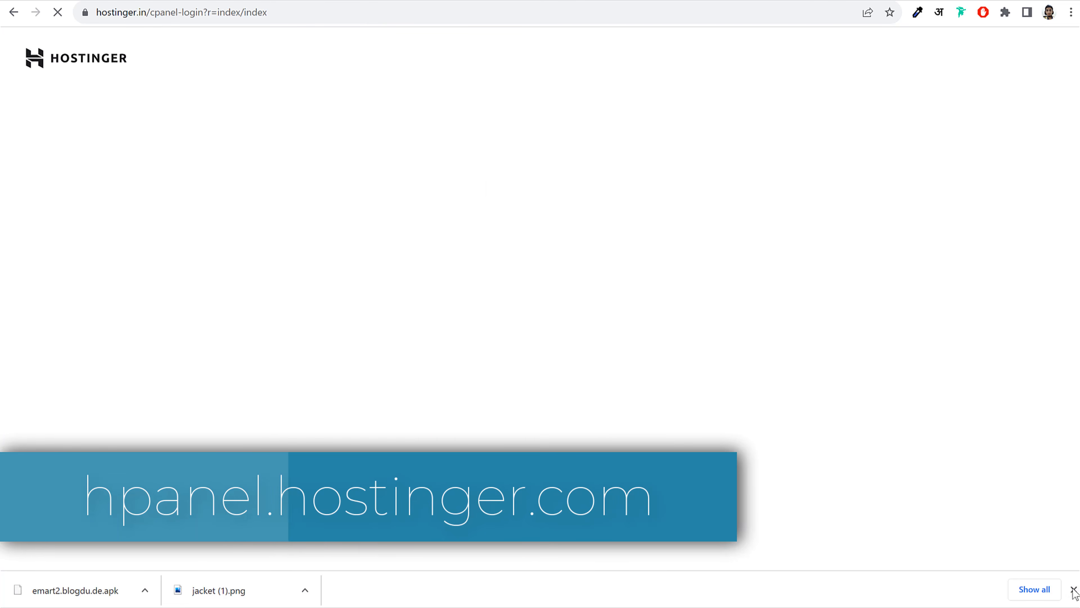
Open hosting management for the blogdu.de website from hPanel's Websites list
left_click(1073, 590)
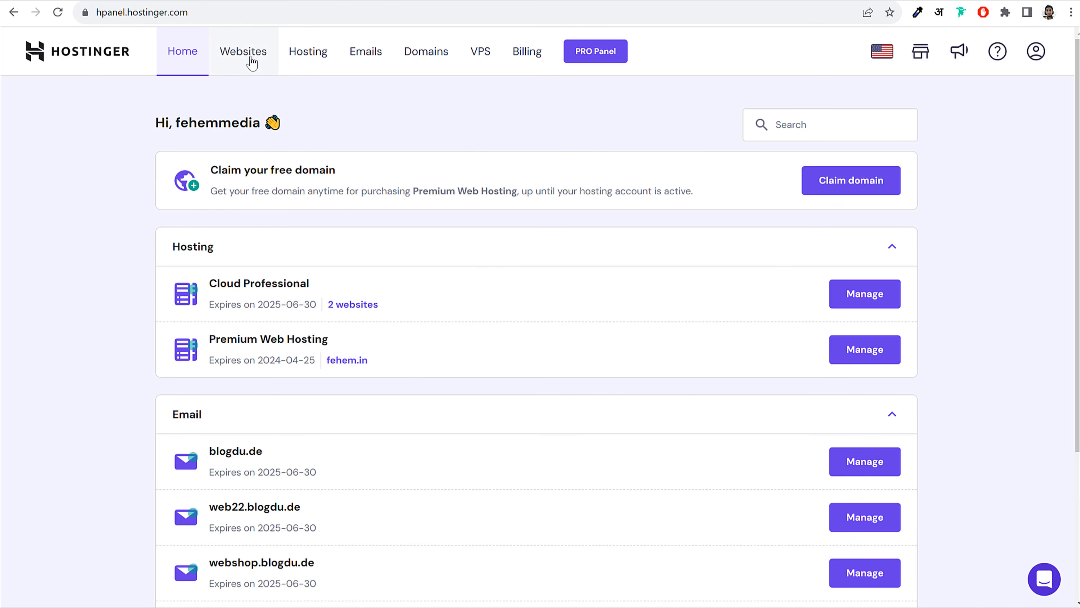
left_click(251, 60)
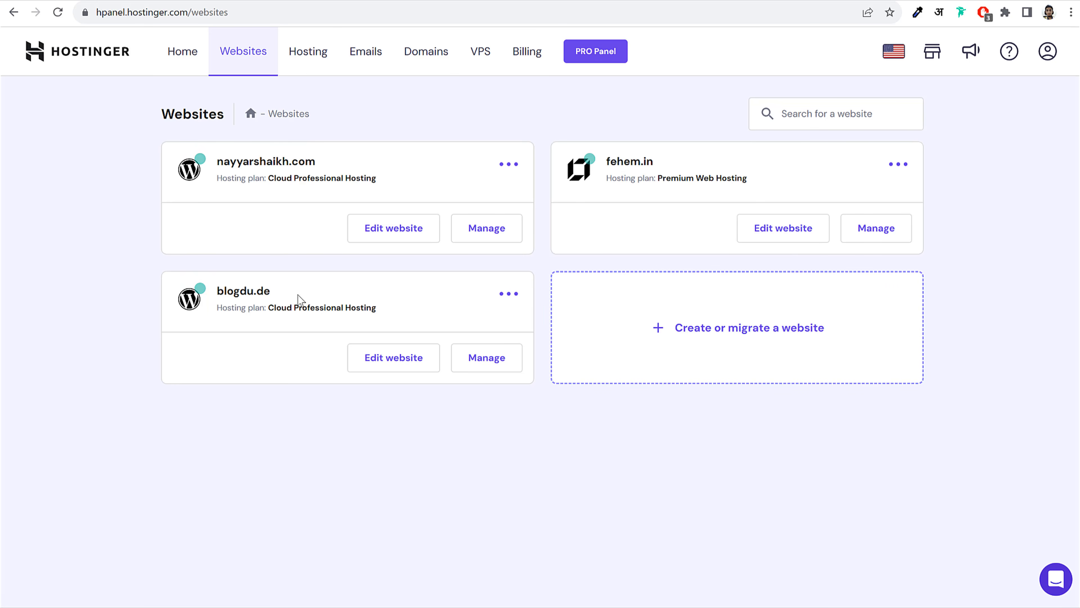
left_click_drag(277, 294, 217, 296)
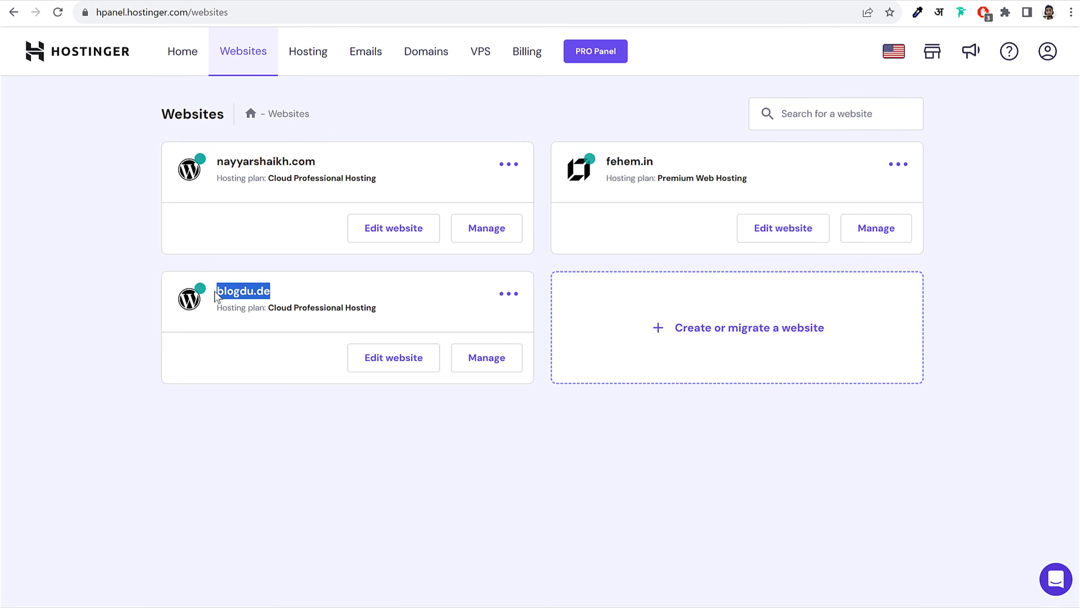
left_click(499, 363)
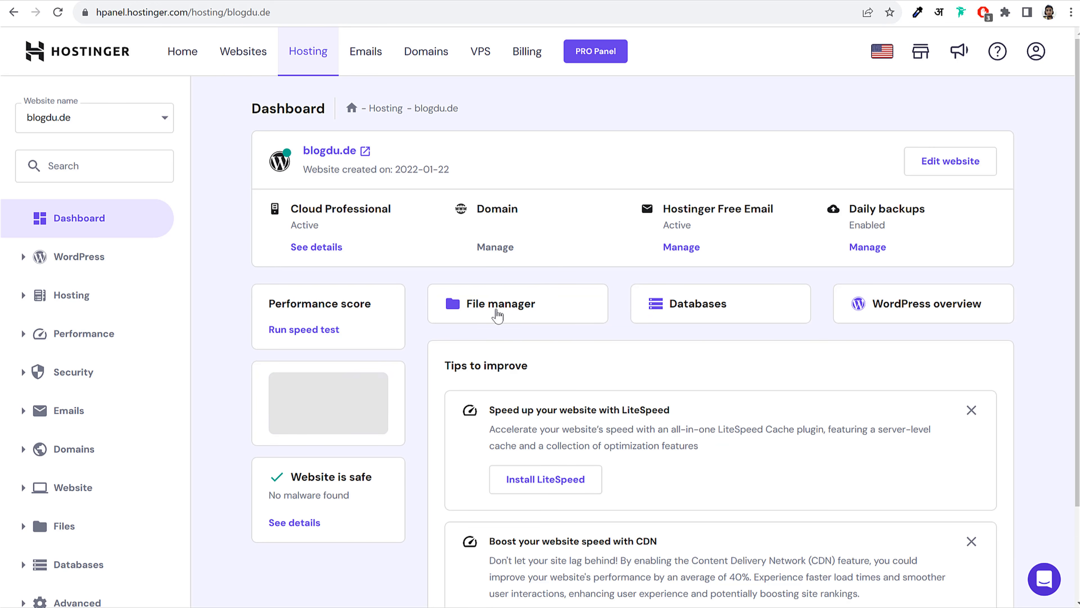
Find File Manager by searching the sidebar for 'fil' and open blogdu.de's files
left_click(87, 173)
type("file")
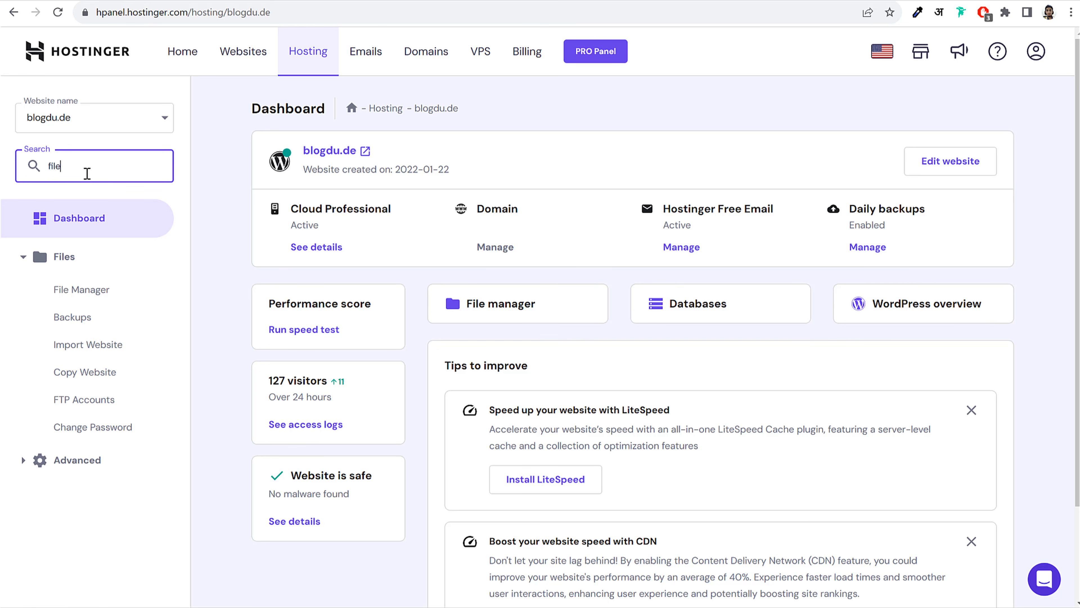
left_click(93, 295)
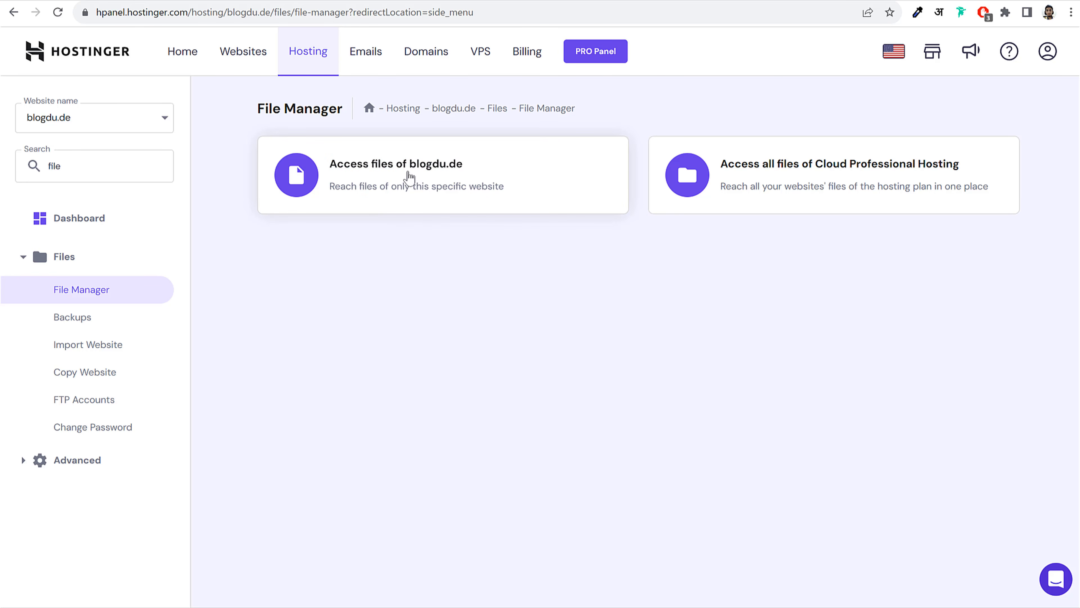
left_click(368, 176)
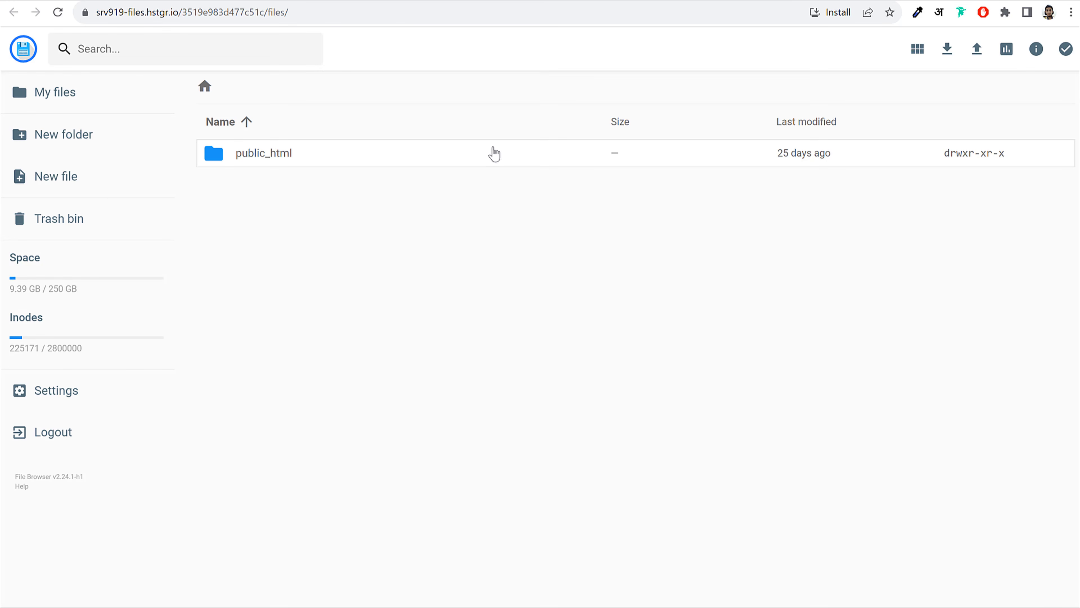
Create a new folder named app_file inside public_html
double_click(315, 158)
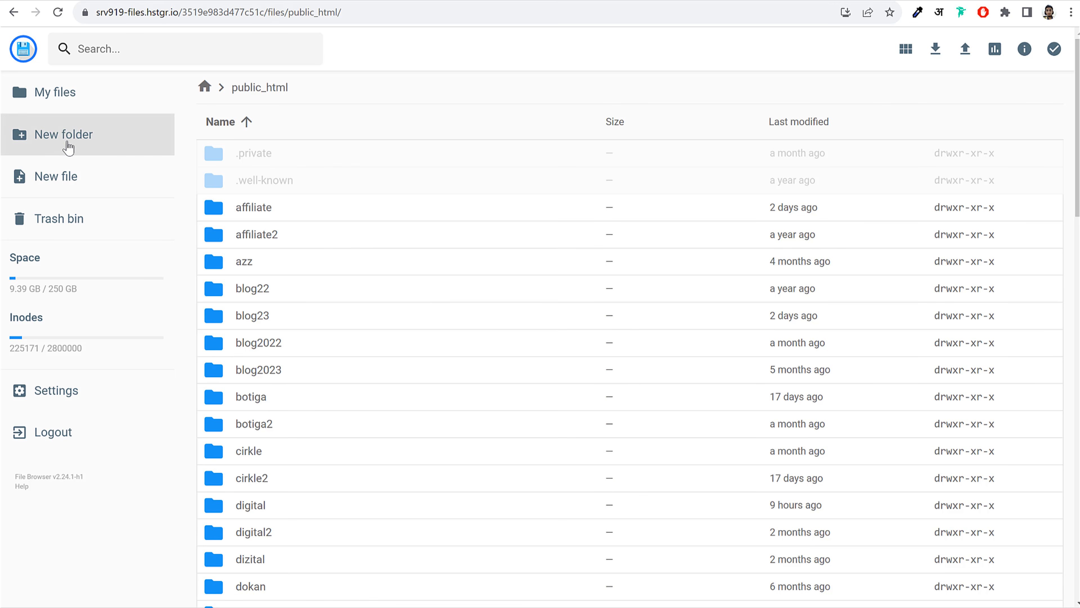
left_click(81, 143)
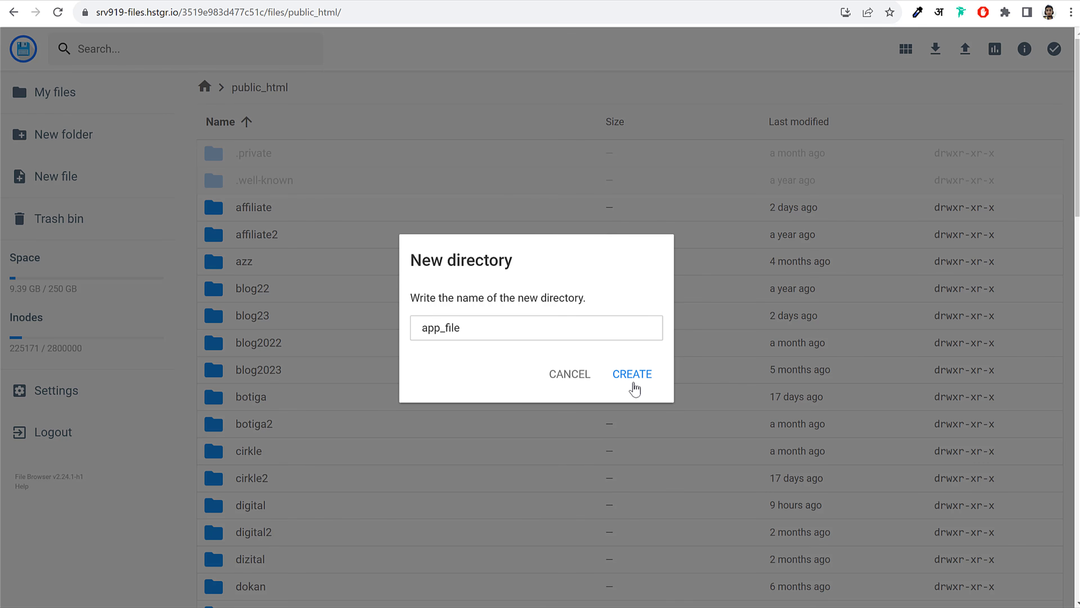
left_click(645, 376)
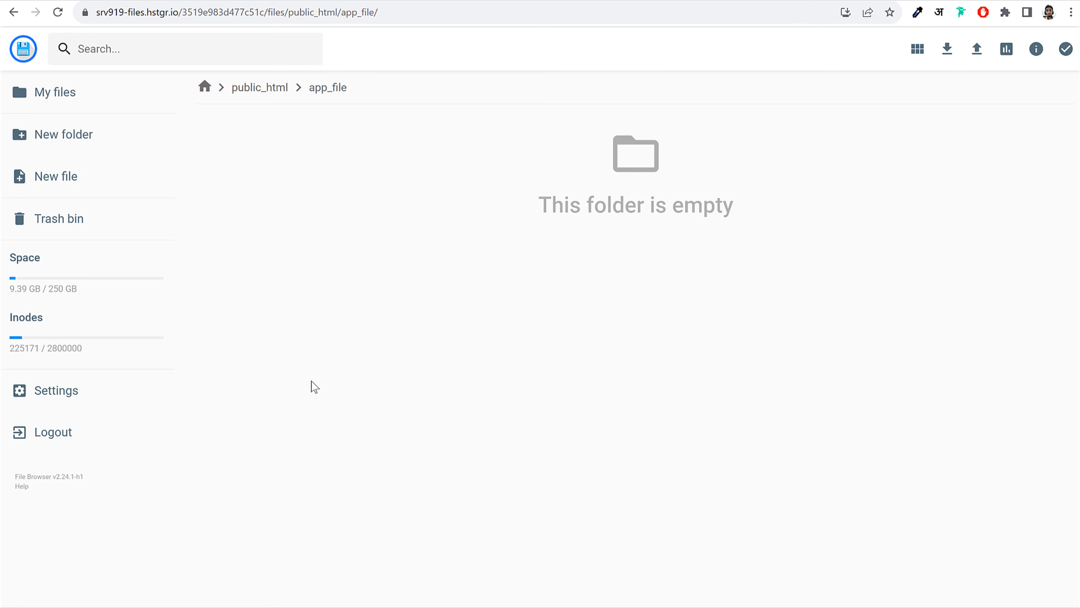
Upload the file emart2.blogdu.de.apk into the app_file folder
left_click(977, 52)
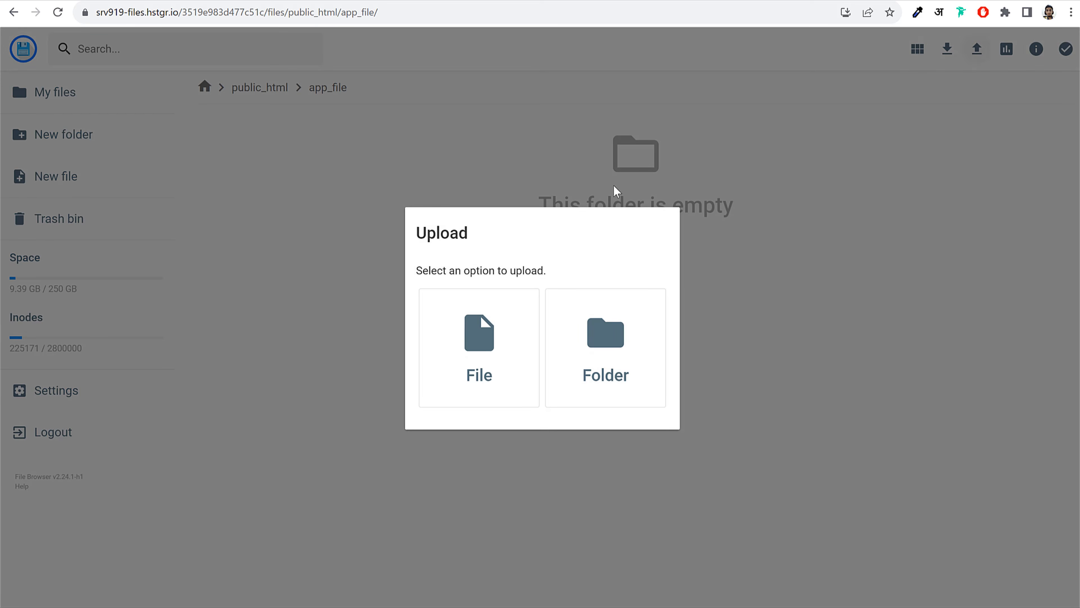
left_click(483, 337)
left_click(467, 177)
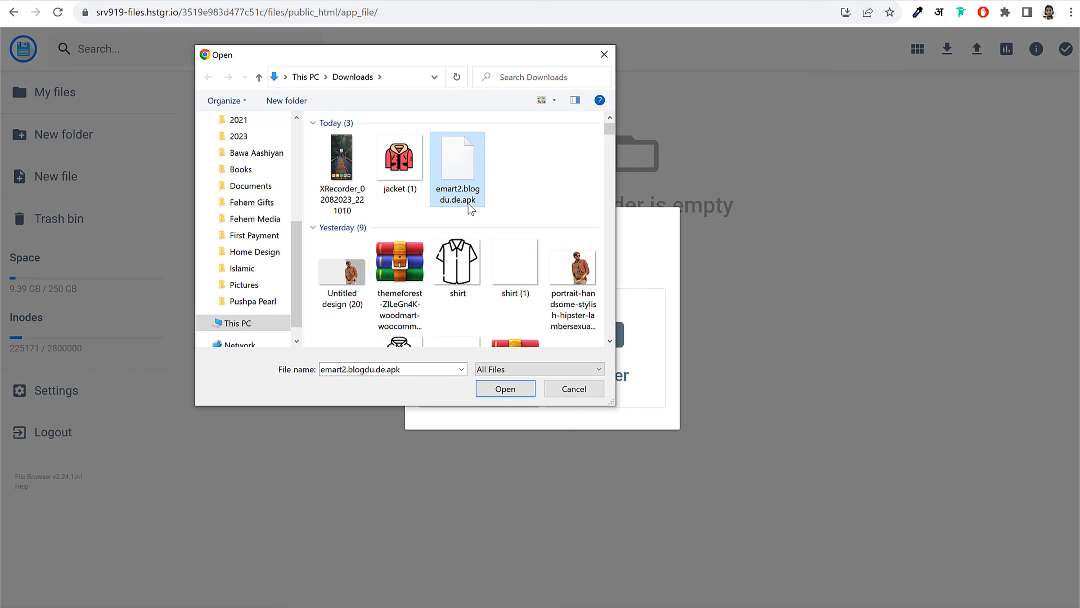
left_click(506, 389)
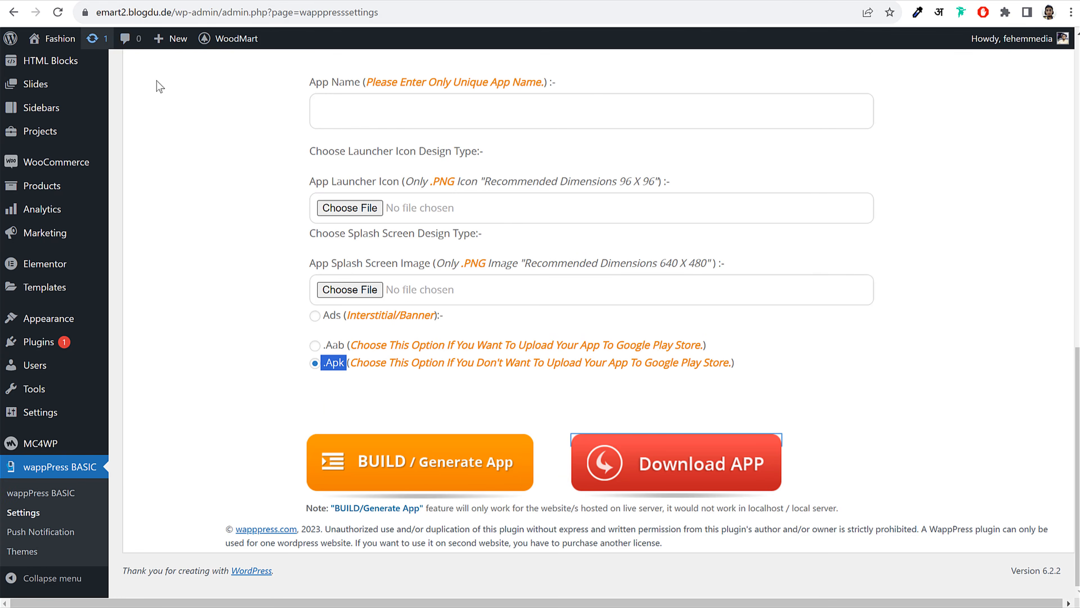
Open Header Base in the WoodMart header builder and delete the header-bottom Menu element
scroll(212, 146, "up", 10)
scroll(222, 73, "up", 3)
mouse_move(232, 42)
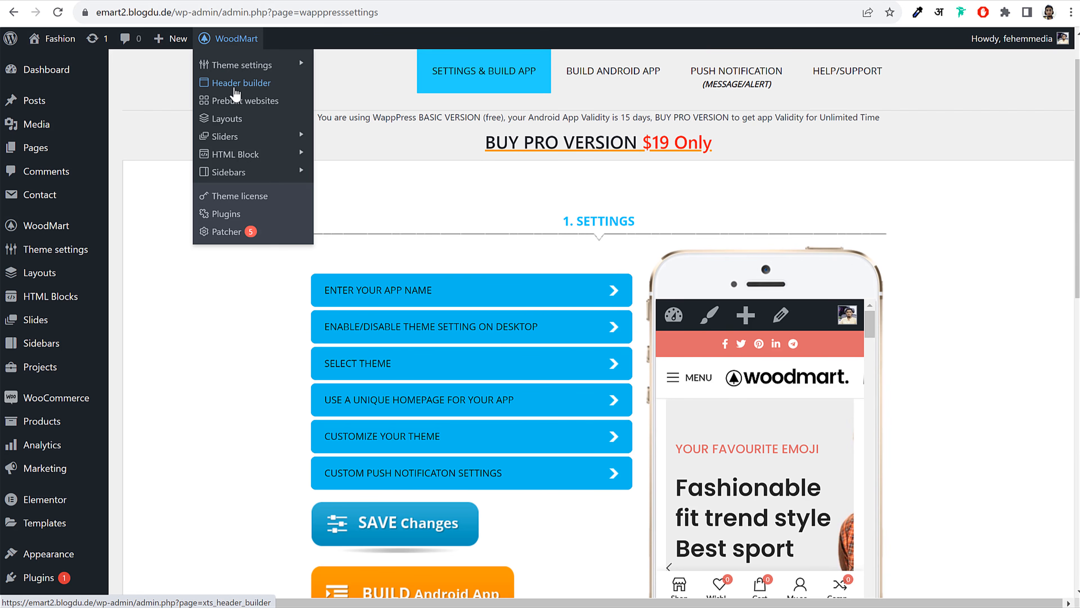
left_click(240, 84)
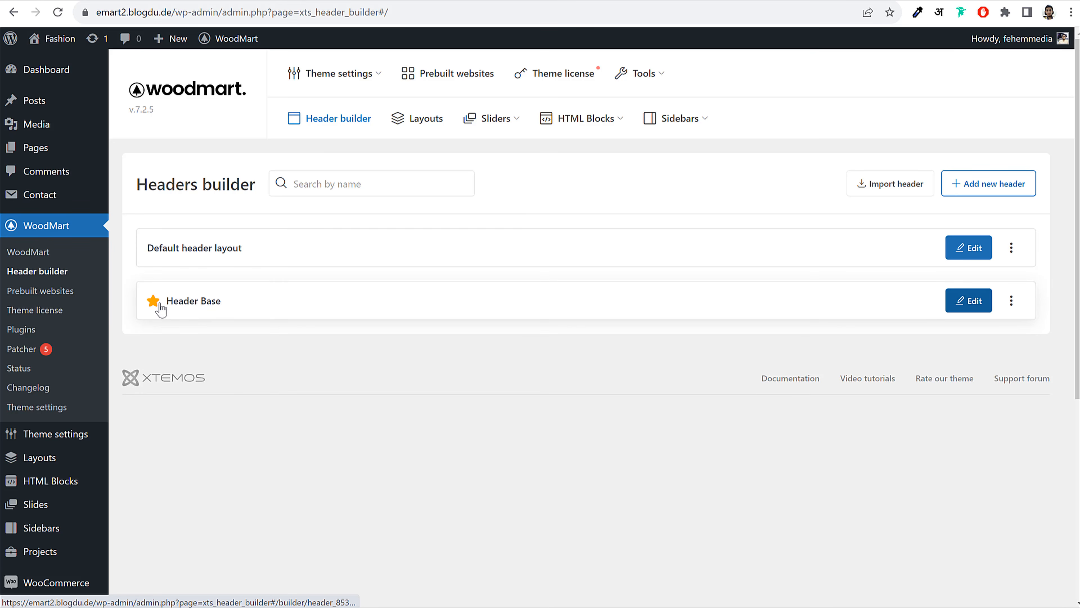
left_click(190, 305)
scroll(938, 321, "down", 5)
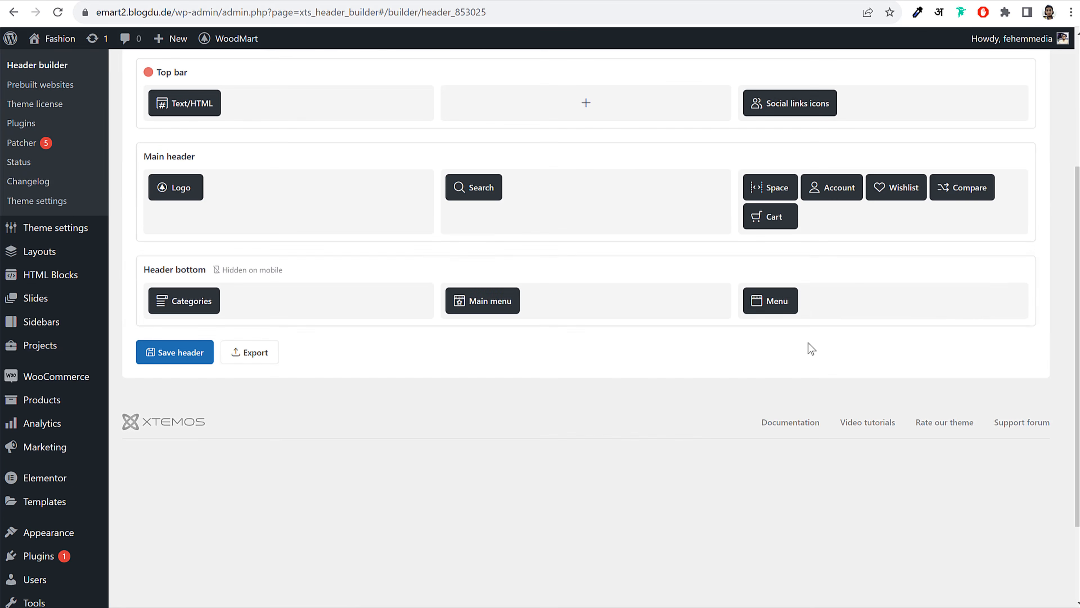
left_click(788, 279)
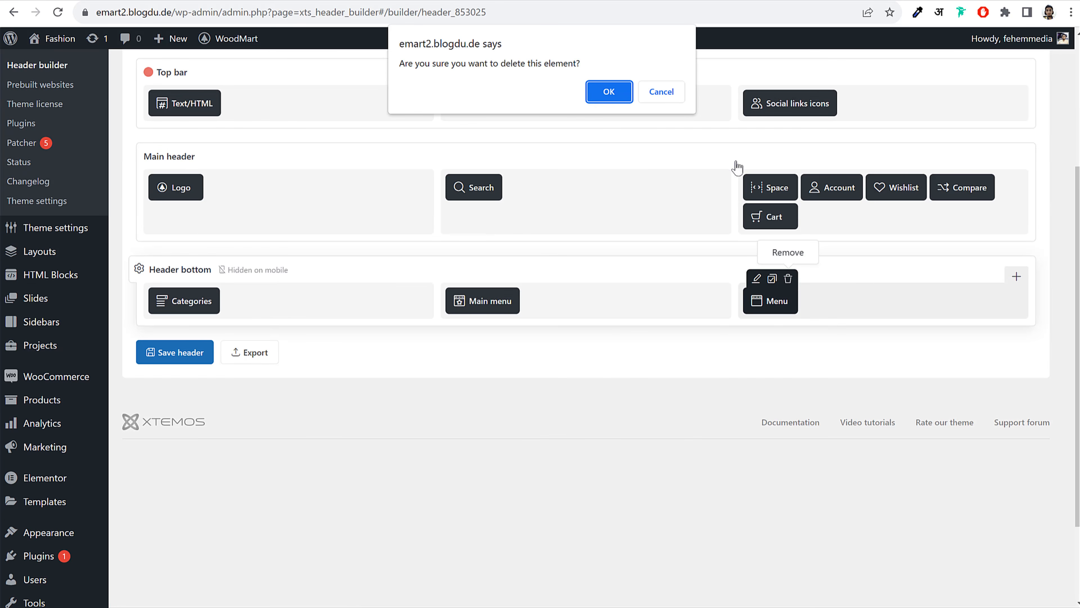
left_click(608, 91)
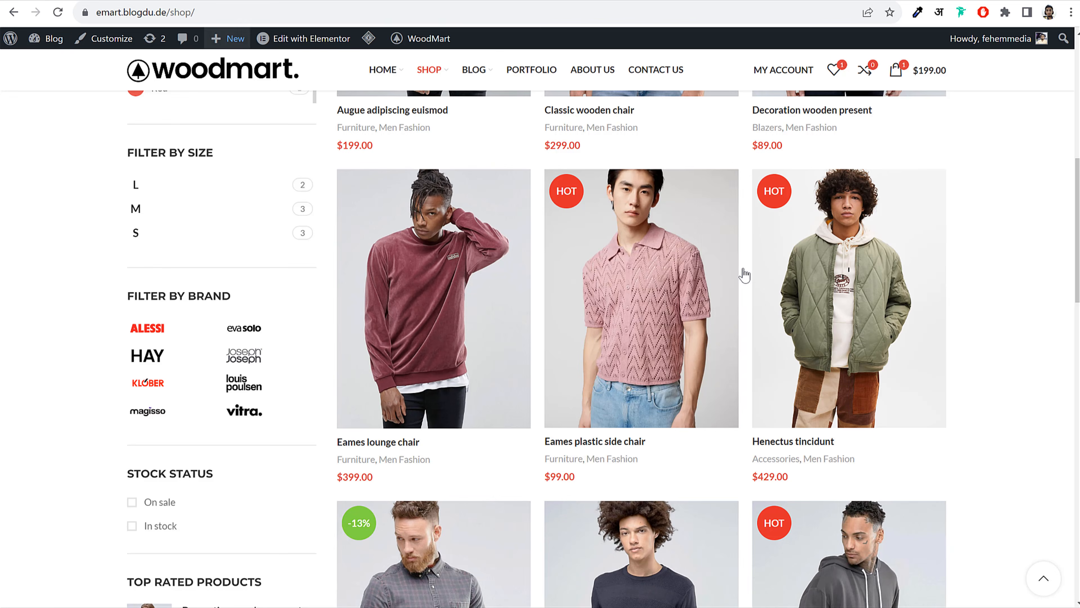
scroll(745, 275, "up", 9)
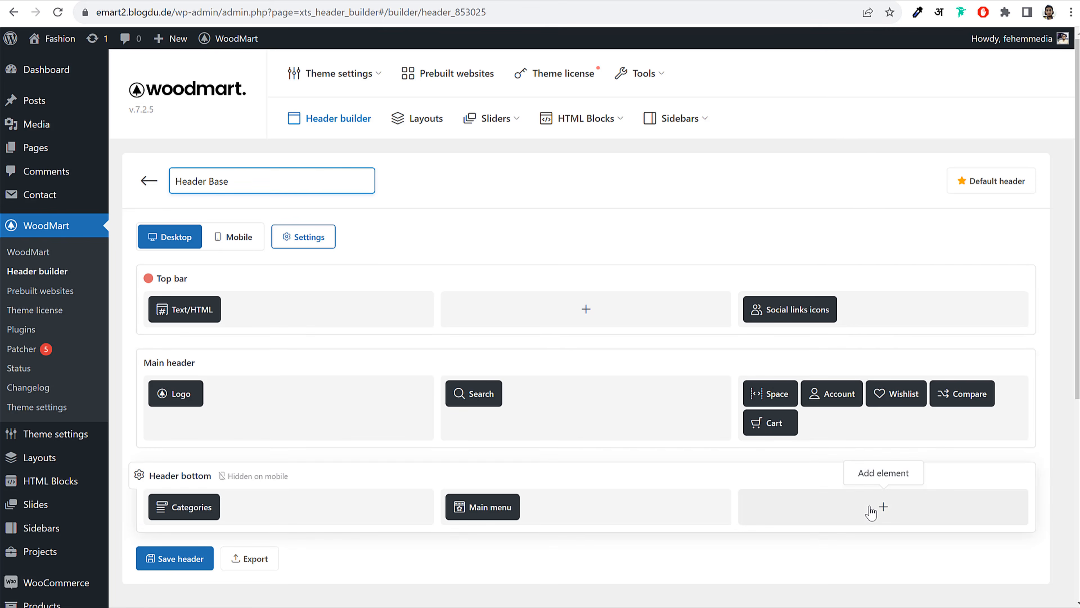
Add a secondary Menu element to the header bottom's right column and save the header
left_click(884, 507)
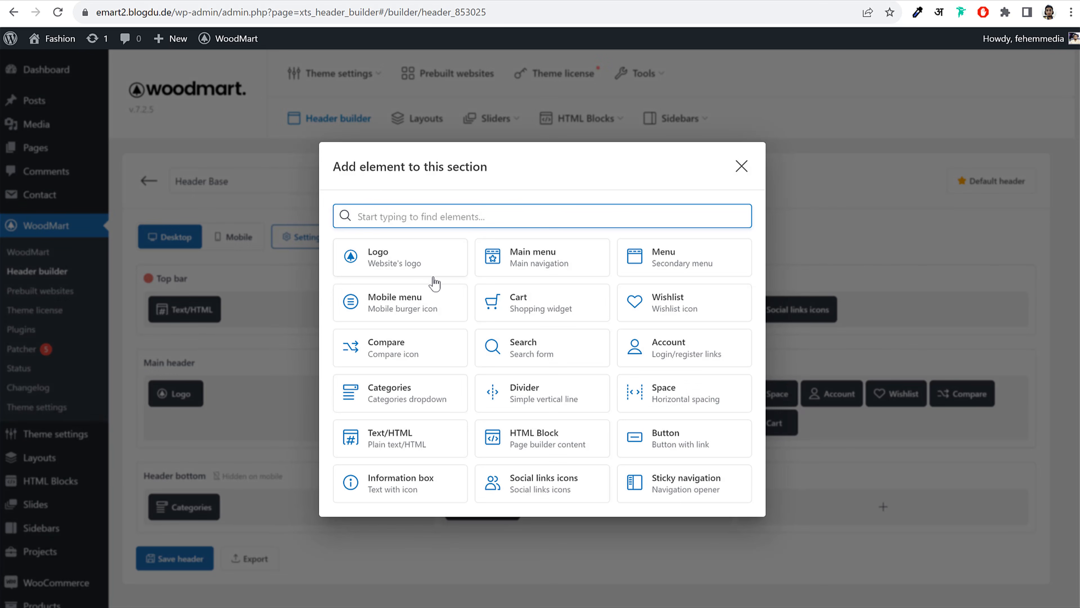
left_click(671, 265)
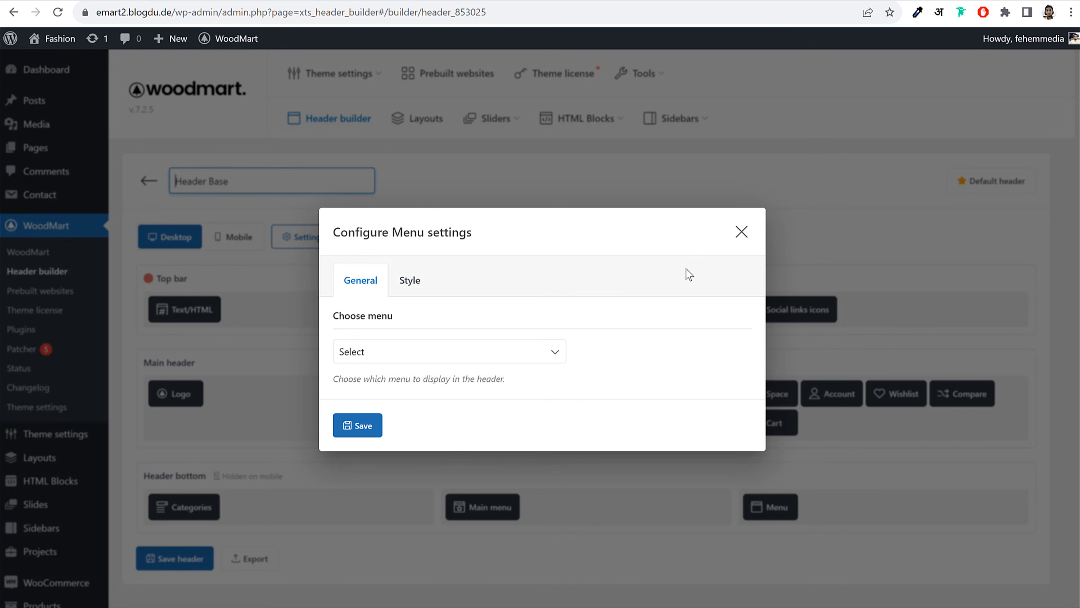
left_click(364, 427)
left_click(169, 559)
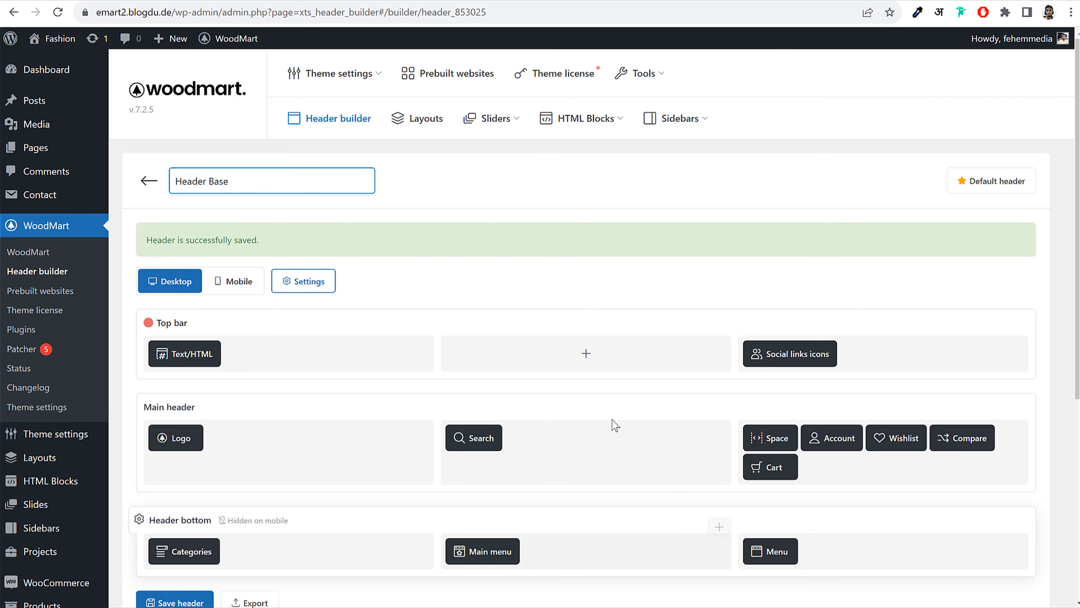
scroll(638, 395, "down", 3)
scroll(85, 332, "down", 5)
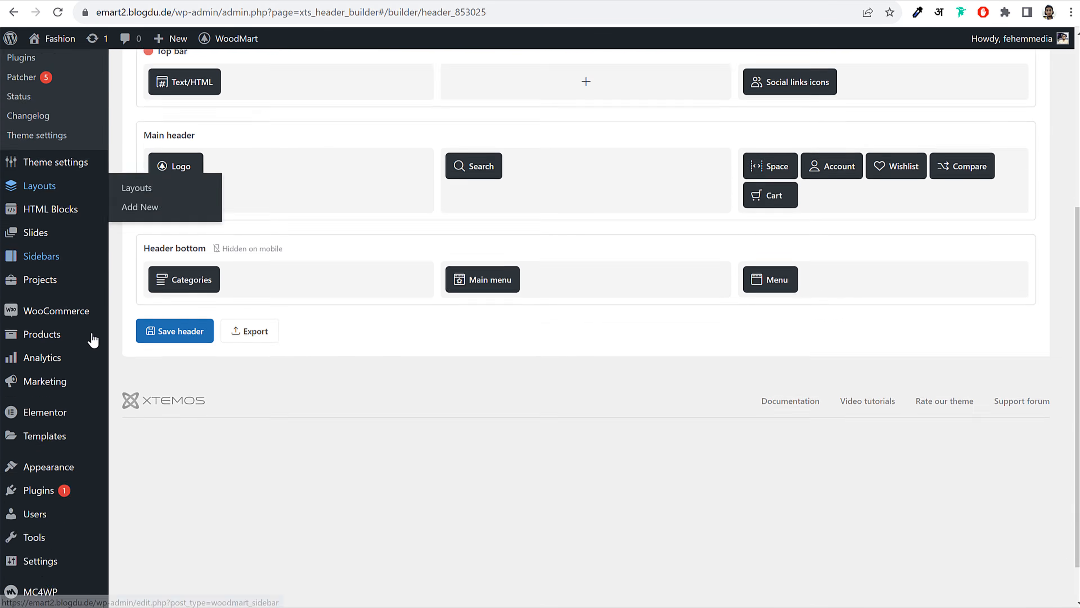
Open Appearance > Menus in a new tab and start creating a new menu
mouse_move(54, 420)
right_click(147, 477)
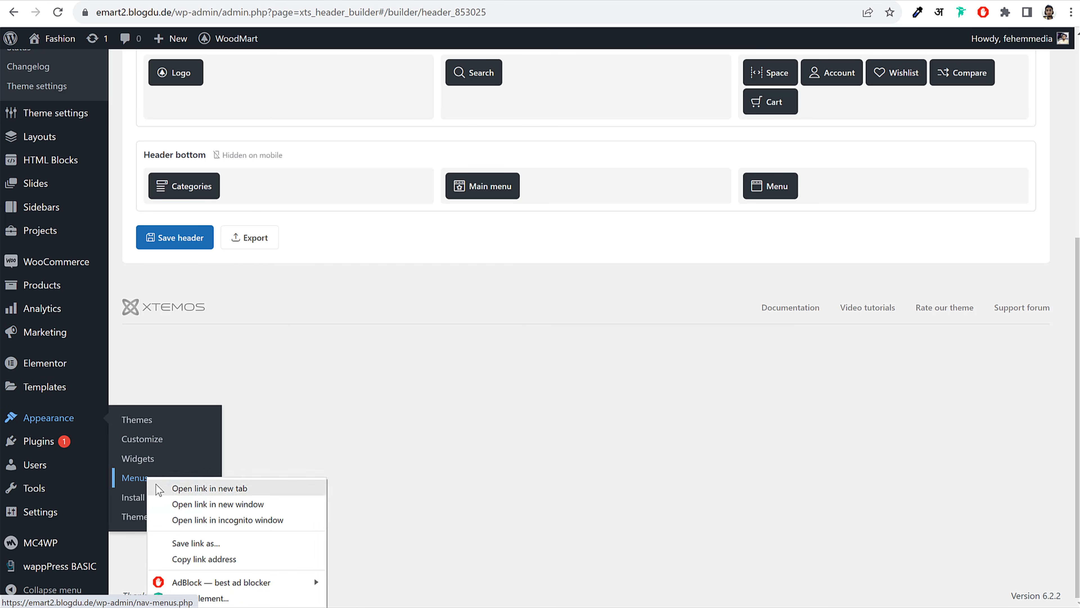
left_click(164, 488)
key("ctrl+Tab")
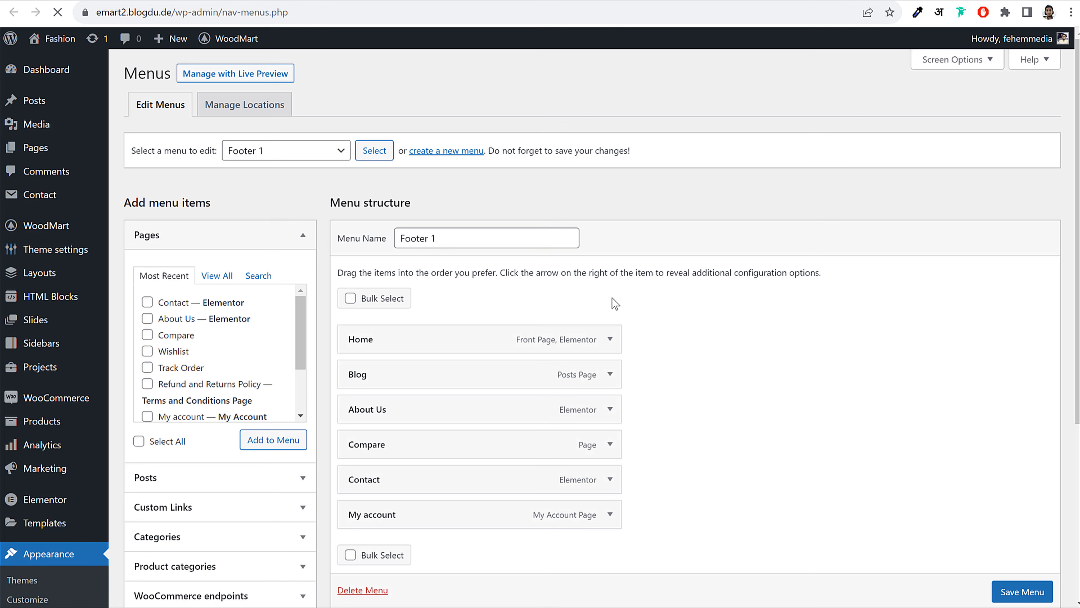
left_click(433, 154)
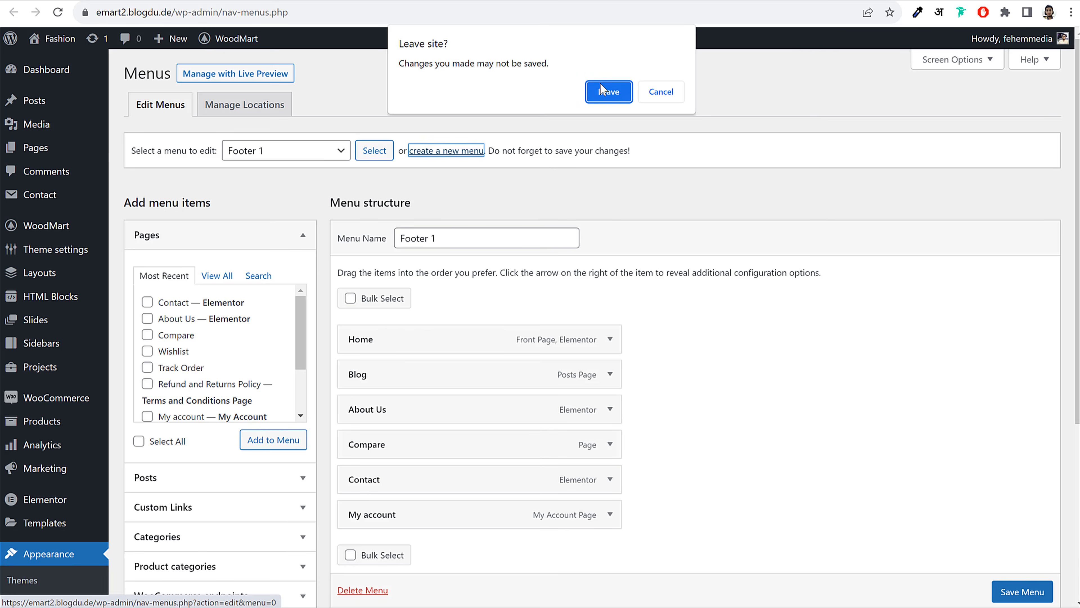
left_click(600, 88)
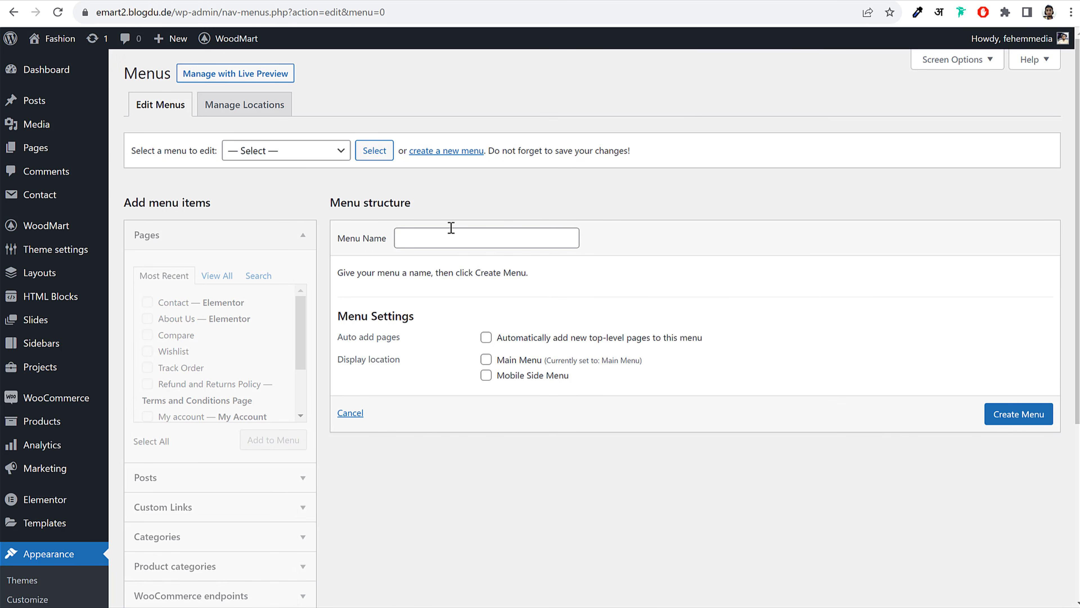
left_click(454, 236)
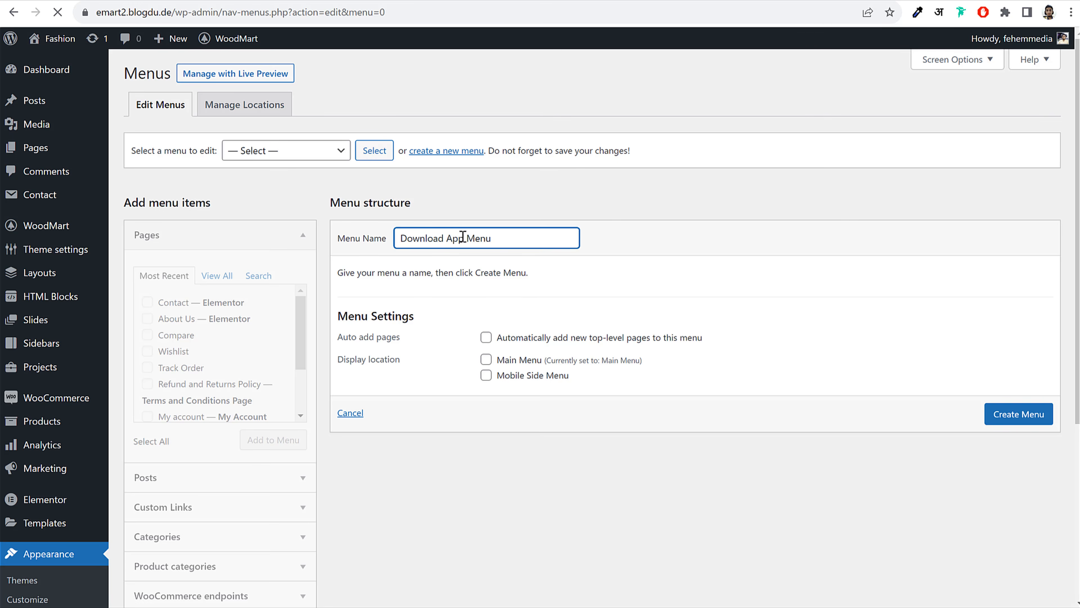
Select the DOWNLOAD APP label text in the storefront header
left_click(70, 0)
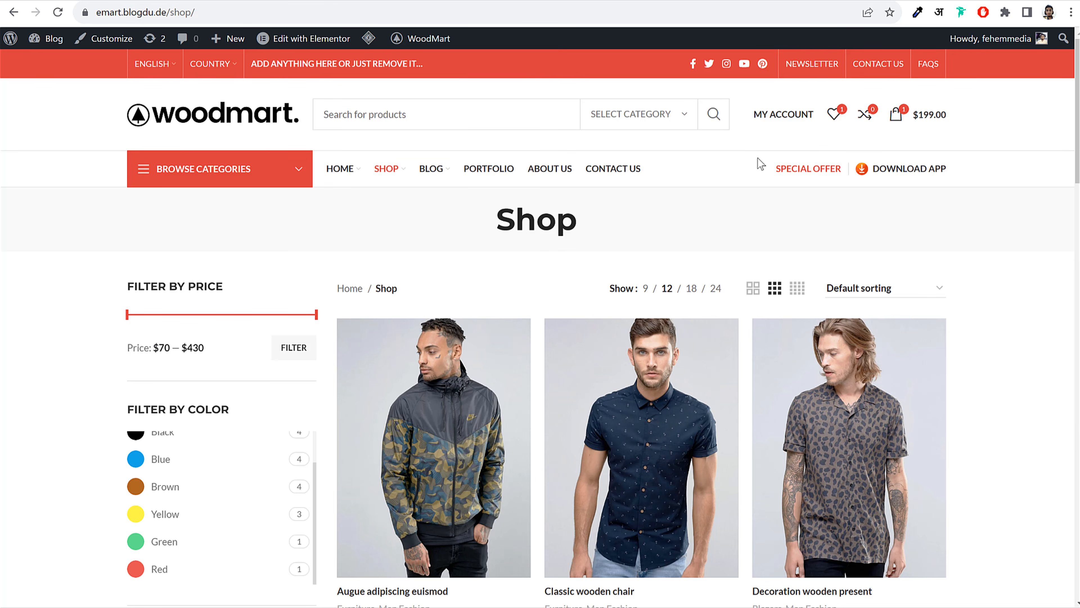
left_click_drag(986, 170, 877, 175)
key("ctrl+c")
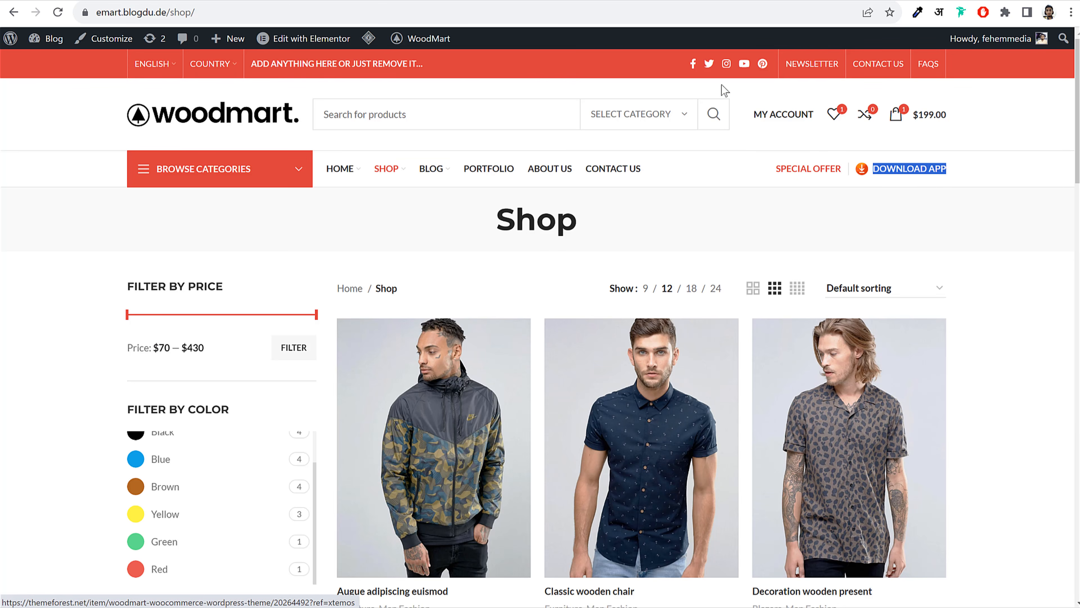
left_click(238, 0)
Expand Custom Links and paste DOWNLOAD APP as the link text
left_click(306, 0)
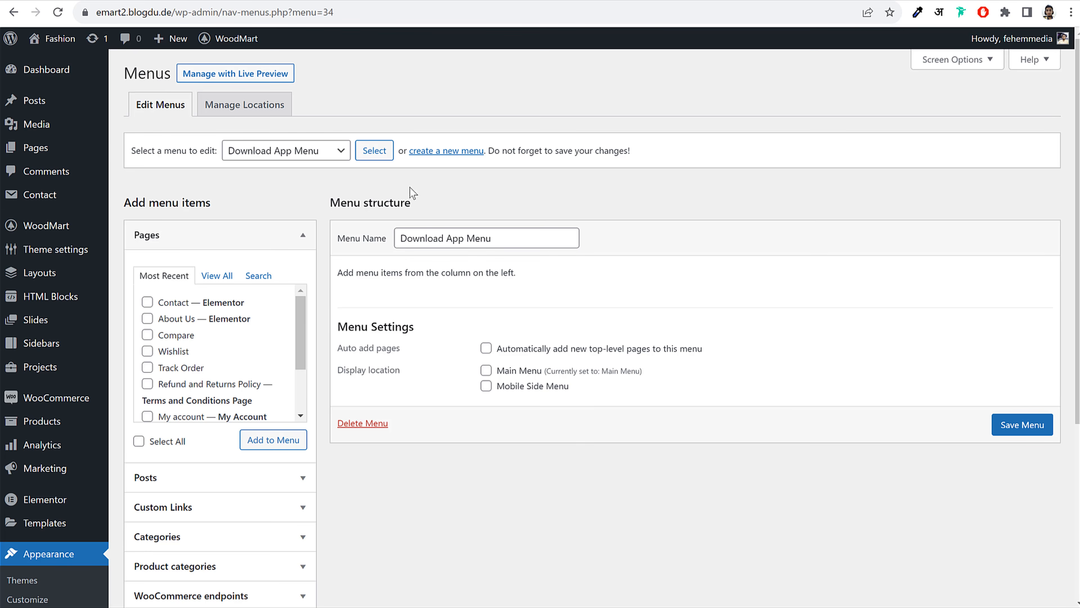
scroll(265, 410, "down", 5)
left_click(191, 304)
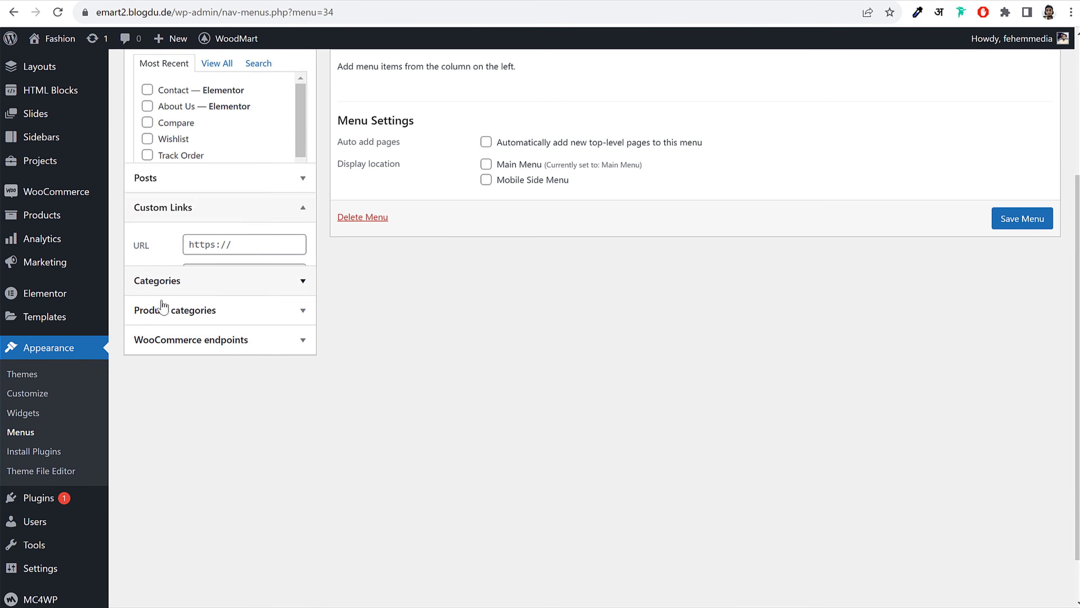
scroll(241, 137, "down", 4)
left_click(230, 161)
key("ctrl+v")
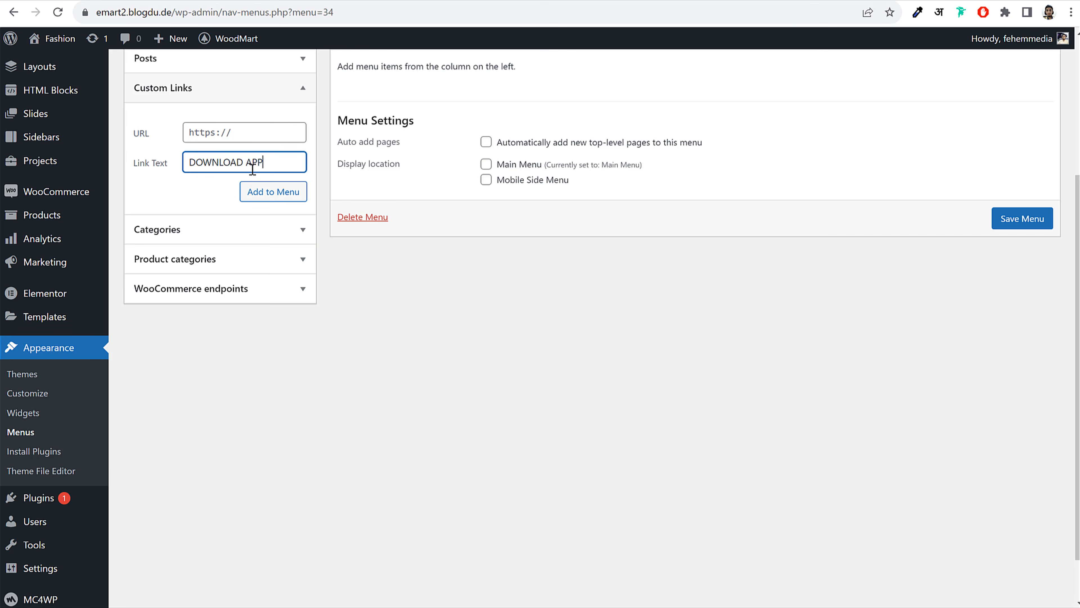
left_click_drag(287, 161, 136, 161)
left_click(231, 133)
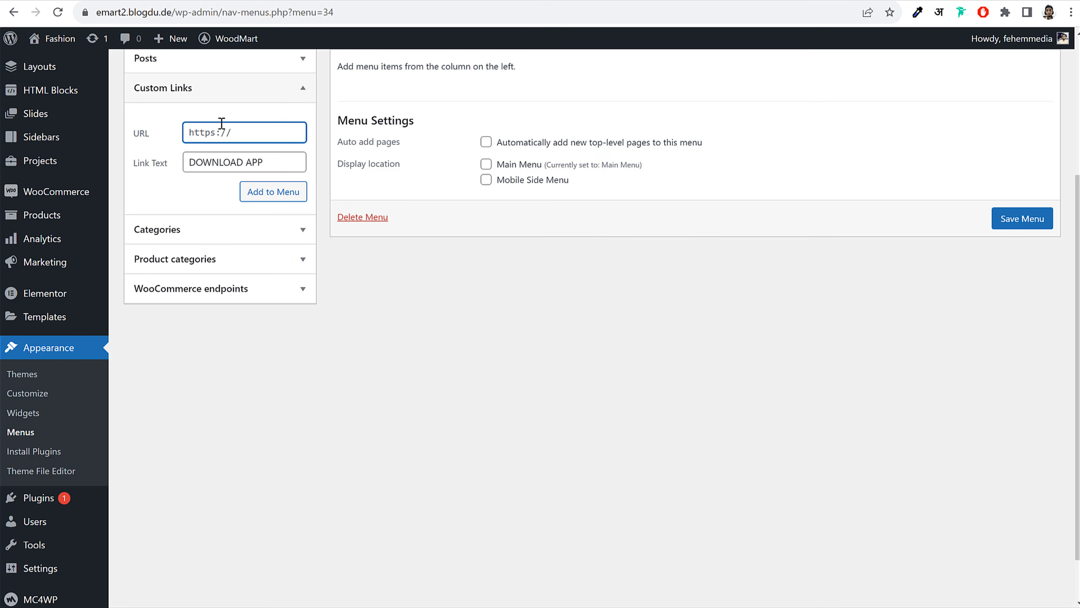
left_click(169, 11)
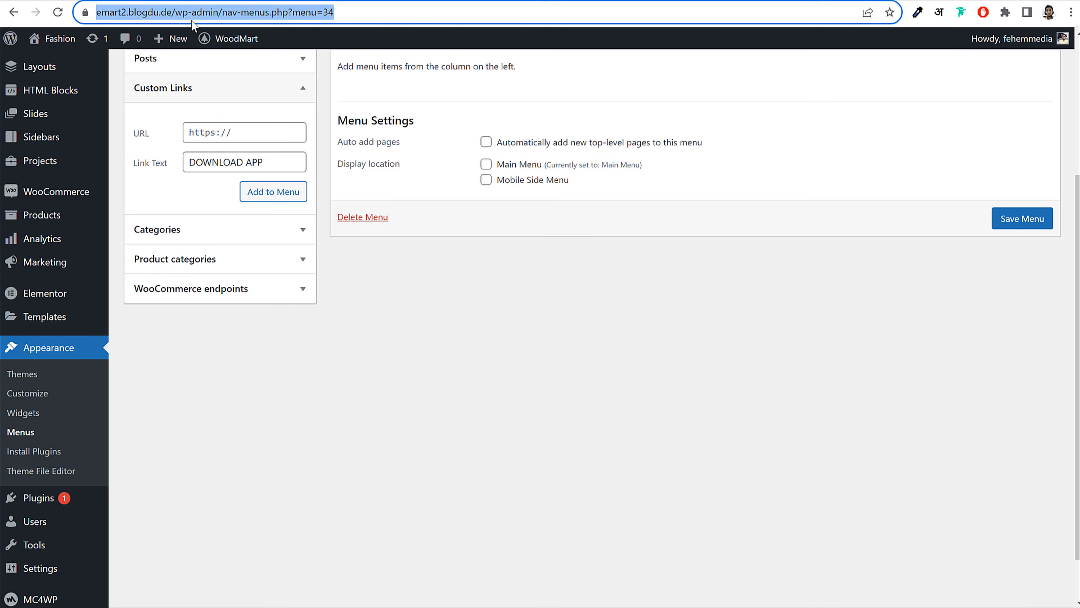
left_click(187, 13)
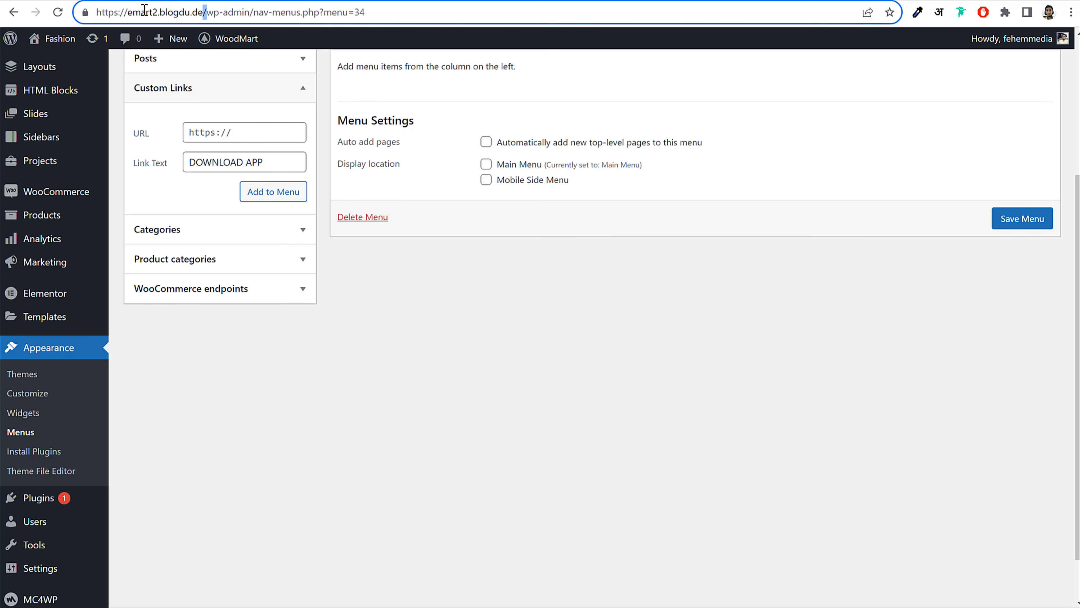
left_click_drag(205, 12, 96, 12)
key("ctrl+c")
triple_click(212, 135)
key("ctrl+v")
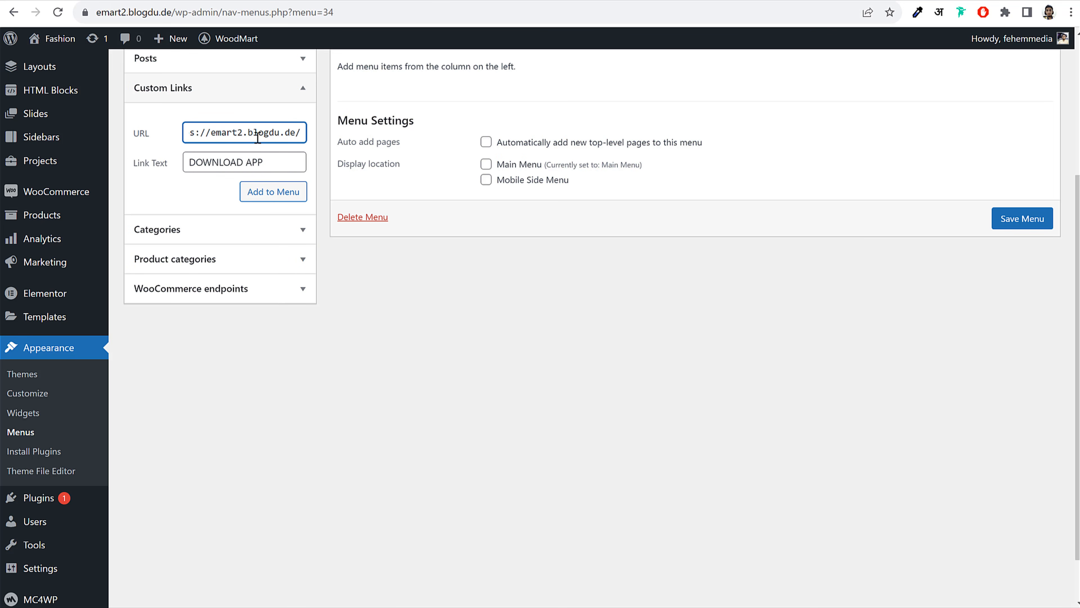
left_click_drag(248, 133, 303, 128)
left_click(299, 133)
Copy the app_file folder name from File Browser and append 'app_file/' to the link URL
left_click(339, 0)
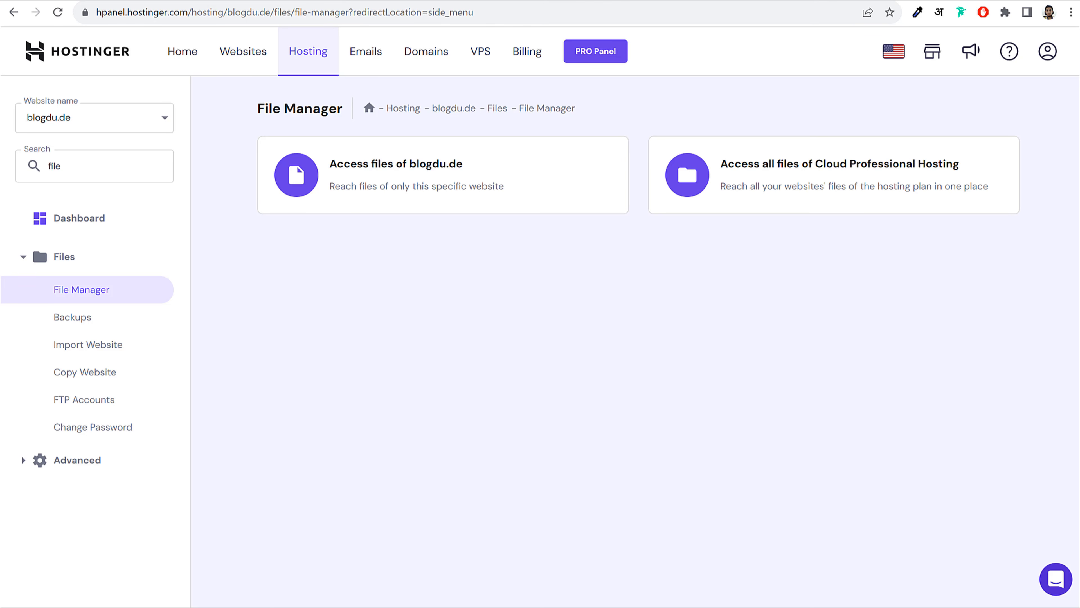
left_click(402, 1)
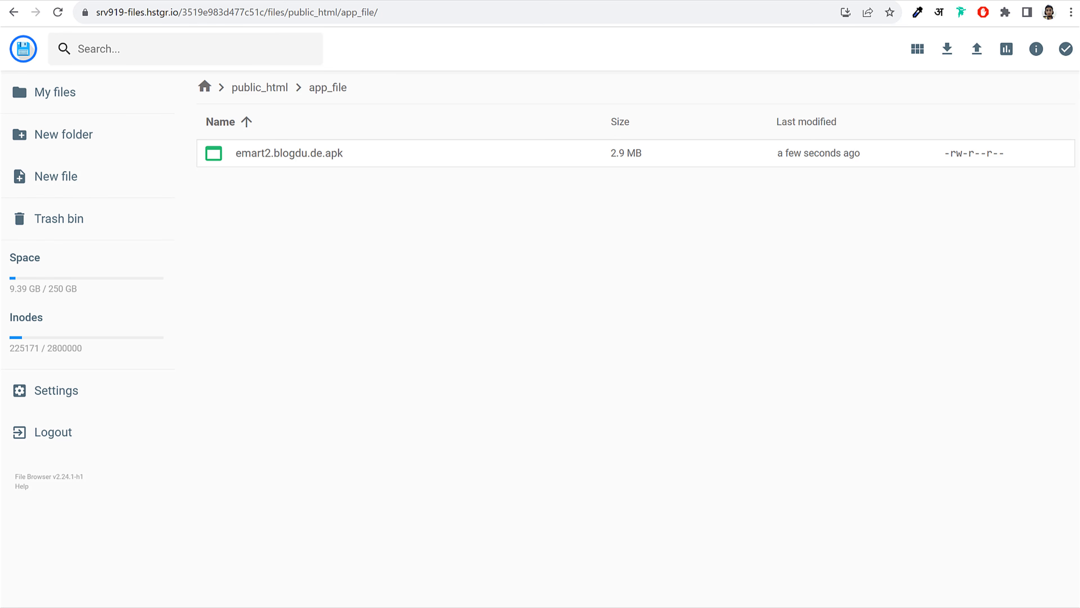
left_click_drag(348, 89, 320, 93)
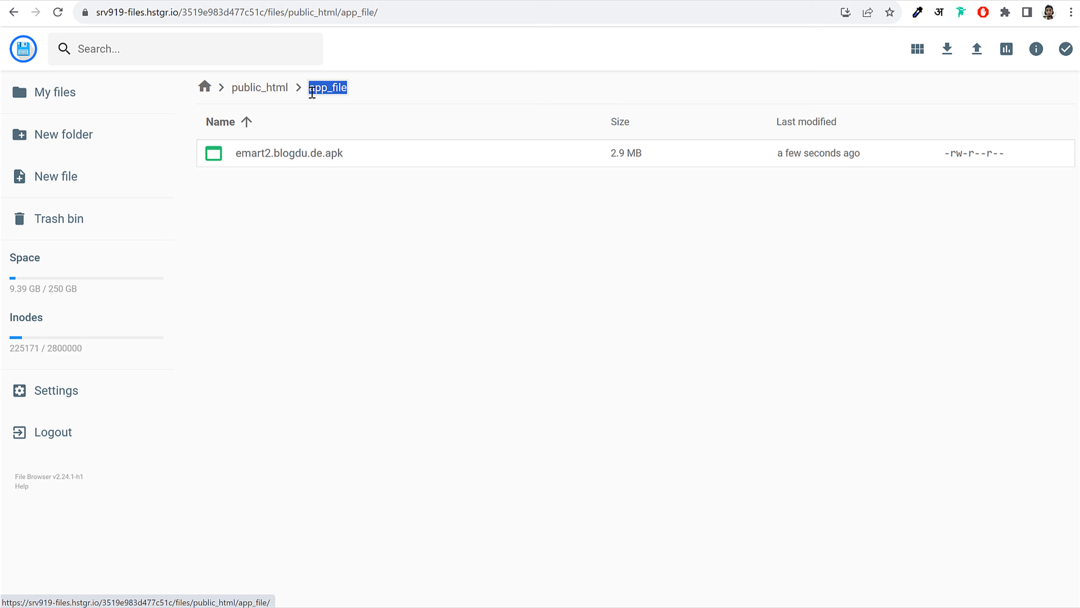
right_click(329, 96)
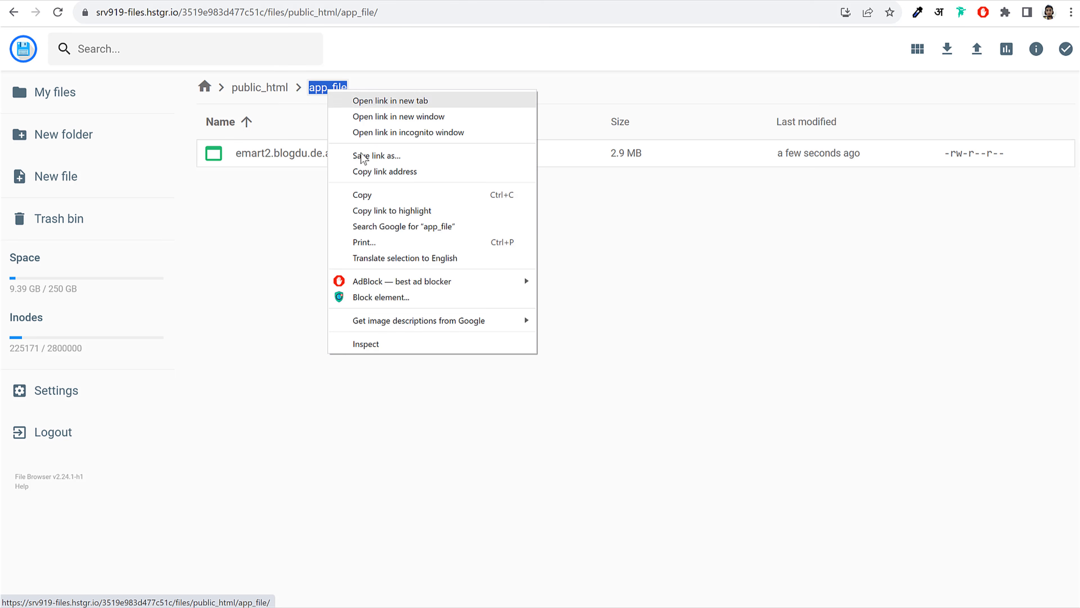
left_click(374, 194)
left_click(131, 0)
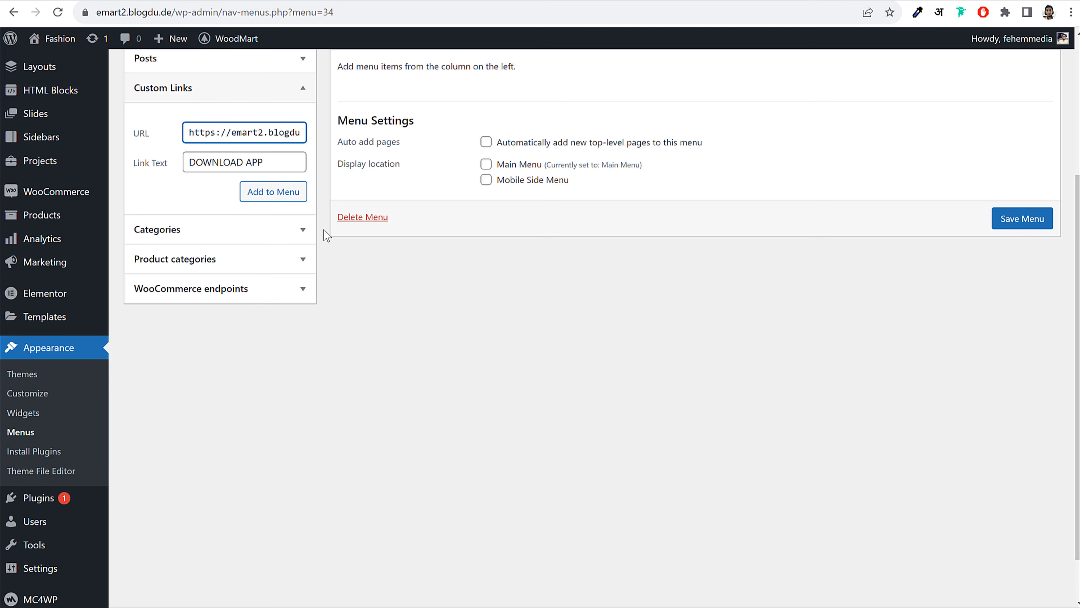
key("ctrl+v")
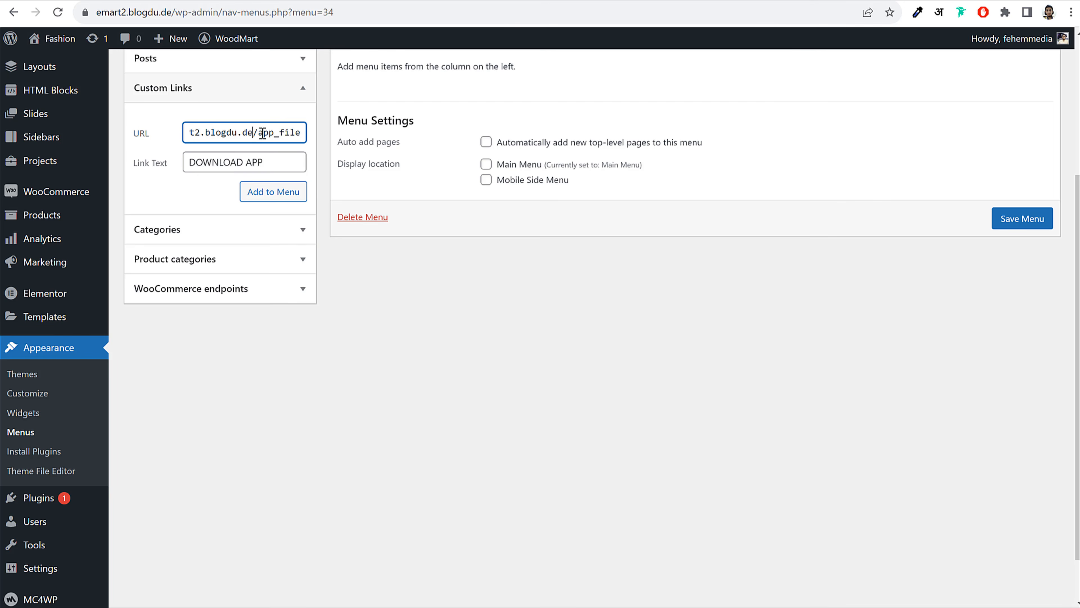
left_click_drag(263, 133, 308, 135)
left_click(301, 134)
type("/")
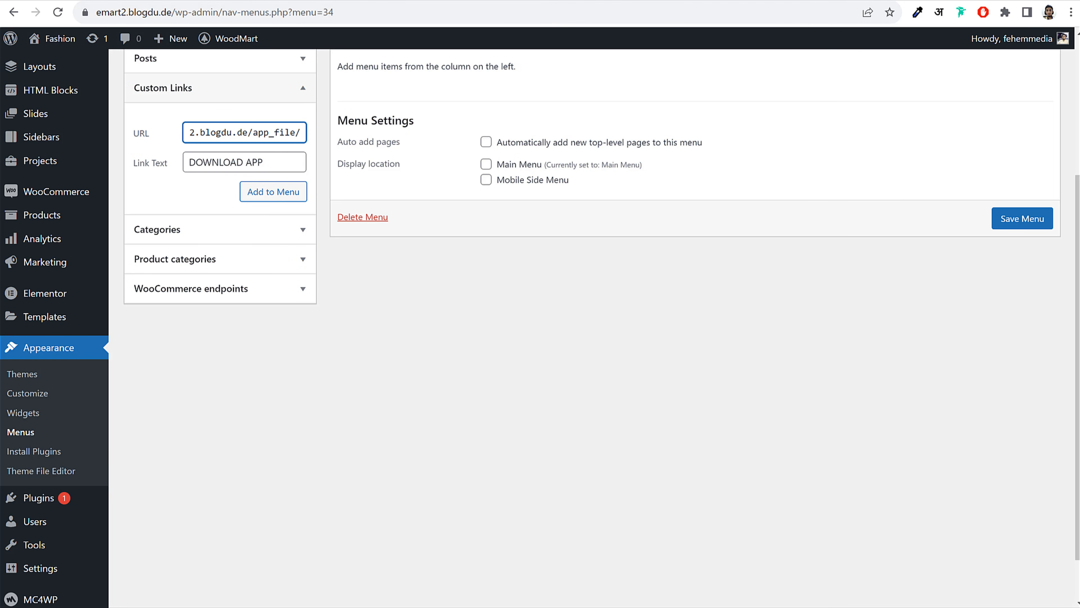
Open emart2.blogdu.de.apk's Info panel and copy its display name
key("ctrl+Tab")
left_click(396, 164)
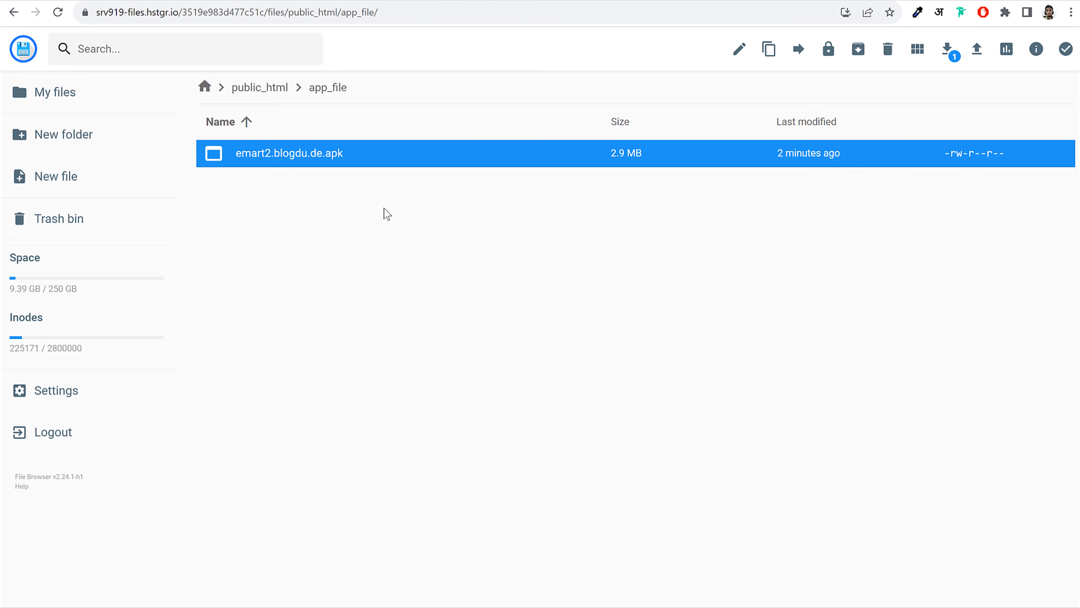
right_click(272, 151)
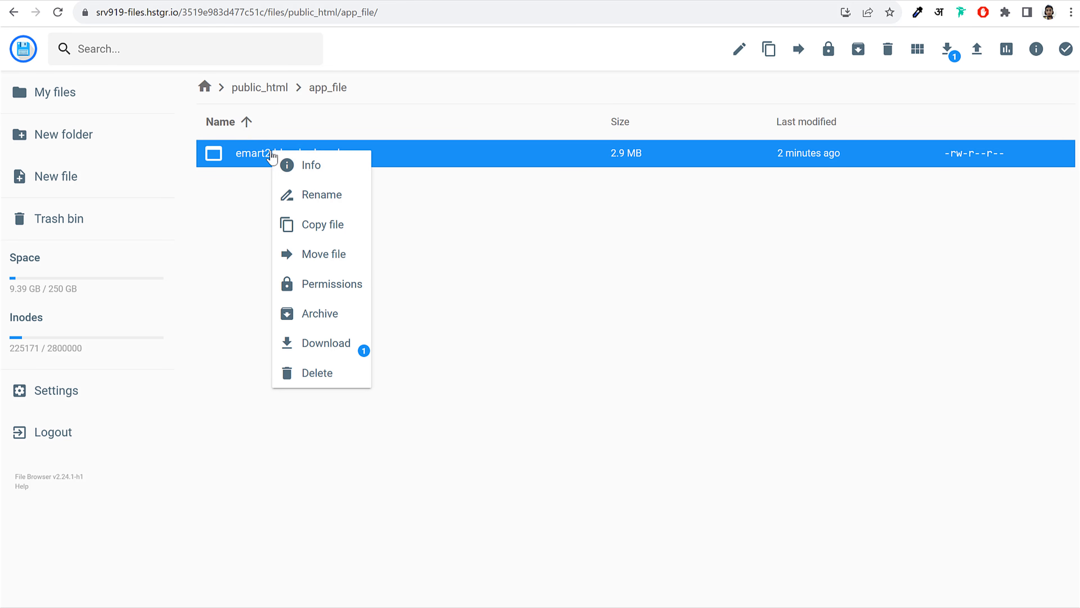
left_click(297, 166)
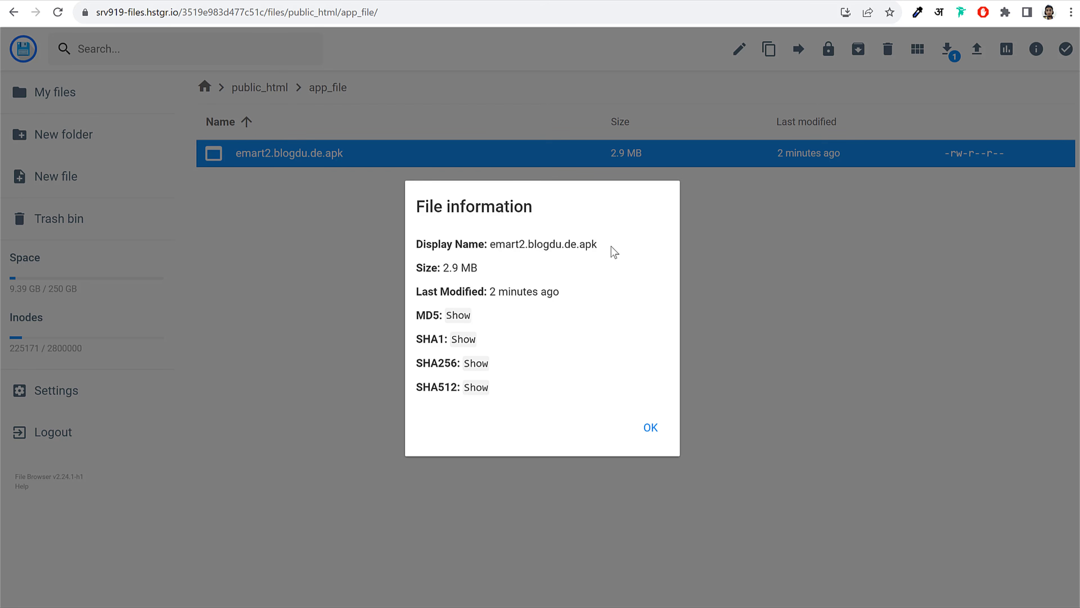
left_click_drag(614, 252, 490, 243)
right_click(502, 244)
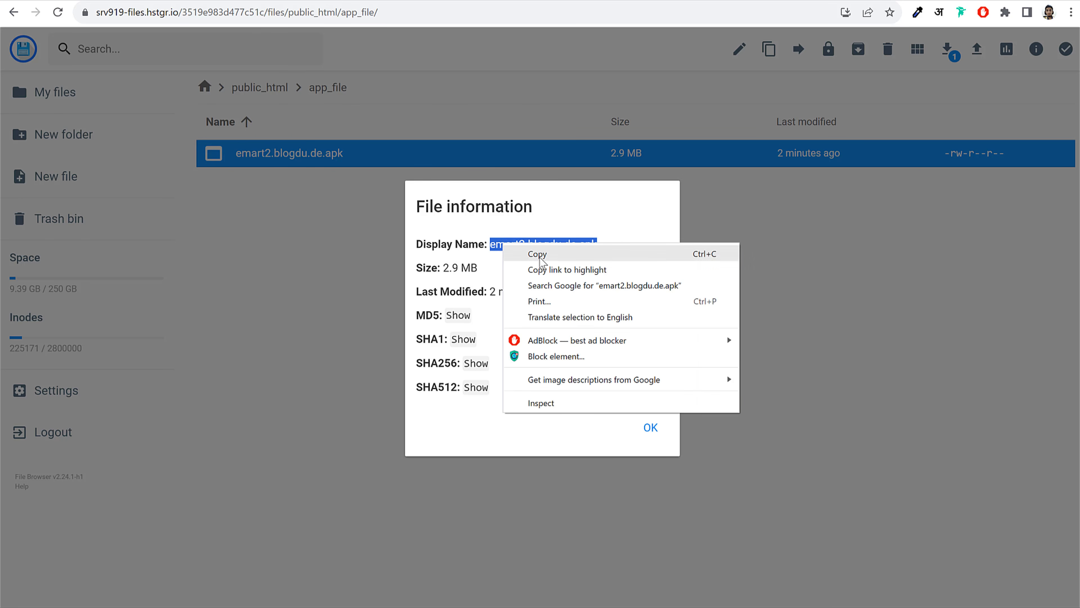
left_click(538, 247)
left_click(116, 0)
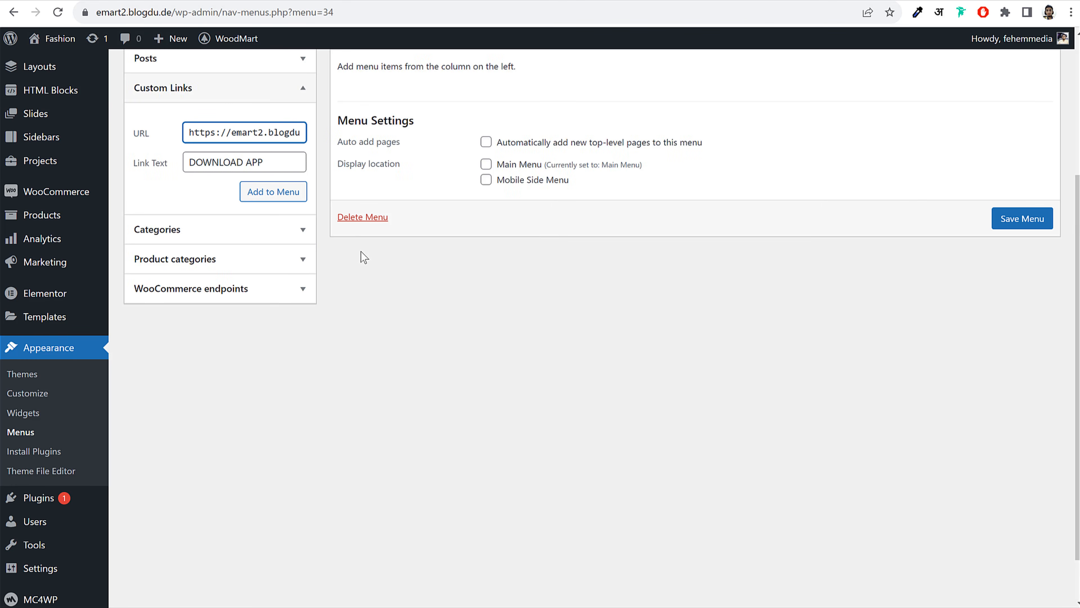
Add the DOWNLOAD APP custom link to Download App Menu and save the menu
key("End")
mouse_move(301, 132)
left_mouse_down()
mouse_move(180, 125)
mouse_move(299, 136)
left_mouse_up()
mouse_move(488, 187)
left_mouse_down()
mouse_move(309, 181)
mouse_move(387, 200)
mouse_move(501, 186)
mouse_move(490, 183)
mouse_move(498, 194)
left_mouse_up()
left_click(464, 283)
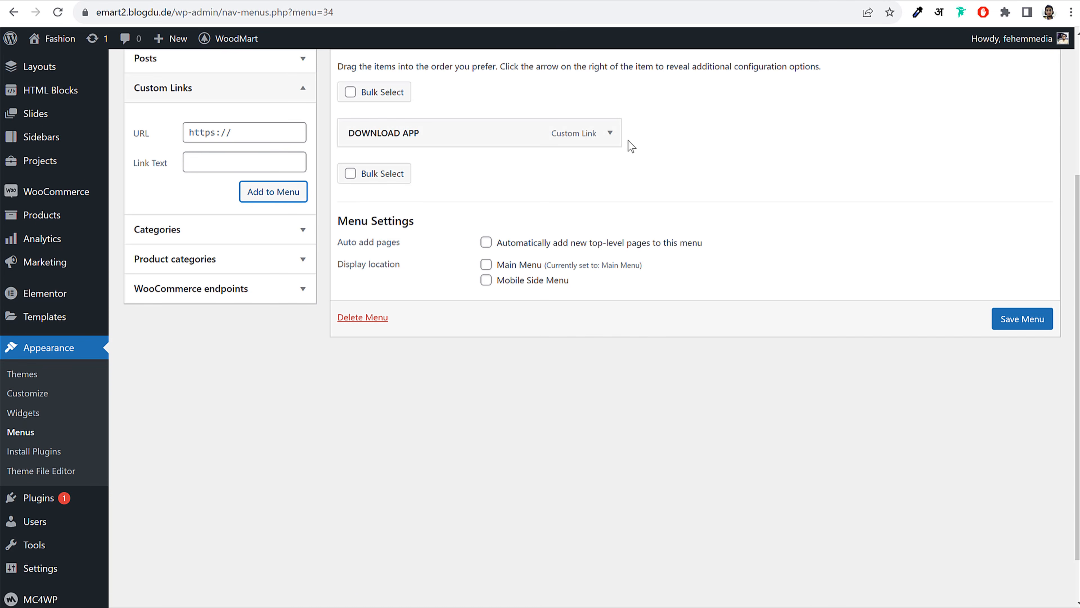
left_click(609, 134)
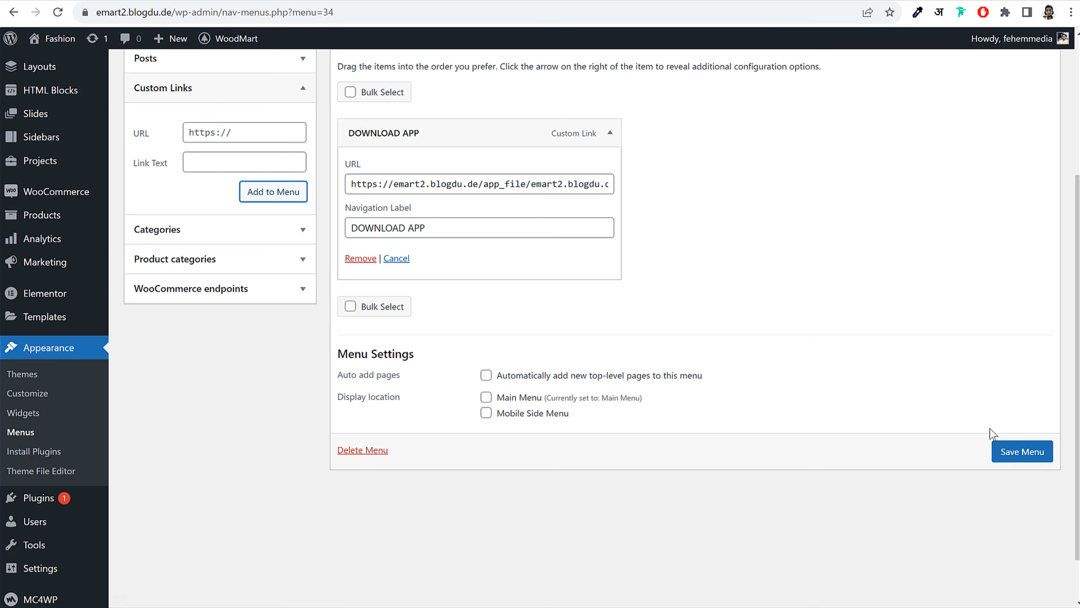
left_click(1037, 457)
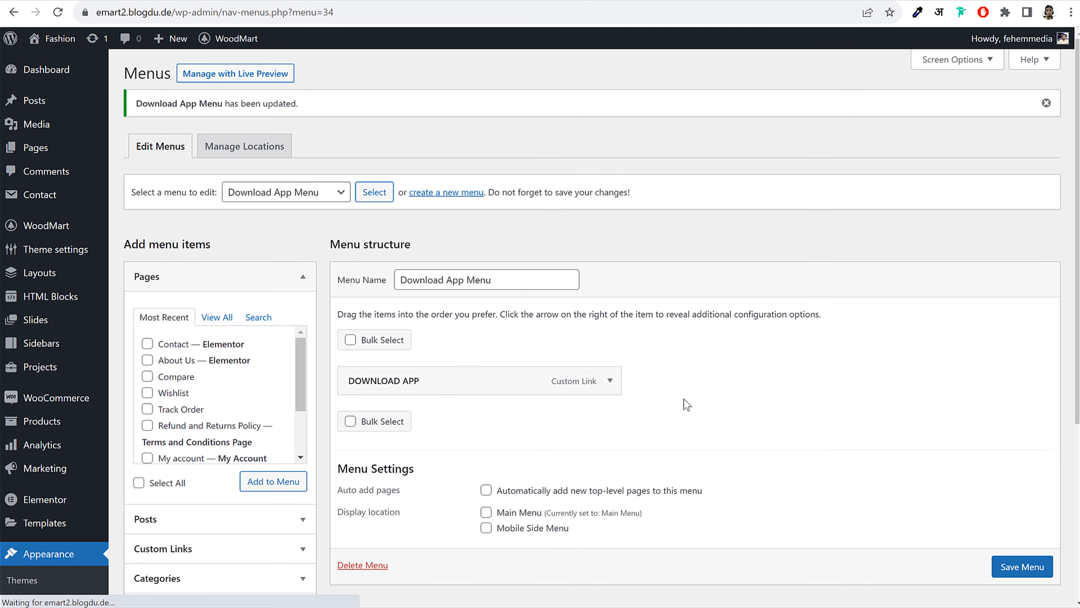
Keep the Default dropdown design, set 'Use image as' to Menu item icon, and start uploading an image
left_click(610, 370)
scroll(773, 363, "down", 4)
scroll(769, 365, "down", 4)
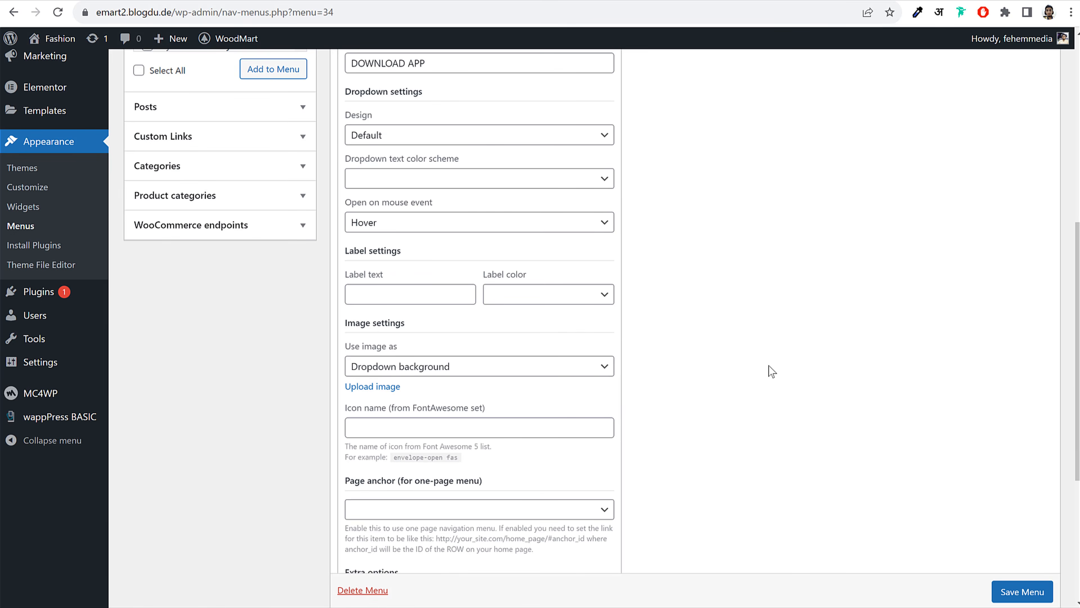
scroll(516, 380, "down", 3)
scroll(618, 379, "down", 2)
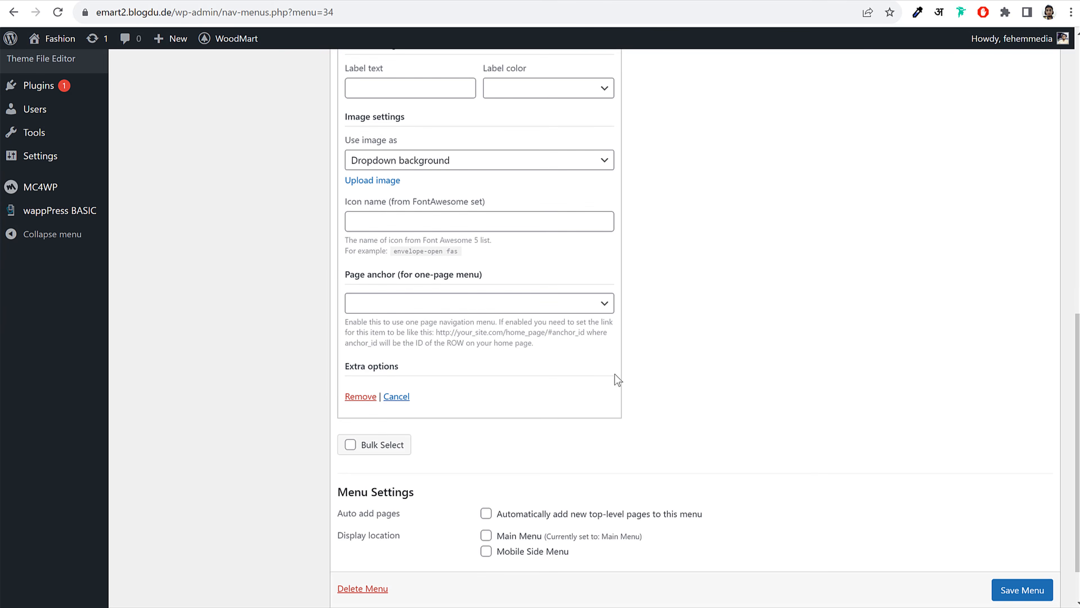
scroll(615, 378, "up", 6)
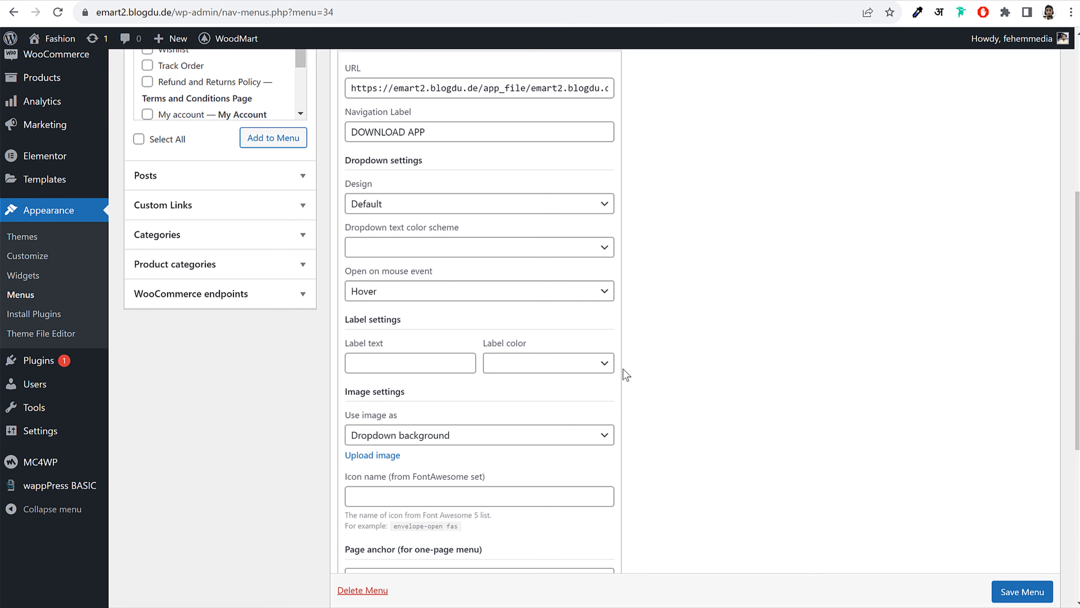
left_click(416, 203)
left_click(450, 208)
scroll(839, 328, "down", 2)
scroll(834, 330, "down", 2)
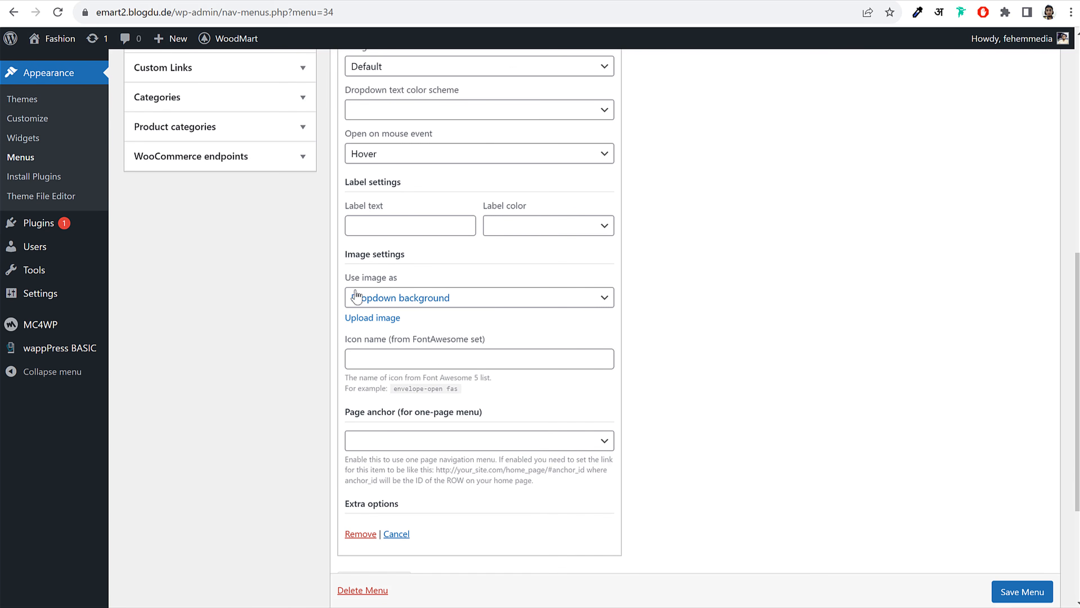
left_click(412, 299)
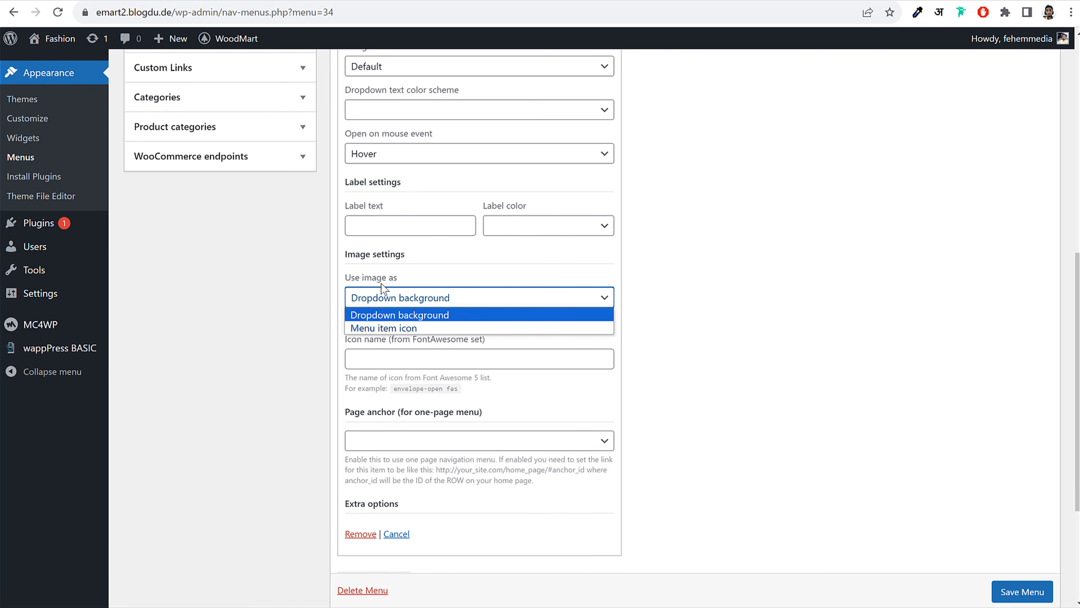
left_click(387, 329)
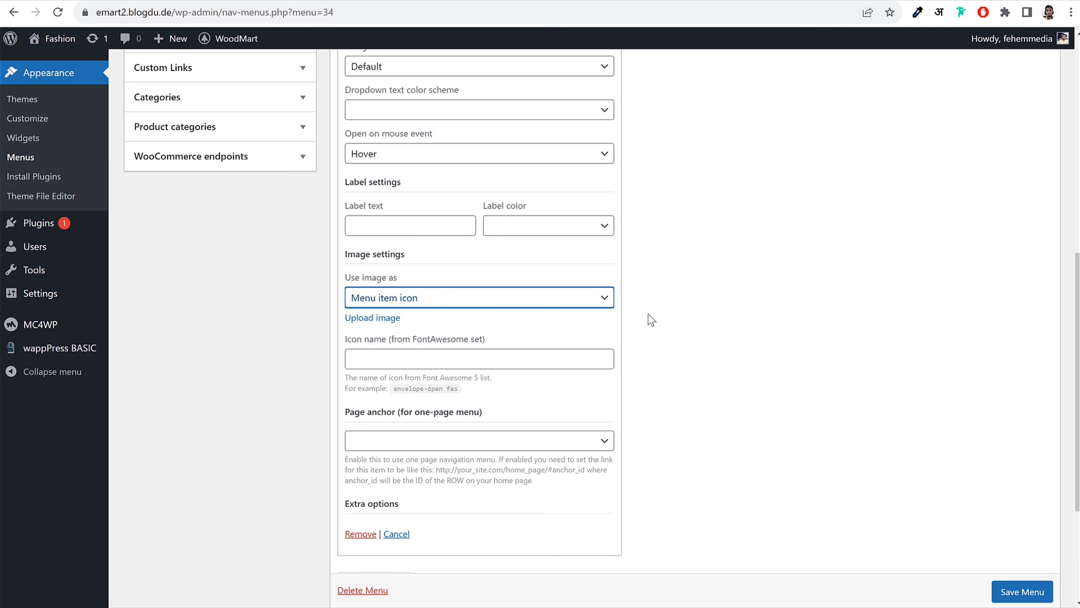
left_click(370, 317)
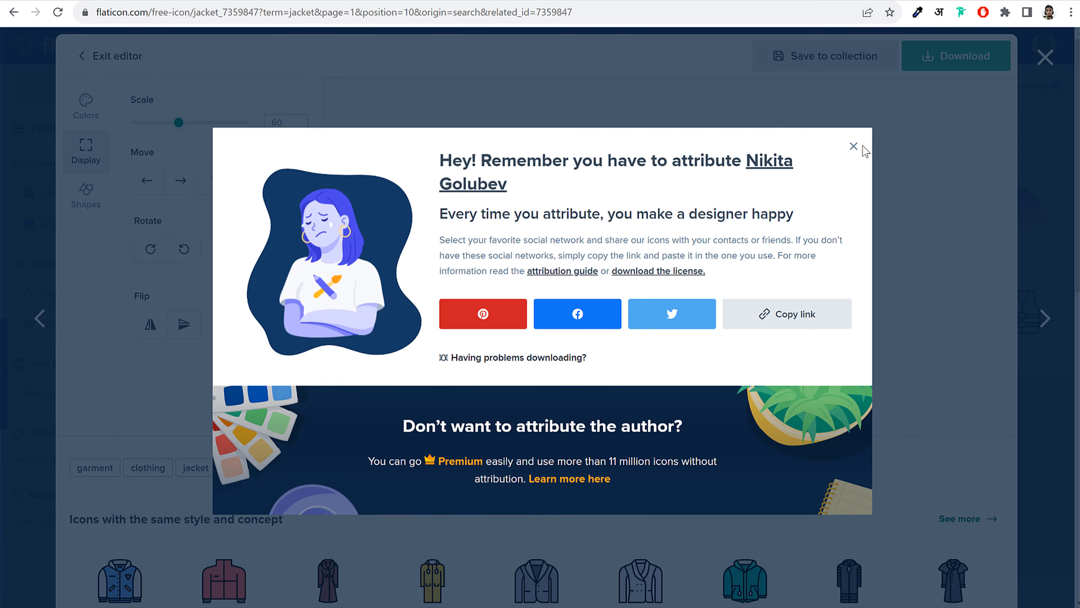
Close the jacket icon editor and search Flaticon for 'download' icons
left_click(858, 148)
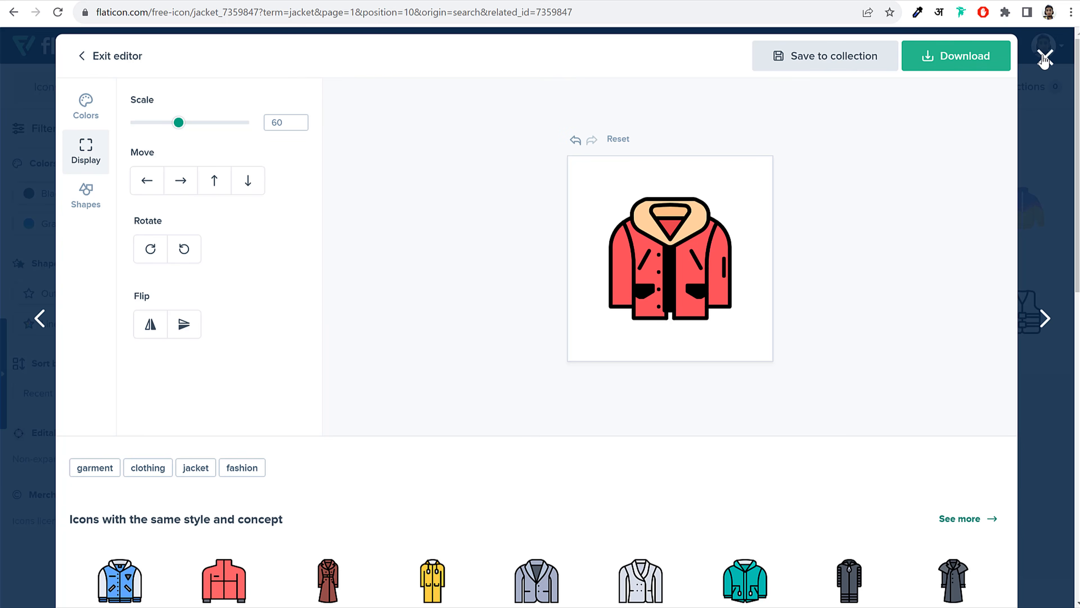
left_click(1044, 59)
double_click(454, 88)
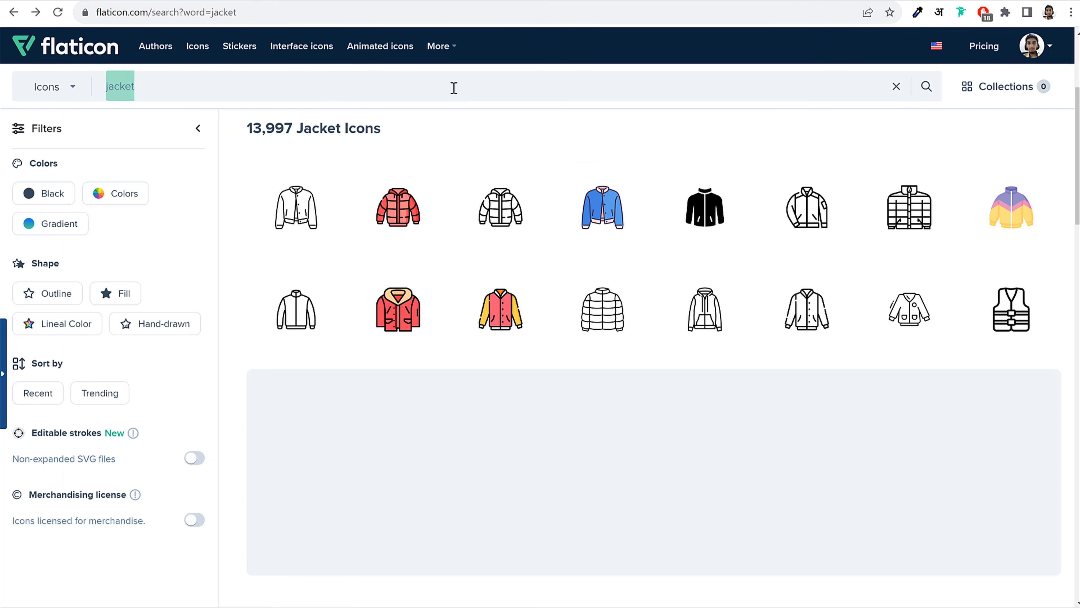
type("download")
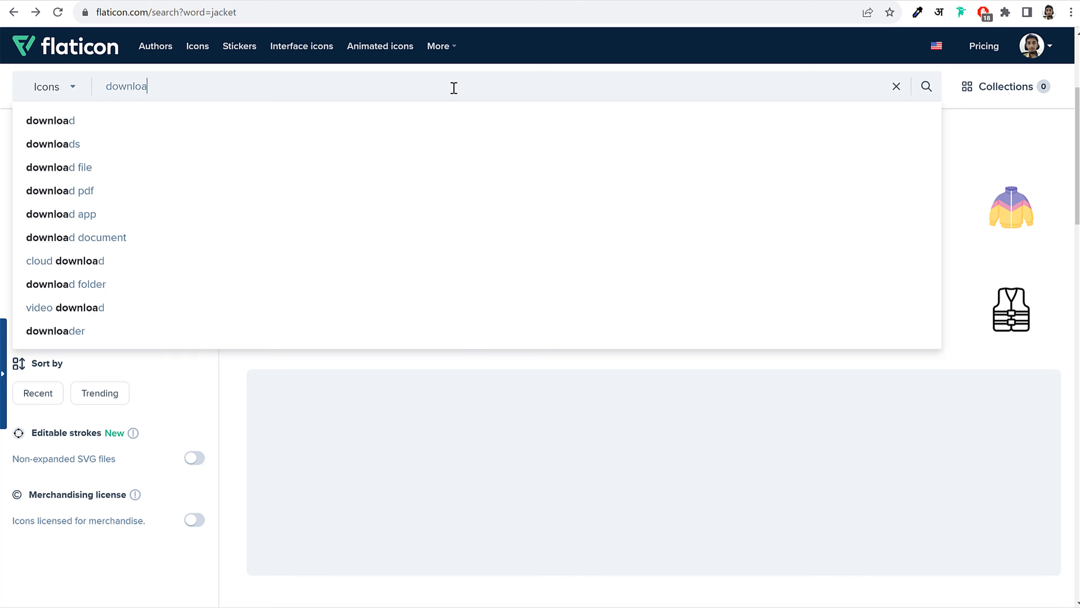
key("Return")
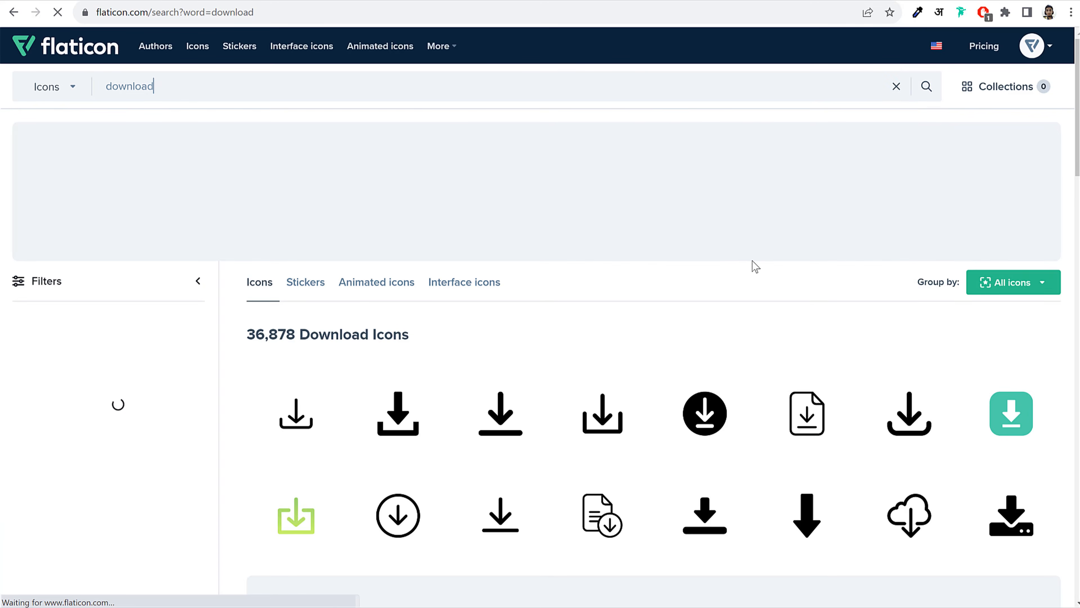
View the orange round download icon's details, then close them
scroll(808, 283, "down", 9)
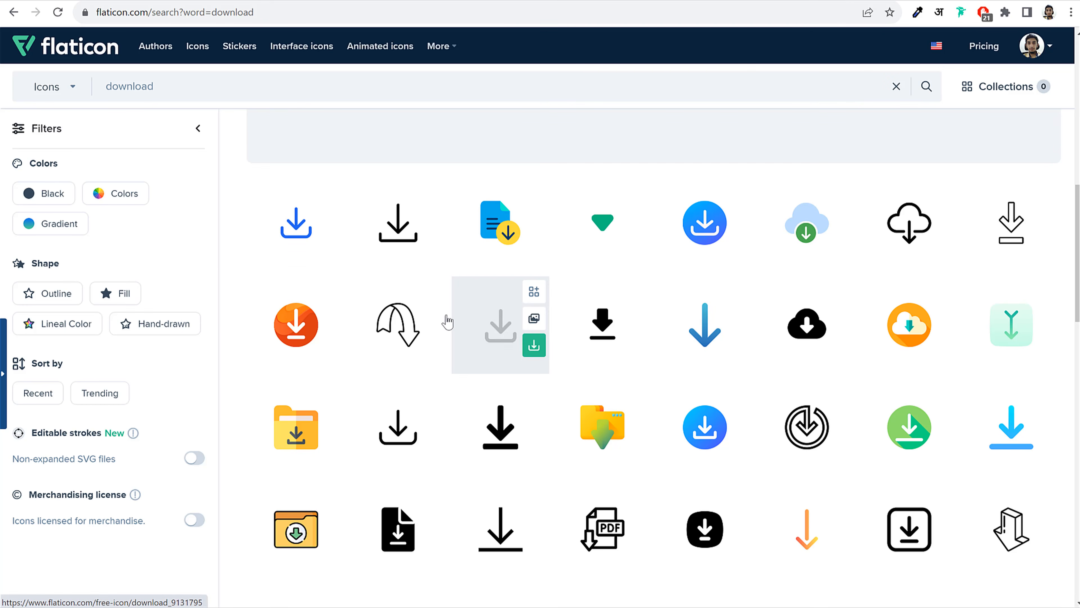
left_click(295, 326)
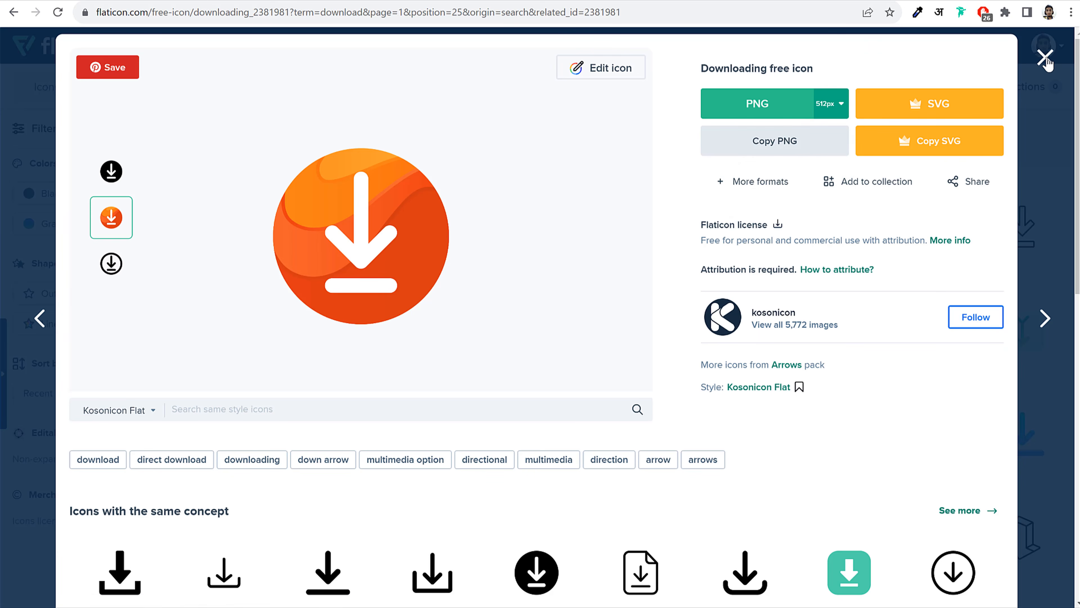
left_click(1027, 59)
Upload downloading.png from the Media WoodMart folder and set it as the DOWNLOAD APP icon
left_click(114, 0)
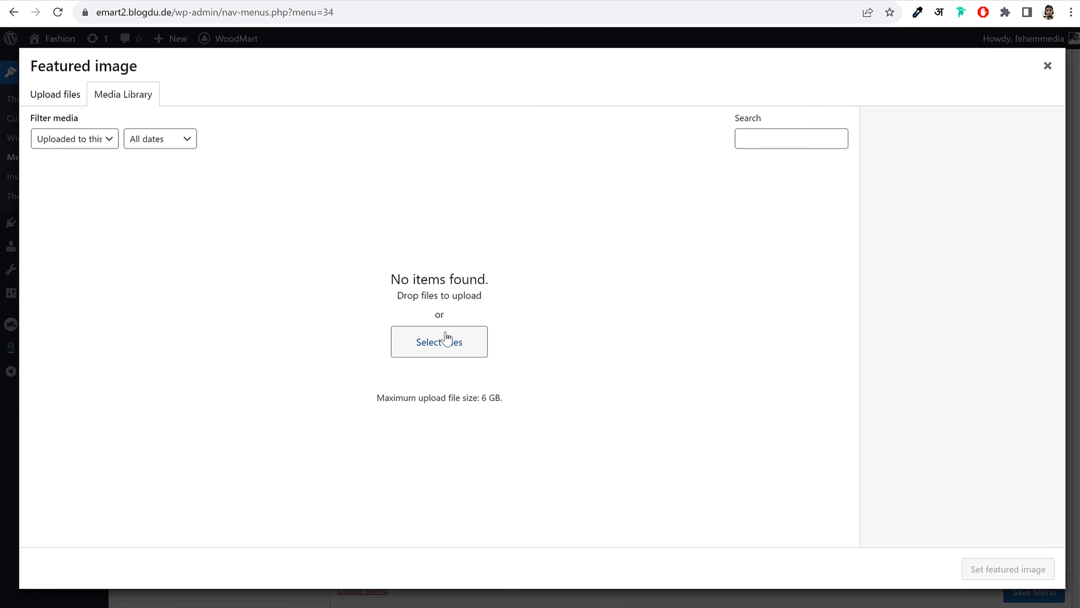
left_click(448, 330)
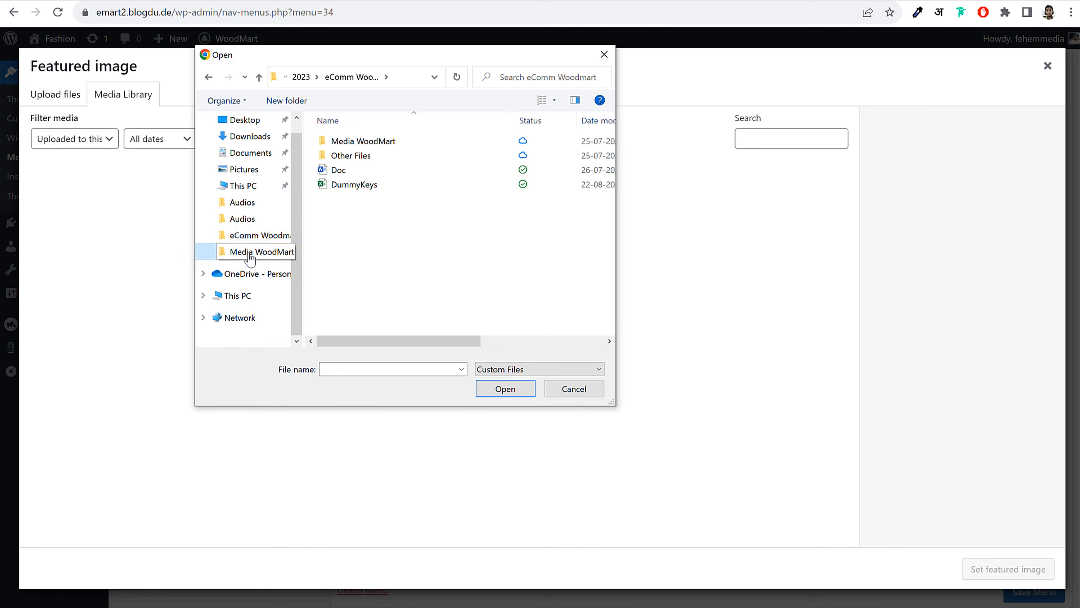
left_click(248, 253)
scroll(500, 222, "down", 3)
left_click(562, 211)
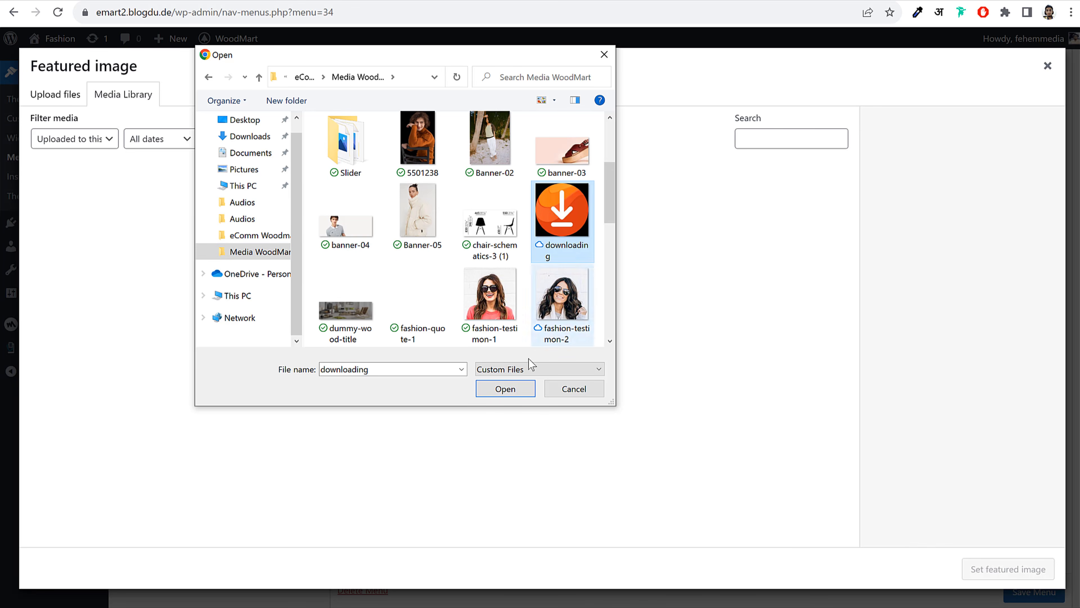
left_click(506, 389)
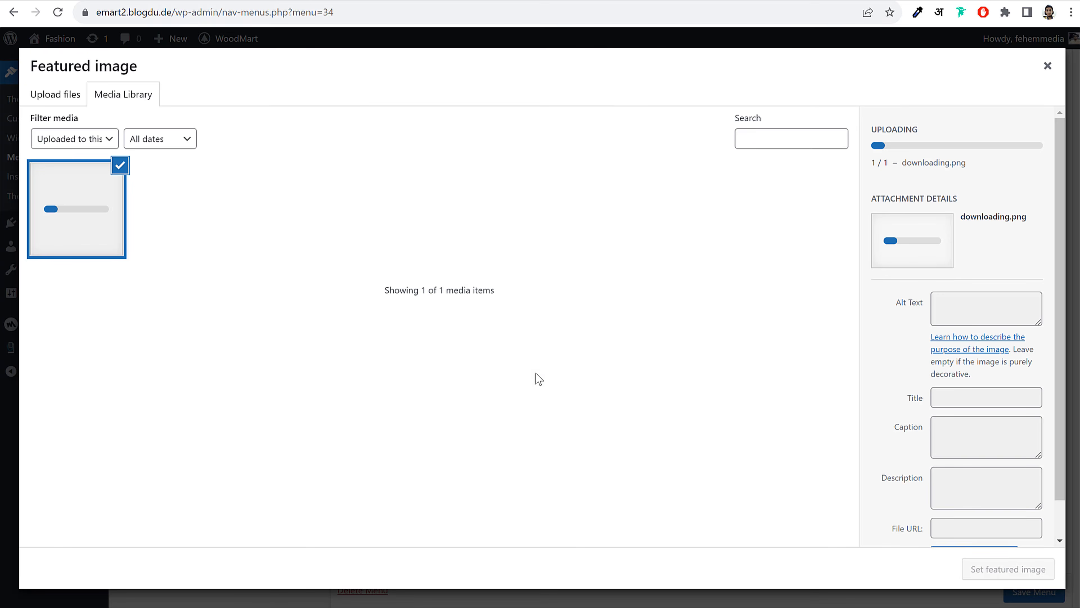
left_click(1023, 570)
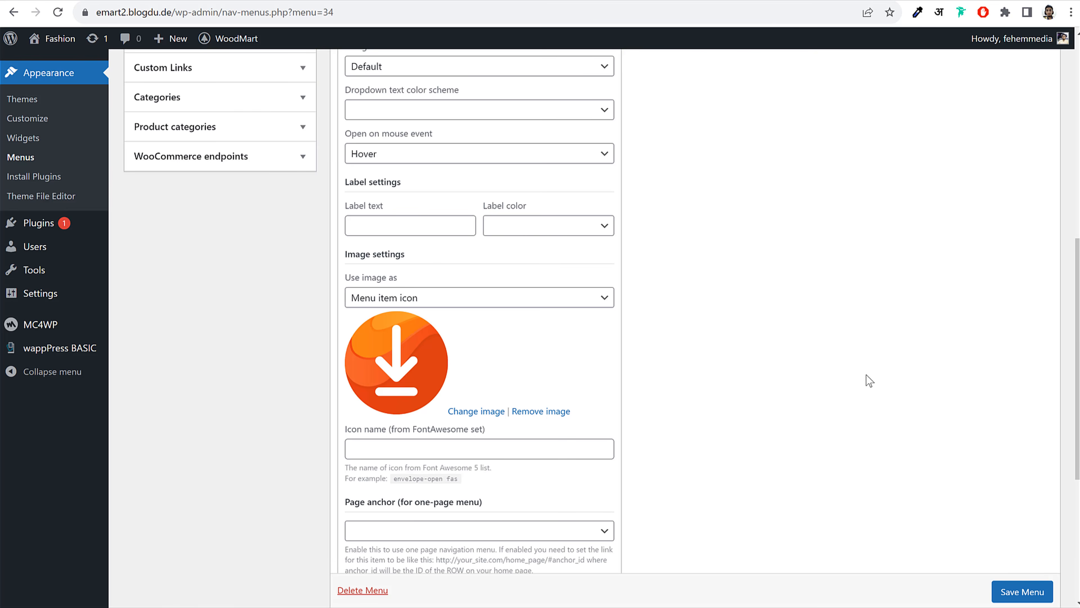
scroll(816, 405, "down", 5)
Save the menu with its new icon and reload the WoodMart header builder
left_click(1030, 540)
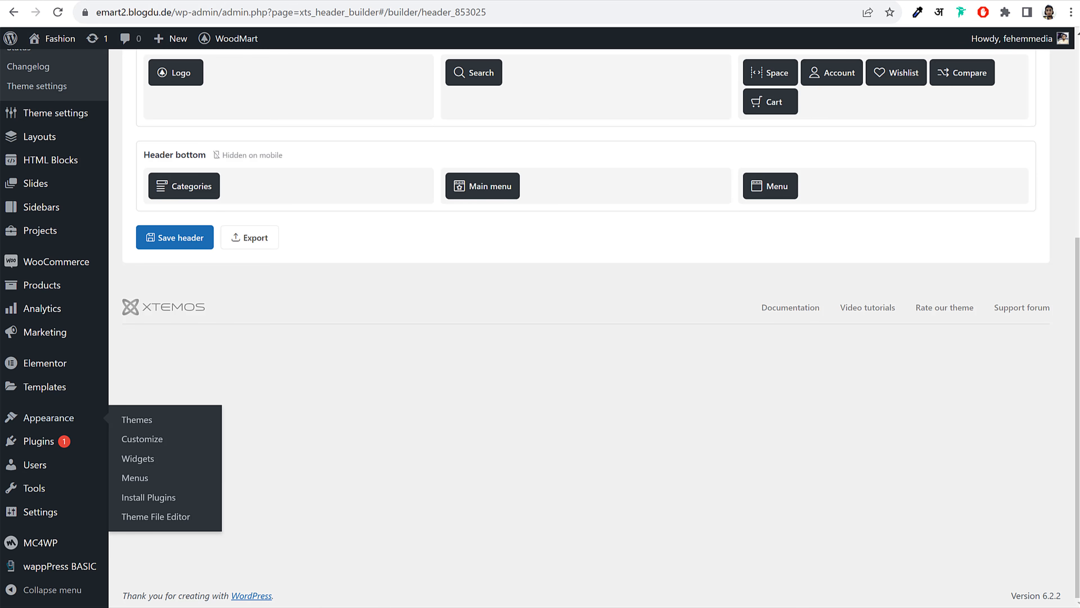
left_click(58, 11)
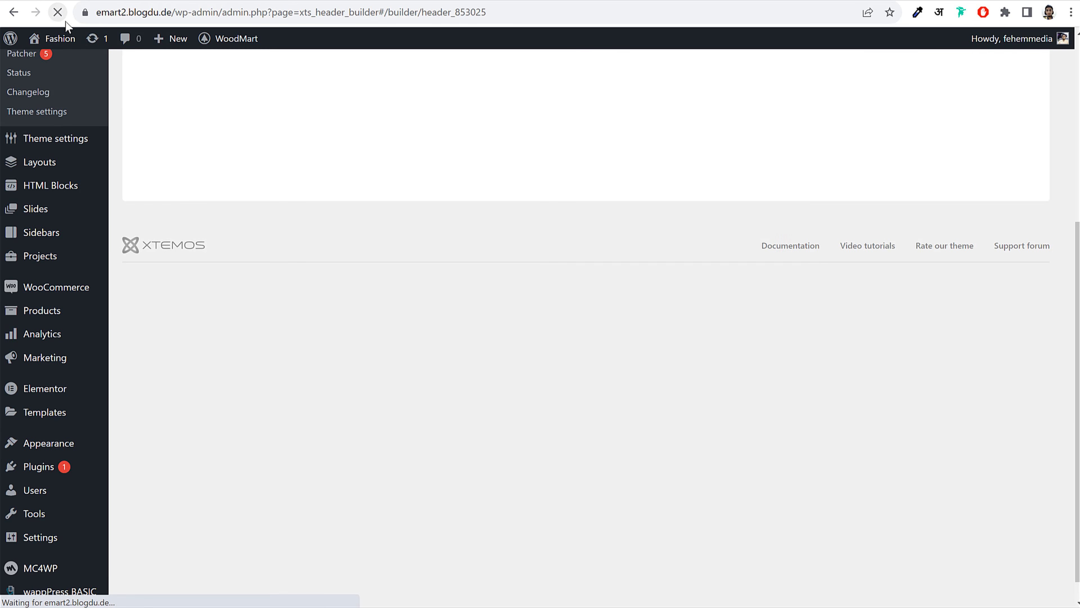
scroll(748, 272, "down", 5)
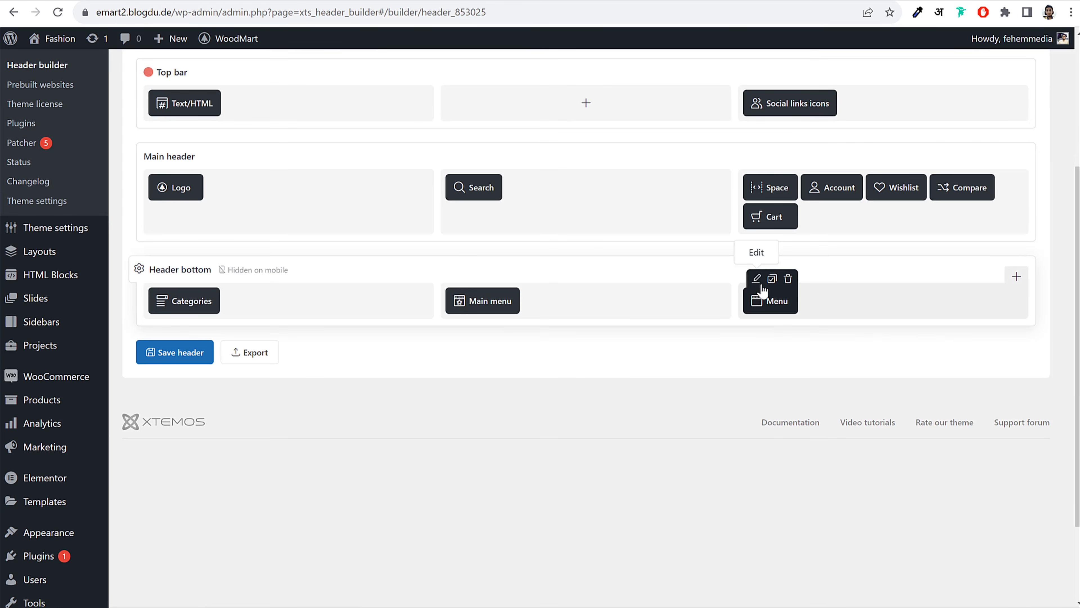
Set the header-bottom Menu element to Download App Menu, save the header, and return to Menus
left_click(756, 288)
left_click(385, 358)
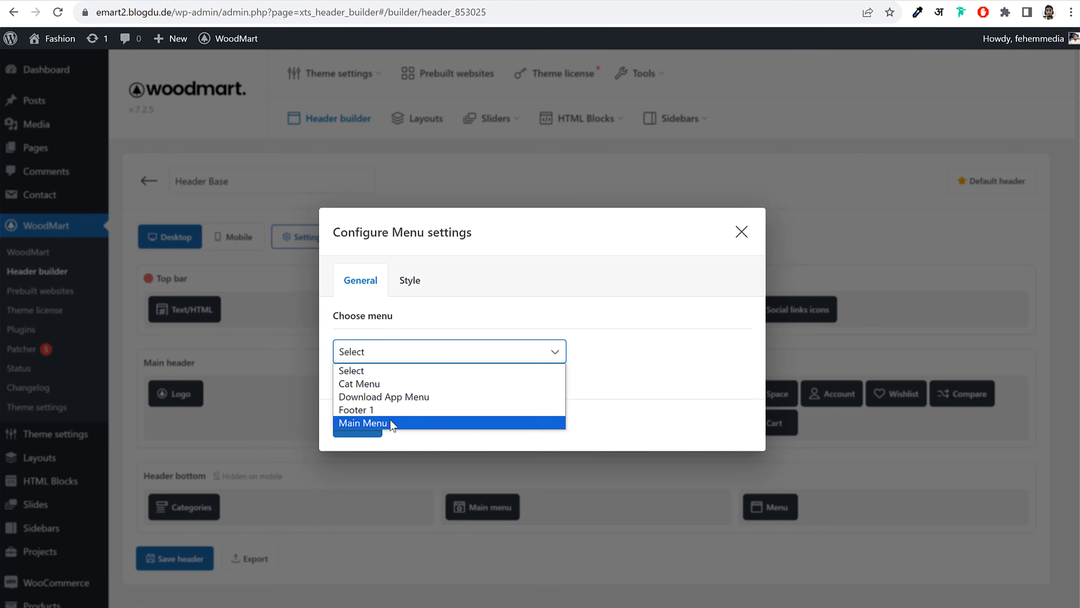
left_click(405, 399)
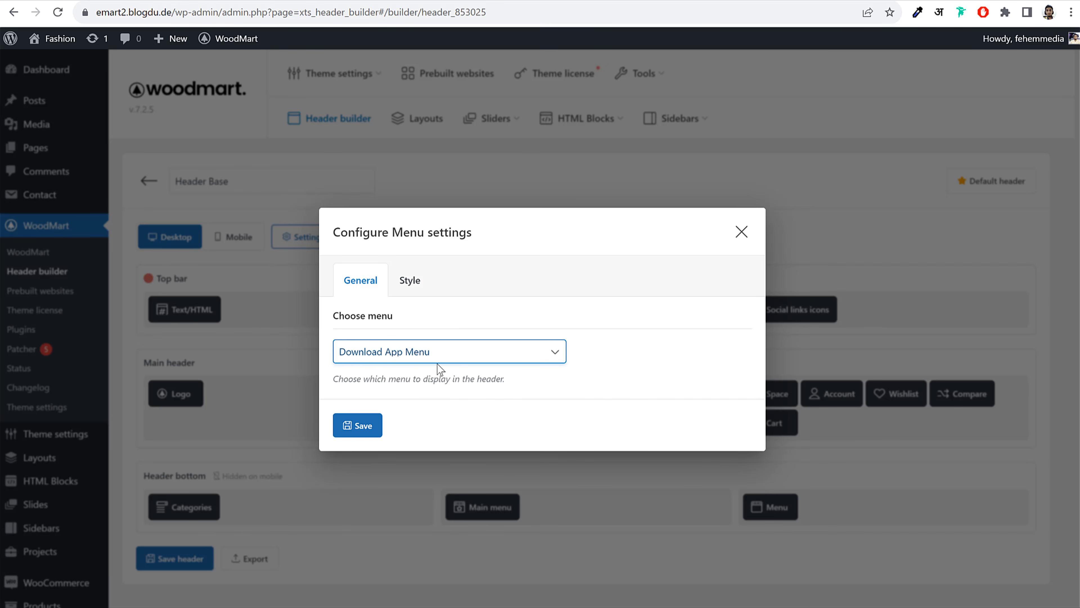
left_click(349, 429)
left_click(175, 558)
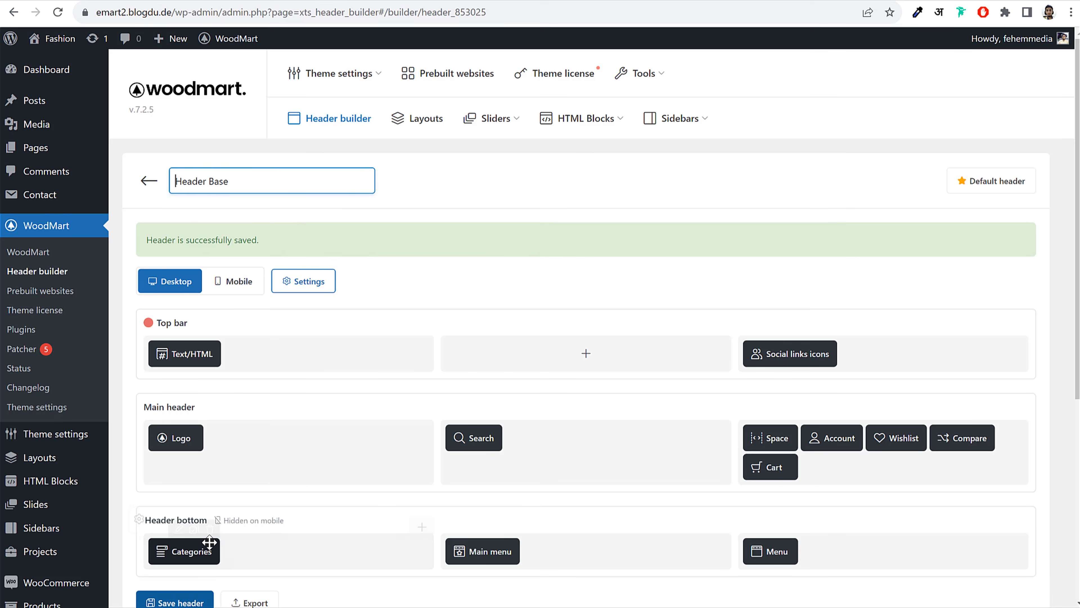
left_click(201, 0)
On the storefront, confirm the DOWNLOAD APP header link downloads the APK, then load the site on the phone
left_click(40, 40)
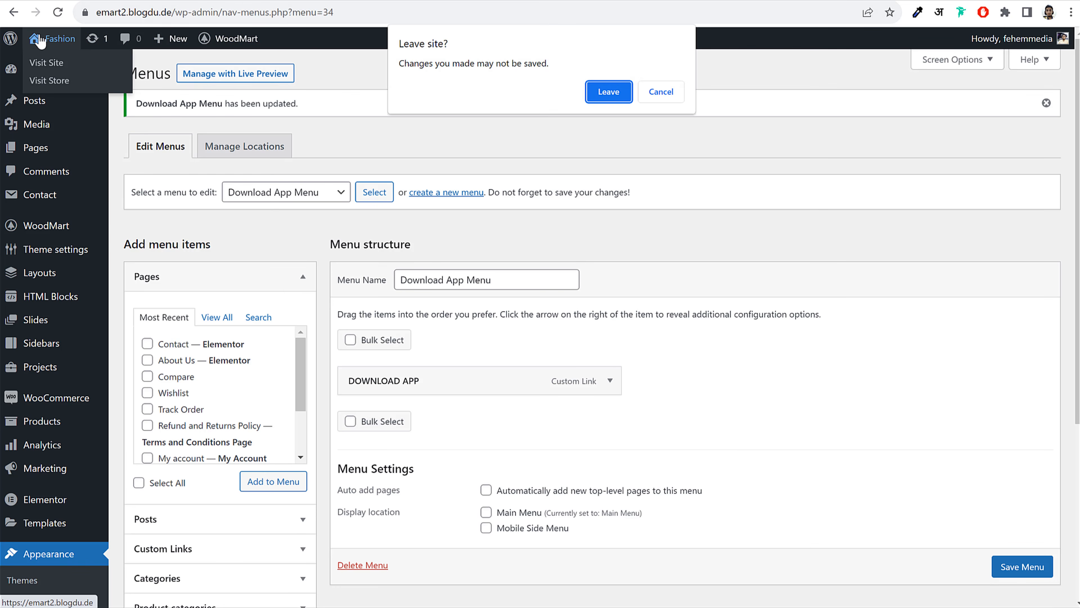
left_click(608, 92)
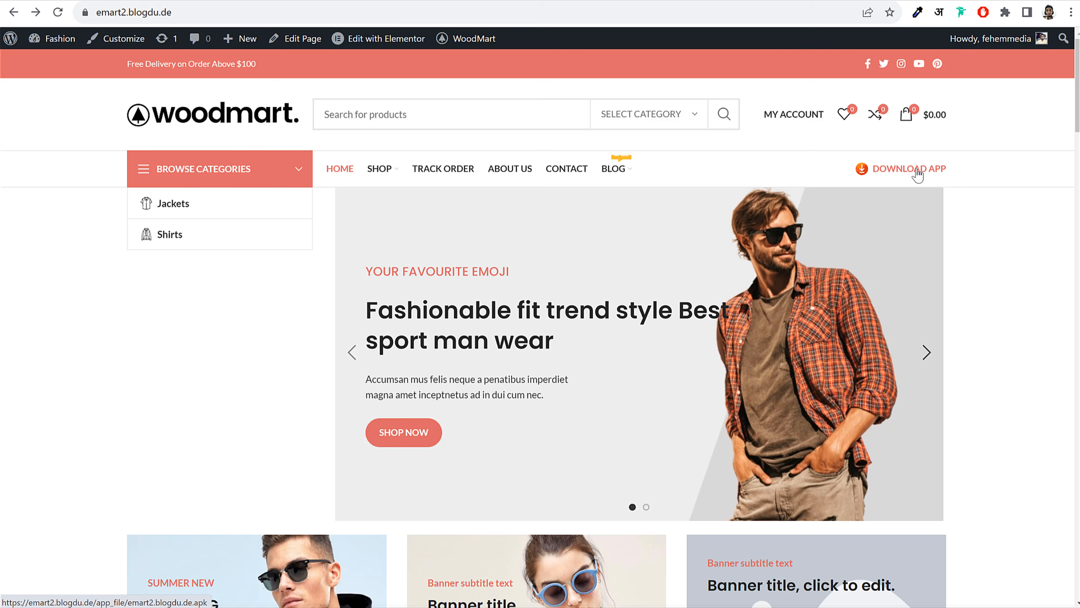
left_click(890, 183)
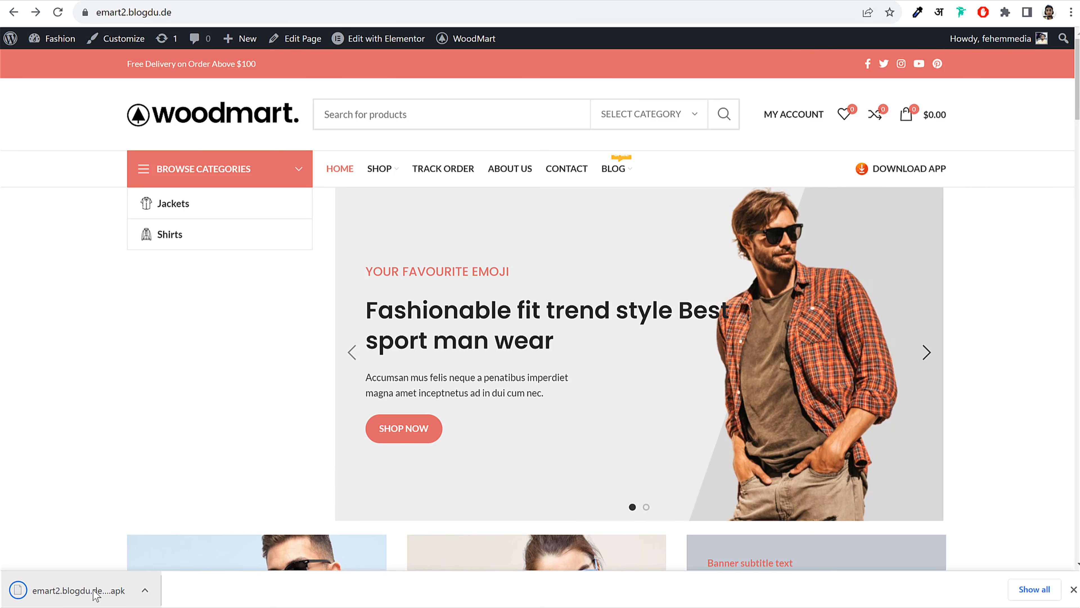
left_click(1074, 589)
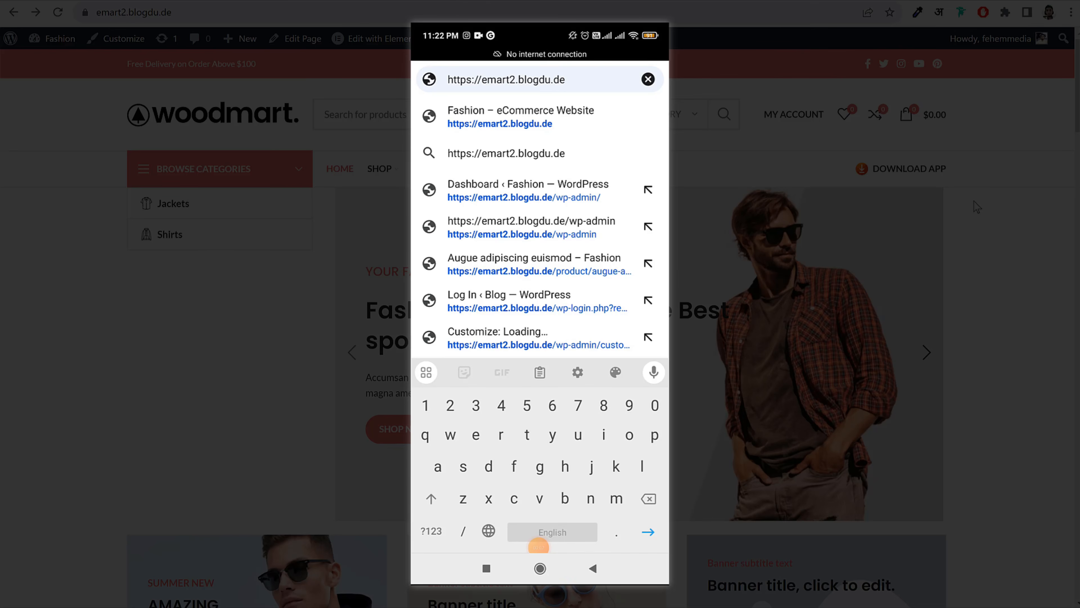
key("Return")
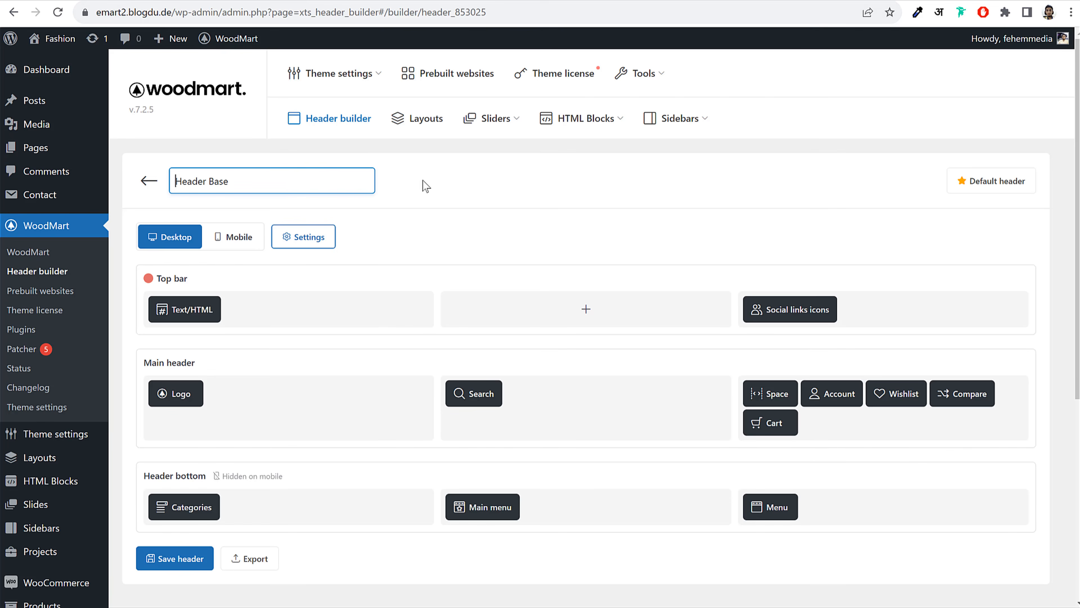
Open Appearance > Menus and load the Main Menu for editing
scroll(545, 256, "down", 3)
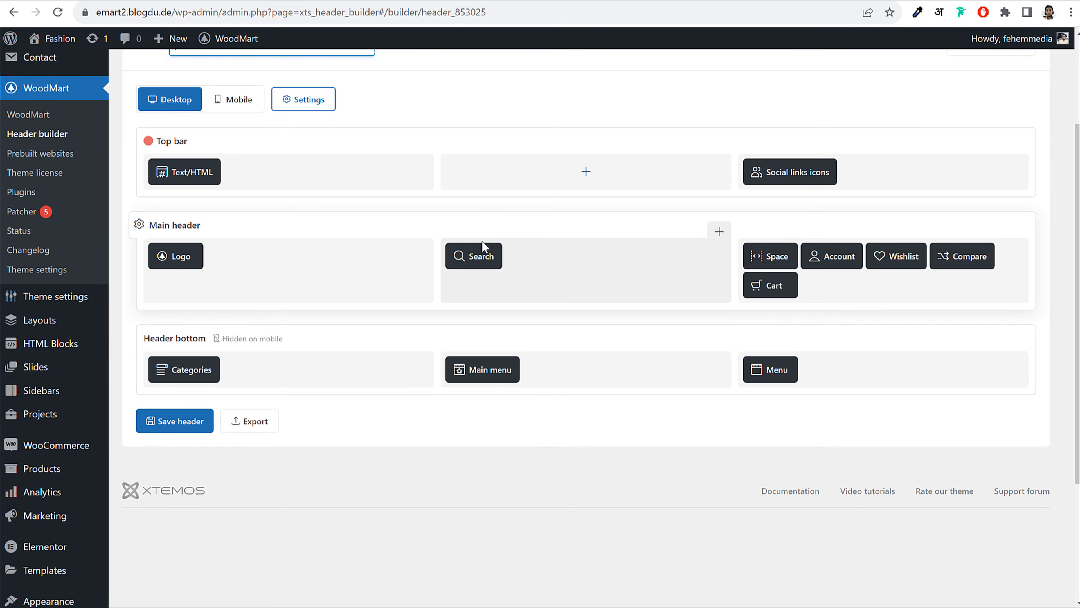
scroll(454, 244, "up", 3)
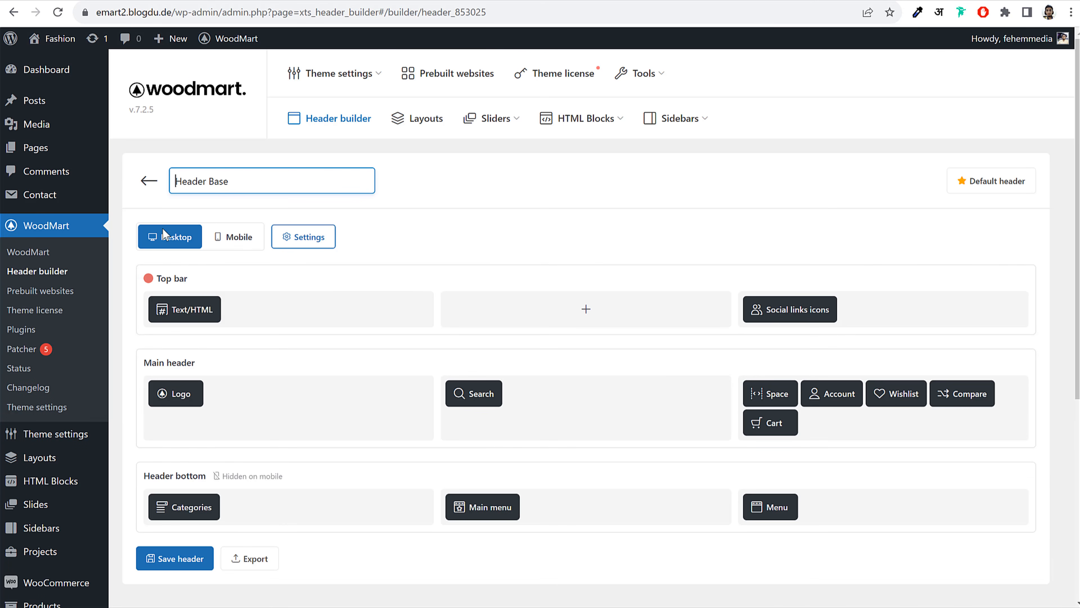
scroll(64, 447, "down", 5)
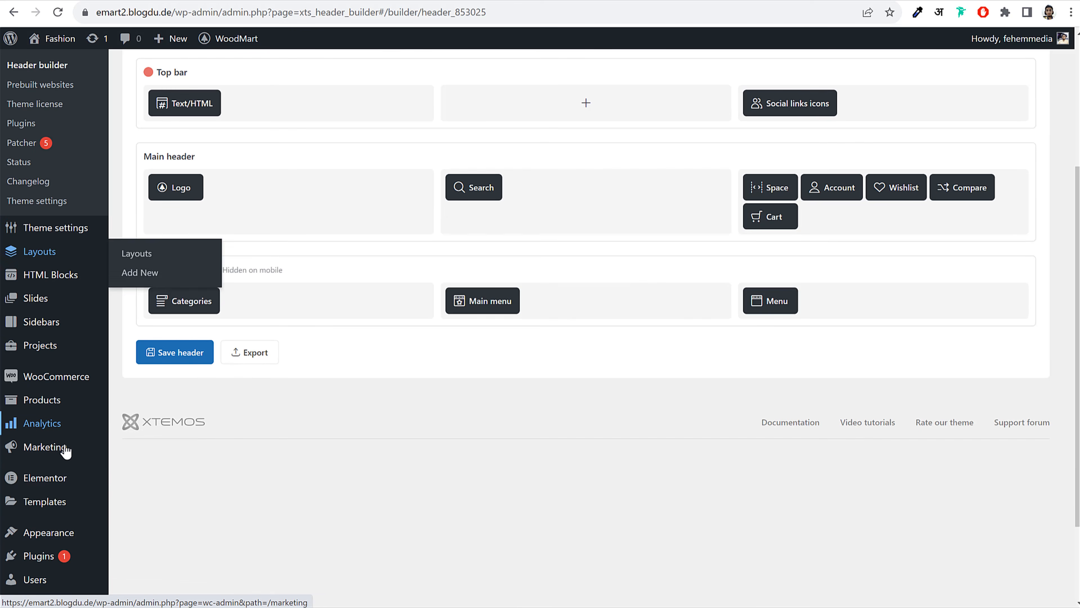
mouse_move(56, 543)
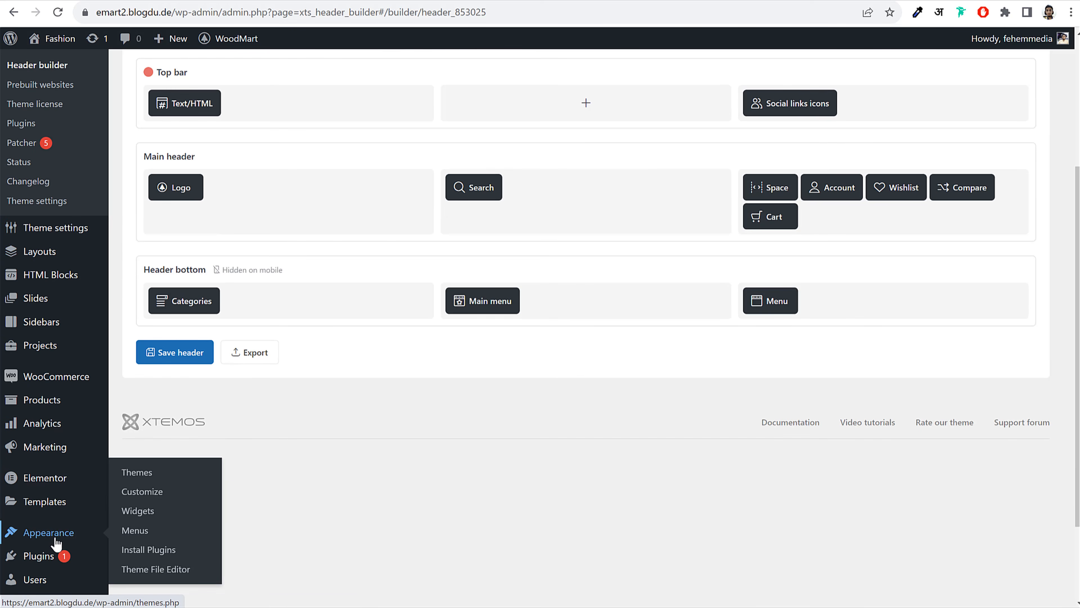
left_click(144, 534)
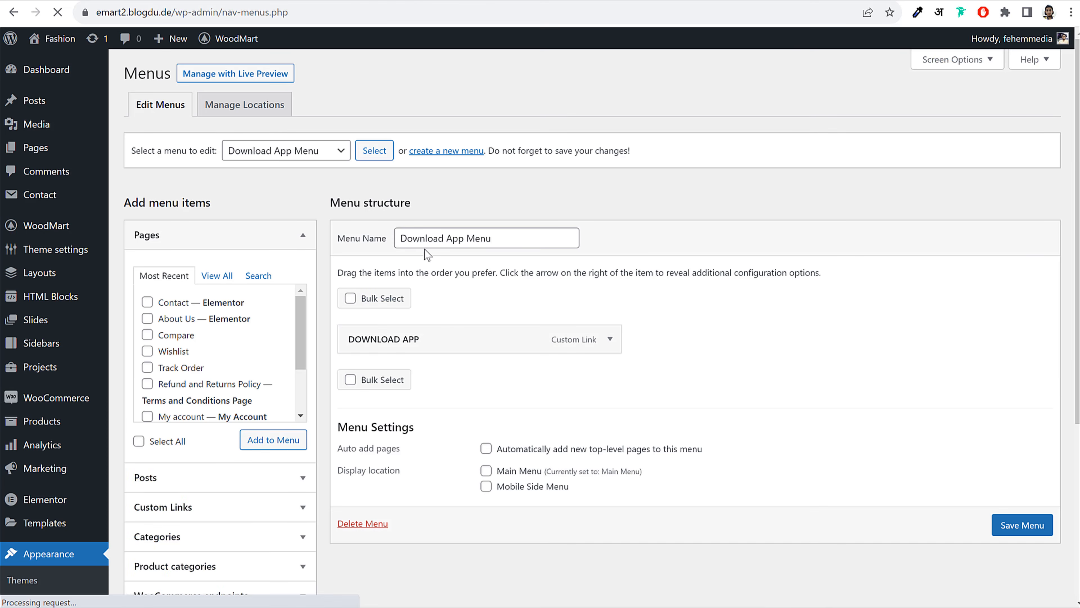
left_click(289, 151)
left_click(297, 207)
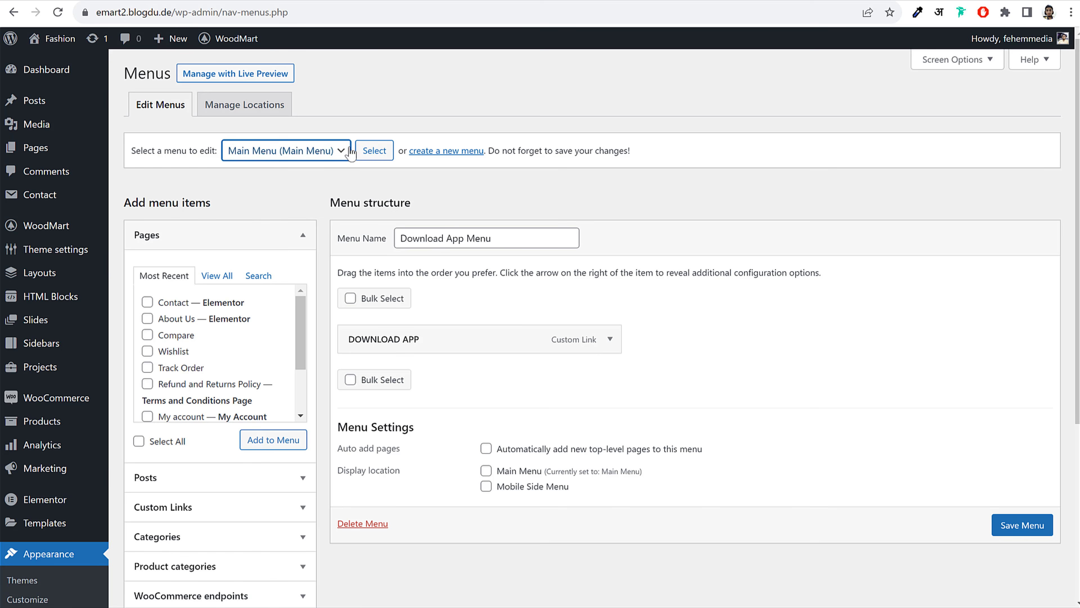
left_click(351, 152)
left_click(594, 96)
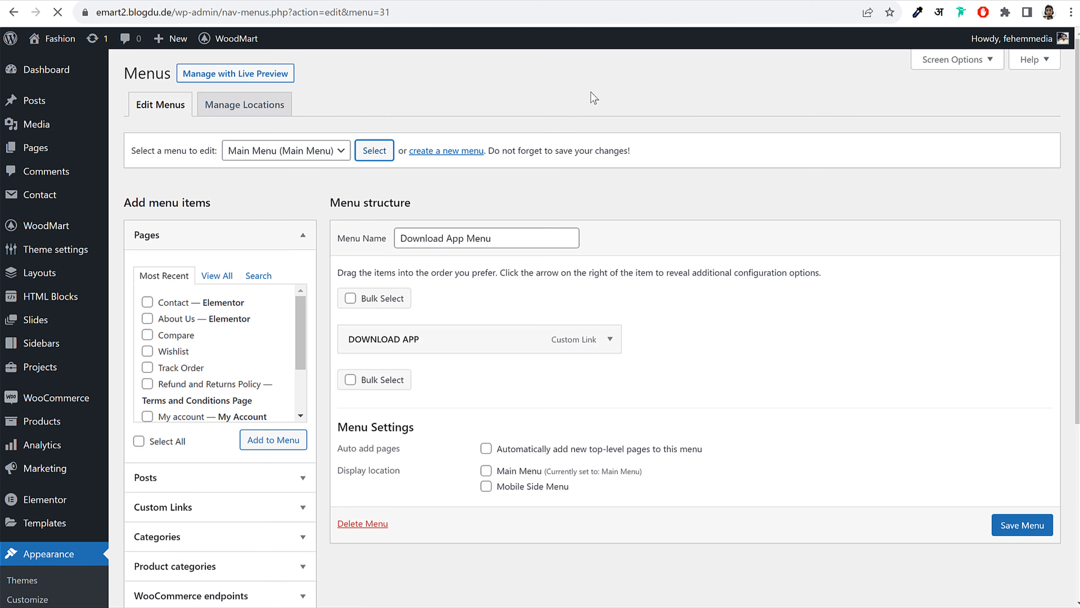
scroll(612, 308, "down", 6)
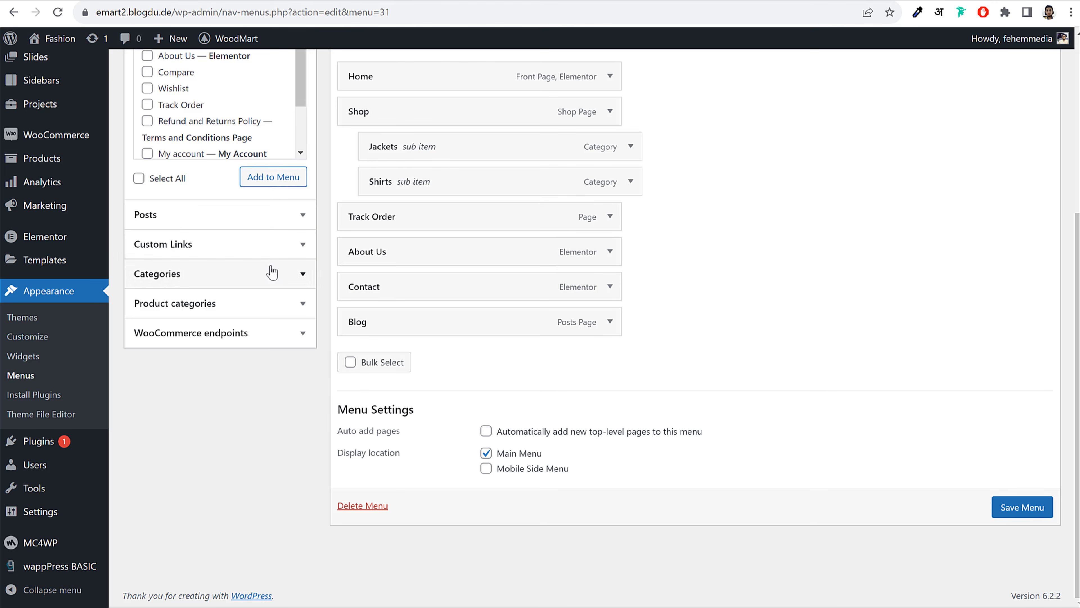
Add a DOWNLOAD APP custom link with the pasted APK file URL to the Main Menu
left_click(241, 246)
left_click(236, 107)
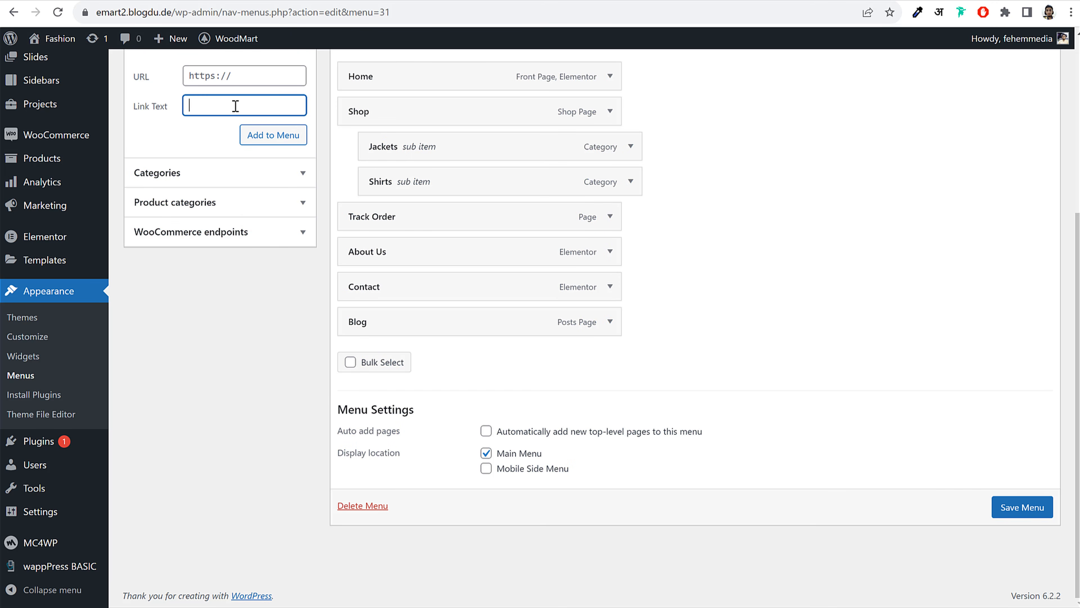
type("DOWNLOAD APP")
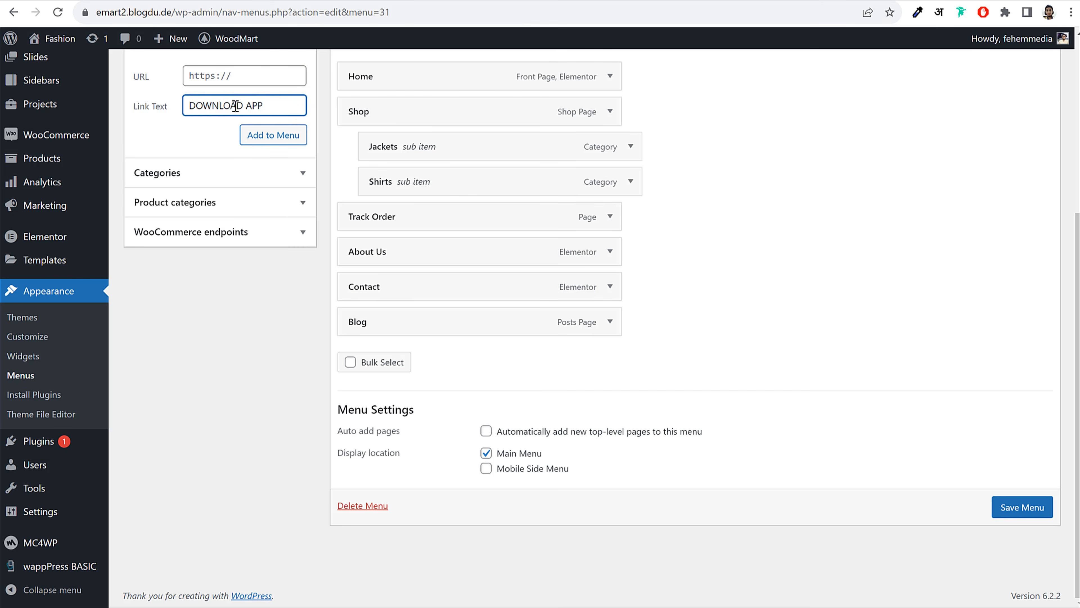
left_click(241, 70)
key("ctrl+v")
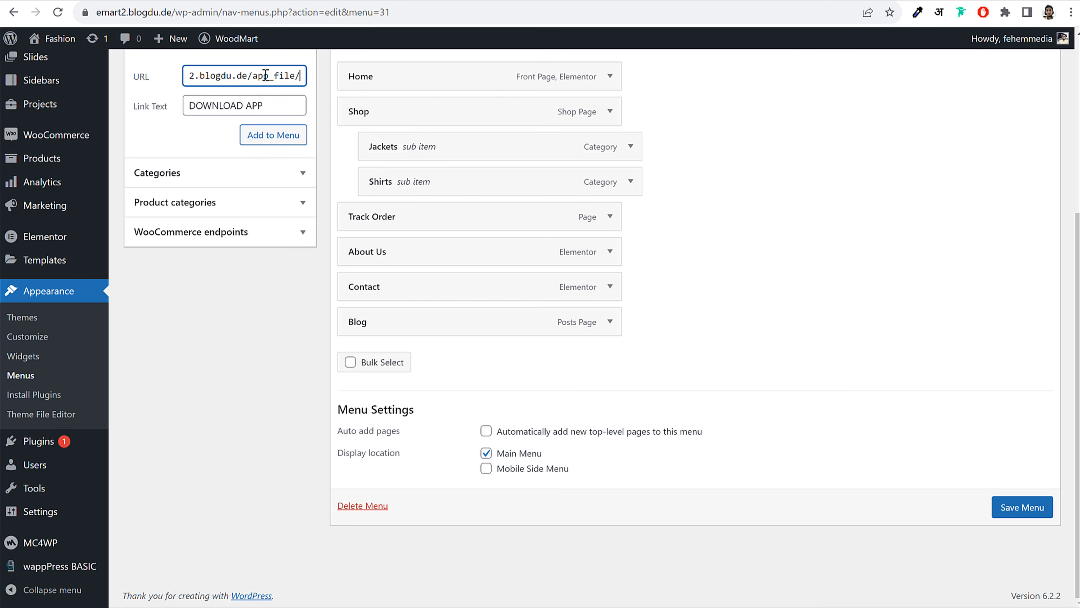
key("ctrl+a")
left_click(270, 77)
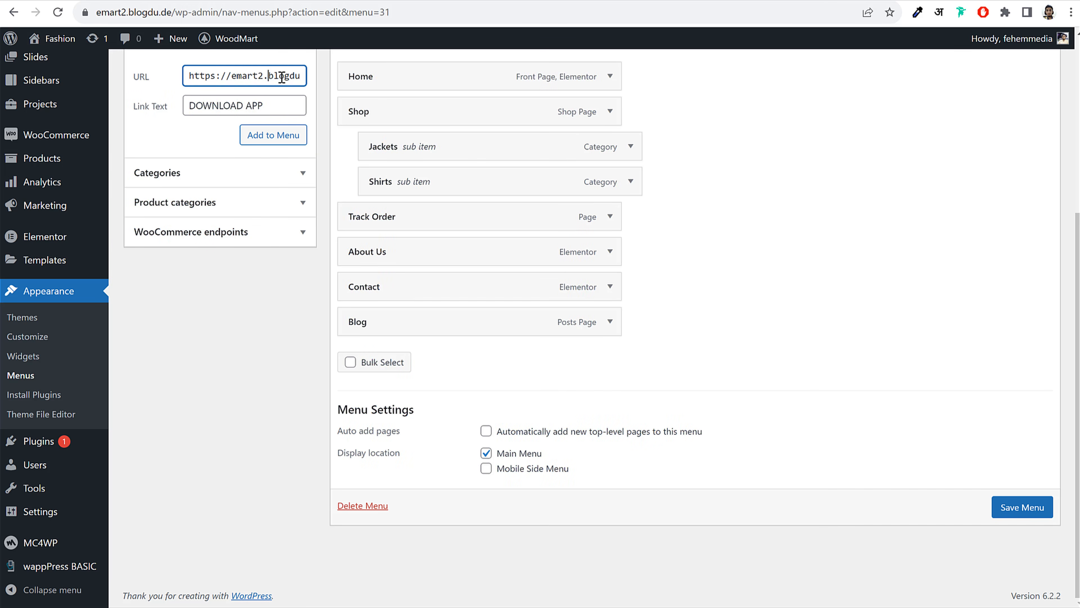
mouse_move(282, 77)
left_mouse_down()
mouse_move(307, 77)
mouse_move(298, 75)
left_mouse_up()
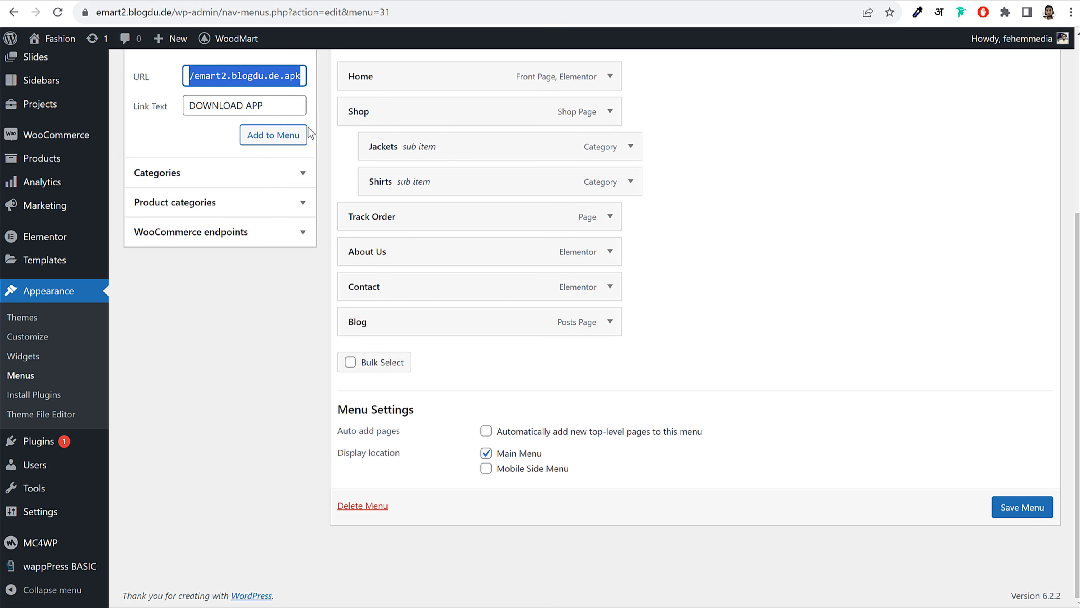
left_click(276, 141)
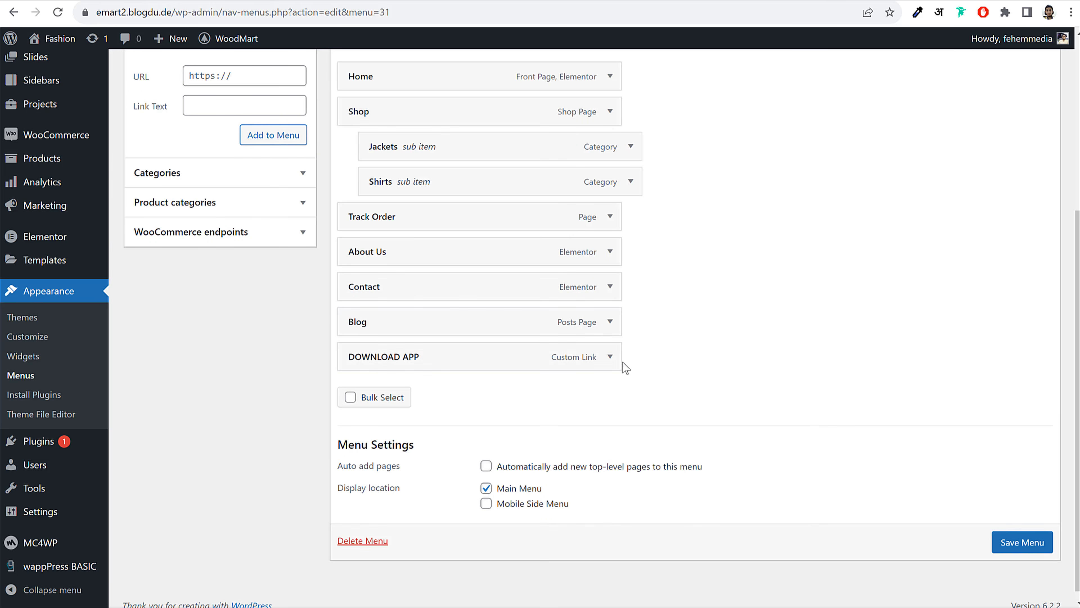
left_click(612, 359)
scroll(725, 367, "down", 2)
scroll(726, 367, "down", 2)
Save the Main Menu and expand the DOWNLOAD APP item's settings
left_click(1022, 534)
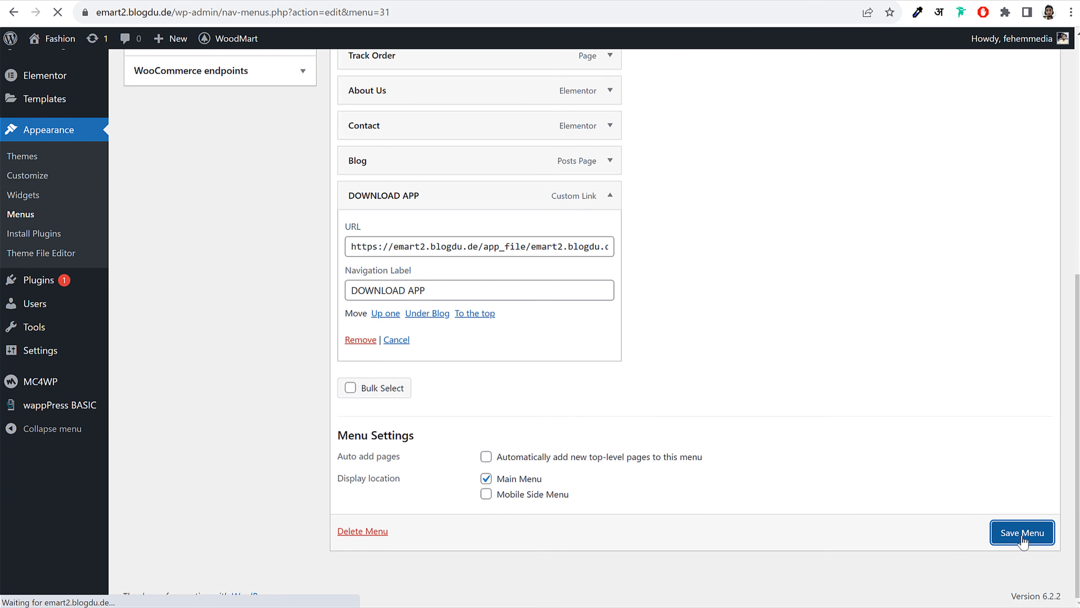
scroll(732, 382, "down", 5)
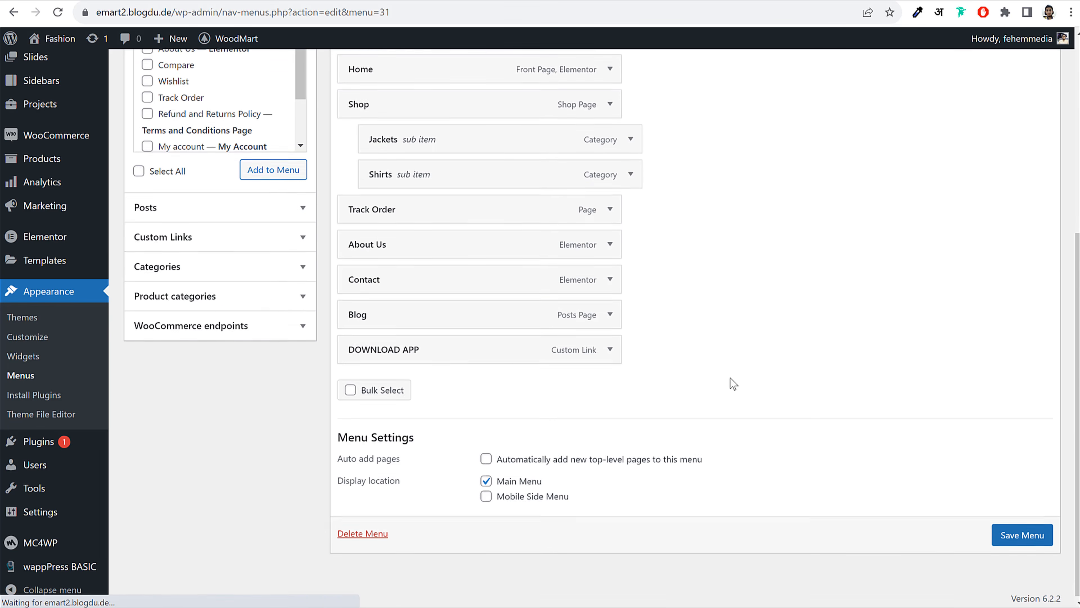
left_click(610, 350)
scroll(796, 357, "down", 4)
scroll(699, 374, "down", 5)
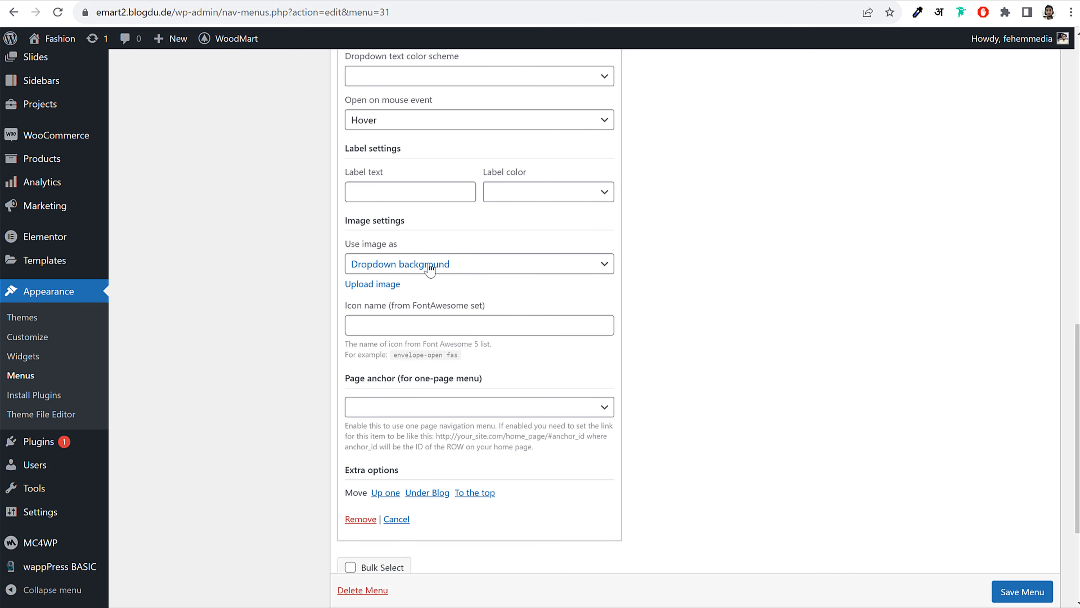
Set the uploaded orange downloading.png as the DOWNLOAD APP menu item icon and save the menu
left_click(409, 262)
left_click(406, 293)
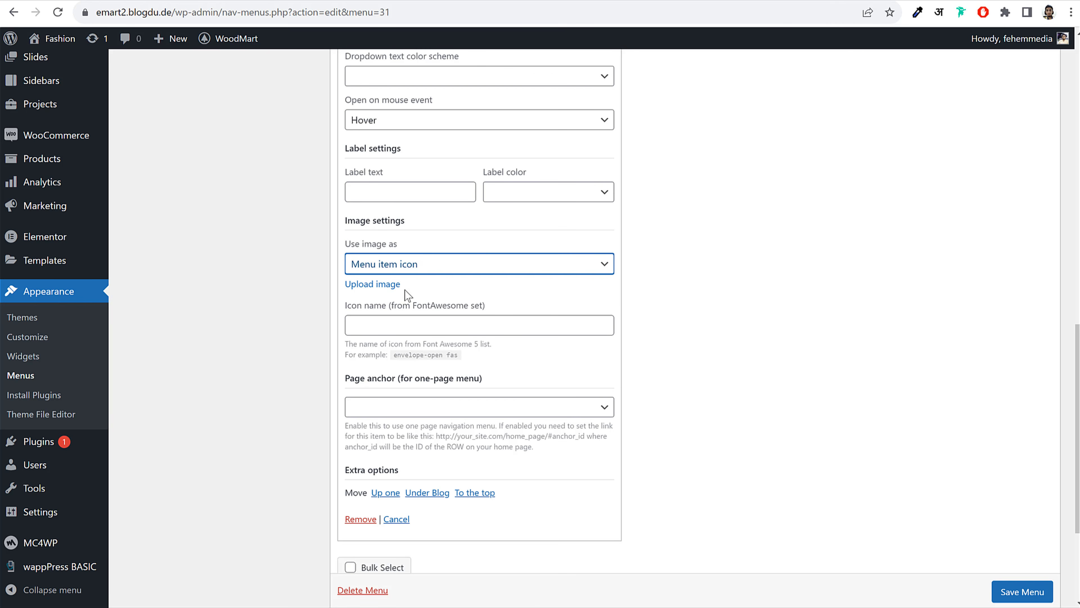
left_click(389, 285)
left_click(436, 341)
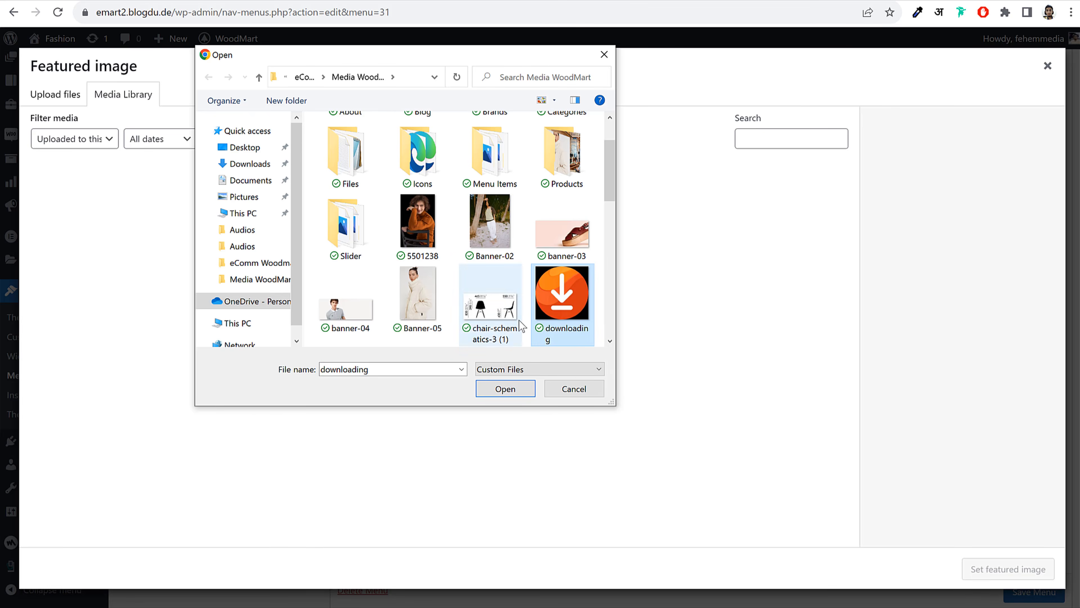
left_click(503, 387)
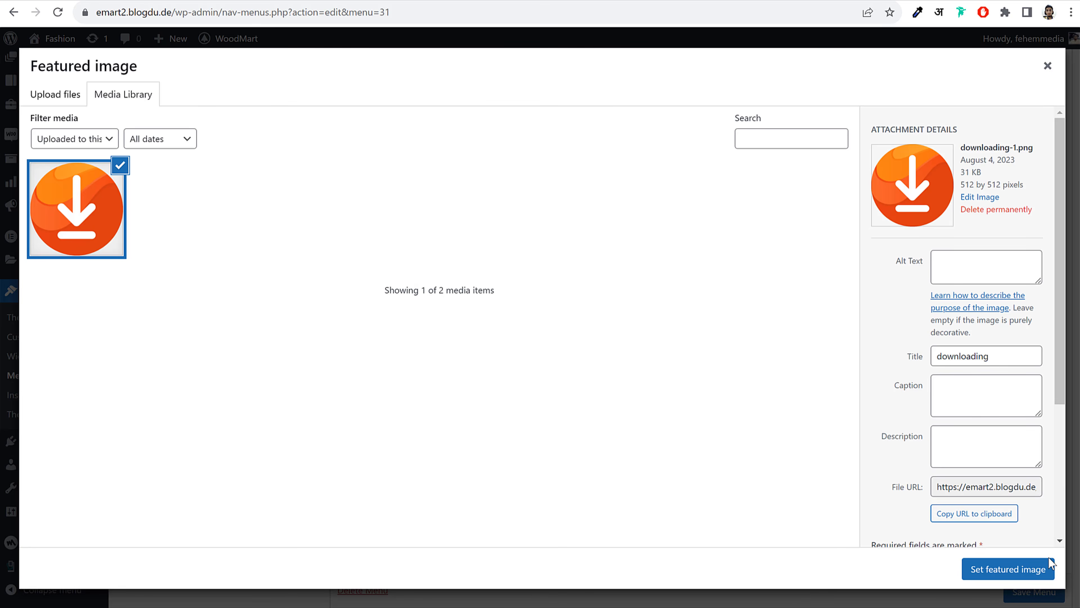
left_click(1037, 569)
left_click(1031, 592)
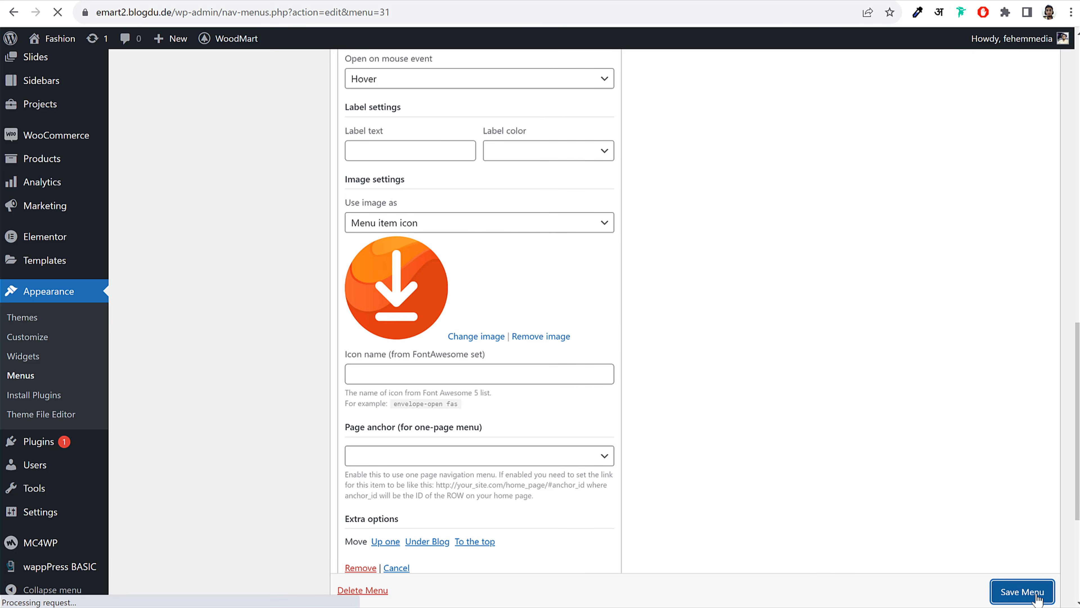